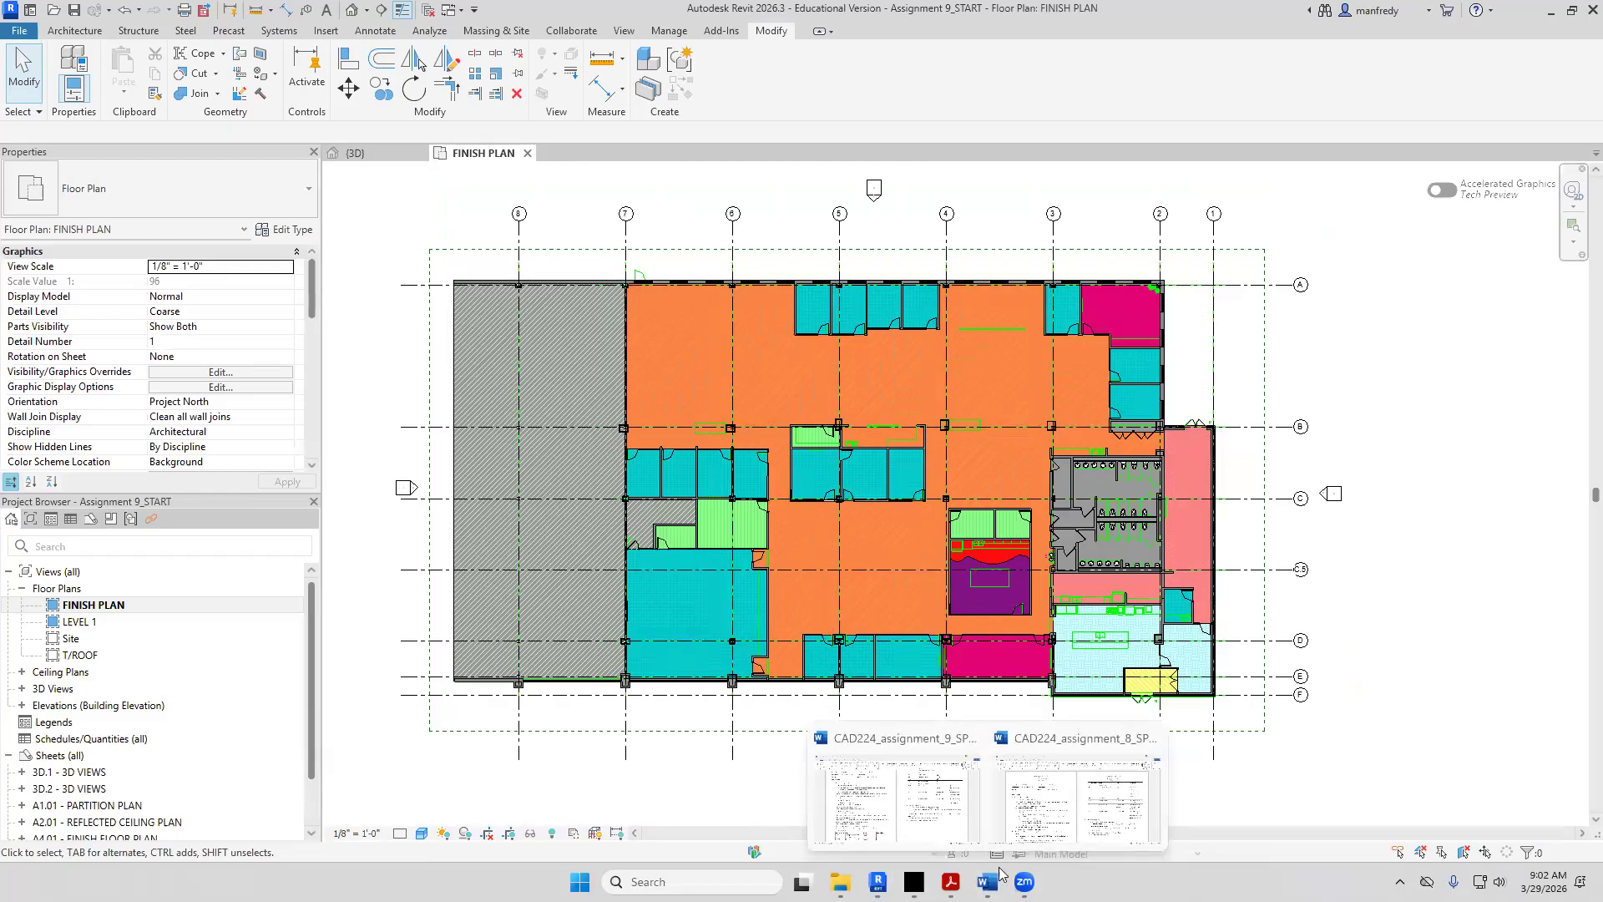
Review the Assignment 9 and Assignment 8 Word documents and close both of them
{"action": "left_click", "coordinate": [898, 793]}
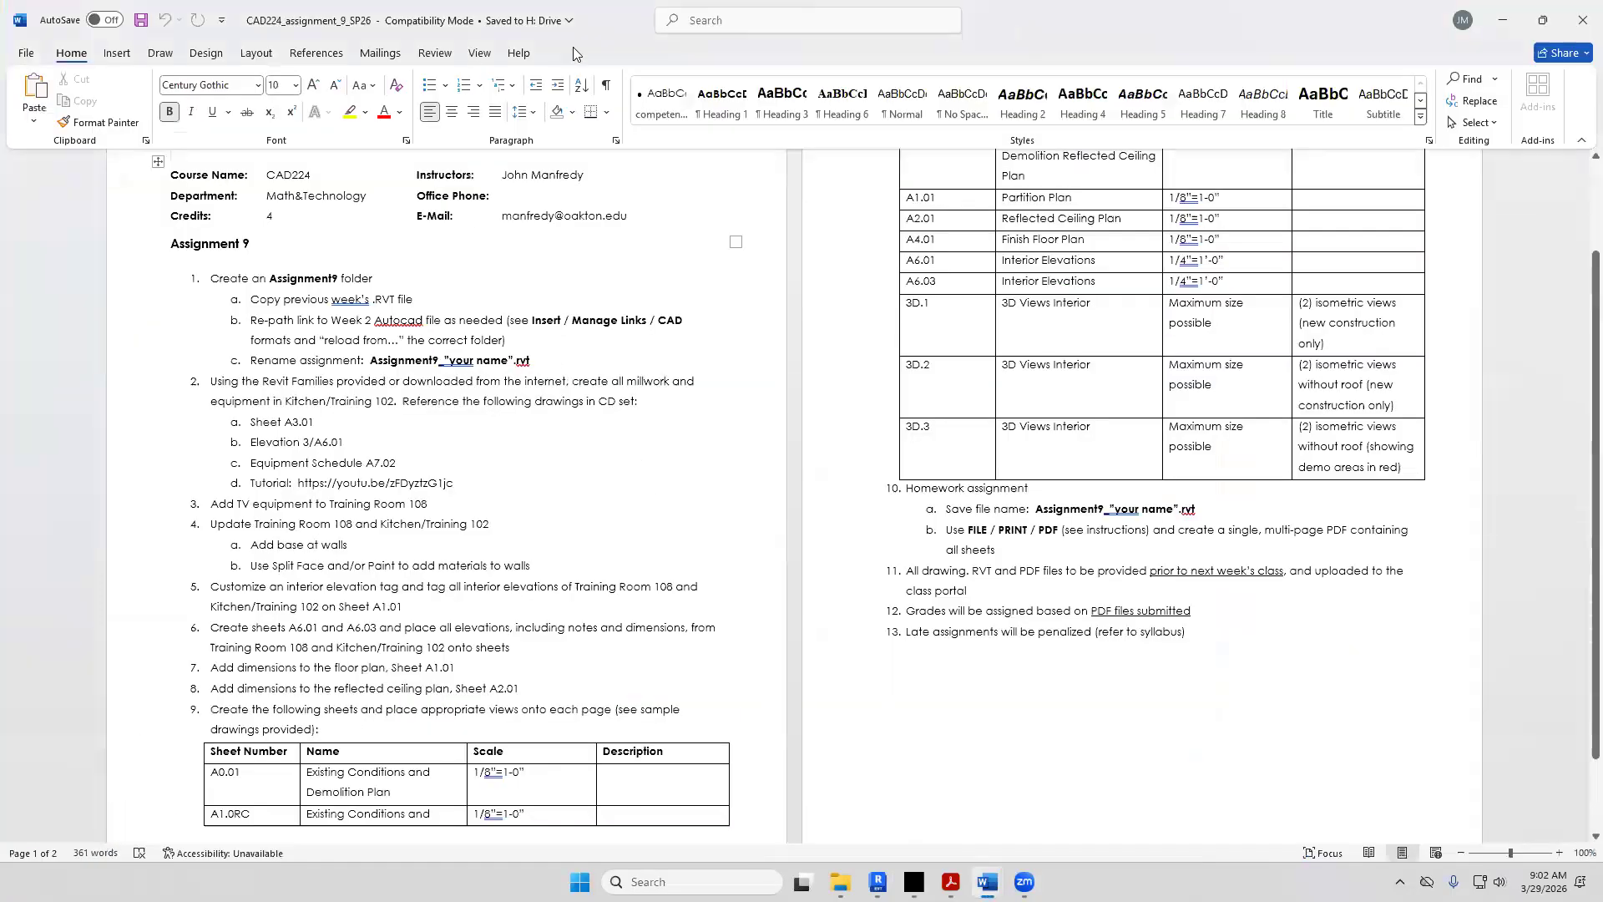
{"action": "left_click", "coordinate": [1575, 32]}
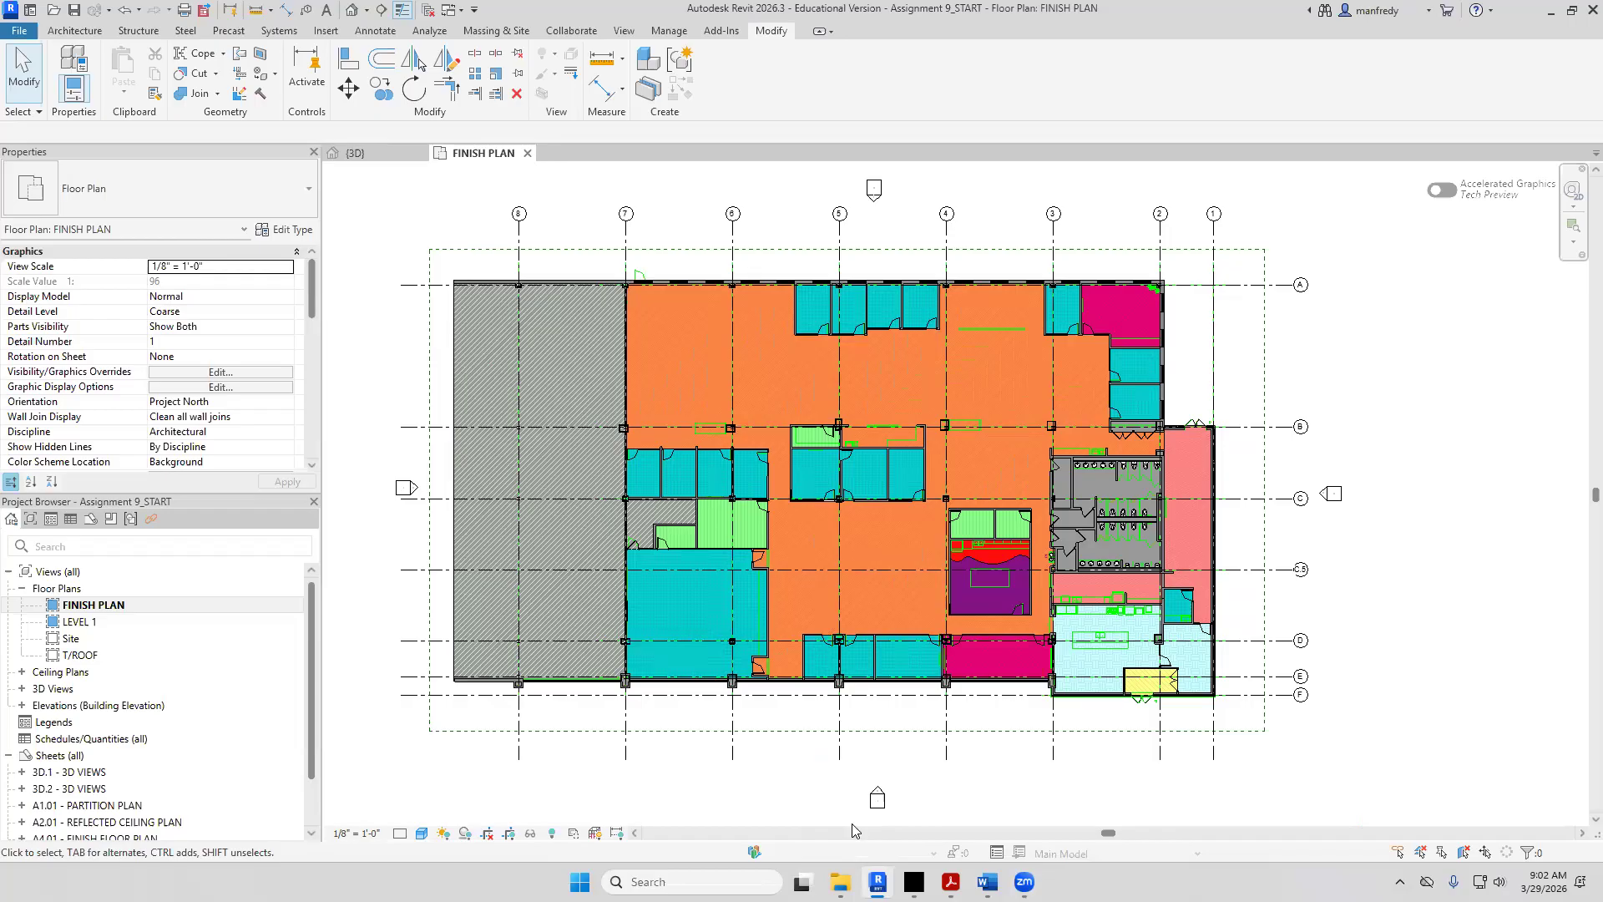
{"action": "key", "text": "alt+Tab"}
{"action": "scroll", "coordinate": [418, 506], "scroll_direction": "down", "scroll_amount": 3}
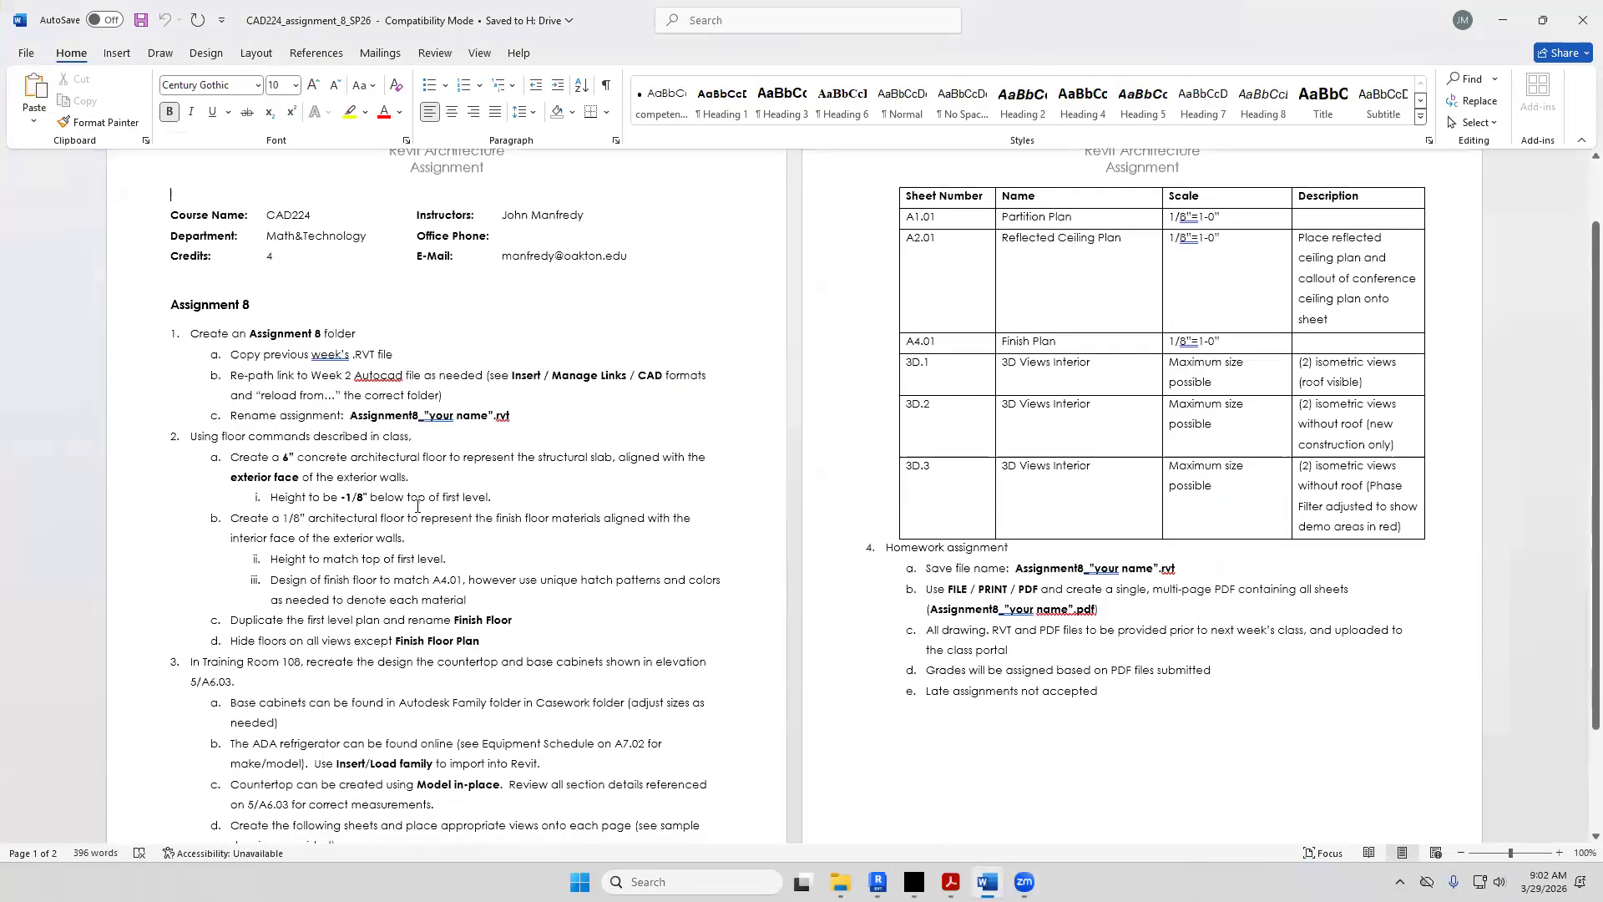
{"action": "scroll", "coordinate": [418, 506], "scroll_direction": "down", "scroll_amount": 3}
{"action": "scroll", "coordinate": [417, 506], "scroll_direction": "up", "scroll_amount": 5}
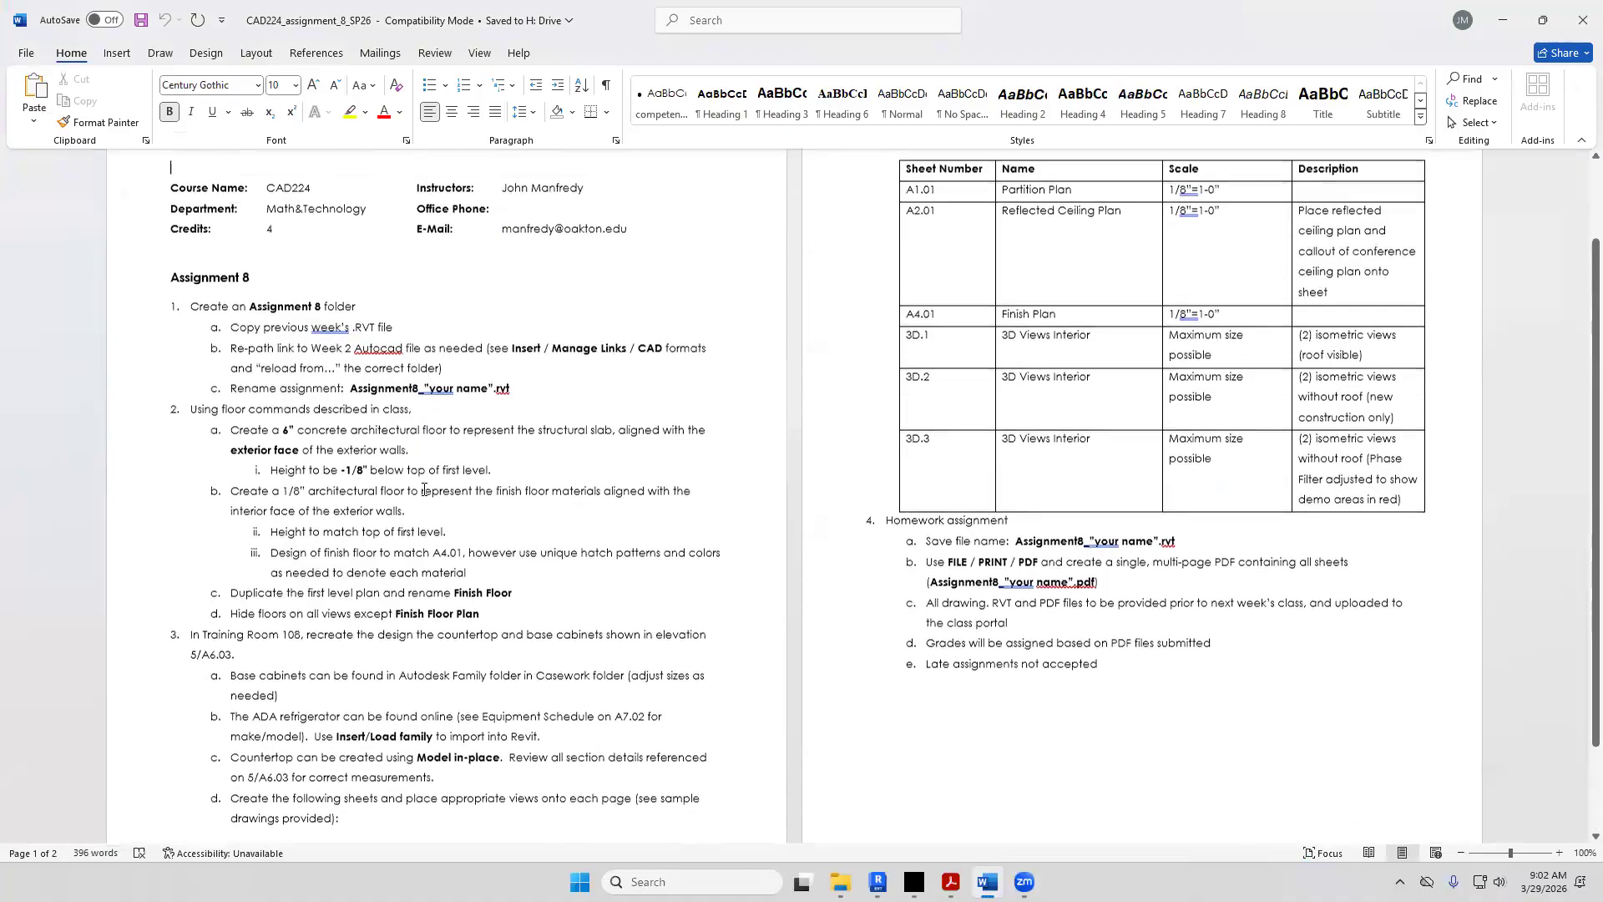
{"action": "left_click_drag", "start_coordinate": [611, 21], "coordinate": [867, 233]}
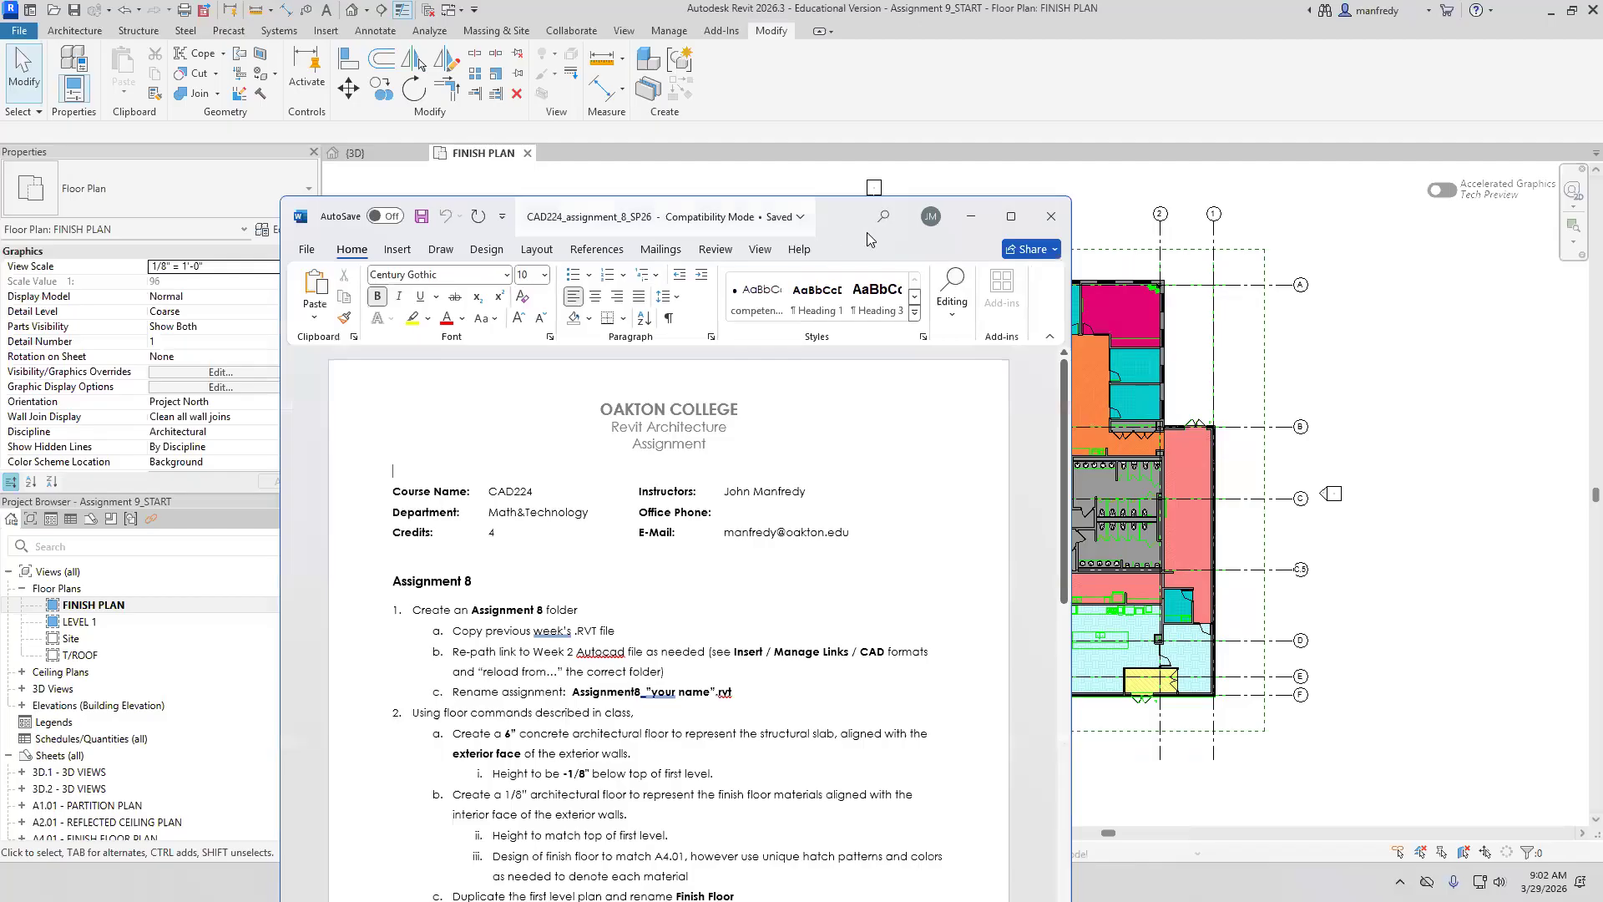
{"action": "left_click", "coordinate": [1051, 216]}
Switch to Adobe Acrobat and review the Assignment 9 requirements in the COURSE SYLLABUS document
{"action": "left_click", "coordinate": [970, 881]}
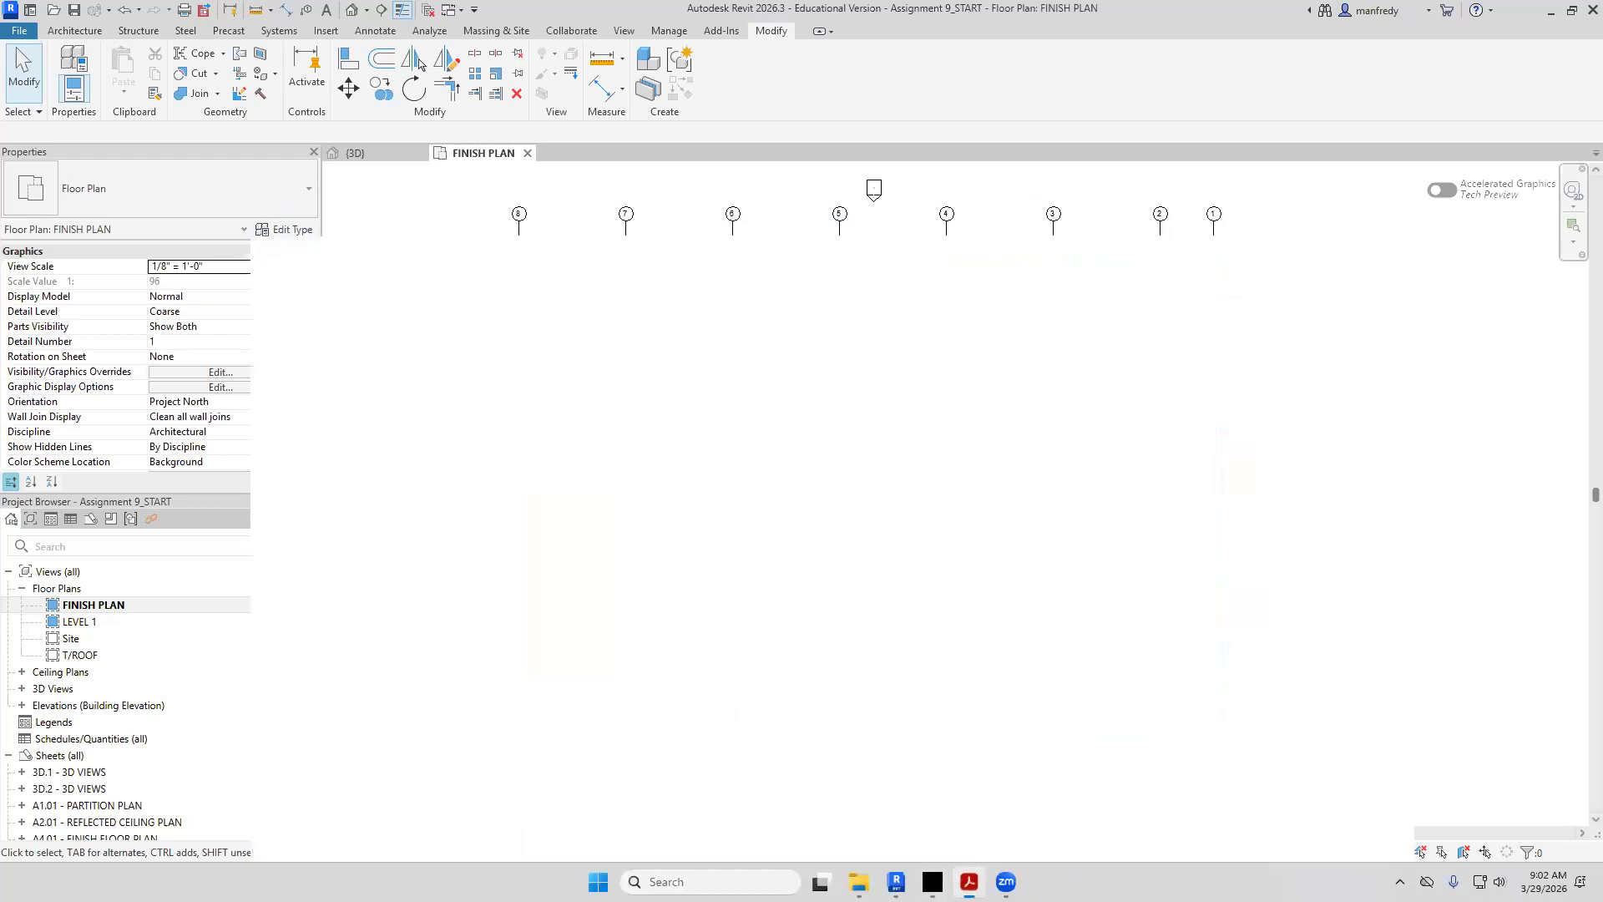
{"action": "left_click", "coordinate": [238, 10]}
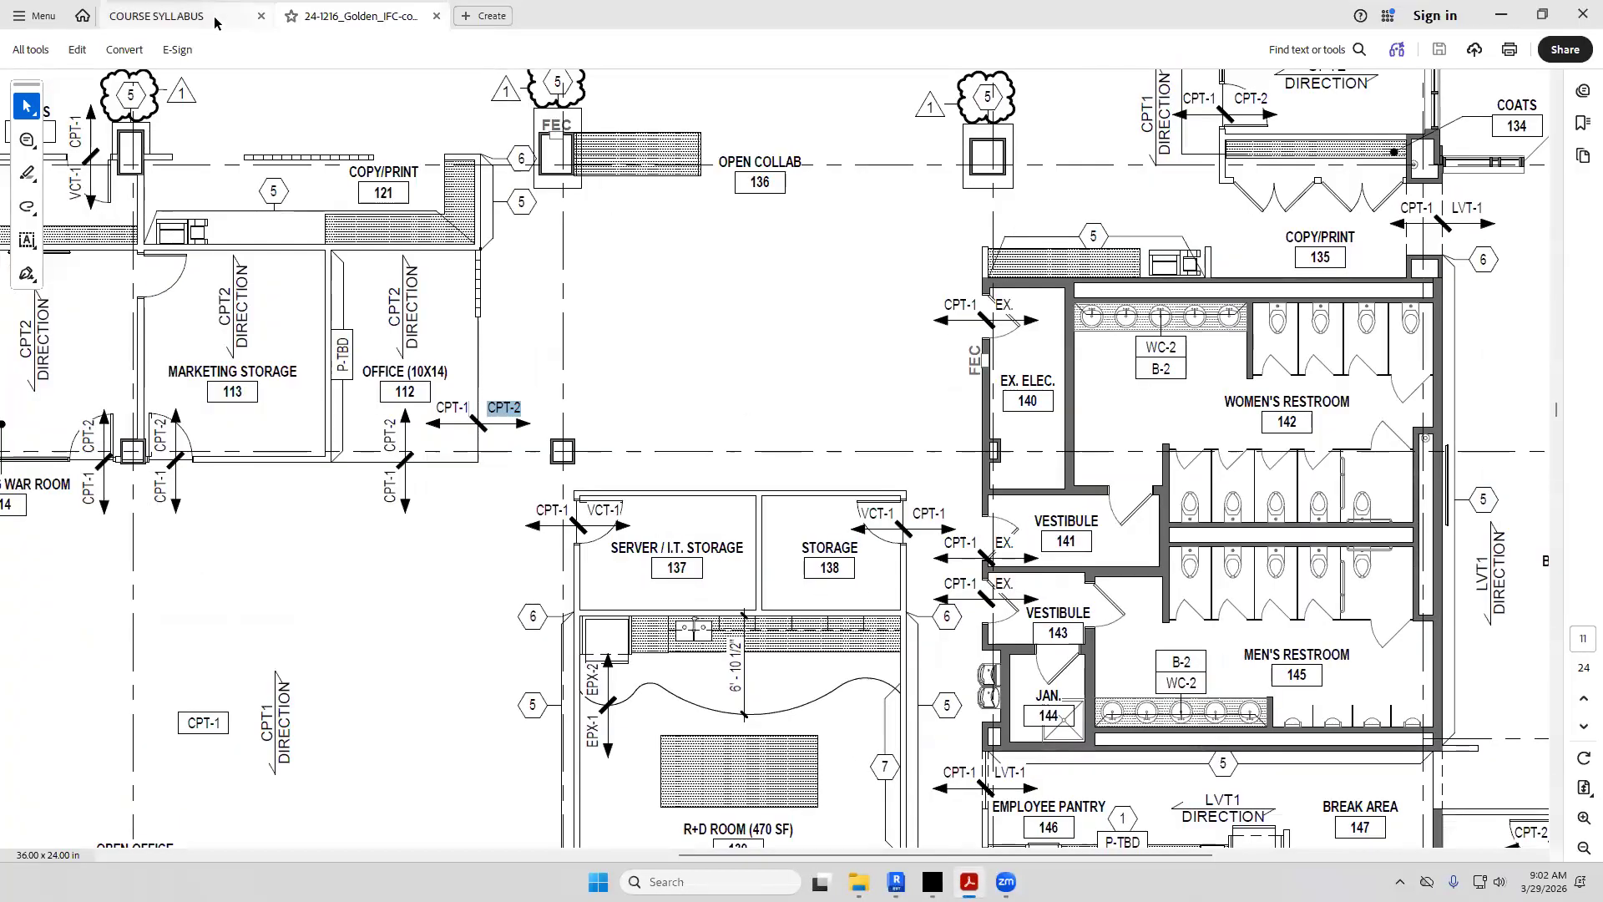
{"action": "scroll", "coordinate": [592, 351], "scroll_direction": "up", "scroll_amount": 3}
{"action": "scroll", "coordinate": [656, 348], "scroll_direction": "down", "scroll_amount": 2}
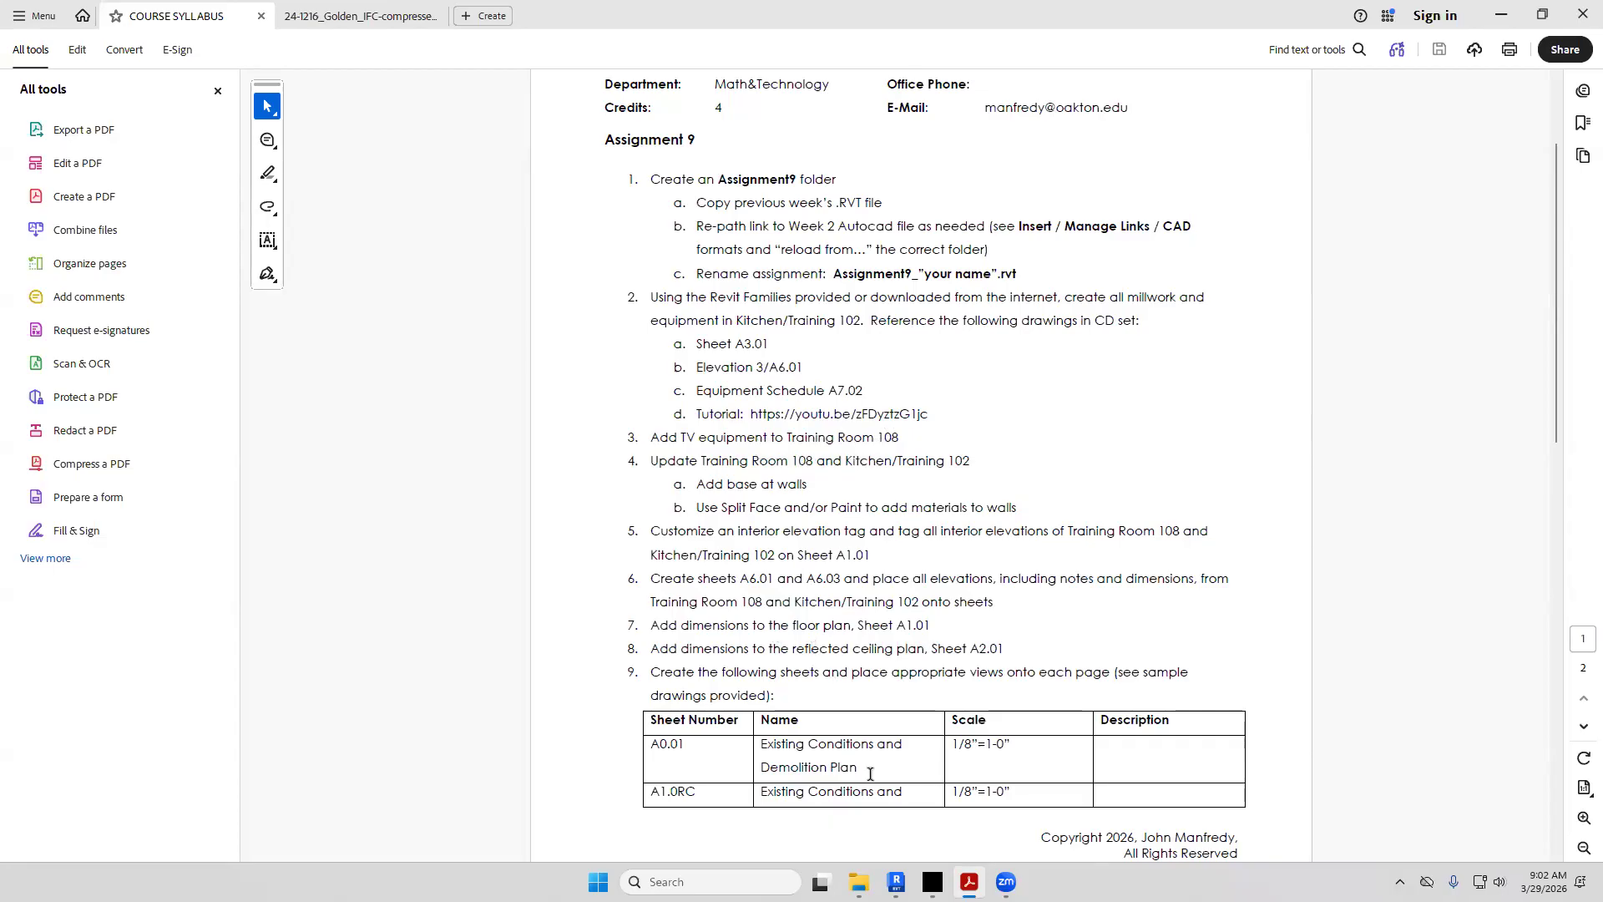
Switch to the 24-1216 Golden IFC drawing set and bring up the partition plan on sheet A1.01
{"action": "mouse_move", "coordinate": [968, 881]}
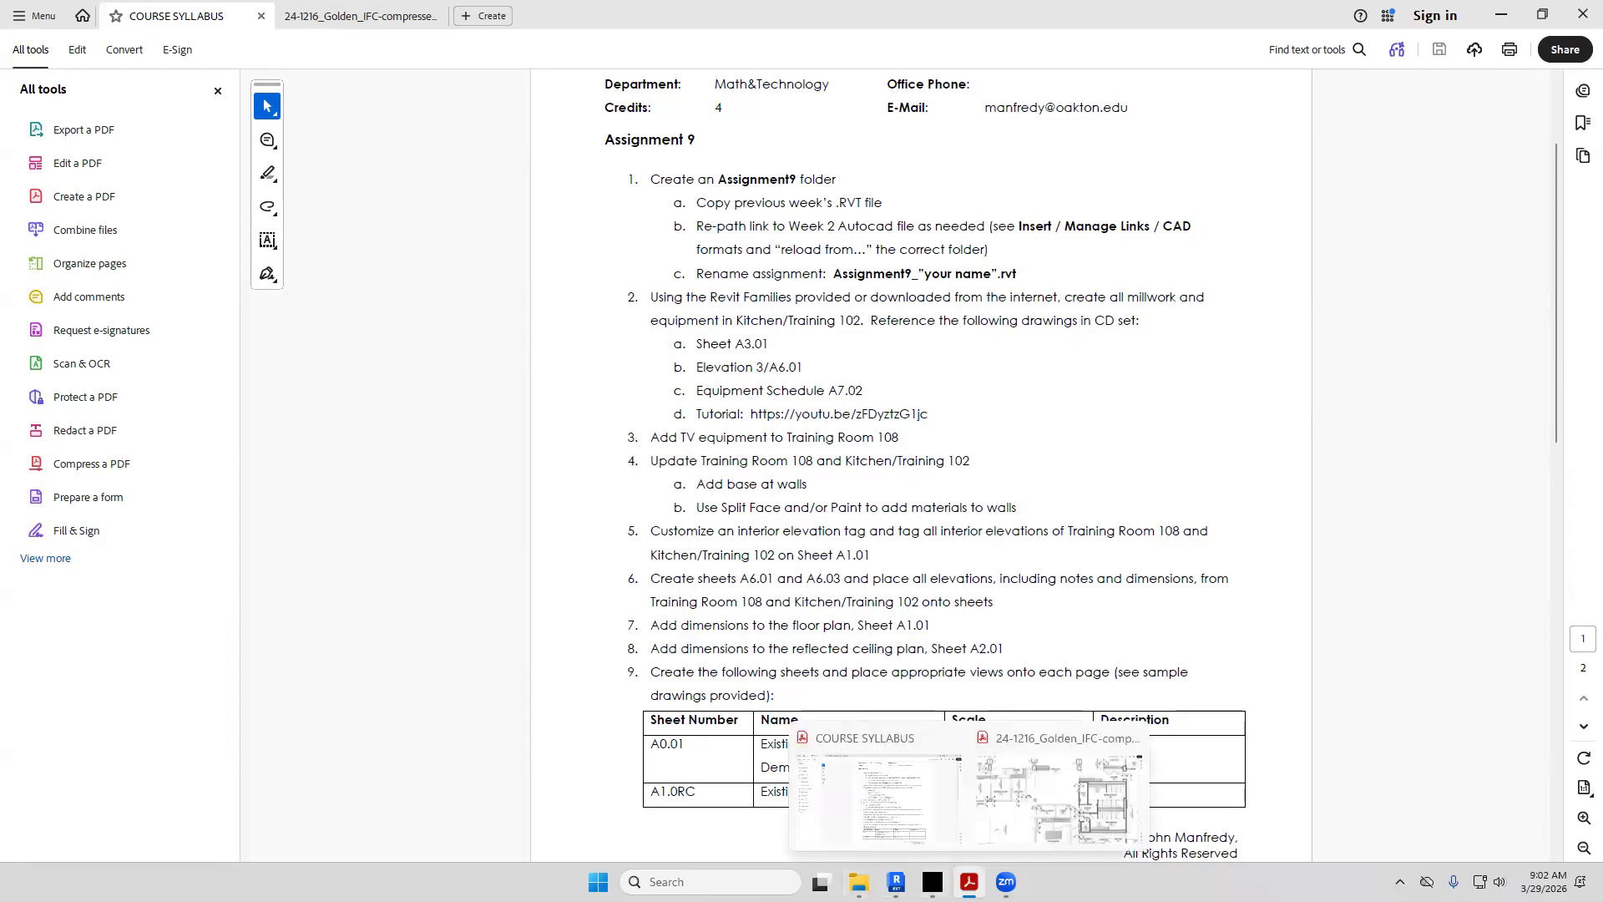
{"action": "left_click", "coordinate": [1038, 799]}
{"action": "scroll", "coordinate": [929, 480], "scroll_direction": "down", "scroll_amount": 5}
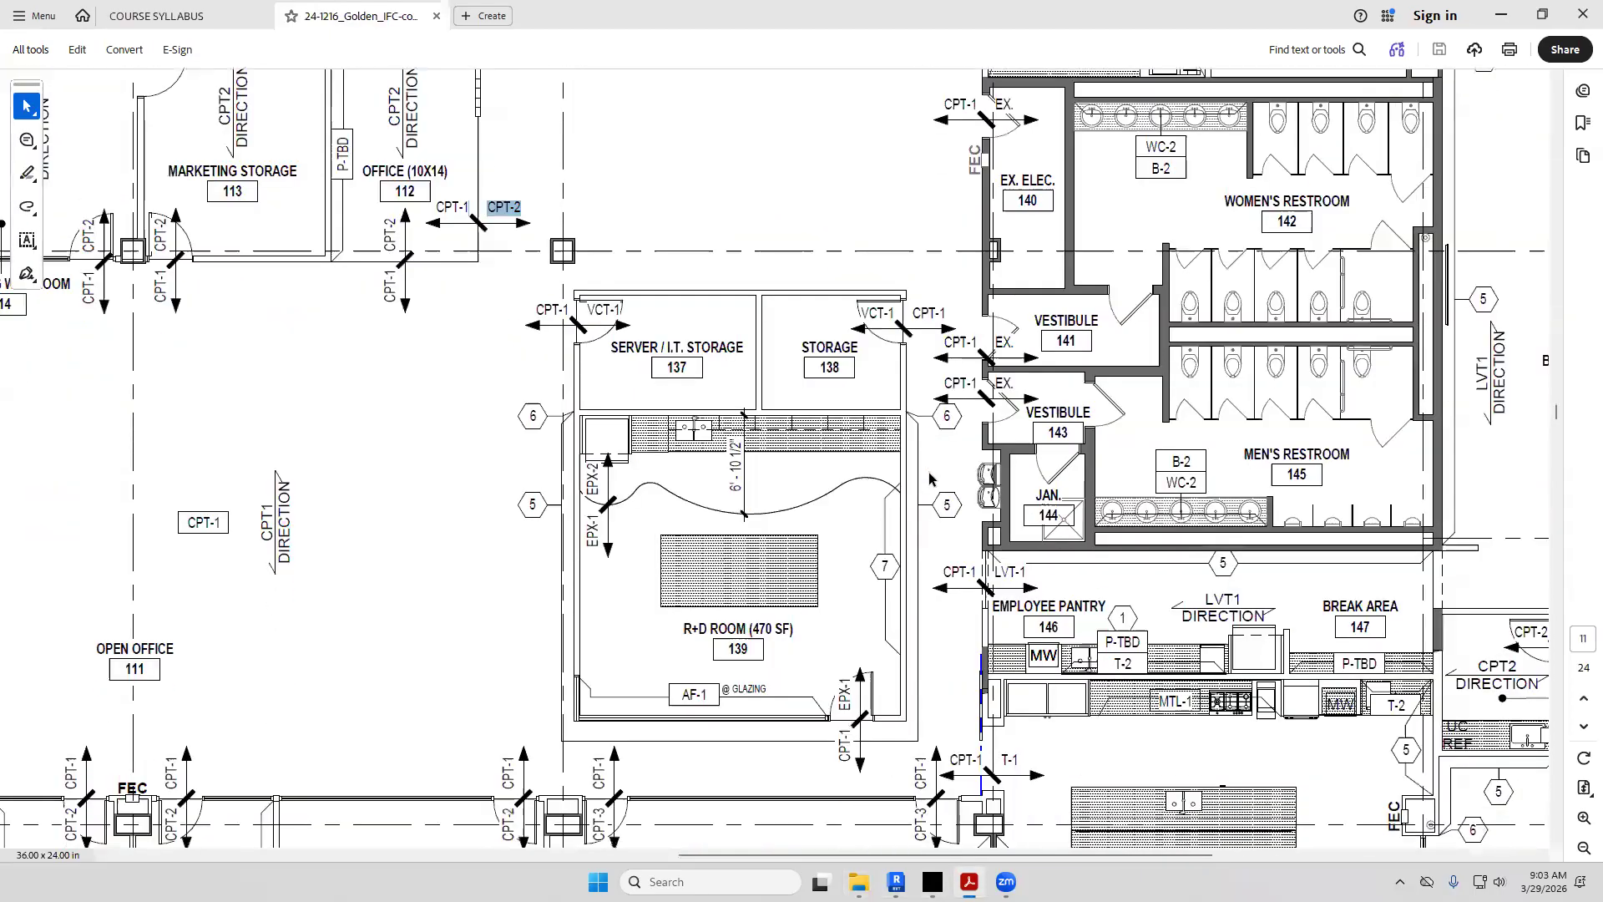
{"action": "scroll", "coordinate": [1220, 681], "scroll_direction": "down", "scroll_amount": 3}
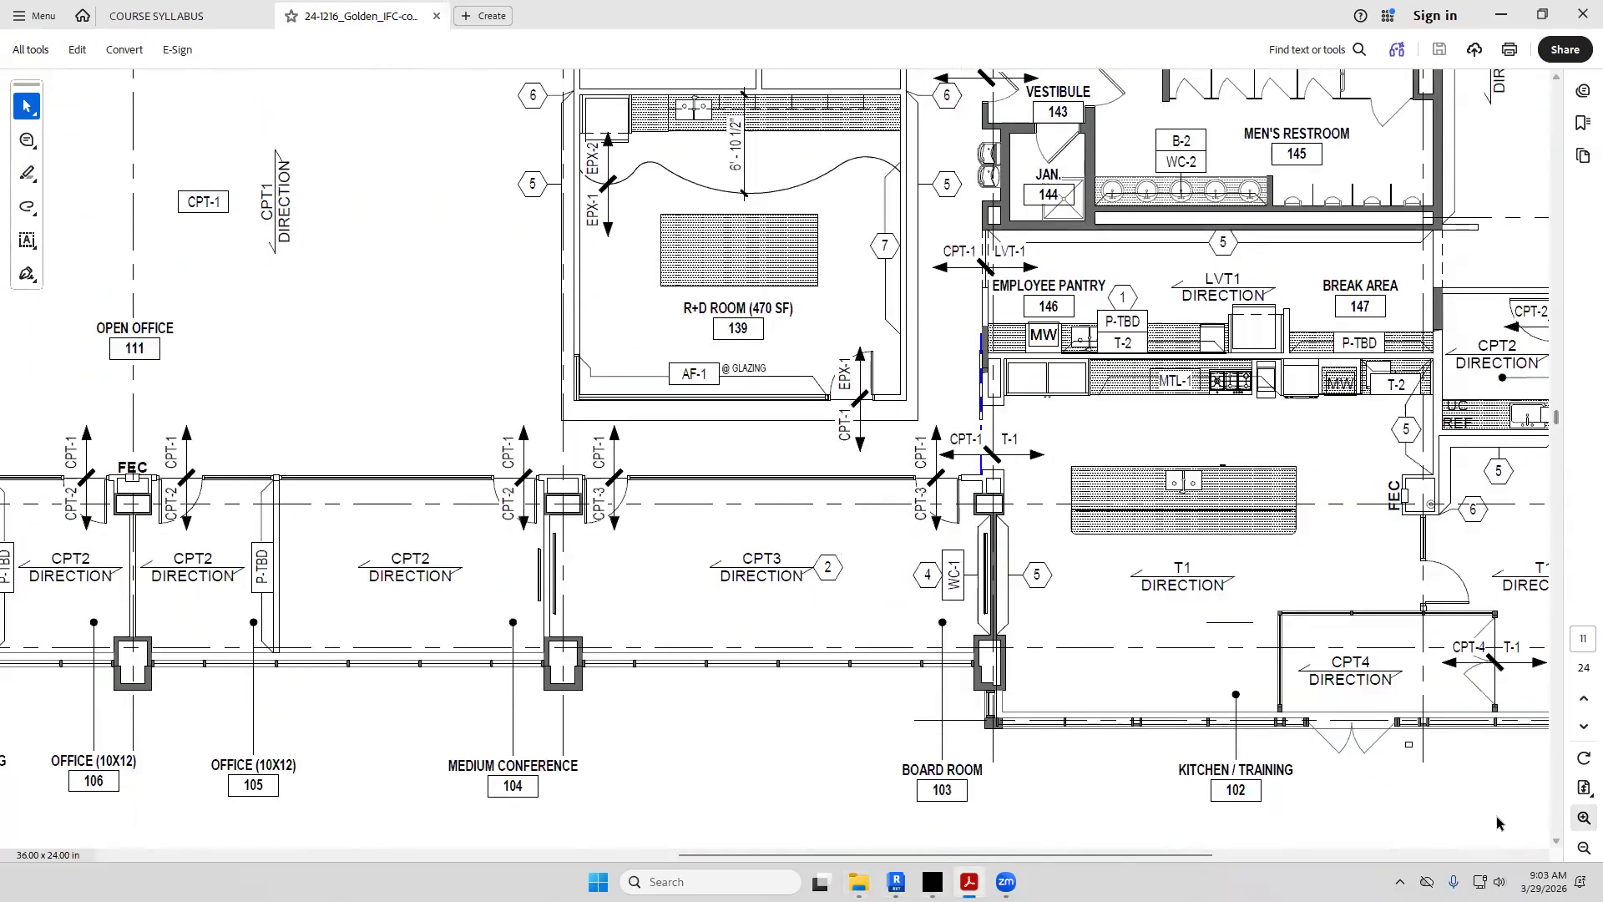
{"action": "left_click", "coordinate": [1584, 788]}
{"action": "left_click", "coordinate": [1463, 734]}
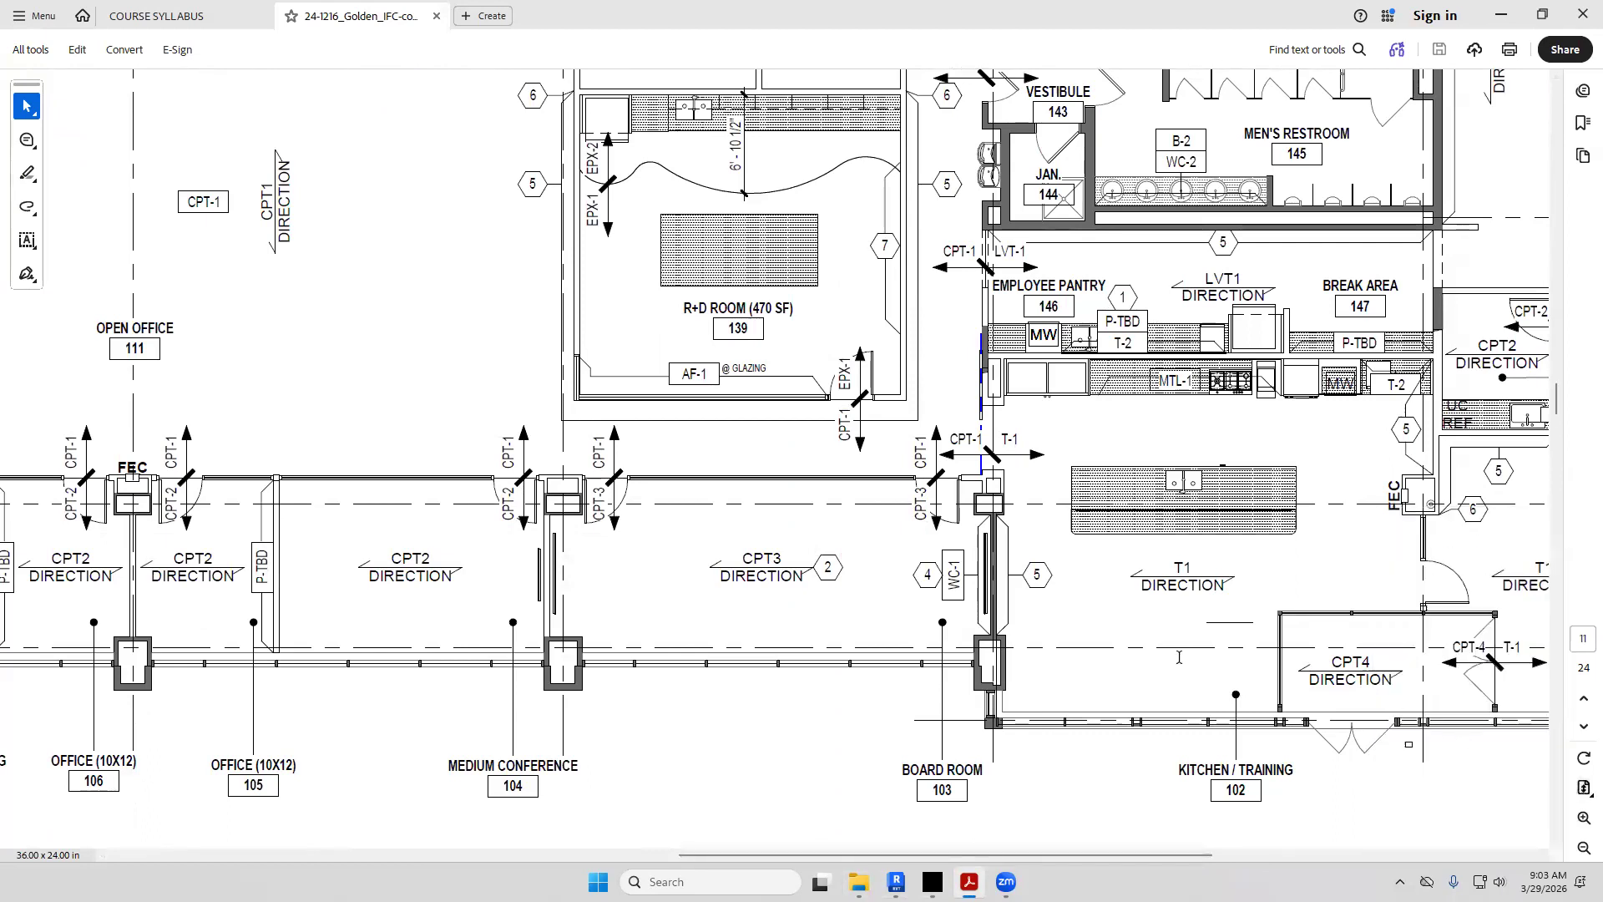
{"action": "scroll", "coordinate": [853, 568], "scroll_direction": "down", "scroll_amount": 5}
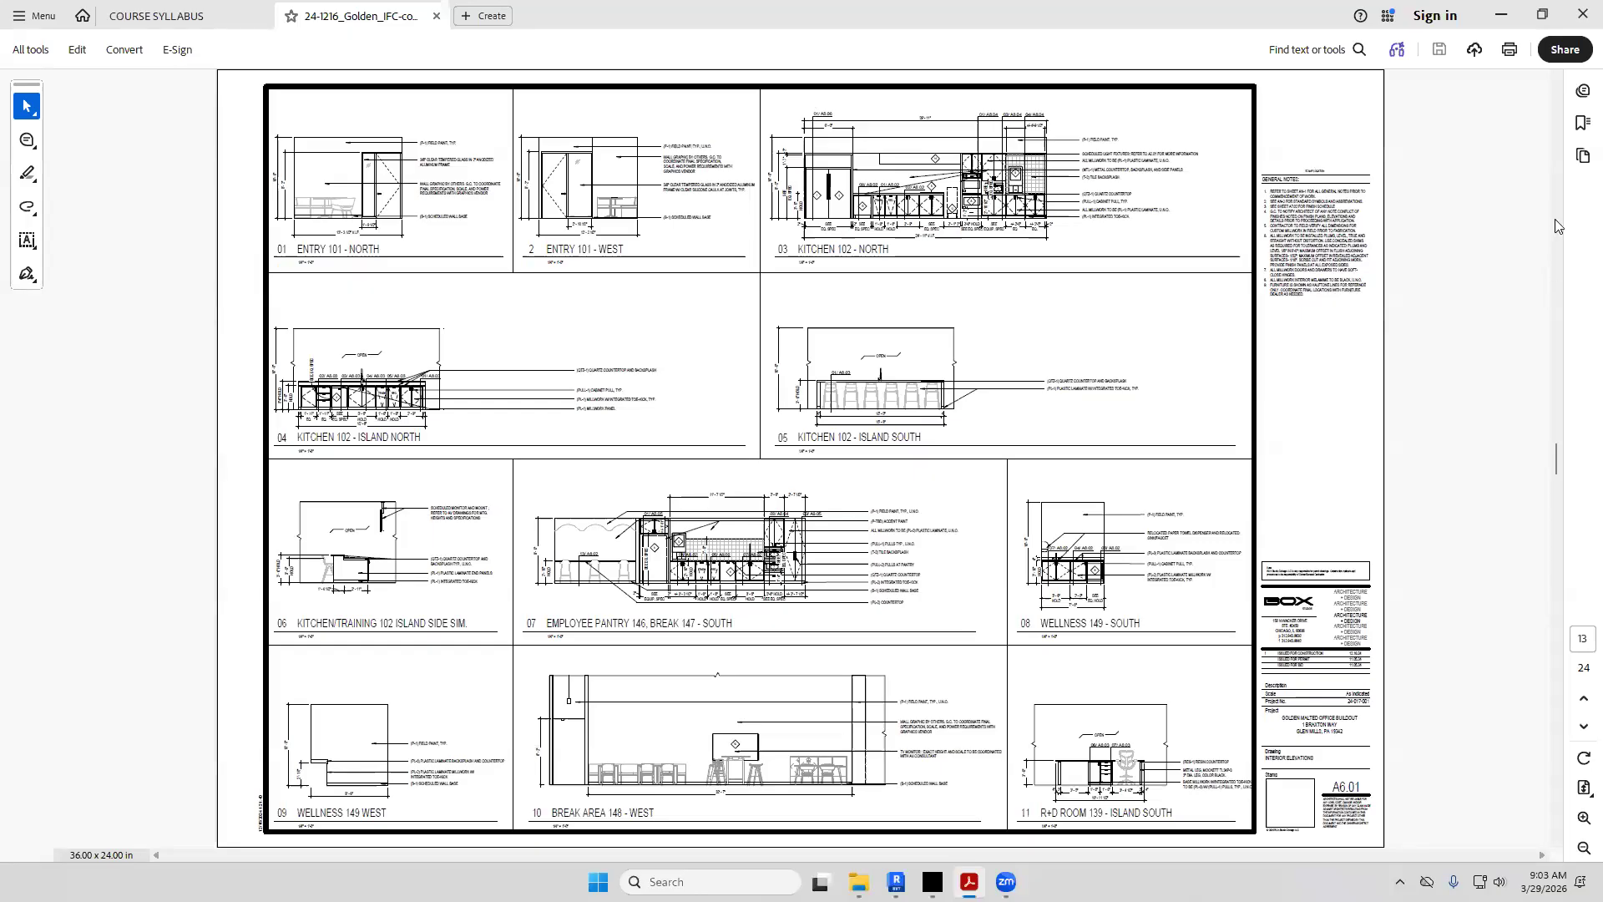
{"action": "left_click", "coordinate": [1554, 173]}
{"action": "left_click", "coordinate": [1555, 173]}
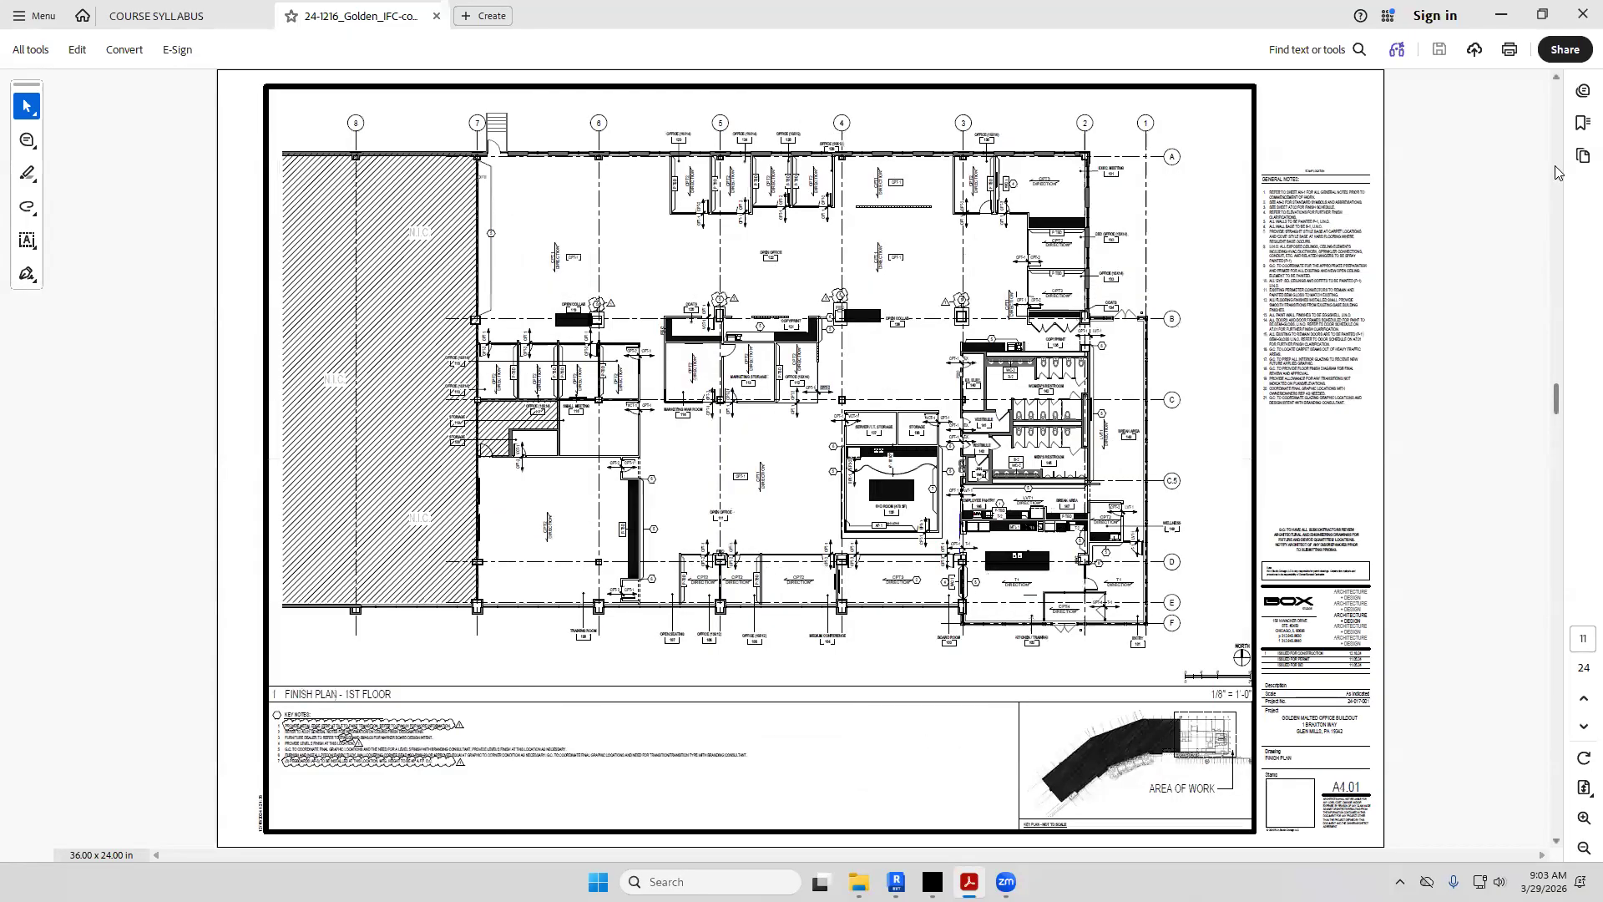
{"action": "left_click", "coordinate": [1555, 173]}
{"action": "left_click", "coordinate": [1555, 173]}
{"action": "left_click", "coordinate": [1555, 173]}
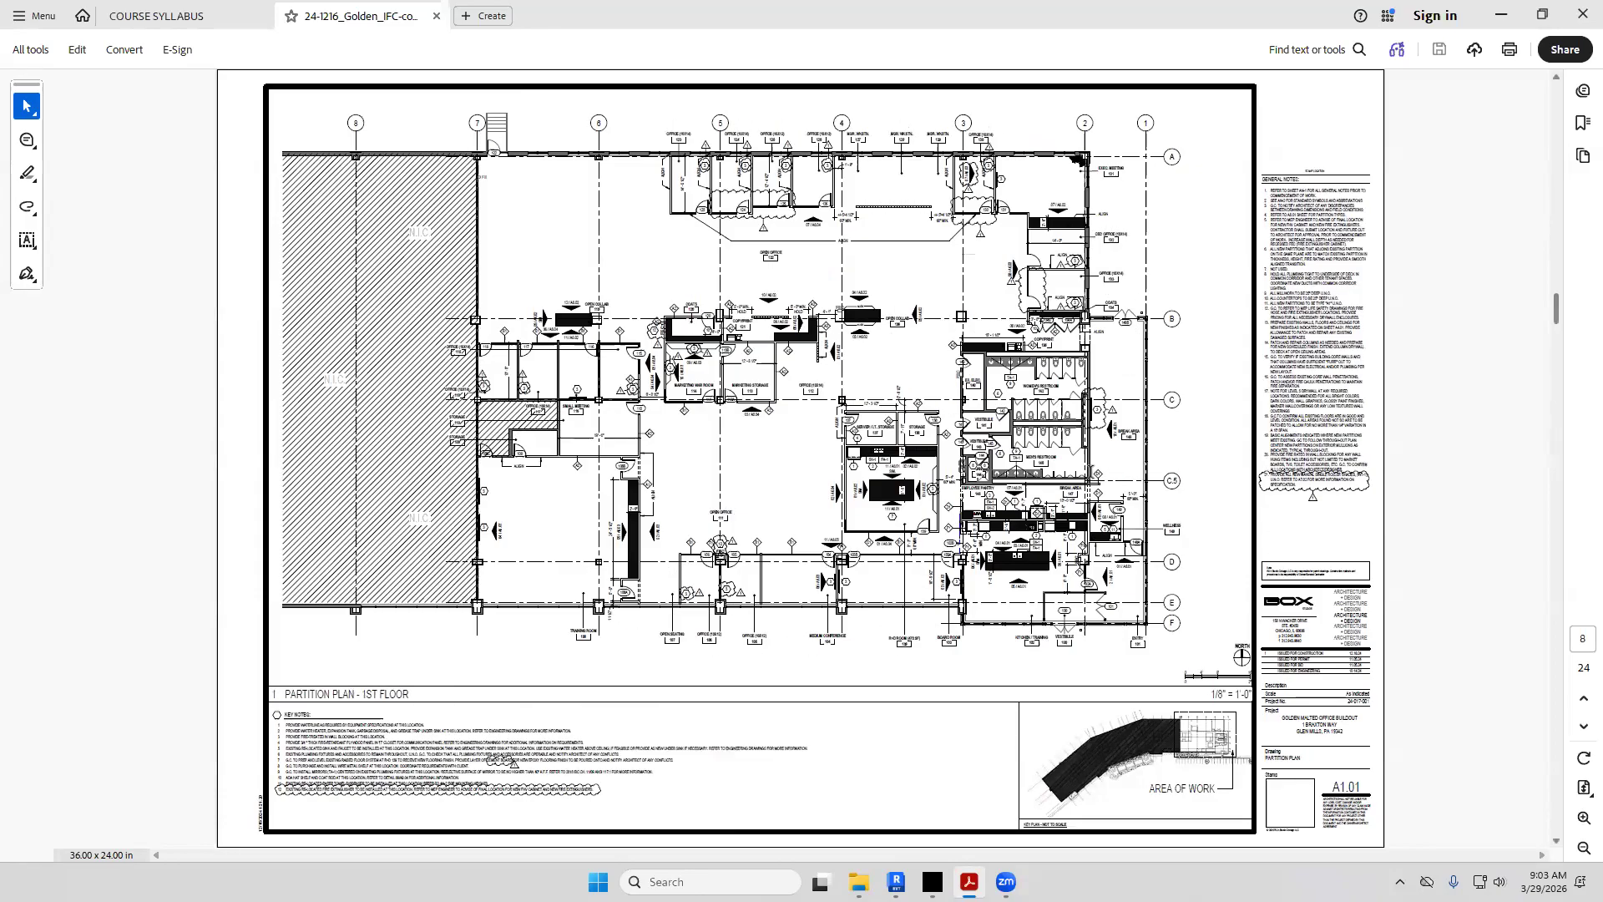
Examine the Kitchen/Training 102 layout and its elevation tags on the partition plan
{"action": "left_click", "coordinate": [1582, 821]}
{"action": "left_click", "coordinate": [1582, 821]}
{"action": "left_click", "coordinate": [1582, 821]}
{"action": "left_click", "coordinate": [1582, 821]}
{"action": "scroll", "coordinate": [1064, 753], "scroll_direction": "down", "scroll_amount": 2}
{"action": "scroll", "coordinate": [1065, 754], "scroll_direction": "down", "scroll_amount": 1}
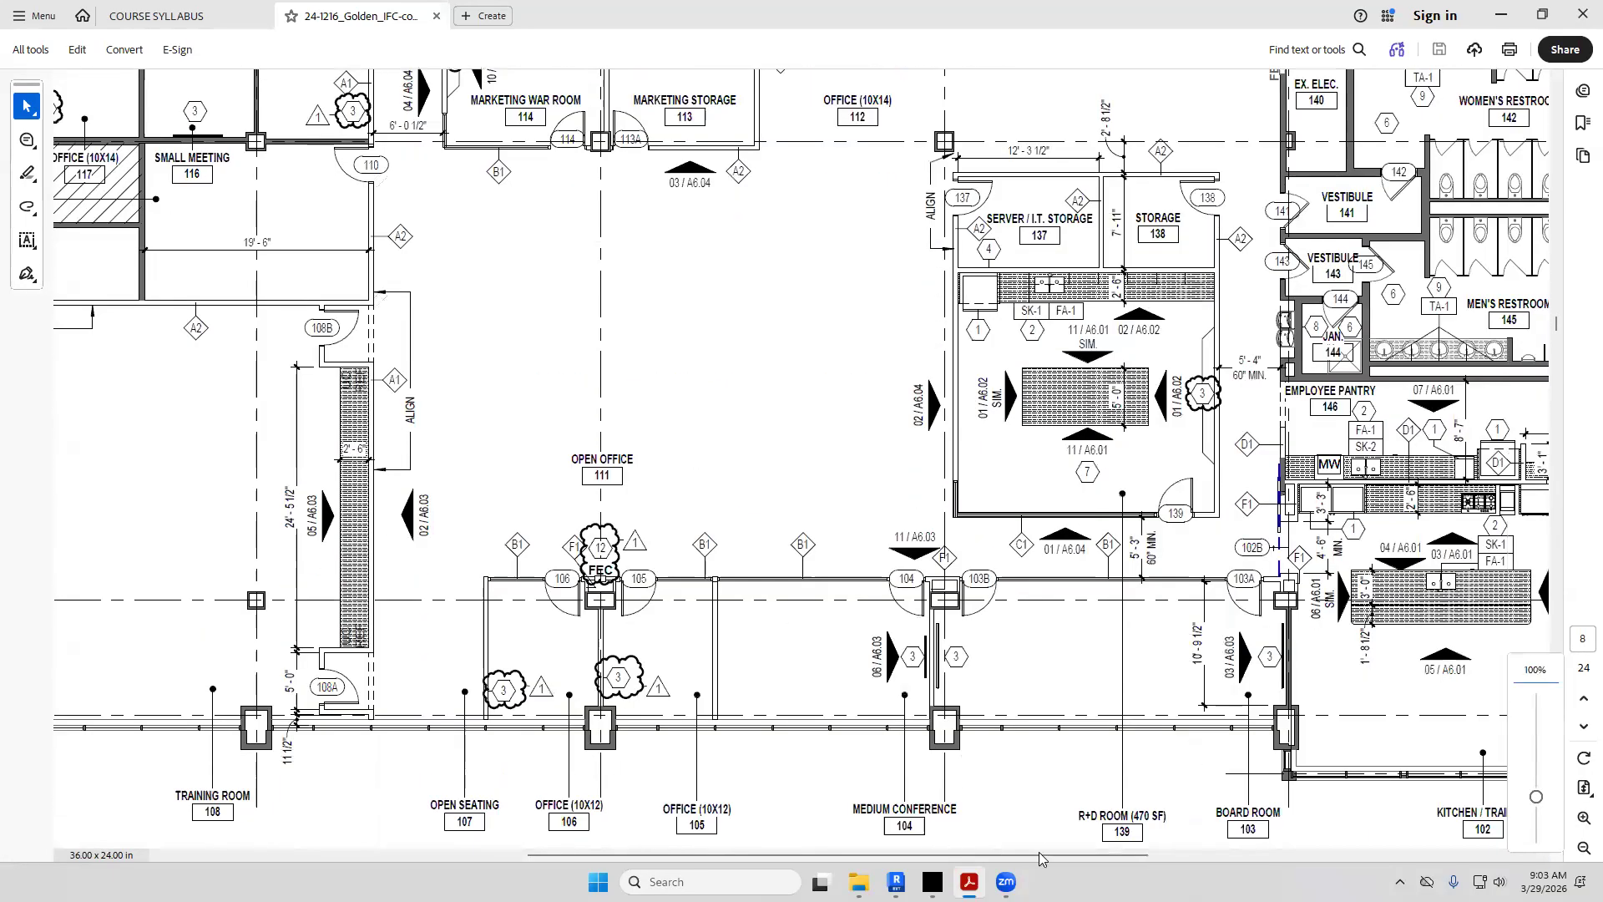
{"action": "scroll", "coordinate": [863, 537], "scroll_direction": "right", "scroll_amount": 7}
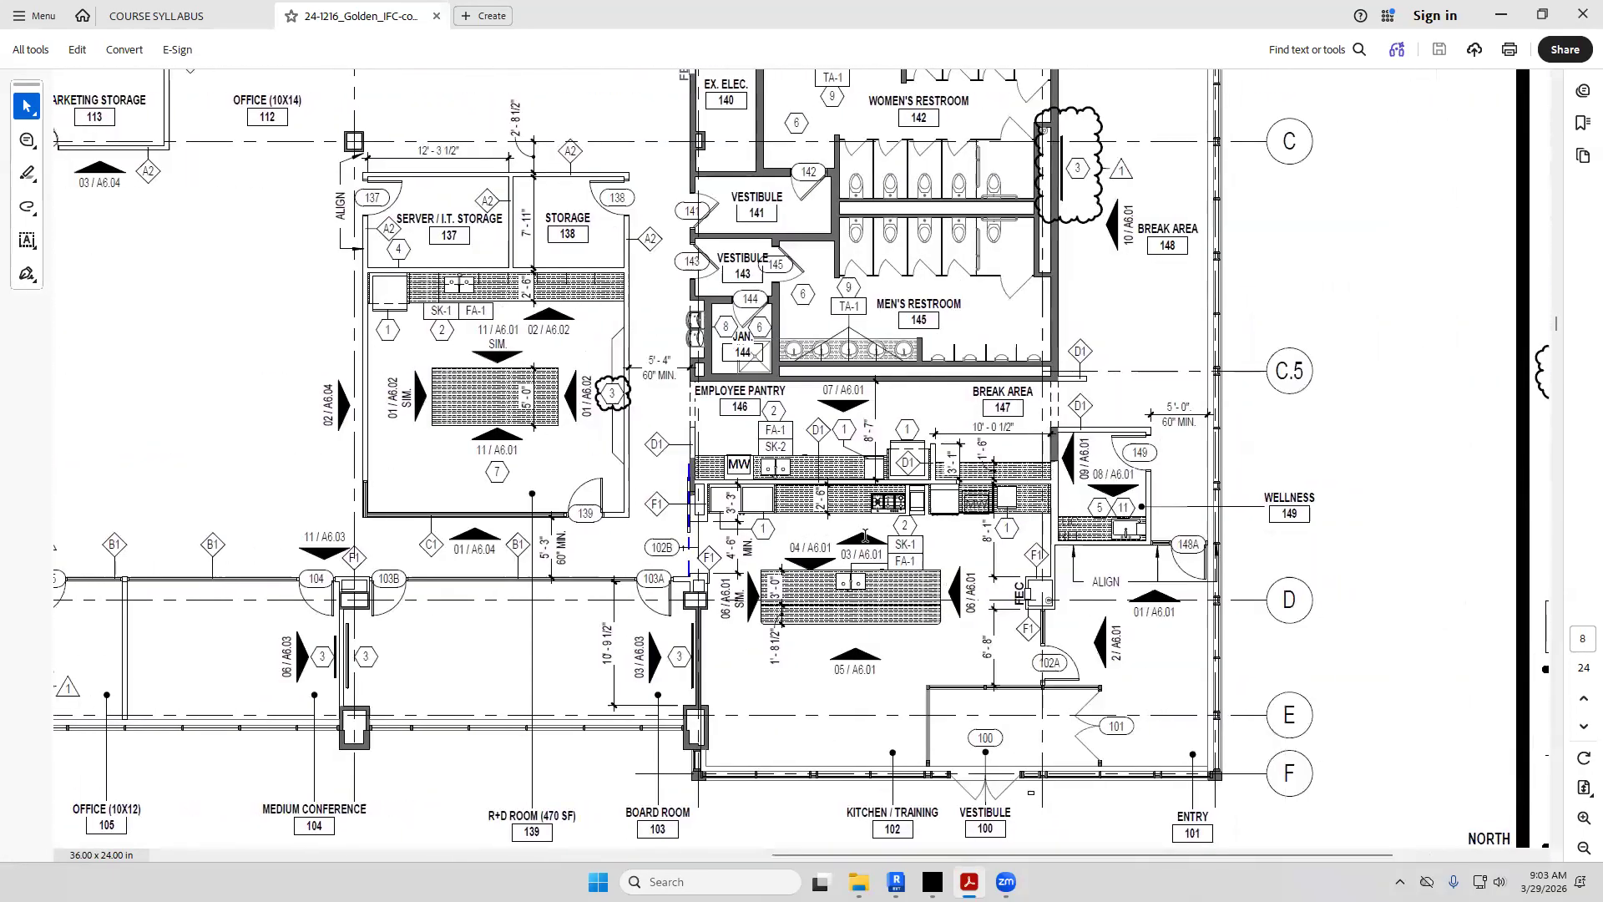
{"action": "scroll", "coordinate": [863, 537], "scroll_direction": "down", "scroll_amount": 1}
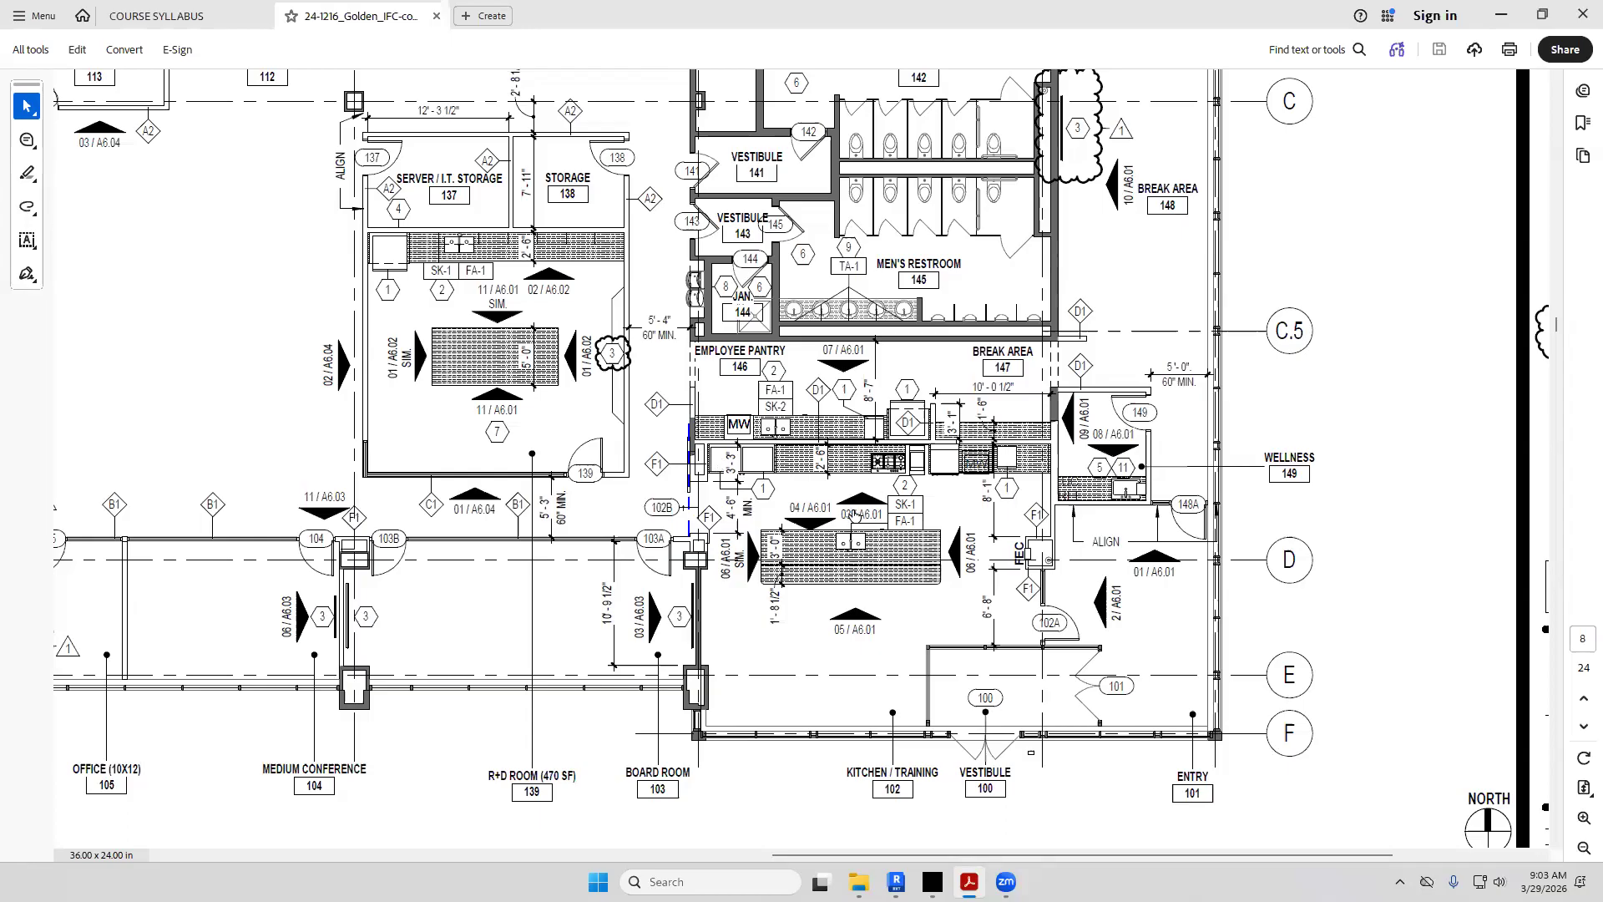
Go to sheet A6.01 and examine the millwork, equipment tags and notes of elevation 03, Kitchen 102 - North
{"action": "left_click", "coordinate": [1584, 787]}
{"action": "left_click", "coordinate": [1466, 728]}
{"action": "scroll", "coordinate": [1558, 825], "scroll_direction": "down", "scroll_amount": 2}
{"action": "scroll", "coordinate": [1558, 827], "scroll_direction": "down", "scroll_amount": 3}
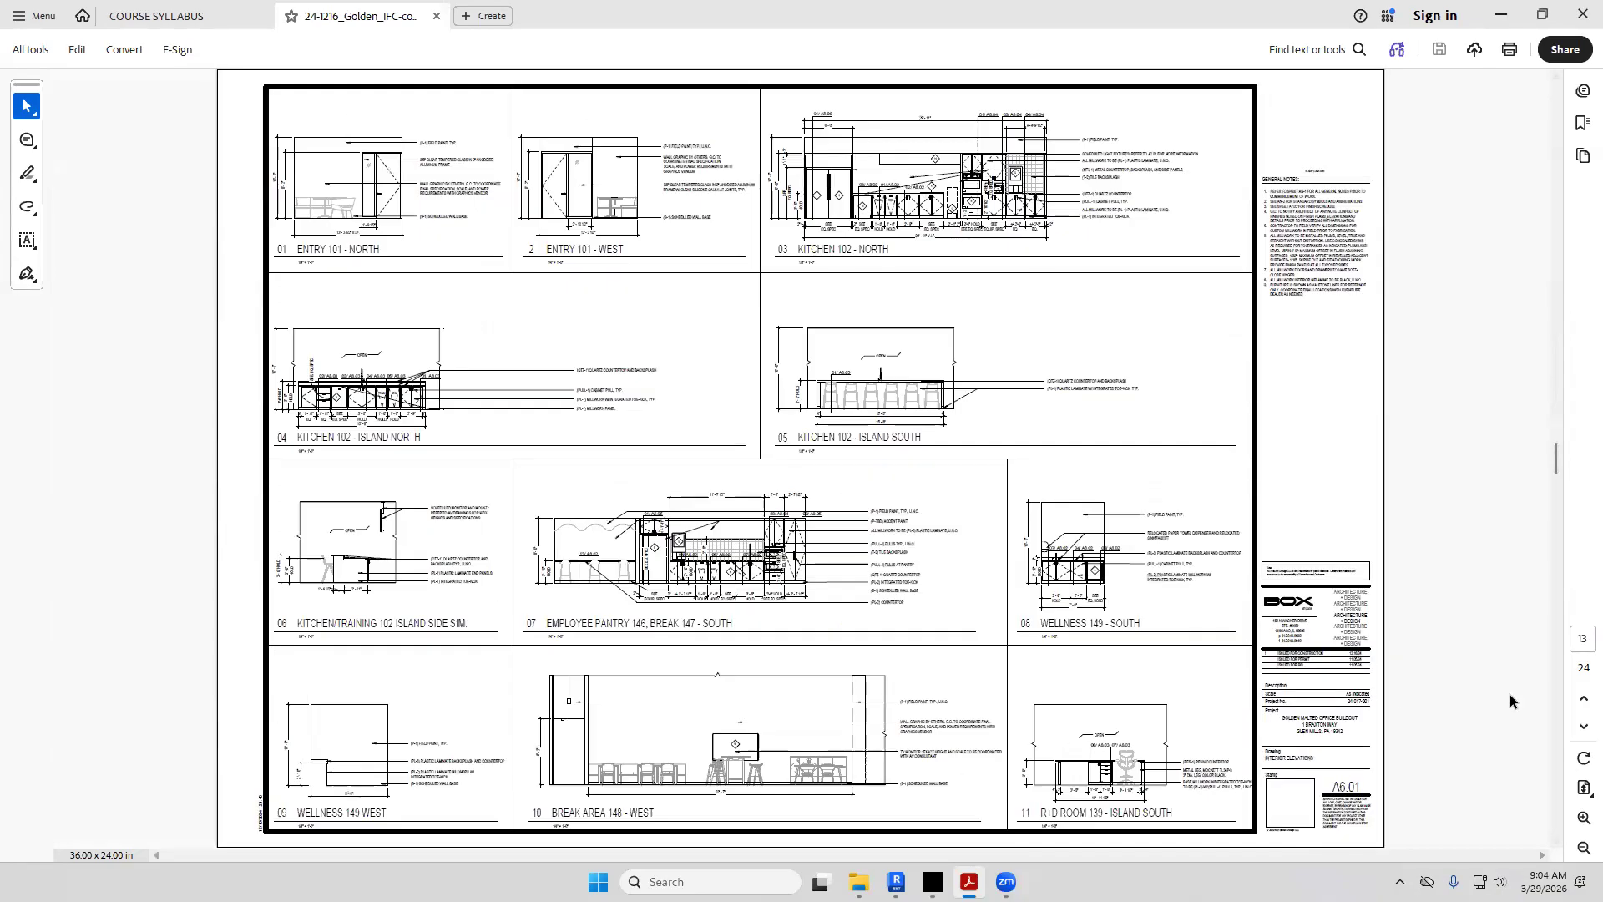
{"action": "left_click", "coordinate": [1583, 817]}
{"action": "left_click", "coordinate": [1579, 820]}
{"action": "left_click", "coordinate": [1091, 853]}
{"action": "left_click_drag", "start_coordinate": [1090, 854], "coordinate": [877, 862]}
{"action": "scroll", "coordinate": [885, 660], "scroll_direction": "up", "scroll_amount": 9}
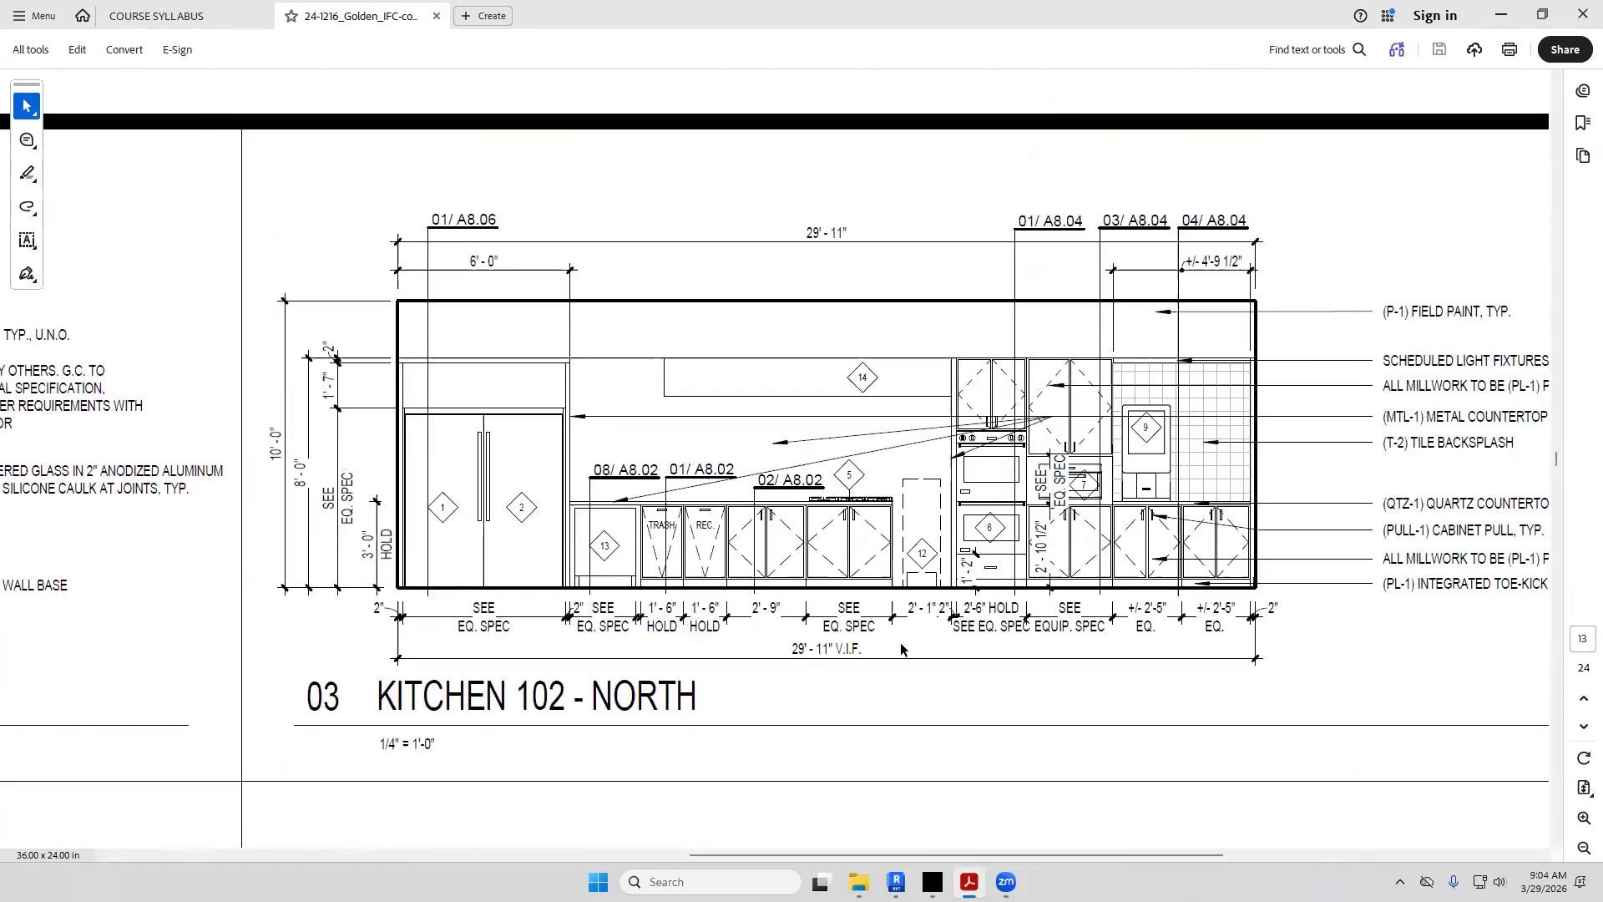
{"action": "scroll", "coordinate": [835, 619], "scroll_direction": "down", "scroll_amount": 1}
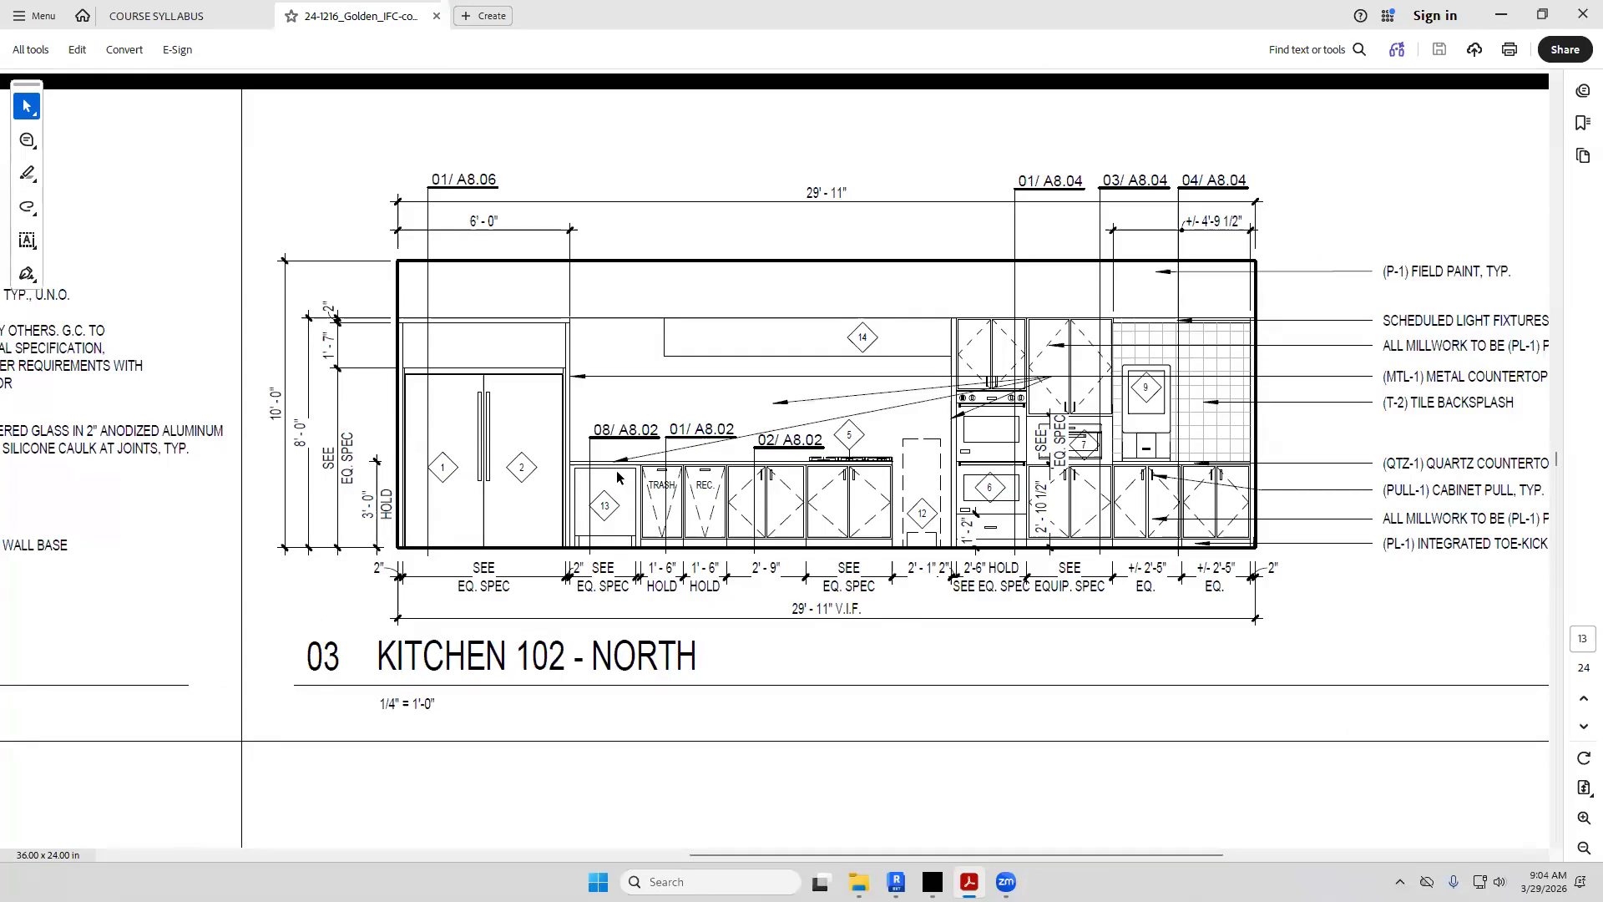
{"action": "left_click_drag", "start_coordinate": [718, 854], "coordinate": [790, 854]}
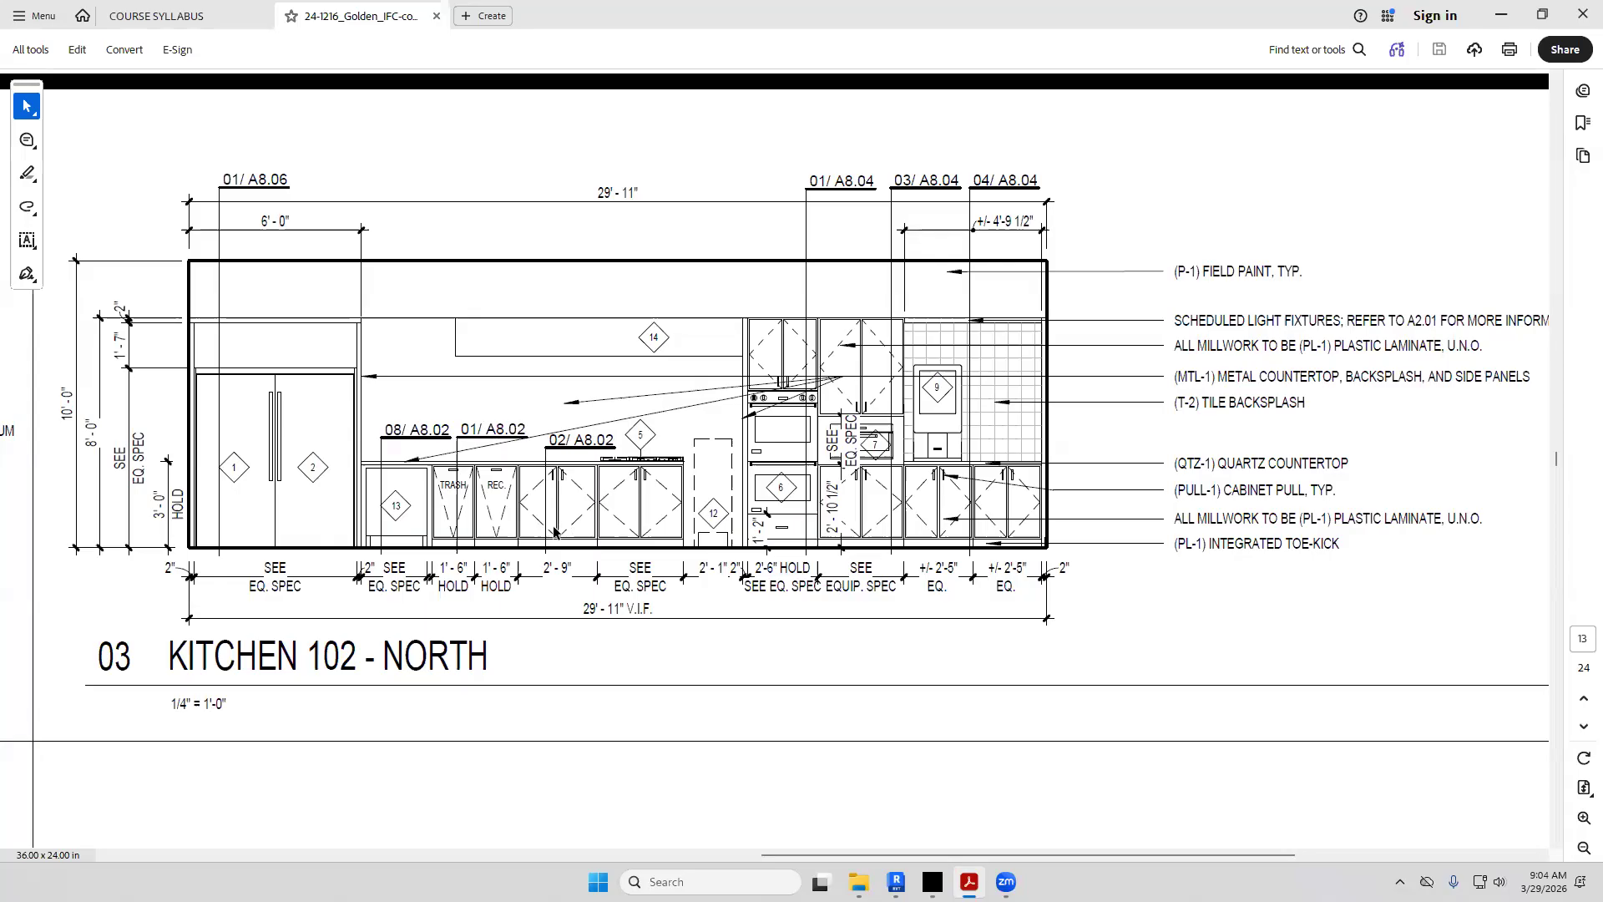
Go to sheet A8.02 and examine the countertop and cabinet depths in detail 02, Base Cab - Door 30"D
{"action": "left_click", "coordinate": [1584, 786]}
{"action": "left_click", "coordinate": [1491, 727]}
{"action": "scroll", "coordinate": [1416, 719], "scroll_direction": "down", "scroll_amount": 2}
{"action": "scroll", "coordinate": [1416, 718], "scroll_direction": "down", "scroll_amount": 5}
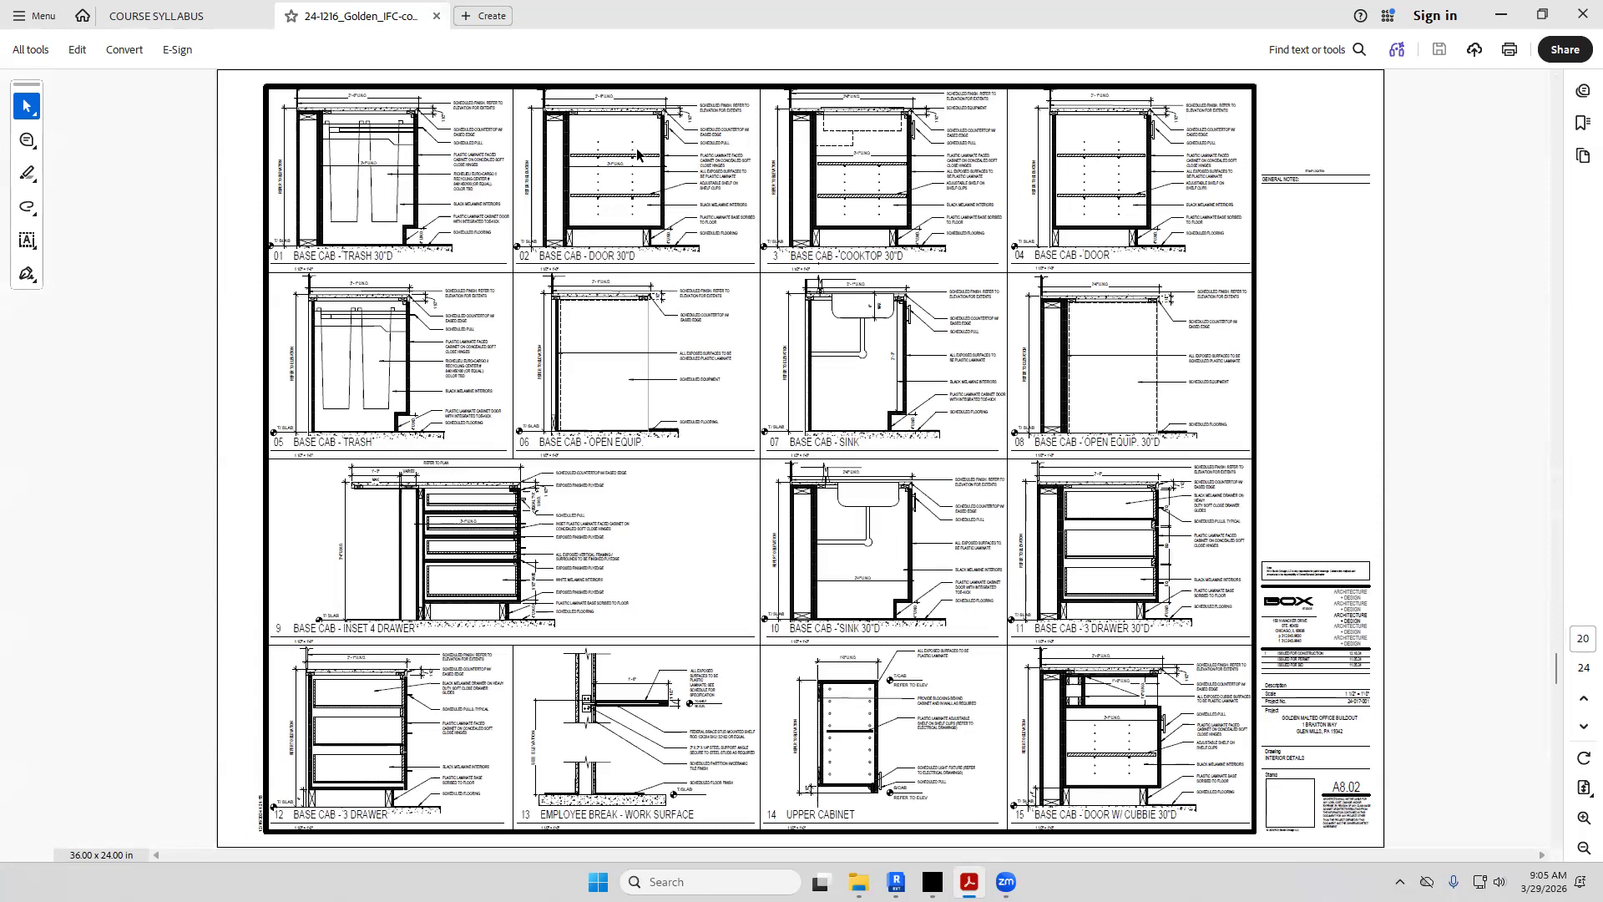
{"action": "left_click", "coordinate": [1574, 814]}
{"action": "left_click", "coordinate": [1574, 814]}
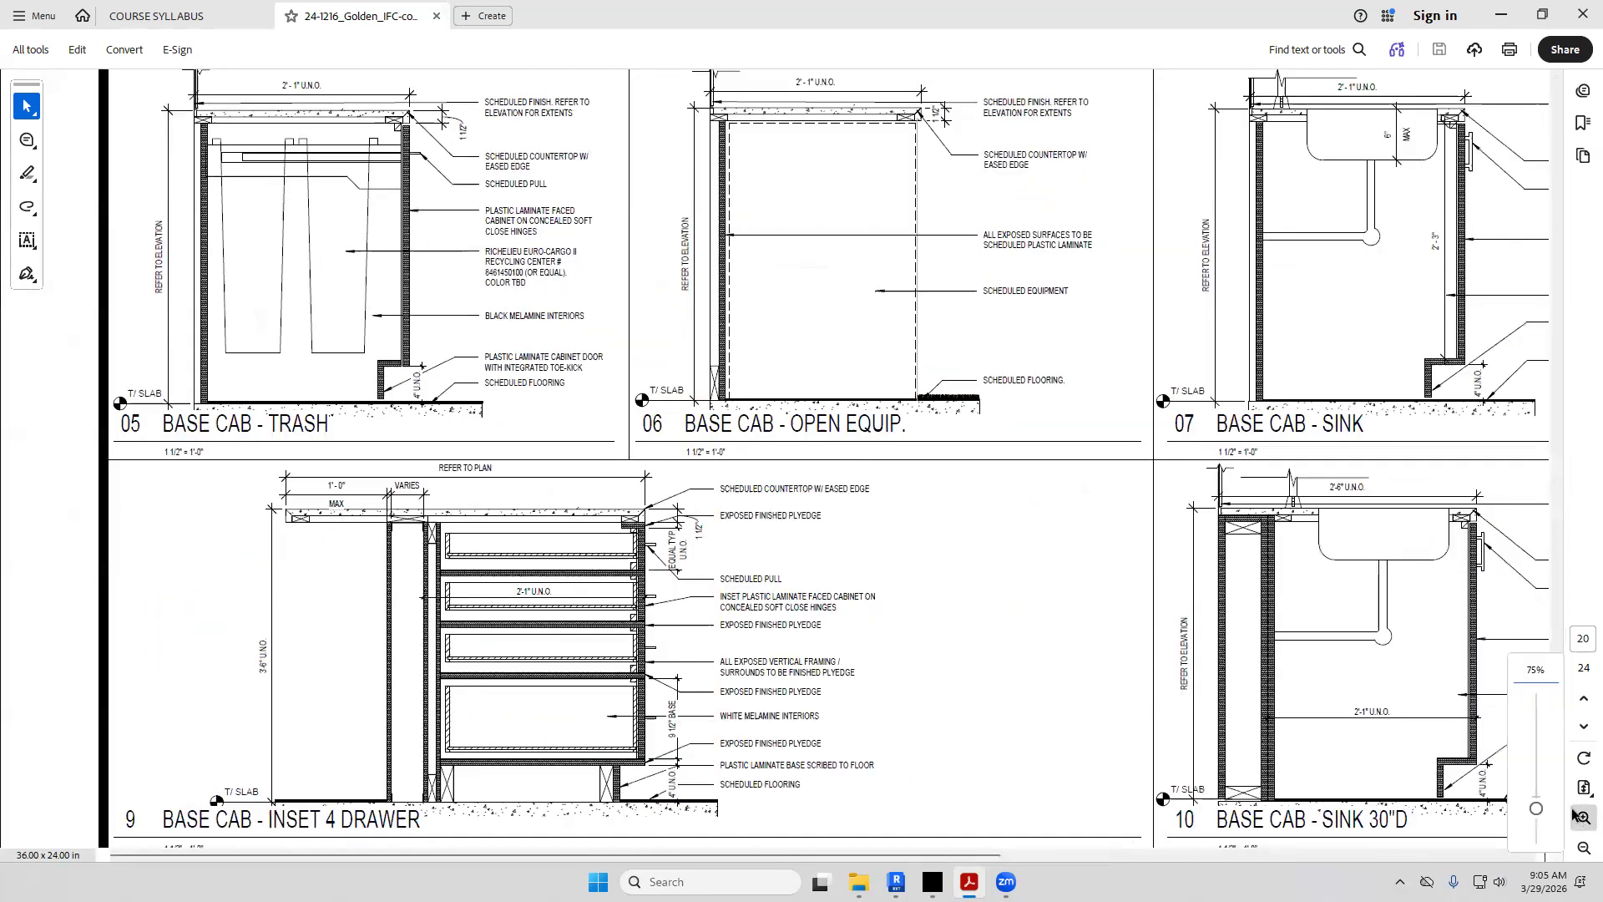
{"action": "left_click", "coordinate": [1574, 814]}
{"action": "scroll", "coordinate": [1056, 511], "scroll_direction": "up", "scroll_amount": 10}
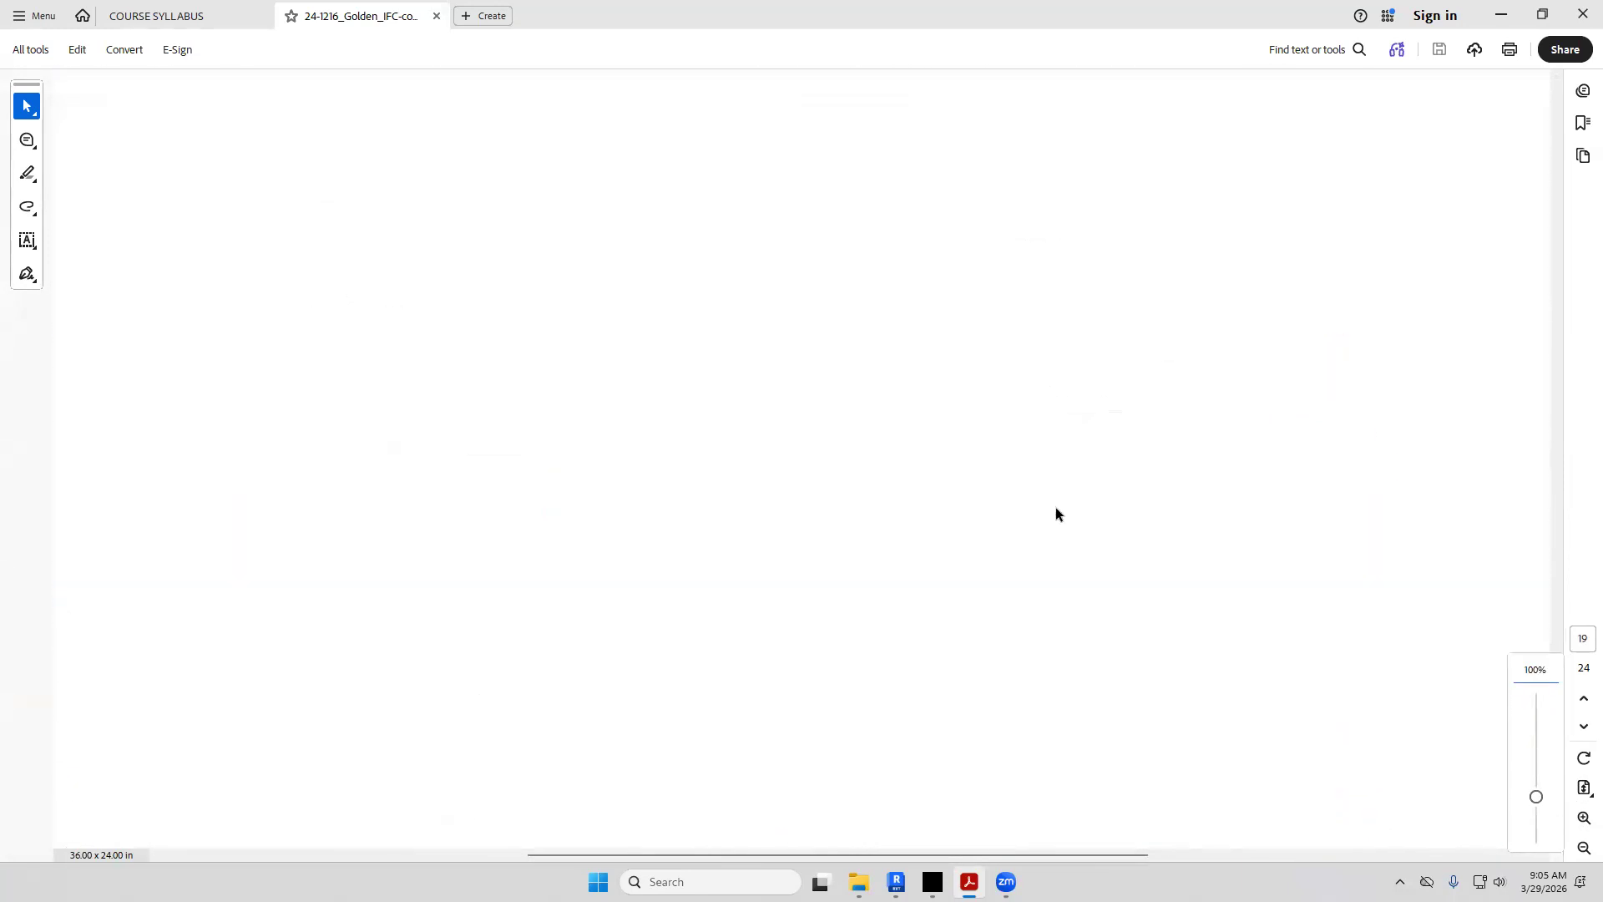
{"action": "scroll", "coordinate": [1055, 511], "scroll_direction": "down", "scroll_amount": 5}
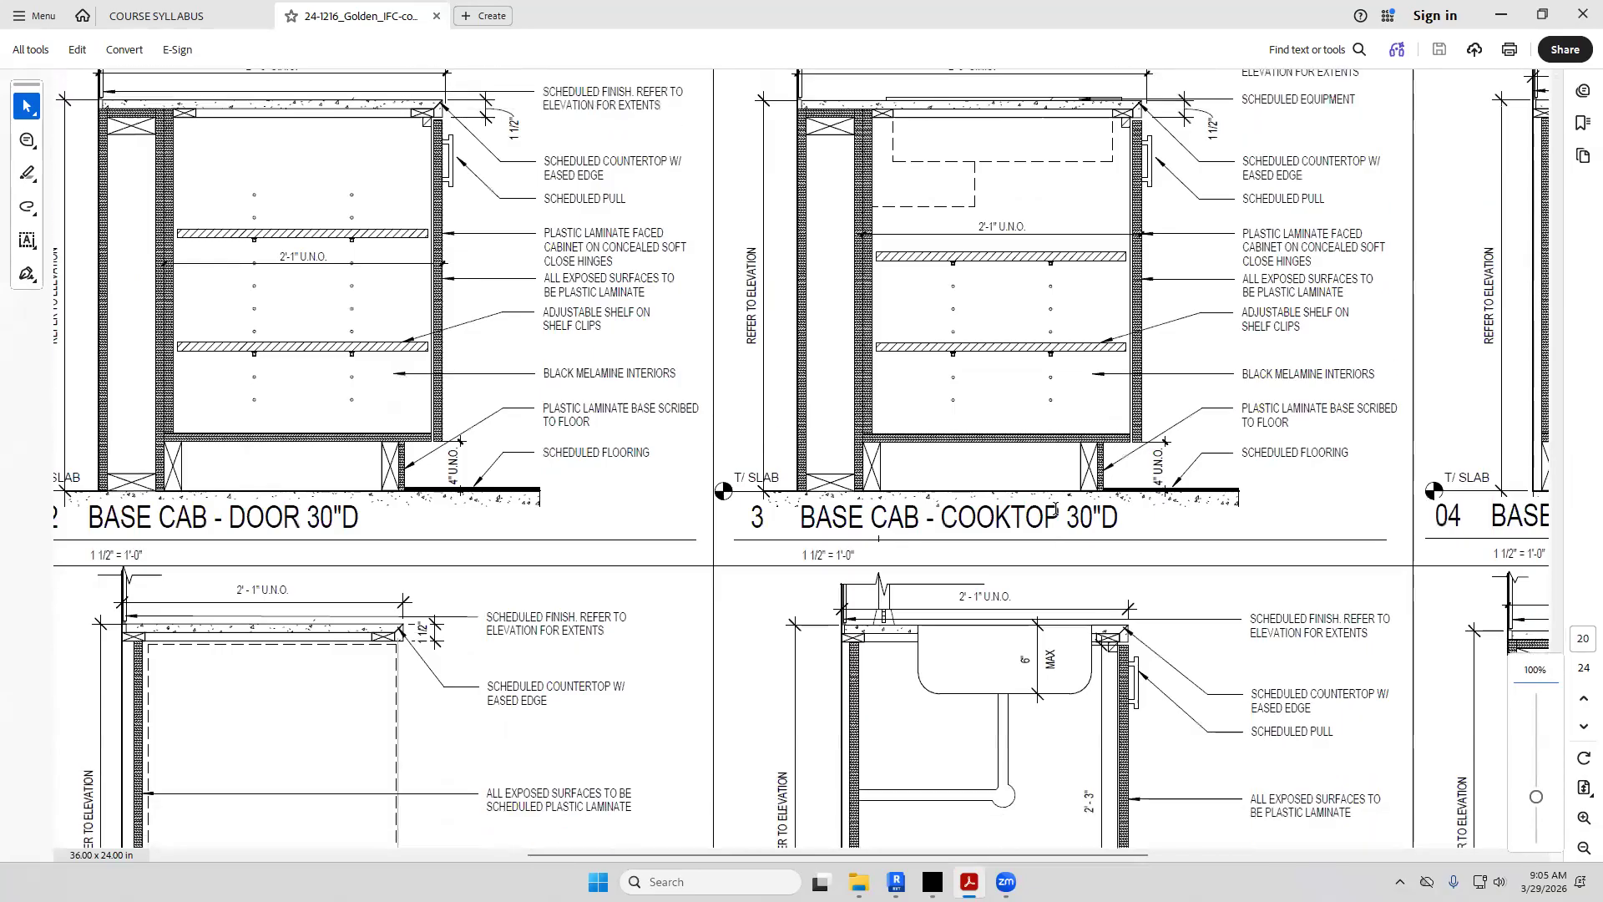
{"action": "left_click_drag", "start_coordinate": [975, 856], "coordinate": [837, 838]}
{"action": "scroll", "coordinate": [870, 671], "scroll_direction": "up", "scroll_amount": 1}
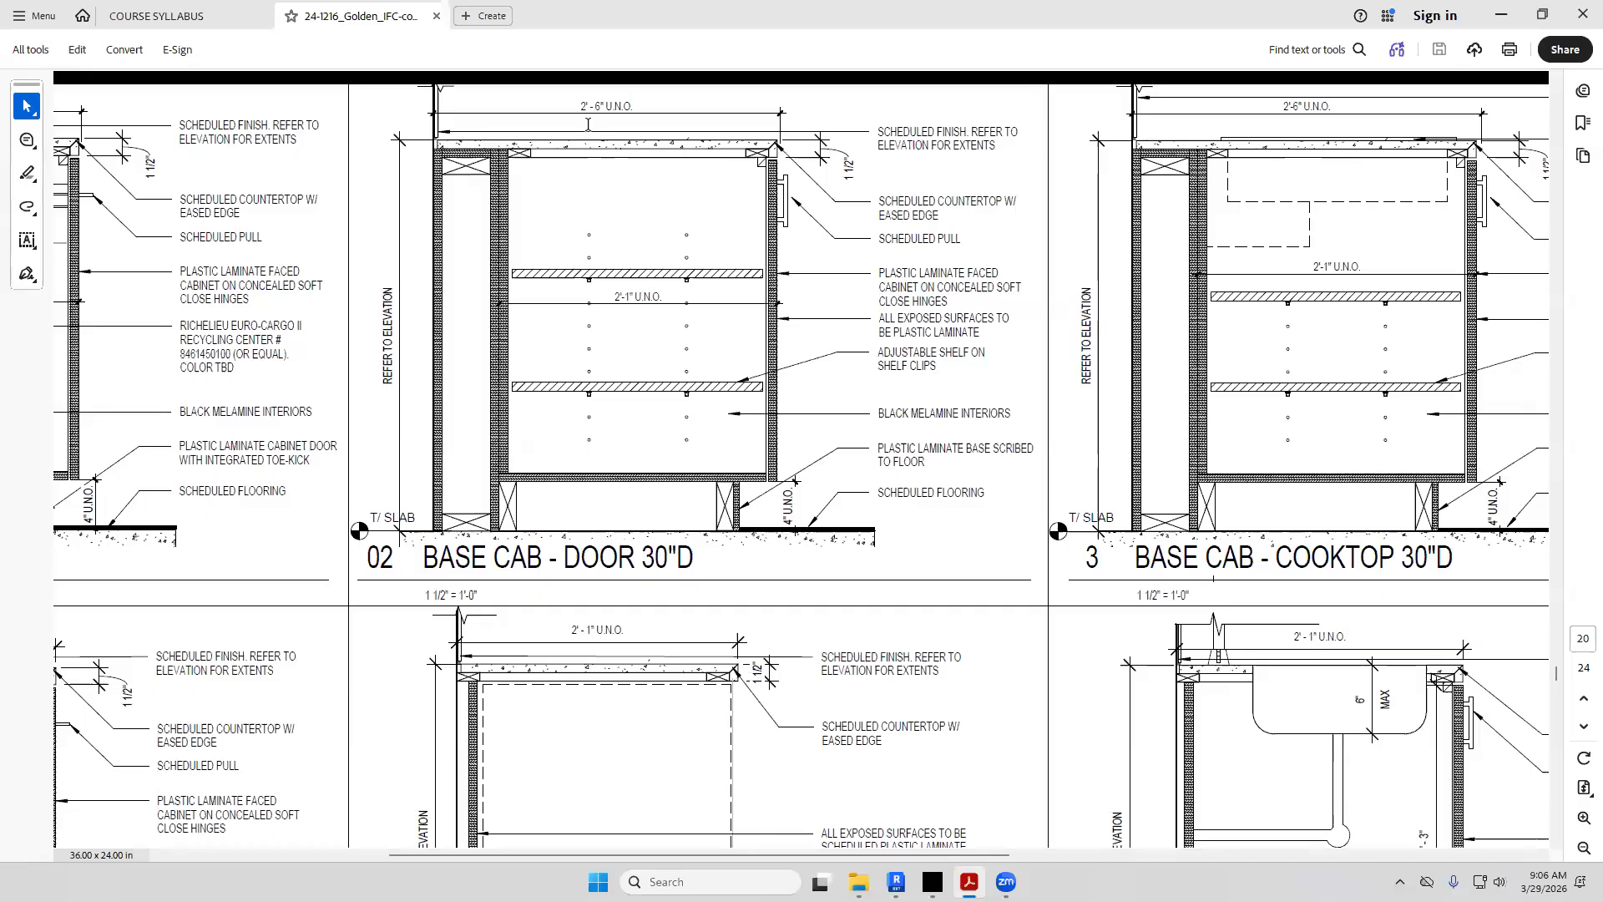
{"action": "left_click_drag", "start_coordinate": [579, 107], "coordinate": [635, 107]}
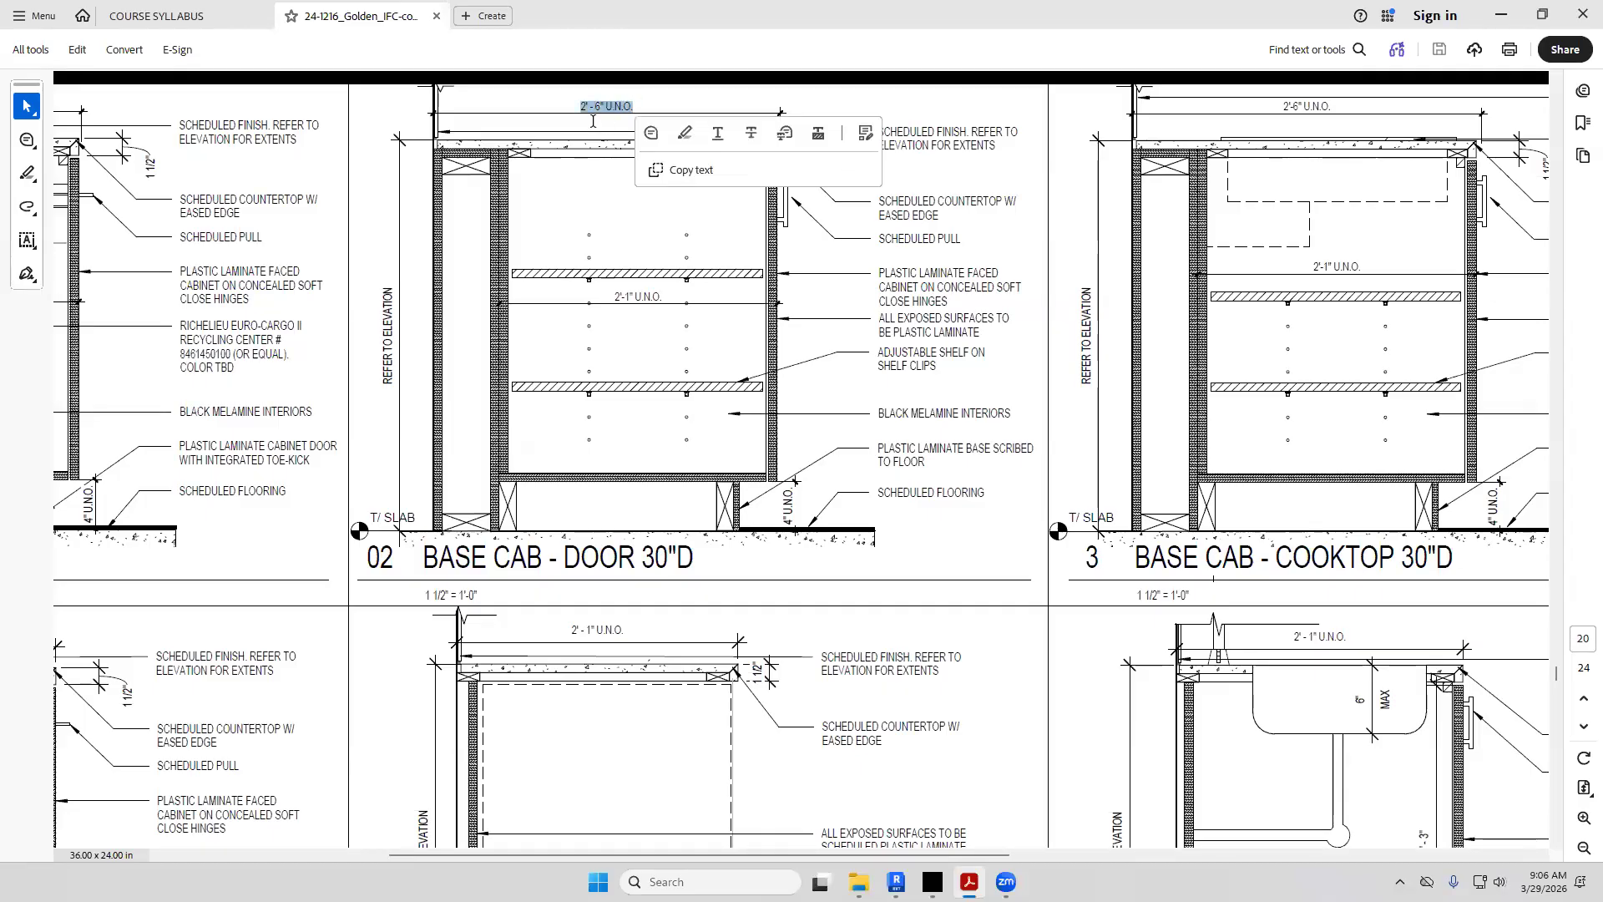
{"action": "left_click", "coordinate": [610, 185]}
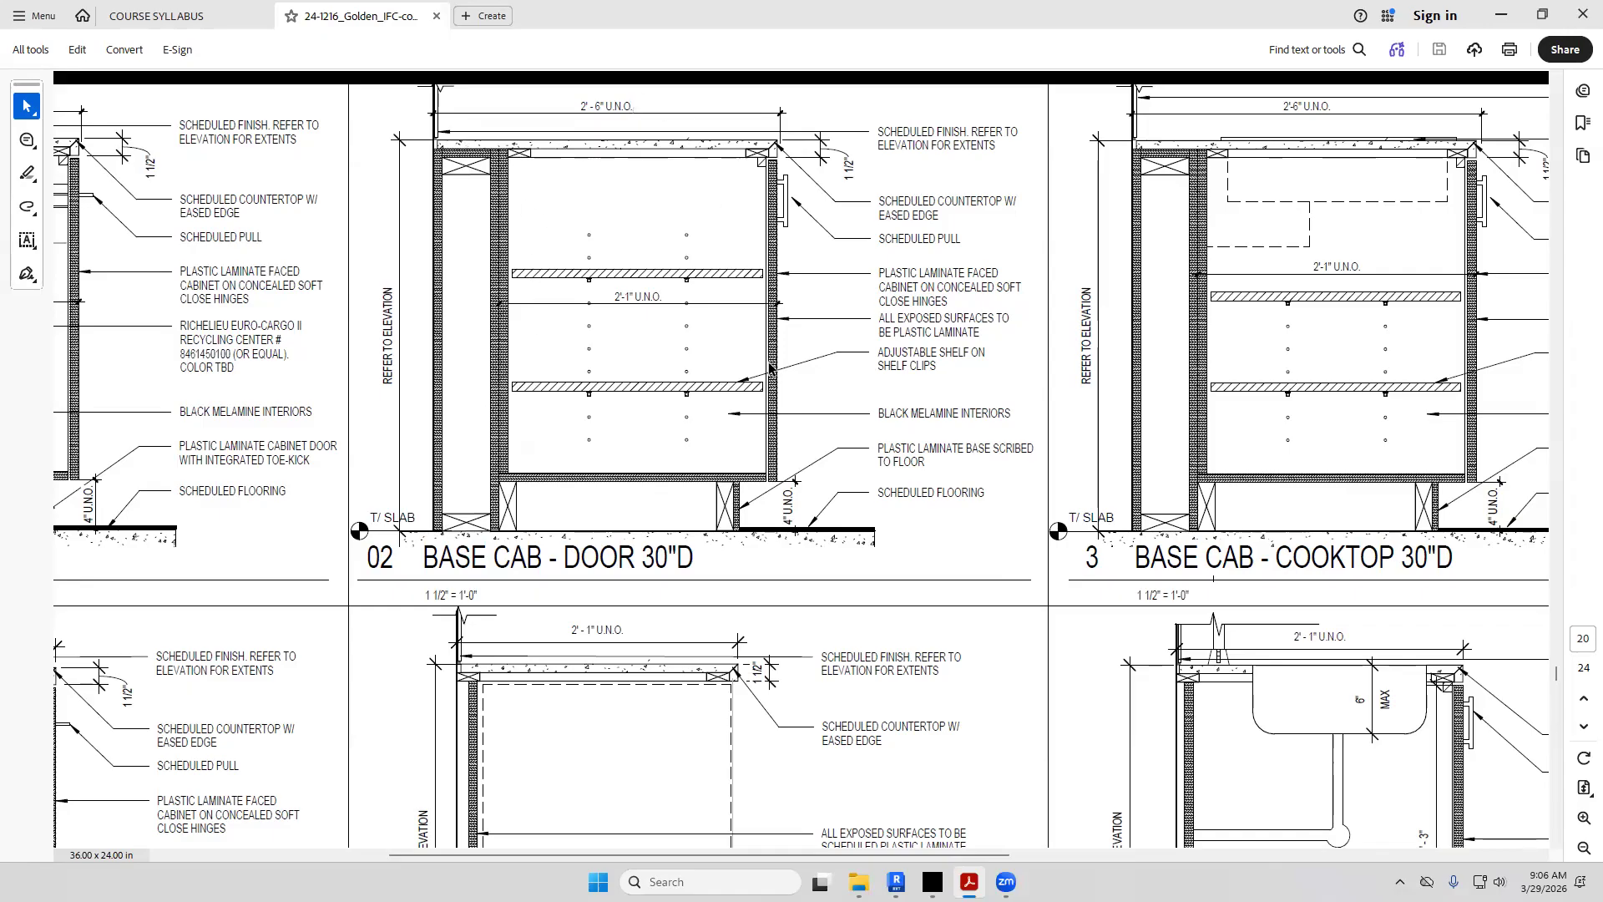
Return to sheet A6.01 and study the dimensions and material notes of elevation 03, Kitchen 102 - North
{"action": "left_click", "coordinate": [1584, 788]}
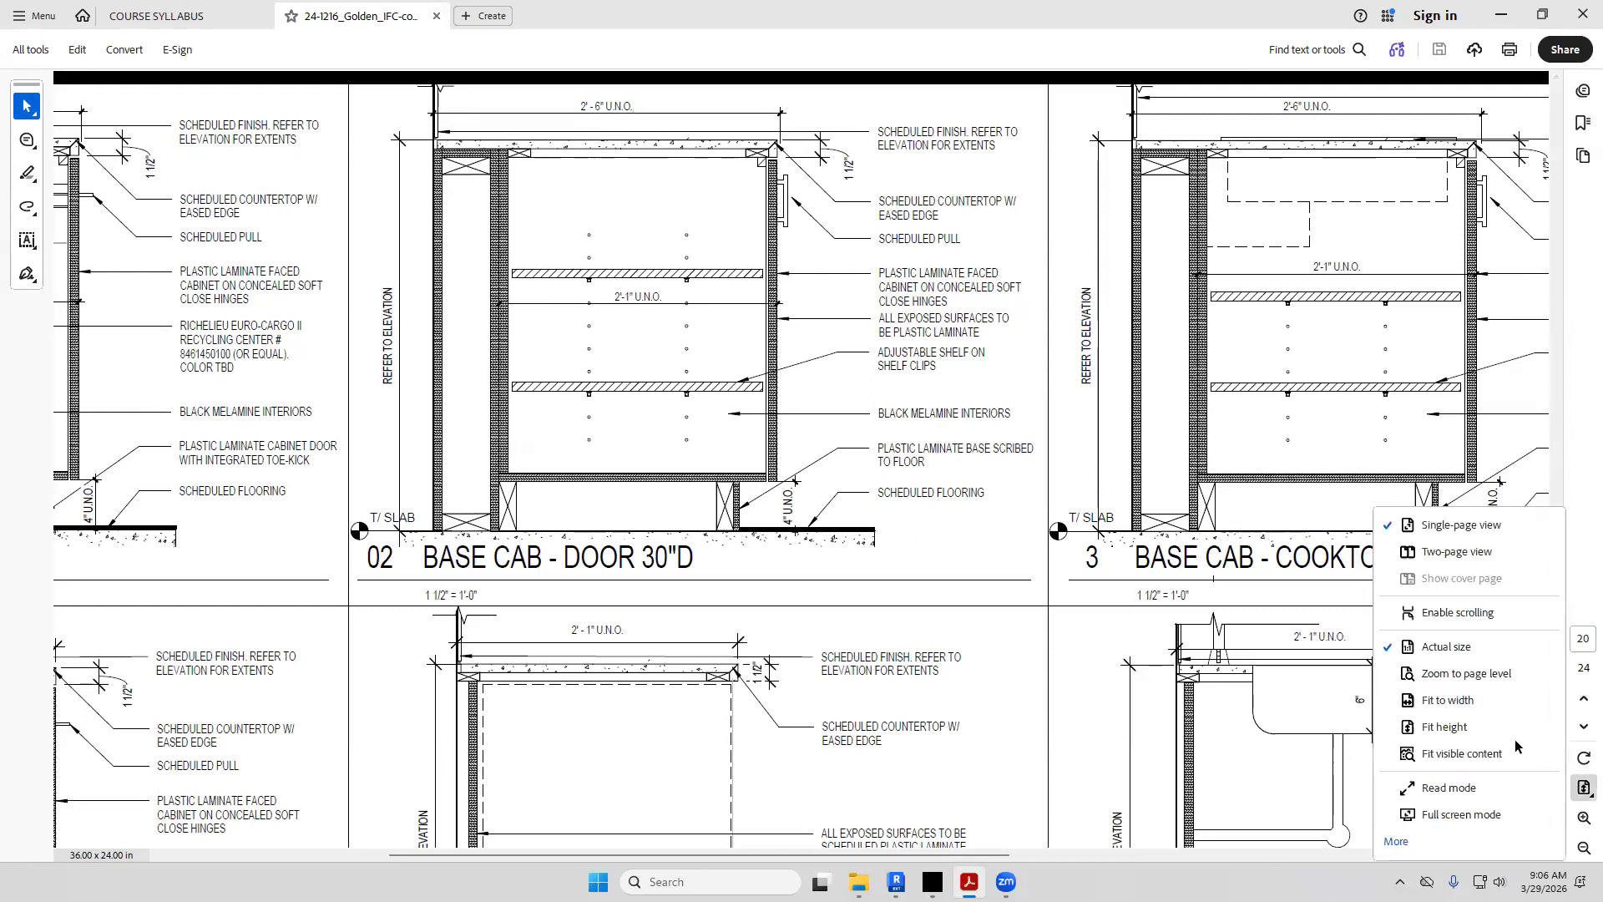
{"action": "left_click", "coordinate": [1496, 735]}
{"action": "scroll", "coordinate": [1094, 627], "scroll_direction": "up", "scroll_amount": 5}
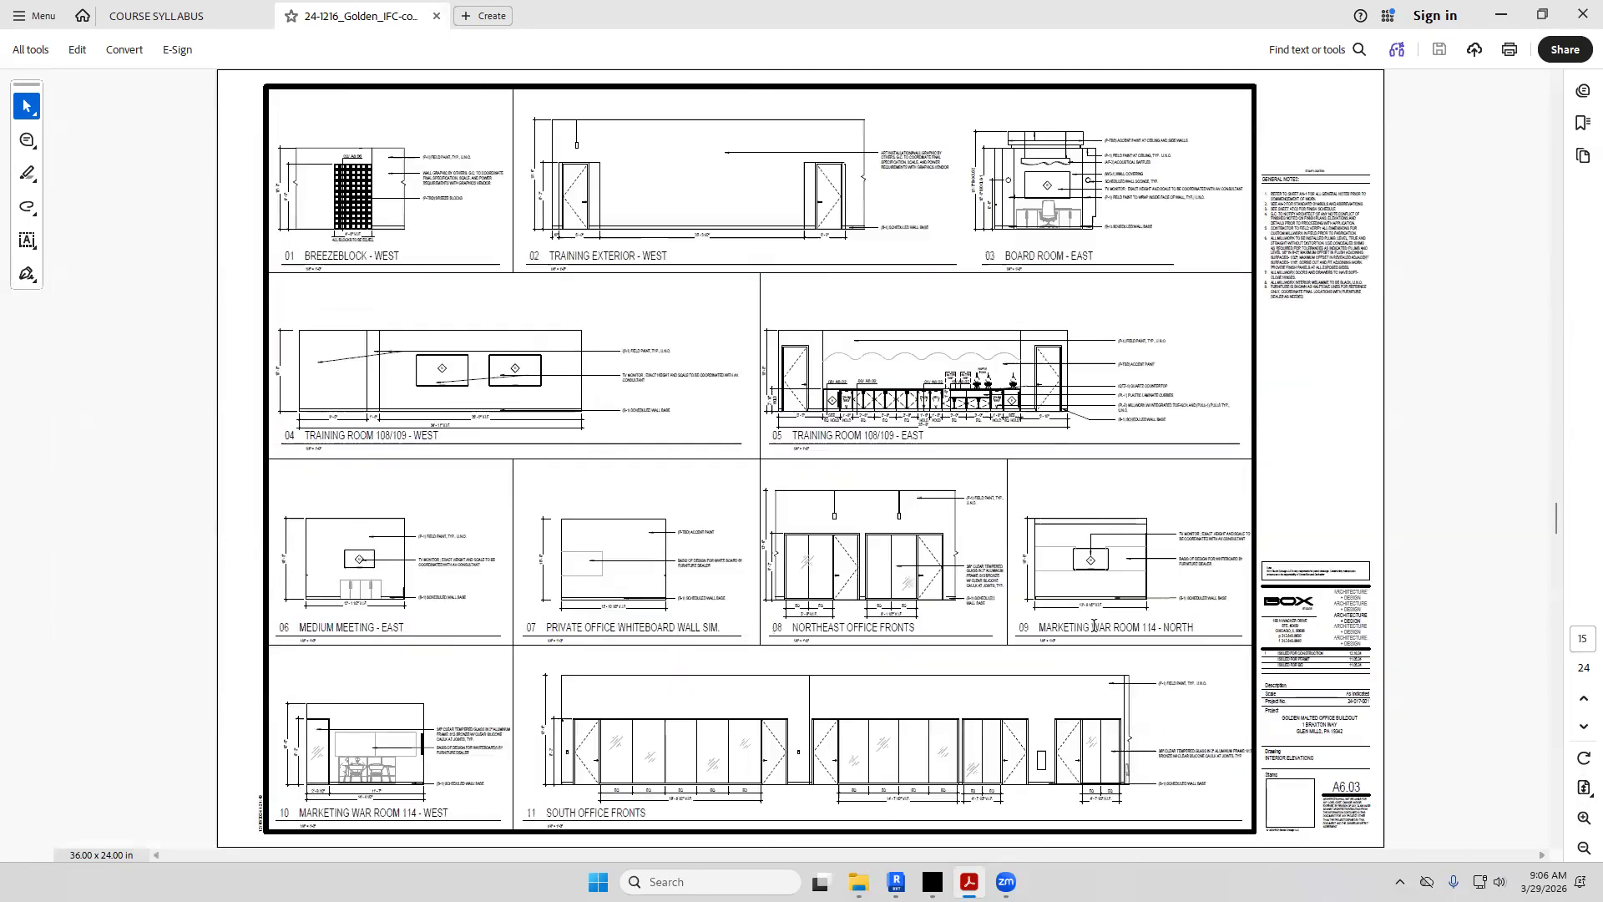
{"action": "scroll", "coordinate": [1094, 626], "scroll_direction": "up", "scroll_amount": 2}
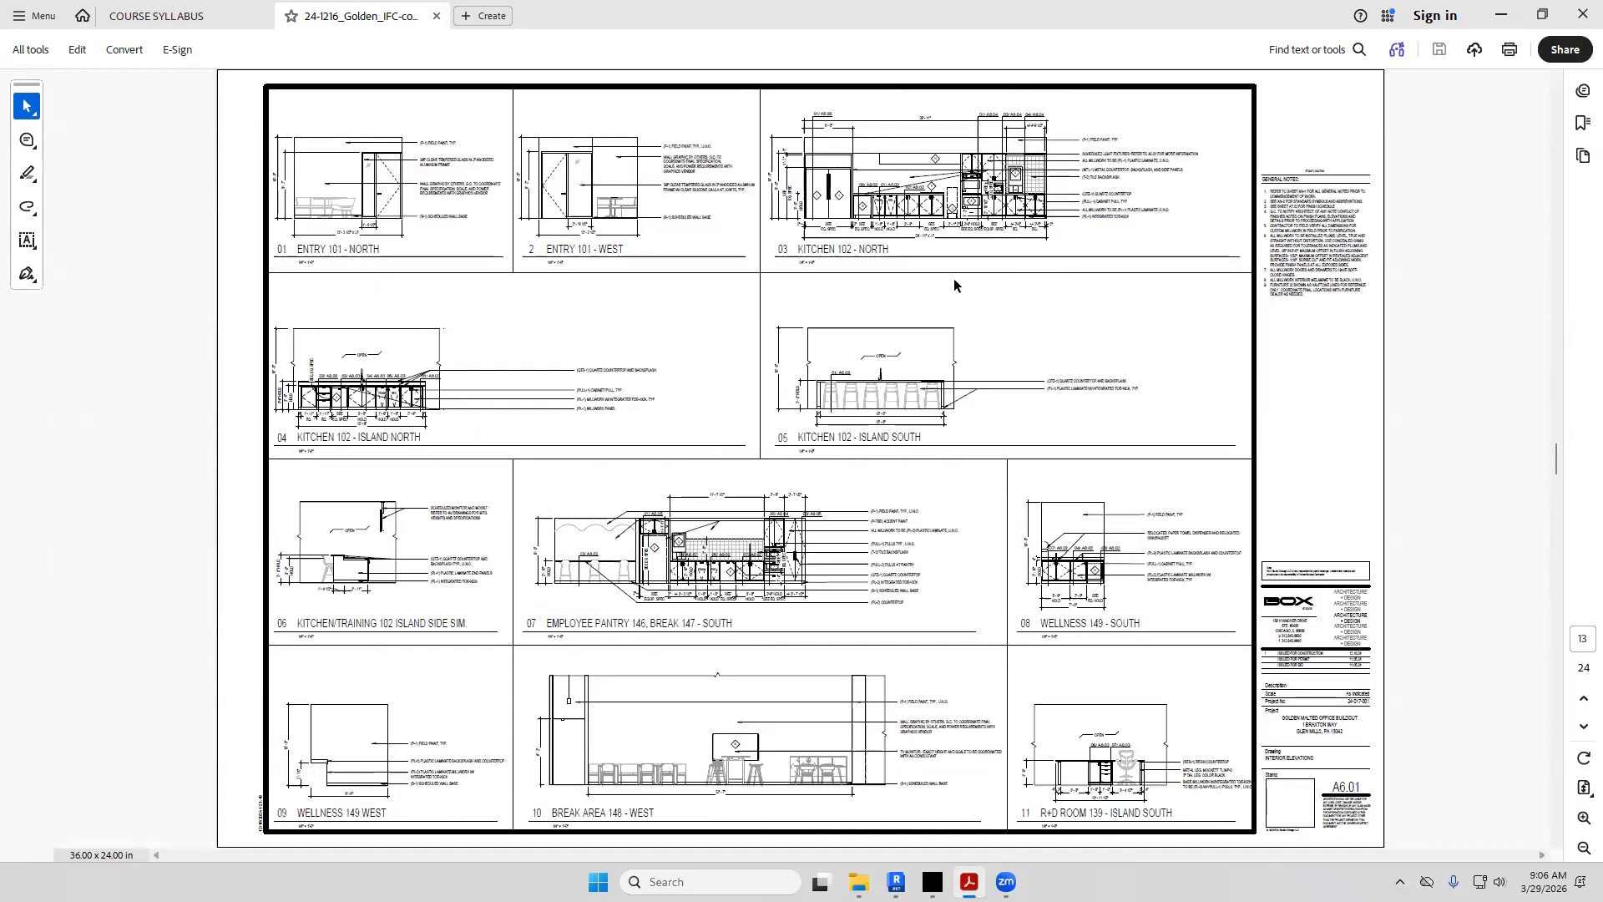
{"action": "left_click", "coordinate": [1584, 818]}
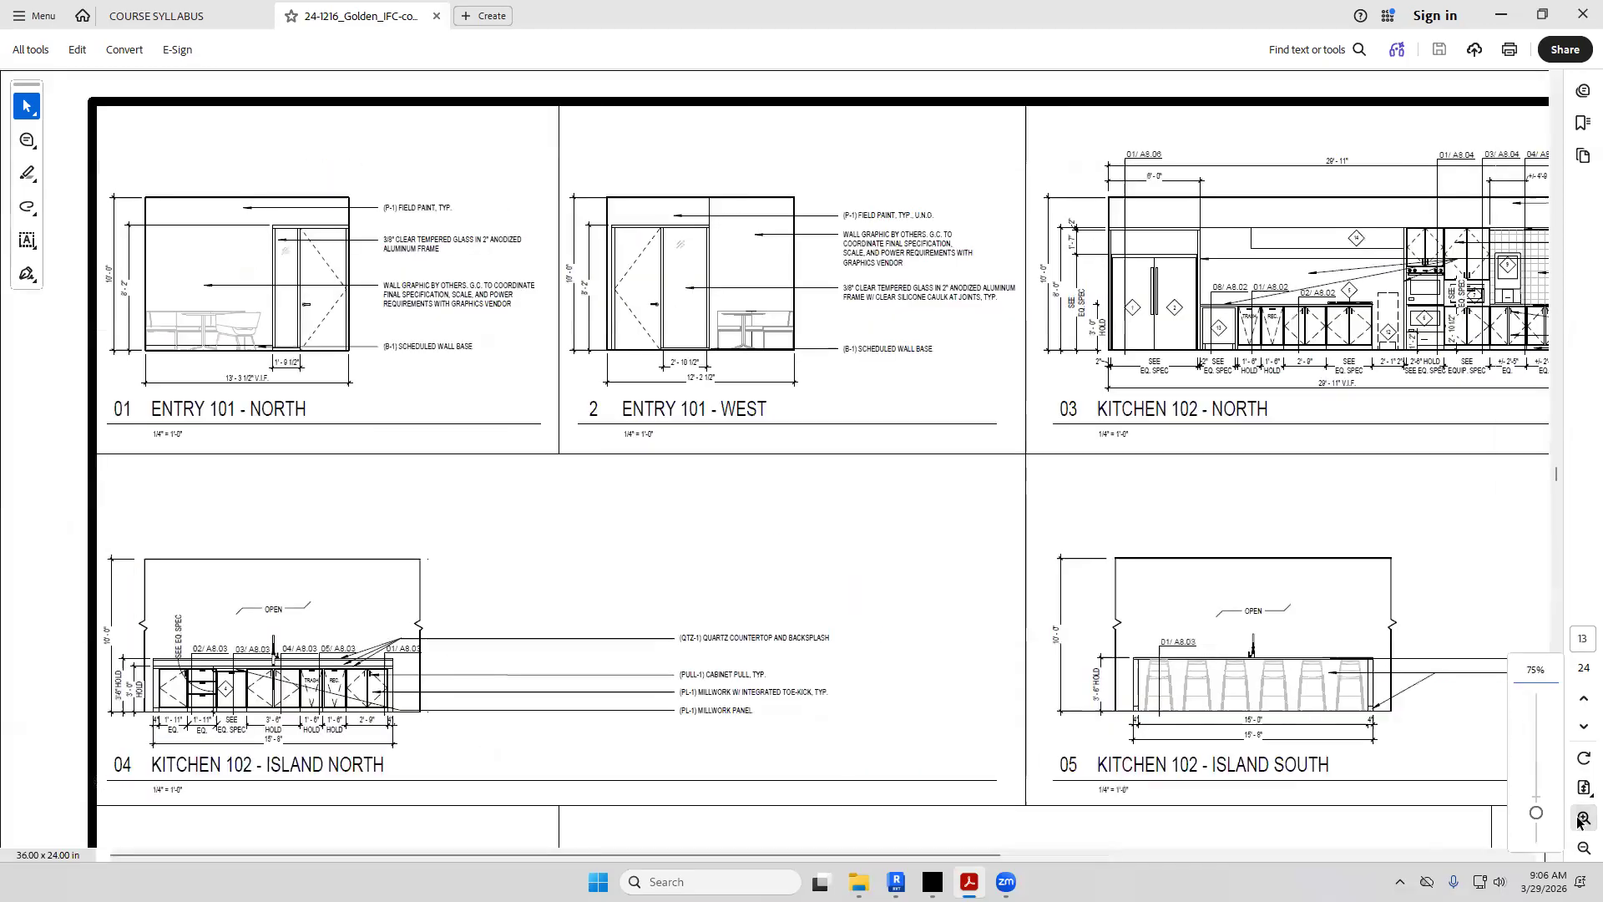
{"action": "mouse_move", "coordinate": [1101, 854]}
{"action": "left_mouse_down"}
{"action": "mouse_move", "coordinate": [1489, 816]}
{"action": "mouse_move", "coordinate": [1246, 806]}
{"action": "left_mouse_up"}
{"action": "scroll", "coordinate": [1078, 783], "scroll_direction": "up", "scroll_amount": 6}
{"action": "scroll", "coordinate": [1078, 783], "scroll_direction": "left", "scroll_amount": 2}
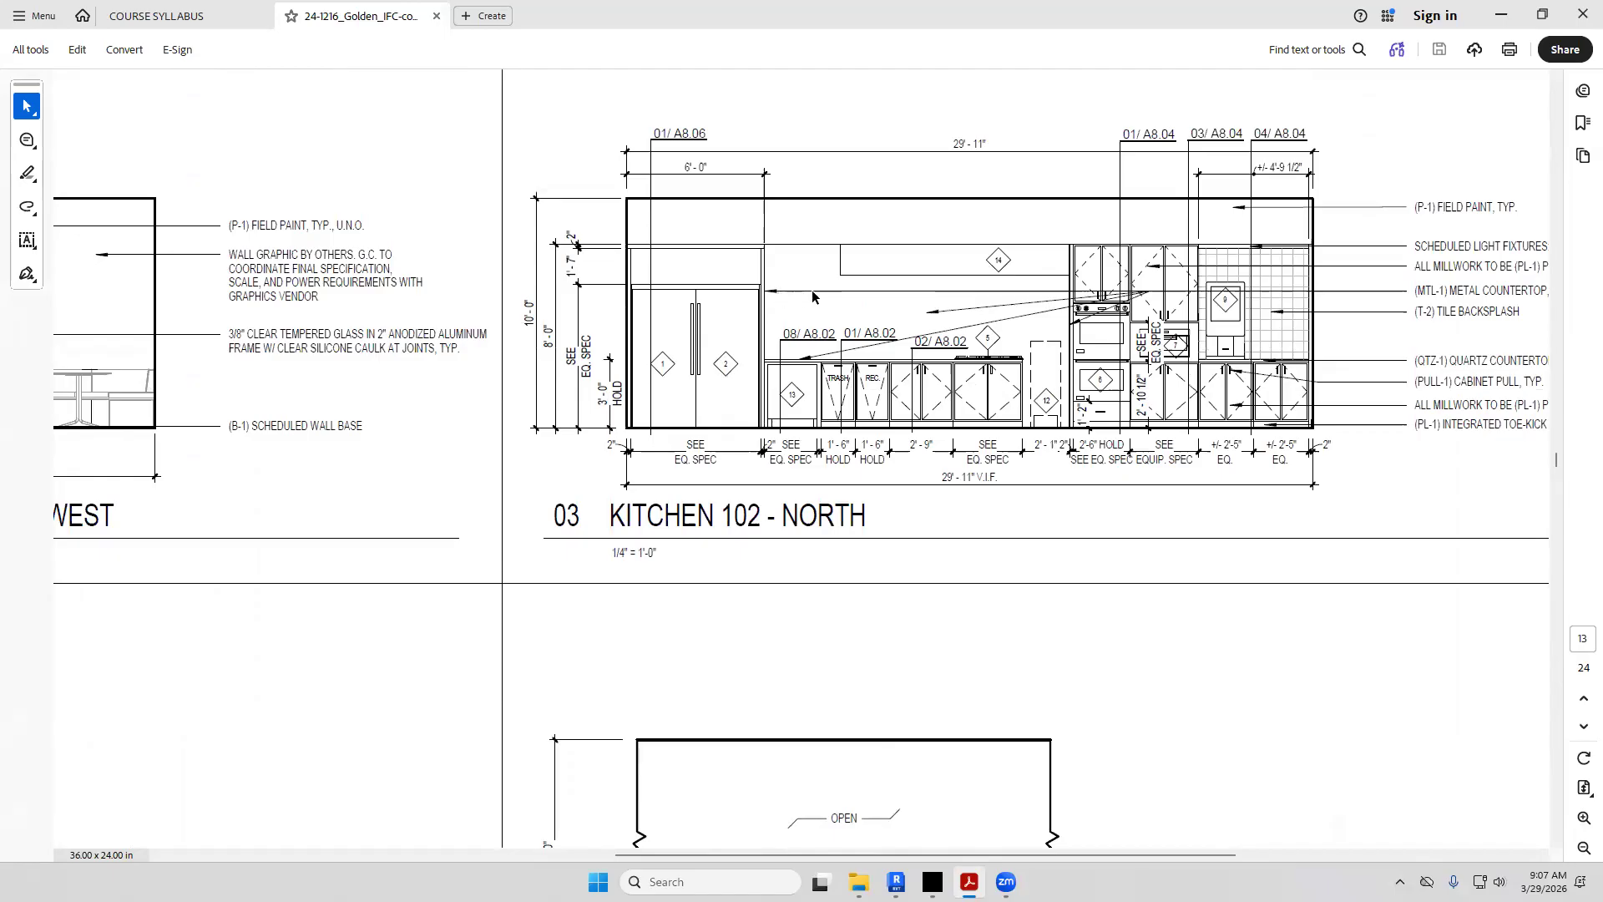
{"action": "left_click_drag", "start_coordinate": [1054, 854], "coordinate": [1135, 852]}
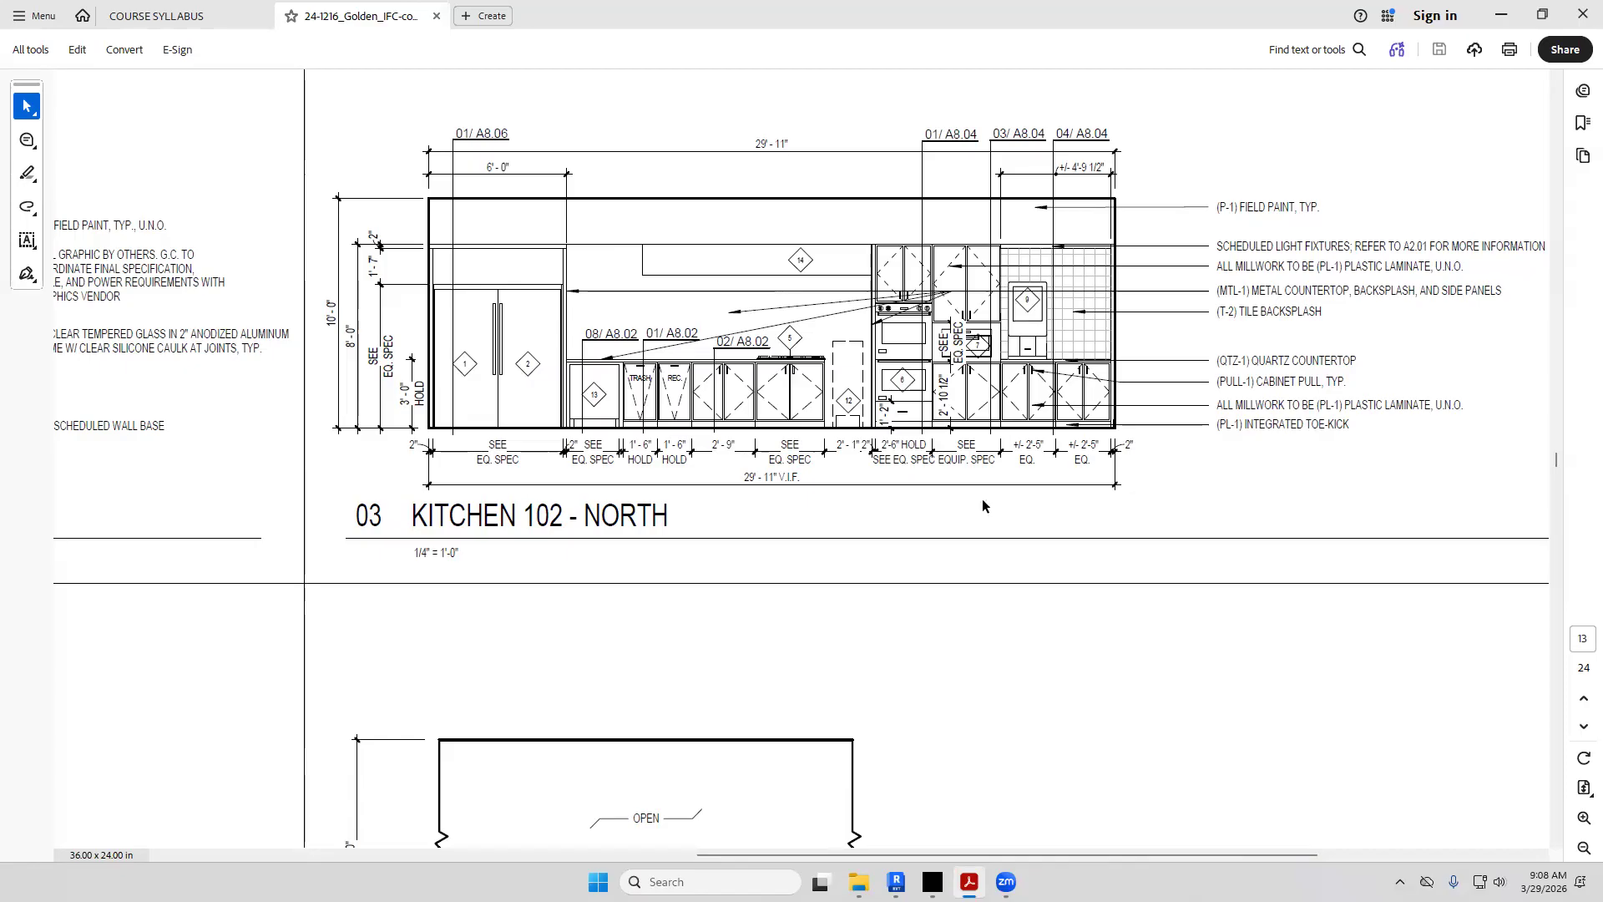
Examine the cabinet widths, detail tags and material notes of elevation 04, Kitchen 102 - Island North, on sheet A6.01
{"action": "left_click", "coordinate": [1584, 788]}
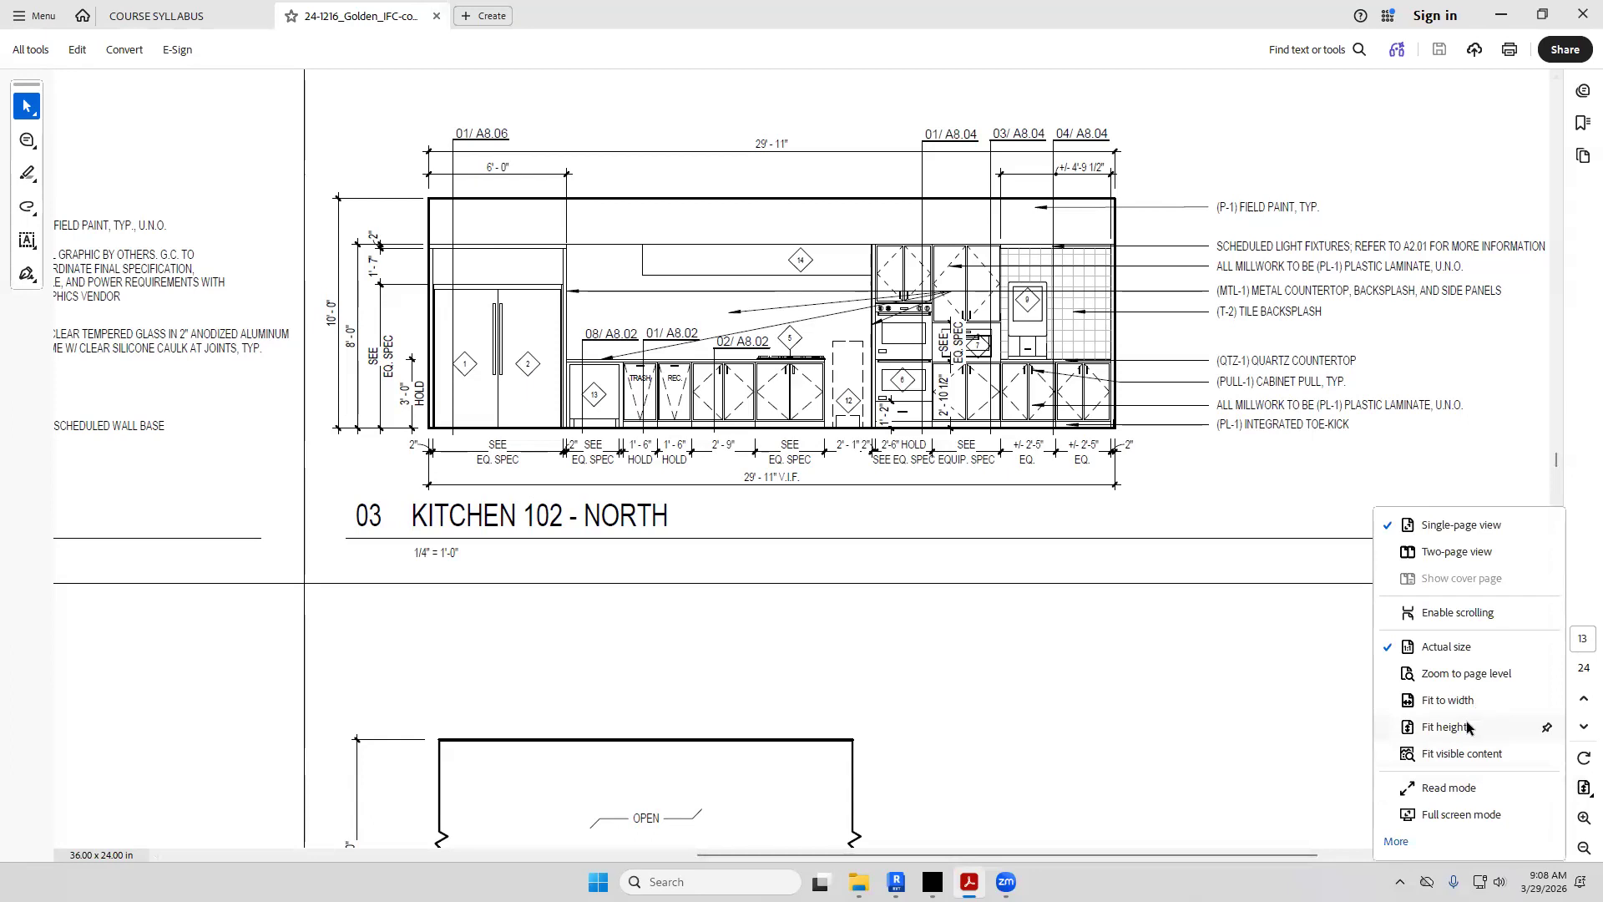
{"action": "left_click", "coordinate": [1469, 729]}
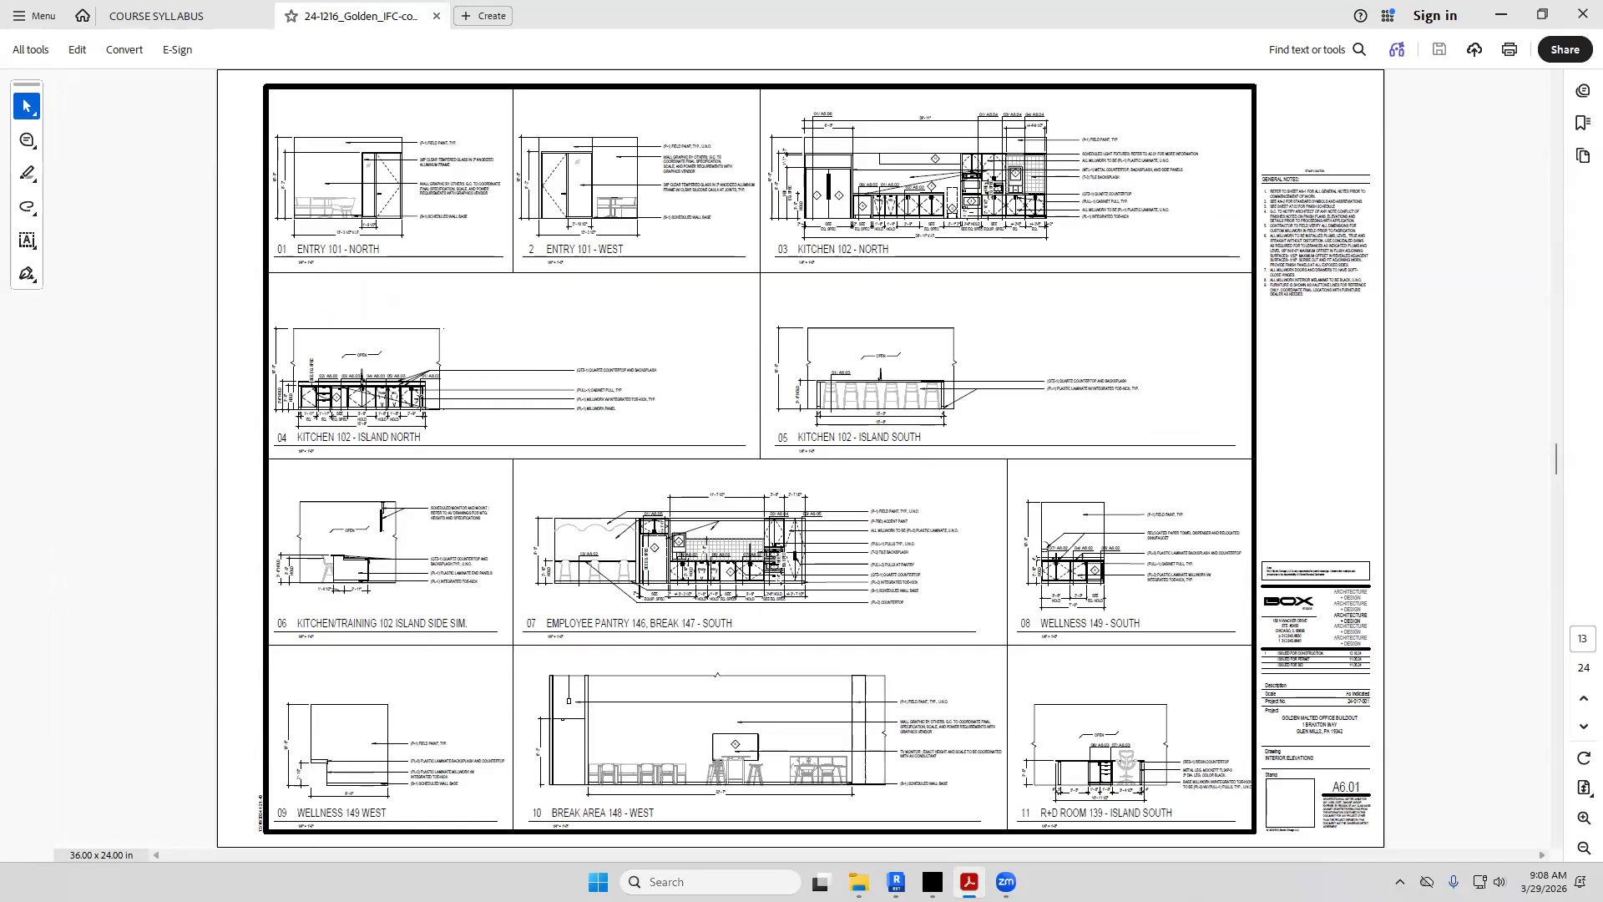
{"action": "left_click", "coordinate": [1583, 819]}
{"action": "left_click", "coordinate": [1580, 821]}
{"action": "left_click", "coordinate": [1581, 821]}
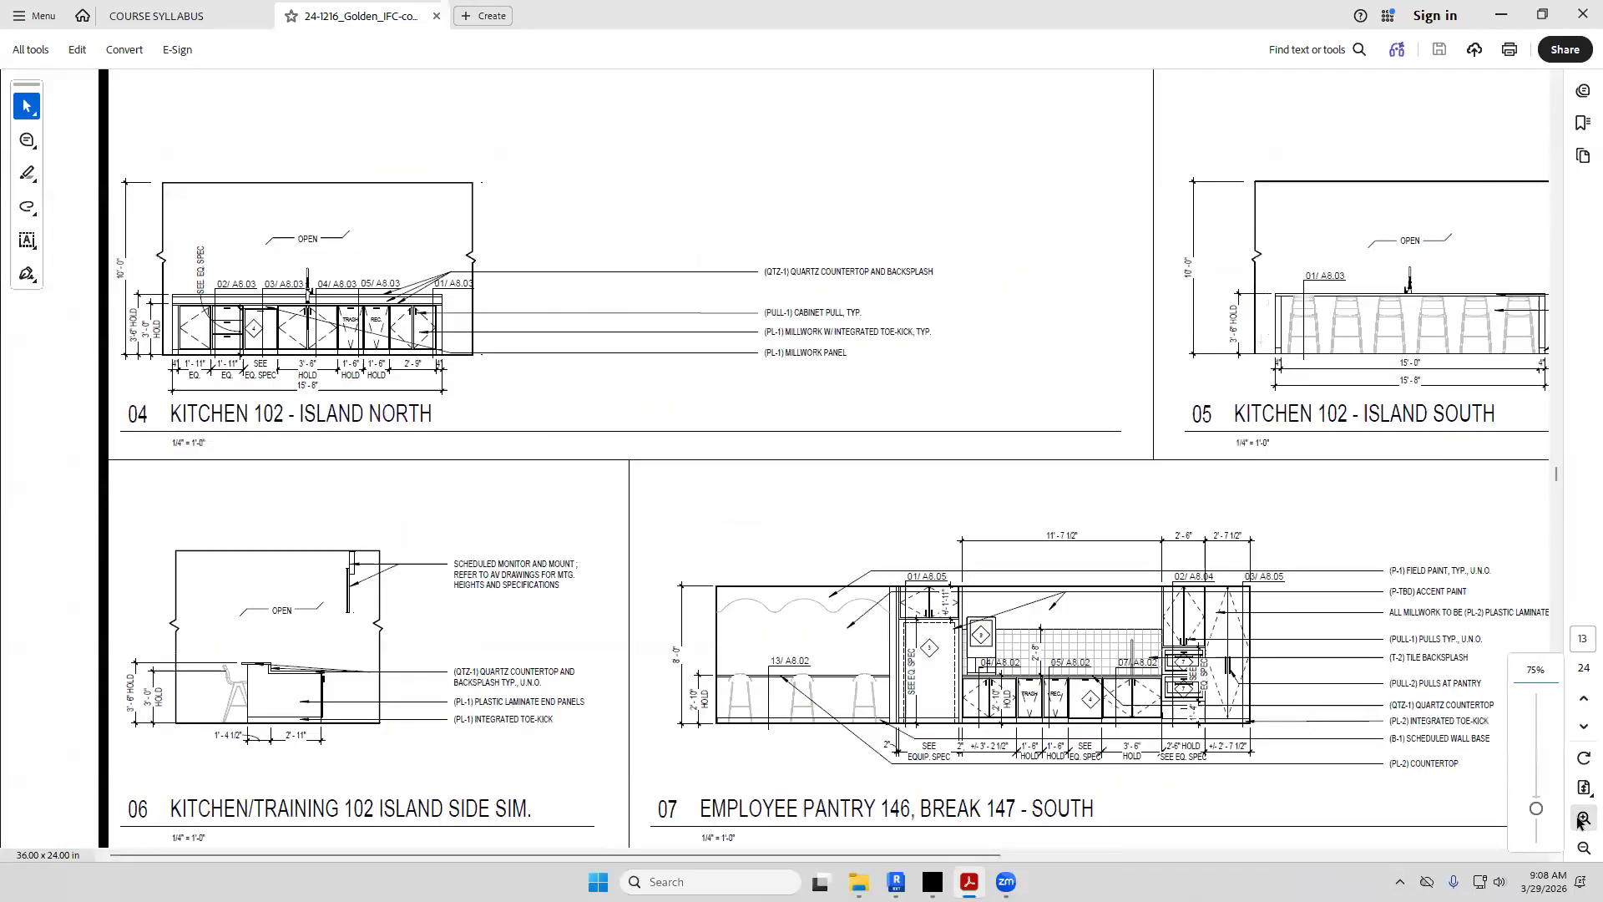
{"action": "left_click_drag", "start_coordinate": [1084, 861], "coordinate": [719, 863]}
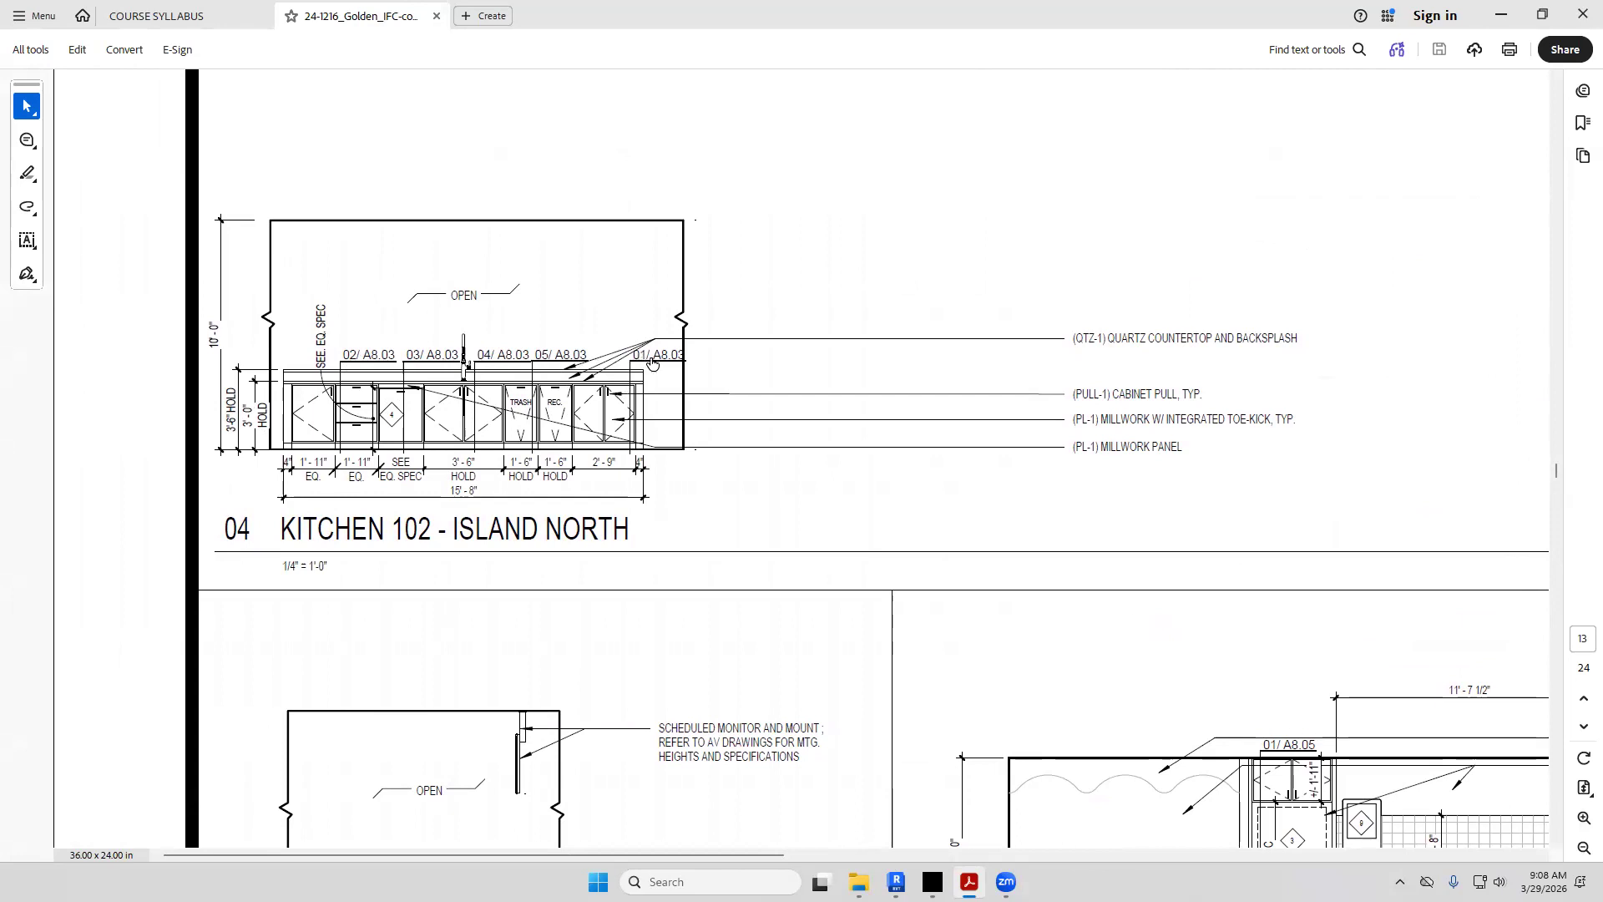
{"action": "left_click", "coordinate": [1581, 819]}
{"action": "left_click", "coordinate": [1582, 819]}
{"action": "left_click", "coordinate": [1581, 819]}
{"action": "left_click", "coordinate": [1581, 820]}
Go to sheet A8.03 and examine the counter depths and heights in detail 03, Island Base - Dishwasher
{"action": "left_click", "coordinate": [1583, 847]}
{"action": "left_click", "coordinate": [1583, 847]}
{"action": "left_click", "coordinate": [1583, 847]}
{"action": "left_click", "coordinate": [1583, 847]}
{"action": "scroll", "coordinate": [1558, 646], "scroll_direction": "down", "scroll_amount": 2}
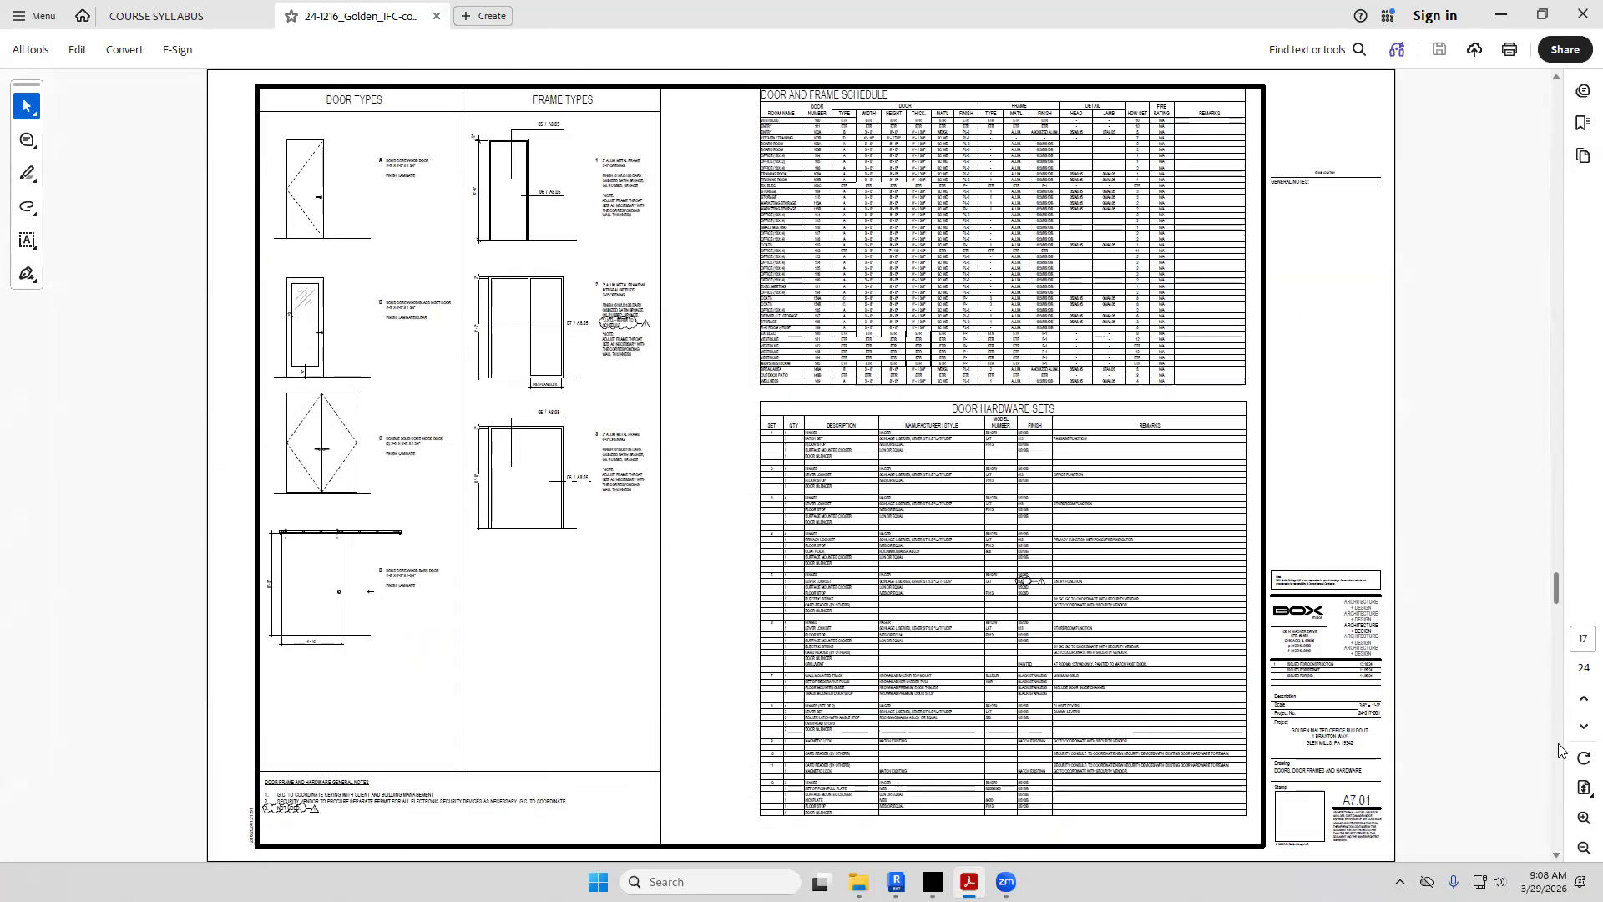
{"action": "scroll", "coordinate": [1558, 752], "scroll_direction": "down", "scroll_amount": 1}
{"action": "scroll", "coordinate": [1559, 781], "scroll_direction": "down", "scroll_amount": 1}
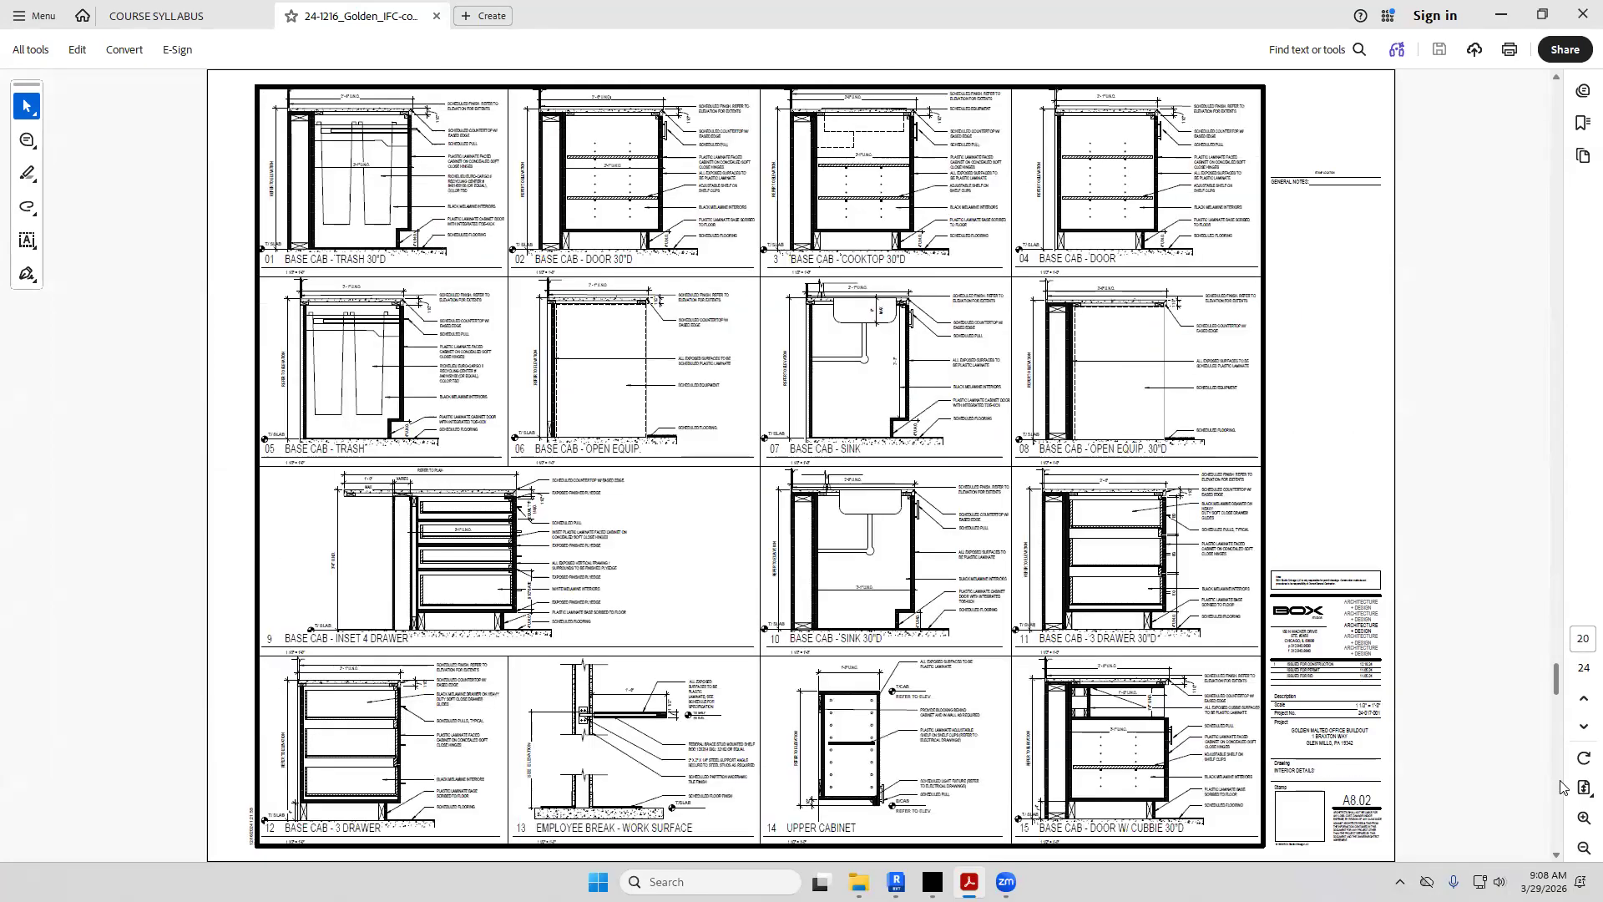
{"action": "scroll", "coordinate": [1559, 786], "scroll_direction": "down", "scroll_amount": 1}
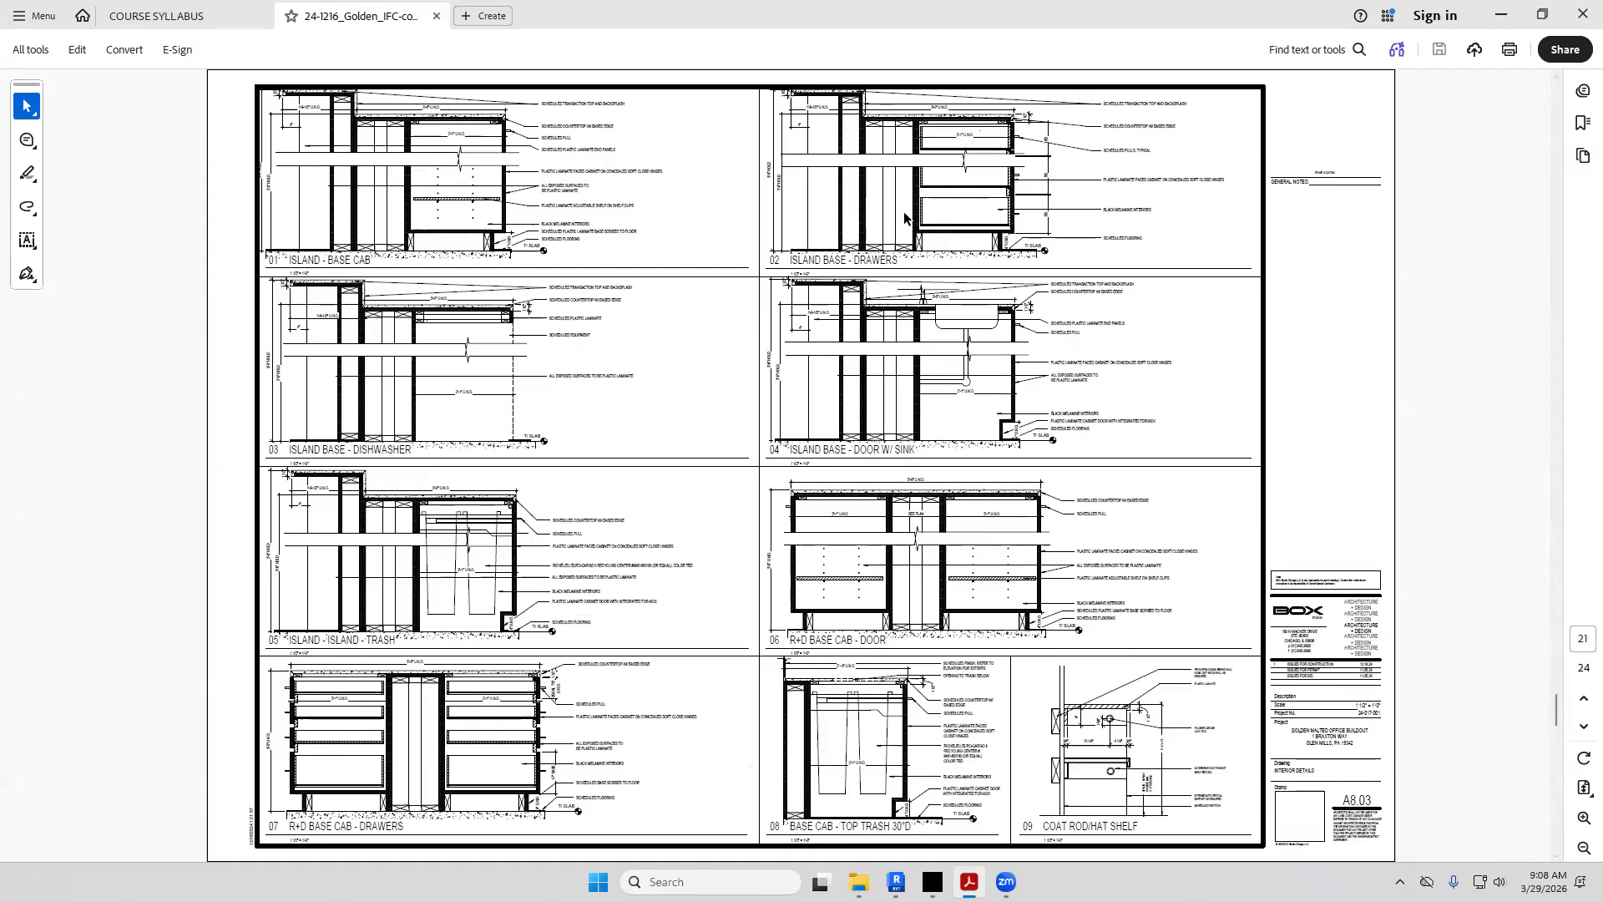
{"action": "left_click", "coordinate": [1584, 817]}
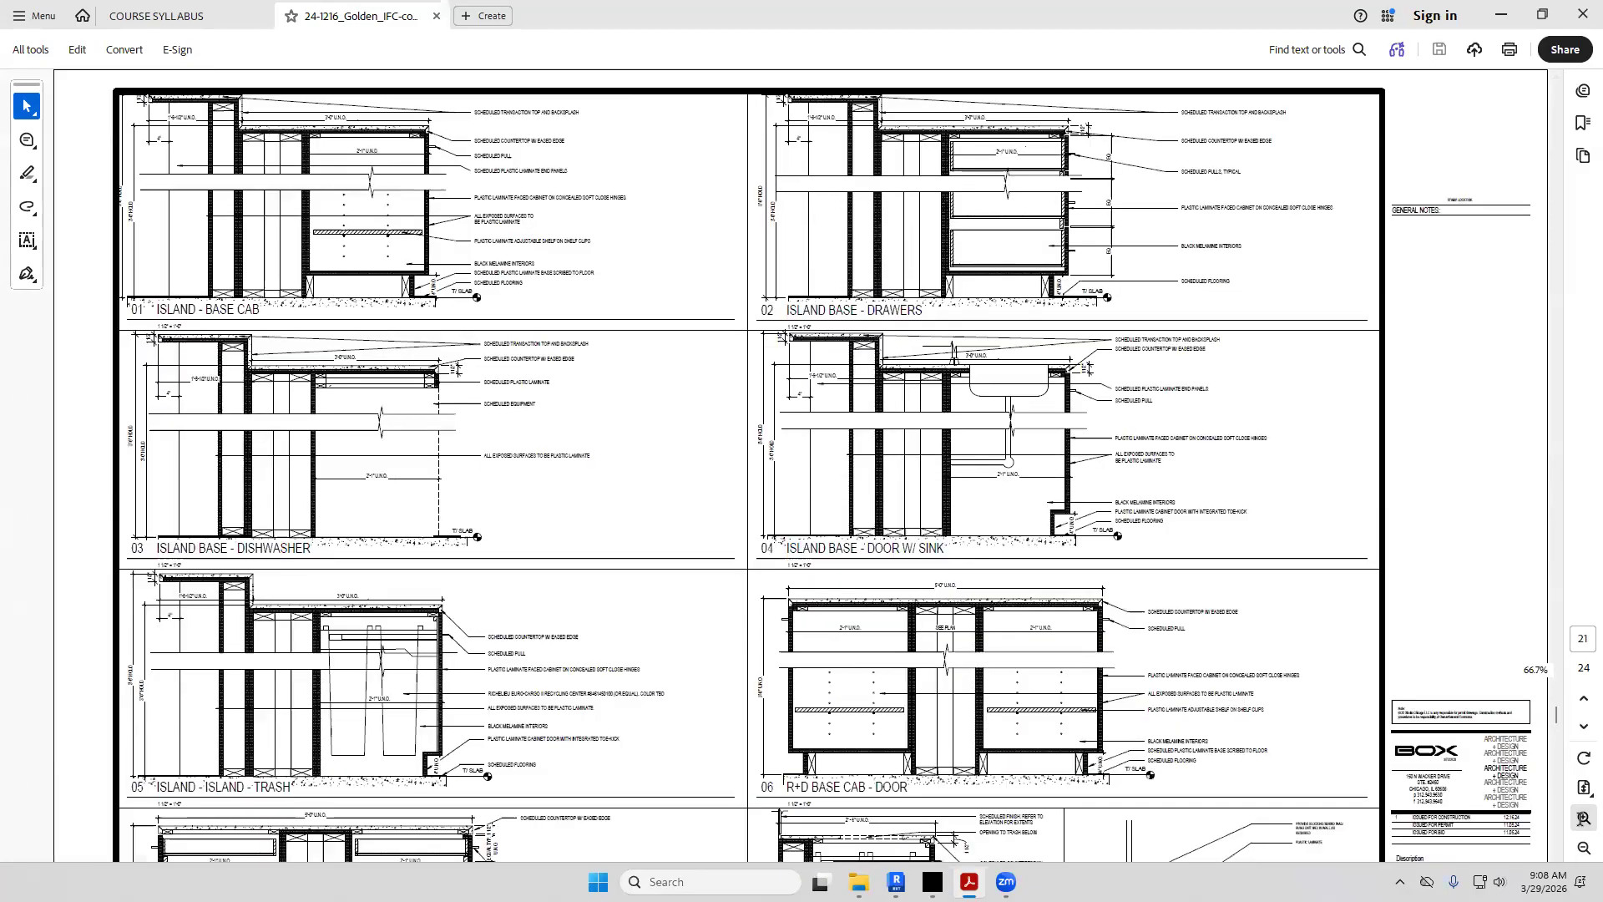
{"action": "left_click", "coordinate": [1584, 818]}
{"action": "scroll", "coordinate": [455, 434], "scroll_direction": "up", "scroll_amount": 2}
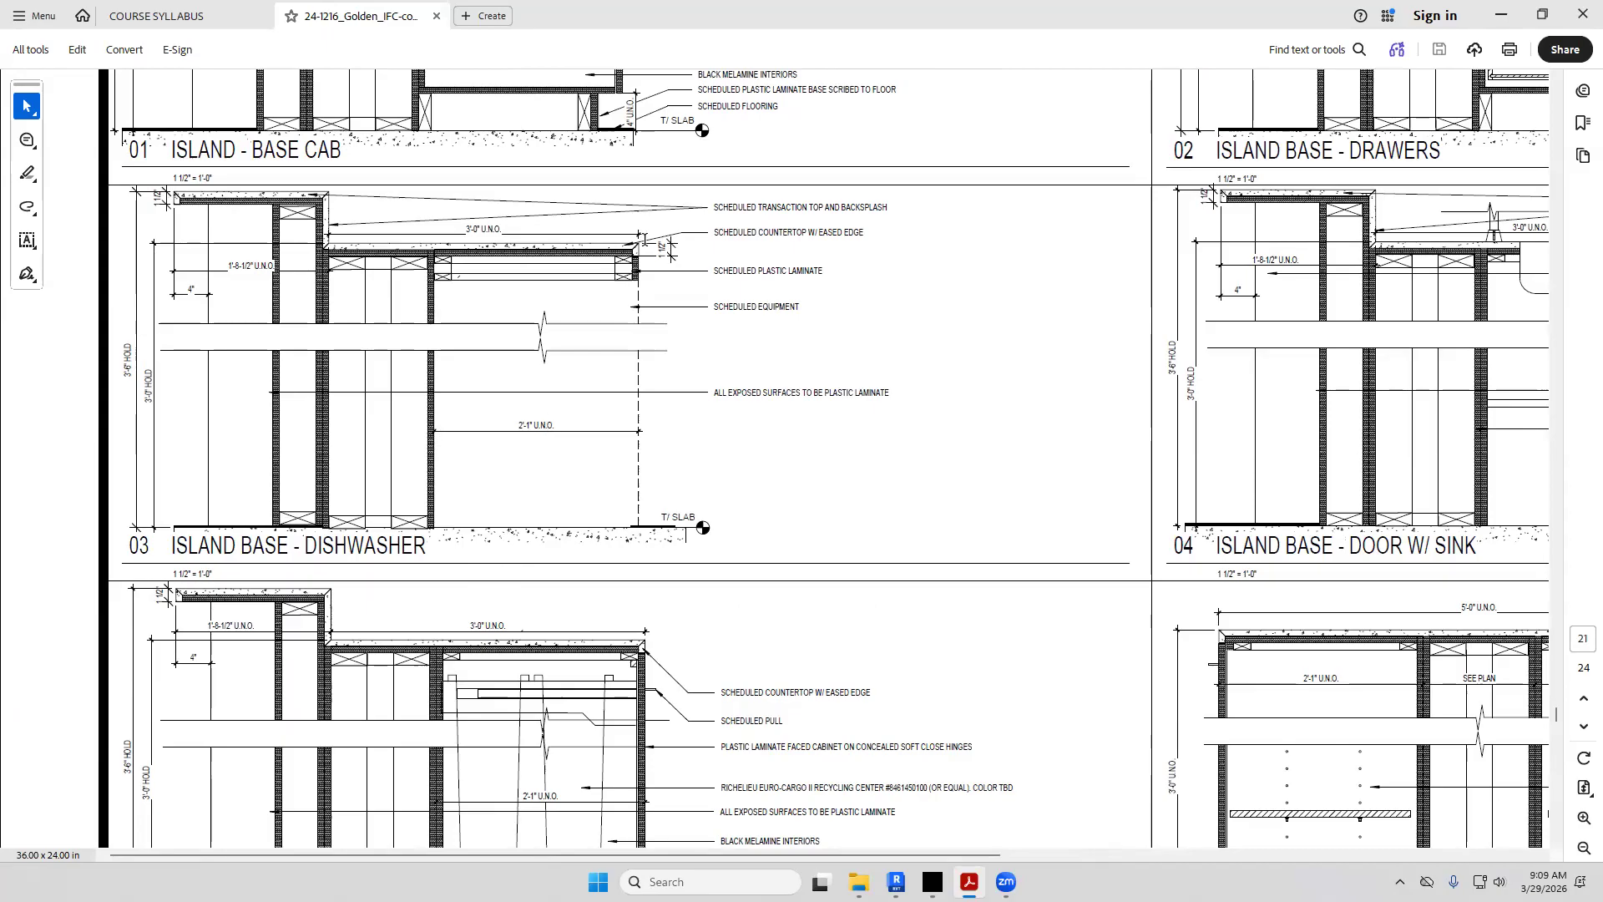
{"action": "scroll", "coordinate": [459, 501], "scroll_direction": "up", "scroll_amount": 3}
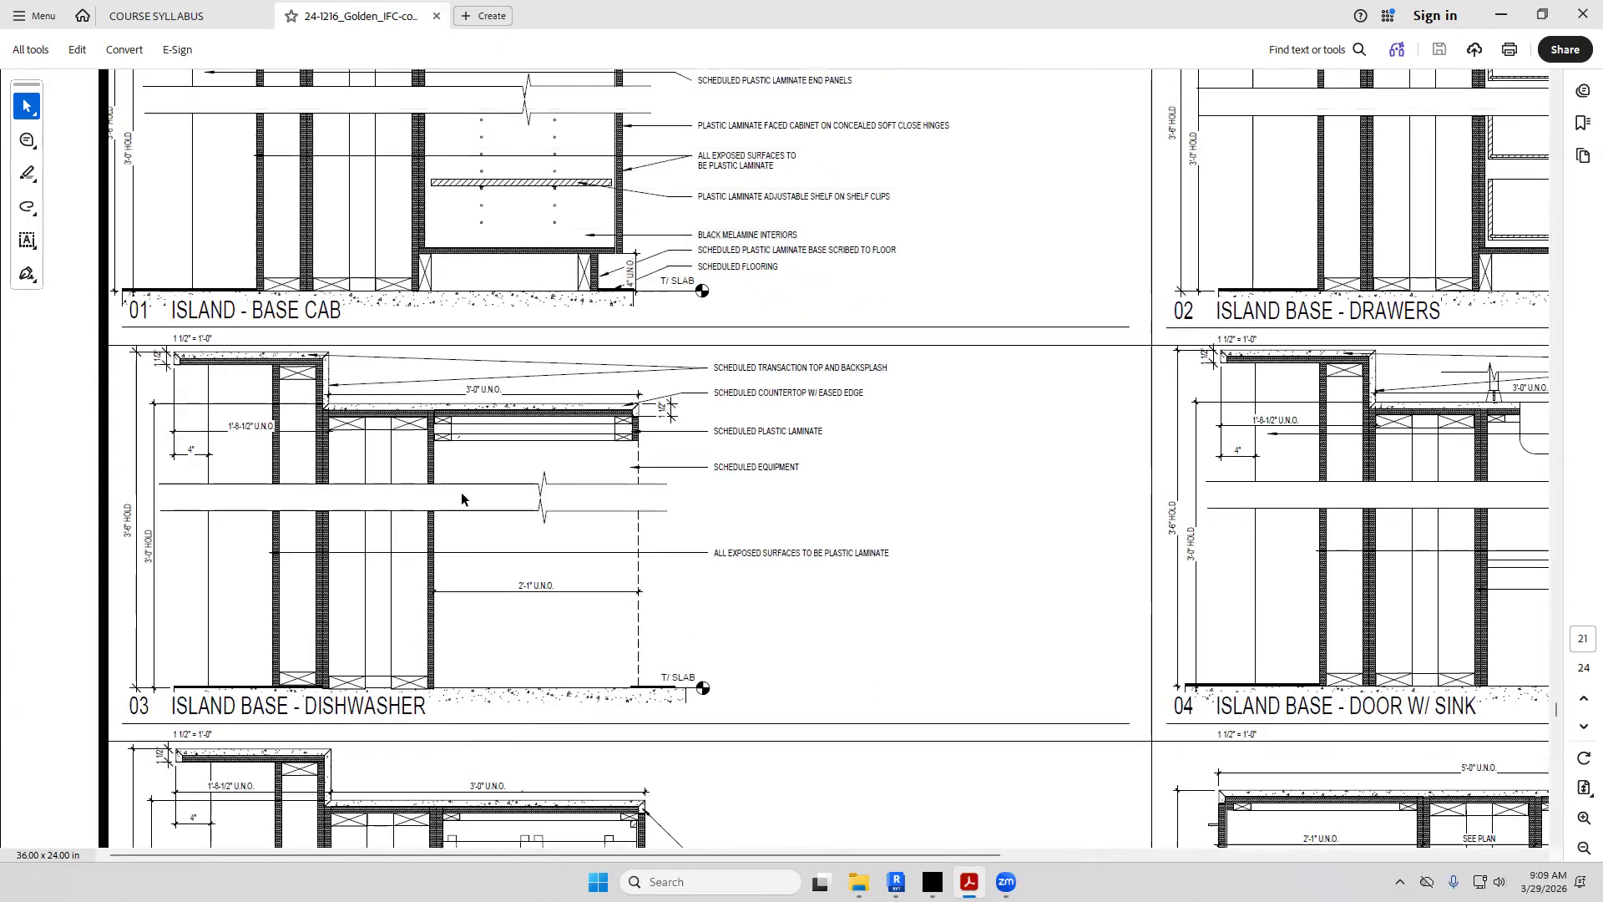
Go back to finish plan A4.01 and examine the island and cabinet layout in Kitchen/Training 102
{"action": "left_click", "coordinate": [1582, 789]}
{"action": "left_click", "coordinate": [1490, 731]}
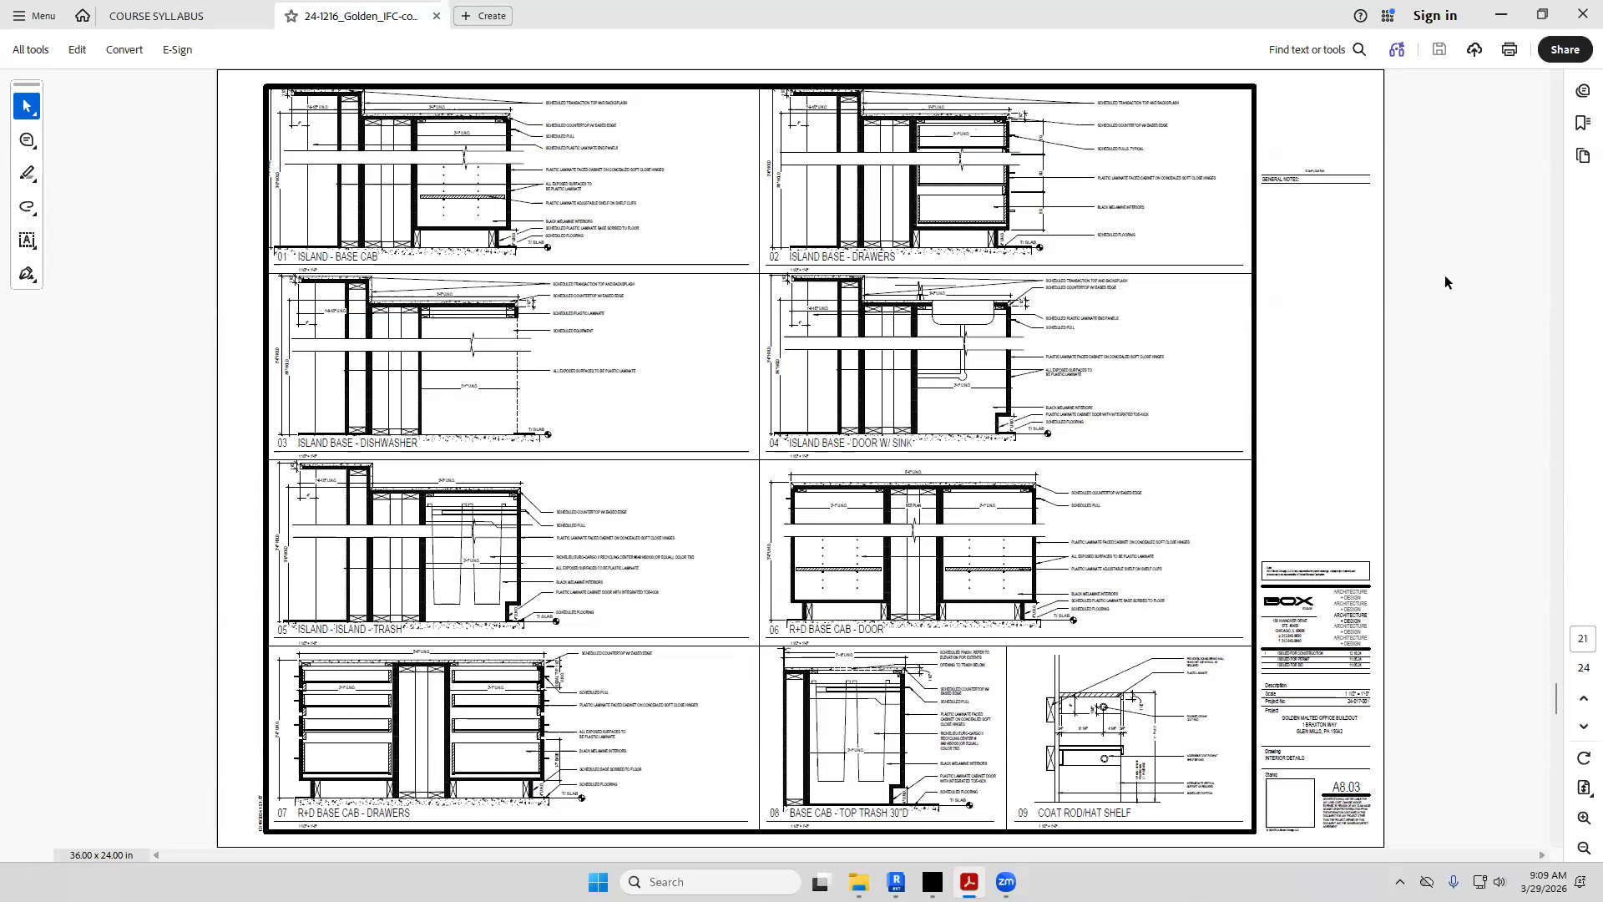
{"action": "scroll", "coordinate": [1554, 167], "scroll_direction": "up", "scroll_amount": 8}
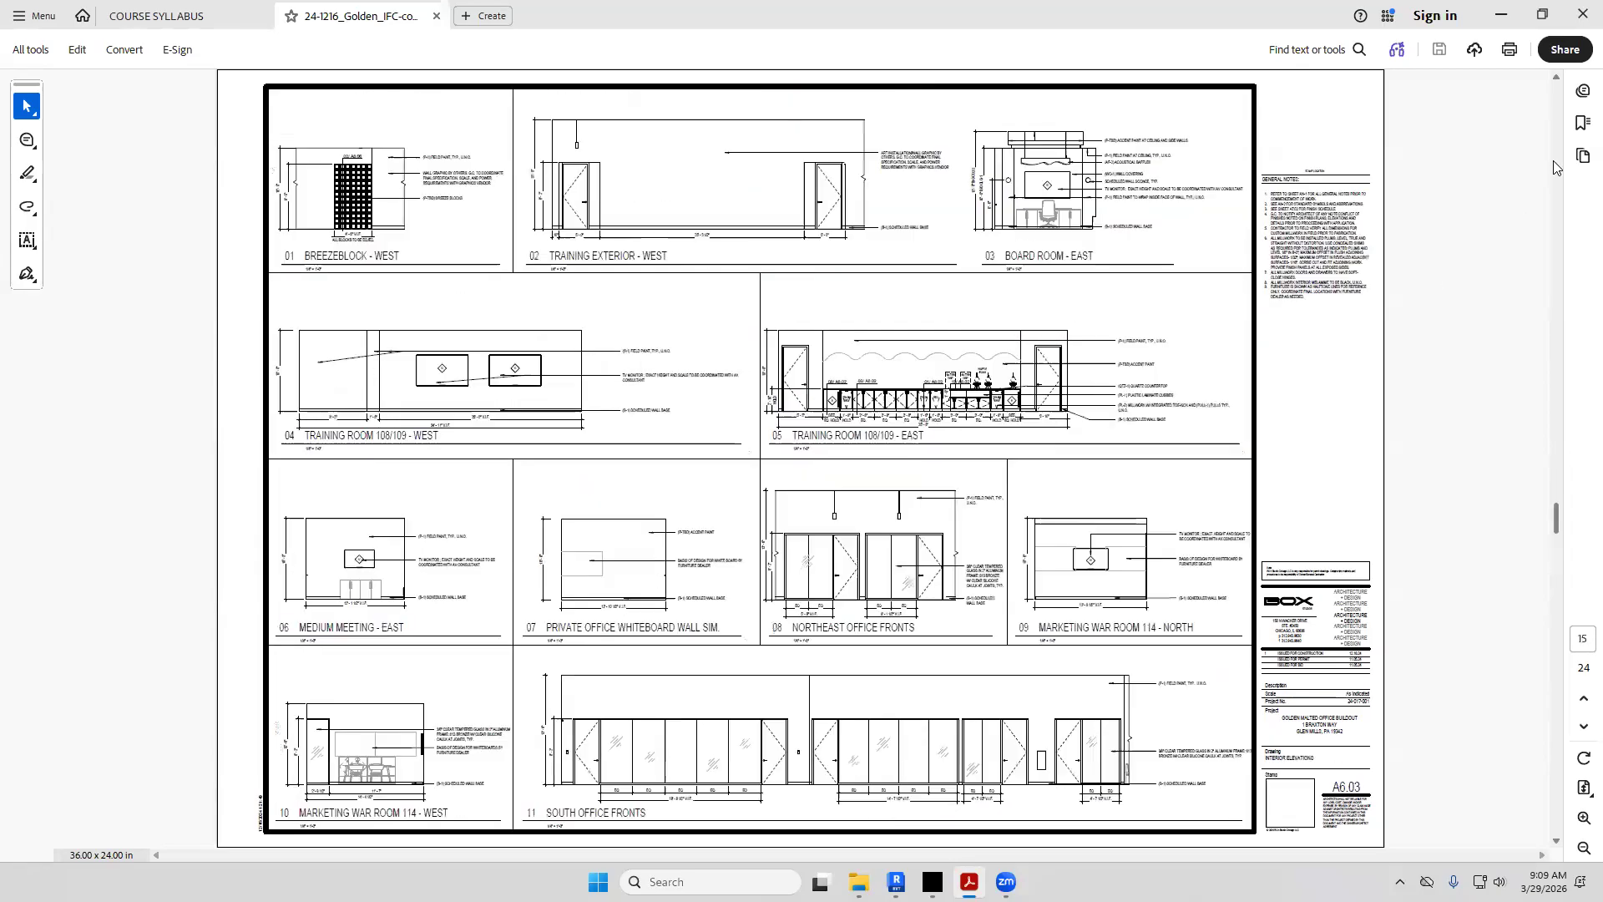
{"action": "scroll", "coordinate": [1553, 167], "scroll_direction": "up", "scroll_amount": 2}
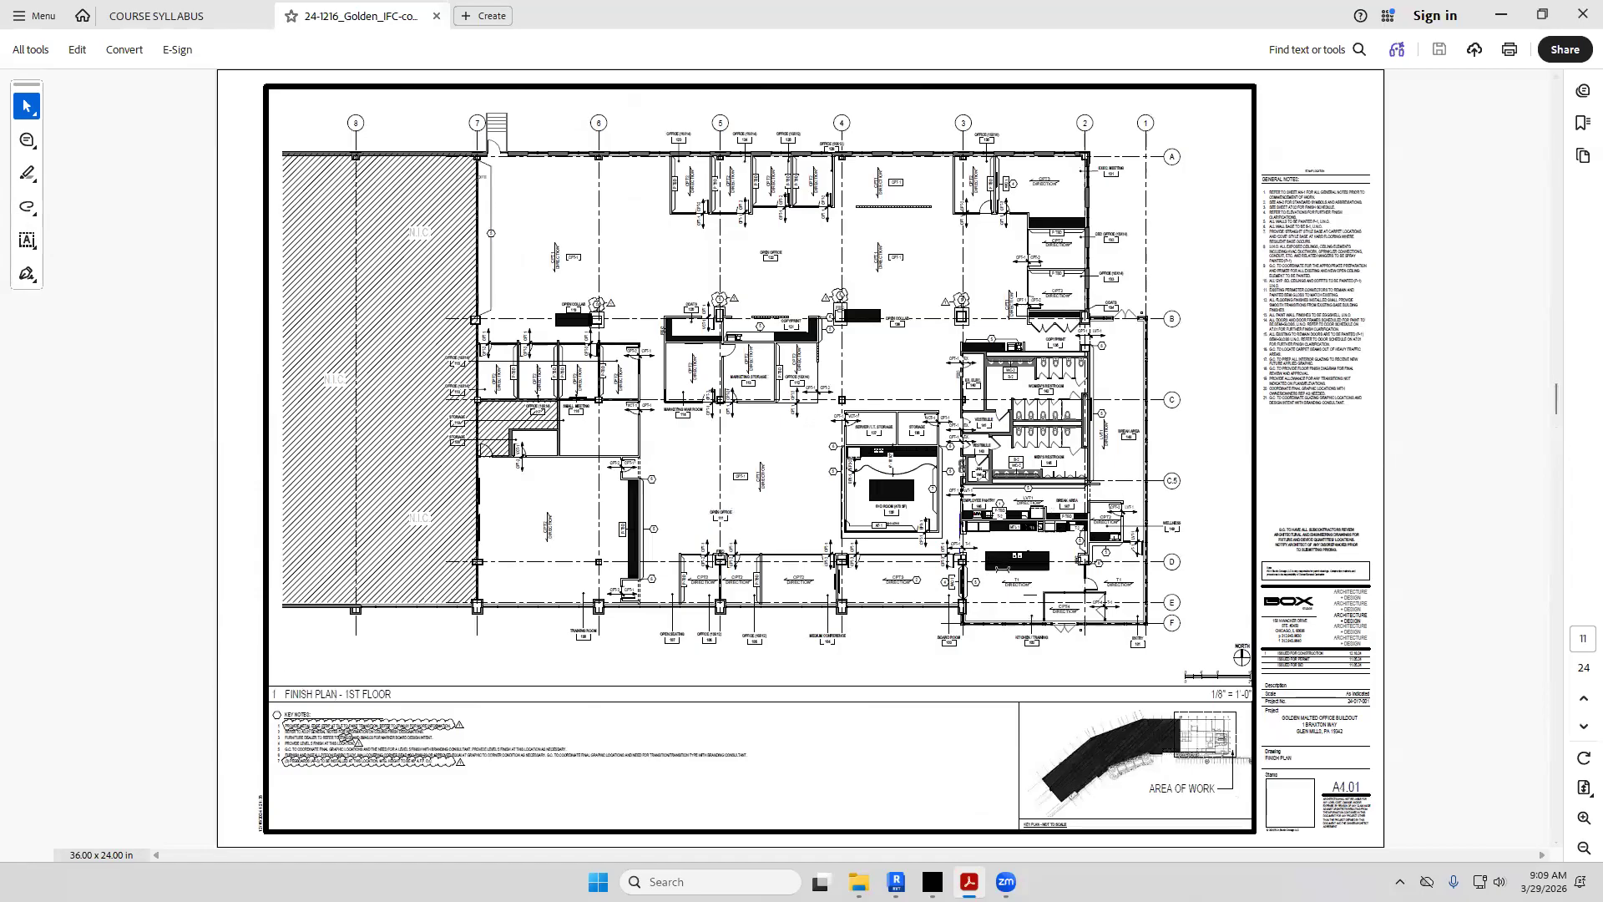
{"action": "left_click", "coordinate": [1581, 816]}
{"action": "left_click", "coordinate": [1582, 816]}
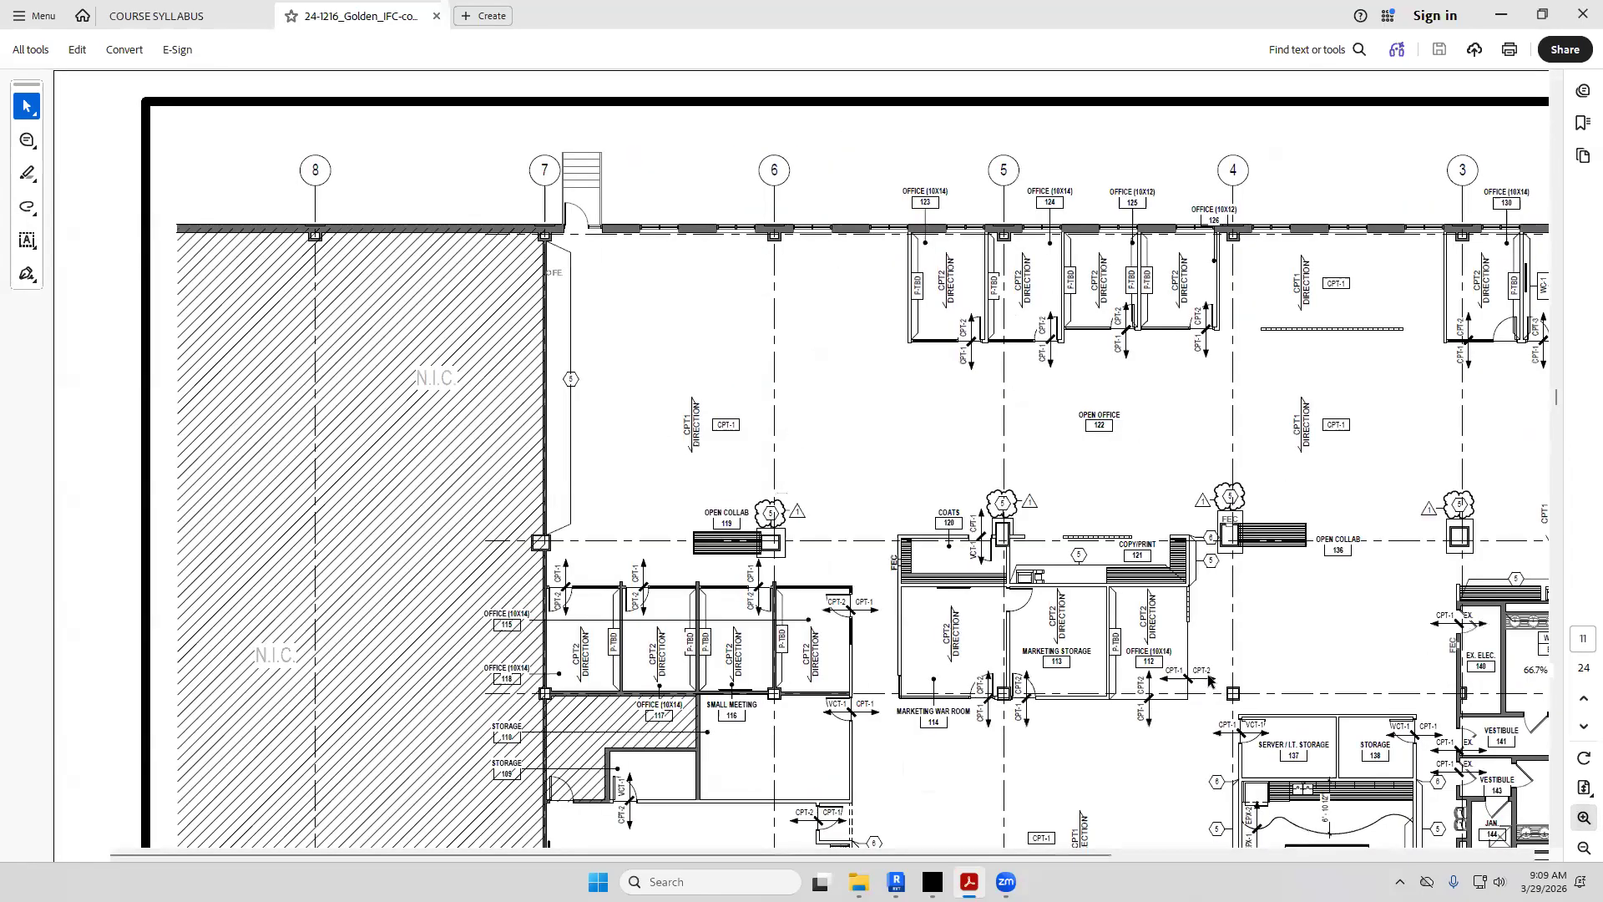
{"action": "left_click", "coordinate": [1581, 816]}
{"action": "scroll", "coordinate": [1205, 703], "scroll_direction": "down", "scroll_amount": 6}
{"action": "left_click", "coordinate": [1021, 853]}
{"action": "left_click_drag", "start_coordinate": [1020, 852], "coordinate": [957, 643]}
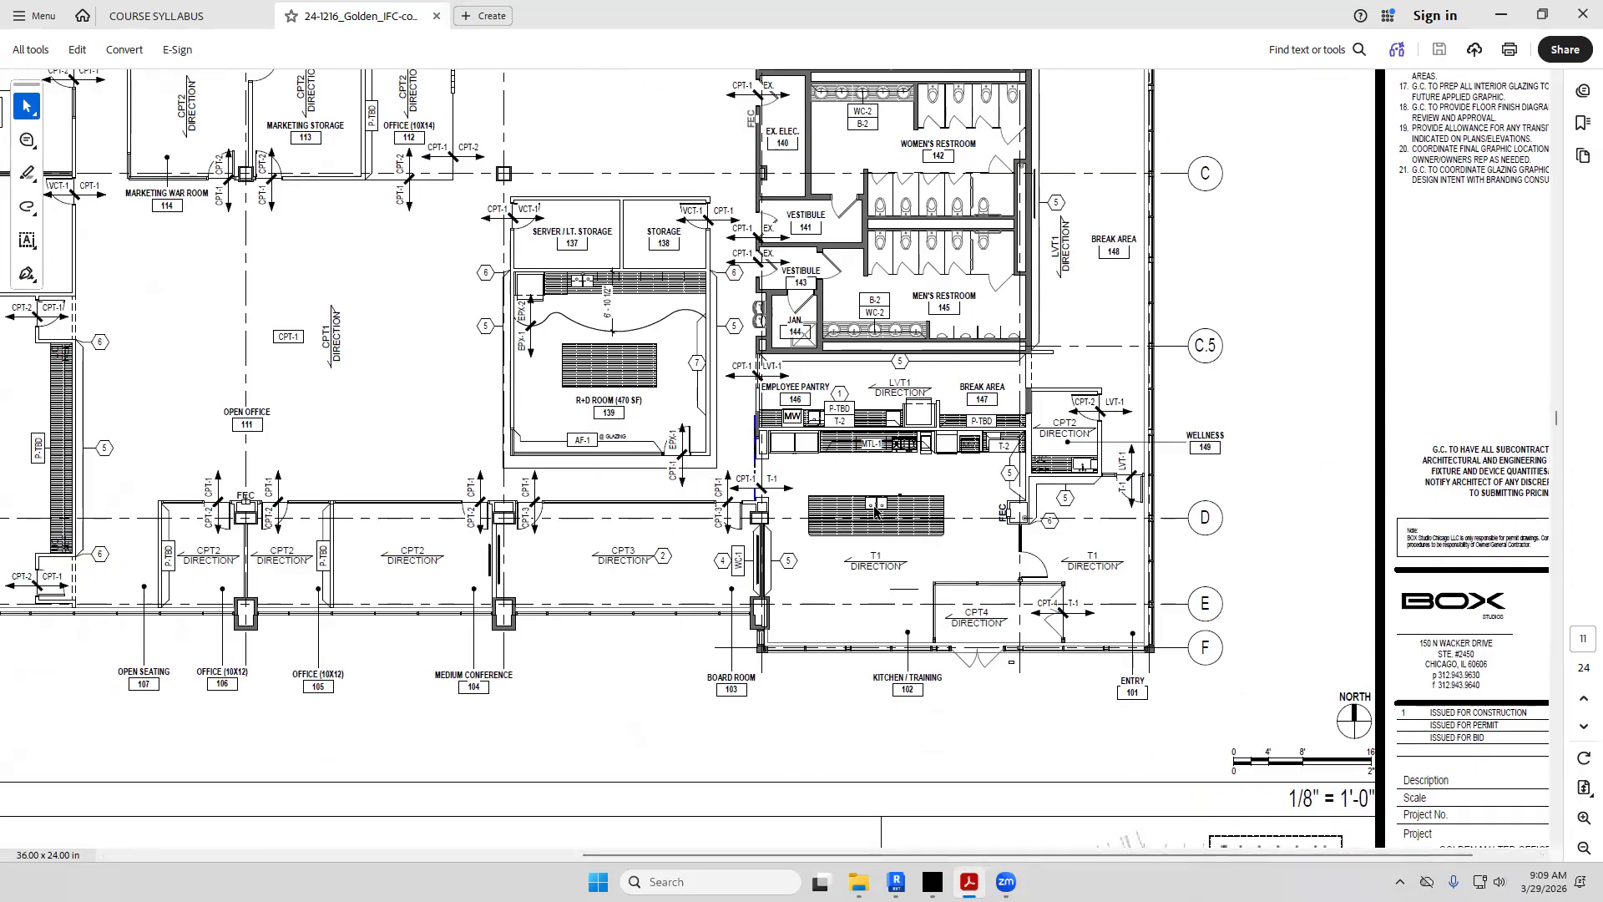
{"action": "scroll", "coordinate": [875, 506], "scroll_direction": "down", "scroll_amount": 3}
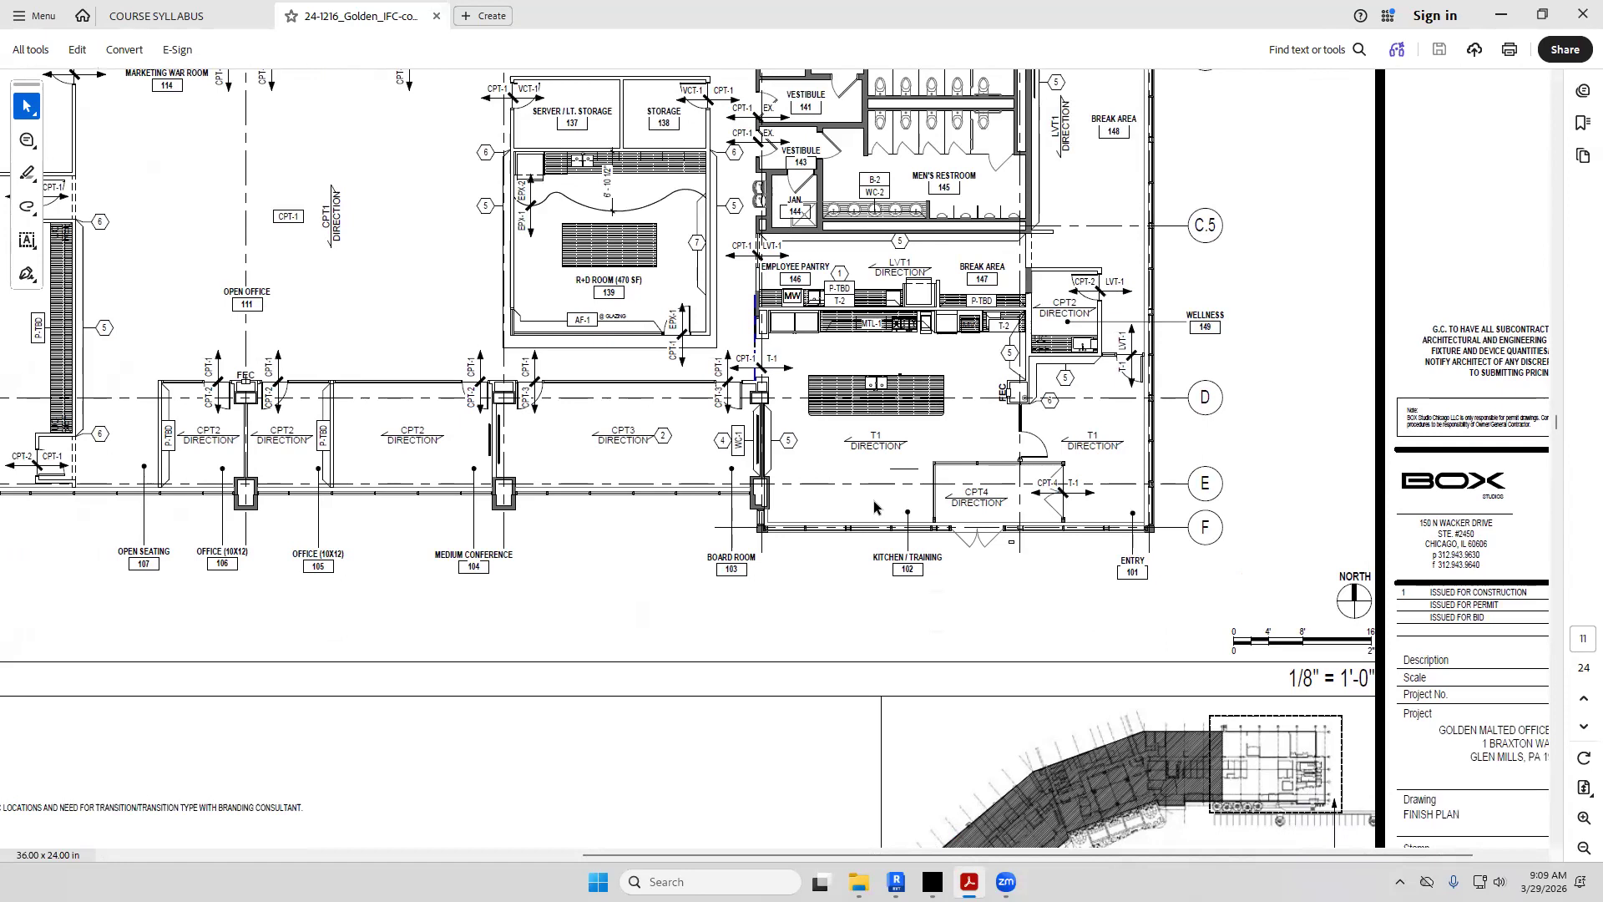
Switch to File Explorer and go from the WEEK 8 folder to CAD224_SP26 > WEEK 10 > WEEK 10 > SUPPORT > FAMILIES
{"action": "left_click", "coordinate": [859, 882]}
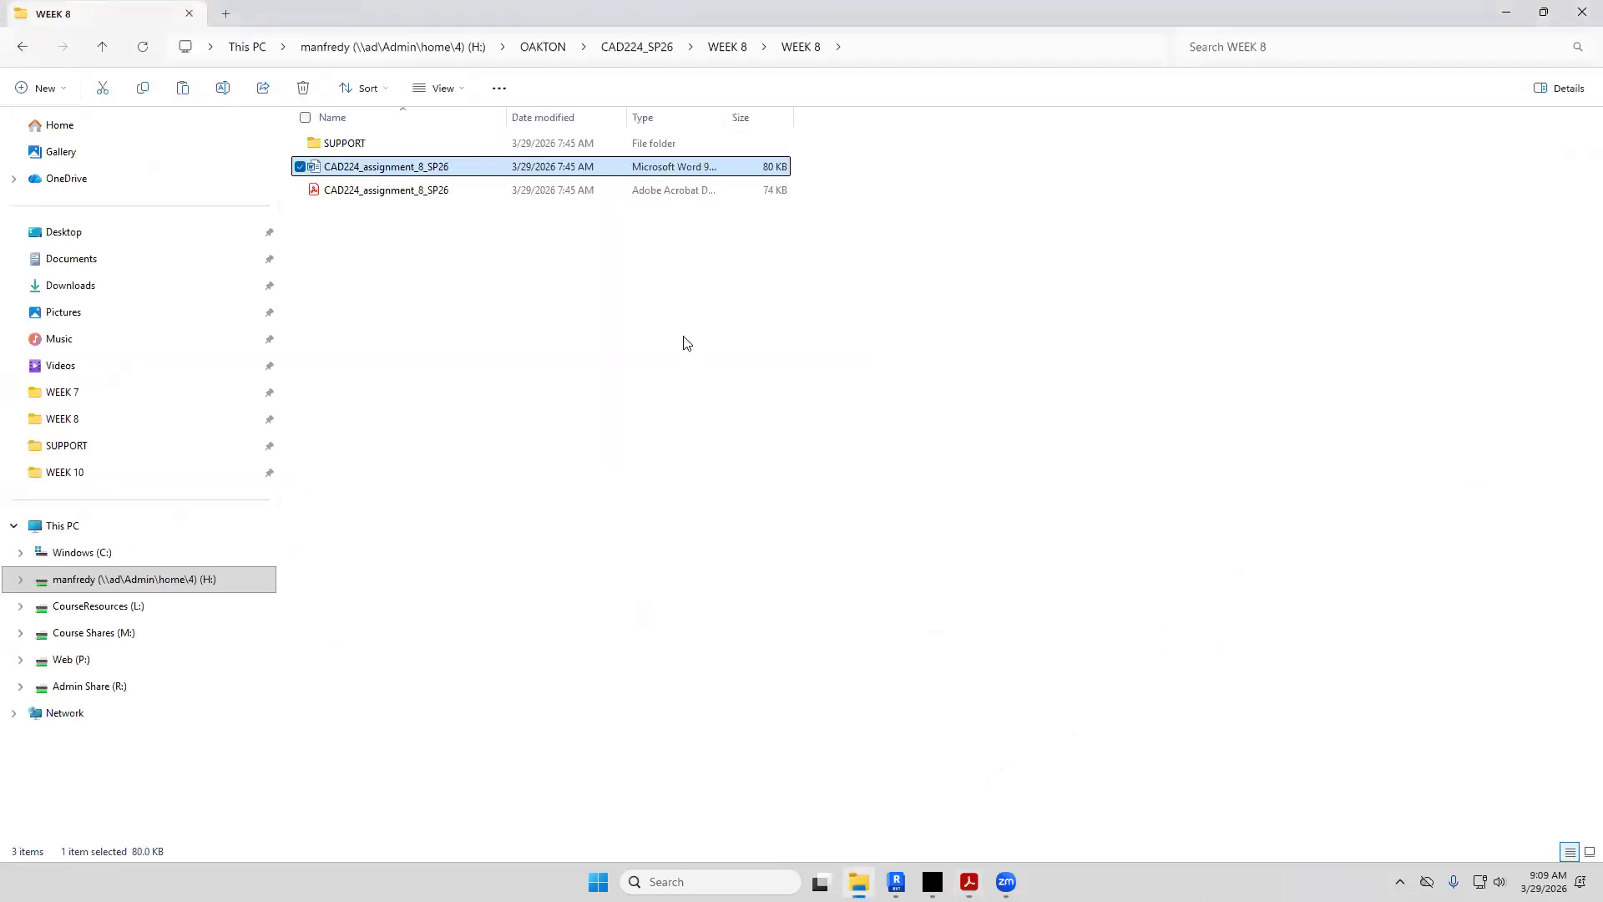
{"action": "left_click", "coordinate": [574, 330]}
{"action": "left_click", "coordinate": [738, 48]}
{"action": "left_click", "coordinate": [637, 58]}
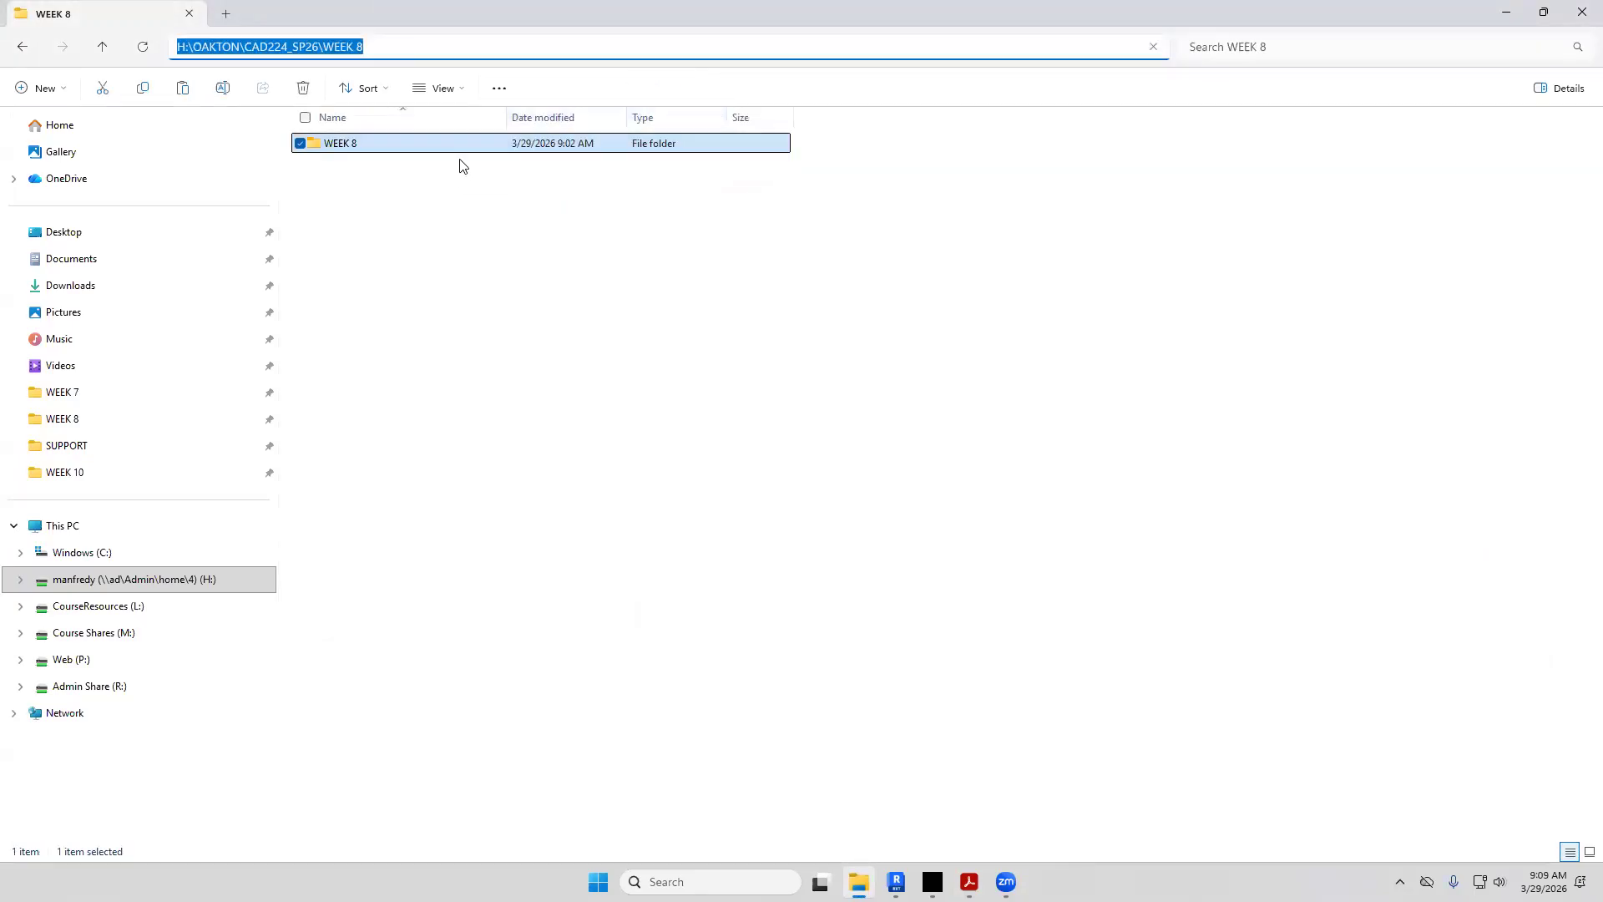
{"action": "left_click", "coordinate": [462, 166]}
{"action": "left_click", "coordinate": [637, 46]}
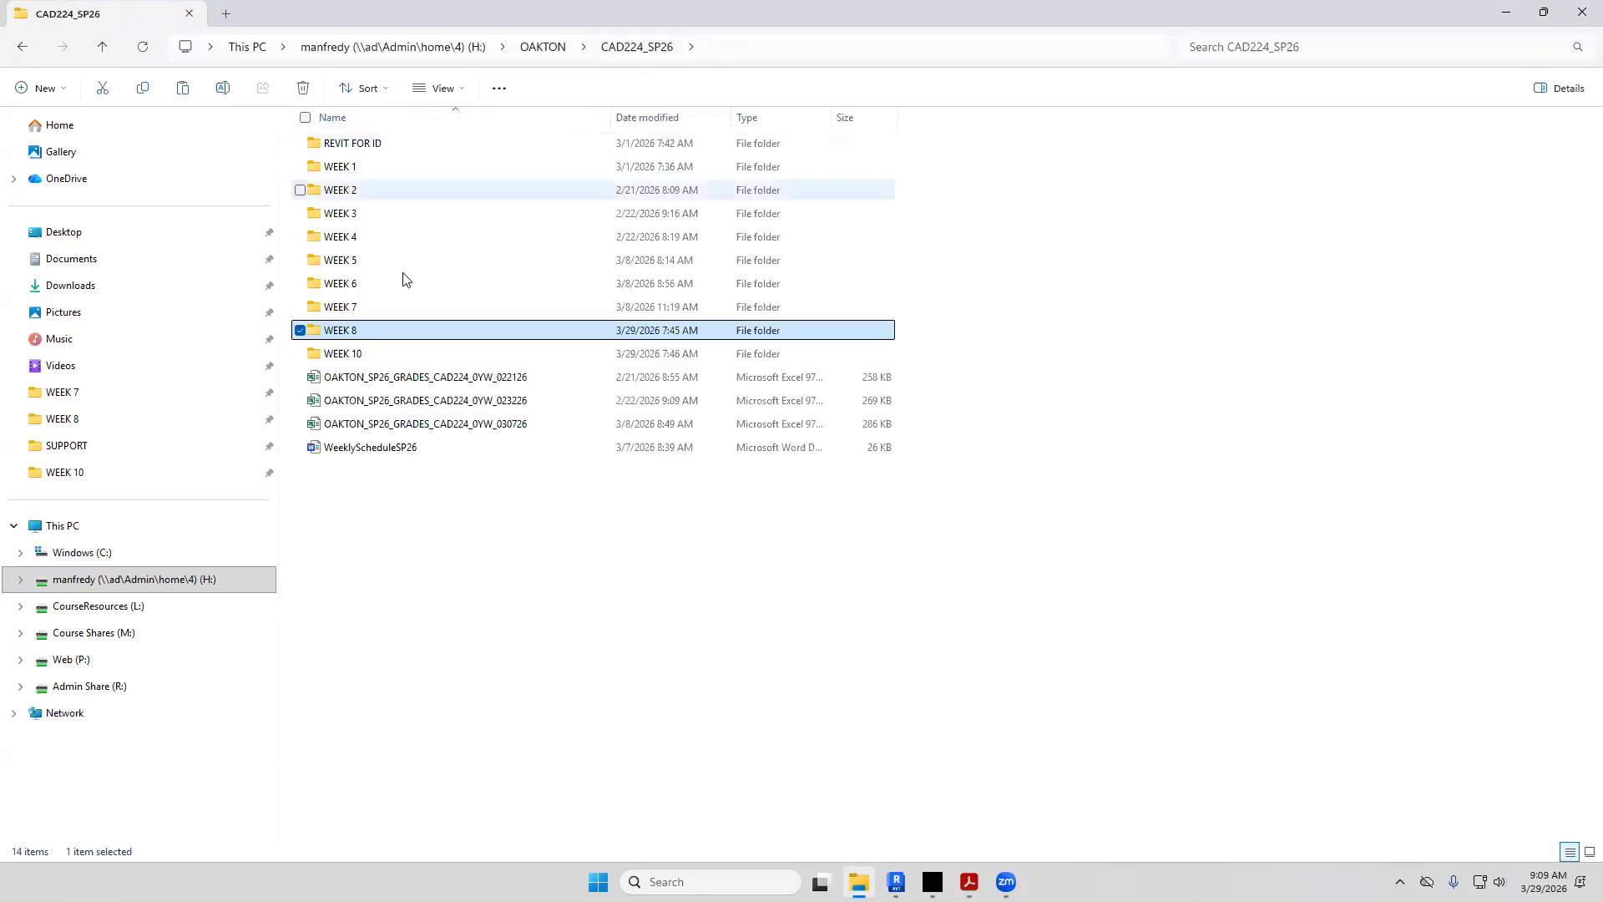
{"action": "double_click", "coordinate": [384, 351]}
{"action": "double_click", "coordinate": [361, 145]}
{"action": "double_click", "coordinate": [363, 145]}
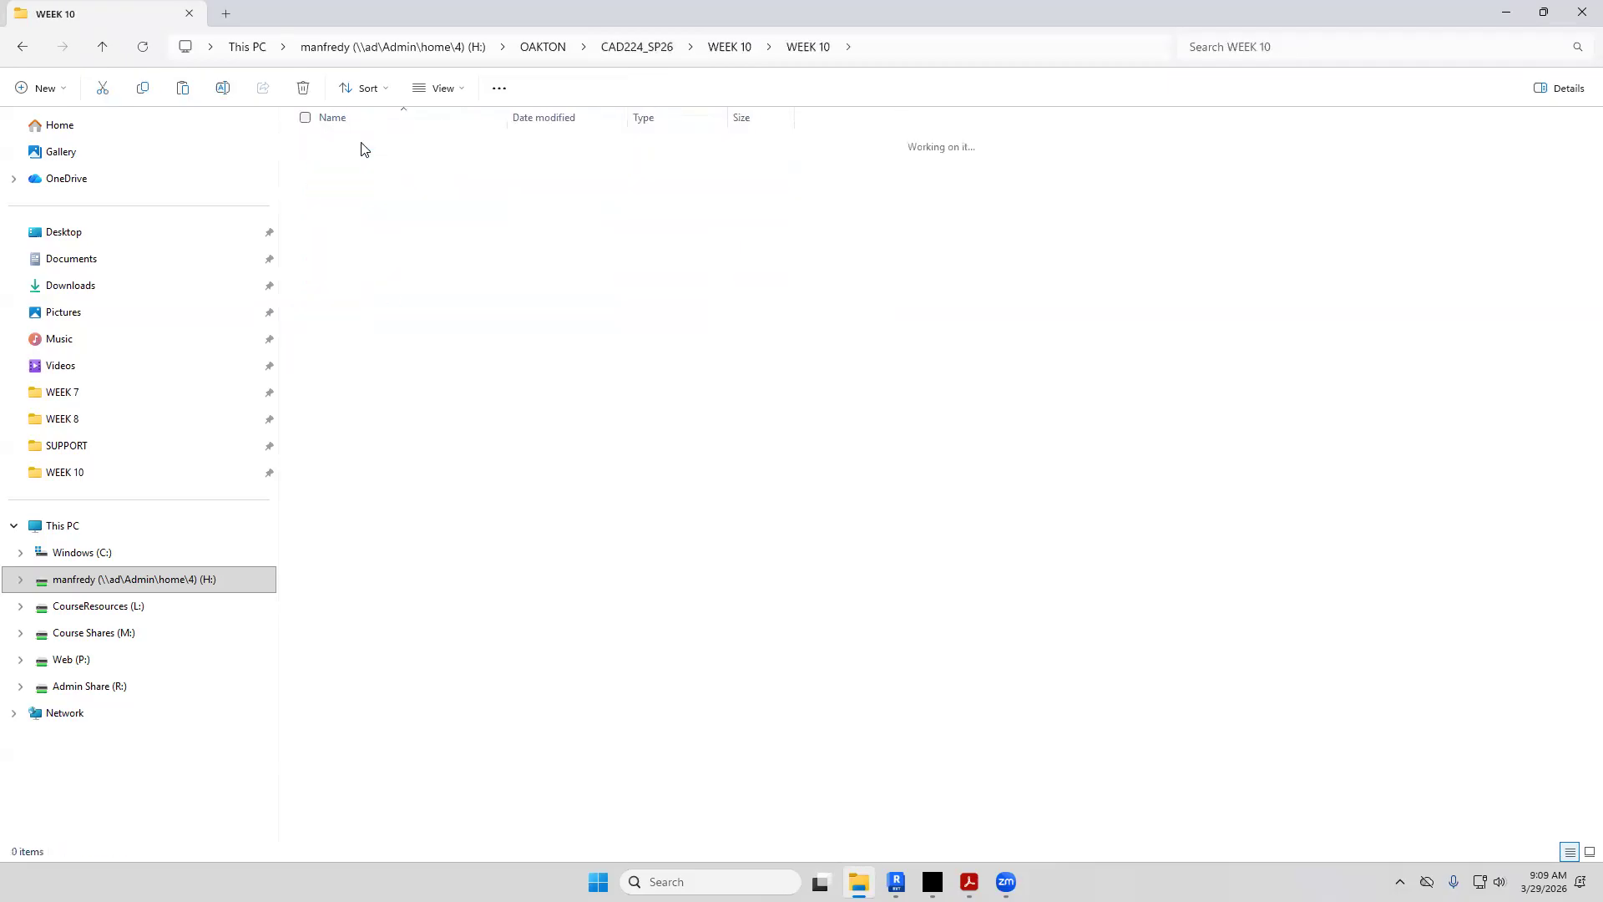
{"action": "double_click", "coordinate": [368, 145]}
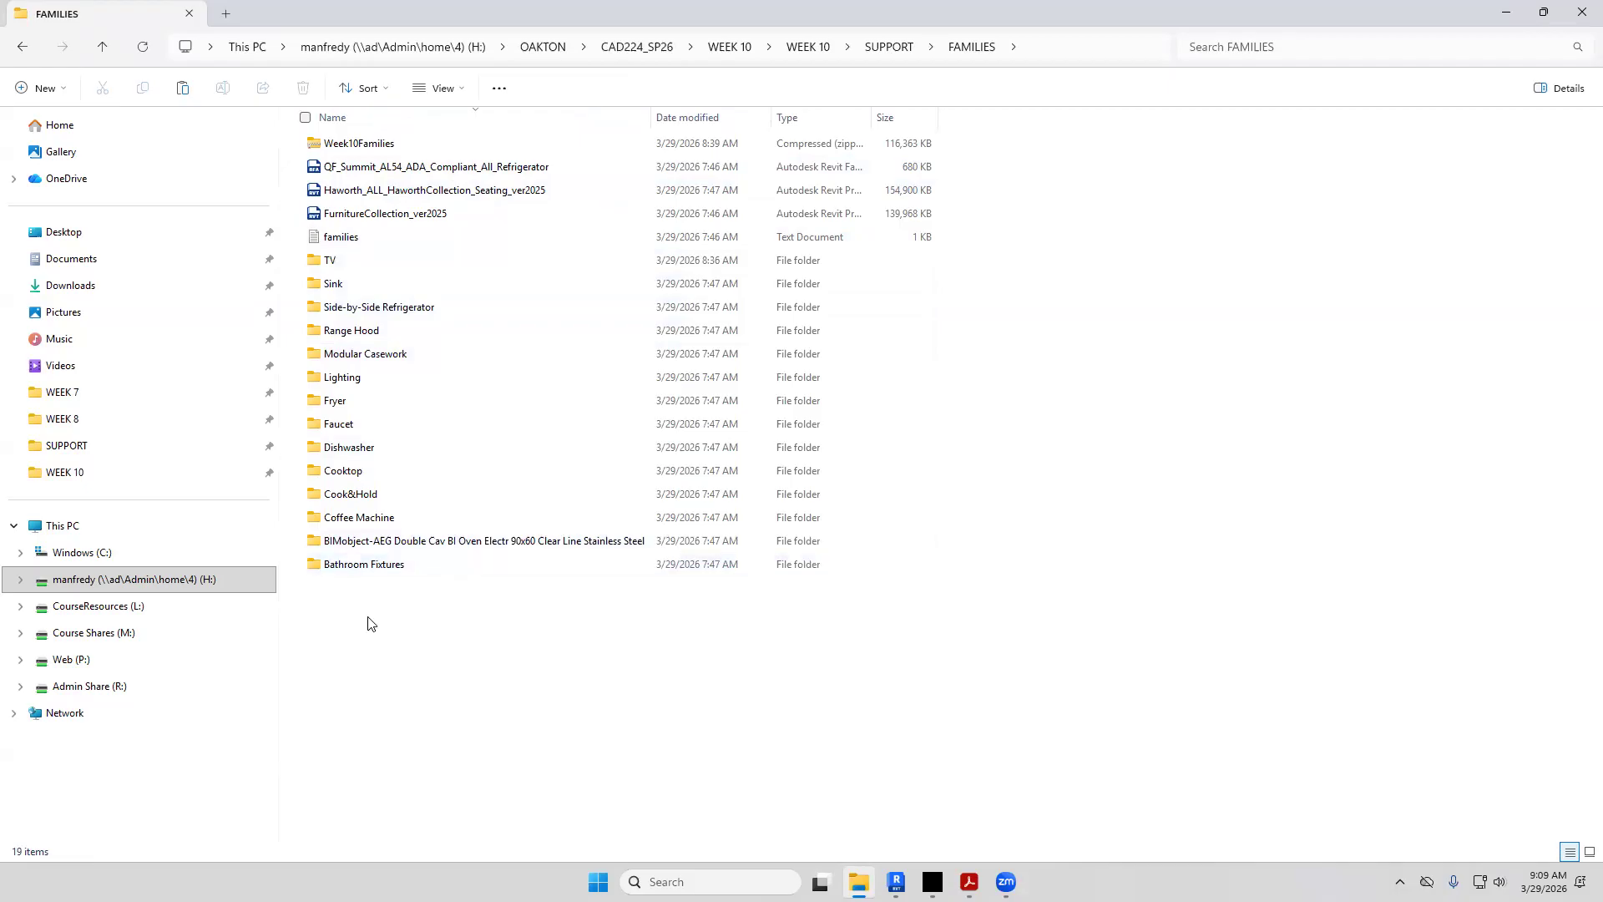
Review the supplied family folders, including Coffee Machine, Faucet, Fryer, Lighting, Modular Casework and Range Hood, and the Week10Families archive
{"action": "left_click", "coordinate": [374, 518]}
{"action": "left_click", "coordinate": [373, 423]}
{"action": "left_click", "coordinate": [373, 403]}
{"action": "left_click", "coordinate": [369, 378]}
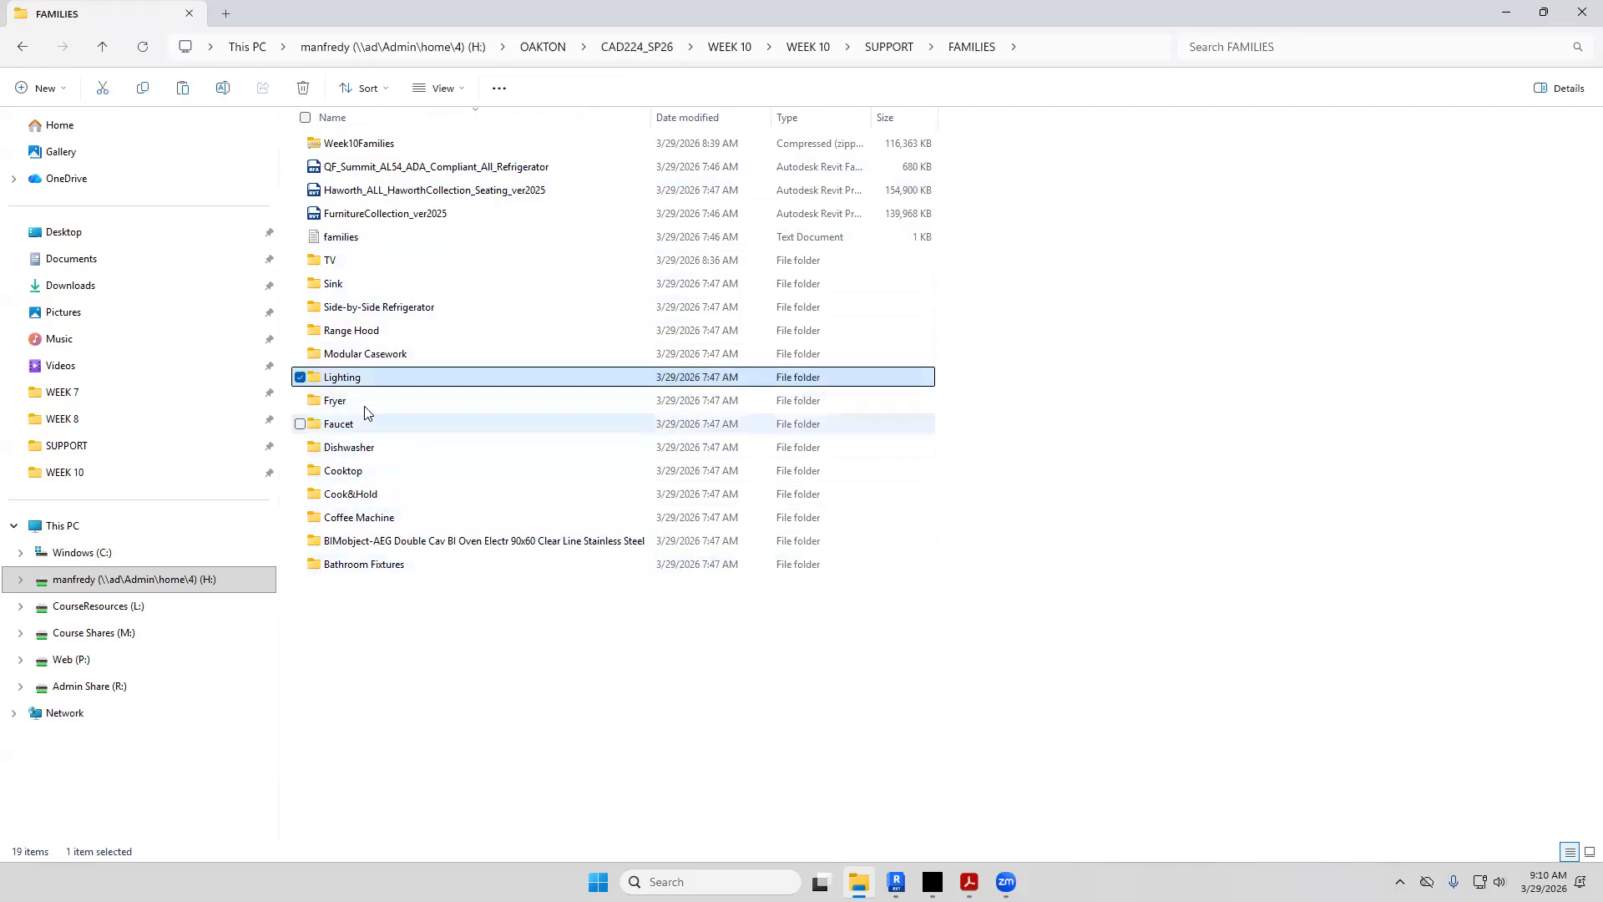
{"action": "left_click", "coordinate": [370, 357]}
{"action": "left_click", "coordinate": [366, 332]}
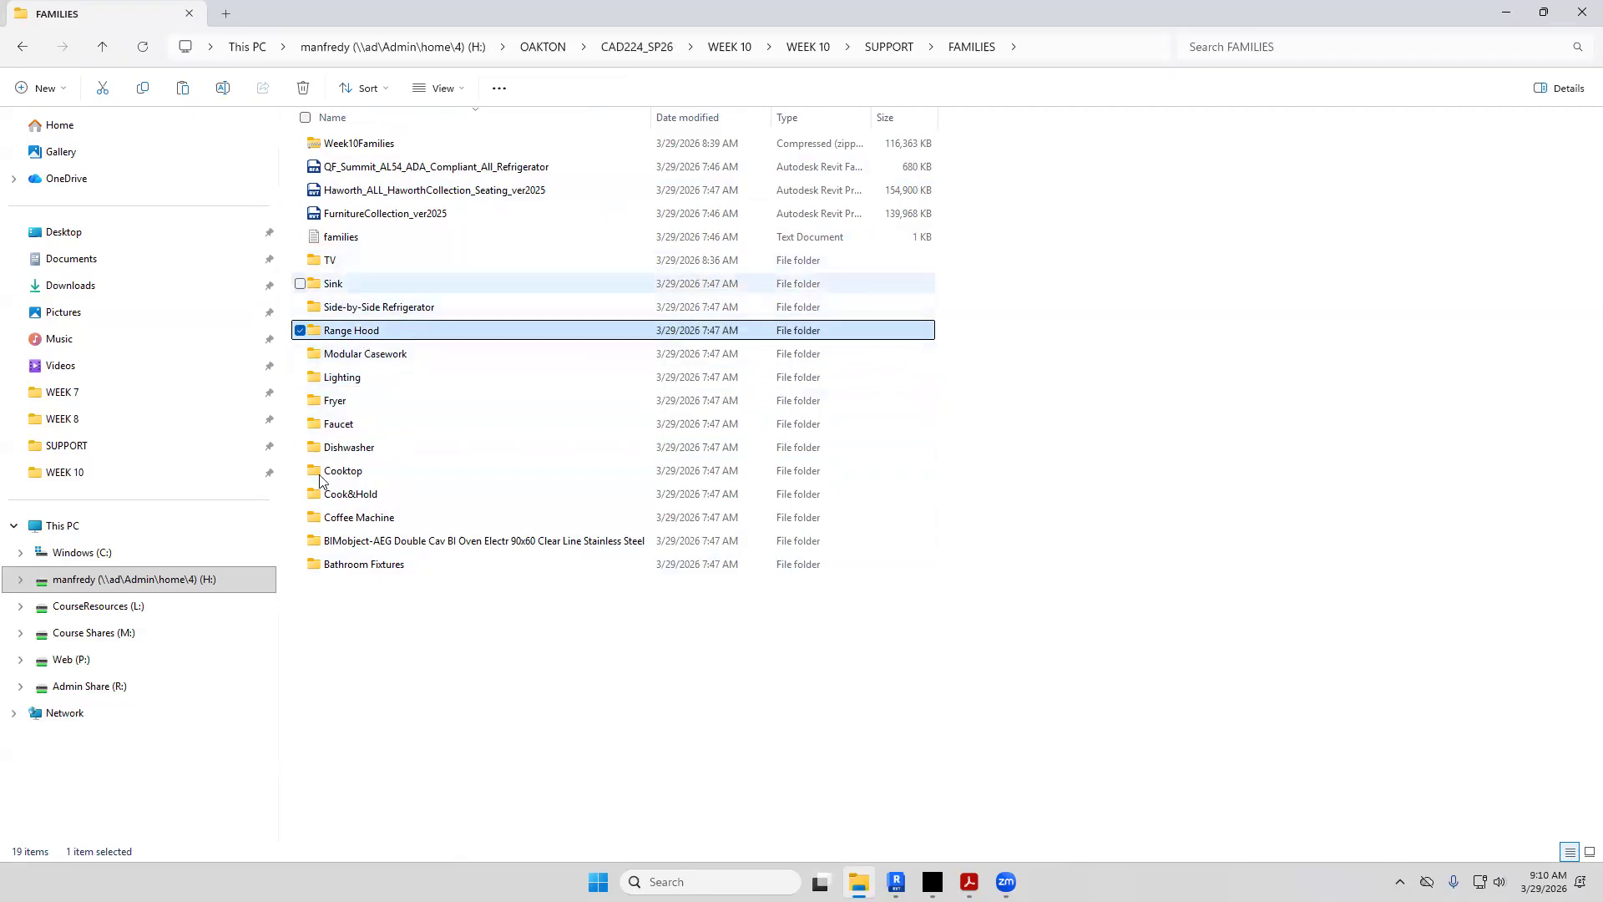
{"action": "left_click", "coordinate": [334, 148]}
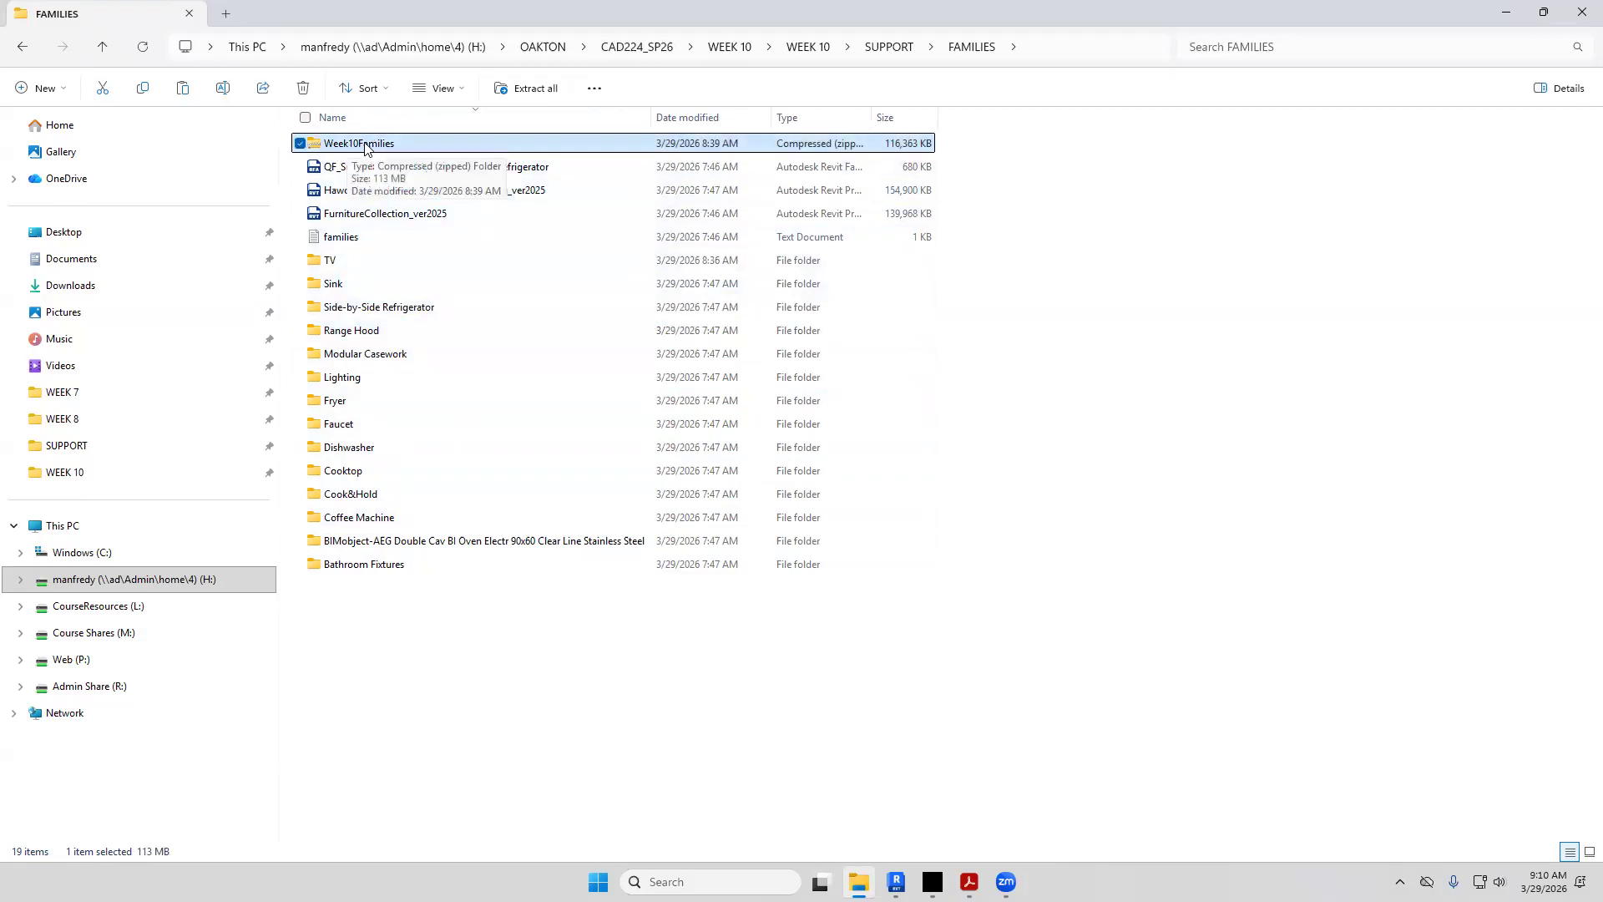
Check the shared families in CourseResources (L:) under CAD > CAD 224 SP26 > WEEK 10 > SUPPORT > FAMILIES
{"action": "left_click", "coordinate": [178, 607]}
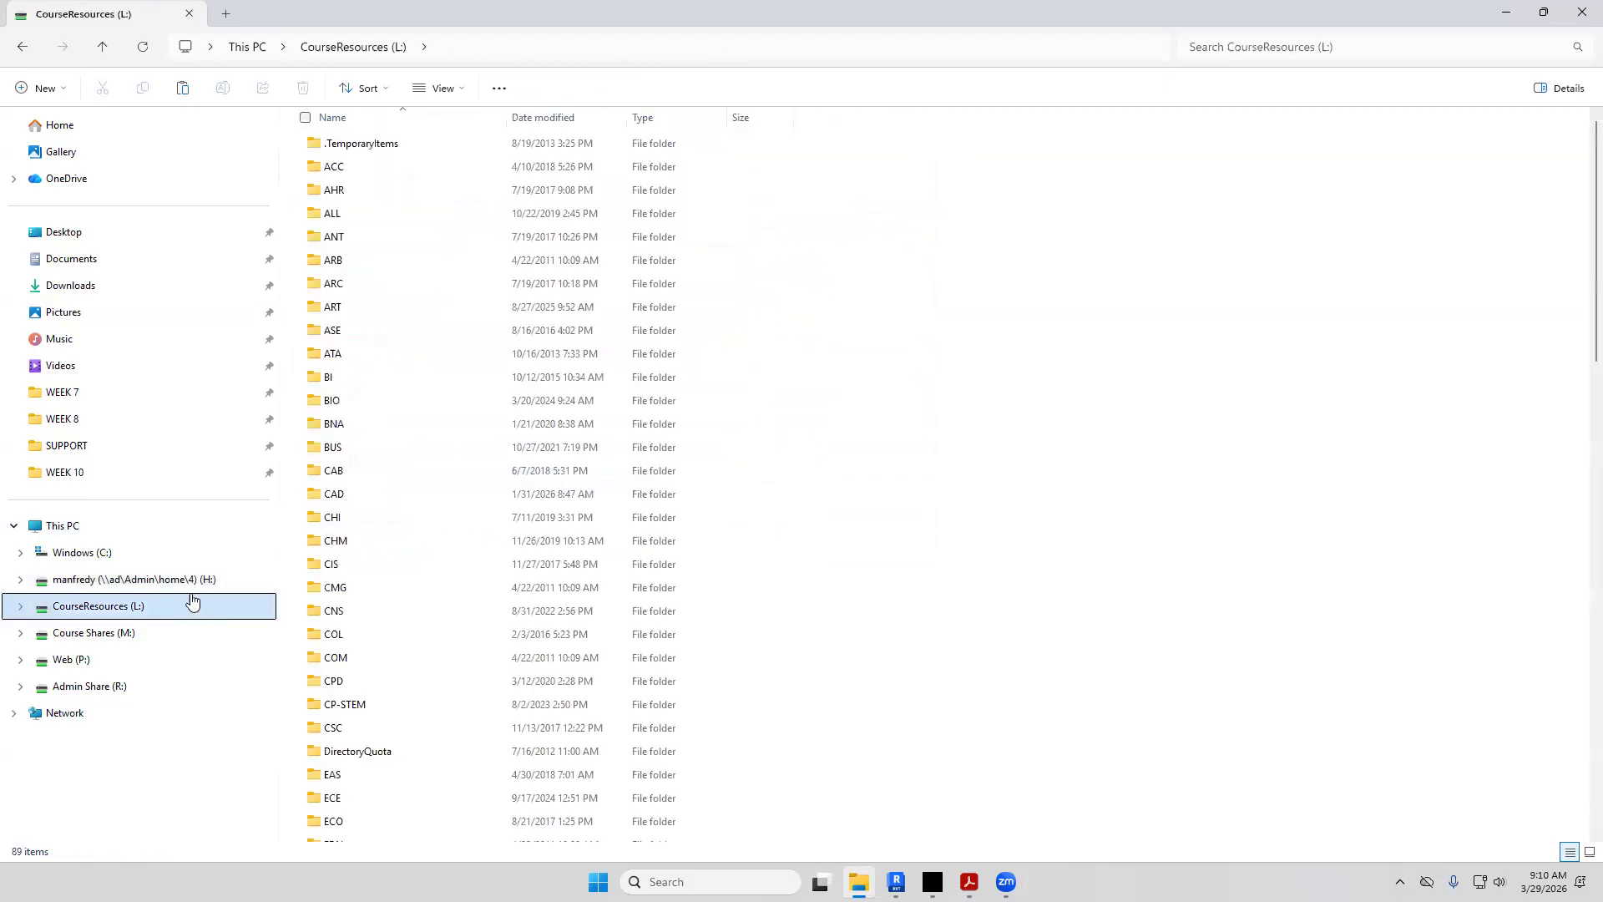
{"action": "double_click", "coordinate": [351, 494]}
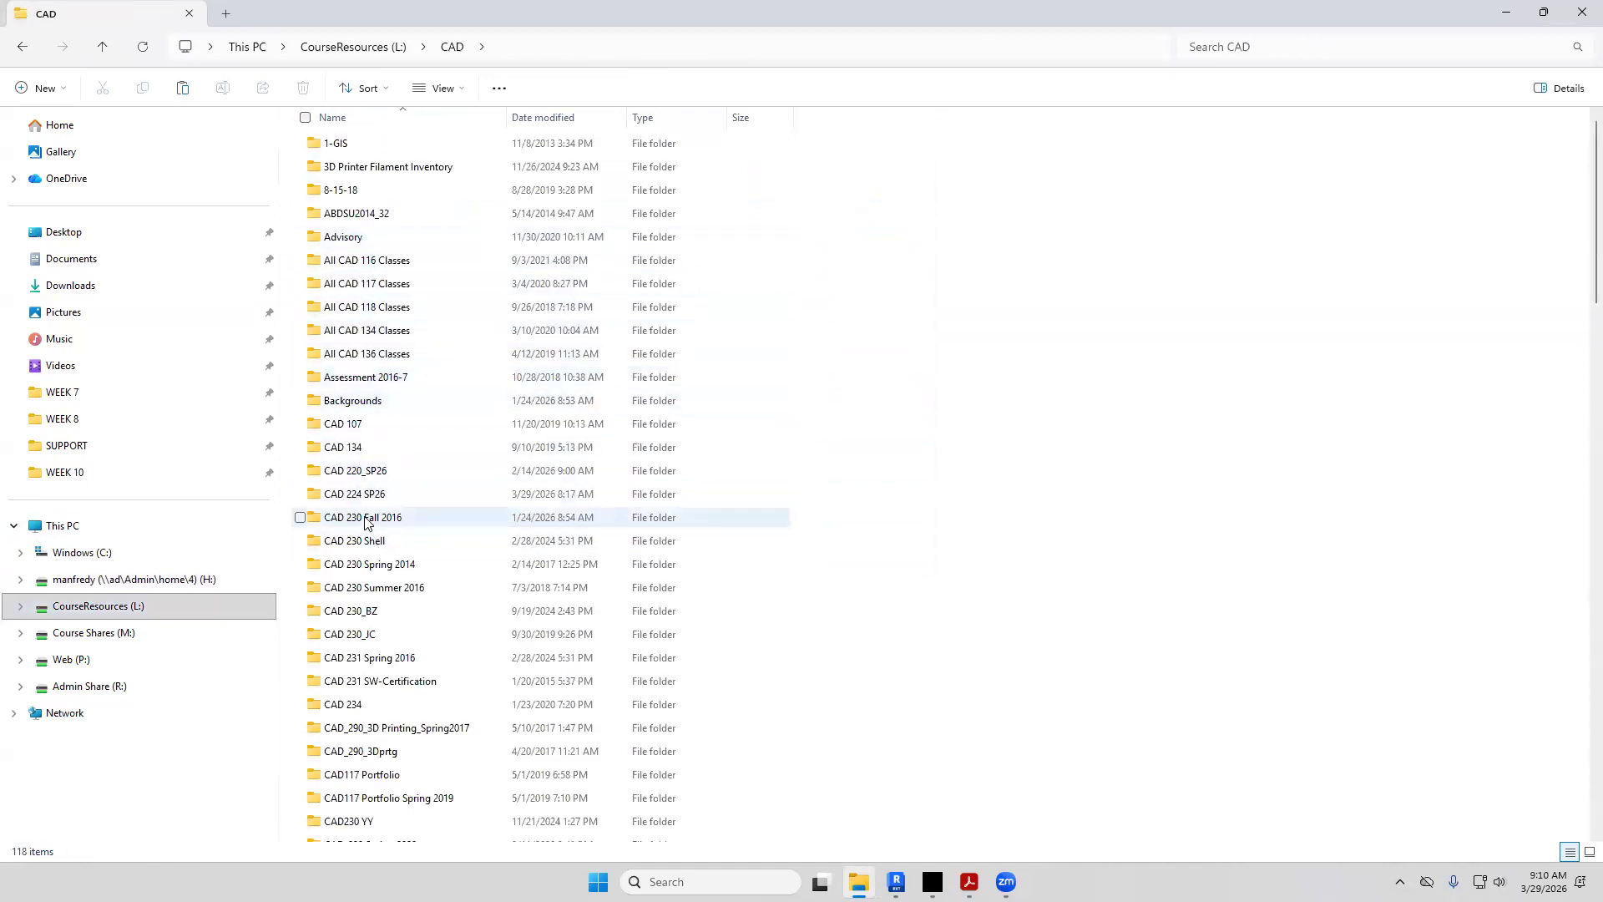
{"action": "double_click", "coordinate": [367, 495]}
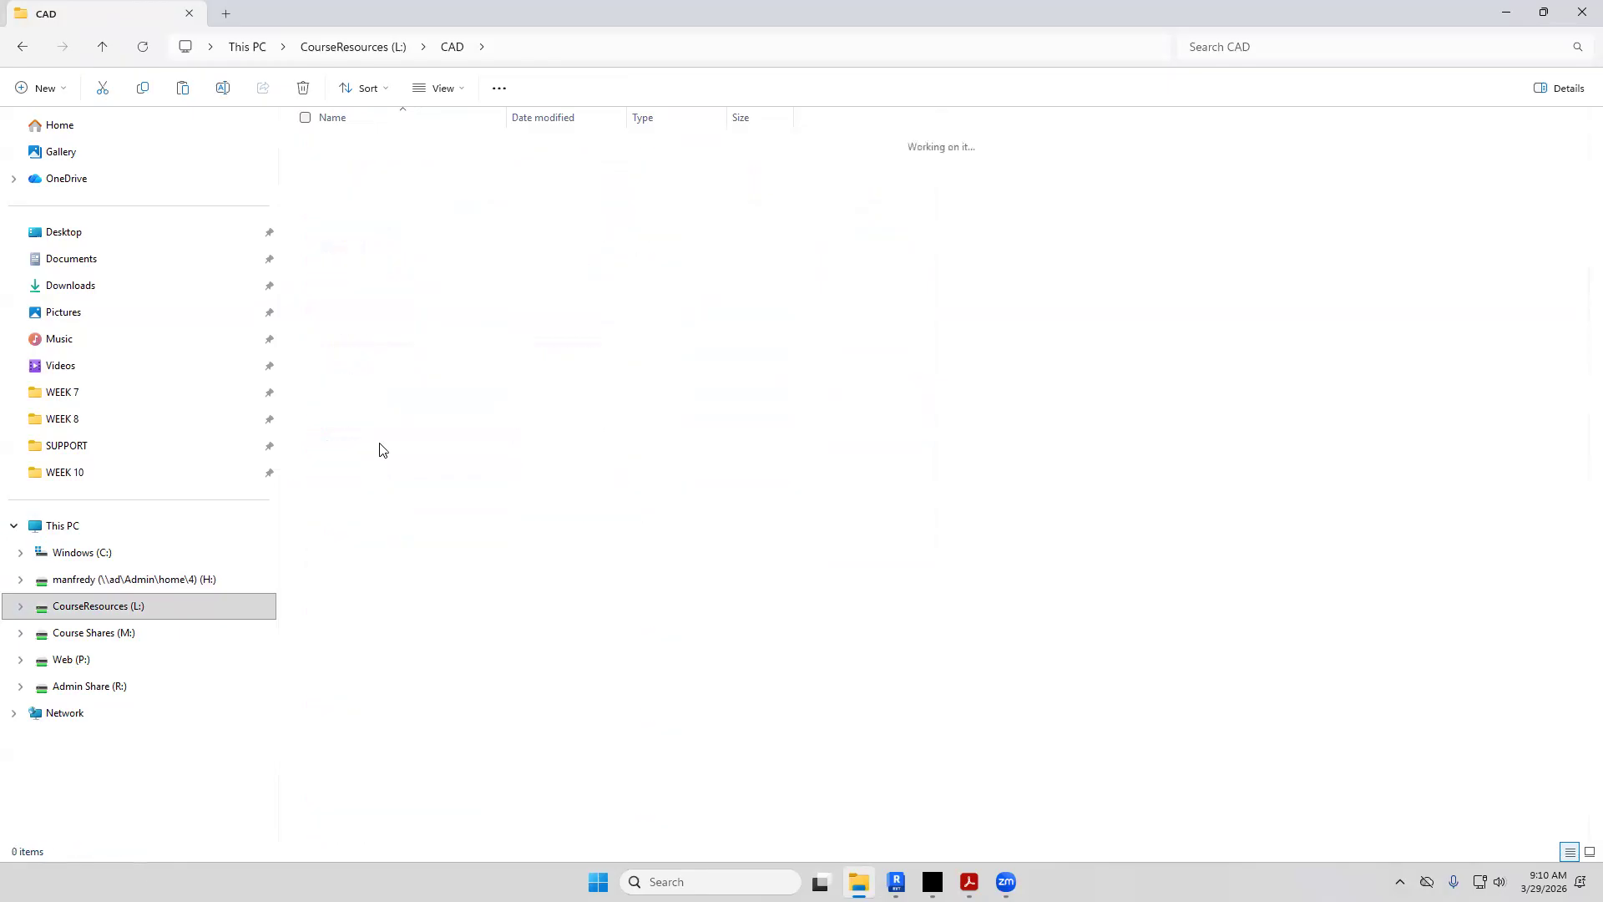
{"action": "double_click", "coordinate": [355, 261]}
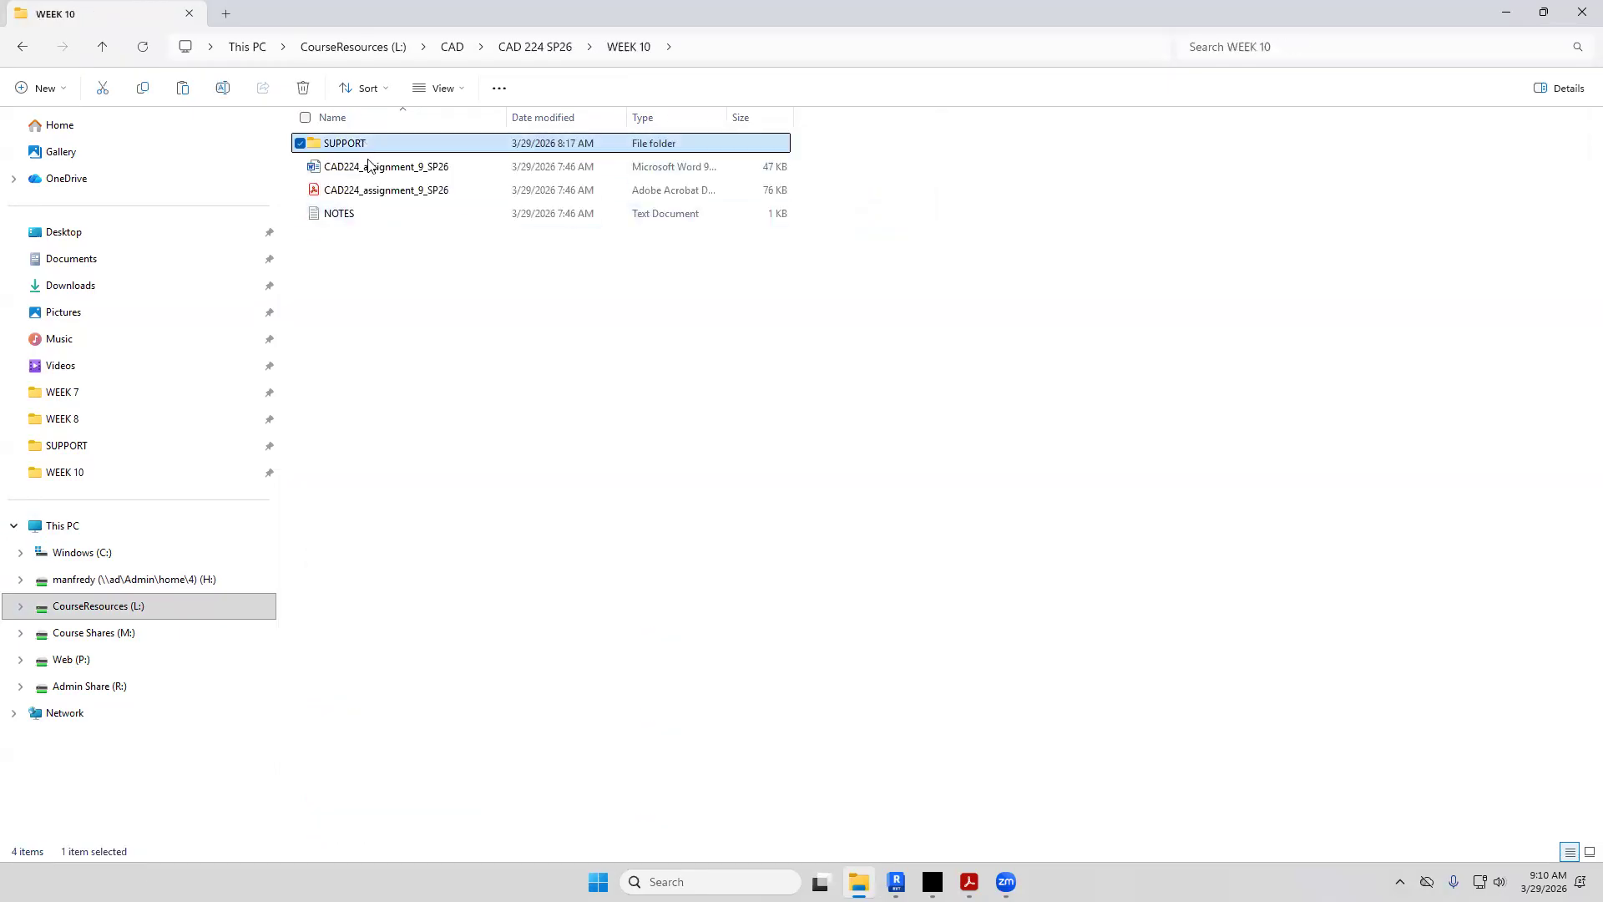
{"action": "double_click", "coordinate": [351, 144]}
{"action": "double_click", "coordinate": [362, 150]}
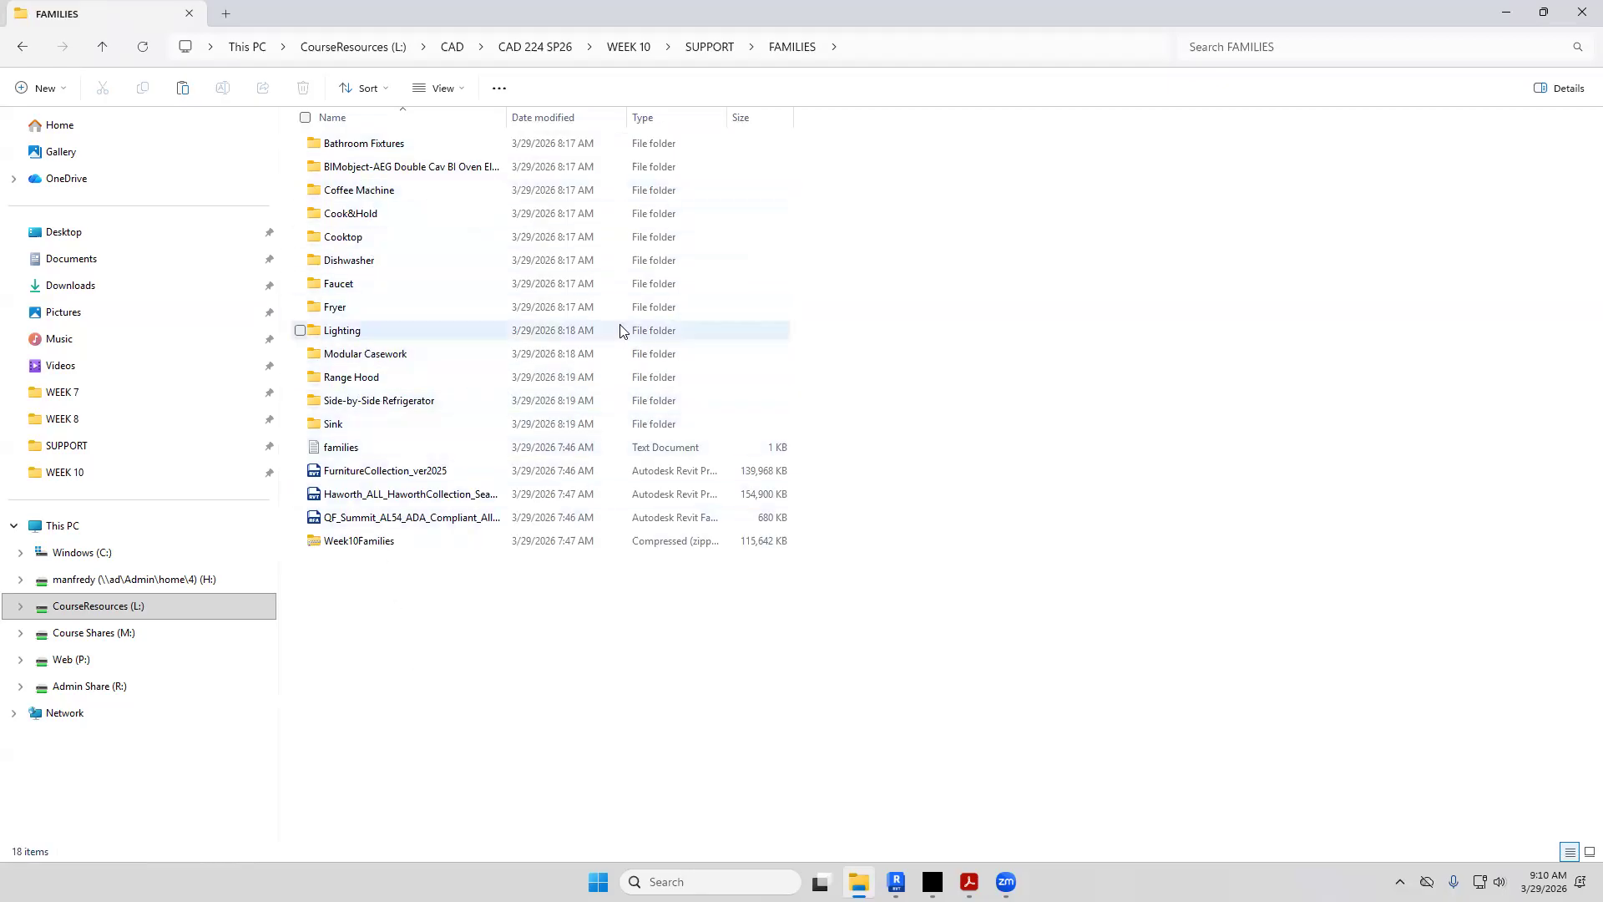
Return to the H: drive's FAMILIES folder under OAKTON > CAD224_SP26 > WEEK 10 > WEEK 10 > SUPPORT
{"action": "left_click", "coordinate": [453, 47]}
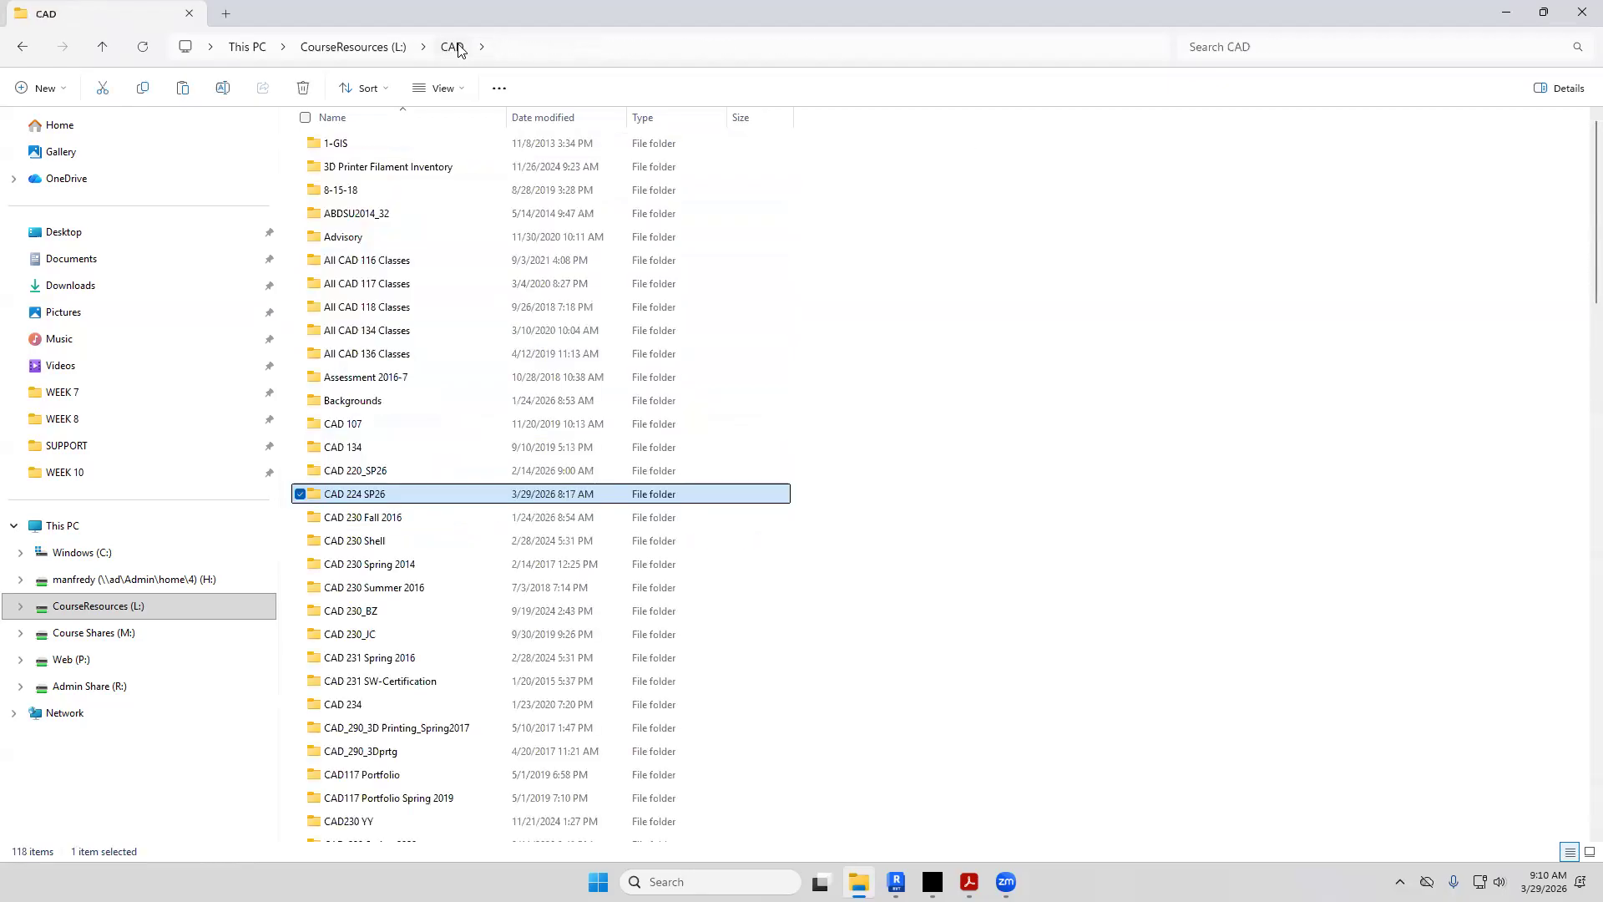
{"action": "left_click", "coordinate": [206, 580]}
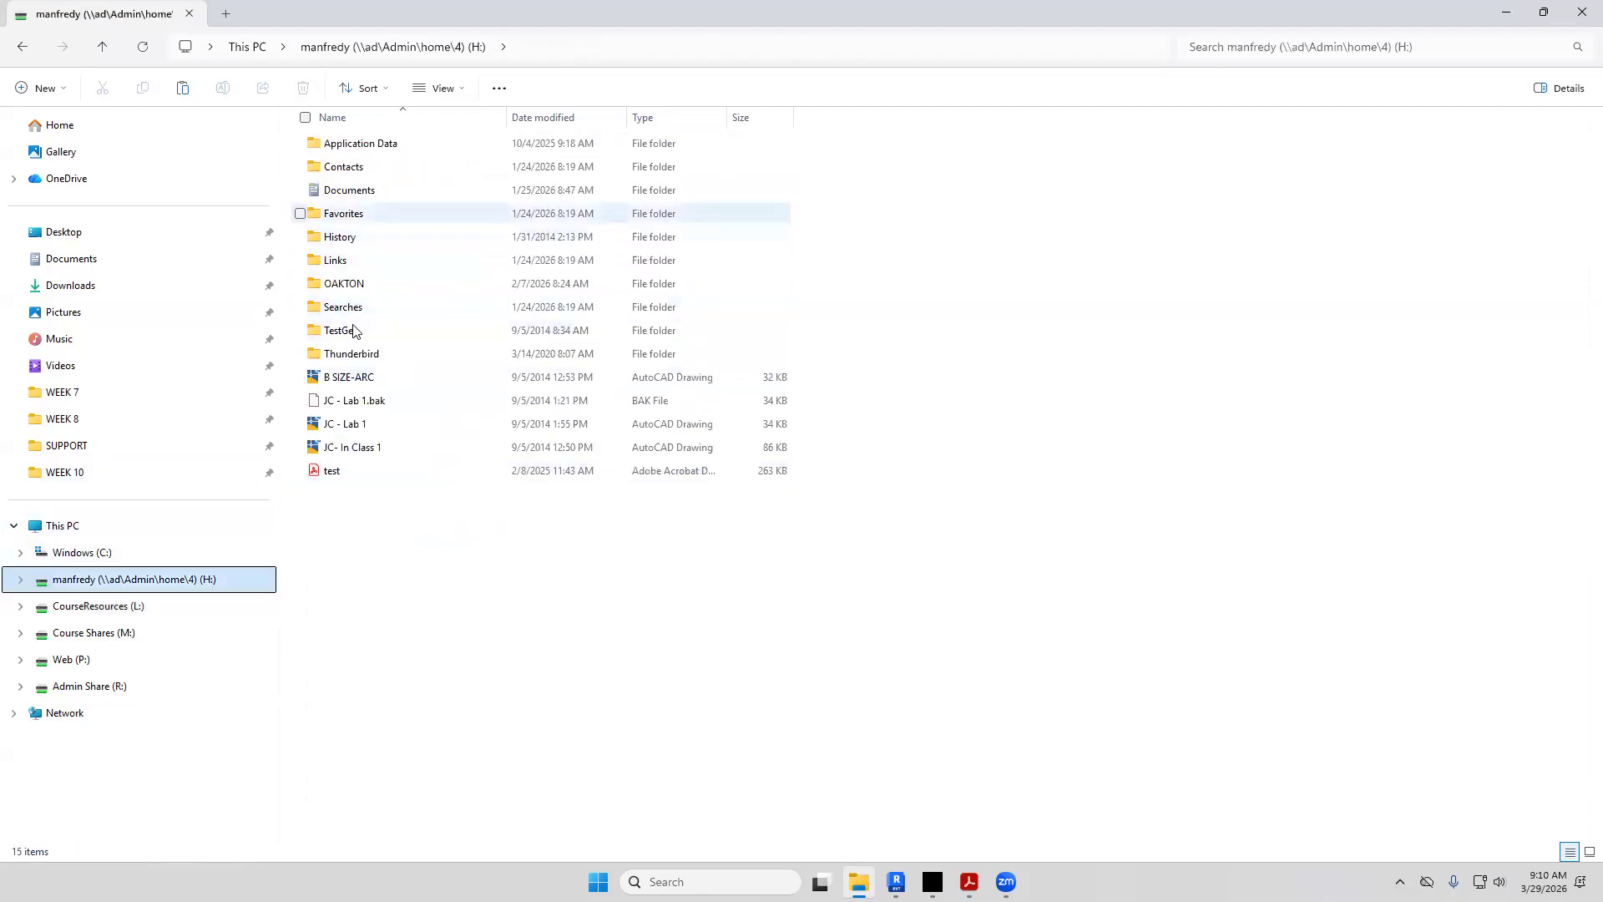
{"action": "double_click", "coordinate": [370, 283]}
{"action": "left_click", "coordinate": [383, 192]}
{"action": "double_click", "coordinate": [380, 167]}
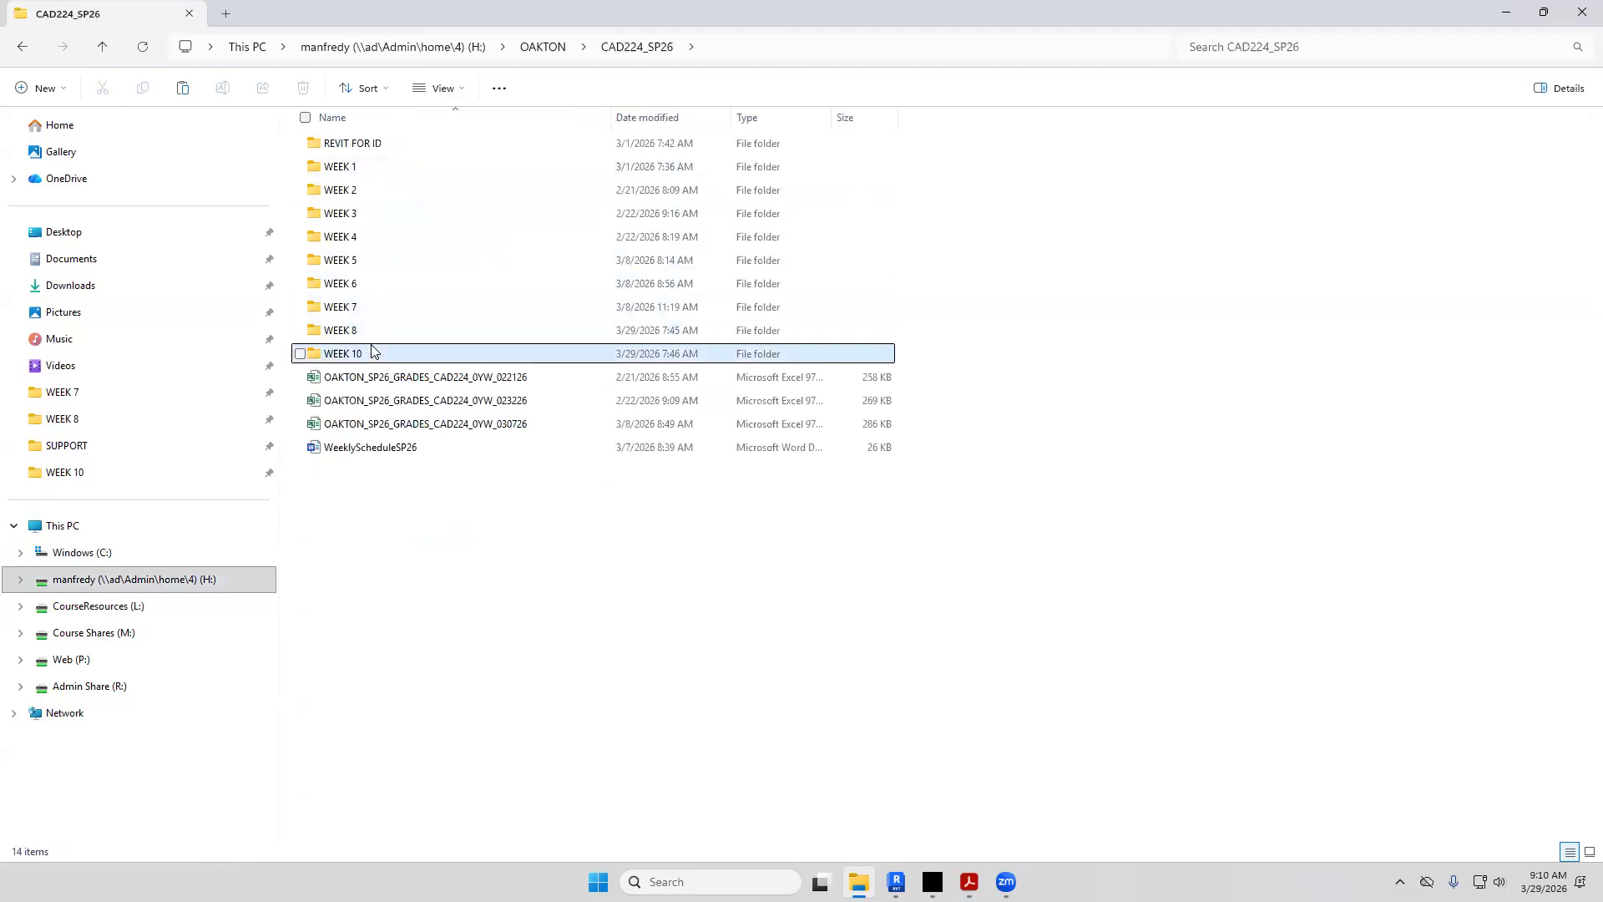
{"action": "double_click", "coordinate": [372, 352]}
{"action": "double_click", "coordinate": [386, 142]}
{"action": "double_click", "coordinate": [387, 143]}
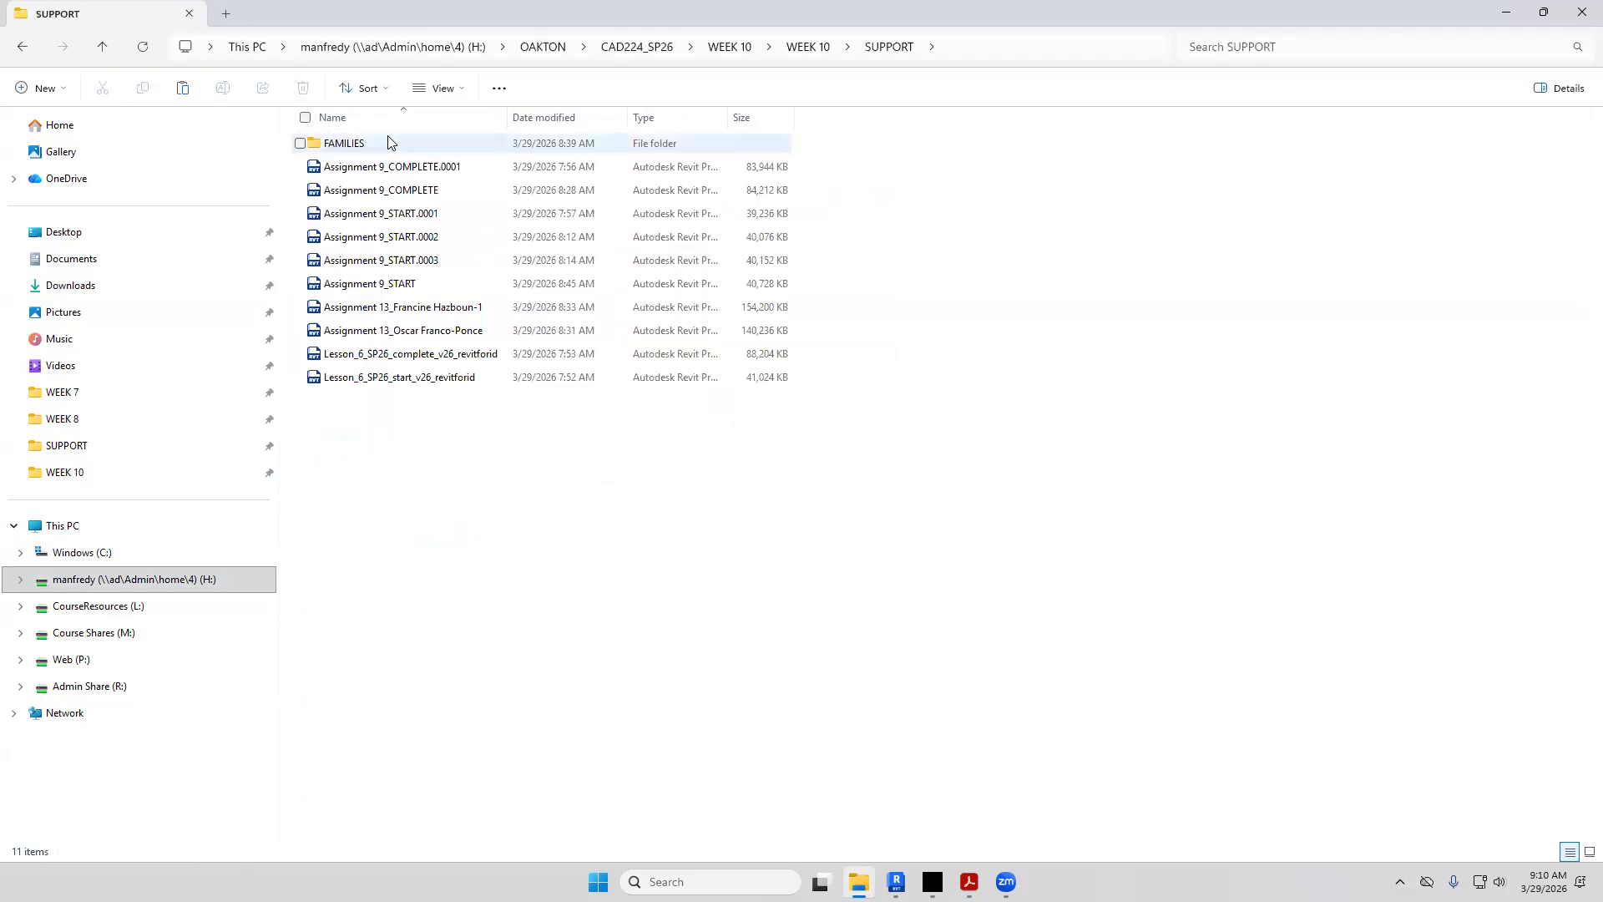
{"action": "double_click", "coordinate": [388, 142]}
Copy the TV folder and the Week10Families archive from the H: drive's FAMILIES folder
{"action": "left_click", "coordinate": [370, 260]}
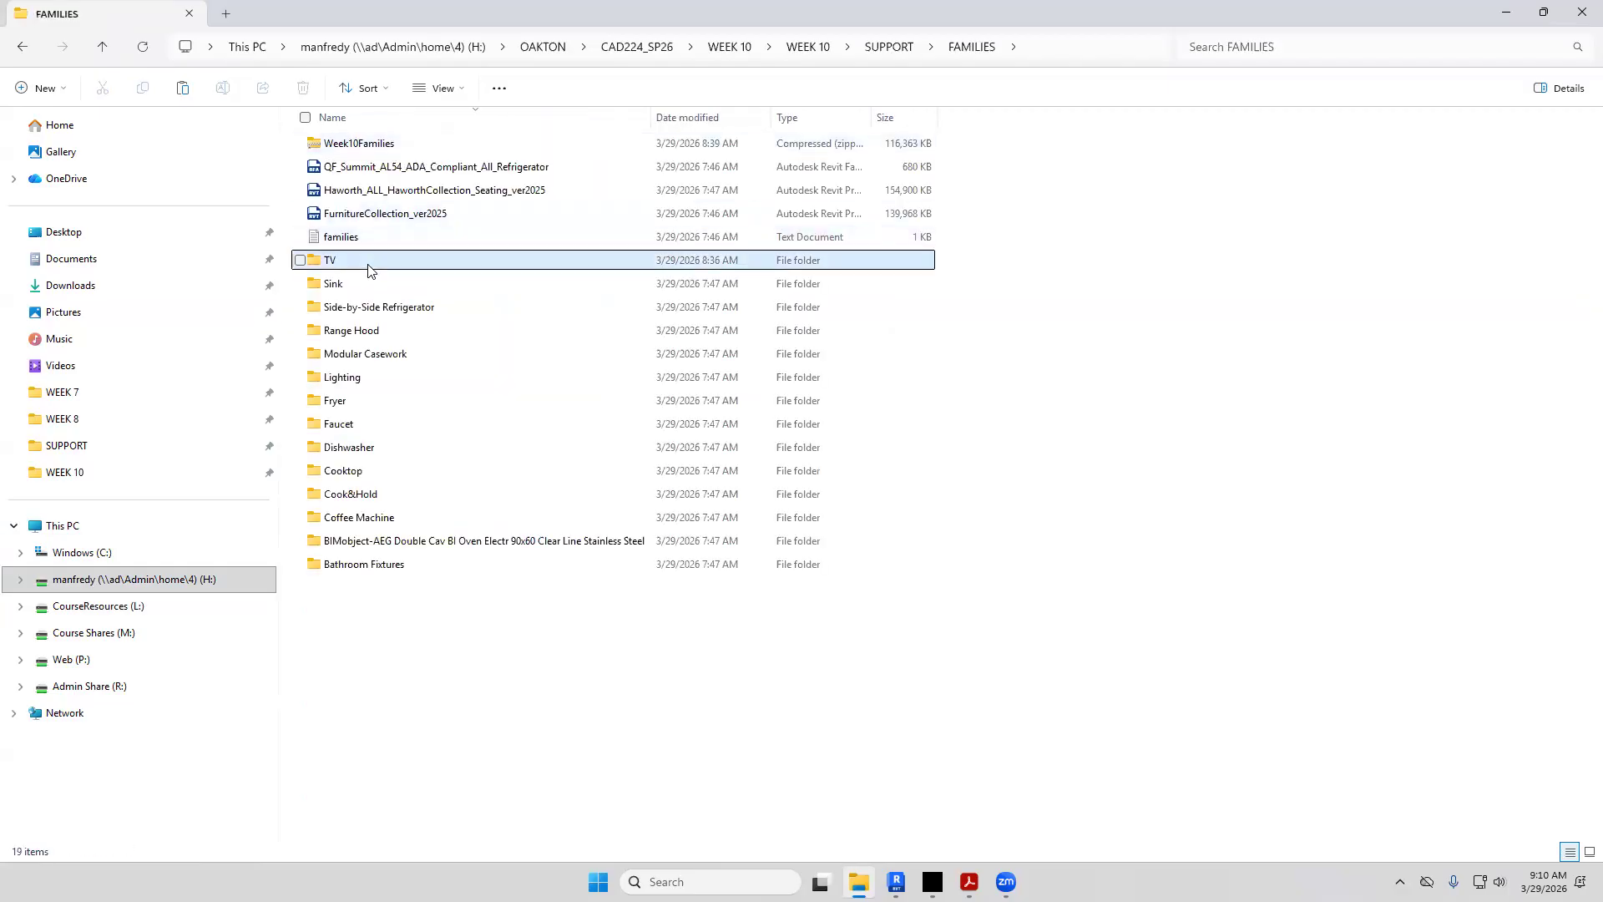
{"action": "left_click", "coordinate": [375, 143], "text": "ctrl"}
{"action": "right_click", "coordinate": [375, 144]}
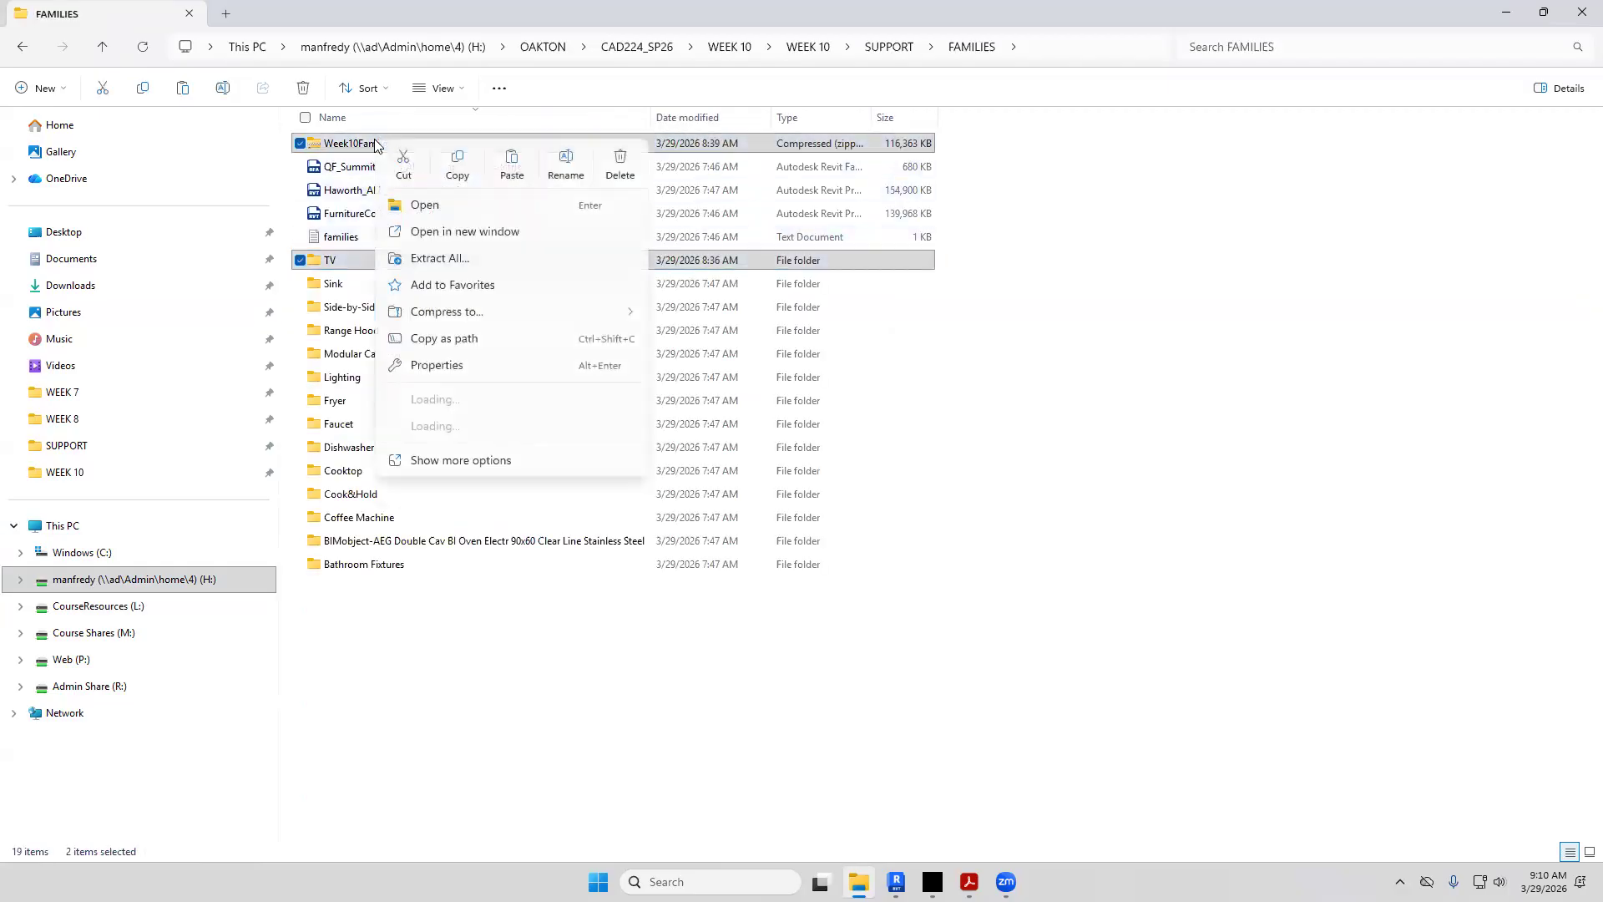
{"action": "left_click", "coordinate": [457, 163]}
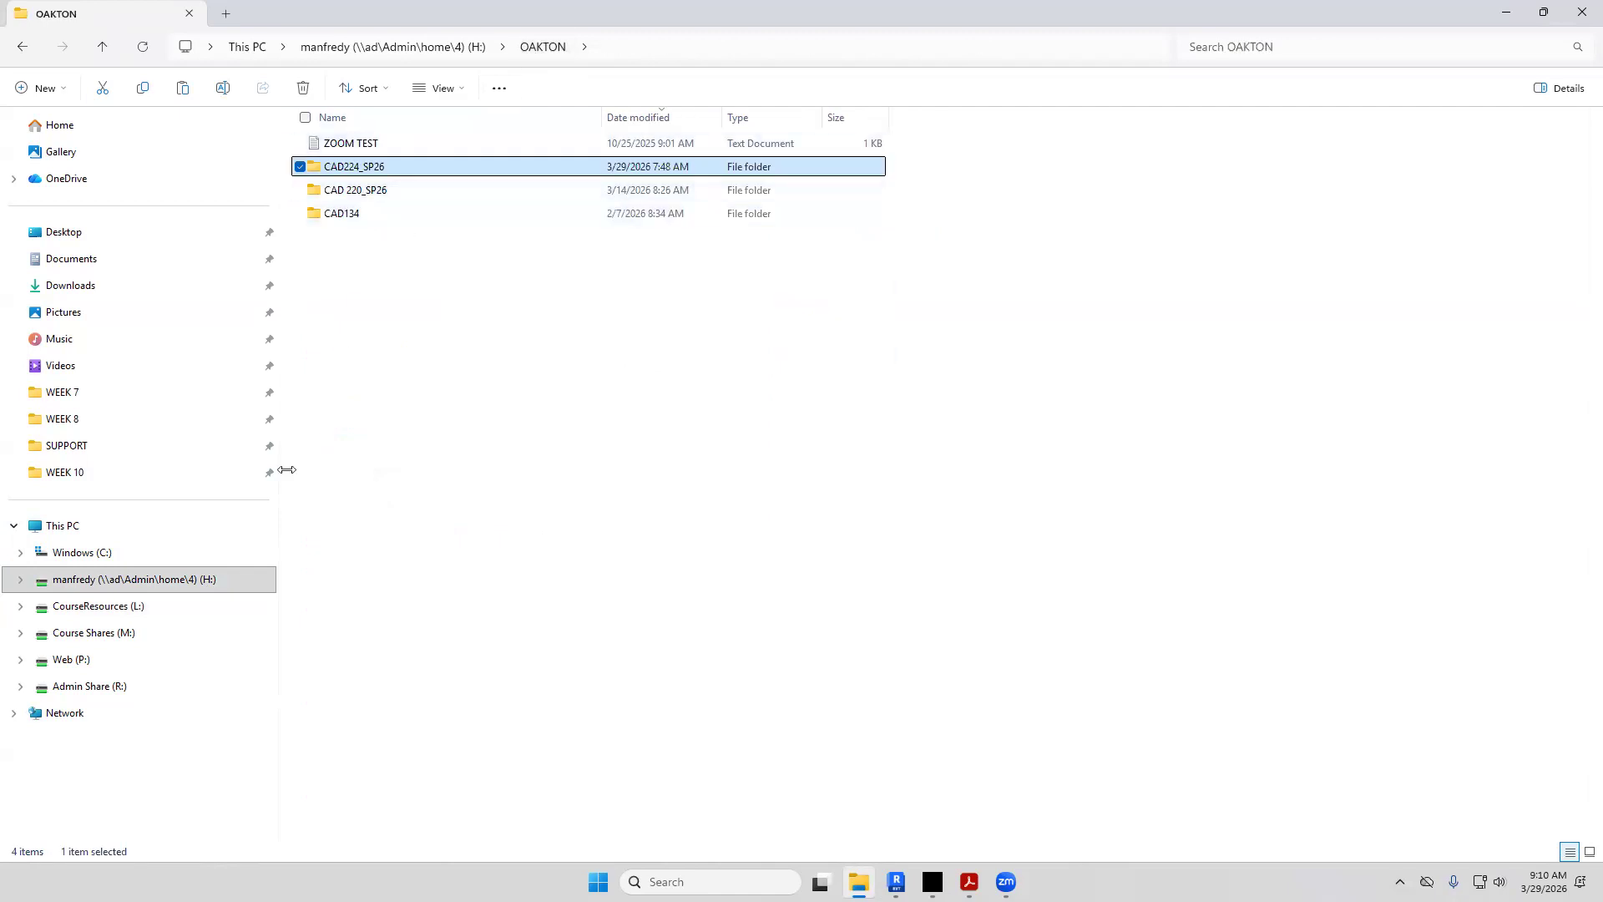
Paste the copied items into CourseResources (L:) > CAD > CAD 224 SP26 > WEEK 10 > SUPPORT > FAMILIES, replacing Week10Families.zip
{"action": "left_click", "coordinate": [186, 607]}
{"action": "left_click", "coordinate": [342, 494]}
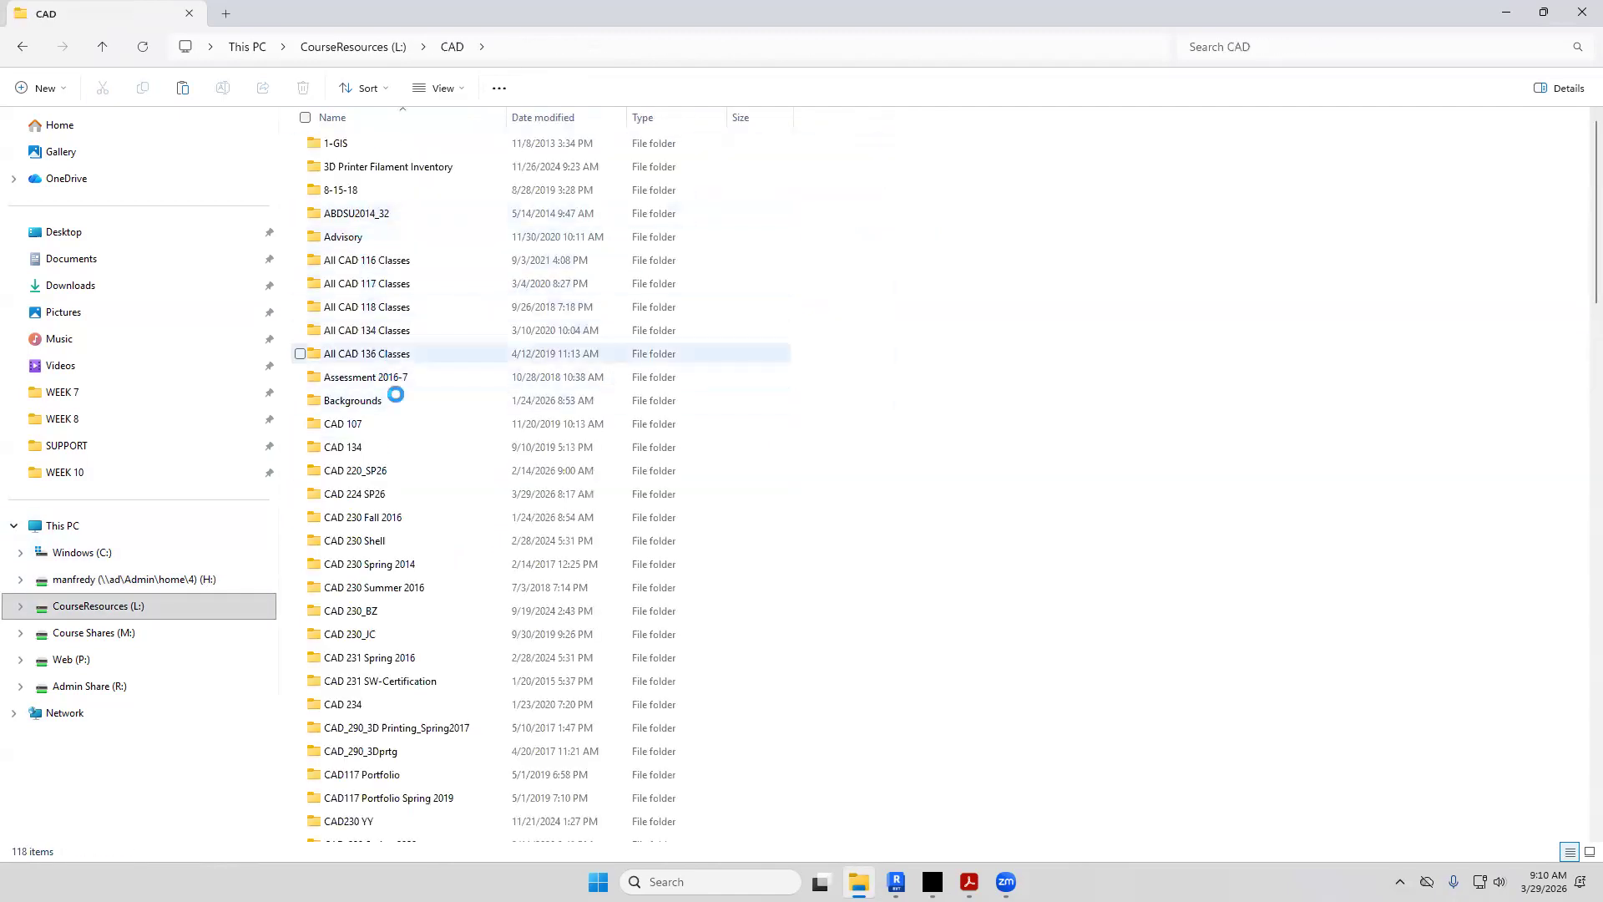
{"action": "double_click", "coordinate": [397, 493]}
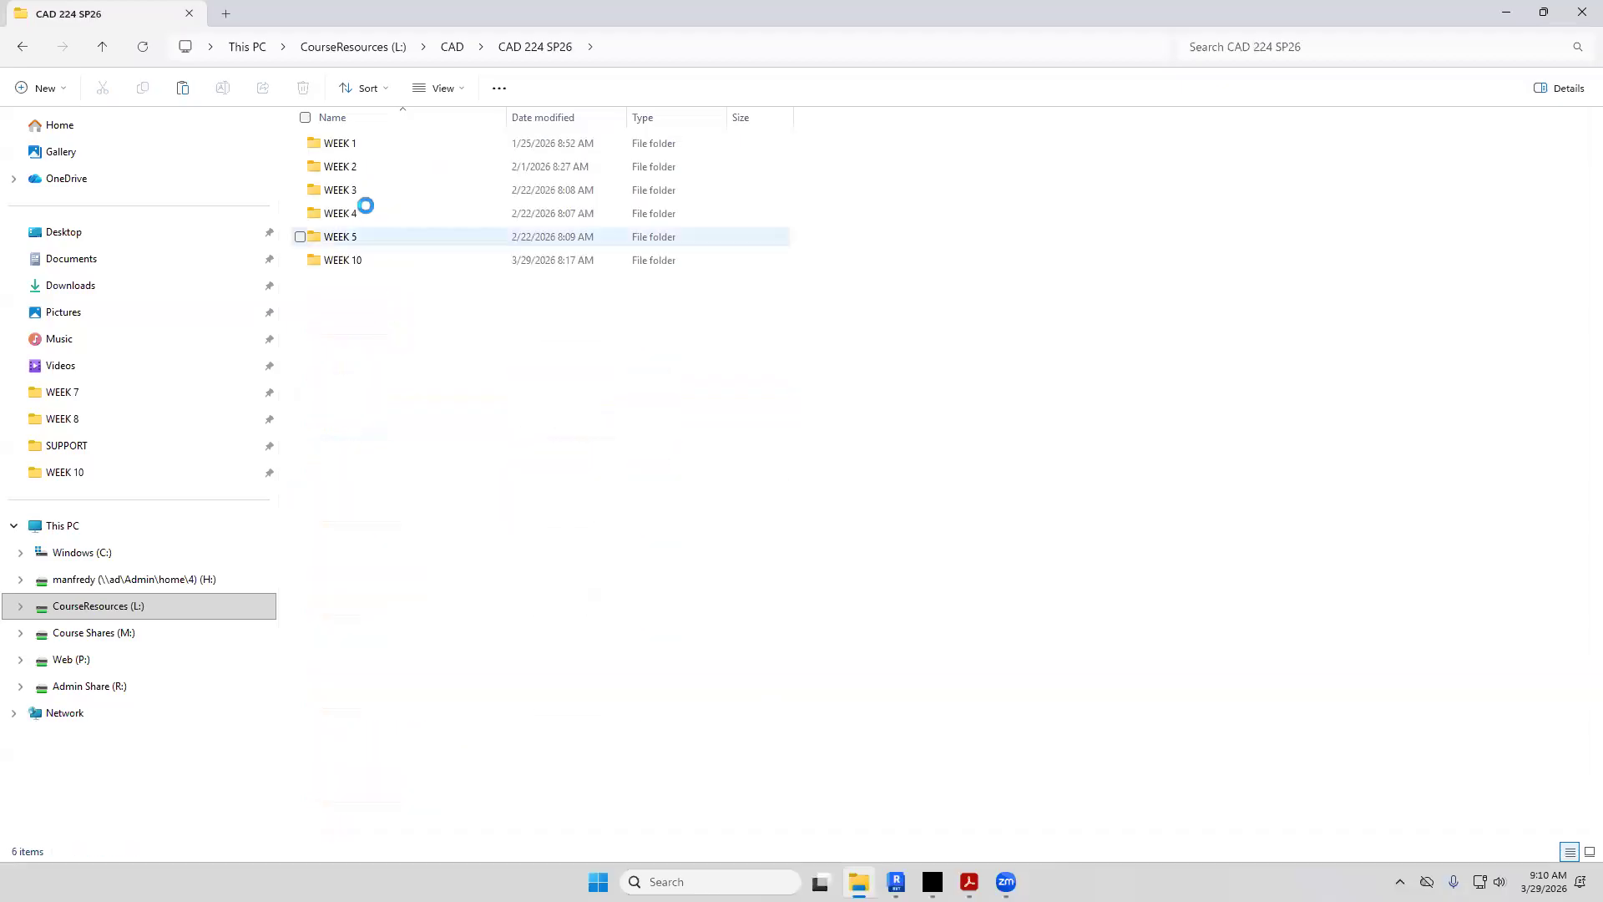
{"action": "double_click", "coordinate": [362, 258]}
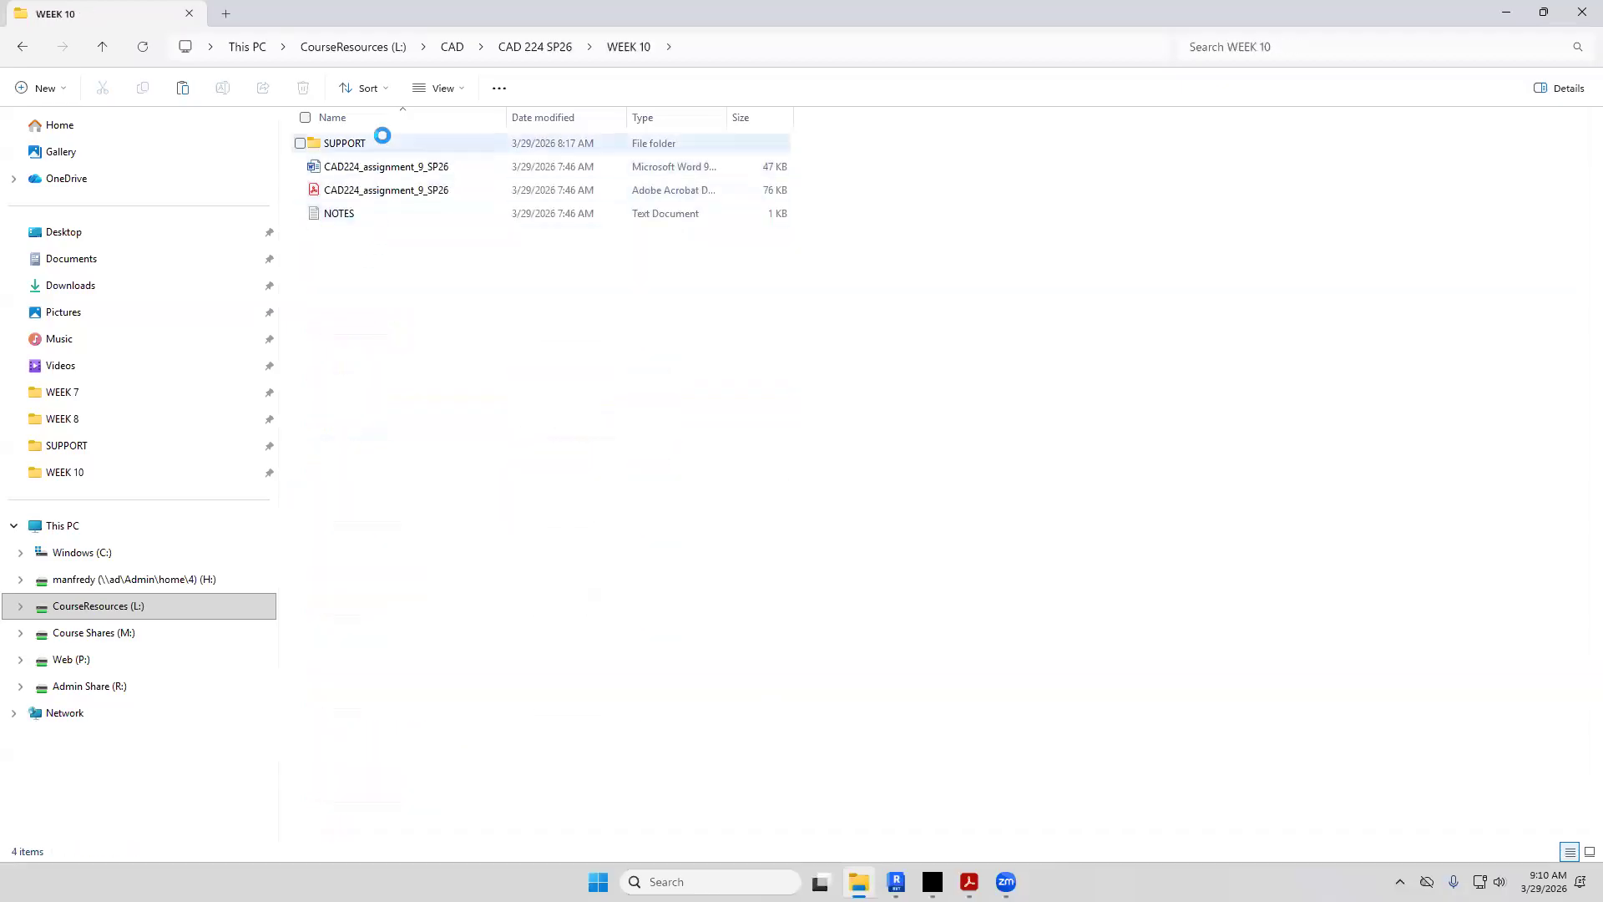
{"action": "double_click", "coordinate": [380, 140]}
{"action": "double_click", "coordinate": [383, 140]}
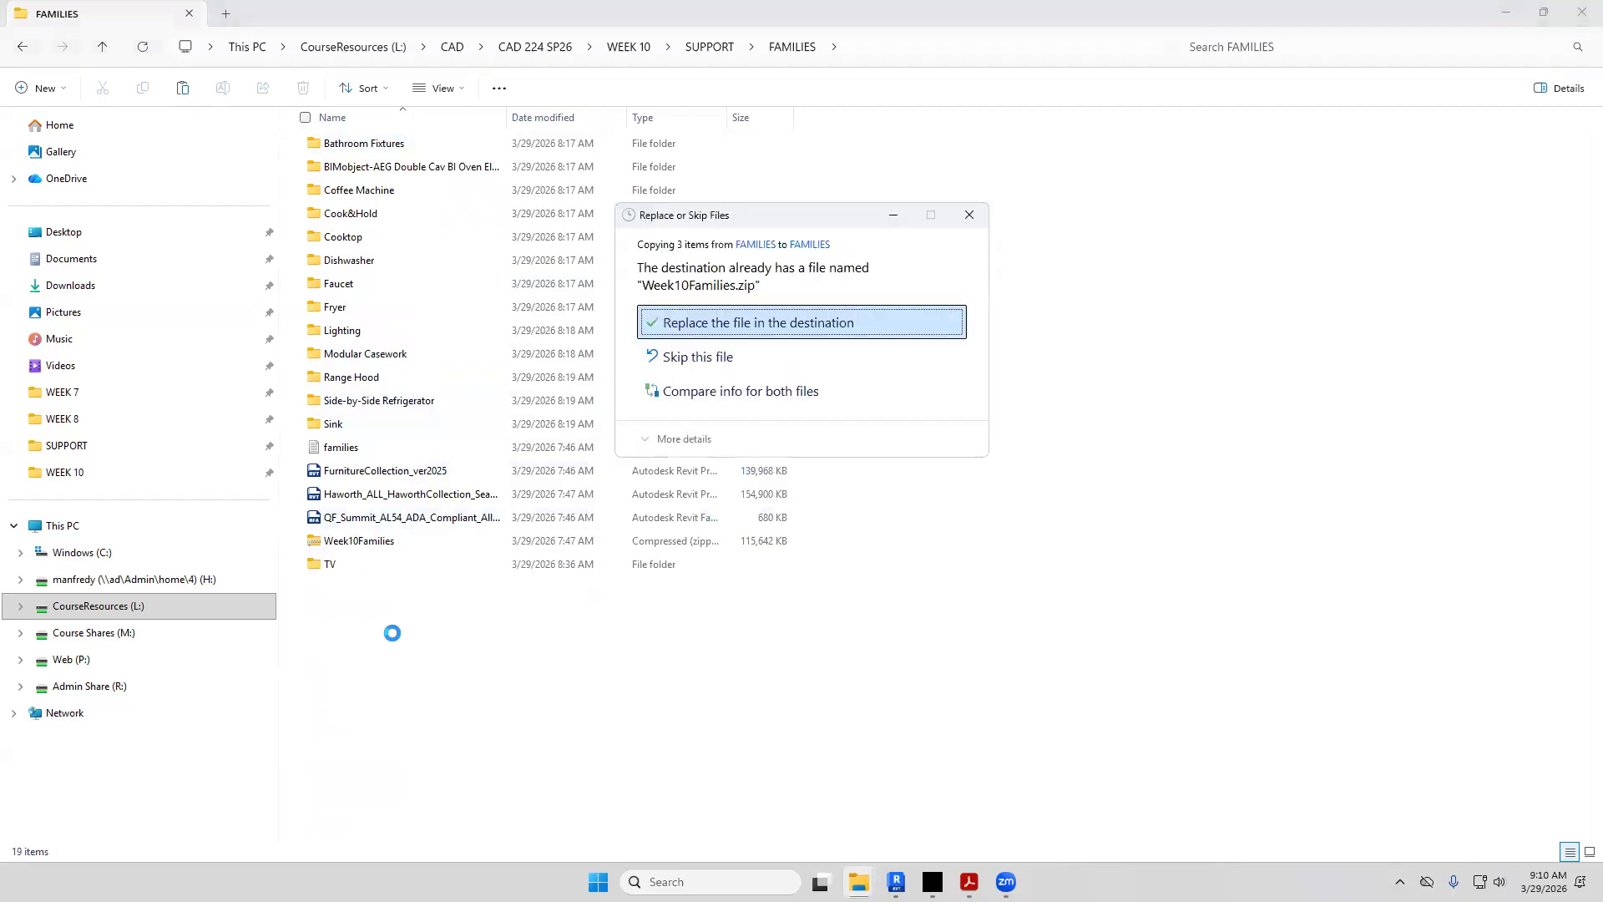
{"action": "left_click", "coordinate": [683, 321]}
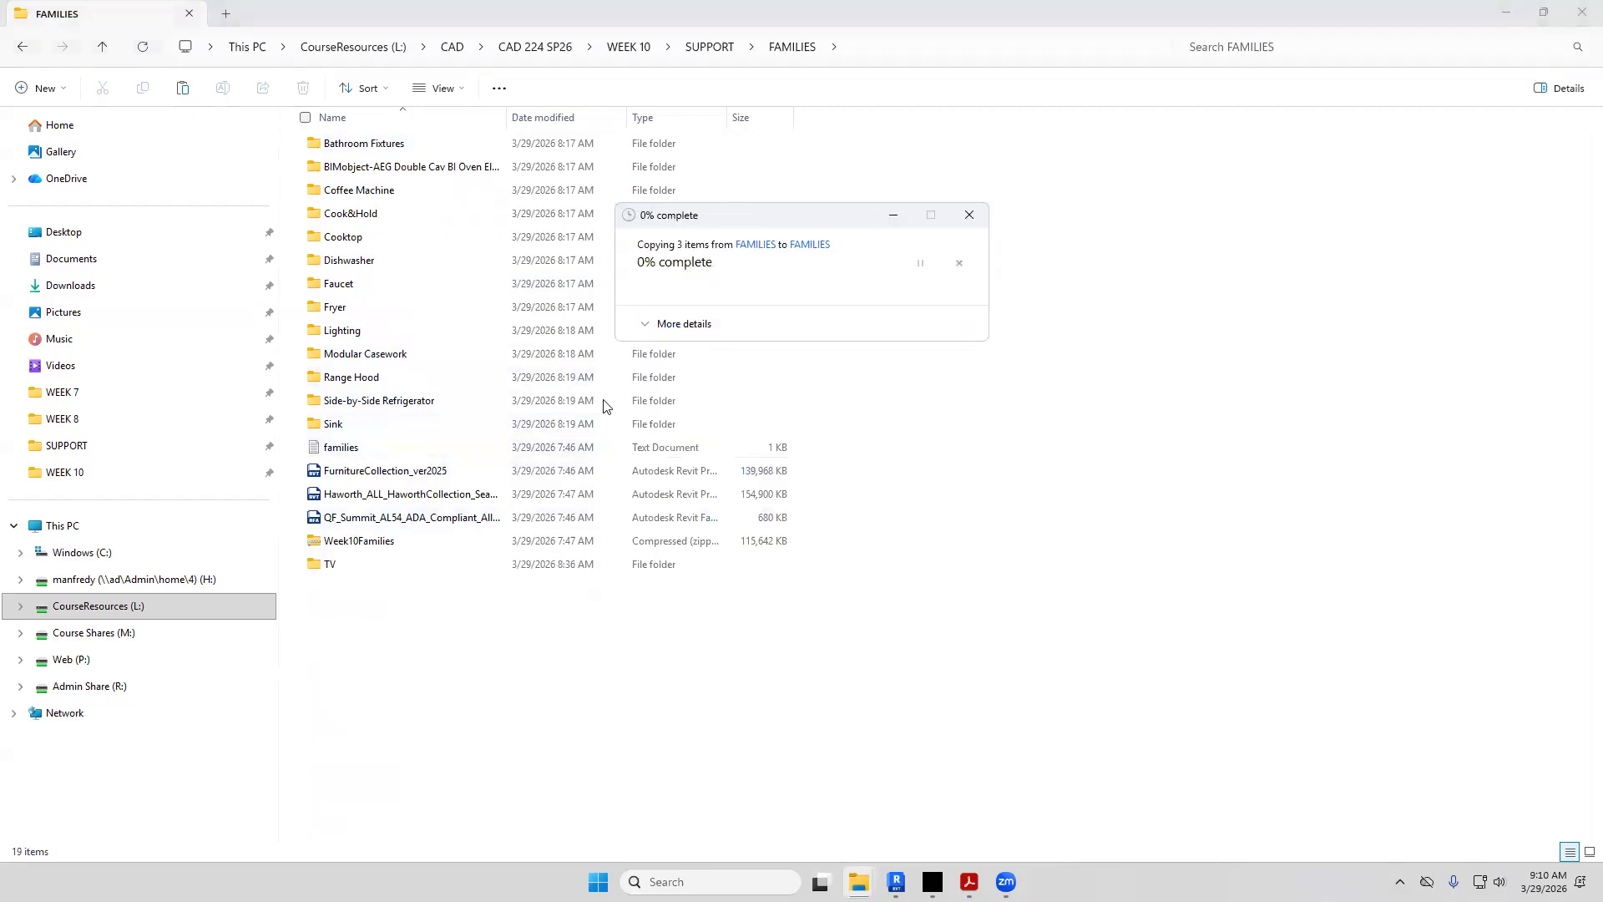
{"action": "left_click", "coordinate": [458, 473]}
{"action": "left_click", "coordinate": [440, 519]}
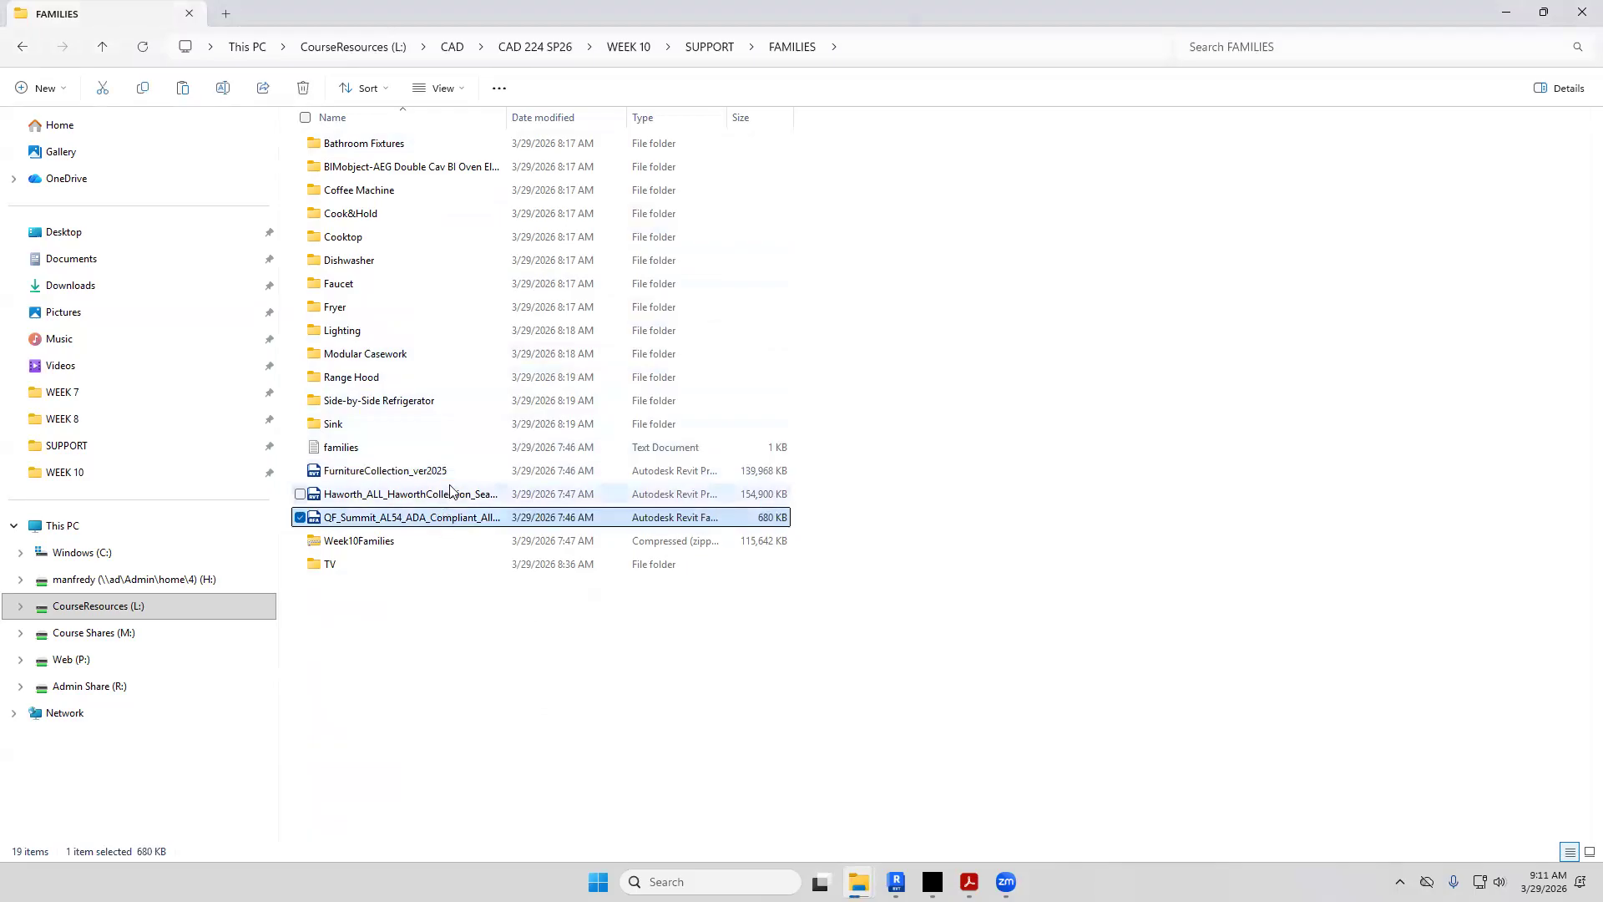
{"action": "left_click", "coordinate": [442, 474], "text": "ctrl"}
{"action": "left_click", "coordinate": [454, 502], "text": "ctrl"}
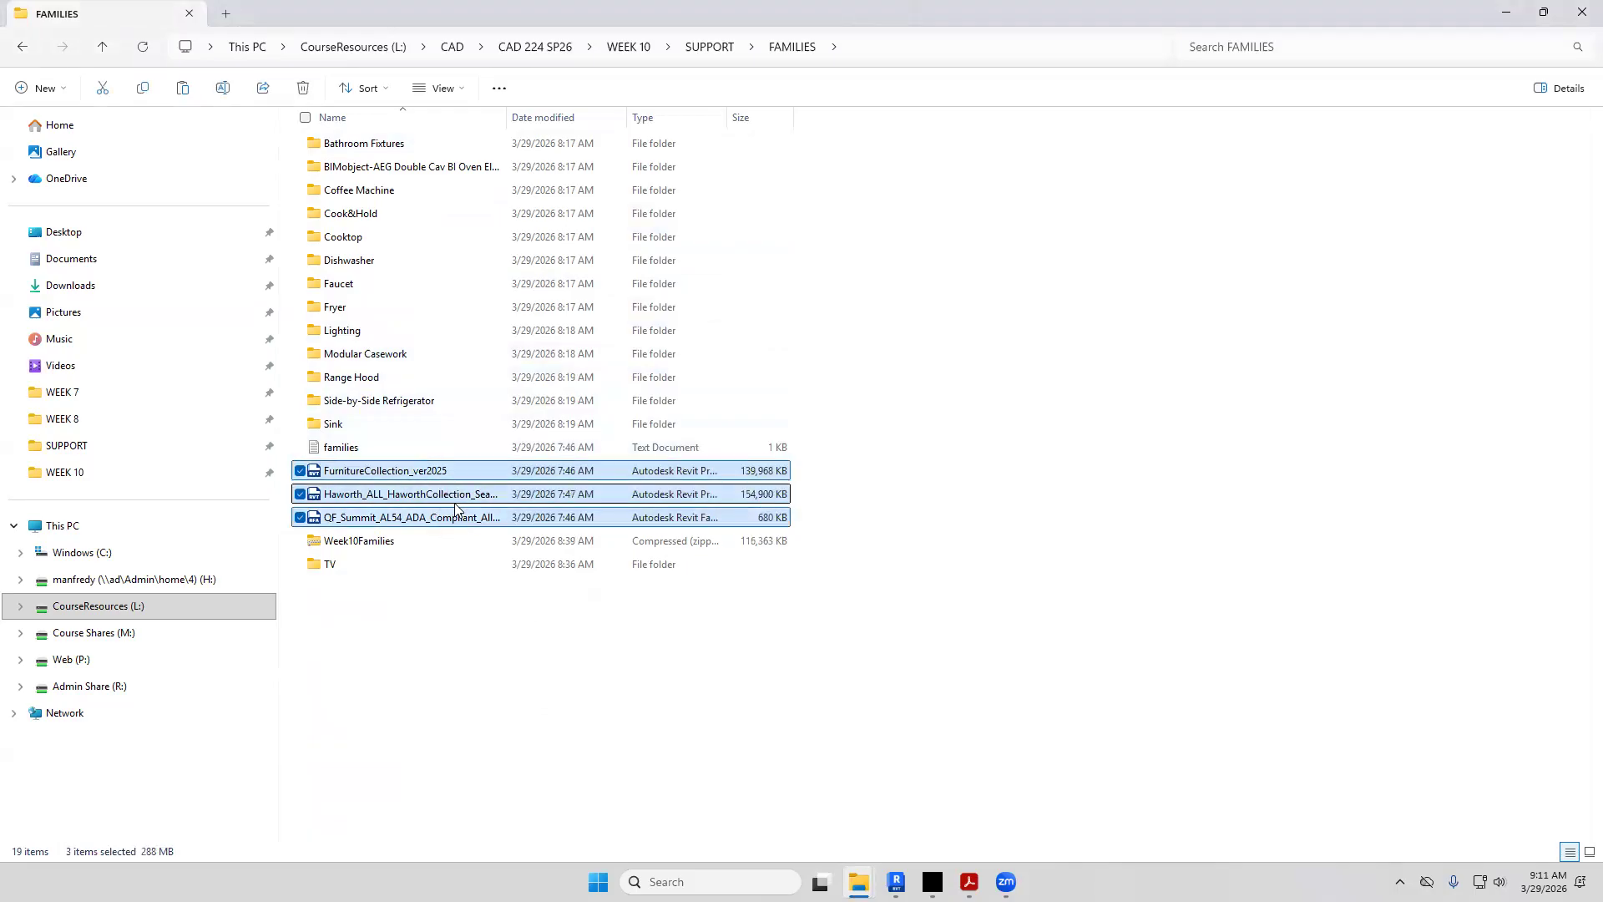
{"action": "key", "text": "Delete"}
{"action": "key", "text": "Escape"}
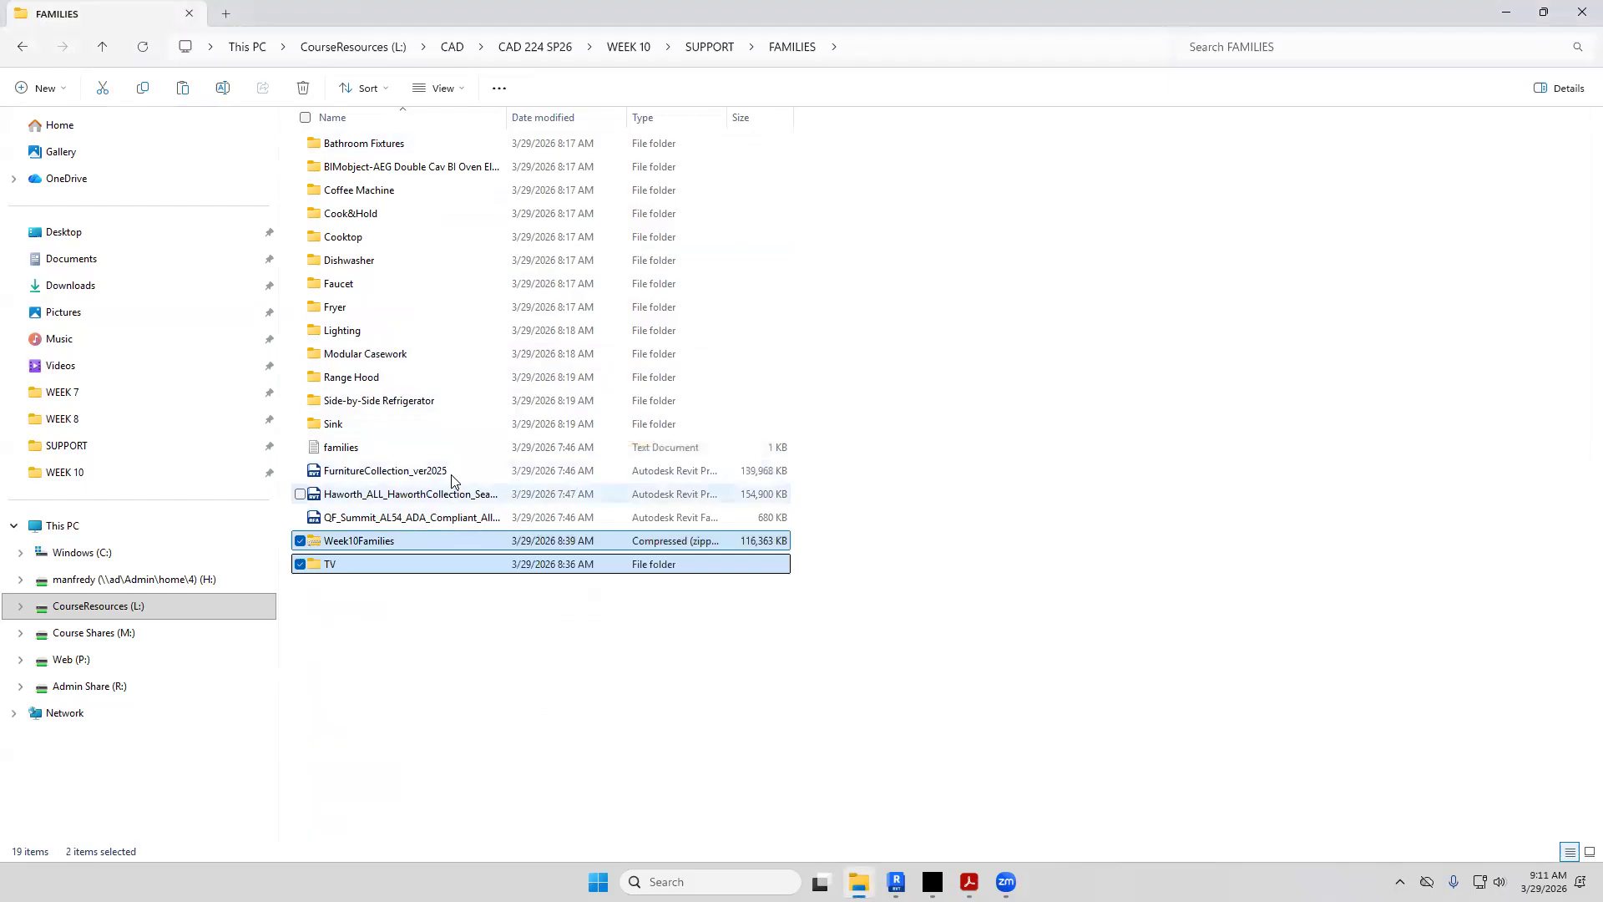
Permanently delete the FurnitureCollection_ver2025, Haworth_ALL_HaworthCollection_Seating_ver2025 and QF_Summit_AL54 refrigerator files from the shared FAMILIES folder
{"action": "left_click", "coordinate": [448, 470]}
{"action": "left_click", "coordinate": [453, 493], "text": "ctrl"}
{"action": "left_click", "coordinate": [462, 517], "text": "ctrl"}
{"action": "key", "text": "Delete"}
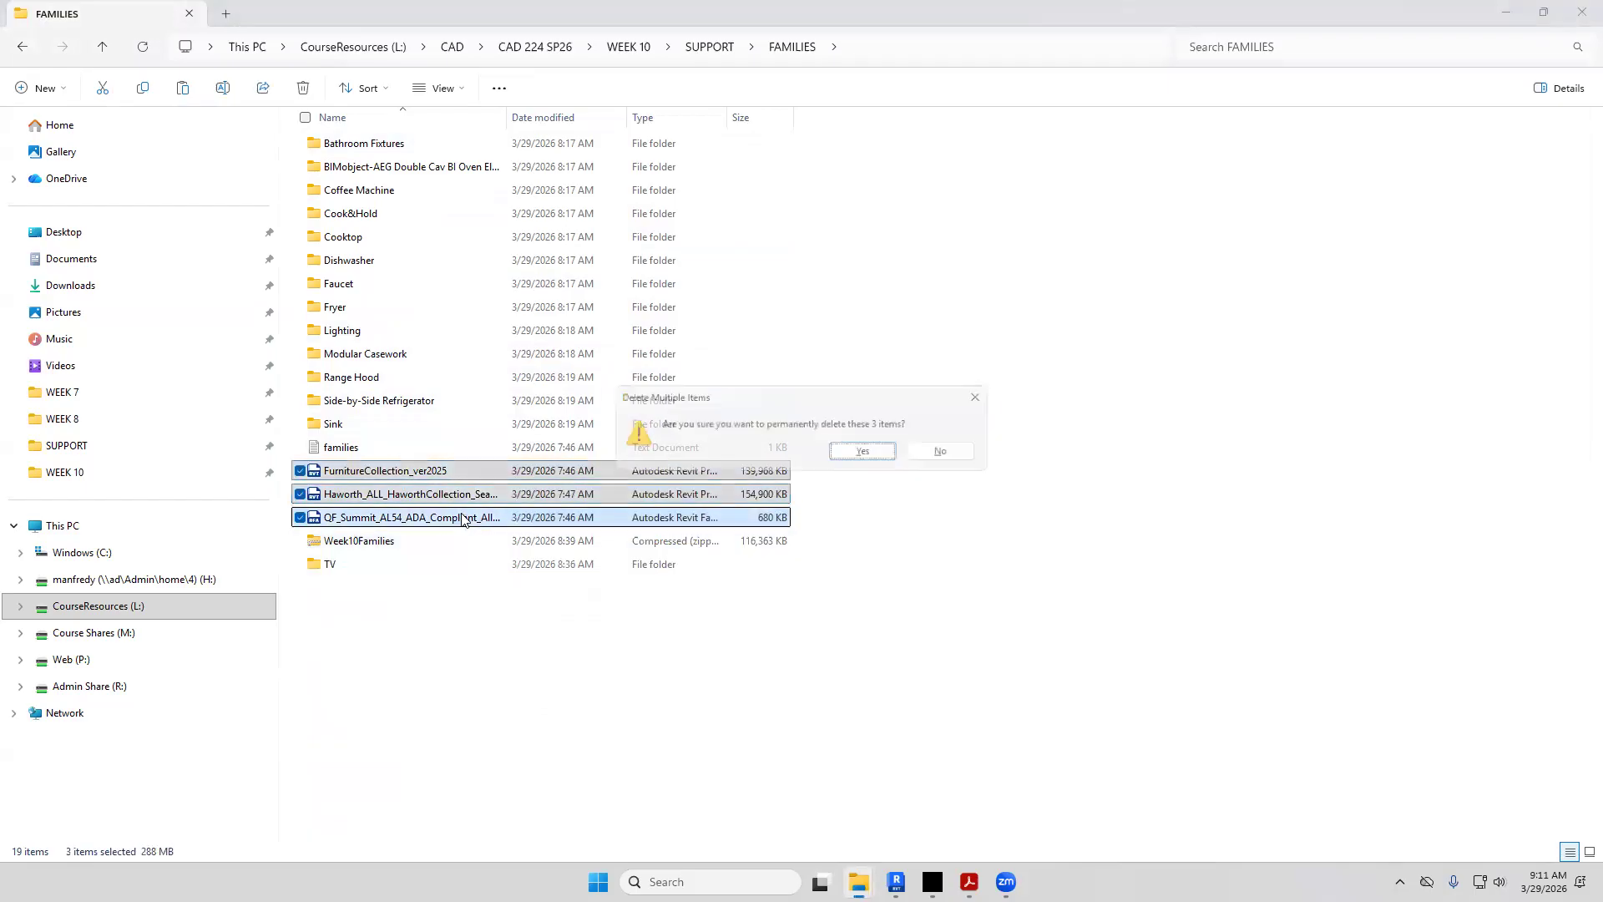
{"action": "left_click", "coordinate": [845, 453]}
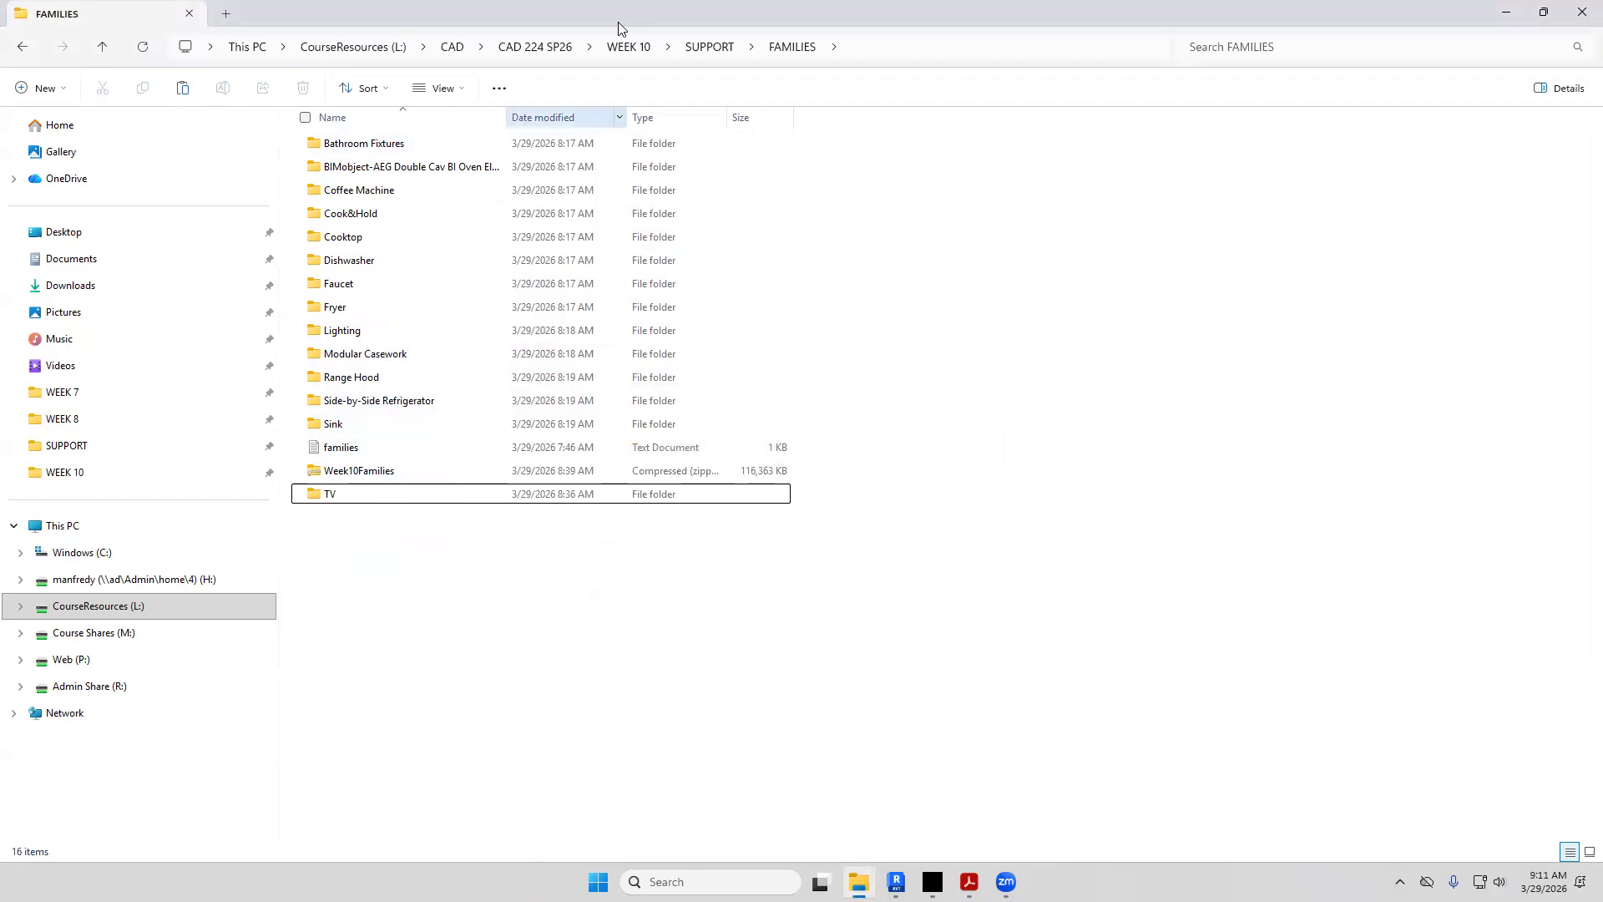
{"action": "left_click", "coordinate": [186, 582]}
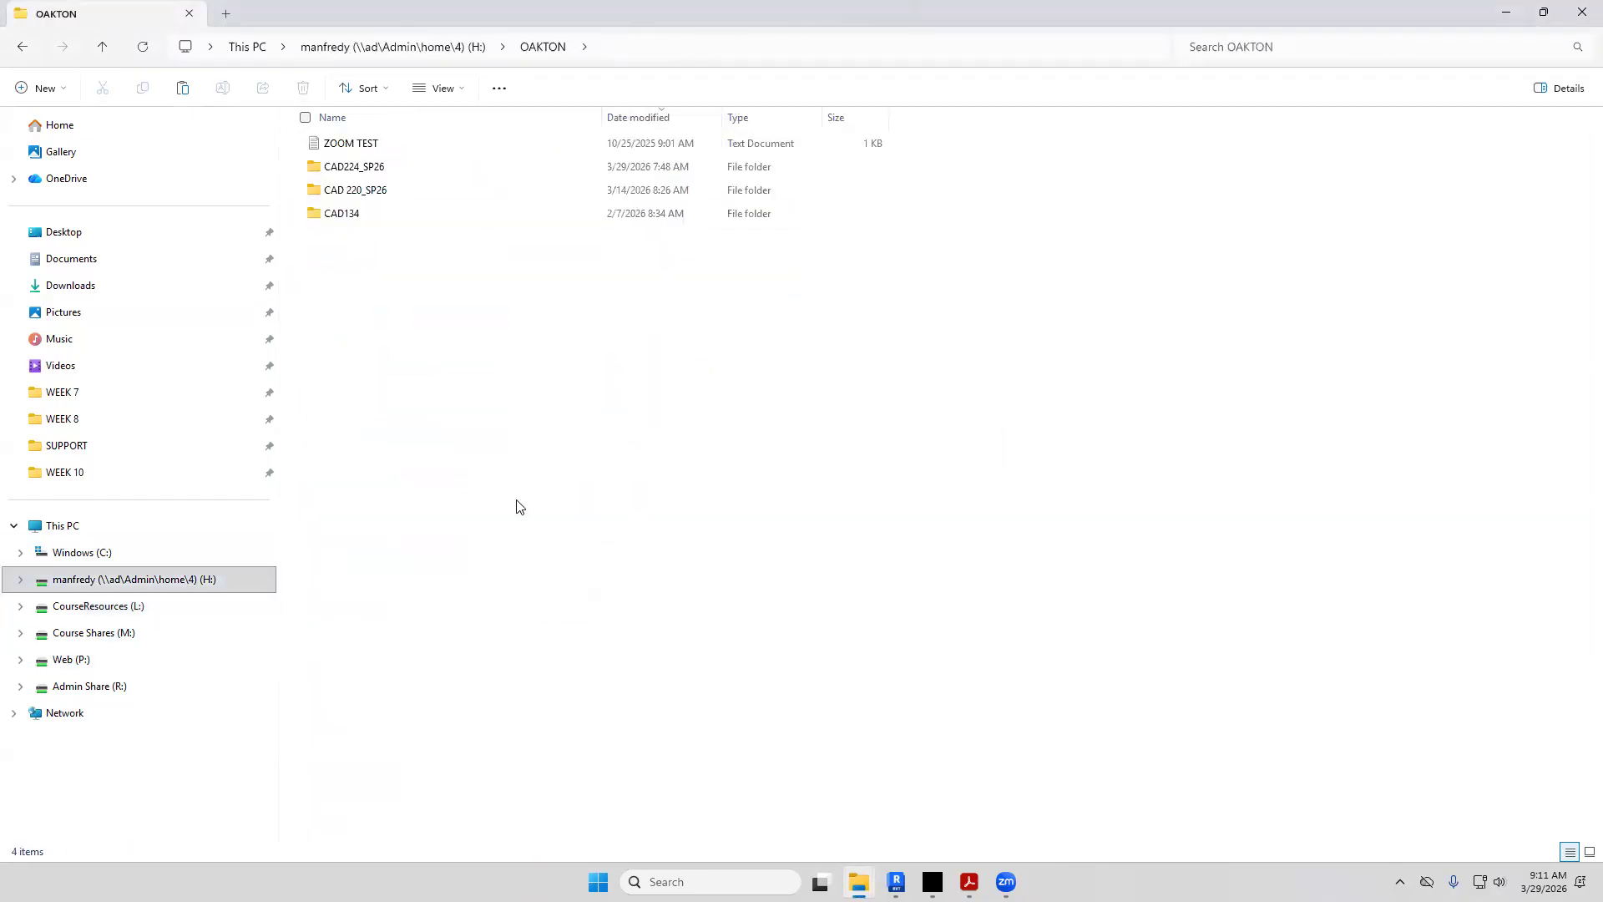
{"action": "double_click", "coordinate": [390, 197]}
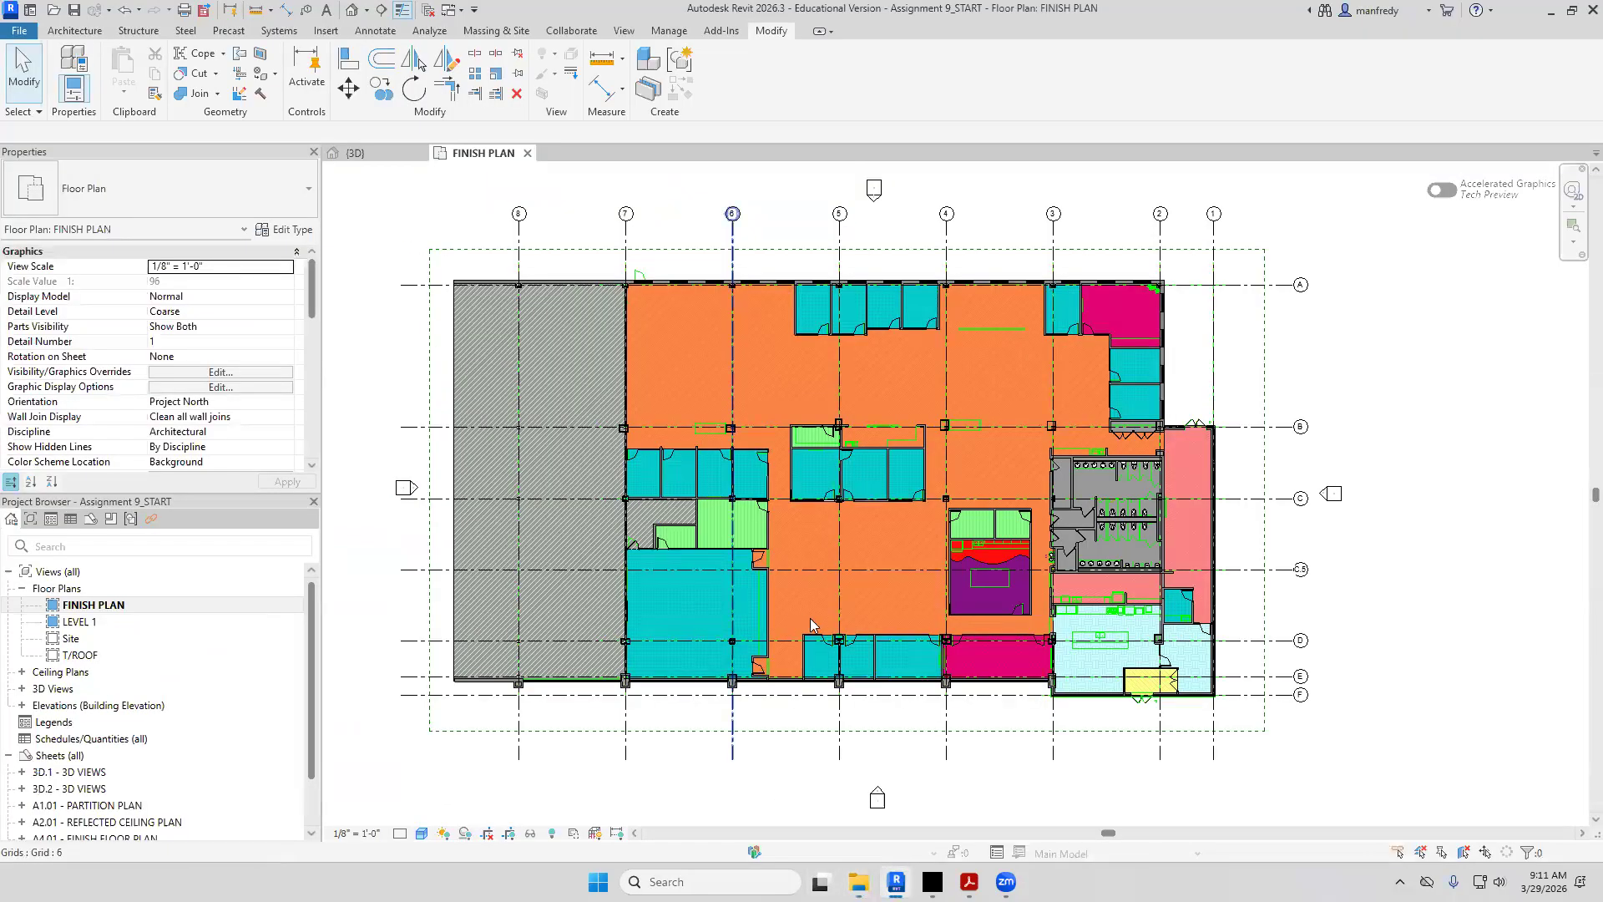
Switch to Revit and examine the kitchen and employee pantry layout in the FINISH PLAN view
{"action": "middle_click_drag", "start_coordinate": [780, 576], "coordinate": [680, 519]}
{"action": "scroll", "coordinate": [1002, 580], "scroll_direction": "up", "scroll_amount": 1}
{"action": "scroll", "coordinate": [1049, 587], "scroll_direction": "up", "scroll_amount": 2}
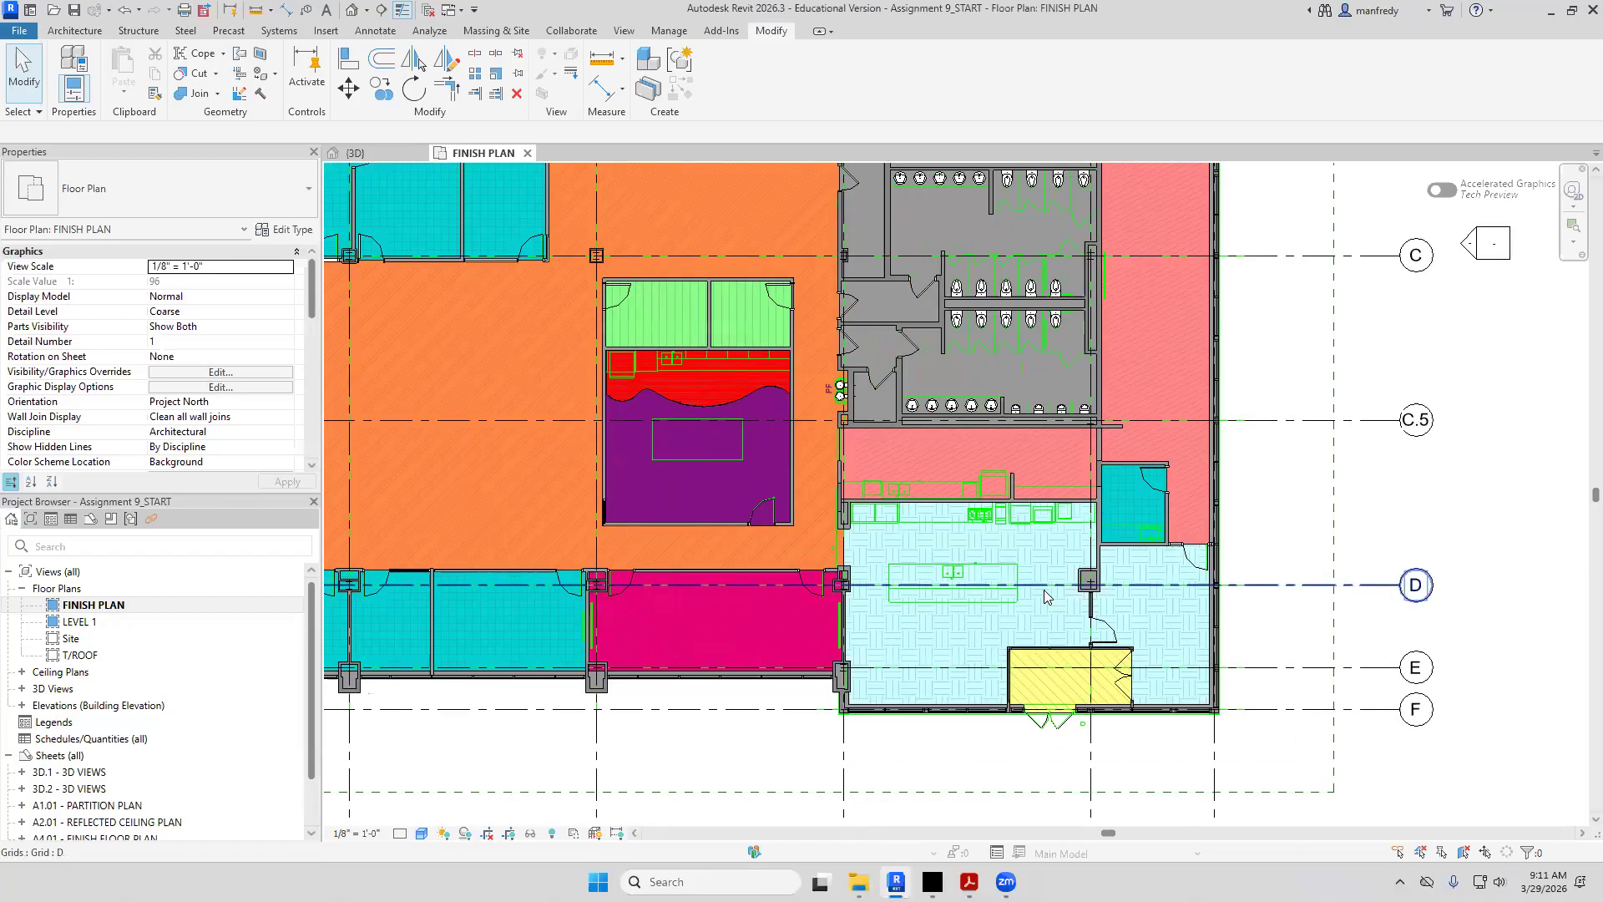
{"action": "middle_click_drag", "start_coordinate": [882, 587], "coordinate": [752, 558]}
{"action": "scroll", "coordinate": [840, 553], "scroll_direction": "up", "scroll_amount": 1}
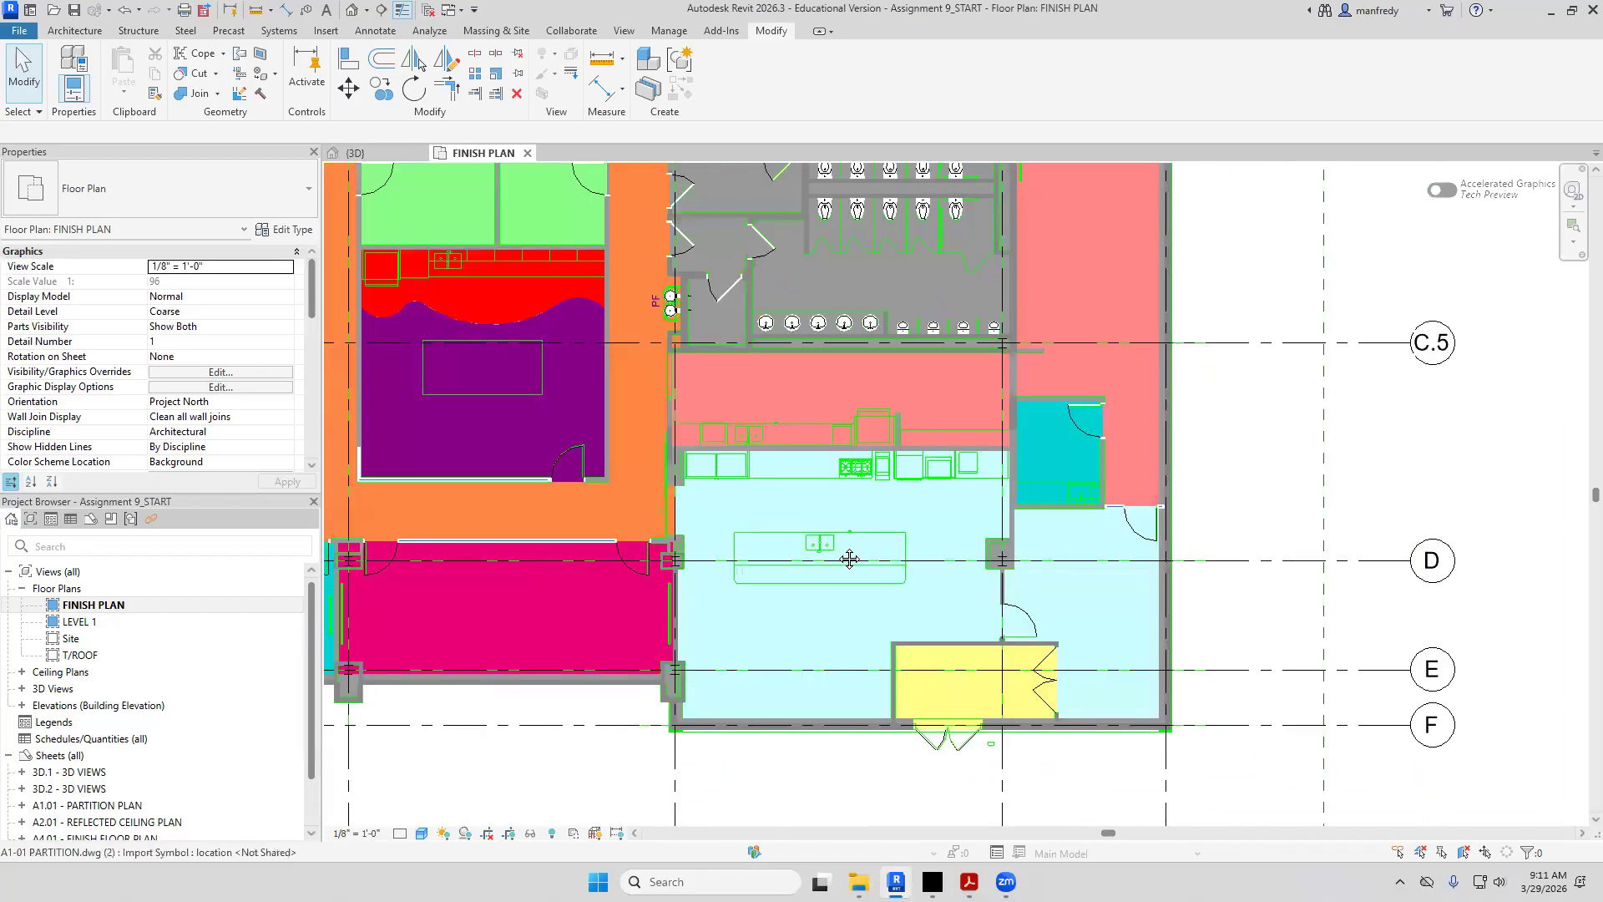
{"action": "middle_click_drag", "start_coordinate": [848, 559], "coordinate": [863, 524]}
Open the LEVEL 1 floor plan and place a camera in Kitchen/Training 102, looking from the lower-left corner toward the upper wall
{"action": "double_click", "coordinate": [81, 621]}
{"action": "scroll", "coordinate": [817, 567], "scroll_direction": "up", "scroll_amount": 1}
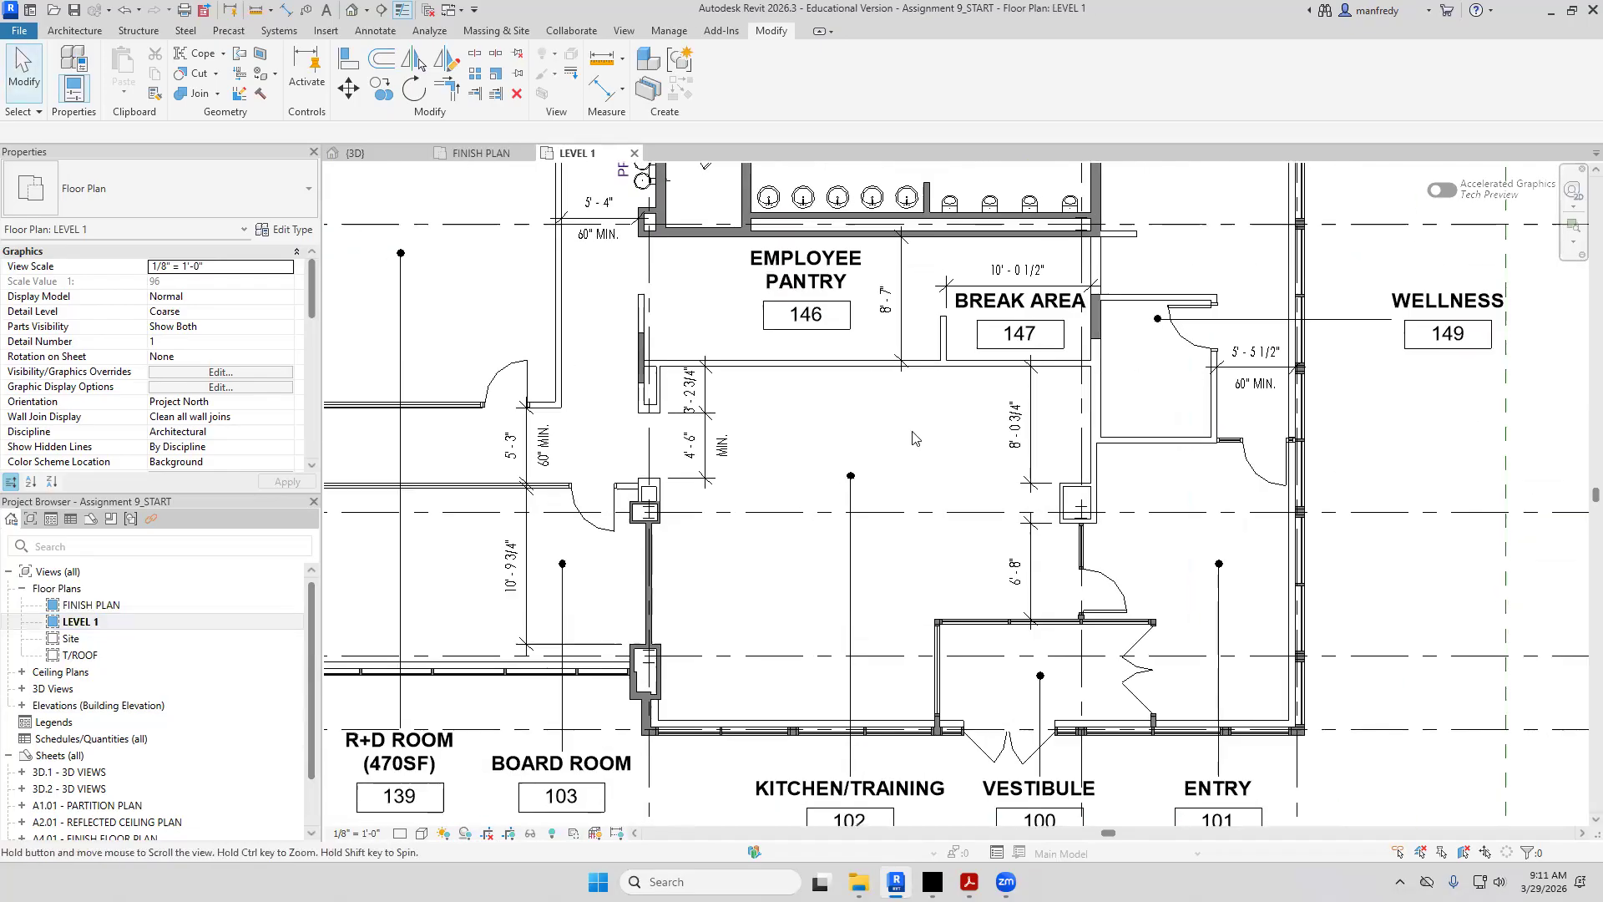
{"action": "middle_click_drag", "start_coordinate": [763, 470], "coordinate": [762, 408]}
{"action": "middle_click_drag", "start_coordinate": [773, 511], "coordinate": [786, 567]}
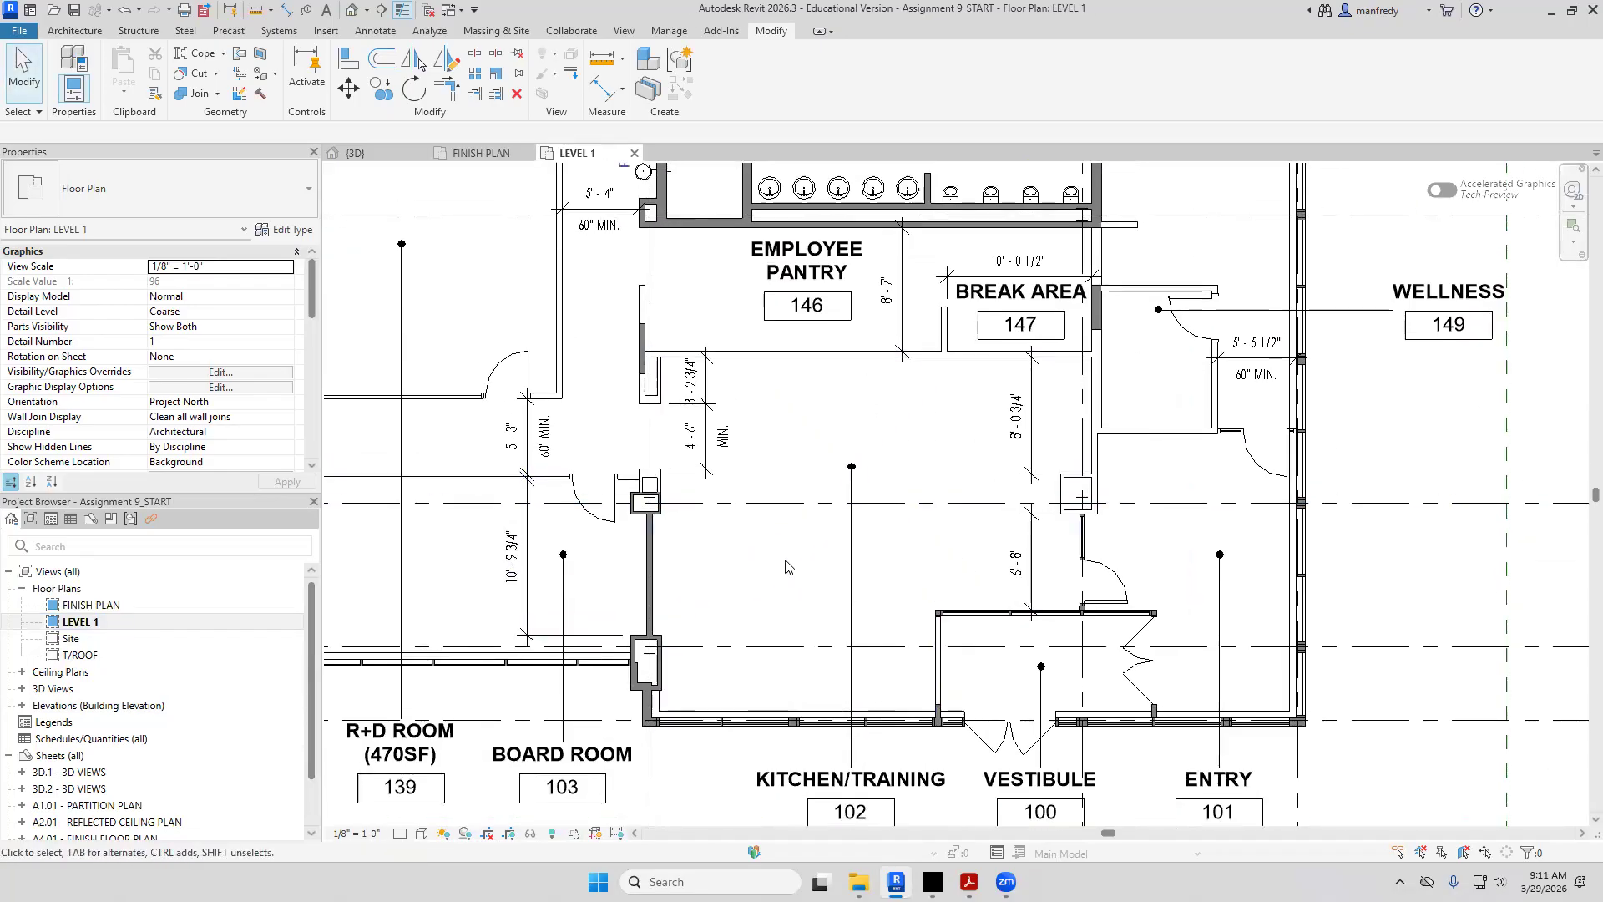
{"action": "left_click", "coordinate": [365, 10]}
{"action": "left_click", "coordinate": [313, 50]}
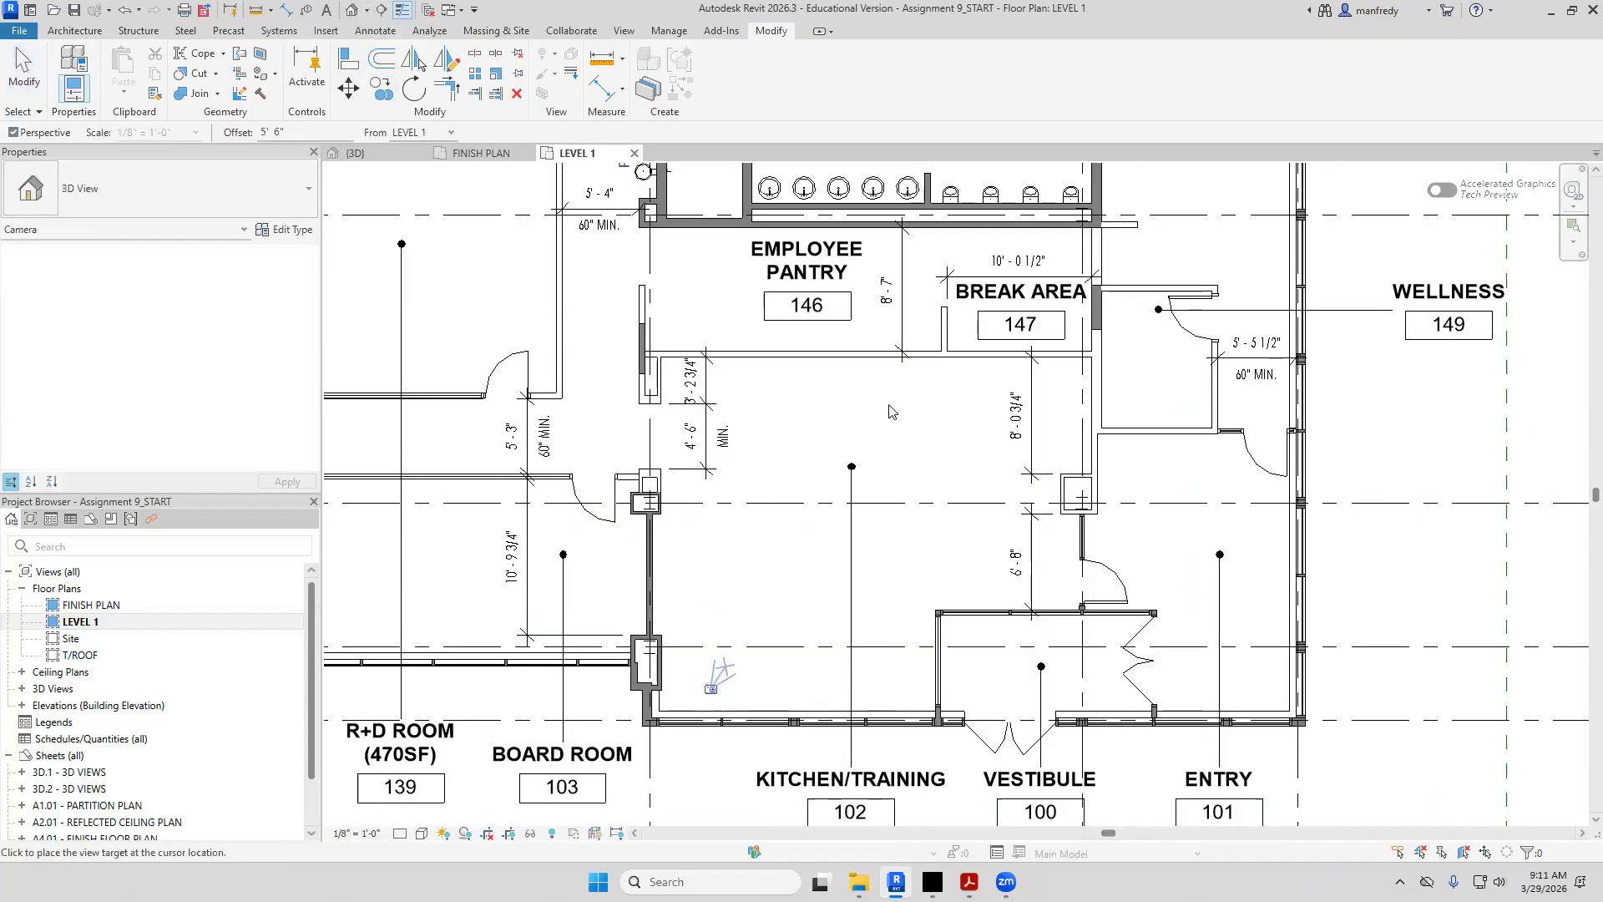
{"action": "left_click", "coordinate": [843, 470]}
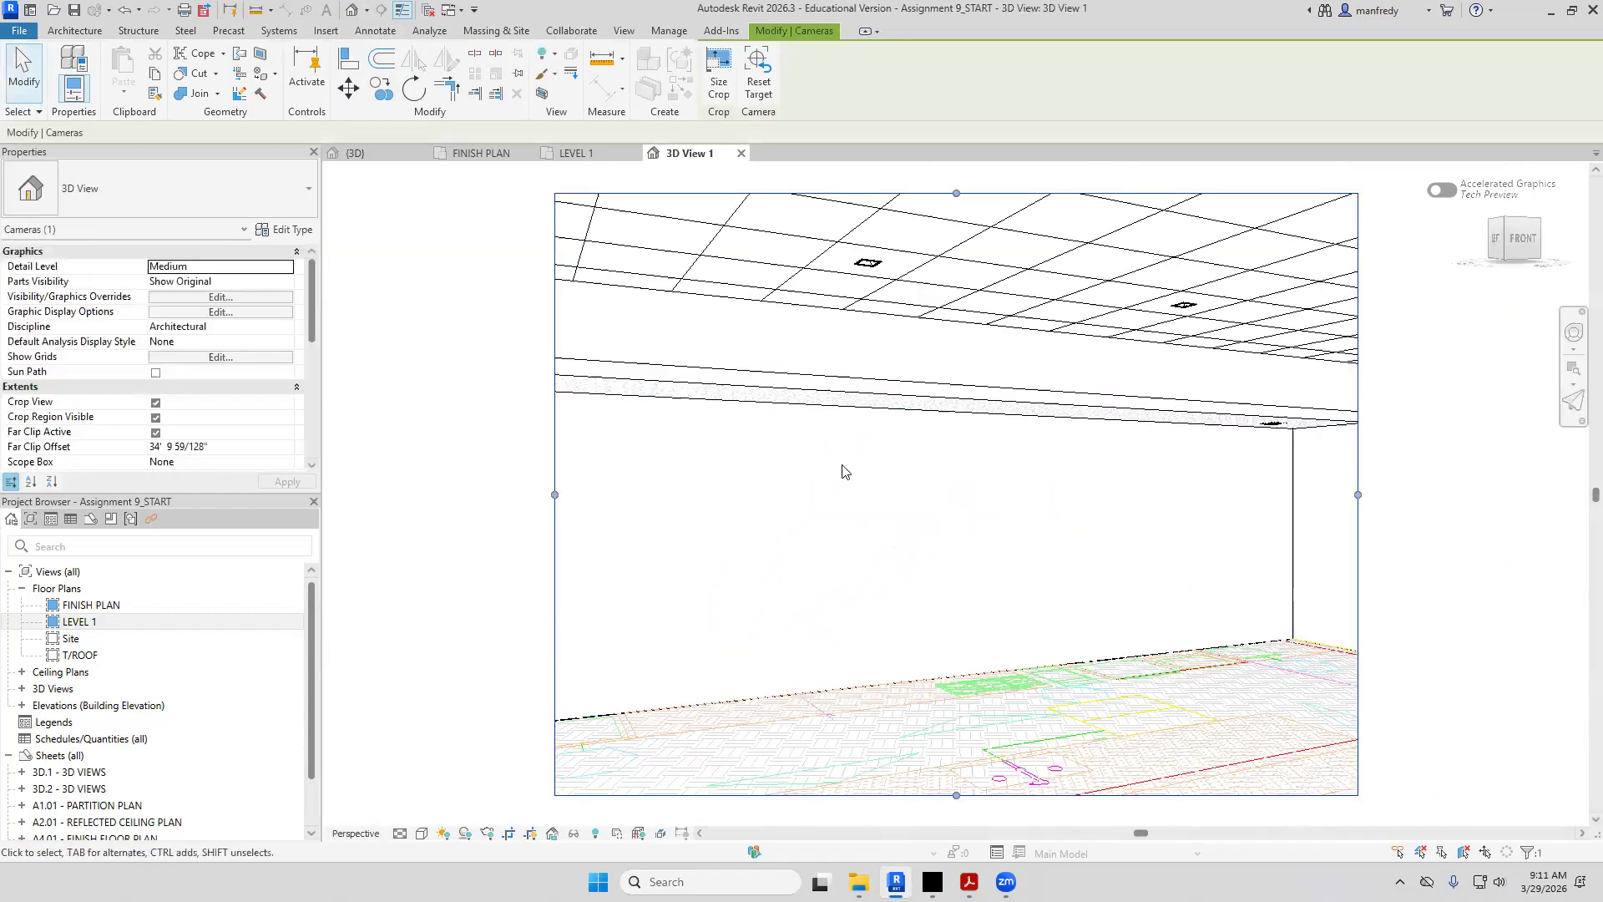
Widen the new camera view's crop region on both its left and right sides
{"action": "scroll", "coordinate": [842, 466], "scroll_direction": "down", "scroll_amount": 2}
{"action": "left_click_drag", "start_coordinate": [638, 482], "coordinate": [502, 482]}
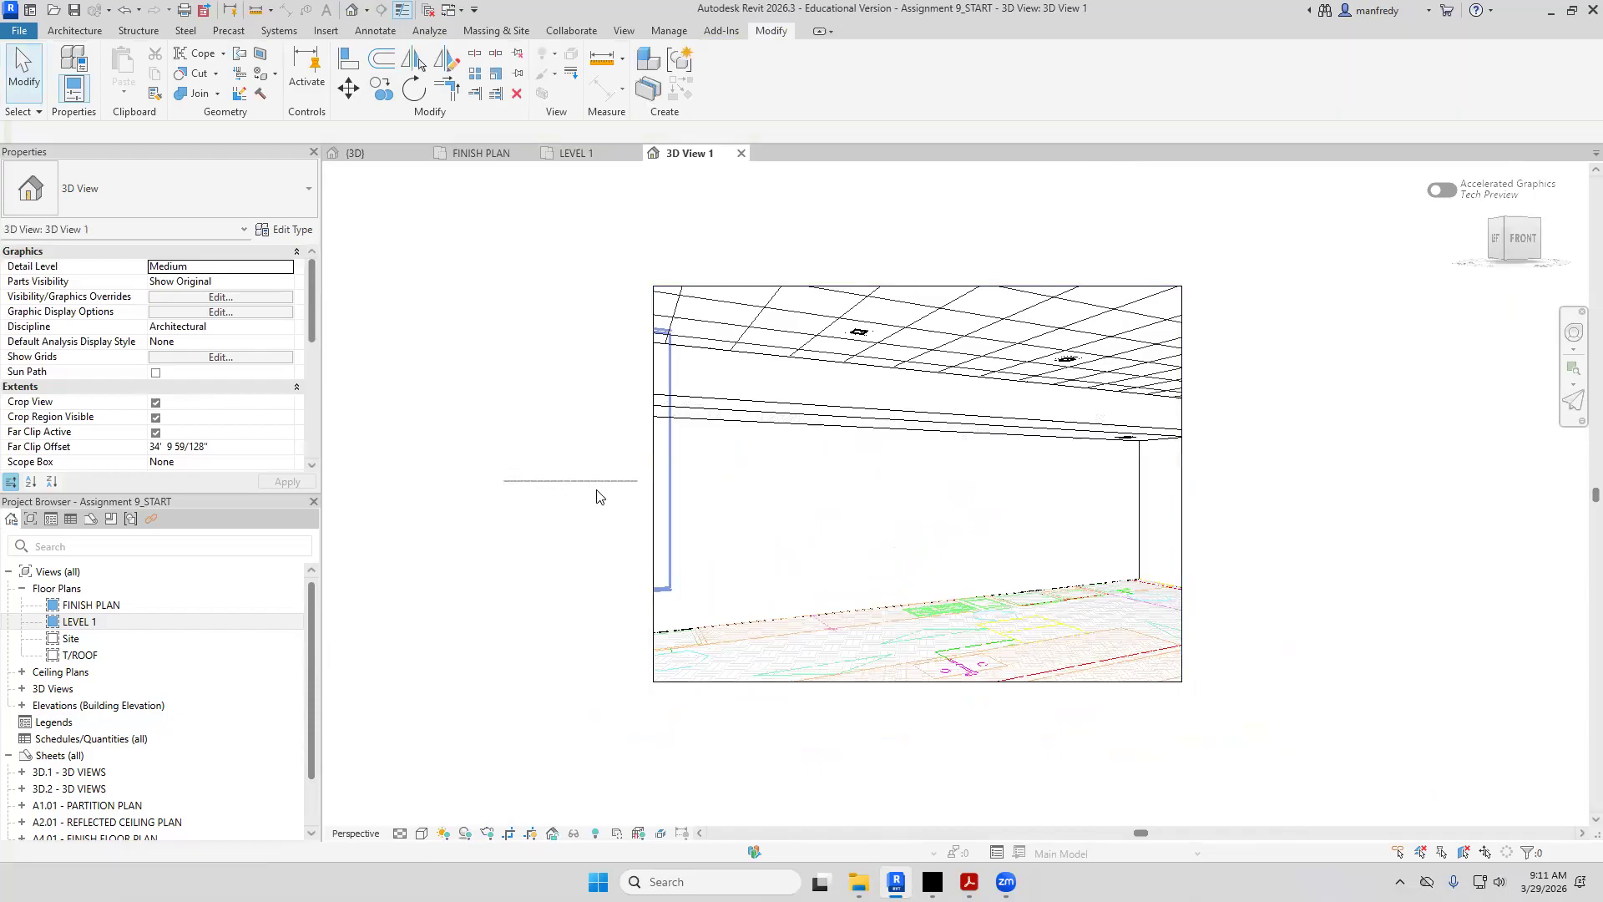
{"action": "left_click", "coordinate": [653, 519]}
{"action": "left_click_drag", "start_coordinate": [653, 483], "coordinate": [534, 483]}
{"action": "left_click_drag", "start_coordinate": [1182, 483], "coordinate": [1272, 484]}
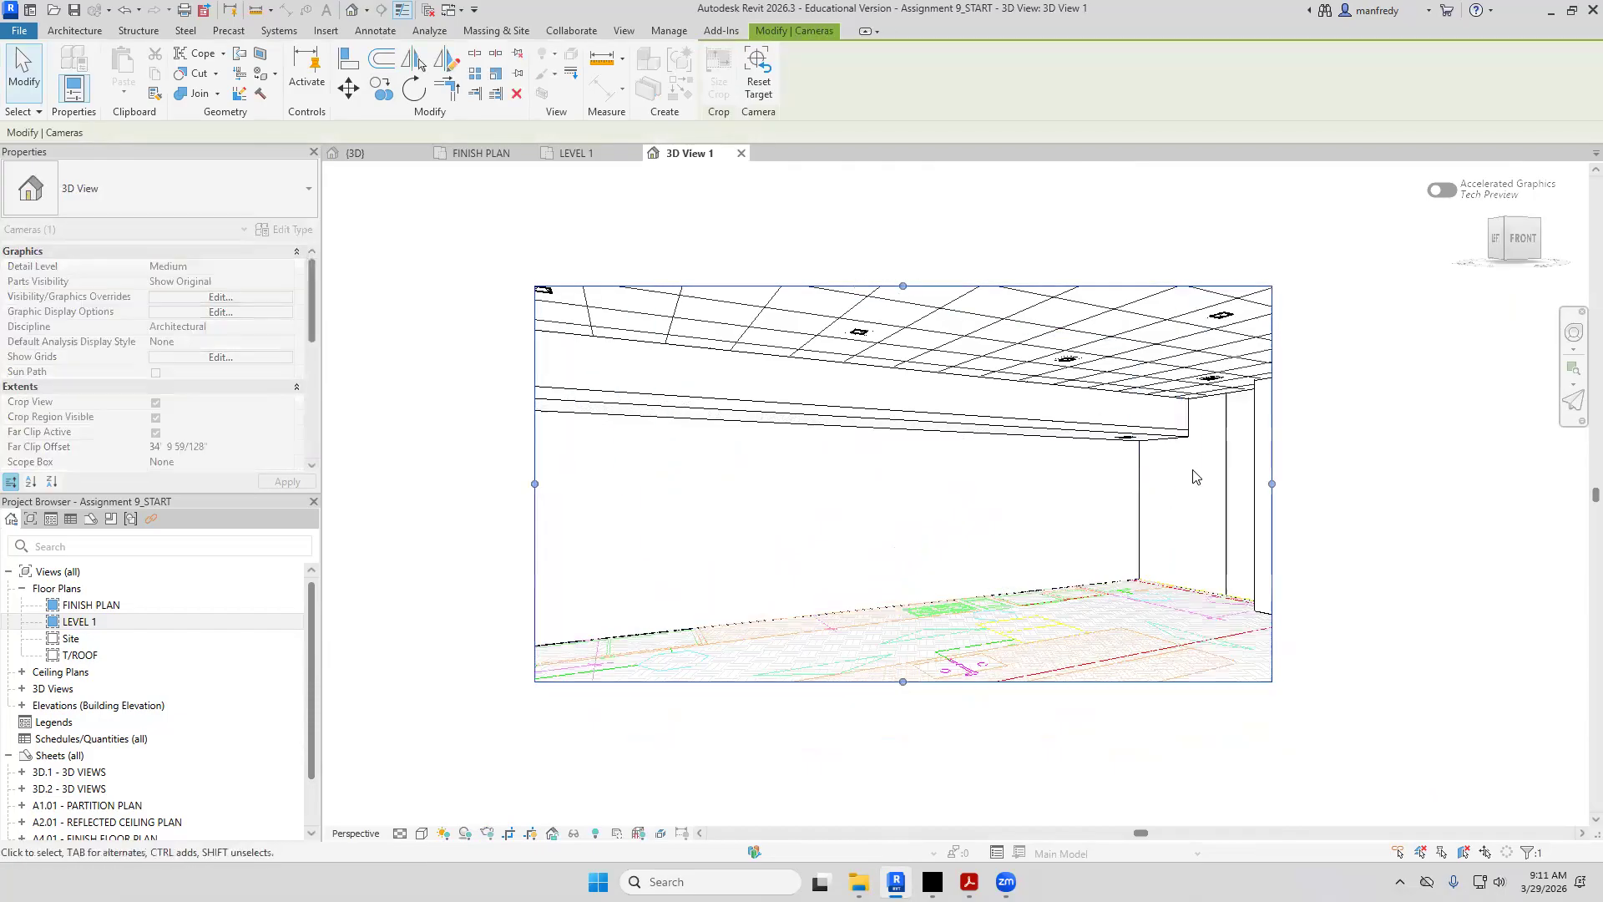
Inspect the properties of the GWB soffit ceiling and the soffit wall above the kitchen's back wall
{"action": "left_click", "coordinate": [1096, 434]}
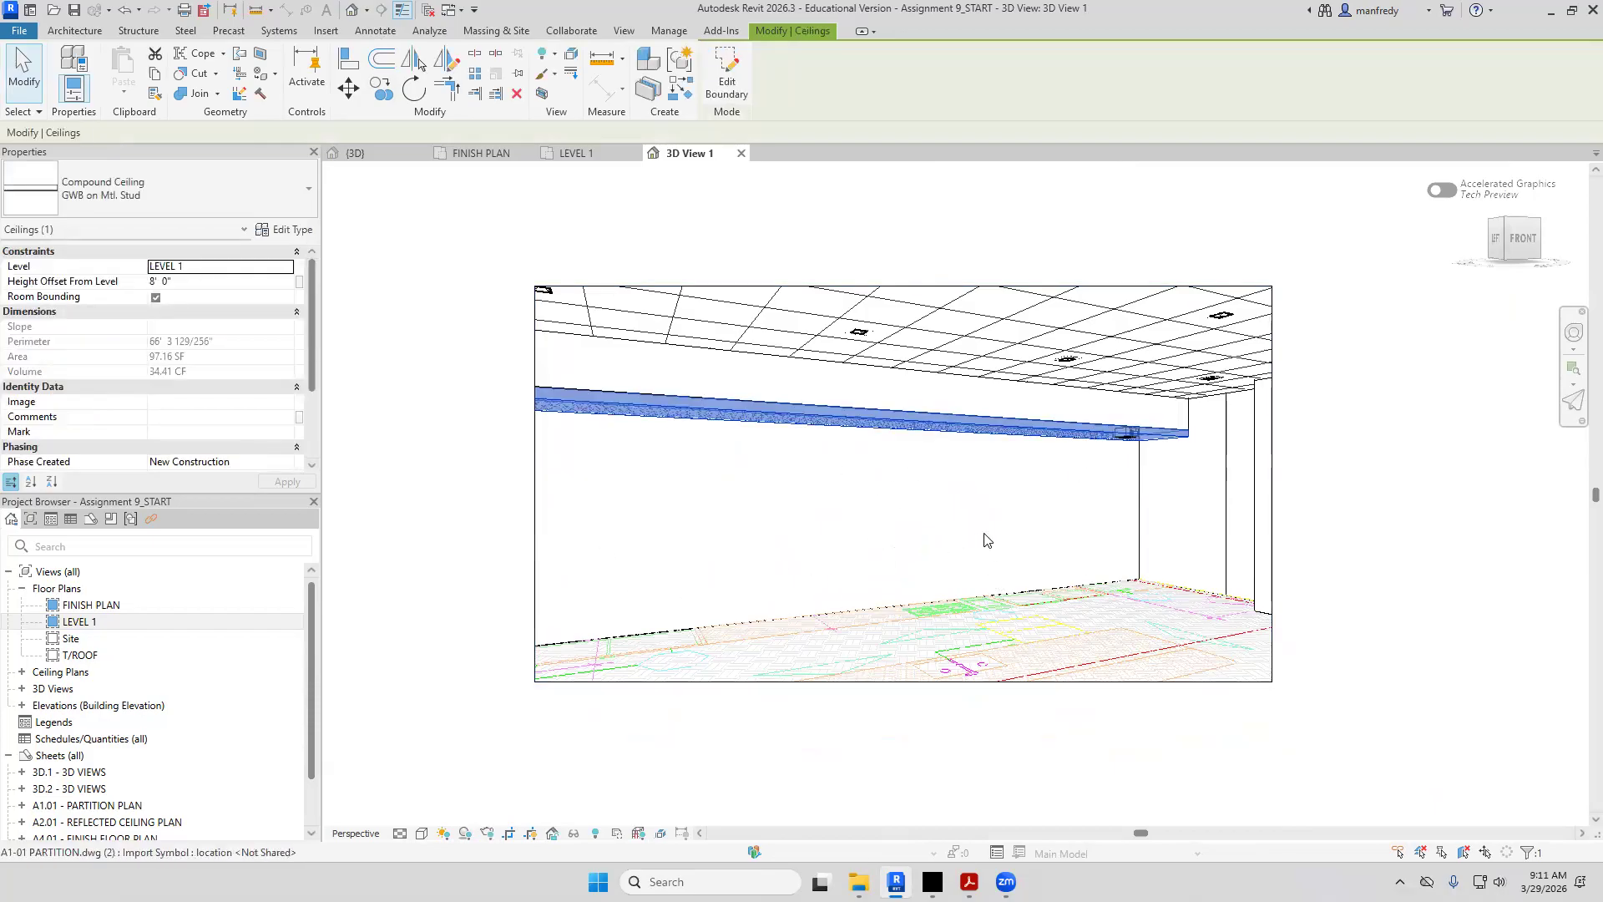
{"action": "left_click", "coordinate": [1184, 424]}
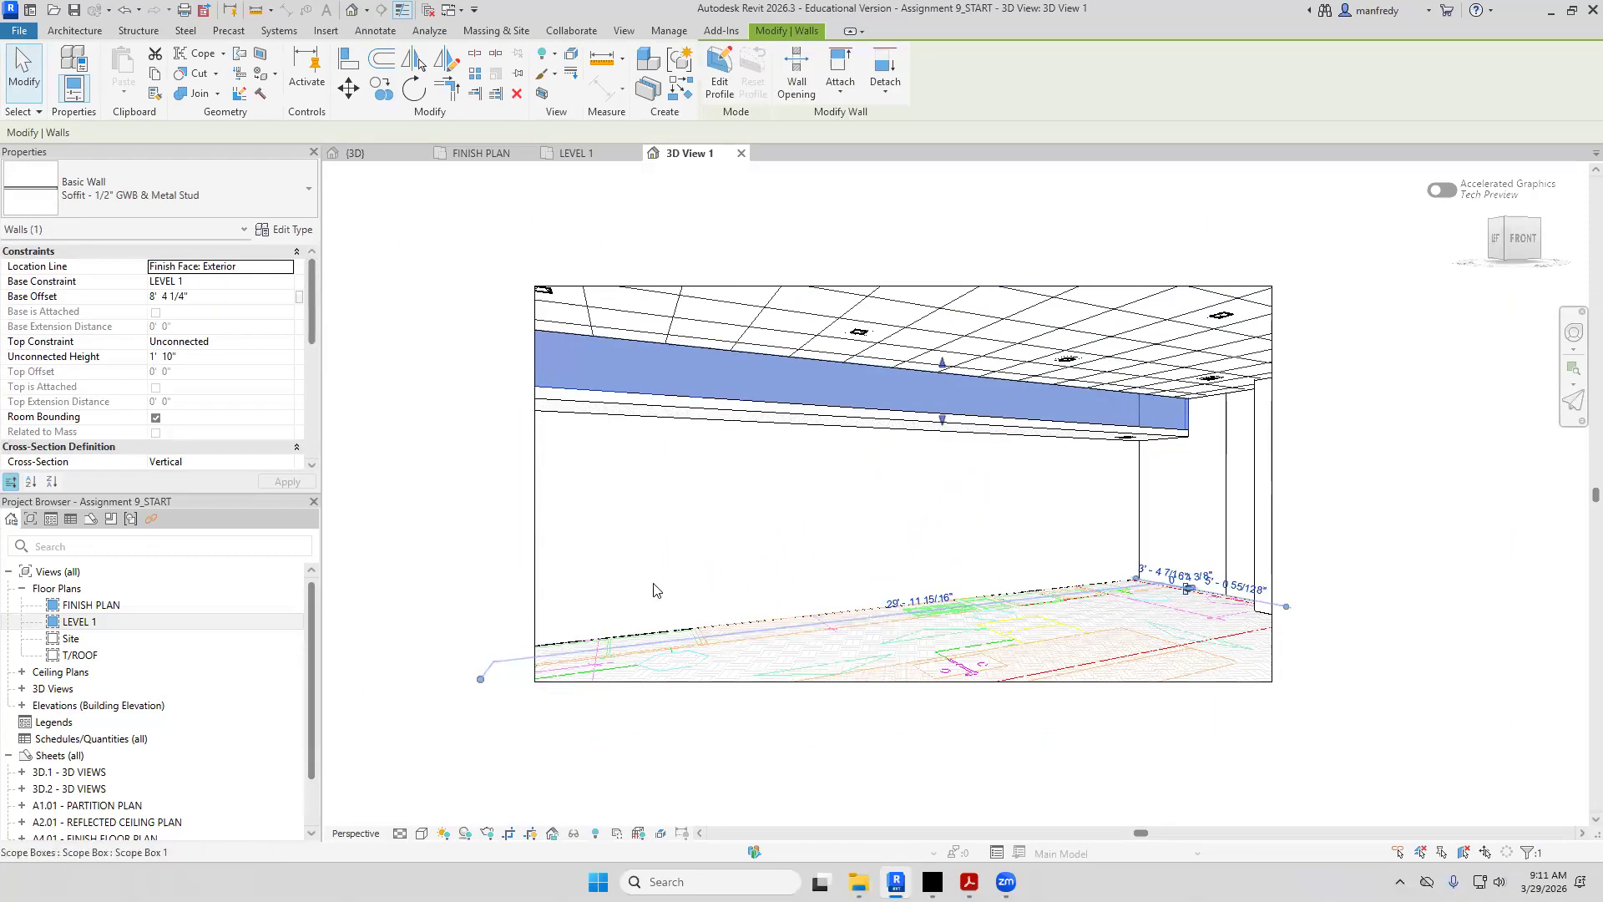
{"action": "left_click", "coordinate": [499, 601]}
Select the camera view's crop boundary and return to the LEVEL 1 floor plan to check the camera's location
{"action": "middle_click_drag", "start_coordinate": [809, 545], "coordinate": [873, 548], "text": "shift"}
{"action": "key", "text": "alt"}
{"action": "scroll", "coordinate": [872, 548], "scroll_direction": "down", "scroll_amount": 1}
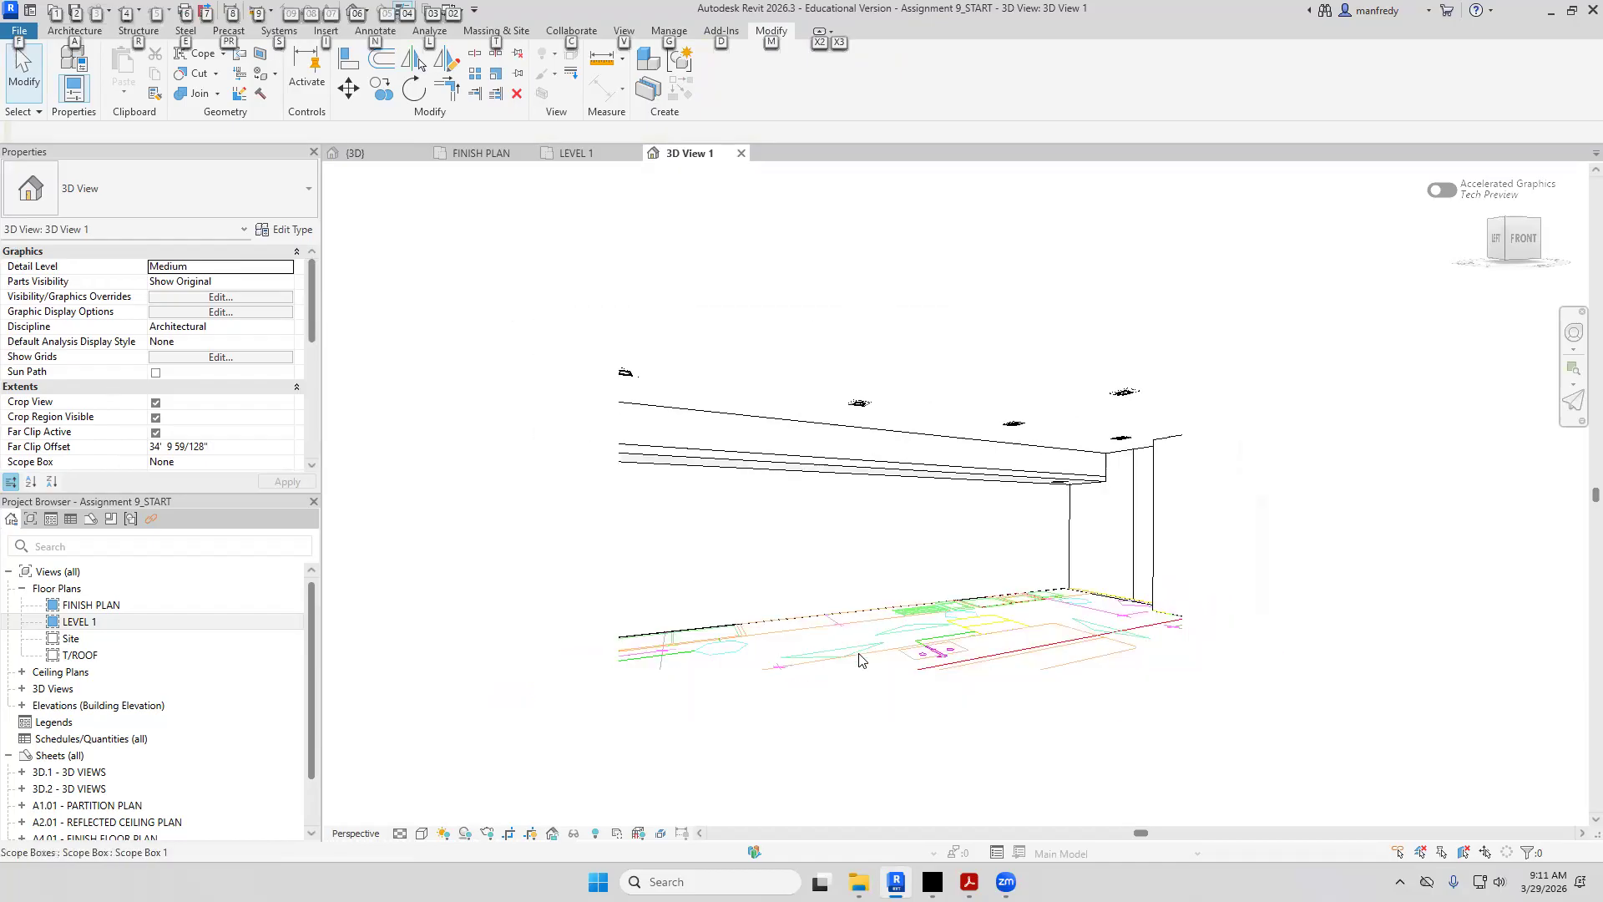
{"action": "left_click", "coordinate": [861, 669]}
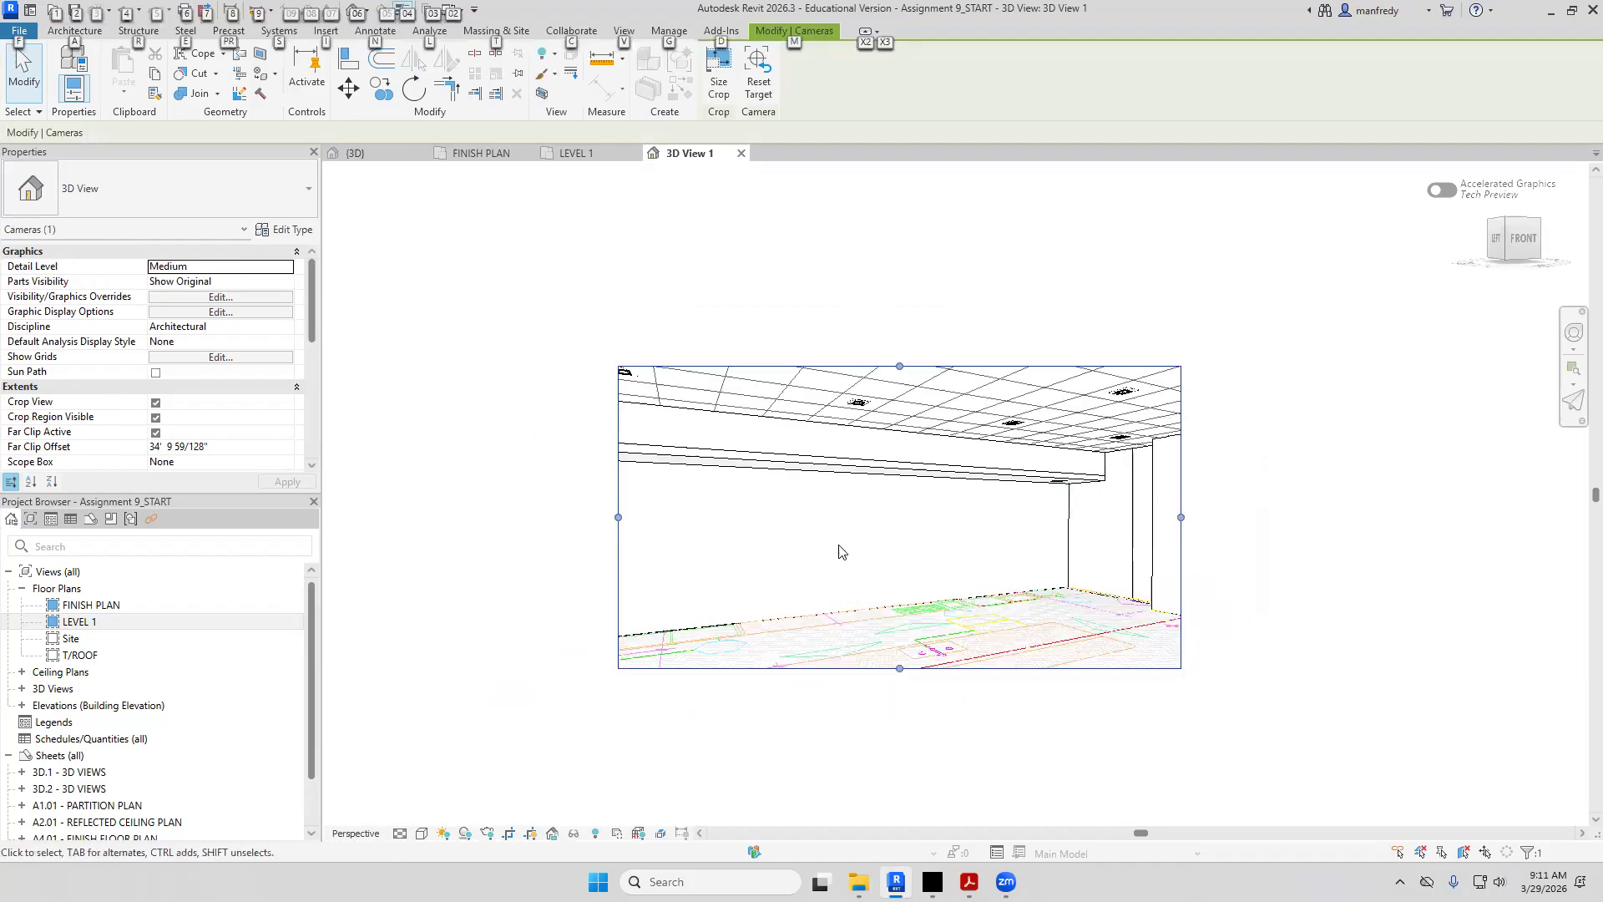
{"action": "double_click", "coordinate": [227, 608]}
{"action": "double_click", "coordinate": [230, 622]}
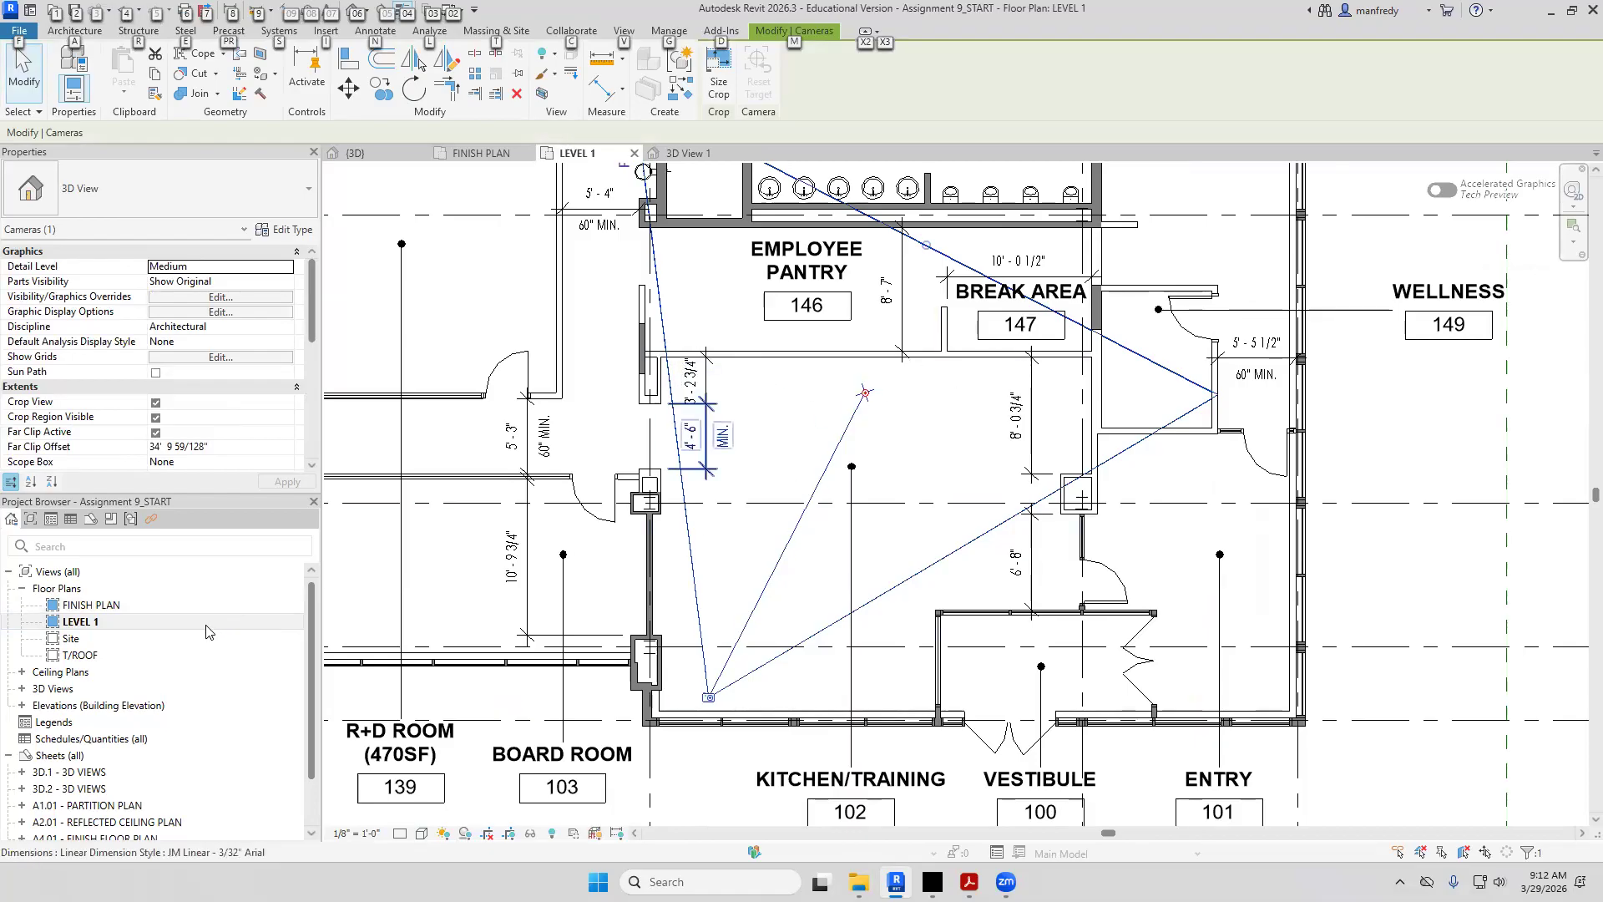
Open the LEVEL 1 reflected ceiling plan and select the GWB soffit ceiling along Kitchen/Training 102's upper wall
{"action": "left_click", "coordinate": [22, 672]}
{"action": "left_click", "coordinate": [77, 688]}
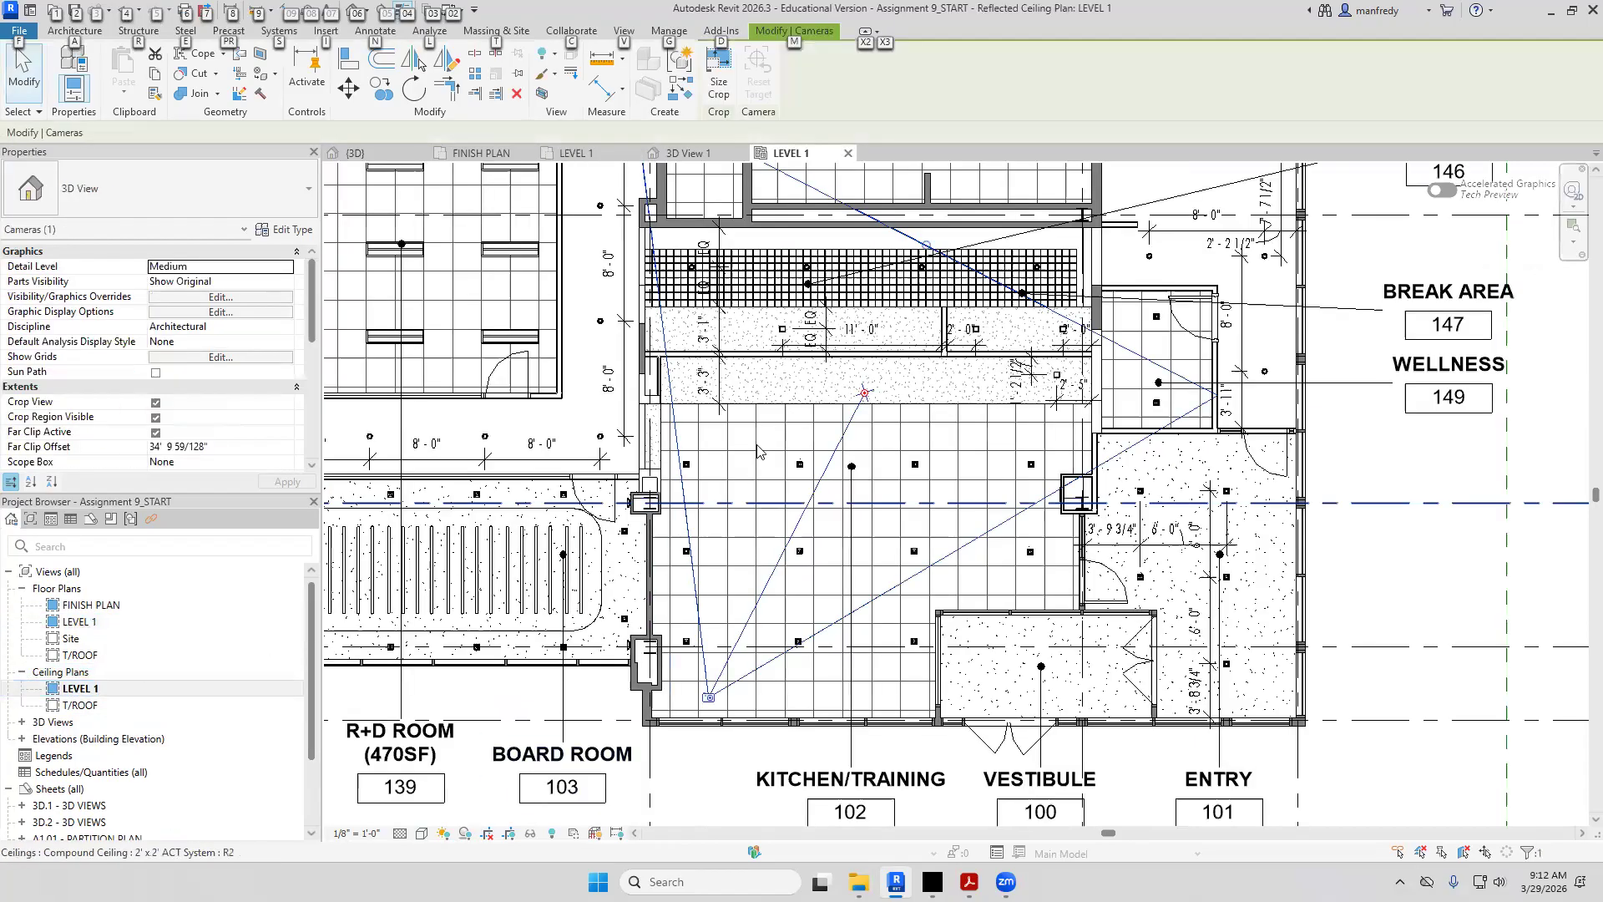
{"action": "scroll", "coordinate": [748, 461], "scroll_direction": "up", "scroll_amount": 2}
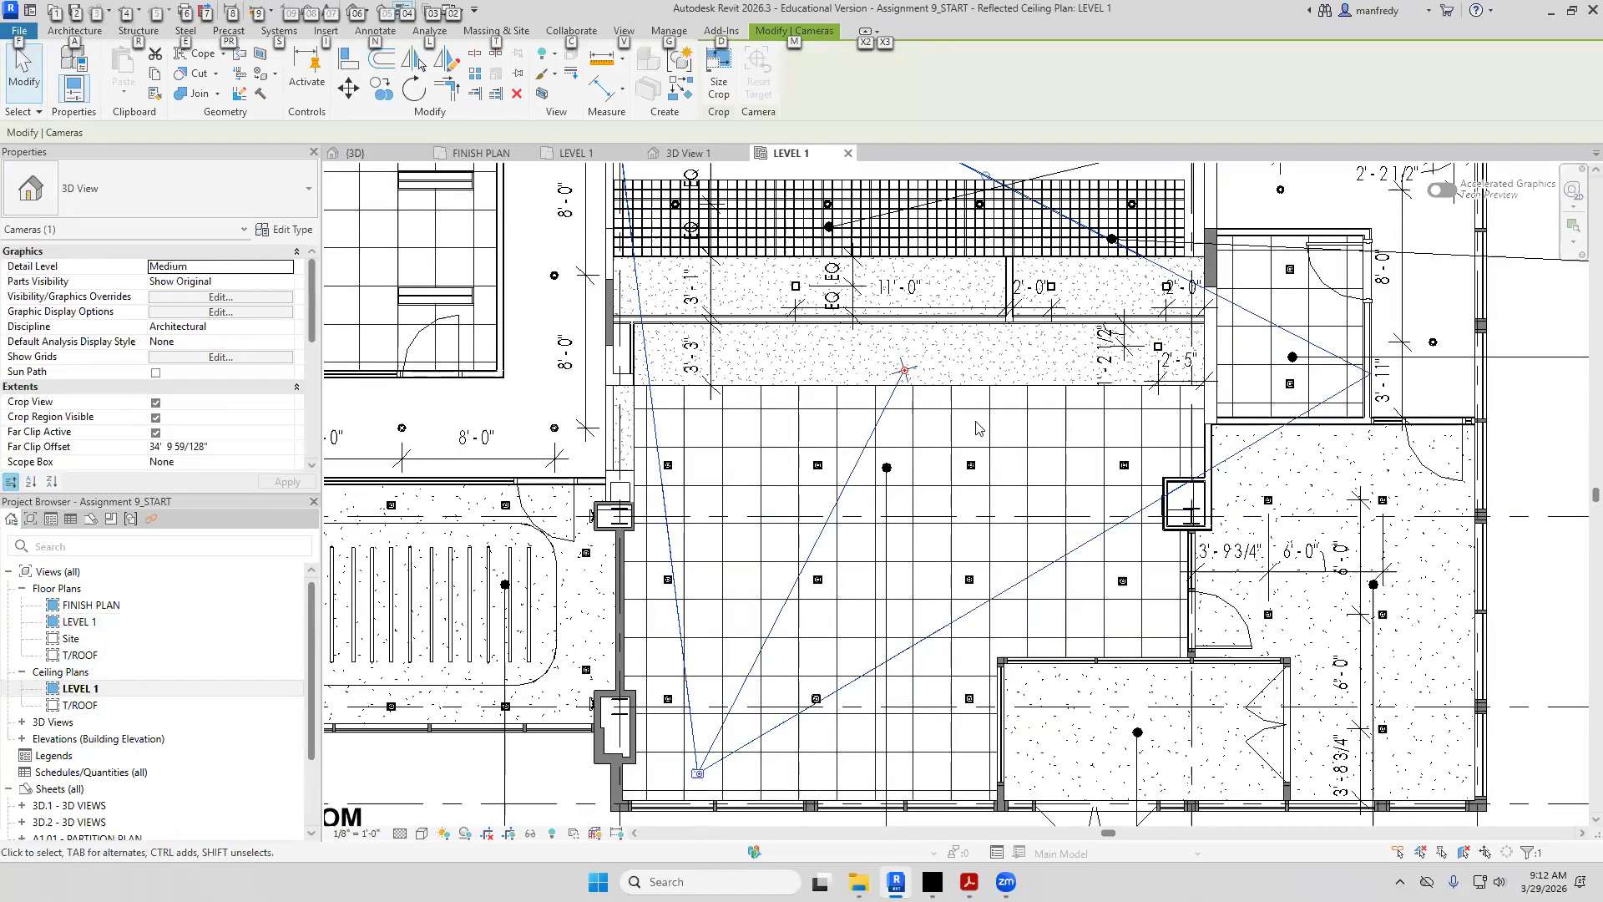
{"action": "key", "text": "Escape"}
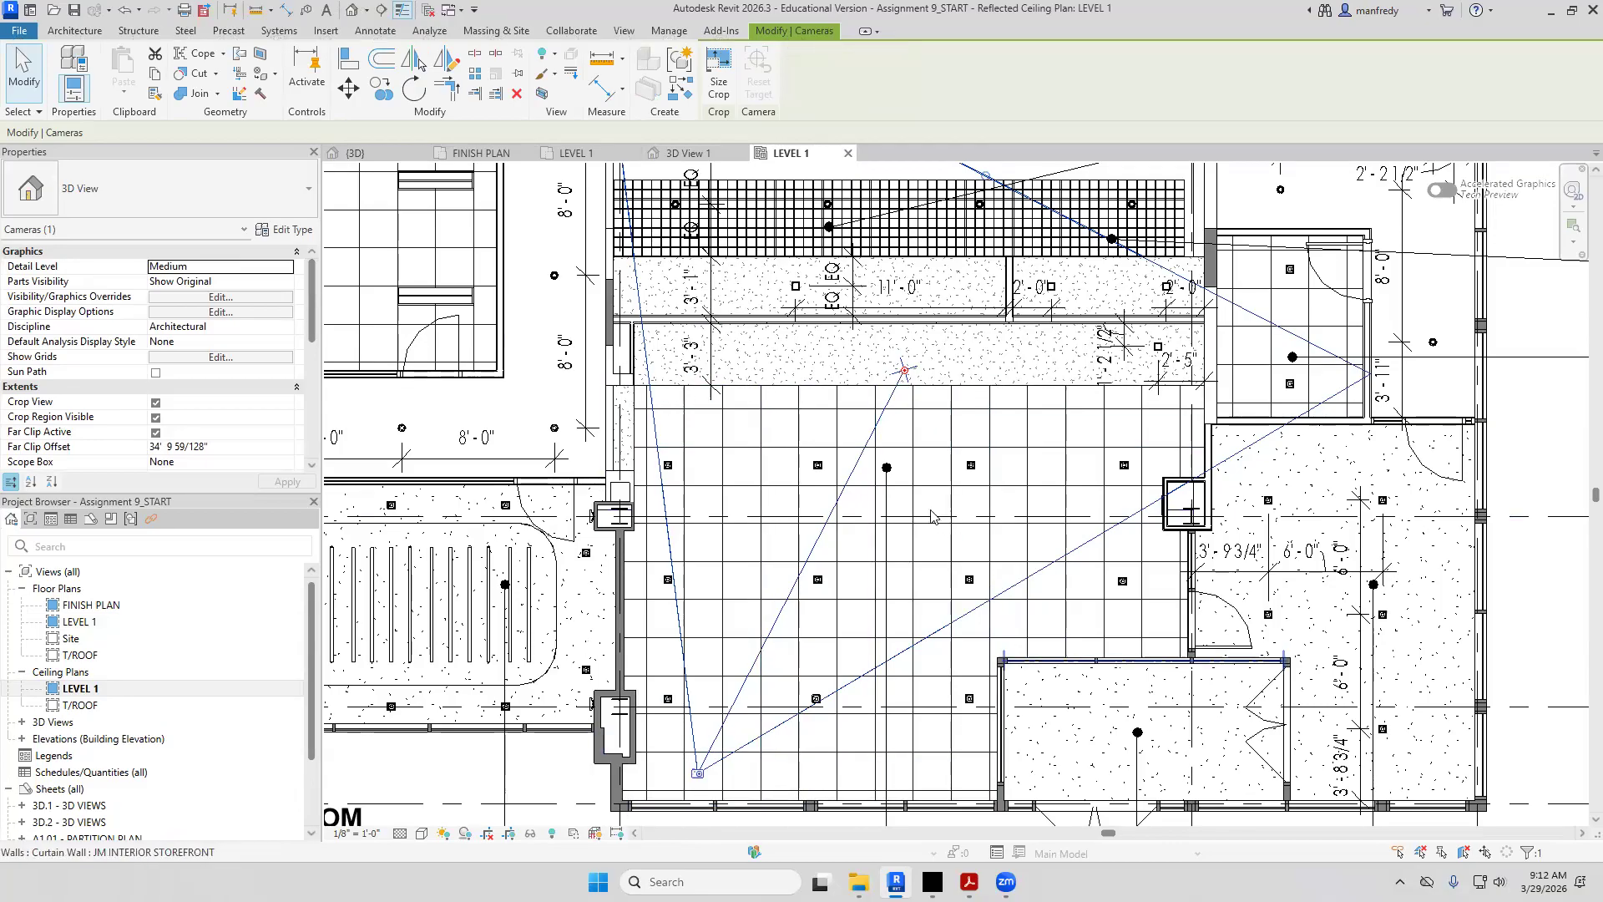
{"action": "left_click", "coordinate": [852, 391]}
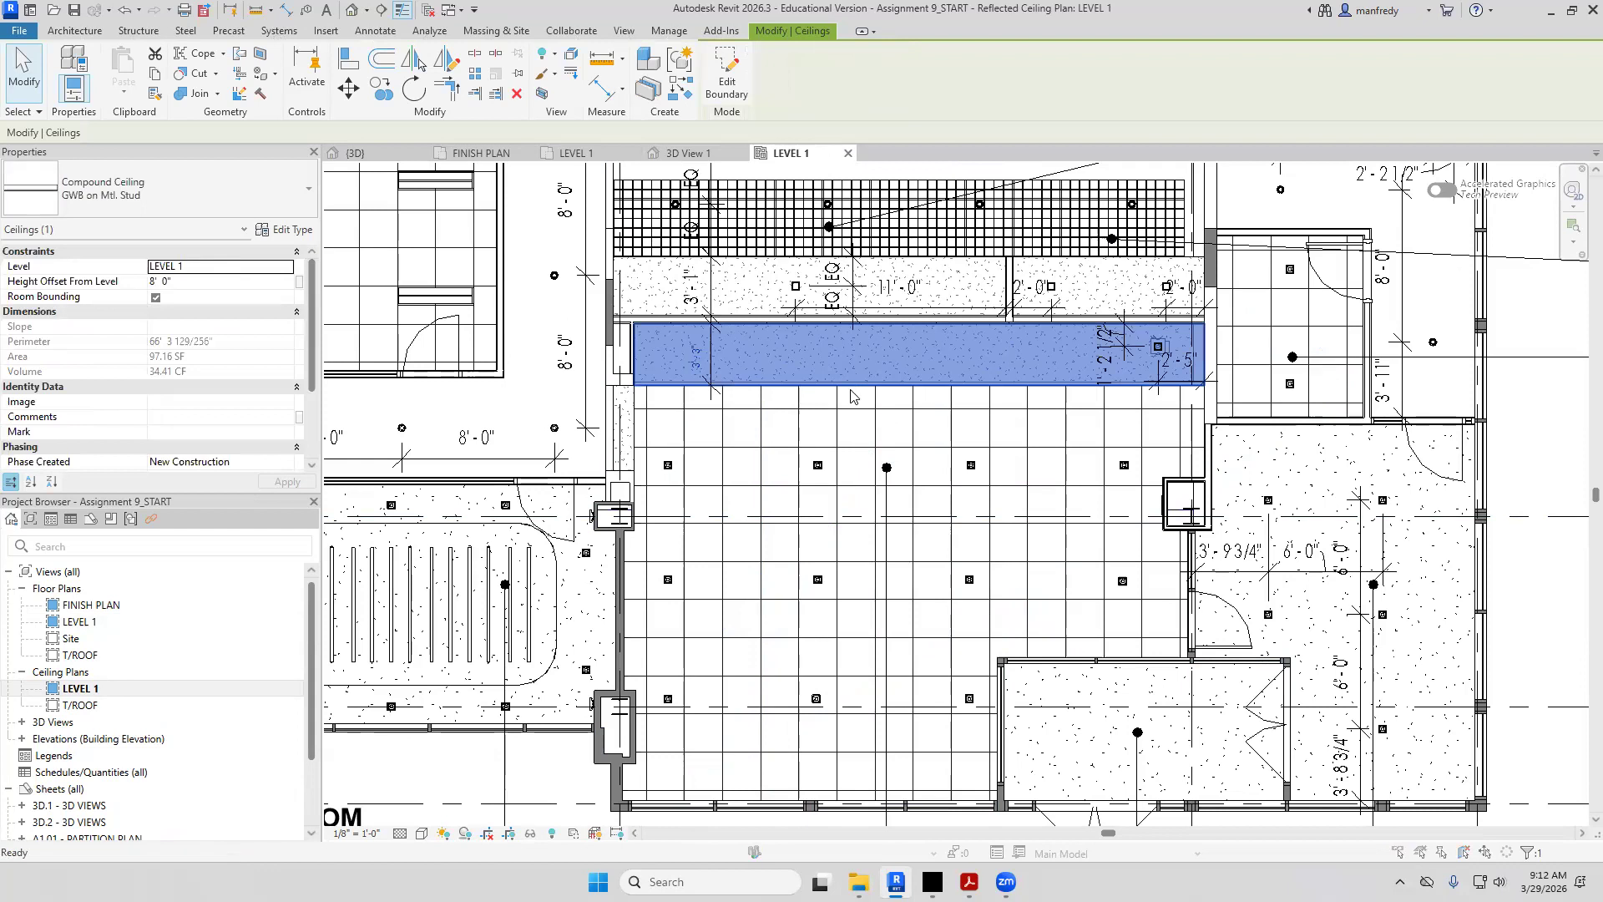
Turn off the display of all annotation categories in the LEVEL 1 reflected ceiling plan
{"action": "key", "text": "v"}
{"action": "key", "text": "g"}
{"action": "left_click", "coordinate": [442, 443]}
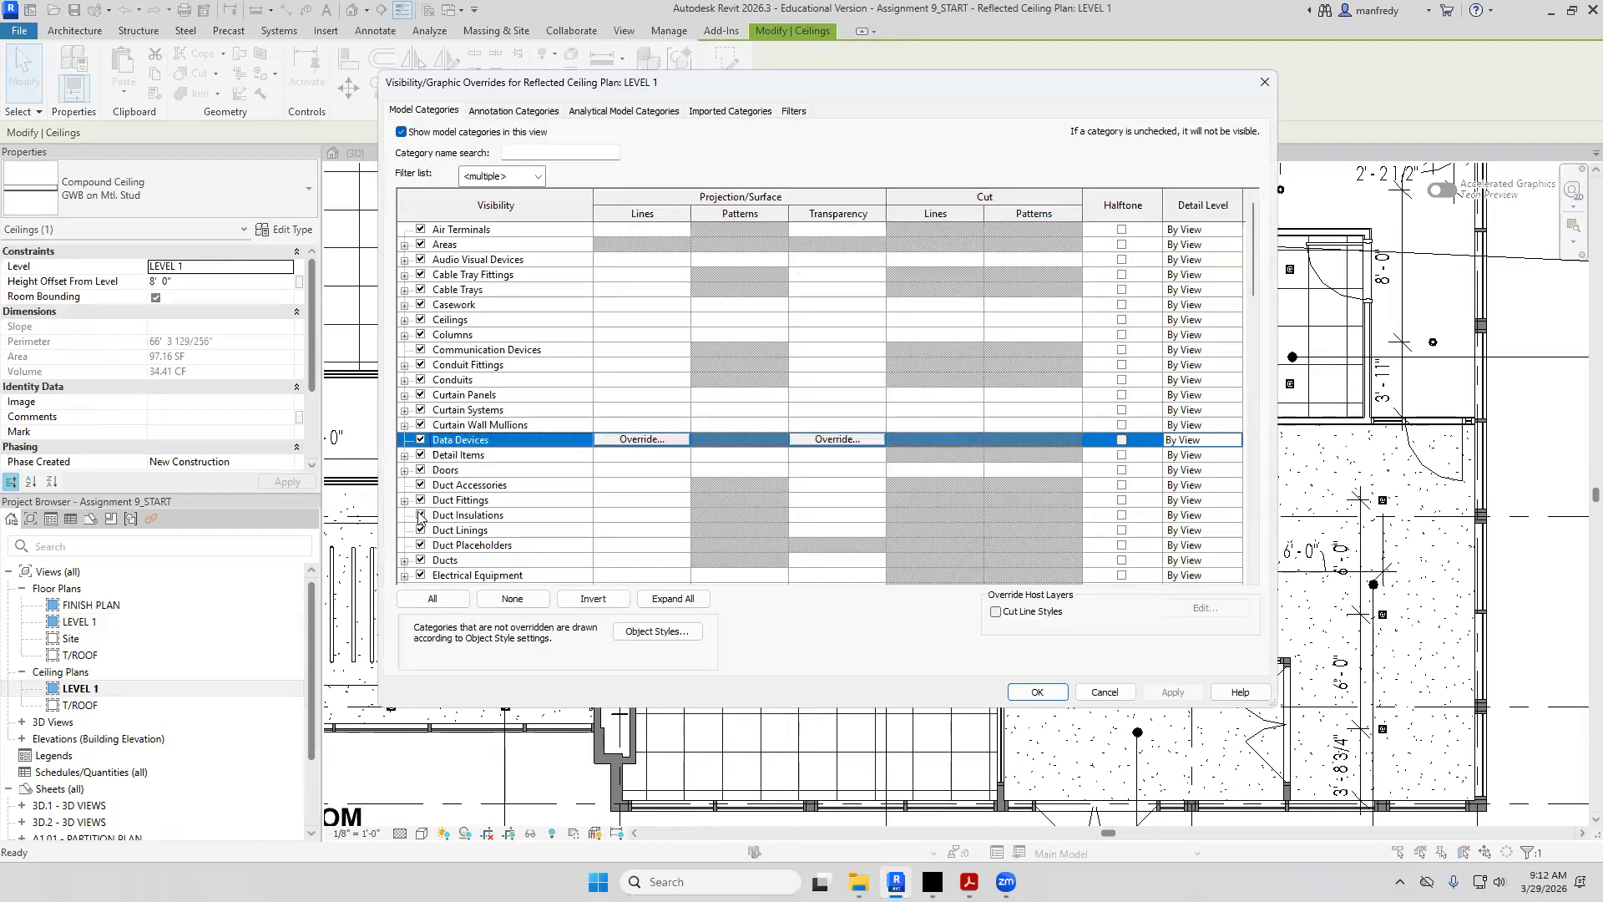
{"action": "left_click", "coordinate": [518, 112]}
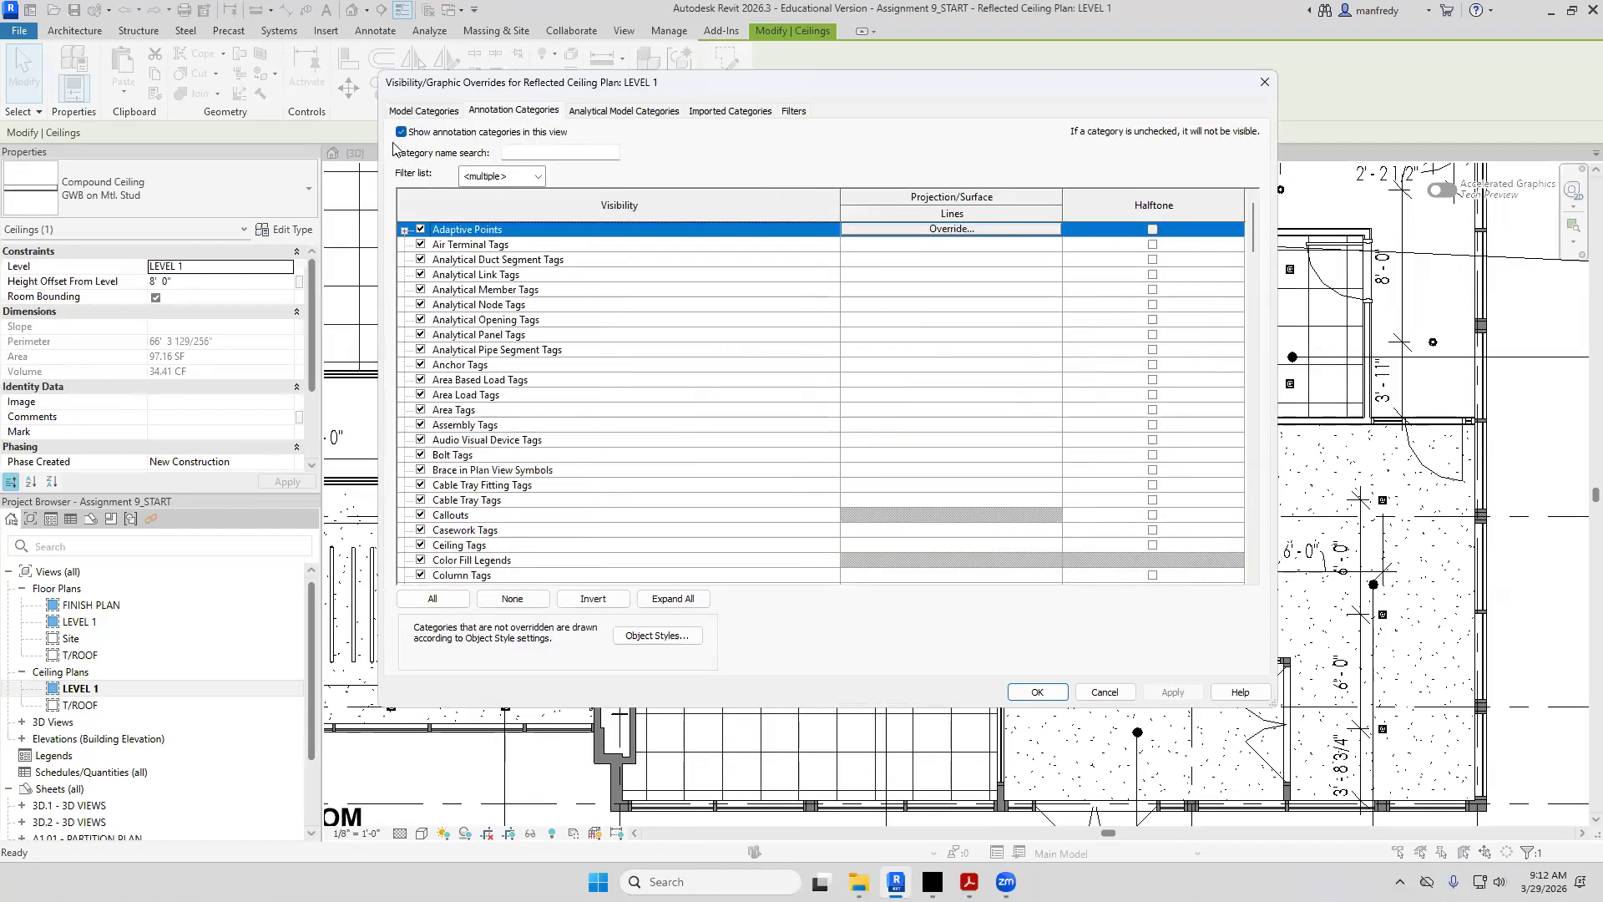
{"action": "left_click", "coordinate": [402, 132]}
{"action": "left_click", "coordinate": [1037, 692]}
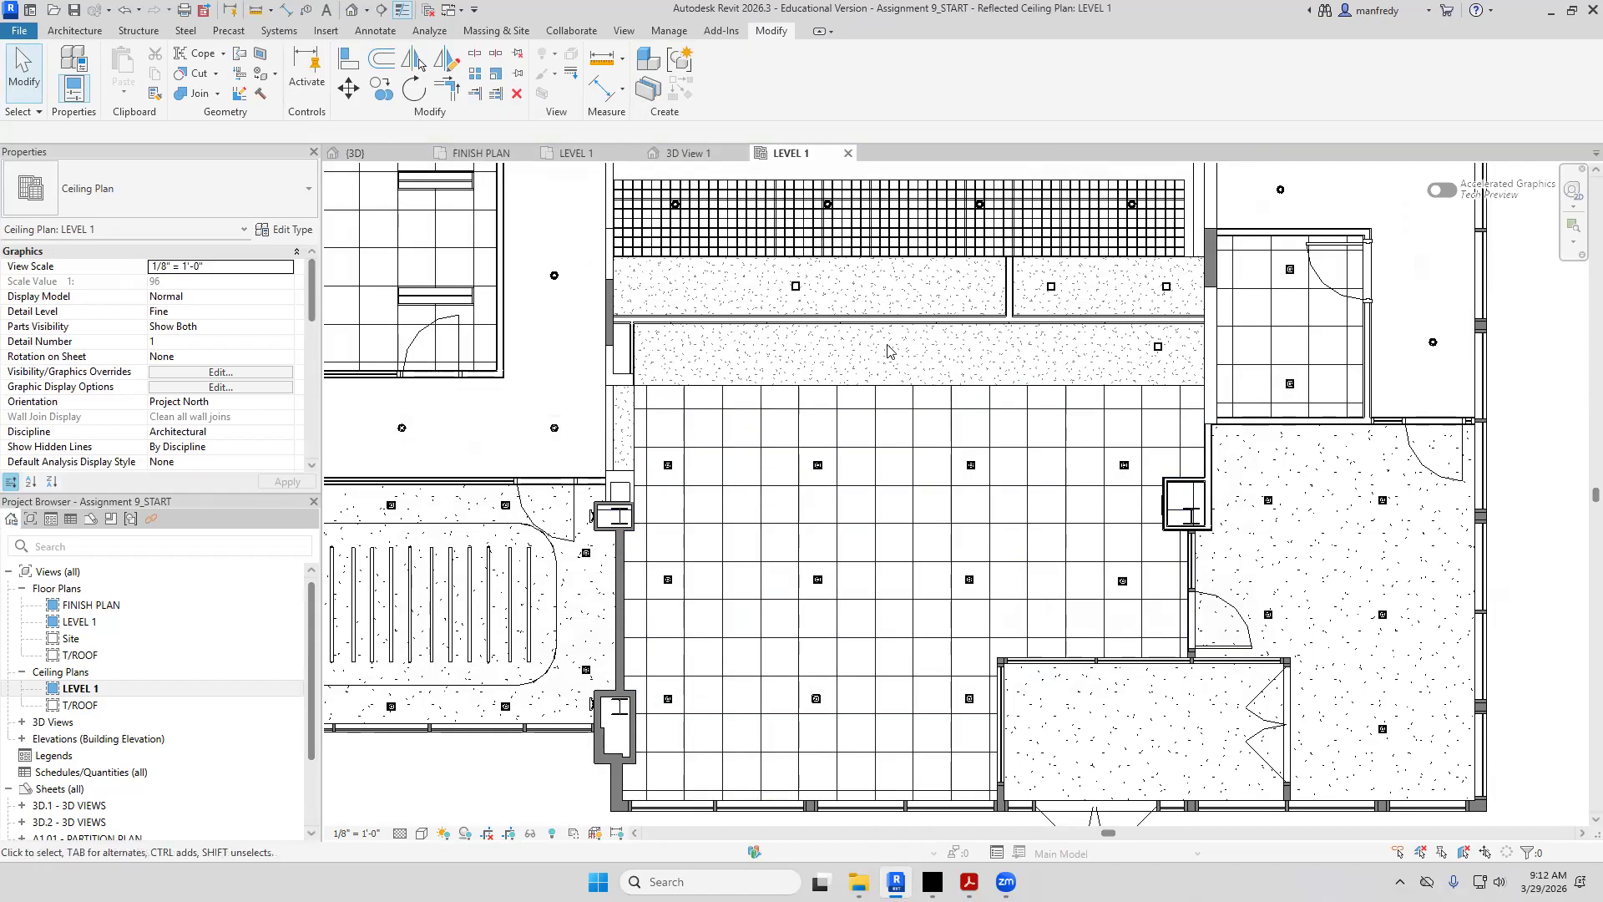
Return from the reflected ceiling plan to the LEVEL 1 floor plan
{"action": "mouse_move", "coordinate": [887, 345]}
{"action": "middle_mouse_down"}
{"action": "mouse_move", "coordinate": [902, 368]}
{"action": "mouse_move", "coordinate": [916, 347]}
{"action": "middle_mouse_up"}
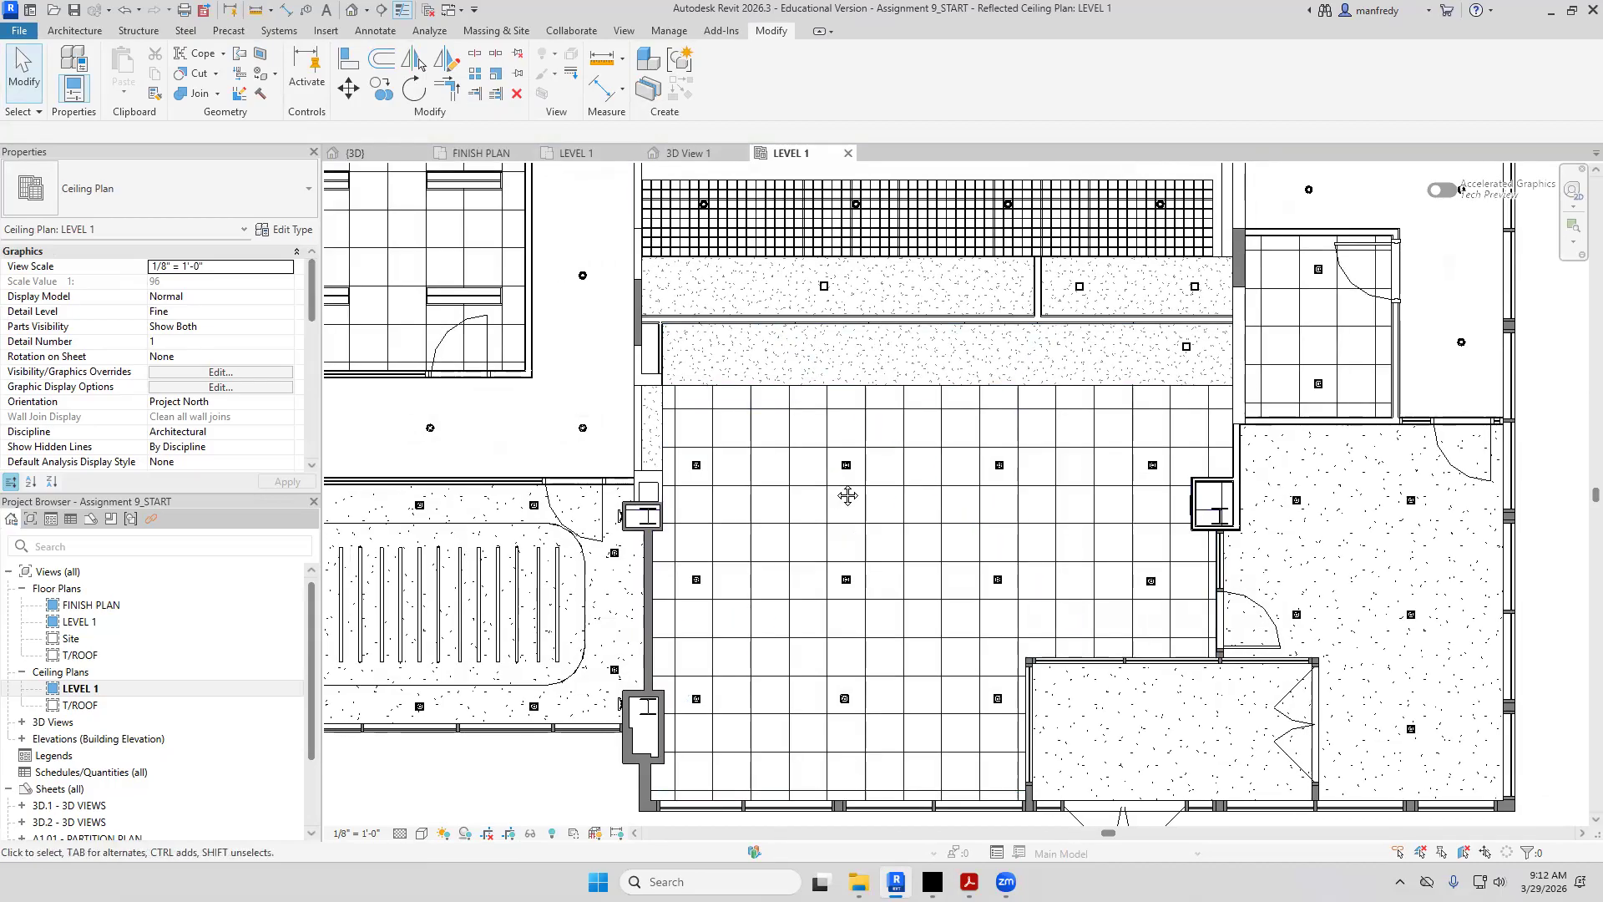
{"action": "middle_click_drag", "start_coordinate": [848, 490], "coordinate": [885, 483]}
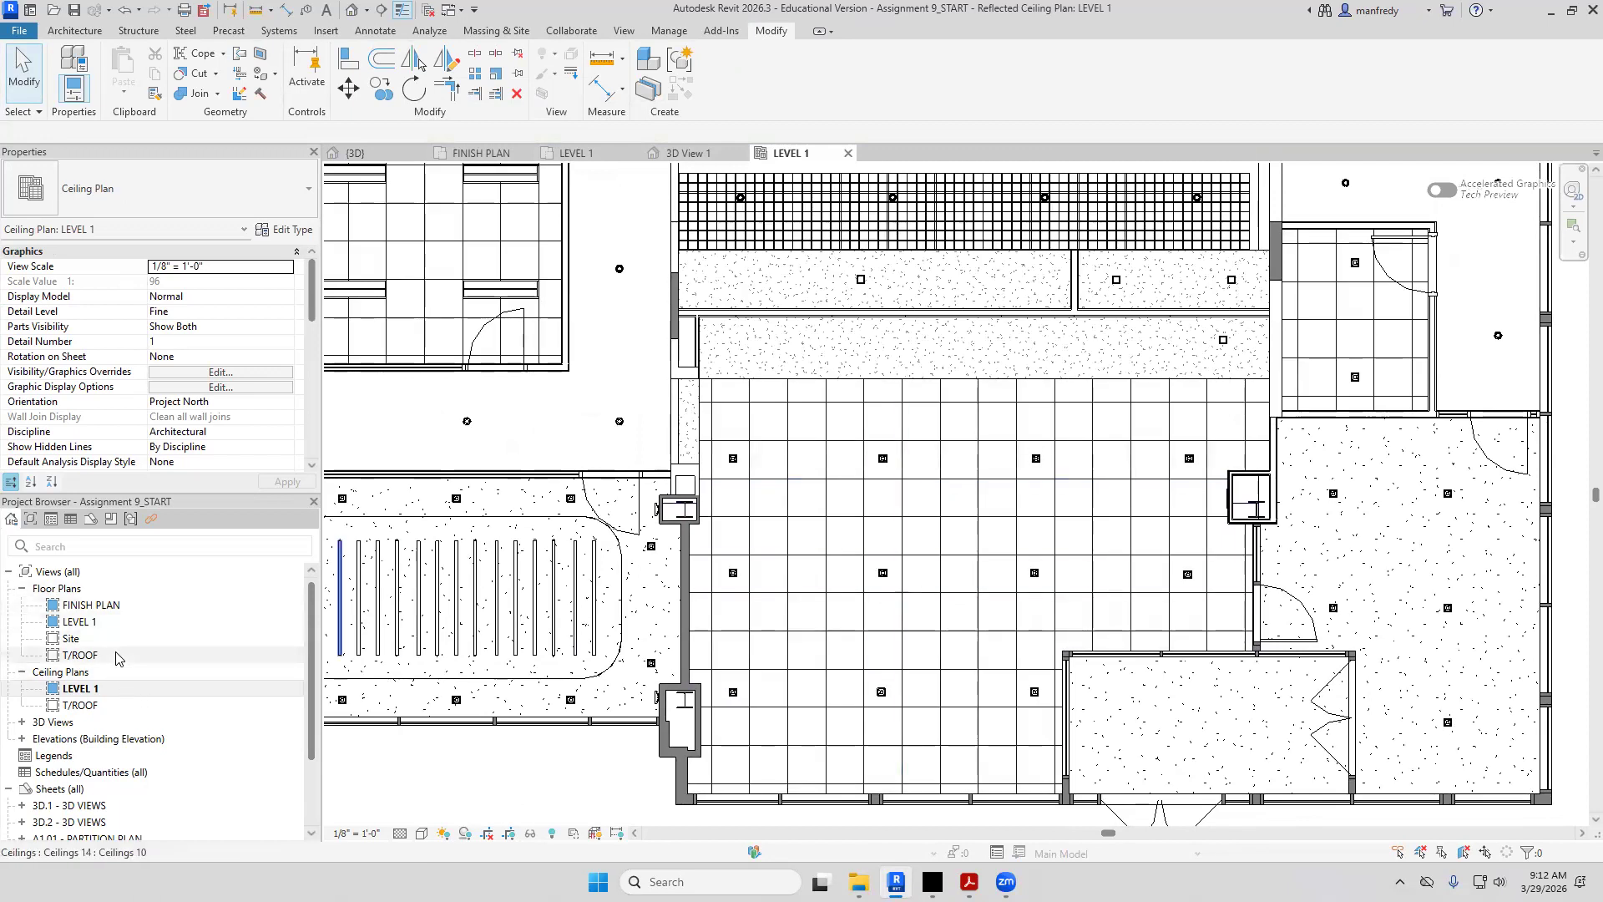
{"action": "double_click", "coordinate": [119, 622]}
Turn off the display of all annotation categories in the LEVEL 1 floor plan
{"action": "middle_click_drag", "start_coordinate": [846, 438], "coordinate": [852, 464]}
{"action": "key", "text": "v"}
{"action": "key", "text": "v"}
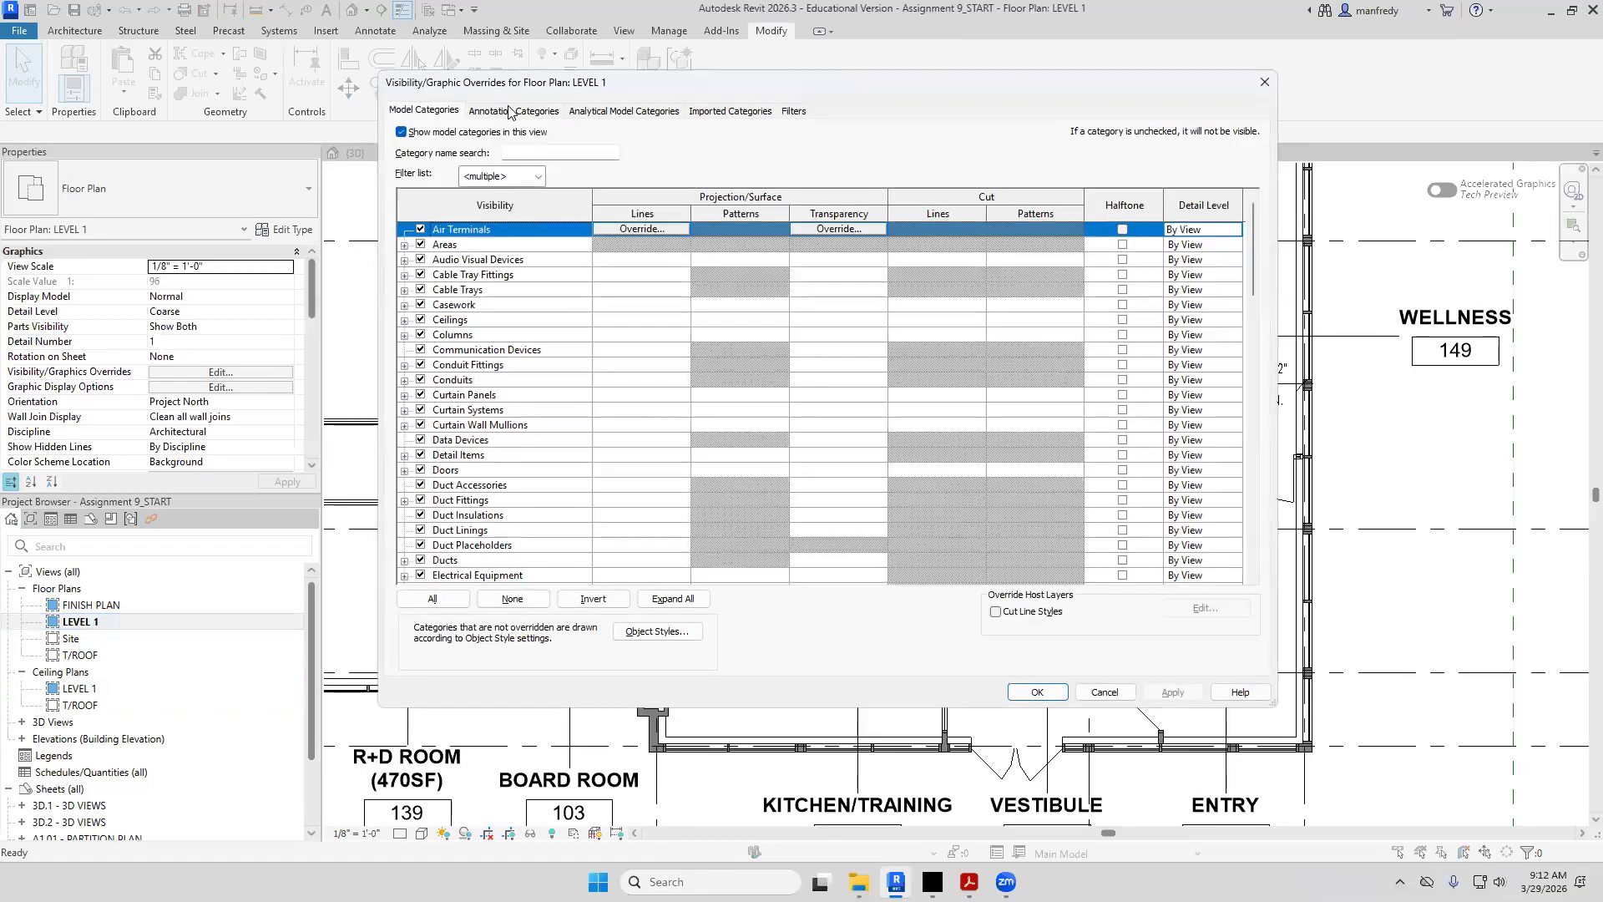
{"action": "left_click", "coordinate": [513, 111]}
{"action": "left_click", "coordinate": [401, 132]}
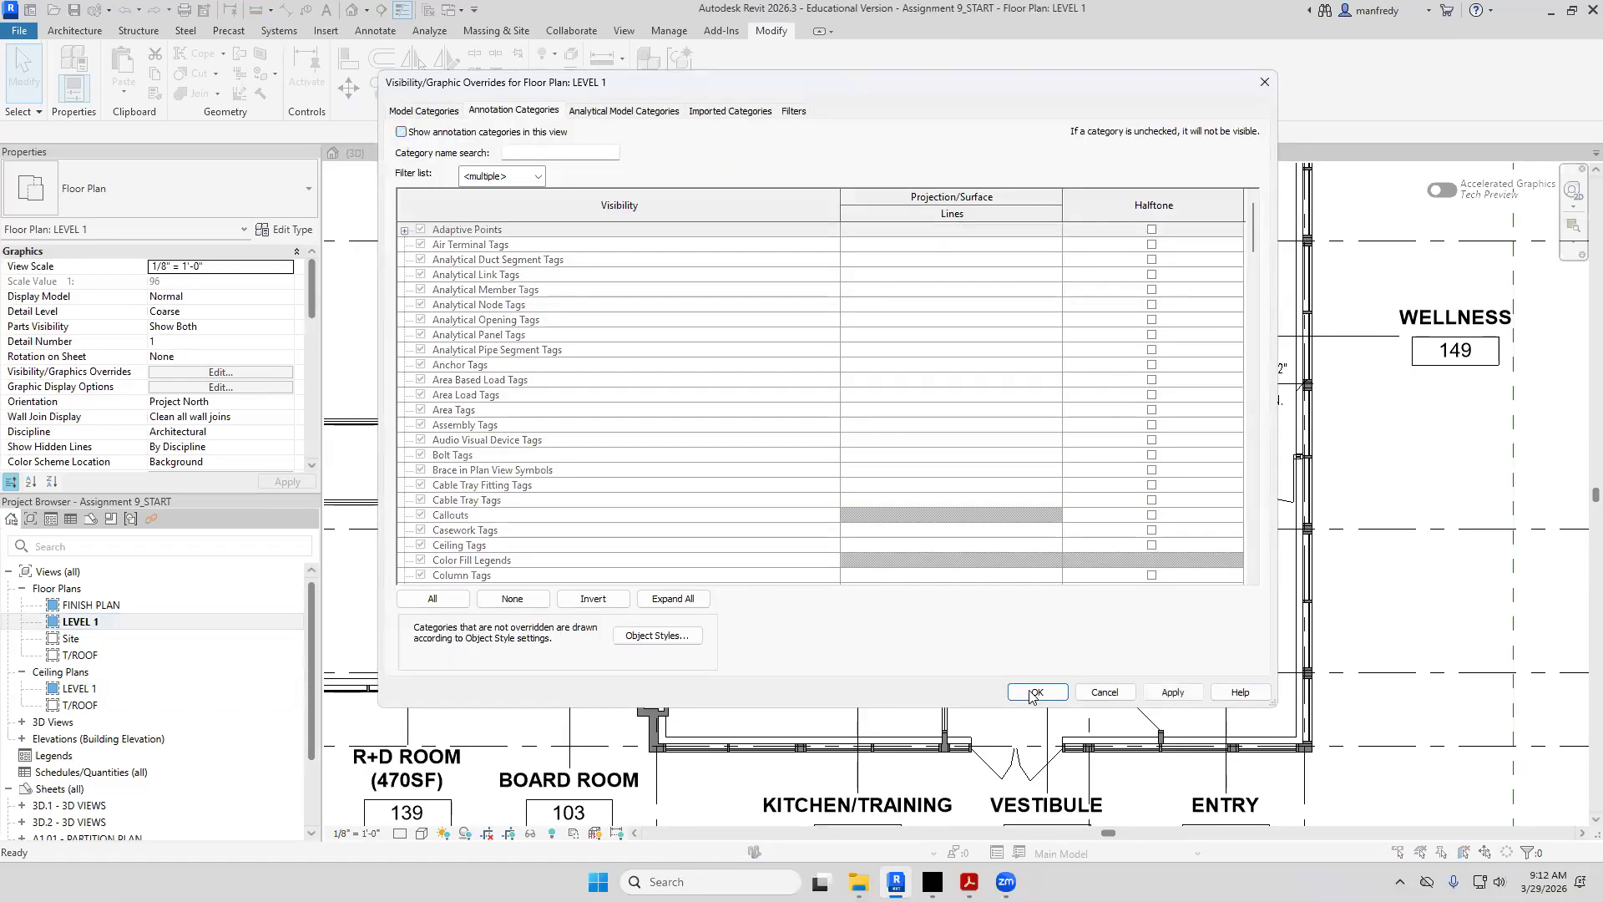
{"action": "left_click", "coordinate": [1035, 692]}
Turn the annotation categories of the LEVEL 1 floor plan back on and hide only the Dimensions category
{"action": "key", "text": "v"}
{"action": "key", "text": "v"}
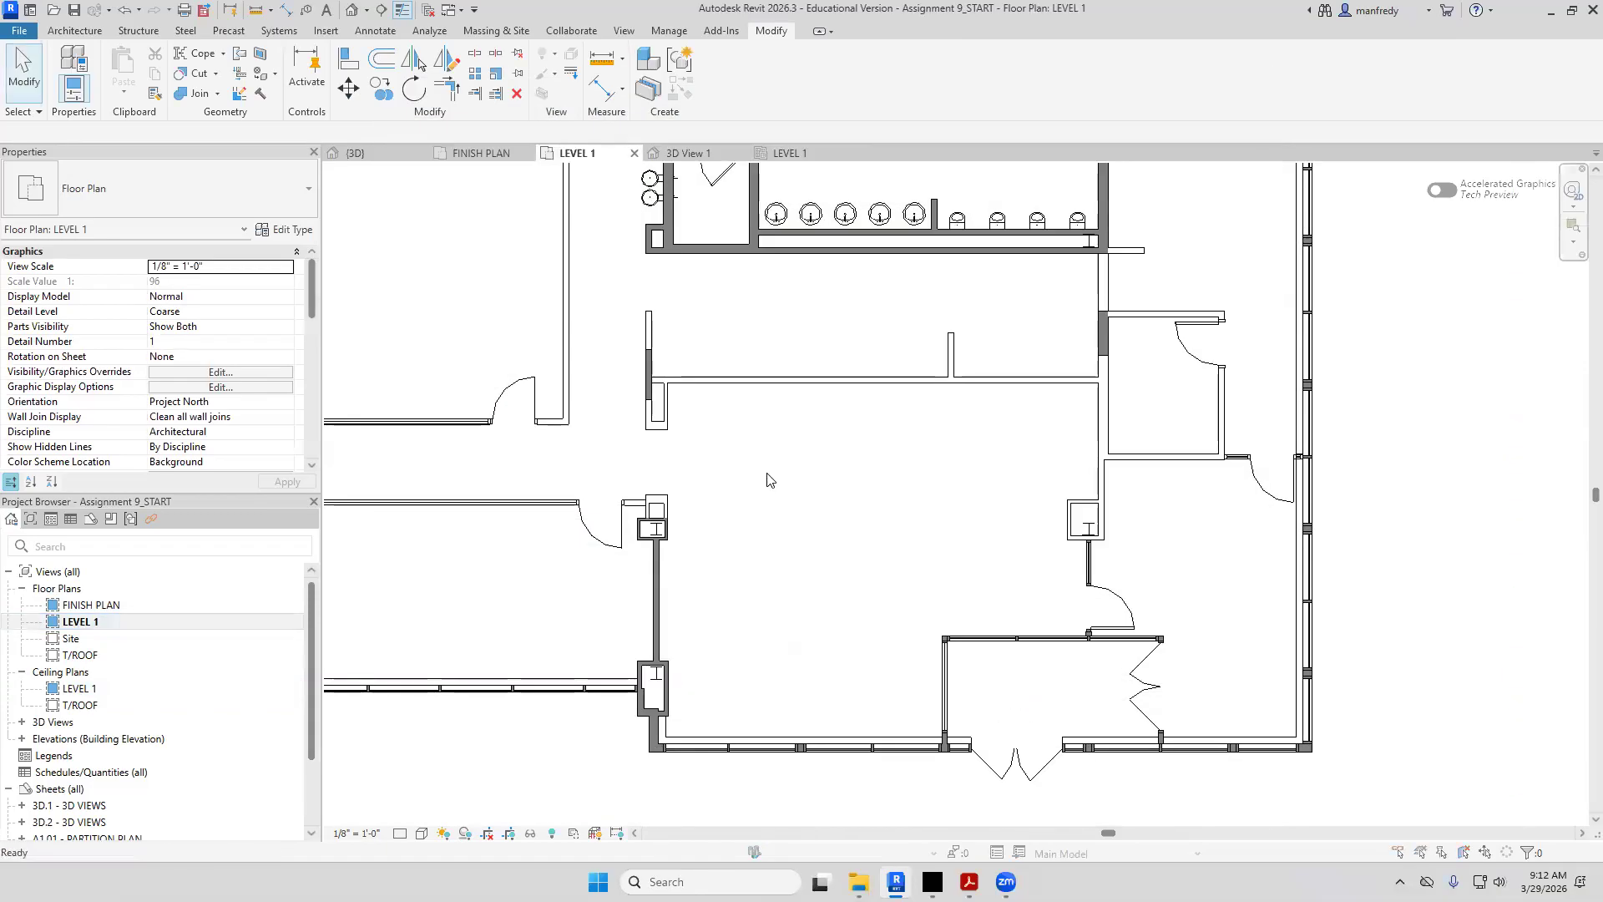
{"action": "left_click", "coordinate": [513, 111]}
{"action": "left_click", "coordinate": [403, 132]}
{"action": "left_click", "coordinate": [471, 287]}
{"action": "key", "text": "d"}
{"action": "scroll", "coordinate": [439, 439], "scroll_direction": "down", "scroll_amount": 2}
{"action": "scroll", "coordinate": [433, 542], "scroll_direction": "down", "scroll_amount": 1}
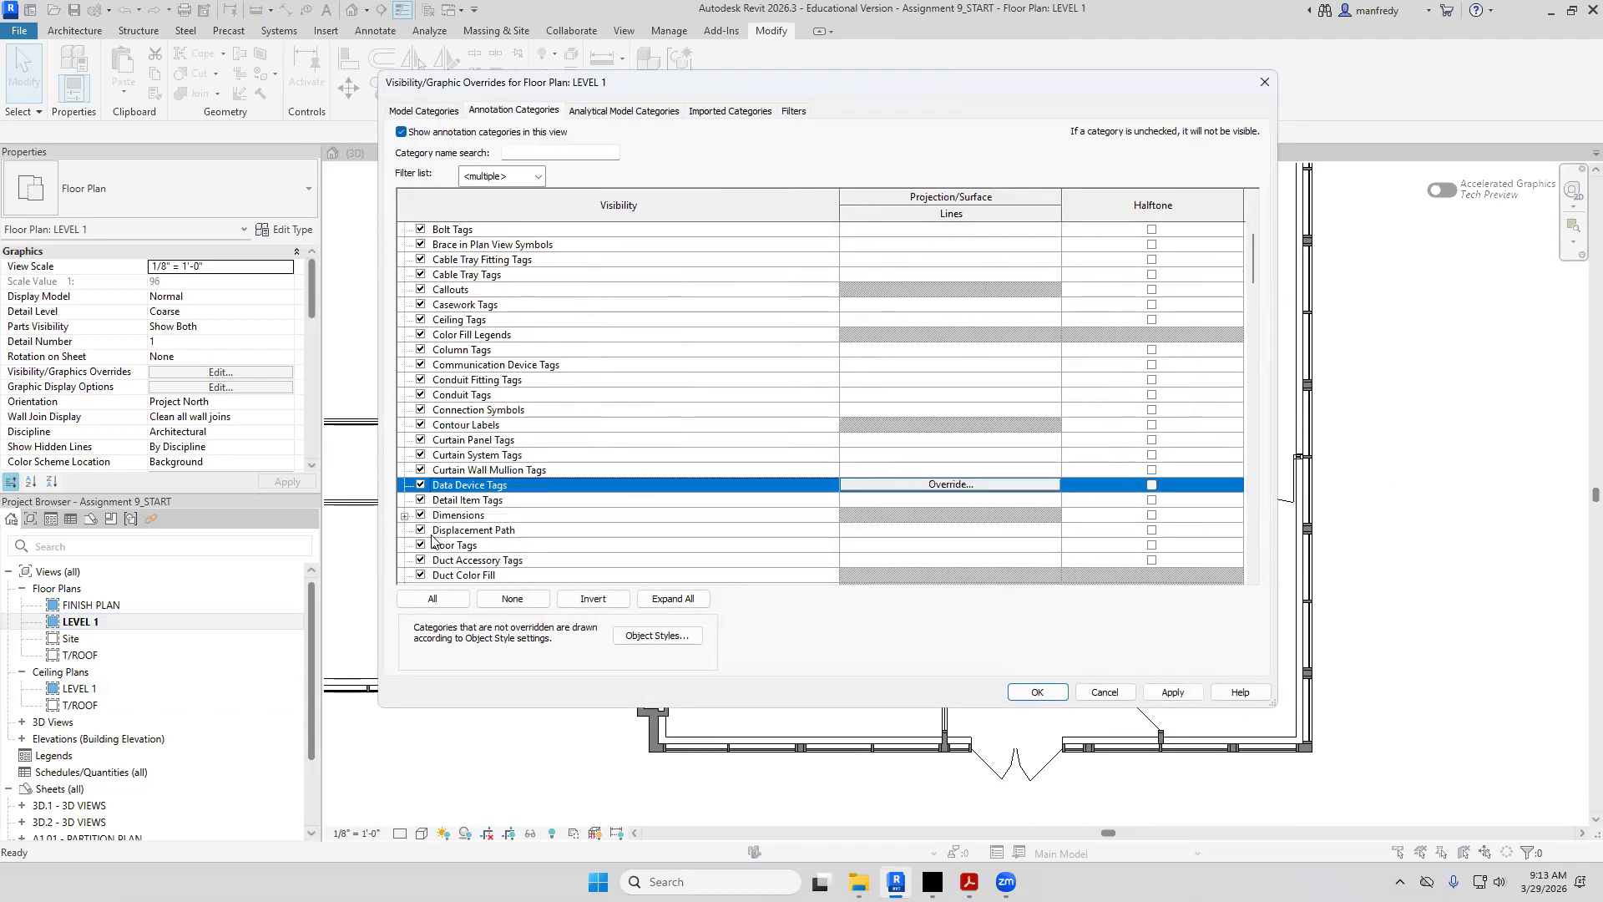
{"action": "left_click", "coordinate": [420, 516]}
{"action": "left_click", "coordinate": [1053, 696]}
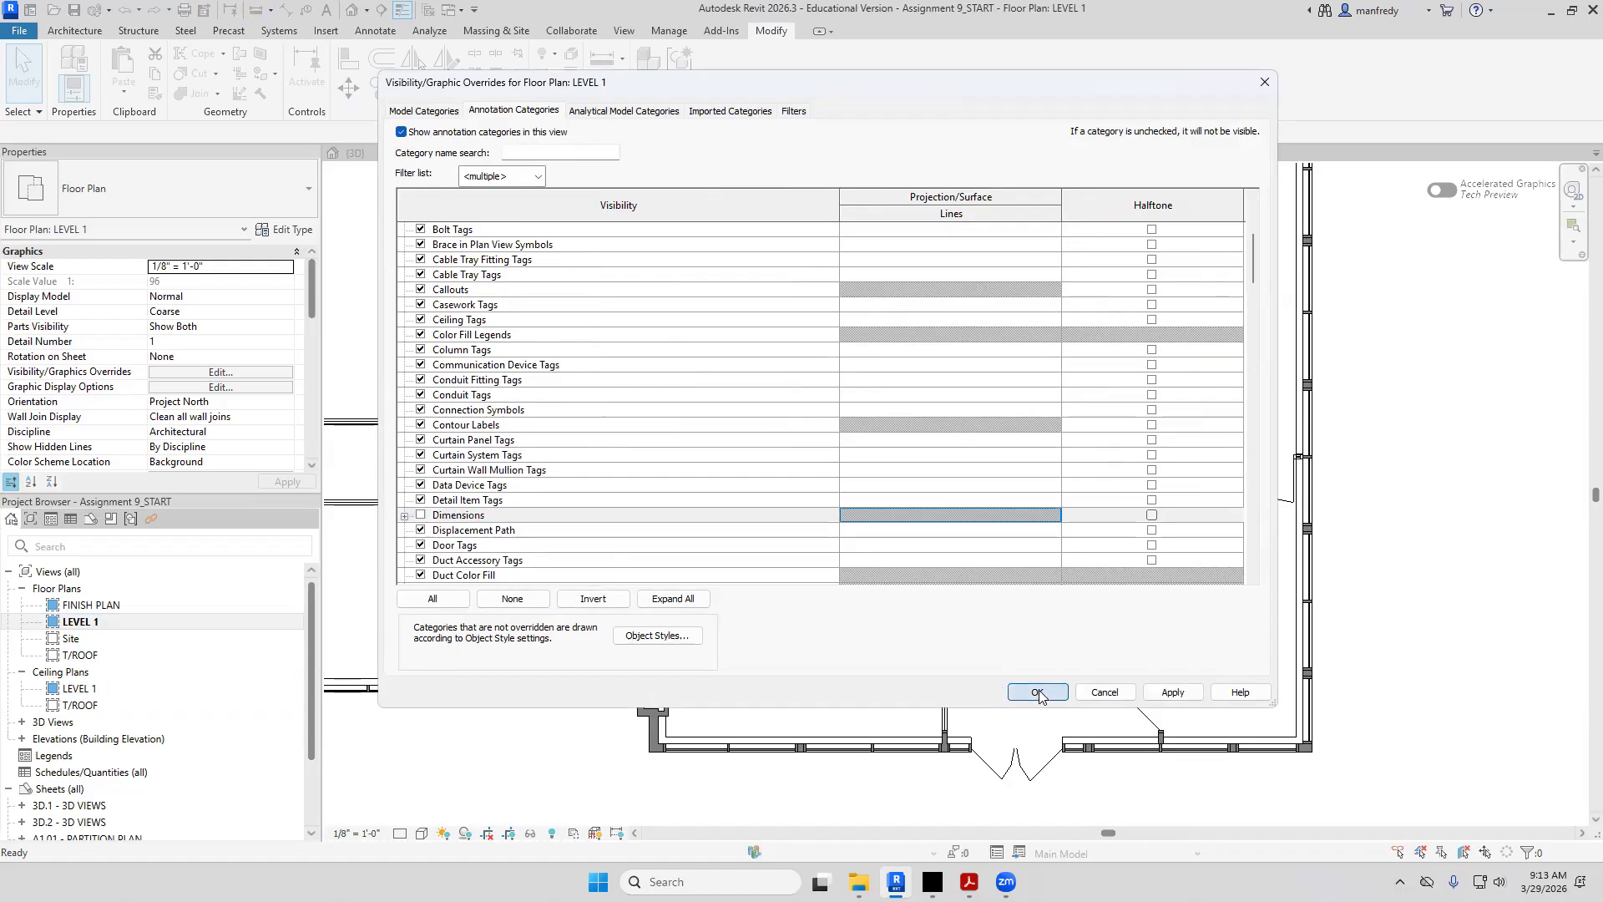
{"action": "scroll", "coordinate": [918, 534], "scroll_direction": "up", "scroll_amount": 3}
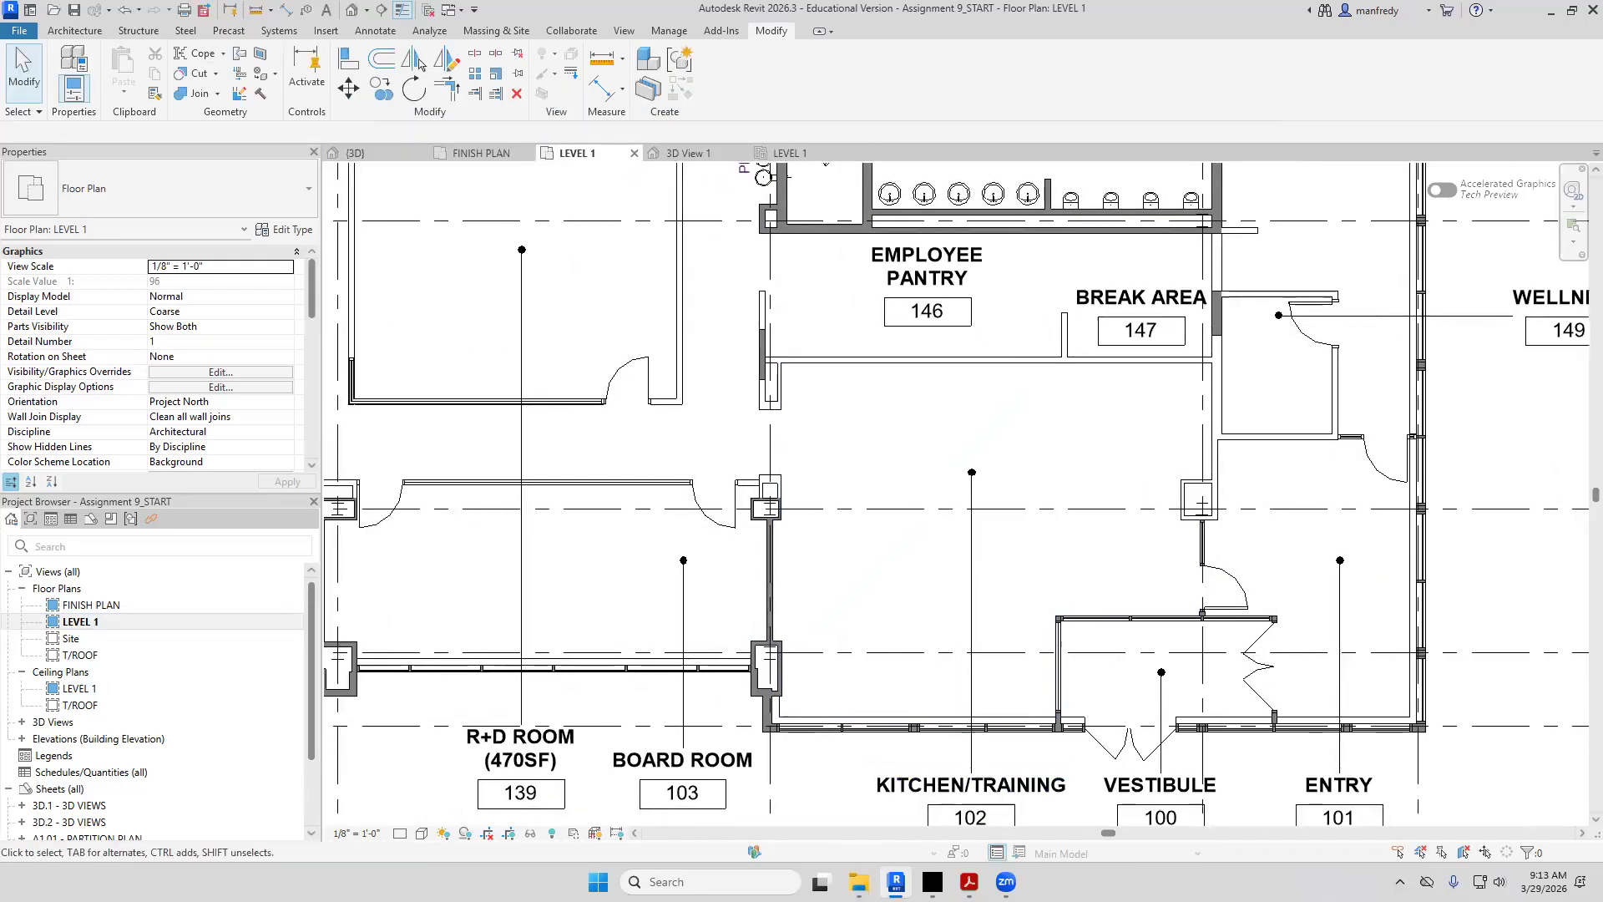
Switch to the PDF drawing set in Acrobat and bring up sheet A1.01, the partition plan, fitted to the page height
{"action": "left_click", "coordinate": [969, 882]}
{"action": "scroll", "coordinate": [887, 436], "scroll_direction": "up", "scroll_amount": 1}
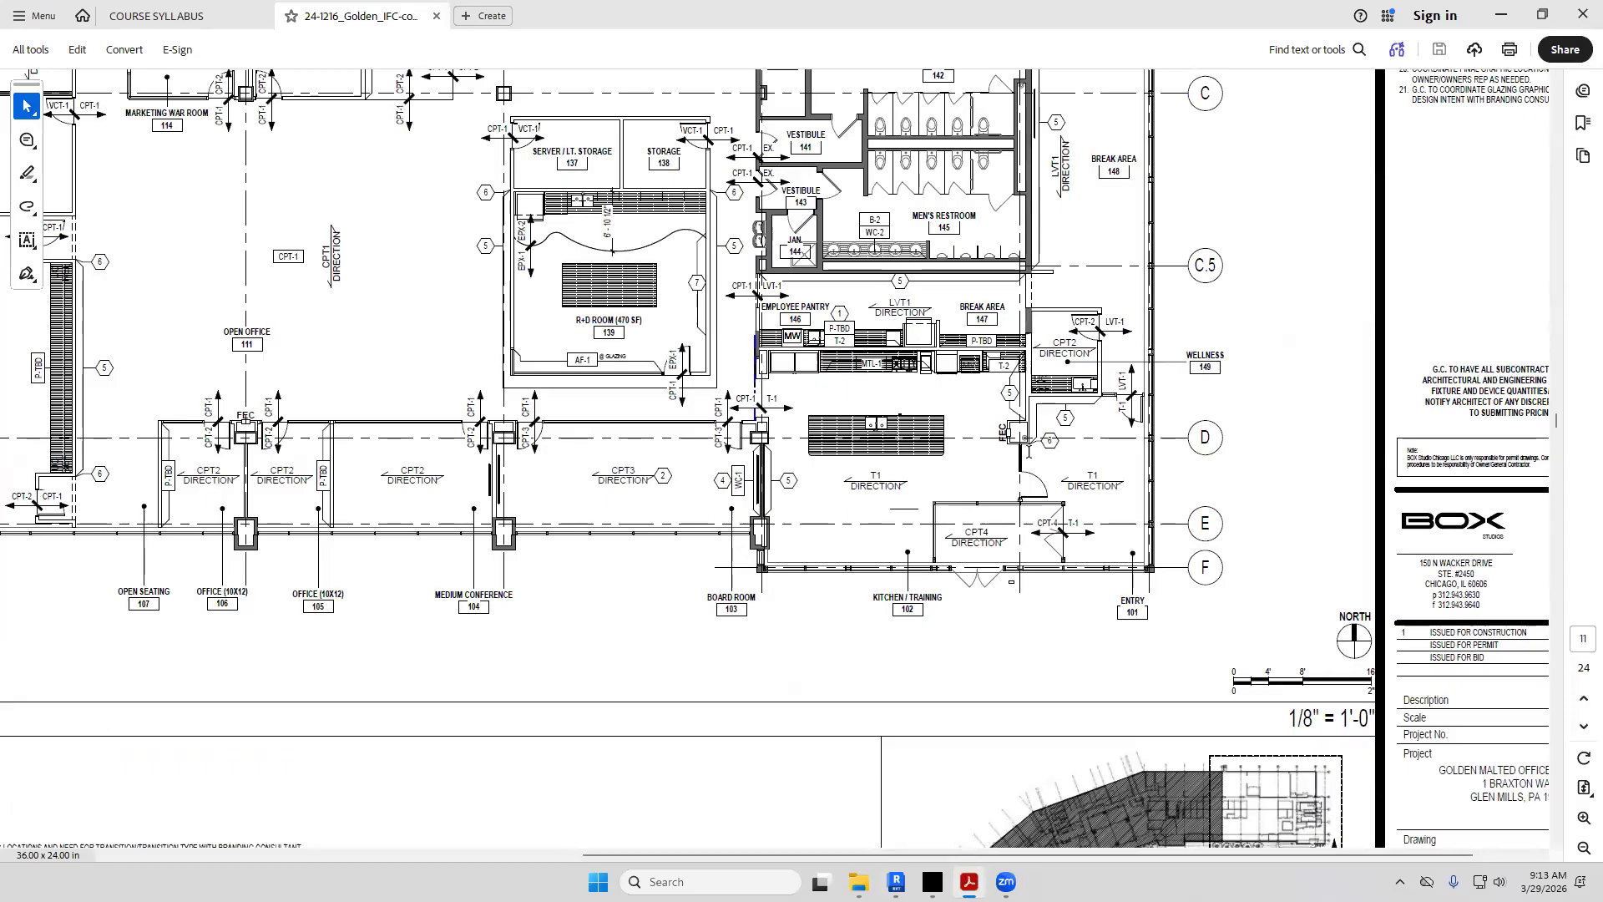
{"action": "scroll", "coordinate": [1056, 440], "scroll_direction": "down", "scroll_amount": 10}
{"action": "scroll", "coordinate": [1056, 440], "scroll_direction": "up", "scroll_amount": 10}
{"action": "left_click", "coordinate": [1584, 787]}
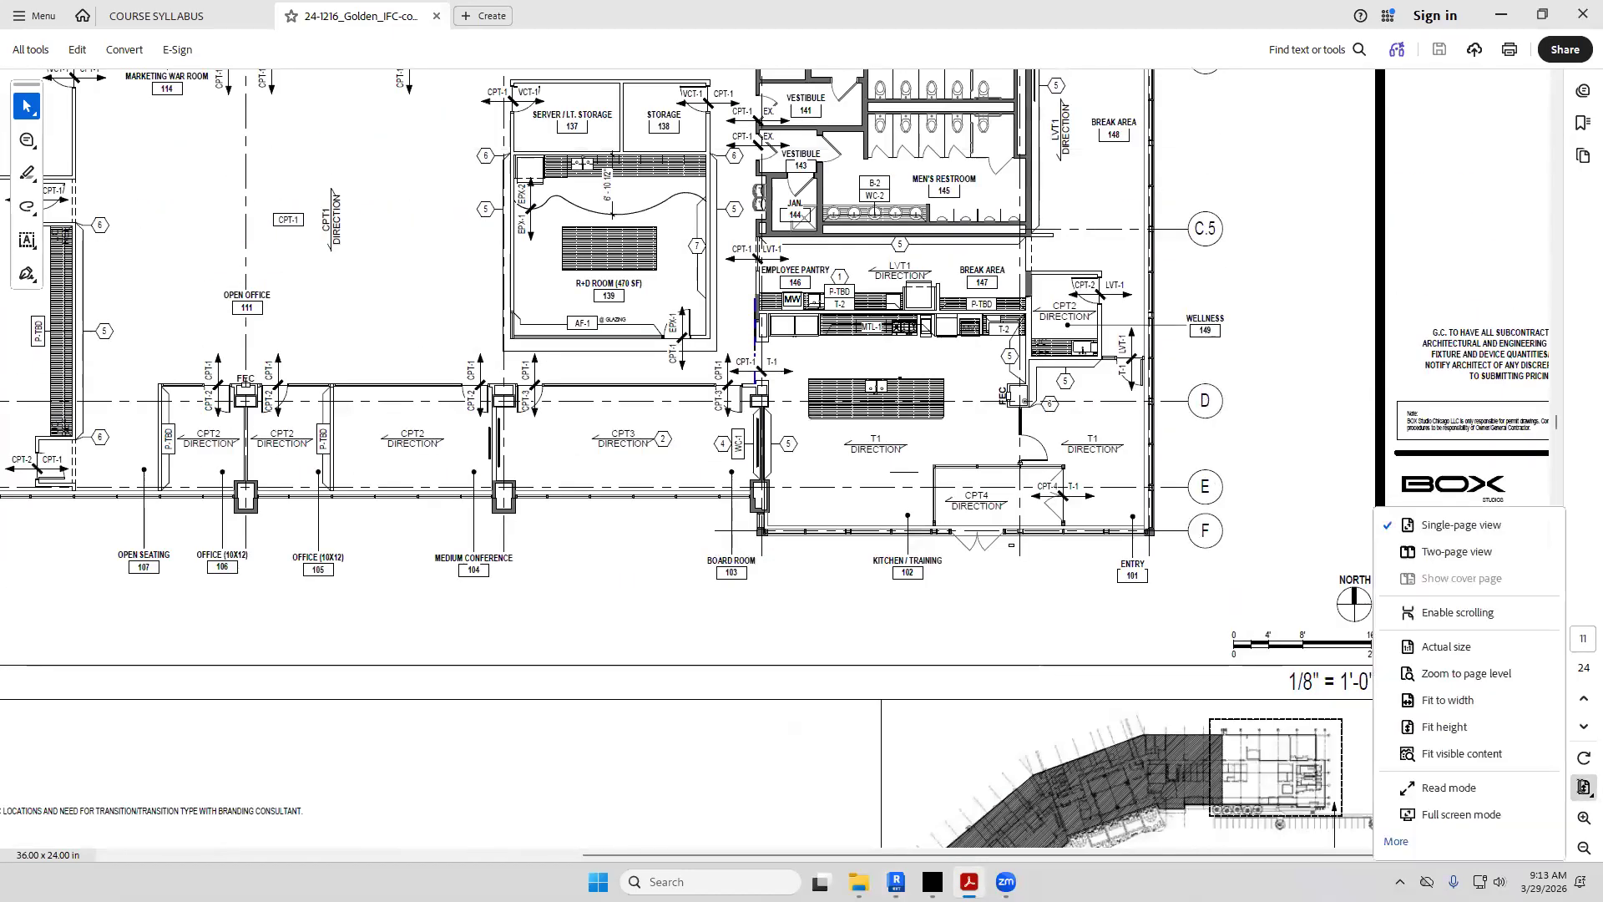
{"action": "left_click", "coordinate": [1544, 728]}
{"action": "scroll", "coordinate": [924, 578], "scroll_direction": "up", "scroll_amount": 3}
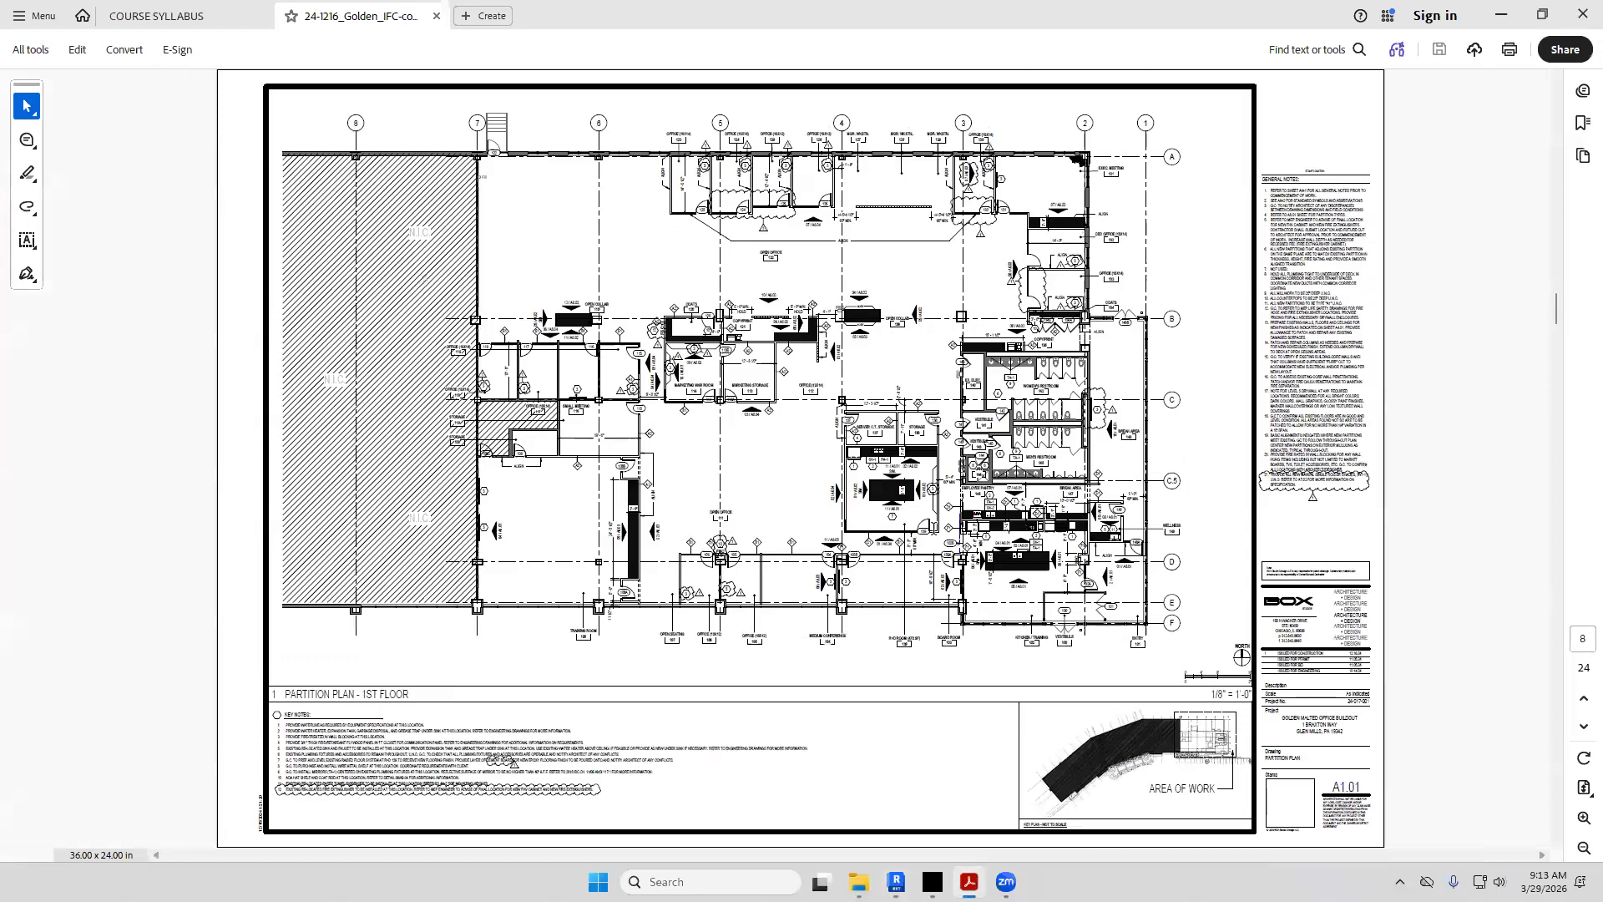
Examine the Kitchen/Training 102 area of the partition plan up close, including its counters, equipment, keynotes and elevation references
{"action": "left_click", "coordinate": [1584, 817]}
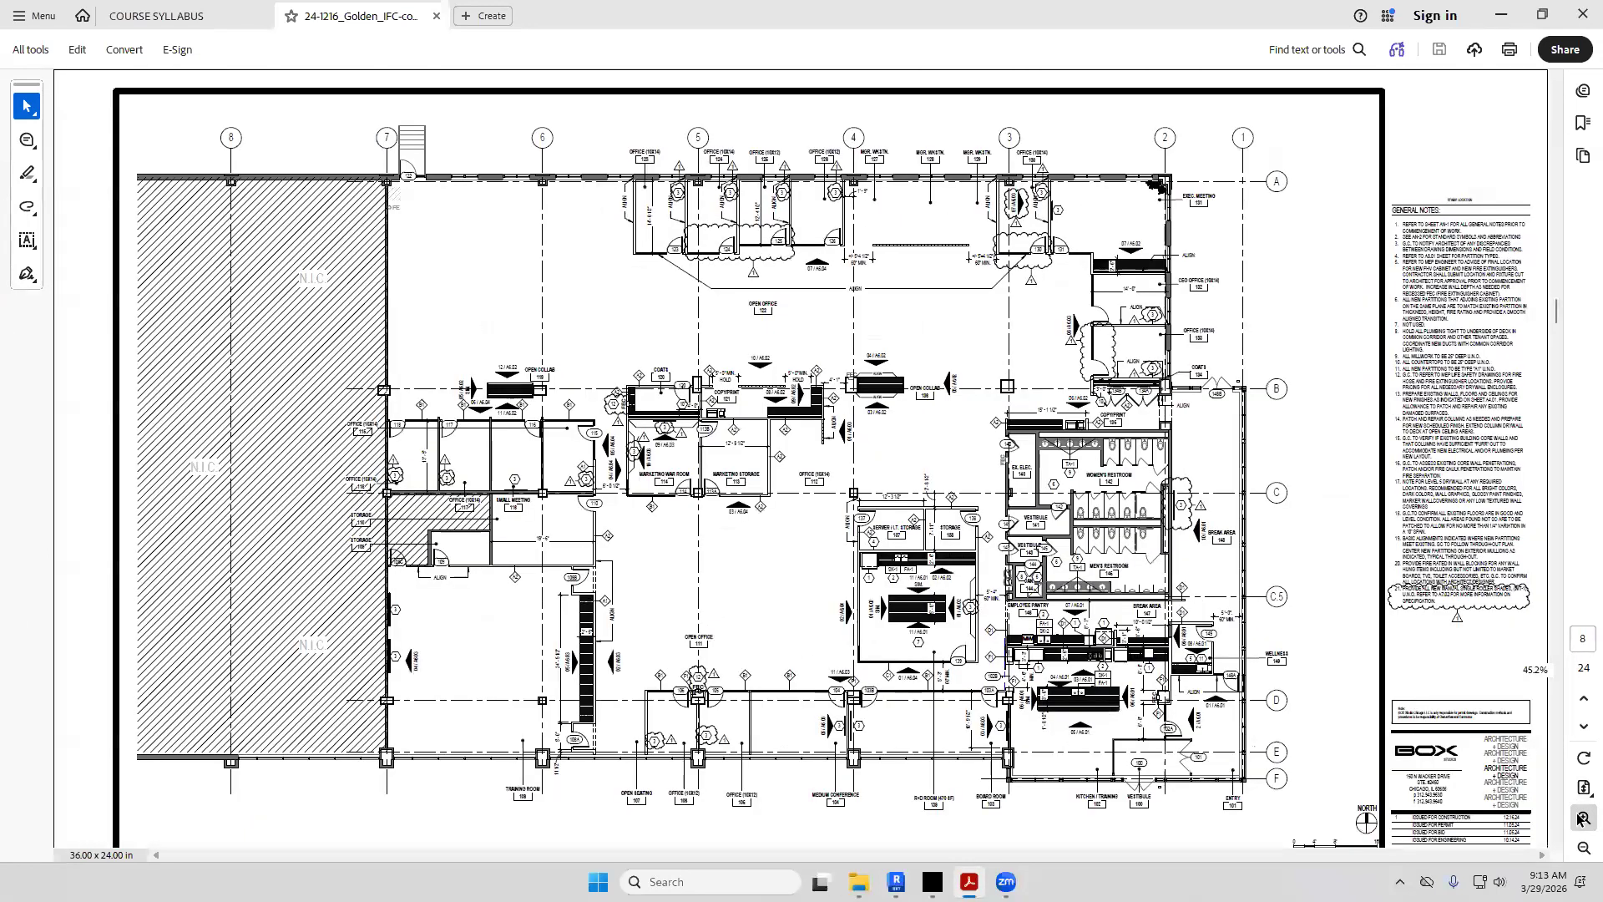
{"action": "scroll", "coordinate": [1513, 748], "scroll_direction": "down", "scroll_amount": 3}
{"action": "left_click", "coordinate": [1584, 817]}
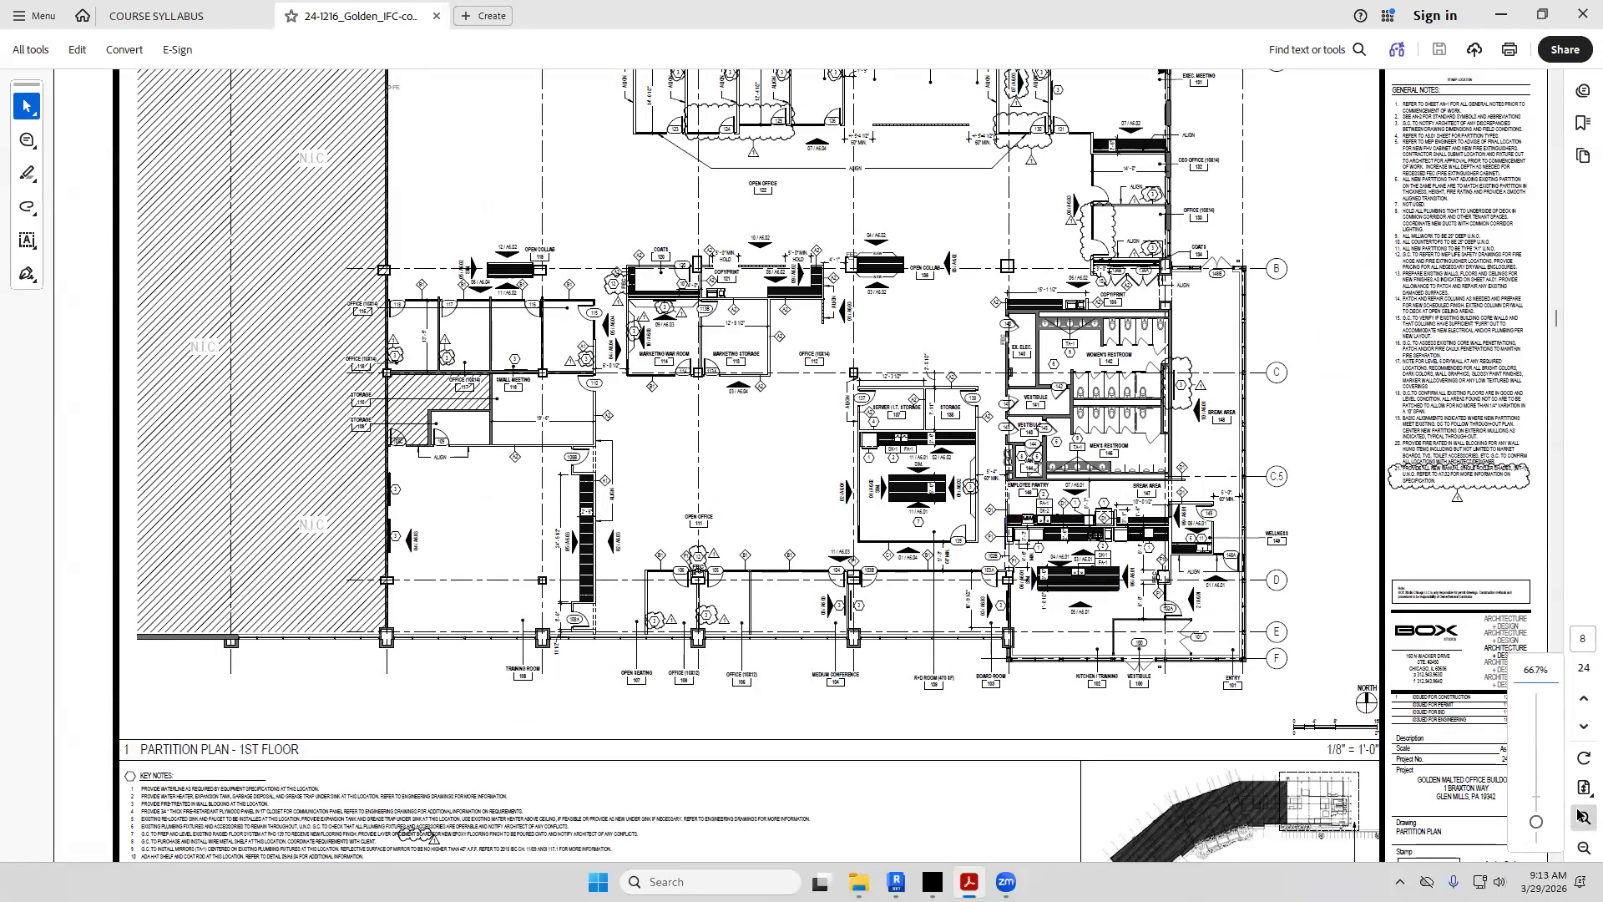
{"action": "scroll", "coordinate": [1144, 743], "scroll_direction": "down", "scroll_amount": 1}
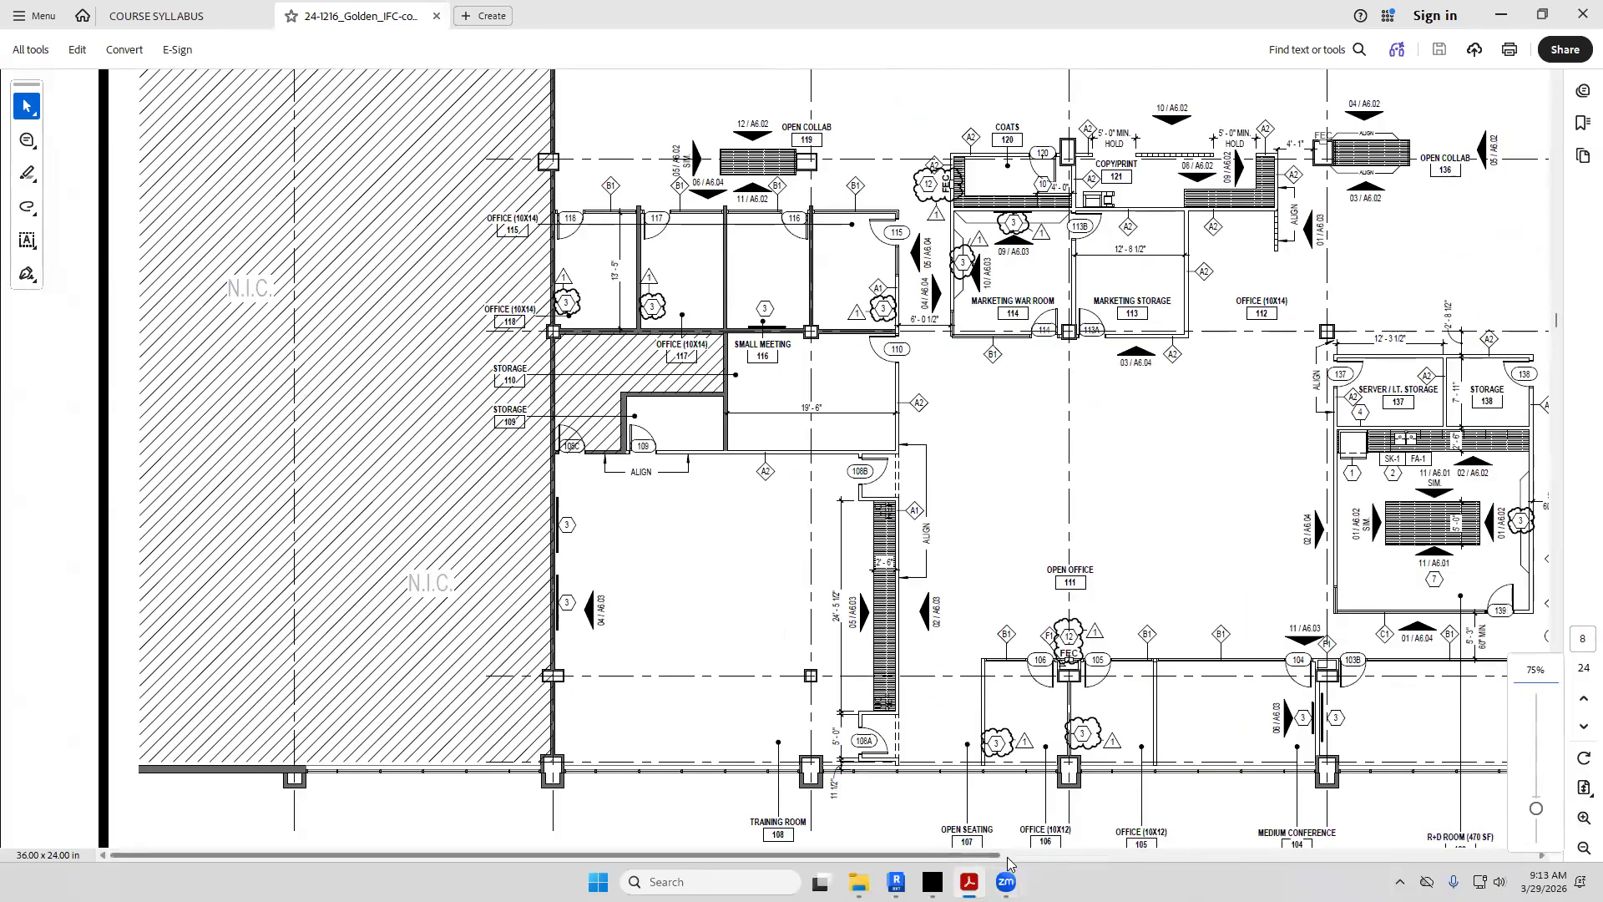
{"action": "scroll", "coordinate": [827, 701], "scroll_direction": "right", "scroll_amount": 10}
{"action": "scroll", "coordinate": [826, 701], "scroll_direction": "down", "scroll_amount": 1}
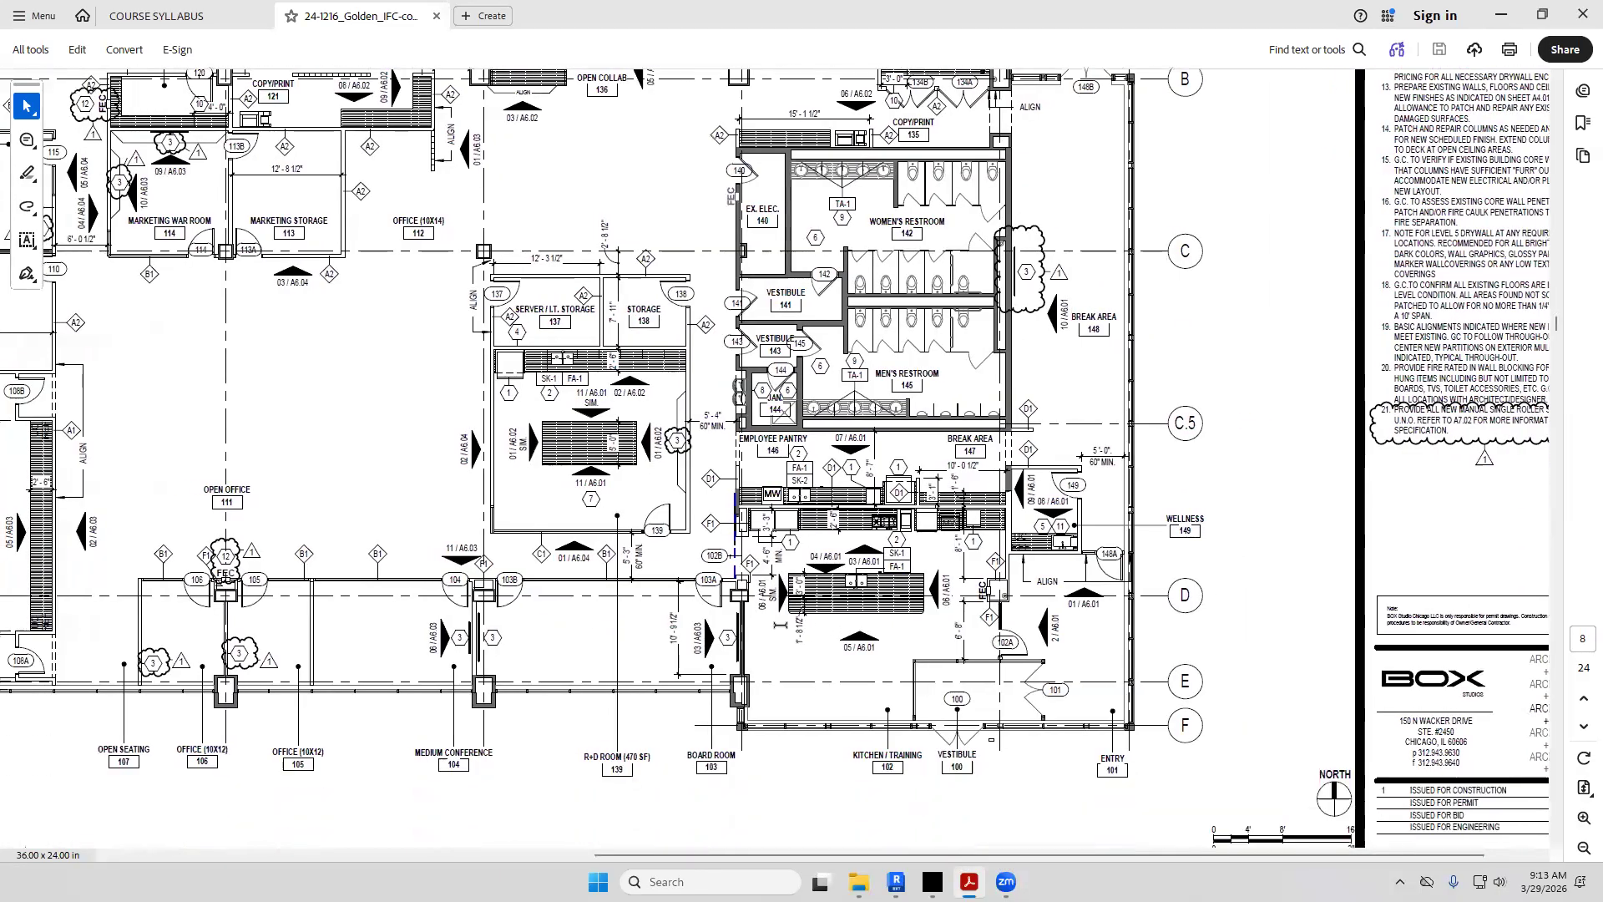
{"action": "left_click", "coordinate": [1584, 817]}
{"action": "left_click", "coordinate": [1584, 818]}
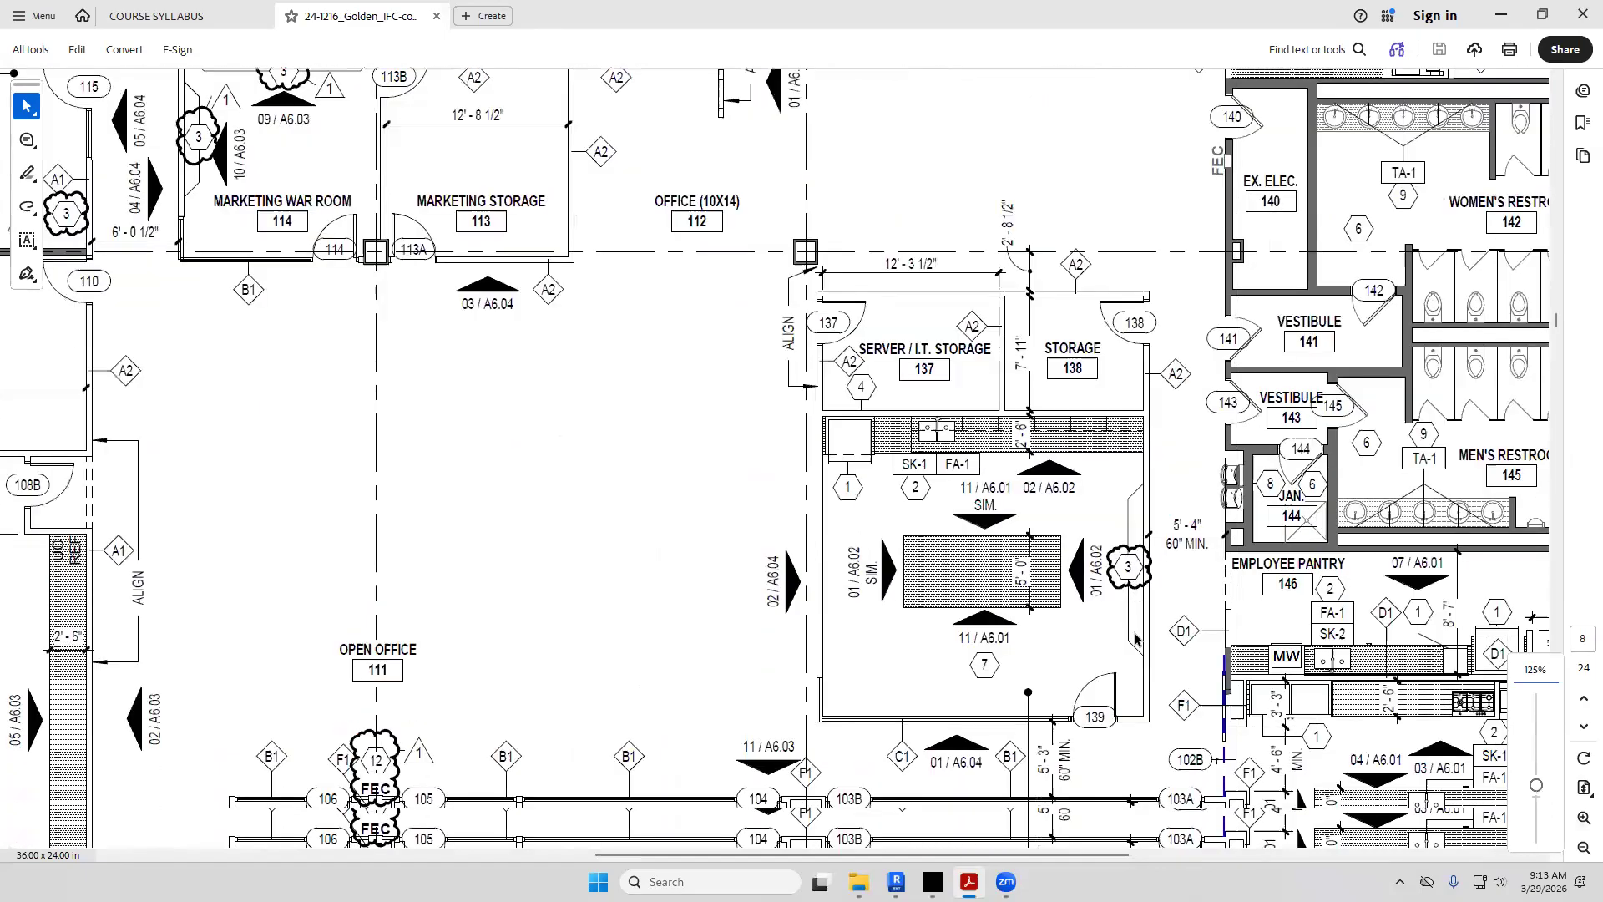
{"action": "scroll", "coordinate": [1100, 797], "scroll_direction": "down", "scroll_amount": 2}
{"action": "left_click_drag", "start_coordinate": [1088, 855], "coordinate": [1272, 855]}
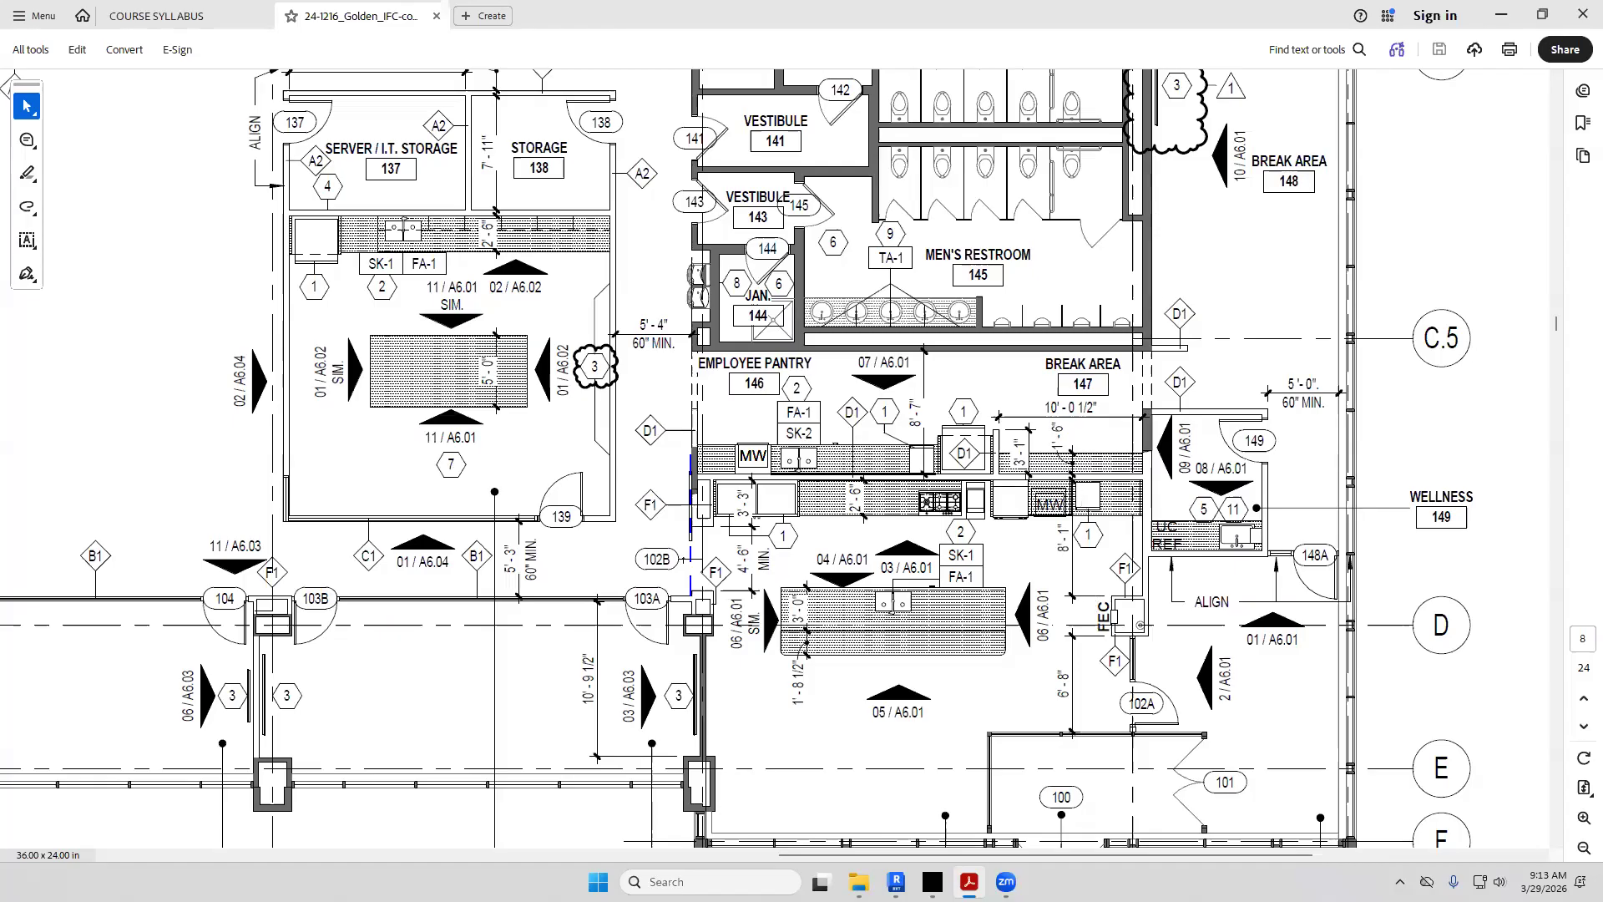
Switch back to Revit and turn on the display of imported categories in the LEVEL 1 floor plan
{"action": "left_click", "coordinate": [896, 882]}
{"action": "middle_click_drag", "start_coordinate": [947, 420], "coordinate": [848, 465]}
{"action": "scroll", "coordinate": [846, 464], "scroll_direction": "up", "scroll_amount": 1}
{"action": "middle_click_drag", "start_coordinate": [769, 497], "coordinate": [816, 495]}
{"action": "key", "text": "v"}
{"action": "key", "text": "v"}
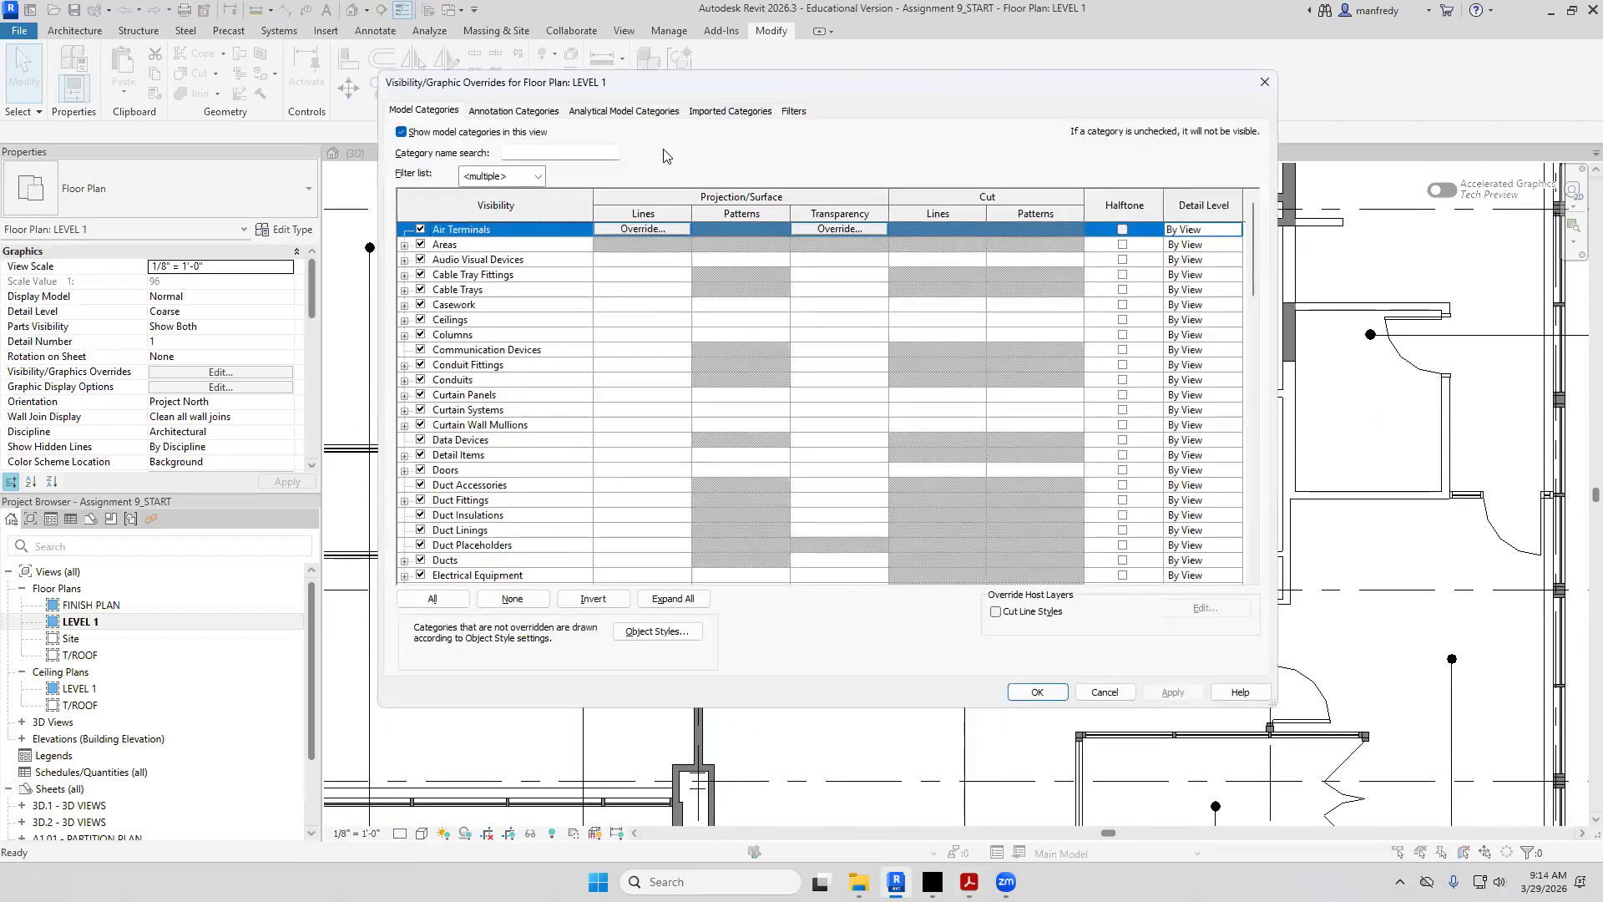
{"action": "left_click", "coordinate": [730, 110]}
{"action": "left_click", "coordinate": [401, 132]}
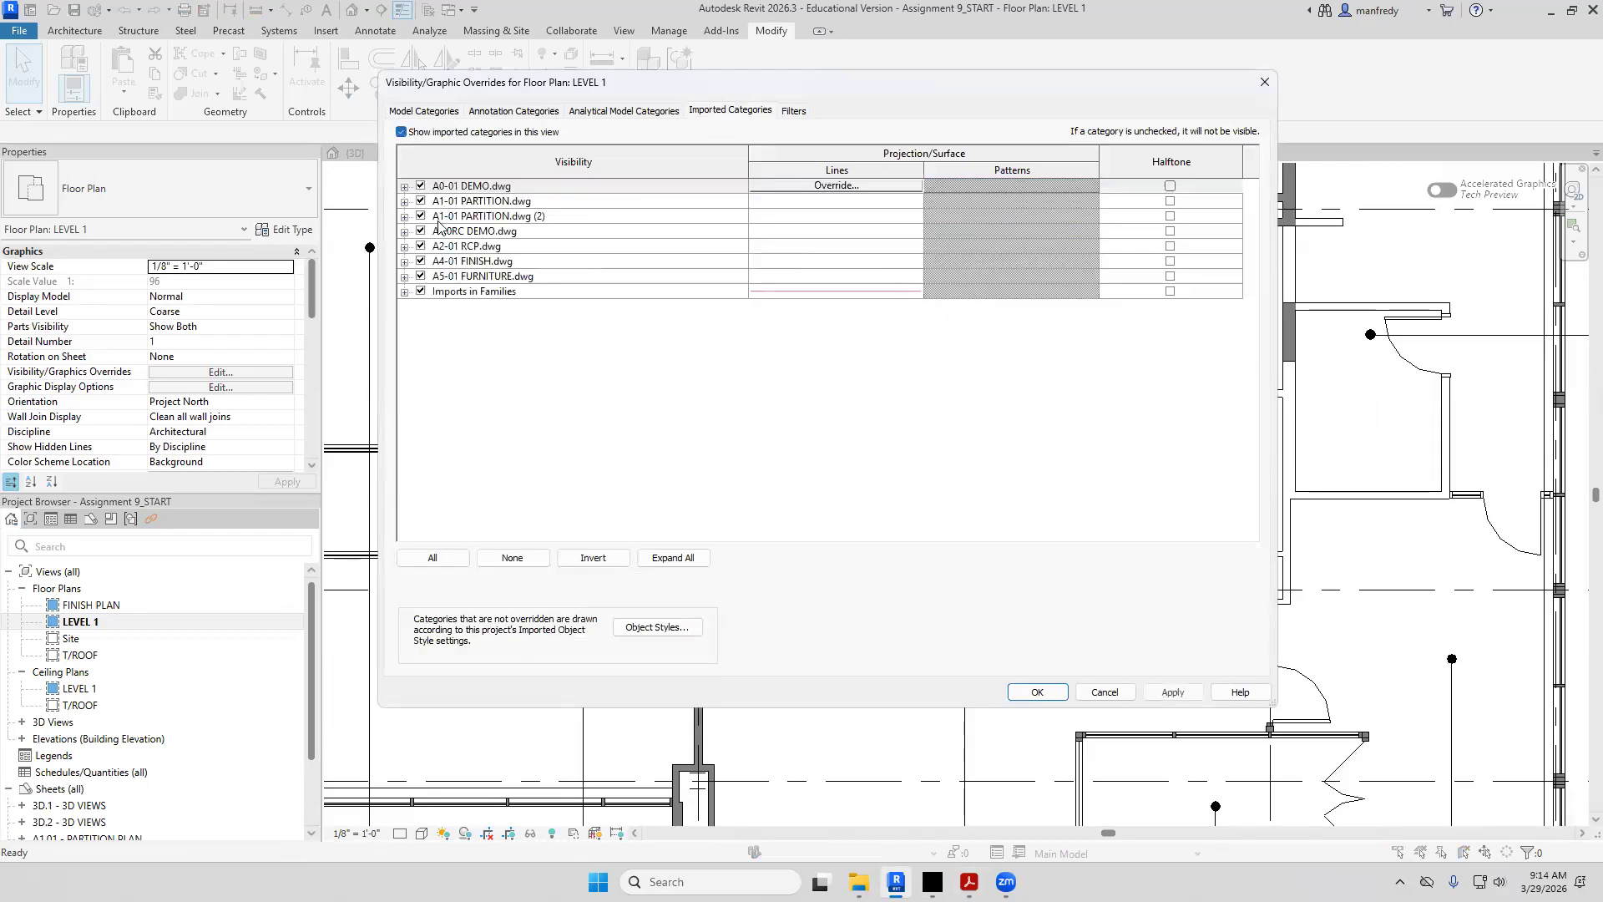
{"action": "left_click", "coordinate": [1037, 693]}
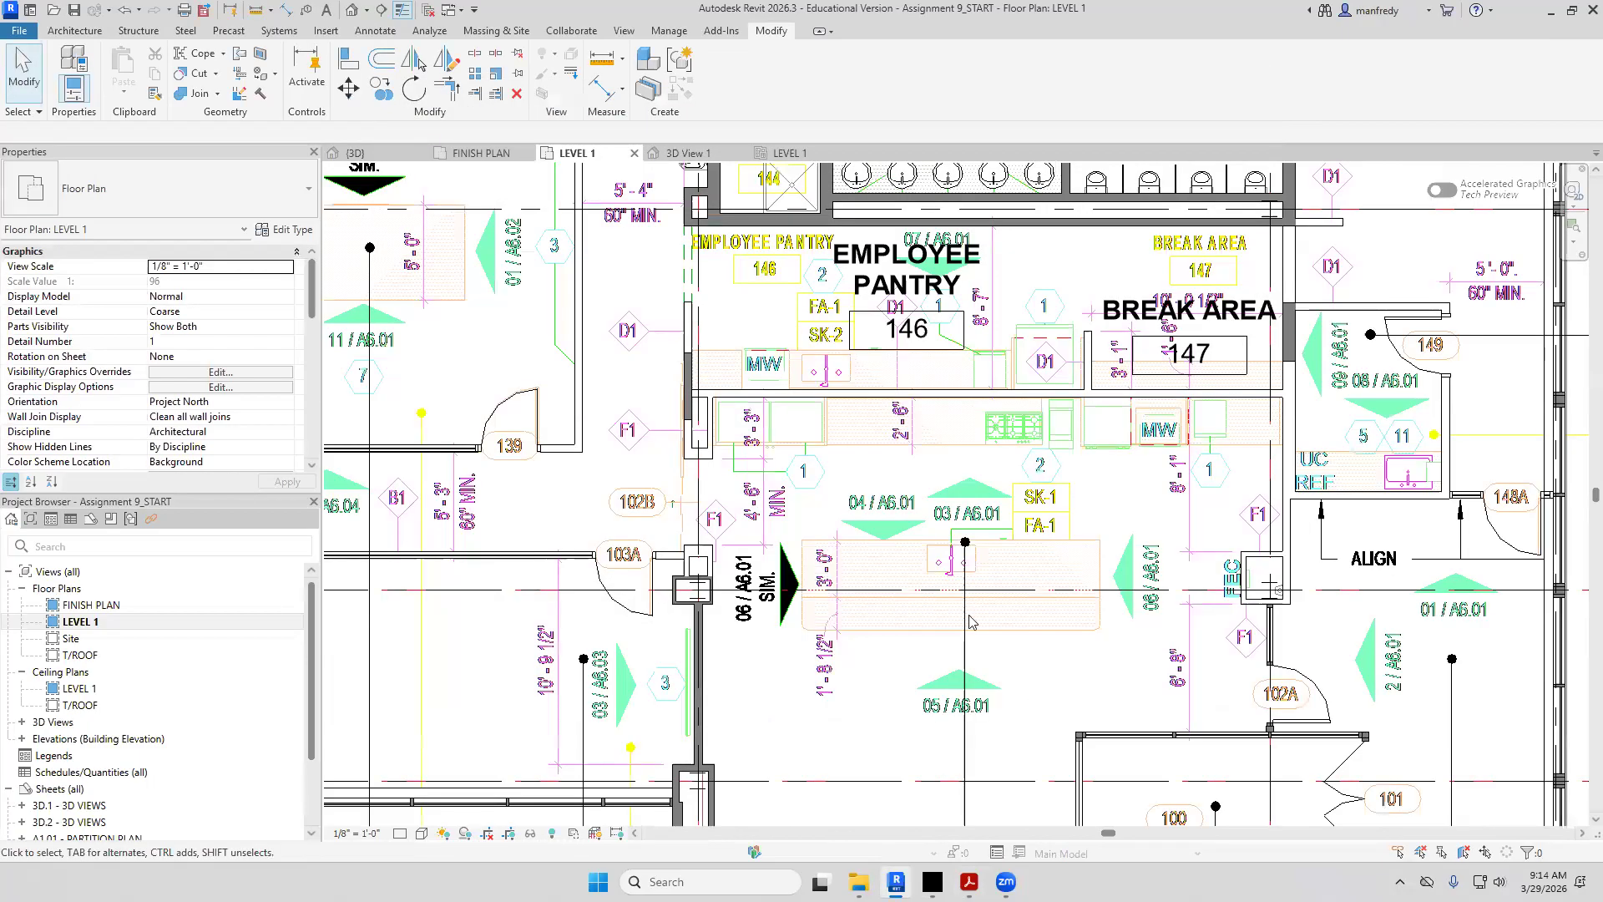
Examine the millwork and equipment outlines along Kitchen/Training 102's back wall in the imported partition drawing
{"action": "scroll", "coordinate": [895, 451], "scroll_direction": "up", "scroll_amount": 2}
{"action": "scroll", "coordinate": [893, 440], "scroll_direction": "up", "scroll_amount": 2}
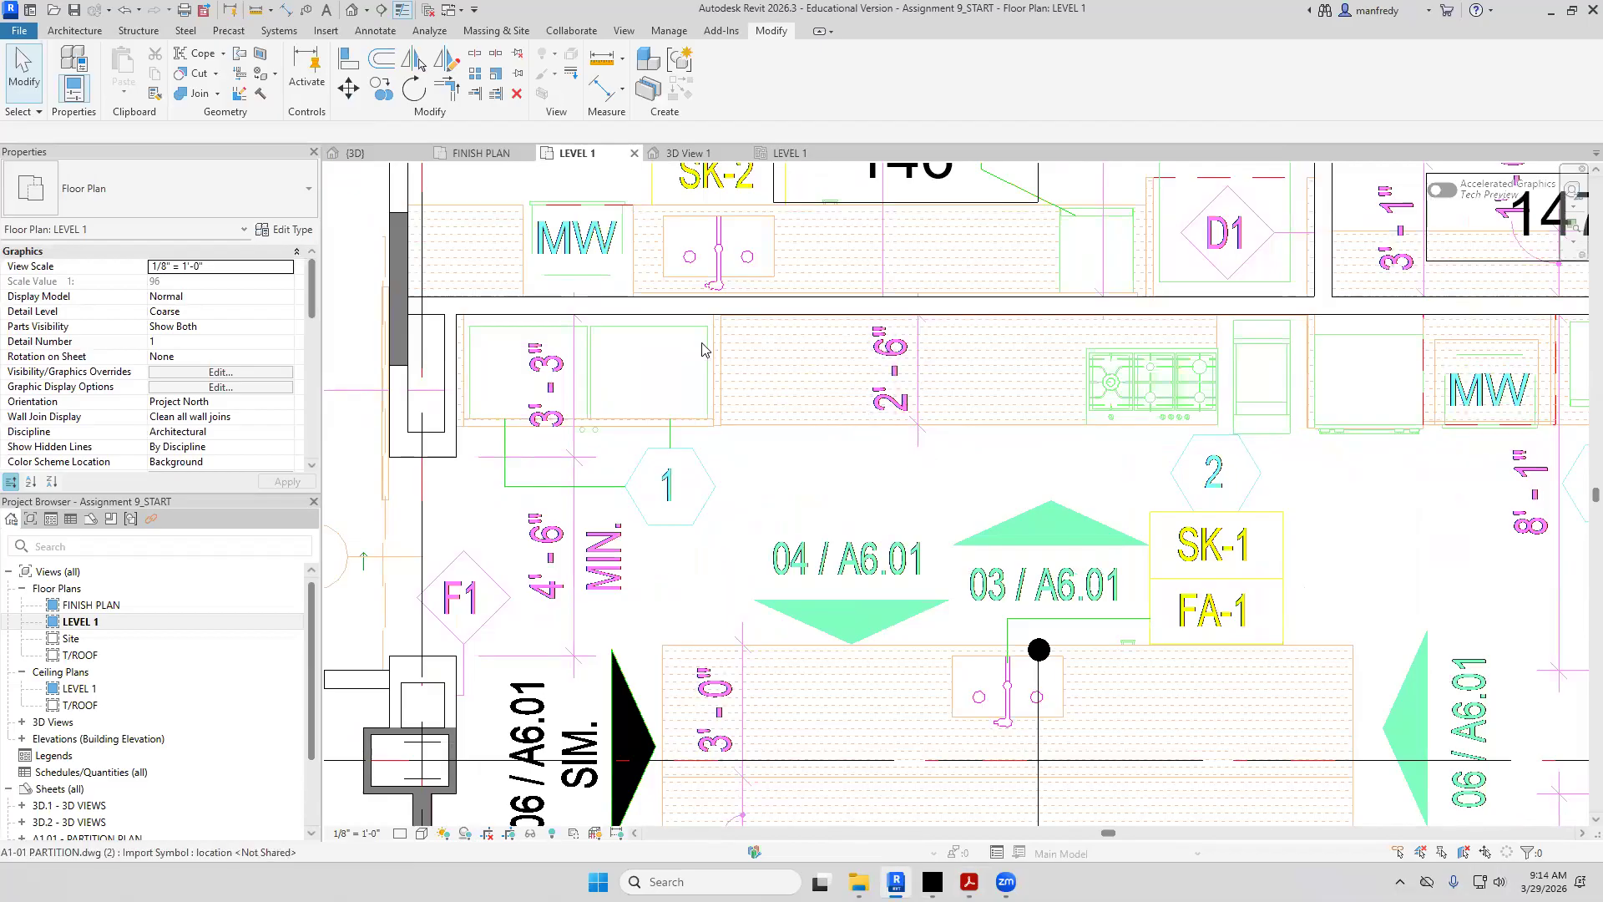
{"action": "scroll", "coordinate": [706, 342], "scroll_direction": "up", "scroll_amount": 2}
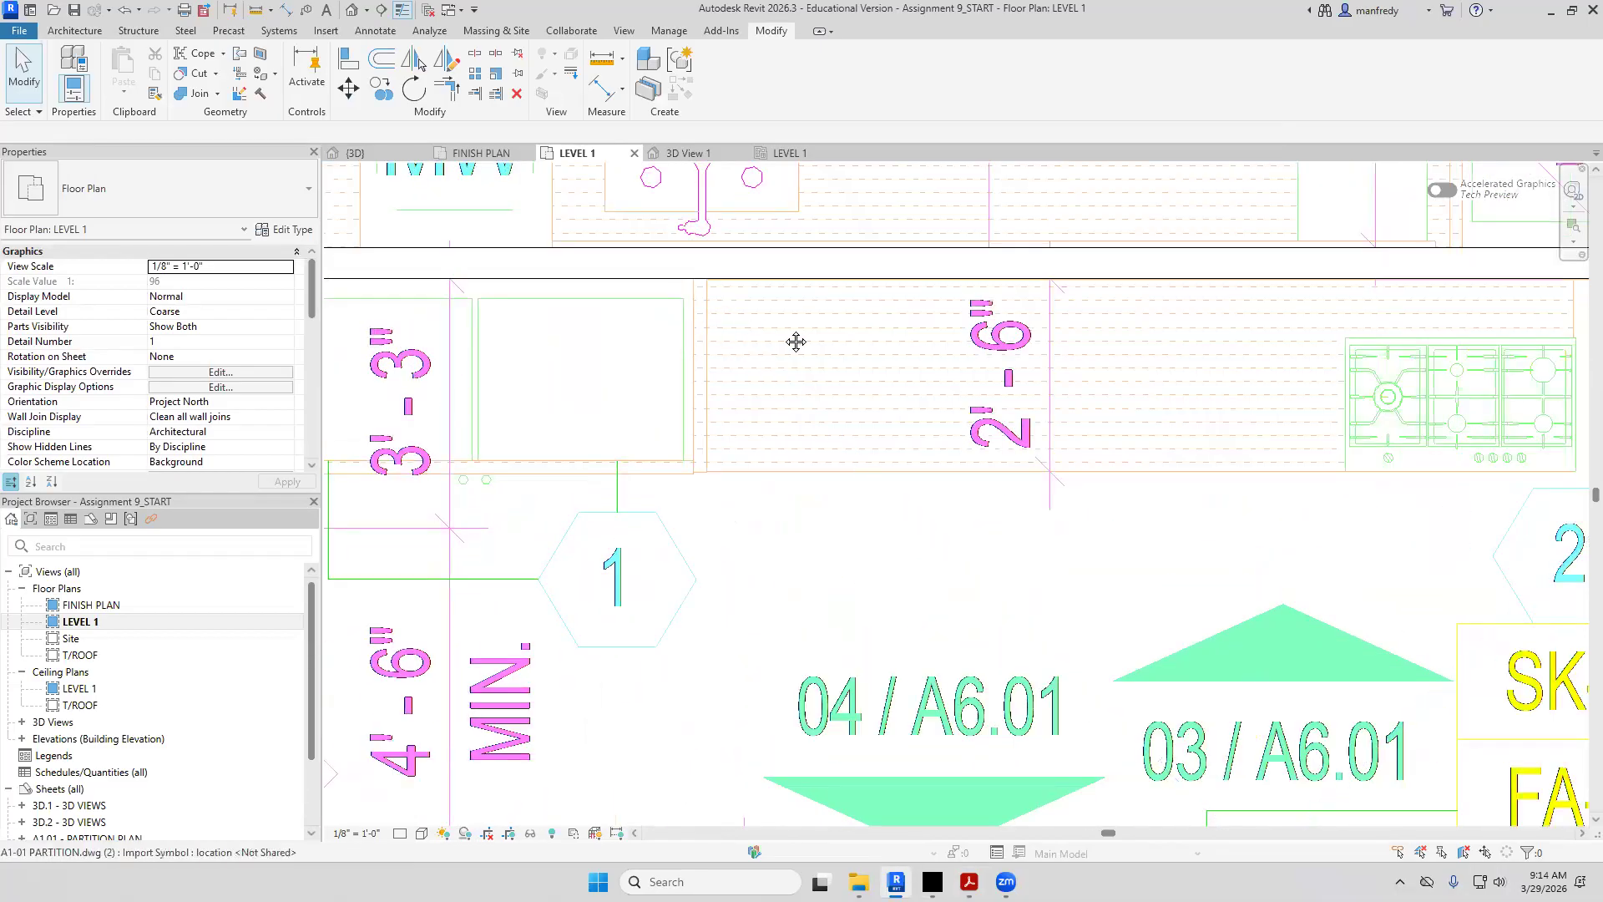
{"action": "scroll", "coordinate": [795, 344], "scroll_direction": "up", "scroll_amount": 2}
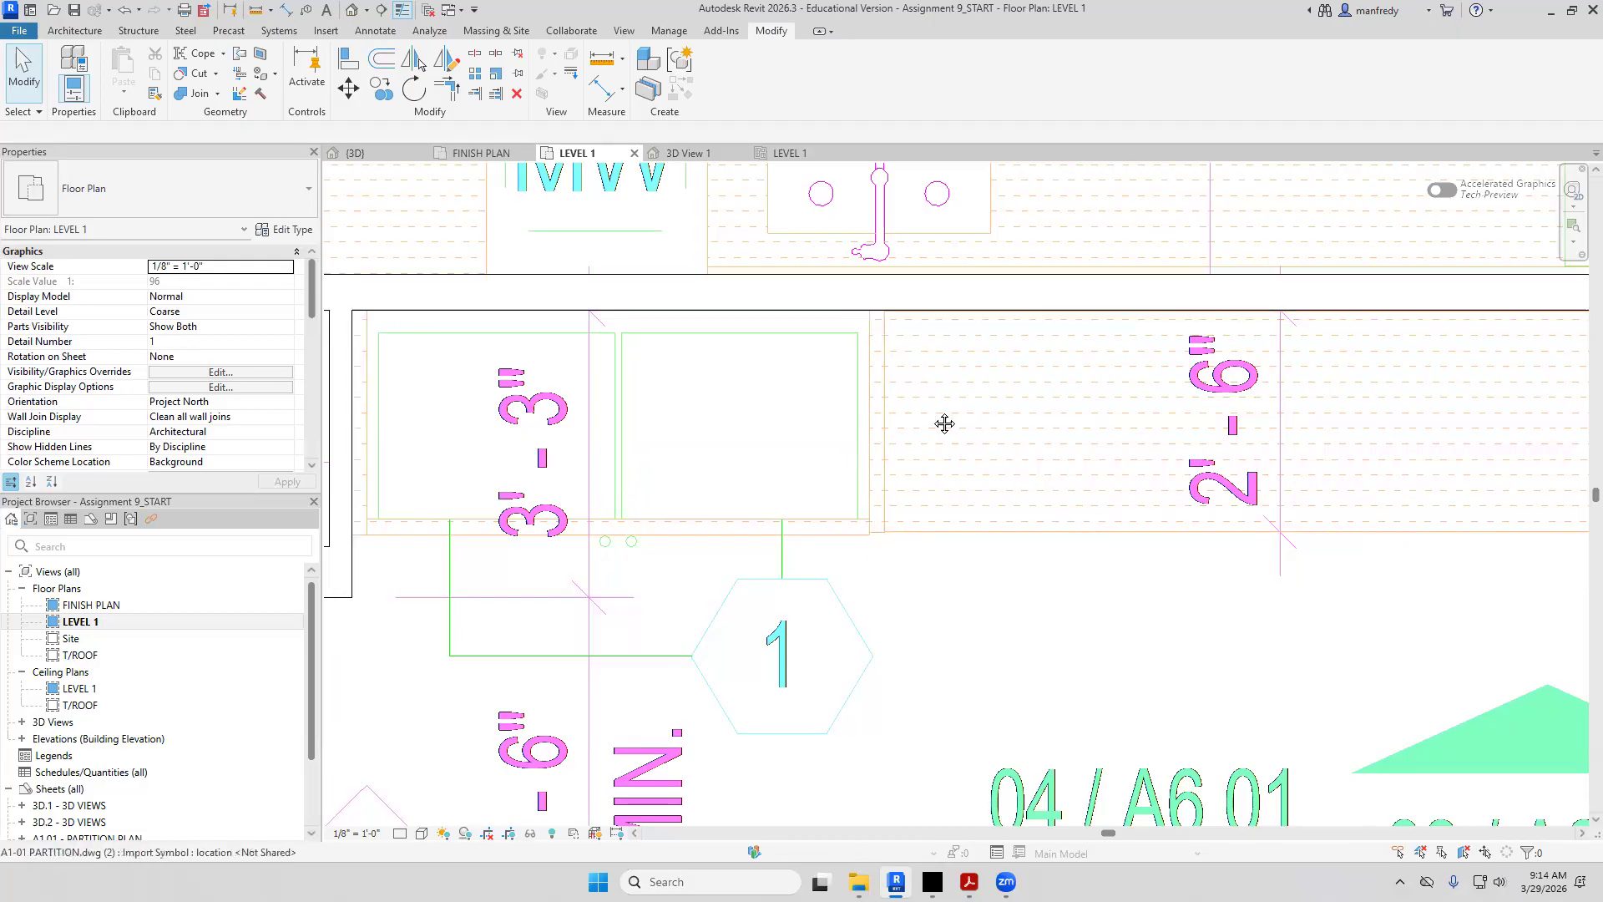
{"action": "middle_click_drag", "start_coordinate": [945, 423], "coordinate": [614, 402]}
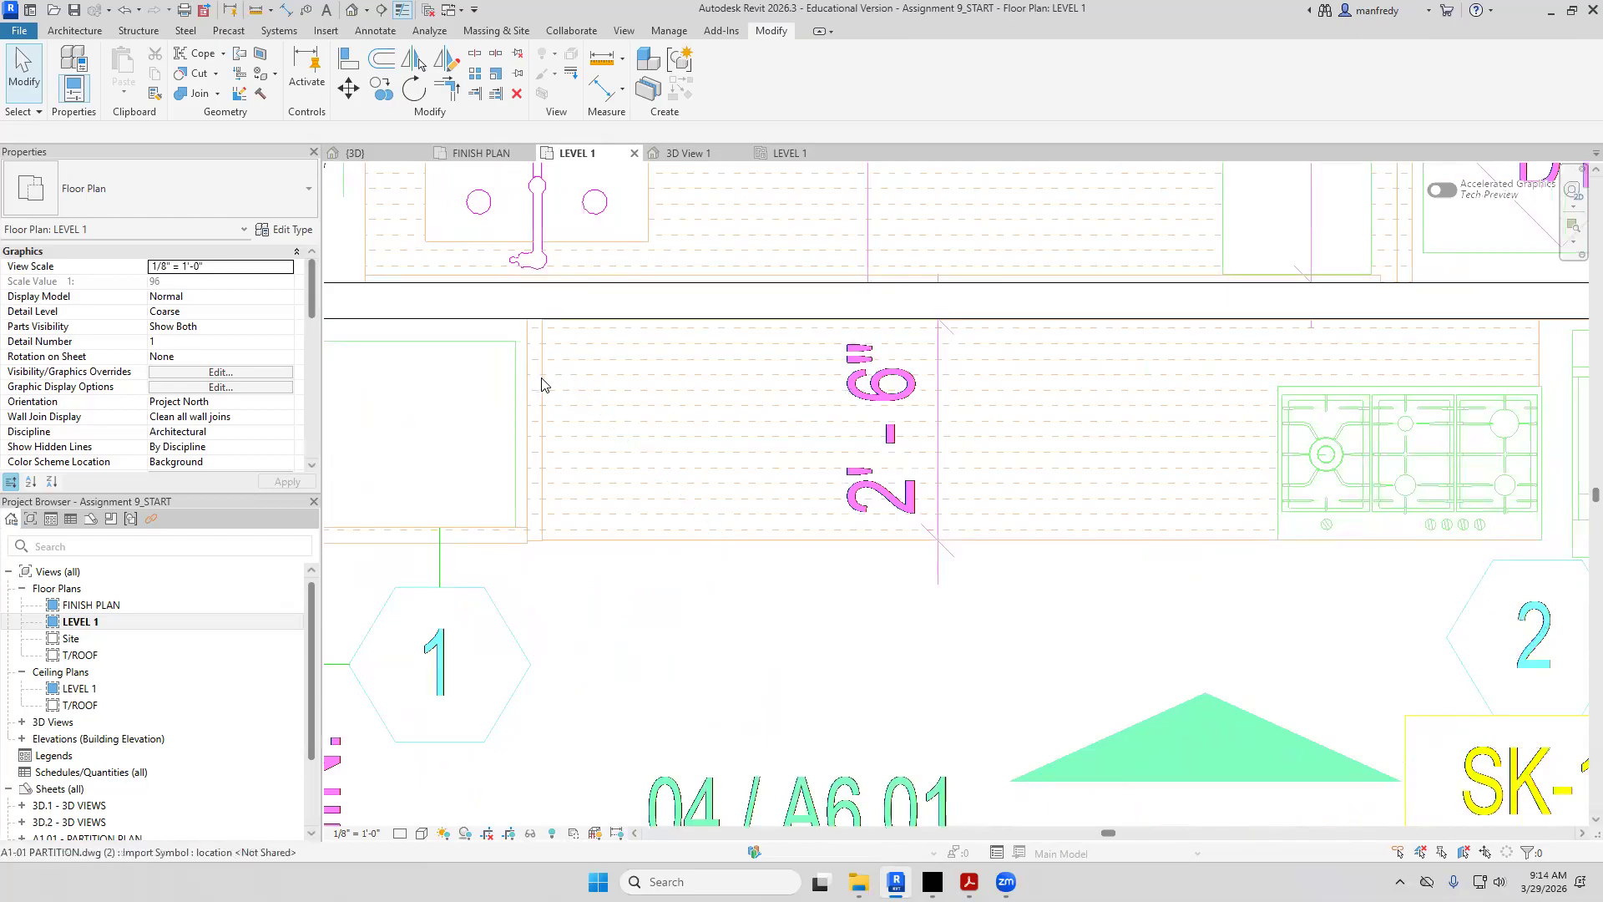
{"action": "scroll", "coordinate": [752, 405], "scroll_direction": "down", "scroll_amount": 1}
{"action": "middle_click_drag", "start_coordinate": [949, 415], "coordinate": [750, 438]}
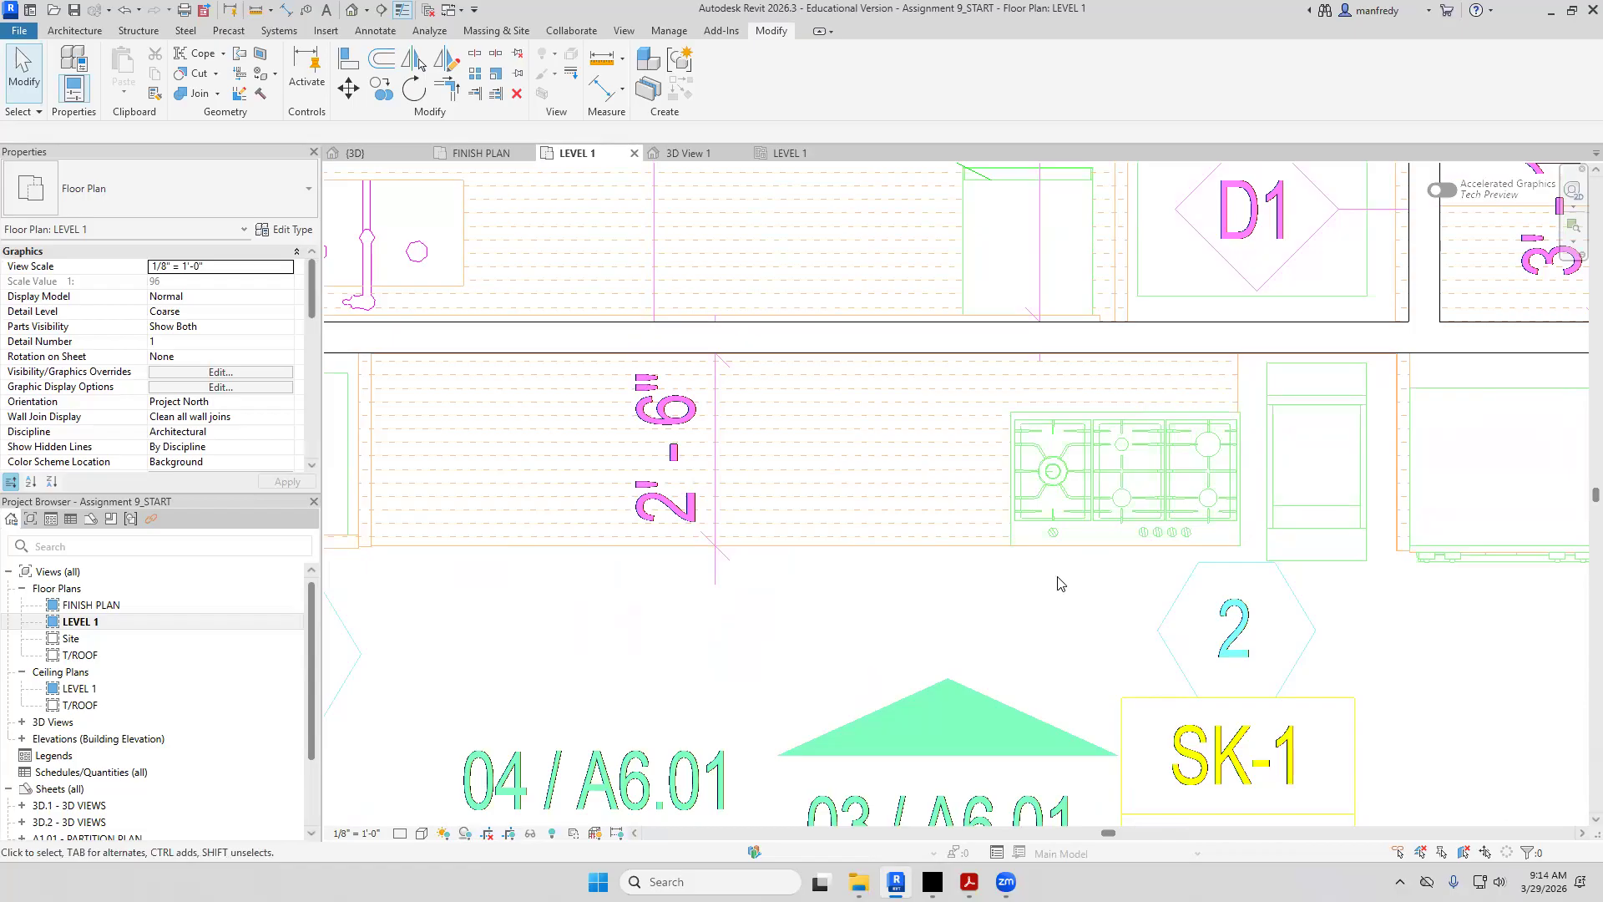
{"action": "scroll", "coordinate": [1059, 583], "scroll_direction": "down", "scroll_amount": 1}
{"action": "scroll", "coordinate": [976, 621], "scroll_direction": "down", "scroll_amount": 1}
{"action": "middle_click_drag", "start_coordinate": [955, 626], "coordinate": [1017, 557]}
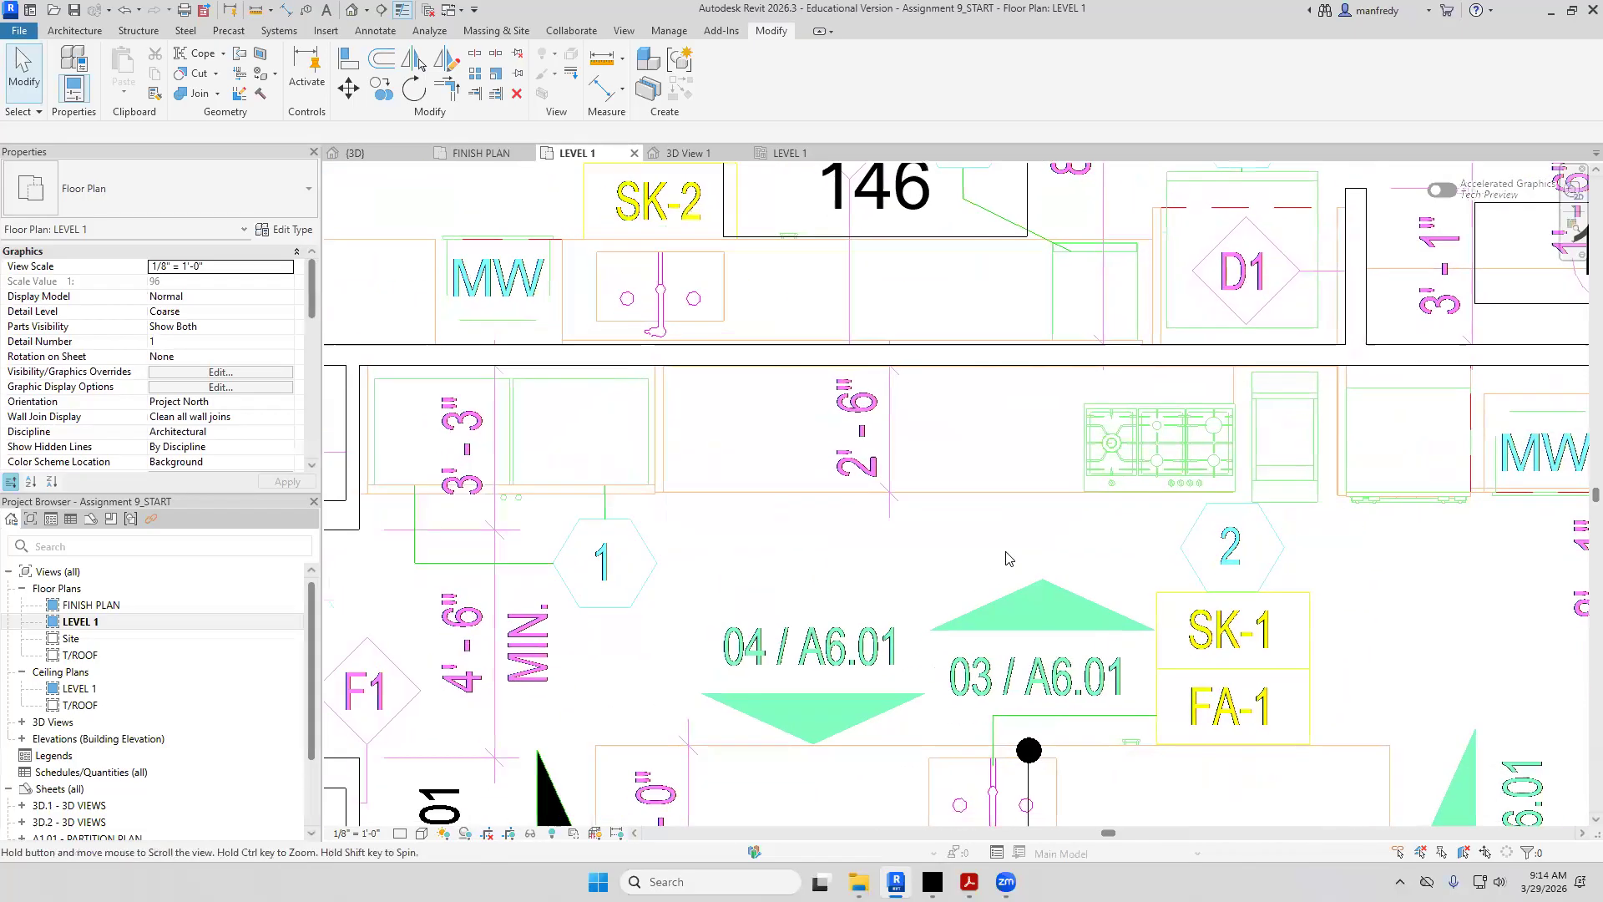
{"action": "middle_click_drag", "start_coordinate": [1227, 540], "coordinate": [825, 555]}
{"action": "scroll", "coordinate": [1048, 557], "scroll_direction": "up", "scroll_amount": 2}
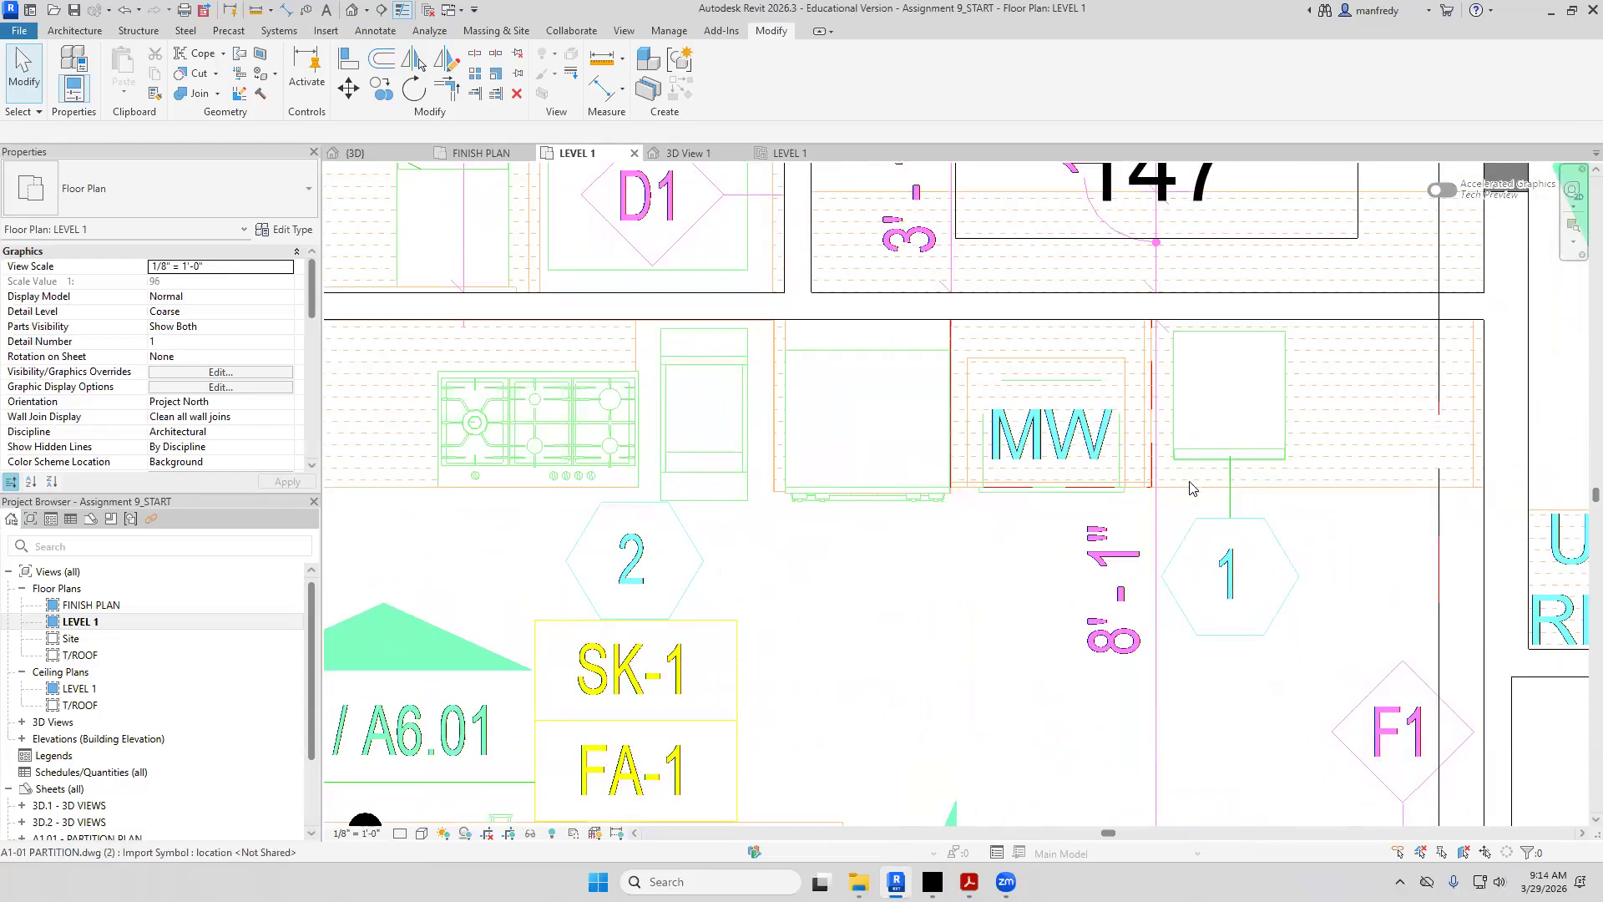
{"action": "scroll", "coordinate": [1155, 535], "scroll_direction": "up", "scroll_amount": 2}
{"action": "scroll", "coordinate": [1077, 615], "scroll_direction": "up", "scroll_amount": 1}
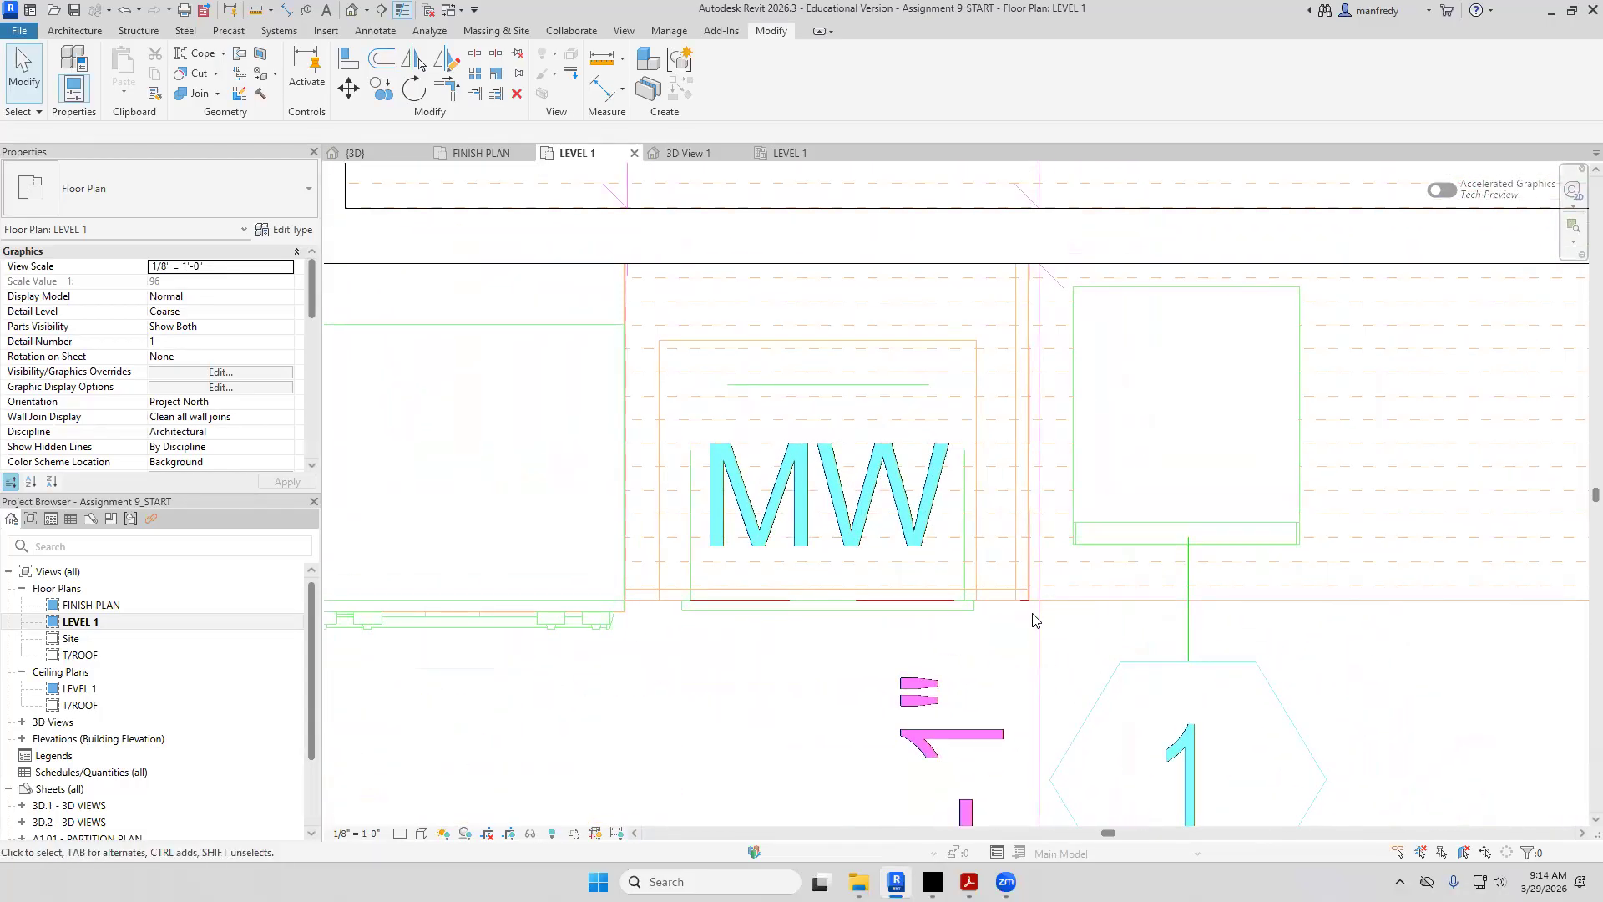
{"action": "scroll", "coordinate": [923, 554], "scroll_direction": "down", "scroll_amount": 2}
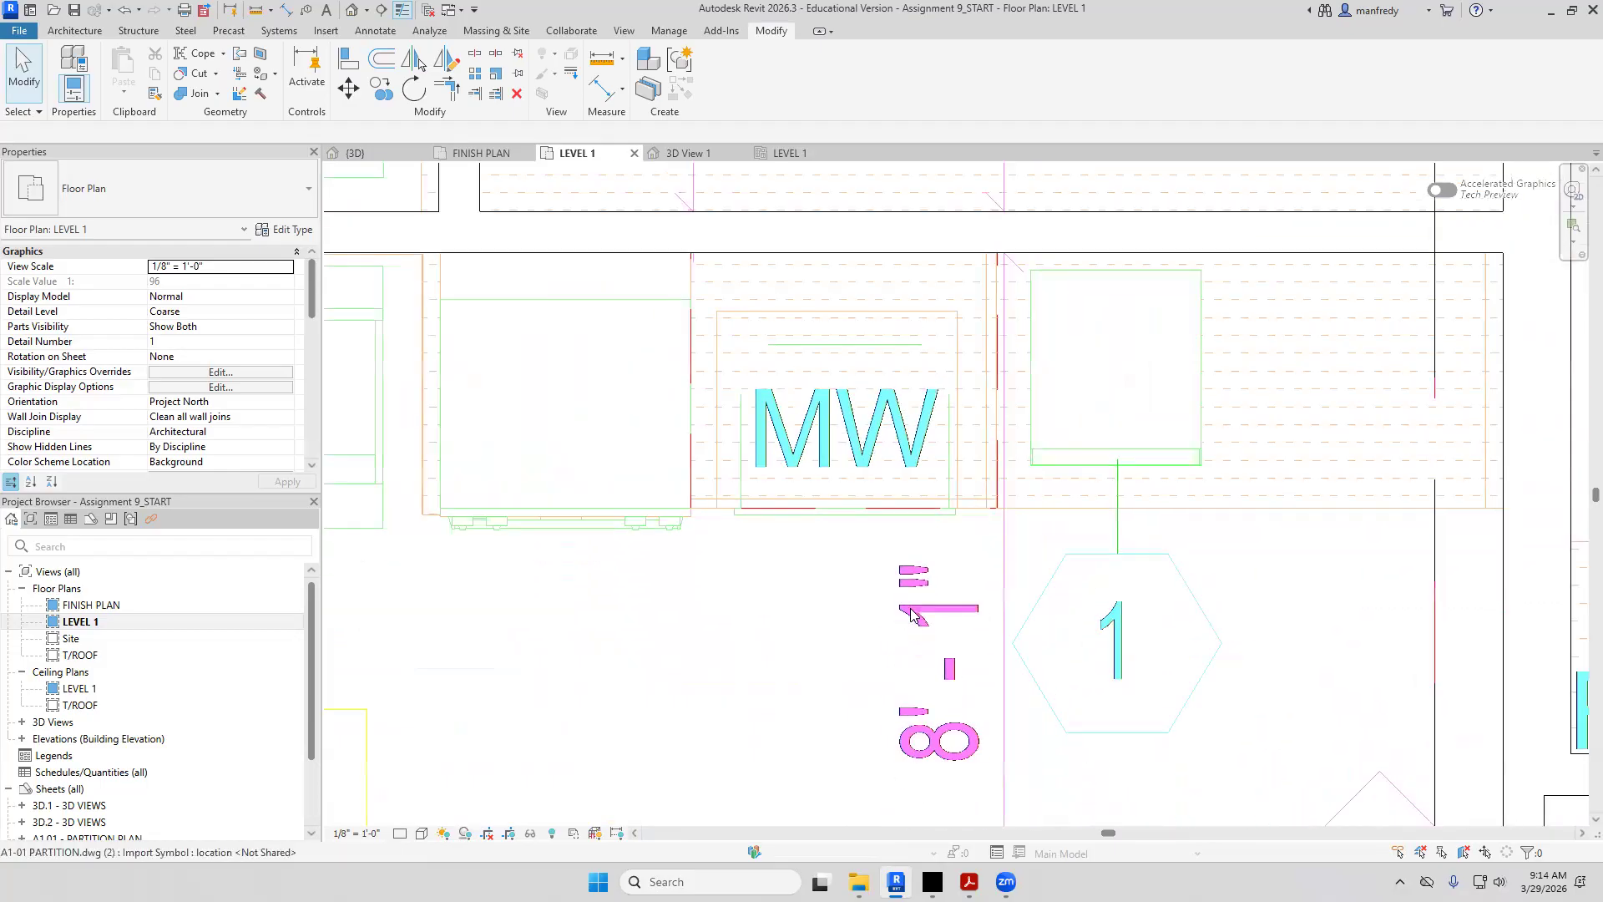
Query the imported A1-01 PARTITION.dwg and hide the layers of its 8'-1" dimension text and keynote tags in the view
{"action": "left_click", "coordinate": [912, 613]}
{"action": "left_click", "coordinate": [804, 71]}
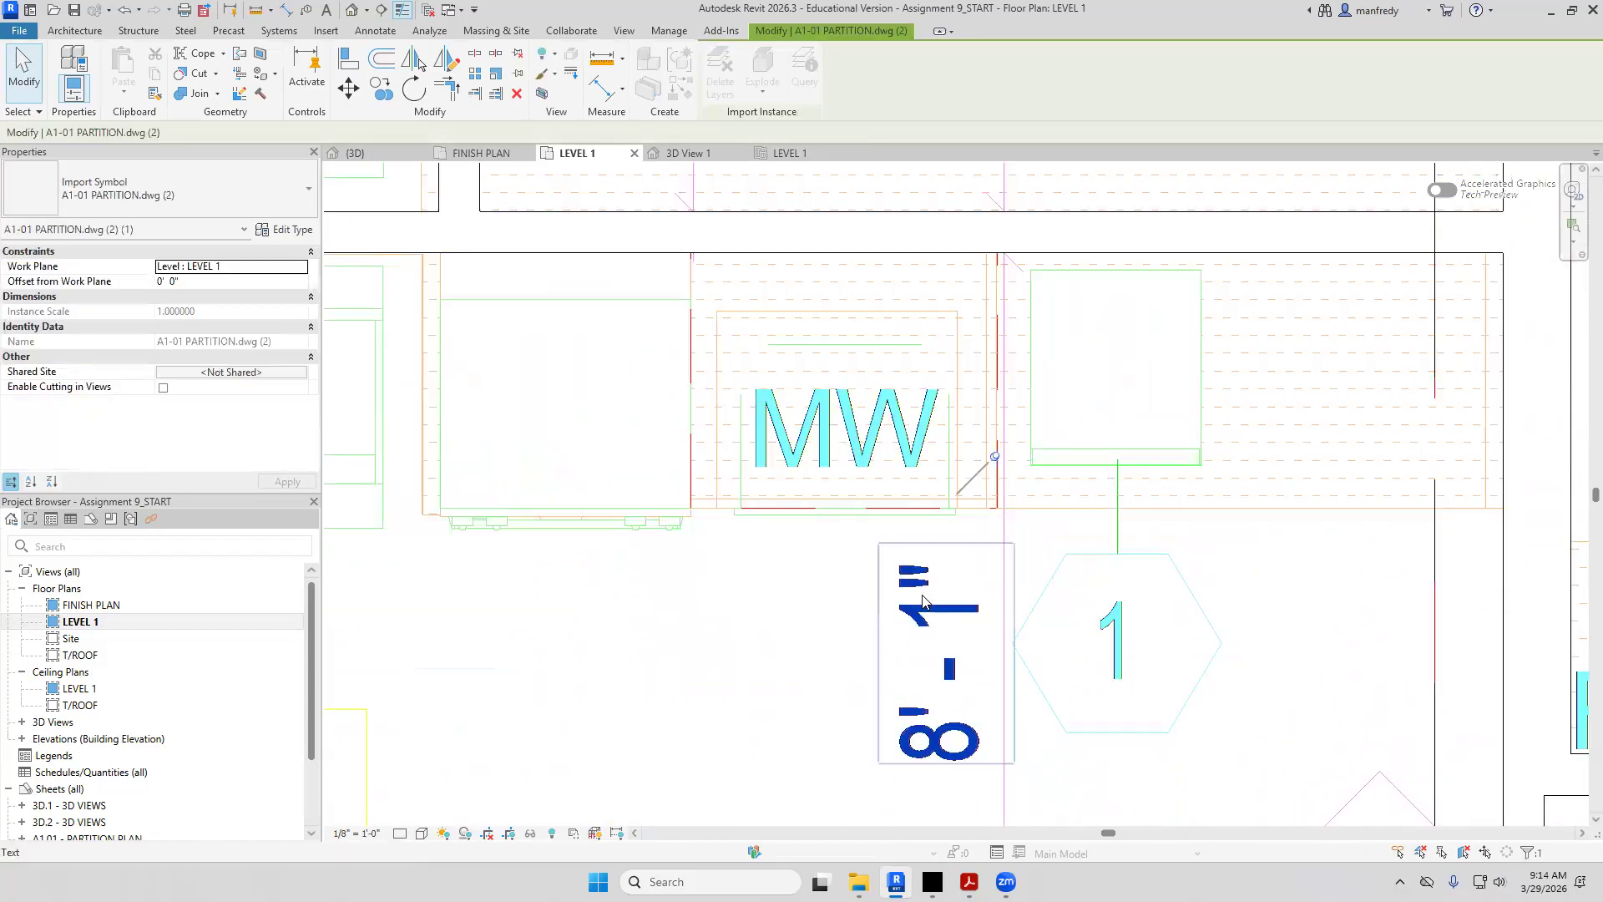
{"action": "left_click", "coordinate": [935, 635]}
{"action": "left_click", "coordinate": [526, 407]}
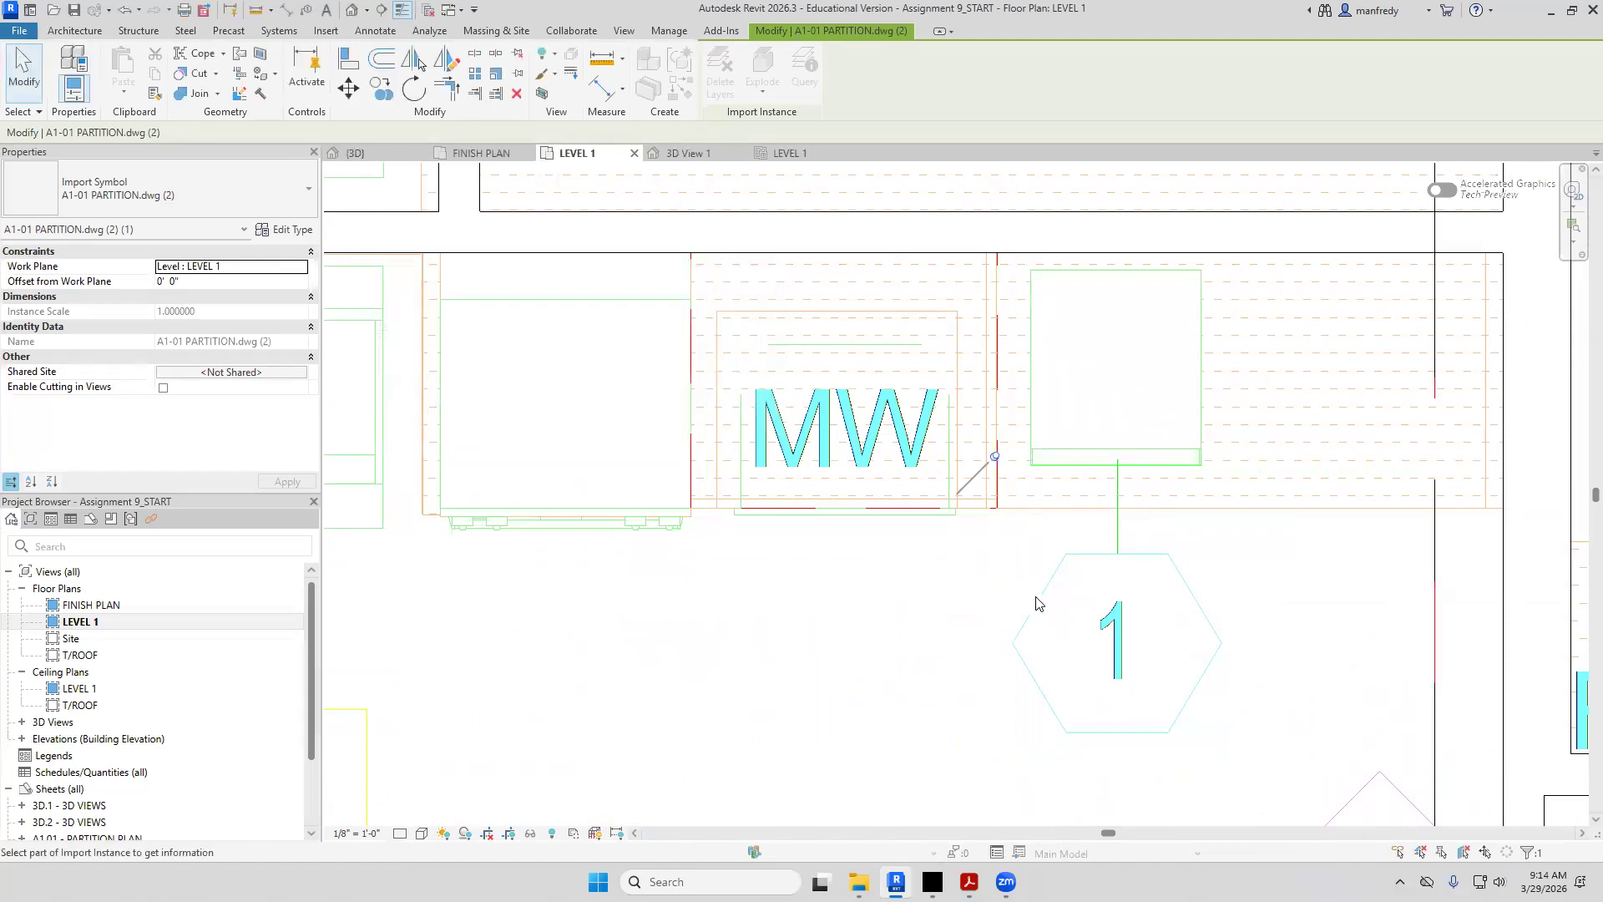
{"action": "left_click", "coordinate": [968, 540]}
{"action": "left_click", "coordinate": [529, 408]}
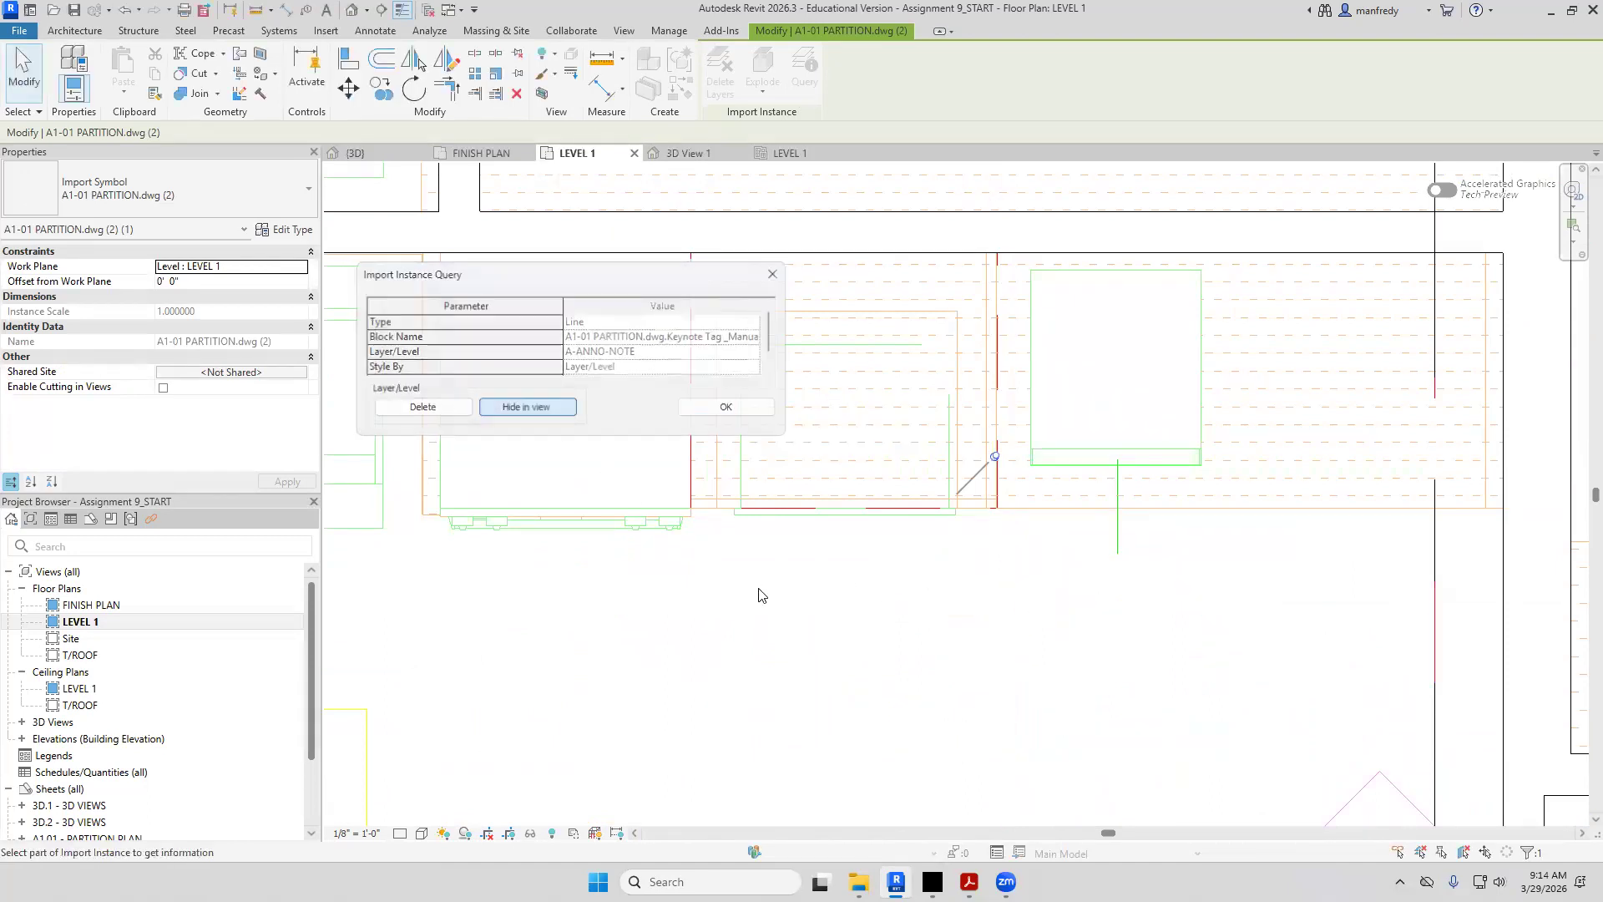
{"action": "scroll", "coordinate": [767, 601], "scroll_direction": "down", "scroll_amount": 3}
{"action": "scroll", "coordinate": [762, 601], "scroll_direction": "up", "scroll_amount": 2}
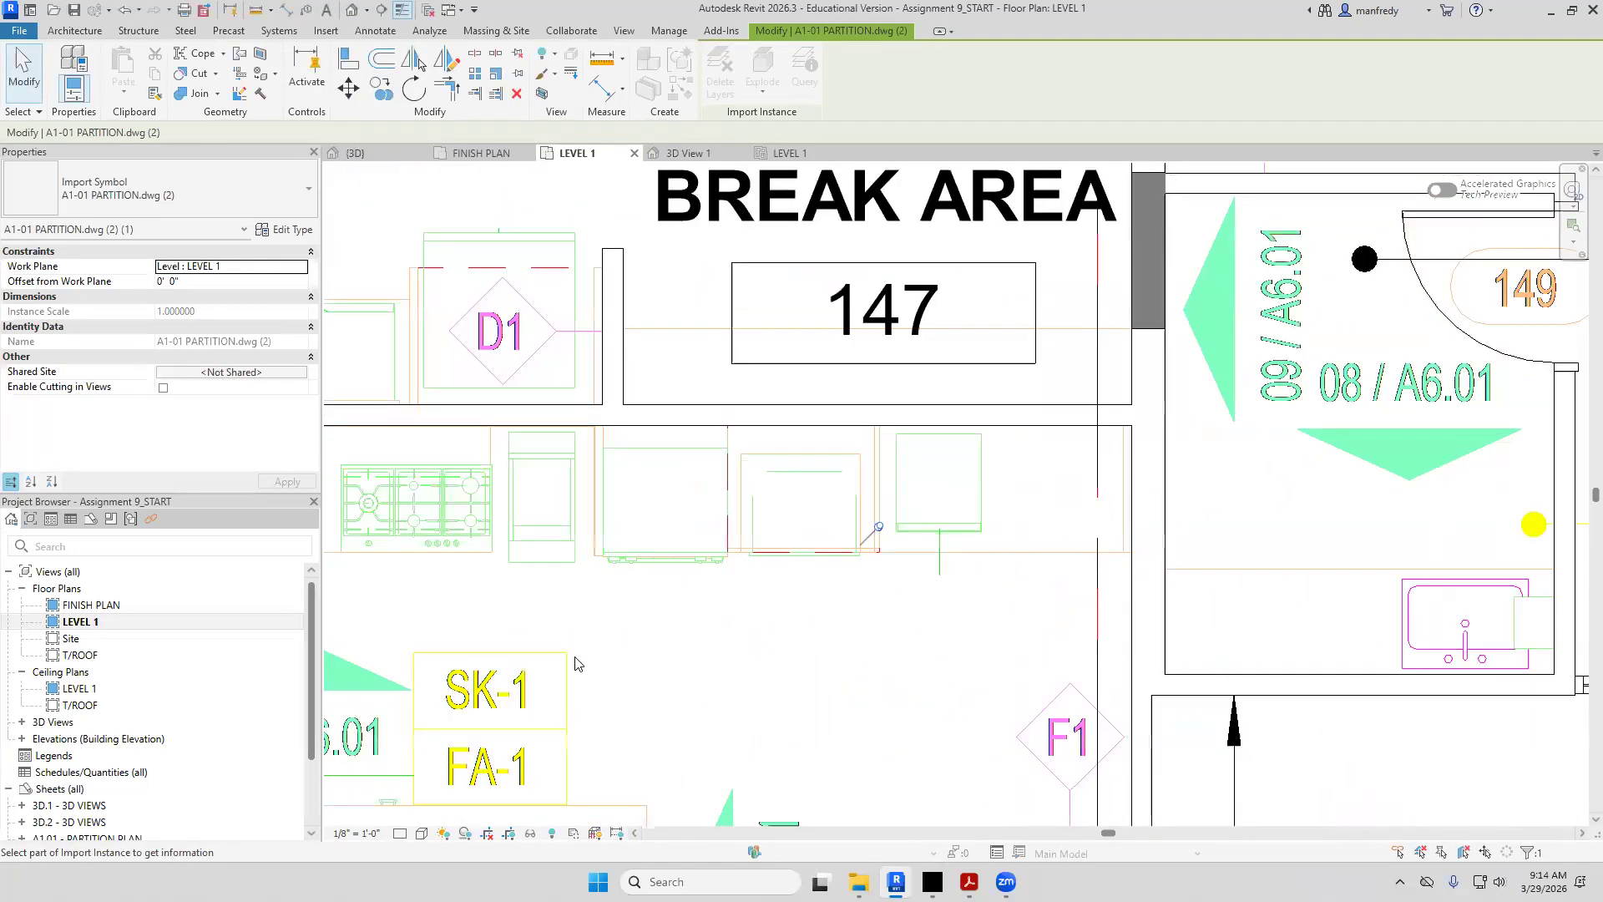
Hide the imported drawing's SK-1/FA-1 tag layer and its elevation symbol layer G-ANNO-SYMB in the view
{"action": "left_click", "coordinate": [534, 686]}
{"action": "left_click", "coordinate": [527, 411]}
{"action": "middle_click_drag", "start_coordinate": [503, 607], "coordinate": [588, 600]}
{"action": "left_click", "coordinate": [476, 670]}
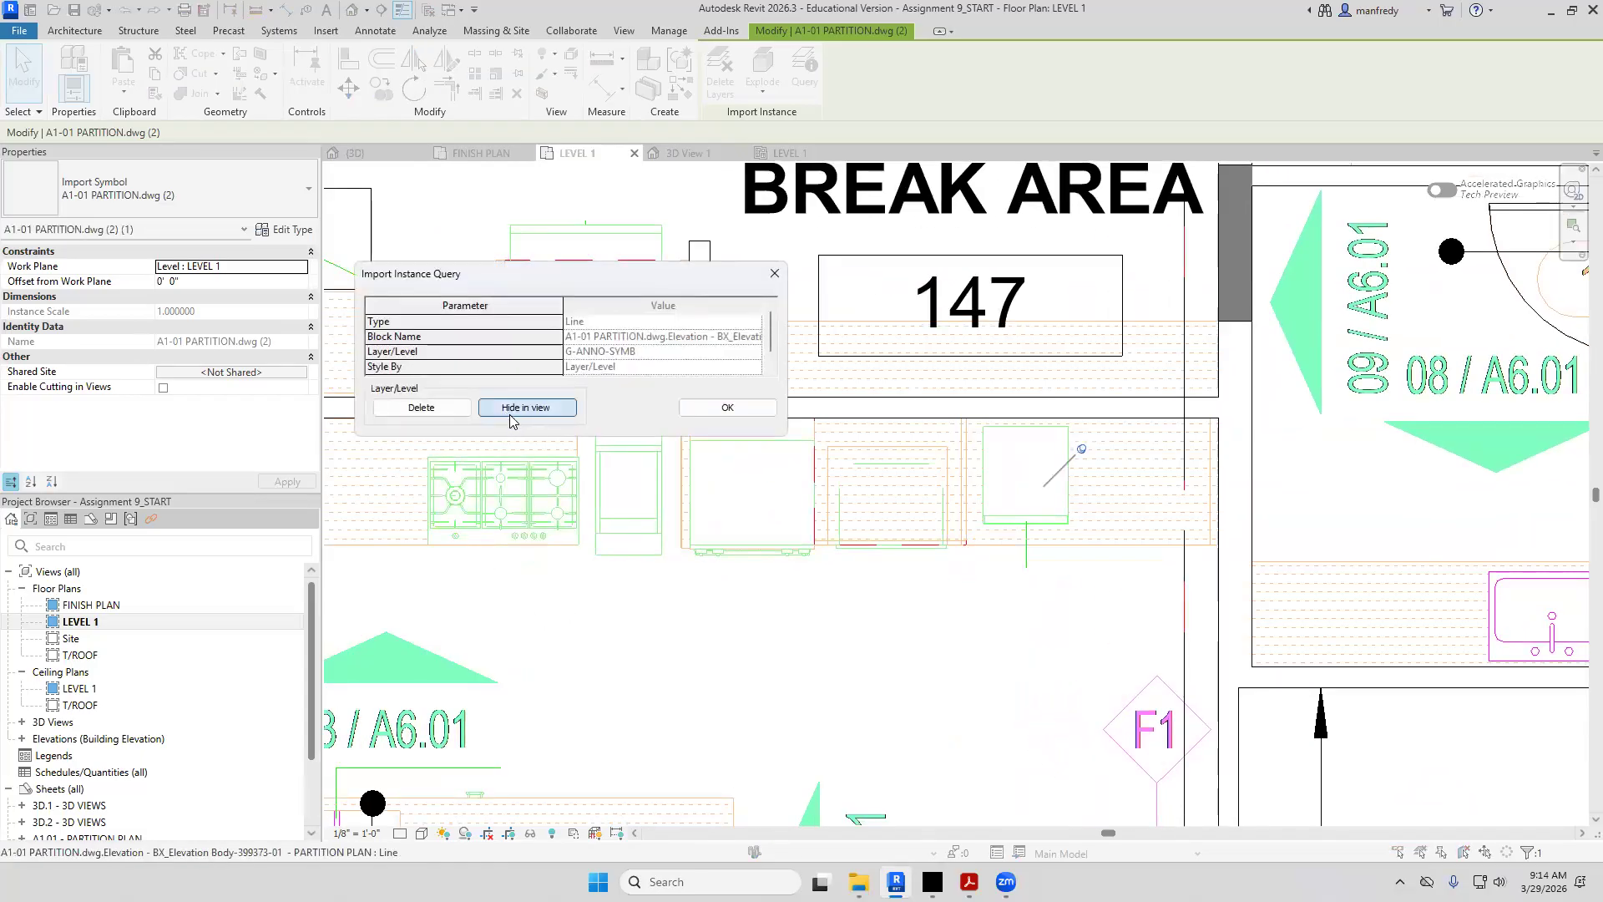
{"action": "left_click", "coordinate": [526, 408]}
{"action": "scroll", "coordinate": [839, 592], "scroll_direction": "up", "scroll_amount": 2}
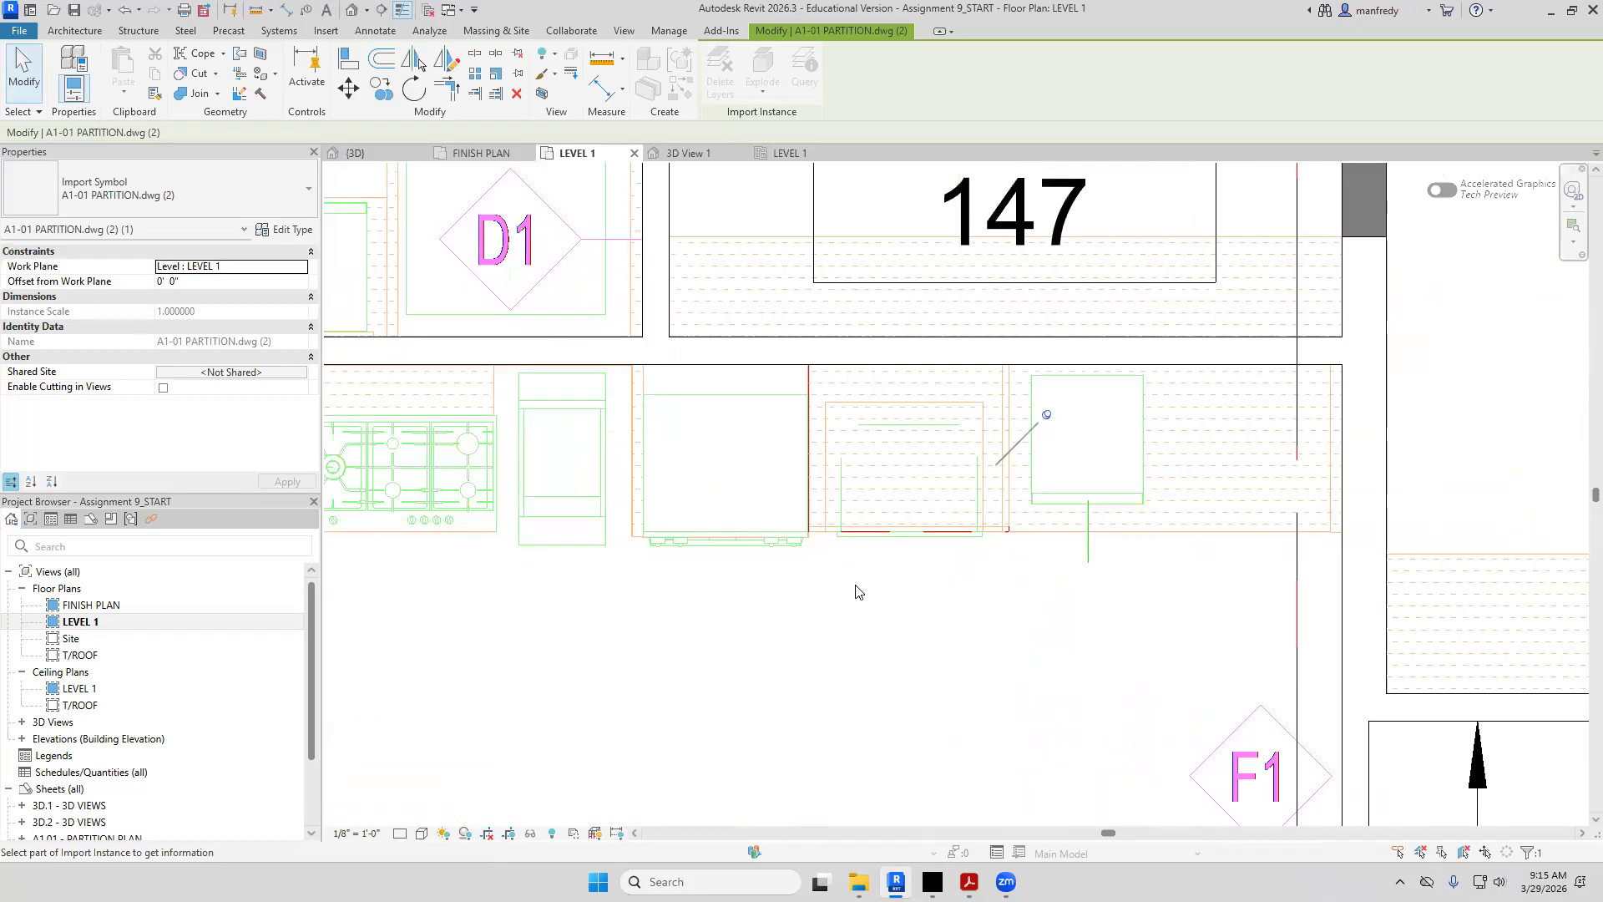
Switch to the PDF drawing set and go to the interior elevations on sheet A6.01
{"action": "scroll", "coordinate": [1056, 576], "scroll_direction": "up", "scroll_amount": 1}
{"action": "middle_click_drag", "start_coordinate": [1084, 563], "coordinate": [787, 614]}
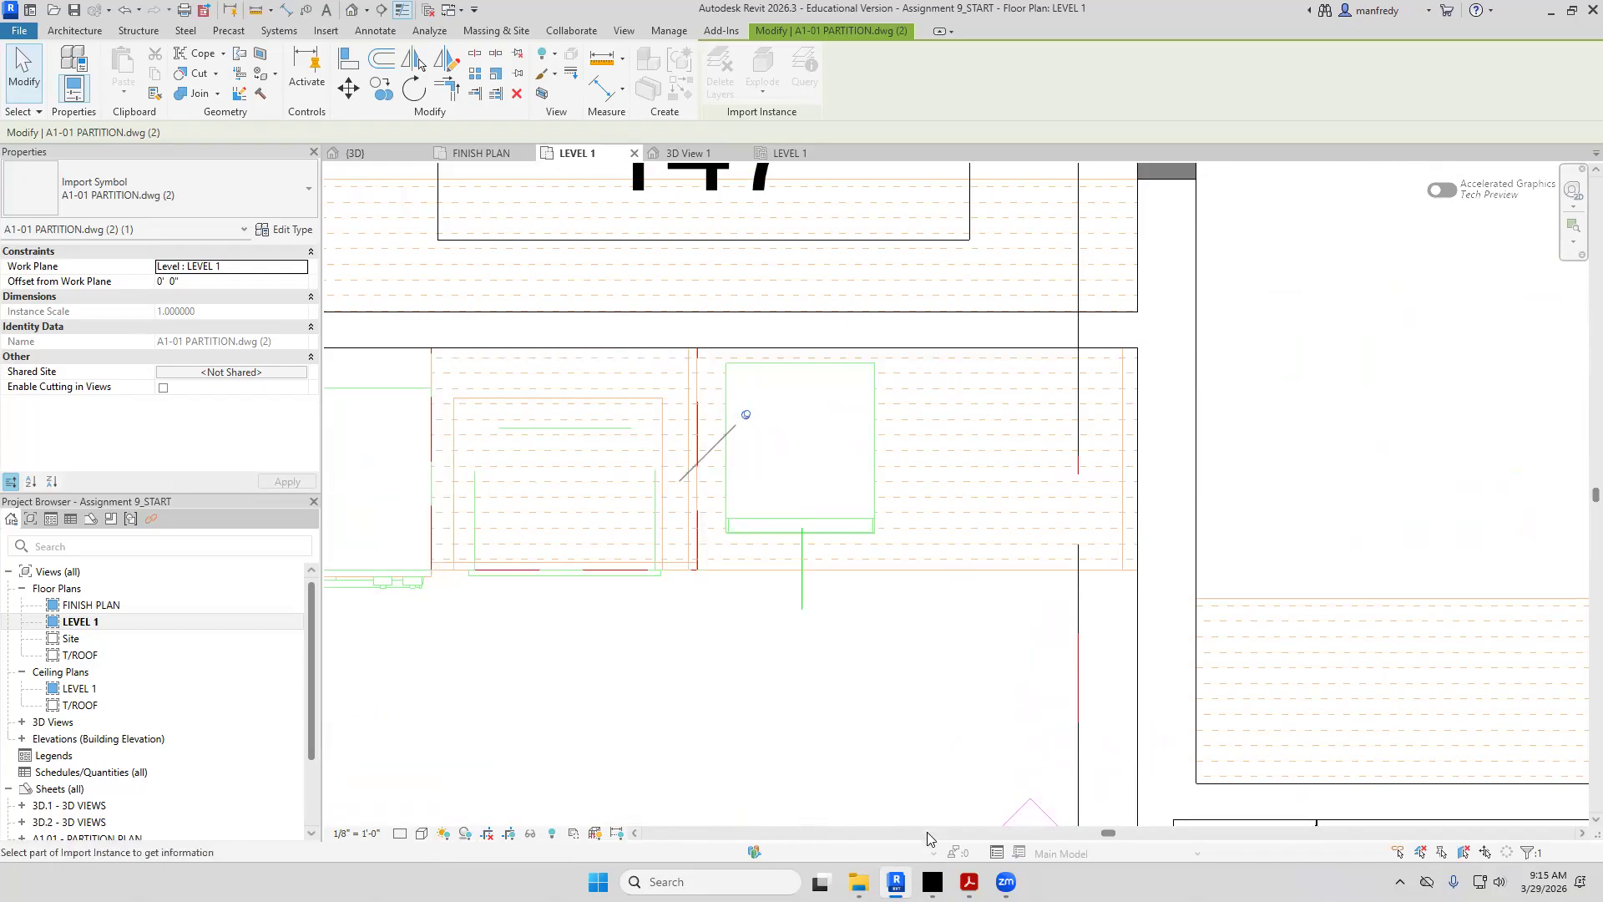
{"action": "mouse_move", "coordinate": [969, 882]}
{"action": "left_click", "coordinate": [1002, 737]}
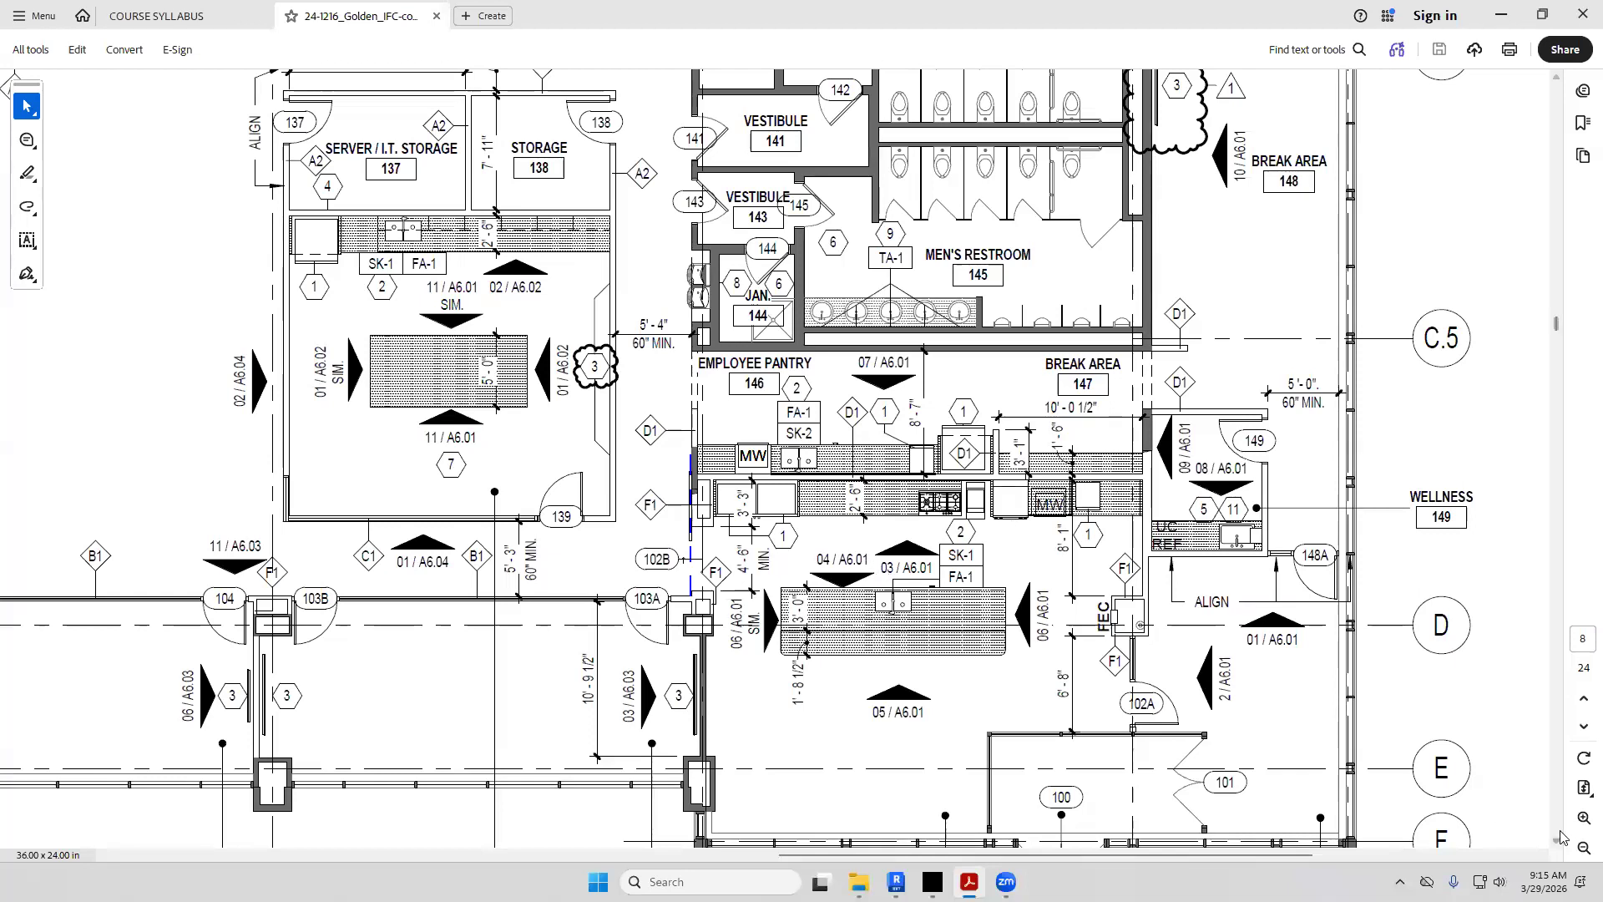
{"action": "left_click", "coordinate": [1584, 787]}
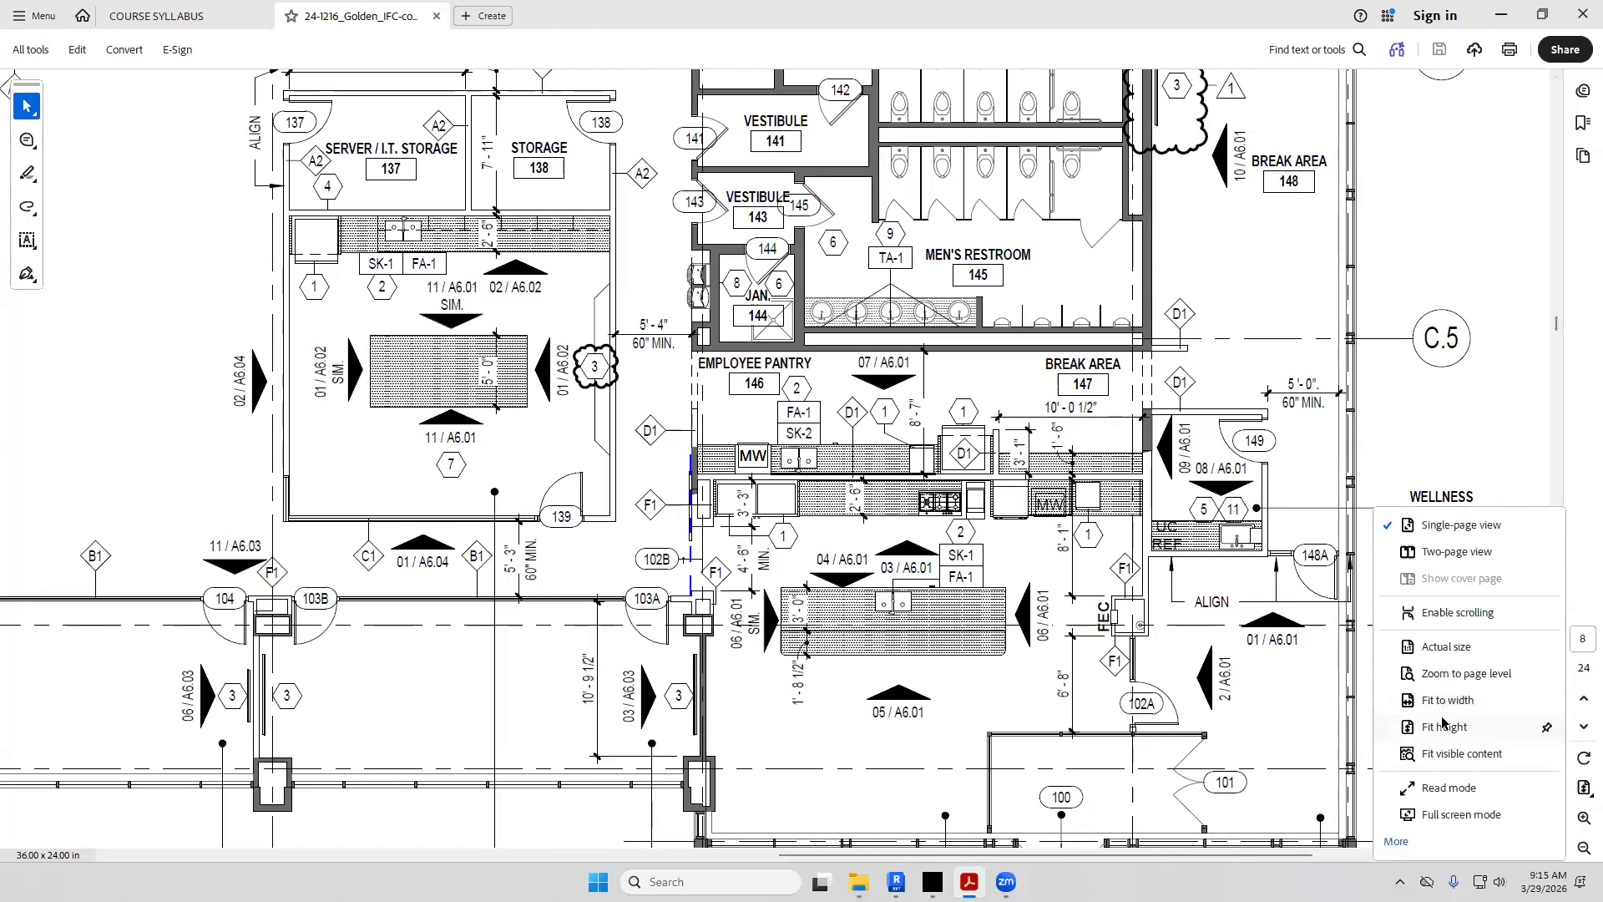
{"action": "left_click", "coordinate": [1541, 754]}
{"action": "scroll", "coordinate": [1558, 823], "scroll_direction": "down", "scroll_amount": 5}
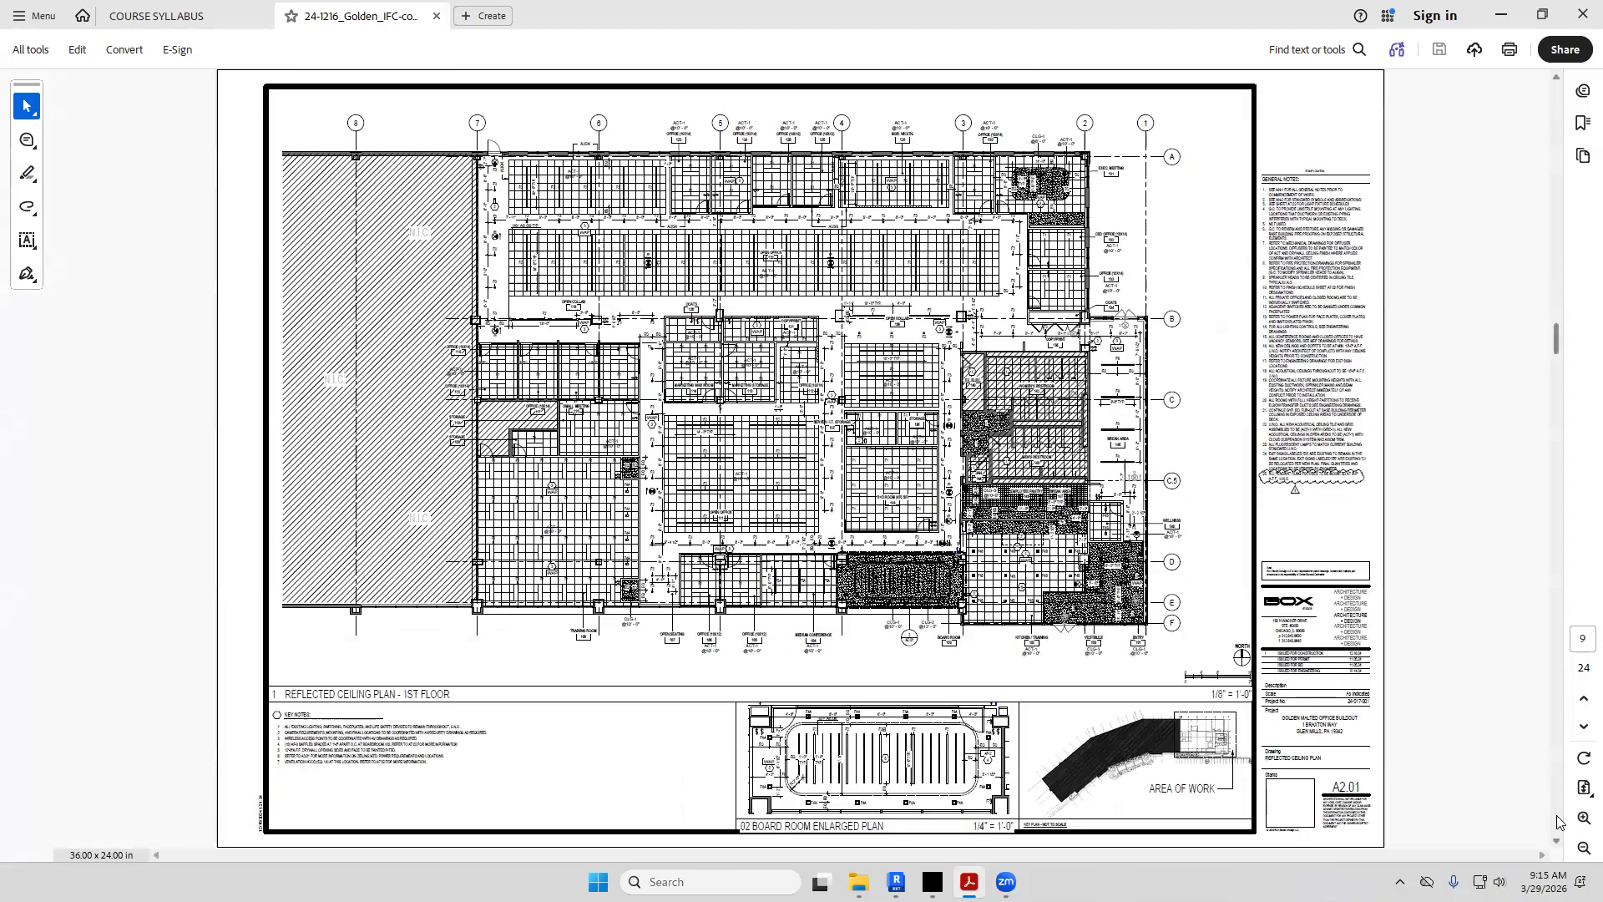
{"action": "left_click", "coordinate": [1557, 815]}
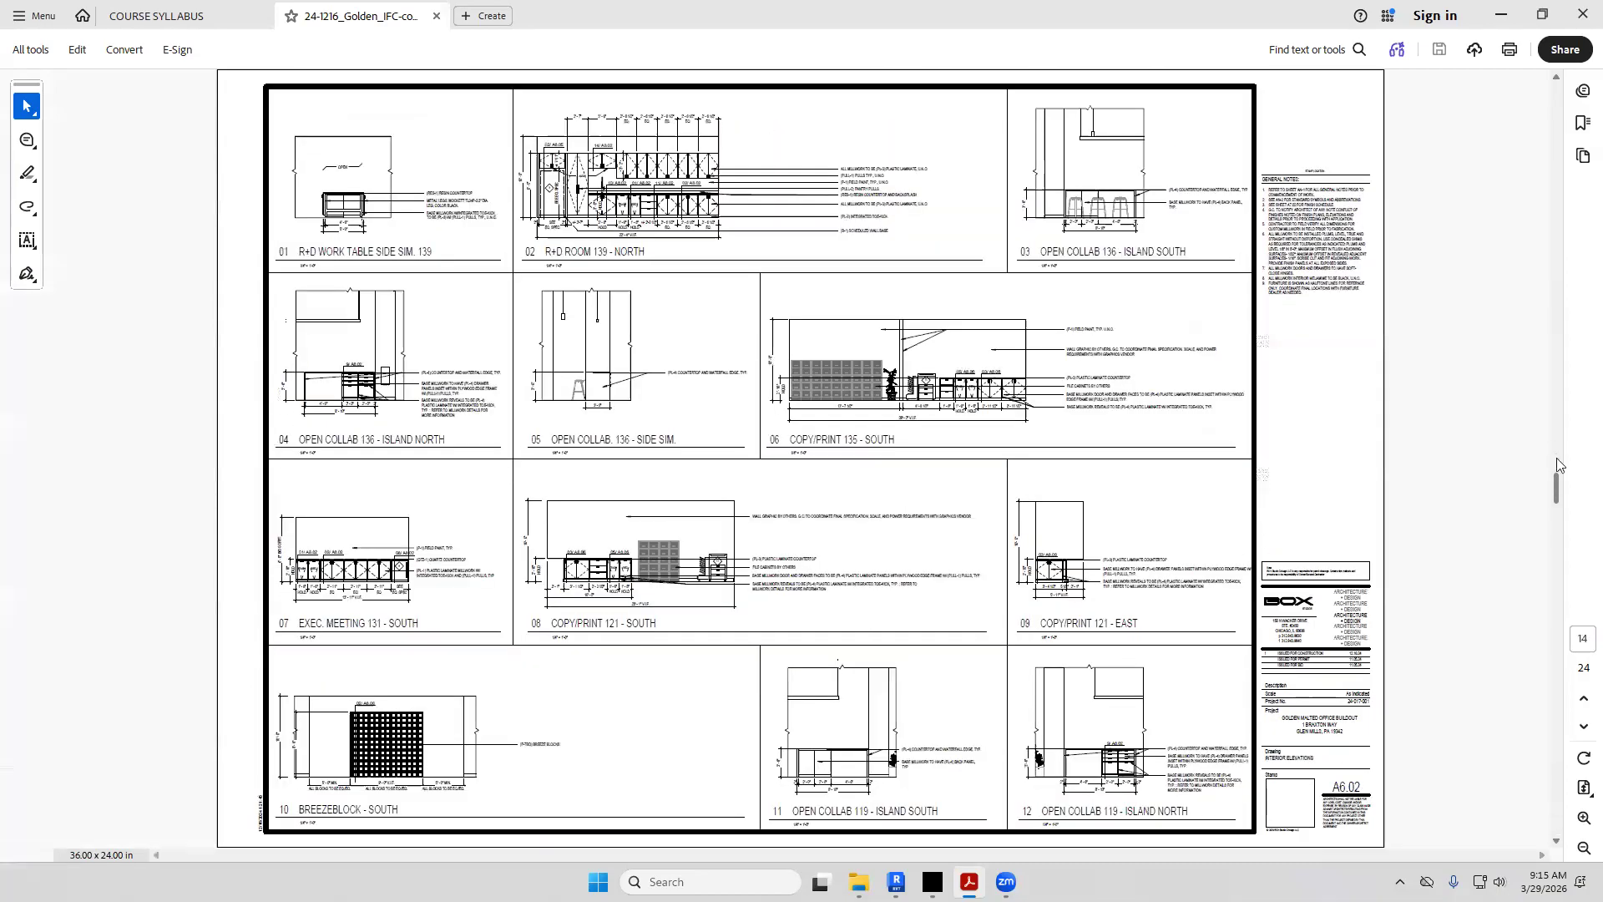
{"action": "left_click", "coordinate": [1553, 405]}
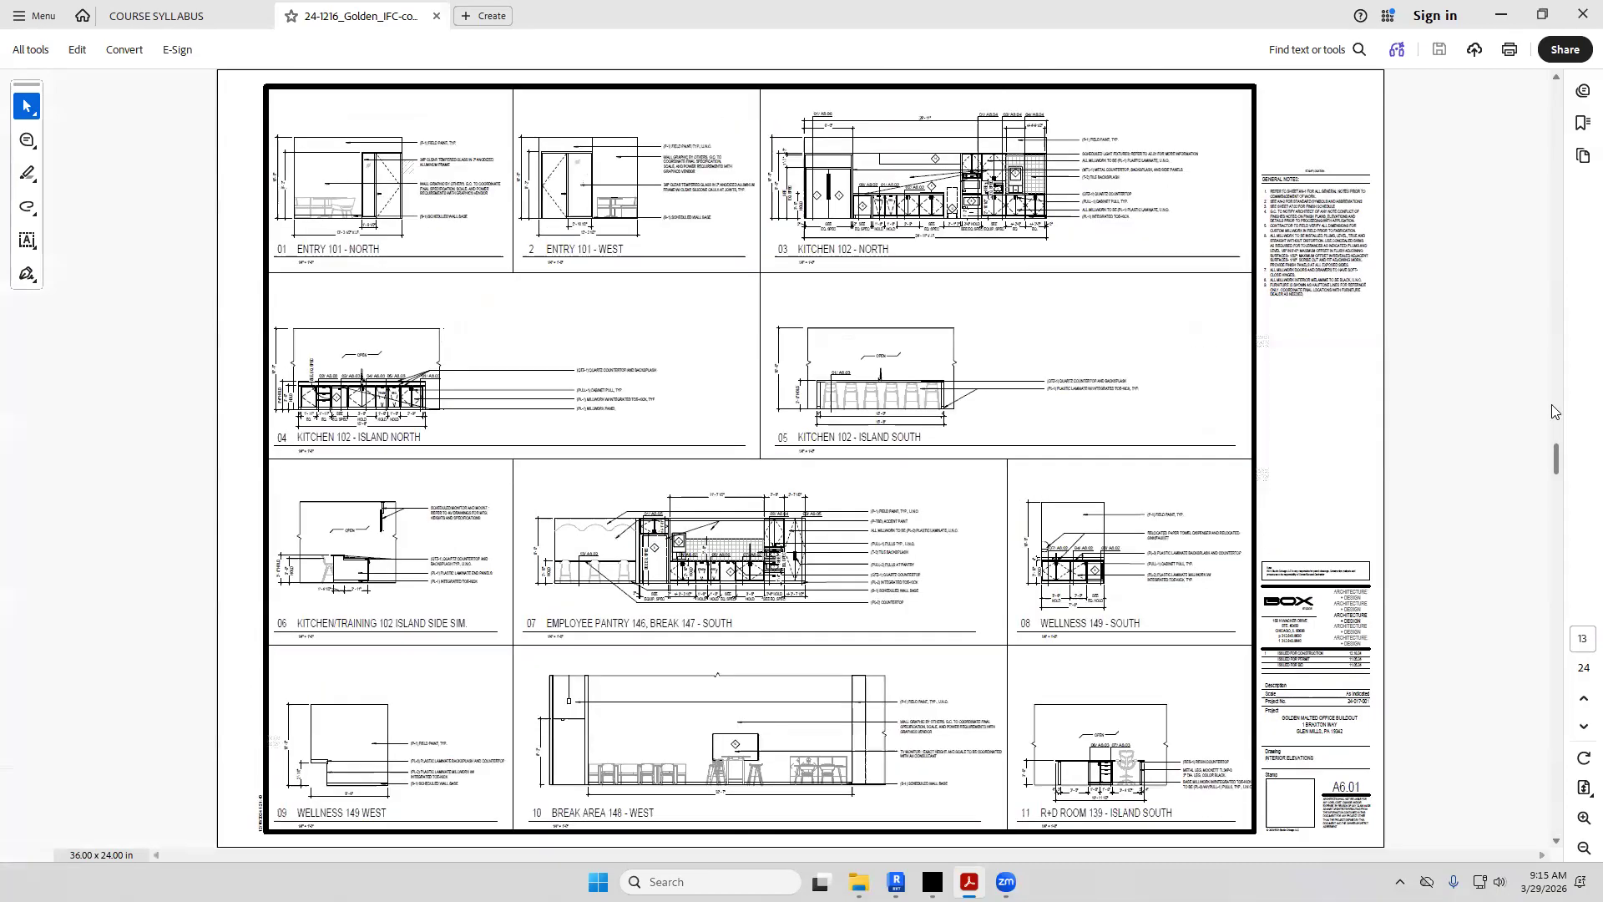
Examine elevation 03 Kitchen 102 - North for the countertop heights, millwork widths and equipment layout
{"action": "left_click", "coordinate": [1584, 818]}
{"action": "left_click_drag", "start_coordinate": [1090, 867], "coordinate": [1253, 835]}
{"action": "scroll", "coordinate": [1127, 436], "scroll_direction": "up", "scroll_amount": 10}
{"action": "scroll", "coordinate": [979, 398], "scroll_direction": "up", "scroll_amount": 3}
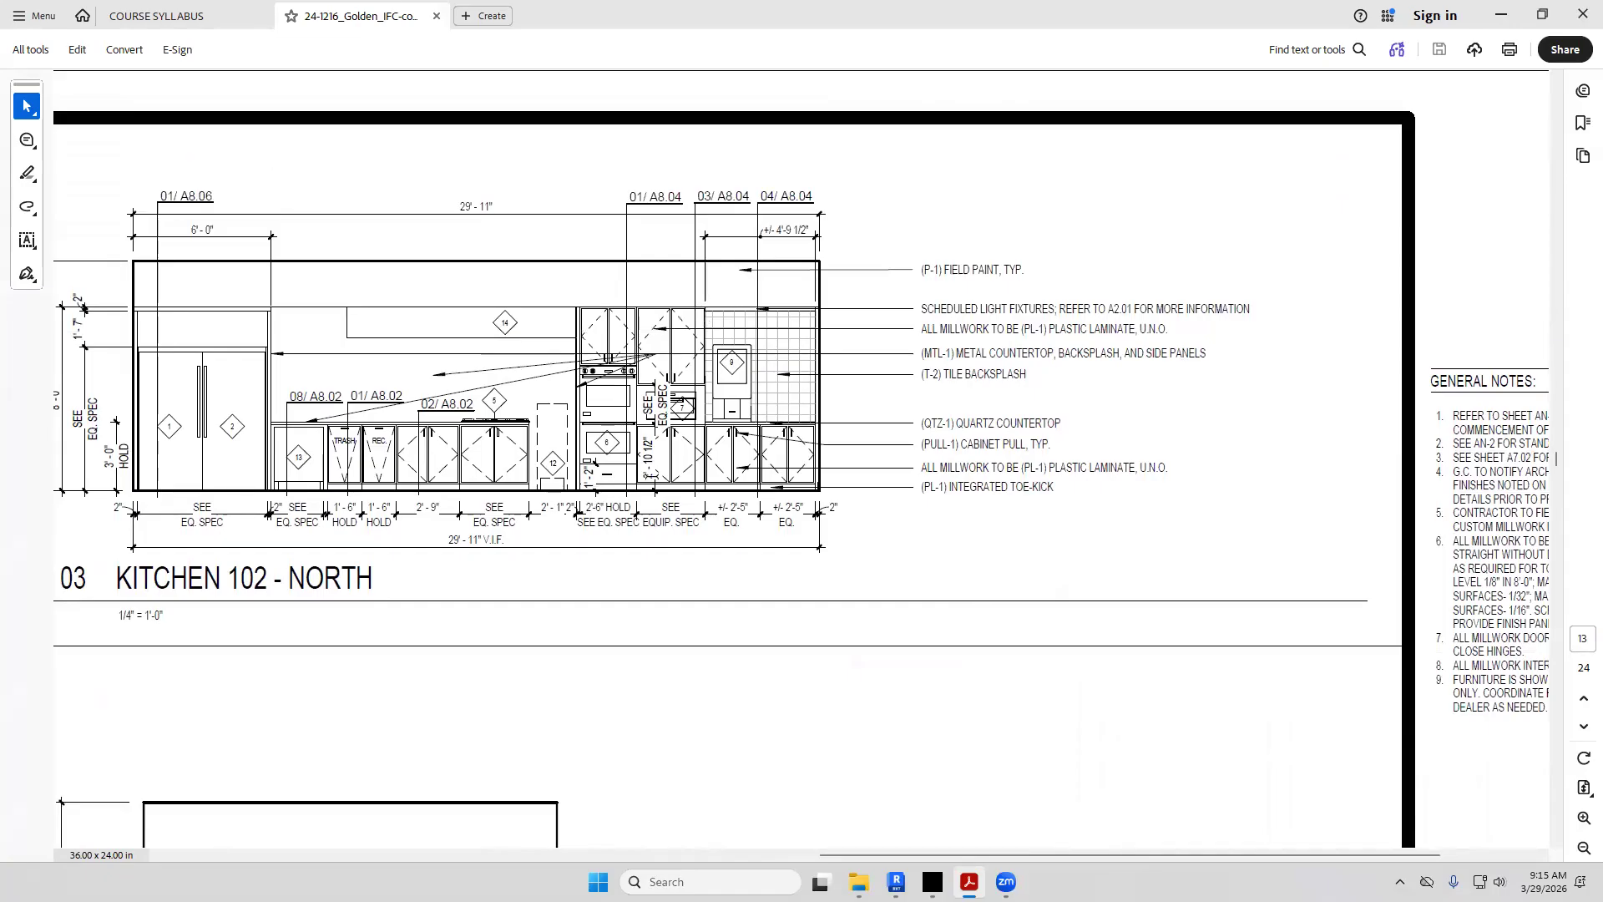
{"action": "left_click", "coordinate": [1583, 818]}
{"action": "left_click", "coordinate": [1583, 818]}
{"action": "scroll", "coordinate": [934, 518], "scroll_direction": "up", "scroll_amount": 2}
{"action": "scroll", "coordinate": [932, 509], "scroll_direction": "up", "scroll_amount": 10}
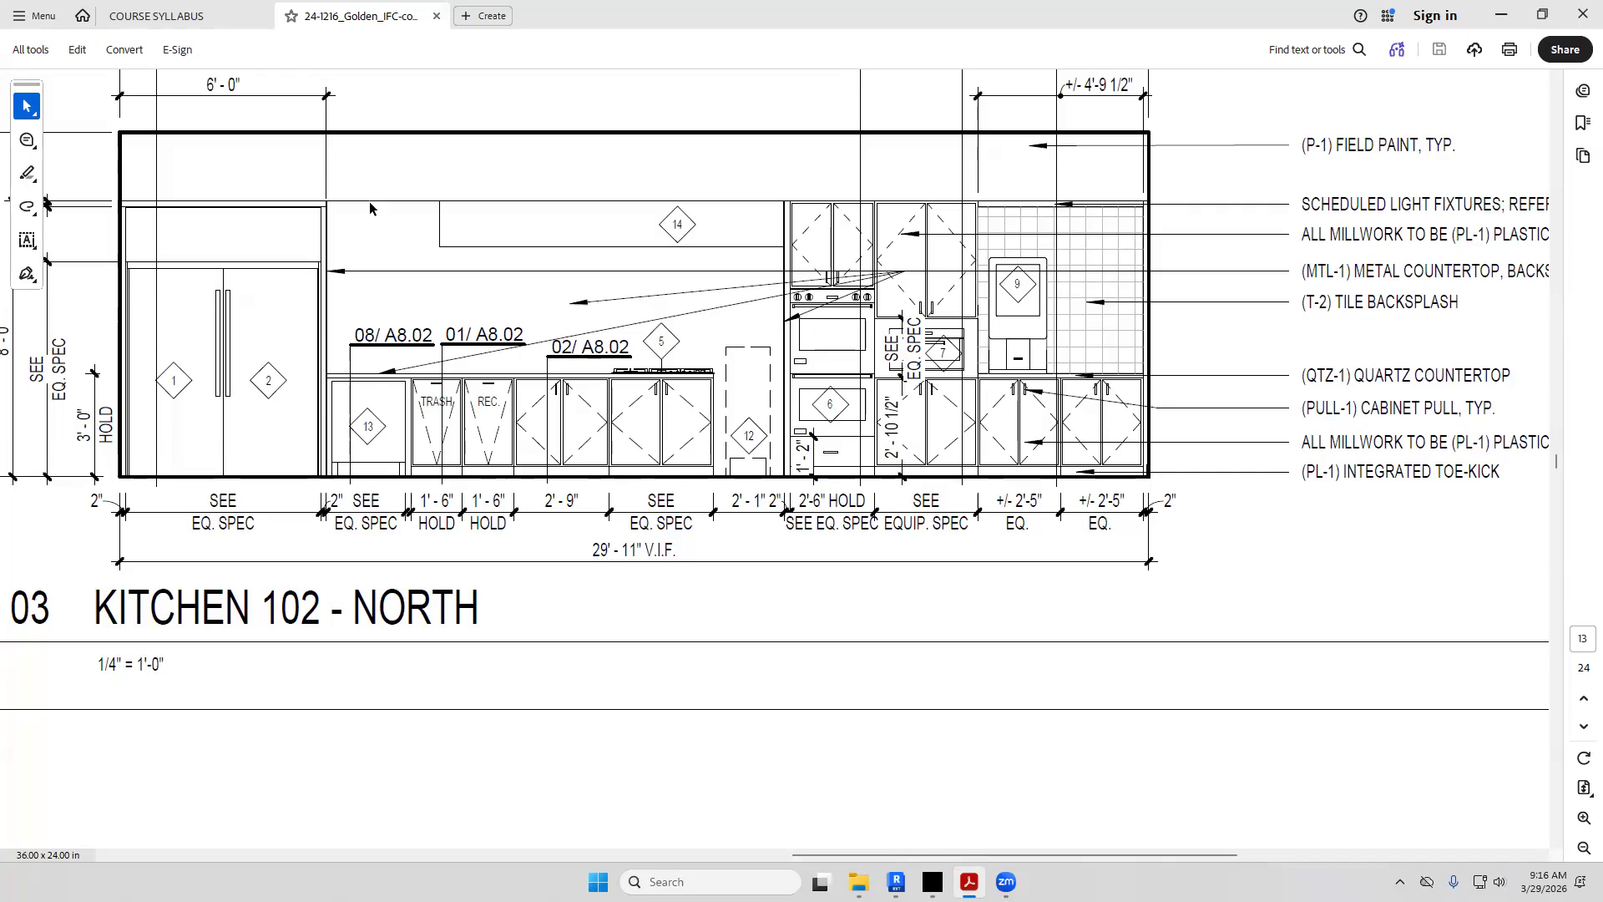
Switch back to Revit and start an in-place model in the Casework category for the kitchen's back-wall millwork
{"action": "left_click", "coordinate": [896, 881]}
{"action": "scroll", "coordinate": [841, 579], "scroll_direction": "down", "scroll_amount": 4}
{"action": "scroll", "coordinate": [775, 624], "scroll_direction": "down", "scroll_amount": 2}
{"action": "middle_click_drag", "start_coordinate": [774, 624], "coordinate": [1285, 526]}
{"action": "scroll", "coordinate": [822, 547], "scroll_direction": "up", "scroll_amount": 5}
{"action": "middle_click_drag", "start_coordinate": [820, 547], "coordinate": [678, 647]}
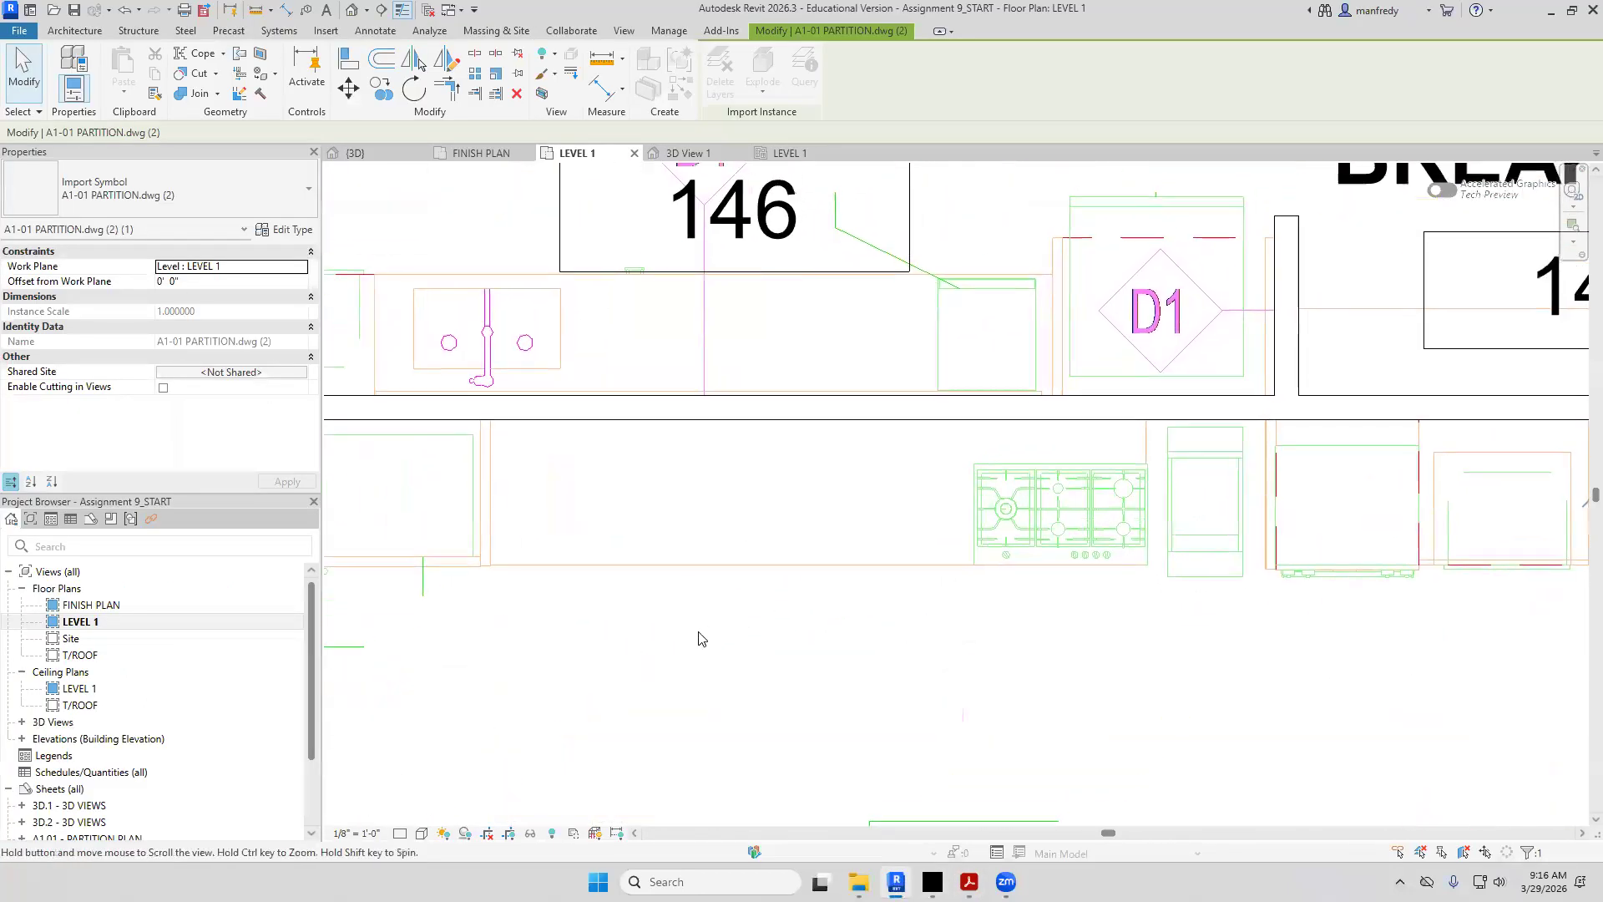
{"action": "left_click", "coordinate": [67, 30]}
{"action": "left_click", "coordinate": [200, 92]}
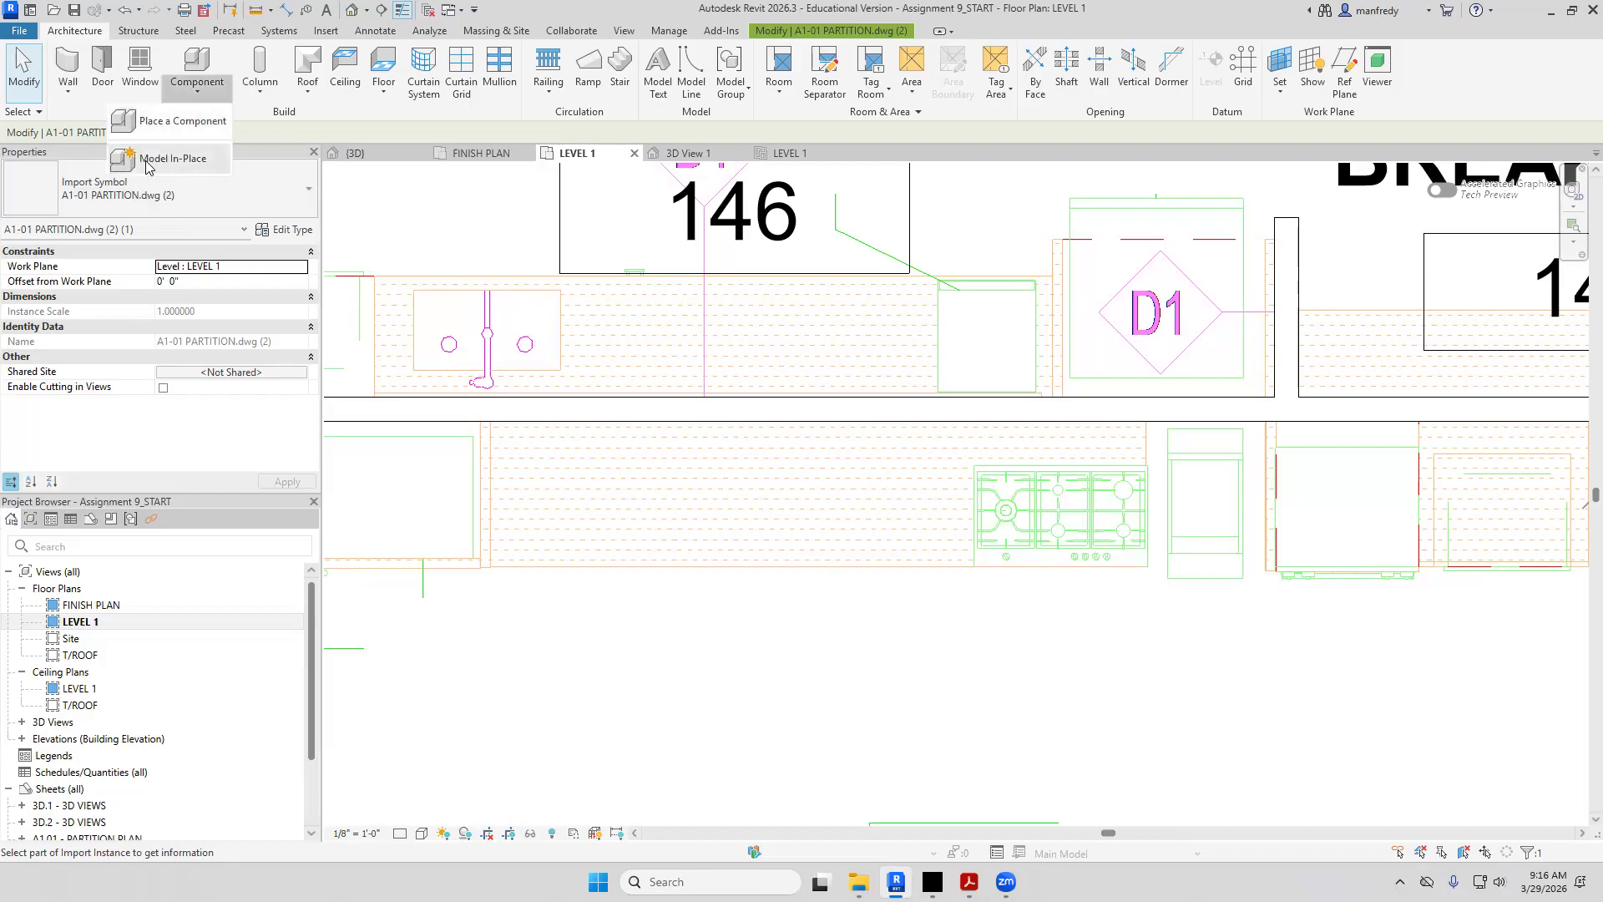
{"action": "left_click", "coordinate": [172, 158]}
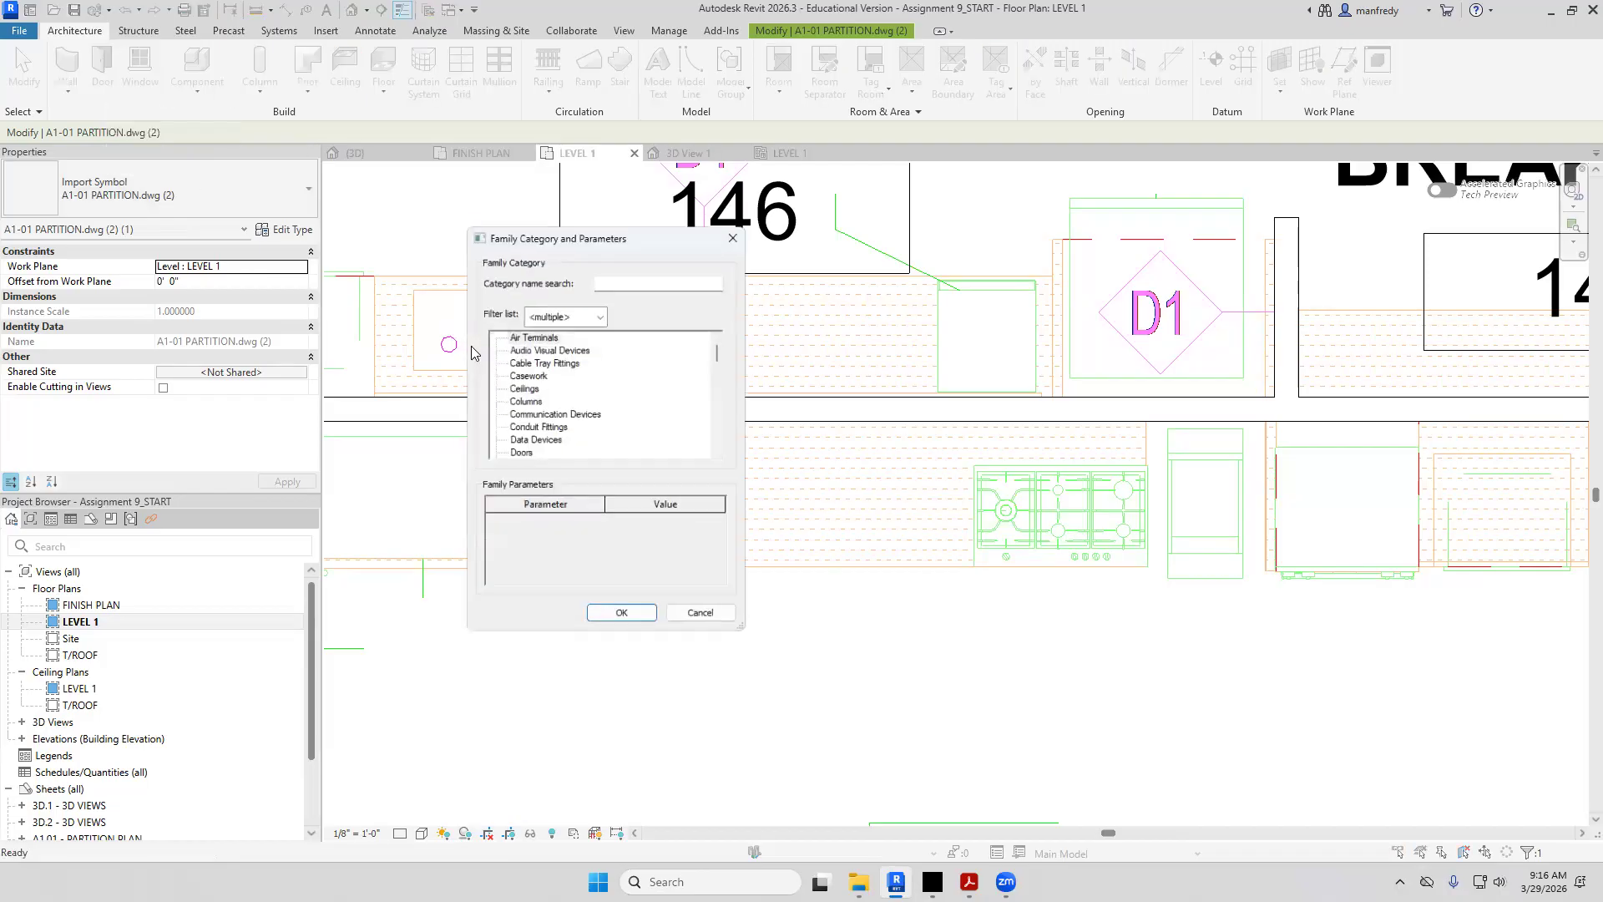
{"action": "left_click", "coordinate": [535, 375]}
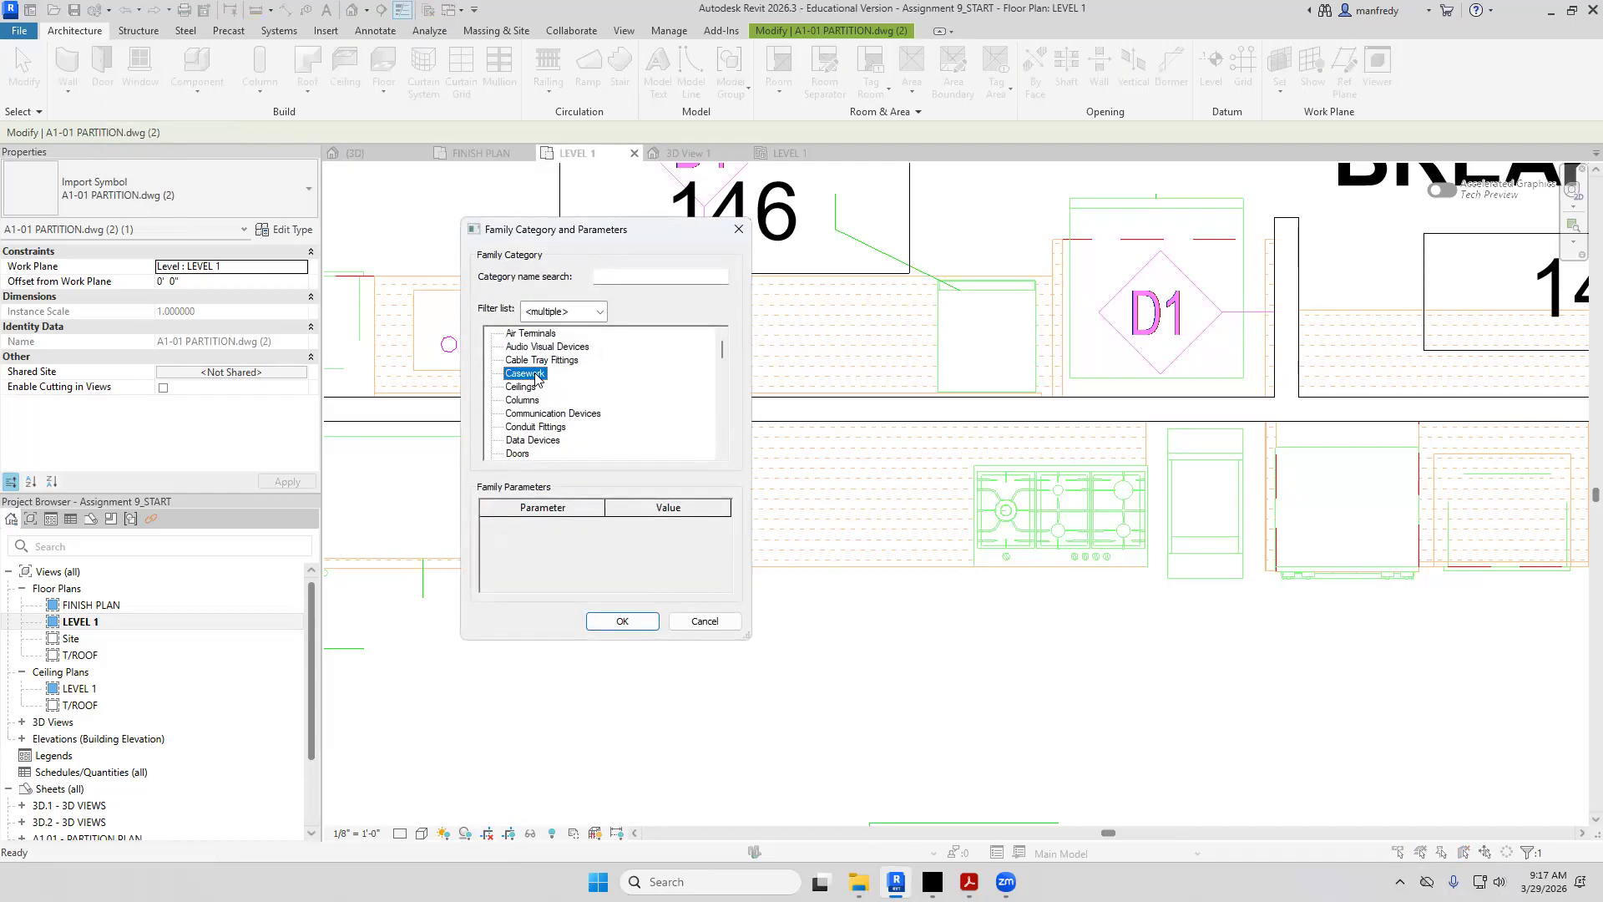
{"action": "left_click", "coordinate": [622, 620]}
{"action": "left_click", "coordinate": [534, 422]}
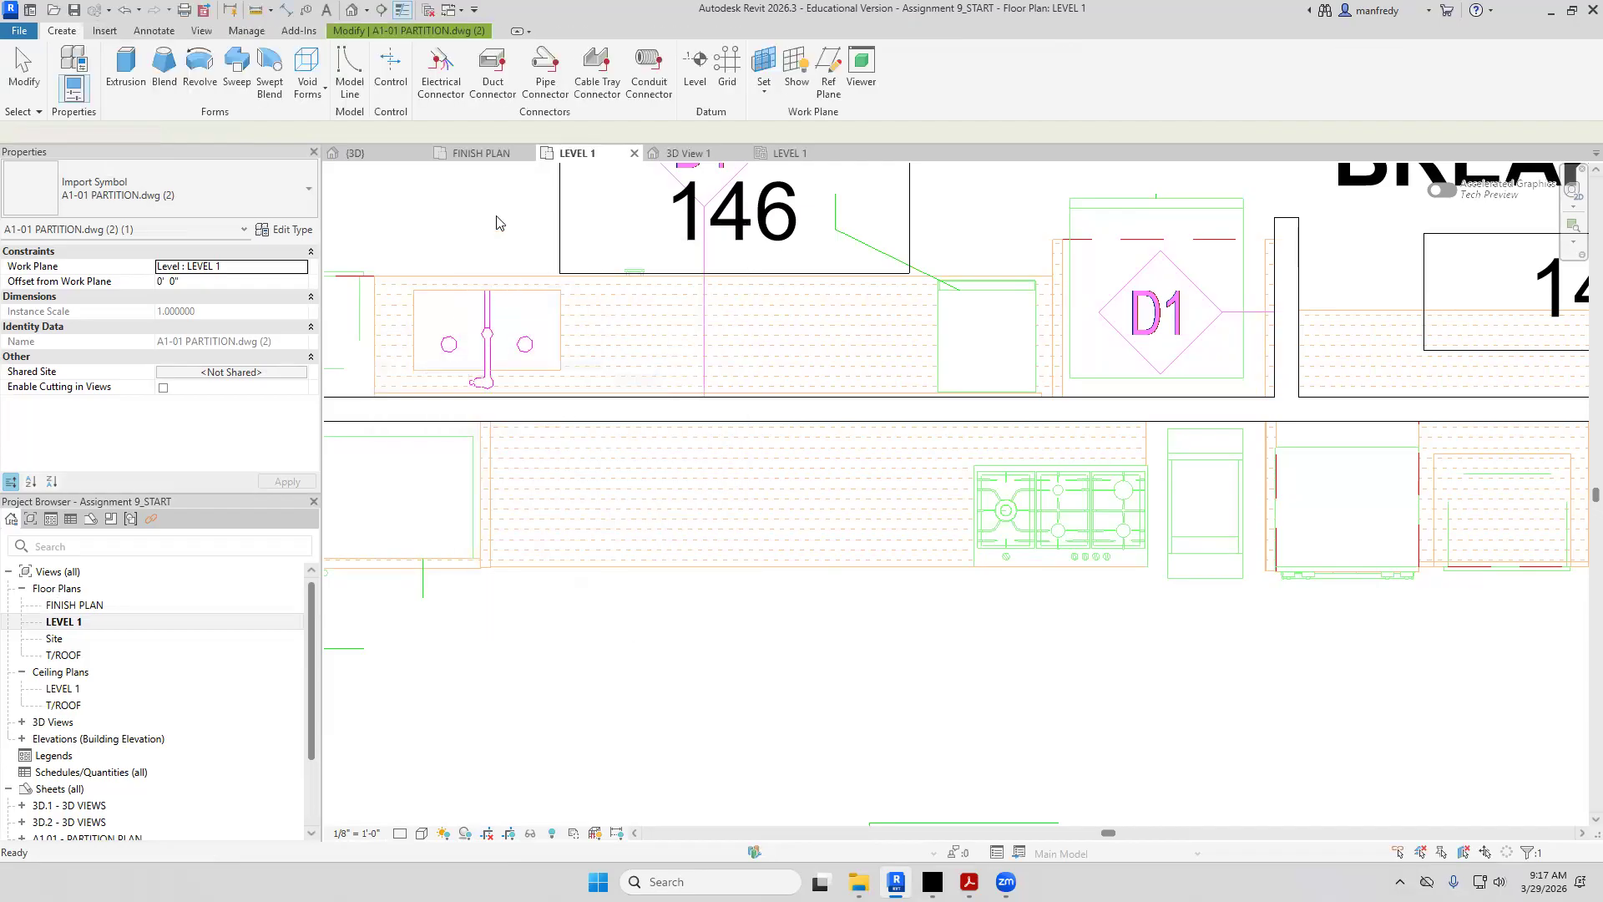
Sketch a rectangular extrusion profile along the back wall, from the refrigerator side panel to the far edge of the cooktop counter
{"action": "scroll", "coordinate": [497, 421], "scroll_direction": "up", "scroll_amount": 2}
{"action": "left_click", "coordinate": [501, 426]}
{"action": "left_click", "coordinate": [673, 55]}
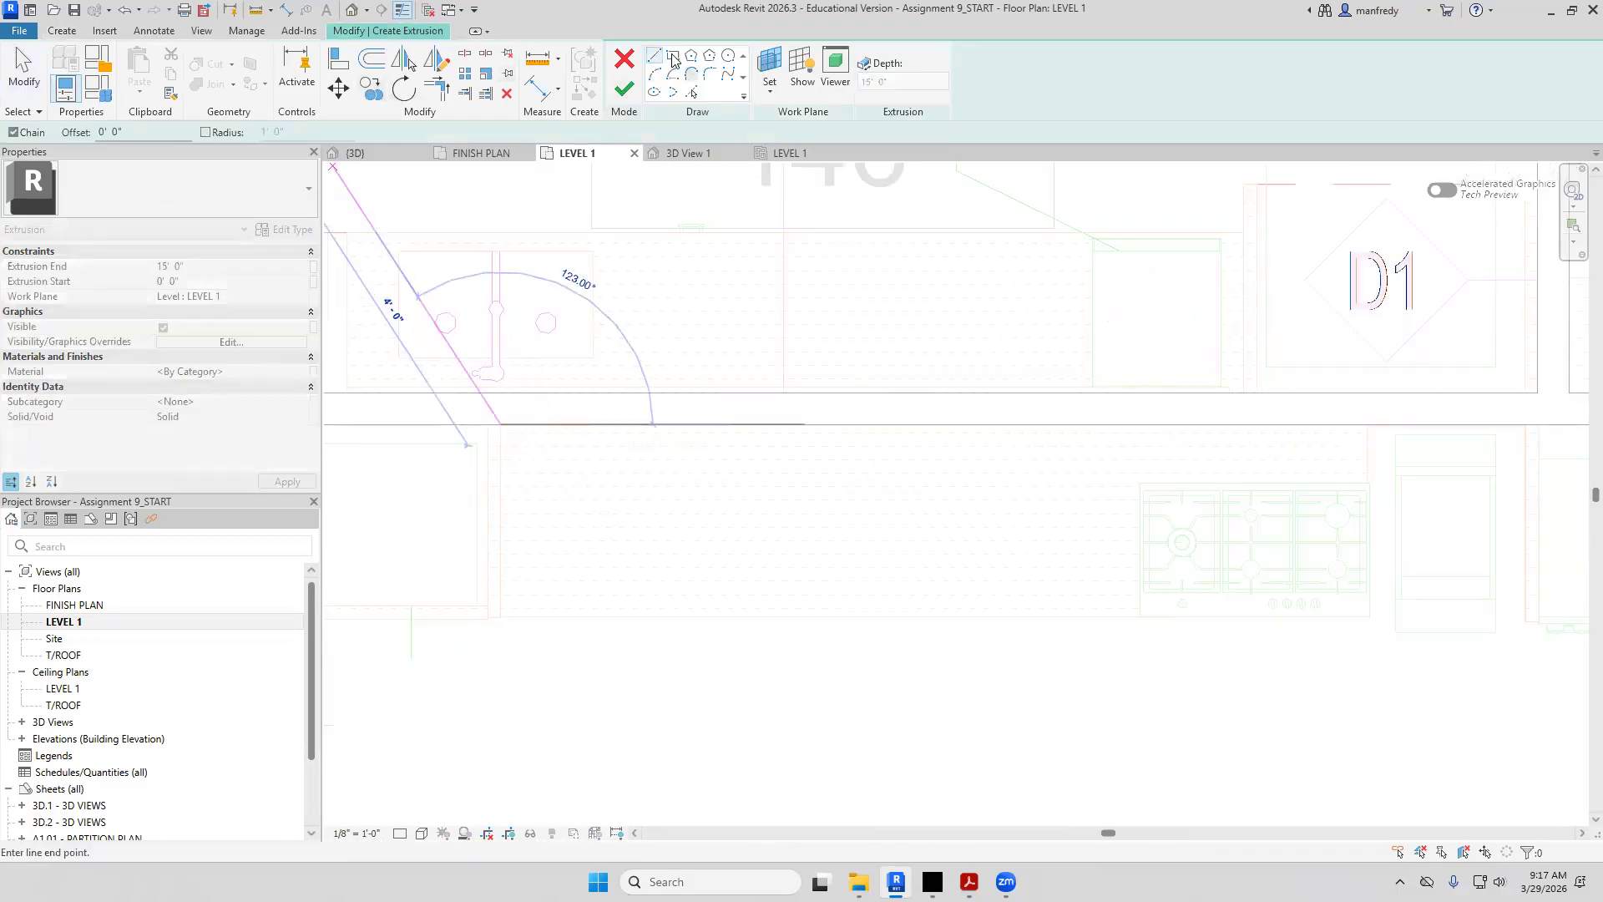
{"action": "left_click", "coordinate": [501, 424]}
{"action": "middle_click_drag", "start_coordinate": [1245, 668], "coordinate": [889, 613]}
{"action": "scroll", "coordinate": [994, 586], "scroll_direction": "up", "scroll_amount": 1}
{"action": "scroll", "coordinate": [997, 586], "scroll_direction": "up", "scroll_amount": 1}
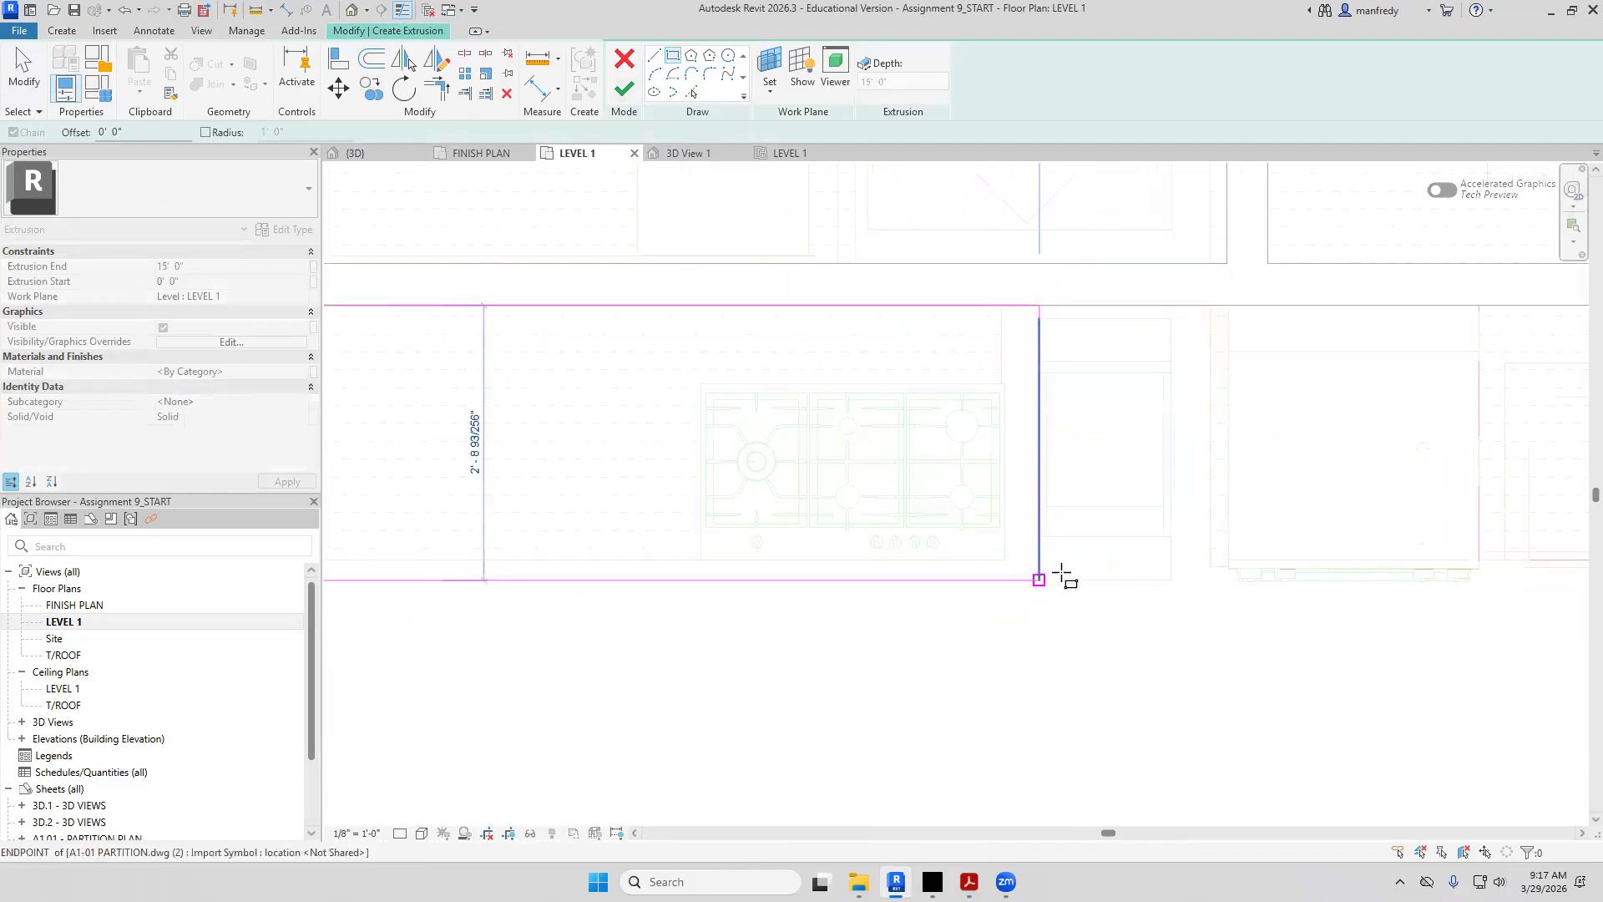
{"action": "left_click", "coordinate": [1005, 560]}
{"action": "scroll", "coordinate": [1023, 359], "scroll_direction": "up", "scroll_amount": 5}
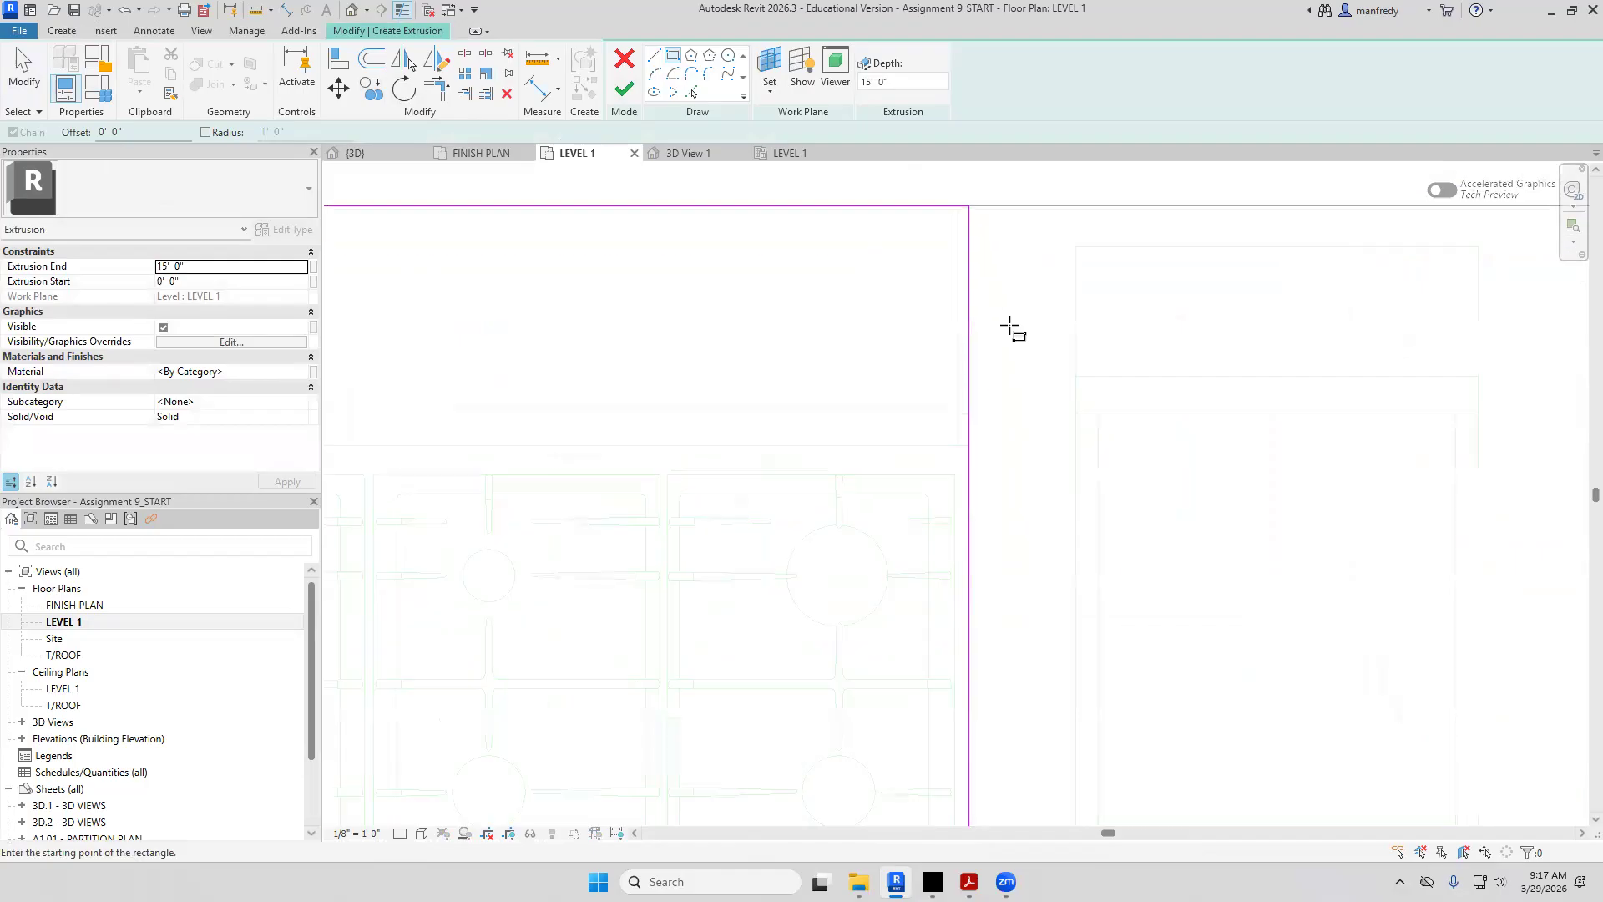
{"action": "left_click", "coordinate": [951, 353]}
{"action": "left_click", "coordinate": [964, 360]}
{"action": "scroll", "coordinate": [1054, 399], "scroll_direction": "down", "scroll_amount": 5}
{"action": "key", "text": "Escape"}
{"action": "key", "text": "Escape"}
{"action": "scroll", "coordinate": [1048, 395], "scroll_direction": "down", "scroll_amount": 1}
{"action": "middle_click_drag", "start_coordinate": [351, 524], "coordinate": [541, 547]}
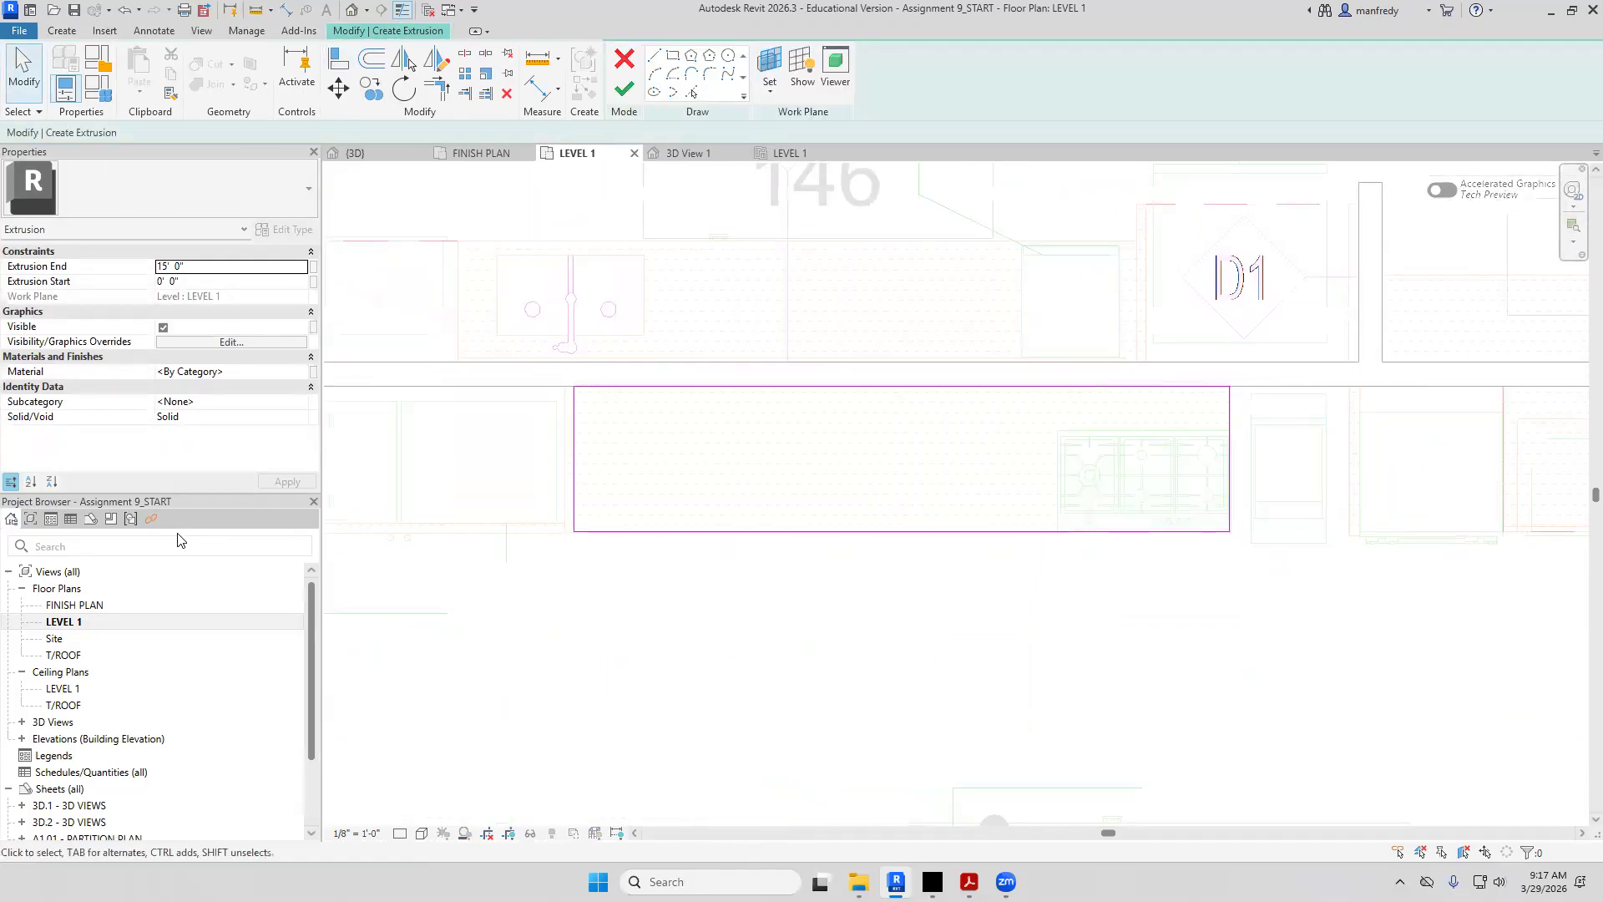
Set the extrusion end to 3' 0" and its start to 2' 10 1/2", and finish the cooktop countertop slab
{"action": "left_click", "coordinate": [182, 282]}
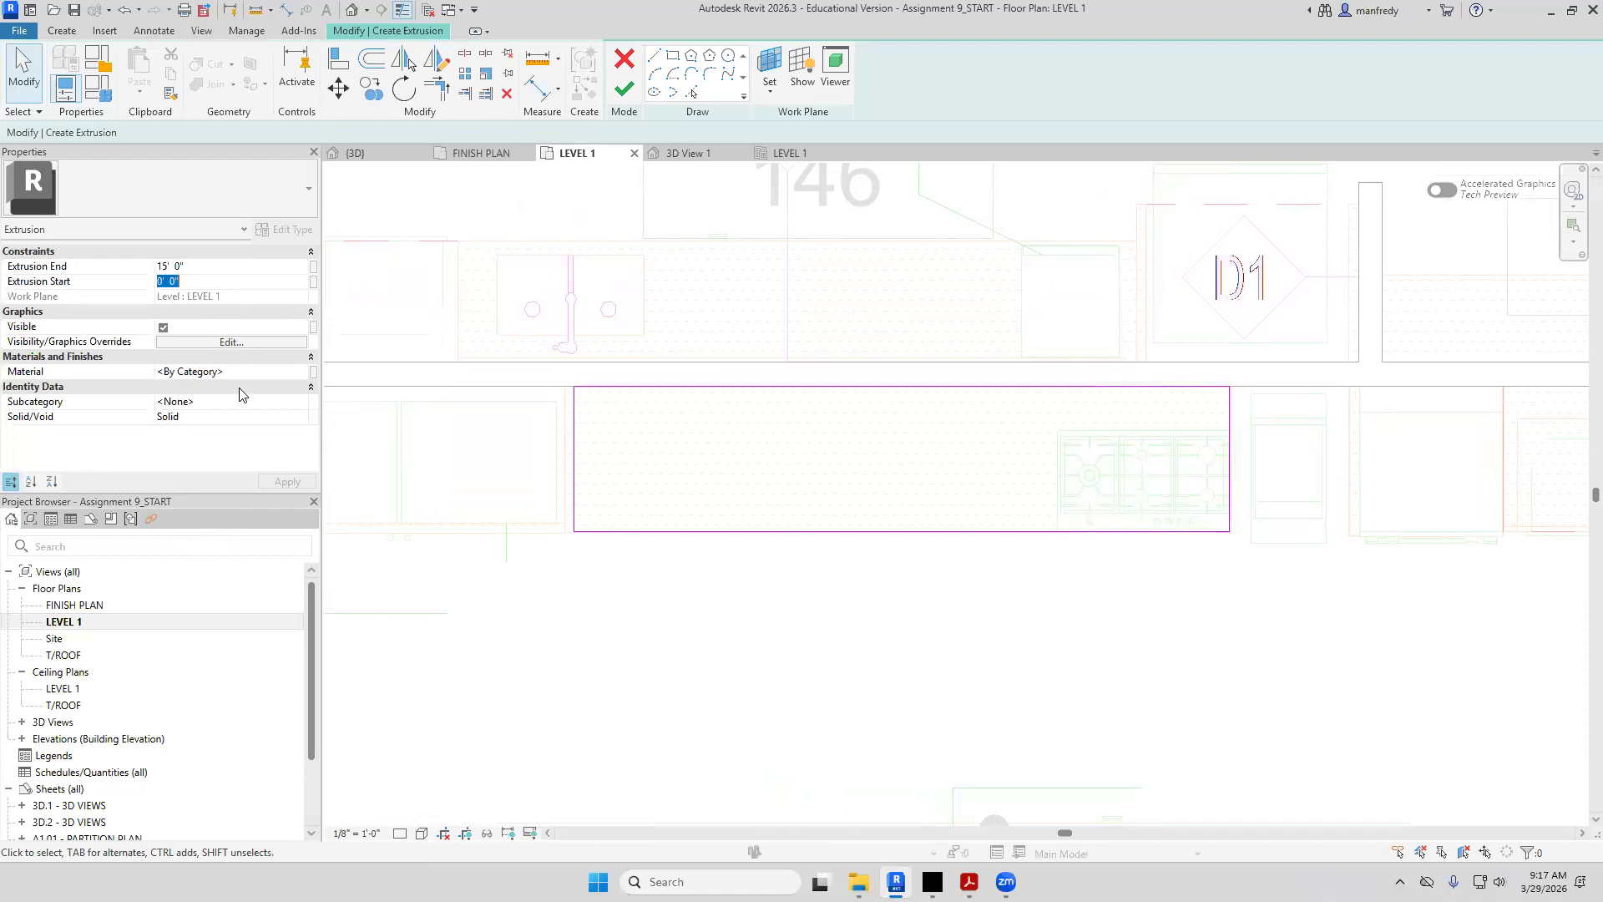
{"action": "left_click", "coordinate": [200, 267]}
{"action": "type", "text": "3"}
{"action": "left_click", "coordinate": [219, 280]}
{"action": "type", "text": "2"}
{"action": "left_click", "coordinate": [223, 266]}
{"action": "left_click", "coordinate": [622, 98]}
{"action": "left_click", "coordinate": [741, 592]}
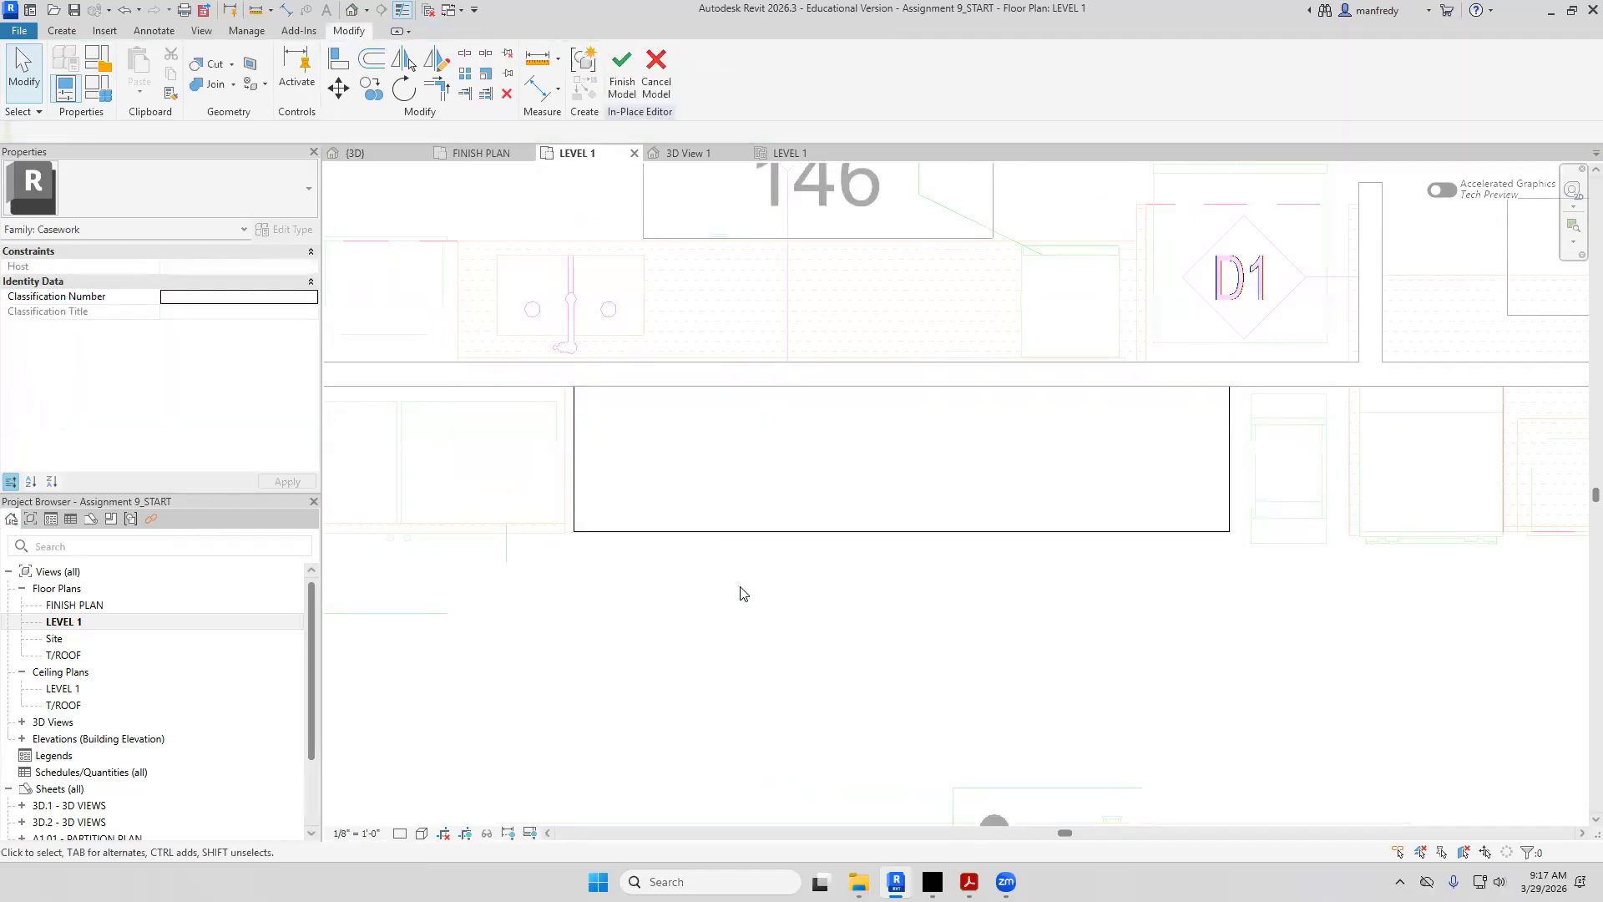
Extrude a second countertop about 4'-9 1/2" by 2'-6" at the east end of the back wall, from 2' 10 1/2" to 3' 0"
{"action": "scroll", "coordinate": [743, 594], "scroll_direction": "down", "scroll_amount": 1}
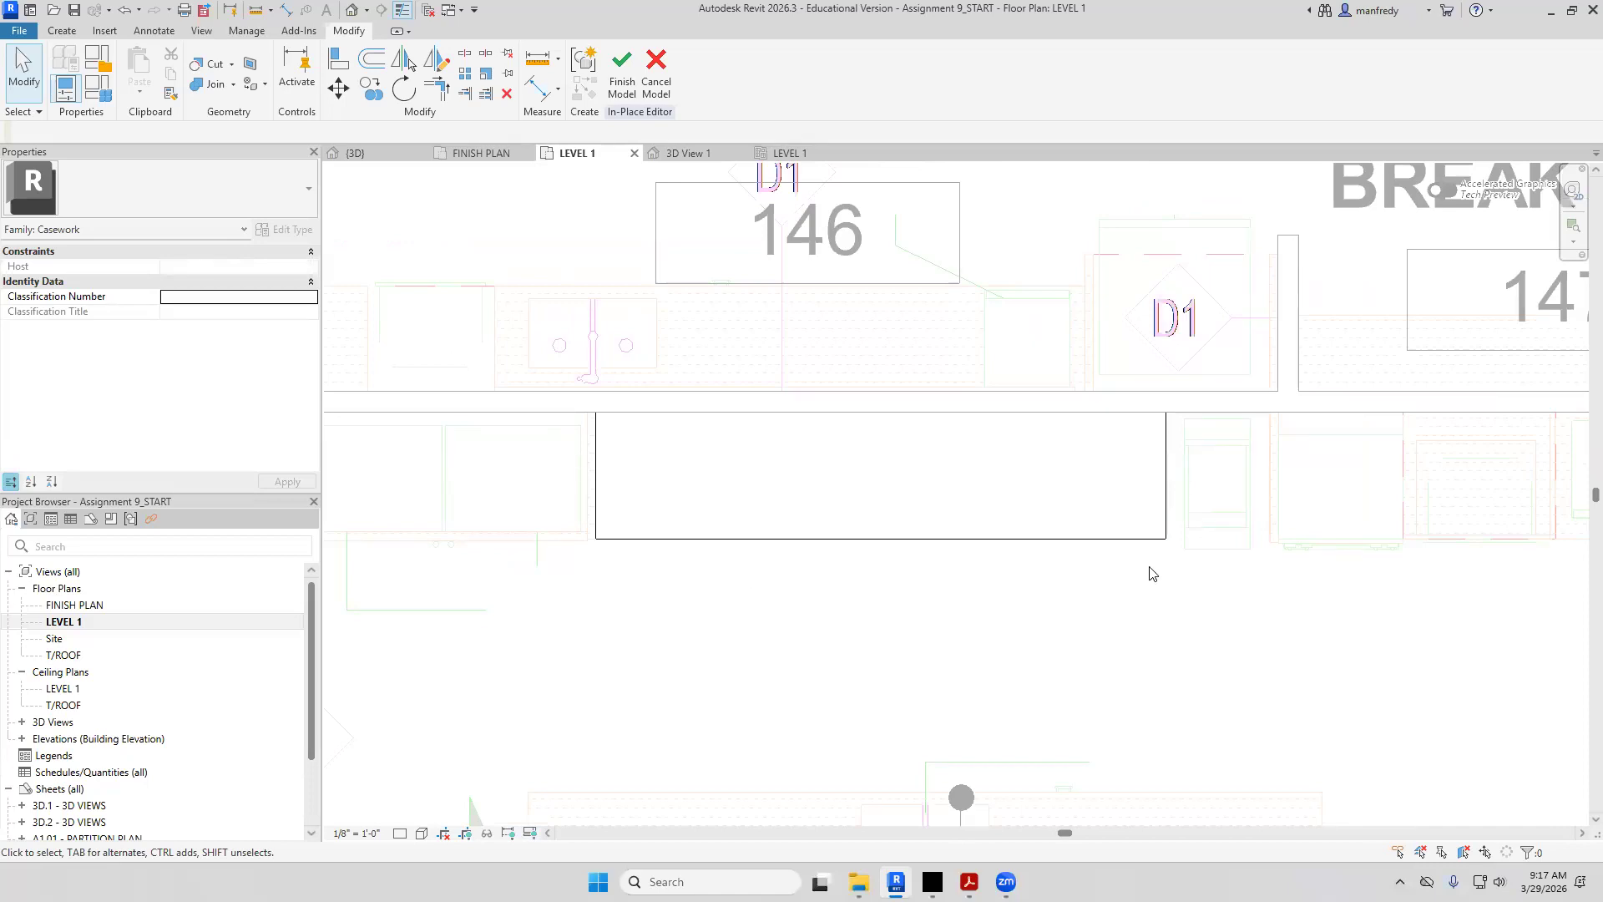
{"action": "middle_click_drag", "start_coordinate": [1141, 590], "coordinate": [465, 587]}
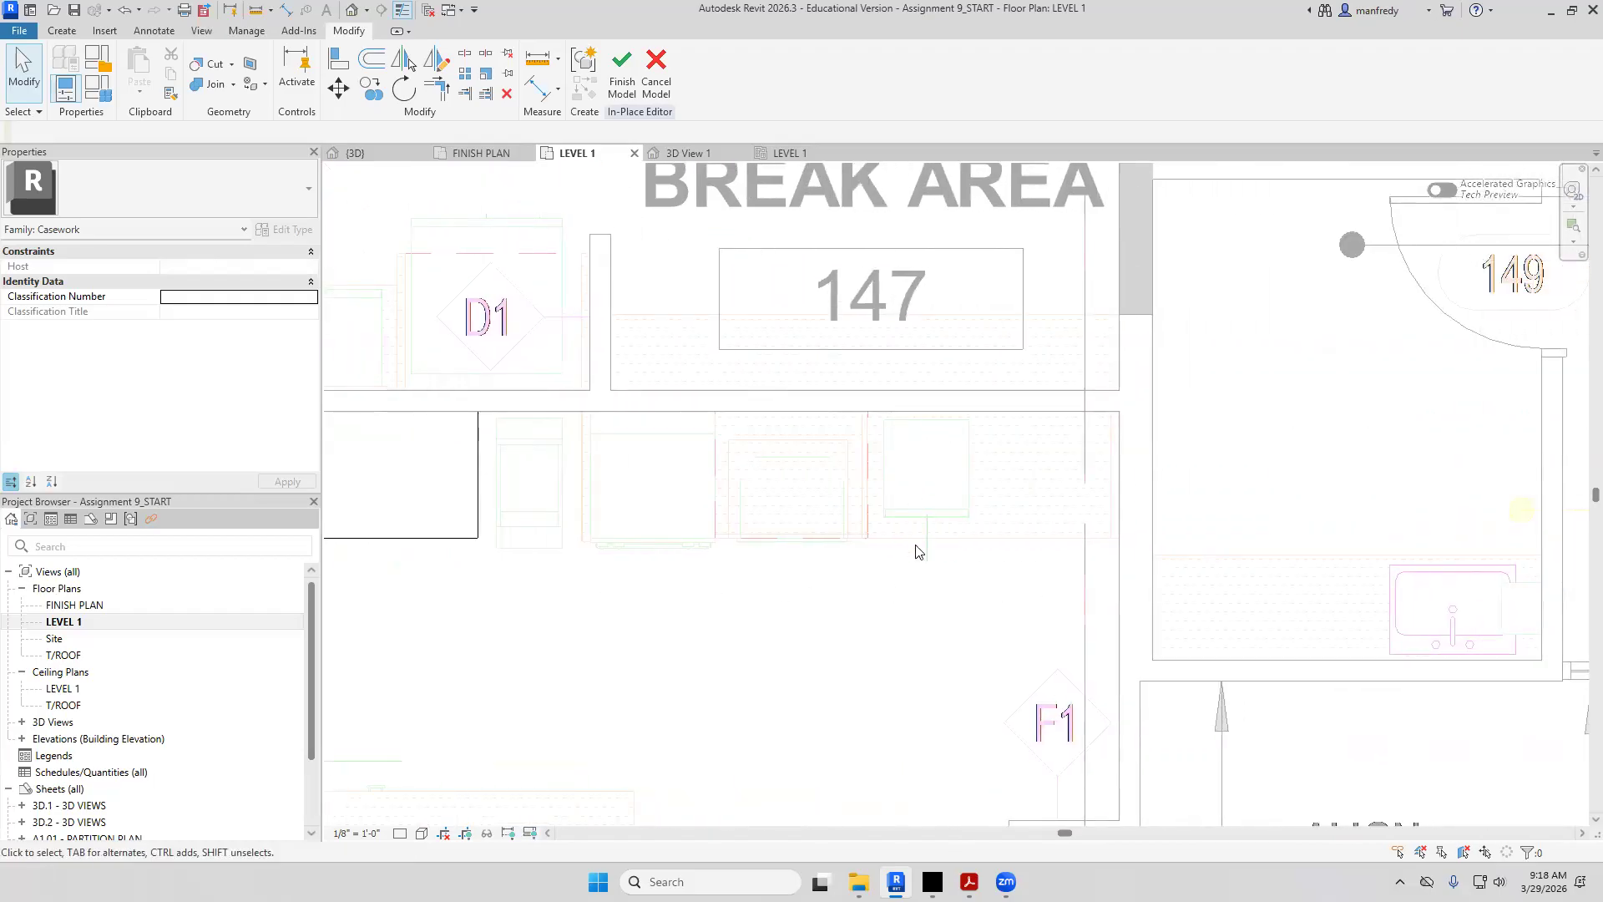
{"action": "scroll", "coordinate": [887, 523], "scroll_direction": "up", "scroll_amount": 3}
{"action": "scroll", "coordinate": [794, 473], "scroll_direction": "up", "scroll_amount": 2}
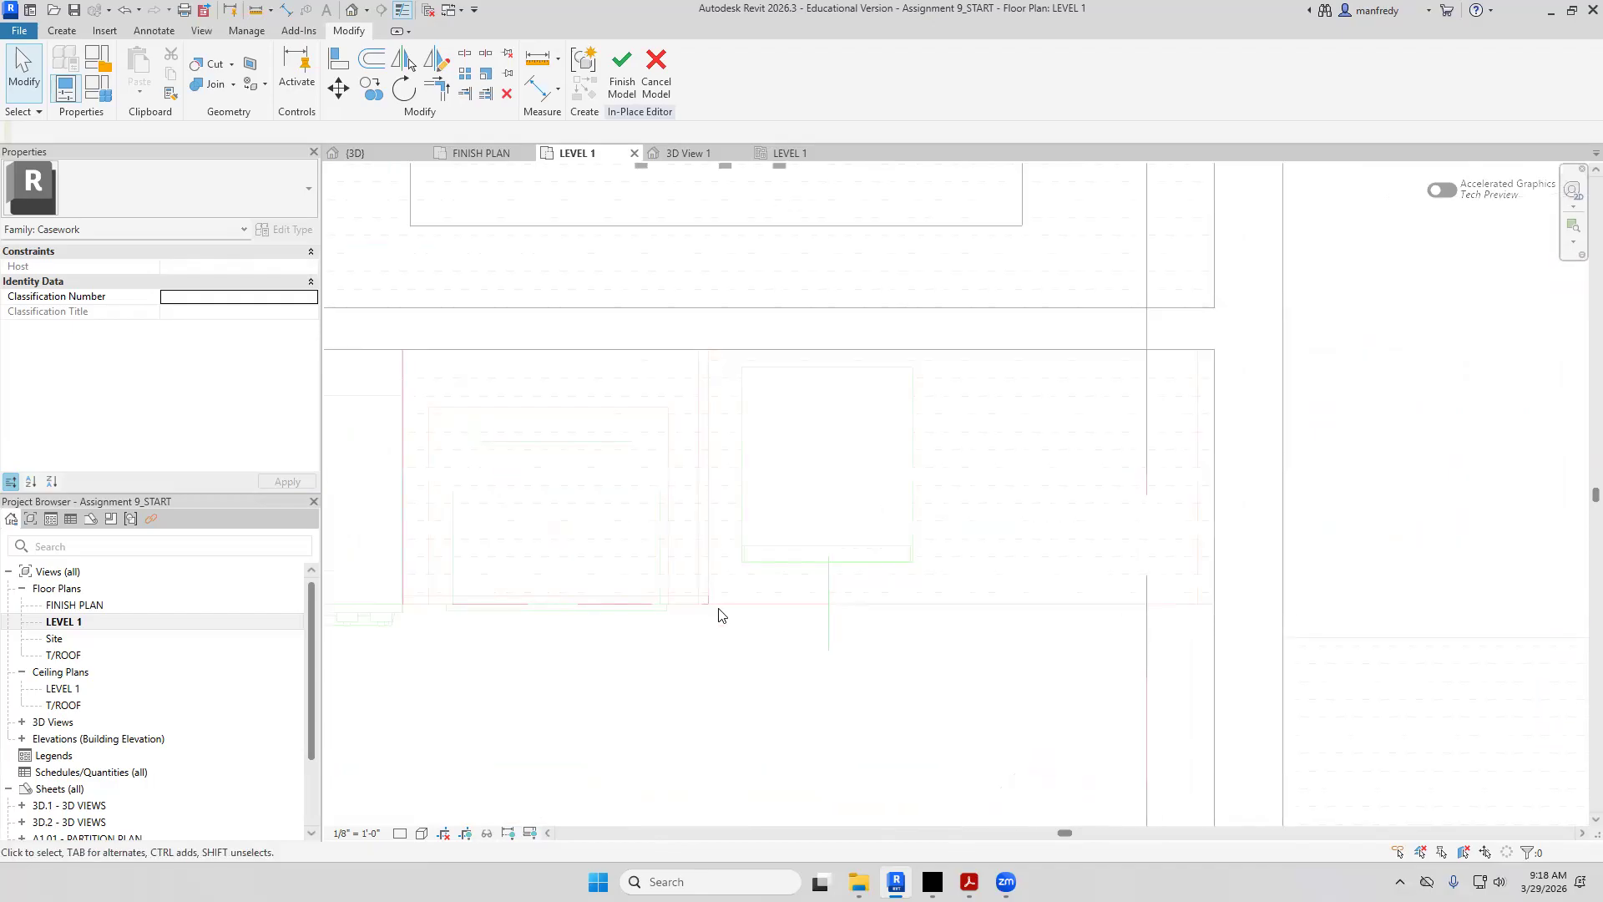
{"action": "left_click", "coordinate": [62, 31]}
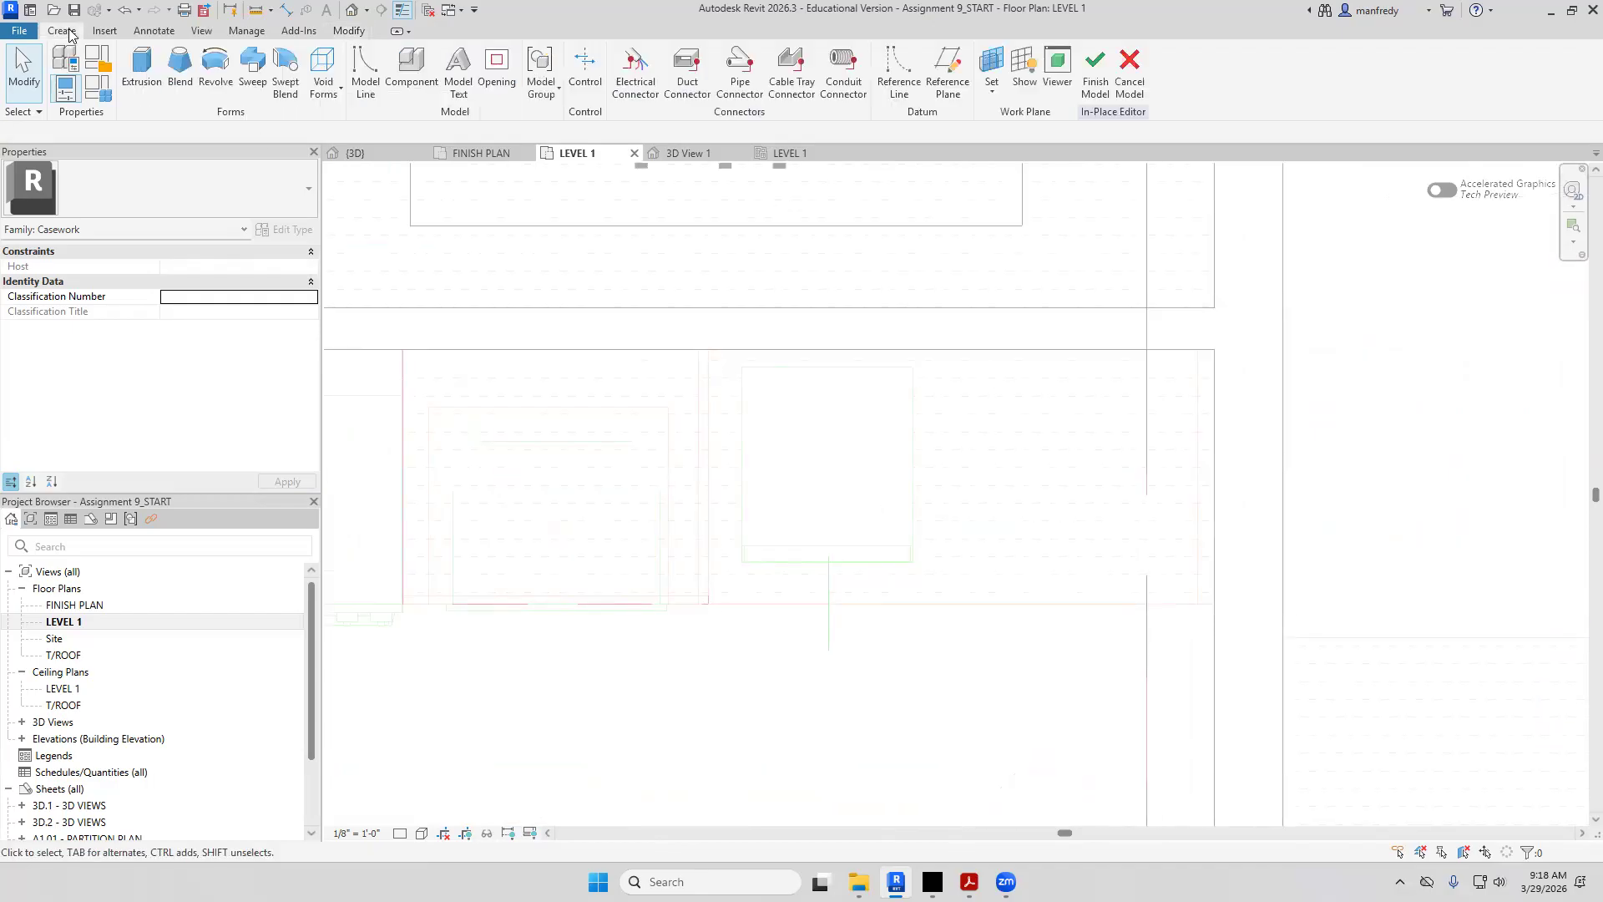
{"action": "left_click", "coordinate": [142, 71]}
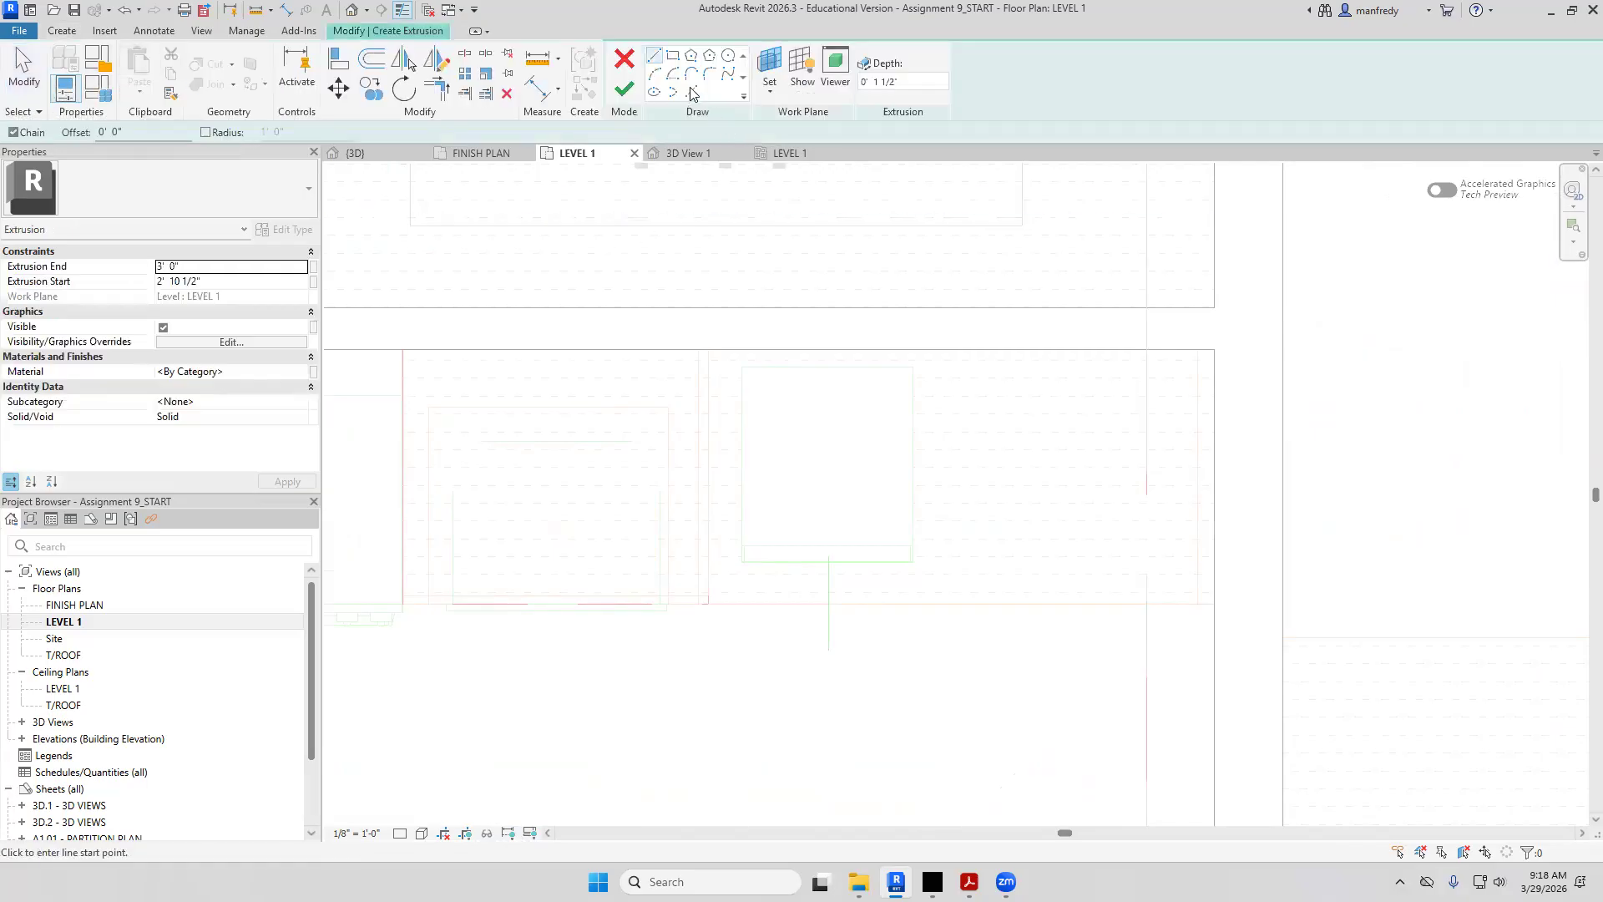
{"action": "left_click", "coordinate": [672, 55]}
{"action": "left_click", "coordinate": [710, 349]}
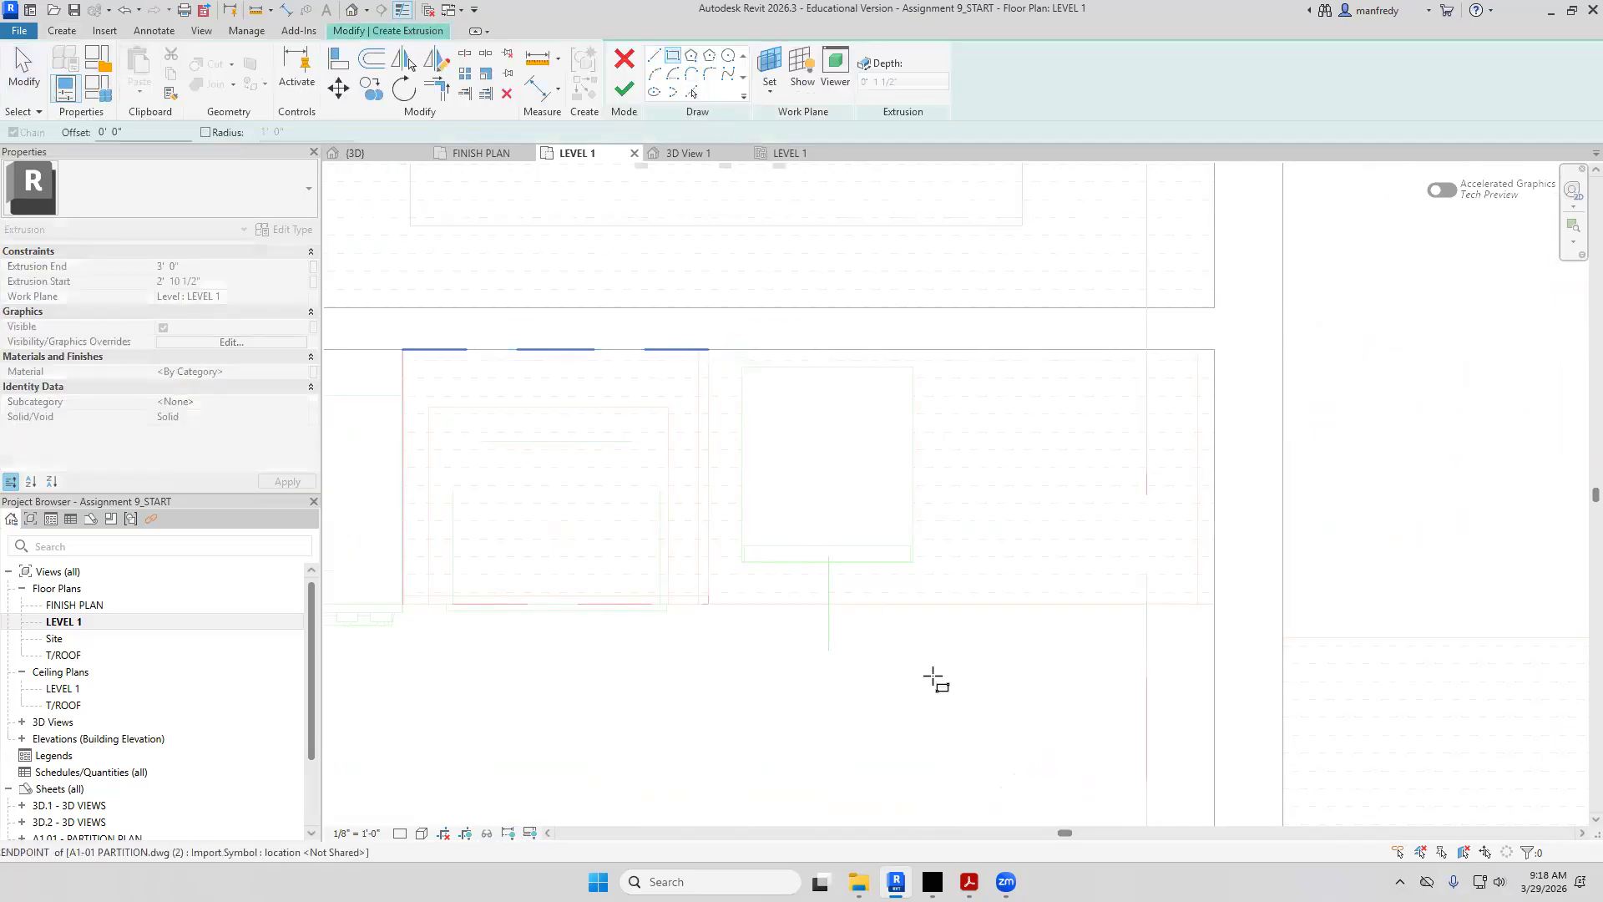
{"action": "left_click", "coordinate": [1197, 603]}
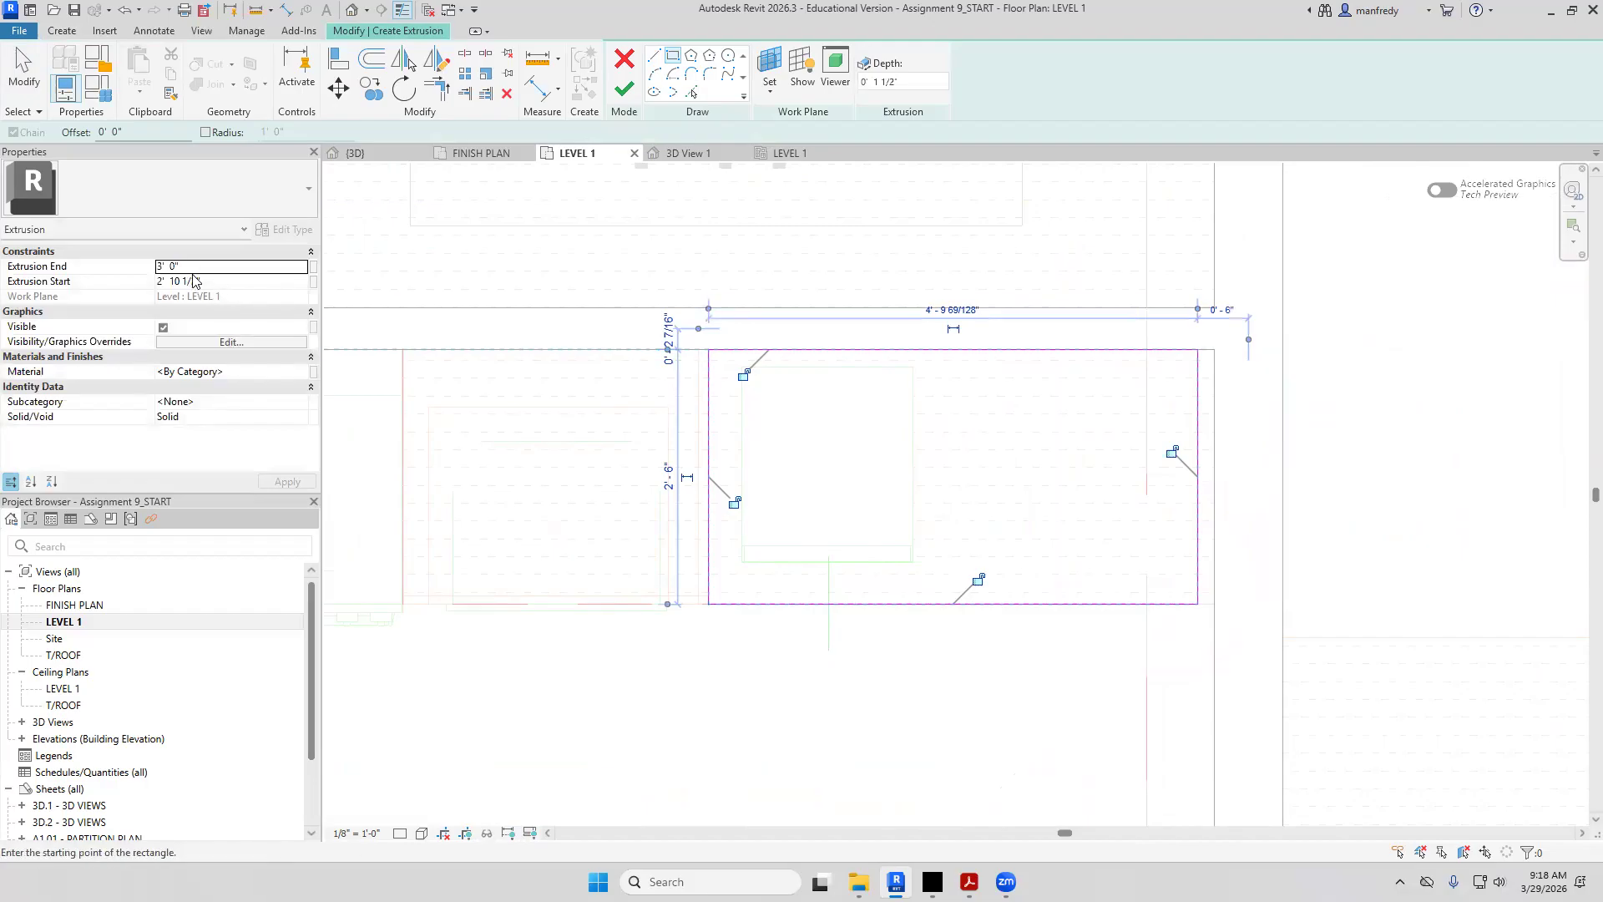
{"action": "left_click", "coordinate": [624, 89]}
{"action": "left_click", "coordinate": [771, 718]}
Sketch a rectangular extrusion profile for the panel between the refrigerator and the cooktop countertop, from the back wall to the countertop's front corner
{"action": "scroll", "coordinate": [770, 716], "scroll_direction": "down", "scroll_amount": 5}
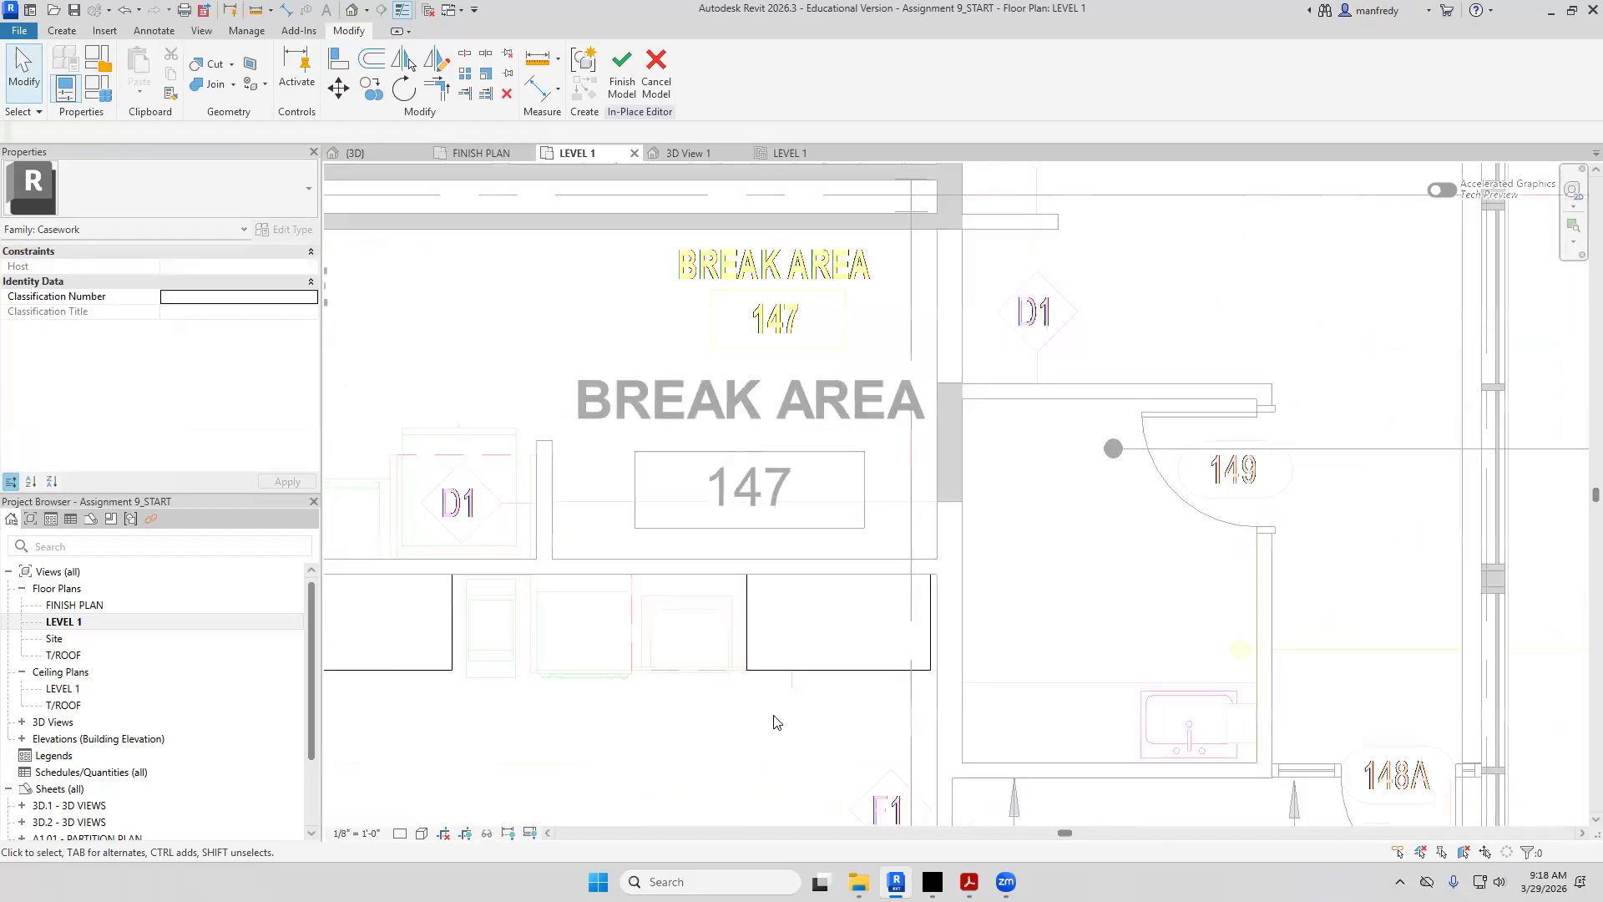
{"action": "middle_click_drag", "start_coordinate": [641, 748], "coordinate": [860, 662]}
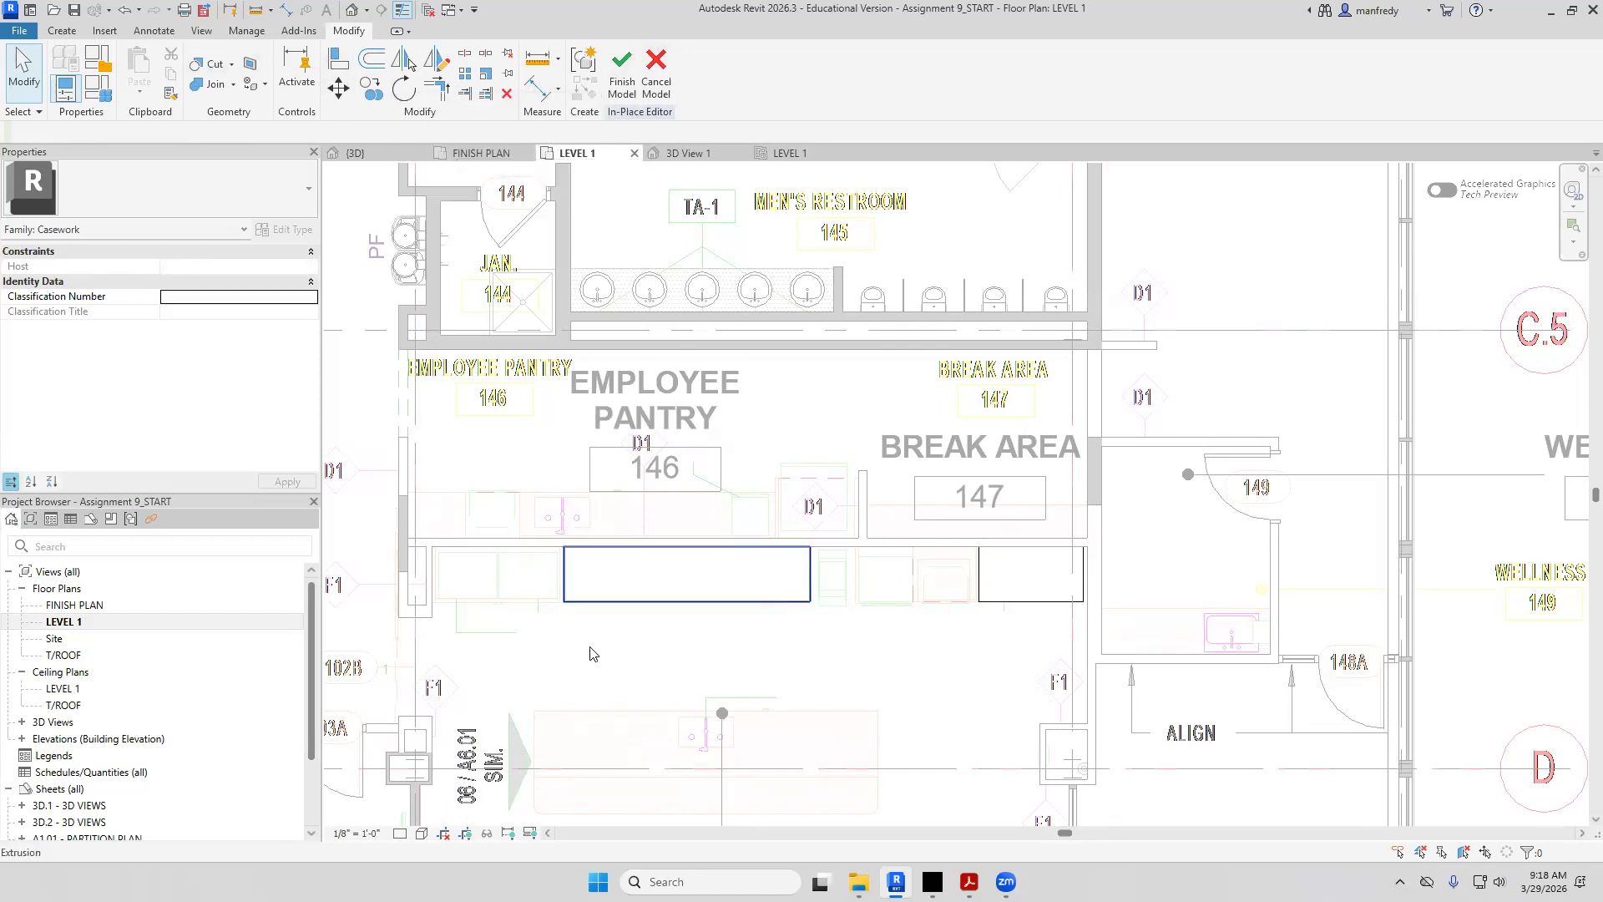
{"action": "middle_click_drag", "start_coordinate": [587, 655], "coordinate": [725, 639]}
{"action": "scroll", "coordinate": [725, 639], "scroll_direction": "up", "scroll_amount": 5}
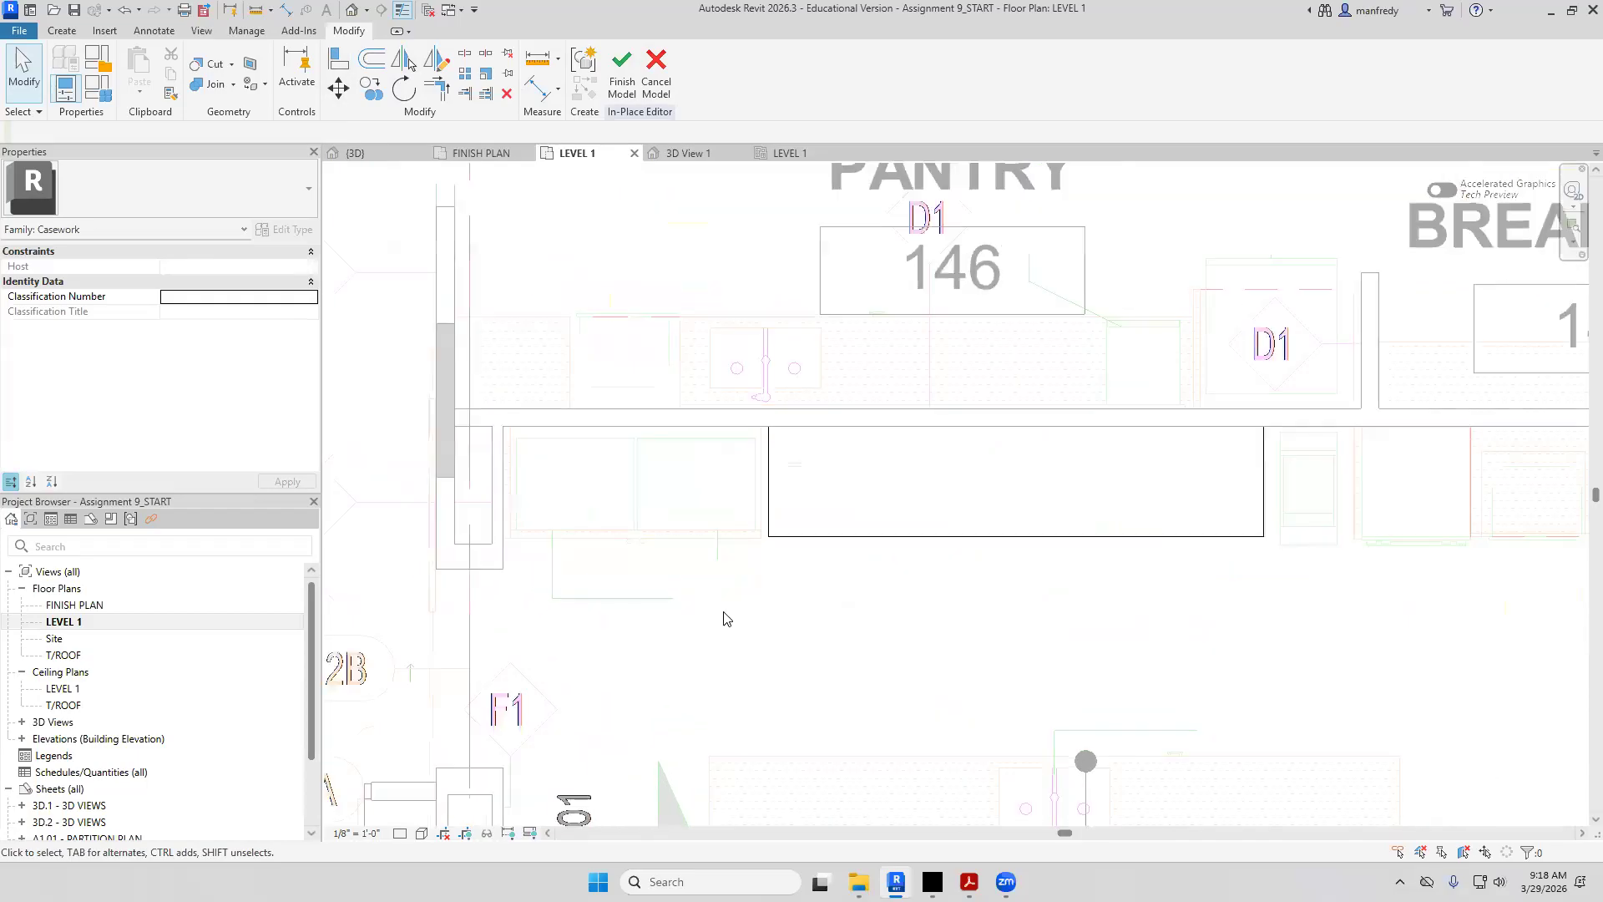
{"action": "scroll", "coordinate": [849, 584], "scroll_direction": "up", "scroll_amount": 3}
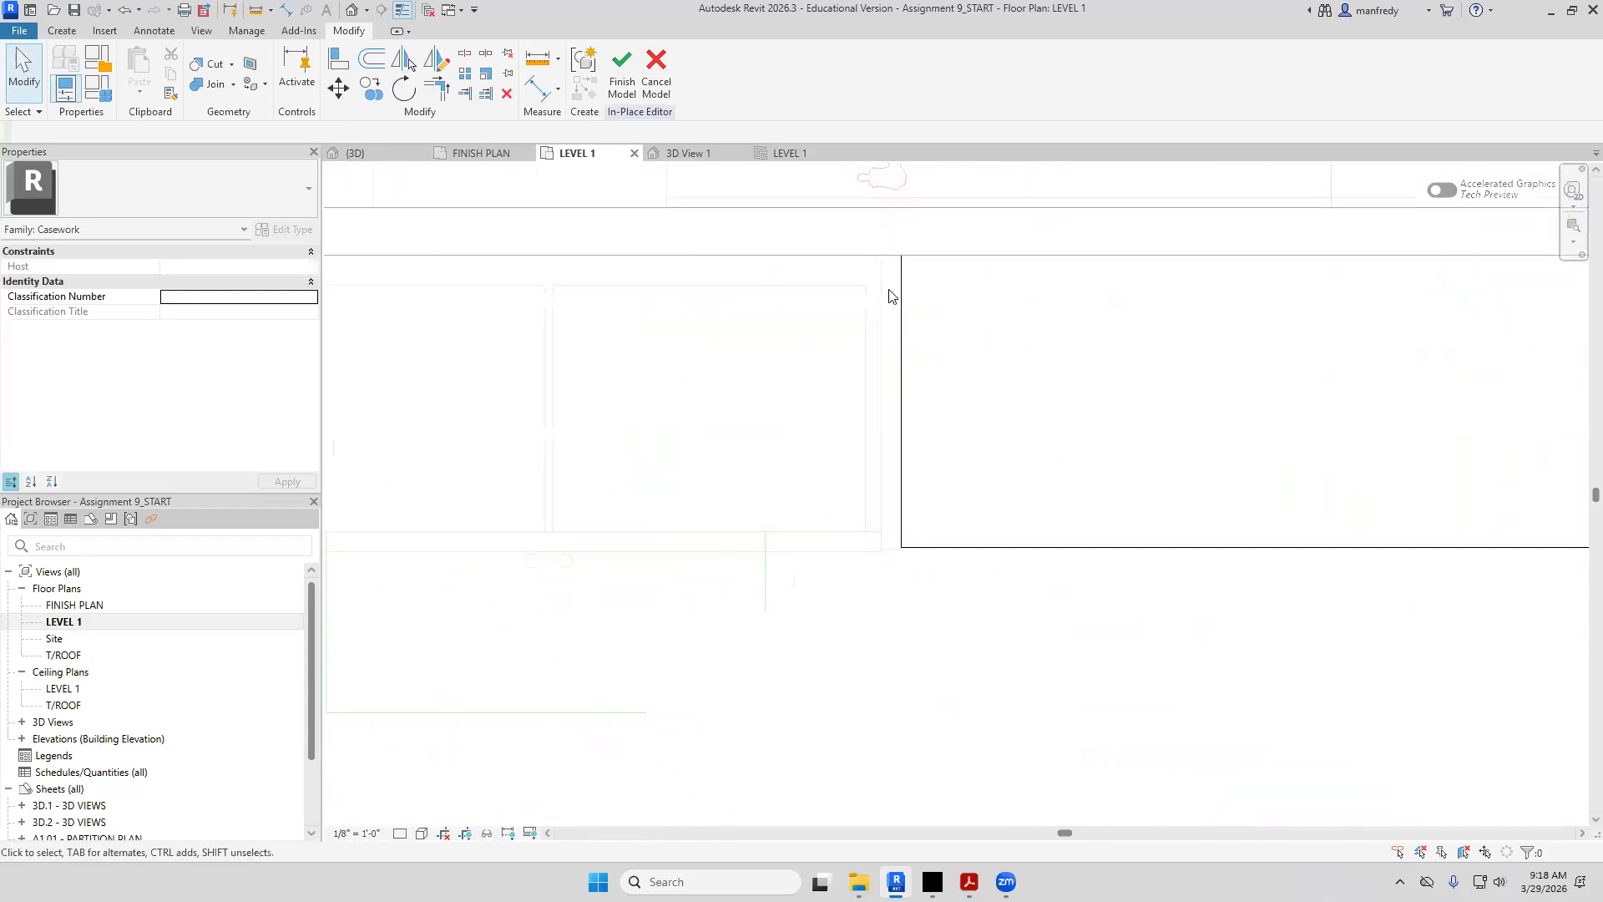
{"action": "scroll", "coordinate": [924, 294], "scroll_direction": "up", "scroll_amount": 1}
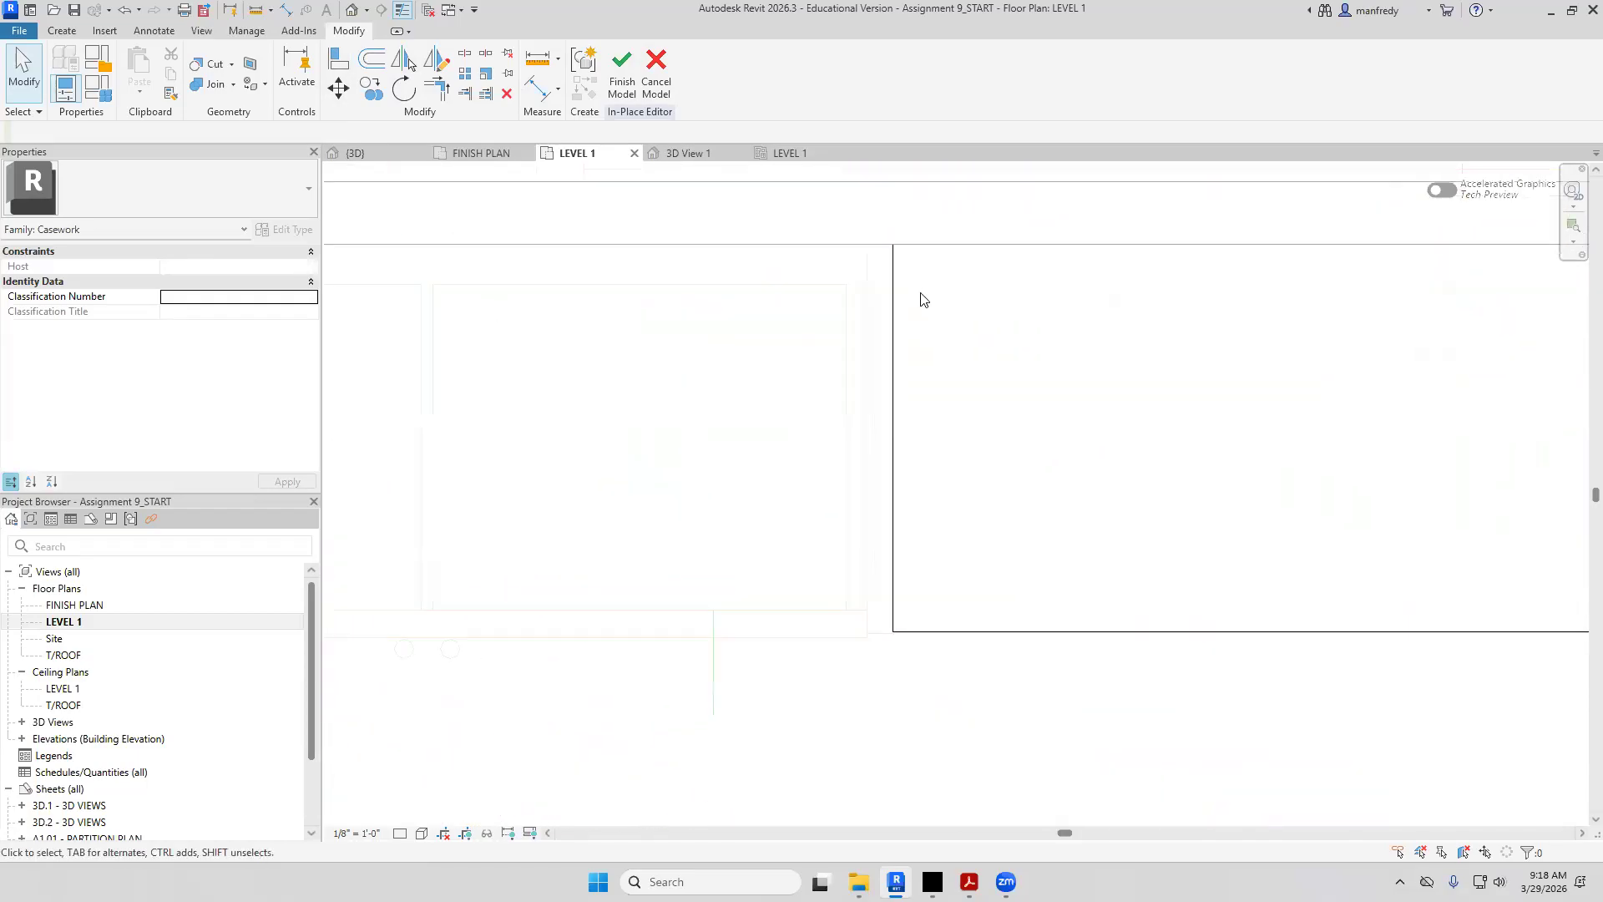
{"action": "left_click", "coordinate": [61, 31]}
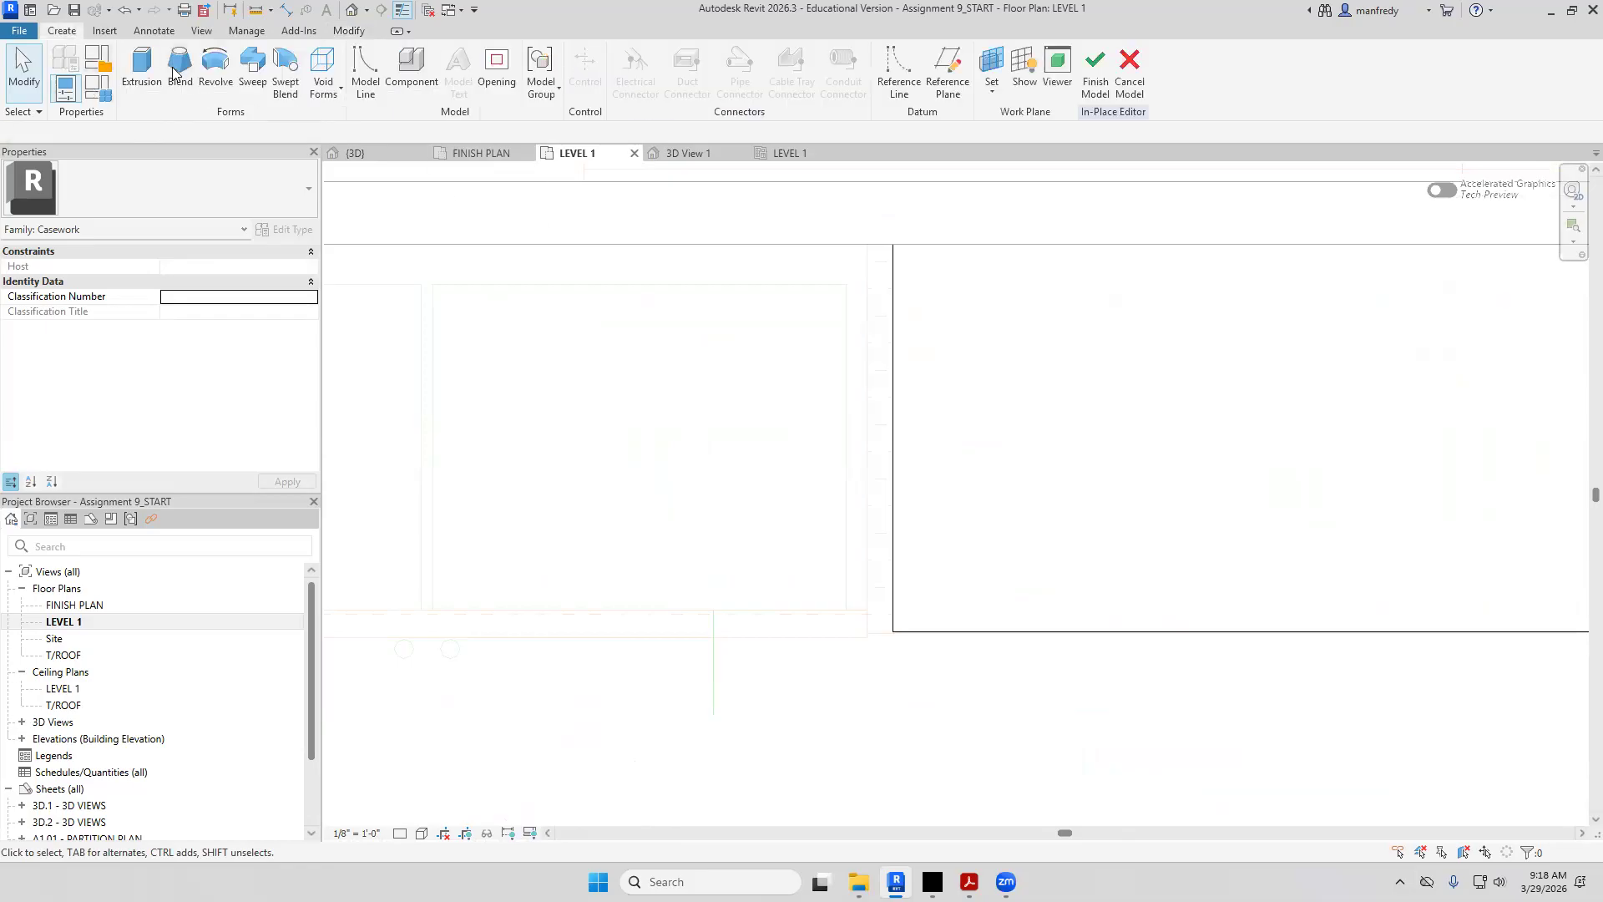
{"action": "left_click", "coordinate": [144, 73]}
{"action": "left_click", "coordinate": [673, 55]}
{"action": "left_click", "coordinate": [864, 243]}
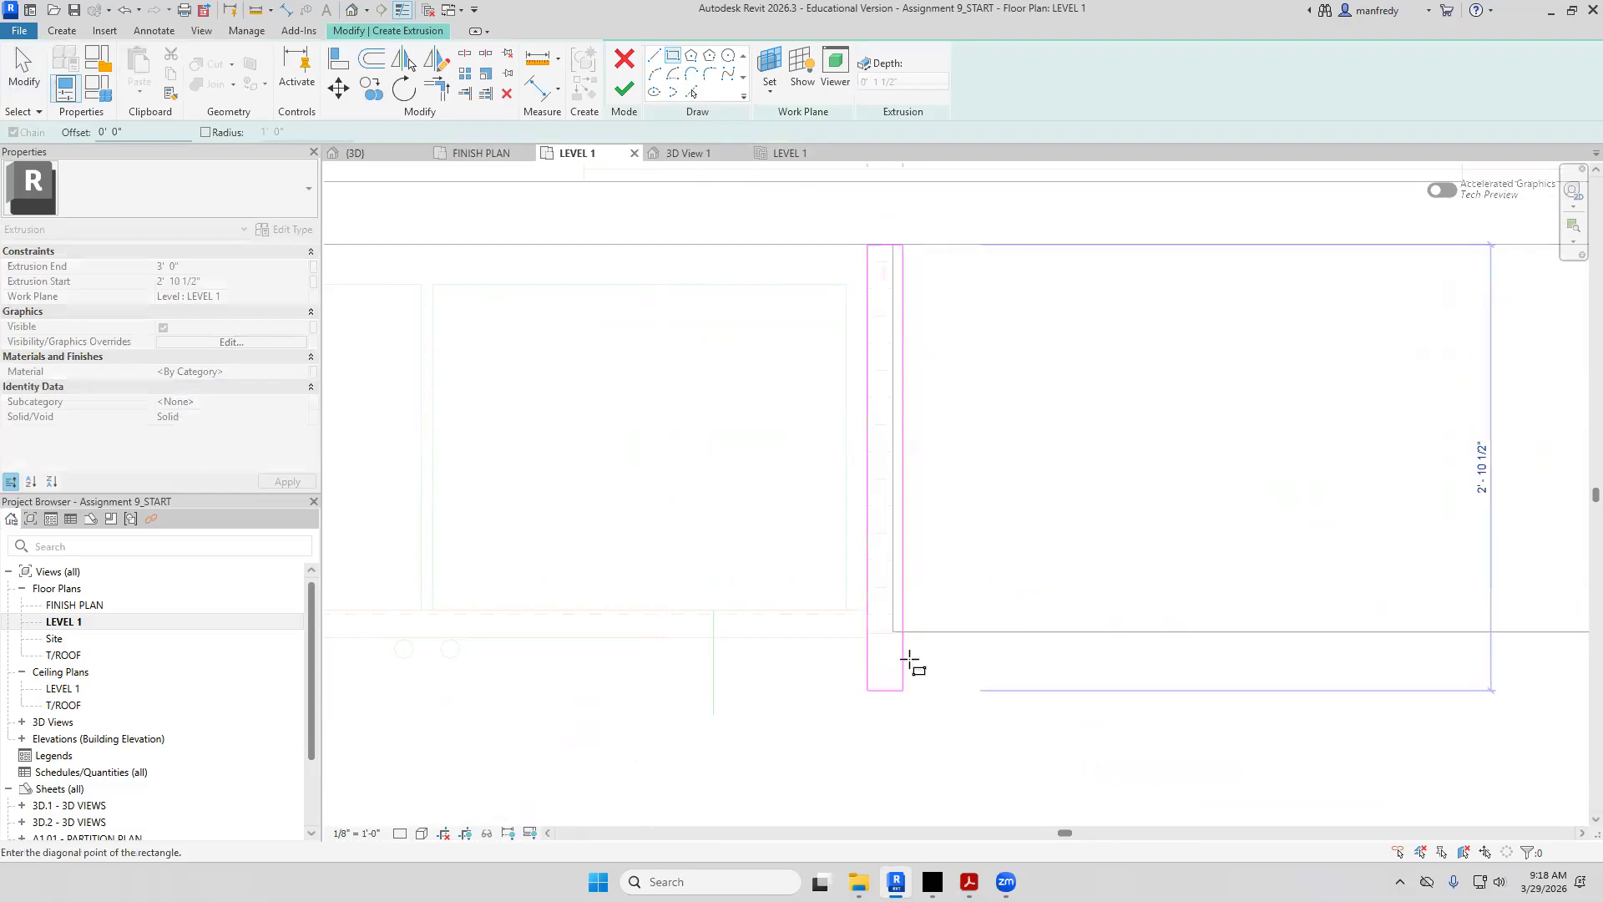
{"action": "scroll", "coordinate": [889, 647], "scroll_direction": "up", "scroll_amount": 2}
{"action": "scroll", "coordinate": [885, 559], "scroll_direction": "up", "scroll_amount": 4}
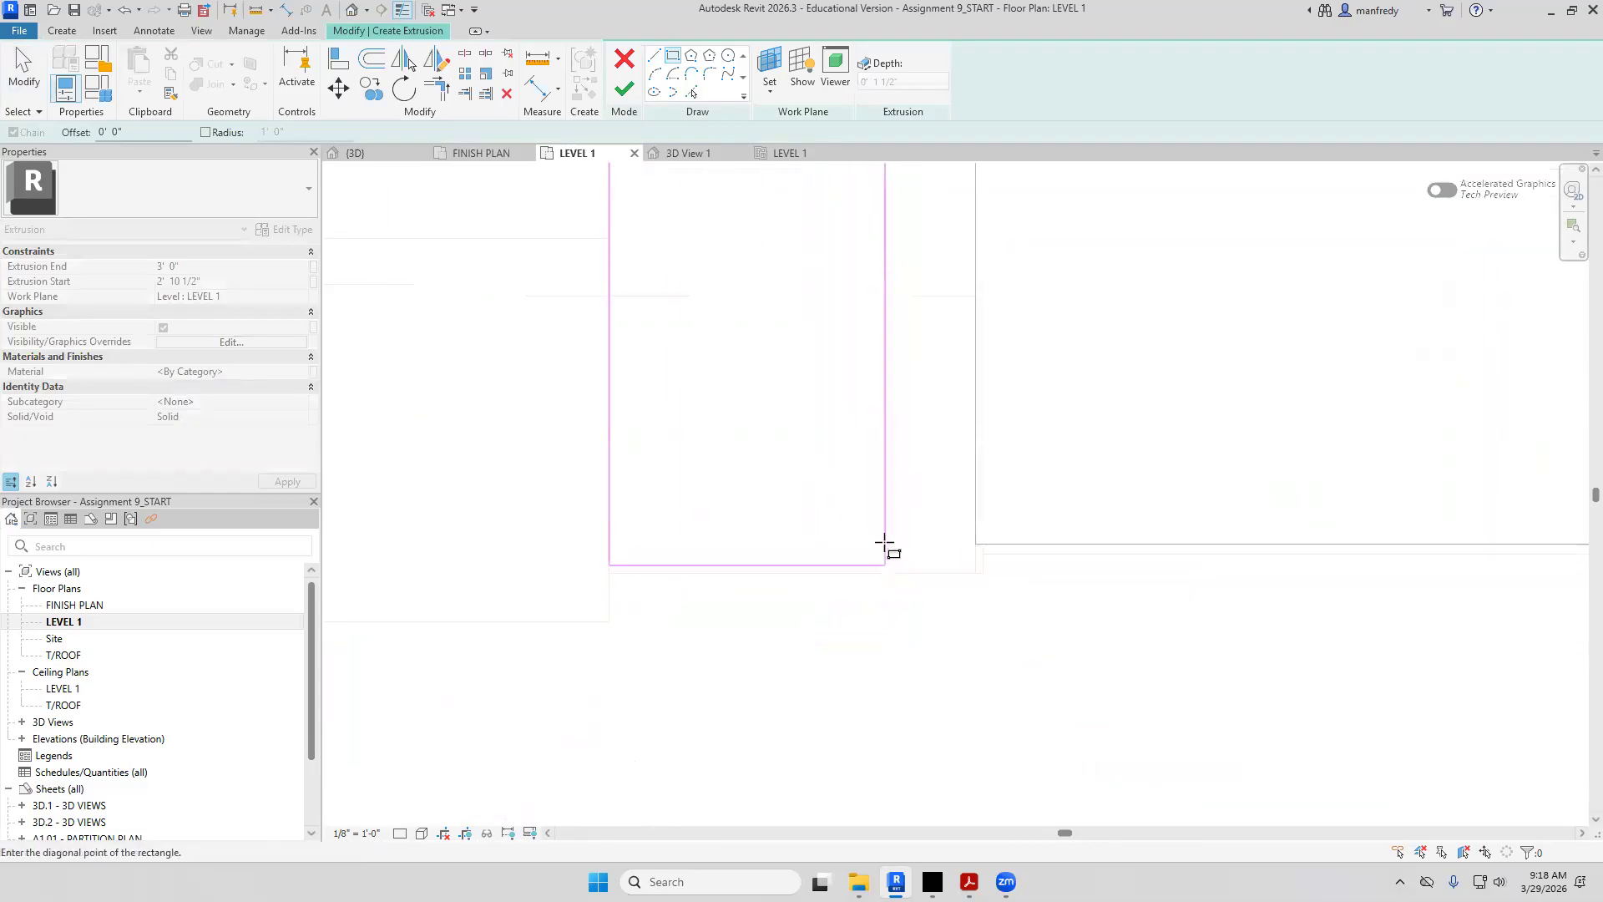
{"action": "left_click", "coordinate": [973, 547]}
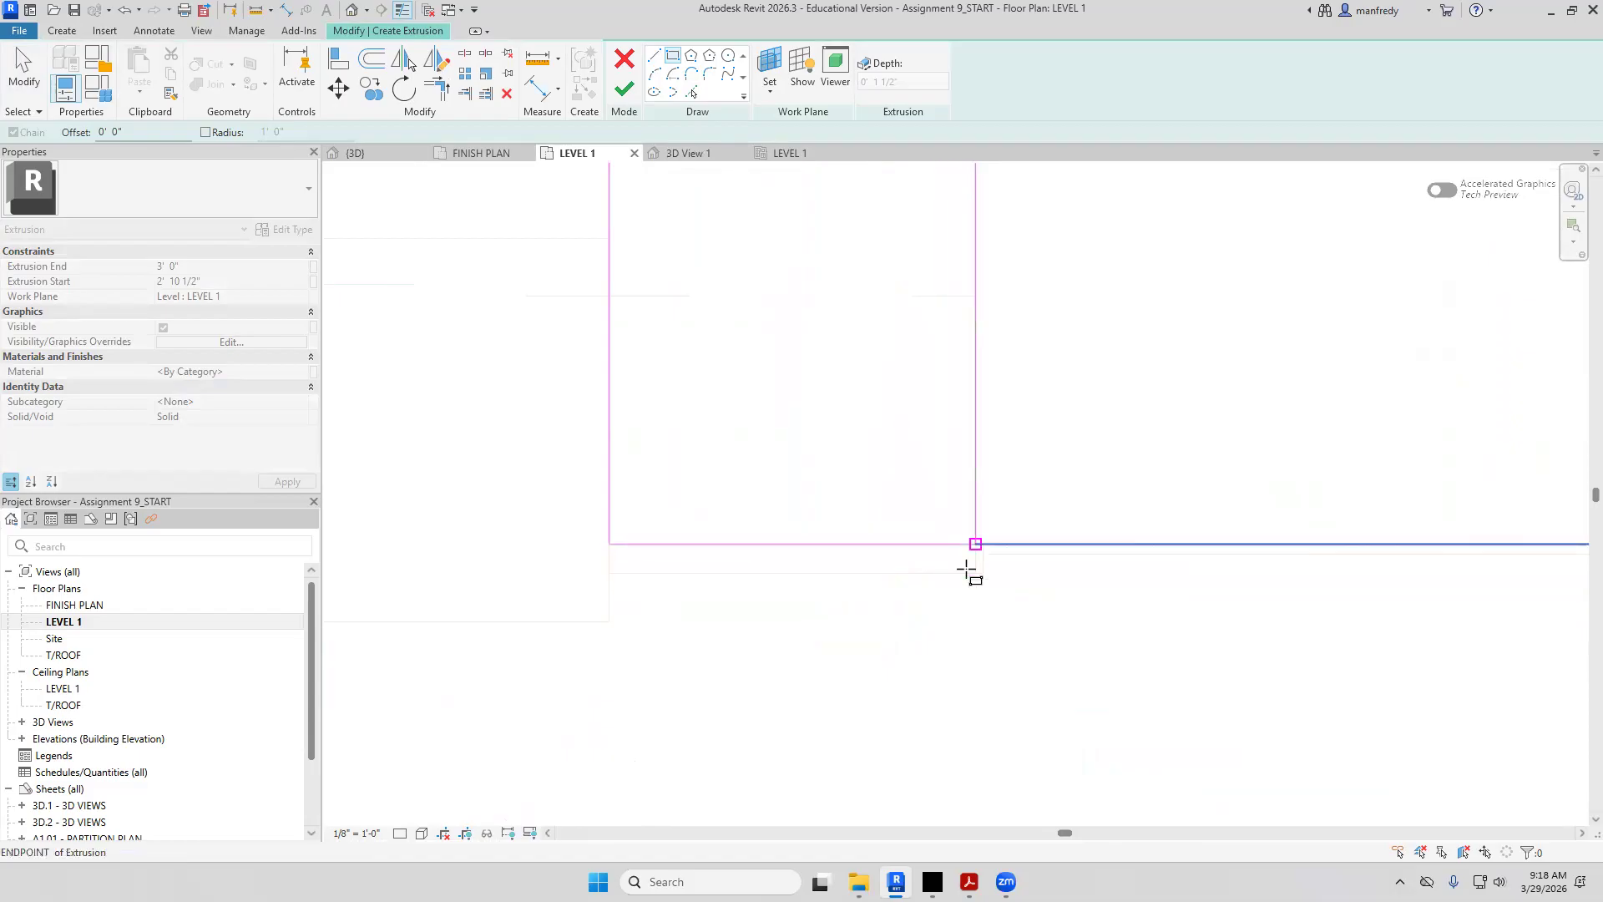
{"action": "scroll", "coordinate": [975, 668], "scroll_direction": "down", "scroll_amount": 3}
{"action": "scroll", "coordinate": [979, 657], "scroll_direction": "down", "scroll_amount": 5}
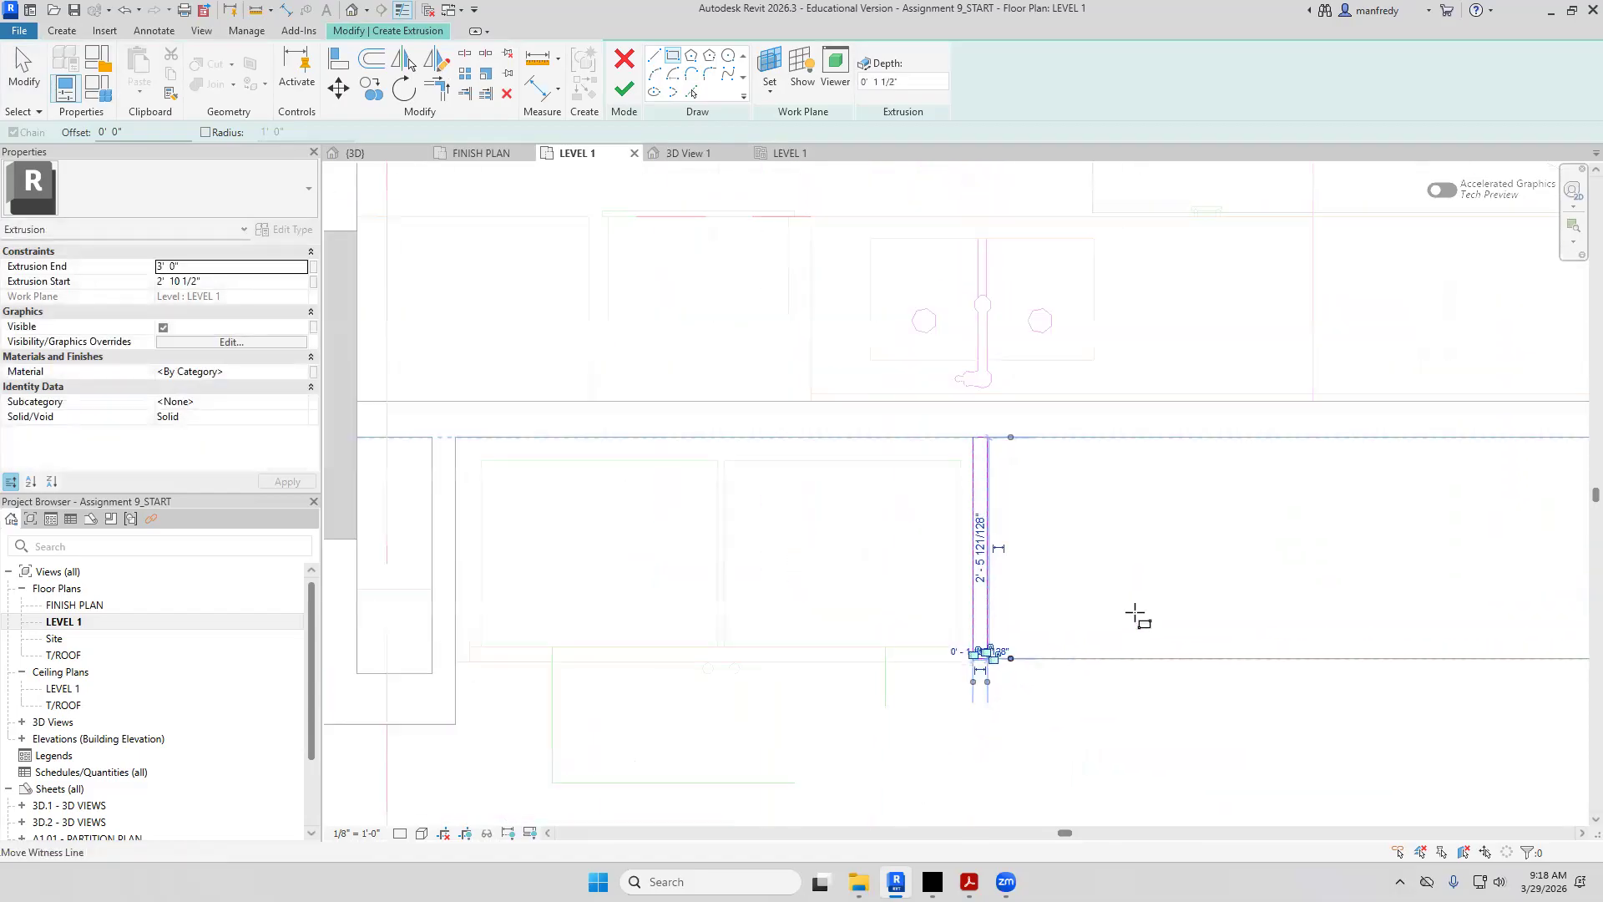
{"action": "key", "text": "Escape"}
Check the Kitchen 102 north elevation, set the panel's extrusion from 0' 0" to 8' 0", and finish it
{"action": "scroll", "coordinate": [640, 386], "scroll_direction": "up", "scroll_amount": 2}
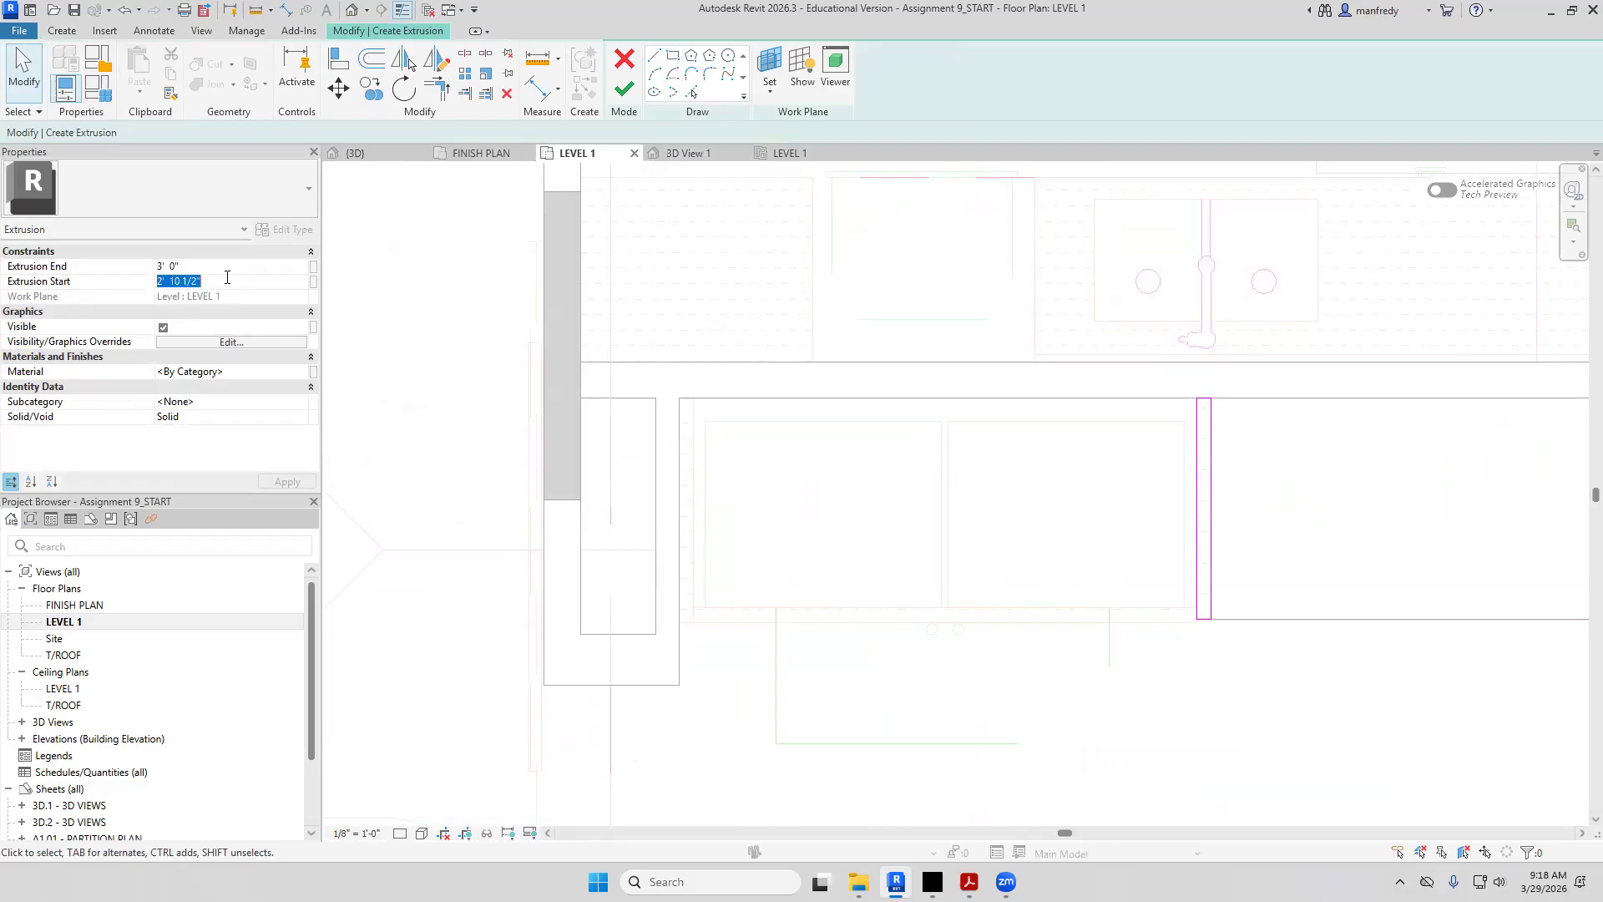
{"action": "key", "text": "alt+Tab"}
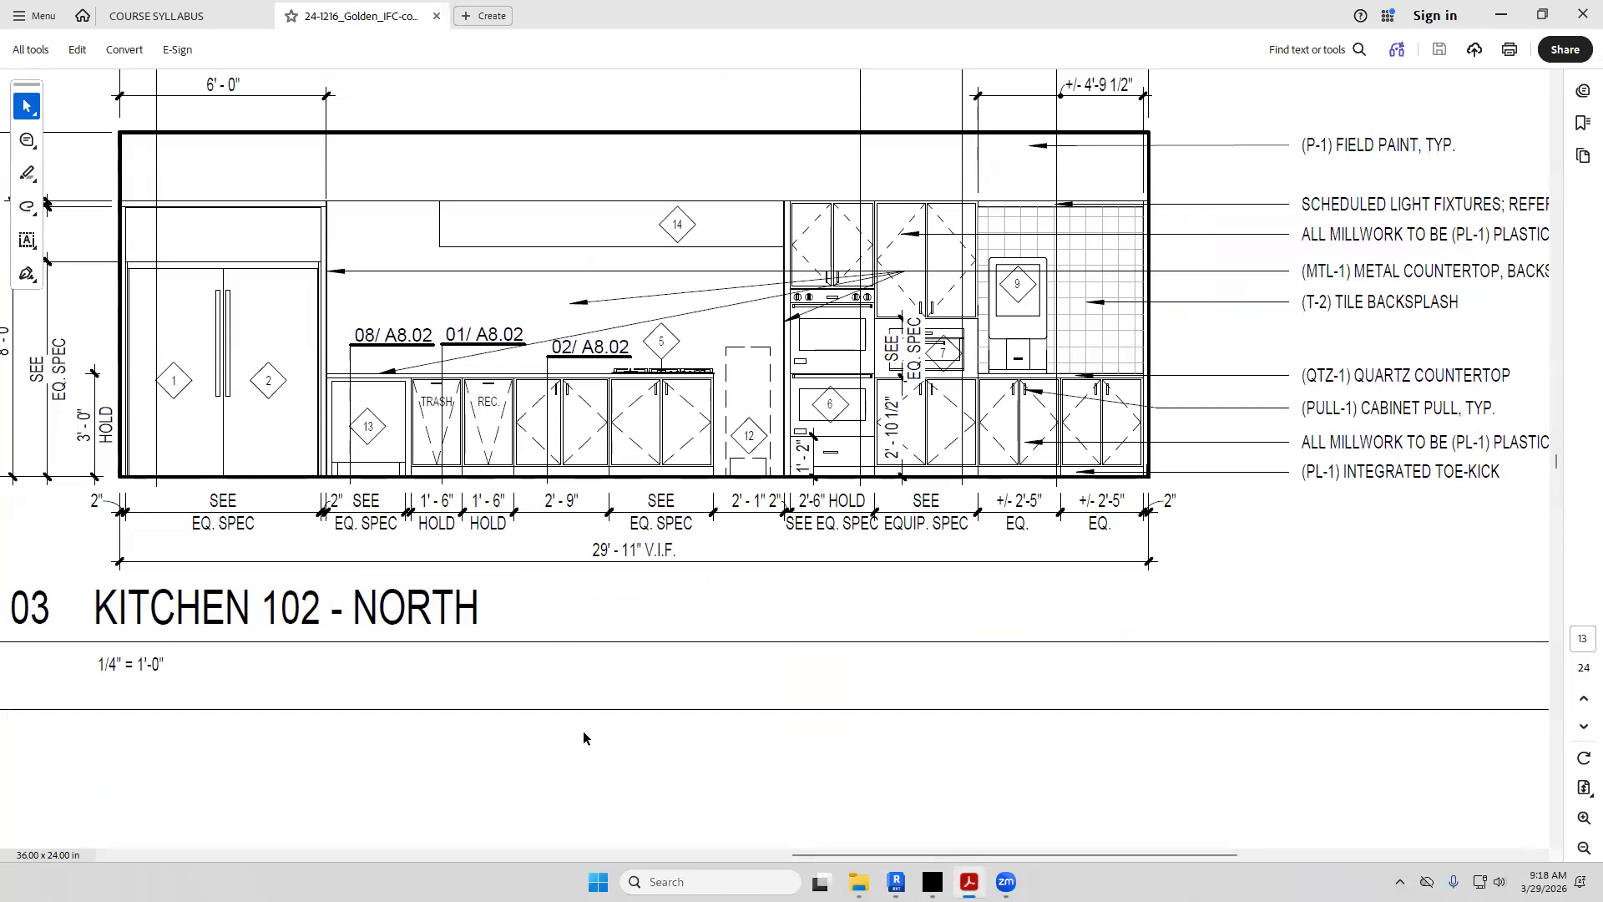
{"action": "left_click_drag", "start_coordinate": [785, 853], "coordinate": [738, 853]}
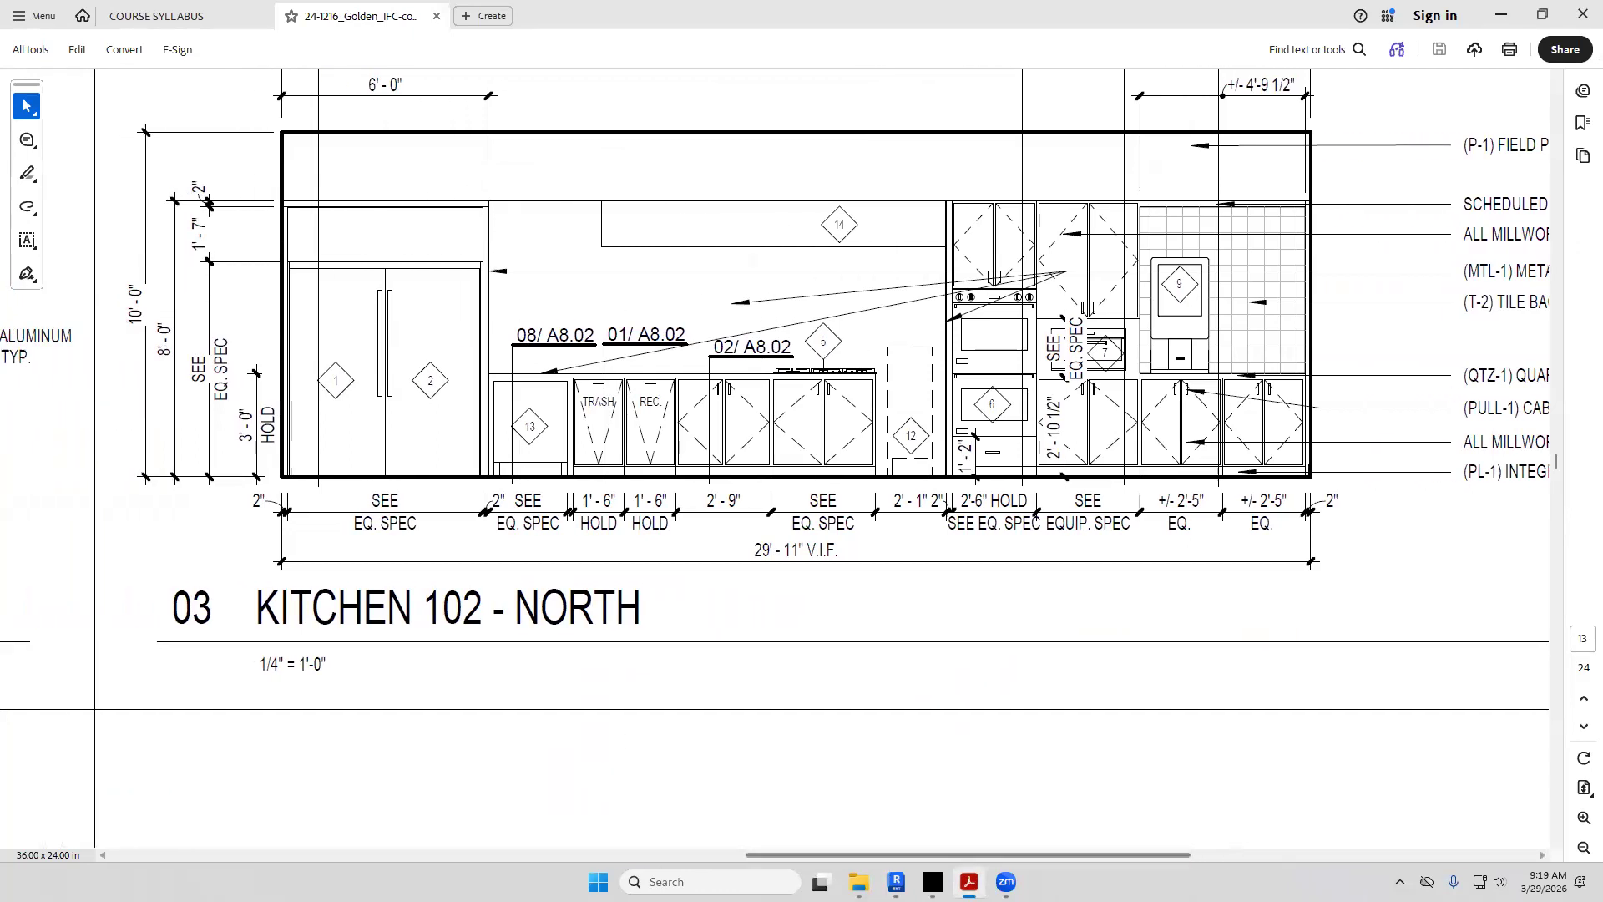
{"action": "left_click", "coordinate": [896, 882]}
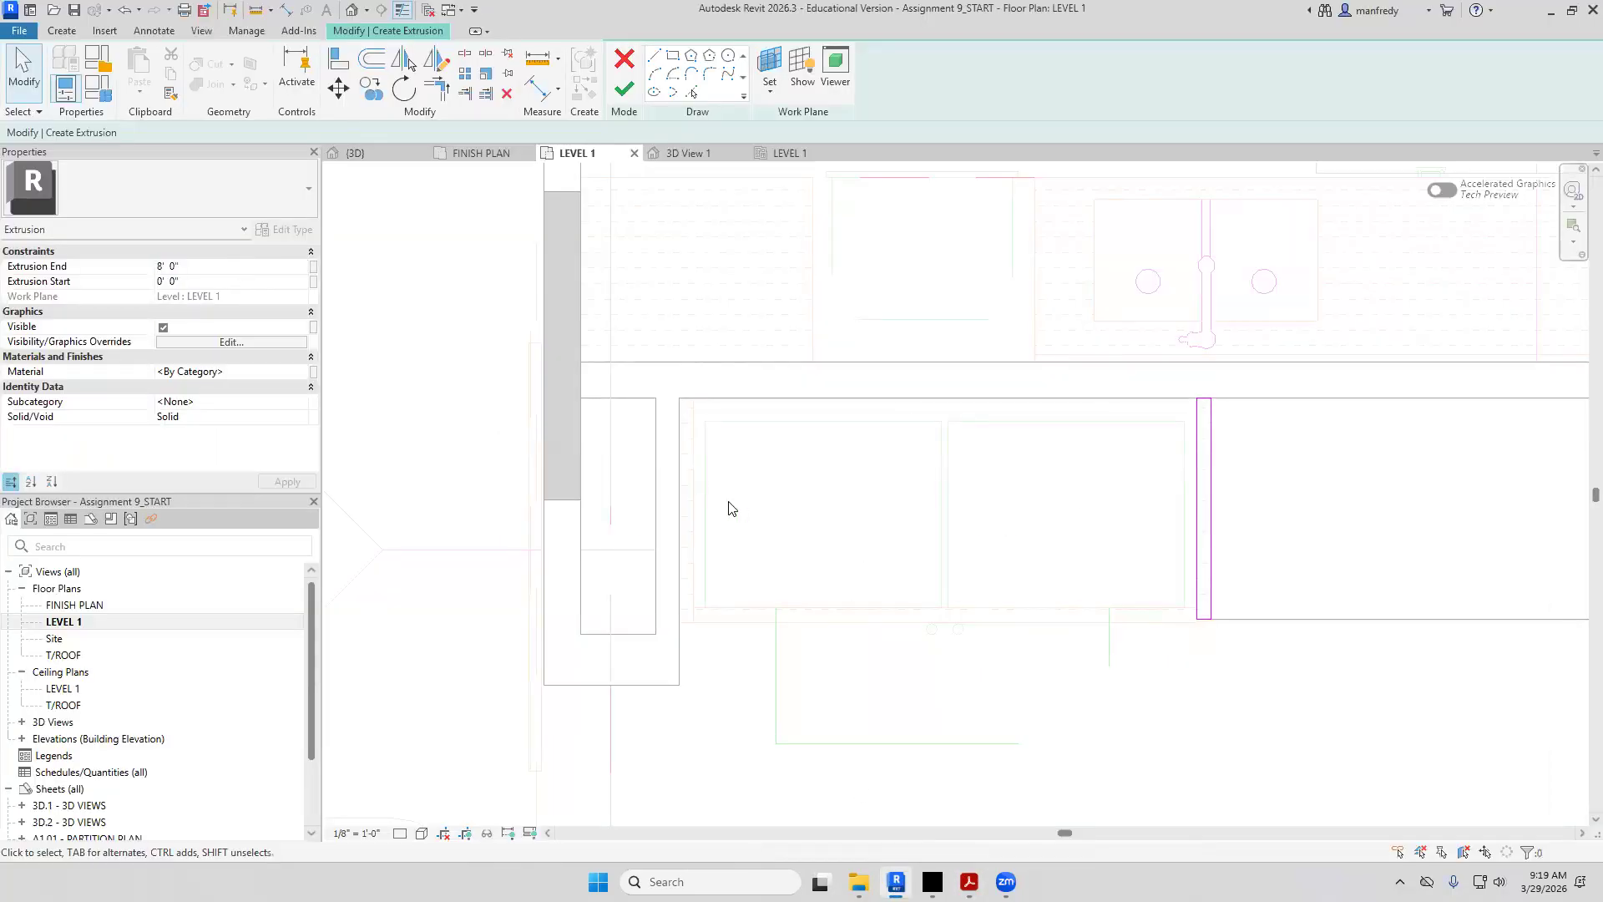
{"action": "left_click", "coordinate": [673, 56]}
{"action": "left_click", "coordinate": [627, 92]}
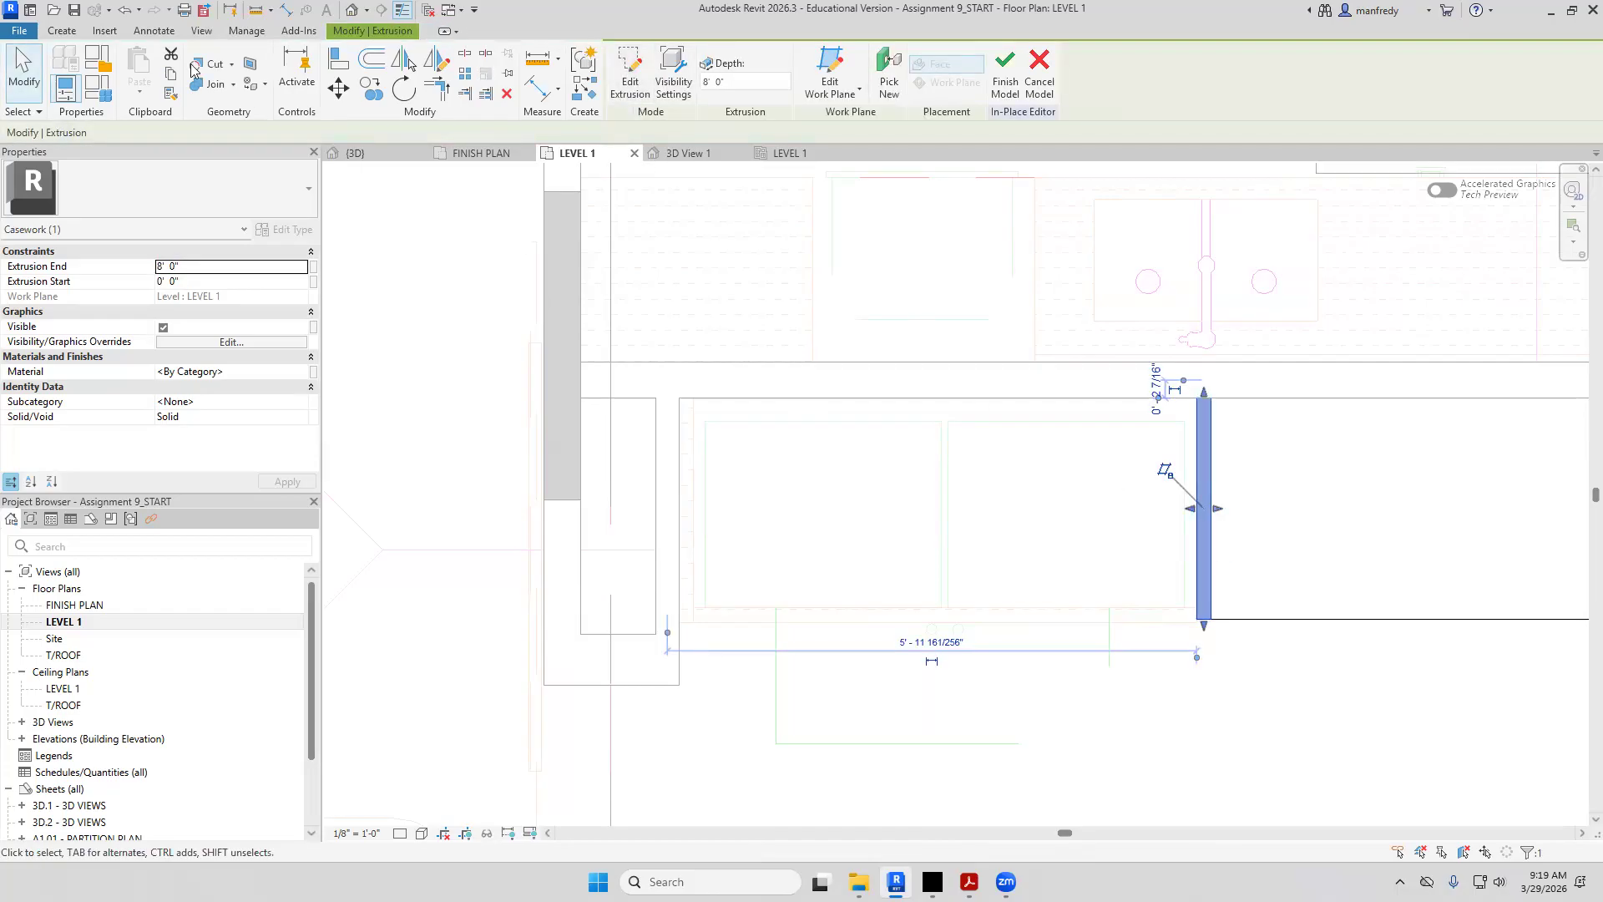
Start another extrusion and sketch a rectangle about 6 1/4" by 2'-10" against the wall at the refrigerator's west side
{"action": "left_click", "coordinate": [64, 32]}
{"action": "left_click", "coordinate": [146, 77]}
{"action": "left_click", "coordinate": [679, 399]}
{"action": "scroll", "coordinate": [640, 534], "scroll_direction": "up", "scroll_amount": 2}
{"action": "left_click", "coordinate": [673, 55]}
{"action": "scroll", "coordinate": [700, 310], "scroll_direction": "up", "scroll_amount": 2}
{"action": "left_click", "coordinate": [697, 302]}
{"action": "middle_click_drag", "start_coordinate": [788, 509], "coordinate": [692, 399]}
{"action": "left_click", "coordinate": [725, 769]}
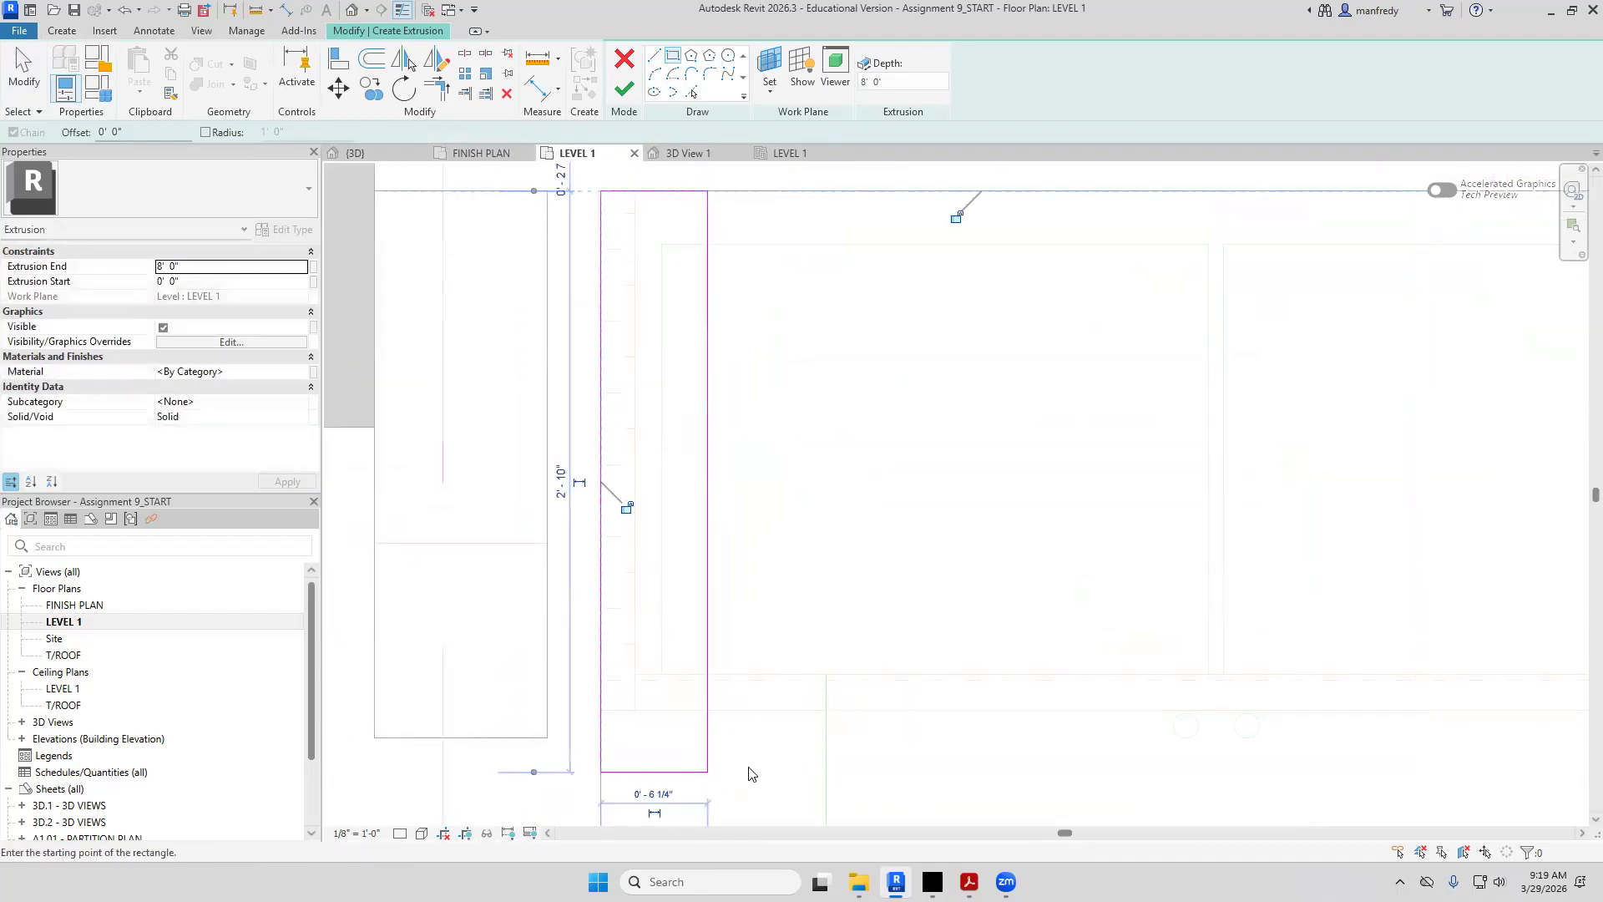
Align the west panel profile's inner edge to the plan's panel line and its front edge to the countertop front, and finish the extrusion
{"action": "key", "text": "Escape"}
{"action": "key", "text": "a"}
{"action": "key", "text": "l"}
{"action": "left_click", "coordinate": [635, 594]}
{"action": "left_click", "coordinate": [708, 616]}
{"action": "scroll", "coordinate": [727, 614], "scroll_direction": "down", "scroll_amount": 2}
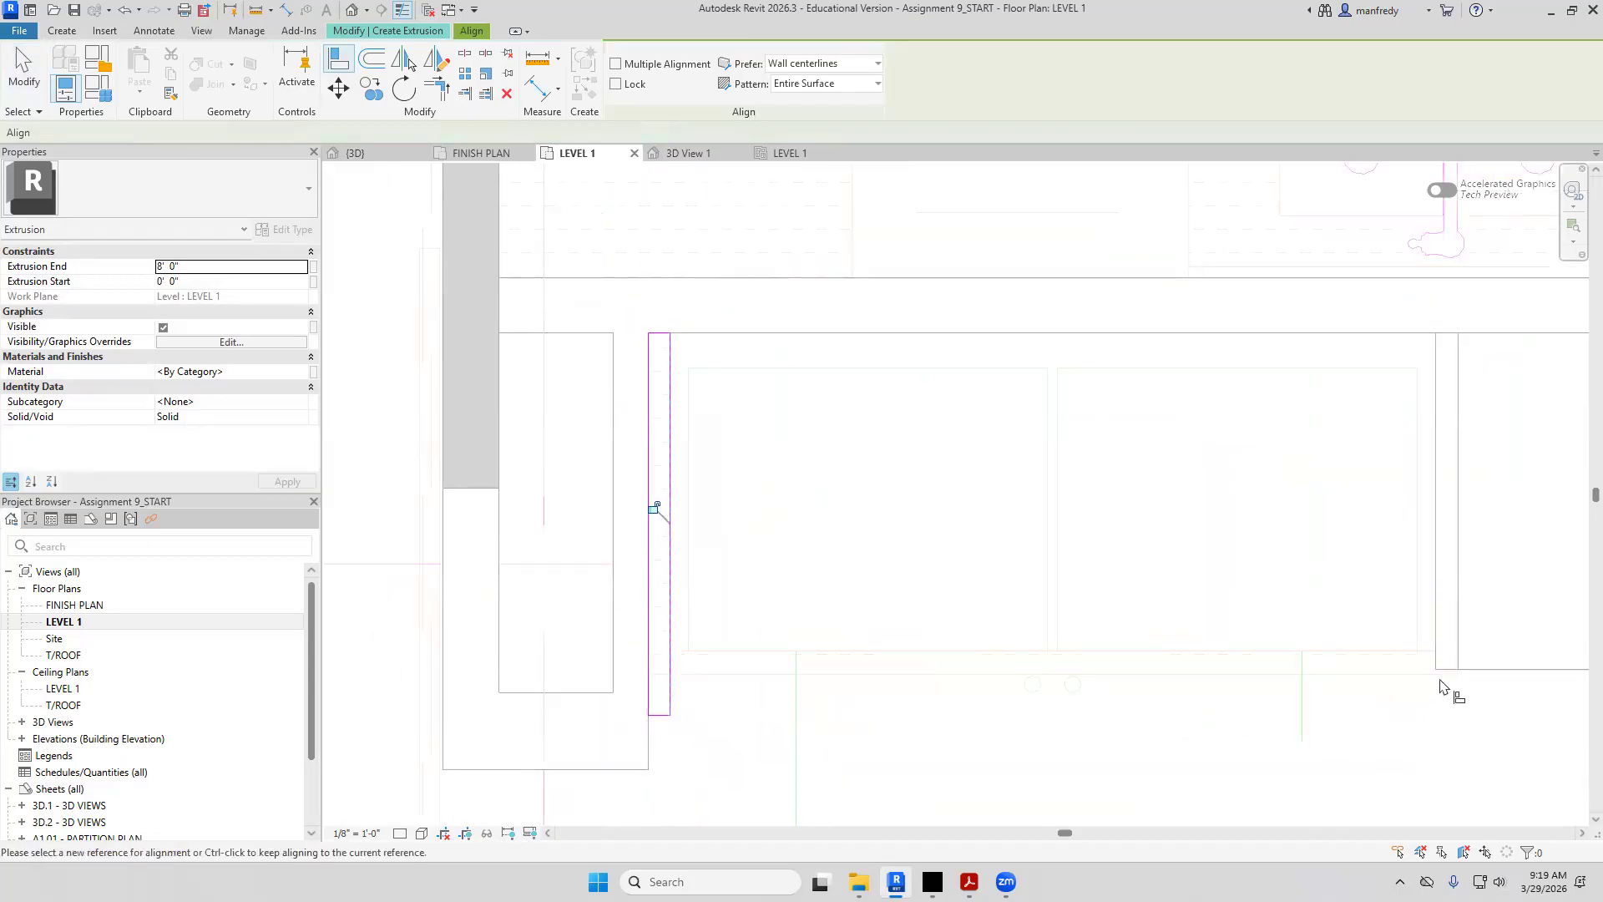
{"action": "left_click", "coordinate": [1327, 698]}
{"action": "left_click", "coordinate": [659, 714]}
{"action": "scroll", "coordinate": [917, 503], "scroll_direction": "down", "scroll_amount": 5}
{"action": "middle_click_drag", "start_coordinate": [1306, 534], "coordinate": [419, 545]}
{"action": "middle_click_drag", "start_coordinate": [1425, 505], "coordinate": [924, 535]}
{"action": "scroll", "coordinate": [924, 532], "scroll_direction": "up", "scroll_amount": 1}
{"action": "scroll", "coordinate": [923, 538], "scroll_direction": "up", "scroll_amount": 3}
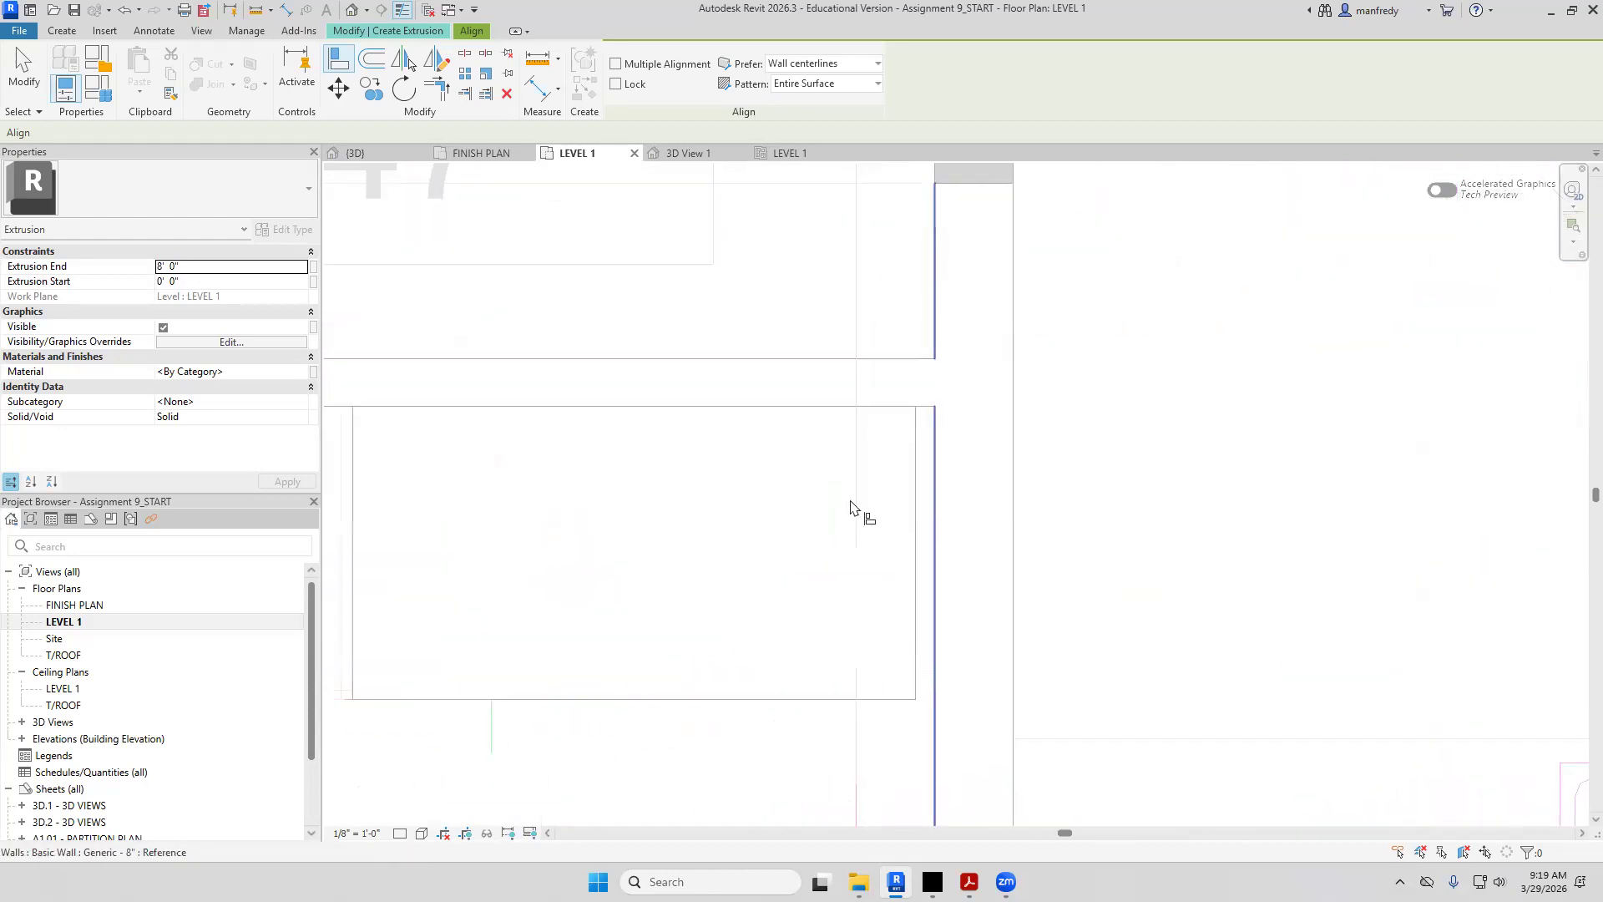
{"action": "left_click", "coordinate": [81, 33]}
{"action": "key", "text": "Escape"}
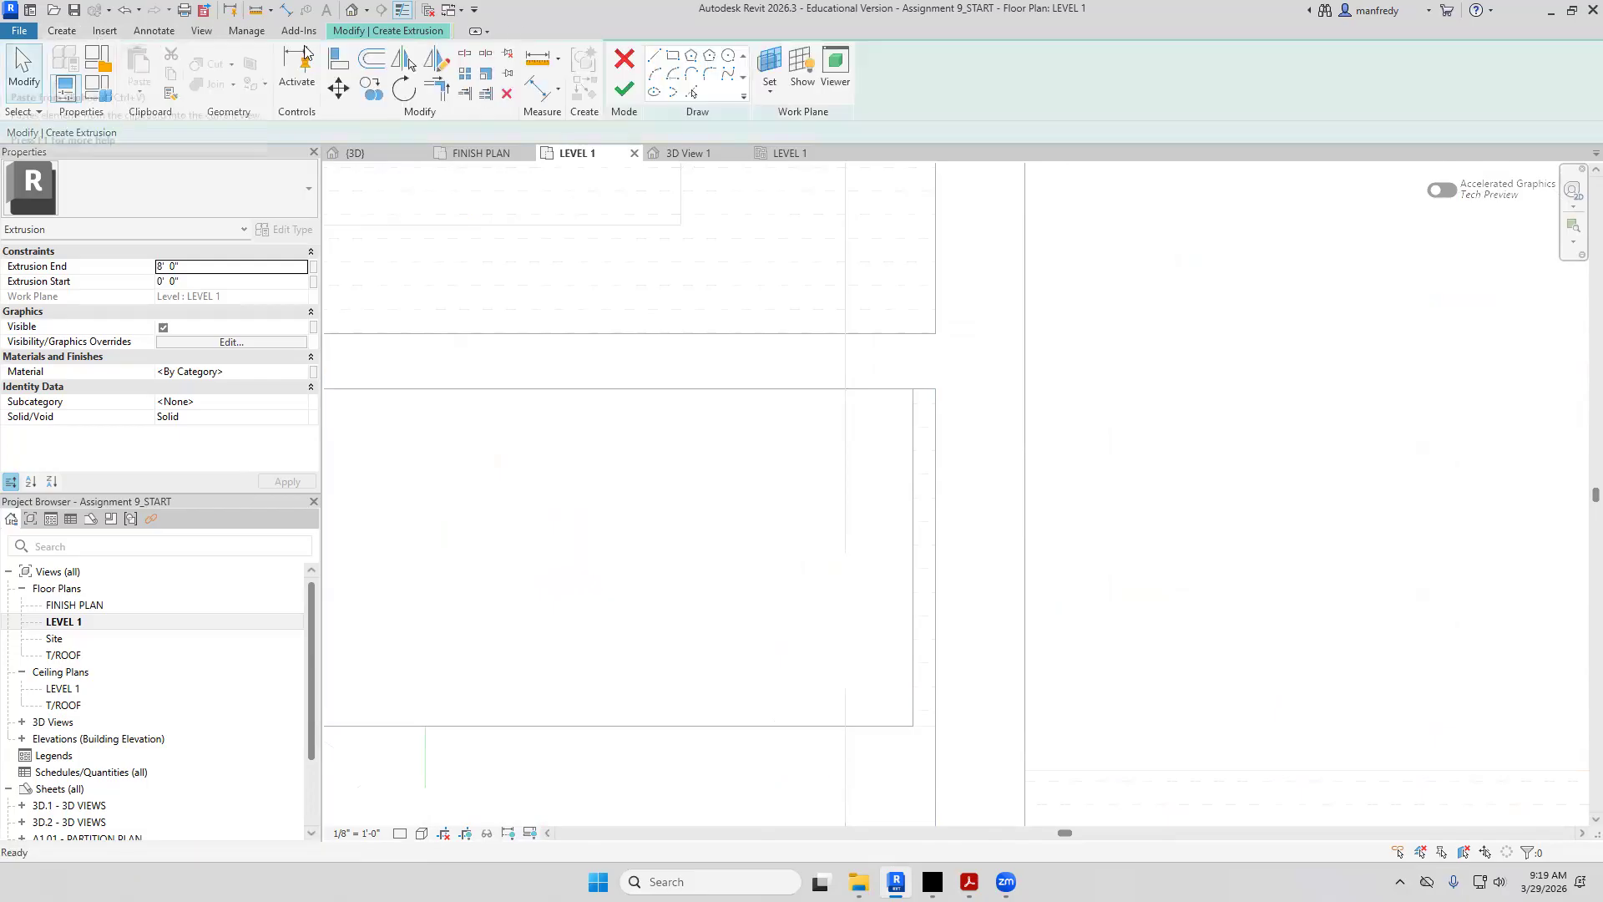
{"action": "left_click", "coordinate": [620, 89]}
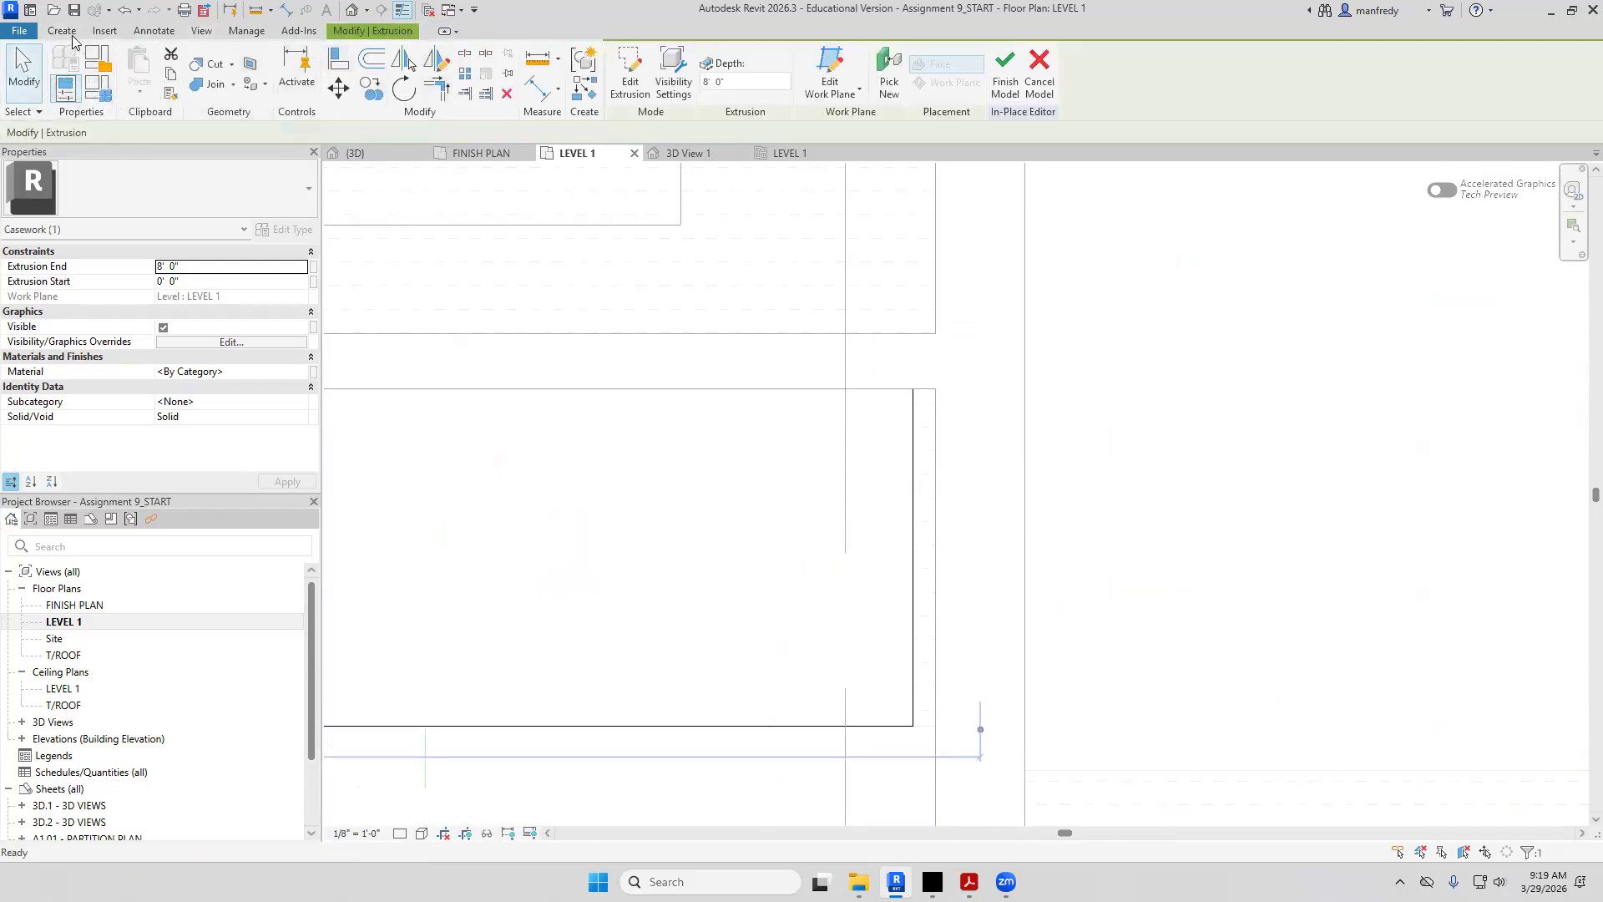
Sketch a rectangular extrusion profile filling the gap between the east countertop and the end wall, projecting past the countertop's front
{"action": "left_click", "coordinate": [62, 32]}
{"action": "left_click", "coordinate": [139, 66]}
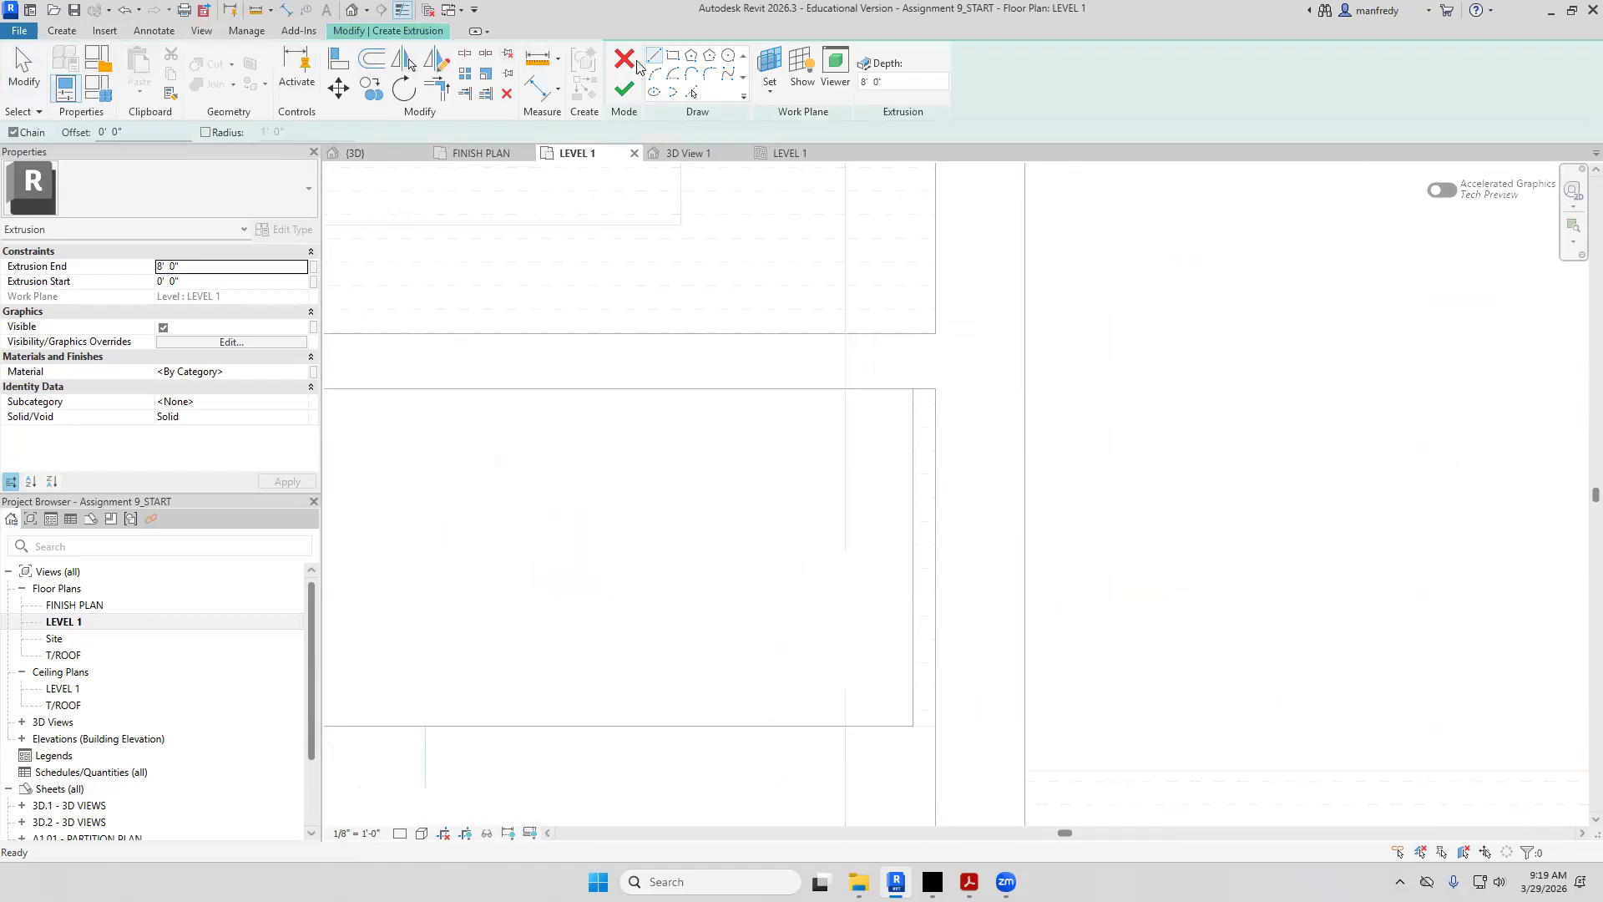
{"action": "left_click", "coordinate": [673, 55]}
{"action": "left_click", "coordinate": [913, 389]}
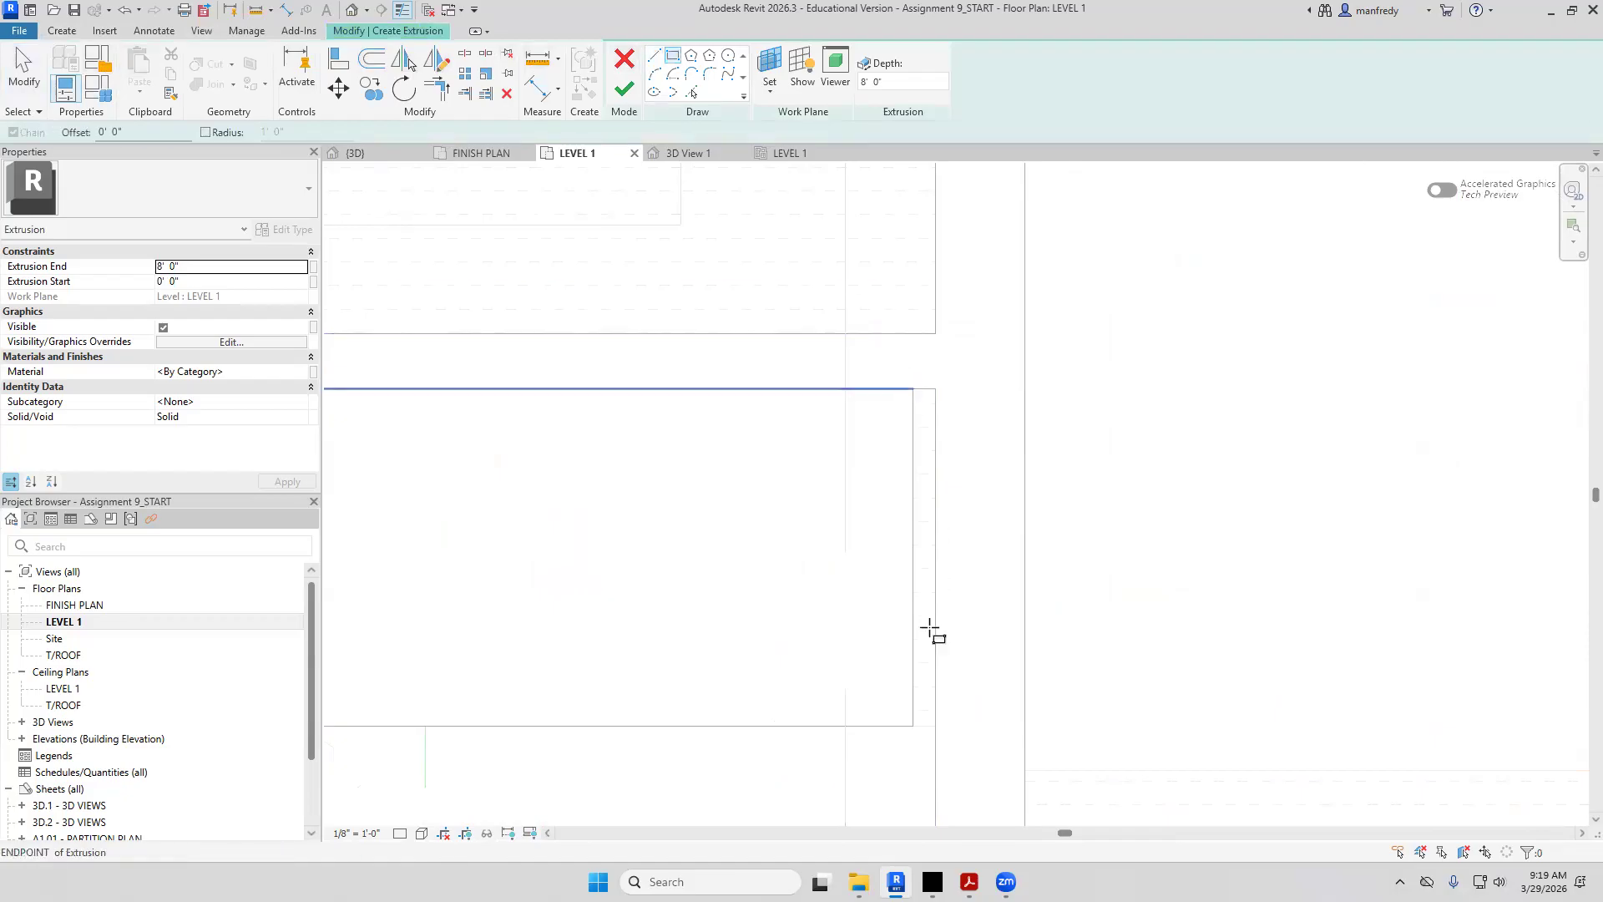
{"action": "left_click", "coordinate": [936, 773]}
{"action": "key", "text": "Escape"}
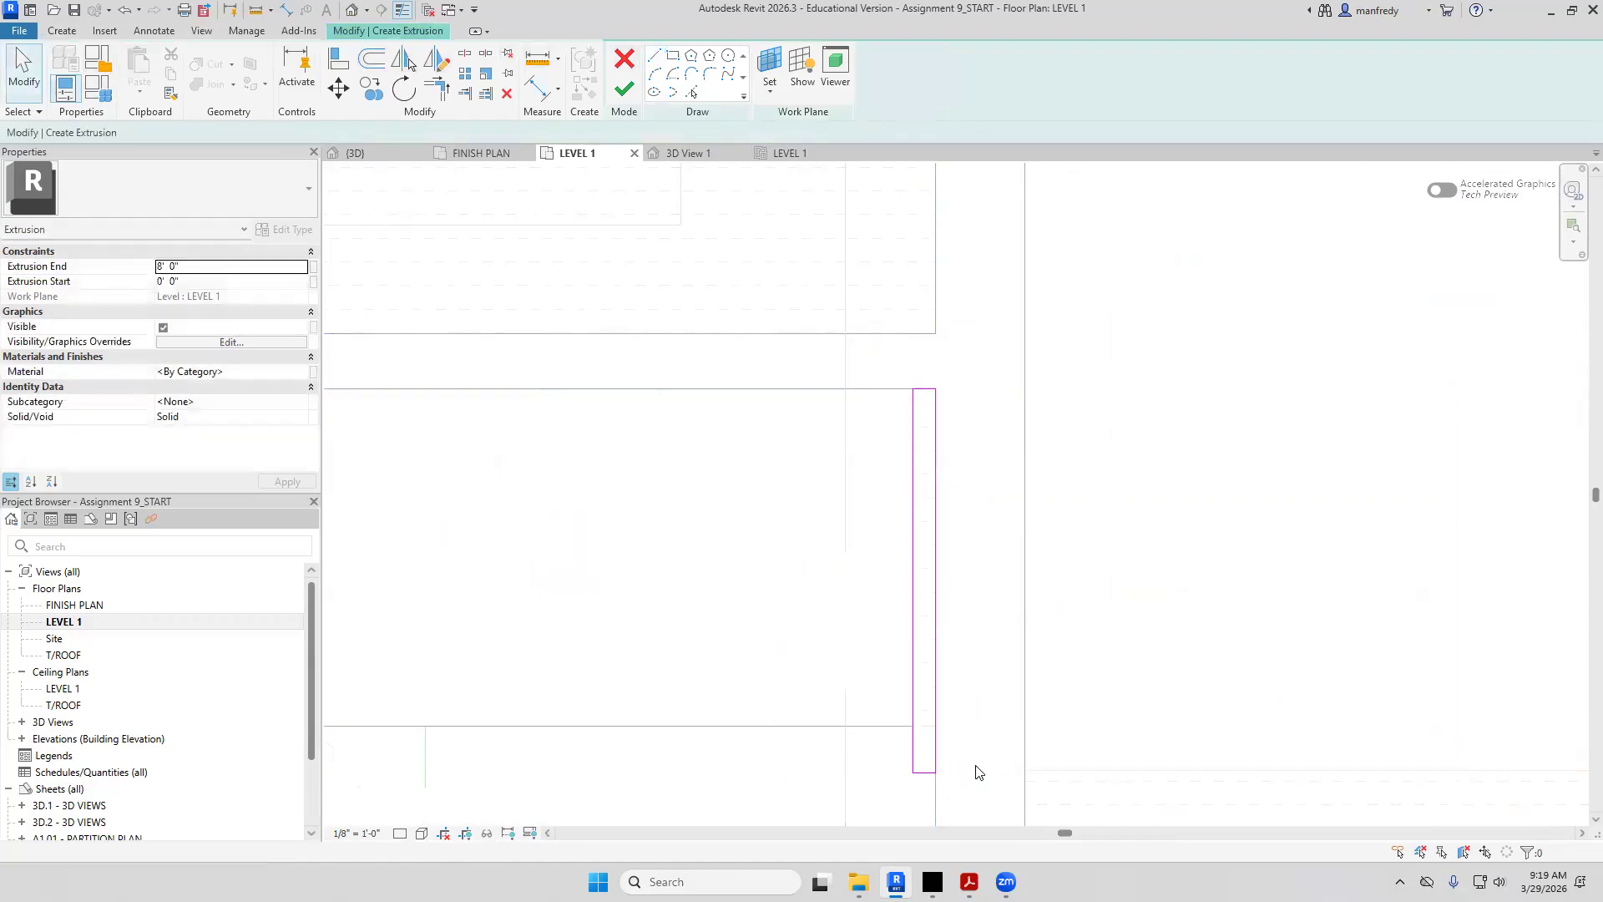
Align the east end panel's front edge with the countertop's front edge and finish the 8' 0" extrusion
{"action": "key", "text": "a"}
{"action": "key", "text": "l"}
{"action": "left_click", "coordinate": [914, 727]}
{"action": "left_click", "coordinate": [927, 772]}
{"action": "key", "text": "Escape"}
{"action": "key", "text": "Escape"}
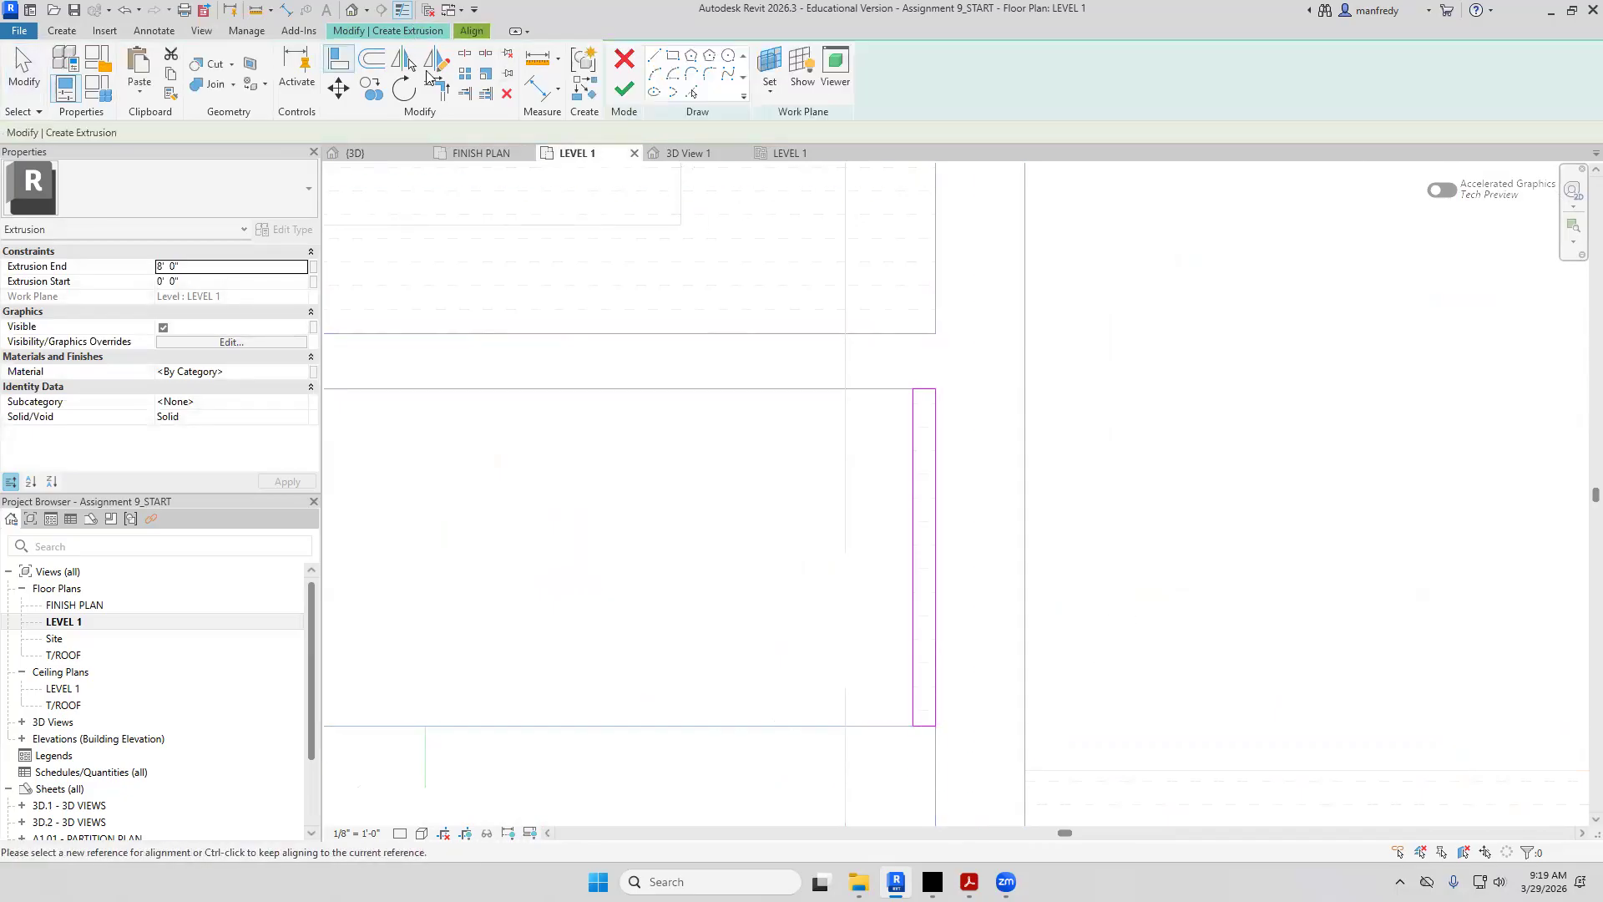
{"action": "scroll", "coordinate": [822, 385], "scroll_direction": "down", "scroll_amount": 3}
{"action": "middle_click_drag", "start_coordinate": [748, 540], "coordinate": [955, 565]}
{"action": "key", "text": "Escape"}
{"action": "middle_click_drag", "start_coordinate": [827, 588], "coordinate": [970, 602]}
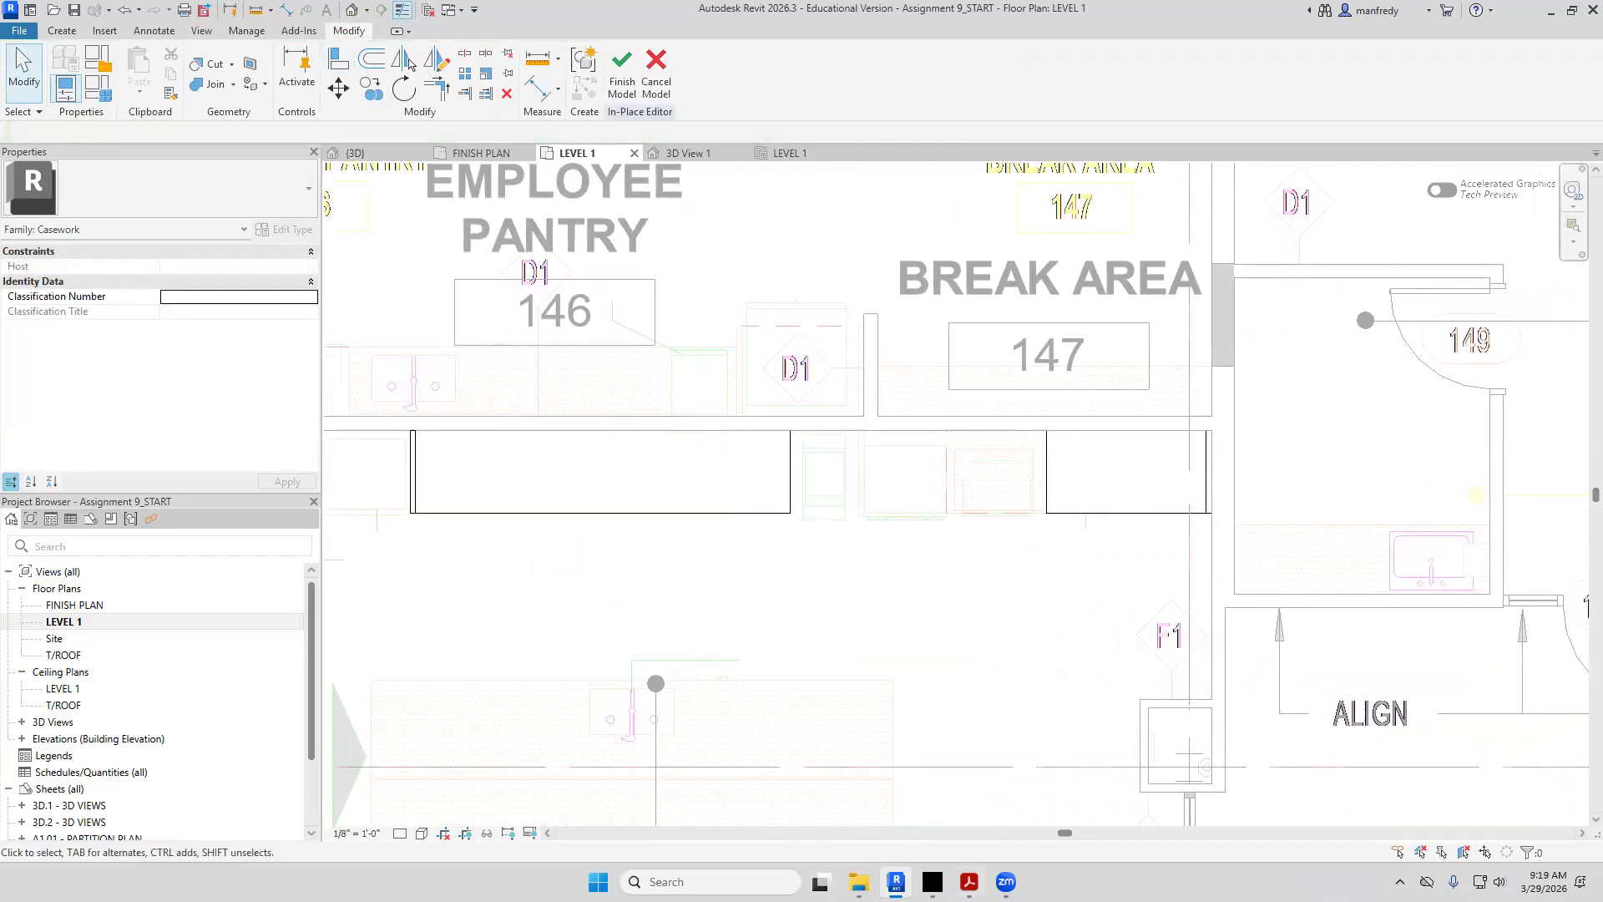
Recheck the north elevation and sketch a panel profile about 1 13/16" by 3'-7" from the back wall along the oven's west side
{"action": "key", "text": "alt+Tab"}
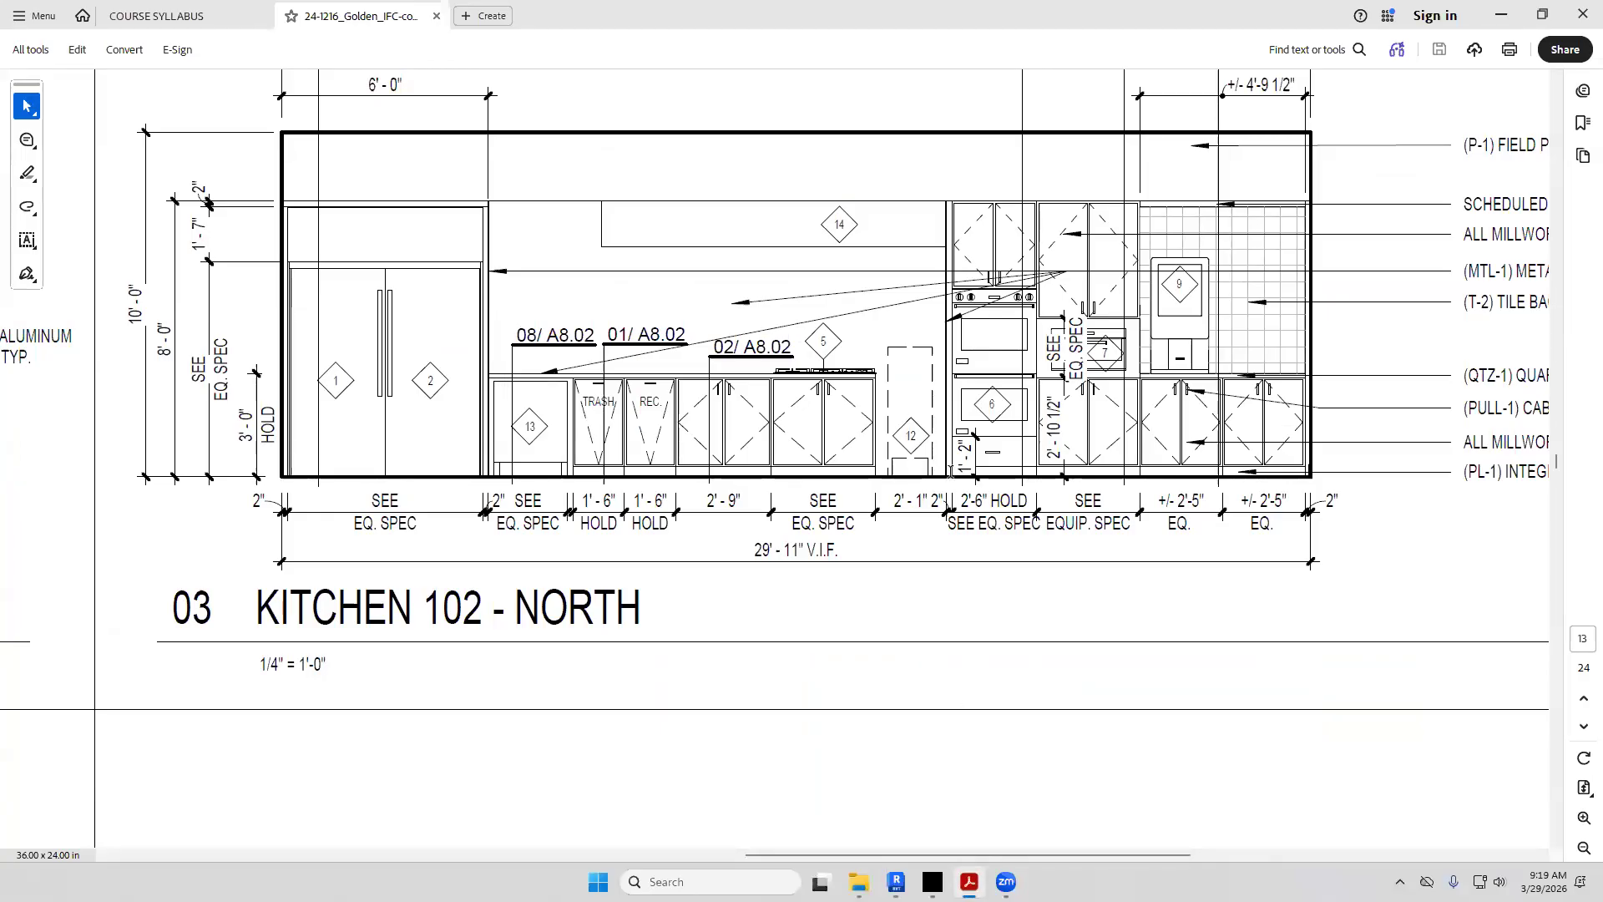
{"action": "key", "text": "alt+Tab"}
{"action": "scroll", "coordinate": [831, 545], "scroll_direction": "up", "scroll_amount": 6}
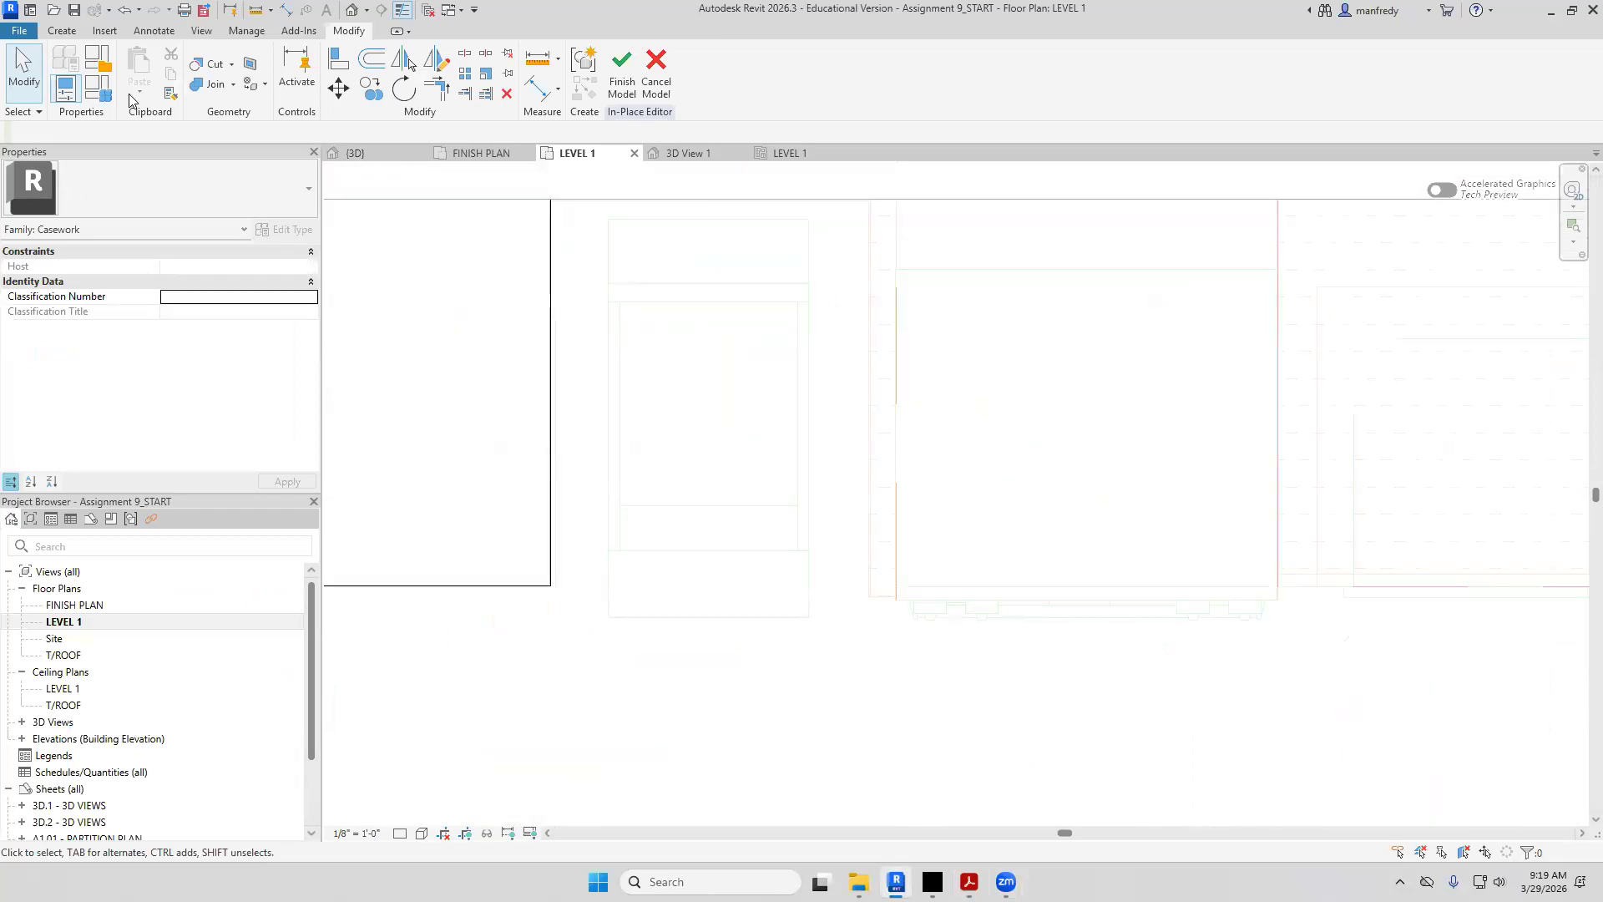
{"action": "left_click", "coordinate": [75, 32]}
{"action": "left_click", "coordinate": [142, 69]}
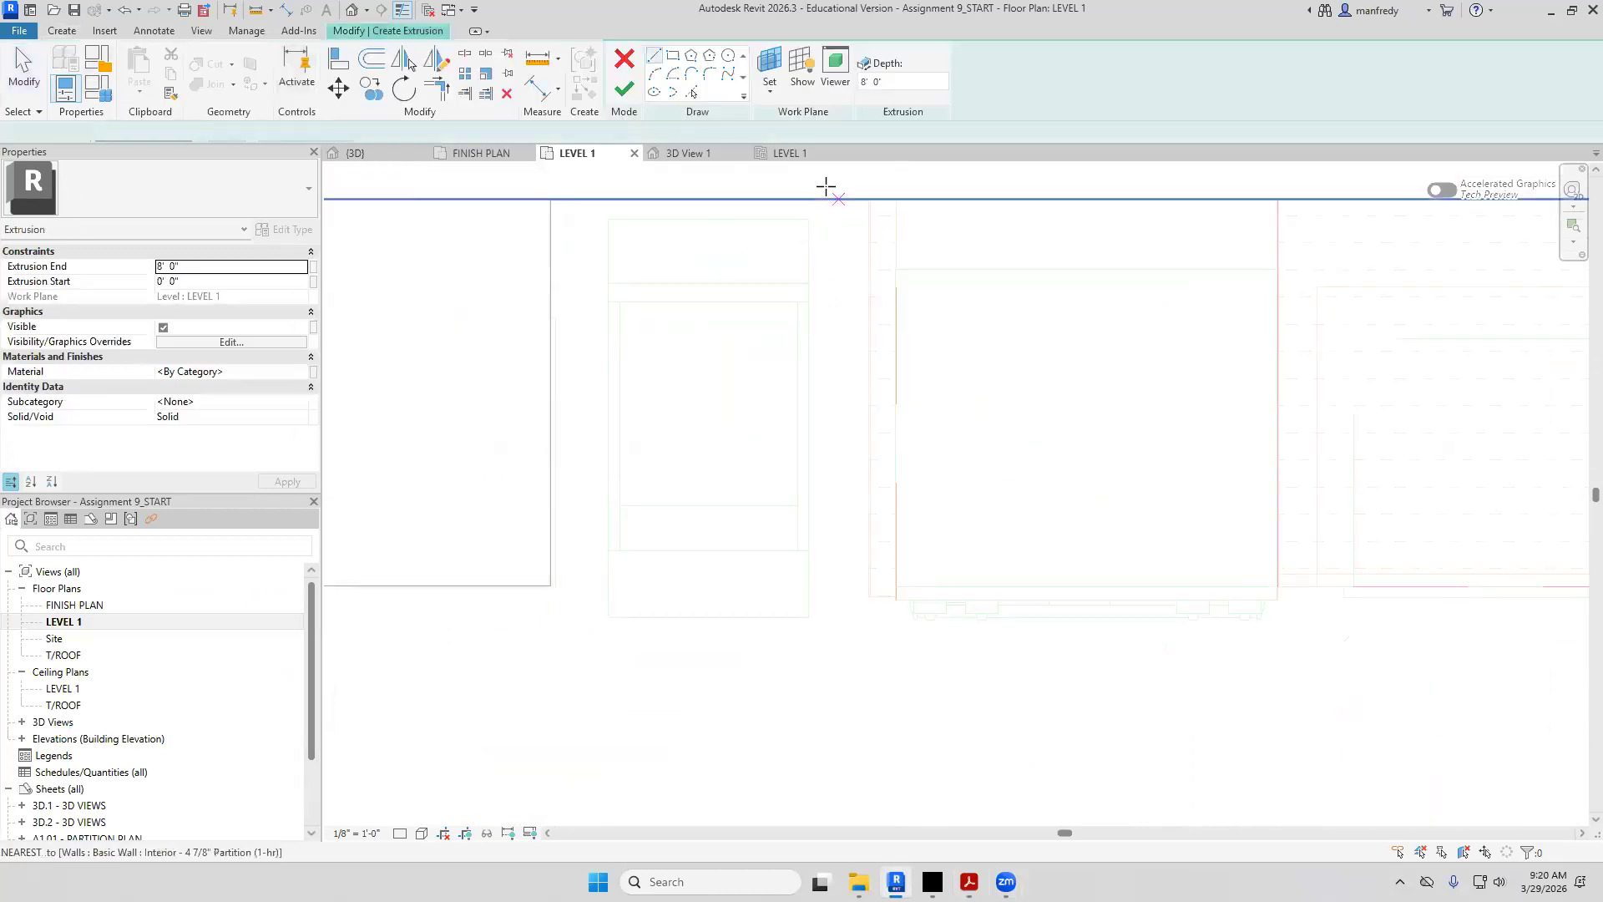
{"action": "scroll", "coordinate": [869, 198], "scroll_direction": "up", "scroll_amount": 4}
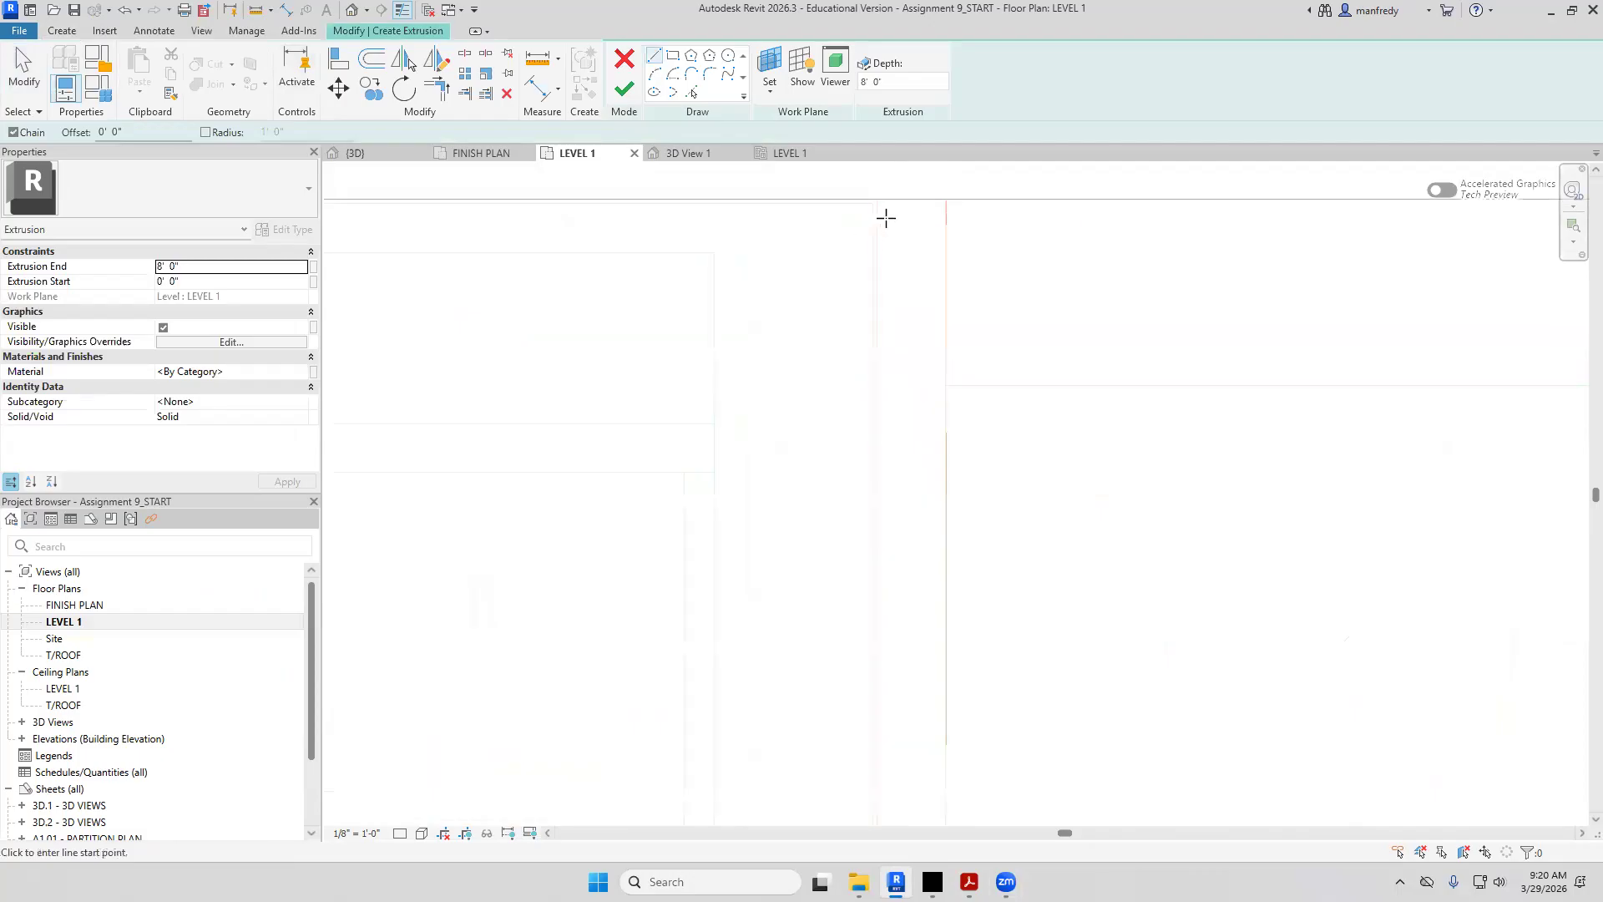
{"action": "left_click", "coordinate": [879, 199]}
{"action": "scroll", "coordinate": [919, 359], "scroll_direction": "down", "scroll_amount": 2}
{"action": "left_click", "coordinate": [673, 56]}
{"action": "left_click", "coordinate": [895, 269]}
{"action": "scroll", "coordinate": [941, 461], "scroll_direction": "down", "scroll_amount": 2}
{"action": "scroll", "coordinate": [941, 735], "scroll_direction": "down", "scroll_amount": 2}
{"action": "left_click", "coordinate": [941, 775]}
{"action": "key", "text": "Escape"}
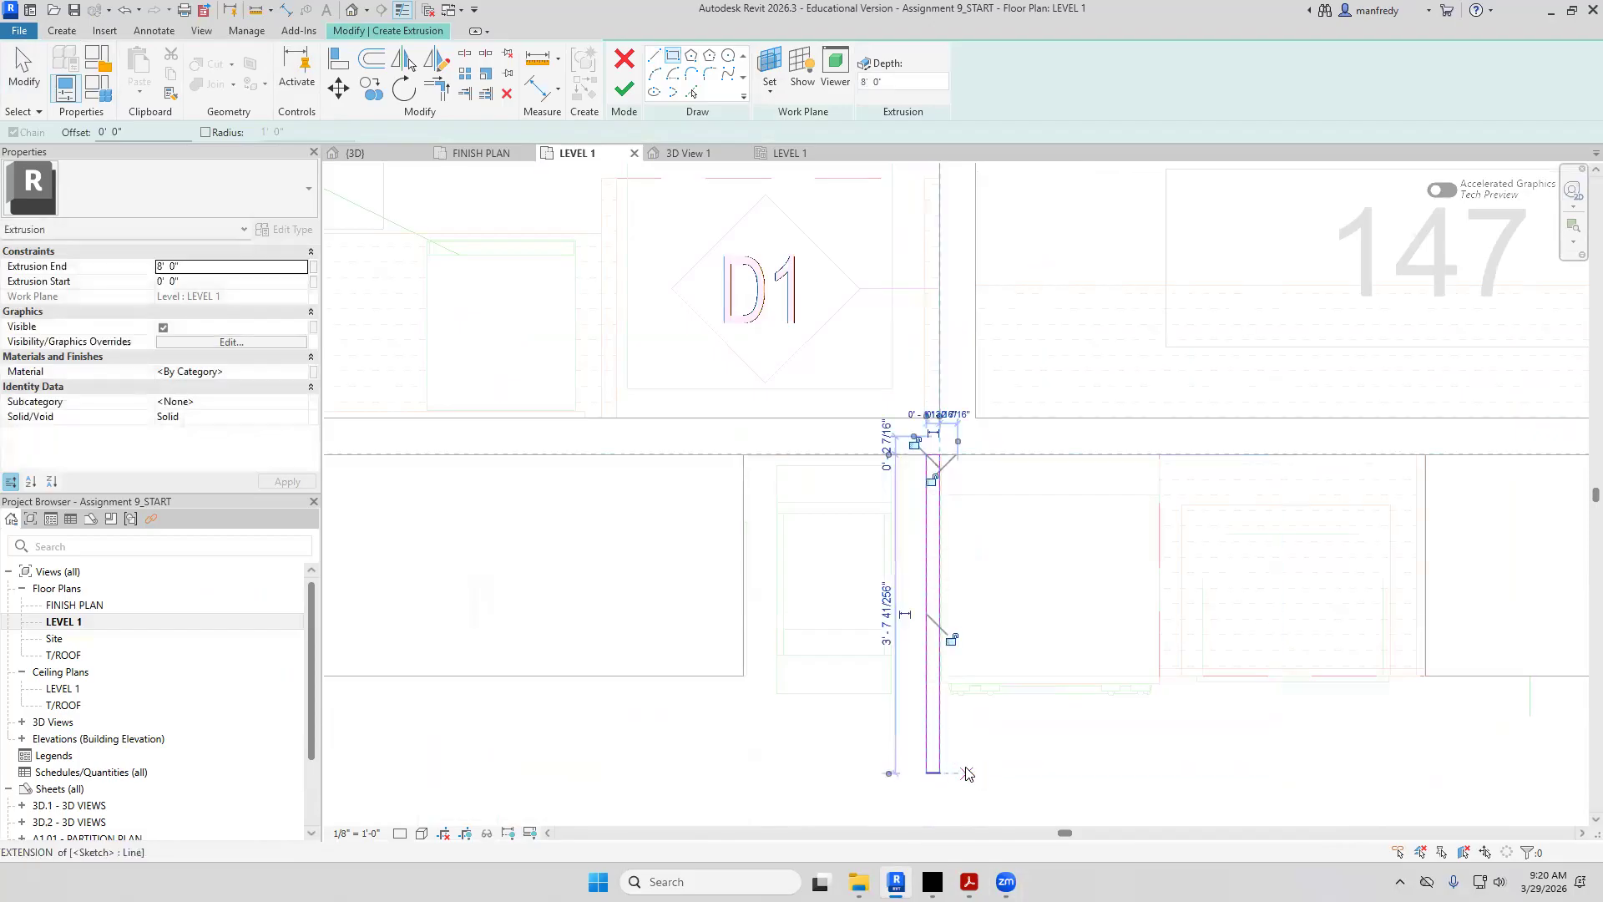
Align the front edge of the oven side panel's profile with the countertop's front edge
{"action": "scroll", "coordinate": [966, 774], "scroll_direction": "up", "scroll_amount": 1}
{"action": "key", "text": "a"}
{"action": "key", "text": "l"}
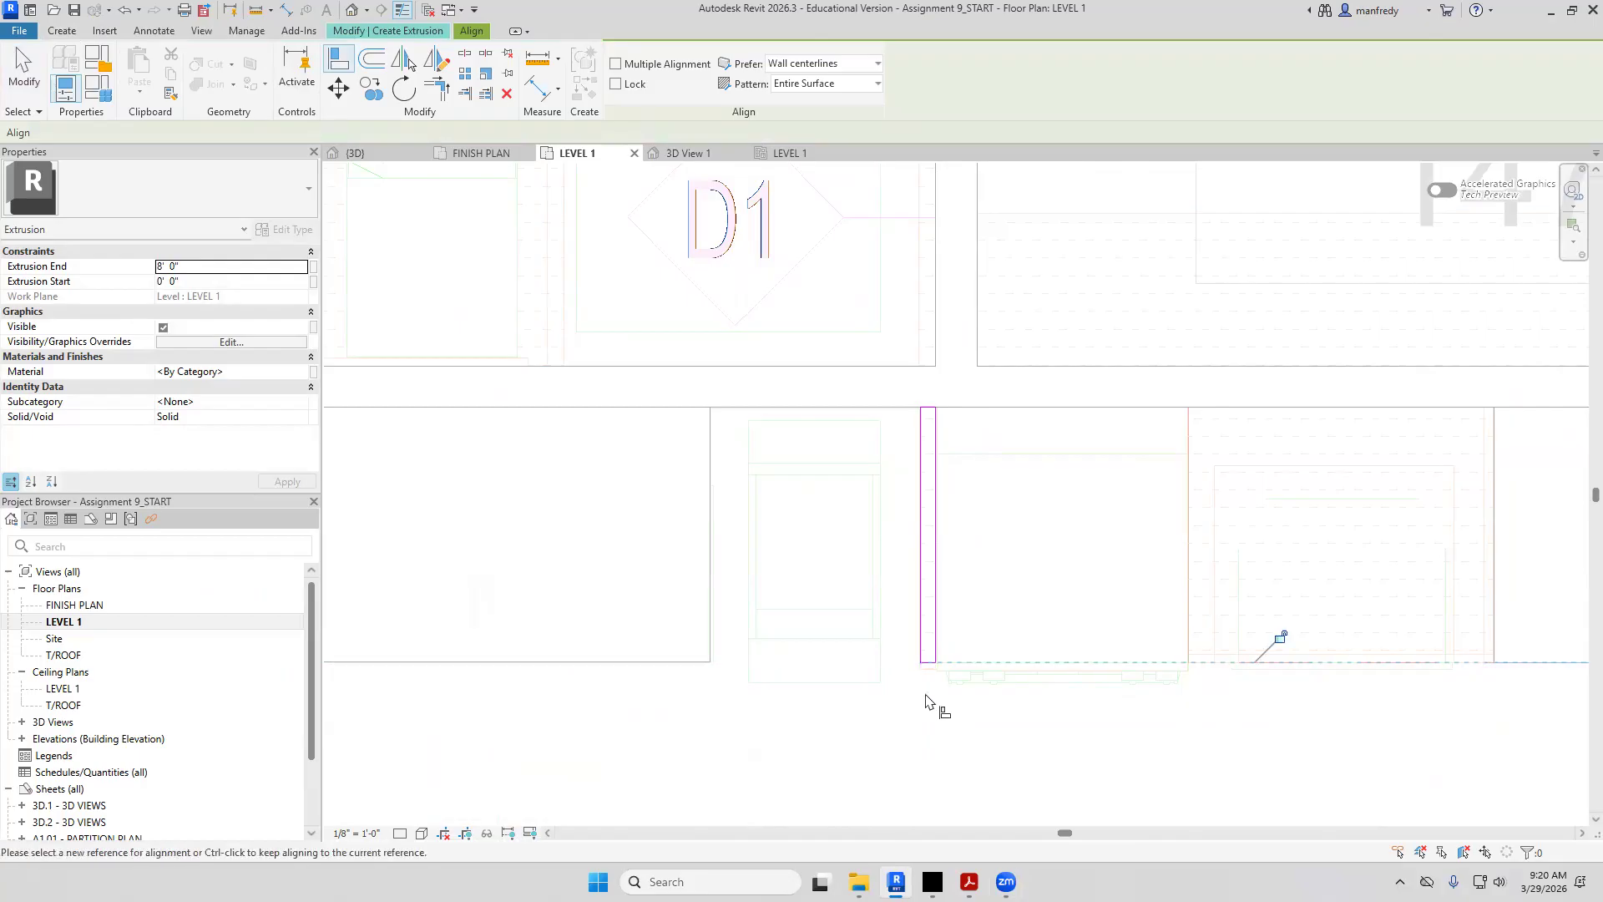
{"action": "scroll", "coordinate": [960, 683], "scroll_direction": "up", "scroll_amount": 4}
{"action": "key", "text": "Escape"}
Set the width of the oven side panel's profile to 2"
{"action": "scroll", "coordinate": [979, 693], "scroll_direction": "up", "scroll_amount": 5}
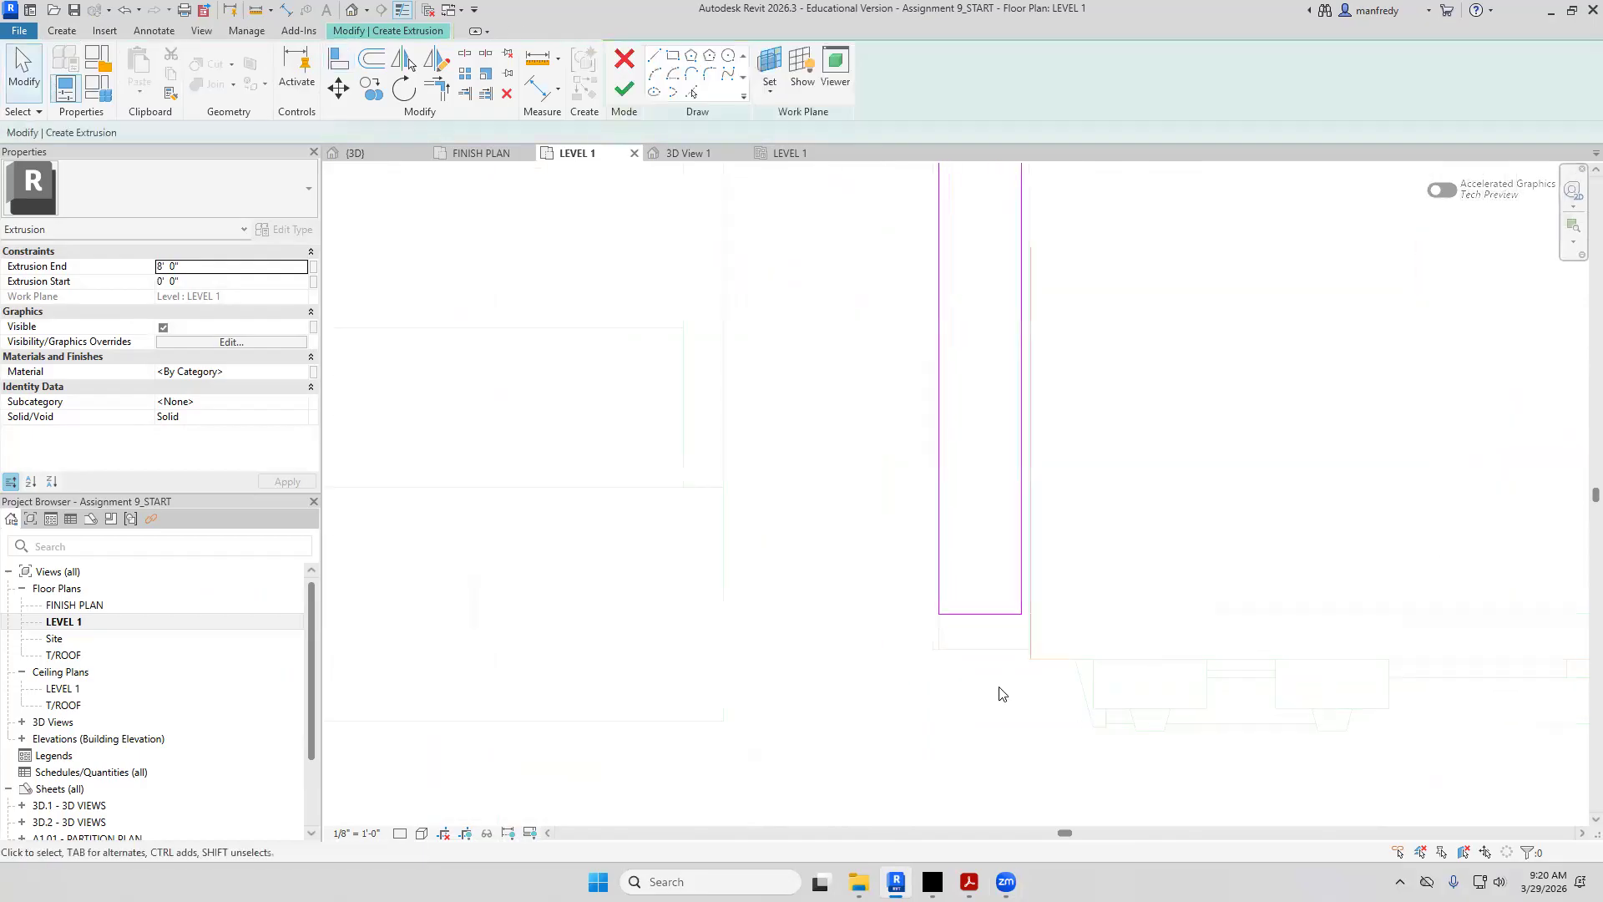
{"action": "middle_click_drag", "start_coordinate": [917, 647], "coordinate": [884, 675]}
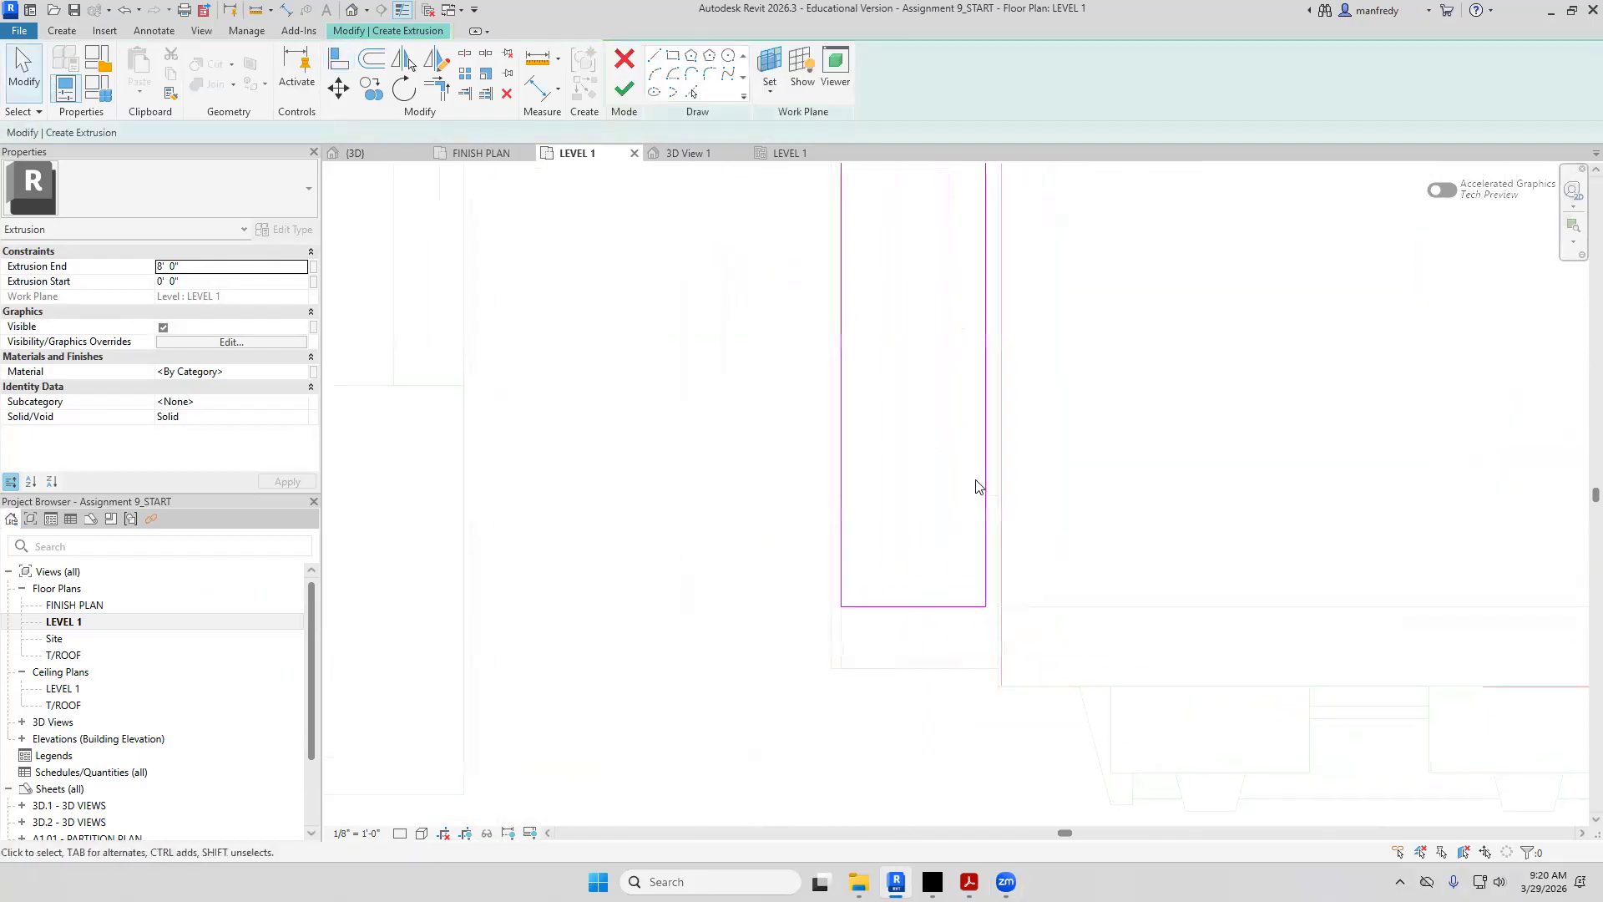
{"action": "left_click", "coordinate": [982, 466]}
{"action": "scroll", "coordinate": [956, 489], "scroll_direction": "down", "scroll_amount": 3}
{"action": "left_click", "coordinate": [935, 564]}
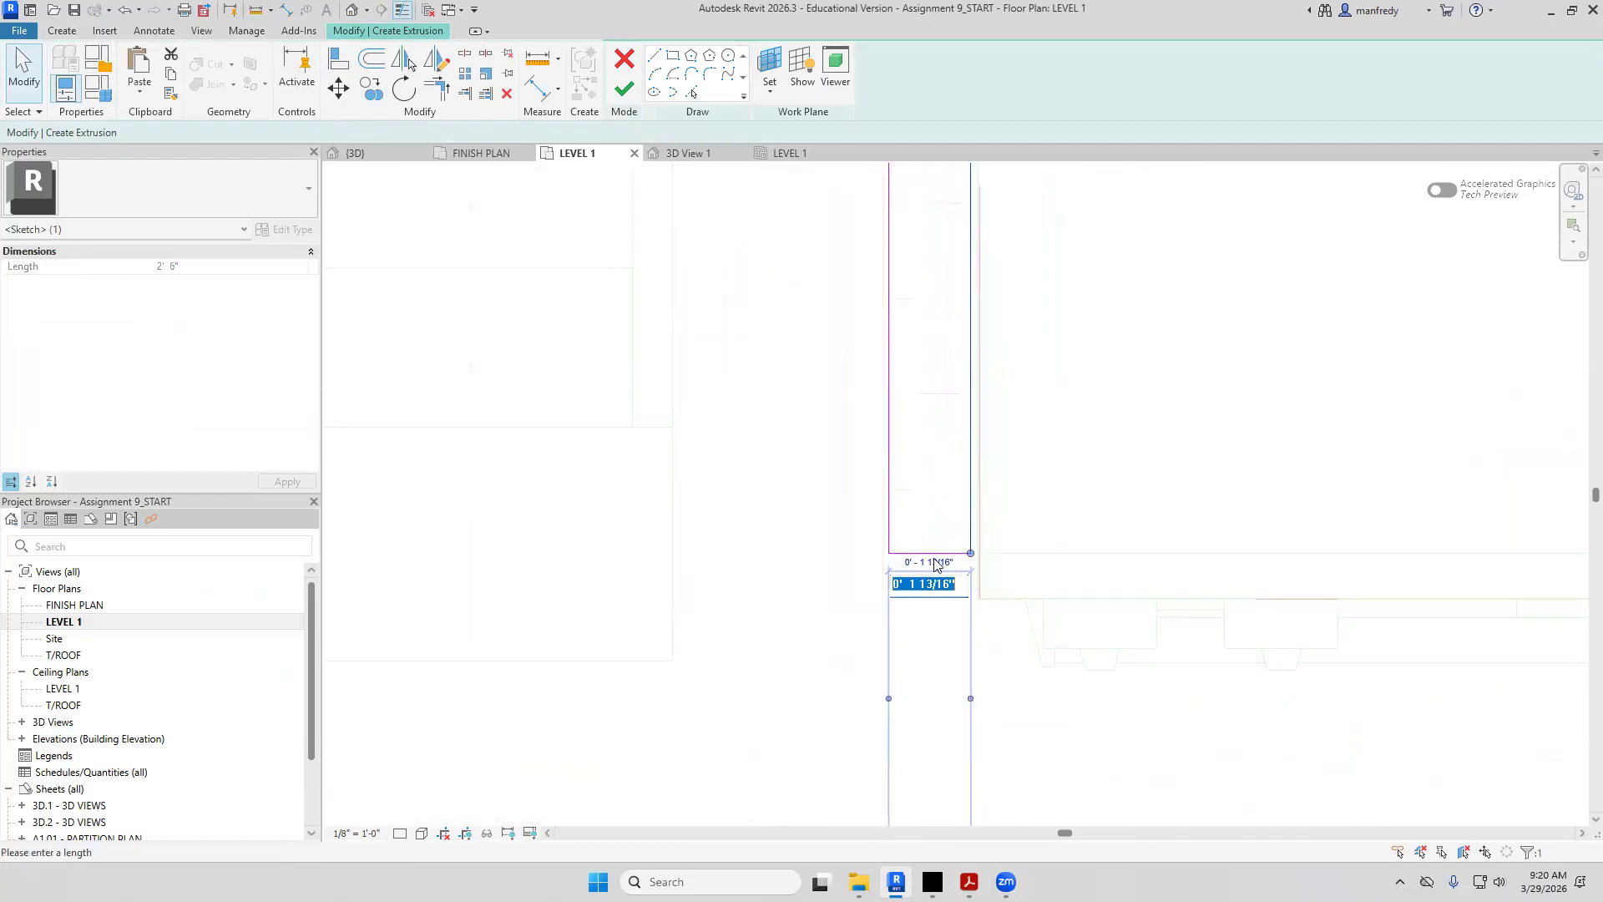
{"action": "type", "text": "2\""}
{"action": "key", "text": "Return"}
{"action": "left_click", "coordinate": [787, 566]}
{"action": "scroll", "coordinate": [787, 569], "scroll_direction": "up", "scroll_amount": 4}
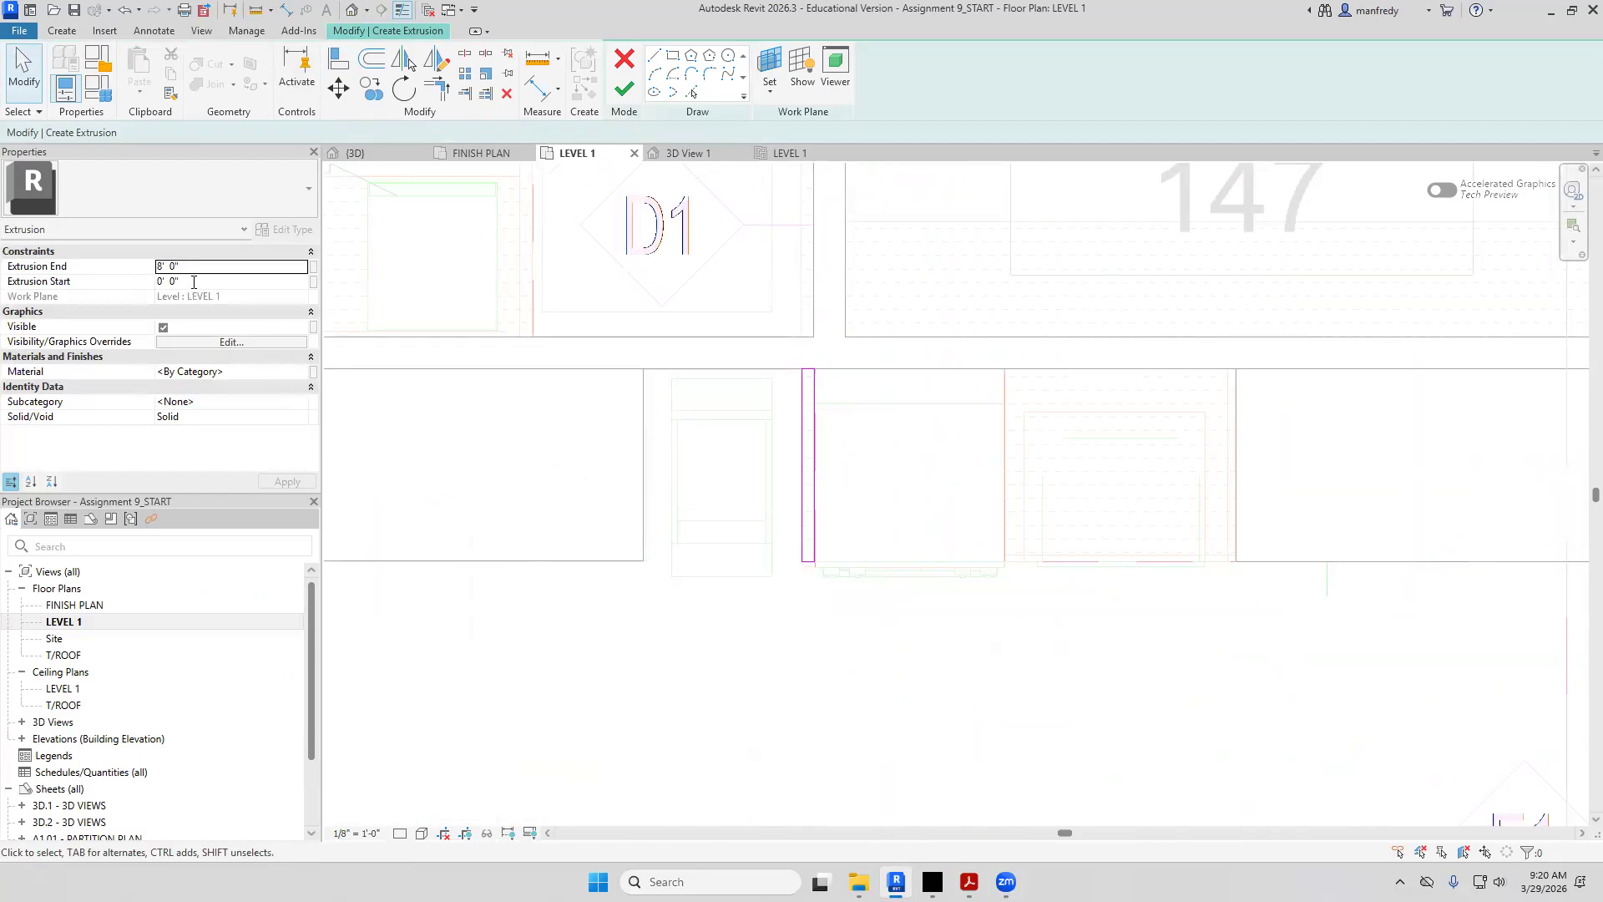
Finish the oven side panel's 8' 0" extrusion and complete the in-place Casework model
{"action": "left_click", "coordinate": [624, 88]}
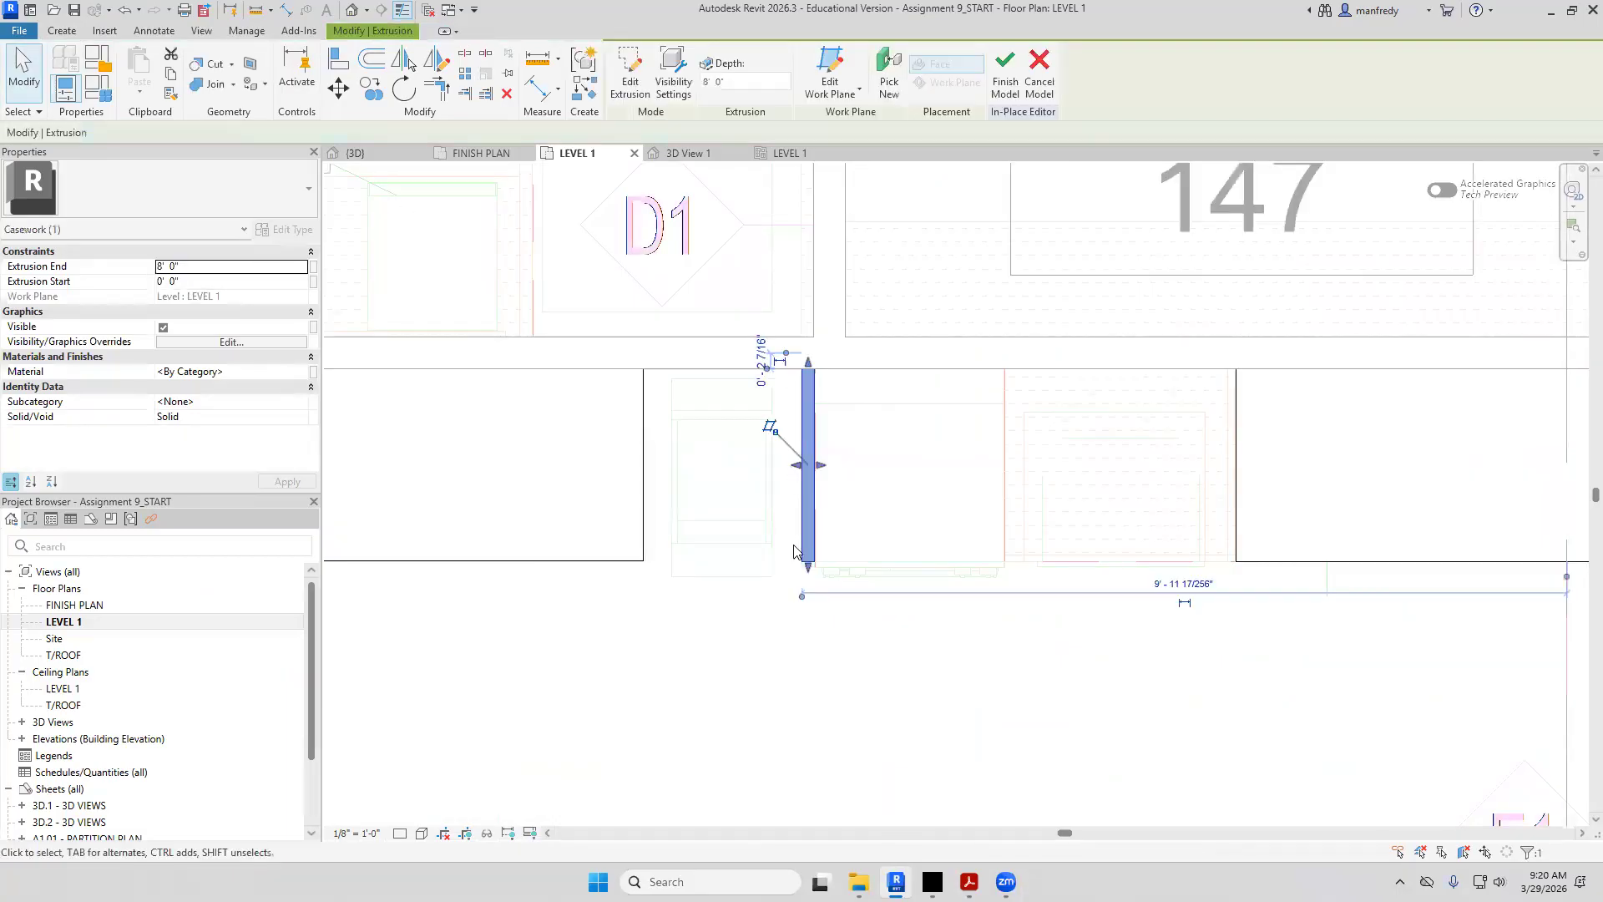
{"action": "left_click", "coordinate": [855, 709]}
{"action": "scroll", "coordinate": [850, 712], "scroll_direction": "down", "scroll_amount": 3}
{"action": "scroll", "coordinate": [850, 711], "scroll_direction": "down", "scroll_amount": 2}
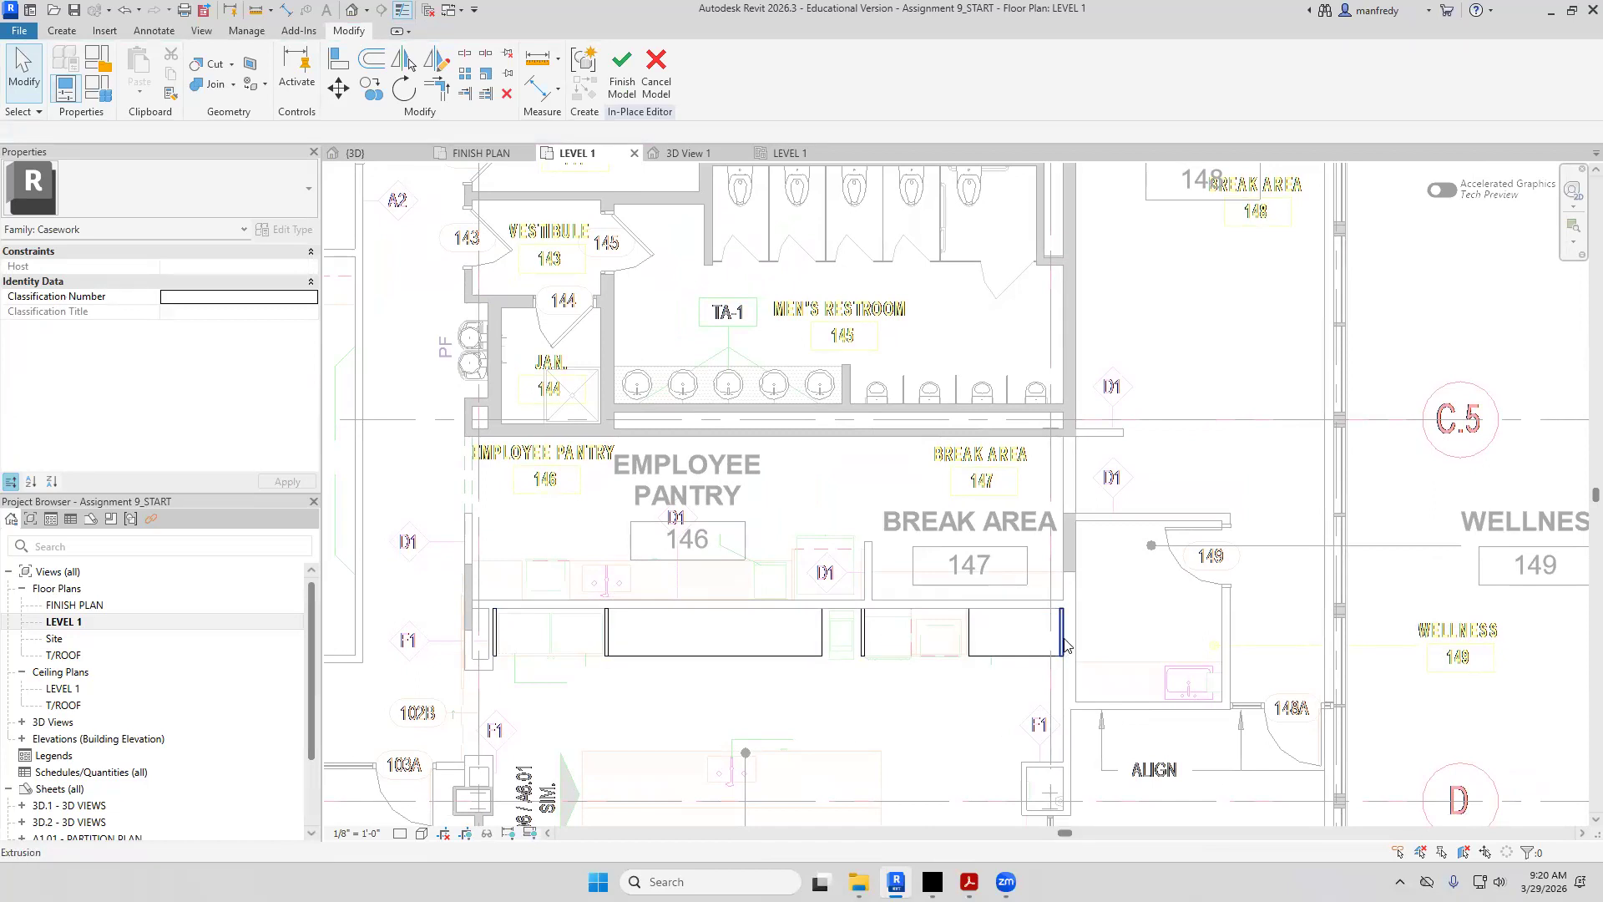
{"action": "left_click", "coordinate": [623, 75]}
Open the default 3D view and hide the Electrical Equipment and Electrical Fixtures categories in it
{"action": "left_click", "coordinate": [350, 10]}
{"action": "middle_click_drag", "start_coordinate": [835, 517], "coordinate": [900, 555], "text": "shift"}
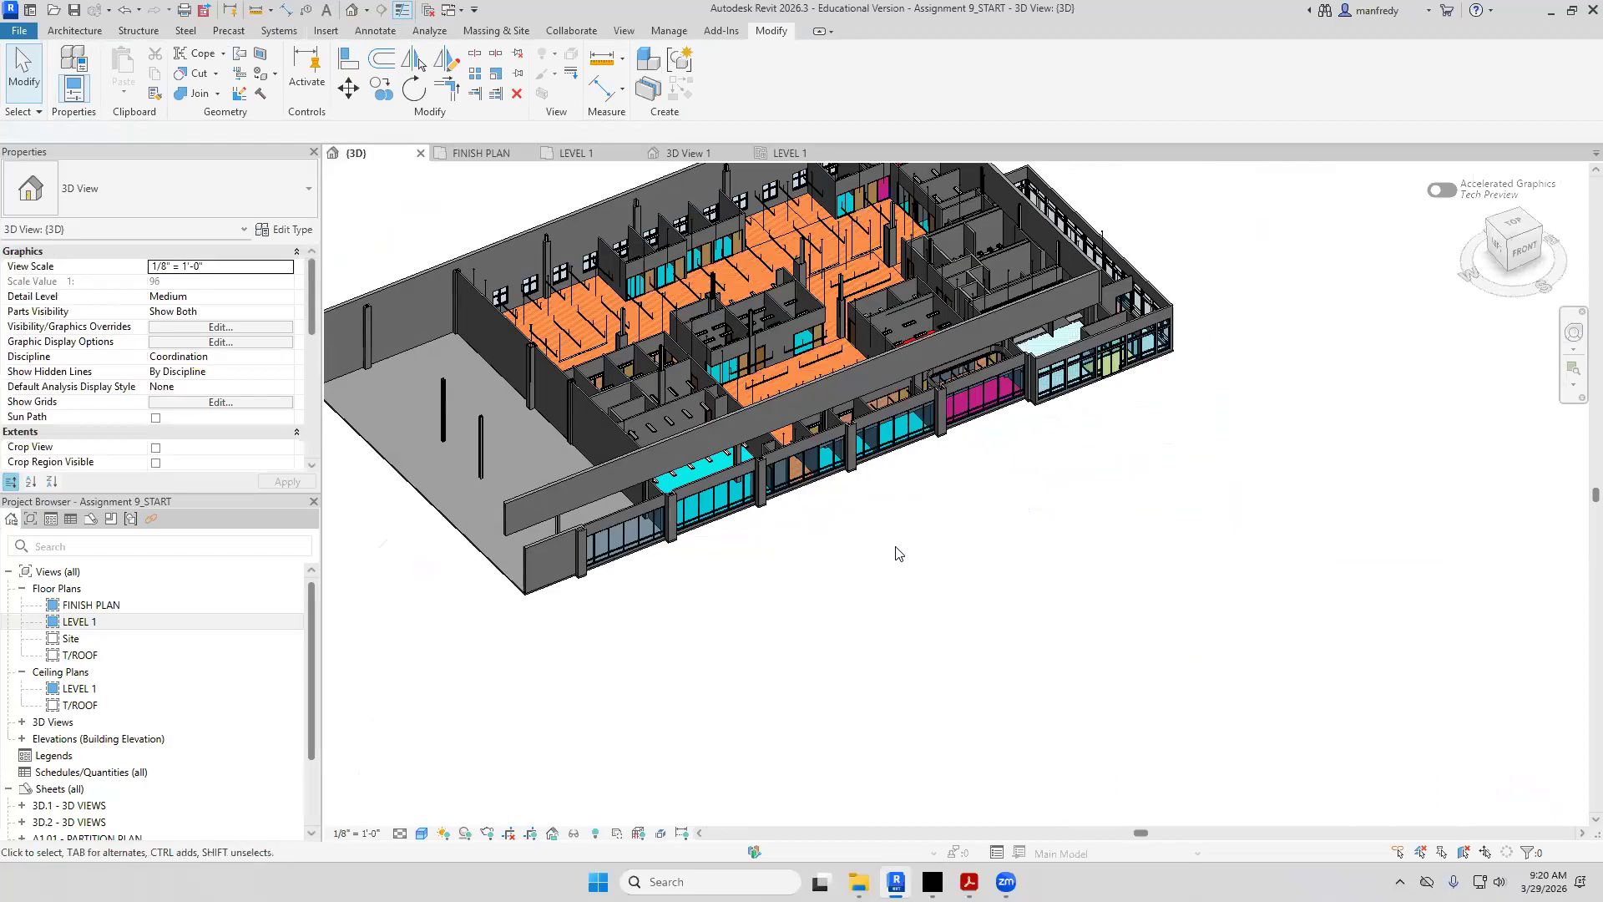
{"action": "key", "text": "v"}
{"action": "key", "text": "v"}
{"action": "scroll", "coordinate": [535, 468], "scroll_direction": "down", "scroll_amount": 15}
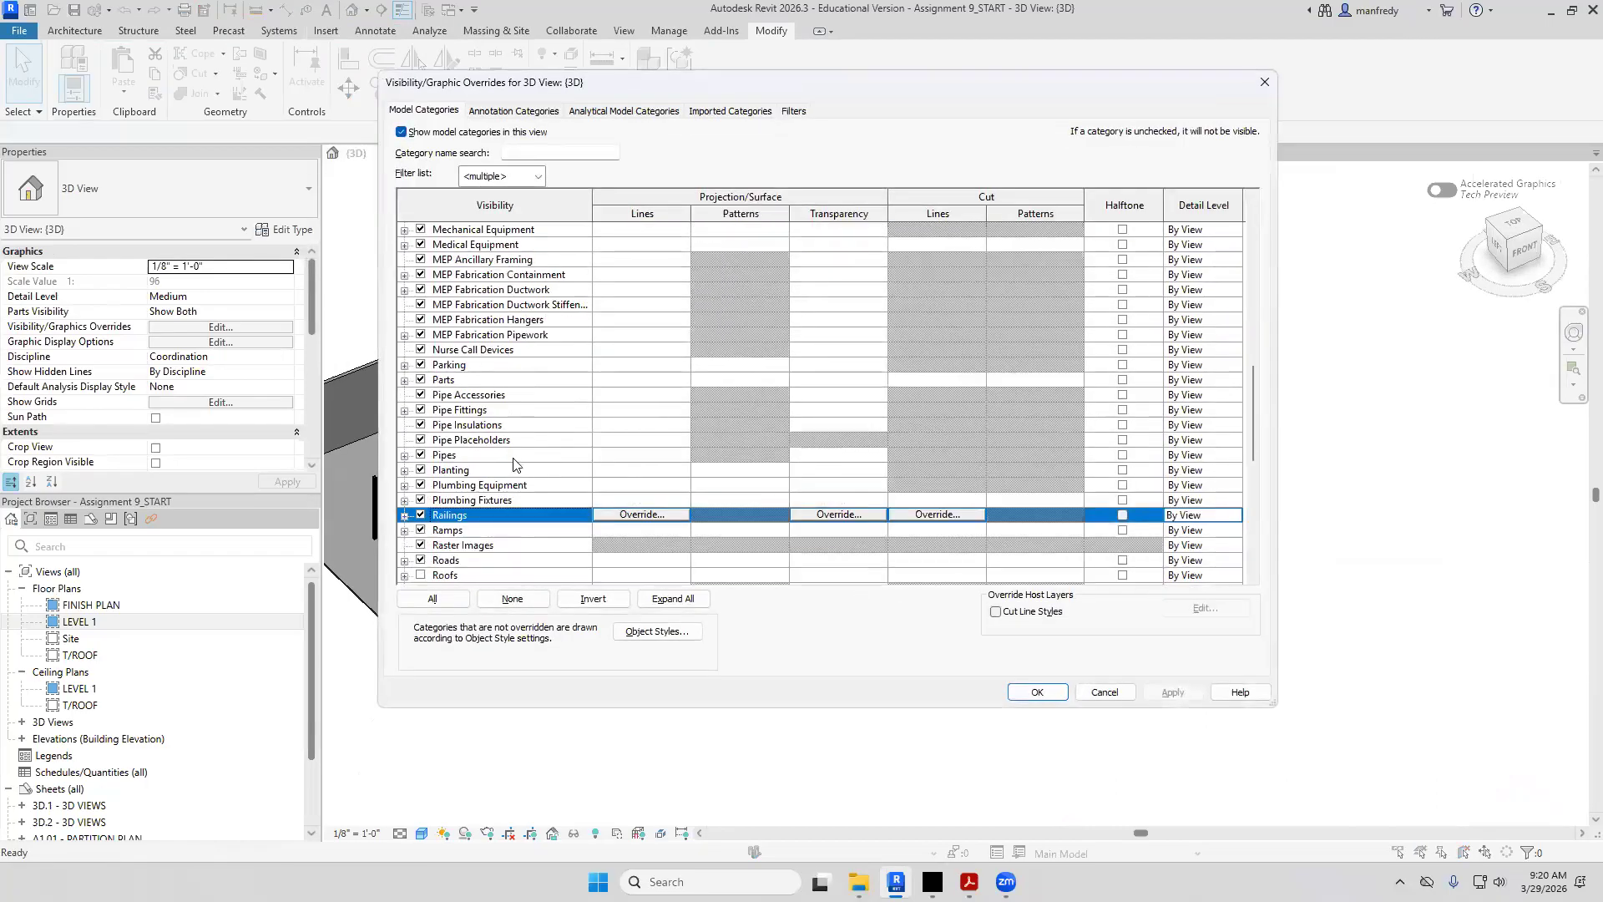
{"action": "scroll", "coordinate": [515, 465], "scroll_direction": "up", "scroll_amount": 5}
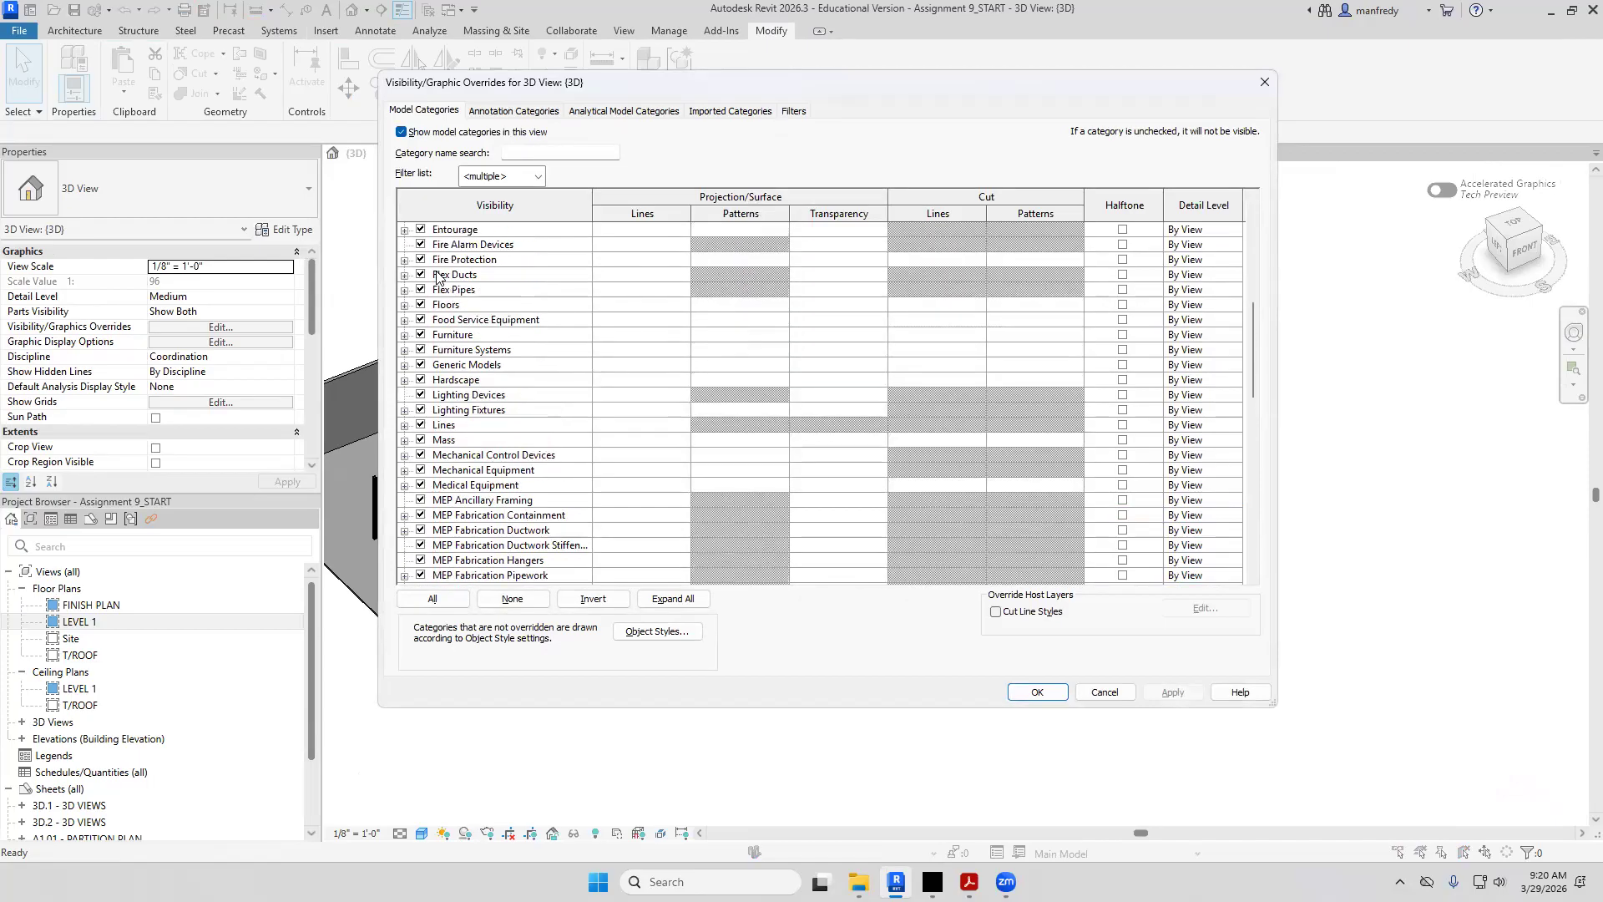
{"action": "scroll", "coordinate": [434, 276], "scroll_direction": "up", "scroll_amount": 1}
{"action": "left_click", "coordinate": [421, 260]}
{"action": "left_click", "coordinate": [421, 275]}
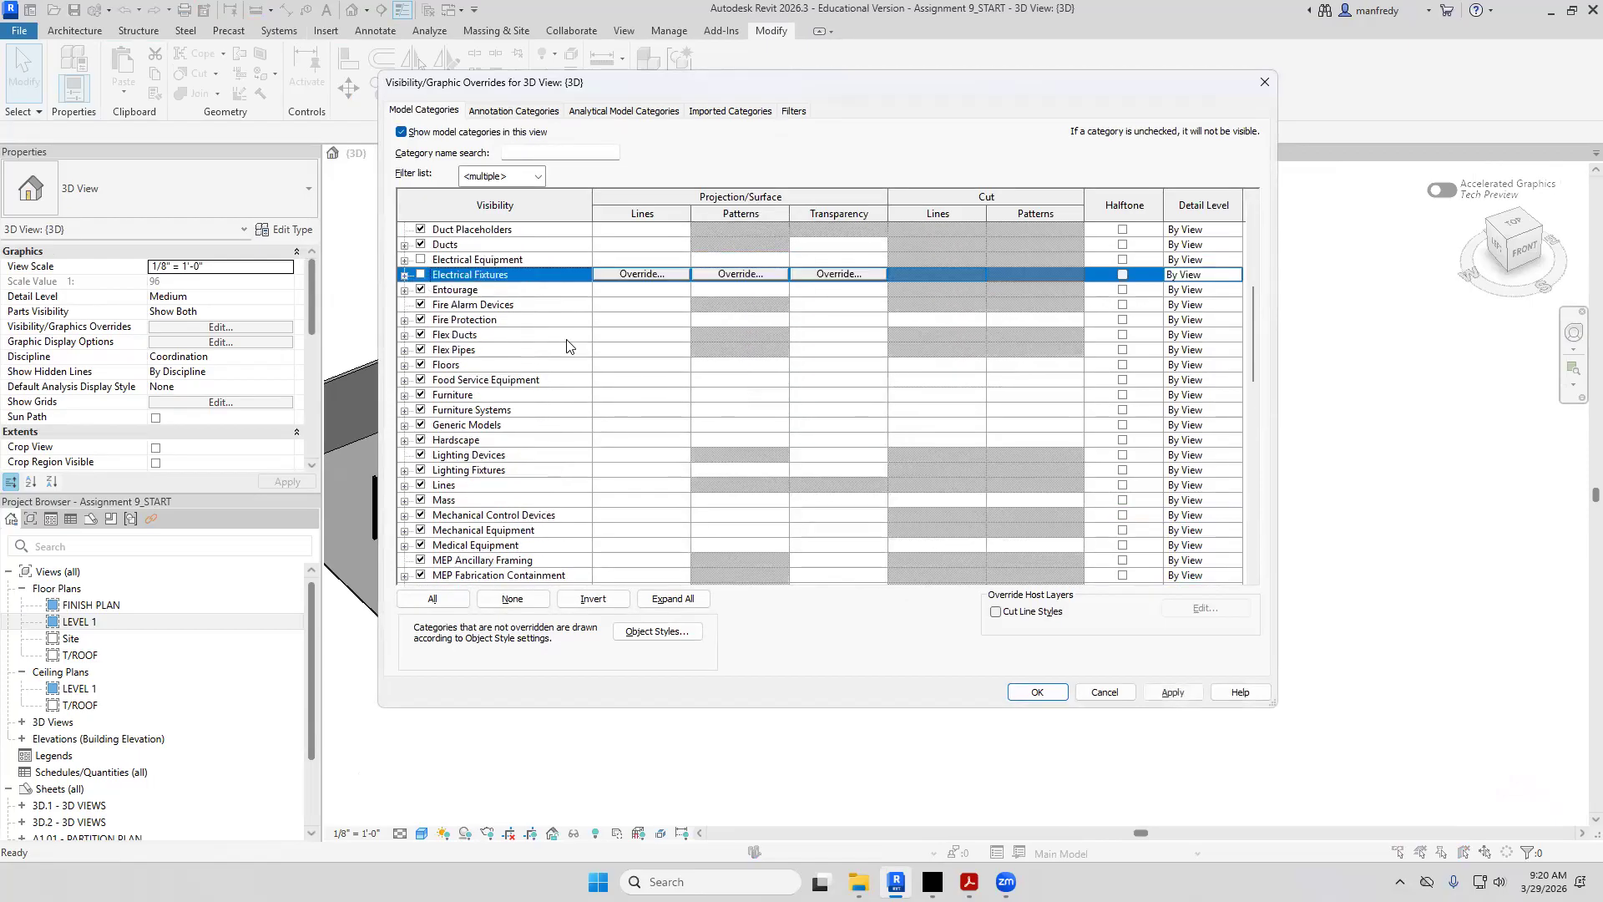
{"action": "left_click", "coordinate": [1045, 691]}
Hide the Lighting Devices and Lighting Fixtures categories in the 3D view
{"action": "scroll", "coordinate": [1084, 643], "scroll_direction": "up", "scroll_amount": 4}
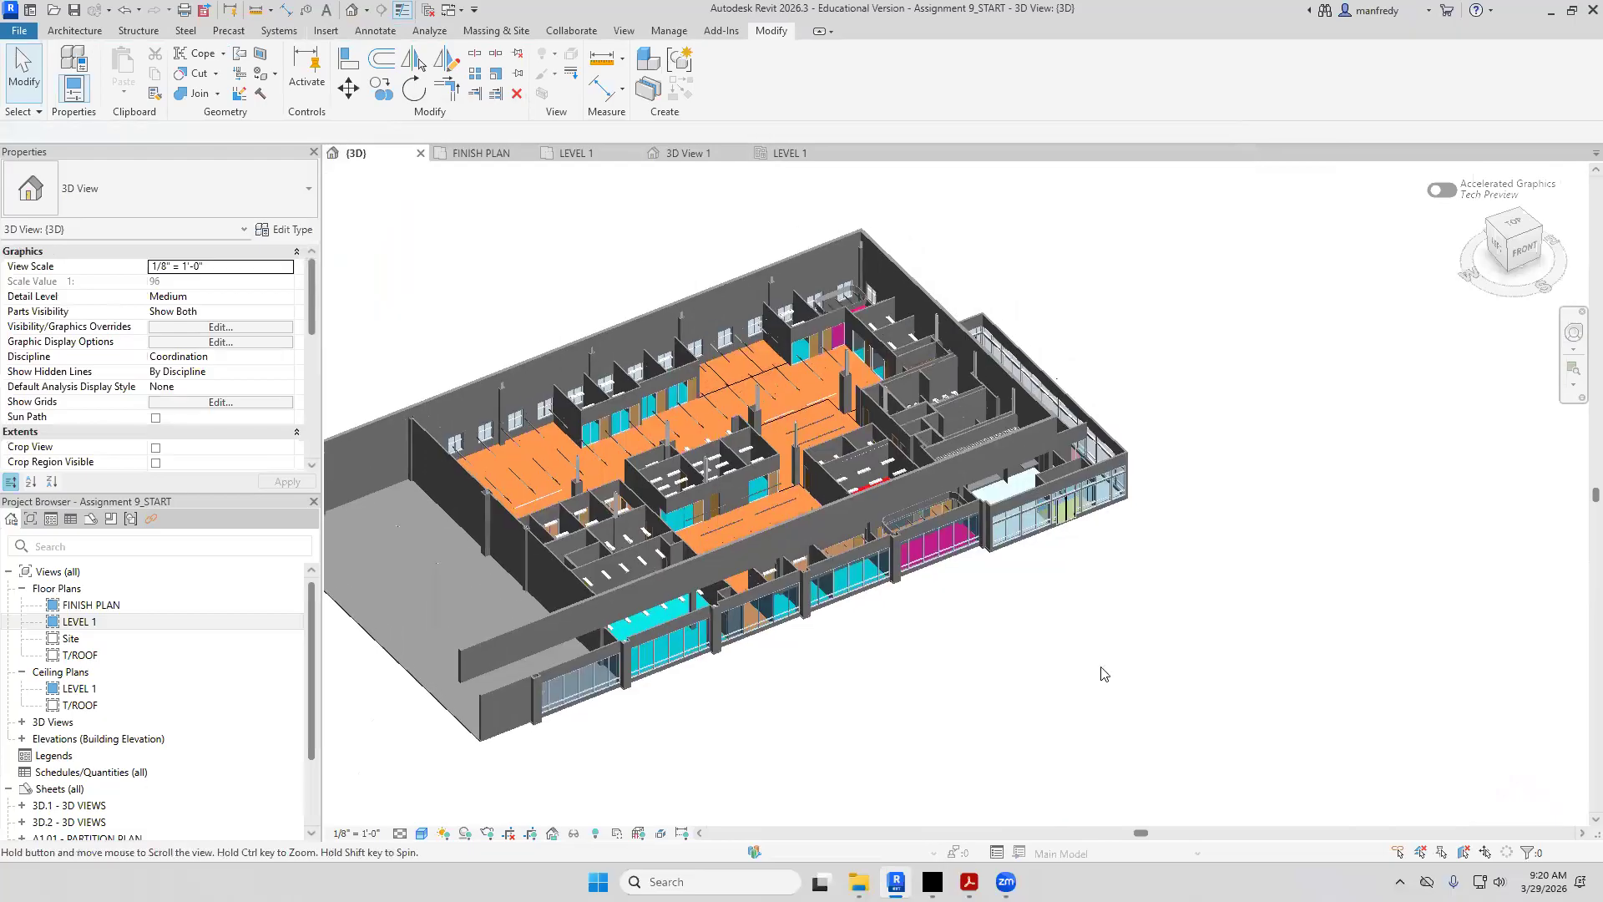
{"action": "scroll", "coordinate": [1088, 627], "scroll_direction": "up", "scroll_amount": 2}
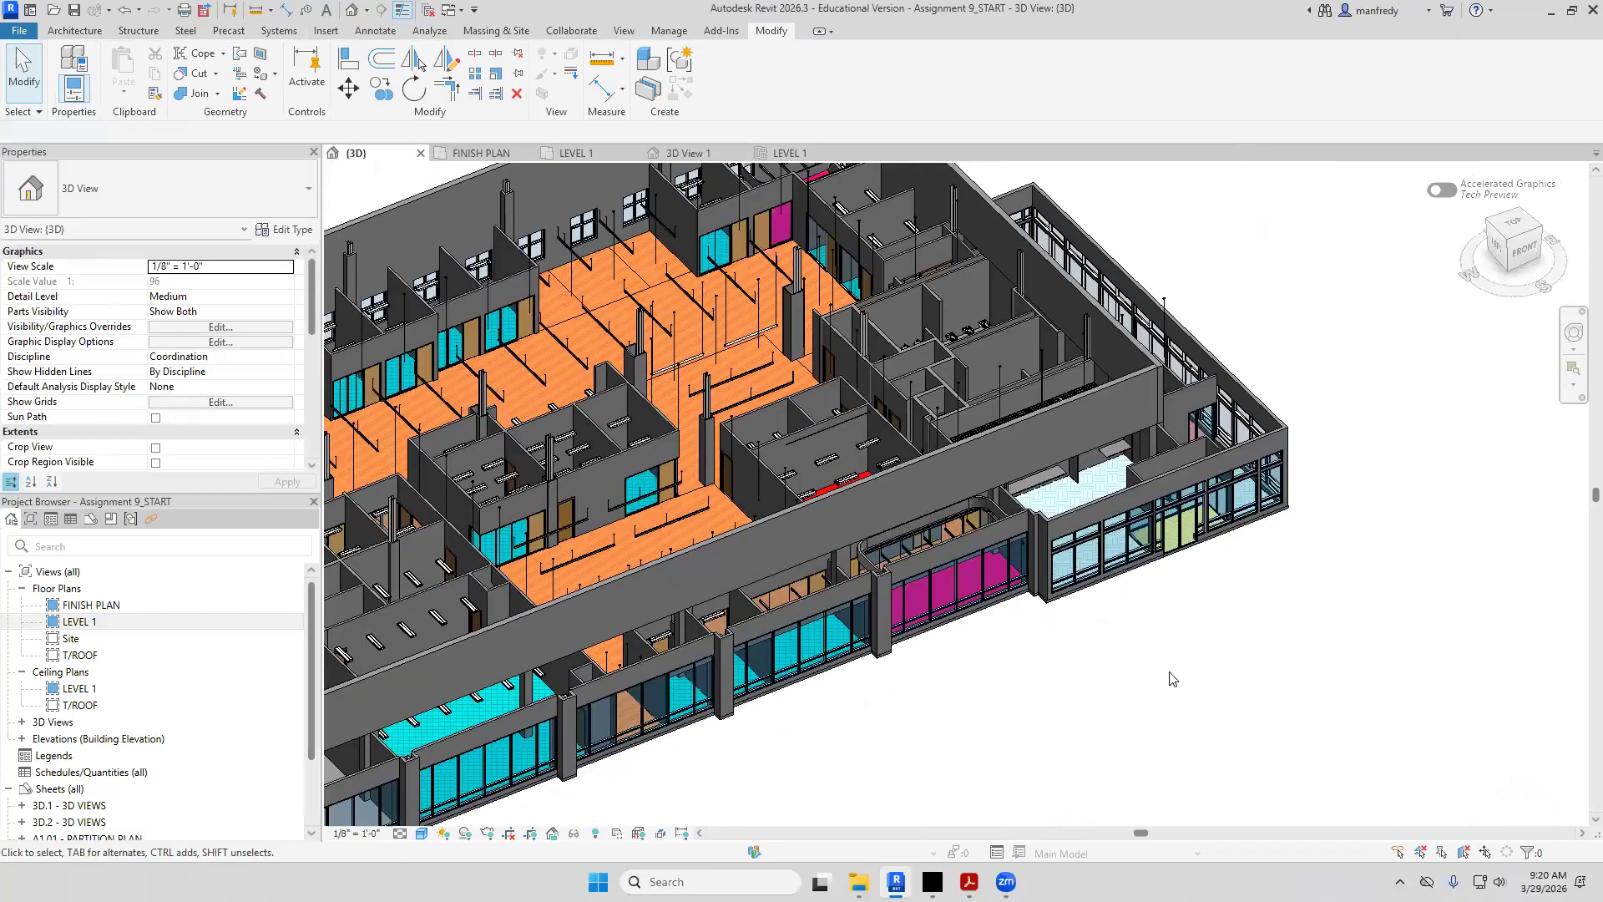
{"action": "key", "text": "g"}
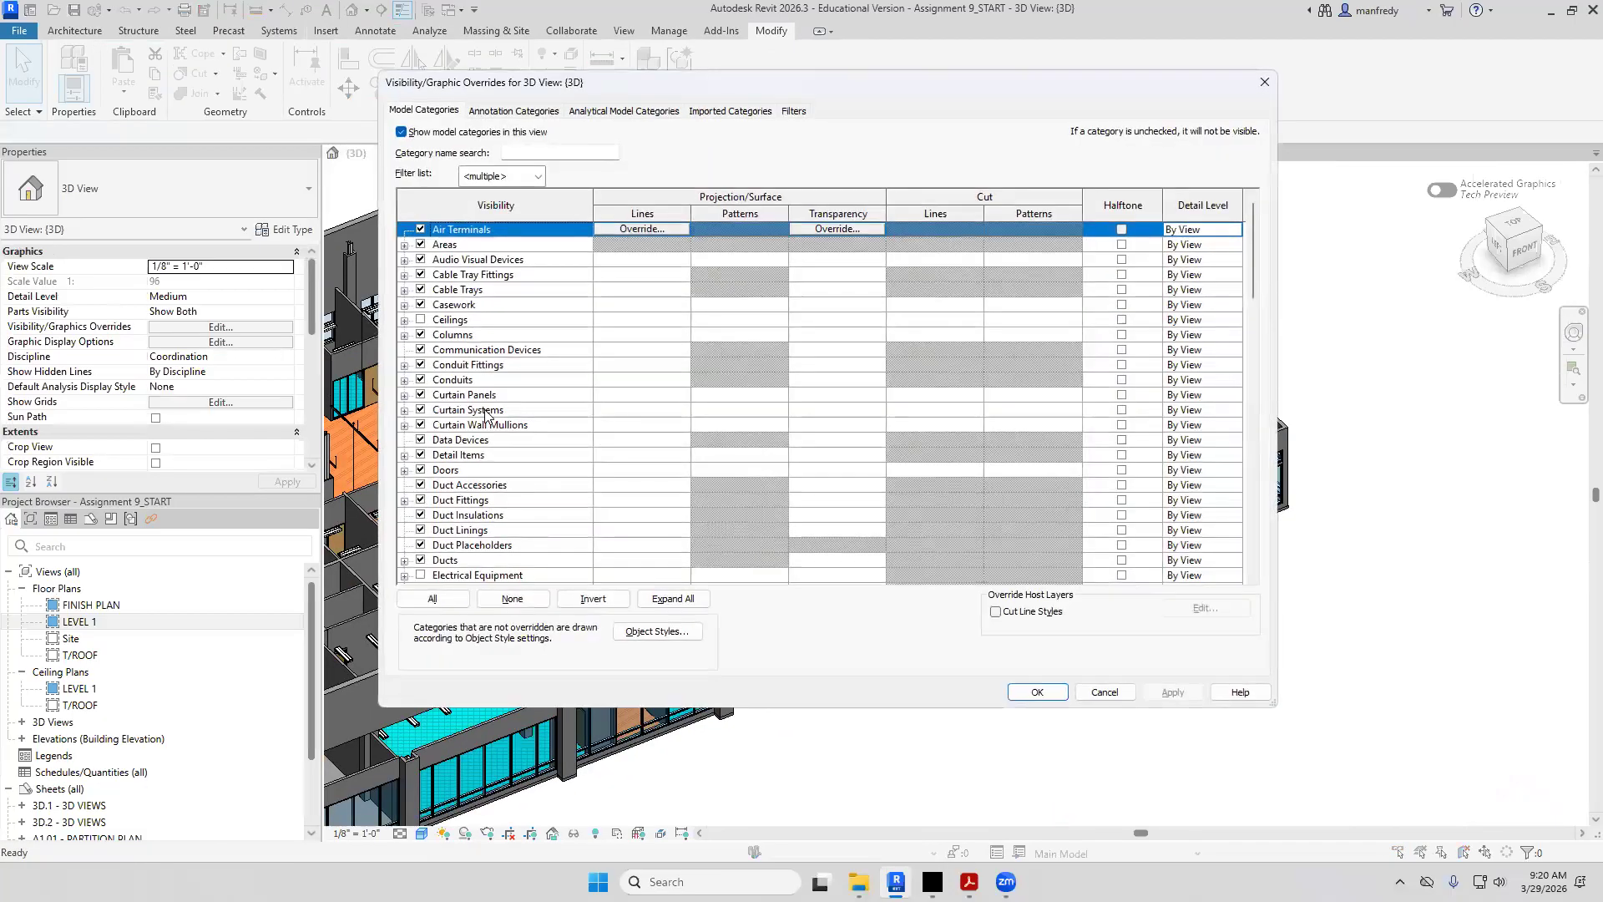
{"action": "key", "text": "l"}
{"action": "scroll", "coordinate": [477, 433], "scroll_direction": "down", "scroll_amount": 2}
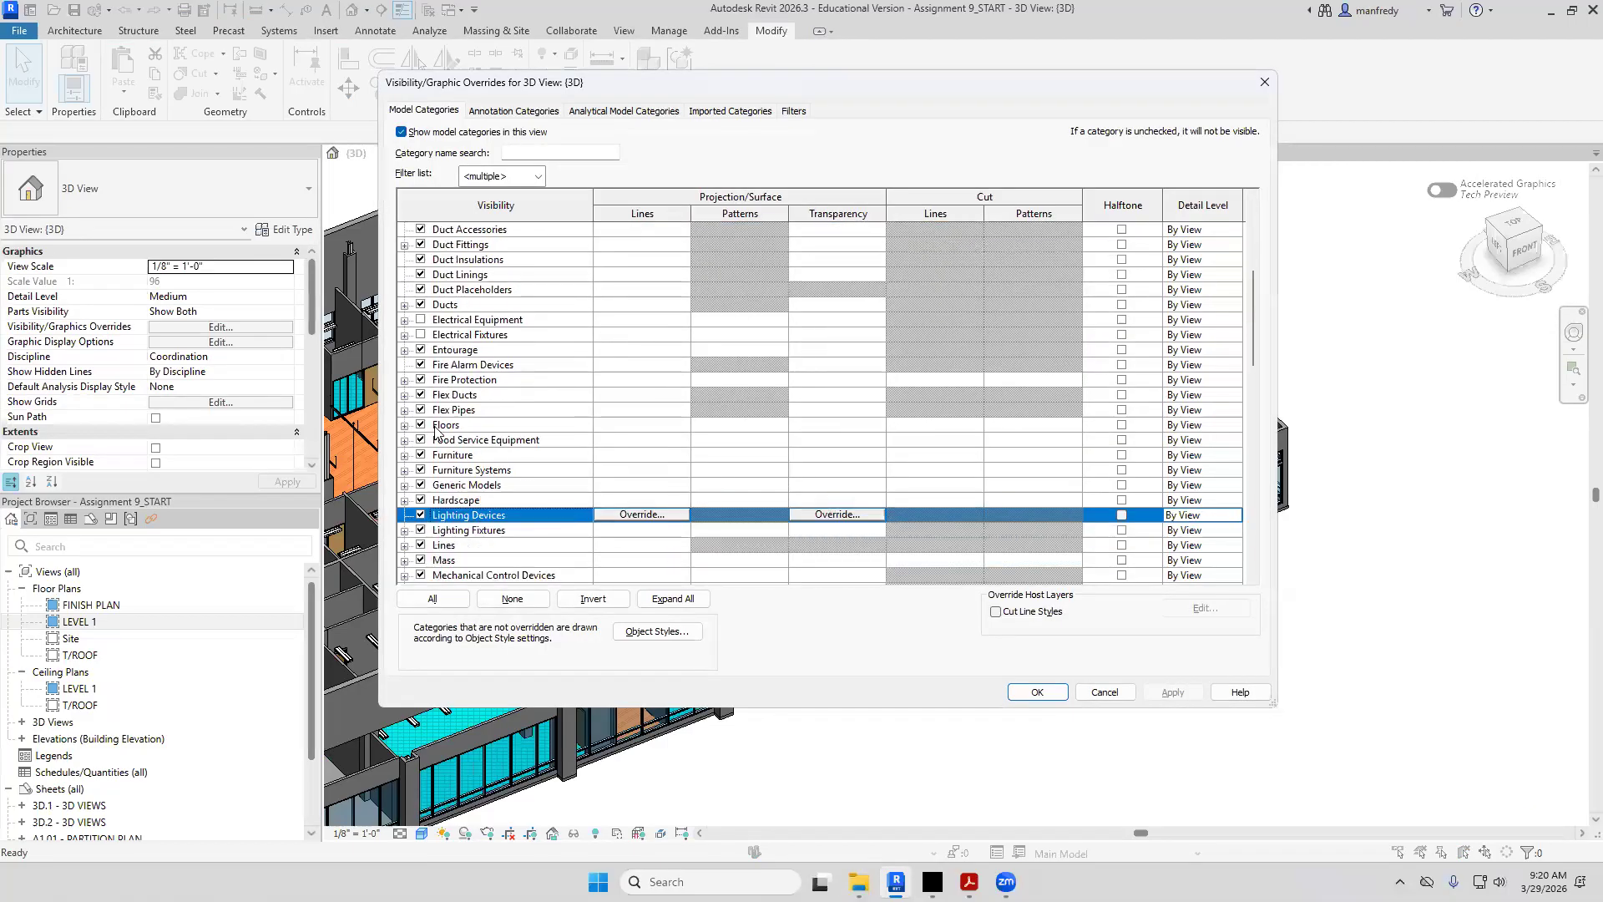
{"action": "left_click", "coordinate": [420, 485]}
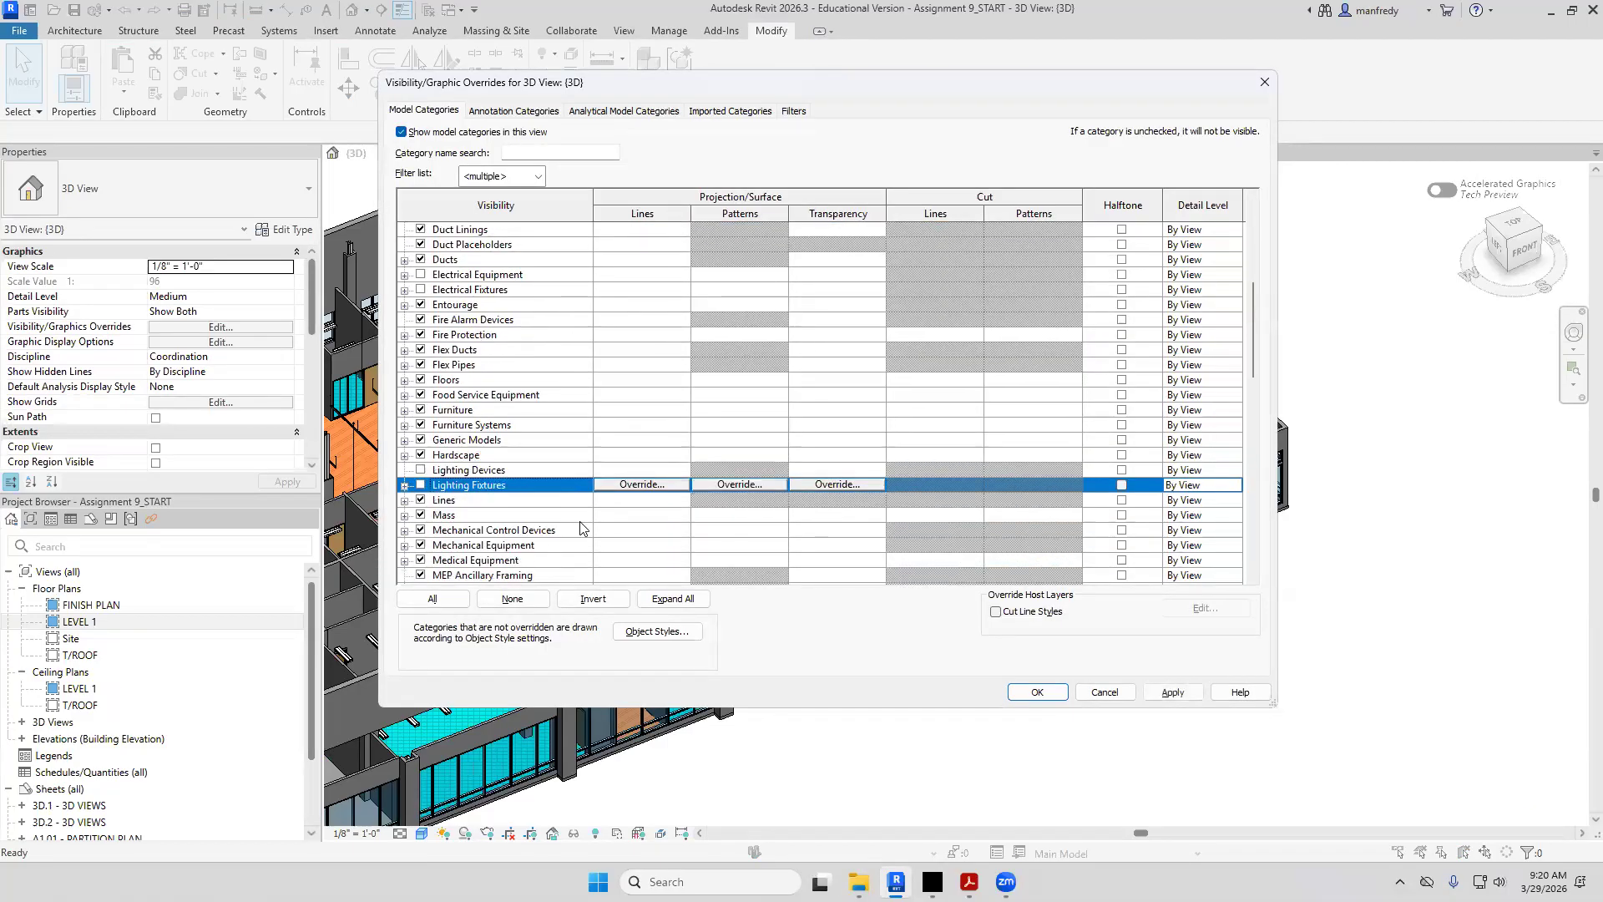
{"action": "left_click", "coordinate": [1035, 692]}
Turn on the 3D view's section box and show annotation categories so the box can be adjusted
{"action": "middle_click_drag", "start_coordinate": [1044, 558], "coordinate": [1006, 558], "text": "shift"}
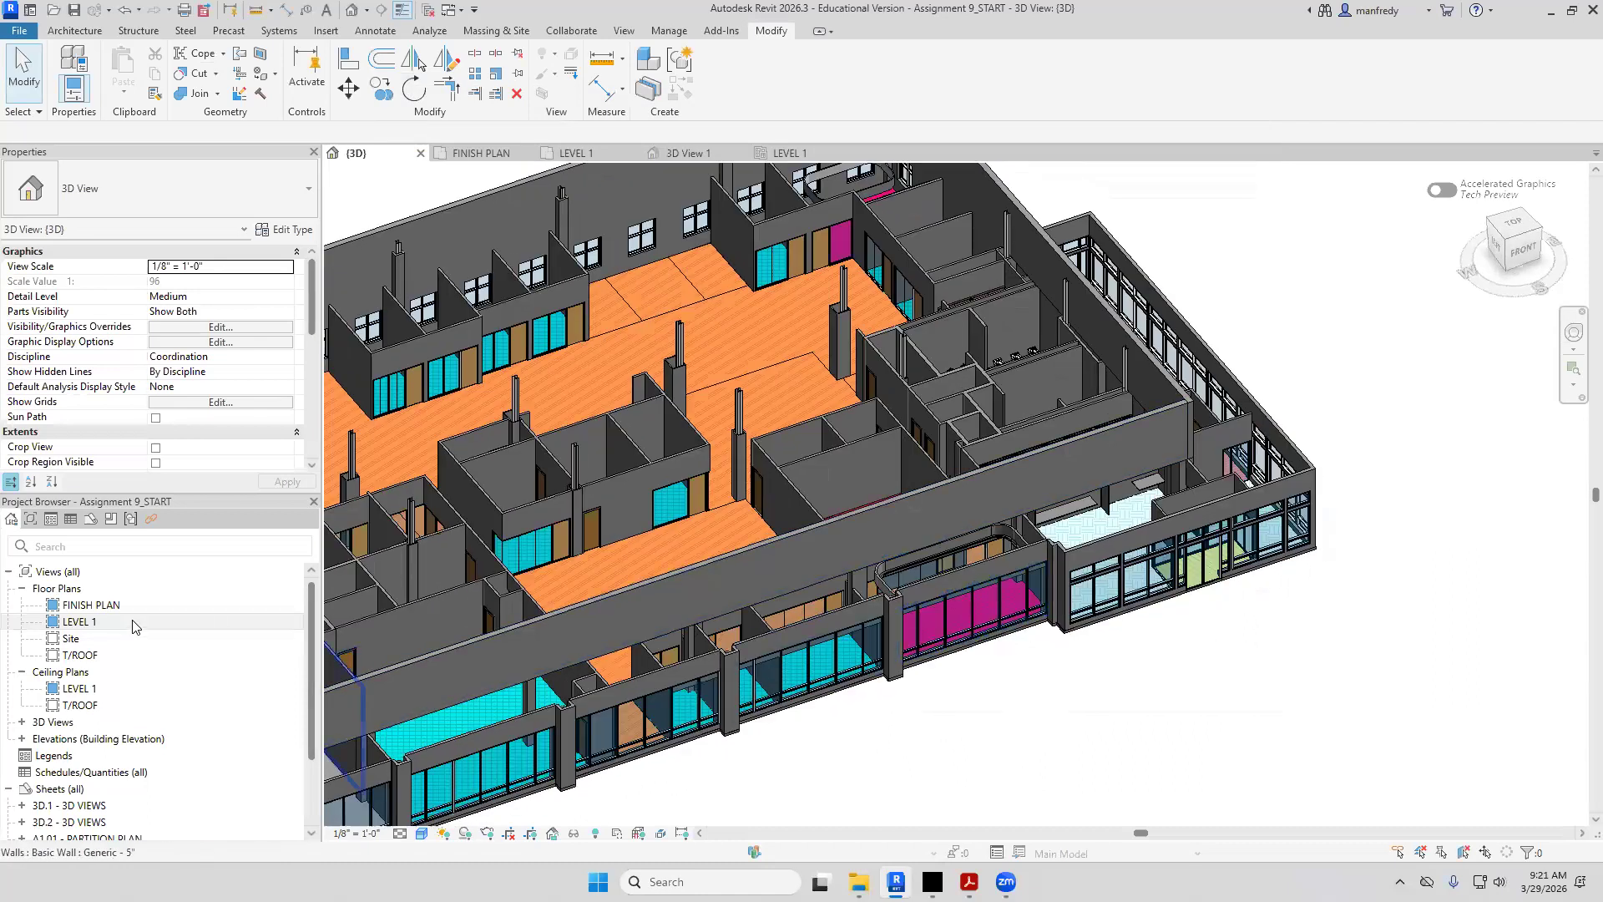
{"action": "scroll", "coordinate": [182, 350], "scroll_direction": "down", "scroll_amount": 4}
{"action": "scroll", "coordinate": [180, 352], "scroll_direction": "down", "scroll_amount": 1}
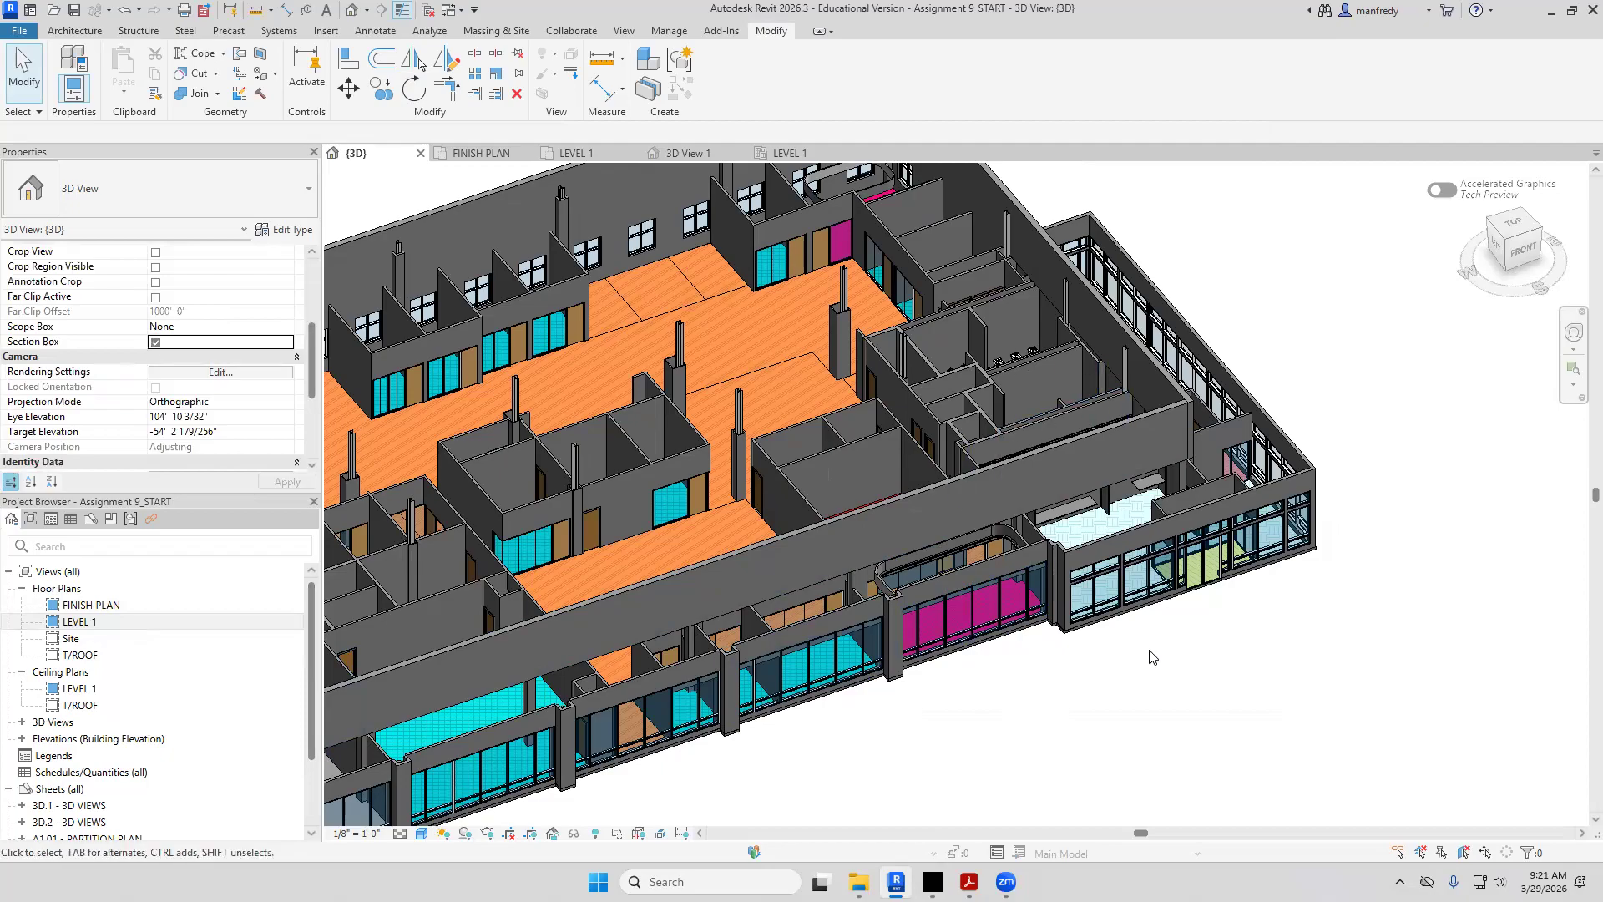
{"action": "scroll", "coordinate": [615, 343], "scroll_direction": "down", "scroll_amount": 5}
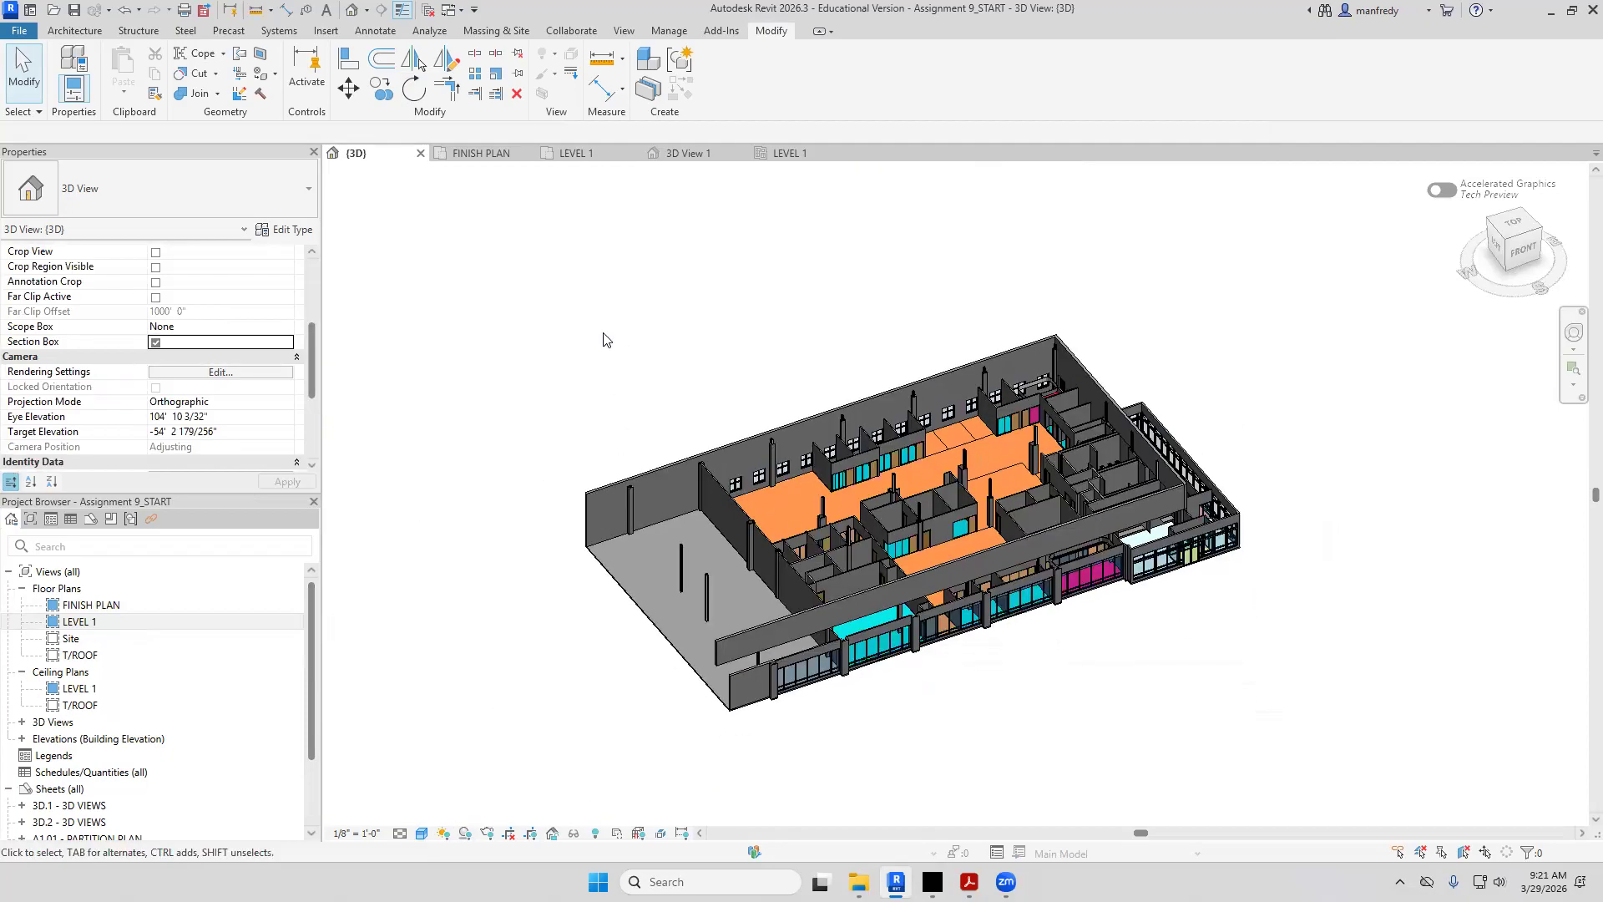
{"action": "key", "text": "v"}
{"action": "key", "text": "v"}
{"action": "key", "text": "ctrl+Tab"}
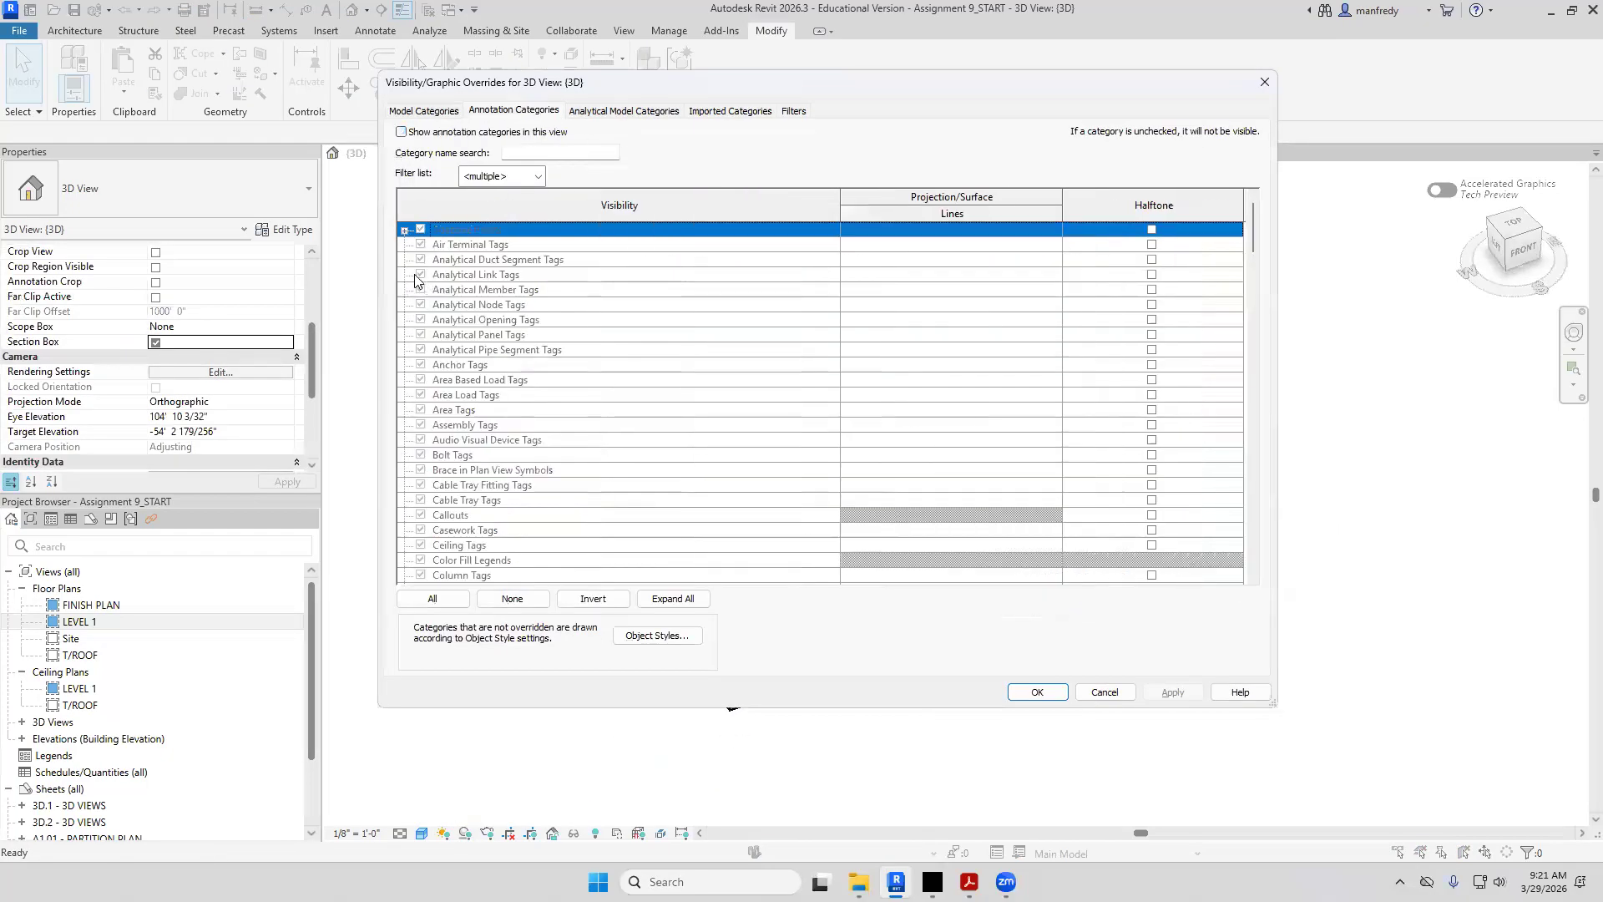
{"action": "left_click", "coordinate": [400, 133]}
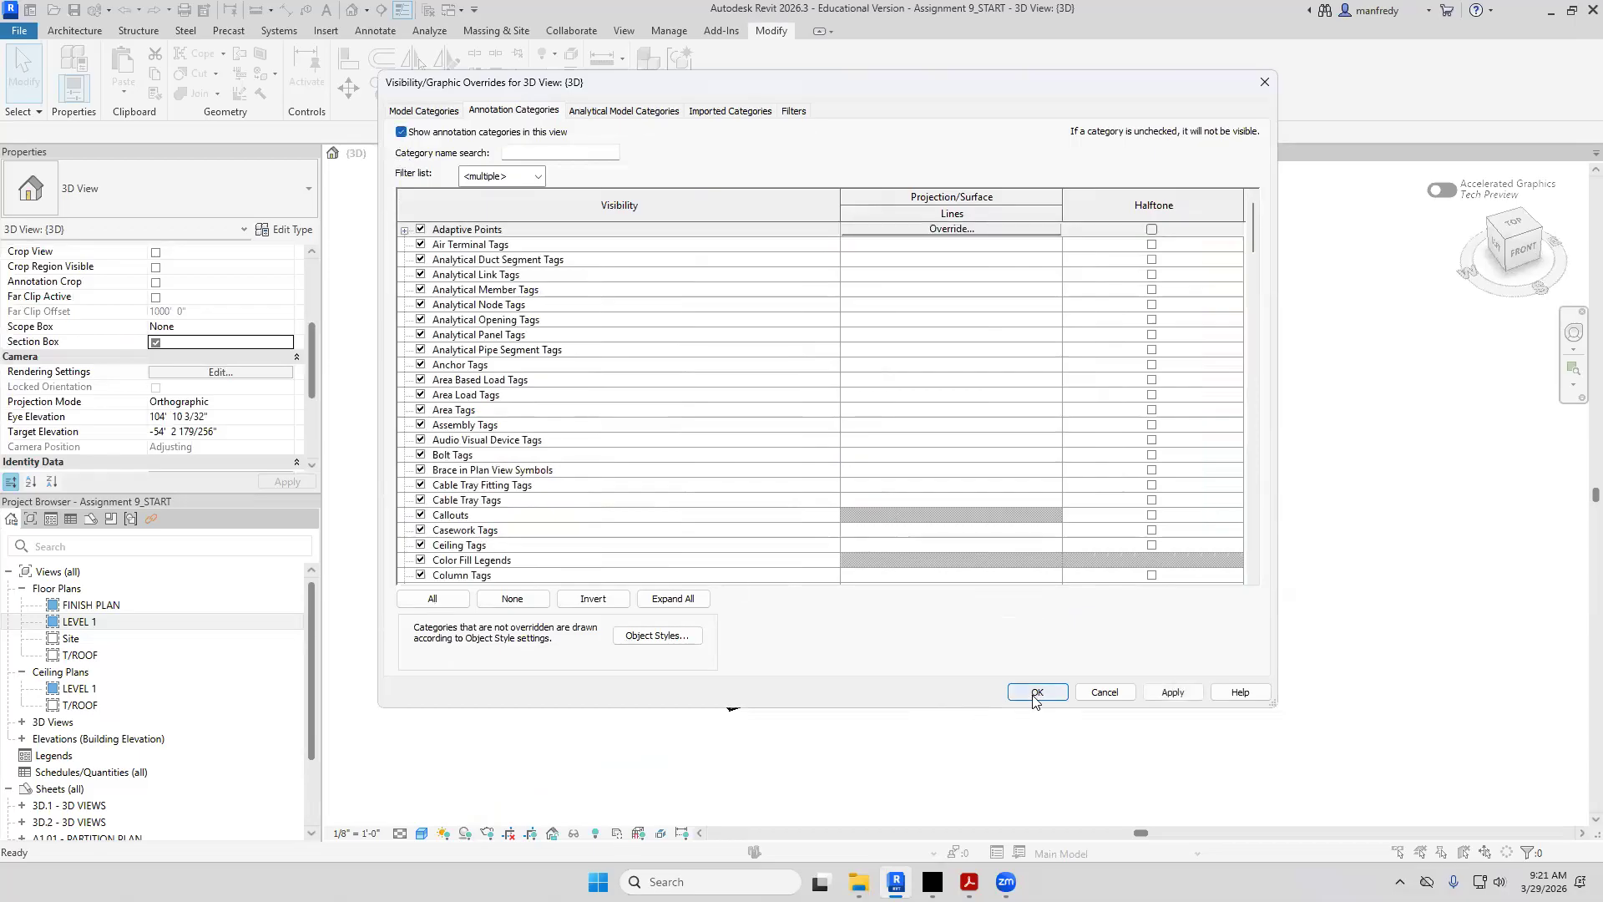
{"action": "left_click", "coordinate": [1036, 693]}
Pull in the section box's west and north sides to isolate the southeast corner of the building containing the kitchen
{"action": "left_click", "coordinate": [1071, 626]}
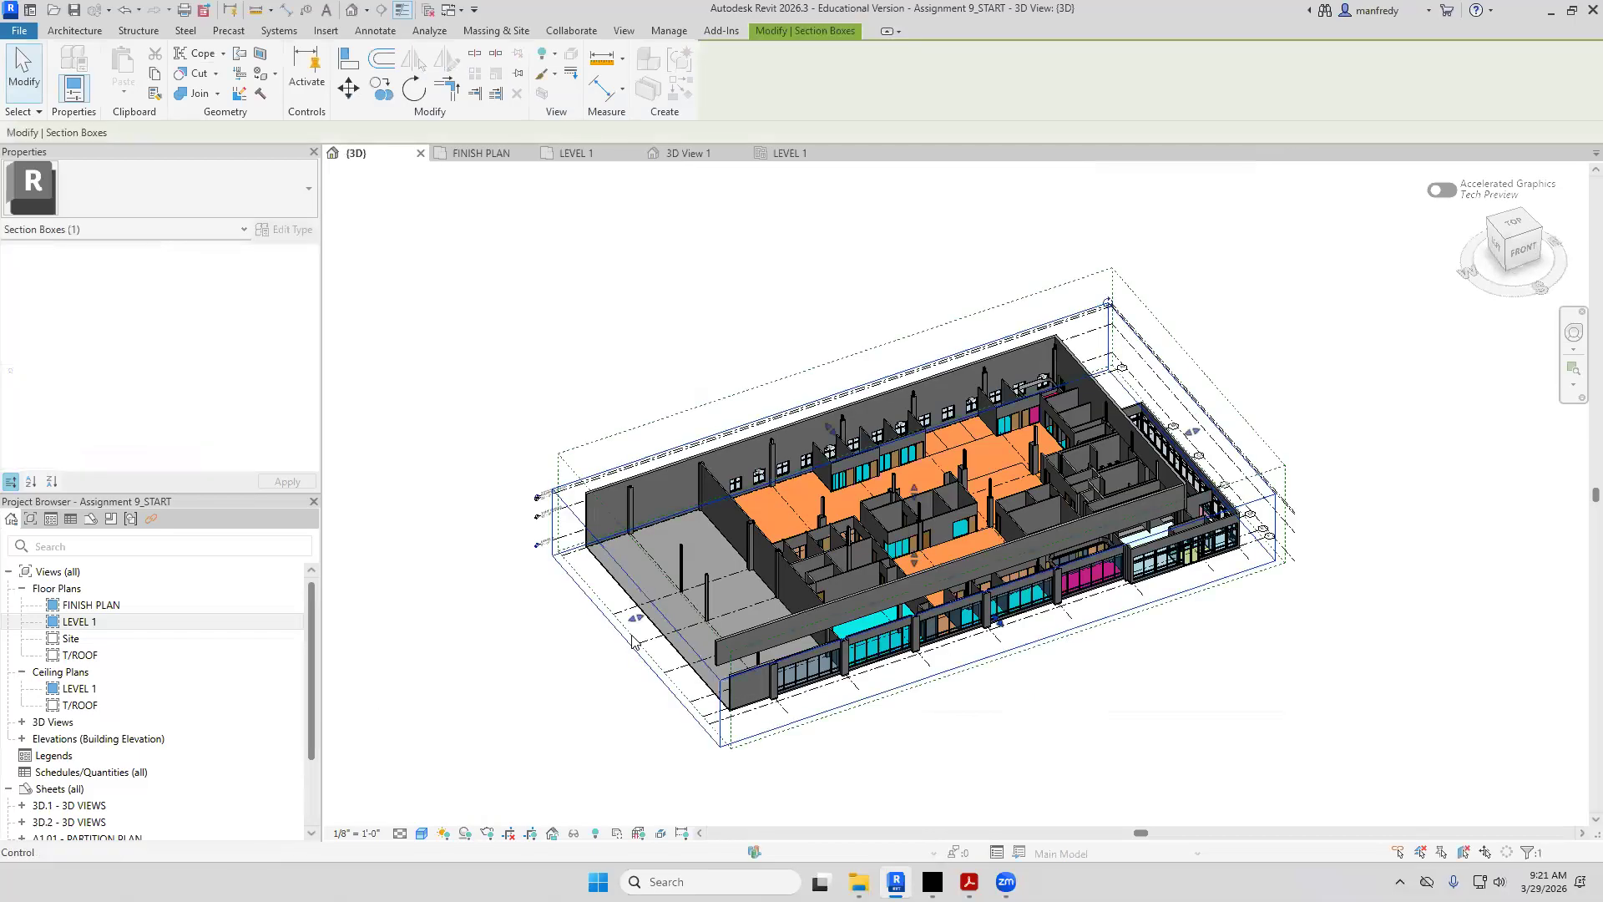
{"action": "left_click_drag", "start_coordinate": [1036, 476], "coordinate": [1043, 476]}
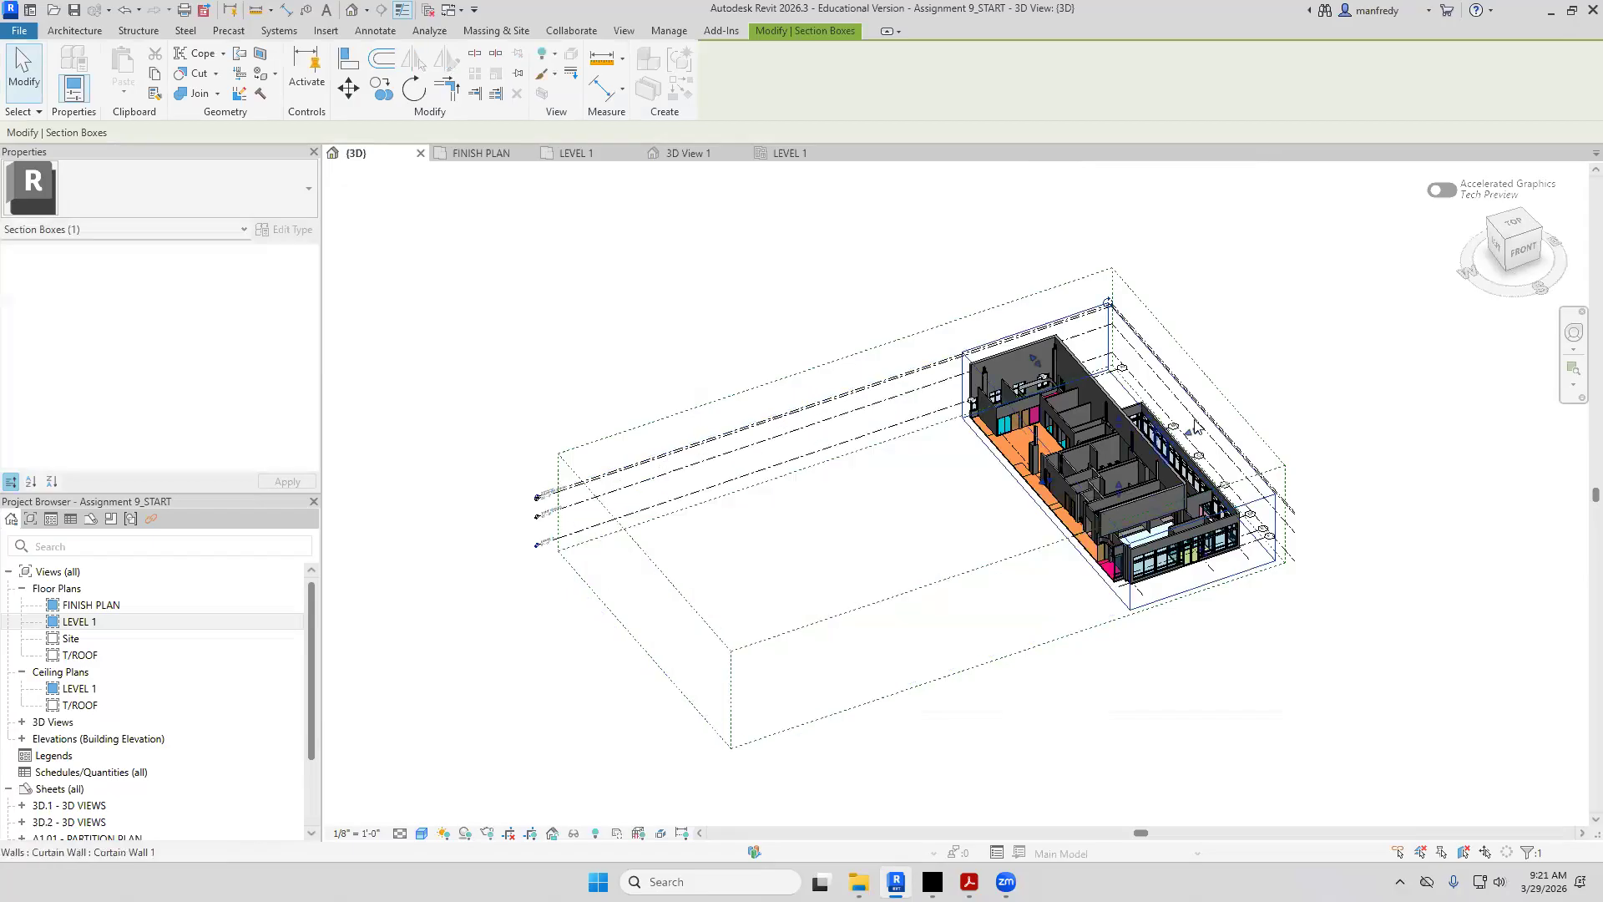
{"action": "left_click_drag", "start_coordinate": [1104, 432], "coordinate": [1206, 616]}
{"action": "scroll", "coordinate": [1192, 668], "scroll_direction": "up", "scroll_amount": 5}
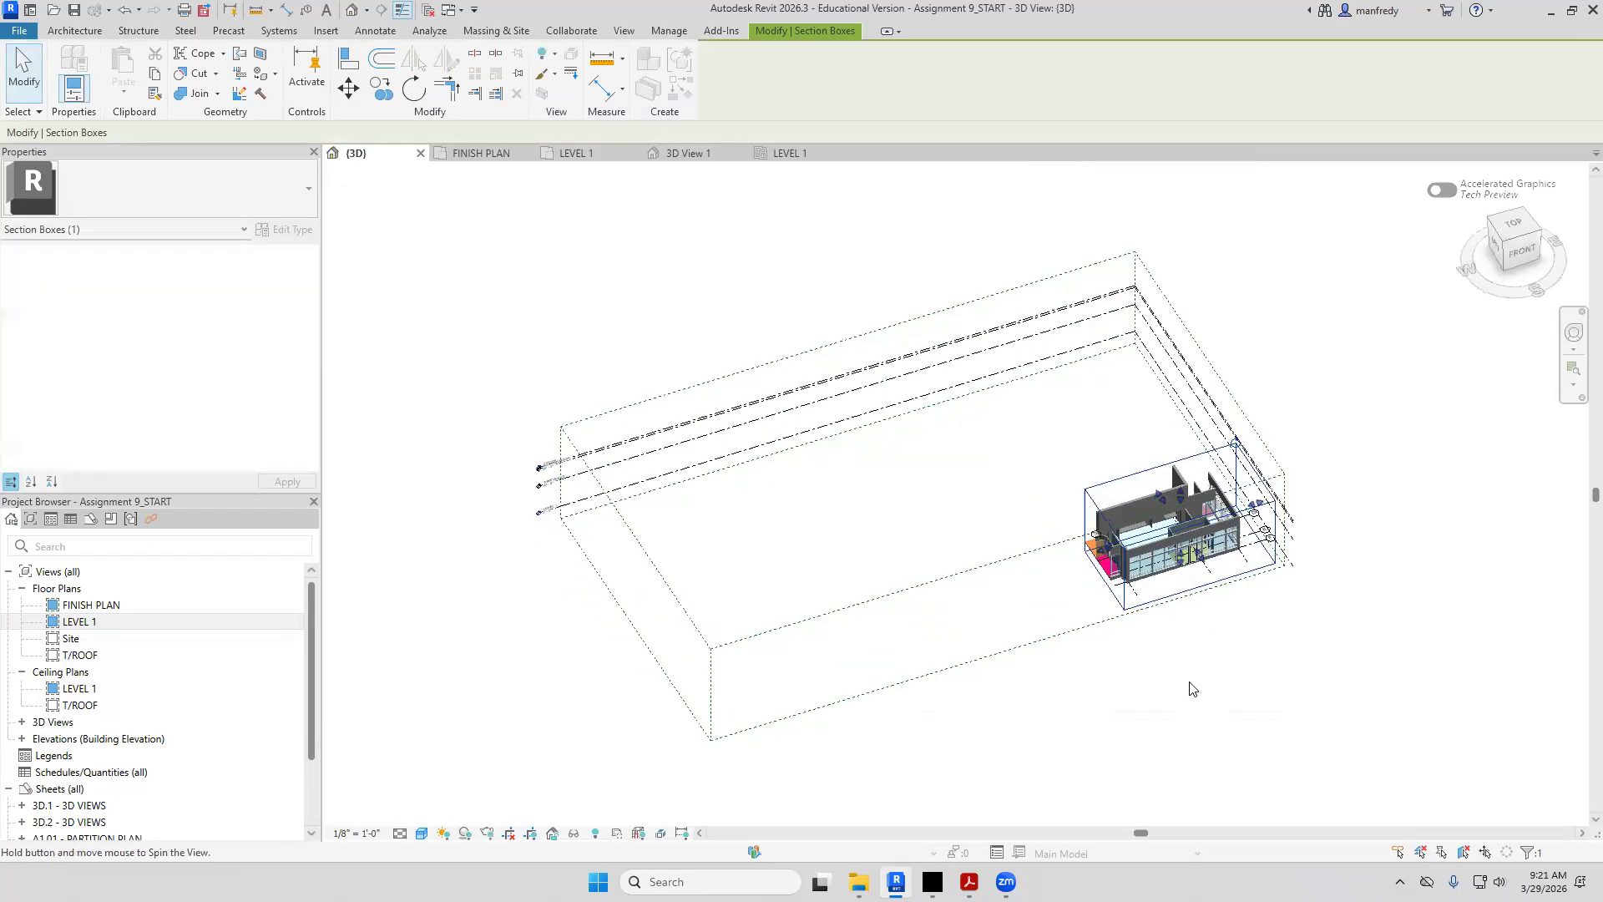
{"action": "middle_click_drag", "start_coordinate": [1199, 646], "coordinate": [1136, 836]}
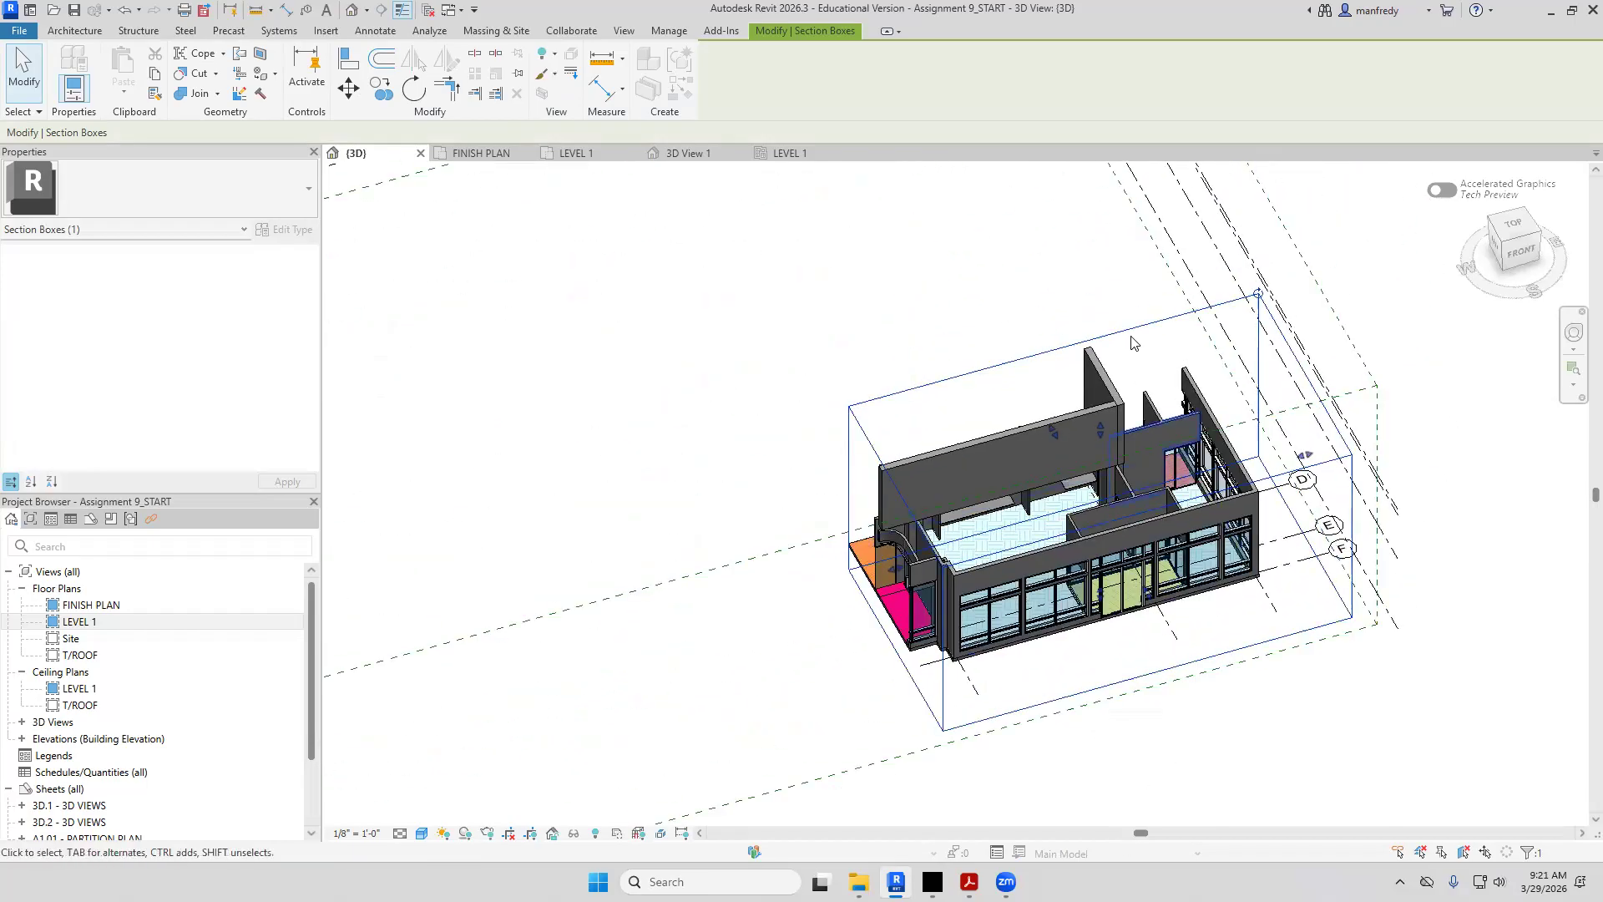
Move the section box's south side inward past the storefront to expose the kitchen's back wall and casework
{"action": "middle_click_drag", "start_coordinate": [1133, 342], "coordinate": [1205, 557], "text": "shift"}
{"action": "left_click_drag", "start_coordinate": [1205, 557], "coordinate": [1164, 614]}
{"action": "middle_click_drag", "start_coordinate": [1164, 614], "coordinate": [1039, 603], "text": "shift"}
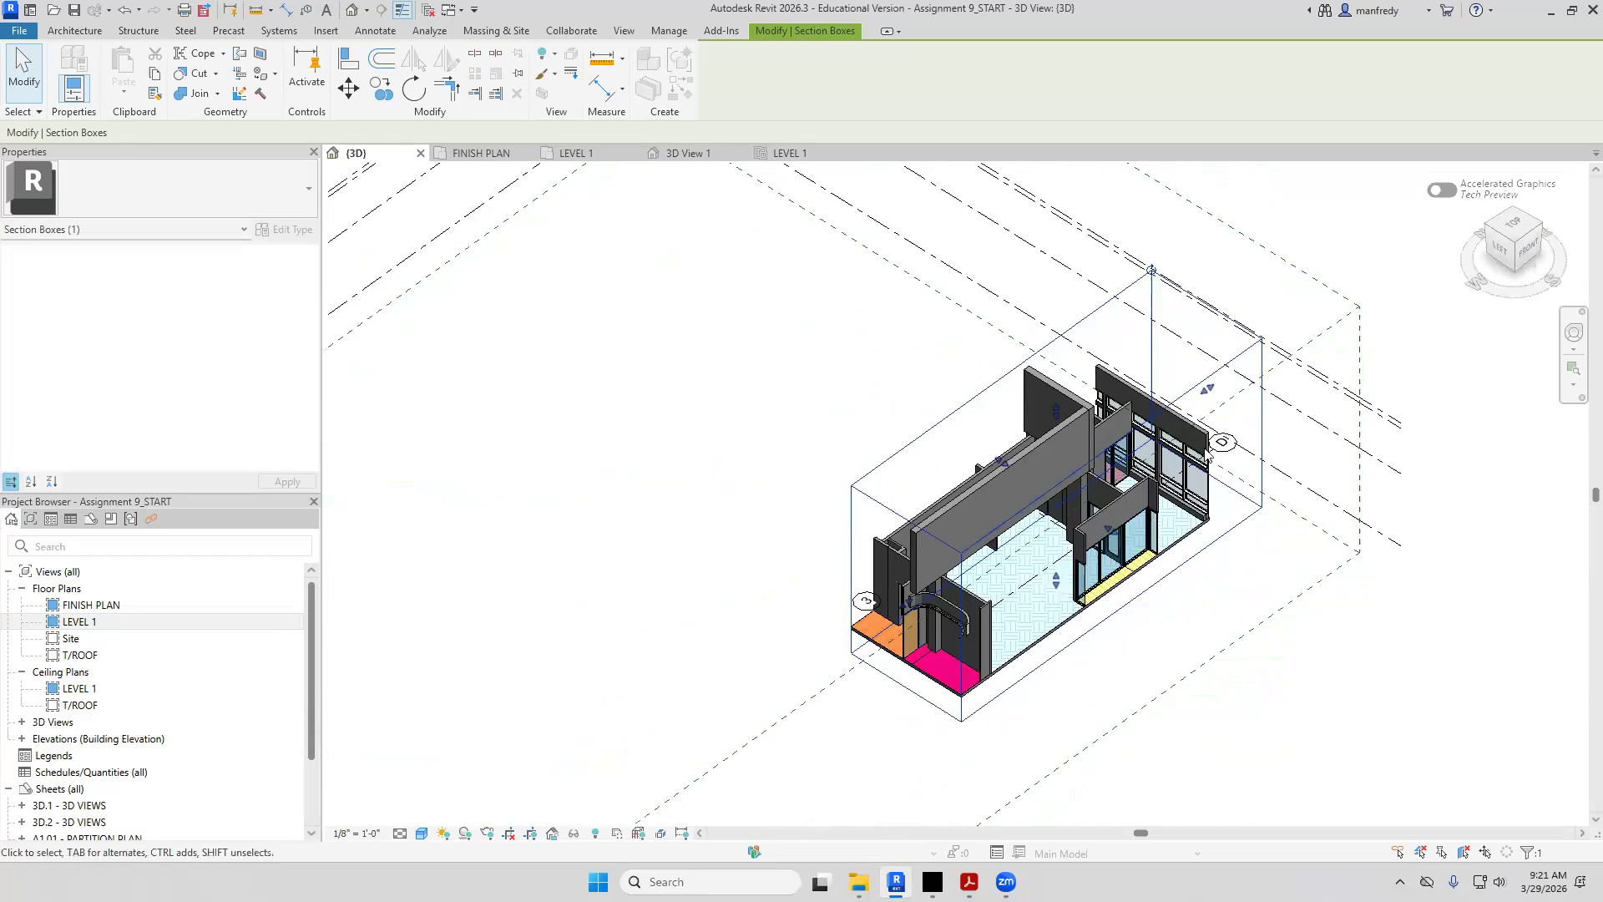
{"action": "scroll", "coordinate": [1052, 601], "scroll_direction": "up", "scroll_amount": 2}
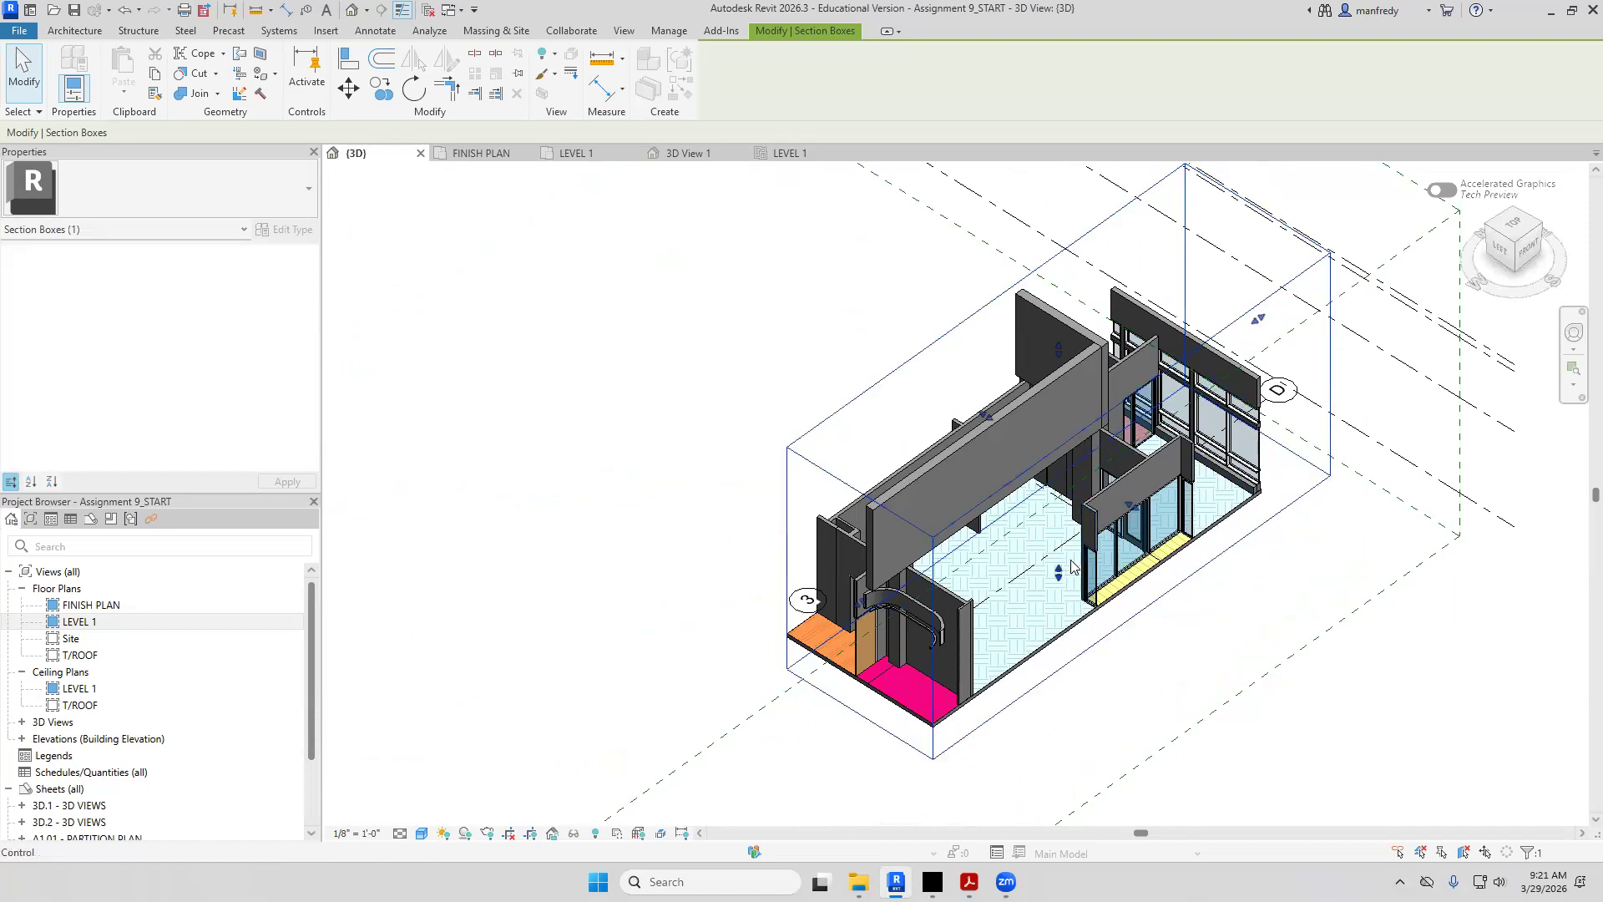
{"action": "mouse_move", "coordinate": [1129, 505]}
{"action": "left_mouse_down"}
{"action": "mouse_move", "coordinate": [1090, 468]}
{"action": "mouse_move", "coordinate": [1110, 516]}
{"action": "left_mouse_up"}
{"action": "middle_click_drag", "start_coordinate": [1109, 516], "coordinate": [698, 529], "text": "shift"}
{"action": "scroll", "coordinate": [693, 517], "scroll_direction": "up", "scroll_amount": 8}
{"action": "middle_click_drag", "start_coordinate": [752, 722], "coordinate": [1041, 787], "text": "shift"}
{"action": "left_click", "coordinate": [1041, 785]}
{"action": "scroll", "coordinate": [1071, 701], "scroll_direction": "up", "scroll_amount": 1}
{"action": "middle_click_drag", "start_coordinate": [1070, 700], "coordinate": [745, 526], "text": "shift"}
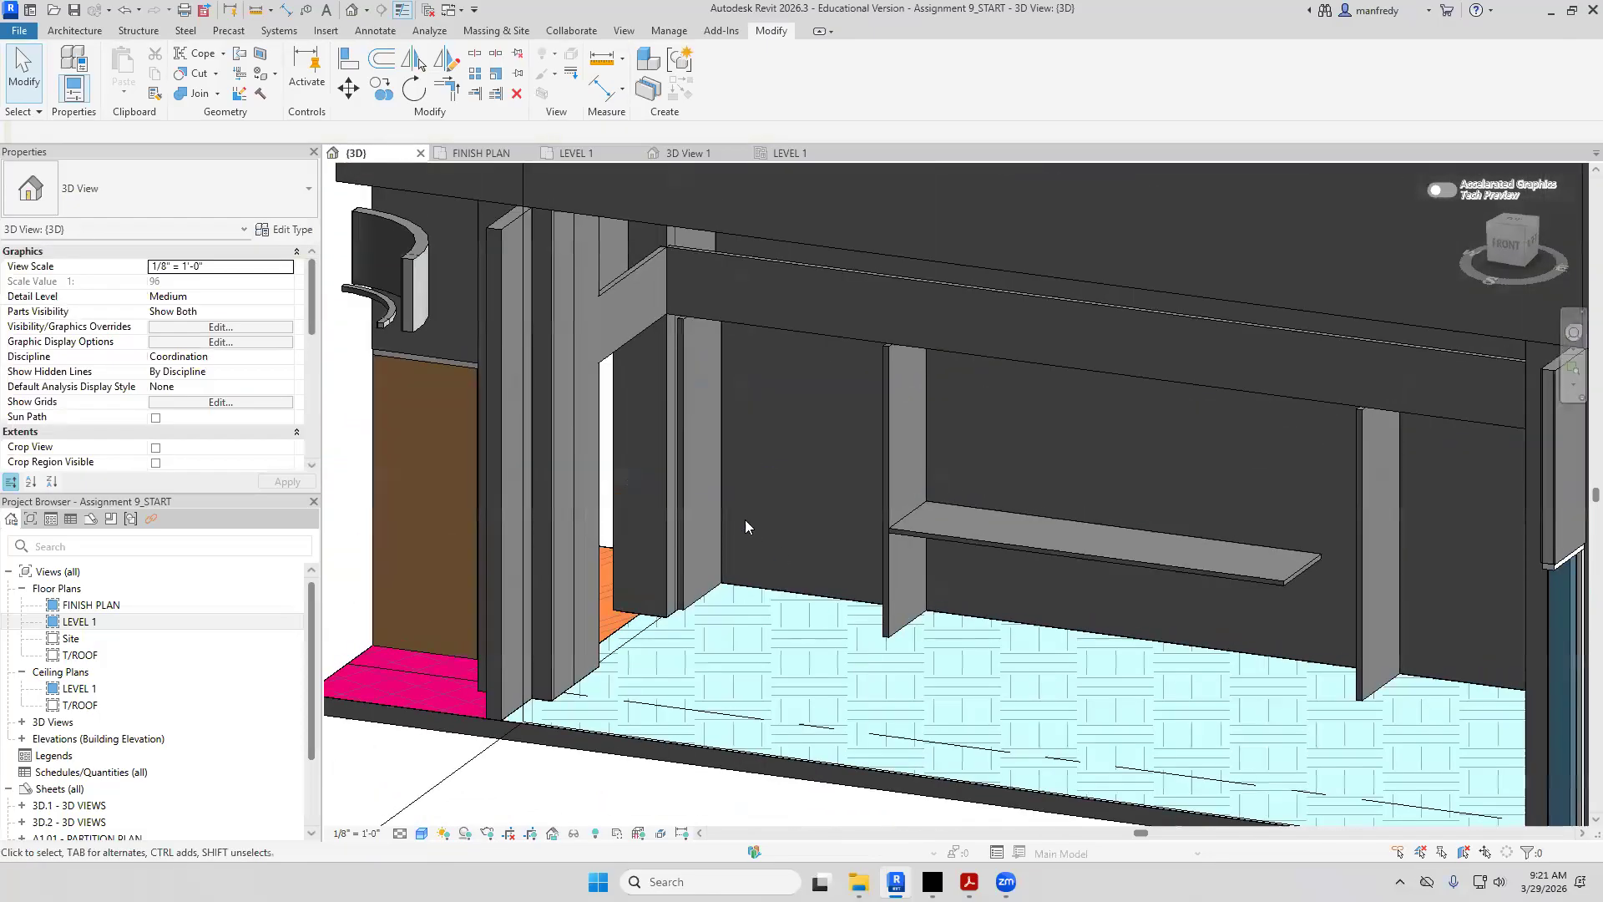
Check the modelled countertops and side panels as one casework element and set the 3D view to flat, consistent colors without shading
{"action": "left_click", "coordinate": [686, 511]}
{"action": "middle_click_drag", "start_coordinate": [1020, 580], "coordinate": [1095, 364], "text": "shift"}
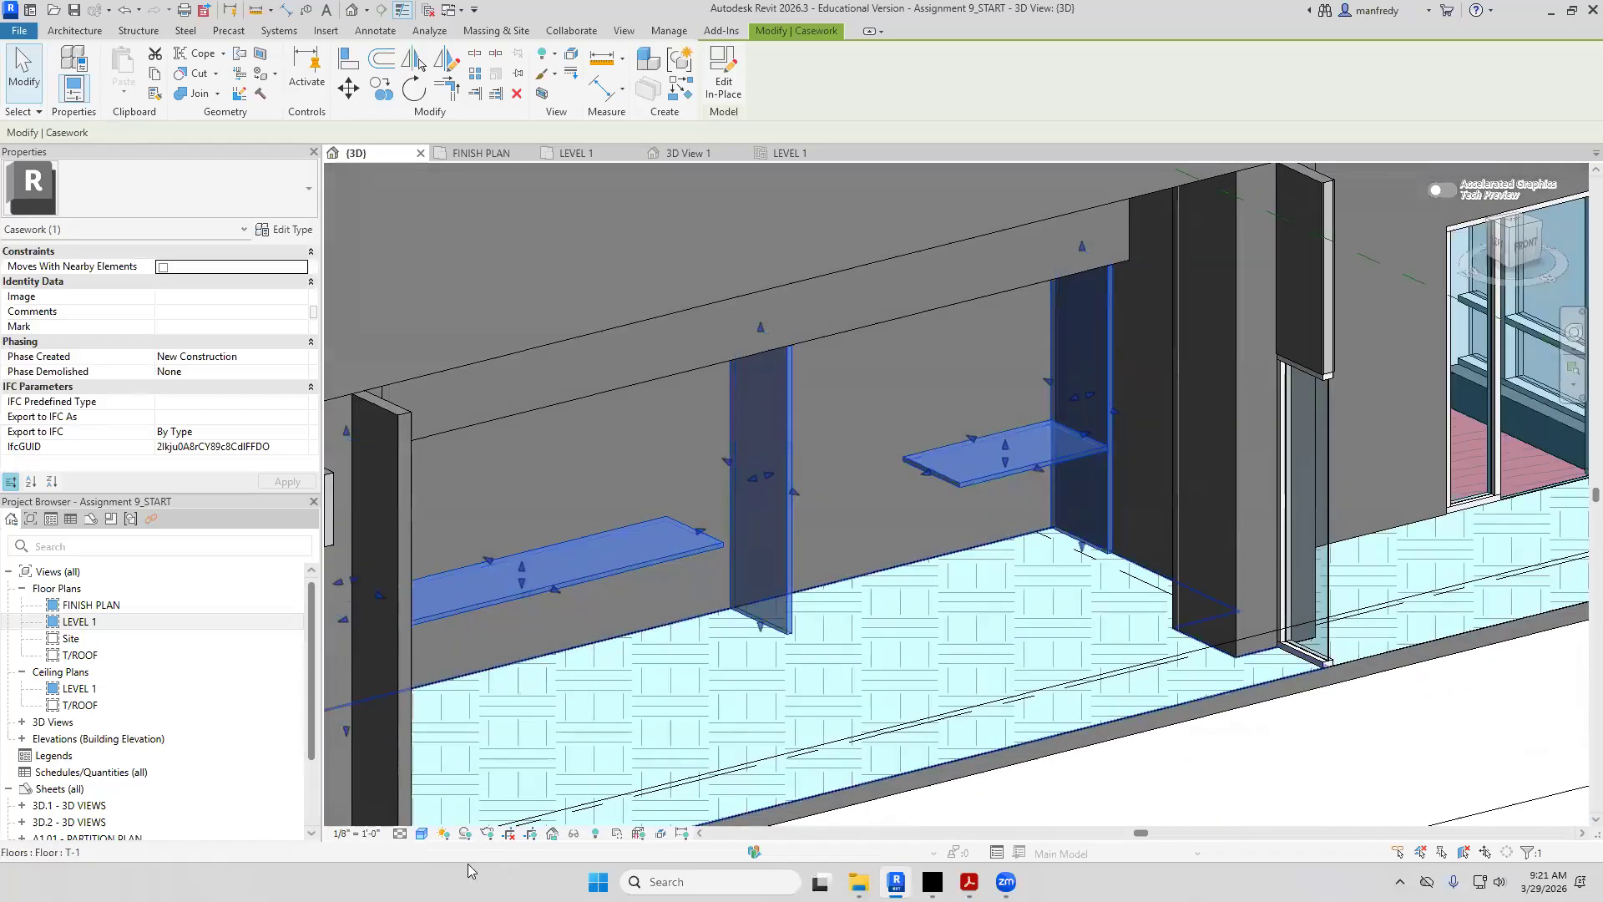
{"action": "left_click", "coordinate": [420, 835]}
{"action": "left_click", "coordinate": [464, 781]}
{"action": "middle_click_drag", "start_coordinate": [865, 604], "coordinate": [1017, 409], "text": "shift"}
{"action": "key", "text": "Escape"}
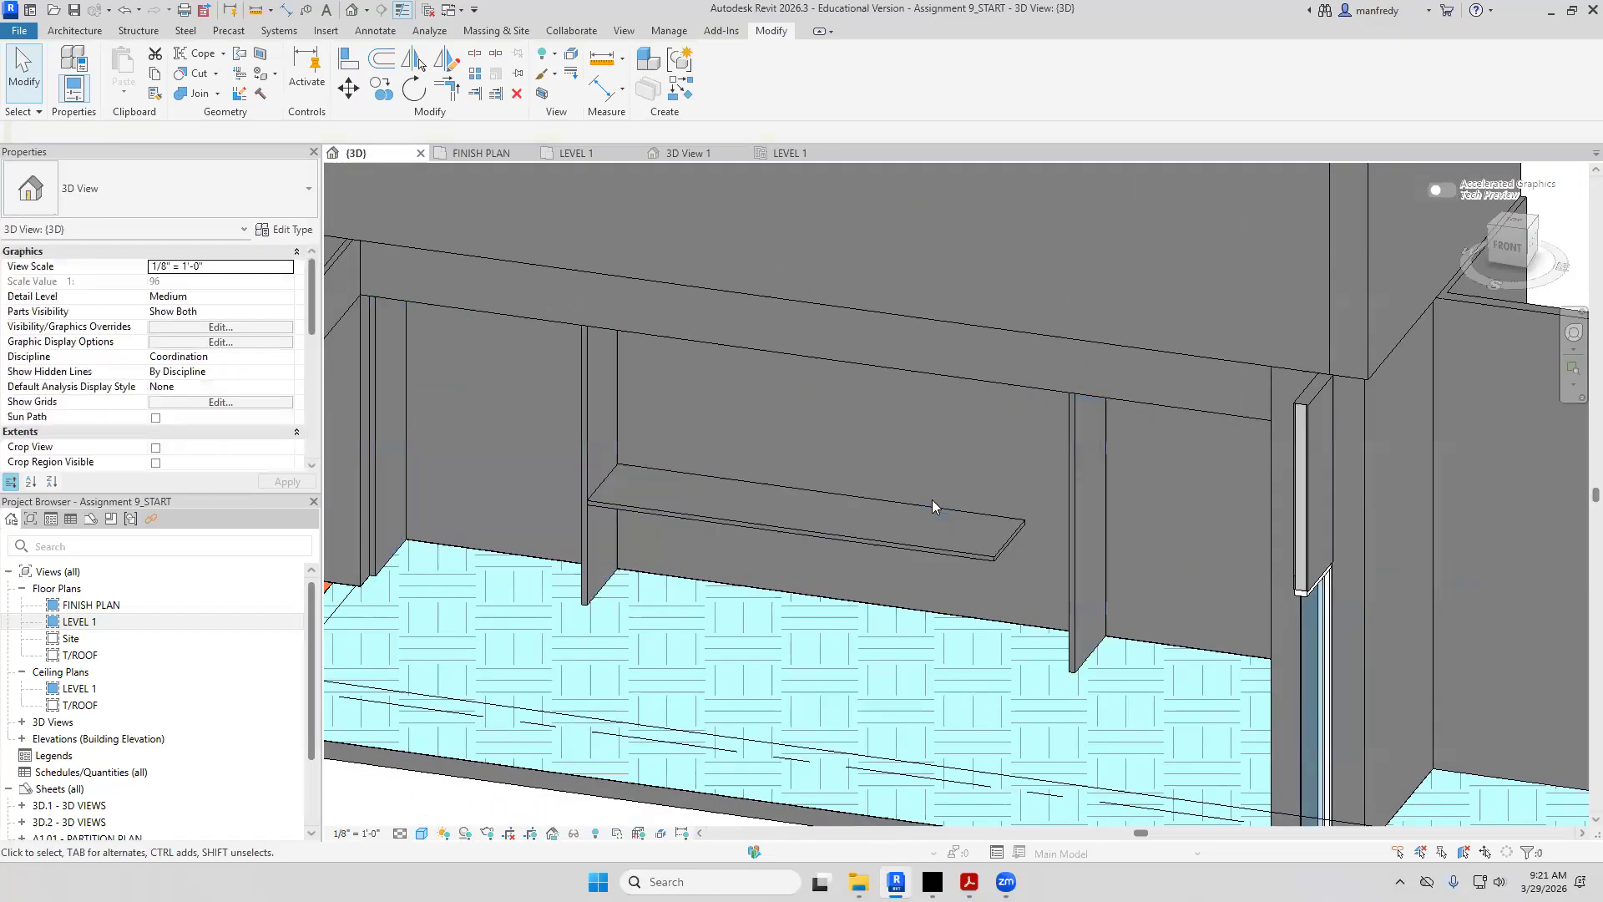
Check the soffit wall above the side panels and turn on the Ceilings category in the 3D view
{"action": "middle_click_drag", "start_coordinate": [892, 511], "coordinate": [690, 468], "text": "shift"}
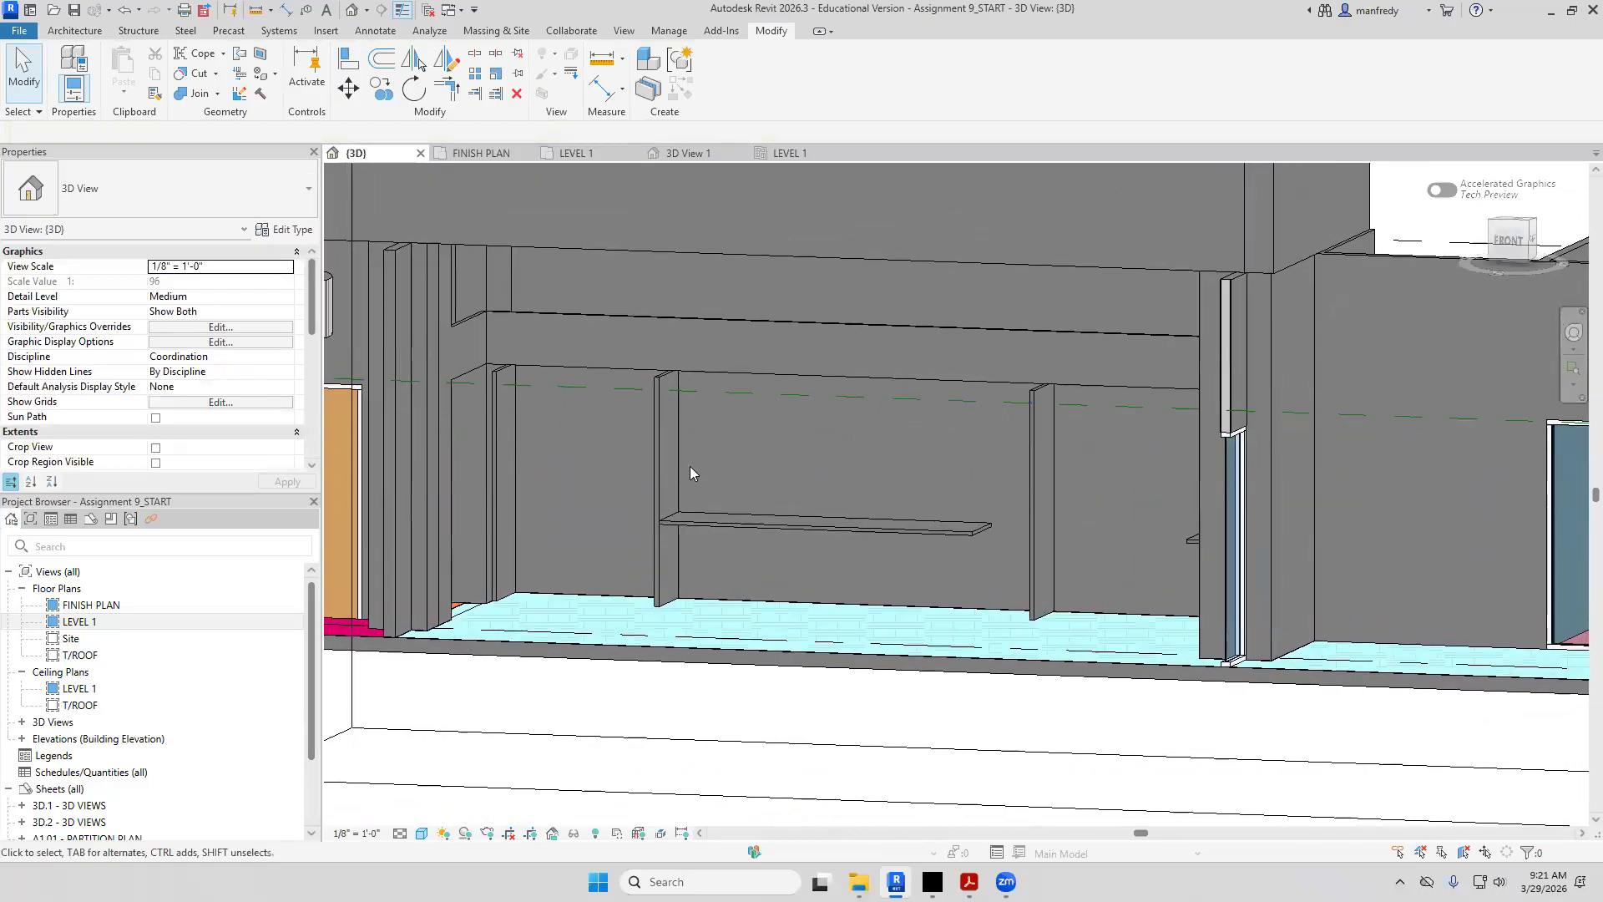
{"action": "left_click", "coordinate": [615, 366]}
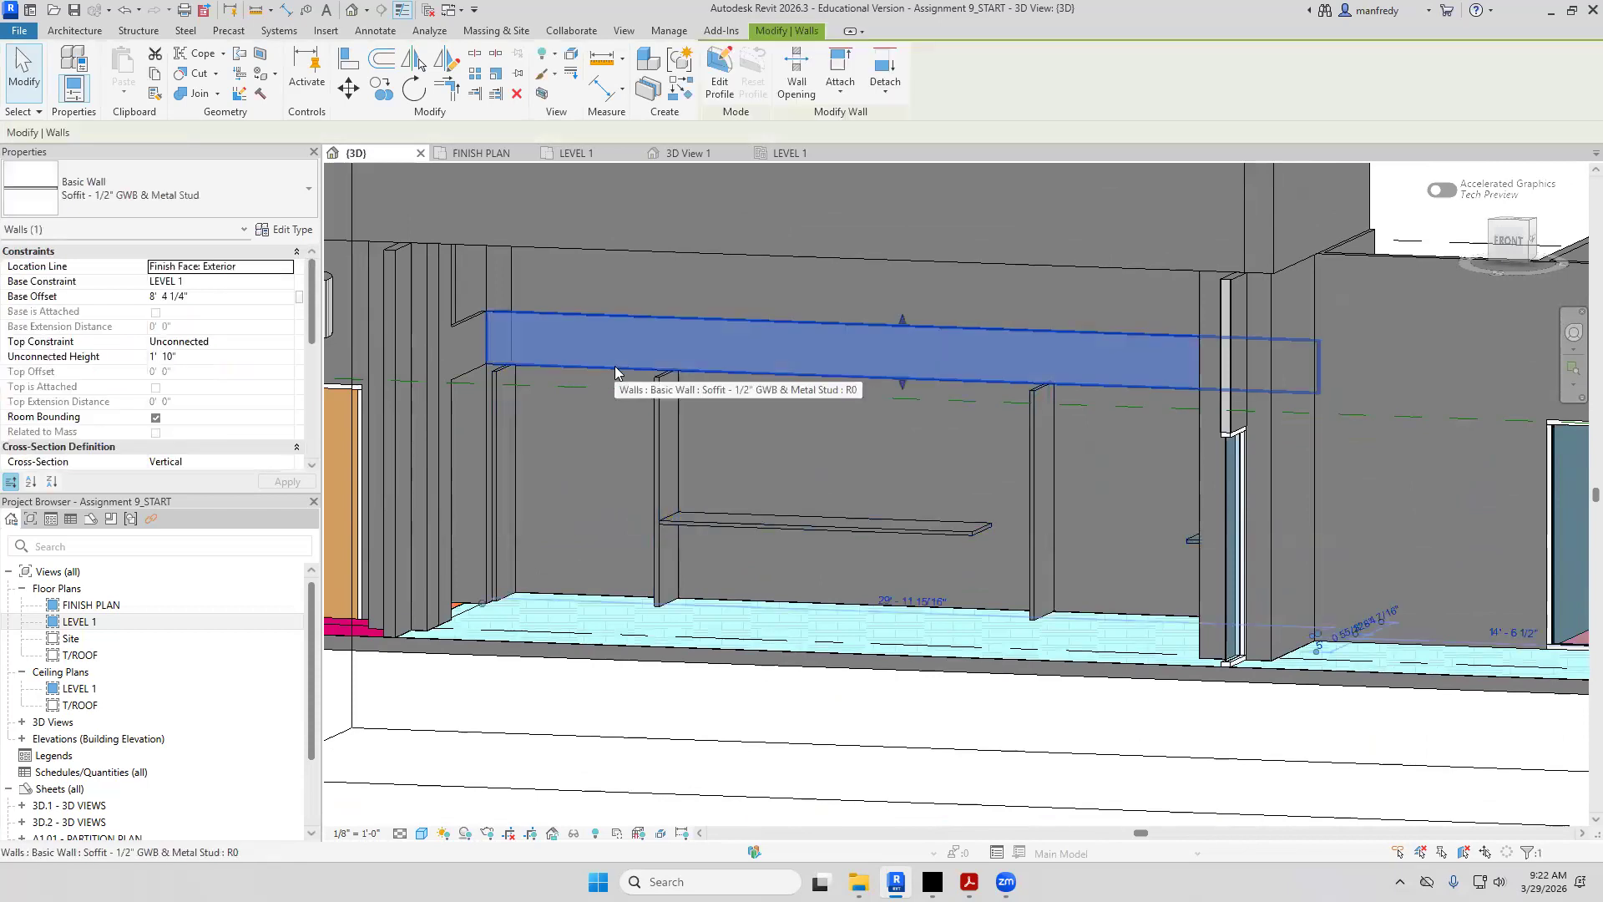
{"action": "left_click", "coordinate": [595, 457]}
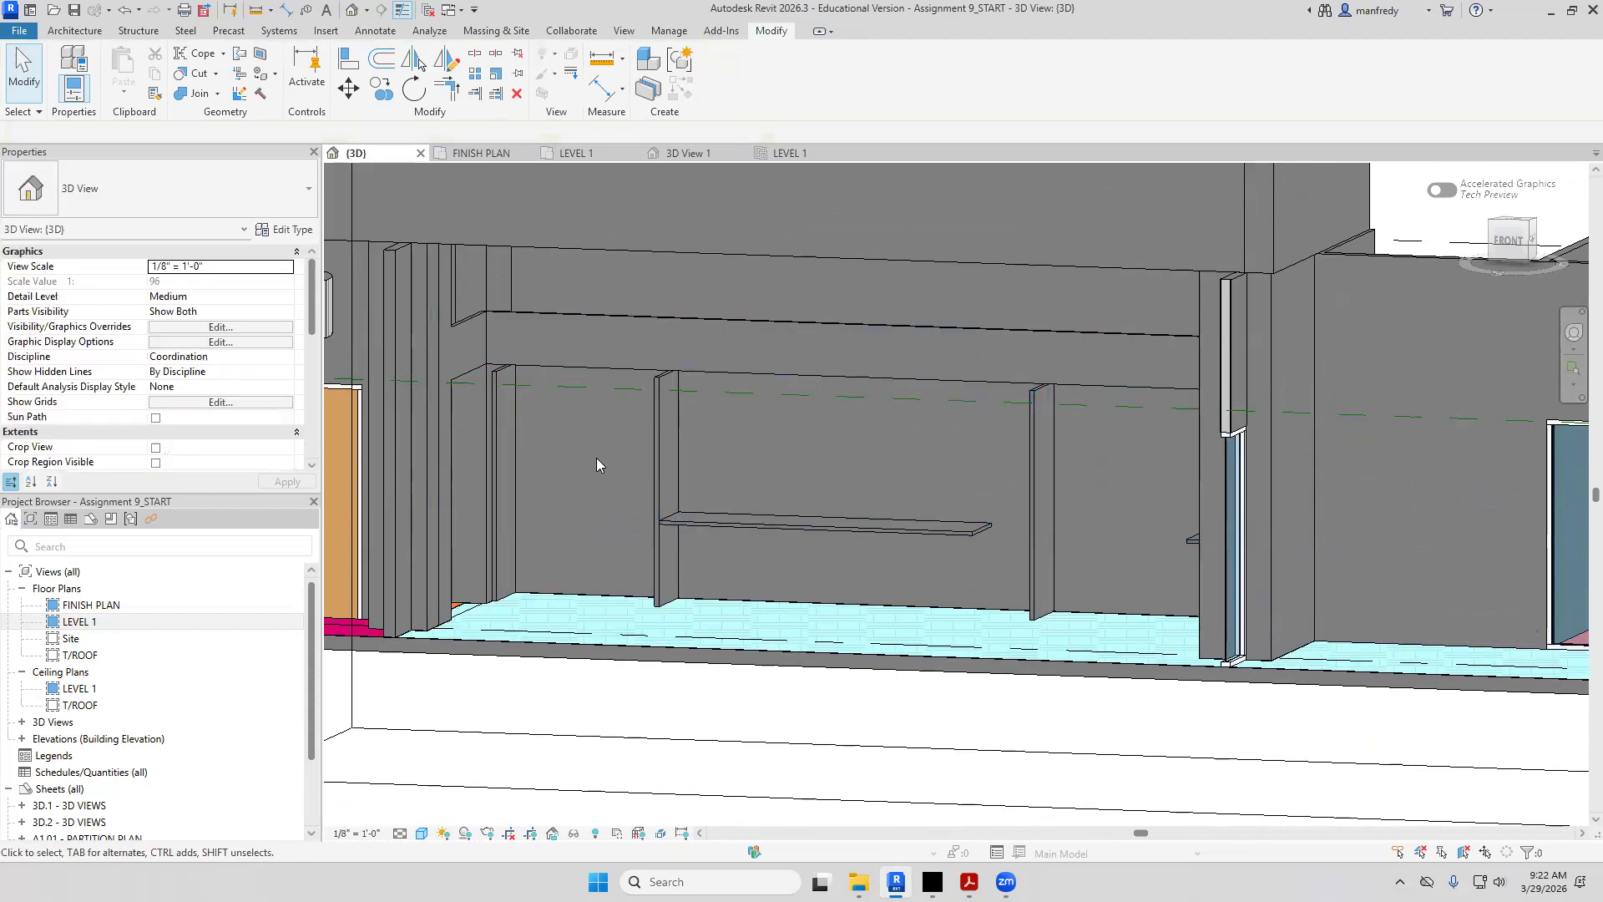
{"action": "key", "text": "v"}
{"action": "key", "text": "v"}
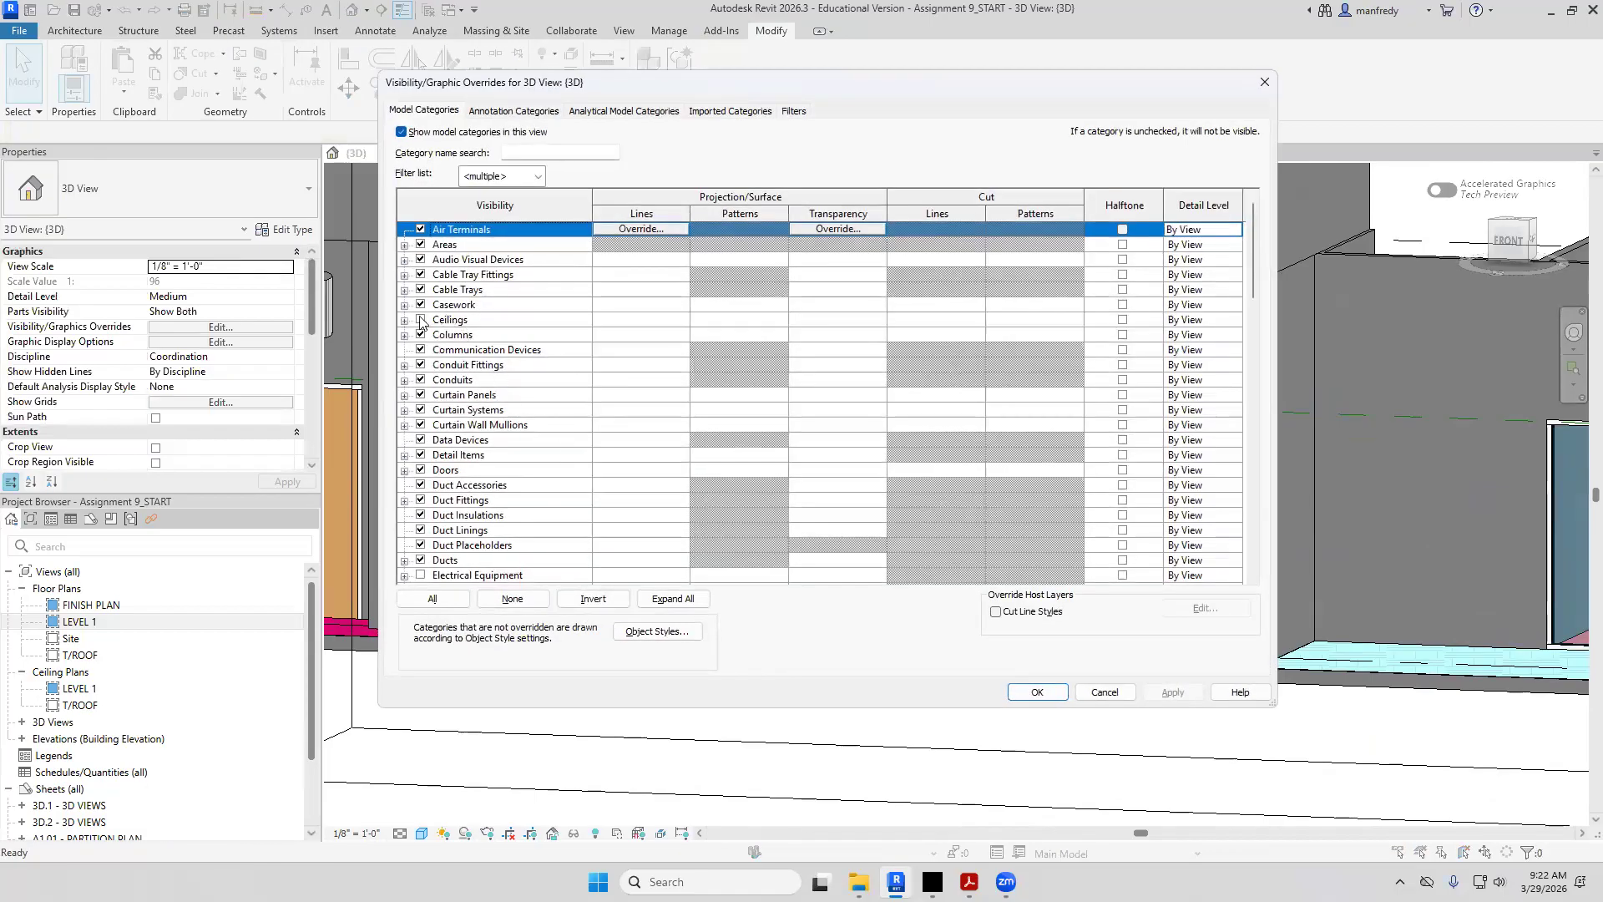
{"action": "left_click", "coordinate": [428, 321]}
{"action": "left_click", "coordinate": [1043, 690]}
Examine the GWB on Mtl. Stud ceiling above the side panels, including its height offset and layer assembly
{"action": "middle_click_drag", "start_coordinate": [527, 455], "coordinate": [582, 400], "text": "shift"}
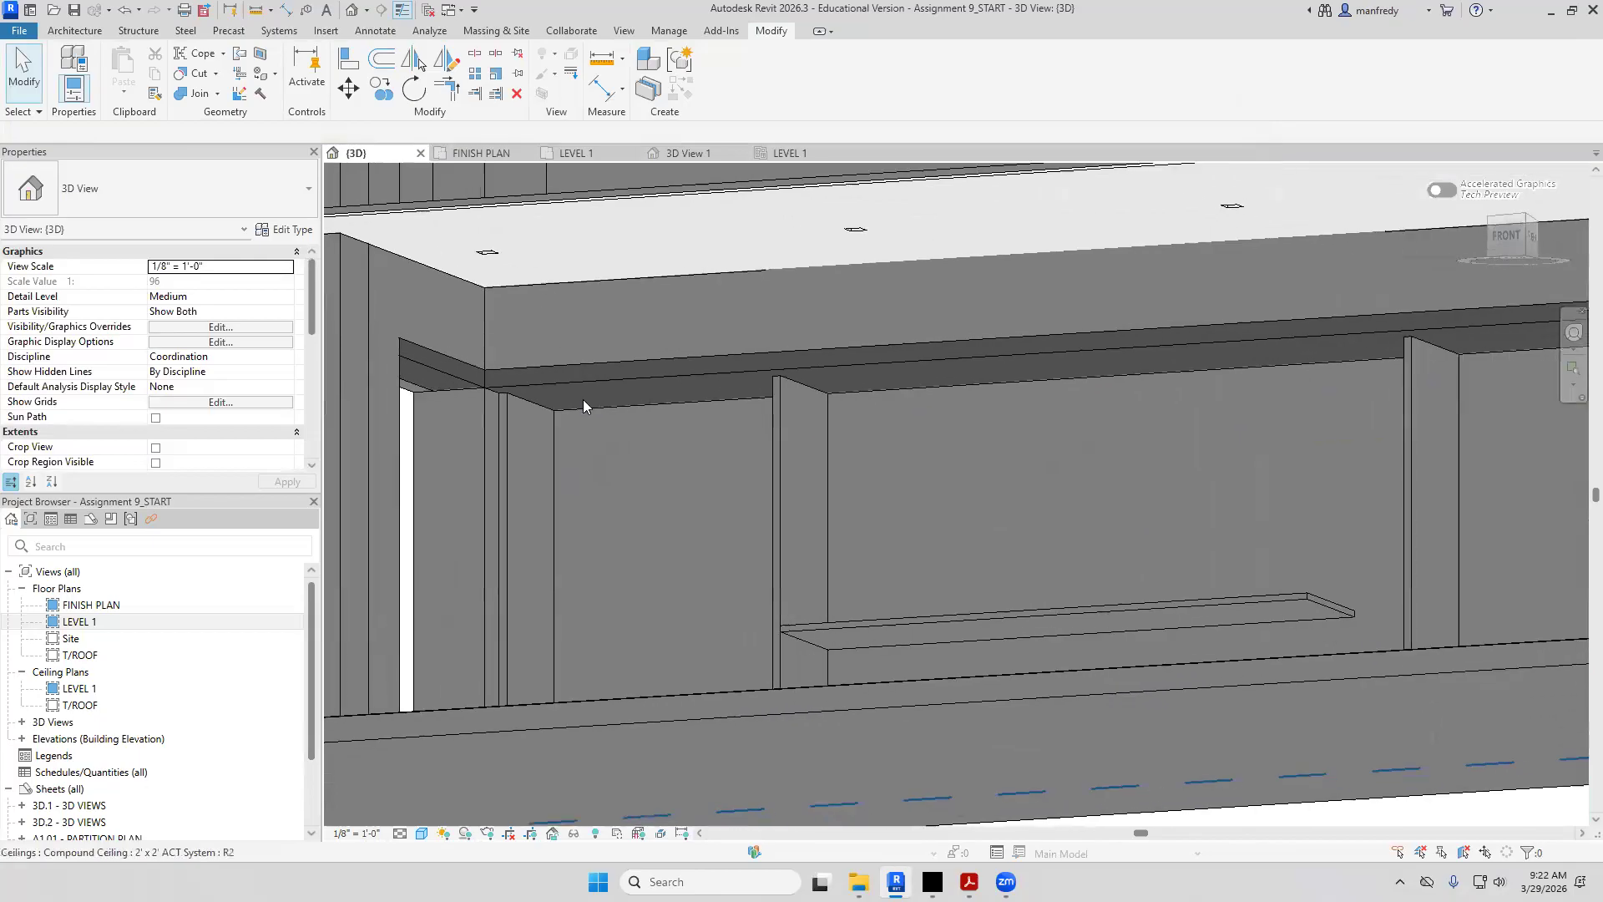
{"action": "middle_click_drag", "start_coordinate": [582, 483], "coordinate": [573, 565], "text": "shift"}
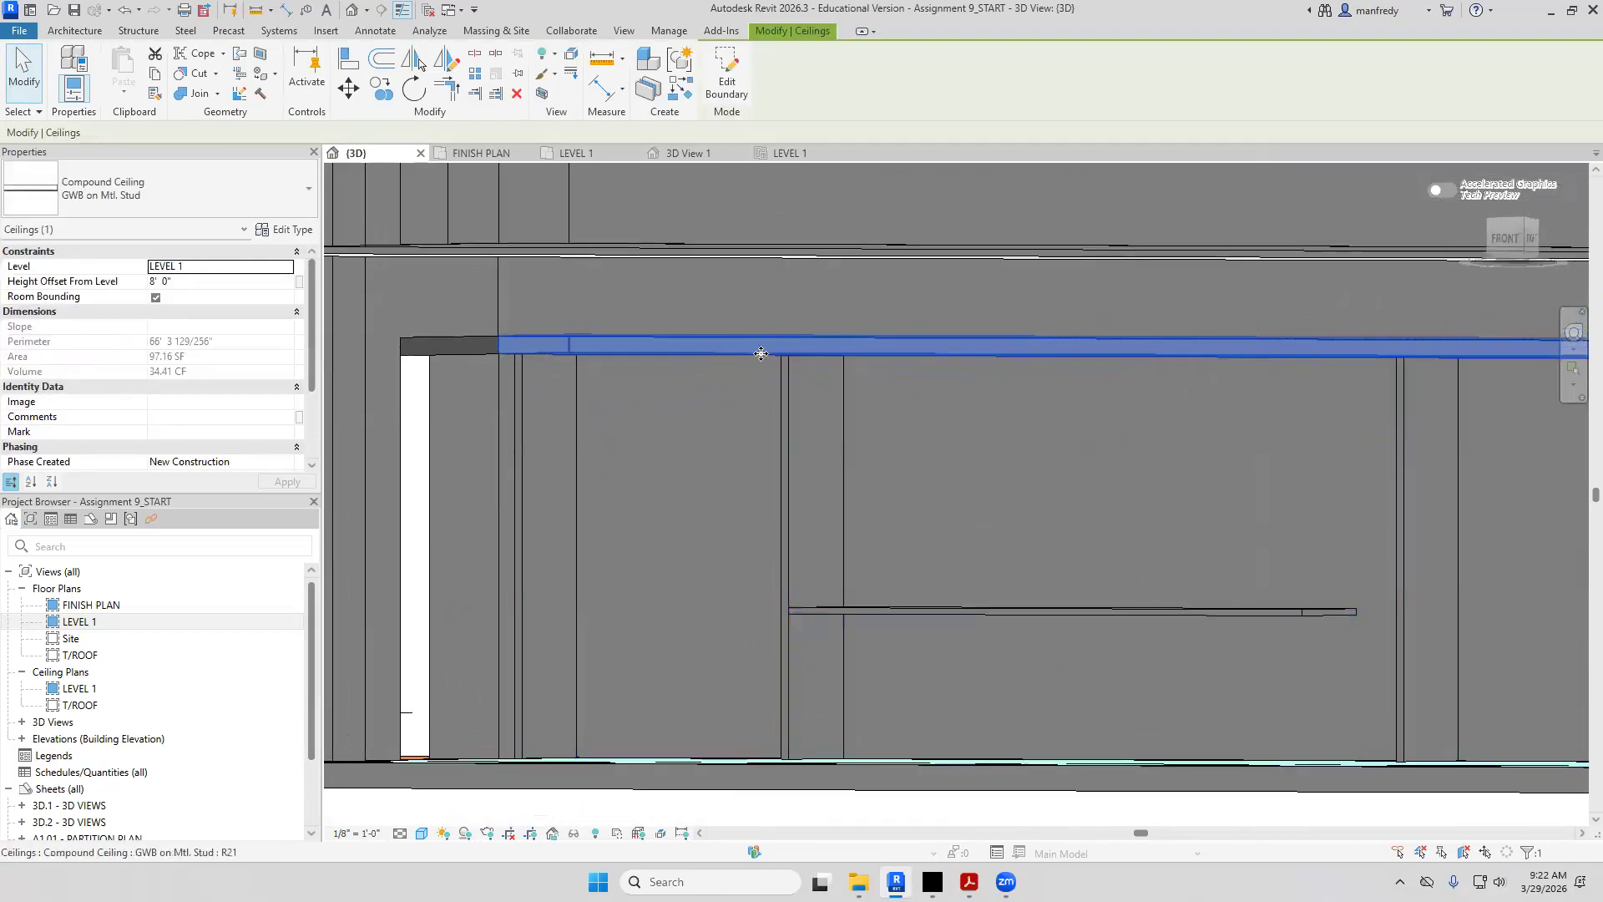
{"action": "mouse_move", "coordinate": [701, 507]}
{"action": "middle_mouse_down", "text": "shift"}
{"action": "mouse_move", "coordinate": [689, 451]}
{"action": "mouse_move", "coordinate": [690, 482]}
{"action": "middle_mouse_up", "text": "shift"}
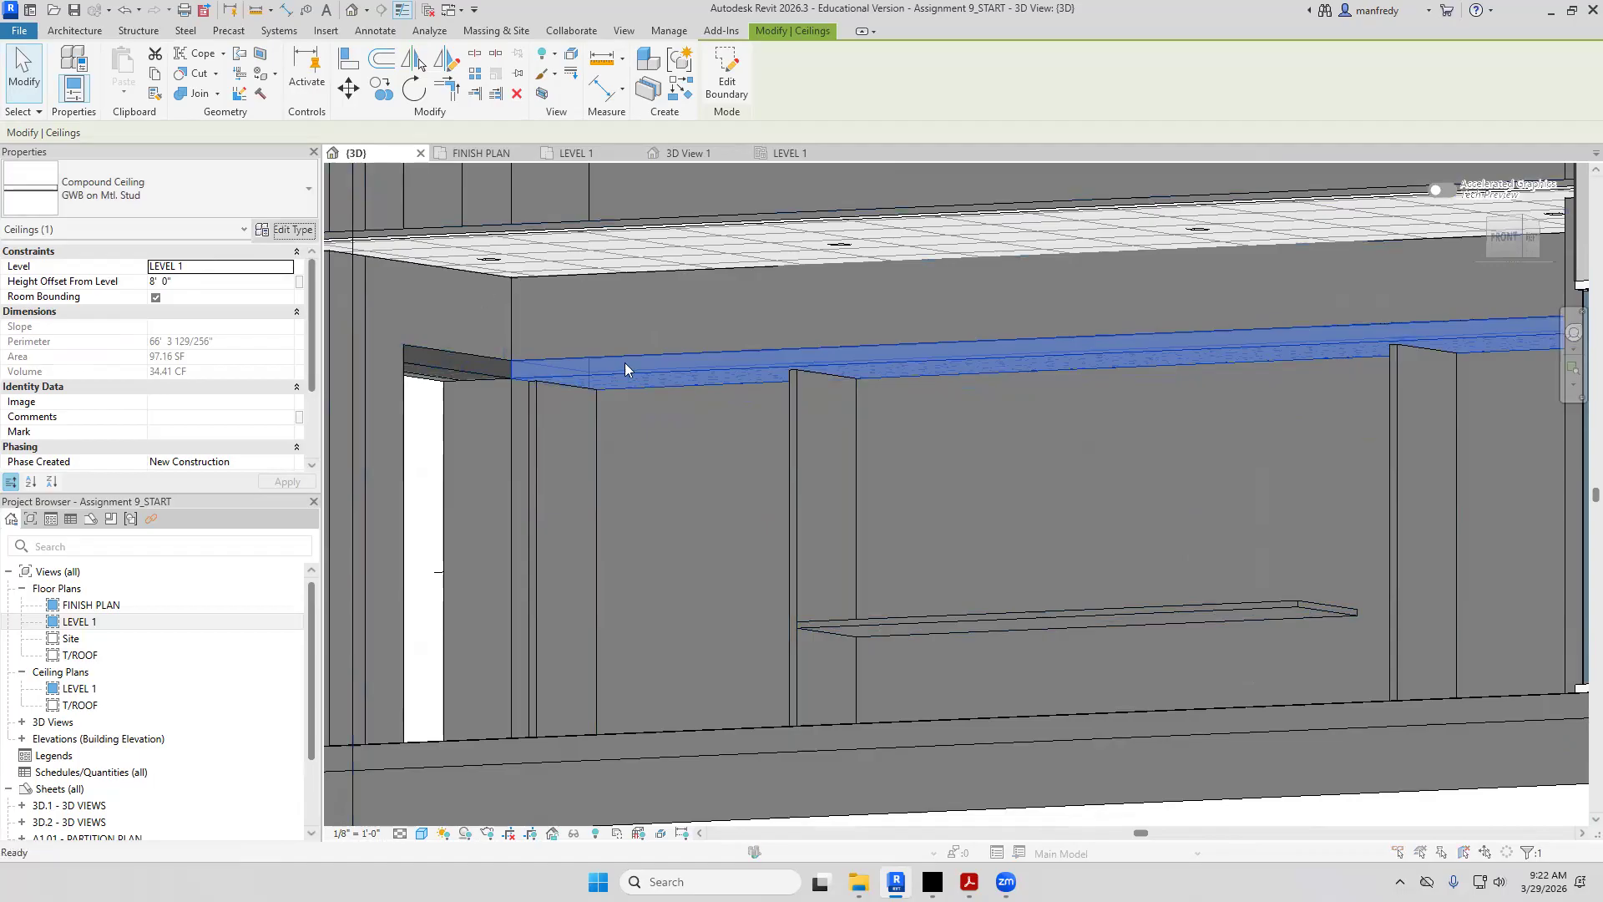
{"action": "left_click", "coordinate": [665, 494]}
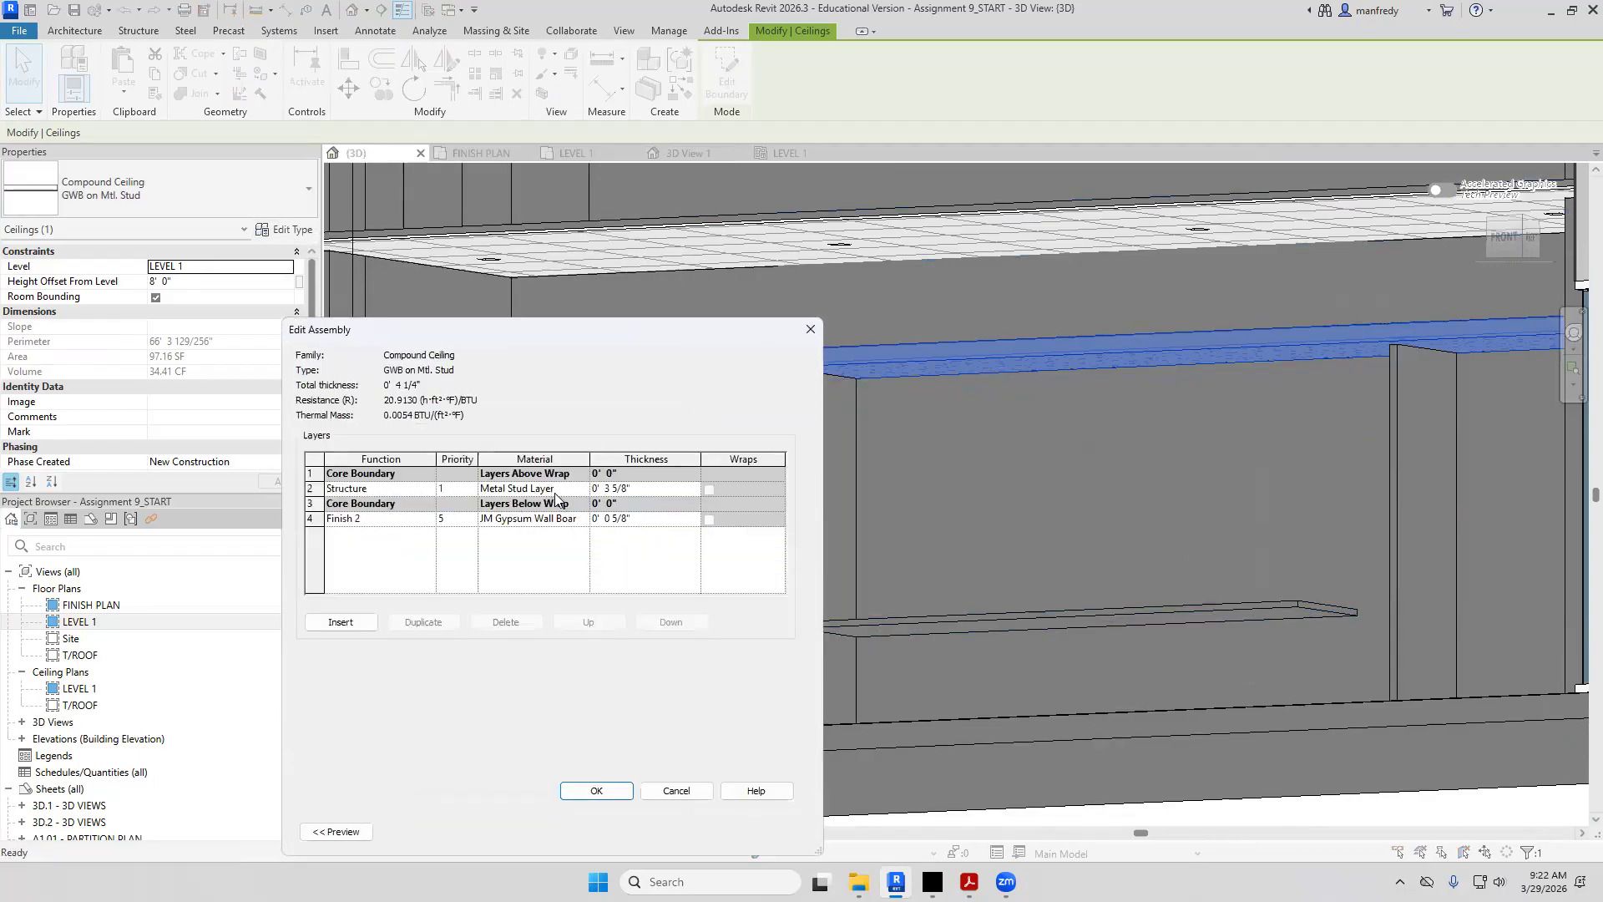
{"action": "key", "text": "Escape"}
{"action": "key", "text": "Escape"}
{"action": "key", "text": "Escape"}
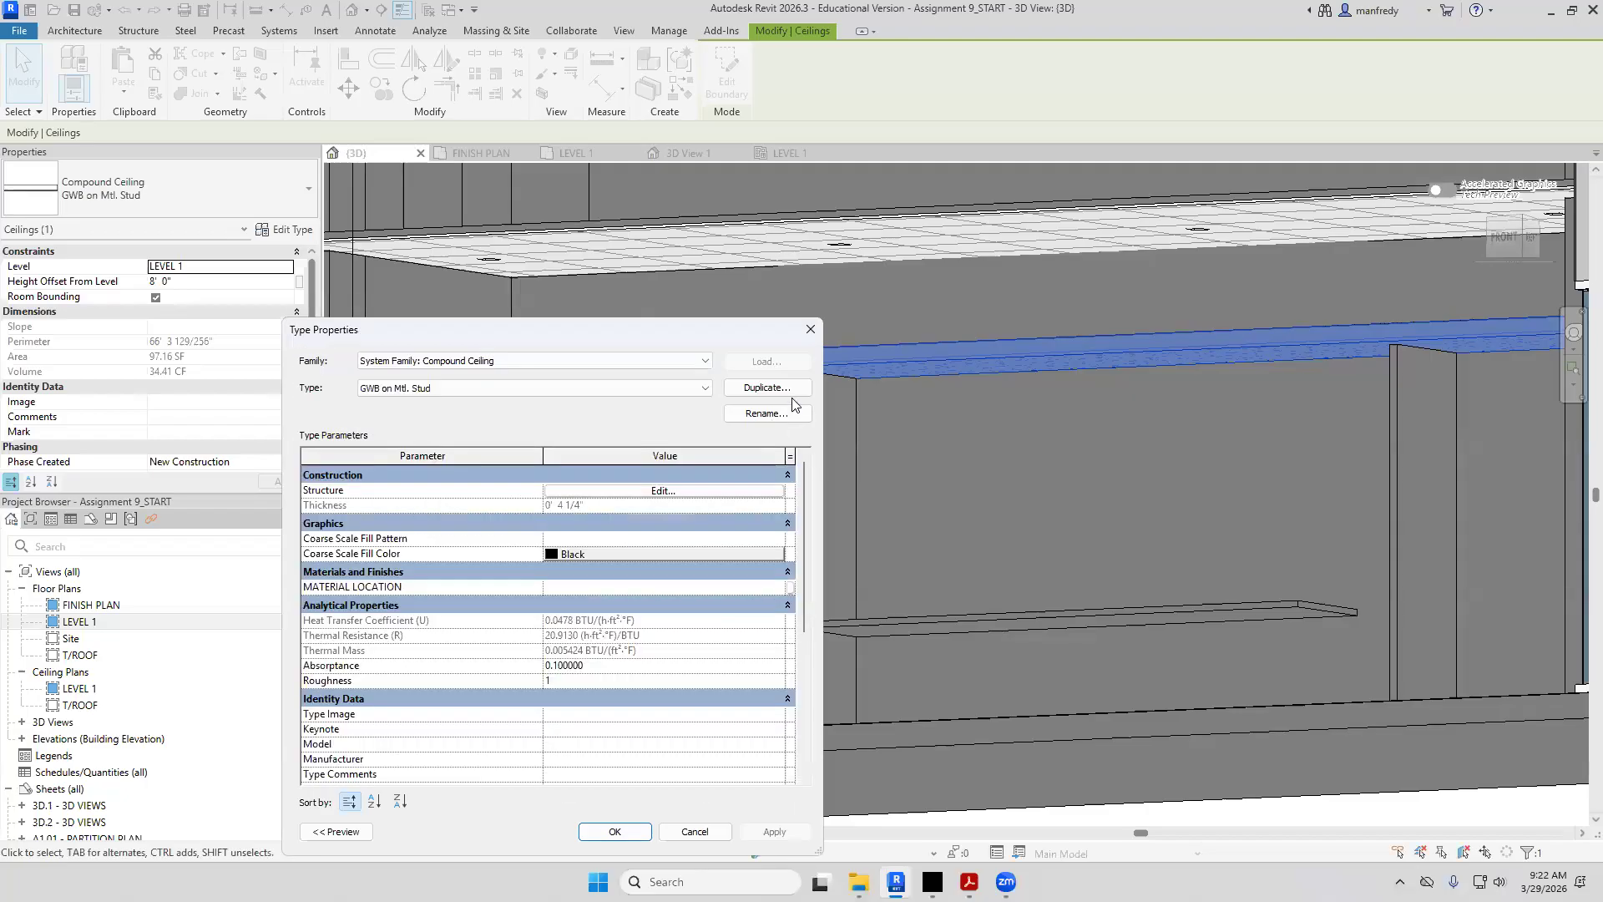
{"action": "middle_click_drag", "start_coordinate": [835, 430], "coordinate": [872, 629], "text": "shift"}
{"action": "scroll", "coordinate": [870, 632], "scroll_direction": "down", "scroll_amount": 3}
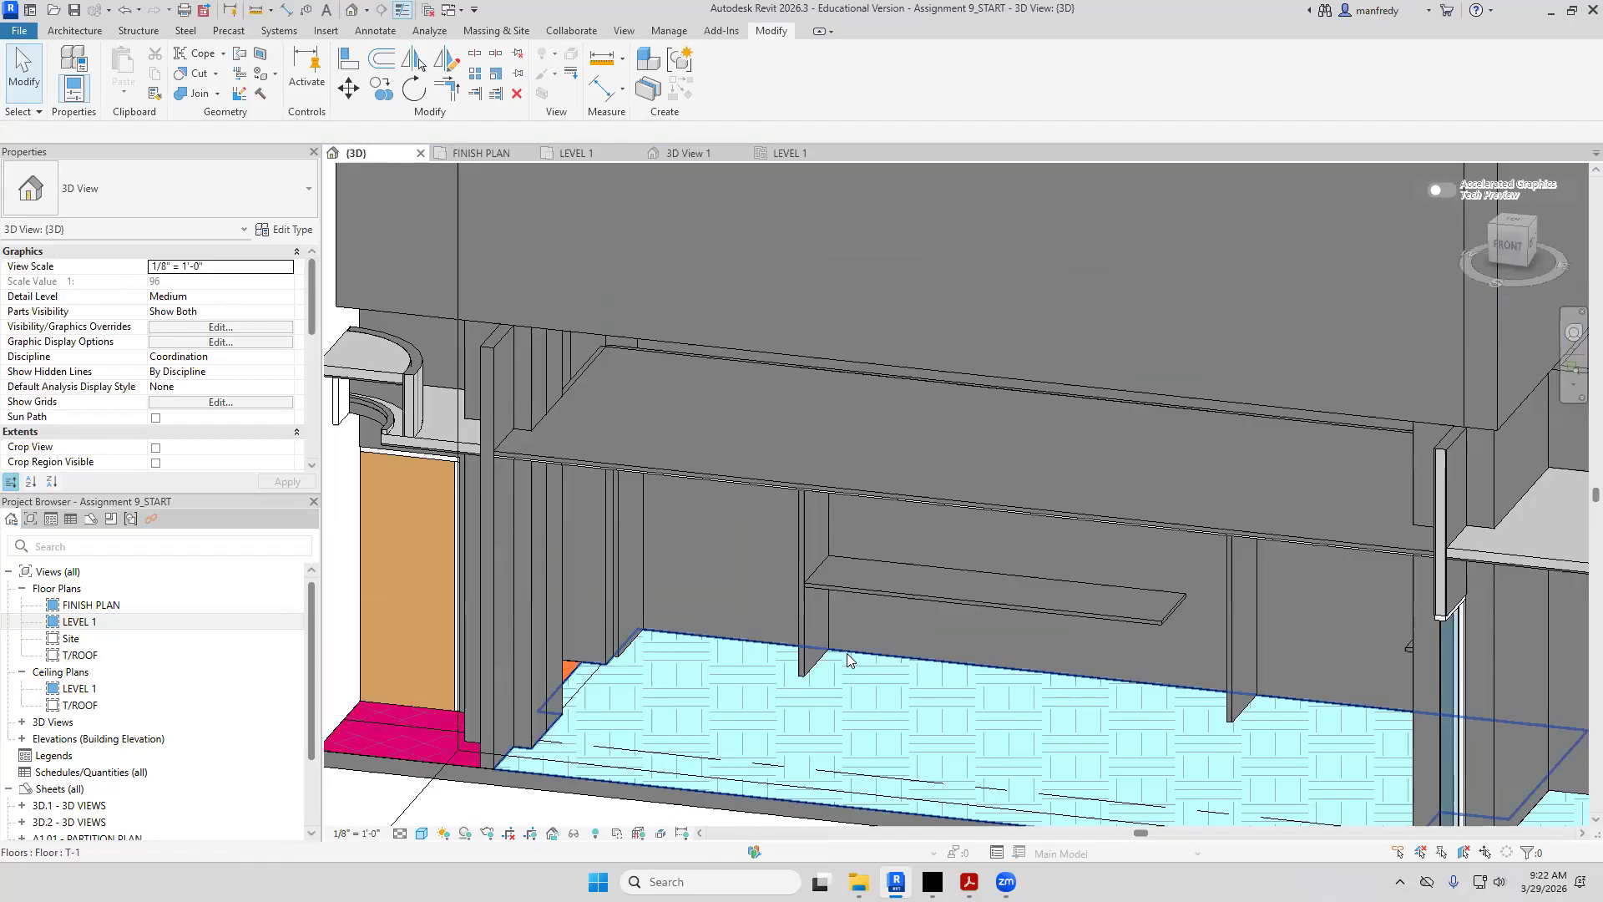
Examine the in-place casework's side panels and countertops along the kitchen's back wall from several angles in the 3D view
{"action": "middle_click_drag", "start_coordinate": [849, 659], "coordinate": [992, 551], "text": "shift"}
{"action": "left_click", "coordinate": [1052, 615]}
{"action": "middle_click_drag", "start_coordinate": [1052, 614], "coordinate": [925, 686], "text": "shift"}
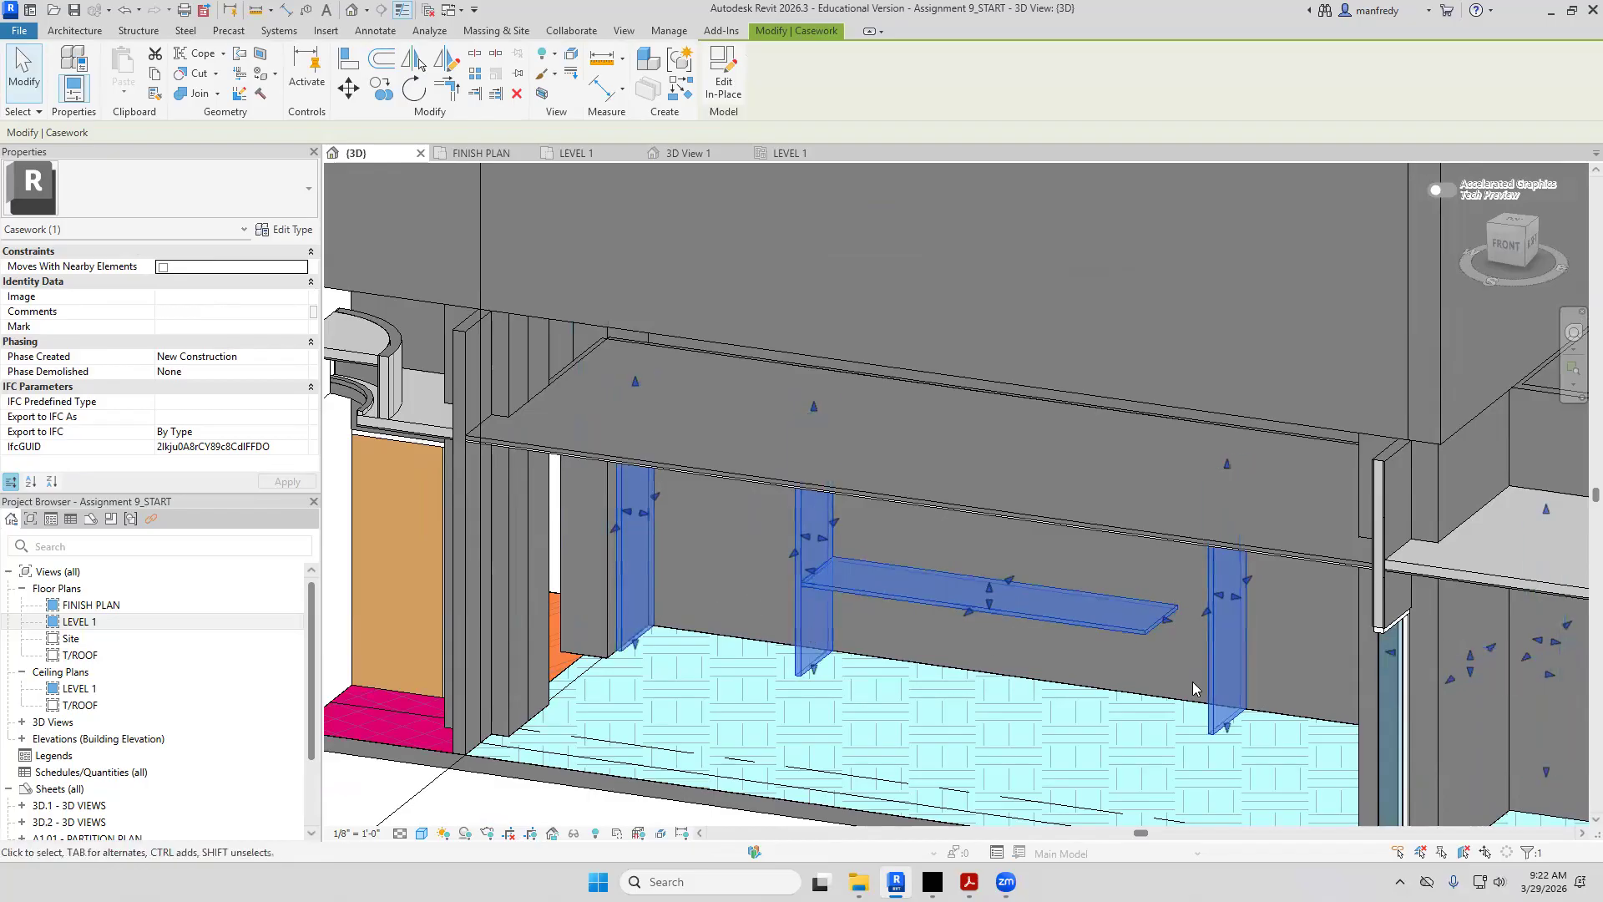
{"action": "middle_click_drag", "start_coordinate": [1192, 681], "coordinate": [1521, 584], "text": "shift"}
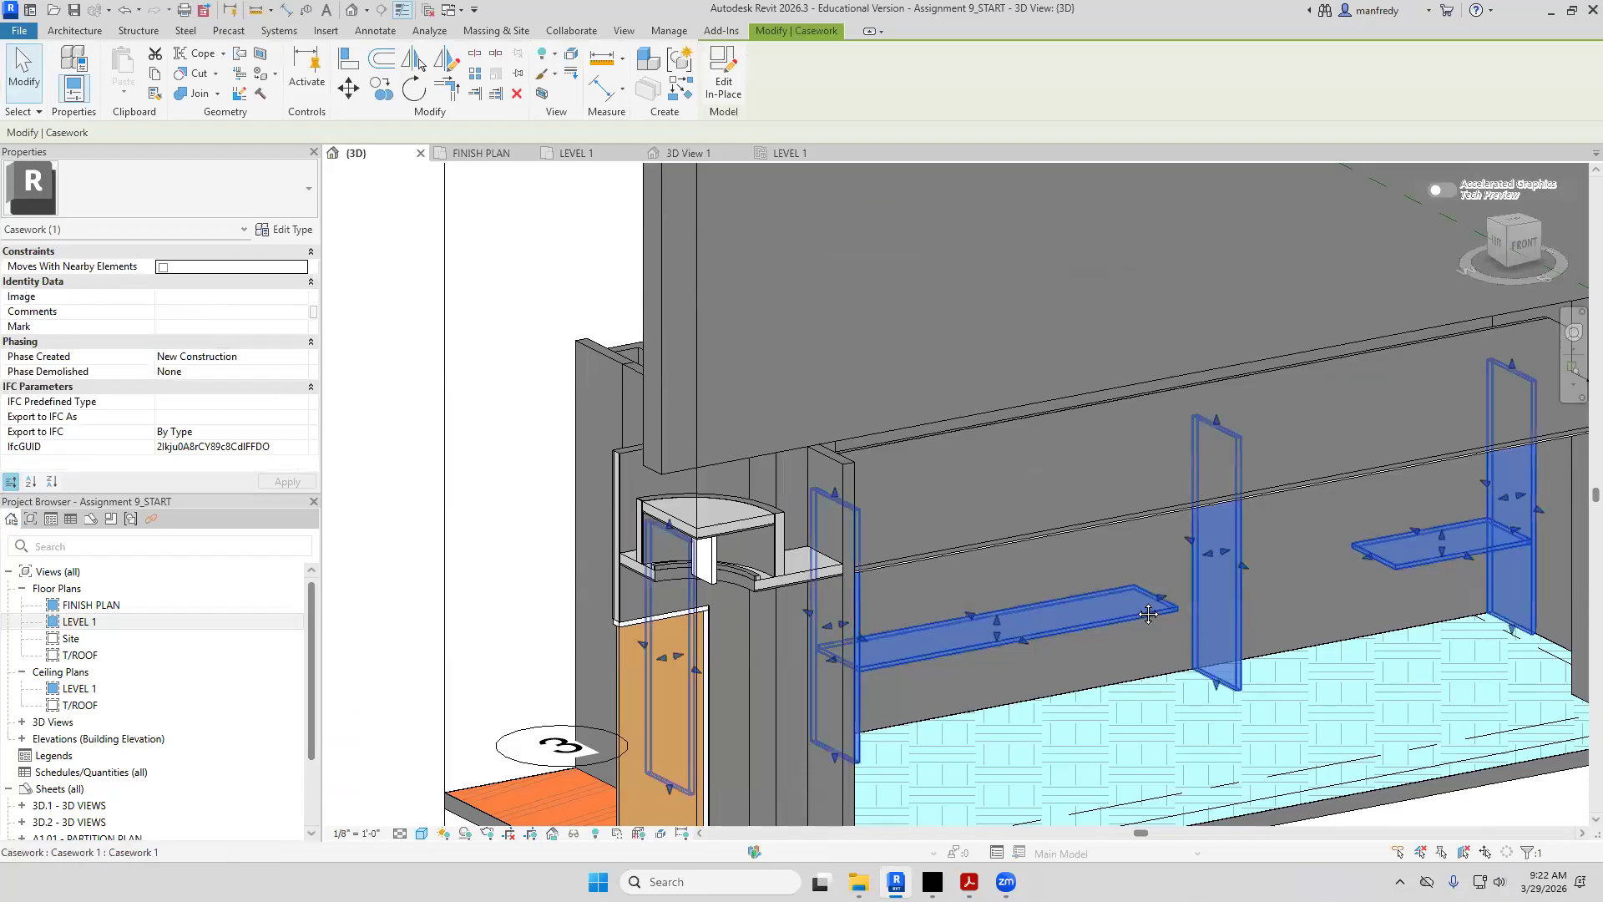
{"action": "middle_click_drag", "start_coordinate": [1114, 639], "coordinate": [1134, 559]}
{"action": "left_click", "coordinate": [1133, 560]}
{"action": "middle_click_drag", "start_coordinate": [935, 598], "coordinate": [684, 461], "text": "shift"}
{"action": "middle_click_drag", "start_coordinate": [945, 543], "coordinate": [965, 633], "text": "shift"}
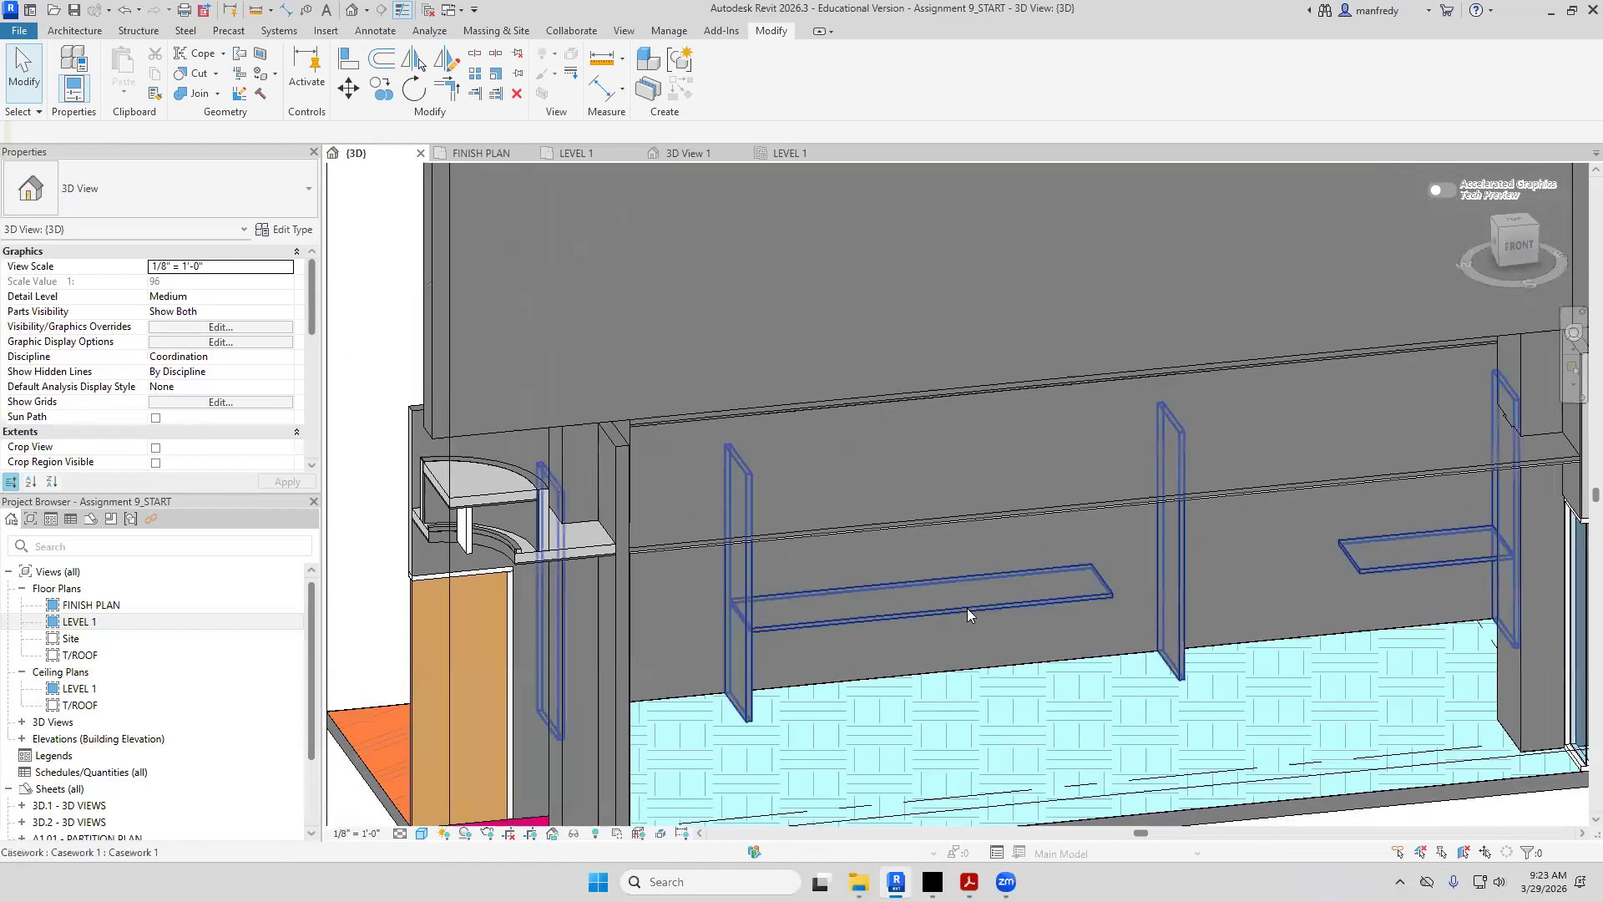
{"action": "left_click", "coordinate": [967, 608]}
{"action": "middle_click_drag", "start_coordinate": [984, 656], "coordinate": [892, 658], "text": "shift"}
{"action": "key", "text": "Escape"}
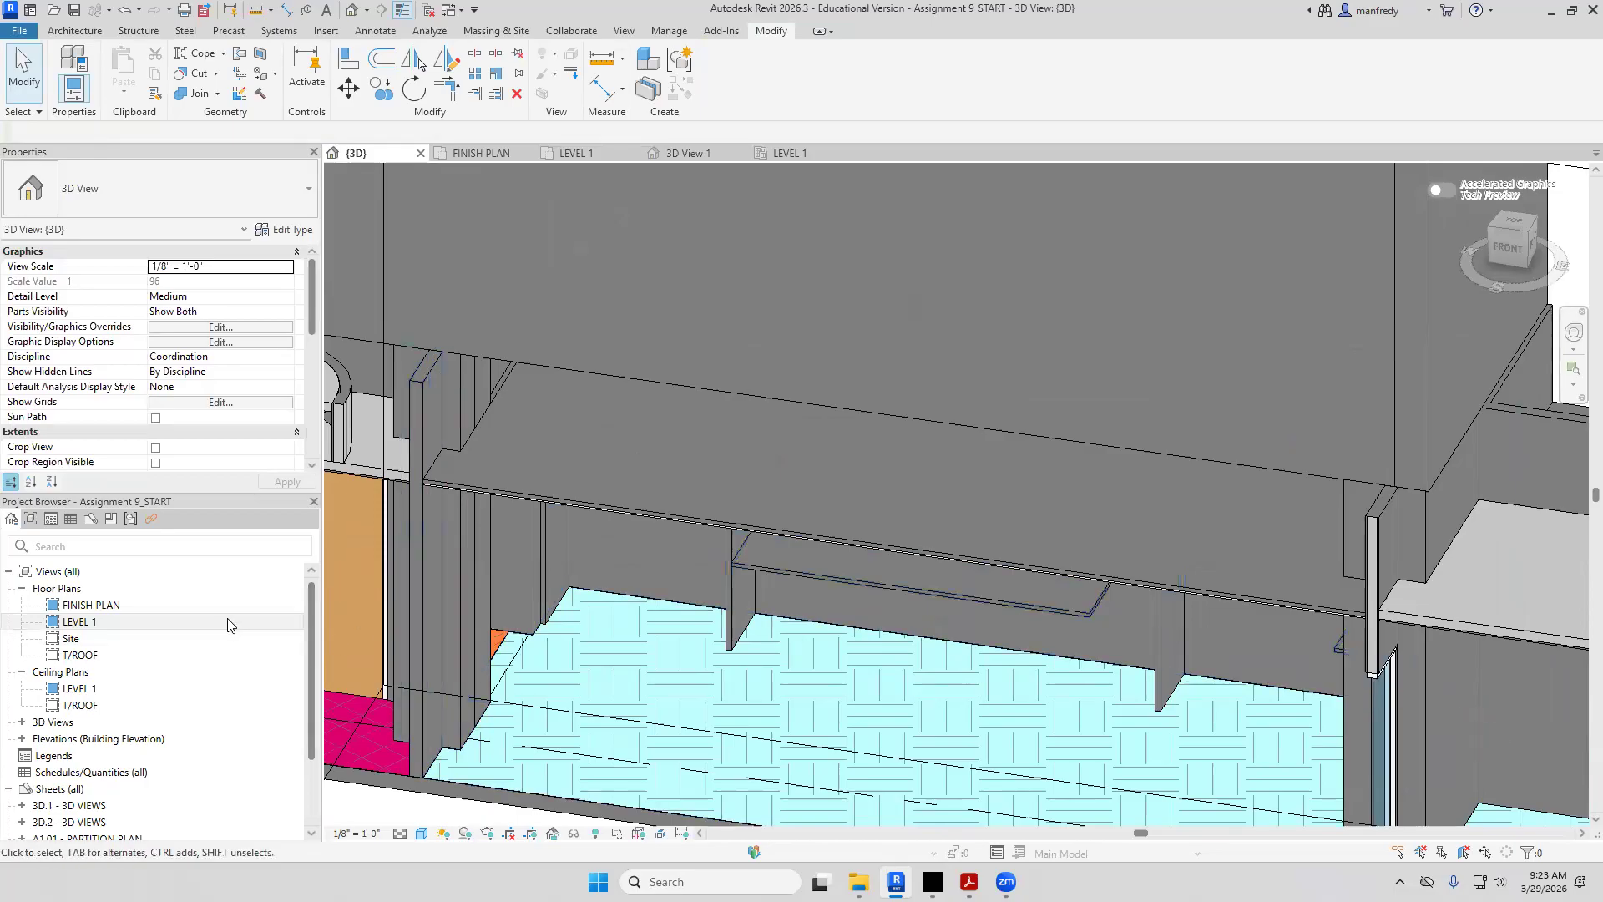
Open the LEVEL 1 floor plan, then switch to the Acrobat drawing set and check the base cabinet widths on the Kitchen 102 north elevation
{"action": "double_click", "coordinate": [79, 621]}
{"action": "scroll", "coordinate": [848, 607], "scroll_direction": "up", "scroll_amount": 5}
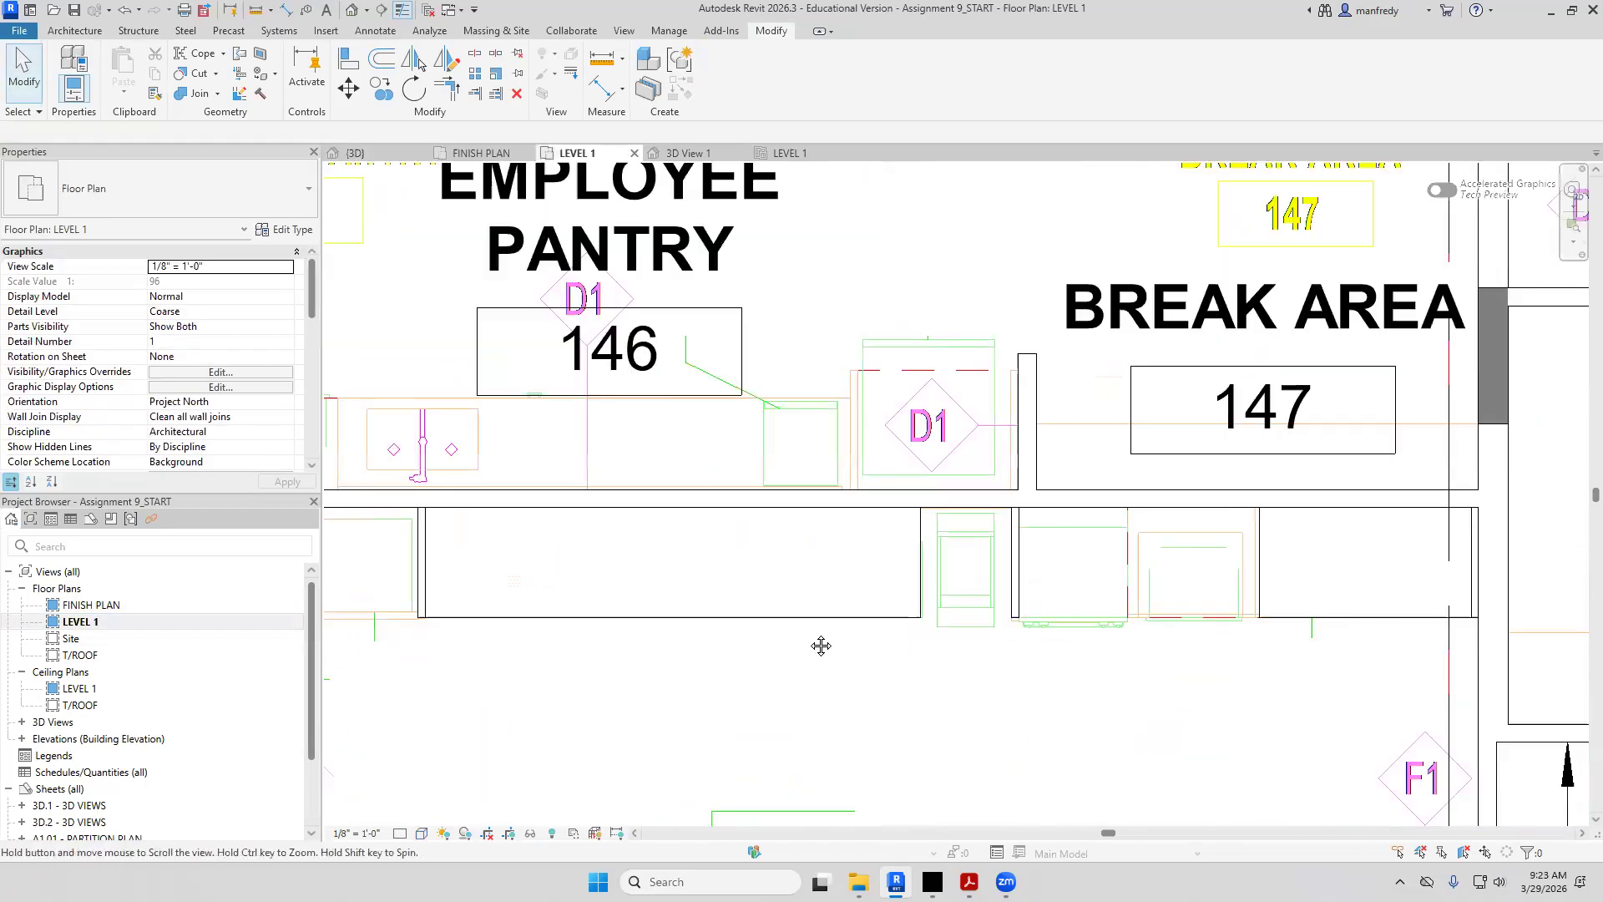
{"action": "key", "text": "alt+Tab"}
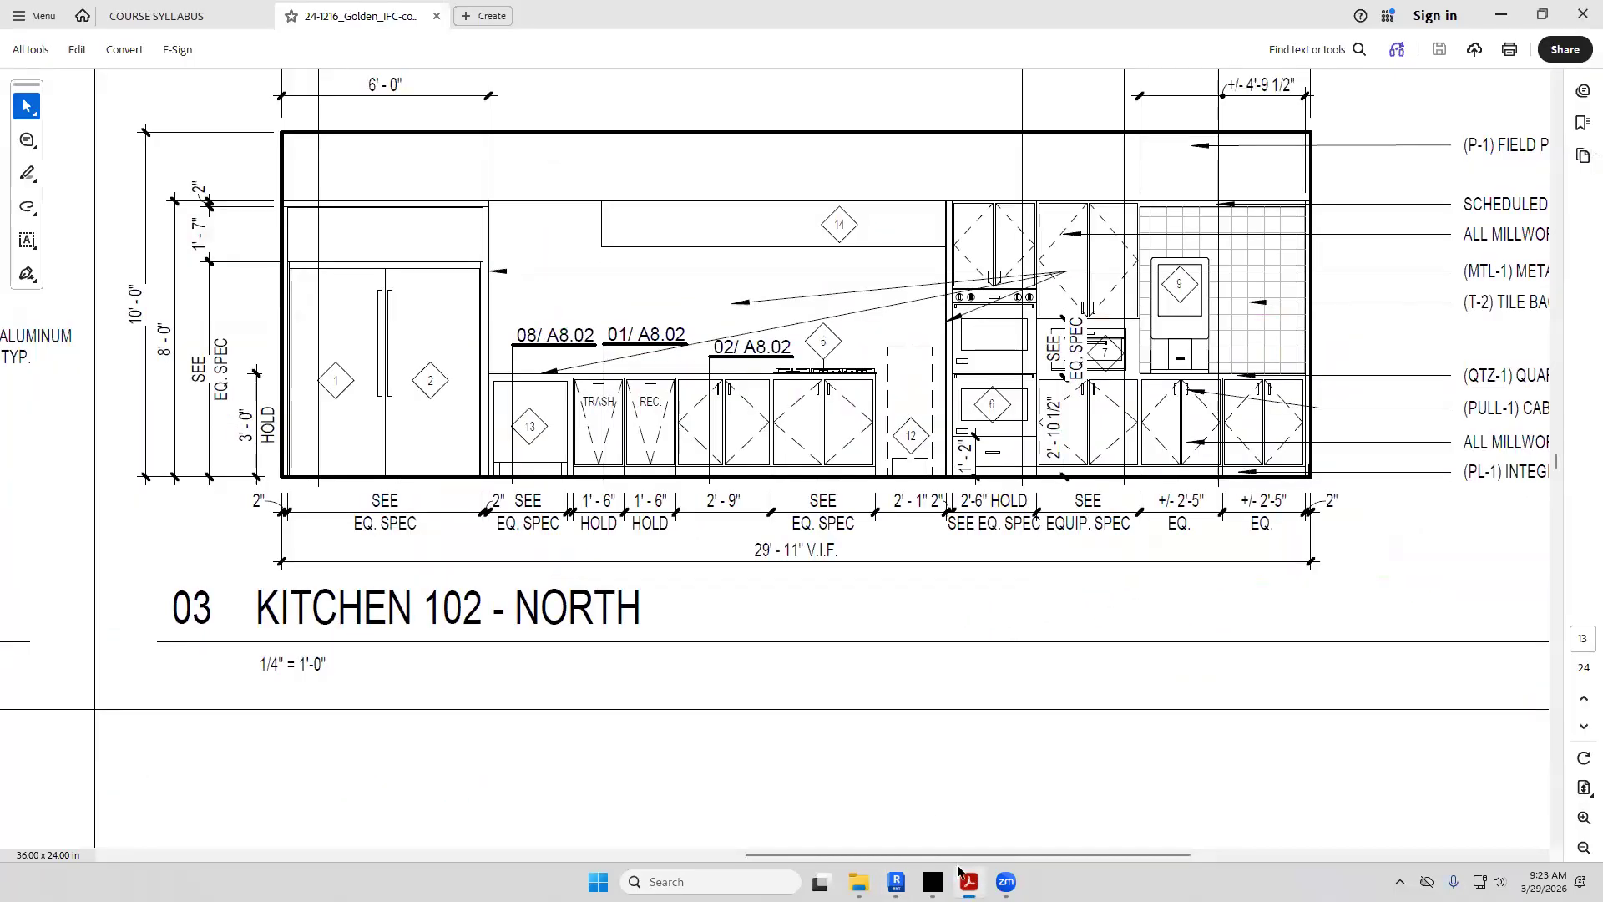
{"action": "double_click", "coordinate": [746, 500]}
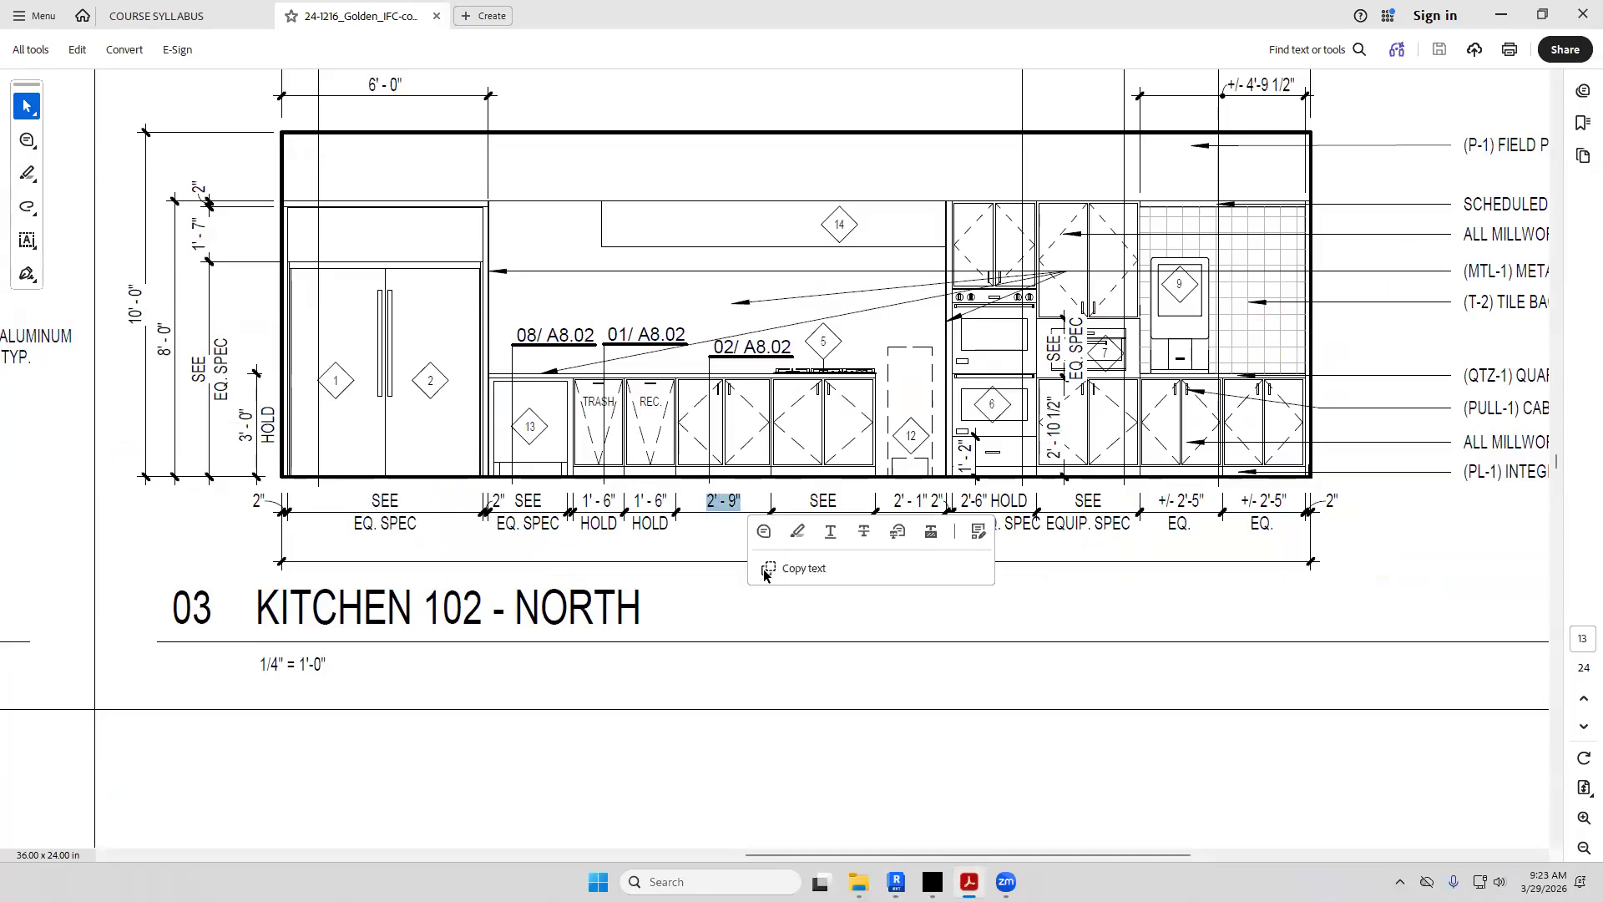
{"action": "left_click", "coordinate": [729, 532]}
{"action": "left_click_drag", "start_coordinate": [709, 501], "coordinate": [742, 501]}
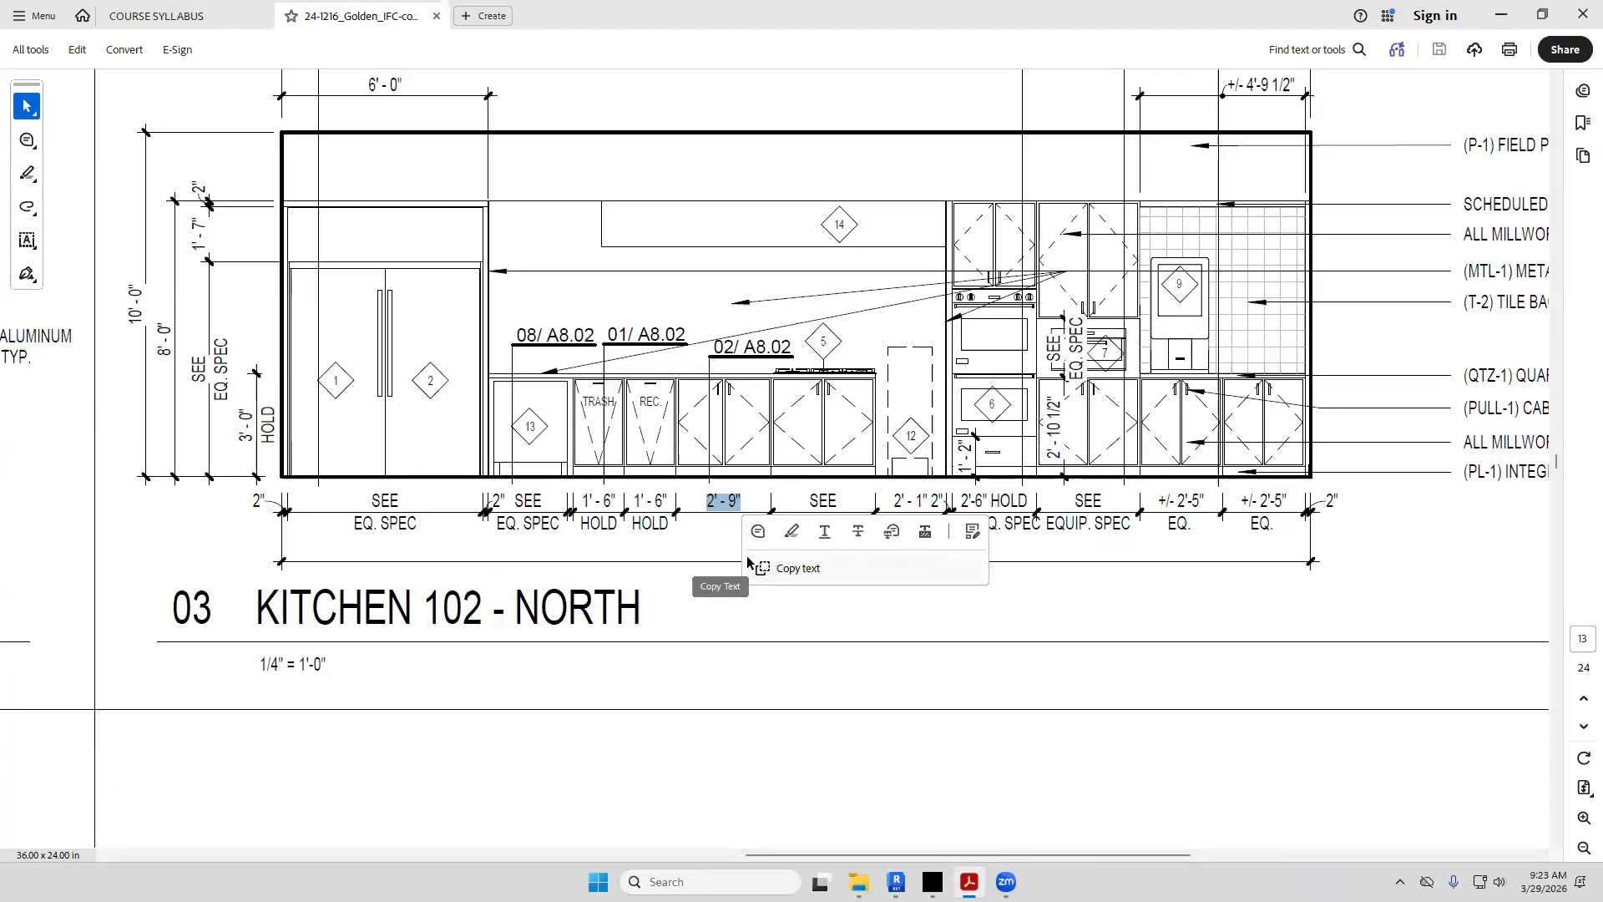
{"action": "left_click", "coordinate": [720, 532]}
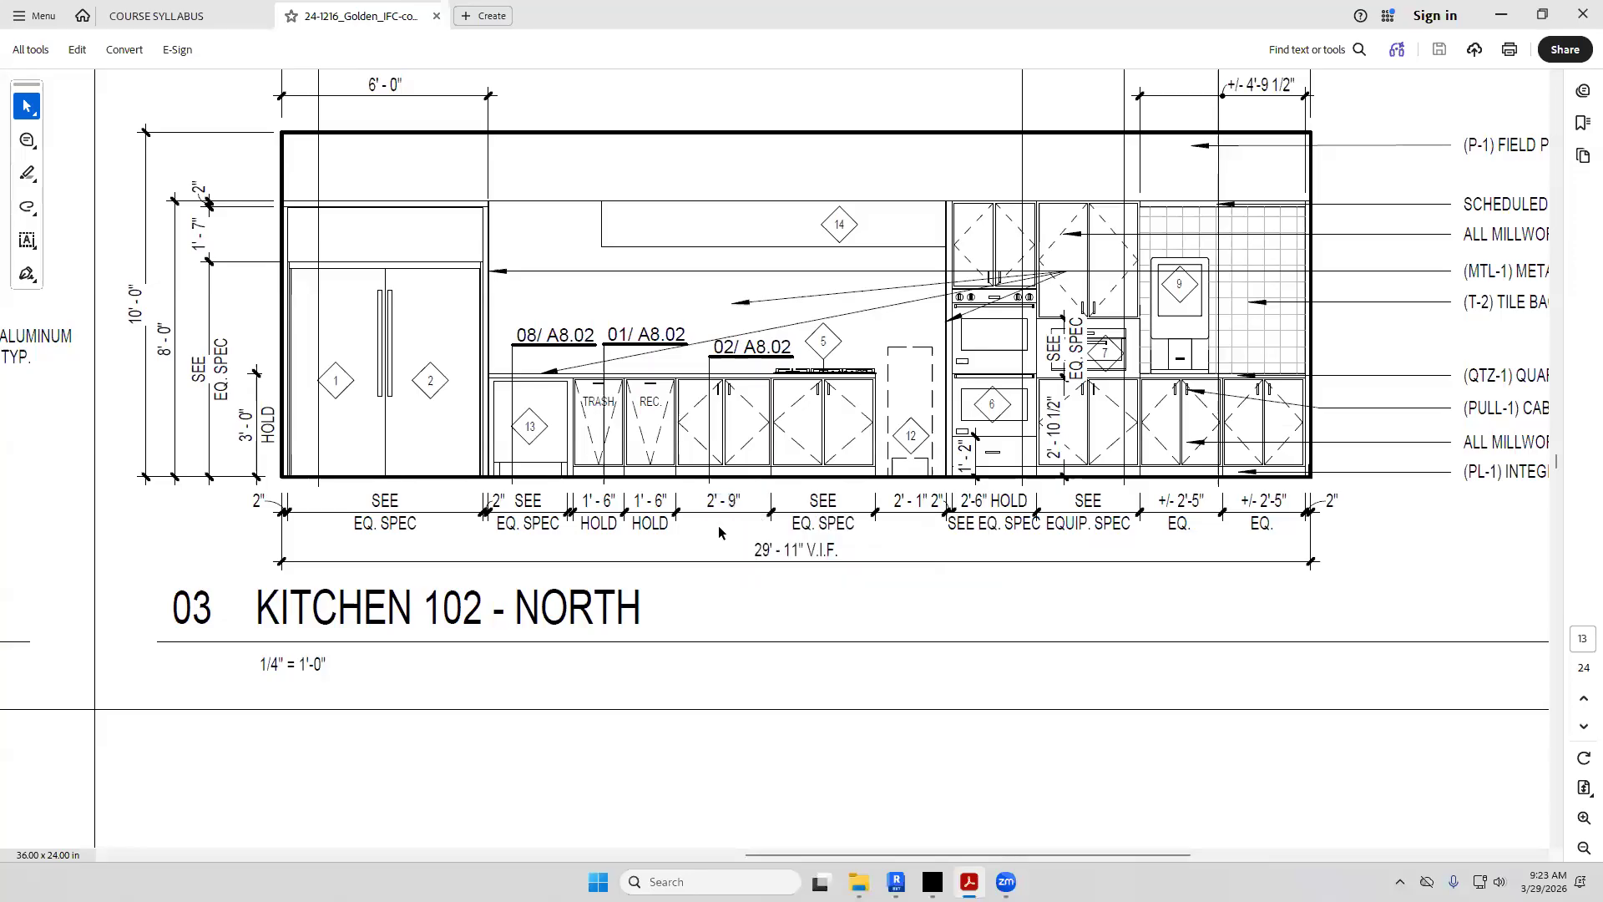
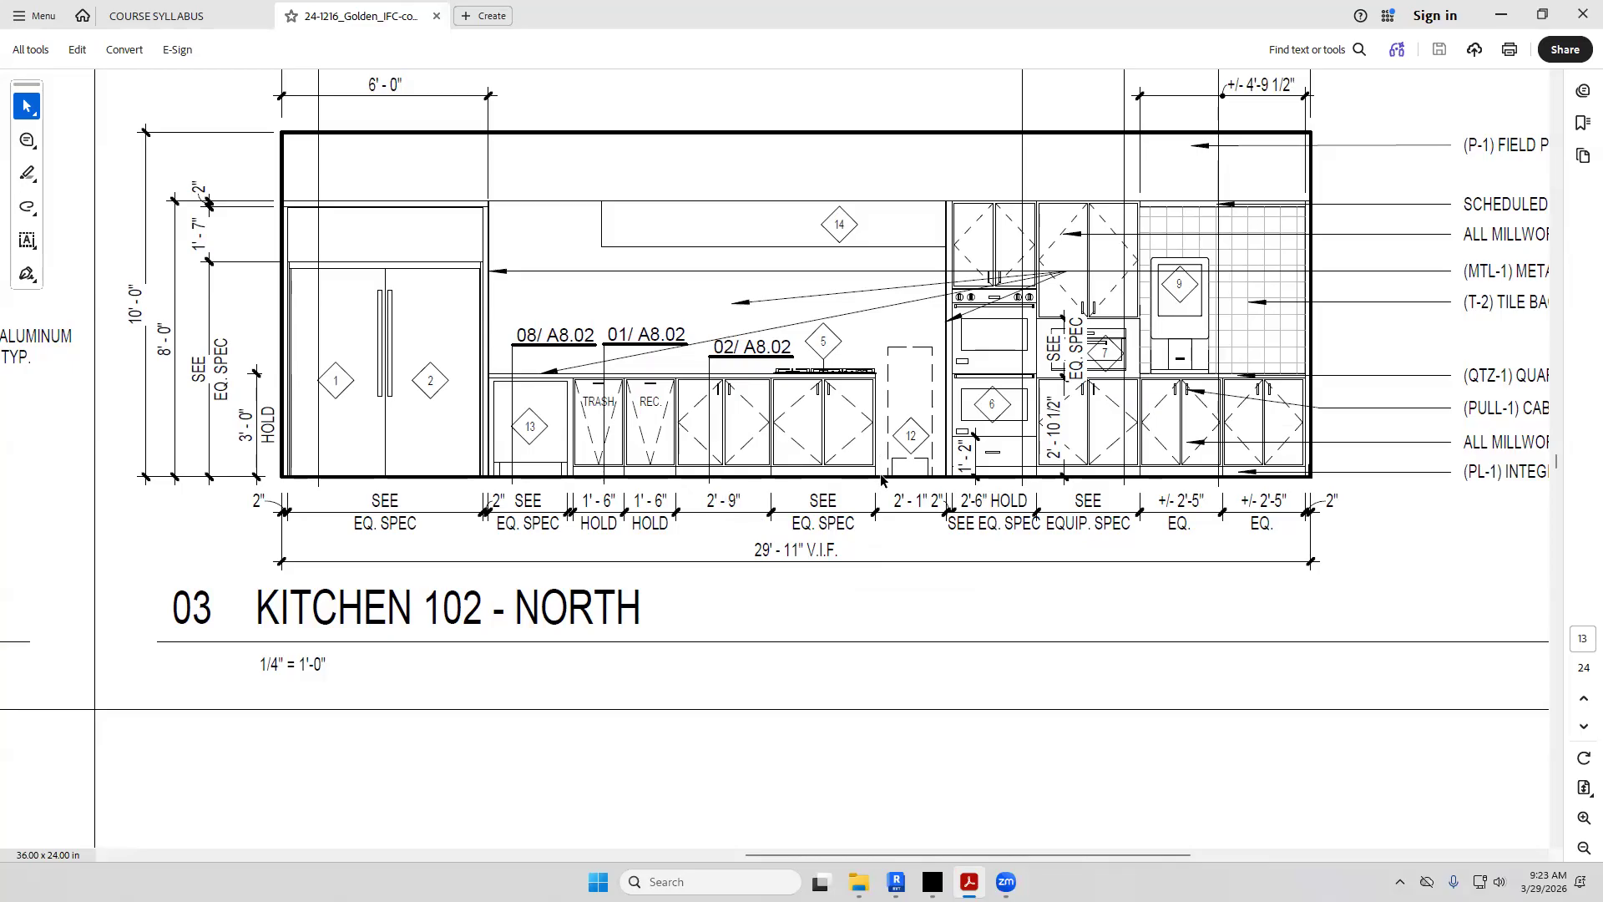
{"action": "left_click_drag", "start_coordinate": [756, 501], "coordinate": [706, 503]}
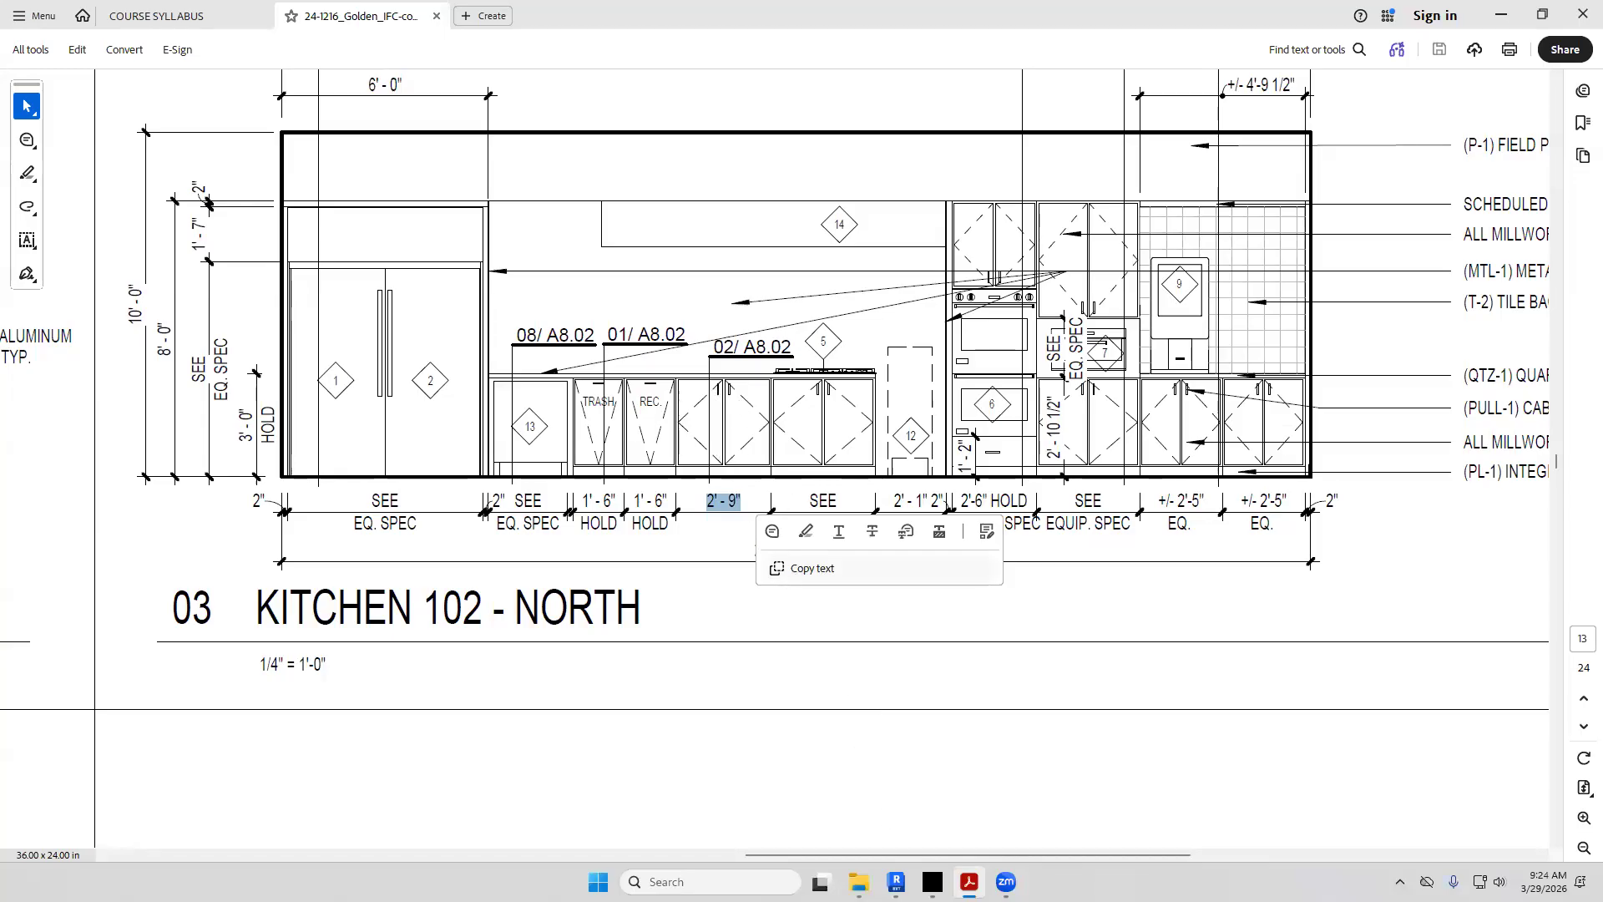
Switch back to Revit and load the Base Cabinet-Double Door and Base Cabinet-Single Drawer families from the Autodesk library's Casework base cabinets
{"action": "left_click", "coordinate": [896, 882]}
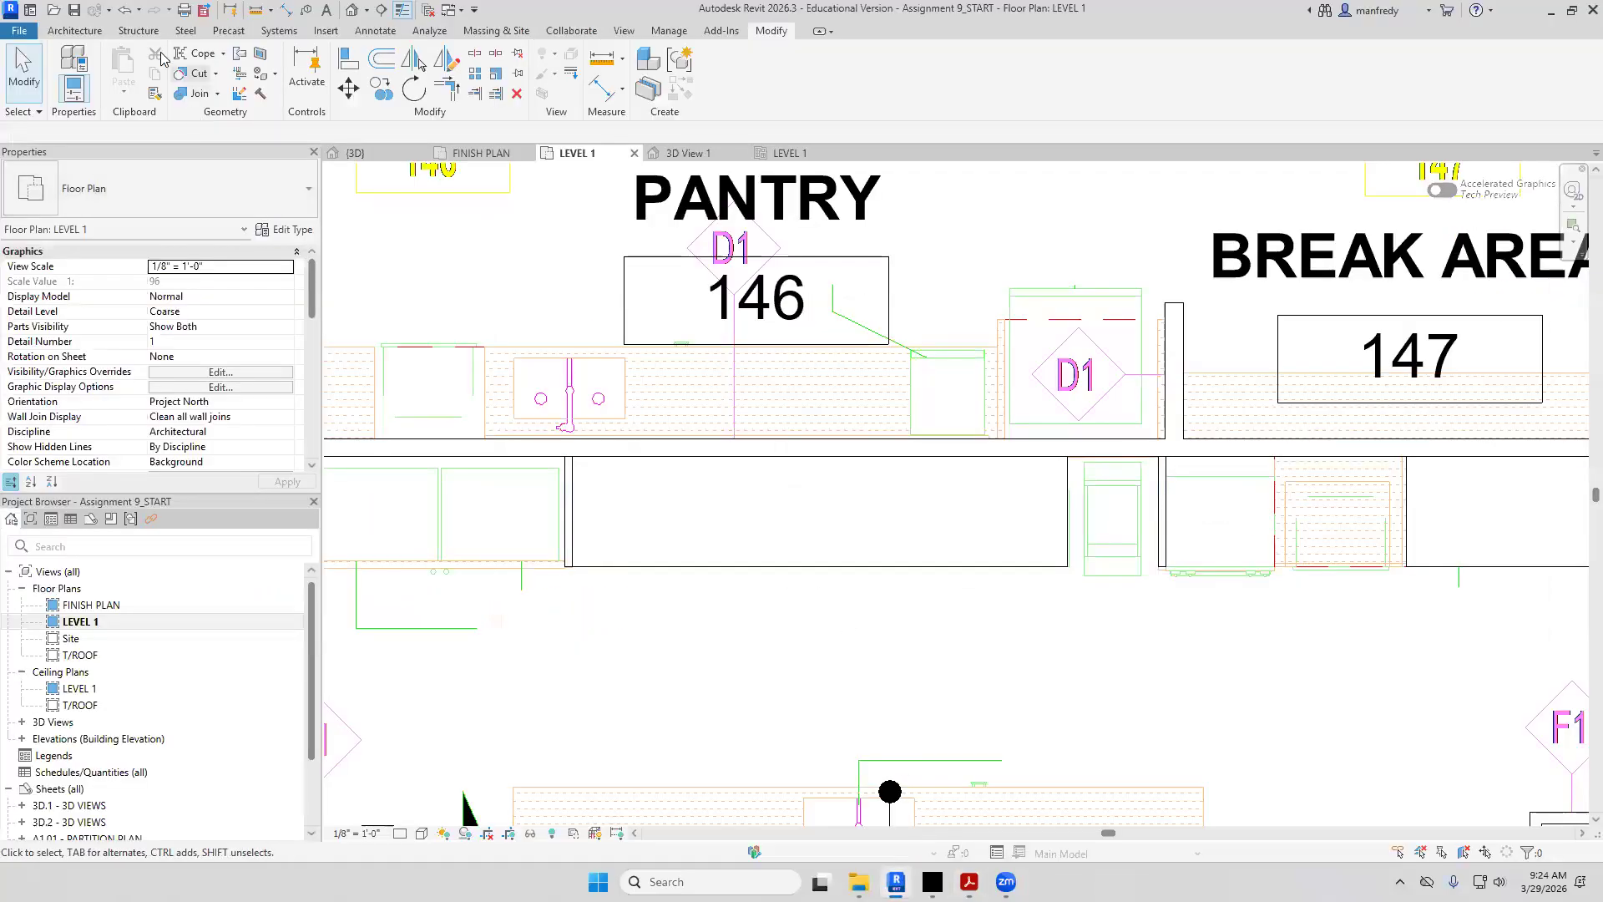
{"action": "left_click", "coordinate": [325, 30]}
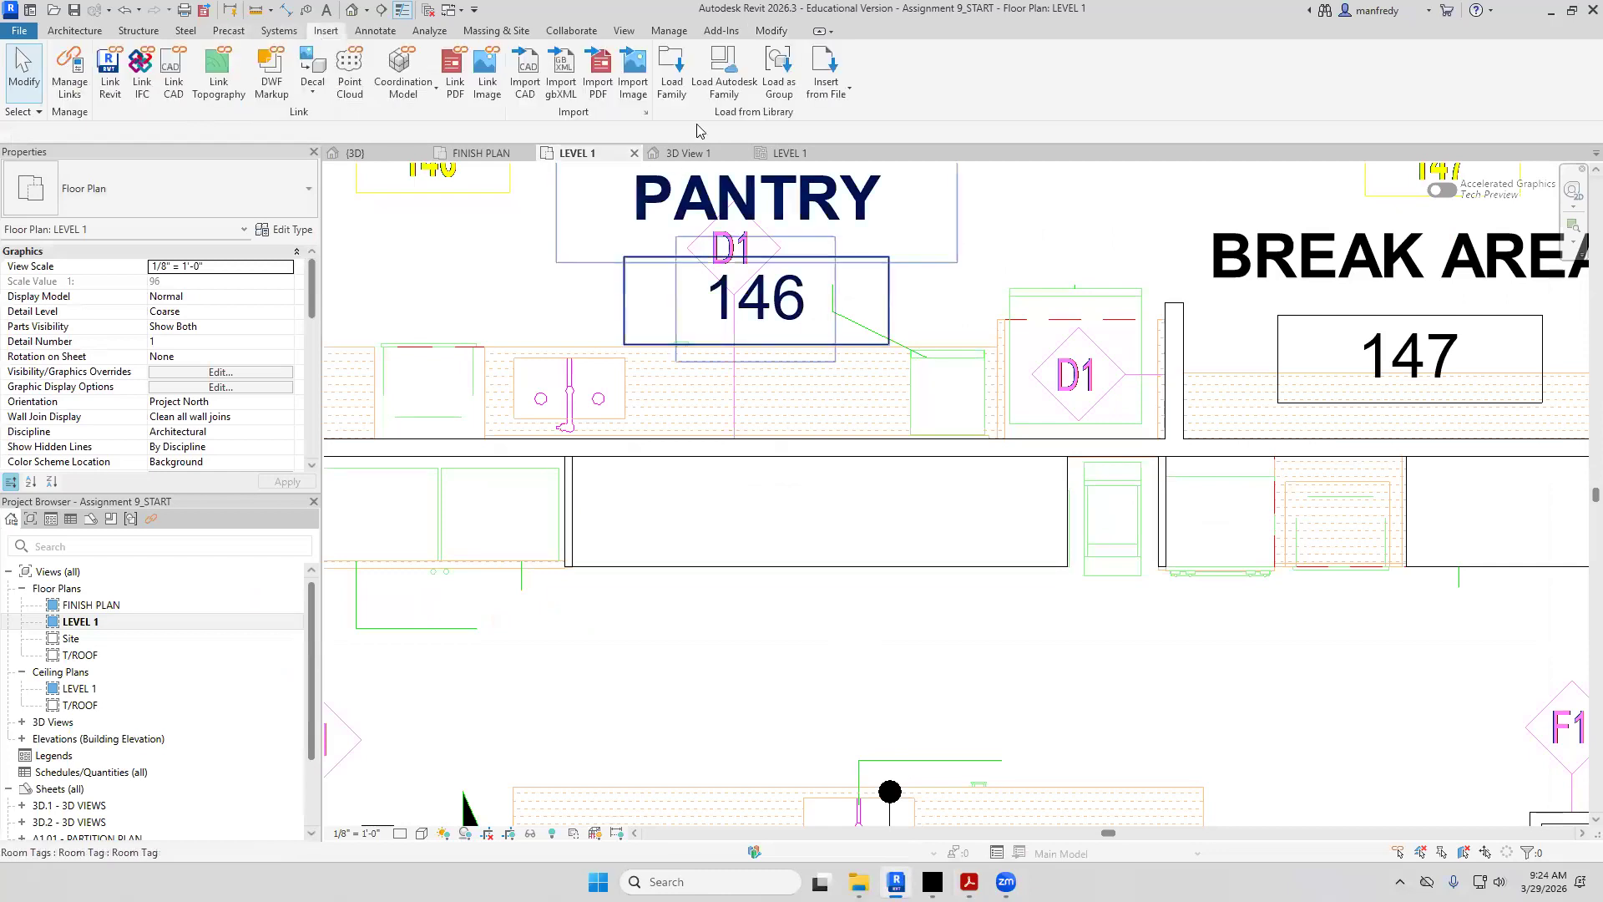
{"action": "left_click", "coordinate": [716, 76]}
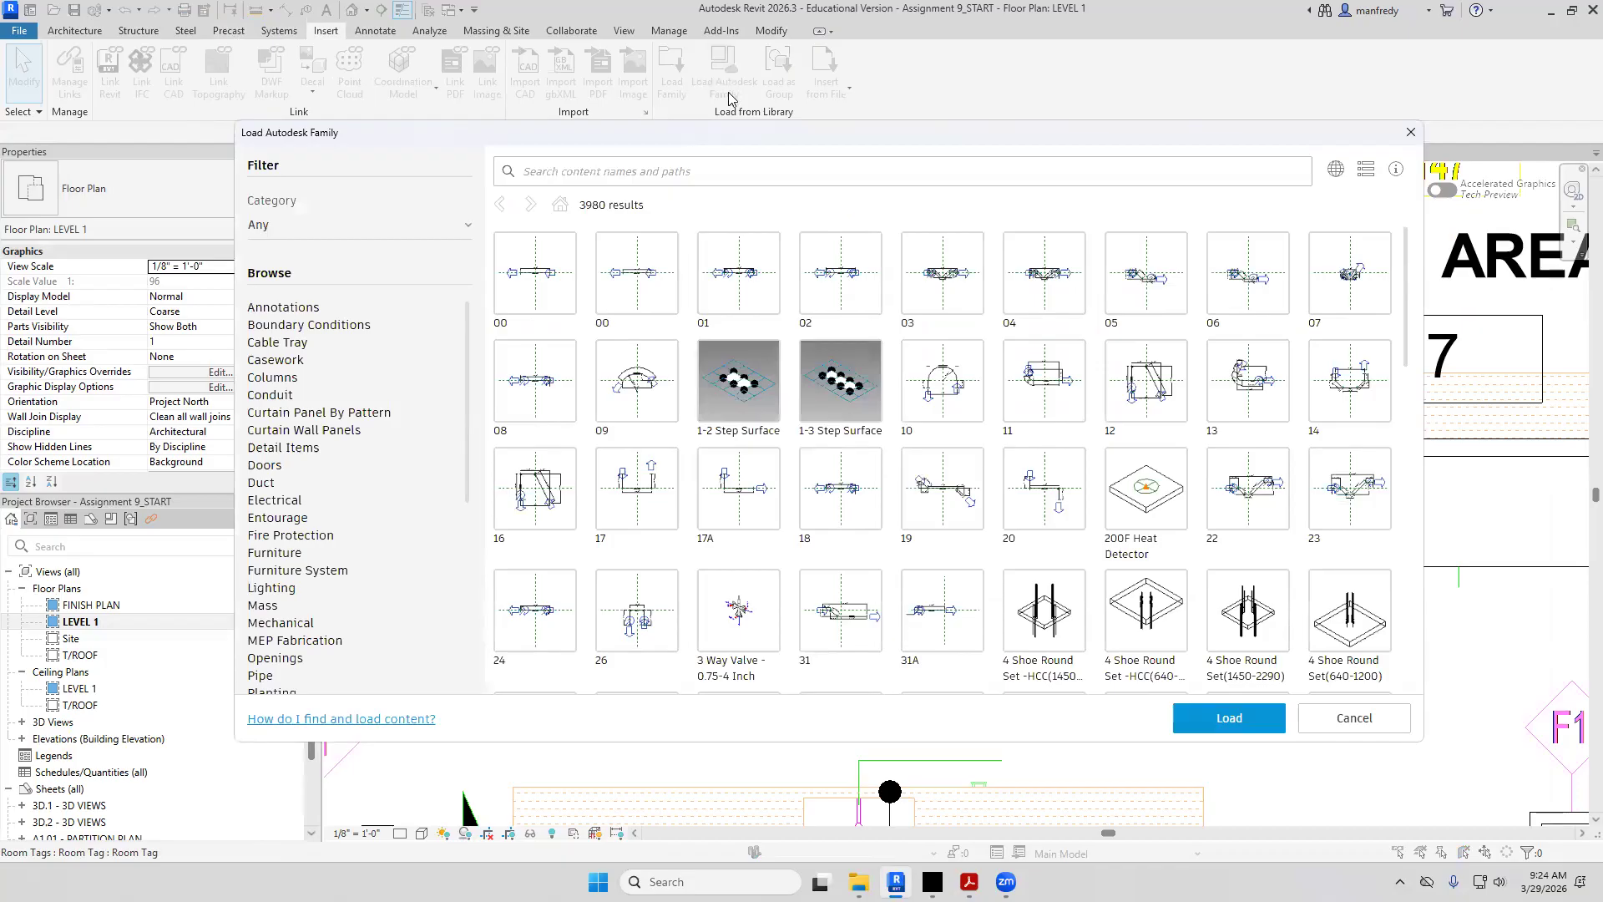
{"action": "left_click", "coordinate": [286, 362]}
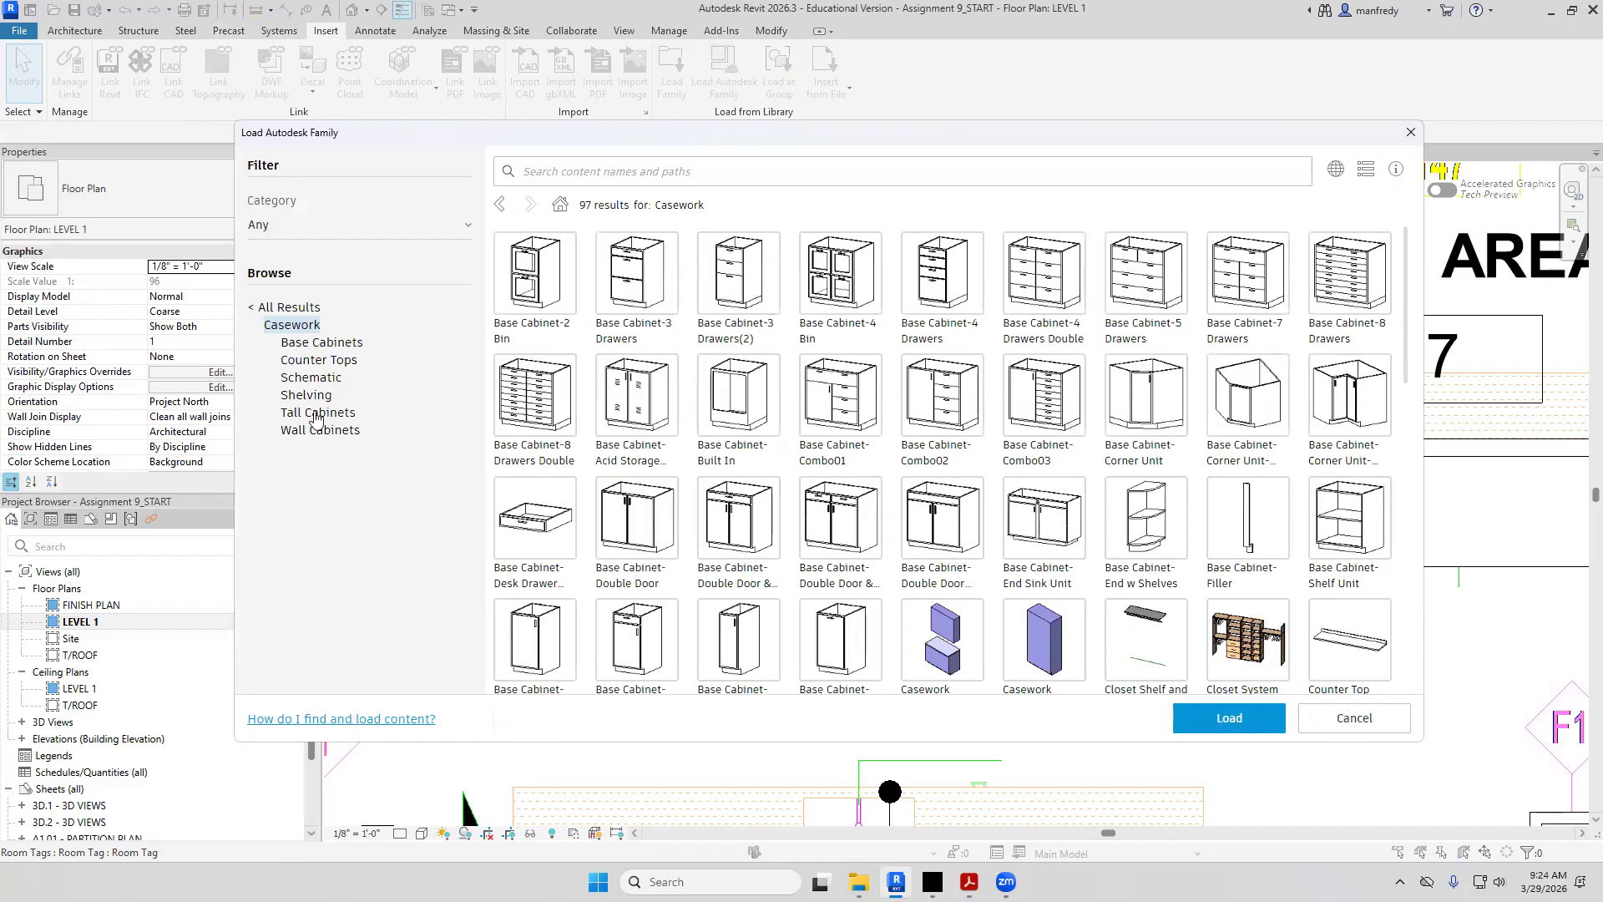
{"action": "left_click", "coordinate": [333, 347]}
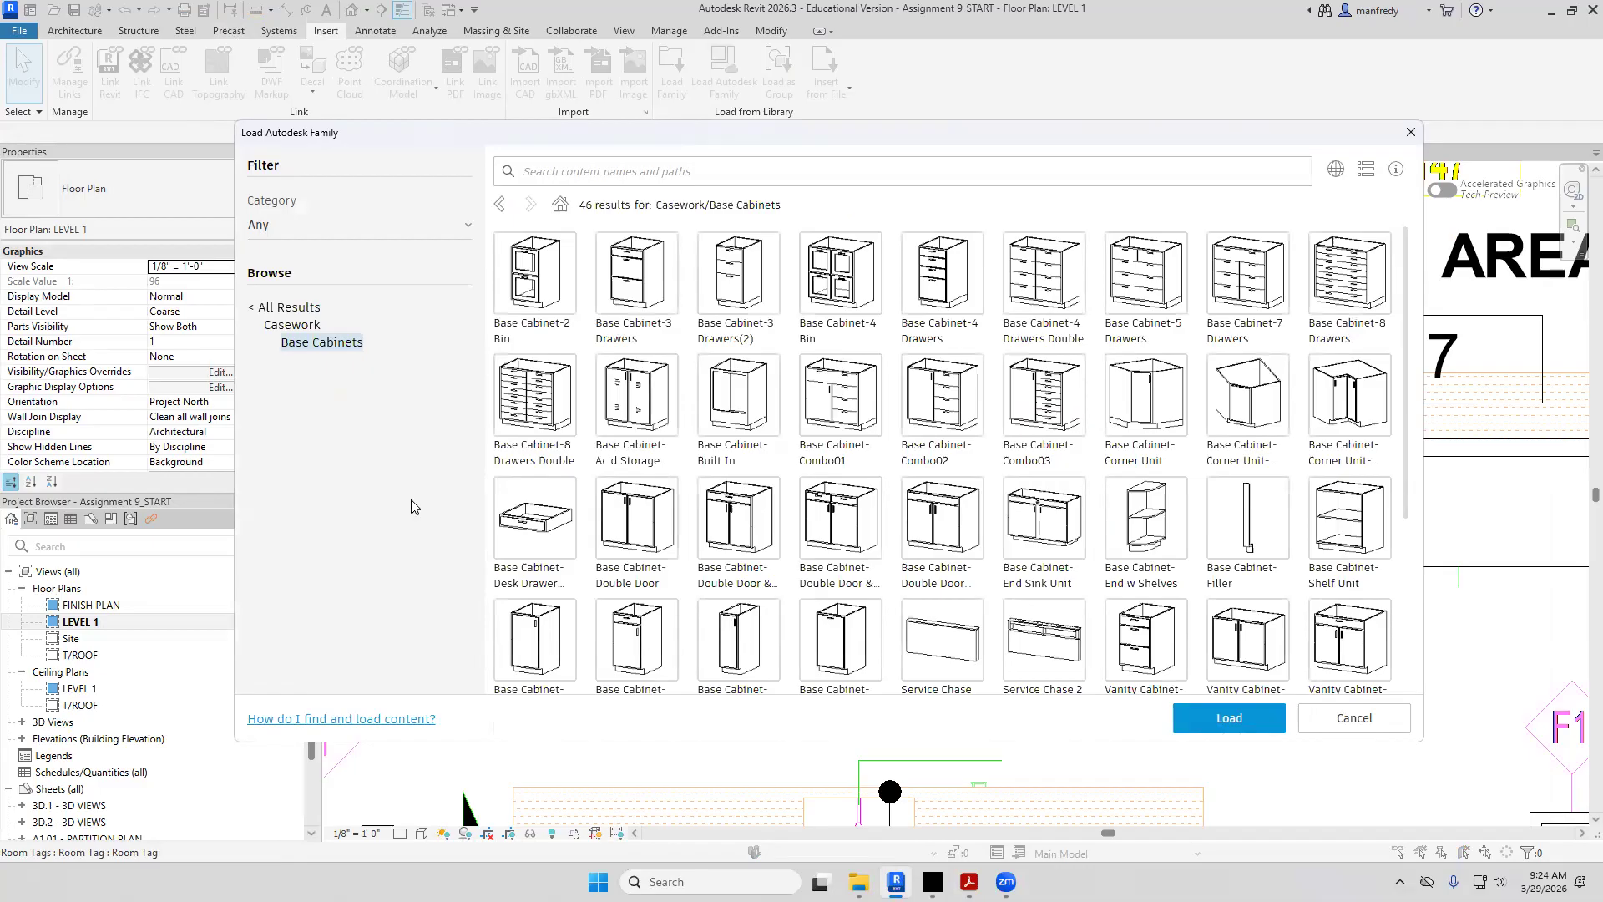
{"action": "left_click", "coordinate": [643, 541]}
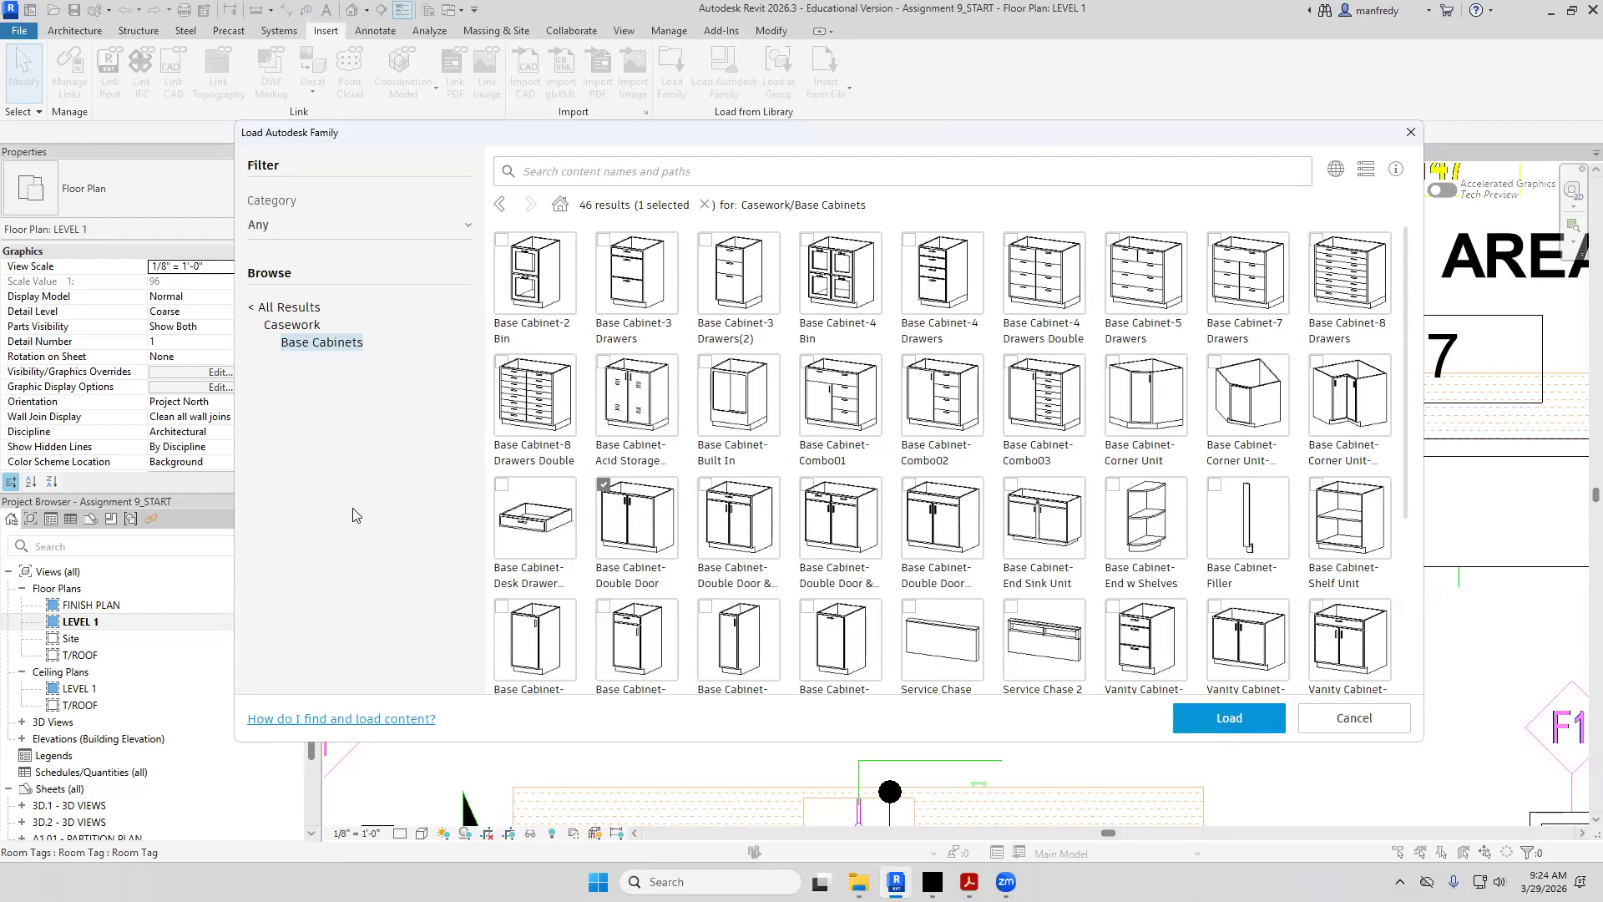
{"action": "left_click", "coordinate": [835, 651]}
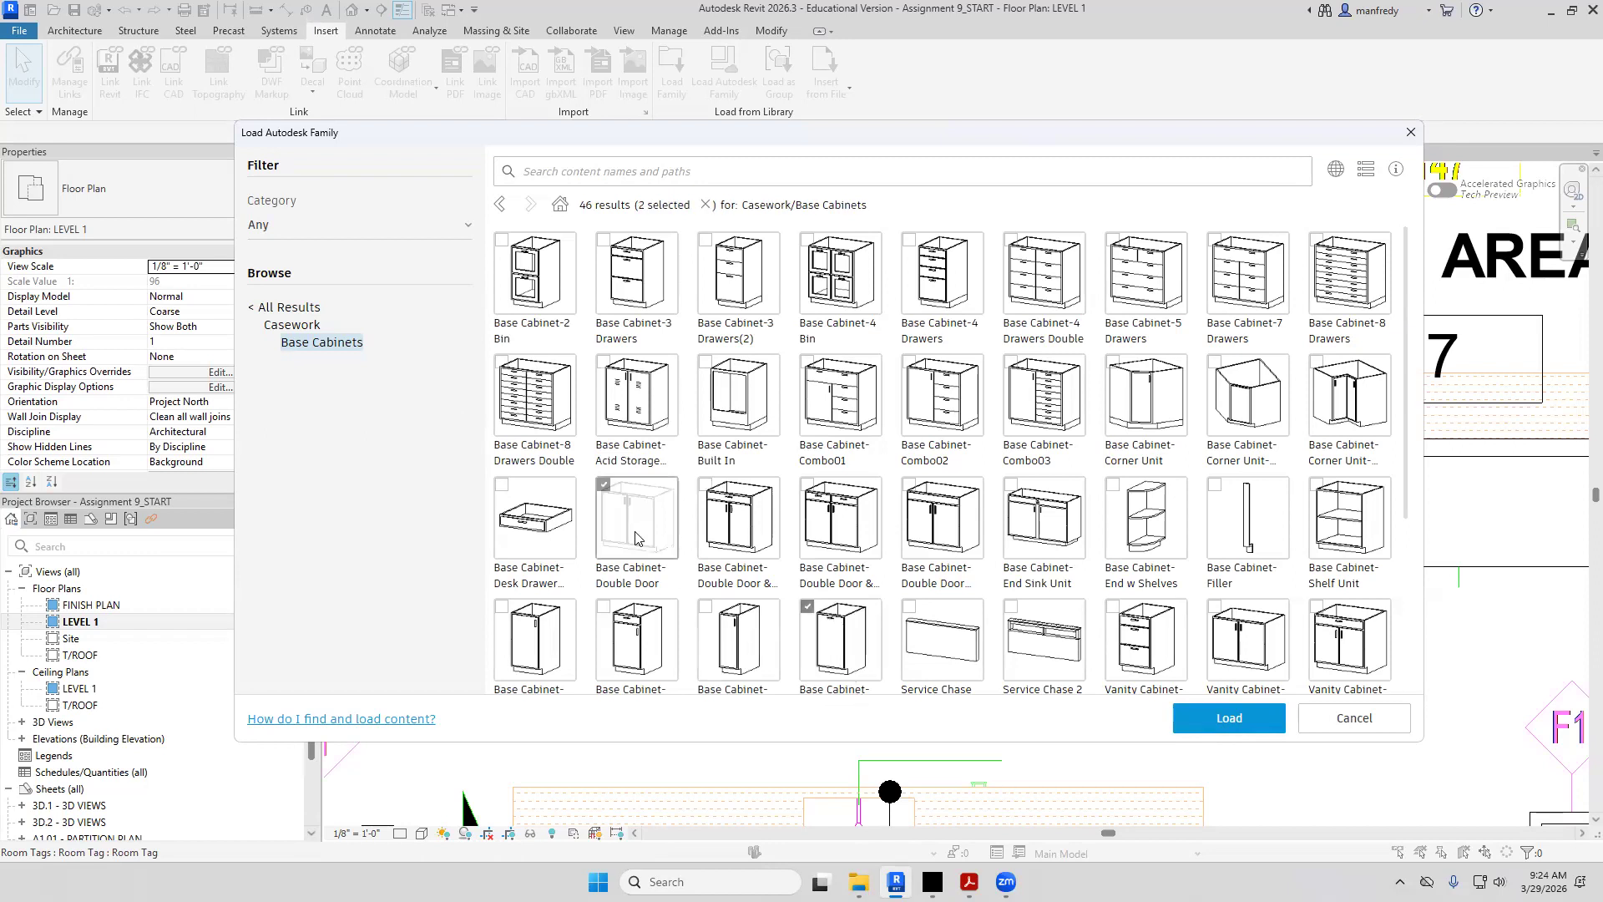
{"action": "left_click", "coordinate": [1224, 718]}
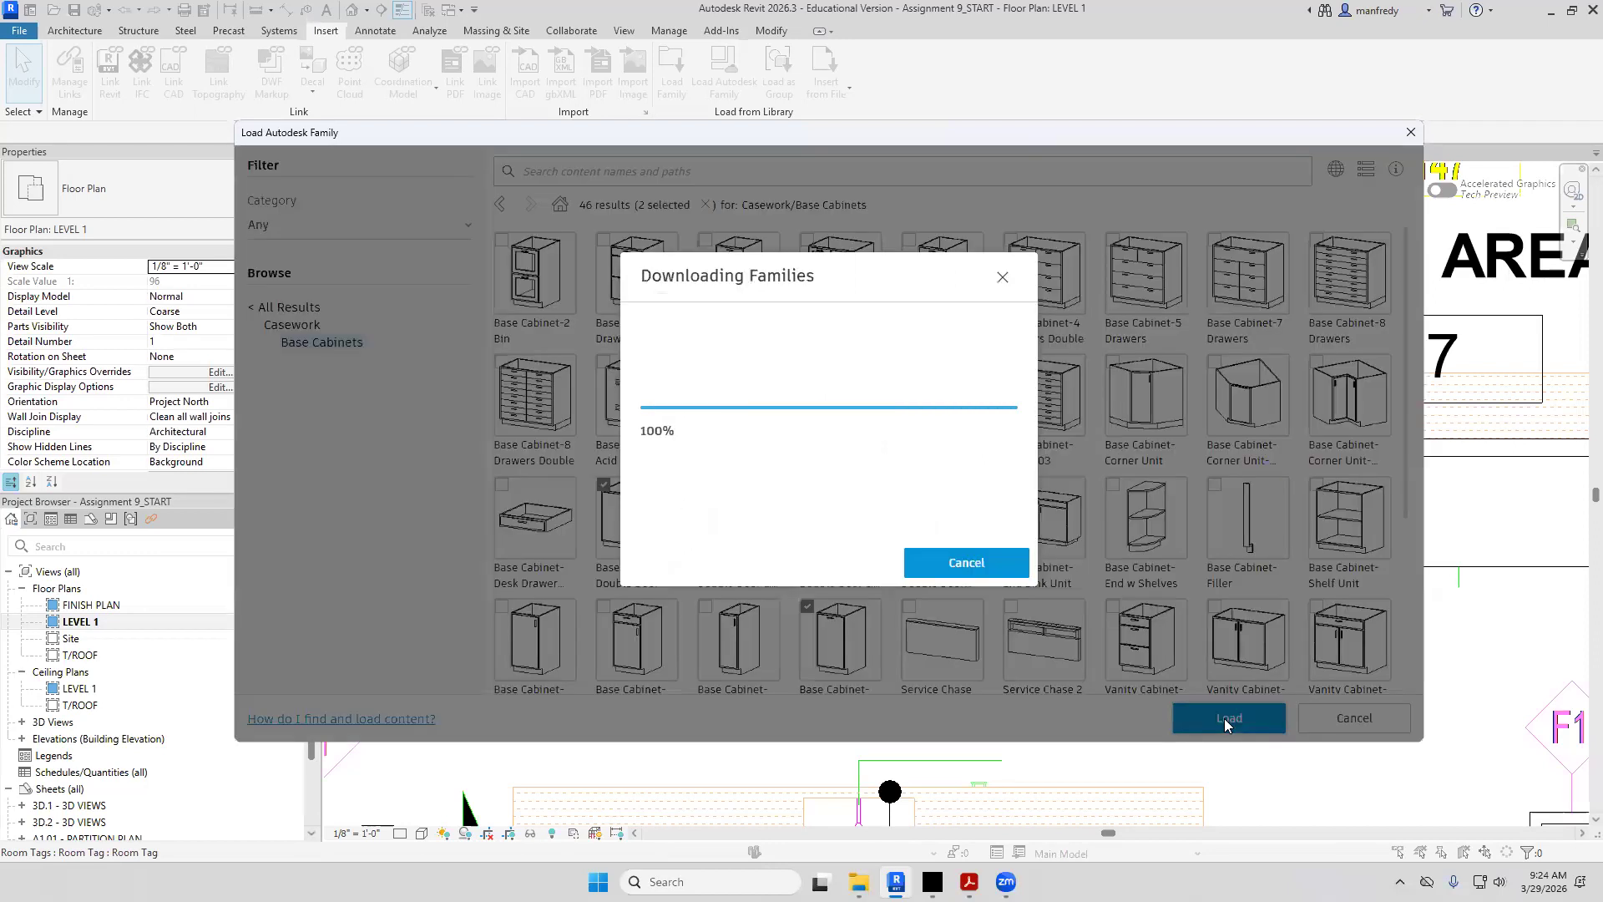
Place an 18" Base Cabinet-Single Drawer overlapping the front edge of the long back-wall countertop on LEVEL 1
{"action": "left_click", "coordinate": [93, 31]}
{"action": "left_click", "coordinate": [197, 83]}
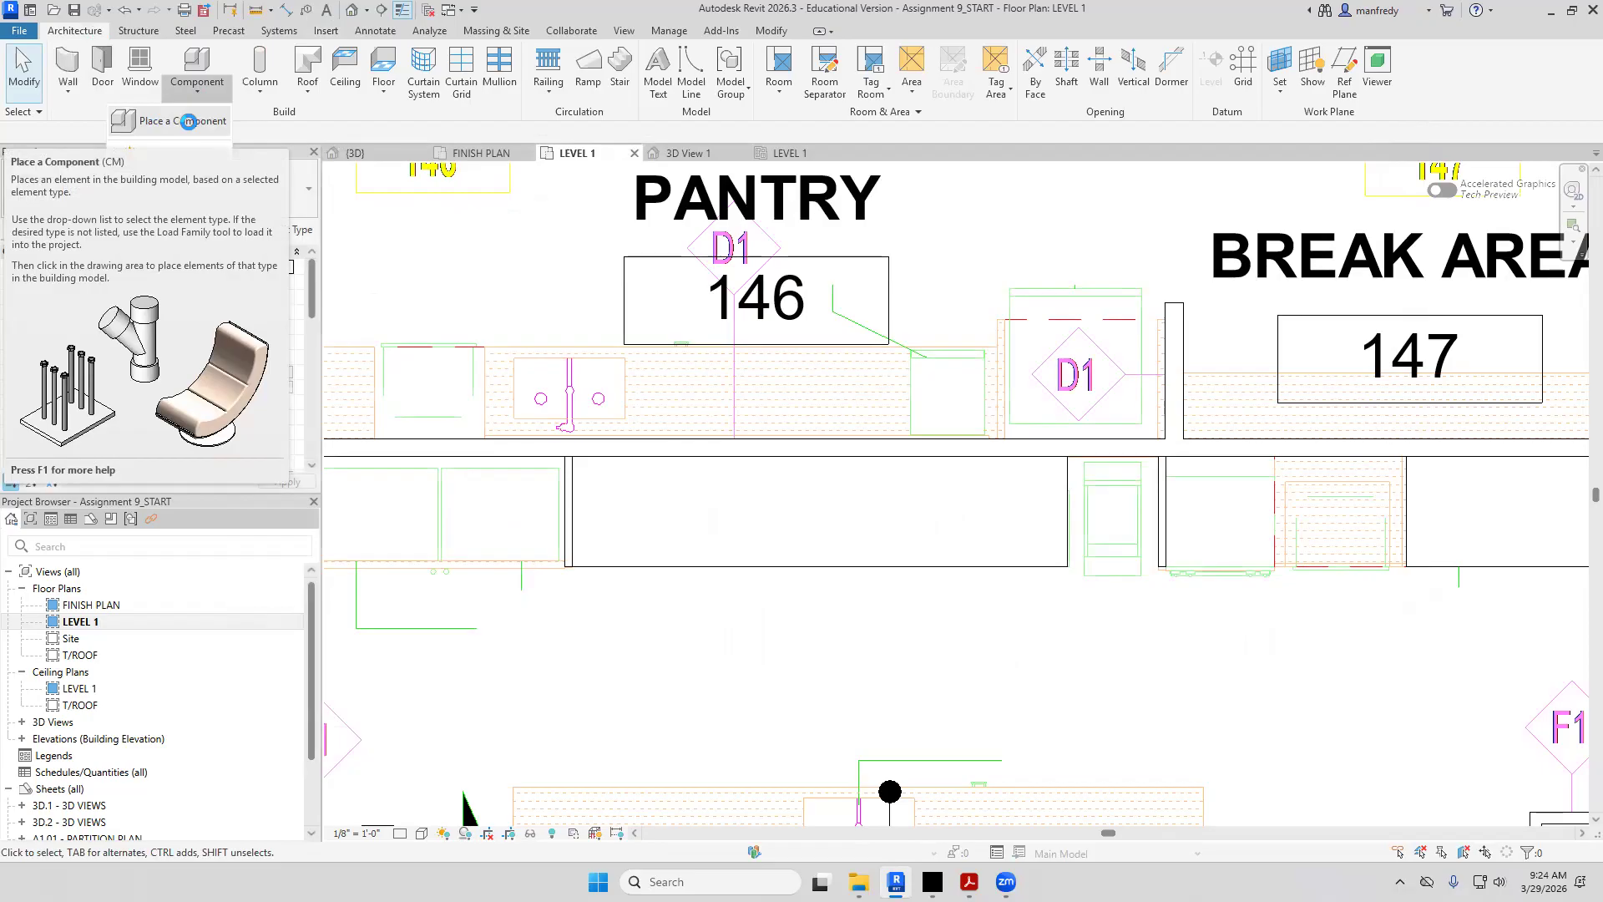
{"action": "left_click", "coordinate": [189, 122]}
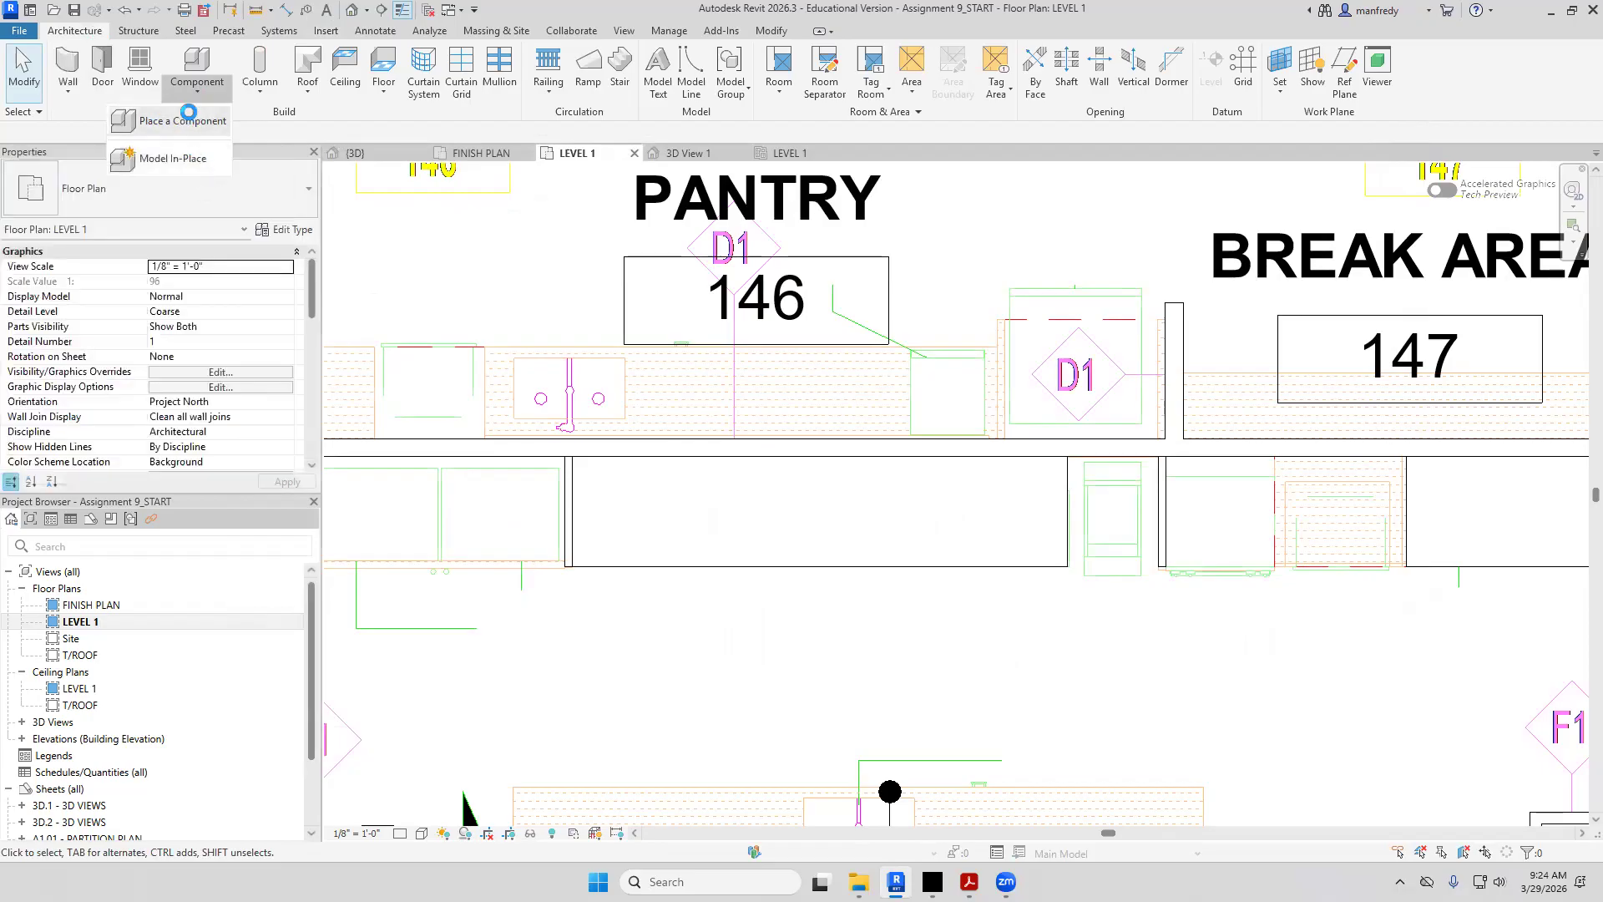
{"action": "left_click", "coordinate": [218, 167]}
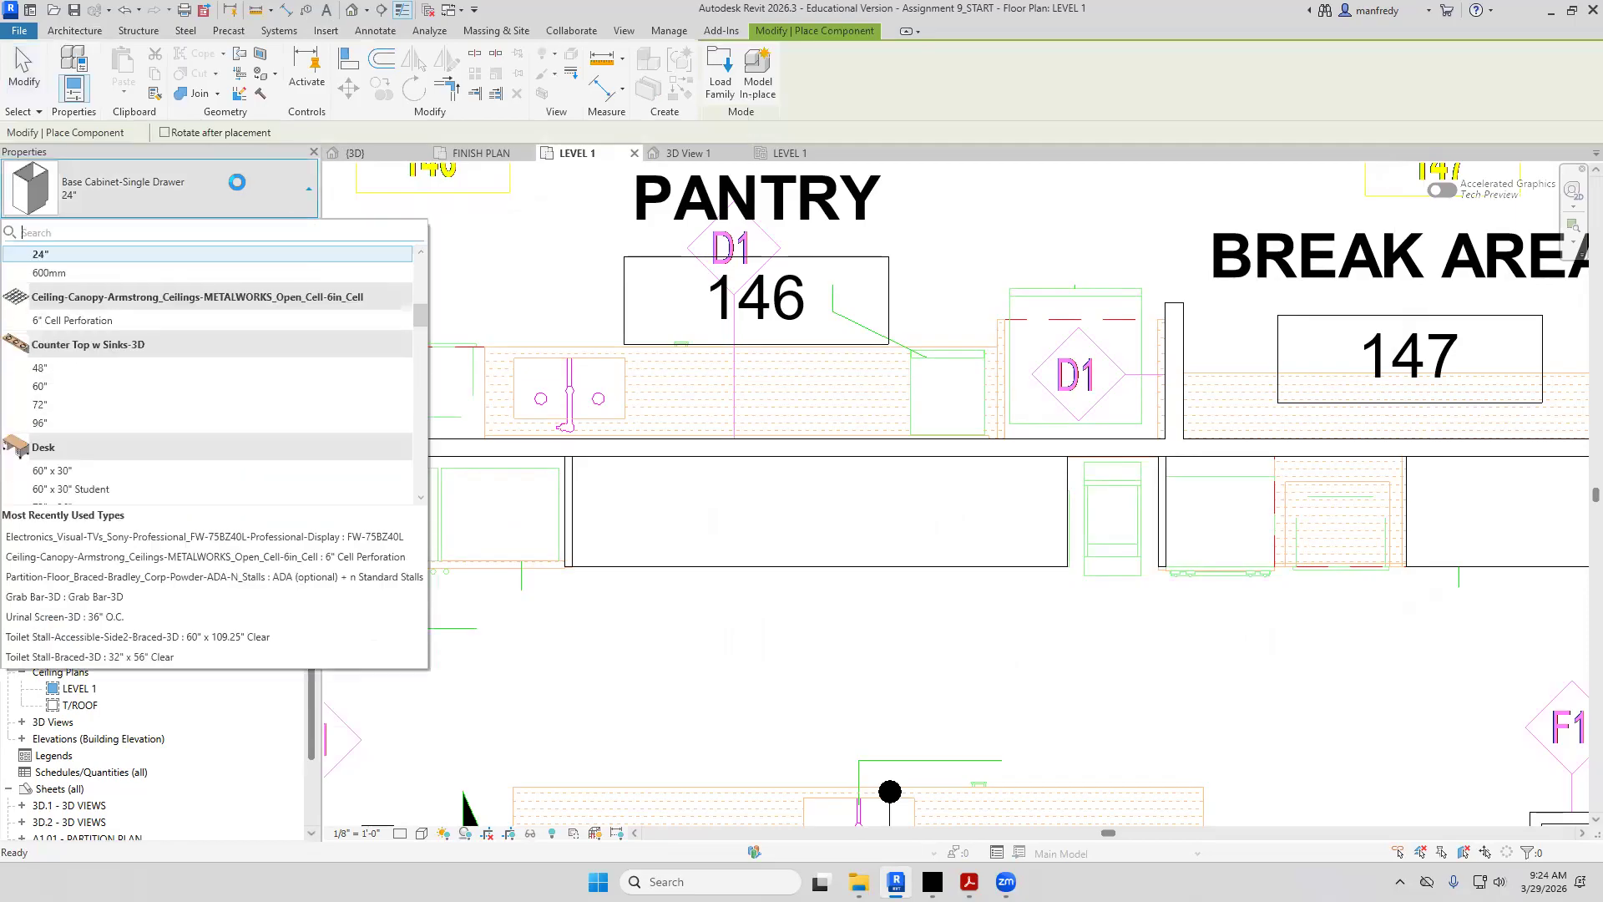
{"action": "scroll", "coordinate": [205, 351], "scroll_direction": "up", "scroll_amount": 2}
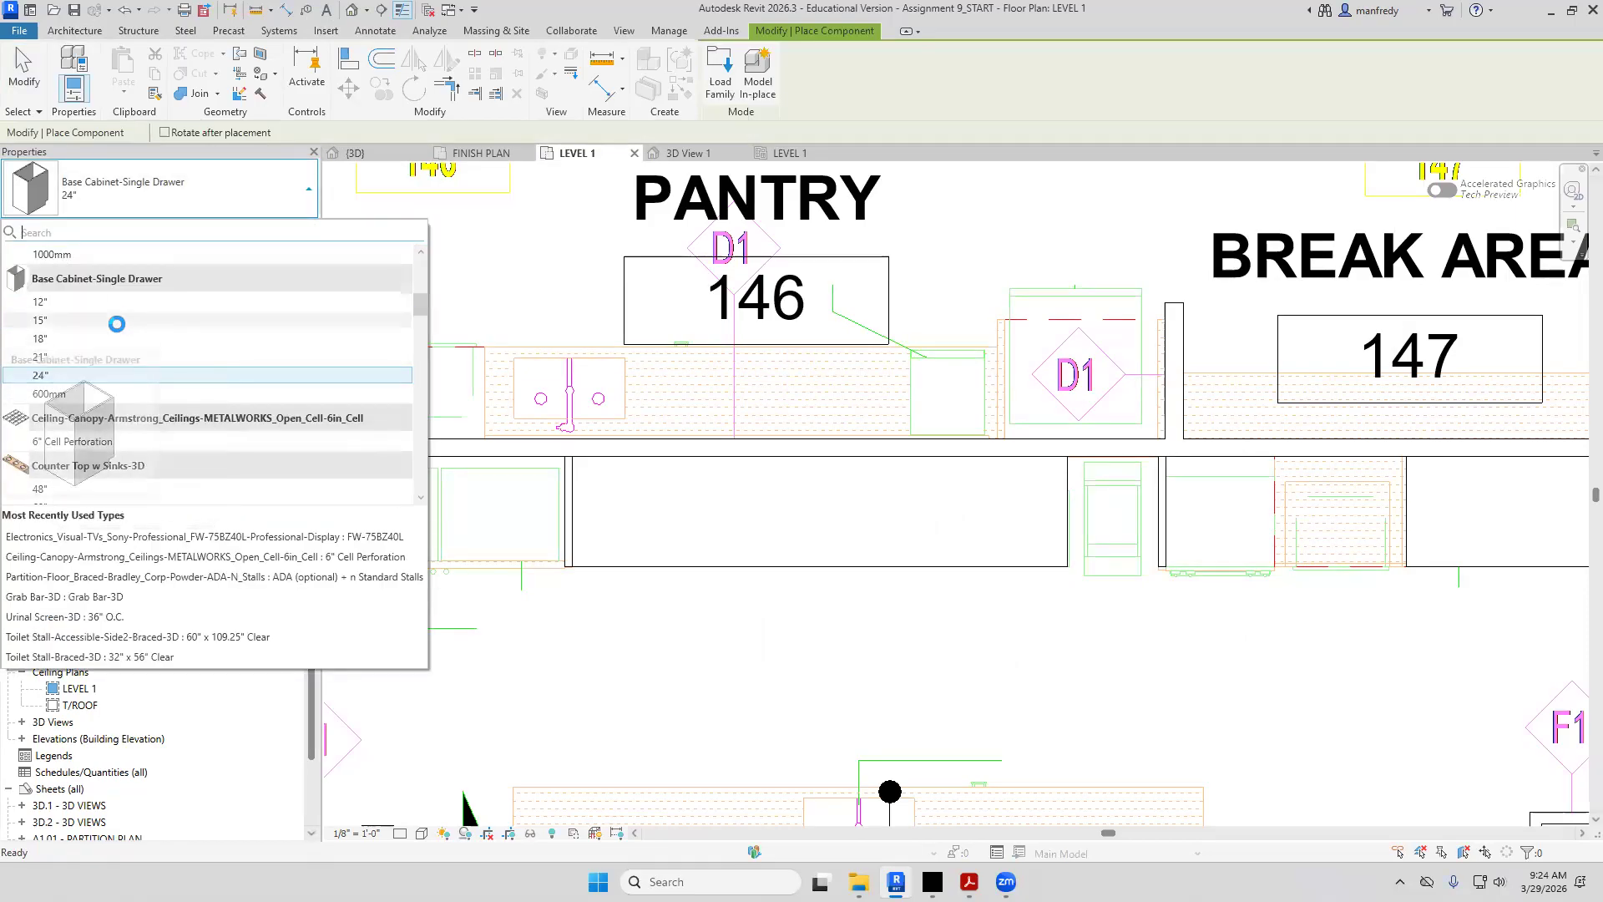
{"action": "left_click", "coordinate": [50, 338]}
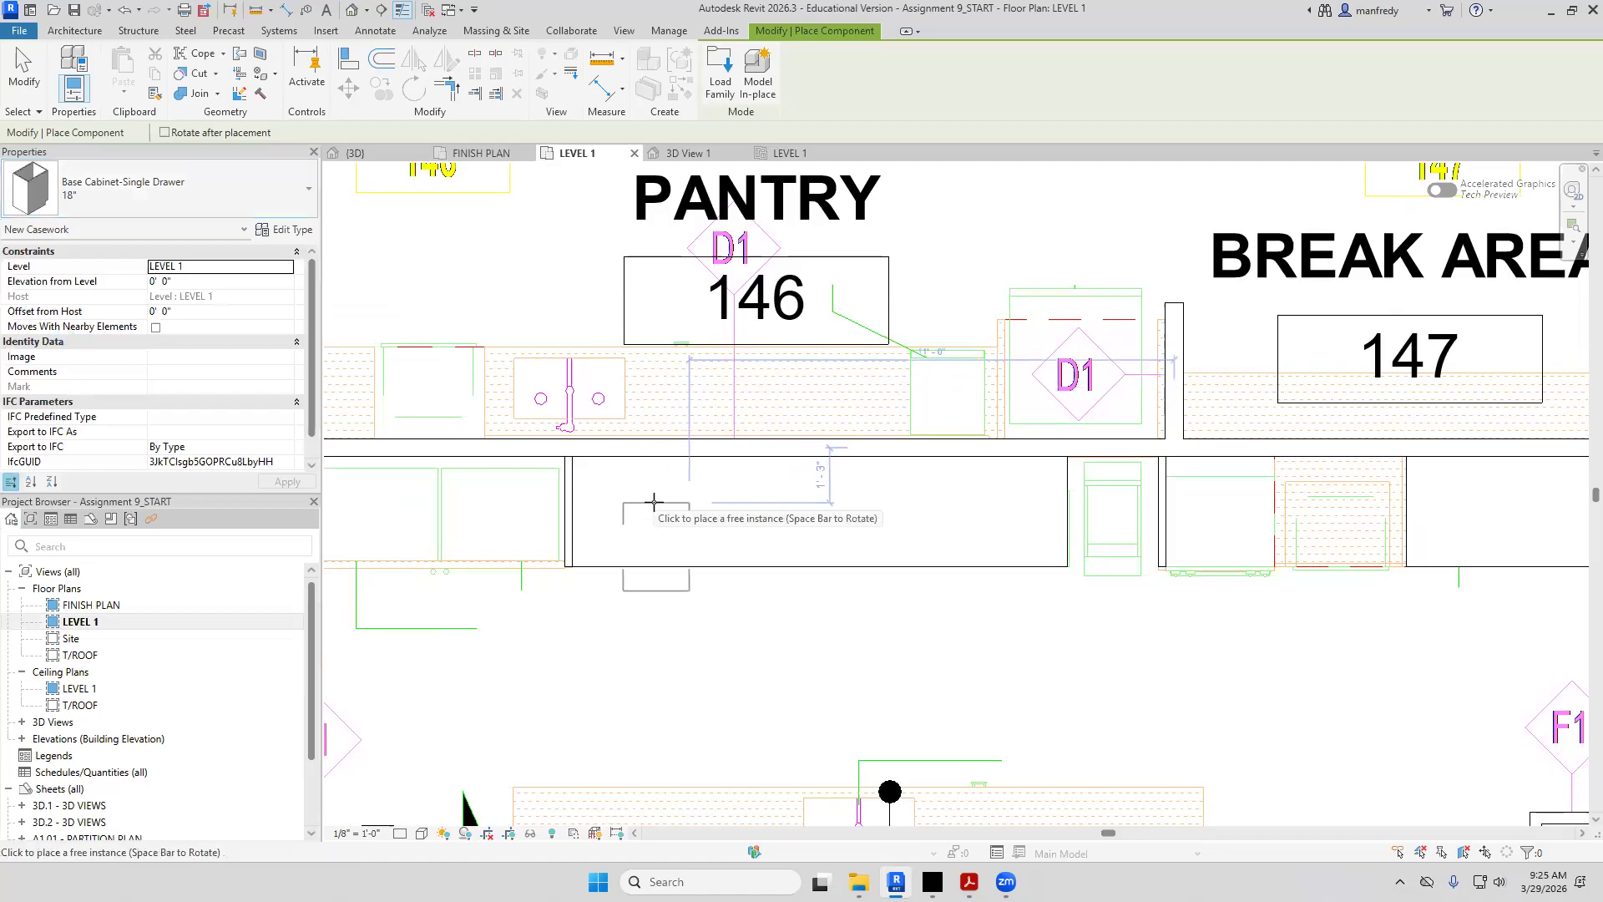
{"action": "key", "text": "Escape"}
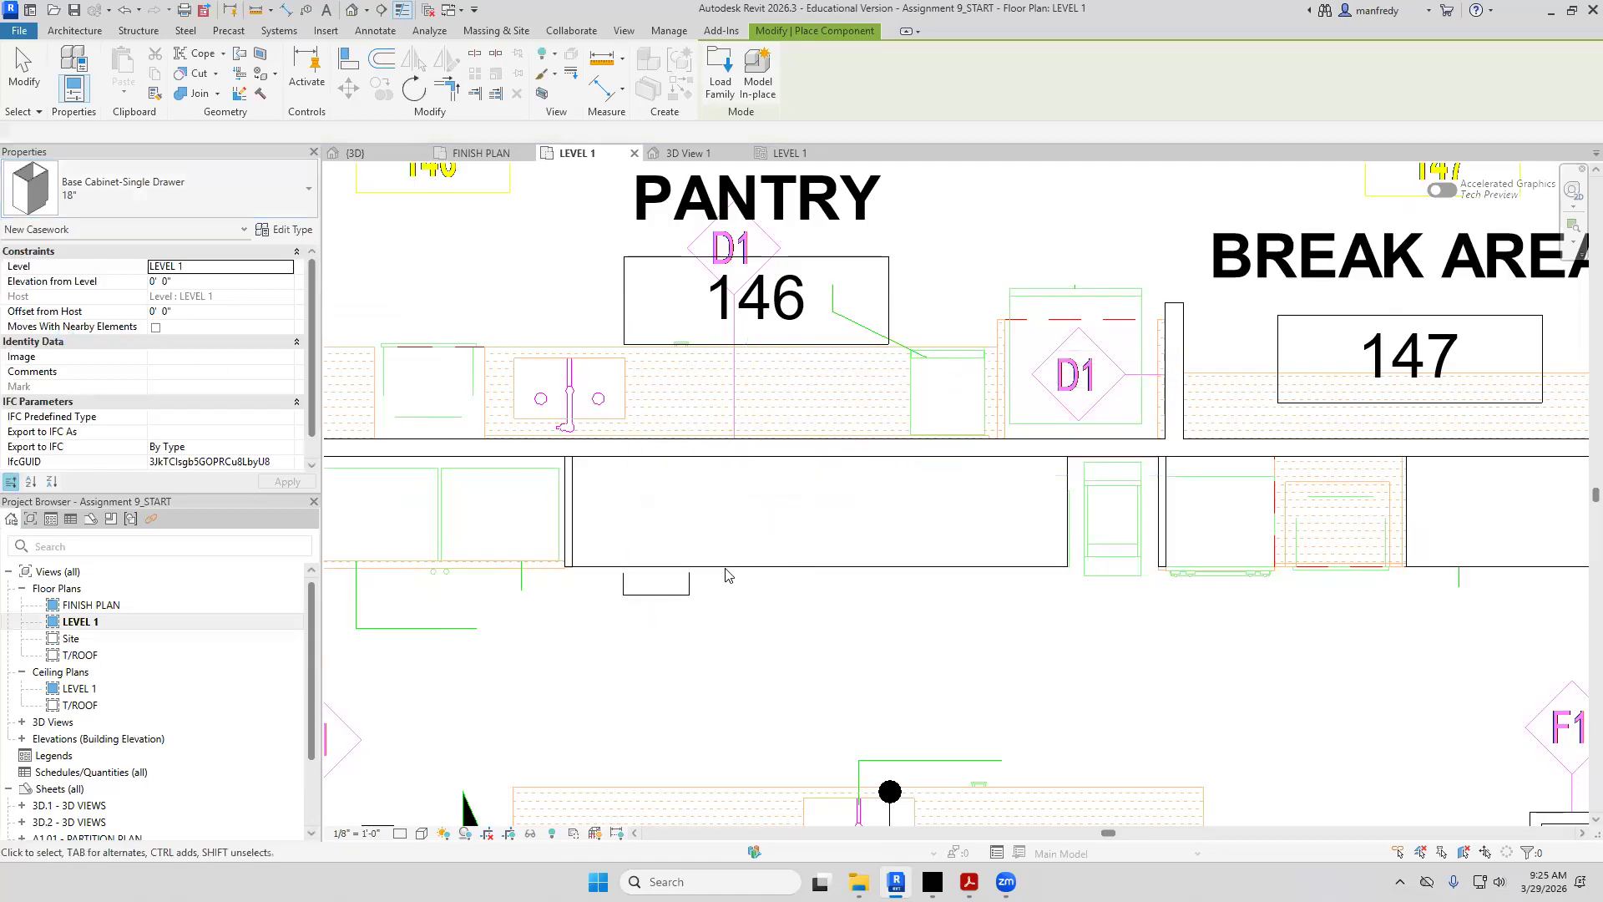
{"action": "left_click", "coordinate": [677, 598]}
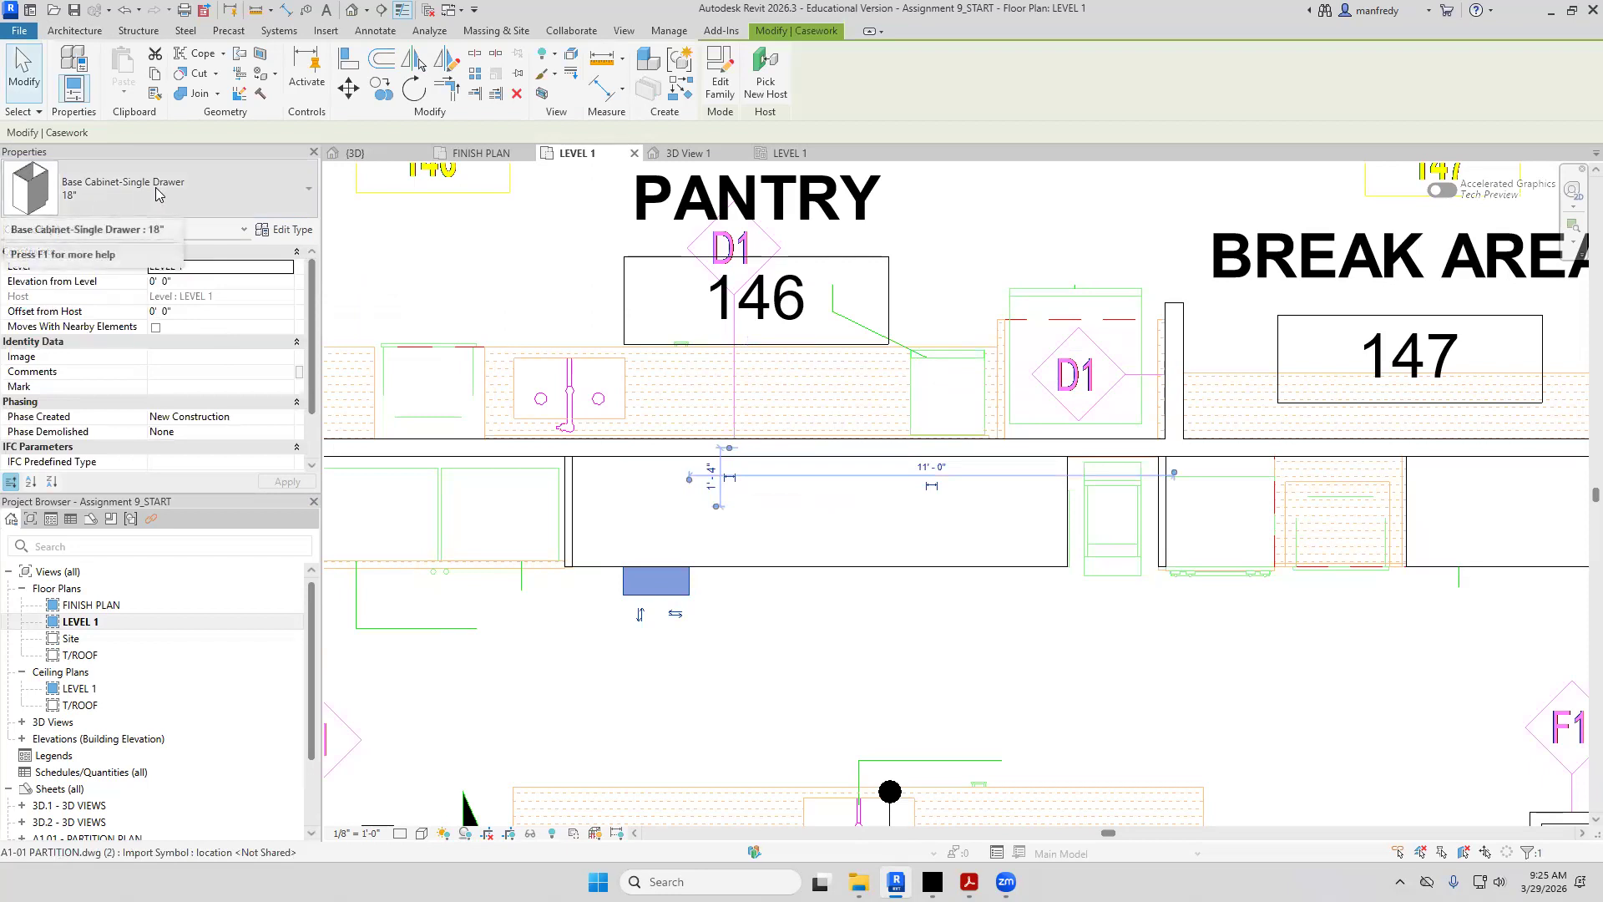
{"action": "key", "text": "Escape"}
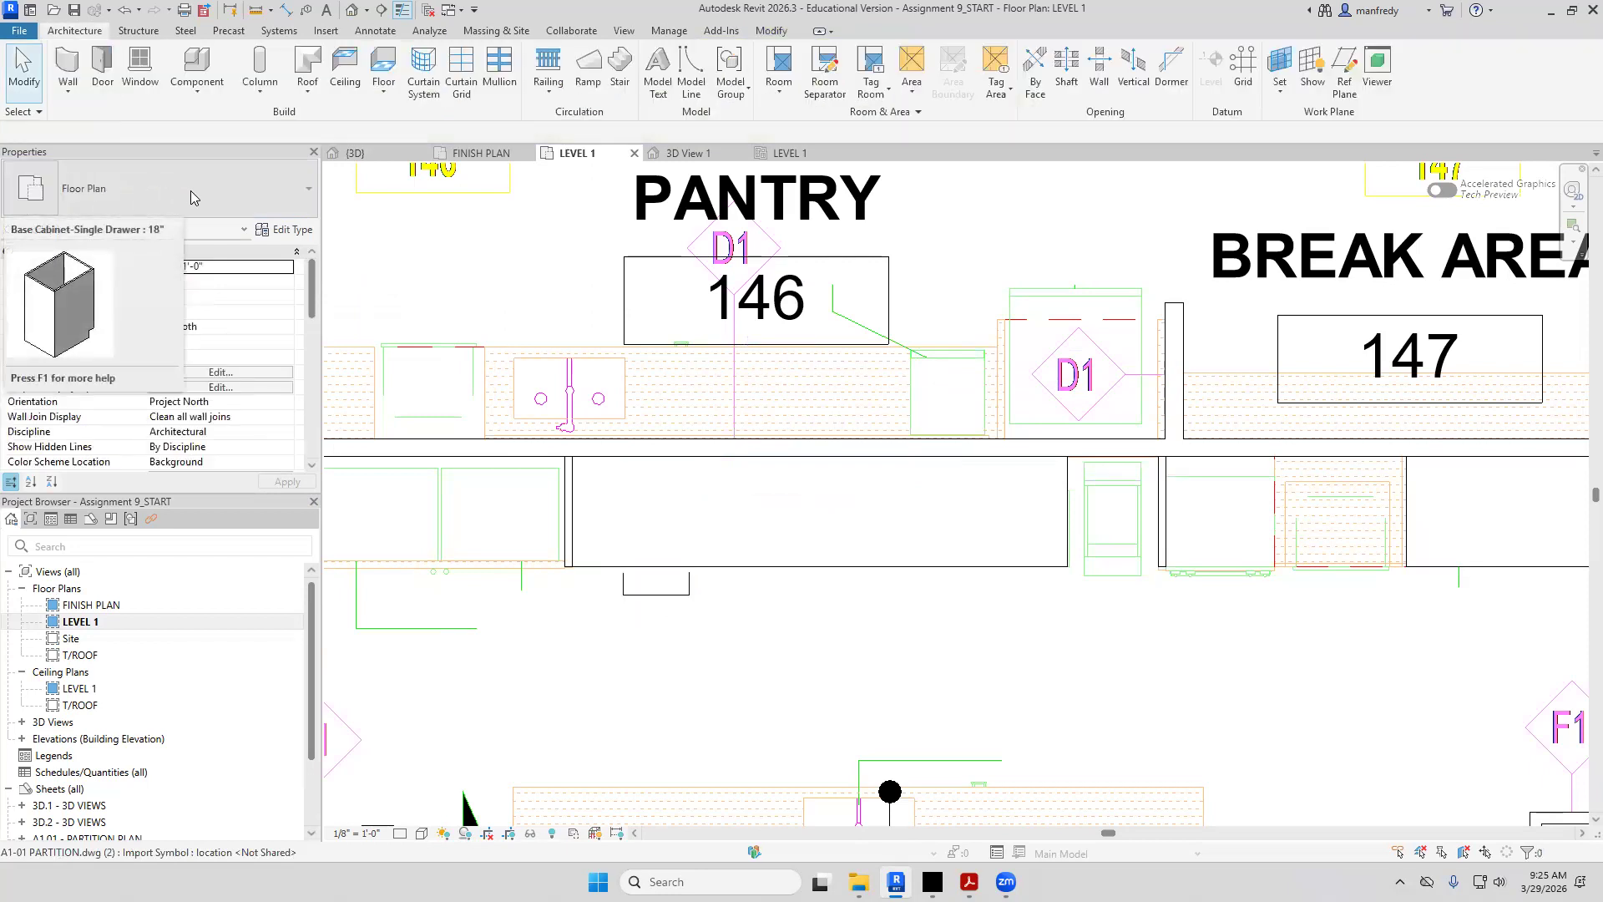
Place a 33" Base Cabinet-Double Door overlapping the long countertop's front edge, east of the 18" cabinet
{"action": "left_click", "coordinate": [190, 190]}
{"action": "left_click", "coordinate": [190, 191]}
{"action": "left_click", "coordinate": [199, 94]}
{"action": "left_click", "coordinate": [206, 122]}
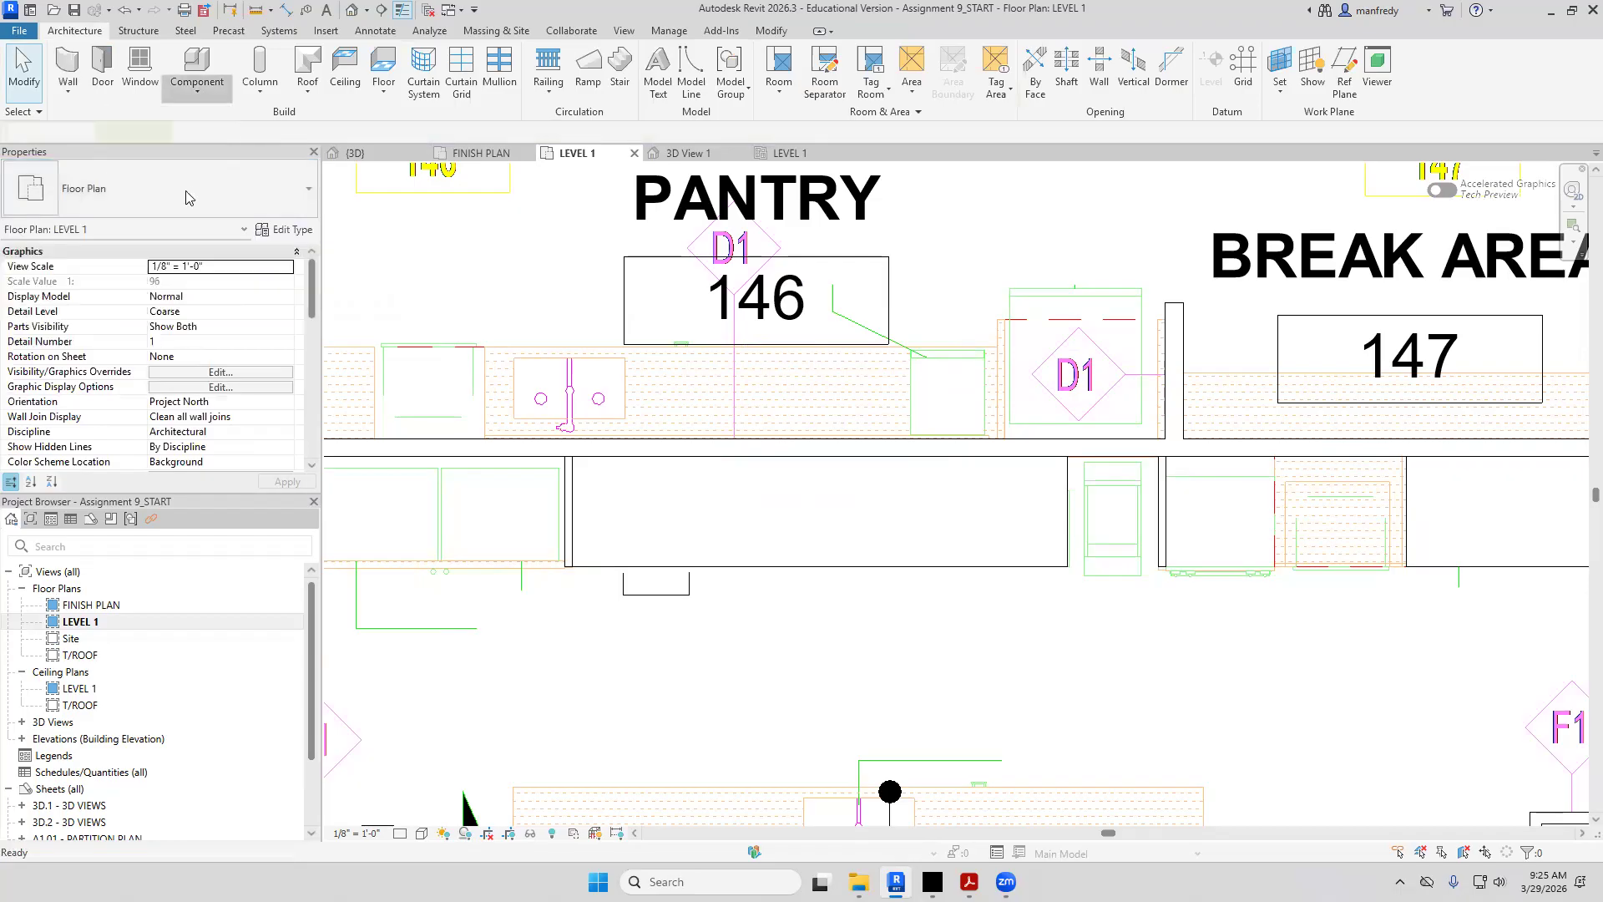
{"action": "left_click", "coordinate": [198, 208]}
{"action": "scroll", "coordinate": [196, 338], "scroll_direction": "up", "scroll_amount": 5}
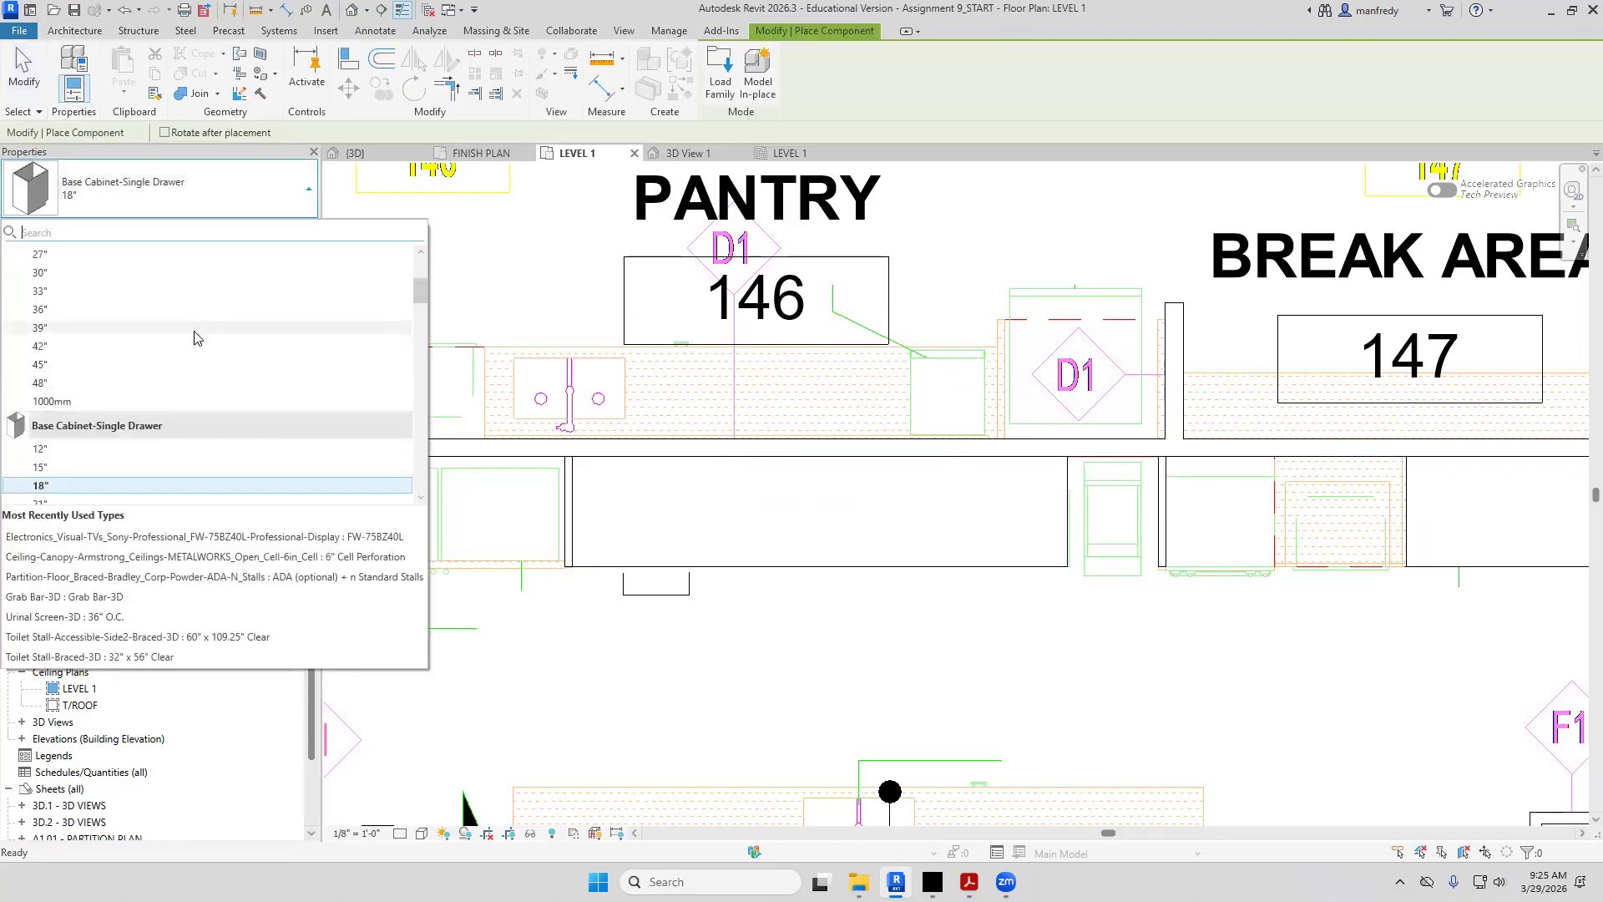
{"action": "scroll", "coordinate": [157, 347], "scroll_direction": "down", "scroll_amount": 3}
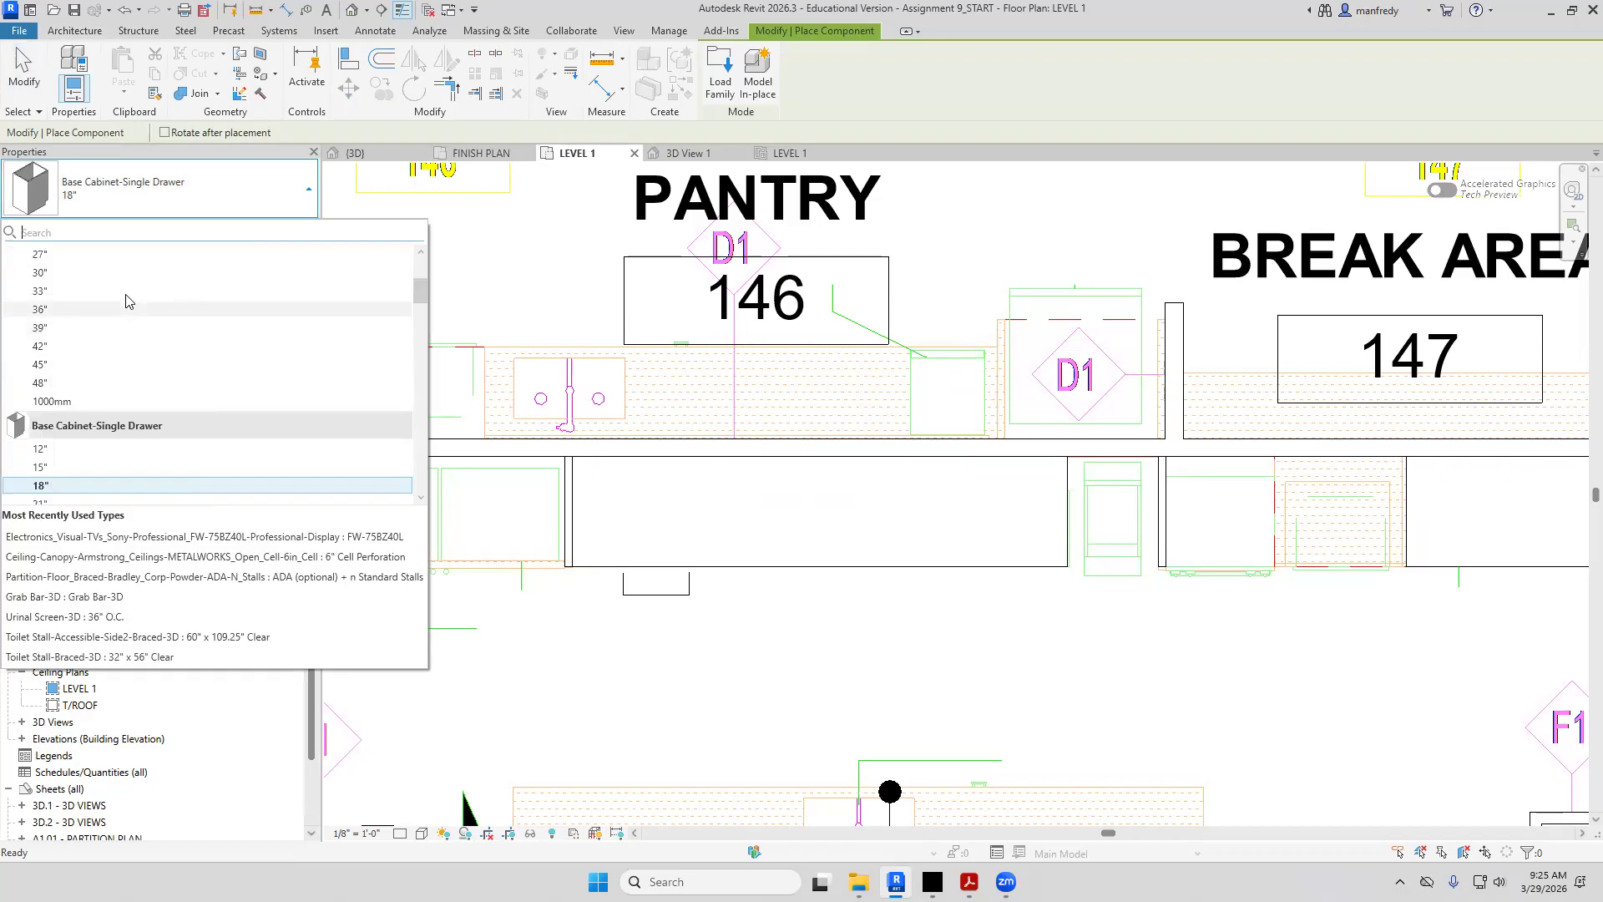
{"action": "left_click", "coordinate": [134, 291]}
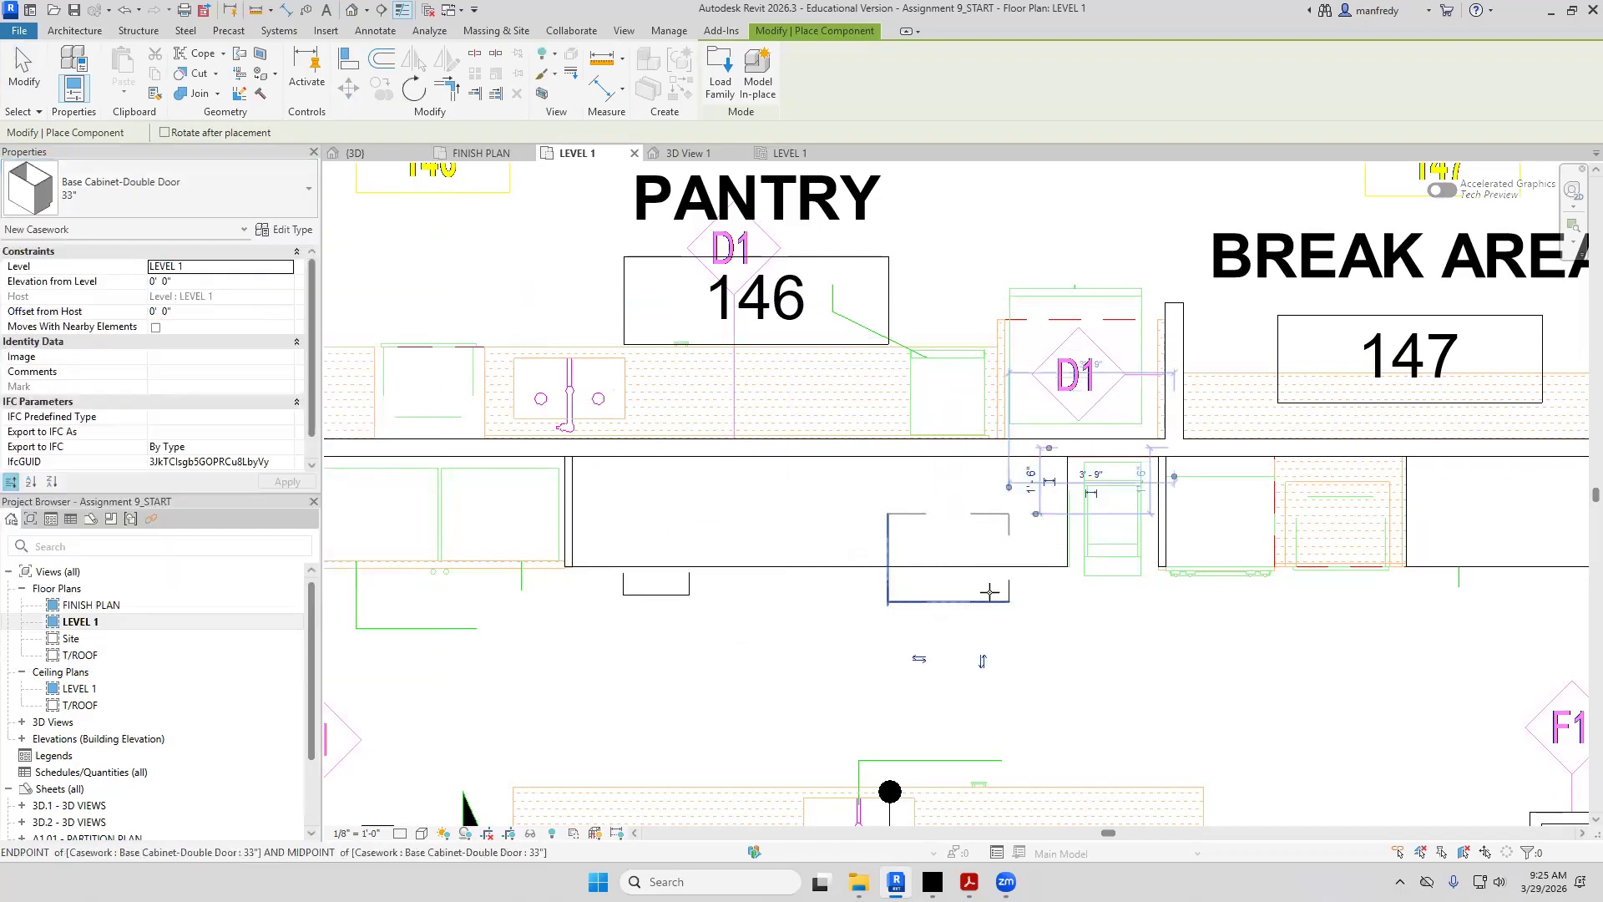
{"action": "left_click", "coordinate": [948, 594]}
{"action": "key", "text": "Escape"}
{"action": "key", "text": "Escape"}
{"action": "scroll", "coordinate": [1025, 655], "scroll_direction": "up", "scroll_amount": 2}
{"action": "left_click", "coordinate": [965, 595]}
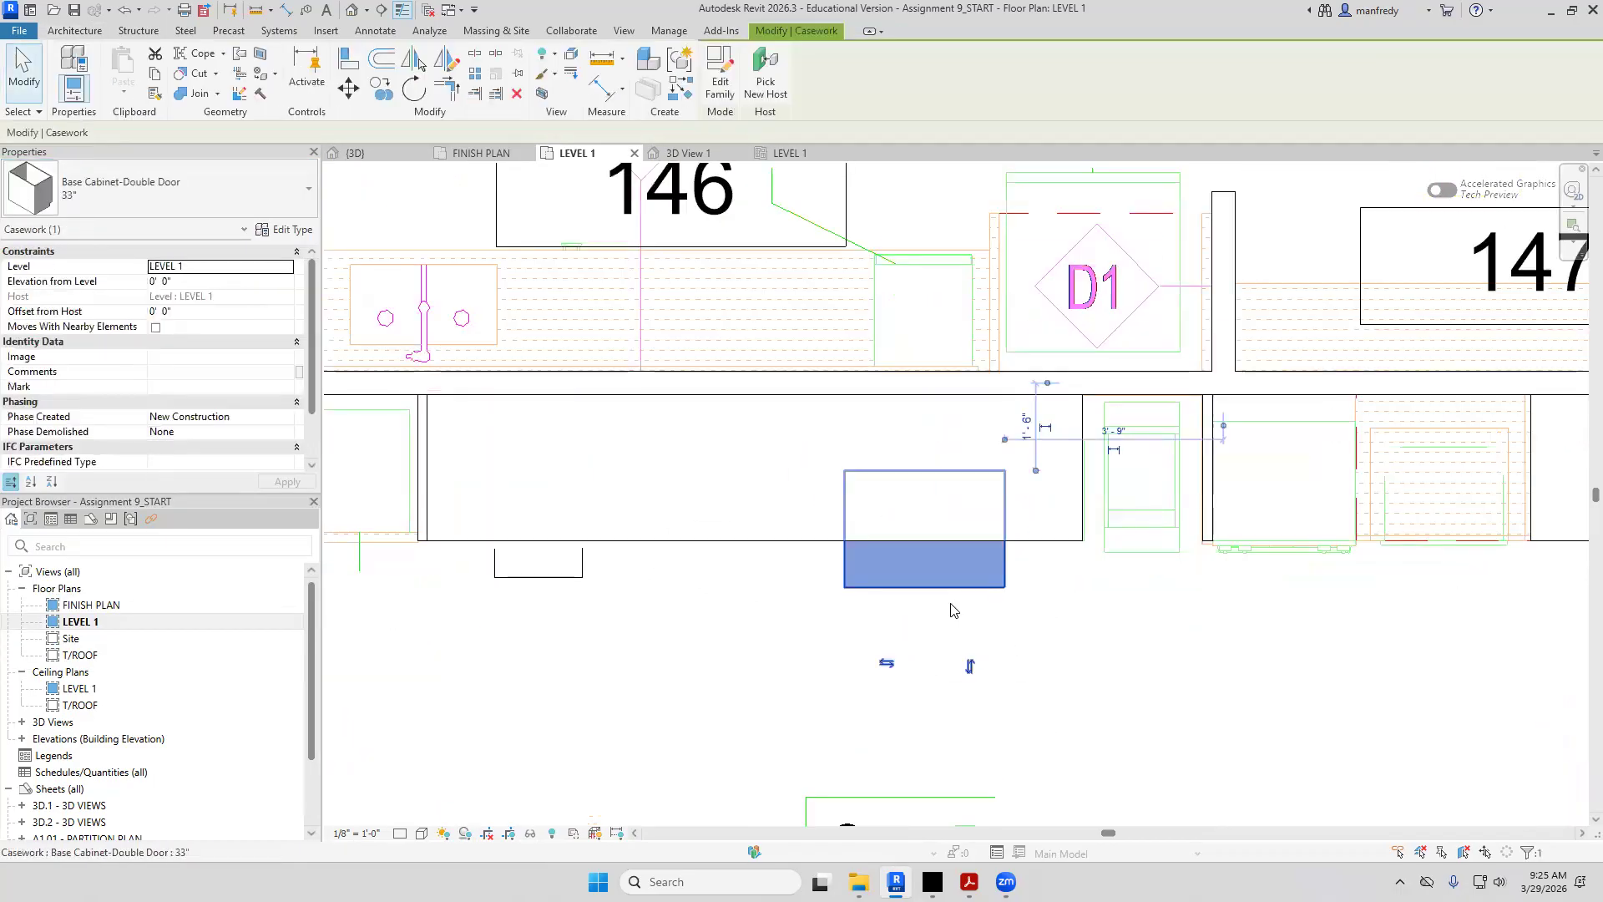
{"action": "left_click", "coordinate": [898, 683]}
Set the LEVEL 1 floor plan's visual style to Wireframe to show the base cabinets beneath the countertop
{"action": "middle_click_drag", "start_coordinate": [805, 680], "coordinate": [899, 651]}
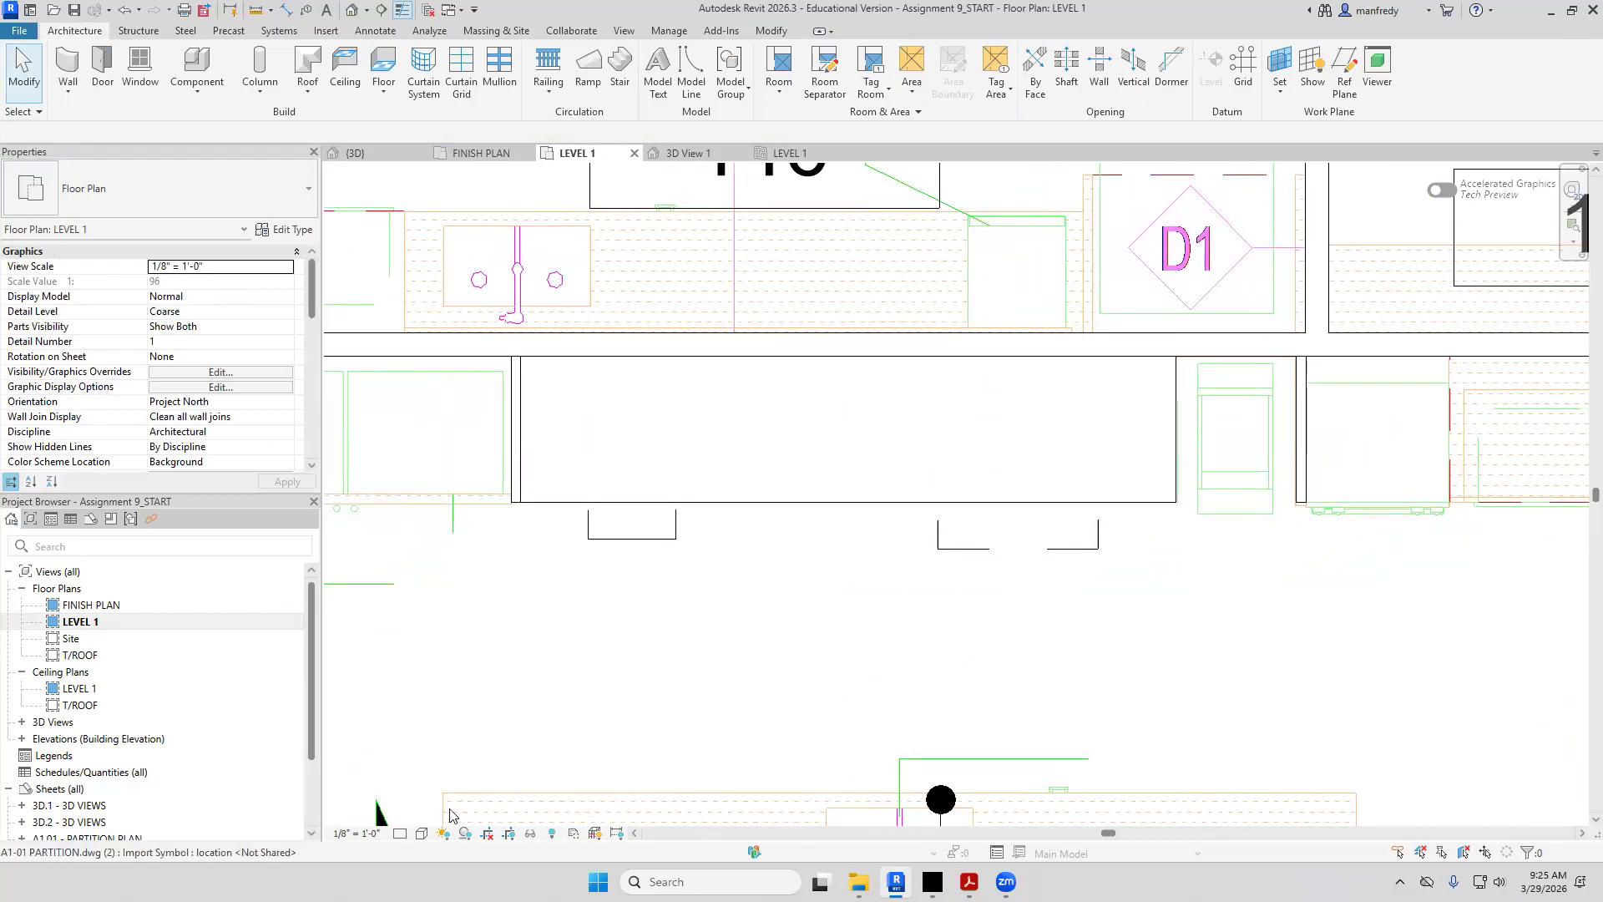
{"action": "left_click", "coordinate": [421, 834]}
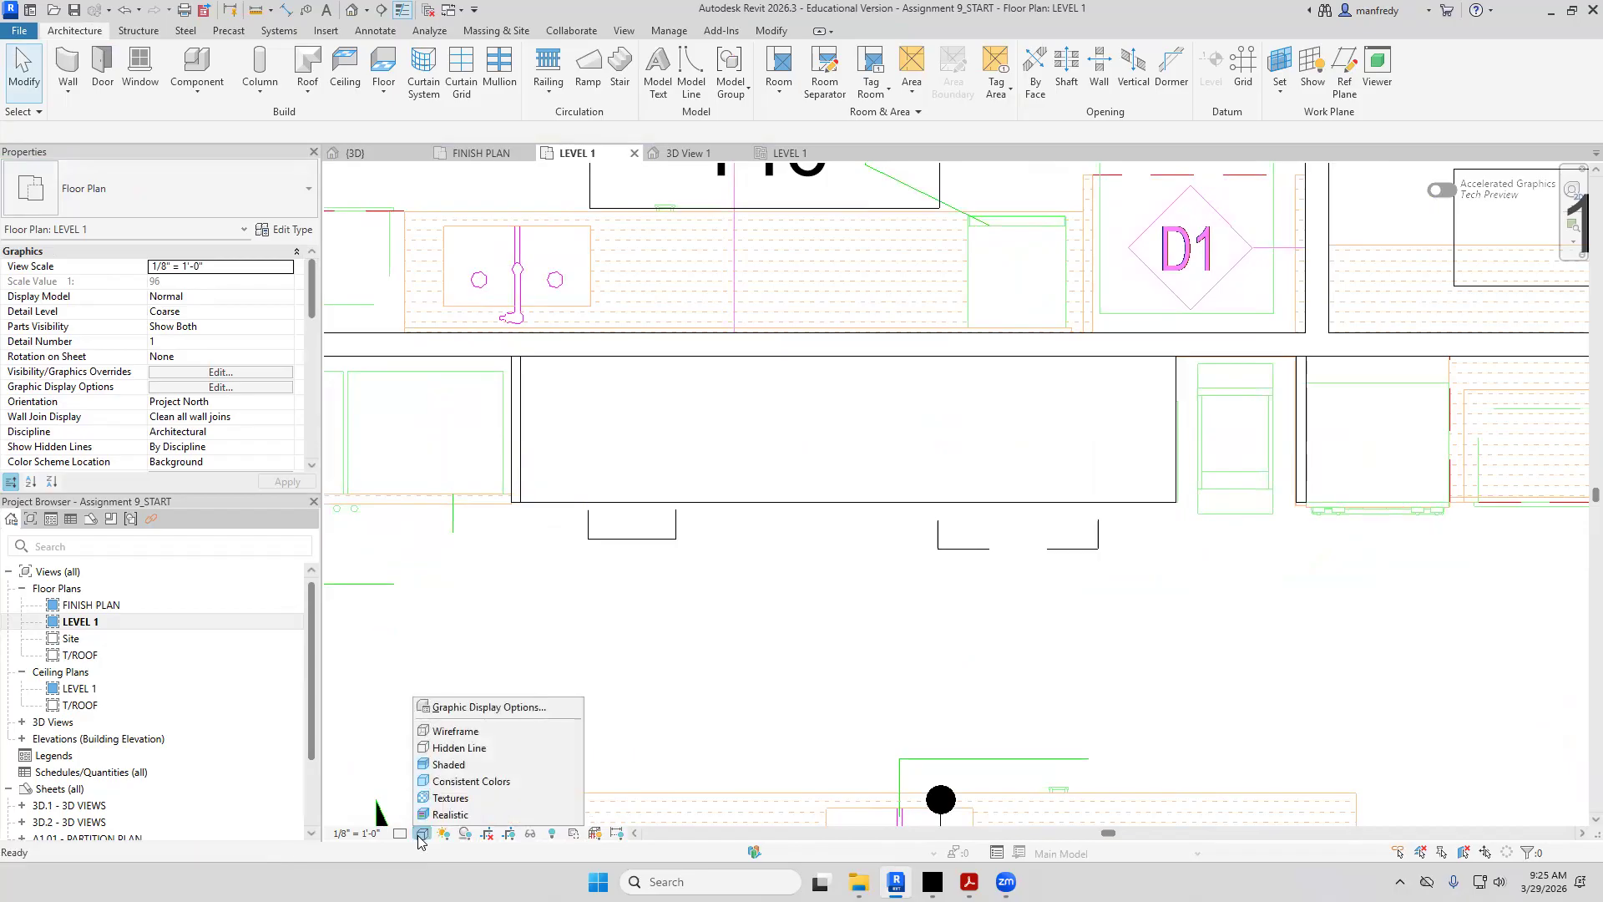
{"action": "left_click", "coordinate": [456, 730]}
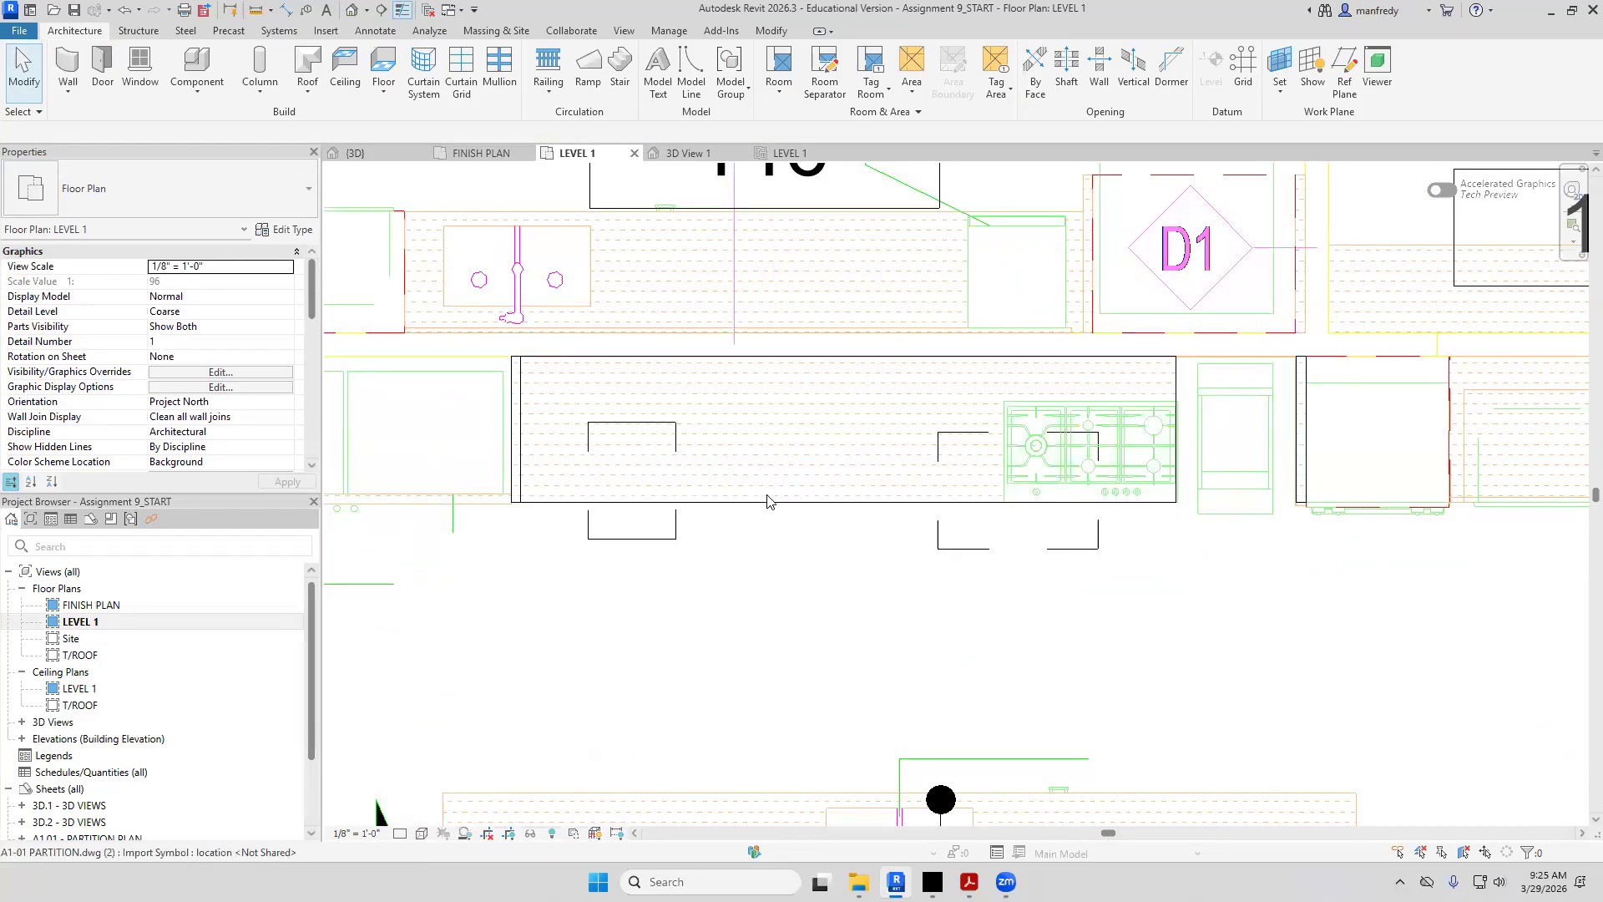
Align the east side of the 33" double-door base cabinet with the east end of the long countertop
{"action": "middle_click_drag", "start_coordinate": [766, 570], "coordinate": [667, 573]}
{"action": "scroll", "coordinate": [974, 587], "scroll_direction": "up", "scroll_amount": 1}
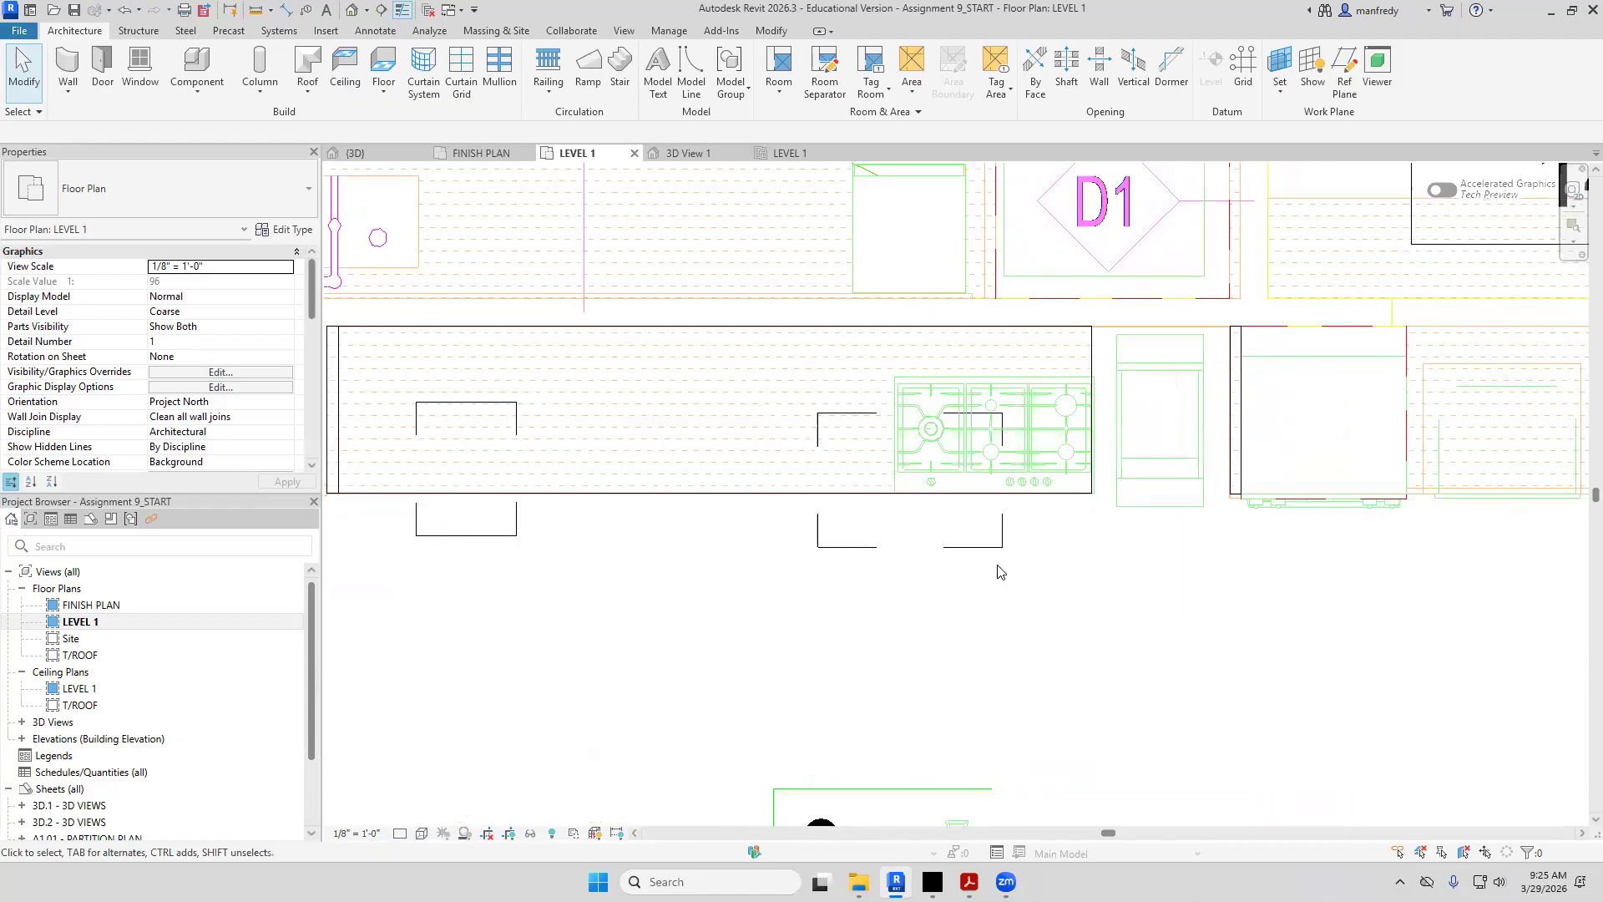
{"action": "left_click", "coordinate": [1089, 388]}
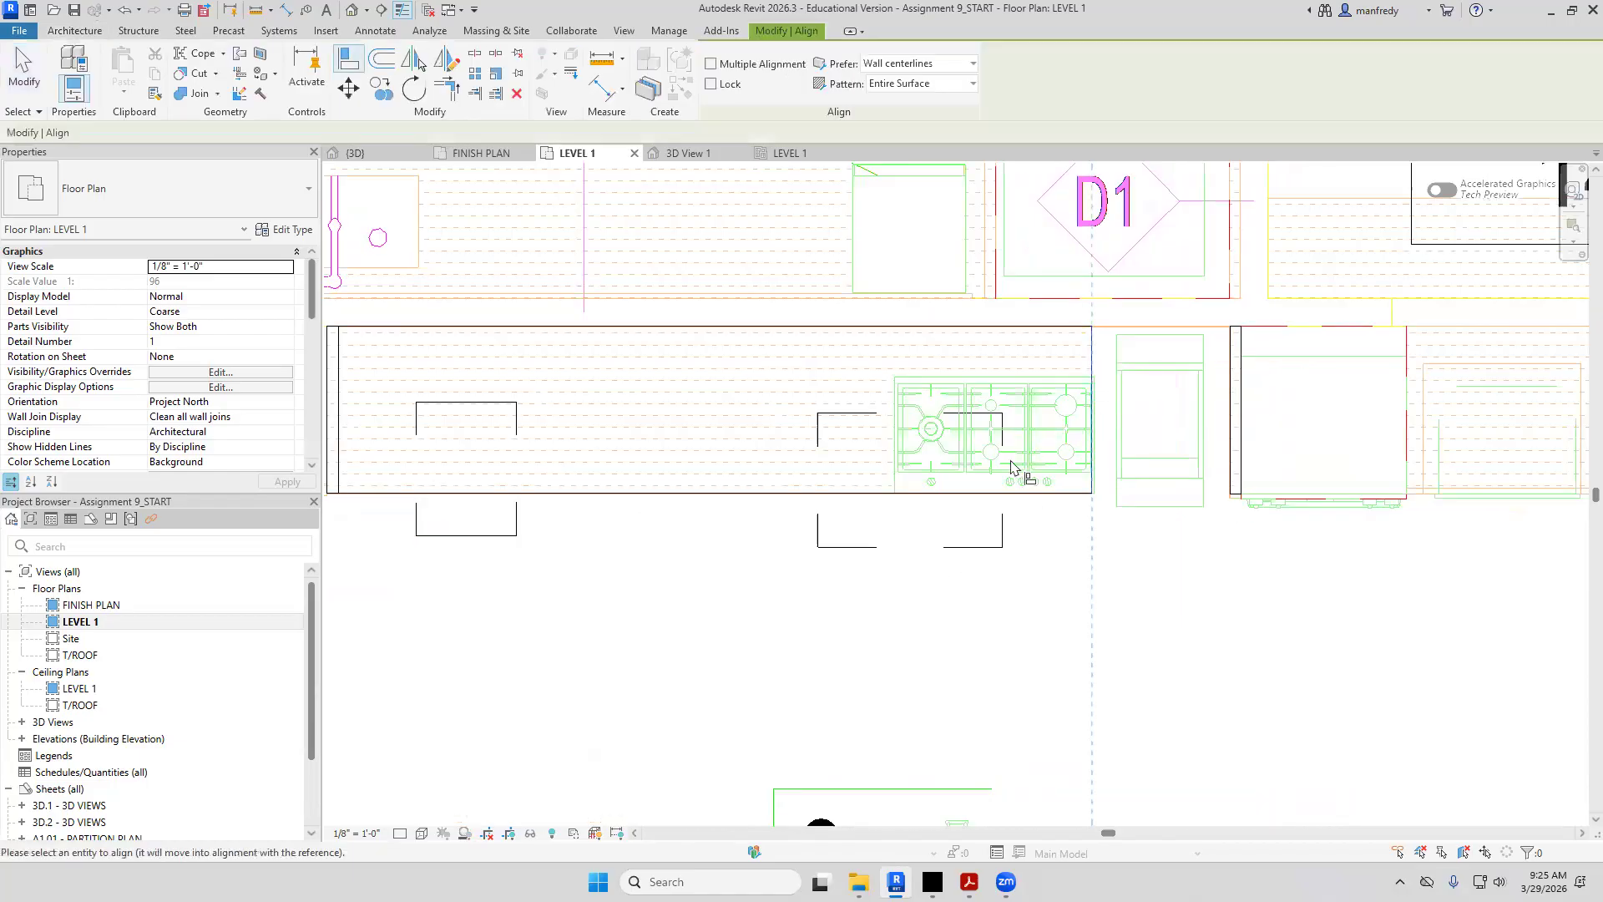
{"action": "left_click", "coordinate": [1003, 534]}
{"action": "key", "text": "Escape"}
Copy the 33" double-door base cabinet directly beside the original, against its west side
{"action": "left_click", "coordinate": [957, 547]}
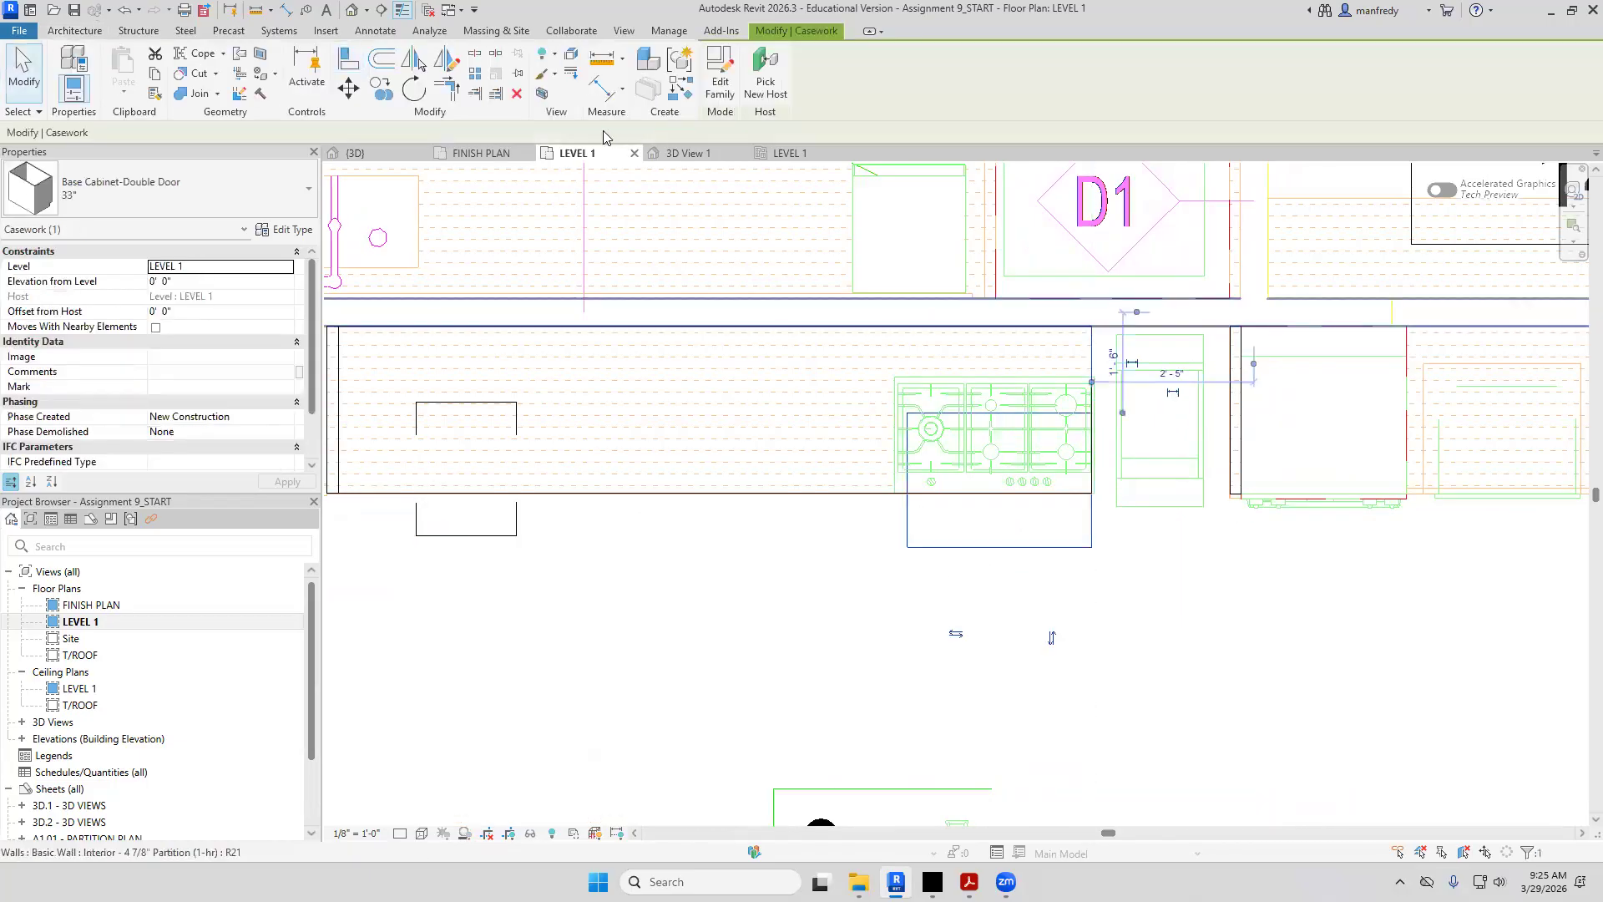
{"action": "left_click", "coordinate": [382, 87]}
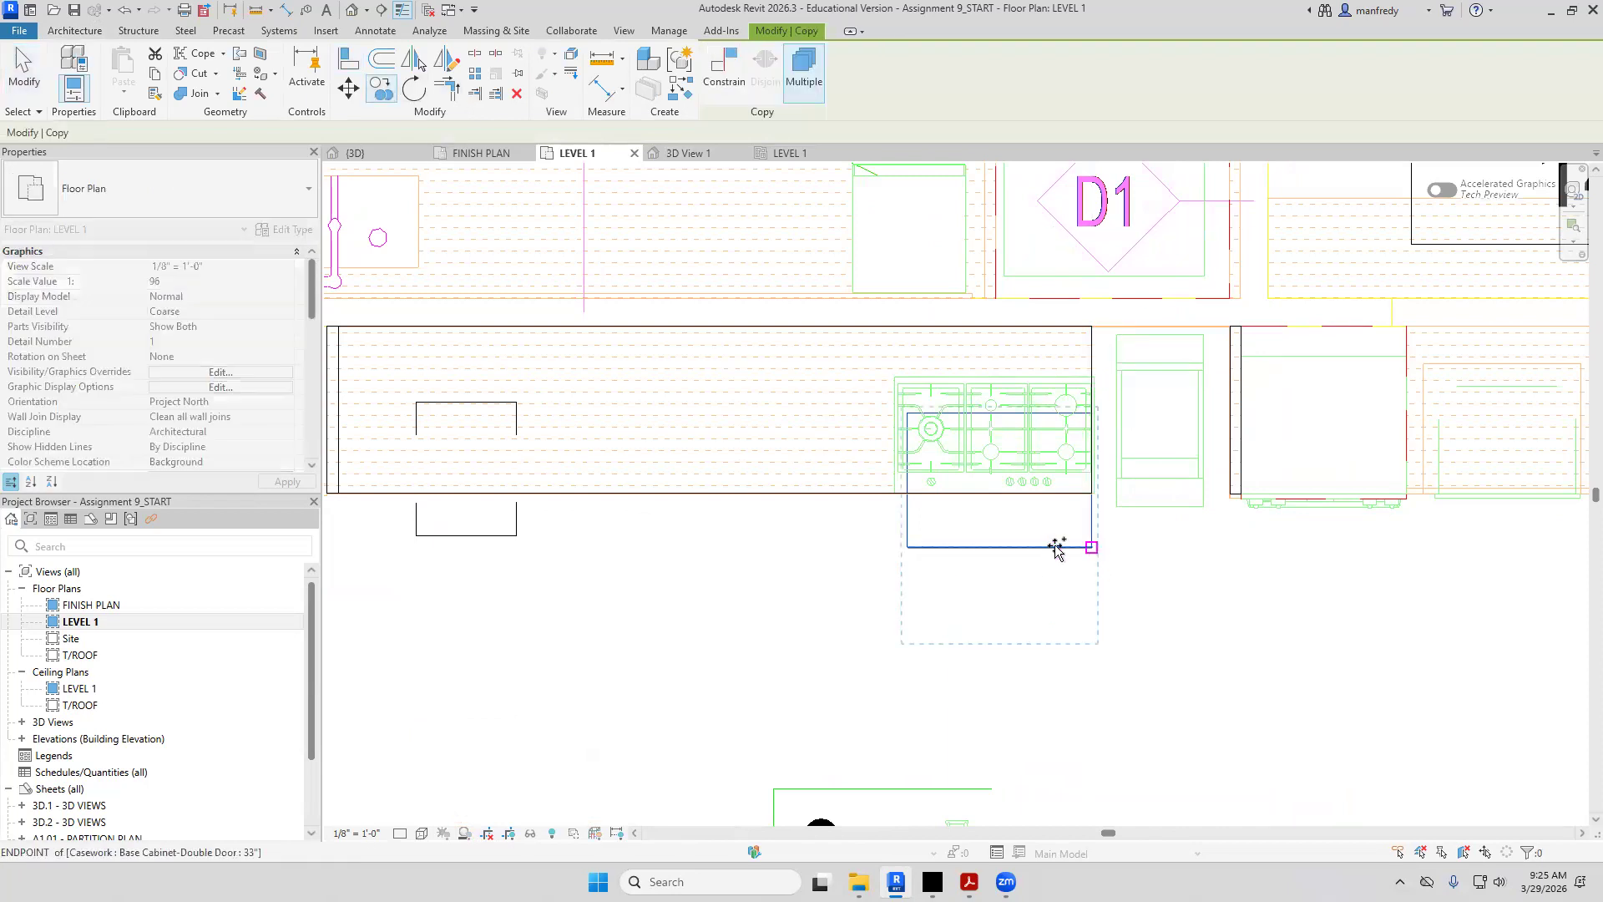
{"action": "left_click", "coordinate": [907, 547]}
{"action": "key", "text": "Escape"}
Move the 18" single-drawer base cabinet against the west side of the copied 33" cabinet, with their front corners meeting
{"action": "left_click", "coordinate": [512, 536]}
{"action": "mouse_move", "coordinate": [670, 545]}
{"action": "left_mouse_down"}
{"action": "mouse_move", "coordinate": [705, 551]}
{"action": "mouse_move", "coordinate": [674, 551]}
{"action": "left_mouse_up"}
{"action": "key", "text": "Escape"}
{"action": "left_click", "coordinate": [677, 548]}
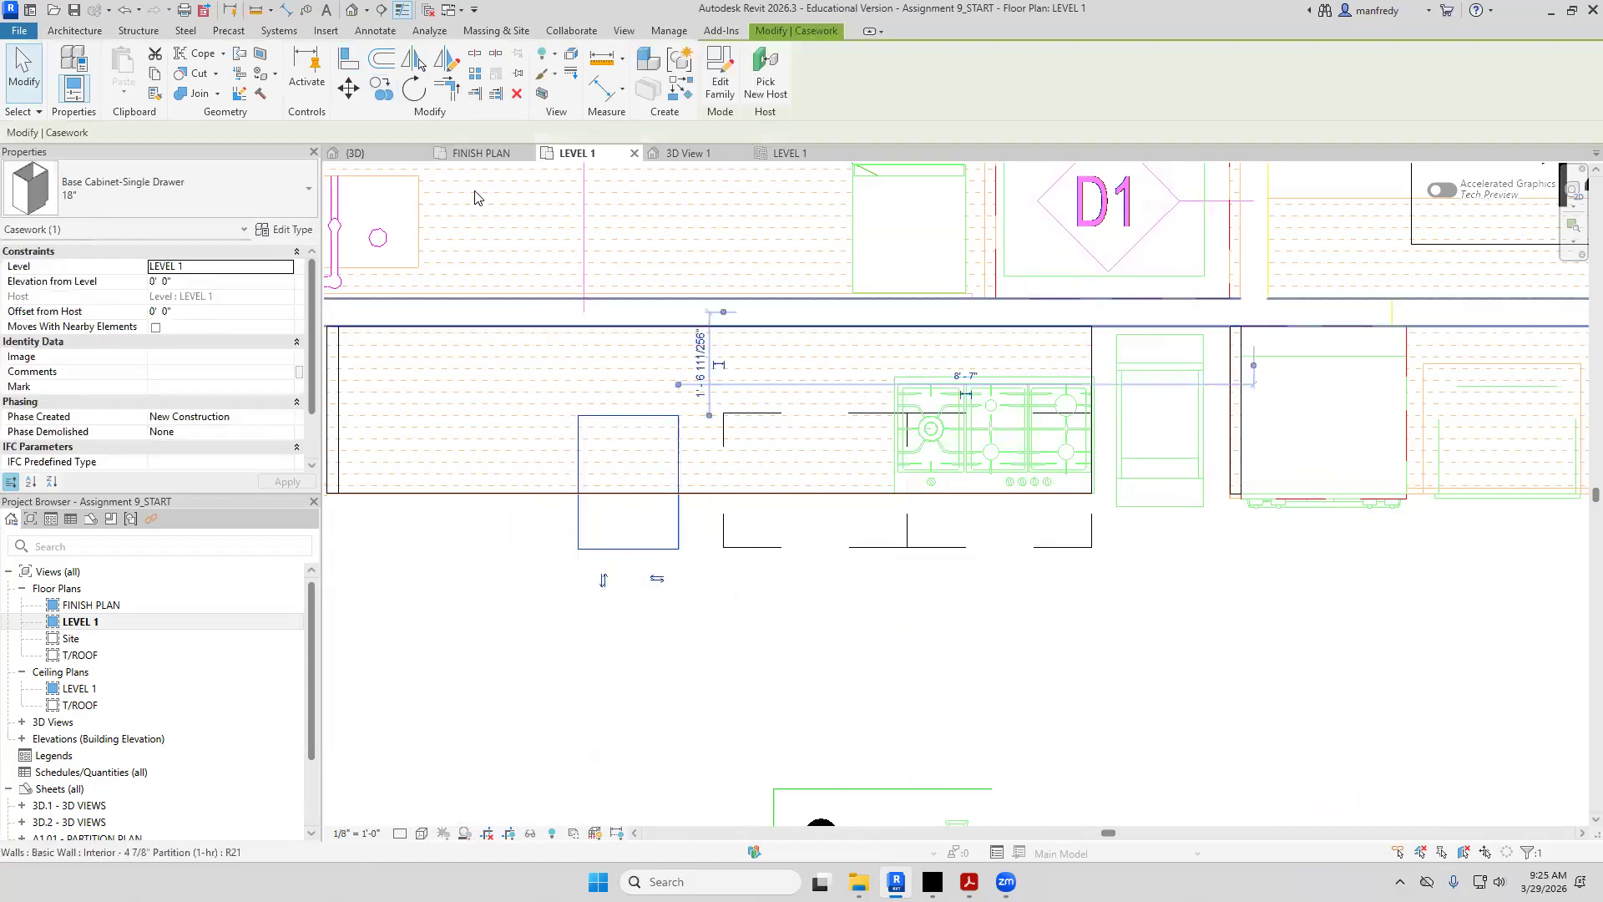
{"action": "key", "text": "m"}
{"action": "key", "text": "v"}
{"action": "left_click", "coordinate": [678, 549]}
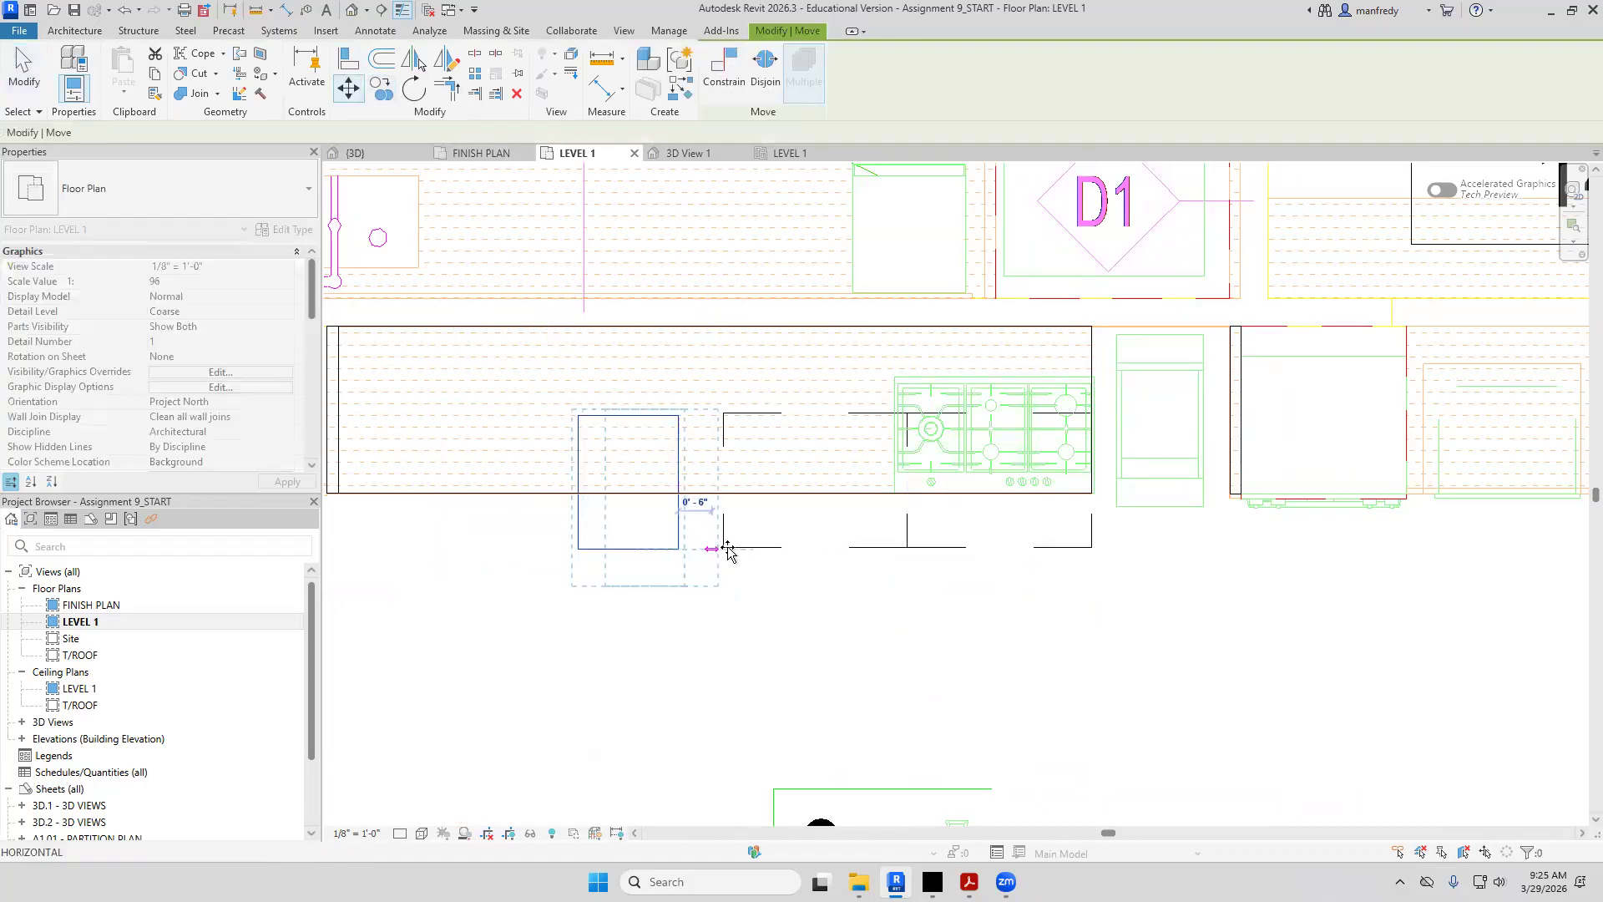
{"action": "left_click", "coordinate": [723, 547]}
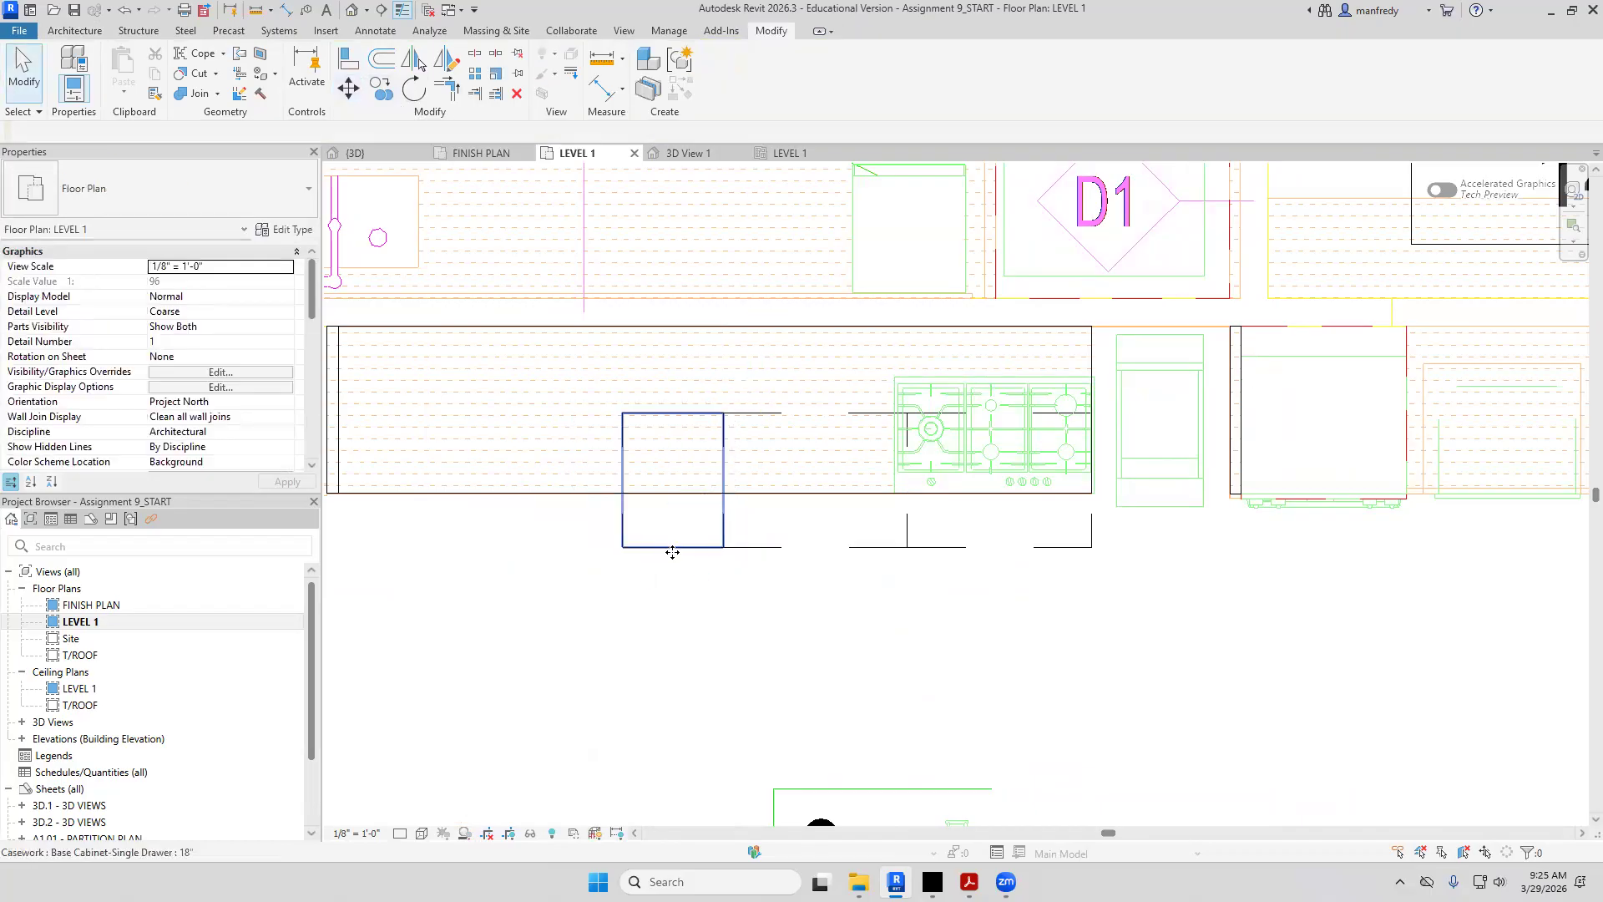
Copy the 18" single-drawer base cabinet once, directly against its own west side
{"action": "key", "text": "c"}
{"action": "key", "text": "o"}
{"action": "left_click", "coordinate": [723, 548]}
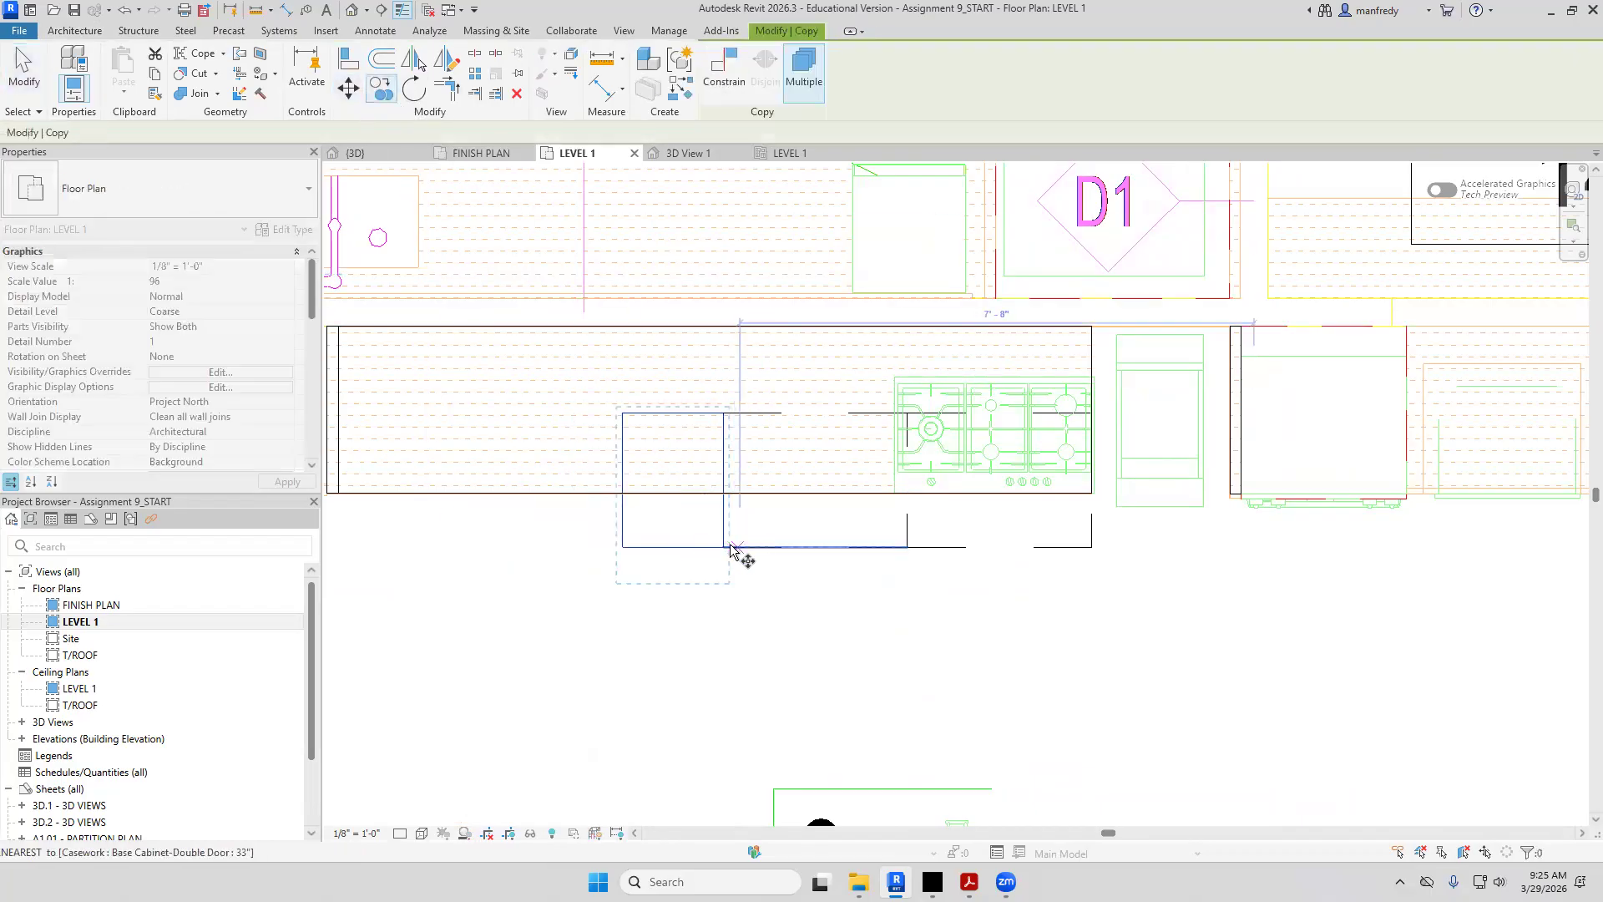
{"action": "left_click", "coordinate": [623, 548]}
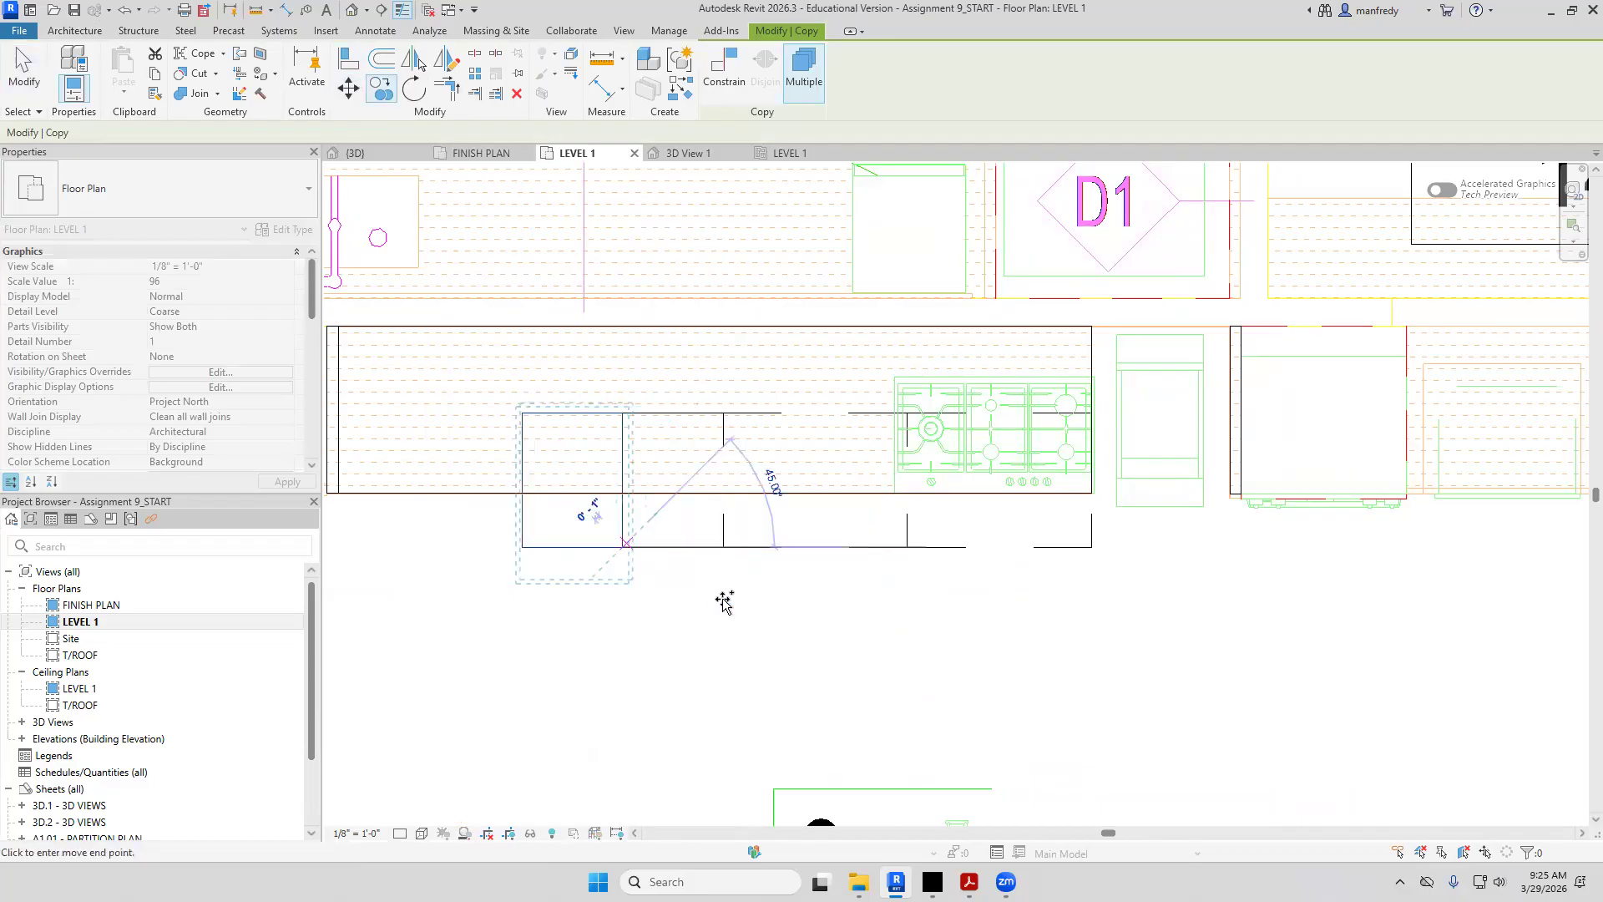
{"action": "key", "text": "Escape"}
{"action": "key", "text": "Escape"}
{"action": "scroll", "coordinate": [1065, 443], "scroll_direction": "up", "scroll_amount": 2}
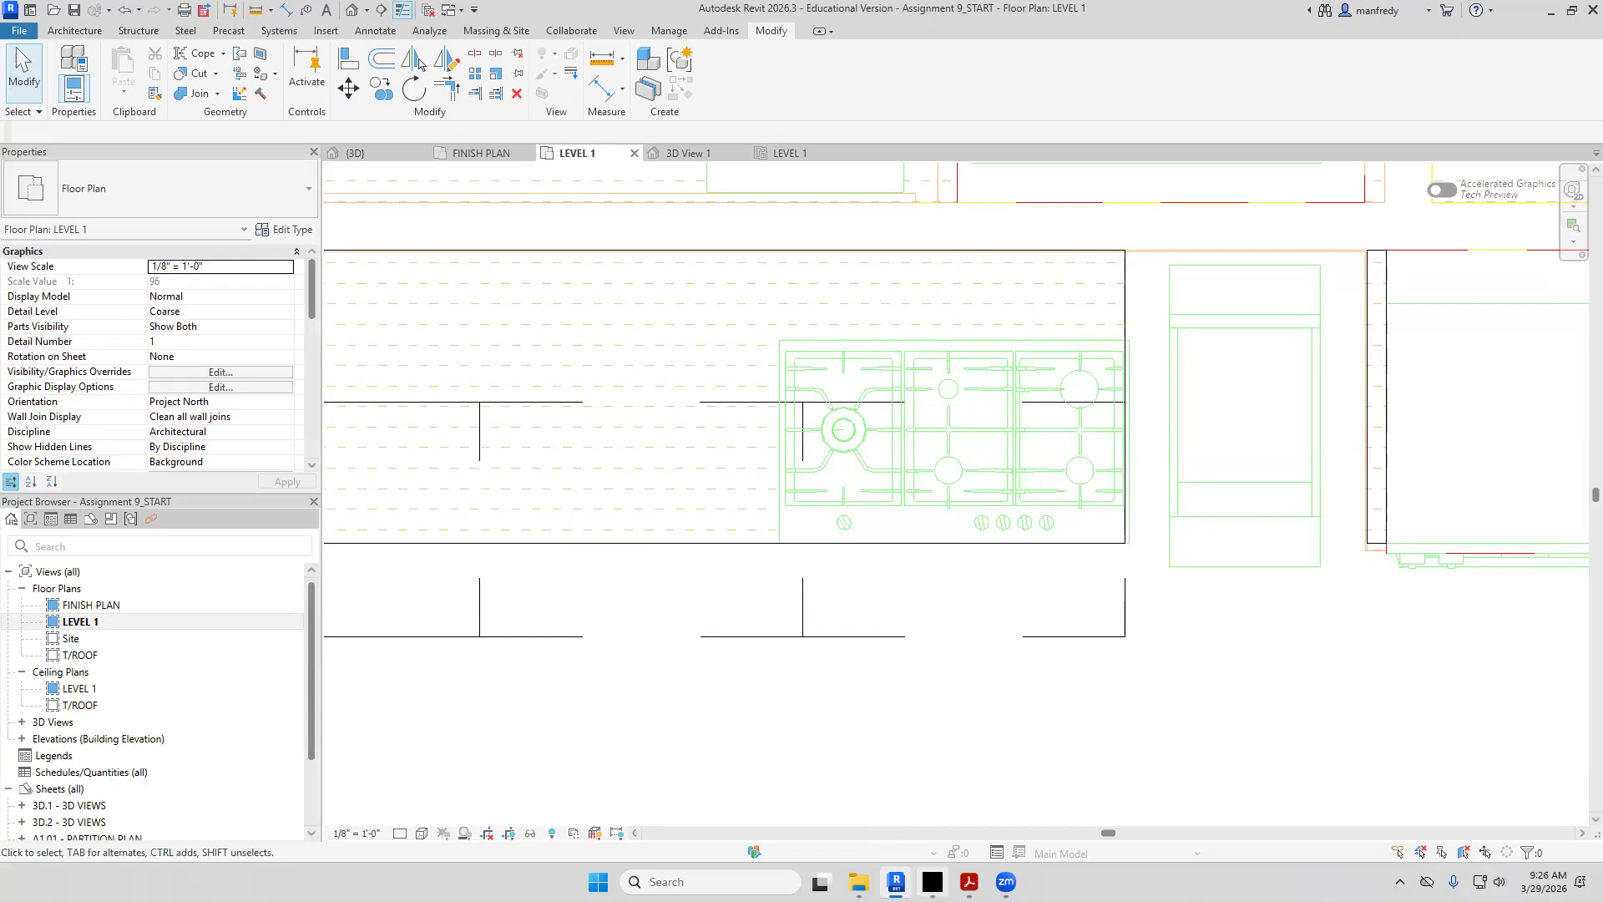
Switch to Acrobat to check the Kitchen 102 north elevation's cooktop and cabinet layout, and return to Revit
{"action": "key", "text": "alt+Tab"}
{"action": "left_click", "coordinate": [933, 881]}
{"action": "left_click", "coordinate": [969, 882]}
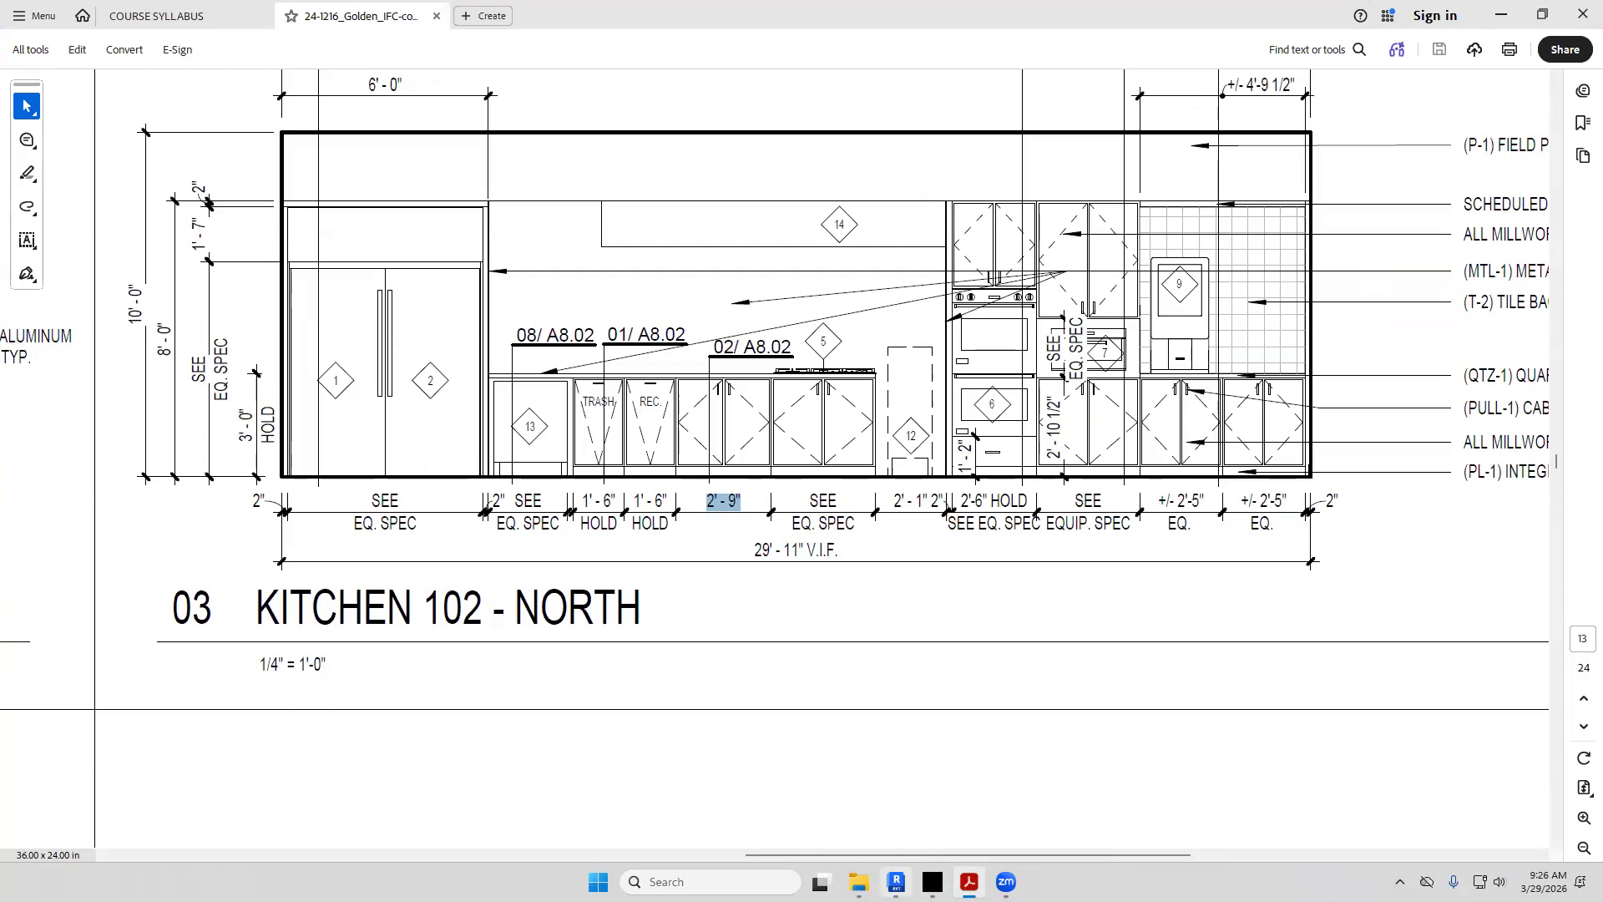
{"action": "left_click", "coordinate": [932, 882]}
{"action": "left_click", "coordinate": [896, 882]}
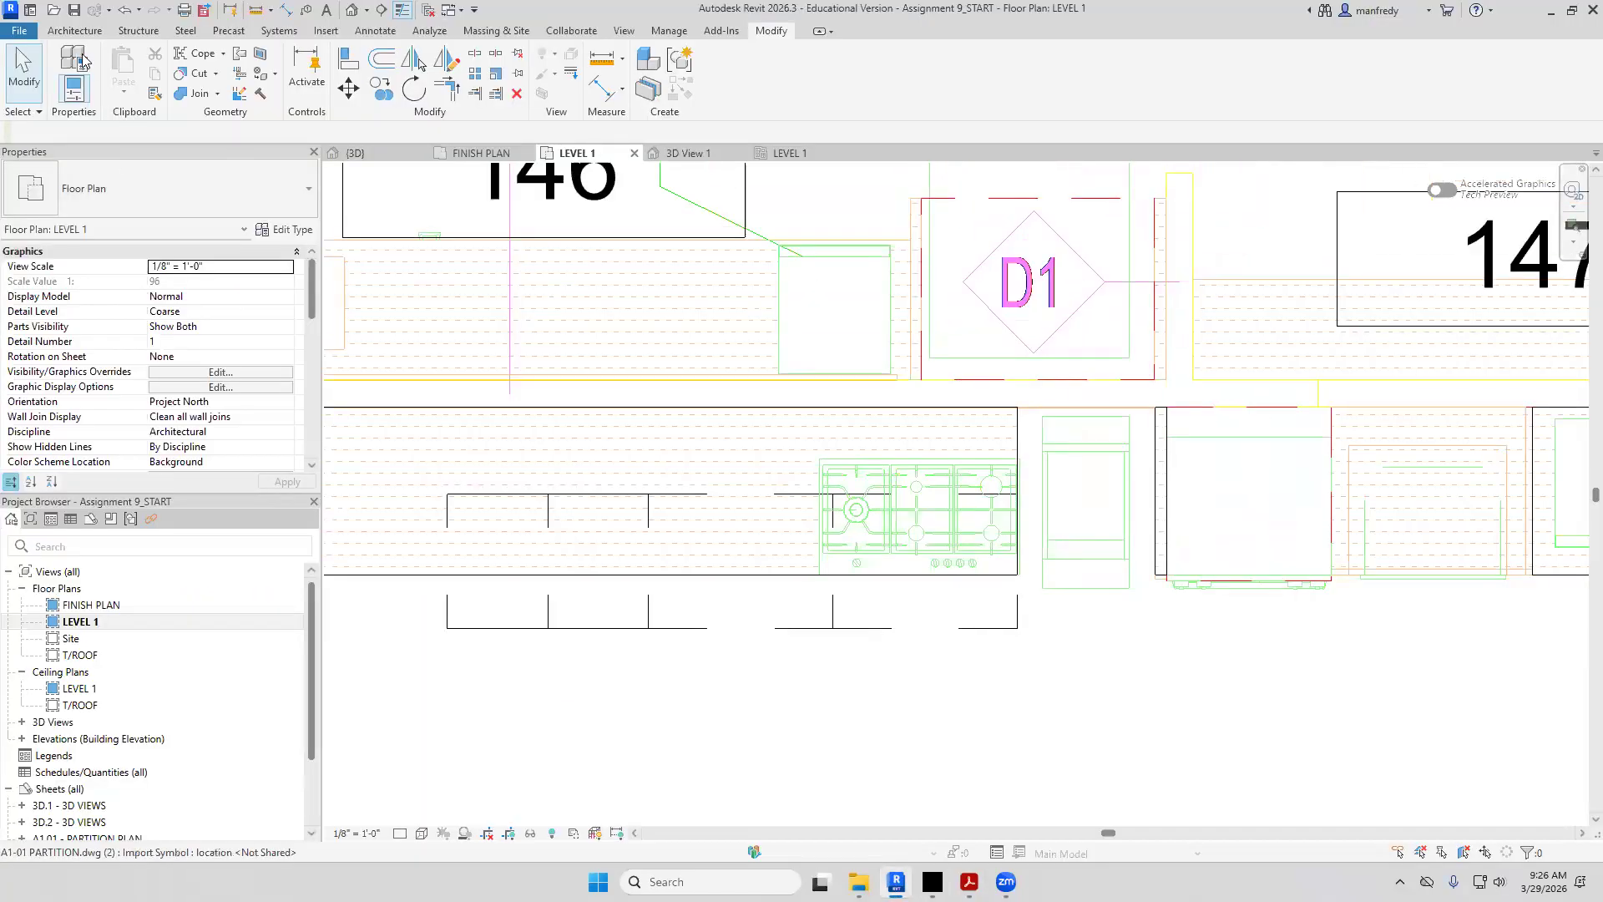
Start loading a family from file and browse through OAKTON and WEEK 10 to the FAMILIES folder inside SUPPORT
{"action": "left_click", "coordinate": [75, 31]}
{"action": "left_click", "coordinate": [203, 95]}
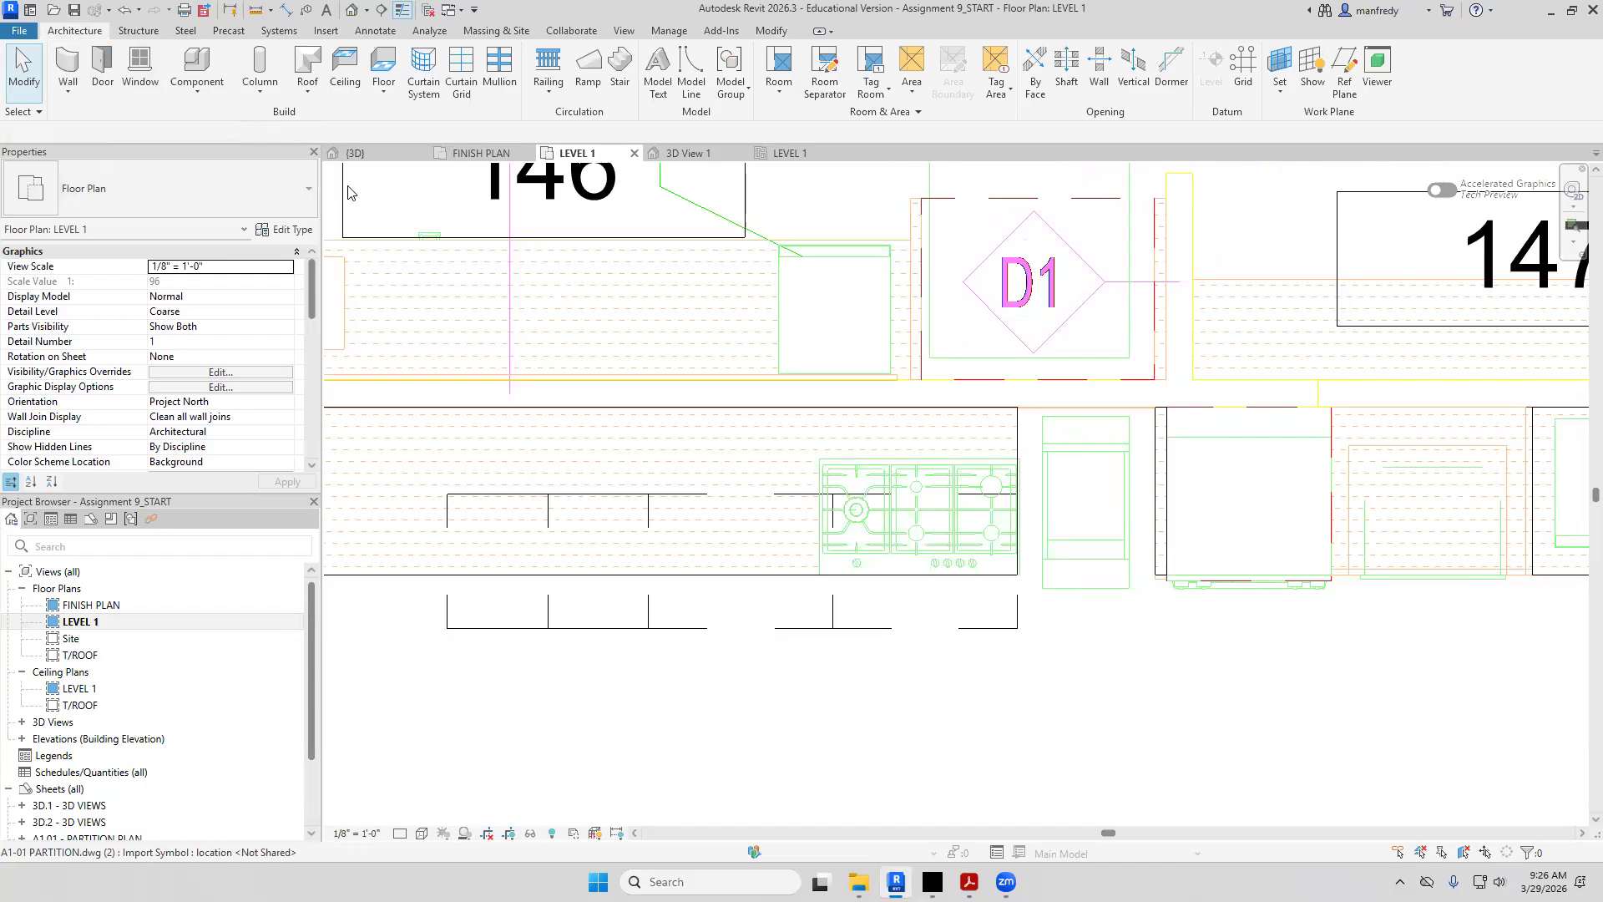
{"action": "left_click", "coordinate": [331, 31]}
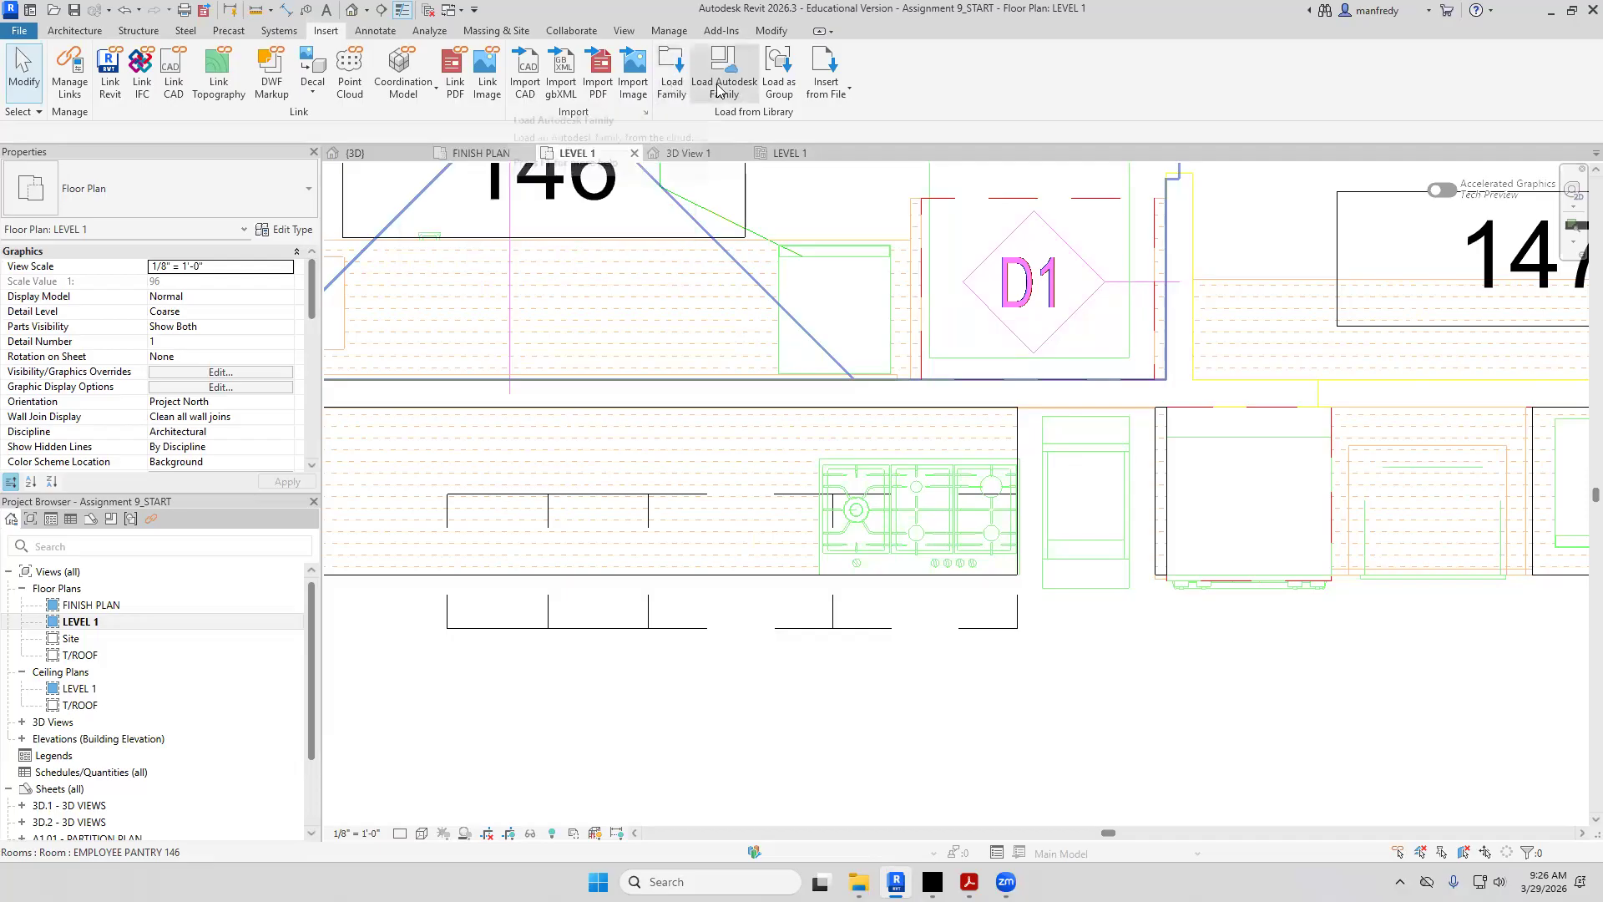
{"action": "left_click", "coordinate": [672, 75]}
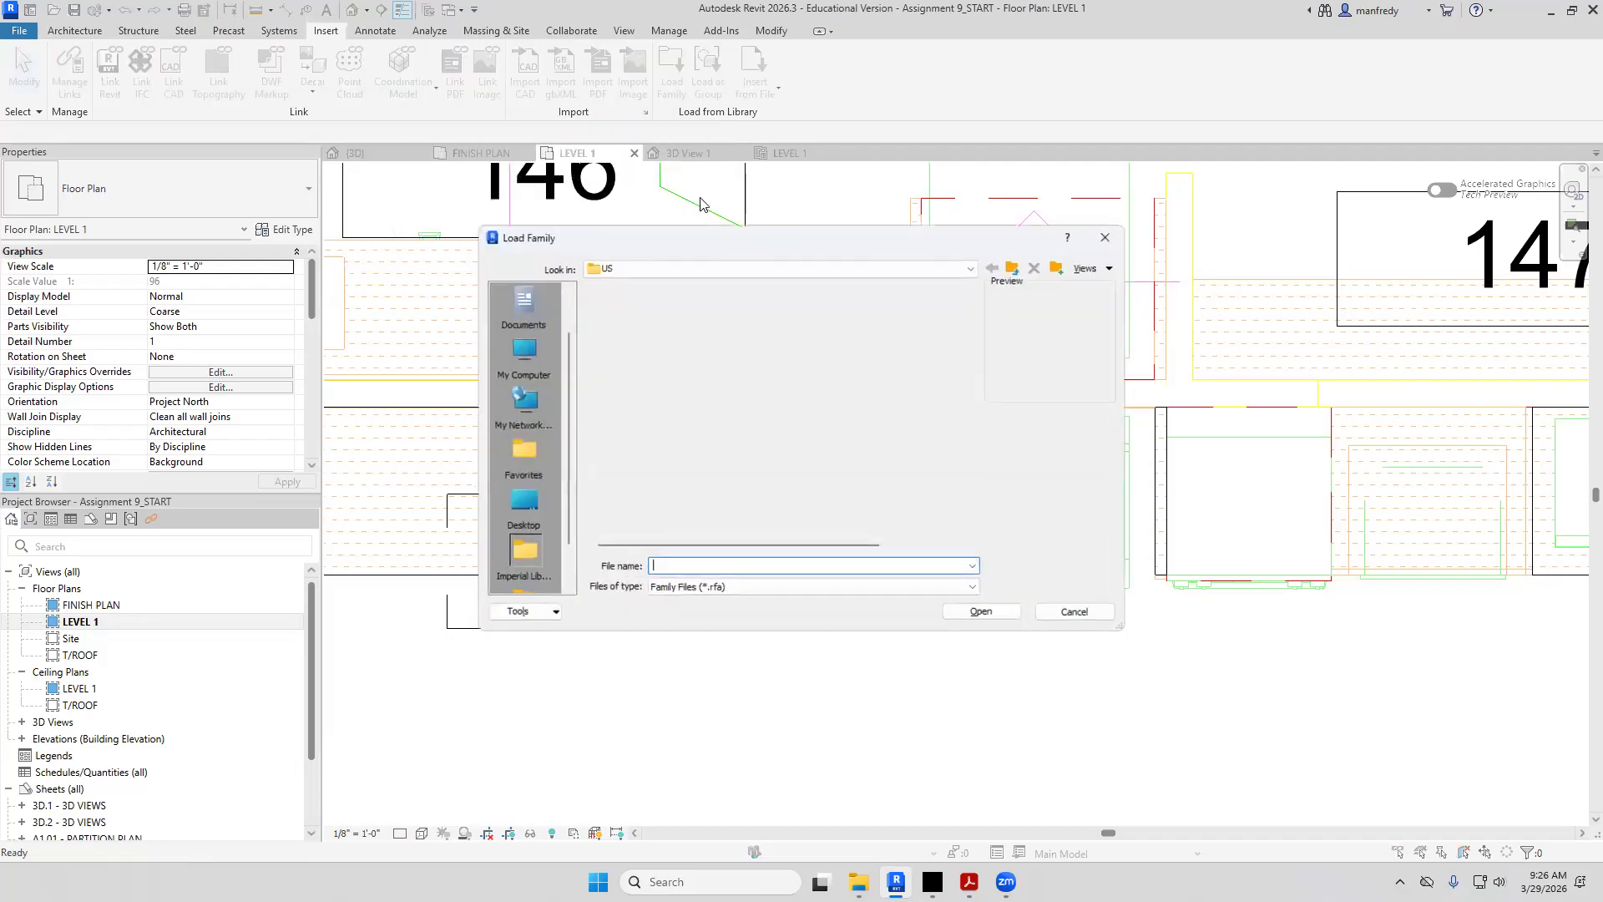
{"action": "left_click", "coordinate": [709, 268]}
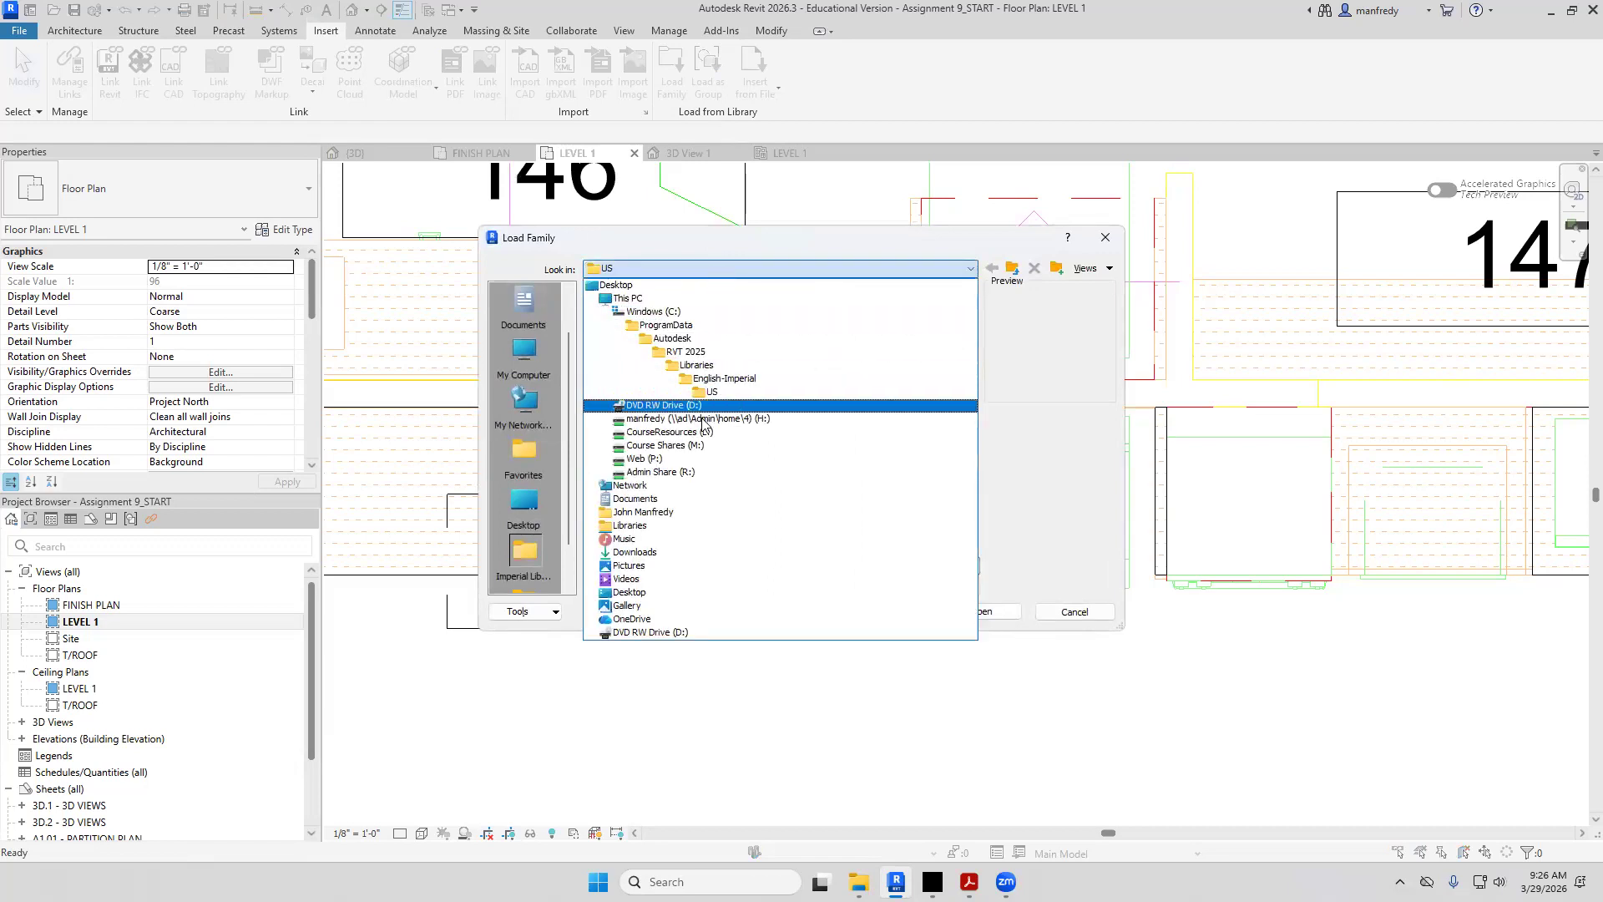
{"action": "left_click", "coordinate": [676, 418]}
{"action": "double_click", "coordinate": [639, 356]}
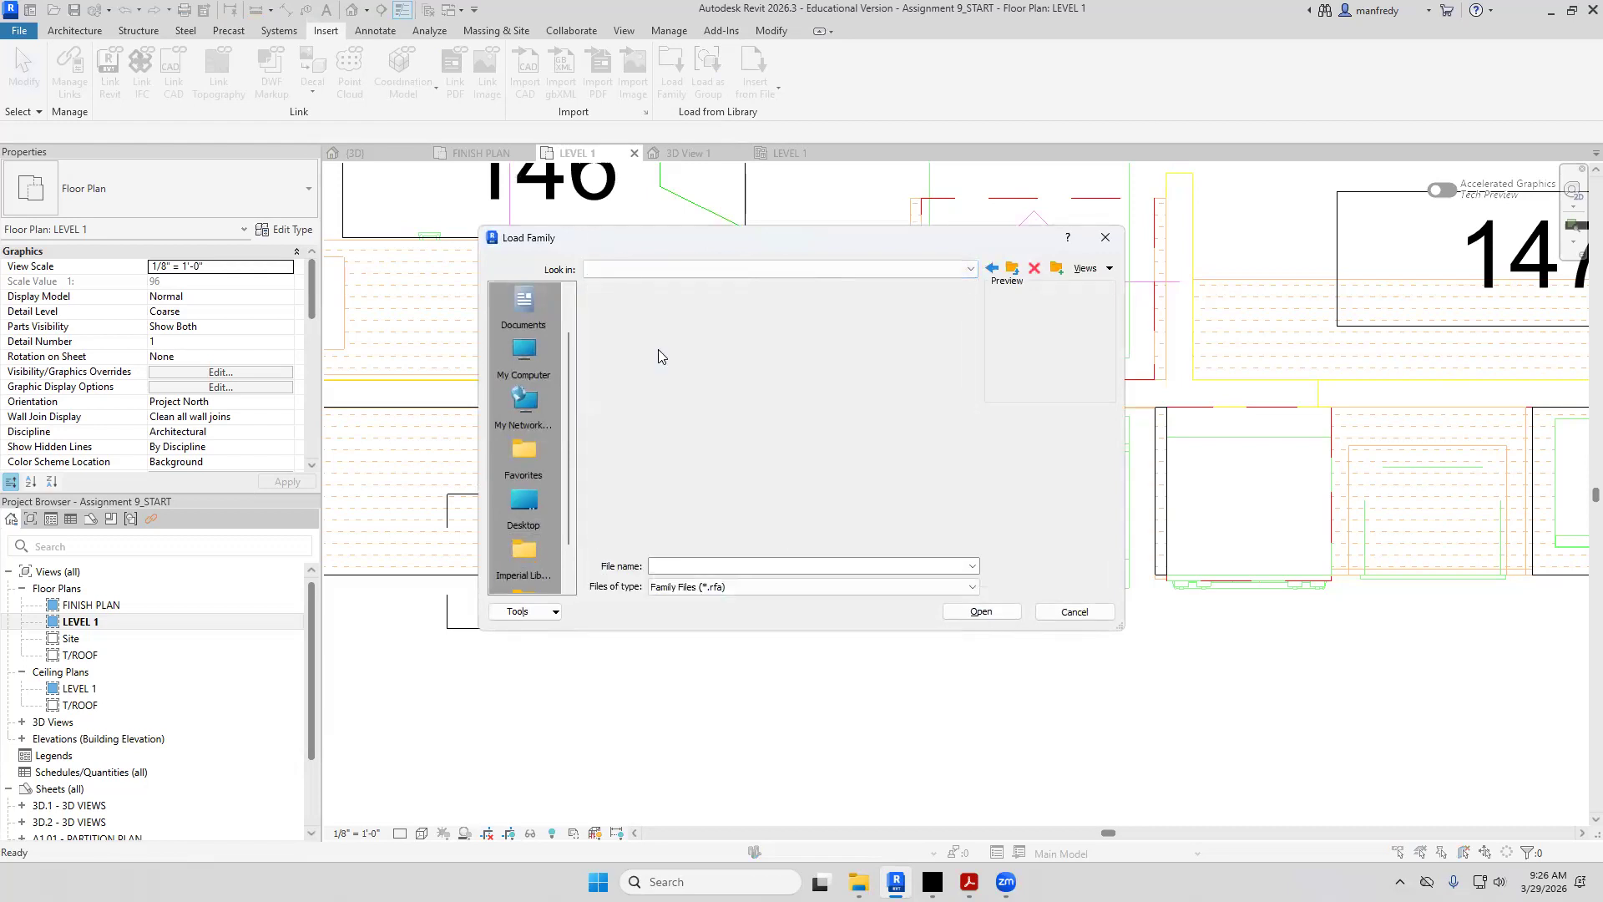
{"action": "double_click", "coordinate": [672, 310]}
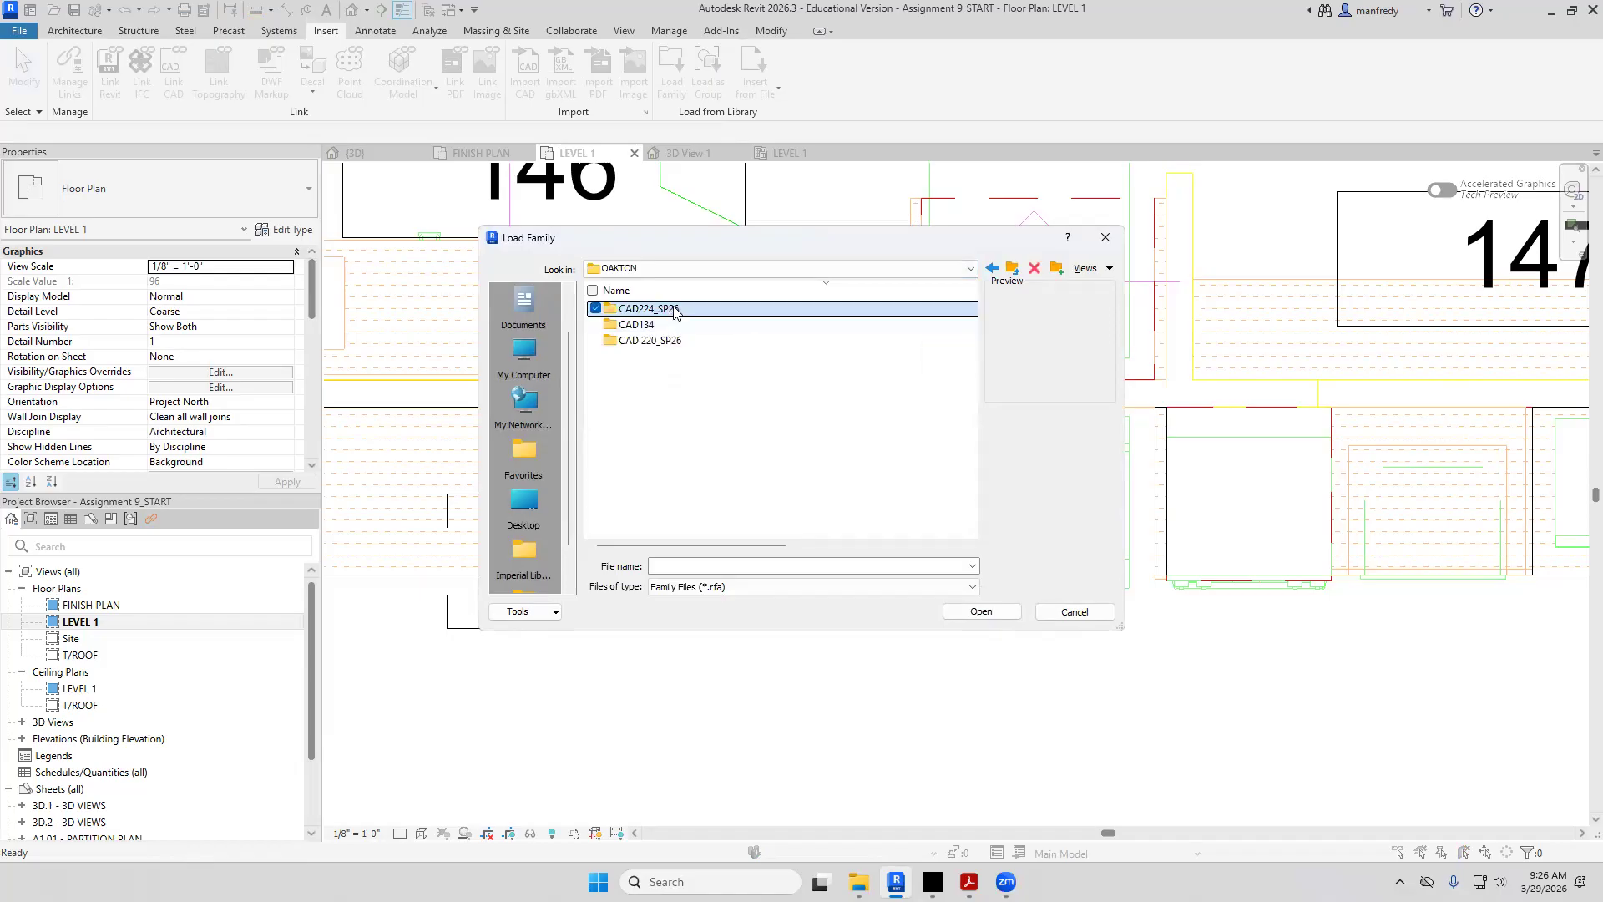
{"action": "double_click", "coordinate": [656, 310]}
{"action": "left_click", "coordinate": [658, 314]}
{"action": "double_click", "coordinate": [658, 311]}
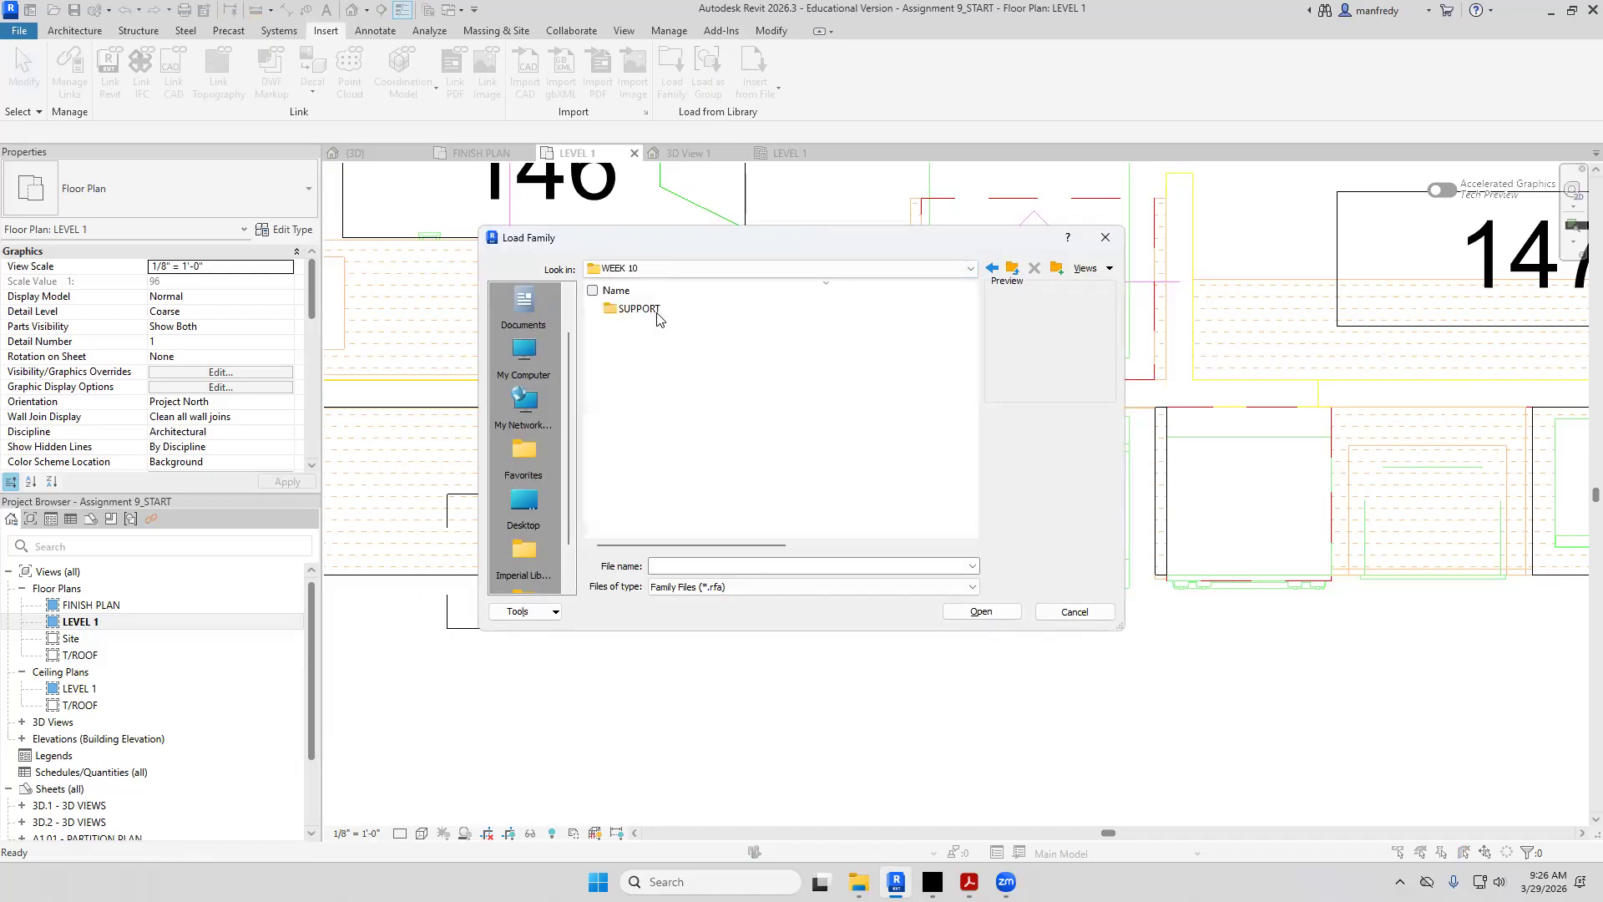
{"action": "double_click", "coordinate": [659, 310]}
{"action": "double_click", "coordinate": [659, 311]}
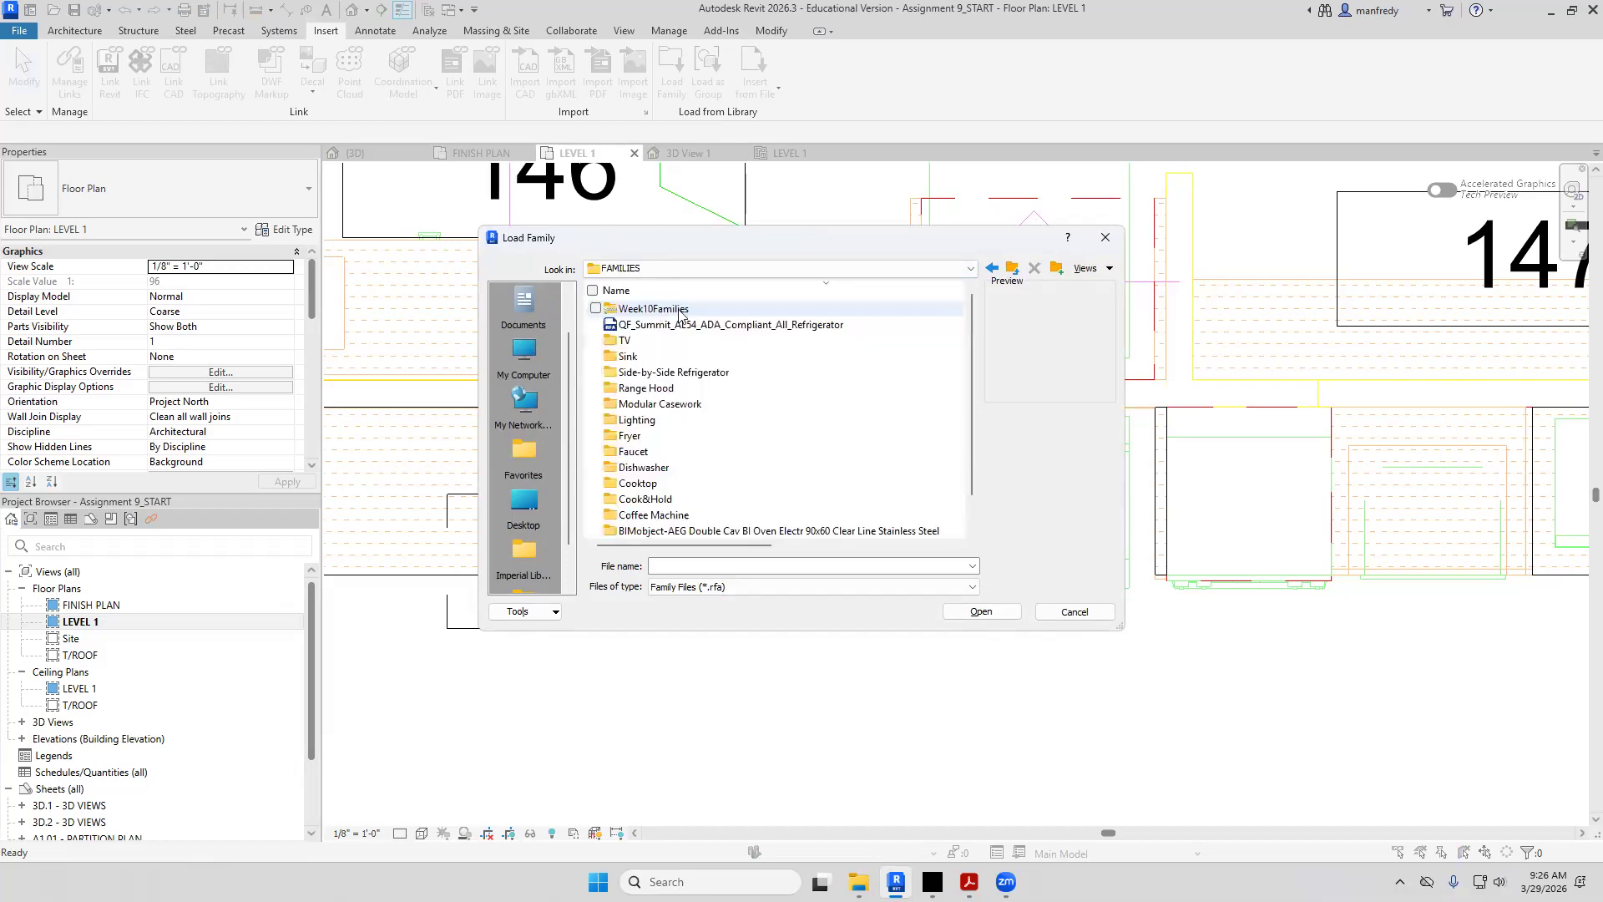
Sort the FAMILIES folder by name and load Kitchen_Cooktops-Kenmore-Gas_Cooktop-30in from its Cooktop folder
{"action": "left_click", "coordinate": [706, 289]}
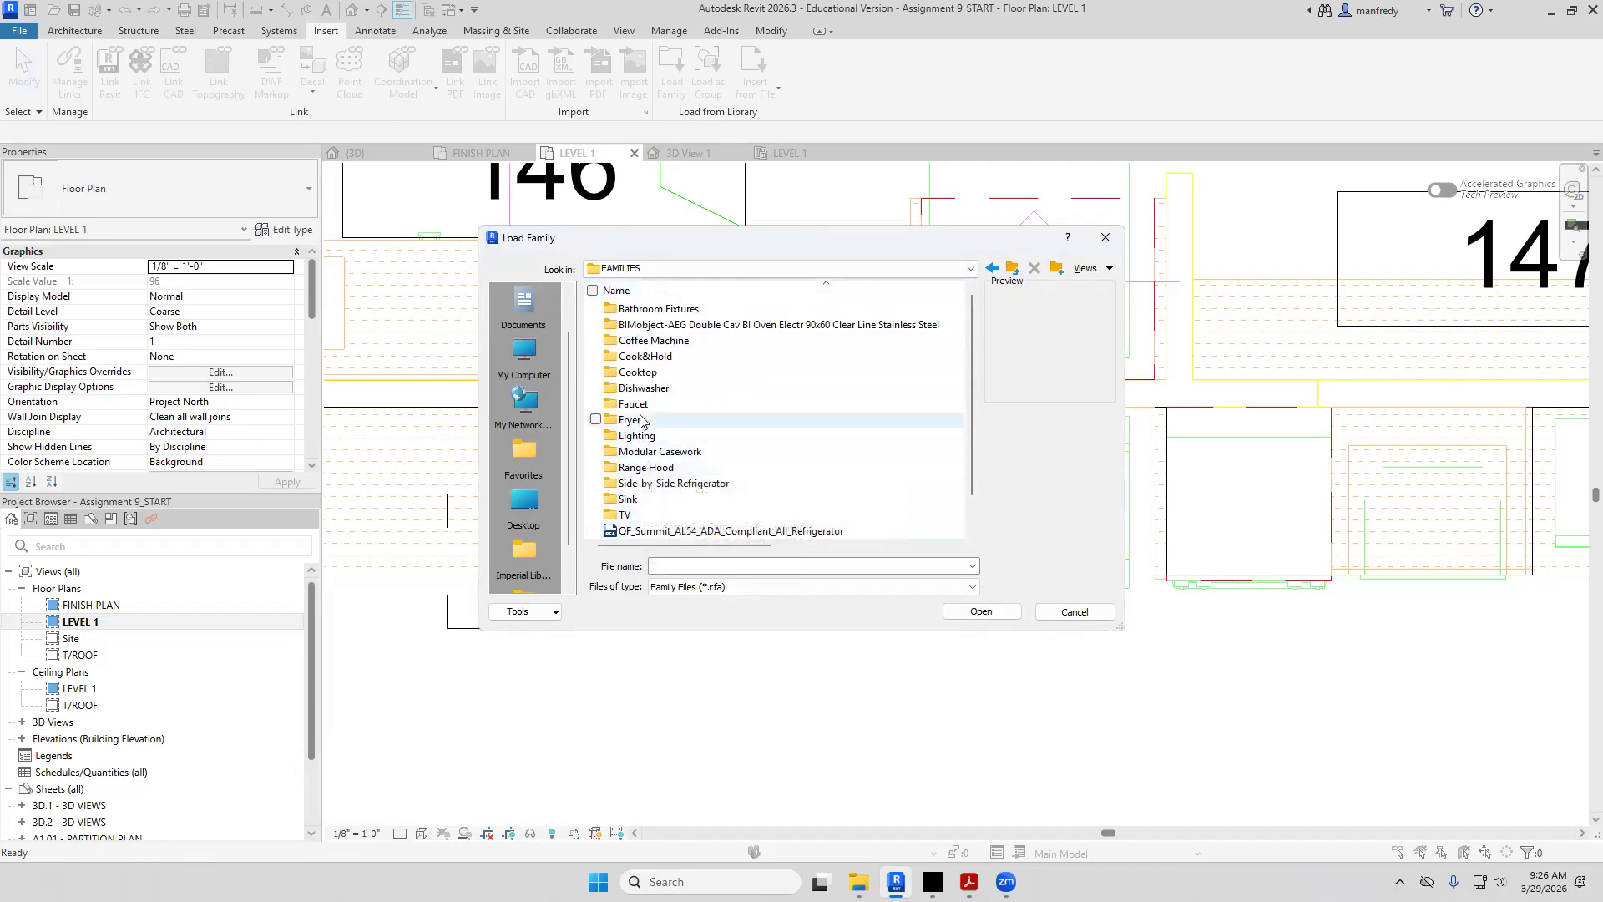
{"action": "left_click", "coordinate": [666, 373]}
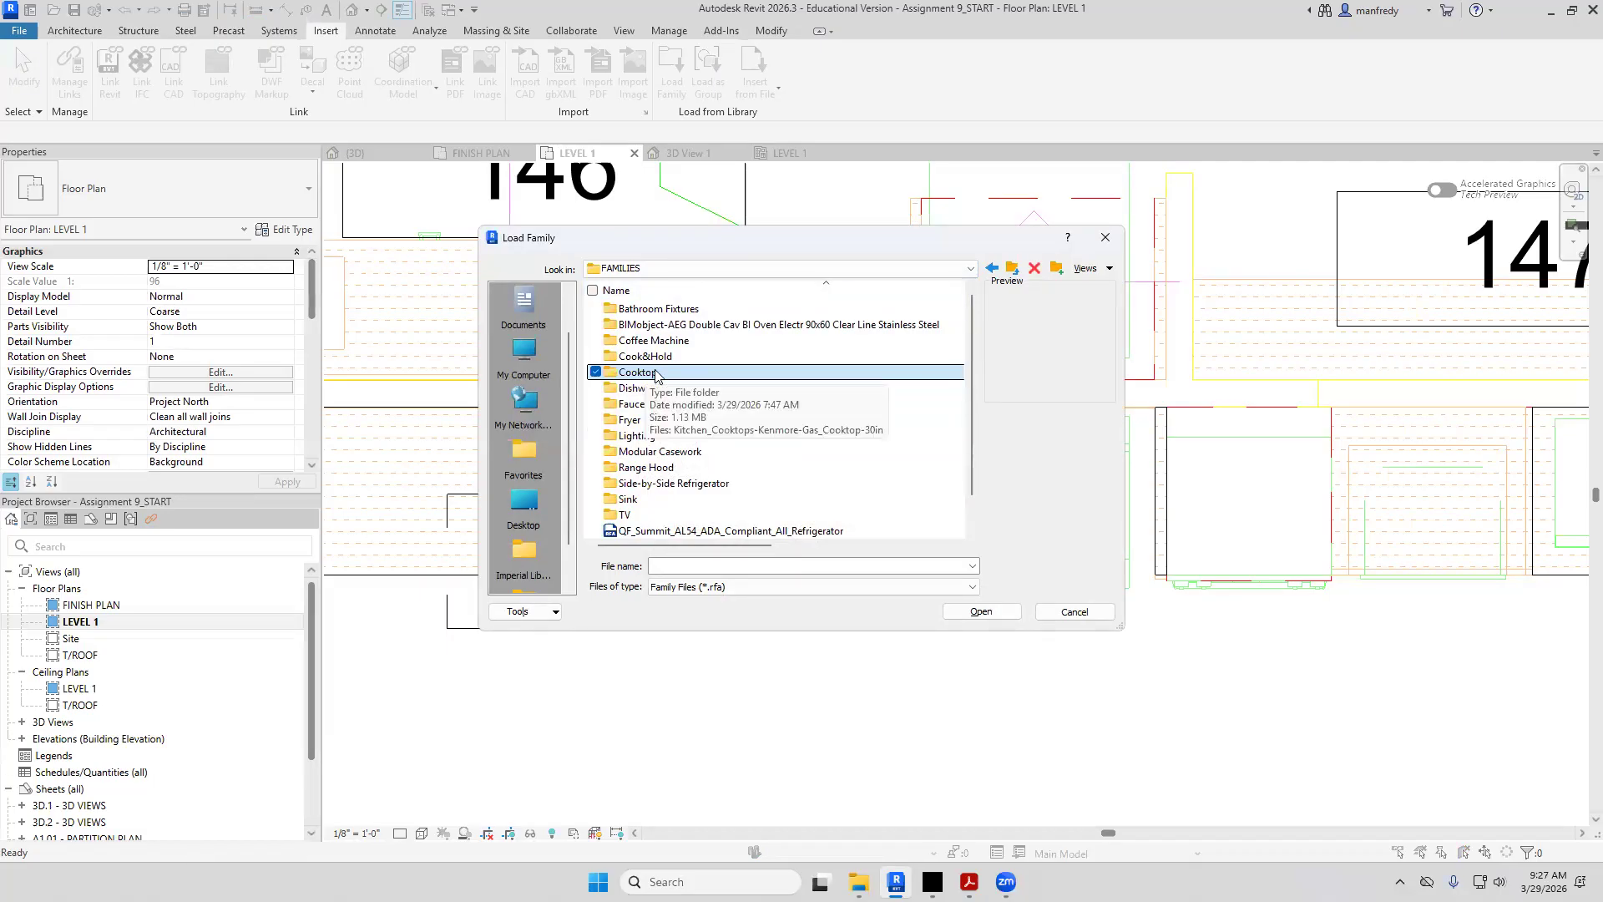
{"action": "double_click", "coordinate": [657, 373]}
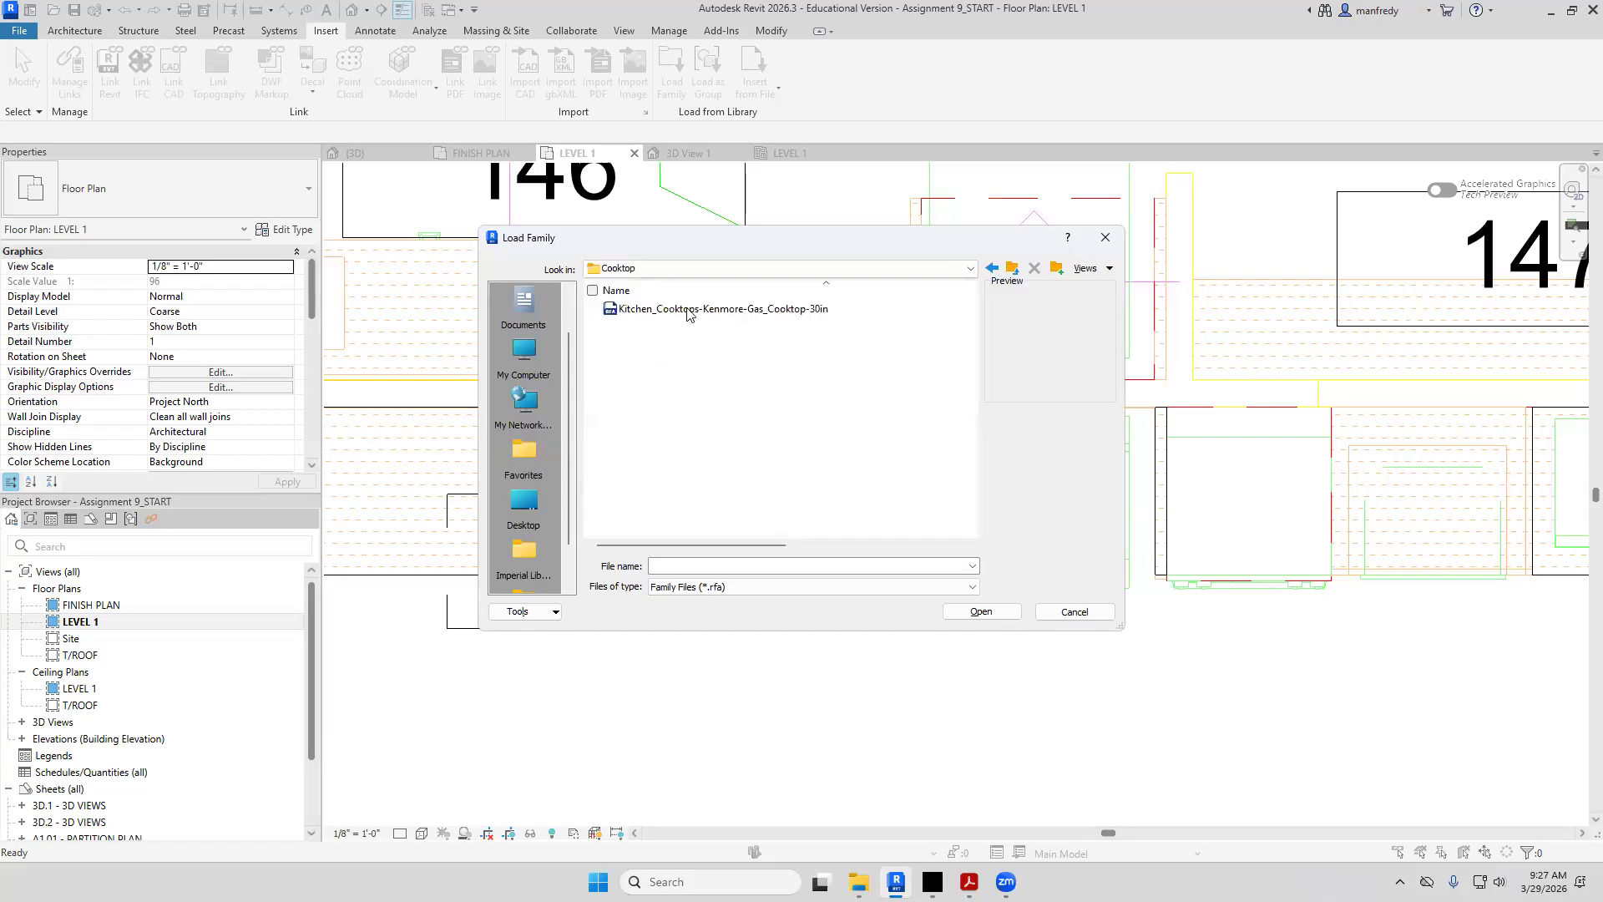
{"action": "left_click", "coordinate": [687, 310]}
{"action": "left_click", "coordinate": [982, 611]}
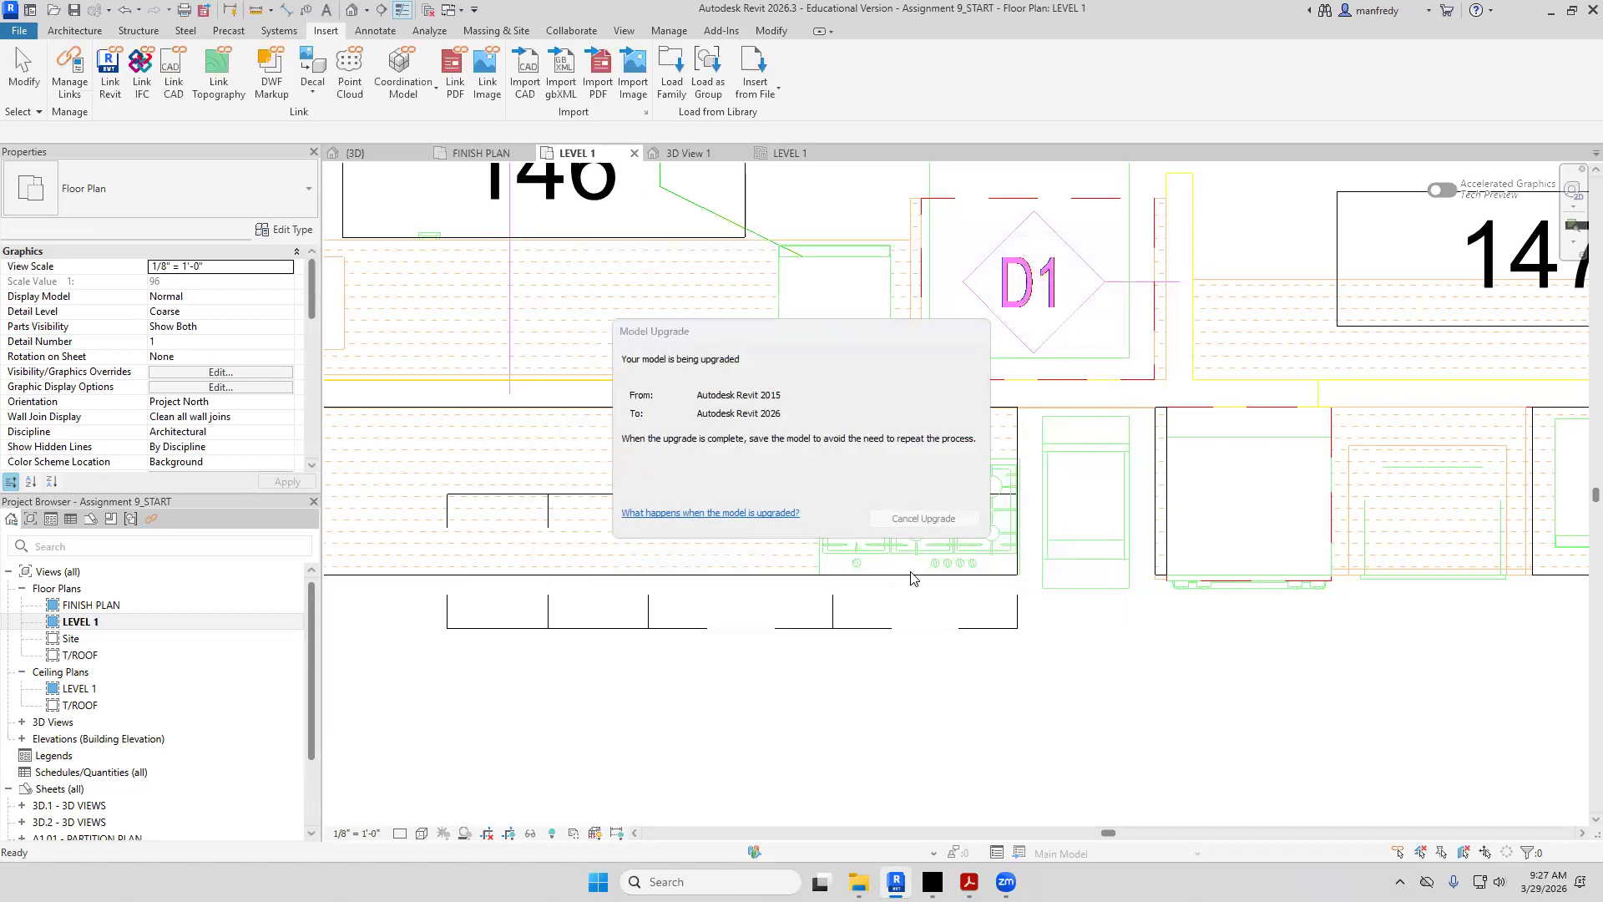
Place a 30" Gas Cooktop - Stainless Steel component on the east end of the long countertop, over the drawn cooktop
{"action": "left_click", "coordinate": [75, 31]}
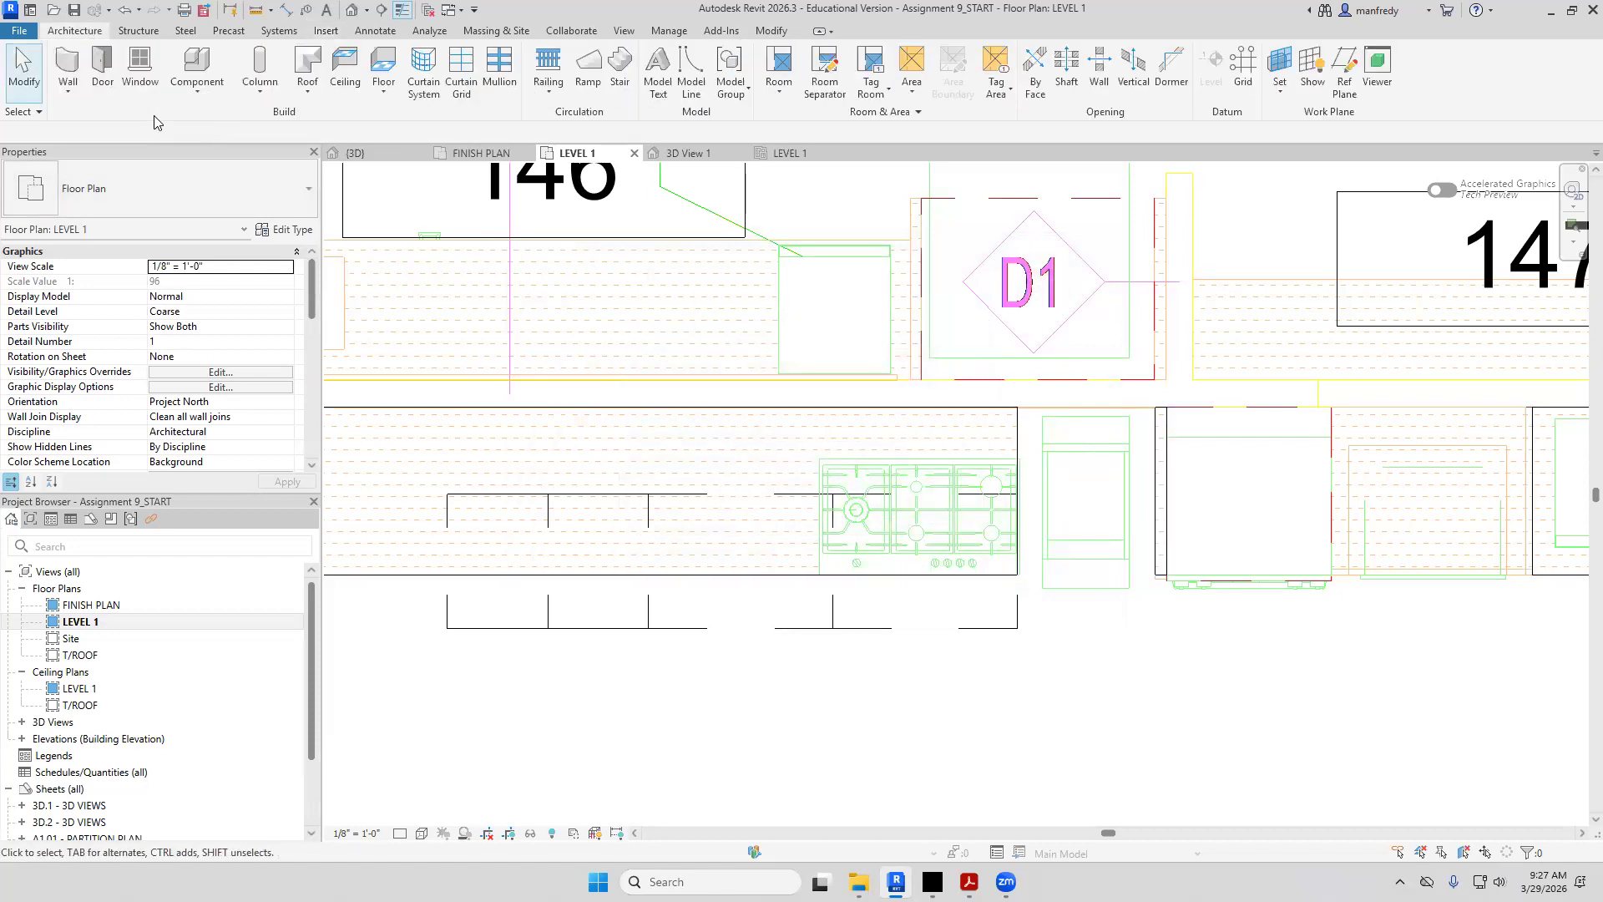
{"action": "left_click", "coordinate": [197, 90]}
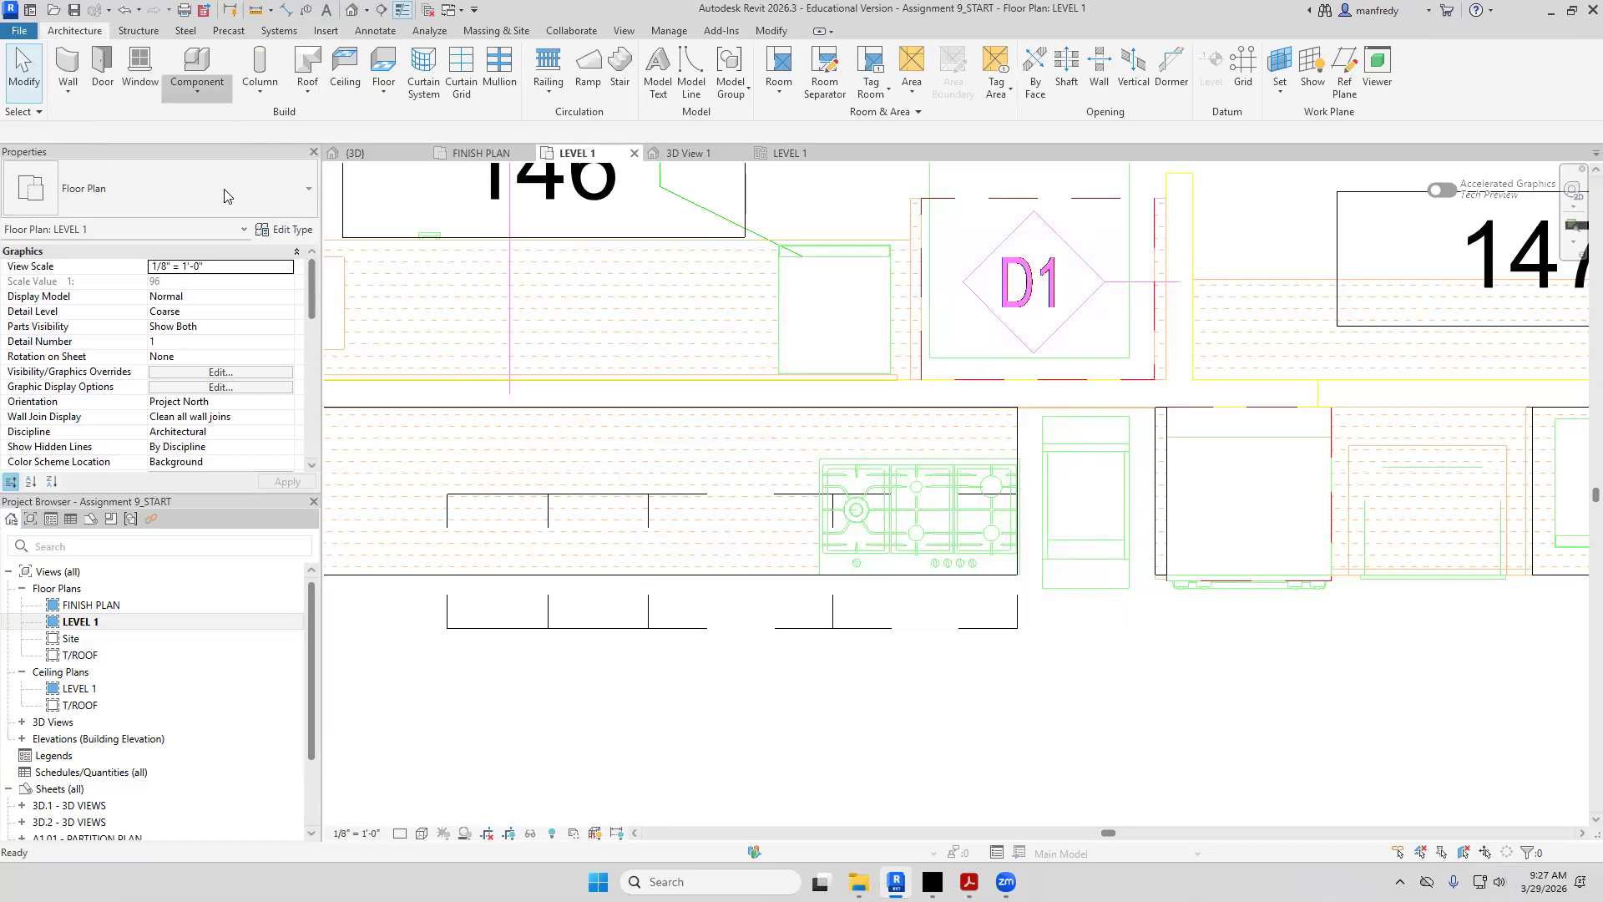
{"action": "left_click", "coordinate": [247, 197]}
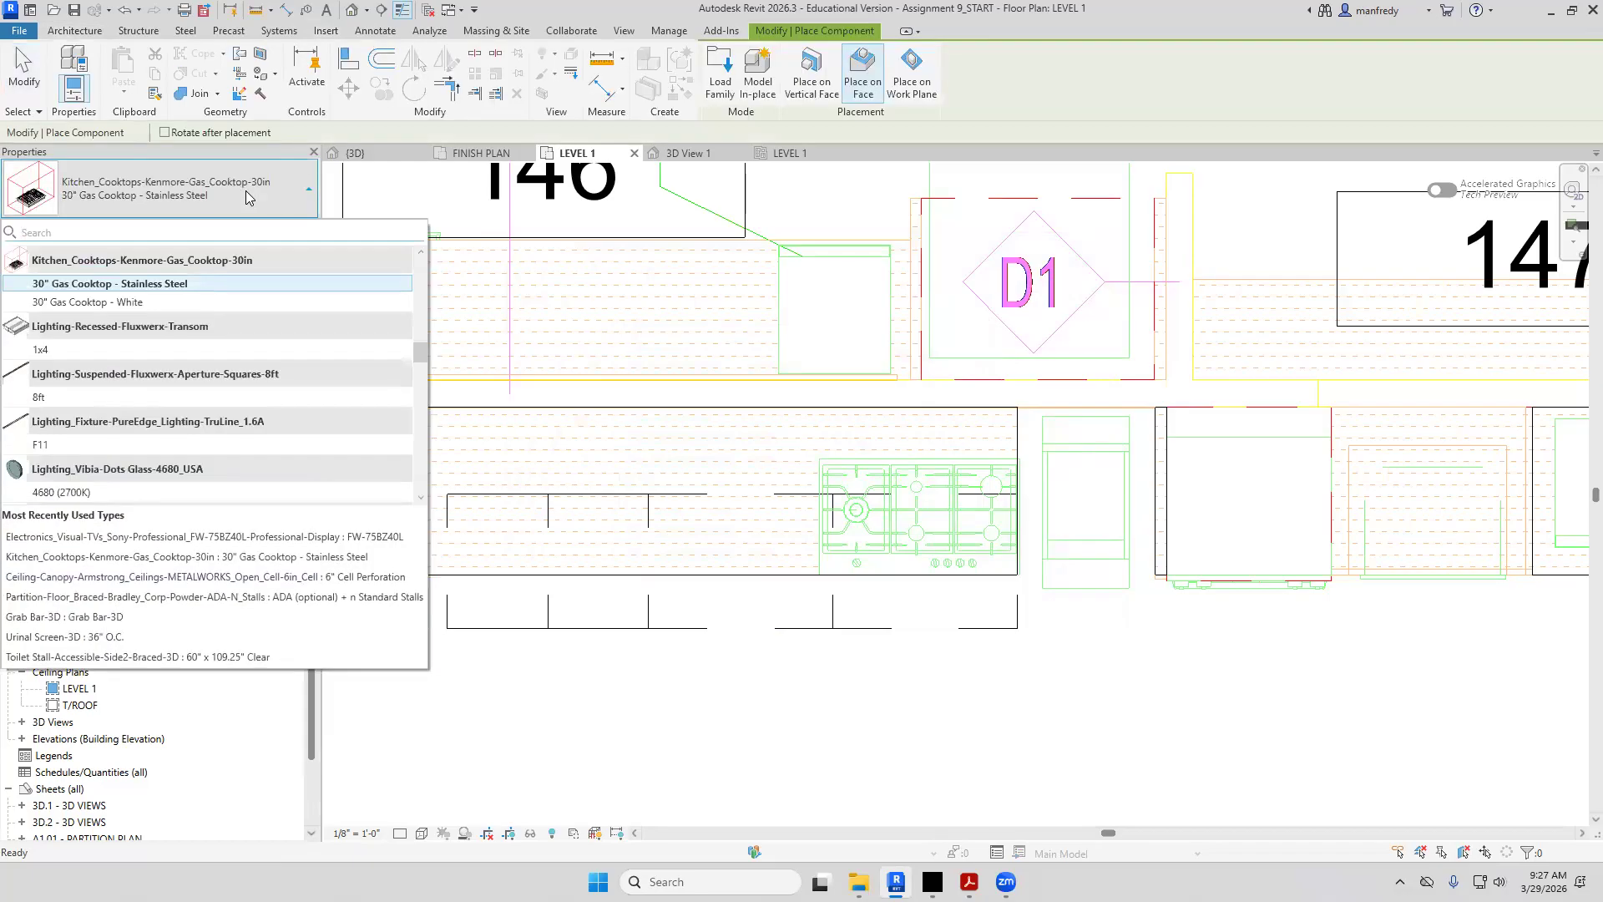
{"action": "left_click", "coordinate": [247, 198]}
{"action": "left_click", "coordinate": [247, 197]}
{"action": "left_click", "coordinate": [247, 197]}
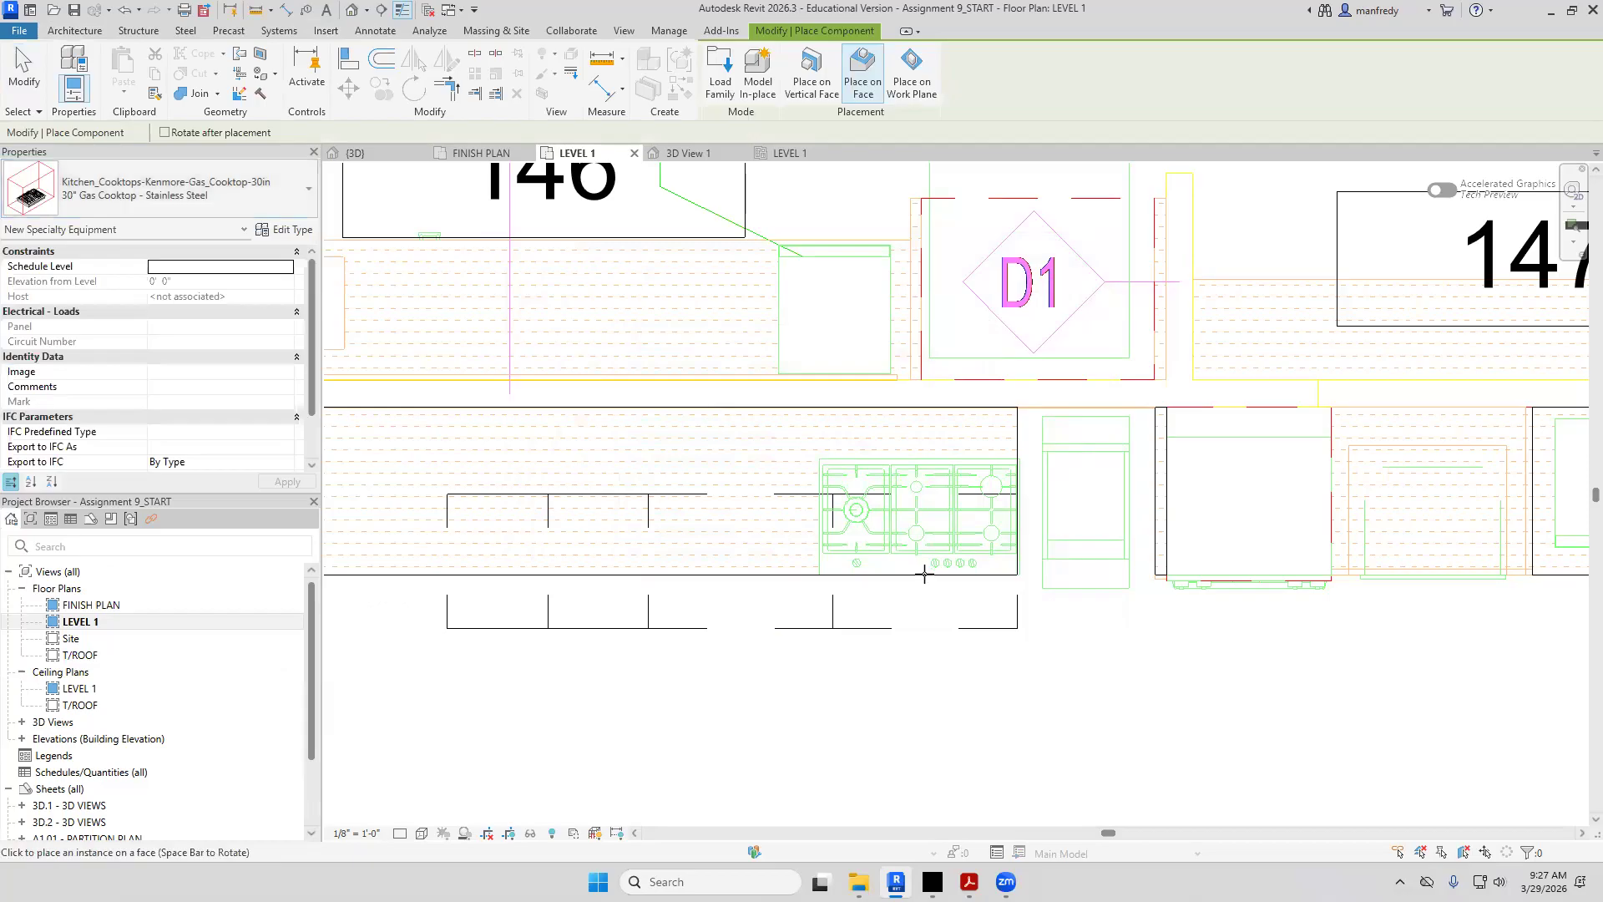
{"action": "left_click", "coordinate": [924, 505]}
{"action": "key", "text": "Escape"}
{"action": "key", "text": "Escape"}
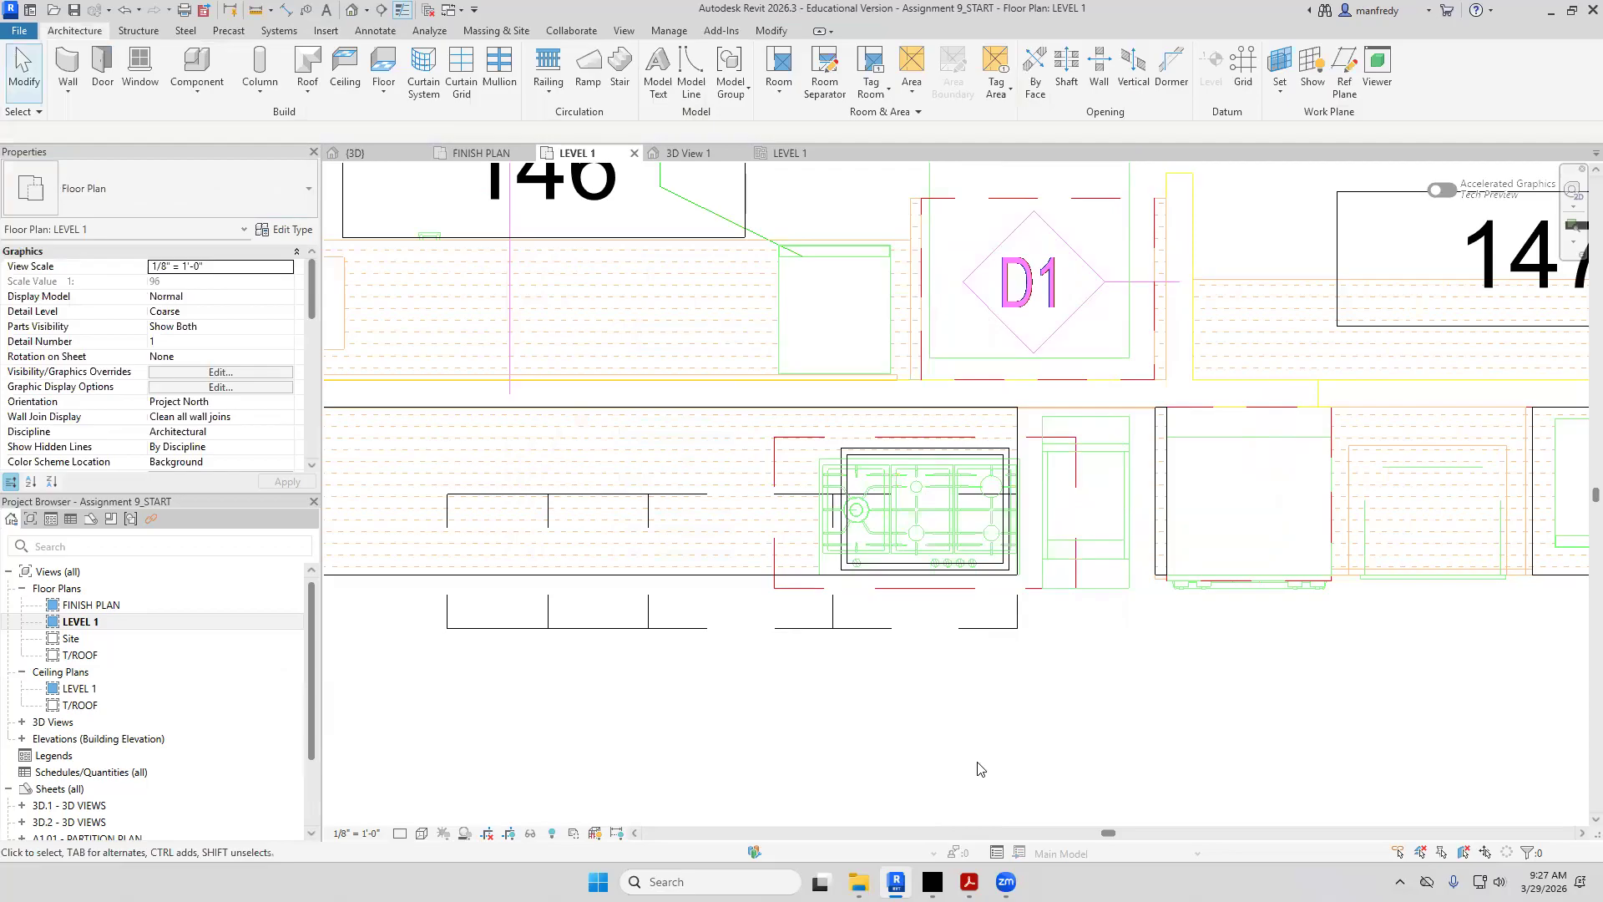
Align the cooktop's front and east outer edges with the countertop's front edge and east end
{"action": "scroll", "coordinate": [868, 758], "scroll_direction": "up", "scroll_amount": 1}
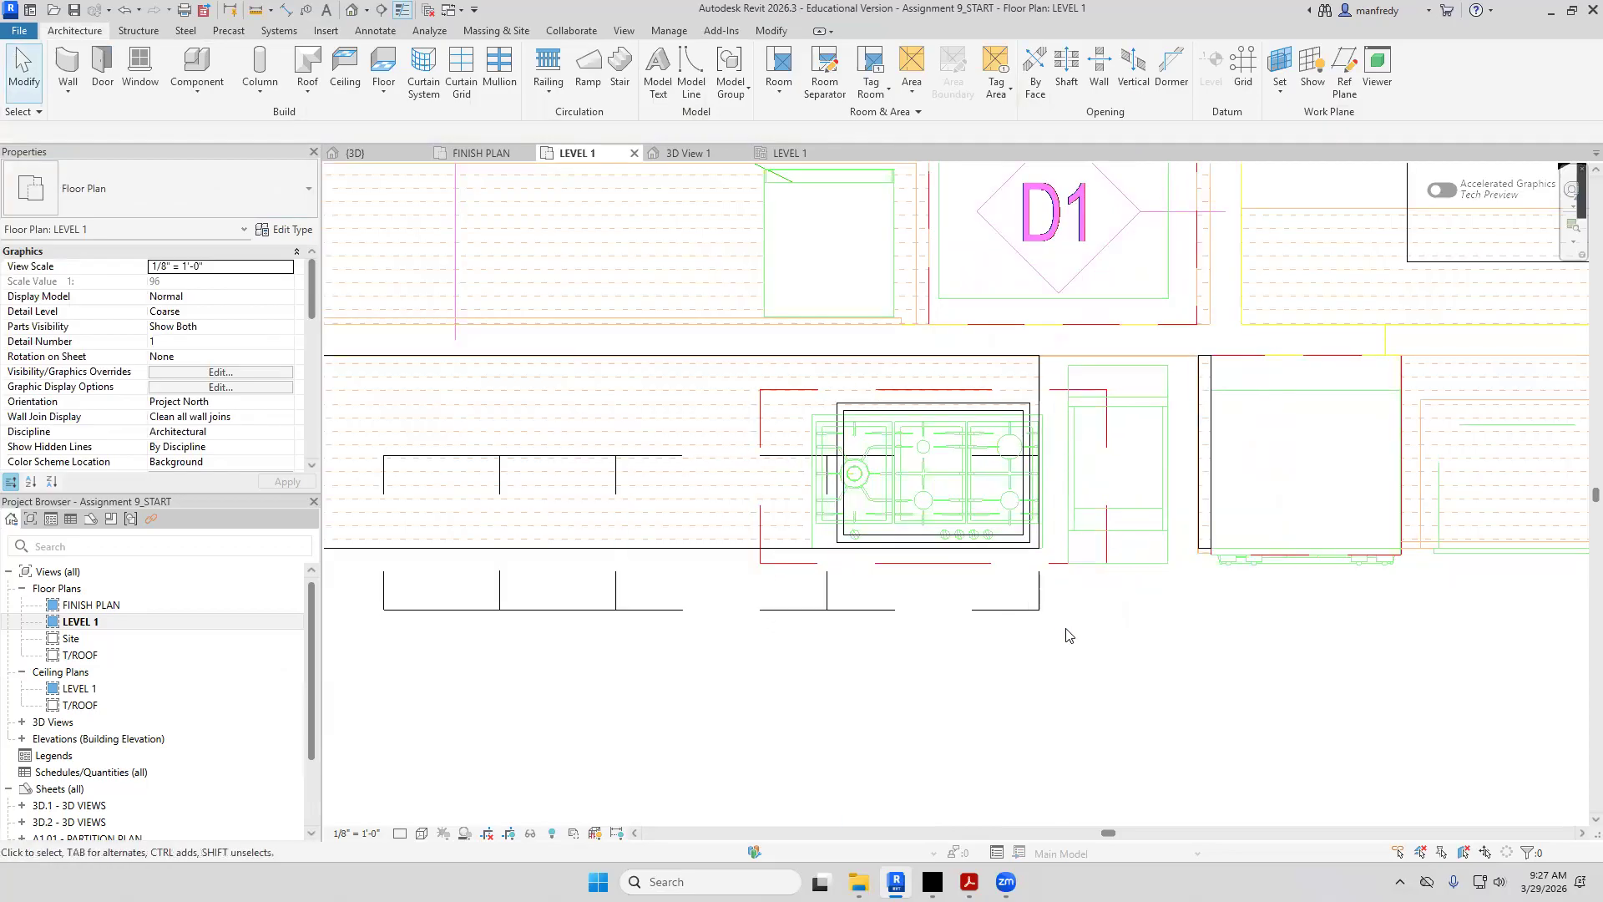
{"action": "scroll", "coordinate": [991, 607], "scroll_direction": "up", "scroll_amount": 3}
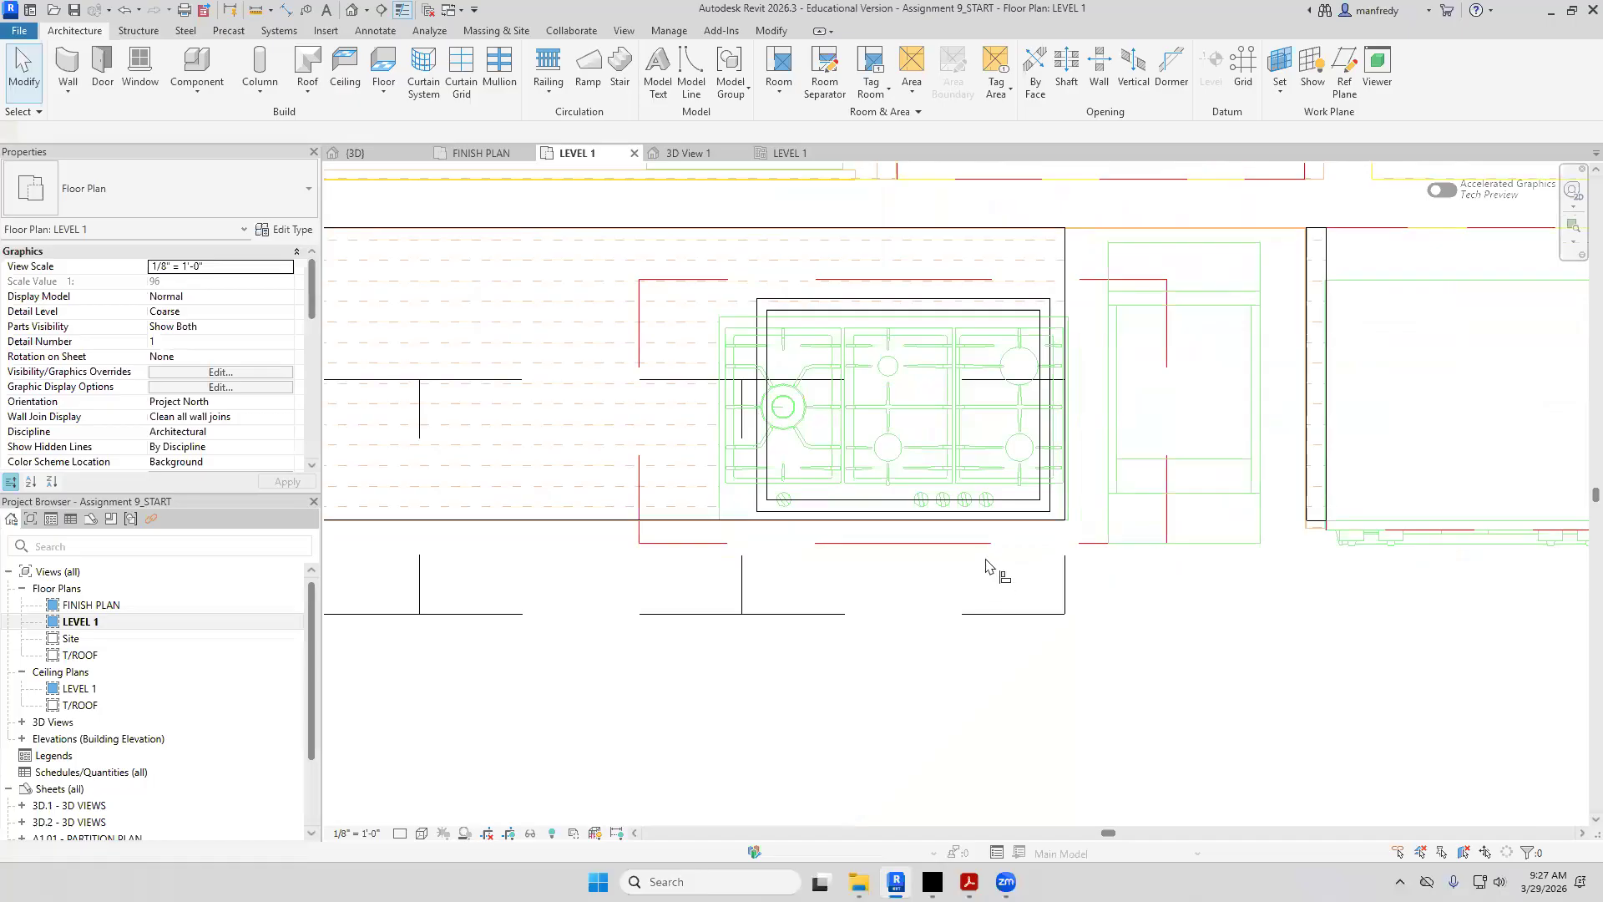
{"action": "key", "text": "a"}
{"action": "key", "text": "l"}
{"action": "left_click", "coordinate": [992, 522]}
{"action": "left_click", "coordinate": [996, 512]}
{"action": "left_click", "coordinate": [1065, 504]}
{"action": "left_click", "coordinate": [1050, 504]}
{"action": "key", "text": "Escape"}
{"action": "key", "text": "Escape"}
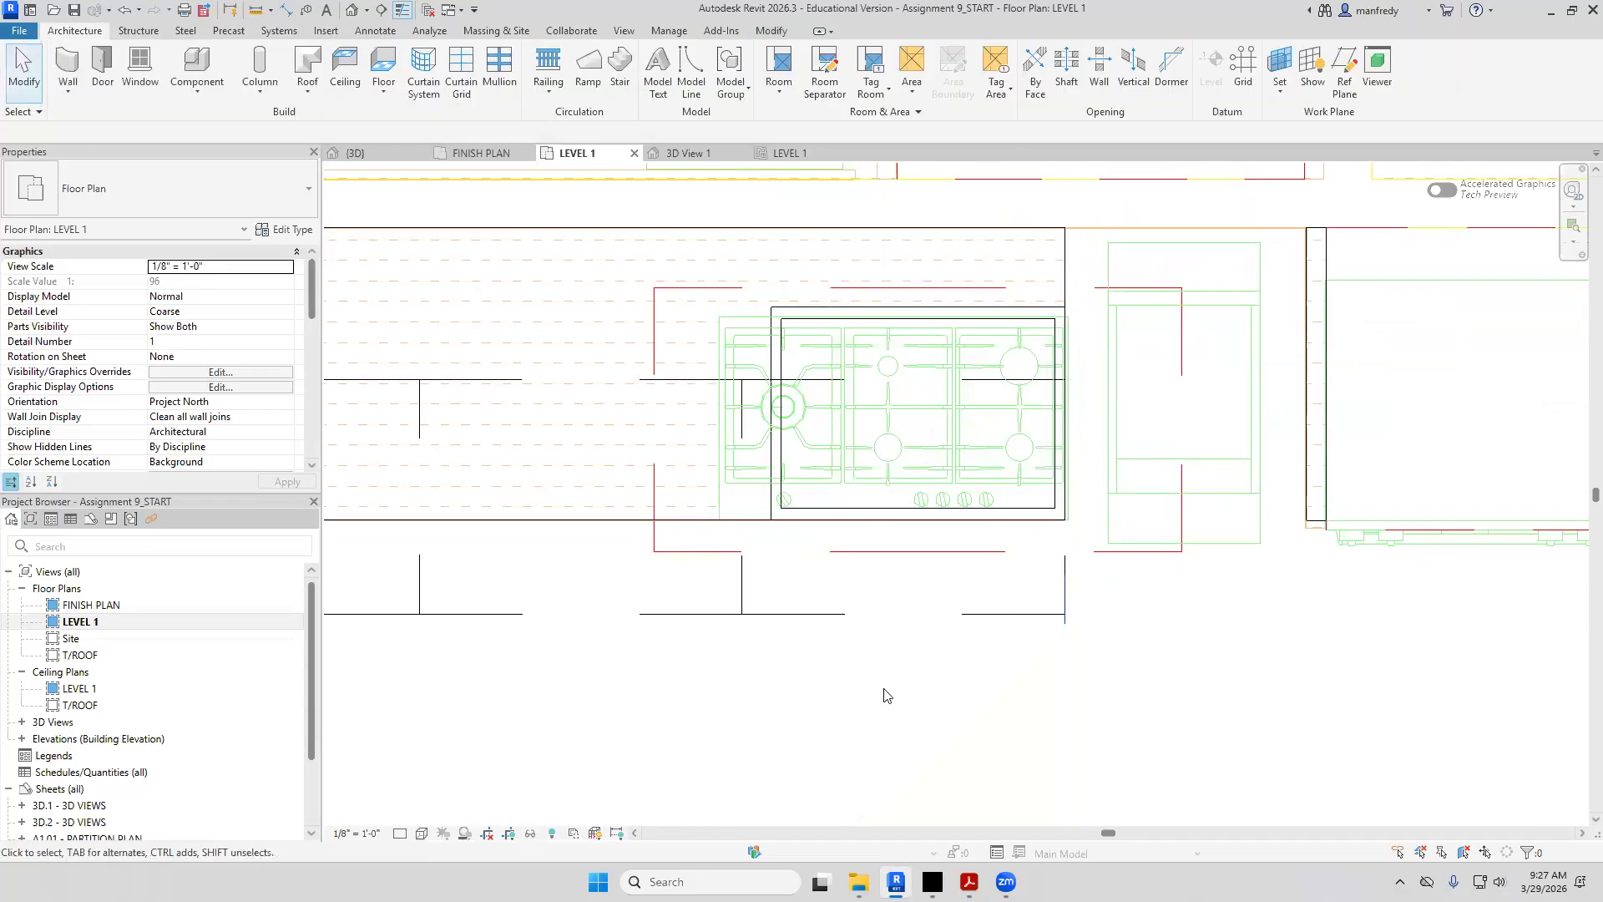
Review the gas cooktop's instance properties, including its visibility settings
{"action": "left_click", "coordinate": [825, 549]}
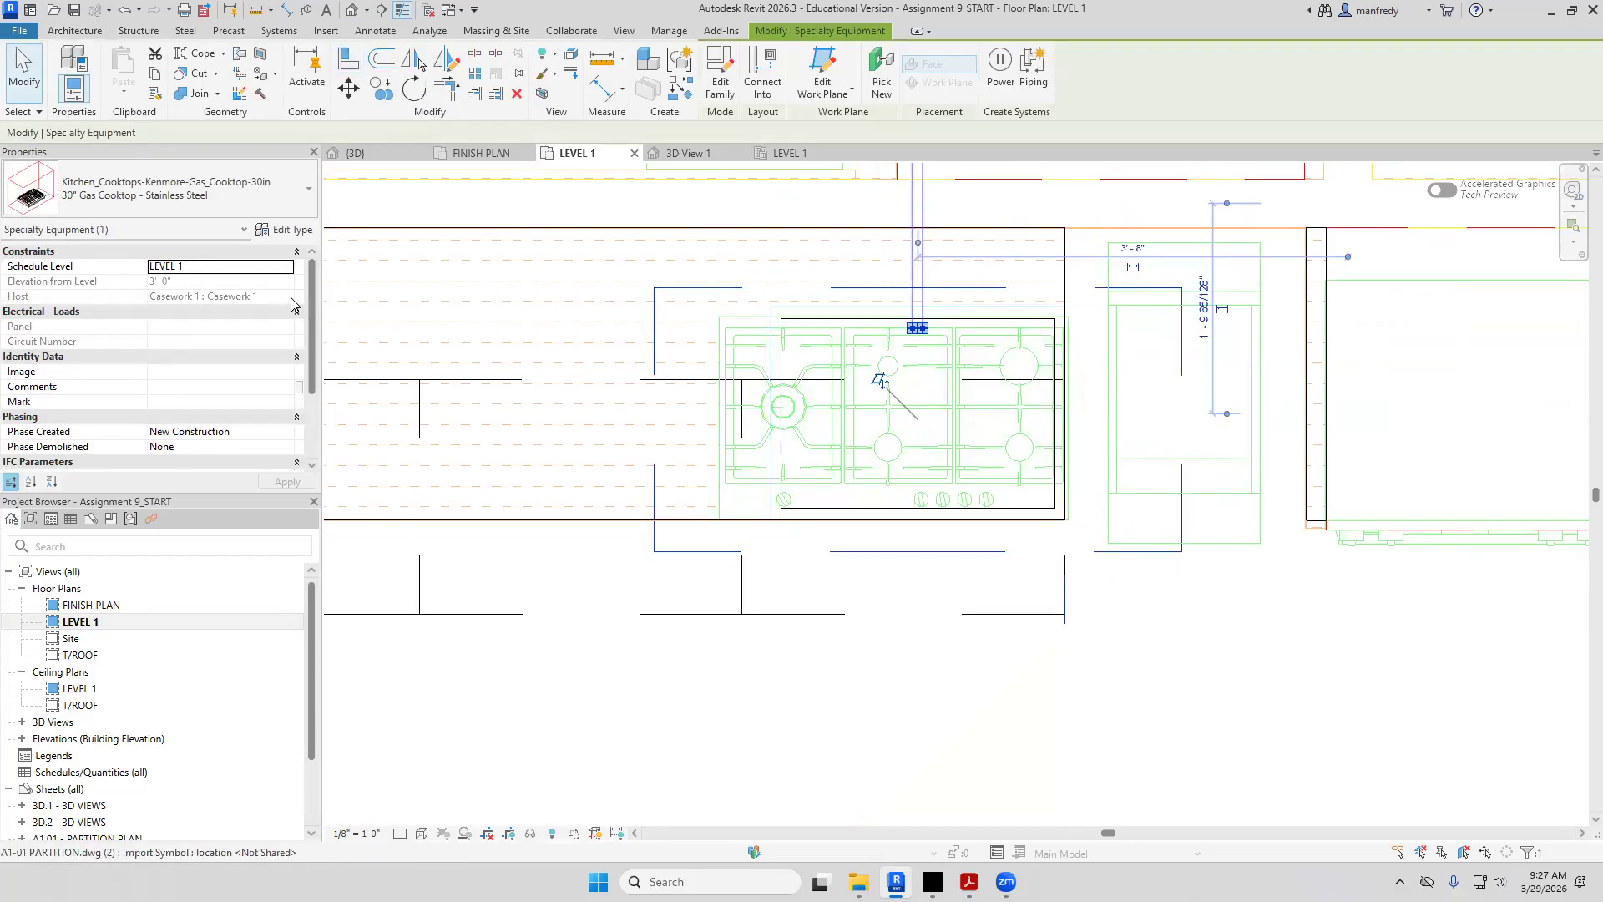
{"action": "left_click_drag", "start_coordinate": [315, 331], "coordinate": [315, 383]}
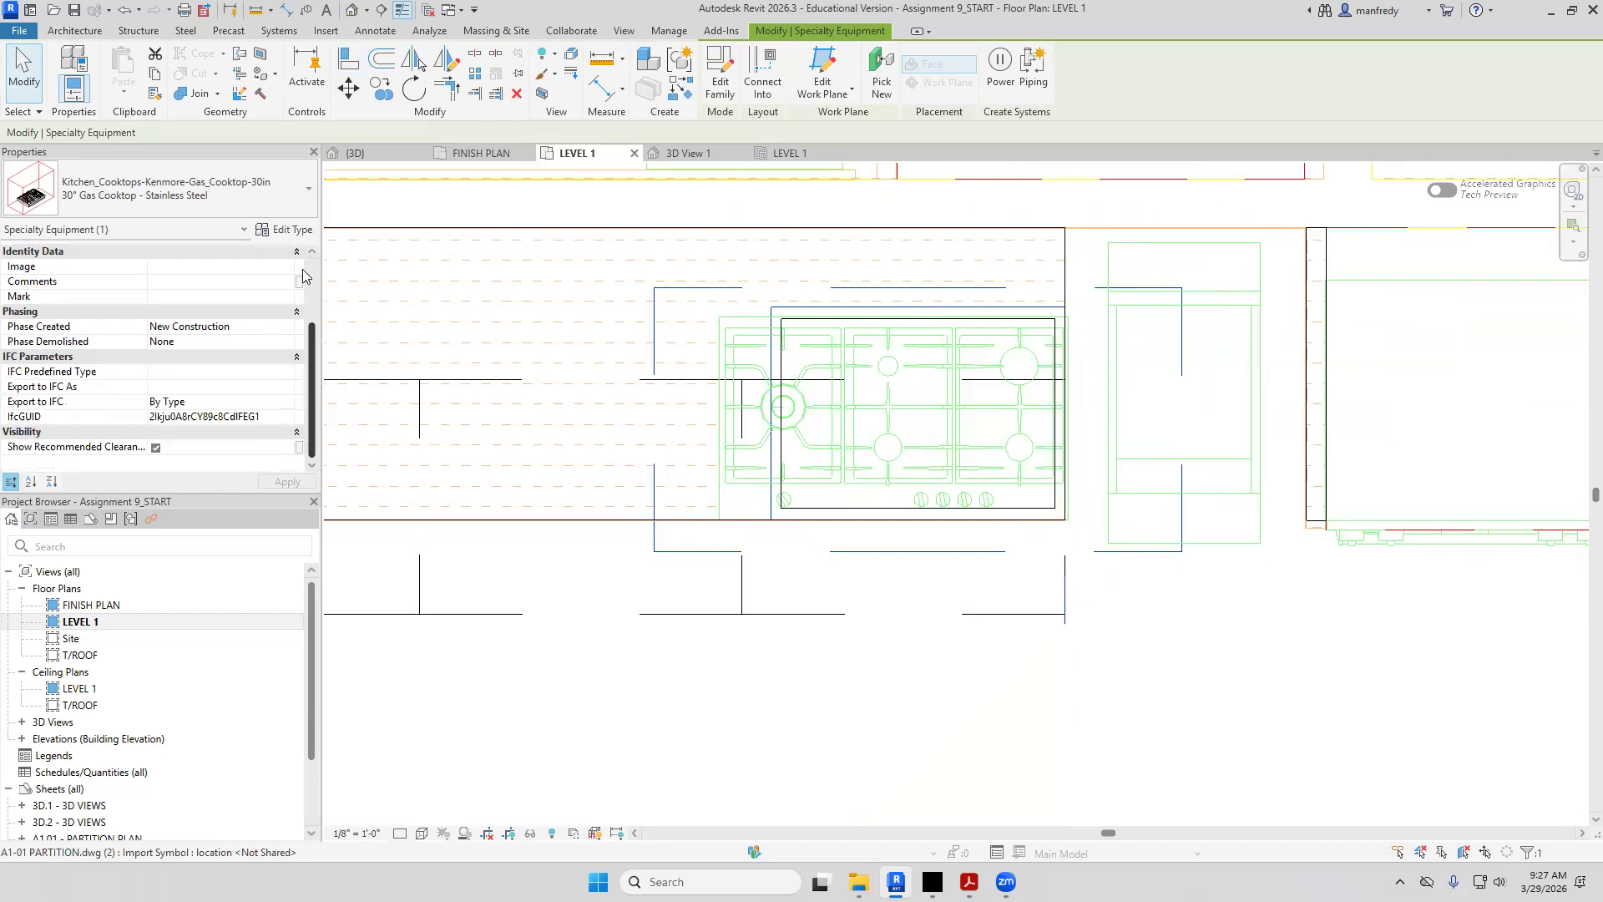
{"action": "scroll", "coordinate": [208, 296], "scroll_direction": "up", "scroll_amount": 3}
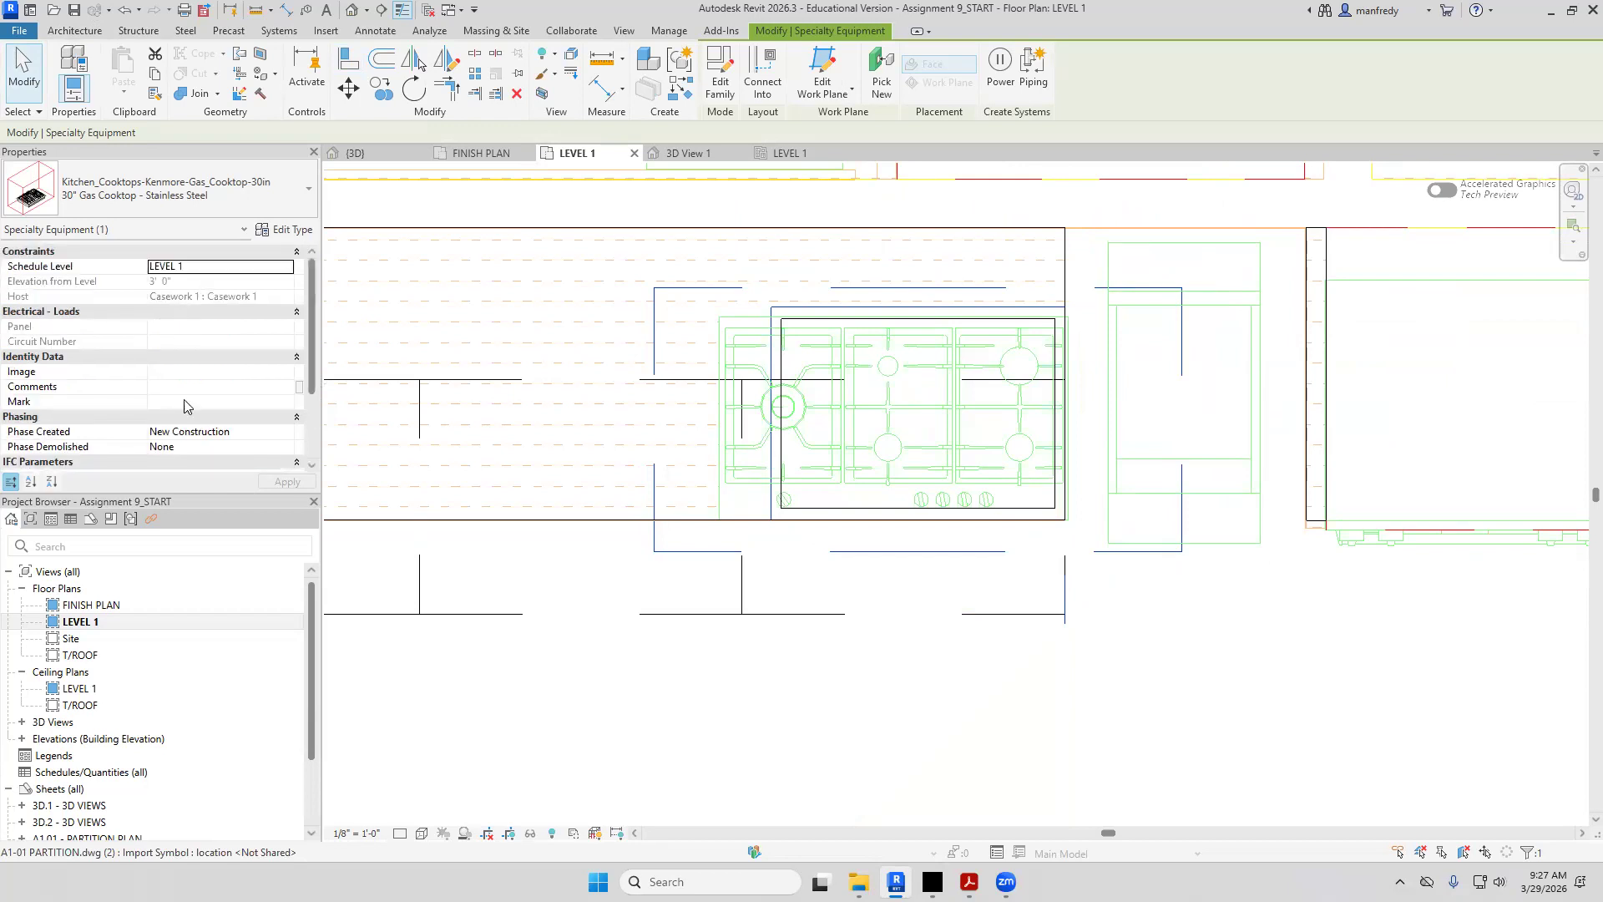
{"action": "left_click", "coordinate": [1151, 595]}
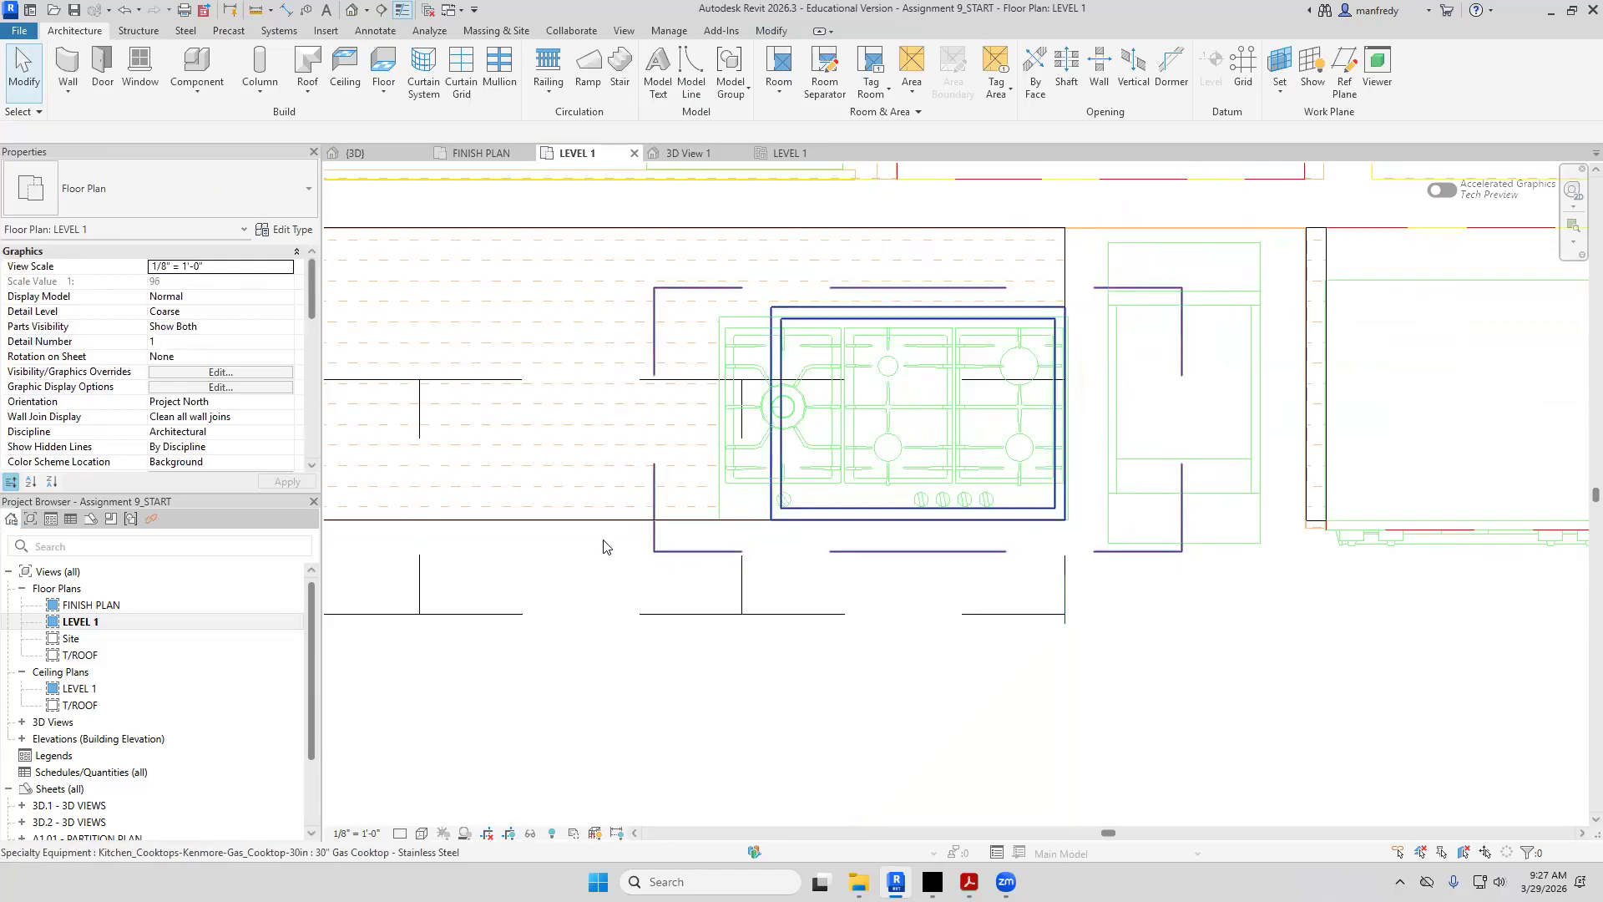
Examine the gas cooktop's type properties from constraints through general data, and leave them without saving changes
{"action": "left_click", "coordinate": [655, 553]}
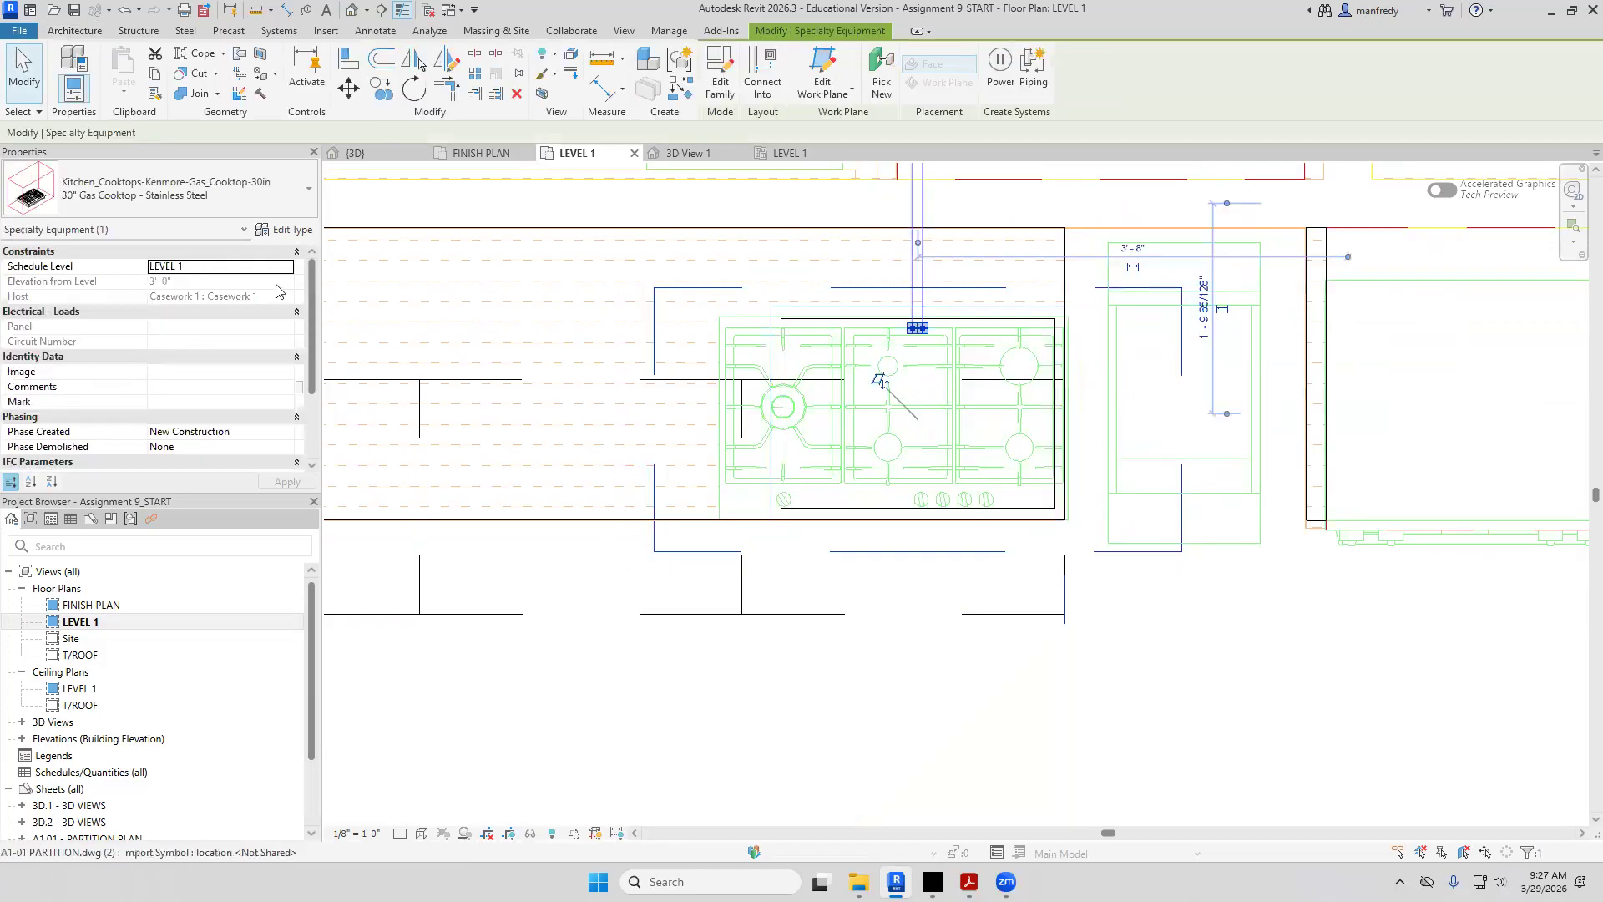
{"action": "left_click", "coordinate": [283, 230]}
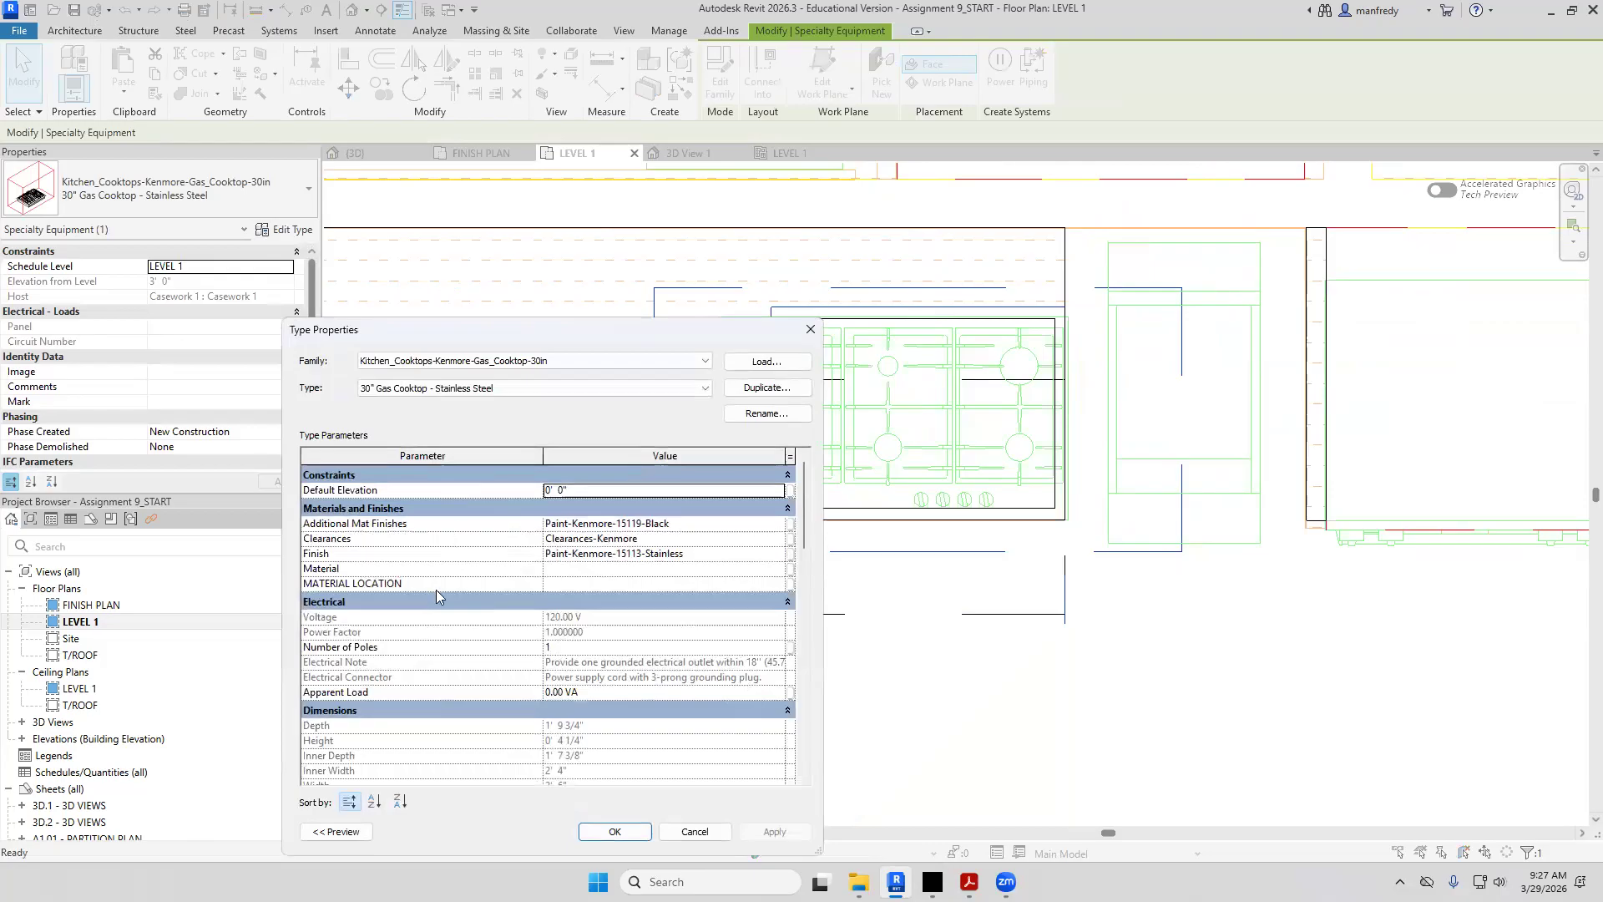
{"action": "left_click_drag", "start_coordinate": [546, 329], "coordinate": [511, 172]}
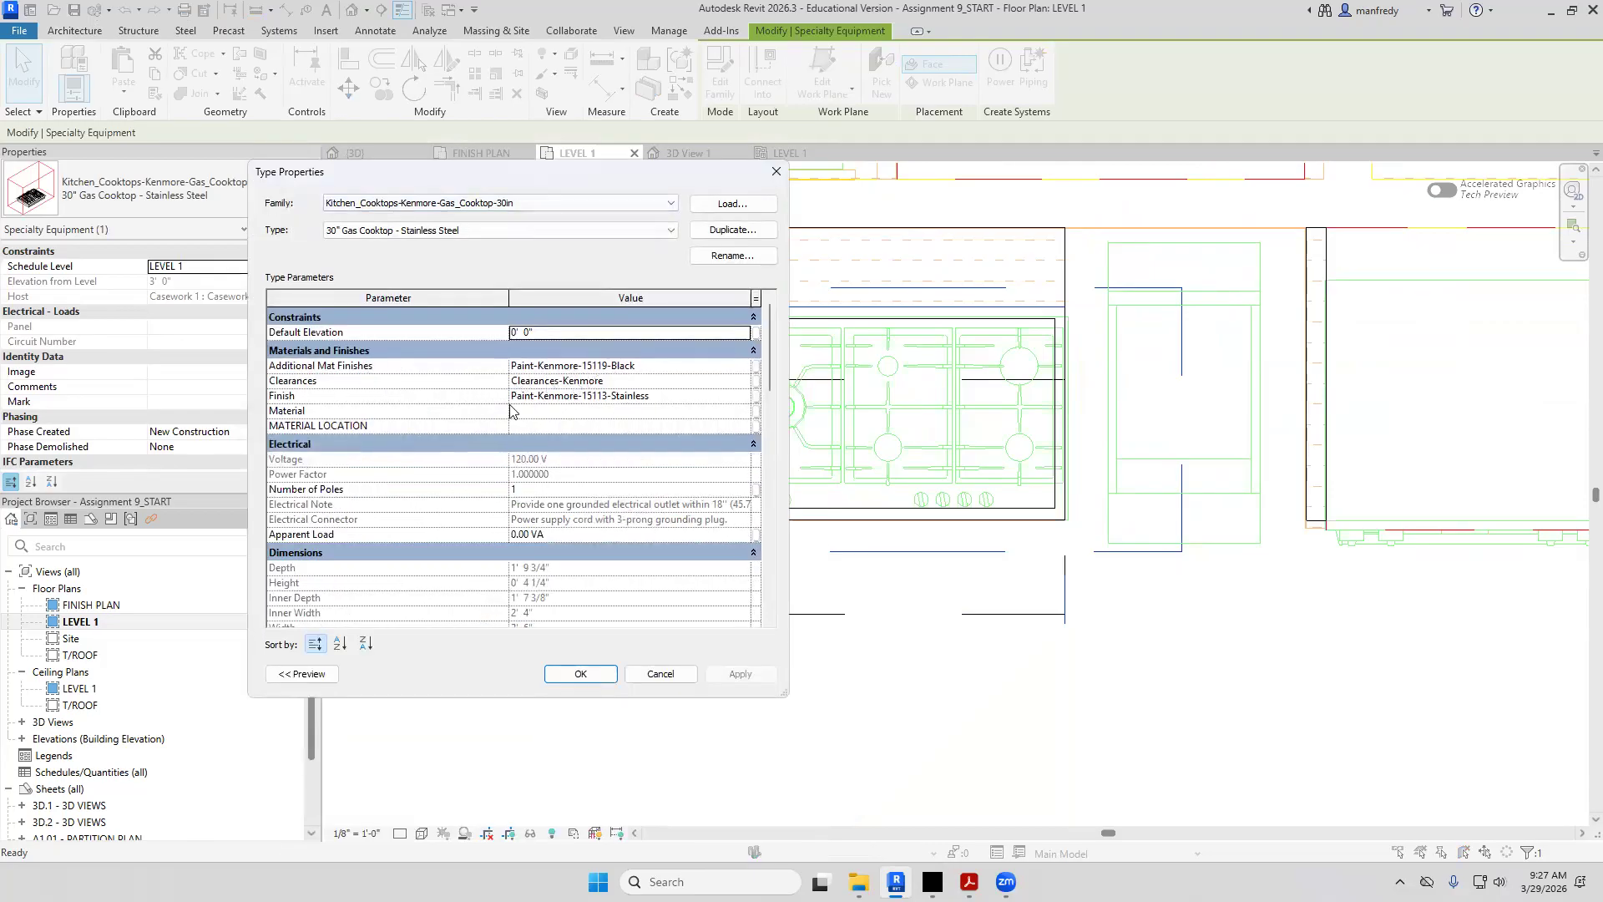
{"action": "scroll", "coordinate": [419, 432], "scroll_direction": "down", "scroll_amount": 10}
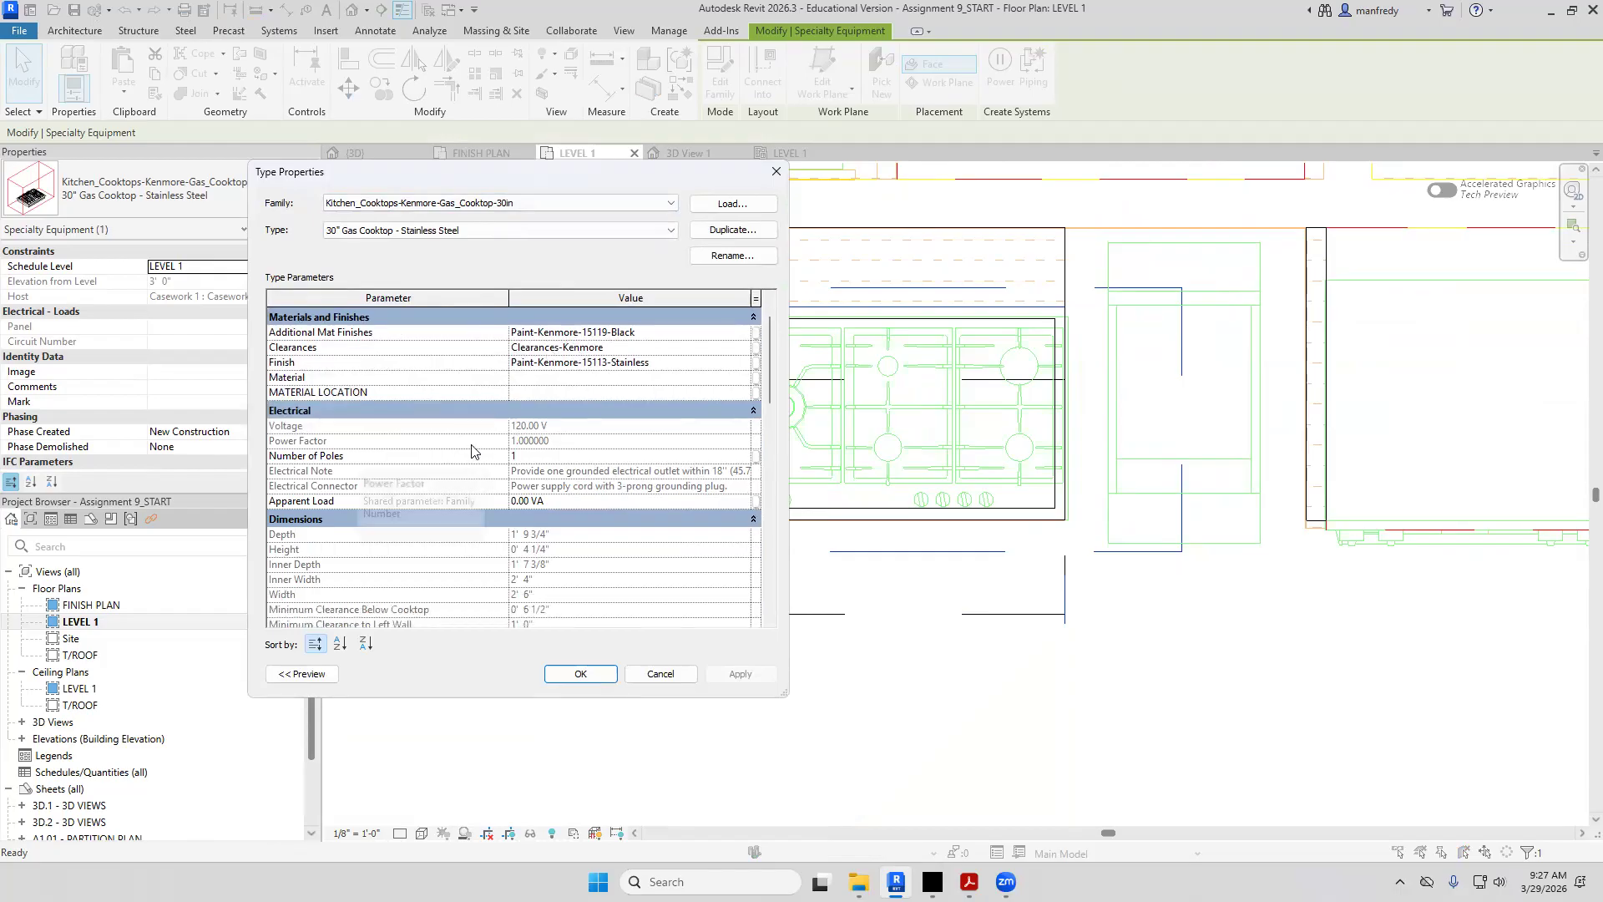
{"action": "scroll", "coordinate": [476, 452], "scroll_direction": "down", "scroll_amount": 8}
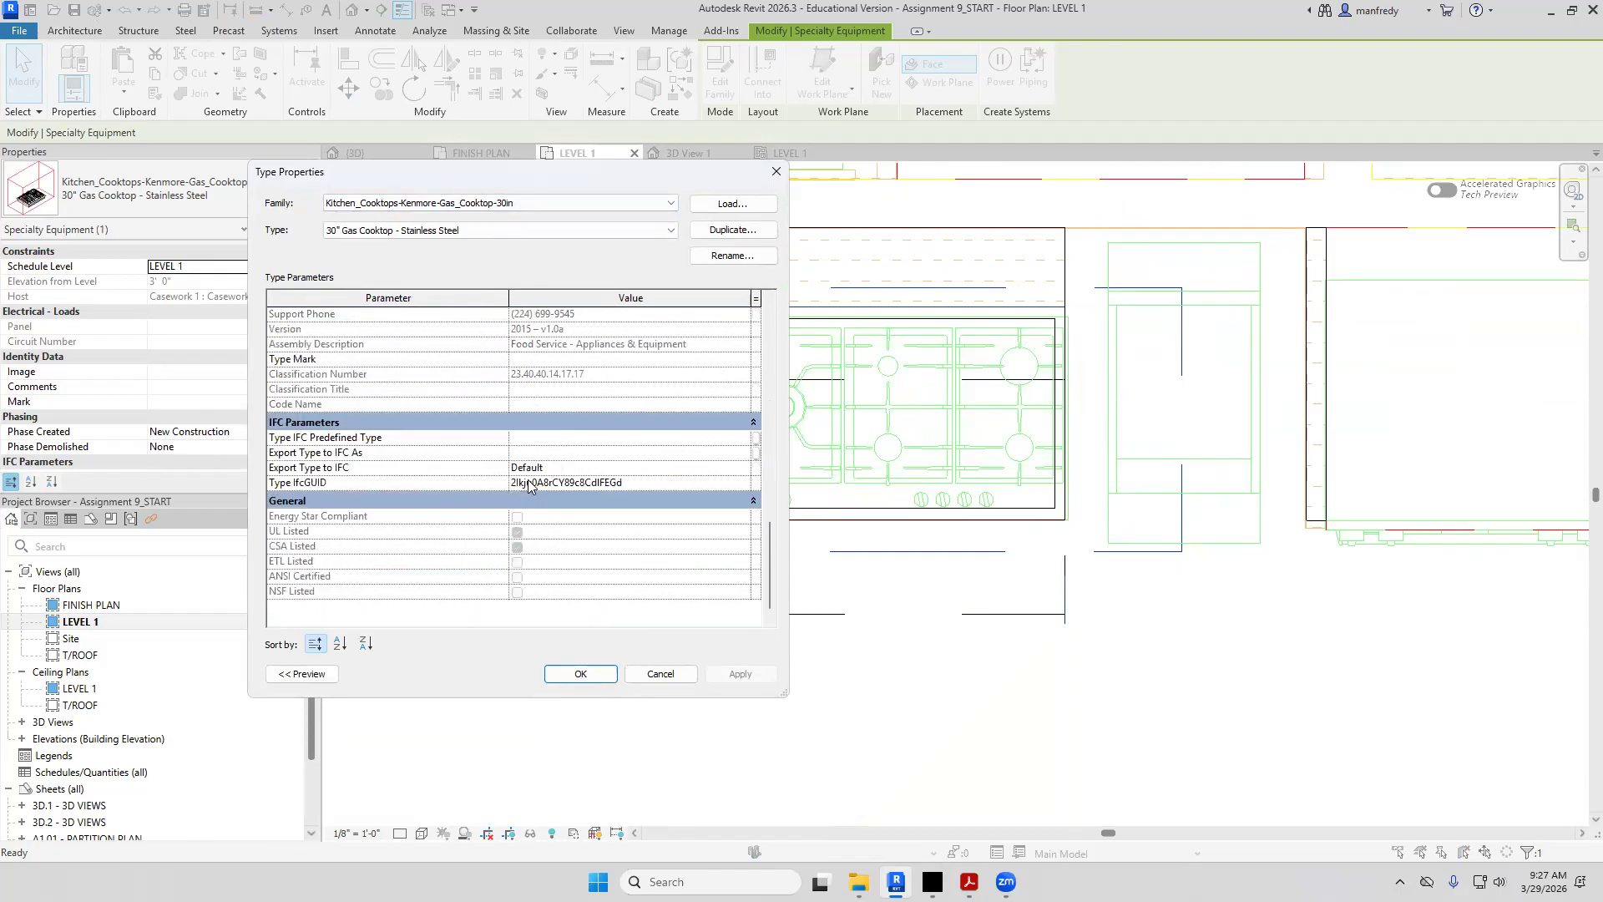
{"action": "scroll", "coordinate": [582, 499], "scroll_direction": "up", "scroll_amount": 7}
{"action": "left_click", "coordinate": [683, 680]}
{"action": "left_click", "coordinate": [899, 662]}
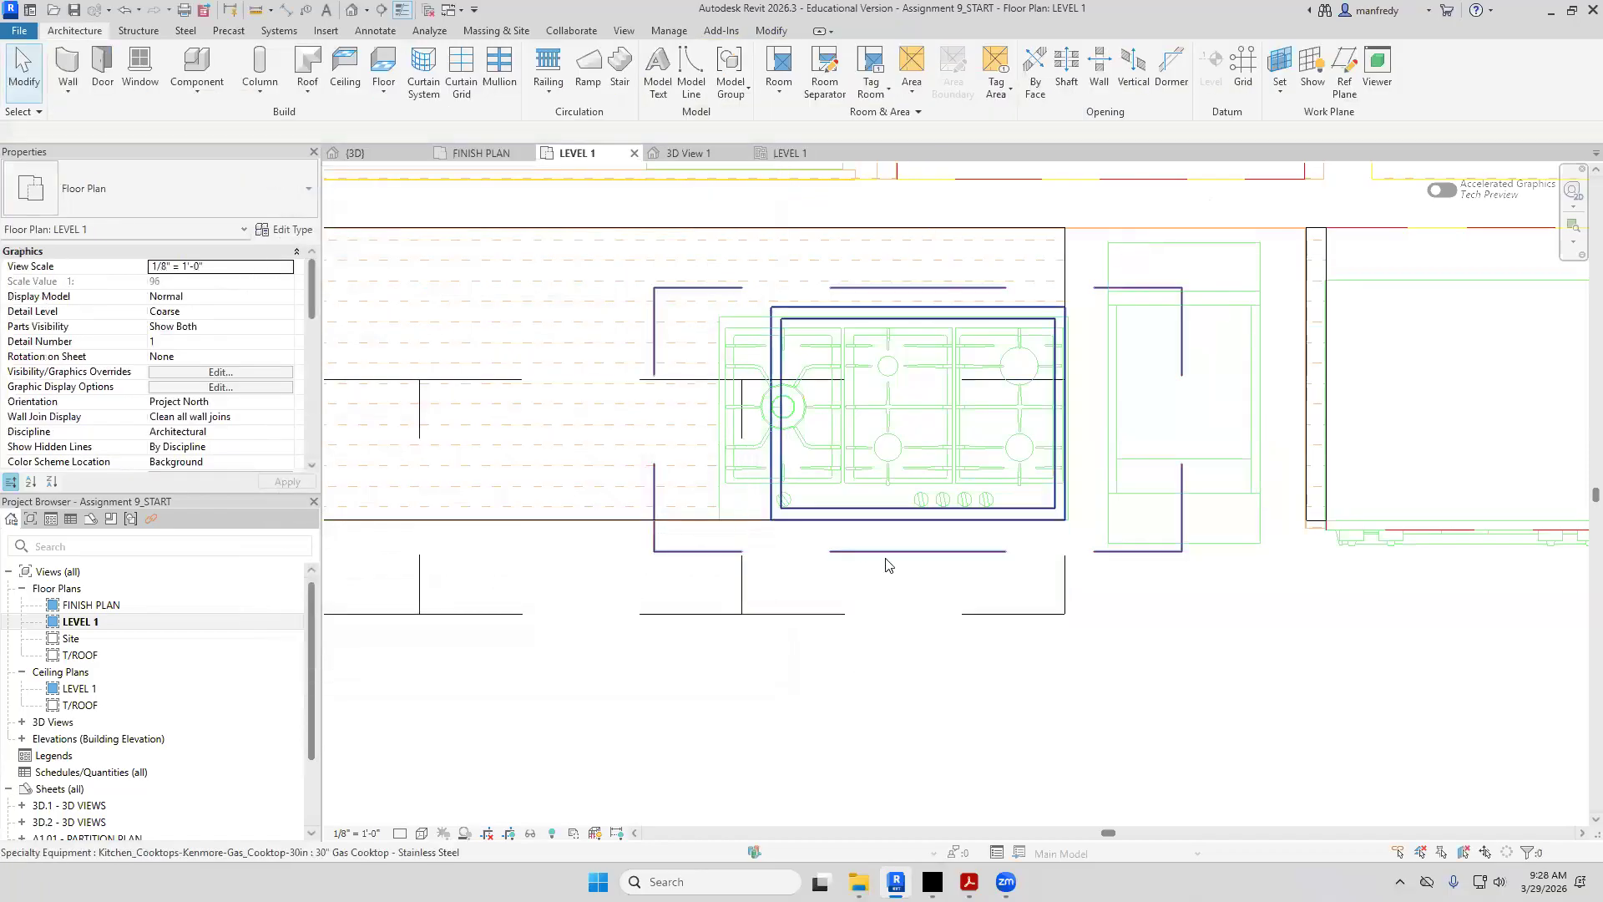
Open the gas cooktop's family for editing and show its Ref. Level floor plan
{"action": "left_click", "coordinate": [877, 382]}
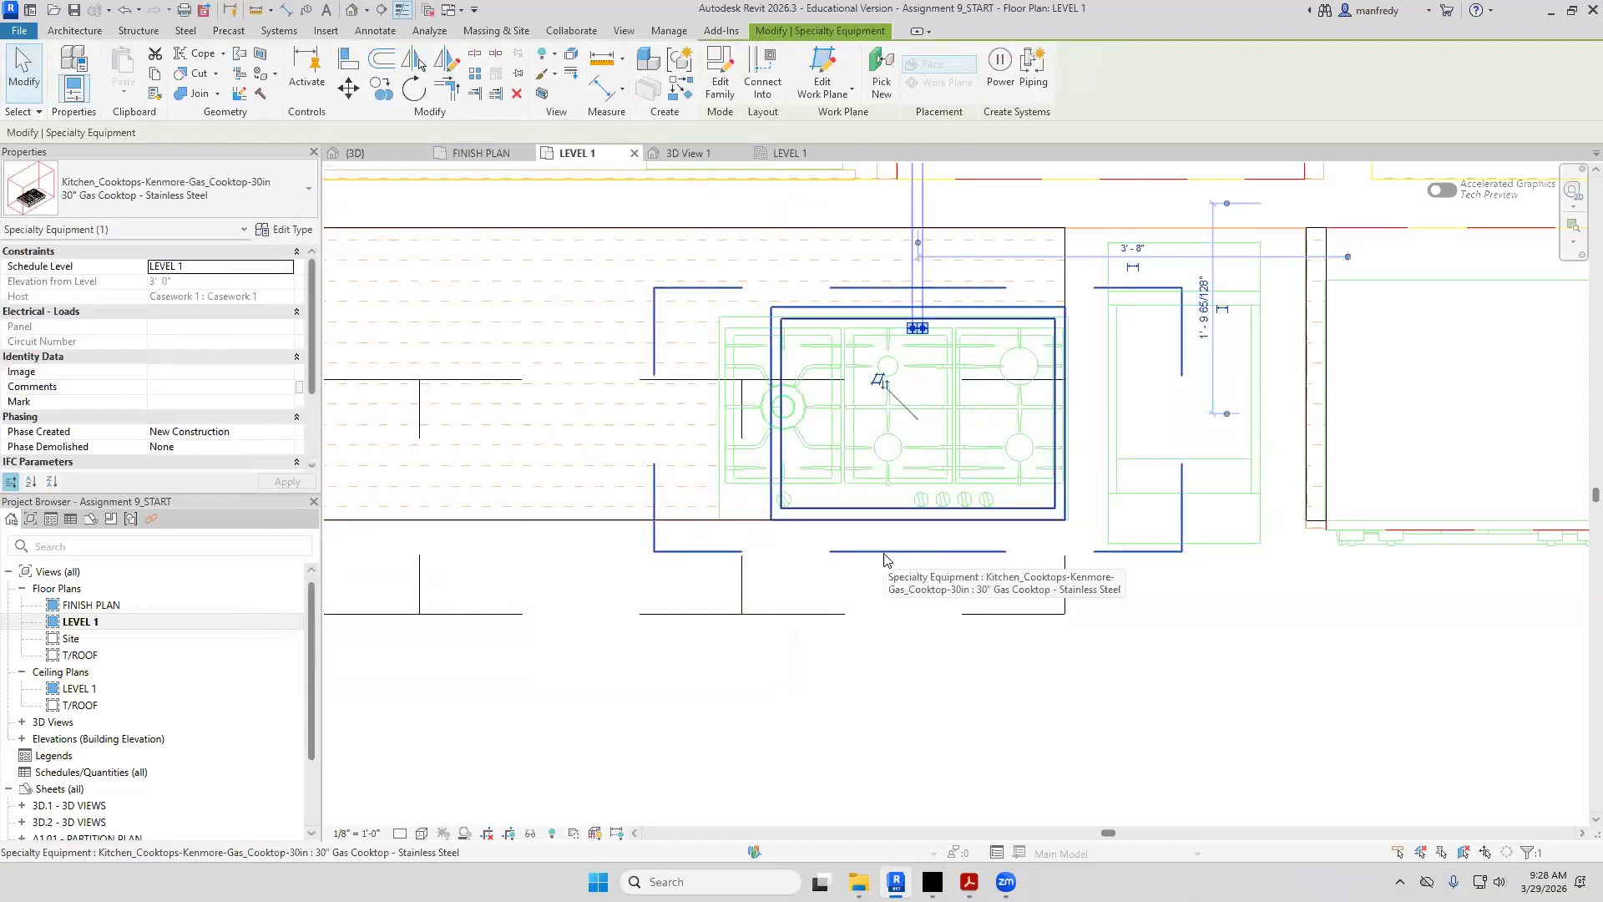
{"action": "left_click", "coordinate": [723, 87]}
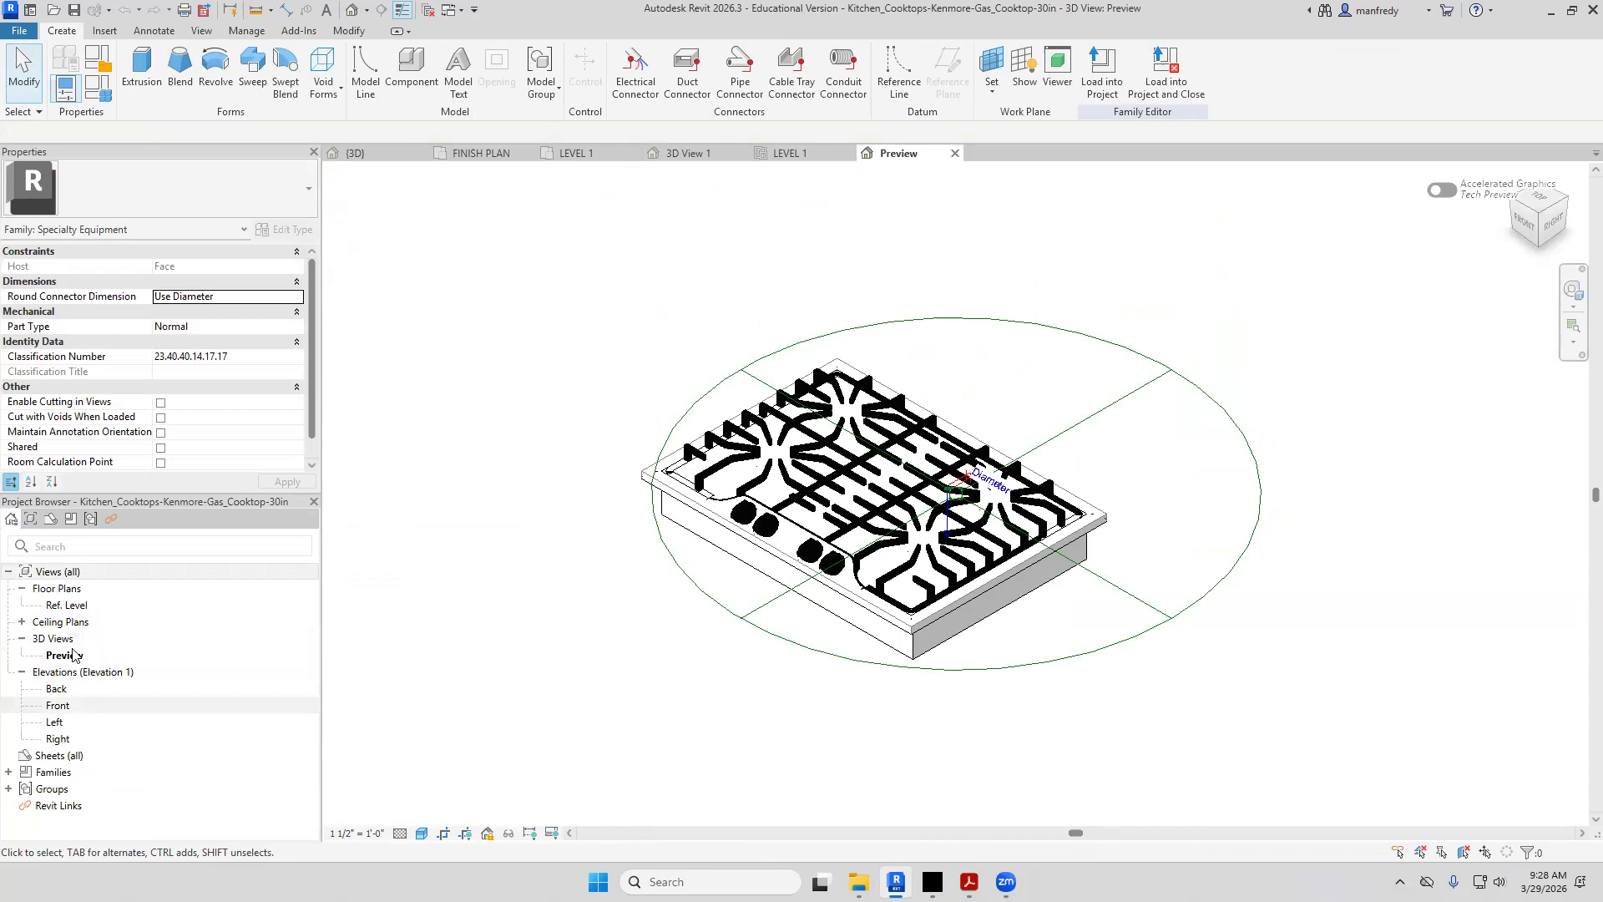
{"action": "double_click", "coordinate": [66, 605]}
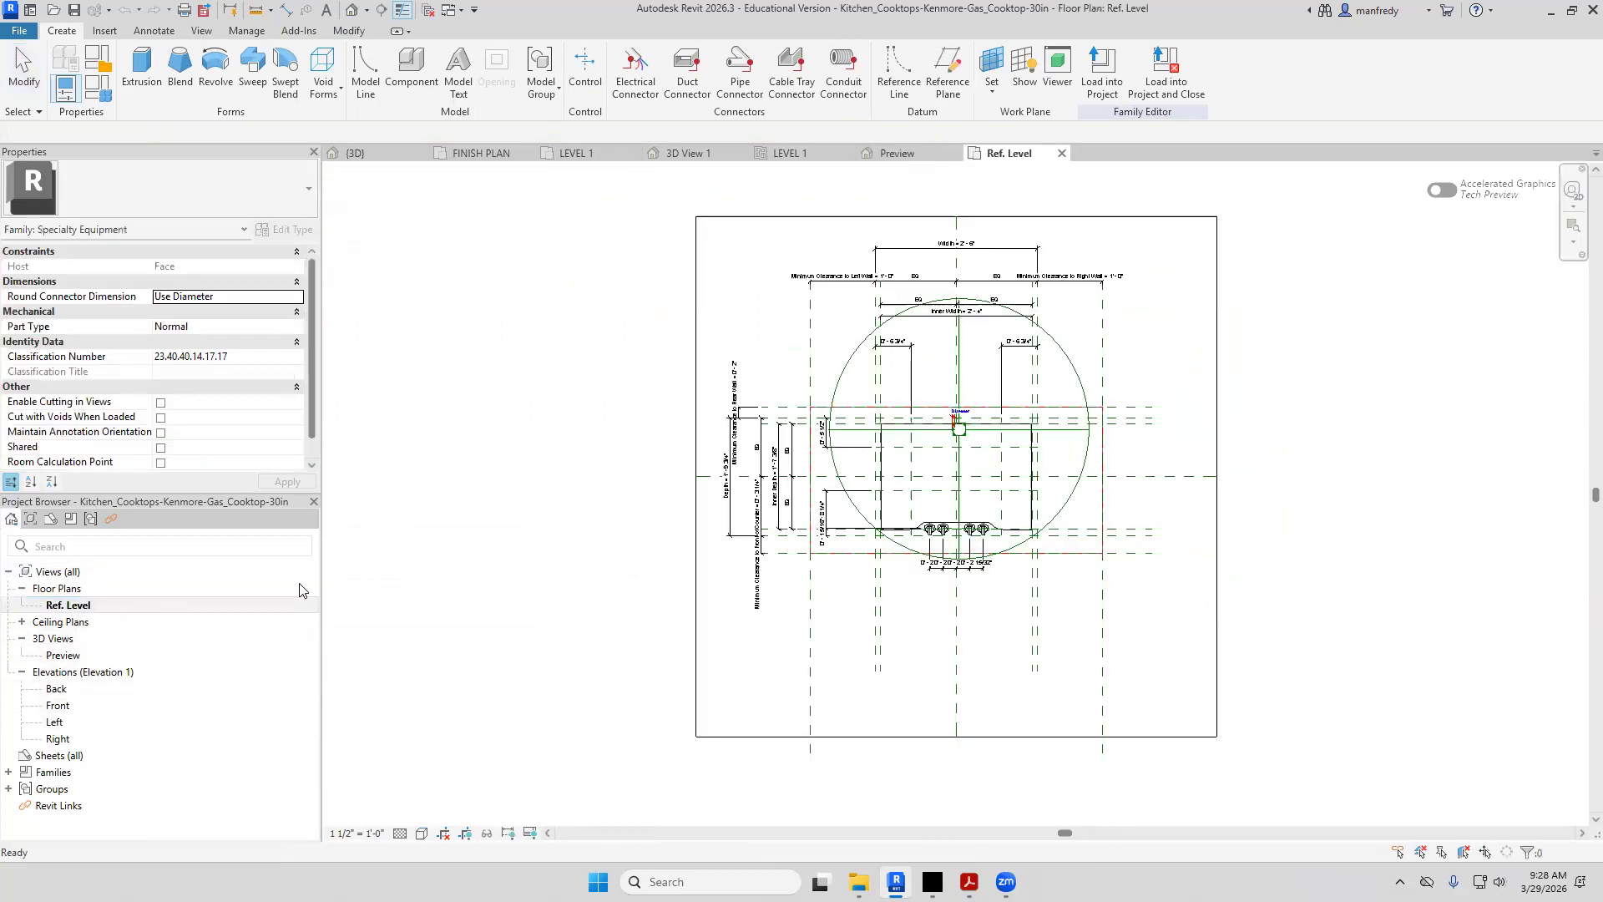
{"action": "scroll", "coordinate": [1150, 549], "scroll_direction": "up", "scroll_amount": 2}
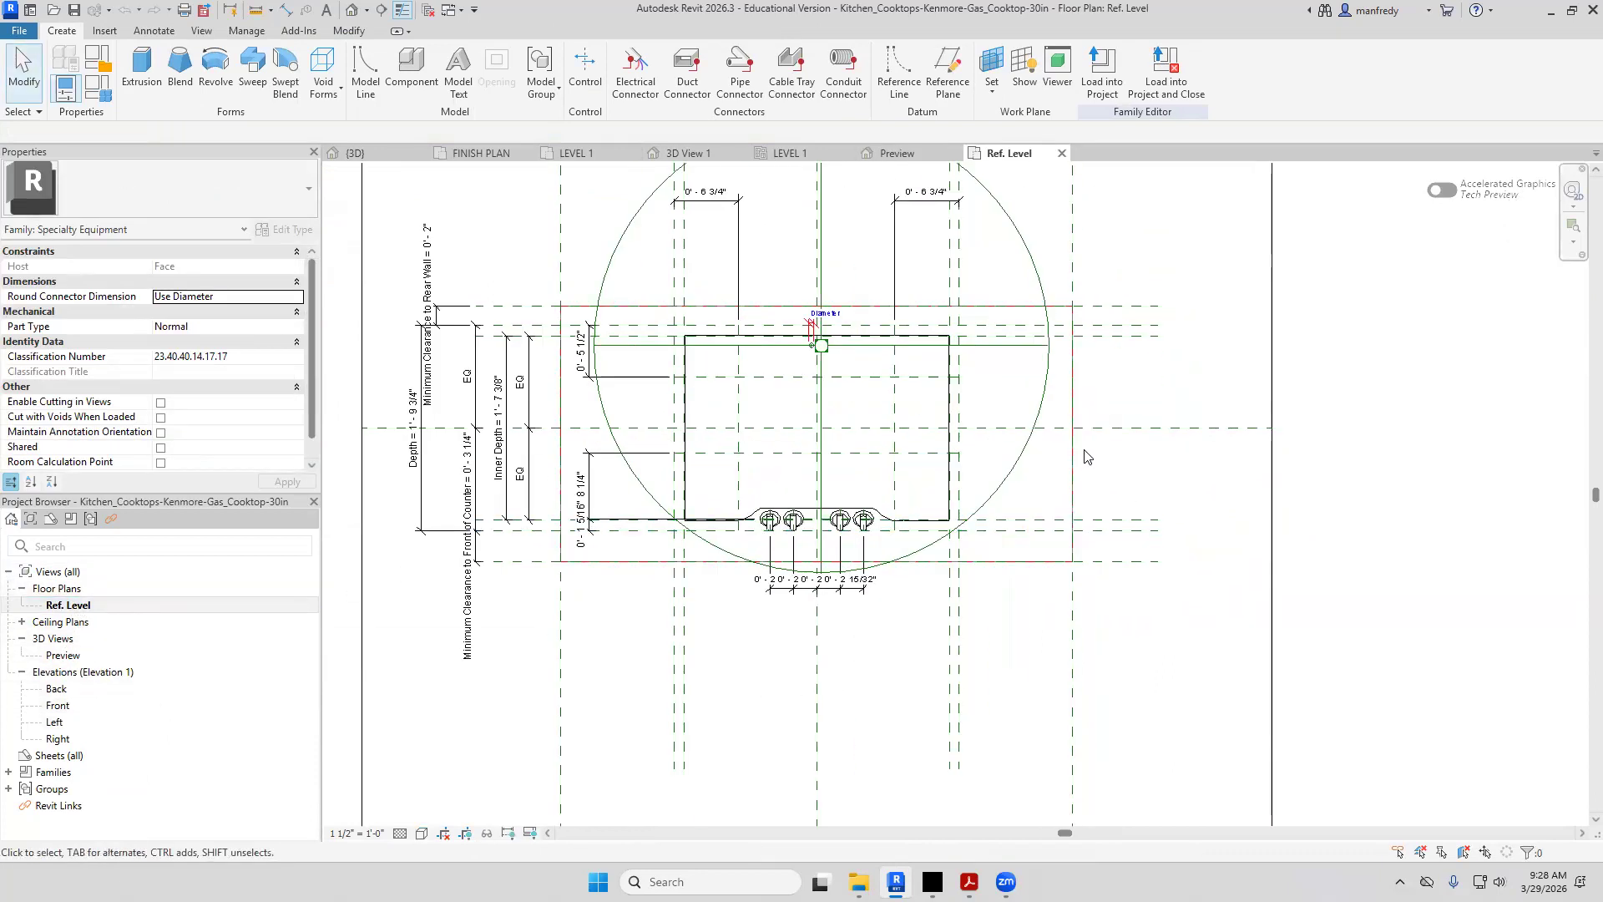
Delete the rectangle of Clearance Zones lines around the cooktop and reload the family into the project, overwriting the existing version
{"action": "key", "text": "Tab"}
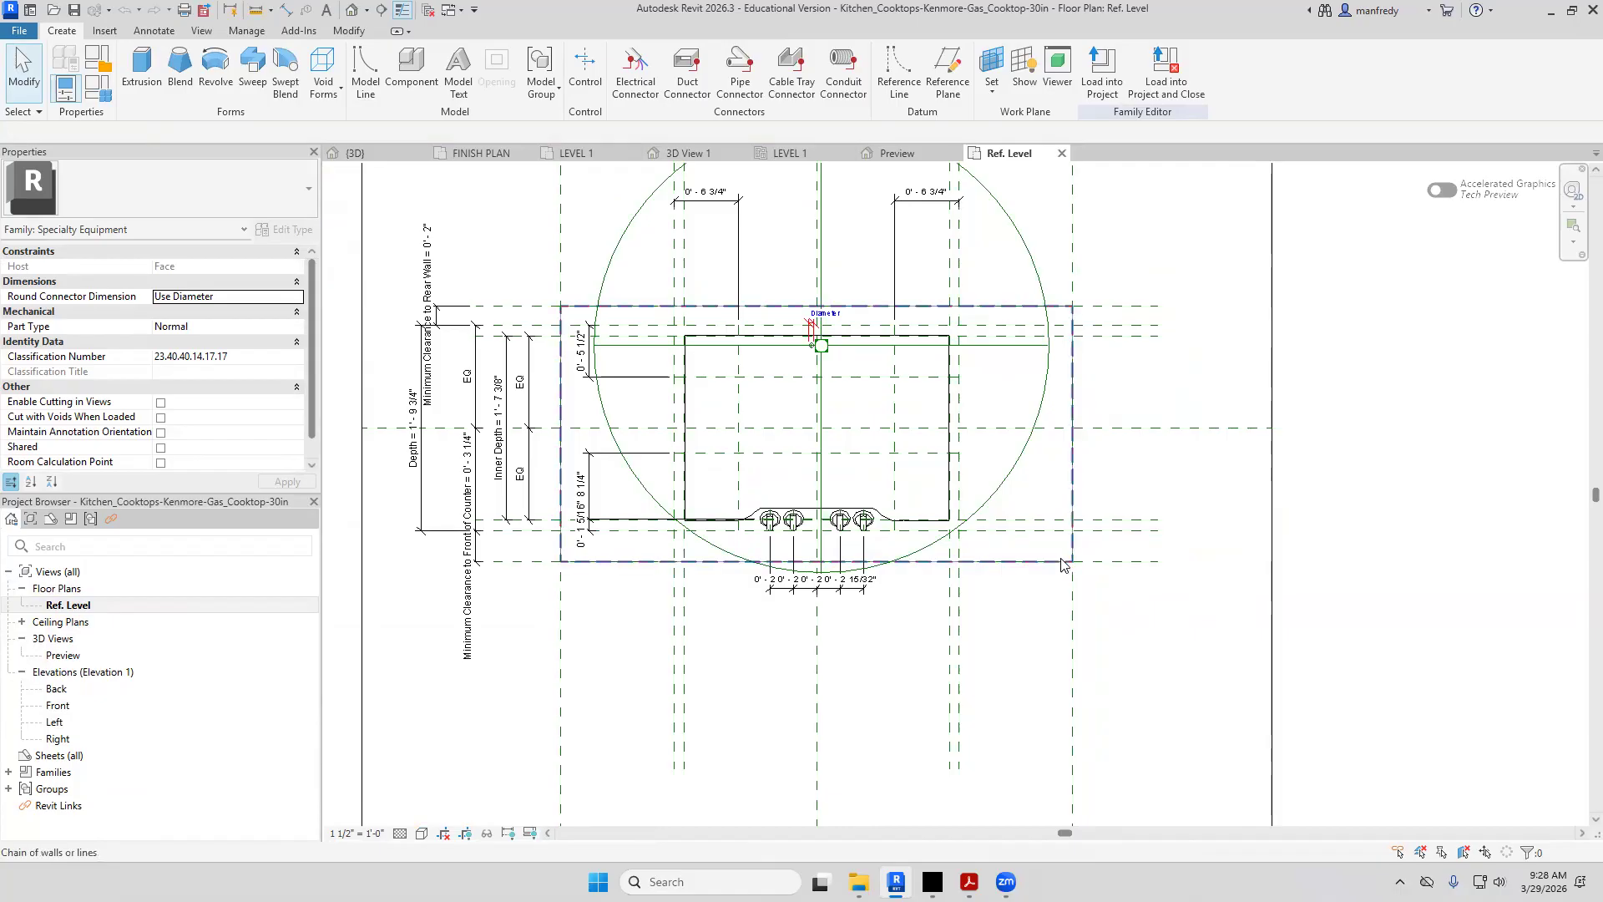
{"action": "left_click", "coordinate": [1060, 559]}
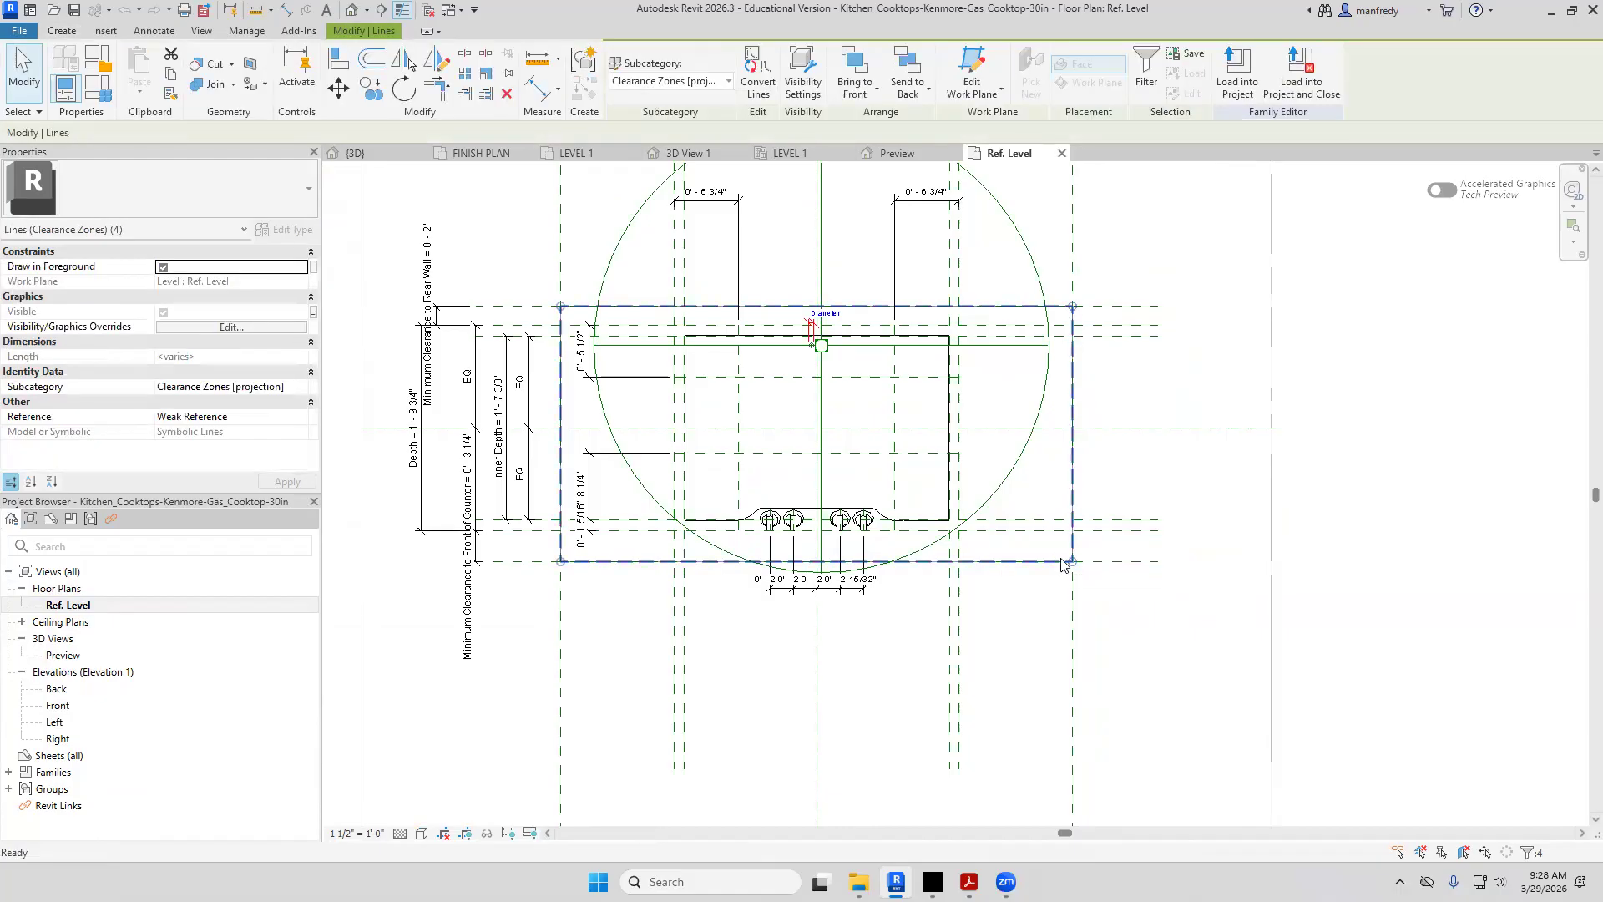
{"action": "key", "text": "Escape"}
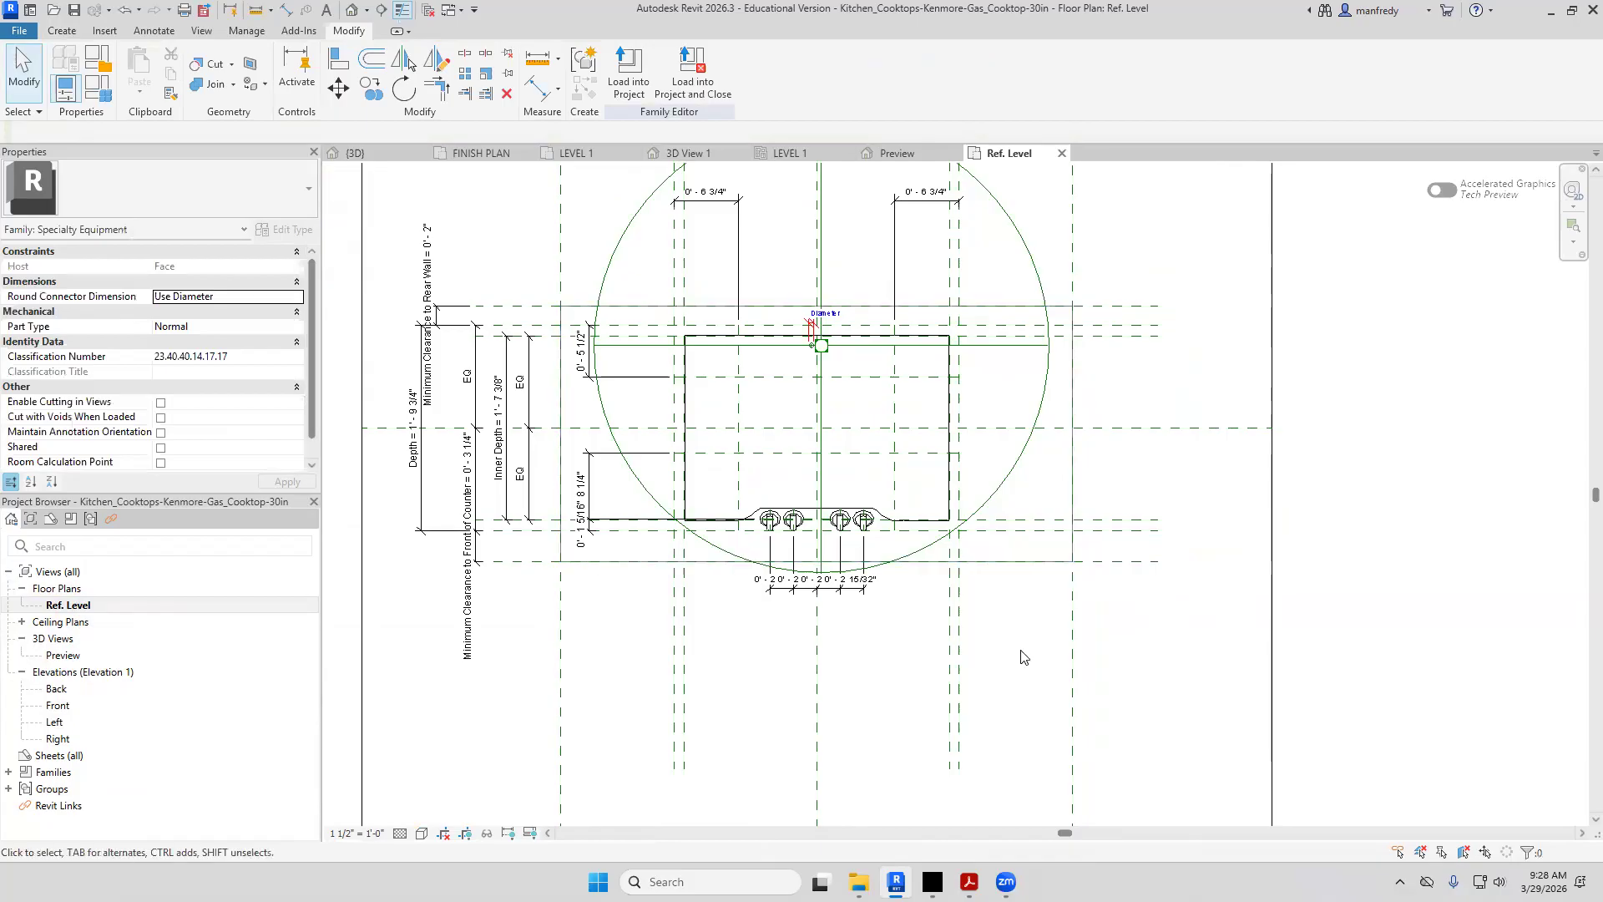
{"action": "left_click", "coordinate": [628, 71]}
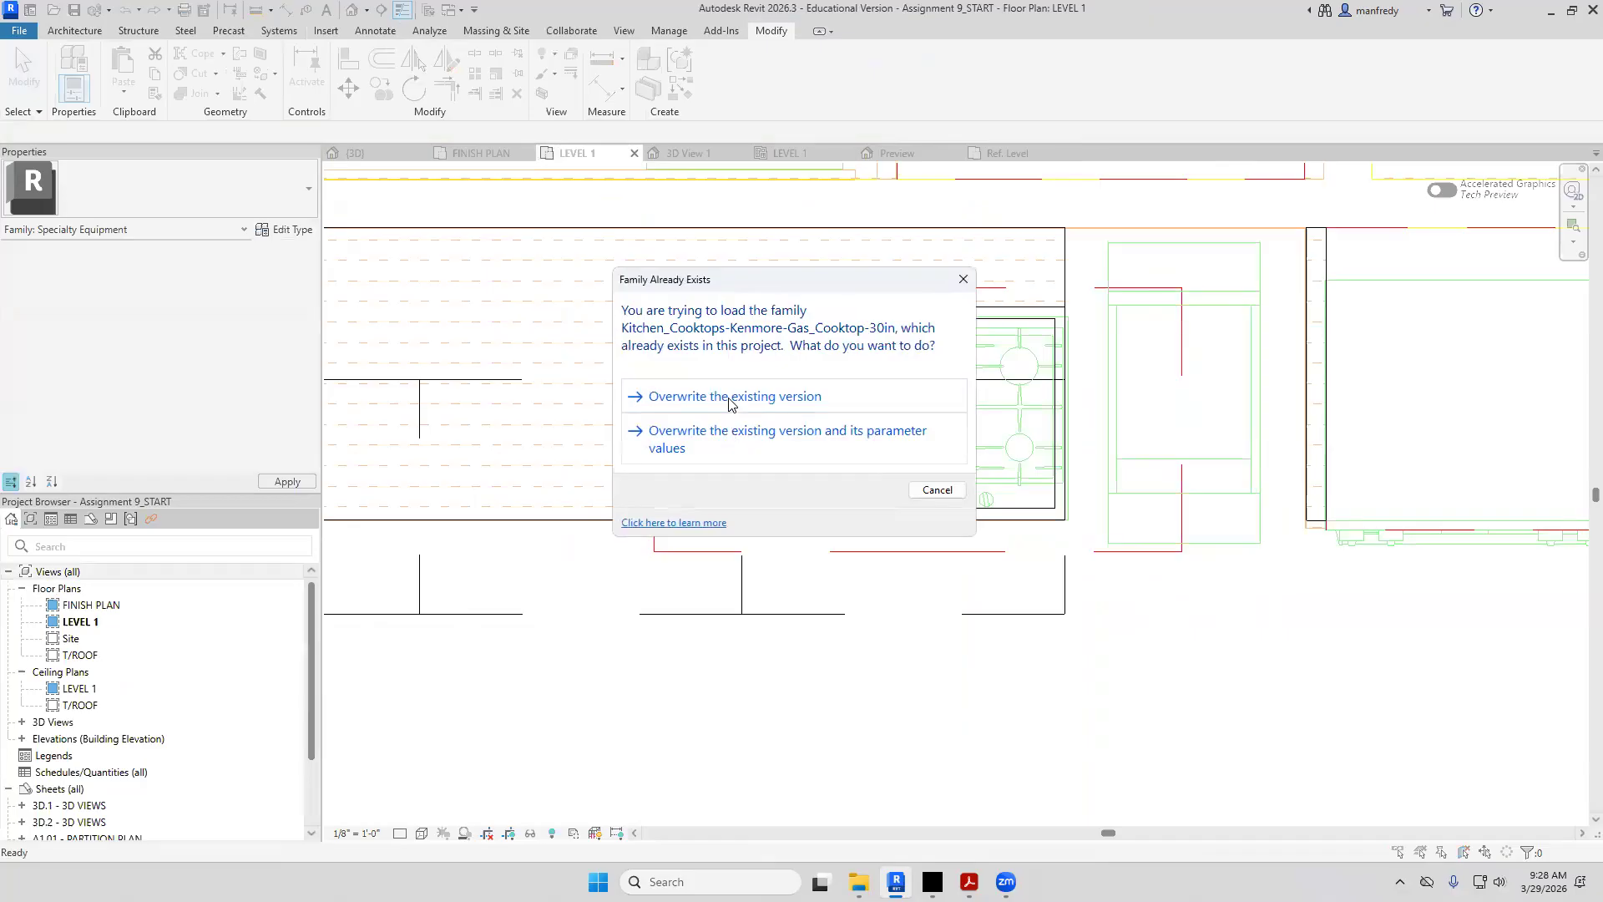
{"action": "left_click", "coordinate": [728, 397]}
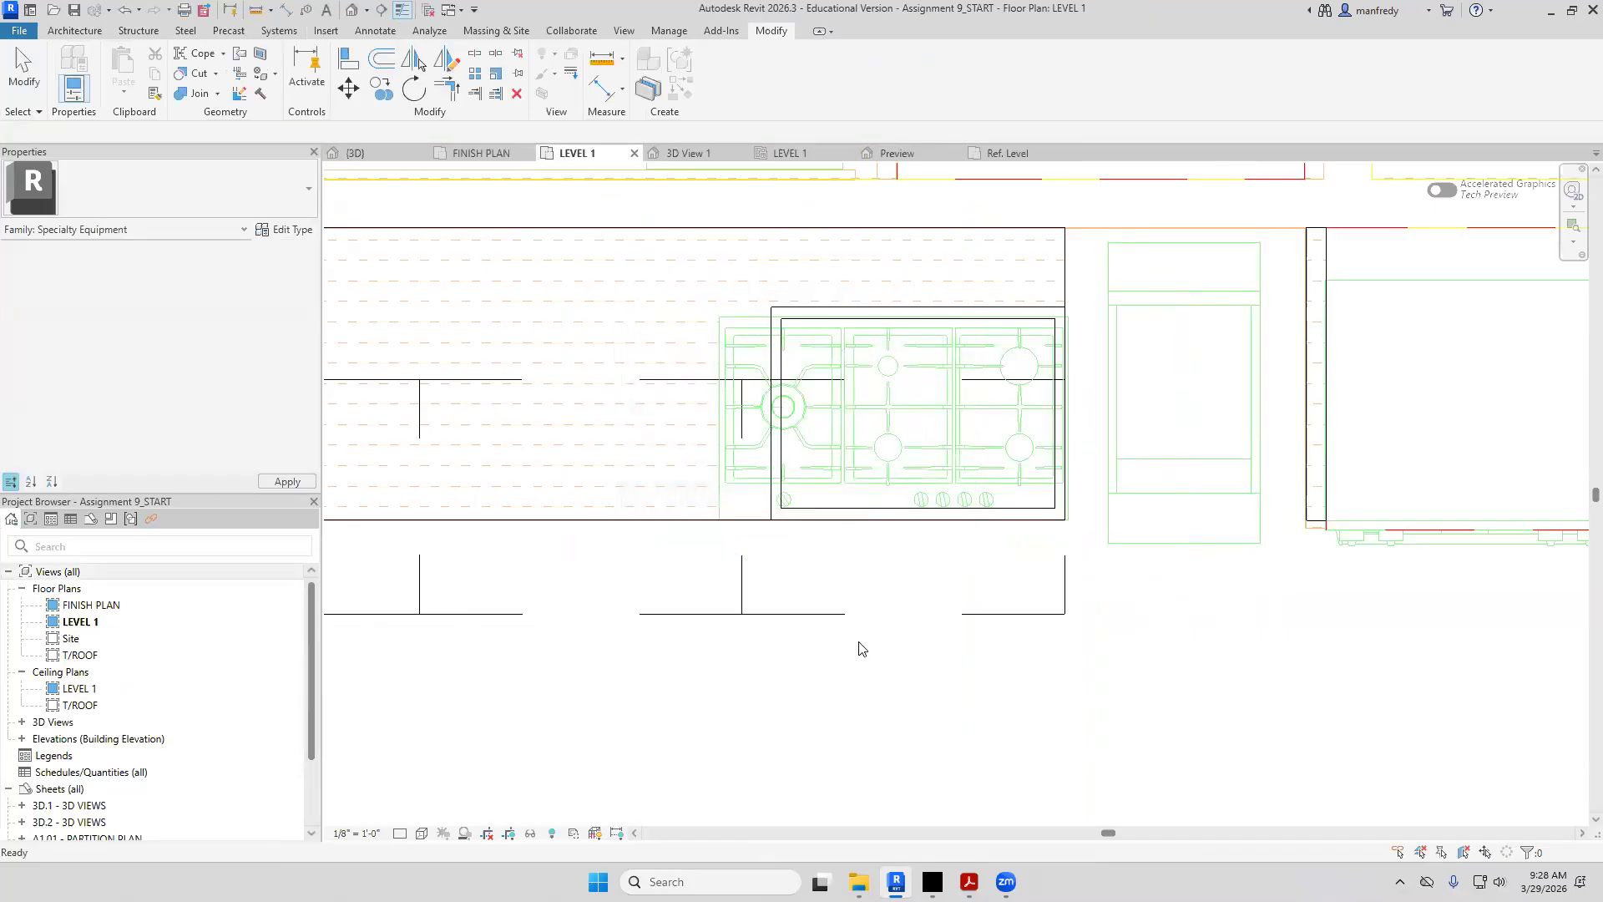
Align the fronts of the two single-drawer base cabinets with the long countertop's front edge
{"action": "scroll", "coordinate": [860, 646], "scroll_direction": "down", "scroll_amount": 2}
{"action": "middle_click_drag", "start_coordinate": [862, 656], "coordinate": [1099, 628]}
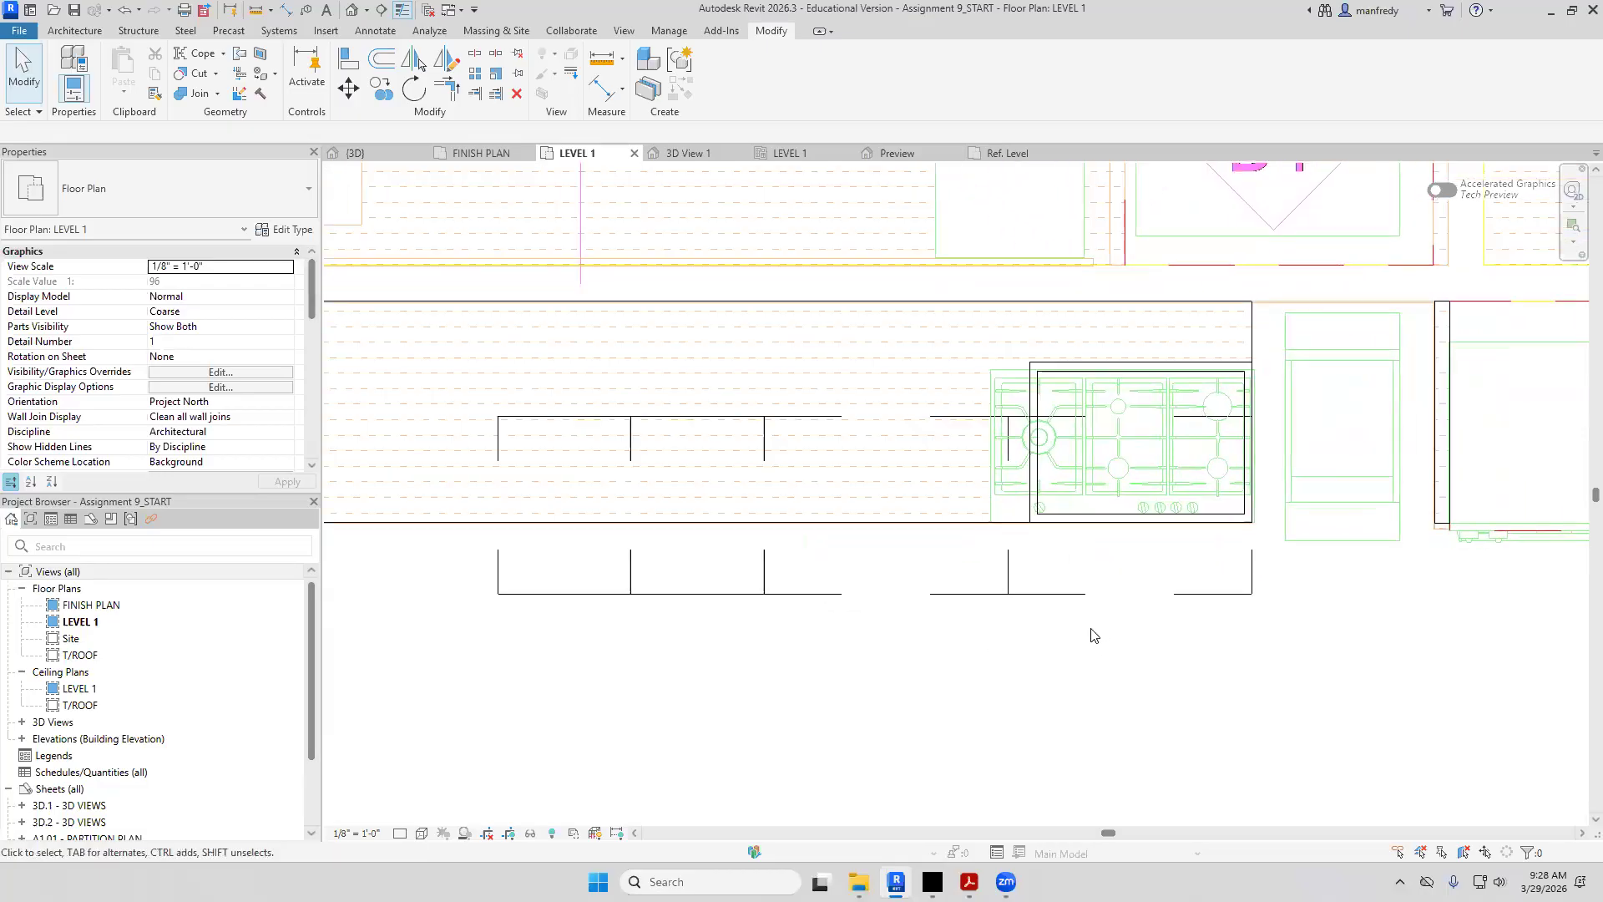
{"action": "key", "text": "a"}
{"action": "key", "text": "l"}
{"action": "left_click", "coordinate": [597, 526]}
{"action": "left_click", "coordinate": [595, 595]}
{"action": "left_click", "coordinate": [648, 523]}
{"action": "left_click", "coordinate": [709, 594]}
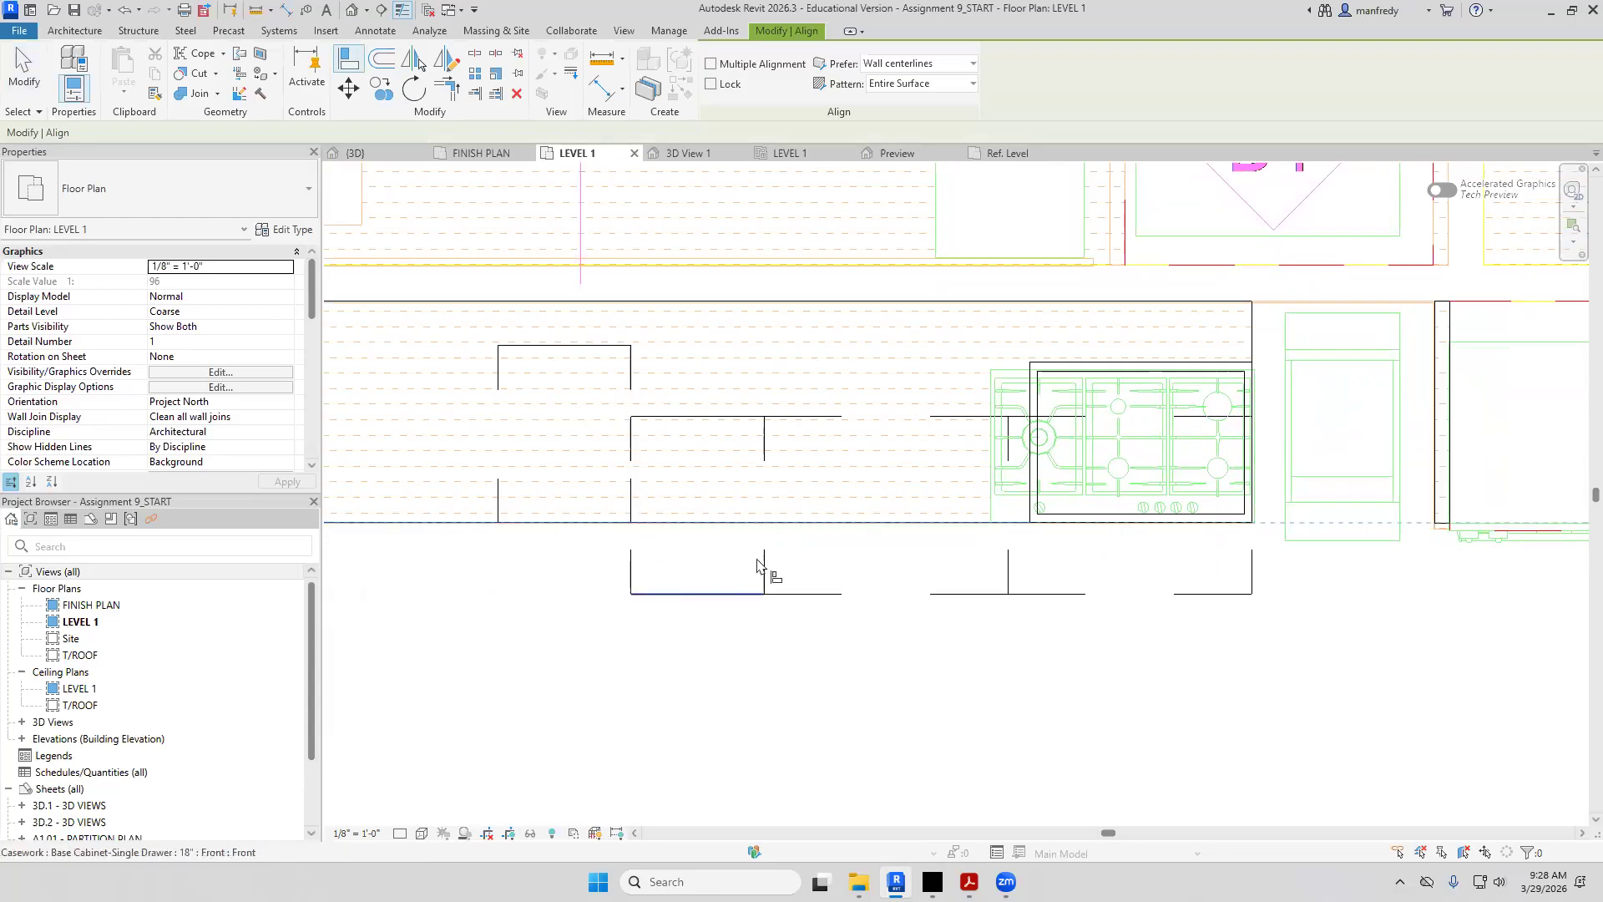
Align the fronts of the two double-door base cabinets with the countertop's front edge
{"action": "left_click", "coordinate": [810, 524]}
{"action": "left_click", "coordinate": [823, 593]}
{"action": "left_click", "coordinate": [998, 524]}
{"action": "left_click", "coordinate": [1031, 596]}
{"action": "key", "text": "Escape"}
{"action": "key", "text": "Escape"}
{"action": "scroll", "coordinate": [943, 593], "scroll_direction": "down", "scroll_amount": 2}
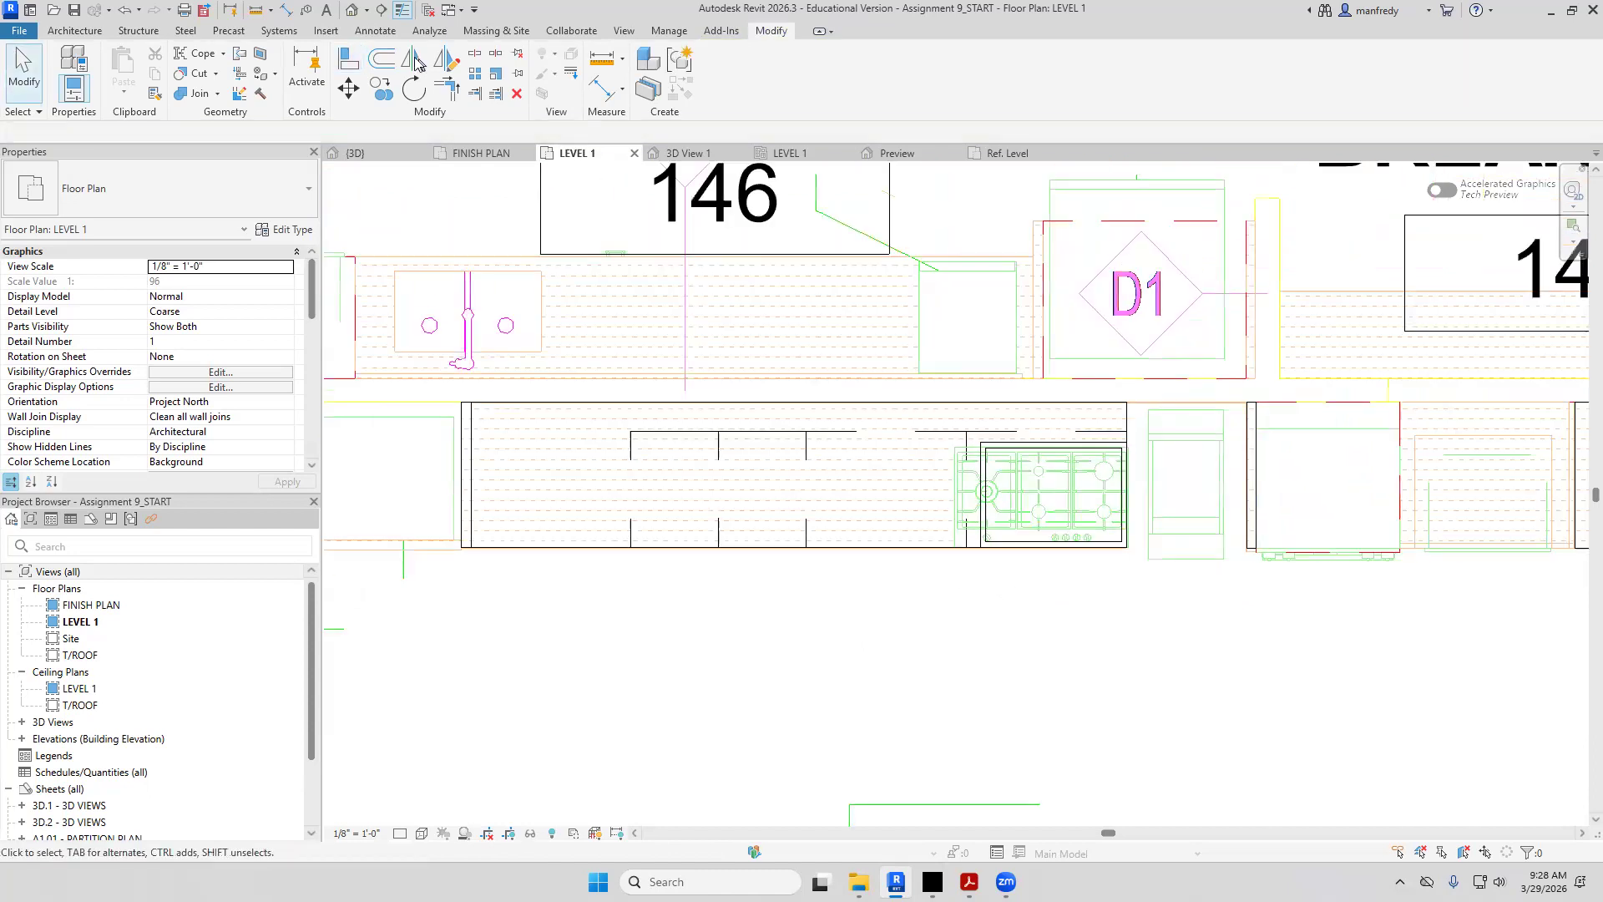
Close the inactive views and open the default 3D view at the back-wall base cabinets and cooktop
{"action": "left_click", "coordinate": [429, 10]}
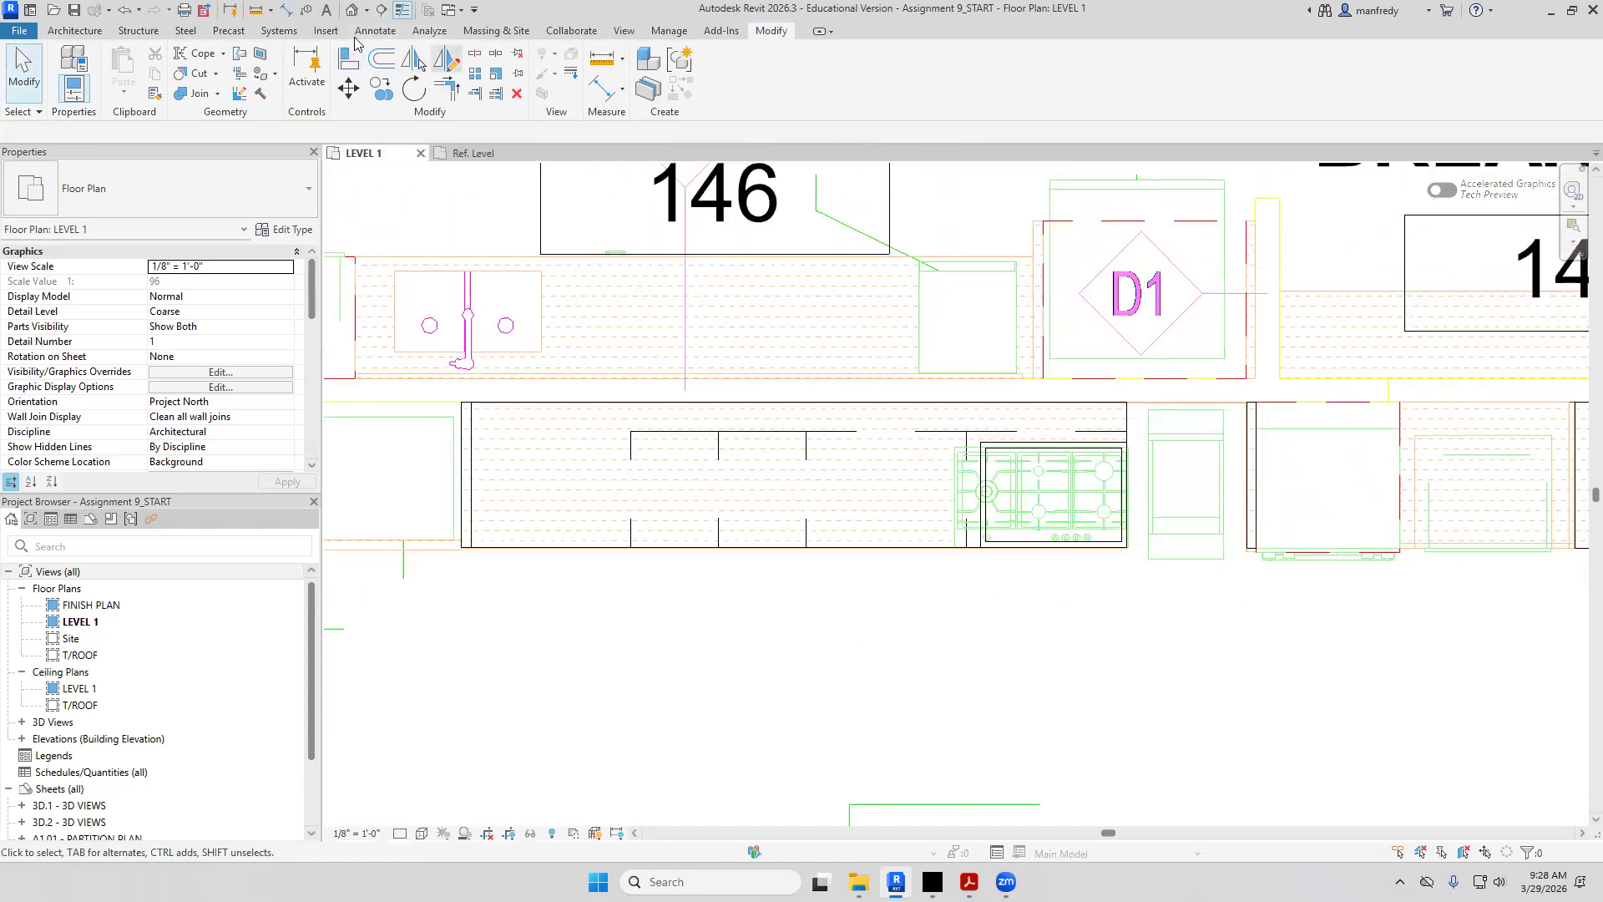
{"action": "left_click", "coordinate": [352, 10]}
{"action": "scroll", "coordinate": [898, 580], "scroll_direction": "up", "scroll_amount": 8}
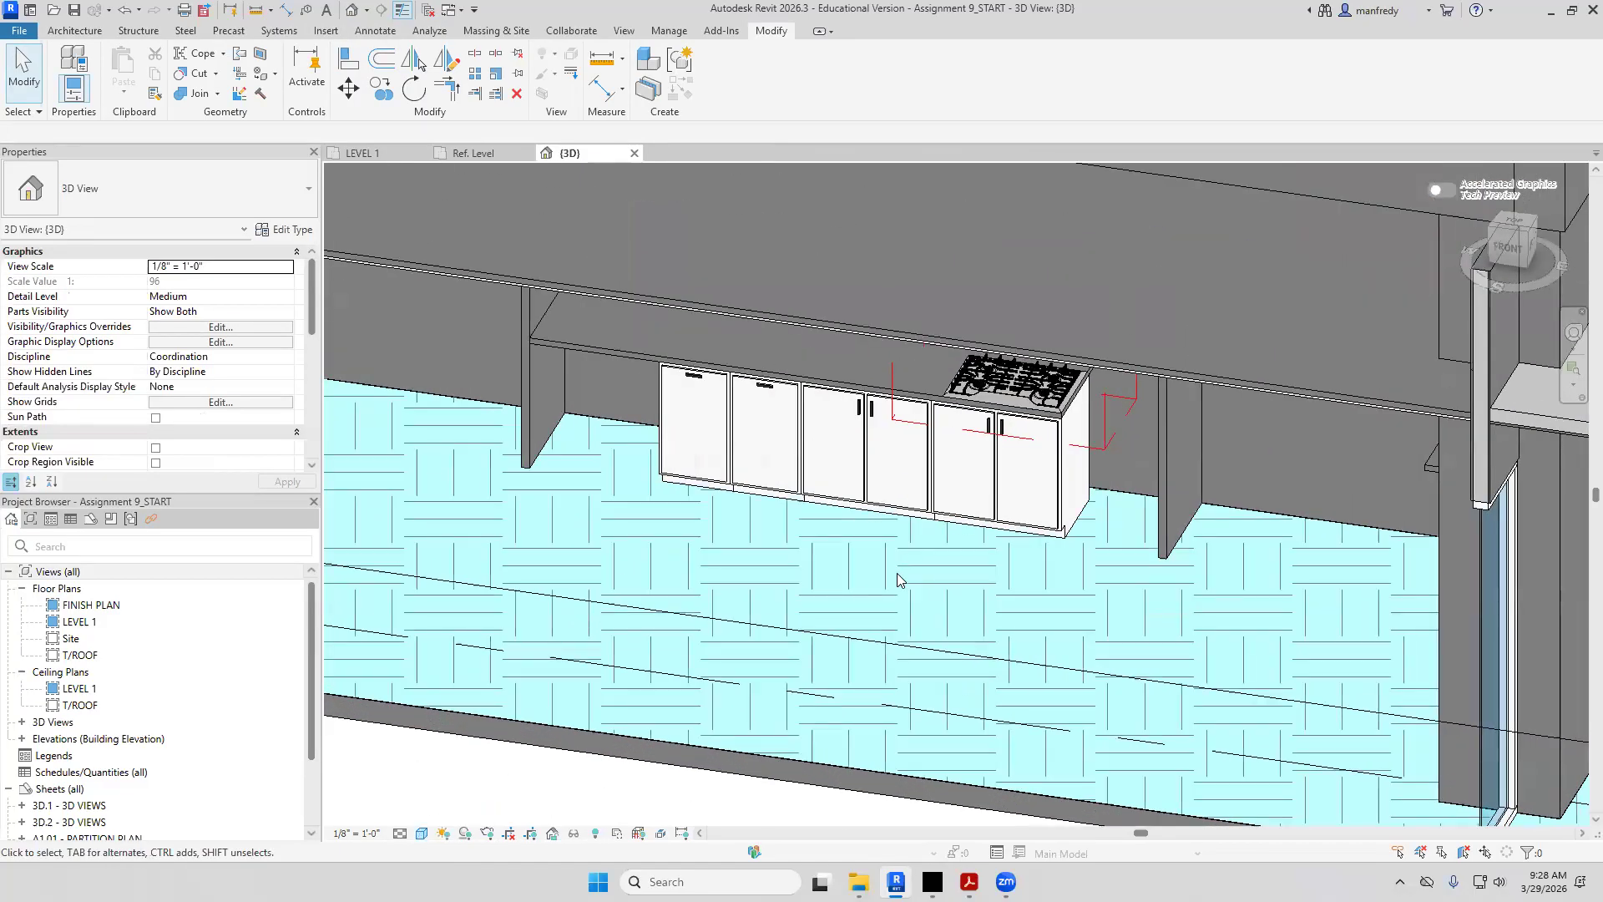
Inspect the row of base cabinets and how the cooktop sits in the countertop in 3D
{"action": "left_click", "coordinate": [727, 470]}
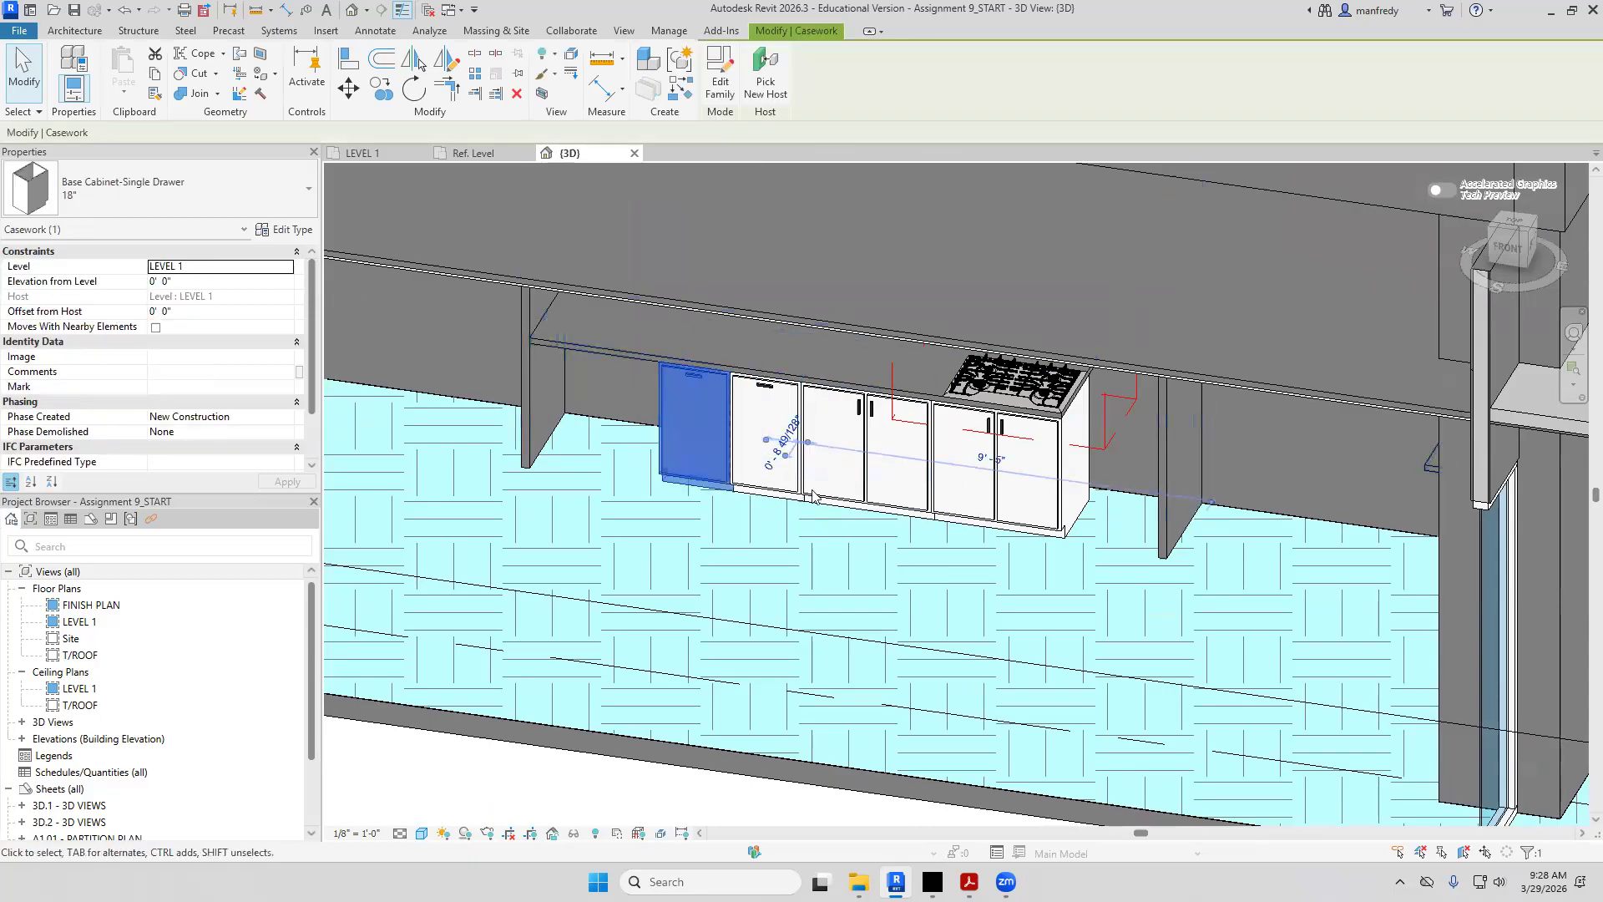
{"action": "key", "text": "Escape"}
{"action": "left_click", "coordinate": [843, 497]}
{"action": "left_click", "coordinate": [994, 505]}
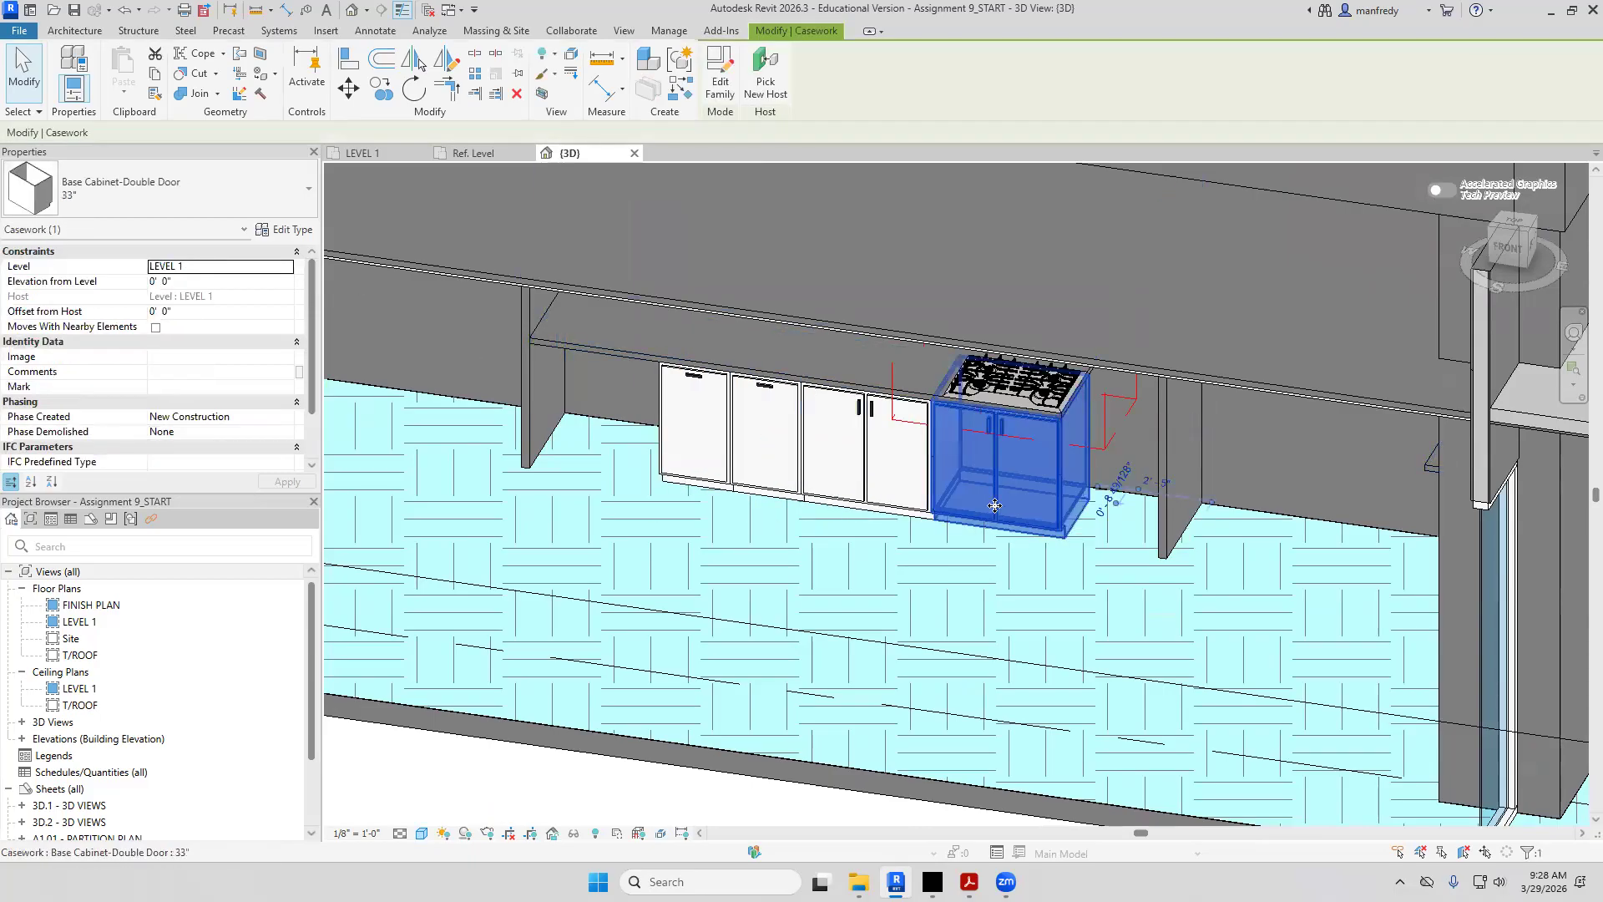
{"action": "scroll", "coordinate": [1029, 402], "scroll_direction": "up", "scroll_amount": 5}
{"action": "key", "text": "Escape"}
{"action": "middle_click_drag", "start_coordinate": [1031, 402], "coordinate": [1033, 558]}
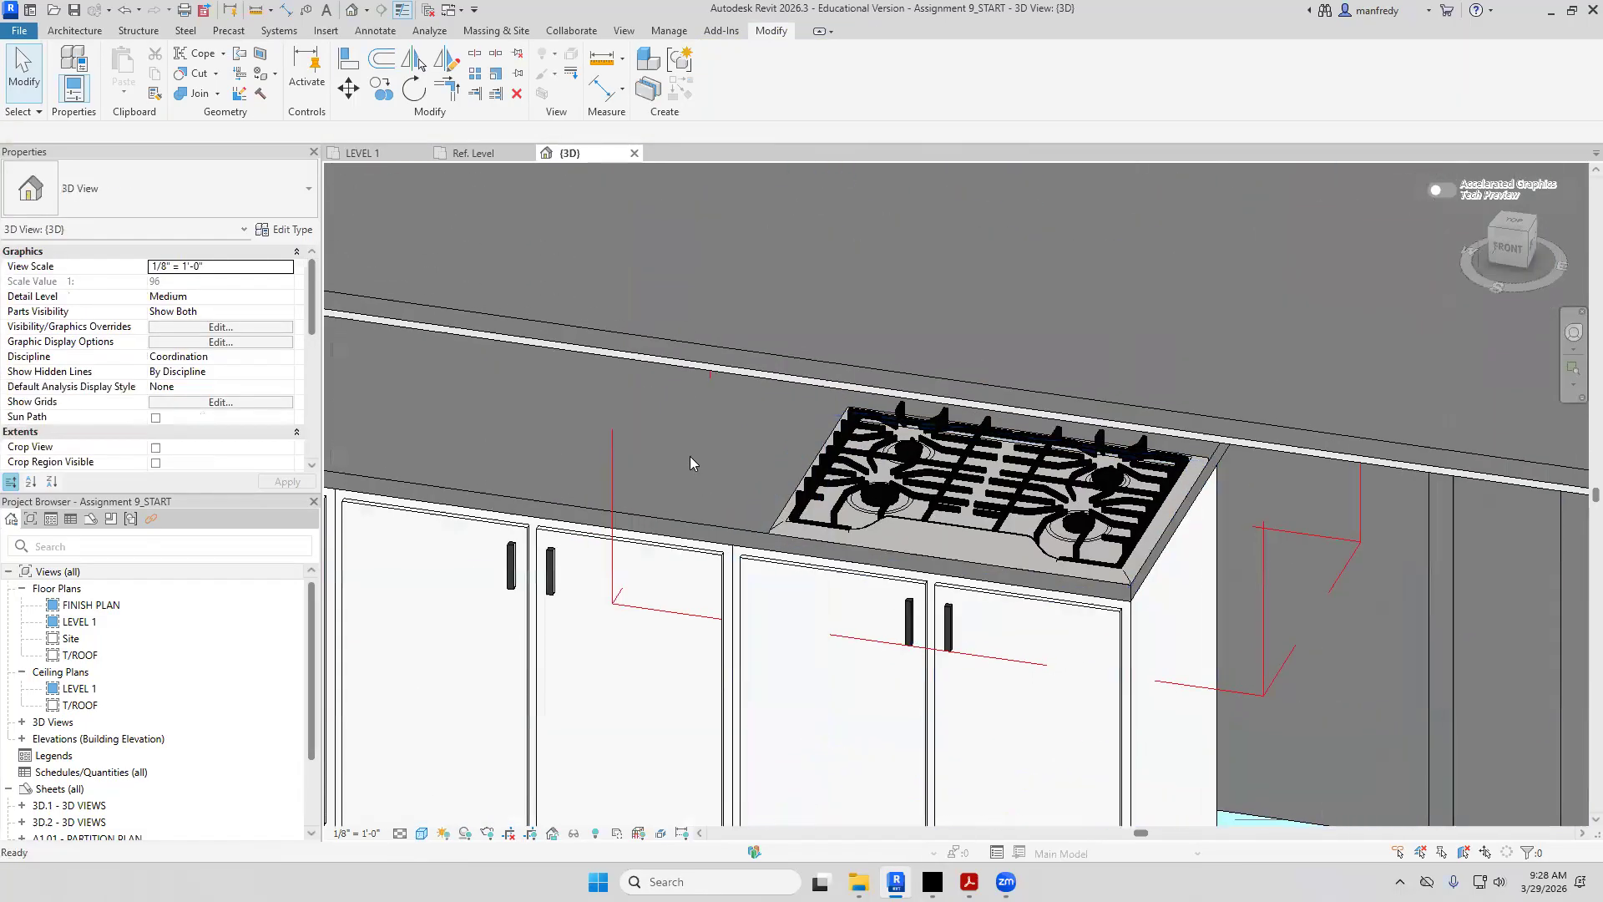
{"action": "scroll", "coordinate": [693, 451], "scroll_direction": "up", "scroll_amount": 3}
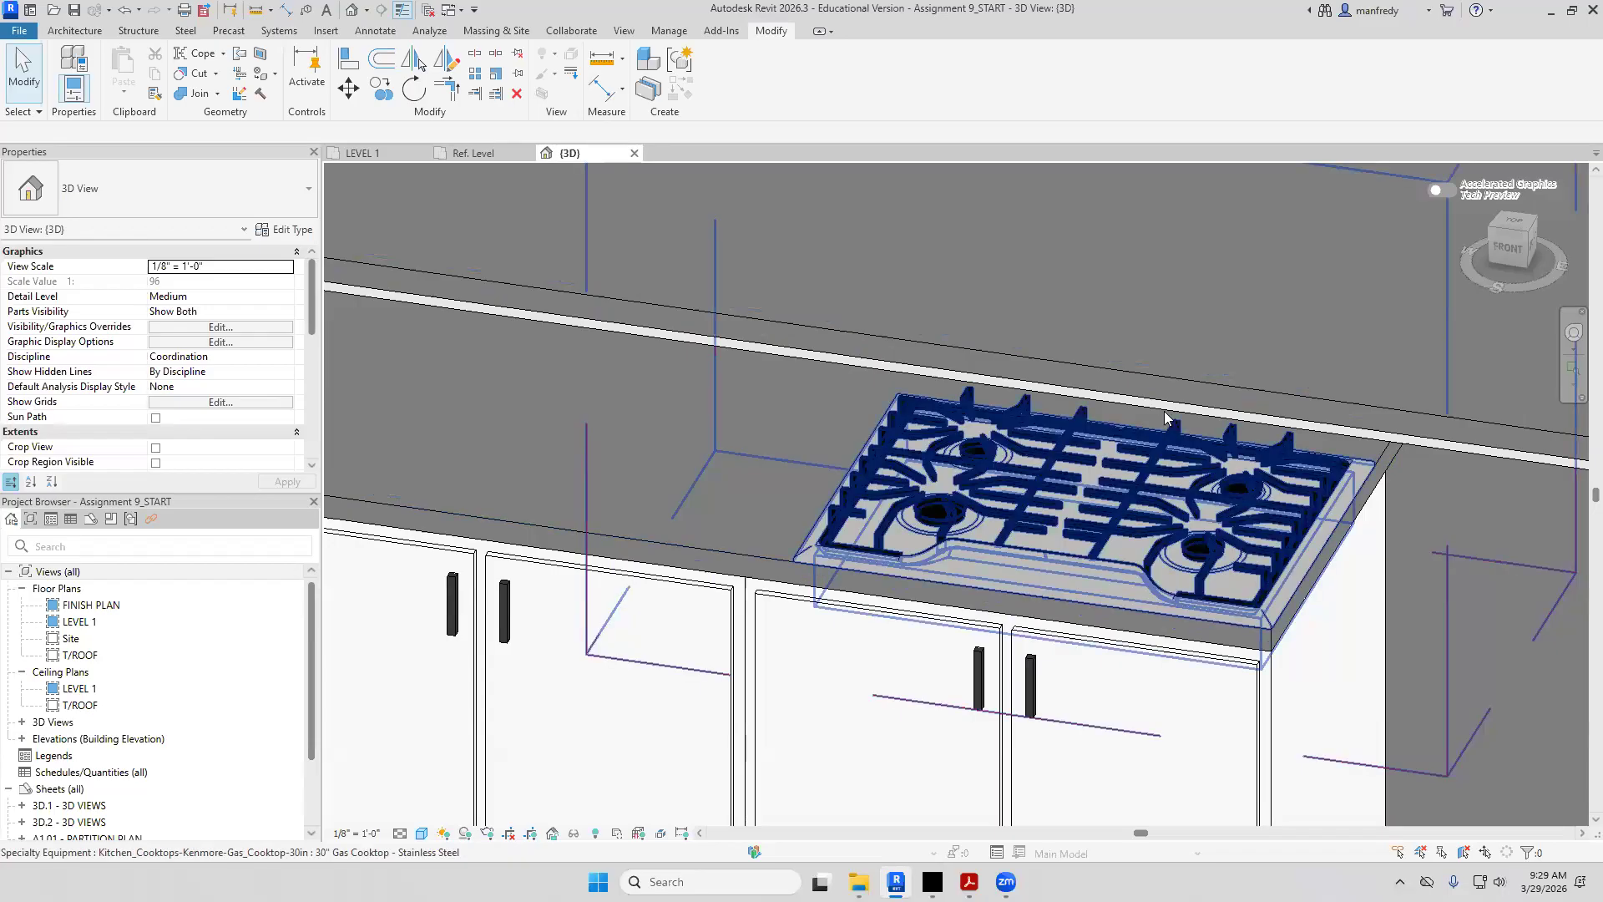
{"action": "scroll", "coordinate": [872, 536], "scroll_direction": "down", "scroll_amount": 5}
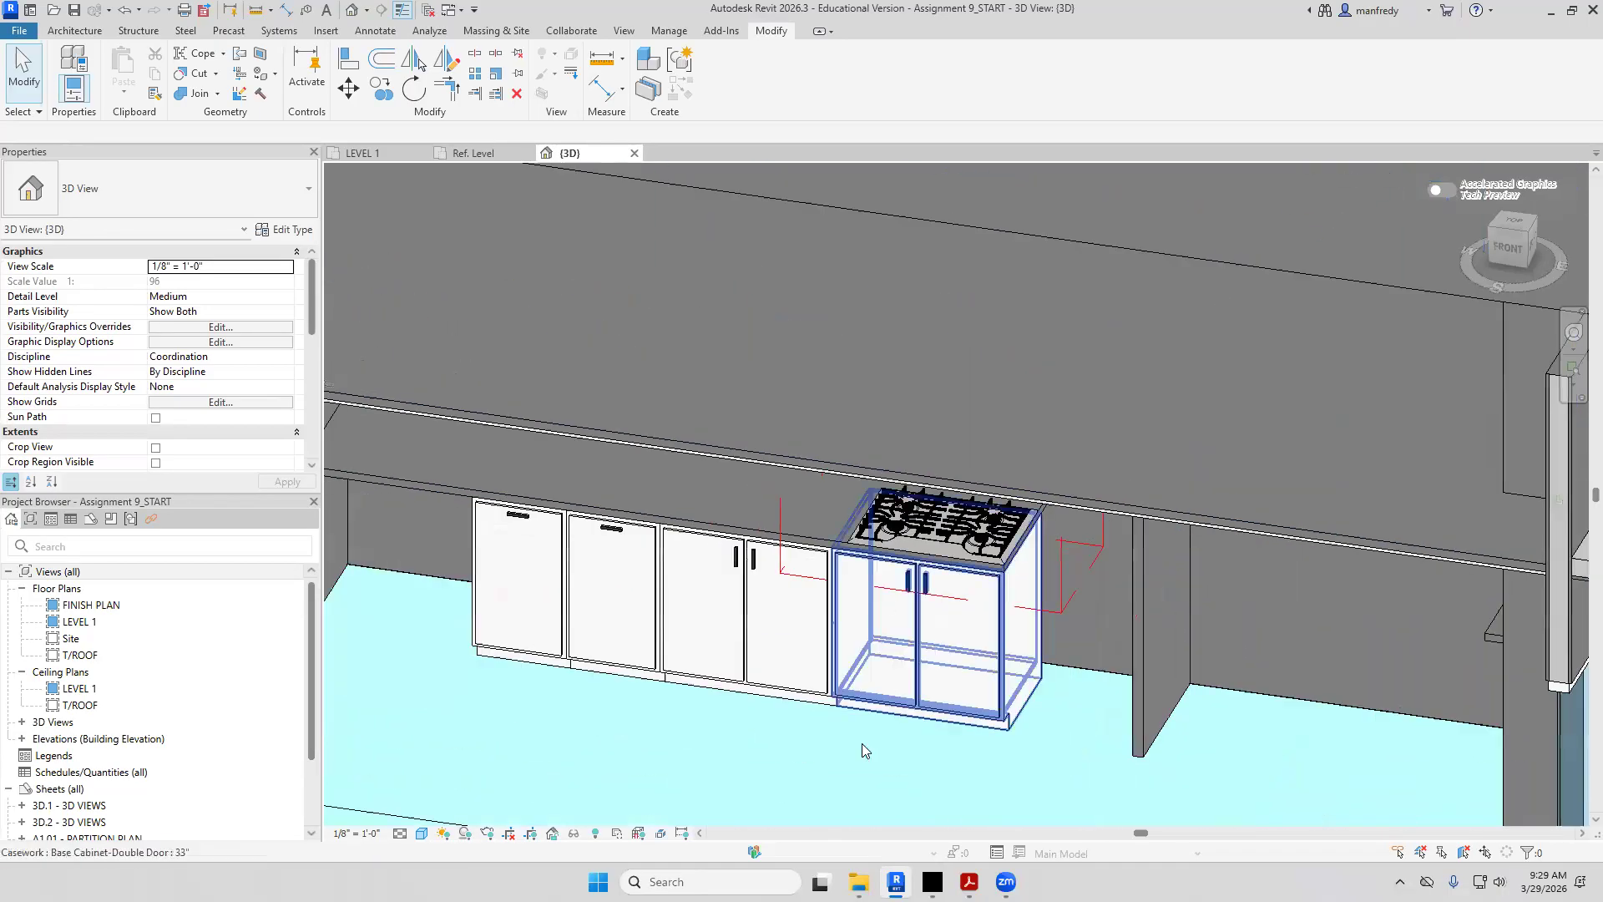
{"action": "mouse_move", "coordinate": [1005, 695]}
{"action": "middle_mouse_down", "text": "shift"}
{"action": "mouse_move", "coordinate": [1066, 702]}
{"action": "mouse_move", "coordinate": [992, 692]}
{"action": "middle_mouse_up", "text": "shift"}
{"action": "scroll", "coordinate": [902, 501], "scroll_direction": "down", "scroll_amount": 3}
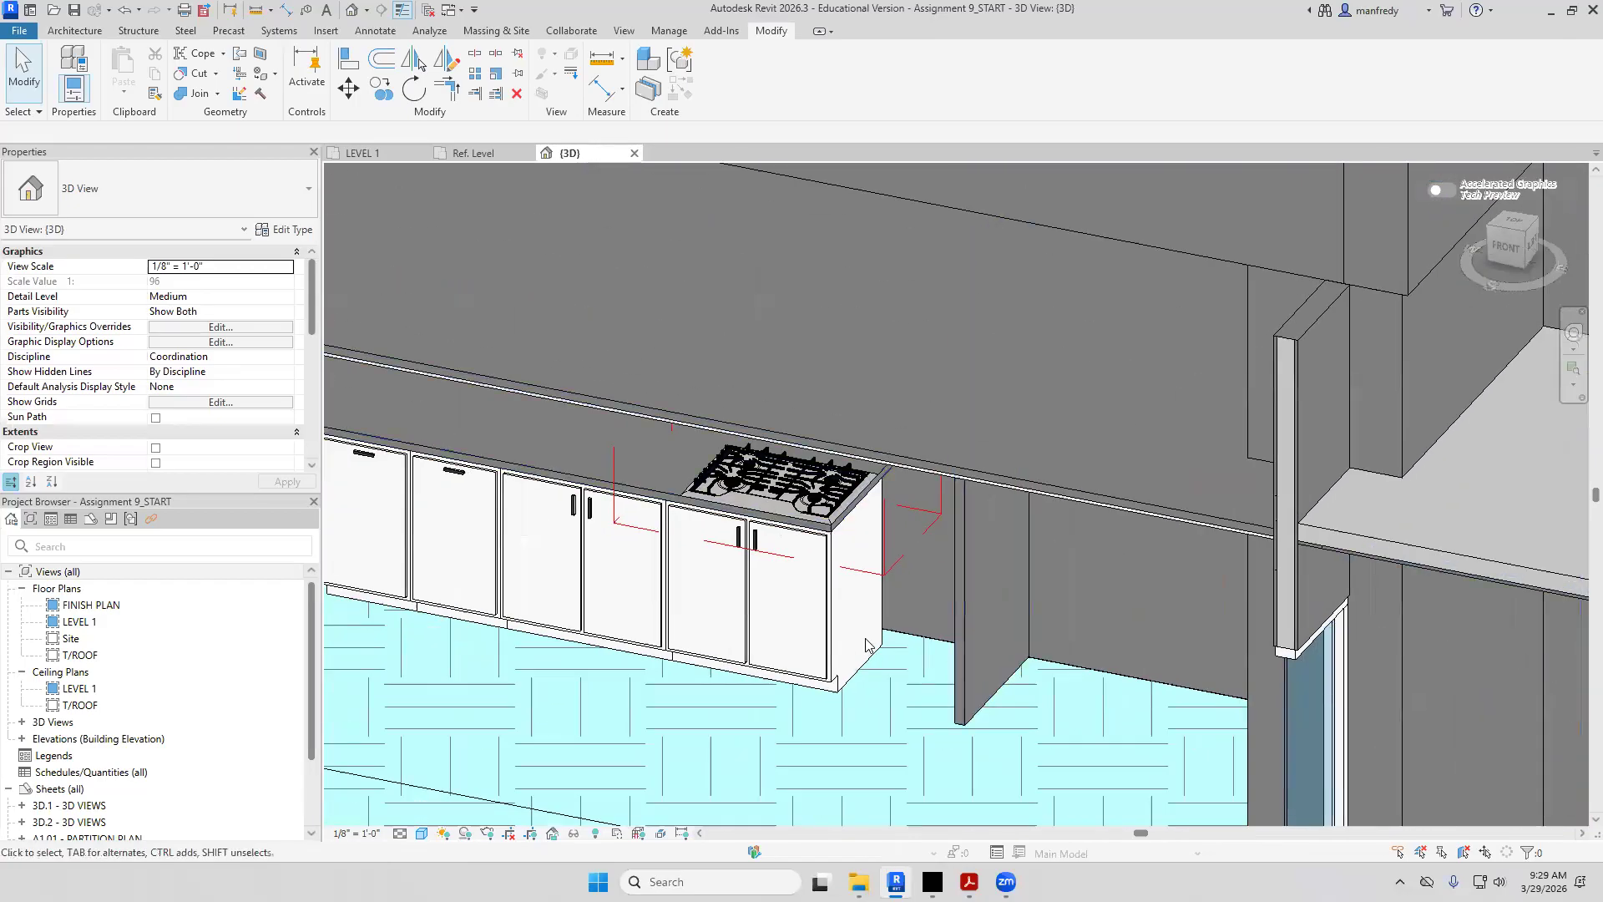
Check the space between the back of the 33" double-door cabinet and the wall, and return to the LEVEL 1 floor plan
{"action": "scroll", "coordinate": [881, 651], "scroll_direction": "up", "scroll_amount": 7}
{"action": "left_click", "coordinate": [881, 650]}
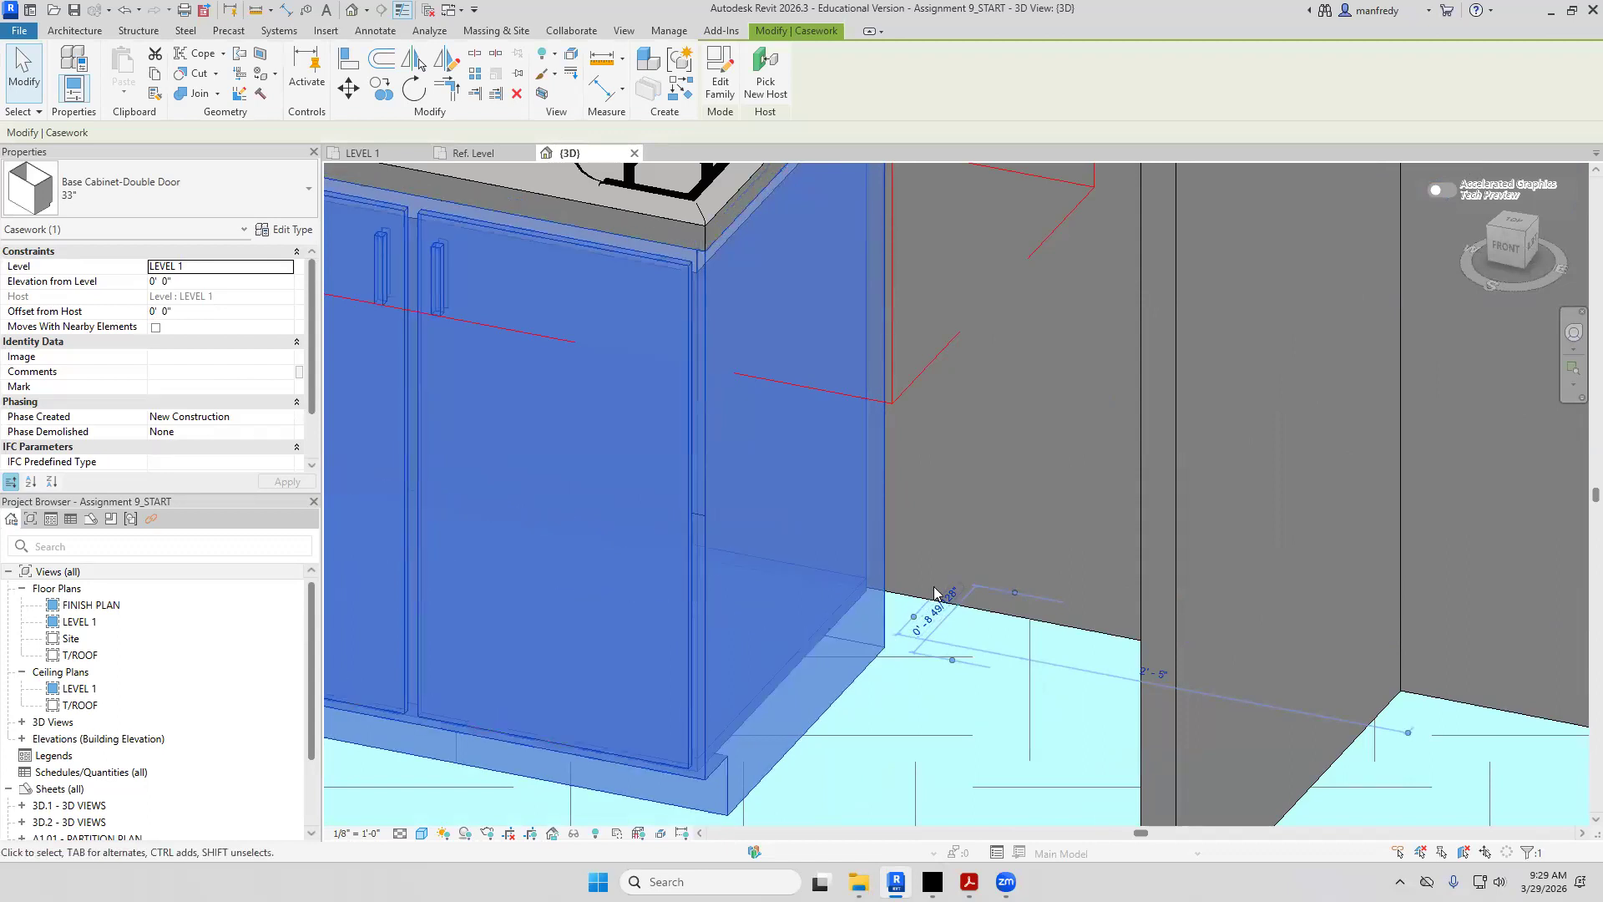
{"action": "scroll", "coordinate": [934, 592], "scroll_direction": "down", "scroll_amount": 2}
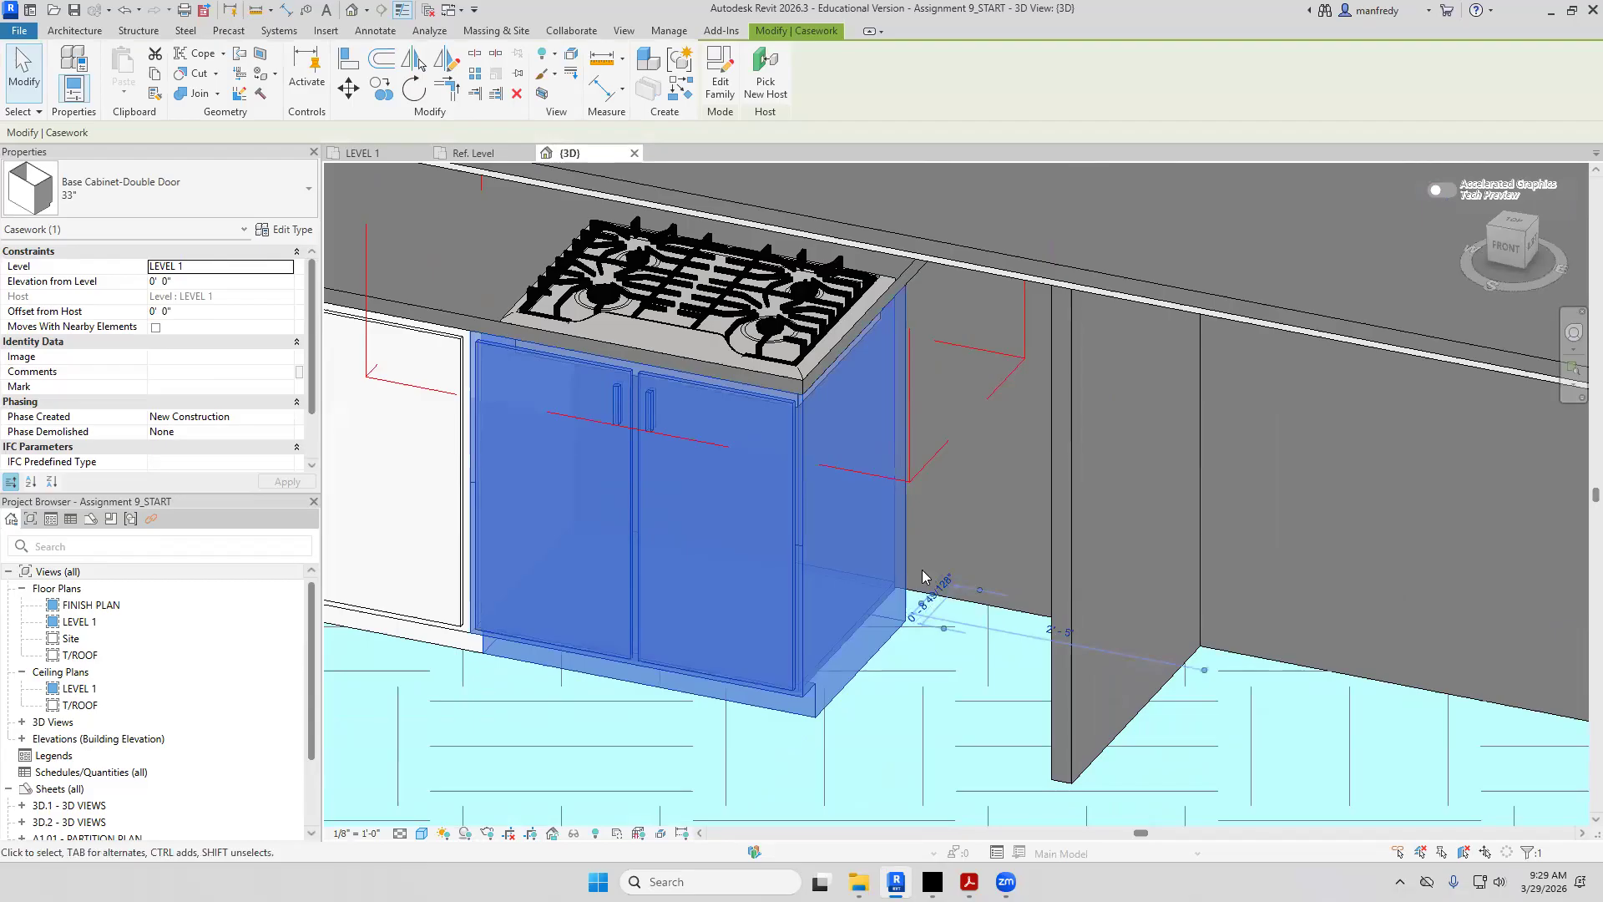
{"action": "scroll", "coordinate": [940, 498], "scroll_direction": "up", "scroll_amount": 2}
{"action": "key", "text": "Escape"}
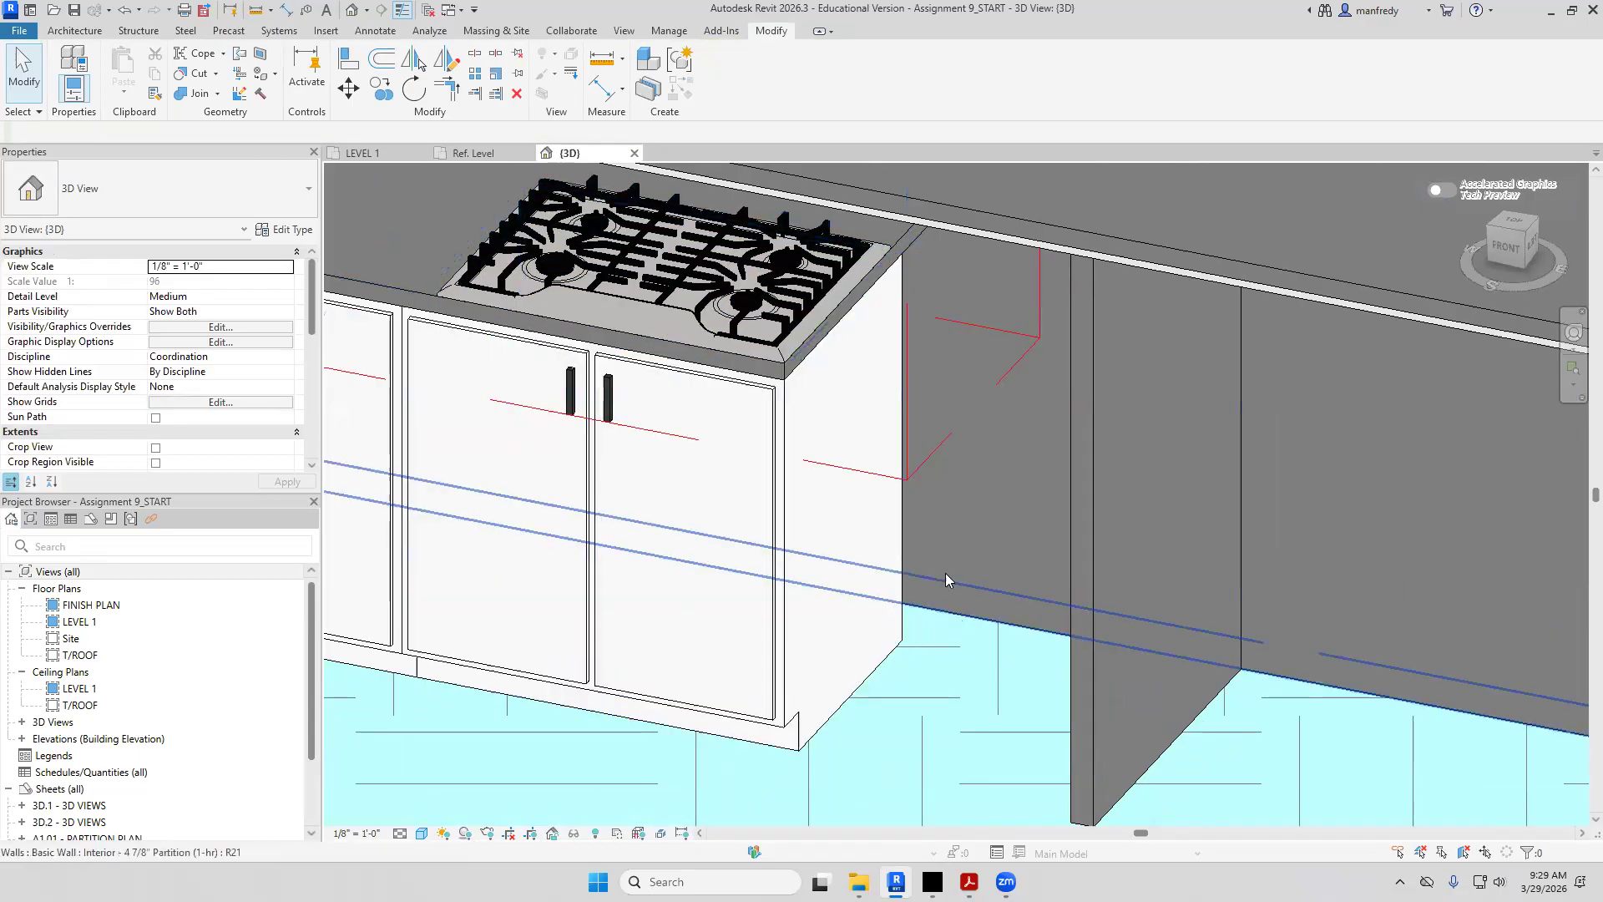
{"action": "scroll", "coordinate": [1008, 584], "scroll_direction": "down", "scroll_amount": 2}
{"action": "scroll", "coordinate": [999, 569], "scroll_direction": "down", "scroll_amount": 4}
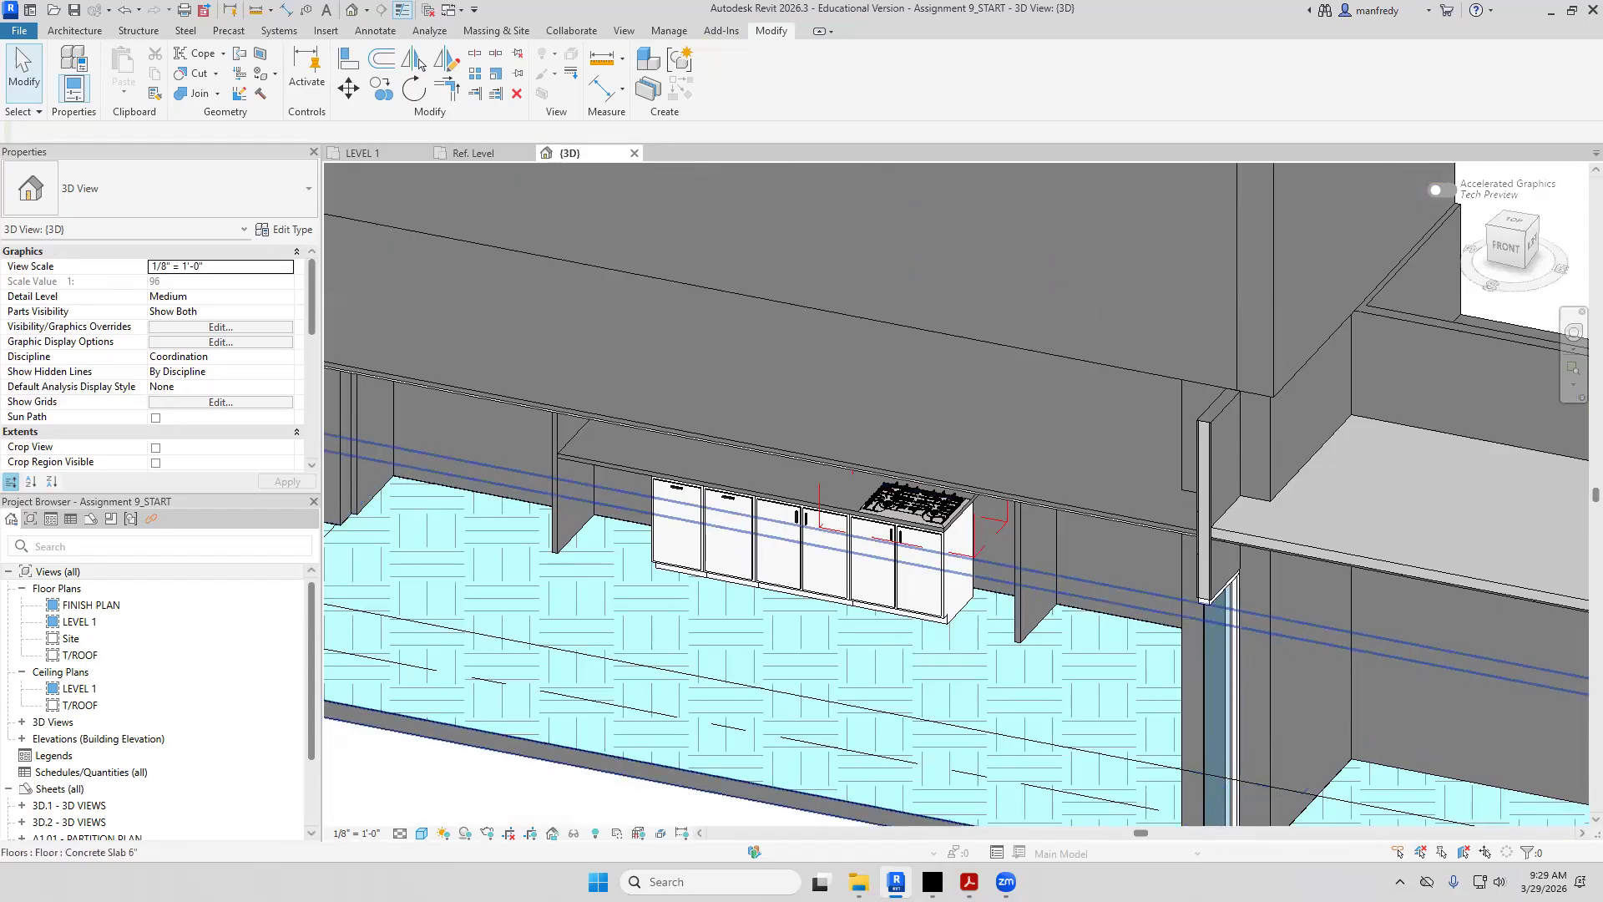
{"action": "mouse_move", "coordinate": [896, 887]}
{"action": "double_click", "coordinate": [79, 622]}
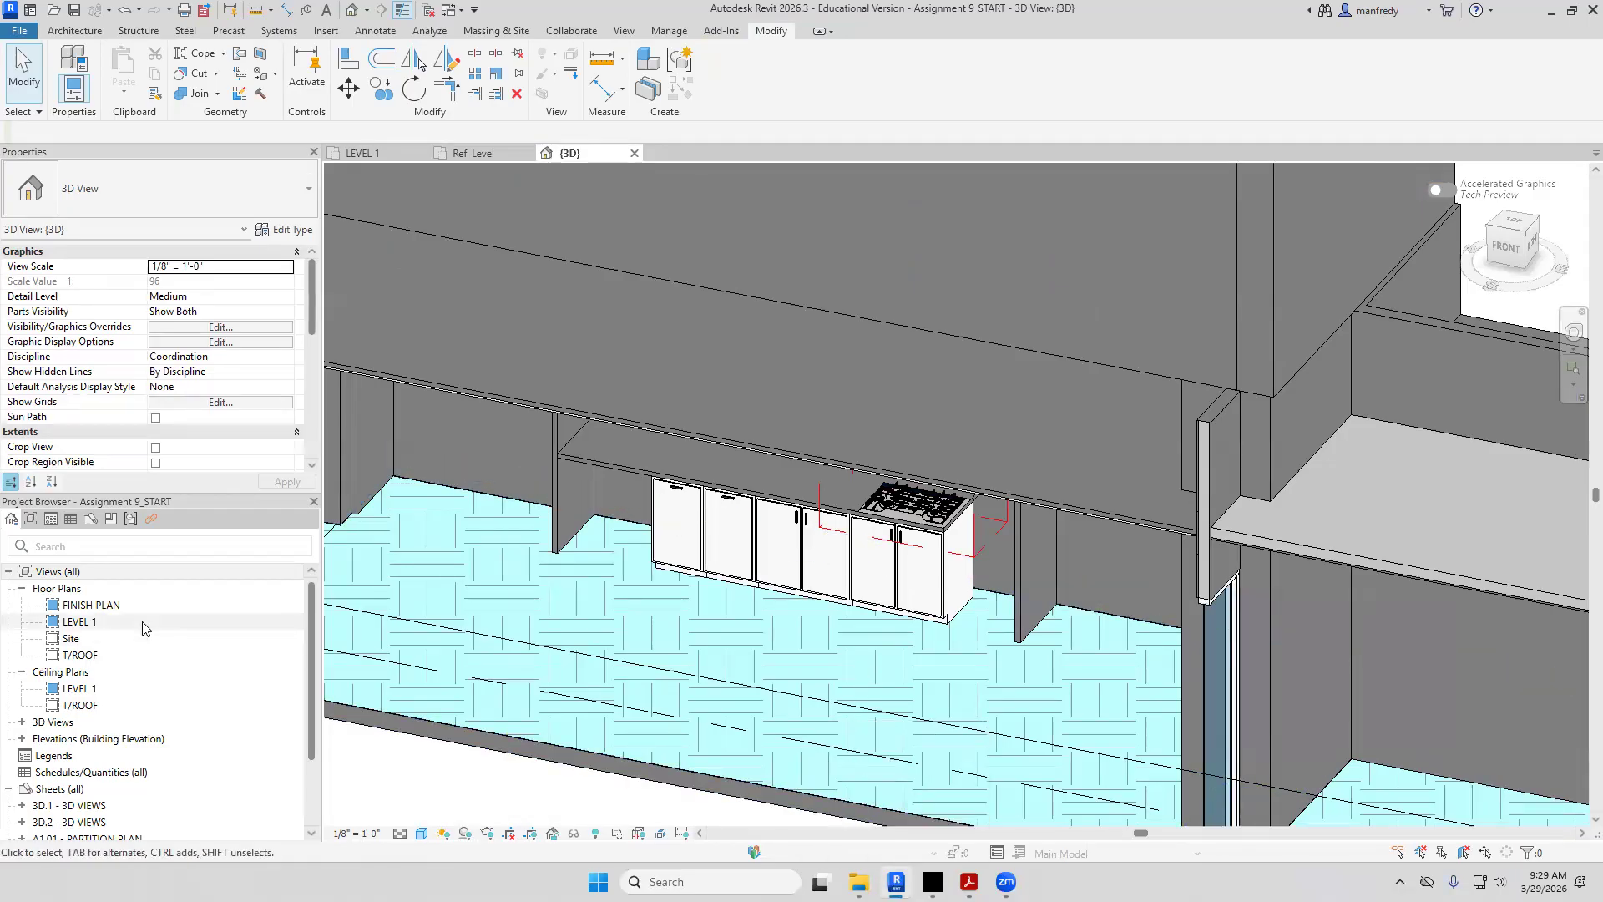
Browse the Casework/Base Cabinets families in the Autodesk library for a filler and leave without loading one
{"action": "scroll", "coordinate": [931, 423], "scroll_direction": "up", "scroll_amount": 2}
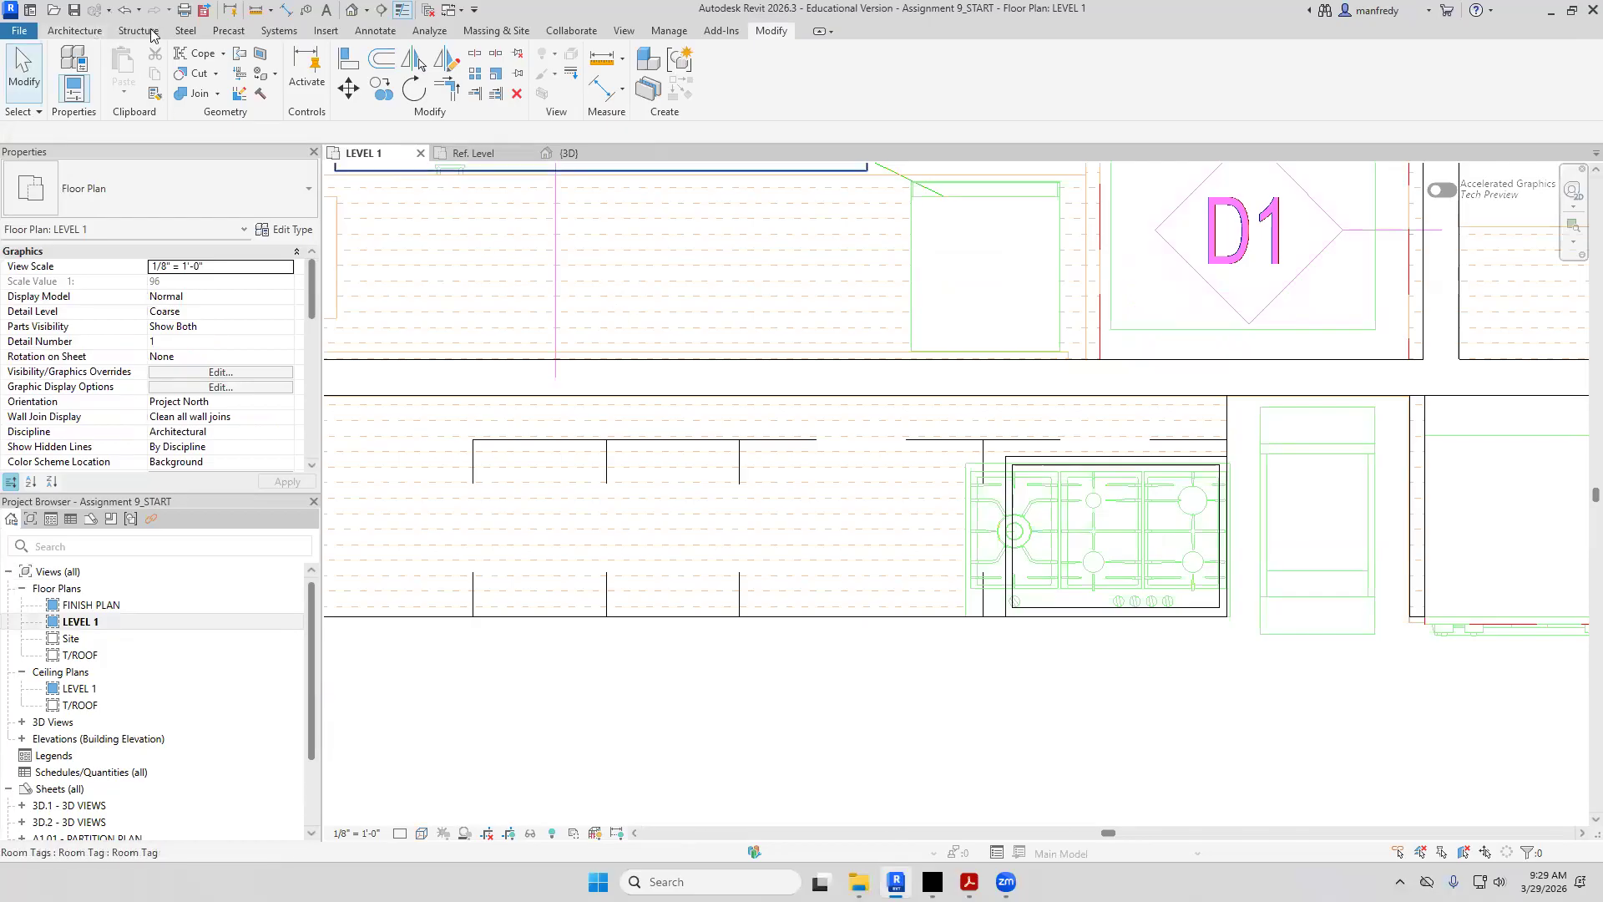
{"action": "left_click", "coordinate": [326, 32]}
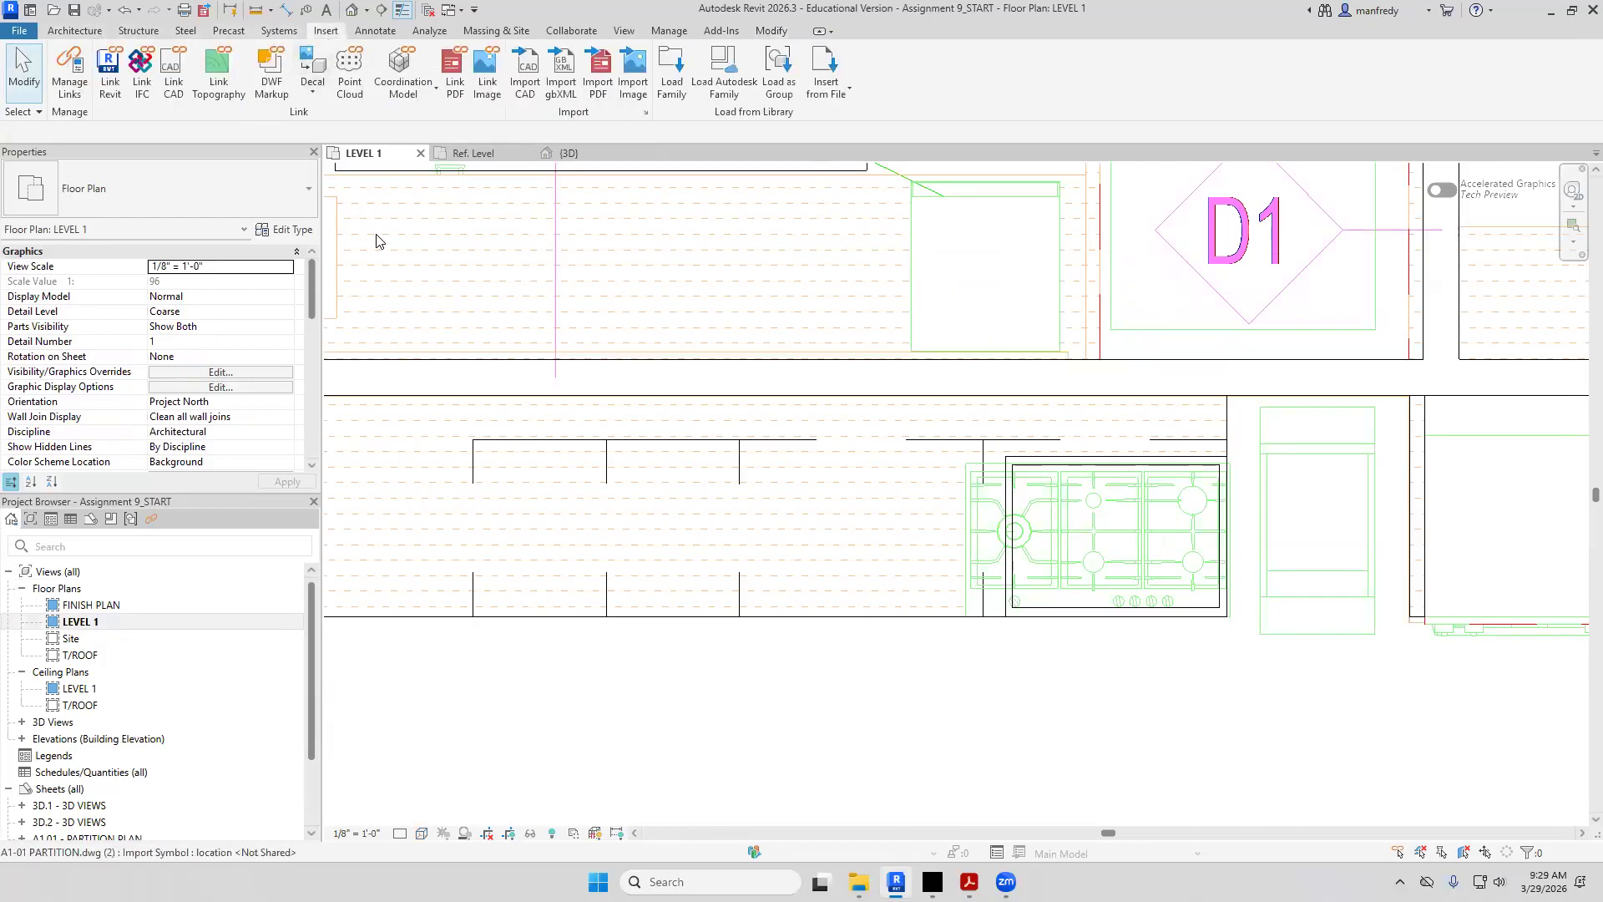
{"action": "left_click", "coordinate": [724, 74]}
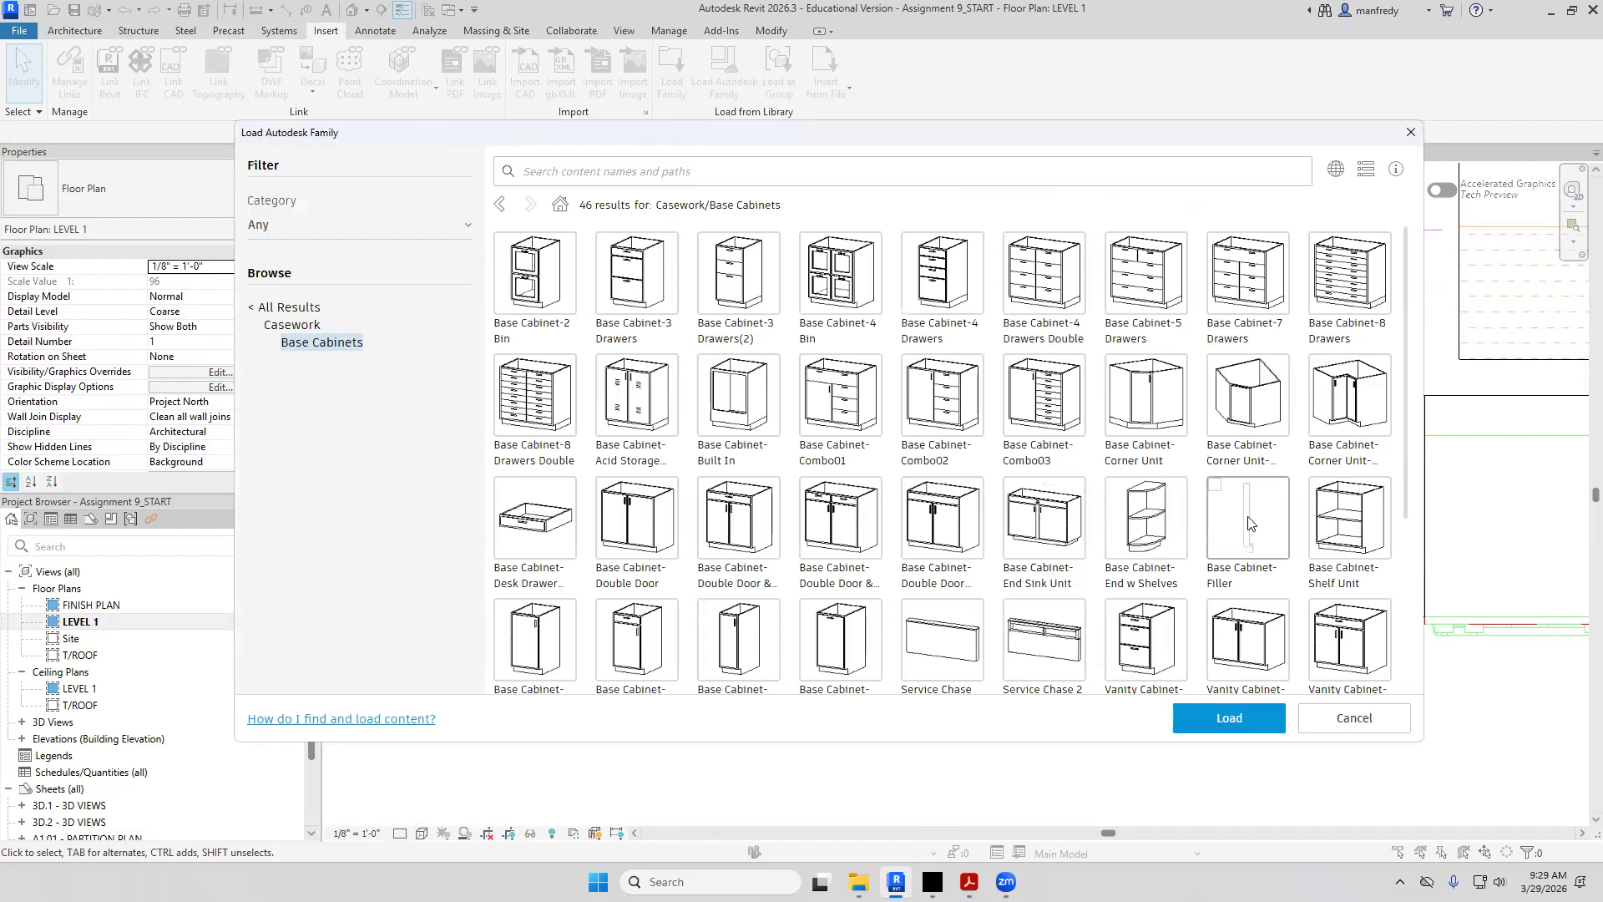
{"action": "scroll", "coordinate": [1253, 564], "scroll_direction": "down", "scroll_amount": 2}
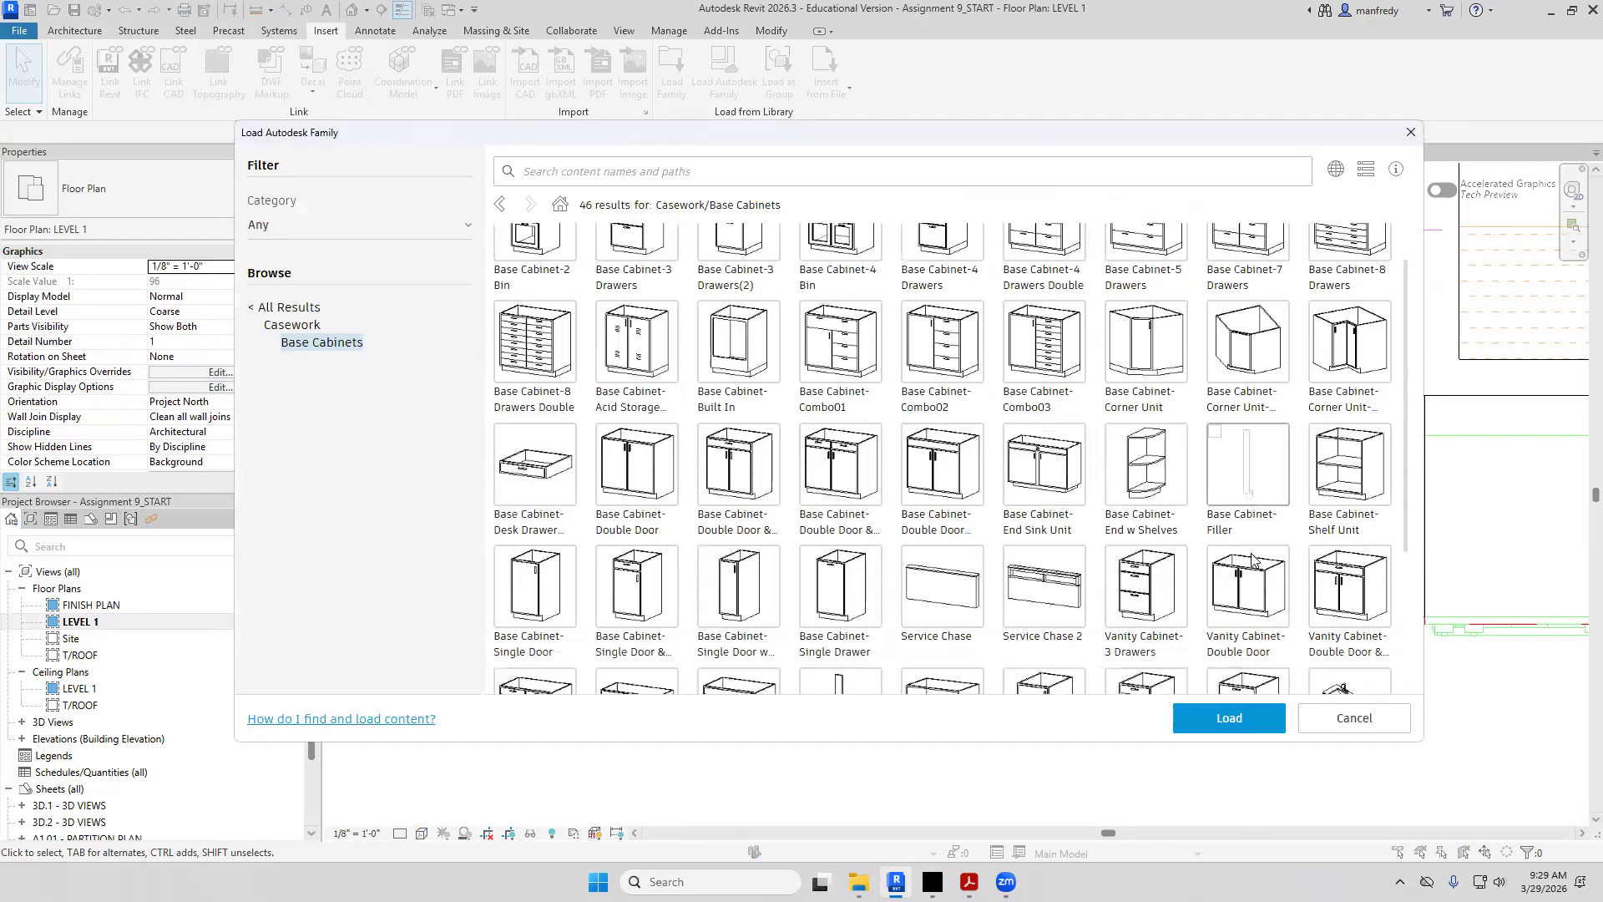
{"action": "scroll", "coordinate": [1253, 557], "scroll_direction": "down", "scroll_amount": 3}
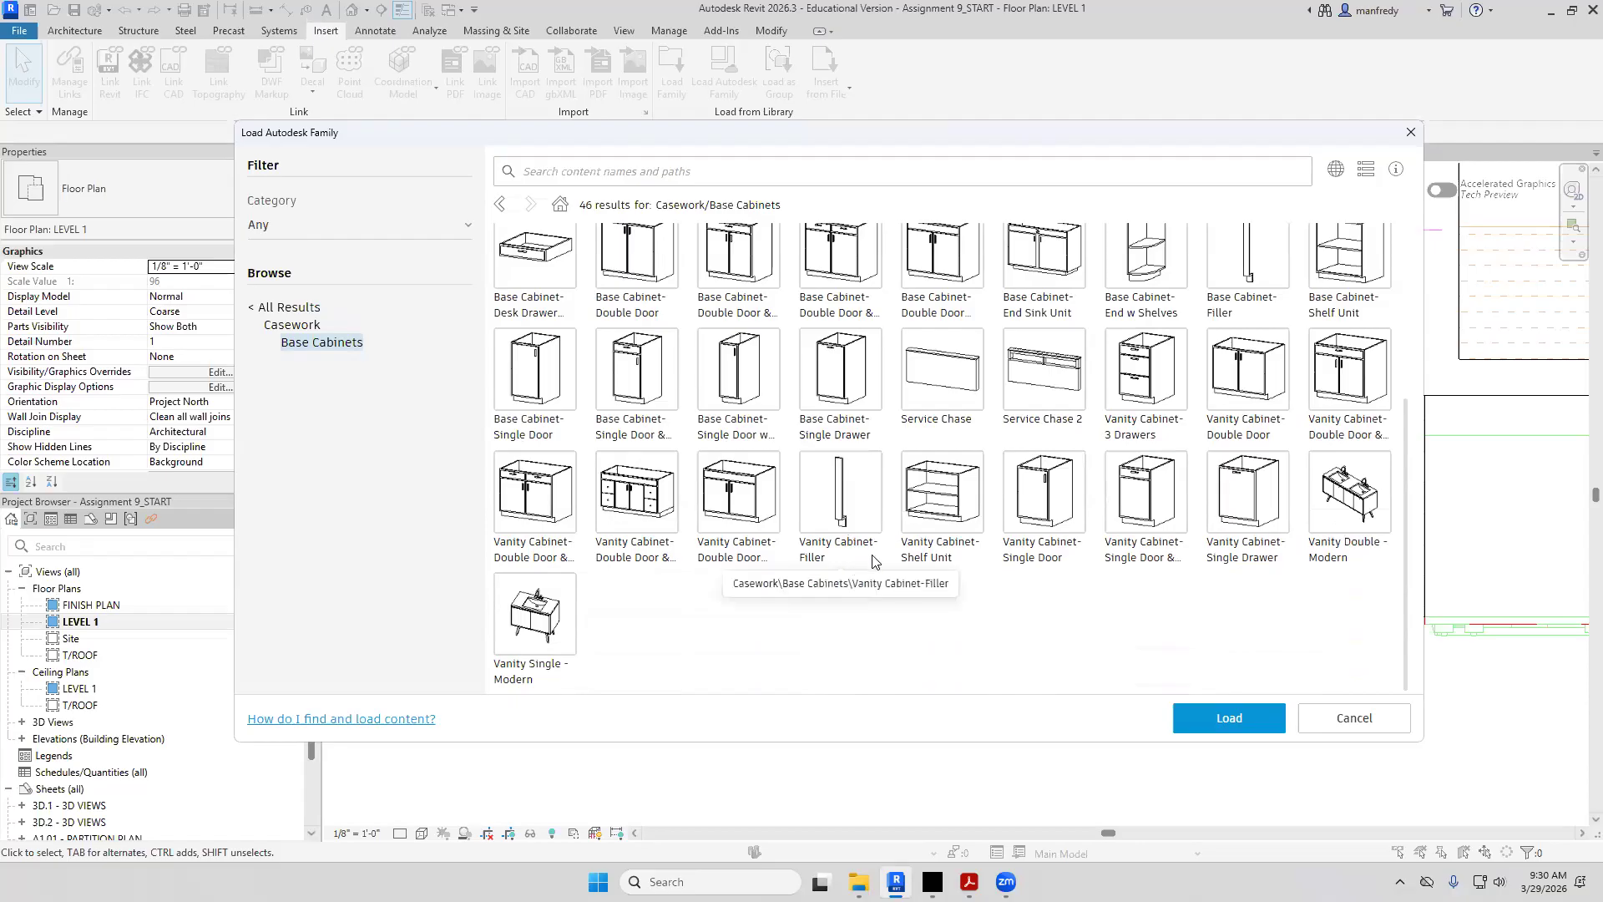
{"action": "key", "text": "Escape"}
Open the back-wall countertop and side-panel casework for in-place editing in the LEVEL 1 plan
{"action": "middle_click_drag", "start_coordinate": [911, 678], "coordinate": [721, 691]}
{"action": "scroll", "coordinate": [1056, 546], "scroll_direction": "up", "scroll_amount": 2}
{"action": "scroll", "coordinate": [1064, 431], "scroll_direction": "up", "scroll_amount": 1}
{"action": "scroll", "coordinate": [1038, 398], "scroll_direction": "down", "scroll_amount": 1}
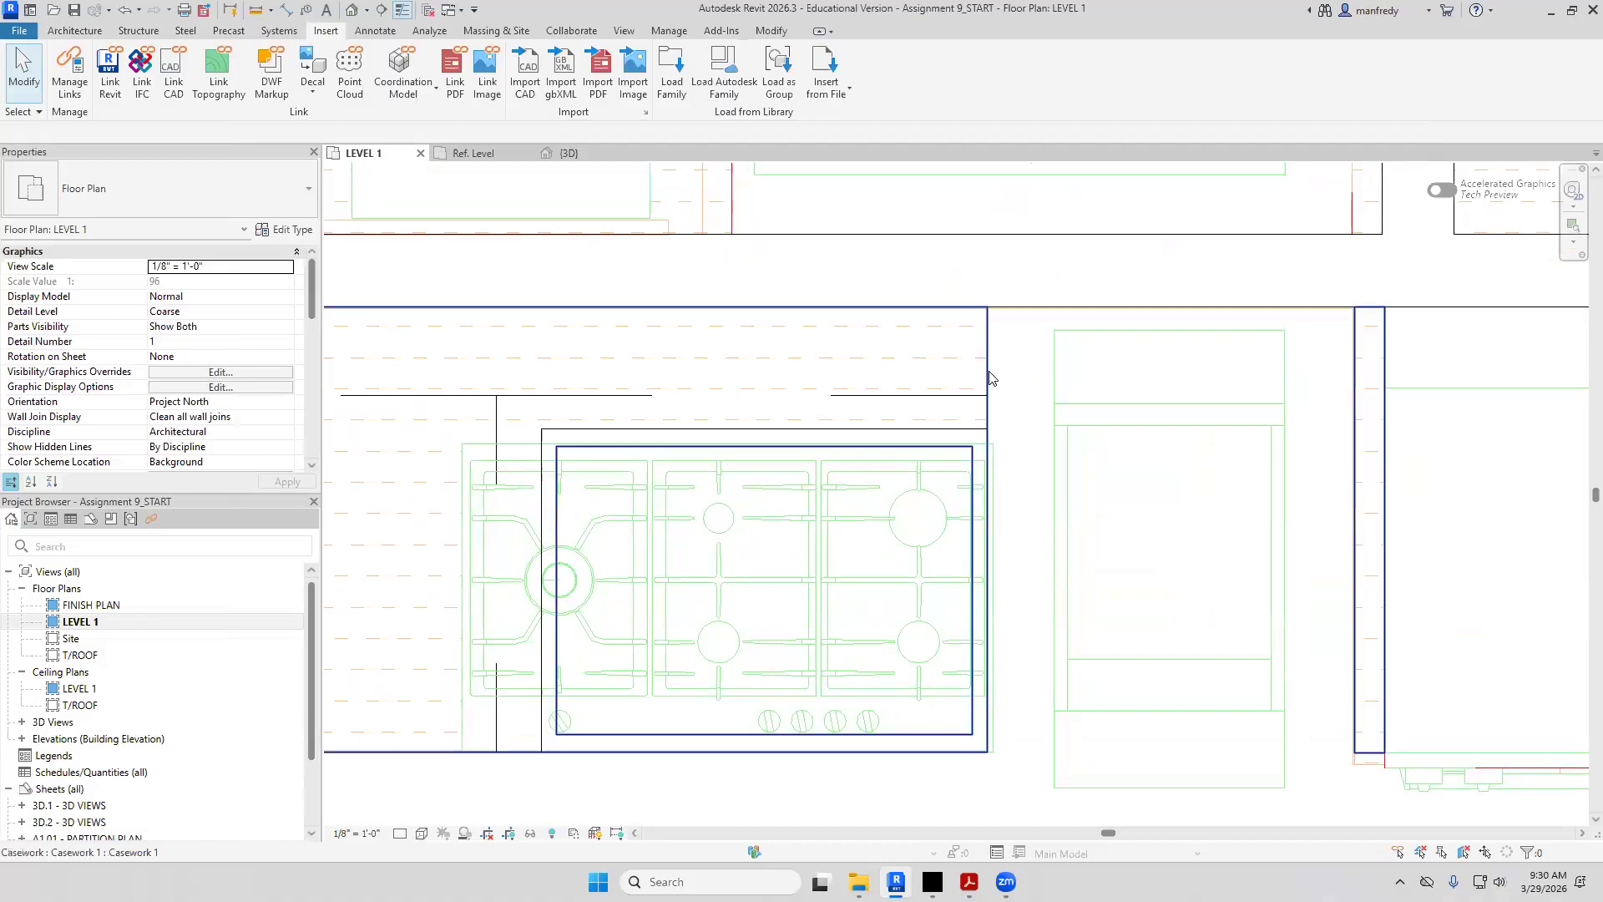
{"action": "left_click", "coordinate": [1012, 375]}
{"action": "scroll", "coordinate": [1013, 379], "scroll_direction": "down", "scroll_amount": 1}
{"action": "scroll", "coordinate": [1012, 378], "scroll_direction": "down", "scroll_amount": 5}
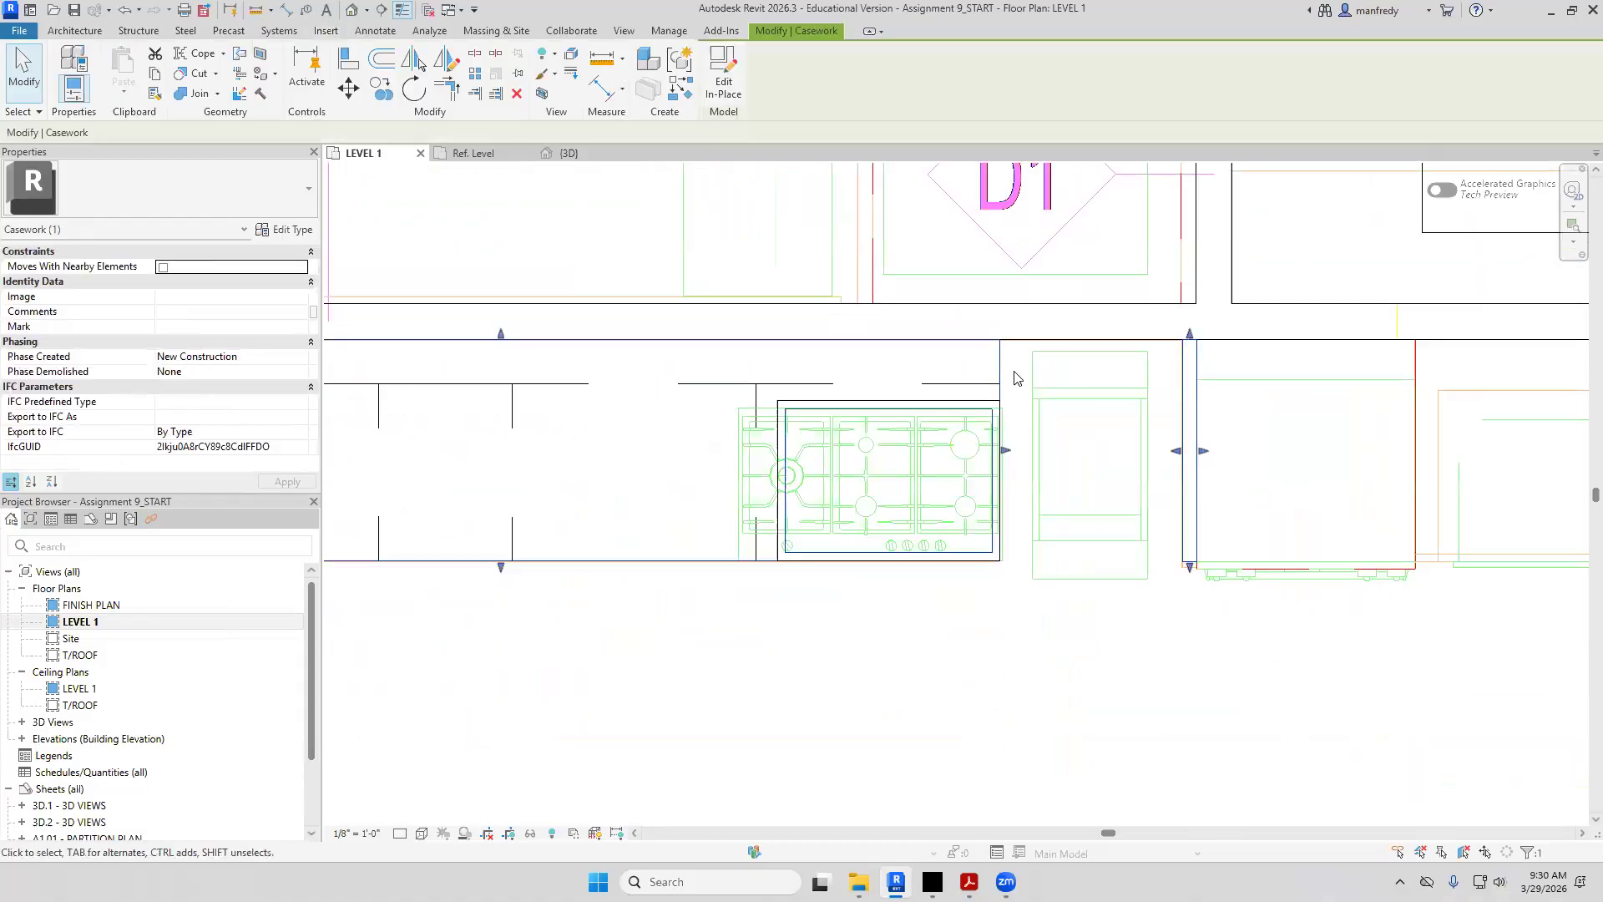
{"action": "middle_click_drag", "start_coordinate": [896, 430], "coordinate": [1154, 428]}
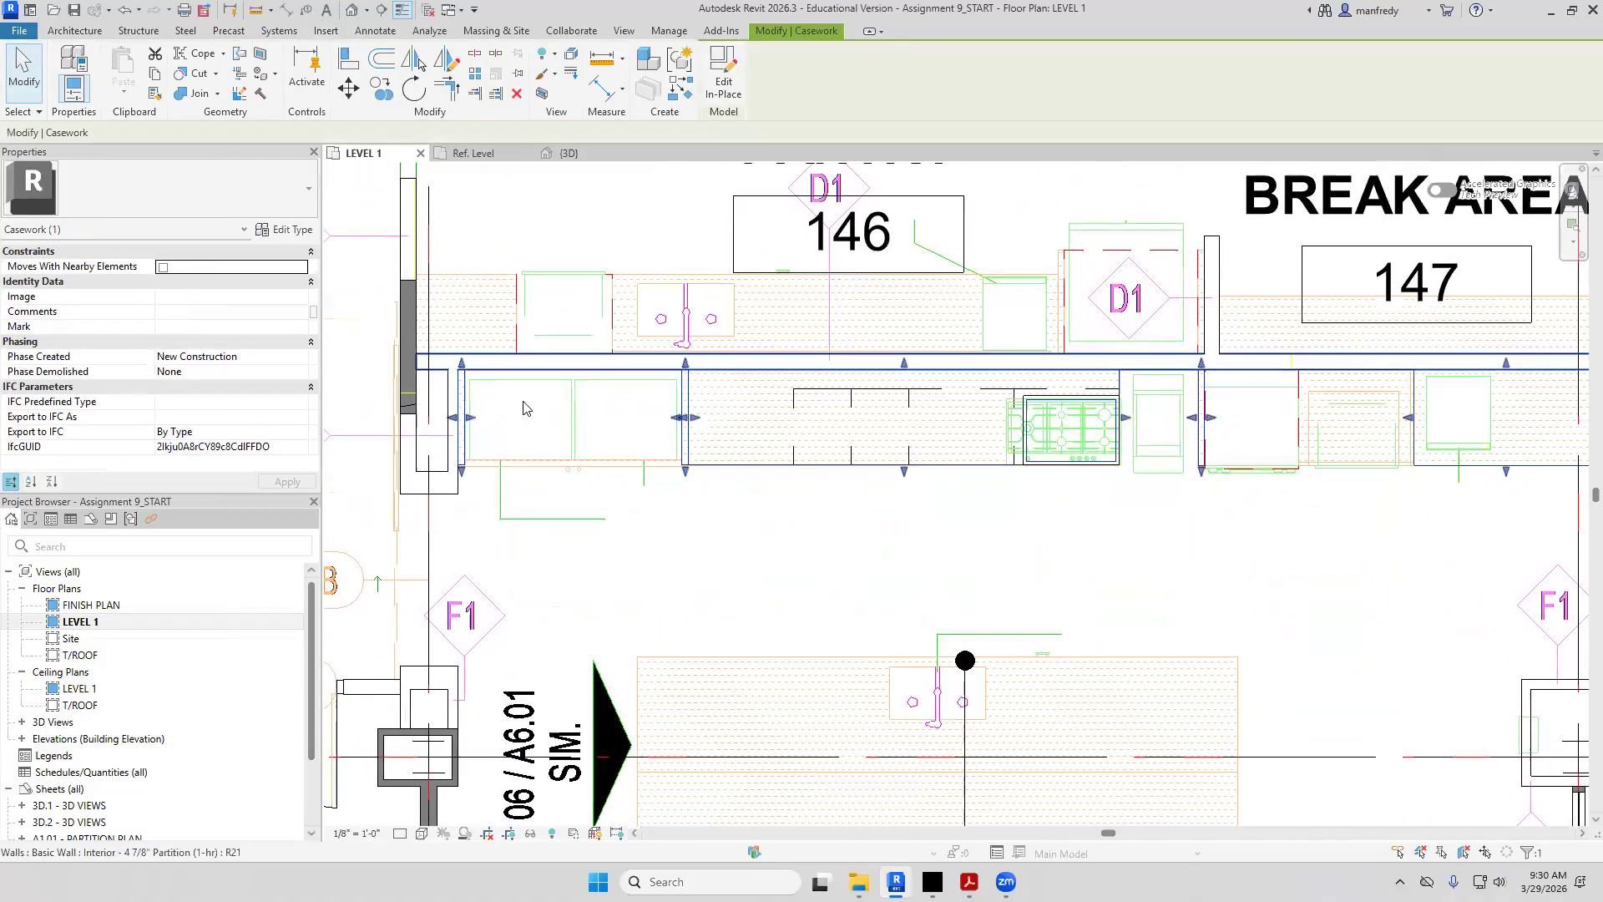
{"action": "scroll", "coordinate": [1229, 390], "scroll_direction": "down", "scroll_amount": 1}
{"action": "scroll", "coordinate": [841, 423], "scroll_direction": "up", "scroll_amount": 5}
{"action": "left_click", "coordinate": [724, 83]}
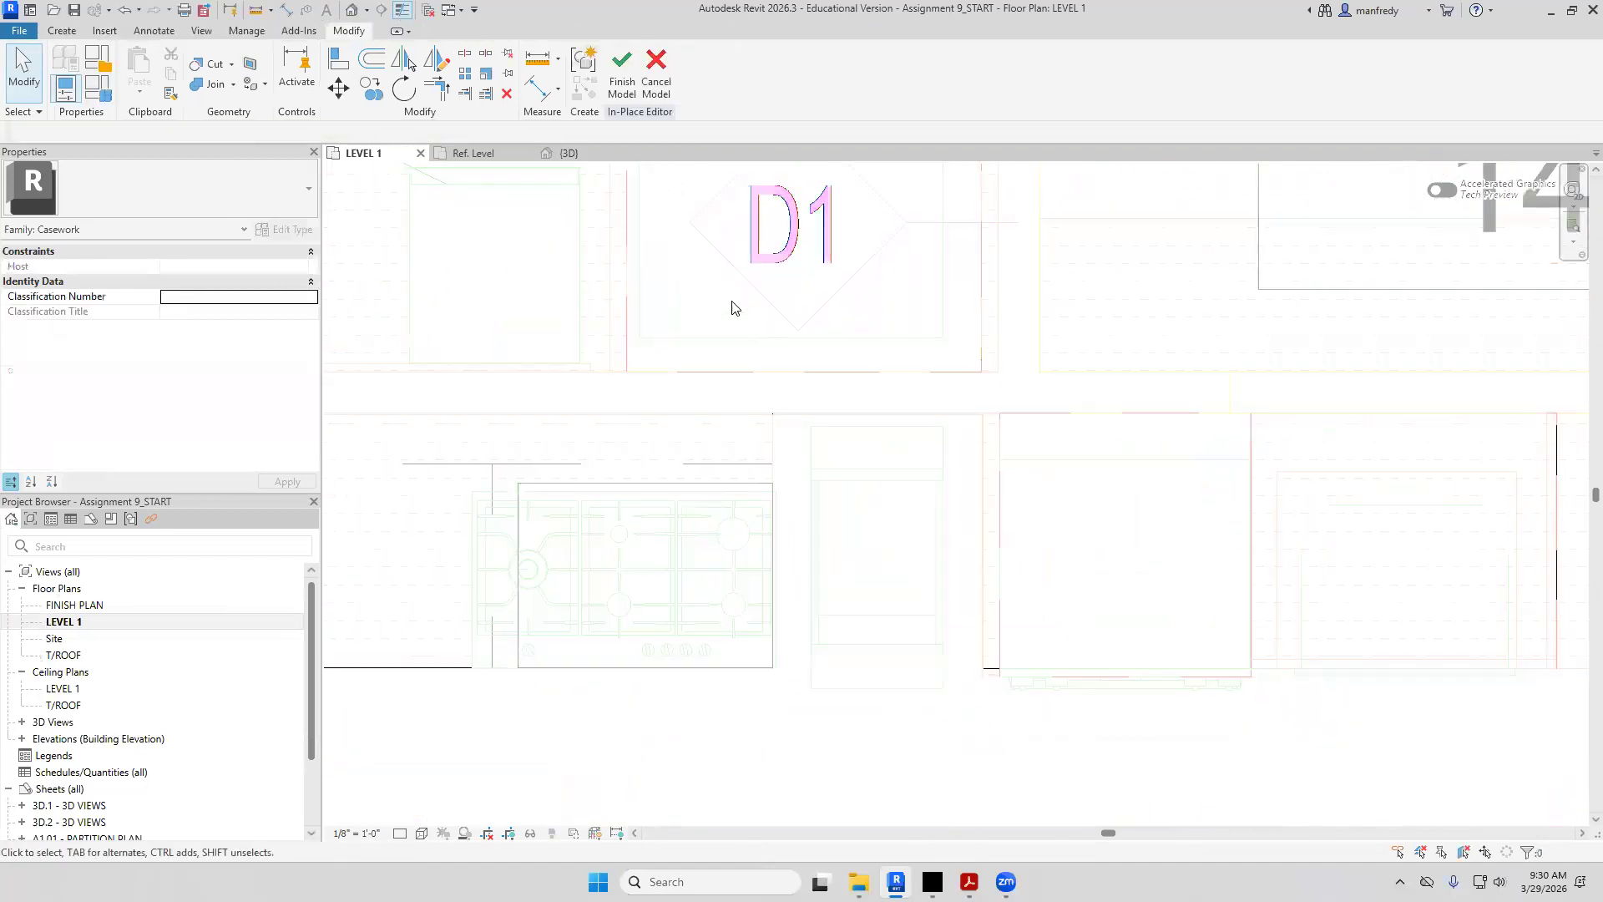
Sketch a rectangular extrusion profile from the wall to the back of the counter's cooktop end, with its width set to 1.5"
{"action": "scroll", "coordinate": [730, 304], "scroll_direction": "up", "scroll_amount": 2}
{"action": "left_click", "coordinate": [142, 67]}
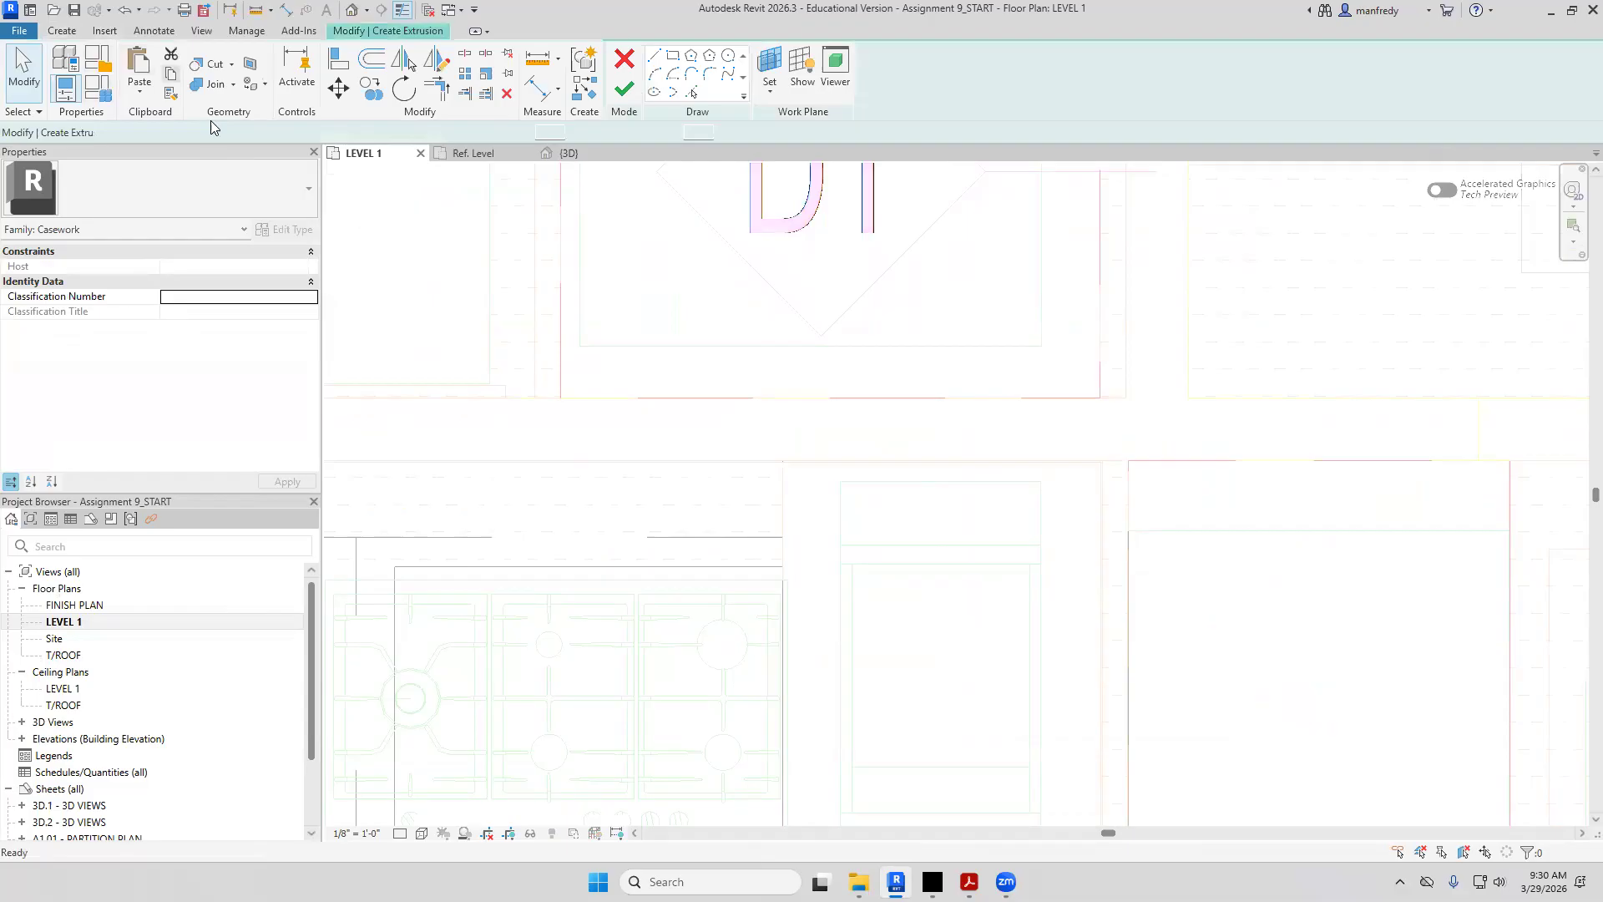
{"action": "left_click", "coordinate": [672, 55]}
{"action": "left_click", "coordinate": [782, 567]}
{"action": "left_click", "coordinate": [758, 460]}
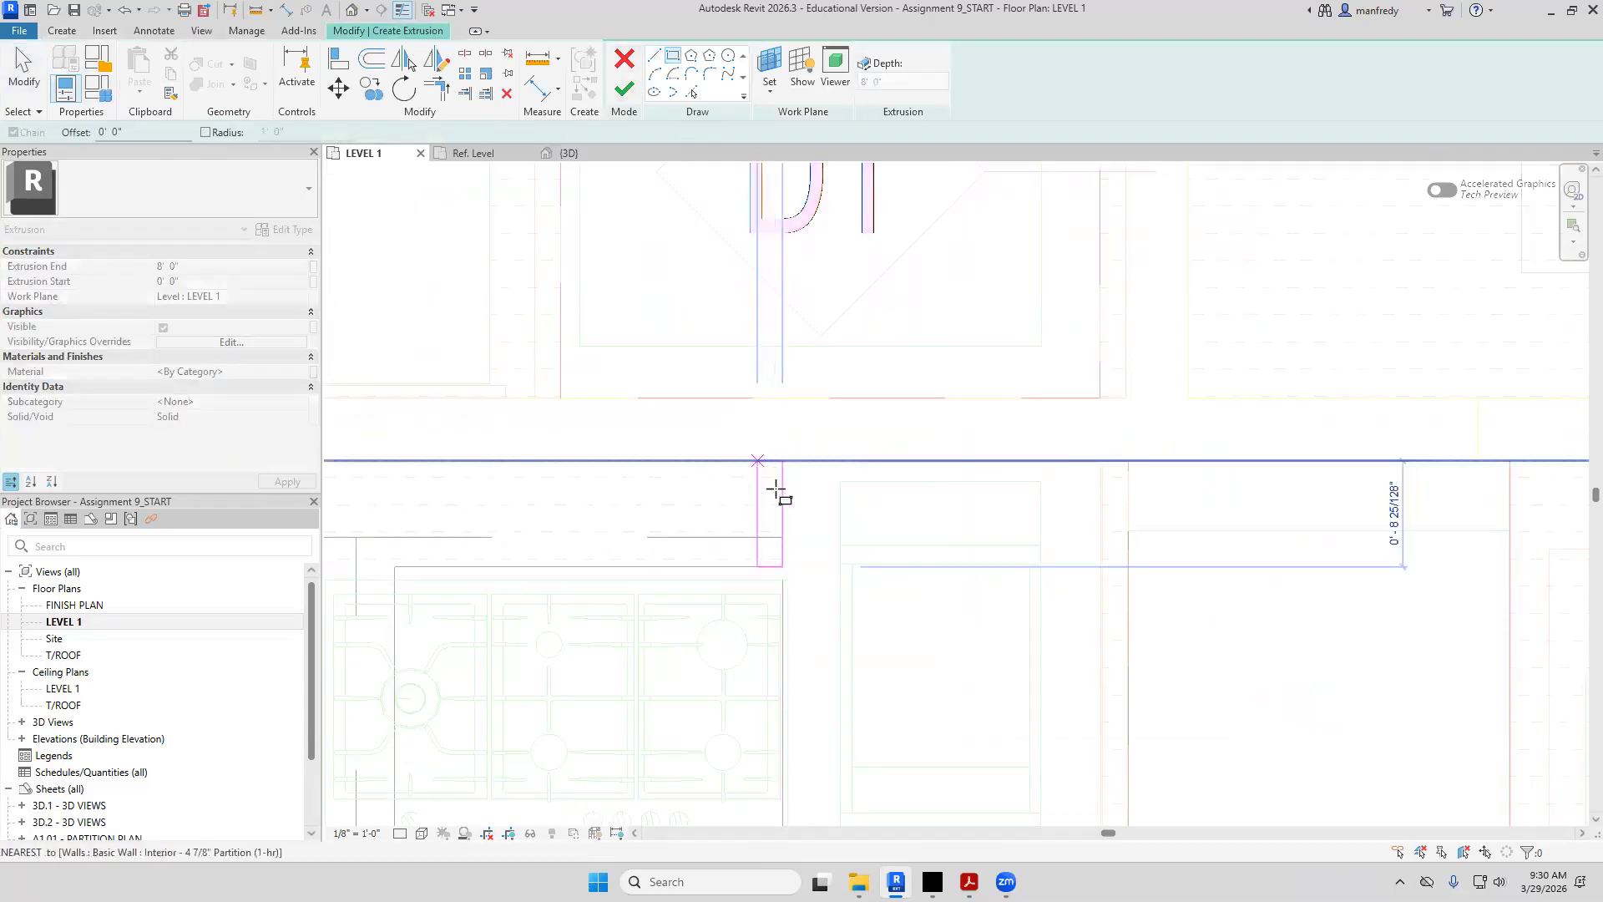
{"action": "key", "text": "Escape"}
{"action": "key", "text": "Escape"}
{"action": "left_click", "coordinate": [758, 496]}
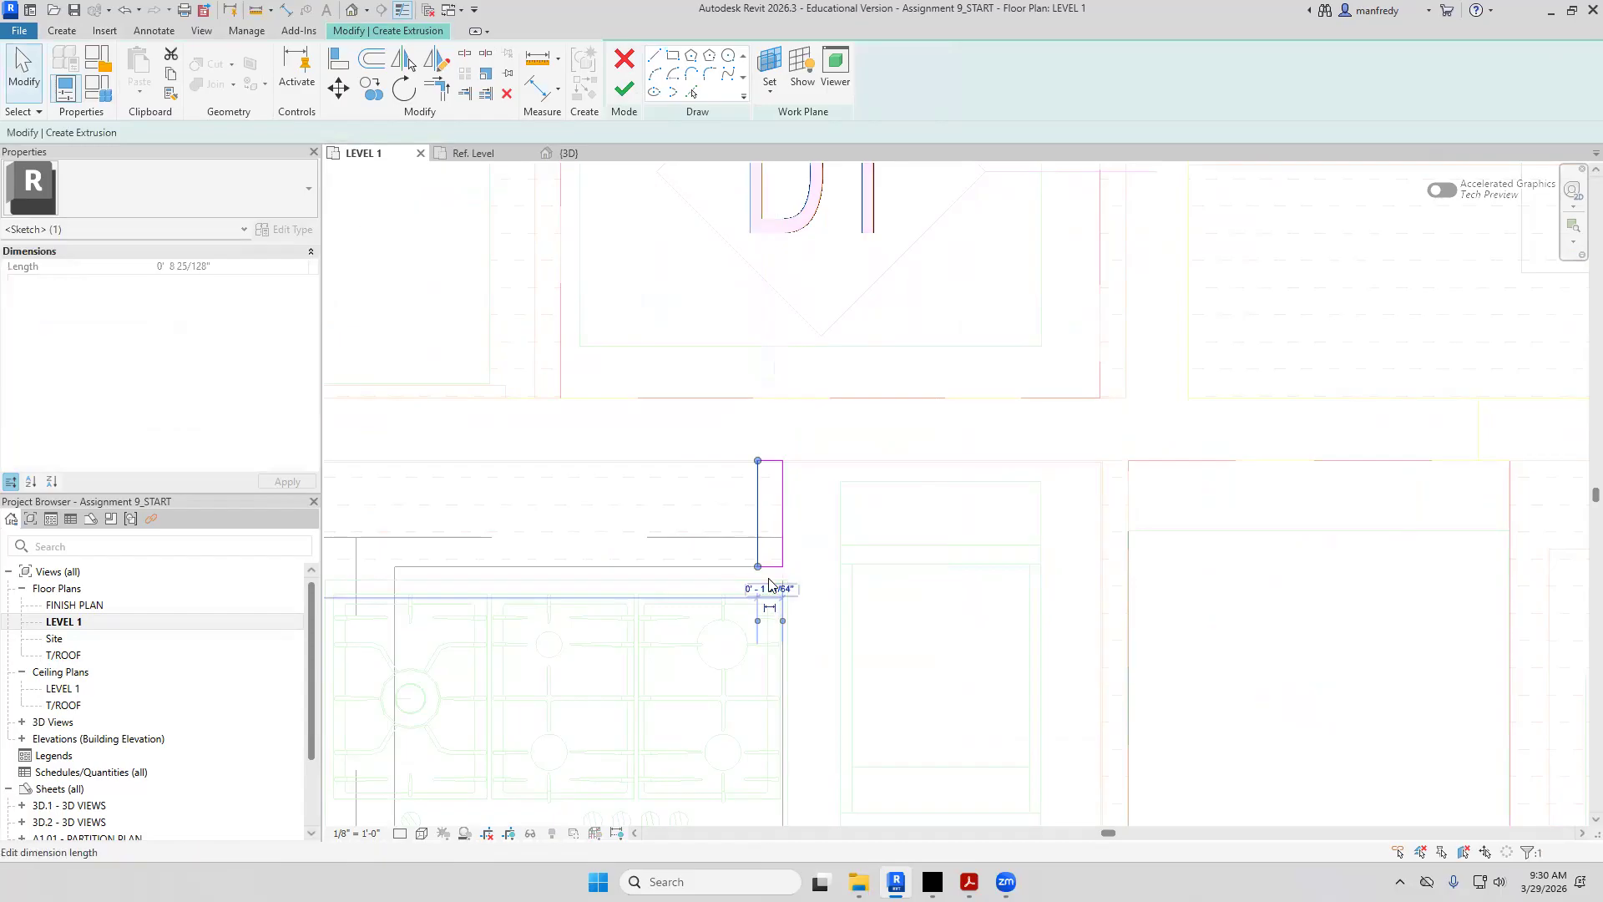
{"action": "left_click", "coordinate": [768, 589]}
{"action": "type", "text": "1.5"}
{"action": "key", "text": "Return"}
{"action": "key", "text": "Escape"}
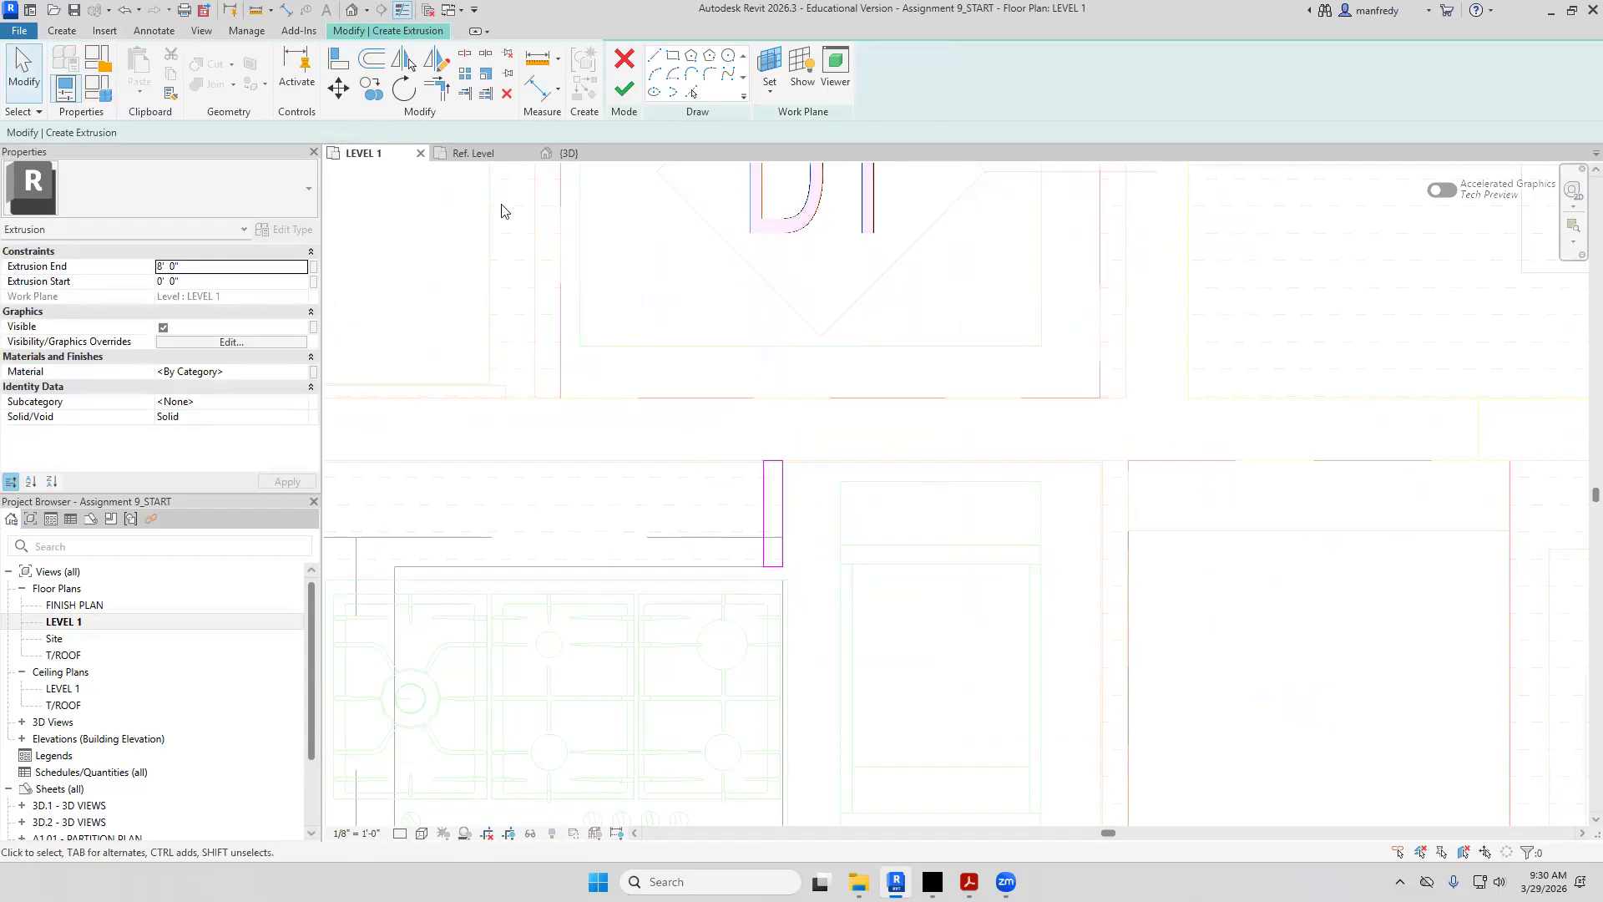
Set the panel's extrusion end to 2' 10 1/2" and finish both the extrusion and the in-place model
{"action": "left_click", "coordinate": [210, 267]}
{"action": "type", "text": "2 10 1/2"}
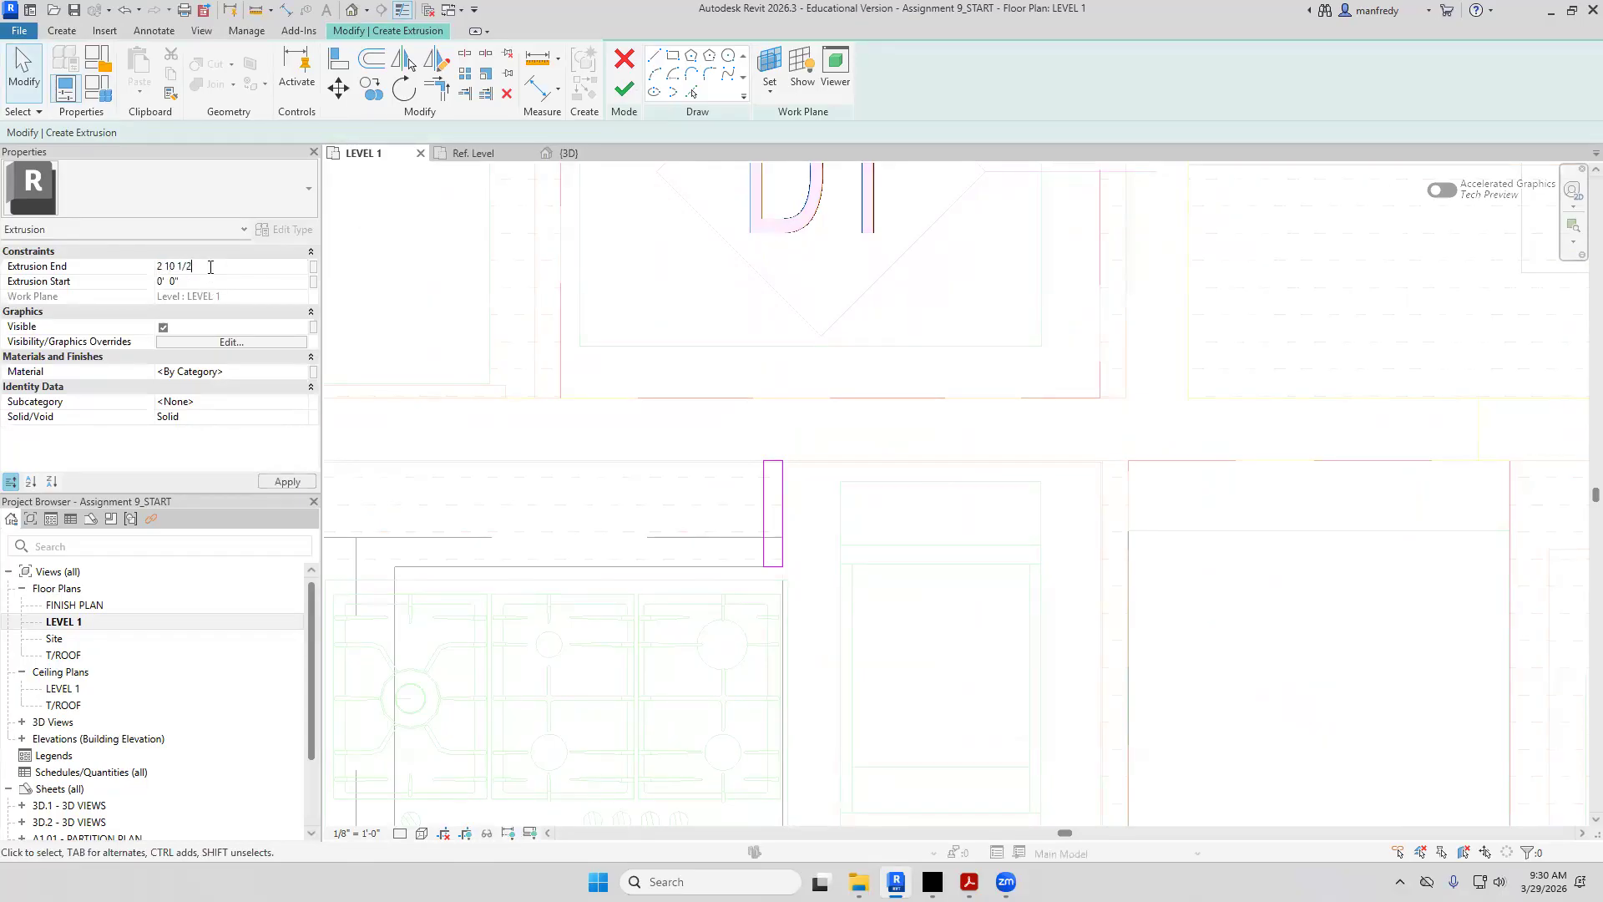
{"action": "left_click", "coordinate": [217, 287]}
{"action": "left_click", "coordinate": [624, 90]}
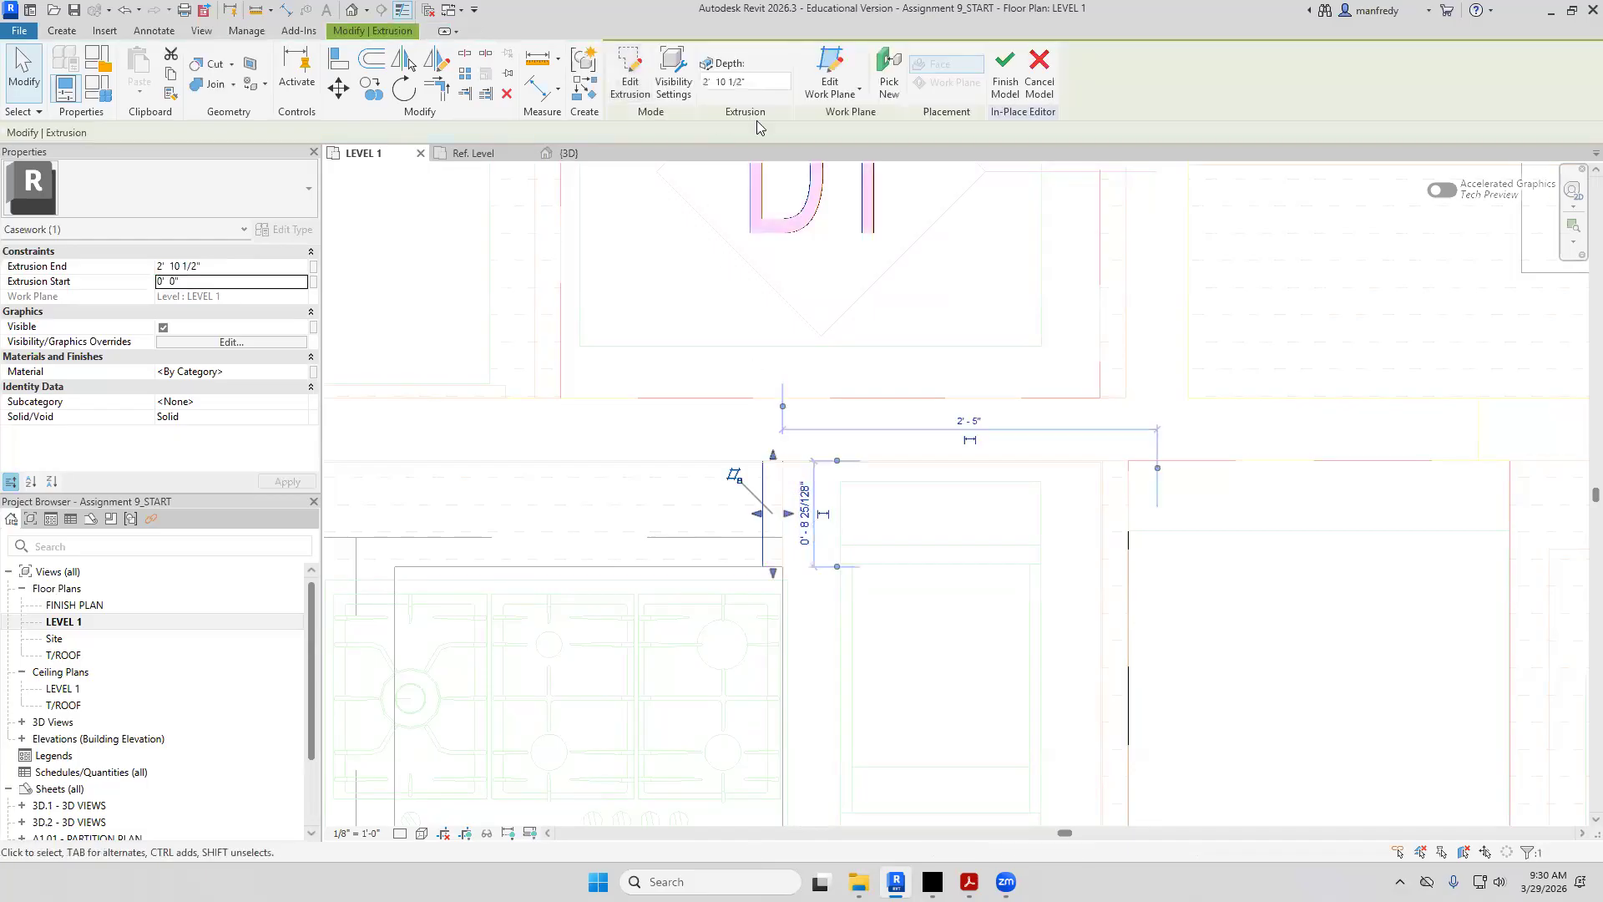
{"action": "left_click", "coordinate": [1006, 77]}
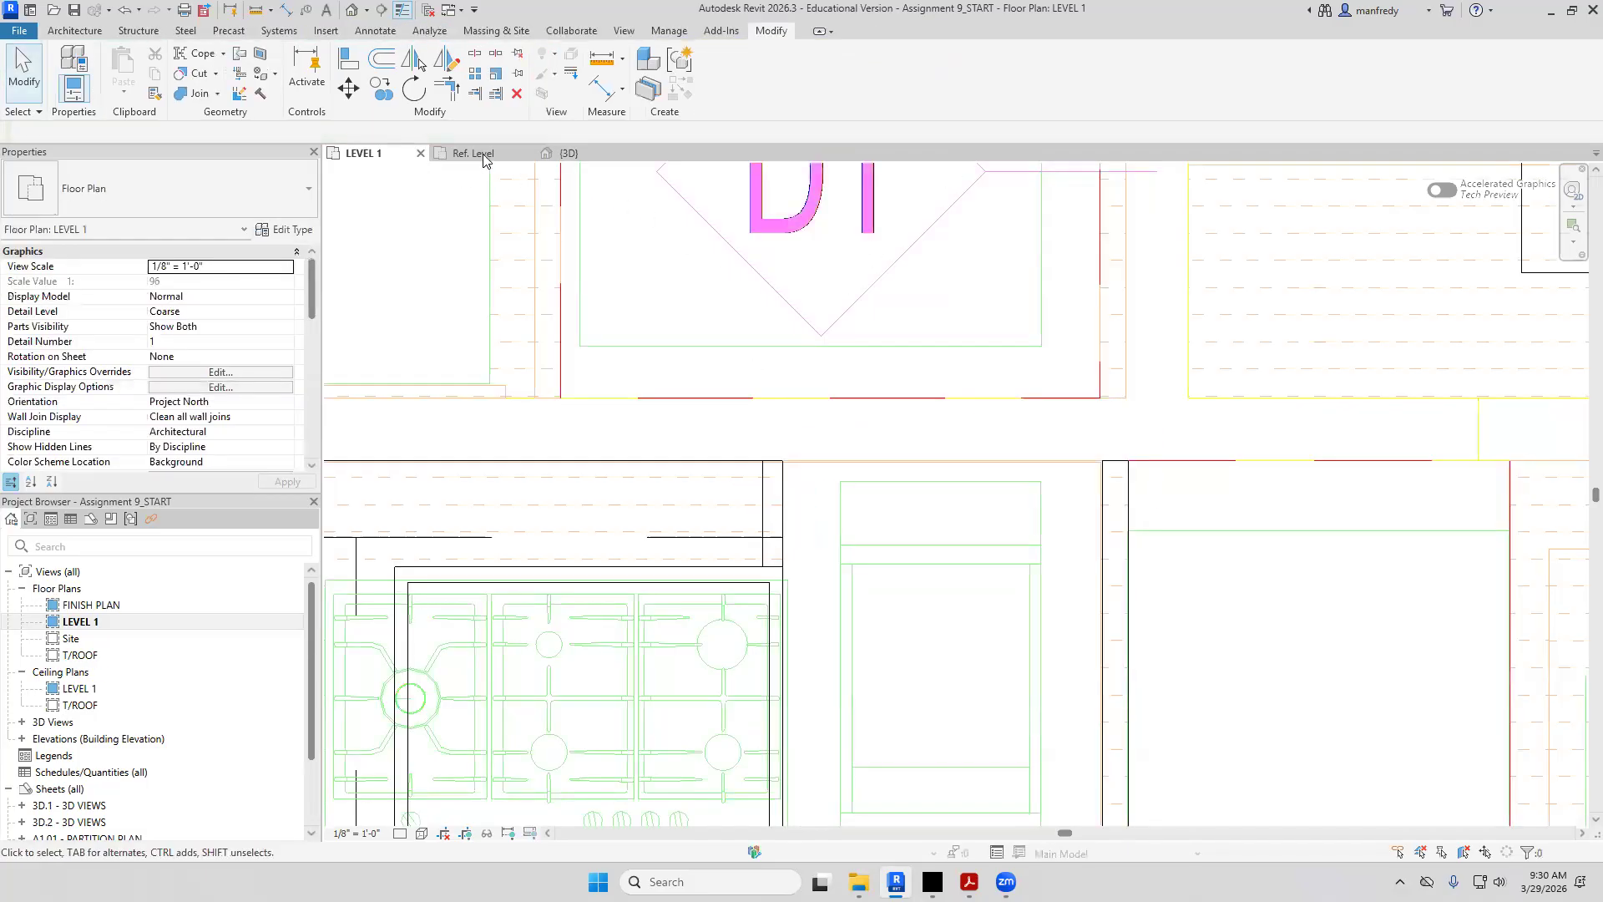
Inspect the filler panel behind the cooktop cabinet and the whole row of base cabinets in the 3D view
{"action": "left_click", "coordinate": [561, 154]}
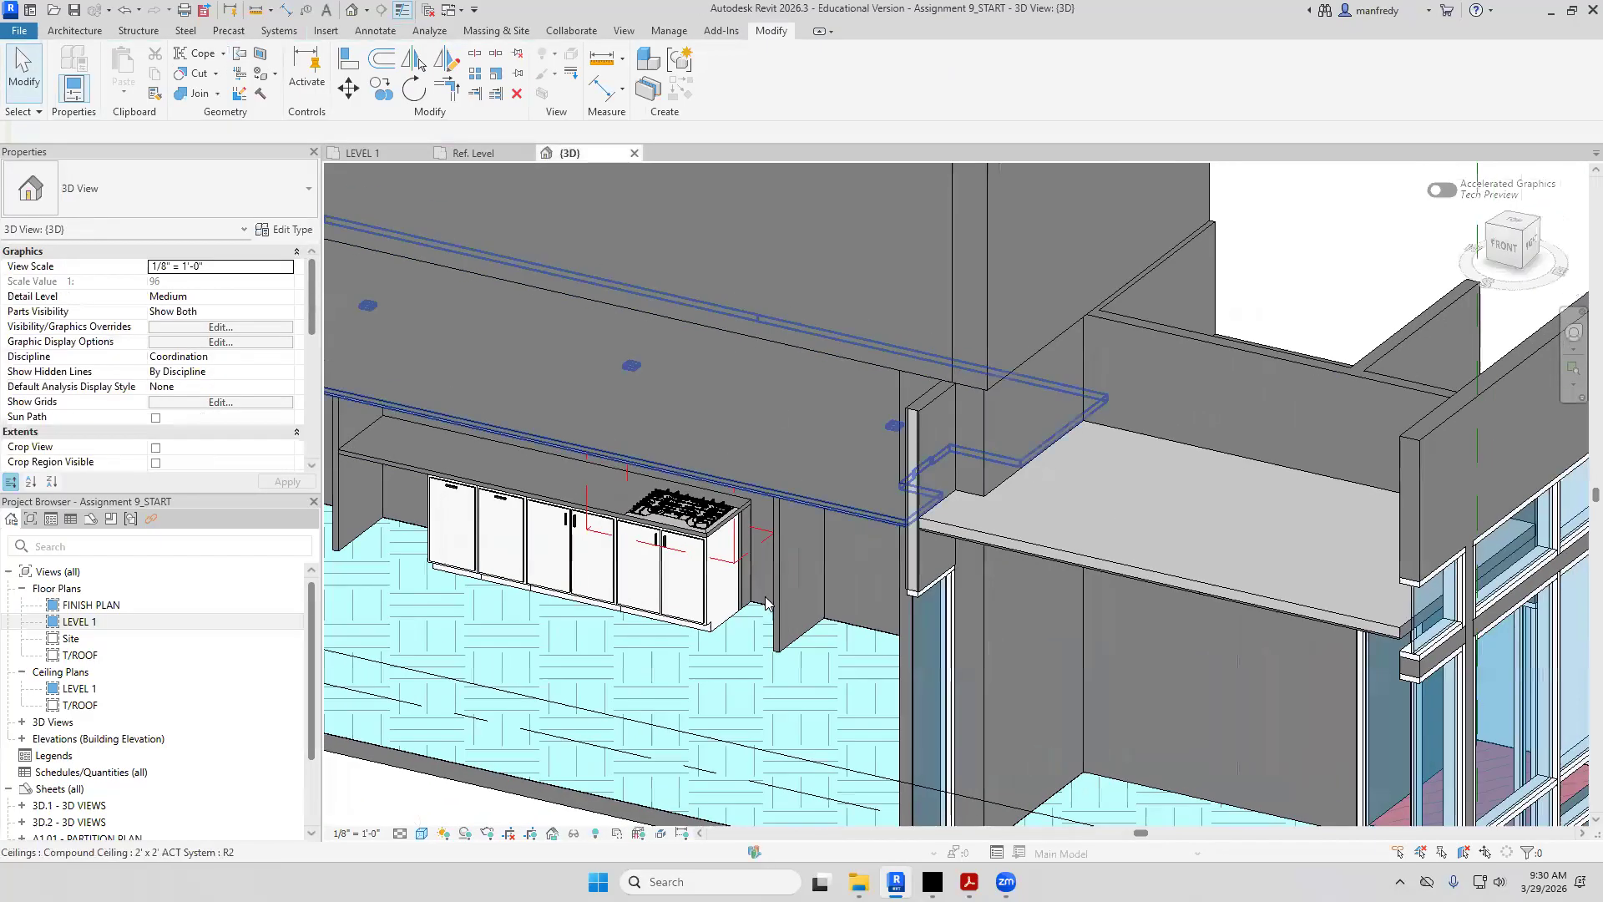
{"action": "scroll", "coordinate": [766, 603], "scroll_direction": "up", "scroll_amount": 4}
{"action": "left_click", "coordinate": [704, 673]}
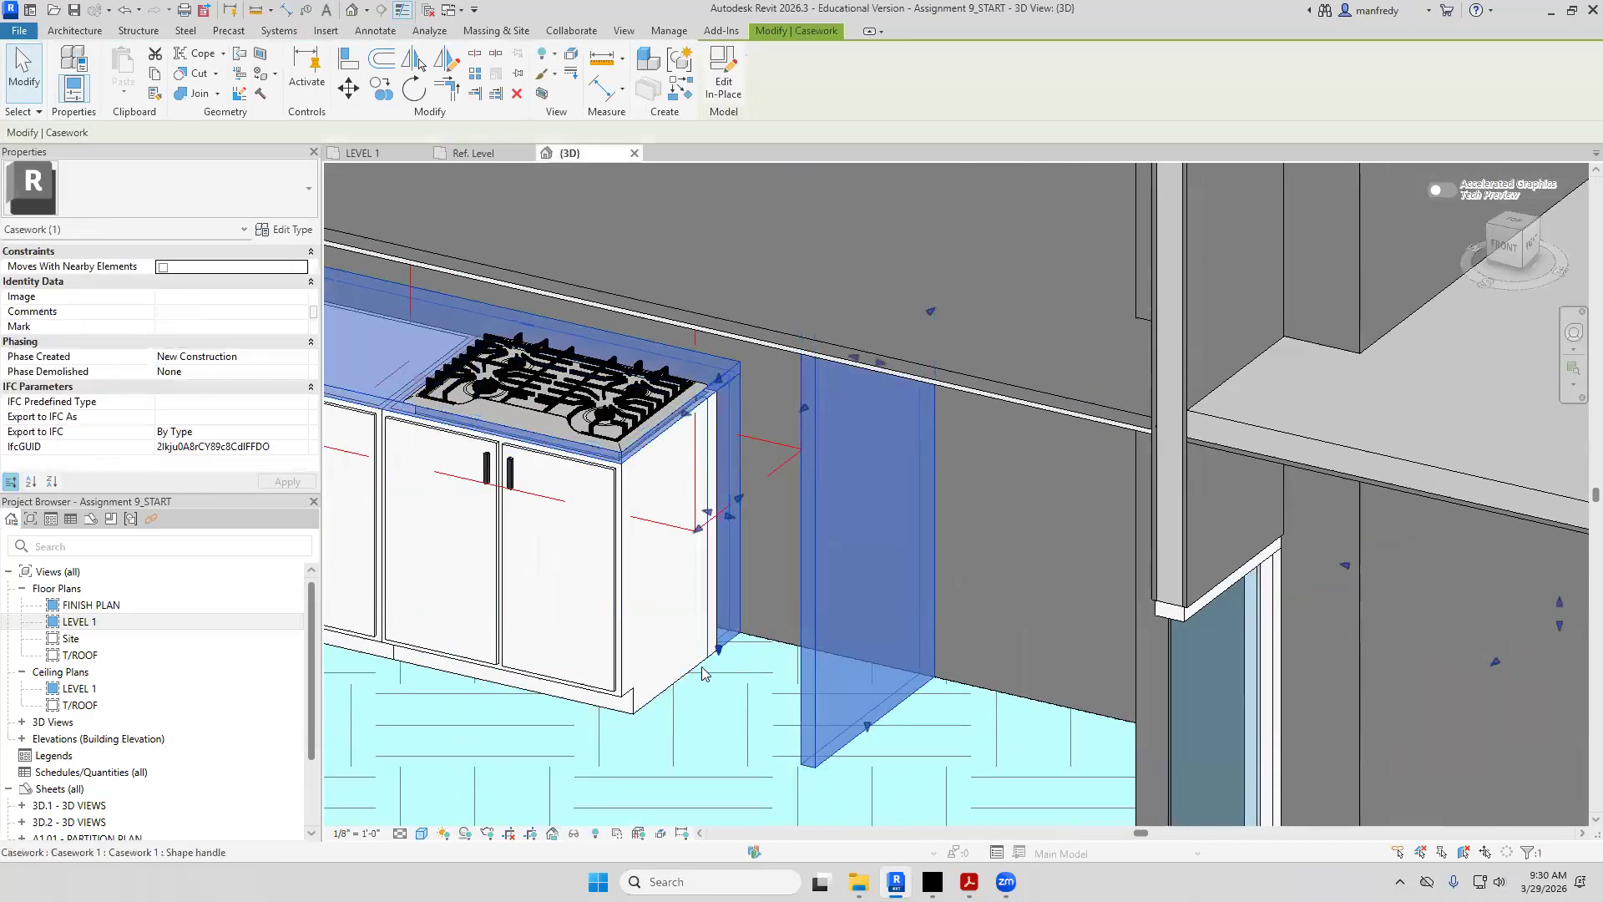
{"action": "key", "text": "Escape"}
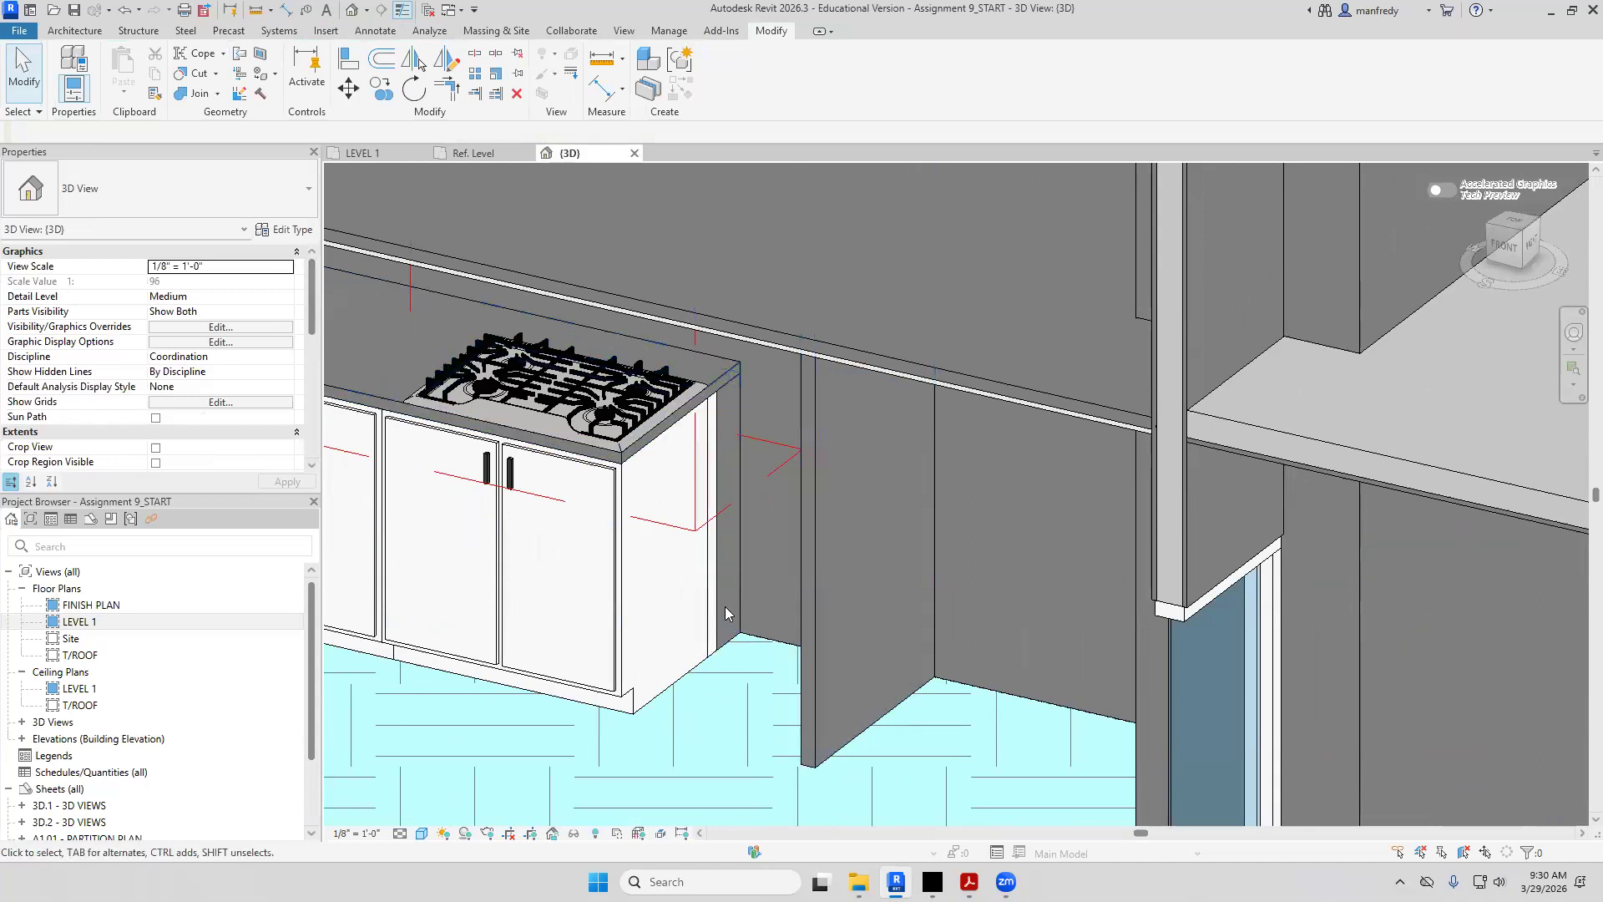
{"action": "scroll", "coordinate": [842, 558], "scroll_direction": "down", "scroll_amount": 1}
{"action": "scroll", "coordinate": [843, 559], "scroll_direction": "down", "scroll_amount": 2}
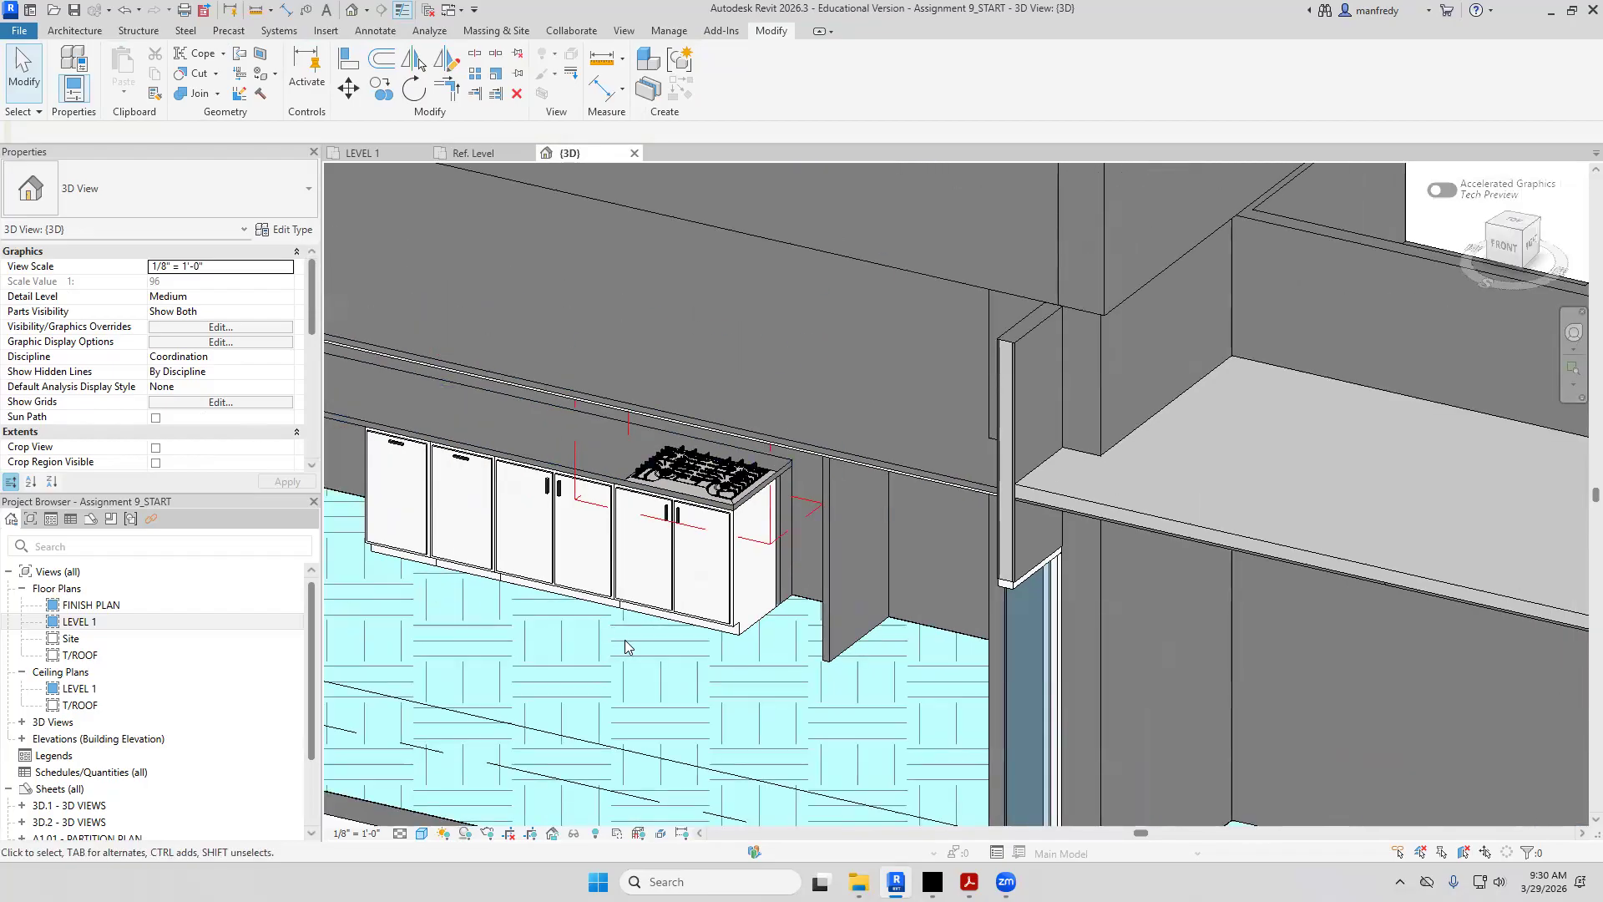
{"action": "middle_click_drag", "start_coordinate": [583, 683], "coordinate": [792, 650]}
{"action": "middle_click_drag", "start_coordinate": [826, 591], "coordinate": [799, 623], "text": "shift"}
{"action": "left_click", "coordinate": [883, 496]}
{"action": "key", "text": "Escape"}
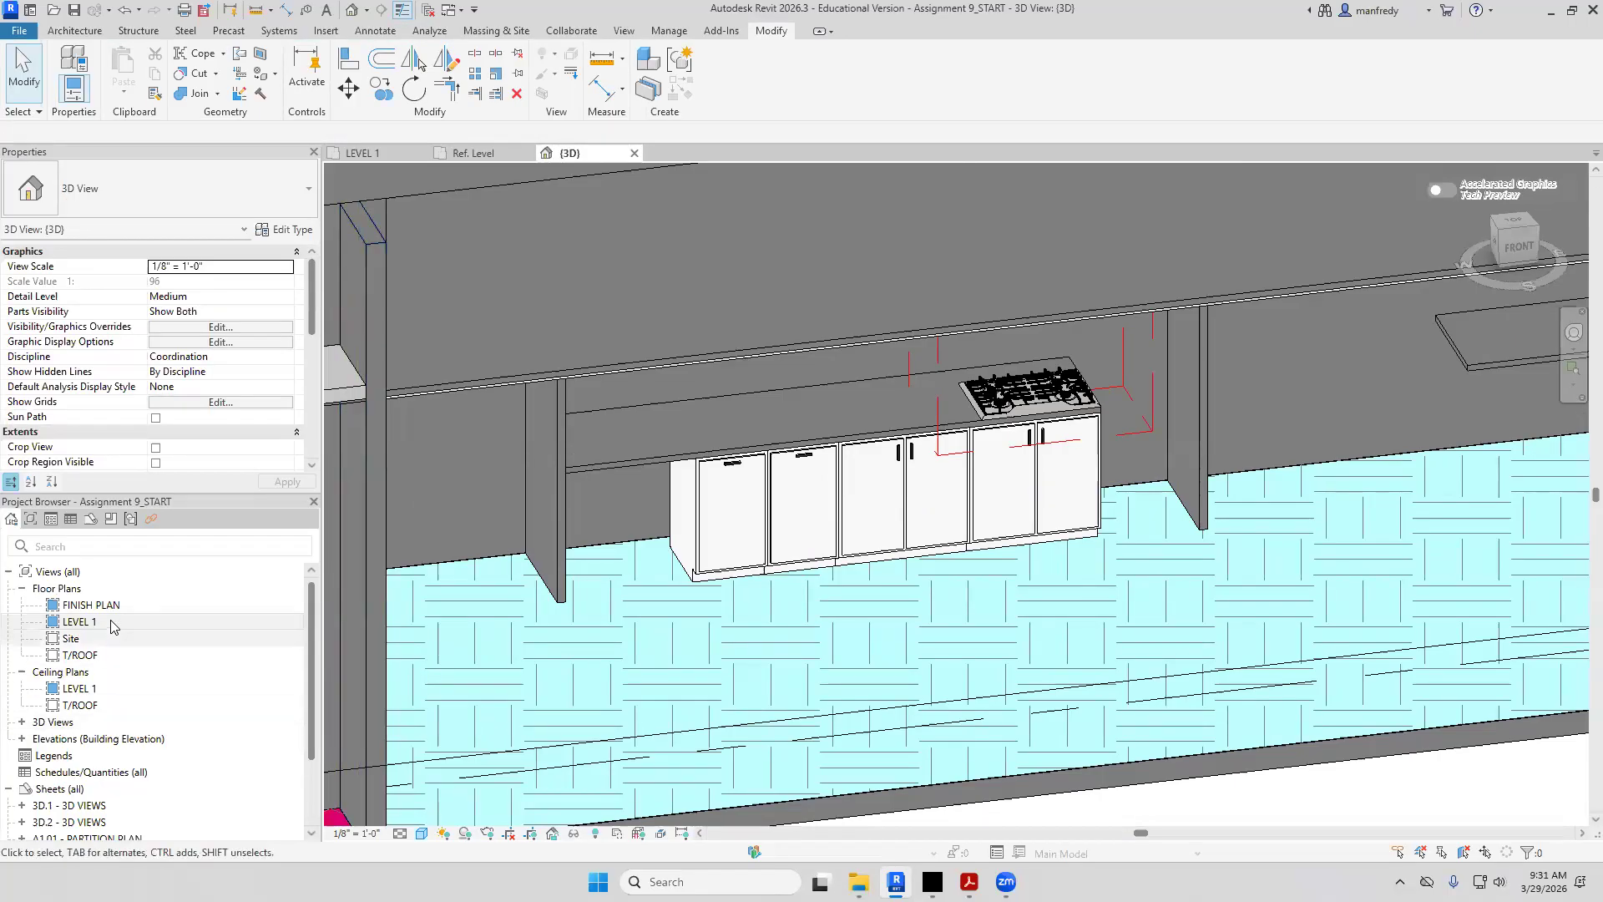
Return to the LEVEL 1 plan and hide the 06 / A6.01 SIM. annotation layers of the imported A1-01 PARTITION.dwg
{"action": "double_click", "coordinate": [81, 621]}
{"action": "scroll", "coordinate": [660, 571], "scroll_direction": "down", "scroll_amount": 4}
{"action": "middle_click_drag", "start_coordinate": [724, 705], "coordinate": [1033, 535]}
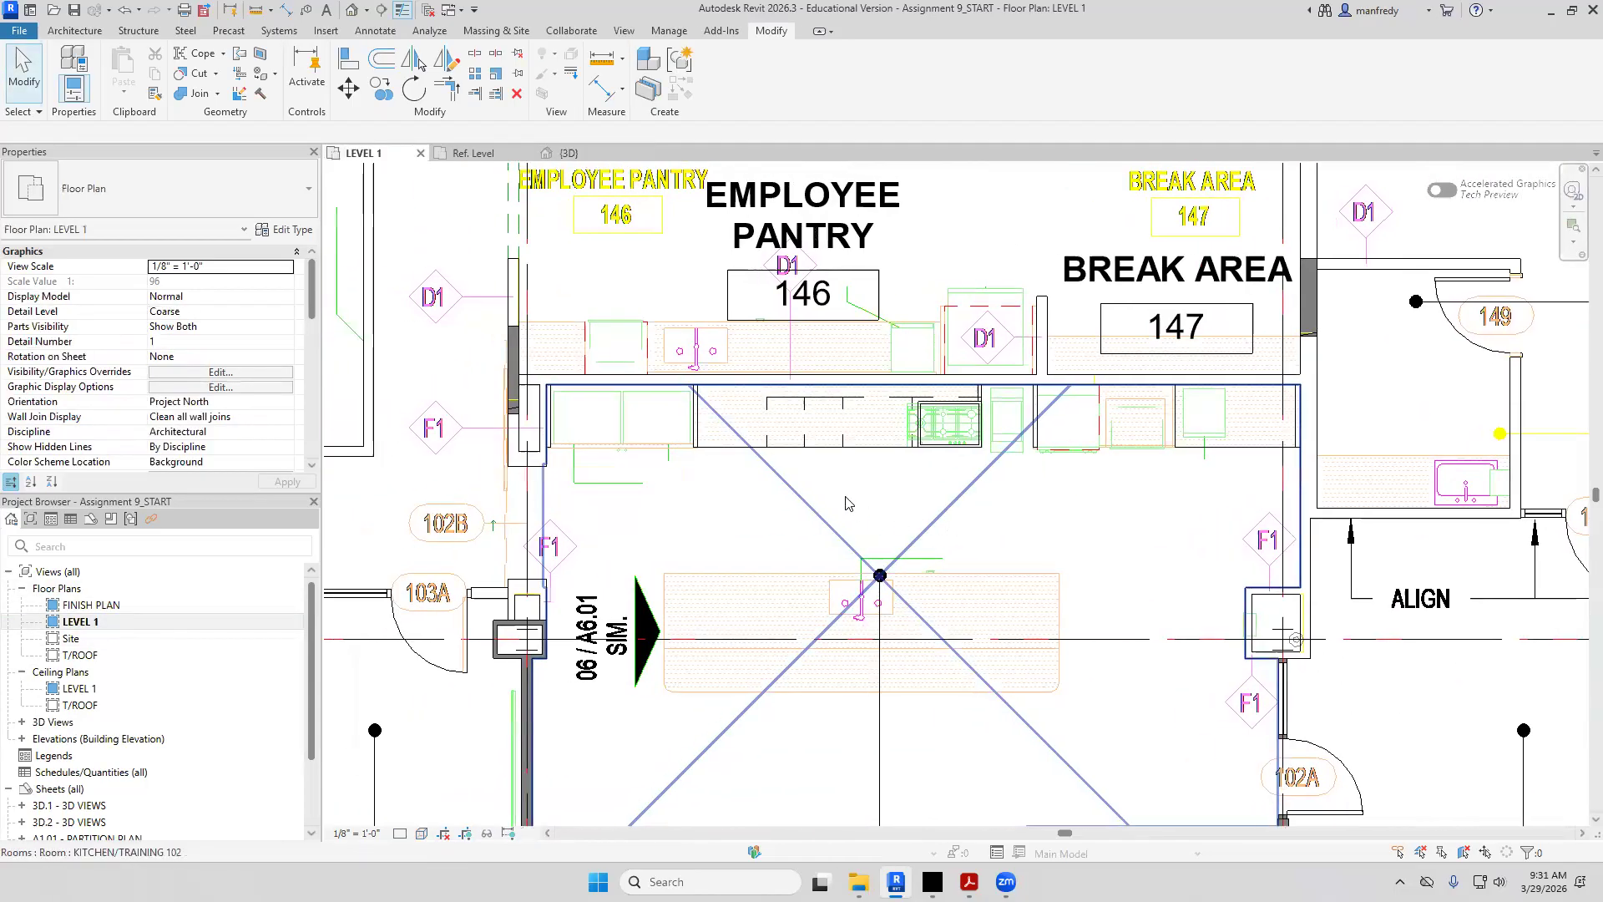
{"action": "left_click", "coordinate": [641, 595]}
{"action": "left_click", "coordinate": [797, 67]}
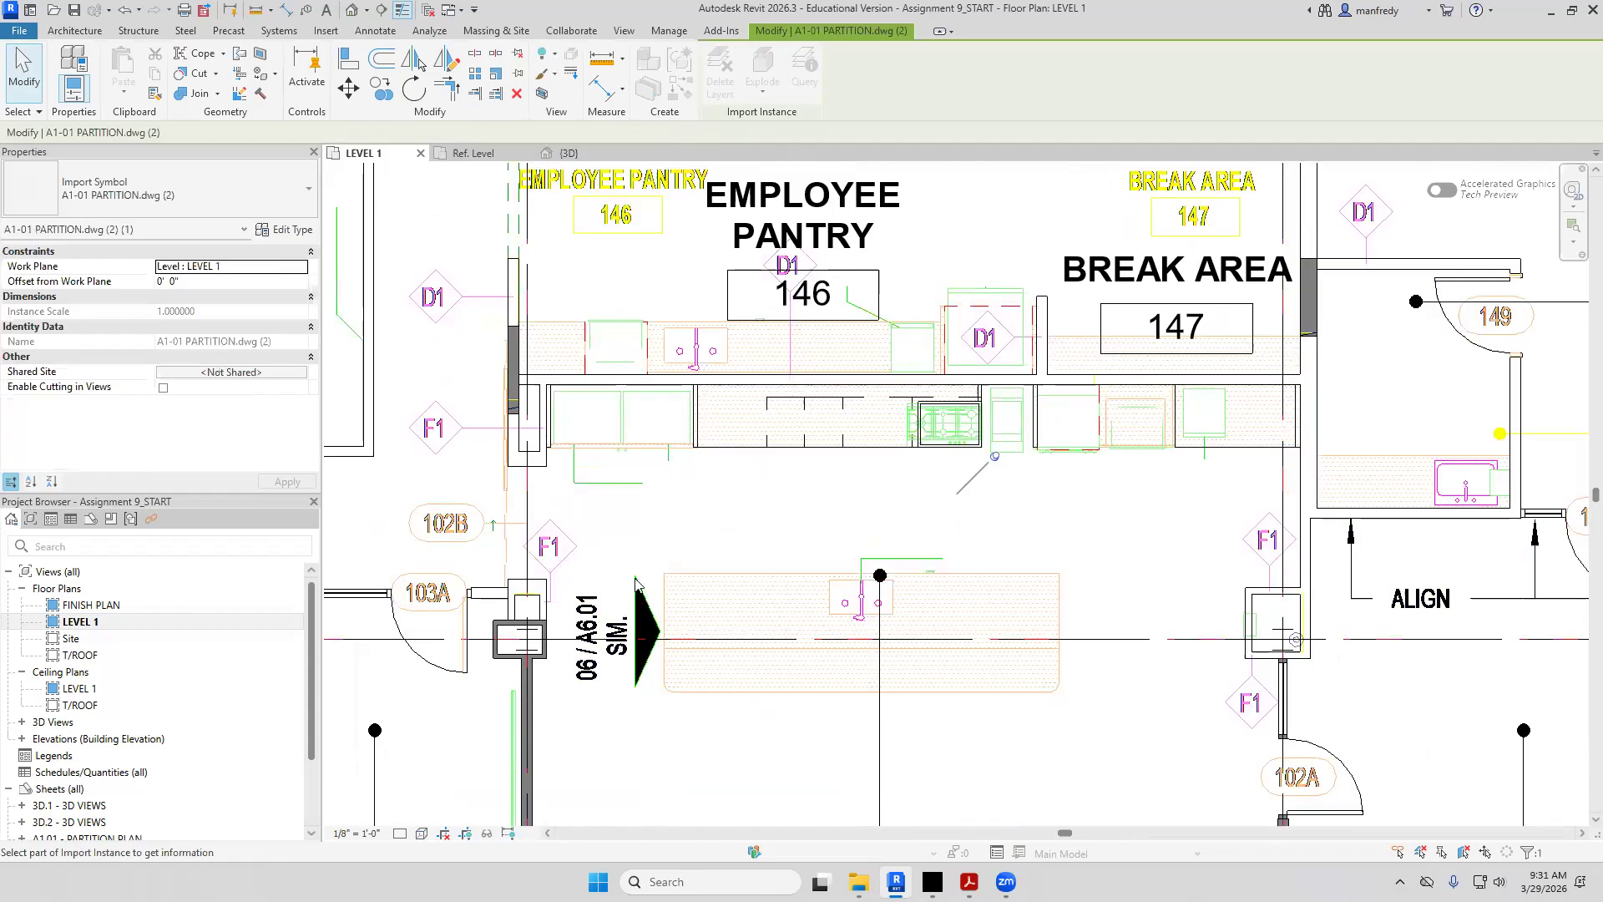
{"action": "left_click", "coordinate": [590, 561]}
{"action": "key", "text": "Return"}
{"action": "left_click", "coordinate": [592, 597]}
{"action": "key", "text": "Return"}
Hide the imported drawing's wall-type tags, door tags and the A-DETL-GENF layer with the solid black arrow in this view
{"action": "left_click", "coordinate": [543, 549]}
{"action": "left_click", "coordinate": [475, 506]}
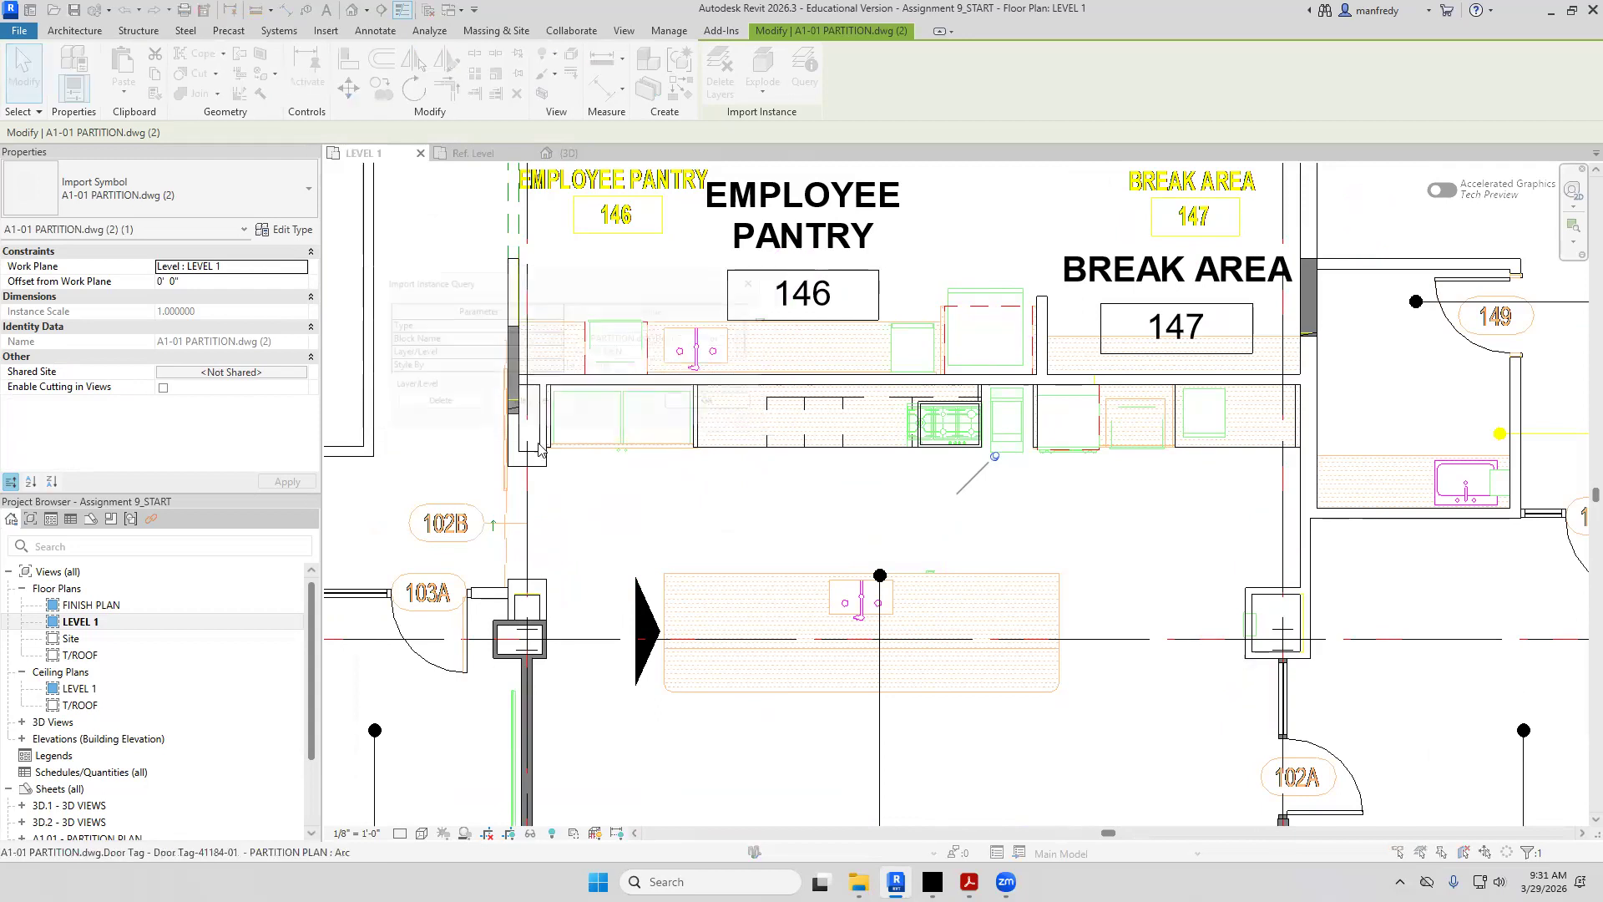
{"action": "left_click", "coordinate": [539, 409]}
{"action": "left_click", "coordinate": [644, 622]}
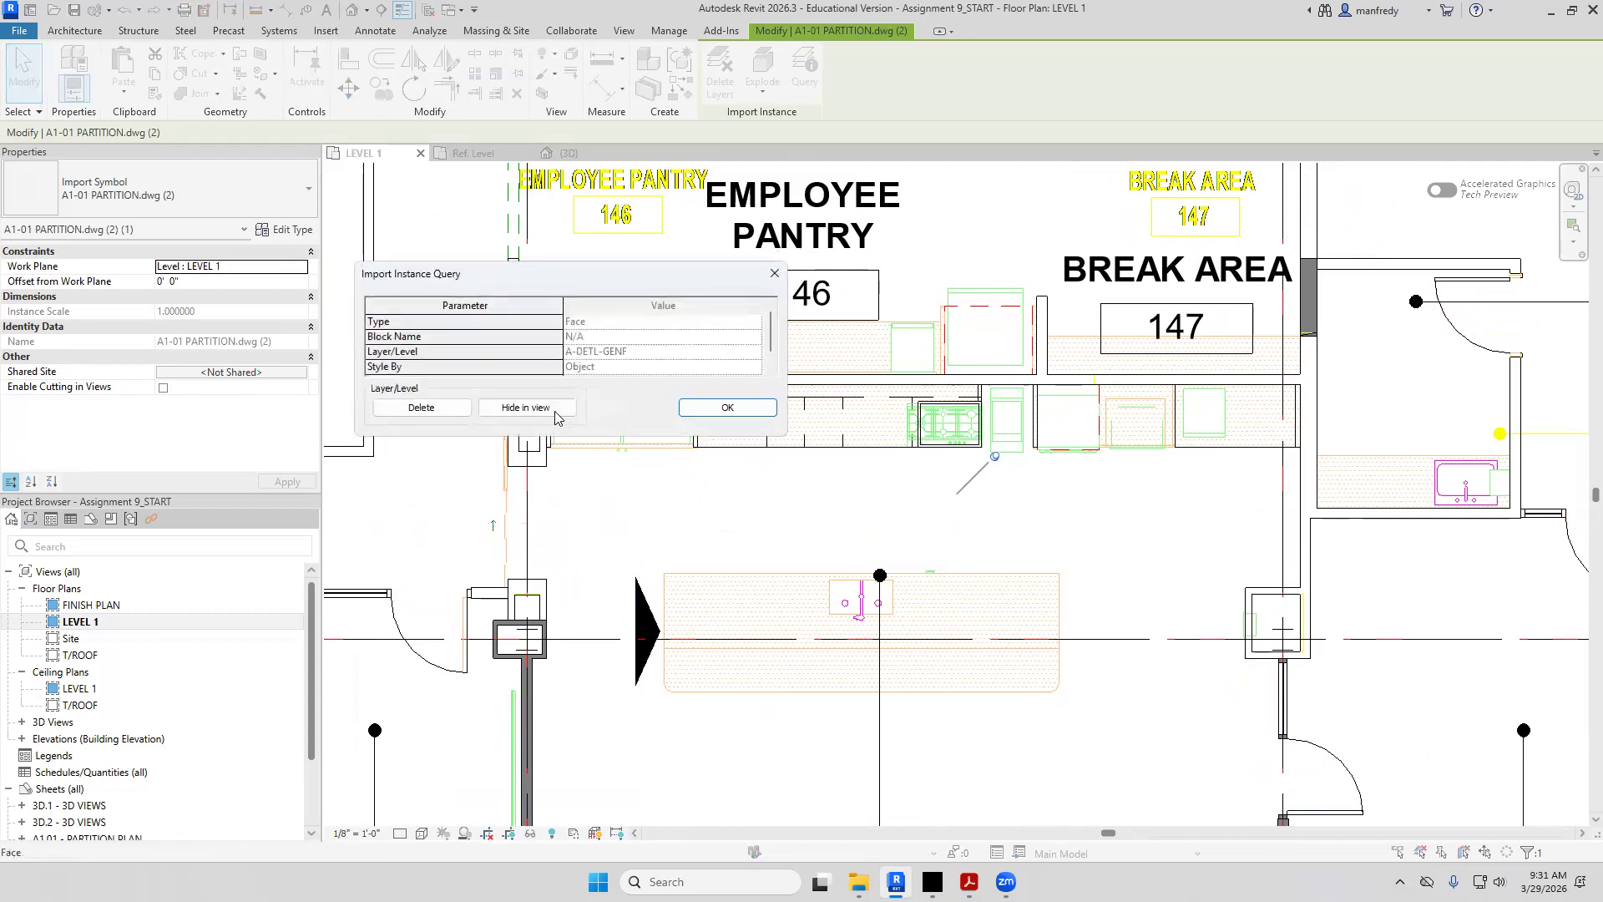
{"action": "left_click", "coordinate": [623, 408]}
Examine the back-wall counter in plan, and switch to the PDF drawing set to compare it with elevation 03 KITCHEN 102 - NORTH
{"action": "middle_click_drag", "start_coordinate": [701, 524], "coordinate": [732, 532]}
{"action": "scroll", "coordinate": [730, 533], "scroll_direction": "up", "scroll_amount": 1}
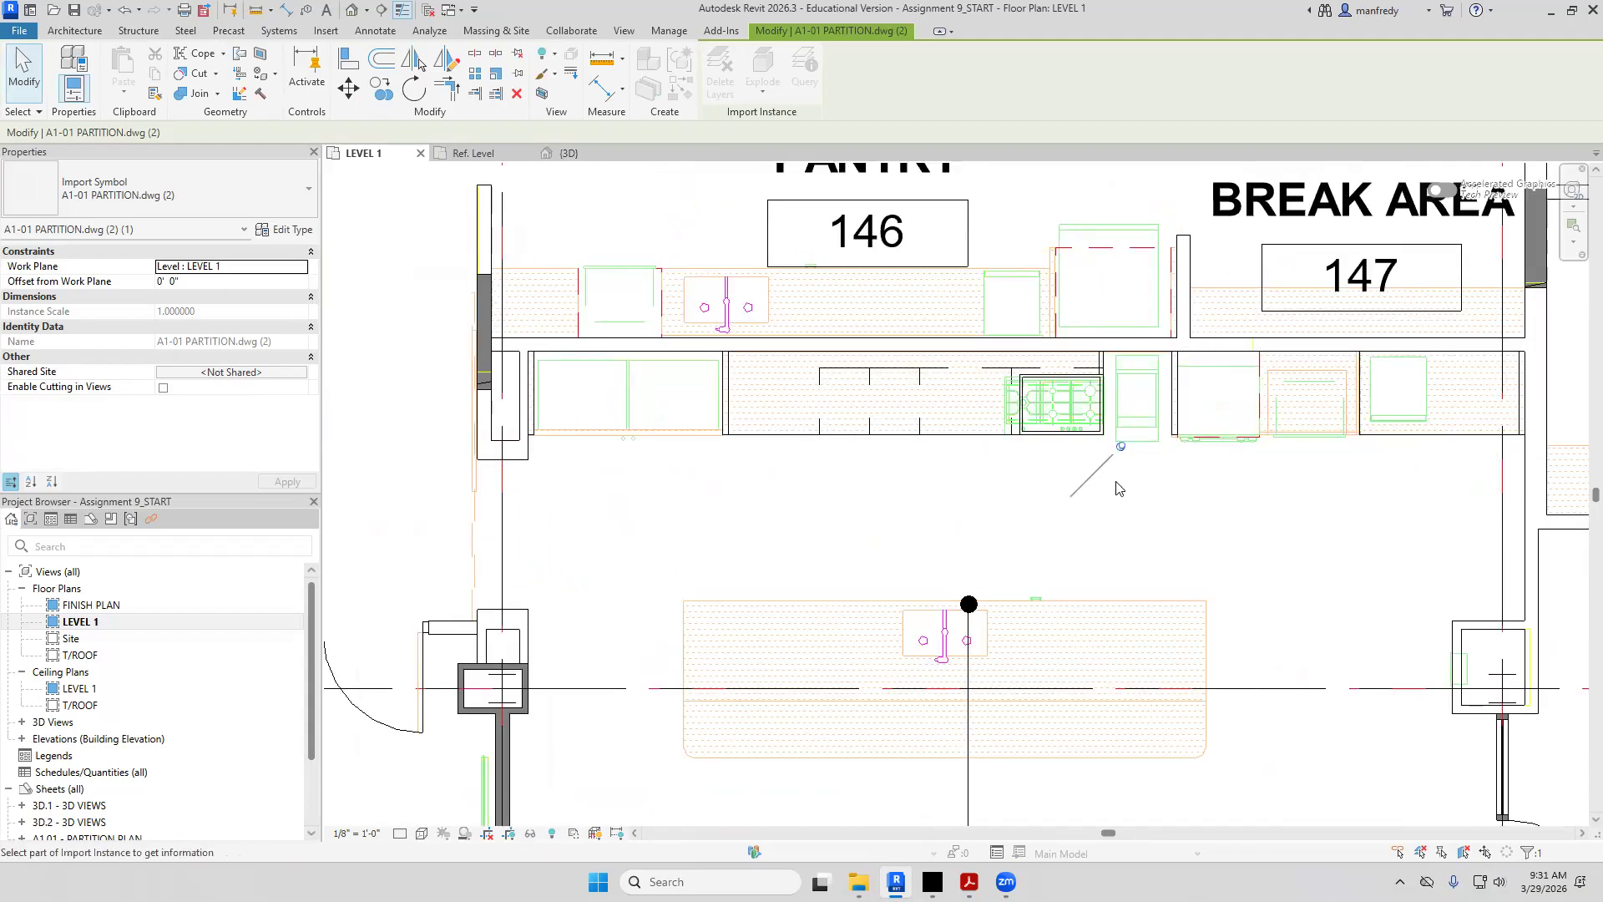
{"action": "scroll", "coordinate": [1019, 500], "scroll_direction": "up", "scroll_amount": 1}
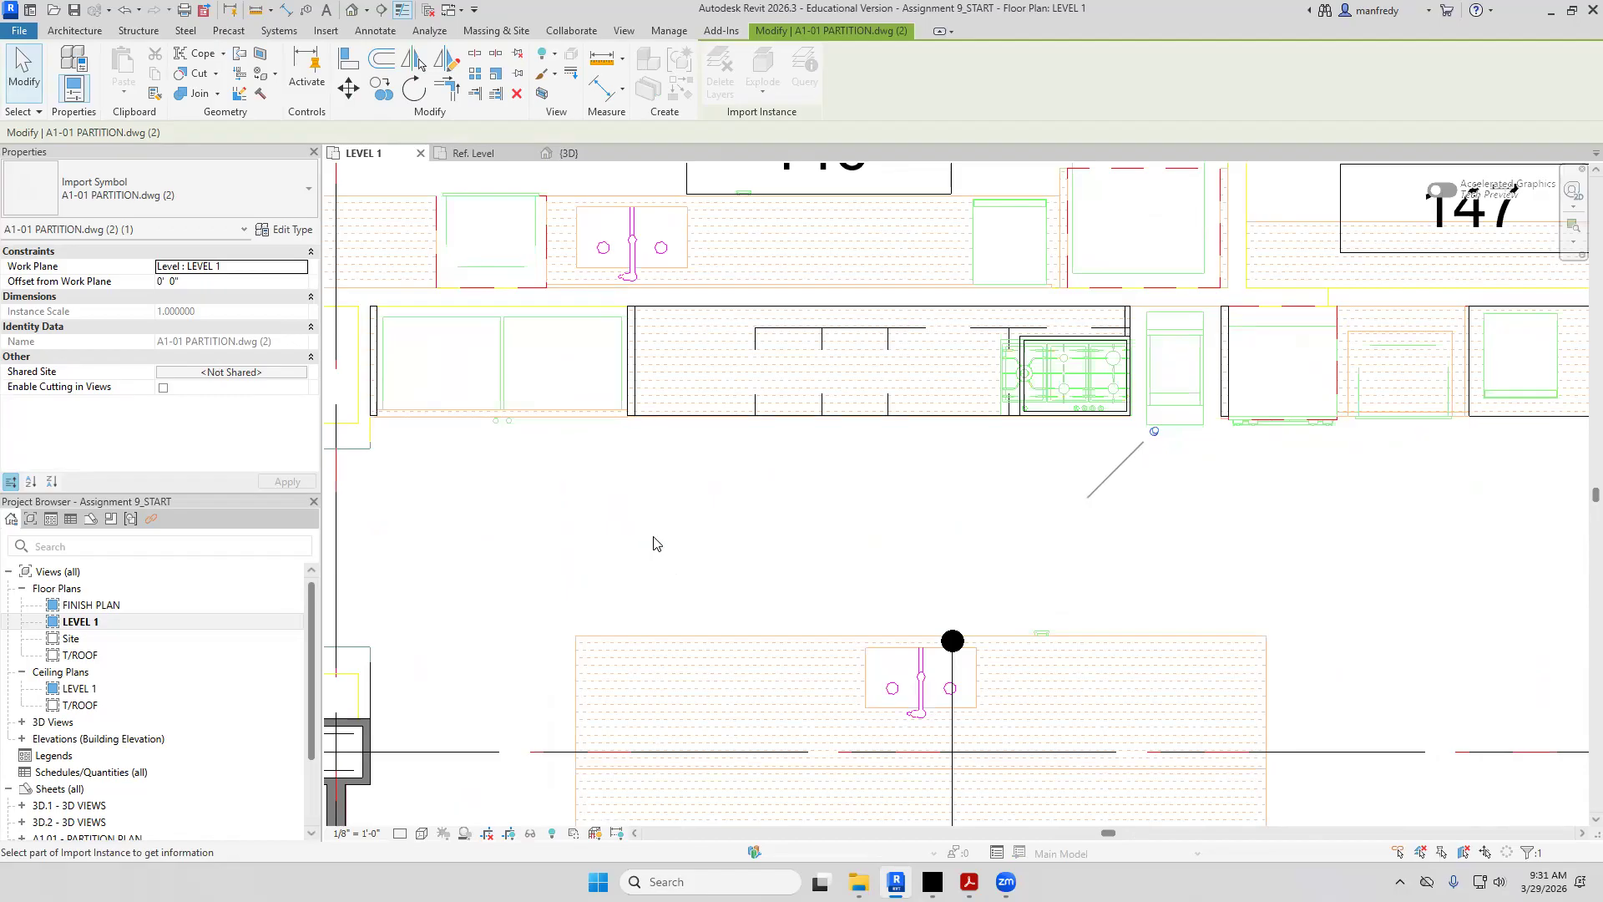
{"action": "scroll", "coordinate": [654, 543], "scroll_direction": "down", "scroll_amount": 1}
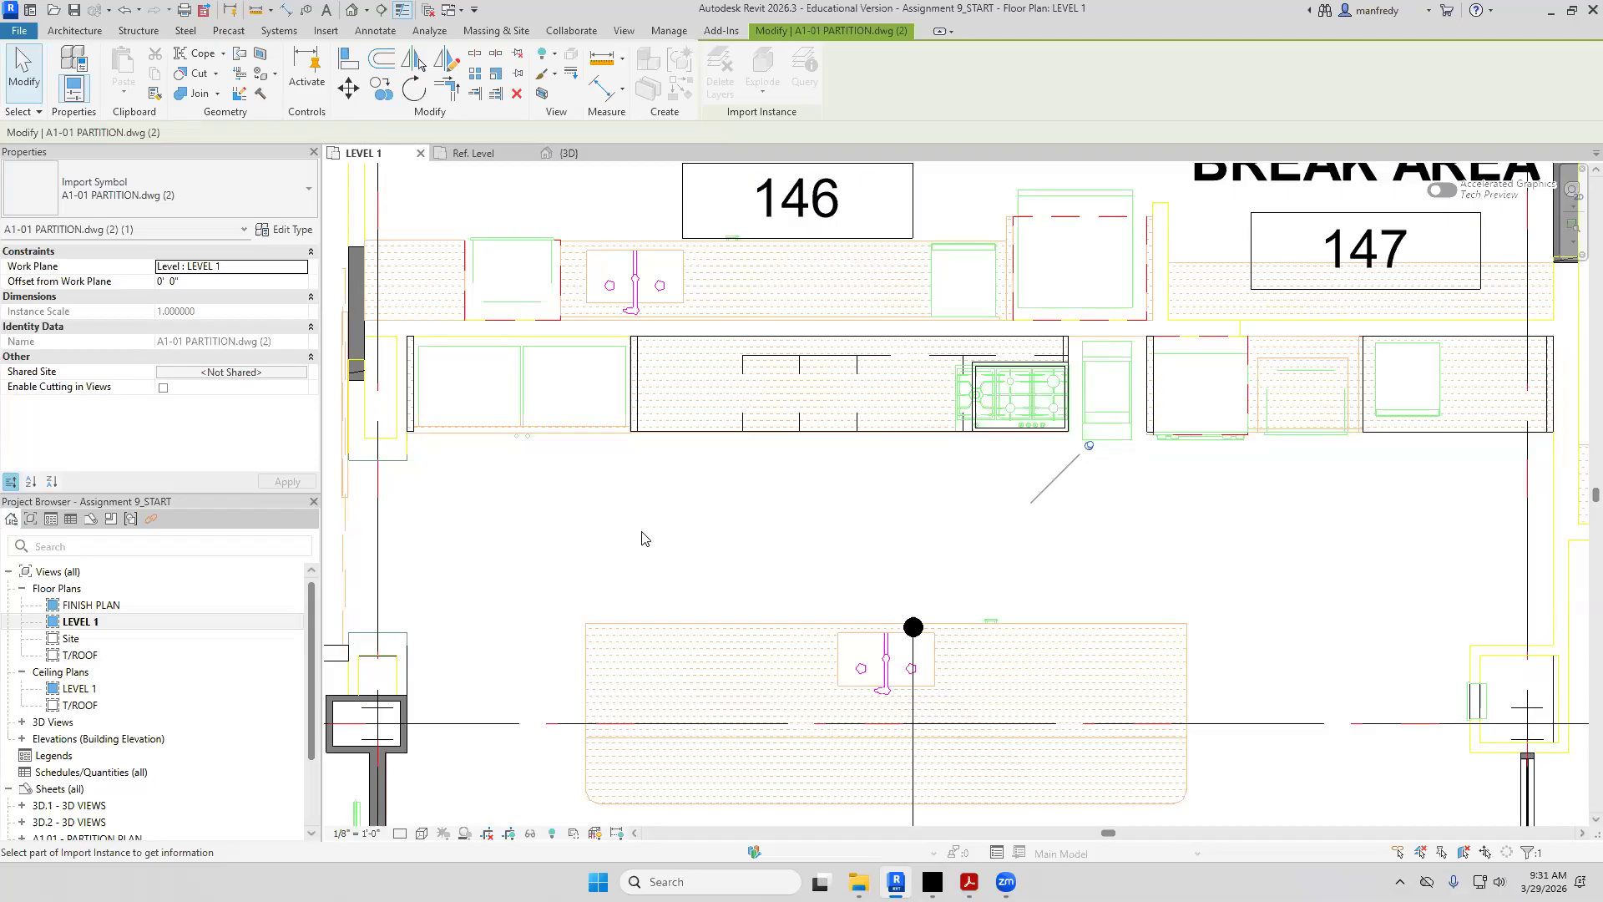
{"action": "middle_click_drag", "start_coordinate": [646, 485], "coordinate": [665, 519]}
{"action": "scroll", "coordinate": [734, 423], "scroll_direction": "up", "scroll_amount": 1}
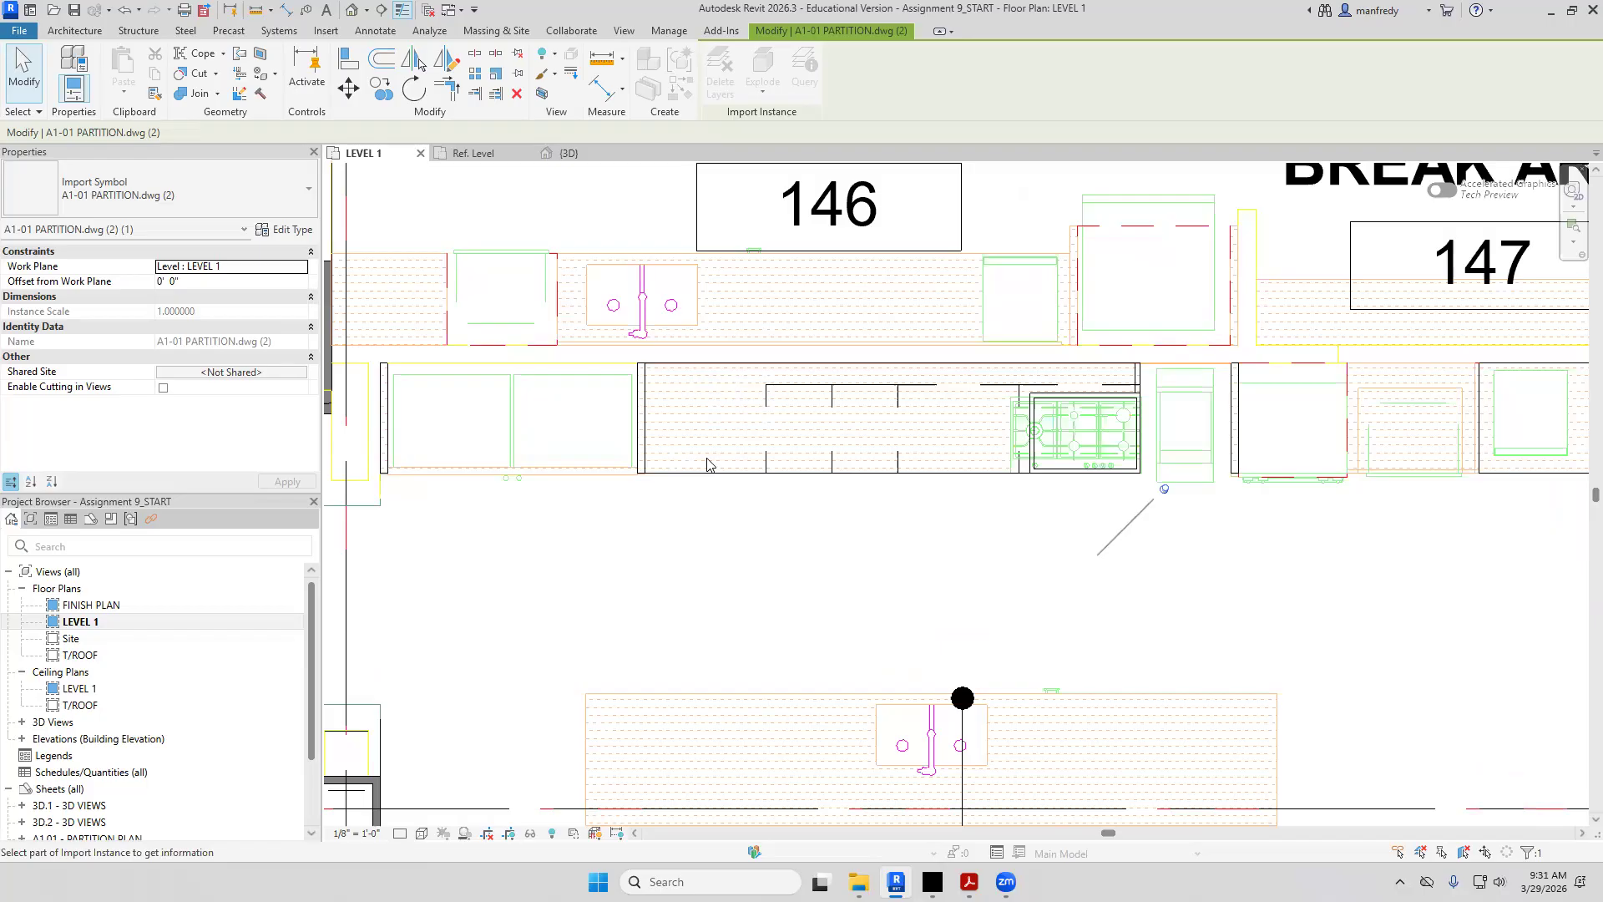
{"action": "left_click", "coordinate": [968, 881]}
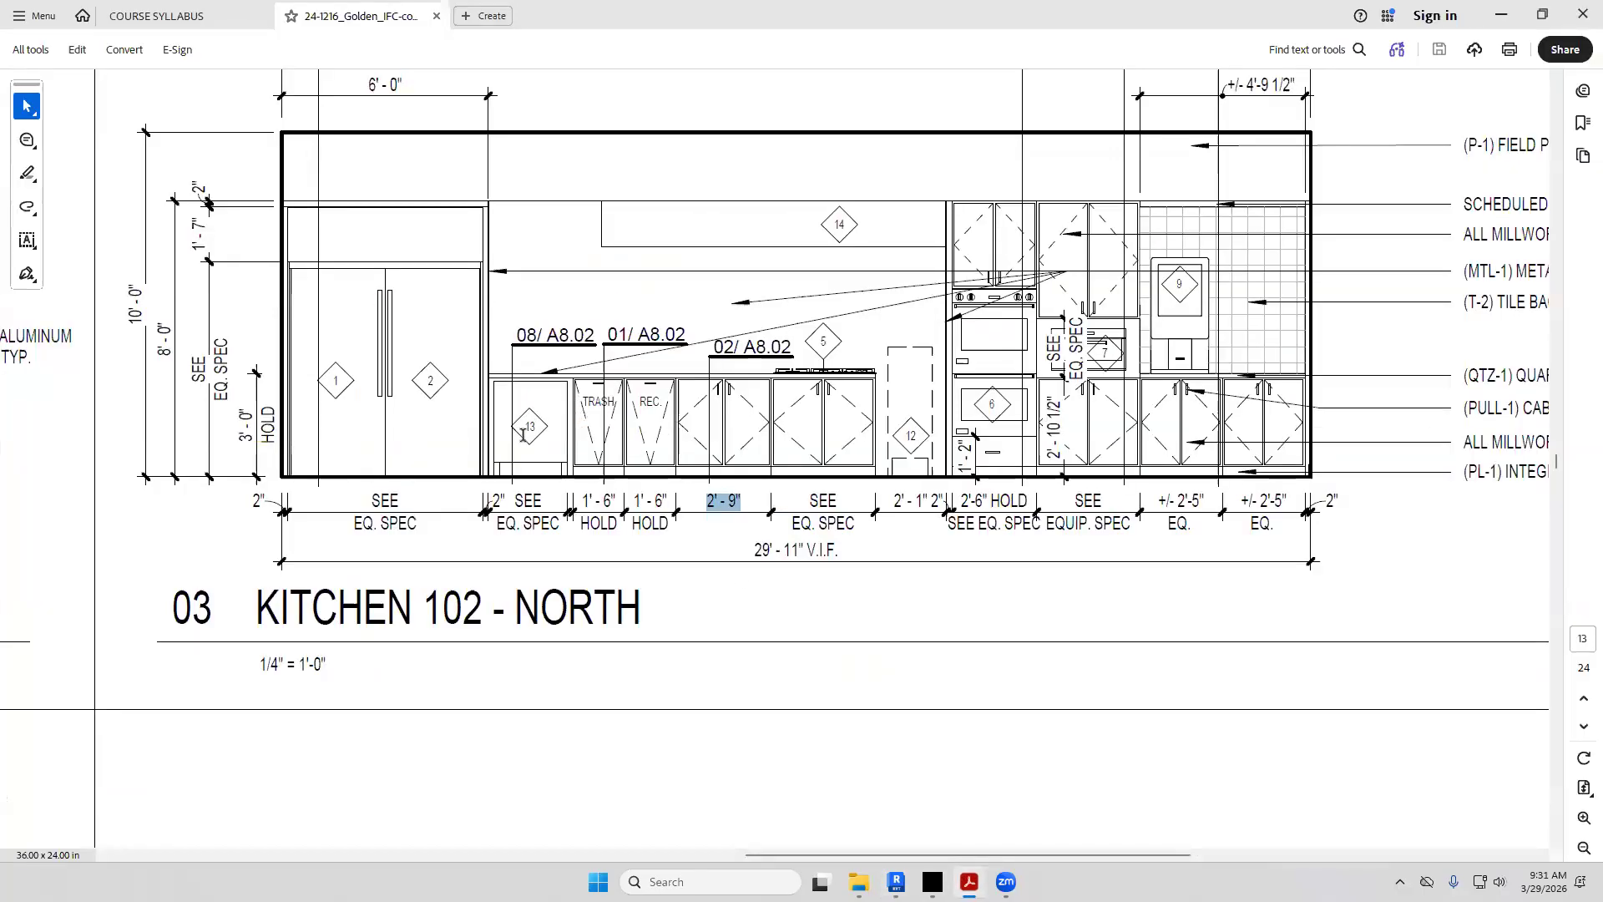
Look up equipment item 13 in the equipment schedule on PDF sheet A7.02, and switch back to Revit
{"action": "left_click", "coordinate": [1584, 787]}
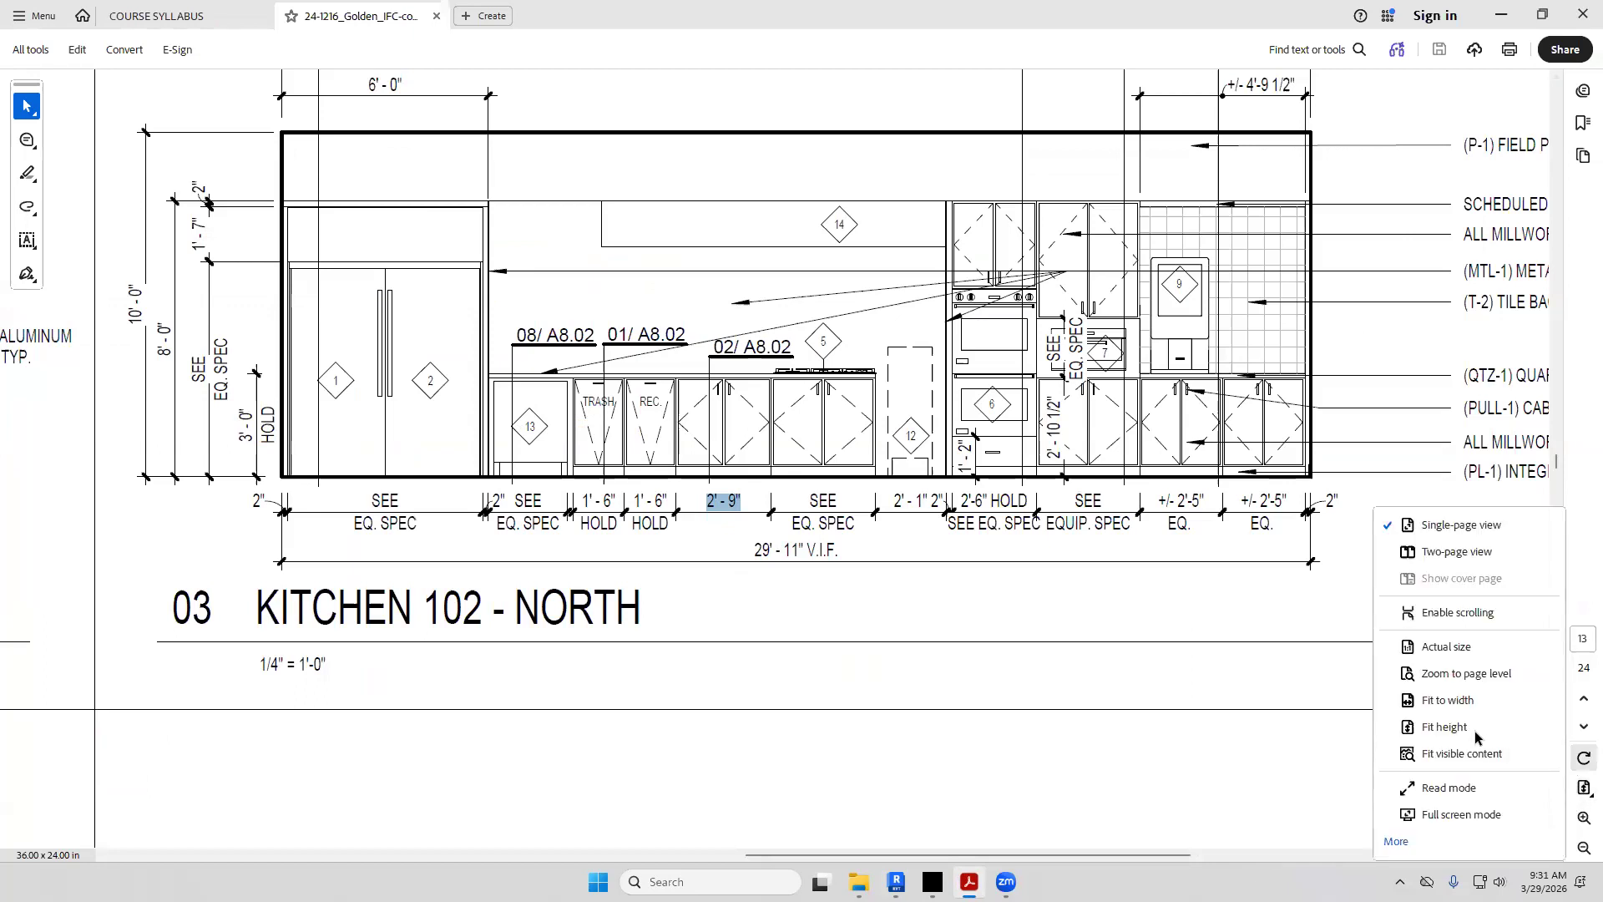
{"action": "left_click", "coordinate": [1471, 728]}
{"action": "scroll", "coordinate": [1077, 568], "scroll_direction": "down", "scroll_amount": 5}
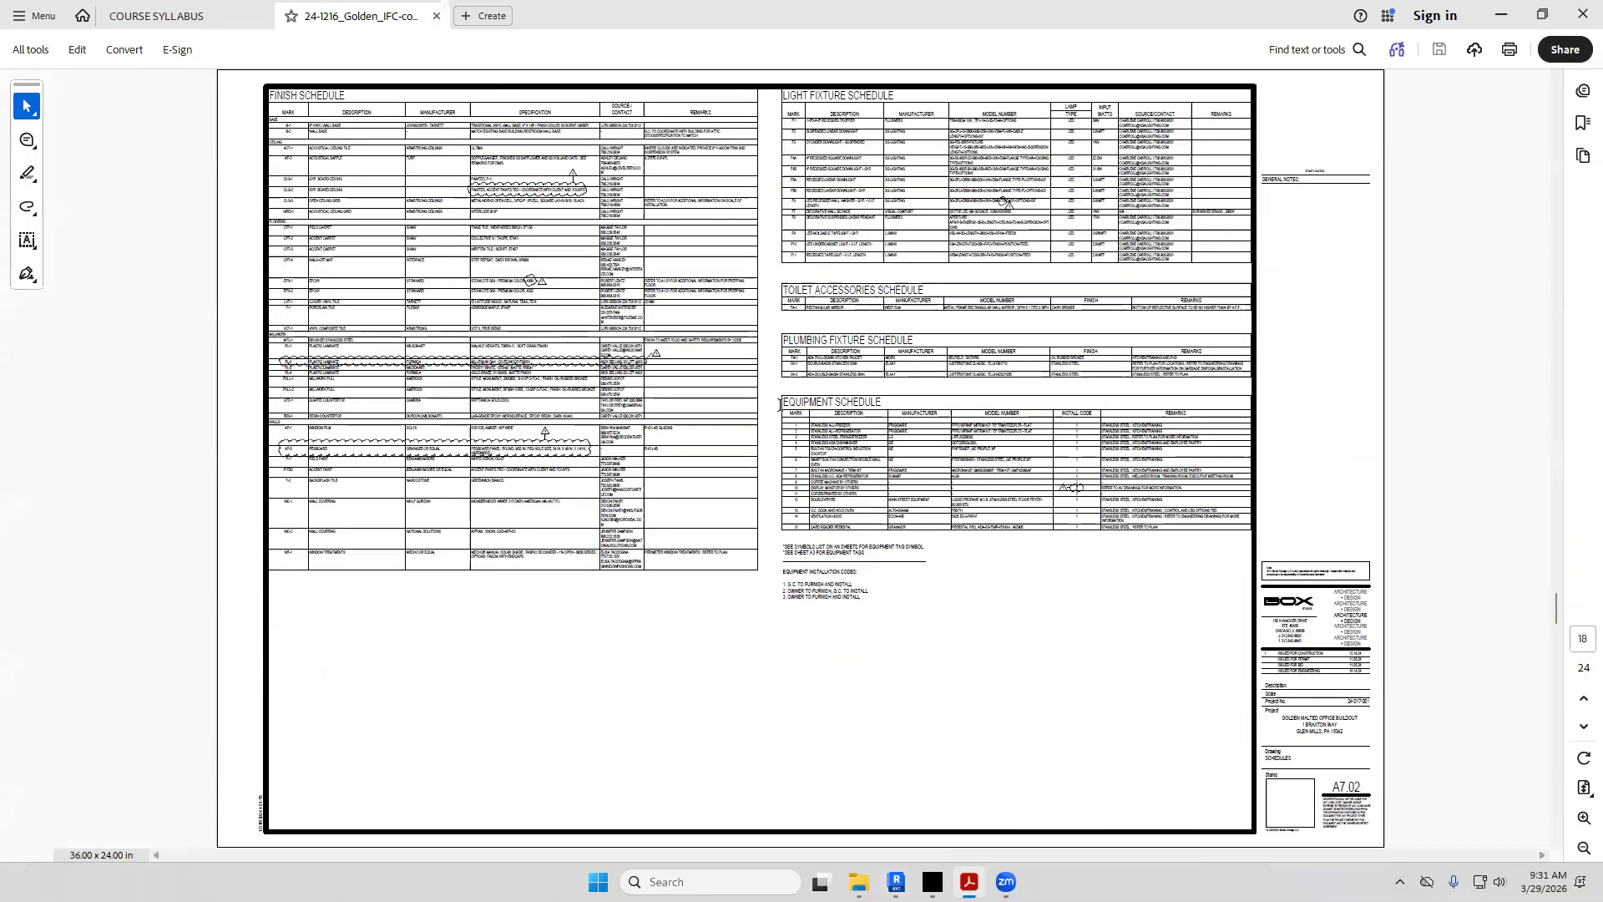
{"action": "left_click_drag", "start_coordinate": [784, 401], "coordinate": [942, 414]}
{"action": "left_click", "coordinate": [975, 650]}
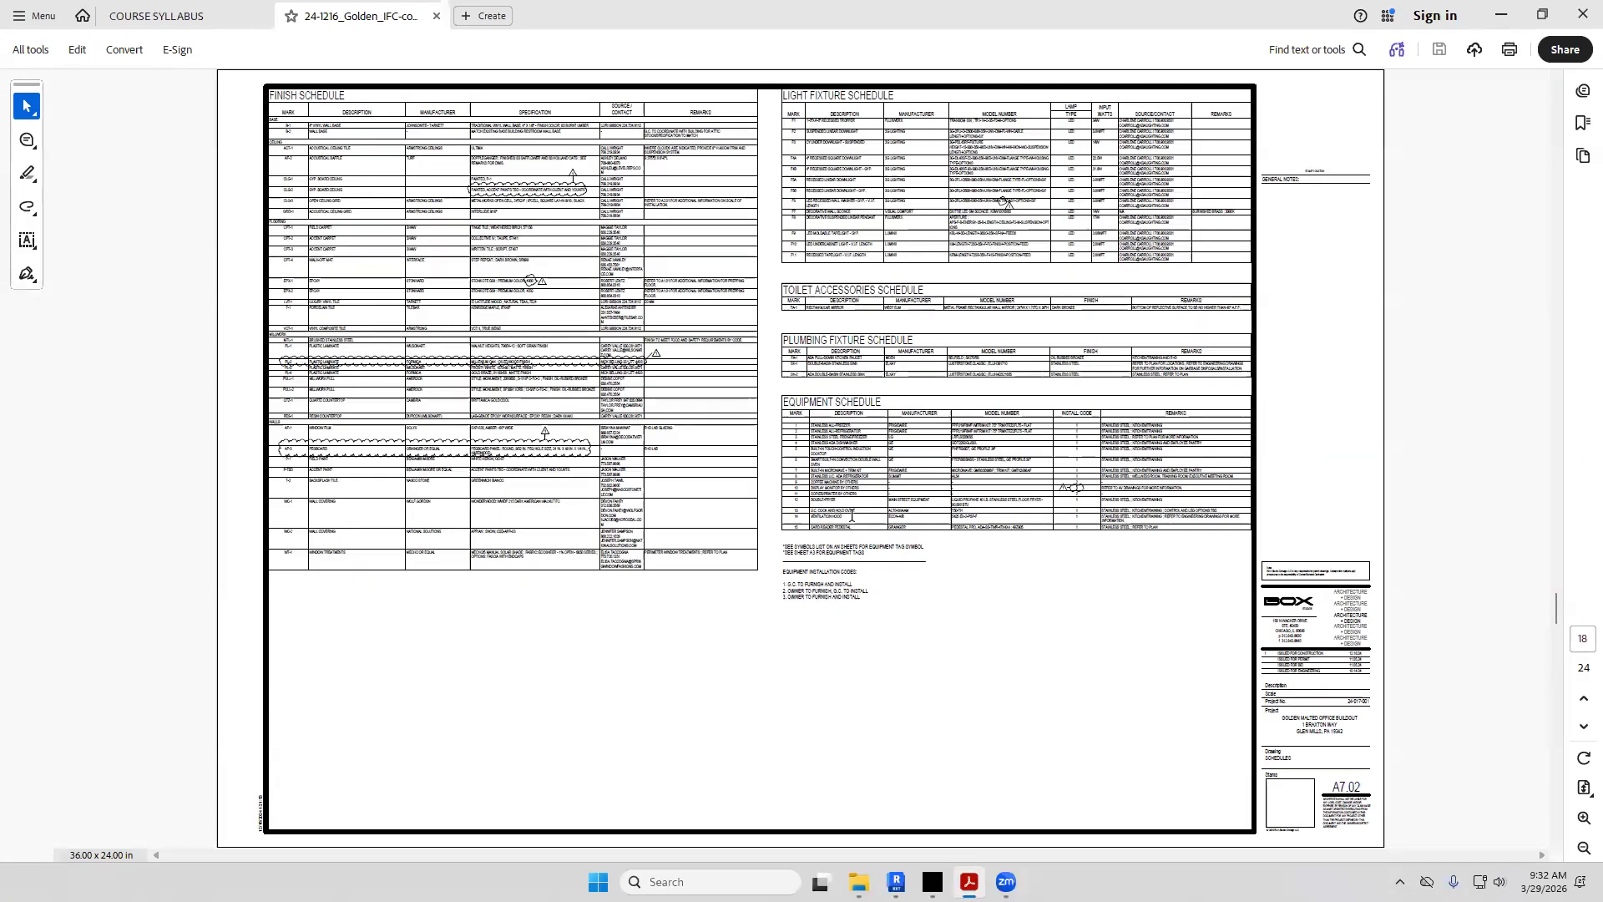
{"action": "left_click_drag", "start_coordinate": [858, 511], "coordinate": [807, 512]}
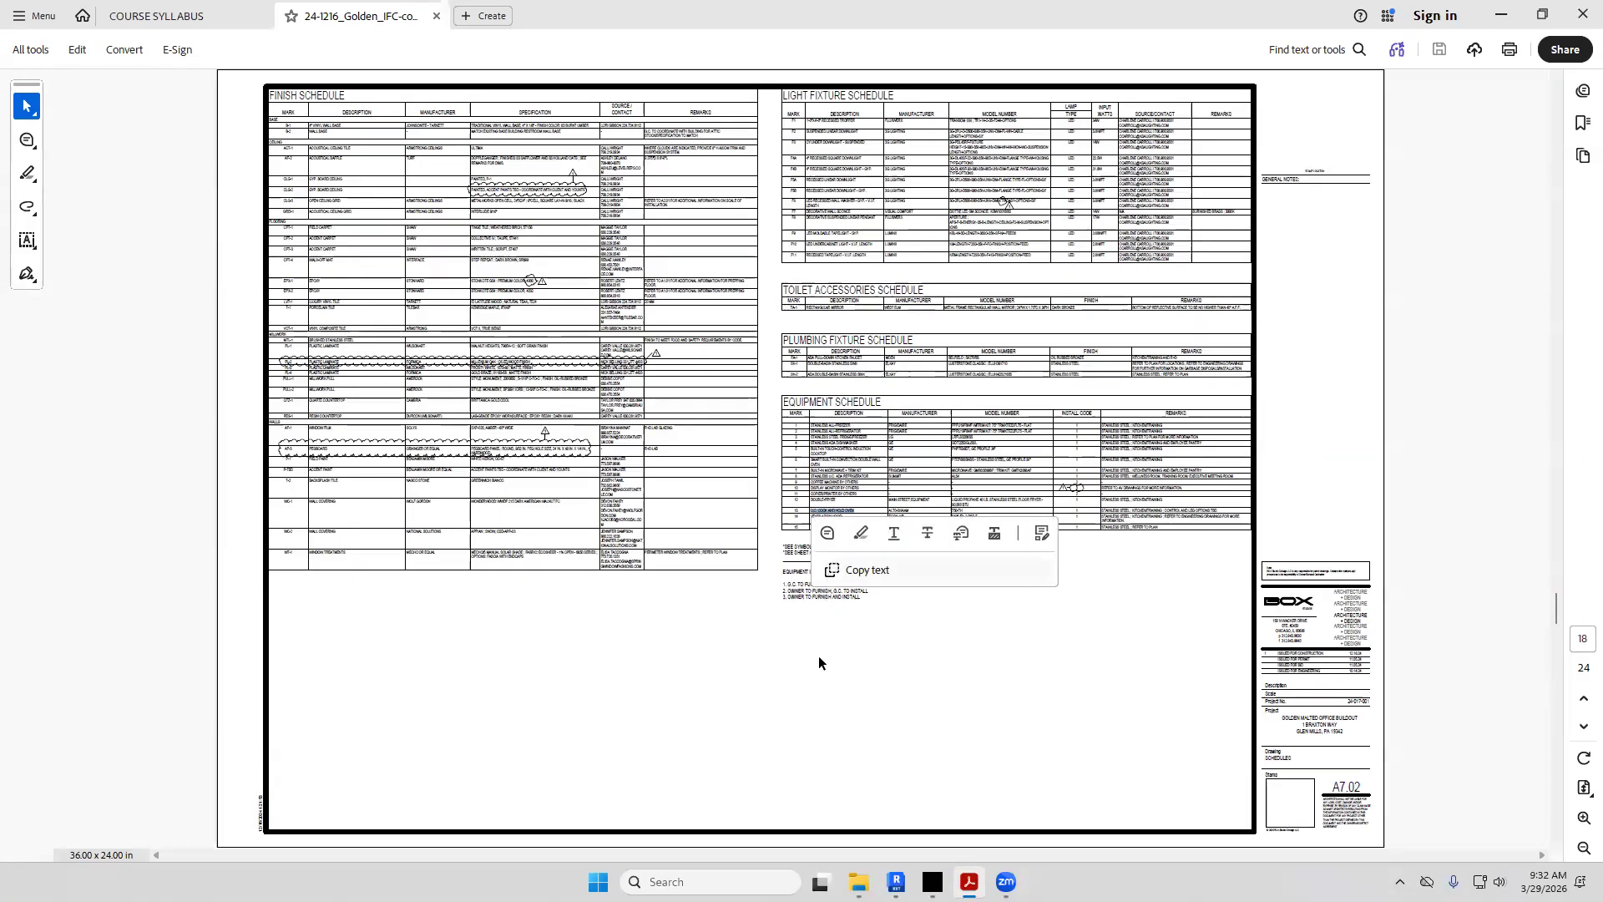
{"action": "left_click", "coordinate": [896, 882]}
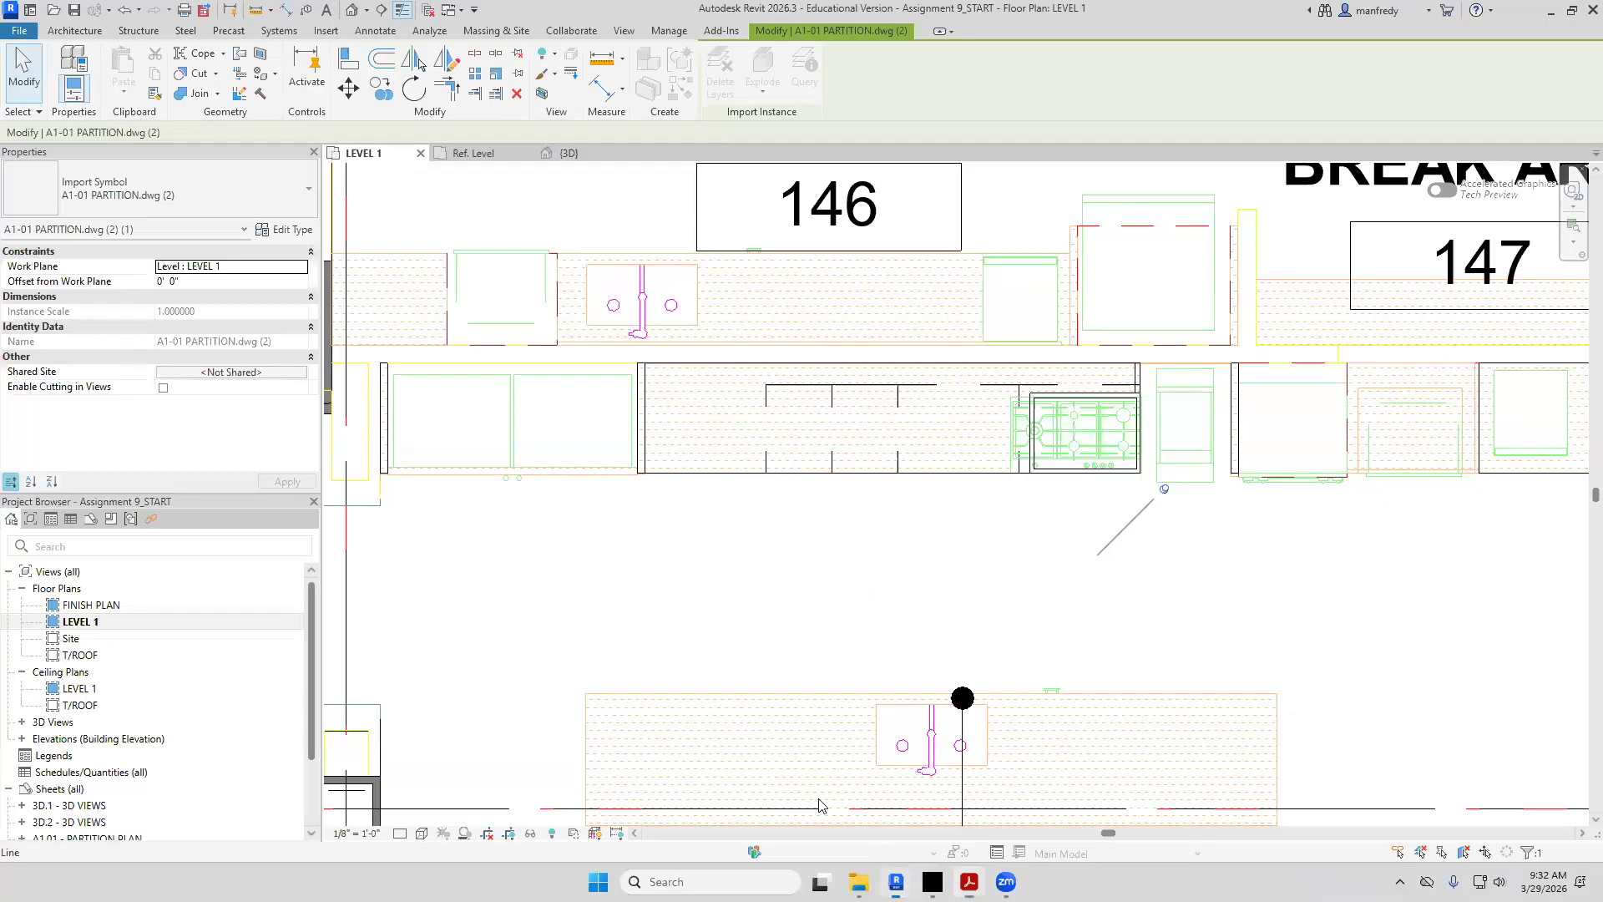
Load the 750-th-dx-lhsd_120_60_1.rfa family from the Cook&Hold folder in FAMILIES into the project
{"action": "left_click_drag", "start_coordinate": [721, 549], "coordinate": [716, 579]}
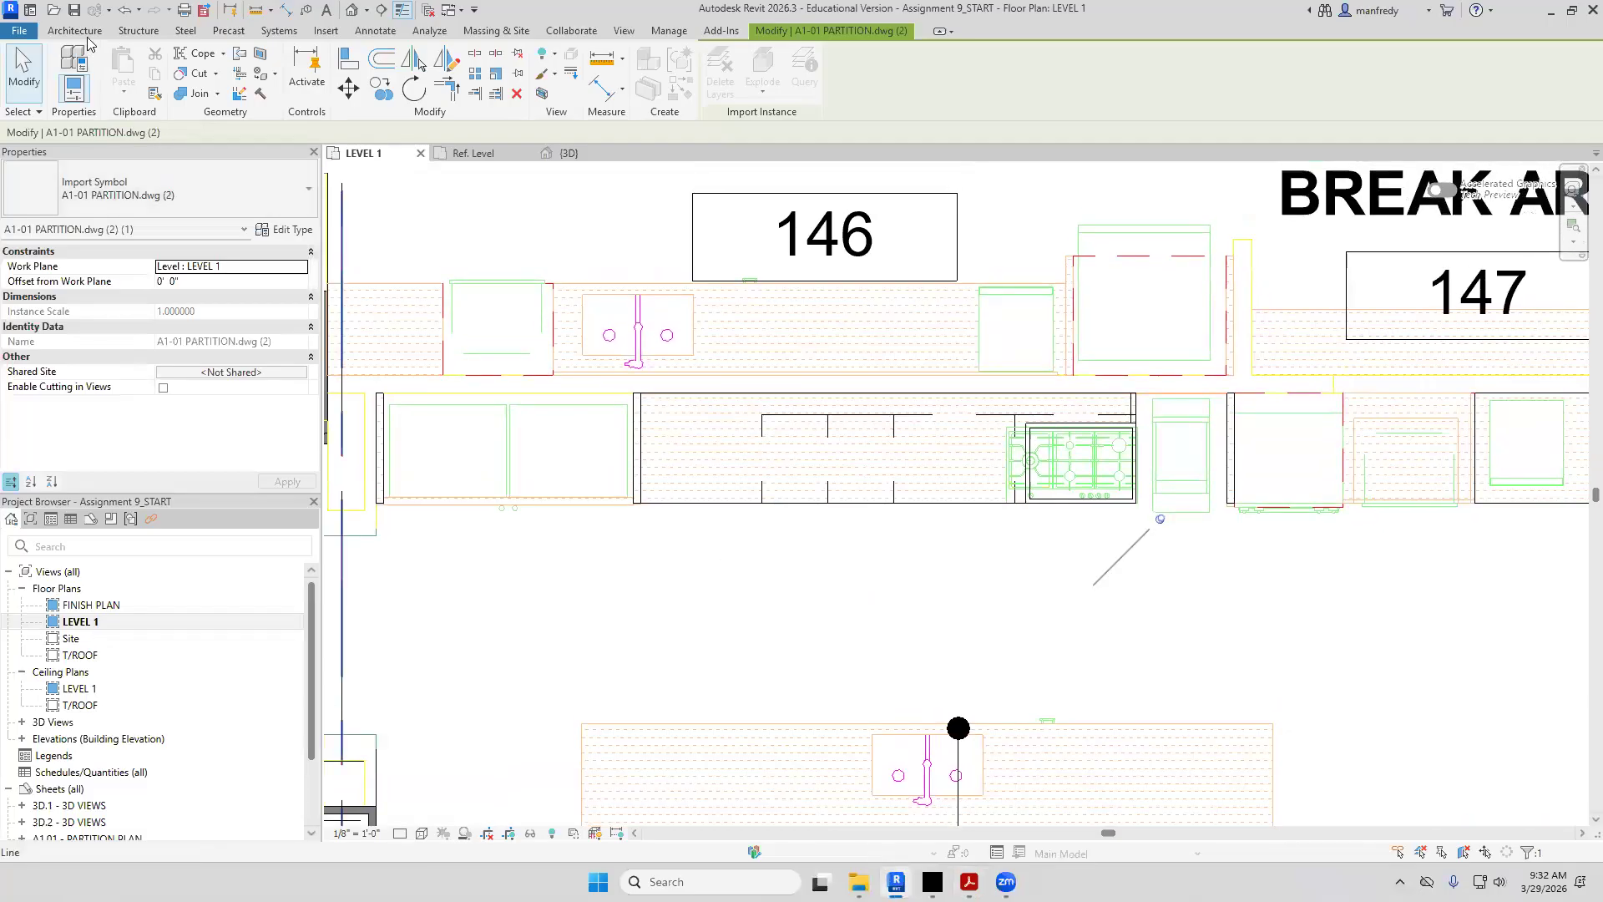
{"action": "left_click", "coordinate": [326, 30]}
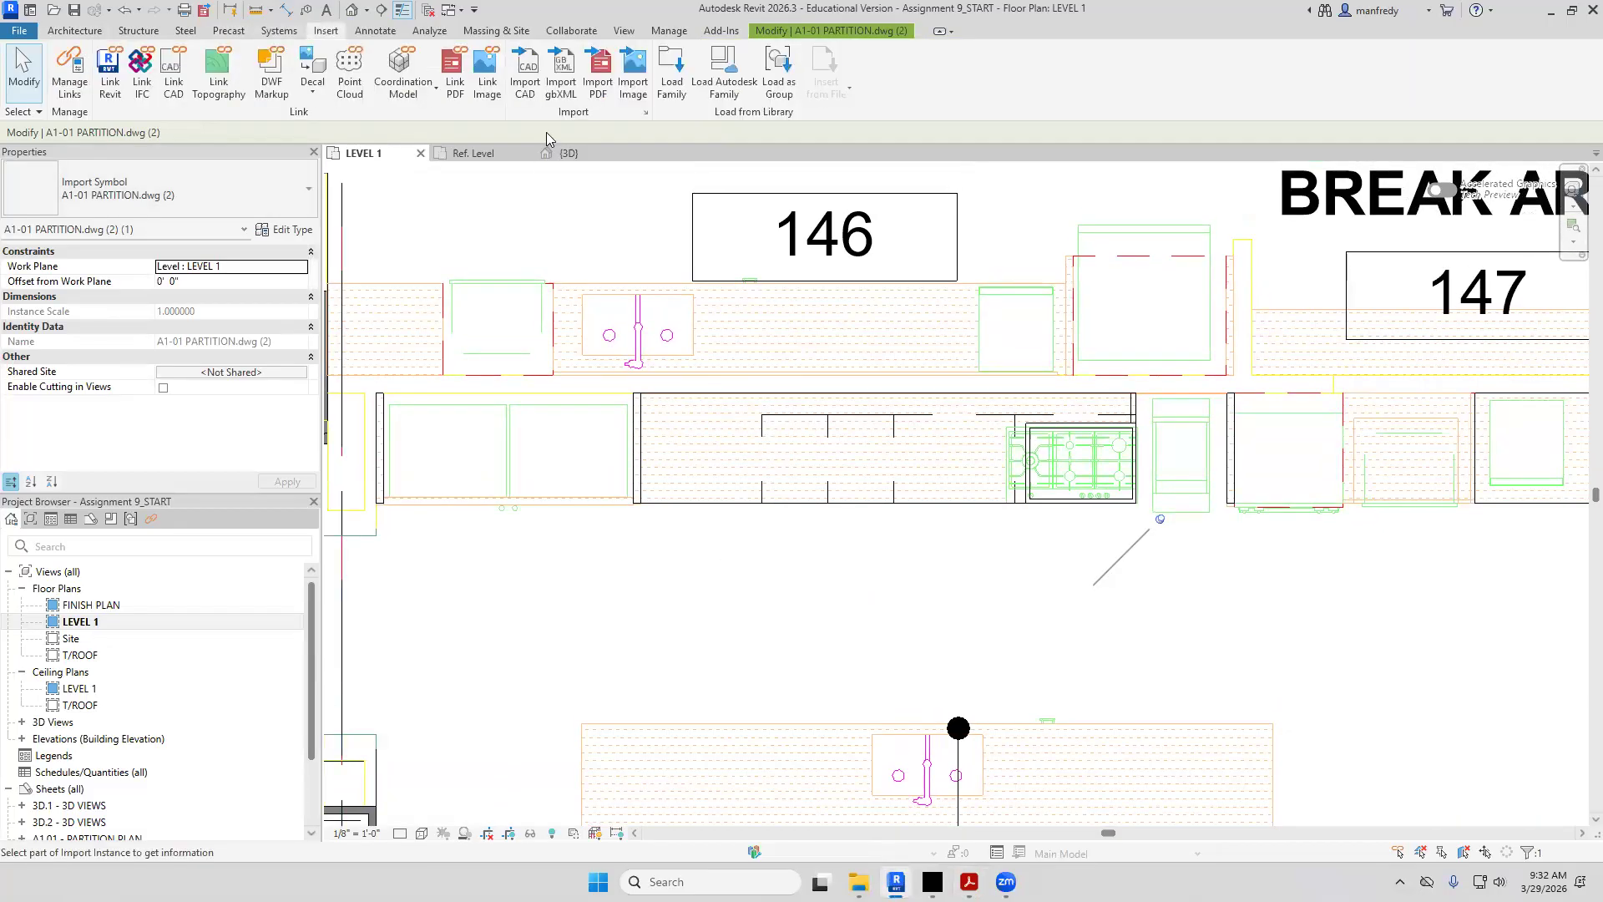
{"action": "left_click", "coordinate": [671, 83]}
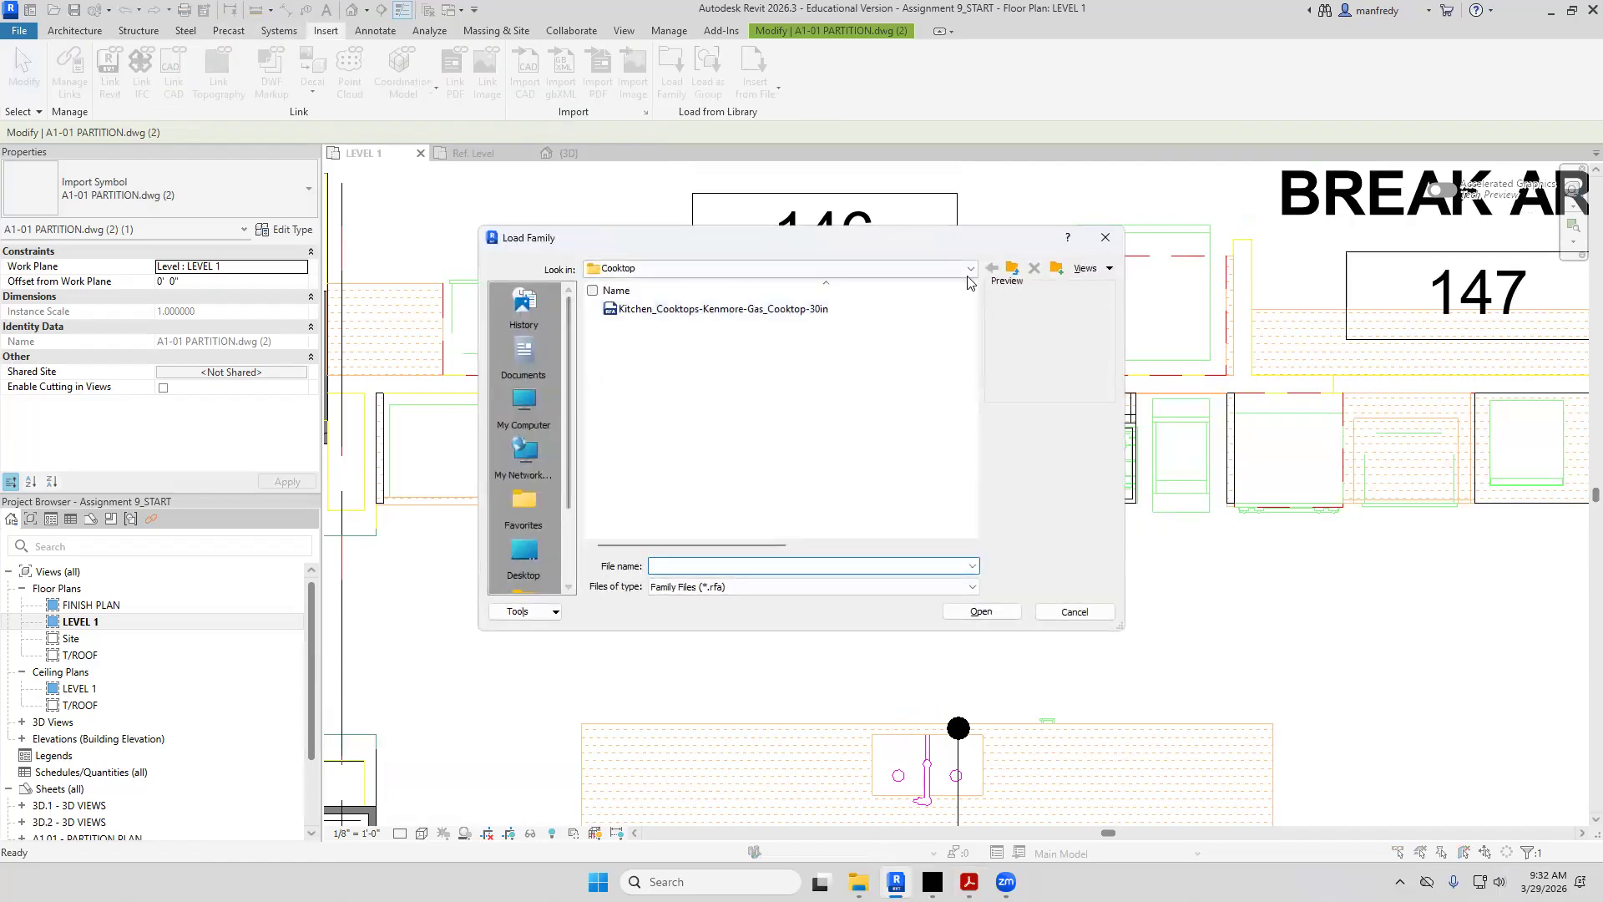
{"action": "left_click", "coordinate": [1014, 269]}
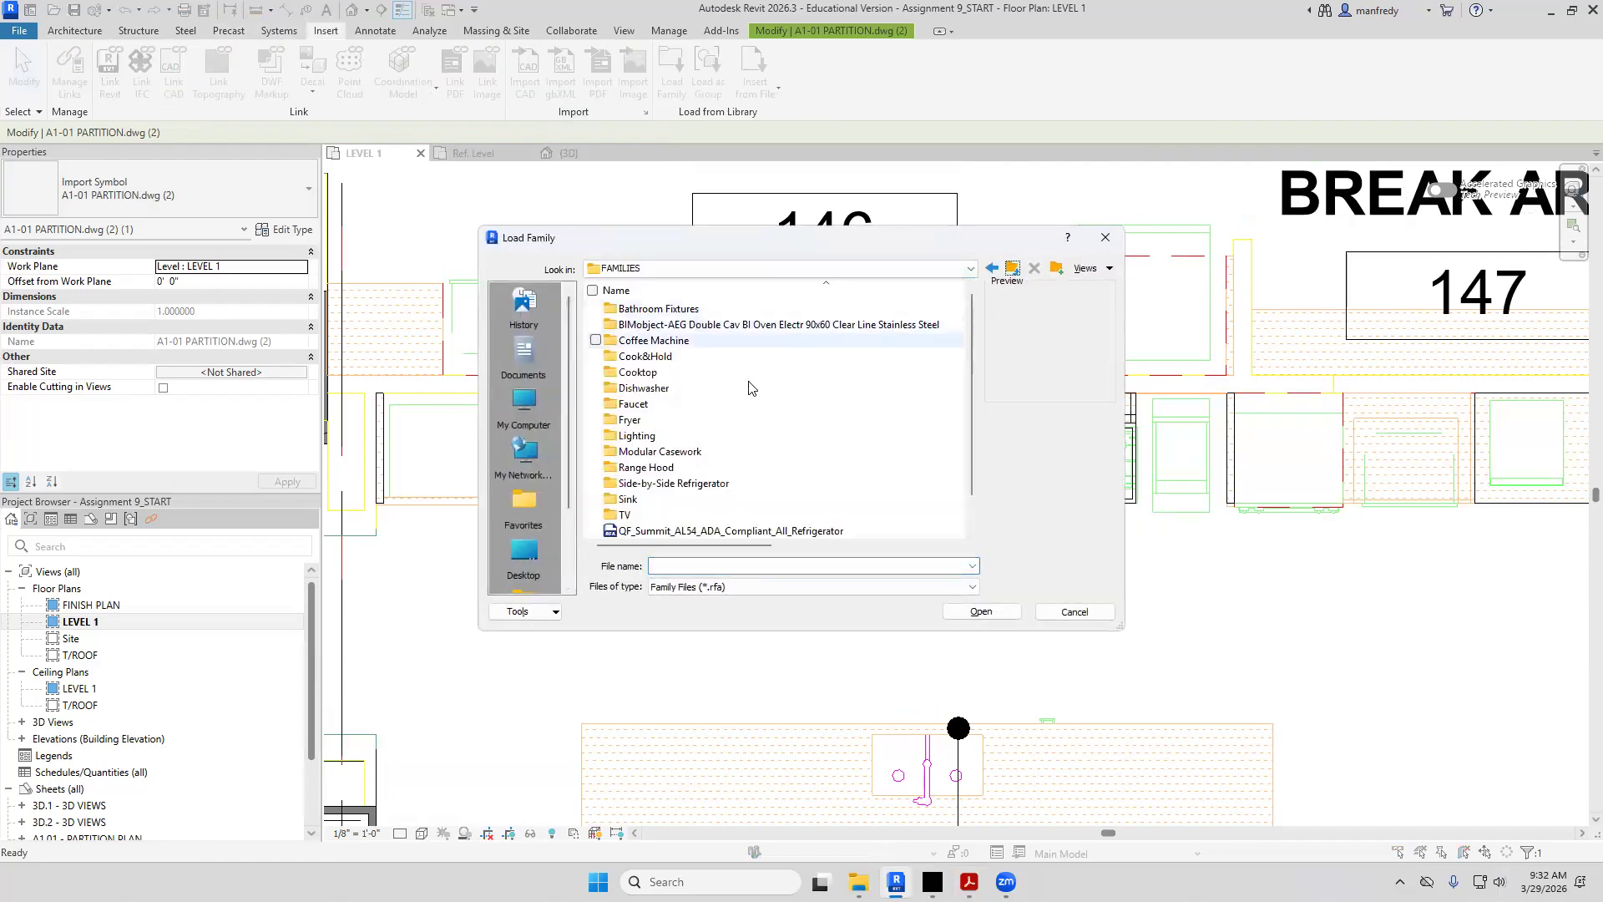
{"action": "left_click", "coordinate": [660, 358]}
{"action": "double_click", "coordinate": [668, 359]}
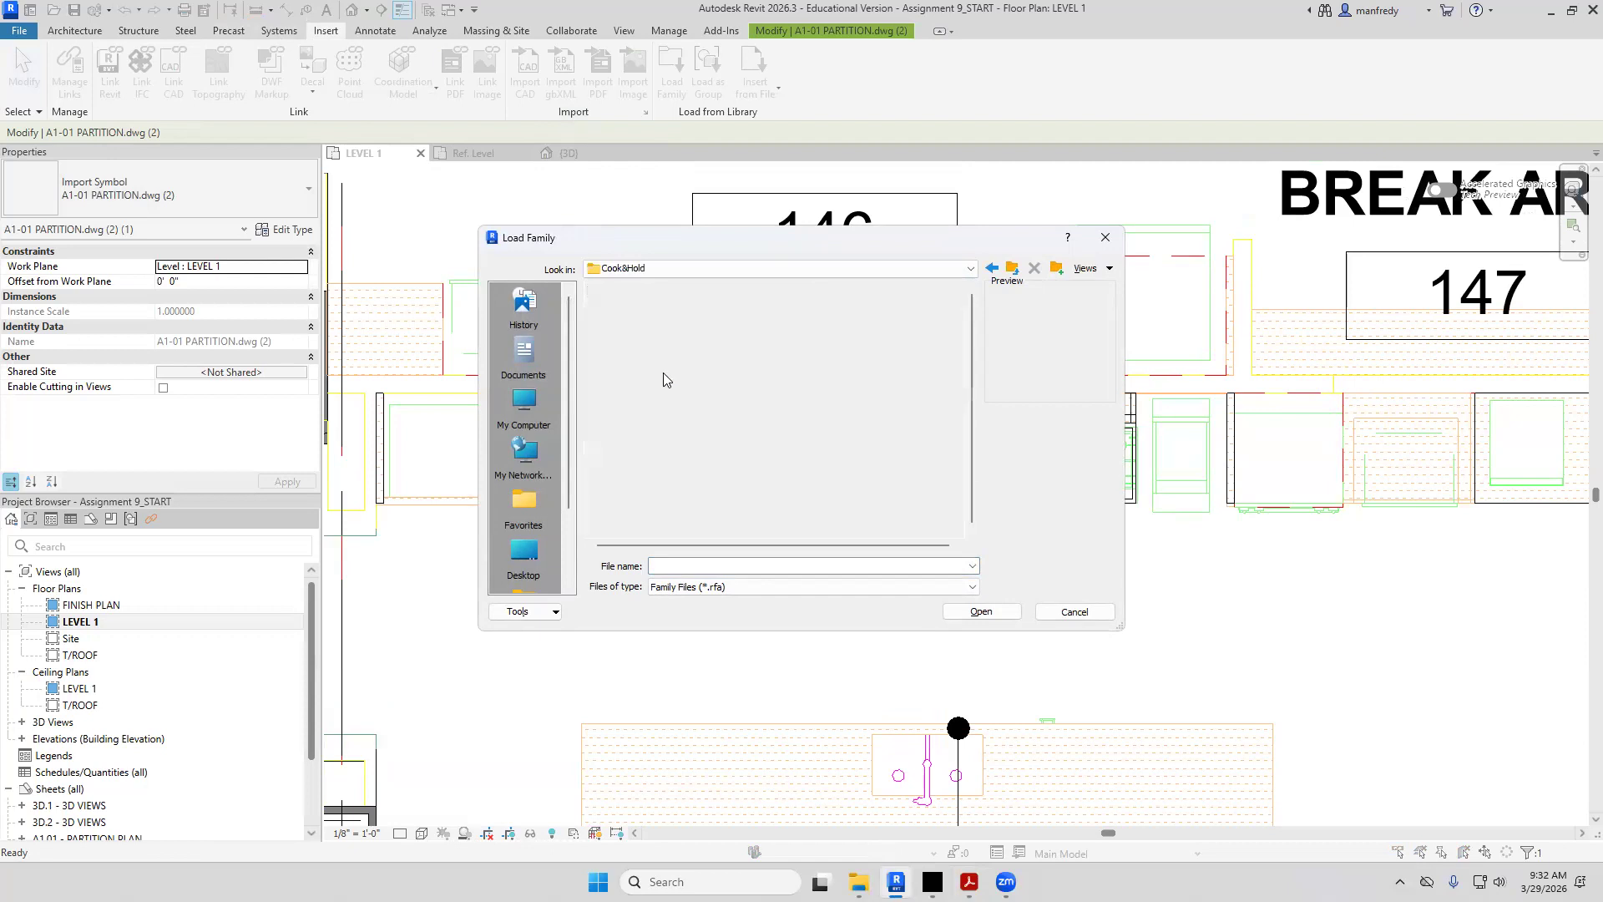
{"action": "left_click", "coordinate": [666, 325]}
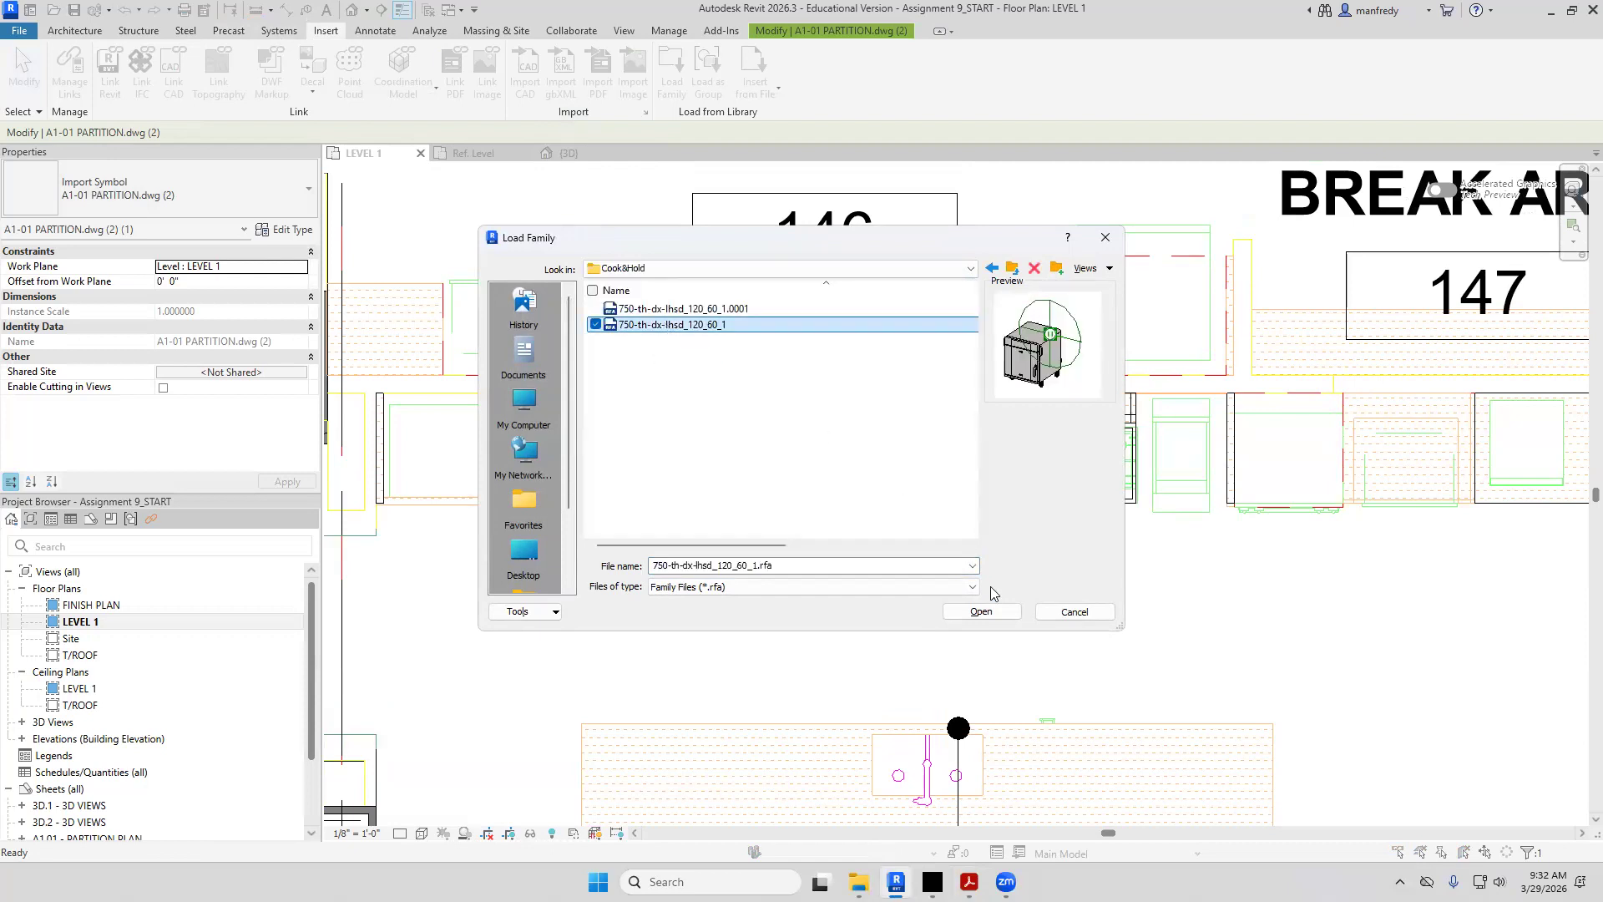
{"action": "left_click", "coordinate": [981, 611]}
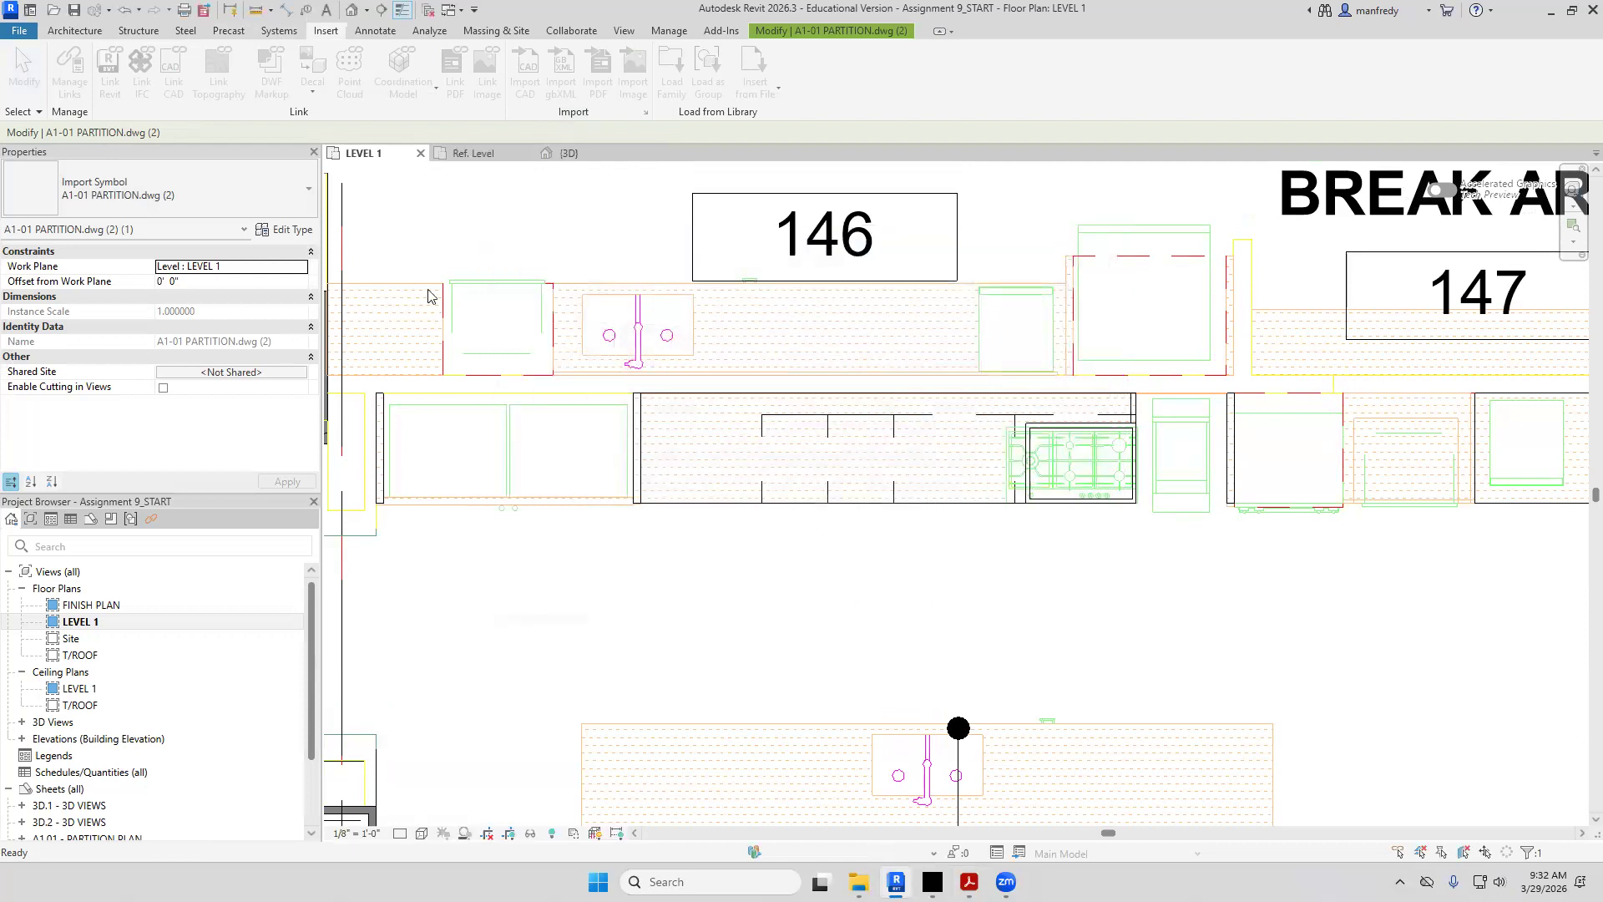
Place one 750-TH-DX-LHSD_120/60/1 specialty equipment component in open floor in front of the kitchen counter's empty bay
{"action": "left_click", "coordinate": [810, 539]}
{"action": "left_click", "coordinate": [74, 30]}
{"action": "left_click", "coordinate": [198, 94]}
{"action": "left_click", "coordinate": [204, 125]}
{"action": "scroll", "coordinate": [656, 458], "scroll_direction": "up", "scroll_amount": 3}
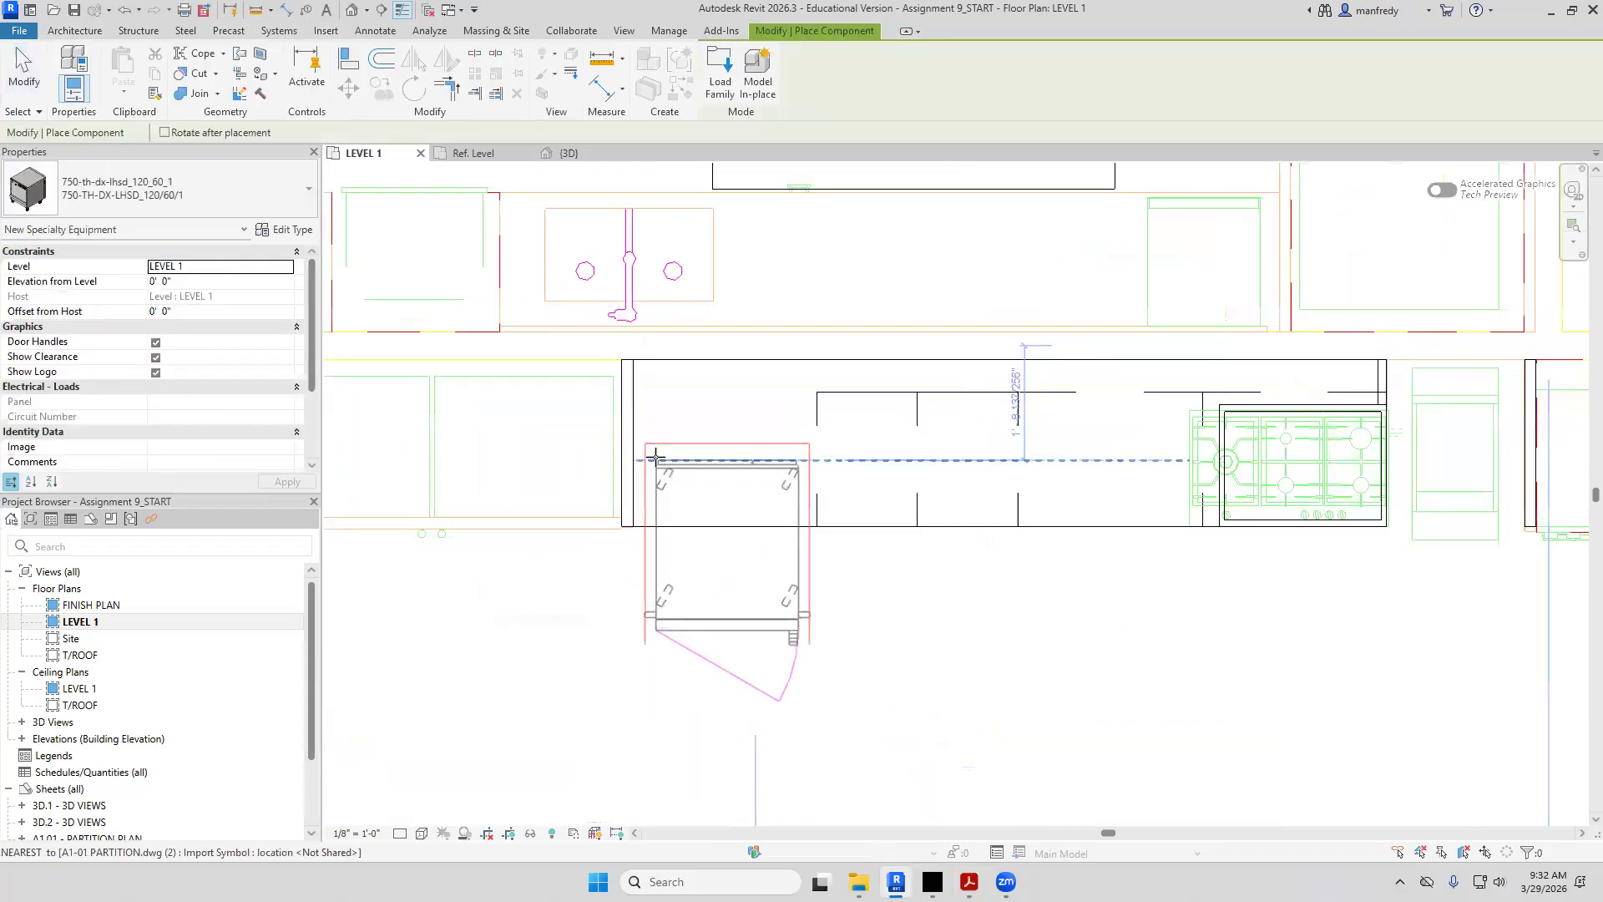
{"action": "middle_click_drag", "start_coordinate": [584, 733], "coordinate": [584, 509]}
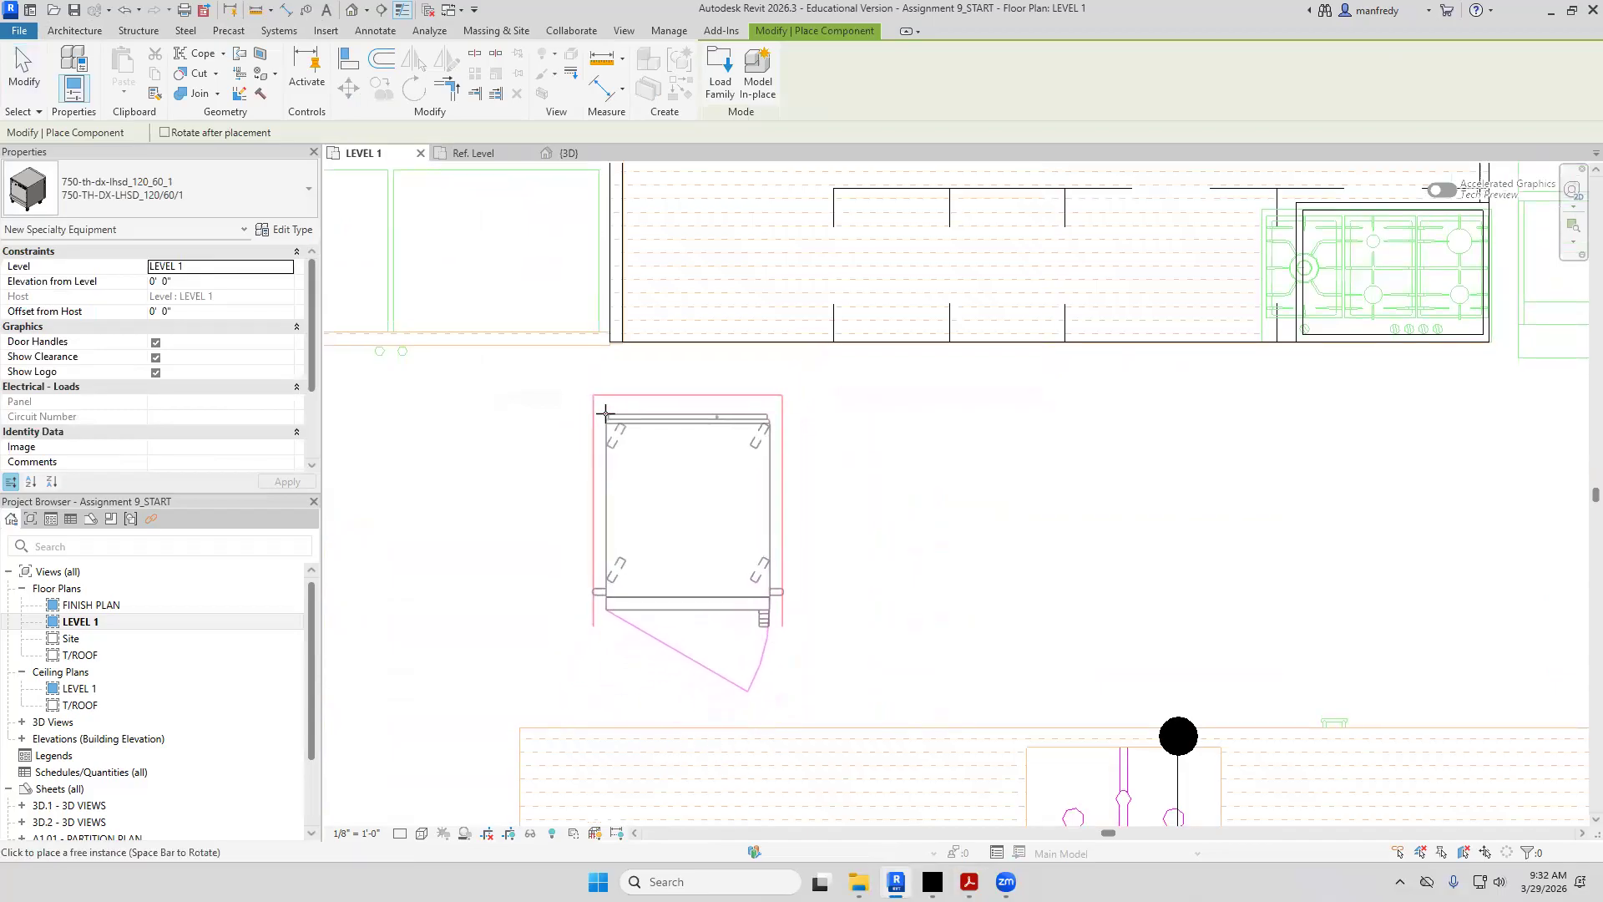
{"action": "left_click", "coordinate": [611, 416]}
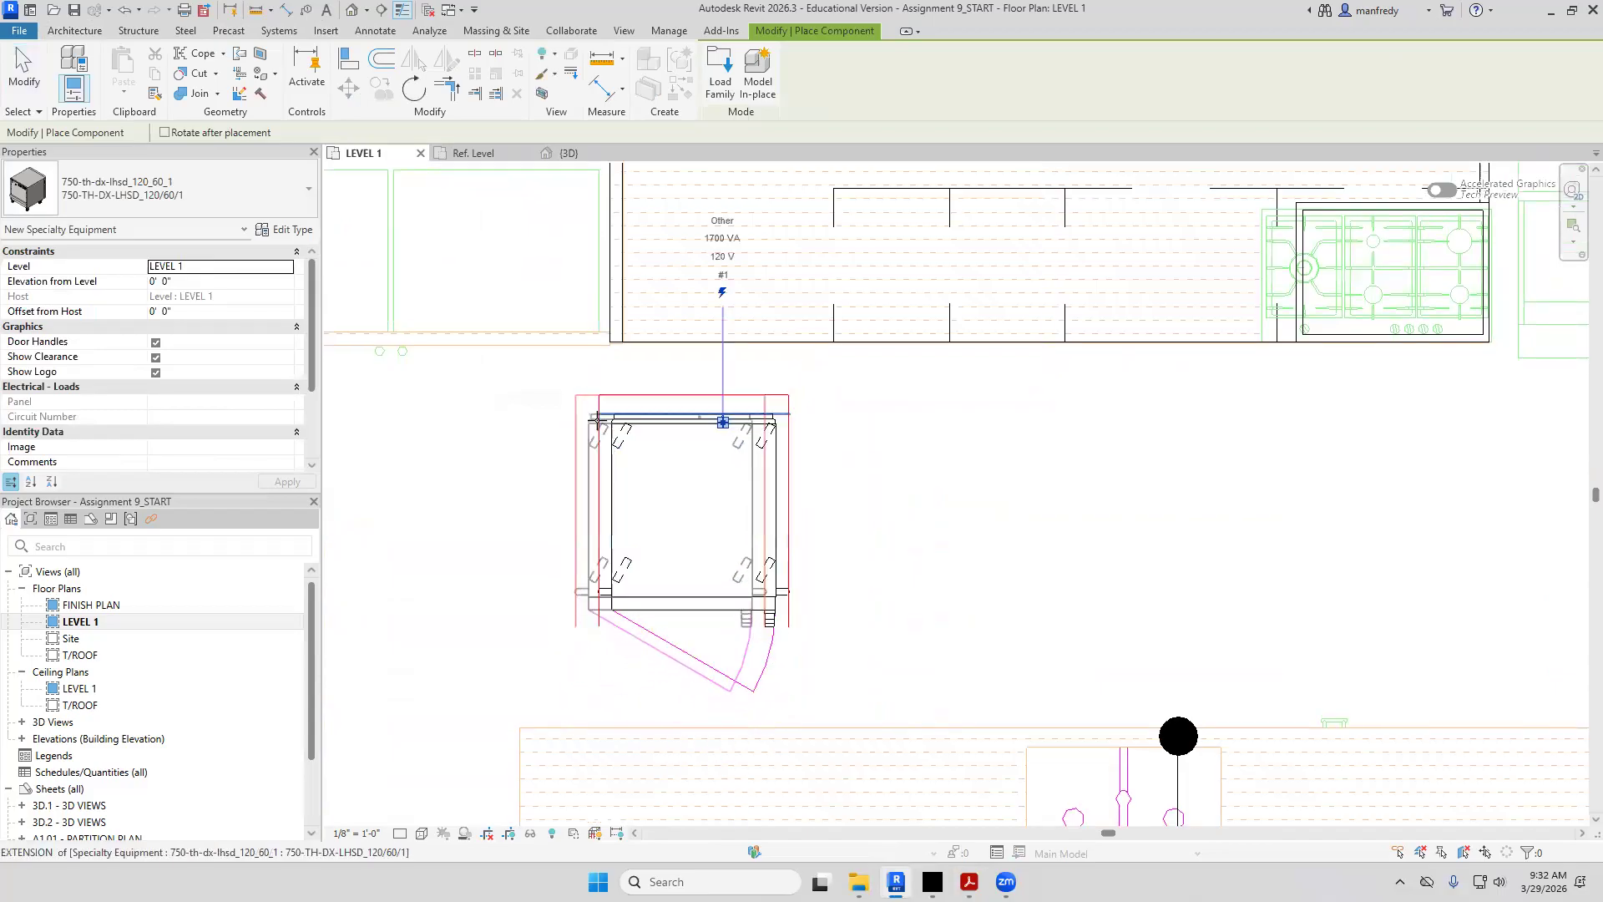
{"action": "key", "text": "Escape"}
Align the equipment's side clearance line to the end panel's inner face and its front to the counter's front edge
{"action": "middle_click_drag", "start_coordinate": [846, 469], "coordinate": [876, 508]}
{"action": "key", "text": "a"}
{"action": "key", "text": "l"}
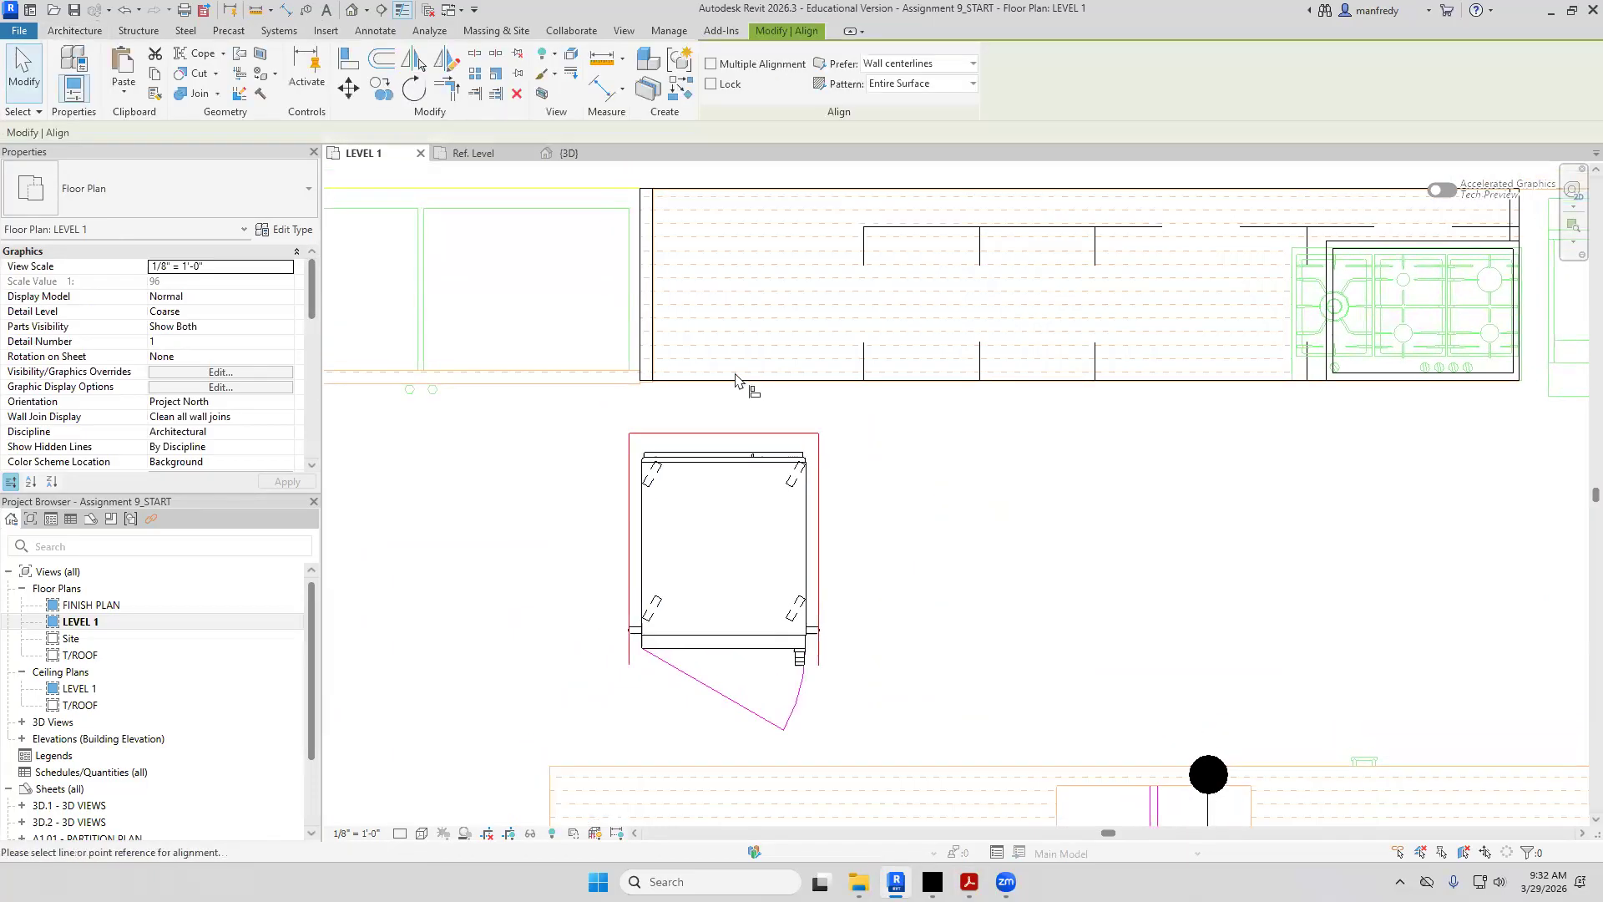
{"action": "left_click", "coordinate": [653, 359]}
{"action": "left_click", "coordinate": [628, 496]}
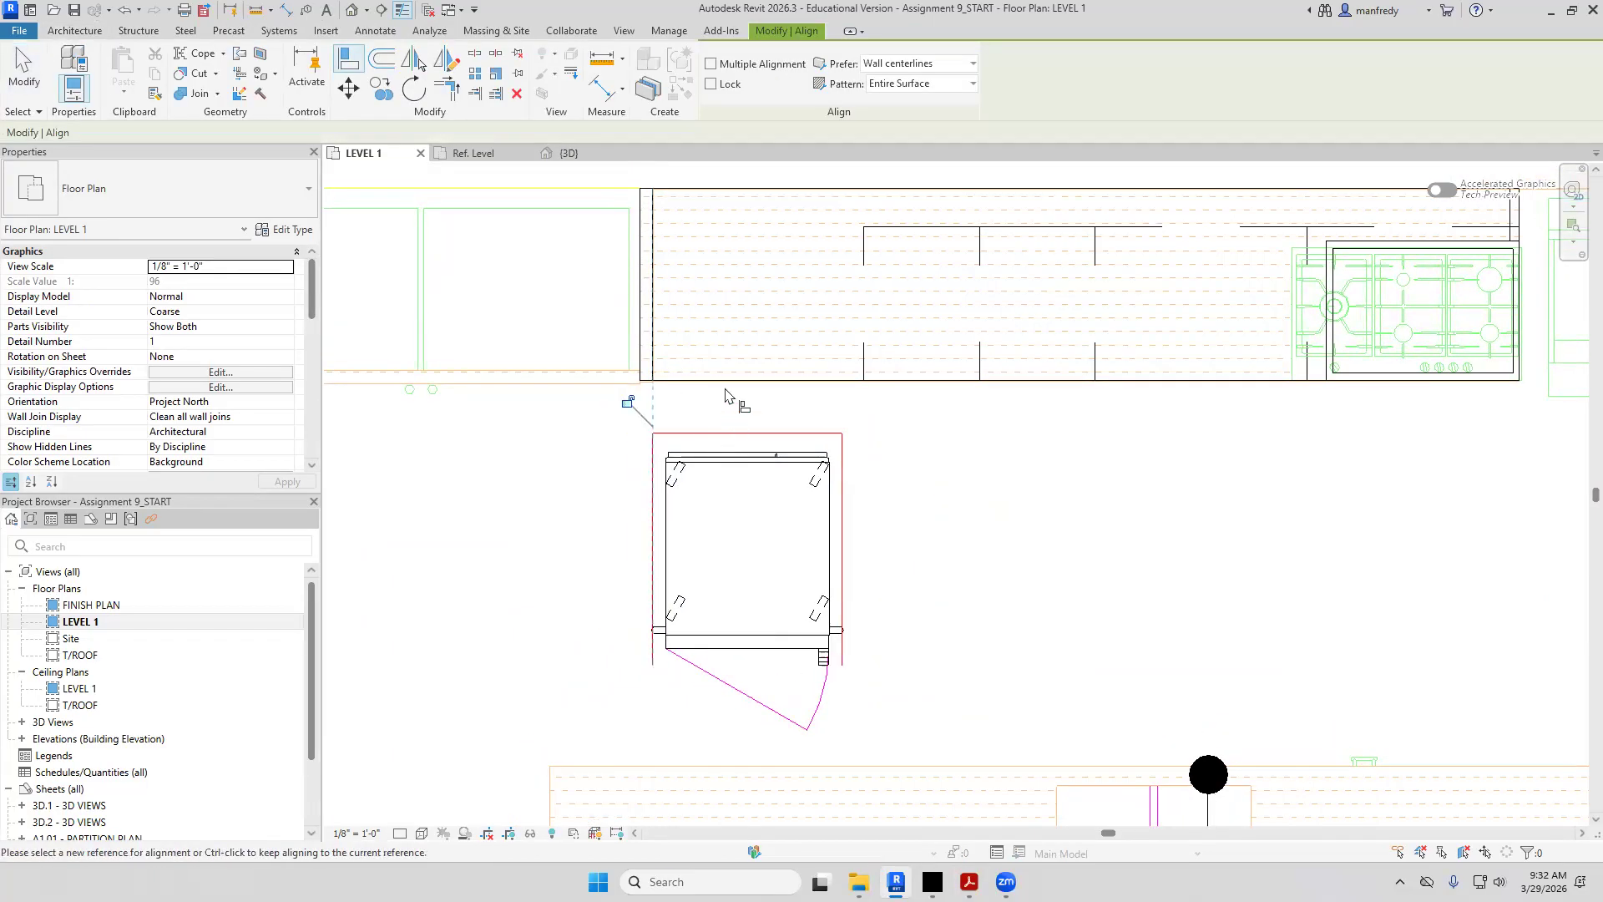
{"action": "left_click", "coordinate": [647, 384]}
{"action": "left_click", "coordinate": [789, 651]}
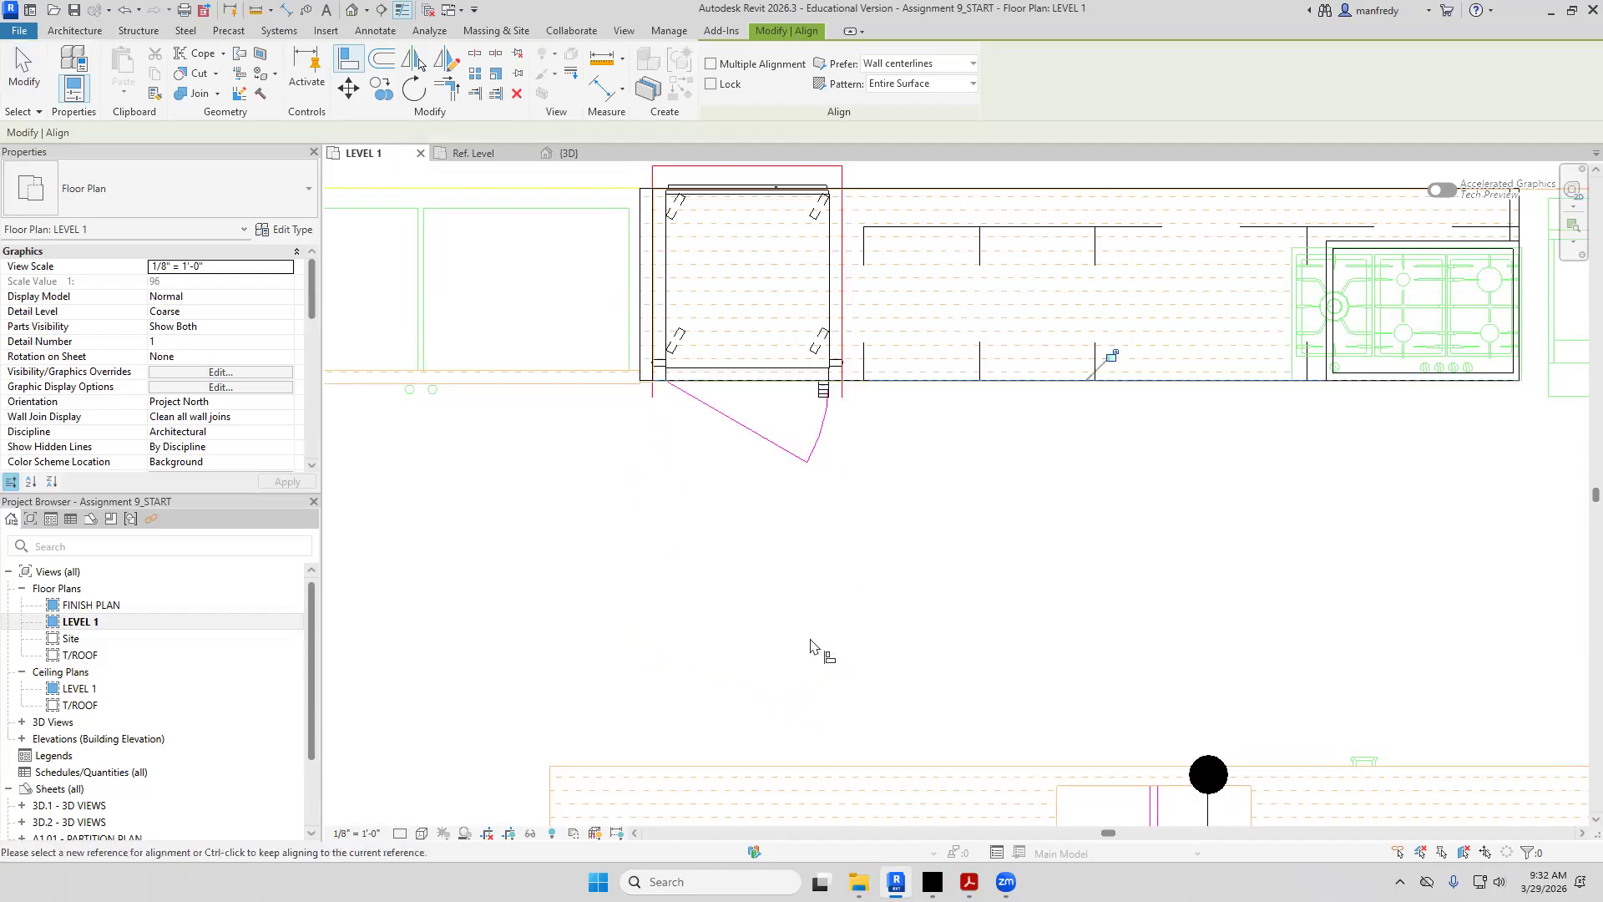
{"action": "scroll", "coordinate": [741, 465], "scroll_direction": "up", "scroll_amount": 4}
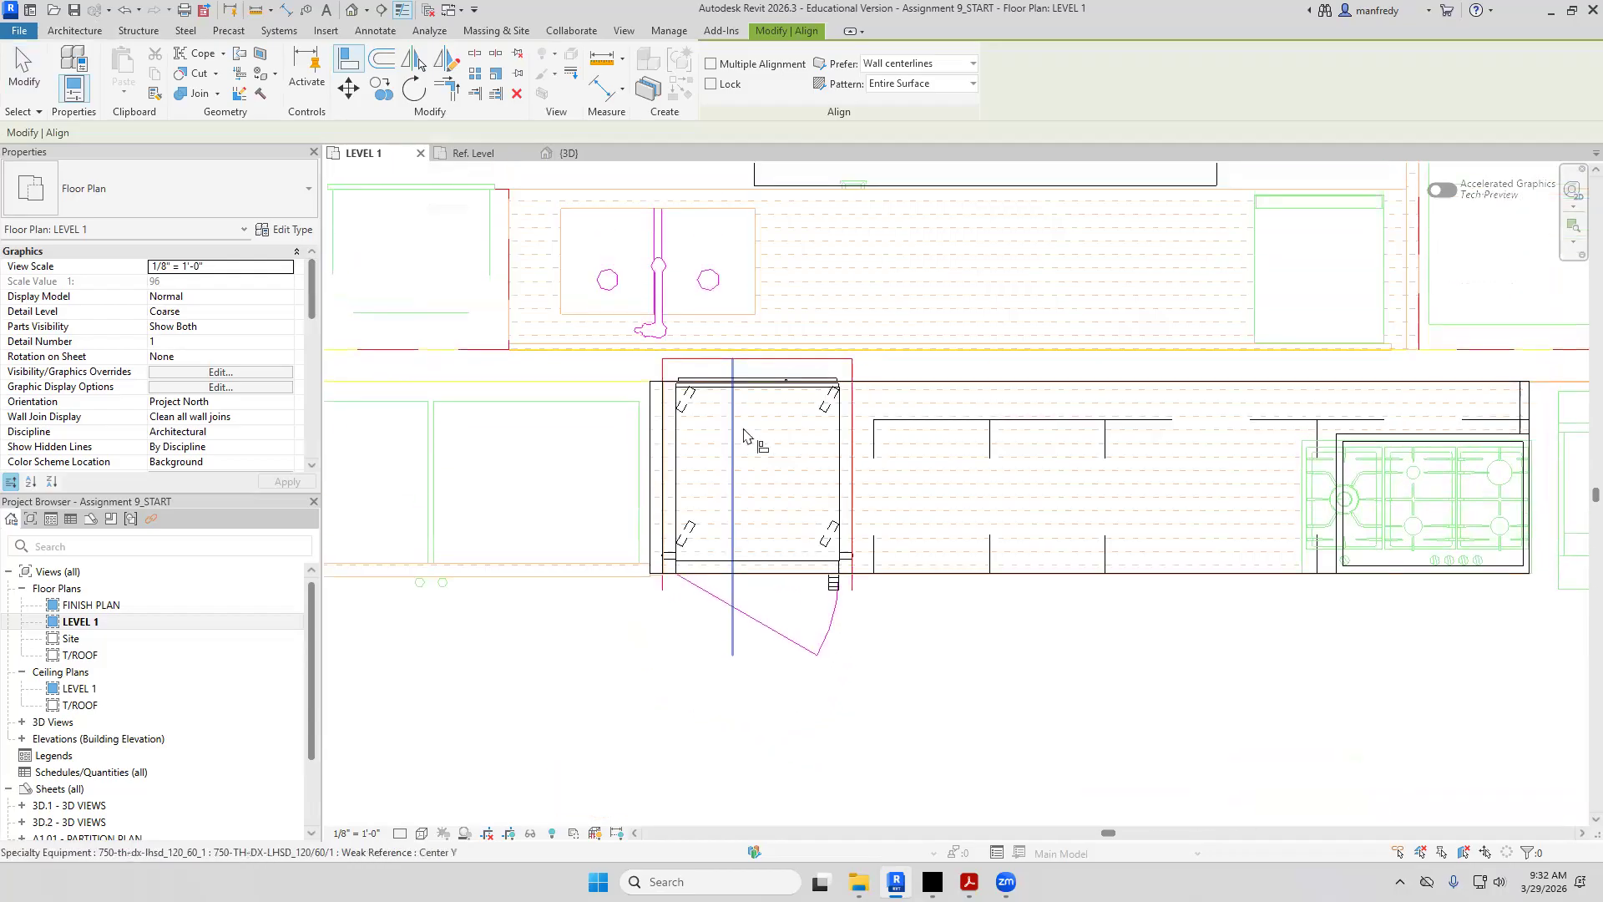
{"action": "key", "text": "Escape"}
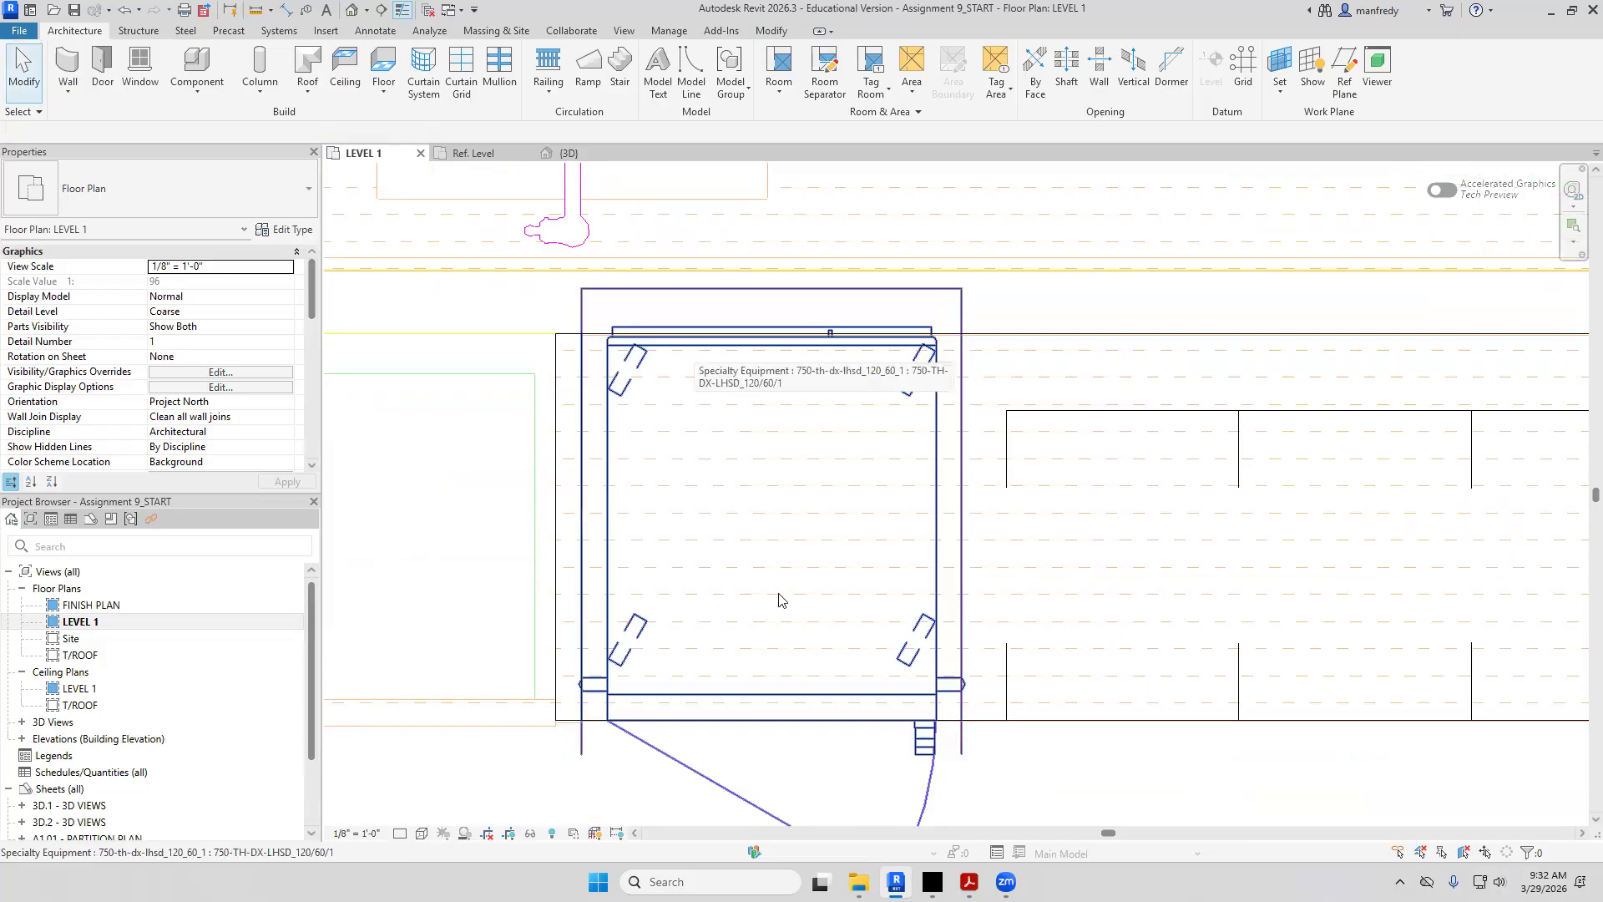
Align the back of the equipment with the counter's rear edge
{"action": "scroll", "coordinate": [774, 603], "scroll_direction": "down", "scroll_amount": 2}
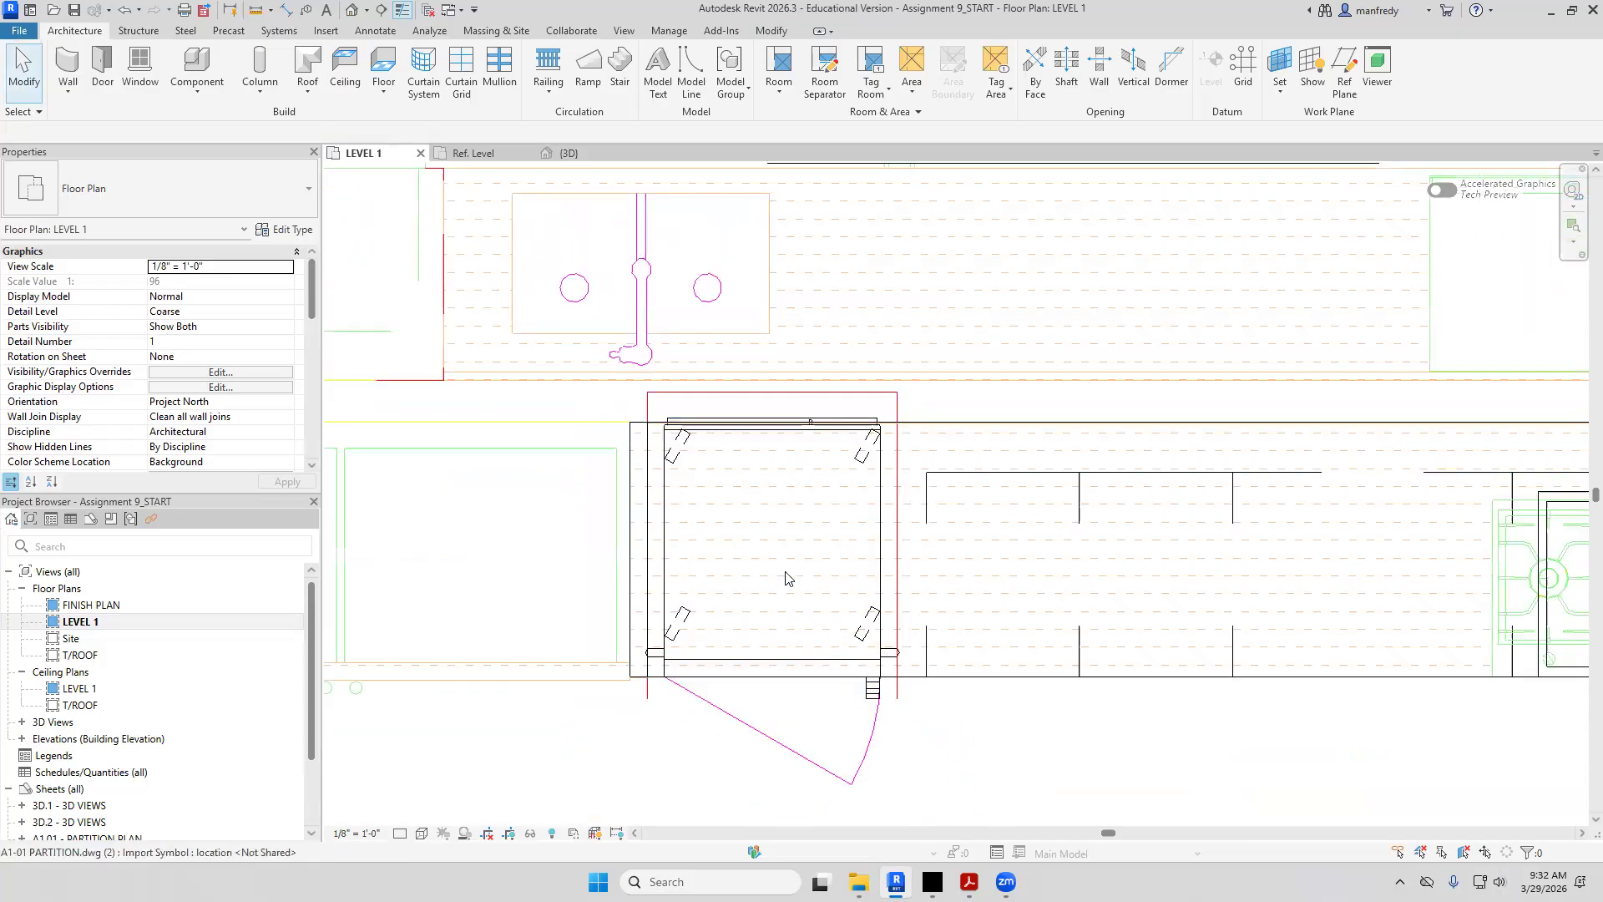
{"action": "scroll", "coordinate": [835, 442], "scroll_direction": "up", "scroll_amount": 3}
{"action": "scroll", "coordinate": [891, 435], "scroll_direction": "up", "scroll_amount": 1}
{"action": "scroll", "coordinate": [911, 416], "scroll_direction": "down", "scroll_amount": 5}
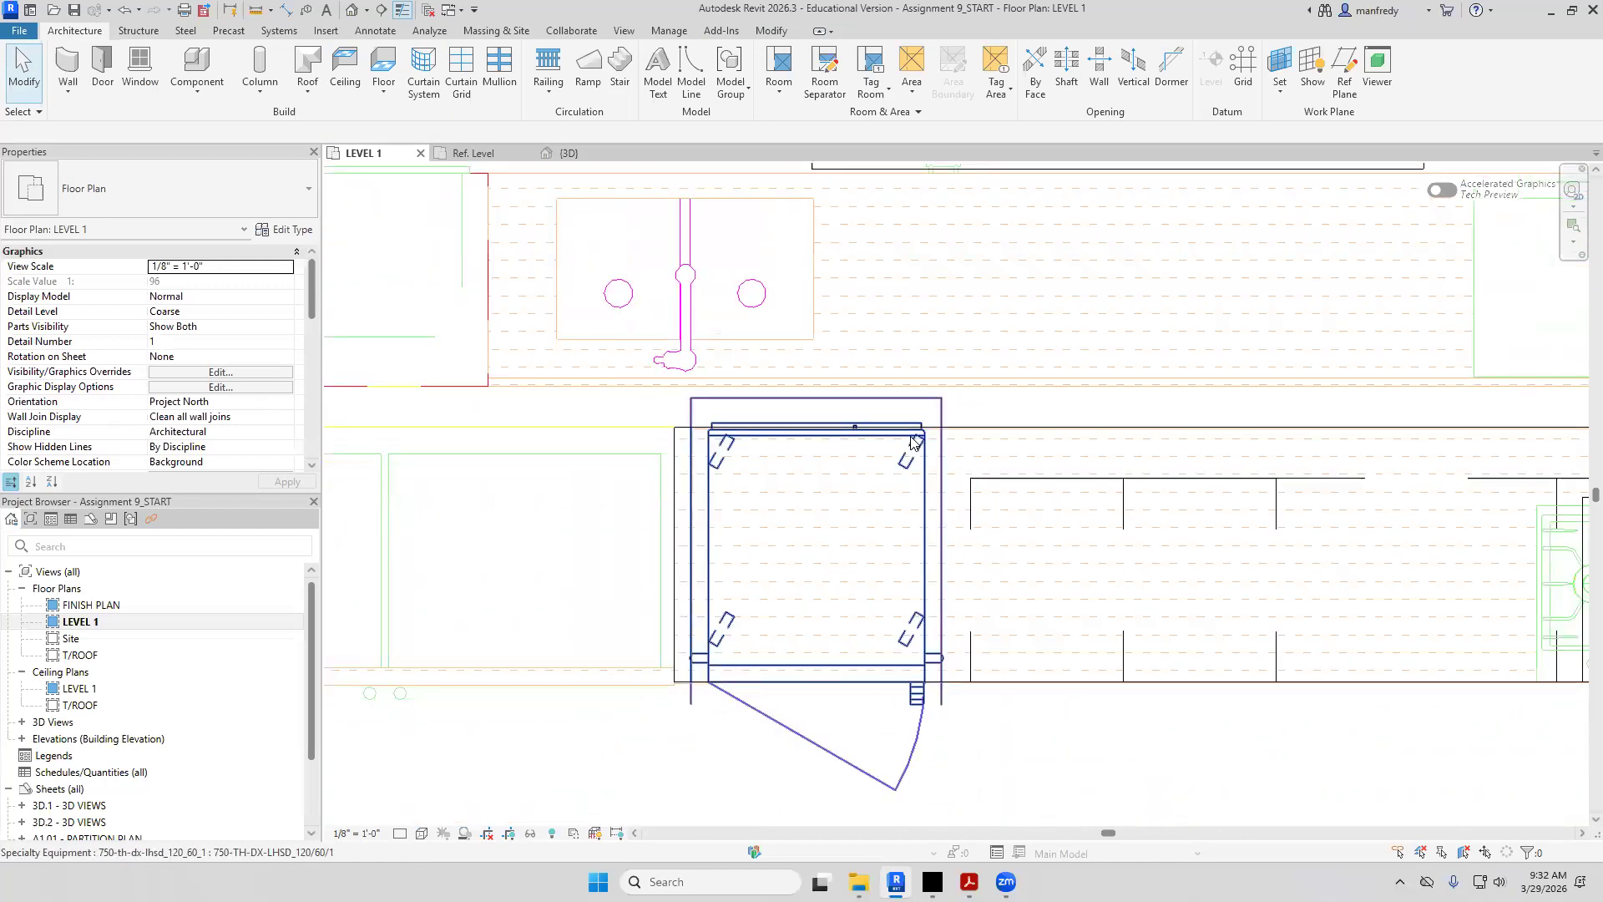
{"action": "key", "text": "a"}
{"action": "key", "text": "l"}
{"action": "scroll", "coordinate": [927, 442], "scroll_direction": "up", "scroll_amount": 5}
{"action": "scroll", "coordinate": [950, 445], "scroll_direction": "up", "scroll_amount": 3}
{"action": "left_click", "coordinate": [809, 491]}
{"action": "left_click", "coordinate": [884, 467]}
{"action": "scroll", "coordinate": [922, 413], "scroll_direction": "down", "scroll_amount": 8}
{"action": "key", "text": "Escape"}
{"action": "key", "text": "Escape"}
Align the equipment's rear clearance line with the counter's rear edge
{"action": "left_click", "coordinate": [916, 432]}
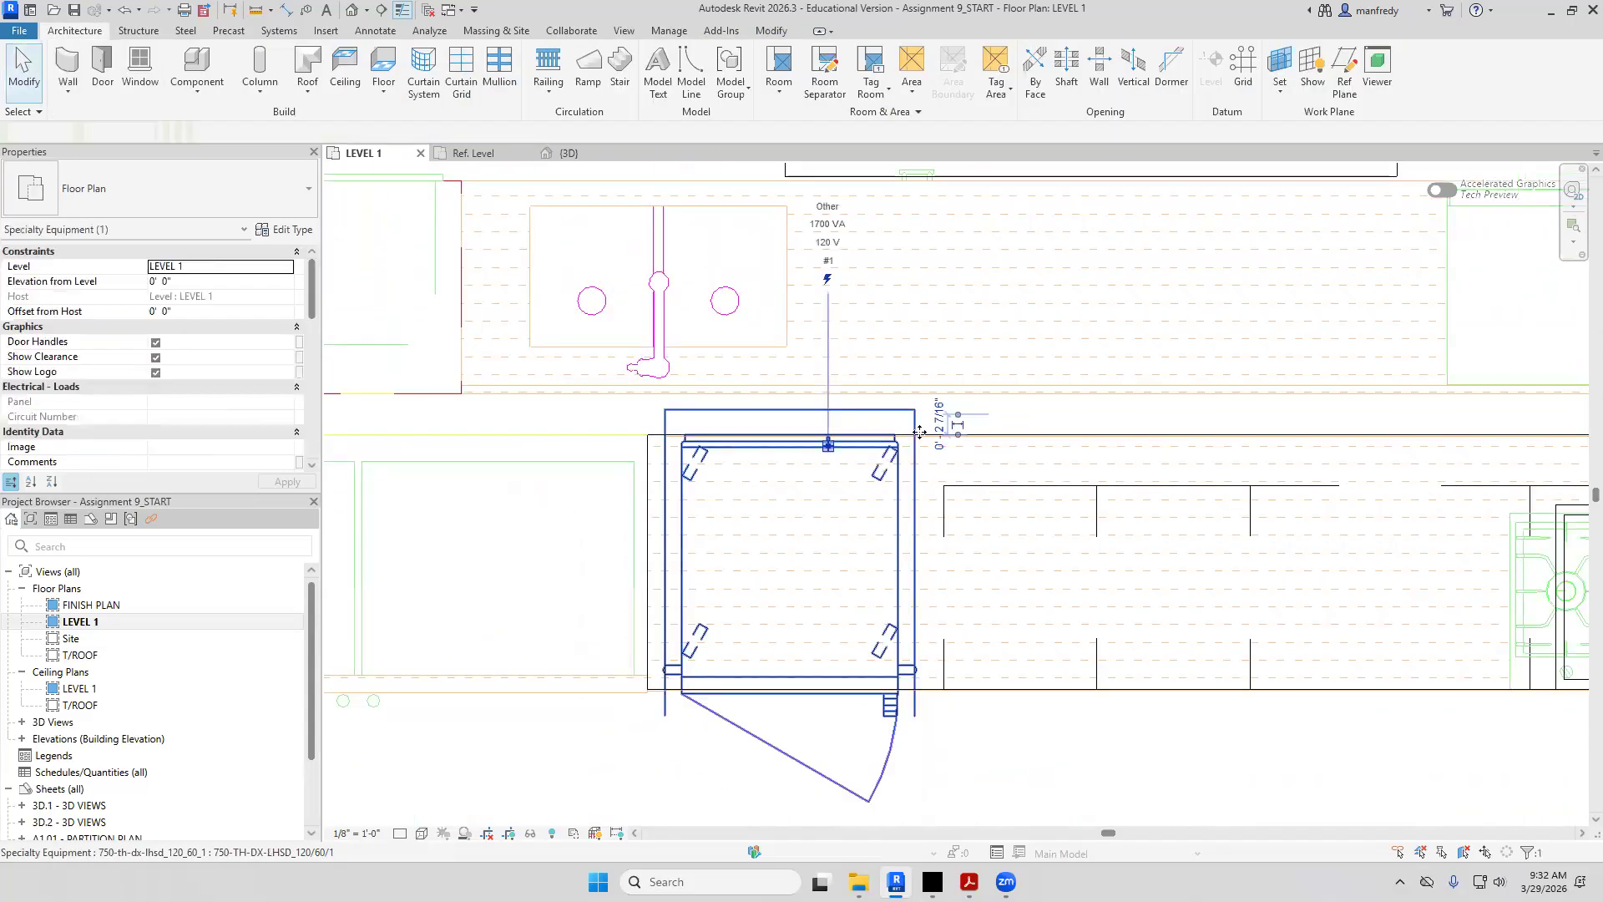
{"action": "scroll", "coordinate": [923, 434], "scroll_direction": "up", "scroll_amount": 4}
{"action": "key", "text": "a"}
{"action": "key", "text": "l"}
{"action": "left_click", "coordinate": [925, 454]}
{"action": "left_click", "coordinate": [852, 408]}
{"action": "scroll", "coordinate": [940, 434], "scroll_direction": "down", "scroll_amount": 2}
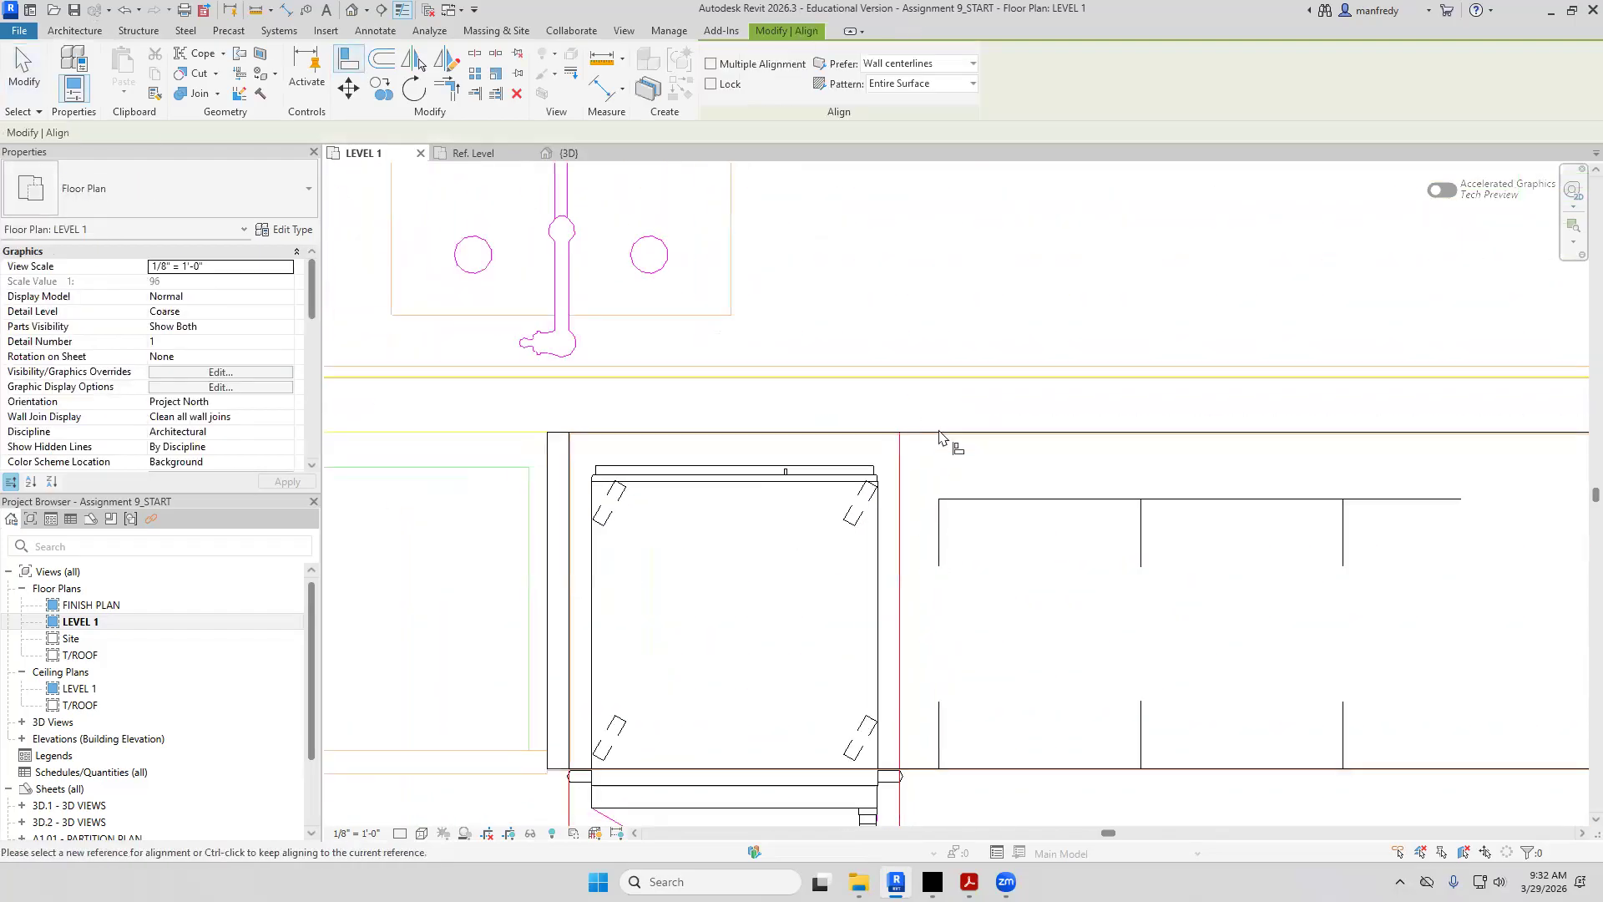
{"action": "middle_click_drag", "start_coordinate": [893, 494], "coordinate": [881, 381]}
{"action": "left_click", "coordinate": [893, 678]}
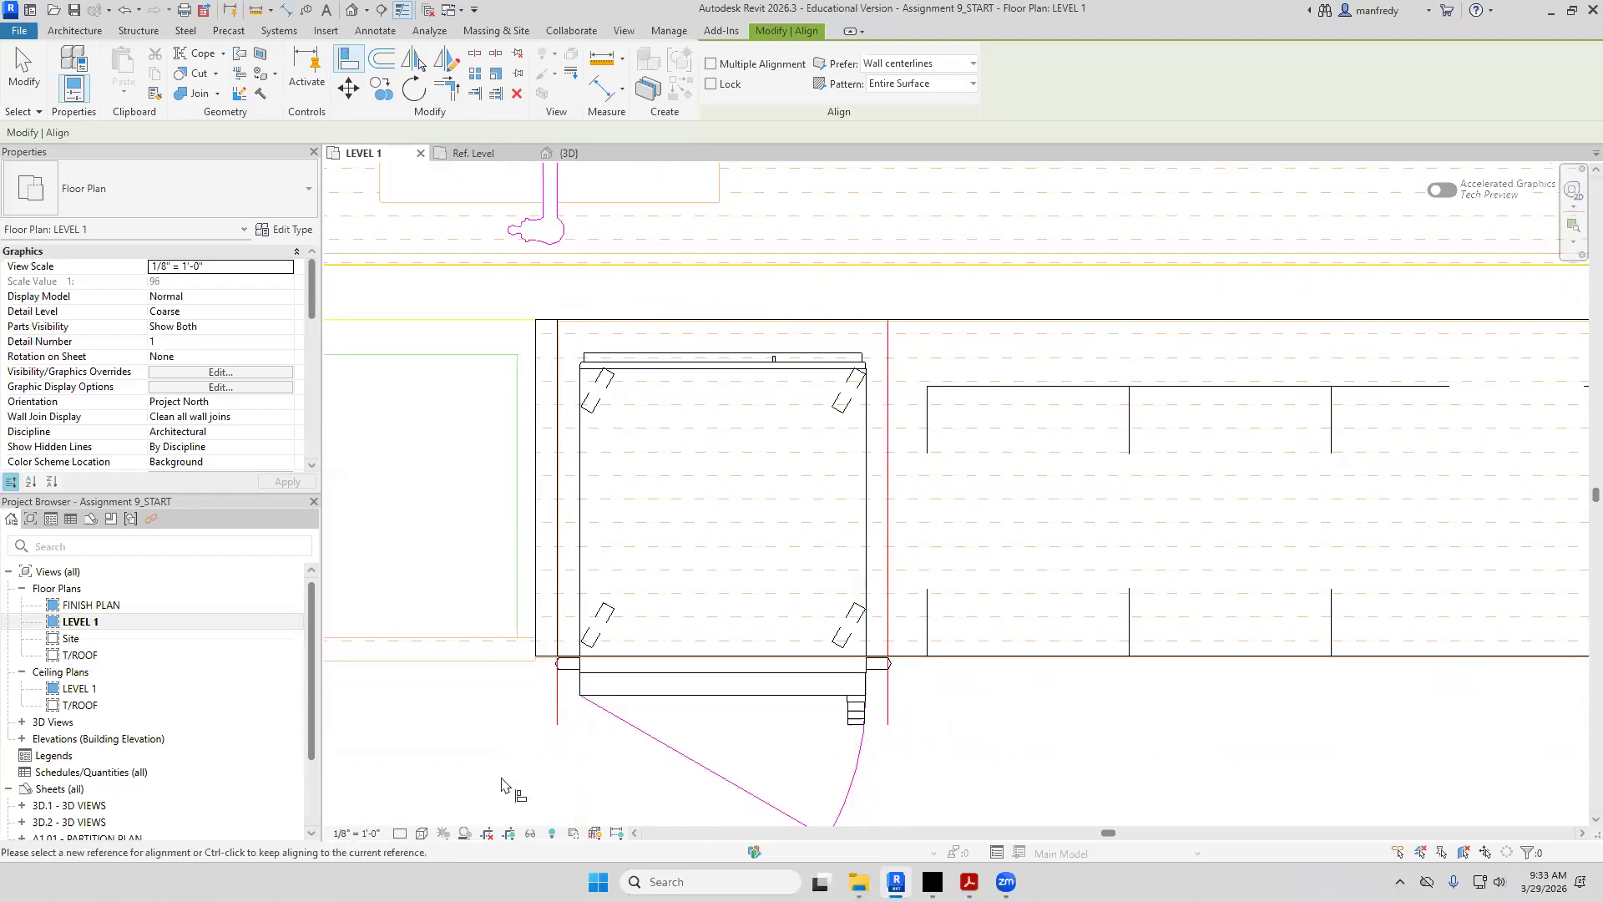
{"action": "middle_click_drag", "start_coordinate": [724, 717], "coordinate": [758, 583]}
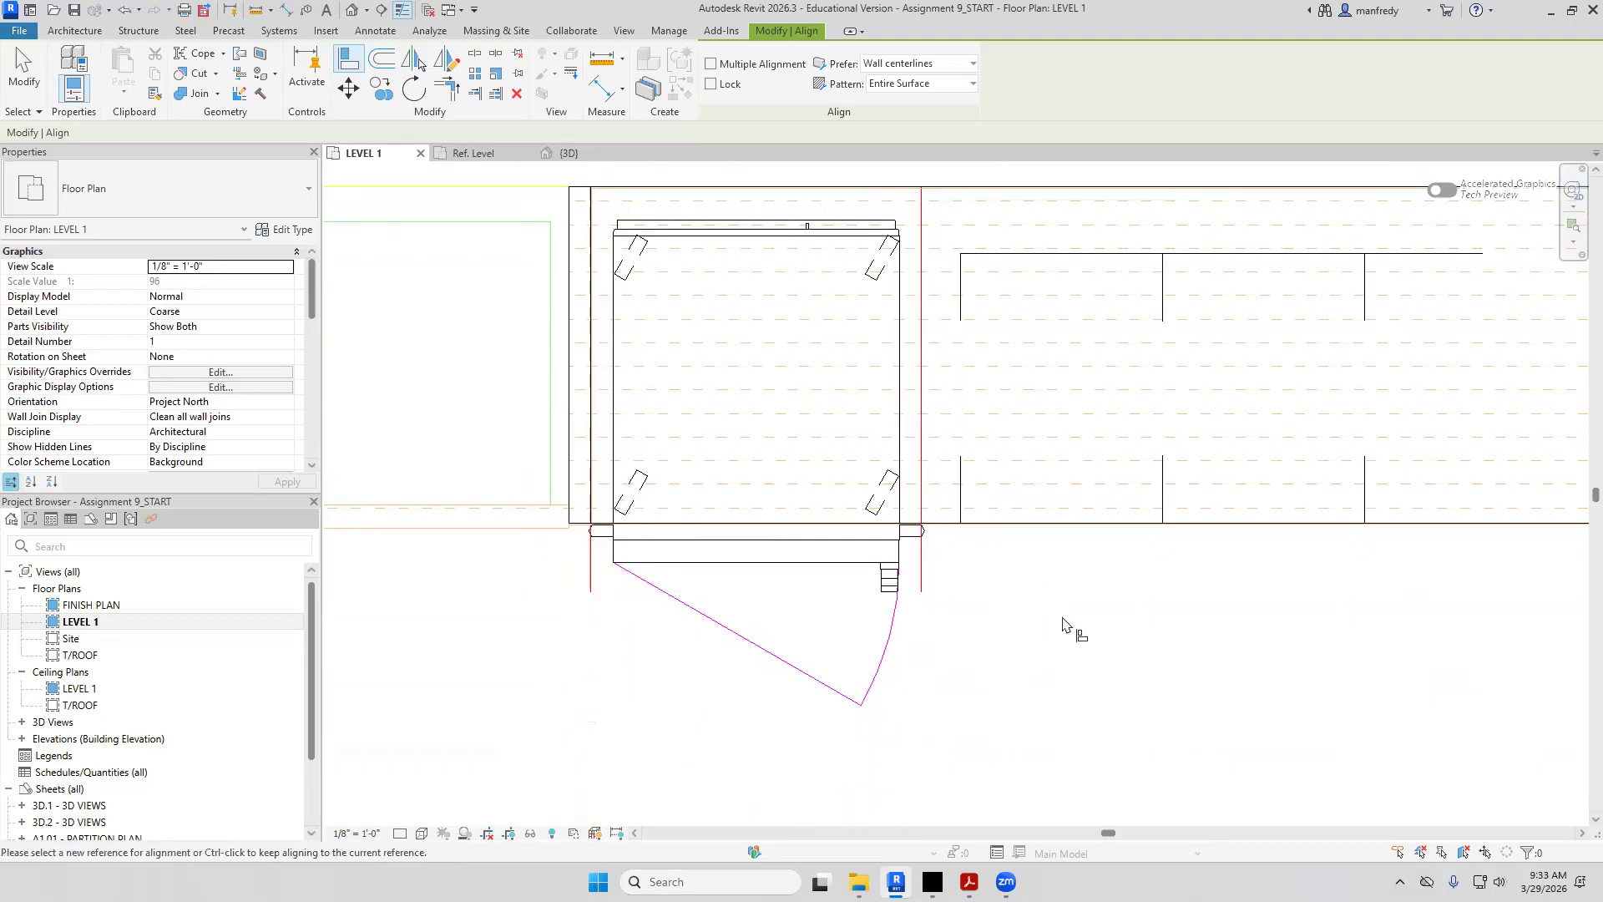
{"action": "key", "text": "Escape"}
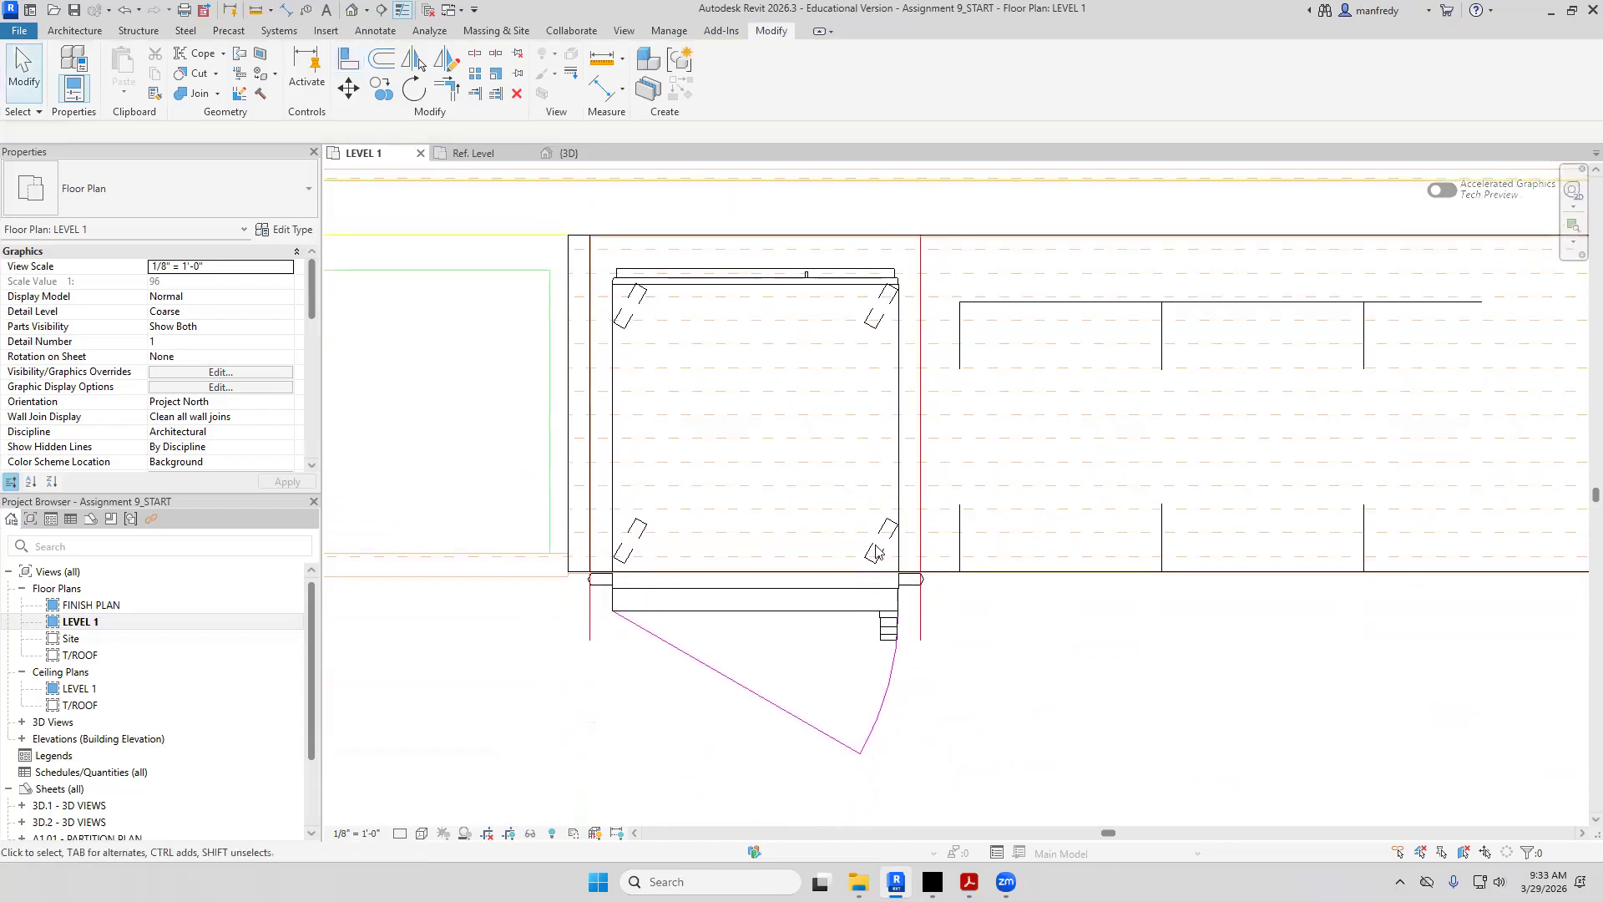
Inspect how the equipment fits between the end panel and base cabinets in plan and in the 3D view
{"action": "scroll", "coordinate": [852, 217], "scroll_direction": "up", "scroll_amount": 3}
{"action": "middle_click_drag", "start_coordinate": [852, 217], "coordinate": [863, 299]}
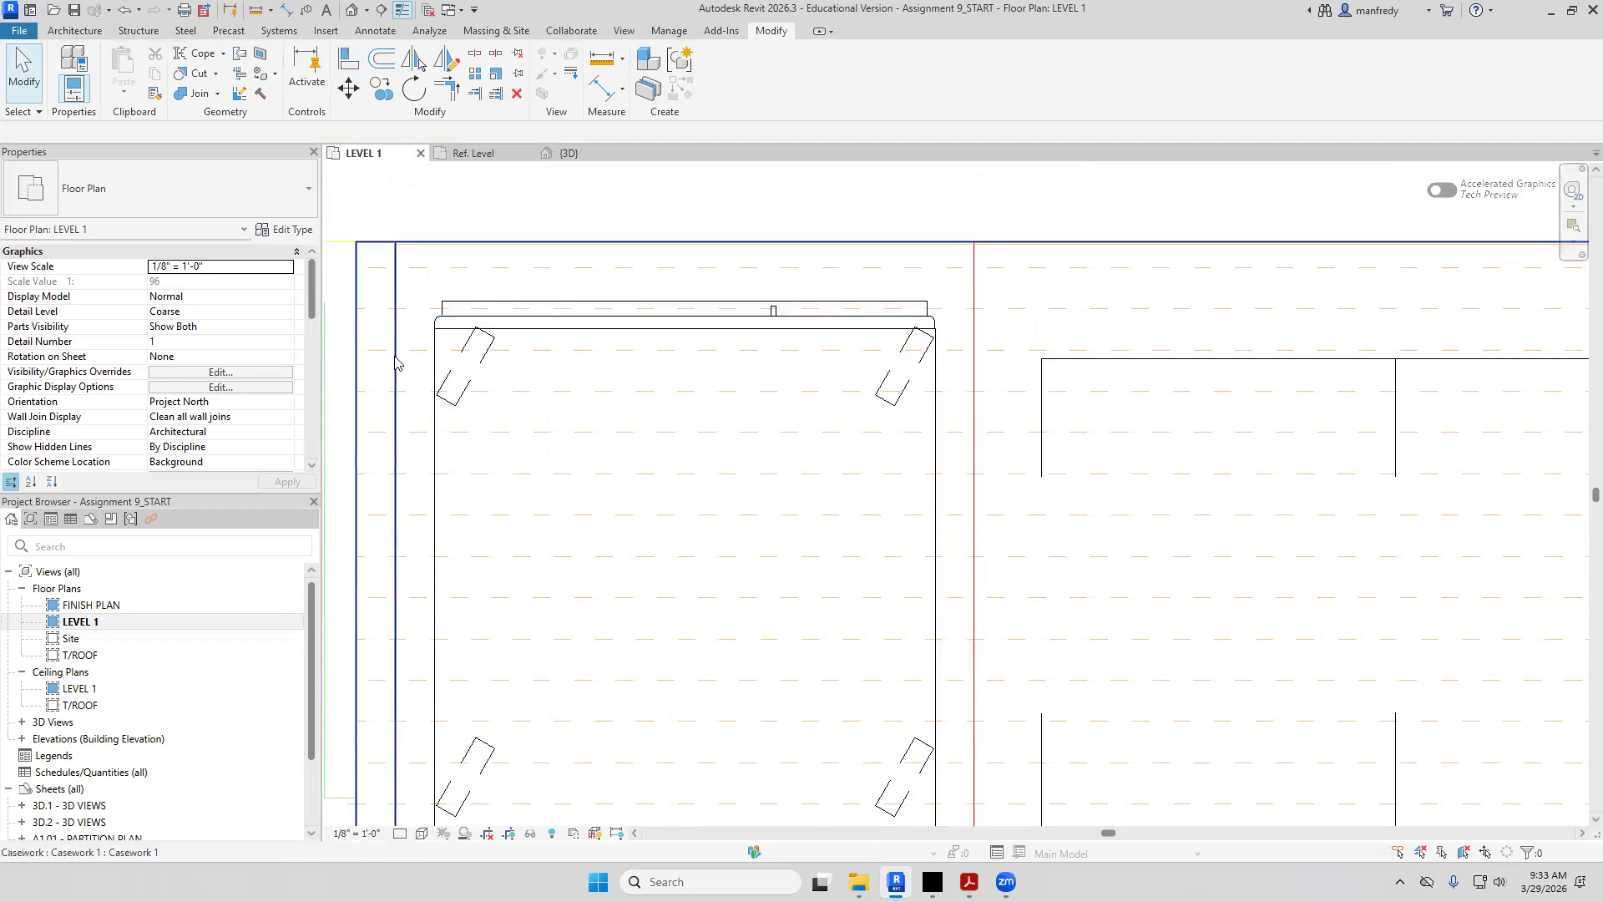
{"action": "scroll", "coordinate": [599, 393], "scroll_direction": "down", "scroll_amount": 3}
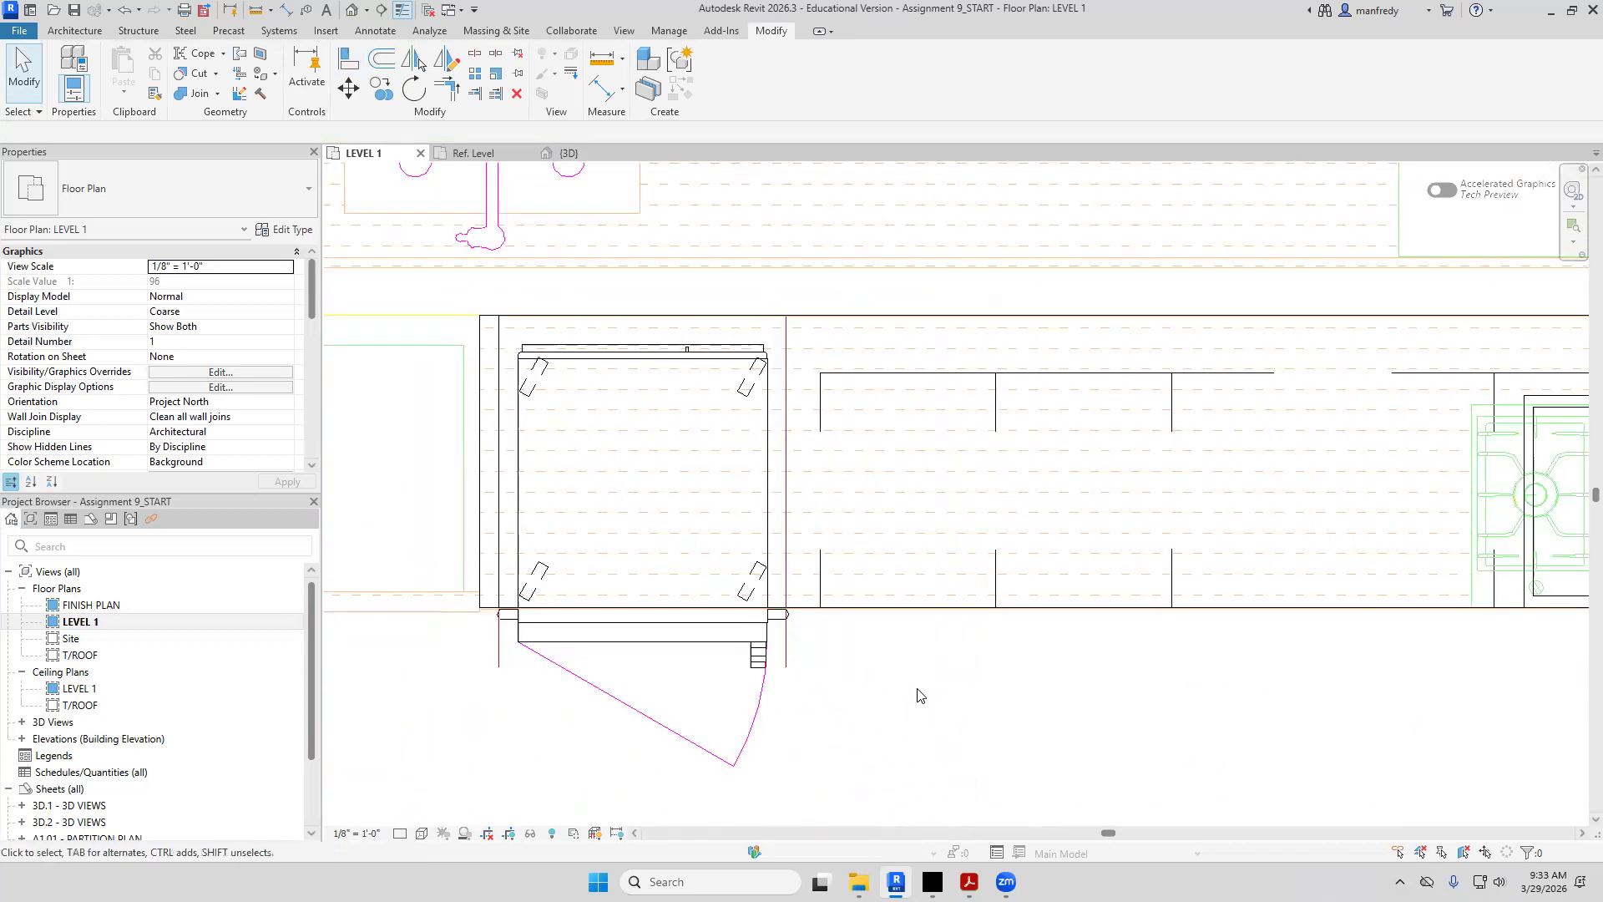
{"action": "scroll", "coordinate": [919, 696], "scroll_direction": "down", "scroll_amount": 1}
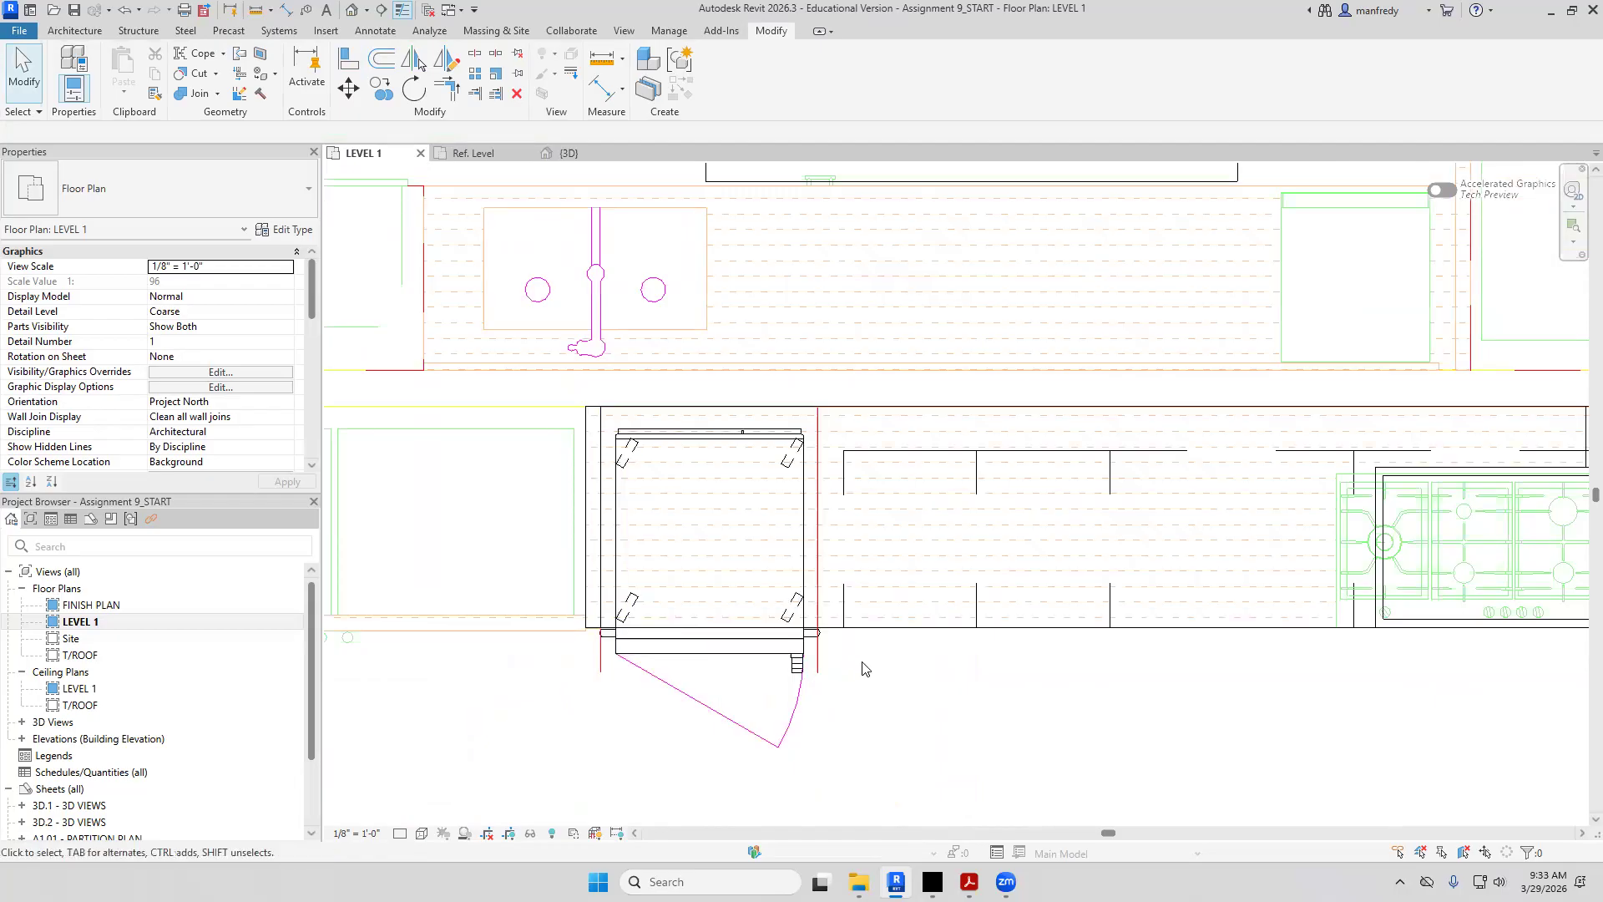
{"action": "middle_click_drag", "start_coordinate": [916, 683], "coordinate": [929, 594]}
{"action": "scroll", "coordinate": [920, 677], "scroll_direction": "down", "scroll_amount": 2}
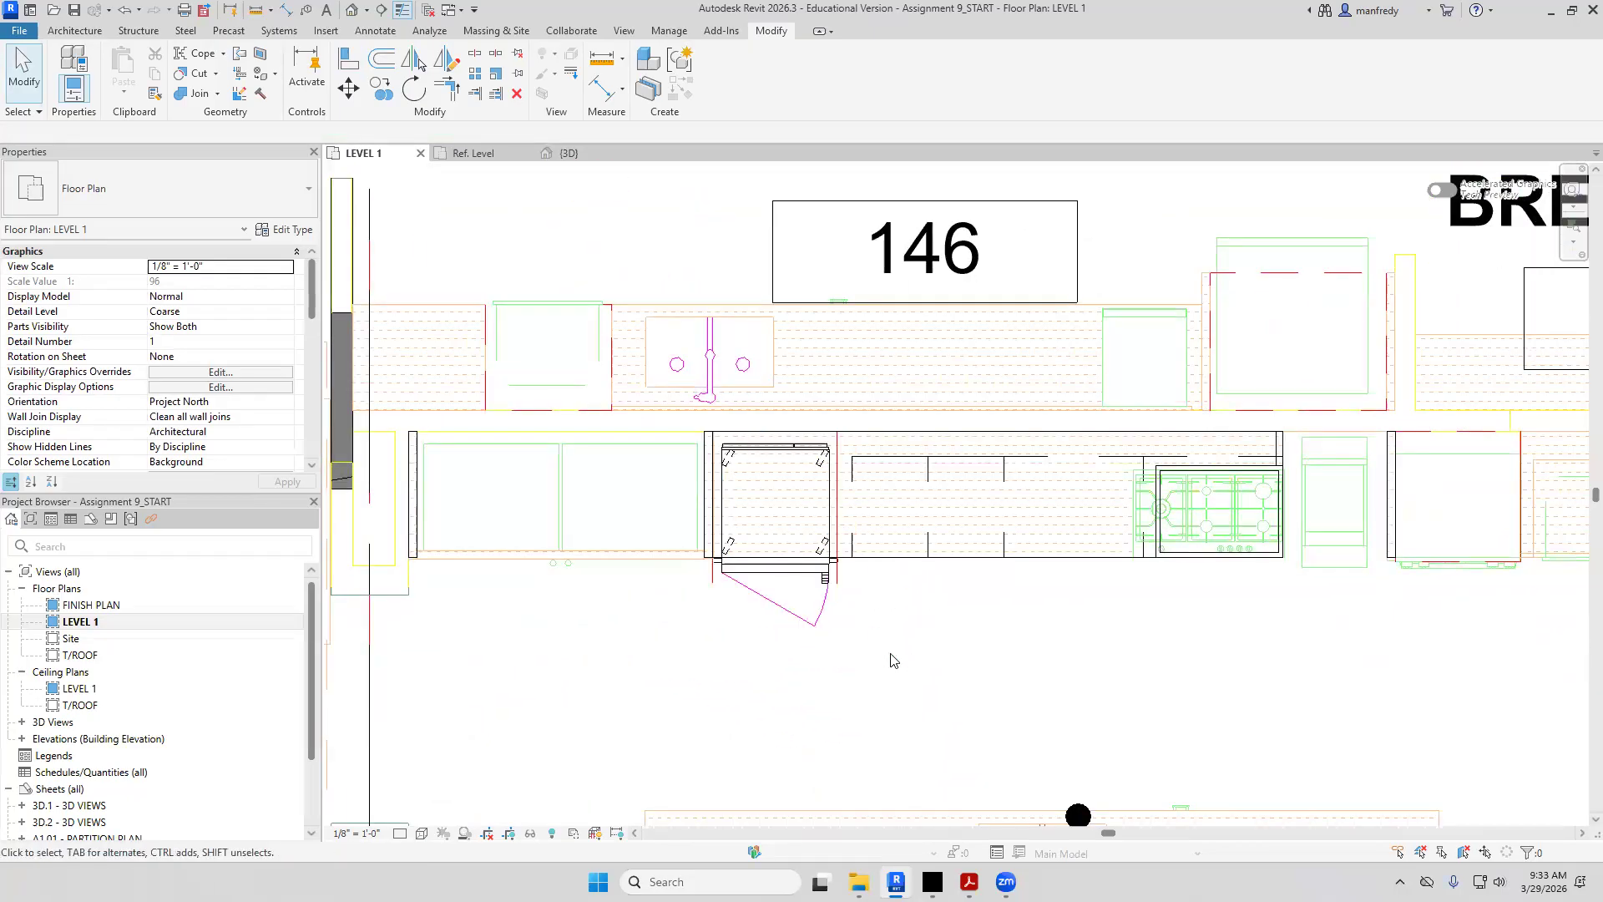
{"action": "left_click", "coordinate": [351, 10]}
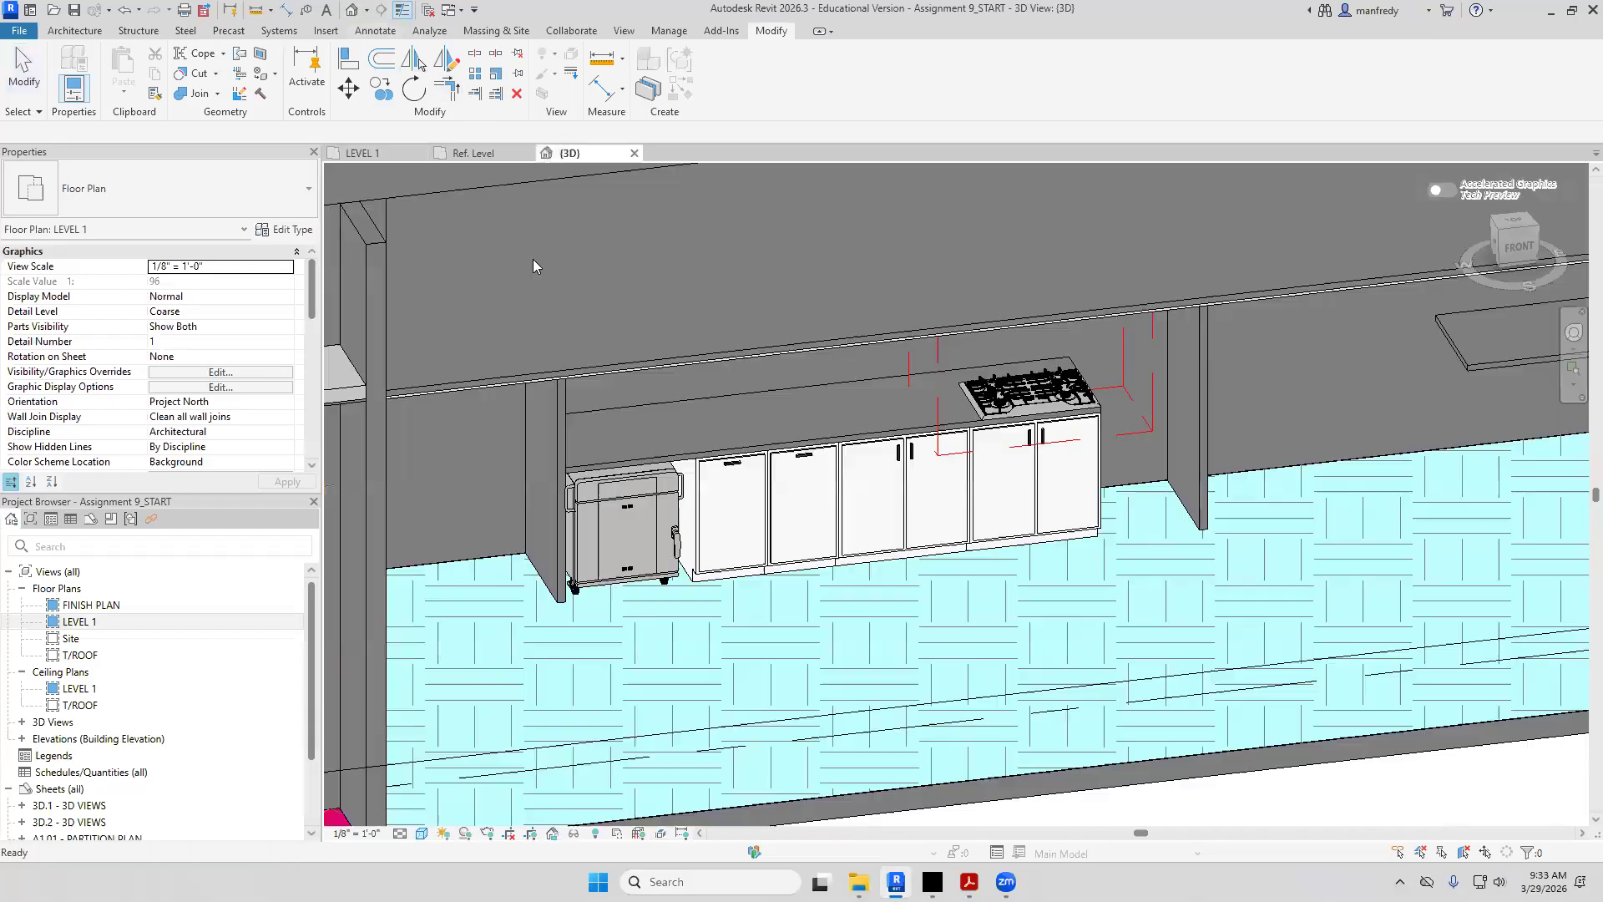
{"action": "middle_click_drag", "start_coordinate": [675, 509], "coordinate": [832, 564]}
{"action": "left_click", "coordinate": [805, 522]}
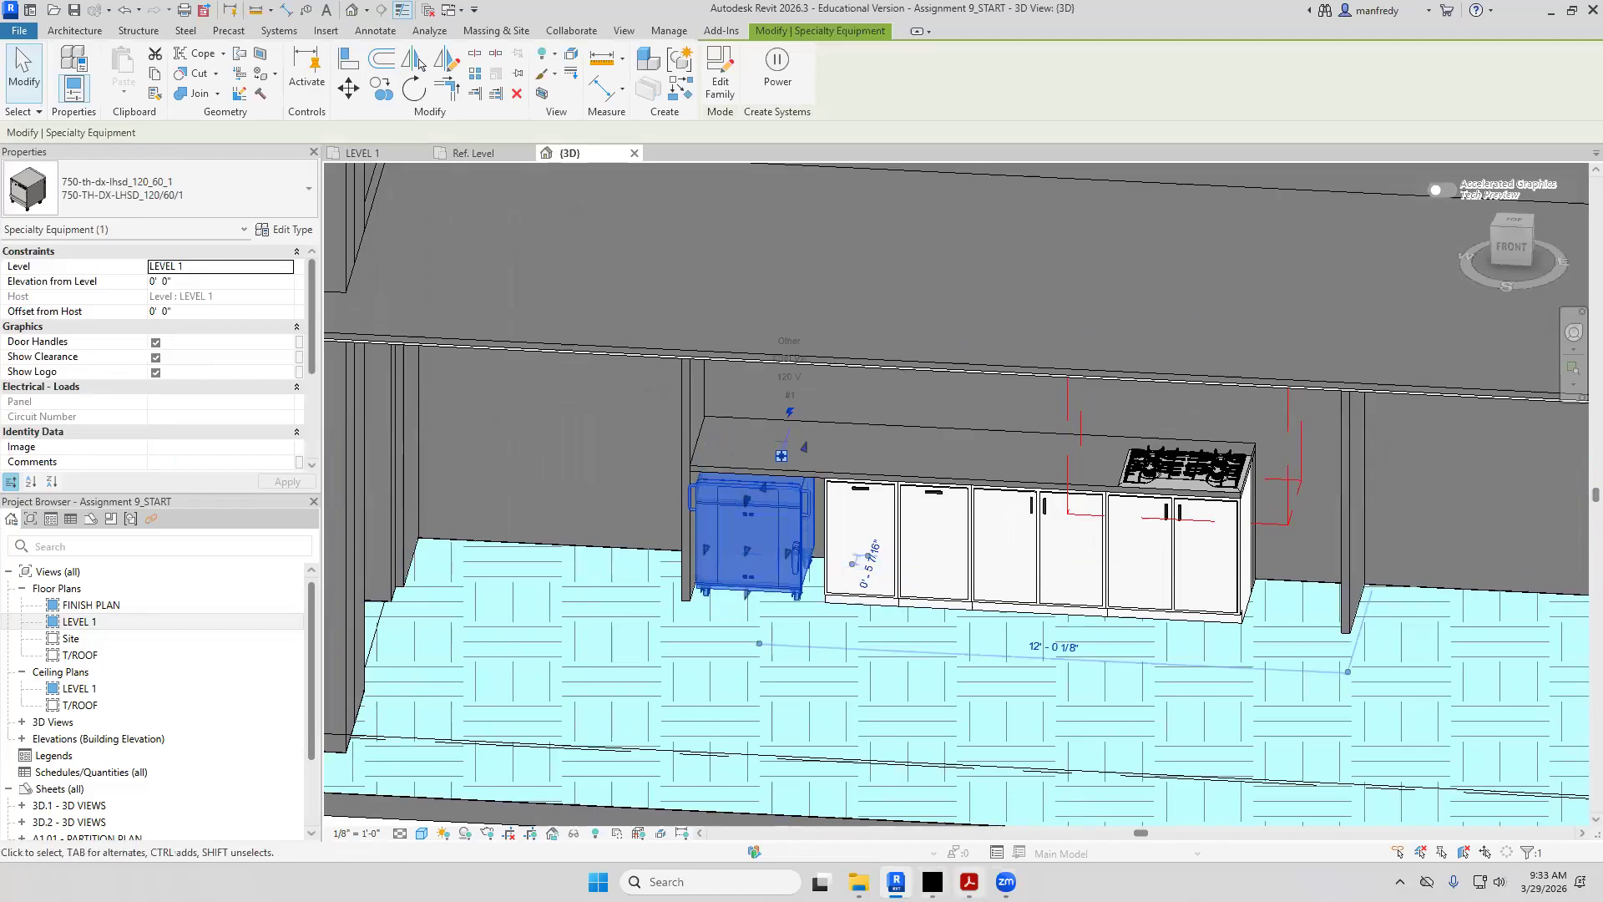
Switch to the PDF drawing set in Acrobat and examine the Kitchen 102 - North elevation on sheet A6.01
{"action": "key", "text": "alt+Tab"}
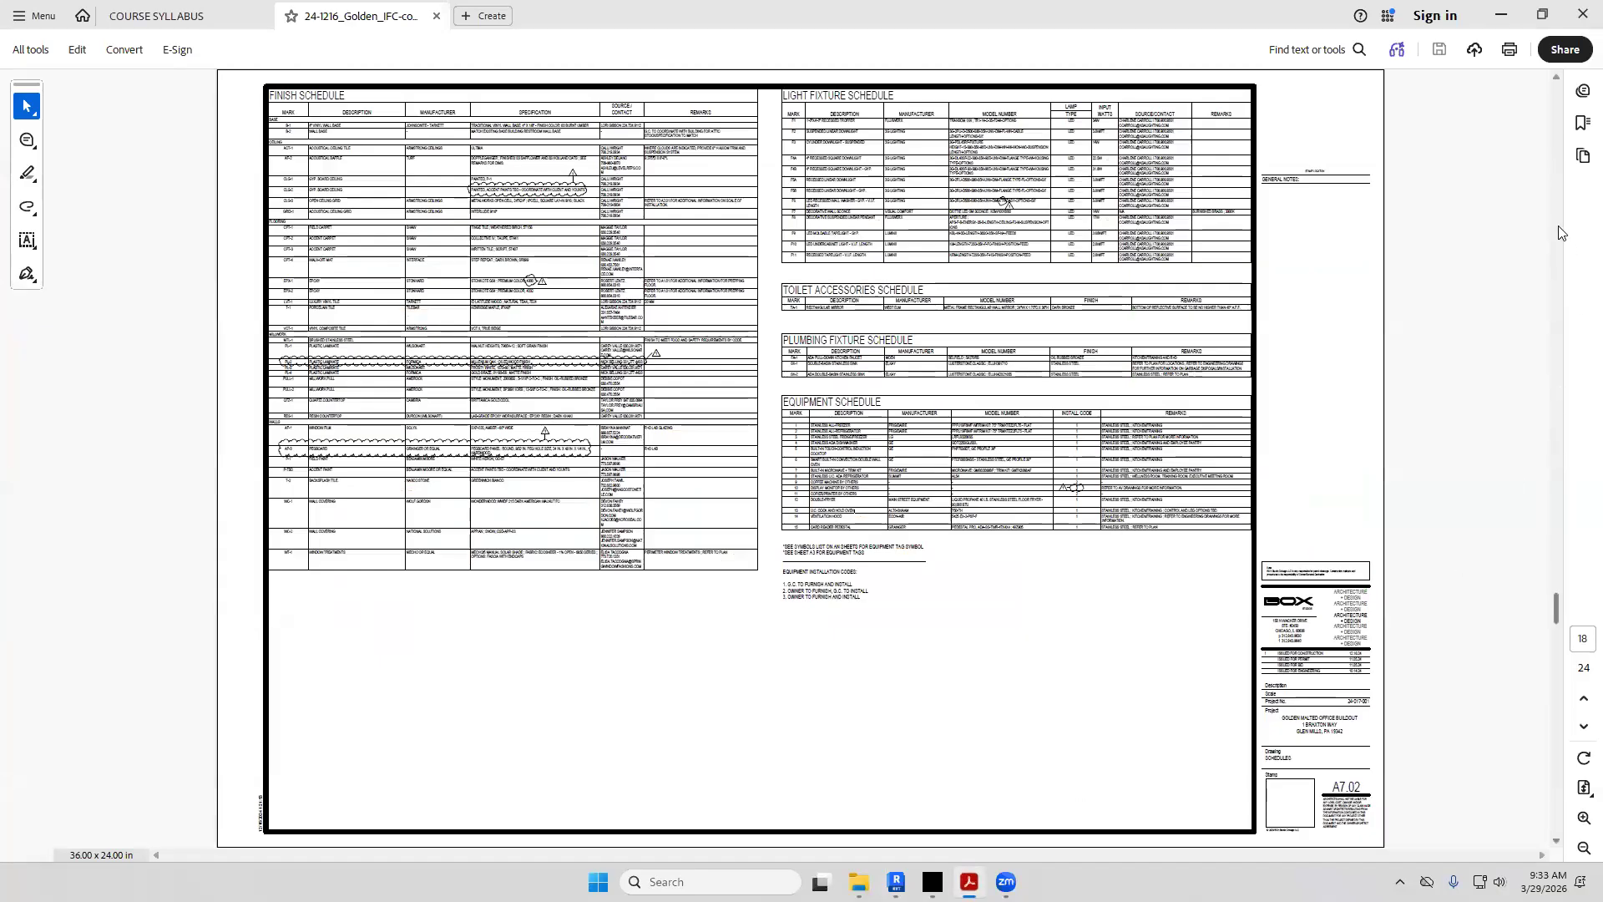
{"action": "scroll", "coordinate": [1558, 233], "scroll_direction": "up", "scroll_amount": 2}
{"action": "scroll", "coordinate": [1558, 233], "scroll_direction": "up", "scroll_amount": 2}
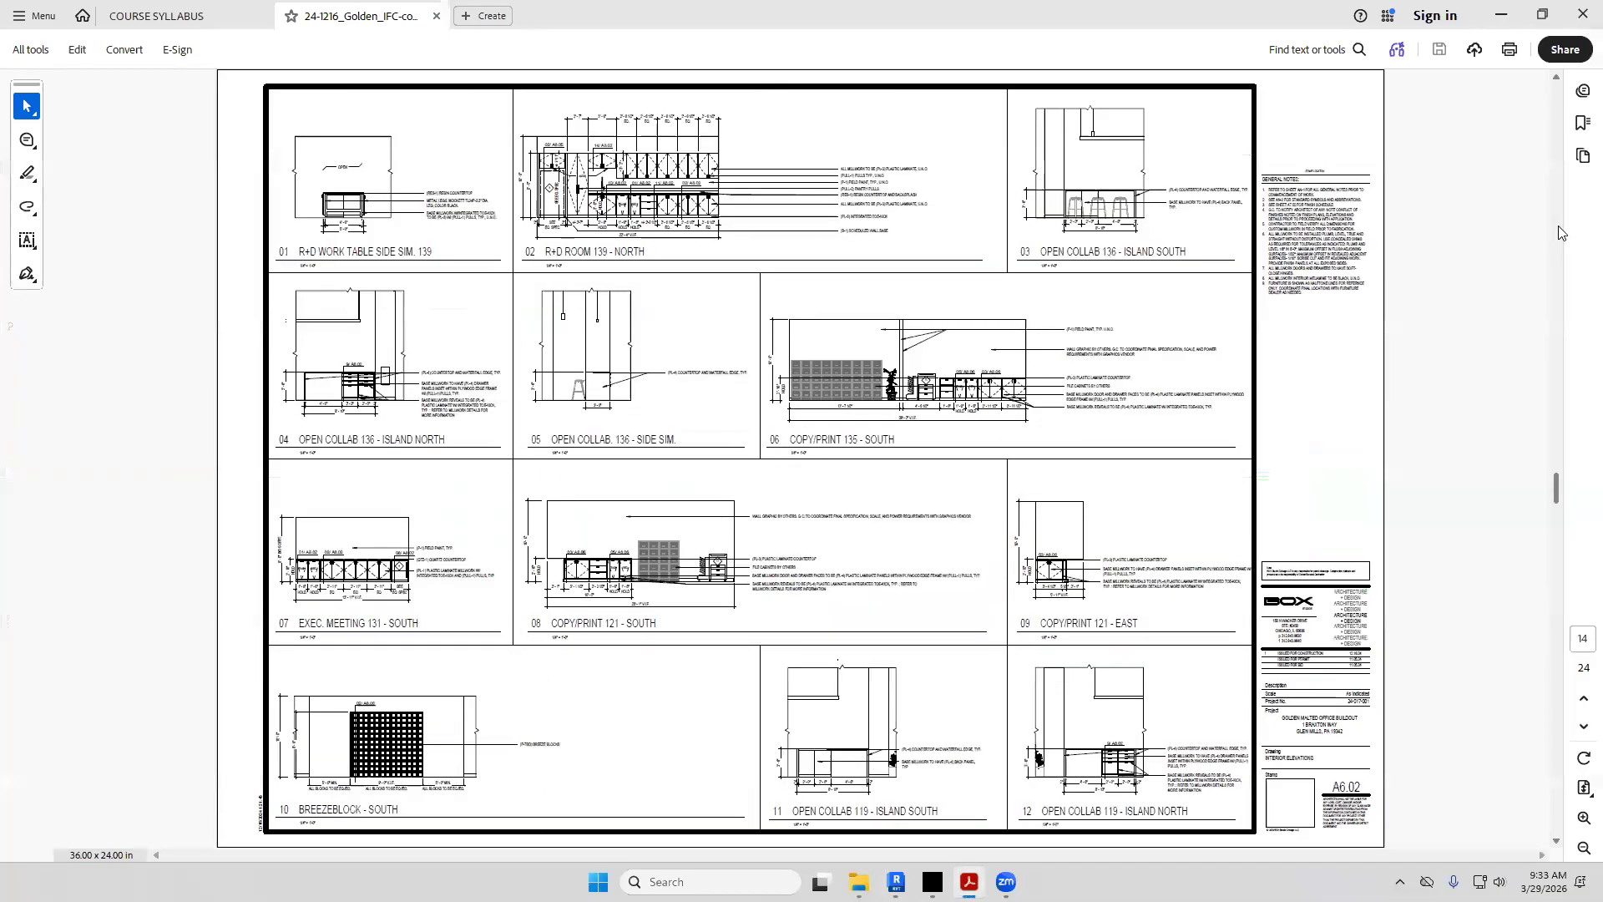
{"action": "scroll", "coordinate": [1558, 233], "scroll_direction": "up", "scroll_amount": 1}
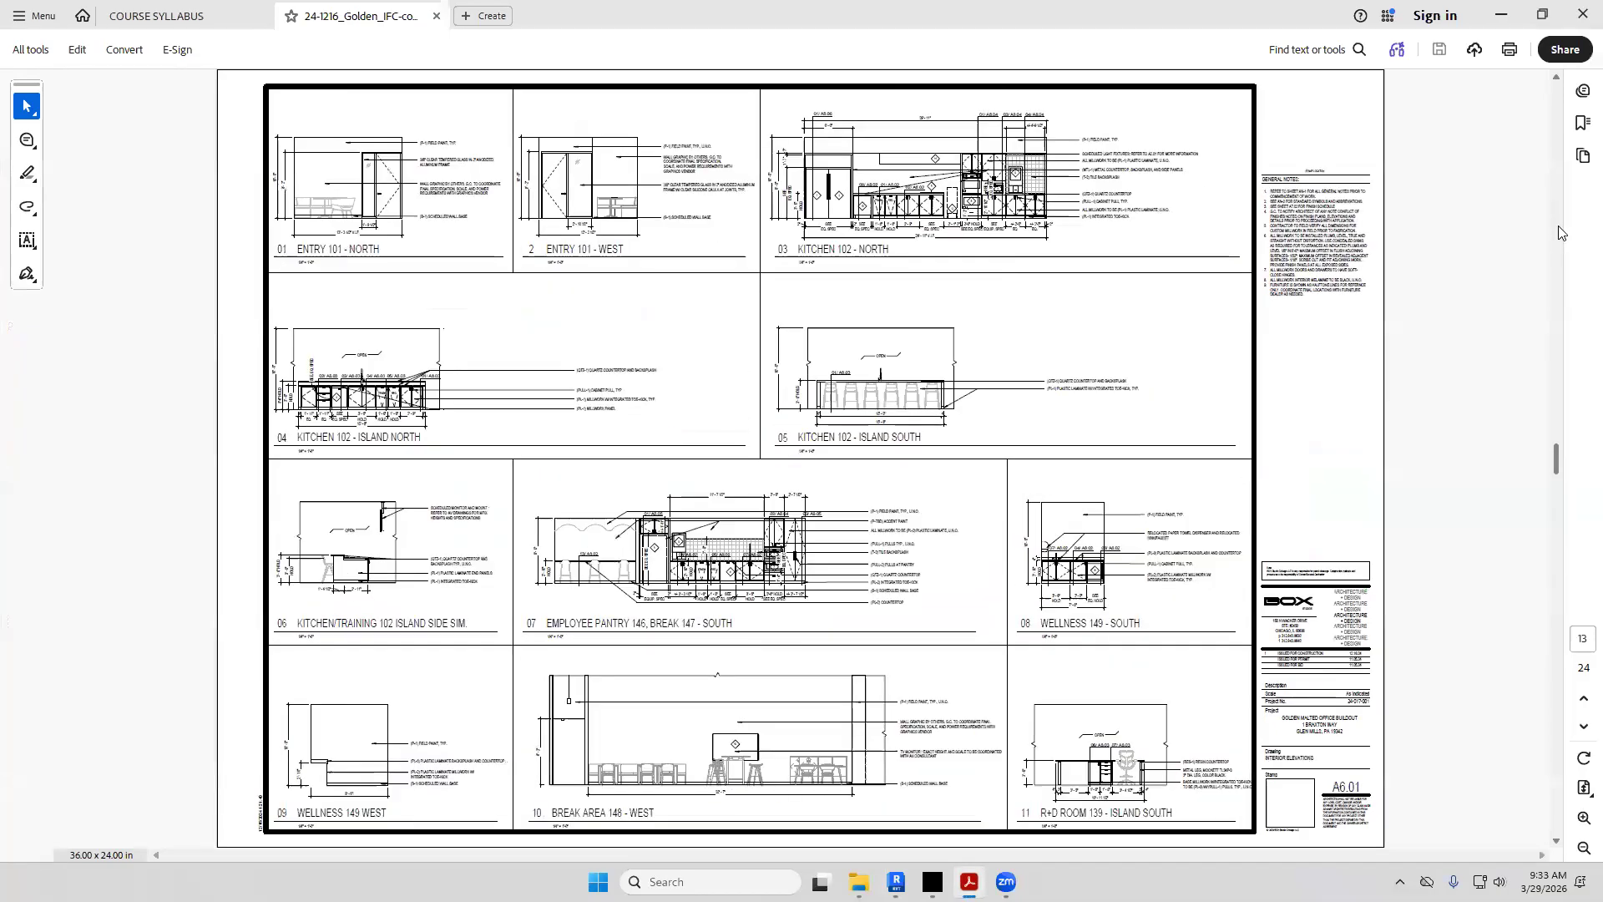
{"action": "left_click", "coordinate": [1583, 818]}
{"action": "left_click", "coordinate": [1584, 818]}
{"action": "left_click", "coordinate": [1583, 818]}
{"action": "left_click", "coordinate": [1583, 818]}
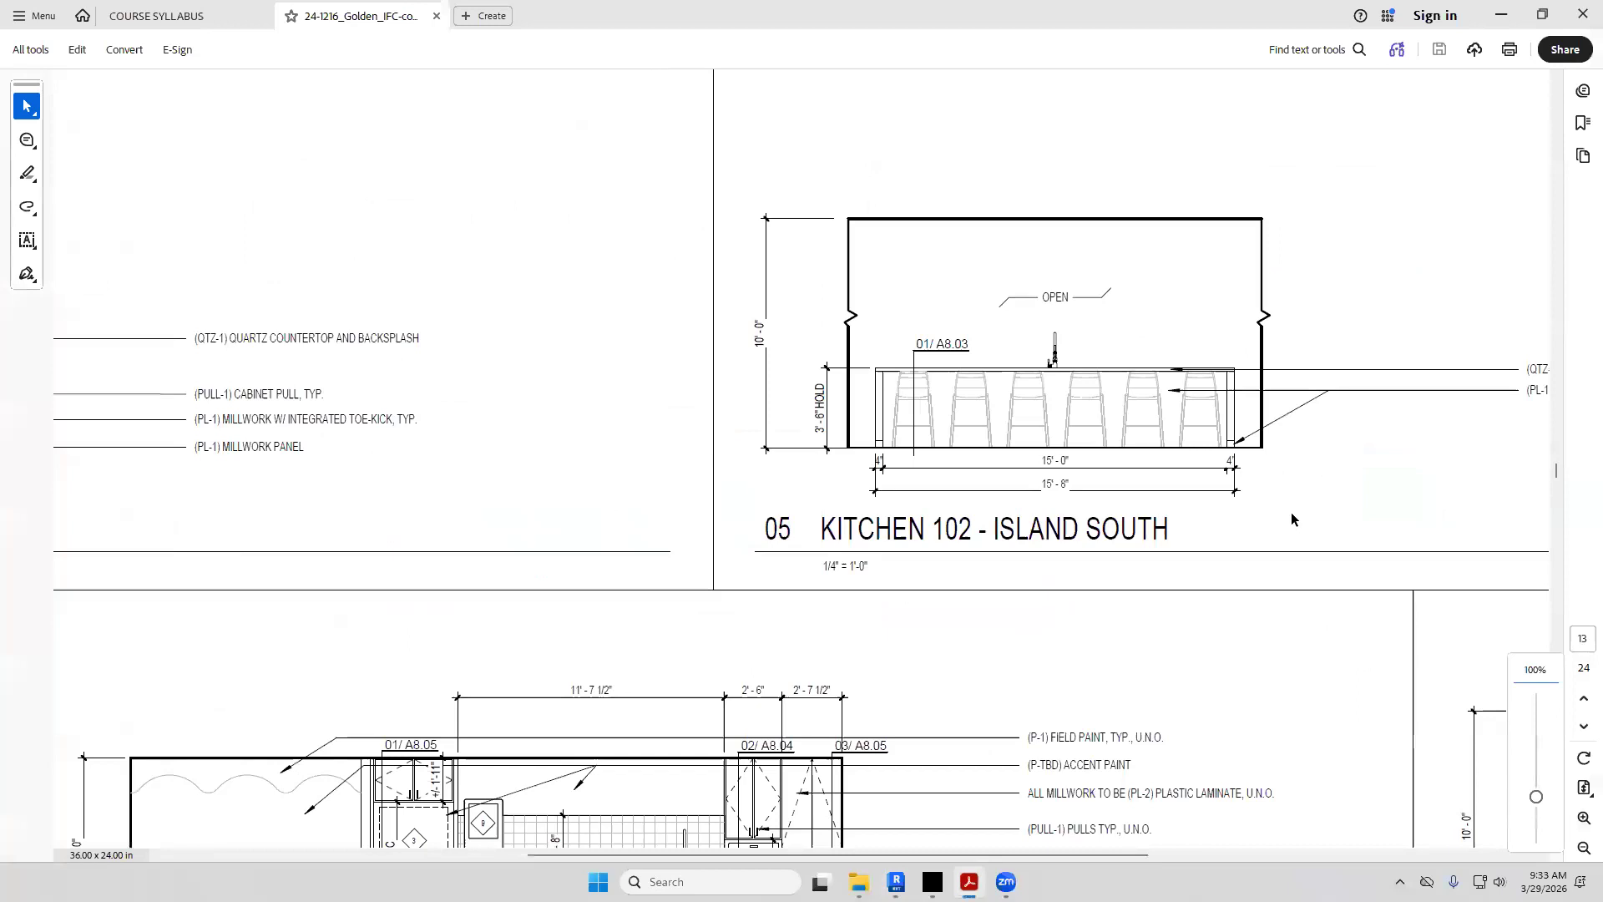
{"action": "scroll", "coordinate": [1291, 512], "scroll_direction": "up", "scroll_amount": 5}
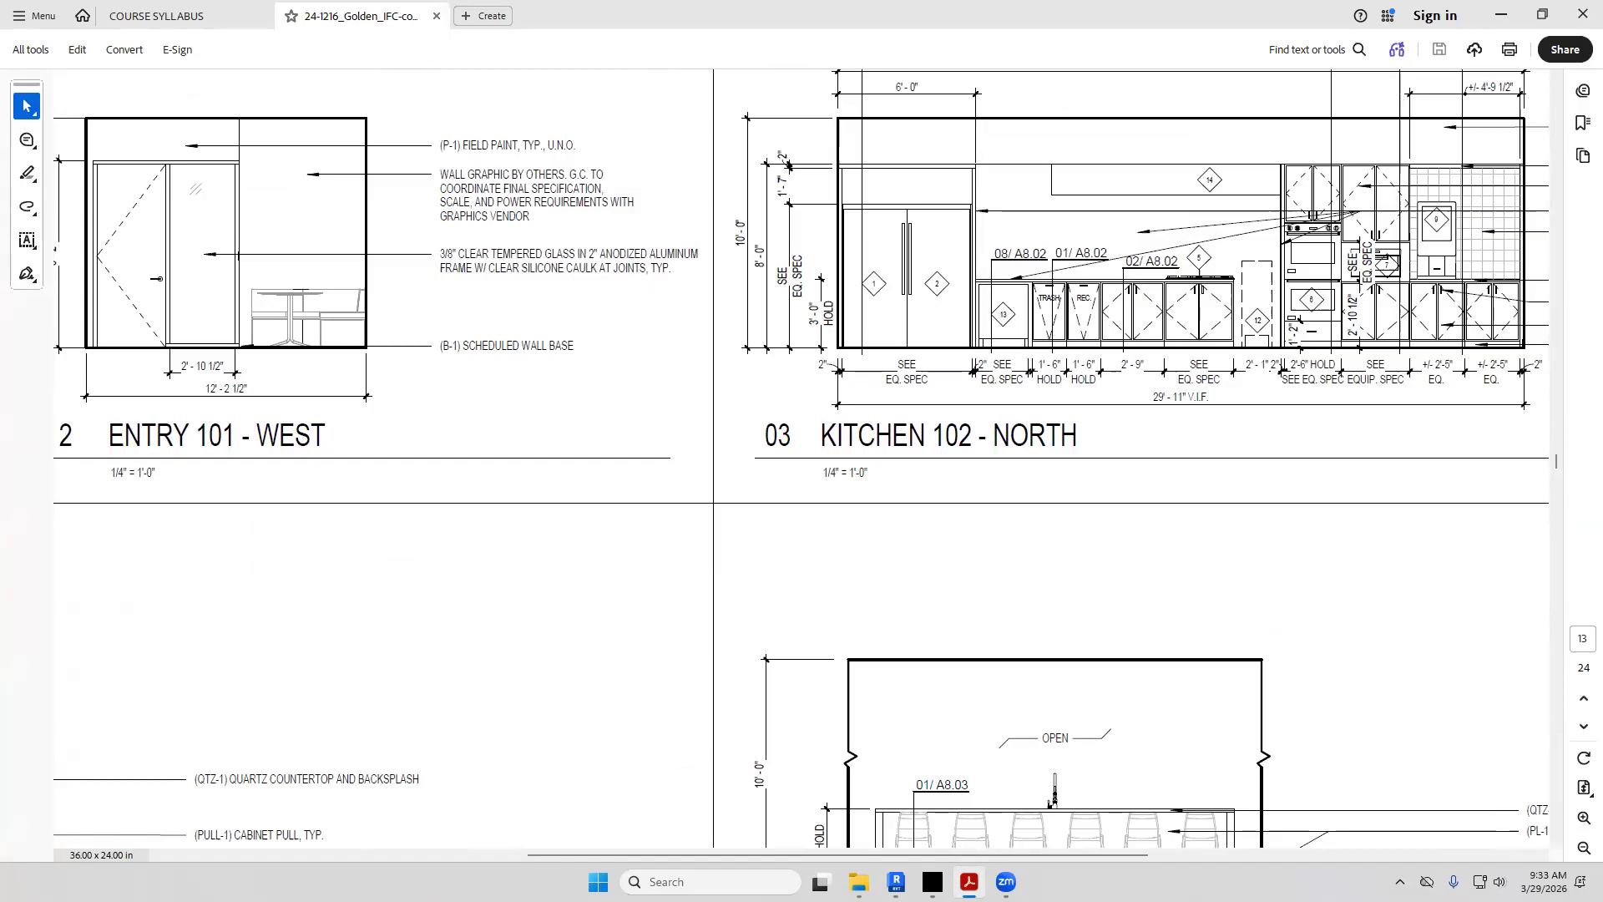
Return to Revit and, in the LEVEL 1 floor plan, measure the gap between the equipment's side clearance line and the base cabinets
{"action": "left_click", "coordinate": [896, 882]}
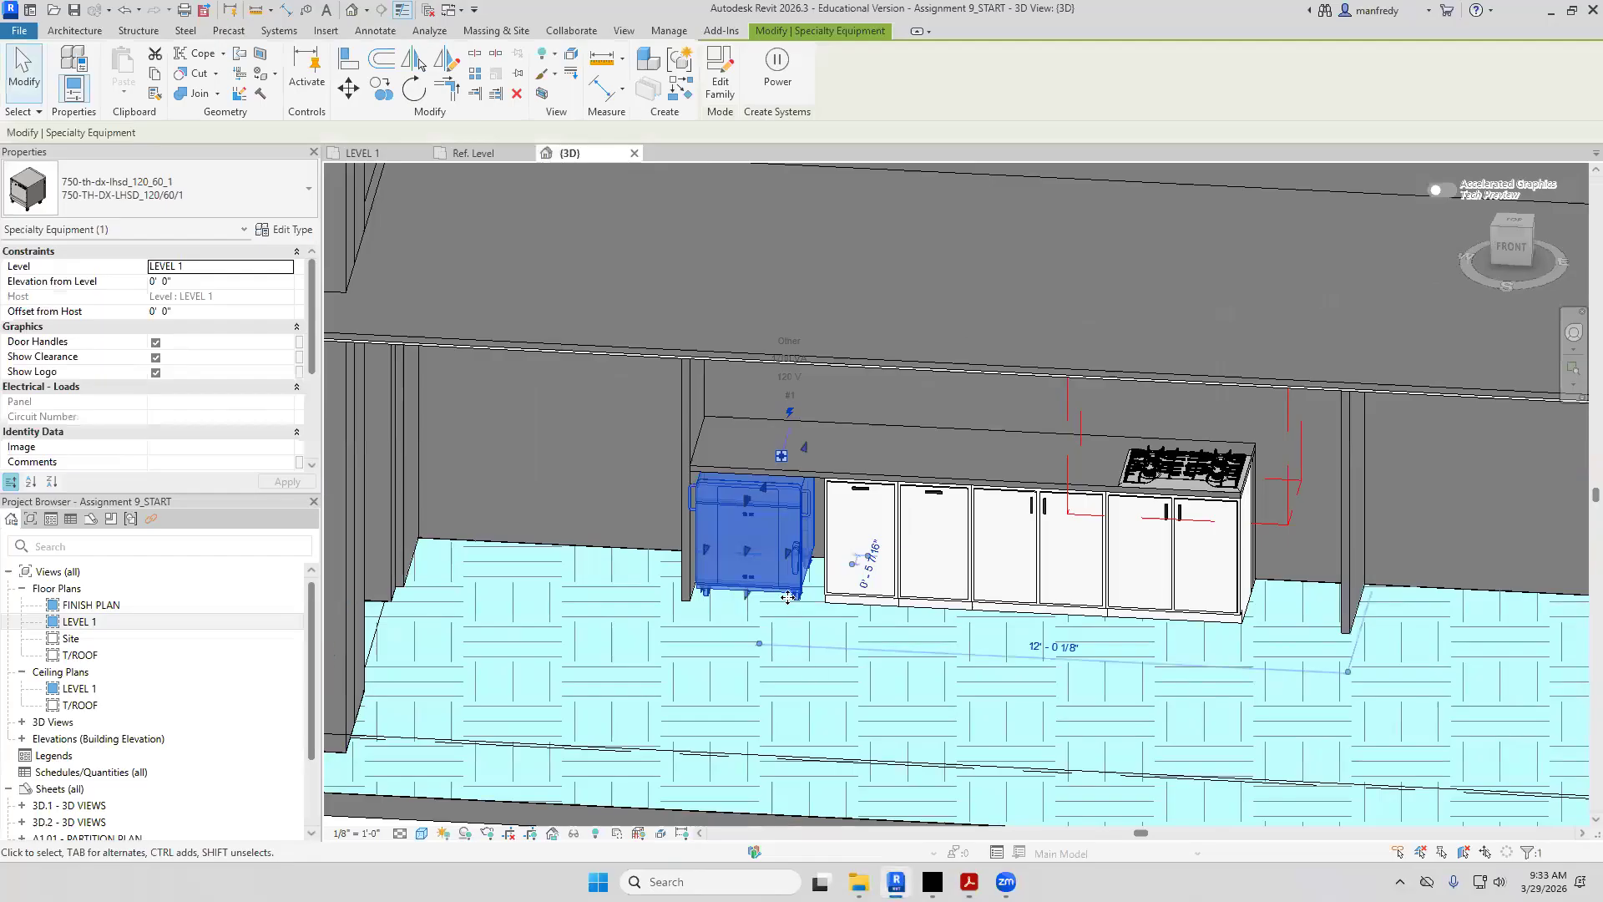
{"action": "double_click", "coordinate": [173, 621]}
{"action": "scroll", "coordinate": [803, 396], "scroll_direction": "up", "scroll_amount": 5}
{"action": "middle_click_drag", "start_coordinate": [802, 390], "coordinate": [812, 349]}
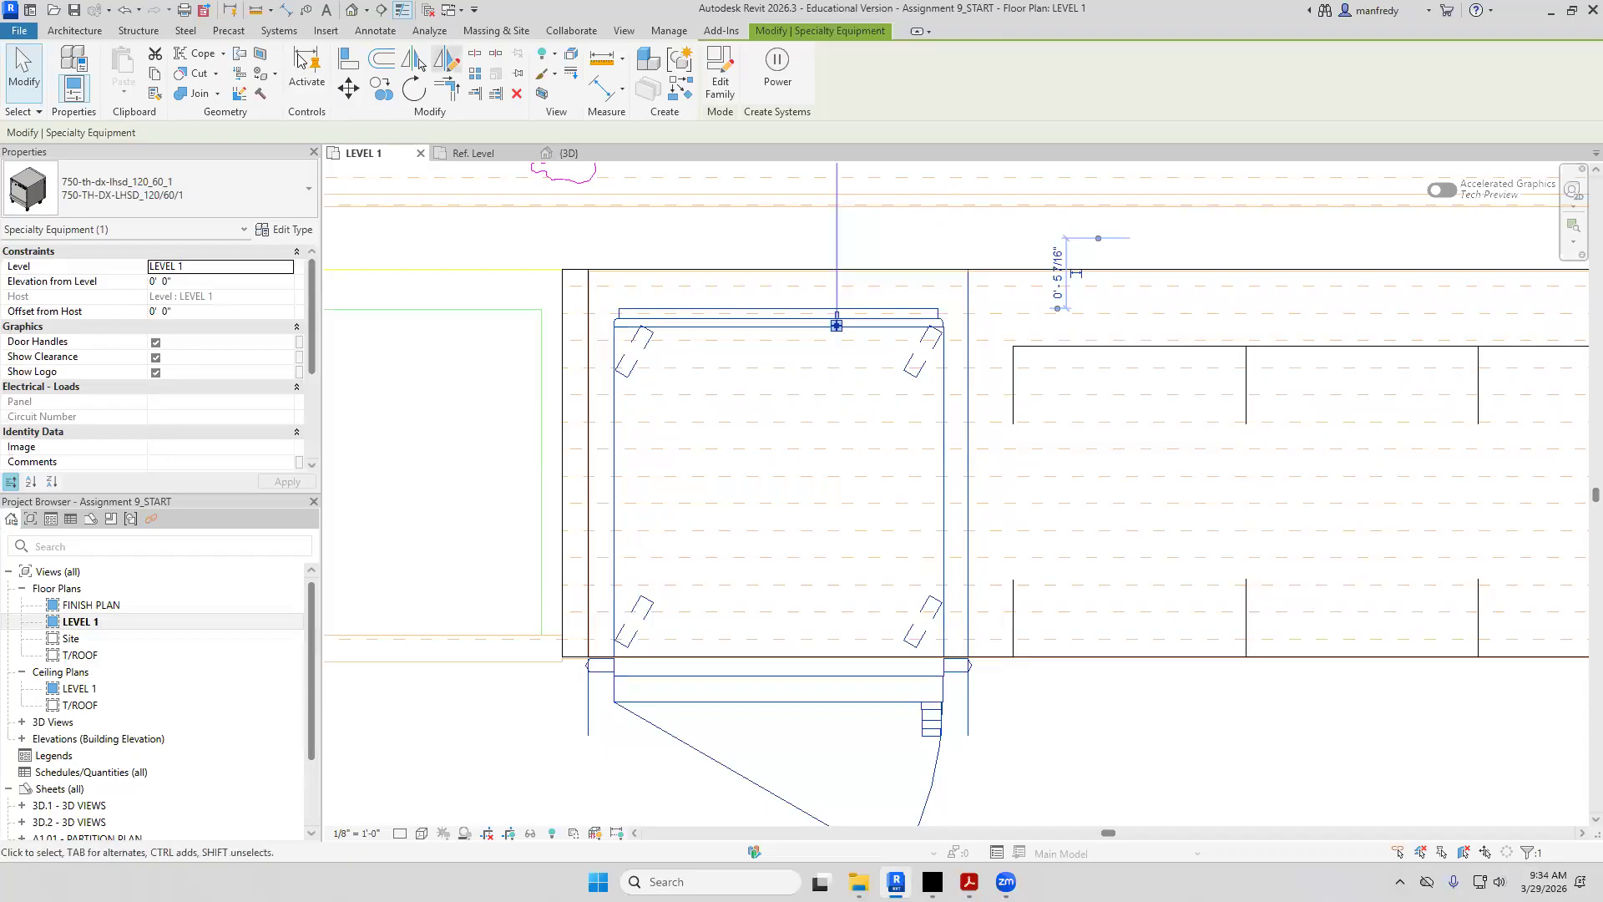
{"action": "left_click", "coordinate": [255, 10]}
{"action": "left_click", "coordinate": [1014, 343]}
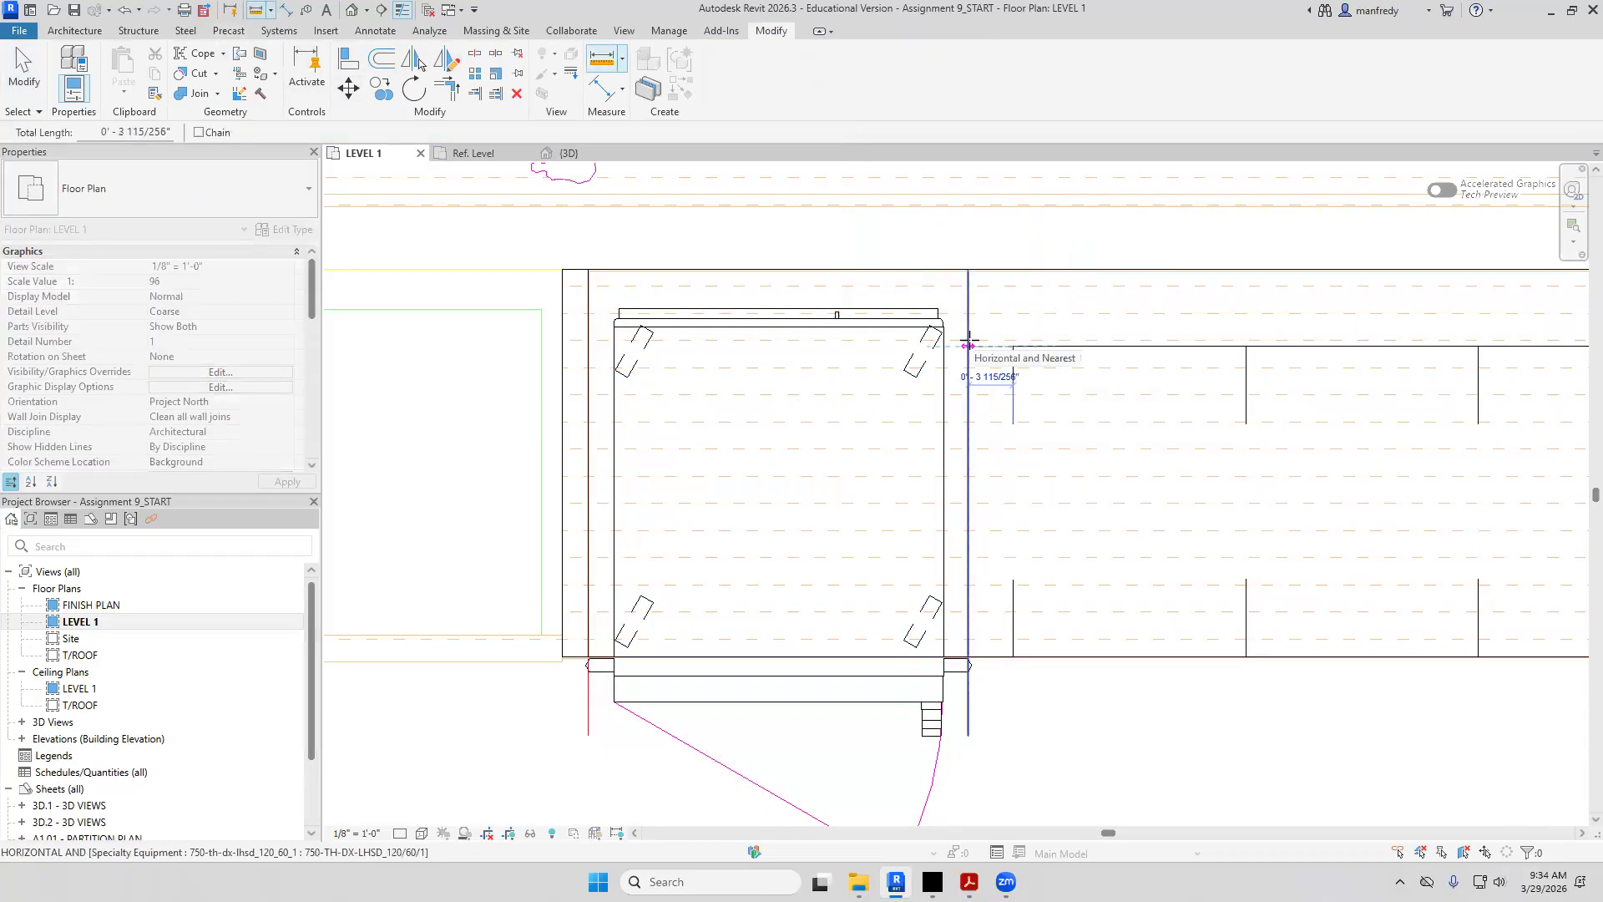
{"action": "key", "text": "Escape"}
{"action": "key", "text": "Escape"}
Move the equipment 2" horizontally toward the base cabinets
{"action": "left_click", "coordinate": [944, 349]}
{"action": "left_click", "coordinate": [348, 88]}
{"action": "left_click", "coordinate": [409, 357]}
{"action": "type", "text": "2"}
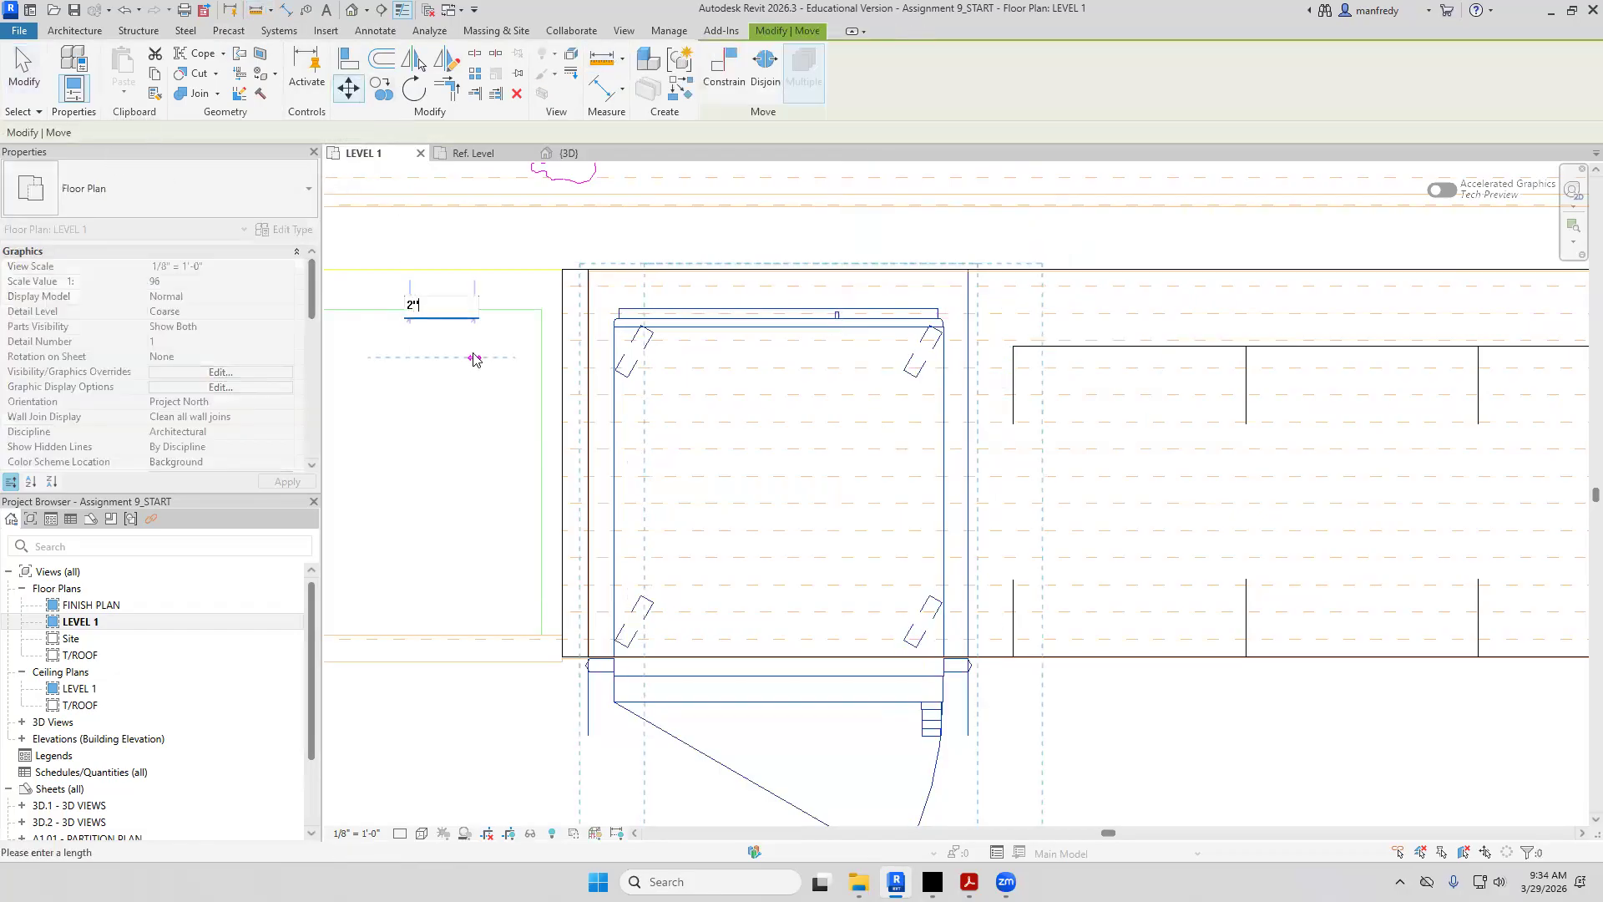
{"action": "key", "text": "Return"}
{"action": "key", "text": "Escape"}
In the 3D view, turn off Show Recommended Clearance for the 30" gas cooktop
{"action": "scroll", "coordinate": [612, 575], "scroll_direction": "down", "scroll_amount": 2}
{"action": "left_click", "coordinate": [352, 12]}
{"action": "middle_click_drag", "start_coordinate": [604, 754], "coordinate": [575, 736], "text": "shift"}
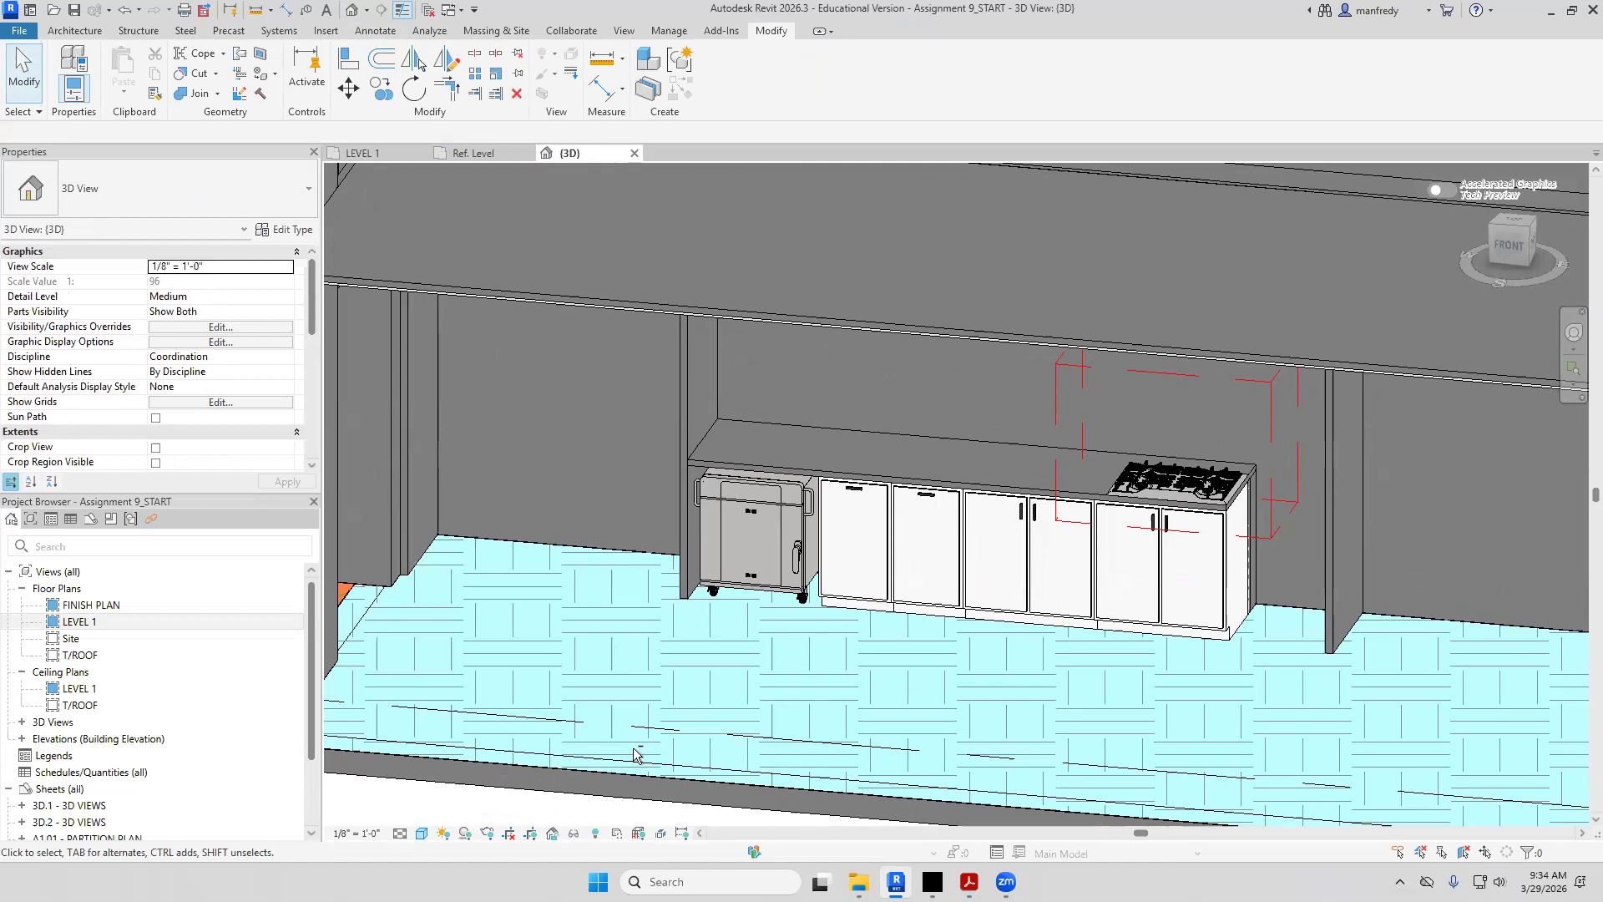
{"action": "middle_click_drag", "start_coordinate": [889, 726], "coordinate": [1071, 493], "text": "shift"}
{"action": "left_click", "coordinate": [1285, 452]}
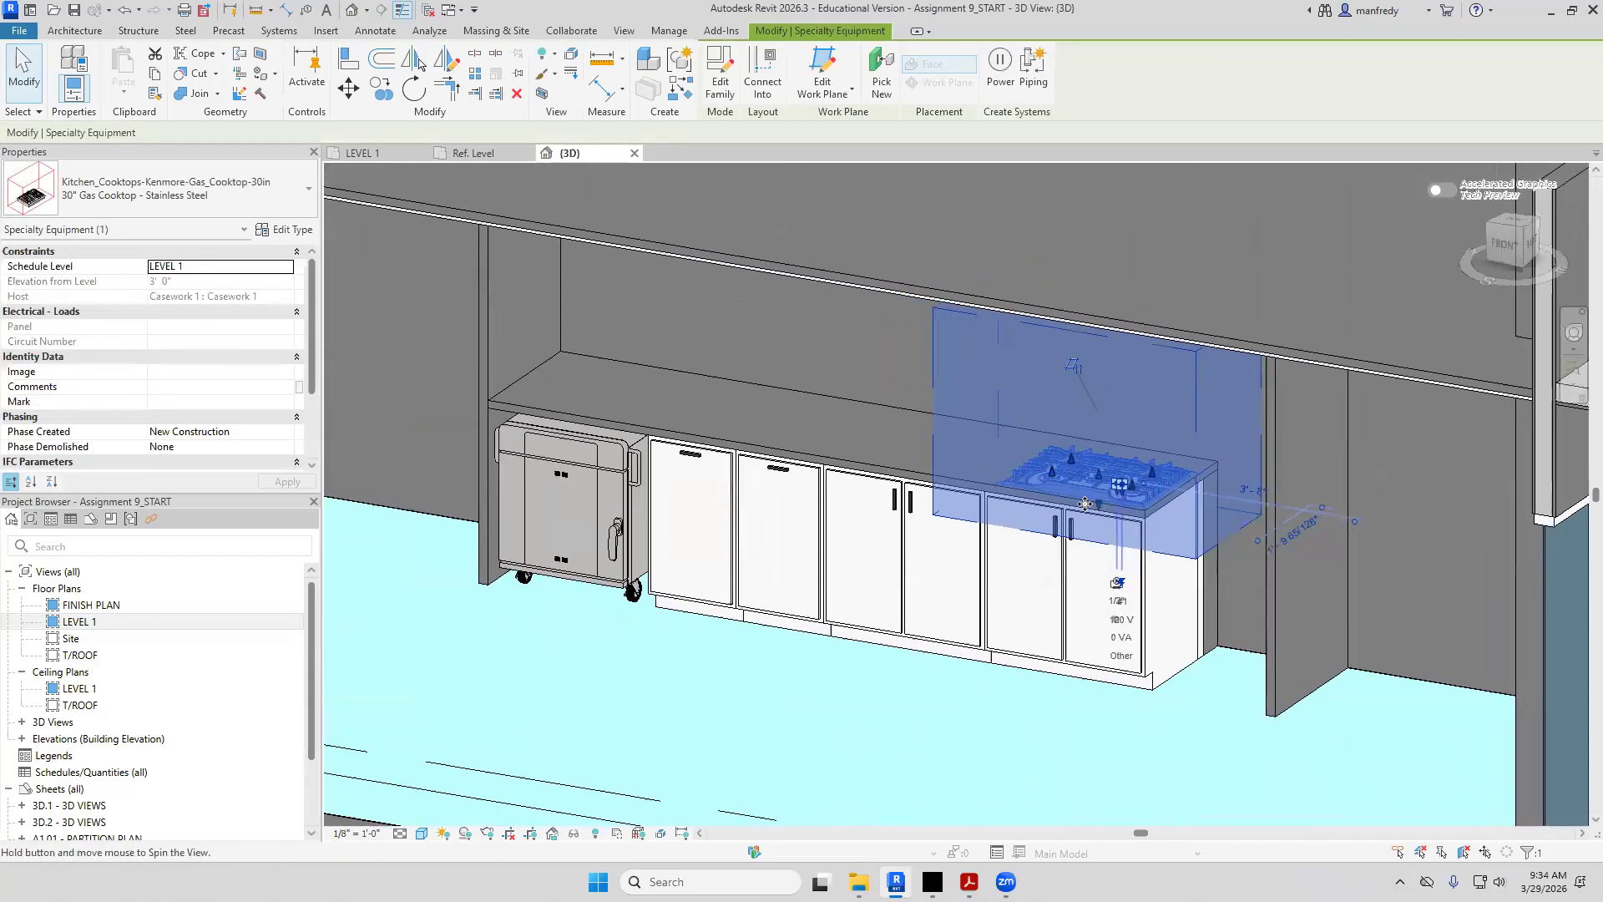
{"action": "scroll", "coordinate": [313, 441], "scroll_direction": "down", "scroll_amount": 3}
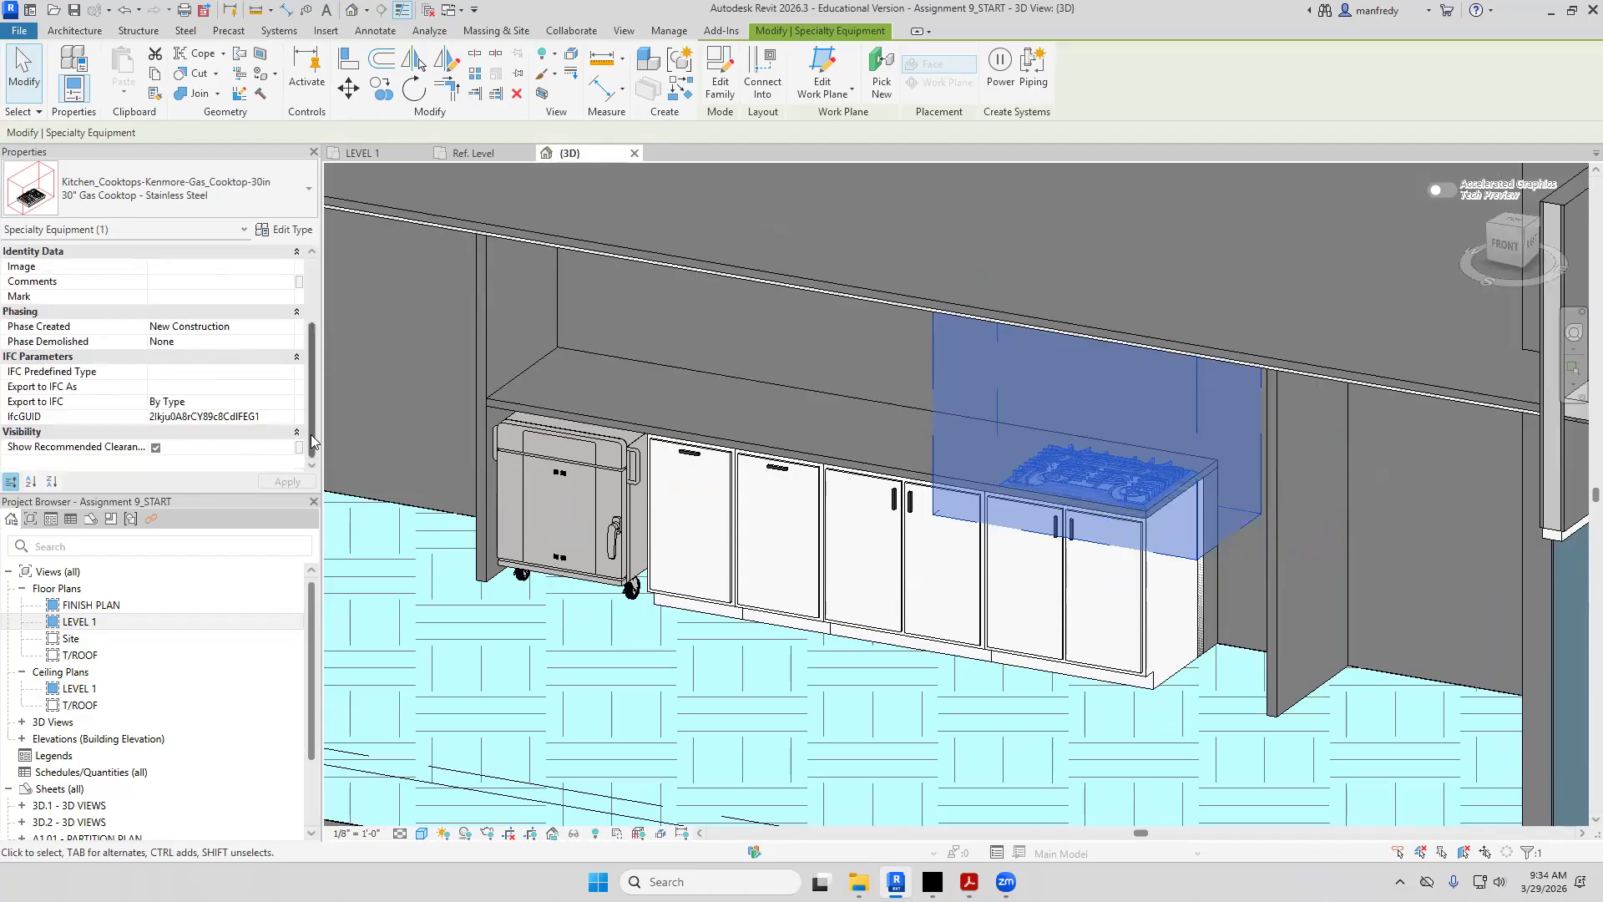
{"action": "scroll", "coordinate": [313, 441], "scroll_direction": "up", "scroll_amount": 3}
{"action": "scroll", "coordinate": [310, 463], "scroll_direction": "down", "scroll_amount": 3}
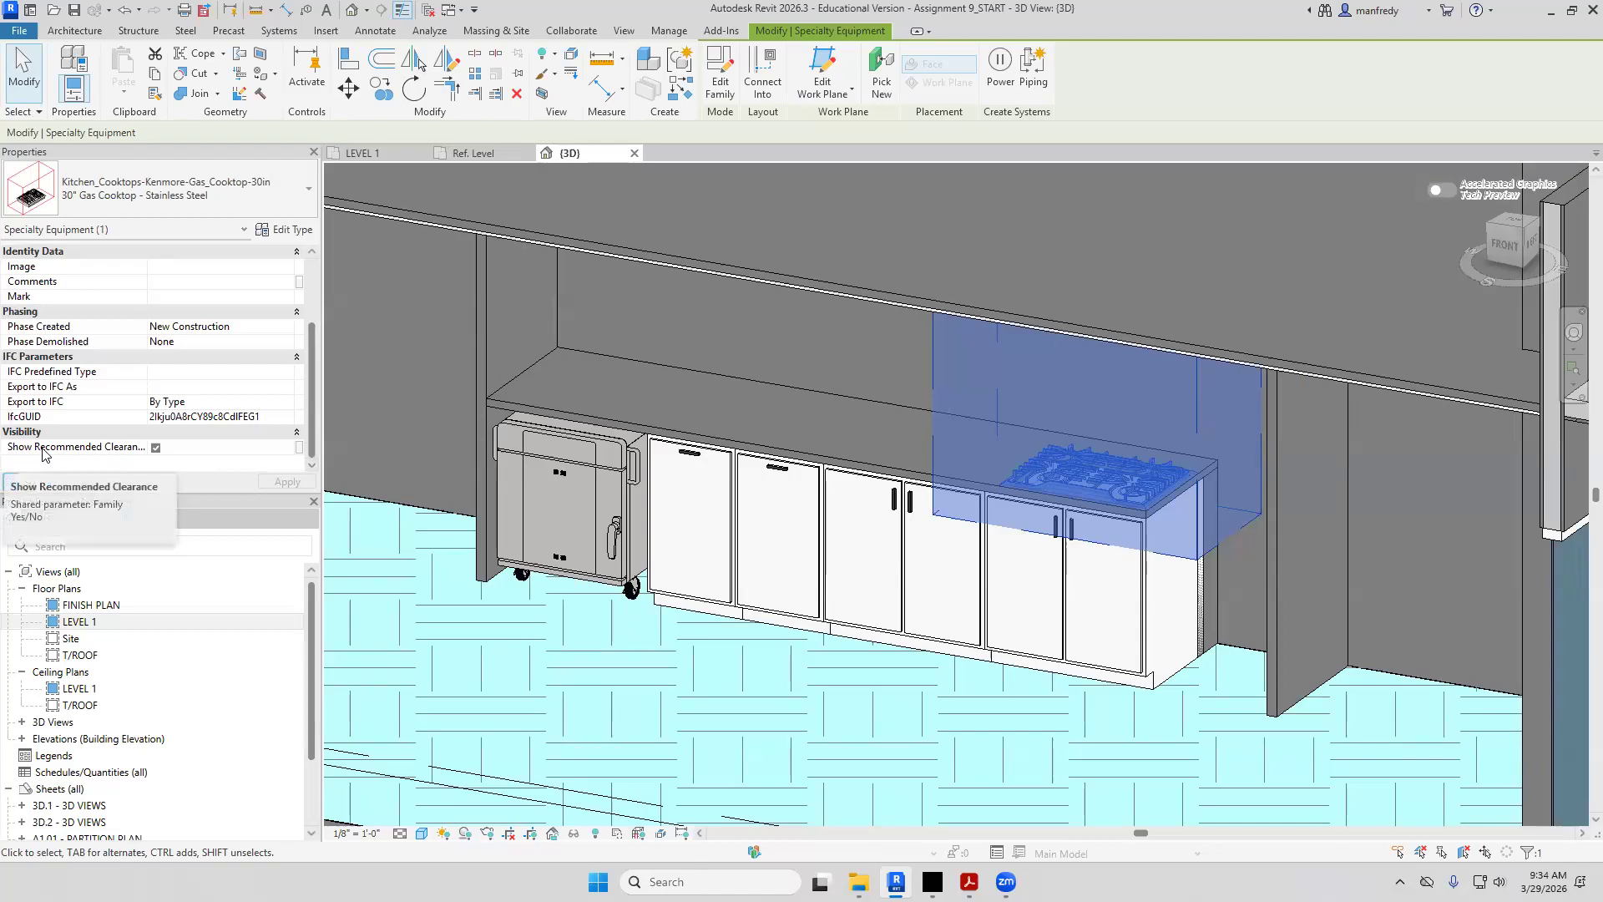
{"action": "left_click", "coordinate": [155, 449]}
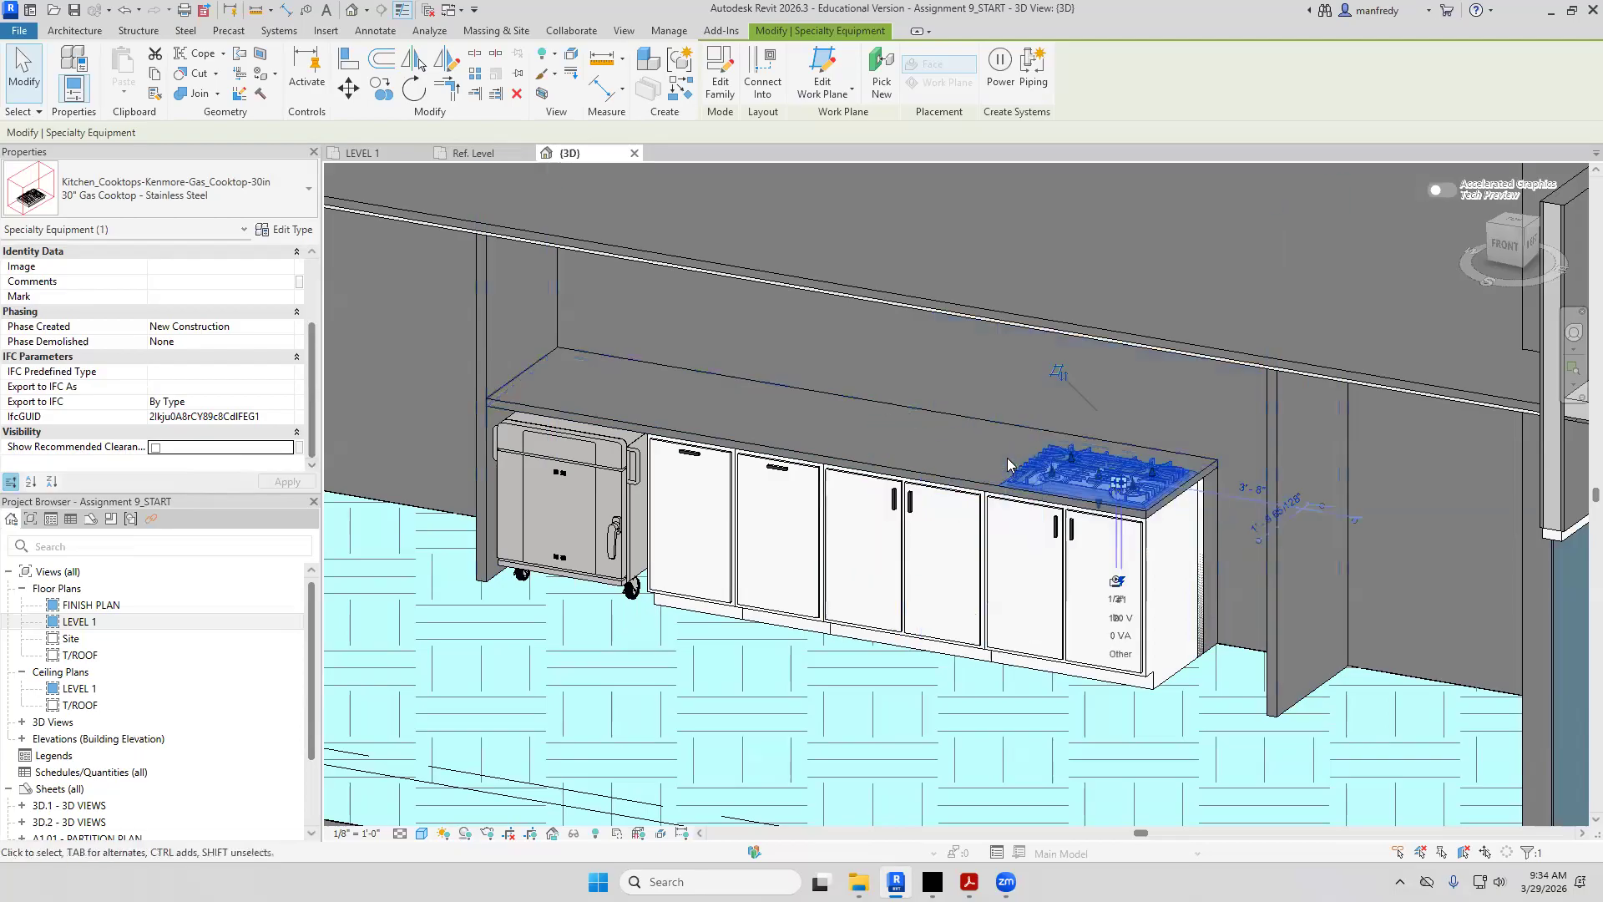
Pull the Level 1 counter's rear support face back so it clears the end base cabinet under the cooktop
{"action": "key", "text": "Escape"}
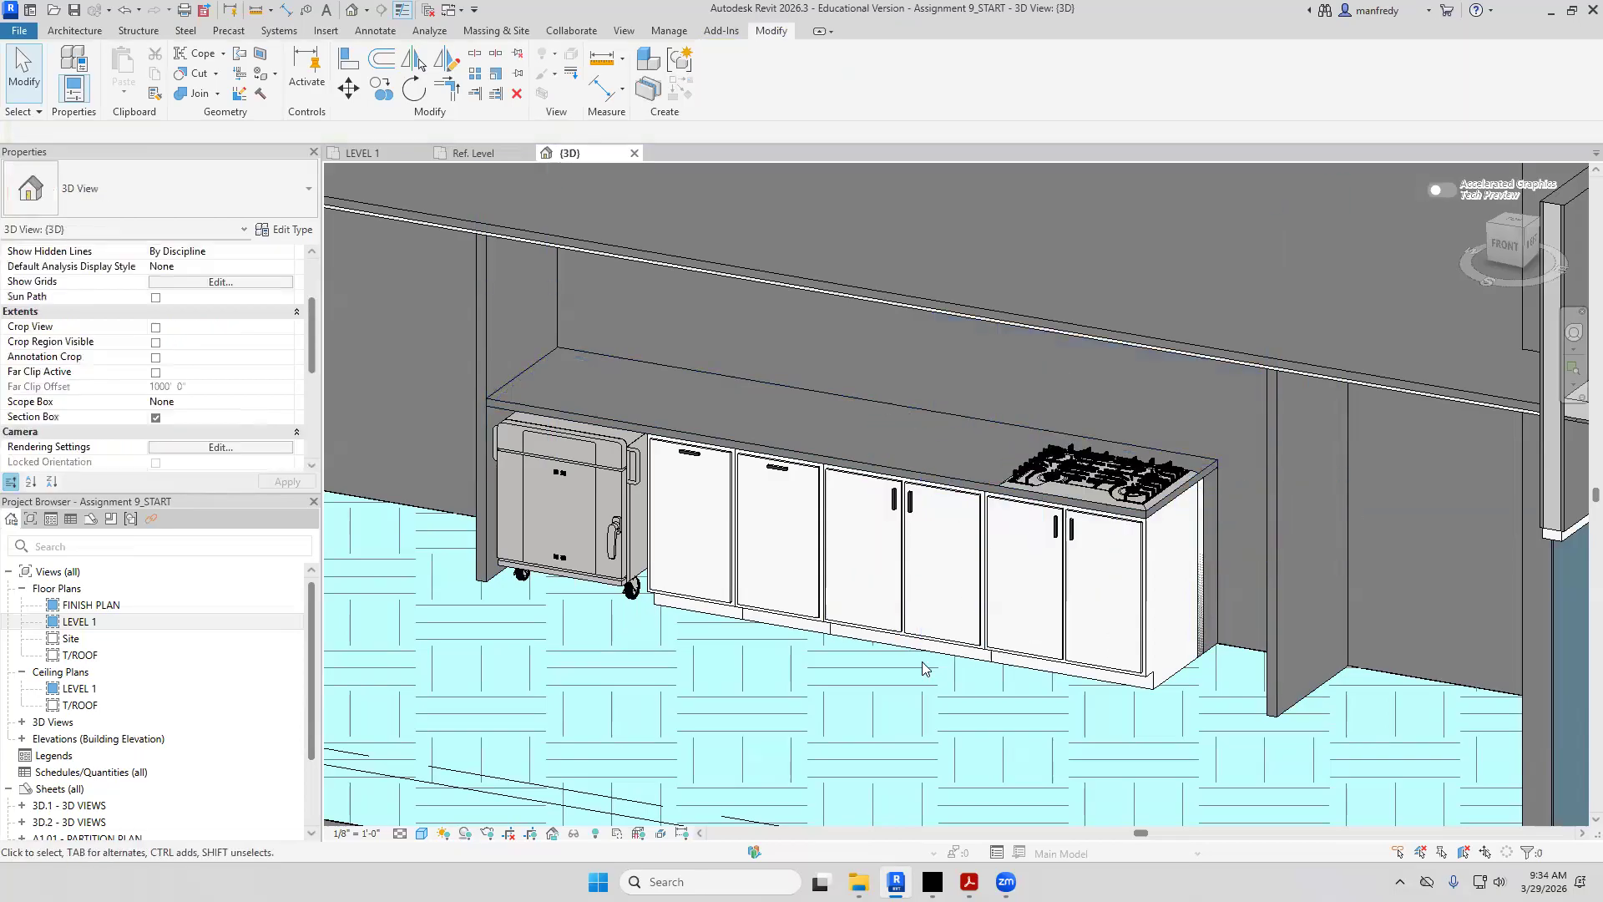
{"action": "middle_click_drag", "start_coordinate": [882, 700], "coordinate": [751, 704], "text": "shift"}
{"action": "scroll", "coordinate": [1238, 636], "scroll_direction": "up", "scroll_amount": 5}
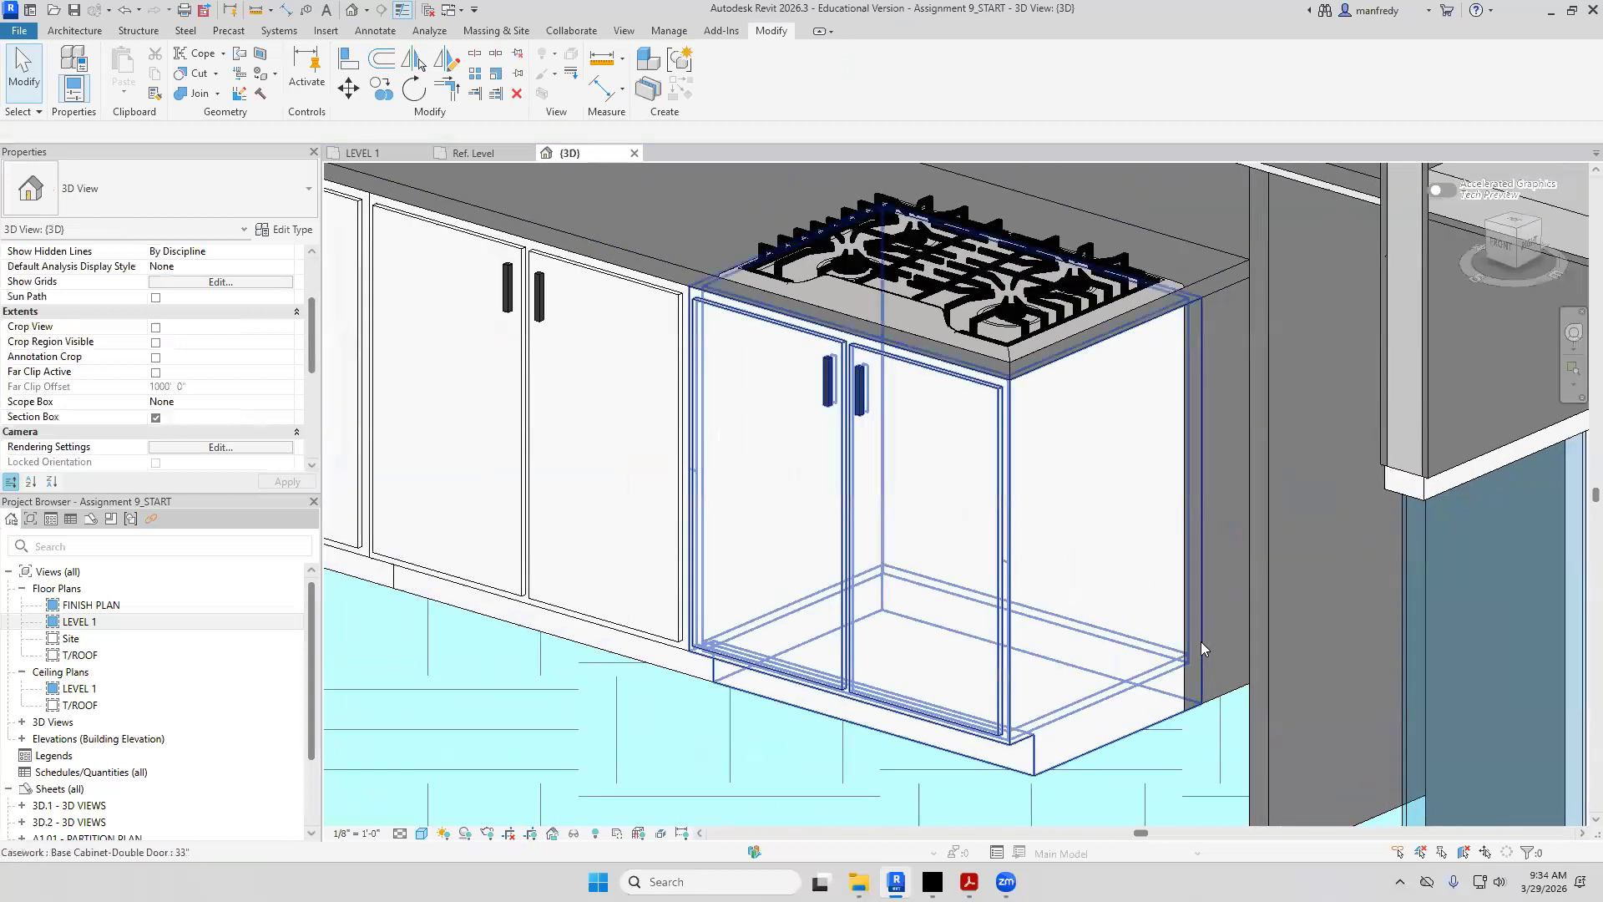
{"action": "left_click", "coordinate": [1211, 617]}
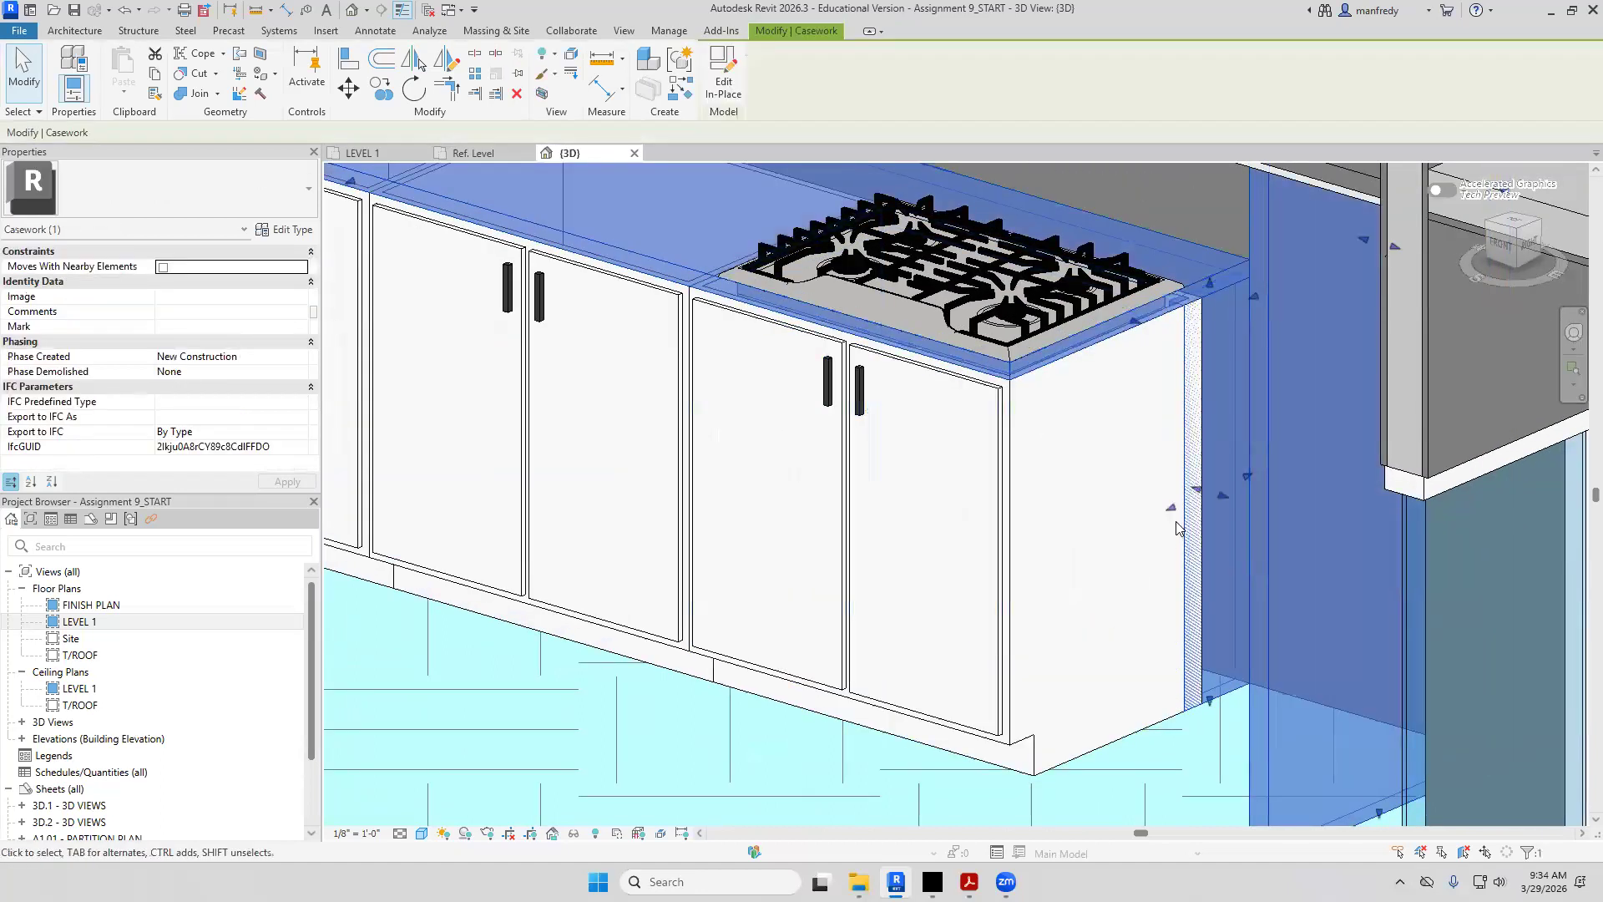
{"action": "left_click_drag", "start_coordinate": [1171, 507], "coordinate": [1216, 492]}
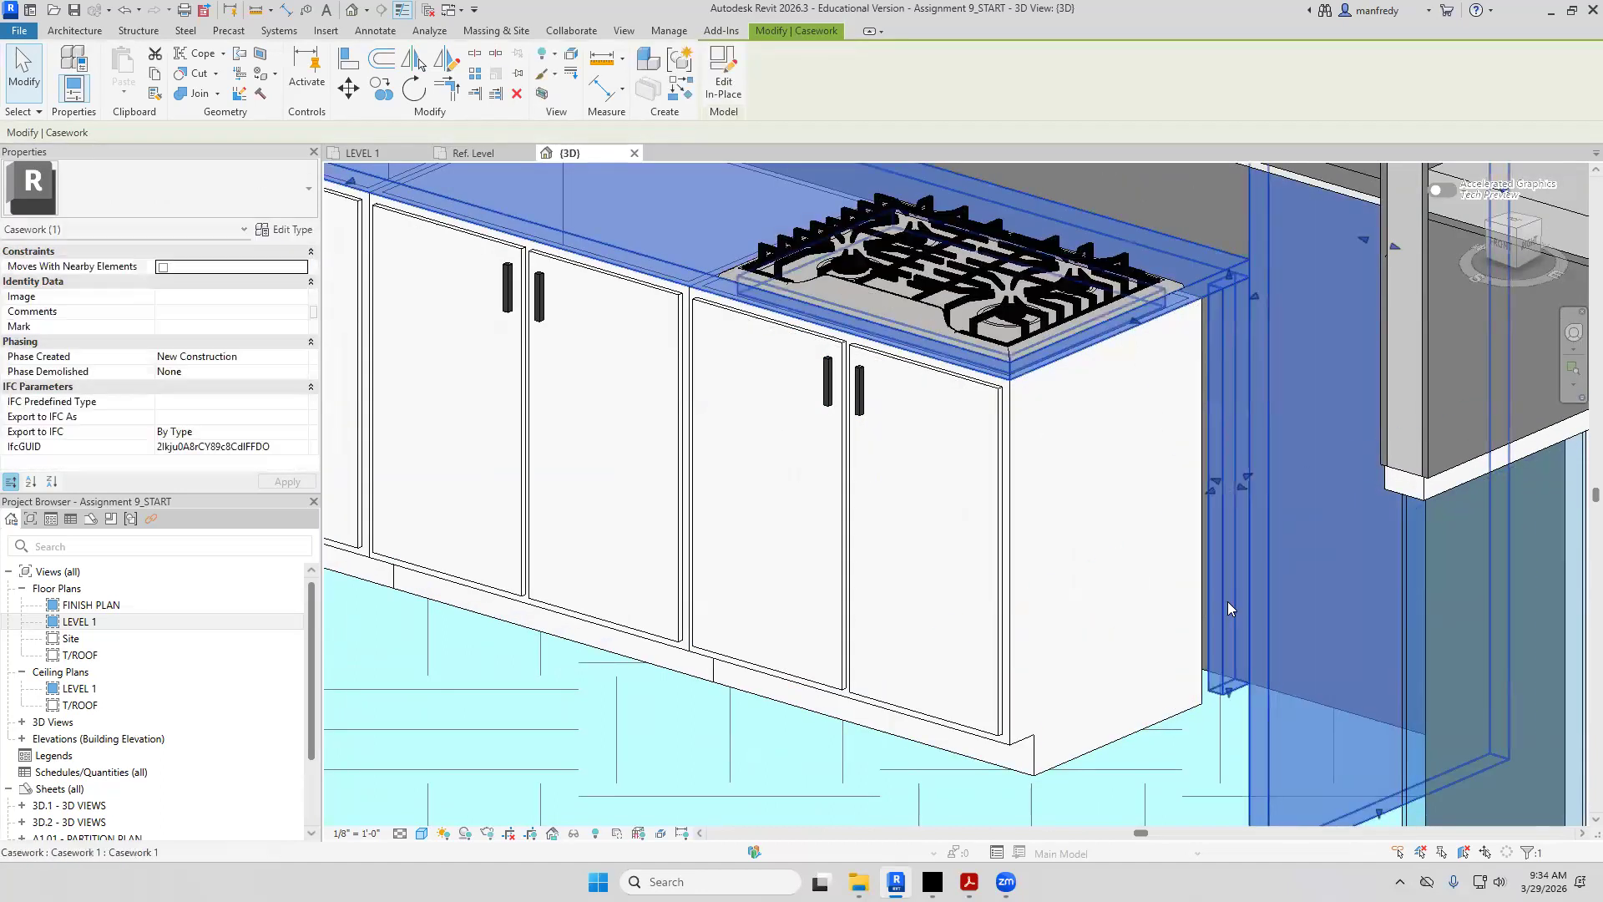
Align the counter's rear support with the back of the end base cabinet in the 3D view
{"action": "key", "text": "Escape"}
{"action": "scroll", "coordinate": [1225, 709], "scroll_direction": "up", "scroll_amount": 5}
{"action": "key", "text": "a"}
{"action": "key", "text": "l"}
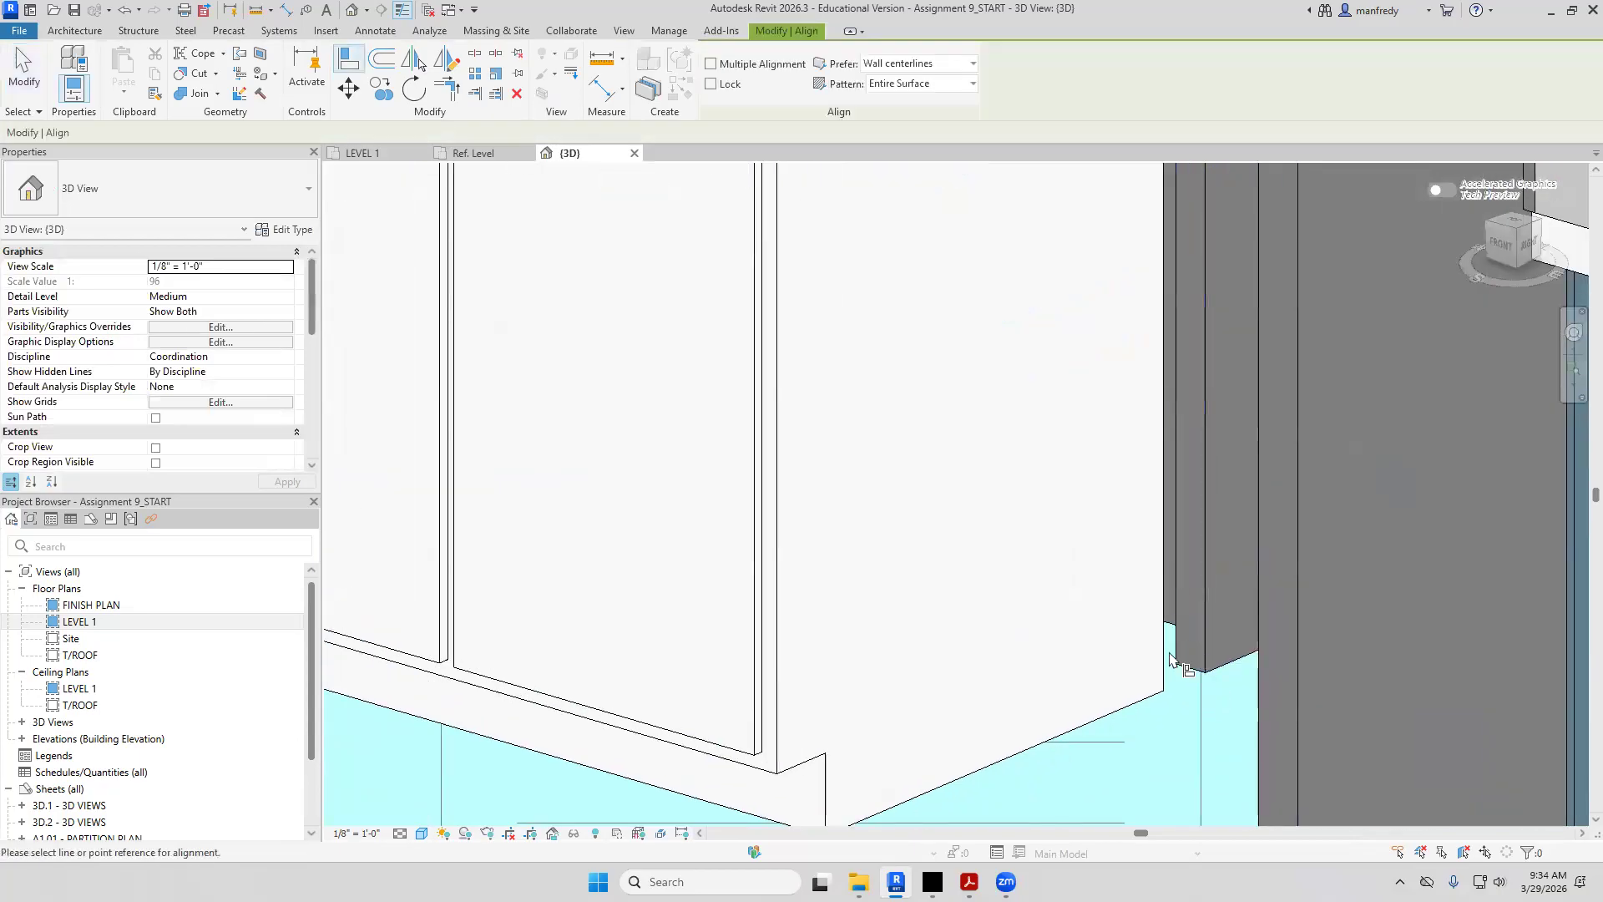
{"action": "left_click", "coordinate": [1186, 655]}
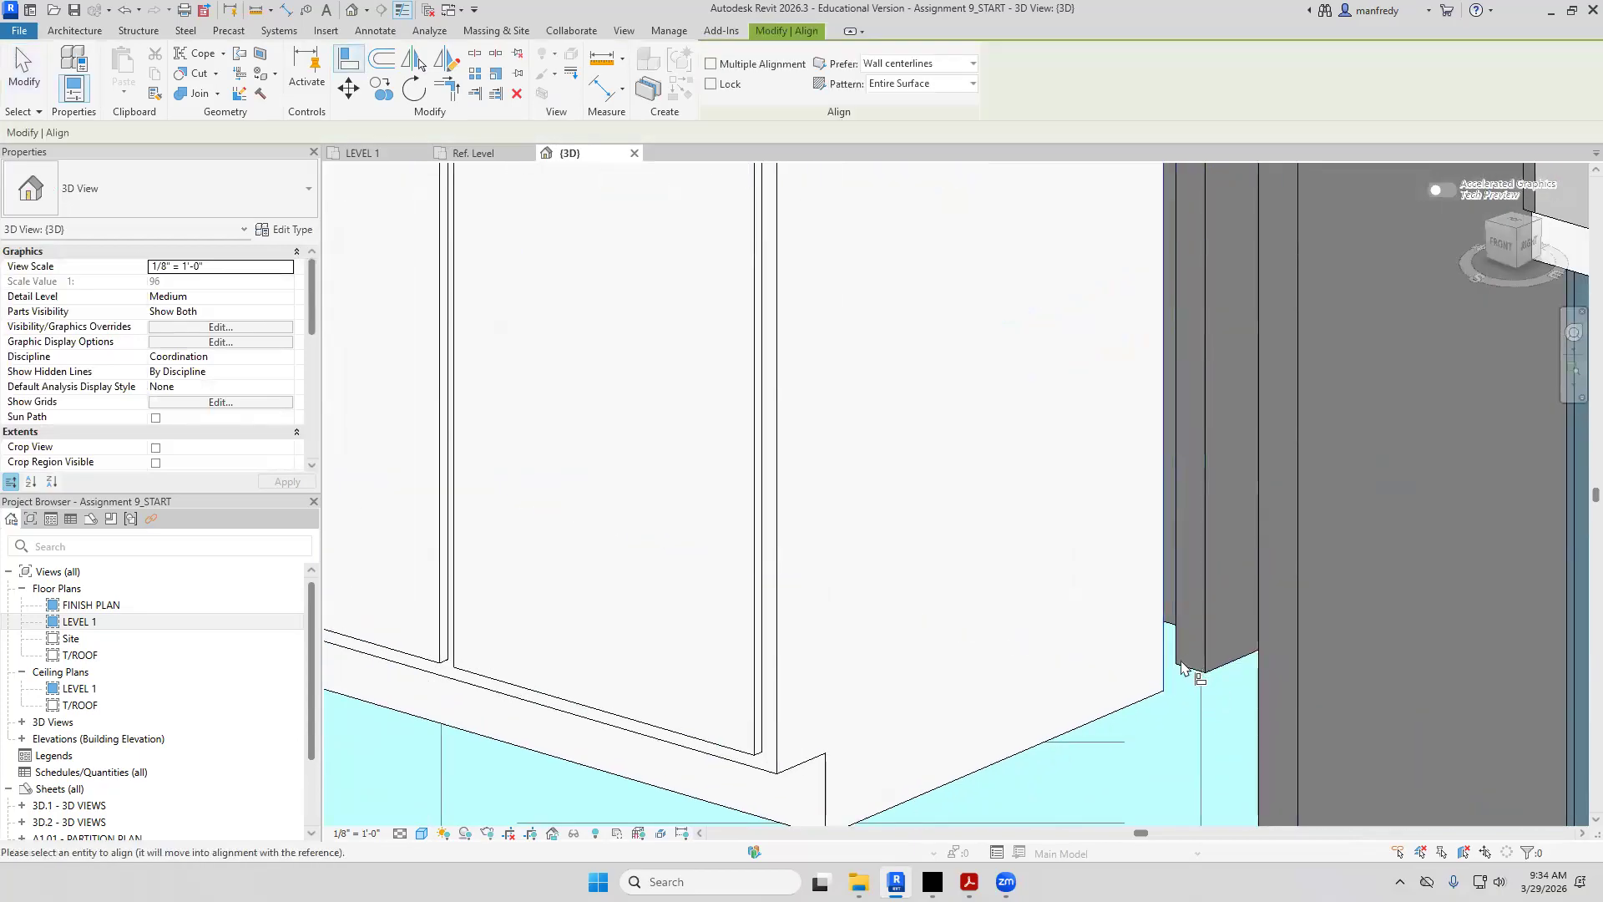
{"action": "scroll", "coordinate": [1232, 713], "scroll_direction": "down", "scroll_amount": 5}
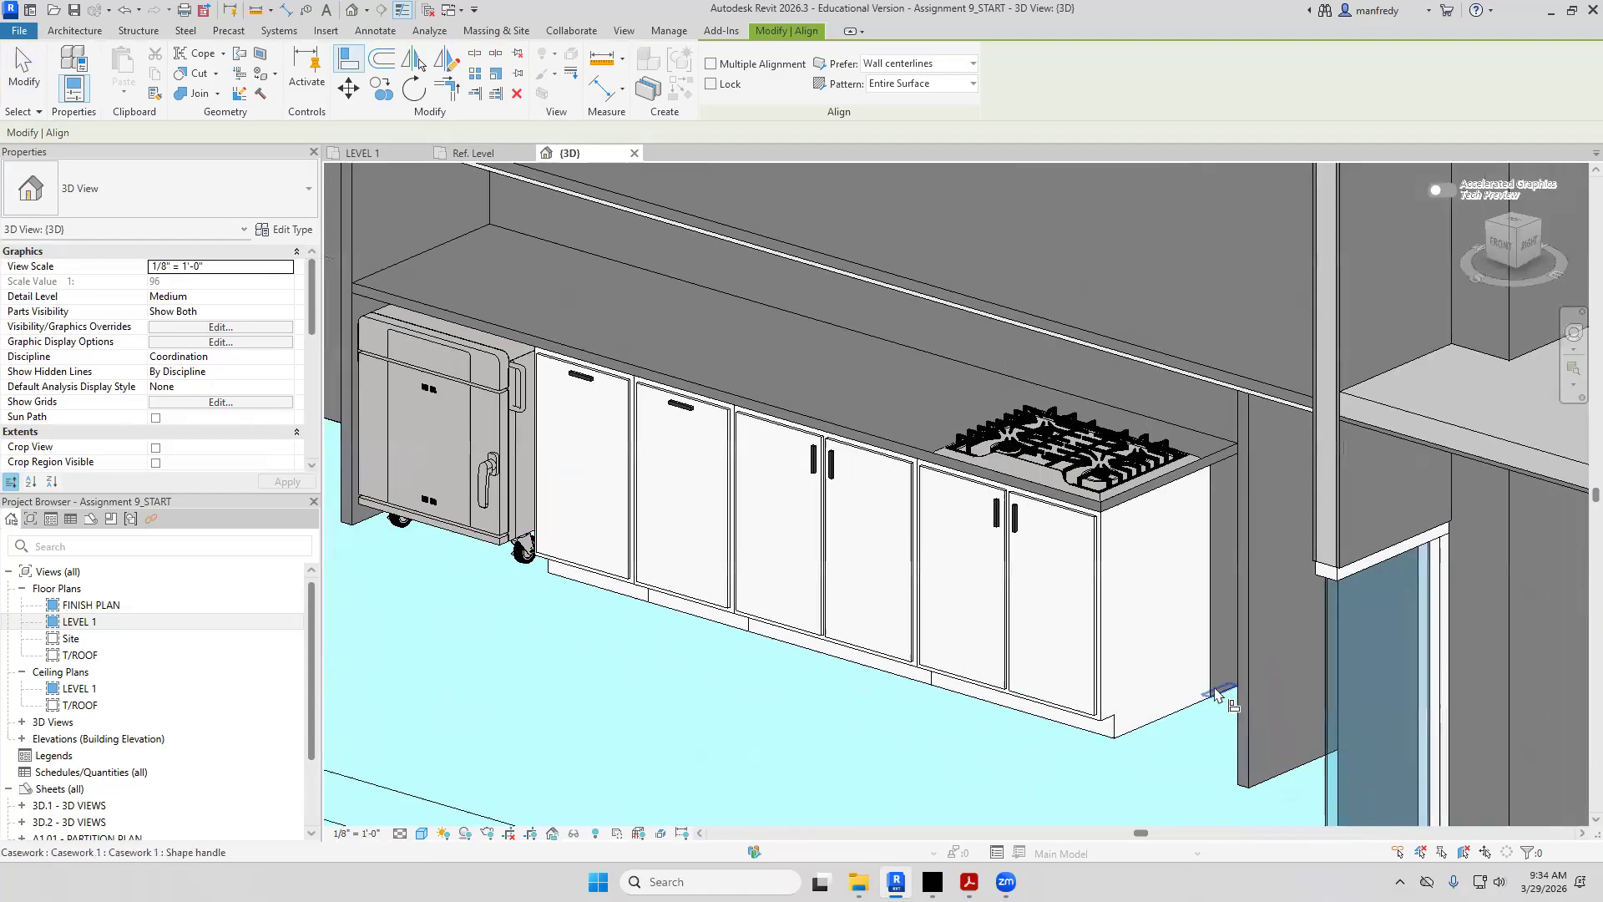
{"action": "scroll", "coordinate": [1217, 695], "scroll_direction": "down", "scroll_amount": 4}
{"action": "middle_click_drag", "start_coordinate": [834, 643], "coordinate": [851, 705], "text": "shift"}
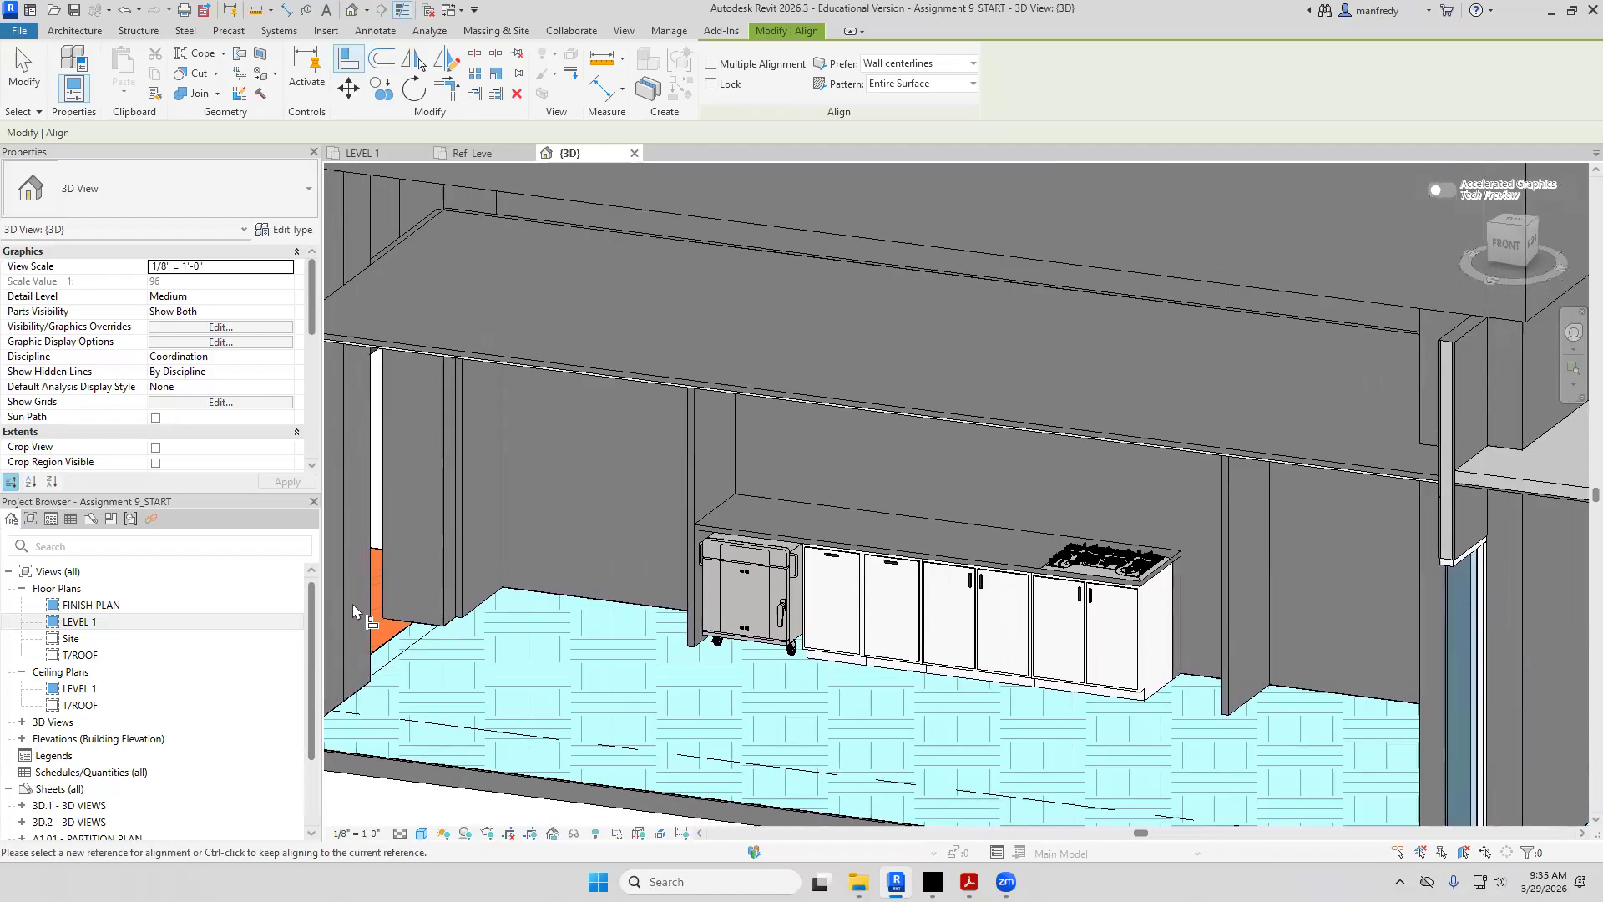
Open the LEVEL 1 floor plan and examine the equipment layout along the kitchen counter wall and the island
{"action": "double_click", "coordinate": [130, 622]}
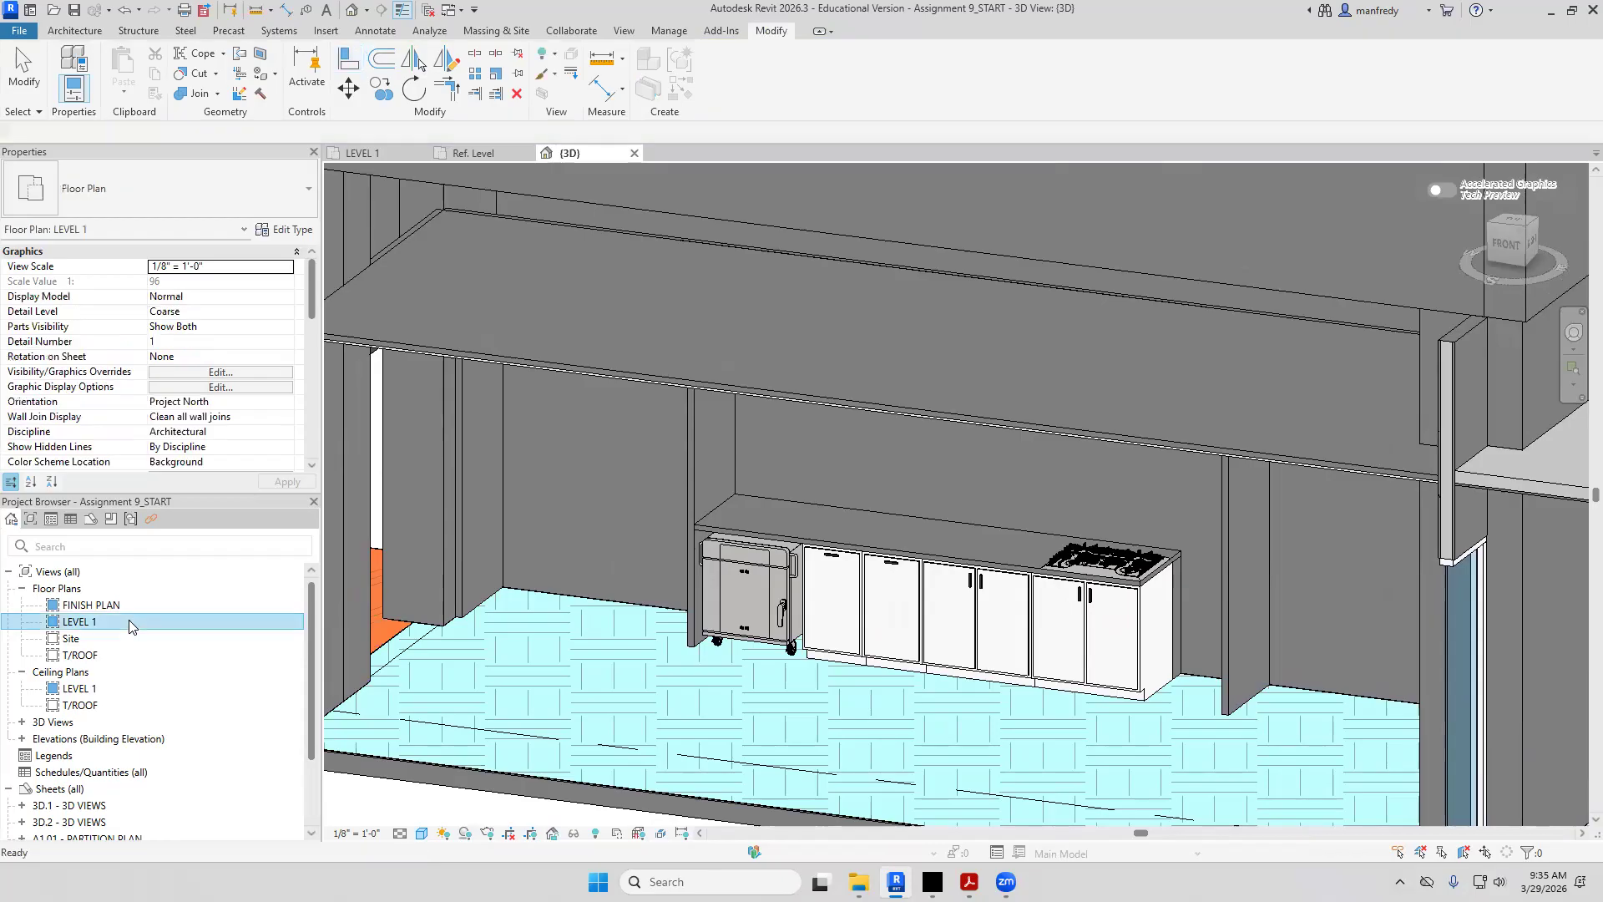
{"action": "scroll", "coordinate": [871, 555], "scroll_direction": "down", "scroll_amount": 2}
{"action": "middle_click_drag", "start_coordinate": [869, 552], "coordinate": [731, 516]}
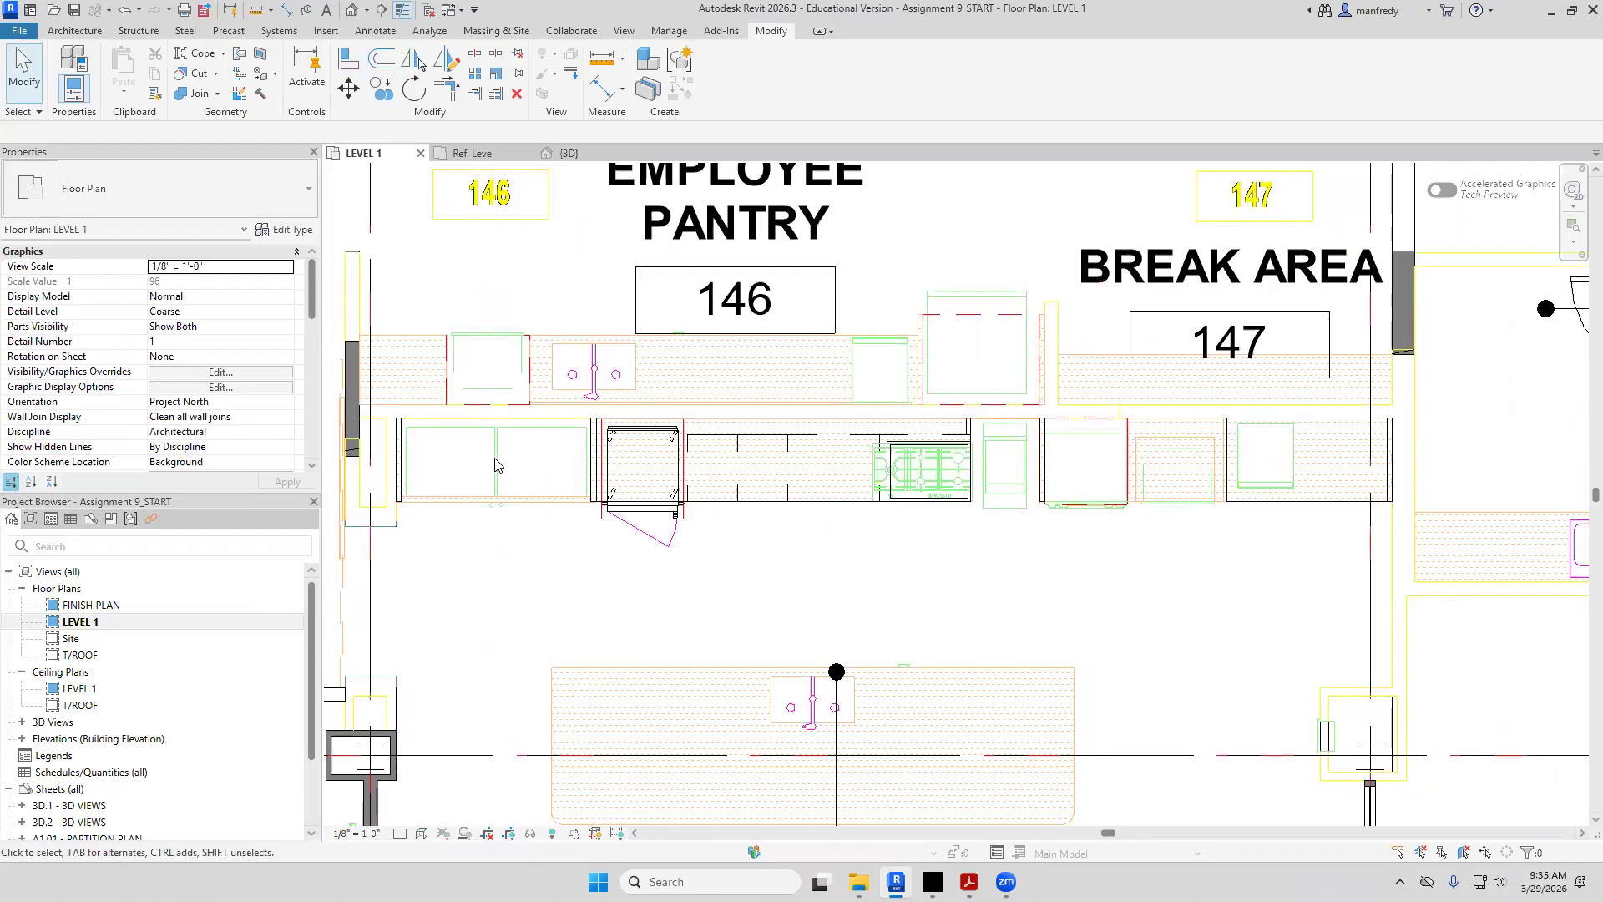
{"action": "middle_click_drag", "start_coordinate": [552, 462], "coordinate": [579, 467]}
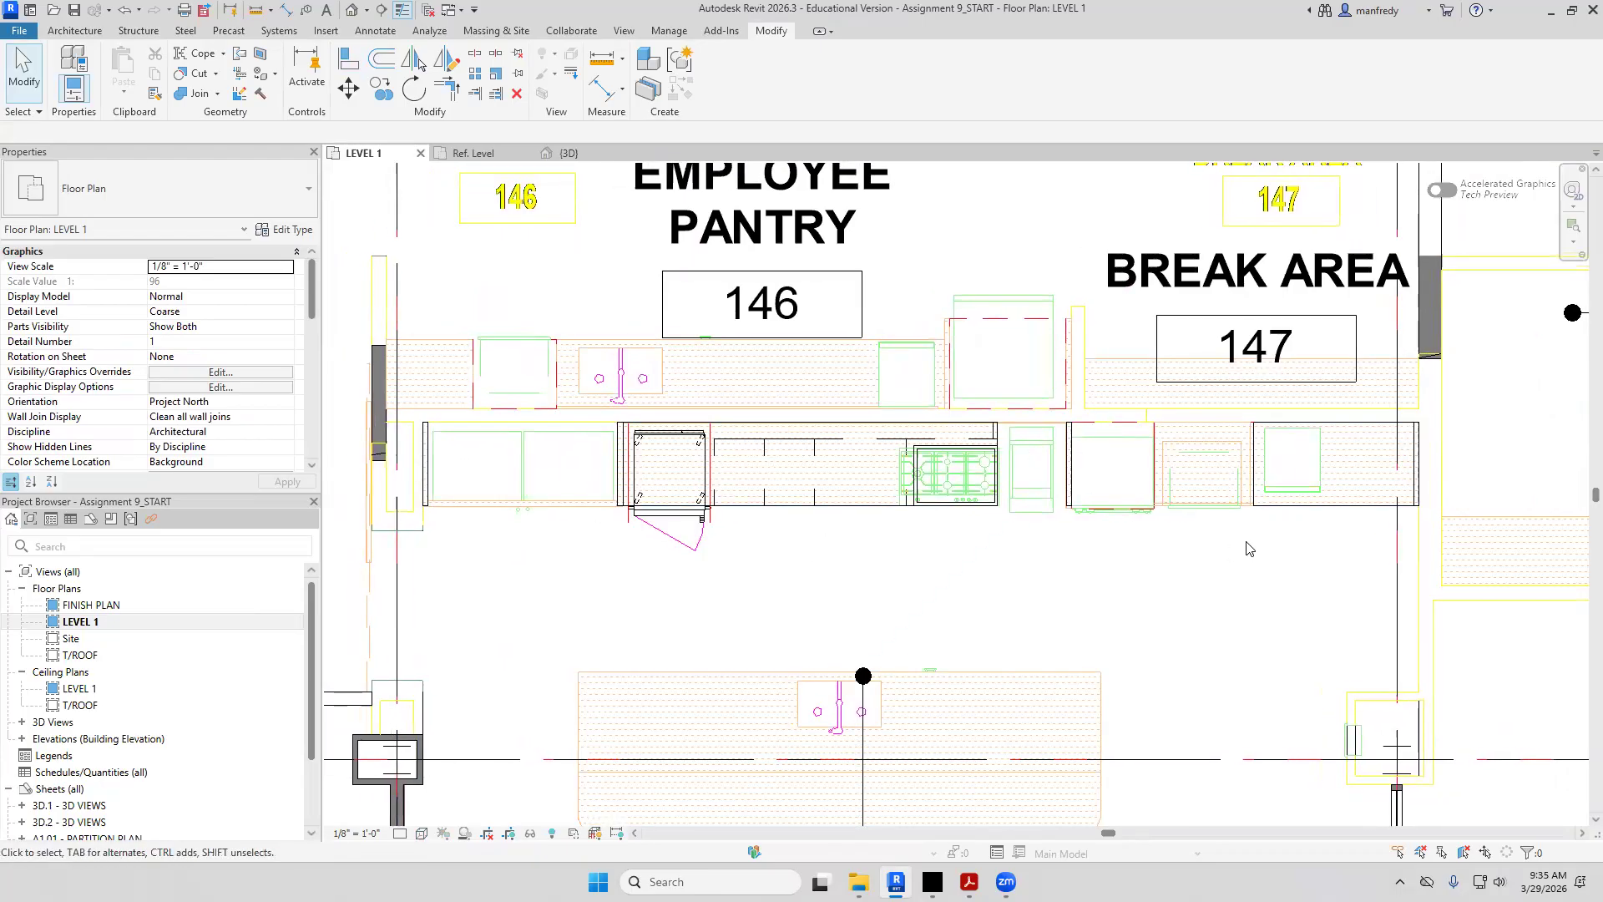
{"action": "middle_click_drag", "start_coordinate": [1052, 582], "coordinate": [1126, 548]}
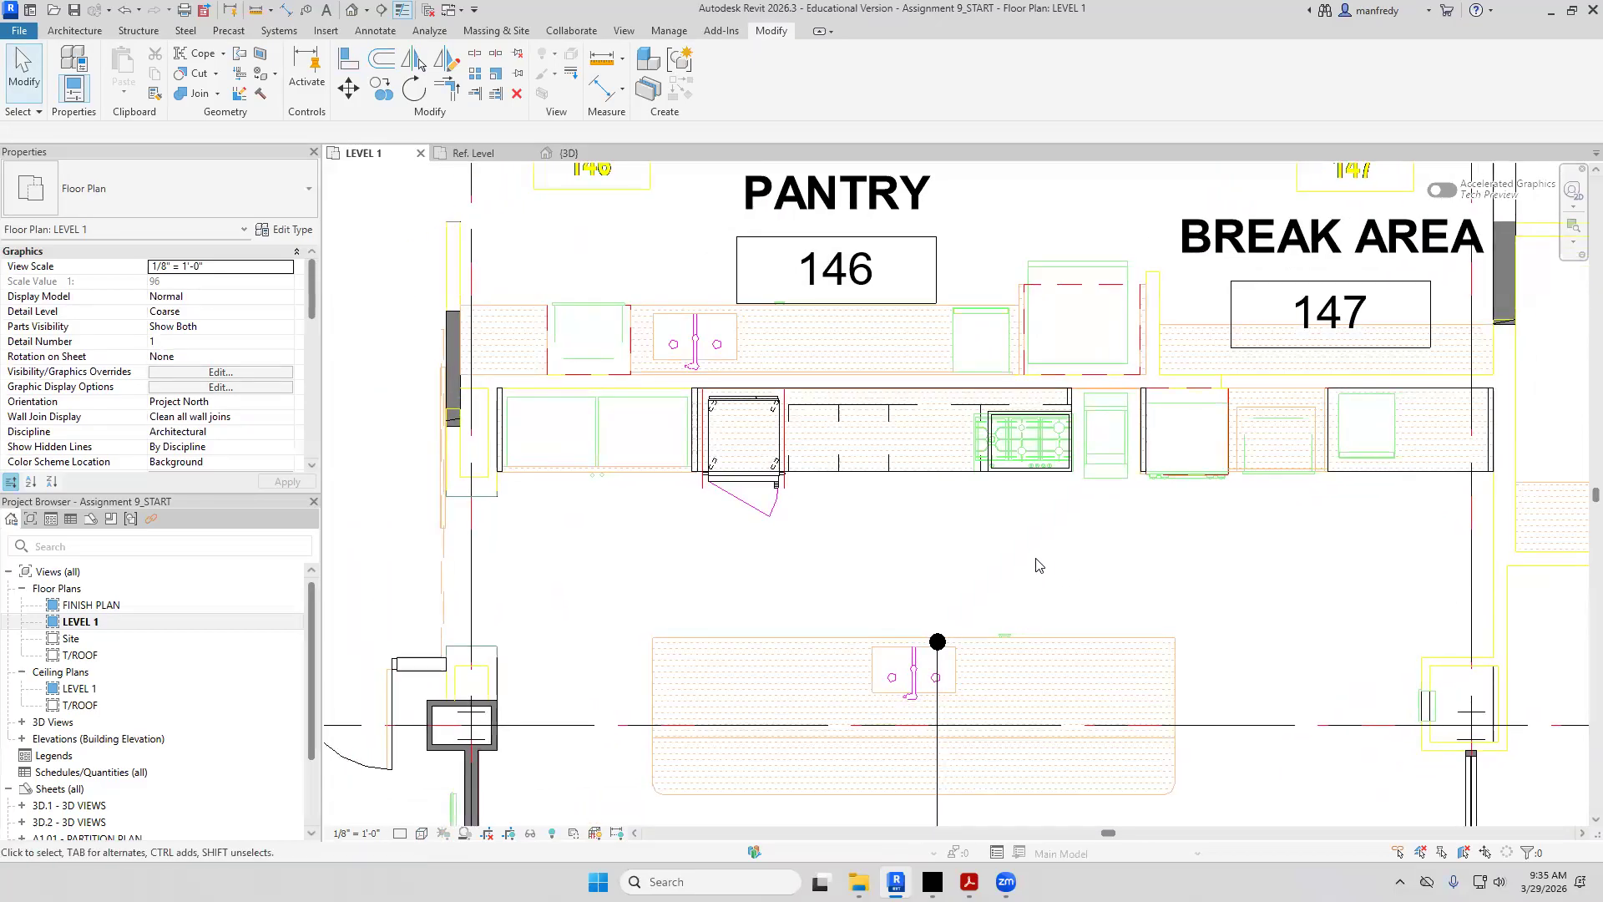
{"action": "scroll", "coordinate": [1035, 565], "scroll_direction": "up", "scroll_amount": 1}
{"action": "middle_click_drag", "start_coordinate": [1010, 554], "coordinate": [1058, 532]}
{"action": "scroll", "coordinate": [1057, 523], "scroll_direction": "up", "scroll_amount": 1}
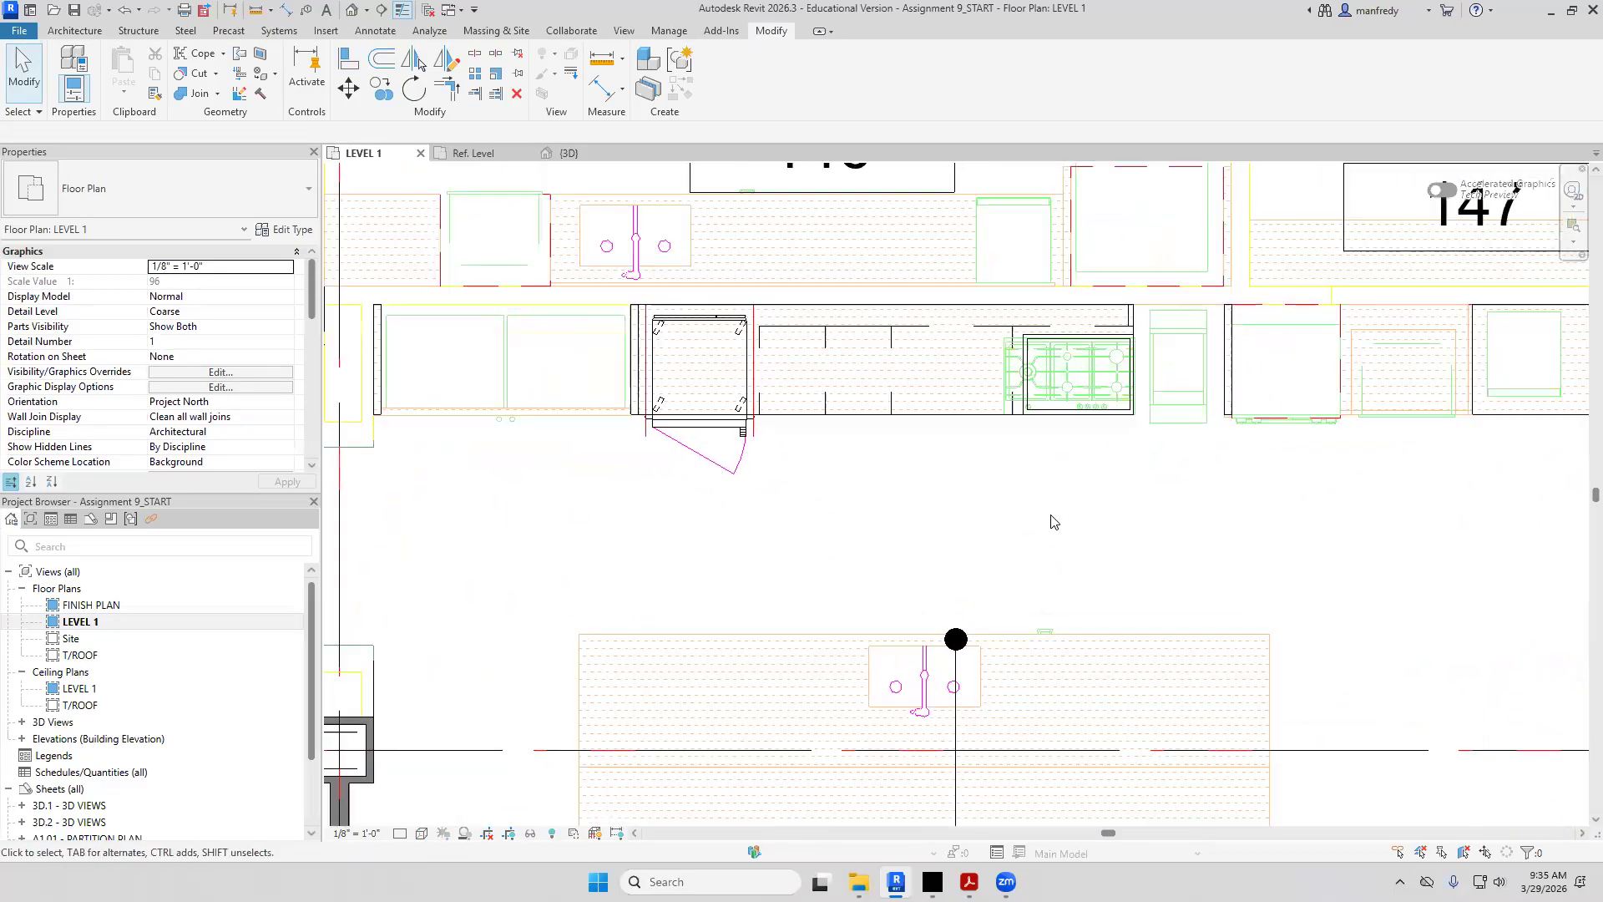
{"action": "middle_click_drag", "start_coordinate": [1049, 519], "coordinate": [1052, 554]}
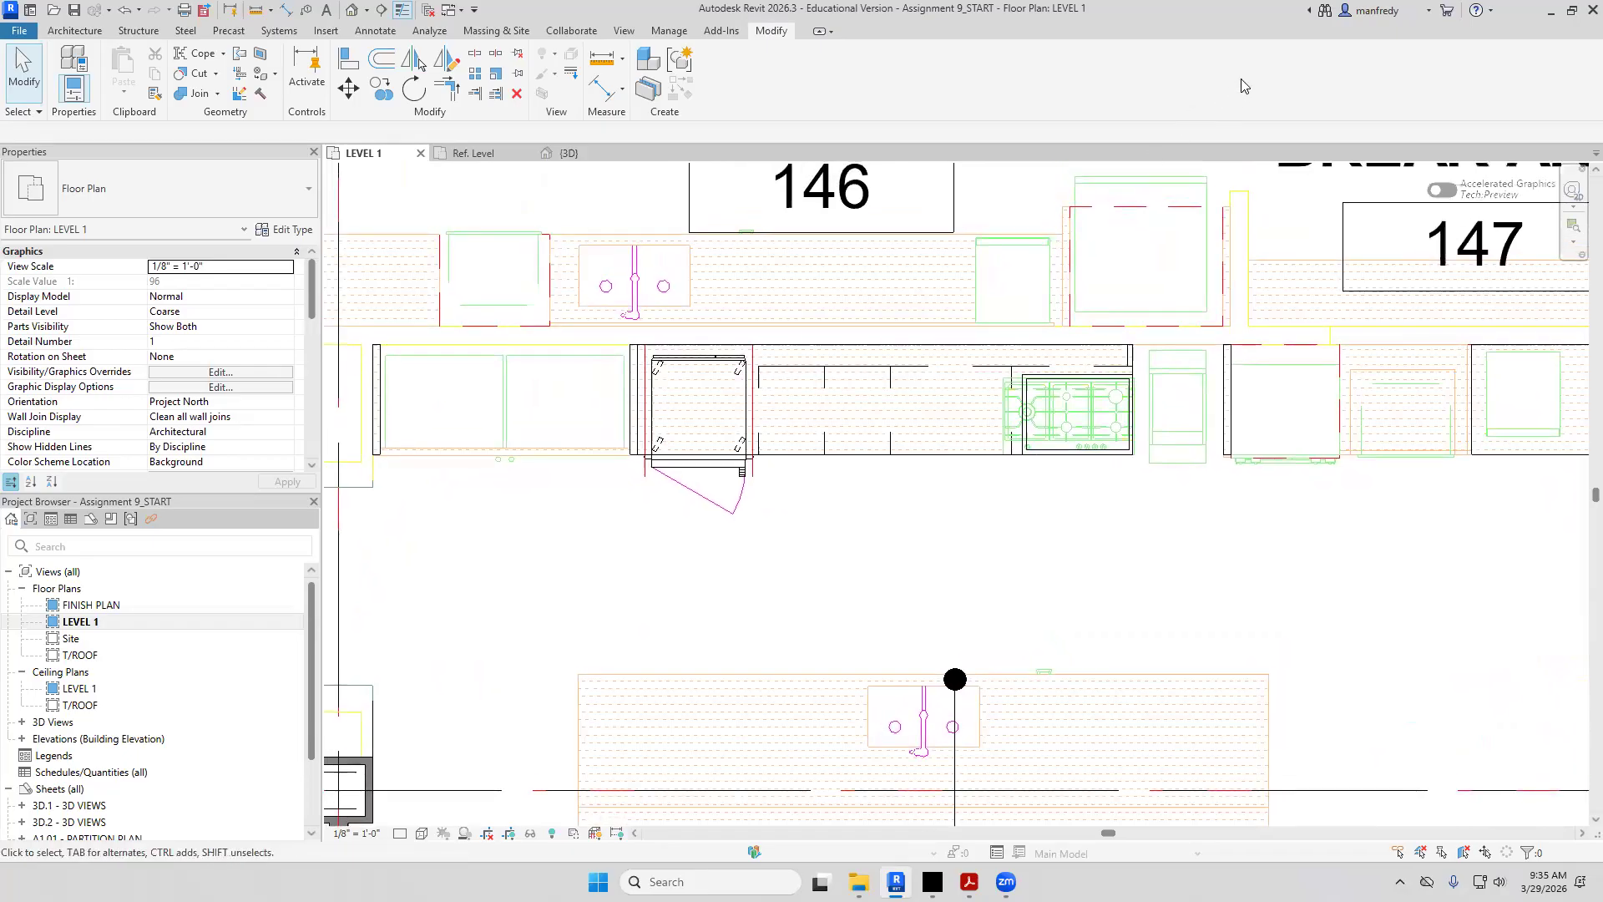
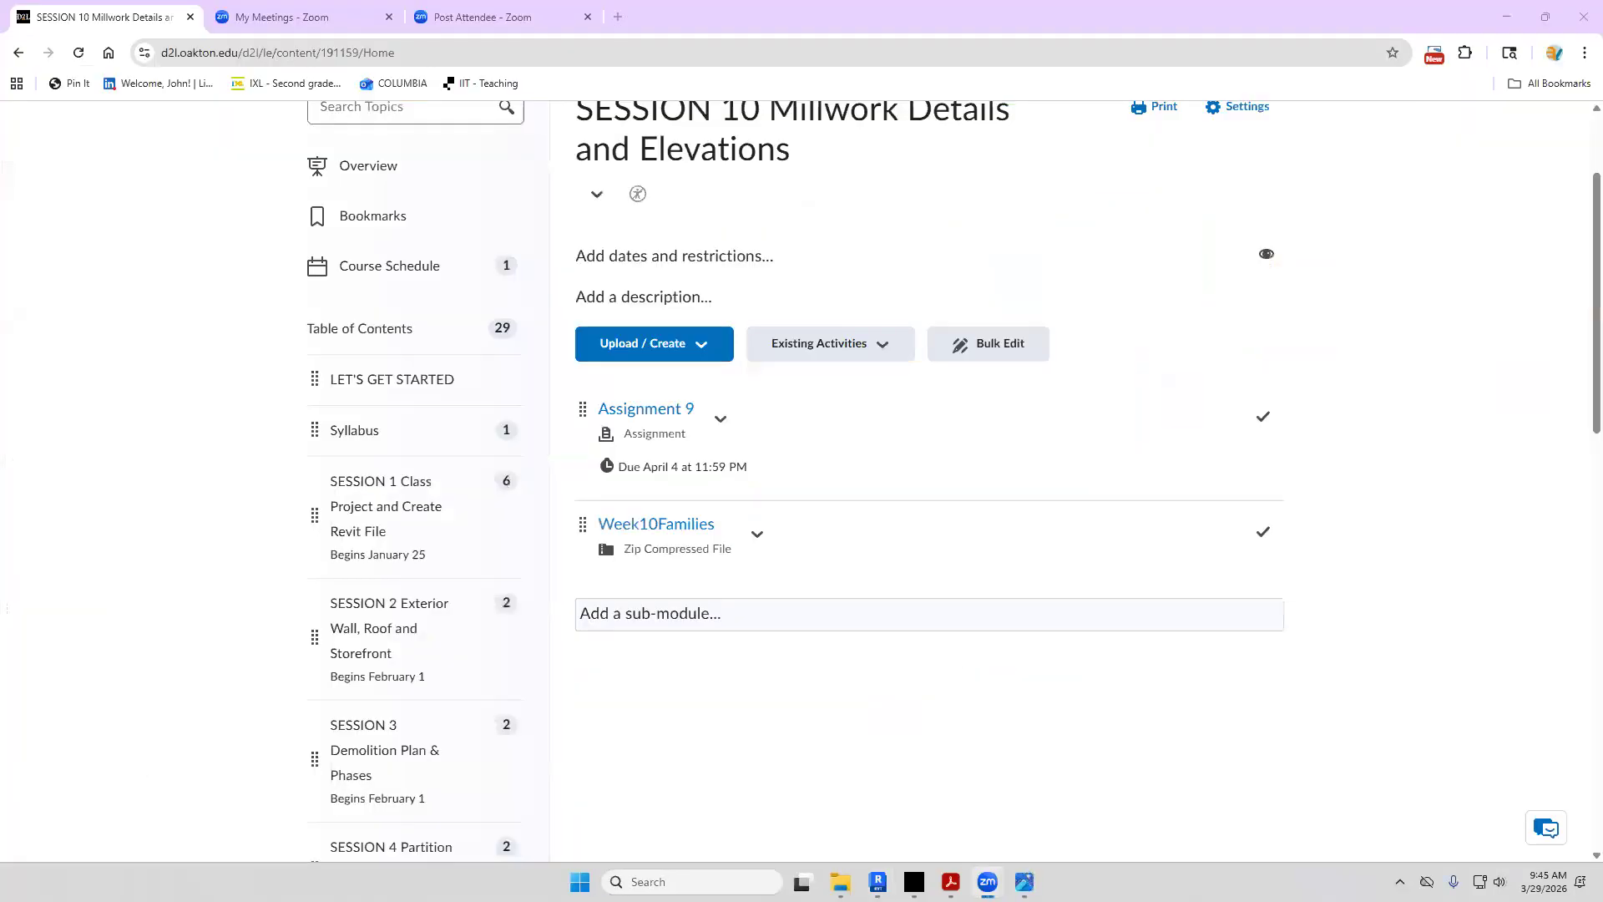
Switch to the site photo Golden8.JPEG and examine the built kitchen's island, range hood, ovens and refrigerator
{"action": "key", "text": "alt+Tab"}
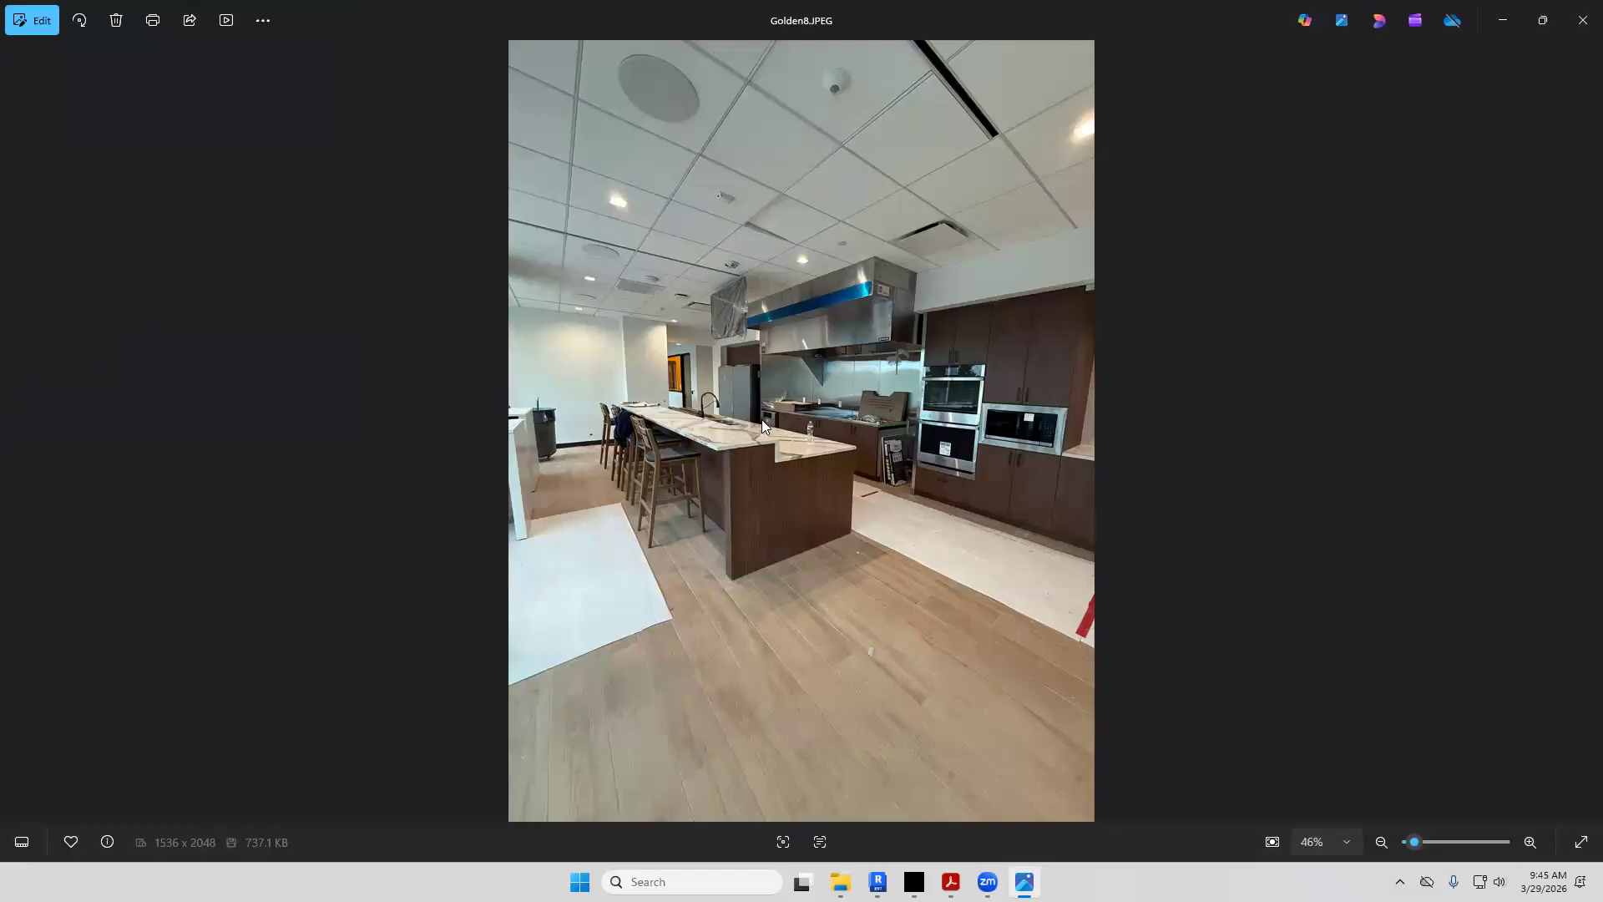
{"action": "scroll", "coordinate": [767, 373], "scroll_direction": "up", "scroll_amount": 5}
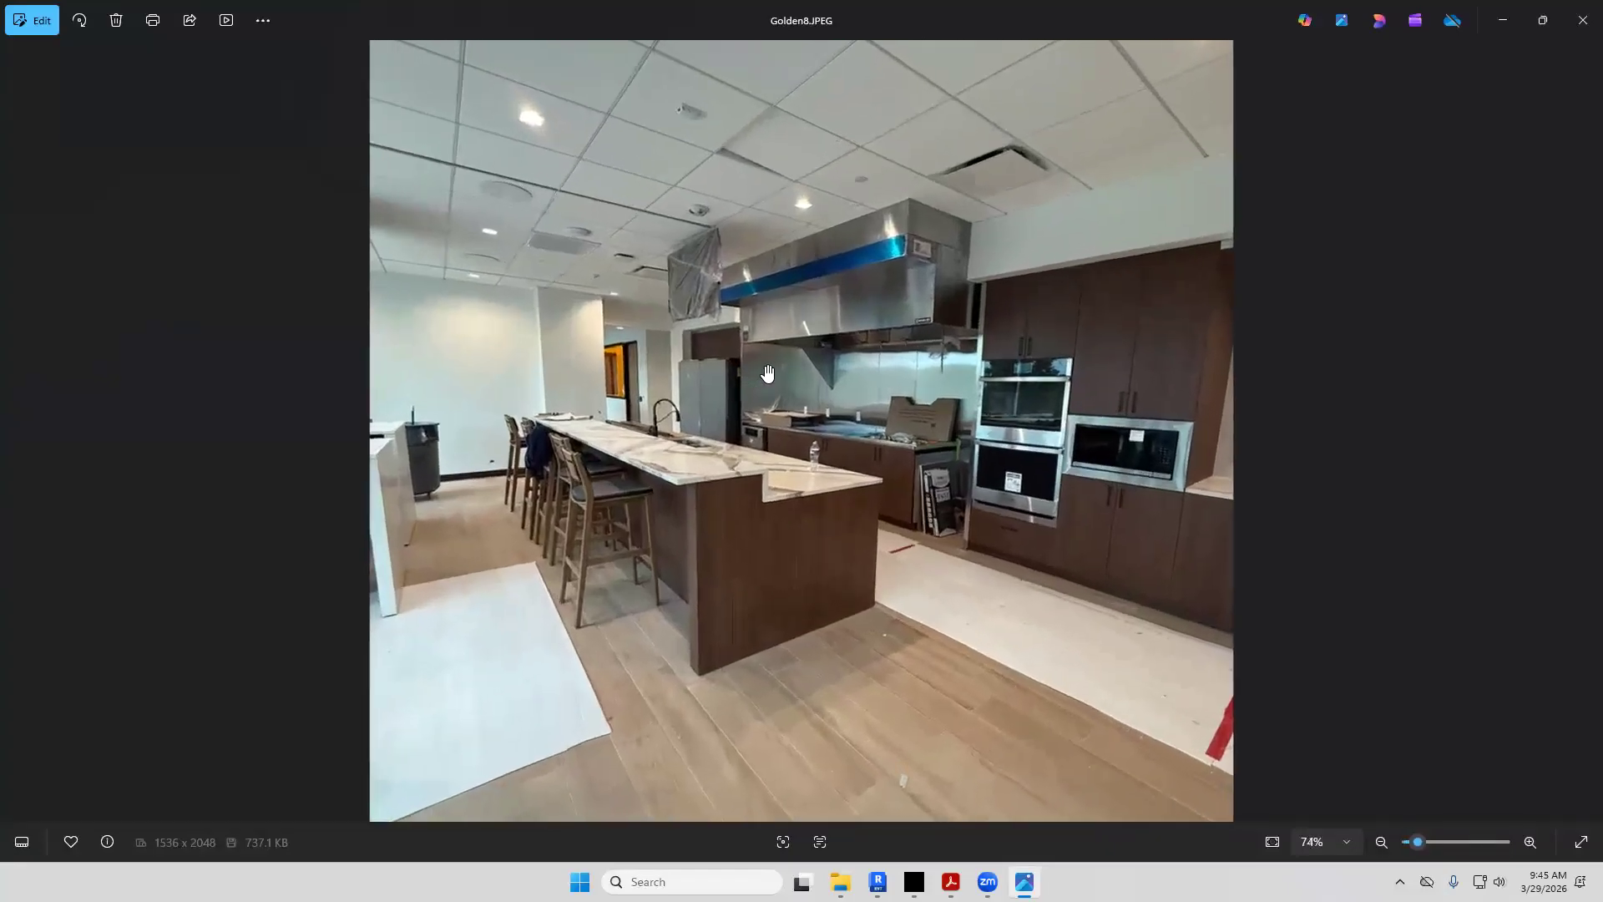
{"action": "scroll", "coordinate": [767, 373], "scroll_direction": "up", "scroll_amount": 3}
{"action": "left_click_drag", "start_coordinate": [755, 477], "coordinate": [699, 491]}
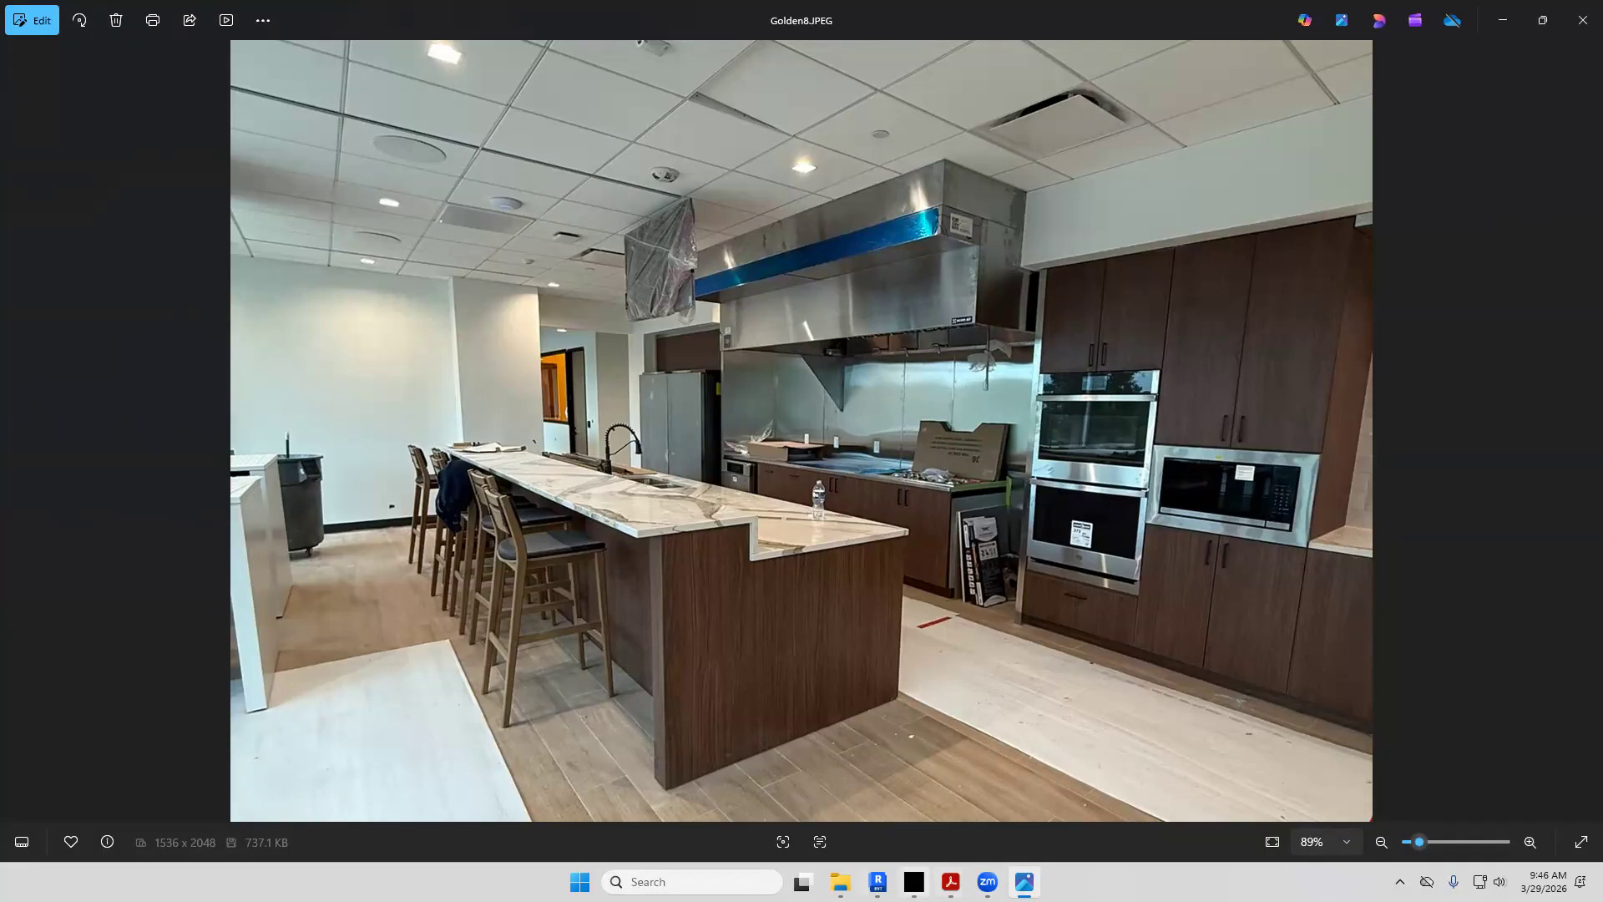
Return to Revit and examine the kitchen counter run in the 3D view
{"action": "left_click", "coordinate": [878, 881]}
{"action": "middle_click_drag", "start_coordinate": [726, 634], "coordinate": [777, 575], "text": "shift"}
{"action": "scroll", "coordinate": [775, 578], "scroll_direction": "up", "scroll_amount": 3}
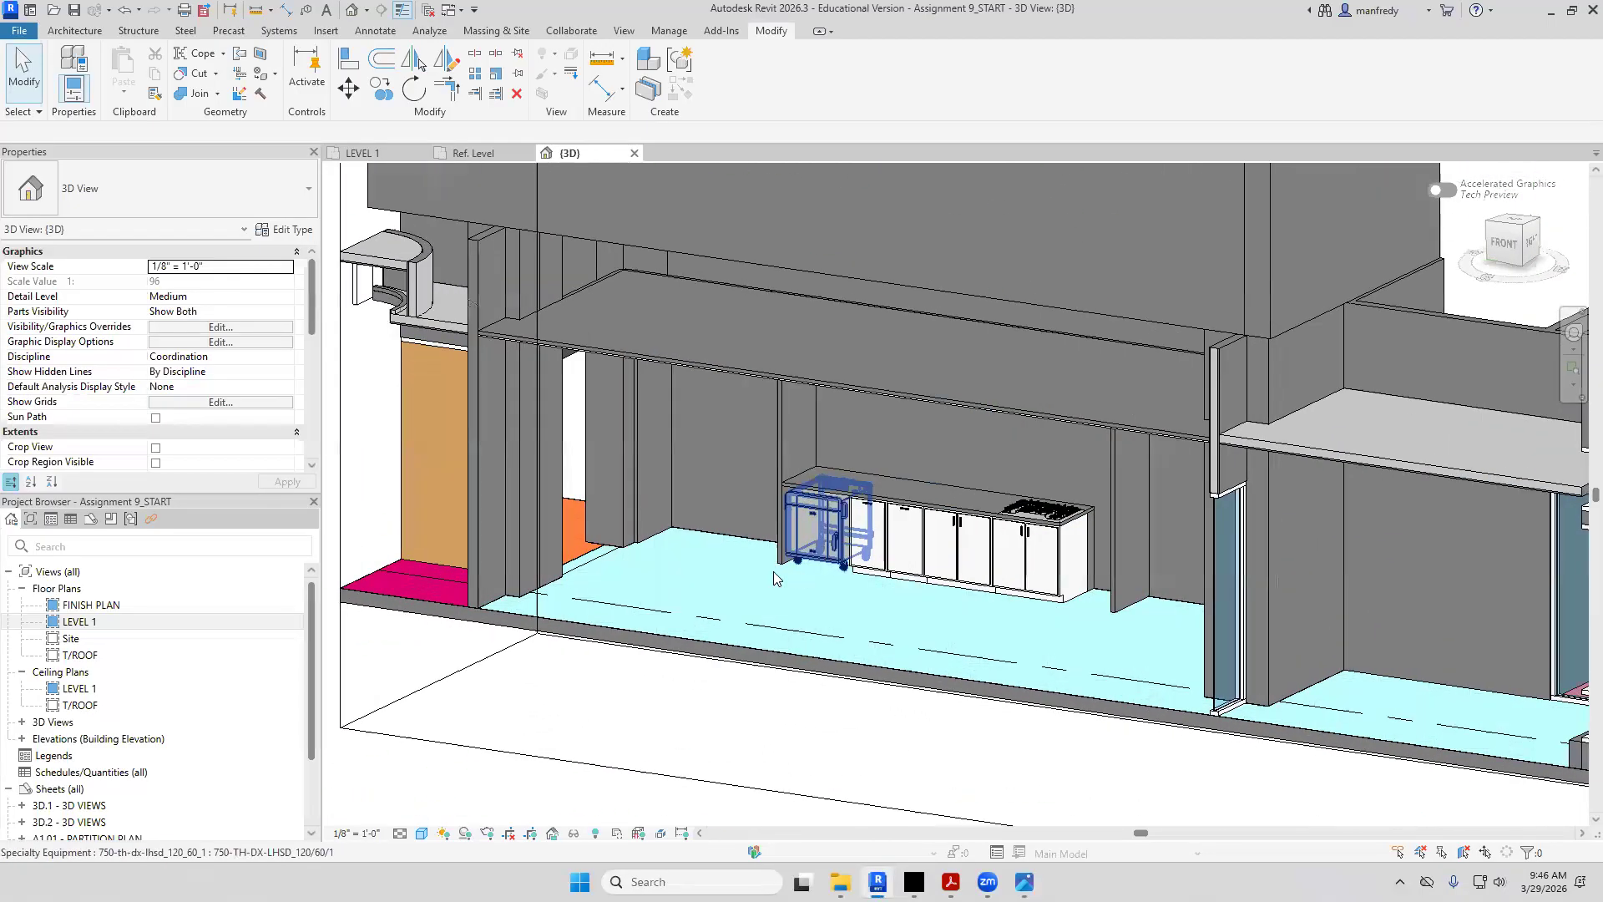
{"action": "scroll", "coordinate": [775, 576], "scroll_direction": "up", "scroll_amount": 2}
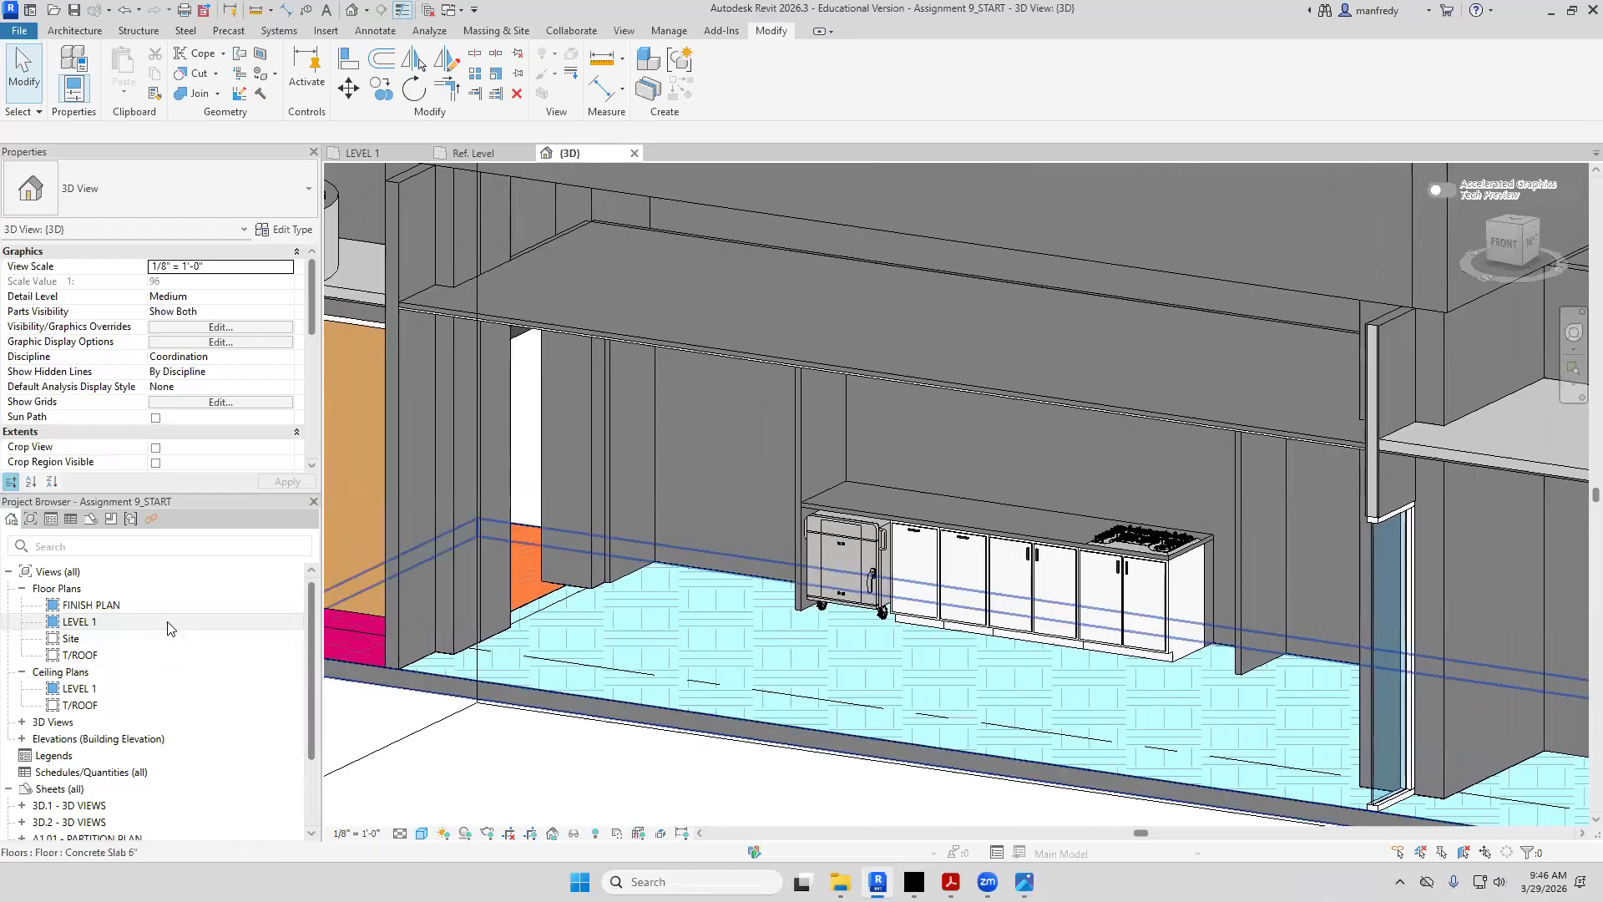
Open the LEVEL 1 floor plan, dismiss the save reminder without saving, and locate the double refrigerator outline at the end of the counter wall
{"action": "double_click", "coordinate": [169, 626]}
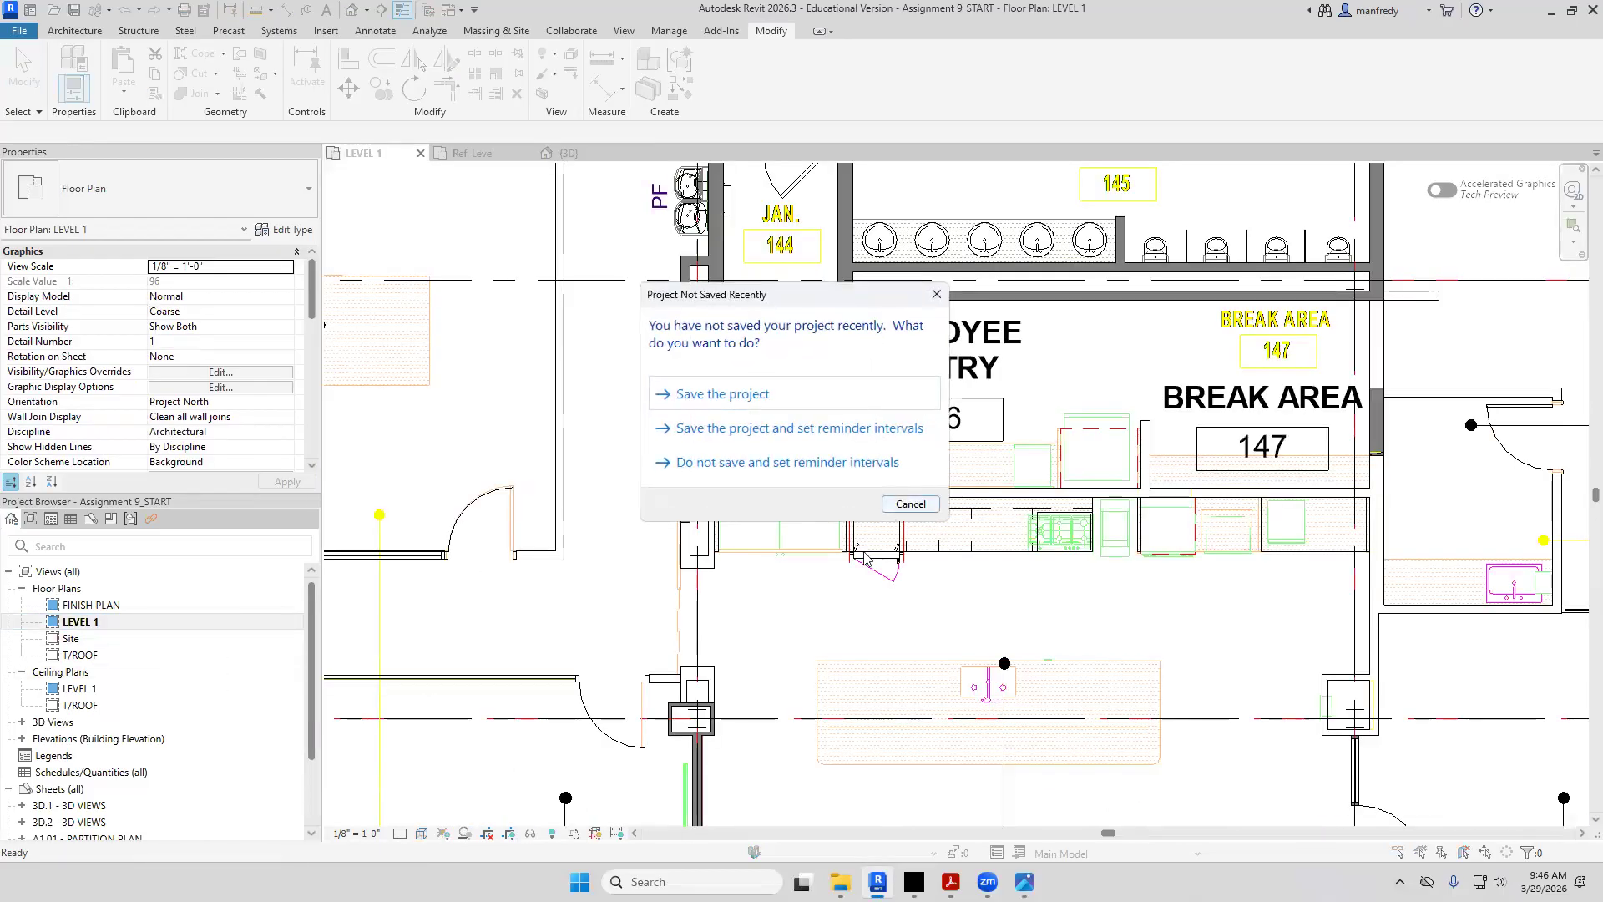
{"action": "left_click", "coordinate": [911, 504]}
{"action": "scroll", "coordinate": [776, 577], "scroll_direction": "up", "scroll_amount": 5}
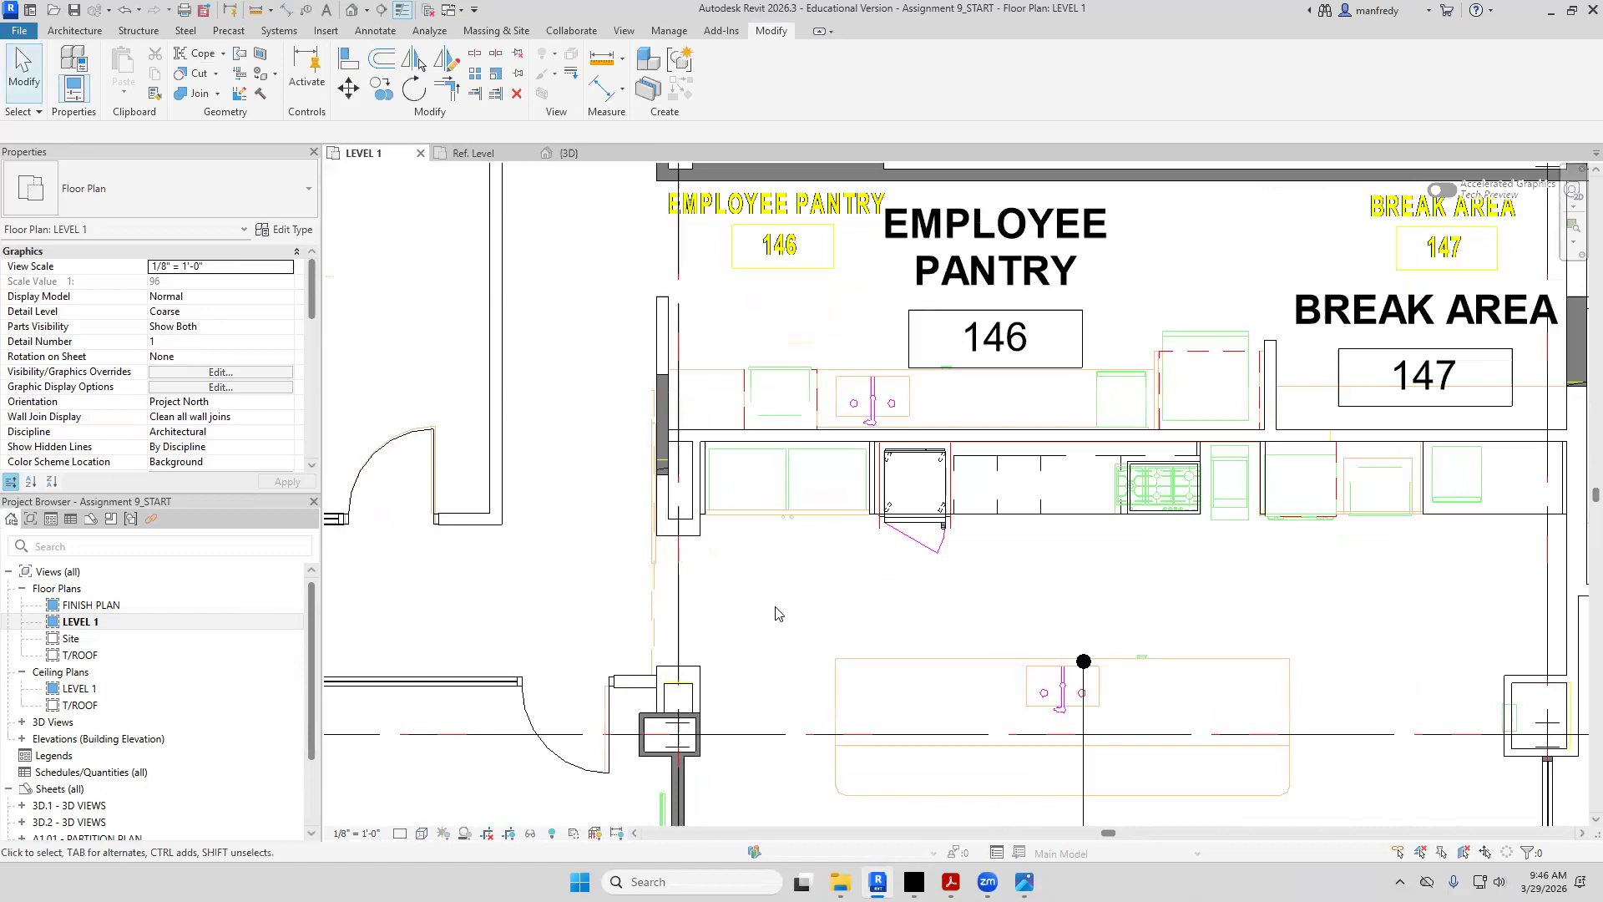
{"action": "scroll", "coordinate": [835, 555], "scroll_direction": "up", "scroll_amount": 2}
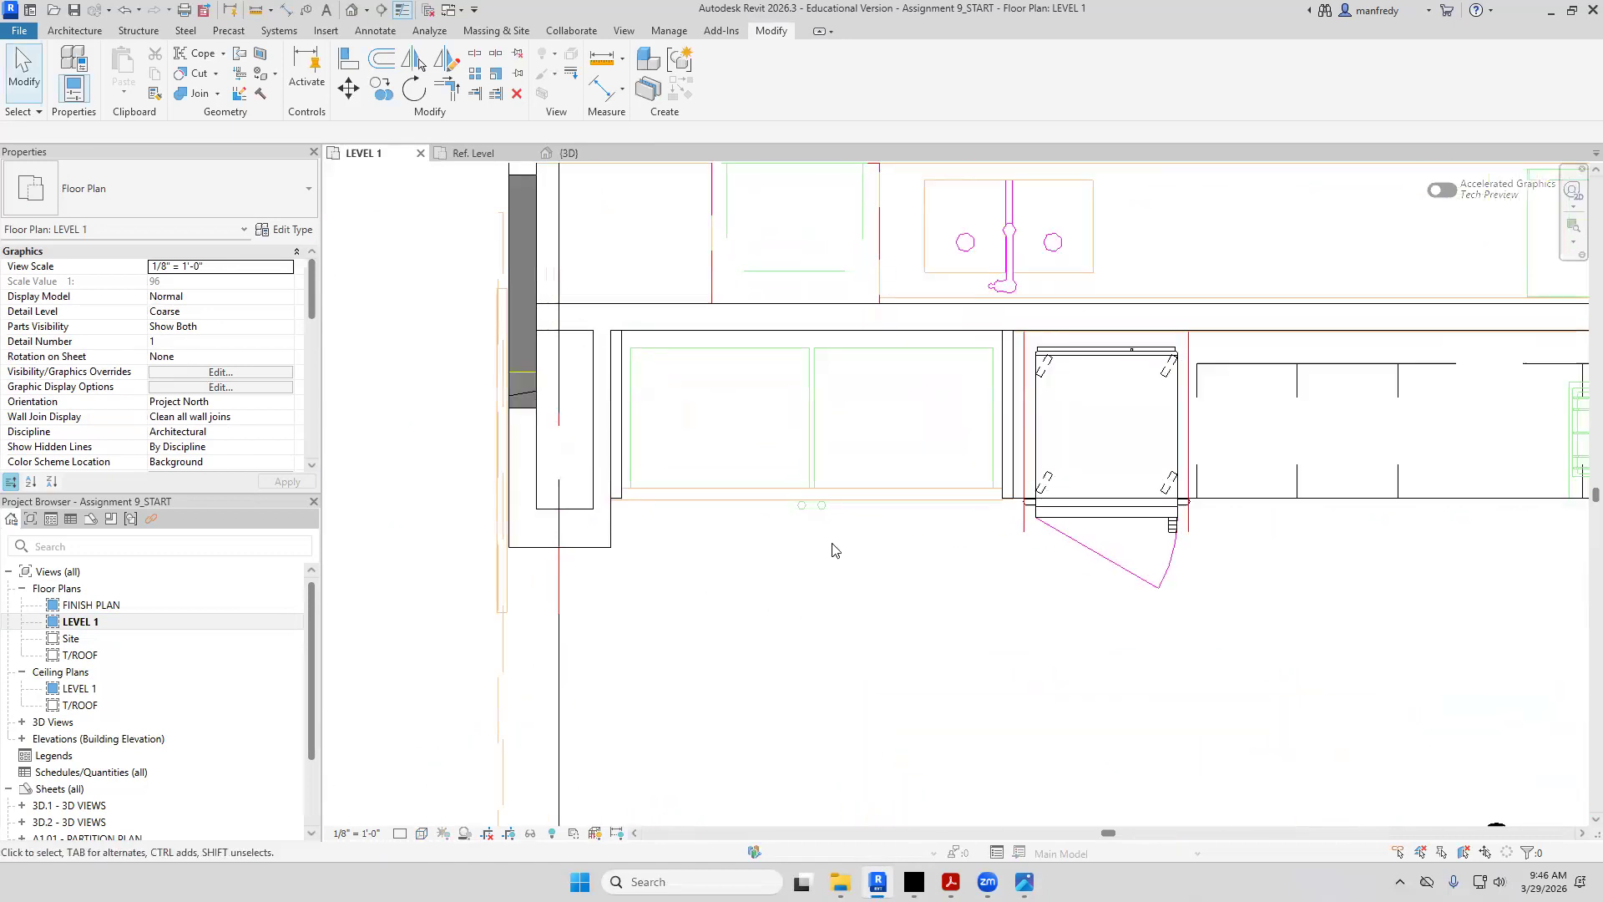
{"action": "middle_click_drag", "start_coordinate": [808, 576], "coordinate": [794, 590]}
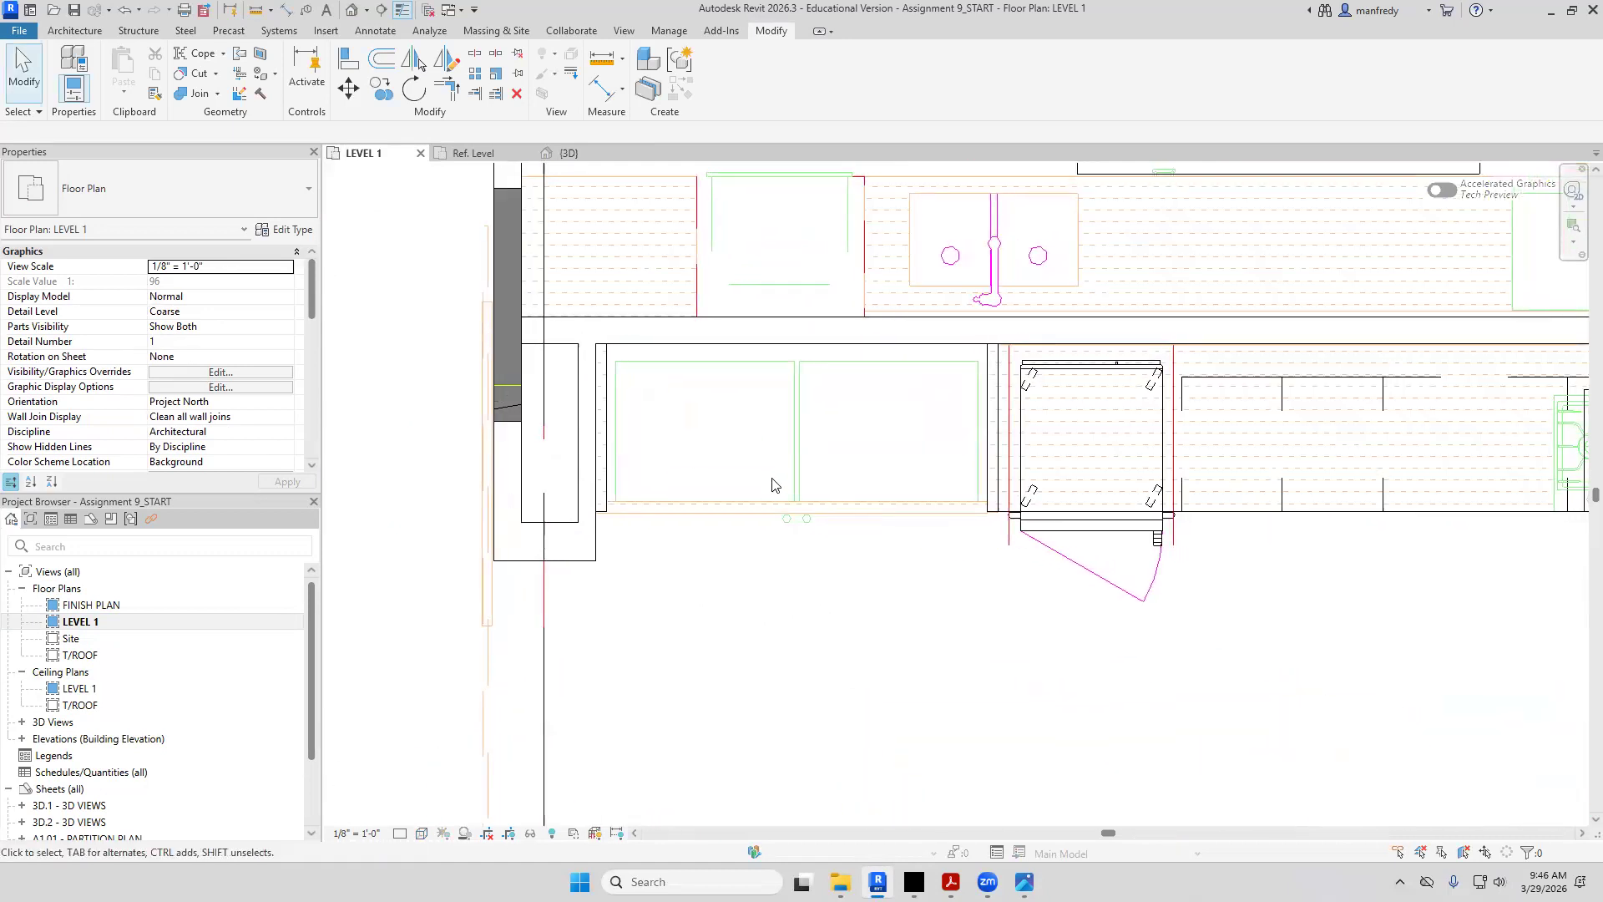
{"action": "middle_click_drag", "start_coordinate": [772, 455], "coordinate": [769, 470]}
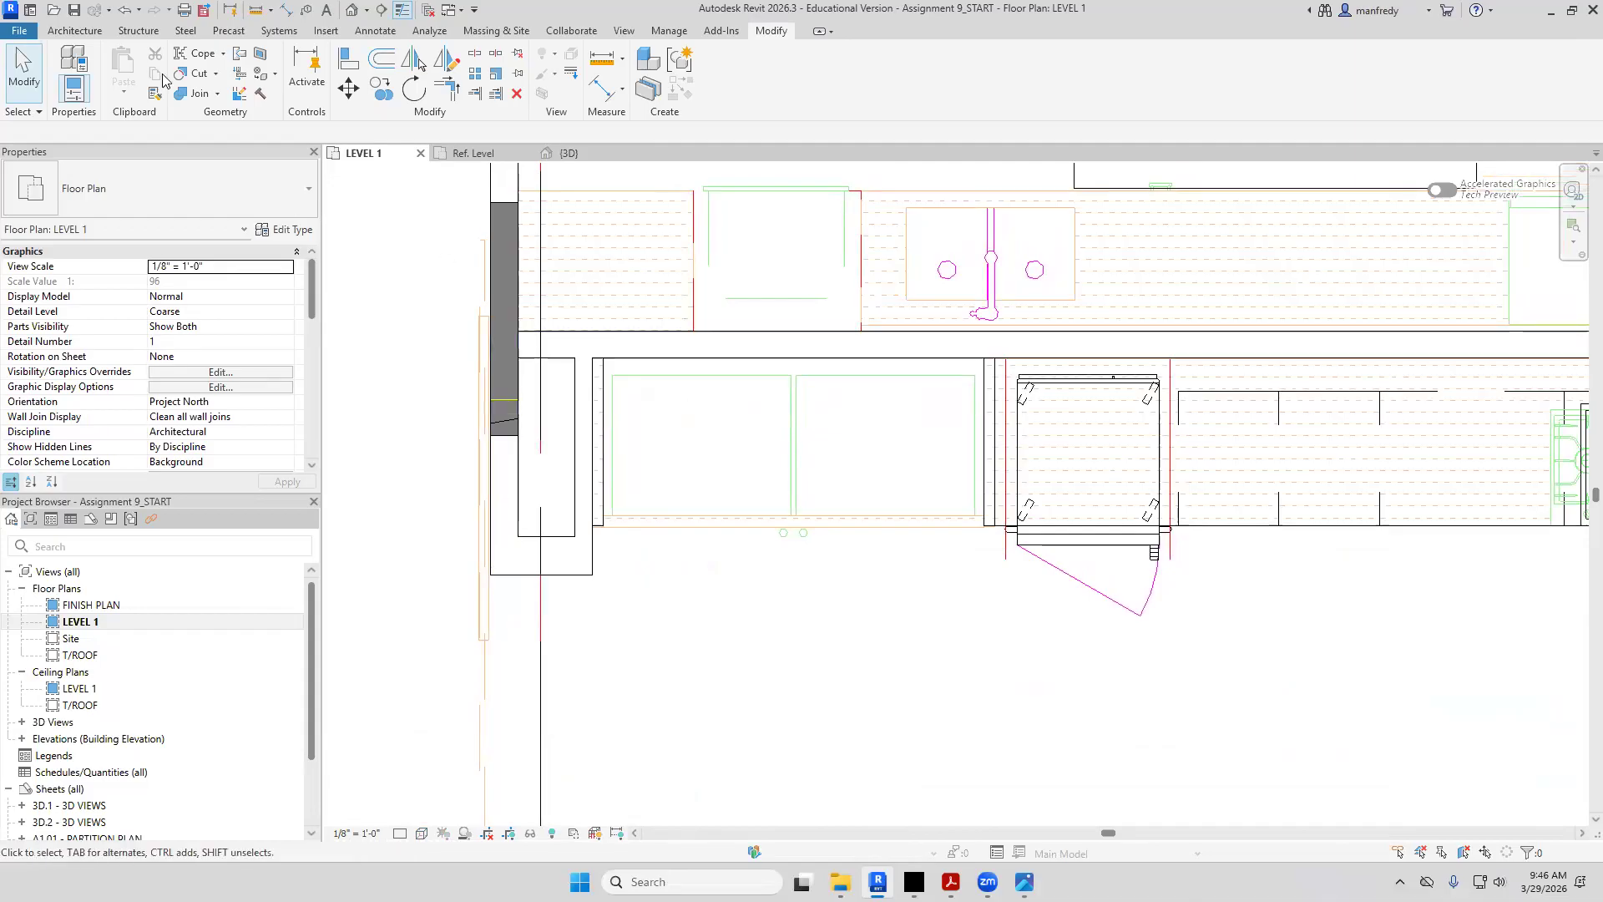
{"action": "left_click", "coordinate": [52, 32]}
{"action": "left_click", "coordinate": [231, 120]}
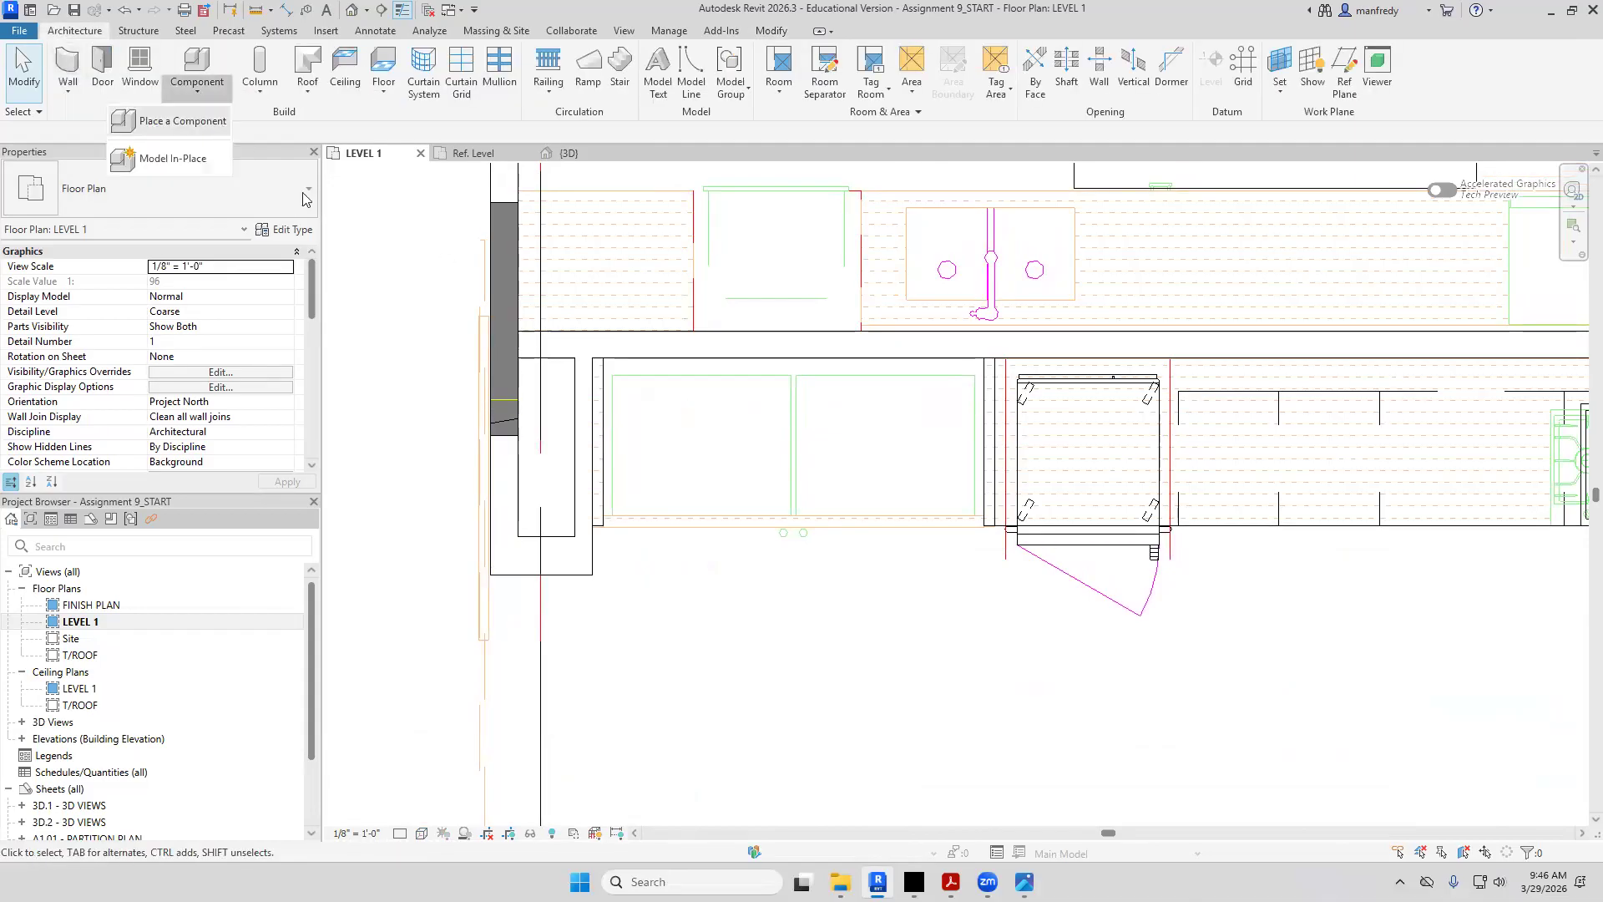
{"action": "left_click", "coordinate": [224, 129]}
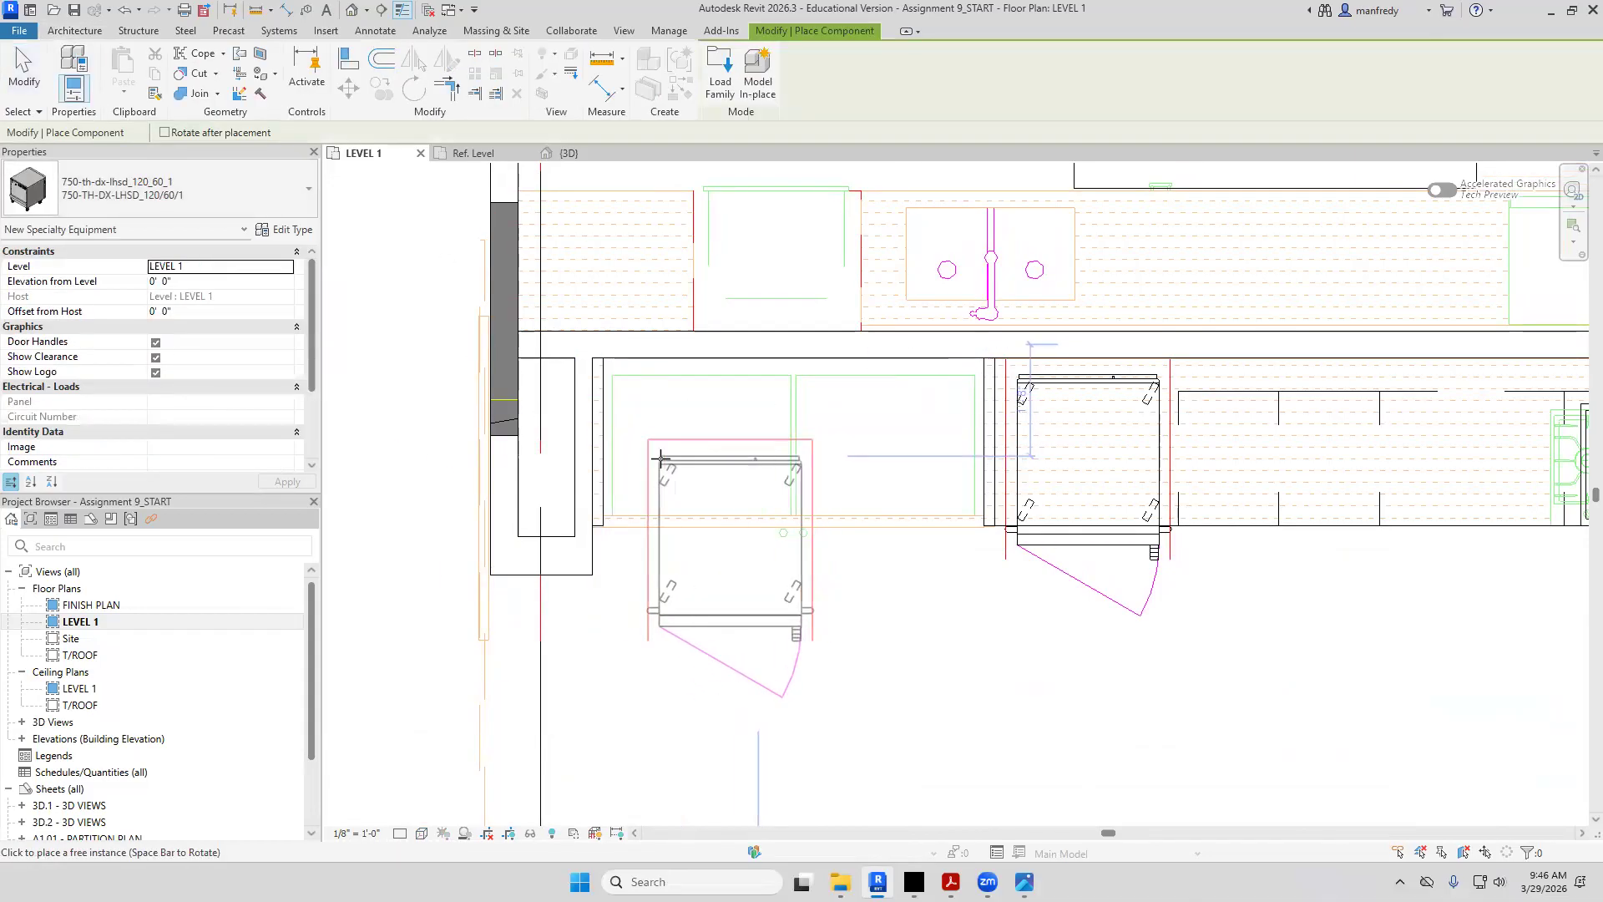
{"action": "key", "text": "Escape"}
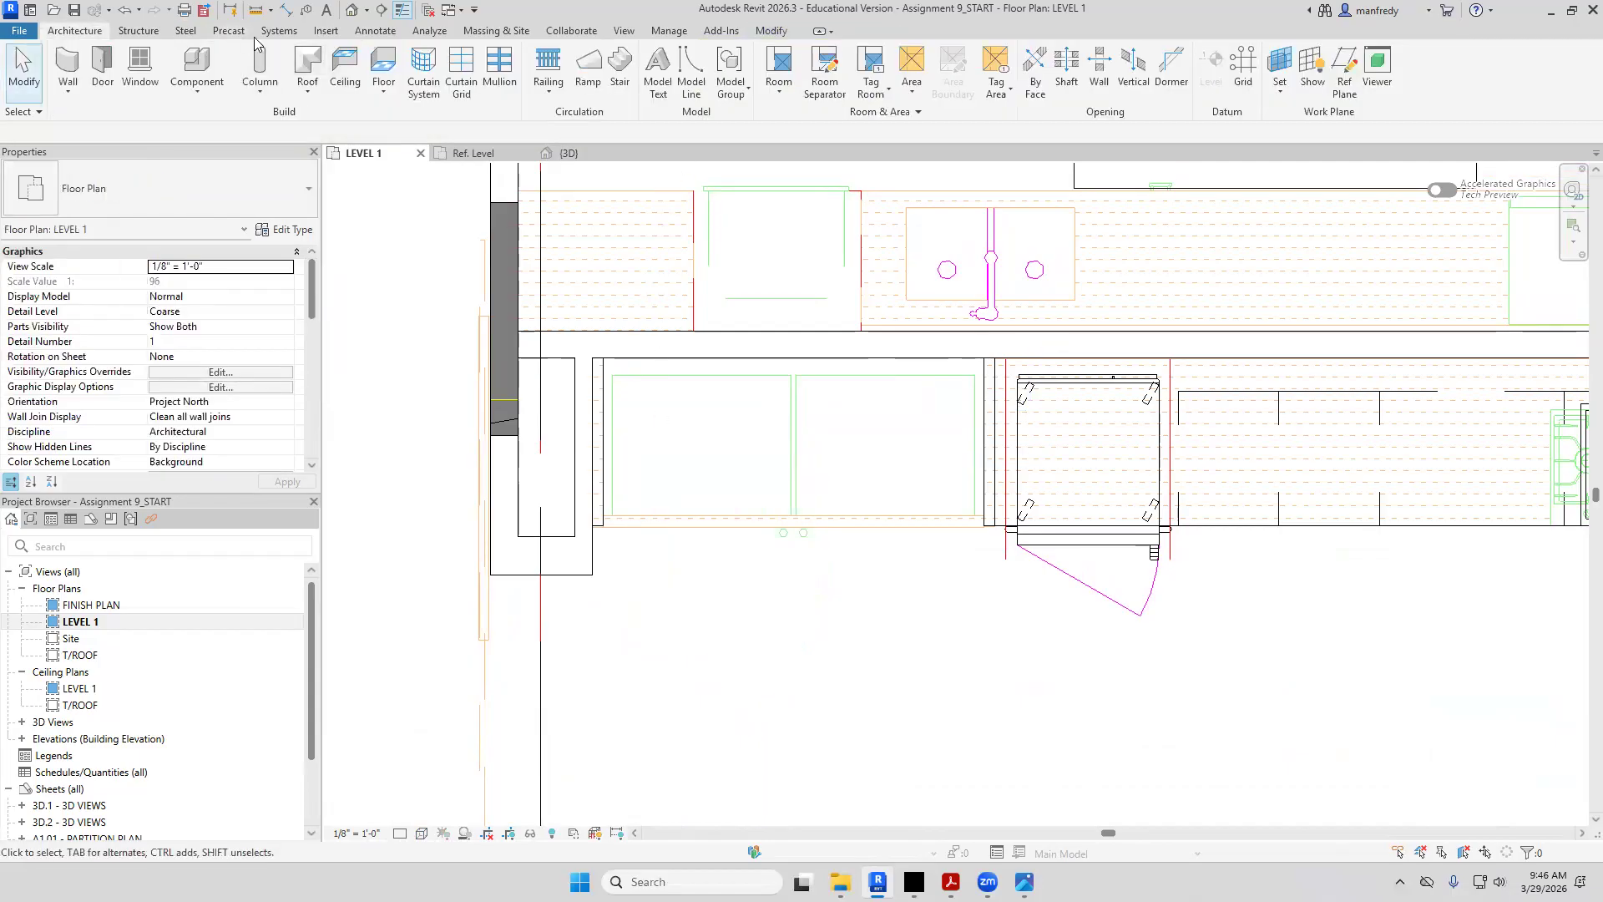
Load the Refrigerator-Side-by-Side family from the Revit 2018 folder inside the Side-by-Side Refrigerator families folder
{"action": "left_click", "coordinate": [325, 31]}
{"action": "left_click", "coordinate": [673, 80]}
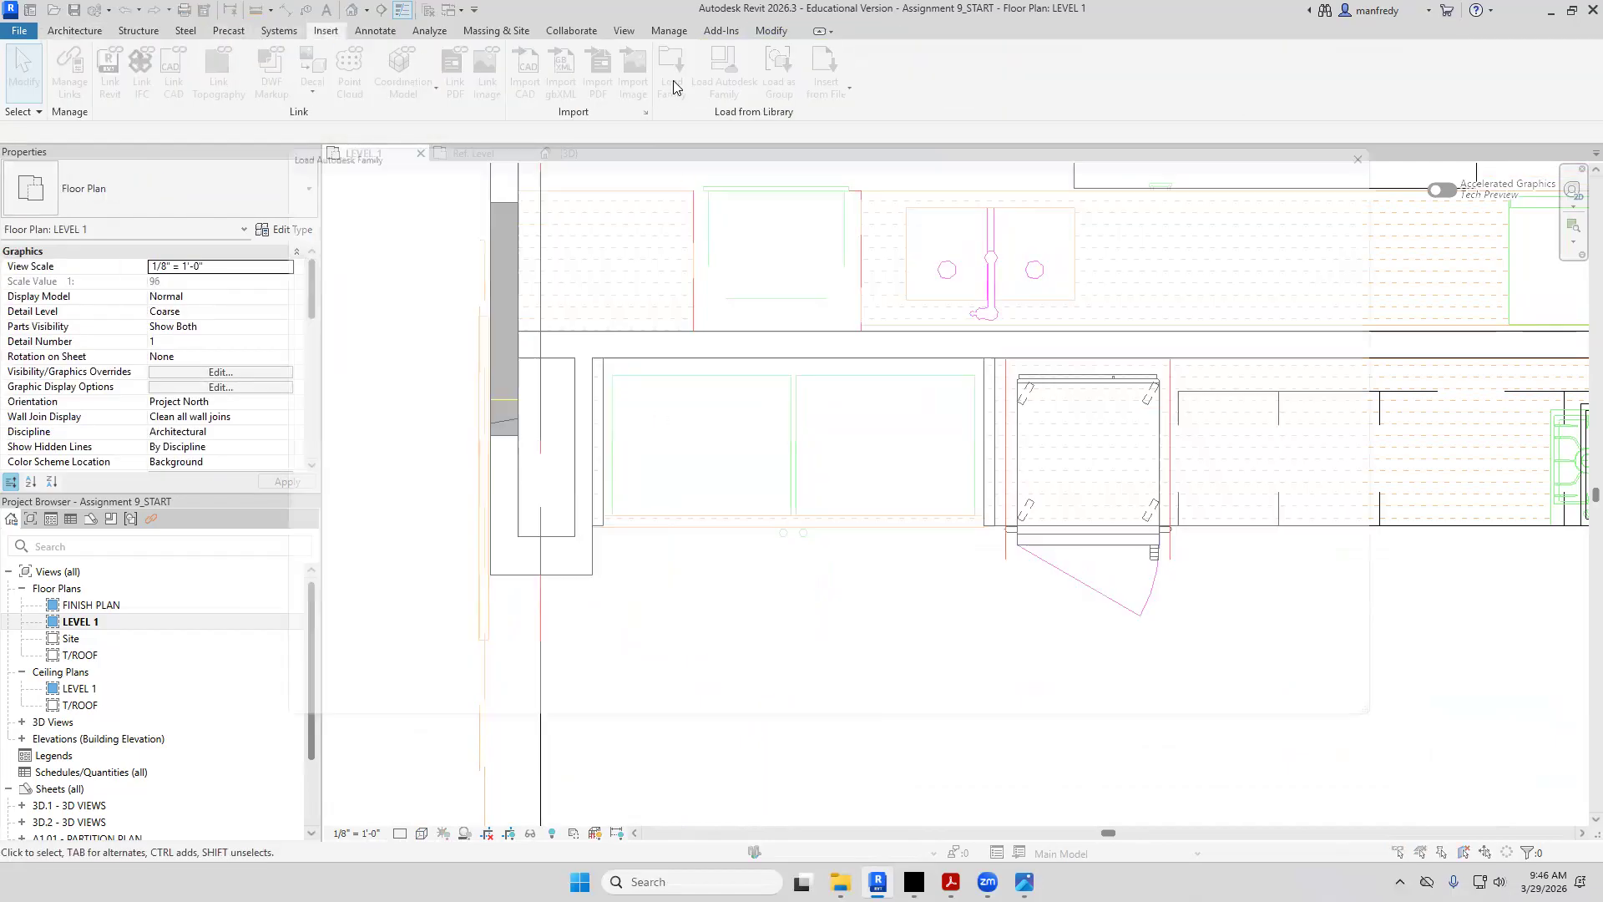
{"action": "left_click", "coordinate": [673, 80]}
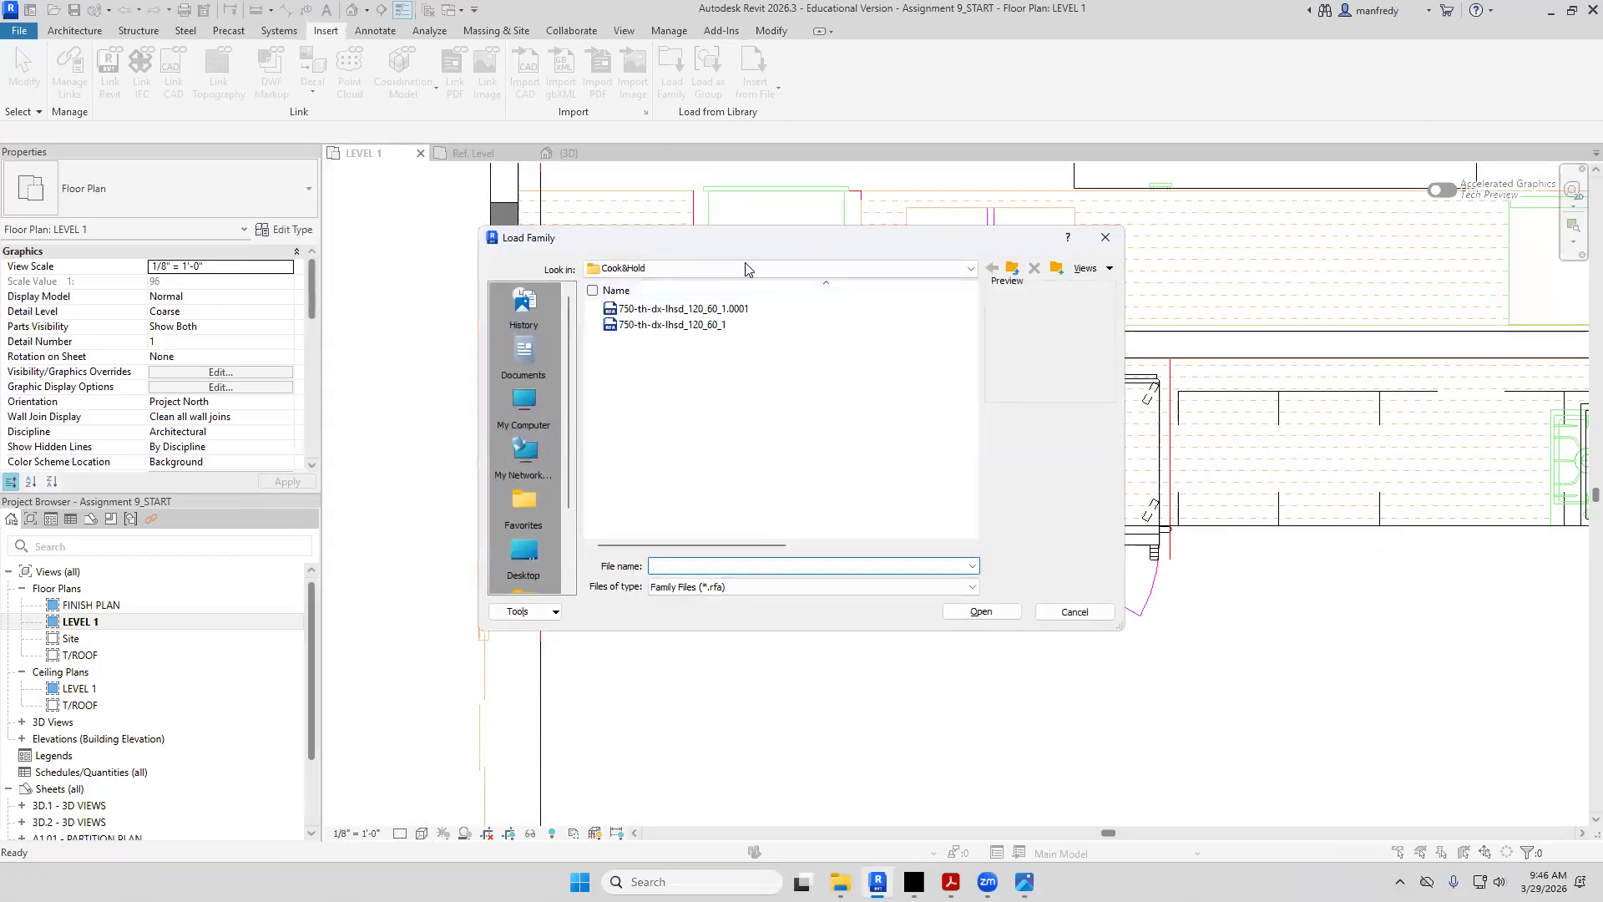
{"action": "left_click", "coordinate": [1009, 271]}
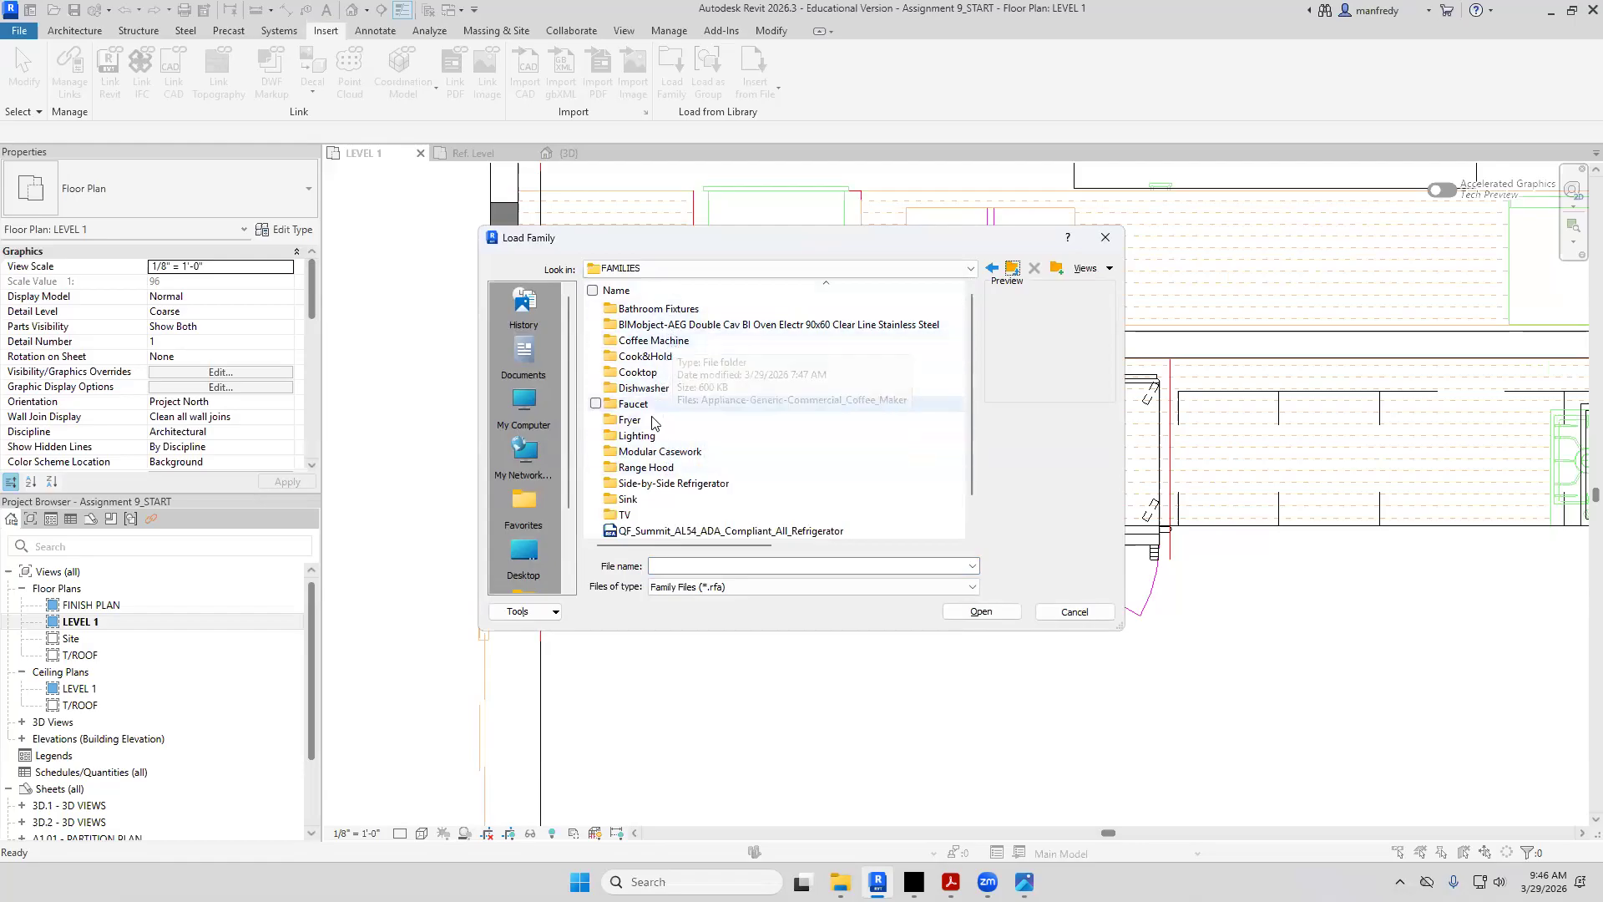
{"action": "double_click", "coordinate": [647, 483]}
{"action": "double_click", "coordinate": [649, 310]}
{"action": "left_click", "coordinate": [651, 309]}
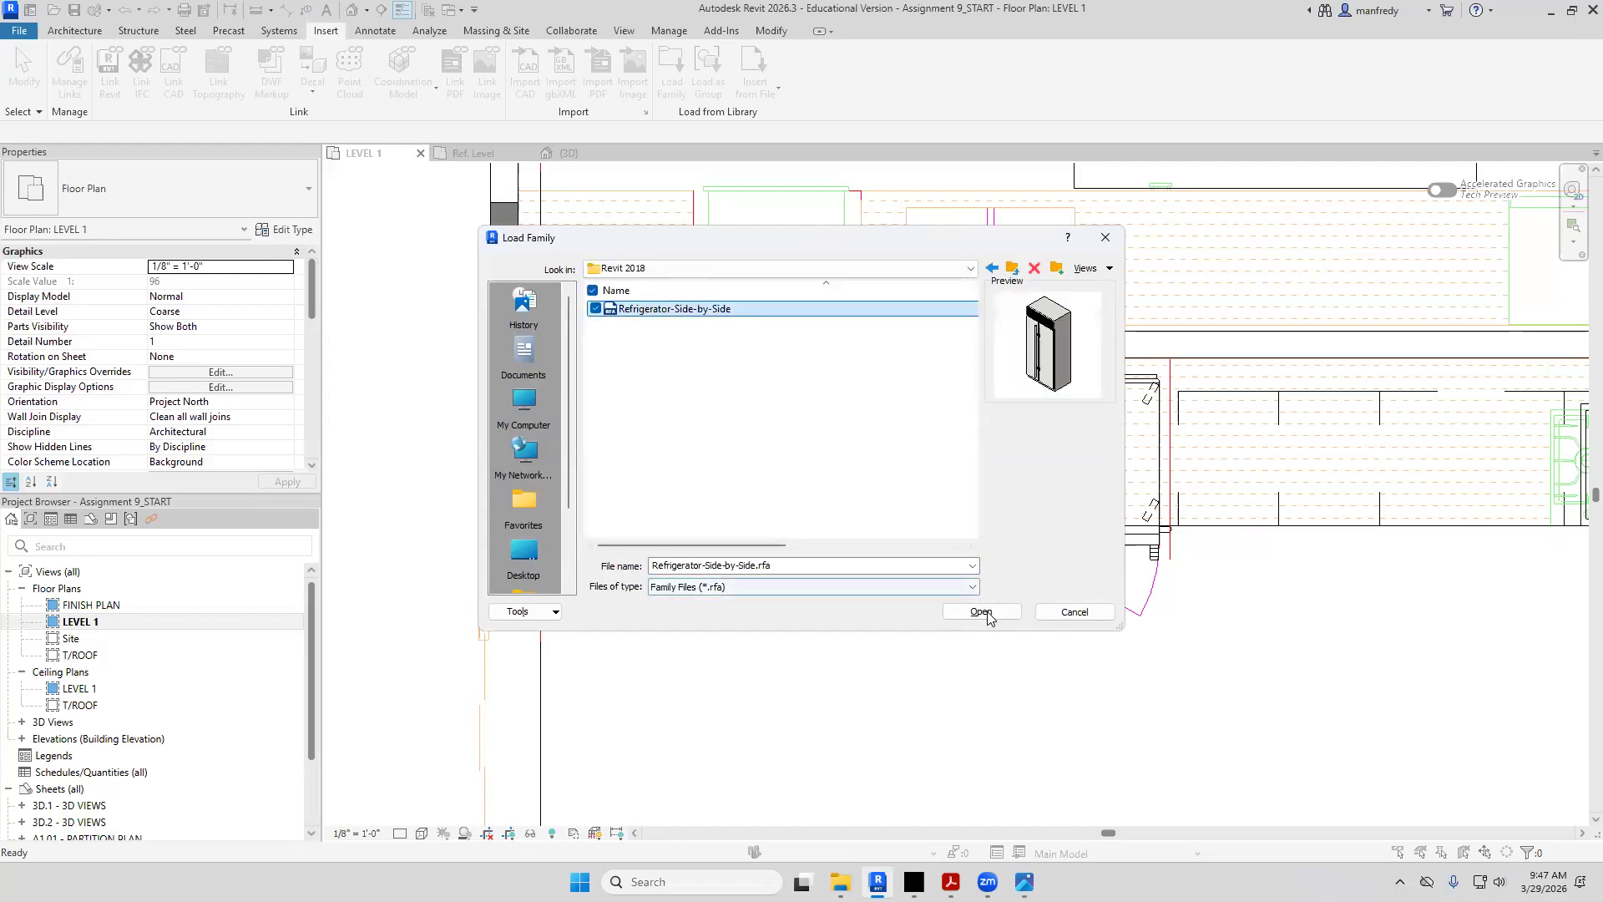
{"action": "left_click", "coordinate": [978, 610]}
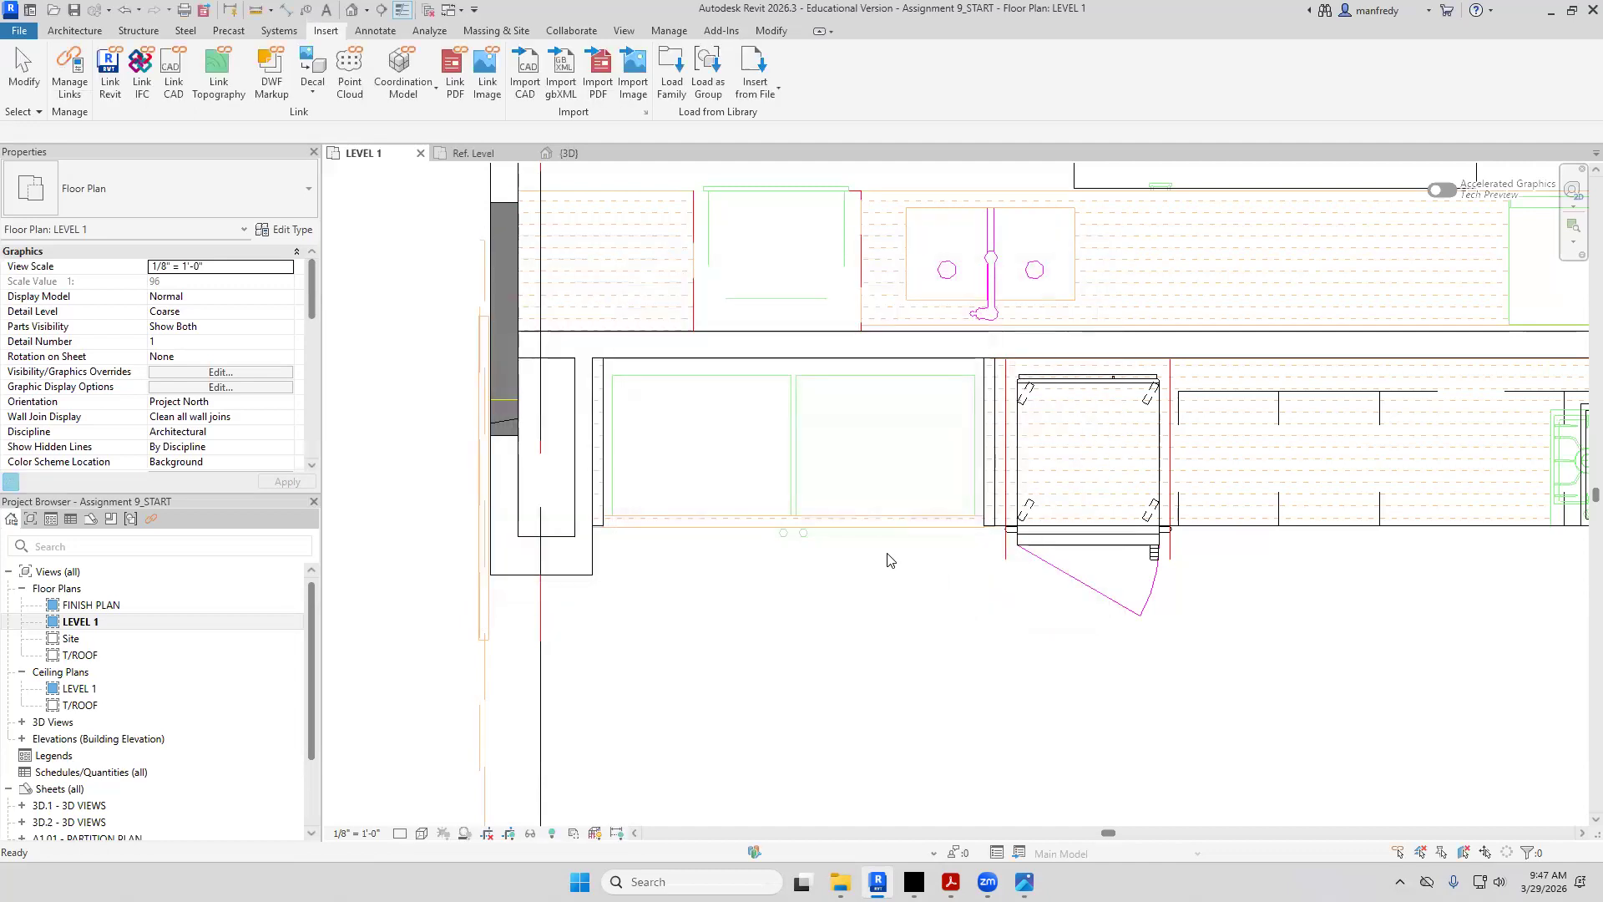
Place a Refrigerator-Side-by-Side component, type 36" Left Side Freezer, over the double refrigerator outline on LEVEL 1
{"action": "left_click", "coordinate": [75, 30]}
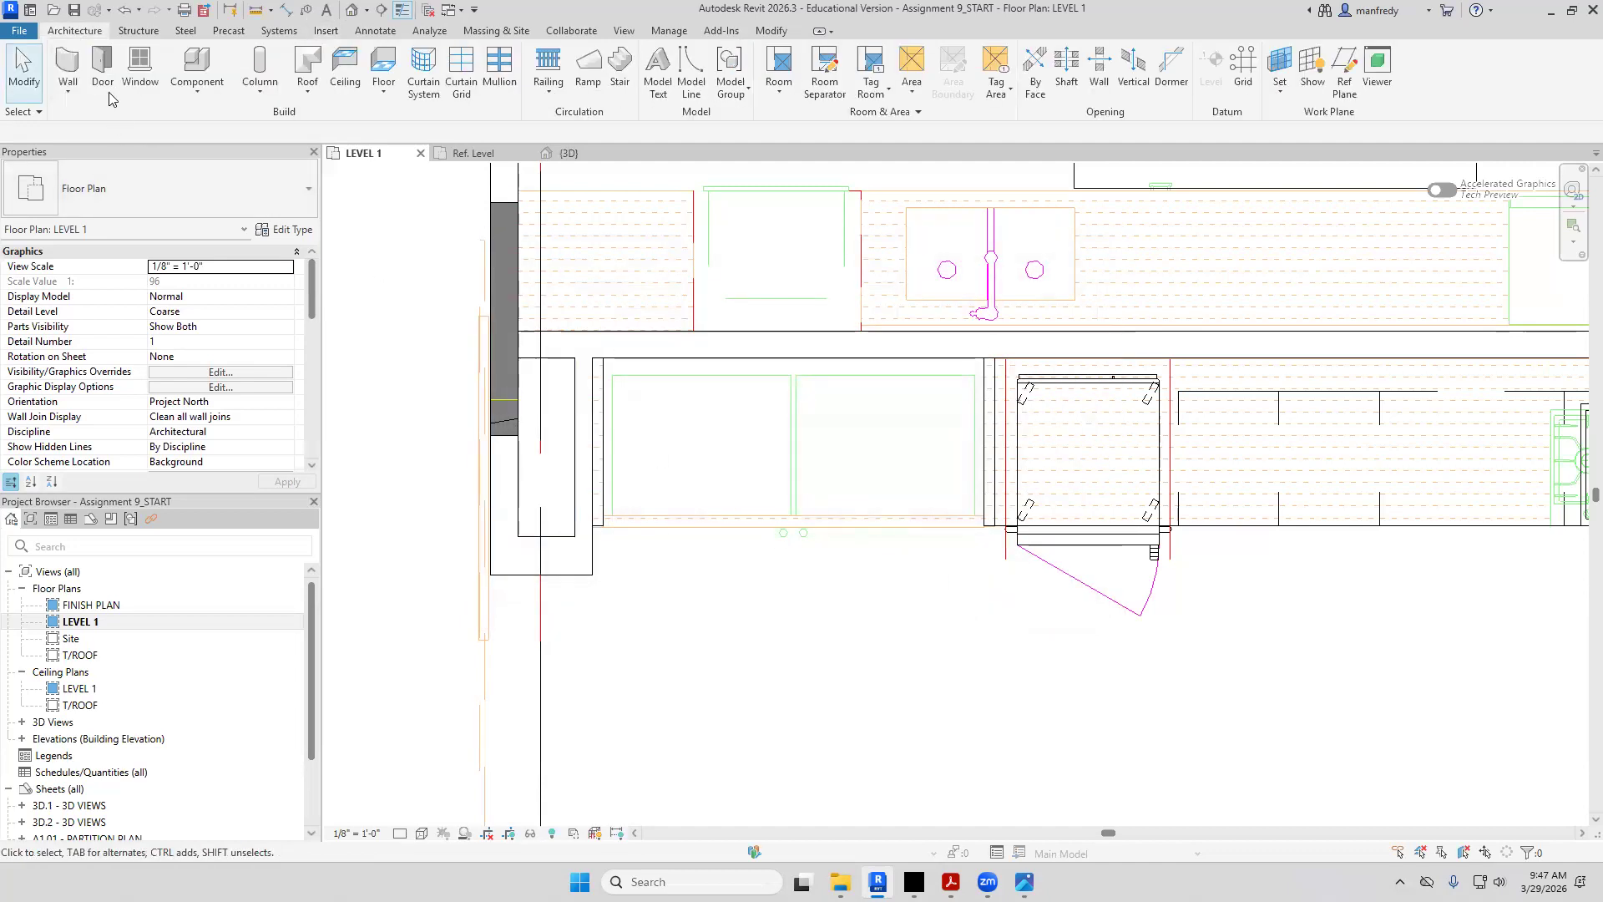
{"action": "left_click", "coordinate": [147, 96]}
{"action": "left_click", "coordinate": [151, 122]}
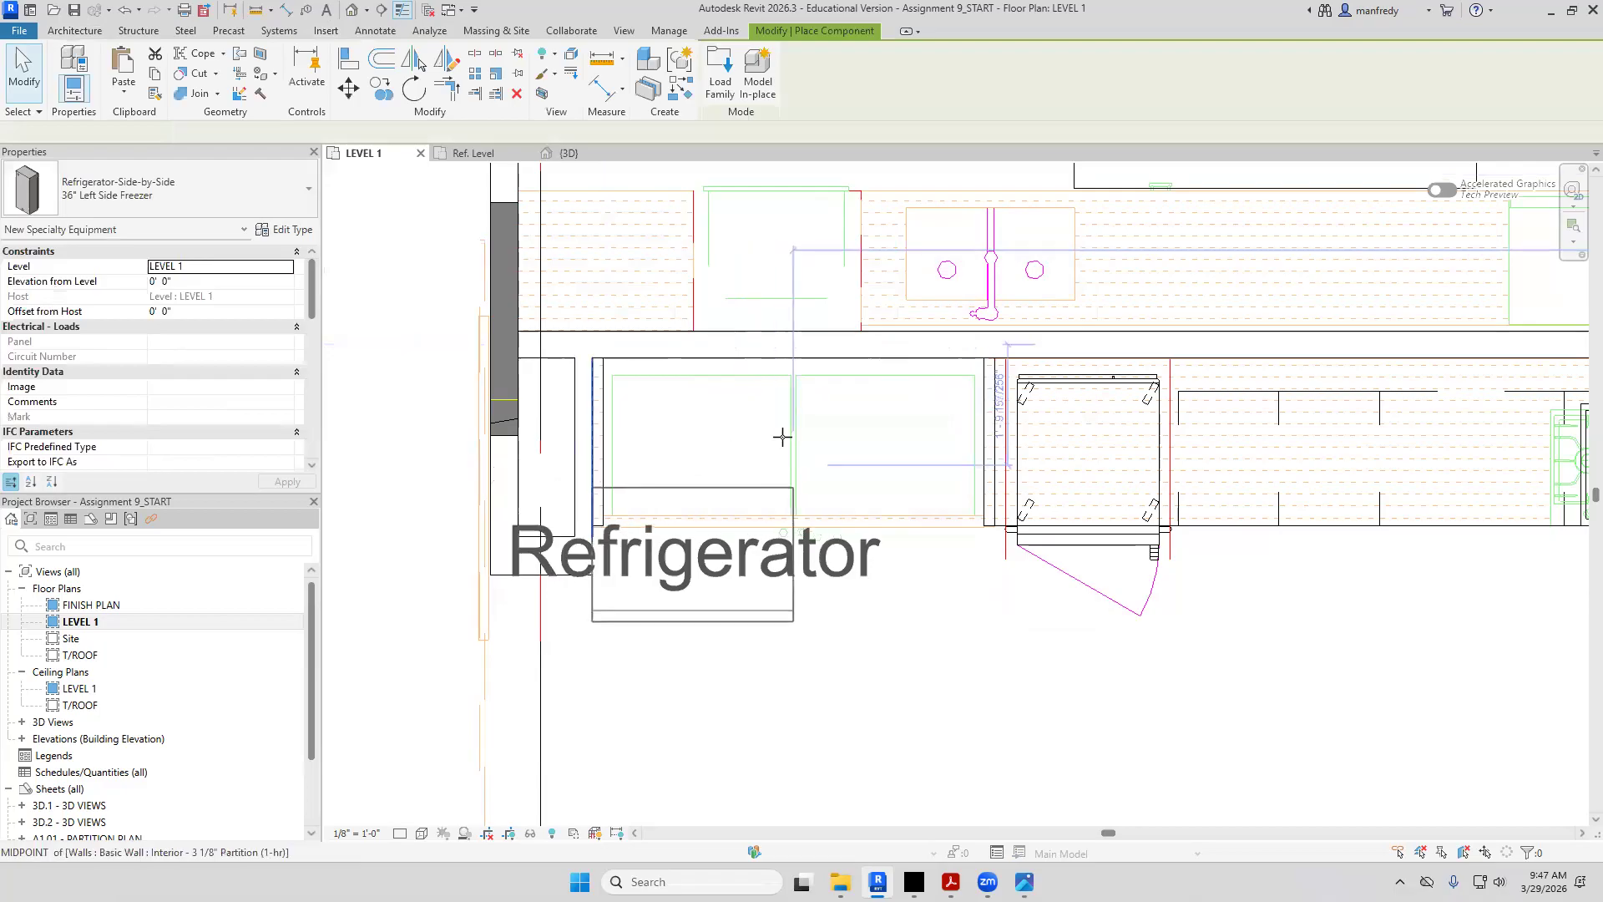
{"action": "left_click", "coordinate": [761, 482]}
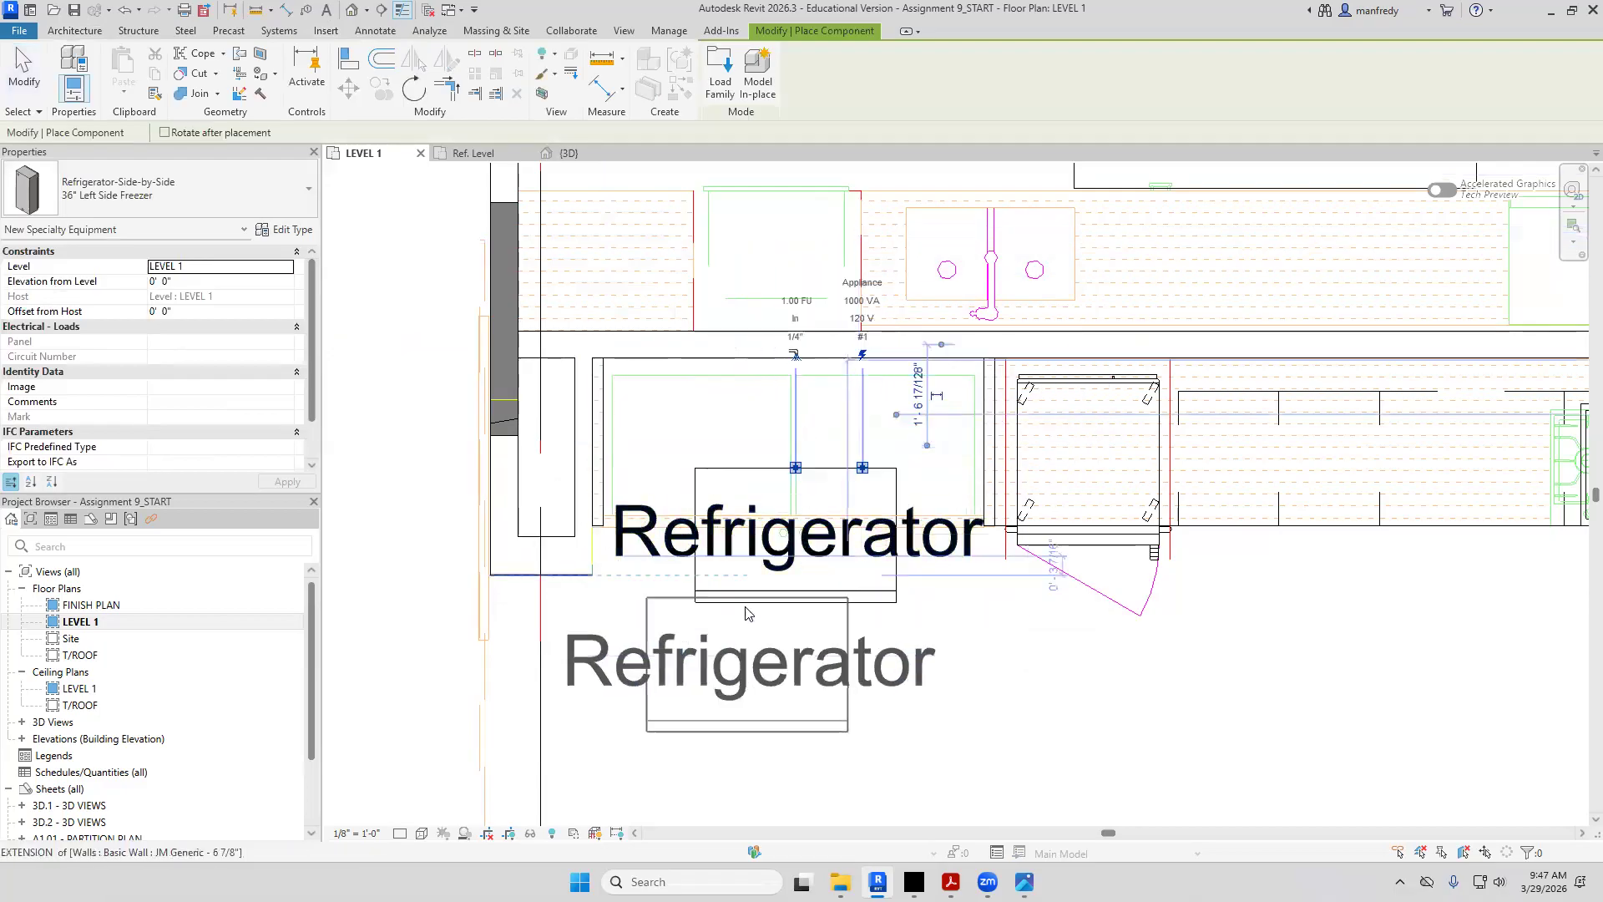
{"action": "key", "text": "Escape"}
{"action": "key", "text": "Escape"}
Turn off Show Label in the type properties of the placed refrigerator
{"action": "scroll", "coordinate": [802, 534], "scroll_direction": "up", "scroll_amount": 4}
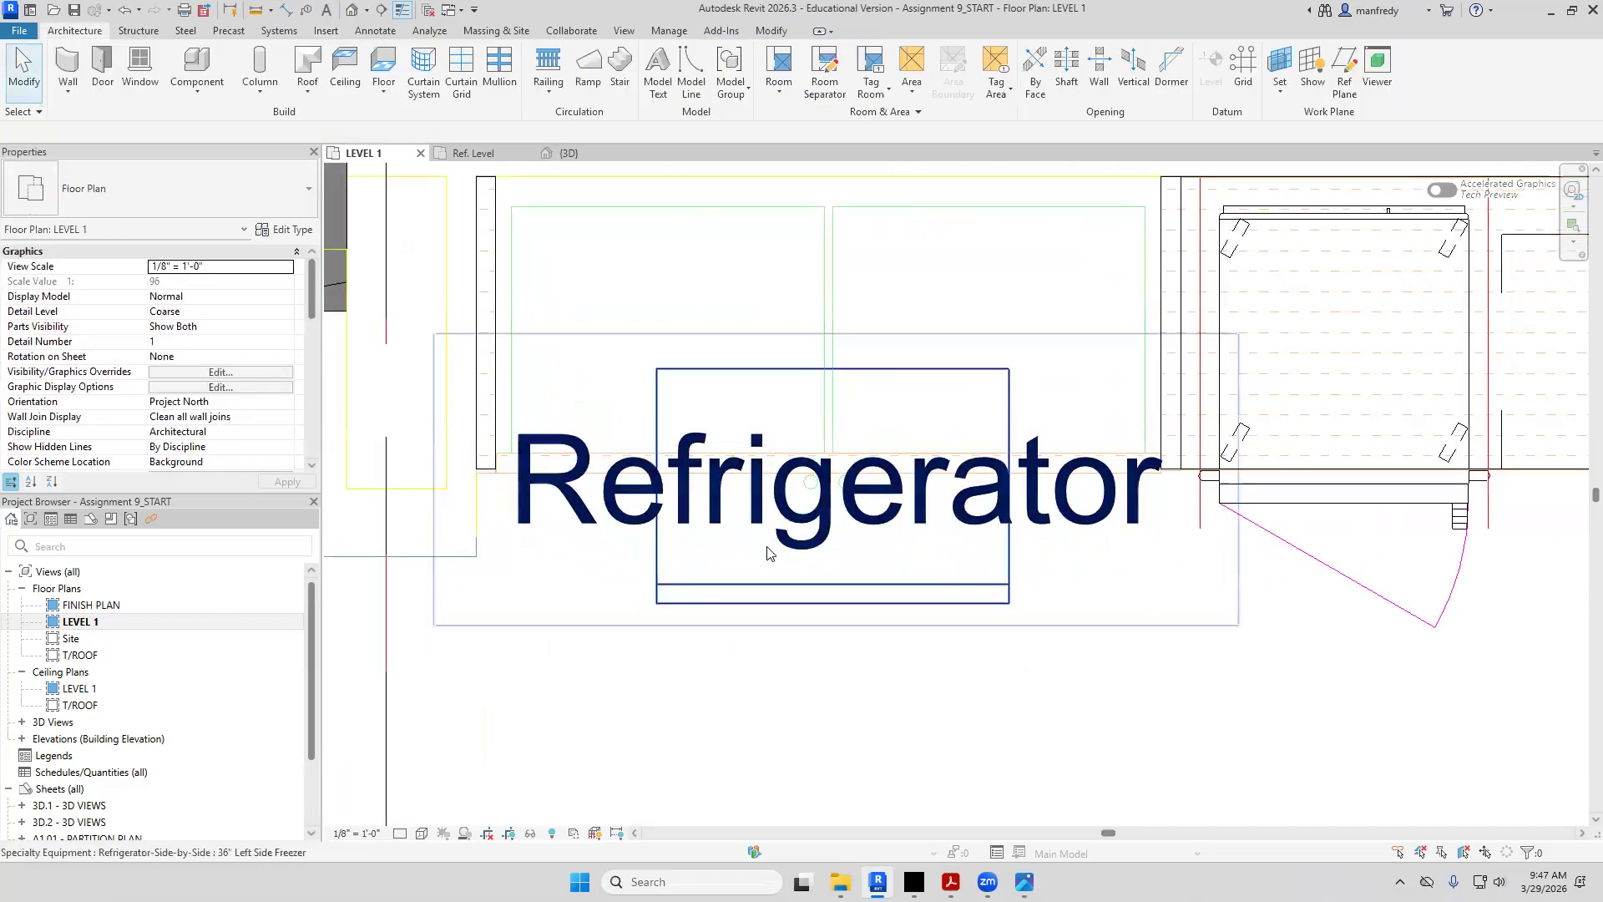
{"action": "left_click", "coordinate": [701, 528]}
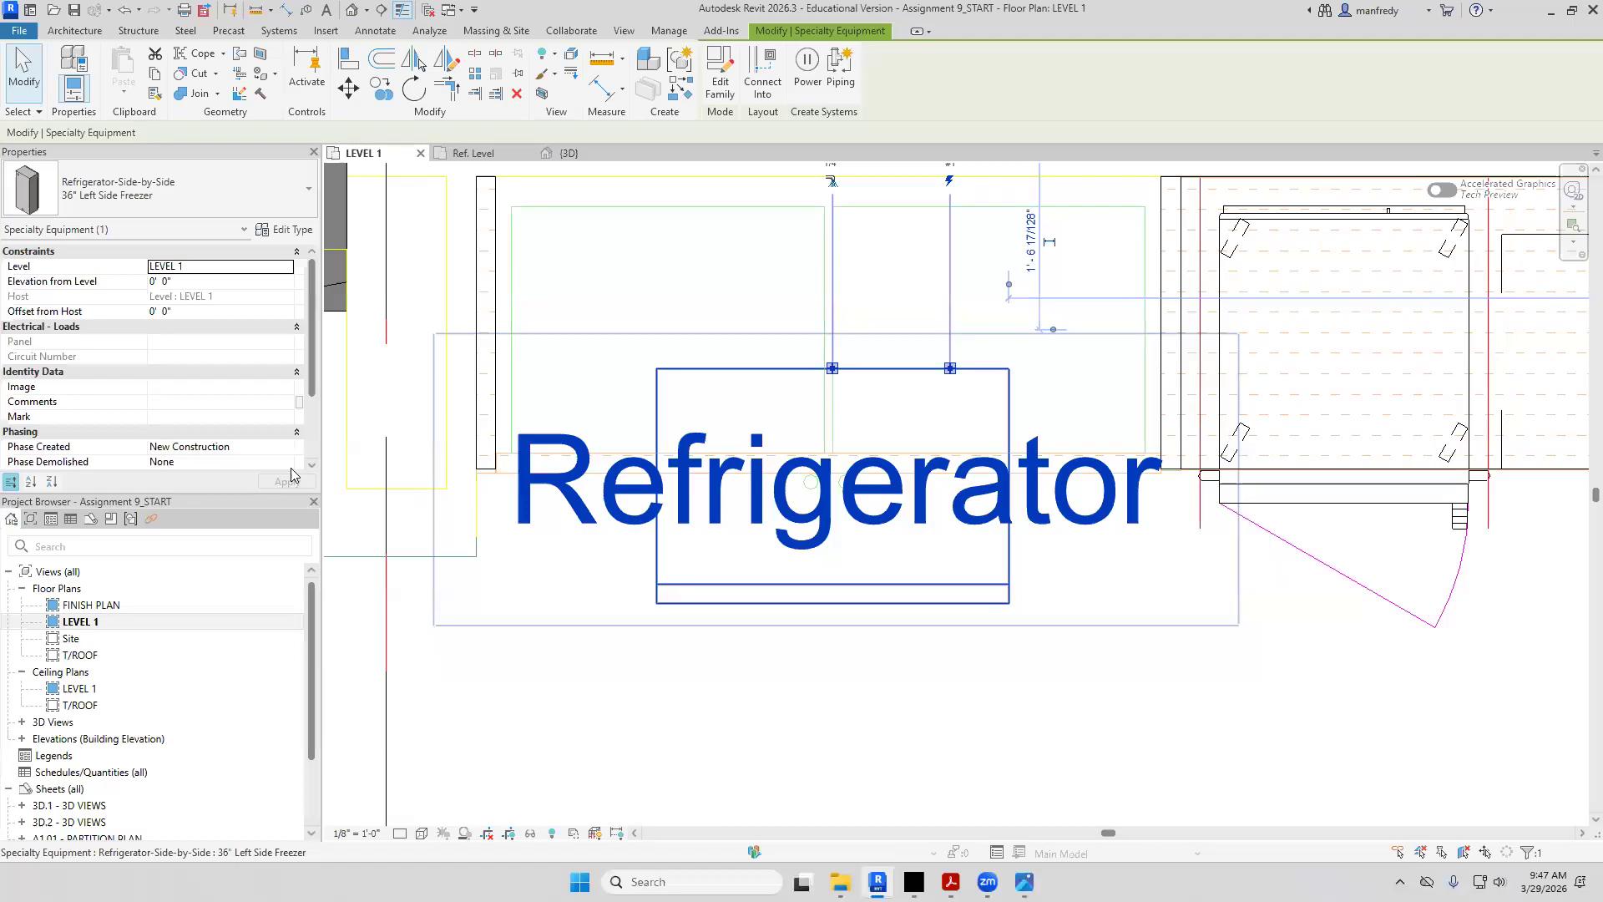
{"action": "left_click", "coordinate": [316, 433]}
{"action": "mouse_move", "coordinate": [314, 429]}
{"action": "left_mouse_down"}
{"action": "mouse_move", "coordinate": [315, 341]}
{"action": "mouse_move", "coordinate": [322, 439]}
{"action": "left_mouse_up"}
{"action": "left_click", "coordinate": [285, 229]}
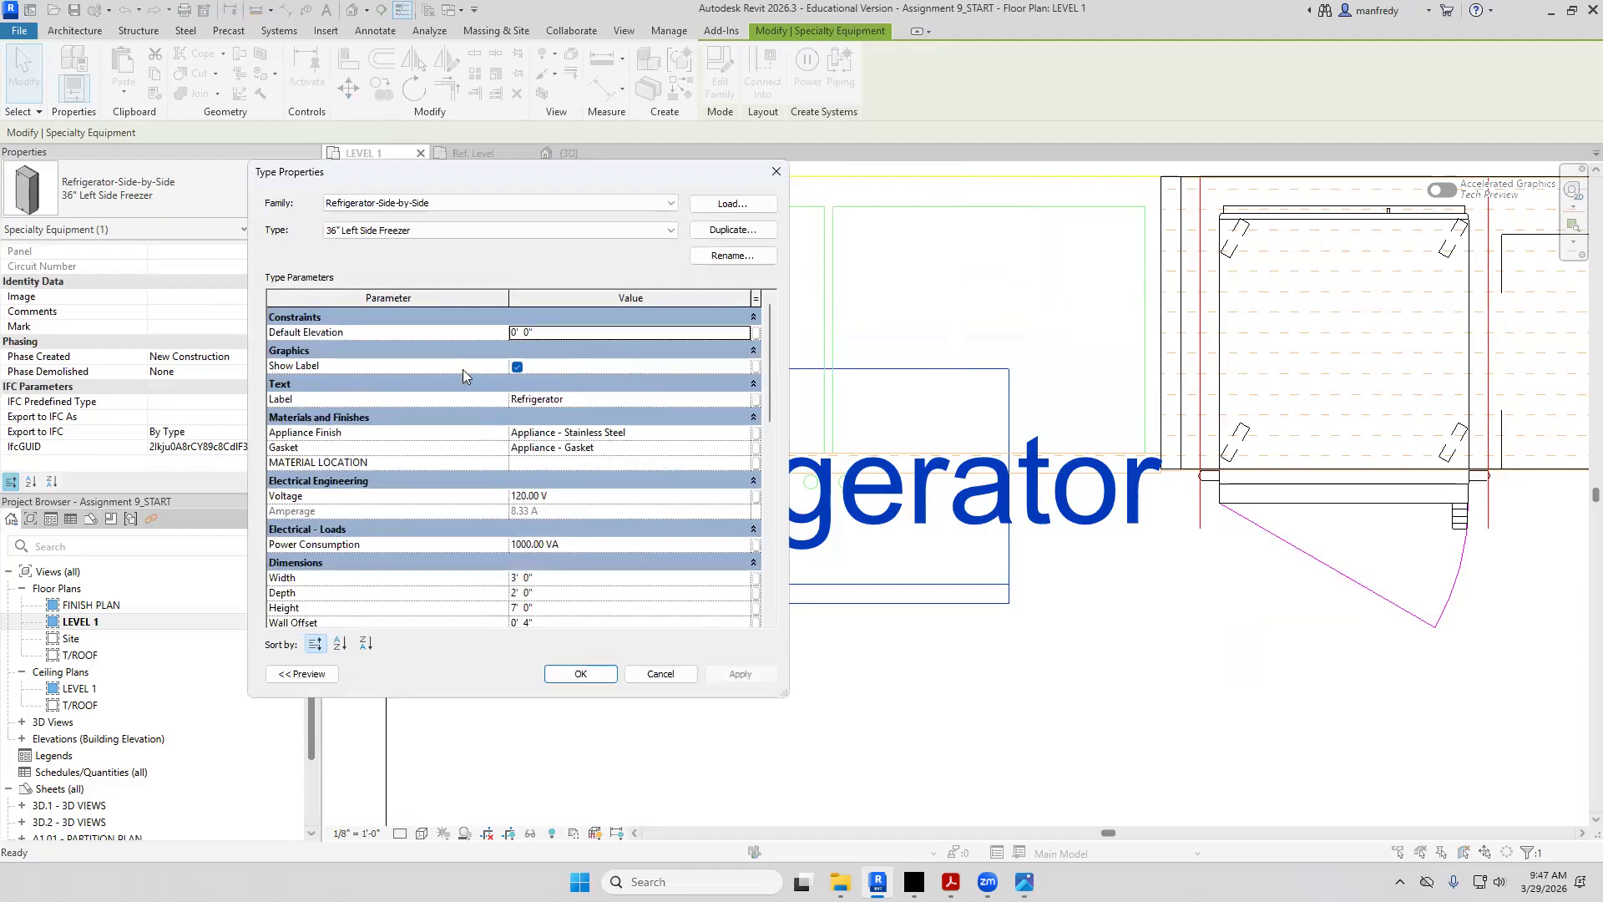
{"action": "left_click", "coordinate": [517, 368]}
{"action": "left_click", "coordinate": [580, 673]}
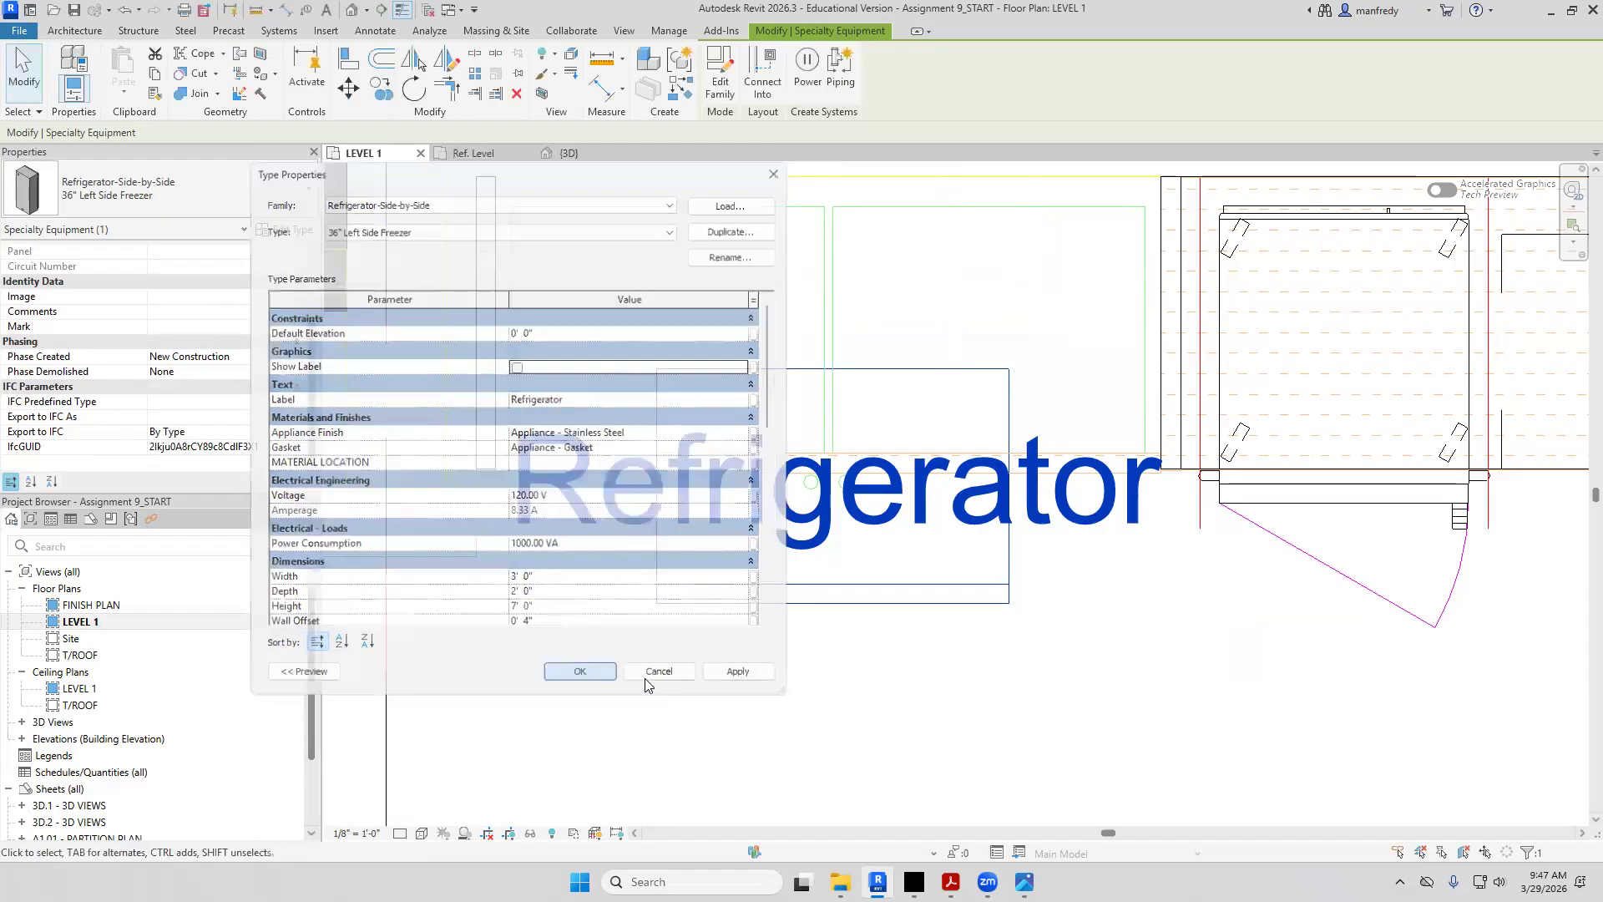
{"action": "left_click", "coordinate": [645, 685]}
Inspect the placed refrigerator beside the counter run in the 3D view and return to the LEVEL 1 plan
{"action": "scroll", "coordinate": [645, 685], "scroll_direction": "down", "scroll_amount": 2}
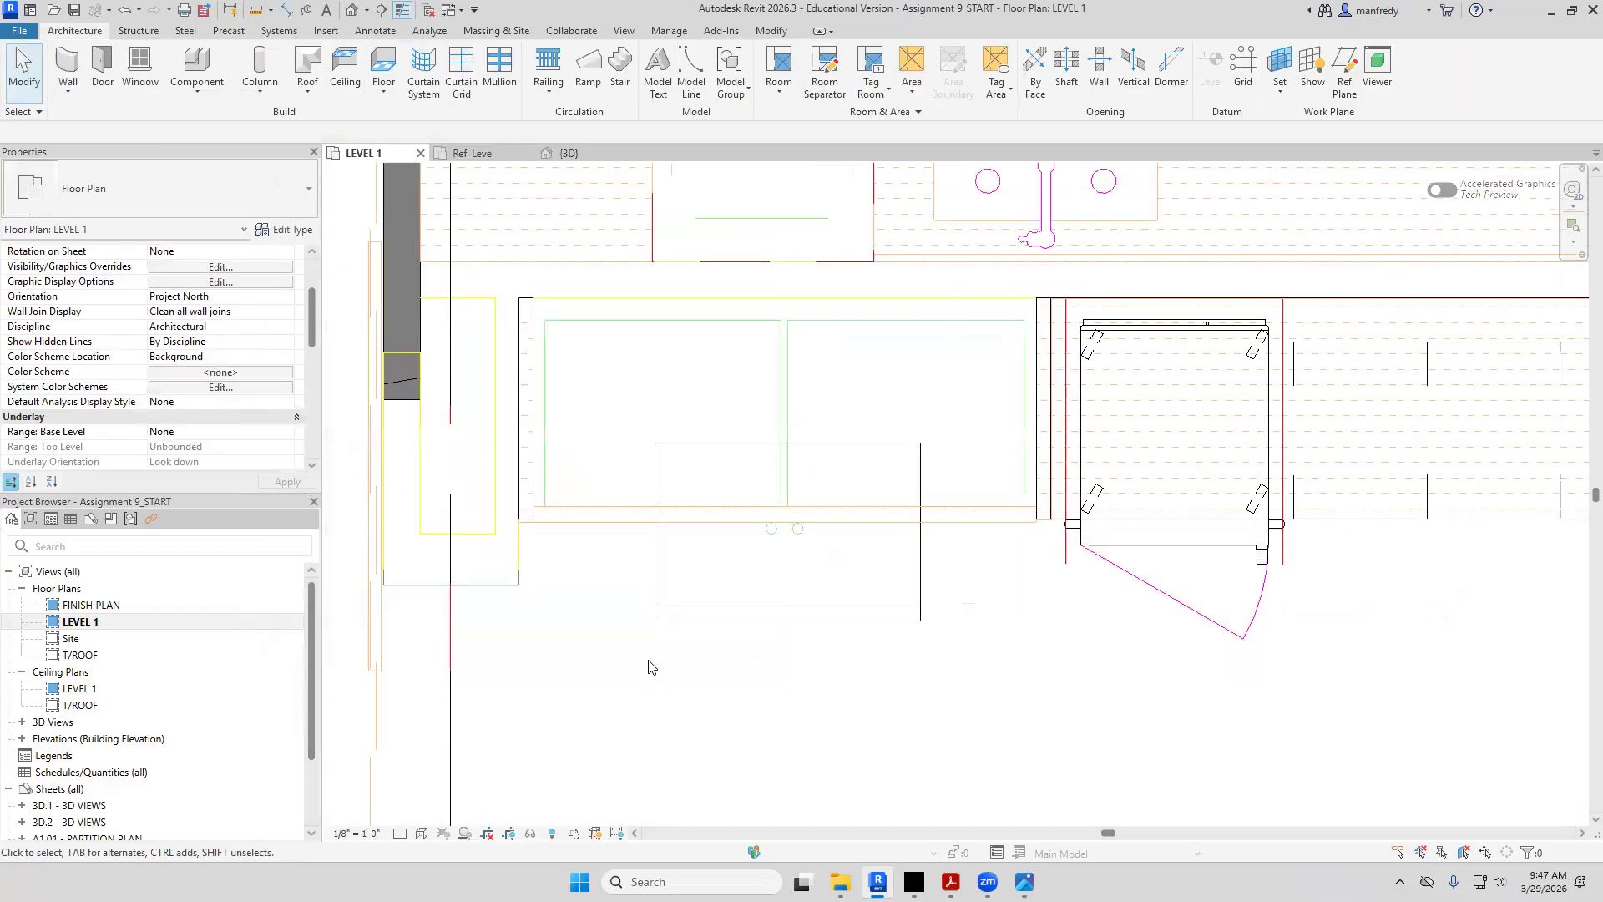
{"action": "left_click", "coordinate": [667, 621]}
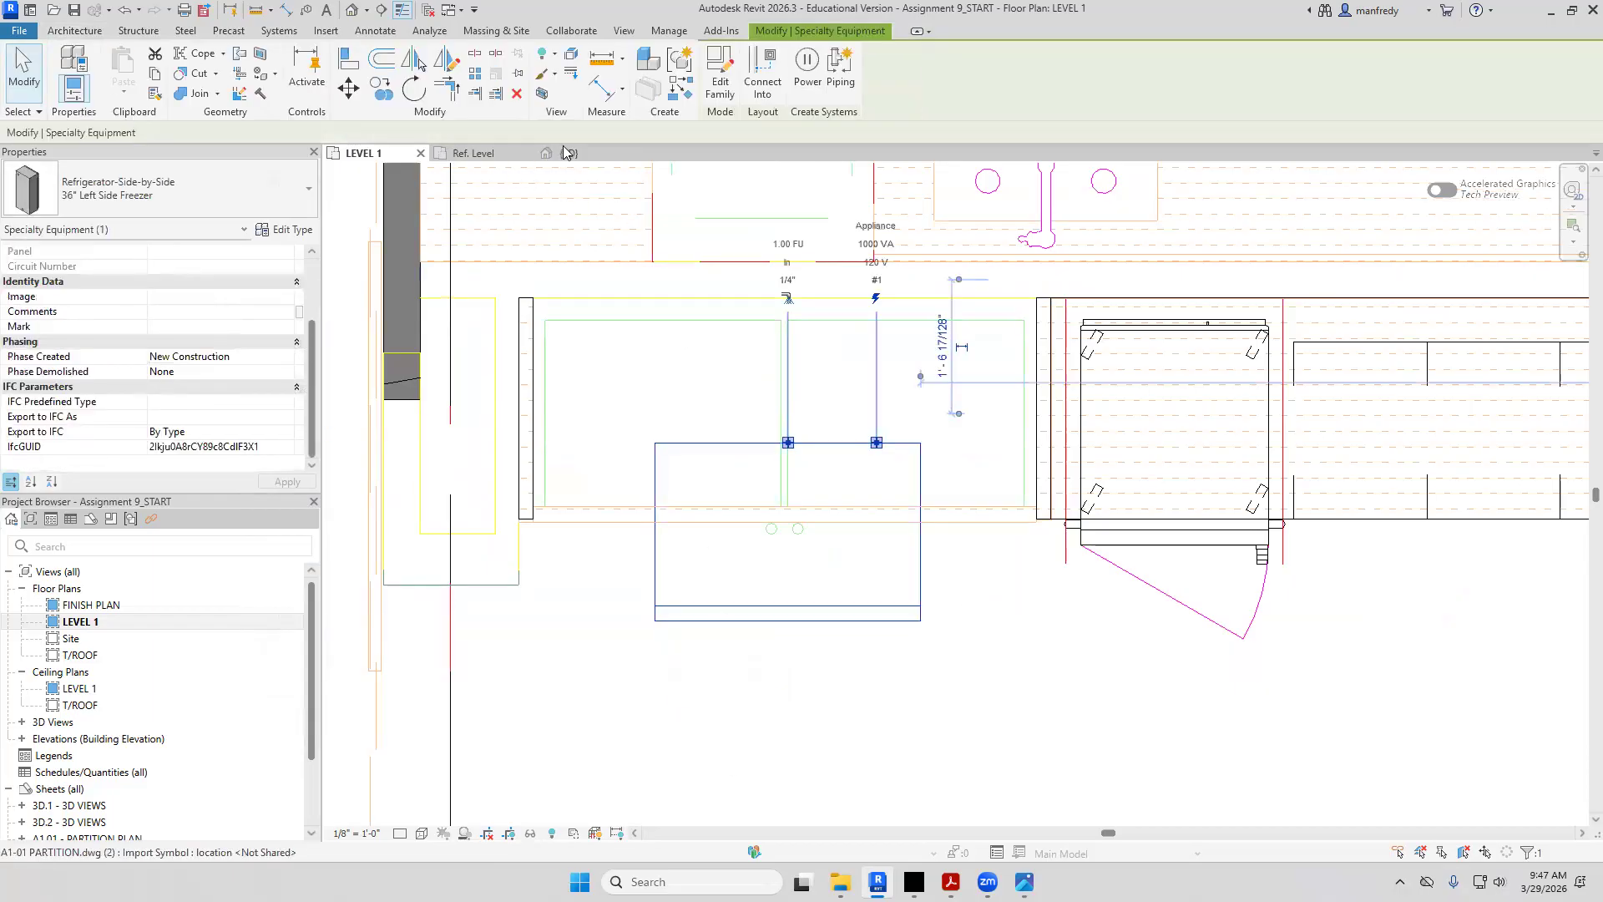
{"action": "left_click", "coordinate": [568, 153]}
{"action": "middle_click_drag", "start_coordinate": [600, 349], "coordinate": [718, 501], "text": "shift"}
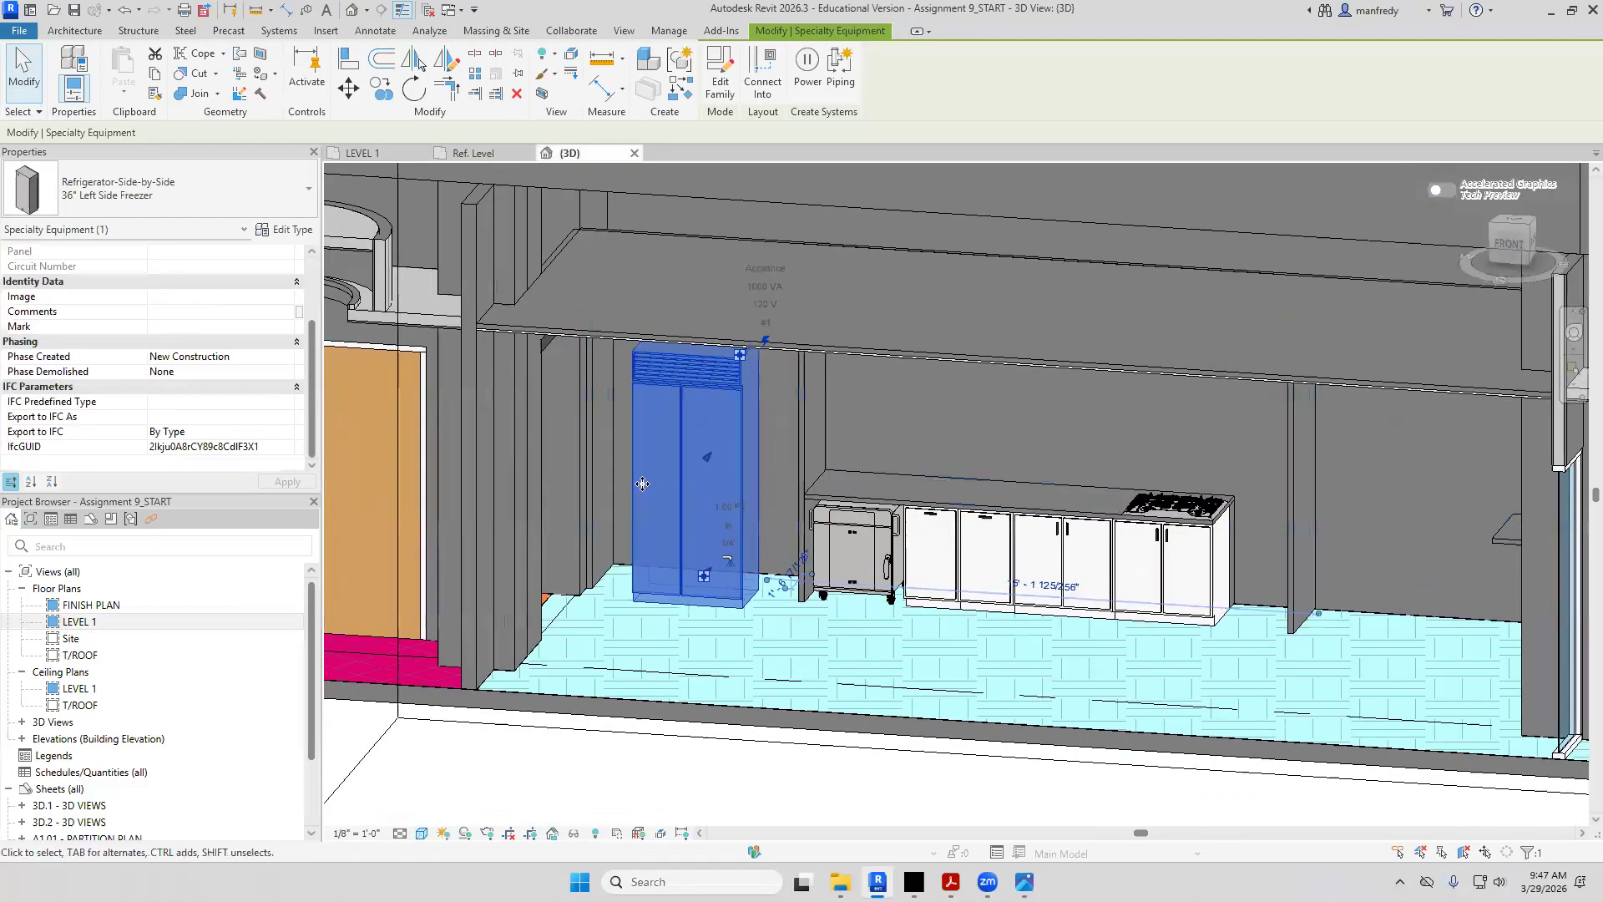
{"action": "double_click", "coordinate": [107, 623]}
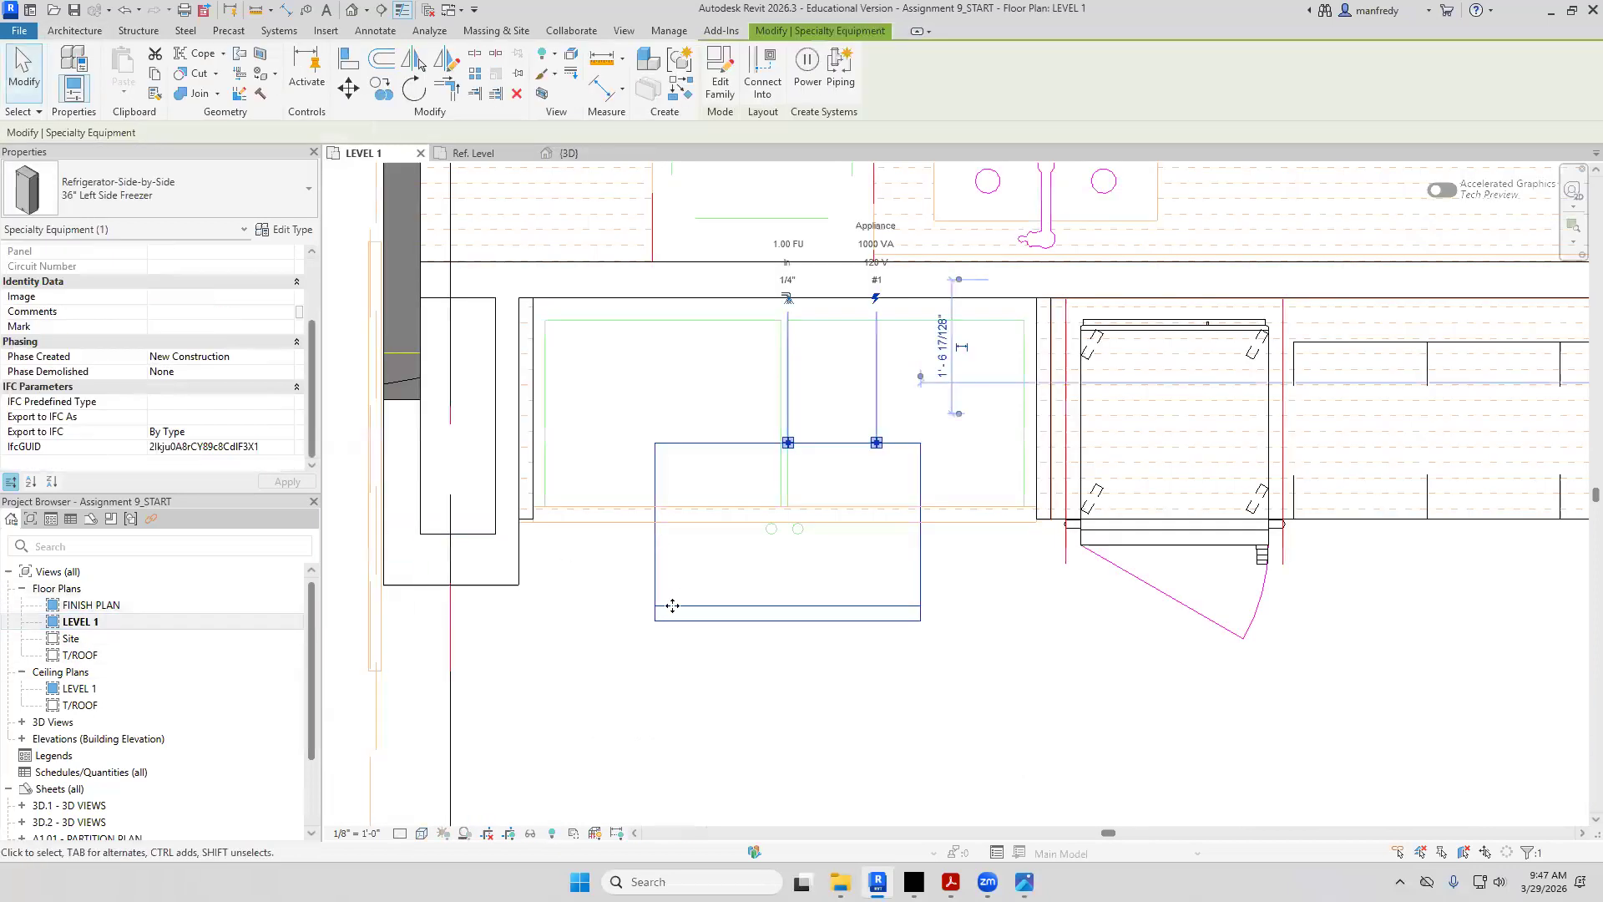
{"action": "left_click", "coordinate": [591, 570]}
{"action": "key", "text": "s"}
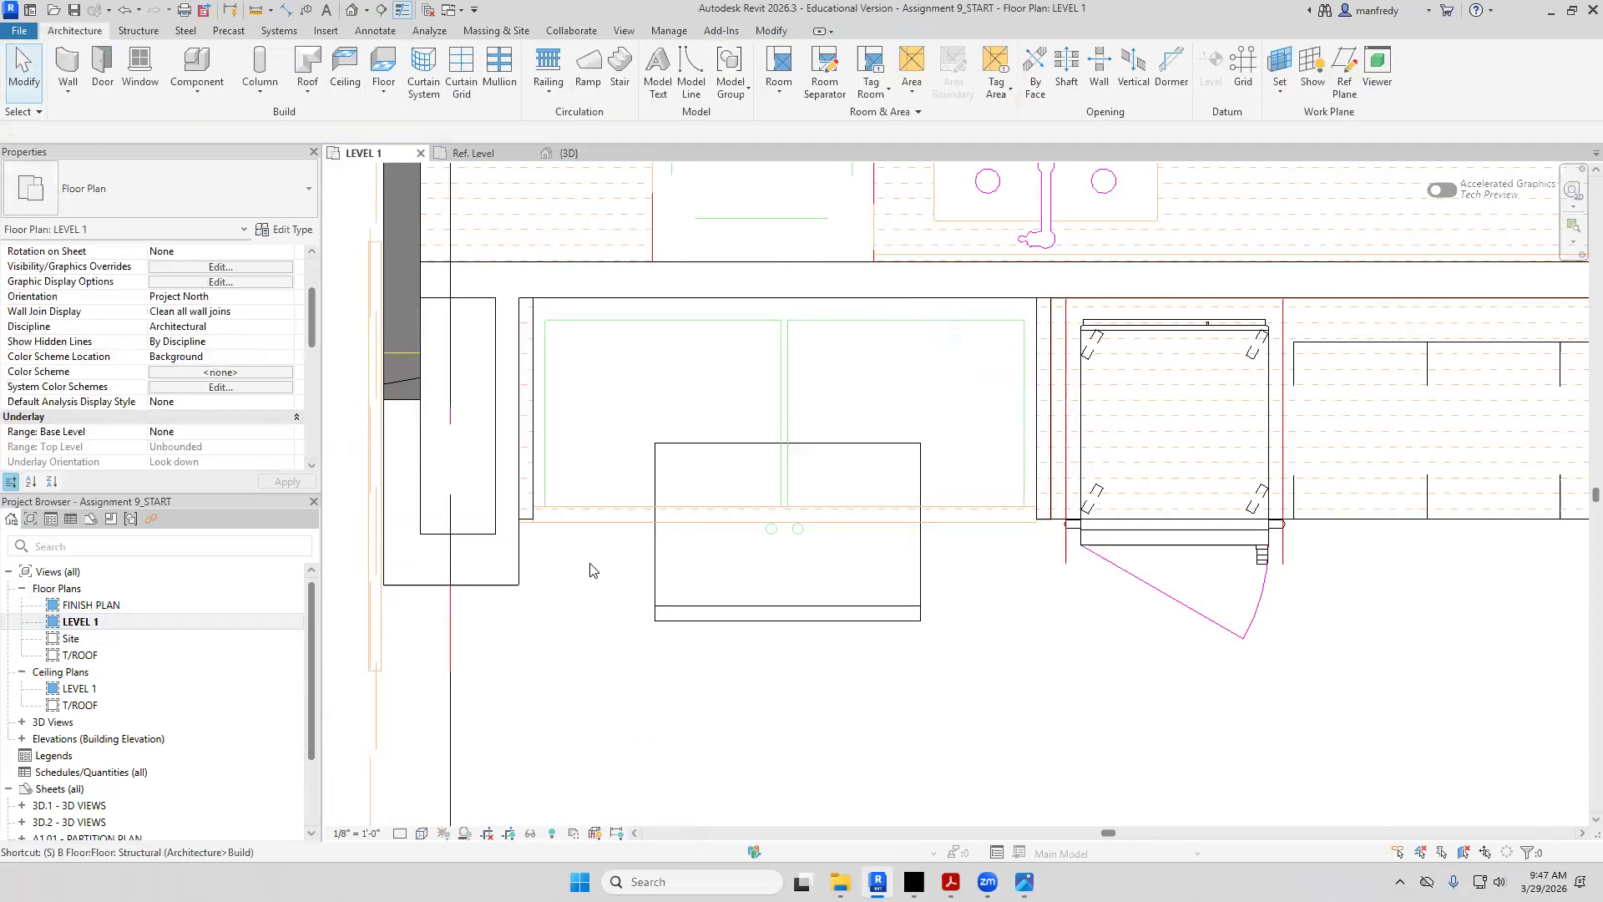
{"action": "key", "text": "d"}
{"action": "key", "text": "i"}
{"action": "left_click", "coordinate": [545, 429]}
{"action": "key", "text": "Escape"}
{"action": "key", "text": "Escape"}
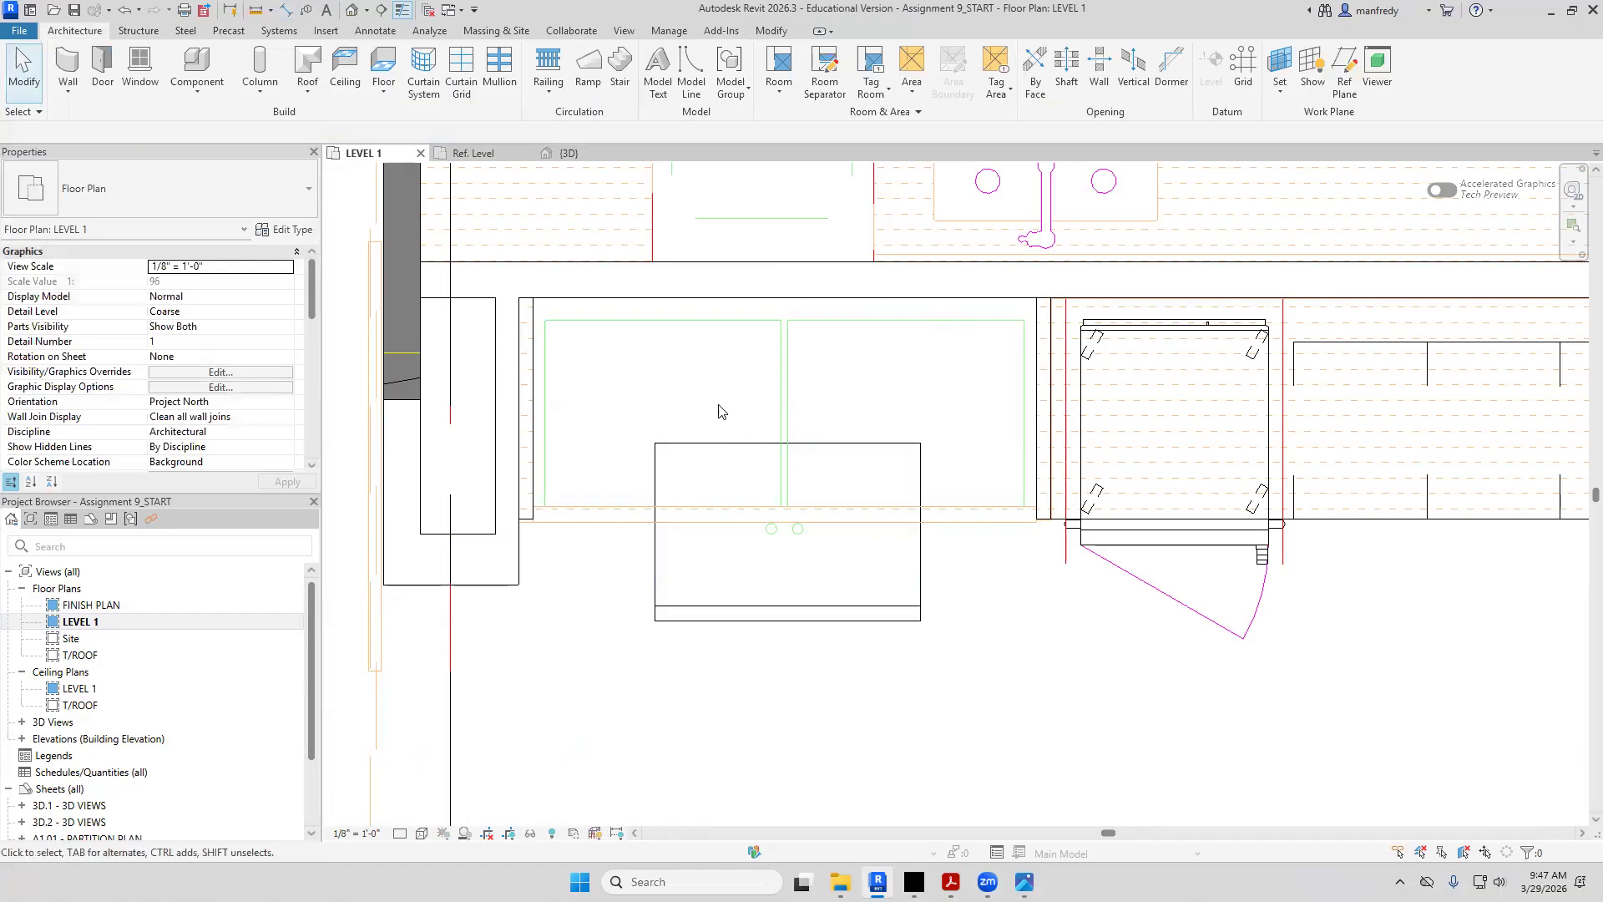
Enable showing annotation categories in the LEVEL 1 visibility overrides and select all the categories
{"action": "key", "text": "v"}
{"action": "key", "text": "g"}
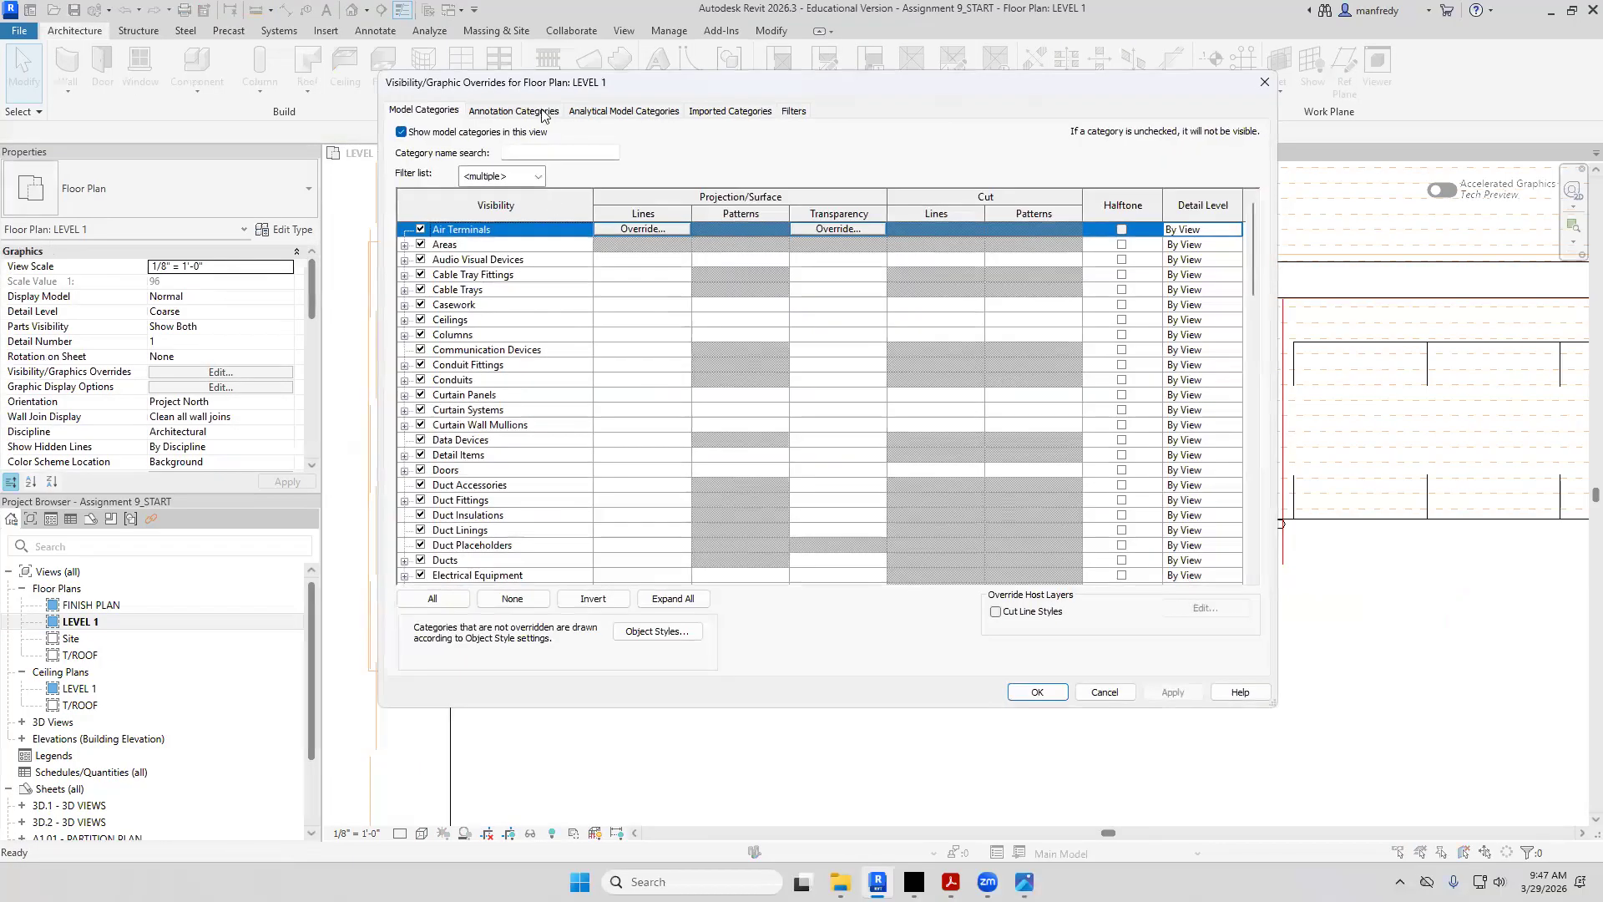
{"action": "left_click", "coordinate": [543, 111]}
{"action": "left_click", "coordinate": [400, 132]}
{"action": "left_click", "coordinate": [401, 132]}
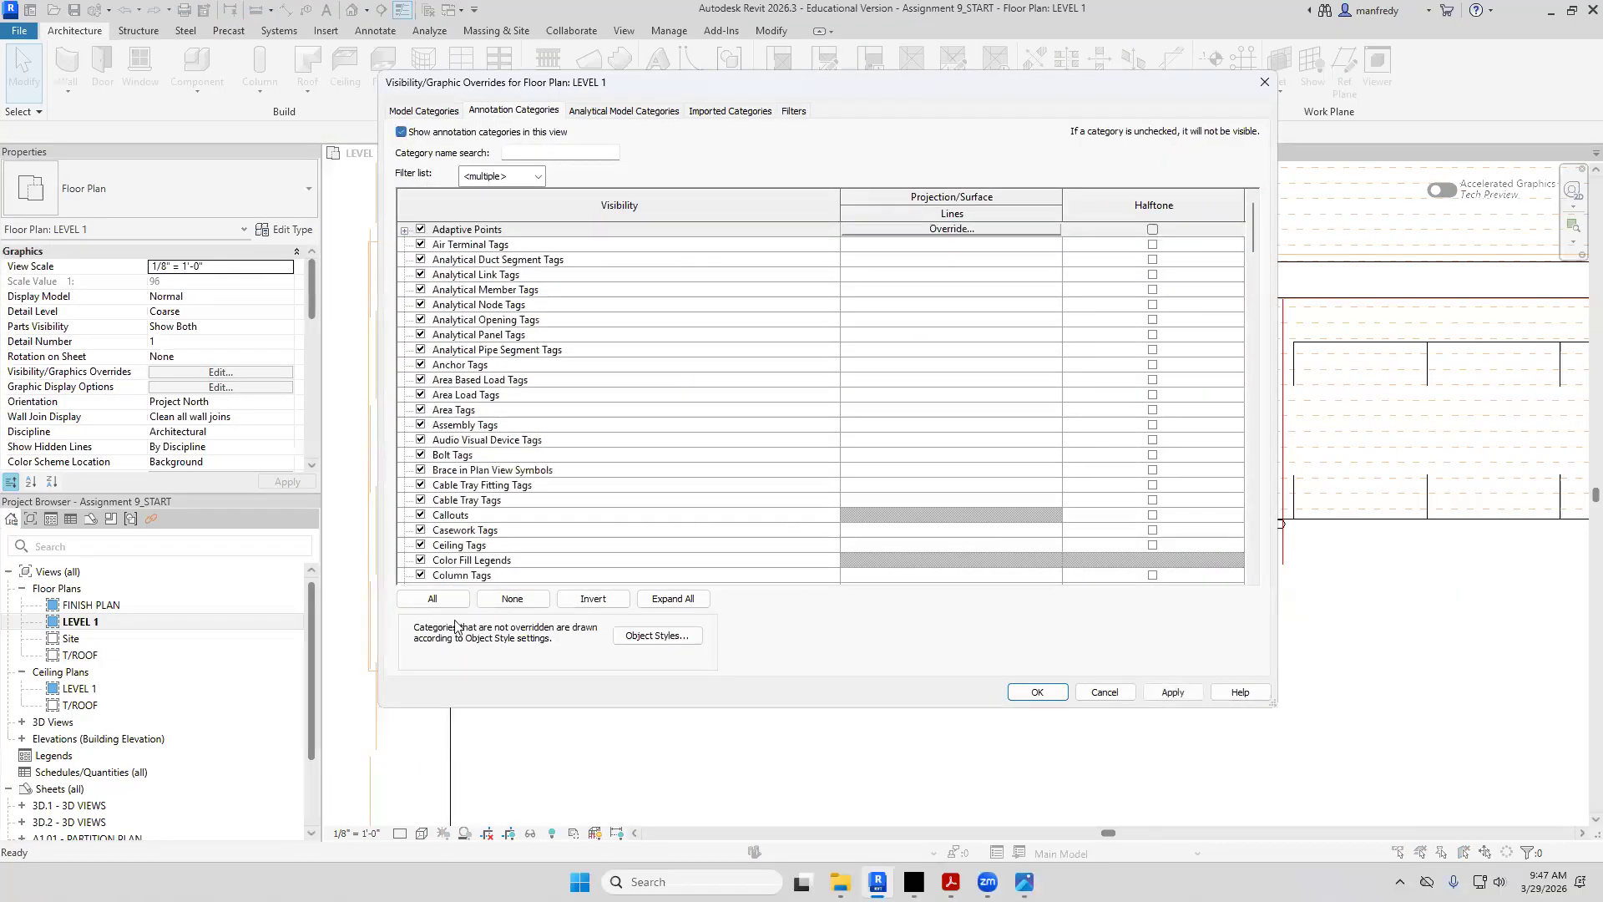
{"action": "left_click", "coordinate": [432, 599]}
{"action": "left_click", "coordinate": [1035, 693]}
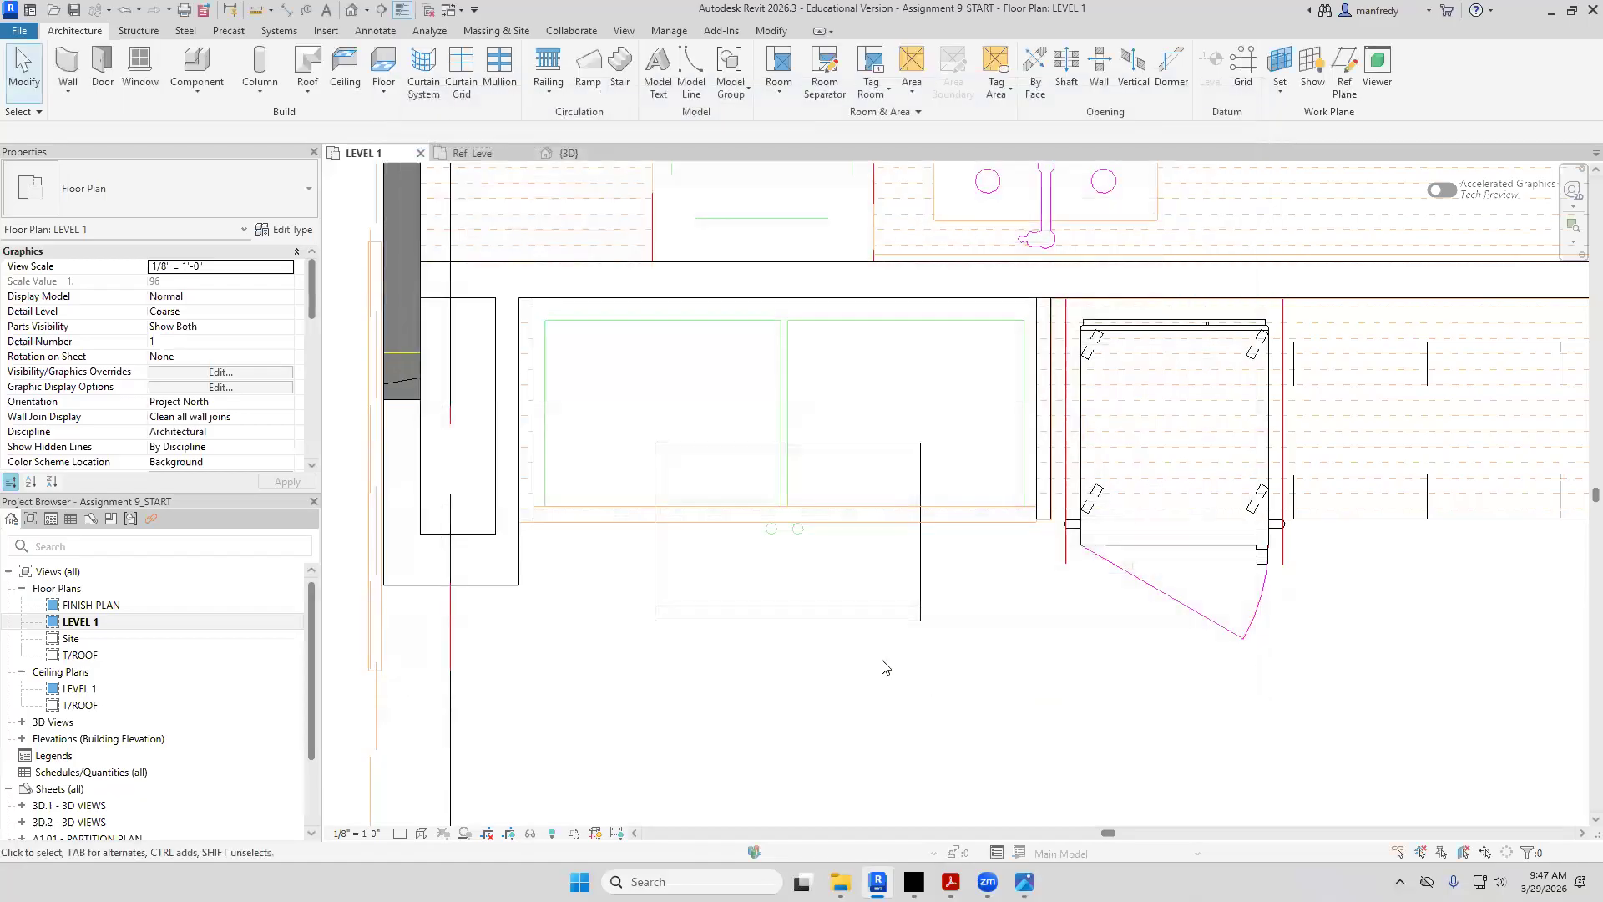
{"action": "key", "text": "d"}
{"action": "key", "text": "i"}
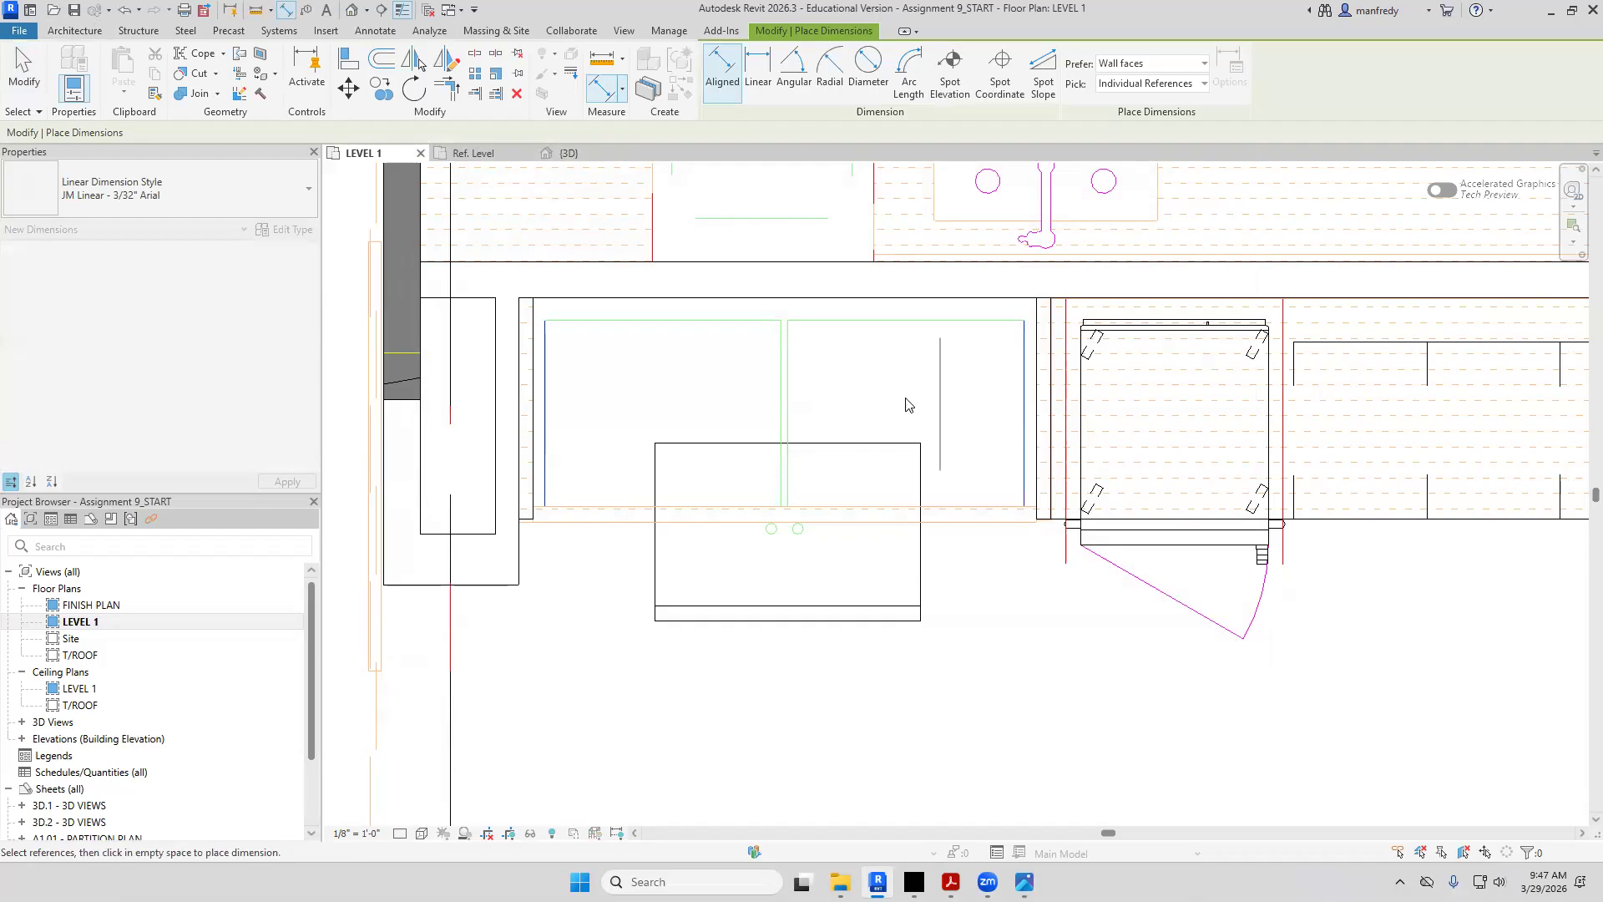
{"action": "key", "text": "Escape"}
{"action": "key", "text": "Escape"}
Measure the overall width of the double refrigerator outline in the imported plan
{"action": "scroll", "coordinate": [676, 418], "scroll_direction": "up", "scroll_amount": 3}
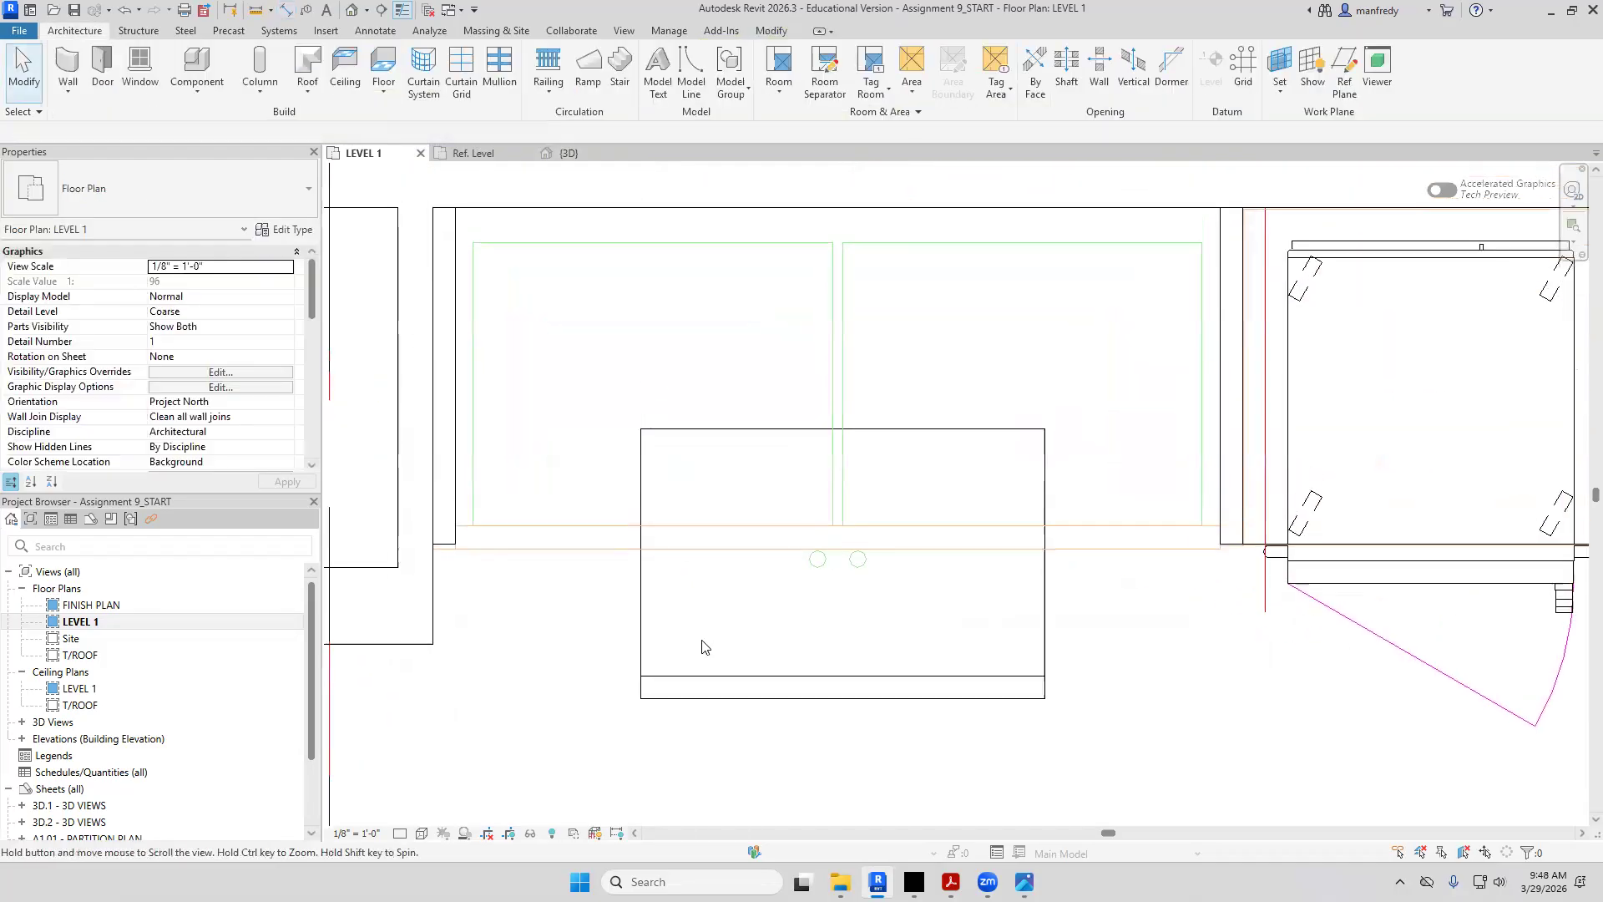
{"action": "left_click", "coordinate": [256, 10]}
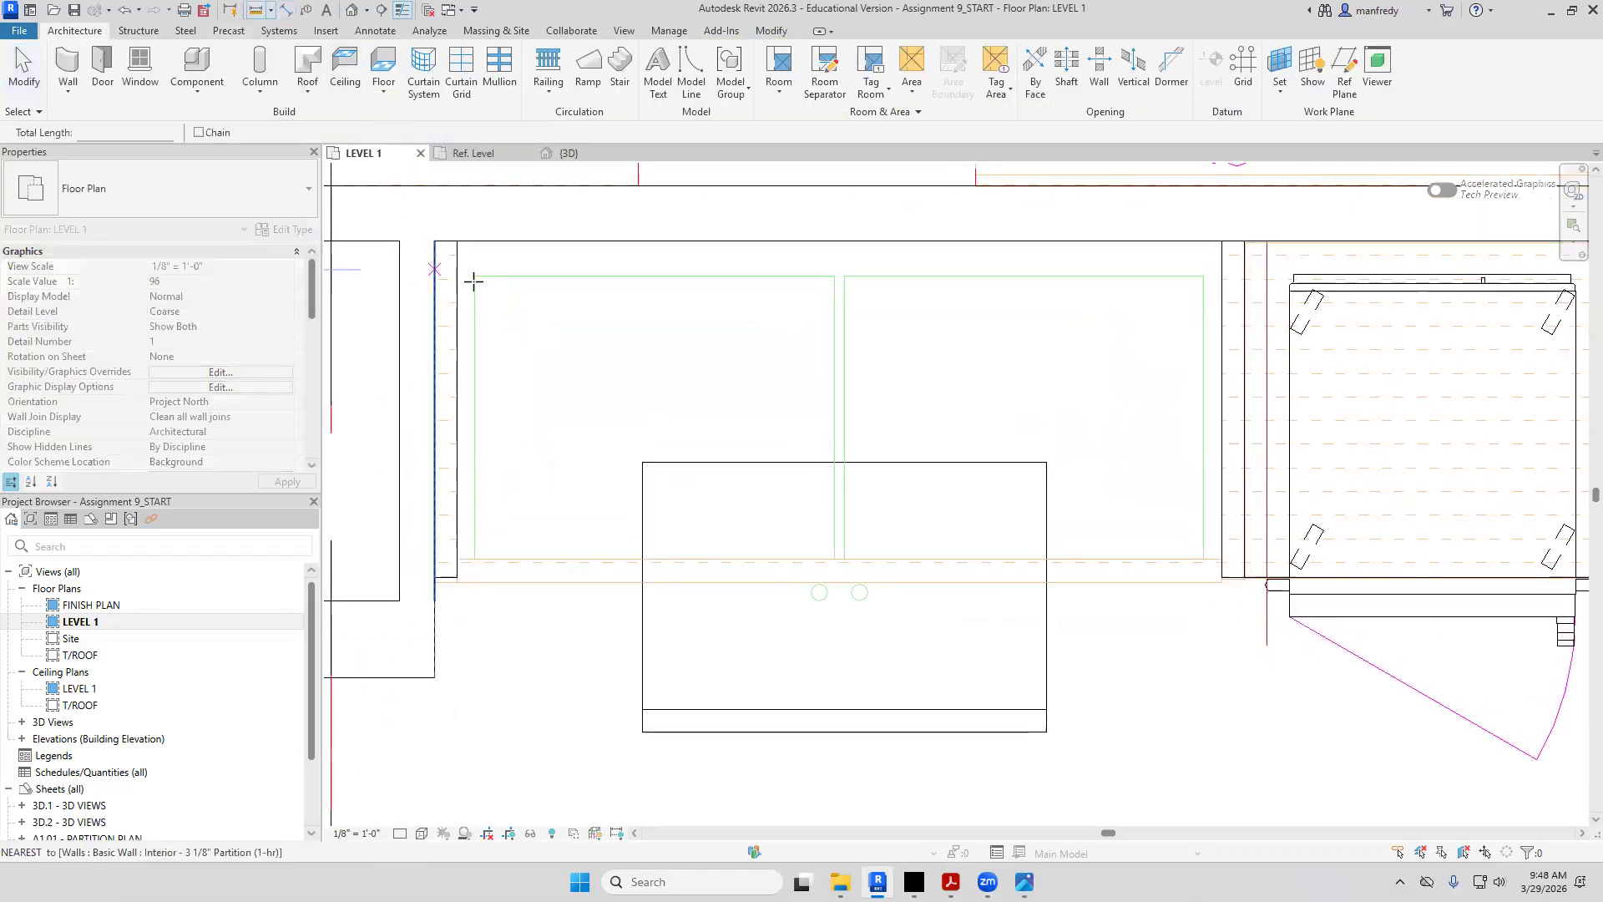
{"action": "left_click", "coordinate": [474, 276]}
{"action": "left_click", "coordinate": [1204, 276]}
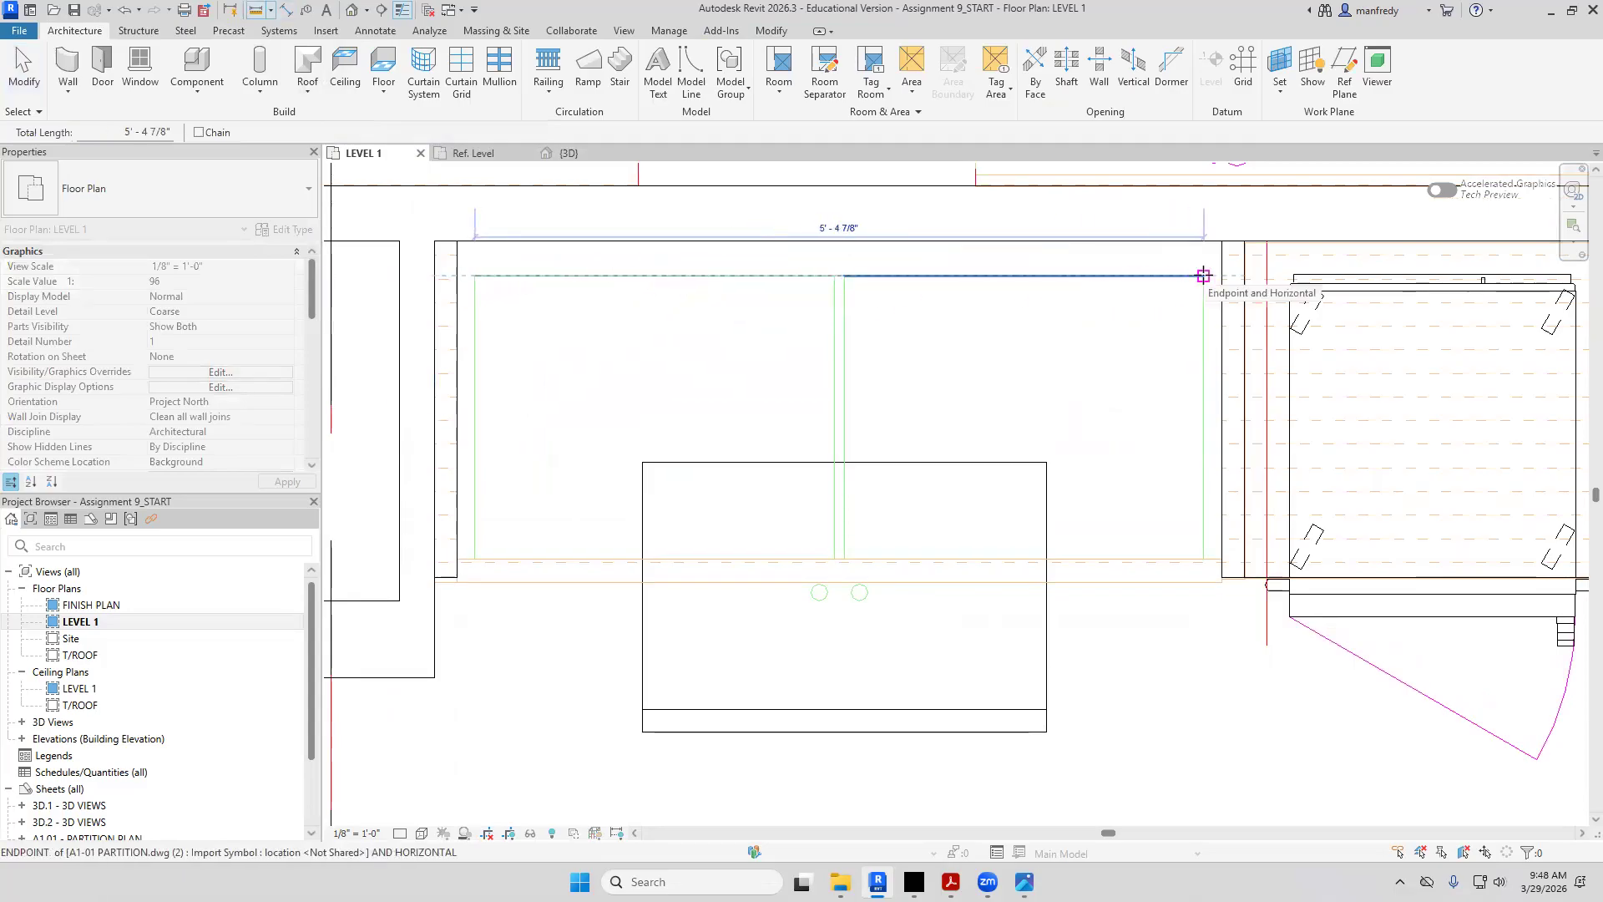
{"action": "key", "text": "Escape"}
Set the Width of the refrigerator type to 5' 5"
{"action": "left_click", "coordinate": [869, 463]}
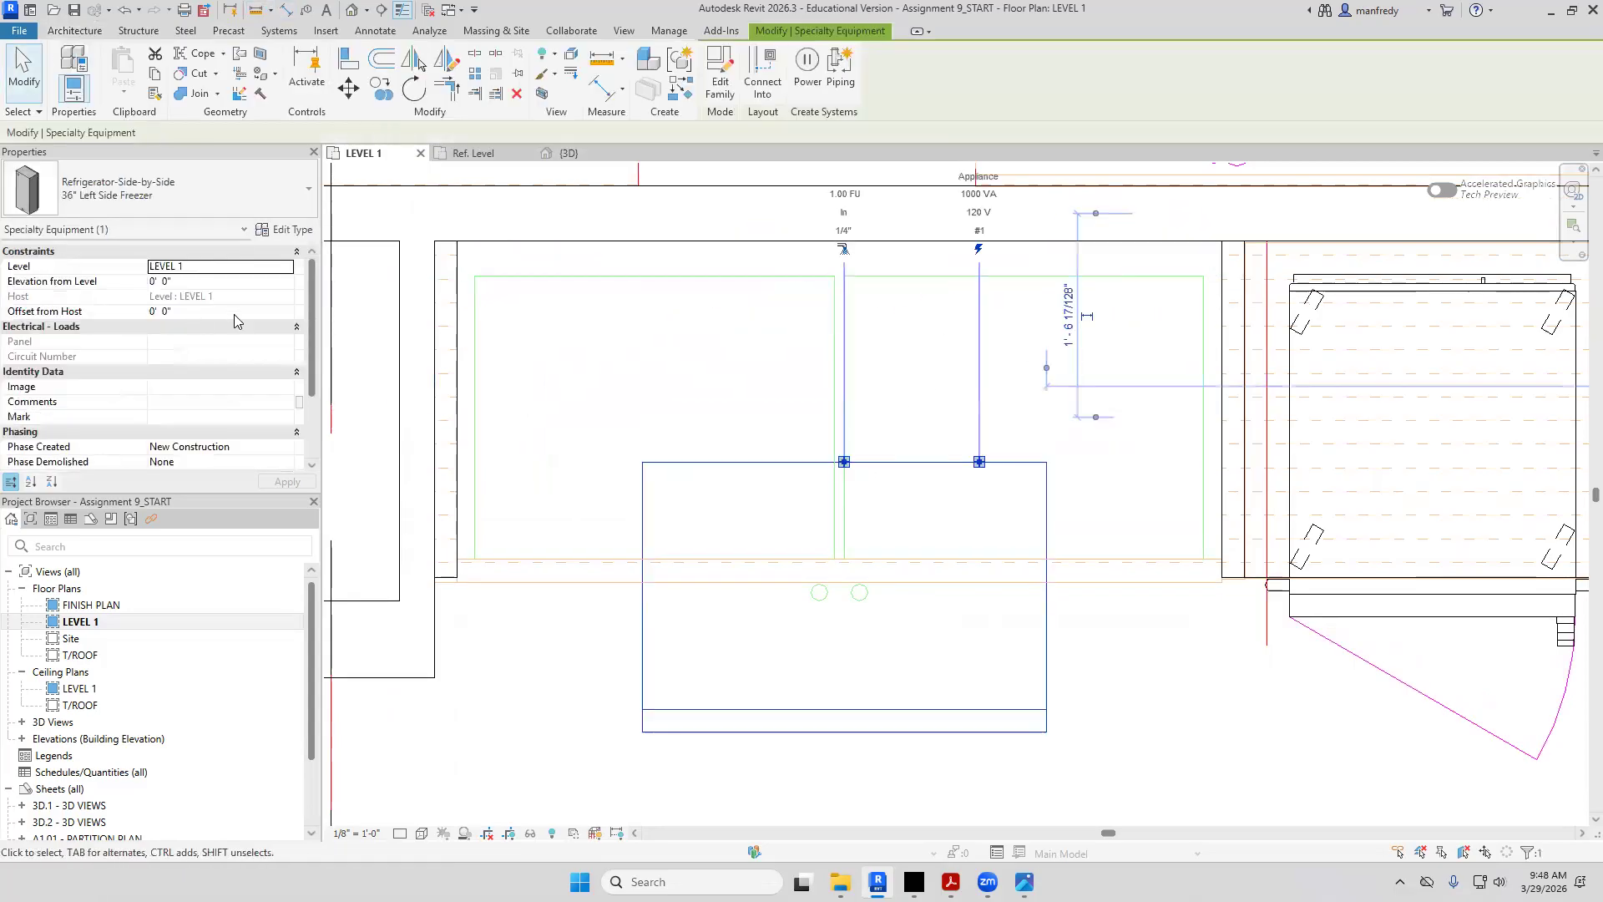
{"action": "left_click", "coordinate": [284, 229]}
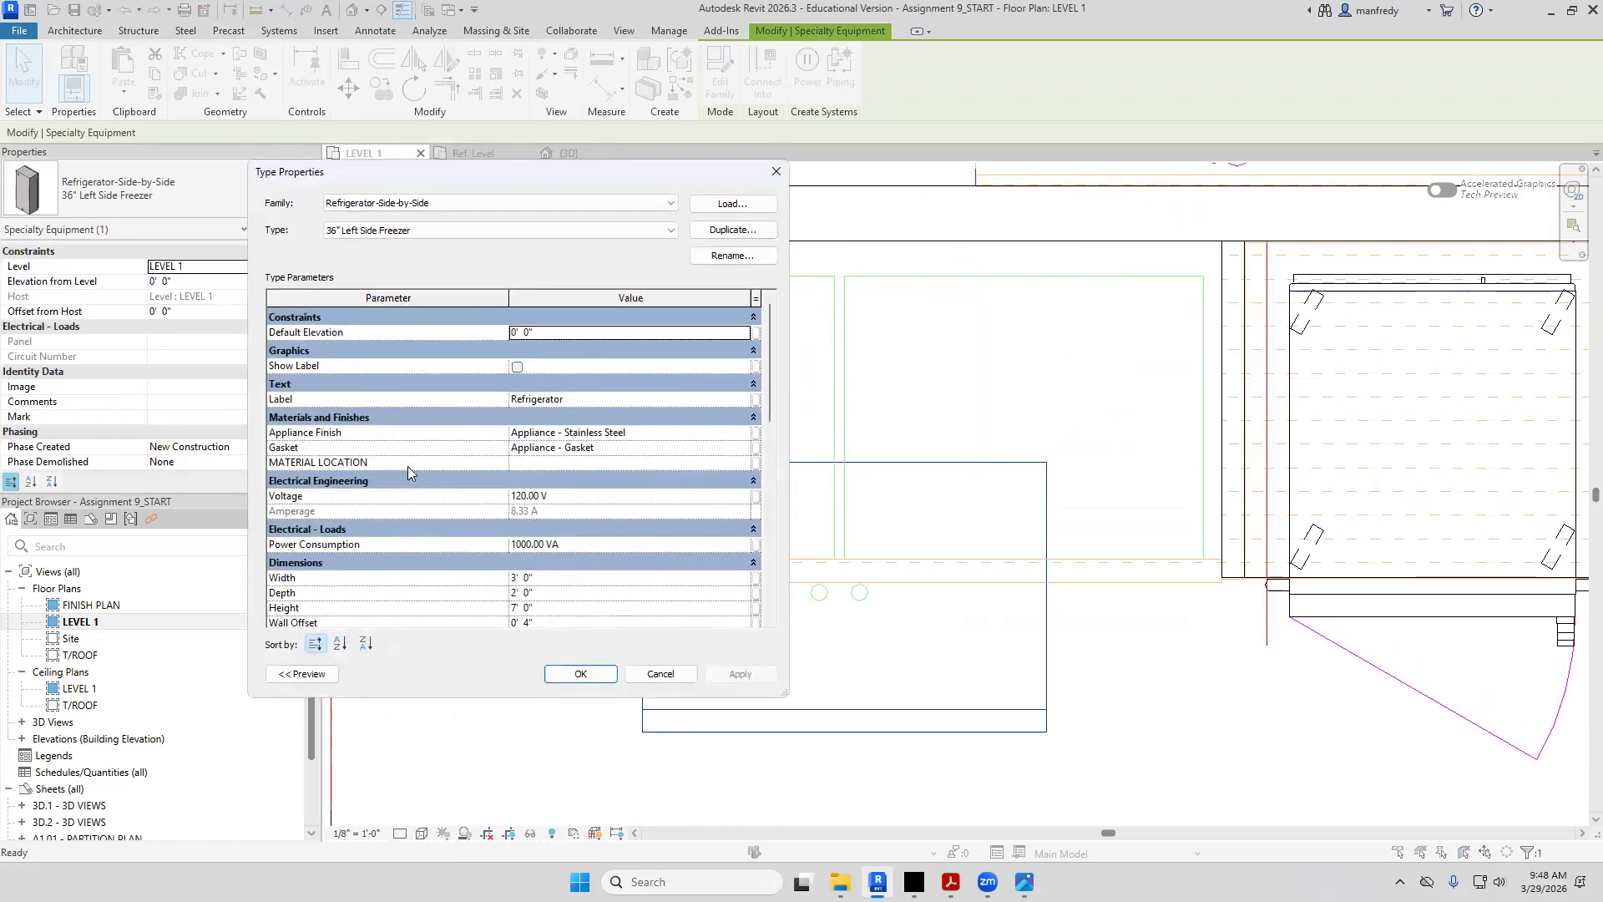
{"action": "scroll", "coordinate": [416, 465], "scroll_direction": "down", "scroll_amount": 1}
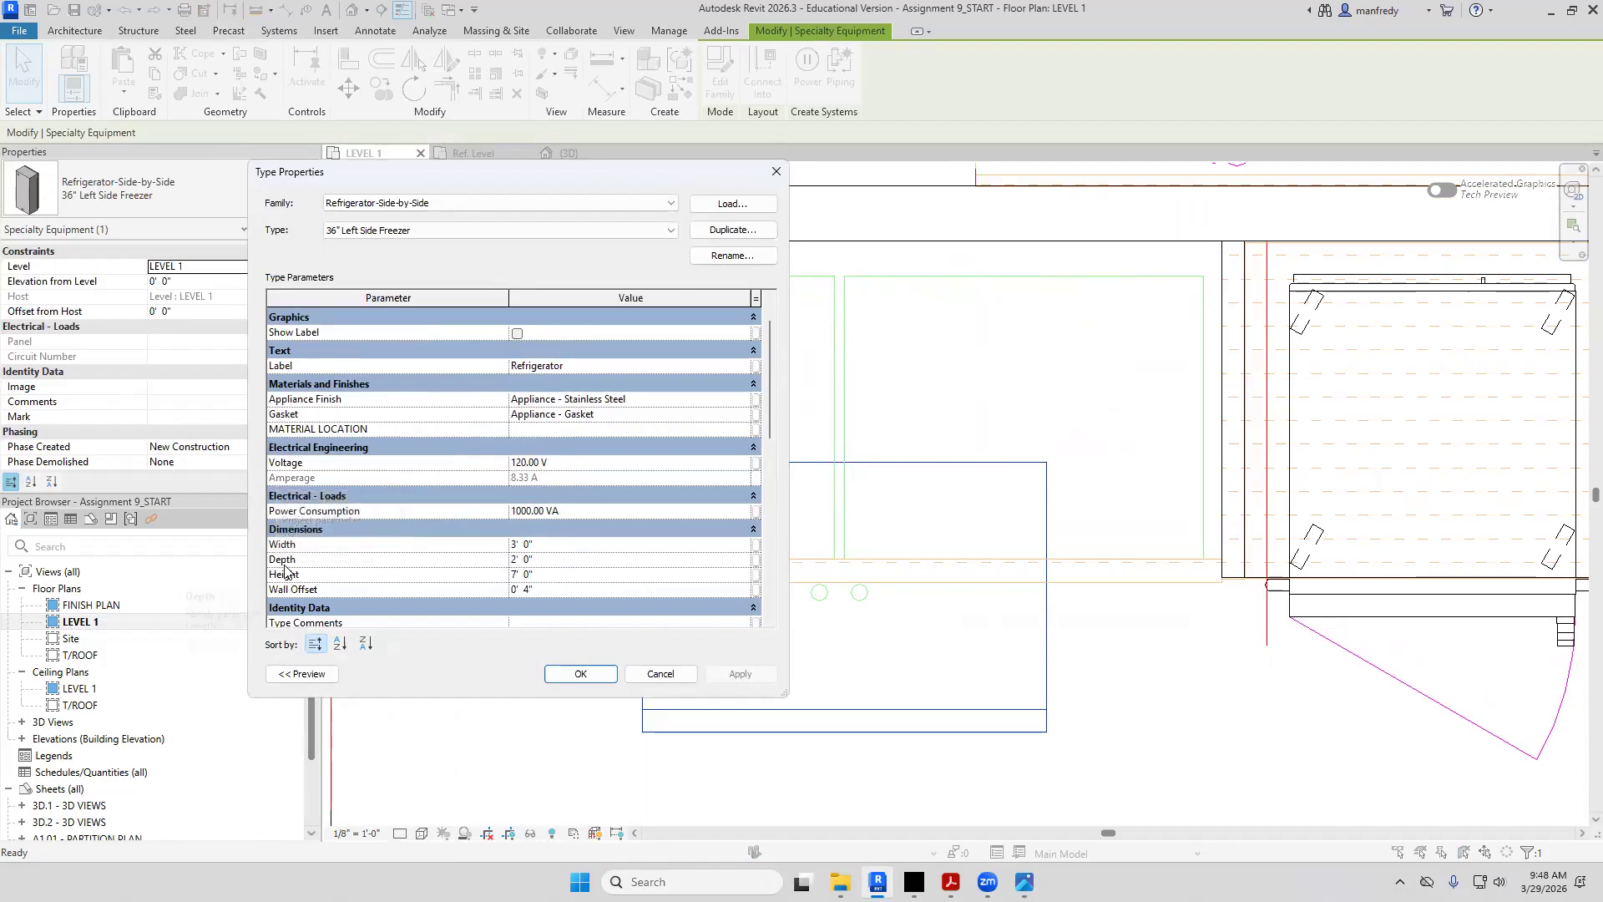
{"action": "left_click", "coordinate": [550, 544]}
{"action": "left_click", "coordinate": [596, 674]}
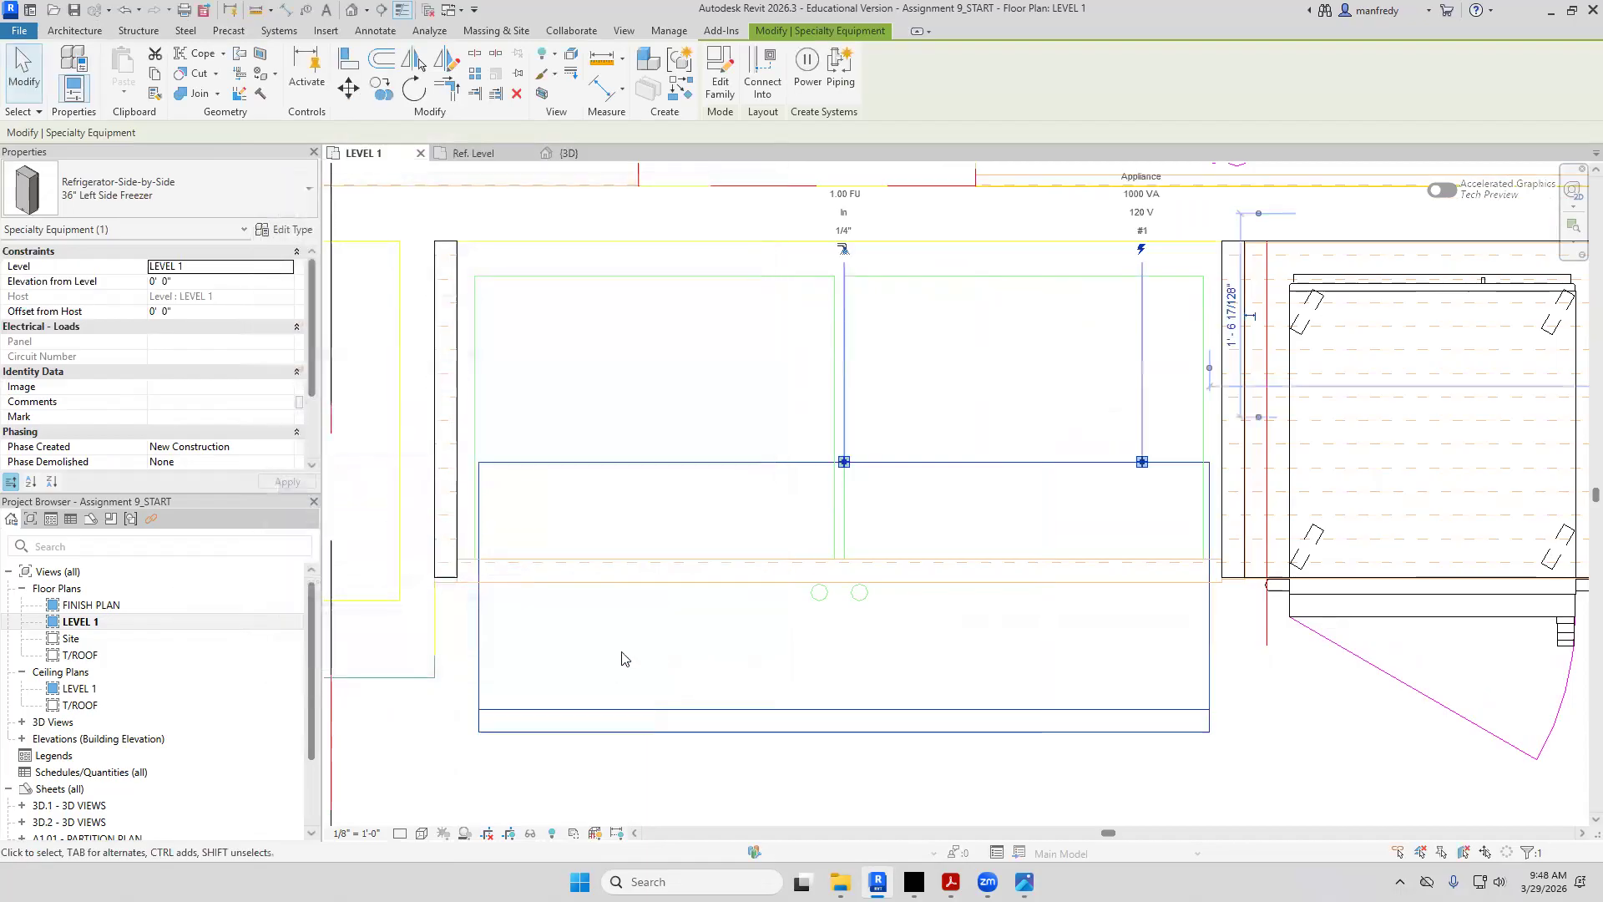
Align the refrigerator's back edge and left side with the matching lines of the double refrigerator outline
{"action": "left_click", "coordinate": [621, 656]}
{"action": "key", "text": "a"}
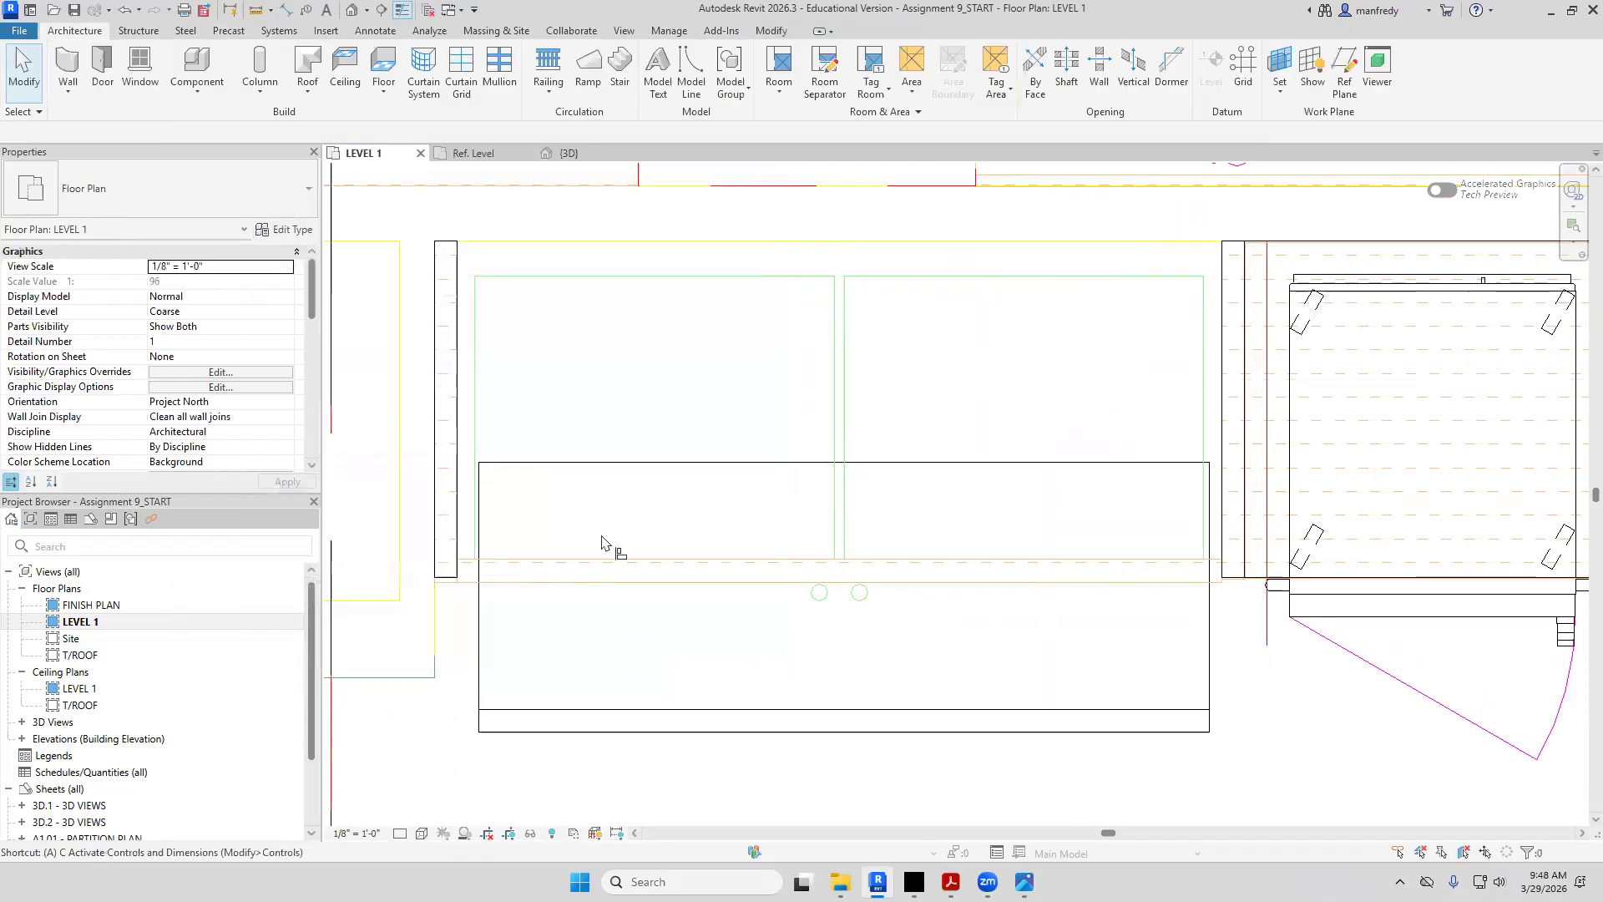
{"action": "key", "text": "l"}
{"action": "left_click", "coordinate": [535, 279]}
{"action": "left_click", "coordinate": [548, 464]}
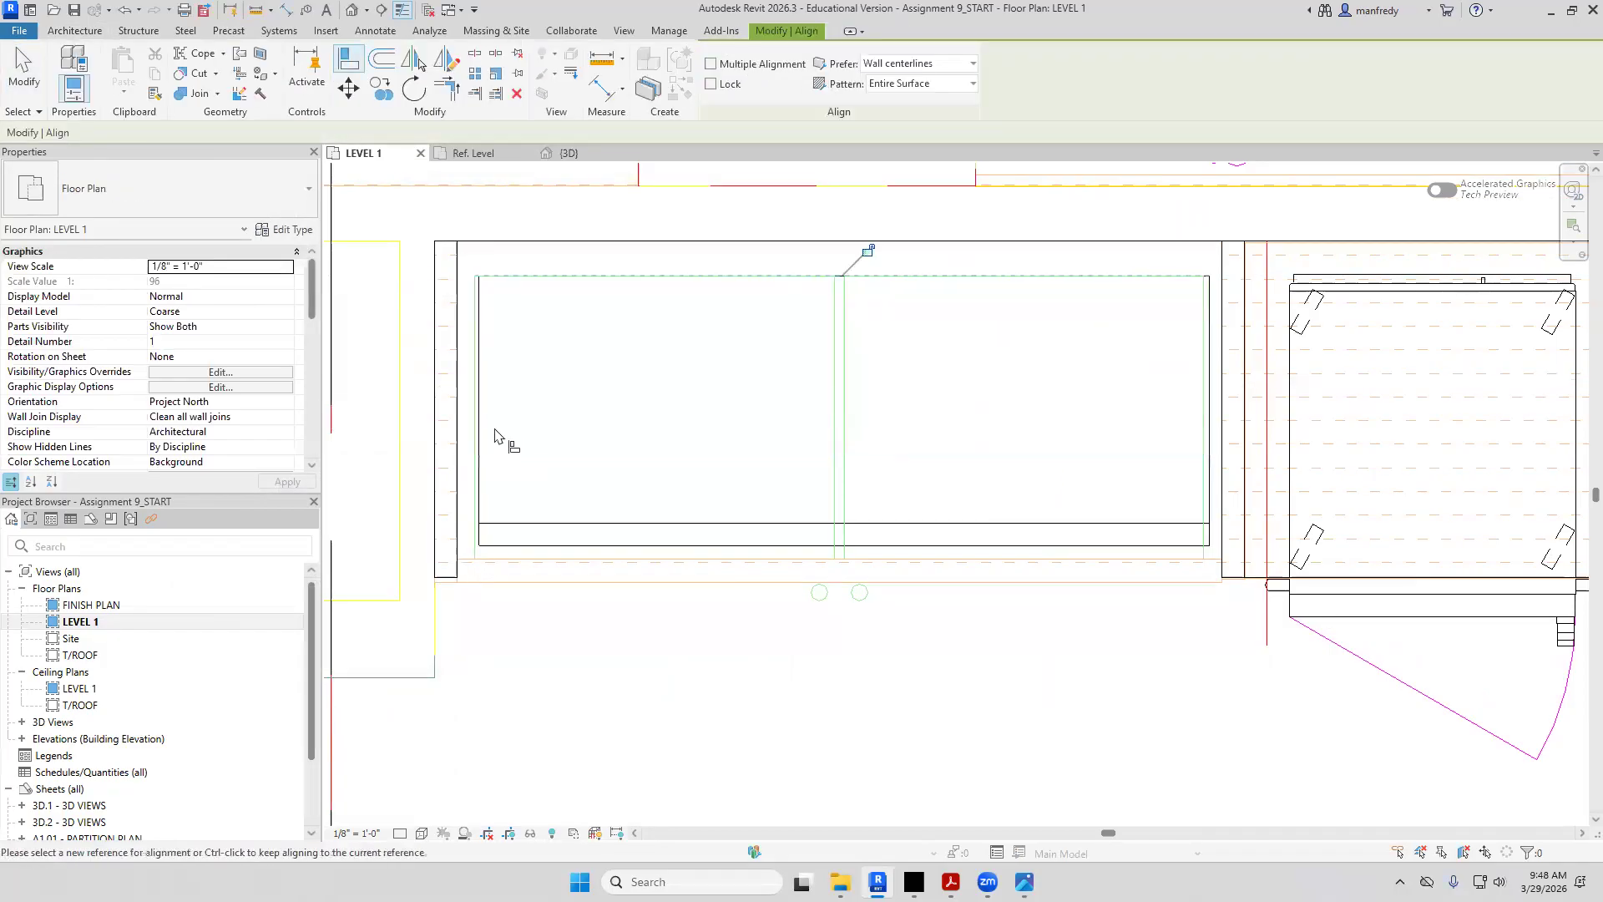
{"action": "left_click", "coordinate": [476, 456]}
{"action": "left_click", "coordinate": [480, 459]}
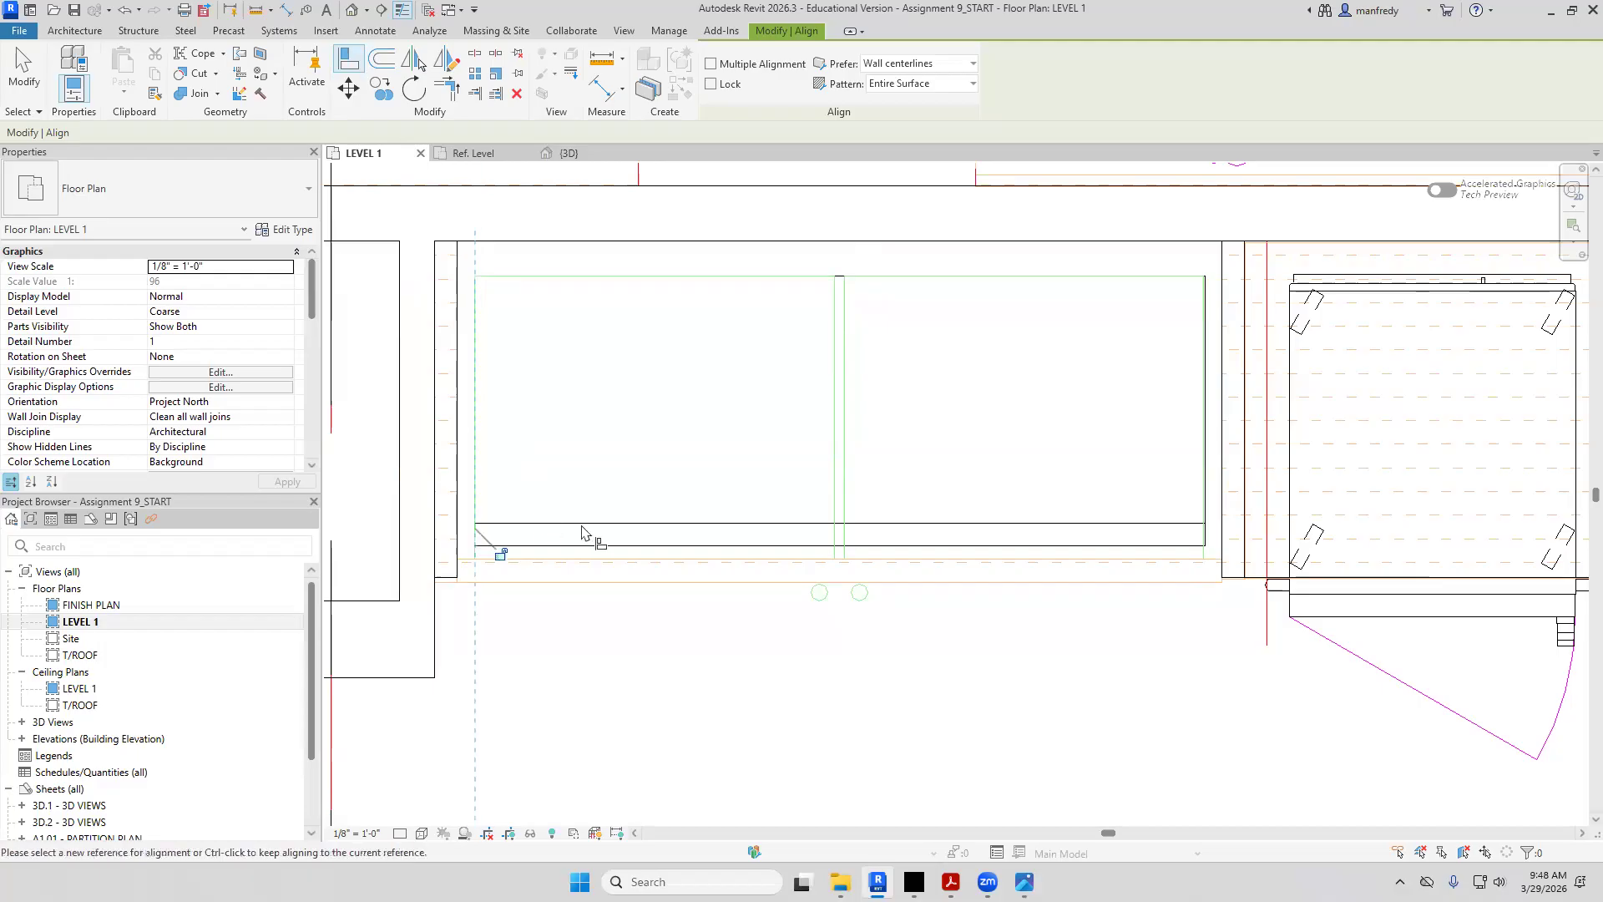
{"action": "key", "text": "Escape"}
{"action": "key", "text": "Escape"}
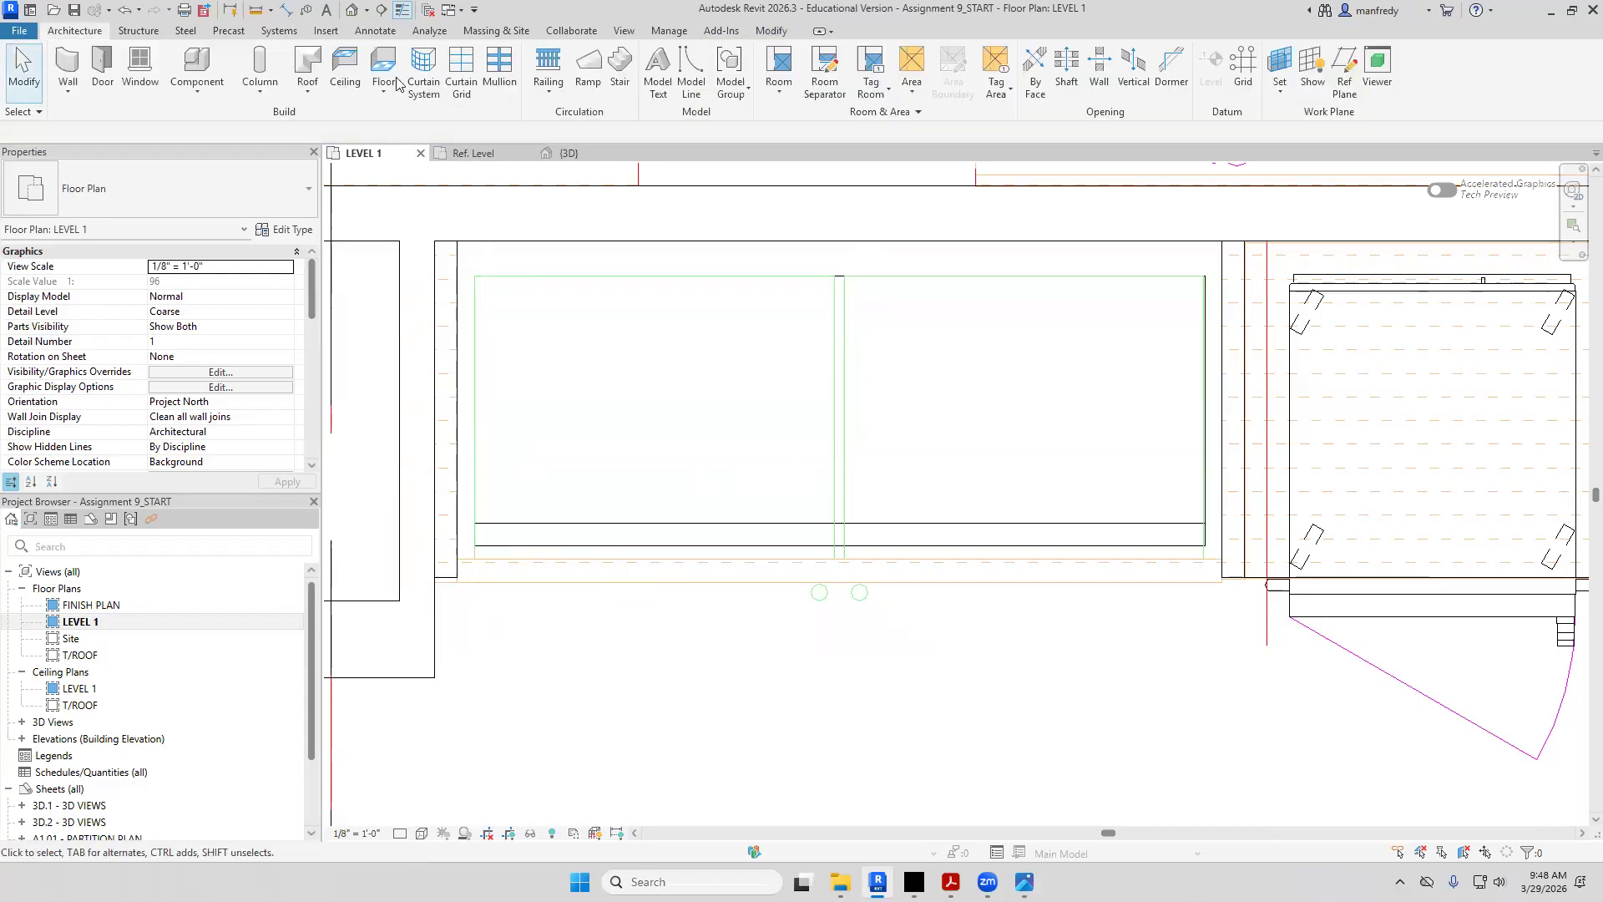
Measure the depth of the double refrigerator outline along its left side
{"action": "left_click", "coordinate": [252, 15]}
{"action": "left_click", "coordinate": [475, 276]}
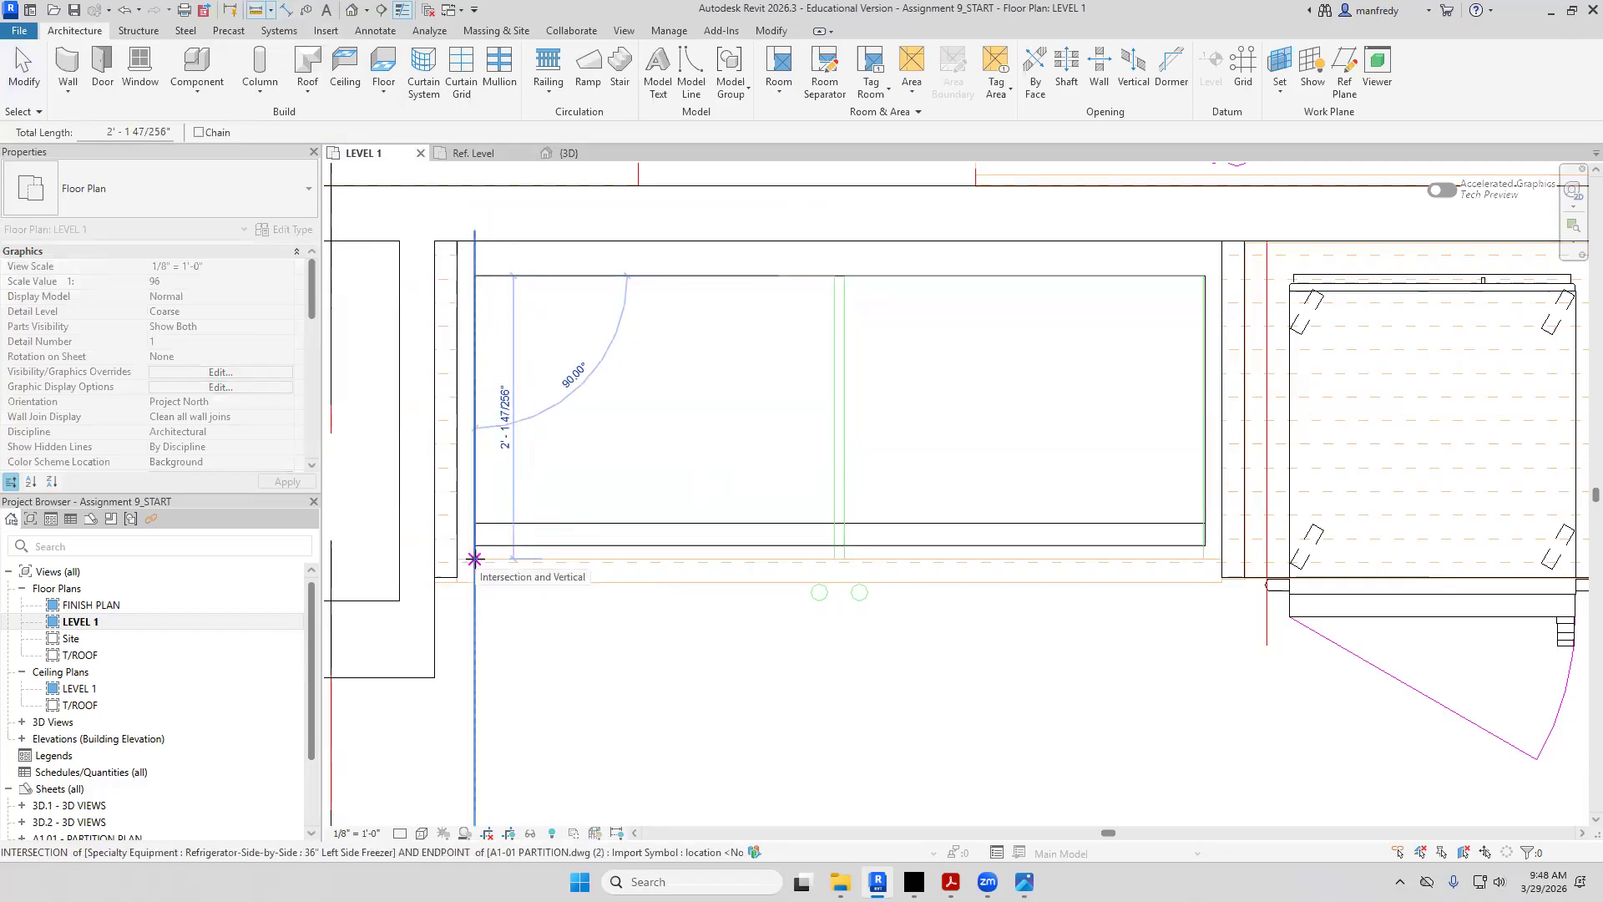
{"action": "key", "text": "Escape"}
{"action": "key", "text": "Escape"}
Increase the refrigerator type's Depth to extend its body toward the front of the drawn outline
{"action": "left_click", "coordinate": [537, 501]}
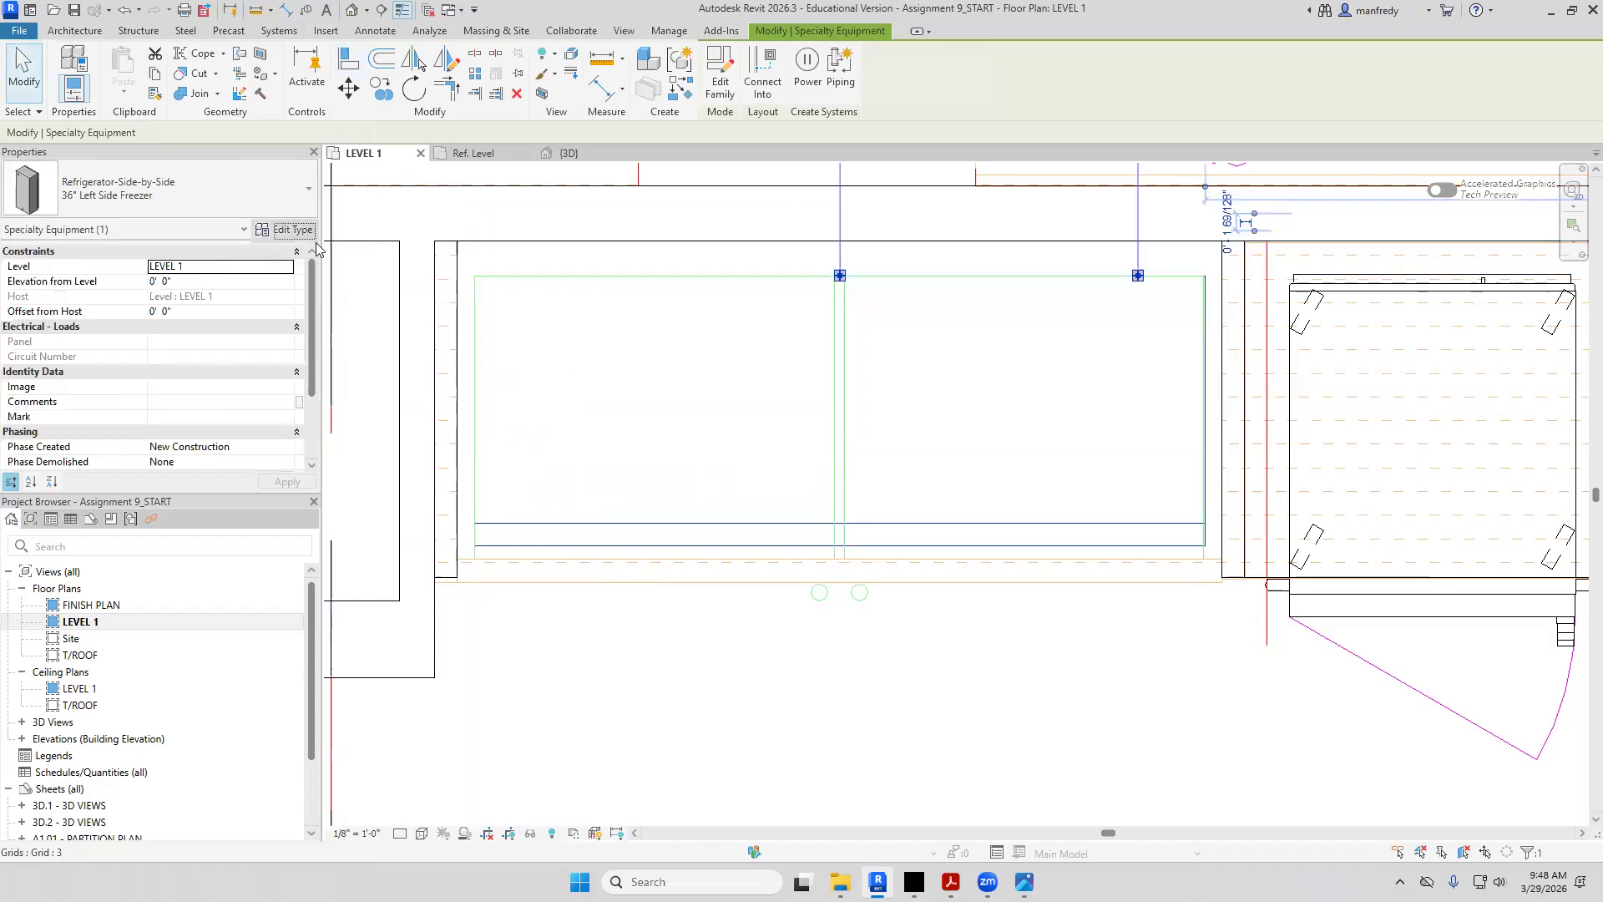
{"action": "left_click", "coordinate": [288, 230]}
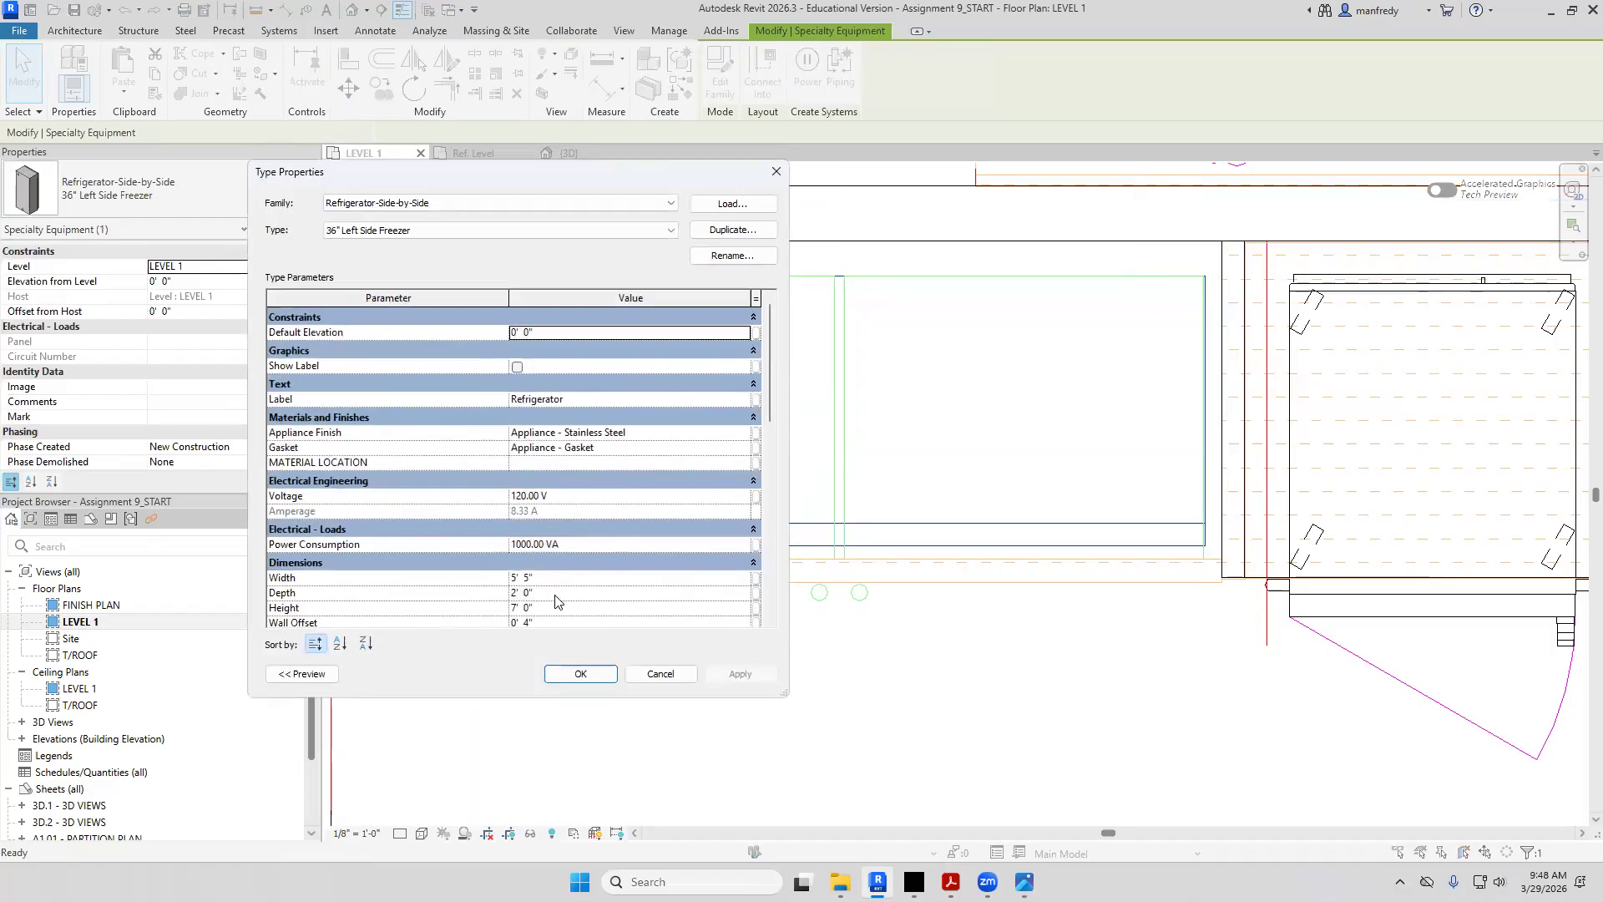
{"action": "left_click", "coordinate": [574, 678]}
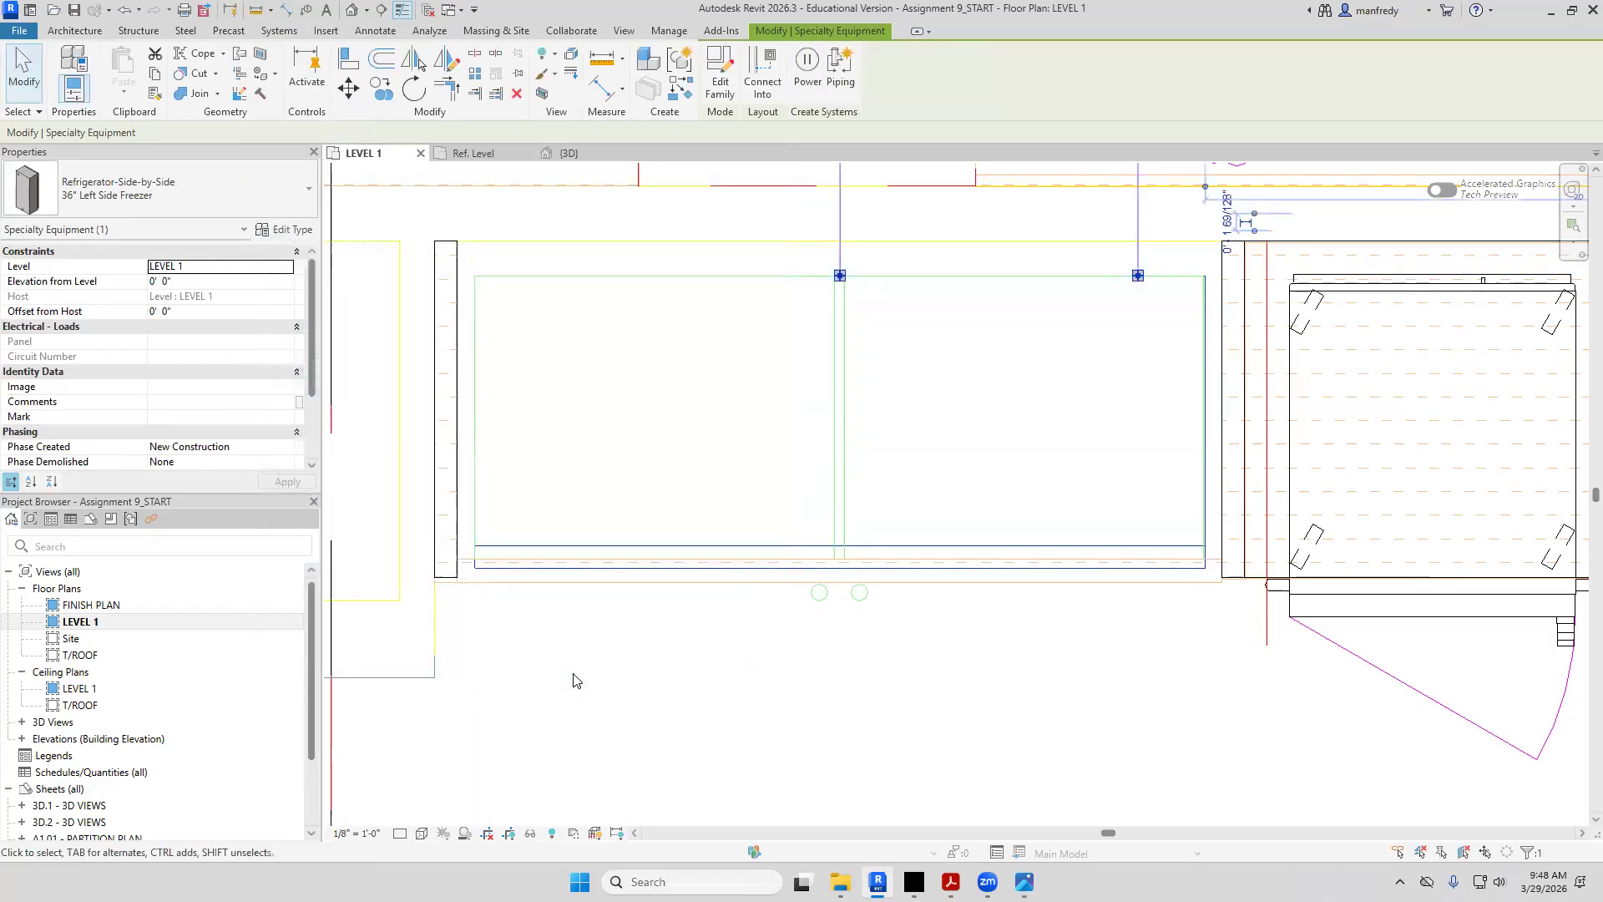
{"action": "left_click", "coordinate": [549, 448]}
Move the refrigerator straight out in front of the double refrigerator outline so that the drawn outline is uncovered
{"action": "scroll", "coordinate": [547, 449], "scroll_direction": "up", "scroll_amount": 1}
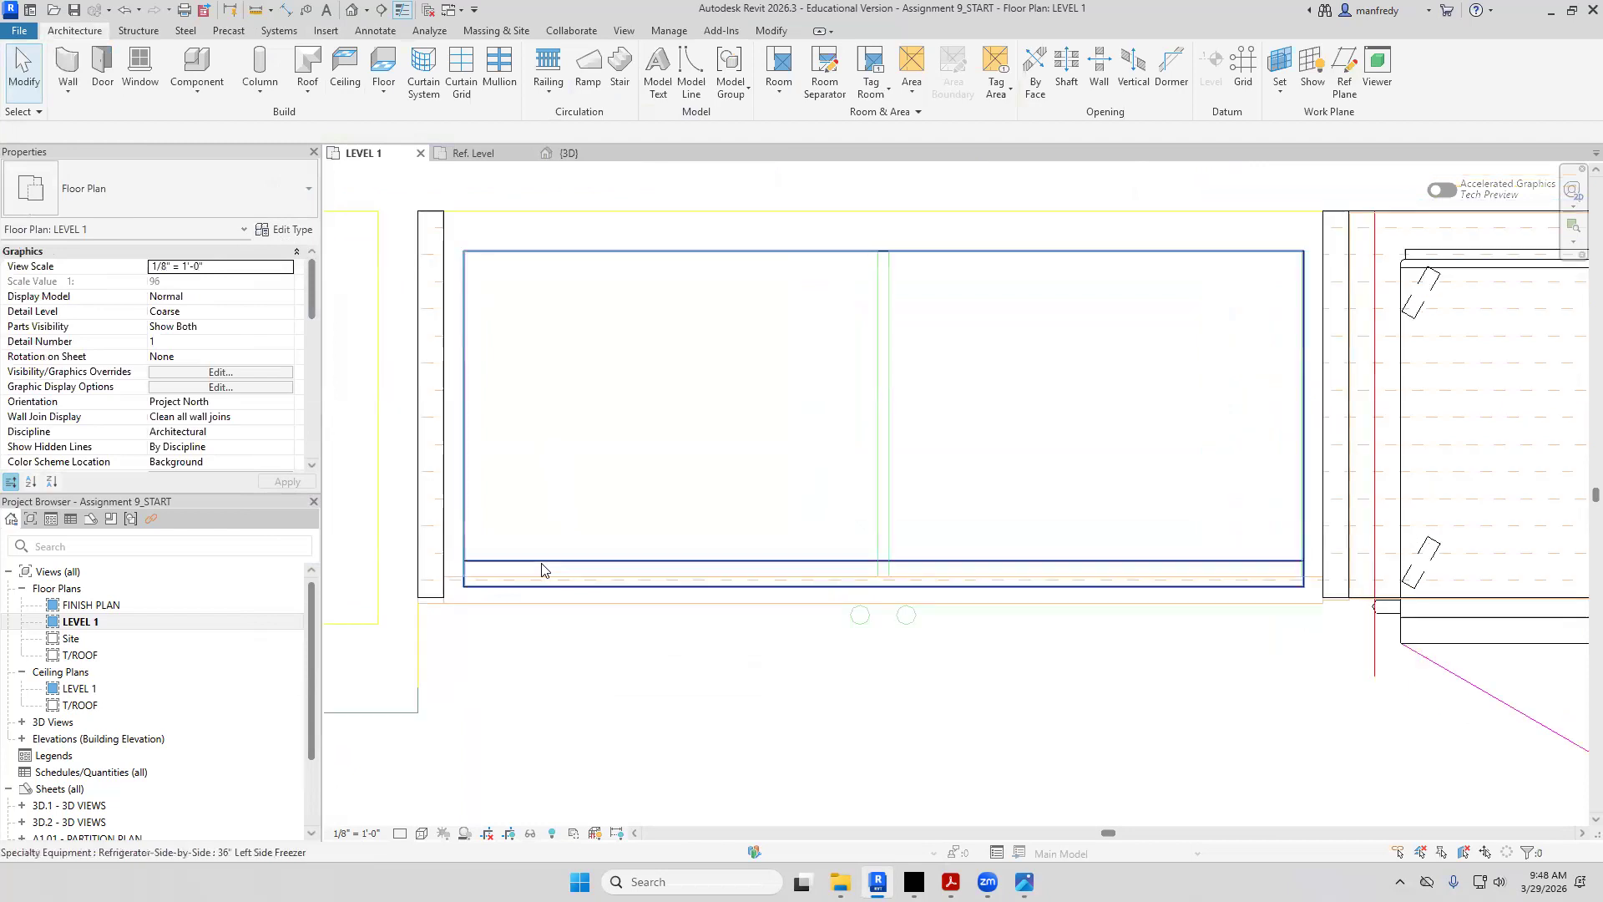
{"action": "middle_click_drag", "start_coordinate": [543, 558], "coordinate": [563, 522]}
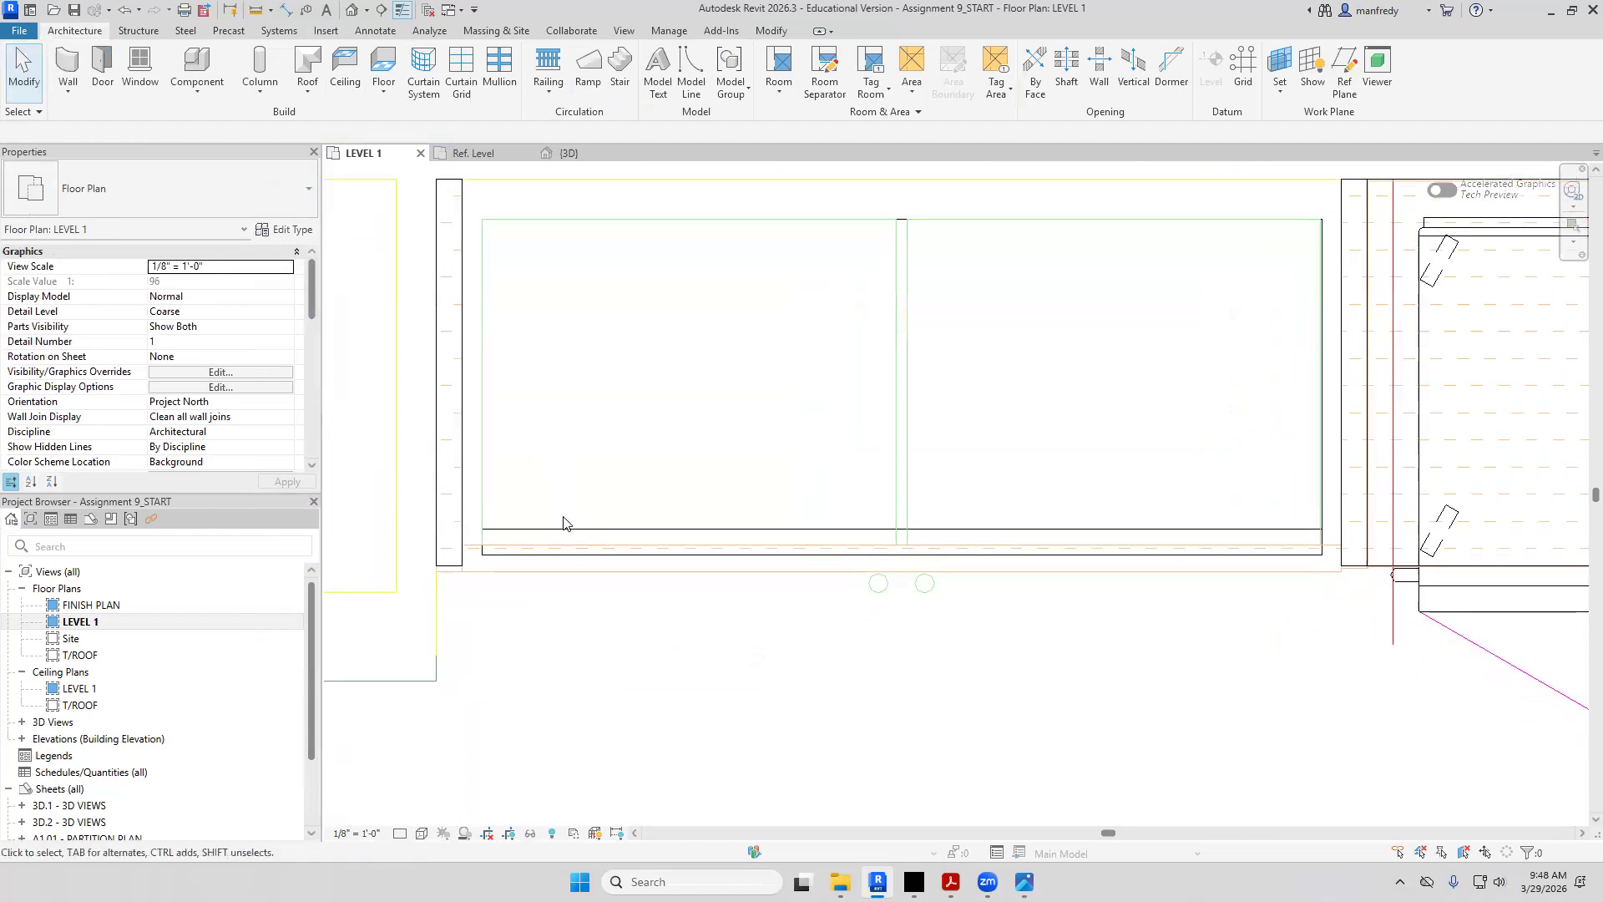
{"action": "scroll", "coordinate": [573, 488], "scroll_direction": "down", "scroll_amount": 1}
{"action": "left_click", "coordinate": [572, 516]}
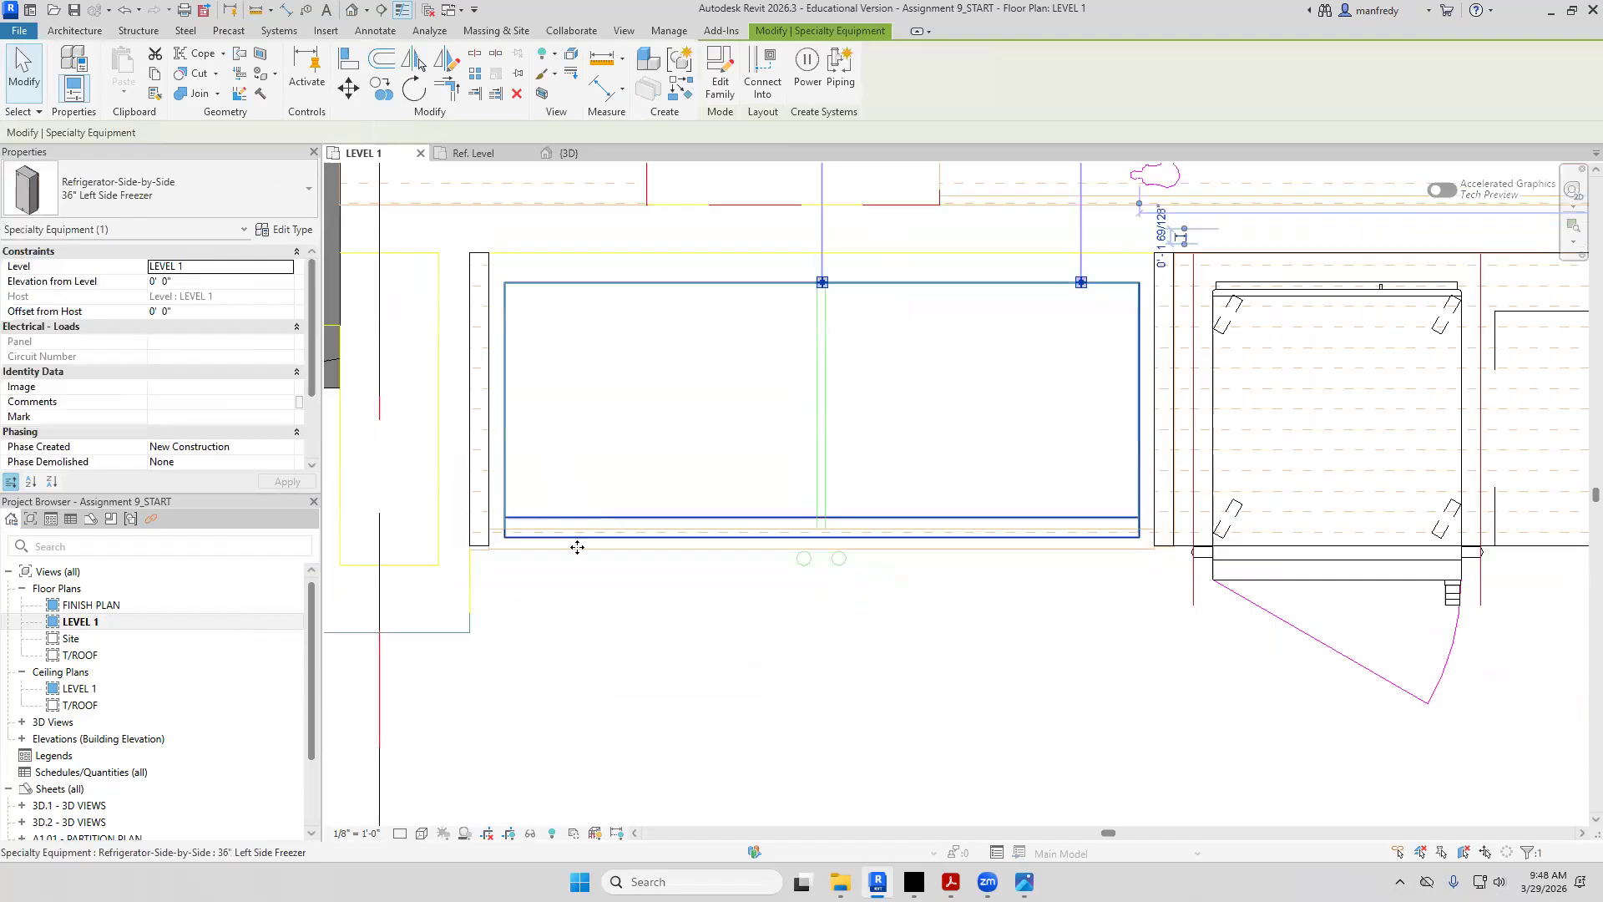
{"action": "left_click_drag", "start_coordinate": [566, 749], "coordinate": [577, 814]}
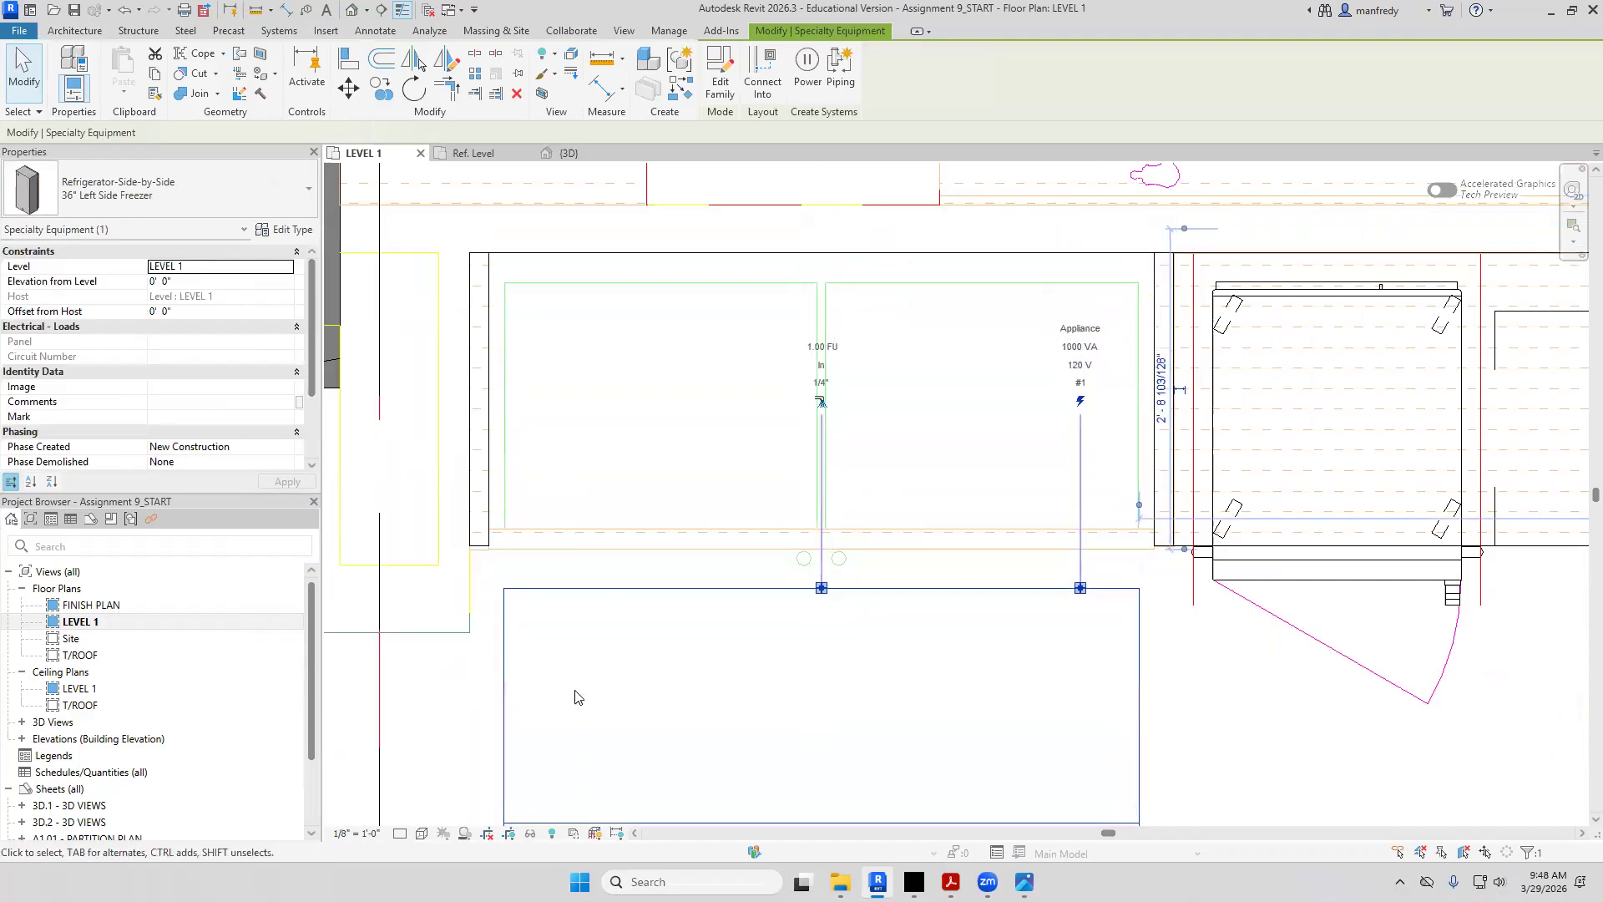
{"action": "left_click", "coordinate": [541, 404]}
{"action": "middle_click_drag", "start_coordinate": [548, 409], "coordinate": [585, 348]}
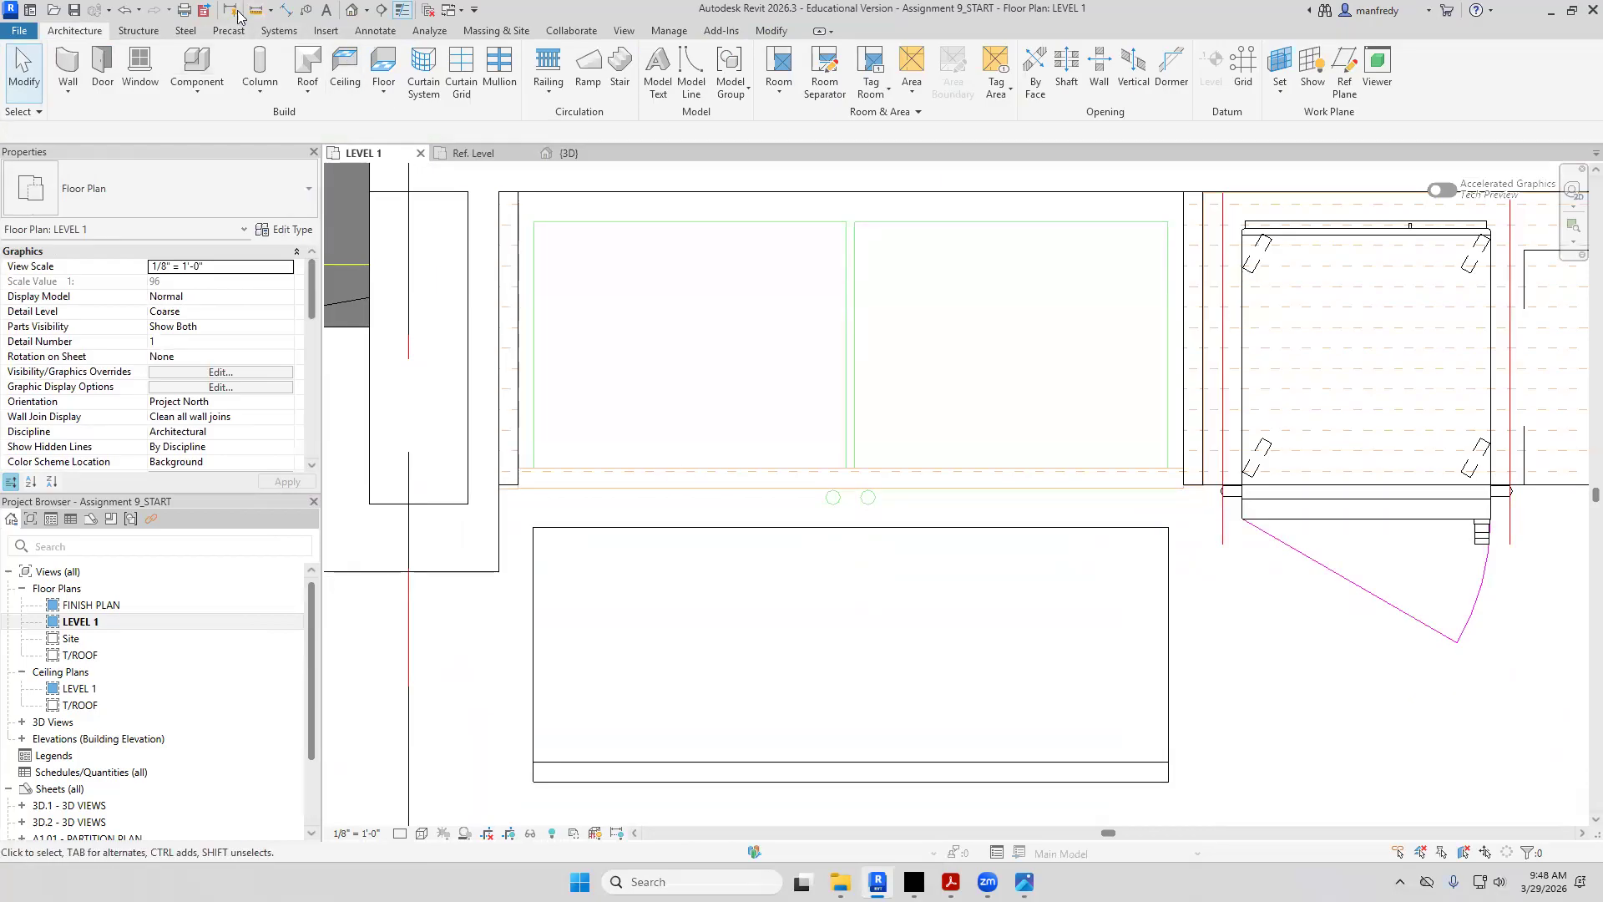
Measure the depth from the outline's back corner to its front line and increase the refrigerator type's Depth to match
{"action": "left_click", "coordinate": [533, 221]}
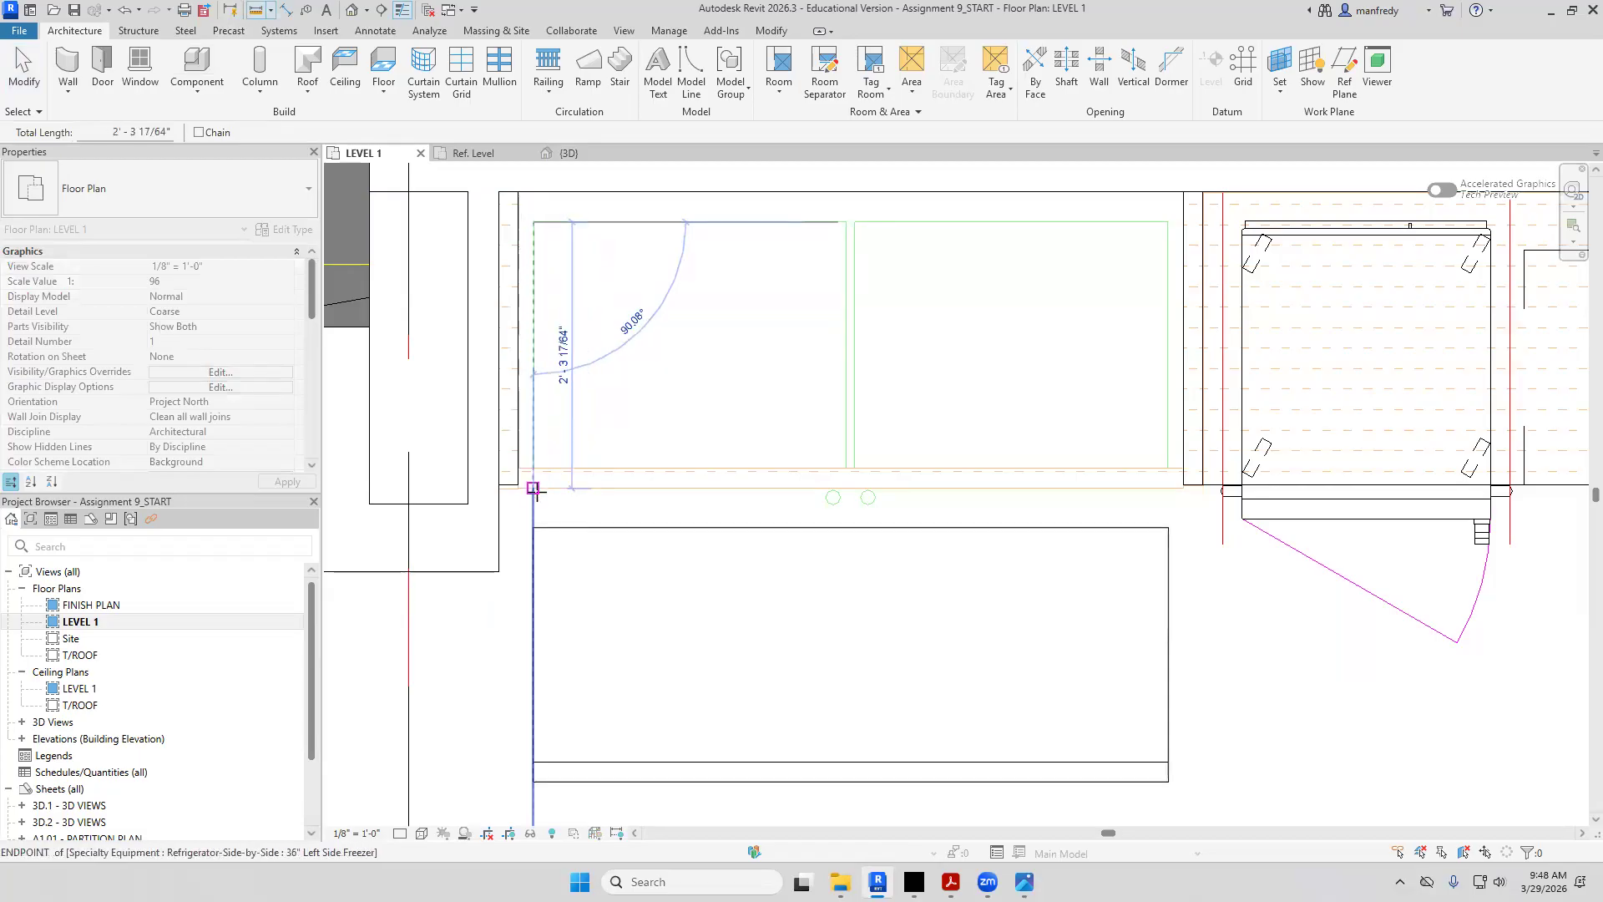
{"action": "key", "text": "Escape"}
{"action": "key", "text": "Escape"}
{"action": "left_click", "coordinate": [536, 524]}
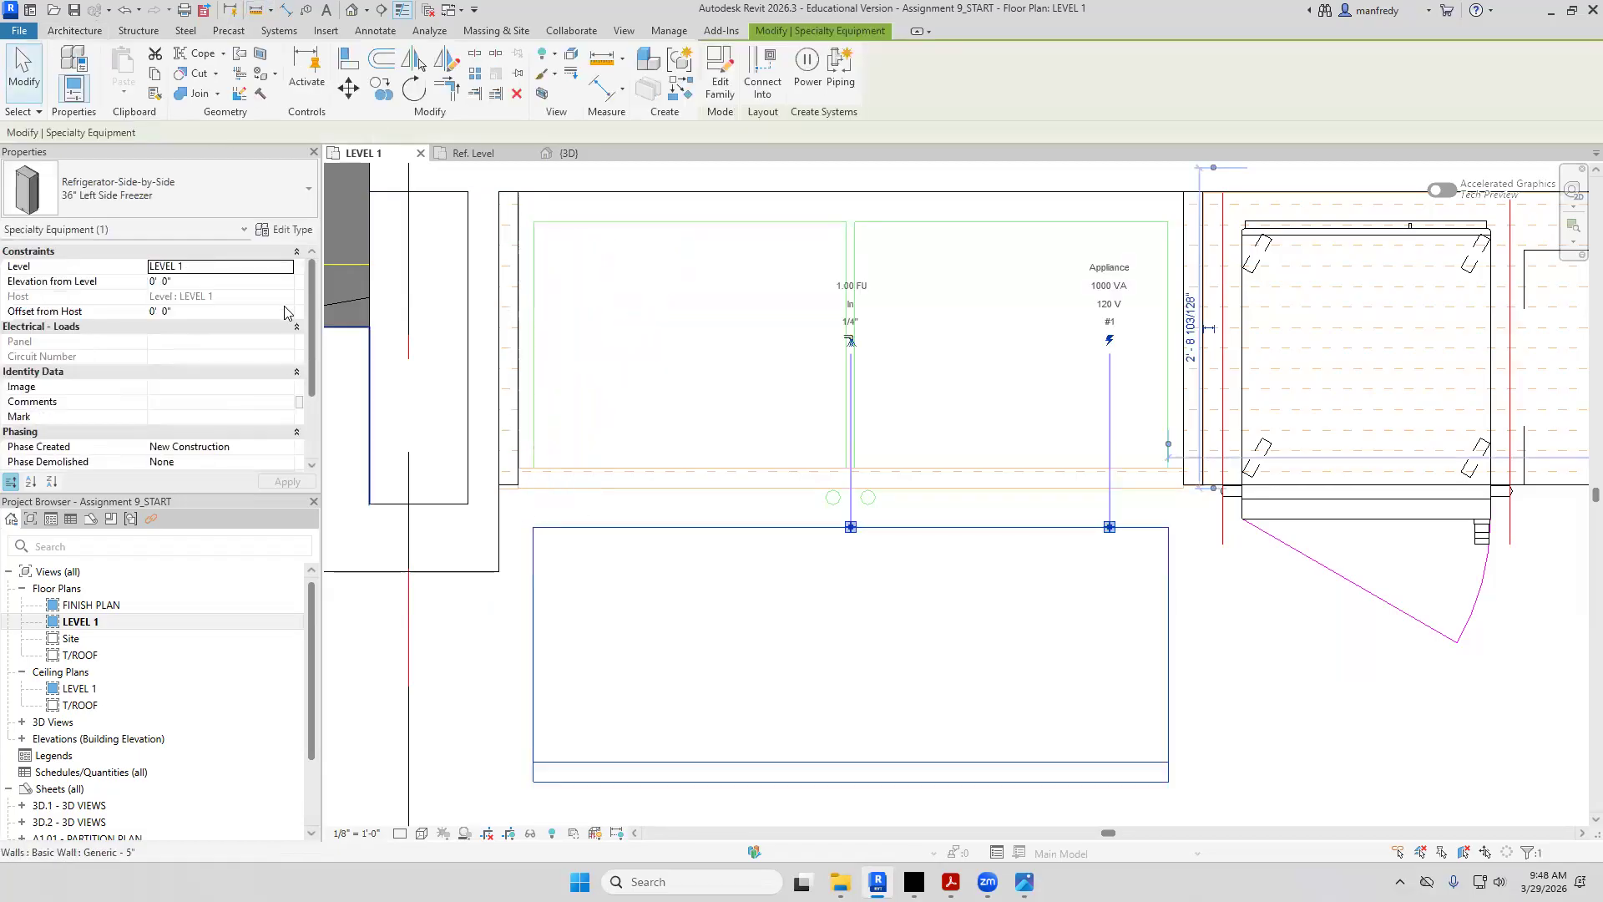
{"action": "left_click", "coordinate": [292, 234]}
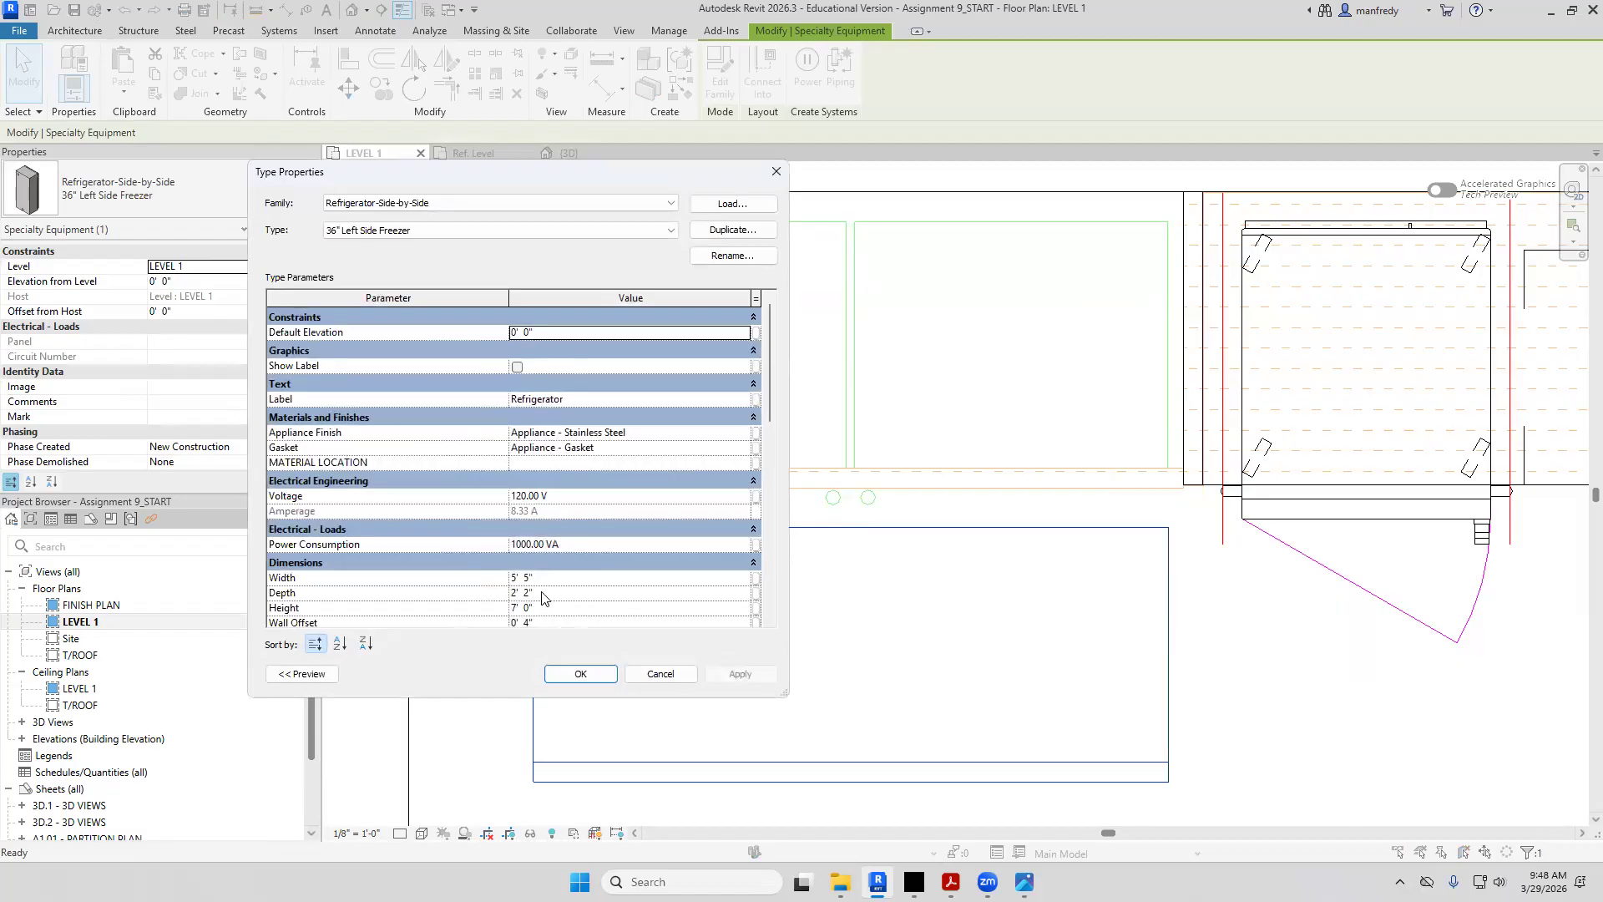
{"action": "left_click", "coordinate": [581, 673]}
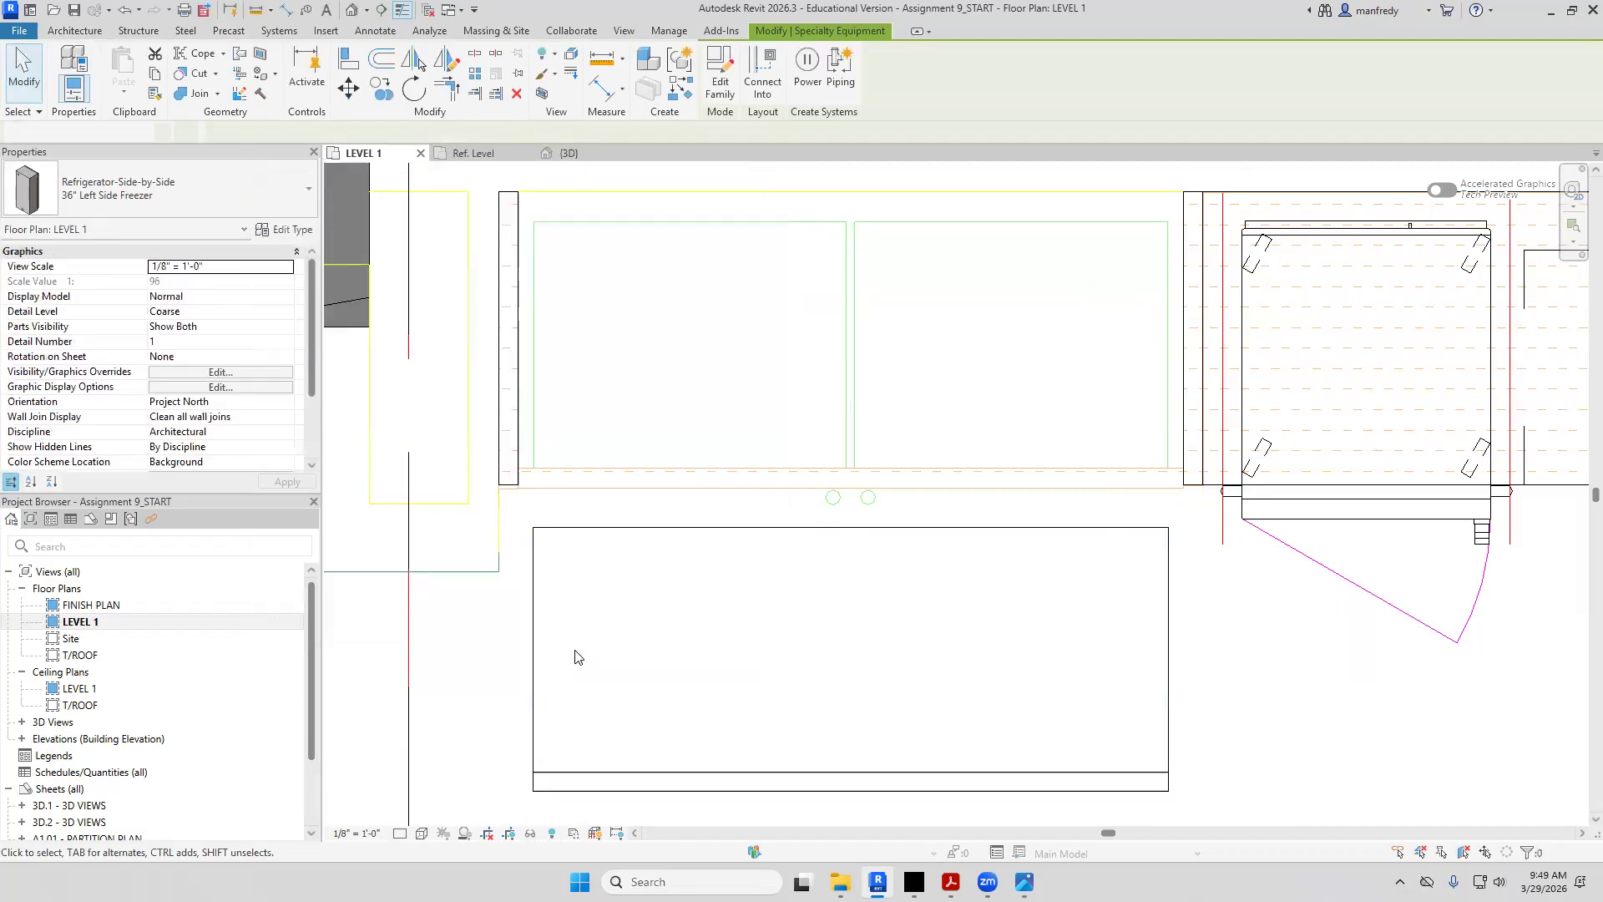
Align the refrigerator's front face with the drawn line at the front of the double refrigerator outline
{"action": "key", "text": "a"}
{"action": "key", "text": "l"}
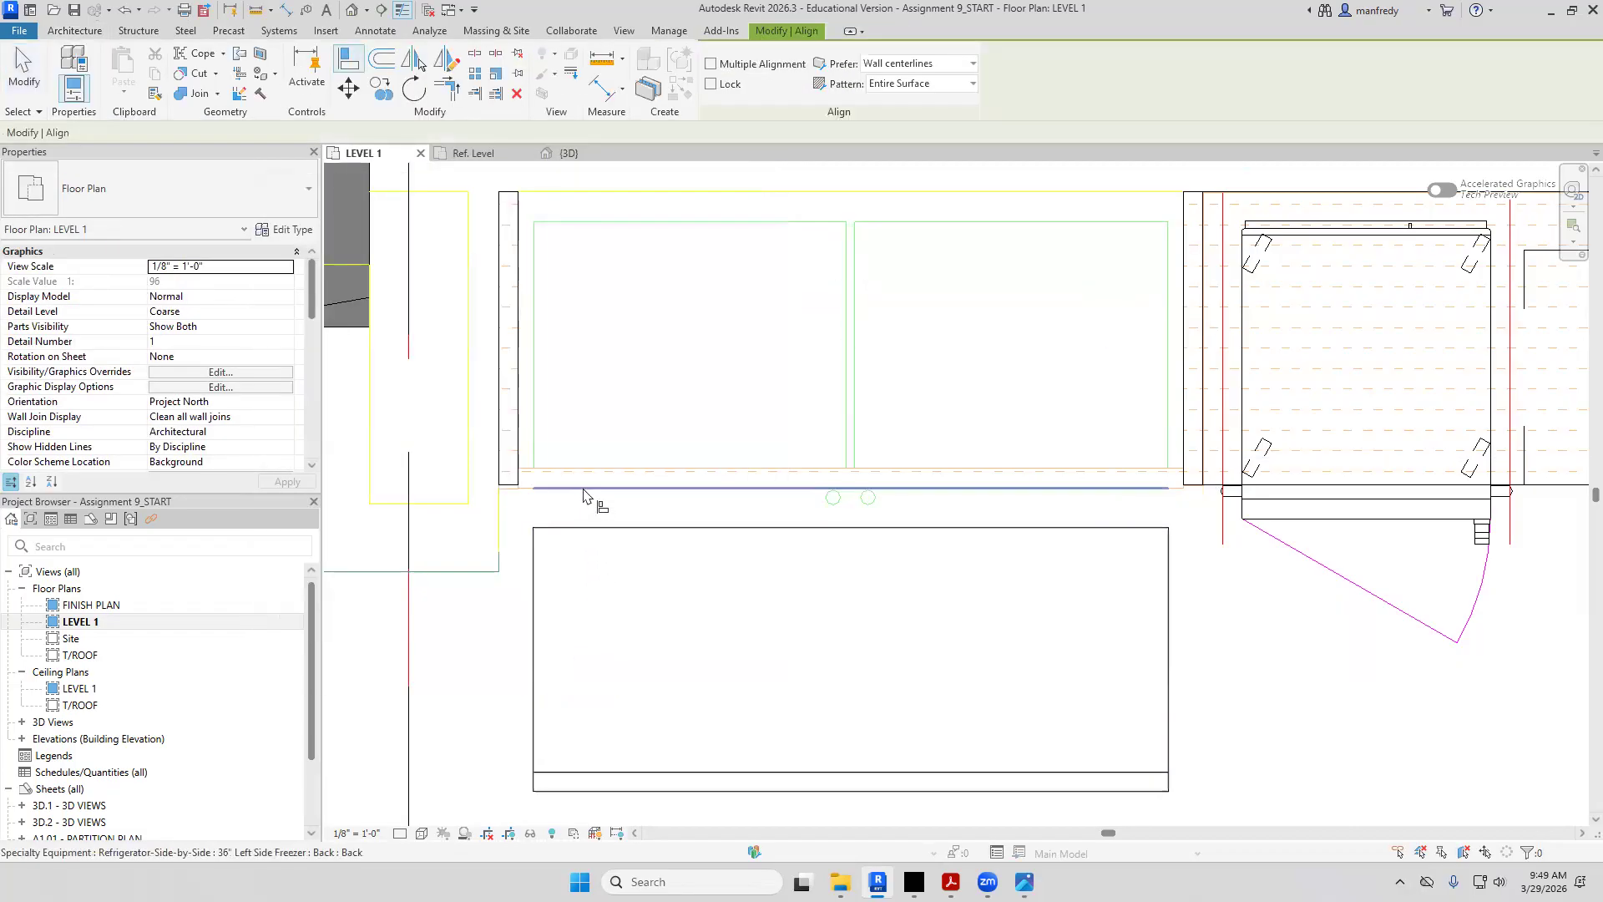
{"action": "left_click", "coordinate": [614, 791]}
{"action": "key", "text": "Escape"}
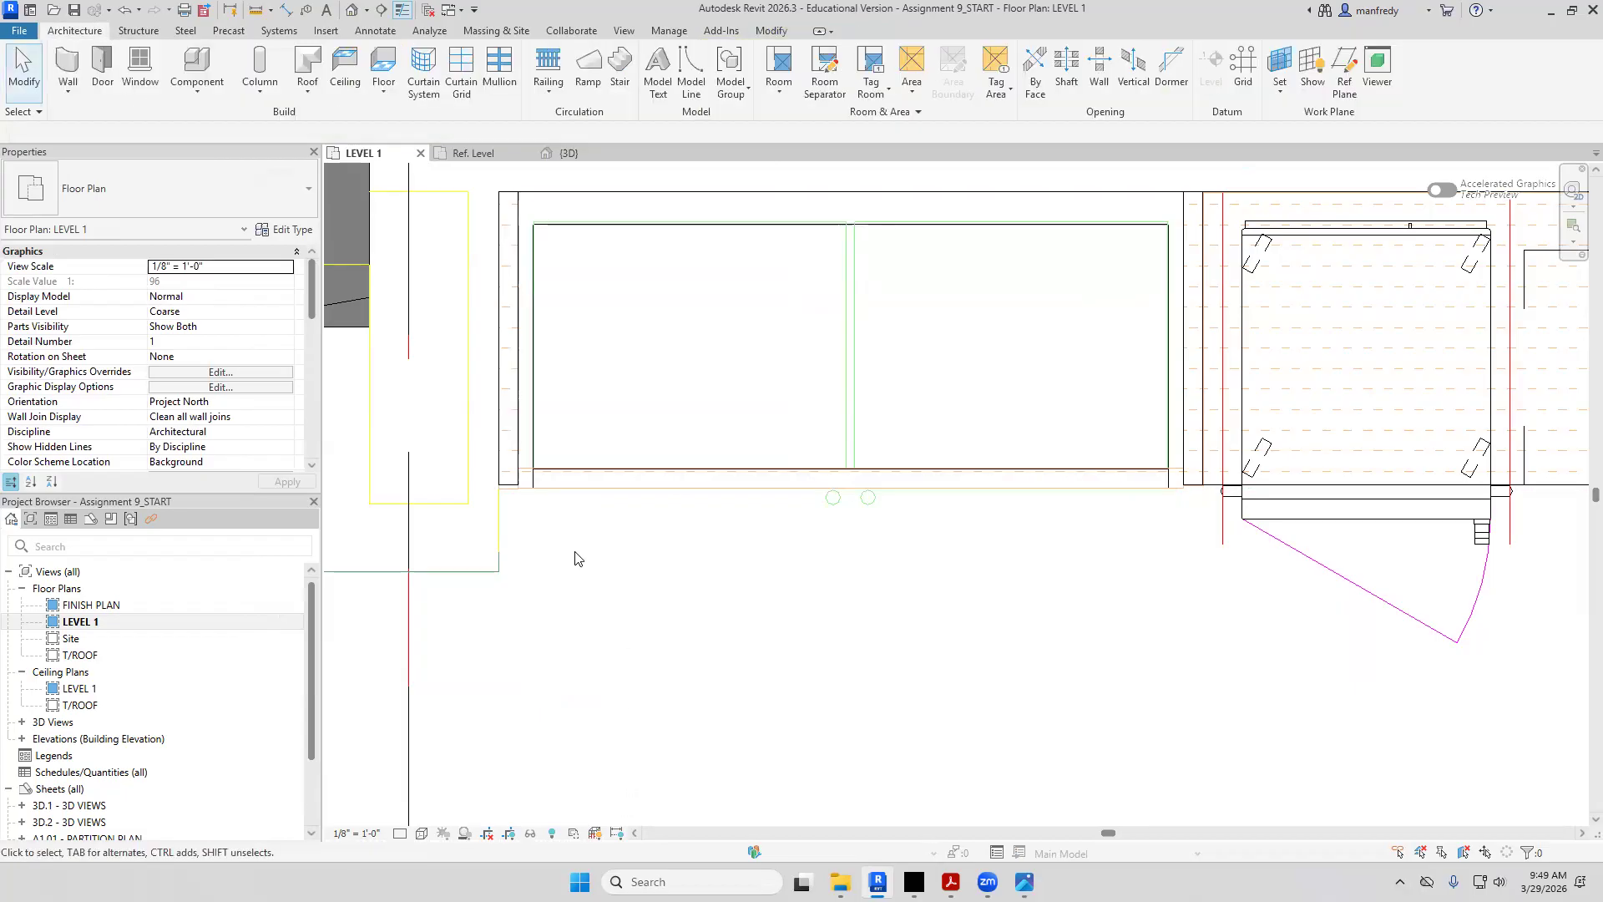
Inspect the resized refrigerator in the 3D view, checking how it fits between the kitchen walls
{"action": "left_click", "coordinate": [351, 9]}
{"action": "mouse_move", "coordinate": [557, 435]}
{"action": "middle_mouse_down", "text": "shift"}
{"action": "mouse_move", "coordinate": [544, 418]}
{"action": "mouse_move", "coordinate": [526, 448]}
{"action": "mouse_move", "coordinate": [548, 454]}
{"action": "mouse_move", "coordinate": [569, 429]}
{"action": "middle_mouse_up", "text": "shift"}
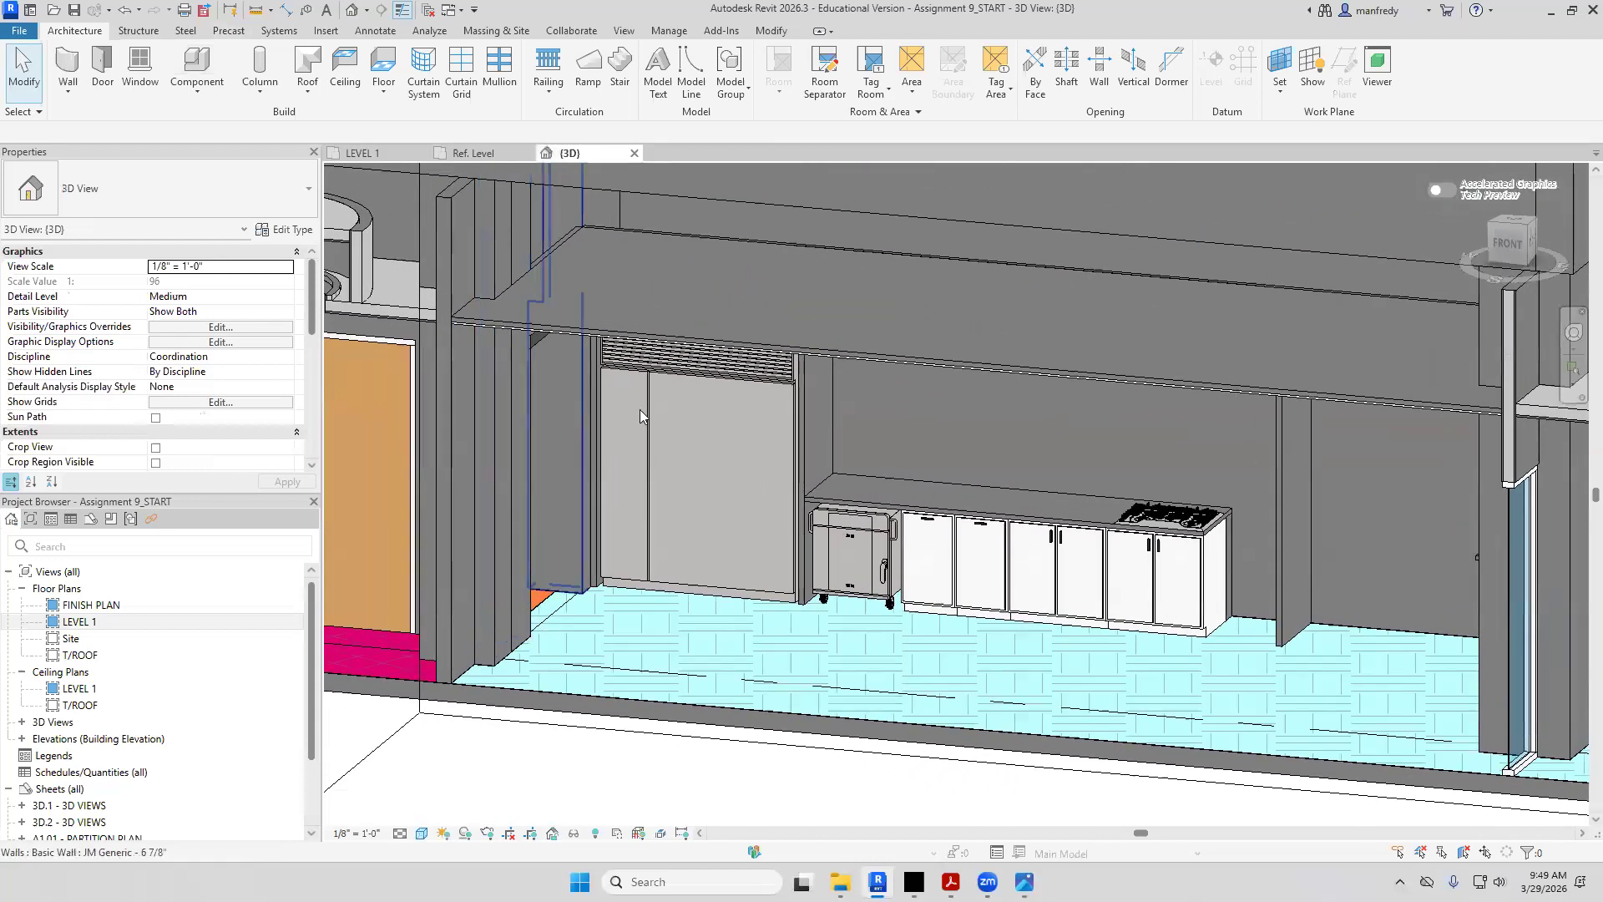
{"action": "middle_click_drag", "start_coordinate": [662, 551], "coordinate": [664, 610], "text": "shift"}
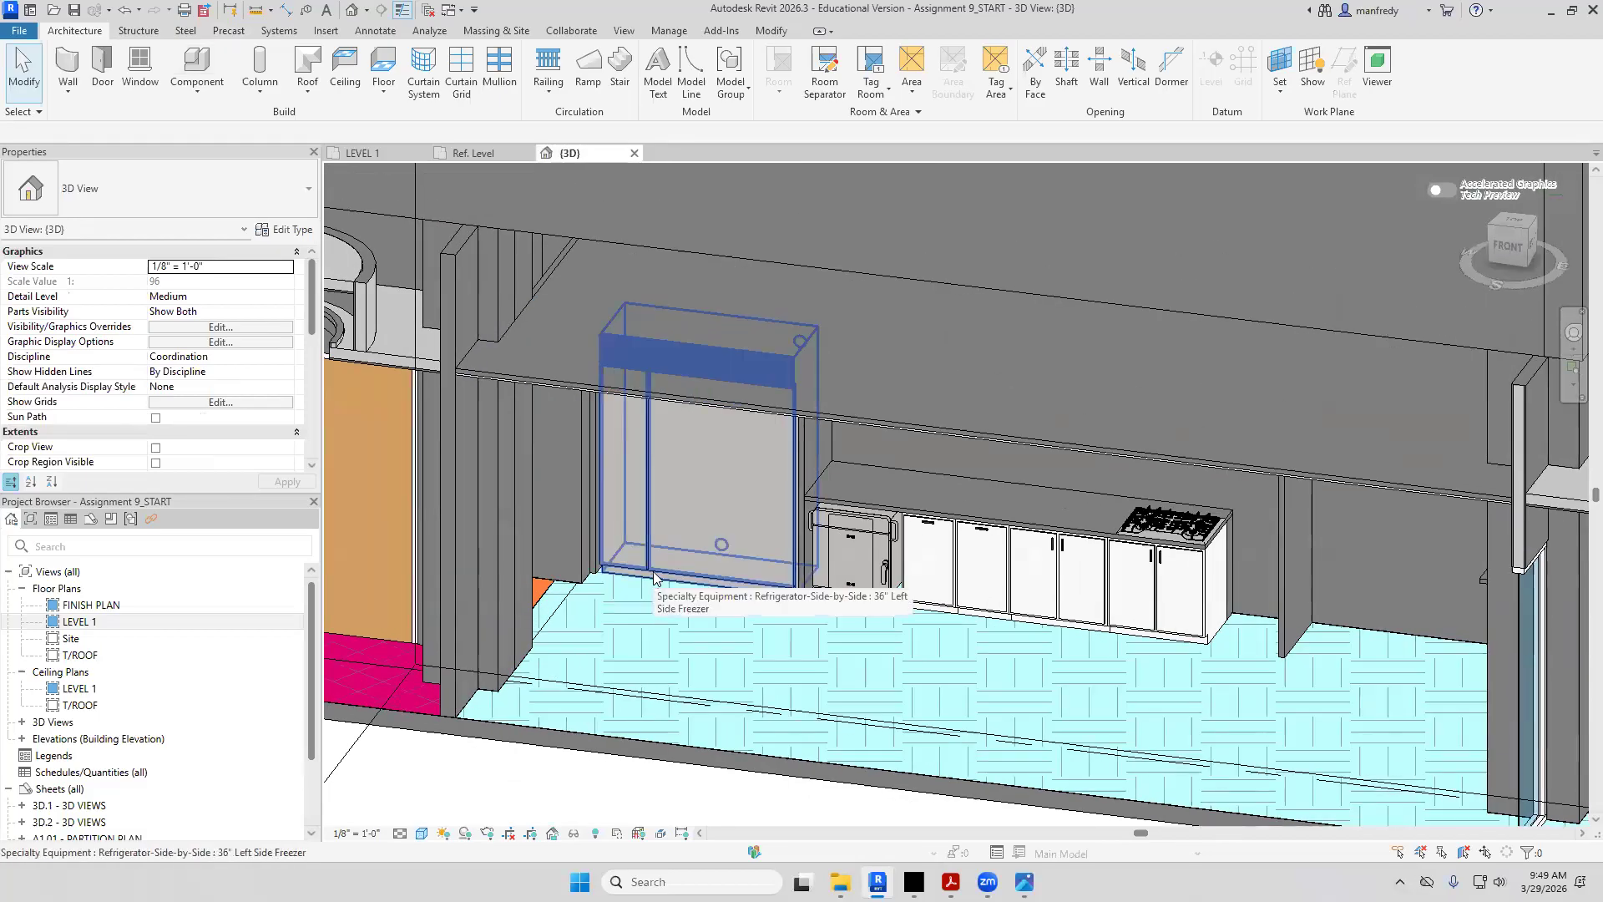
{"action": "middle_click_drag", "start_coordinate": [668, 533], "coordinate": [753, 439], "text": "shift"}
{"action": "left_click", "coordinate": [653, 509]}
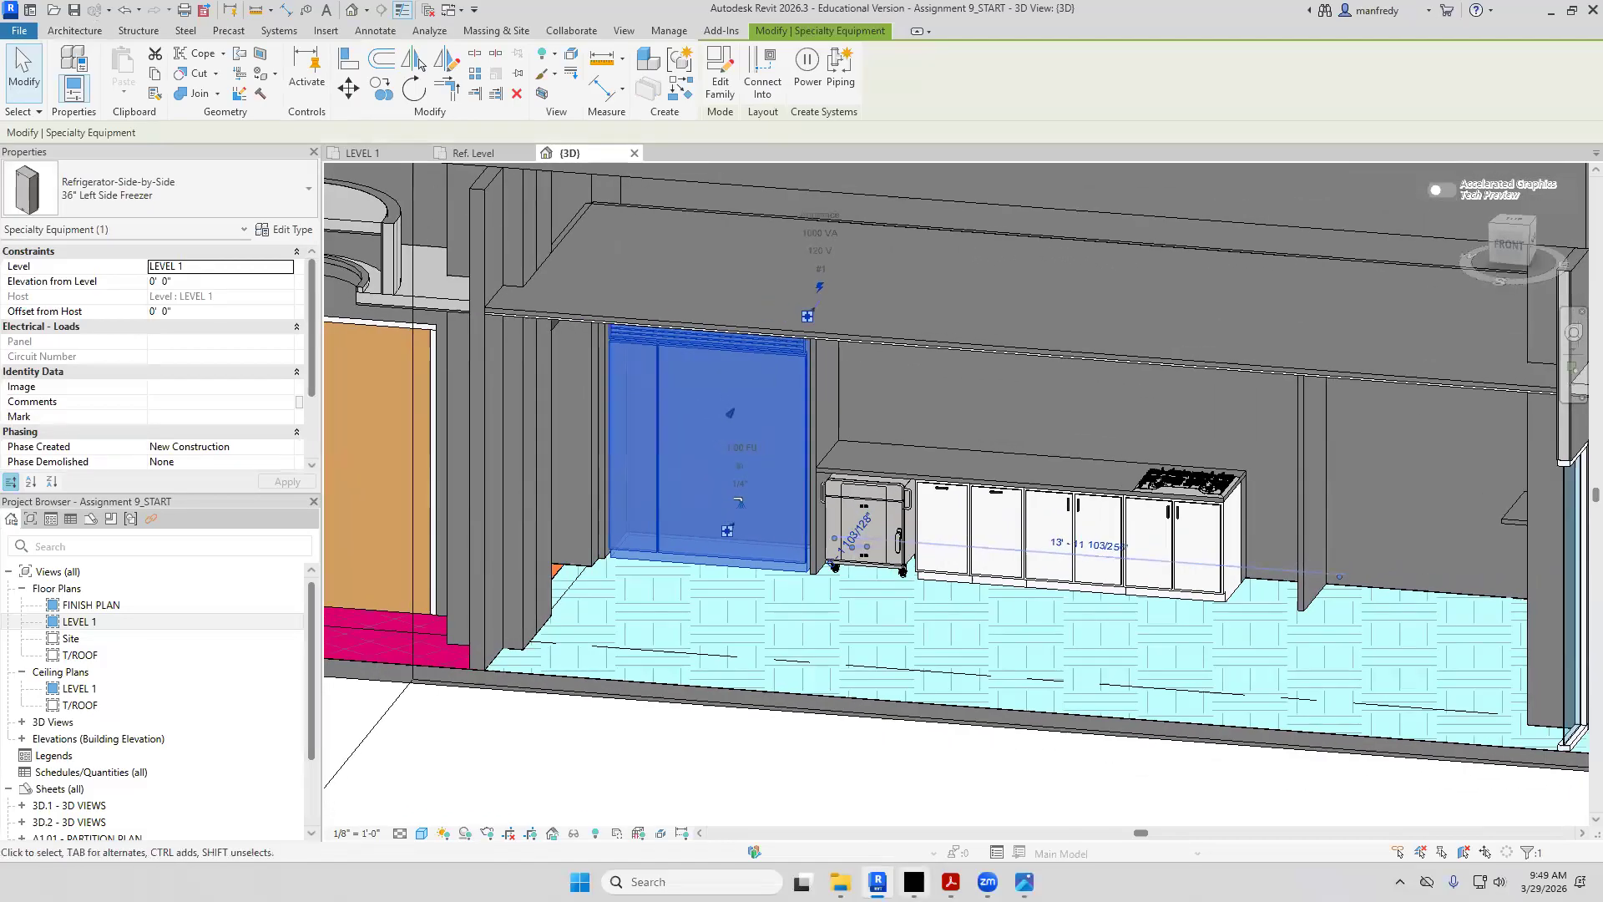
Switch to the PDF drawings and look up the stainless all-refrigerator's model number in the Equipment Schedule
{"action": "left_click", "coordinate": [951, 882]}
{"action": "left_click", "coordinate": [952, 882]}
{"action": "left_click", "coordinate": [951, 882]}
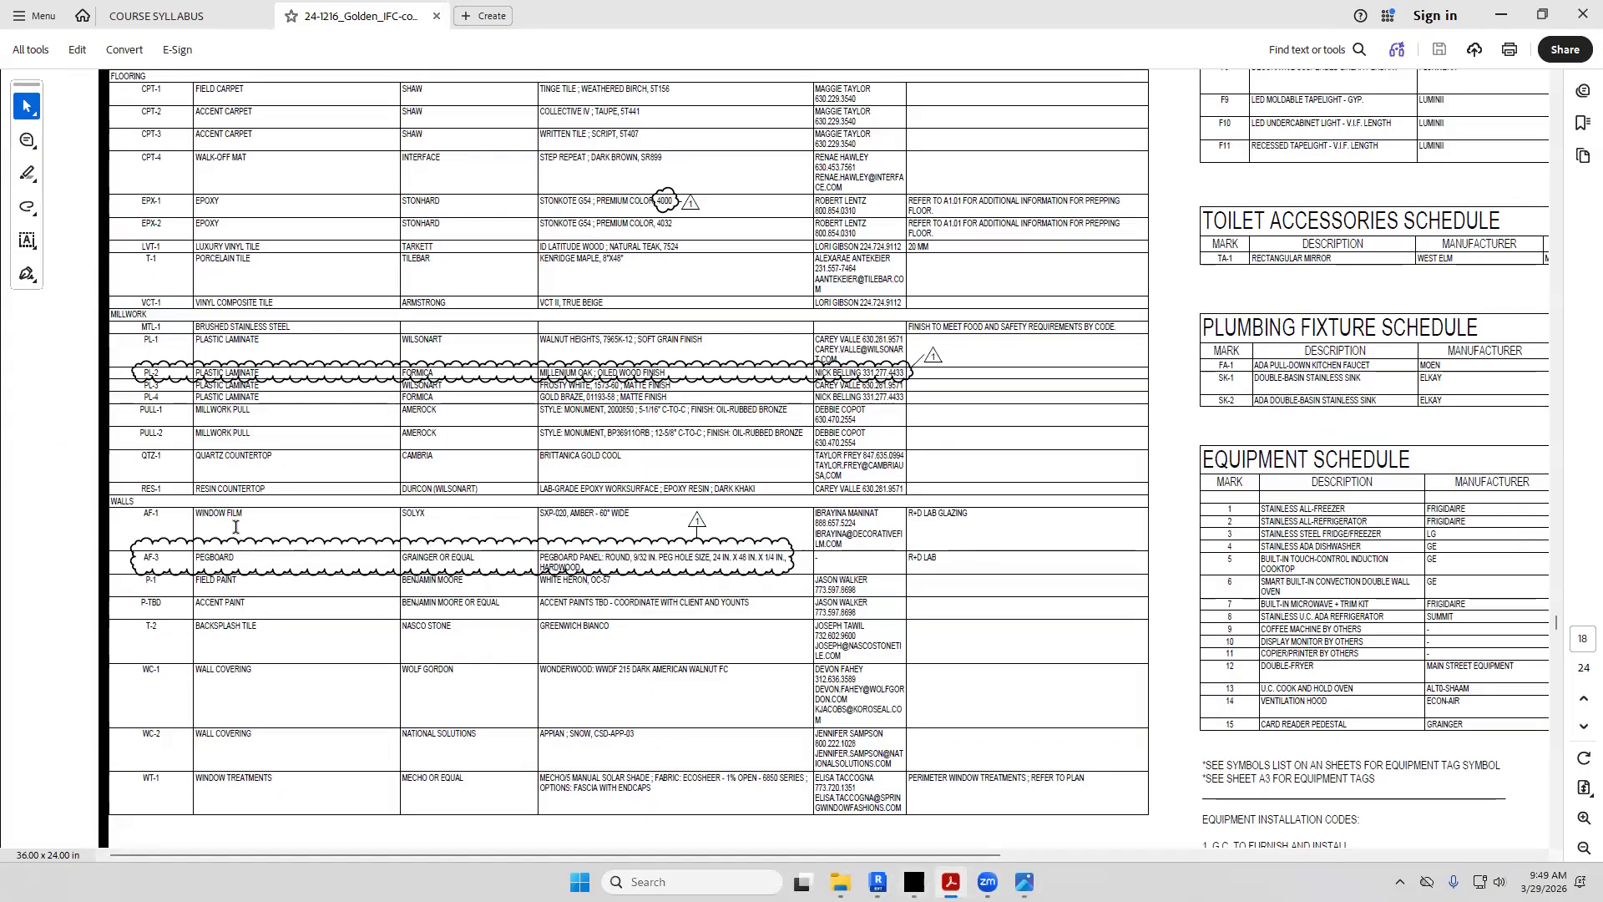
{"action": "scroll", "coordinate": [229, 505], "scroll_direction": "up", "scroll_amount": 2}
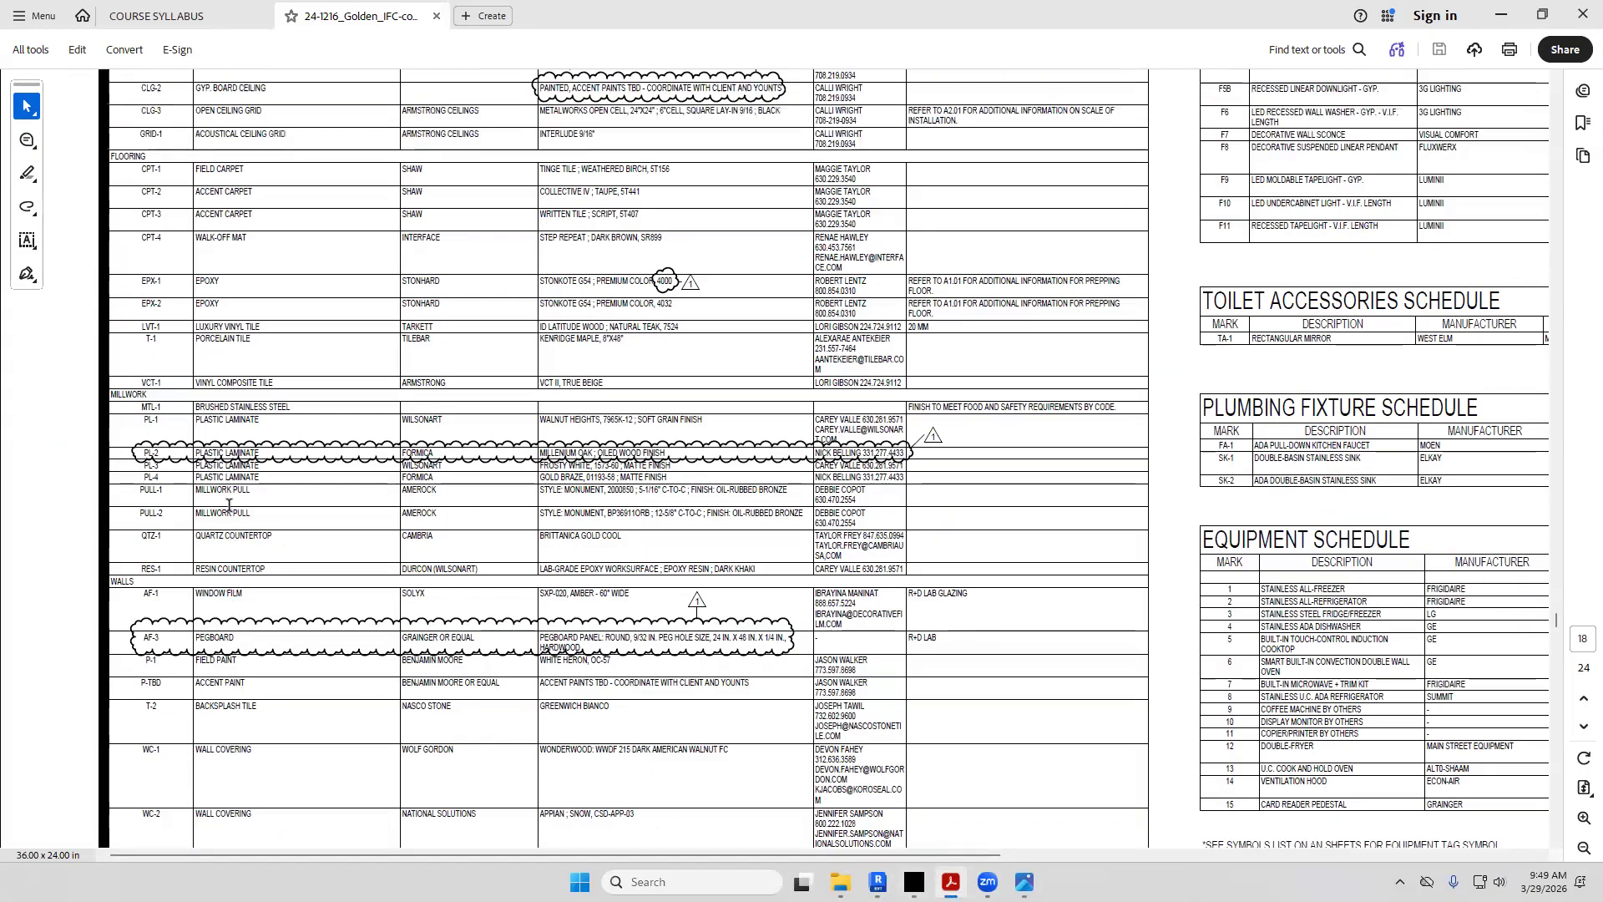
{"action": "left_click_drag", "start_coordinate": [995, 853], "coordinate": [1385, 806]}
{"action": "scroll", "coordinate": [825, 610], "scroll_direction": "down", "scroll_amount": 4}
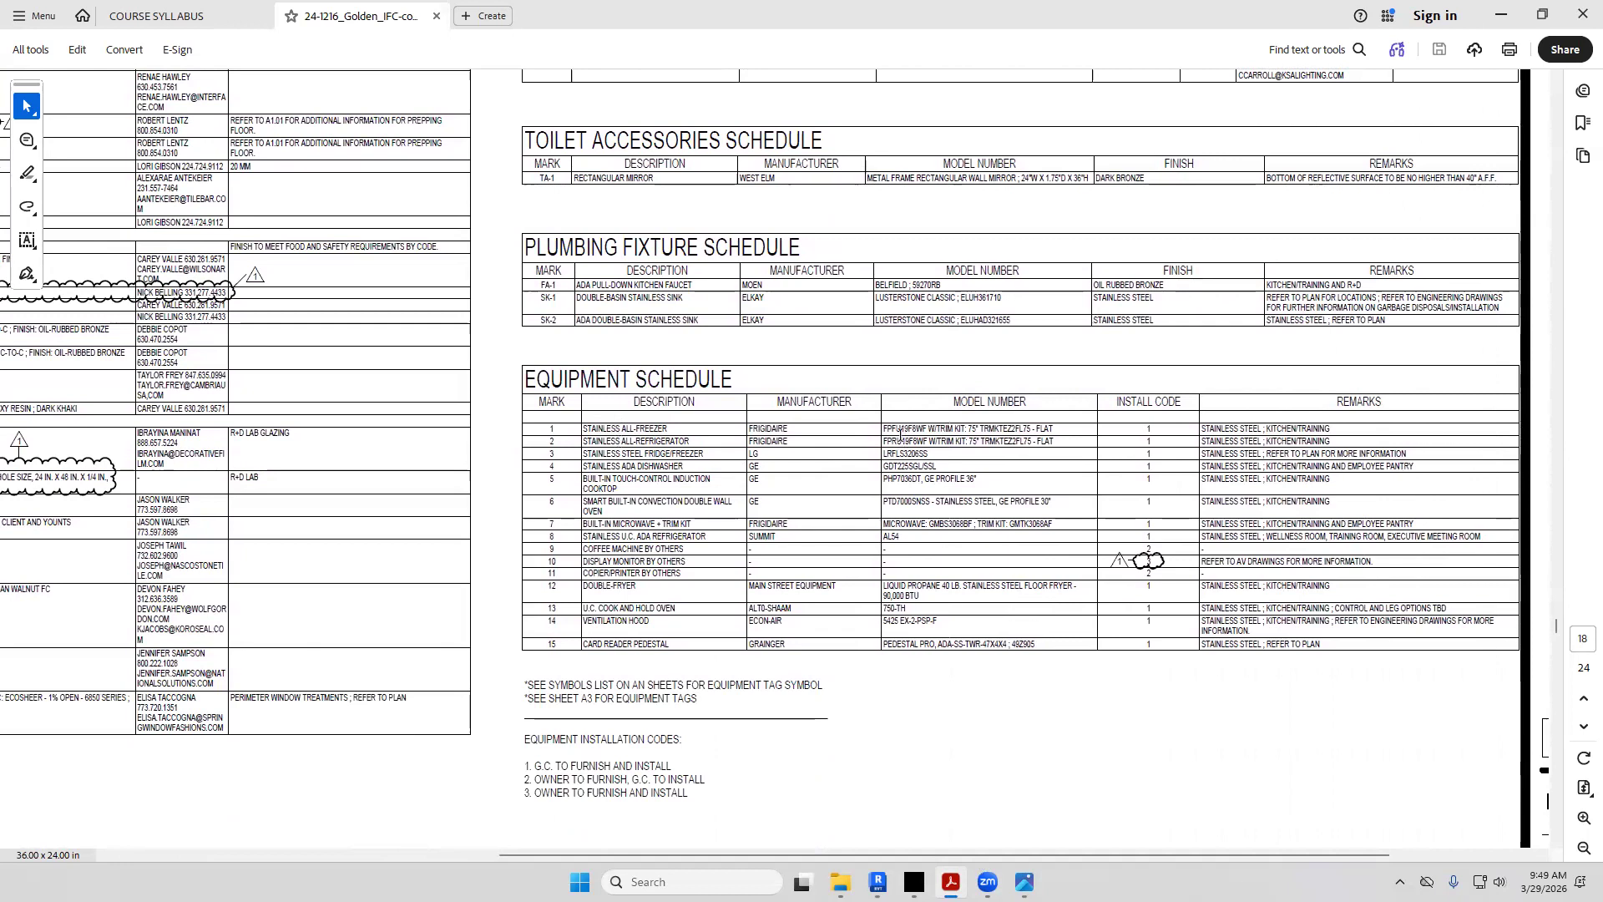
{"action": "left_click_drag", "start_coordinate": [883, 439], "coordinate": [1062, 441]}
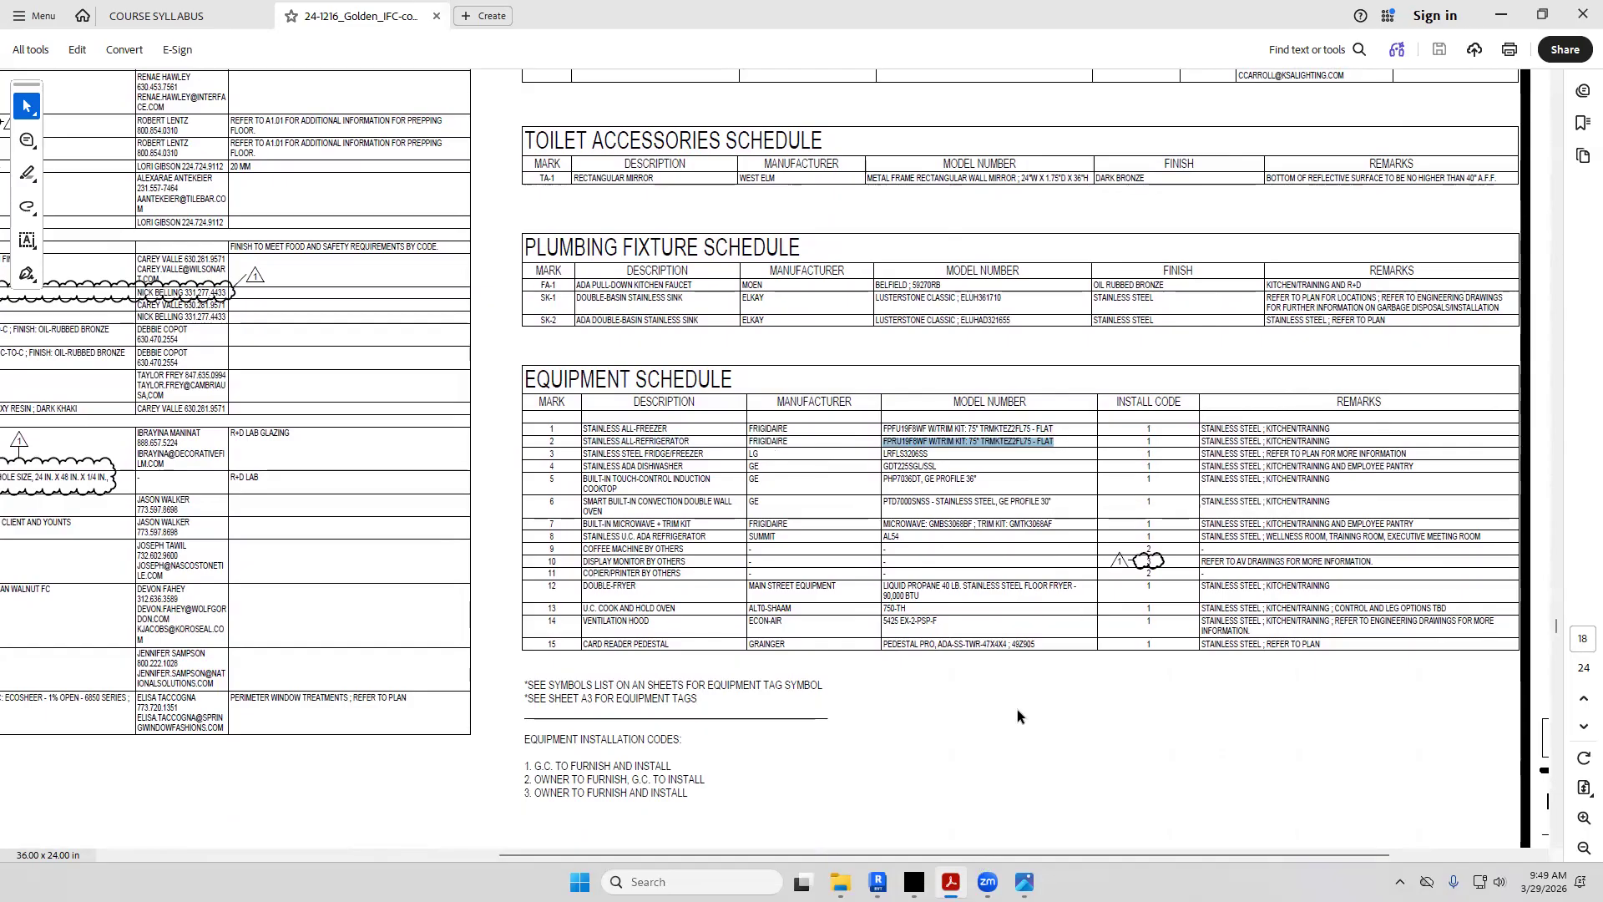
Return to Revit and open the LEVEL 1 floor plan at the drawn fryer outline beside the cooktop
{"action": "left_click", "coordinate": [877, 882]}
{"action": "middle_click_drag", "start_coordinate": [833, 579], "coordinate": [885, 743], "text": "shift"}
{"action": "key", "text": "Escape"}
{"action": "double_click", "coordinate": [125, 623]}
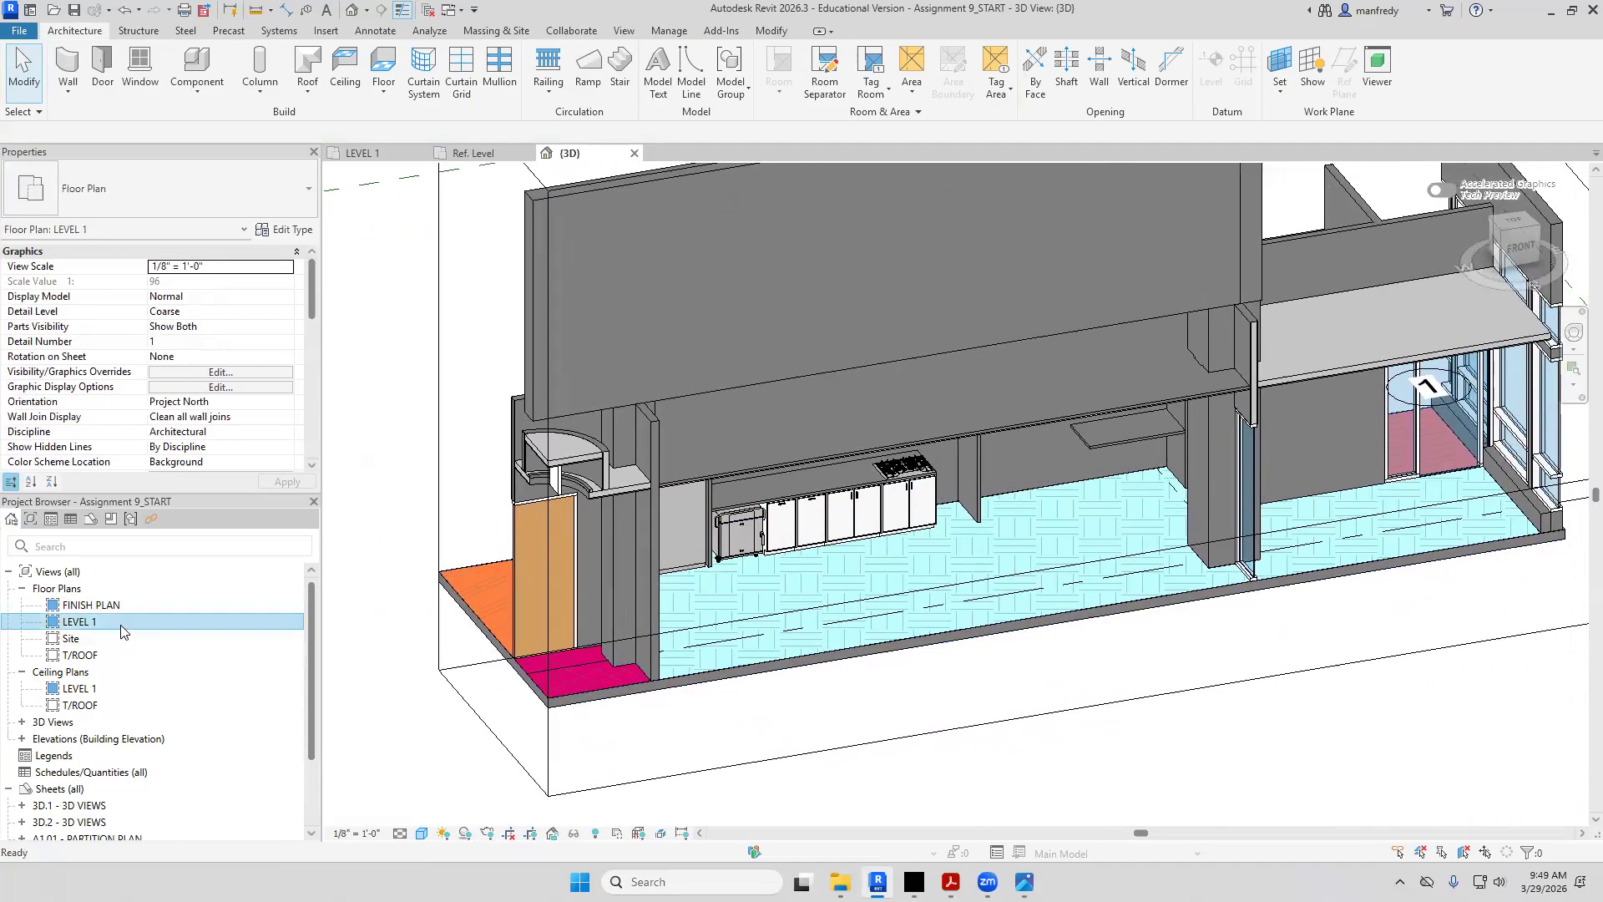
{"action": "scroll", "coordinate": [882, 307], "scroll_direction": "down", "scroll_amount": 6}
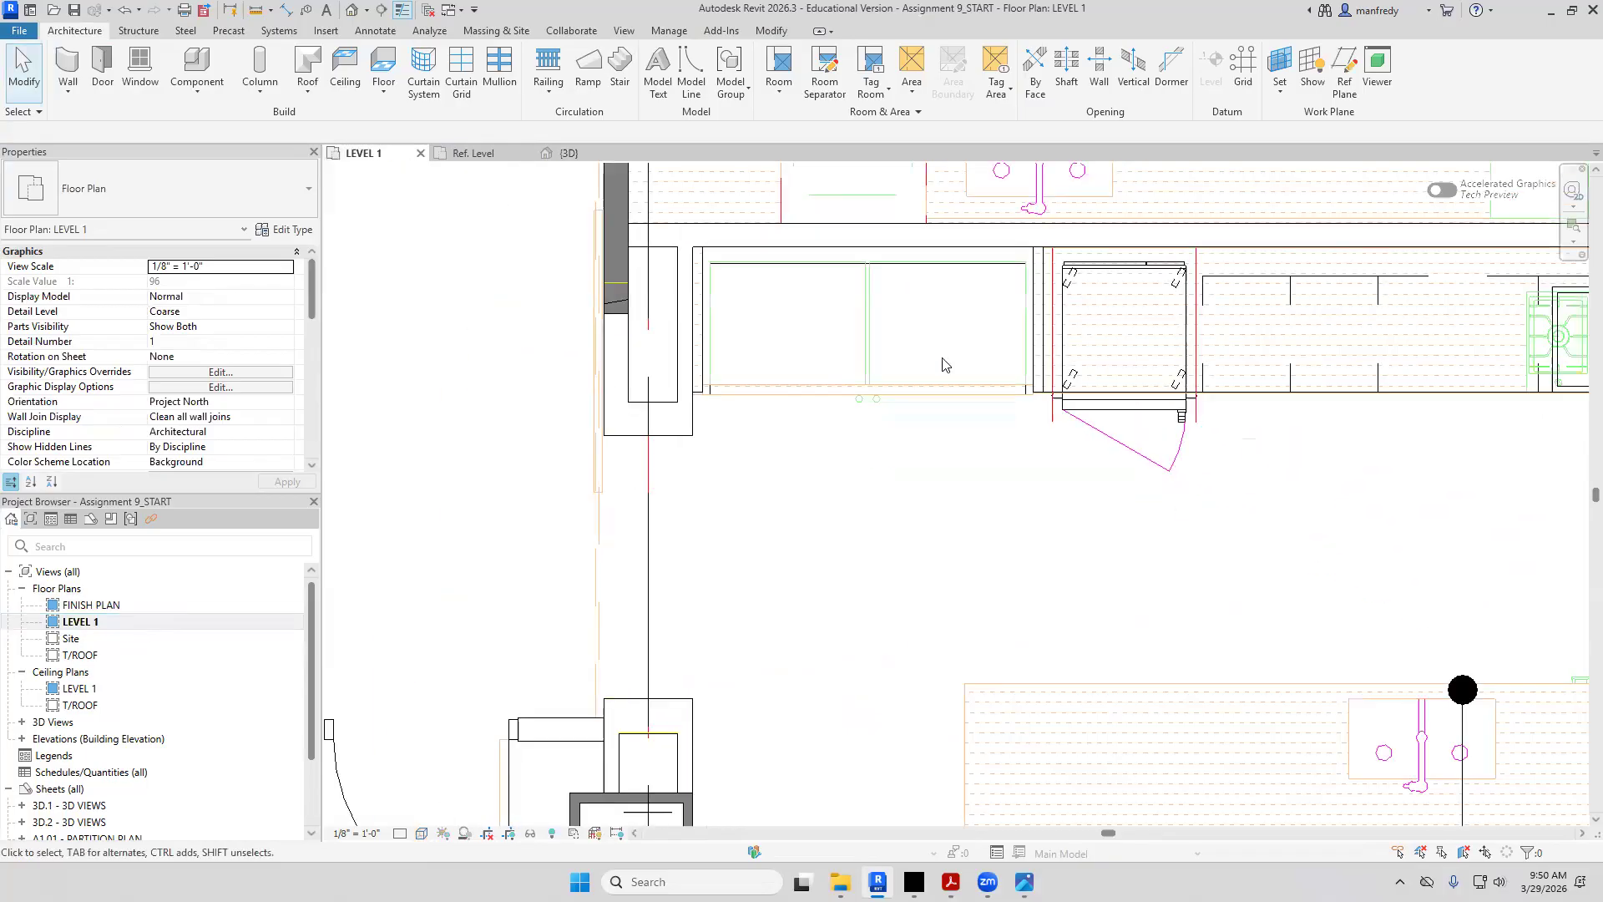
{"action": "middle_click_drag", "start_coordinate": [1176, 513], "coordinate": [725, 649]}
{"action": "scroll", "coordinate": [962, 558], "scroll_direction": "up", "scroll_amount": 2}
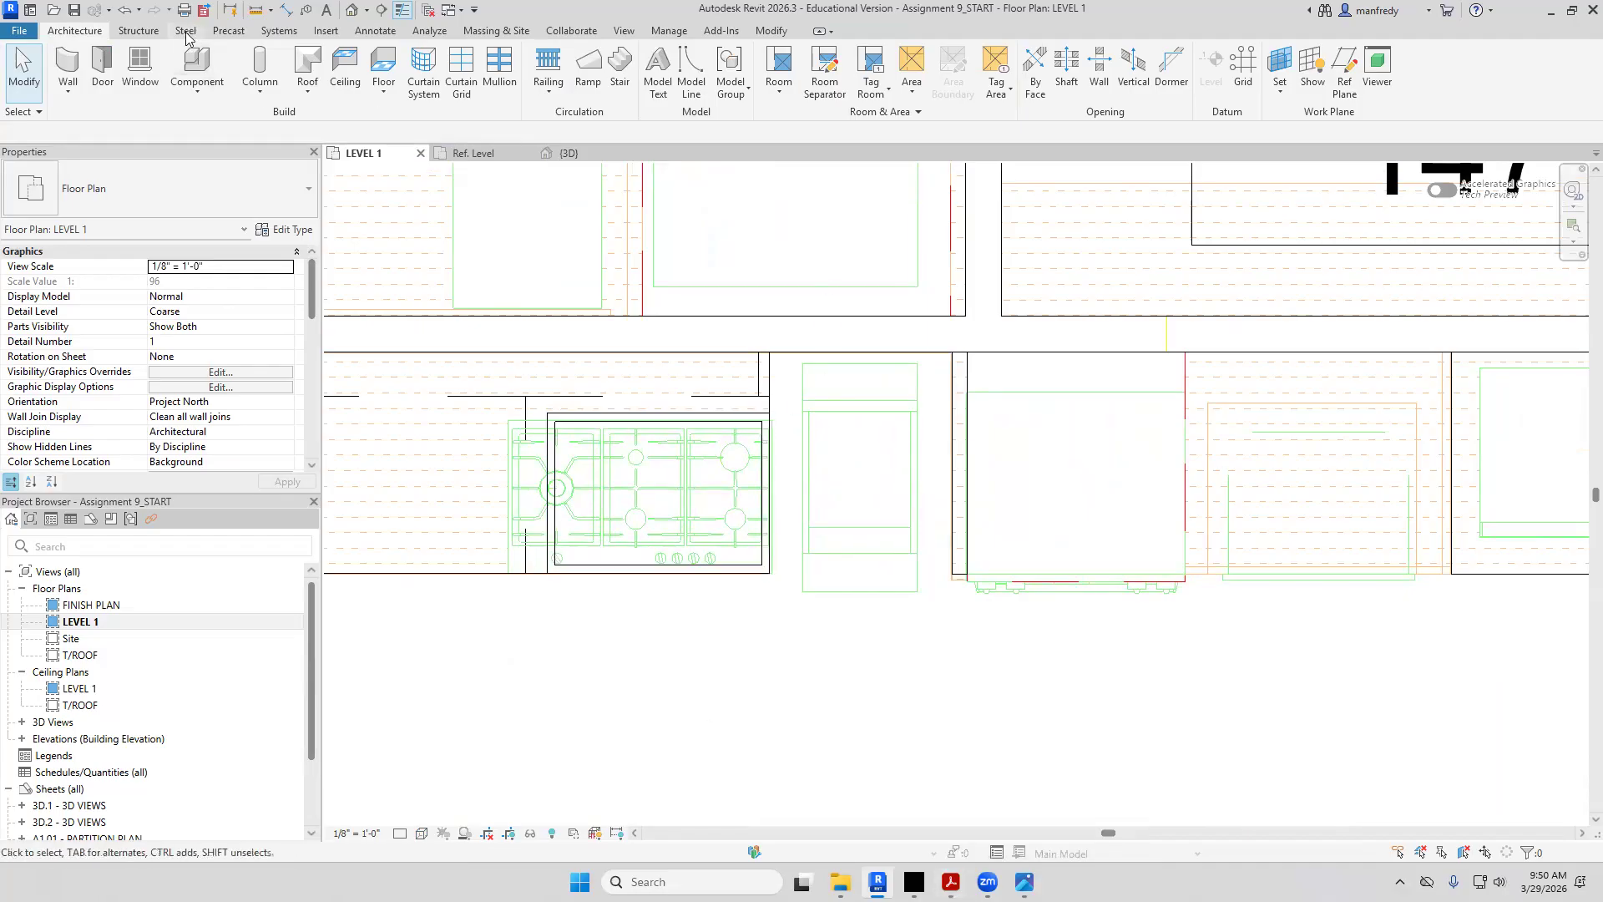
Load the 1er50a-208 family from the Fryer folder into the project
{"action": "left_click", "coordinate": [259, 98]}
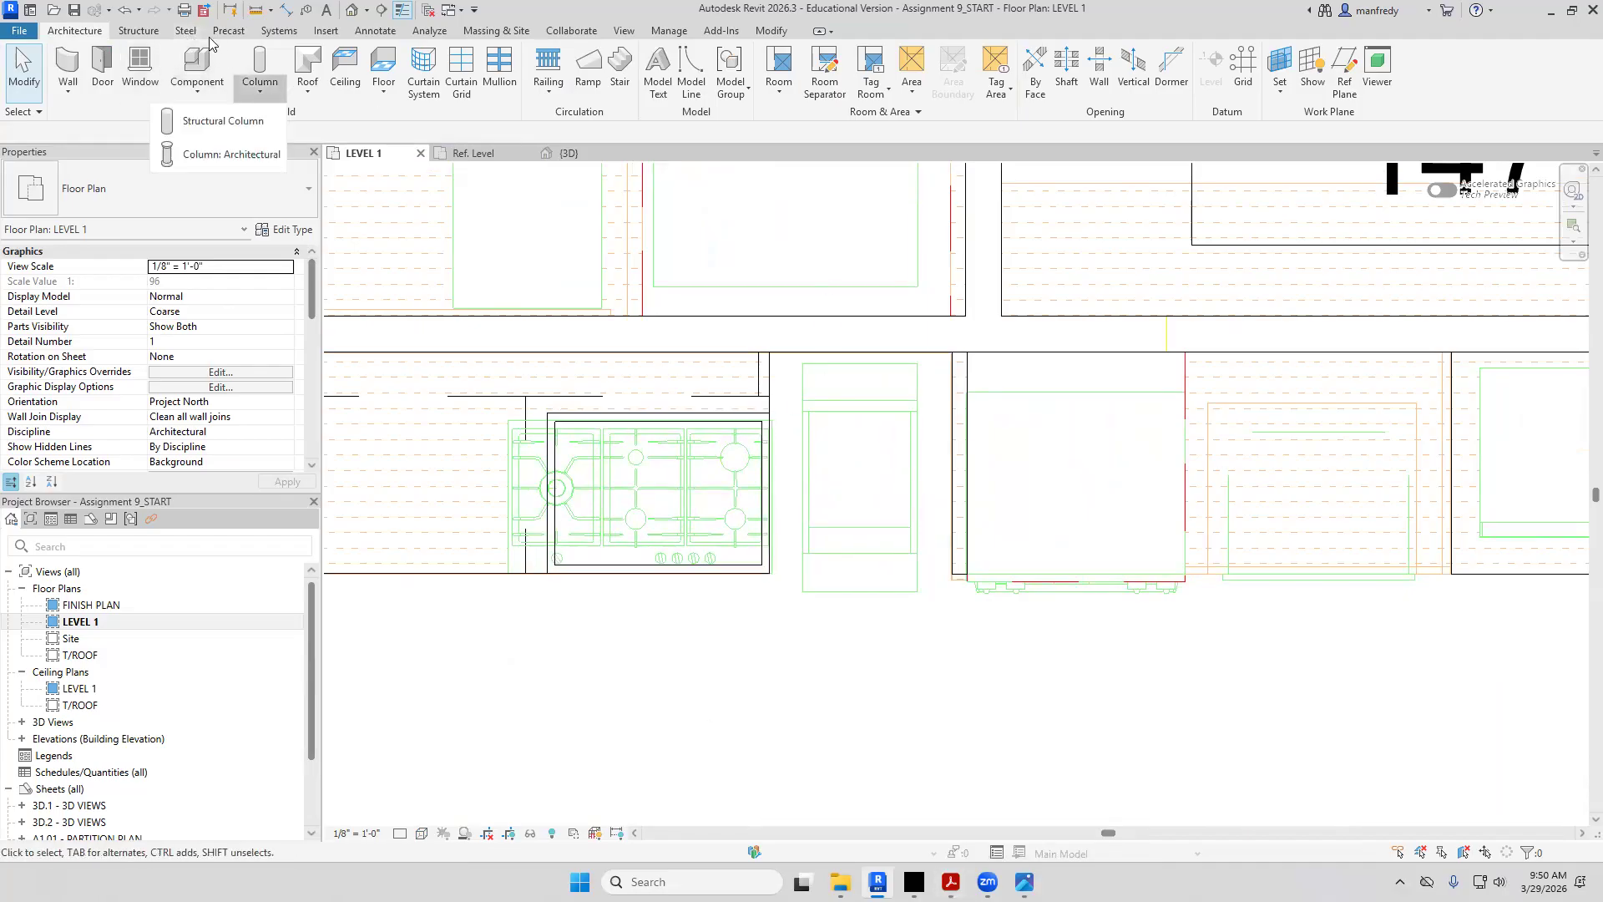
{"action": "left_click", "coordinate": [324, 31]}
{"action": "left_click", "coordinate": [678, 89]}
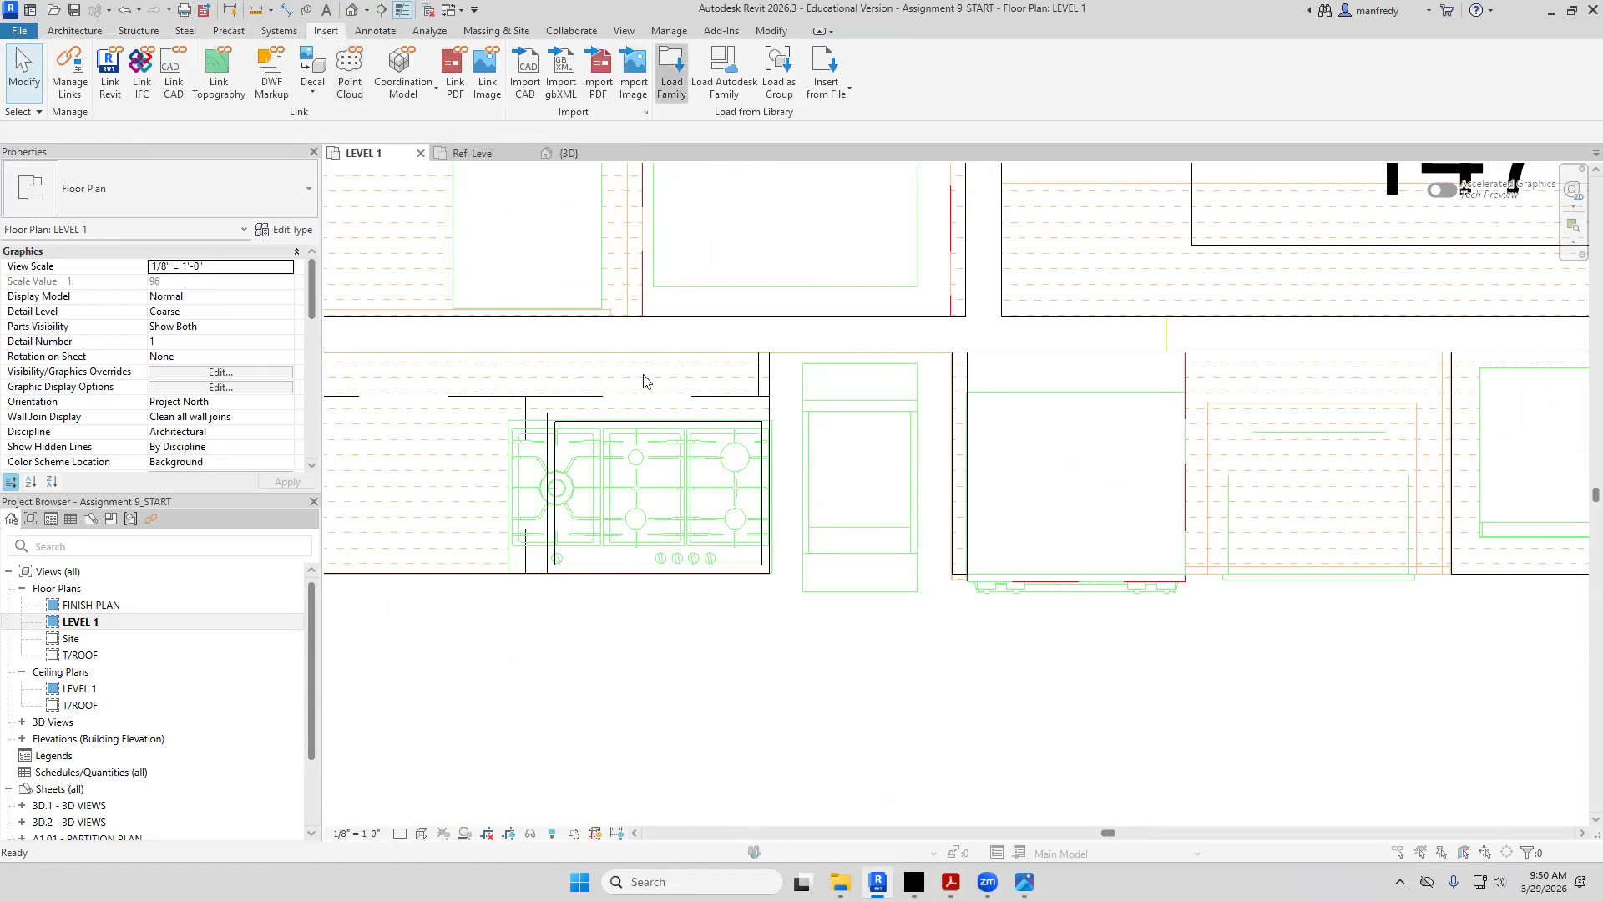
{"action": "left_click", "coordinate": [1013, 268]}
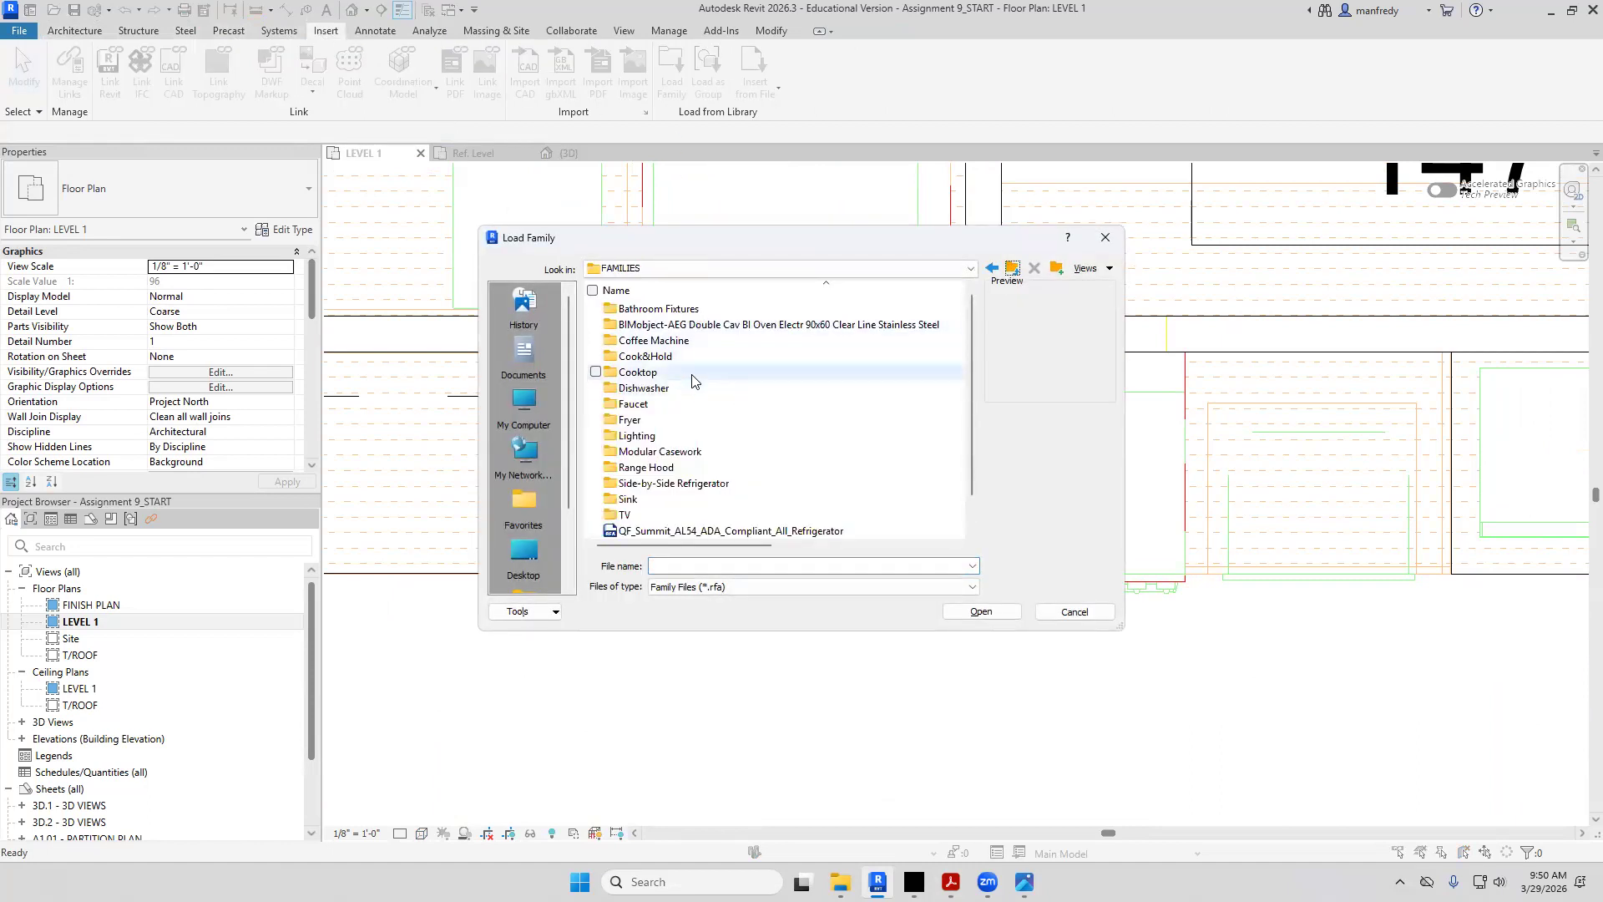
{"action": "left_click", "coordinate": [654, 421]}
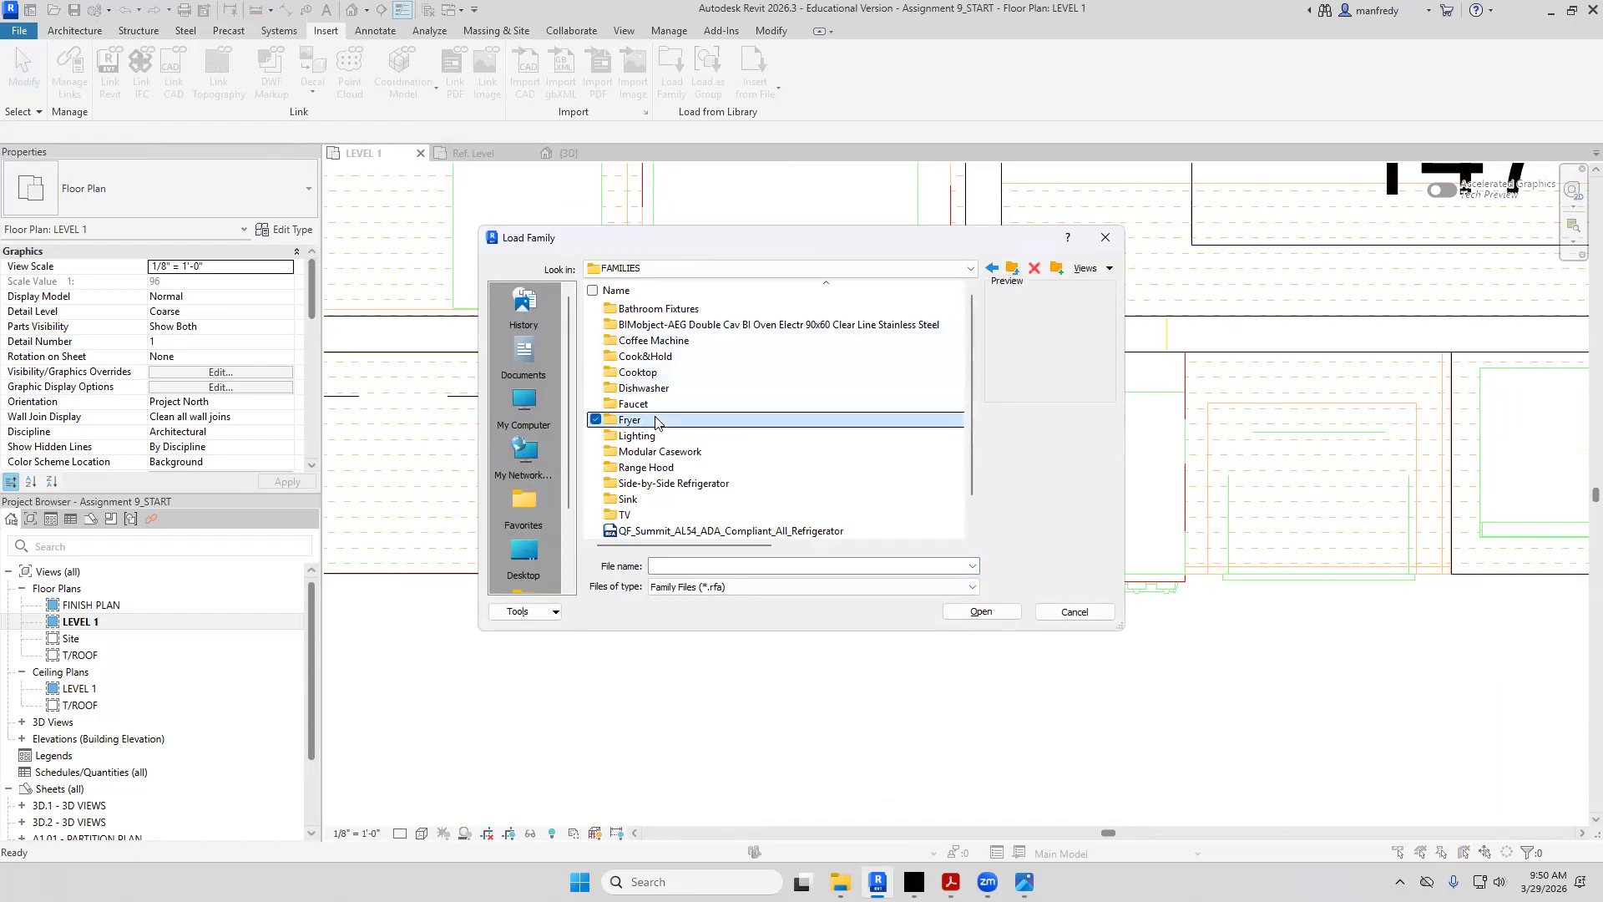
{"action": "double_click", "coordinate": [655, 420]}
{"action": "left_click", "coordinate": [655, 326]}
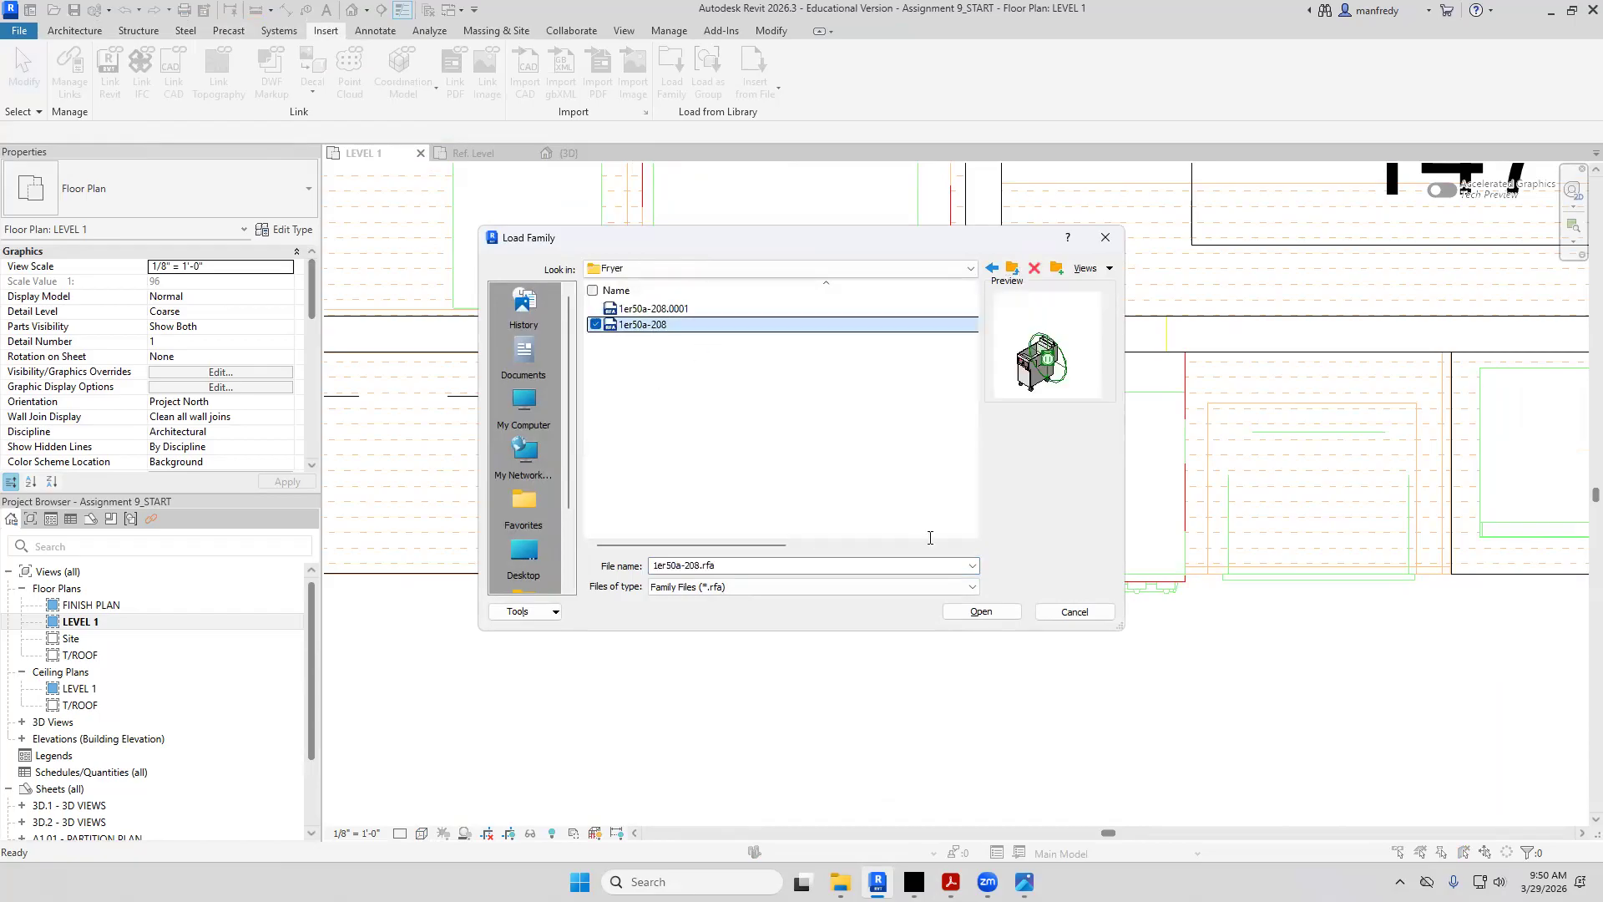
{"action": "left_click", "coordinate": [981, 612]}
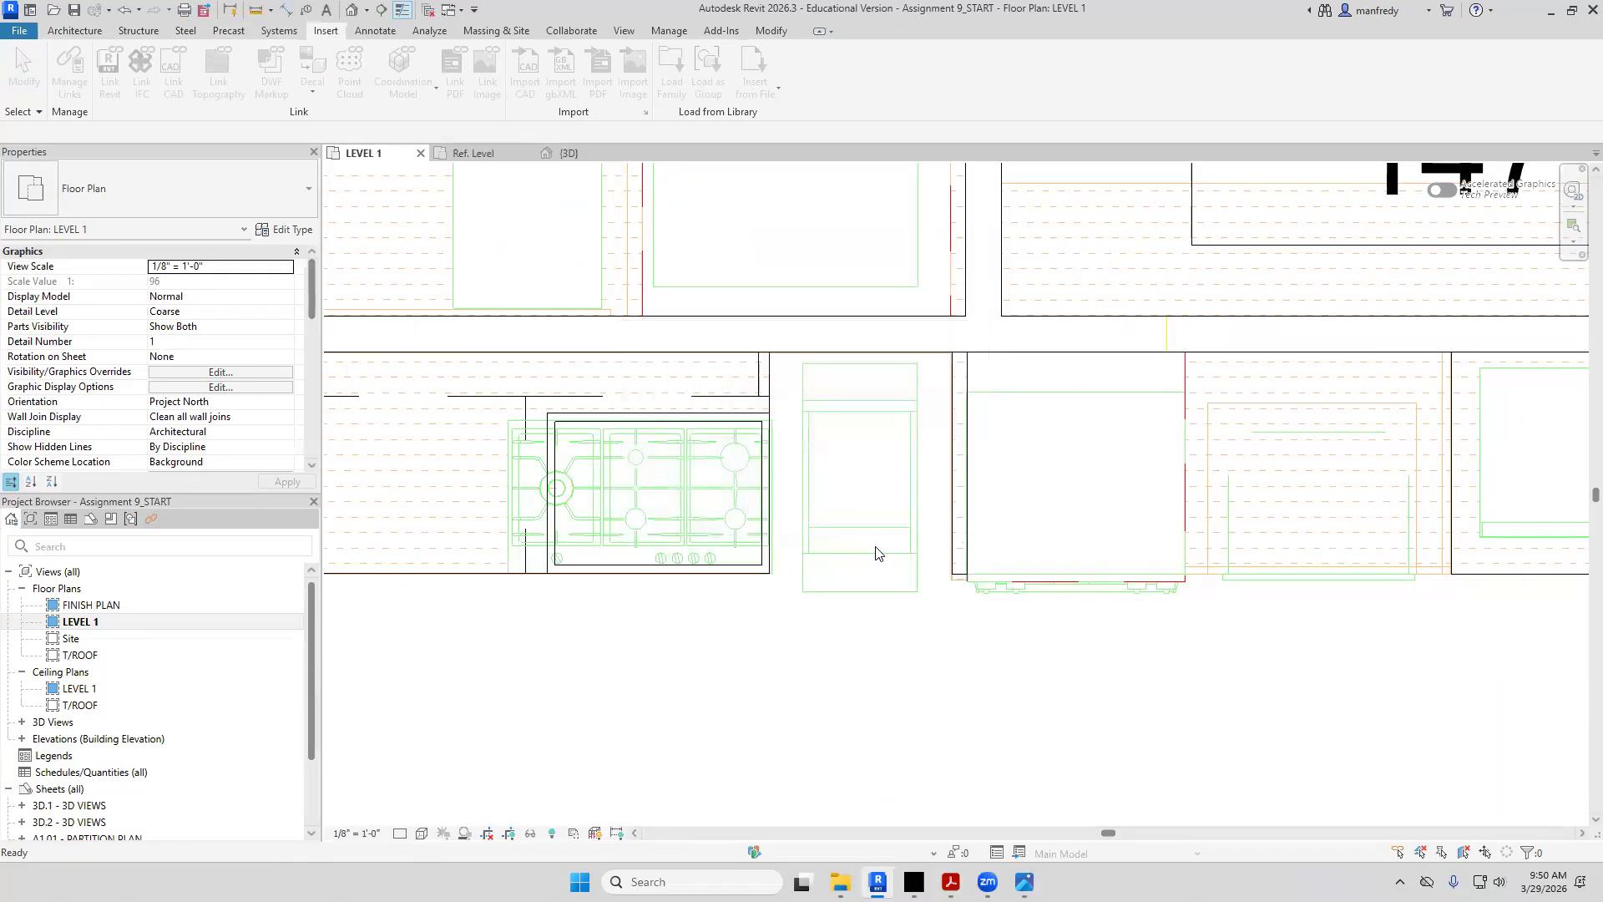
Place one 1ER50A-208 fryer component on the plan just in front of the drawn fryer outline
{"action": "left_click", "coordinate": [819, 642]}
{"action": "middle_click_drag", "start_coordinate": [820, 642], "coordinate": [855, 528]}
{"action": "left_click", "coordinate": [74, 30]}
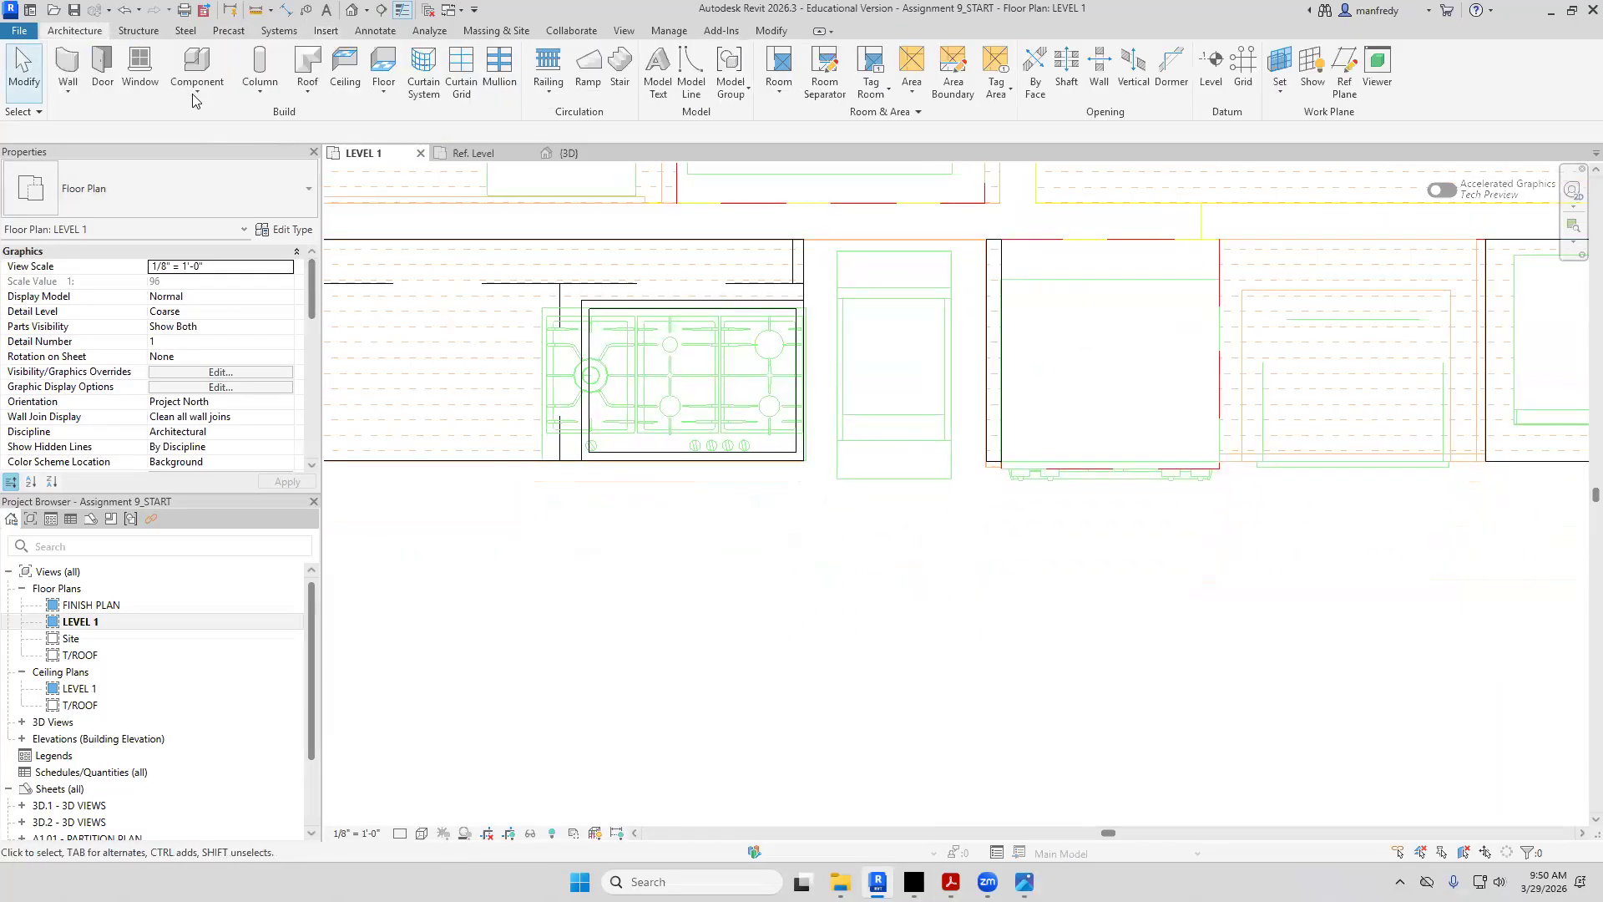
{"action": "left_click", "coordinate": [197, 88]}
{"action": "left_click", "coordinate": [167, 123]}
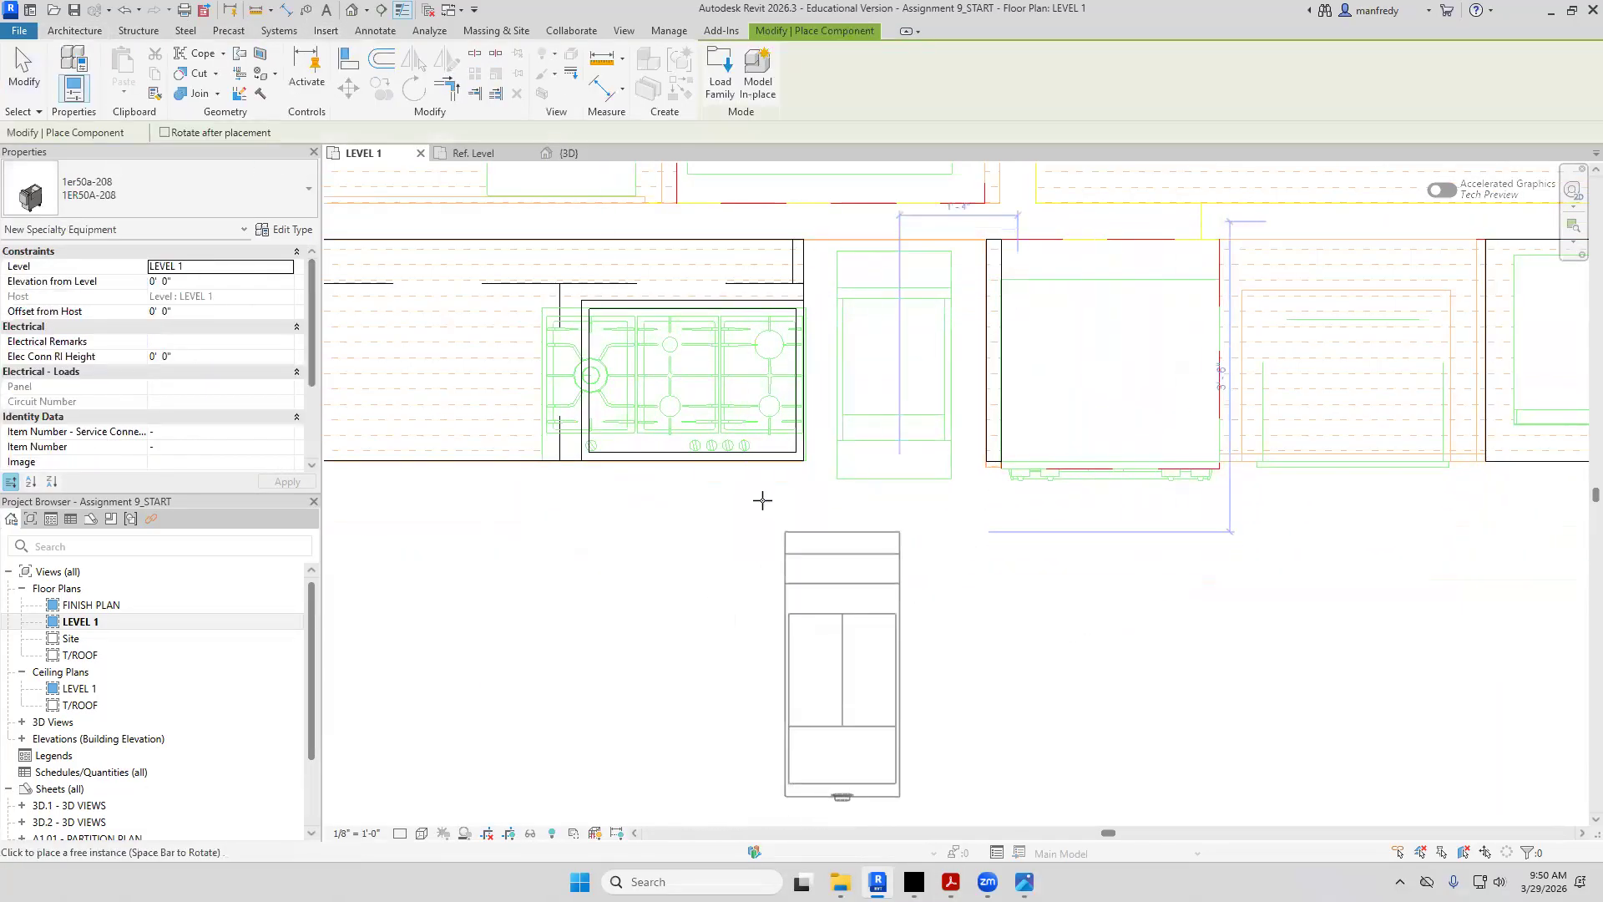
{"action": "left_click", "coordinate": [756, 531]}
{"action": "key", "text": "Escape"}
{"action": "key", "text": "Escape"}
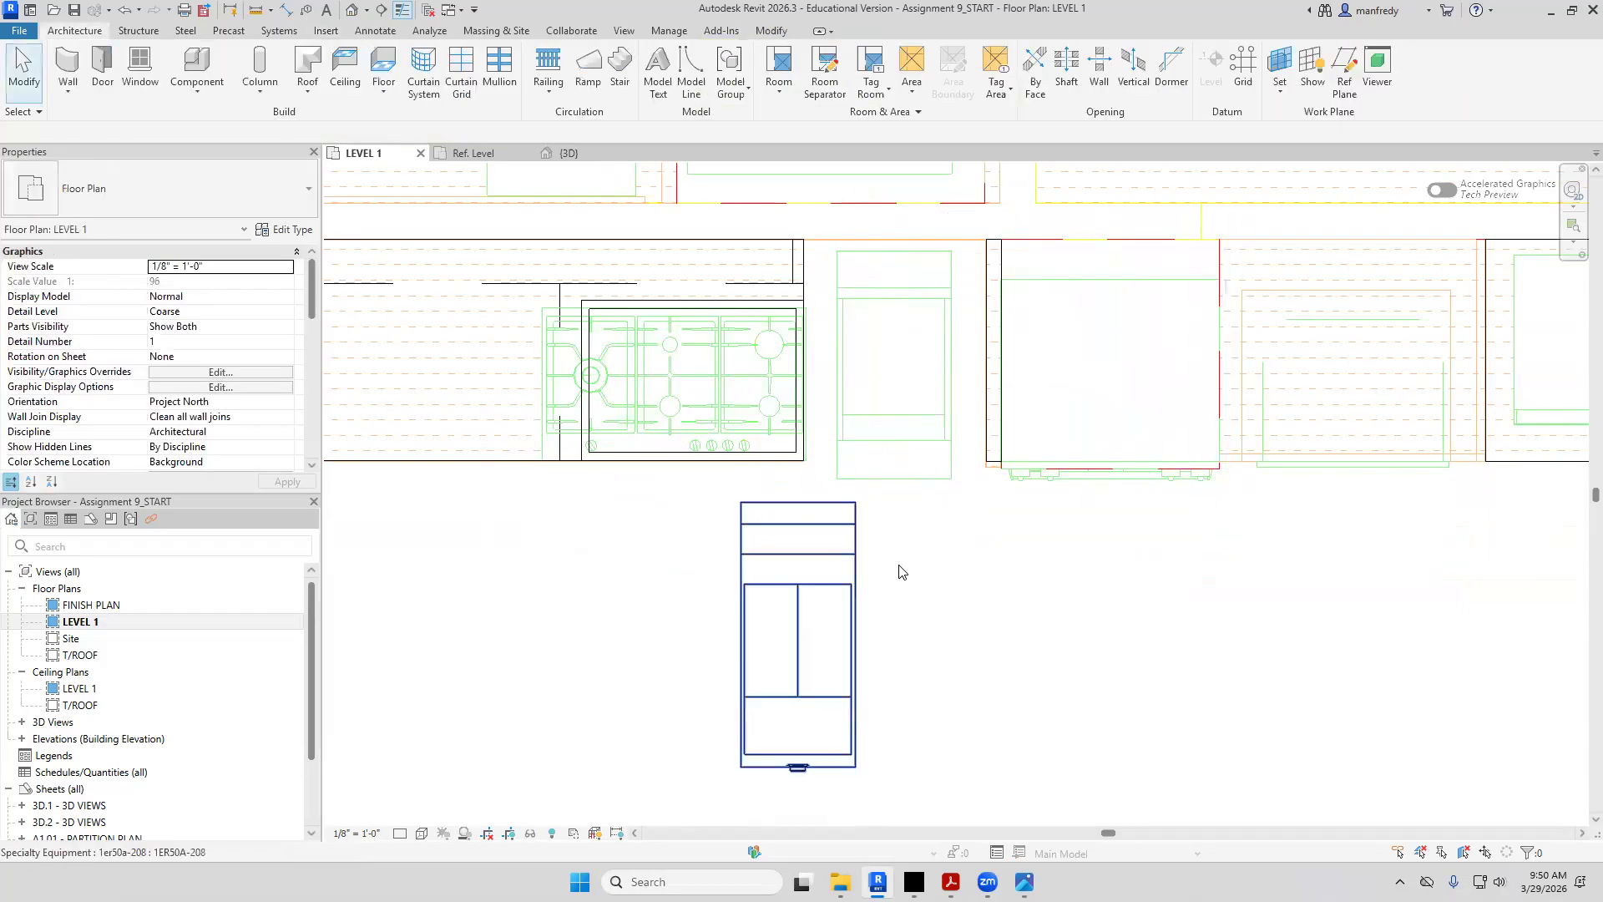
Align the fryer's left side and back edge with its drawn outline, and check its placement in the 3D view
{"action": "key", "text": "a"}
{"action": "key", "text": "l"}
{"action": "left_click", "coordinate": [836, 421]}
{"action": "left_click", "coordinate": [742, 551]}
{"action": "left_click", "coordinate": [898, 252]}
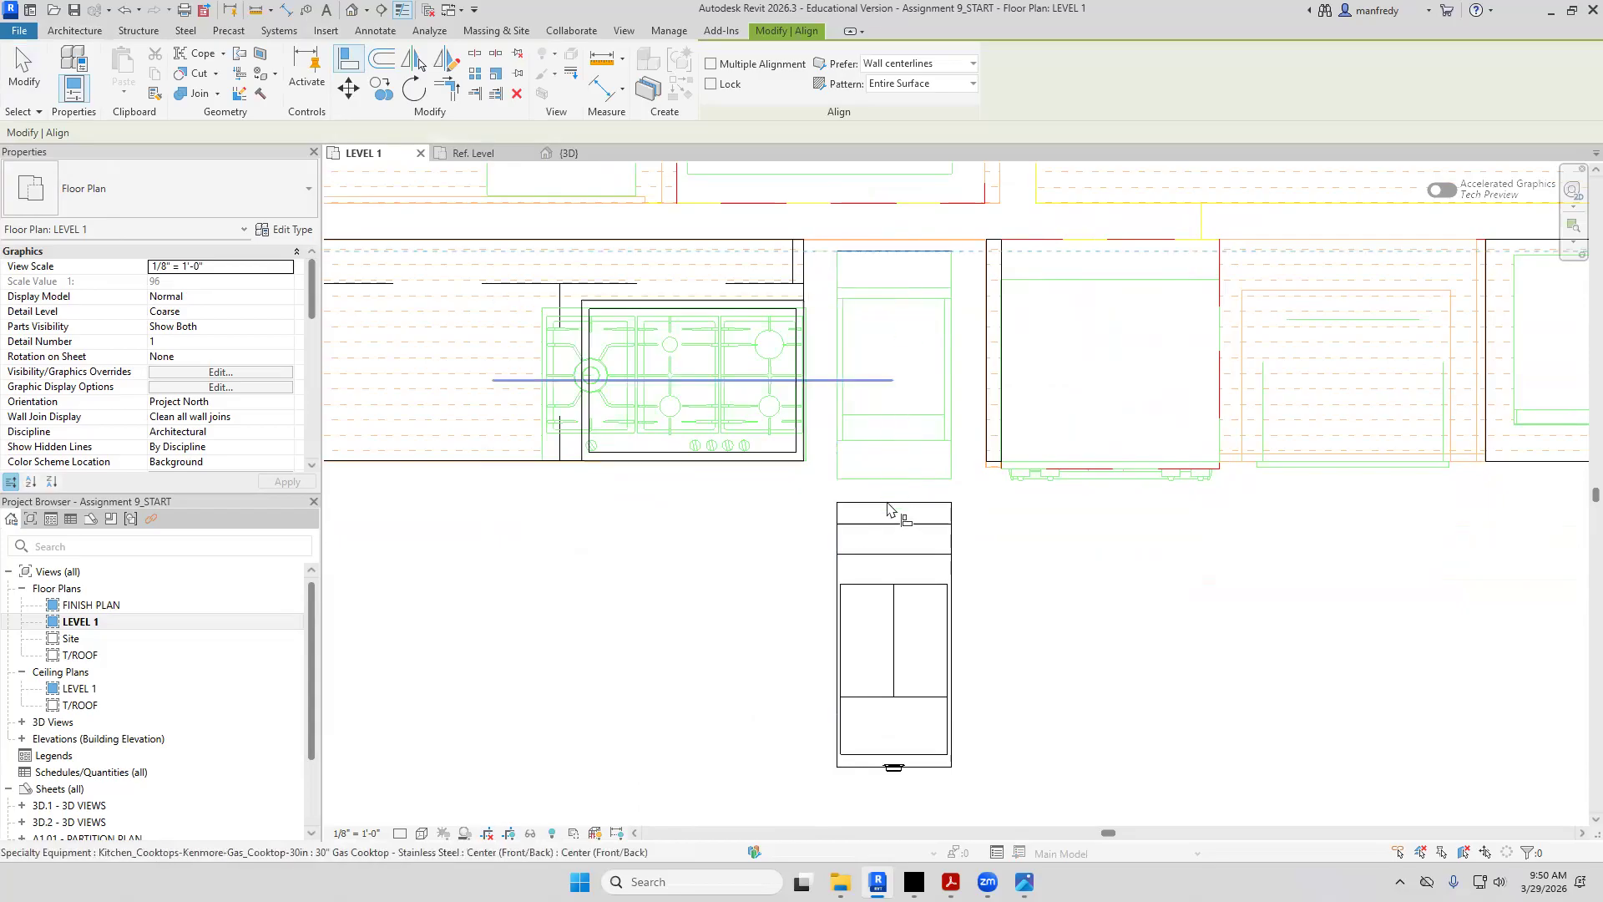
{"action": "left_click", "coordinate": [885, 504]}
{"action": "key", "text": "Escape"}
{"action": "key", "text": "Escape"}
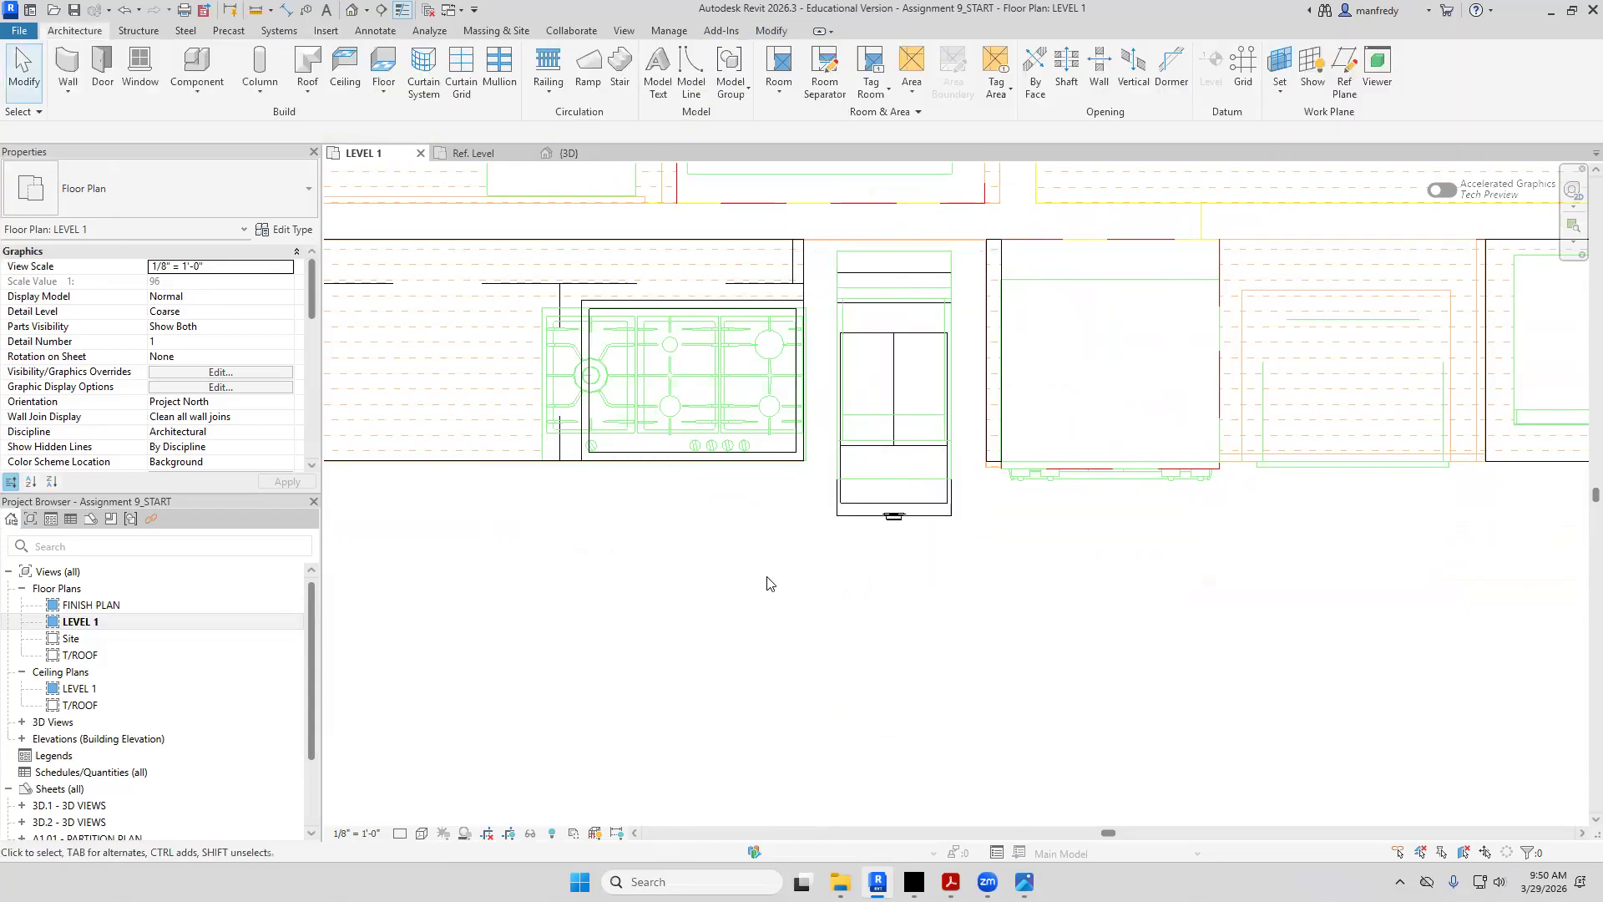
{"action": "left_click", "coordinate": [569, 153]}
{"action": "middle_click_drag", "start_coordinate": [741, 364], "coordinate": [927, 537], "text": "shift"}
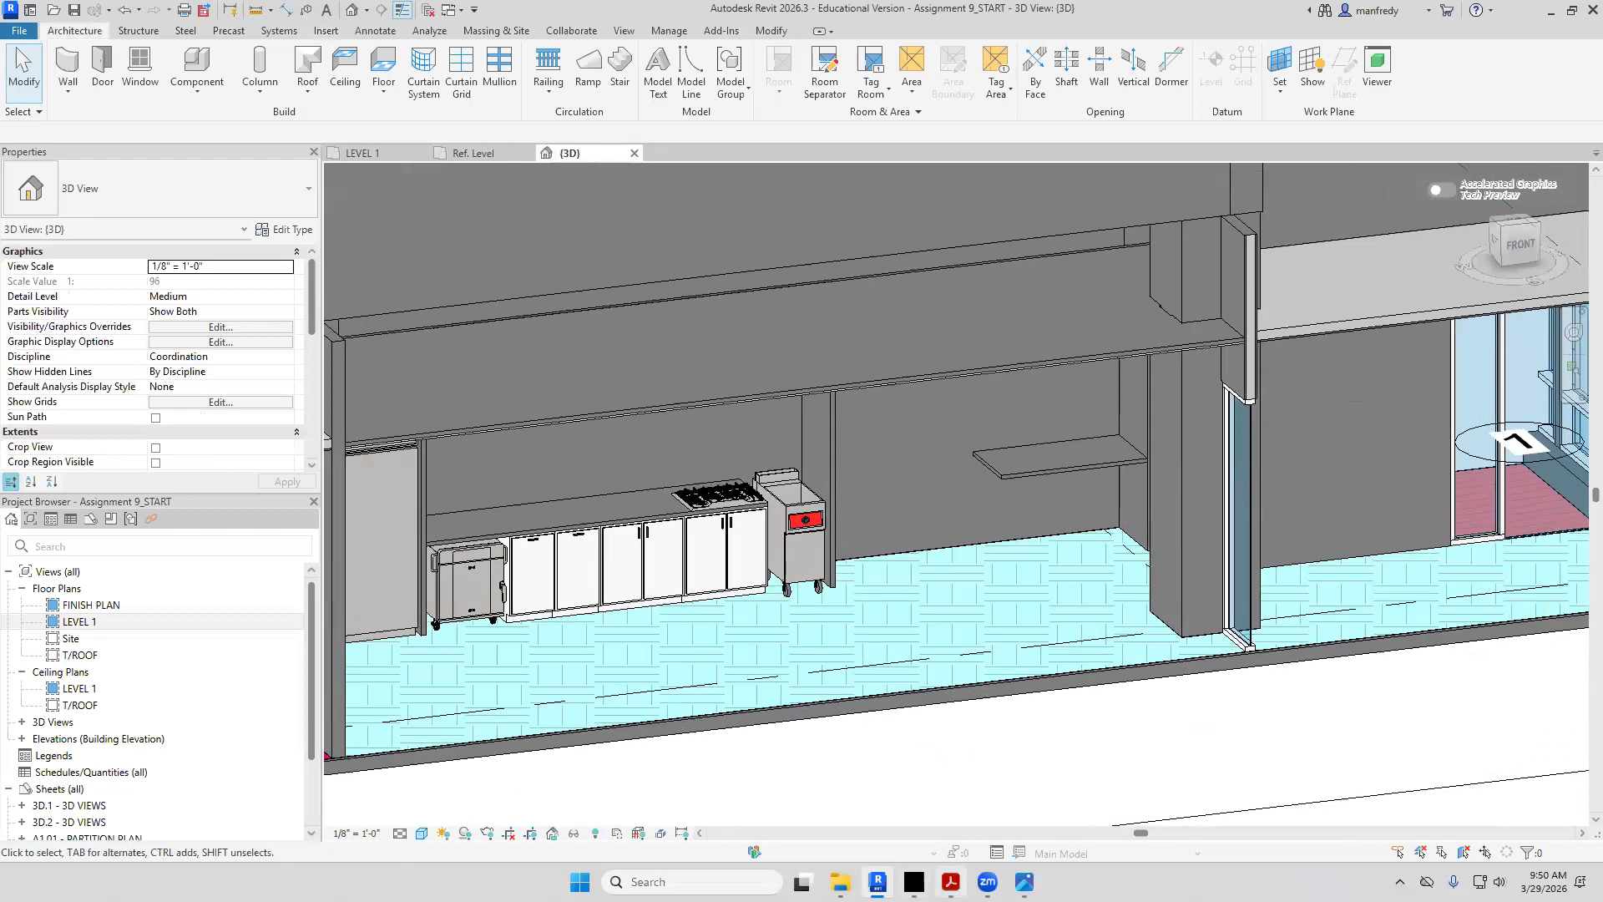
Switch to the PDF drawing set in Acrobat and find the interior elevations sheet A6.01
{"action": "left_click", "coordinate": [951, 881]}
{"action": "scroll", "coordinate": [918, 696], "scroll_direction": "up", "scroll_amount": 3}
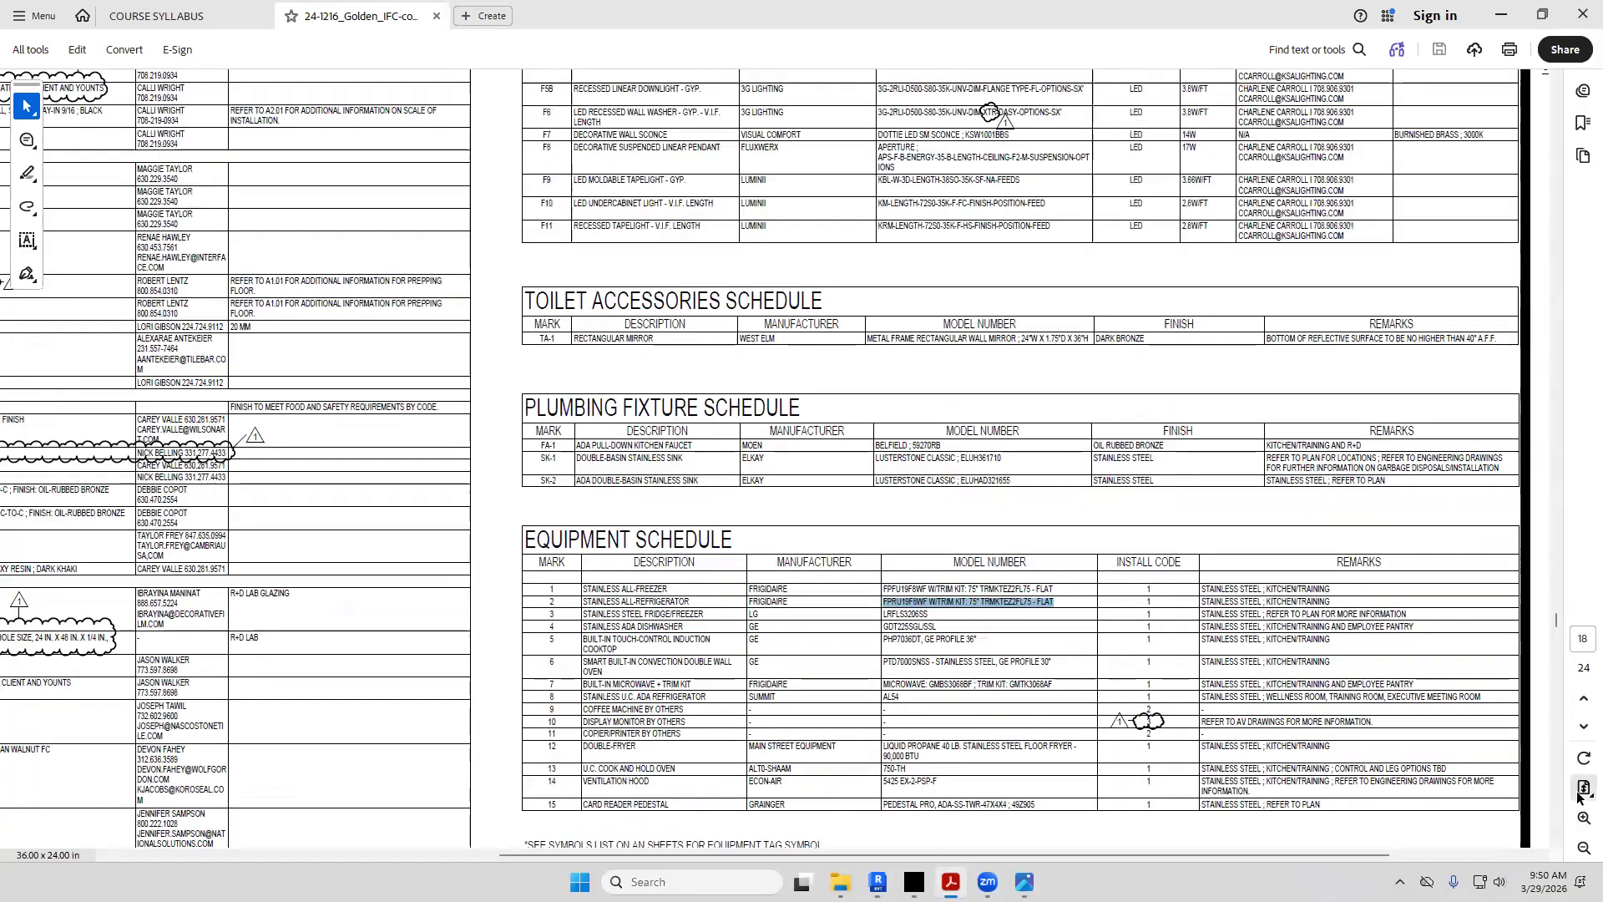
{"action": "left_click", "coordinate": [1584, 788]}
{"action": "left_click", "coordinate": [1467, 730]}
{"action": "scroll", "coordinate": [858, 538], "scroll_direction": "up", "scroll_amount": 5}
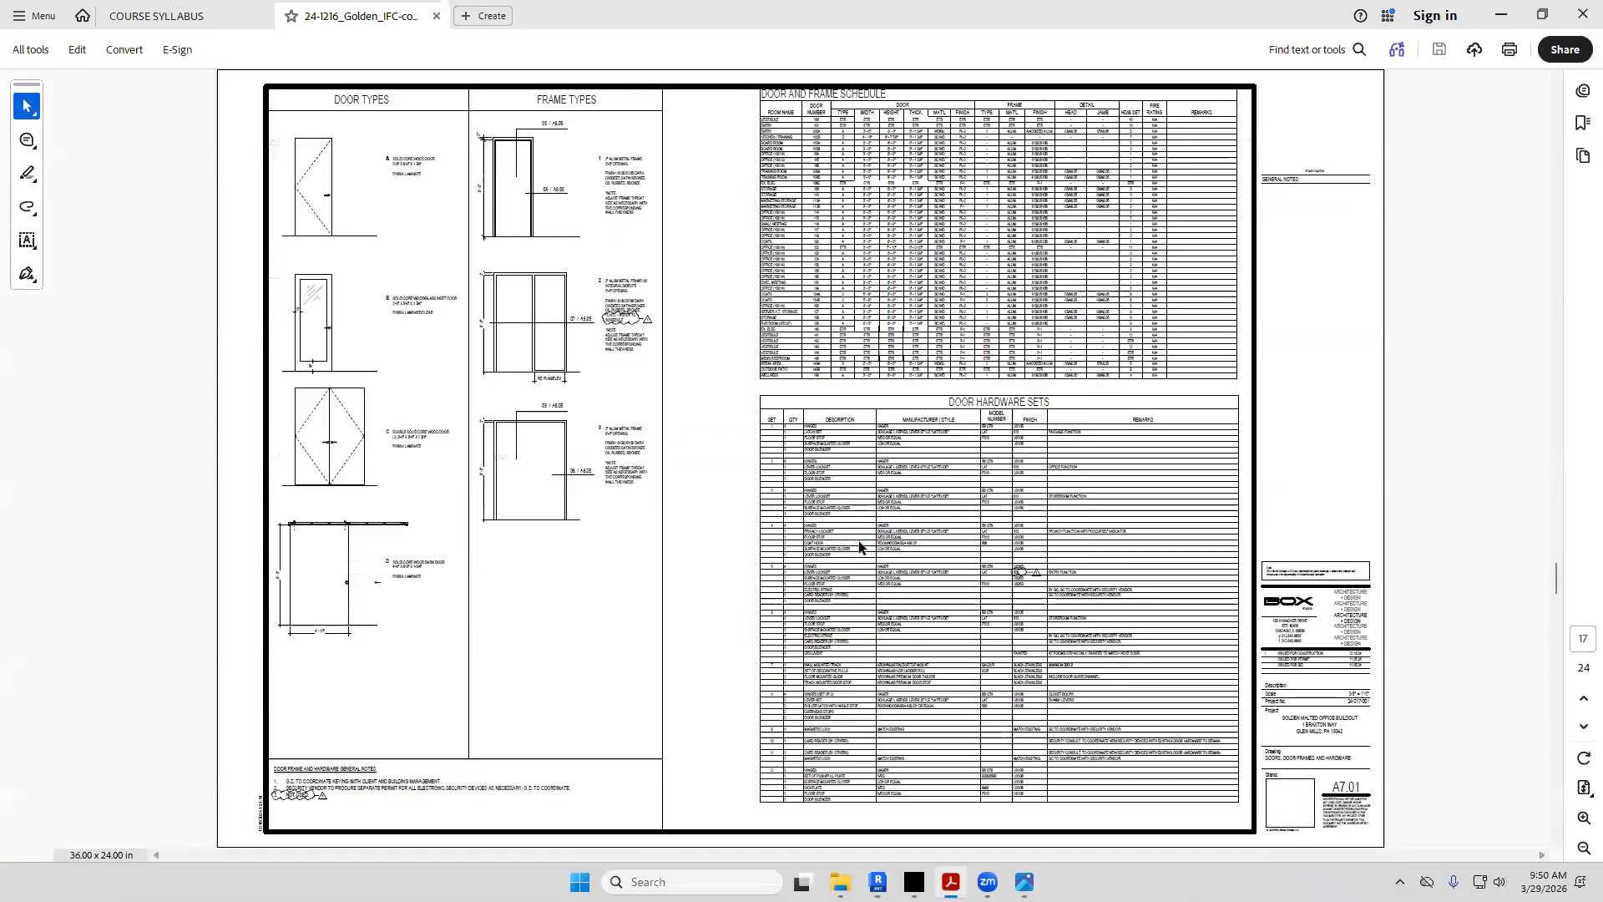
{"action": "scroll", "coordinate": [858, 538], "scroll_direction": "down", "scroll_amount": 1}
{"action": "scroll", "coordinate": [858, 541], "scroll_direction": "up", "scroll_amount": 1}
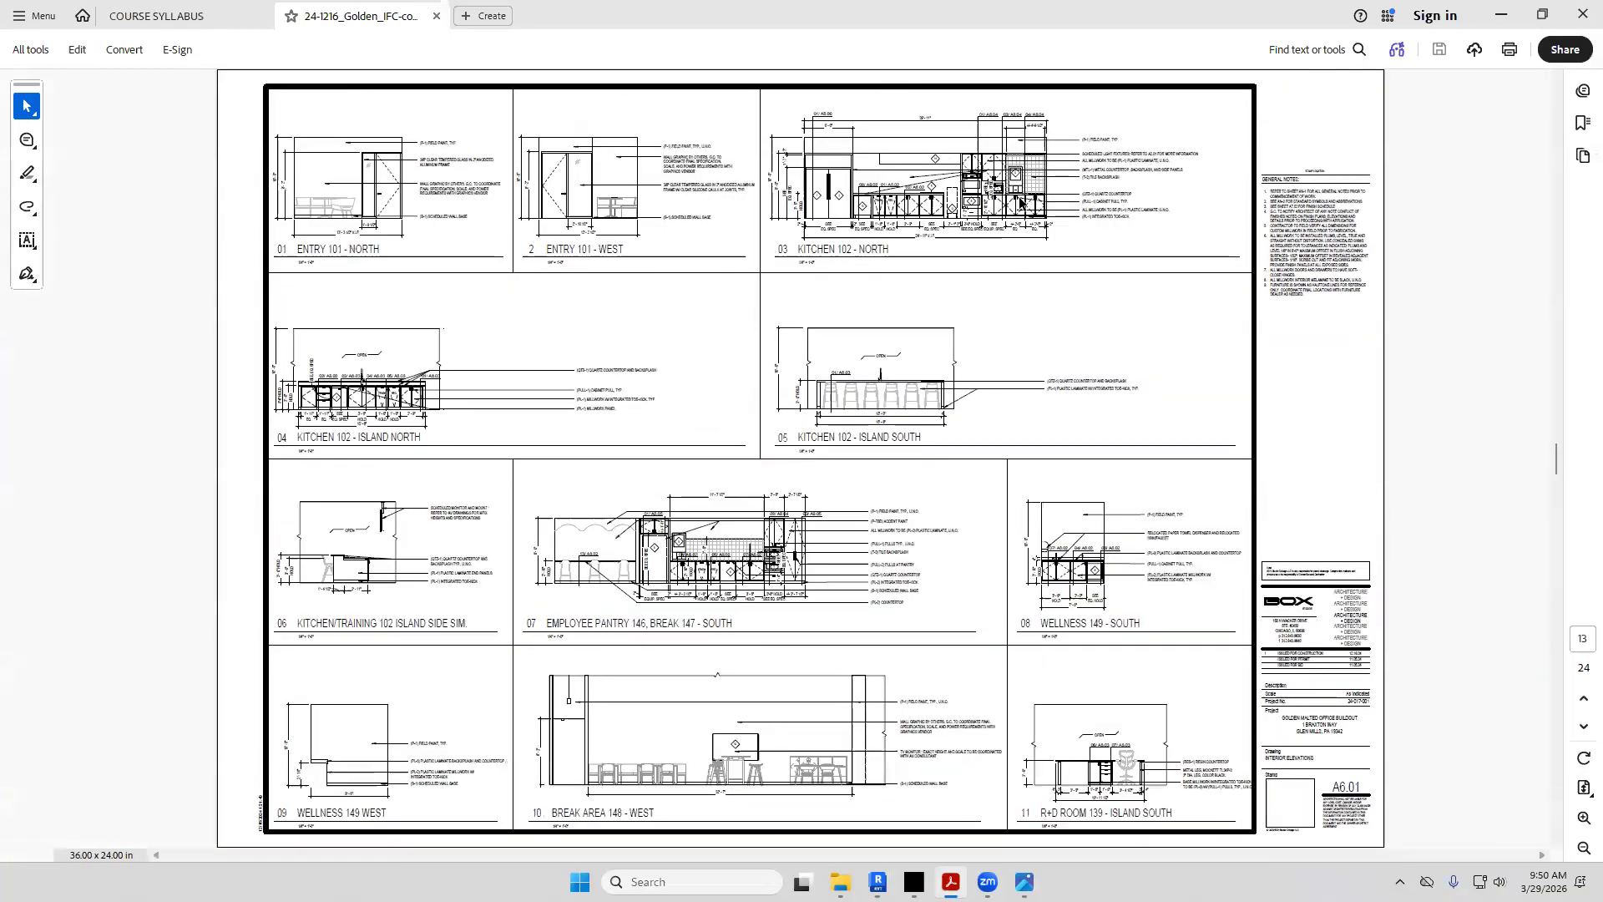
Examine the 03 Kitchen 102 - North elevation and mark the width dimension below equipment item 6
{"action": "left_click", "coordinate": [1584, 818]}
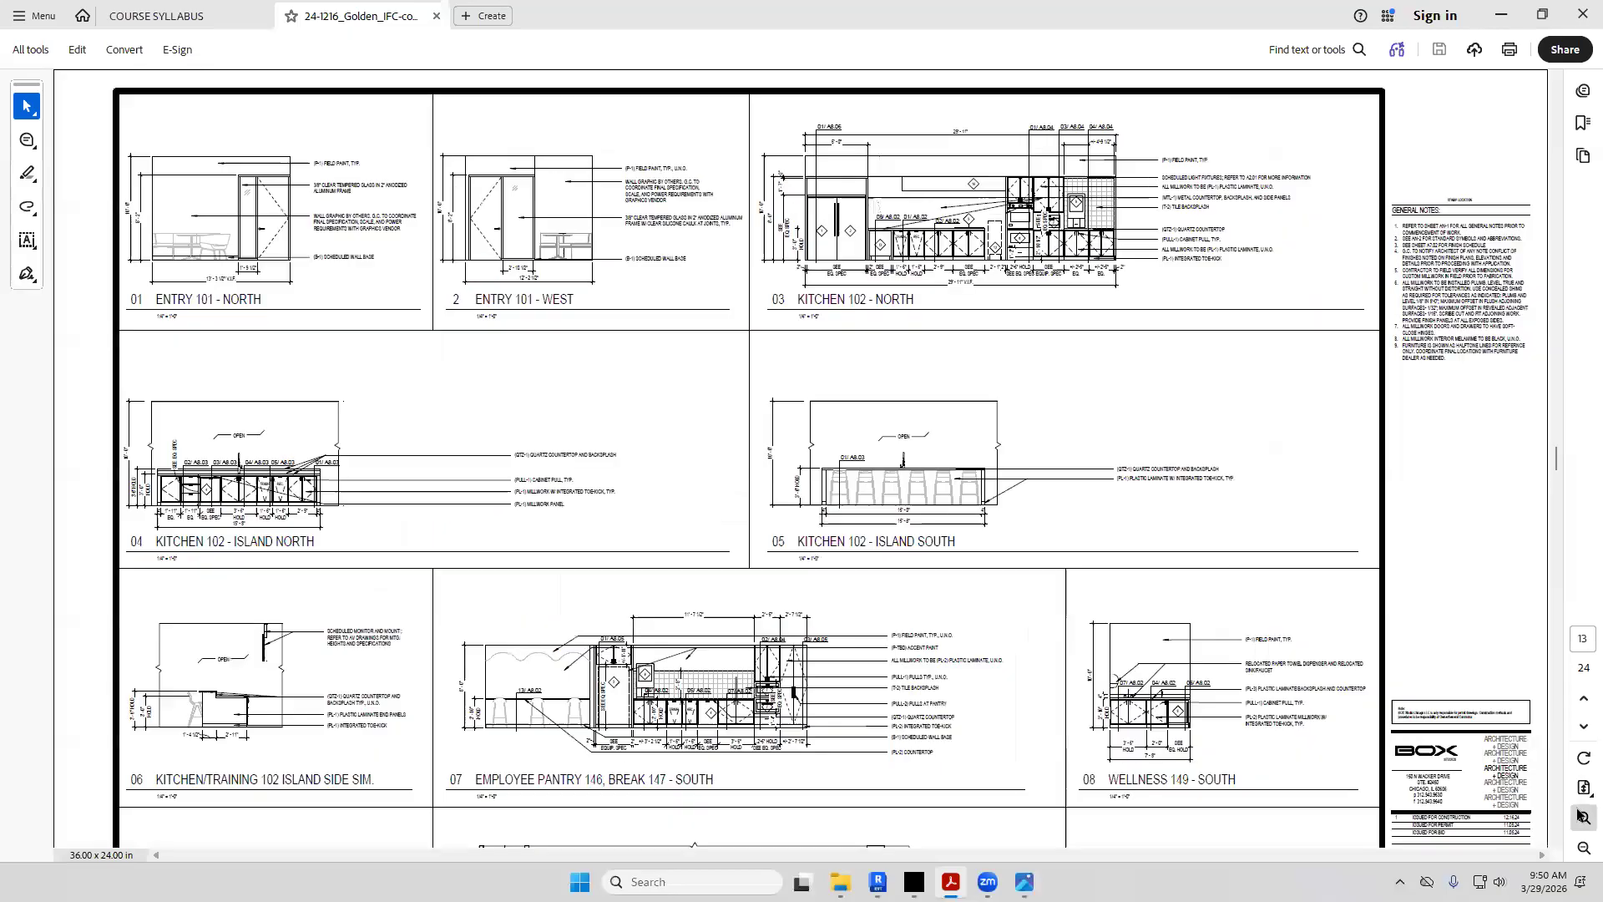
{"action": "left_click", "coordinate": [1584, 818]}
{"action": "left_click", "coordinate": [1584, 817]}
{"action": "left_click", "coordinate": [1584, 817]}
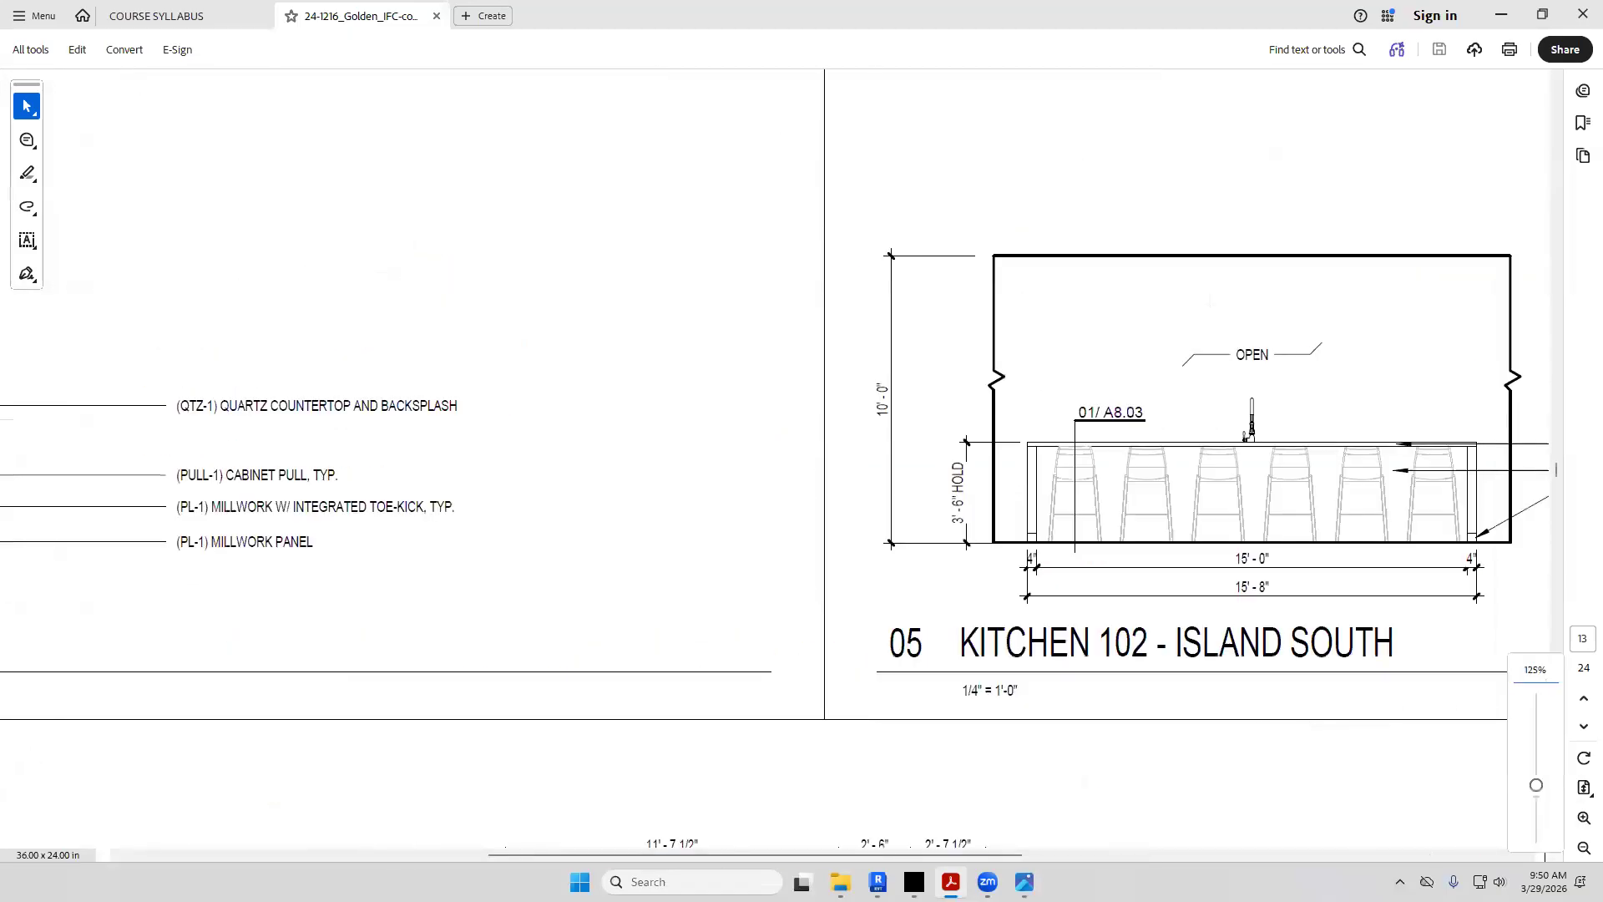
{"action": "left_click", "coordinate": [1099, 854]}
{"action": "scroll", "coordinate": [484, 473], "scroll_direction": "up", "scroll_amount": 8}
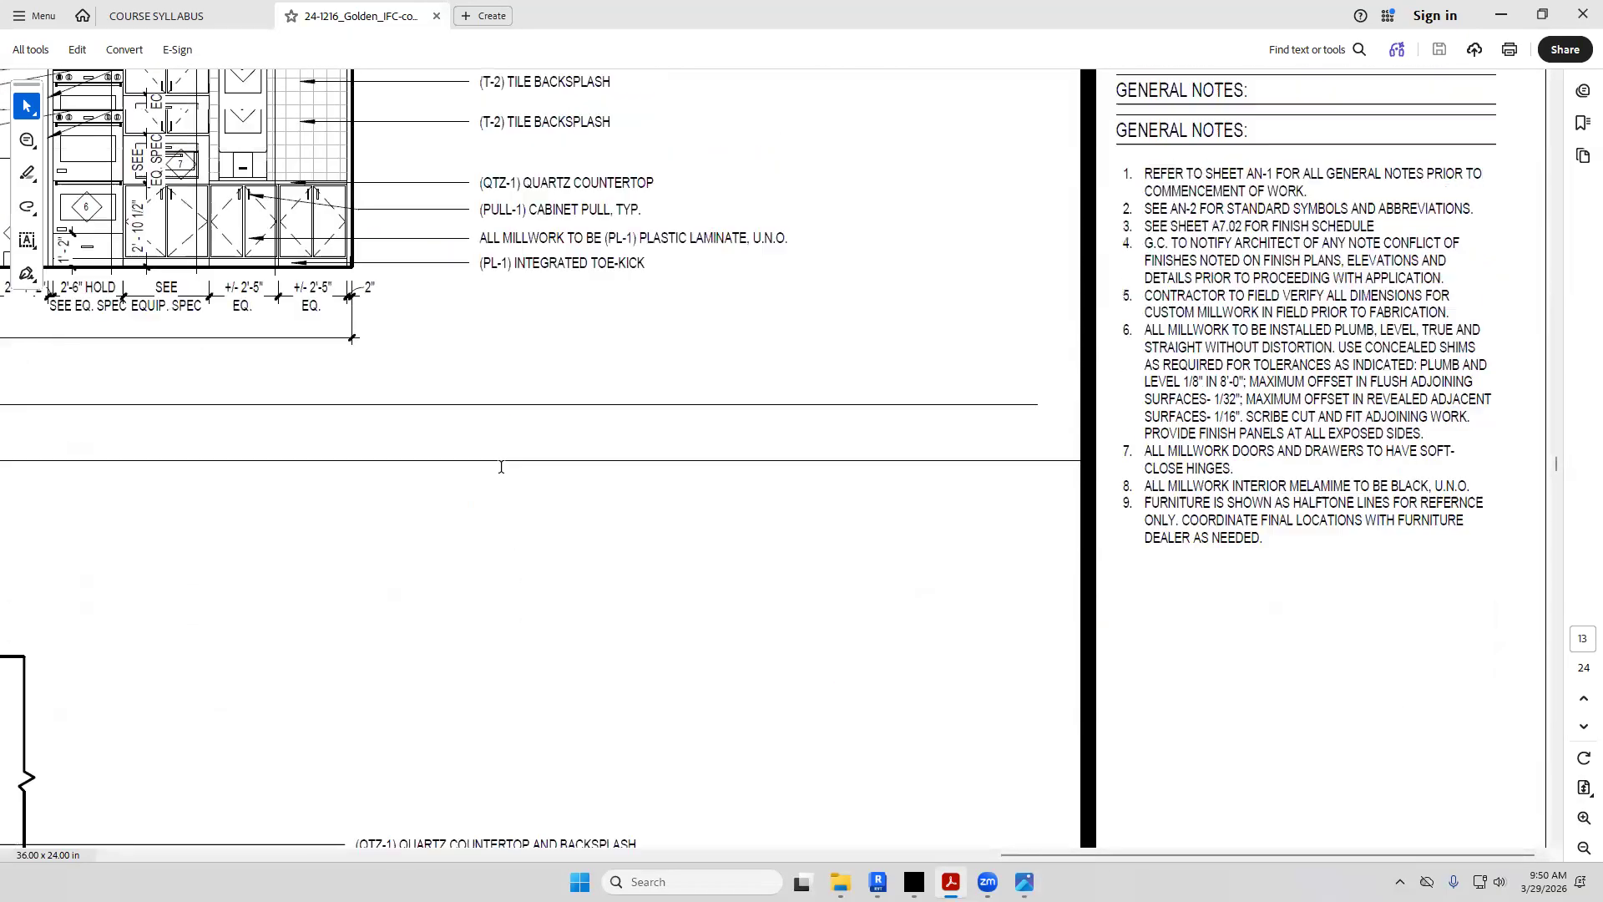
{"action": "left_click", "coordinate": [992, 855]}
{"action": "left_click_drag", "start_coordinate": [994, 853], "coordinate": [1312, 793]}
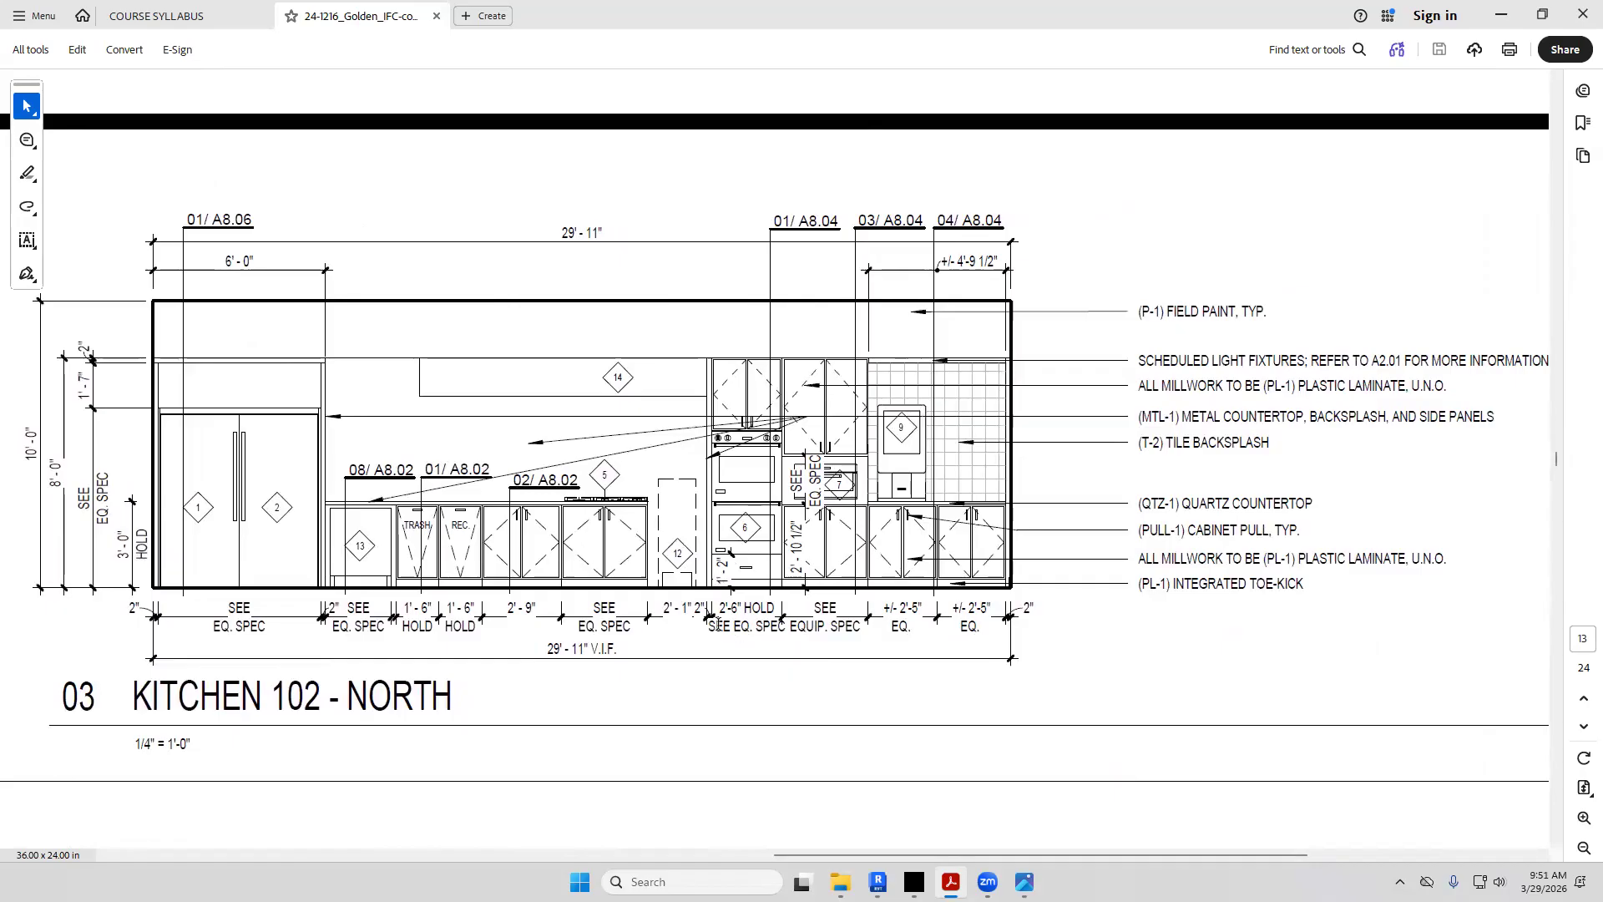
{"action": "left_click_drag", "start_coordinate": [718, 606], "coordinate": [744, 607]}
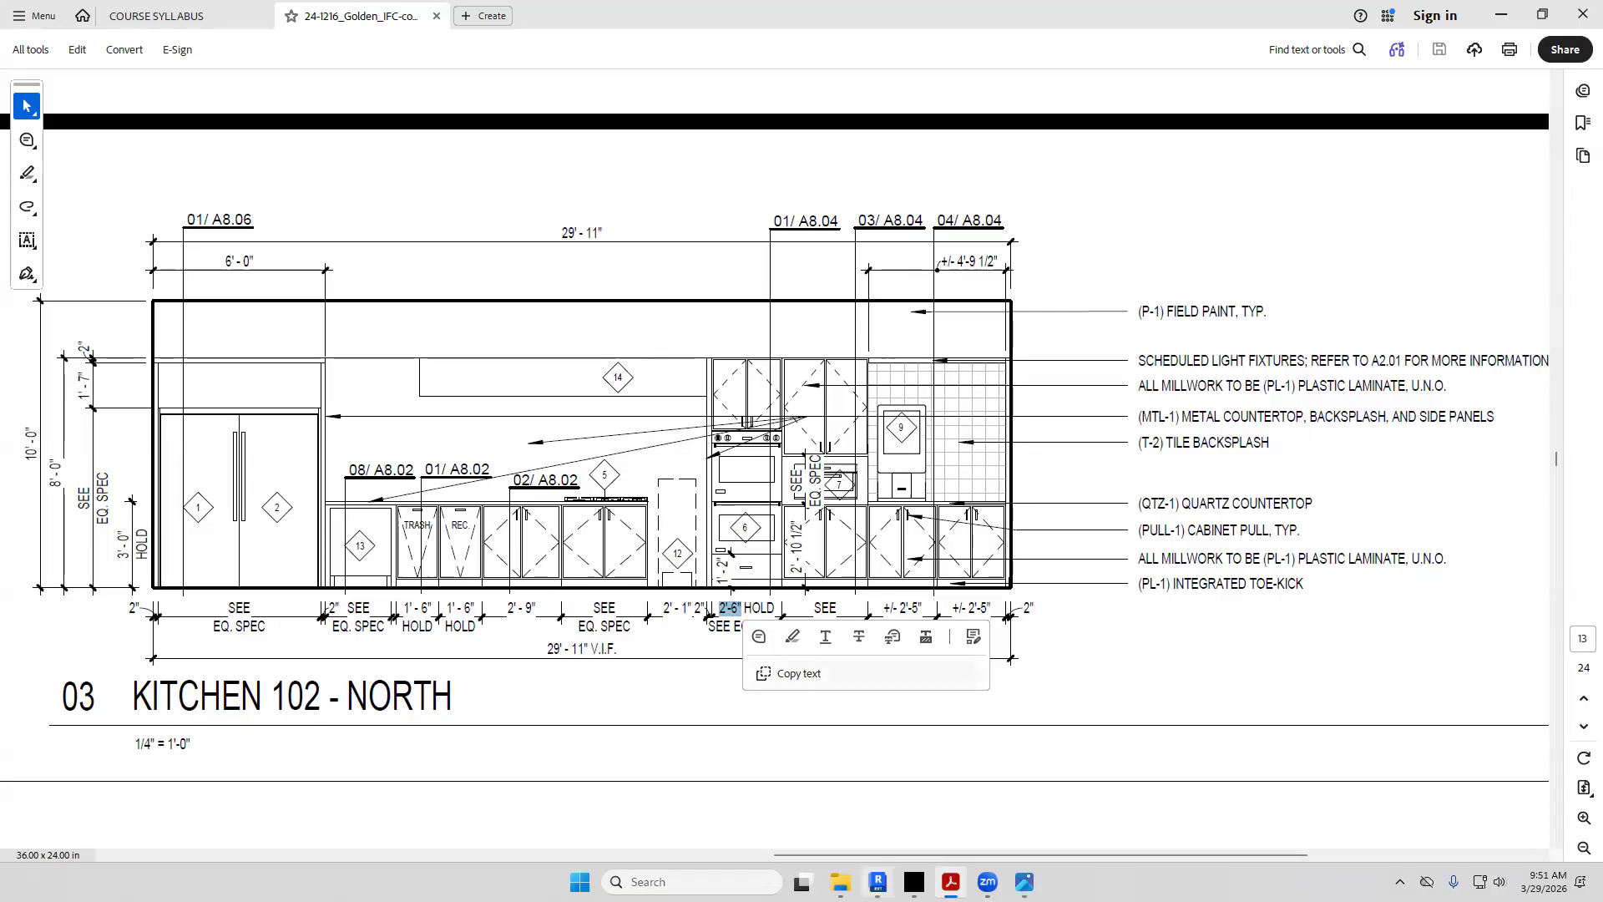
Return to Revit and load the Base Cabinet-Desk Drawer Unit family from the Autodesk Casework/Base Cabinets library, rechecking the kitchen elevation in the PDF
{"action": "left_click", "coordinate": [878, 882]}
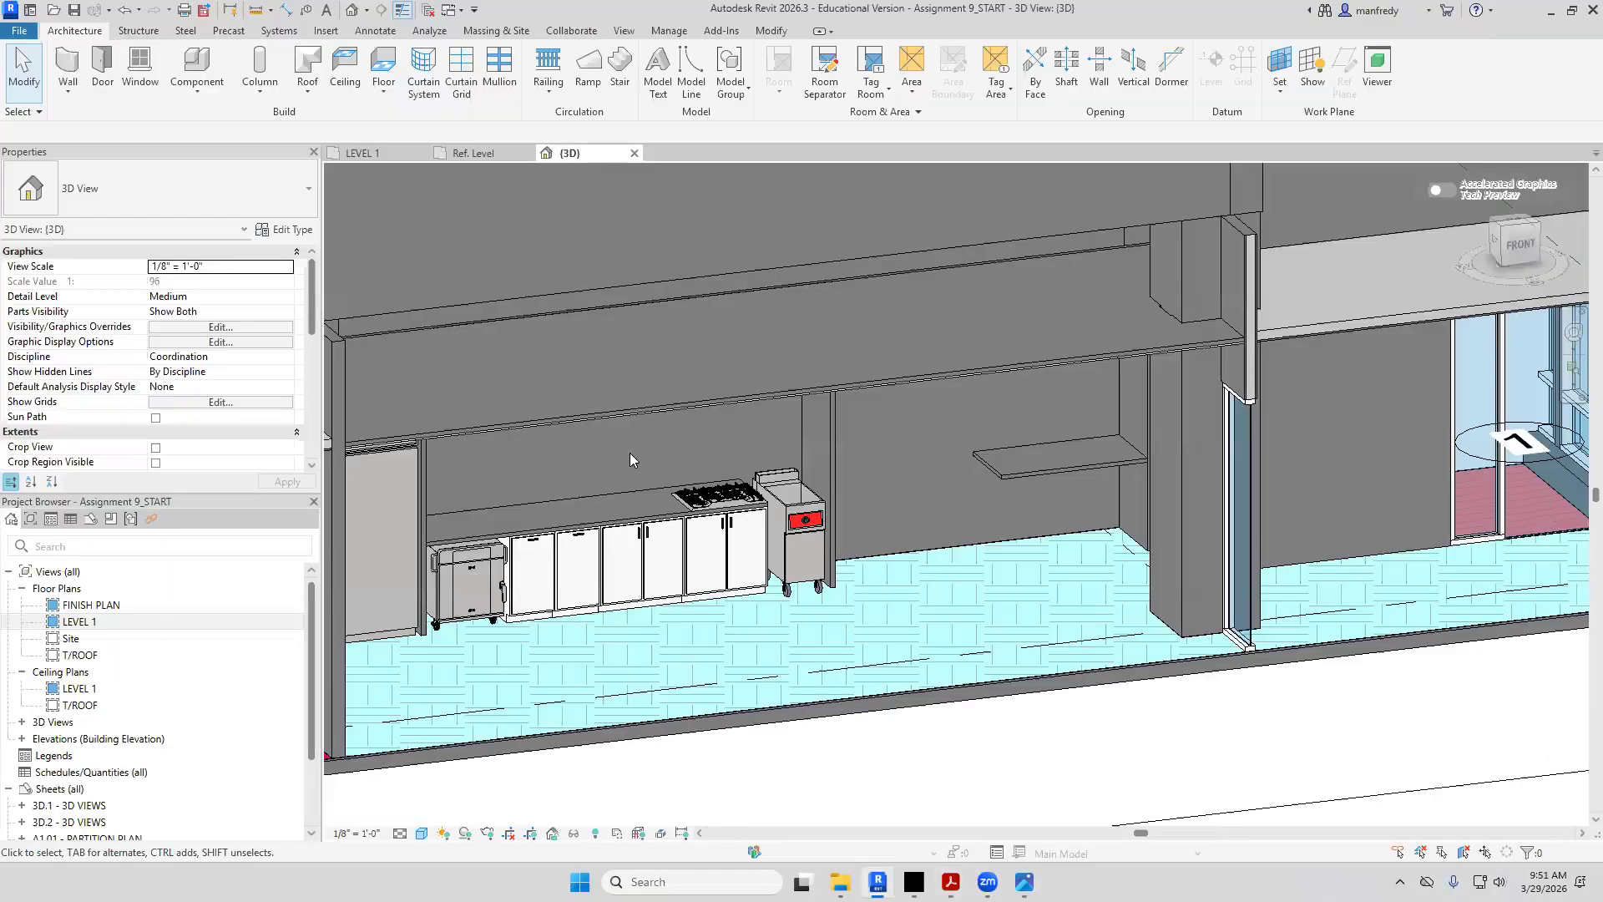
{"action": "left_click", "coordinate": [325, 30]}
{"action": "left_click", "coordinate": [723, 73]}
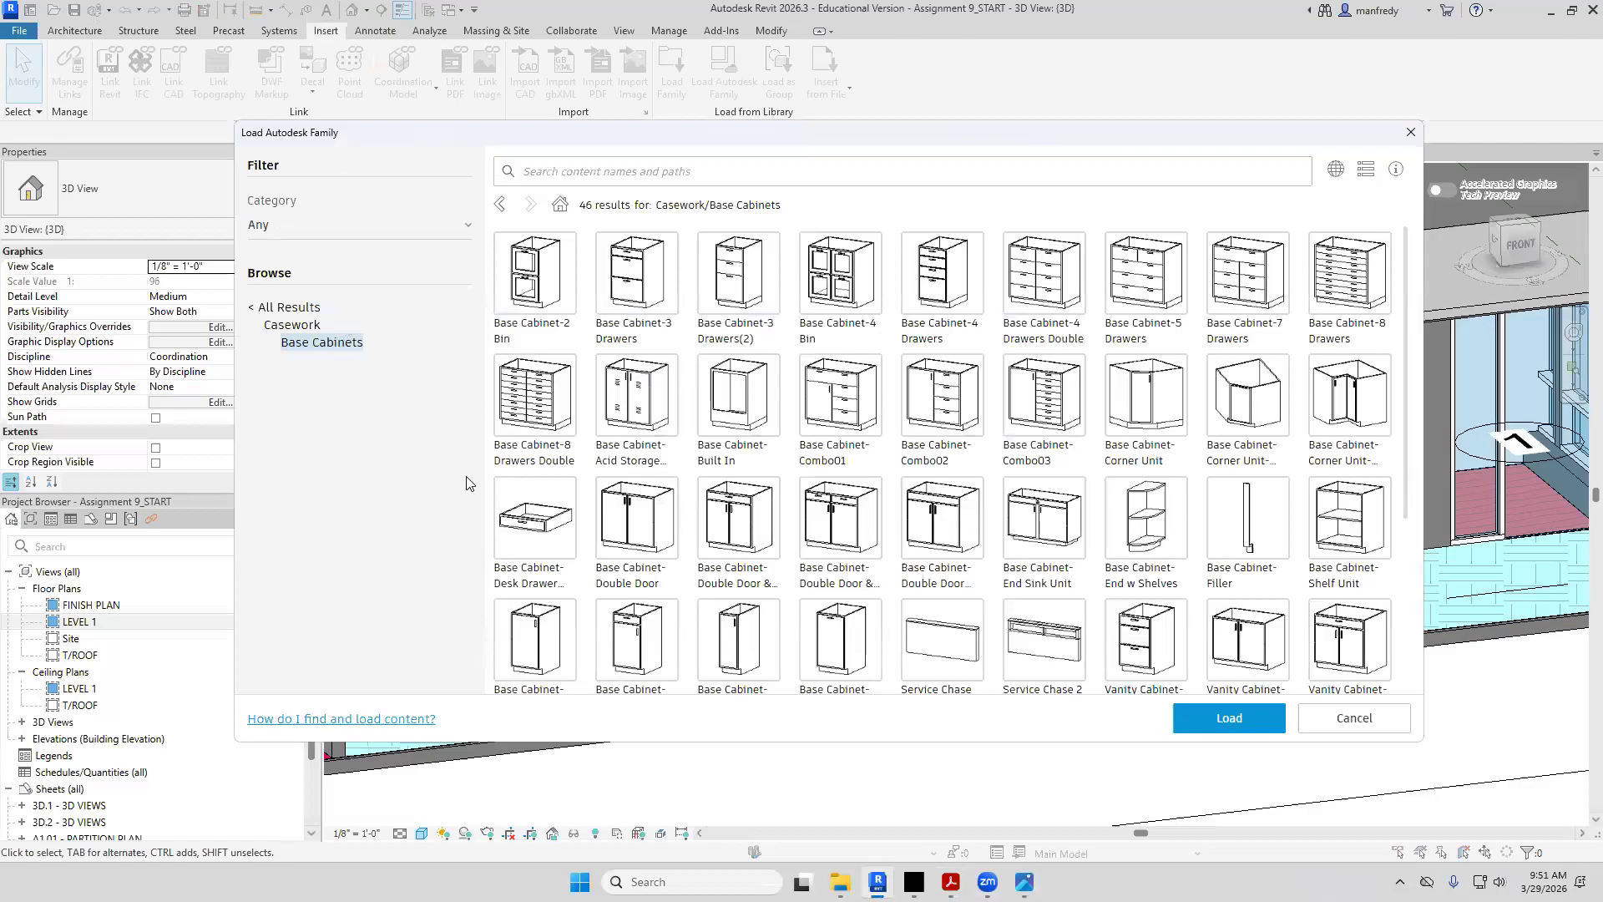
{"action": "scroll", "coordinate": [635, 518], "scroll_direction": "down", "scroll_amount": 2}
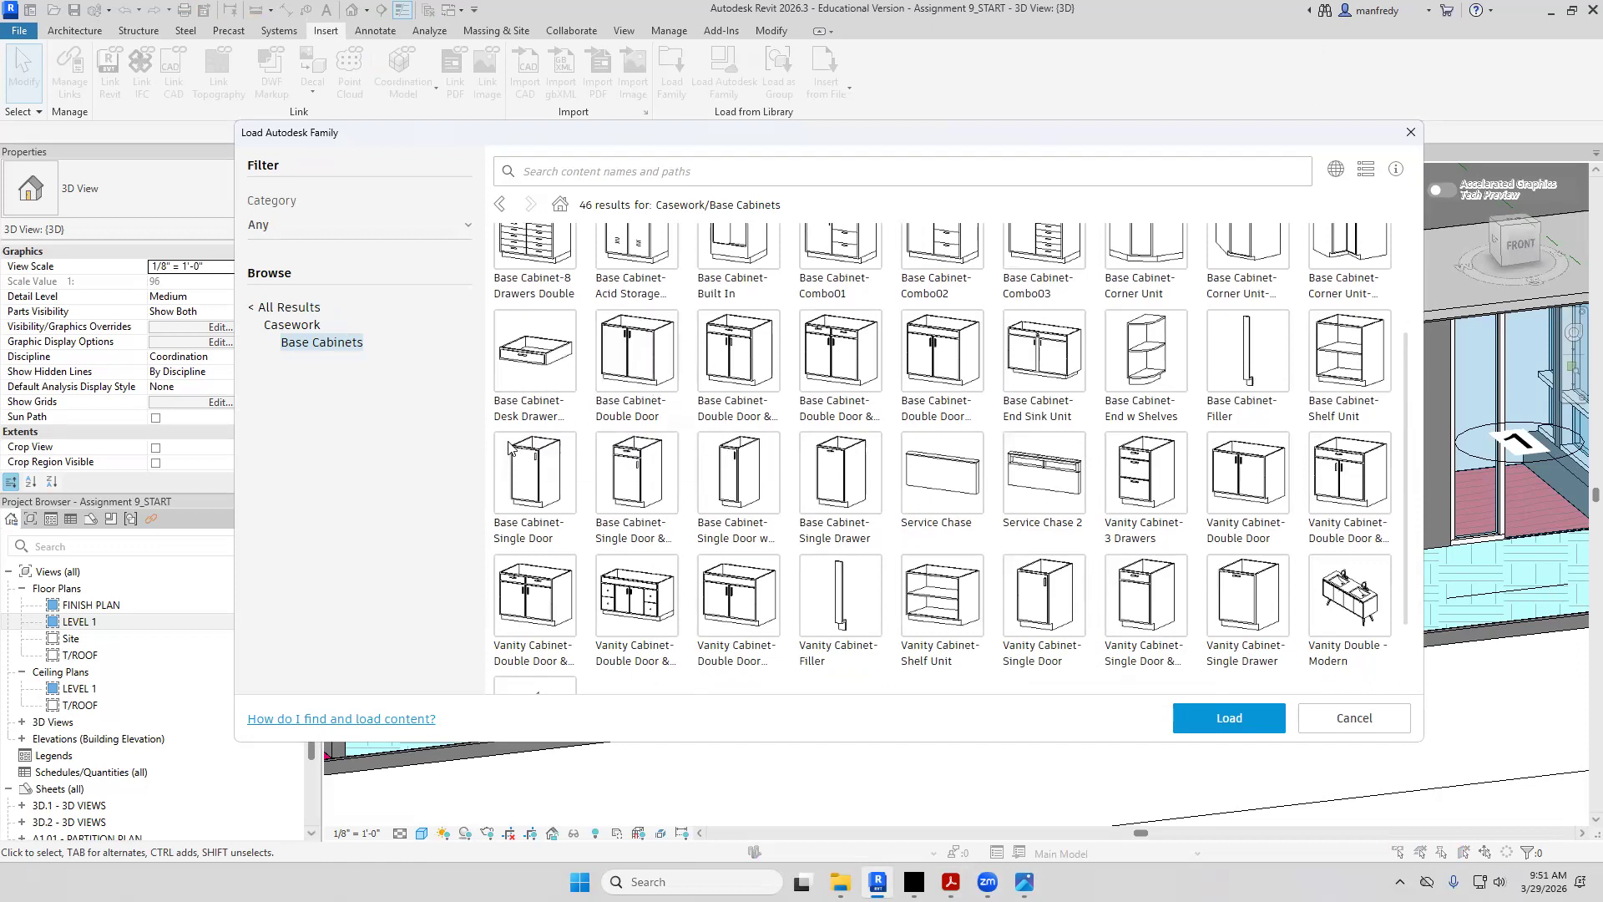
{"action": "scroll", "coordinate": [605, 464], "scroll_direction": "down", "scroll_amount": 2}
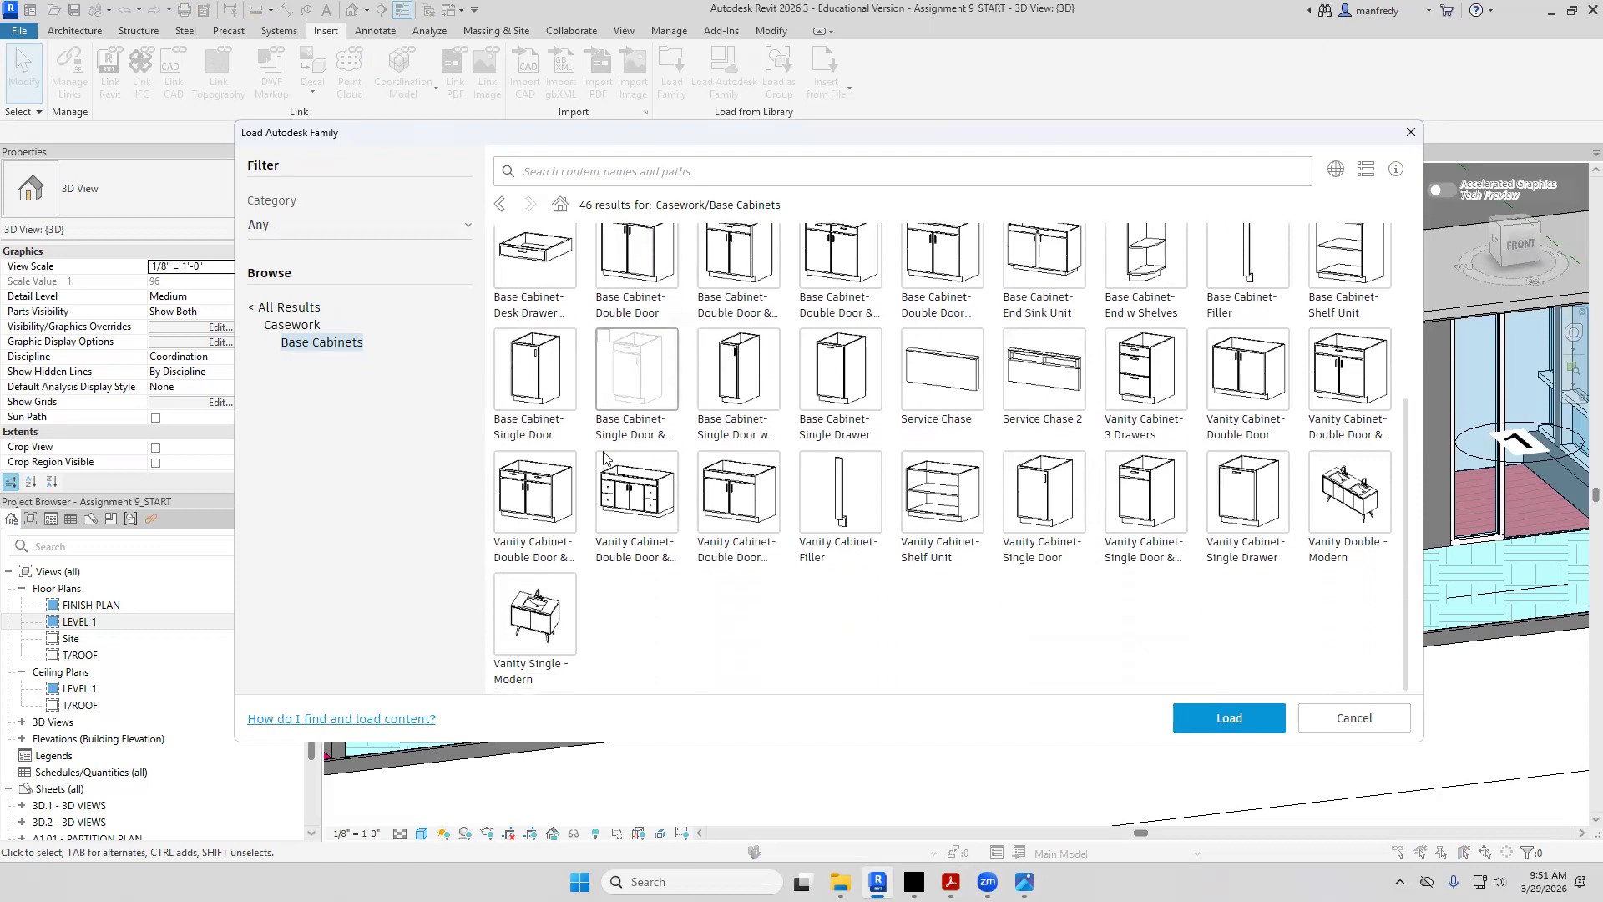
{"action": "scroll", "coordinate": [604, 458], "scroll_direction": "up", "scroll_amount": 3}
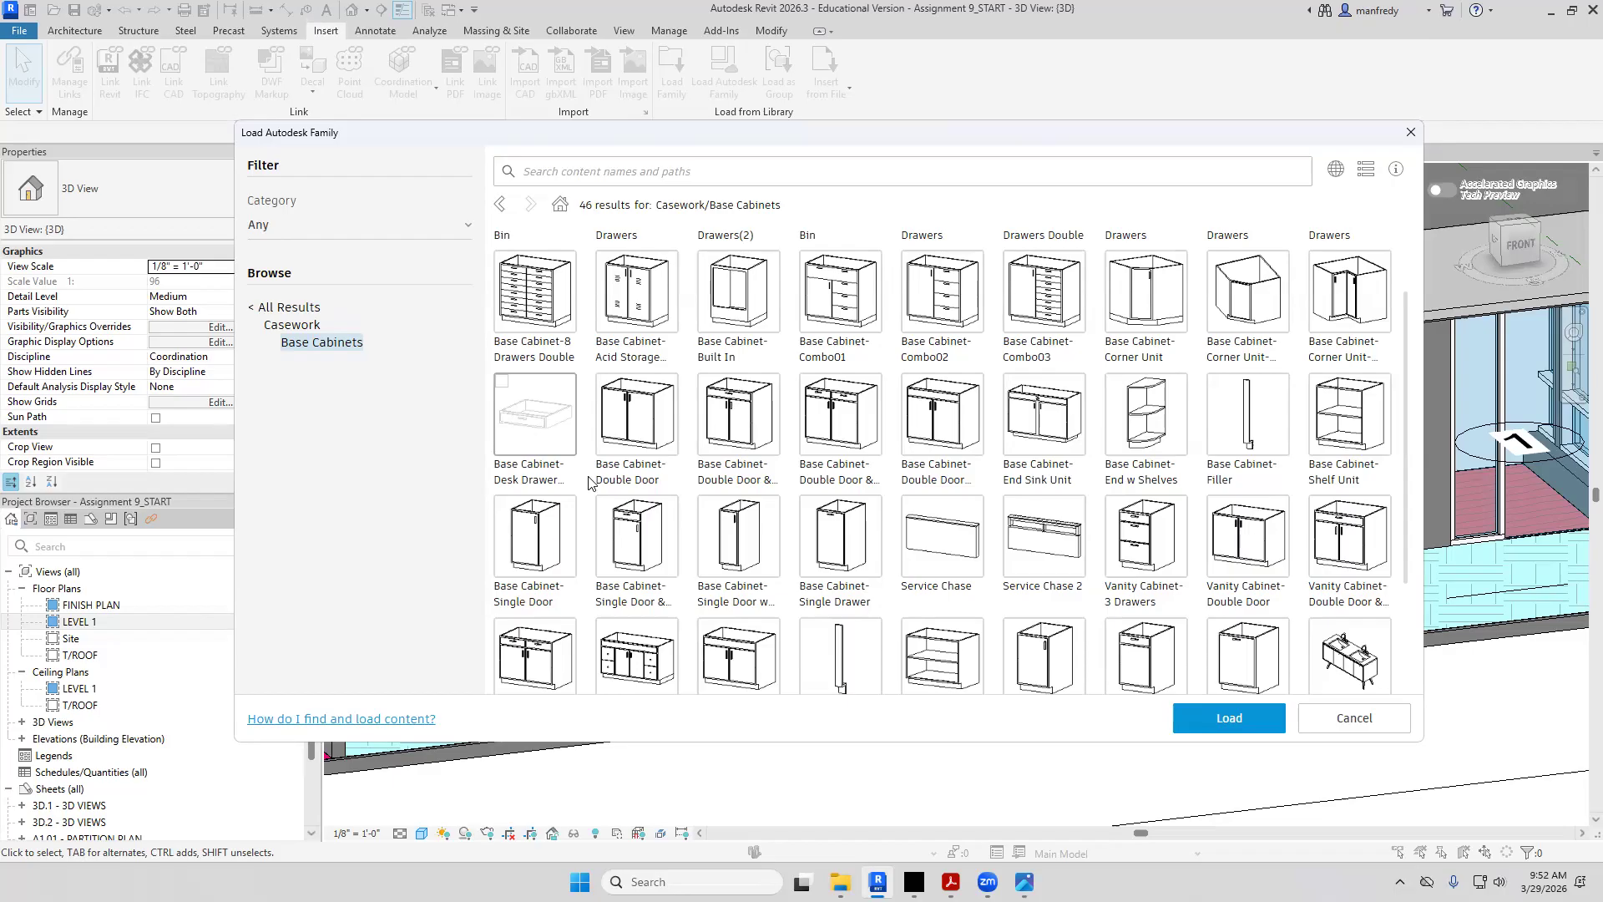
{"action": "left_click", "coordinate": [951, 882]}
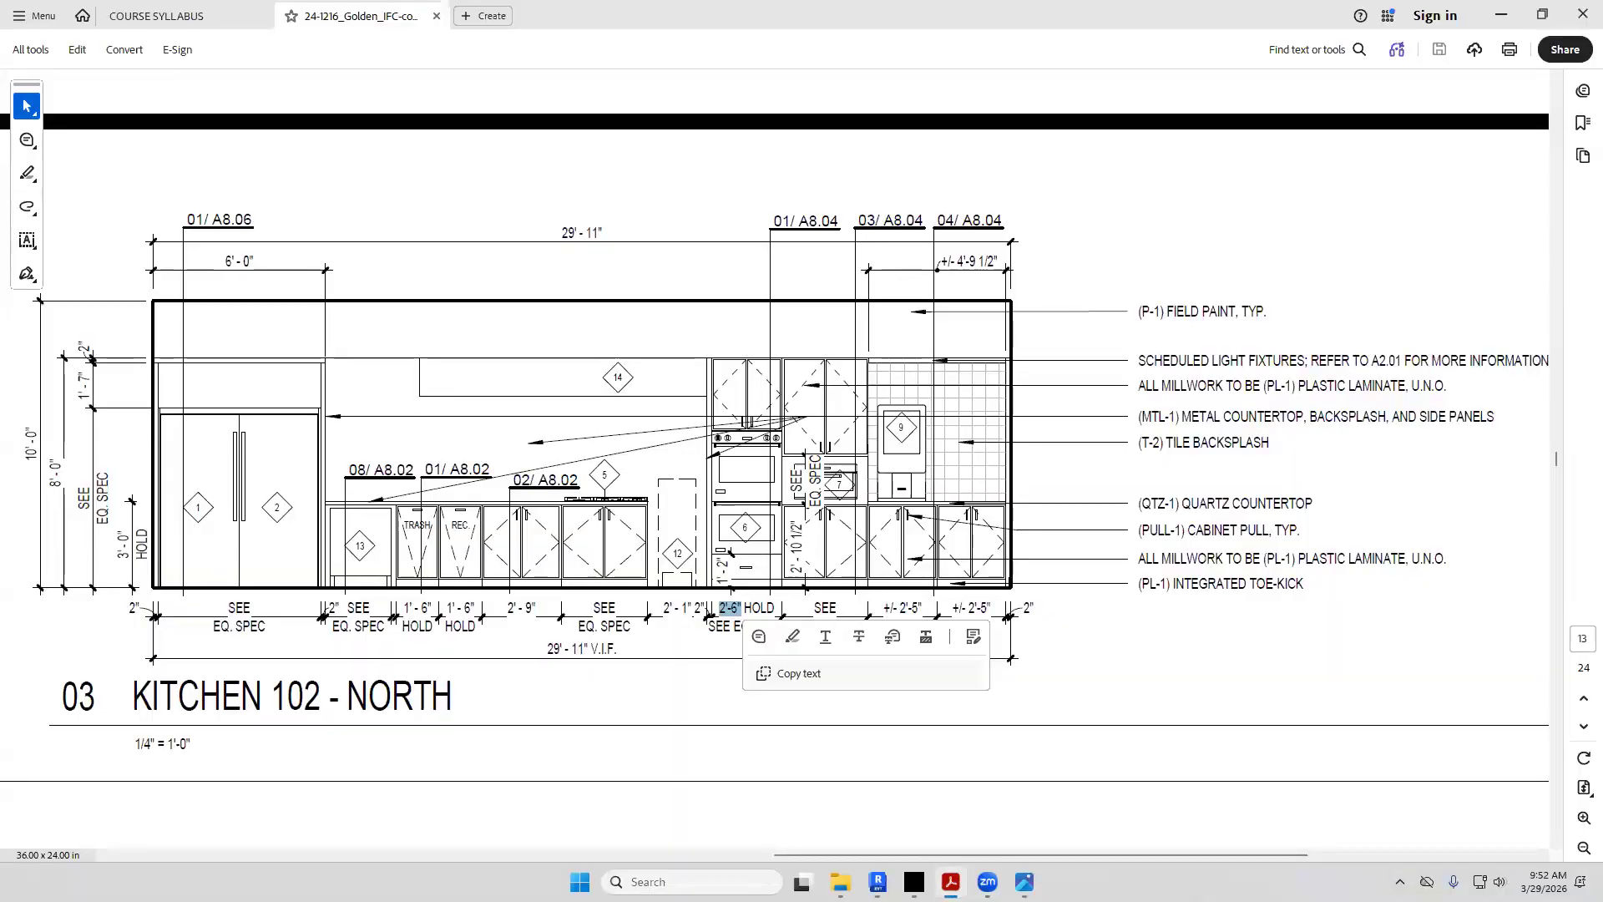
{"action": "left_click", "coordinate": [952, 882]}
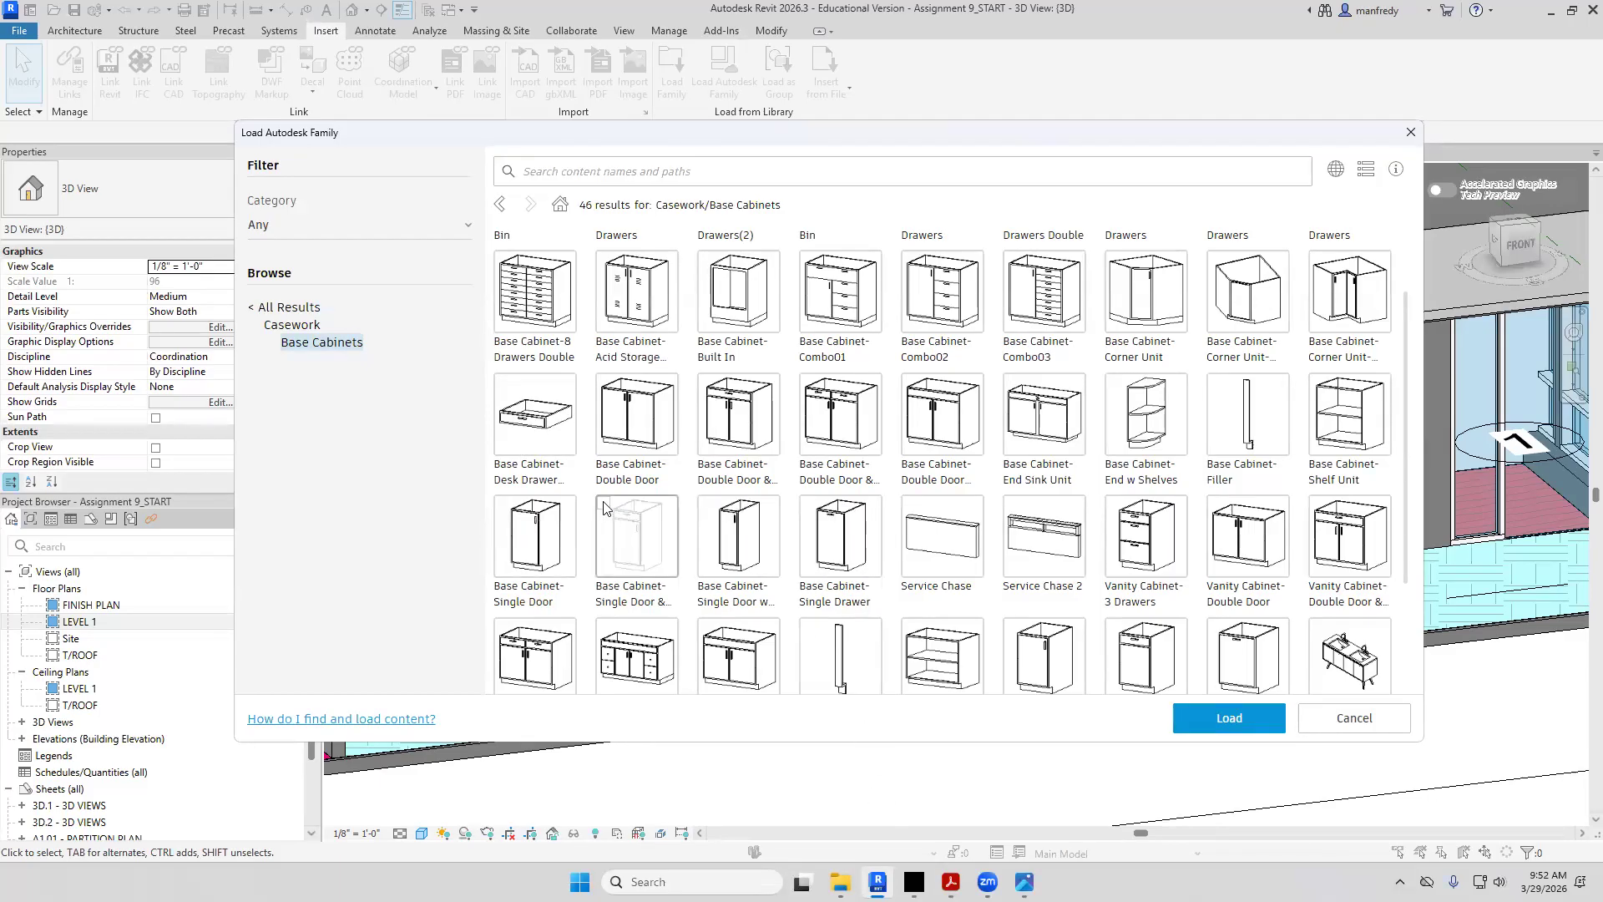
{"action": "left_click", "coordinate": [549, 427]}
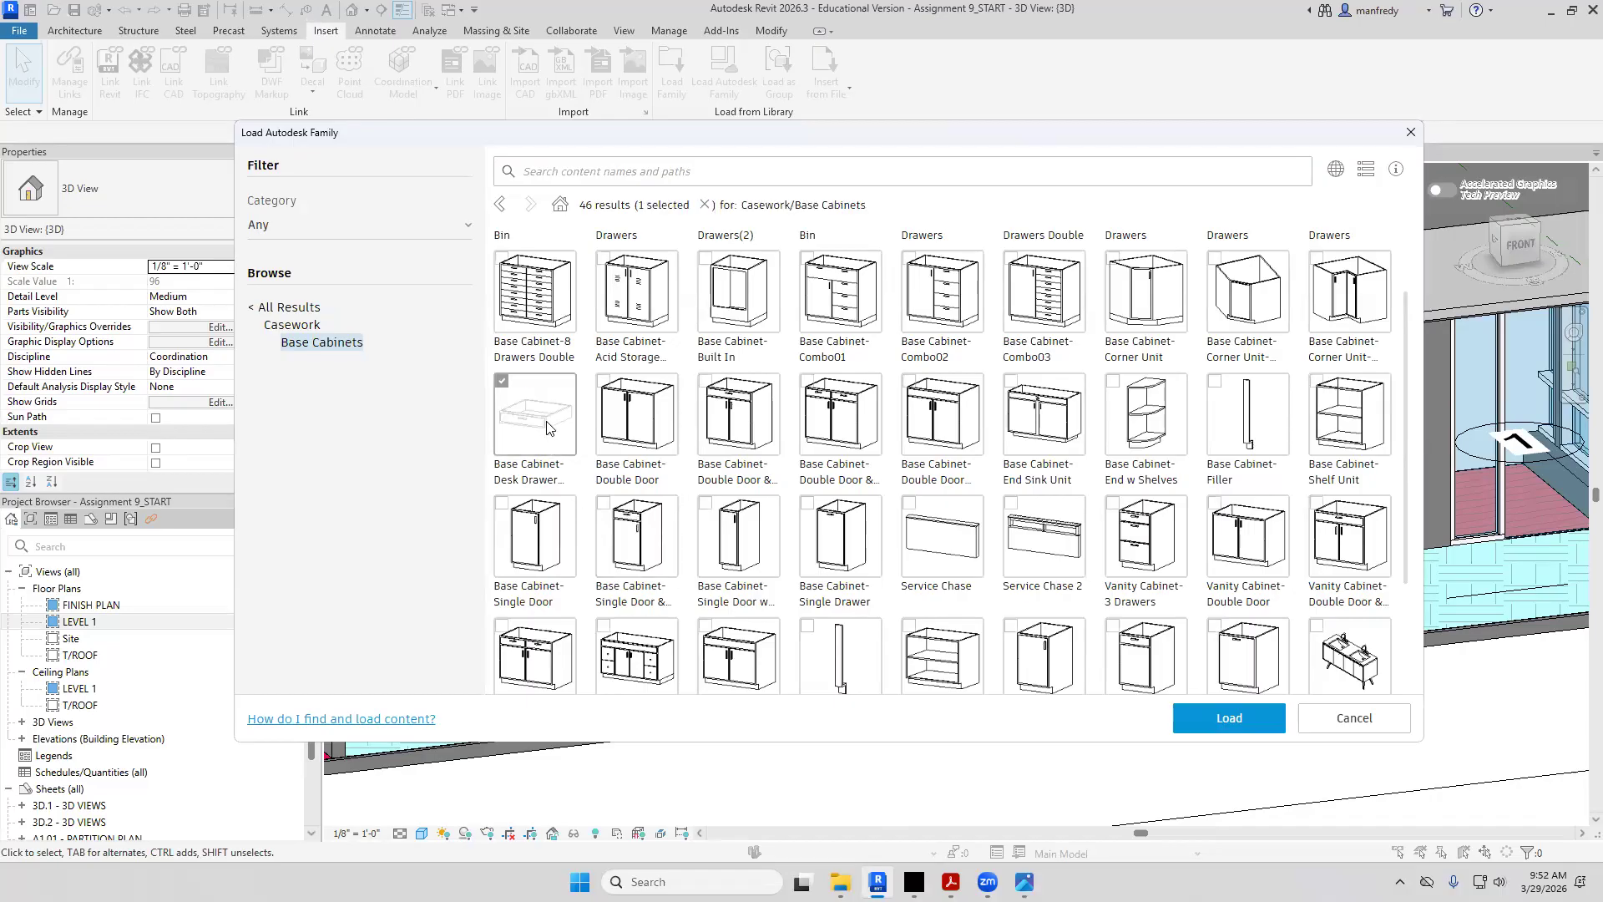
{"action": "left_click", "coordinate": [1231, 720]}
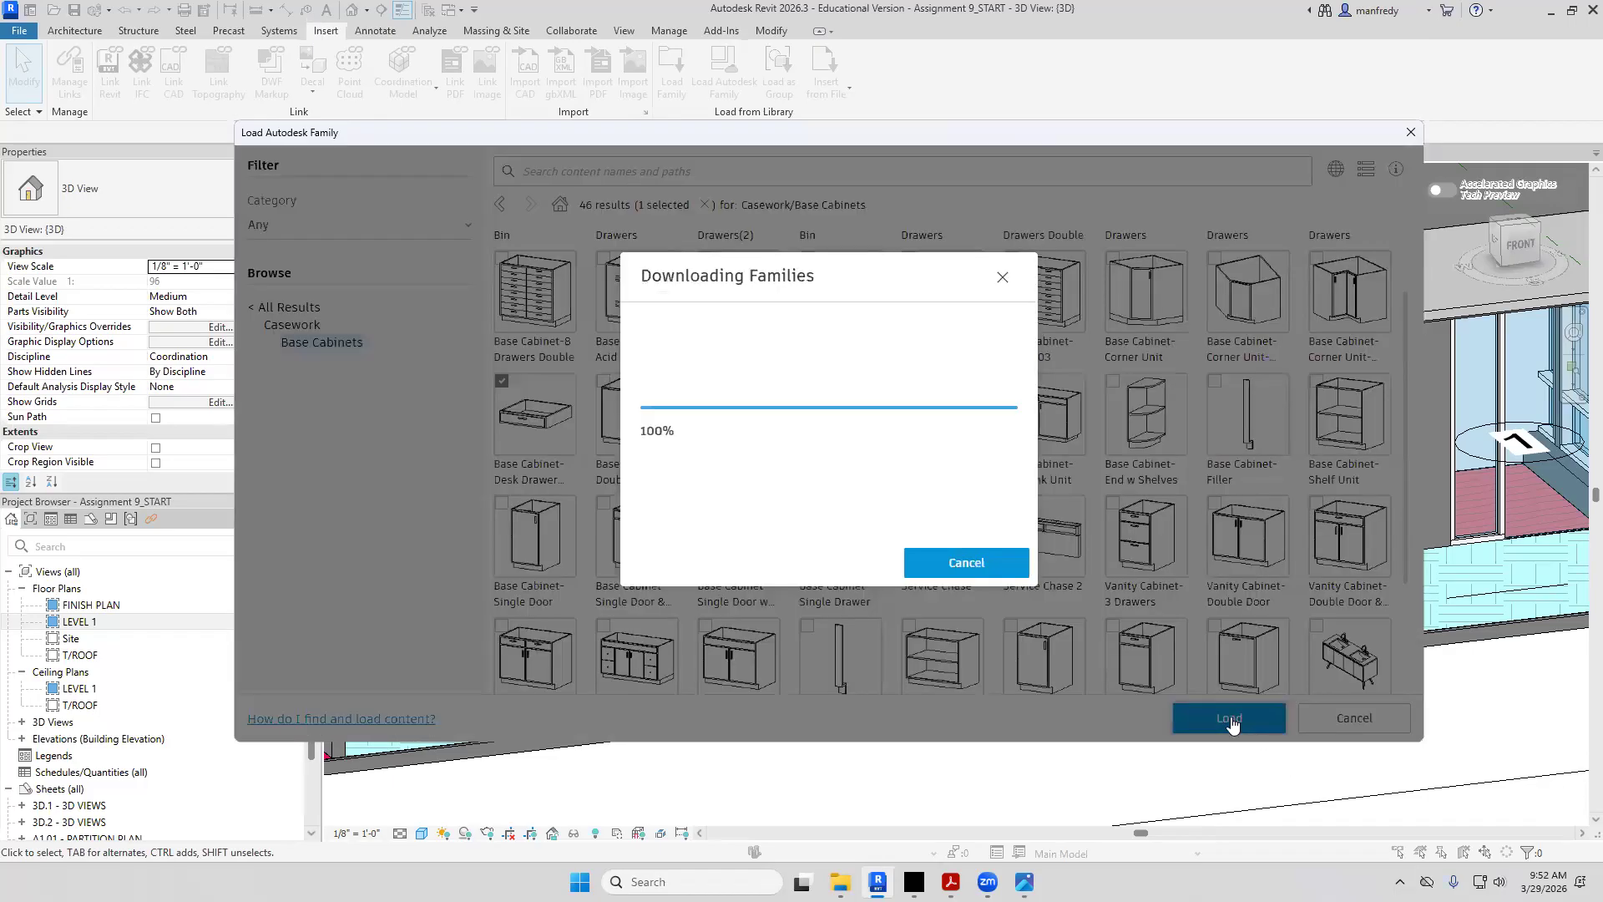
Place one 24" Base Cabinet-Desk Drawer Unit on the LEVEL 1 plan over the drawn appliance outline just right of the oven bay
{"action": "double_click", "coordinate": [92, 626]}
{"action": "scroll", "coordinate": [680, 551], "scroll_direction": "up", "scroll_amount": 5}
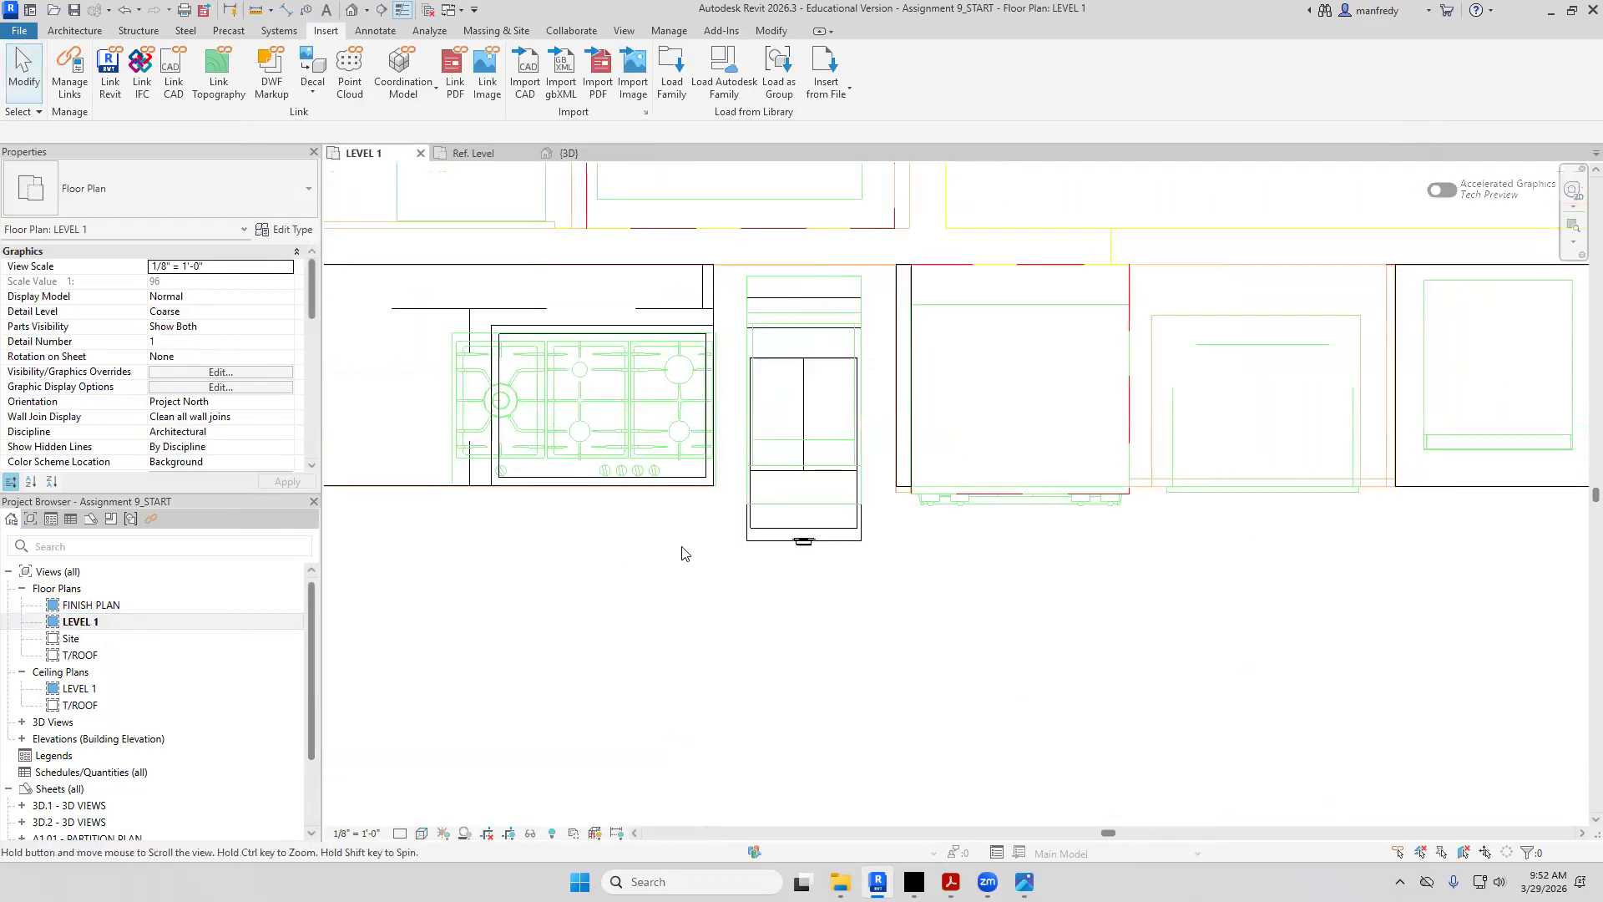
{"action": "scroll", "coordinate": [829, 532], "scroll_direction": "up", "scroll_amount": 2}
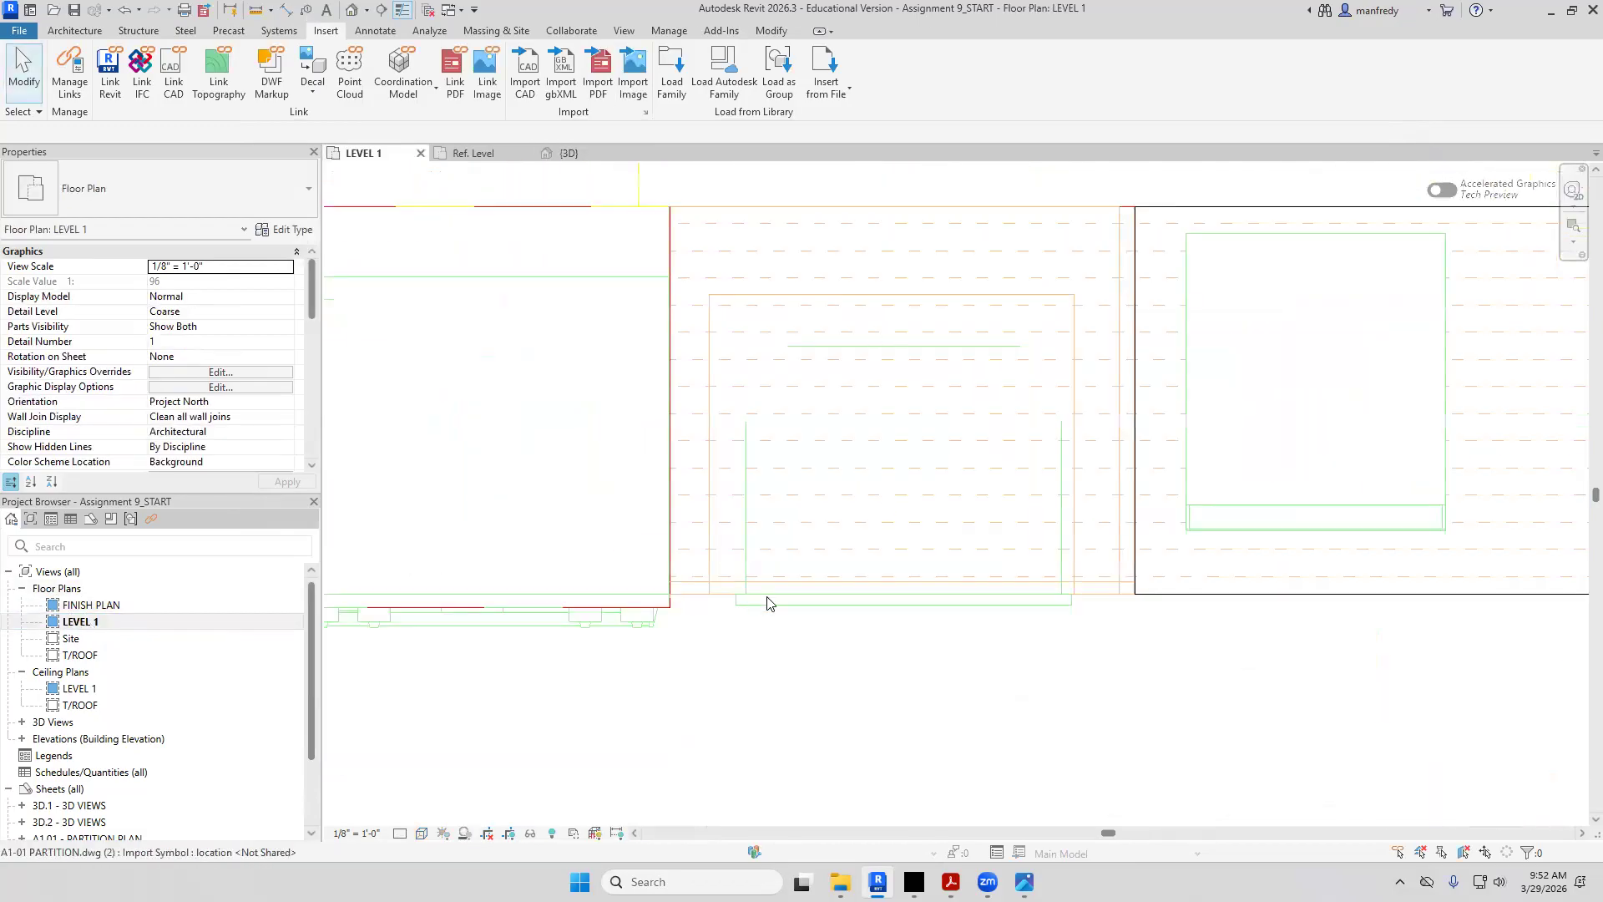
{"action": "middle_click_drag", "start_coordinate": [766, 531], "coordinate": [791, 528]}
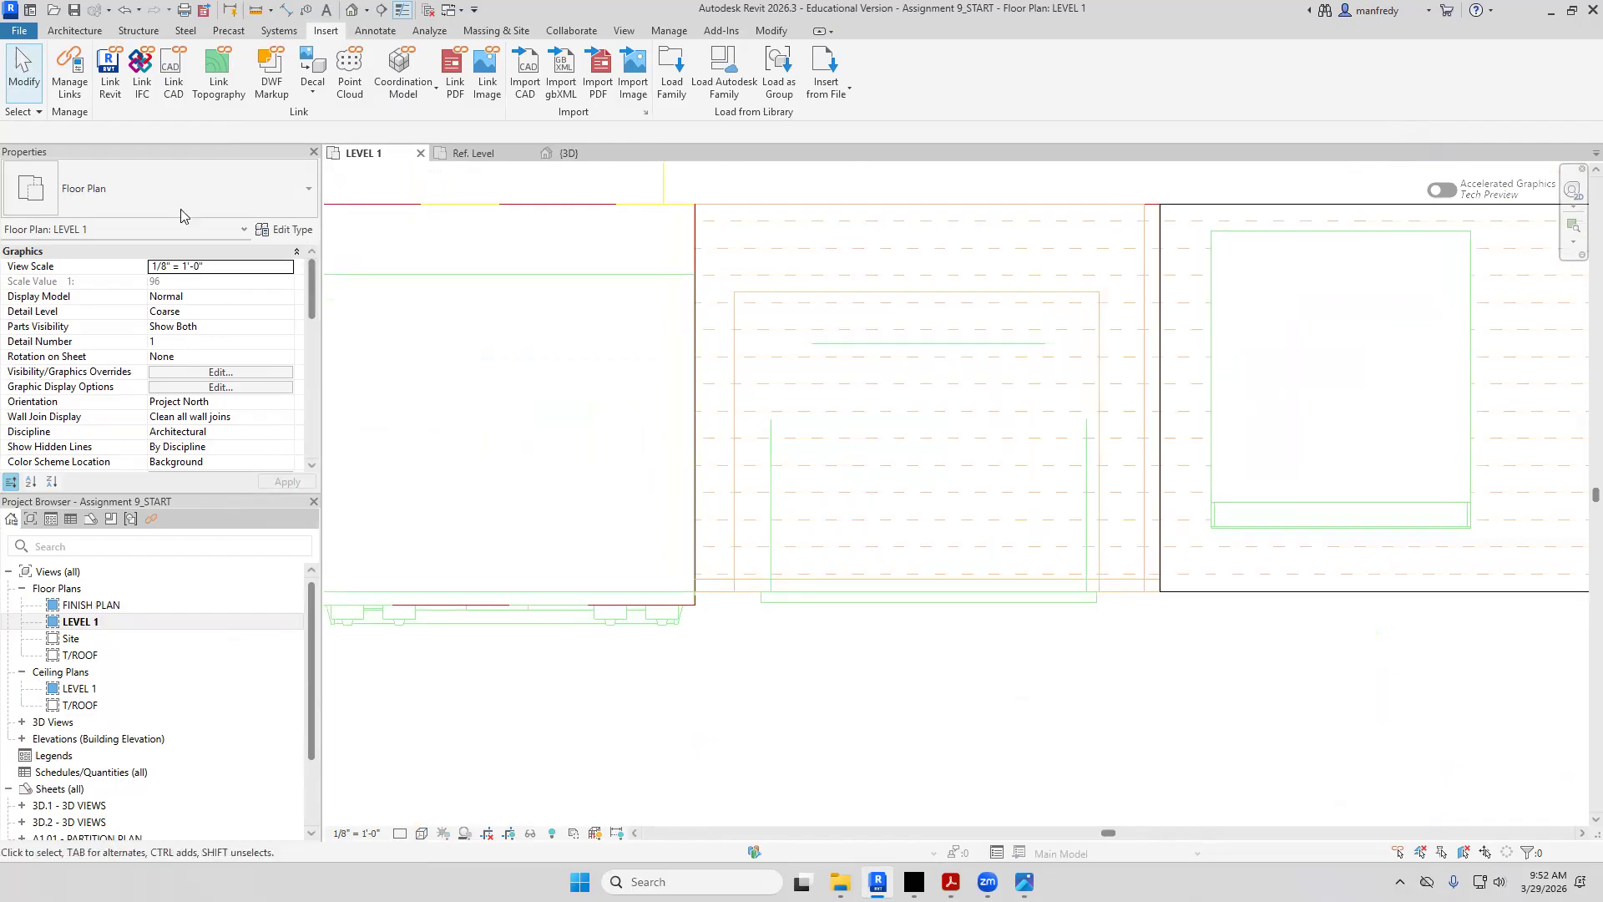
{"action": "left_click", "coordinate": [75, 32]}
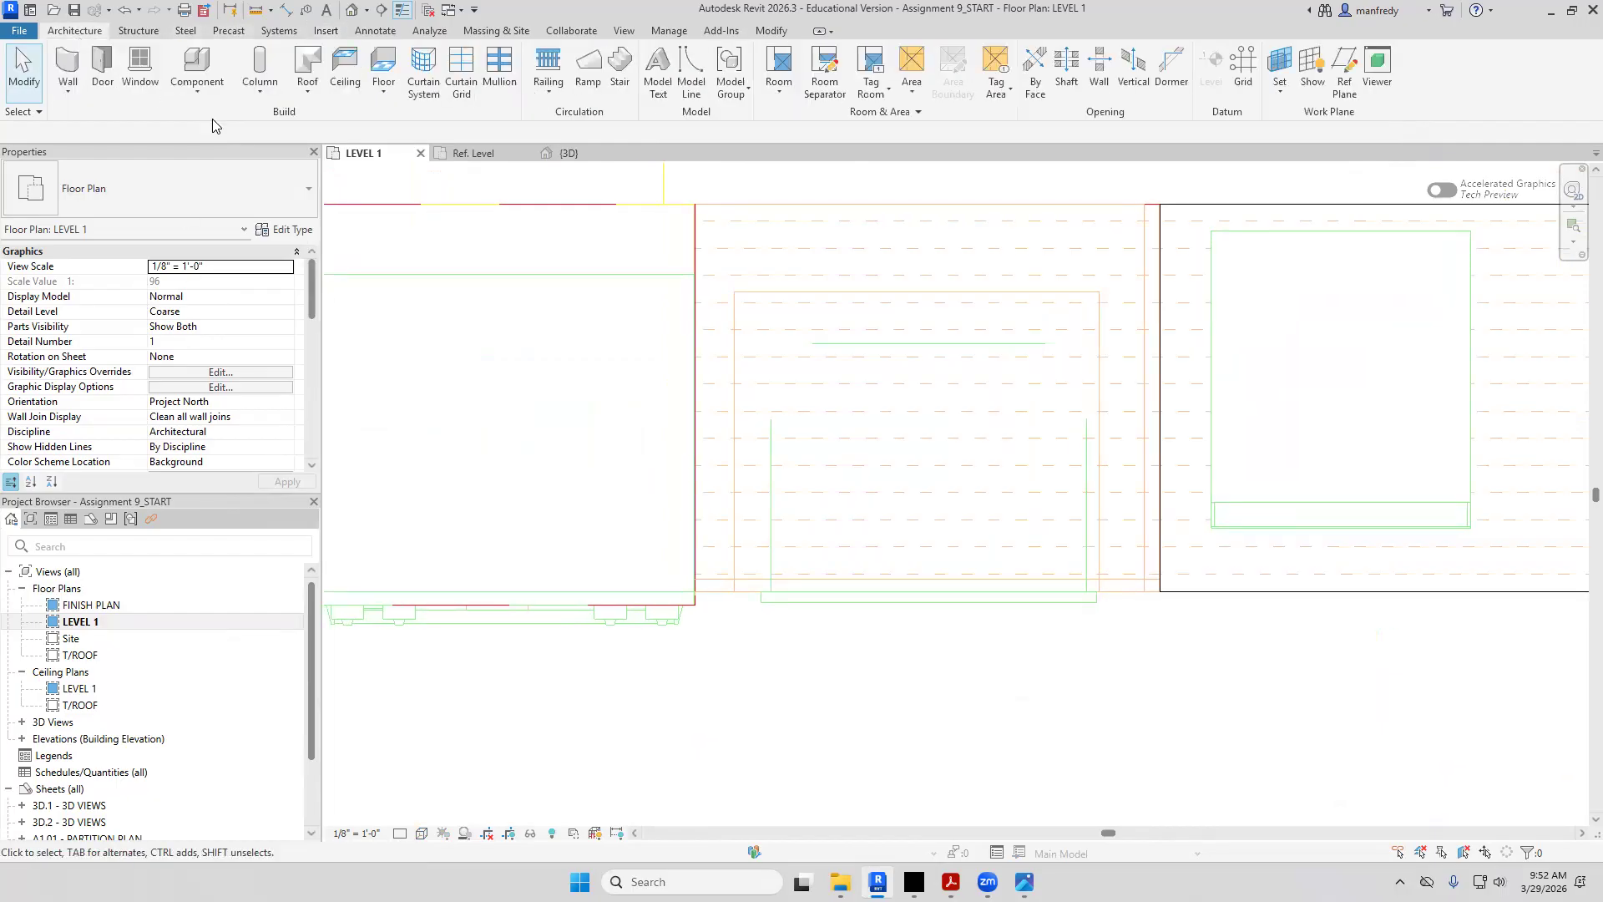
{"action": "left_click", "coordinate": [171, 99]}
{"action": "left_click", "coordinate": [150, 119]}
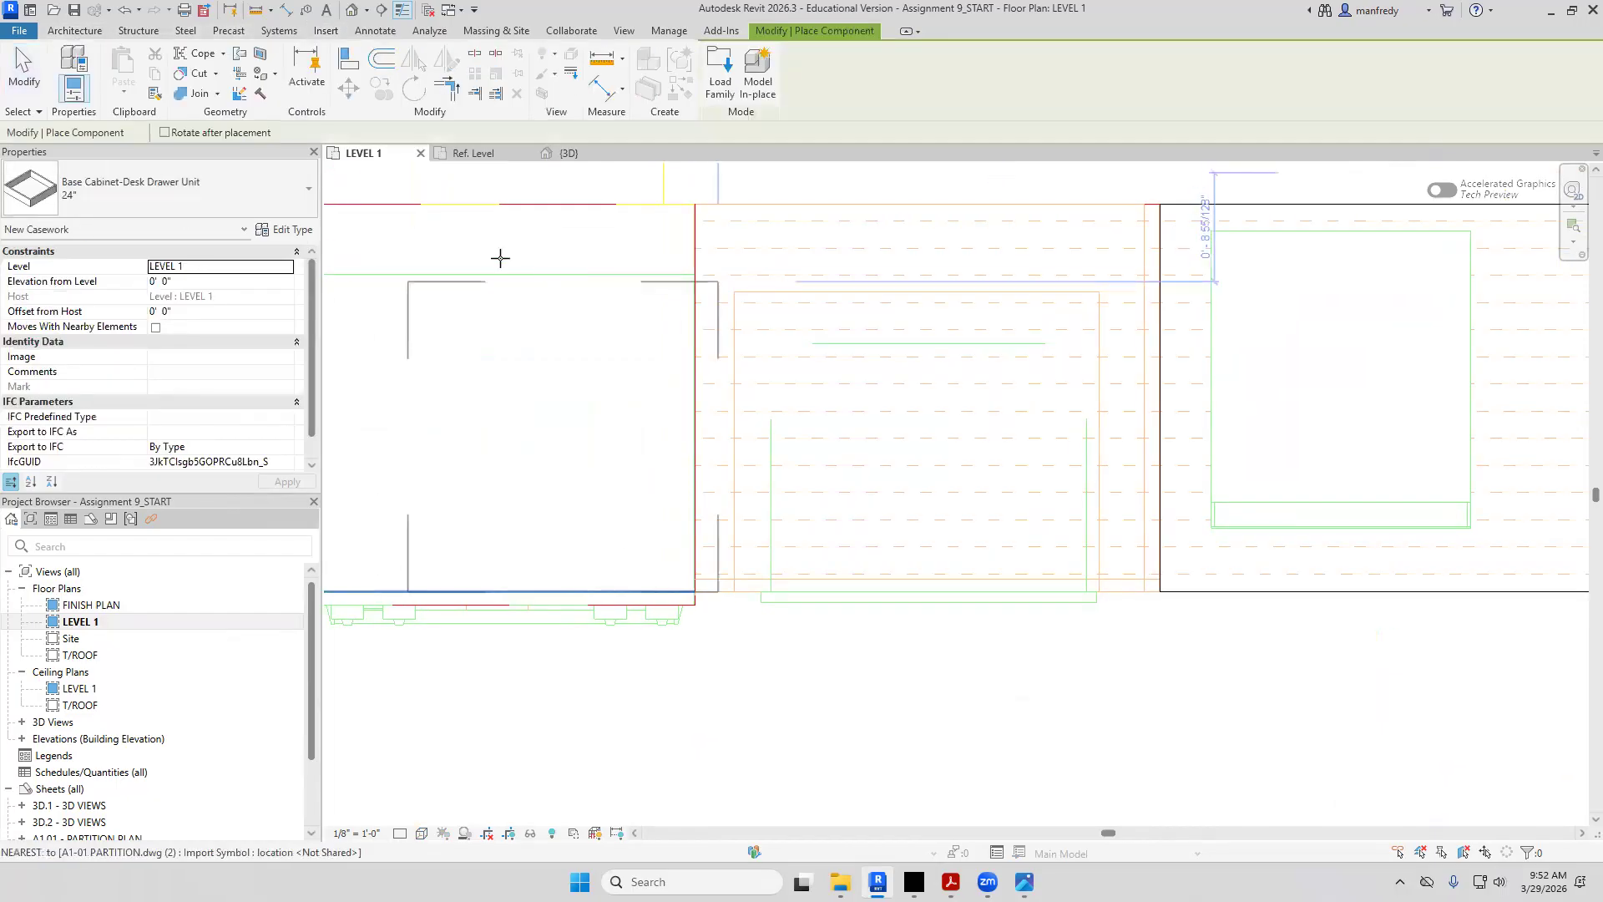
{"action": "left_click", "coordinate": [900, 393]}
{"action": "key", "text": "Escape"}
{"action": "key", "text": "Escape"}
Duplicate the placed desk drawer unit's 24" type under the name JM 30"
{"action": "left_click", "coordinate": [831, 702]}
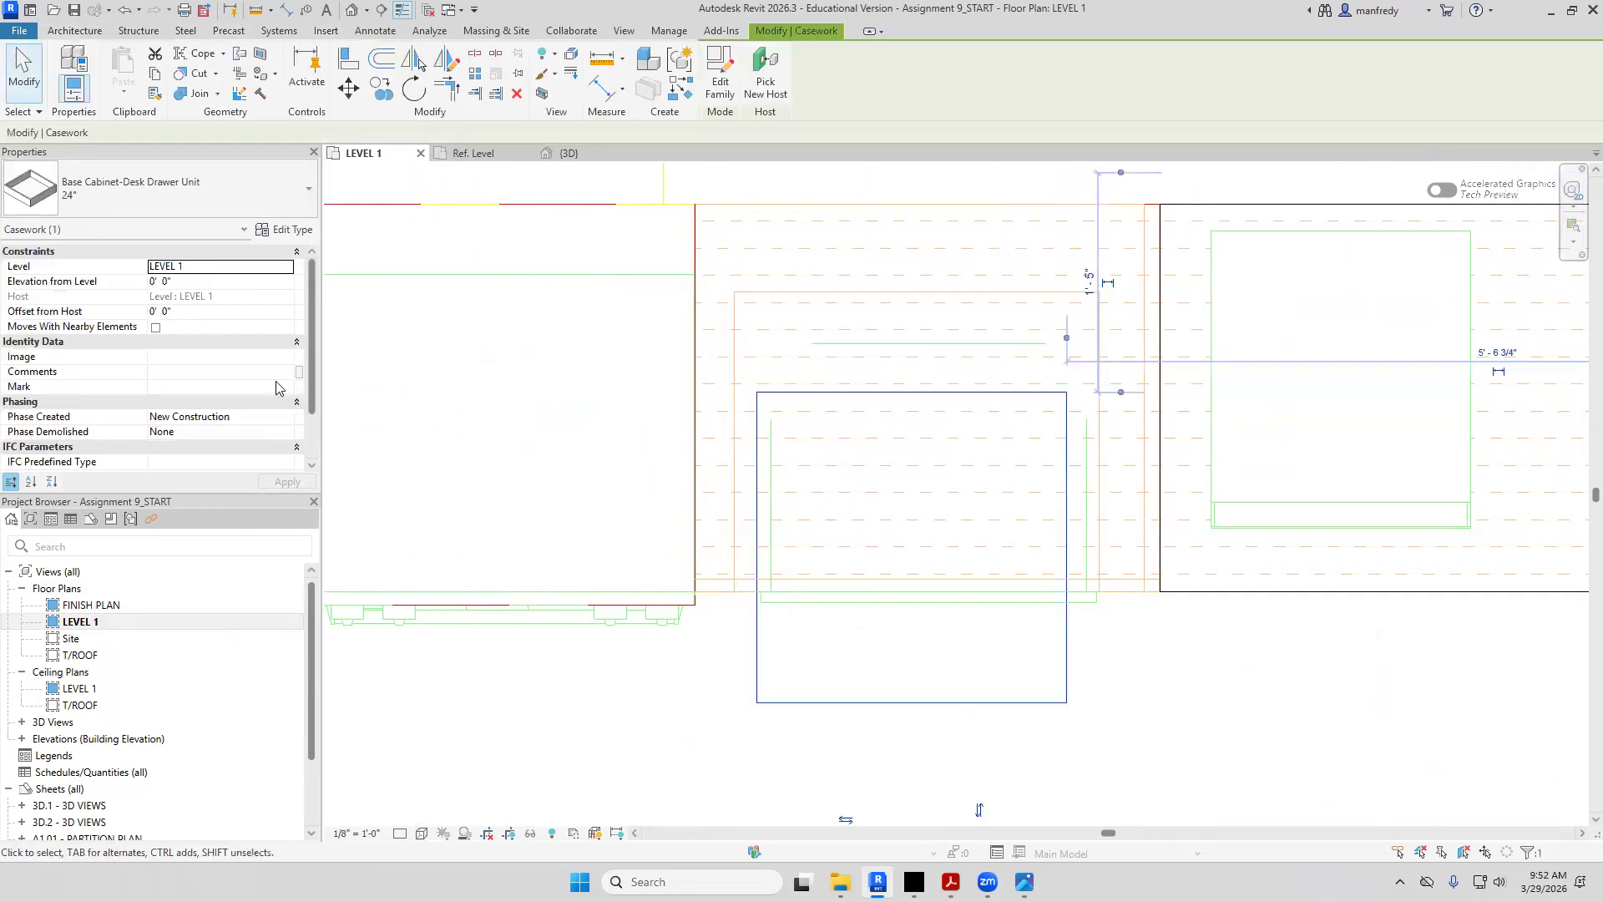
{"action": "left_click", "coordinate": [293, 194]}
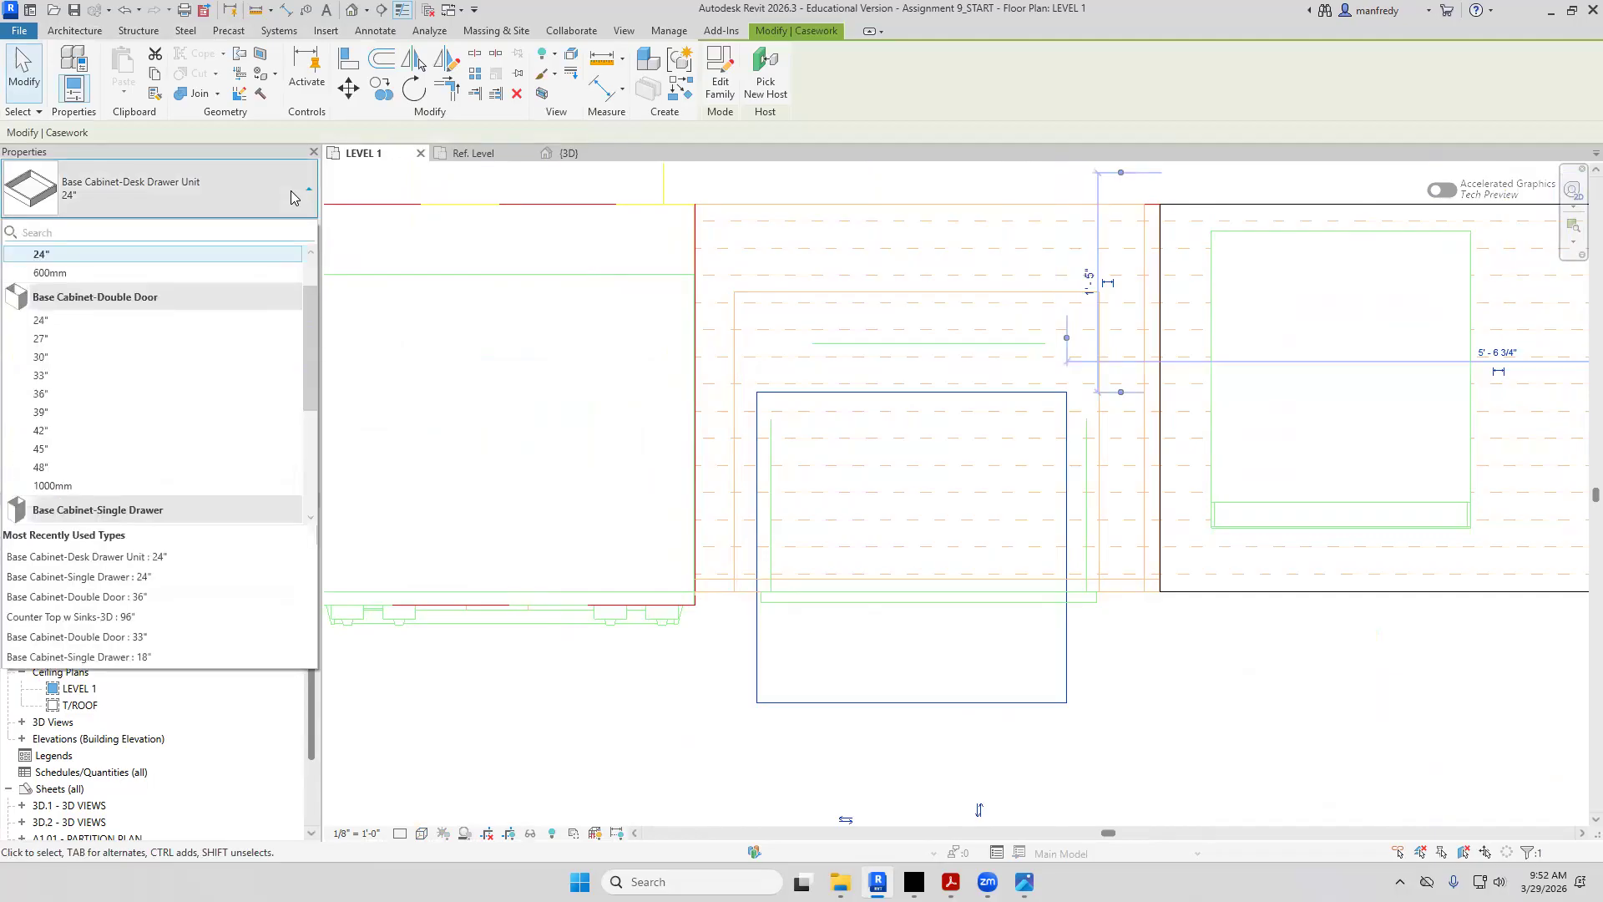
{"action": "left_click_drag", "start_coordinate": [314, 329], "coordinate": [314, 316]}
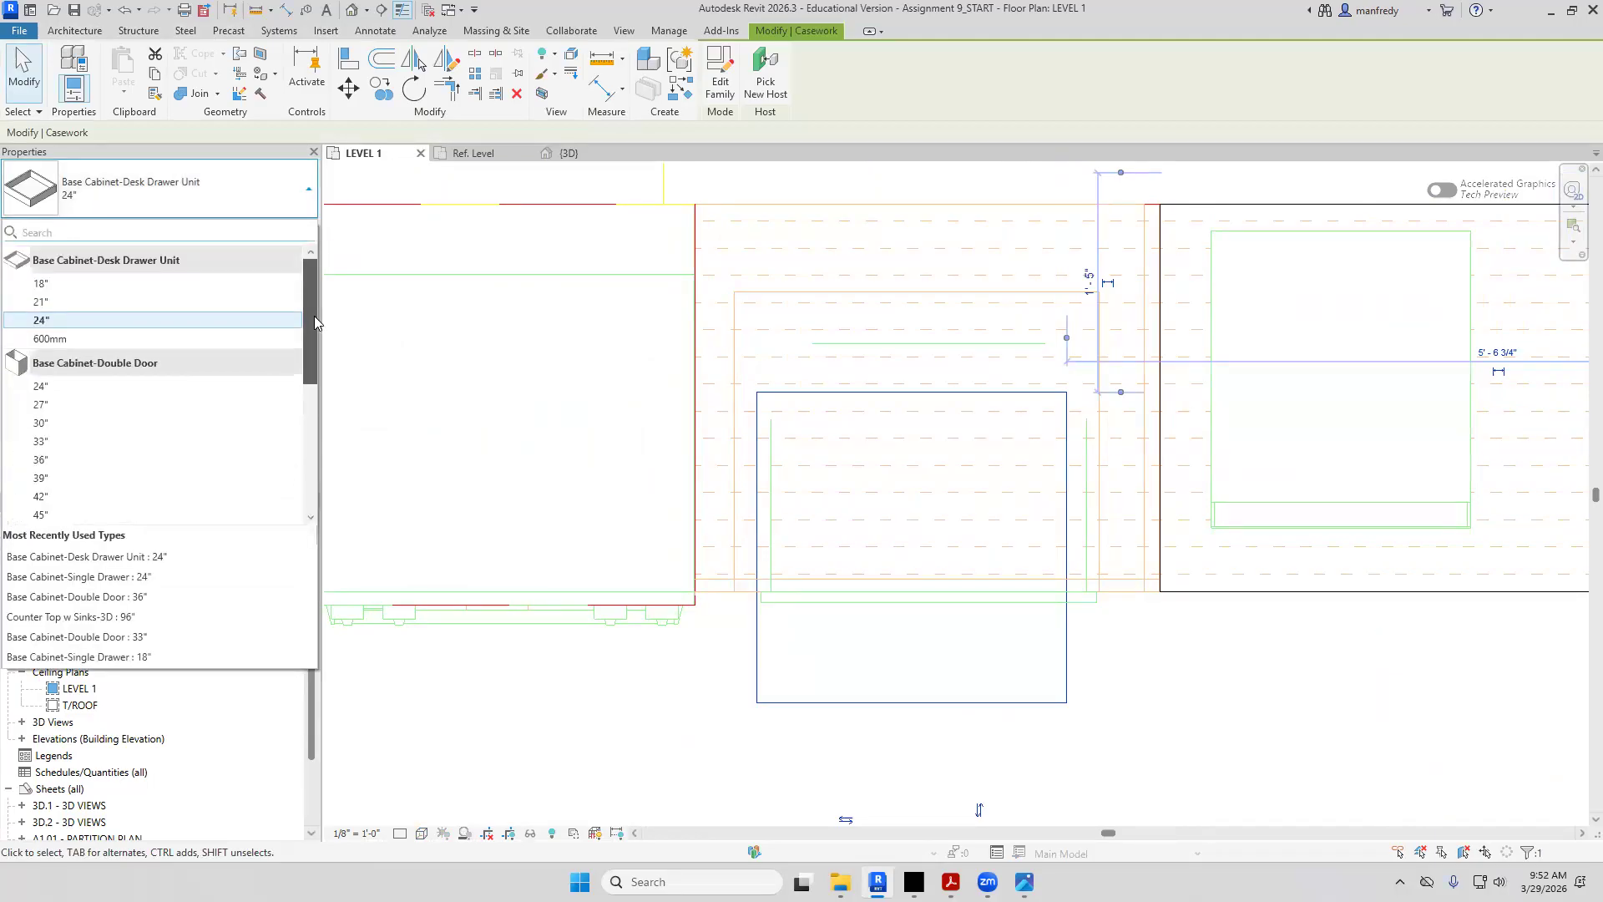
{"action": "left_click", "coordinate": [288, 200]}
{"action": "left_click", "coordinate": [286, 230]}
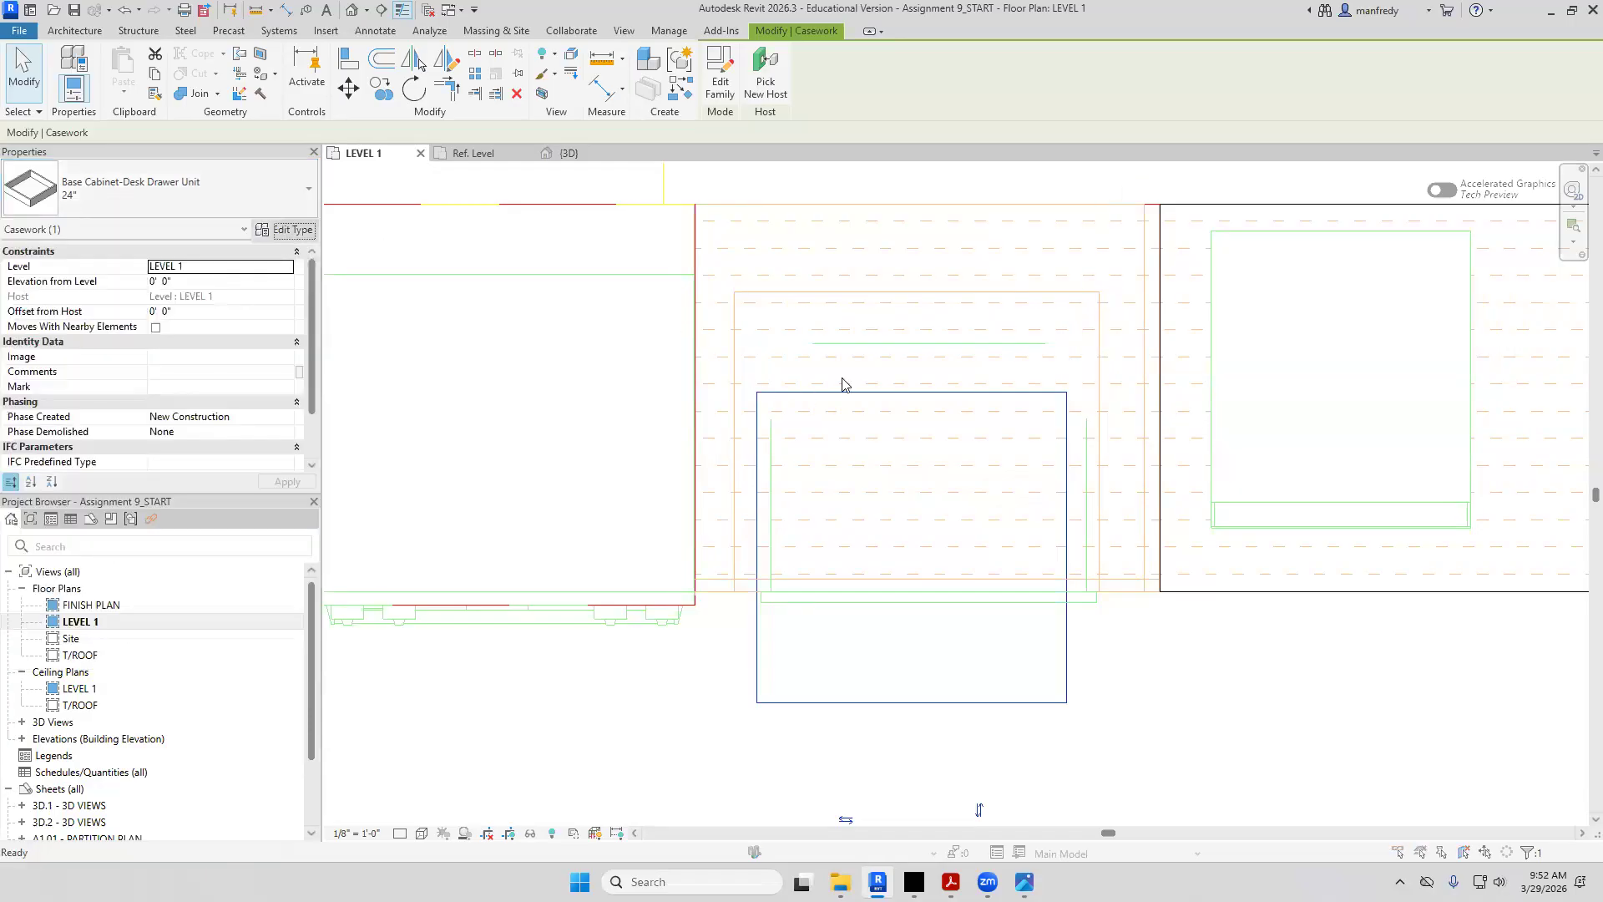
{"action": "left_click", "coordinate": [732, 230]}
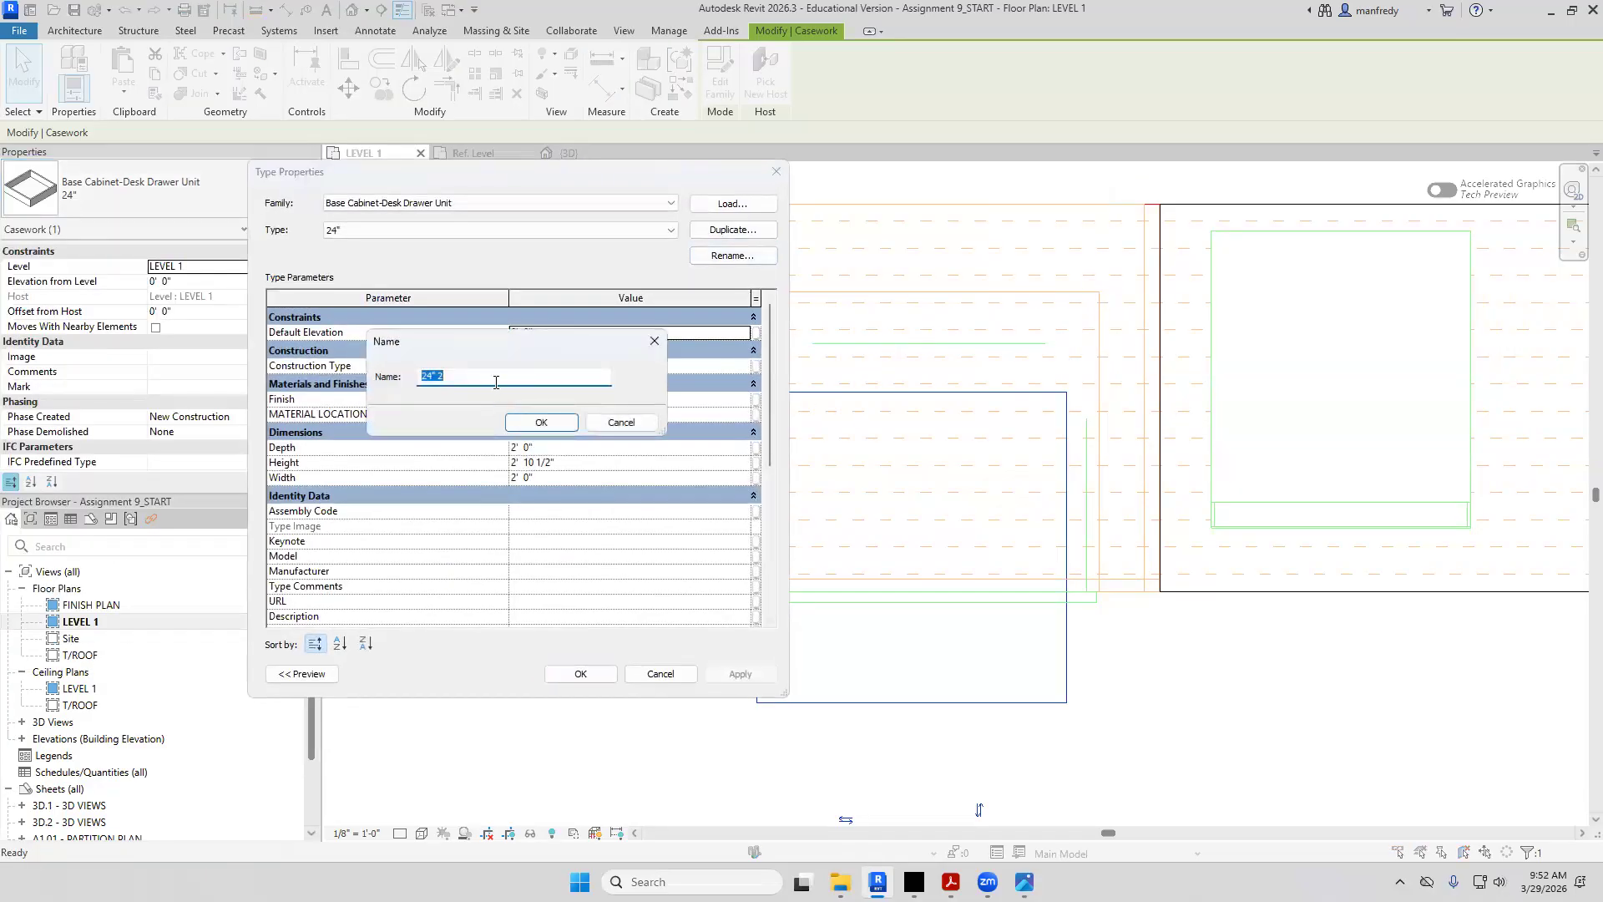
{"action": "type", "text": "JM 30"}
{"action": "left_click", "coordinate": [539, 422]}
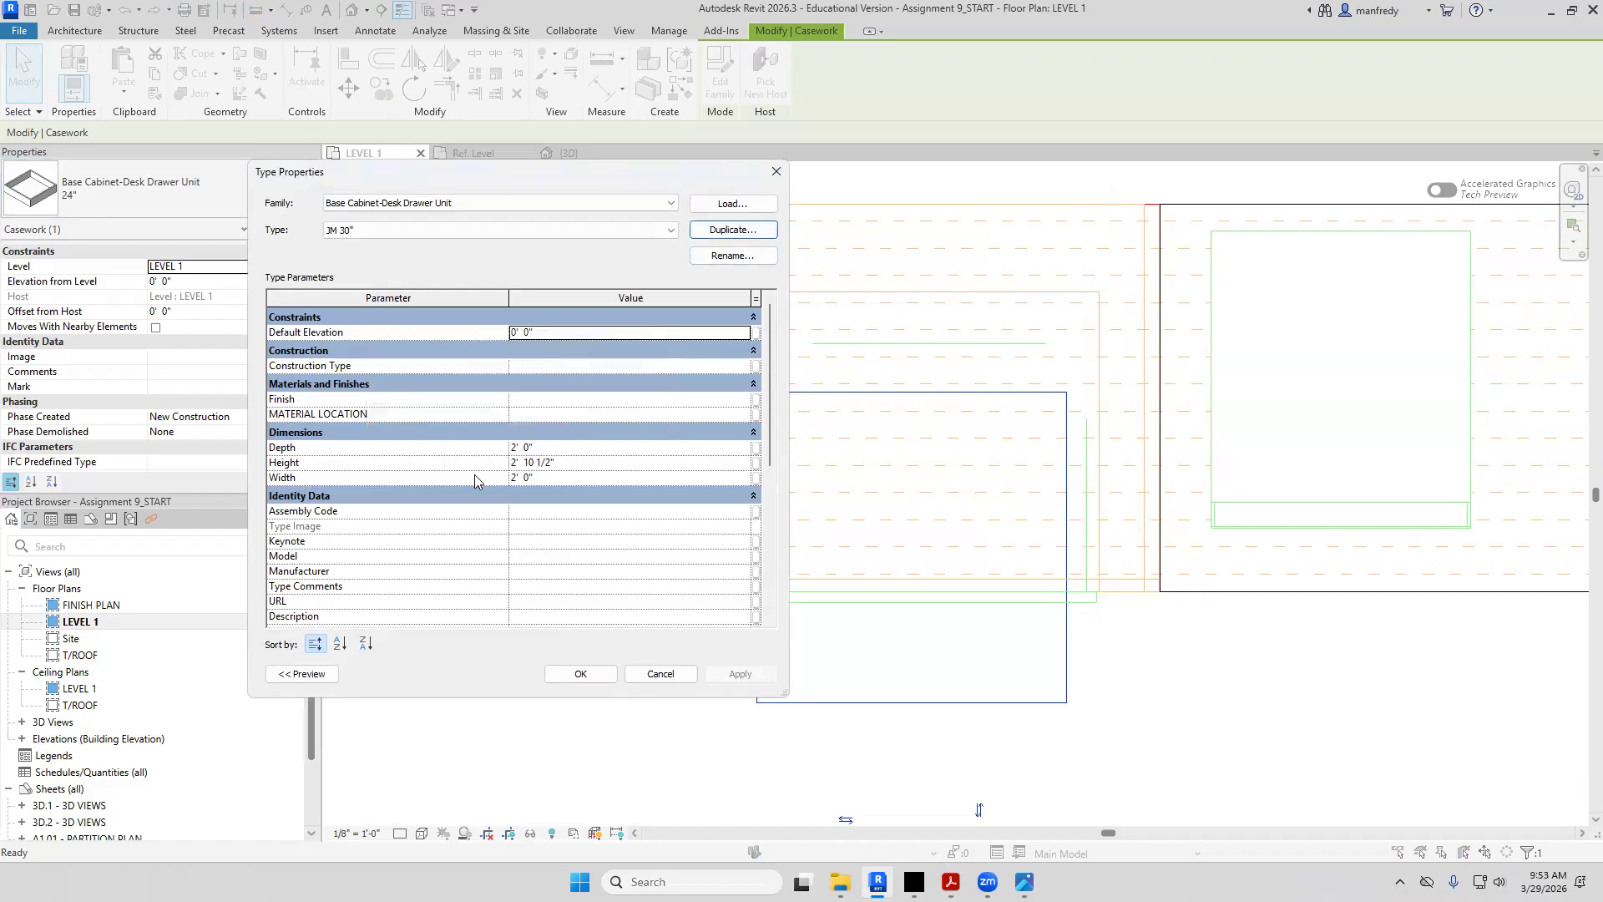
Set the JM 30" type's width to 30" and apply it to the placed cabinet
{"action": "left_click", "coordinate": [581, 478]}
{"action": "type", "text": "30\""}
{"action": "left_click", "coordinate": [580, 674]}
{"action": "left_click", "coordinate": [799, 683]}
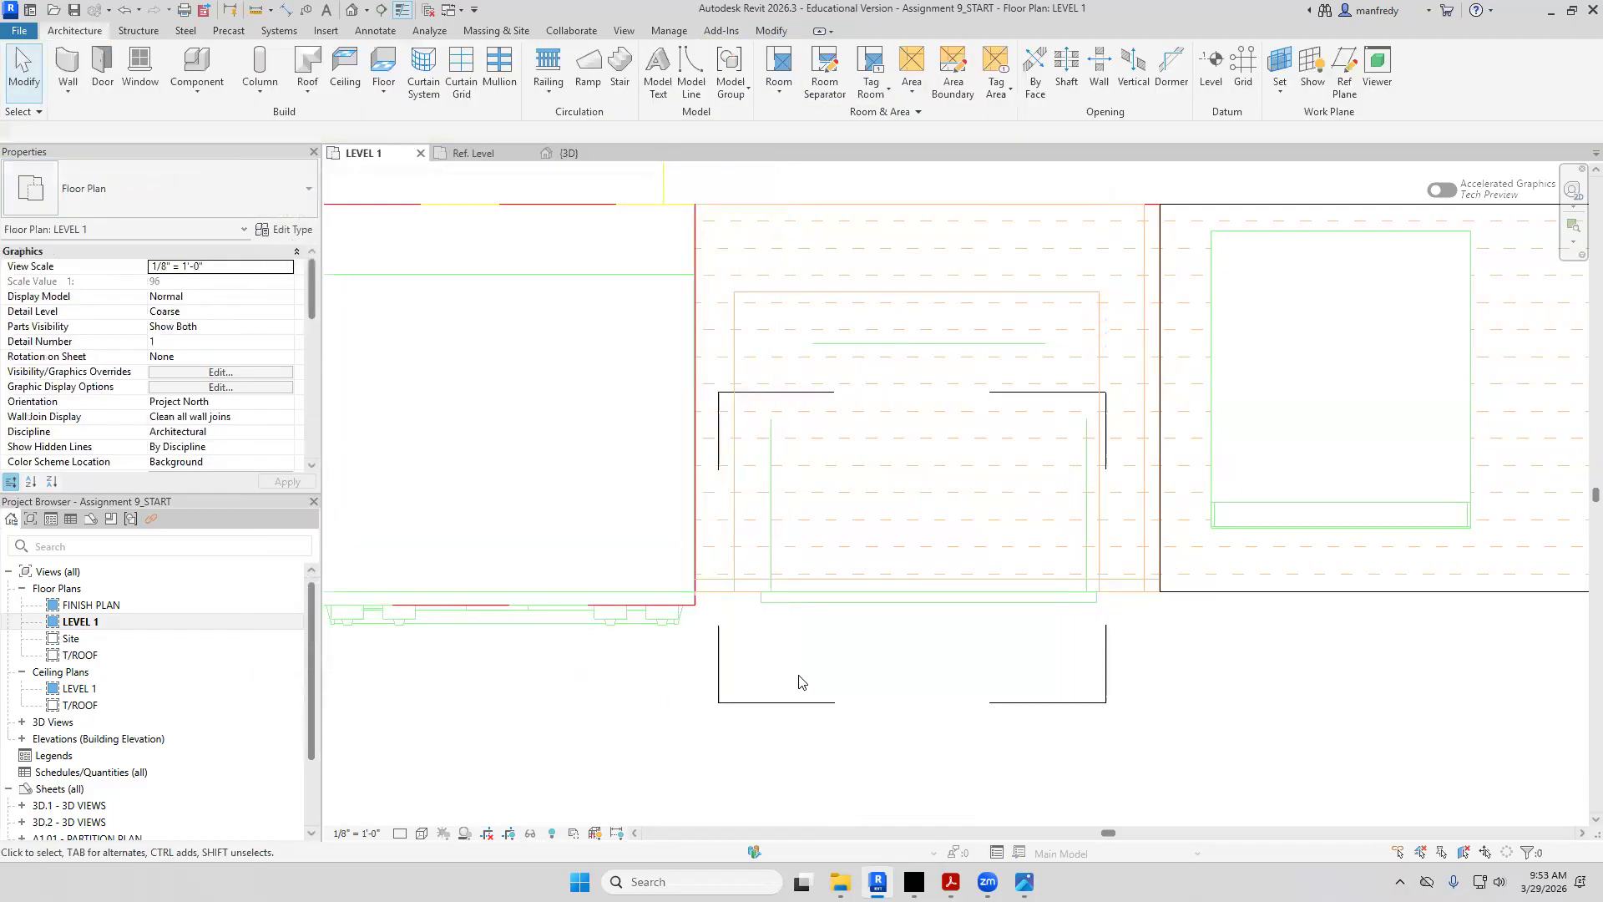
Align the JM 30" cabinet's left side with the left edge of the oven bay beside the fryer
{"action": "scroll", "coordinate": [793, 679], "scroll_direction": "down", "scroll_amount": 2}
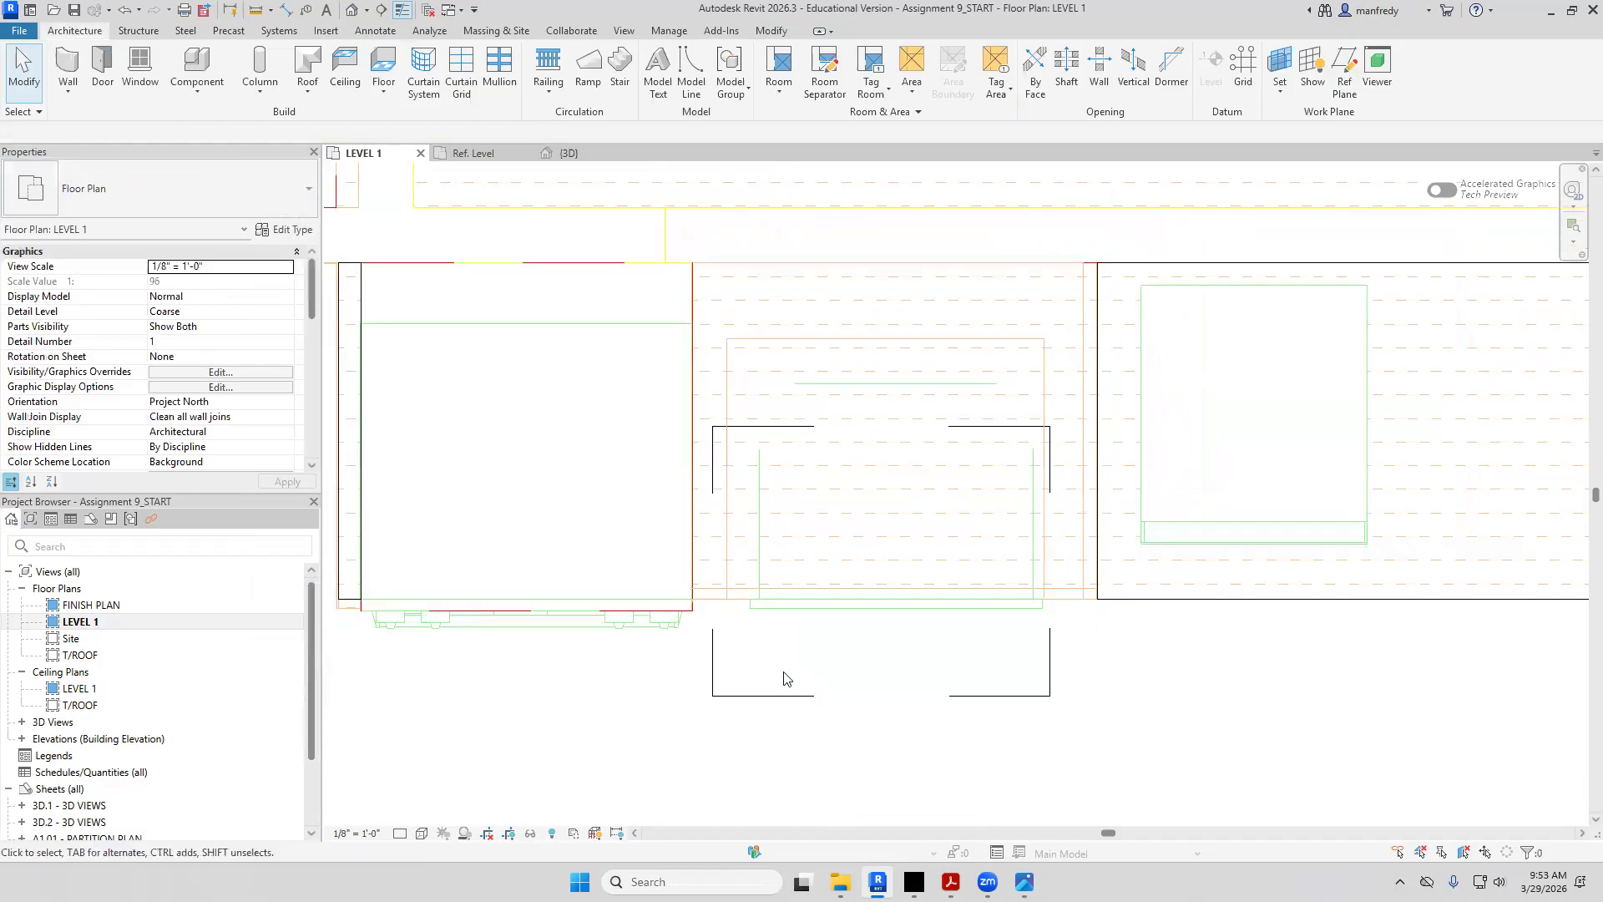
{"action": "scroll", "coordinate": [783, 678], "scroll_direction": "down", "scroll_amount": 1}
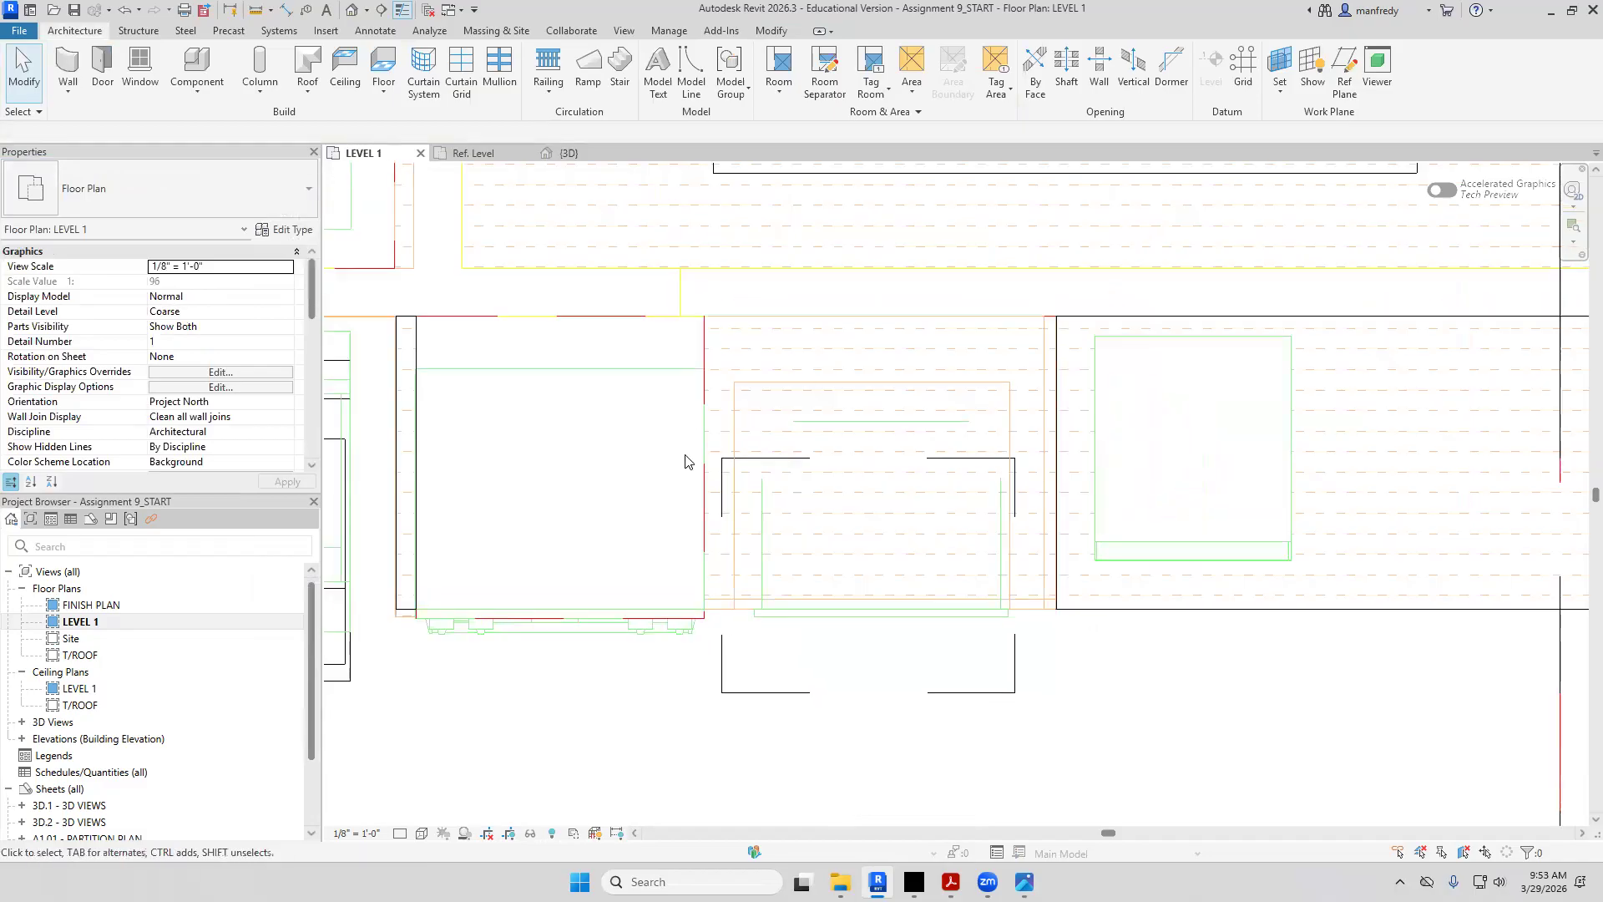
{"action": "scroll", "coordinate": [714, 619], "scroll_direction": "down", "scroll_amount": 3}
{"action": "middle_click_drag", "start_coordinate": [641, 697], "coordinate": [797, 660]}
{"action": "scroll", "coordinate": [732, 632], "scroll_direction": "up", "scroll_amount": 2}
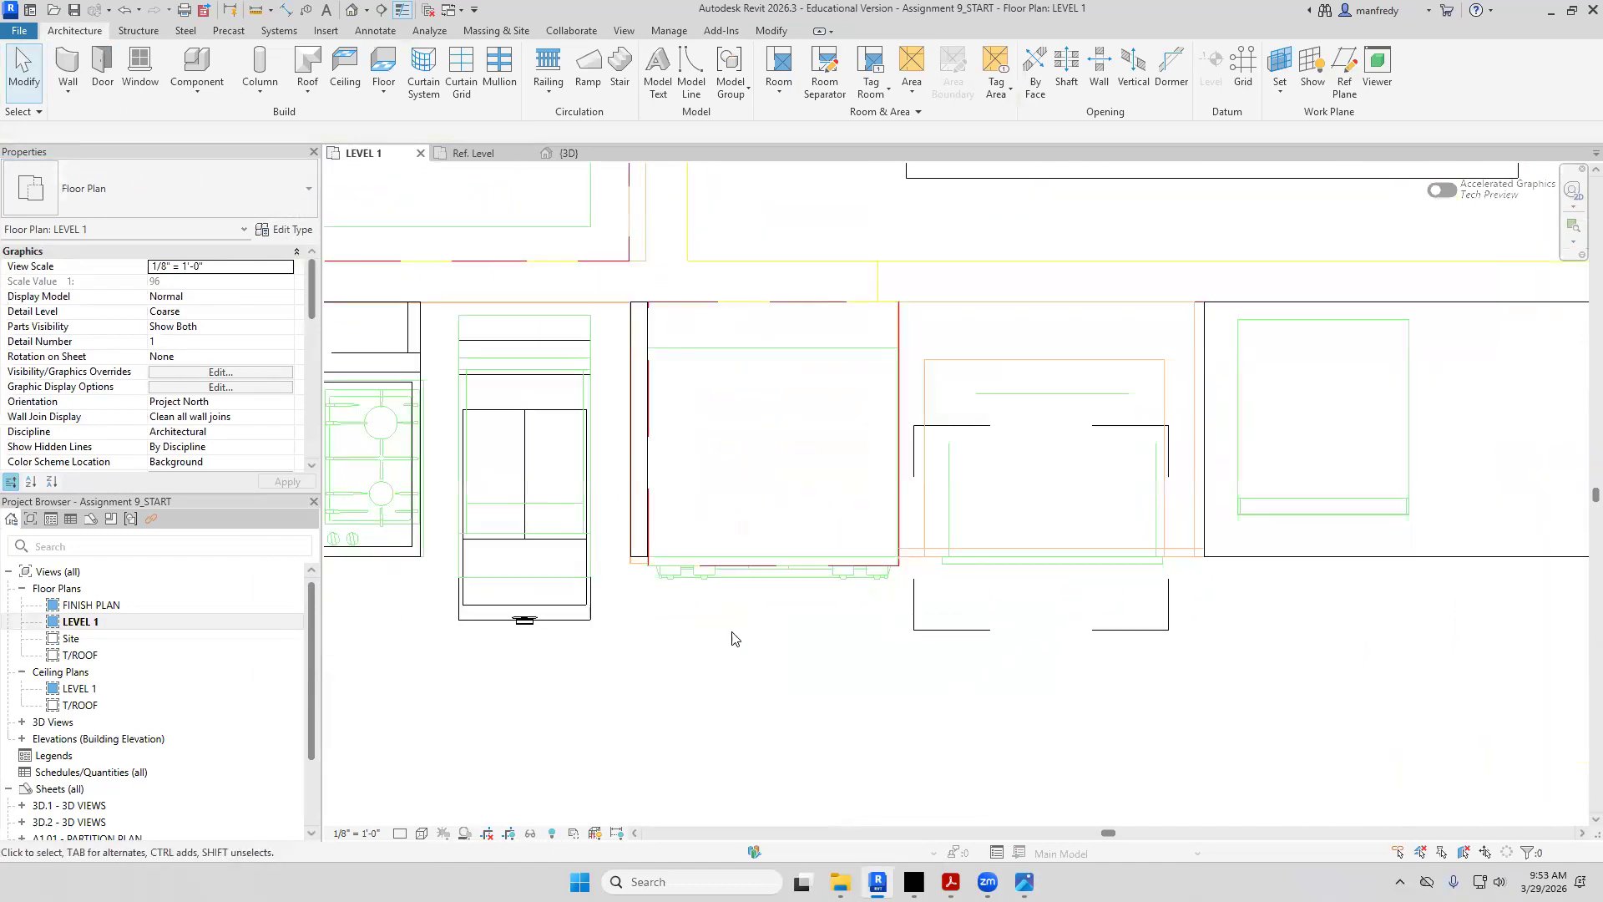
{"action": "key", "text": "a"}
{"action": "key", "text": "l"}
{"action": "left_click", "coordinate": [650, 465]}
{"action": "left_click", "coordinate": [912, 614]}
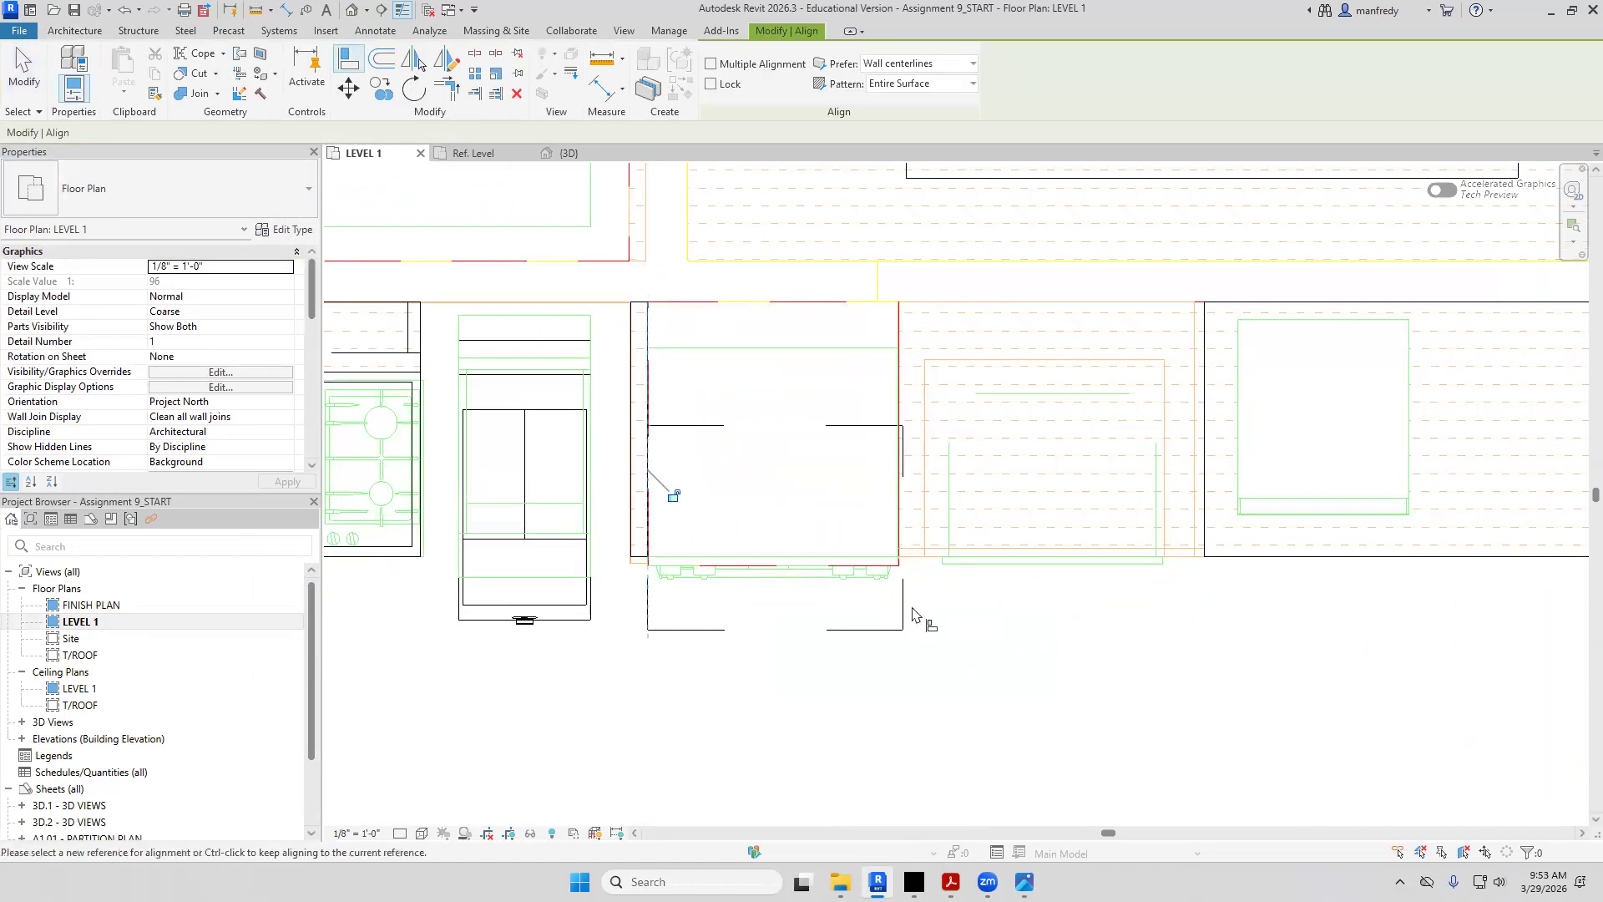
{"action": "scroll", "coordinate": [785, 654], "scroll_direction": "up", "scroll_amount": 2}
{"action": "middle_click_drag", "start_coordinate": [742, 612], "coordinate": [769, 669]}
{"action": "scroll", "coordinate": [723, 631], "scroll_direction": "up", "scroll_amount": 1}
{"action": "key", "text": "Escape"}
{"action": "key", "text": "Escape"}
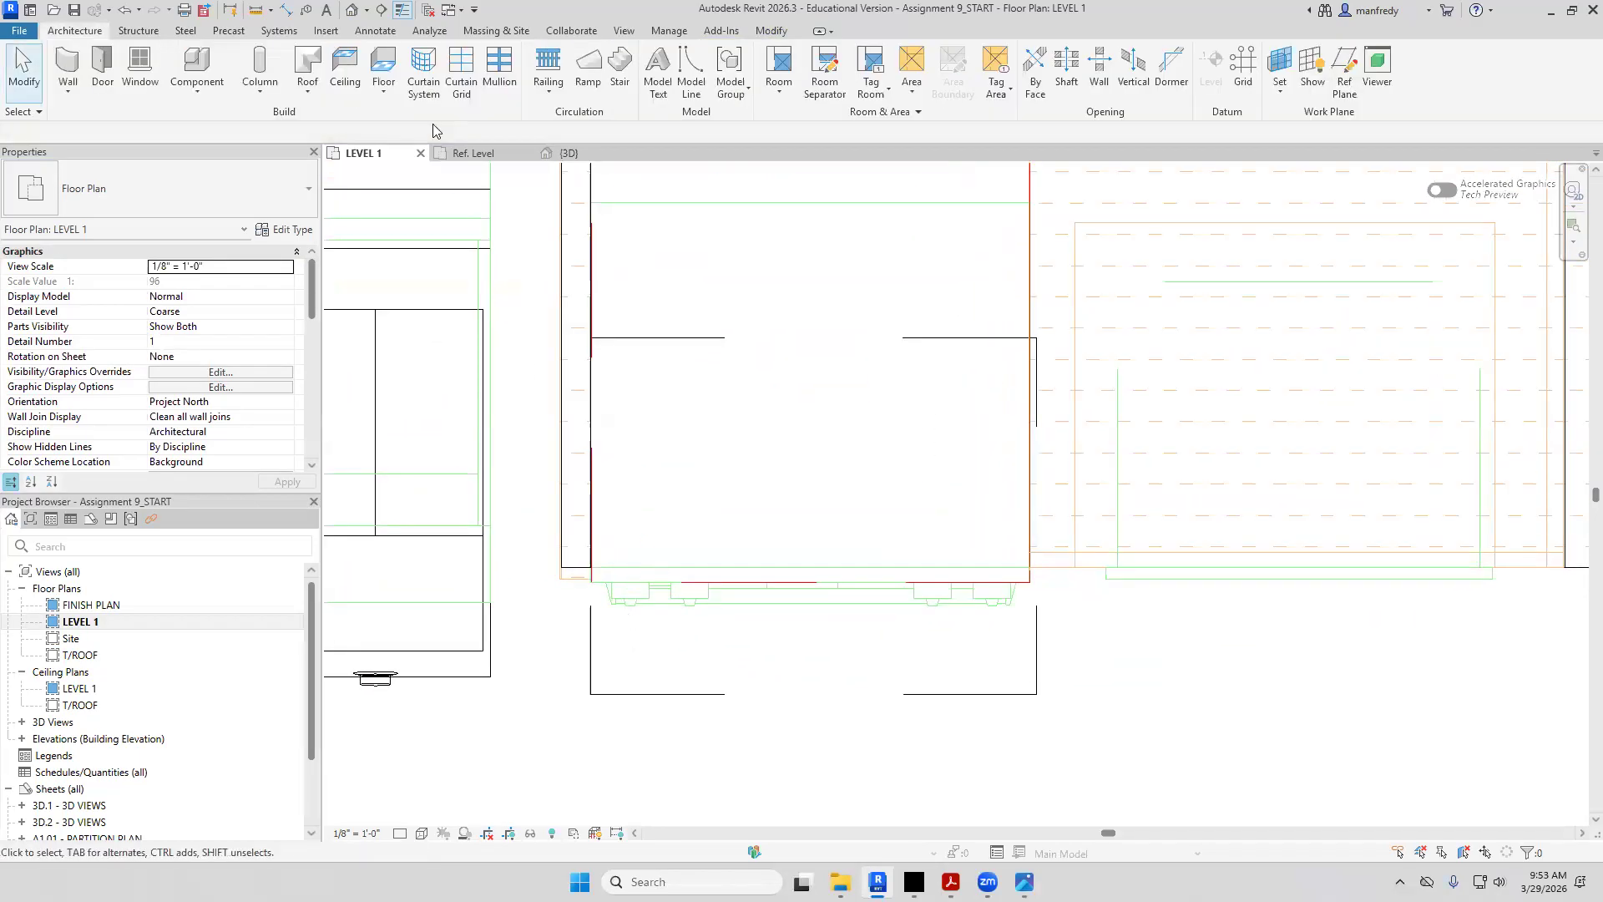
Measure the width of the drawn oven bay along its front edge, from the left side to the right side
{"action": "left_click", "coordinate": [258, 16]}
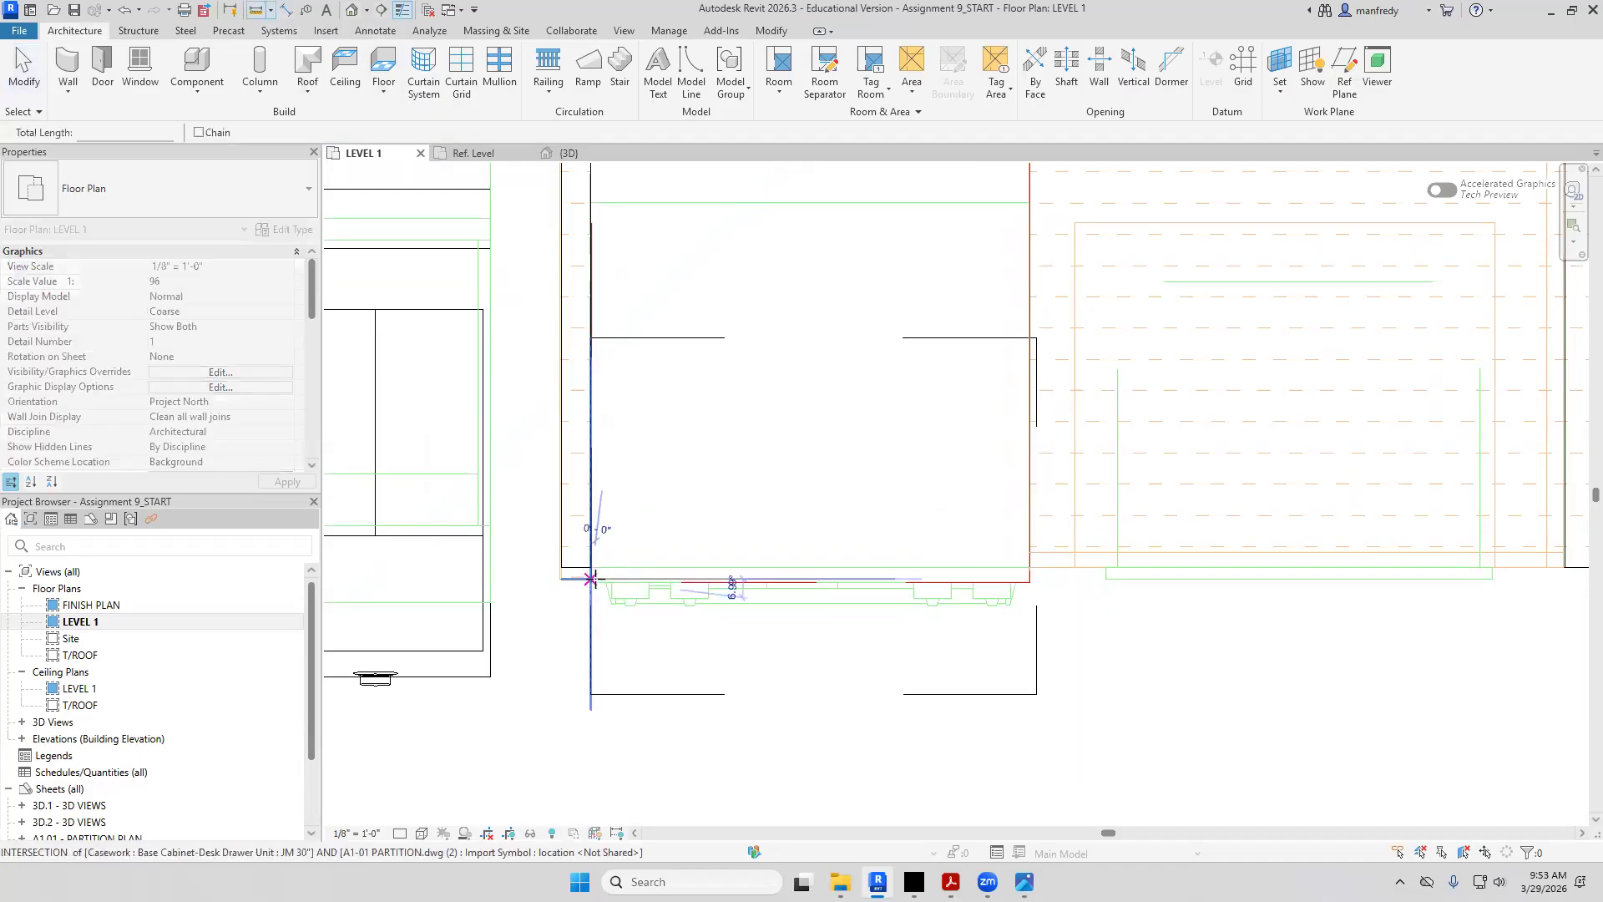
{"action": "key", "text": "Escape"}
{"action": "key", "text": "Escape"}
{"action": "scroll", "coordinate": [582, 600], "scroll_direction": "up", "scroll_amount": 2}
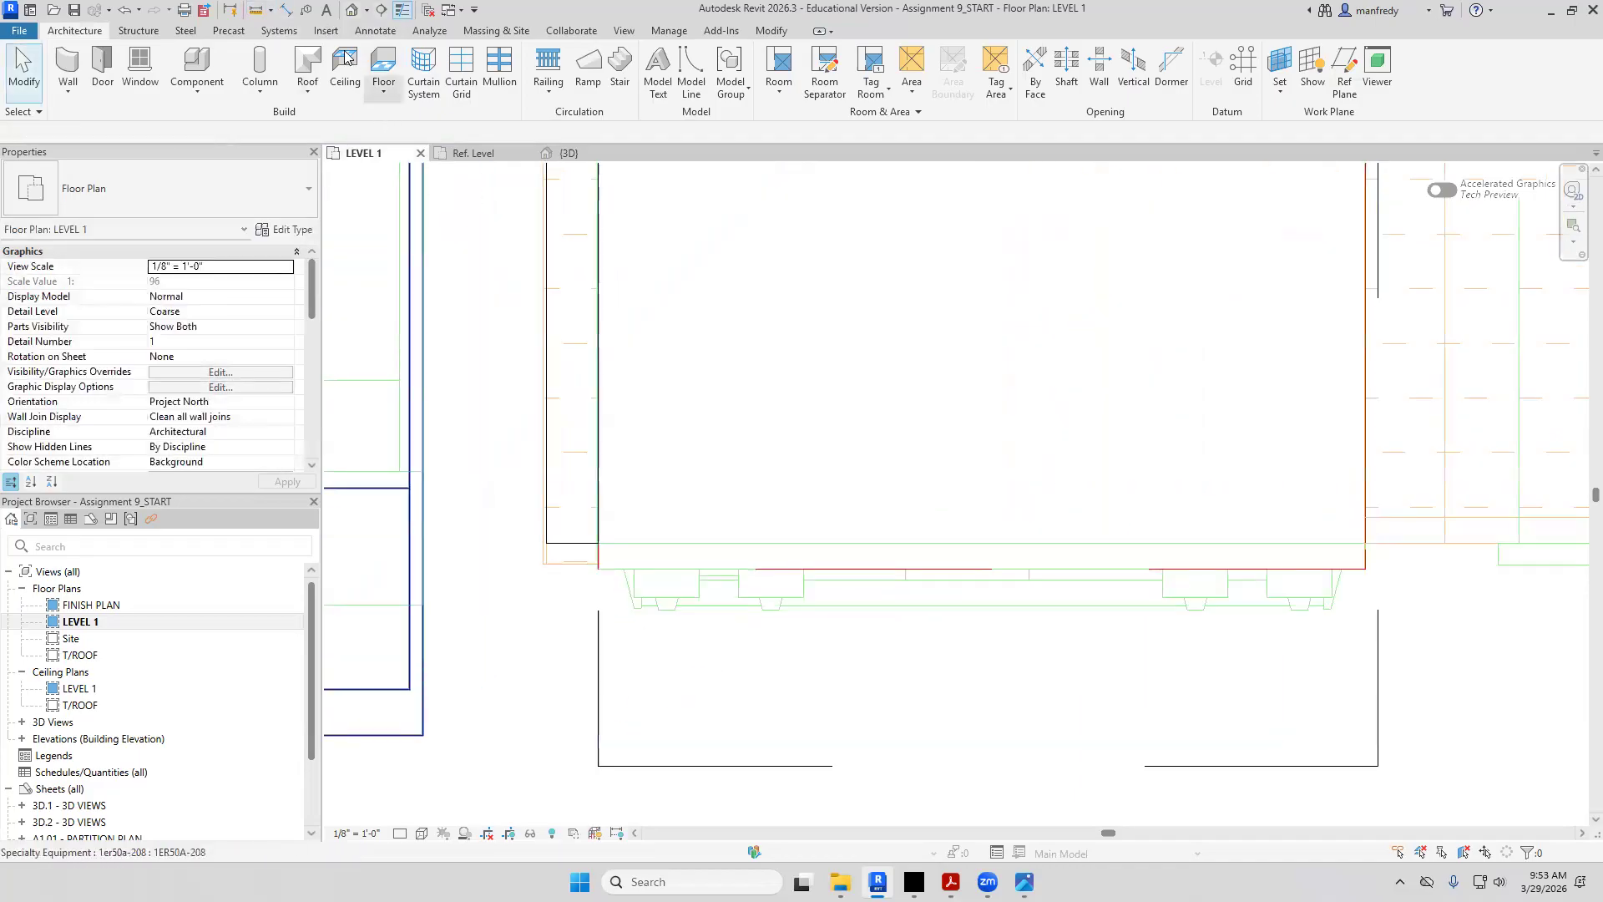
{"action": "left_click", "coordinate": [258, 12]}
{"action": "left_click", "coordinate": [599, 569]}
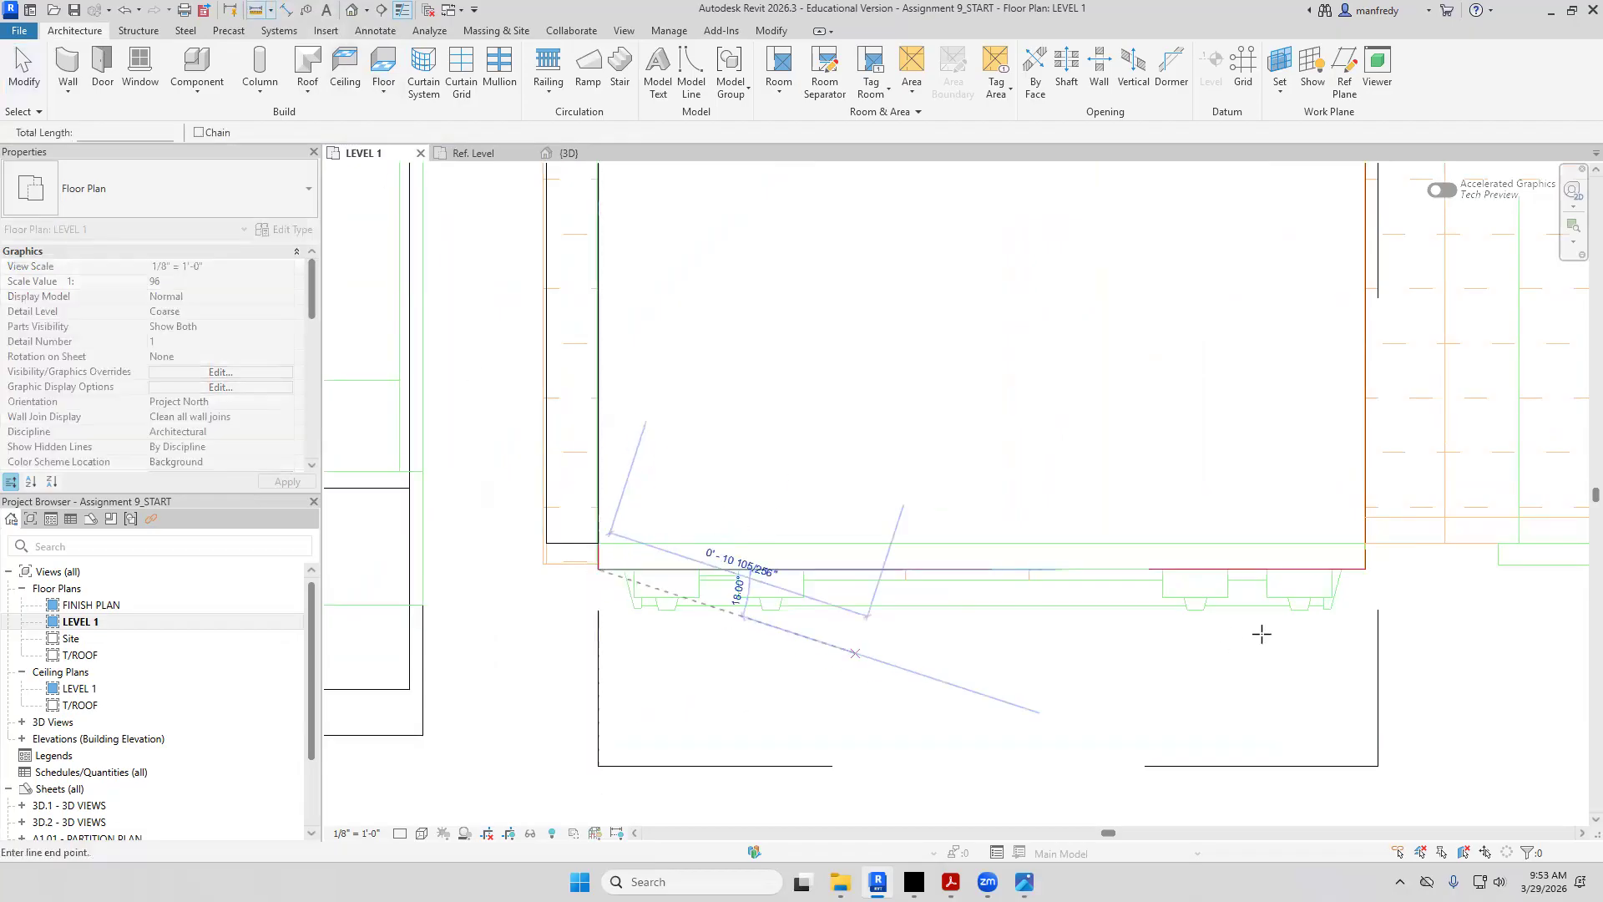
{"action": "left_click", "coordinate": [1365, 569]}
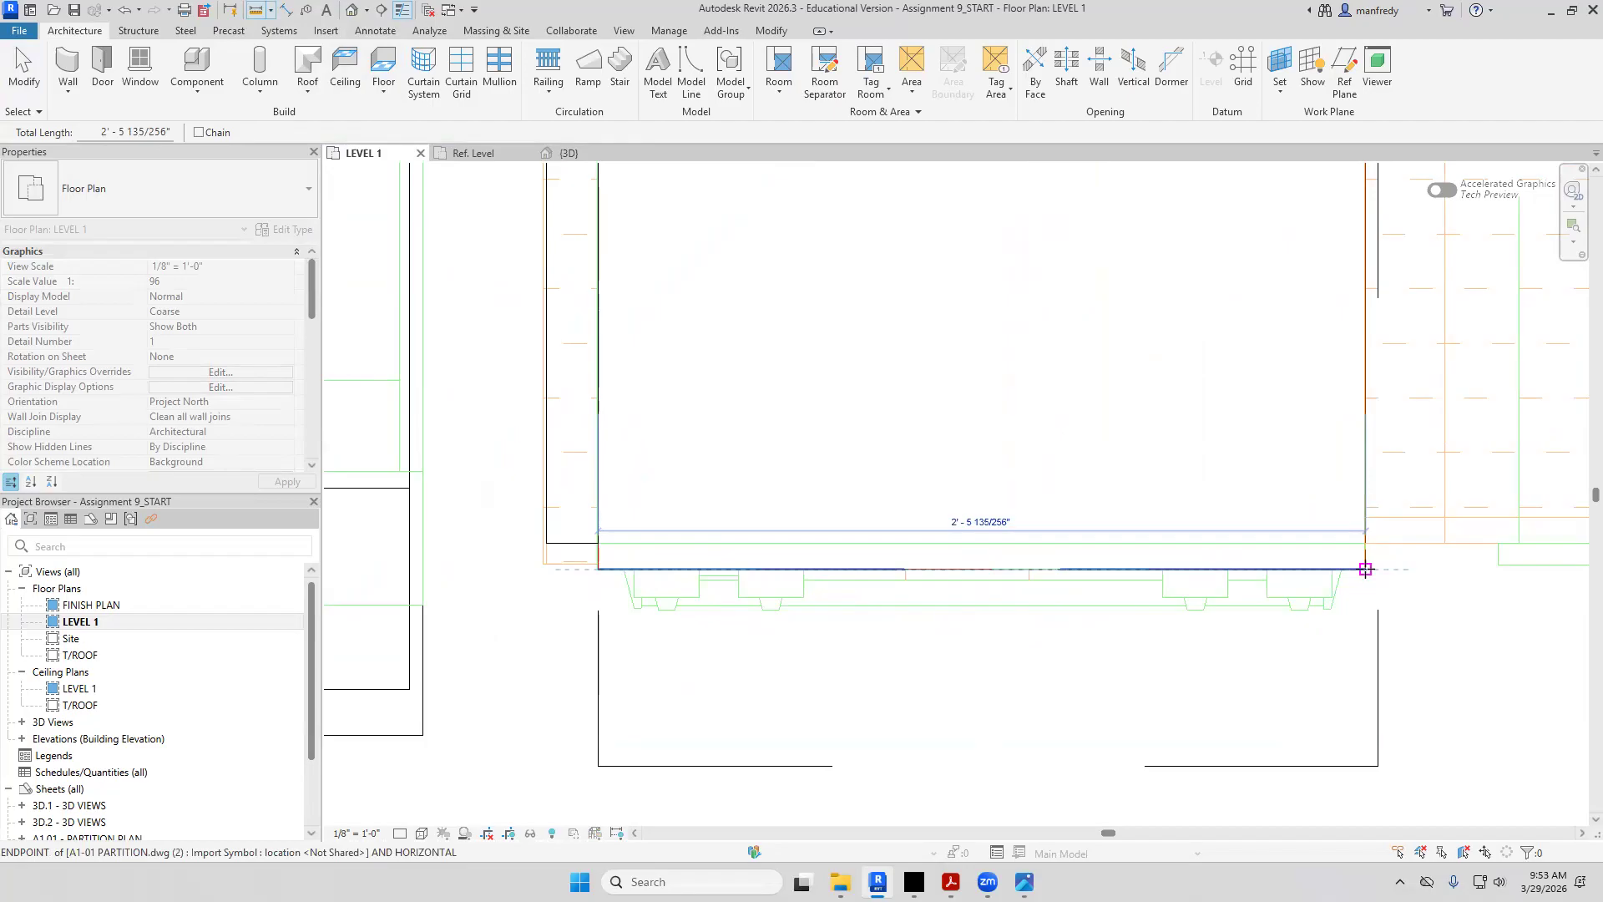
{"action": "key", "text": "Escape"}
{"action": "key", "text": "Escape"}
{"action": "scroll", "coordinate": [815, 691], "scroll_direction": "down", "scroll_amount": 3}
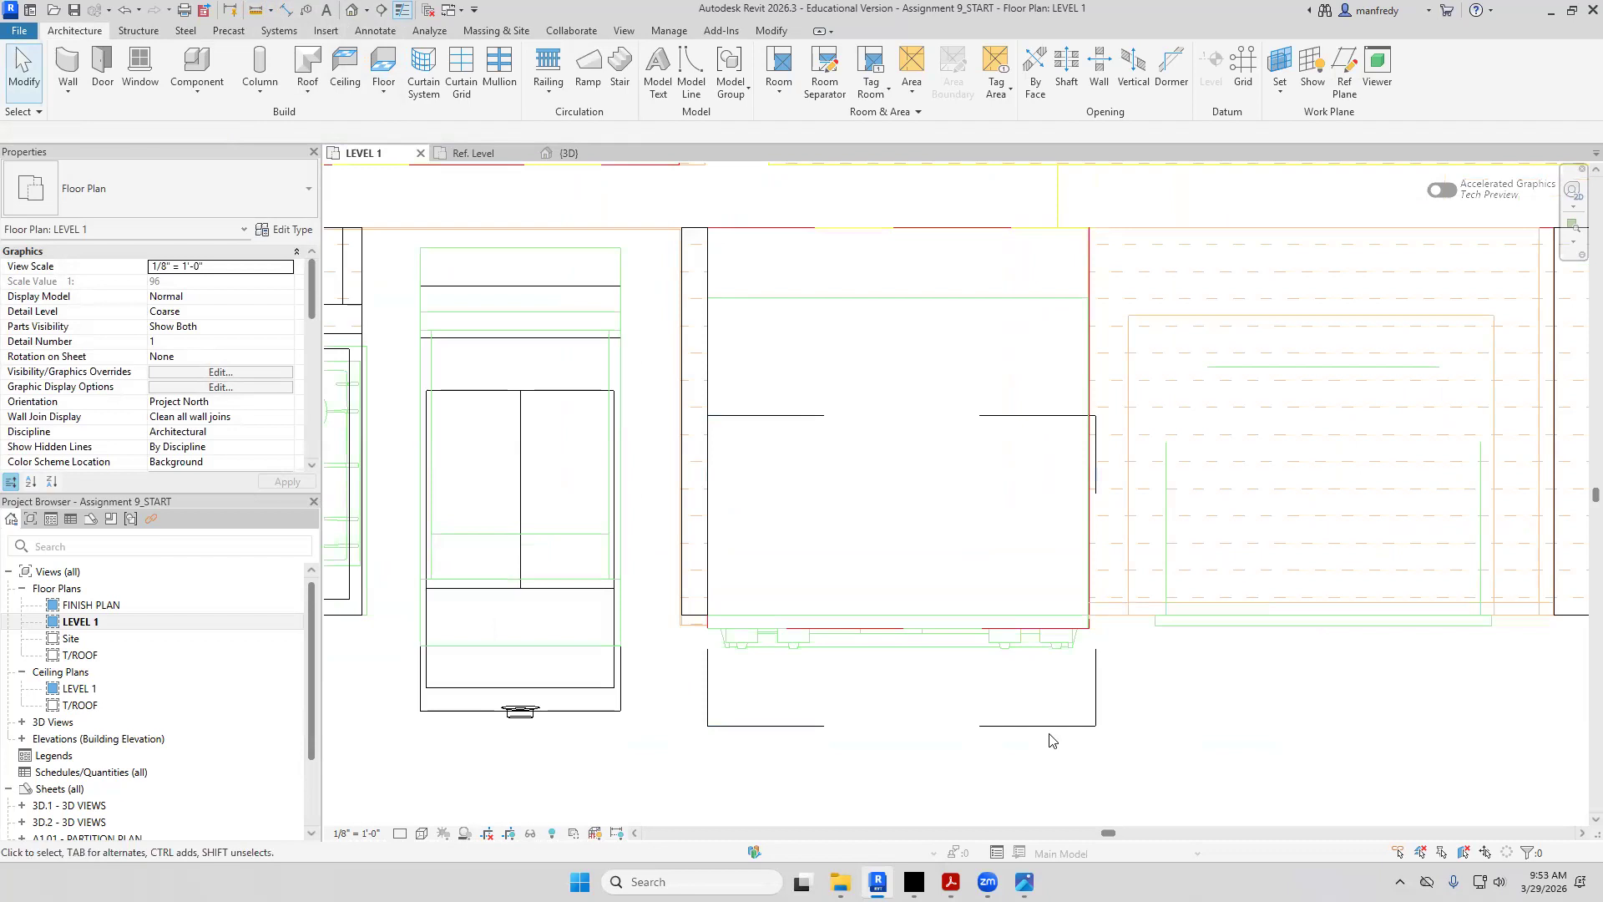
Align the front of the JM 30" drawer cabinet with the front edge line of the adjacent counter
{"action": "key", "text": "a"}
{"action": "key", "text": "l"}
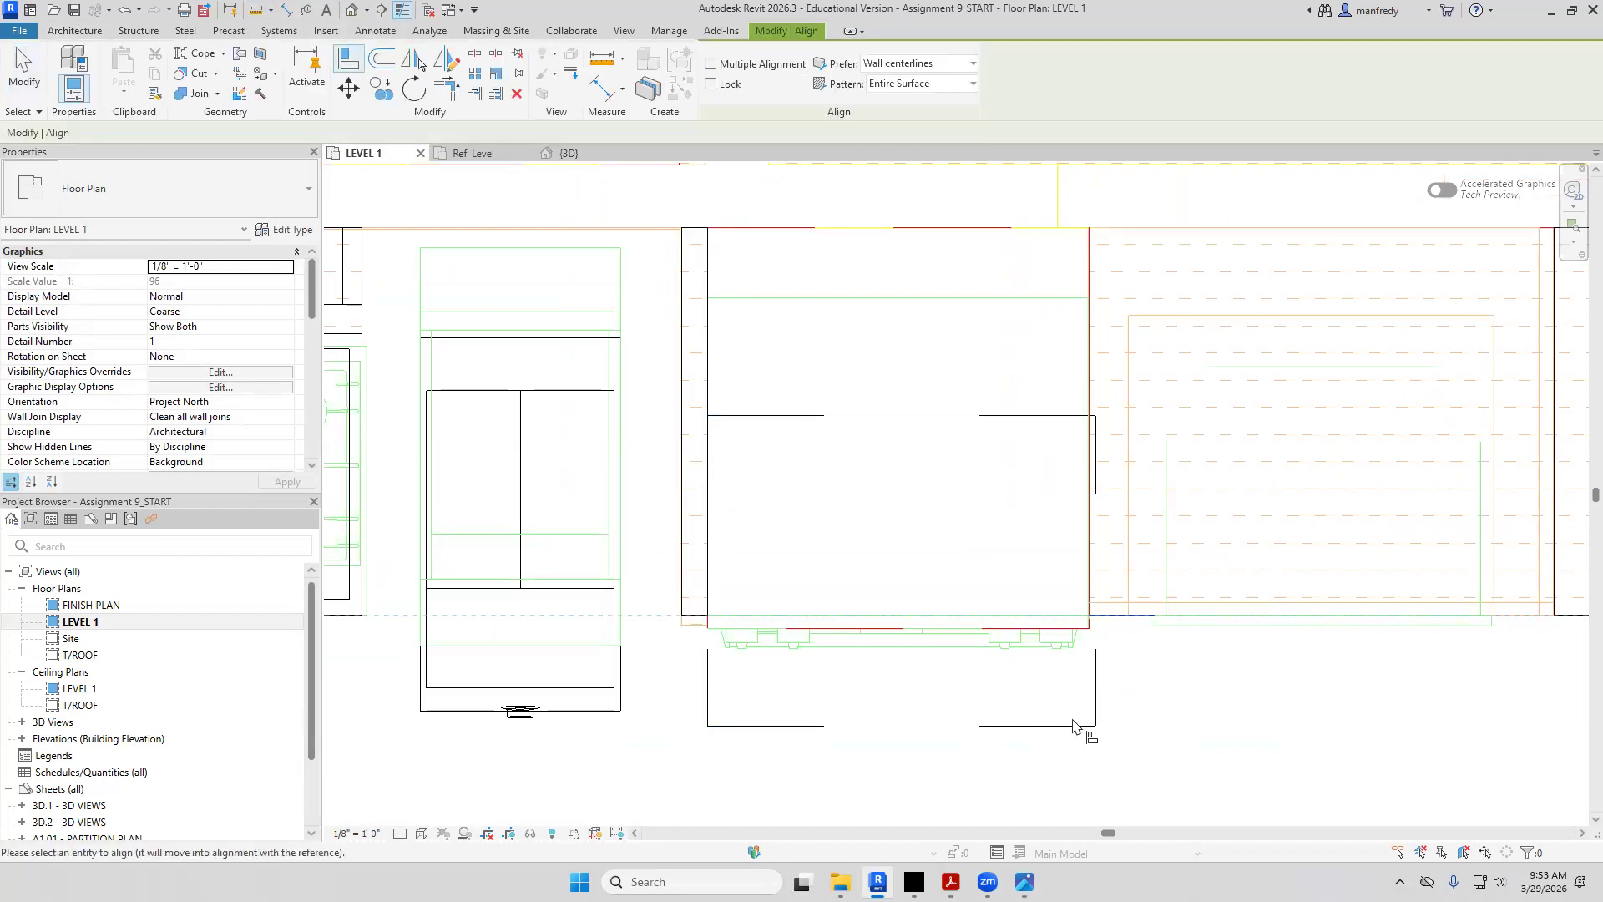
{"action": "left_click", "coordinate": [1073, 724]}
{"action": "key", "text": "Escape"}
In the 3D view, set the type height of the JM 30" drawer cabinet beside the fryer to 0
{"action": "left_click", "coordinate": [351, 10]}
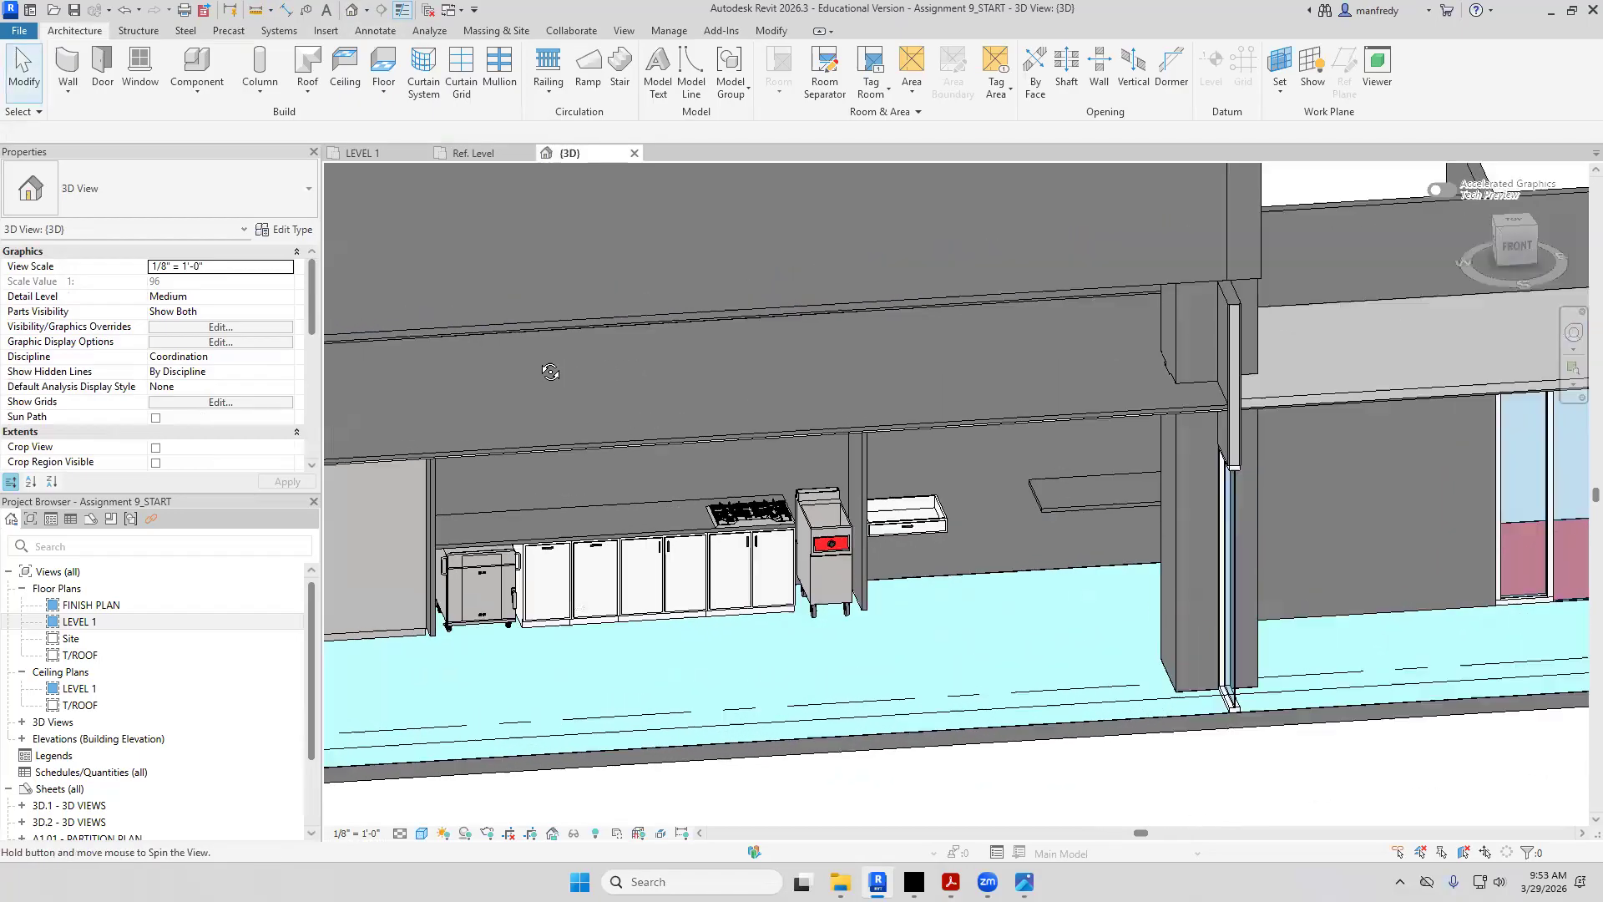
{"action": "middle_click_drag", "start_coordinate": [550, 371], "coordinate": [484, 401], "text": "shift"}
{"action": "scroll", "coordinate": [785, 578], "scroll_direction": "up", "scroll_amount": 5}
{"action": "middle_click_drag", "start_coordinate": [1032, 564], "coordinate": [1018, 452]}
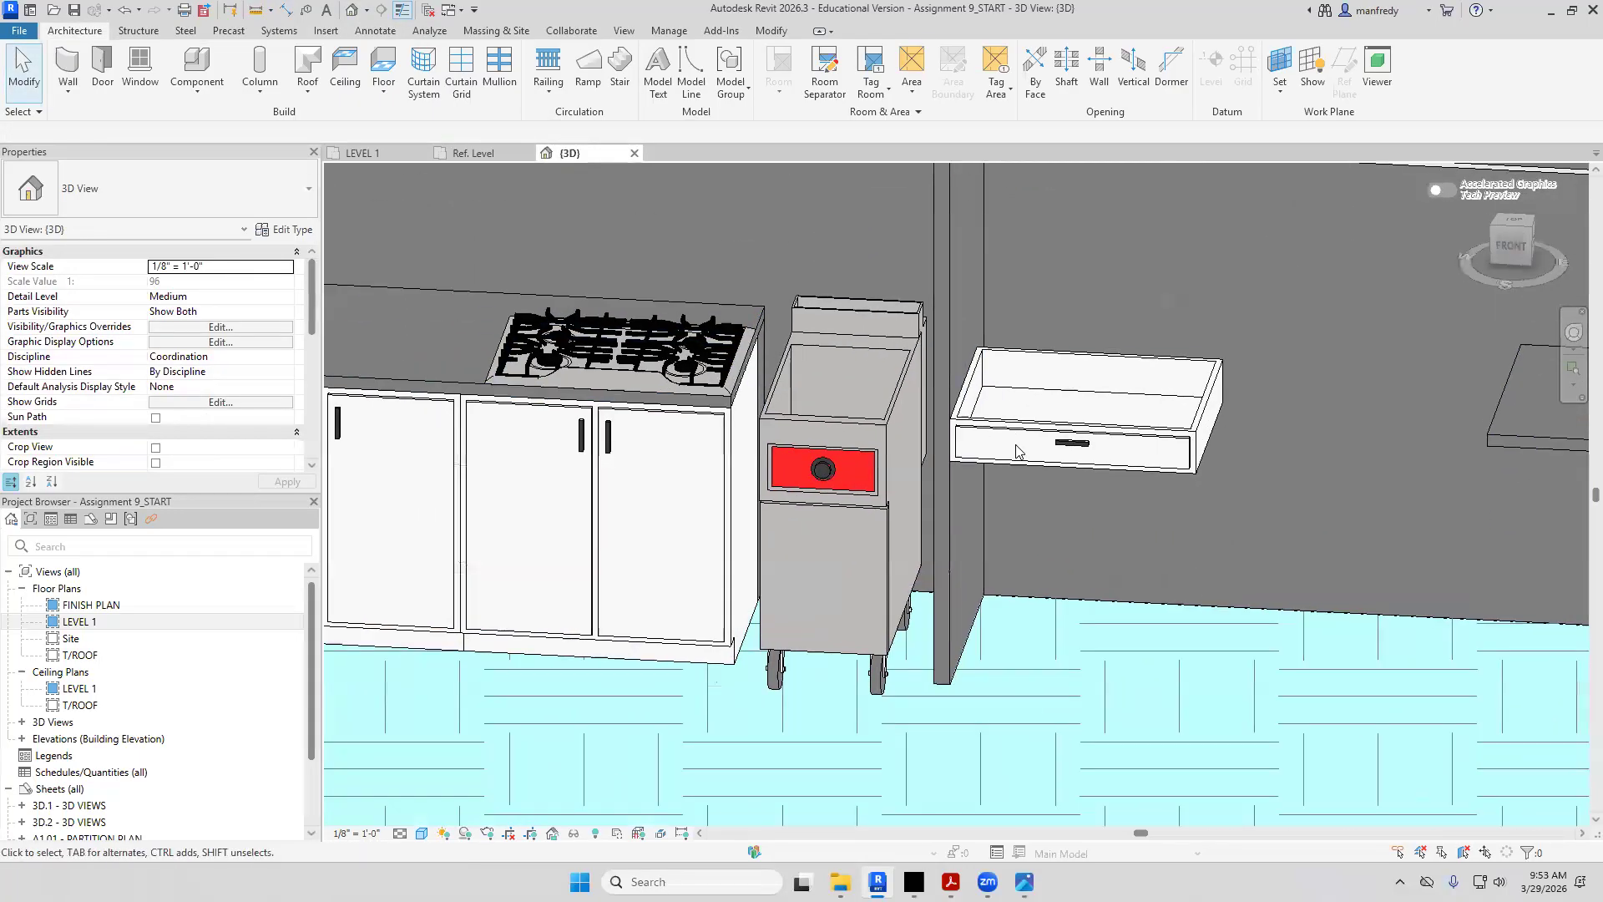
{"action": "left_click", "coordinate": [1019, 453]}
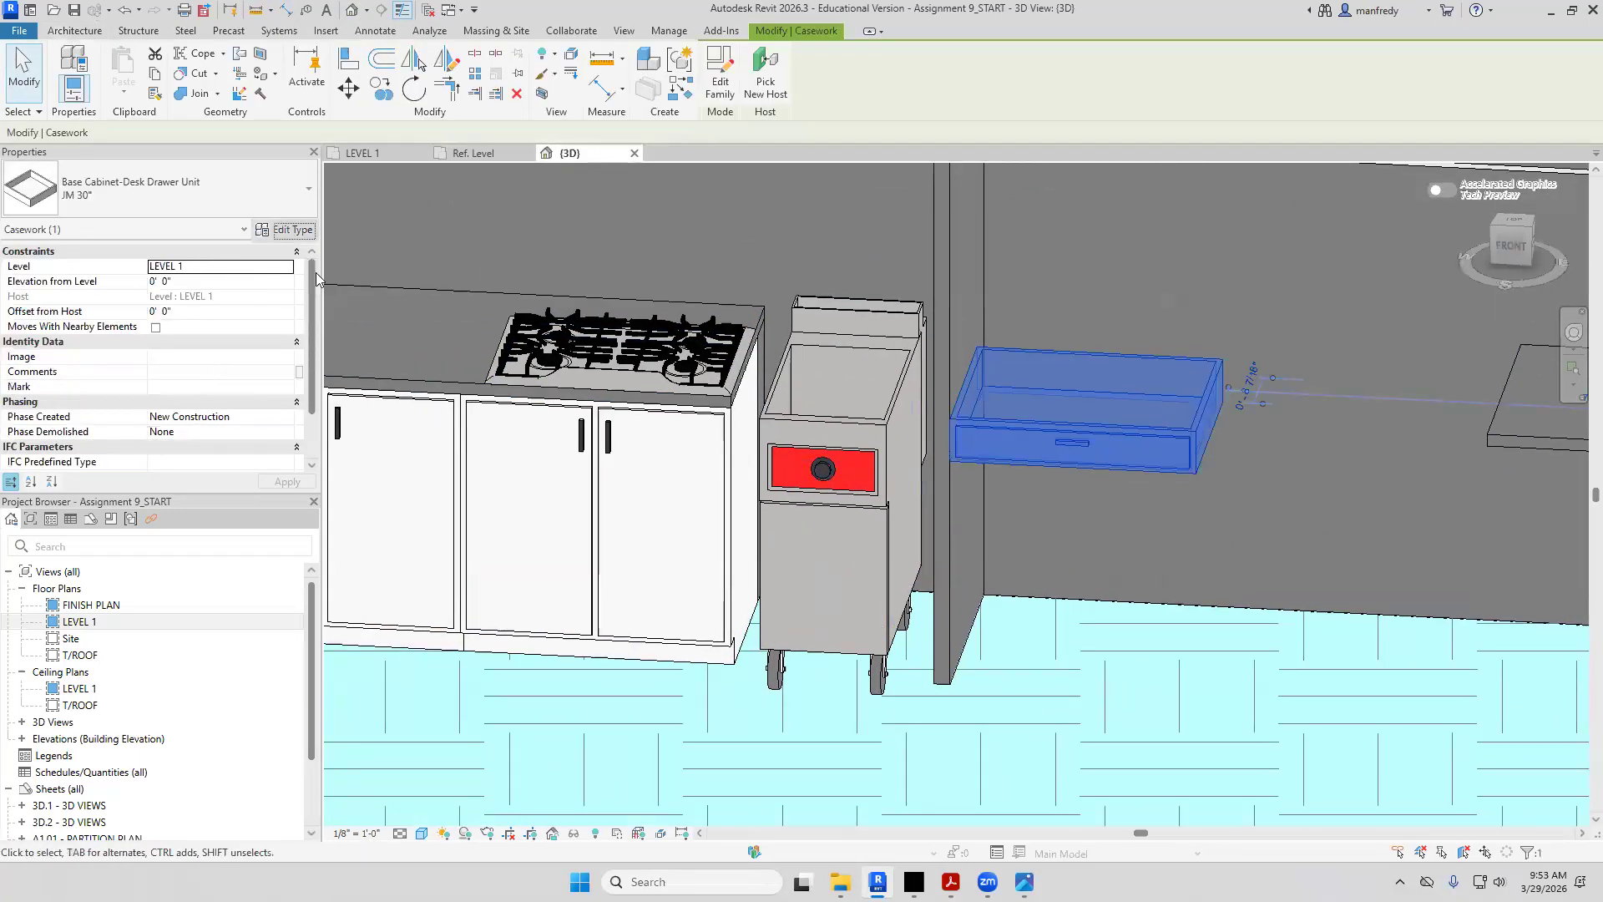
{"action": "left_click", "coordinate": [292, 230]}
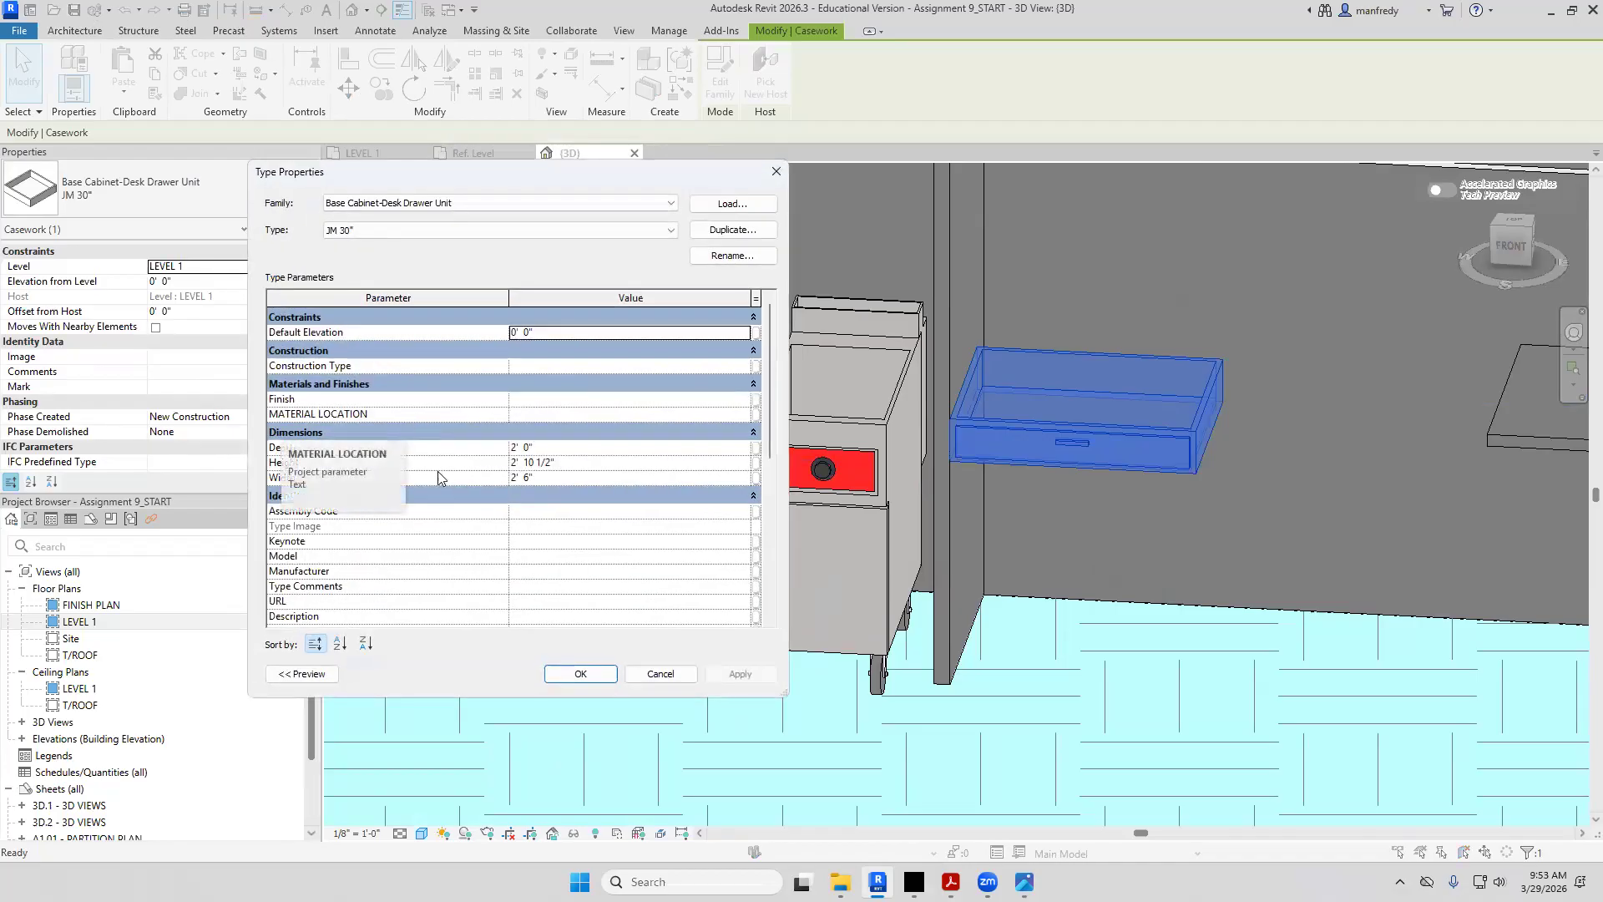
{"action": "left_click", "coordinate": [596, 461]}
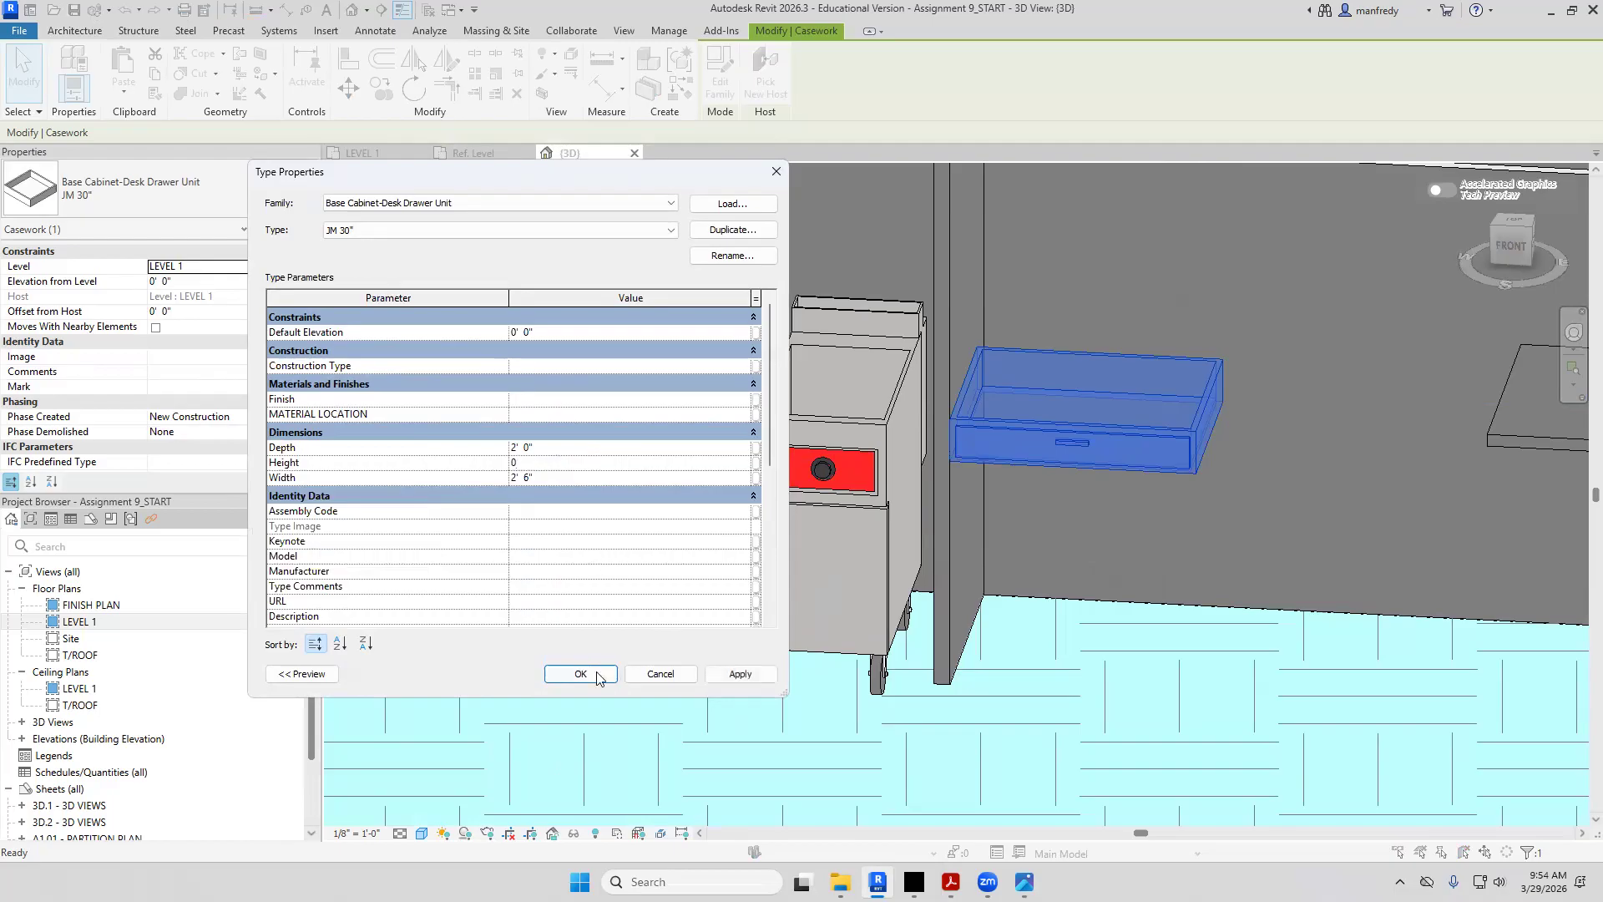
{"action": "left_click", "coordinate": [581, 673]}
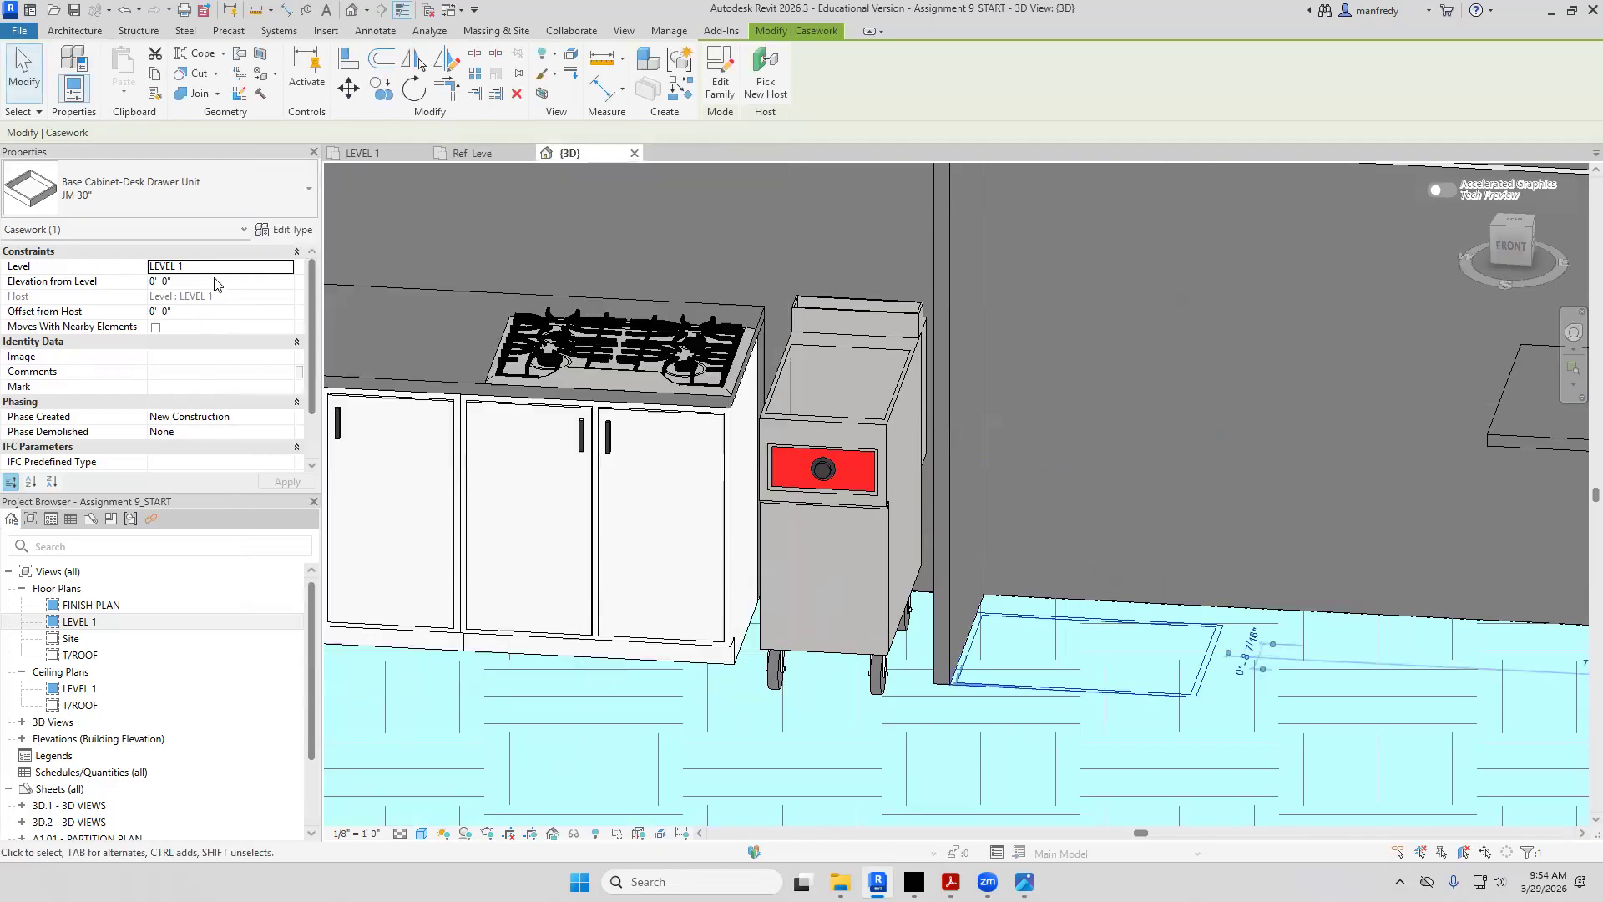
Set the JM 30" drawer cabinet type's height to 14" and apply it
{"action": "left_click", "coordinate": [284, 229]}
{"action": "left_click", "coordinate": [556, 461]}
{"action": "double_click", "coordinate": [557, 463]}
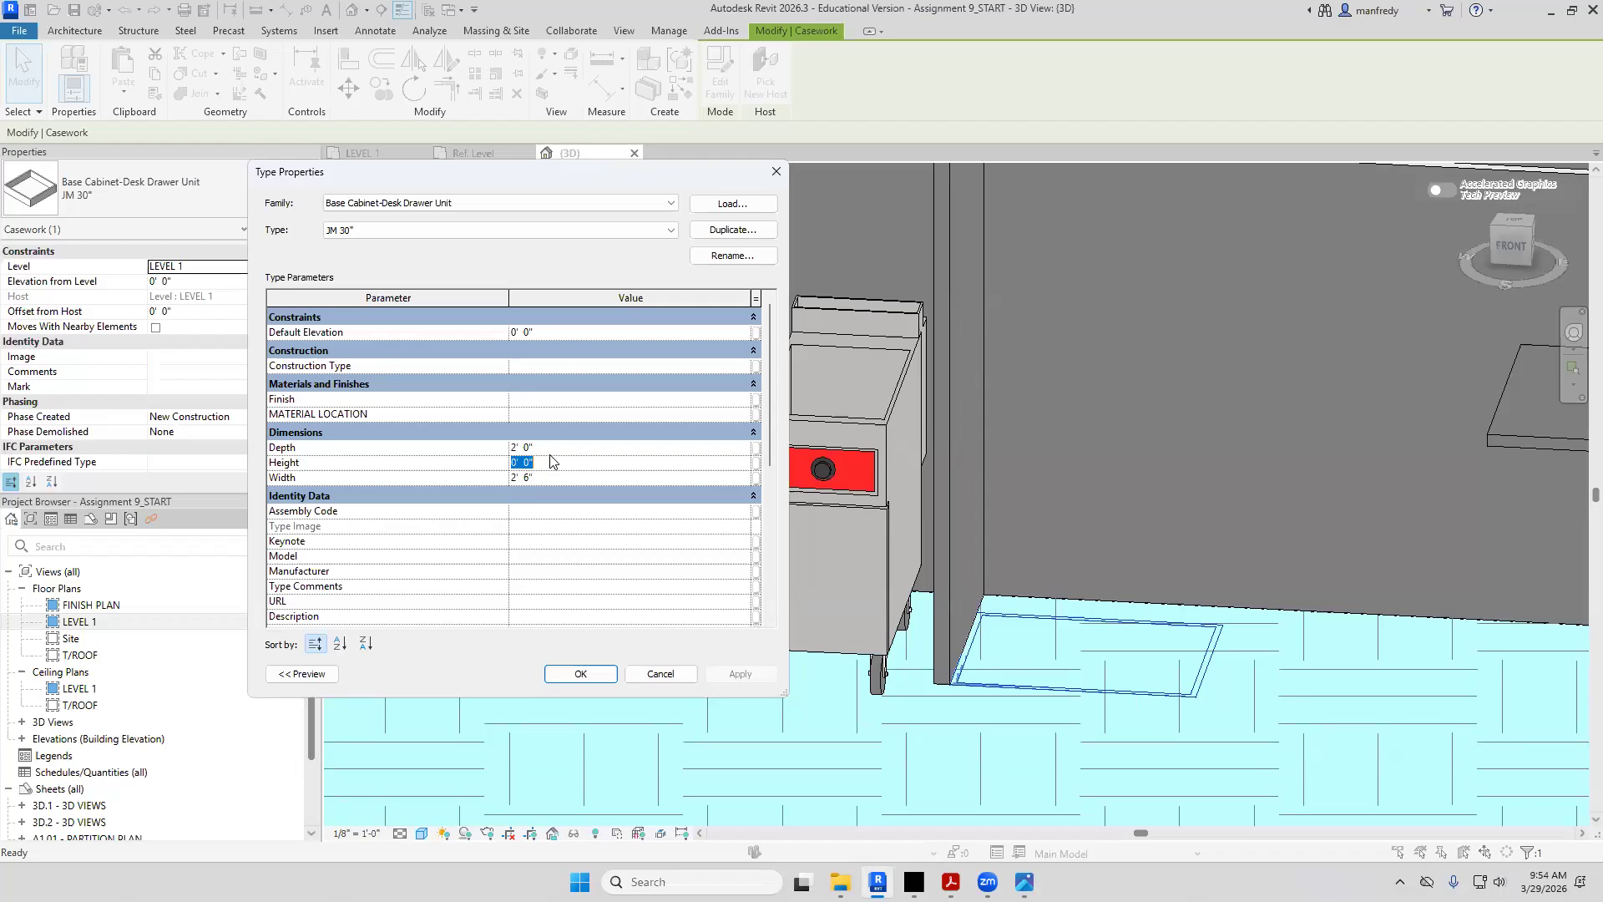
{"action": "type", "text": "6"}
{"action": "left_click", "coordinate": [554, 463]}
{"action": "type", "text": "14\""}
{"action": "left_click", "coordinate": [740, 674]}
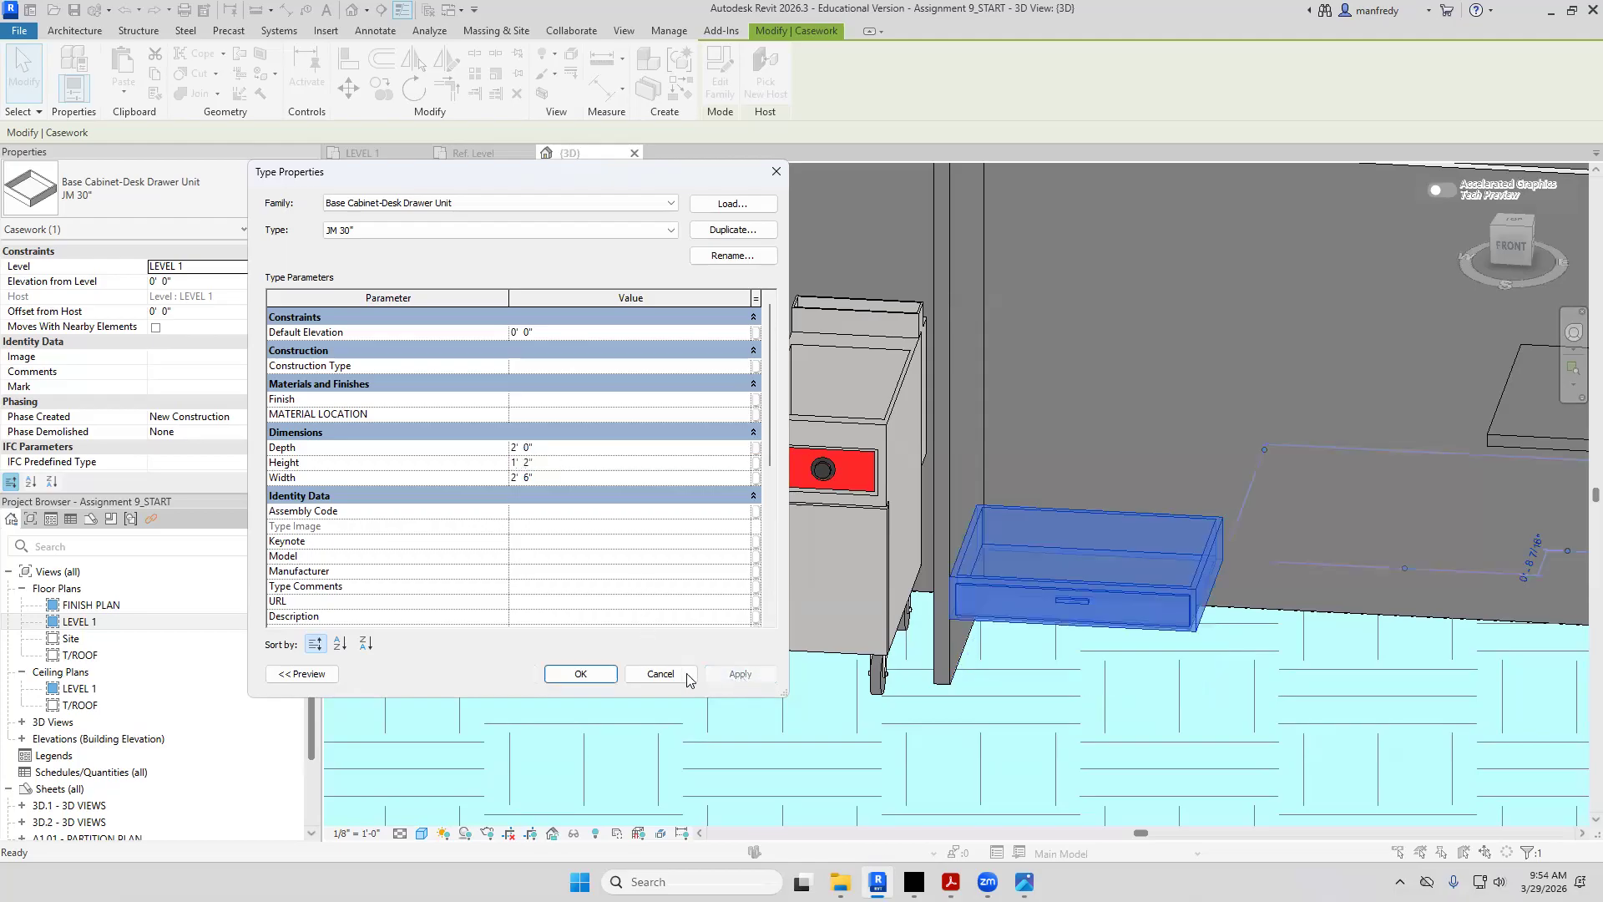
{"action": "left_click", "coordinate": [581, 674]}
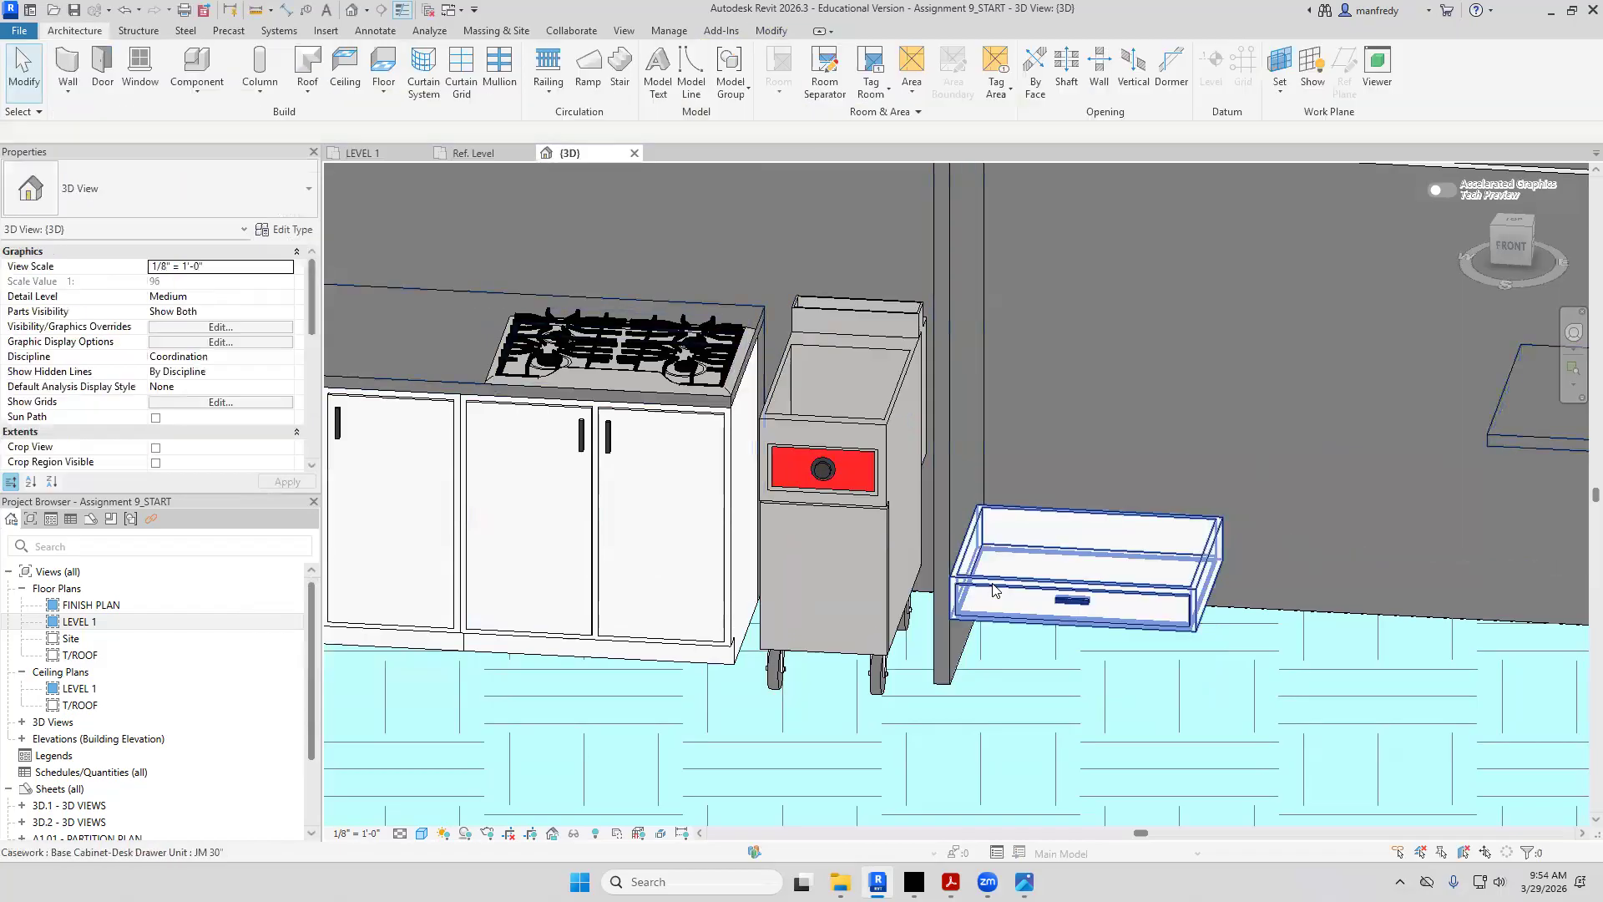
On the LEVEL 1 plan, cut a section front to back through the drawer cabinet in the oven bay and open the section view
{"action": "double_click", "coordinate": [79, 621]}
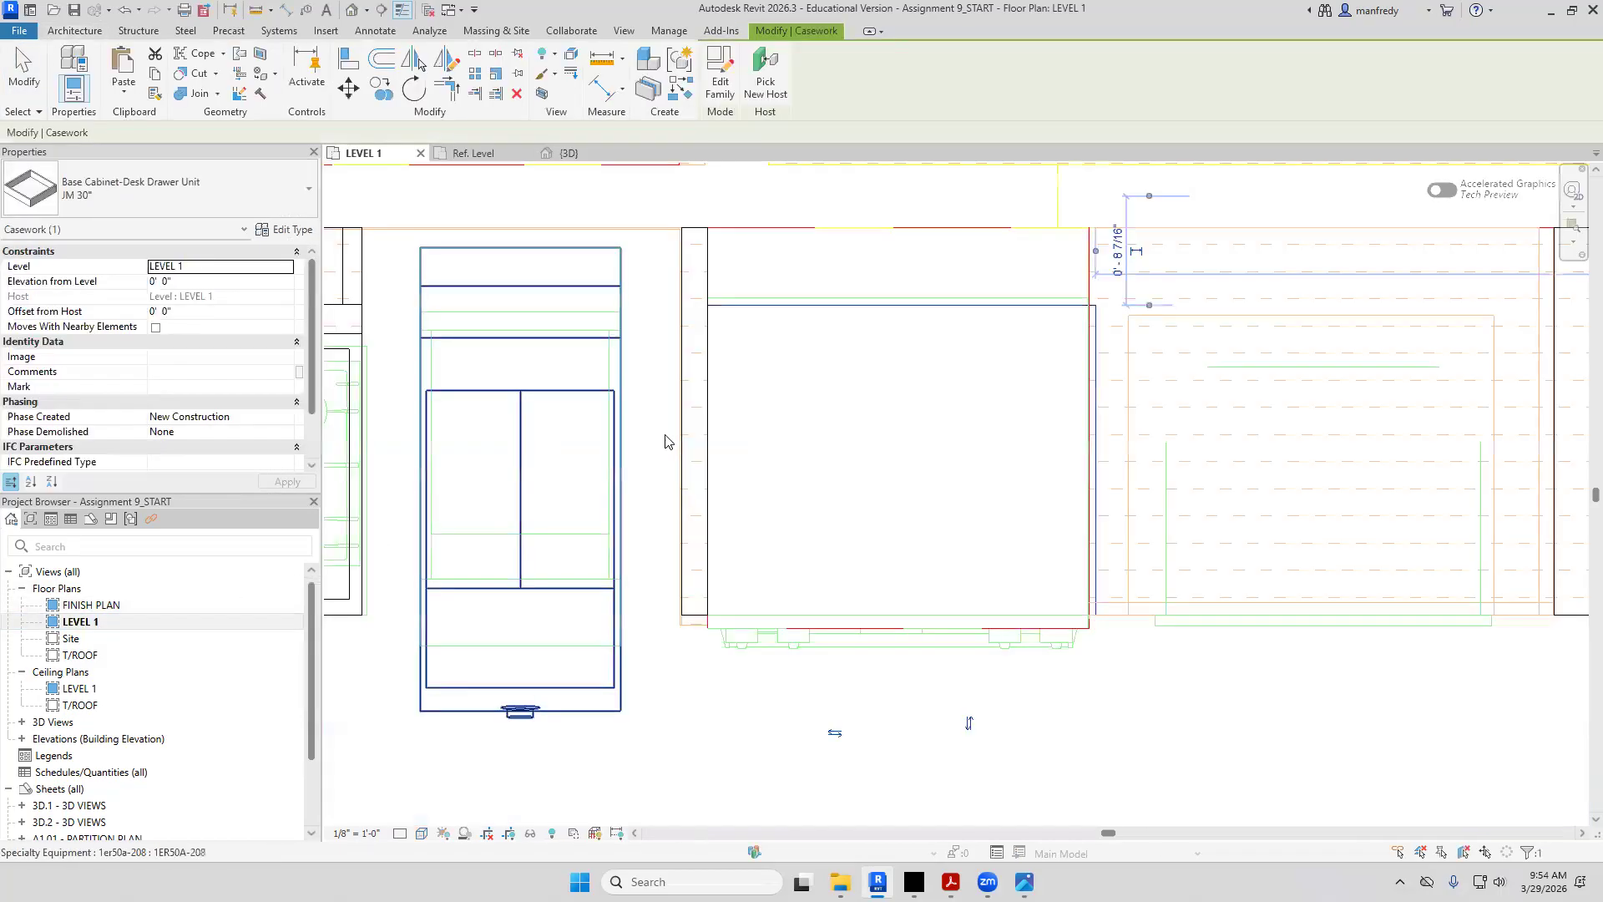
{"action": "scroll", "coordinate": [658, 420], "scroll_direction": "down", "scroll_amount": 1}
{"action": "left_click", "coordinate": [381, 9]}
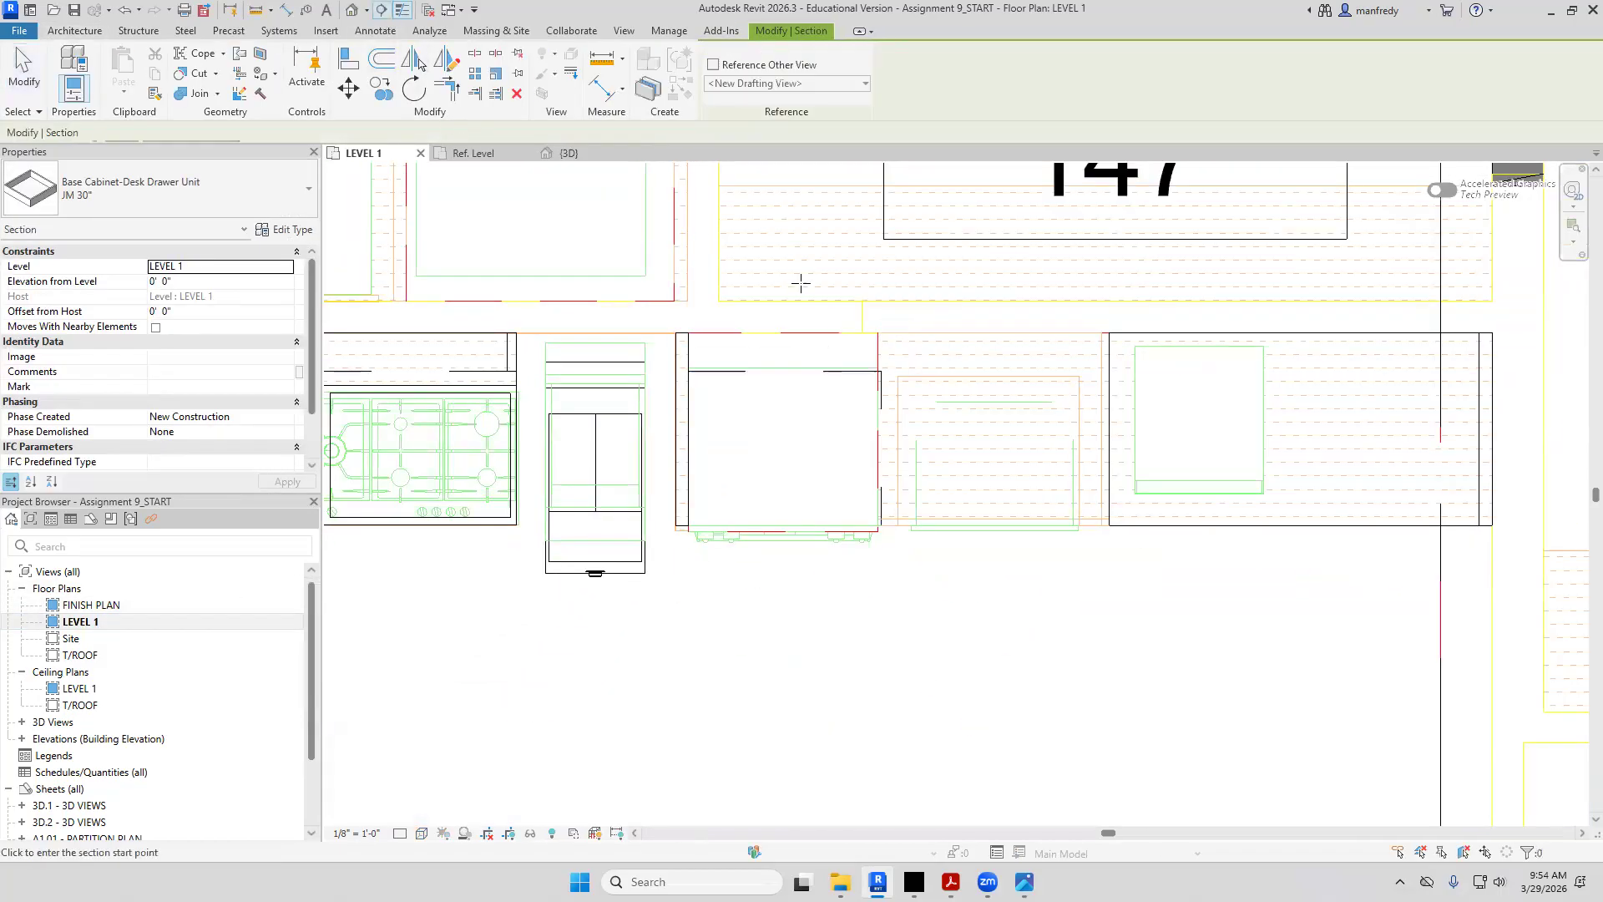
{"action": "left_click", "coordinate": [786, 643]}
{"action": "key", "text": "Escape"}
{"action": "key", "text": "Escape"}
{"action": "scroll", "coordinate": [861, 564], "scroll_direction": "down", "scroll_amount": 2}
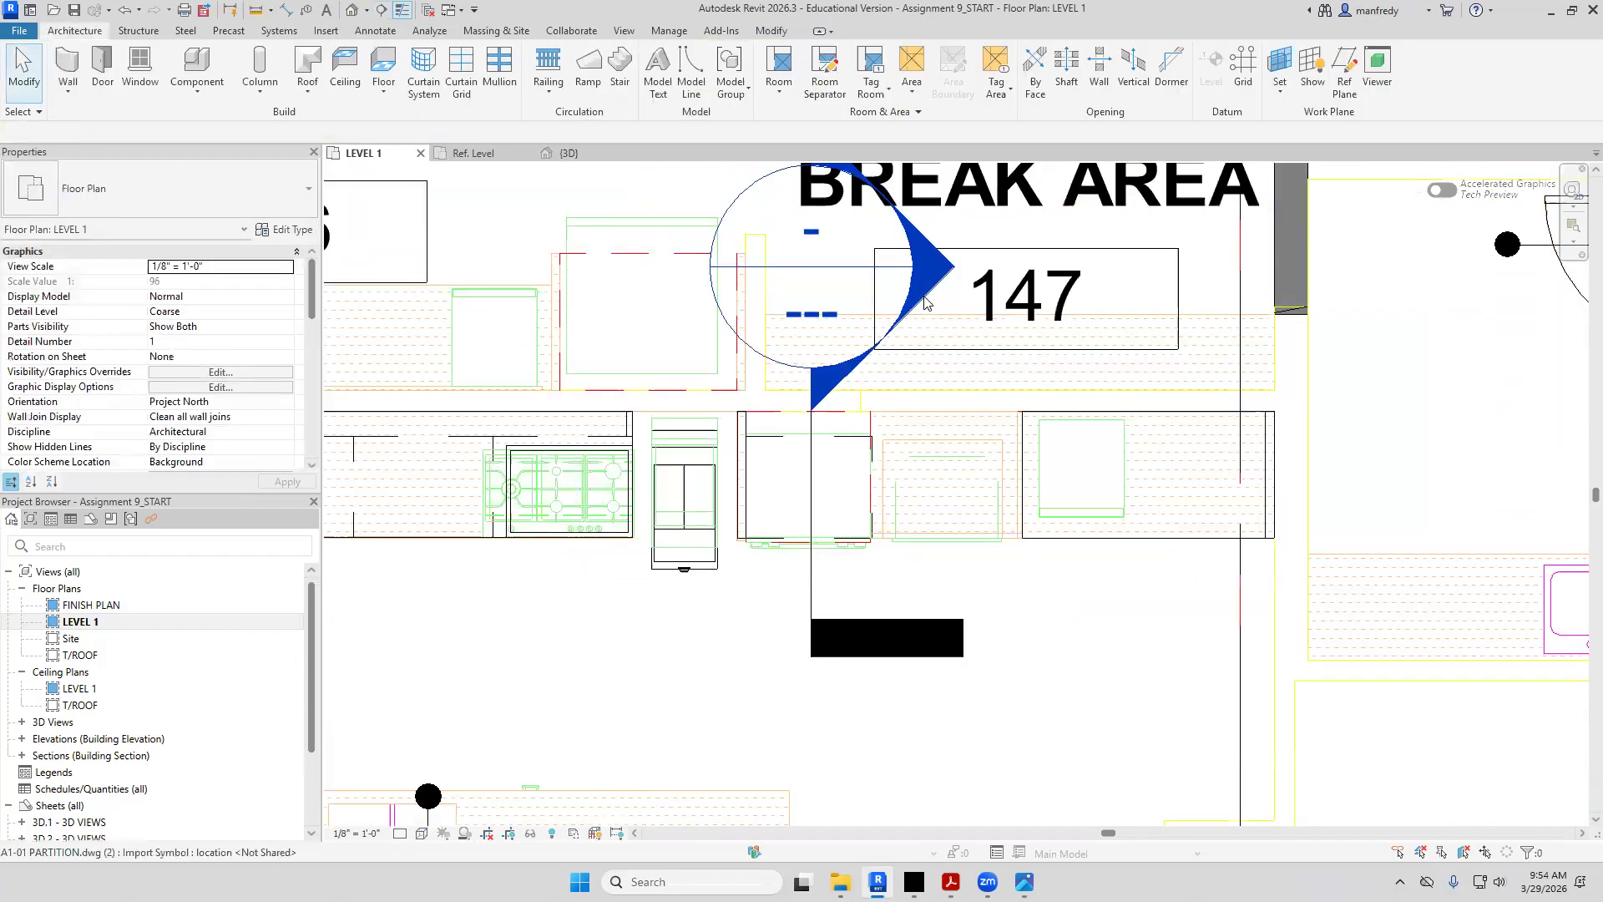
{"action": "double_click", "coordinate": [924, 302]}
{"action": "scroll", "coordinate": [967, 636], "scroll_direction": "up", "scroll_amount": 4}
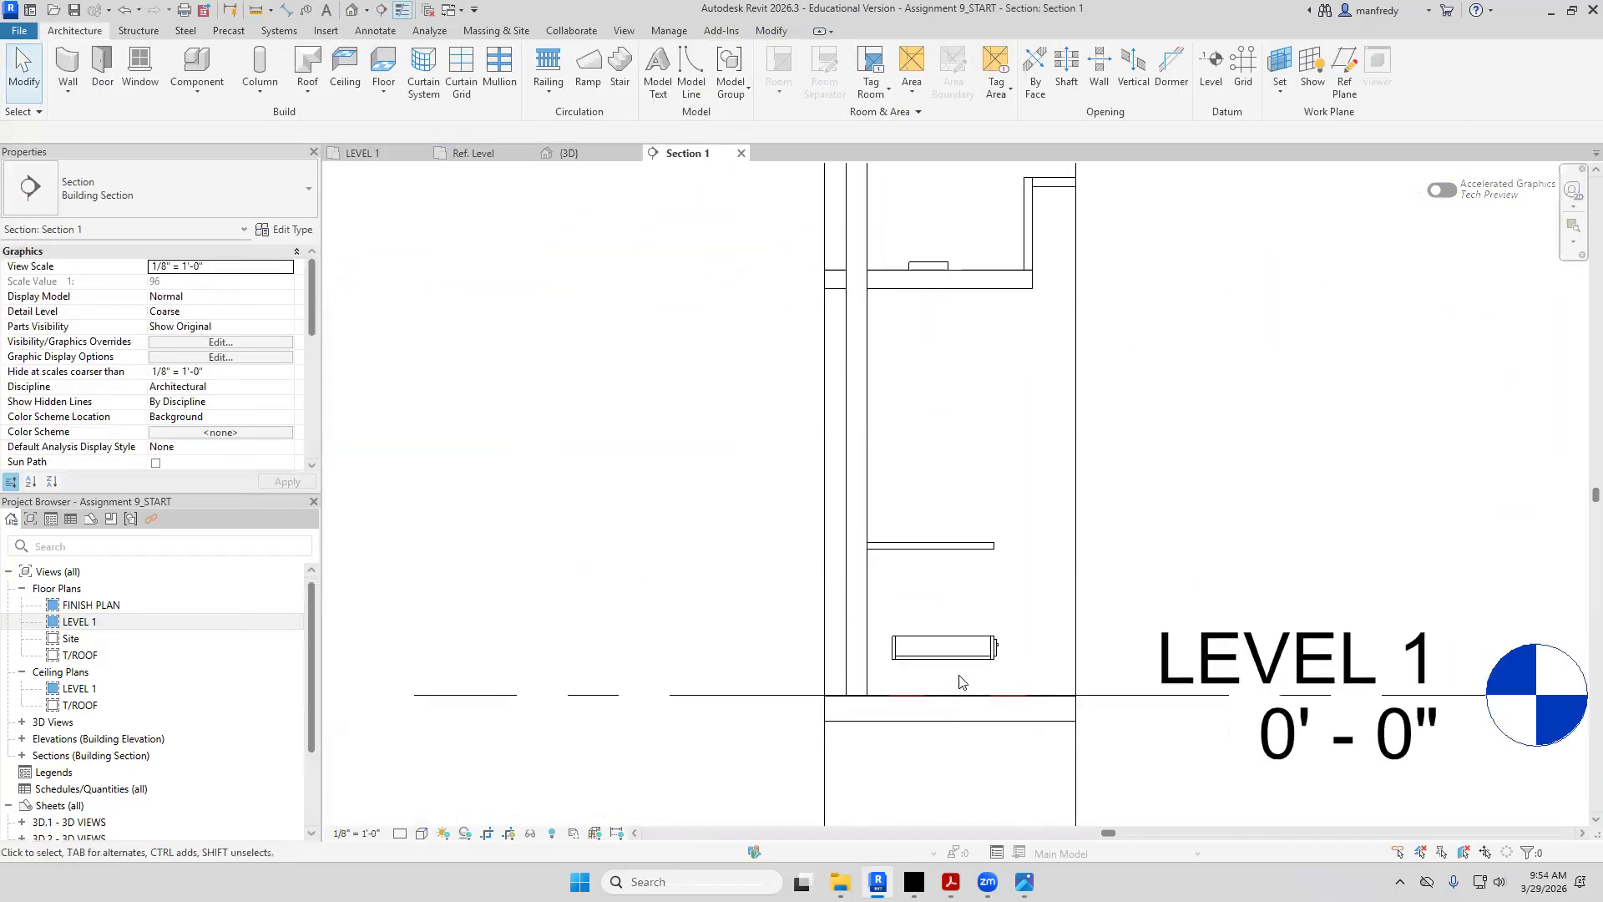
{"action": "scroll", "coordinate": [968, 642], "scroll_direction": "up", "scroll_amount": 2}
{"action": "middle_click_drag", "start_coordinate": [937, 637], "coordinate": [890, 568]}
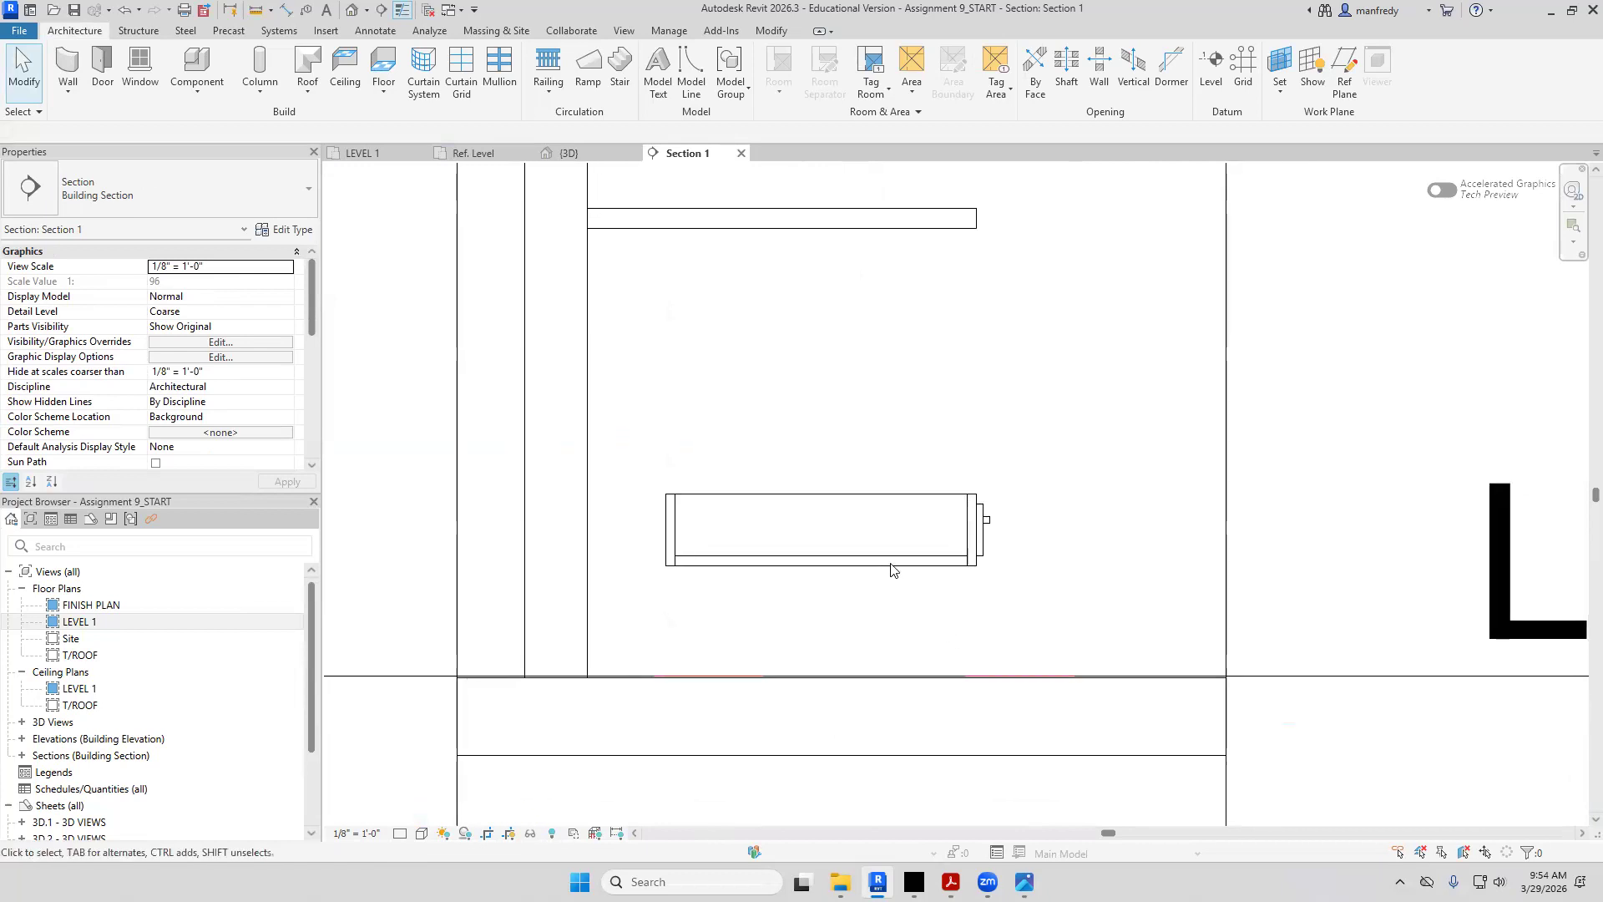
Review the JM 30" drawer cabinet type's dimensions and default elevation in its type properties
{"action": "left_click", "coordinate": [897, 564]}
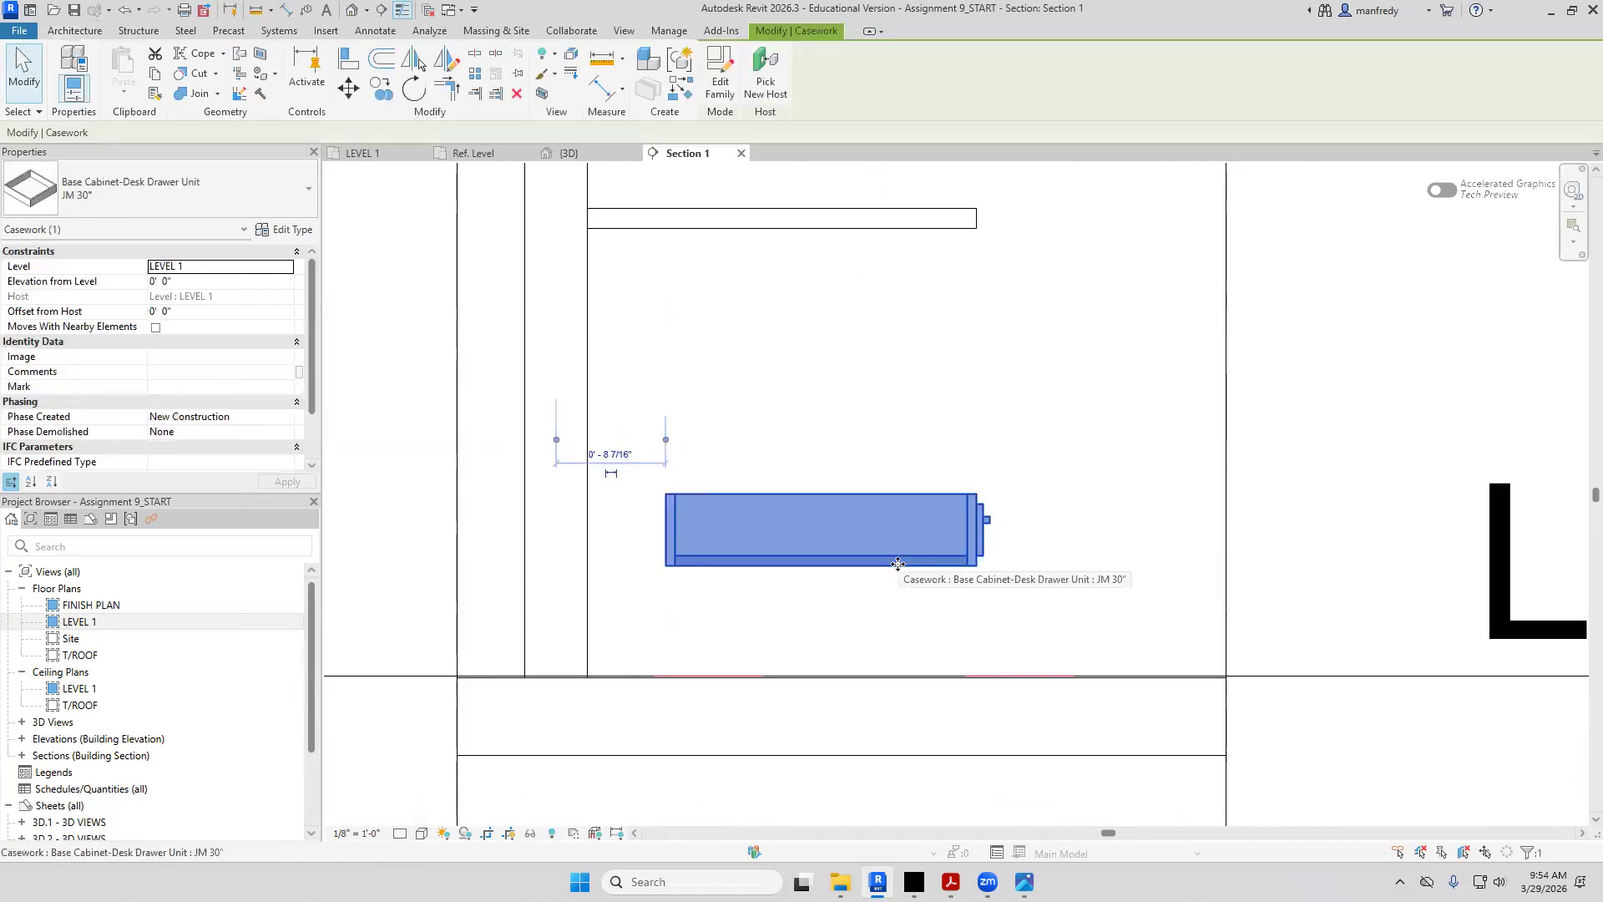
{"action": "left_click", "coordinate": [1028, 592]}
{"action": "left_click", "coordinate": [928, 565]}
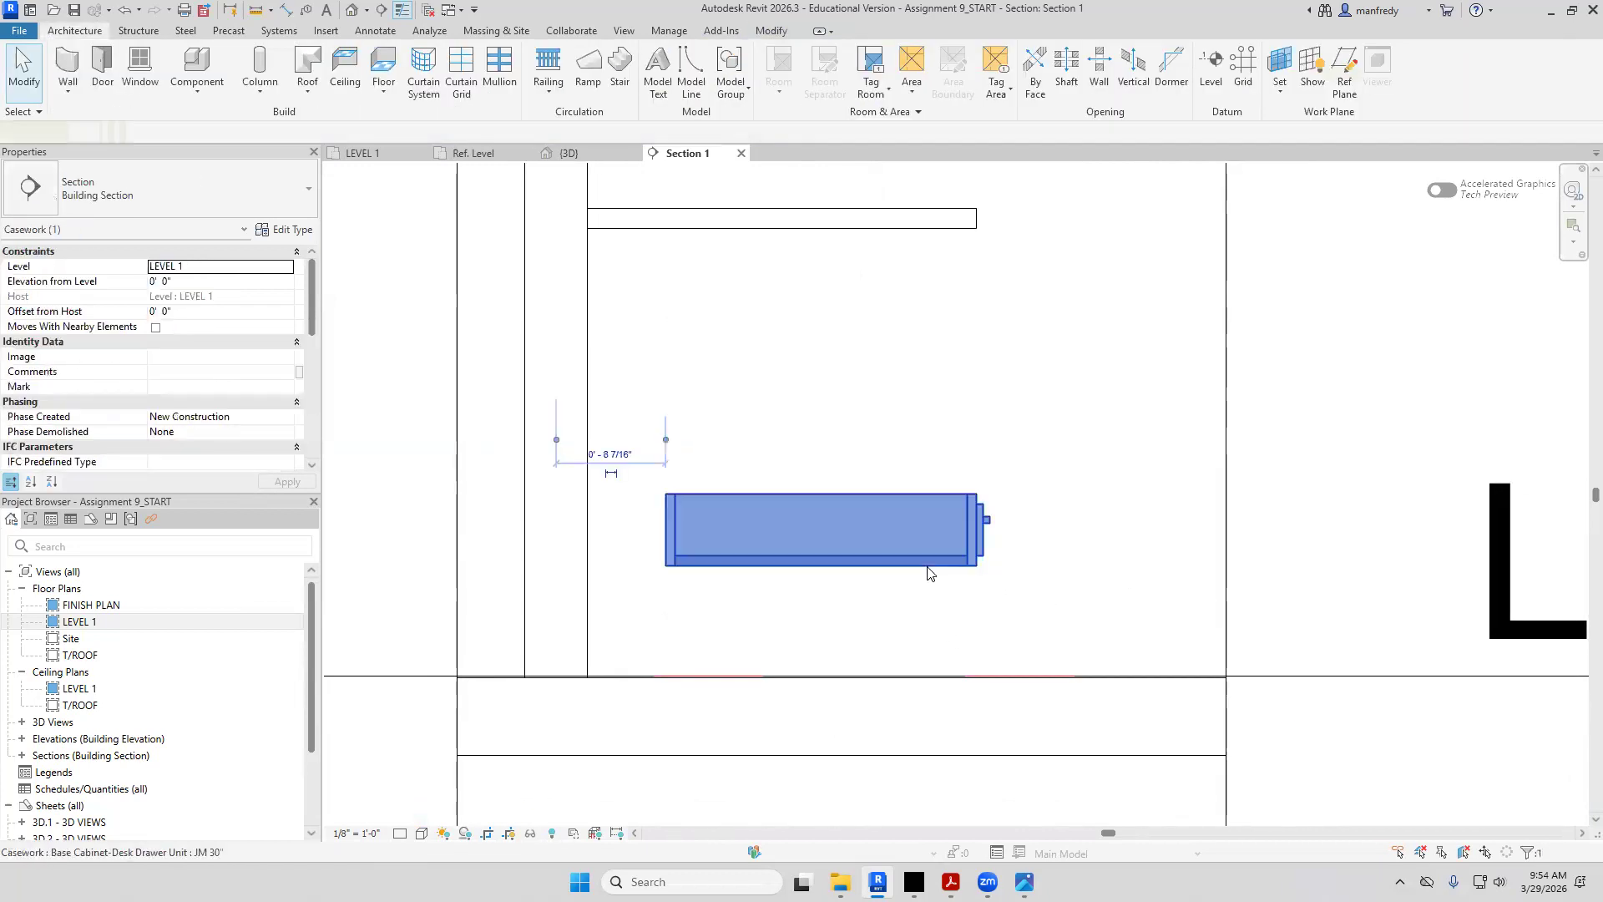
{"action": "left_click", "coordinate": [287, 214]}
{"action": "left_click", "coordinate": [292, 211]}
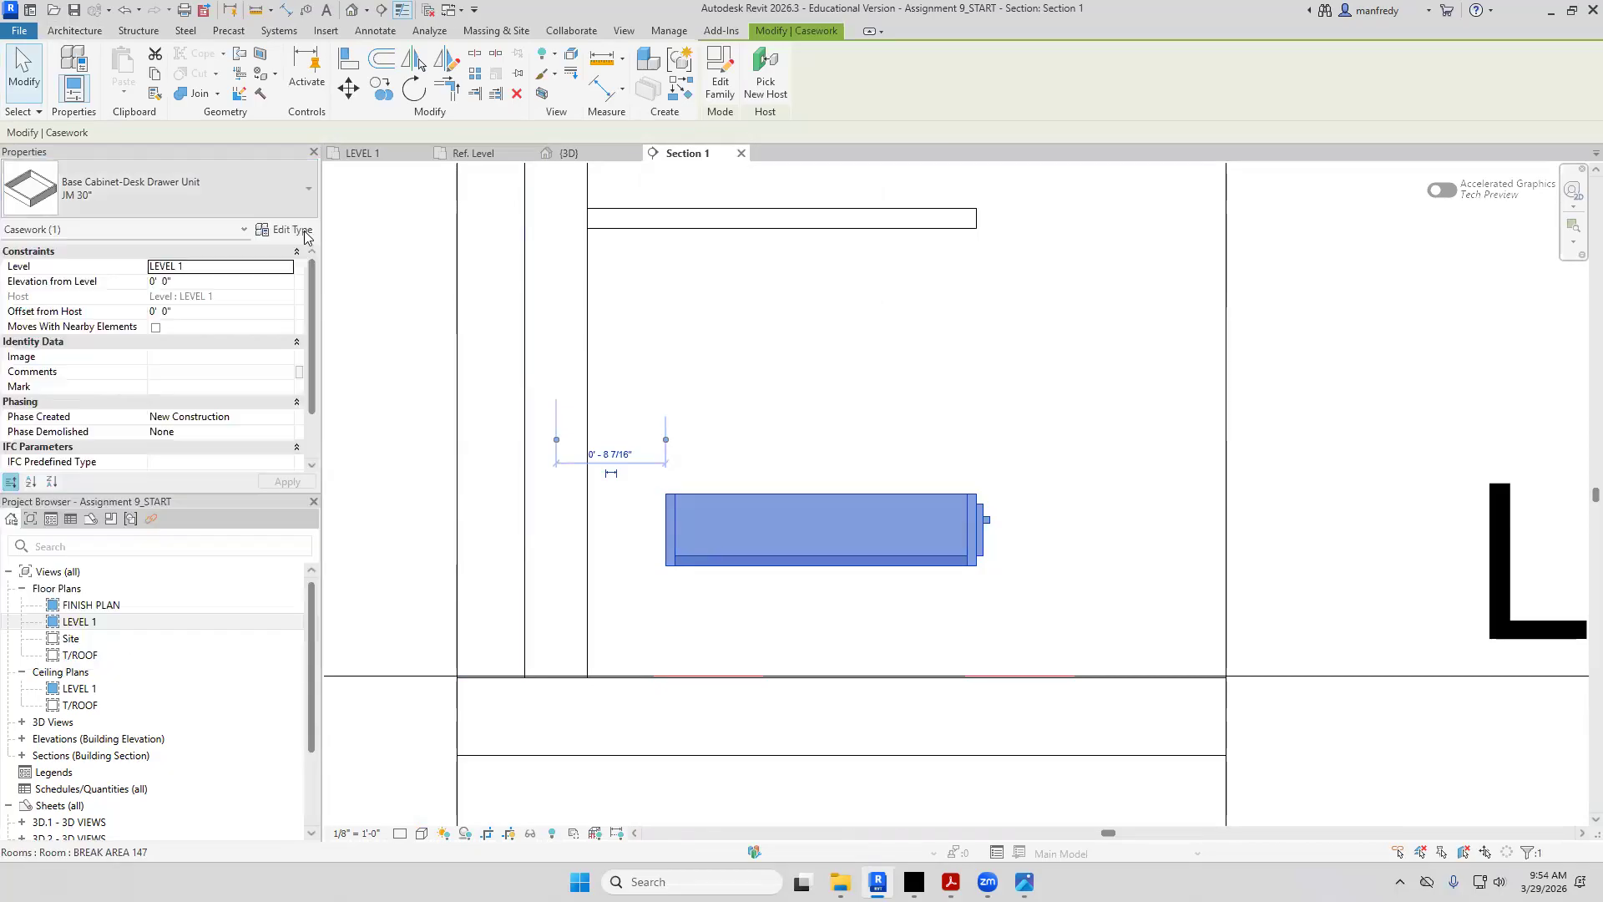
{"action": "left_click", "coordinate": [302, 231]}
{"action": "left_click", "coordinate": [572, 455]}
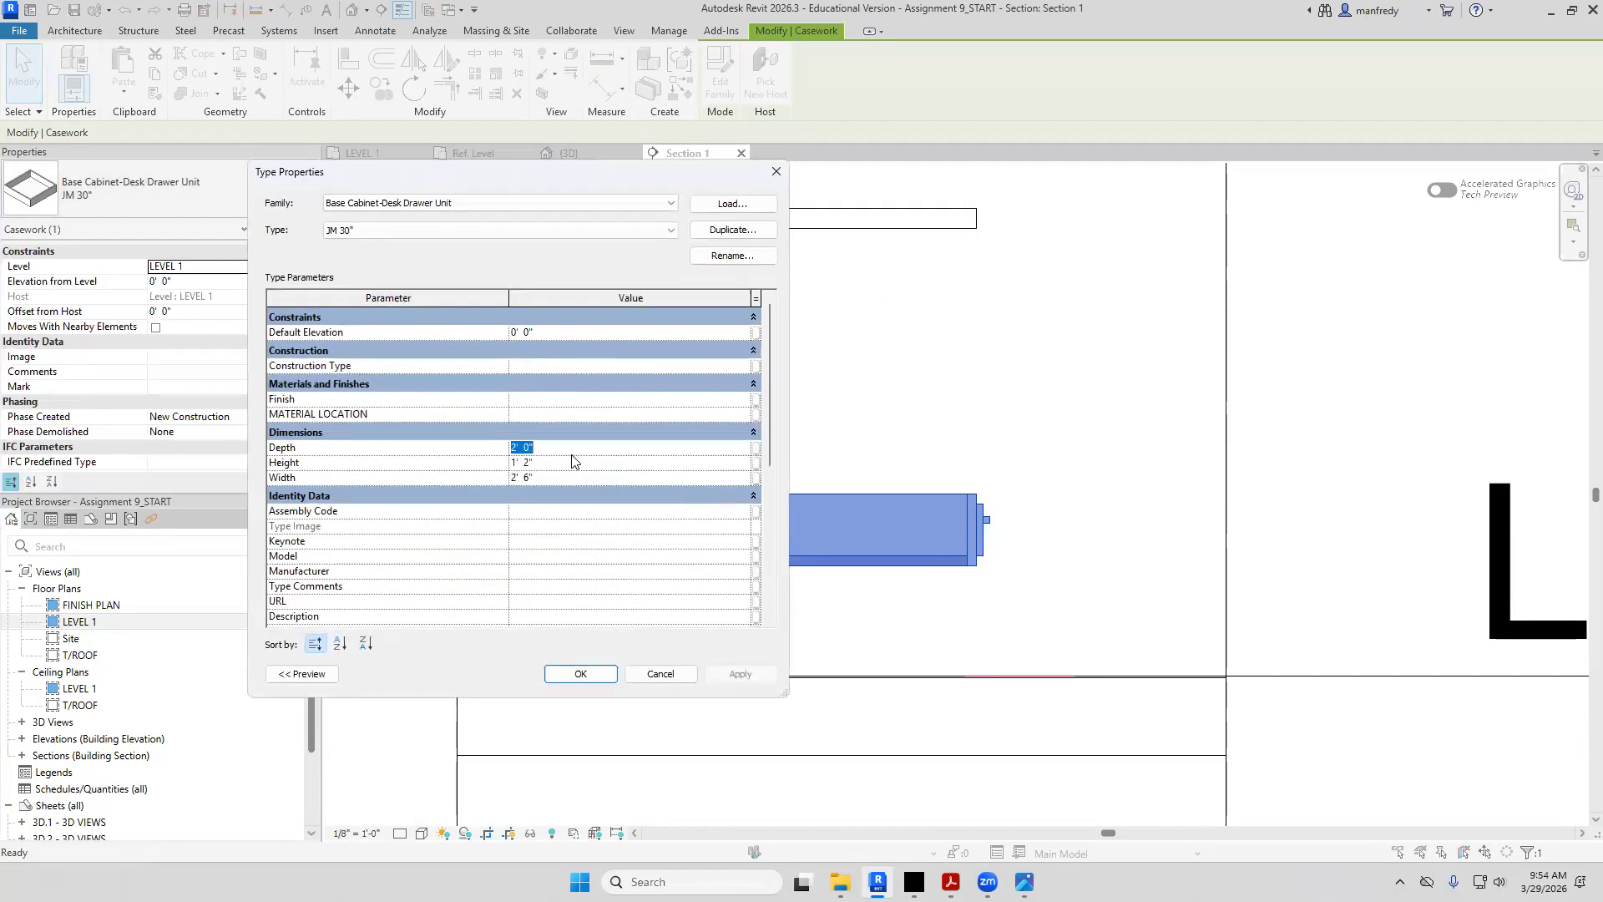
{"action": "left_click", "coordinate": [574, 461]}
{"action": "left_click", "coordinate": [573, 333]}
{"action": "key", "text": "Return"}
{"action": "key", "text": "Return"}
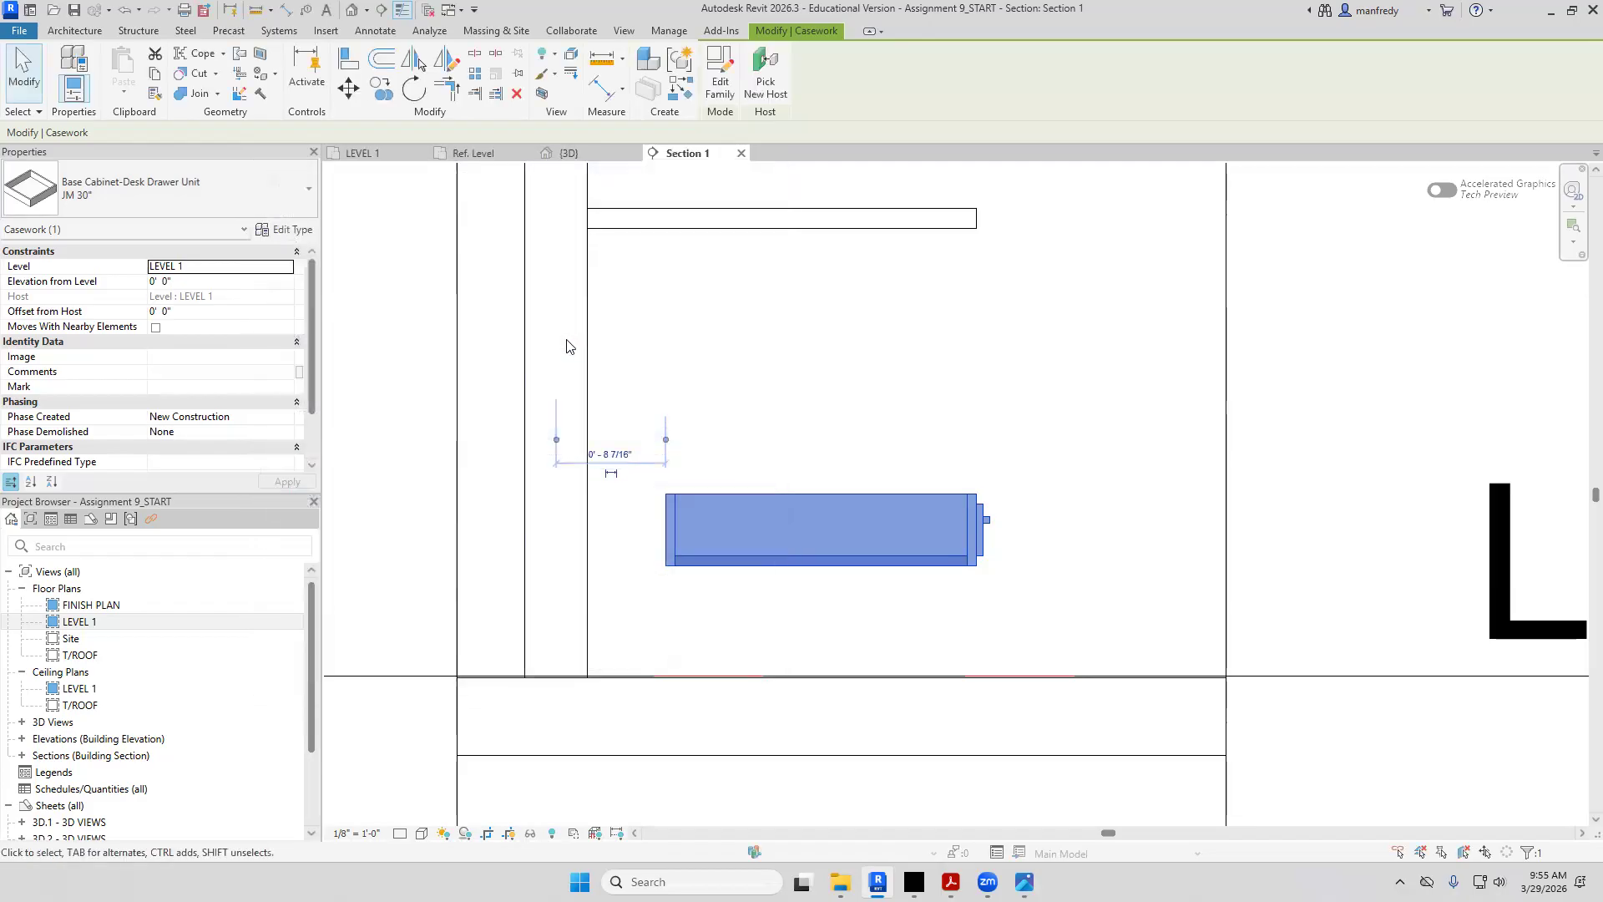
Delete the JM 30" drawer cabinet below the counter in the section view
{"action": "key", "text": "Escape"}
{"action": "left_click", "coordinate": [843, 556]}
{"action": "key", "text": "Delete"}
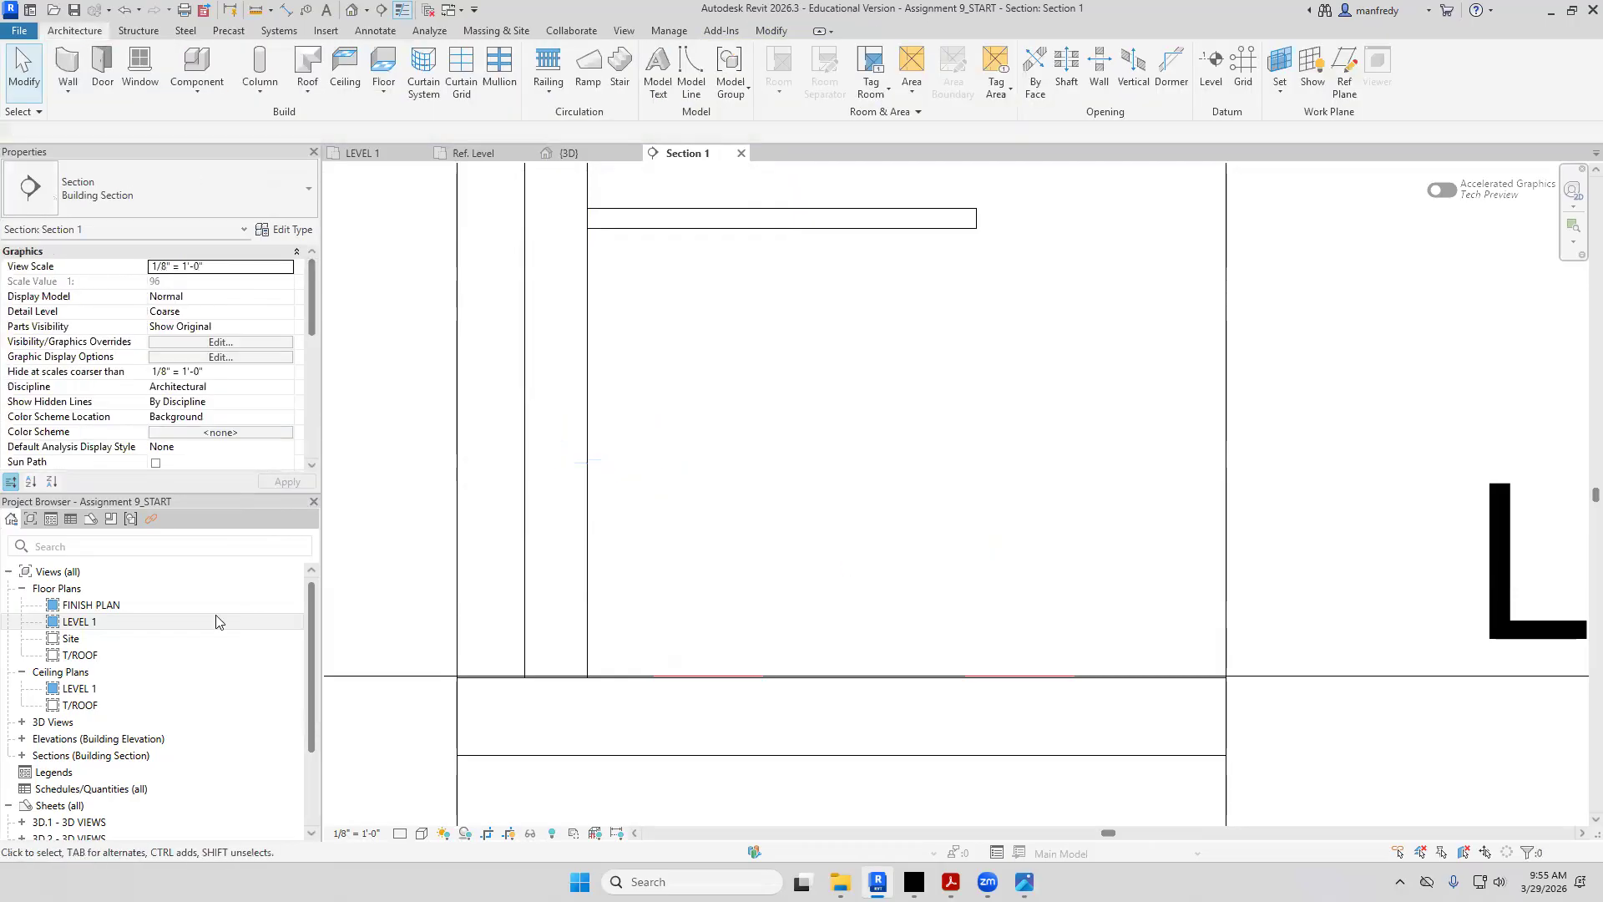
Return to the LEVEL 1 plan and delete the section through the oven bay together with its view
{"action": "double_click", "coordinate": [118, 625]}
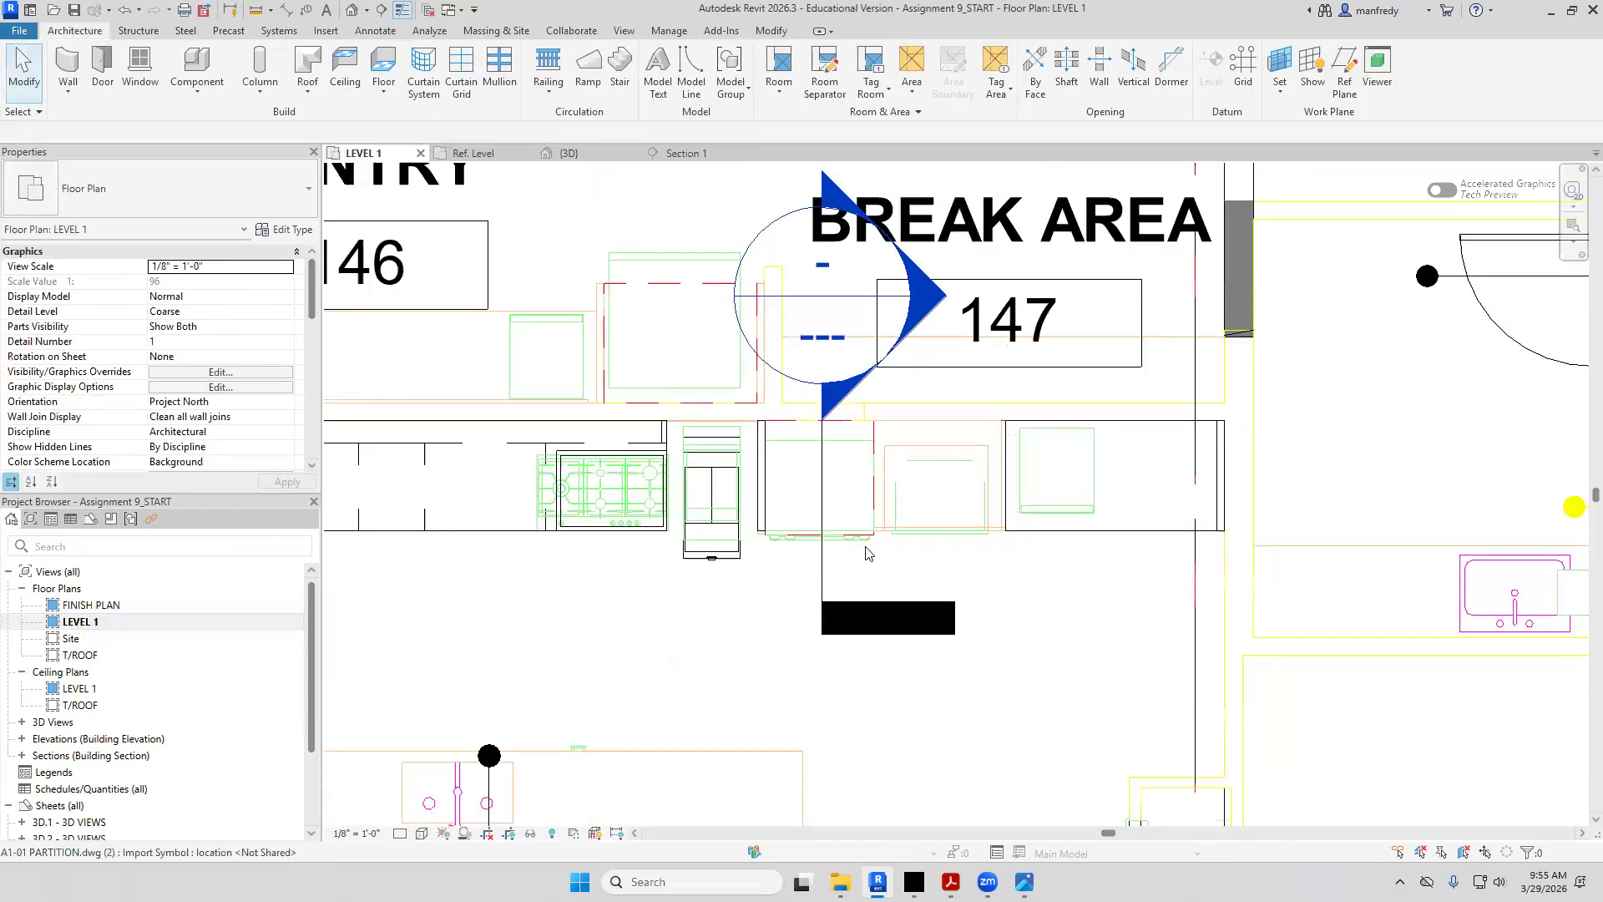
{"action": "scroll", "coordinate": [839, 562], "scroll_direction": "up", "scroll_amount": 2}
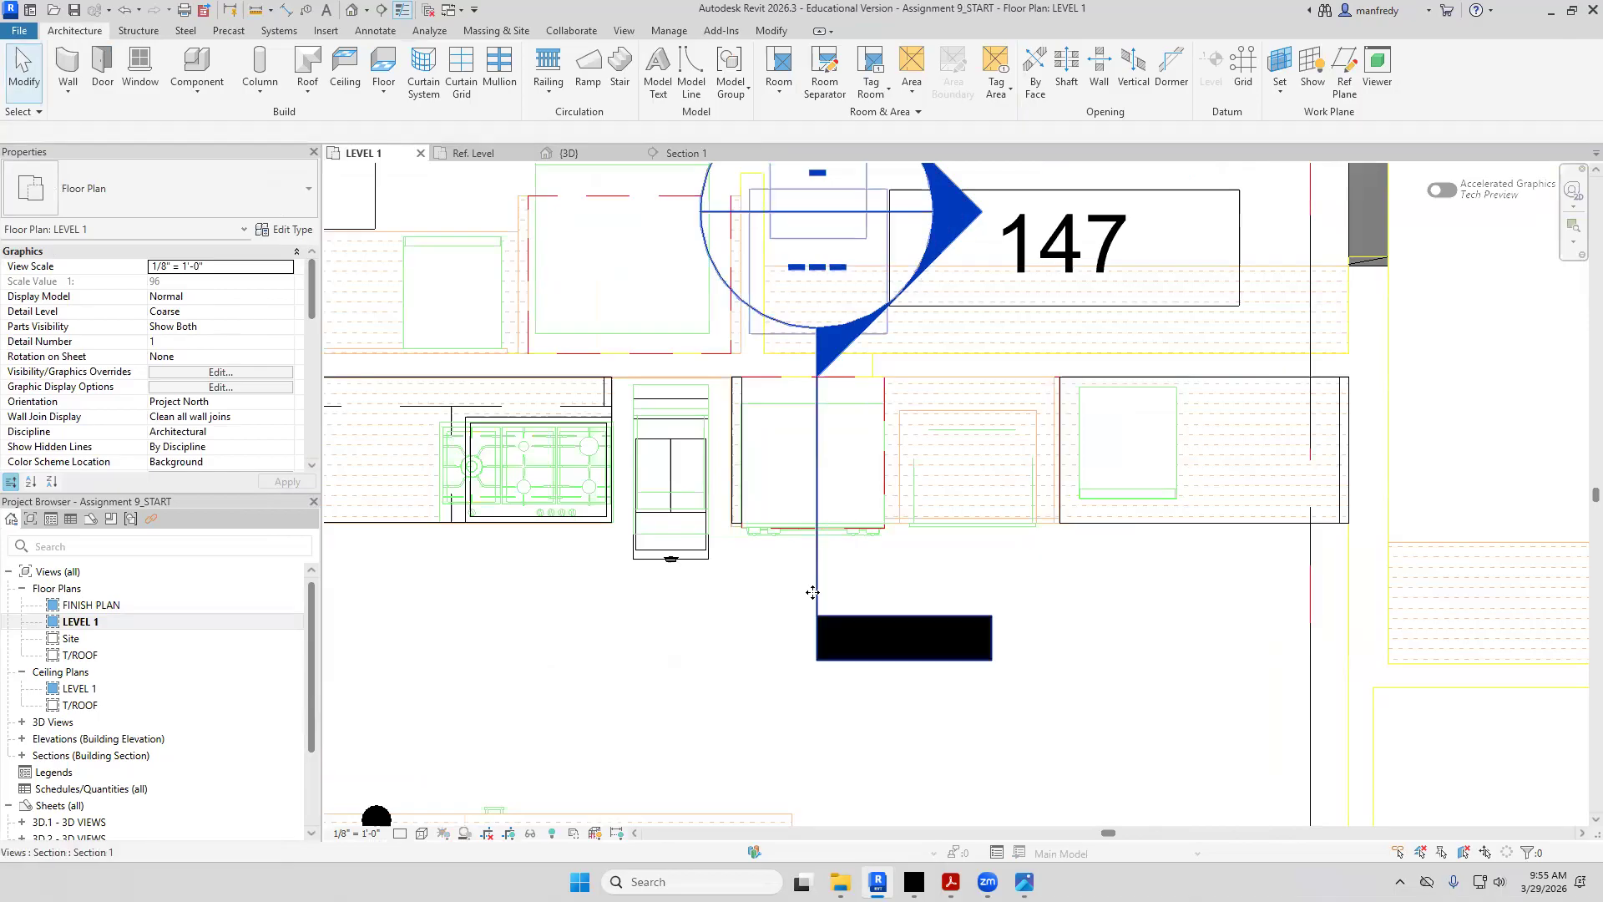
{"action": "left_click", "coordinate": [814, 592]}
{"action": "key", "text": "Delete"}
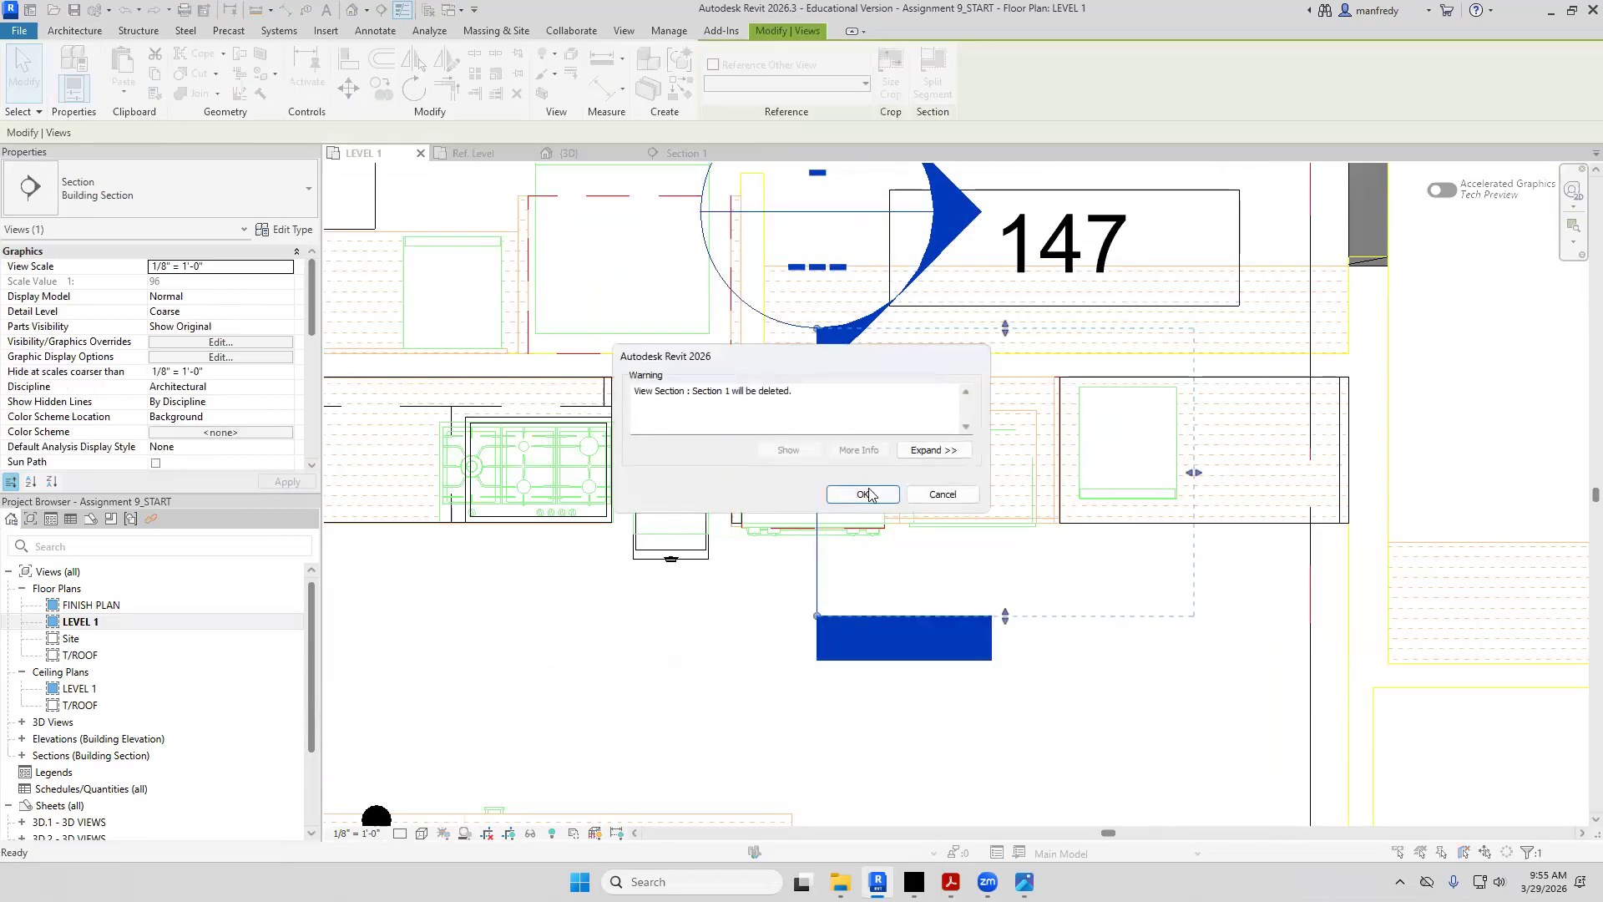
{"action": "left_click", "coordinate": [864, 494]}
{"action": "scroll", "coordinate": [806, 789], "scroll_direction": "down", "scroll_amount": 1}
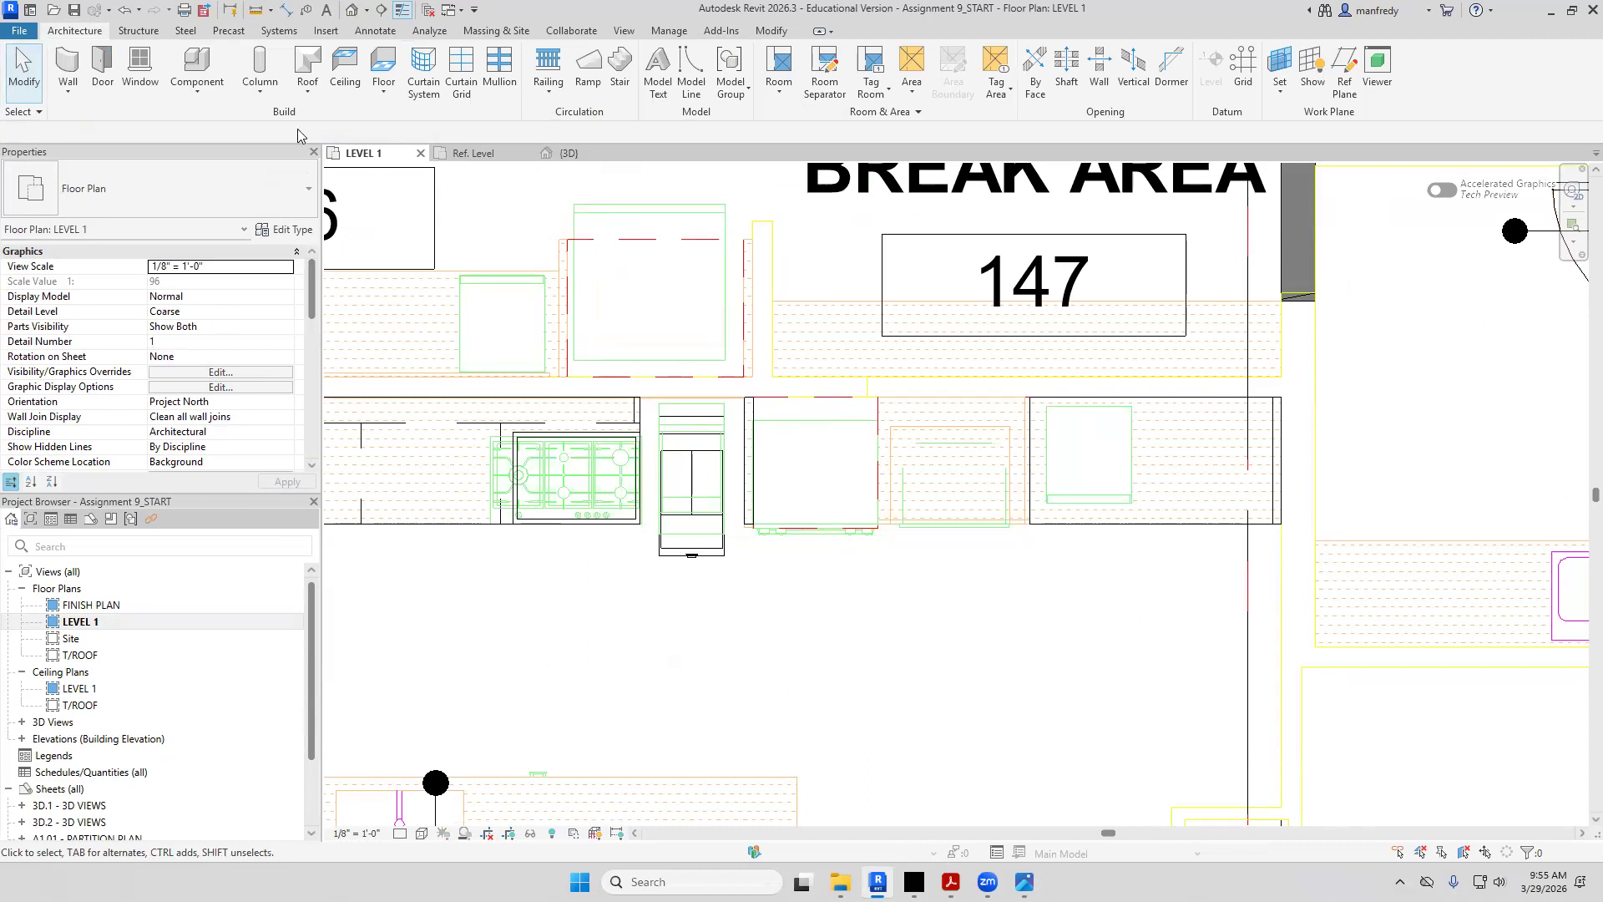
{"action": "left_click", "coordinate": [207, 98]}
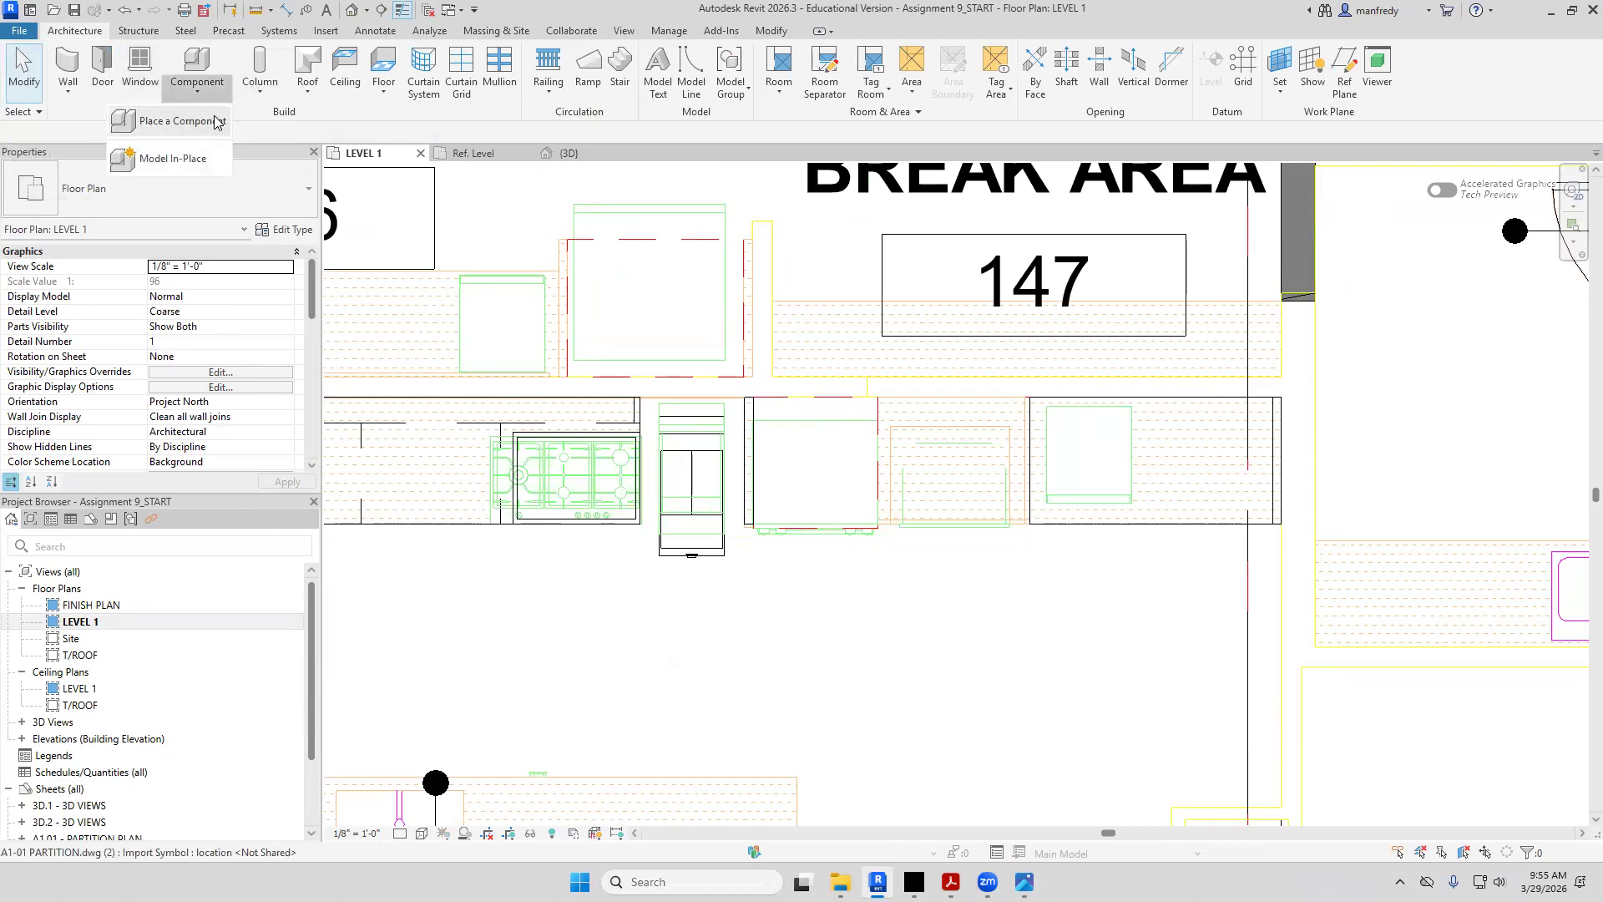
{"action": "left_click", "coordinate": [204, 124]}
{"action": "left_click", "coordinate": [216, 190]}
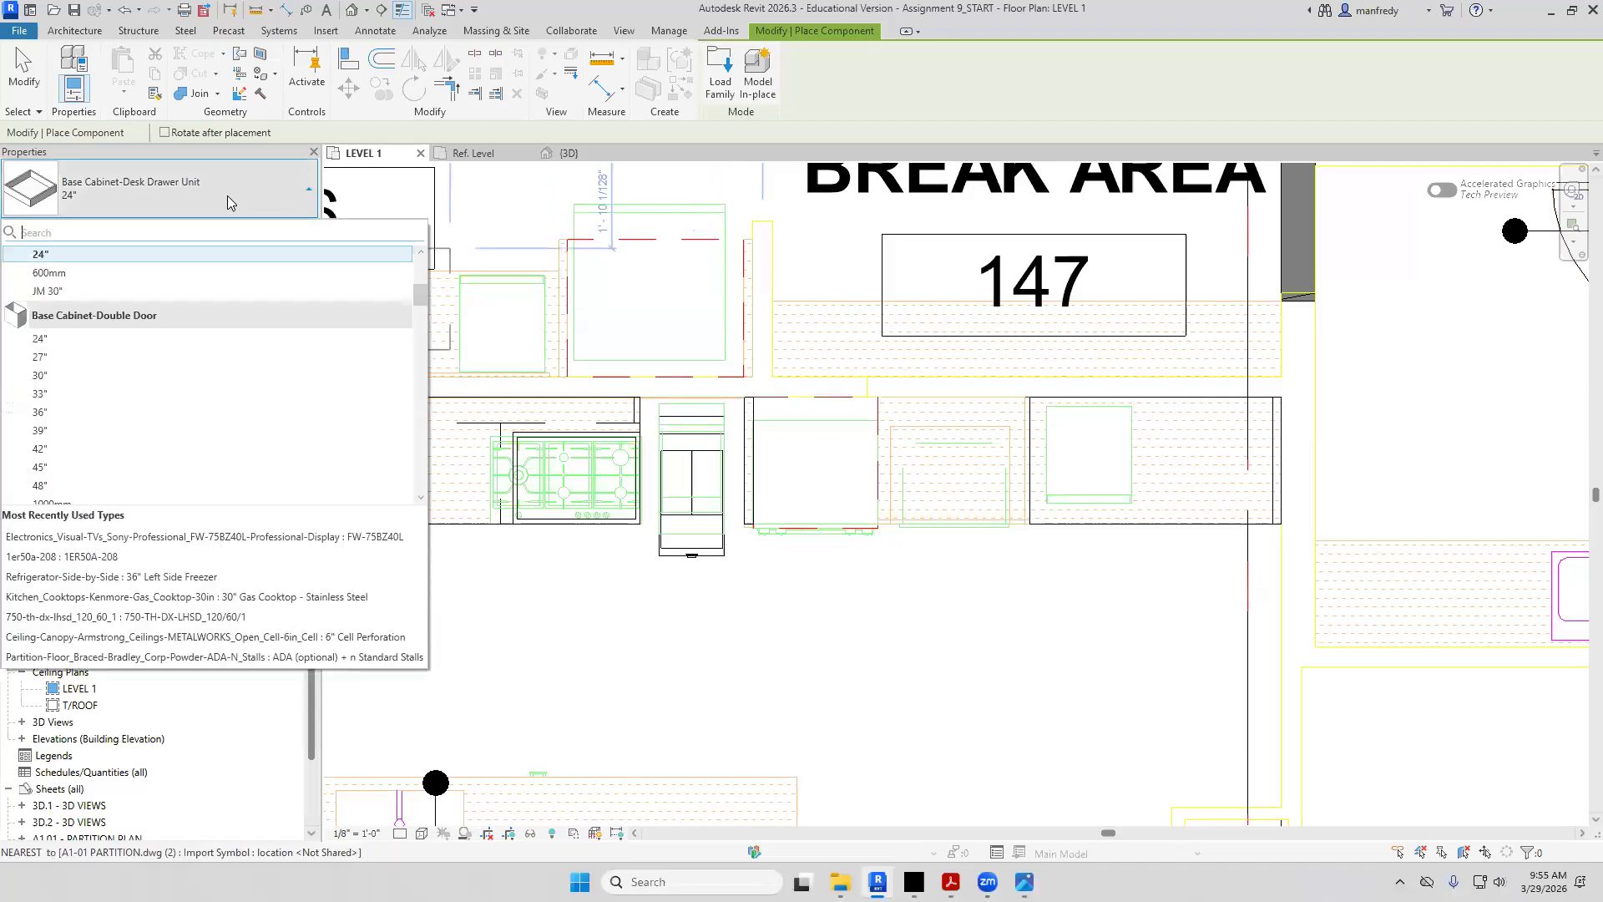
{"action": "key", "text": "Escape"}
{"action": "key", "text": "Escape"}
Check the Cook&Hold families, then load the Kitchen_Appliances_AEG_AEG-Oven-Double-Cav-BI-Oven-Electric-90x family from the BIMobject-AEG double oven folder
{"action": "left_click", "coordinate": [325, 31]}
{"action": "left_click", "coordinate": [671, 71]}
{"action": "left_click", "coordinate": [1012, 268]}
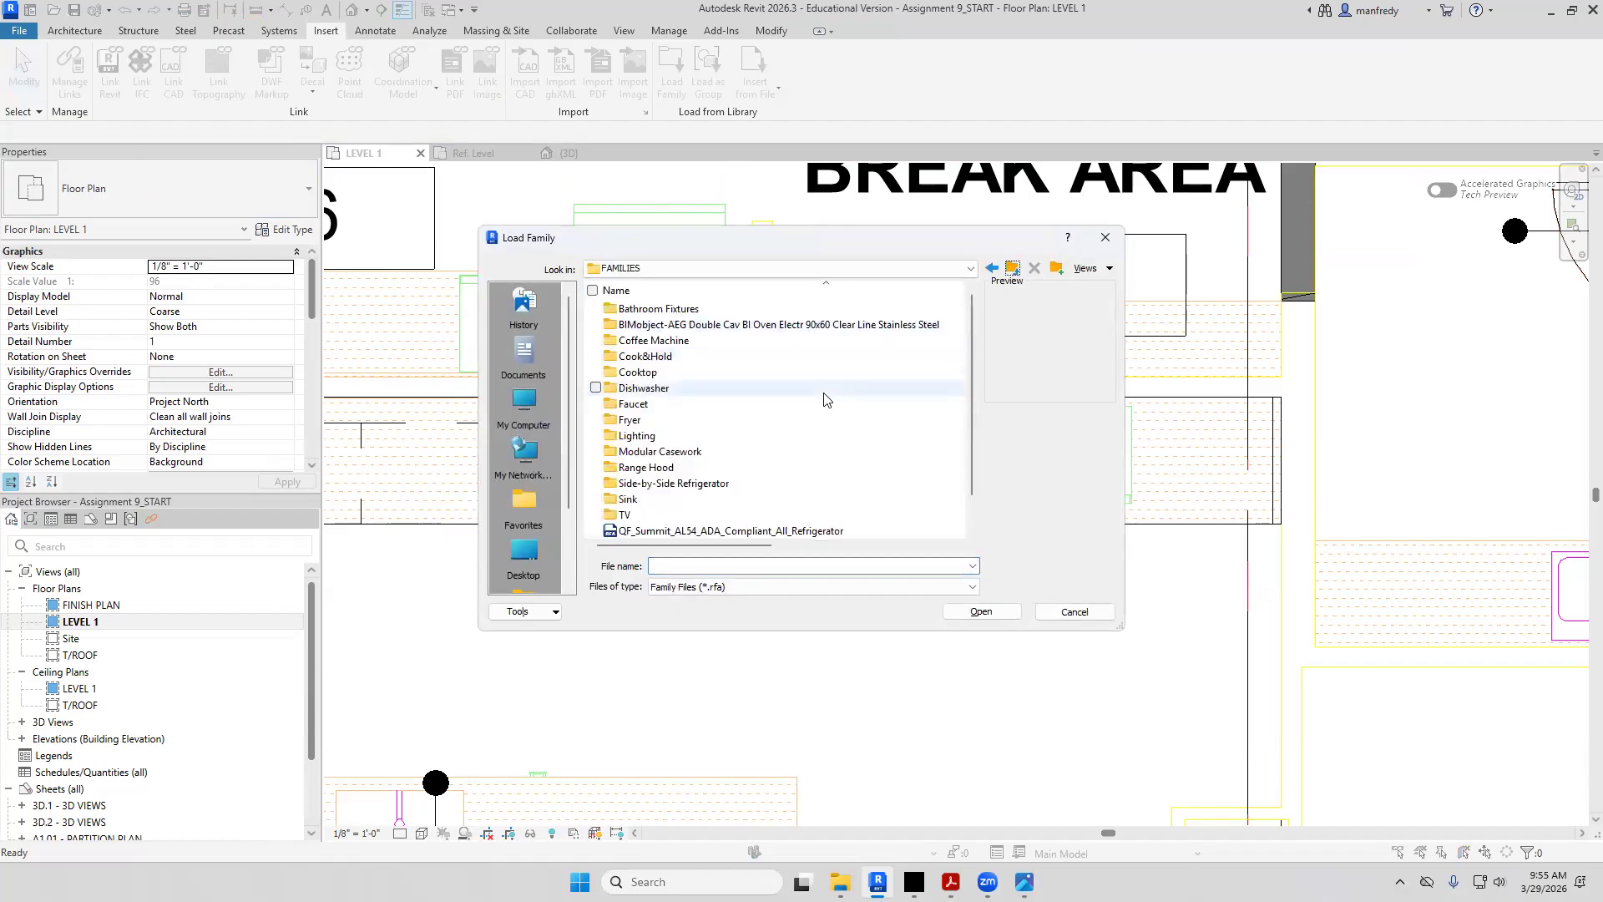
{"action": "double_click", "coordinate": [686, 356]}
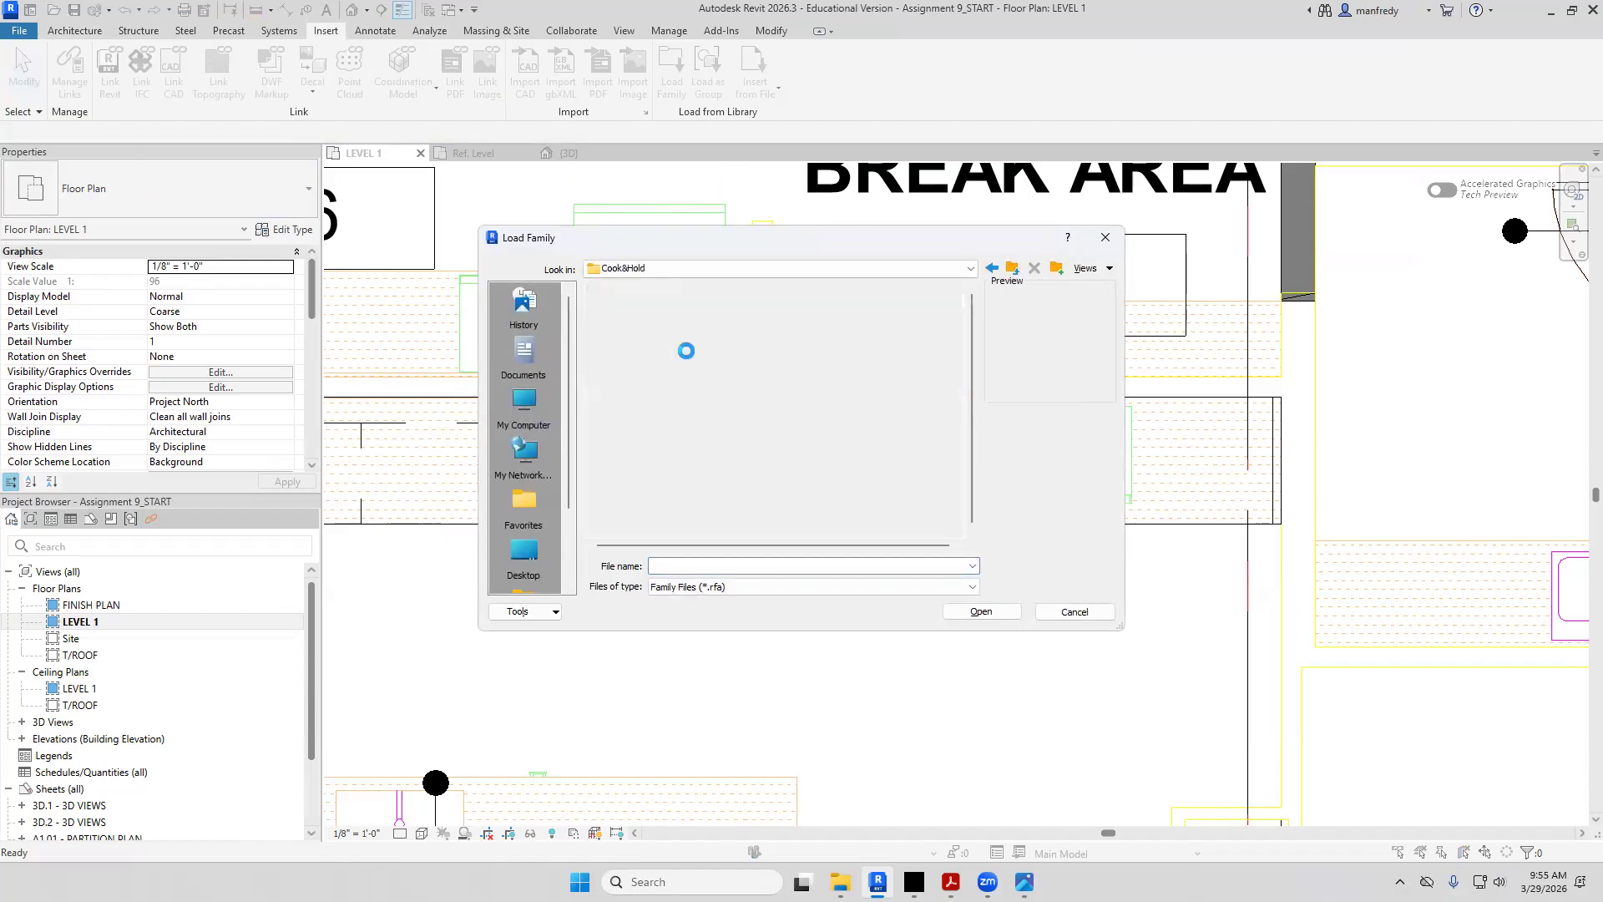
{"action": "left_click", "coordinate": [690, 325]}
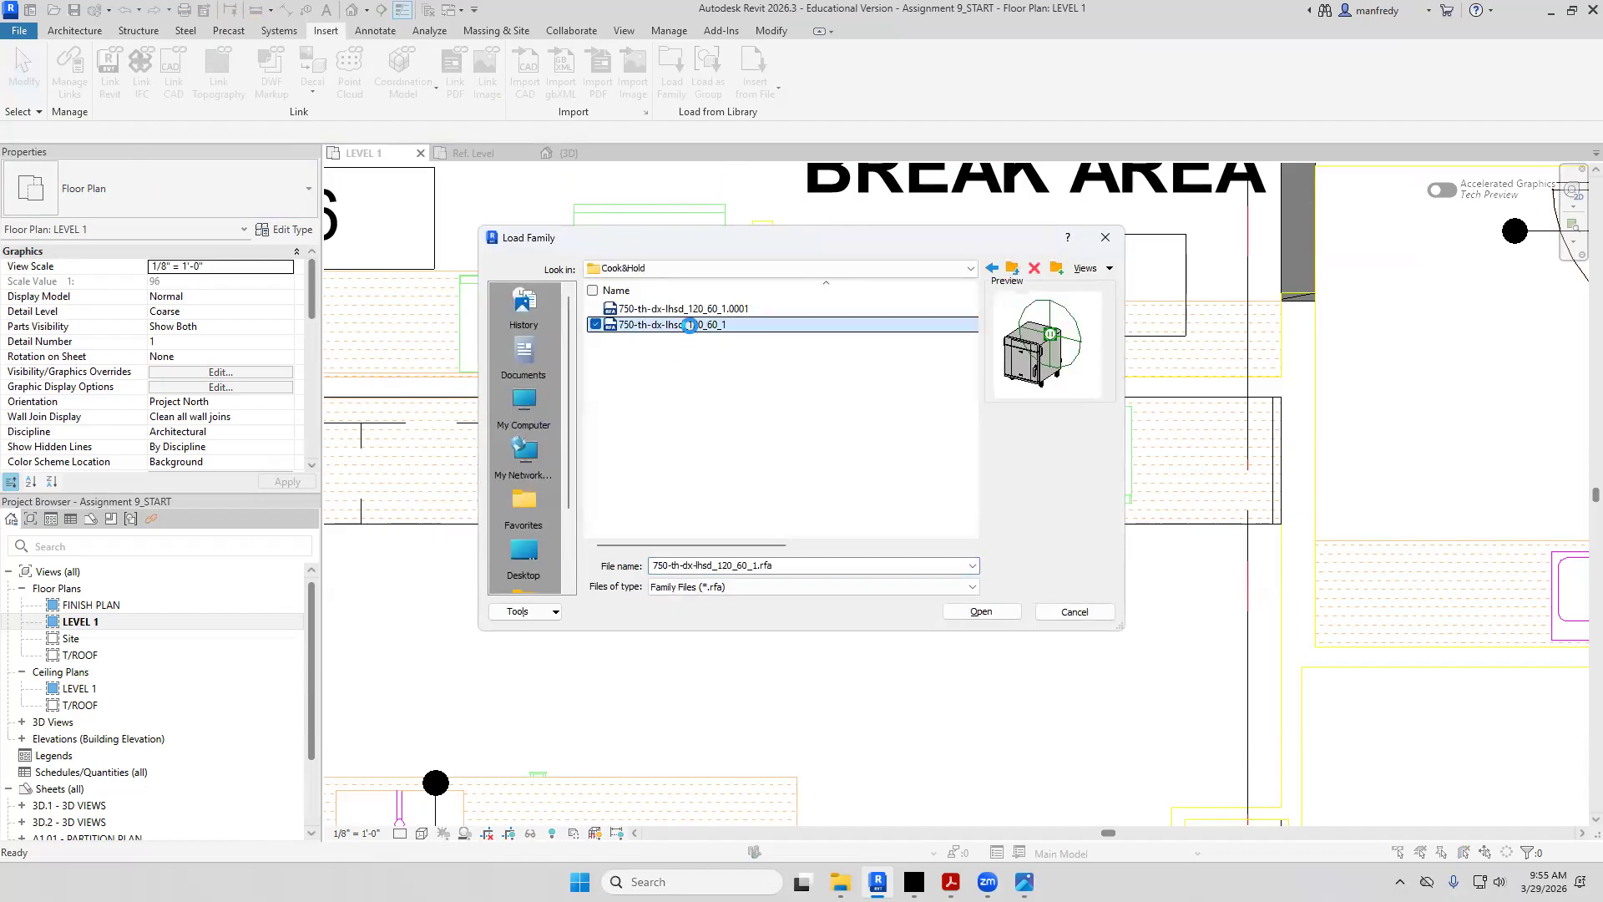
{"action": "left_click", "coordinate": [1014, 270]}
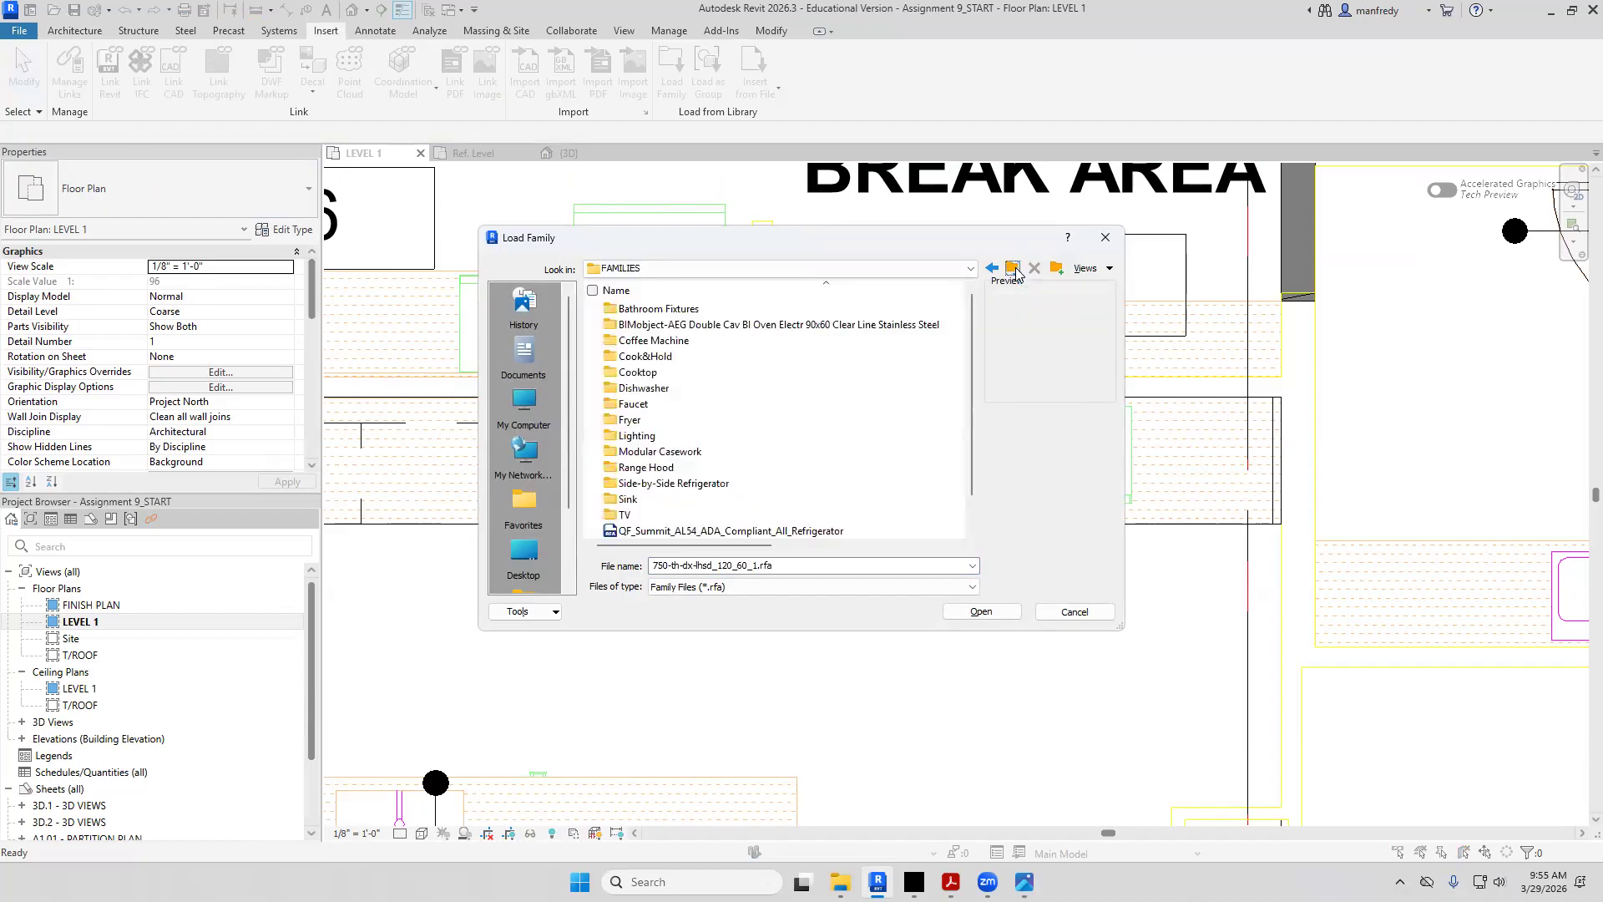
{"action": "double_click", "coordinate": [752, 324]}
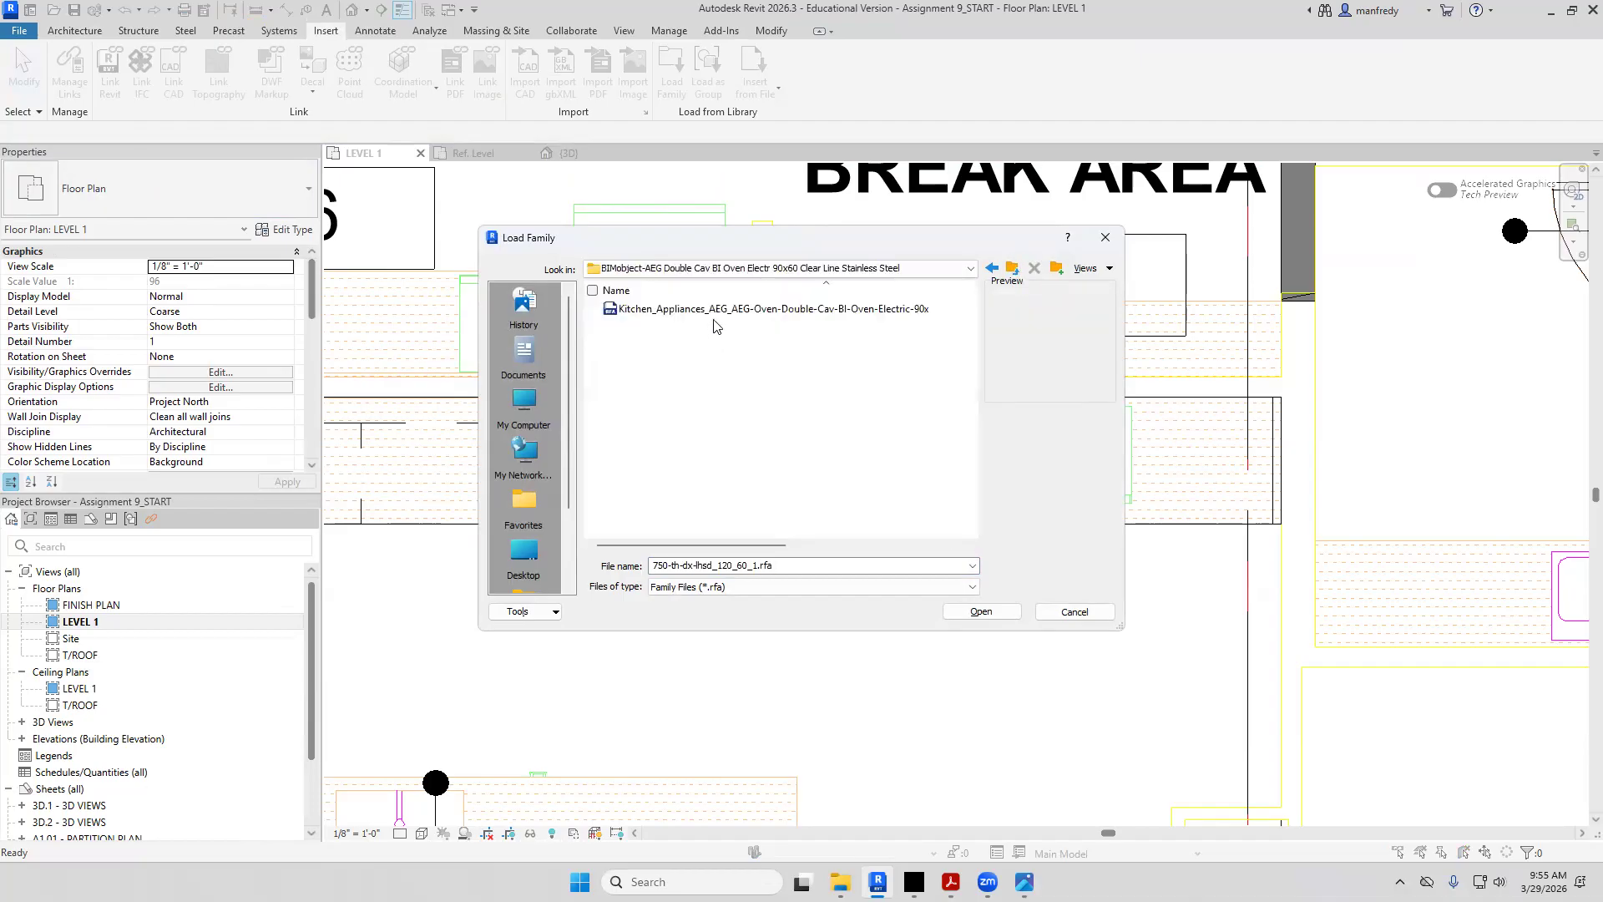
{"action": "left_click", "coordinate": [726, 310]}
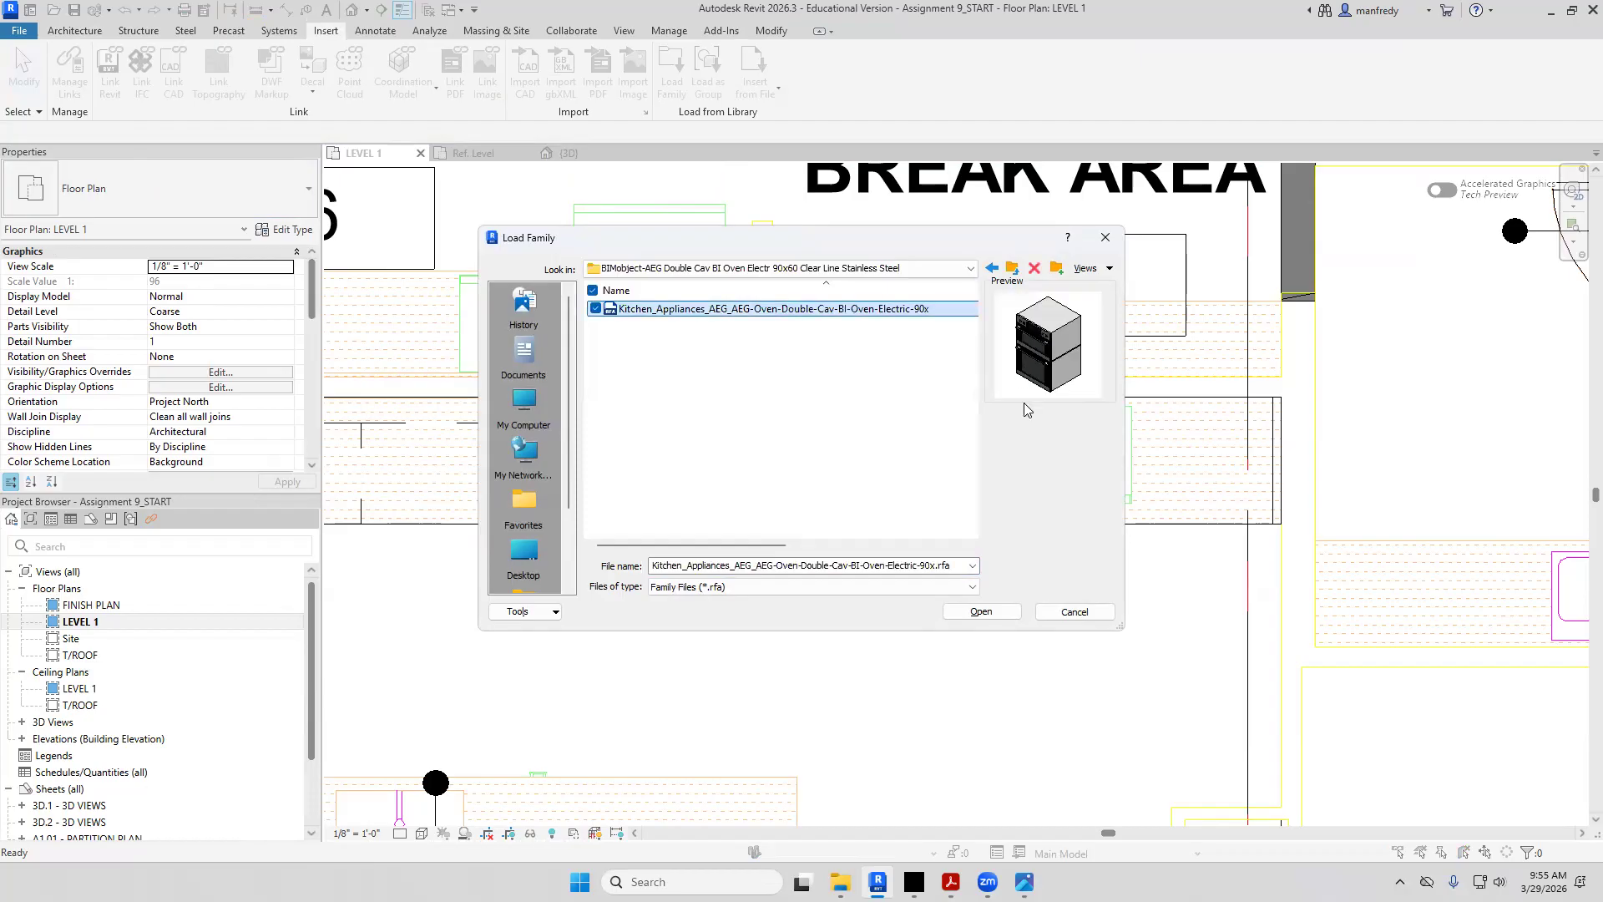
{"action": "left_click", "coordinate": [975, 612]}
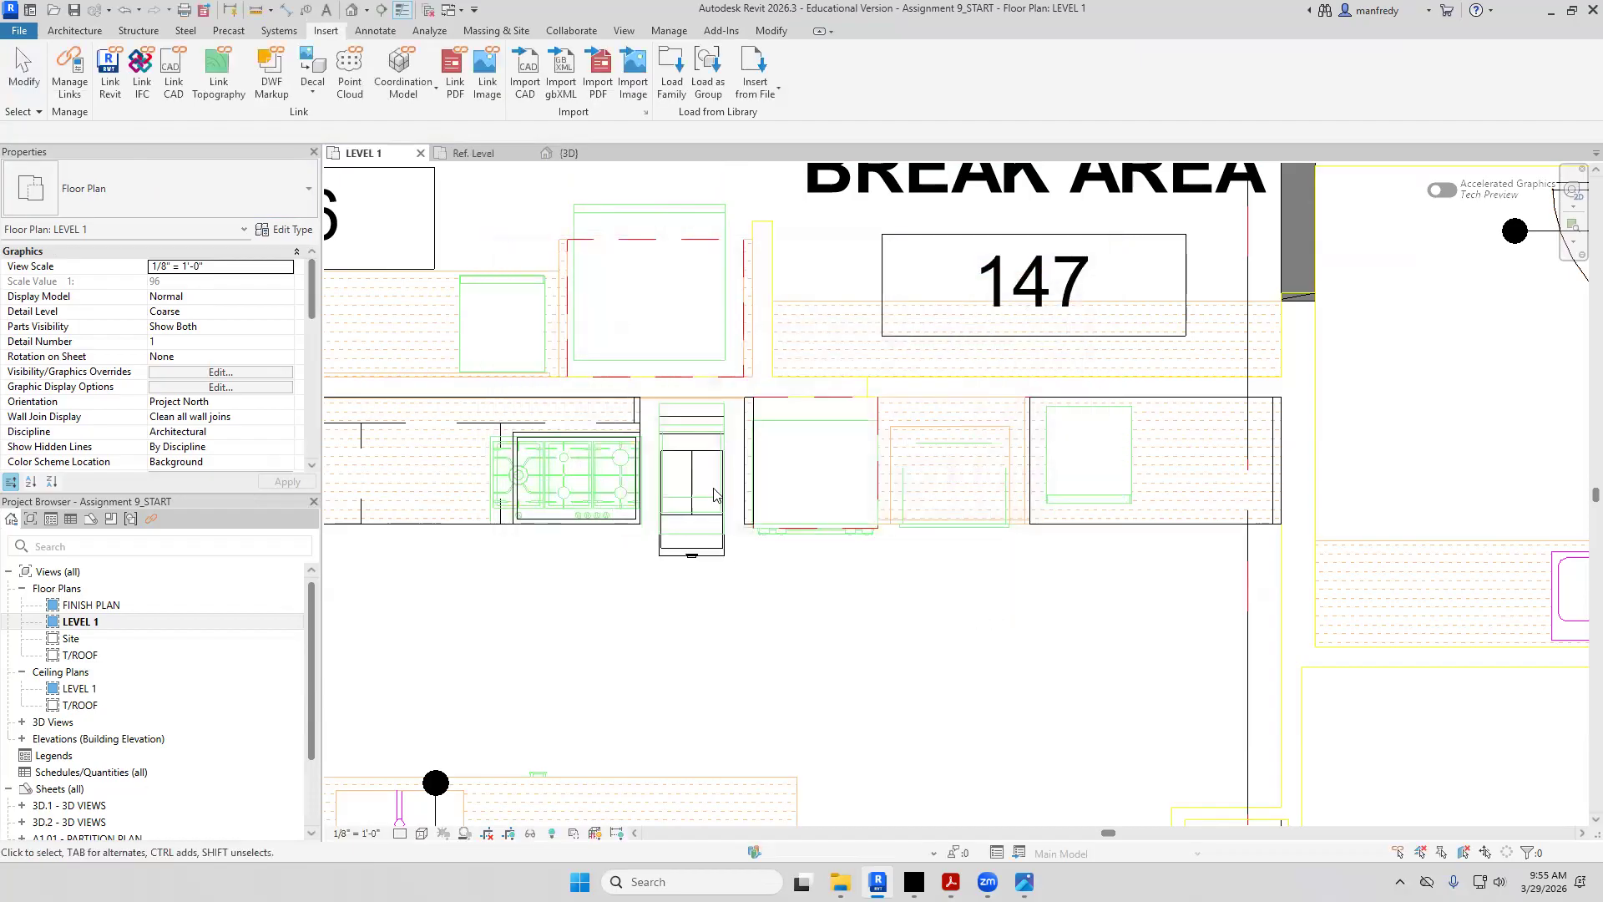
Place one AEG double-cavity electric oven just in front of the oven bay on the LEVEL 1 plan
{"action": "left_click", "coordinate": [75, 31]}
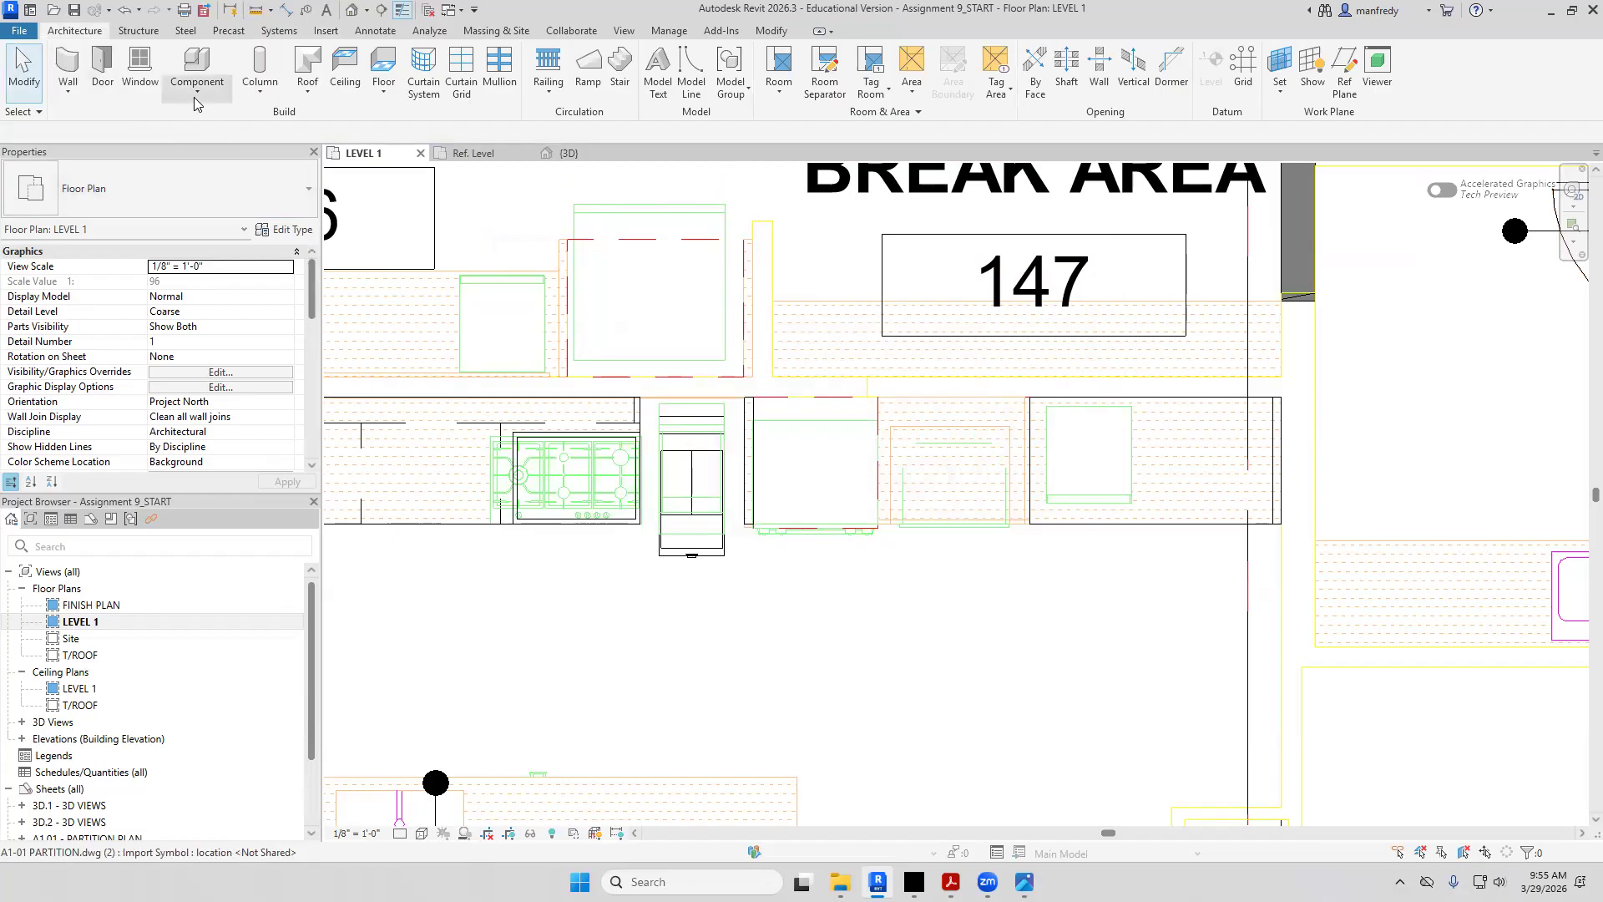
{"action": "left_click", "coordinate": [195, 93]}
{"action": "left_click", "coordinate": [167, 118]}
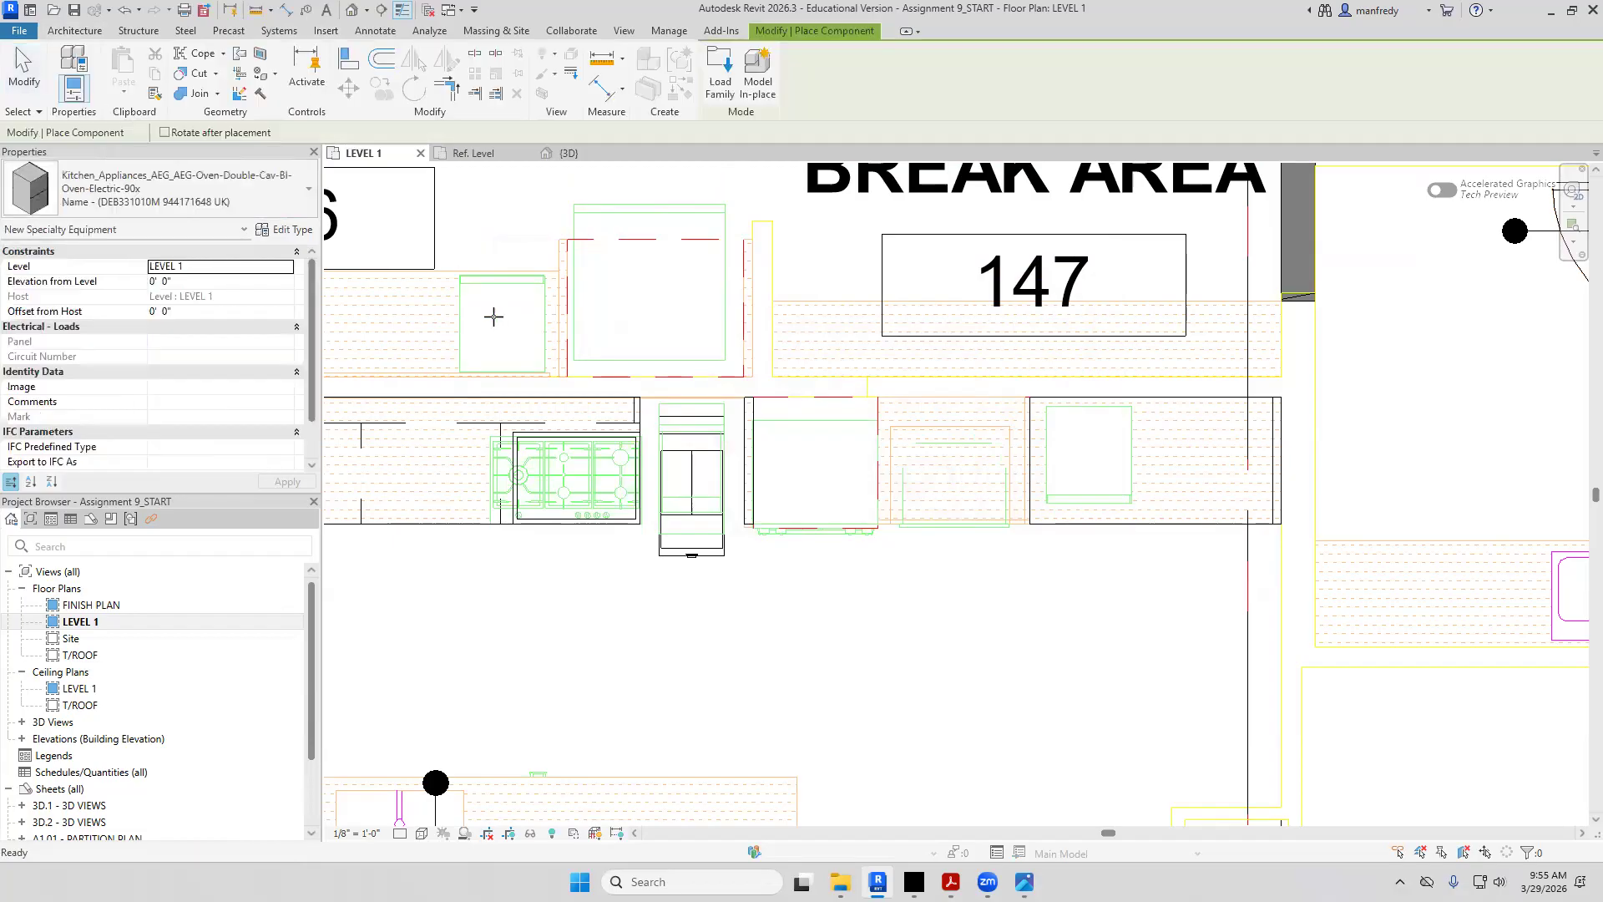
{"action": "left_click", "coordinate": [826, 607]}
{"action": "scroll", "coordinate": [823, 626], "scroll_direction": "up", "scroll_amount": 4}
{"action": "key", "text": "Escape"}
Set the Width of the AEG oven type to 600 in its type properties
{"action": "left_click", "coordinate": [284, 232]}
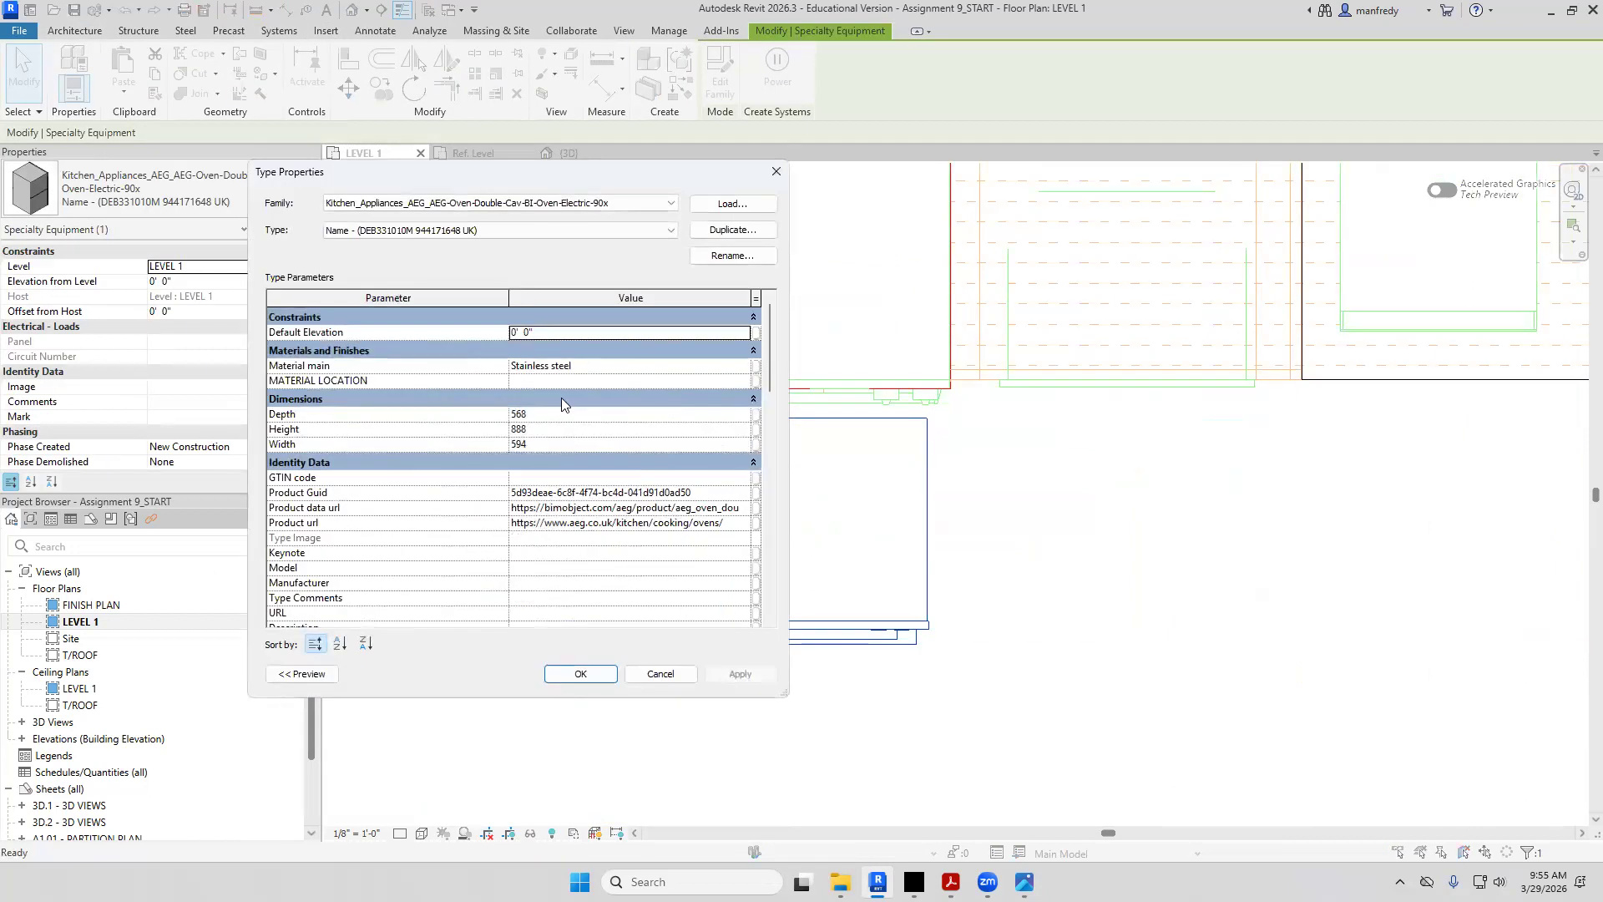
{"action": "left_click", "coordinate": [546, 446]}
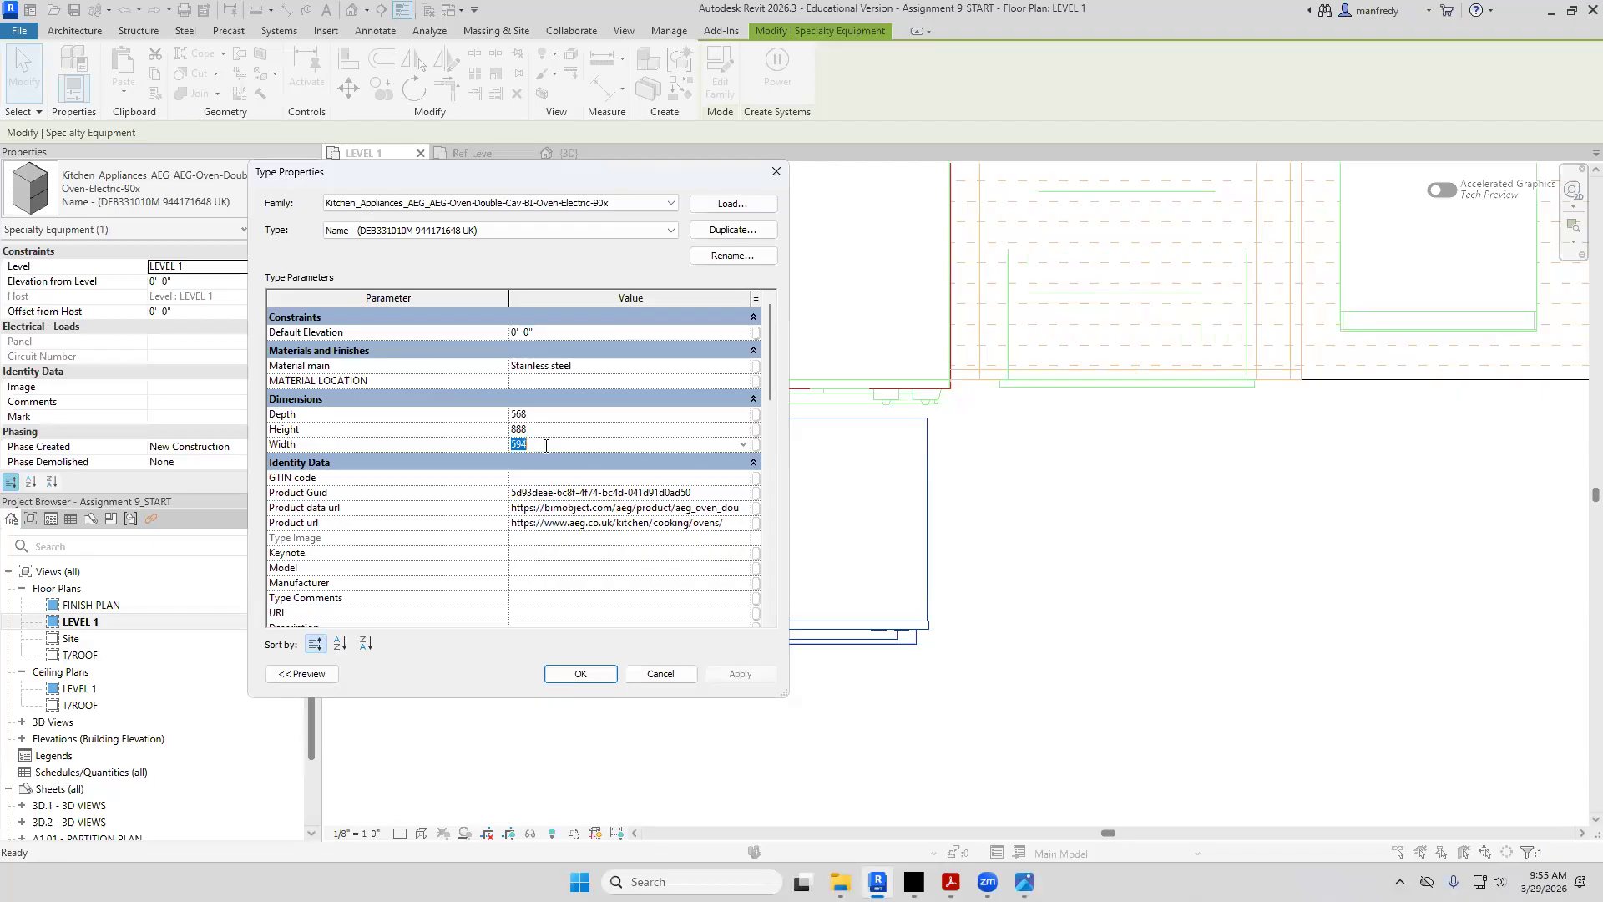
{"action": "left_click", "coordinate": [743, 443]}
{"action": "left_click", "coordinate": [744, 443]}
{"action": "type", "text": "600"}
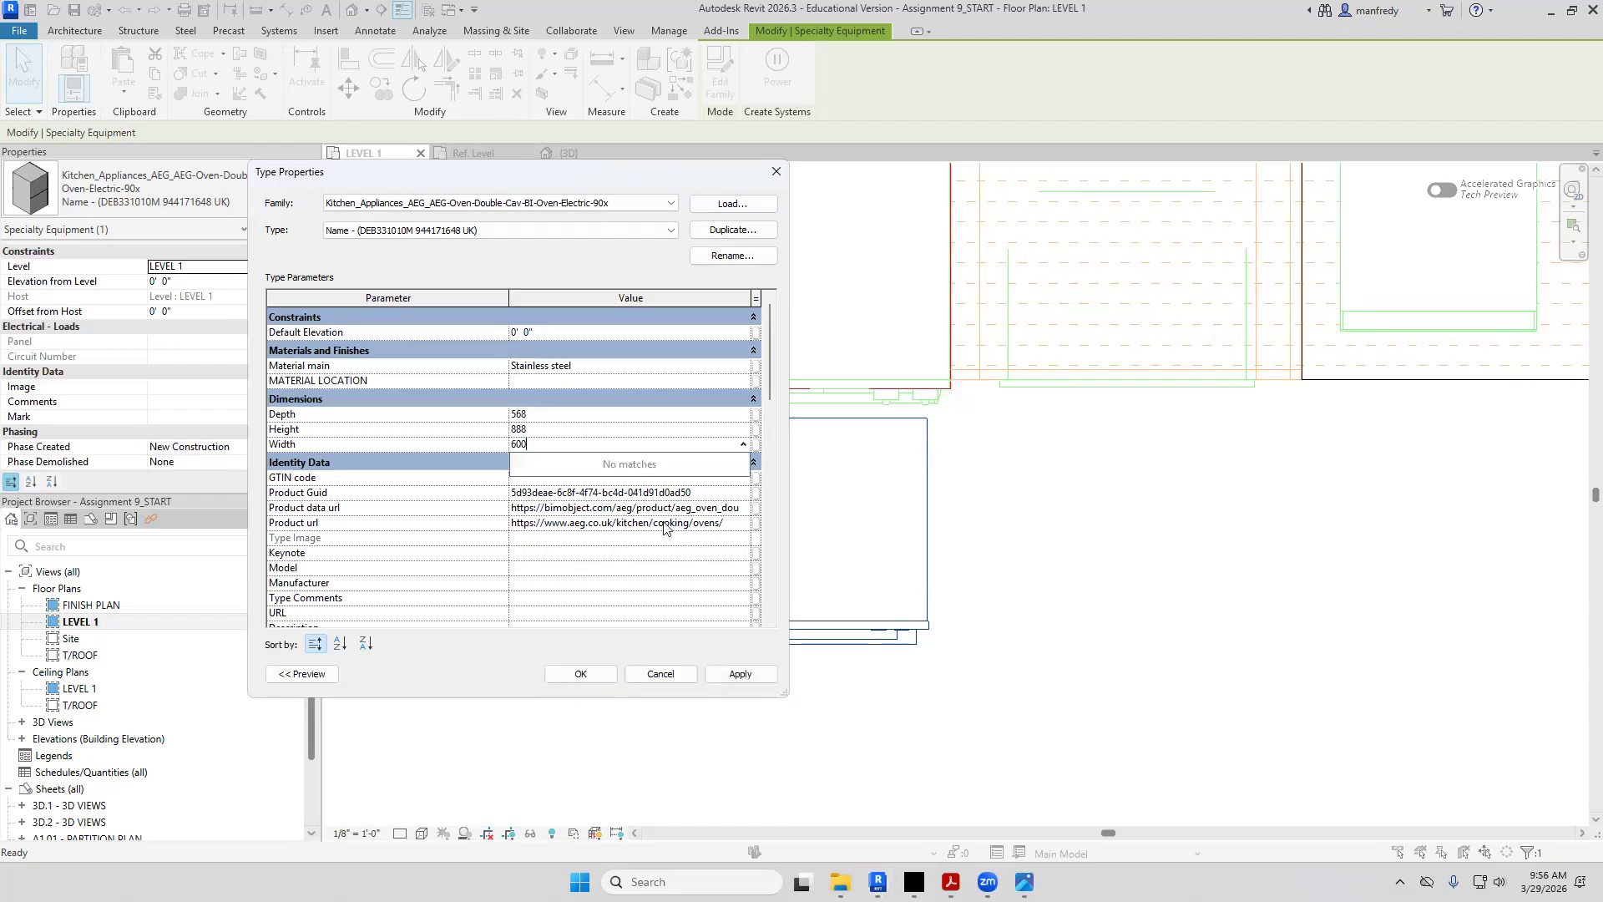
{"action": "left_click", "coordinate": [654, 614]}
{"action": "left_click", "coordinate": [725, 674]}
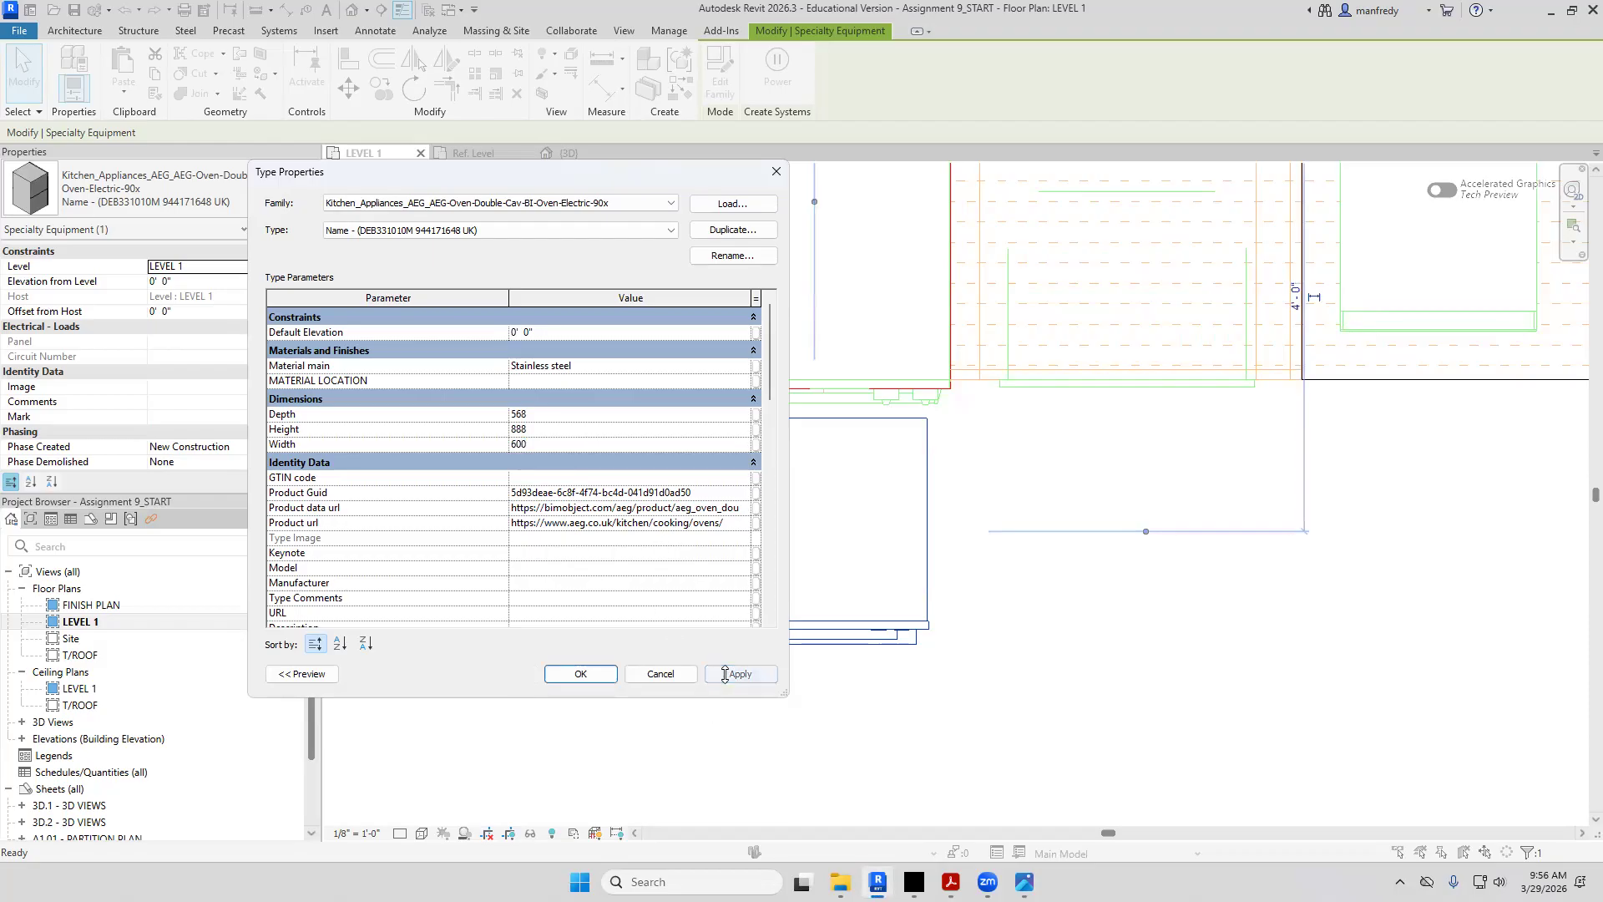
Try a Width of 1200 for the AEG oven type, keeping the oven in view beside the type properties
{"action": "left_click_drag", "start_coordinate": [573, 185], "coordinate": [1290, 202]}
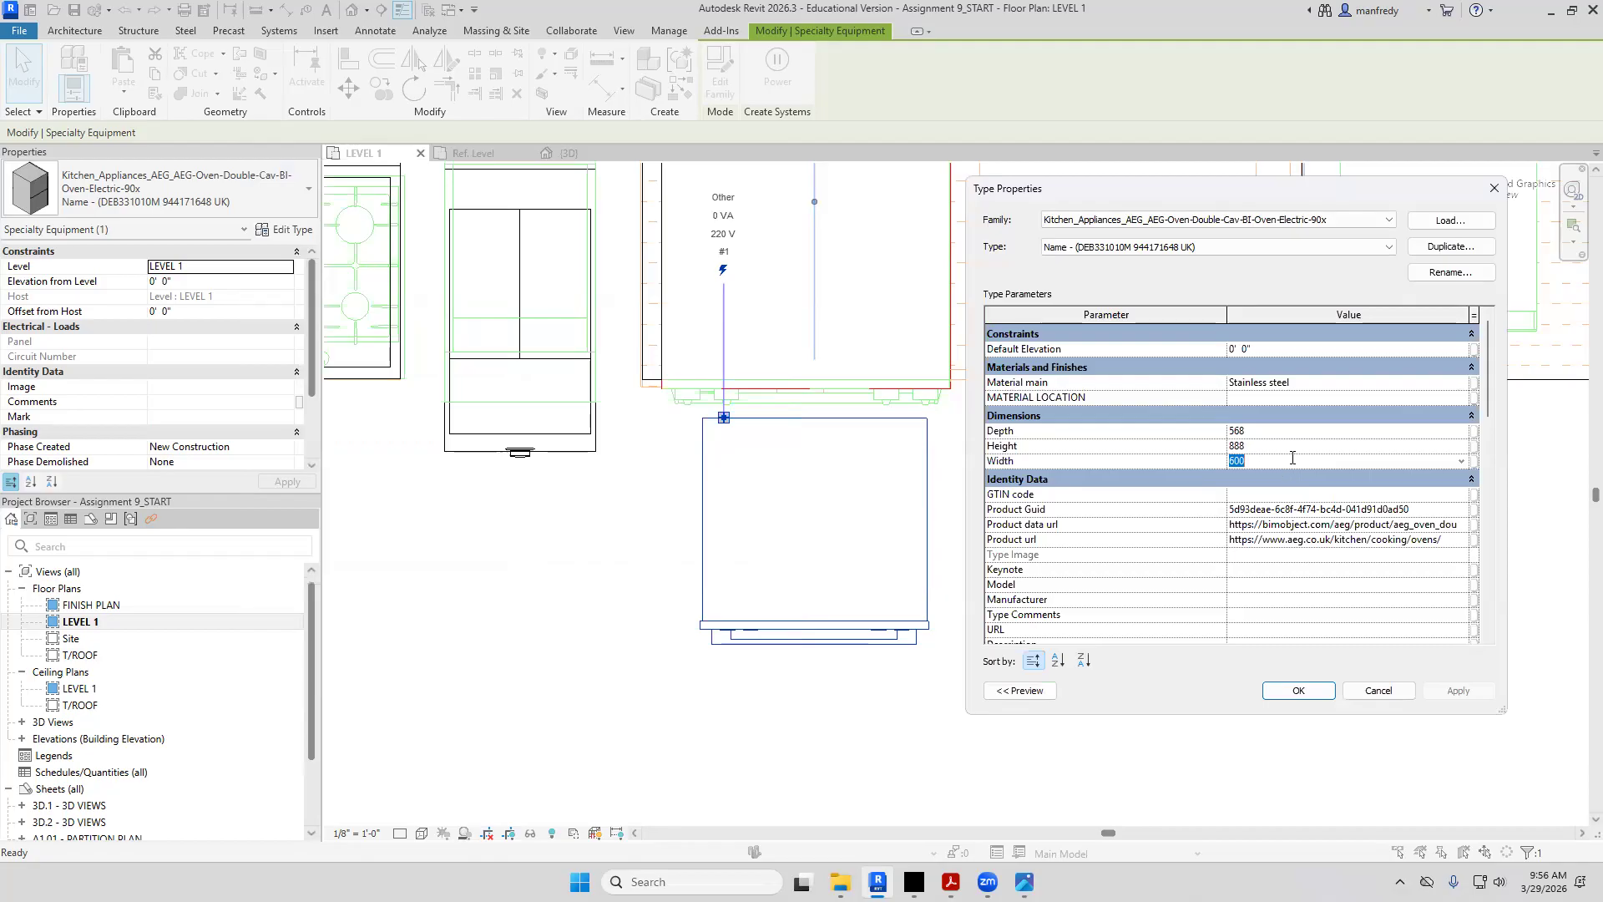
{"action": "type", "text": "12"}
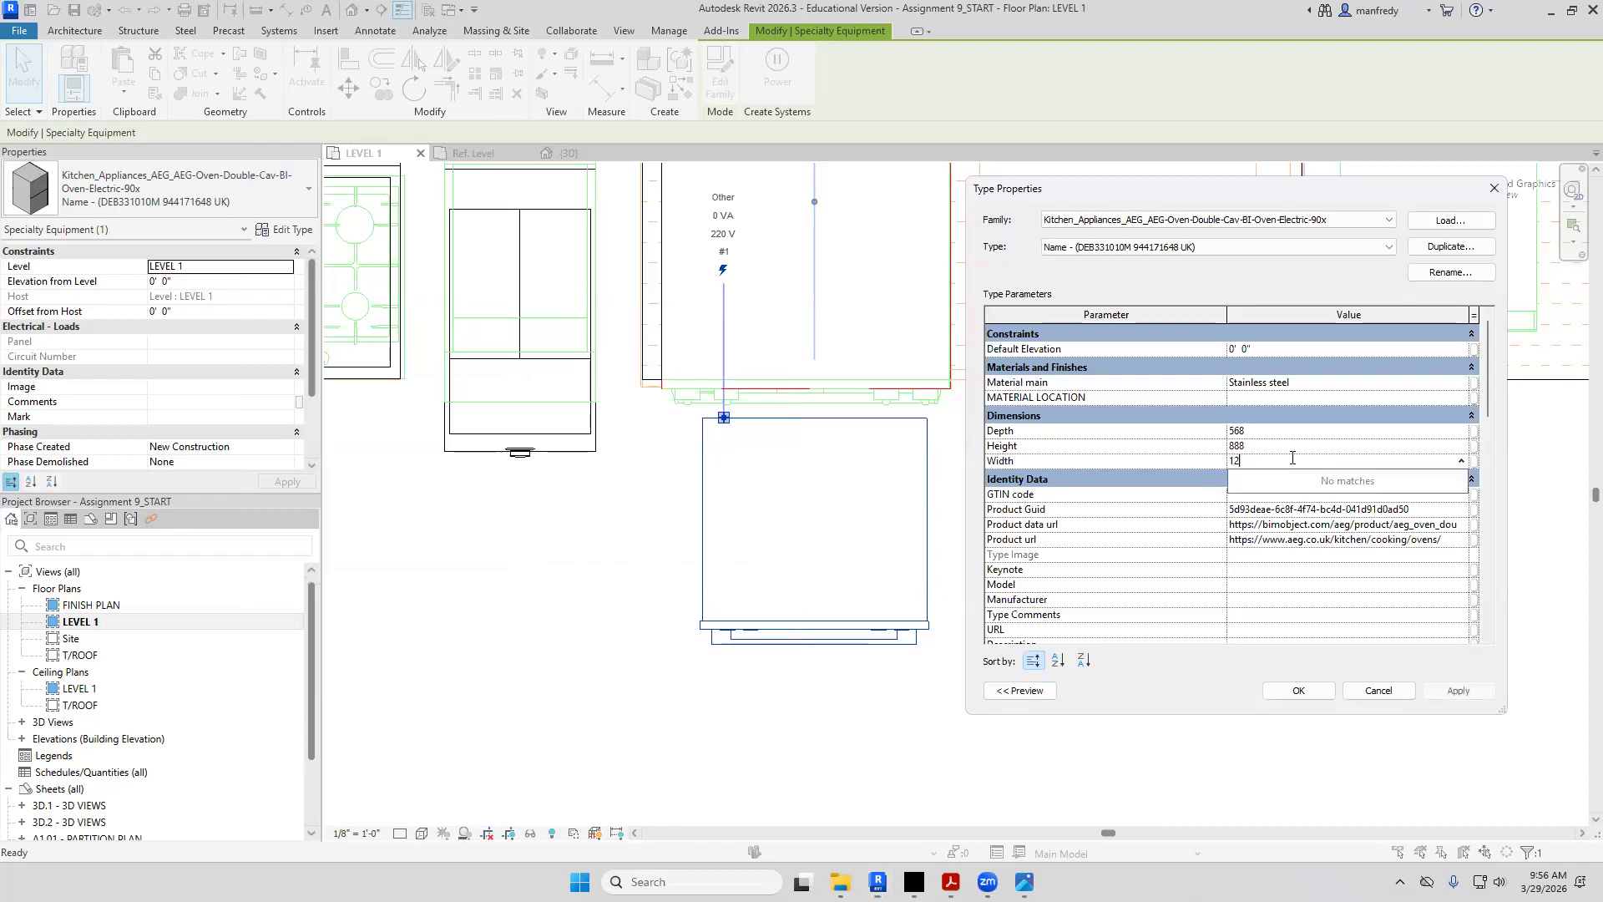
{"action": "left_click", "coordinate": [1457, 698]}
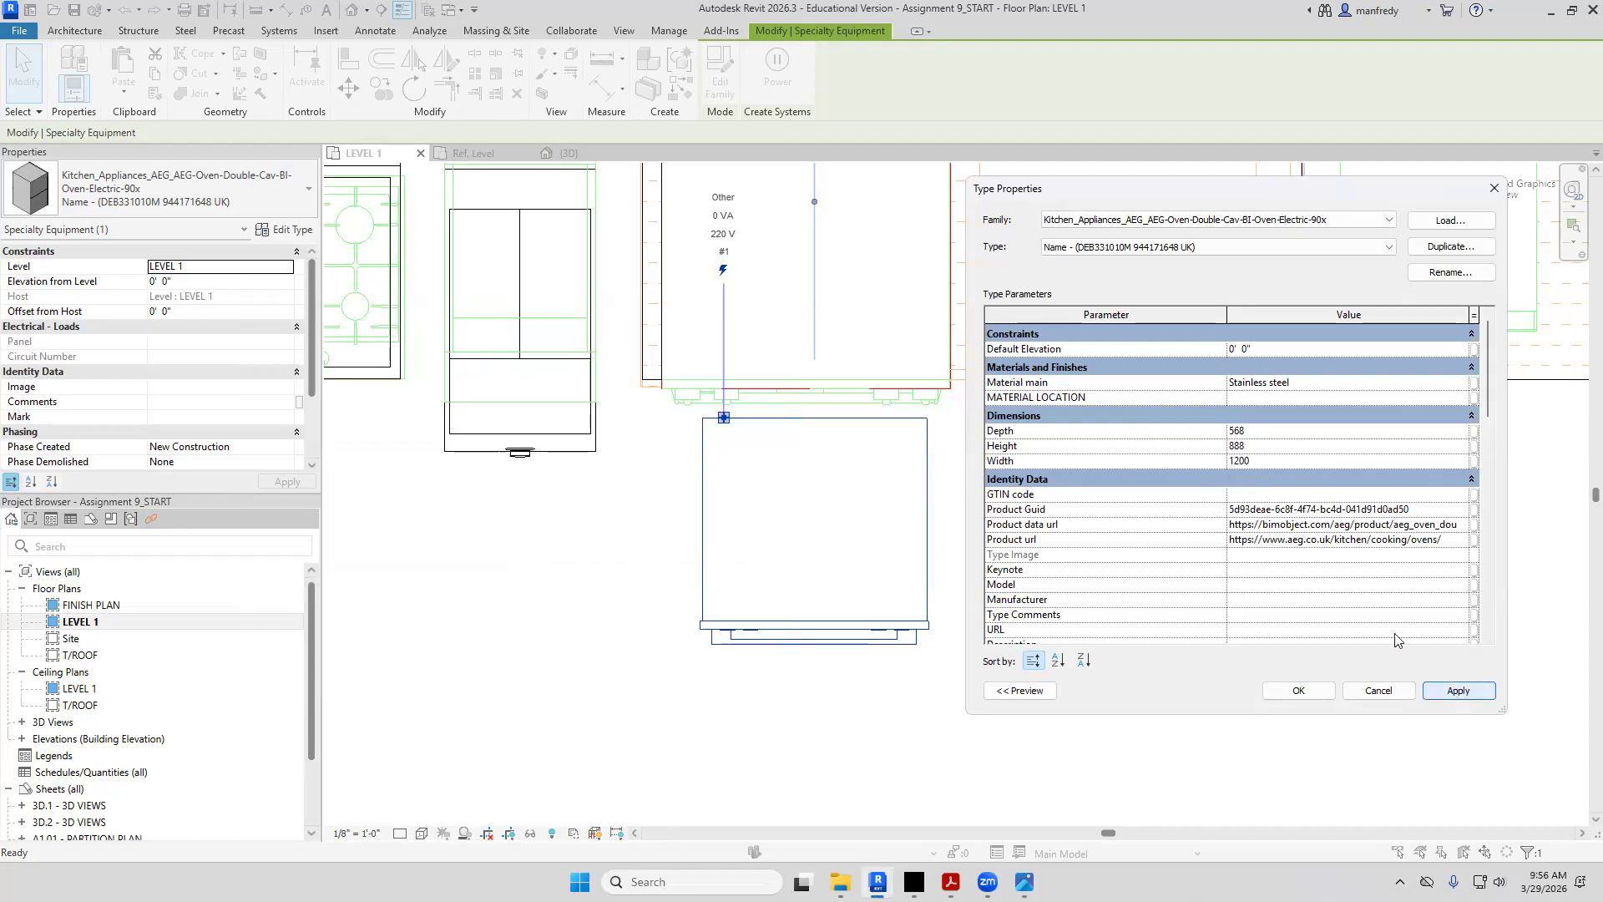
{"action": "key", "text": "Escape"}
{"action": "key", "text": "Escape"}
Review the type properties of the placed AEG oven, examining its dimensions and the other listed parameters
{"action": "left_click", "coordinate": [929, 520]}
{"action": "left_click", "coordinate": [284, 228]}
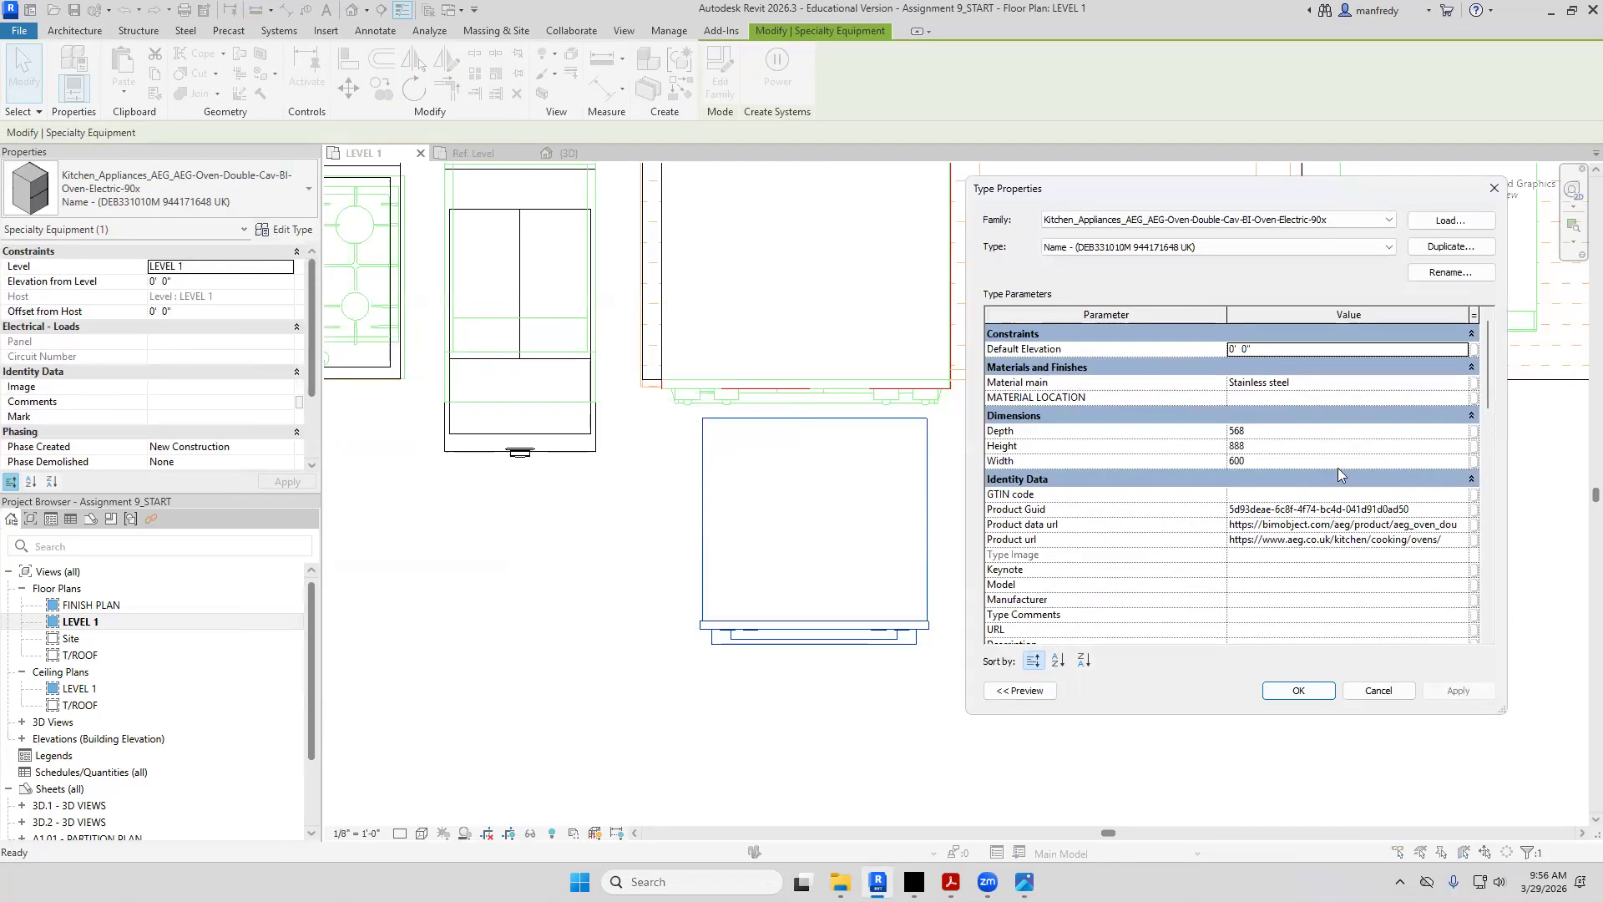
{"action": "left_click_drag", "start_coordinate": [1483, 384], "coordinate": [1469, 424]}
{"action": "scroll", "coordinate": [1470, 424], "scroll_direction": "up", "scroll_amount": 5}
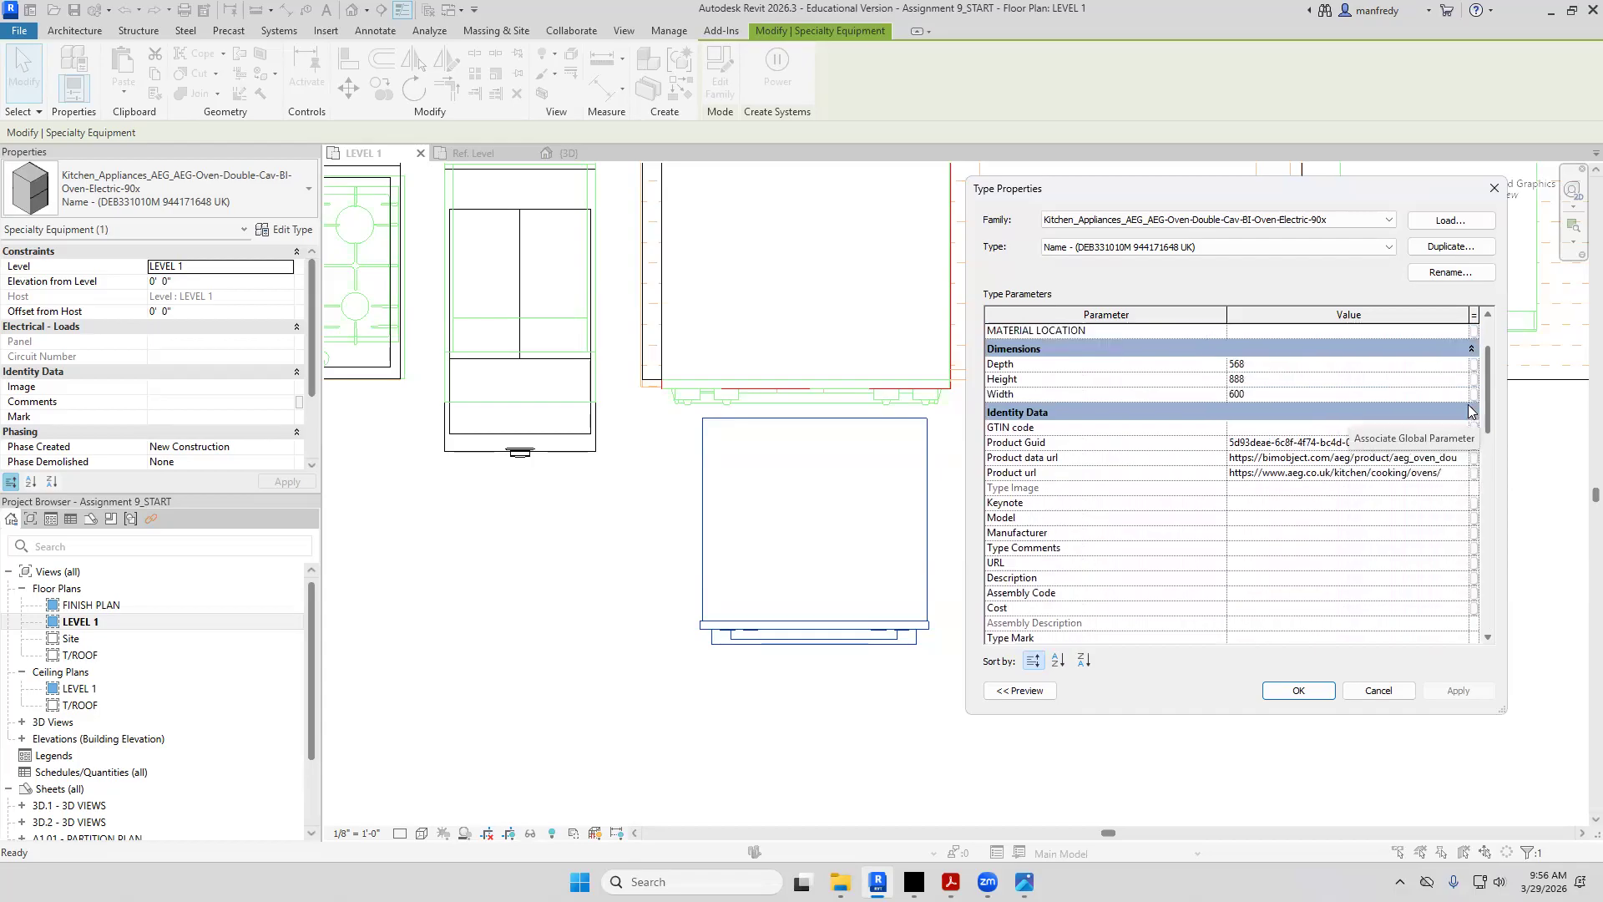
{"action": "key", "text": "Escape"}
{"action": "key", "text": "Escape"}
Open the 3D view and inspect the AEG oven's appearance beside the fryer
{"action": "middle_click_drag", "start_coordinate": [746, 454], "coordinate": [727, 438]}
{"action": "left_click", "coordinate": [355, 7]}
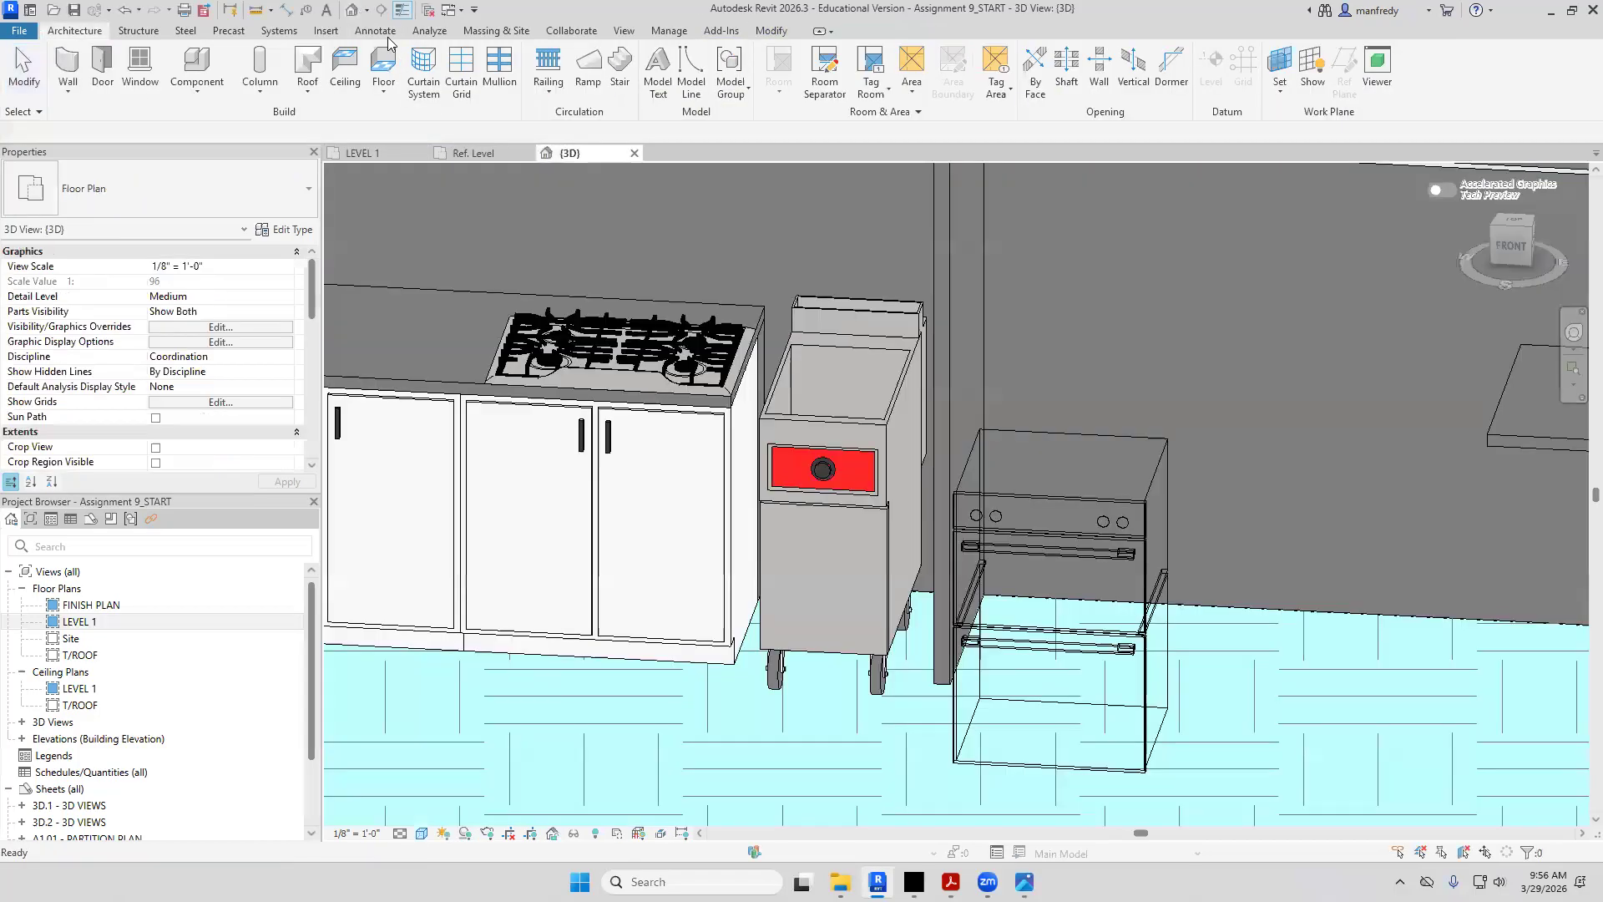
{"action": "scroll", "coordinate": [955, 455], "scroll_direction": "up", "scroll_amount": 4}
{"action": "mouse_move", "coordinate": [951, 449]}
{"action": "middle_mouse_down", "text": "shift"}
{"action": "mouse_move", "coordinate": [1034, 447]}
{"action": "mouse_move", "coordinate": [1020, 448]}
{"action": "mouse_move", "coordinate": [1020, 537]}
{"action": "middle_mouse_up", "text": "shift"}
{"action": "scroll", "coordinate": [1019, 448], "scroll_direction": "down", "scroll_amount": 2}
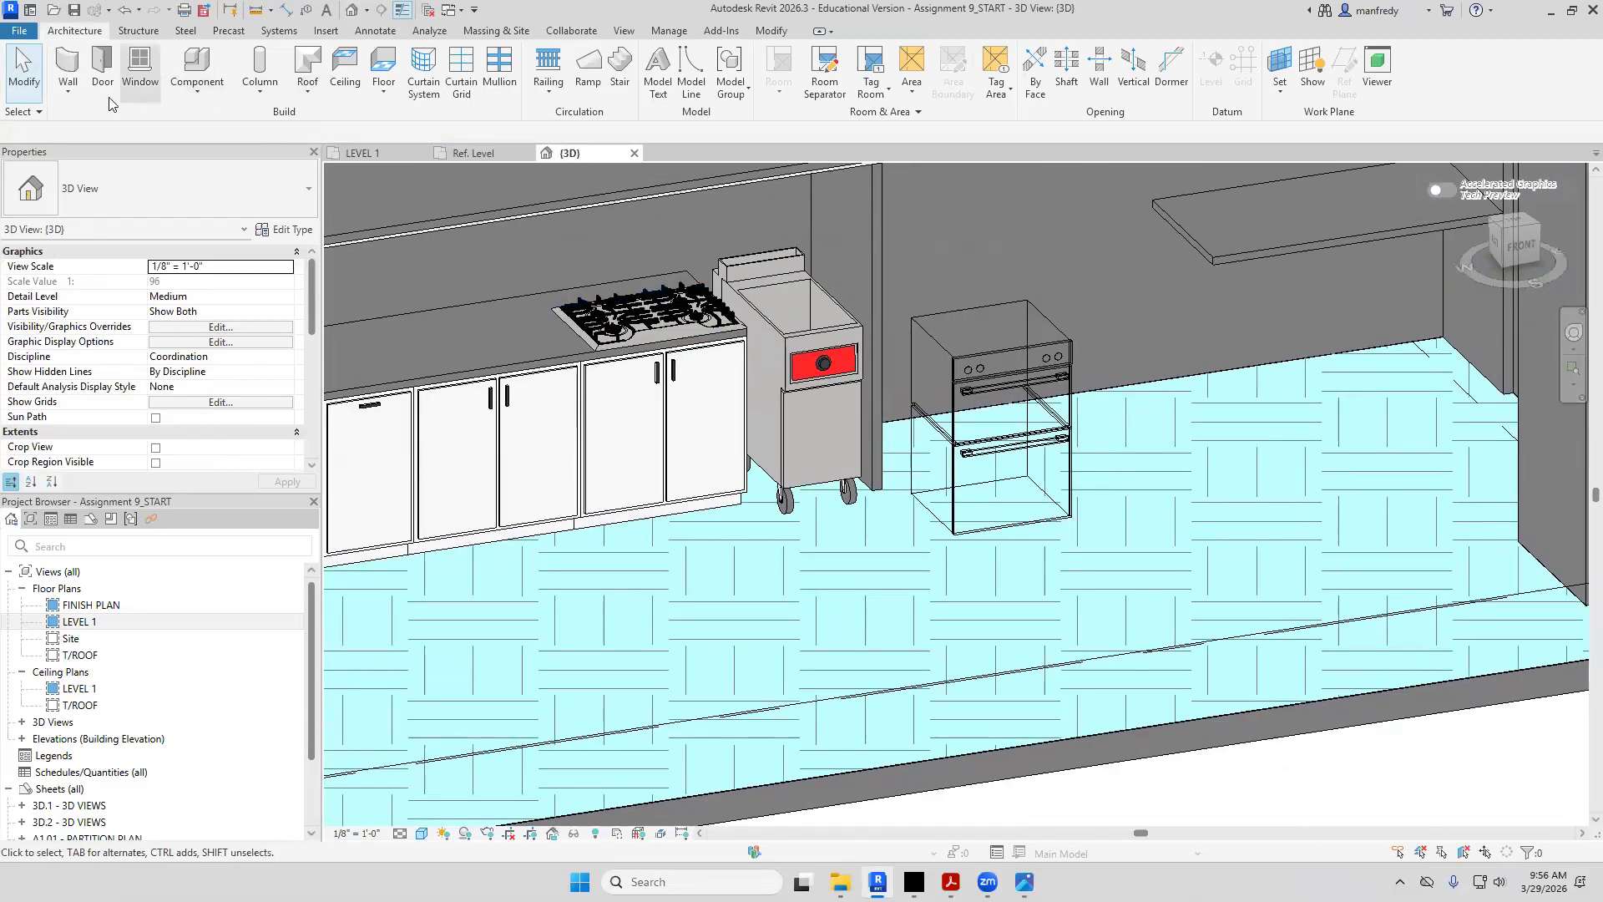
Search all categories of the Autodesk family library for "oven" and load the Oven Double-Built-in family
{"action": "left_click", "coordinate": [325, 31]}
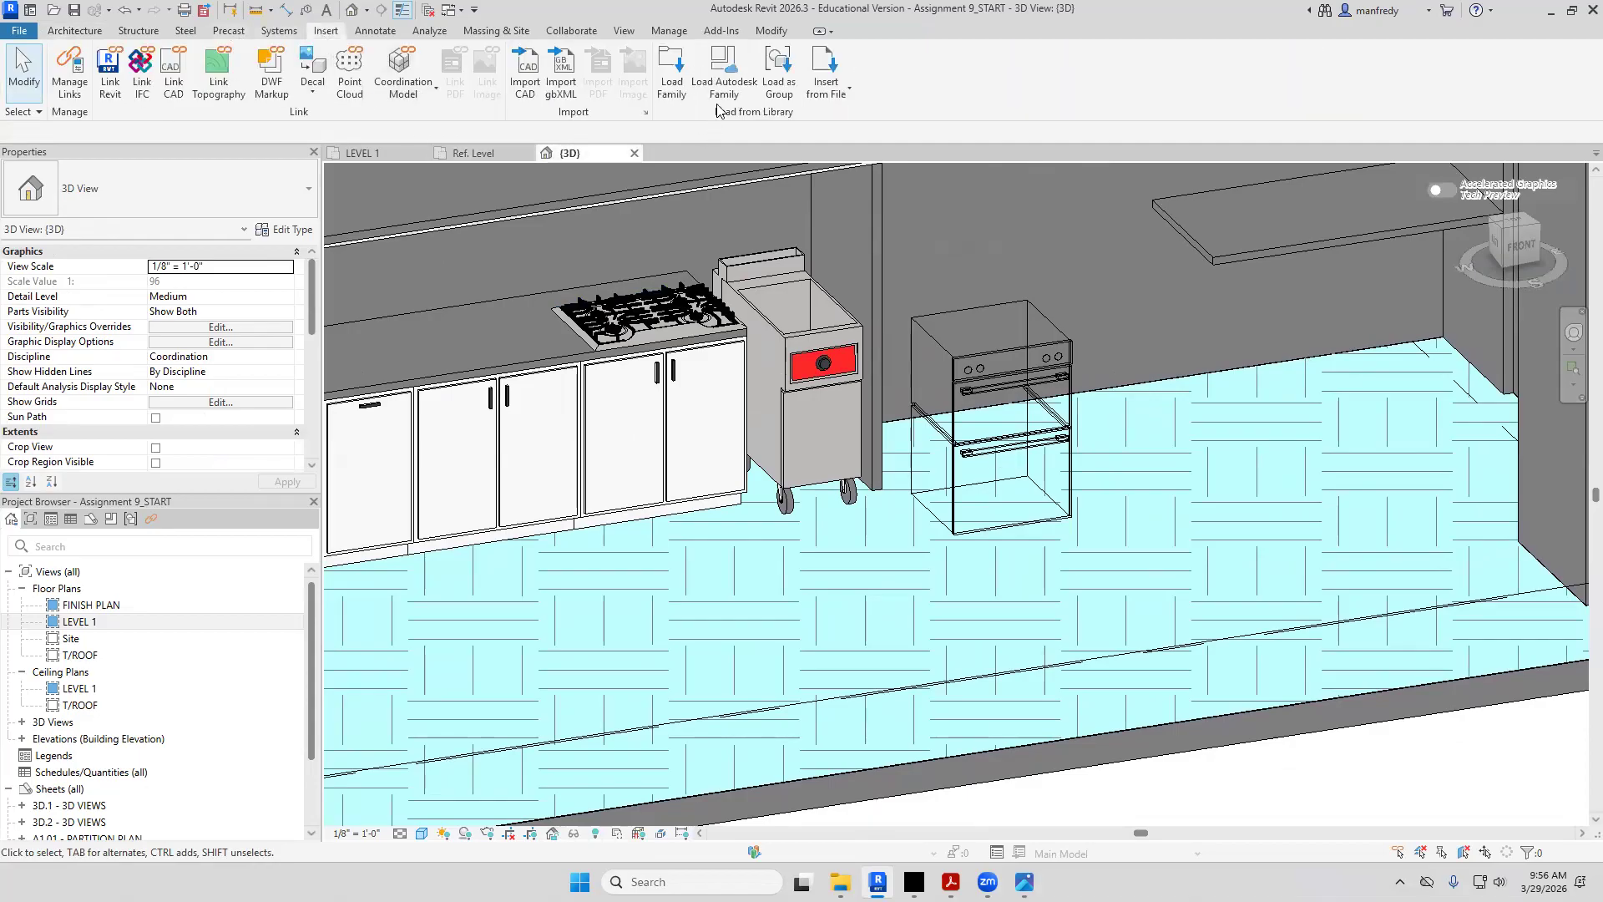
{"action": "left_click", "coordinate": [723, 75]}
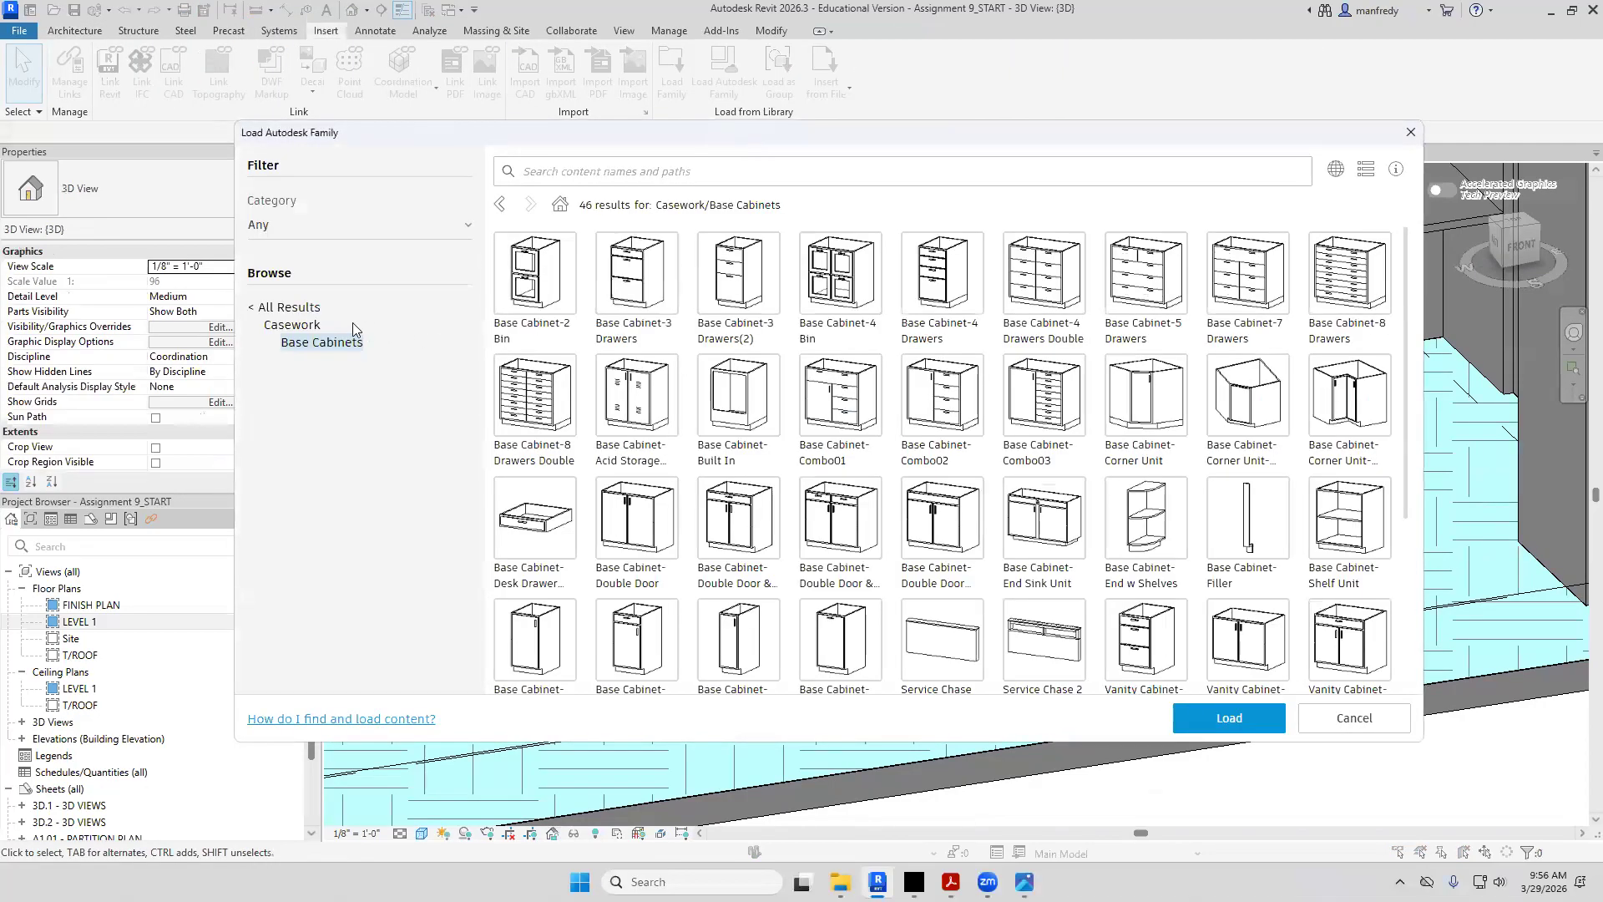
{"action": "left_click", "coordinate": [307, 309]}
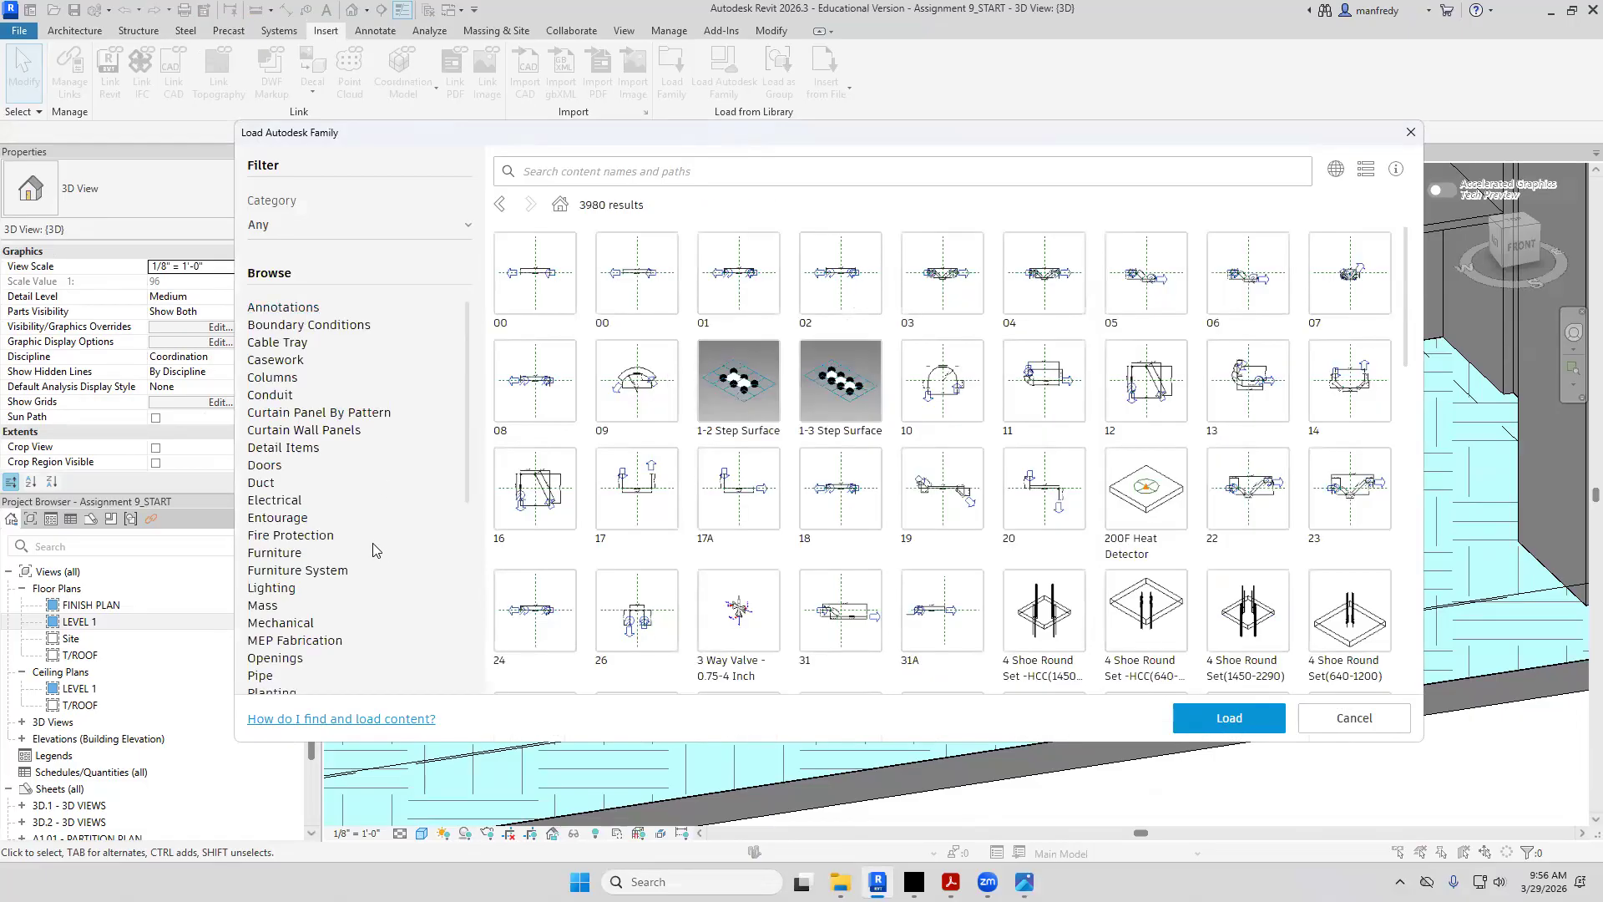
{"action": "left_click", "coordinate": [584, 173]}
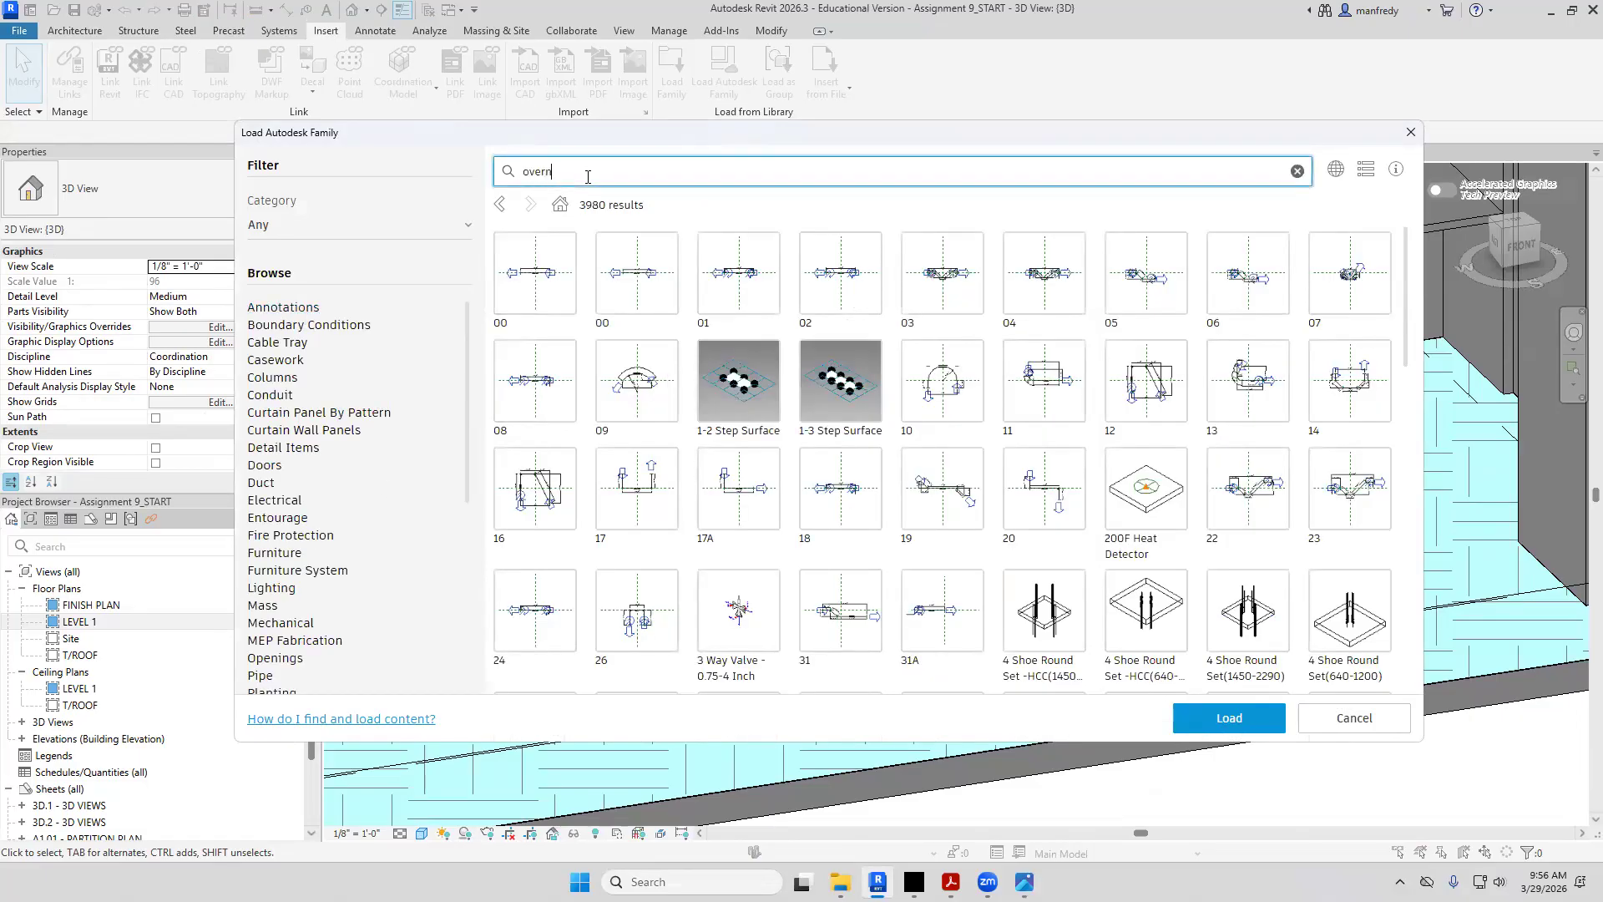
{"action": "type", "text": "oven"}
{"action": "key", "text": "Return"}
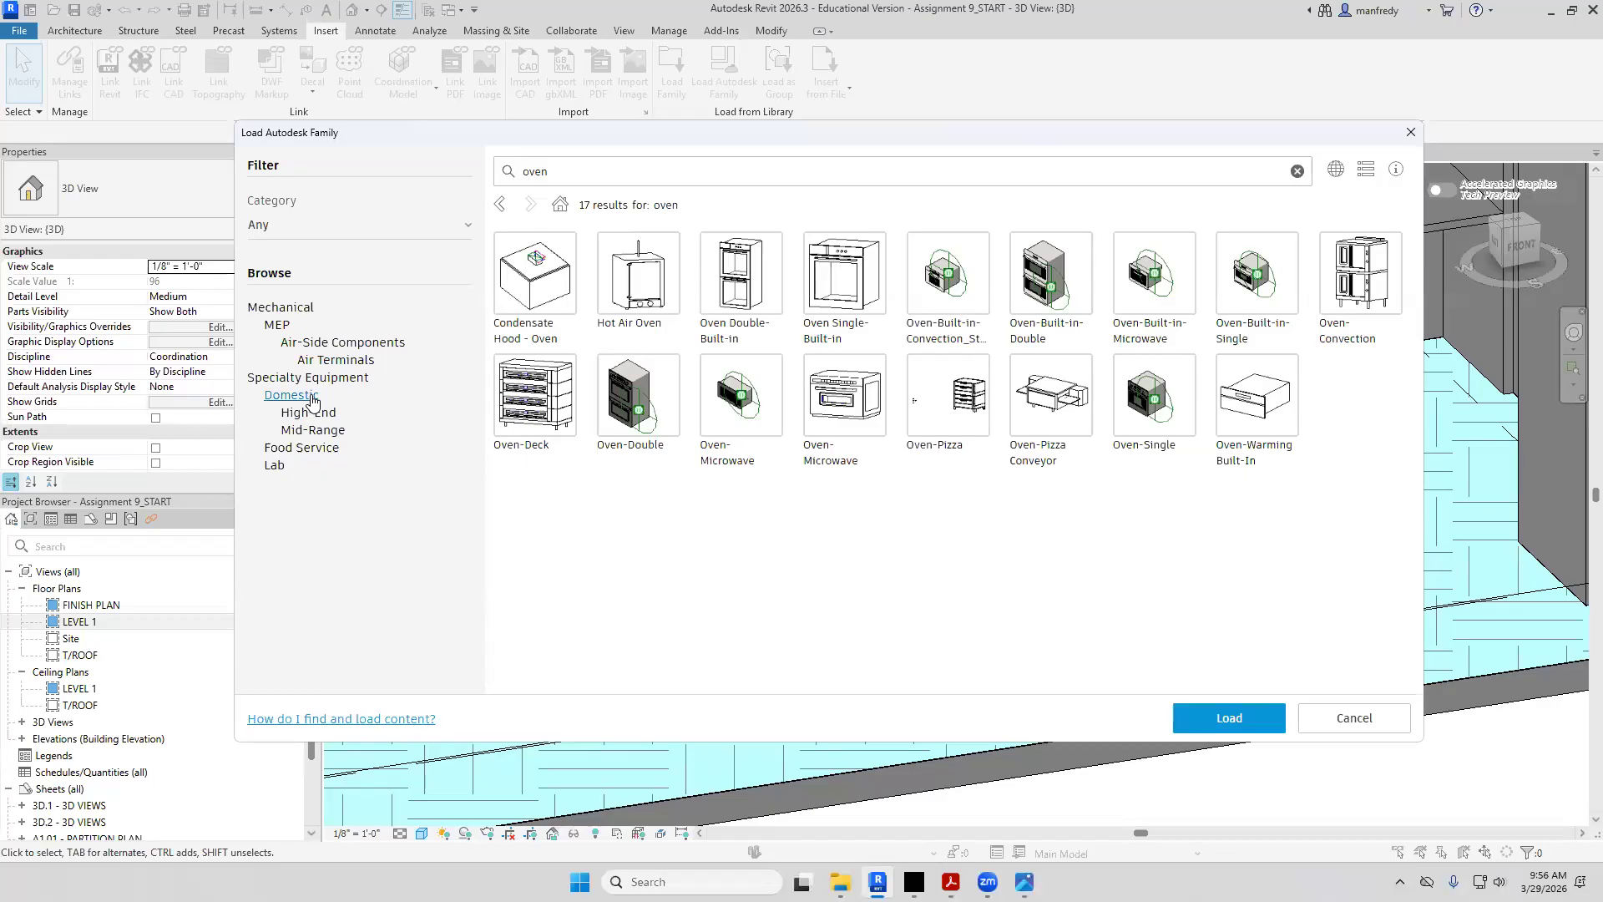
{"action": "left_click", "coordinate": [749, 285]}
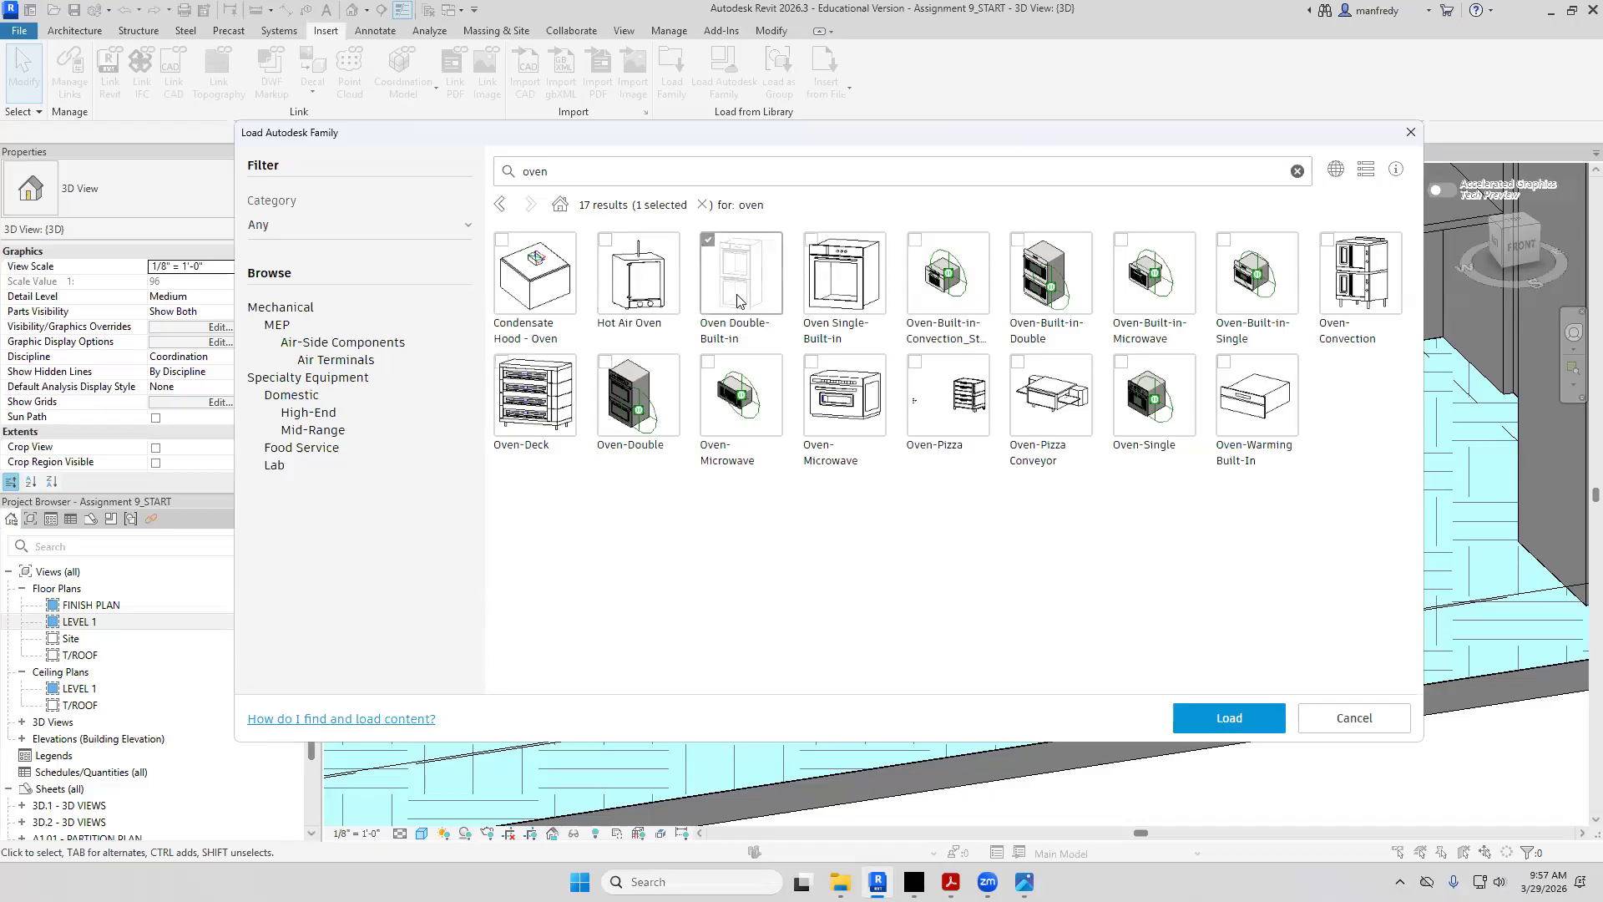
{"action": "left_click", "coordinate": [1217, 718]}
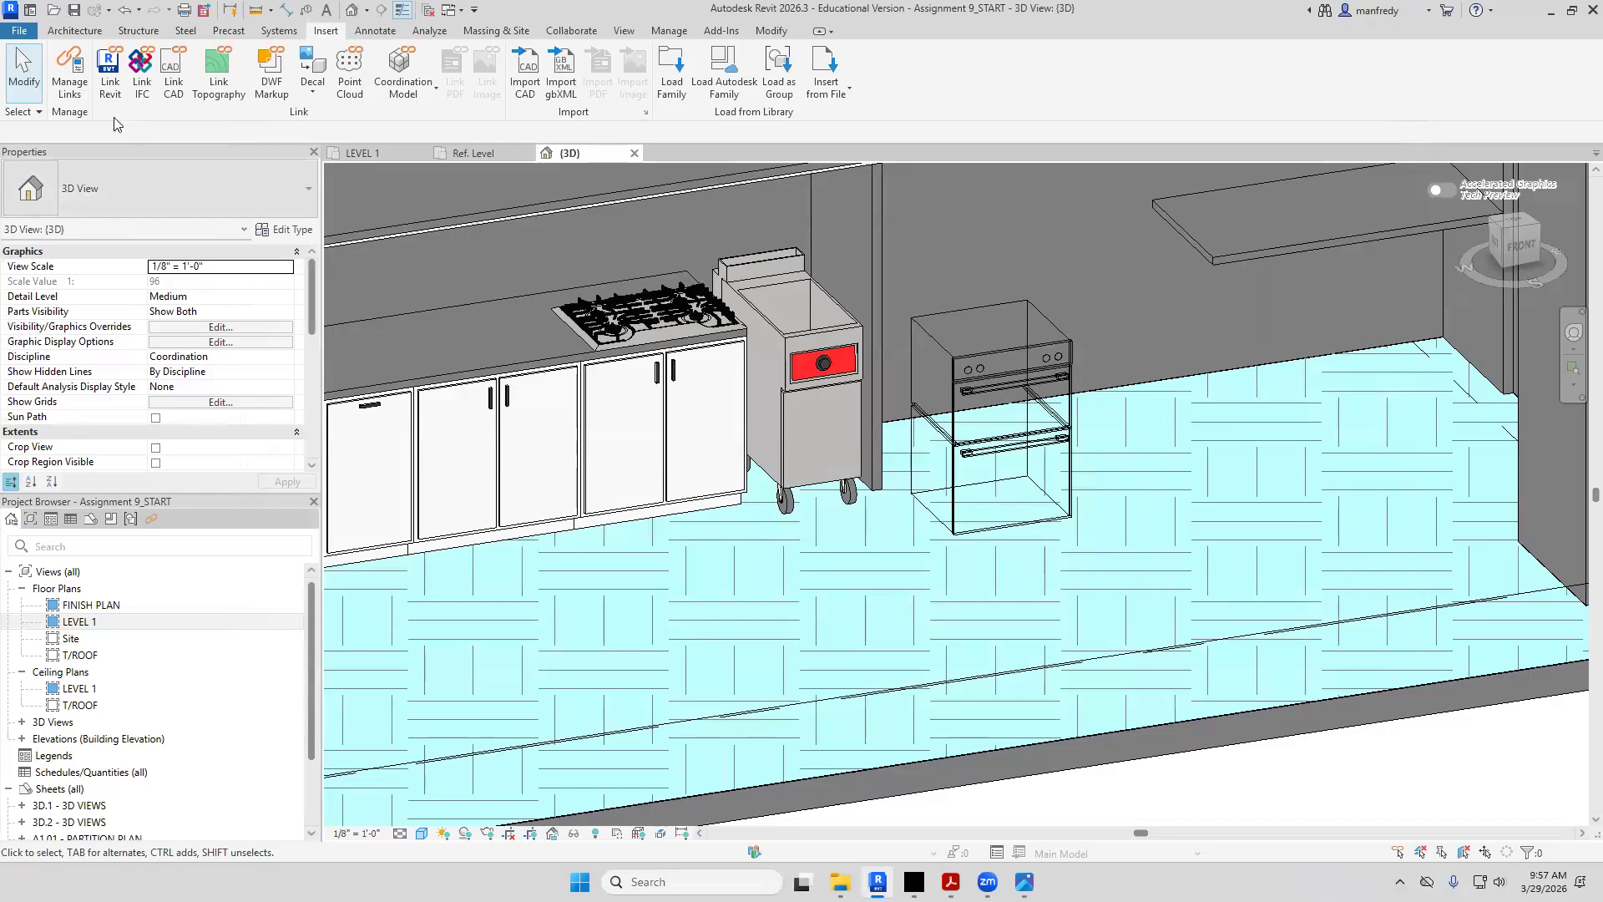
Place an Oven Double-Built-in, 21 1/2" x 39 1/4" x 21", on the floor beside the AEG oven in the 3D view
{"action": "left_click", "coordinate": [82, 30]}
{"action": "left_click", "coordinate": [197, 86]}
{"action": "left_click", "coordinate": [147, 125]}
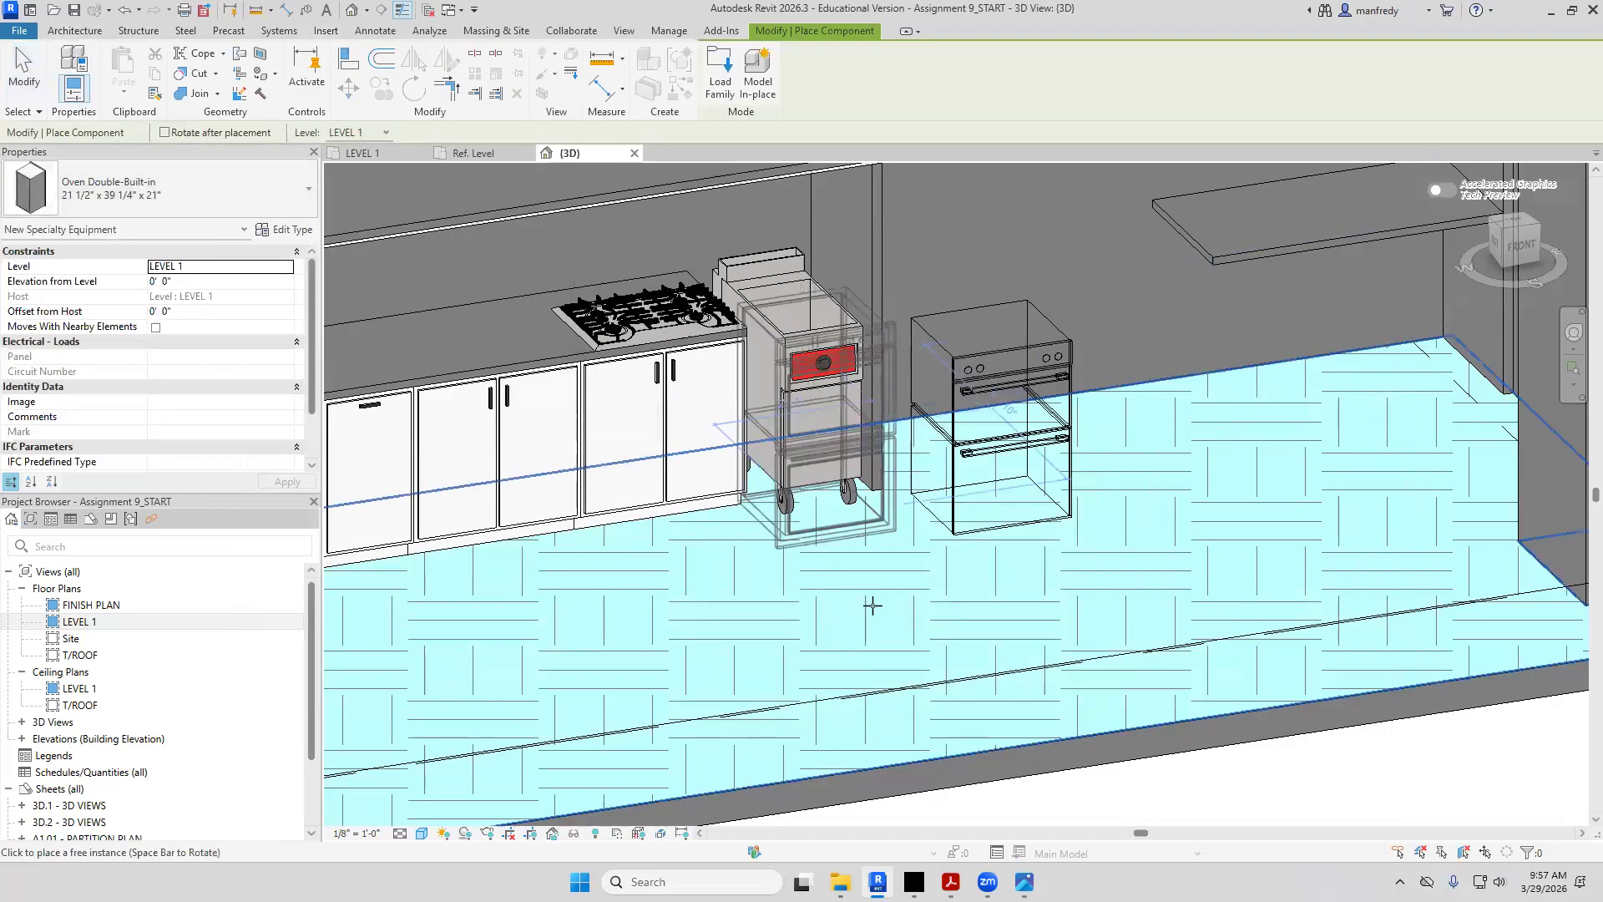
{"action": "left_click", "coordinate": [1116, 596]}
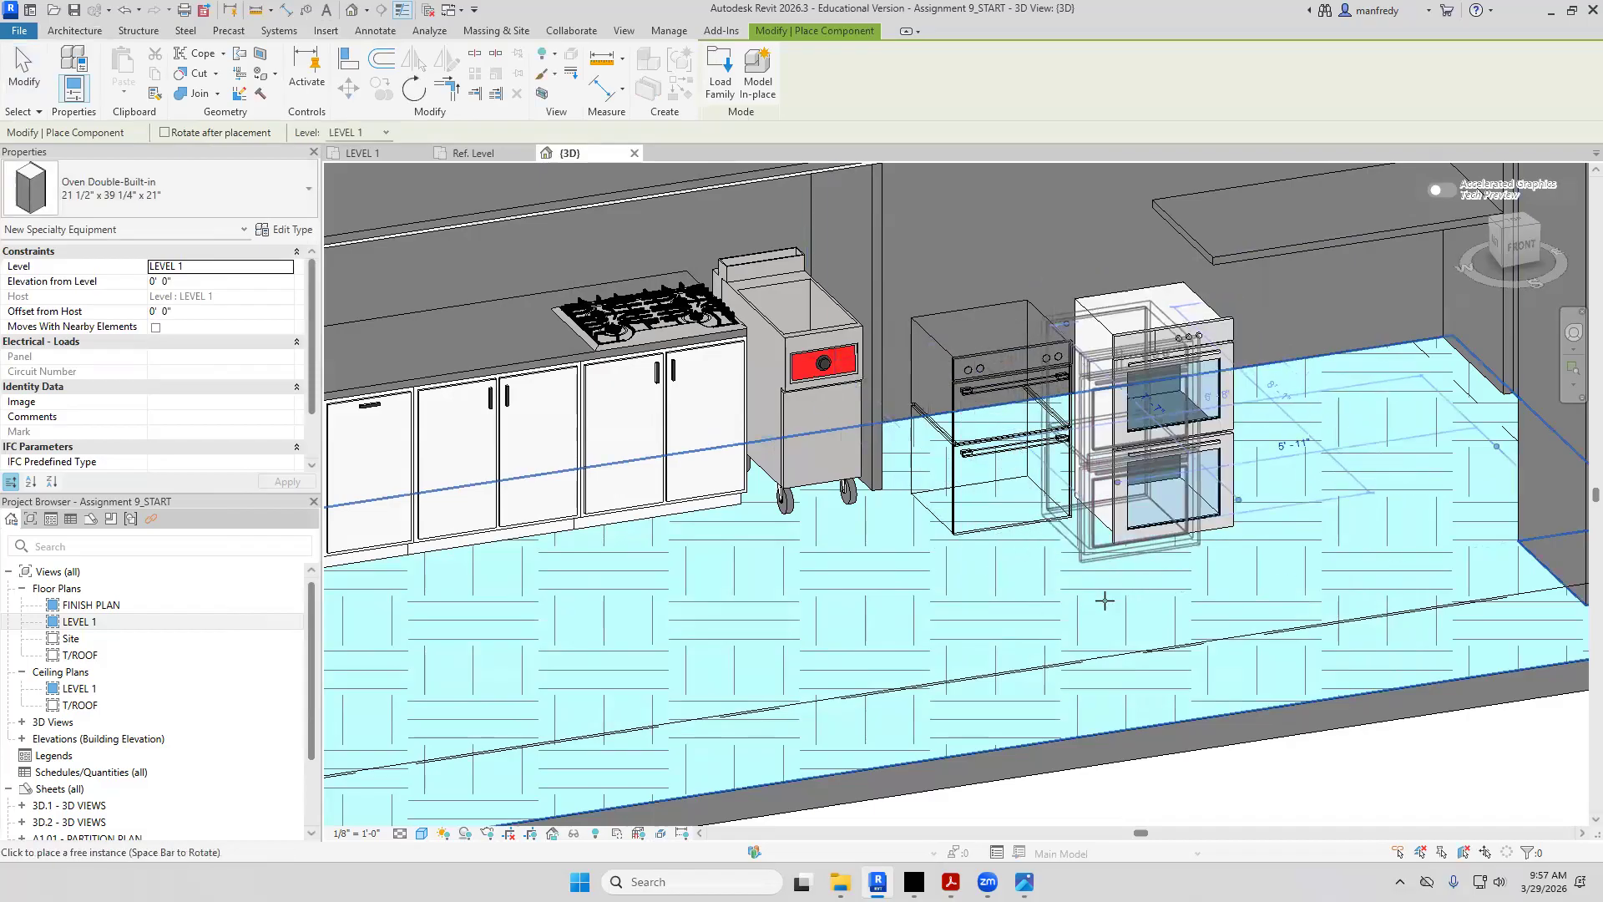
{"action": "key", "text": "Escape"}
{"action": "scroll", "coordinate": [841, 692], "scroll_direction": "up", "scroll_amount": 2}
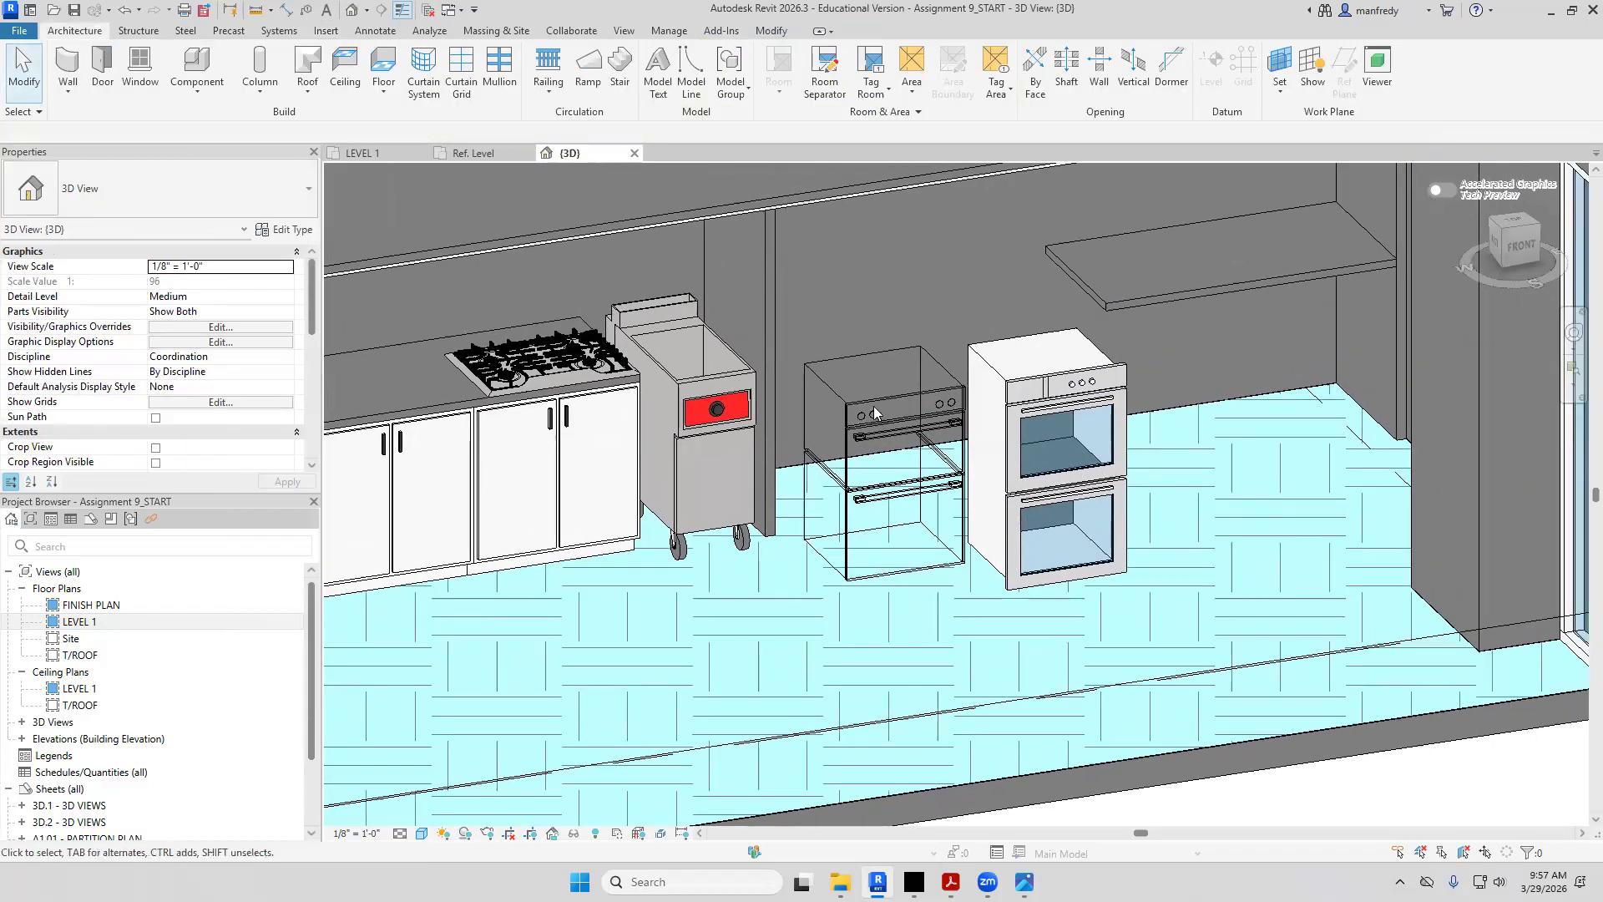
{"action": "scroll", "coordinate": [898, 486], "scroll_direction": "up", "scroll_amount": 2}
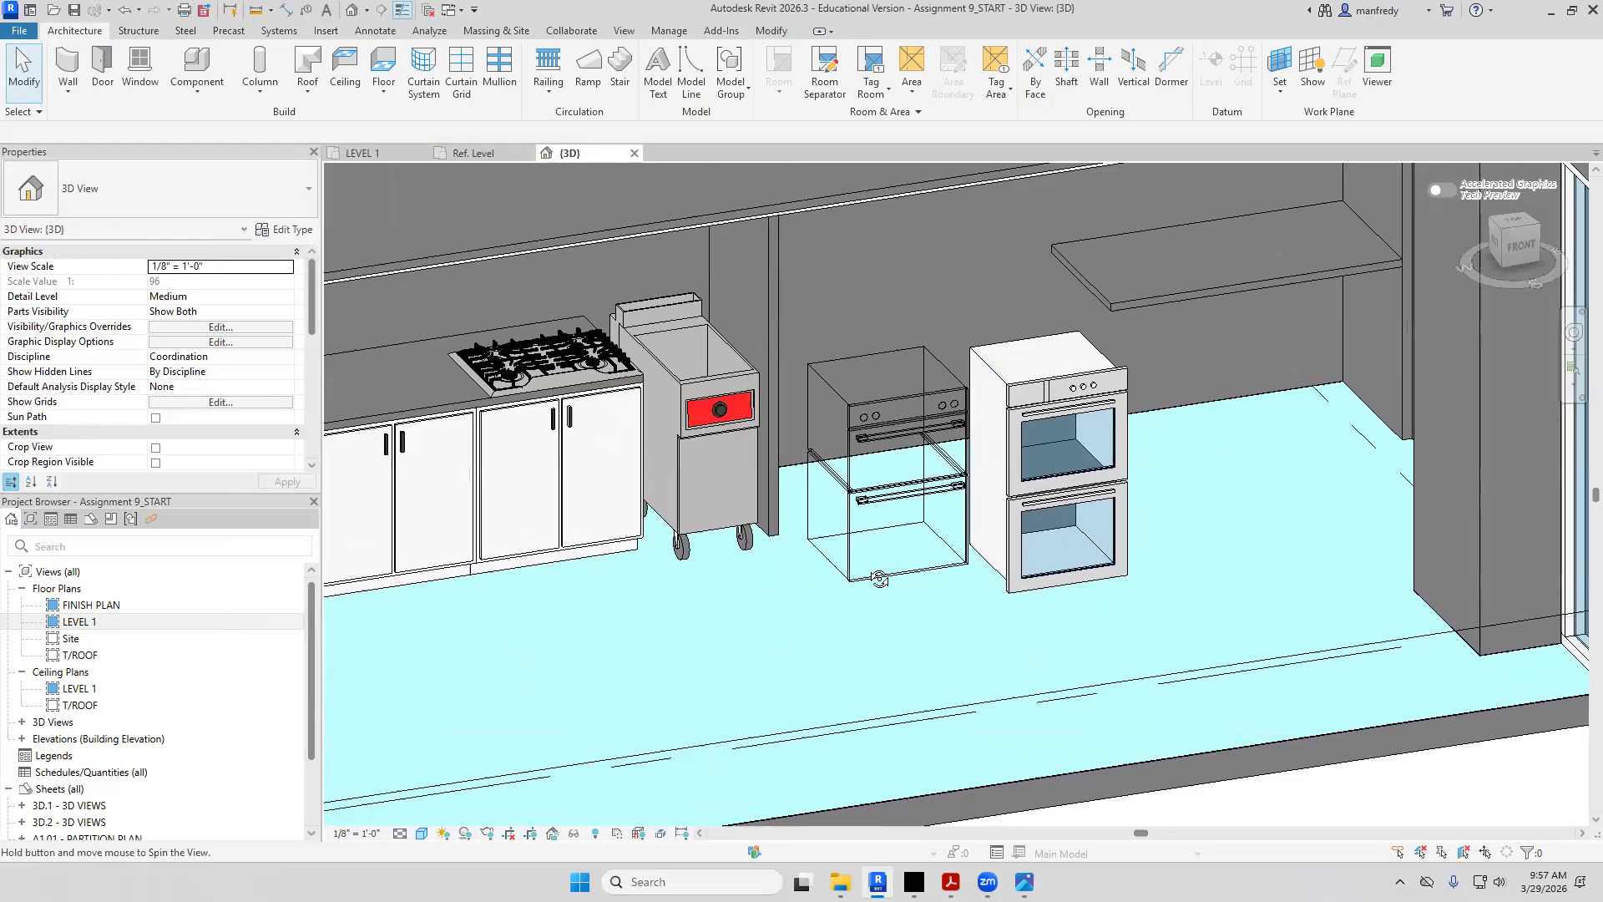
Return to the LEVEL 1 plan and delete the AEG double-cavity oven in front of the oven bay
{"action": "double_click", "coordinate": [140, 608]}
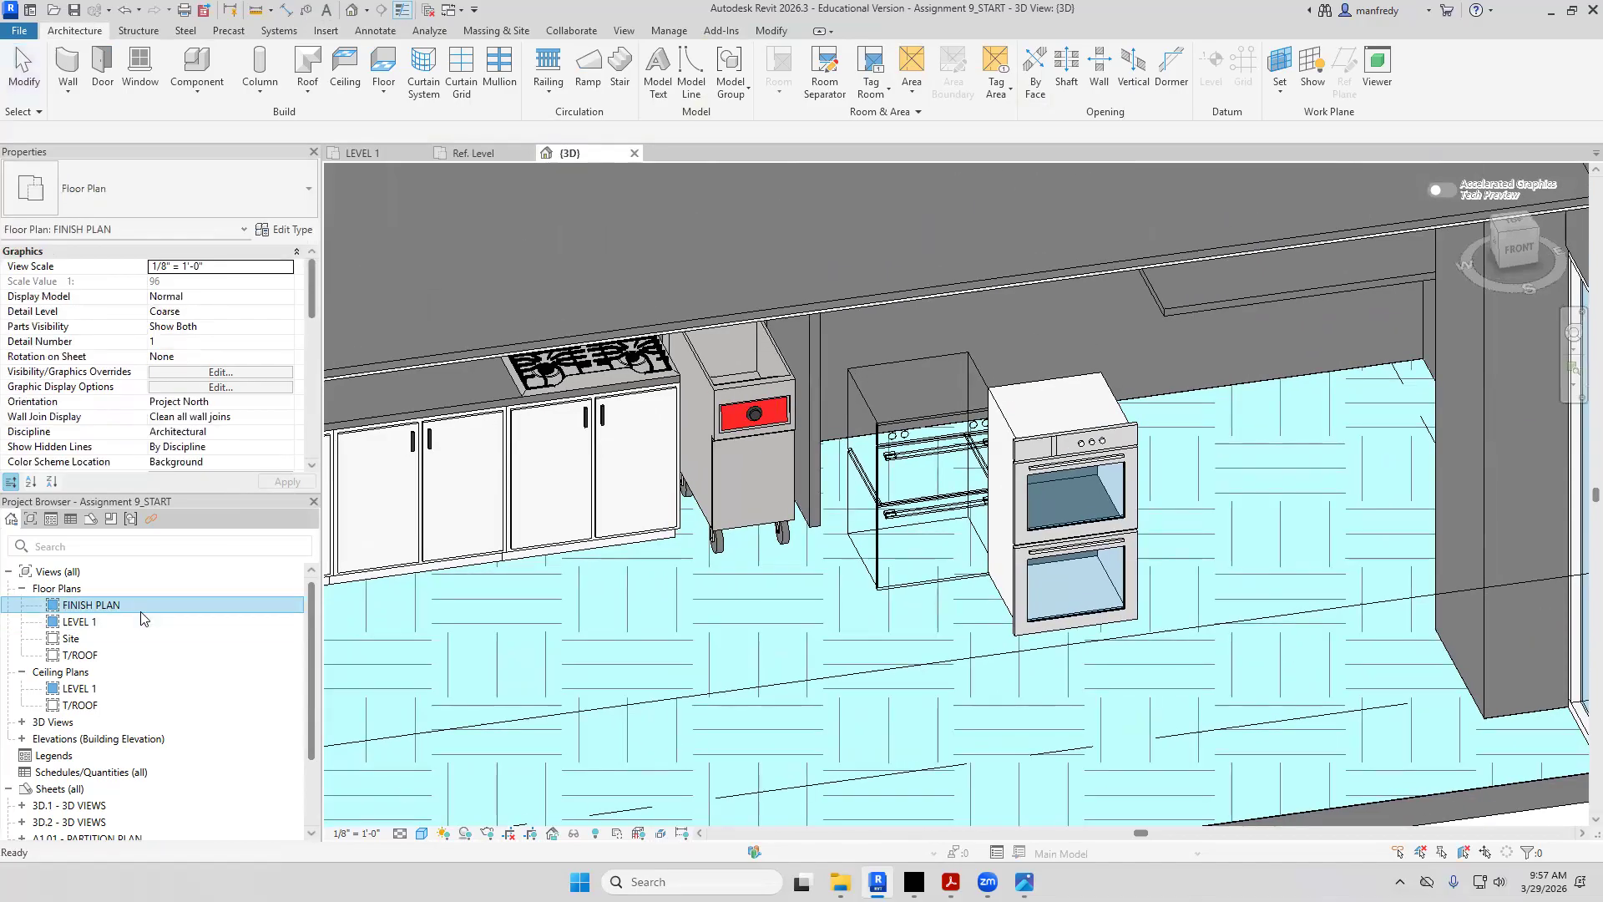
{"action": "double_click", "coordinate": [140, 622]}
{"action": "scroll", "coordinate": [876, 501], "scroll_direction": "up", "scroll_amount": 1}
{"action": "scroll", "coordinate": [877, 500], "scroll_direction": "down", "scroll_amount": 2}
{"action": "left_click", "coordinate": [865, 566]}
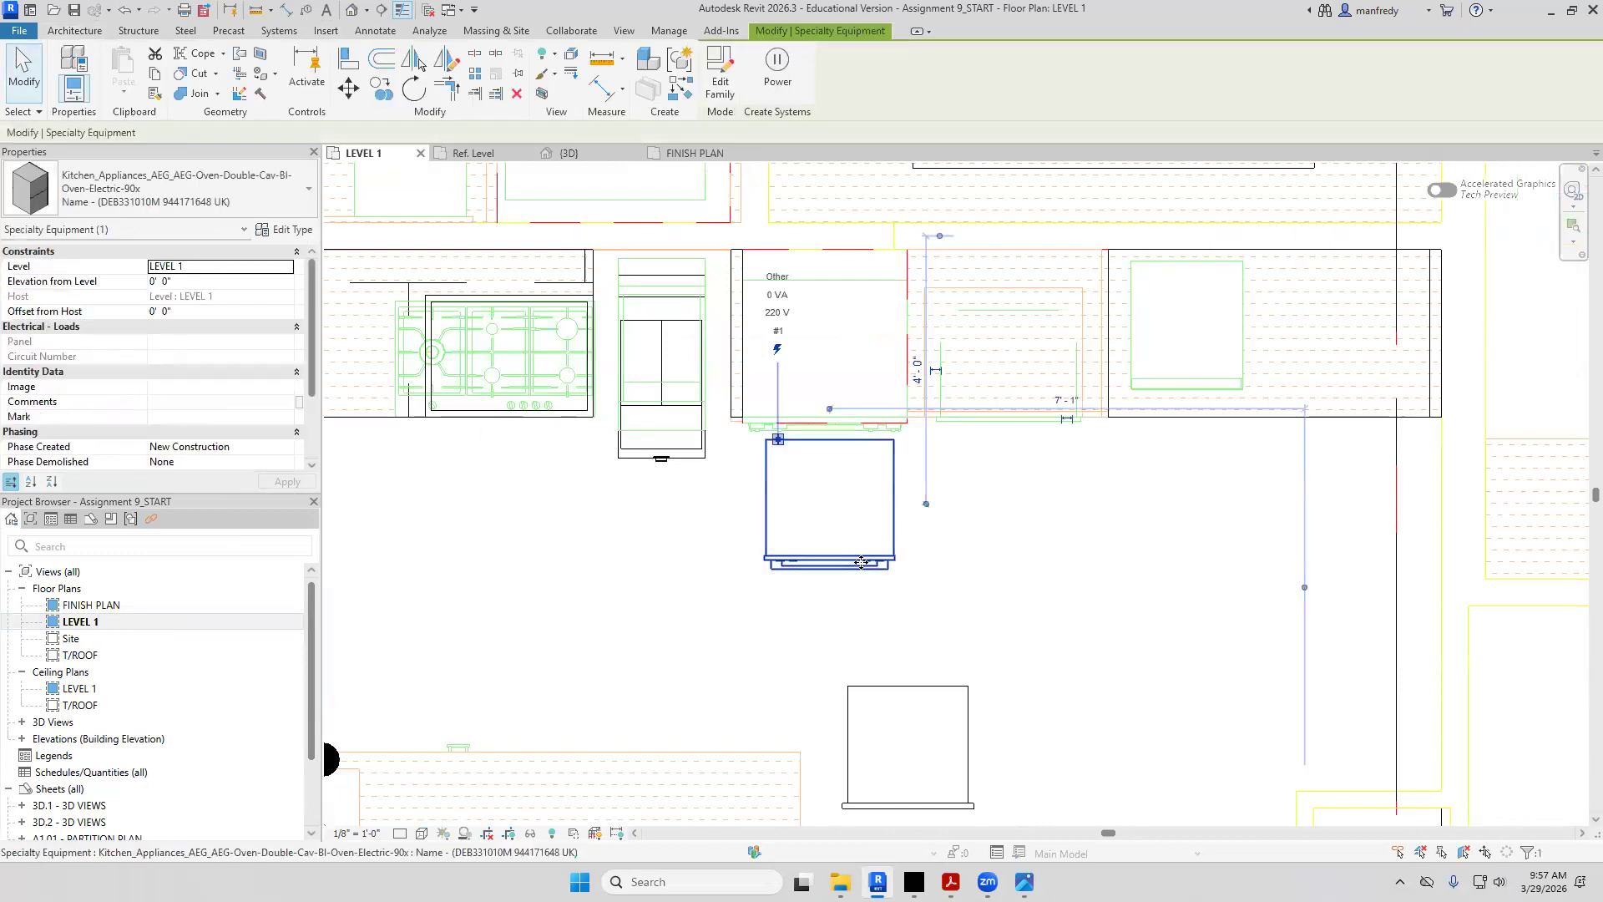
{"action": "key", "text": "Delete"}
Move the Oven Double-Built-in directly in front of the oven bay and check its available types
{"action": "left_click_drag", "start_coordinate": [908, 686], "coordinate": [835, 439]}
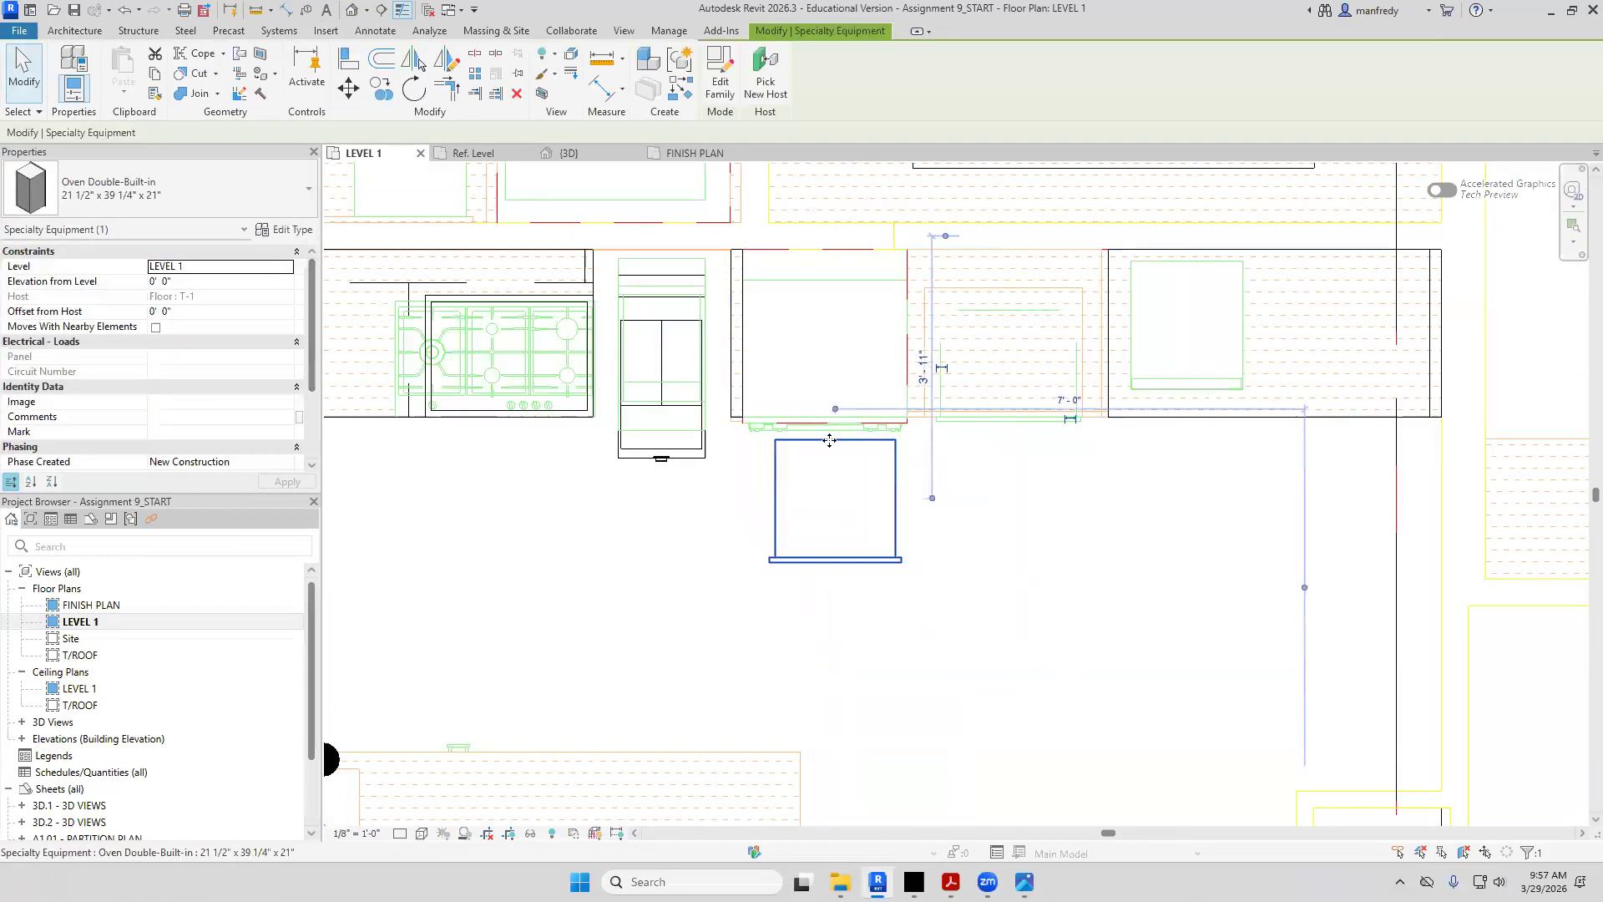
{"action": "left_click", "coordinate": [286, 202]}
{"action": "left_click", "coordinate": [324, 282]}
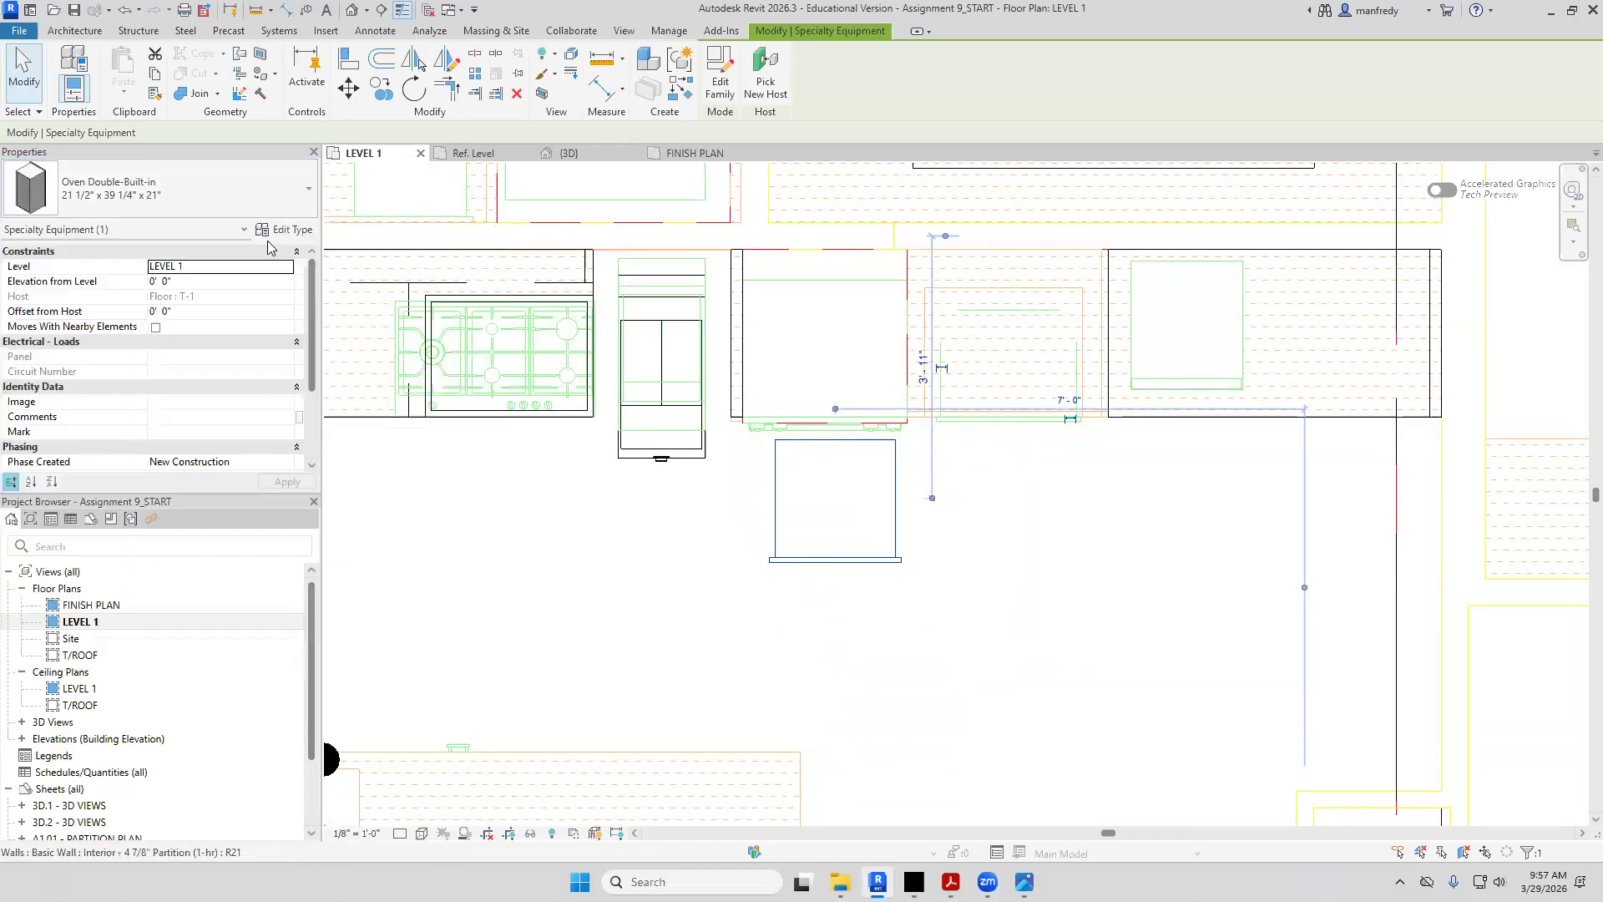
Set the Oven Double-Built-in type's width to 30"
{"action": "left_click", "coordinate": [292, 229]}
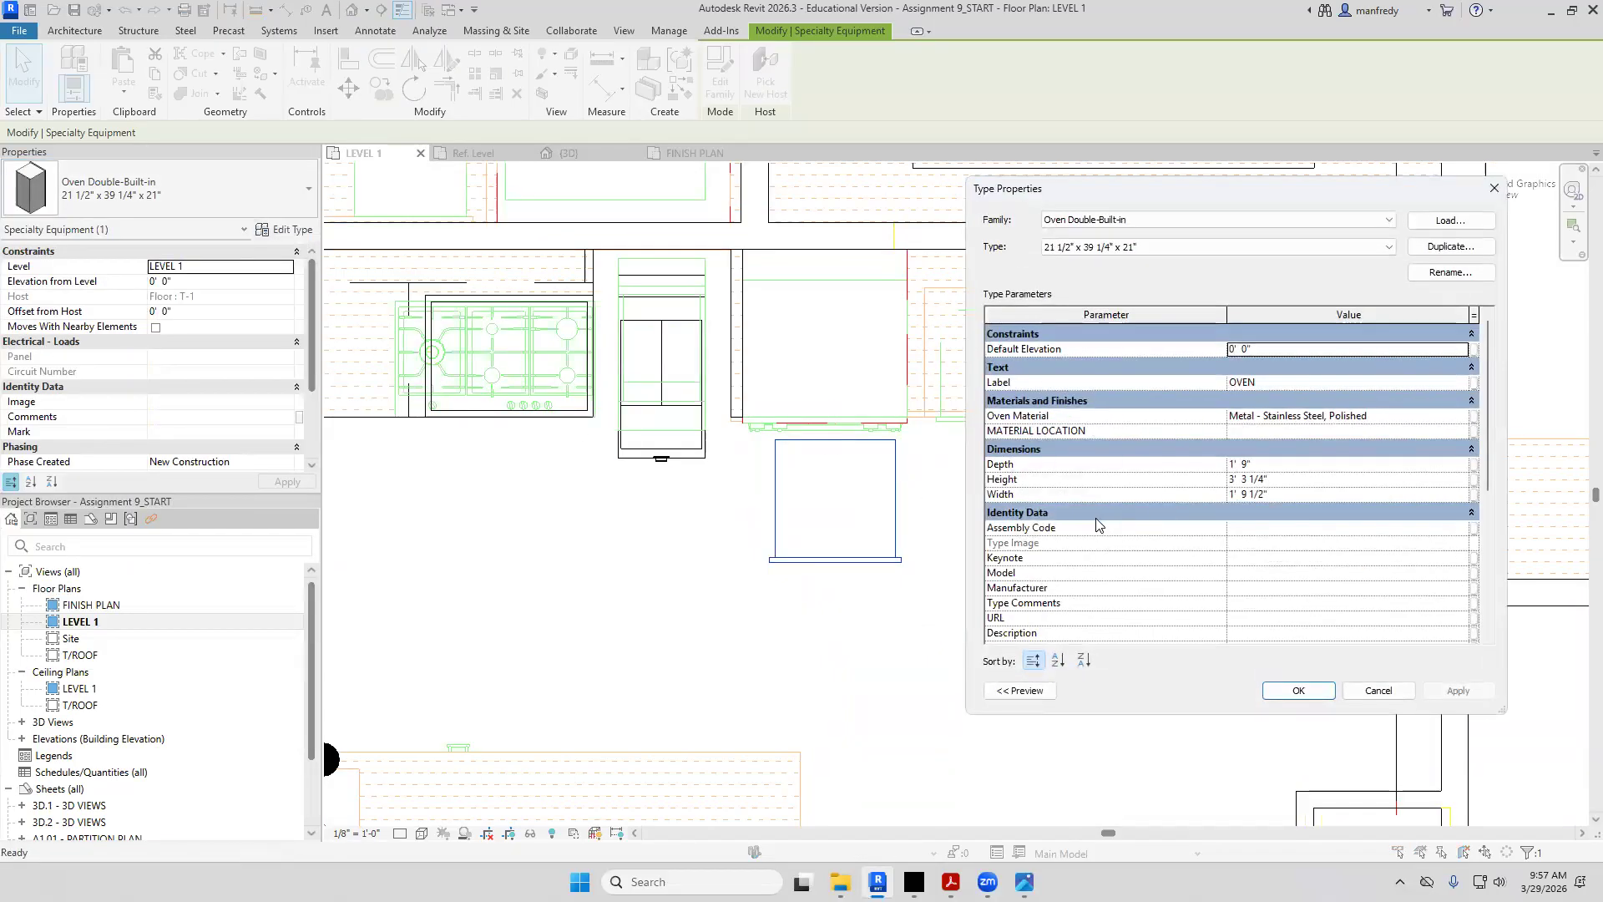
{"action": "left_click", "coordinate": [1310, 497]}
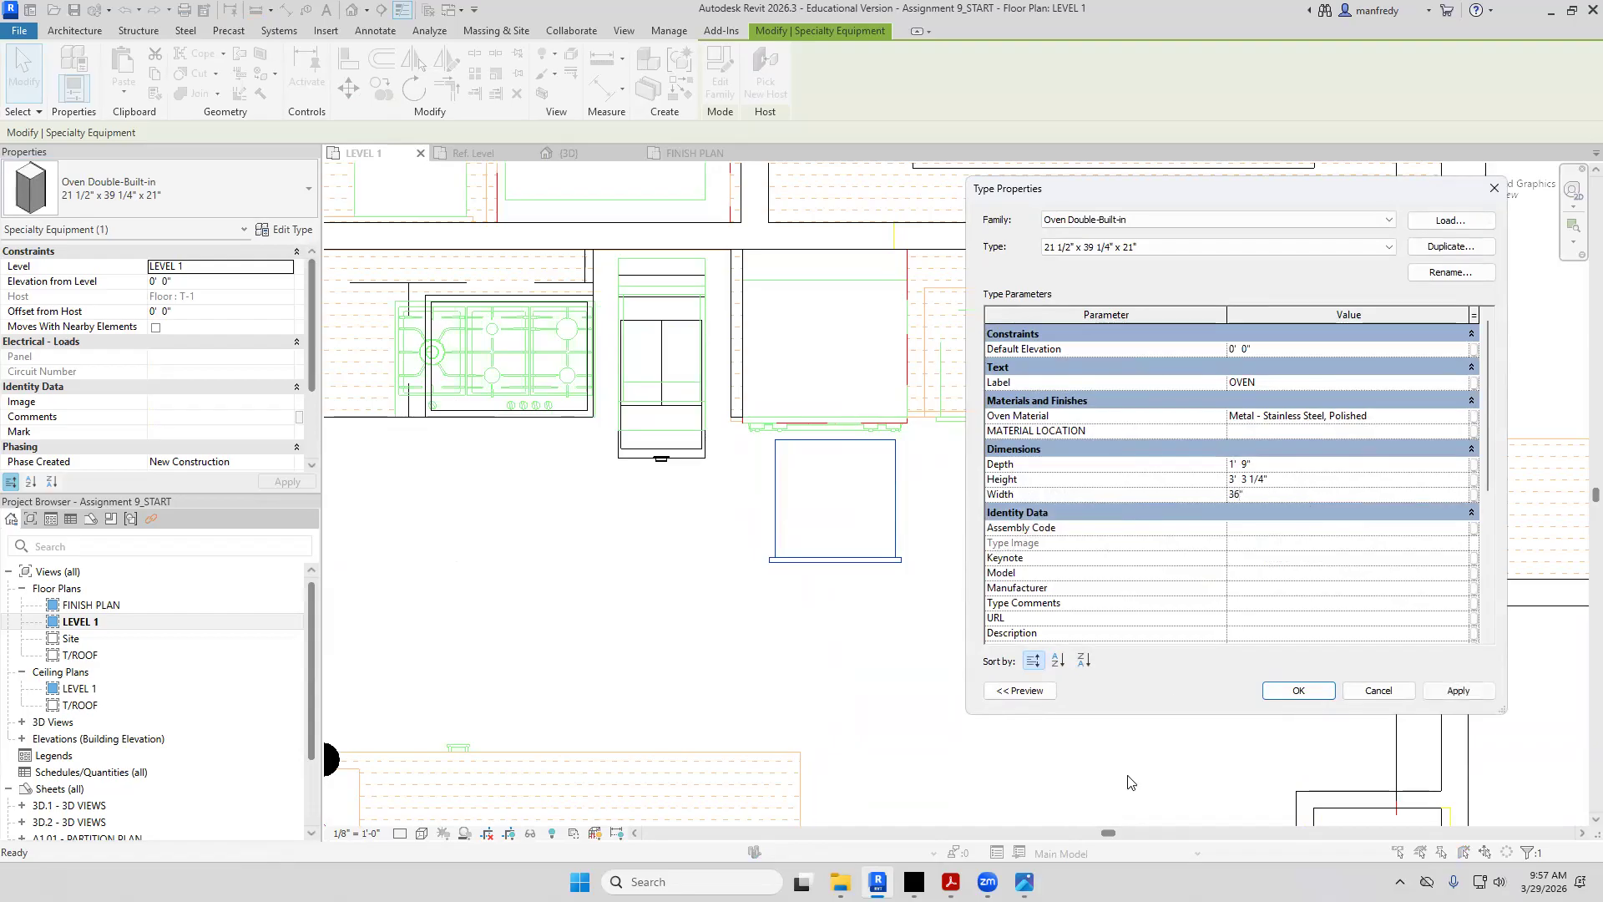
{"action": "type", "text": "30\""}
{"action": "left_click", "coordinate": [1454, 685]}
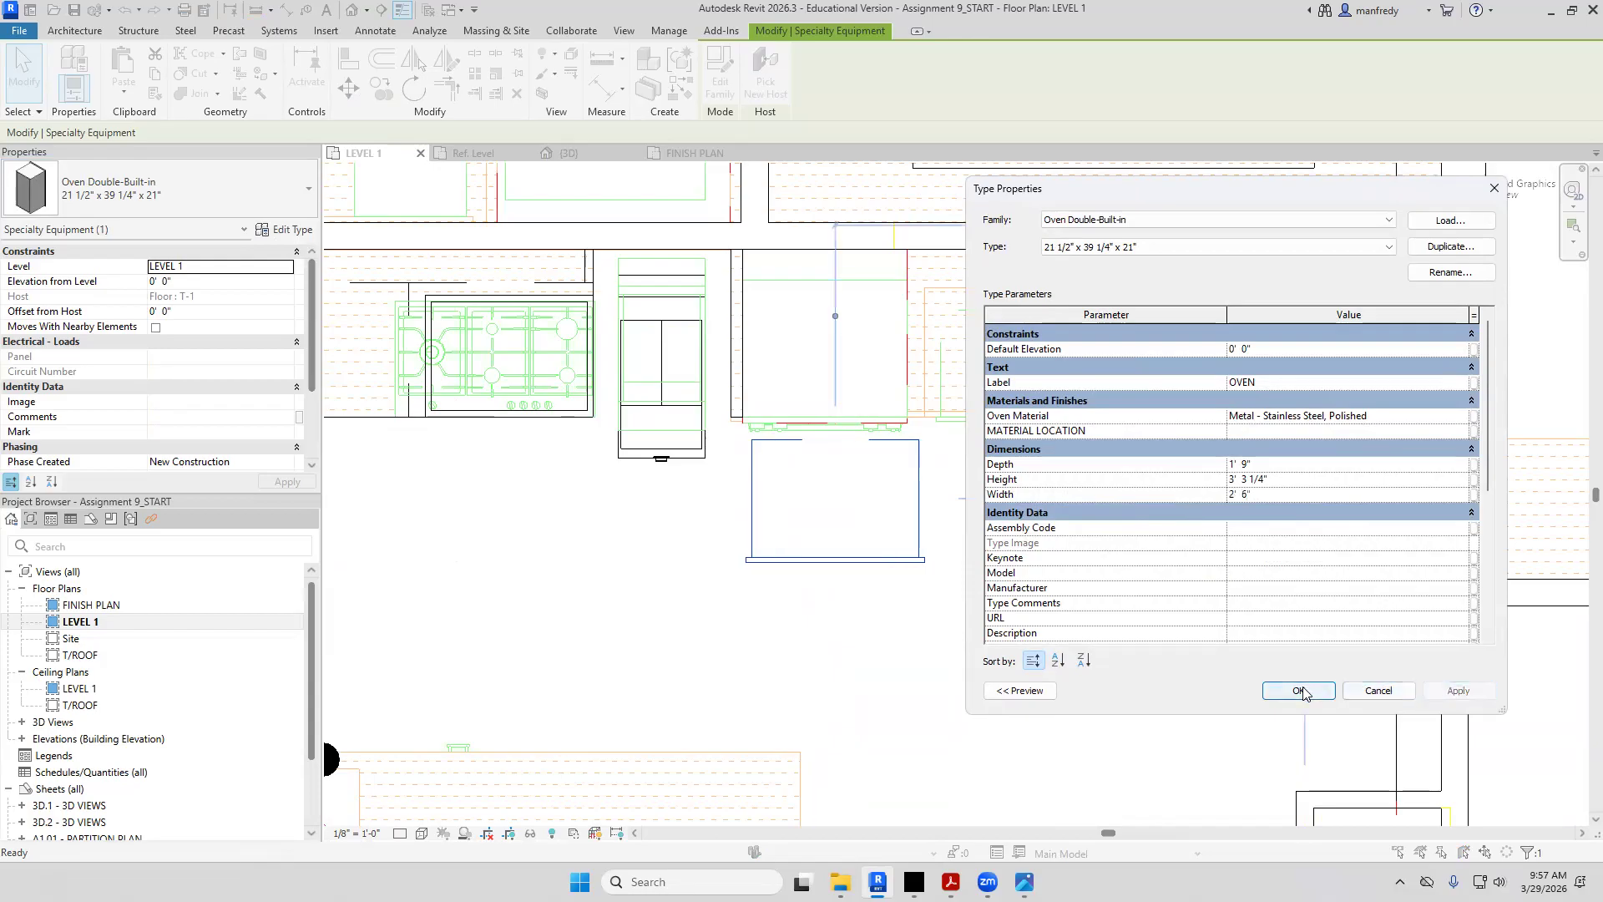
{"action": "left_click", "coordinate": [1300, 690]}
{"action": "left_click", "coordinate": [799, 526]}
{"action": "scroll", "coordinate": [800, 528], "scroll_direction": "up", "scroll_amount": 3}
{"action": "key", "text": "a"}
{"action": "key", "text": "l"}
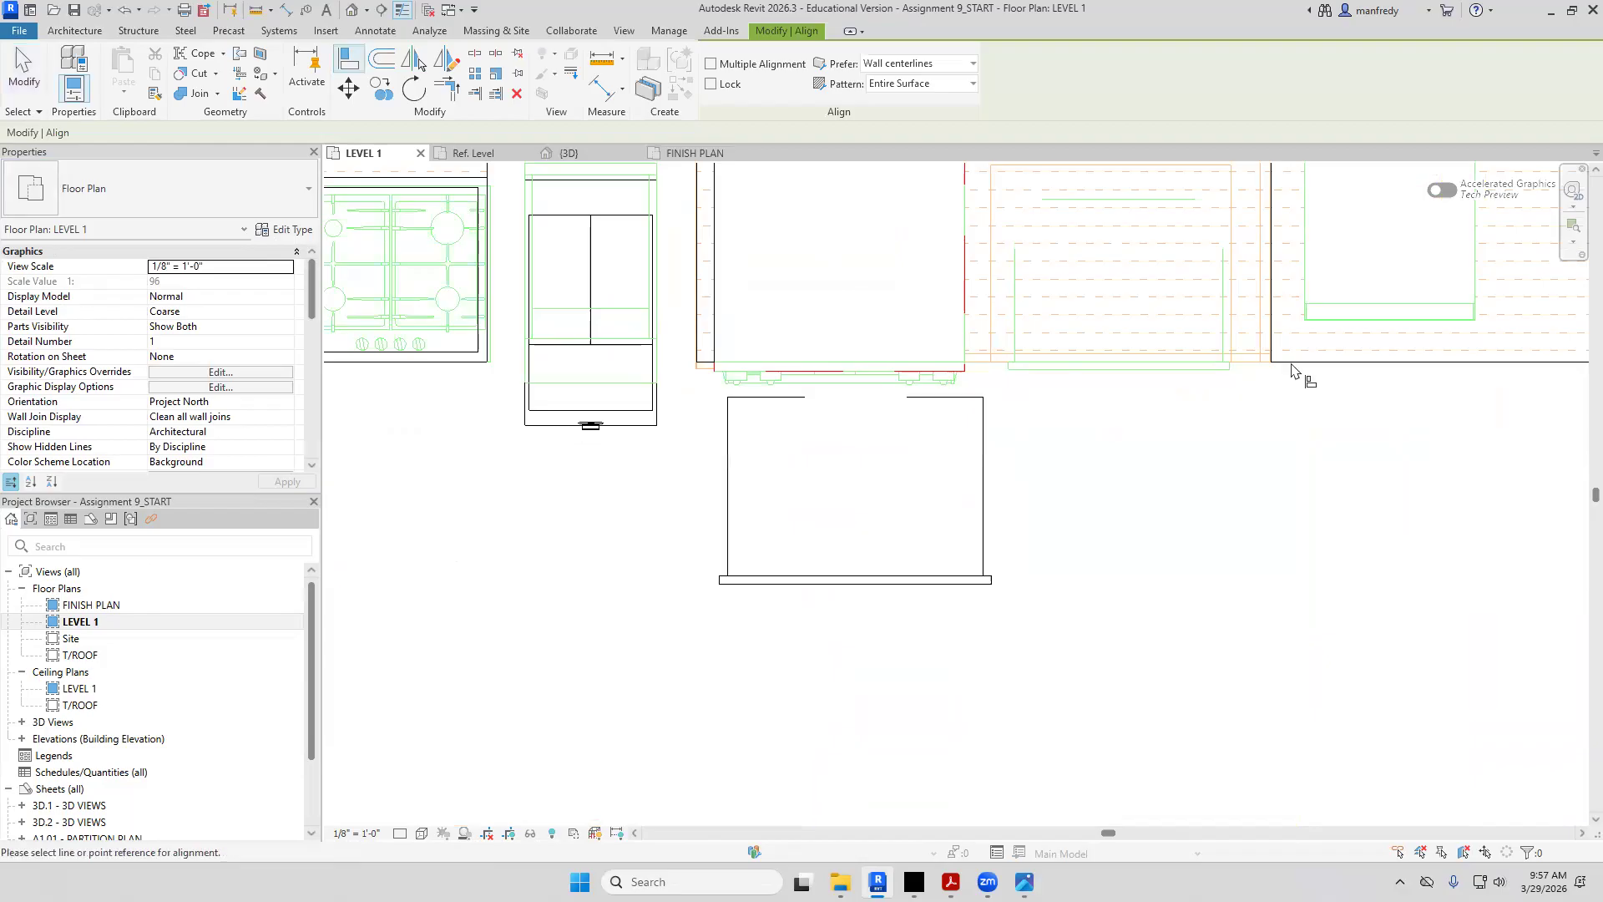
{"action": "key", "text": "Escape"}
{"action": "key", "text": "Escape"}
{"action": "key", "text": "a"}
{"action": "key", "text": "l"}
{"action": "left_click", "coordinate": [1340, 364]}
{"action": "key", "text": "Escape"}
{"action": "key", "text": "Escape"}
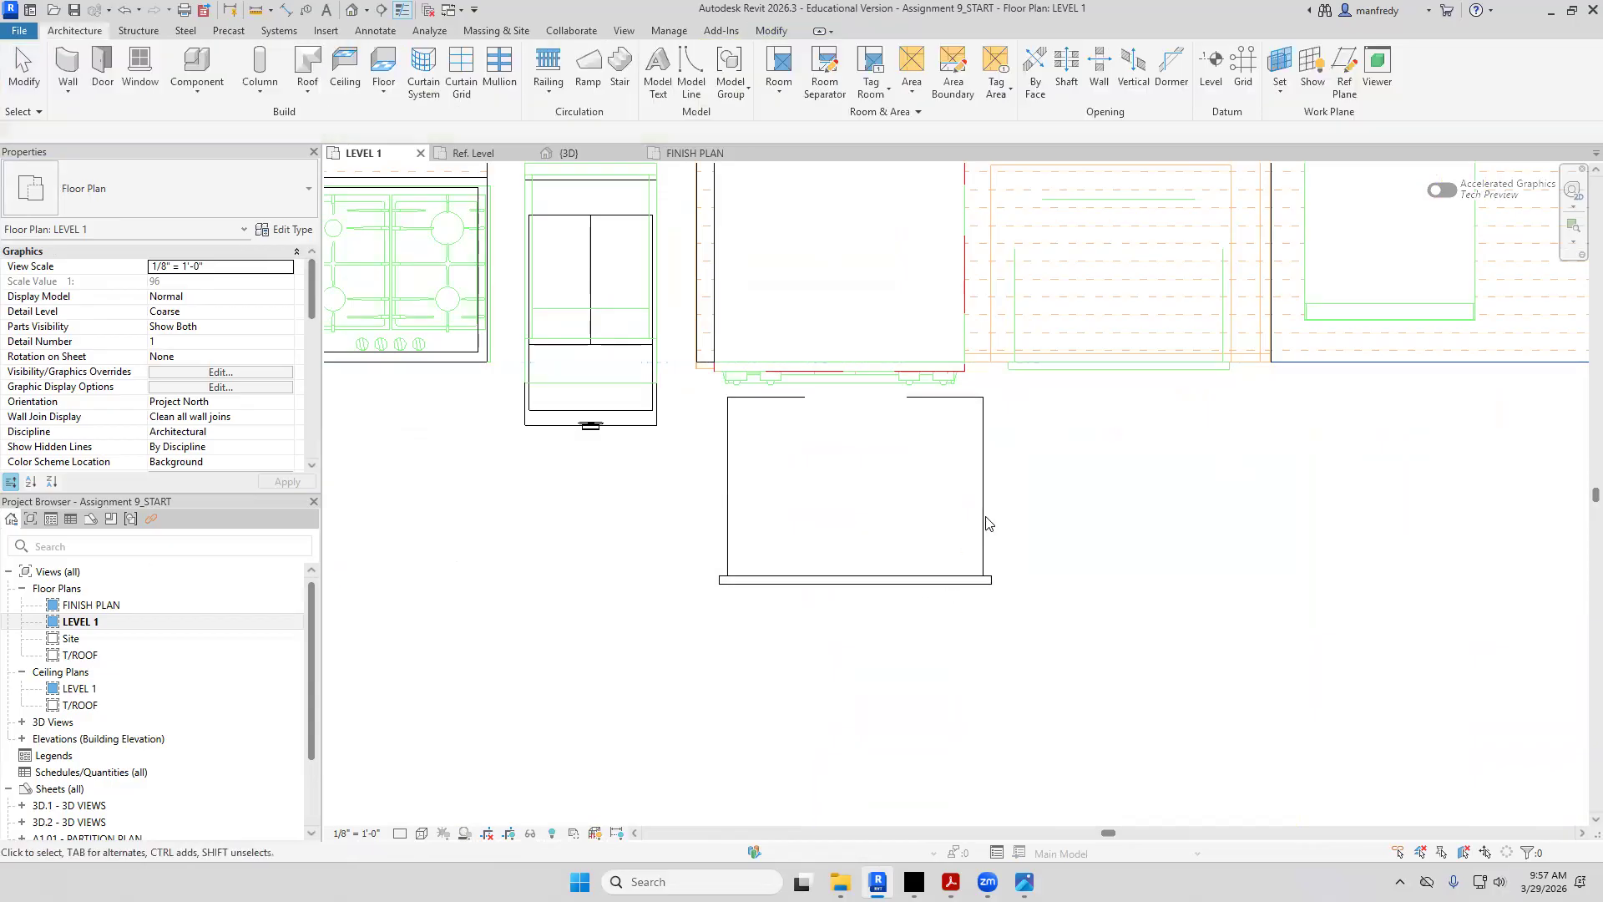
Move the built-in double oven back from the floor area into the oven bay beside the fryer
{"action": "left_click", "coordinate": [982, 526]}
{"action": "left_click", "coordinate": [349, 87]}
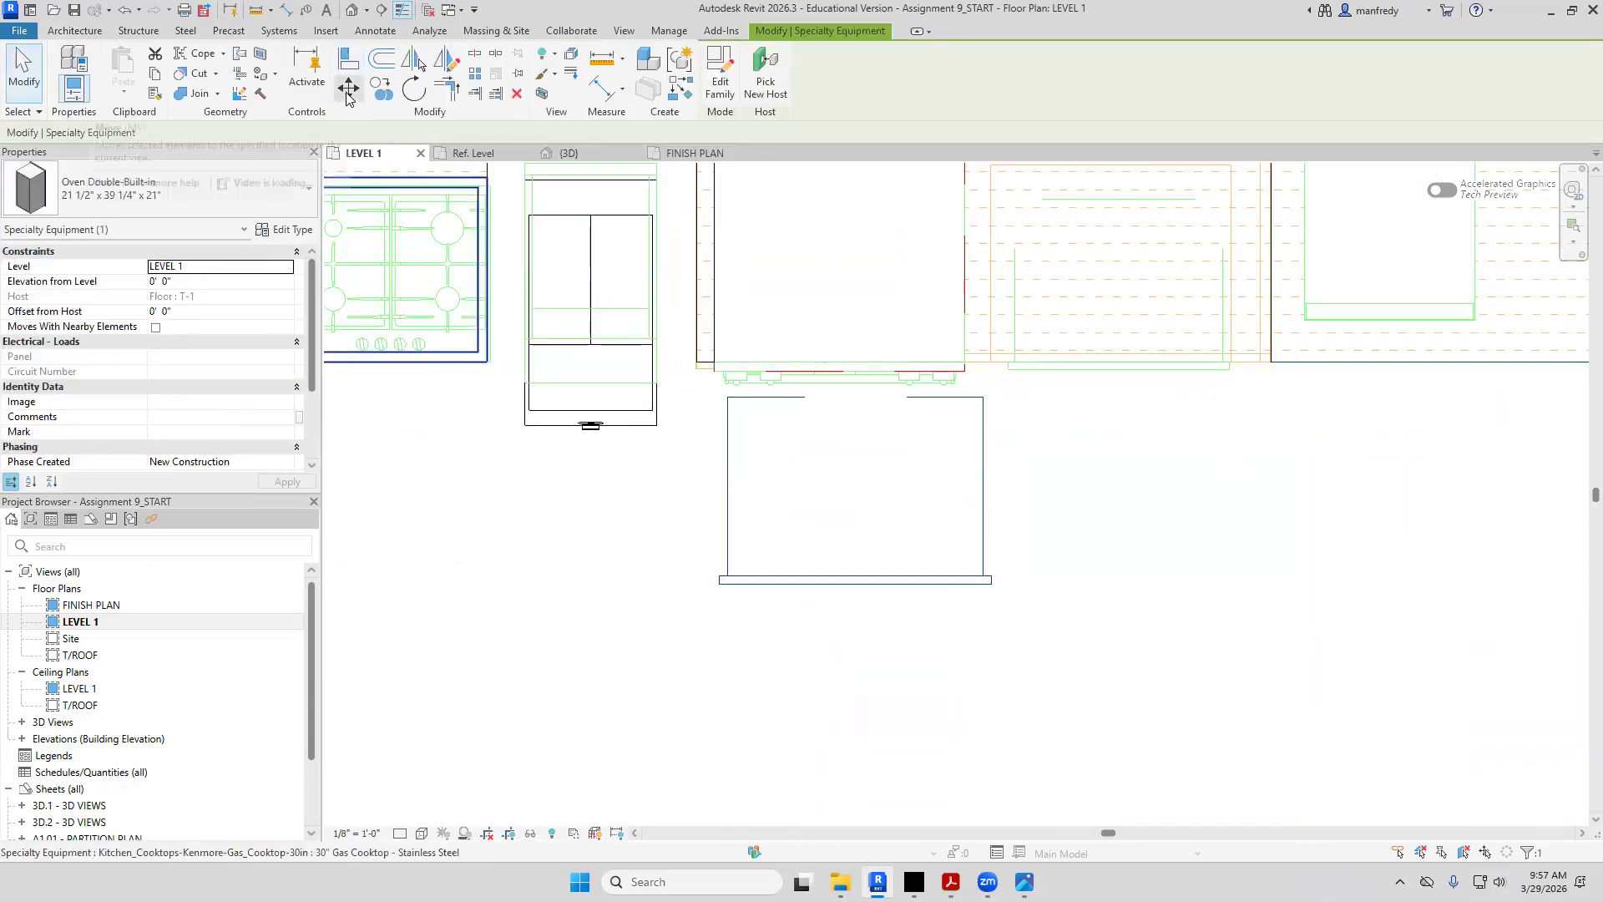
{"action": "left_click", "coordinate": [985, 586]}
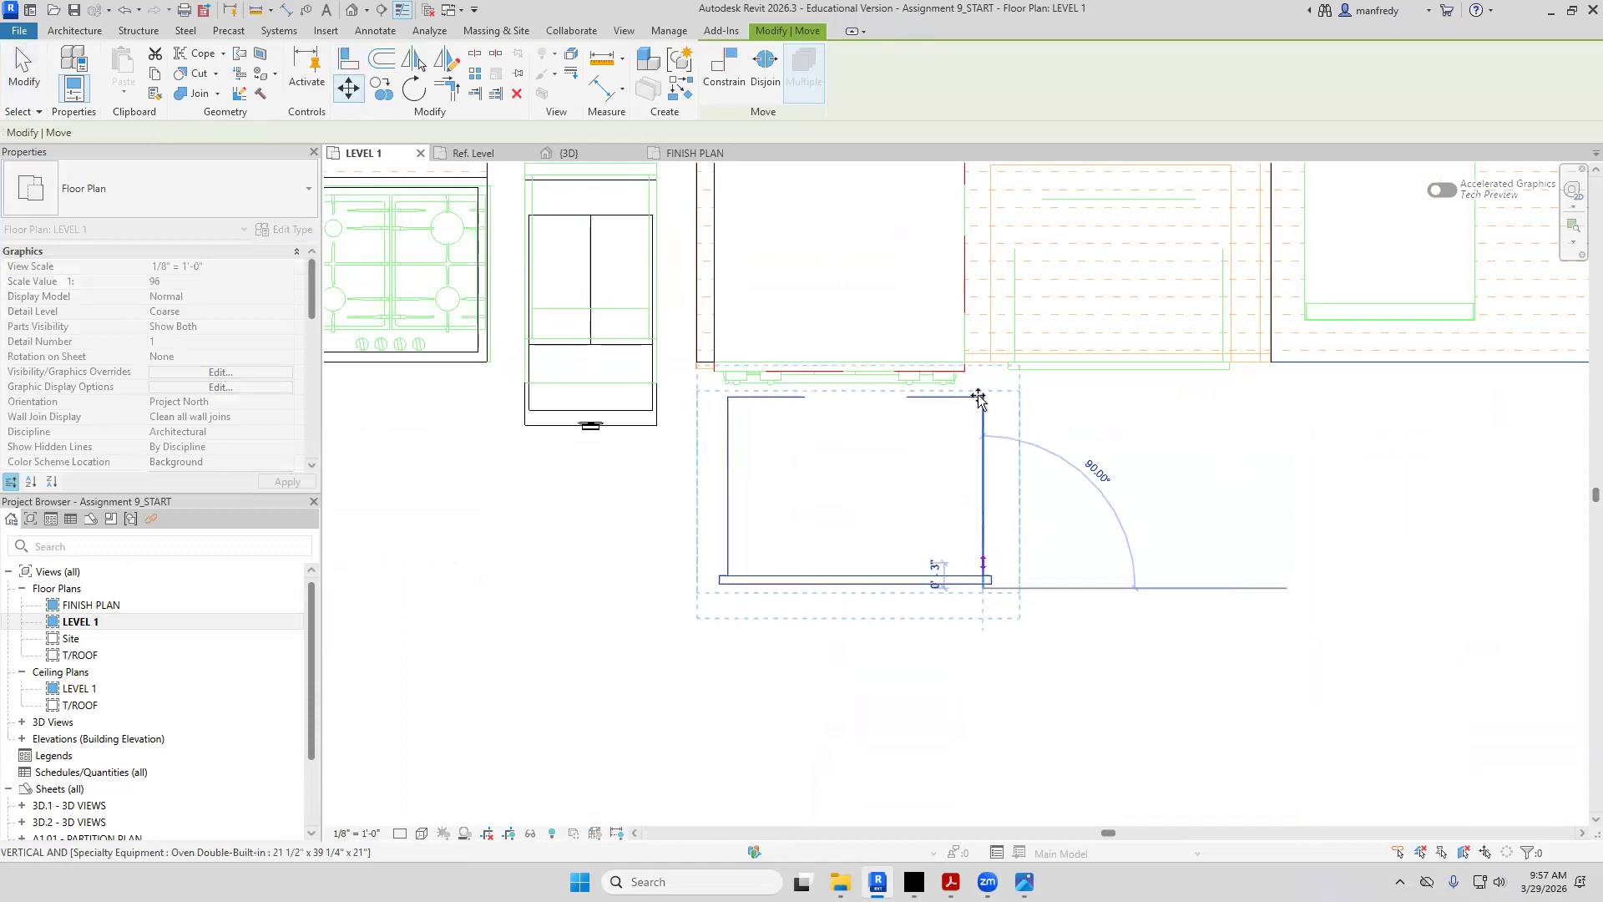
{"action": "left_click", "coordinate": [977, 357]}
{"action": "scroll", "coordinate": [724, 339], "scroll_direction": "up", "scroll_amount": 2}
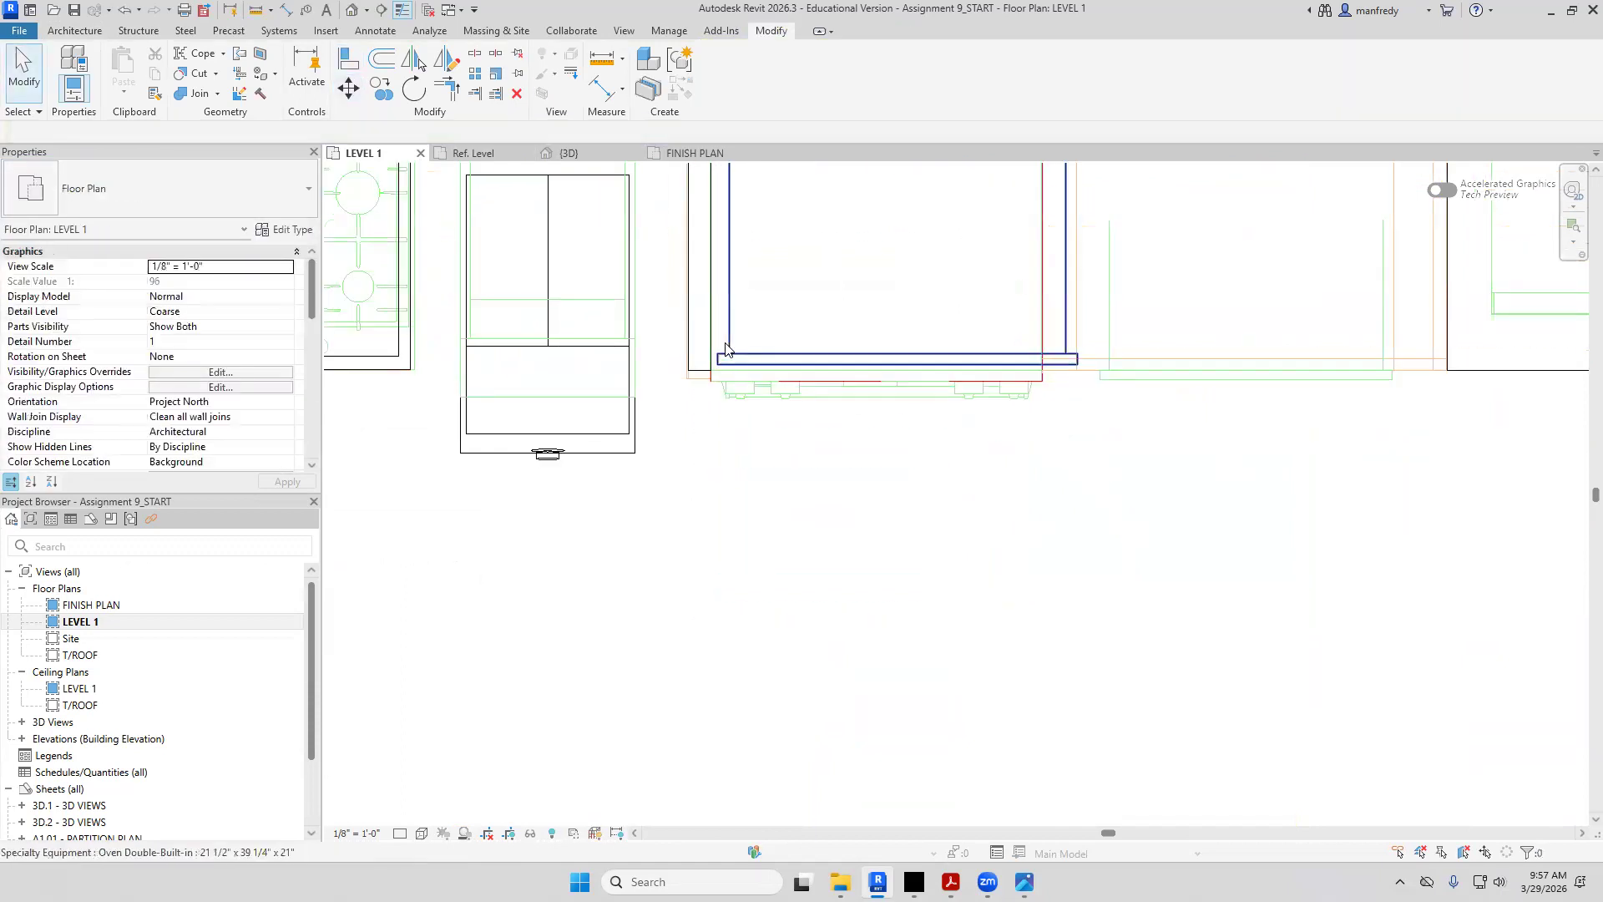
{"action": "left_click", "coordinate": [349, 87]}
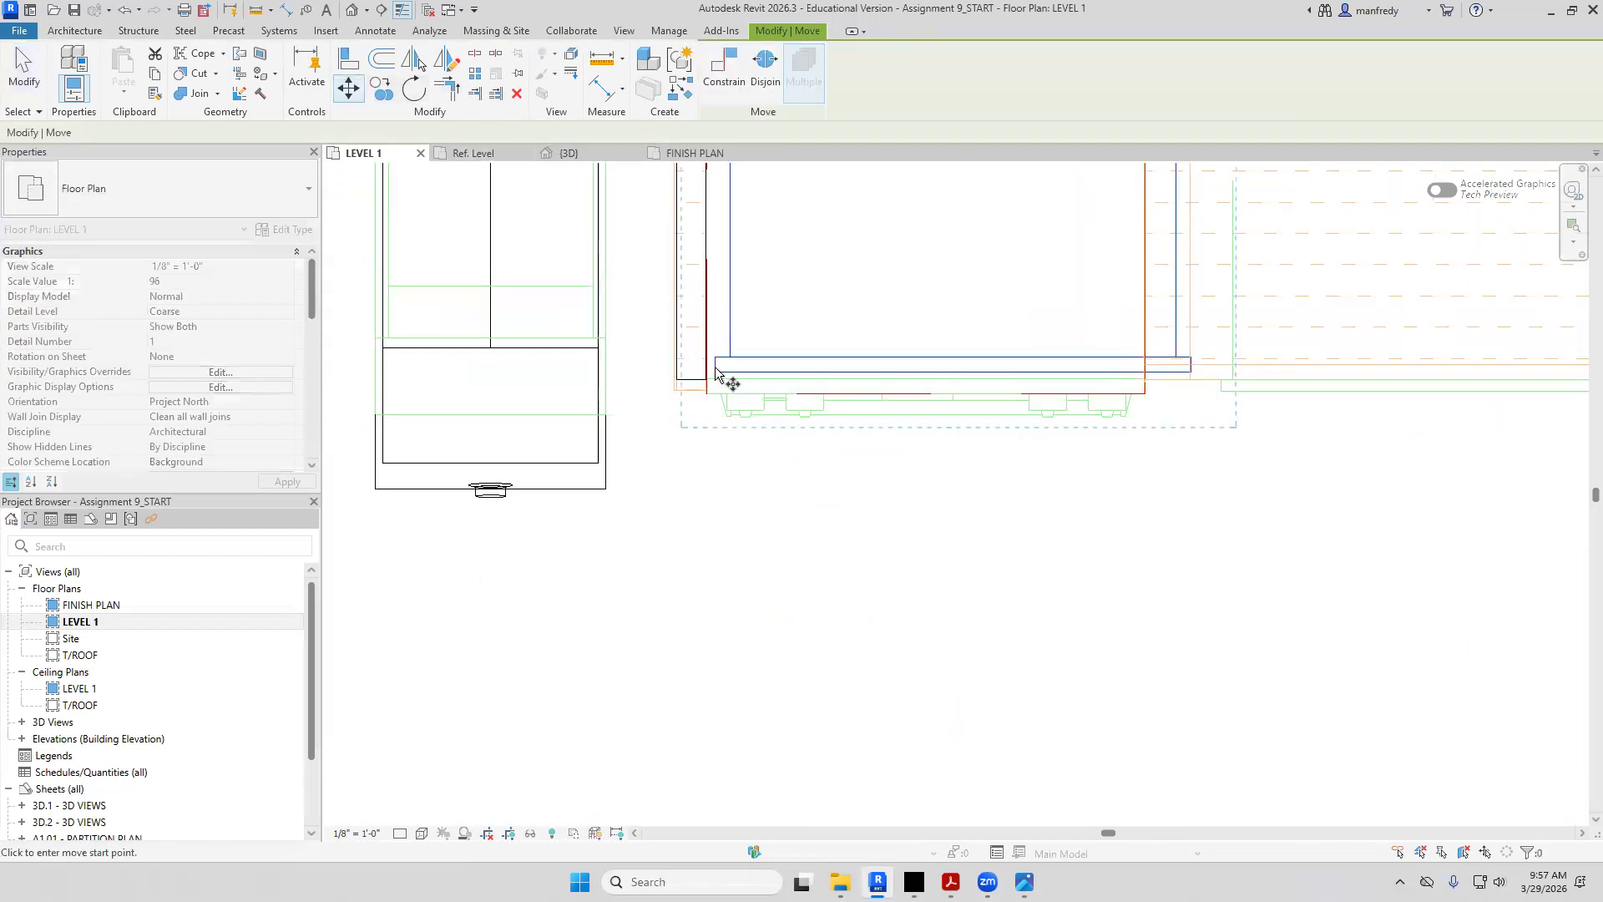
{"action": "scroll", "coordinate": [726, 385], "scroll_direction": "up", "scroll_amount": 1}
{"action": "scroll", "coordinate": [739, 380], "scroll_direction": "up", "scroll_amount": 2}
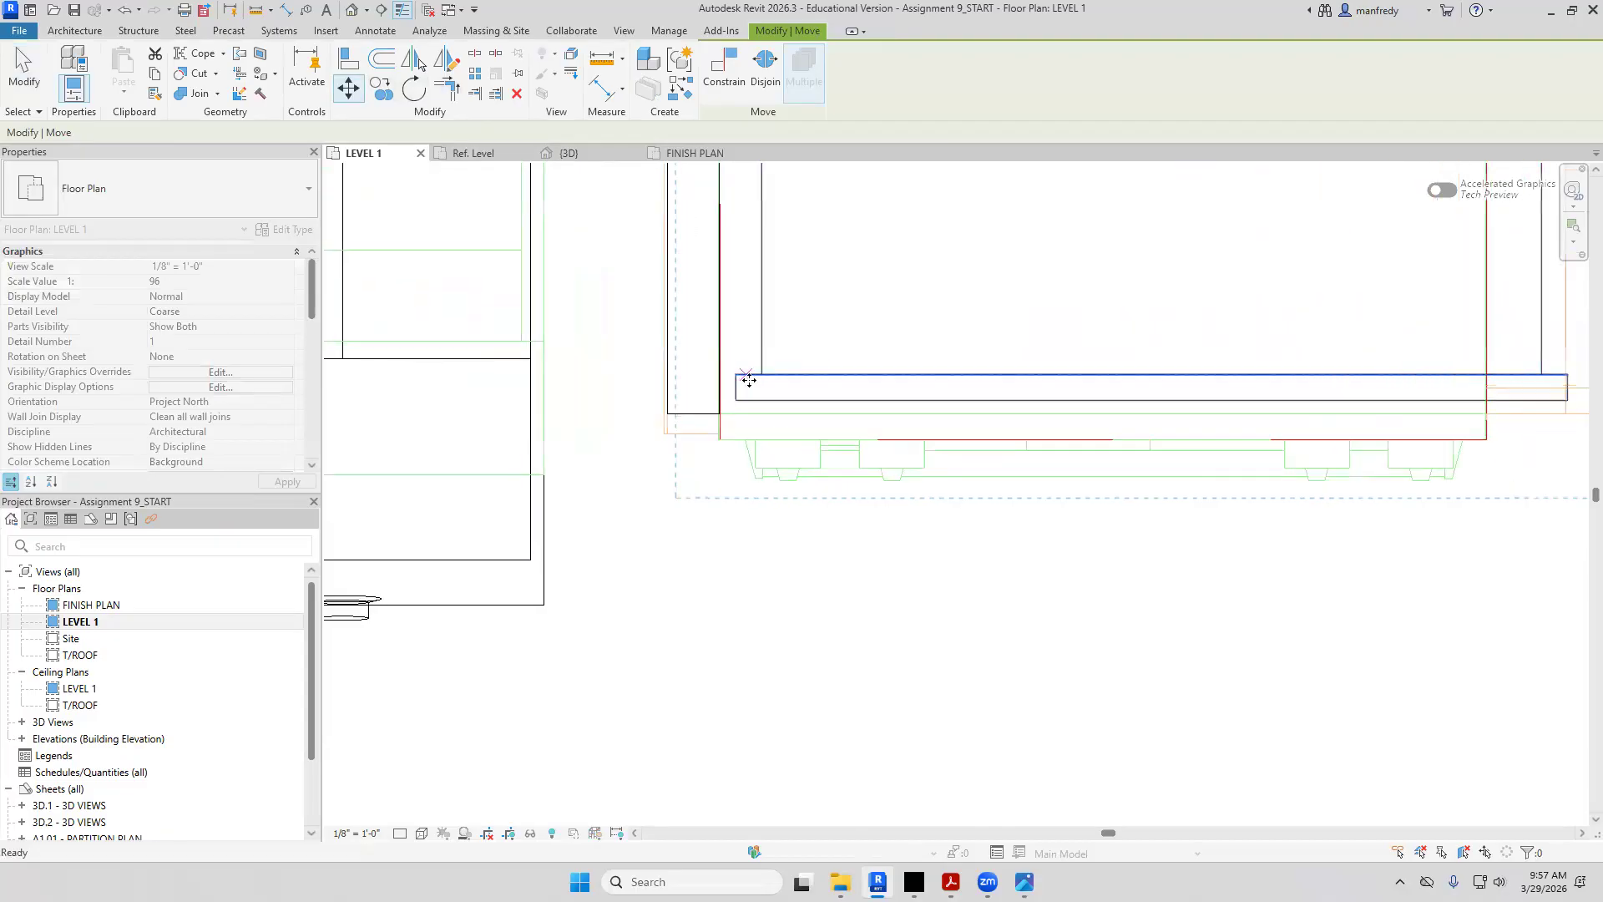
{"action": "key", "text": "Escape"}
{"action": "key", "text": "a"}
{"action": "key", "text": "l"}
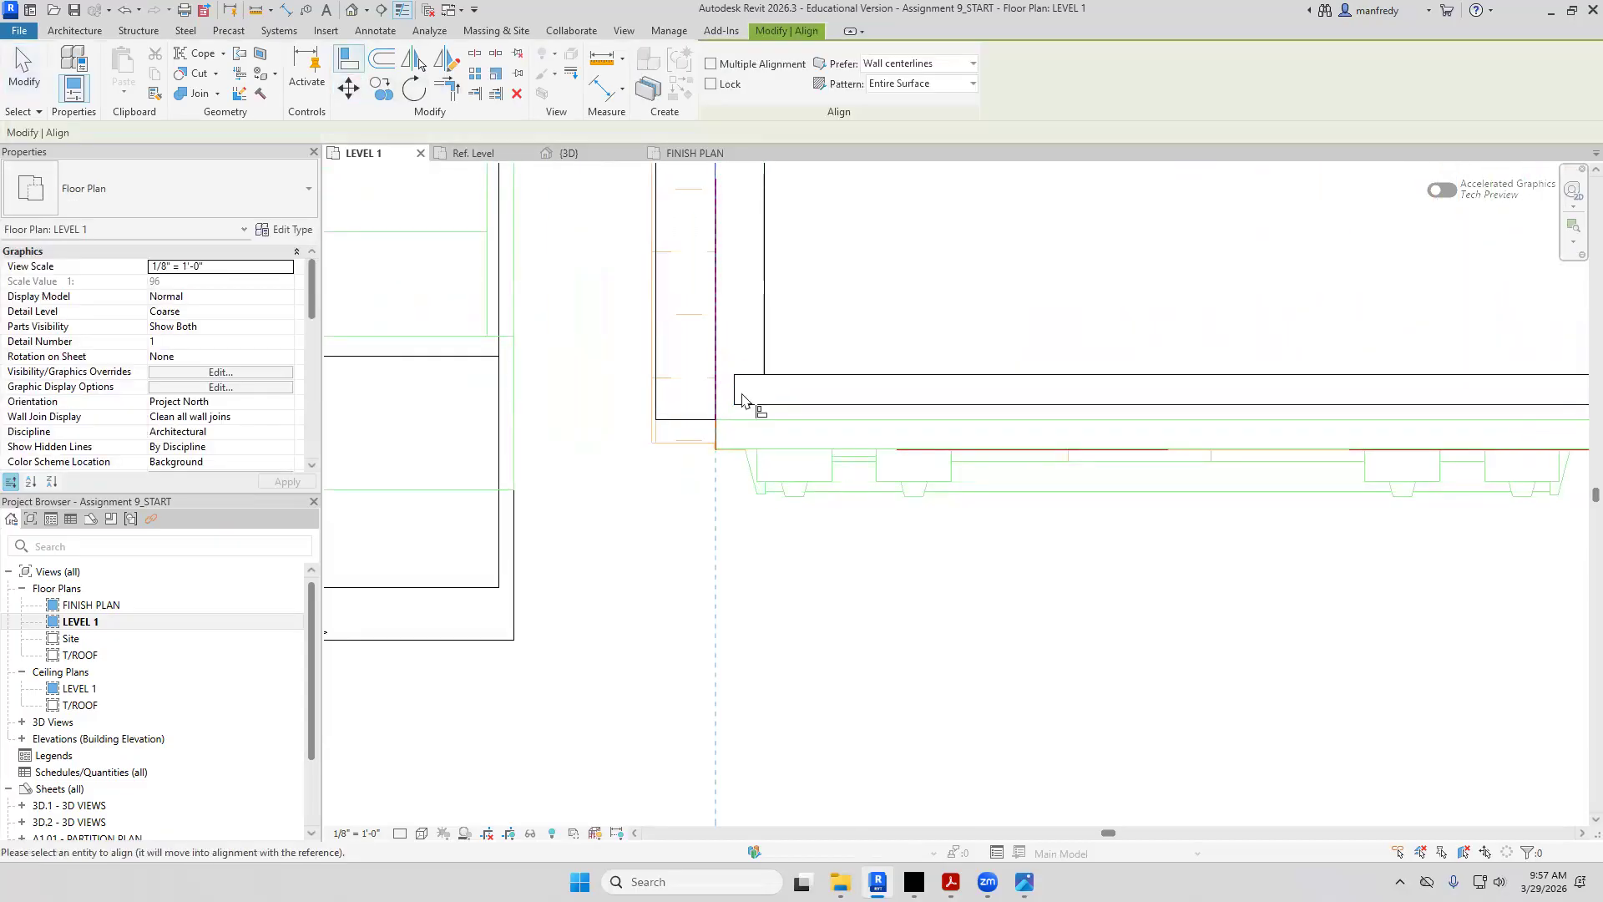
{"action": "key", "text": "Escape"}
Move the double oven so the corner of its front trim meets the inner face of the fryer-side panel
{"action": "left_click", "coordinate": [742, 399]}
{"action": "key", "text": "m"}
{"action": "key", "text": "v"}
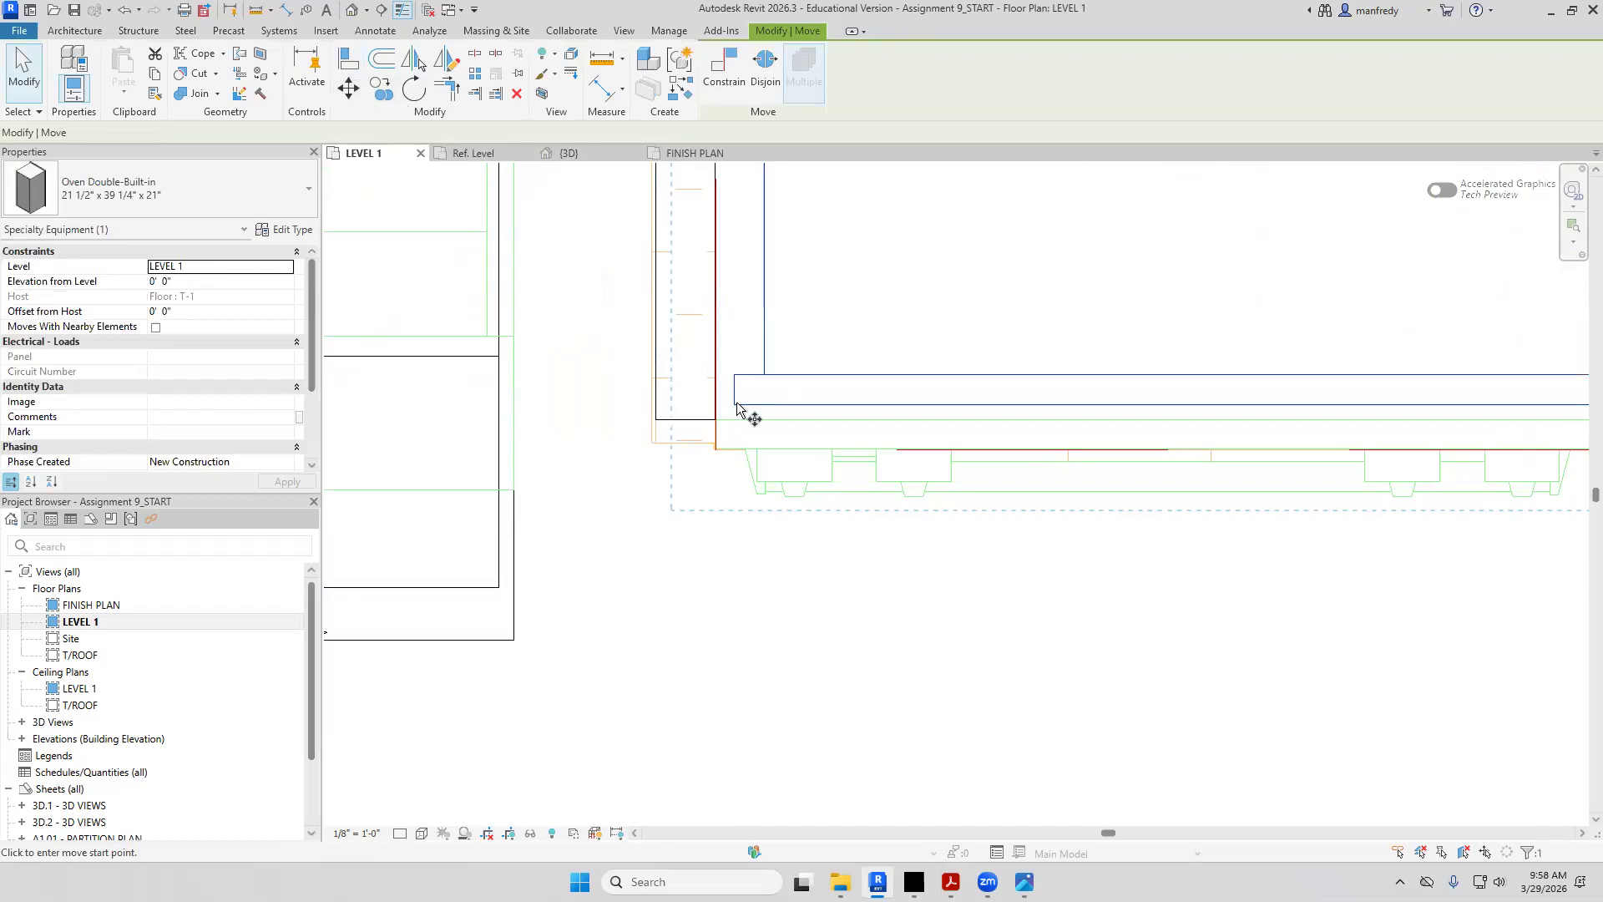
{"action": "left_click", "coordinate": [737, 407]}
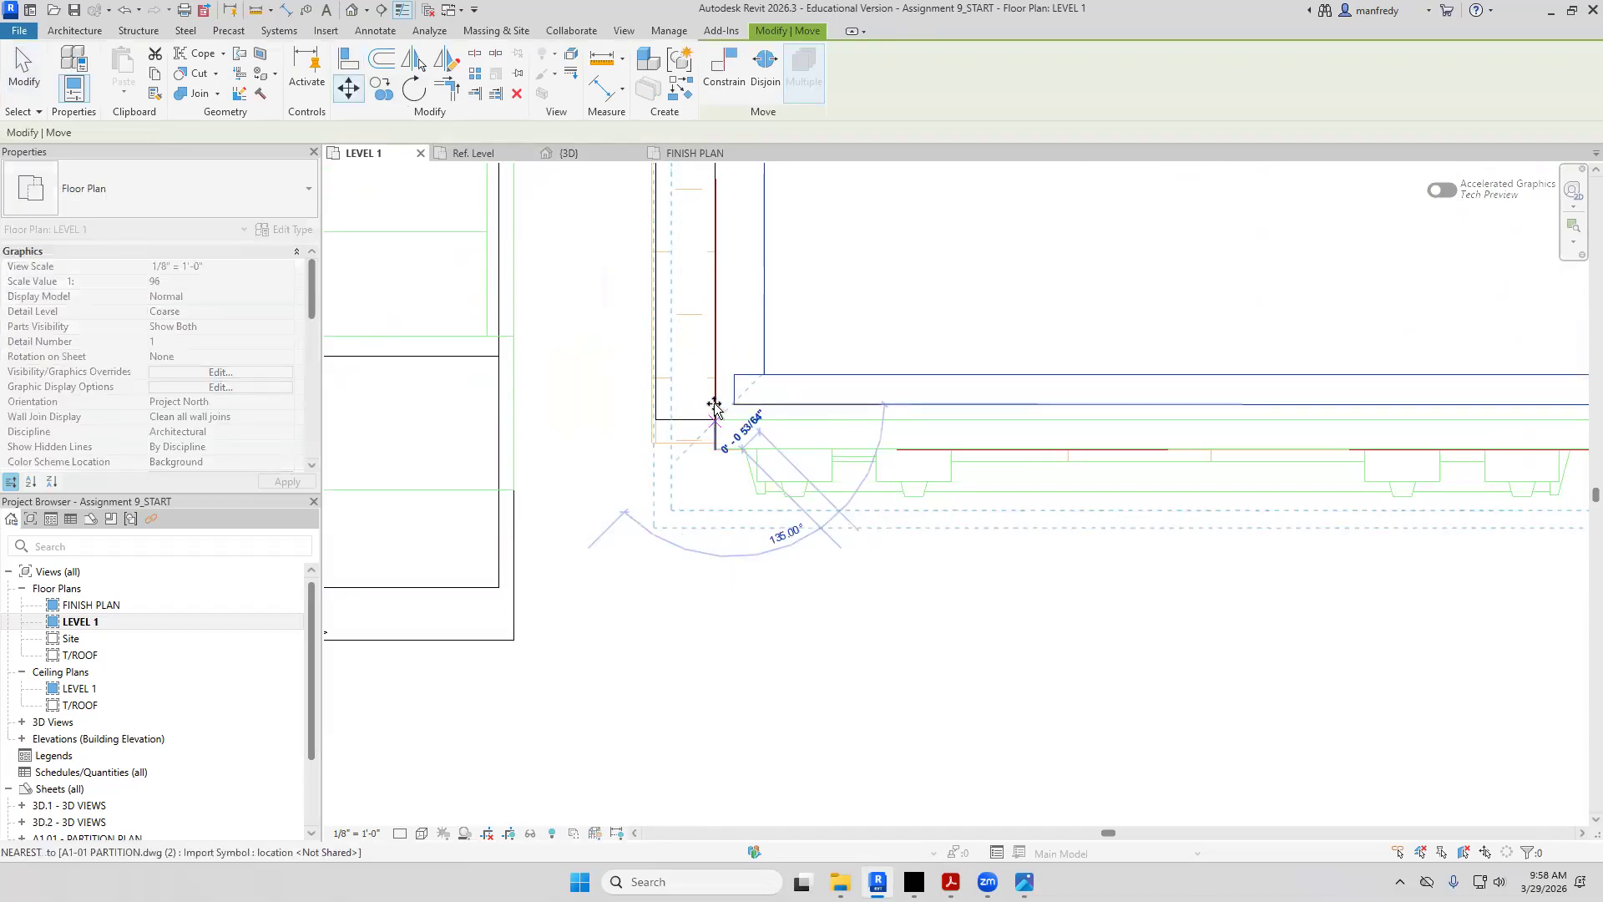
{"action": "left_click", "coordinate": [713, 405]}
{"action": "key", "text": "Escape"}
{"action": "scroll", "coordinate": [768, 598], "scroll_direction": "down", "scroll_amount": 2}
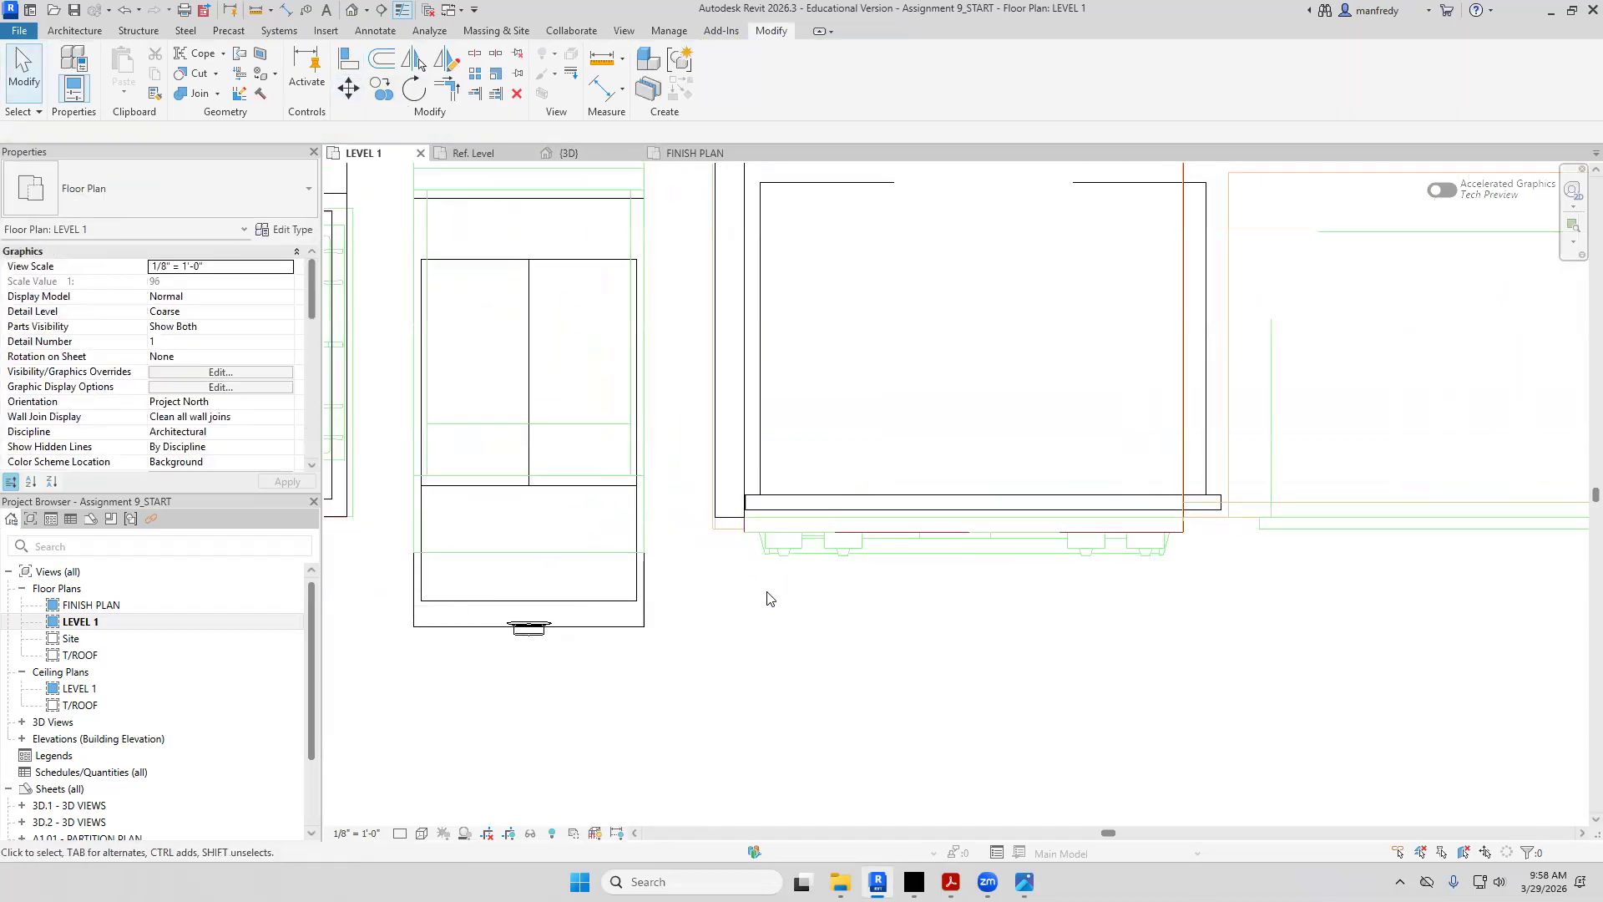
{"action": "scroll", "coordinate": [768, 597], "scroll_direction": "down", "scroll_amount": 2}
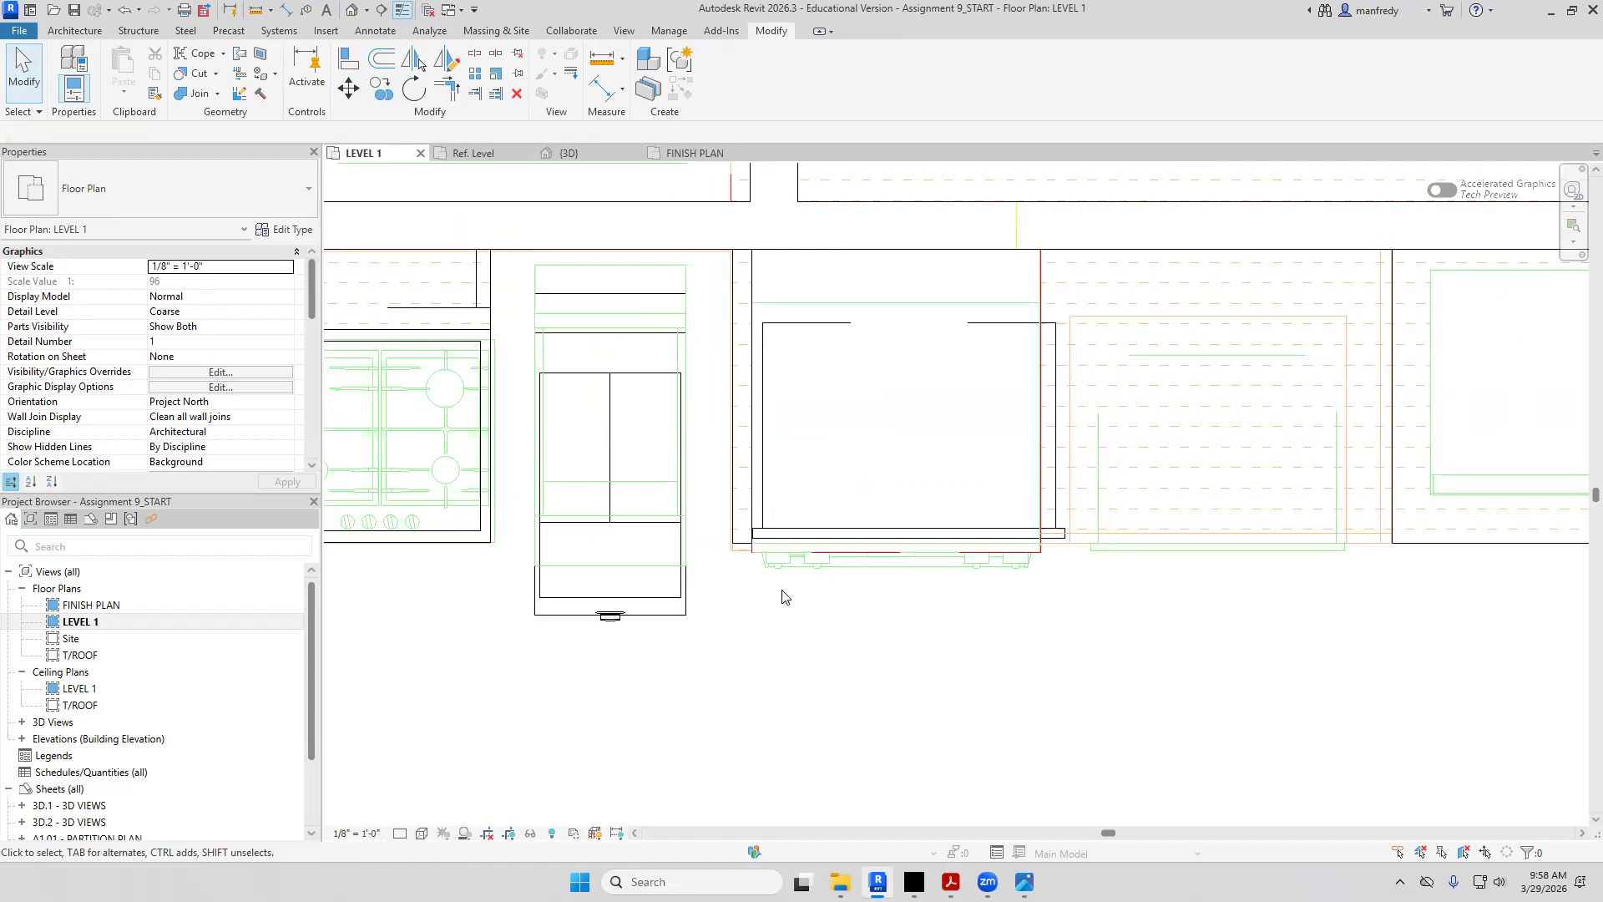
Check the oven's fit in the 3D view and return to the LEVEL 1 plan
{"action": "left_click", "coordinate": [350, 8]}
{"action": "middle_click_drag", "start_coordinate": [743, 407], "coordinate": [806, 348], "text": "shift"}
{"action": "double_click", "coordinate": [80, 621]}
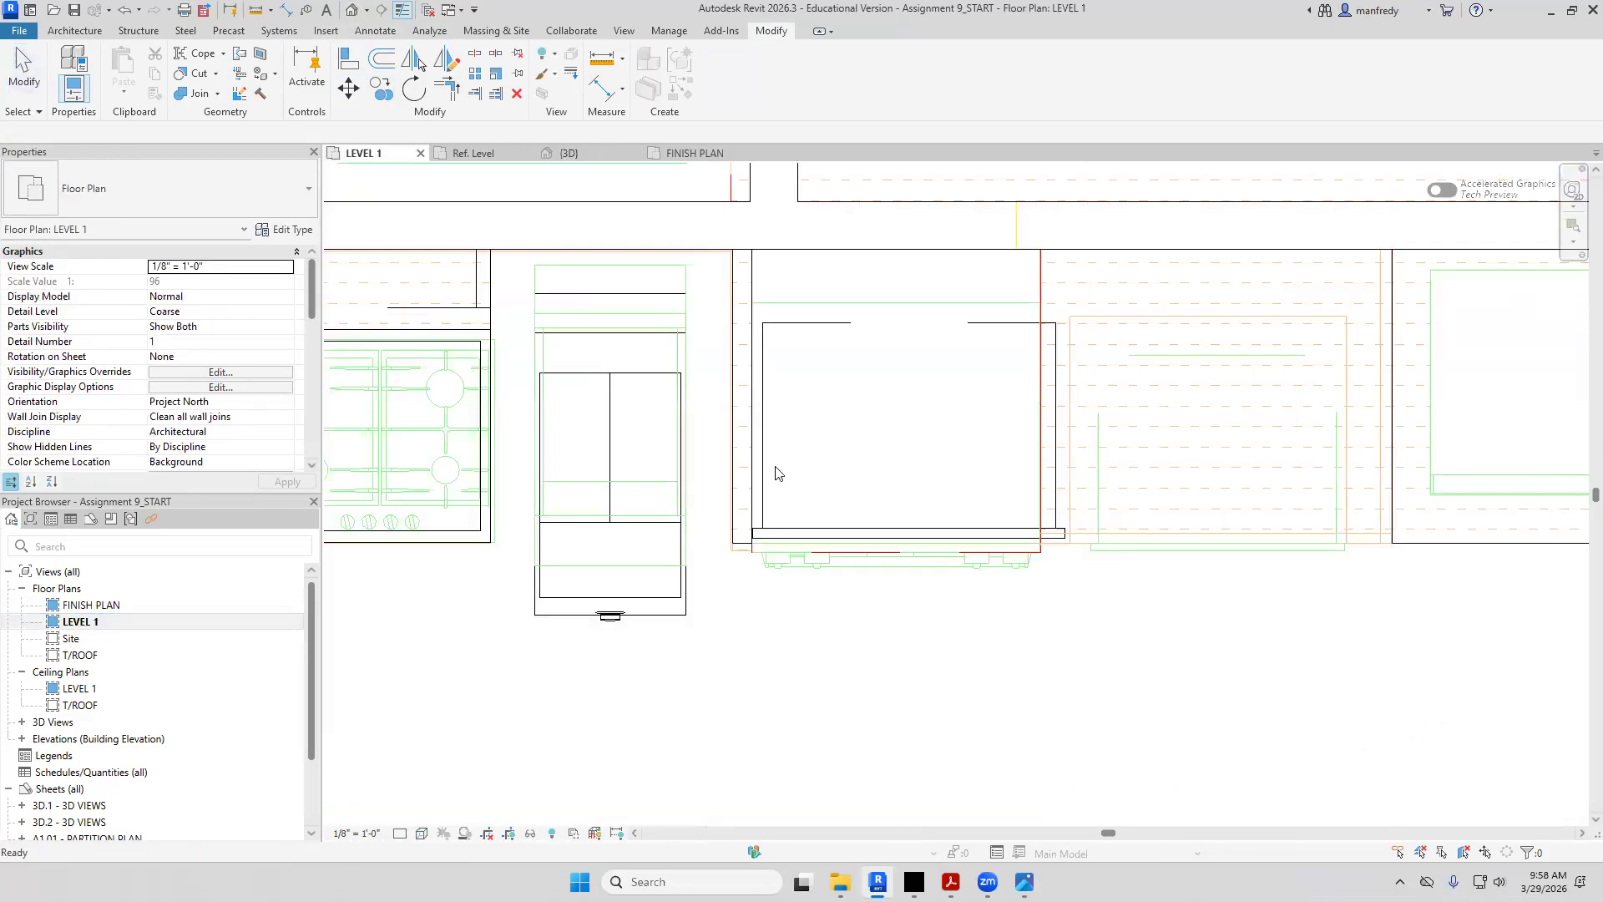
Shift the double oven about 3" away from the fryer-side panel and move its front trim corner back against the panel
{"action": "scroll", "coordinate": [822, 521], "scroll_direction": "up", "scroll_amount": 2}
{"action": "left_click", "coordinate": [785, 548]}
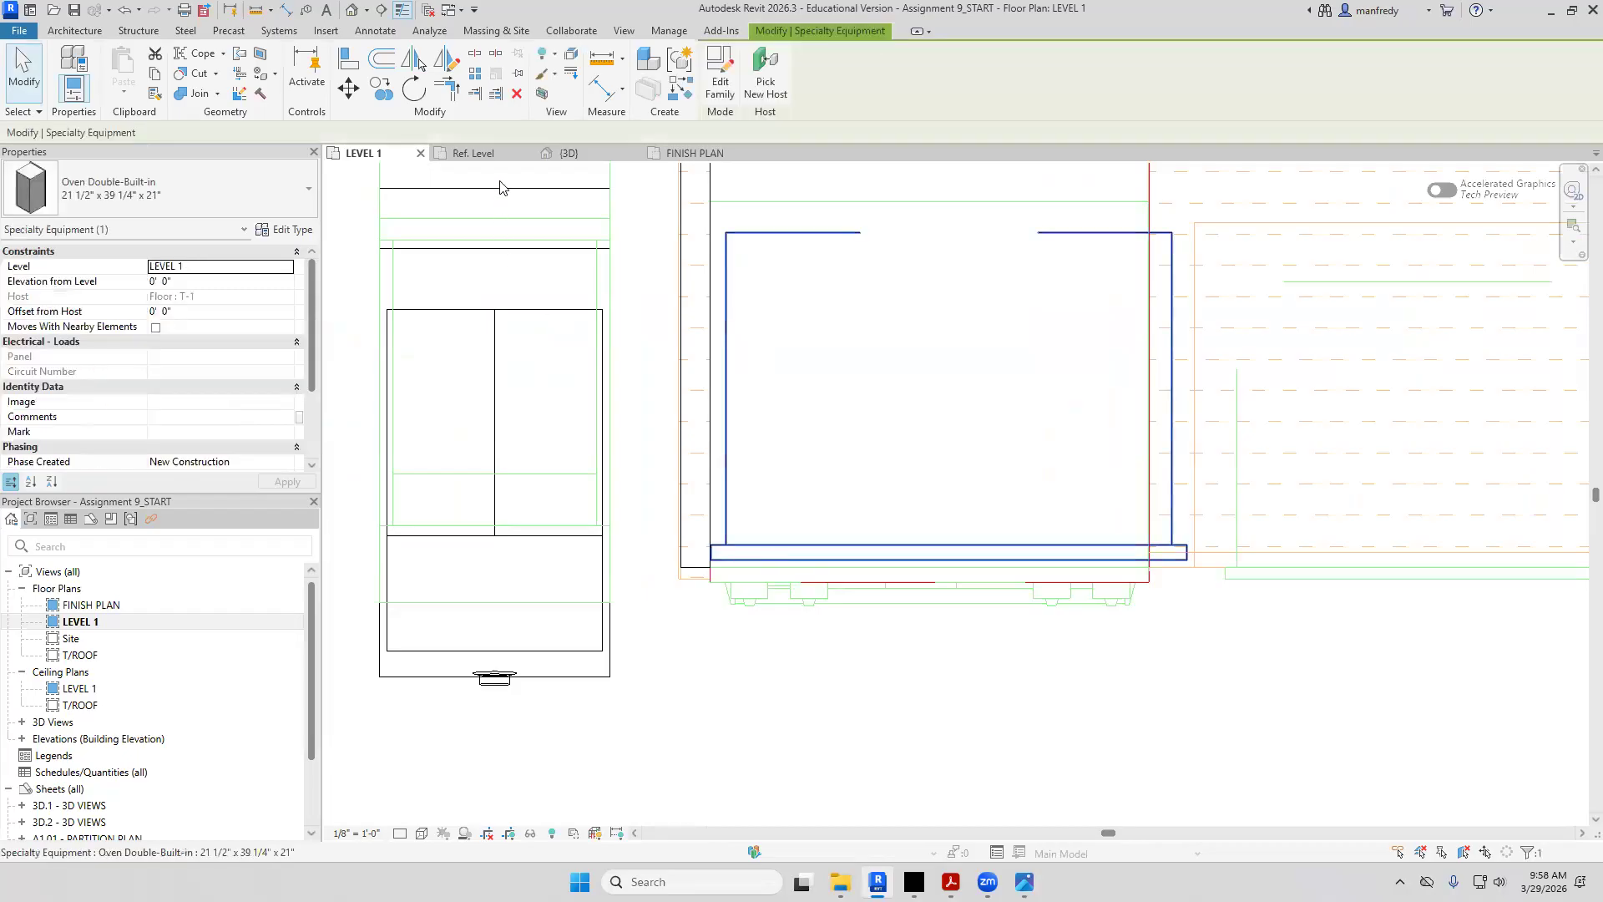
{"action": "left_click", "coordinate": [351, 90]}
{"action": "left_click", "coordinate": [790, 529]}
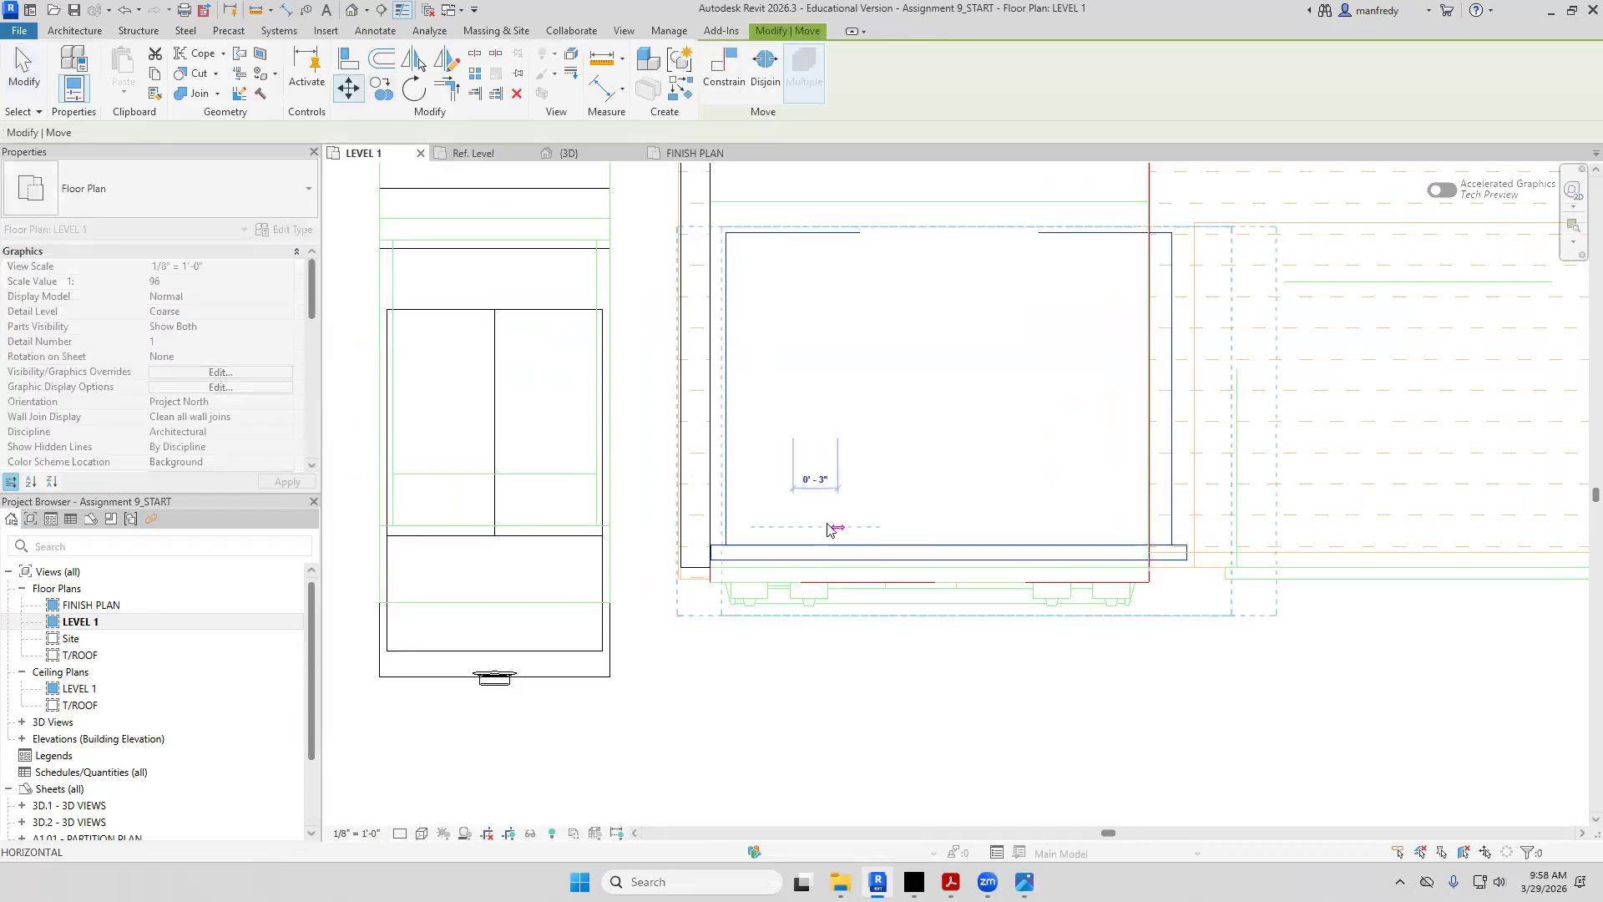
{"action": "left_click", "coordinate": [838, 530]}
{"action": "left_click", "coordinate": [785, 547]}
{"action": "scroll", "coordinate": [733, 537], "scroll_direction": "up", "scroll_amount": 2}
{"action": "left_click", "coordinate": [349, 89]}
{"action": "left_click", "coordinate": [780, 553]}
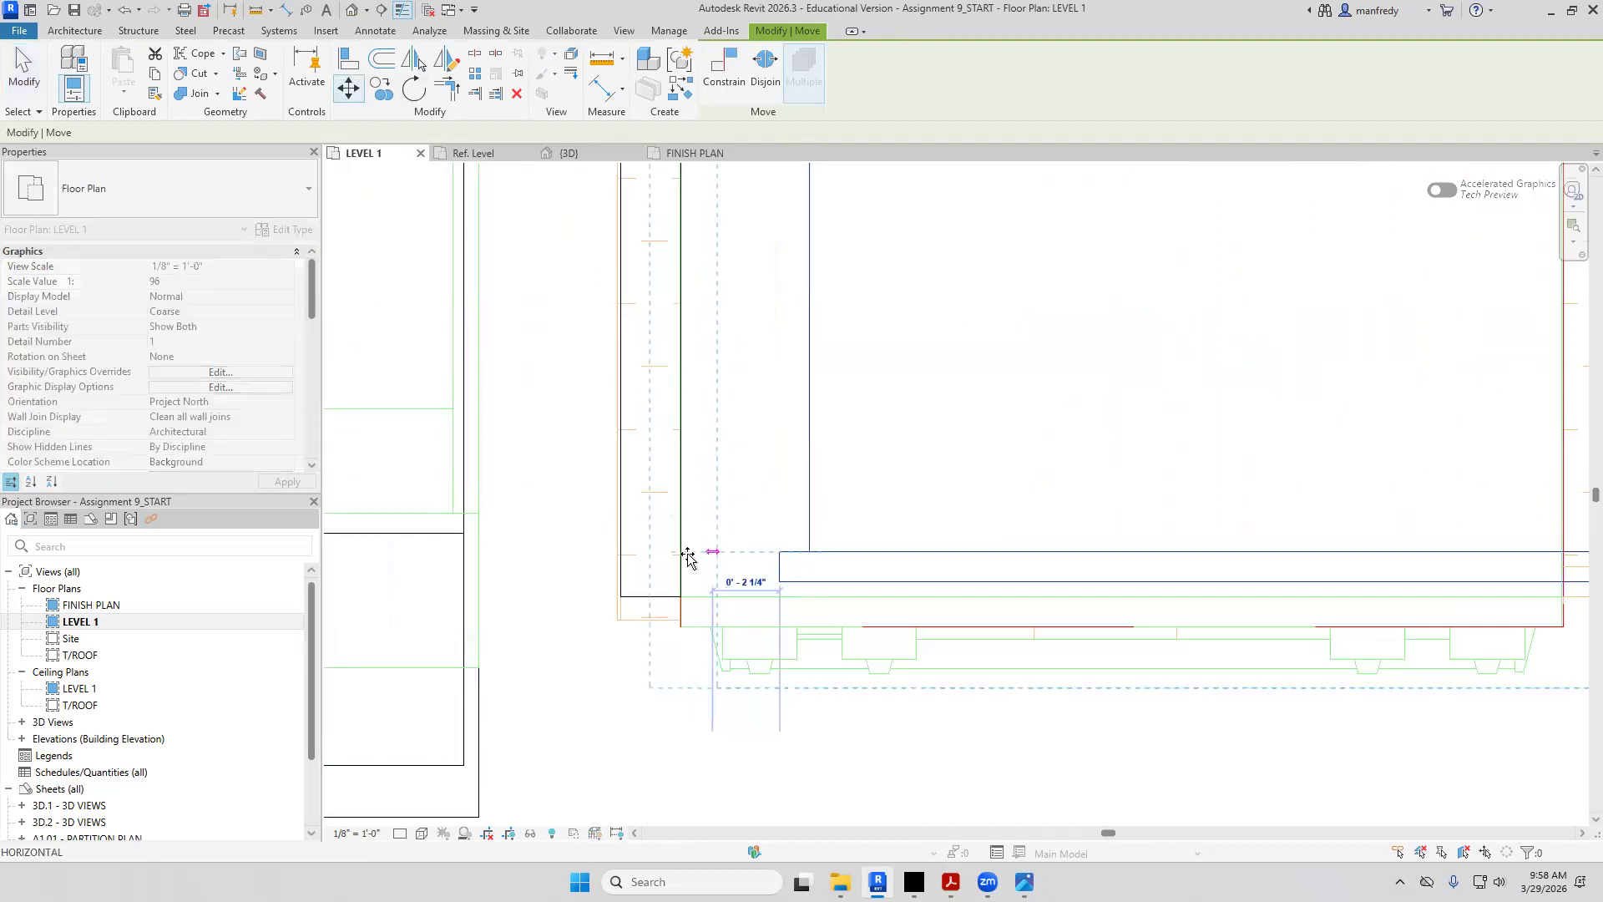
{"action": "left_click", "coordinate": [719, 544]}
{"action": "scroll", "coordinate": [749, 526], "scroll_direction": "down", "scroll_amount": 2}
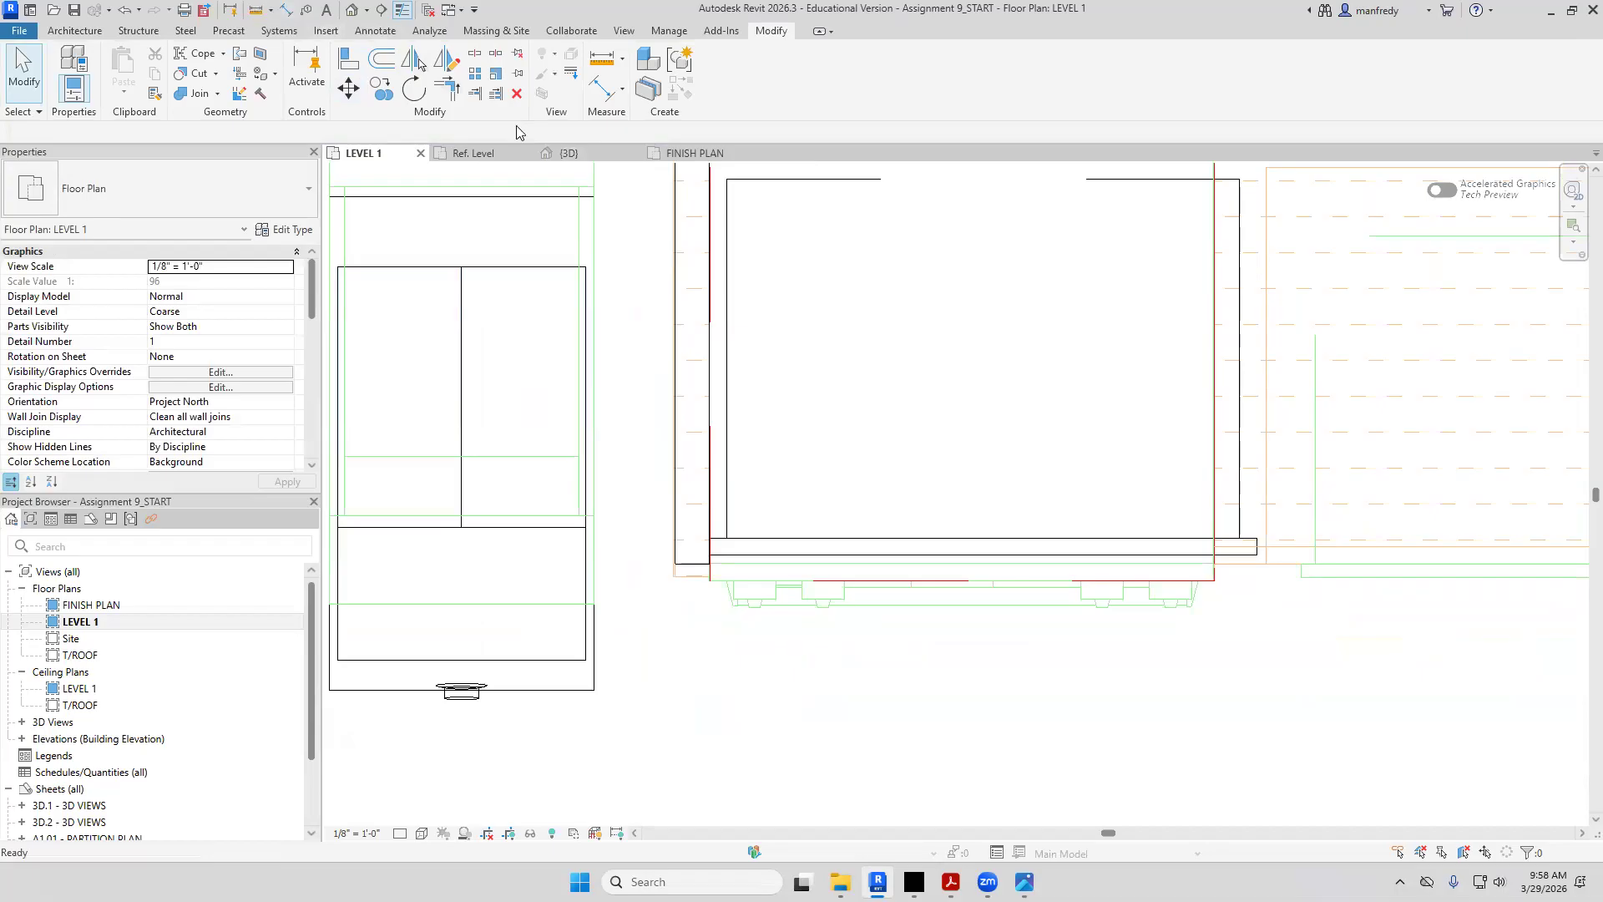
Measure the overall width of the oven's front trim and compare it with the oven bay on the PDF's Kitchen 102 north elevation
{"action": "scroll", "coordinate": [715, 549], "scroll_direction": "up", "scroll_amount": 5}
{"action": "left_click", "coordinate": [701, 526]}
{"action": "scroll", "coordinate": [1102, 497], "scroll_direction": "down", "scroll_amount": 3}
{"action": "middle_click_drag", "start_coordinate": [1290, 508], "coordinate": [739, 616]}
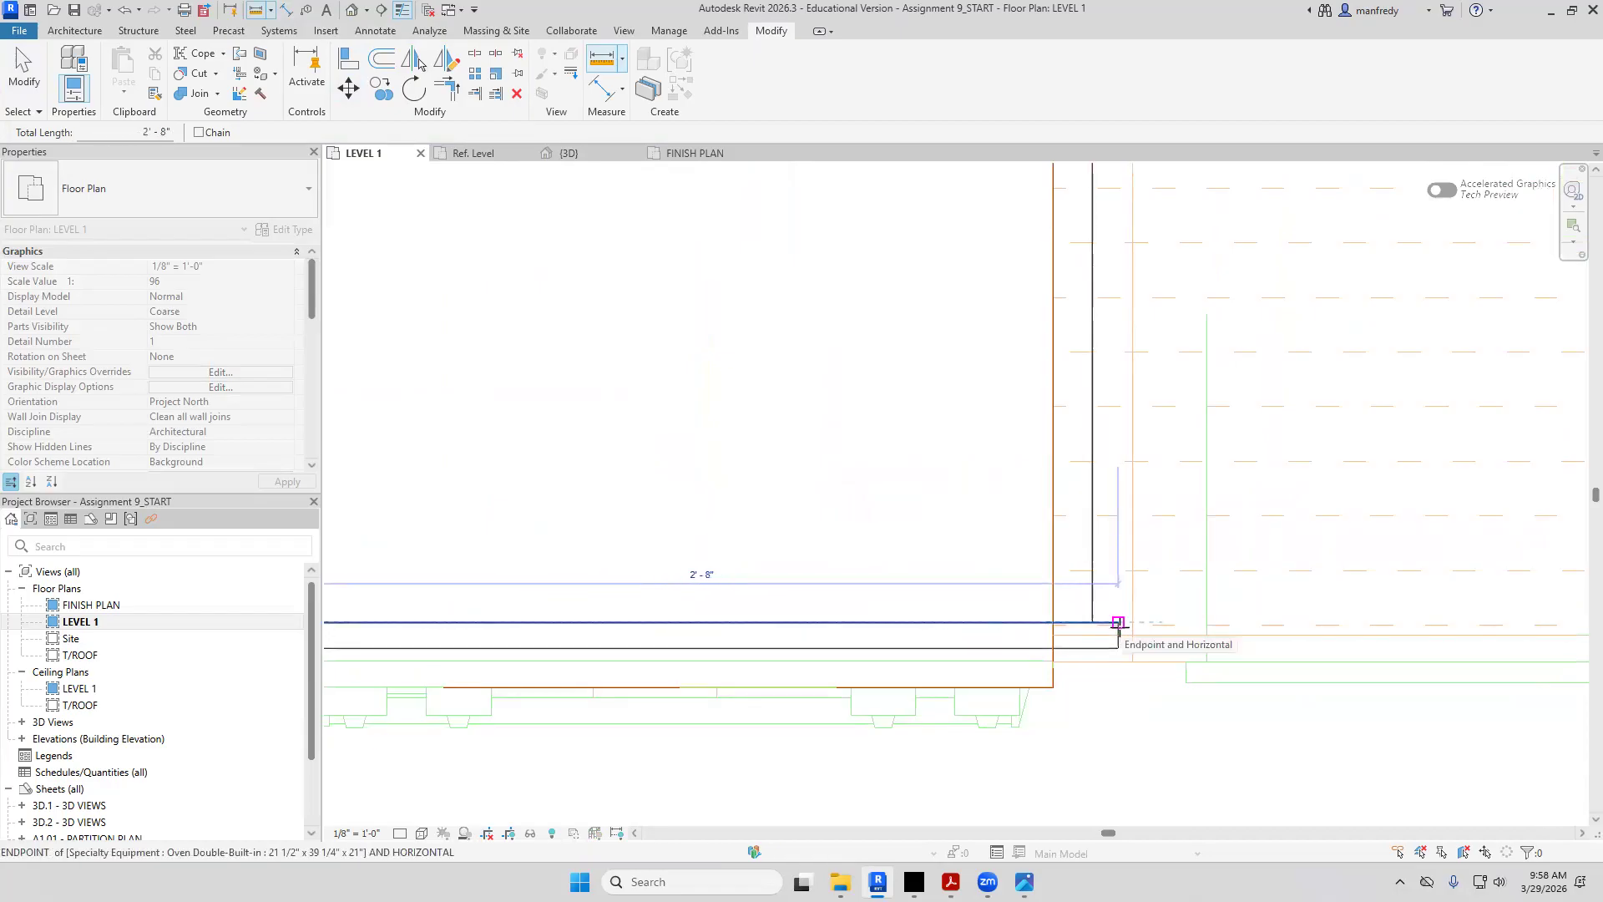
{"action": "key", "text": "alt+Tab"}
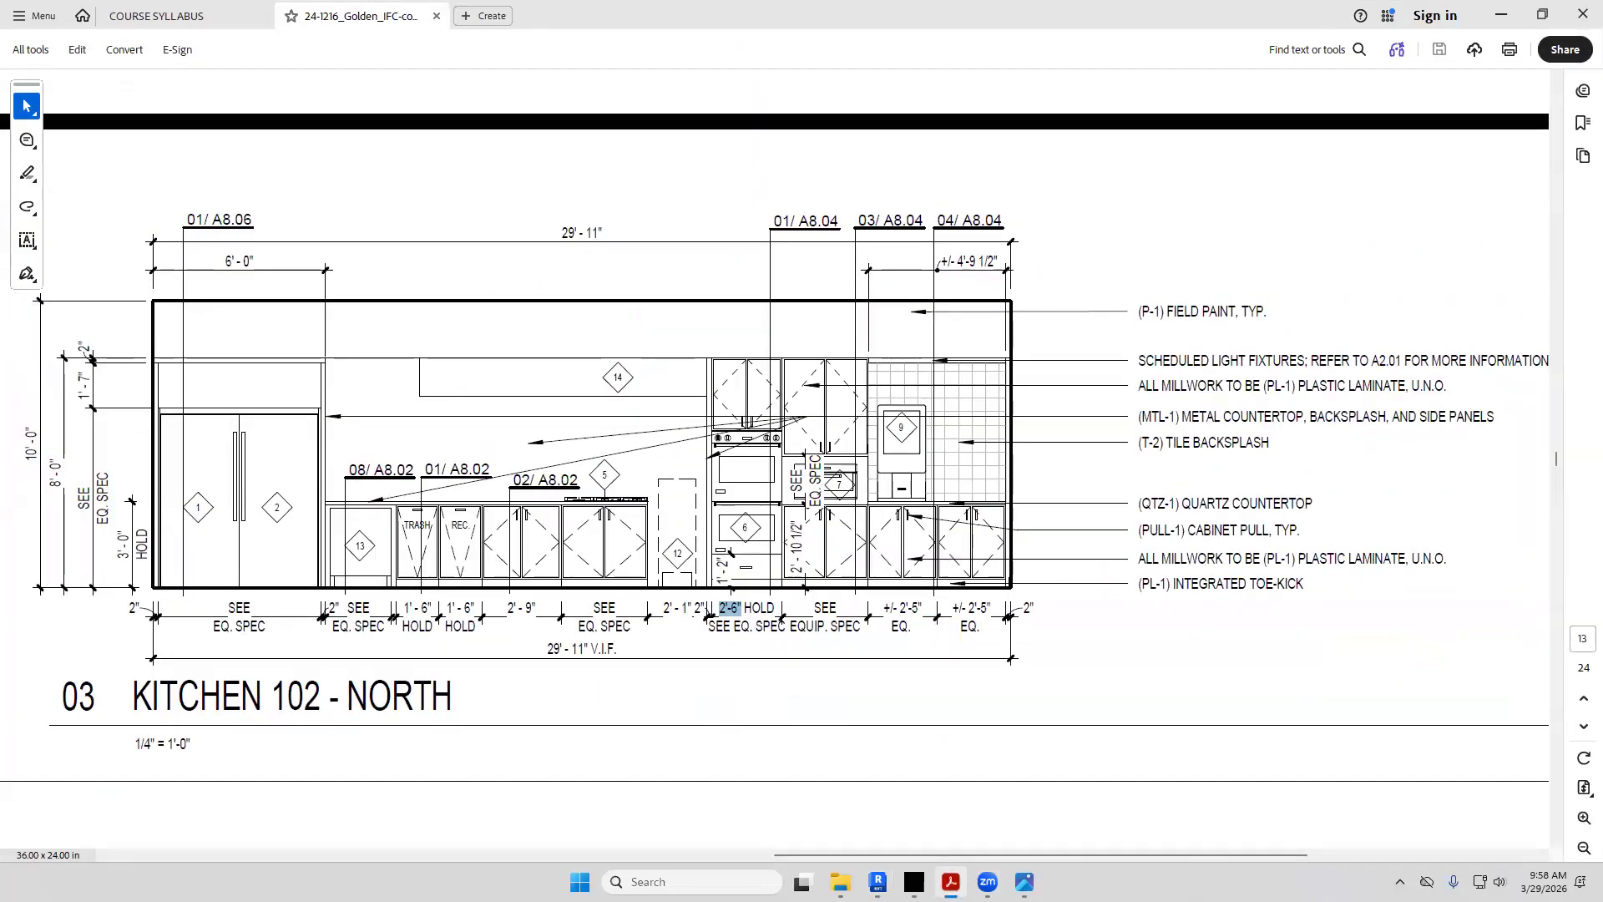
{"action": "left_click", "coordinate": [951, 882]}
Reduce the width of the Oven Double-Built-in type so its front trim suits the 2'-6" bay
{"action": "left_click", "coordinate": [869, 624]}
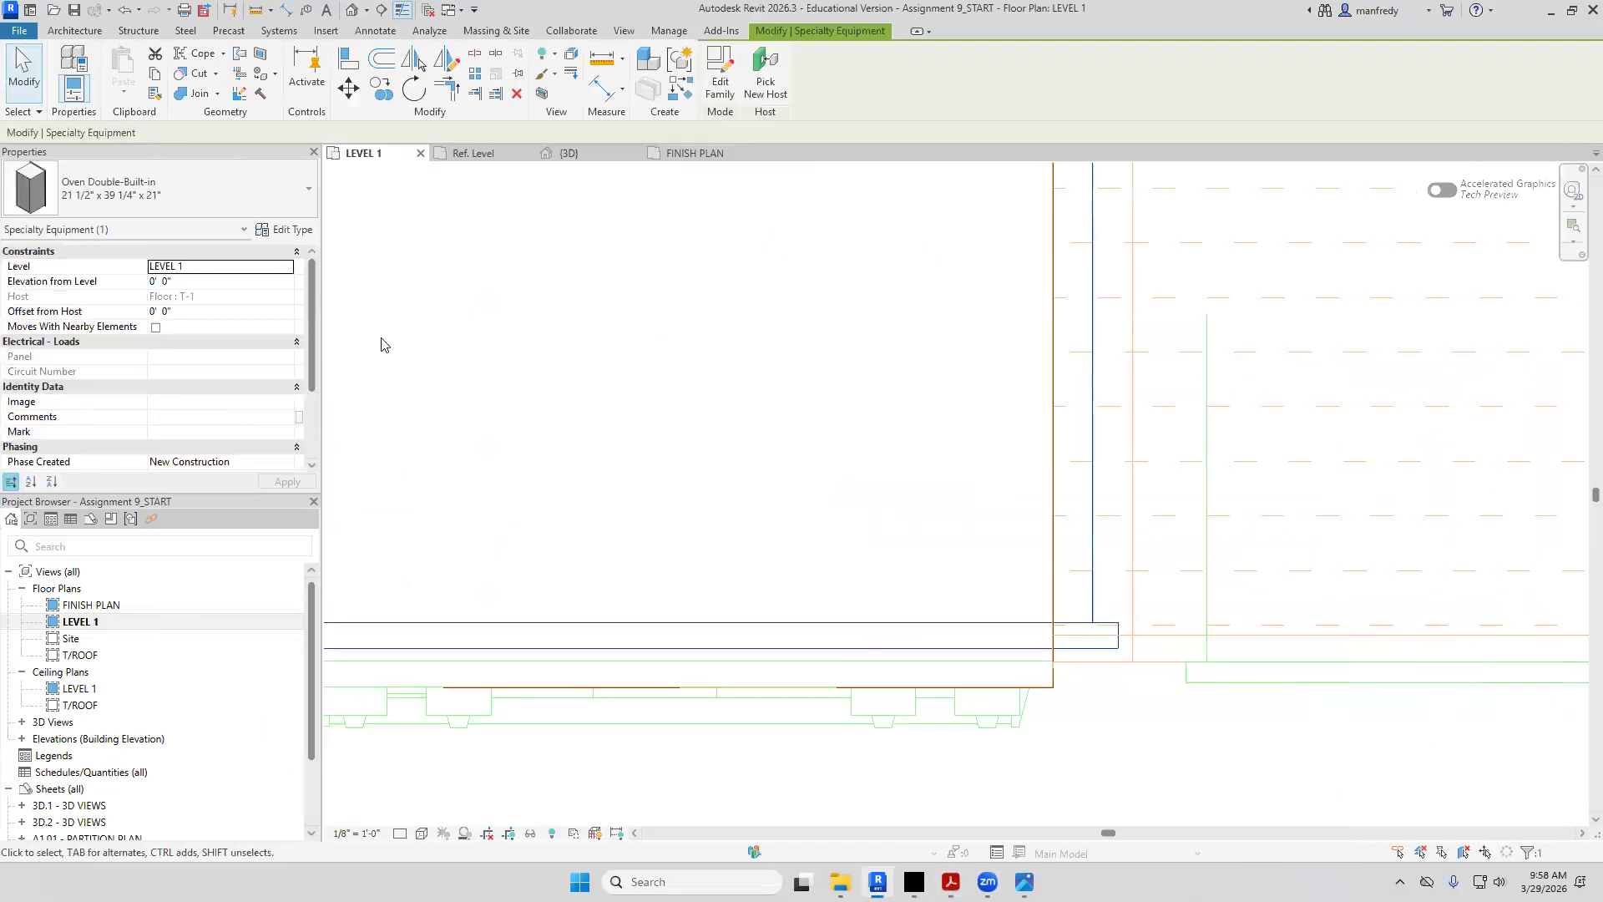
{"action": "left_click", "coordinate": [285, 232]}
{"action": "left_click", "coordinate": [1285, 494]}
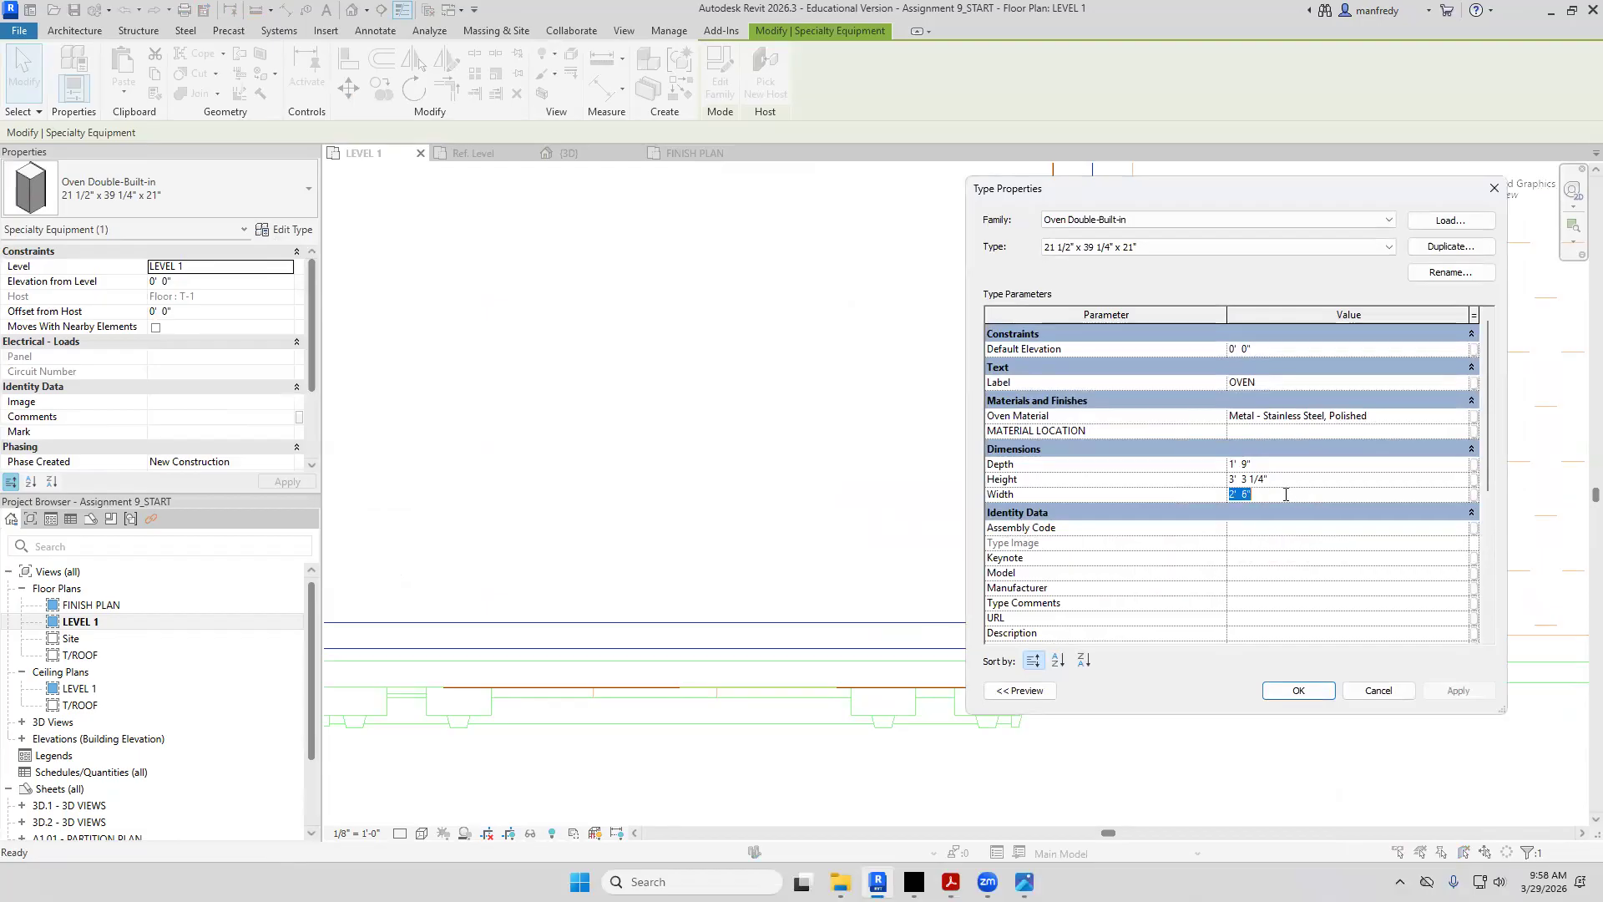
{"action": "left_click", "coordinate": [1306, 693]}
{"action": "left_click", "coordinate": [706, 576]}
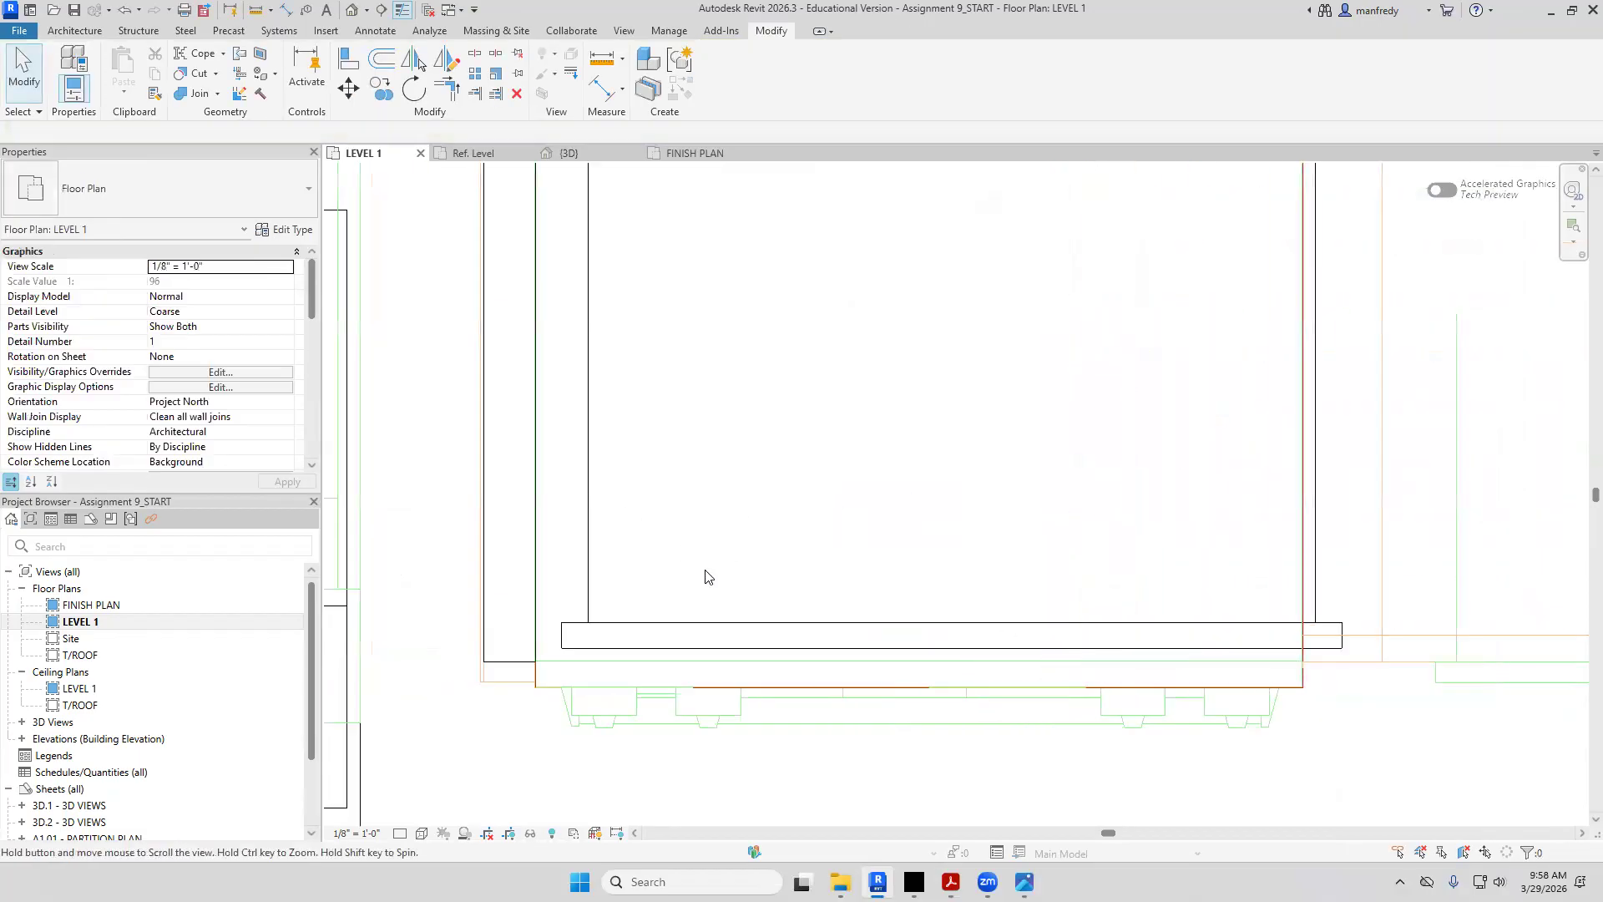
{"action": "scroll", "coordinate": [635, 639], "scroll_direction": "up", "scroll_amount": 2}
{"action": "left_click", "coordinate": [622, 649]}
{"action": "key", "text": "m"}
{"action": "key", "text": "v"}
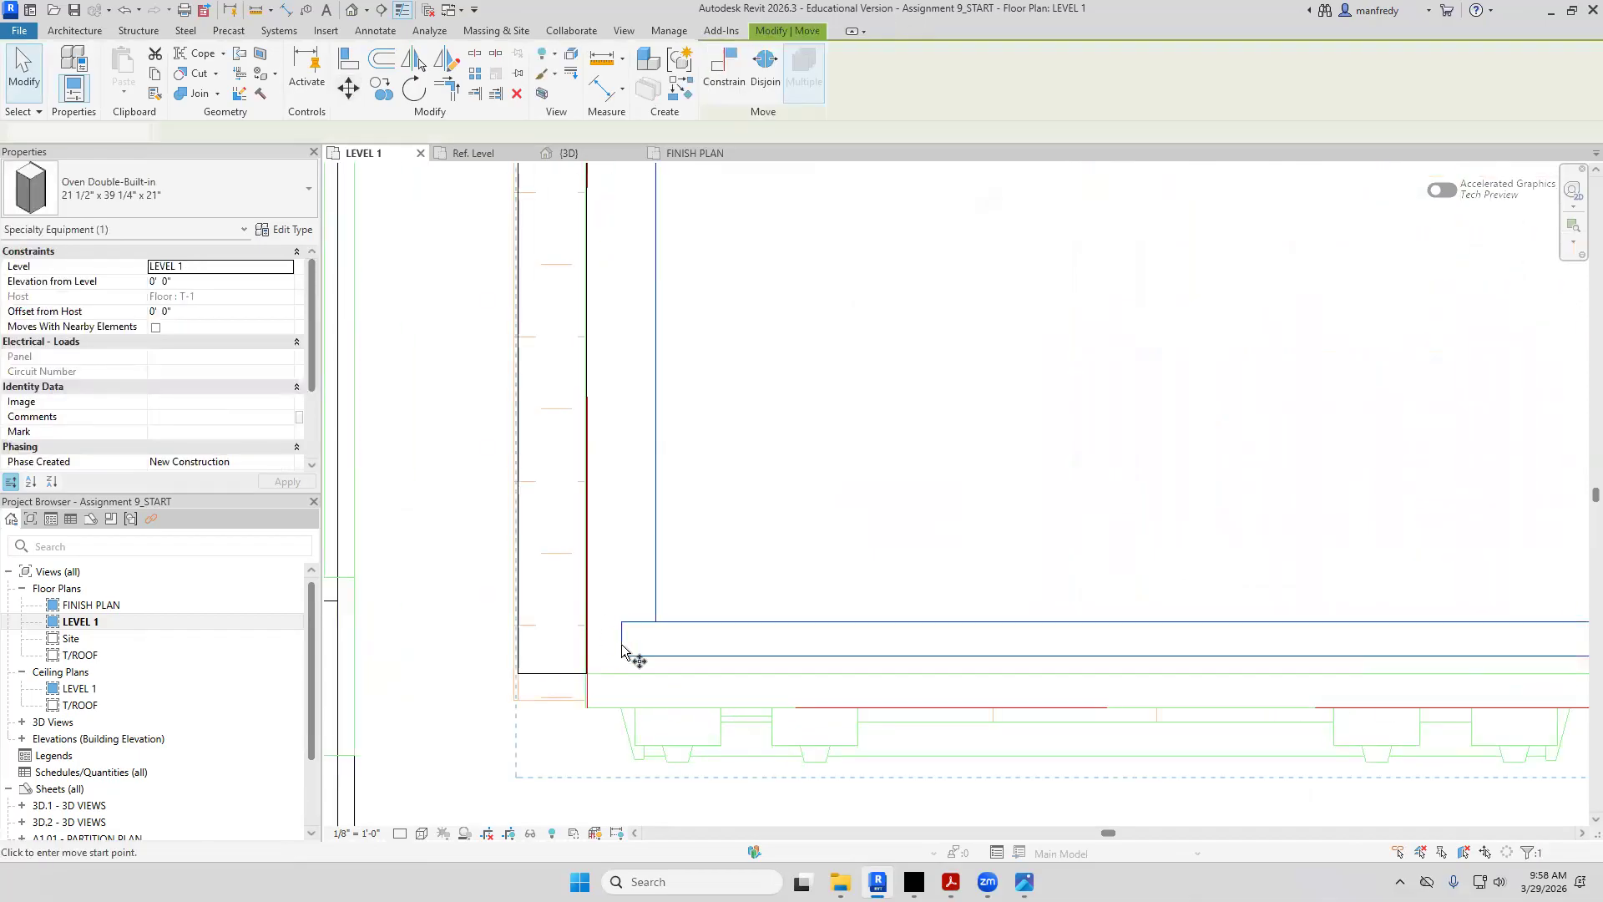
{"action": "scroll", "coordinate": [635, 668], "scroll_direction": "up", "scroll_amount": 1}
{"action": "scroll", "coordinate": [660, 668], "scroll_direction": "up", "scroll_amount": 3}
{"action": "key", "text": "Escape"}
{"action": "key", "text": "Escape"}
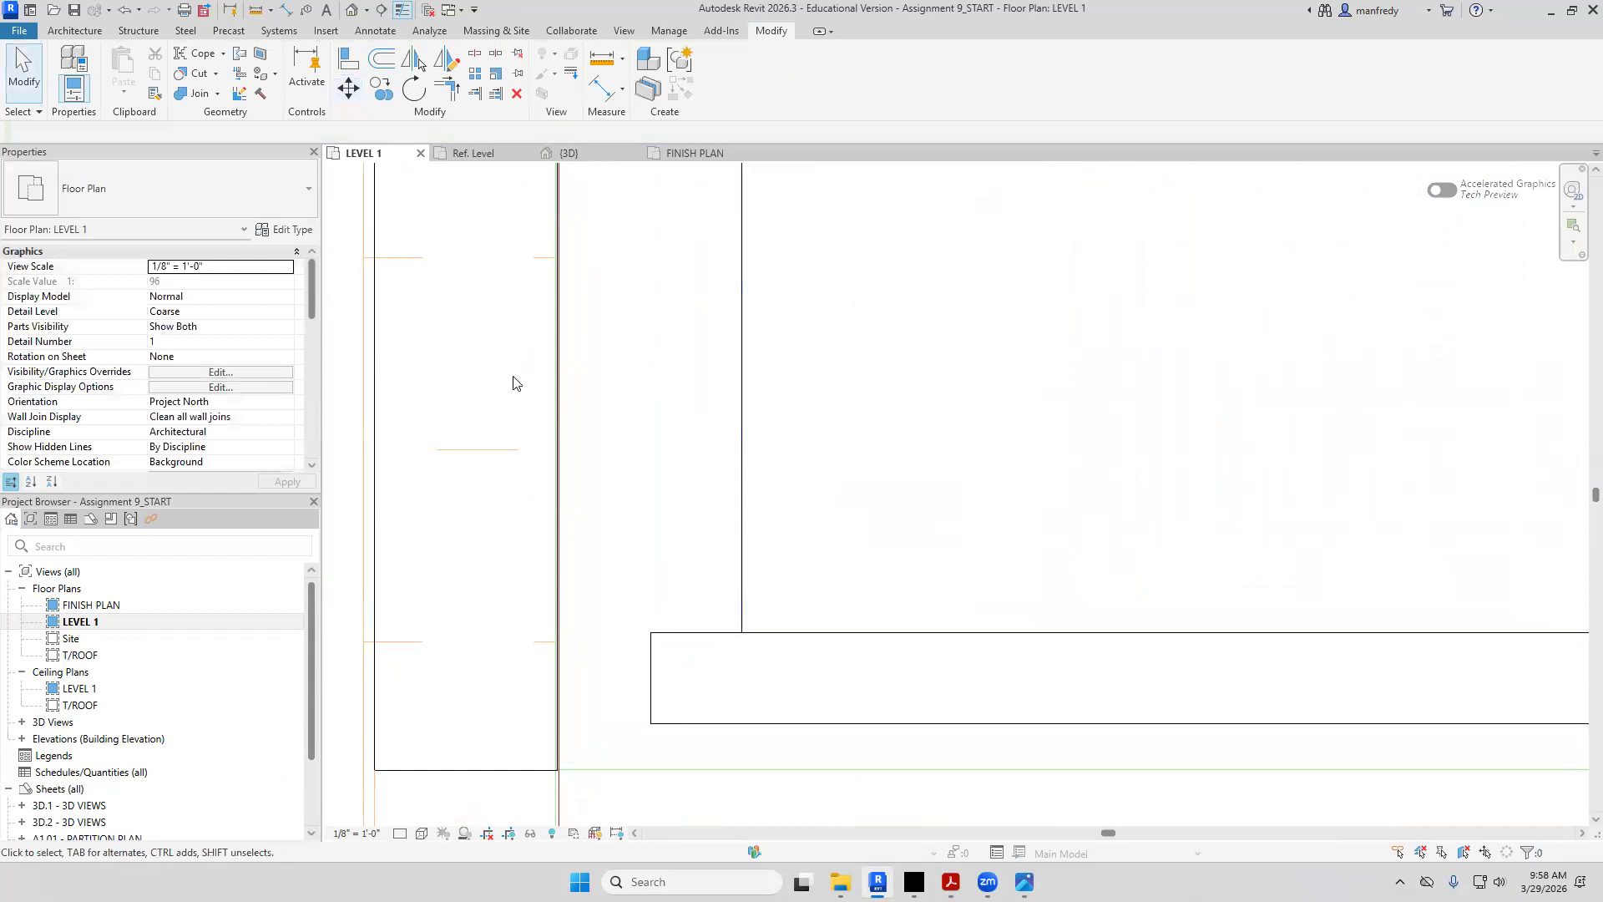
Move the narrowed oven horizontally by its front trim corner until it meets the fryer-side panel's inner face
{"action": "left_click", "coordinate": [741, 554]}
{"action": "key", "text": "m"}
{"action": "key", "text": "v"}
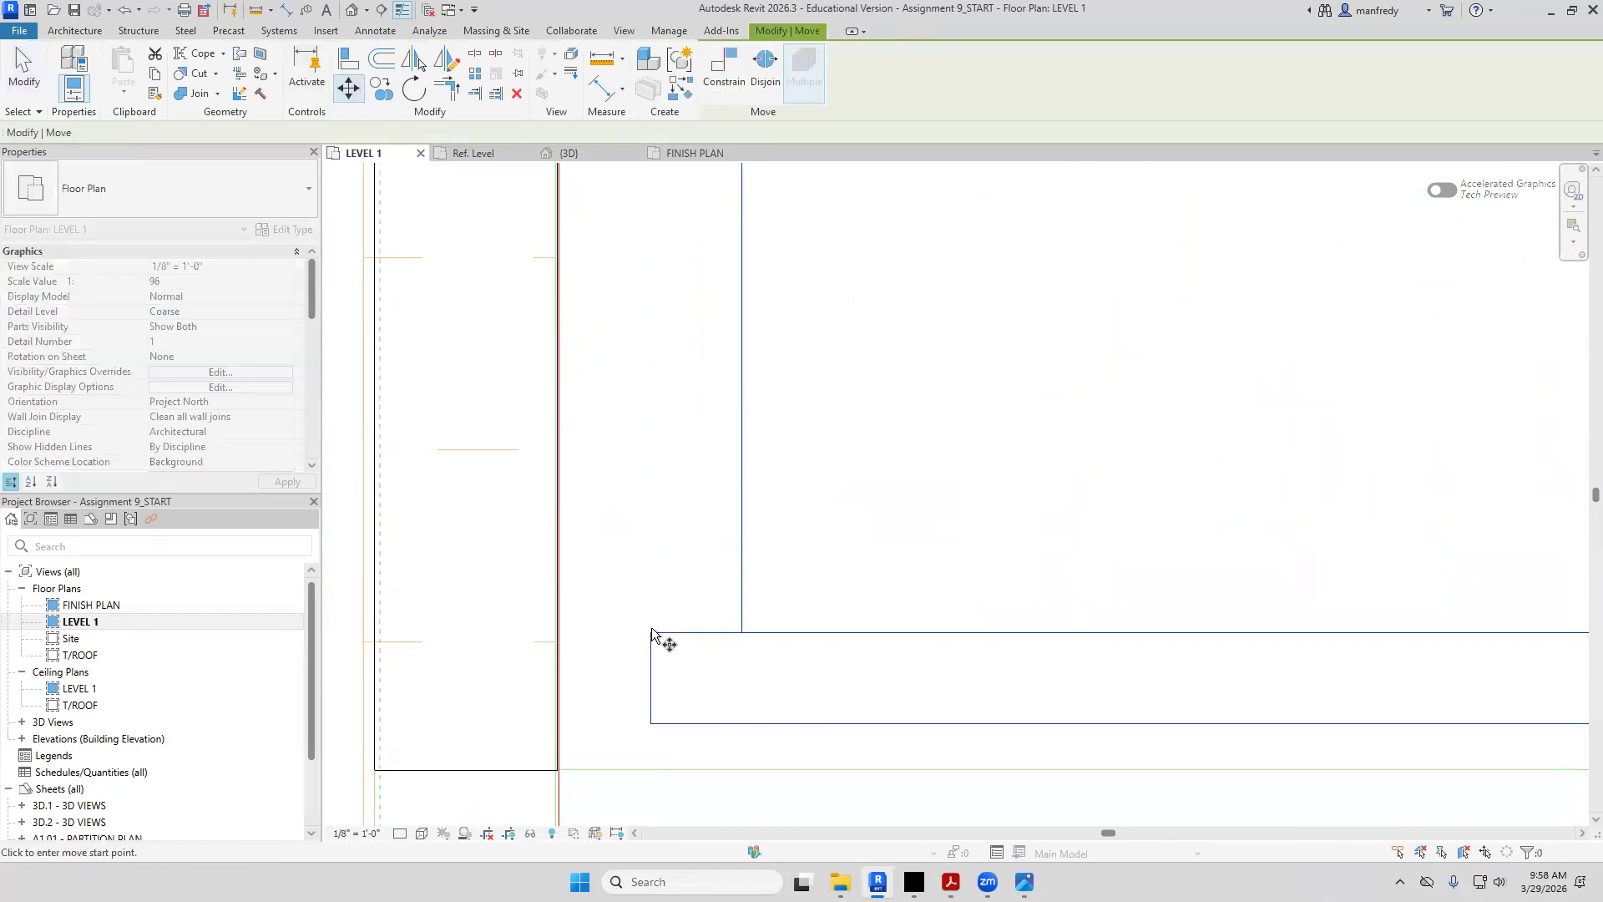
{"action": "left_click", "coordinate": [651, 632]}
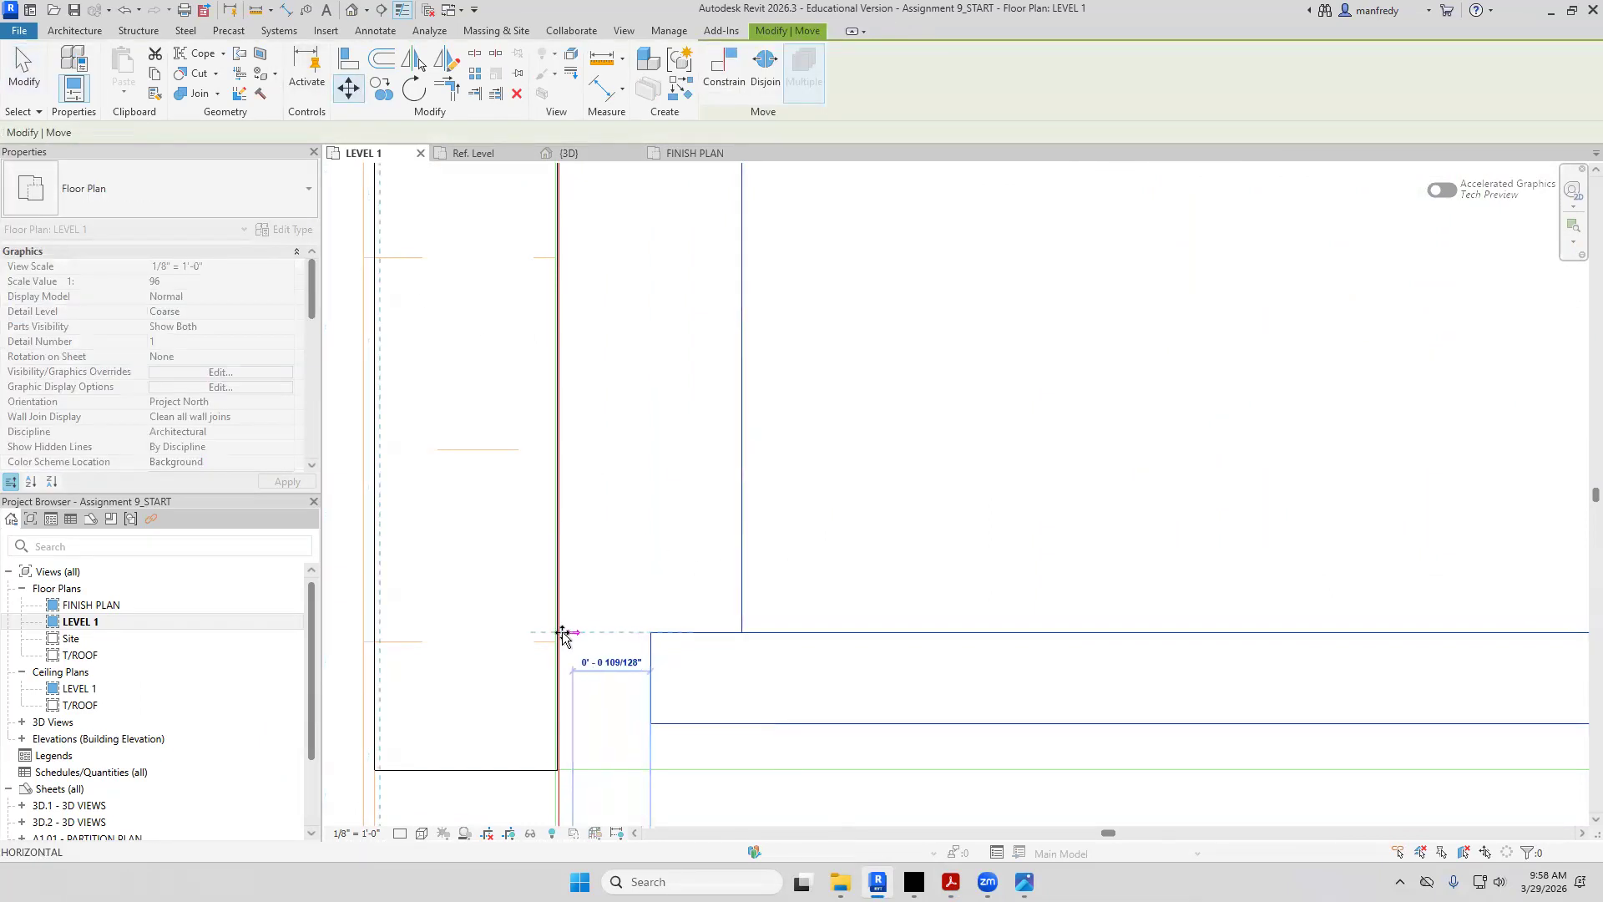
{"action": "left_click", "coordinate": [558, 633]}
{"action": "scroll", "coordinate": [660, 512], "scroll_direction": "down", "scroll_amount": 1}
{"action": "key", "text": "Escape"}
{"action": "scroll", "coordinate": [660, 513], "scroll_direction": "down", "scroll_amount": 4}
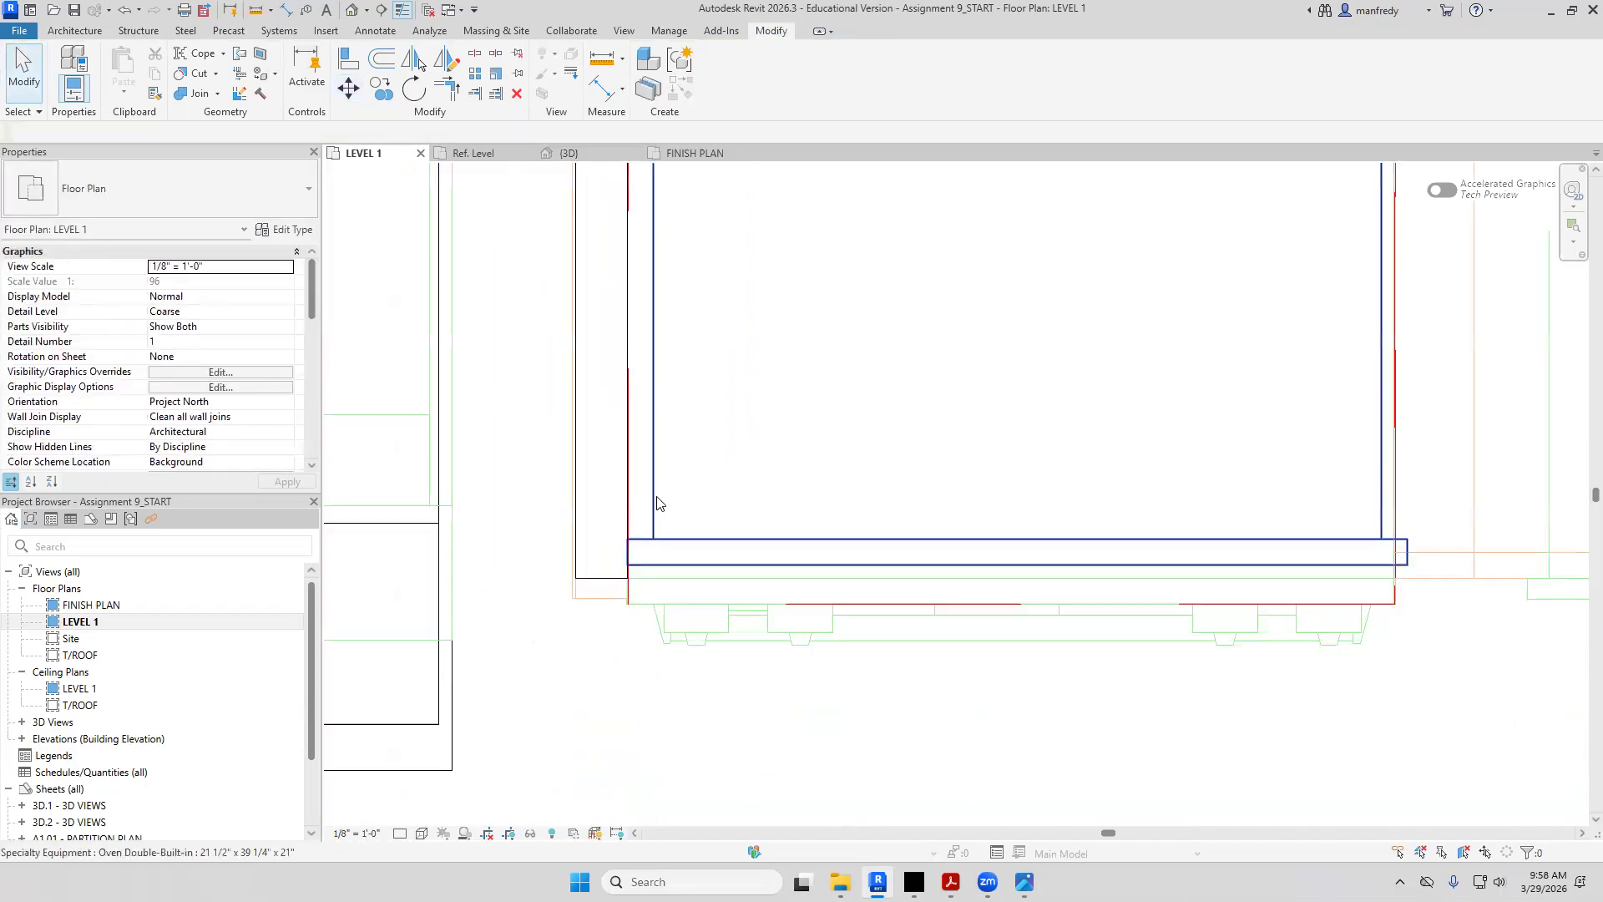
{"action": "scroll", "coordinate": [831, 710], "scroll_direction": "down", "scroll_amount": 1}
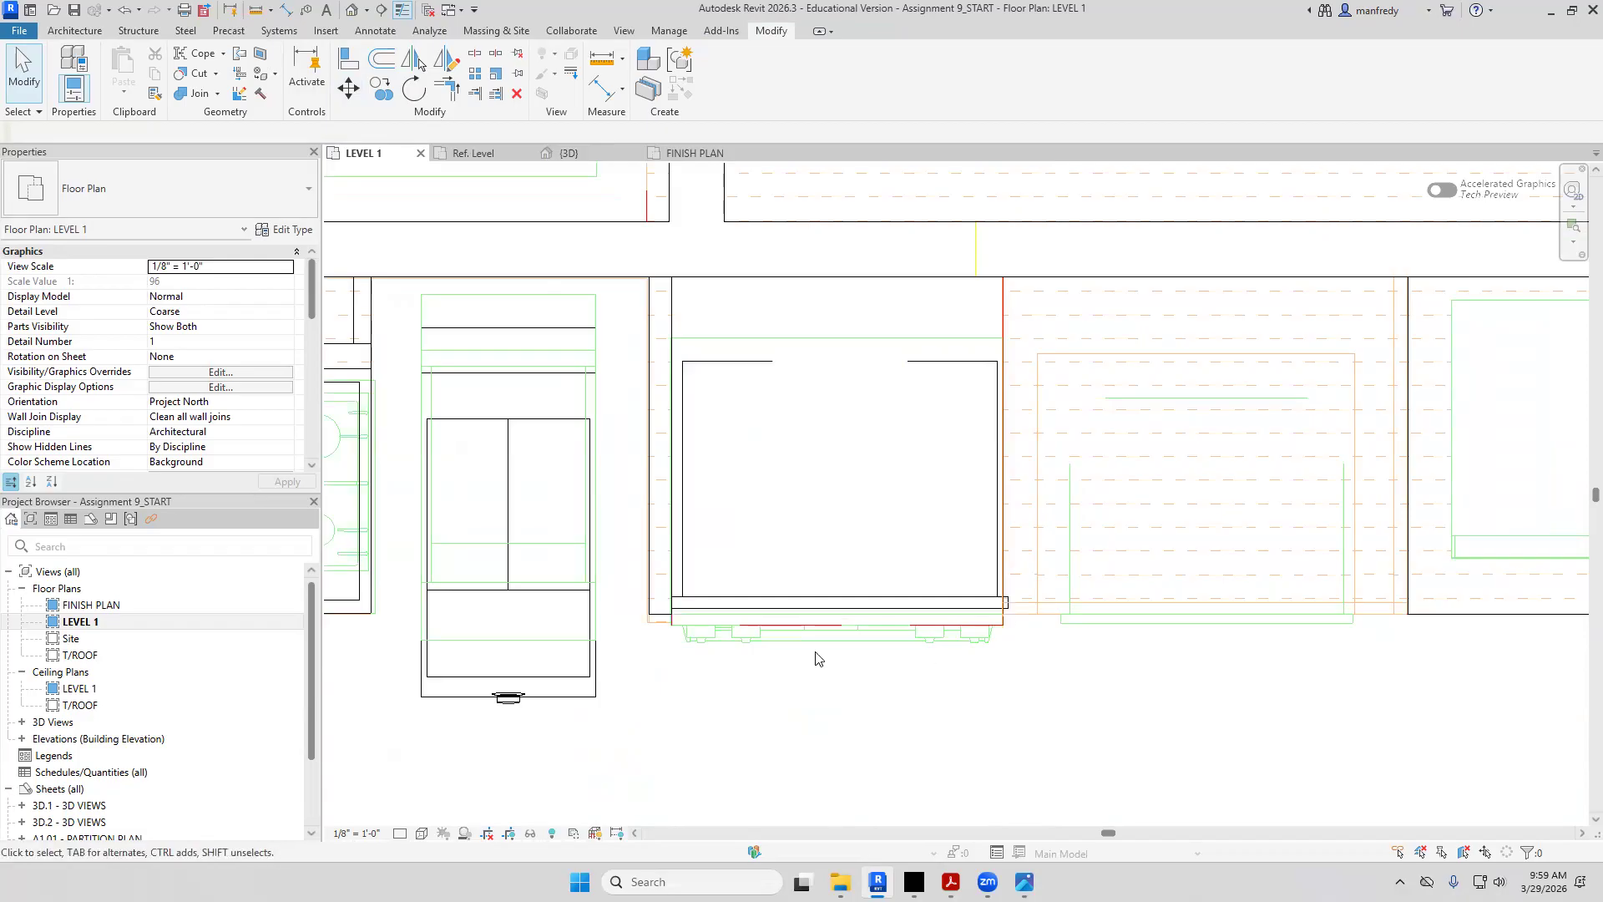
Inspect the double oven beside the fryer in the 3D view and switch to the PDF's Kitchen 102 north elevation
{"action": "left_click", "coordinate": [351, 9]}
{"action": "scroll", "coordinate": [798, 589], "scroll_direction": "up", "scroll_amount": 3}
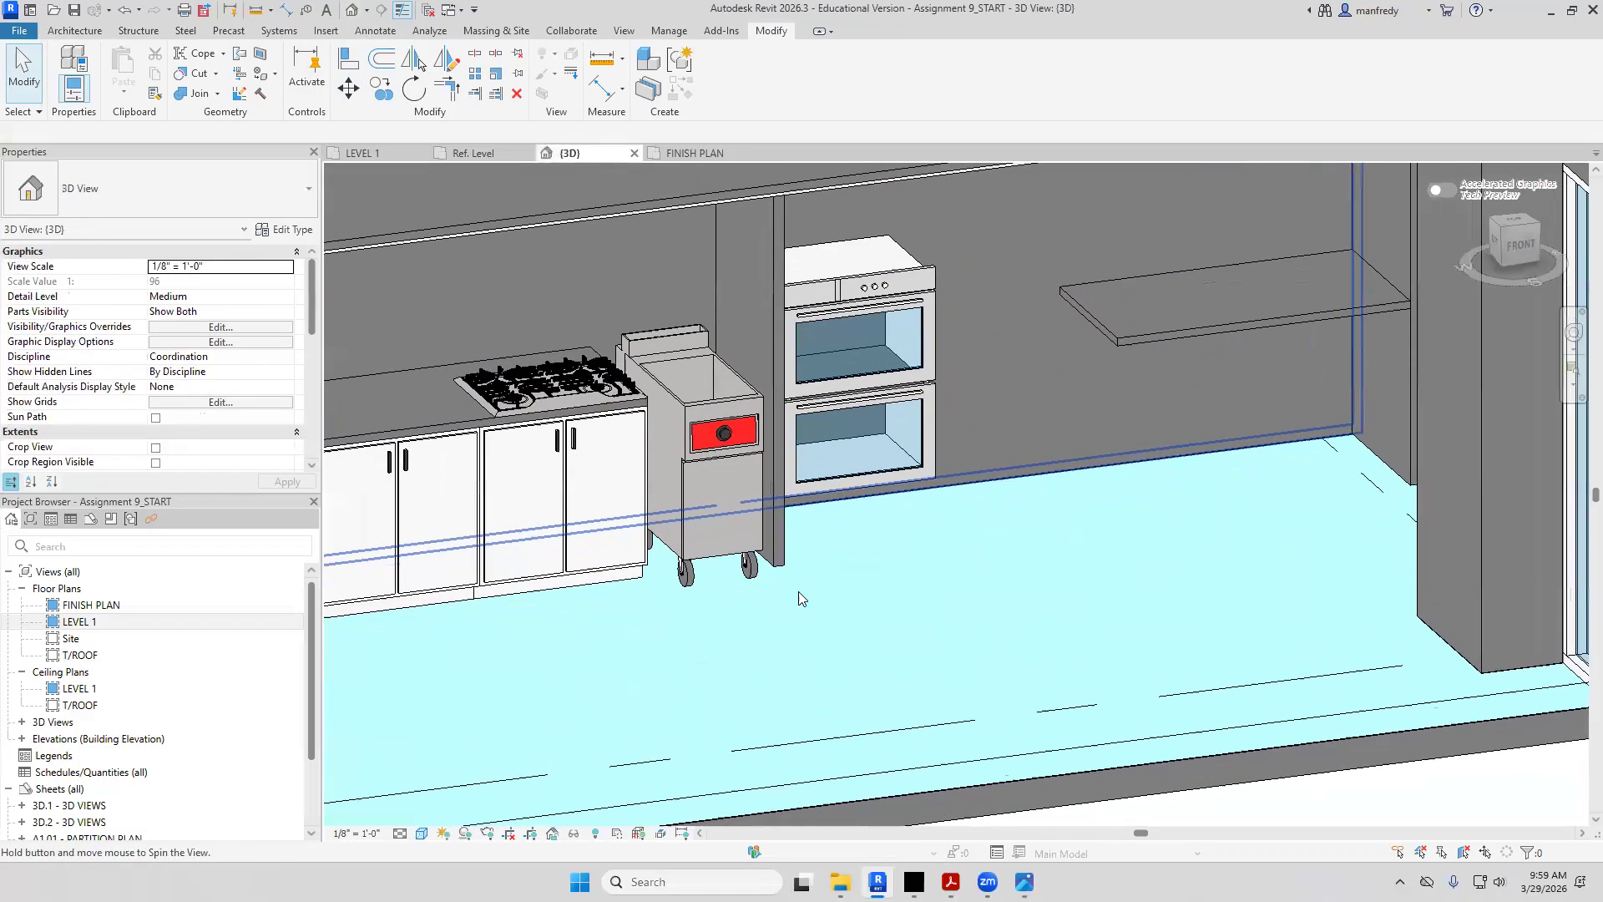
{"action": "middle_click_drag", "start_coordinate": [797, 588], "coordinate": [844, 613]}
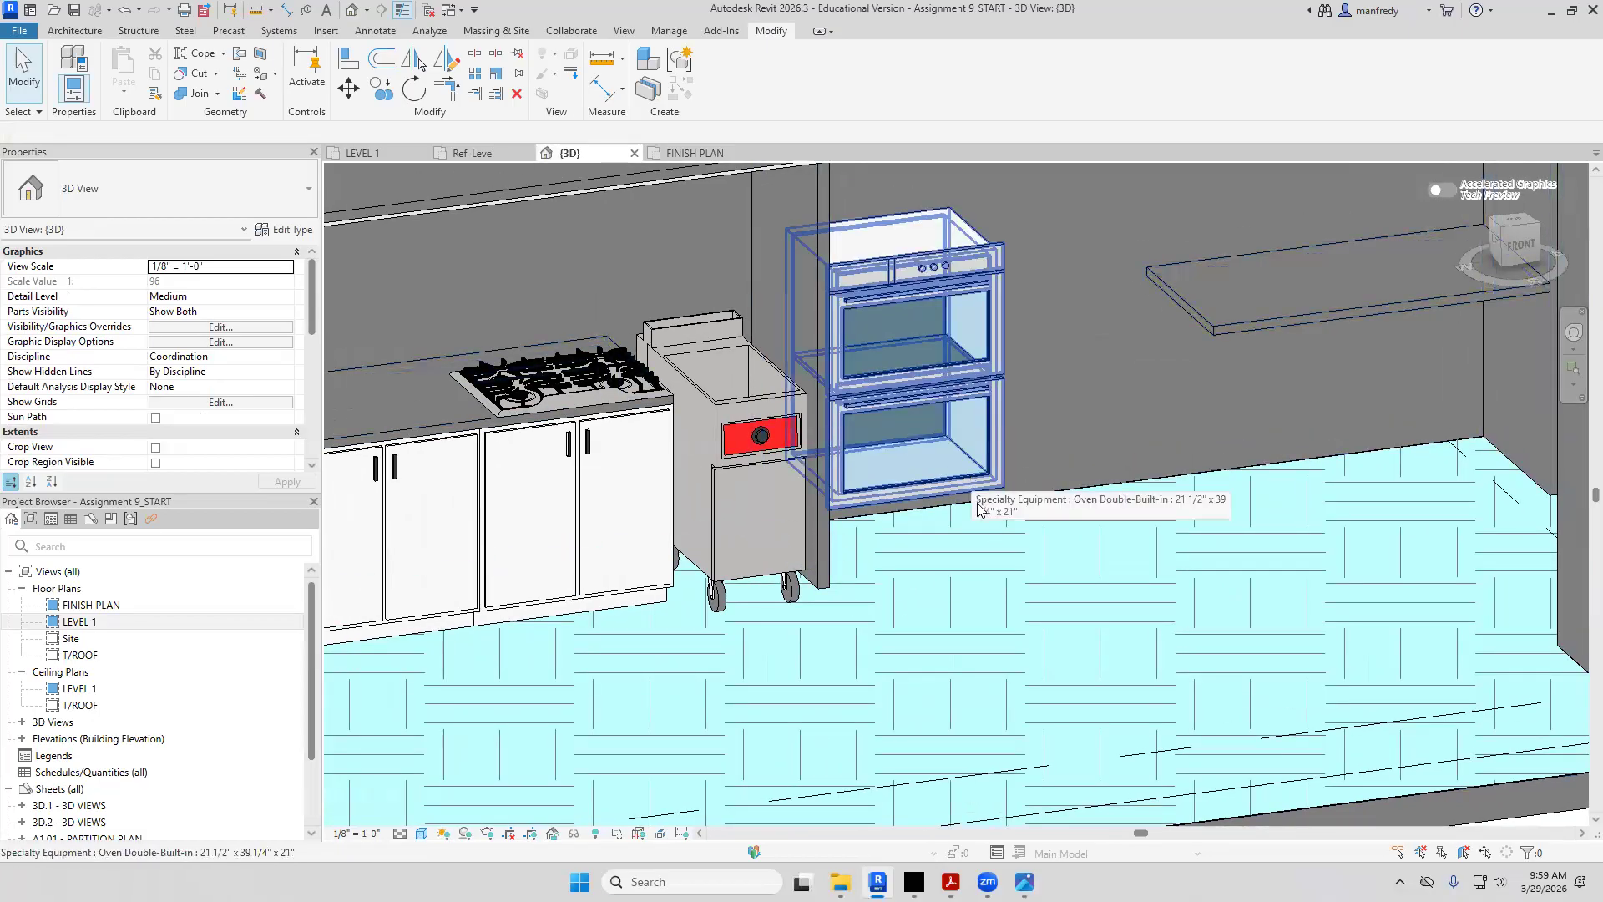
{"action": "scroll", "coordinate": [920, 541], "scroll_direction": "down", "scroll_amount": 2}
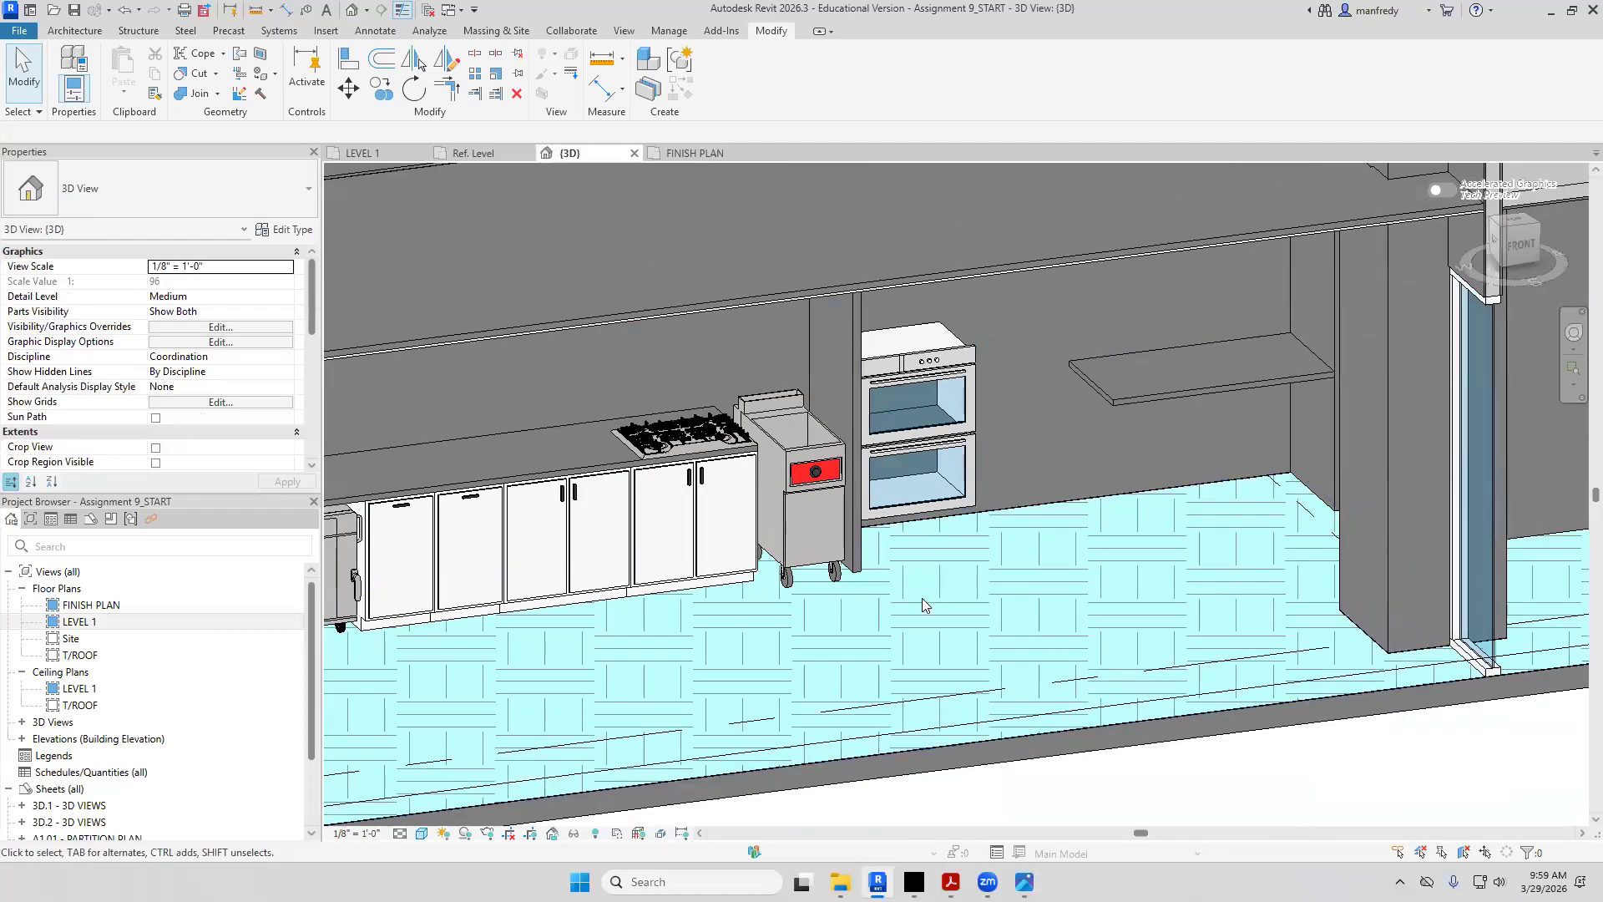
{"action": "left_click", "coordinate": [951, 882]}
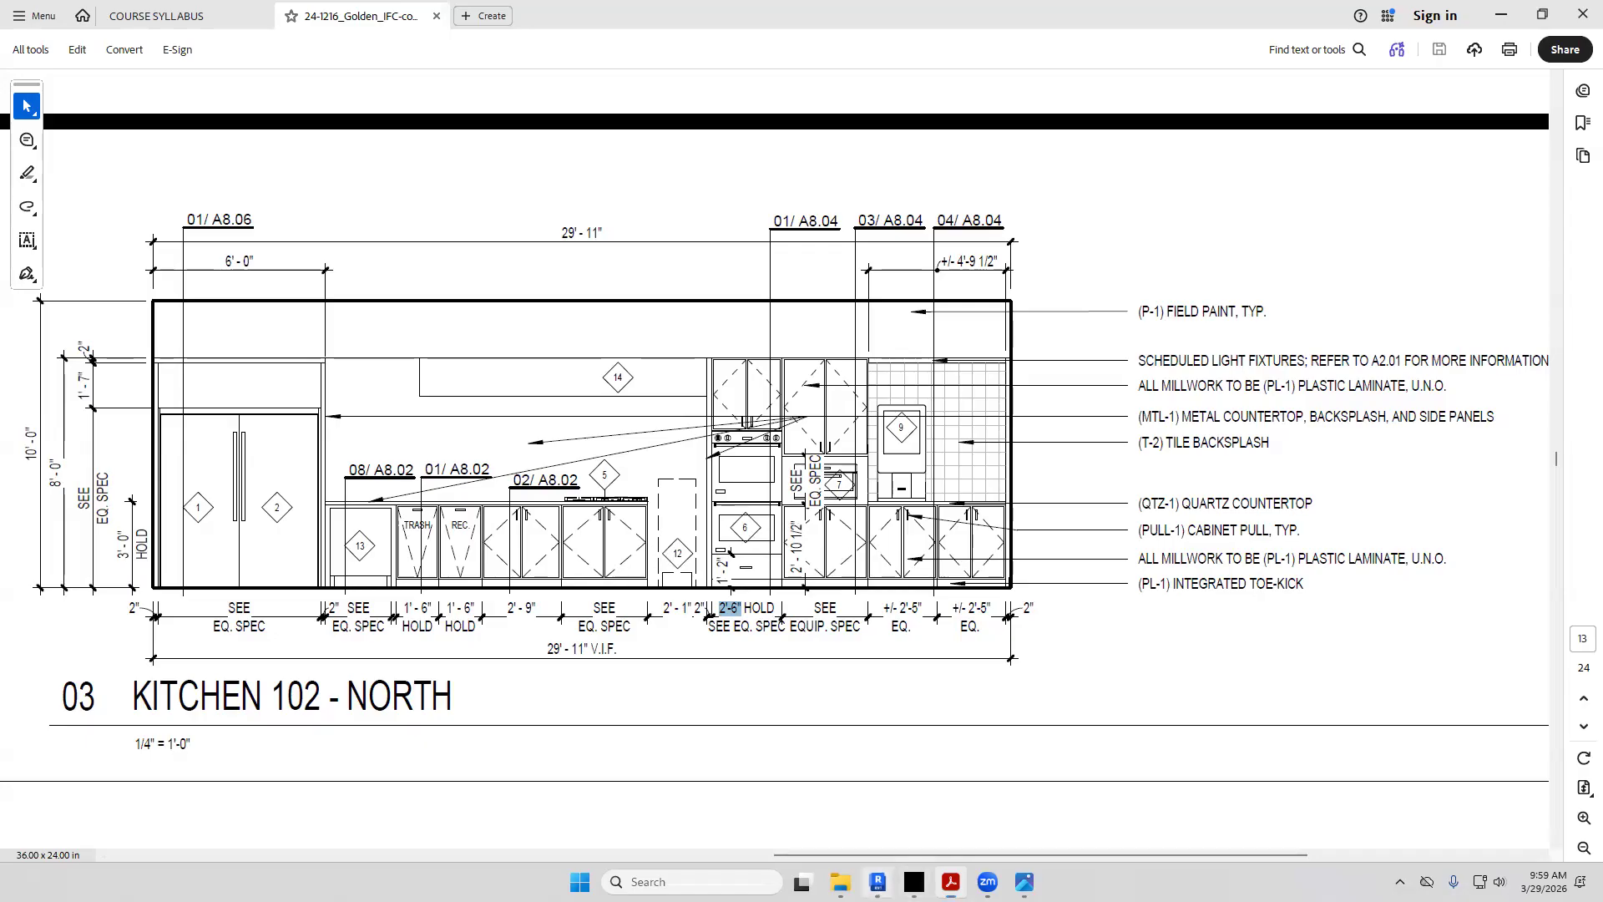
On the Level 1 plan, copy the 33" double-door base cabinet from beneath the cooktop to the space beside the double oven
{"action": "left_click", "coordinate": [878, 882]}
{"action": "double_click", "coordinate": [121, 622]}
{"action": "scroll", "coordinate": [507, 543], "scroll_direction": "down", "scroll_amount": 3}
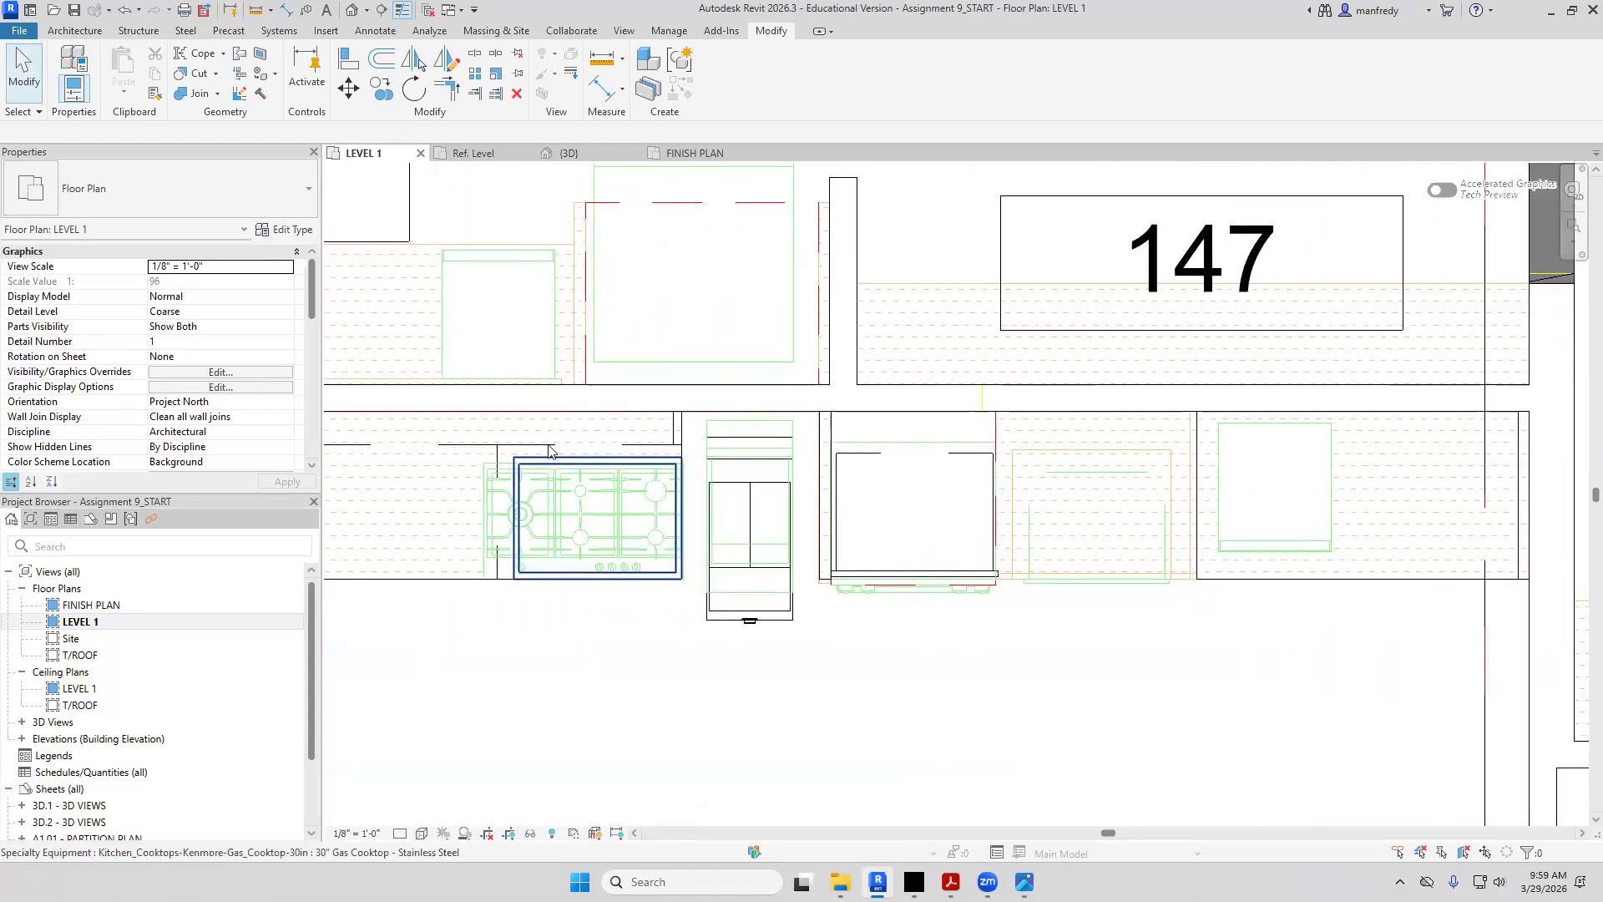
{"action": "left_click", "coordinate": [503, 458]}
{"action": "left_click", "coordinate": [383, 93]}
{"action": "left_click", "coordinate": [497, 579]}
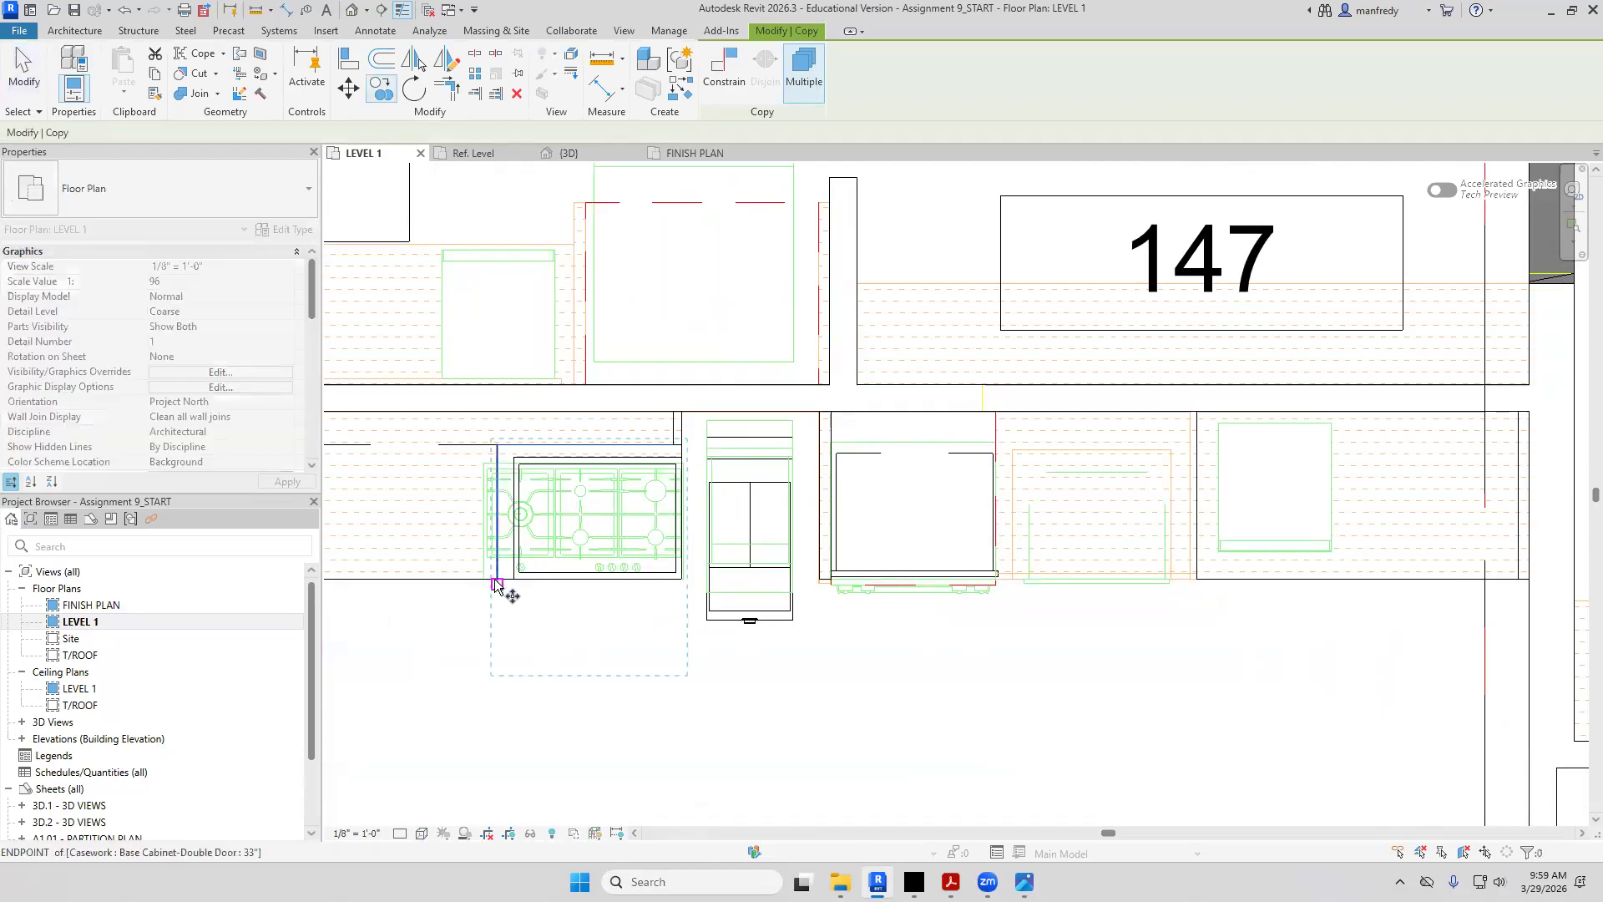
{"action": "left_click", "coordinate": [1041, 578]}
{"action": "scroll", "coordinate": [1036, 581], "scroll_direction": "up", "scroll_amount": 2}
{"action": "scroll", "coordinate": [1033, 584], "scroll_direction": "up", "scroll_amount": 5}
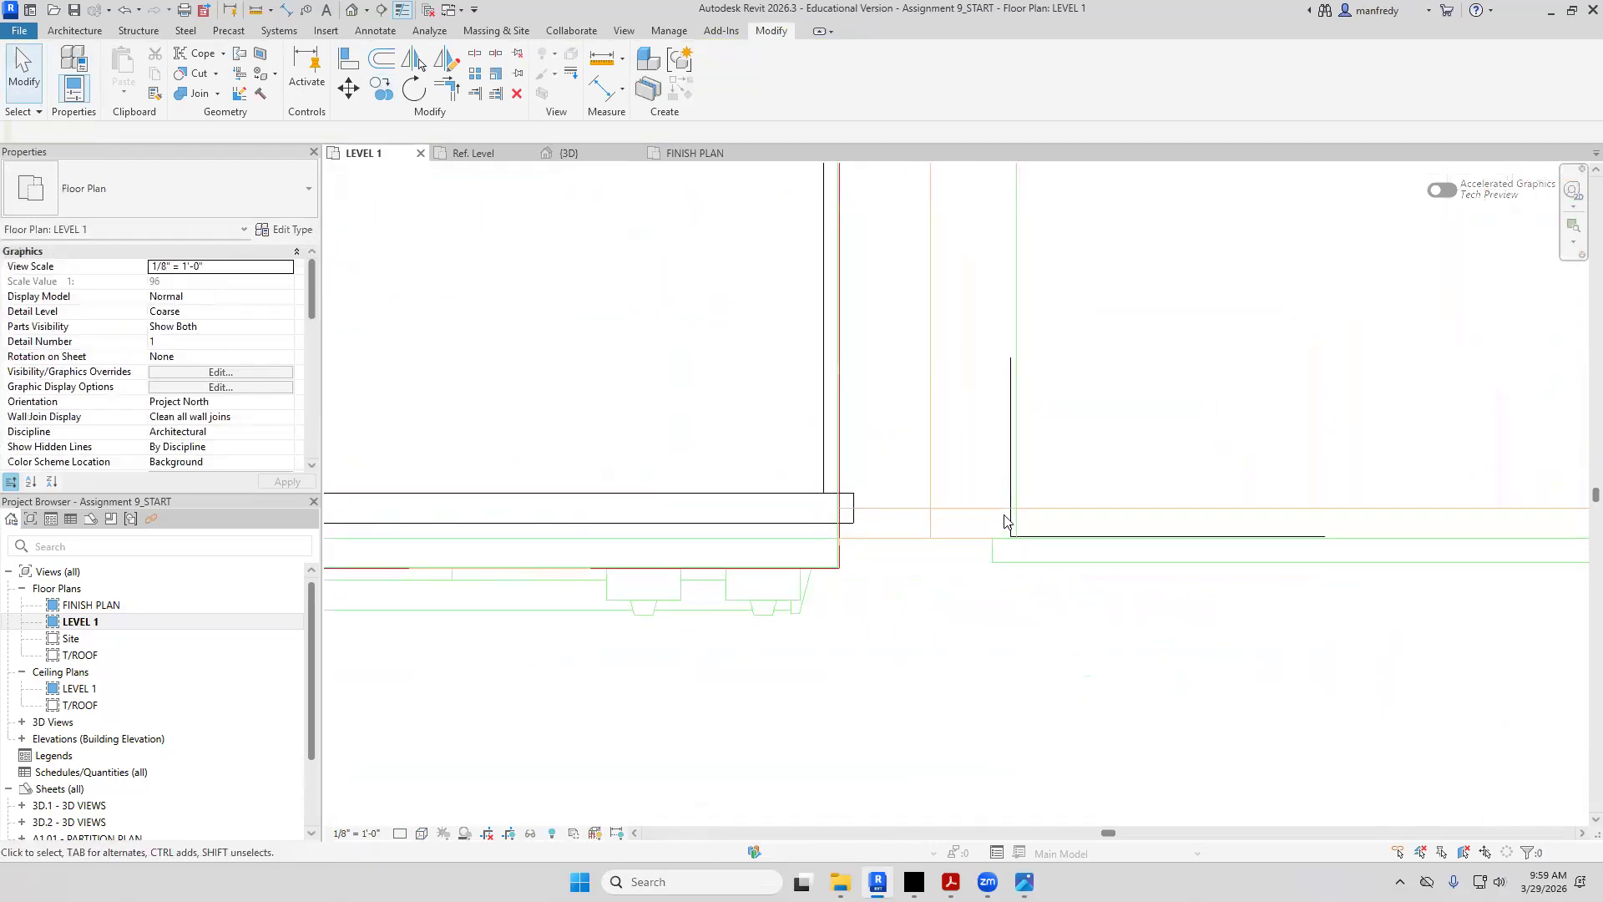
Nudge the copied base cabinet horizontally toward the double oven and check its edges against the imported plan lines
{"action": "key", "text": "Left"}
{"action": "key", "text": "Left"}
{"action": "key", "text": "Left"}
{"action": "key", "text": "Left"}
{"action": "key", "text": "Left"}
{"action": "key", "text": "Left"}
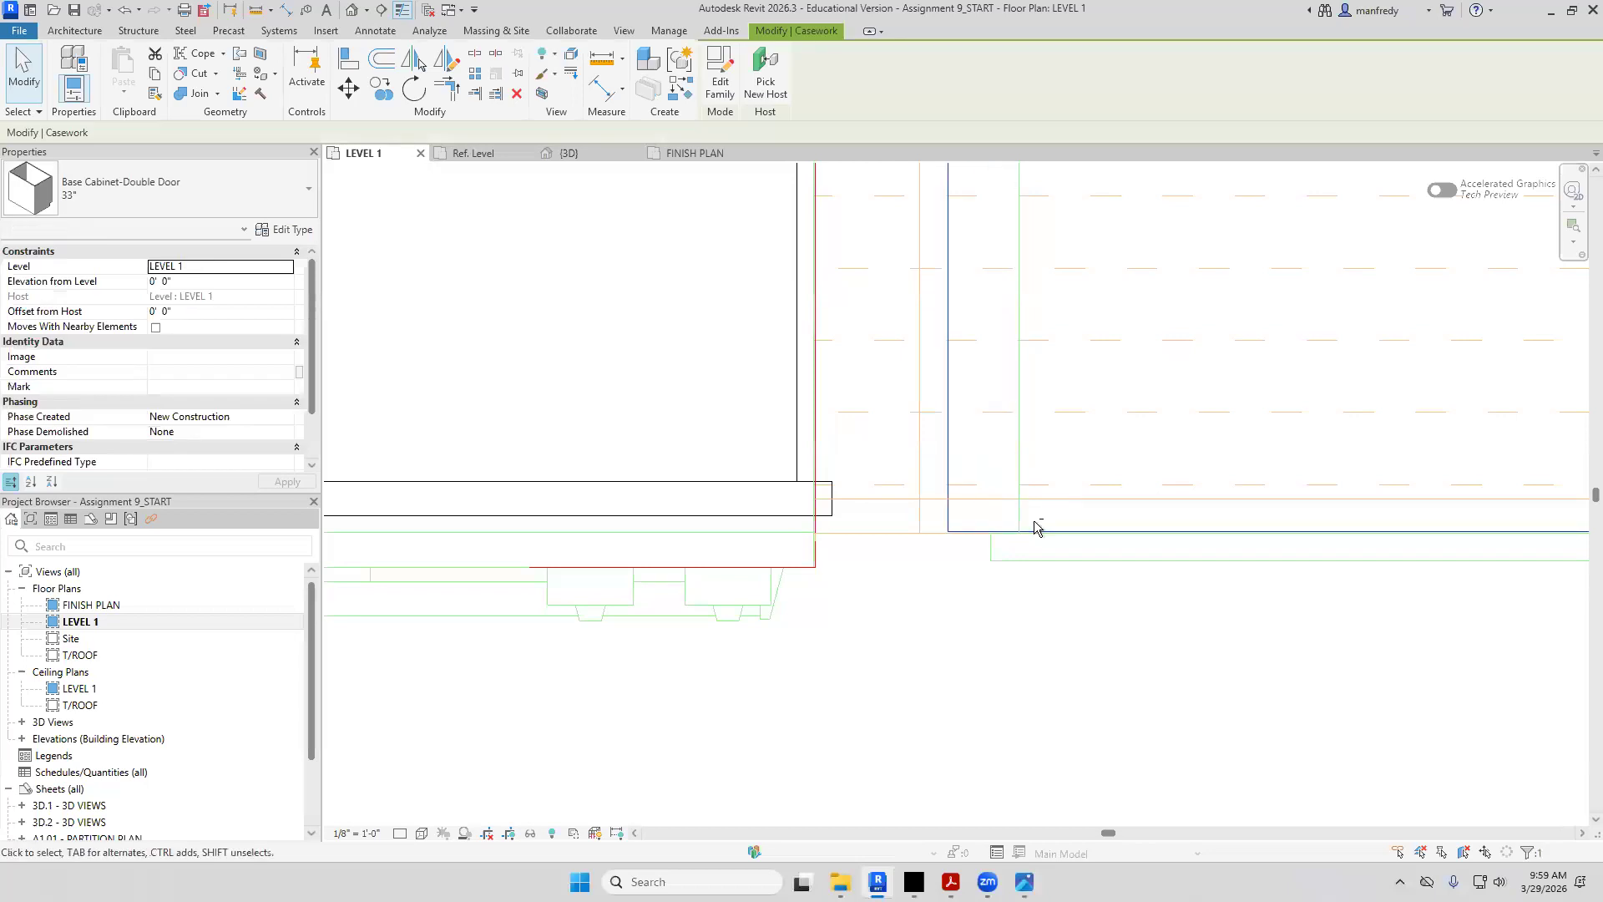
{"action": "key", "text": "Escape"}
{"action": "scroll", "coordinate": [815, 544], "scroll_direction": "down", "scroll_amount": 3}
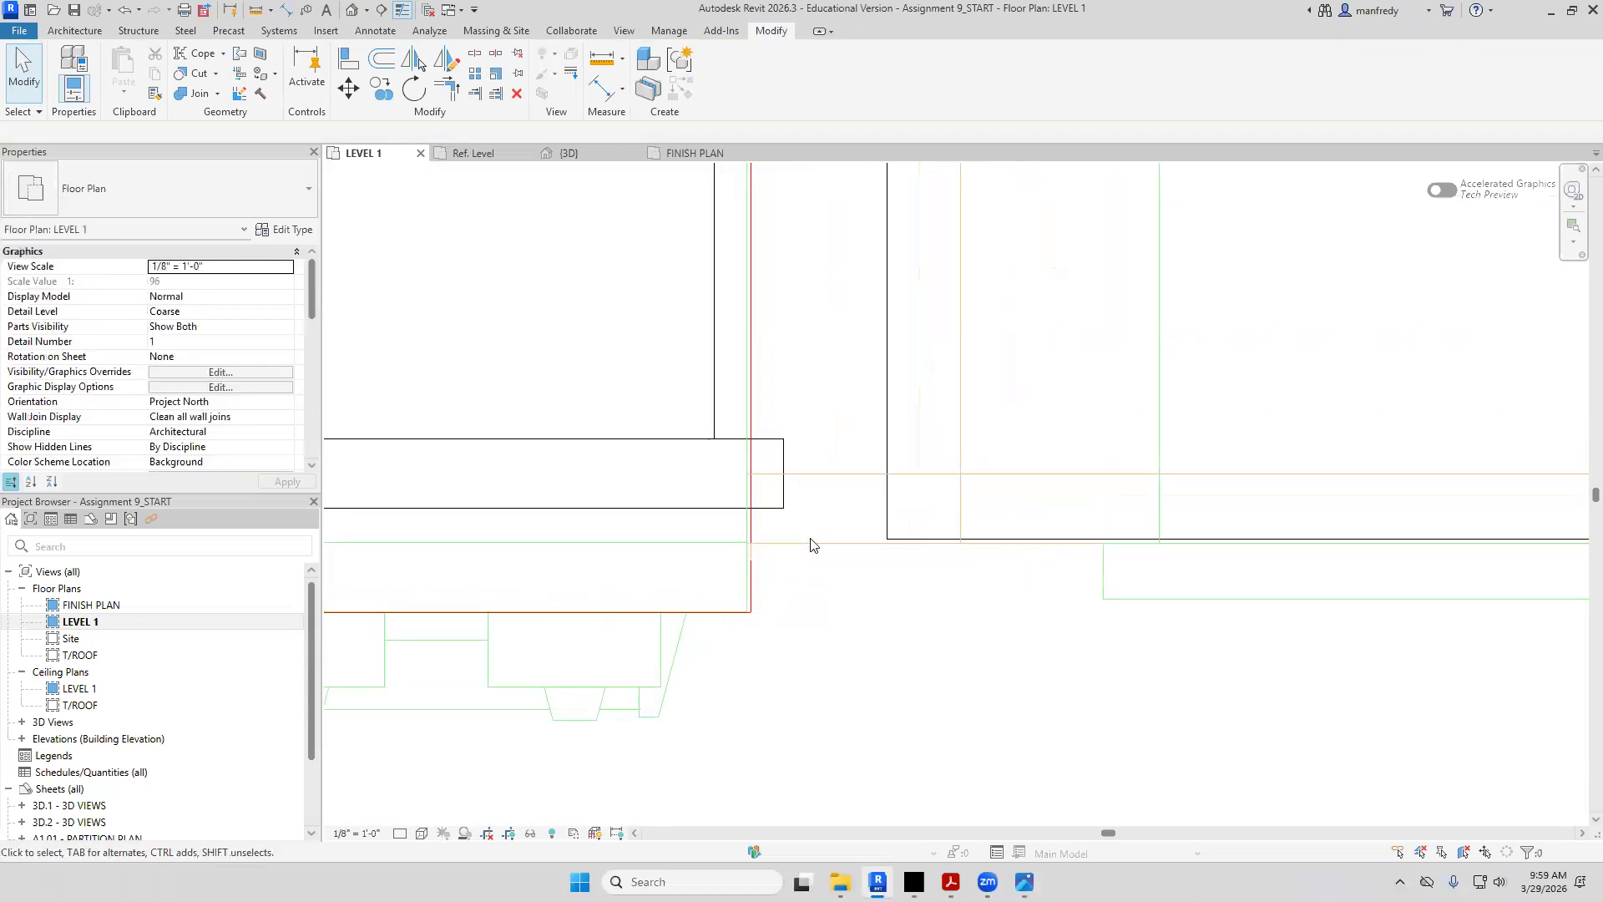
{"action": "scroll", "coordinate": [1349, 534], "scroll_direction": "up", "scroll_amount": 5}
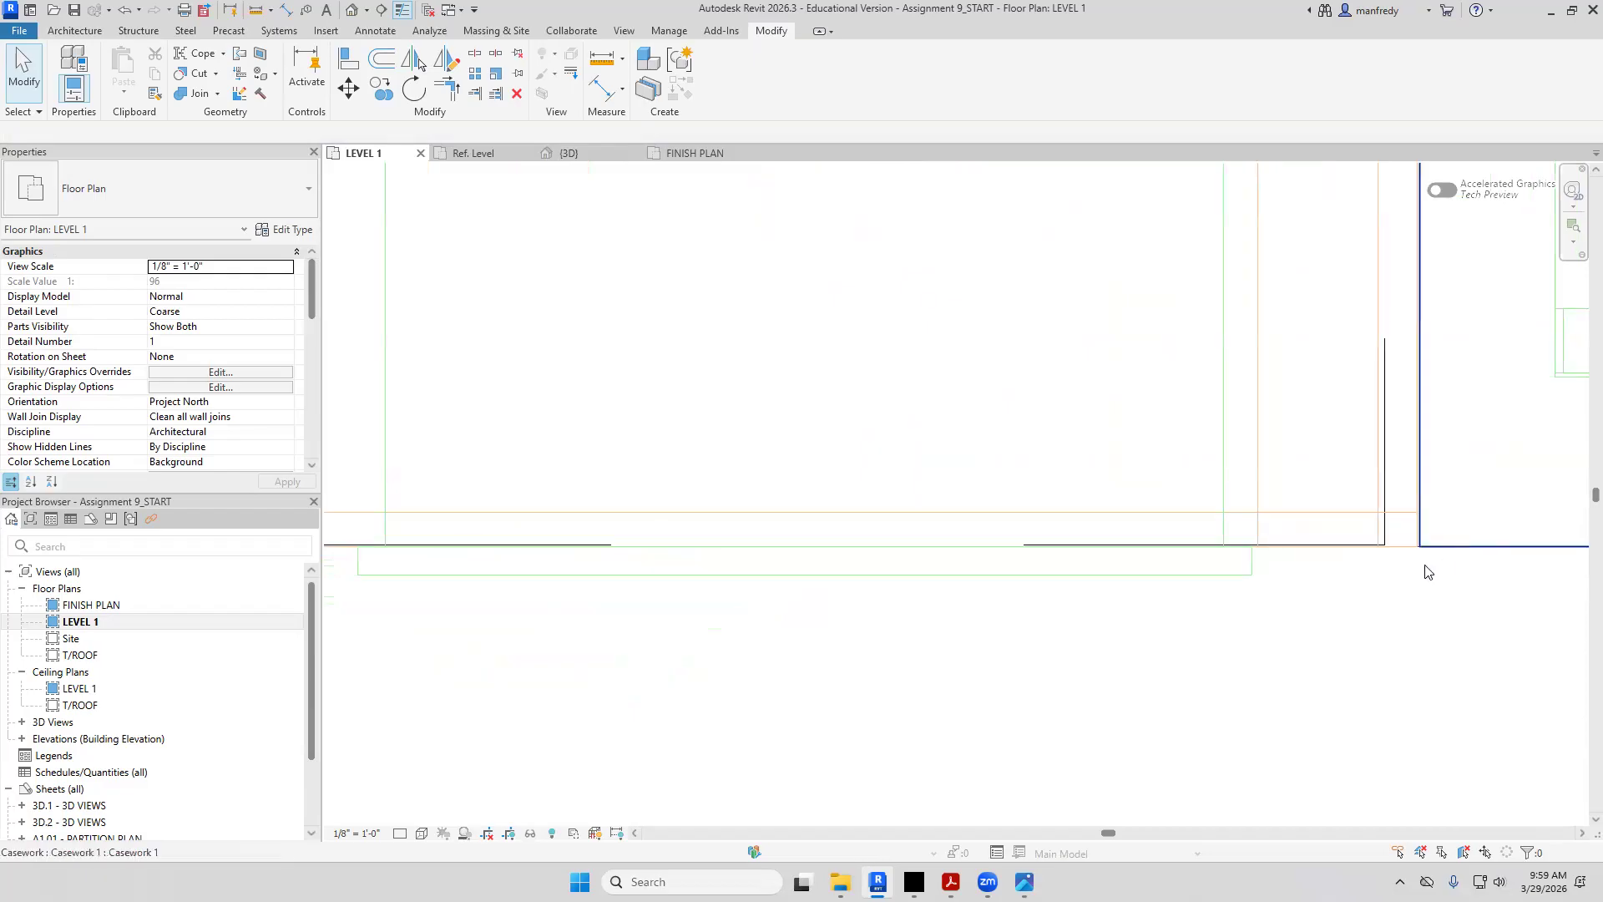
Align the copied cabinet with the imported casework front line and its oven-side face with the red line beside the oven
{"action": "key", "text": "a"}
{"action": "key", "text": "l"}
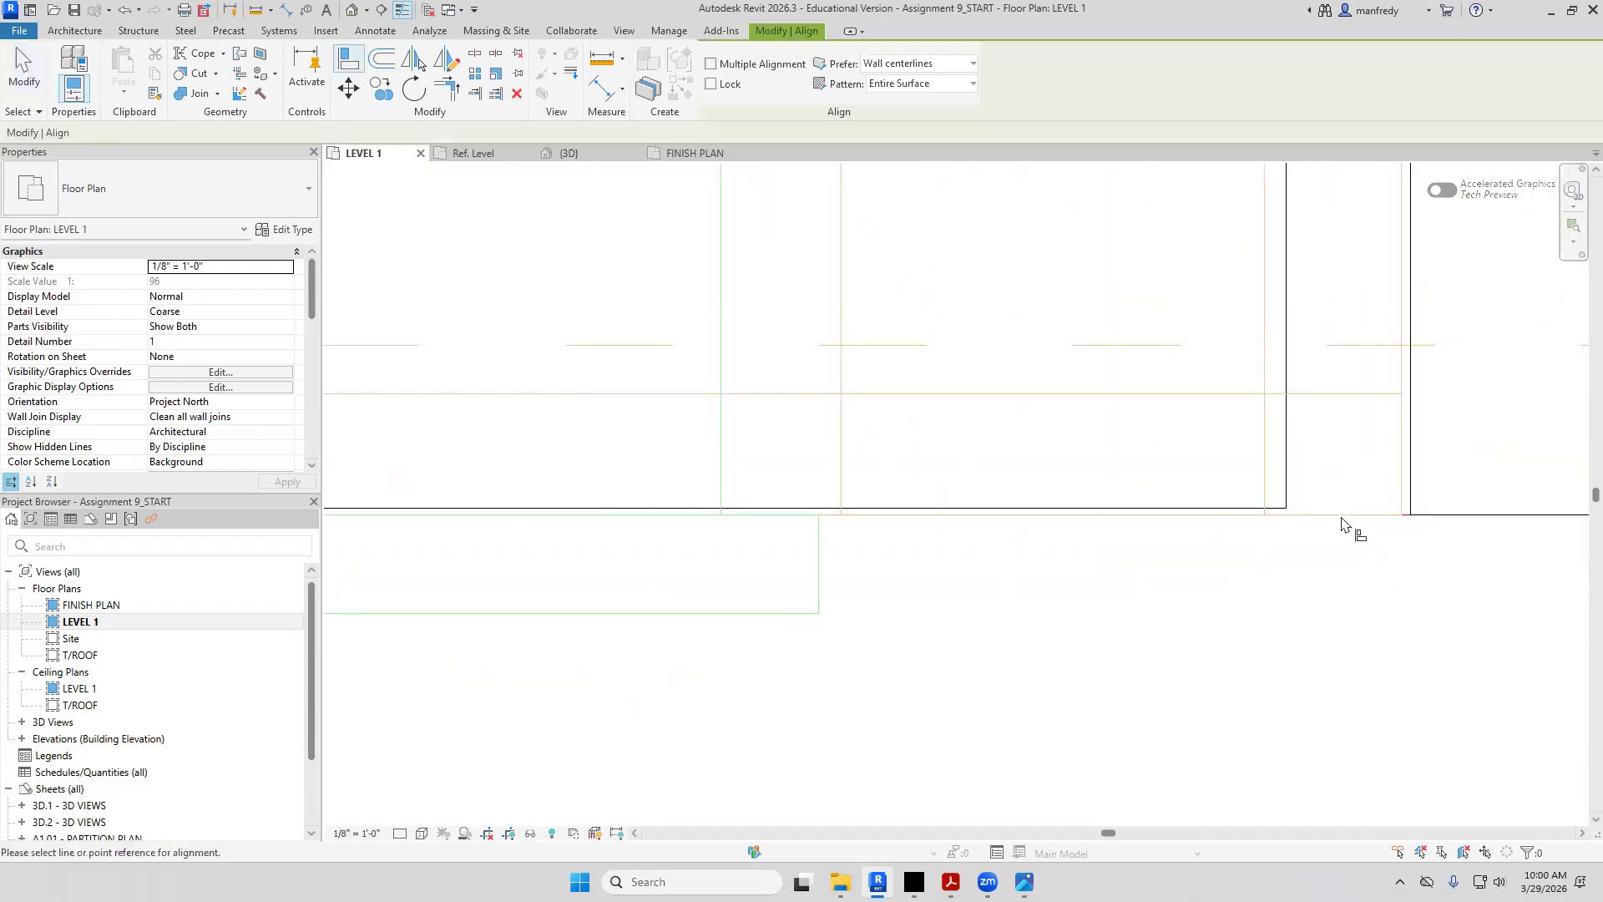
{"action": "middle_click_drag", "start_coordinate": [1251, 513], "coordinate": [809, 517]}
{"action": "scroll", "coordinate": [809, 516], "scroll_direction": "up", "scroll_amount": 3}
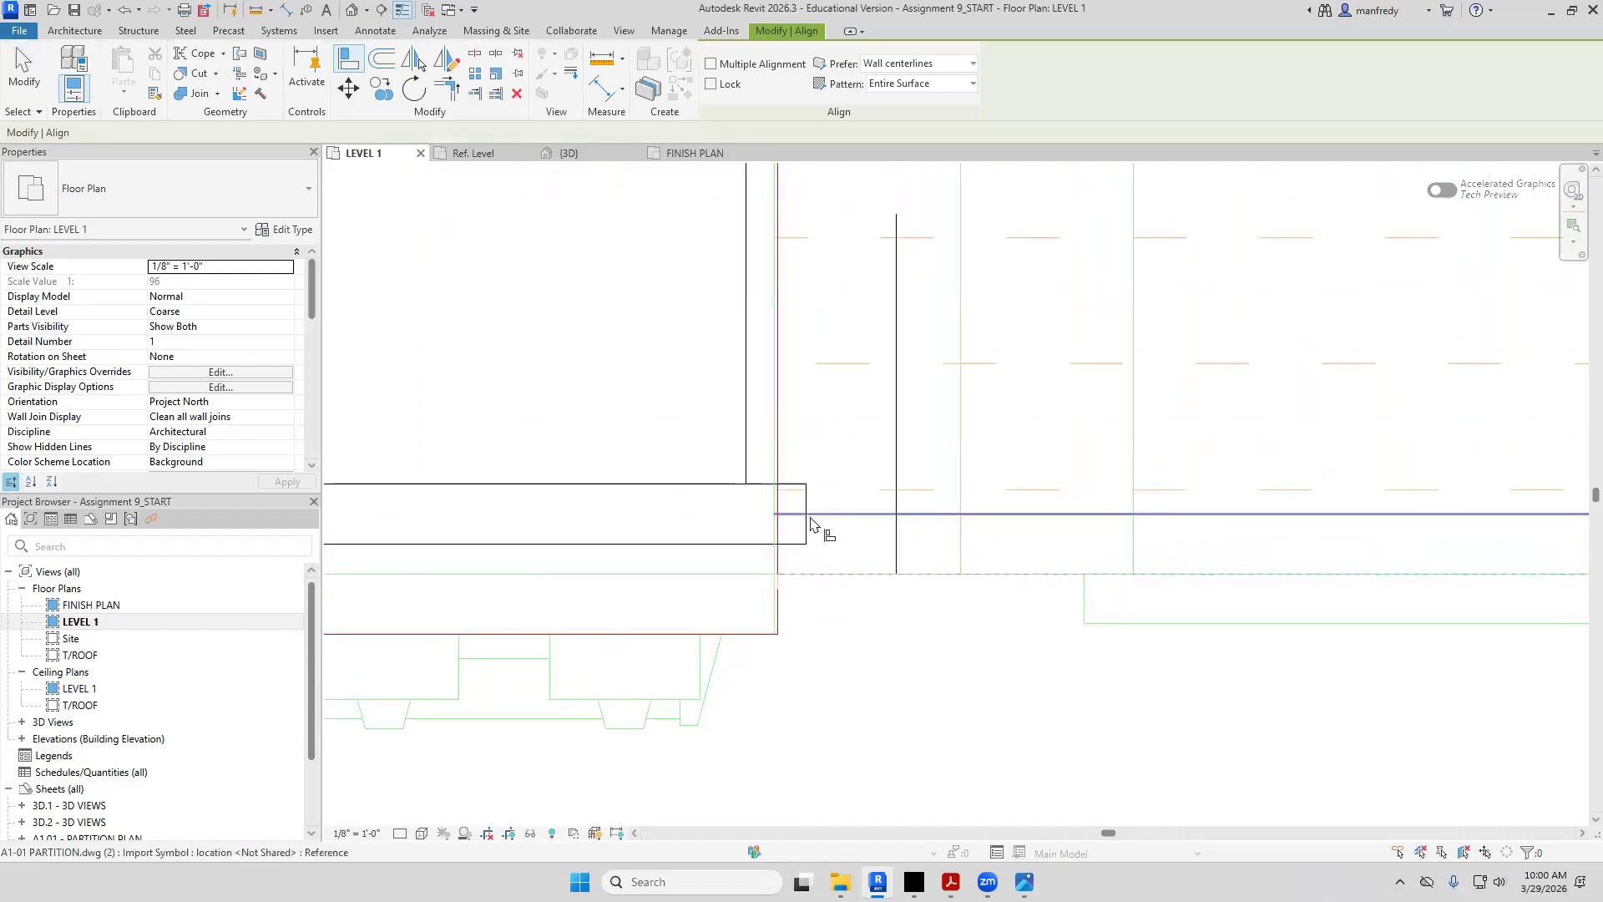
{"action": "left_click", "coordinate": [782, 446]}
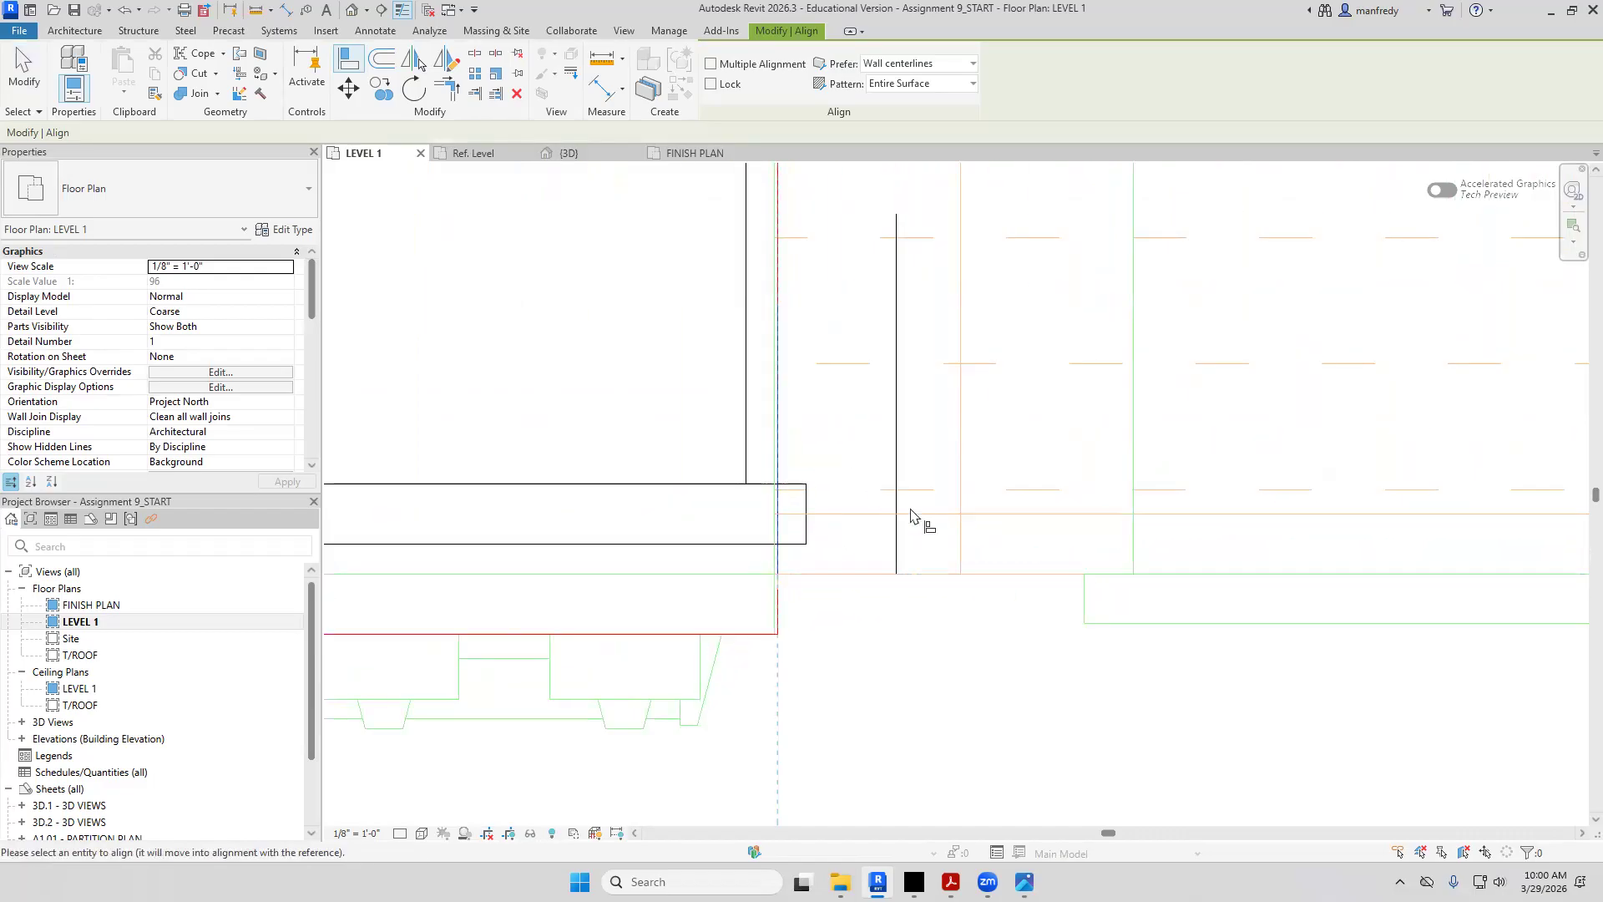
{"action": "left_click", "coordinate": [900, 534]}
{"action": "key", "text": "Escape"}
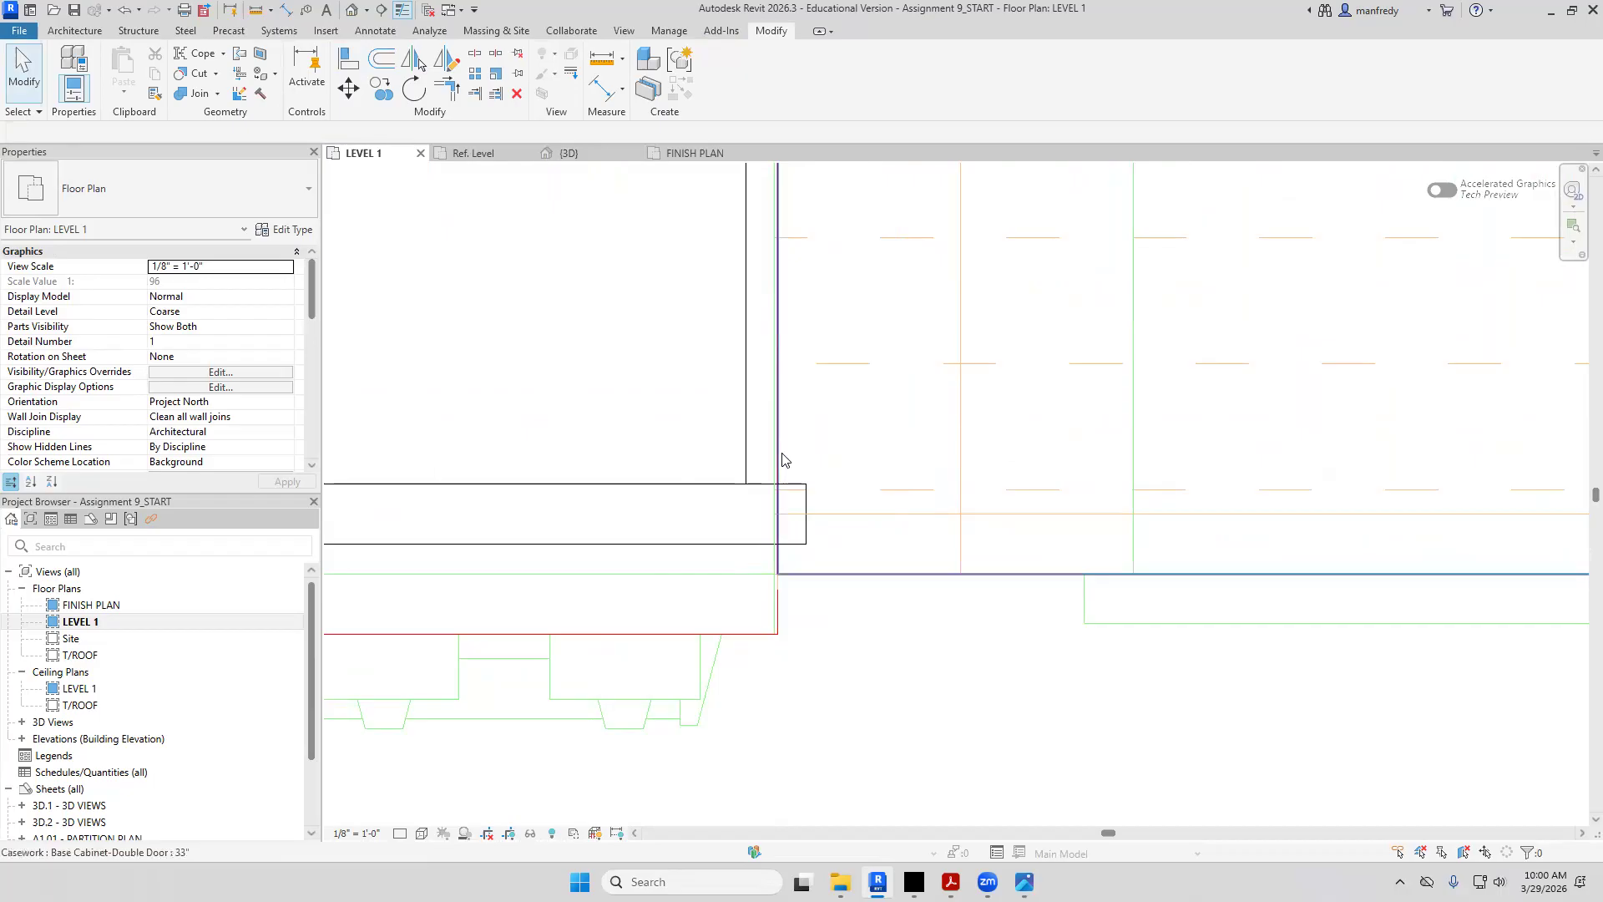
Move the base cabinet horizontally from the red line toward the outer end of the oven's front trim
{"action": "left_click", "coordinate": [349, 88]}
{"action": "scroll", "coordinate": [793, 560], "scroll_direction": "up", "scroll_amount": 2}
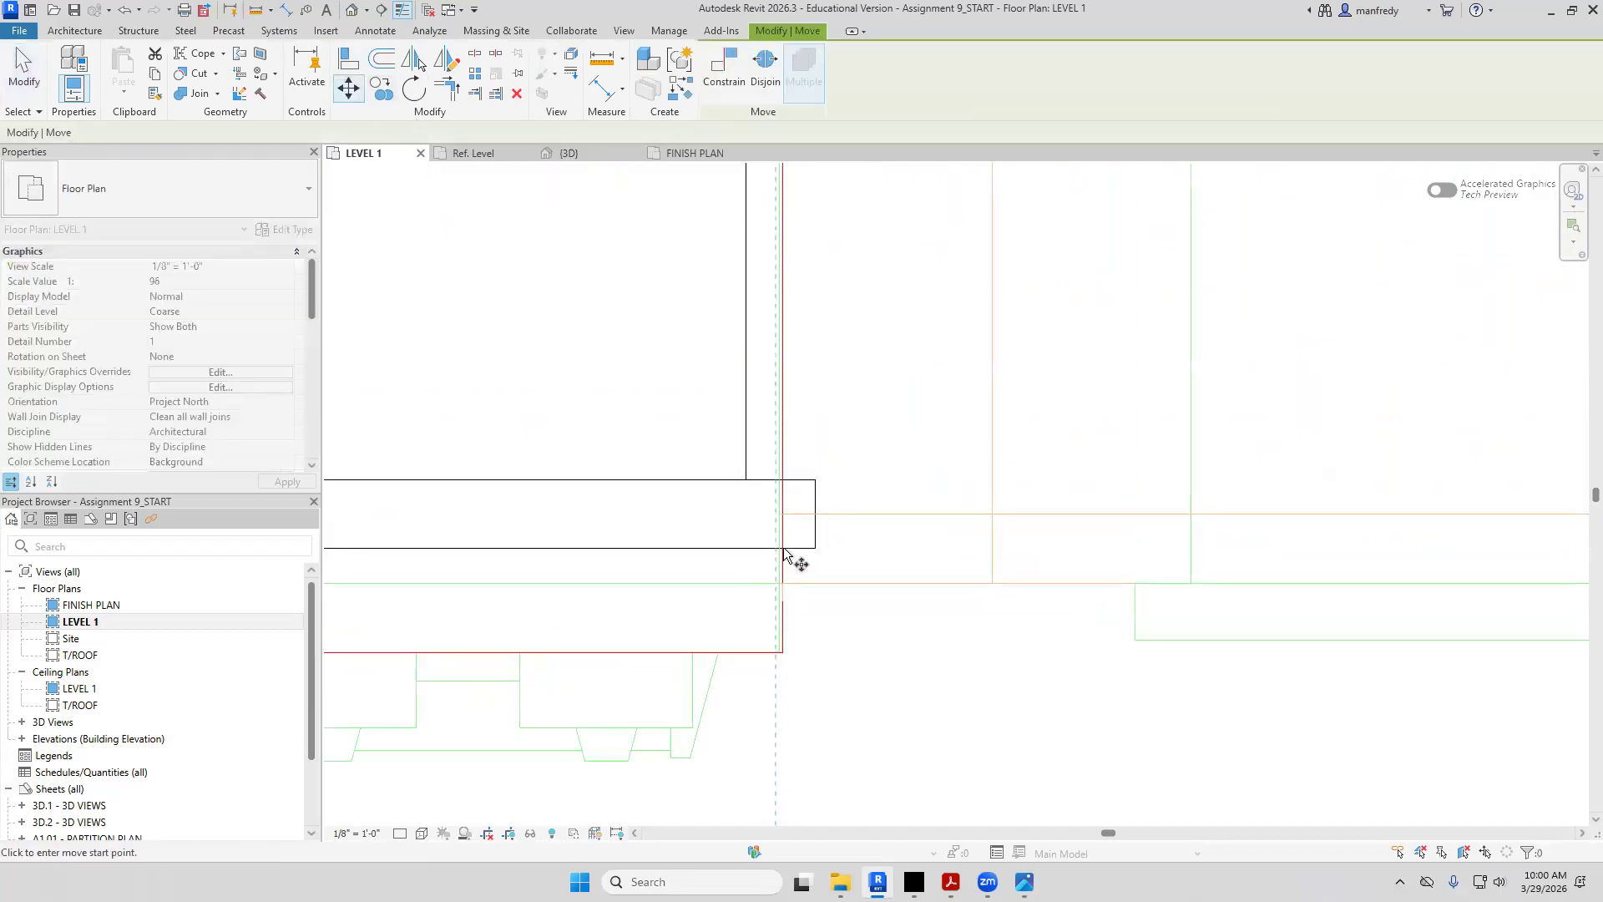
{"action": "left_click", "coordinate": [790, 553]}
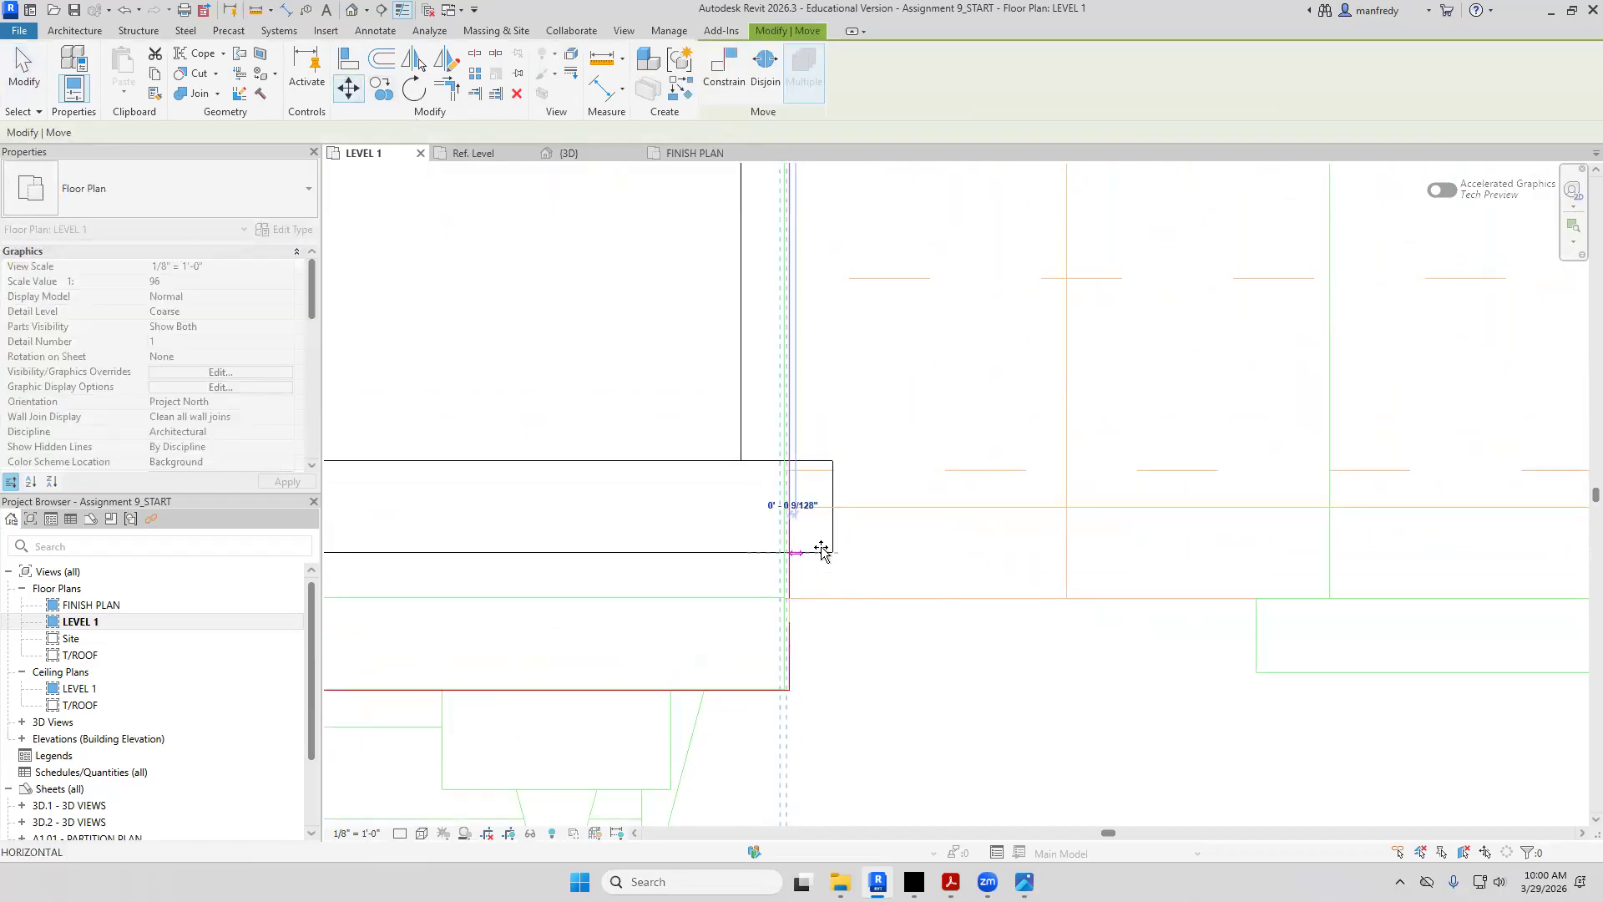
{"action": "left_click", "coordinate": [839, 575]}
{"action": "key", "text": "Escape"}
Nudge the base cabinet to close the remaining gap to the oven trim's outer edge
{"action": "scroll", "coordinate": [841, 564], "scroll_direction": "up", "scroll_amount": 3}
{"action": "key", "text": "a"}
{"action": "key", "text": "l"}
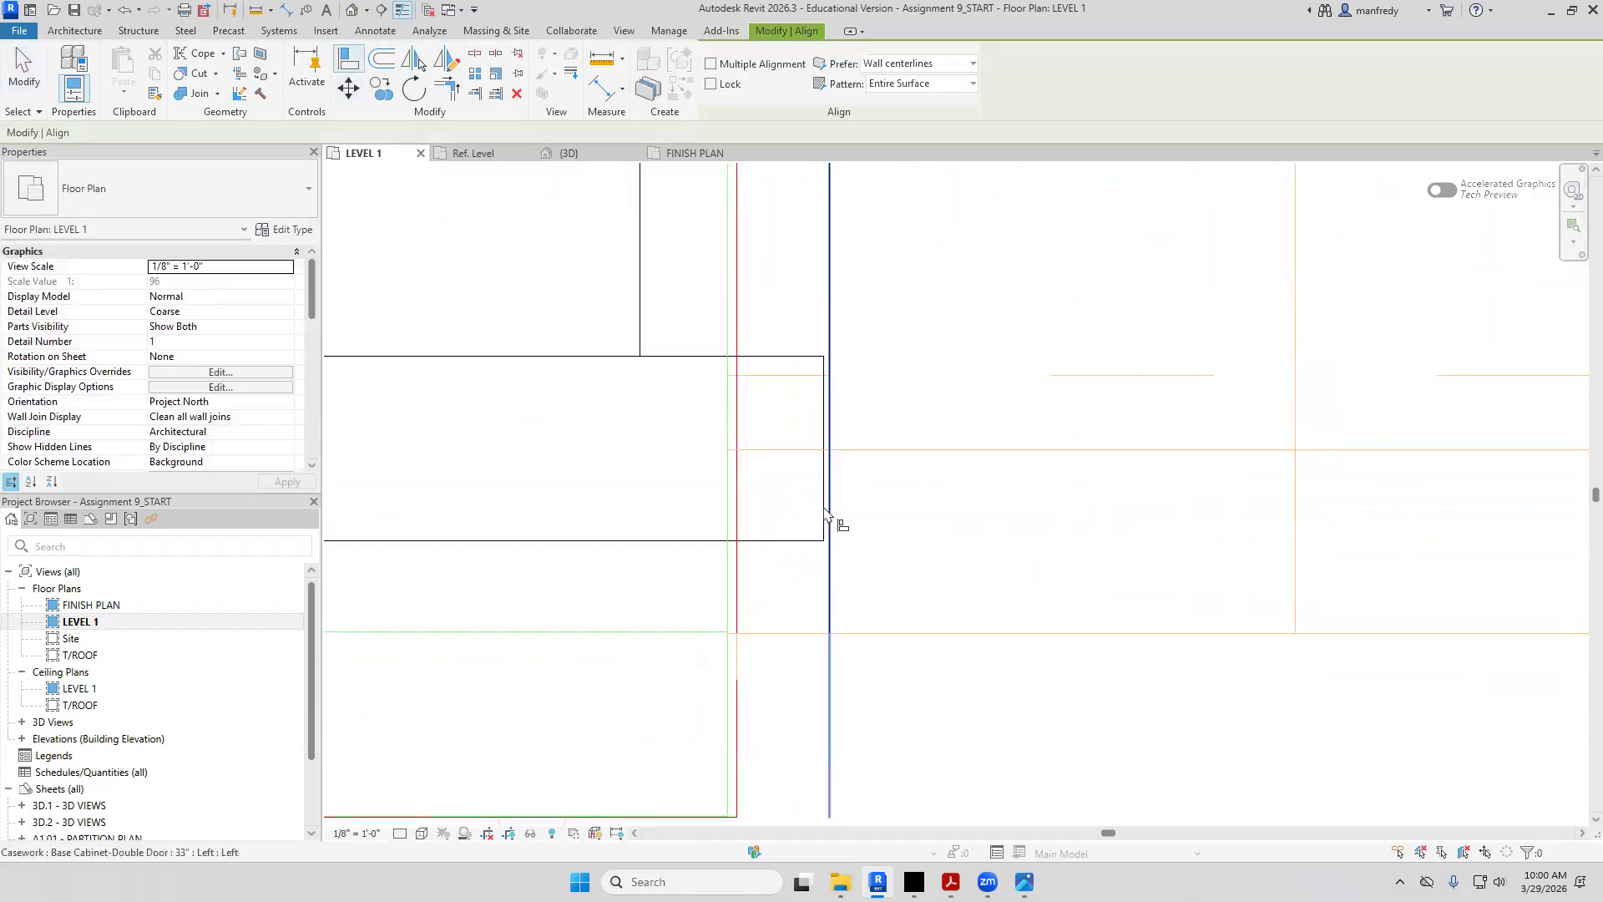
{"action": "key", "text": "Escape"}
{"action": "left_click", "coordinate": [830, 564]}
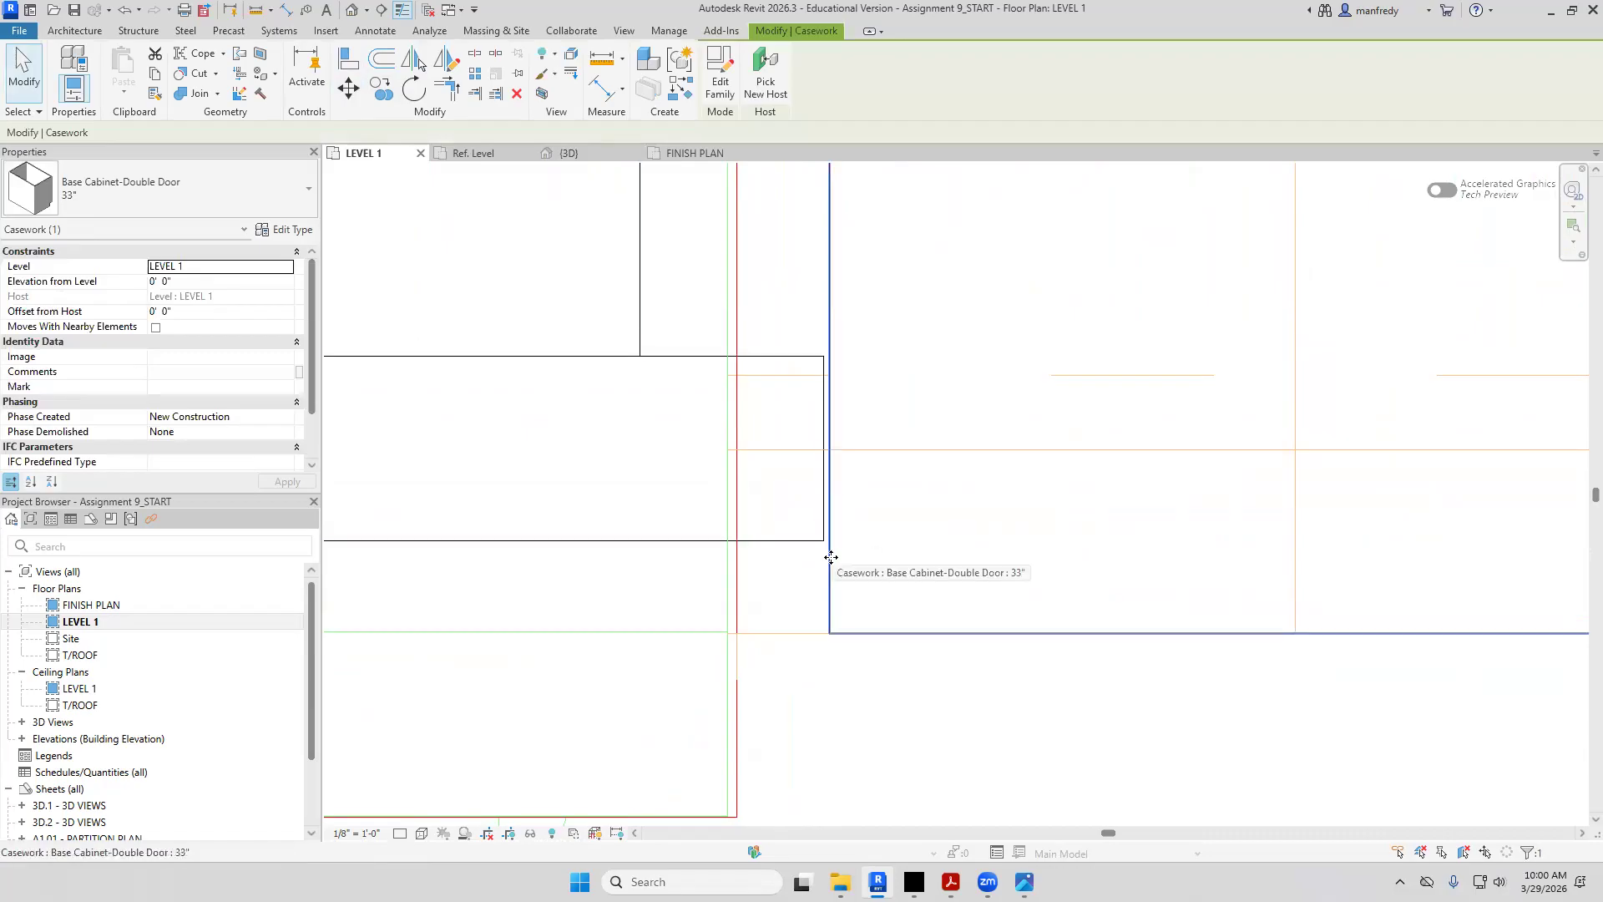
{"action": "key", "text": "Left"}
{"action": "key", "text": "Left"}
{"action": "key", "text": "Escape"}
{"action": "scroll", "coordinate": [847, 605], "scroll_direction": "down", "scroll_amount": 5}
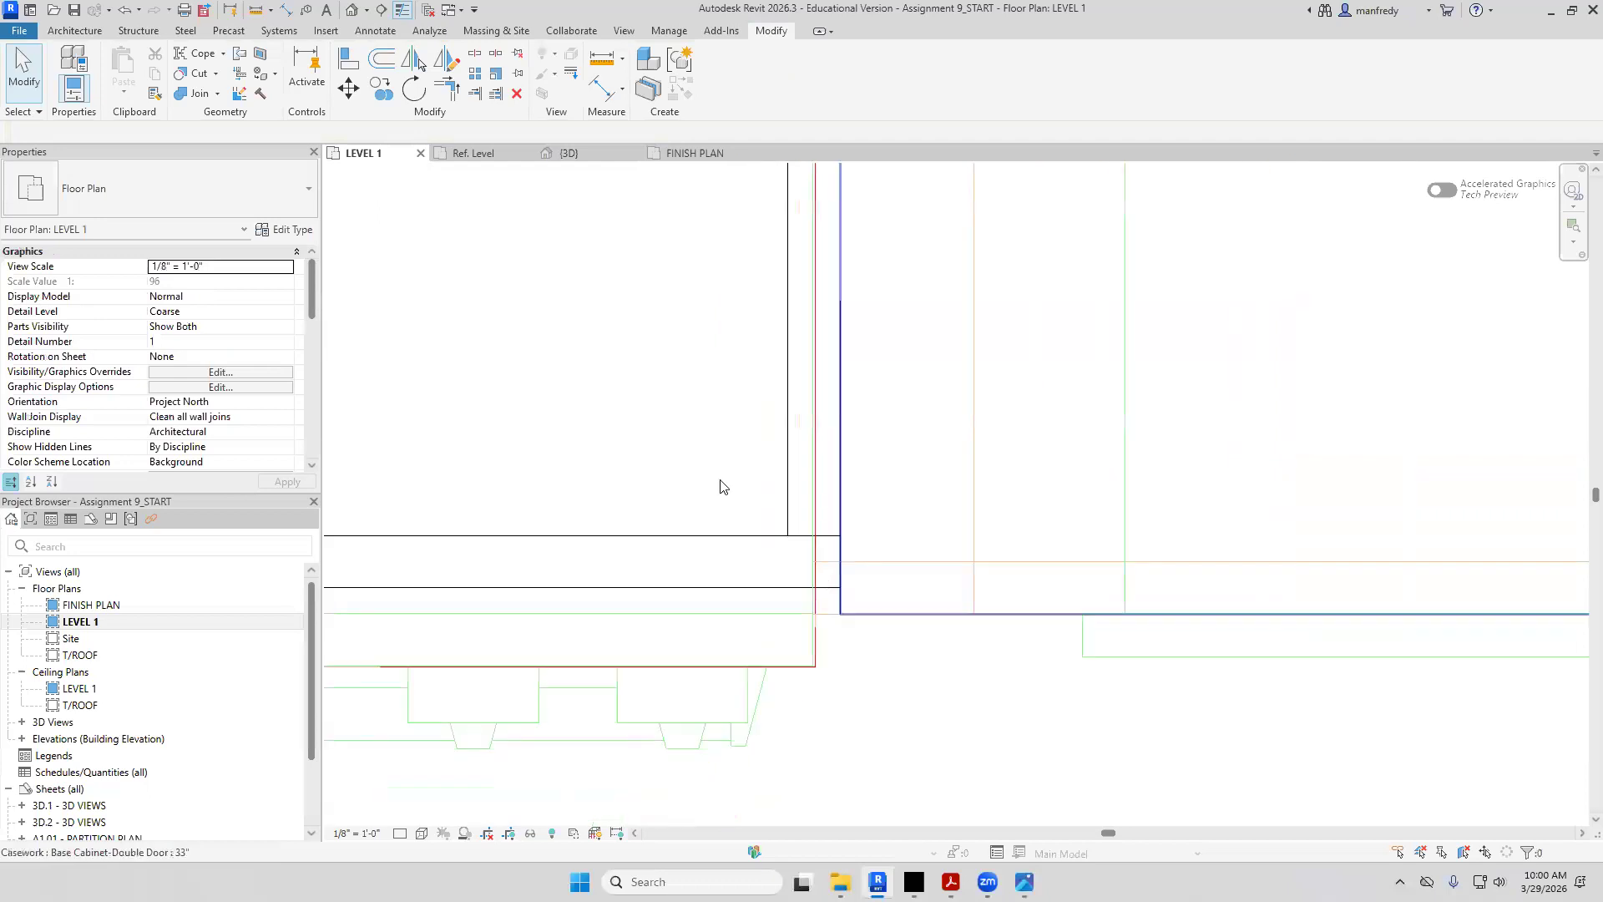
Inspect the copied cabinet beside the double oven in 3D and compare it with the PDF's Kitchen 102 north elevation
{"action": "left_click", "coordinate": [356, 8]}
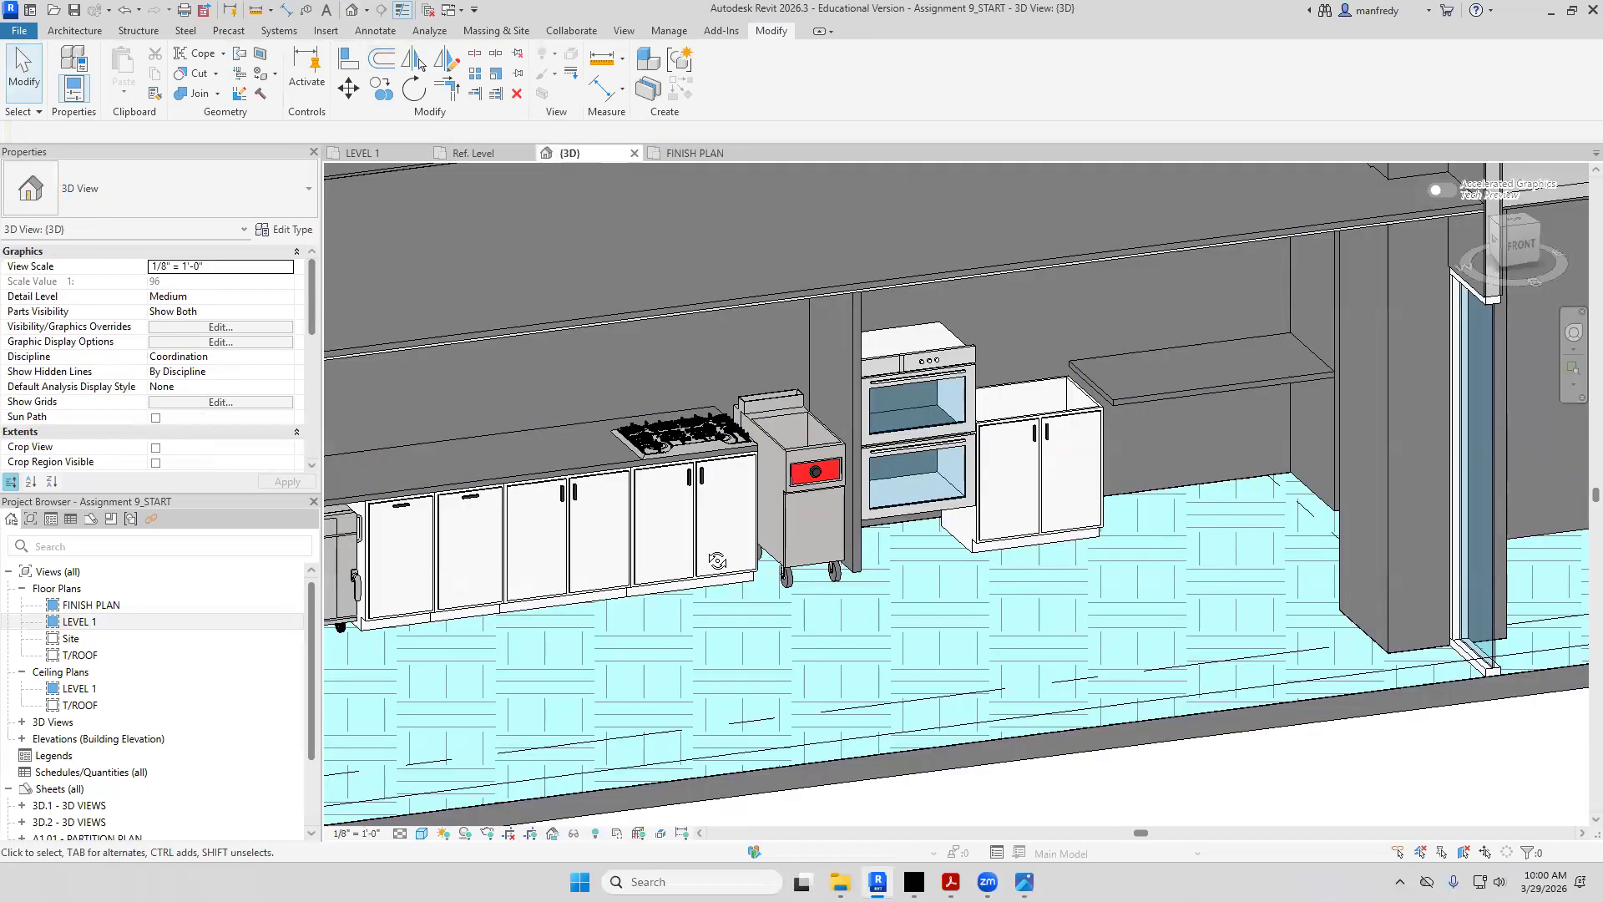
{"action": "middle_click_drag", "start_coordinate": [715, 561], "coordinate": [719, 560], "text": "shift"}
{"action": "scroll", "coordinate": [950, 569], "scroll_direction": "up", "scroll_amount": 4}
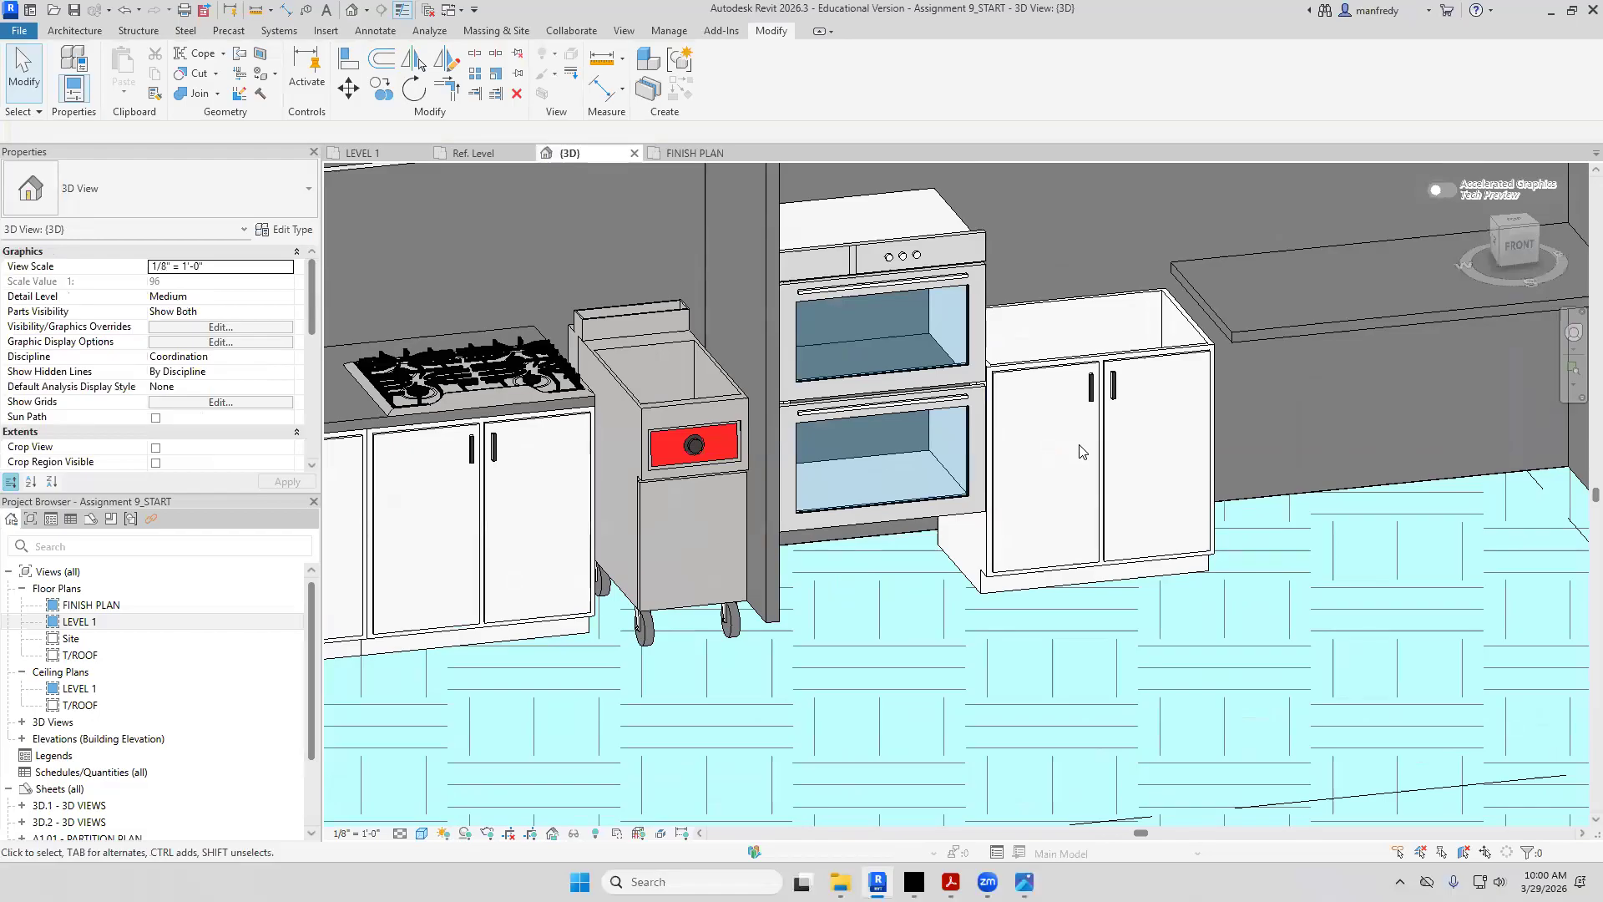
{"action": "middle_click_drag", "start_coordinate": [1036, 509], "coordinate": [984, 551]}
{"action": "left_click", "coordinate": [952, 886]}
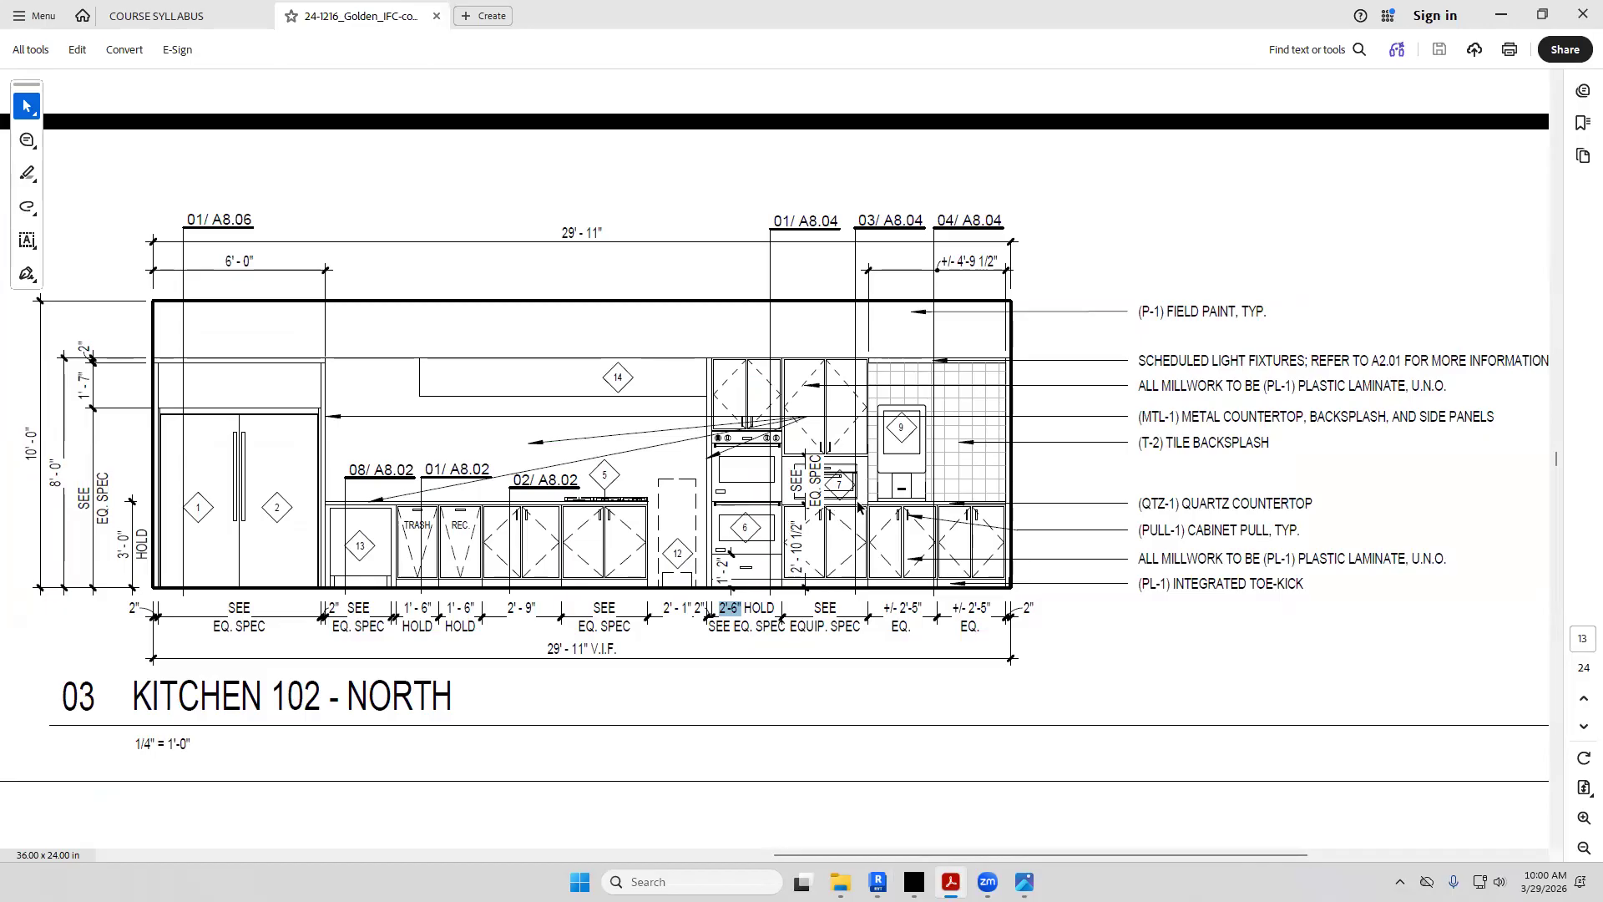
{"action": "left_click", "coordinate": [877, 882]}
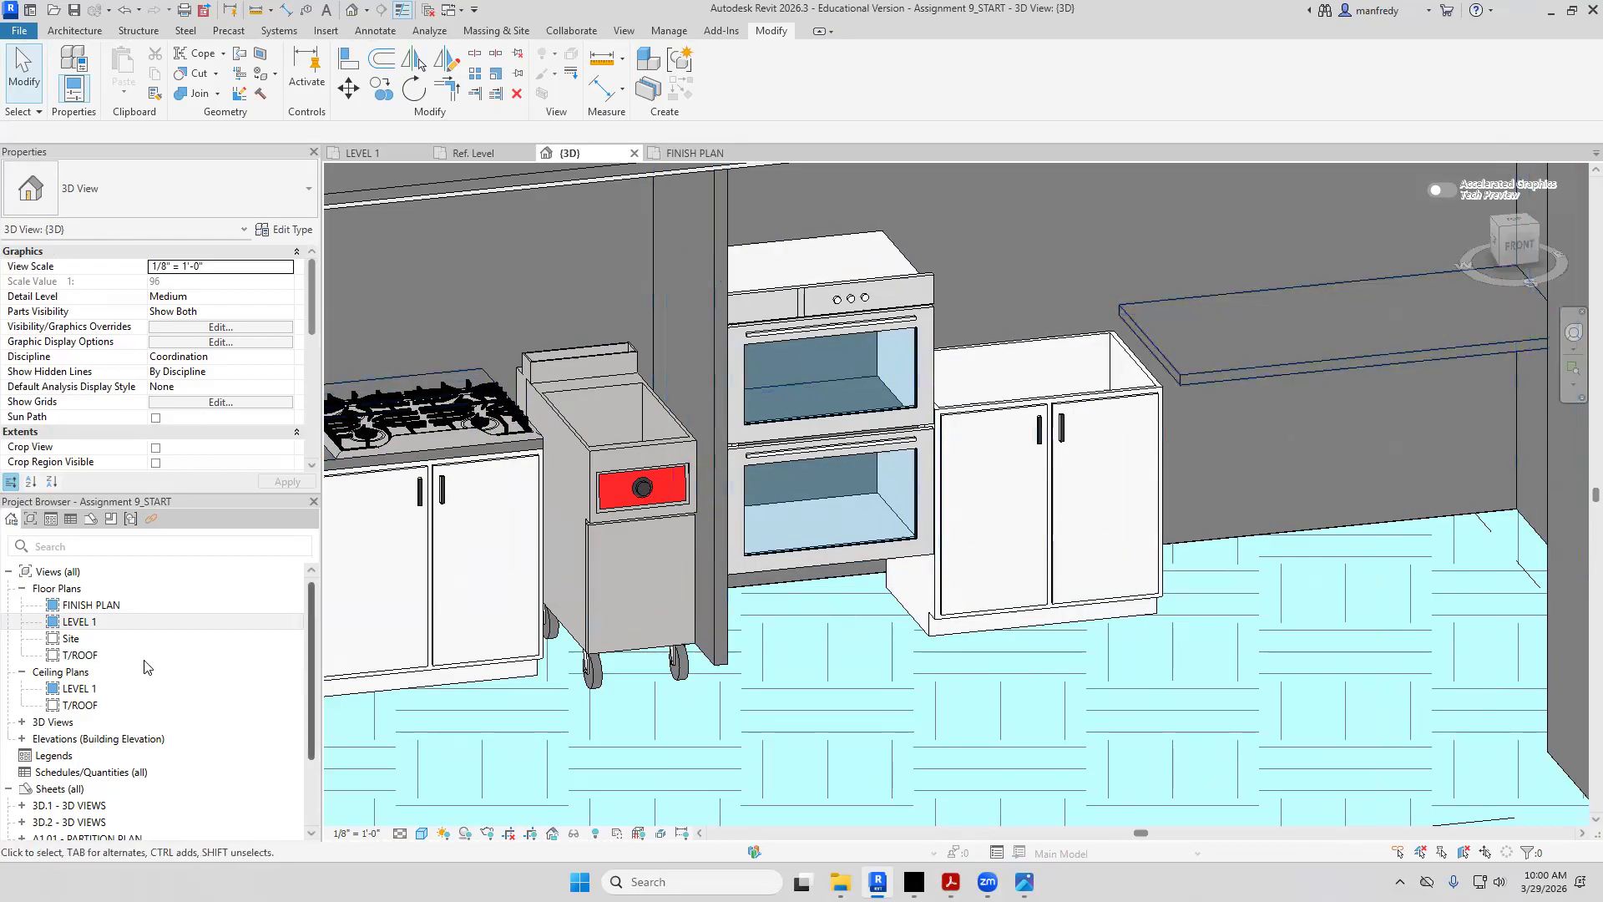
On Level 1, cut a vertical building section through the double oven, looking toward the copied base cabinet
{"action": "double_click", "coordinate": [134, 624]}
{"action": "scroll", "coordinate": [710, 522], "scroll_direction": "down", "scroll_amount": 3}
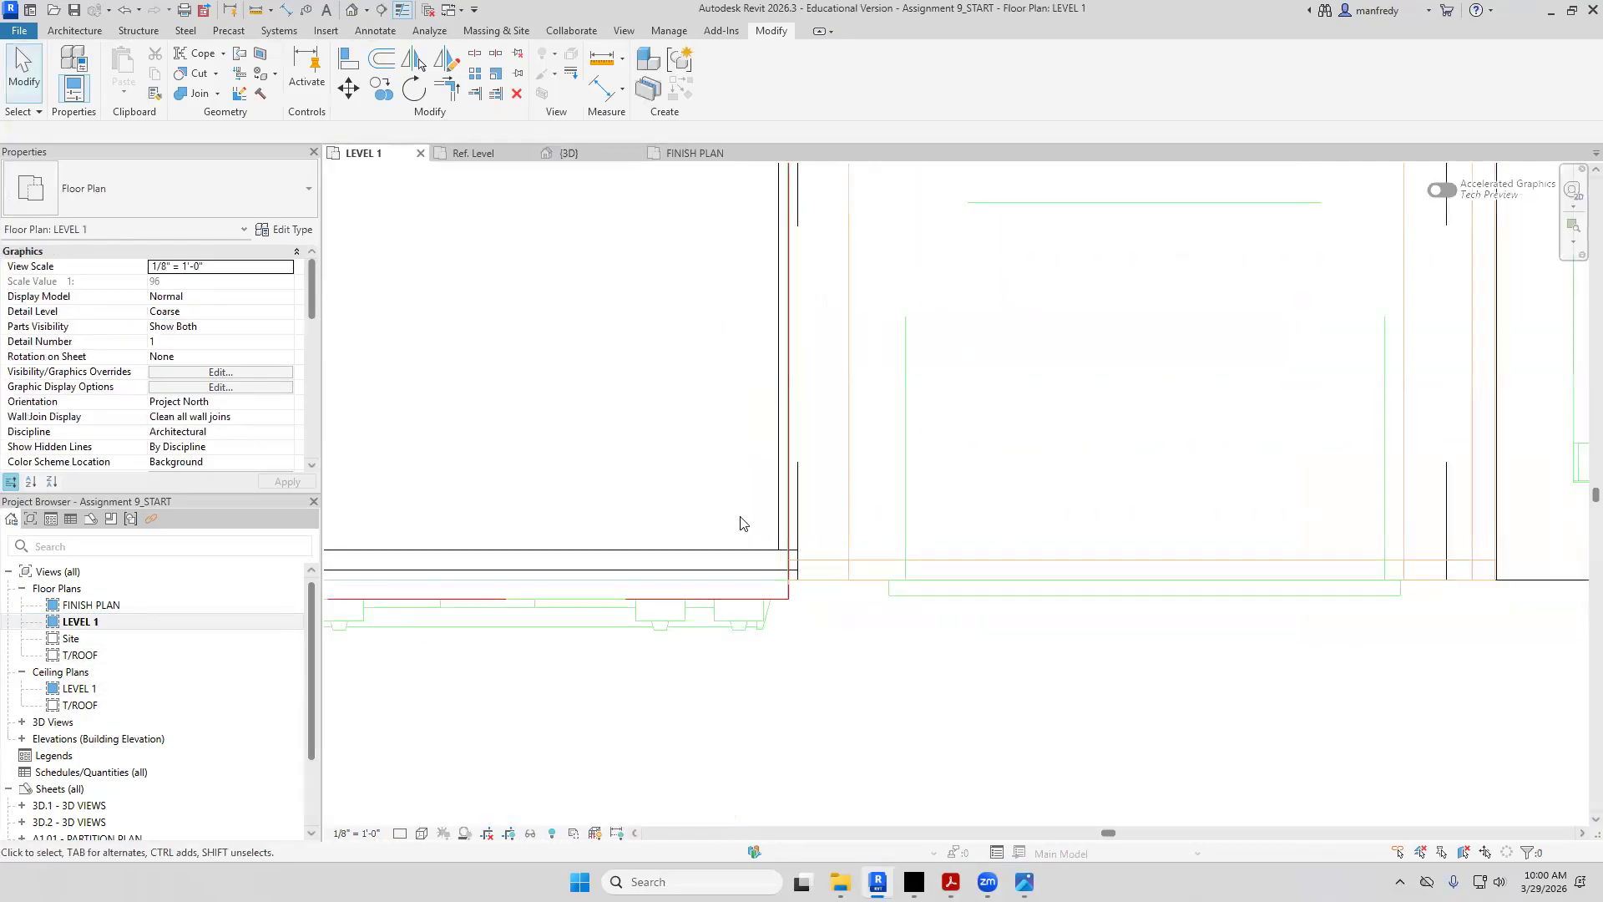
{"action": "middle_click_drag", "start_coordinate": [760, 541], "coordinate": [800, 590]}
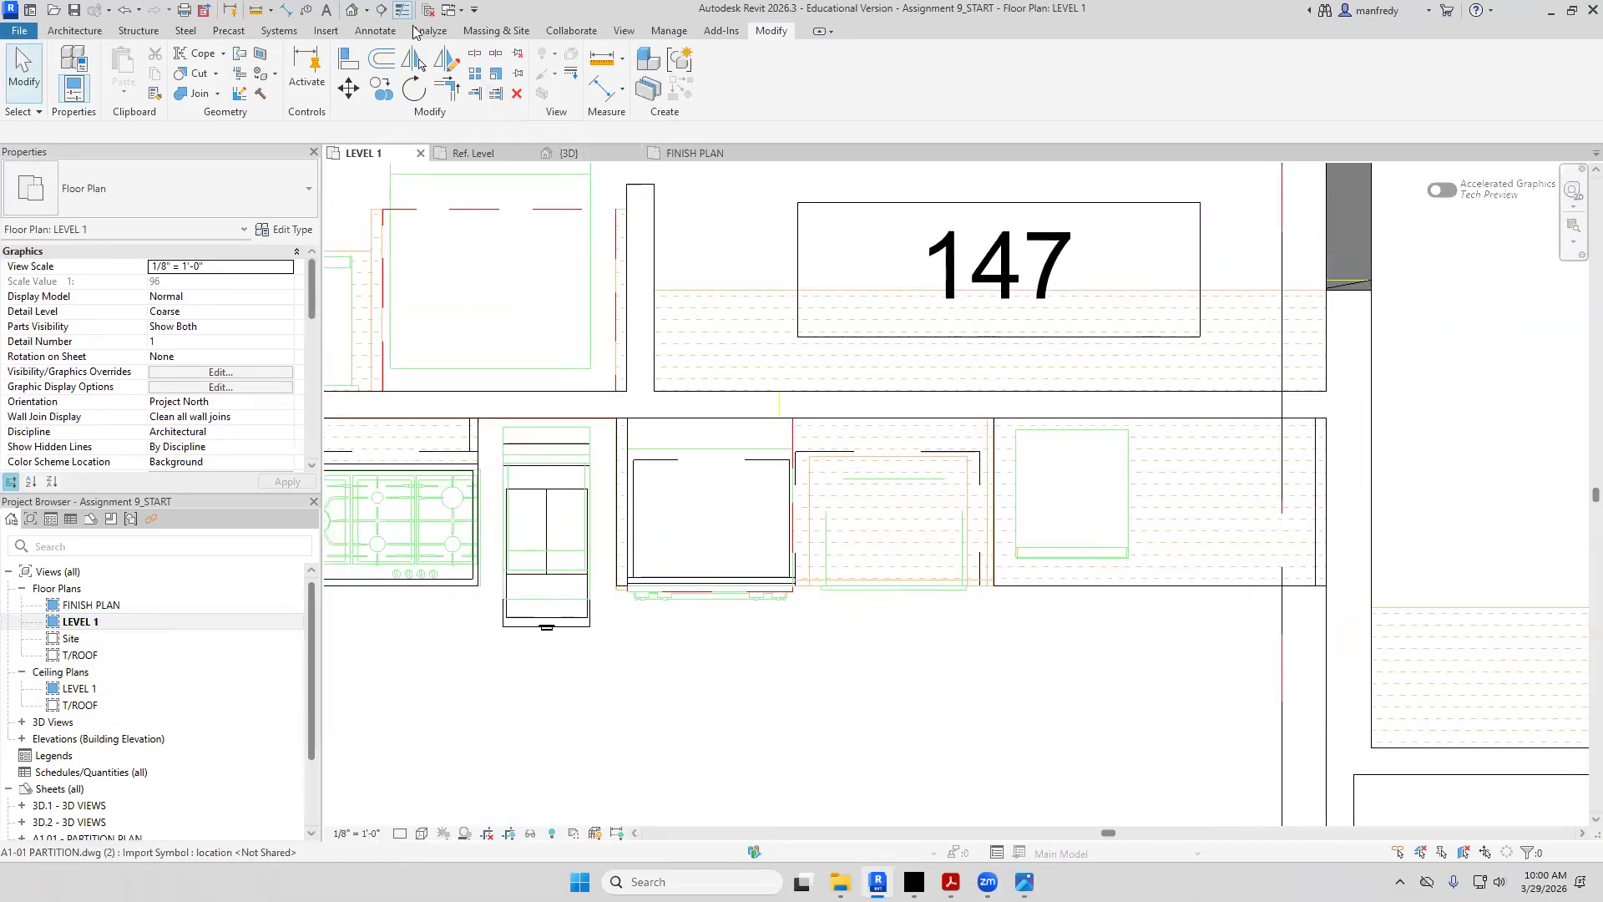
{"action": "left_click", "coordinate": [381, 10]}
{"action": "scroll", "coordinate": [658, 553], "scroll_direction": "down", "scroll_amount": 2}
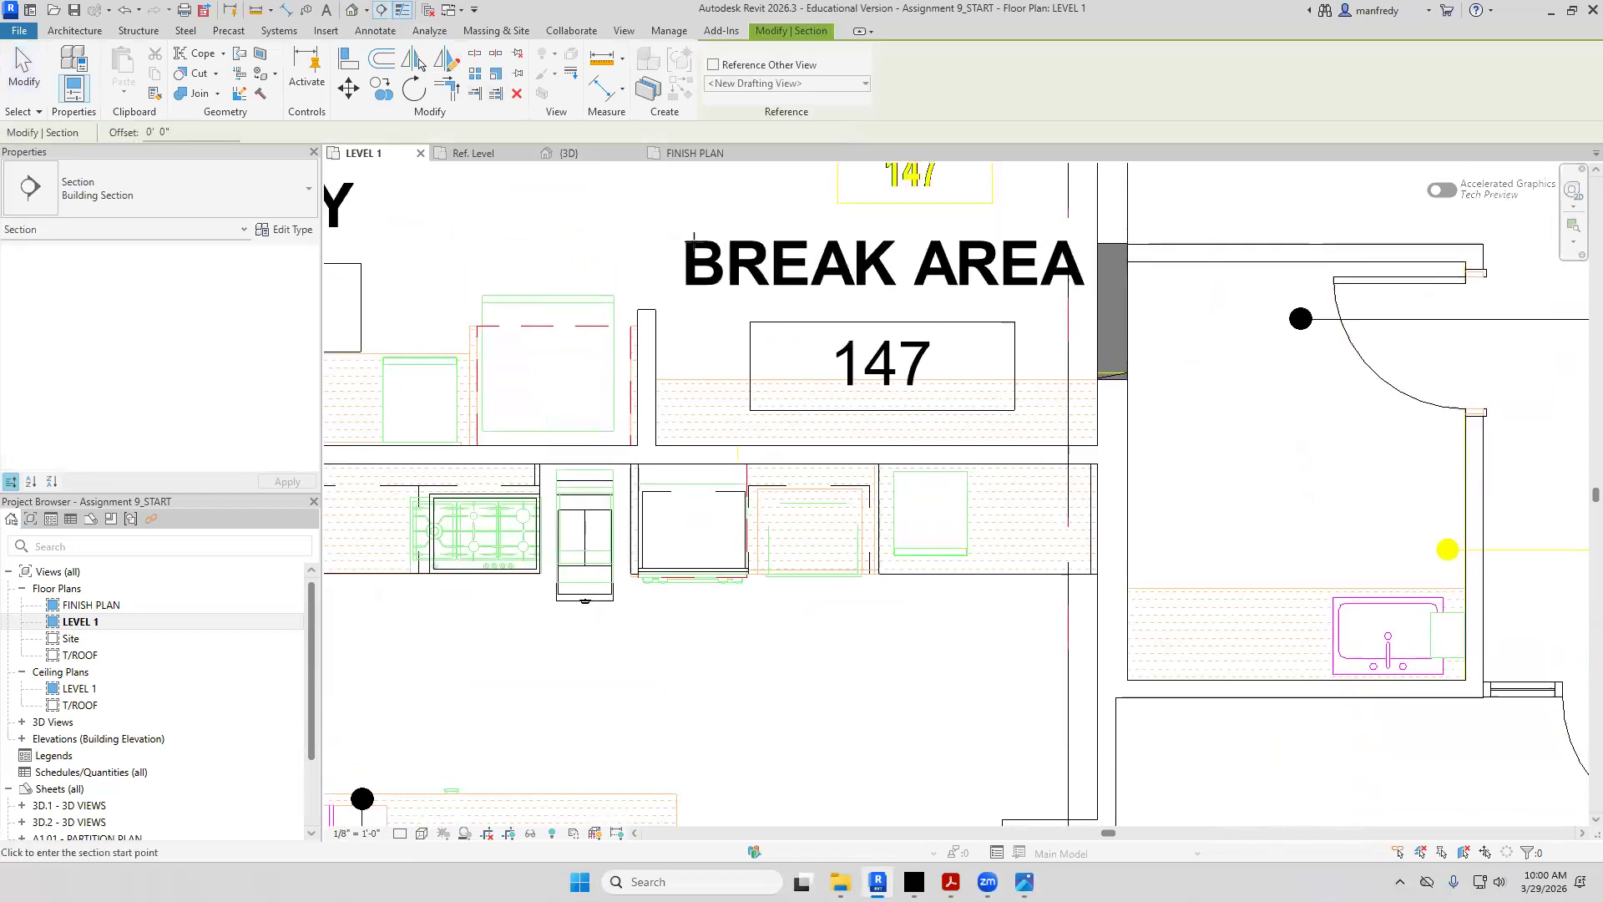
{"action": "left_click", "coordinate": [702, 712]}
{"action": "middle_click_drag", "start_coordinate": [783, 608], "coordinate": [784, 726]}
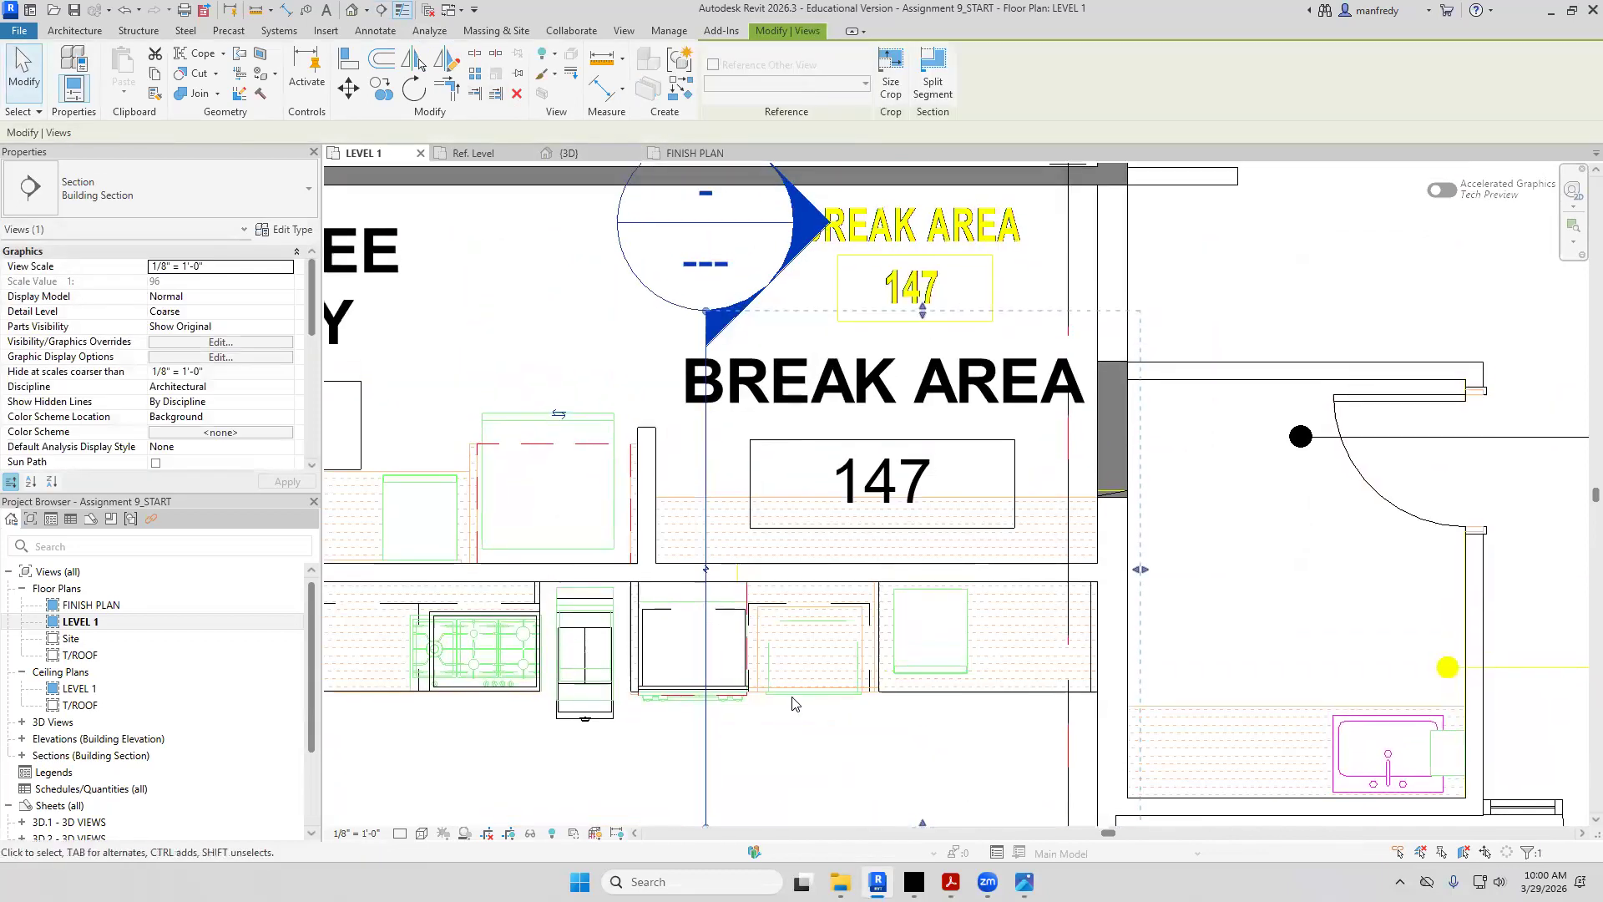
{"action": "left_click", "coordinate": [692, 752]}
Draw a vertical reference plane through the casework run near the joint between the double oven and the base cabinet
{"action": "scroll", "coordinate": [691, 752], "scroll_direction": "up", "scroll_amount": 3}
{"action": "scroll", "coordinate": [705, 741], "scroll_direction": "down", "scroll_amount": 3}
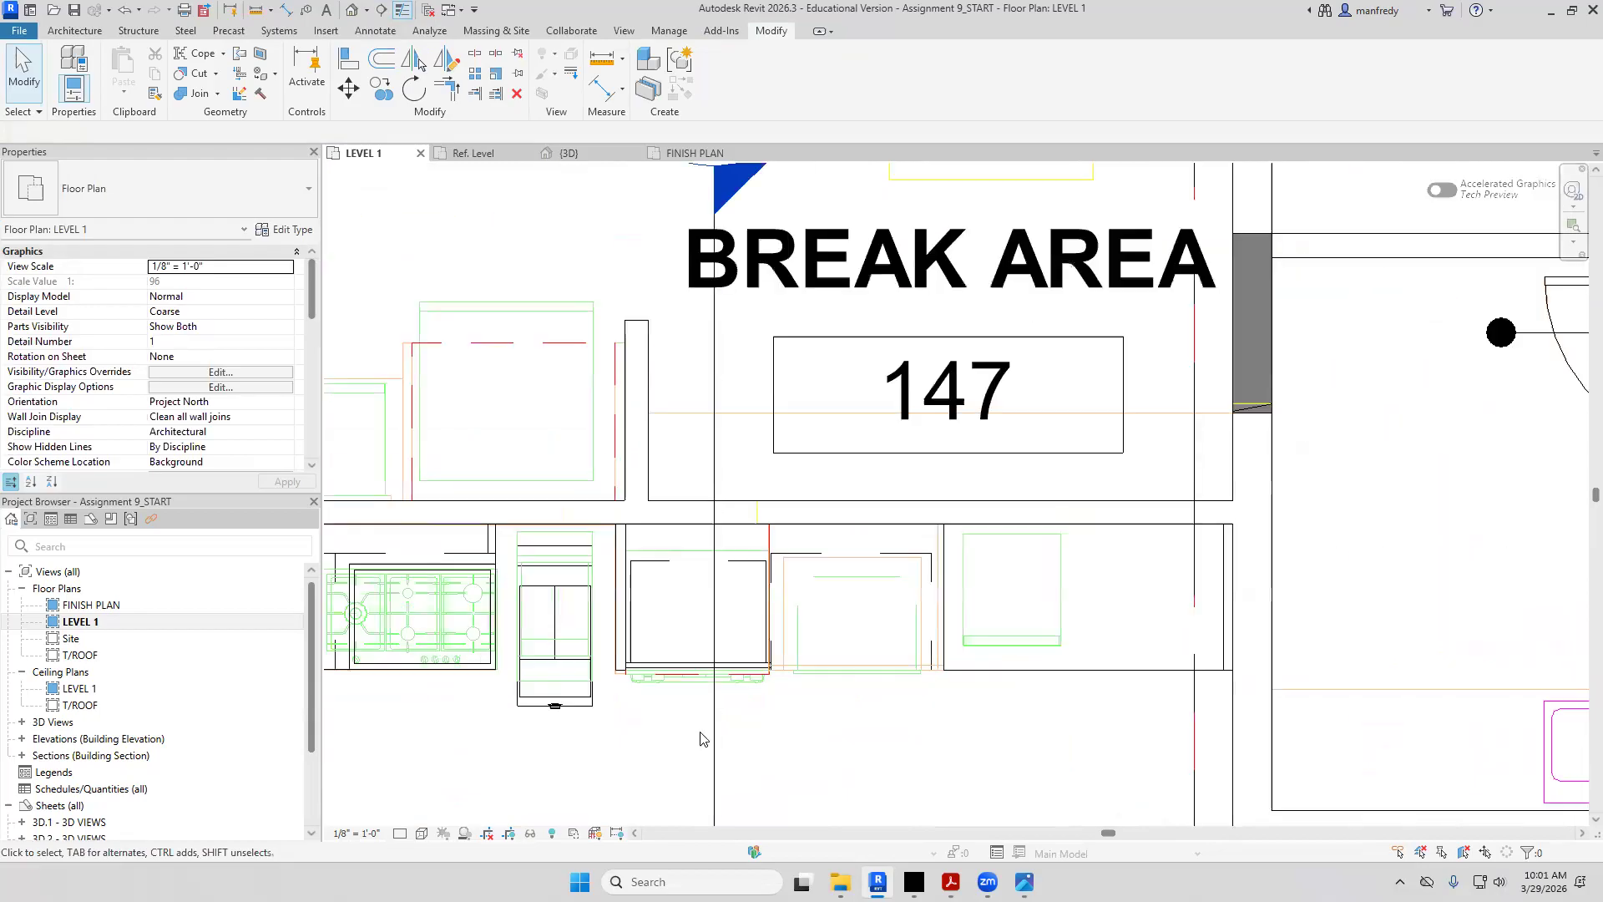
{"action": "scroll", "coordinate": [746, 668], "scroll_direction": "up", "scroll_amount": 2}
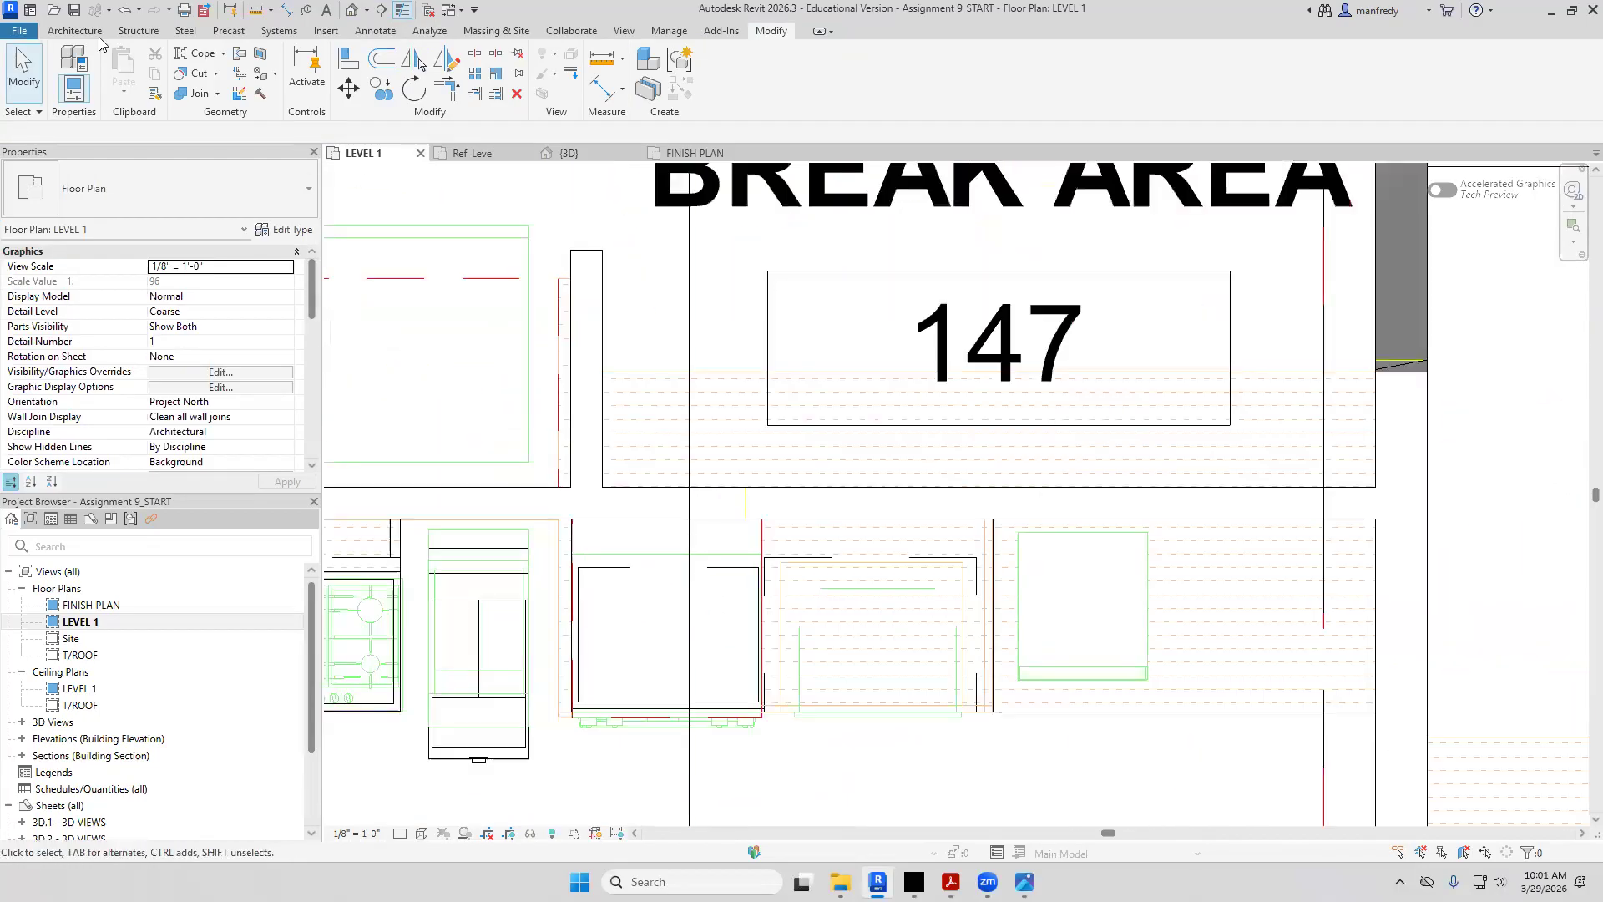
{"action": "left_click", "coordinate": [88, 30]}
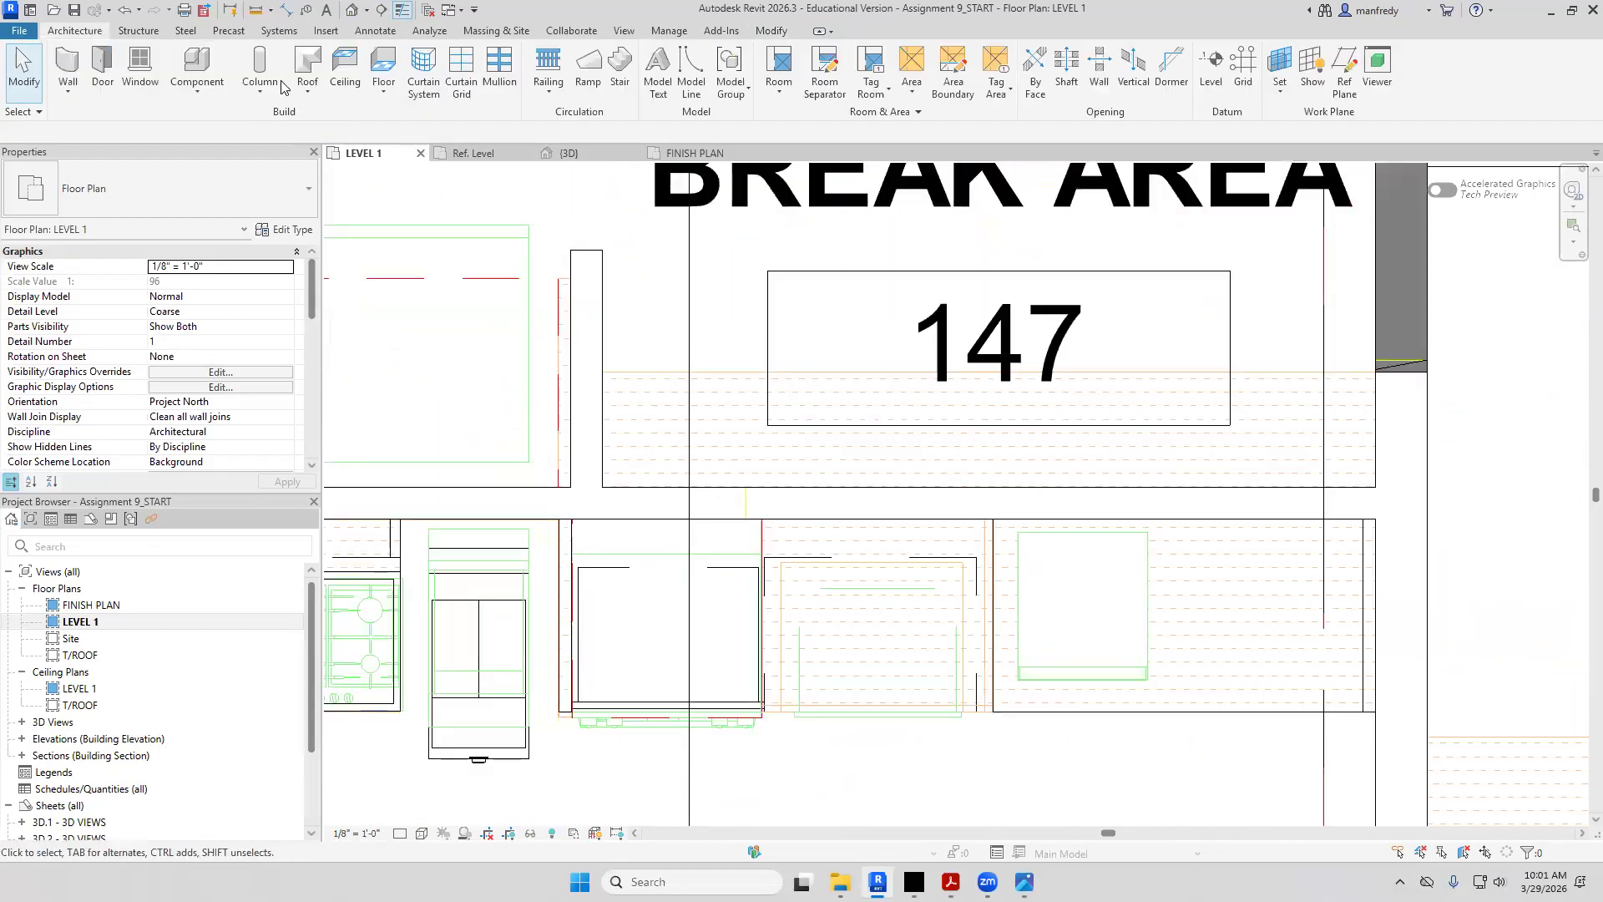
{"action": "left_click", "coordinate": [1342, 71]}
{"action": "scroll", "coordinate": [960, 401], "scroll_direction": "down", "scroll_amount": 1}
{"action": "left_click", "coordinate": [778, 389]}
{"action": "left_click", "coordinate": [779, 734]}
{"action": "key", "text": "Escape"}
{"action": "key", "text": "Escape"}
Align the new reference plane with the base cabinet's oven-side face
{"action": "scroll", "coordinate": [806, 585], "scroll_direction": "up", "scroll_amount": 3}
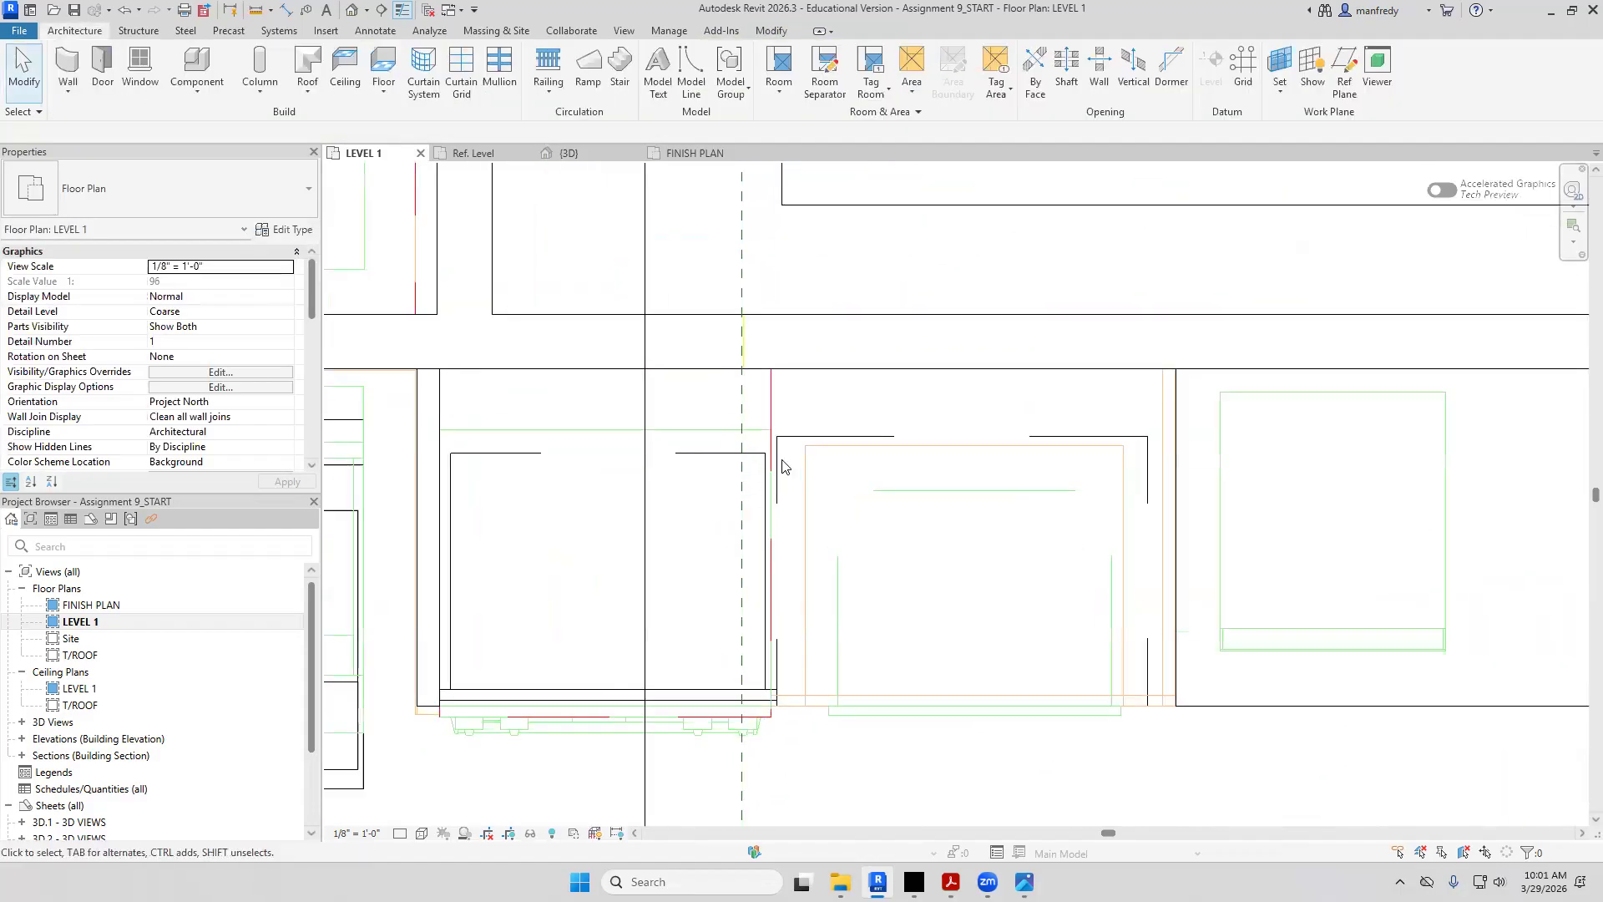
{"action": "scroll", "coordinate": [775, 477], "scroll_direction": "up", "scroll_amount": 1}
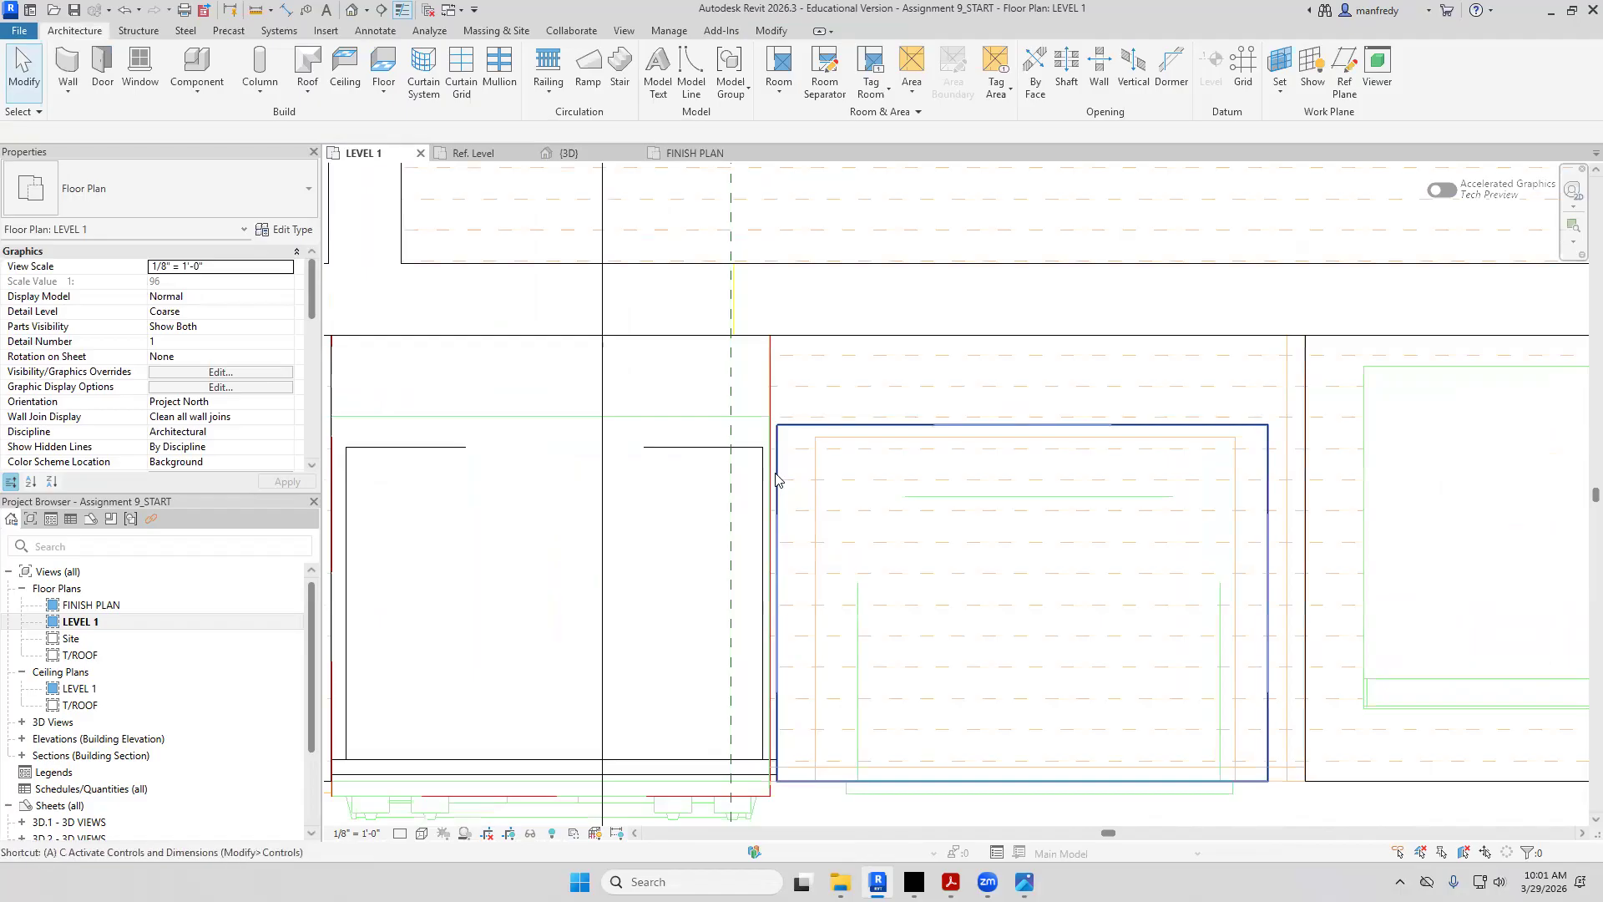
{"action": "key", "text": "a"}
{"action": "key", "text": "l"}
{"action": "left_click", "coordinate": [769, 447]}
{"action": "left_click", "coordinate": [732, 433]}
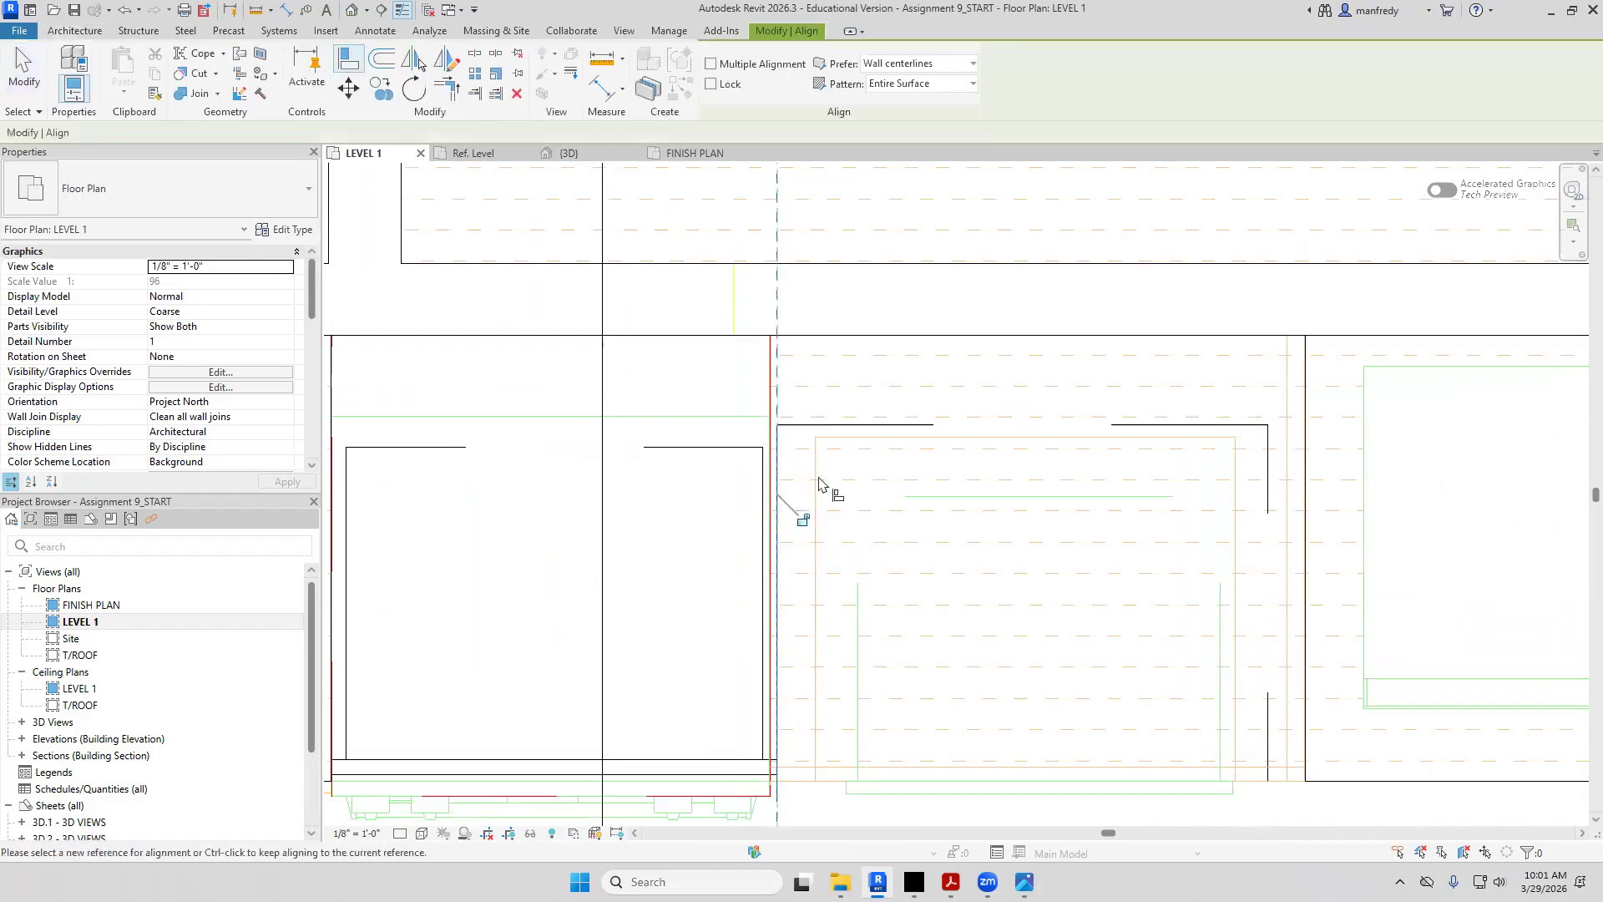
{"action": "key", "text": "Escape"}
{"action": "key", "text": "Escape"}
Name the reference plane faceCabinet
{"action": "scroll", "coordinate": [820, 482], "scroll_direction": "down", "scroll_amount": 2}
{"action": "left_click", "coordinate": [801, 688]}
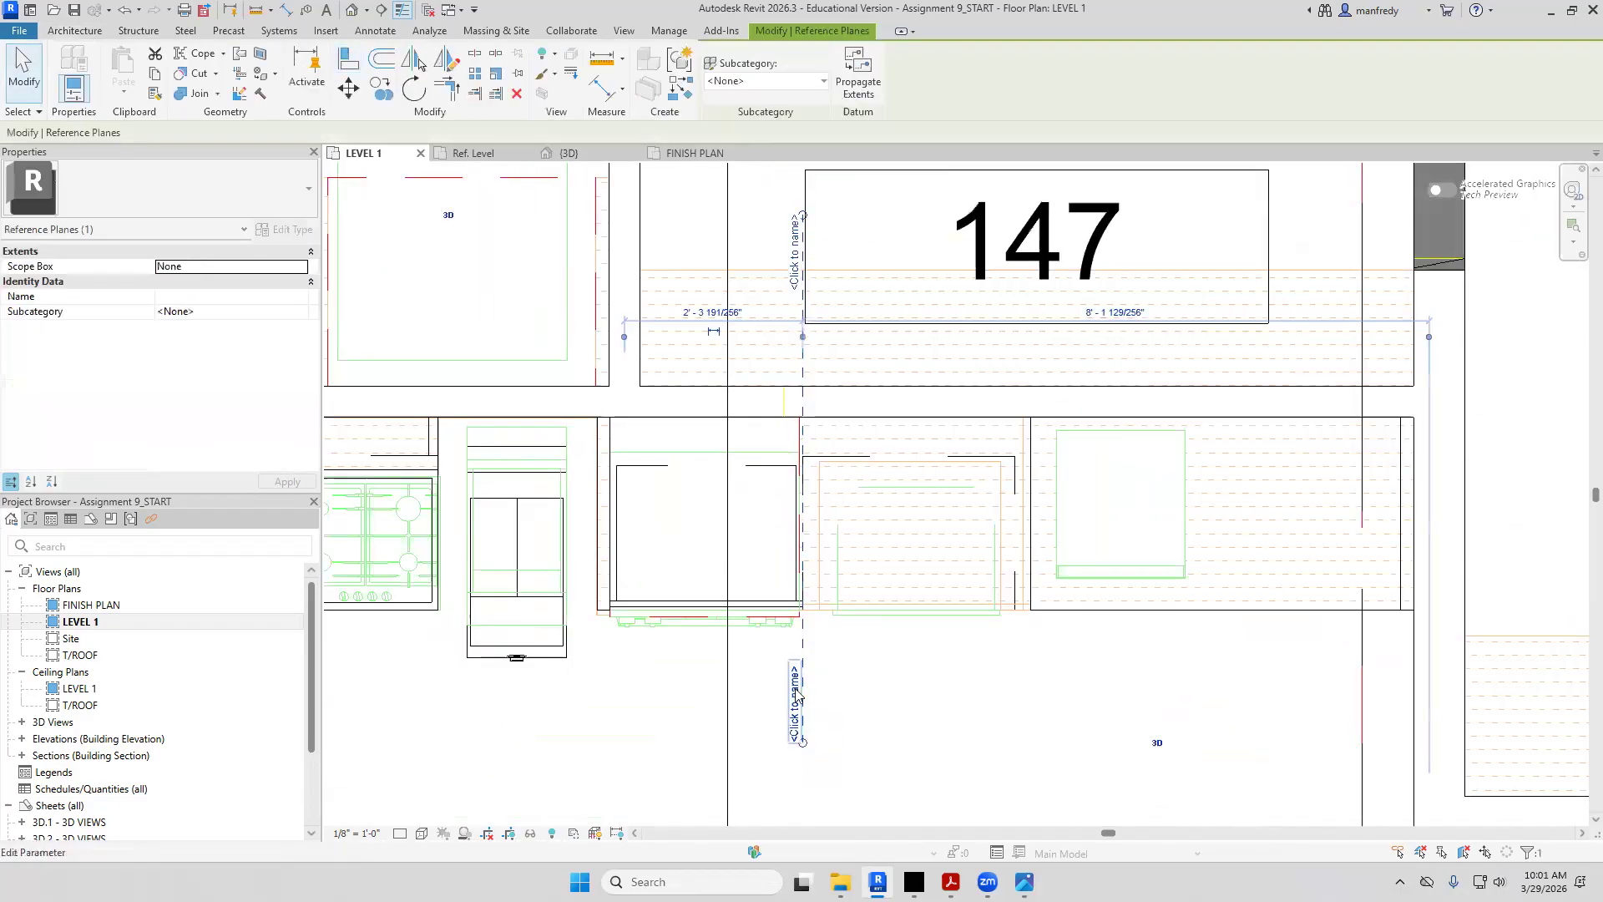
{"action": "left_click", "coordinate": [798, 735]}
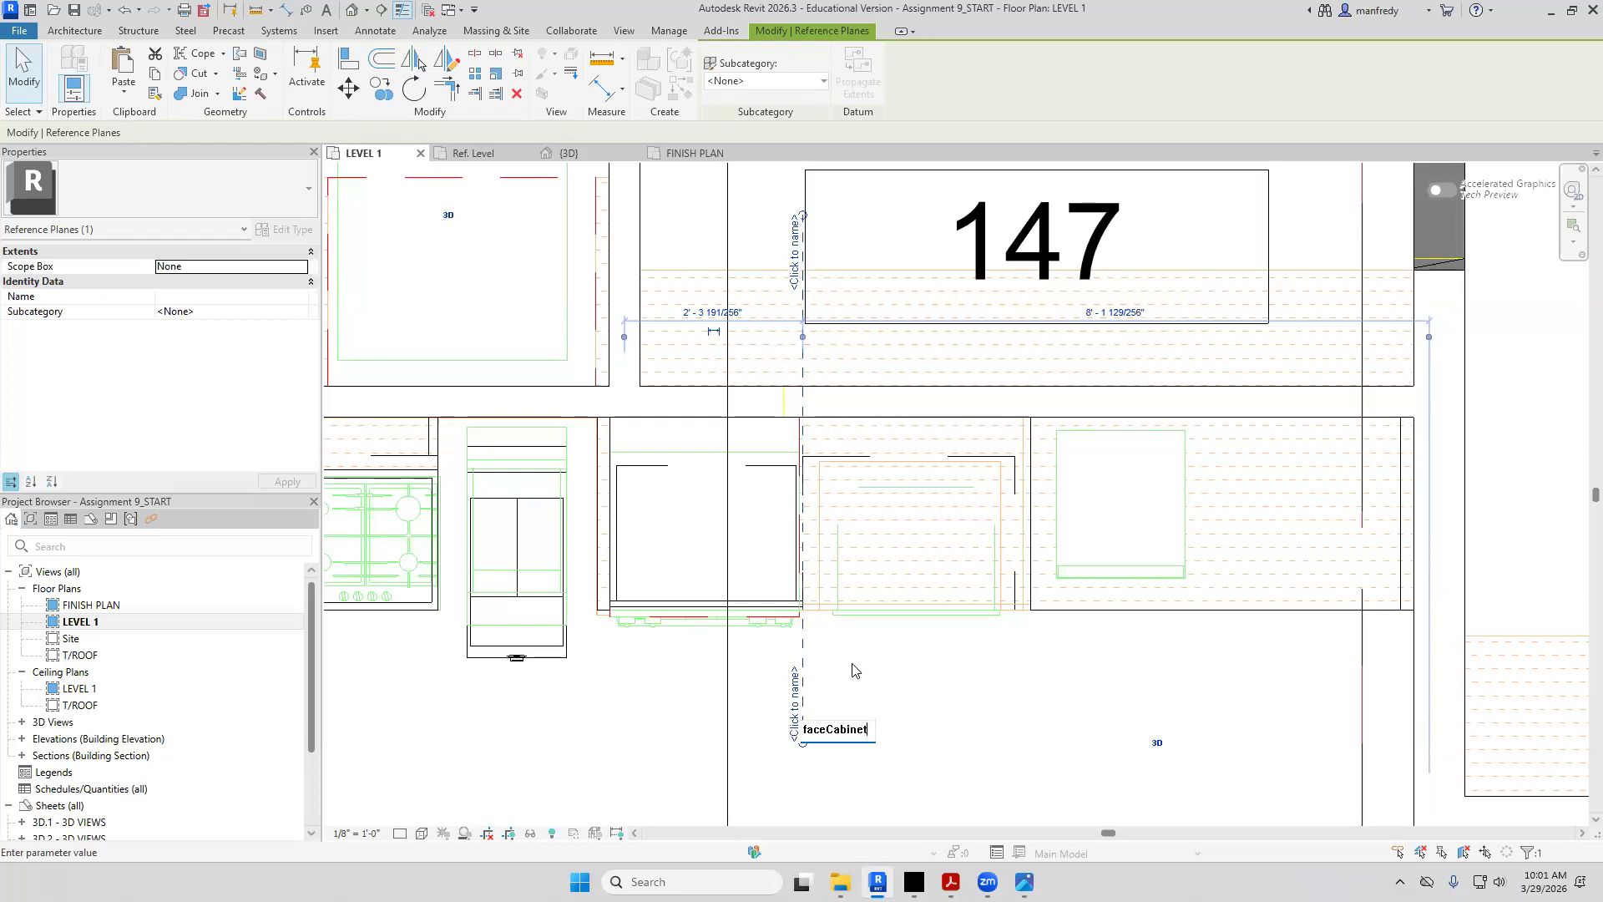
{"action": "key", "text": "Return"}
{"action": "scroll", "coordinate": [816, 666], "scroll_direction": "down", "scroll_amount": 2}
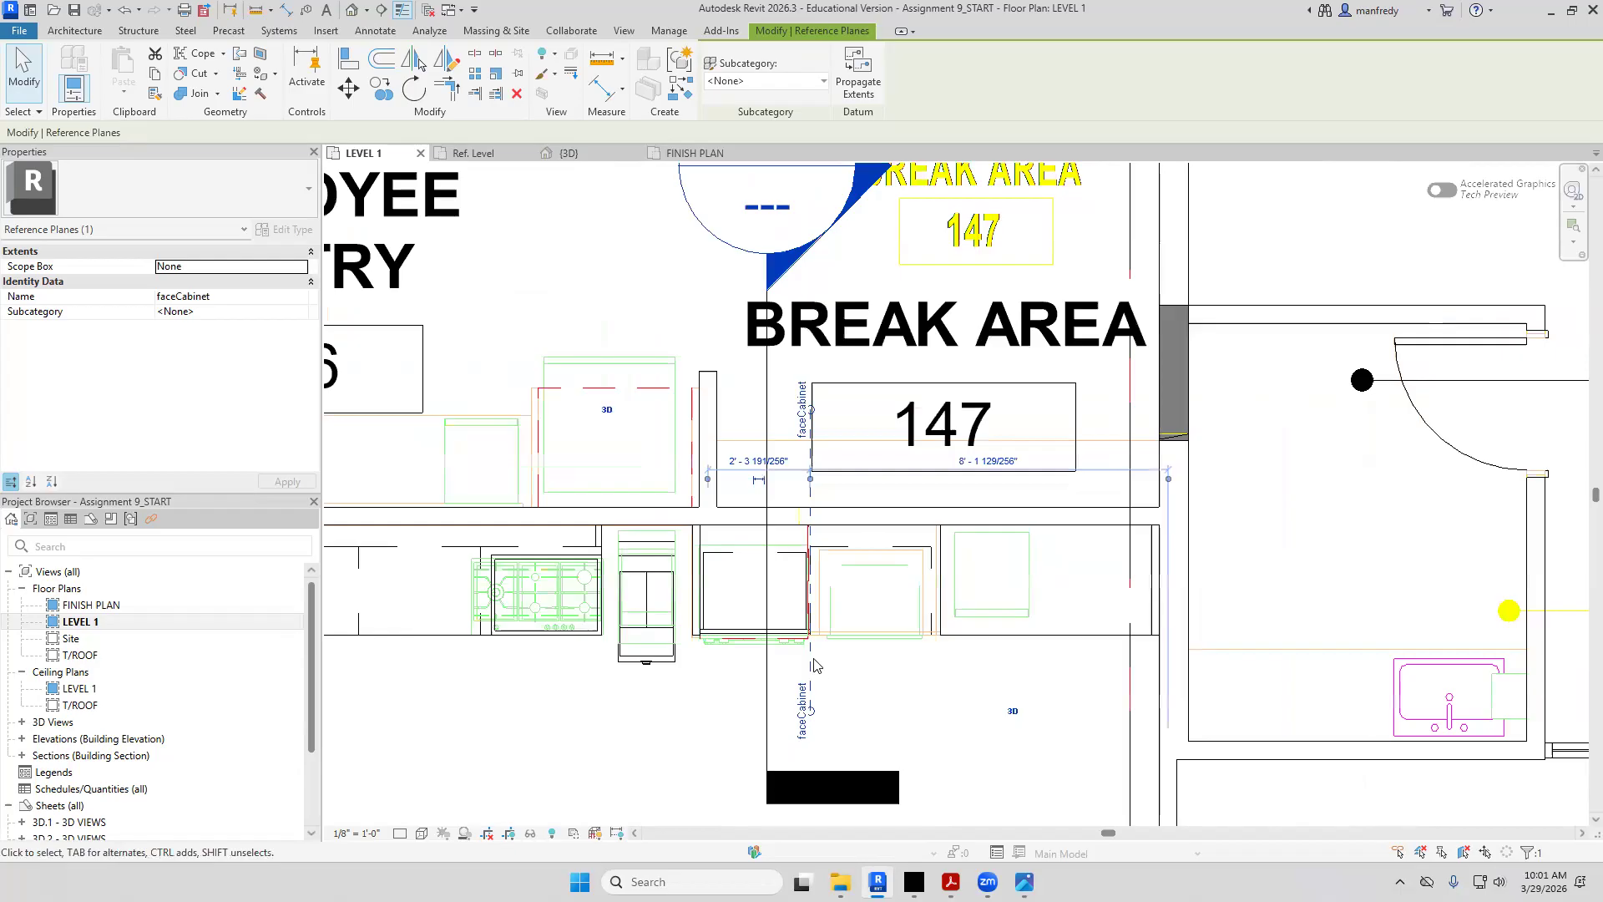
Open the new section view and examine the double oven's side profile above Level 1
{"action": "scroll", "coordinate": [808, 214], "scroll_direction": "down", "scroll_amount": 1}
{"action": "double_click", "coordinate": [800, 209]}
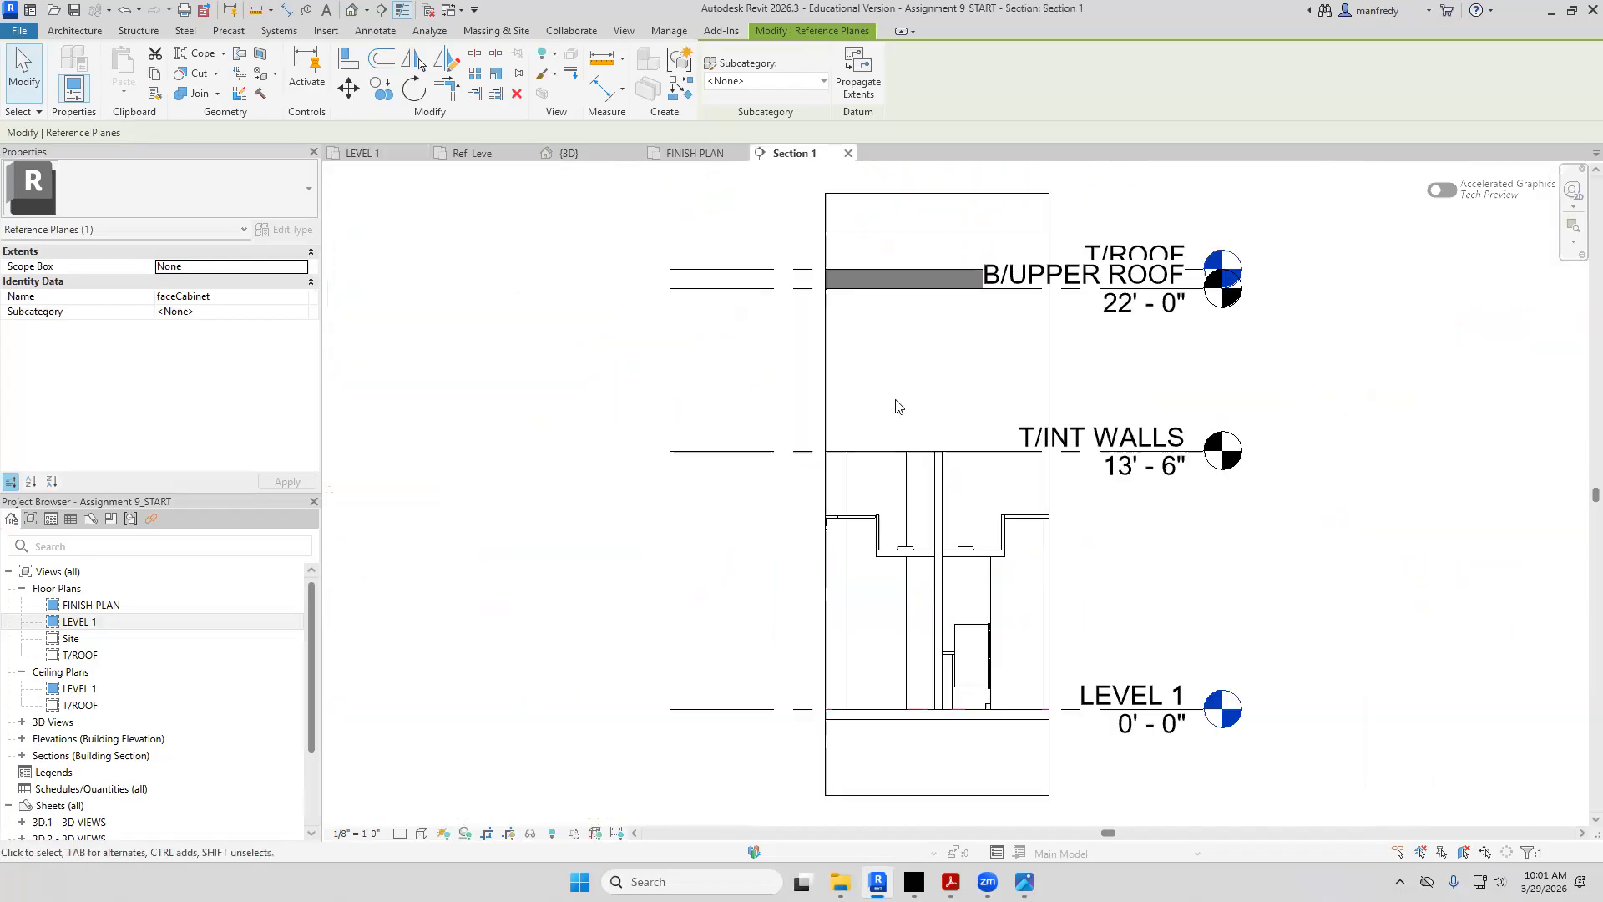
{"action": "scroll", "coordinate": [897, 417], "scroll_direction": "up", "scroll_amount": 5}
{"action": "scroll", "coordinate": [894, 435], "scroll_direction": "up", "scroll_amount": 3}
{"action": "scroll", "coordinate": [1009, 376], "scroll_direction": "down", "scroll_amount": 3}
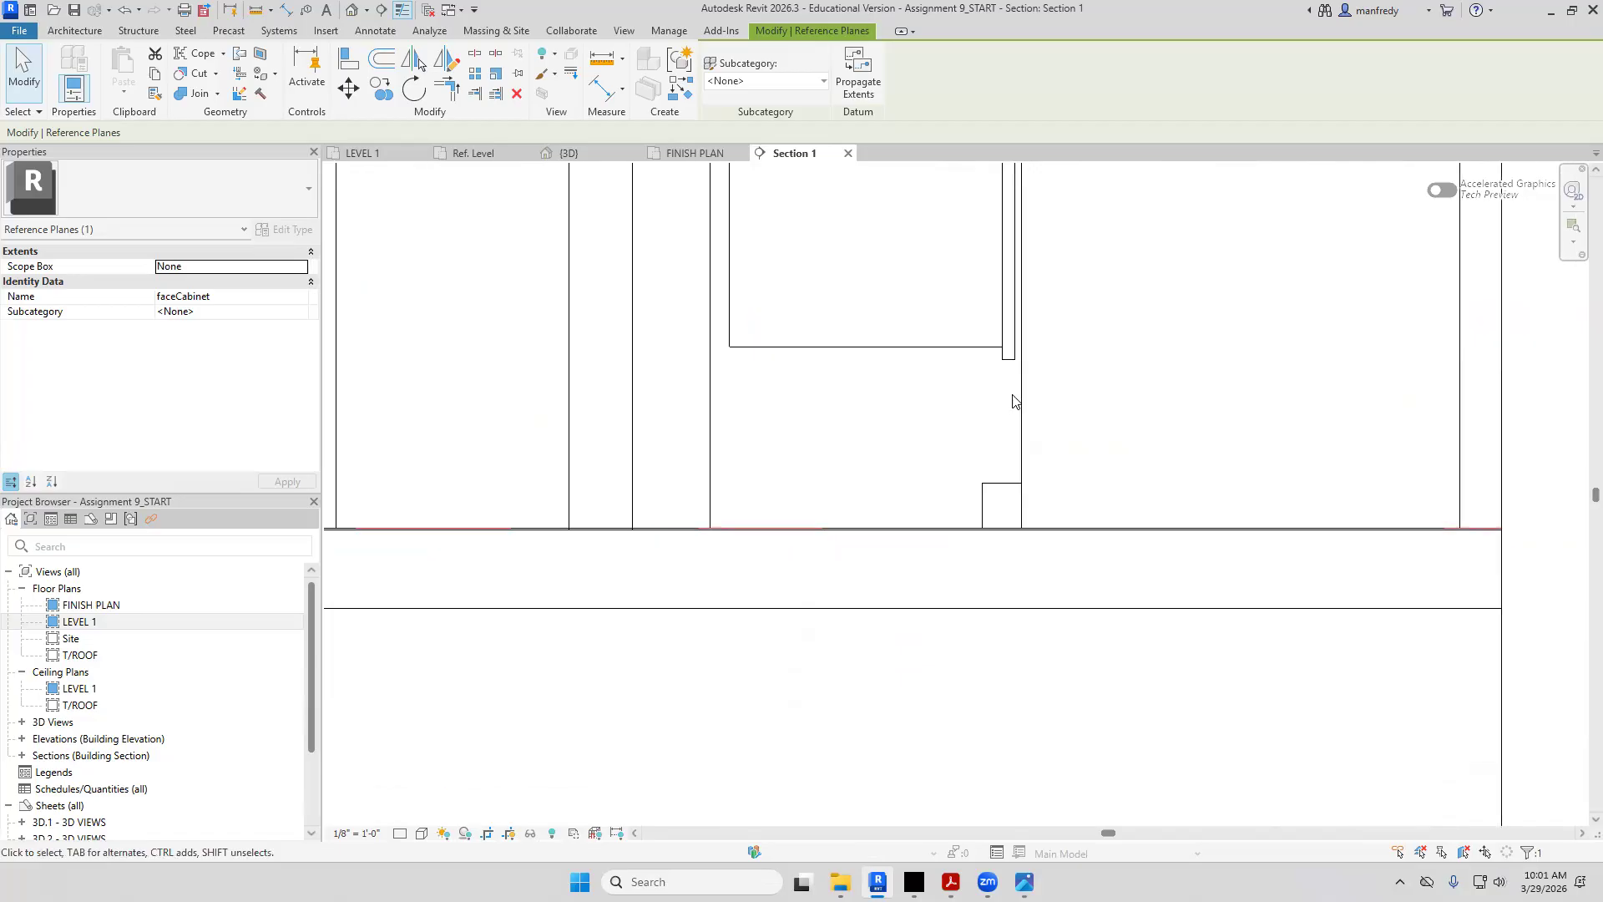
{"action": "middle_click_drag", "start_coordinate": [1115, 637], "coordinate": [1112, 760]}
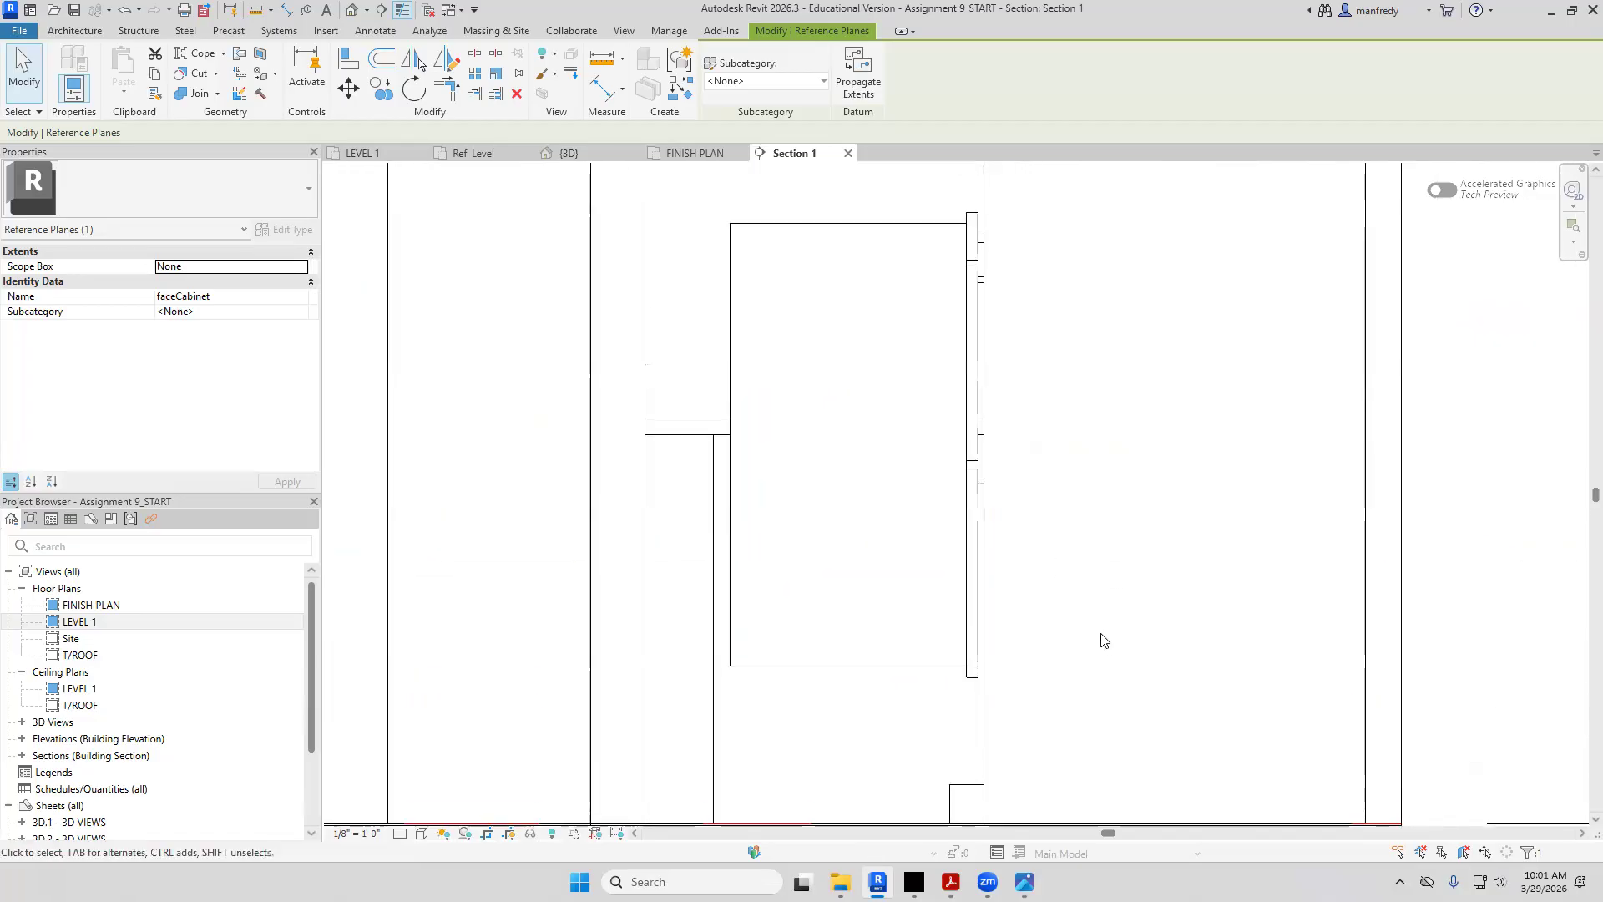
Align the double oven's front face with the base cabinet's door face in the section view
{"action": "scroll", "coordinate": [1019, 668], "scroll_direction": "up", "scroll_amount": 4}
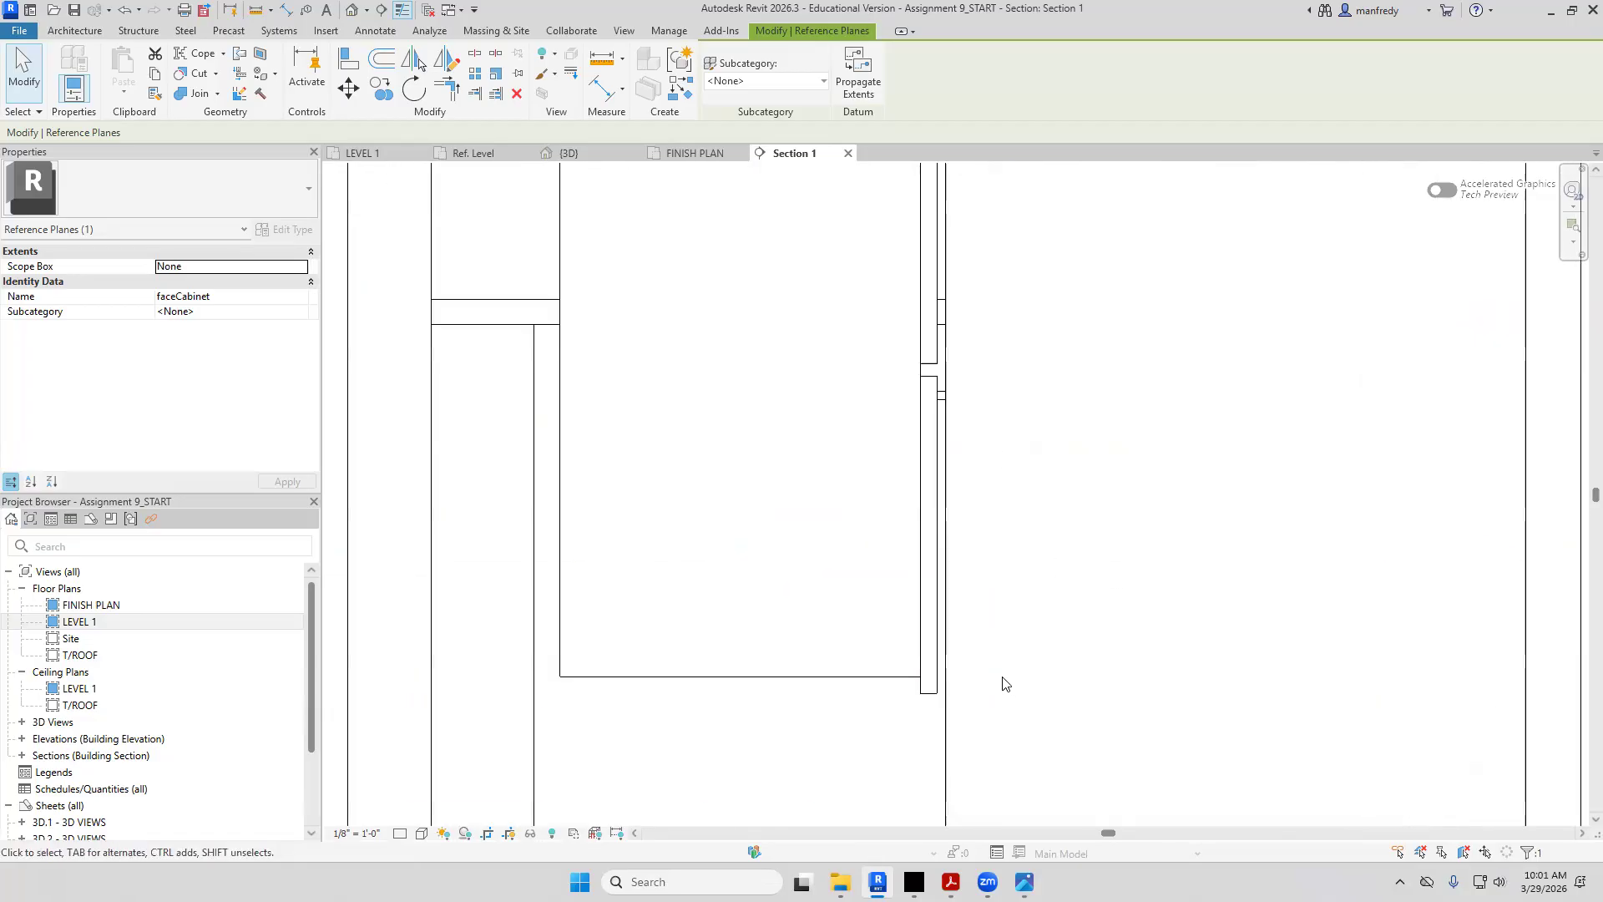
{"action": "key", "text": "a"}
{"action": "key", "text": "l"}
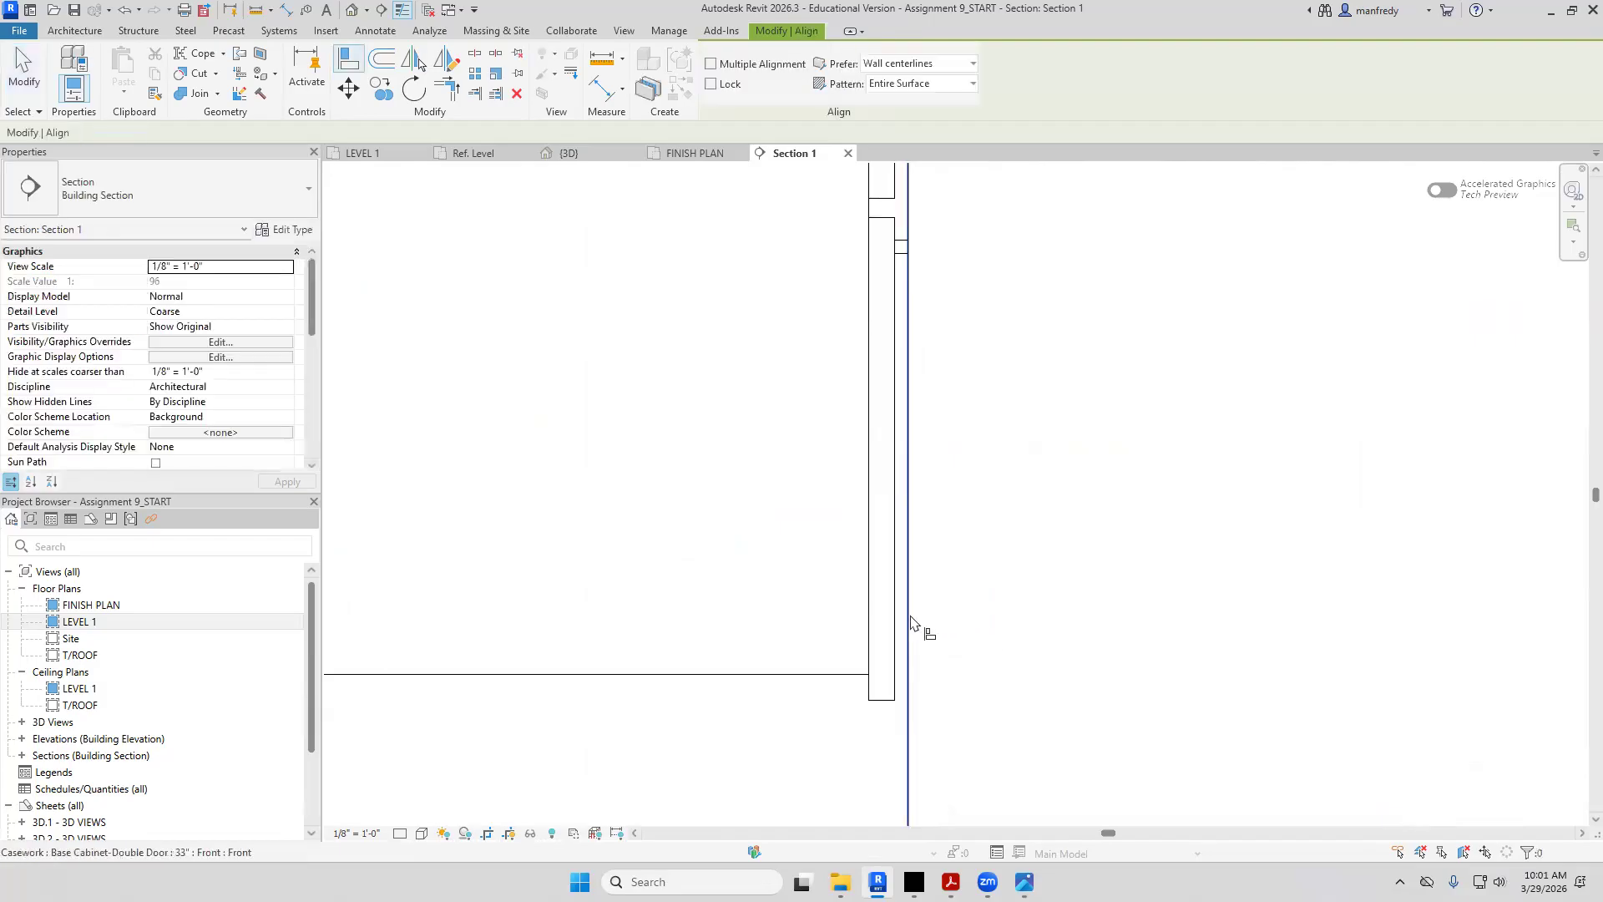
{"action": "left_click", "coordinate": [898, 625]}
{"action": "key", "text": "Escape"}
Examine the base cabinet's profile and toe kick against the open space beneath the double oven in the section
{"action": "scroll", "coordinate": [991, 601], "scroll_direction": "down", "scroll_amount": 5}
{"action": "middle_click_drag", "start_coordinate": [1010, 633], "coordinate": [984, 541]}
{"action": "scroll", "coordinate": [969, 544], "scroll_direction": "up", "scroll_amount": 3}
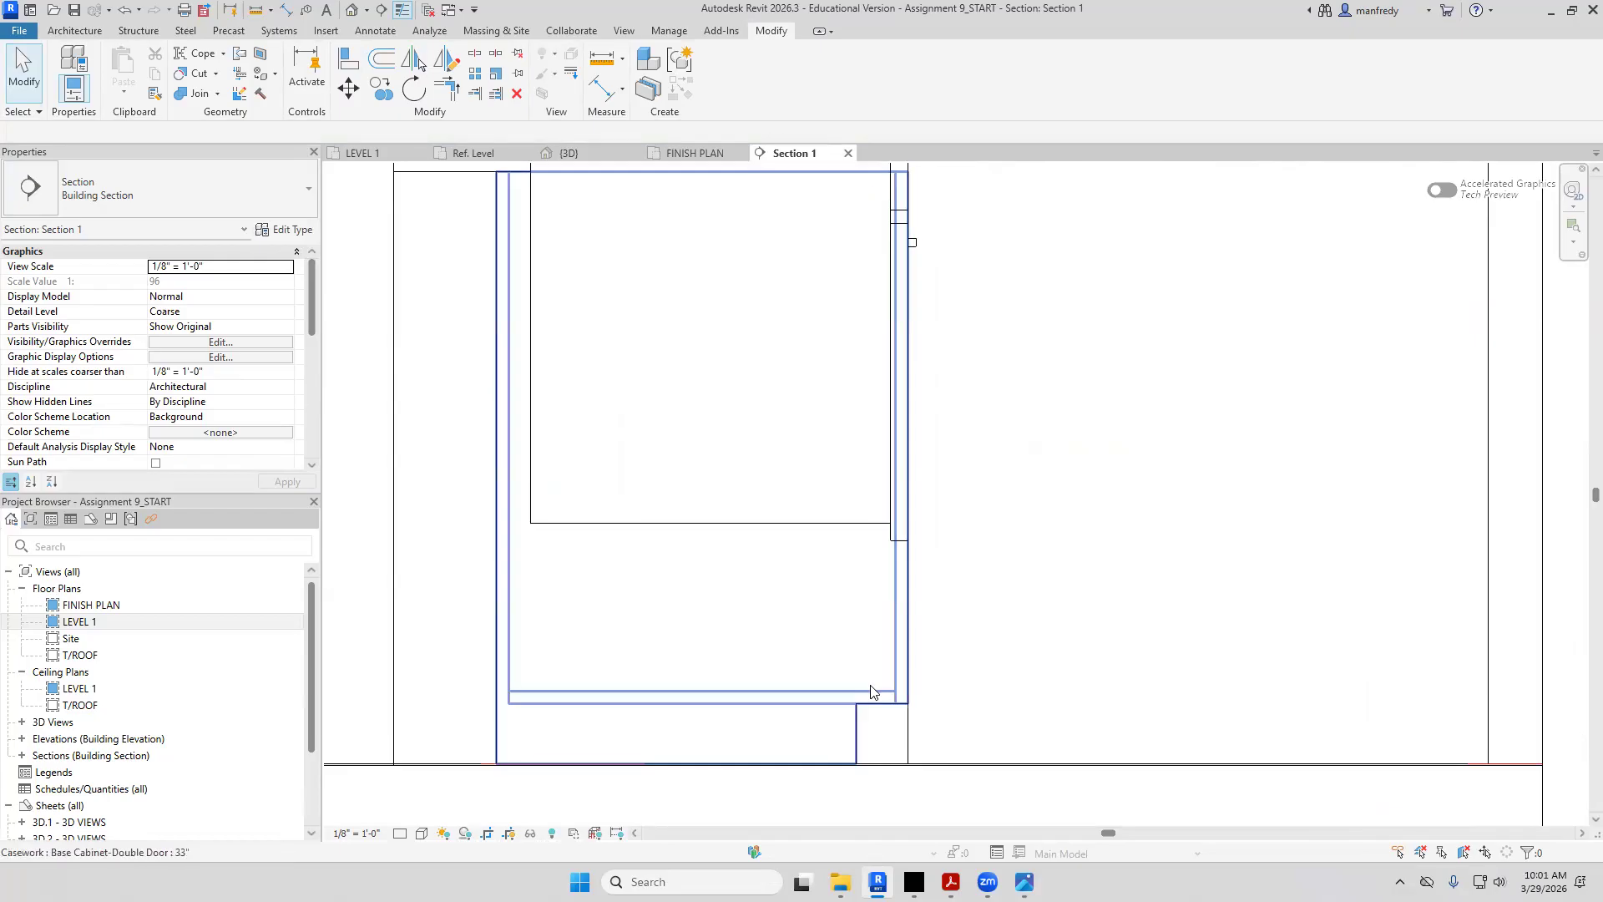
{"action": "scroll", "coordinate": [858, 698], "scroll_direction": "down", "scroll_amount": 1}
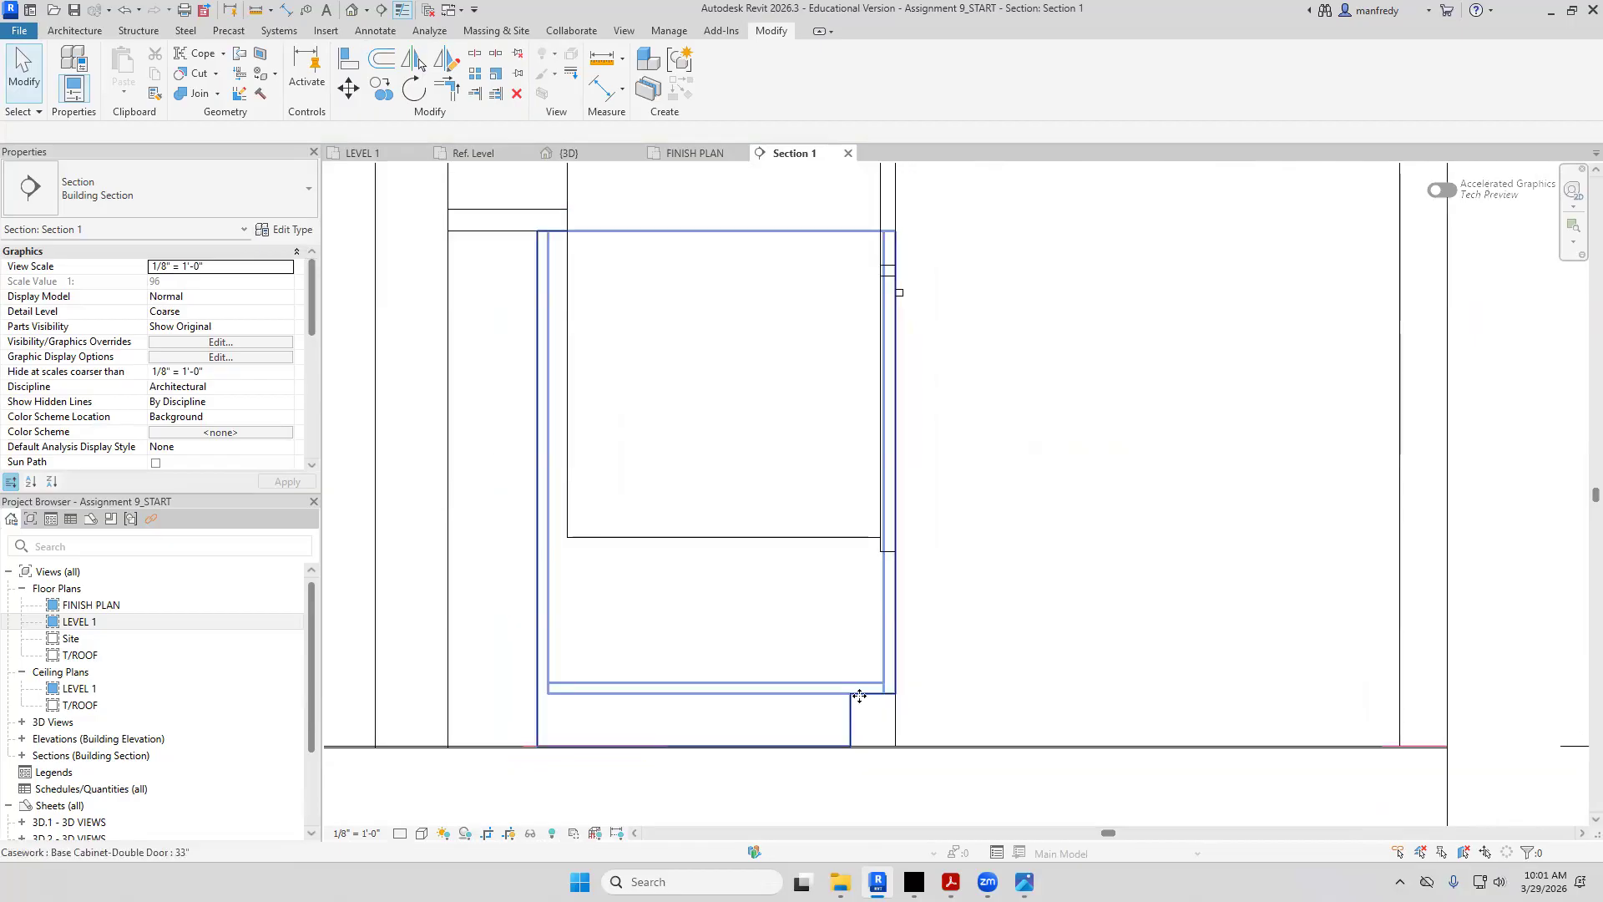
{"action": "left_click", "coordinate": [838, 681]}
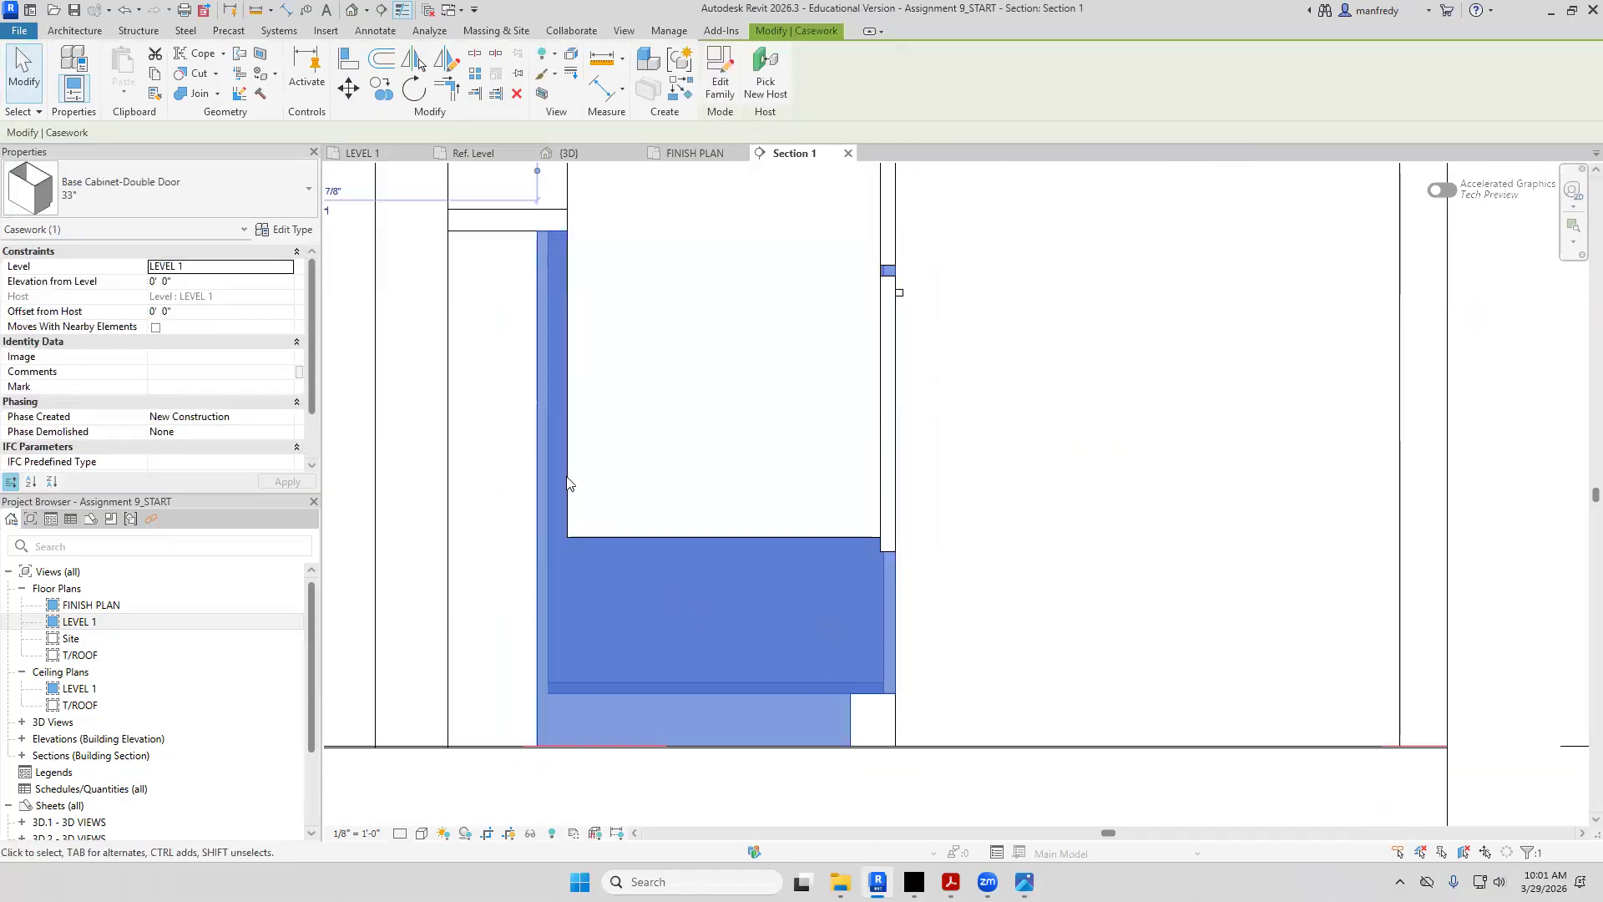
{"action": "scroll", "coordinate": [814, 334], "scroll_direction": "down", "scroll_amount": 2}
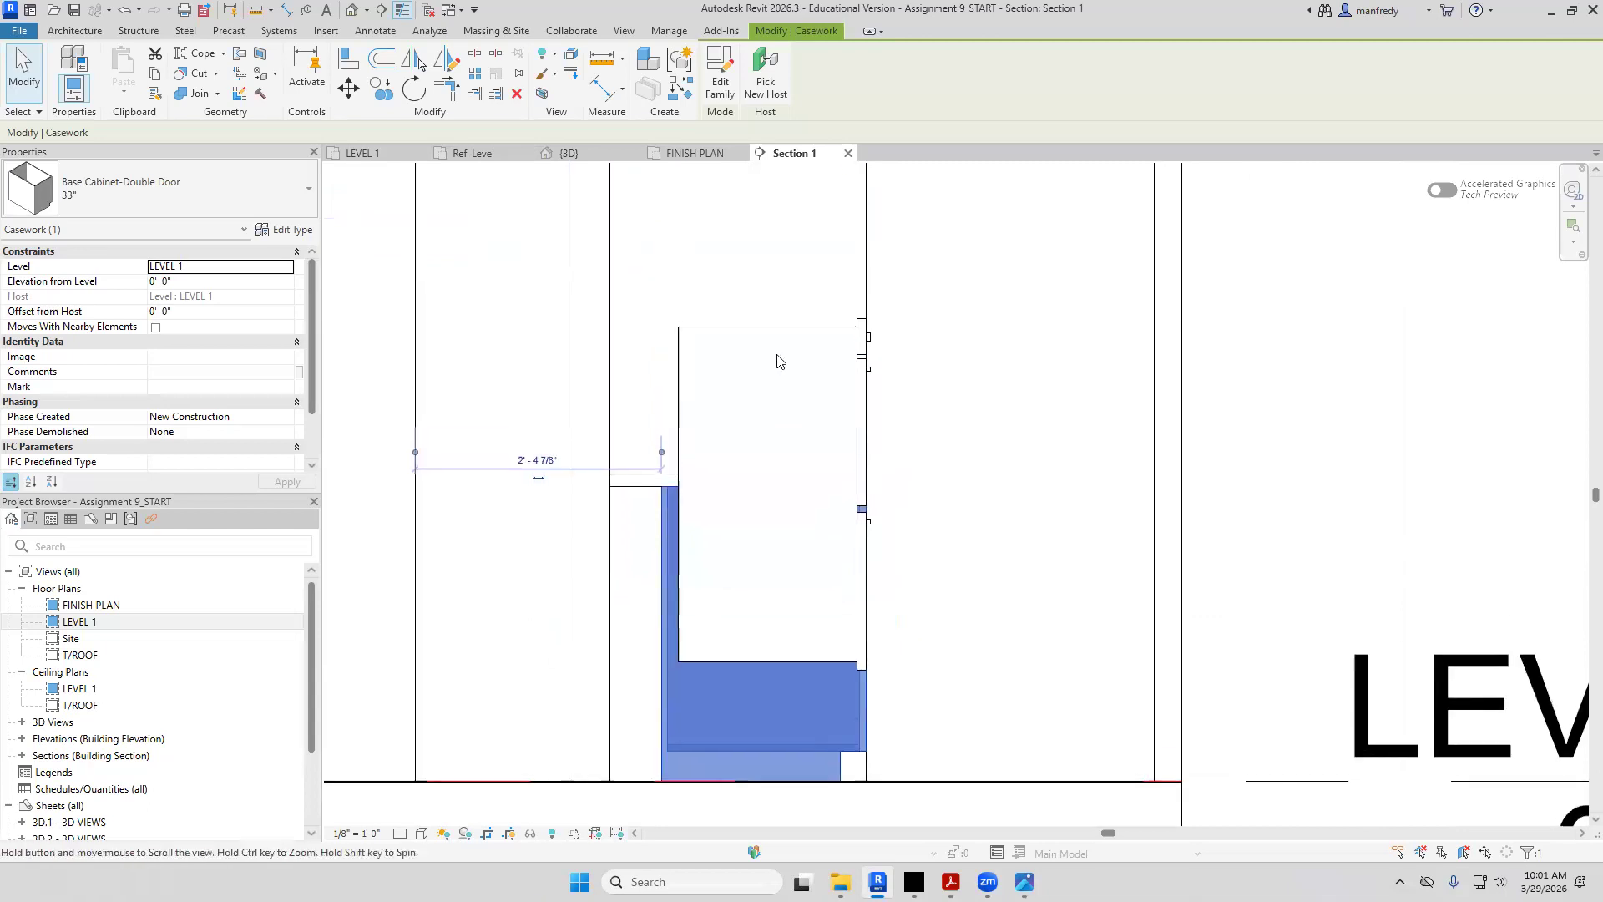
{"action": "left_click", "coordinate": [777, 336]}
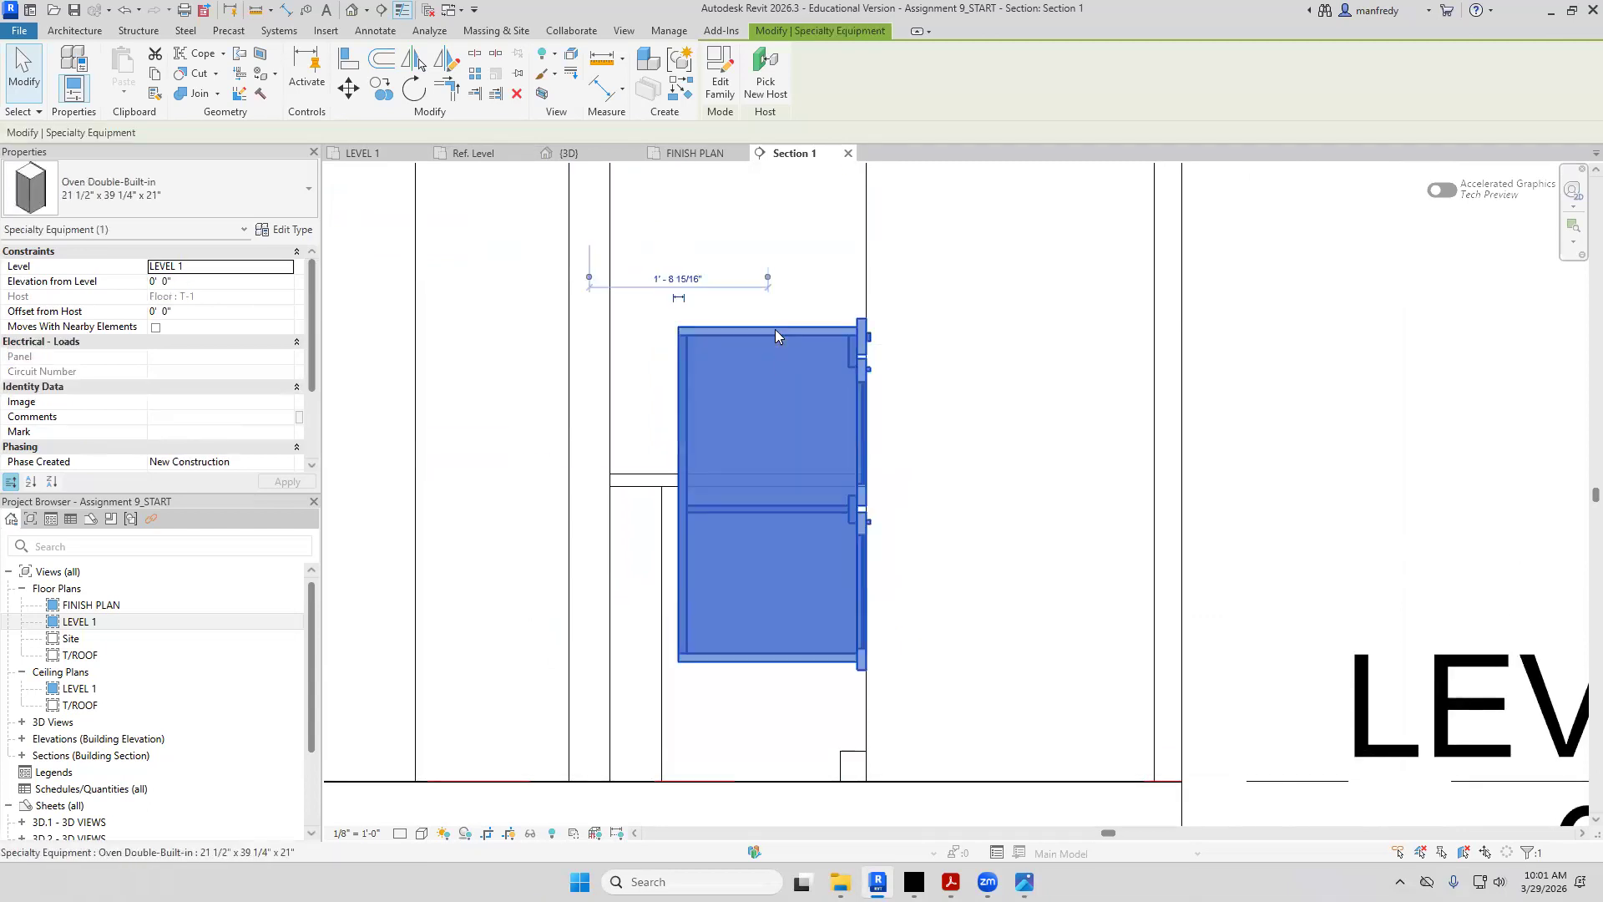
{"action": "left_click", "coordinate": [726, 528]}
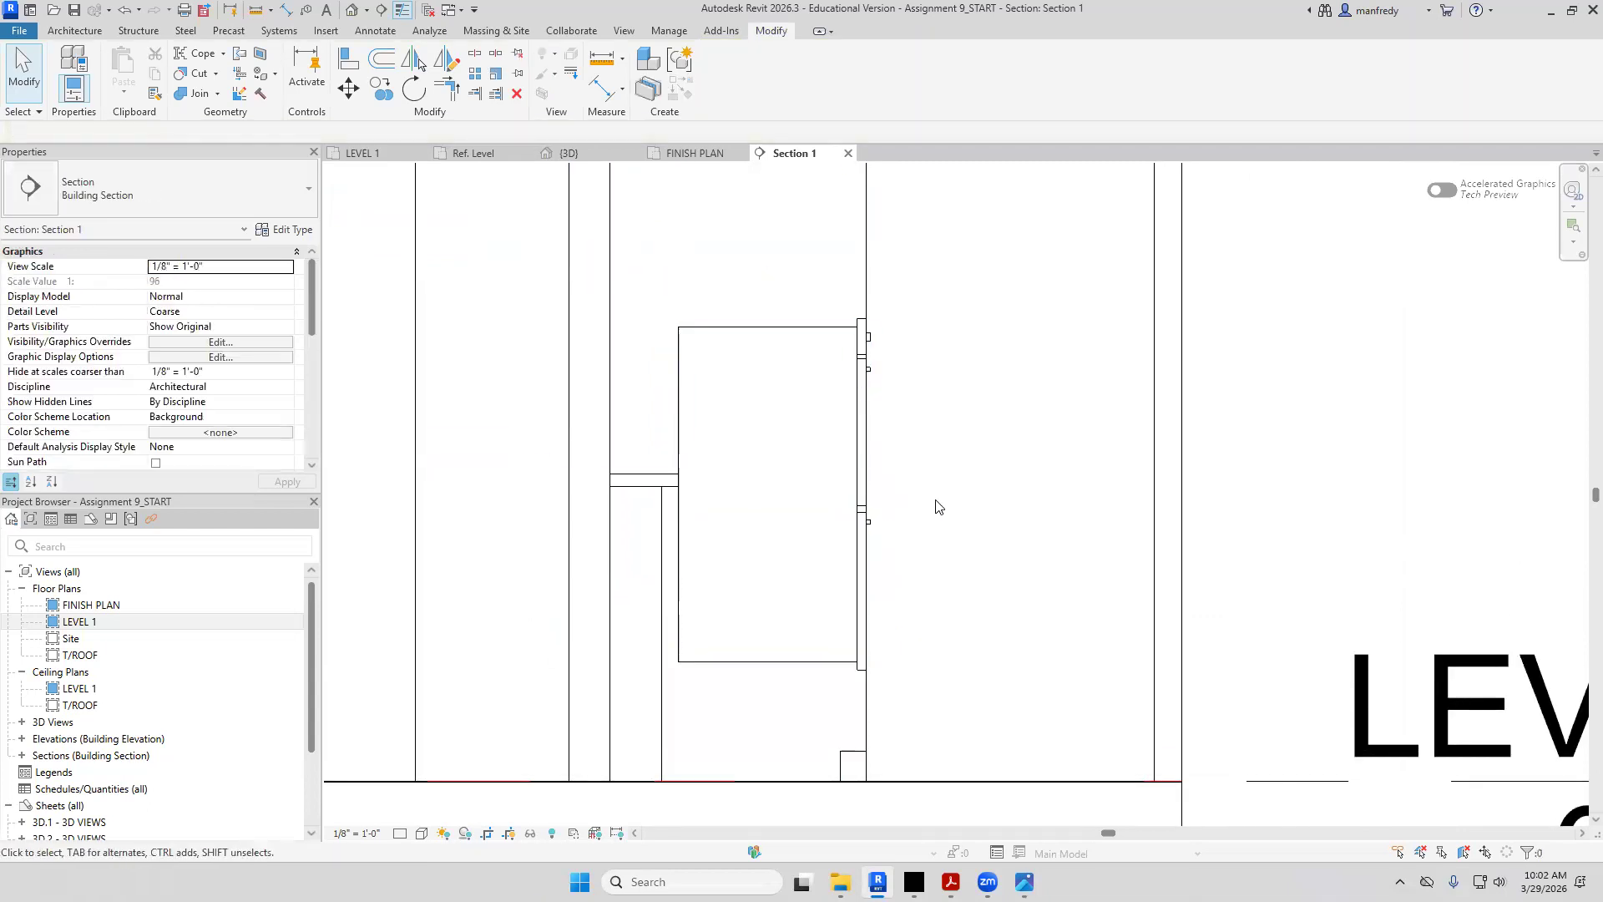
{"action": "middle_click_drag", "start_coordinate": [965, 380], "coordinate": [941, 414]}
{"action": "scroll", "coordinate": [931, 430], "scroll_direction": "up", "scroll_amount": 5}
{"action": "middle_click_drag", "start_coordinate": [870, 521], "coordinate": [903, 361]}
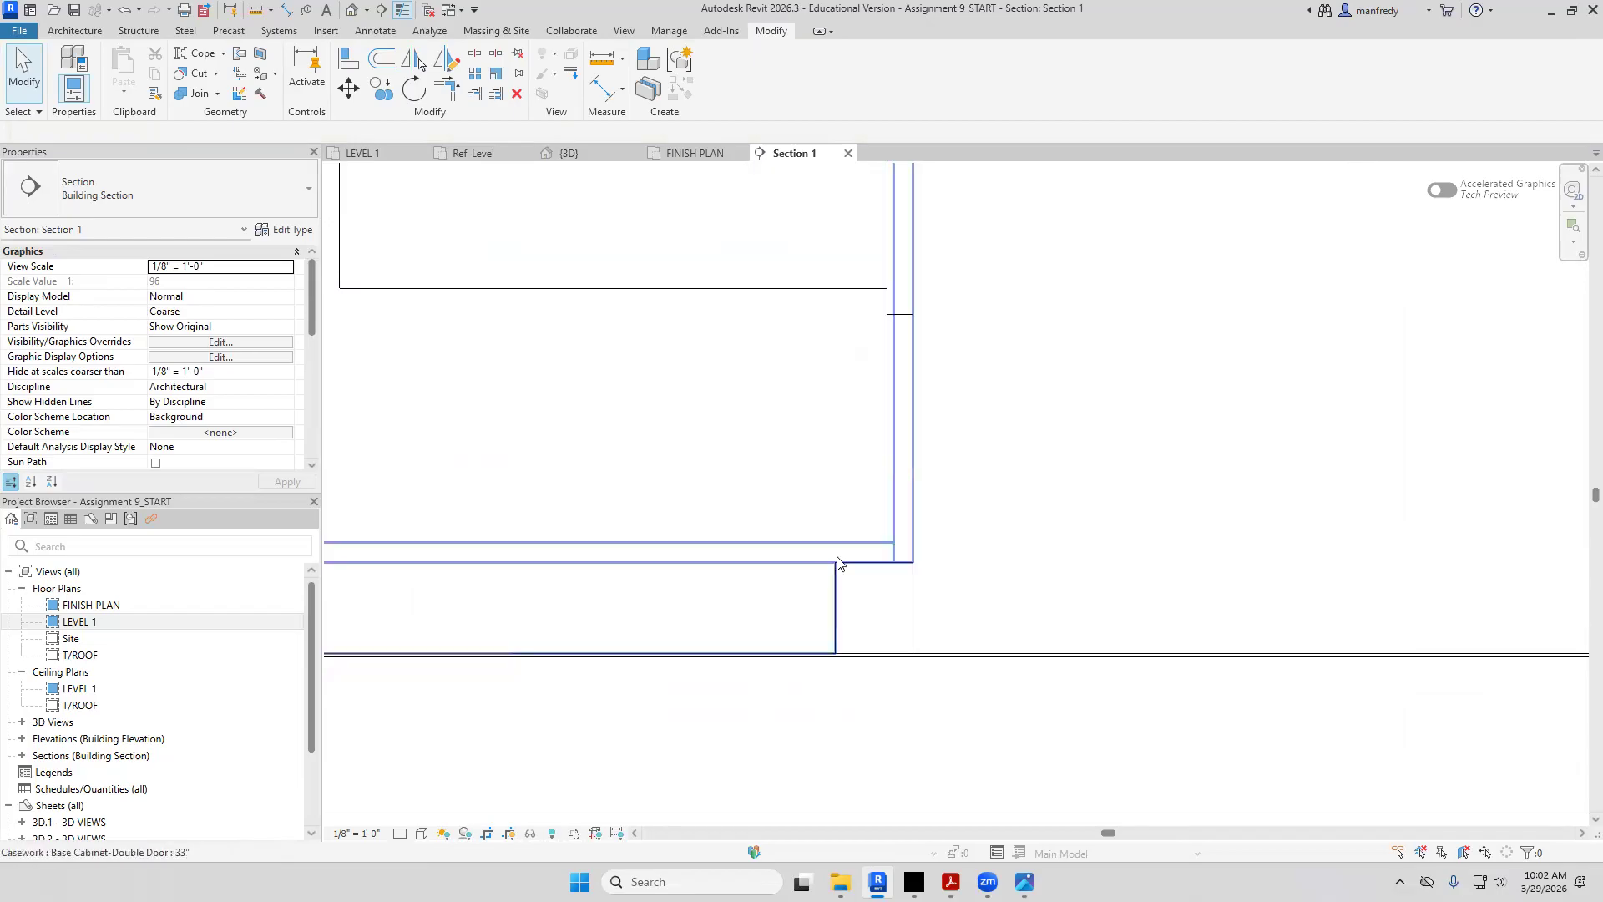
{"action": "scroll", "coordinate": [1026, 419], "scroll_direction": "down", "scroll_amount": 5}
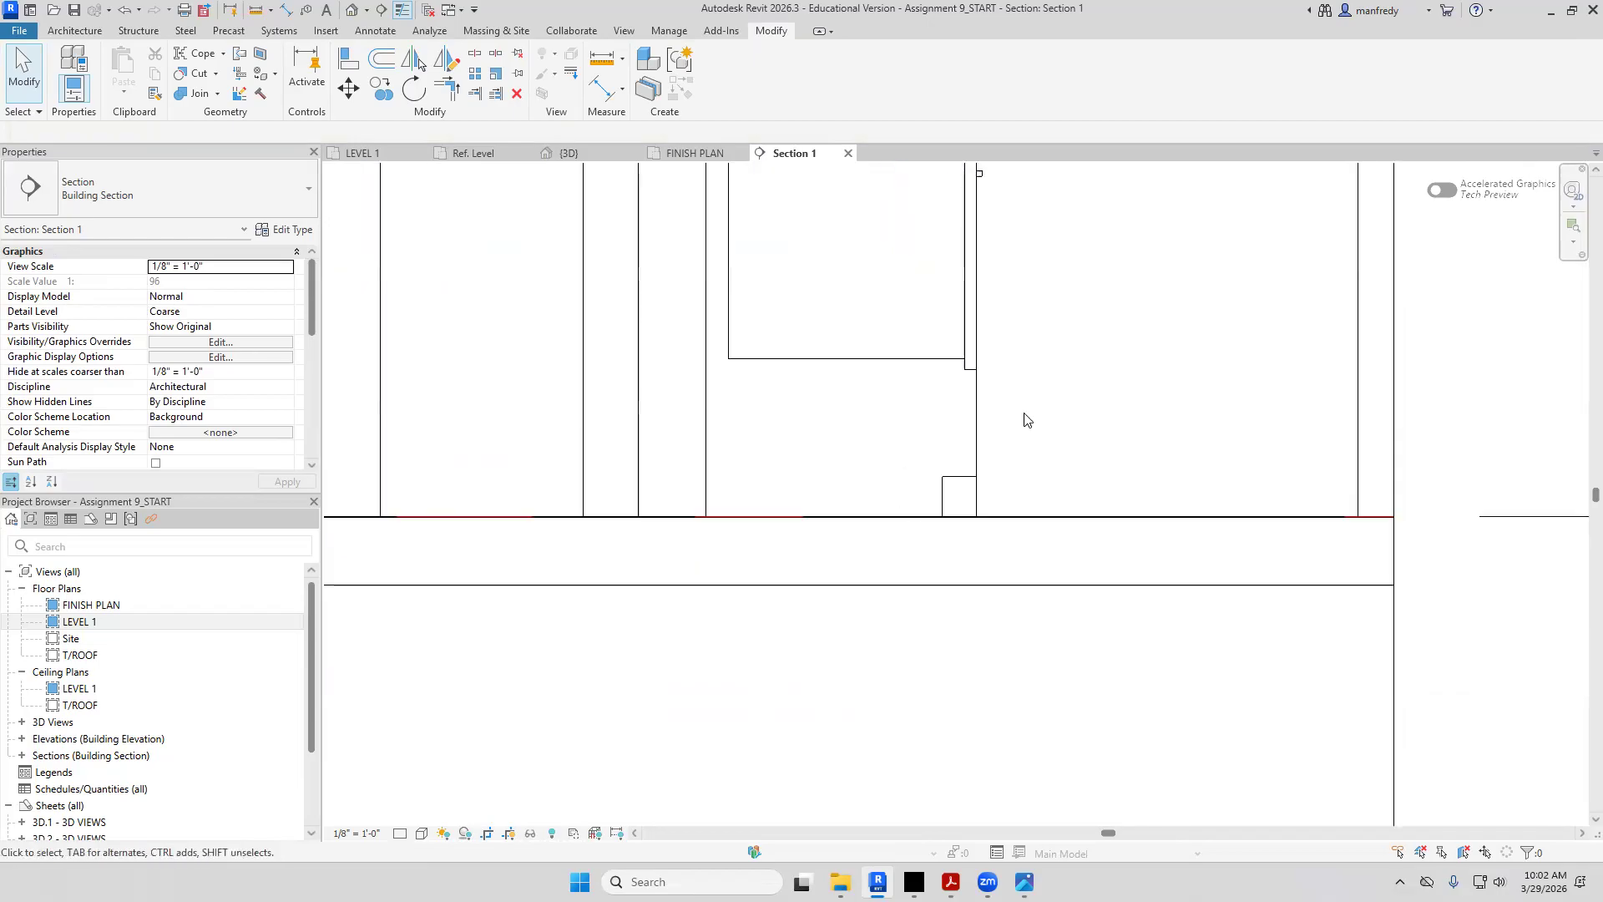
{"action": "middle_click_drag", "start_coordinate": [939, 554], "coordinate": [939, 547]}
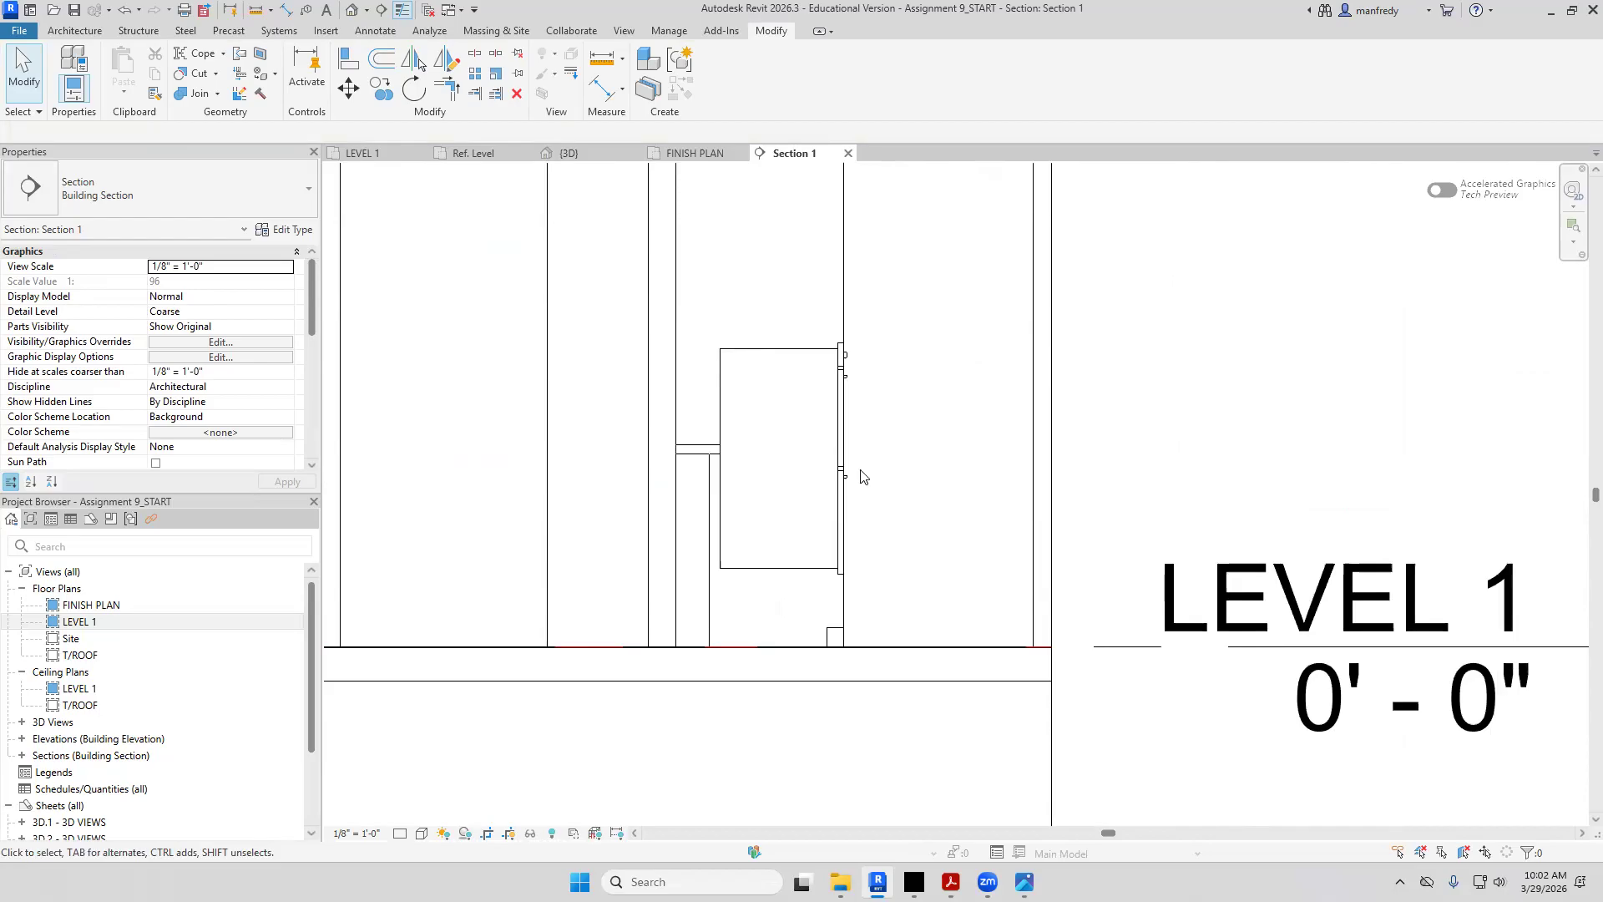
{"action": "scroll", "coordinate": [861, 476], "scroll_direction": "up", "scroll_amount": 3}
{"action": "middle_click_drag", "start_coordinate": [783, 556], "coordinate": [785, 565]}
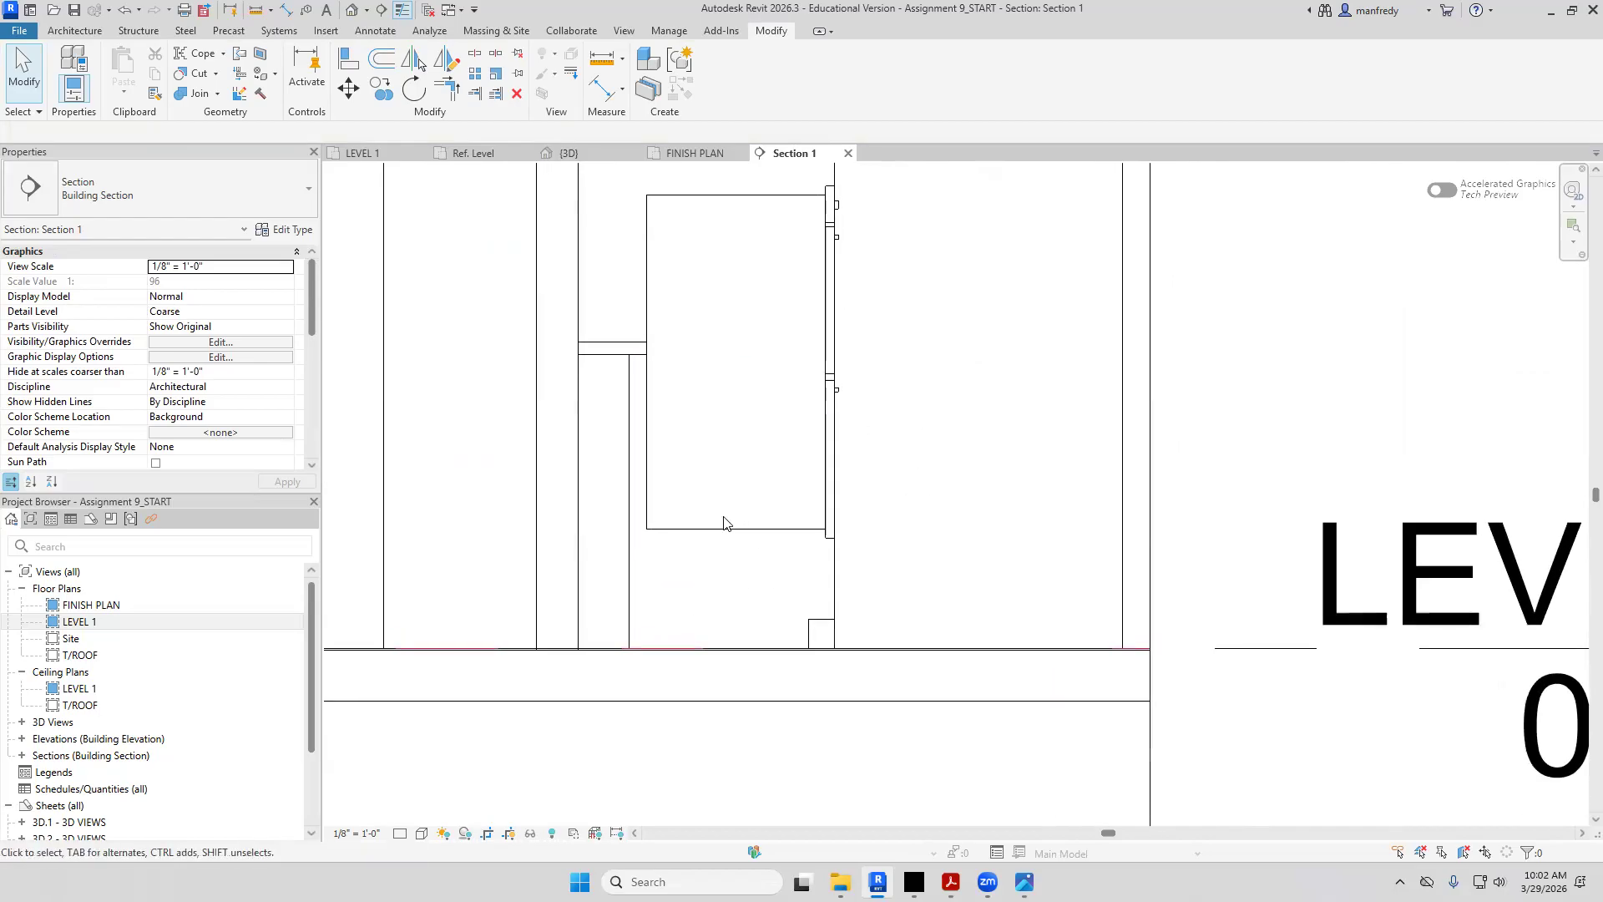
Start a new in-place model in the Casework category, named Casework 2
{"action": "left_click", "coordinate": [76, 31]}
{"action": "left_click", "coordinate": [192, 92]}
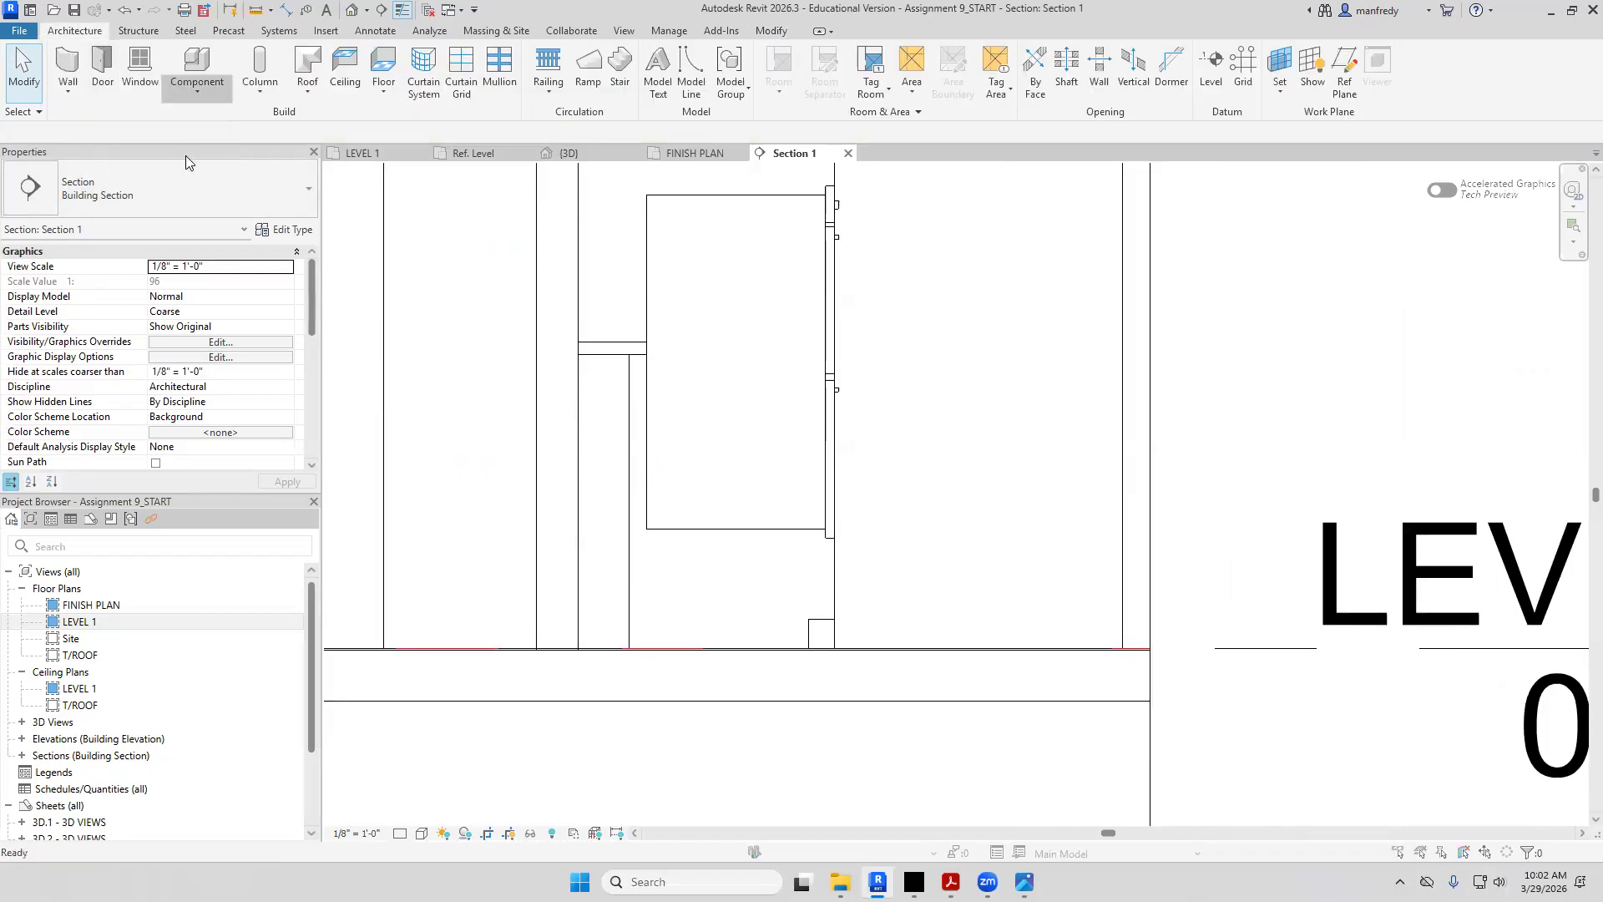
{"action": "left_click", "coordinate": [531, 373]}
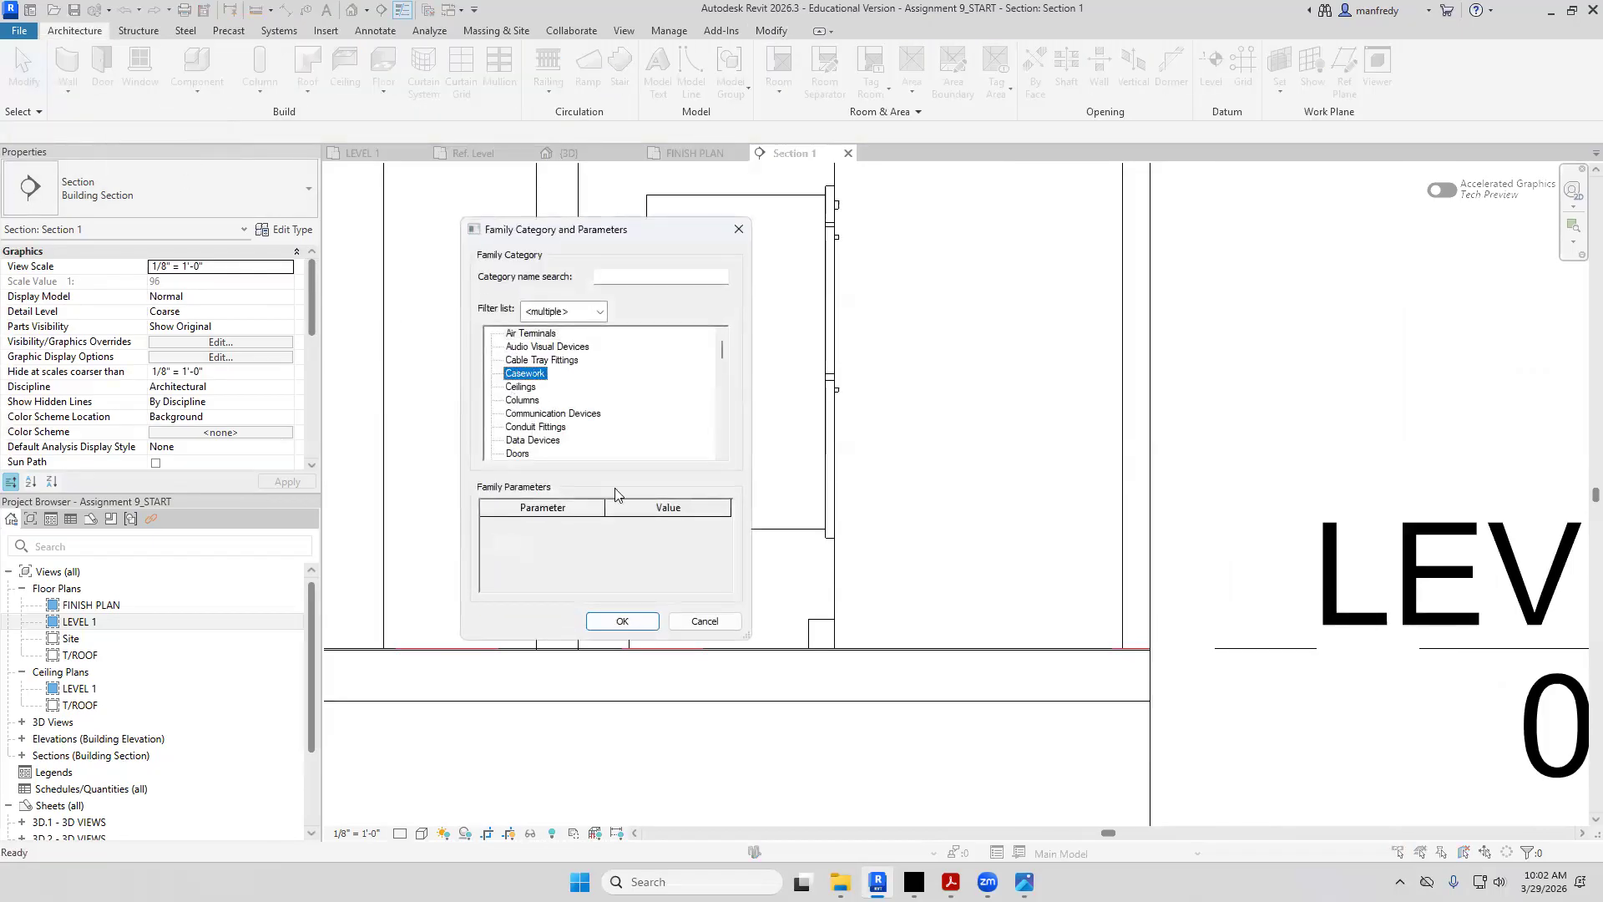
{"action": "left_click", "coordinate": [622, 621]}
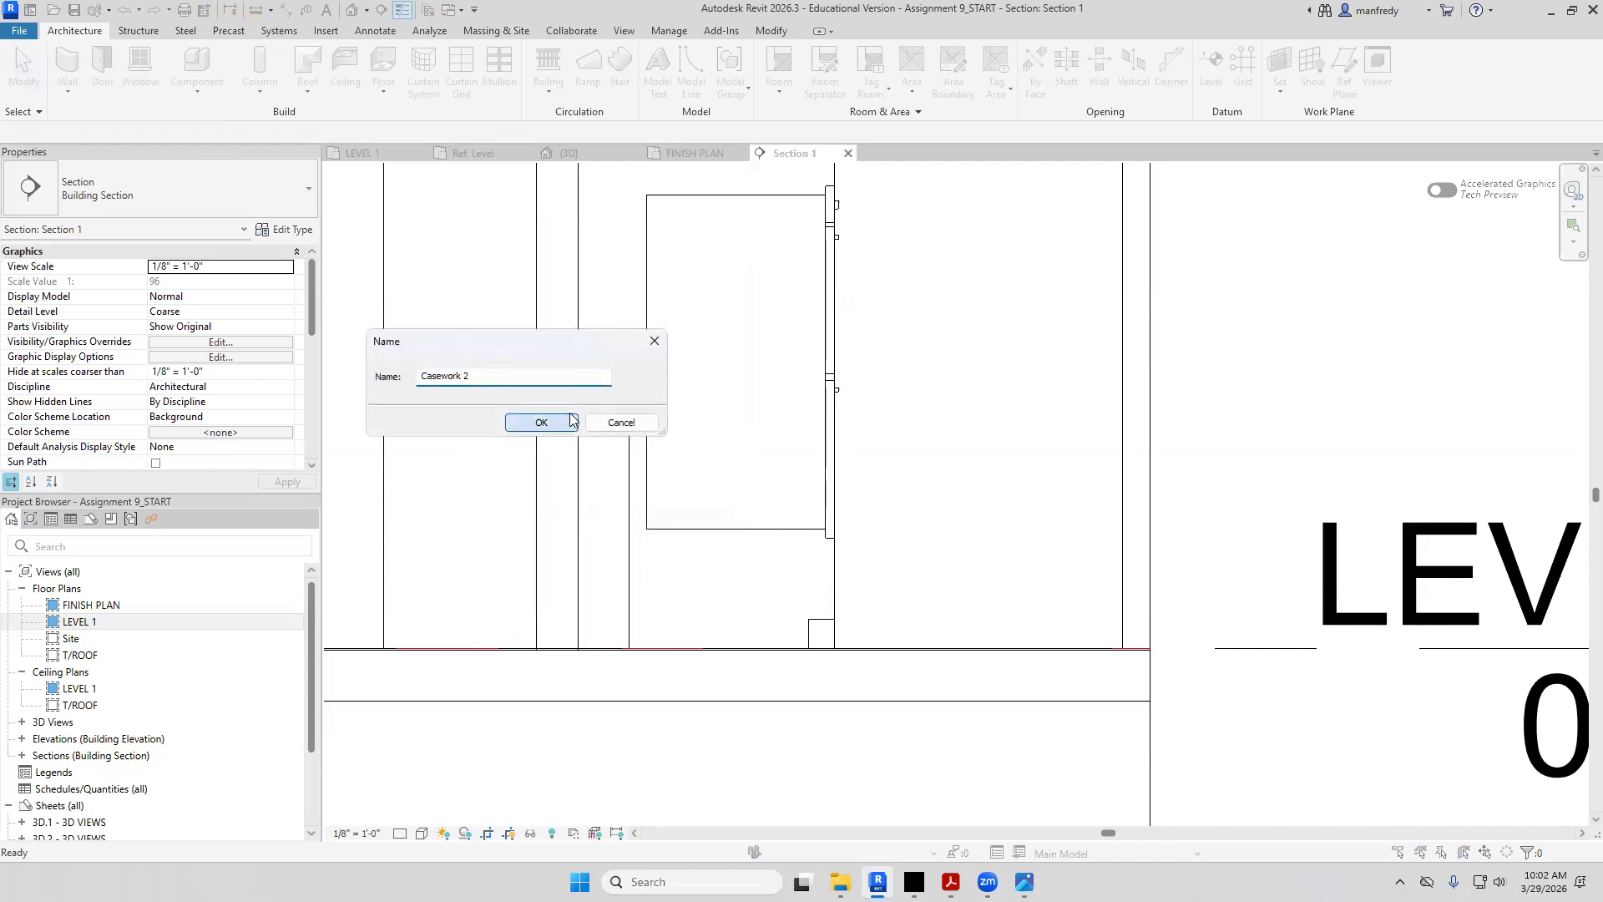
{"action": "left_click", "coordinate": [541, 422]}
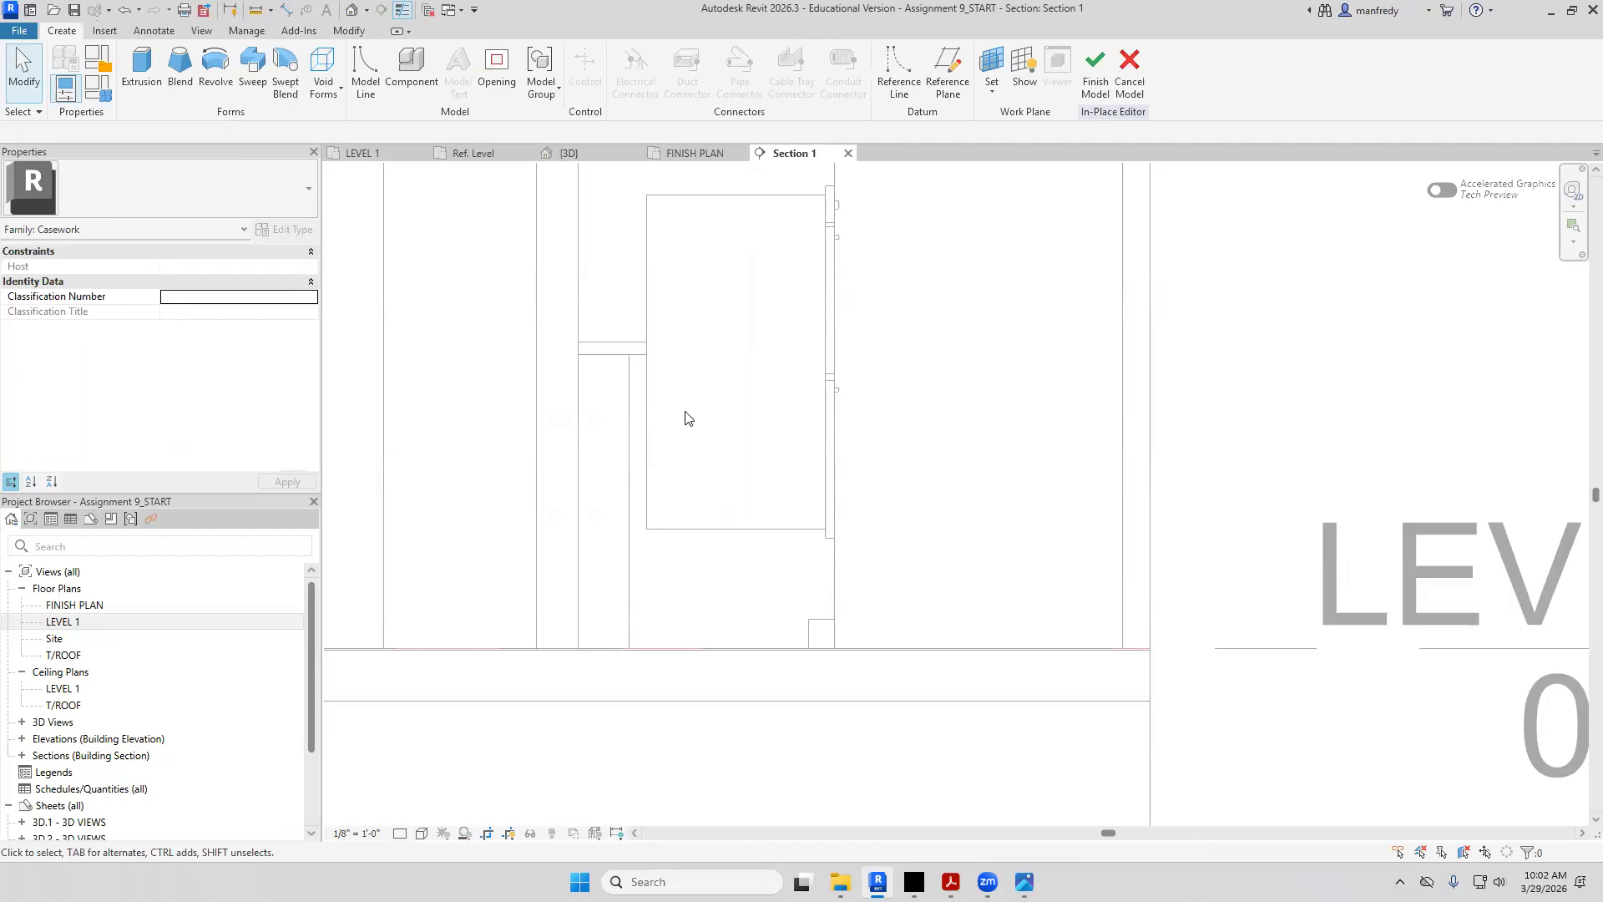
Set the work plane by name to Reference Plane : faceCabinet
{"action": "left_click", "coordinate": [998, 88]}
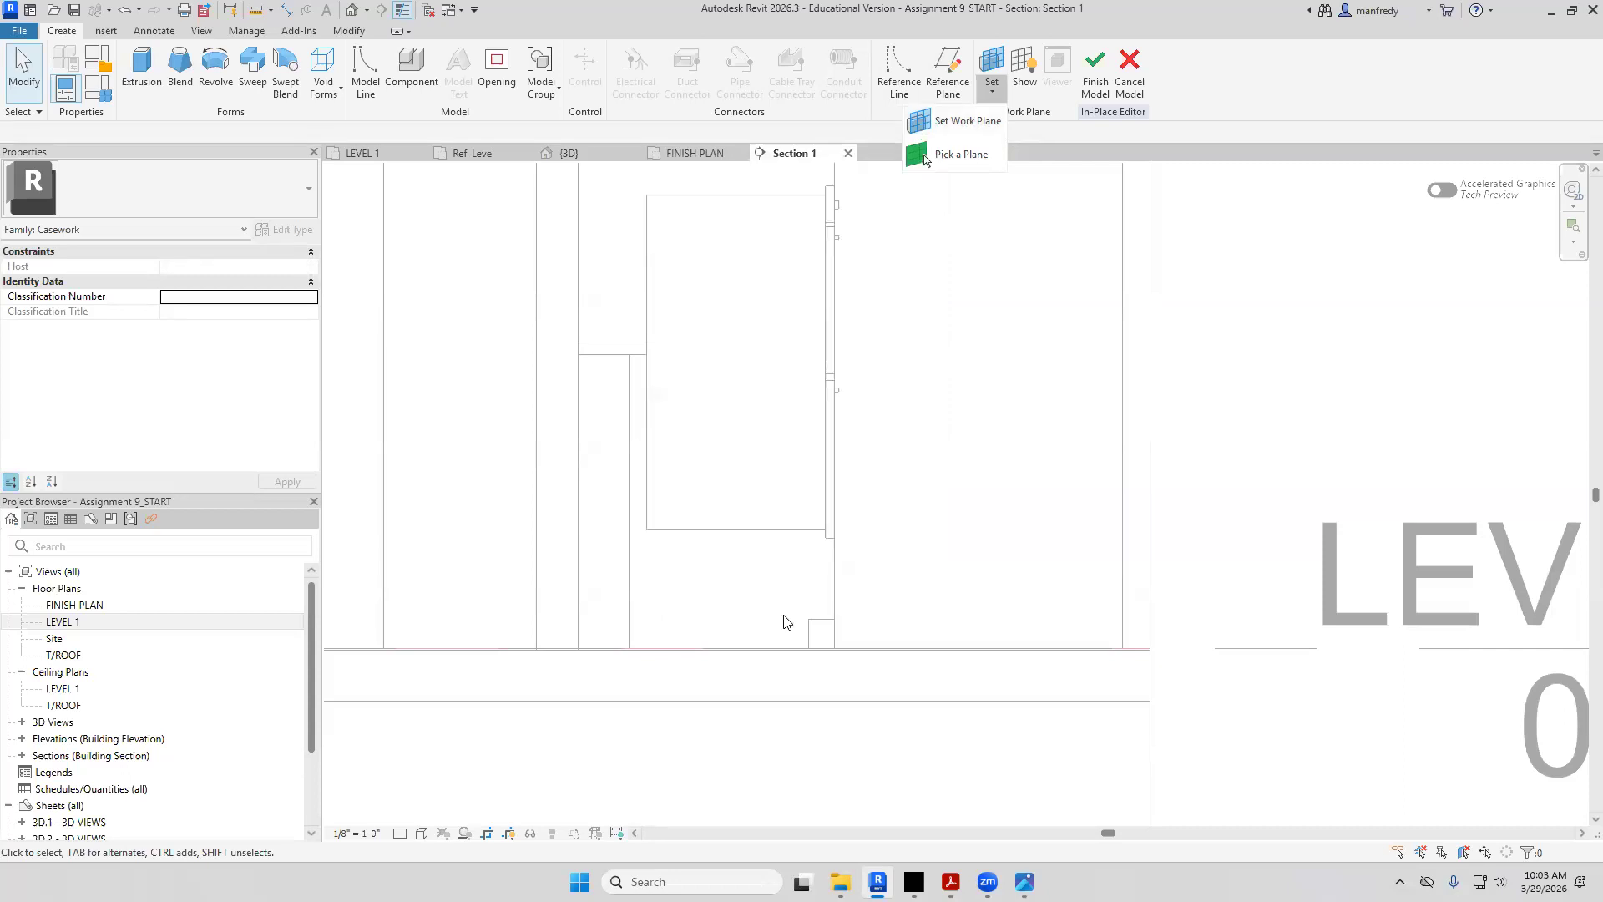
{"action": "left_click", "coordinate": [961, 121]}
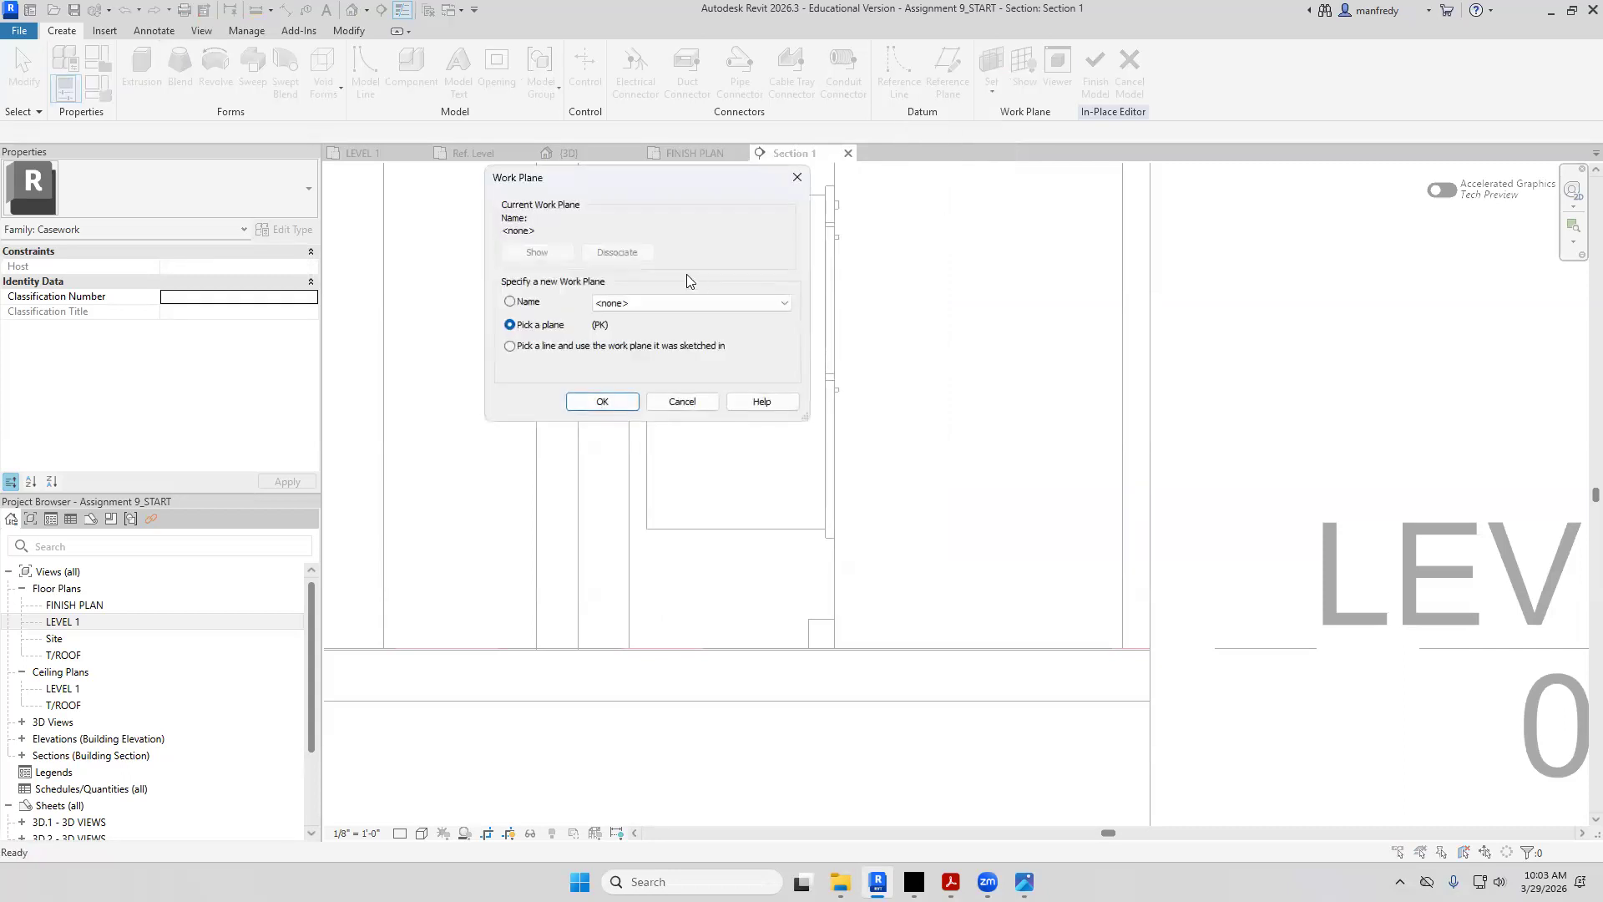
{"action": "left_click", "coordinate": [511, 302]}
{"action": "left_click", "coordinate": [630, 303]}
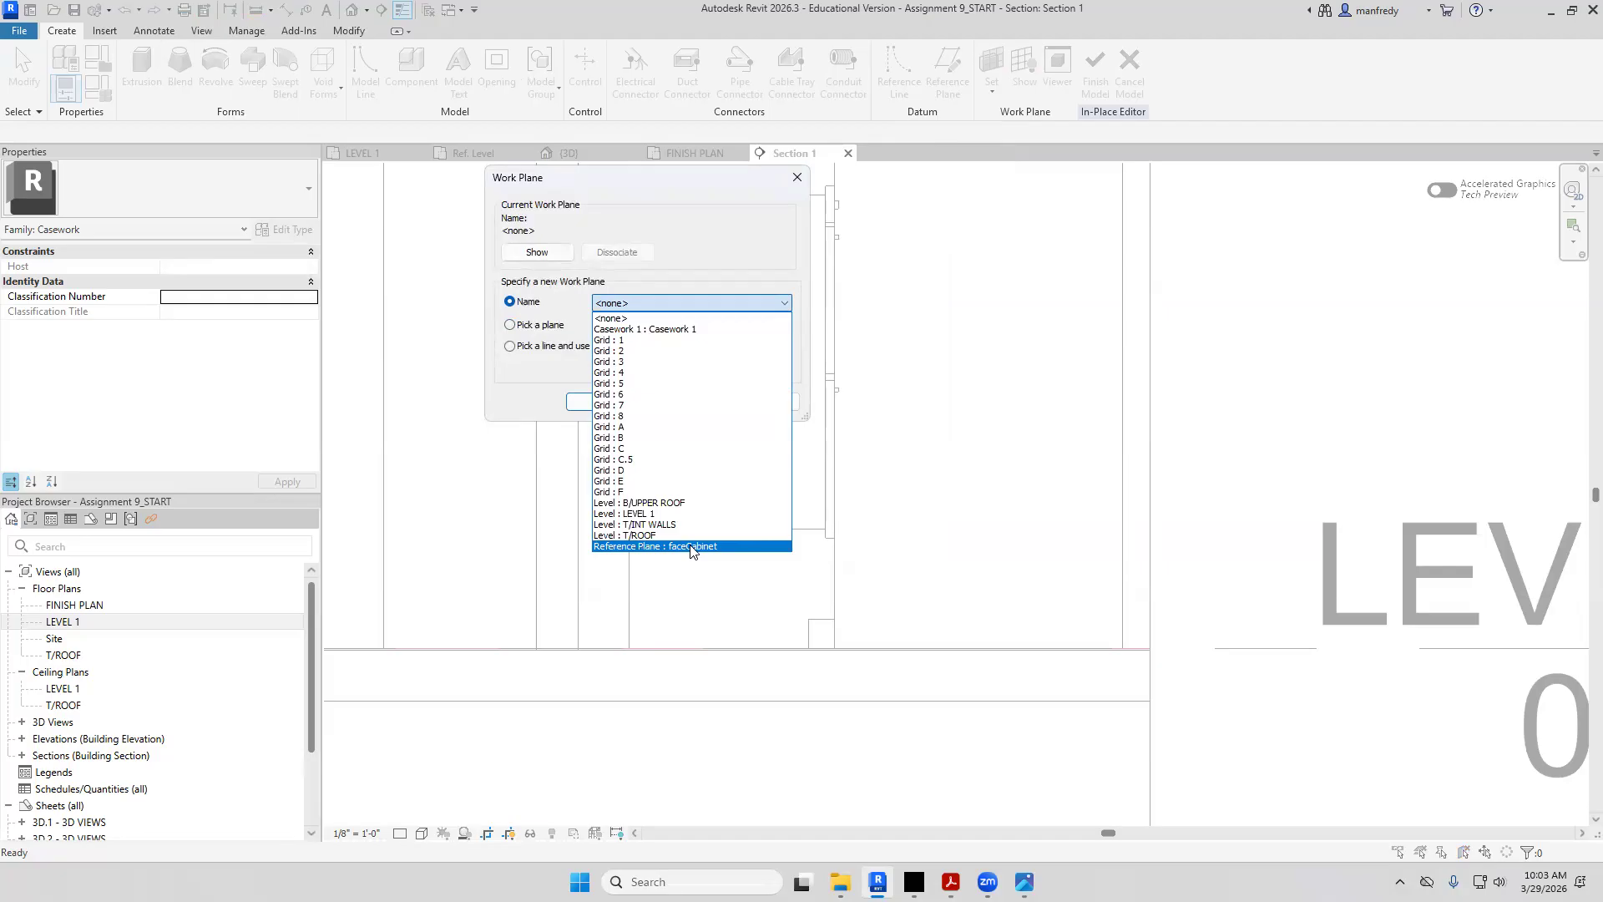
{"action": "left_click", "coordinate": [603, 547]}
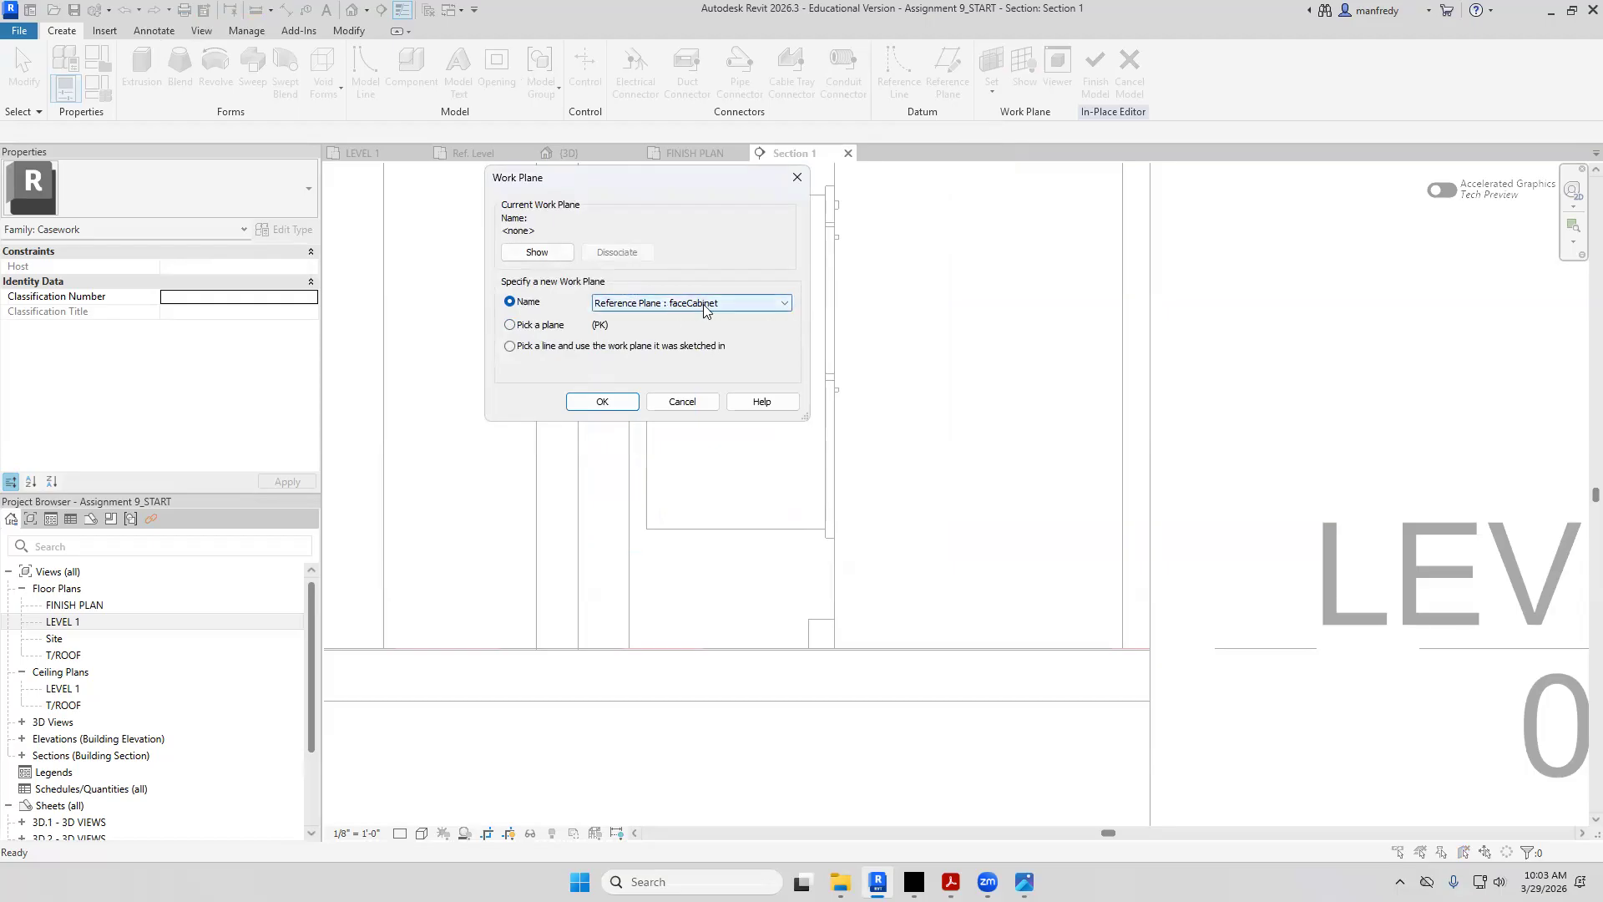
{"action": "left_click", "coordinate": [627, 401]}
Start an Extrusion and trace the base cabinet's vertical and horizontal toe-kick edges as its first sketch lines
{"action": "scroll", "coordinate": [718, 558], "scroll_direction": "up", "scroll_amount": 2}
{"action": "scroll", "coordinate": [726, 567], "scroll_direction": "up", "scroll_amount": 1}
{"action": "left_click", "coordinate": [141, 71]}
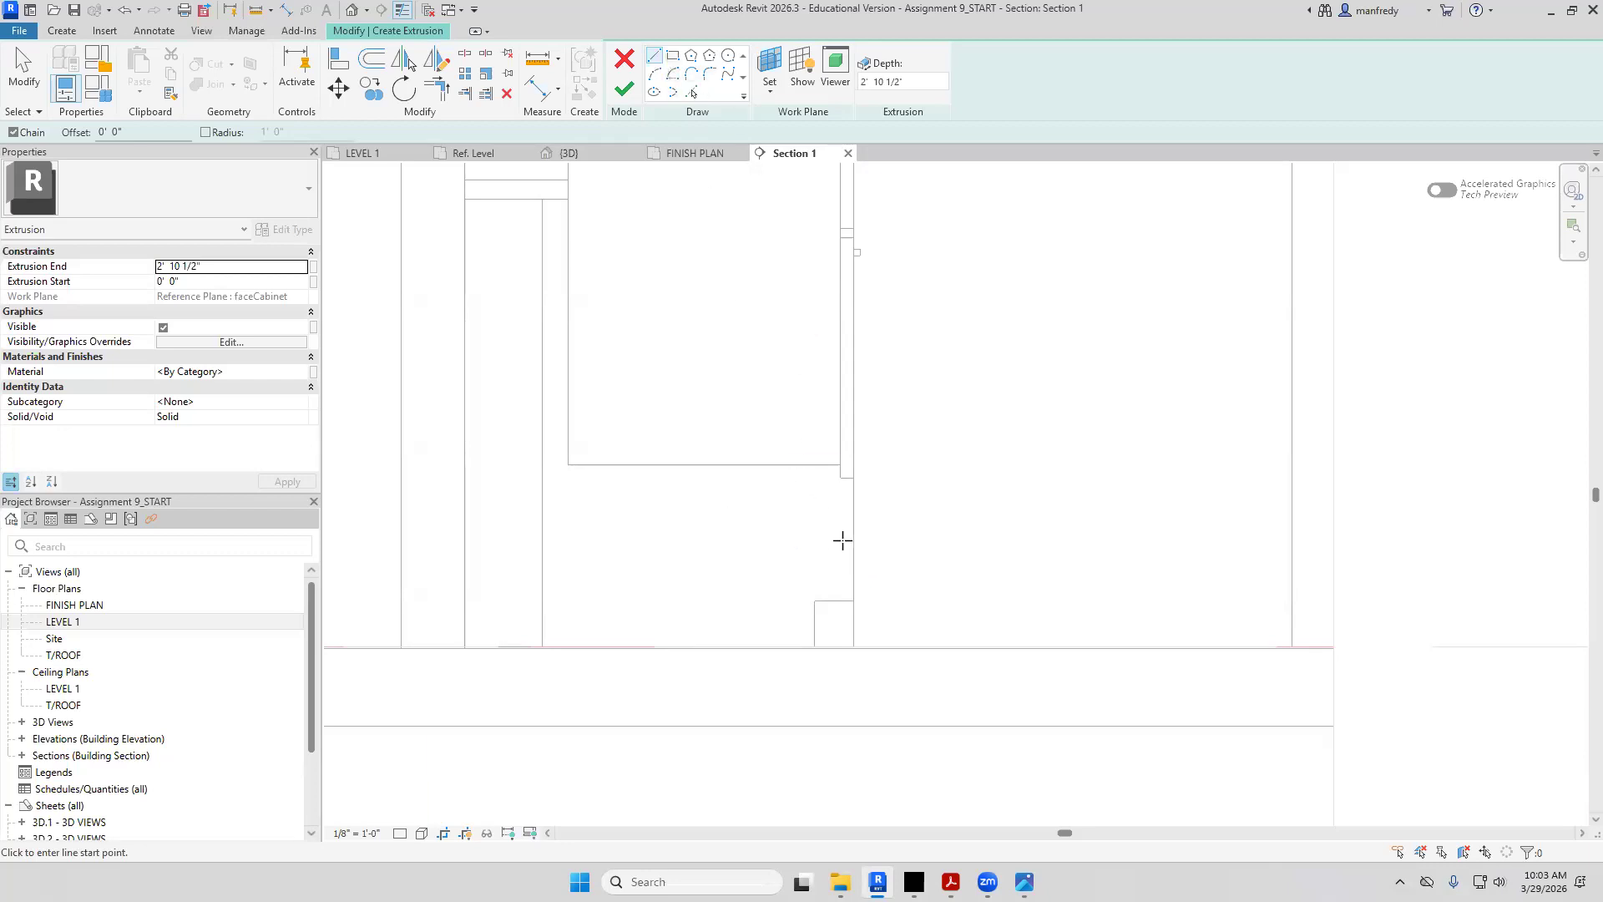
{"action": "left_click", "coordinate": [691, 92]}
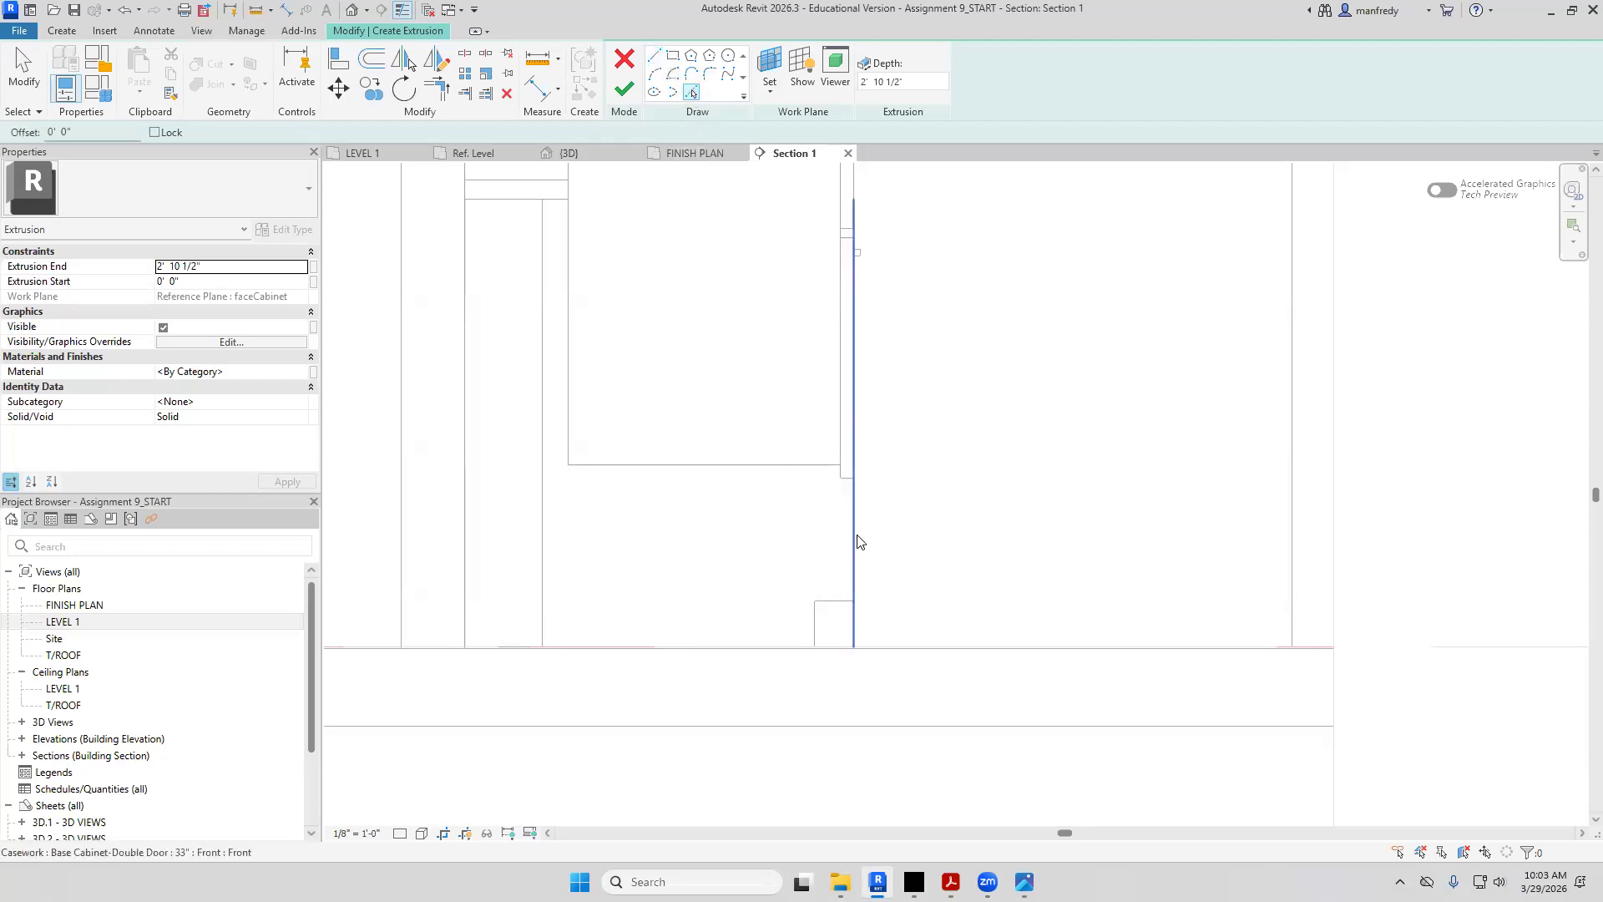
{"action": "left_click", "coordinate": [815, 626]}
{"action": "scroll", "coordinate": [829, 605], "scroll_direction": "up", "scroll_amount": 1}
{"action": "scroll", "coordinate": [829, 605], "scroll_direction": "up", "scroll_amount": 1}
{"action": "left_click", "coordinate": [827, 605]}
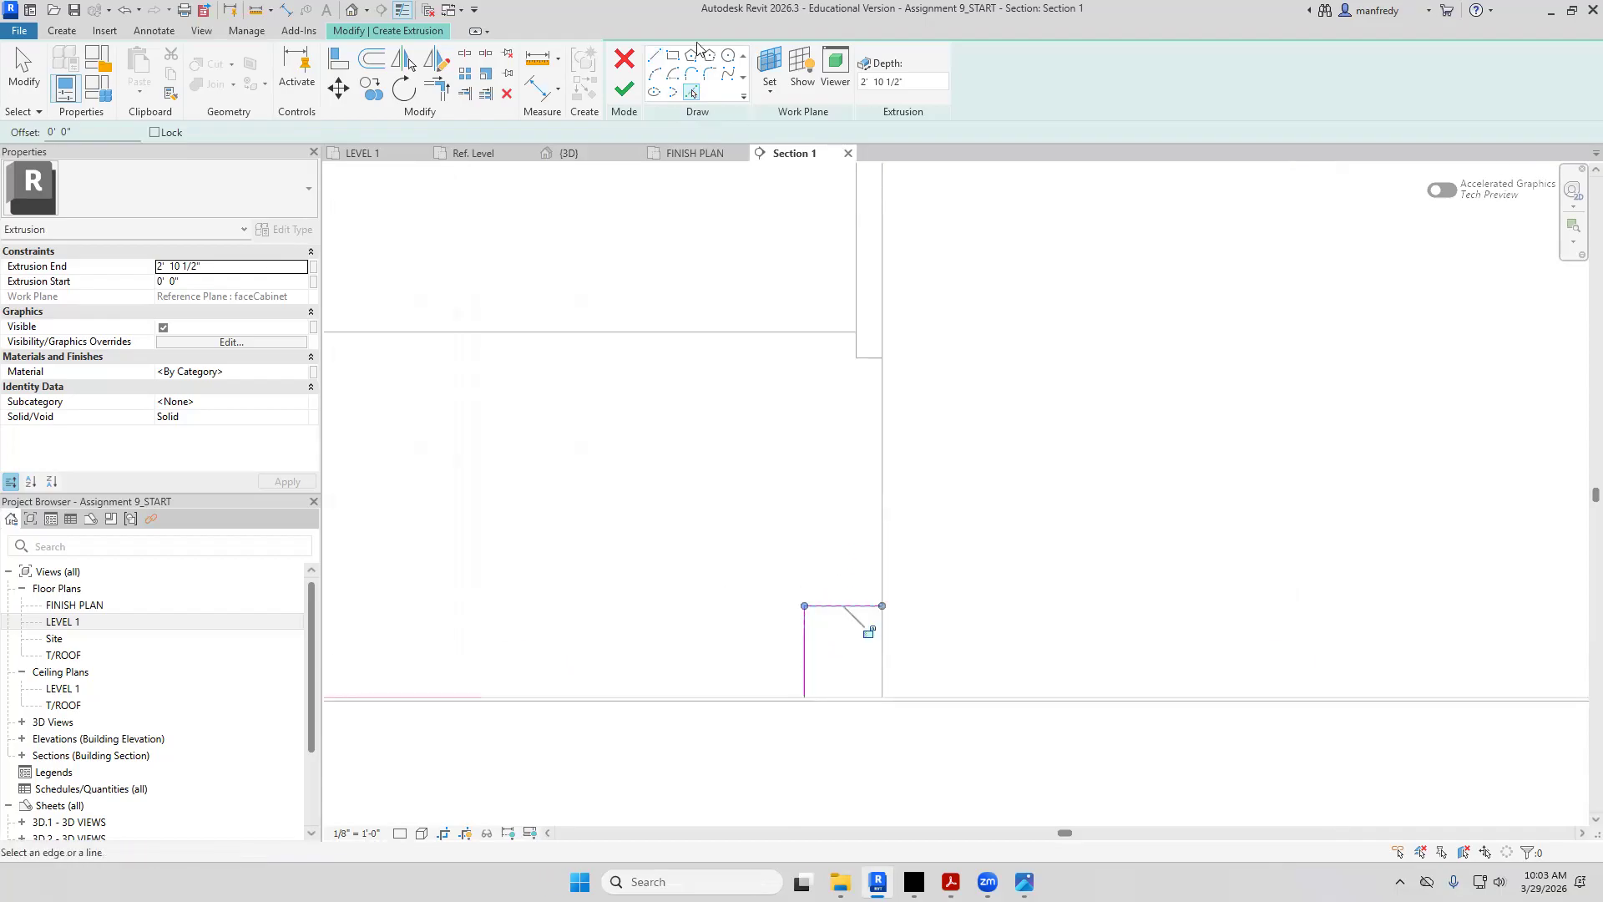
Sketch lines from the toe-kick corner up to the oven's lower front edge, 1" inward, and back down toward the toe kick
{"action": "left_click", "coordinate": [654, 55]}
{"action": "left_click", "coordinate": [882, 605]}
{"action": "left_click", "coordinate": [882, 359]}
{"action": "left_click", "coordinate": [856, 359]}
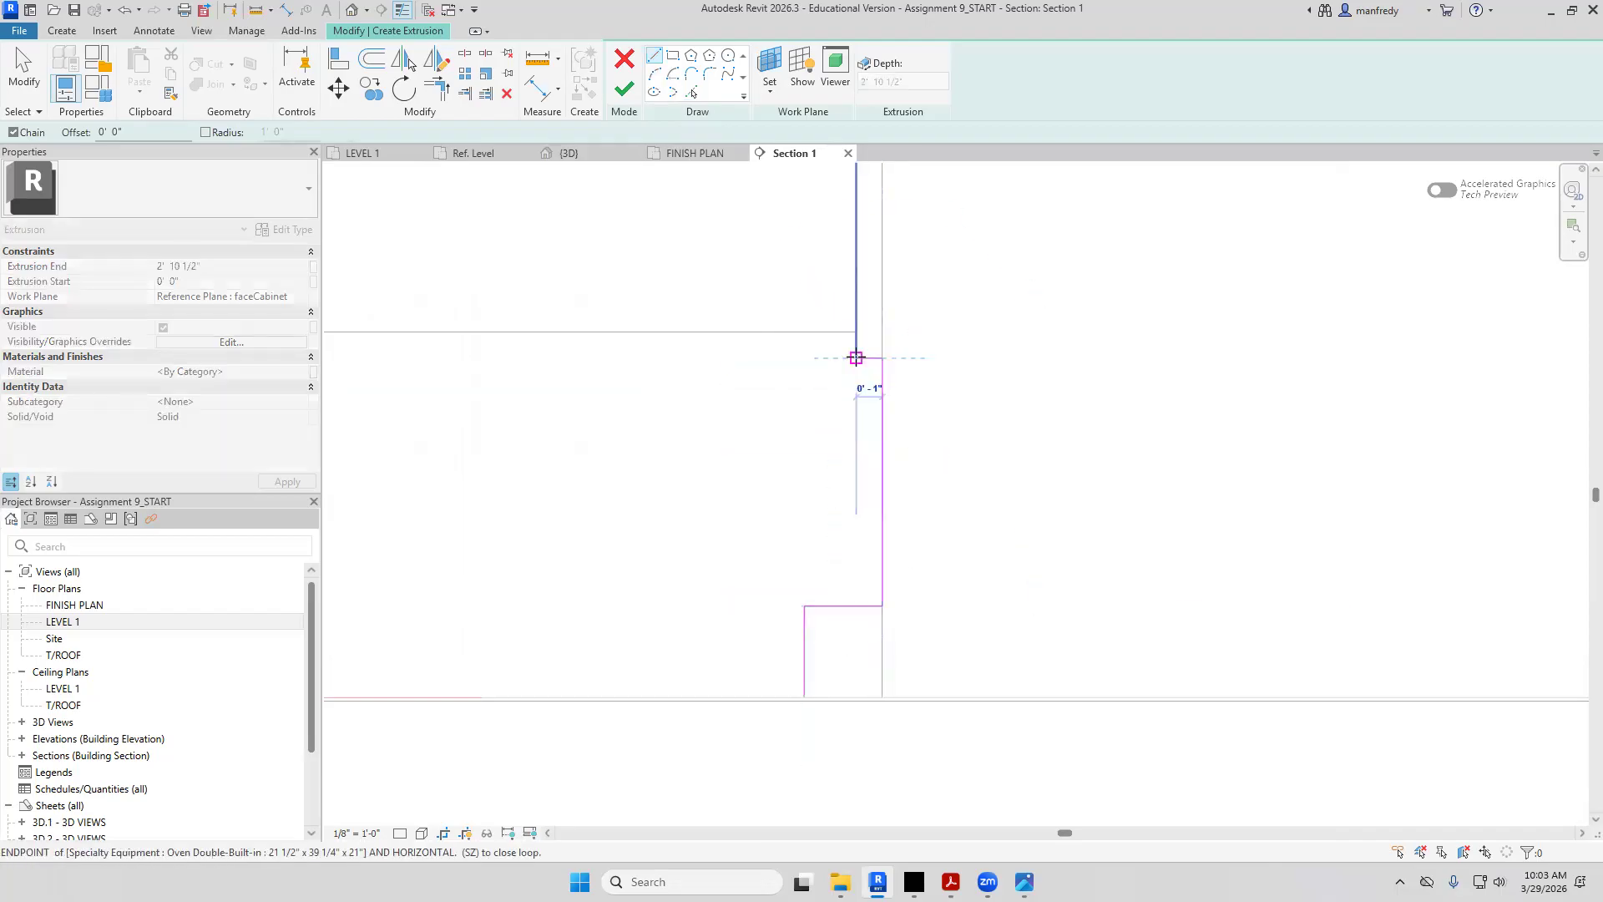
{"action": "left_click", "coordinate": [856, 560]}
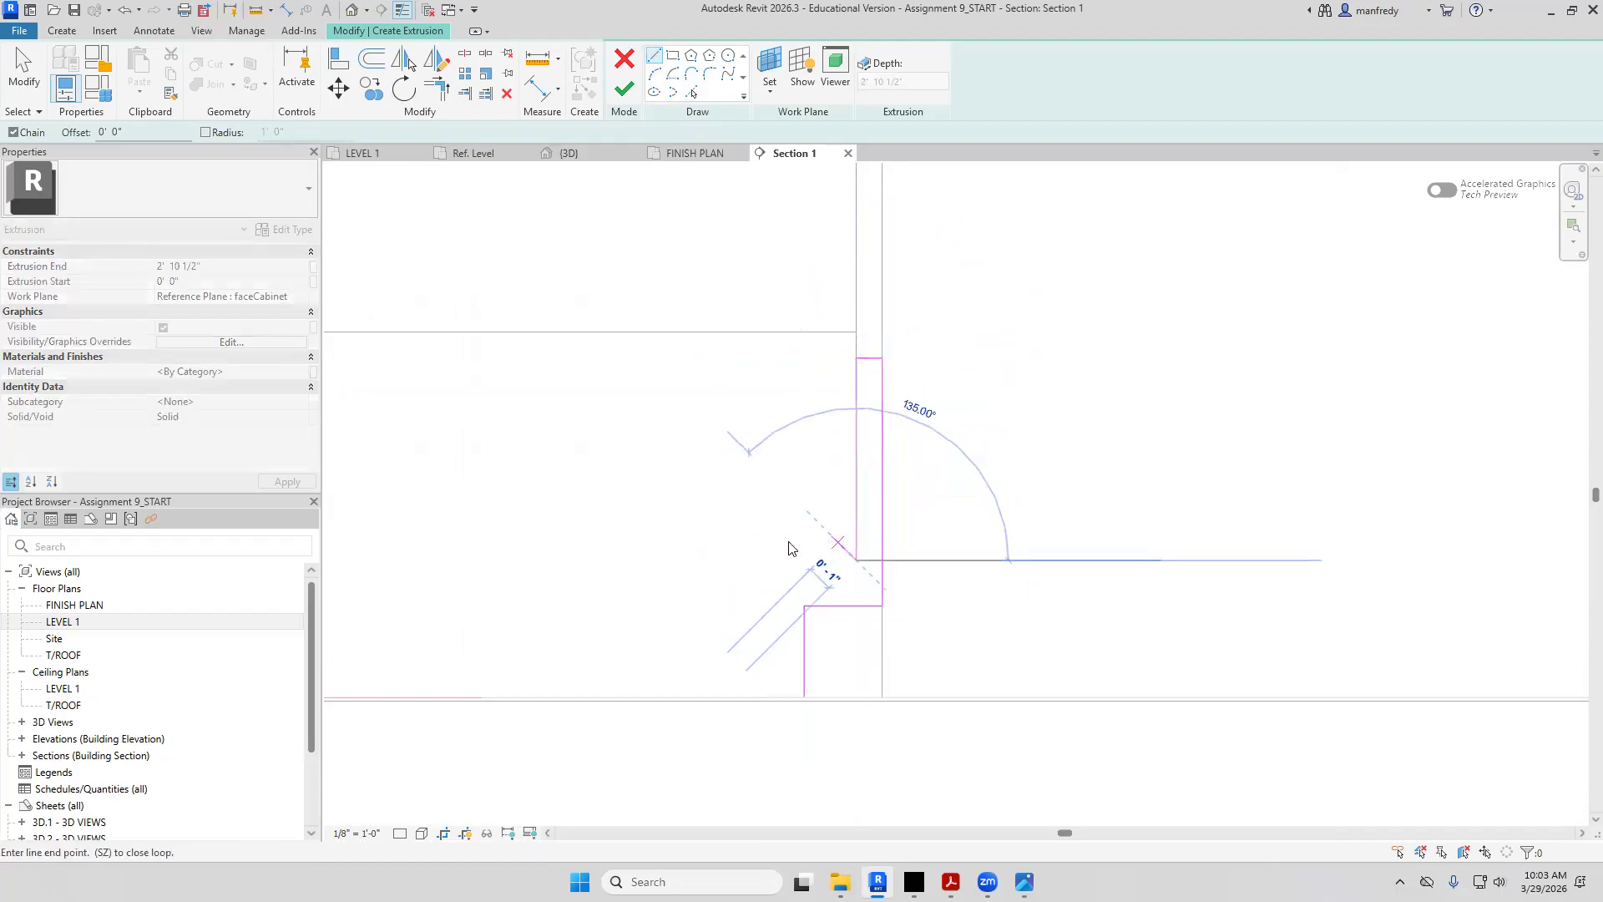
{"action": "key", "text": "Escape"}
{"action": "key", "text": "Escape"}
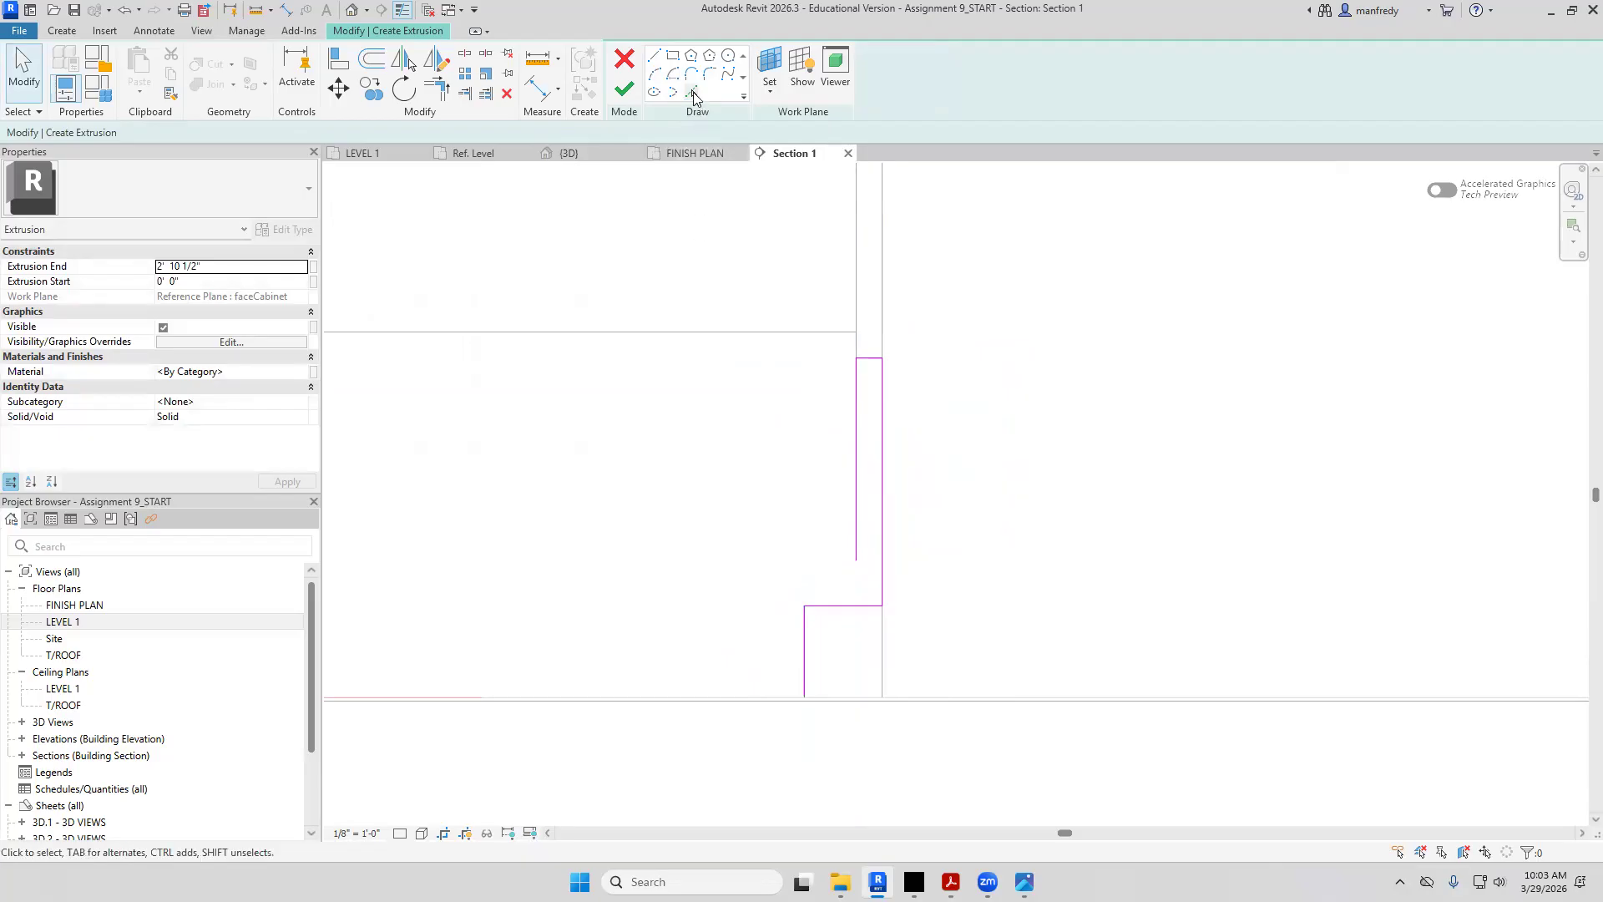
Offset both toe-kick edges inward by 3/4" to form the inner lines of the panel profile
{"action": "left_click", "coordinate": [693, 95]}
{"action": "left_click_drag", "start_coordinate": [92, 134], "coordinate": [2, 140]}
{"action": "type", "text": "0 3/4"}
{"action": "key", "text": "Return"}
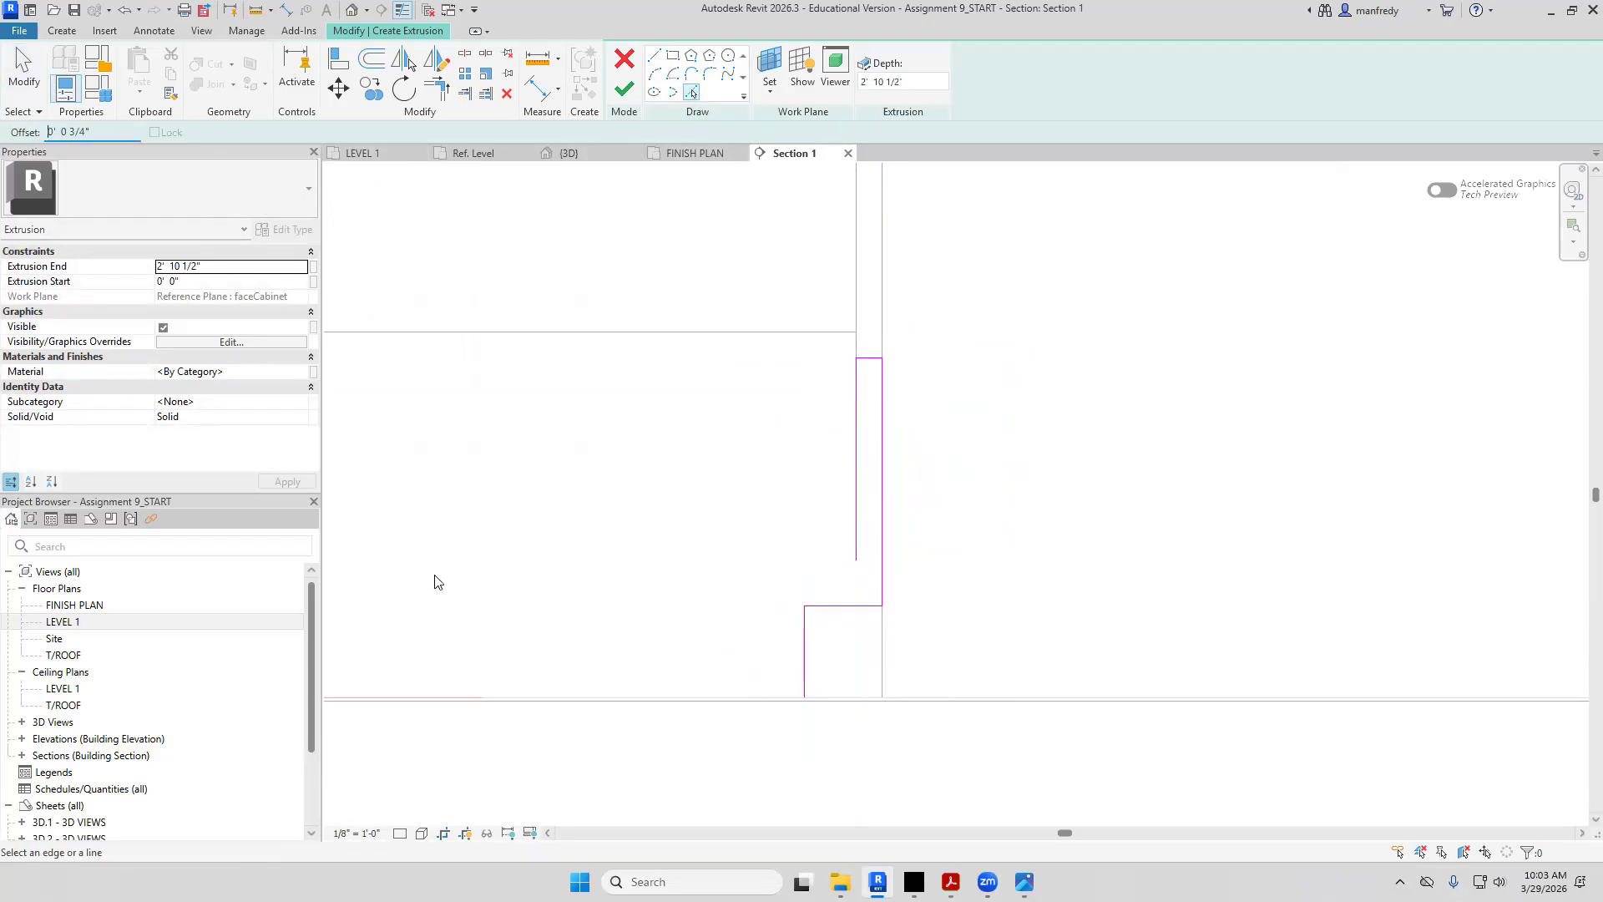
{"action": "left_click", "coordinate": [801, 652]}
{"action": "left_click", "coordinate": [835, 605]}
Trim the inner profile lines to a corner and close the profile with a short line at floor level
{"action": "key", "text": "t"}
{"action": "key", "text": "r"}
{"action": "left_click", "coordinate": [858, 545]}
{"action": "left_click", "coordinate": [834, 587]}
{"action": "left_click", "coordinate": [654, 56]}
{"action": "scroll", "coordinate": [752, 705], "scroll_direction": "up", "scroll_amount": 2}
{"action": "left_click", "coordinate": [797, 689]}
{"action": "left_click", "coordinate": [822, 690]}
{"action": "key", "text": "Escape"}
{"action": "key", "text": "Escape"}
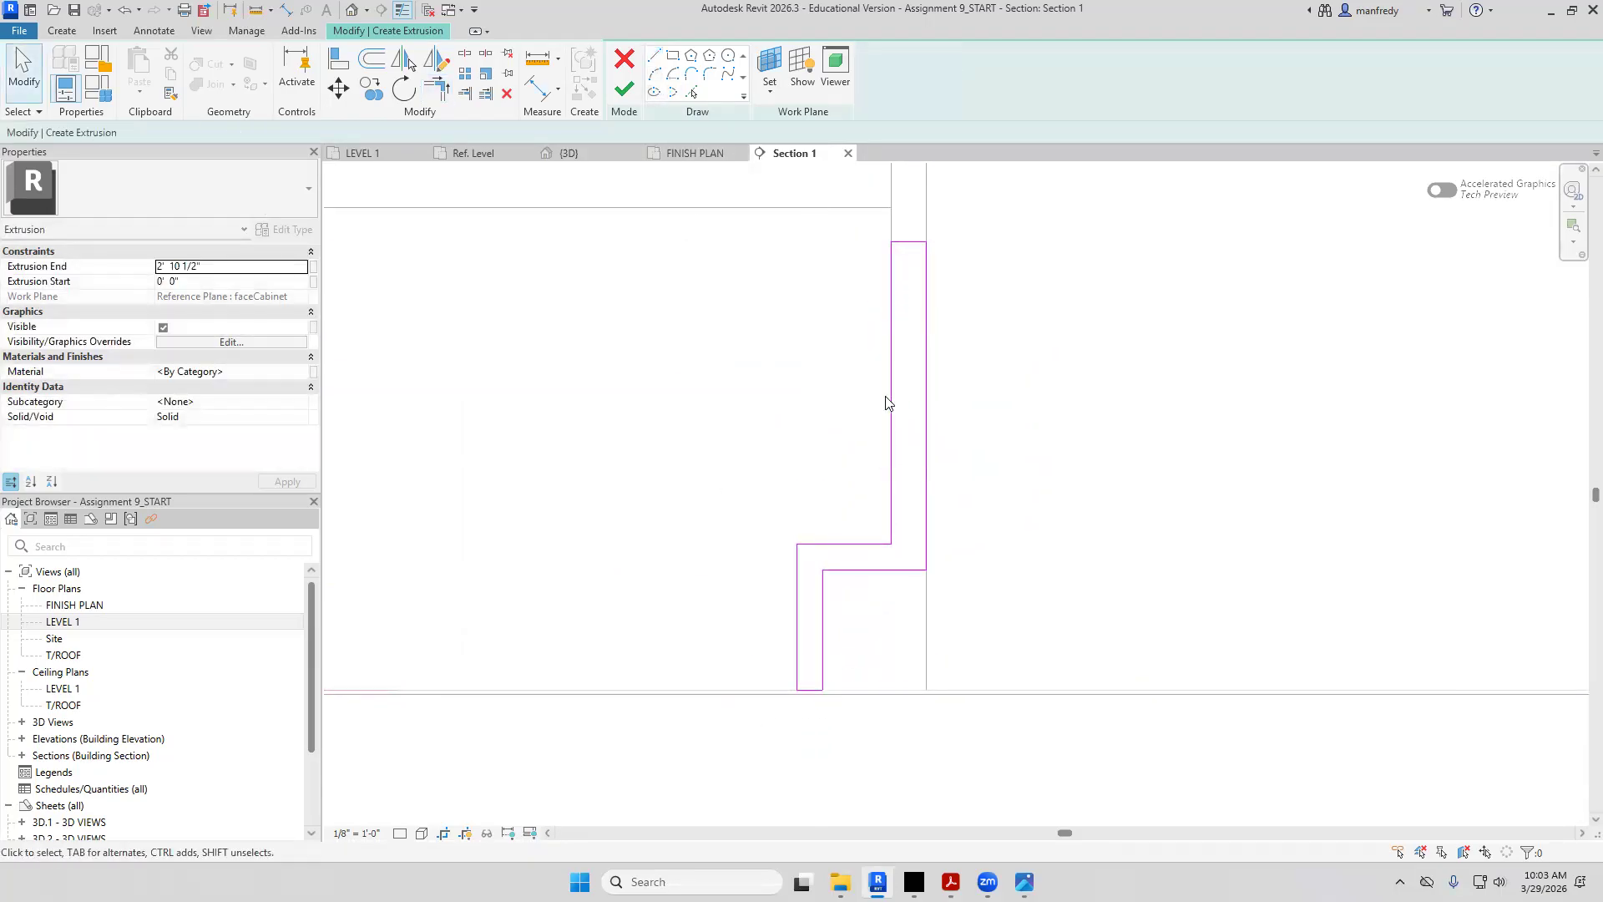
Set the Extrusion End to 2' 6" and finish the extrusion
{"action": "key", "text": "Tab"}
{"action": "left_click", "coordinate": [205, 283]}
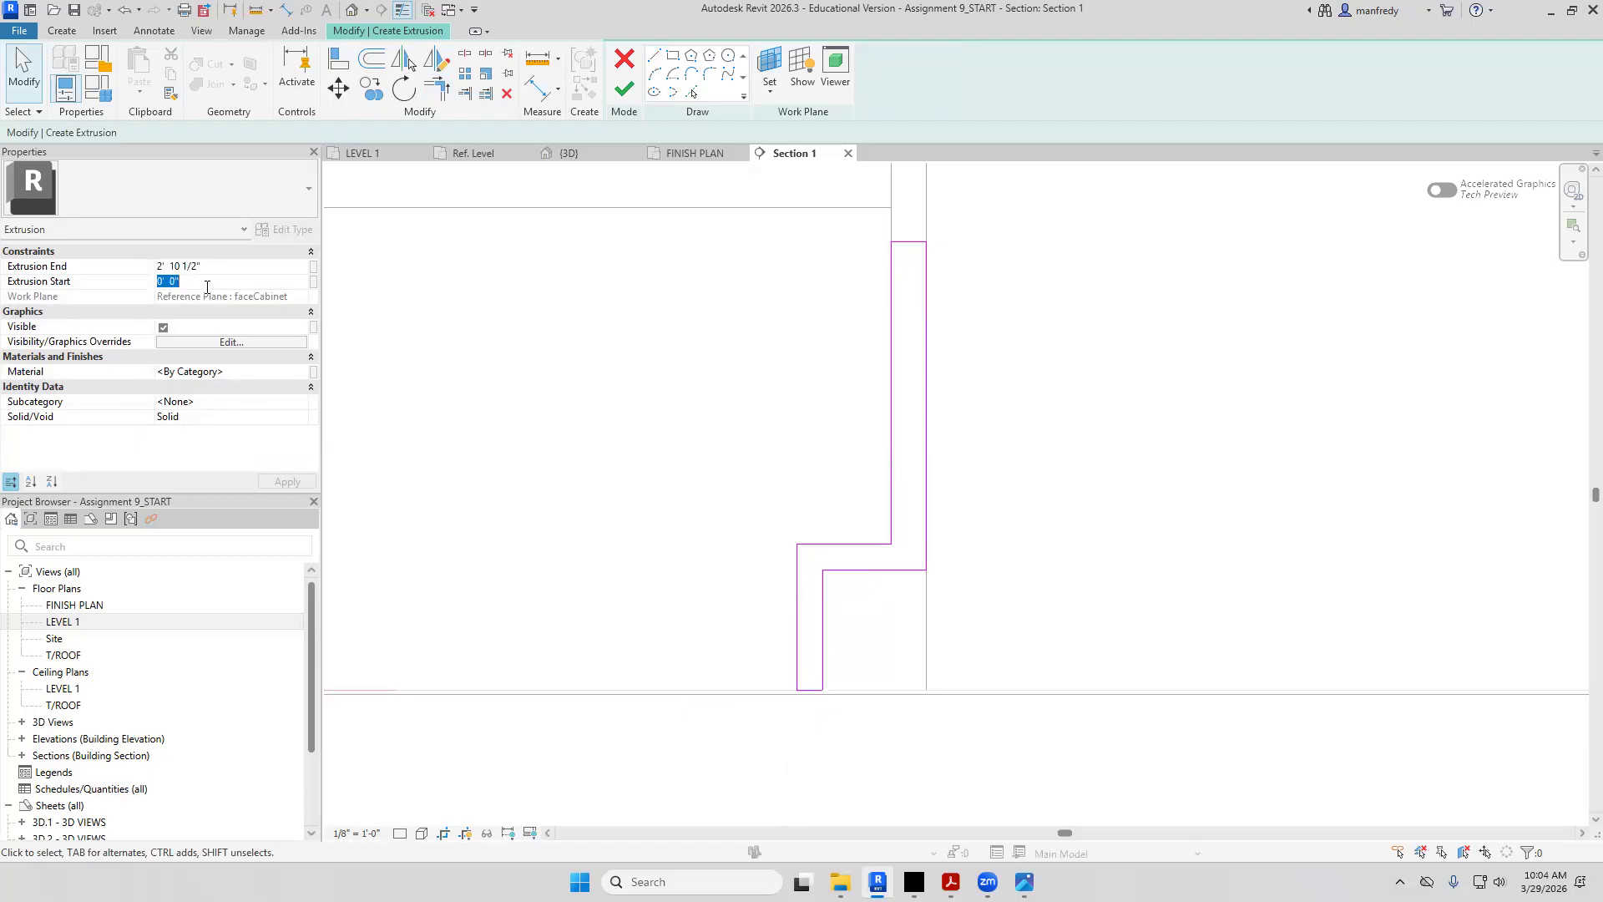
{"action": "left_click", "coordinate": [222, 263]}
{"action": "type", "text": "3"}
{"action": "key", "text": "Return"}
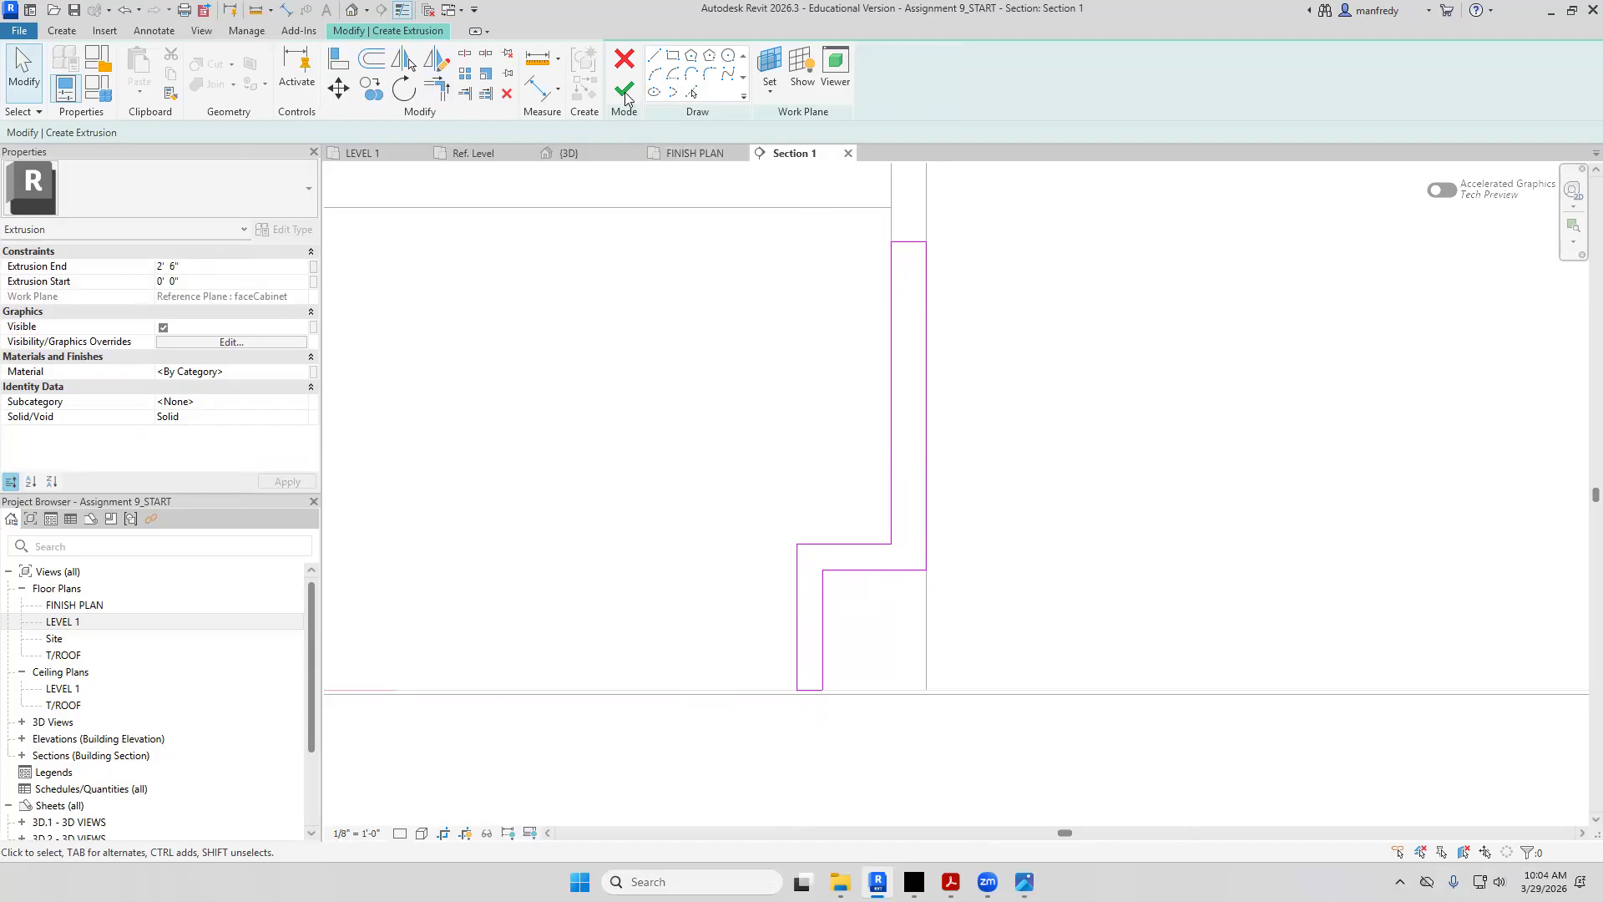
{"action": "left_click", "coordinate": [624, 88]}
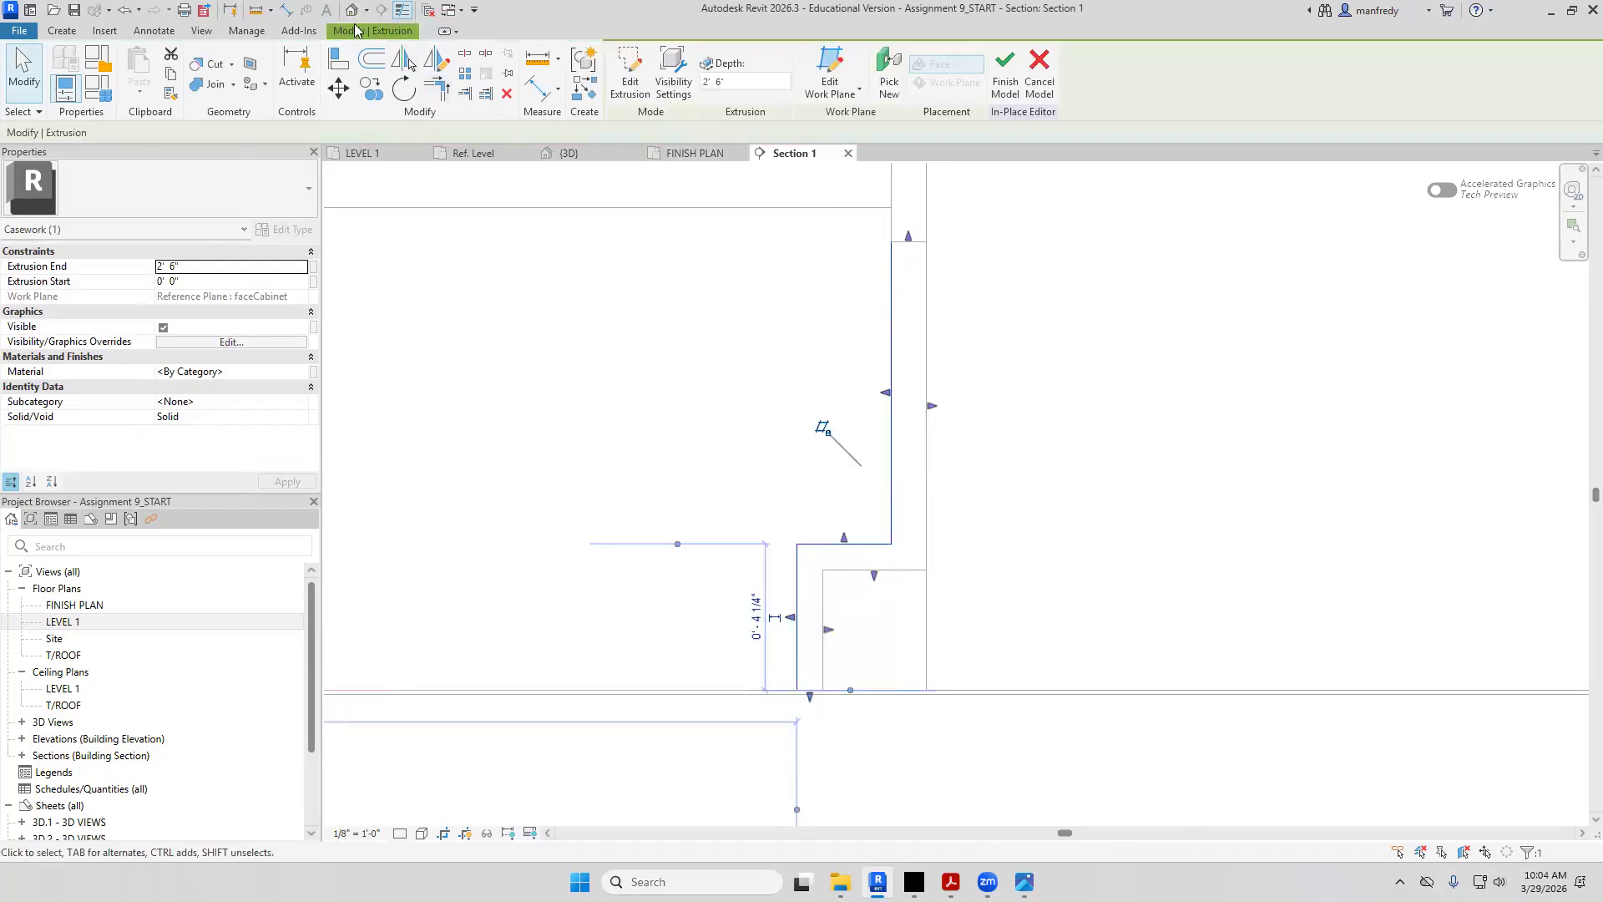
Open the 3D view and select the new extrusion to check its position relative to the oven and base cabinet
{"action": "left_click", "coordinate": [354, 10]}
{"action": "scroll", "coordinate": [960, 628], "scroll_direction": "up", "scroll_amount": 5}
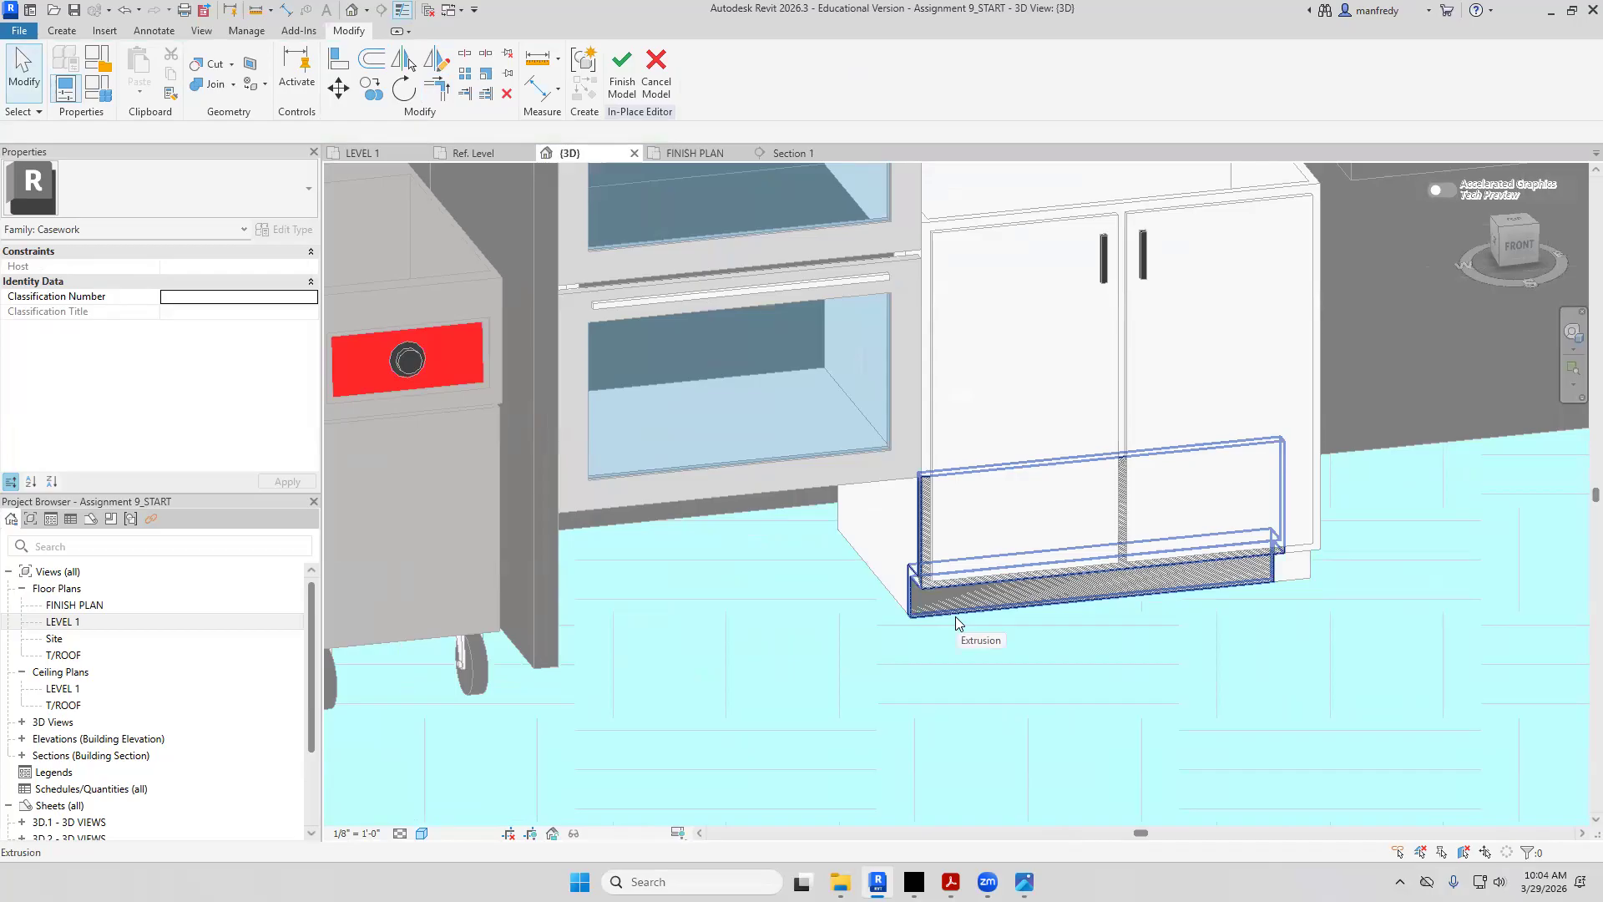
{"action": "left_click", "coordinate": [958, 622]}
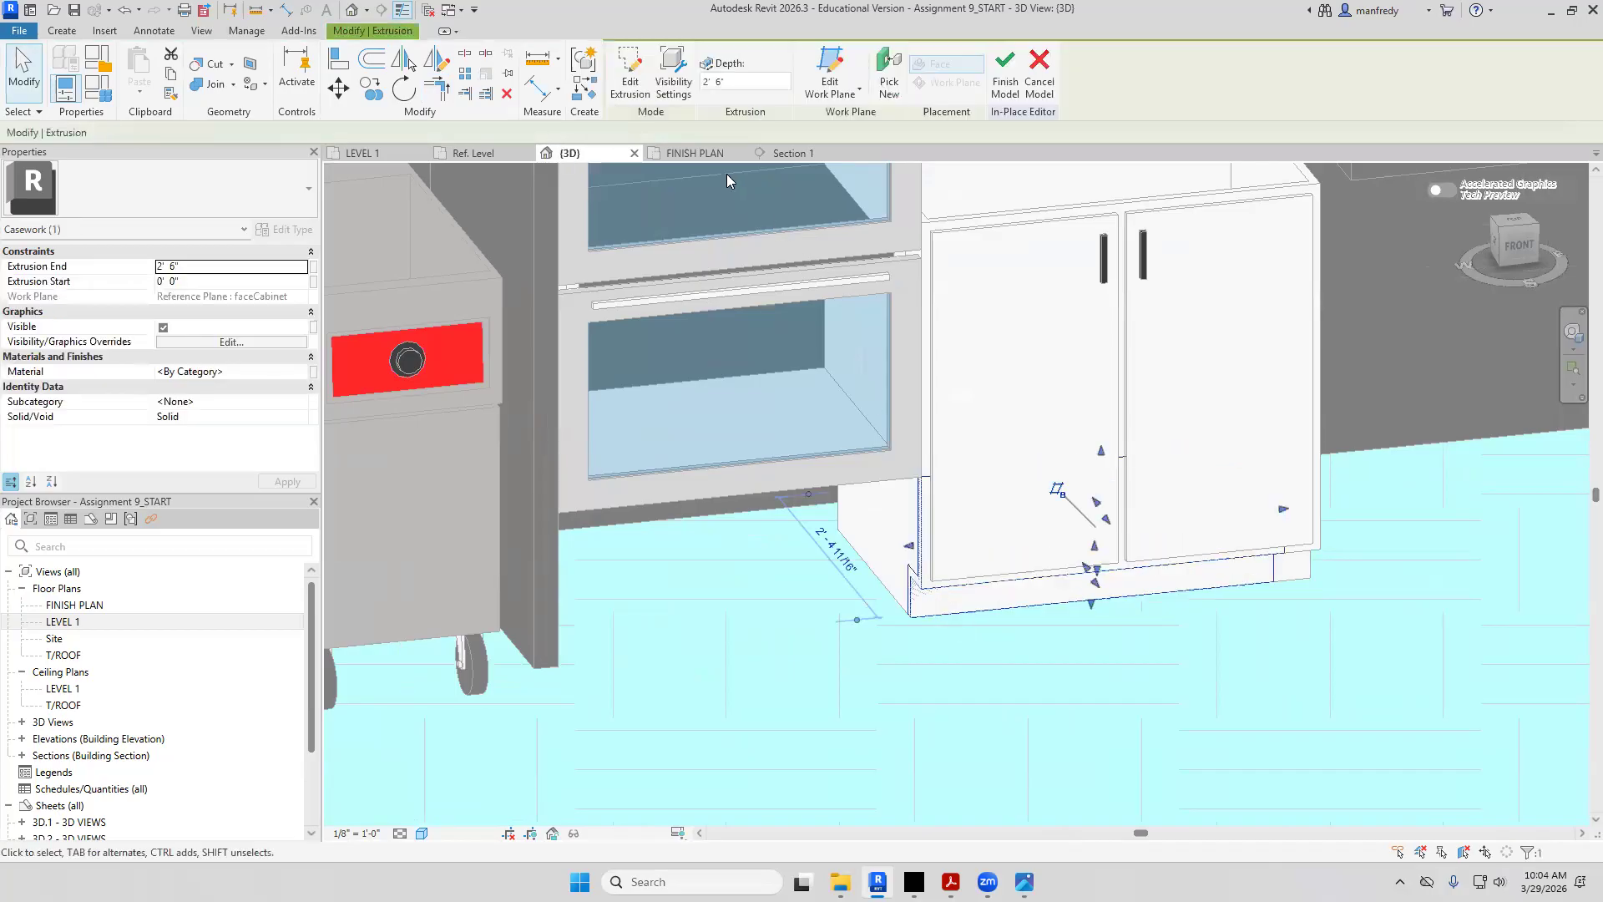
Dismiss the save reminder and close the gas cooktop family's Ref. Level view
{"action": "left_click", "coordinate": [505, 155]}
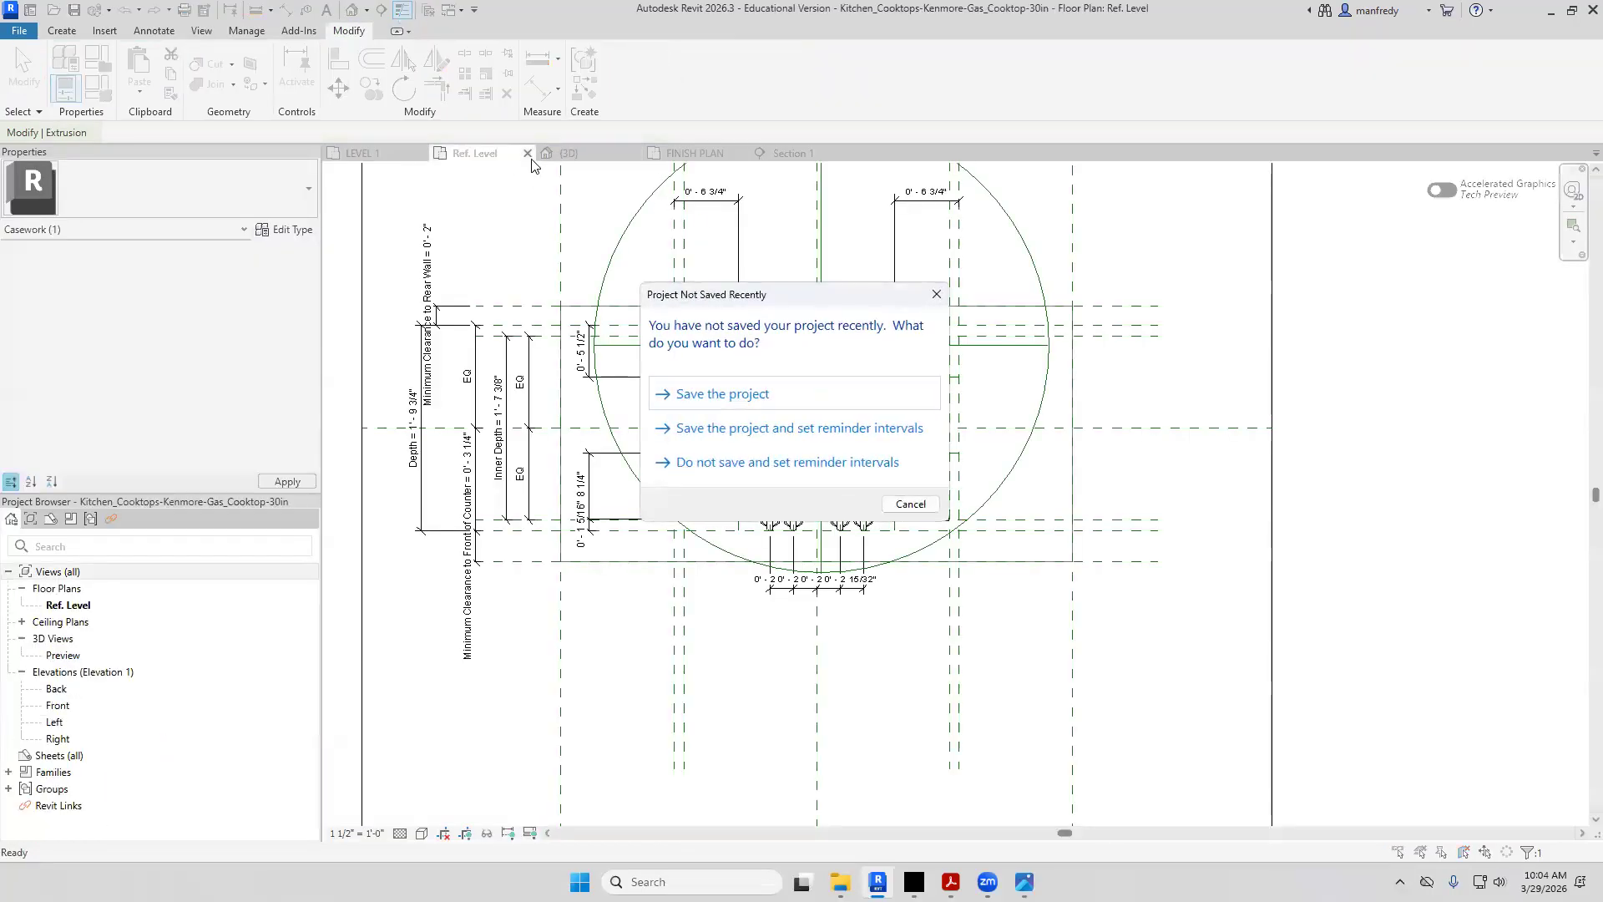
{"action": "key", "text": "Escape"}
{"action": "left_click", "coordinate": [527, 154]}
{"action": "left_click", "coordinate": [836, 450]}
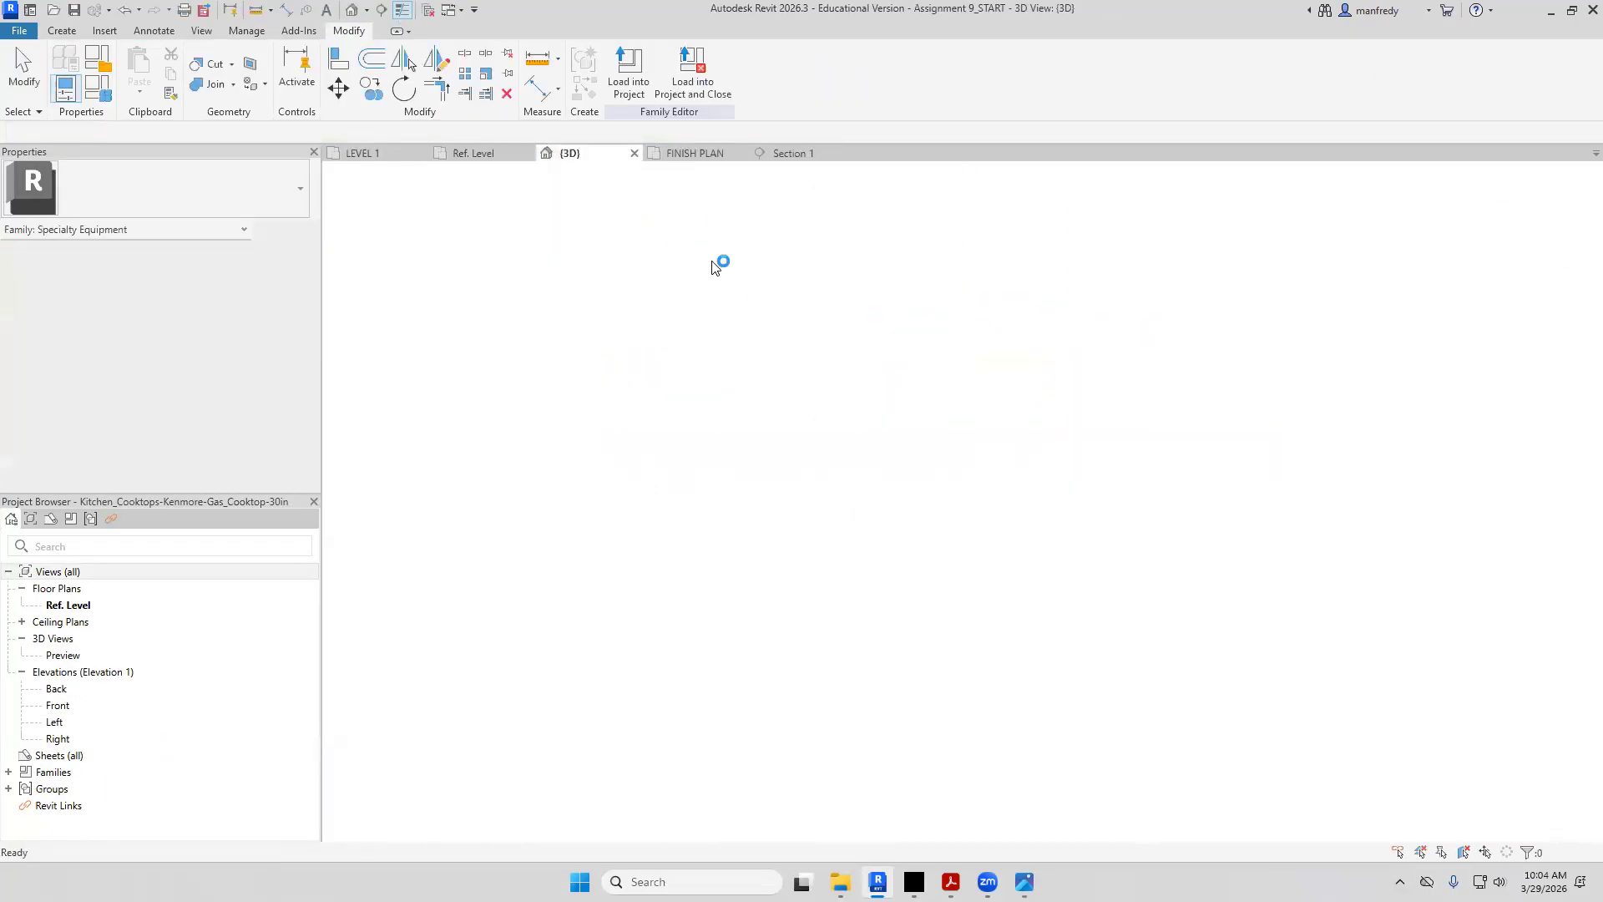
In Section 1, set the Extrusion End of the casework panel below the oven to -2' 6" and finish the in-place model
{"action": "left_click", "coordinate": [689, 154]}
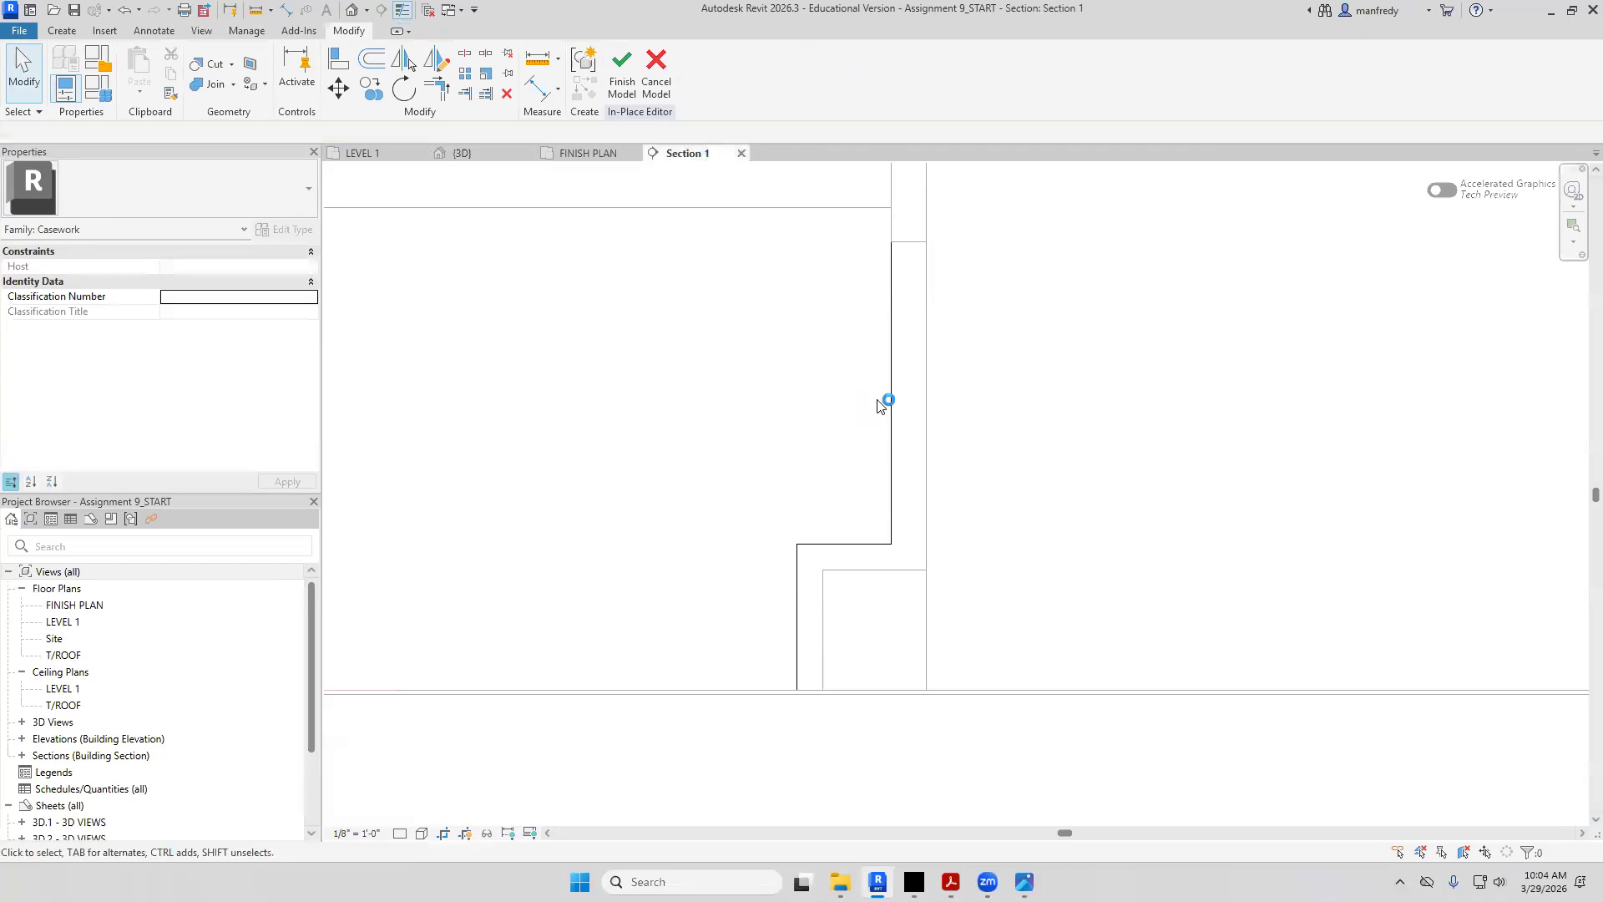
{"action": "left_click", "coordinate": [888, 410]}
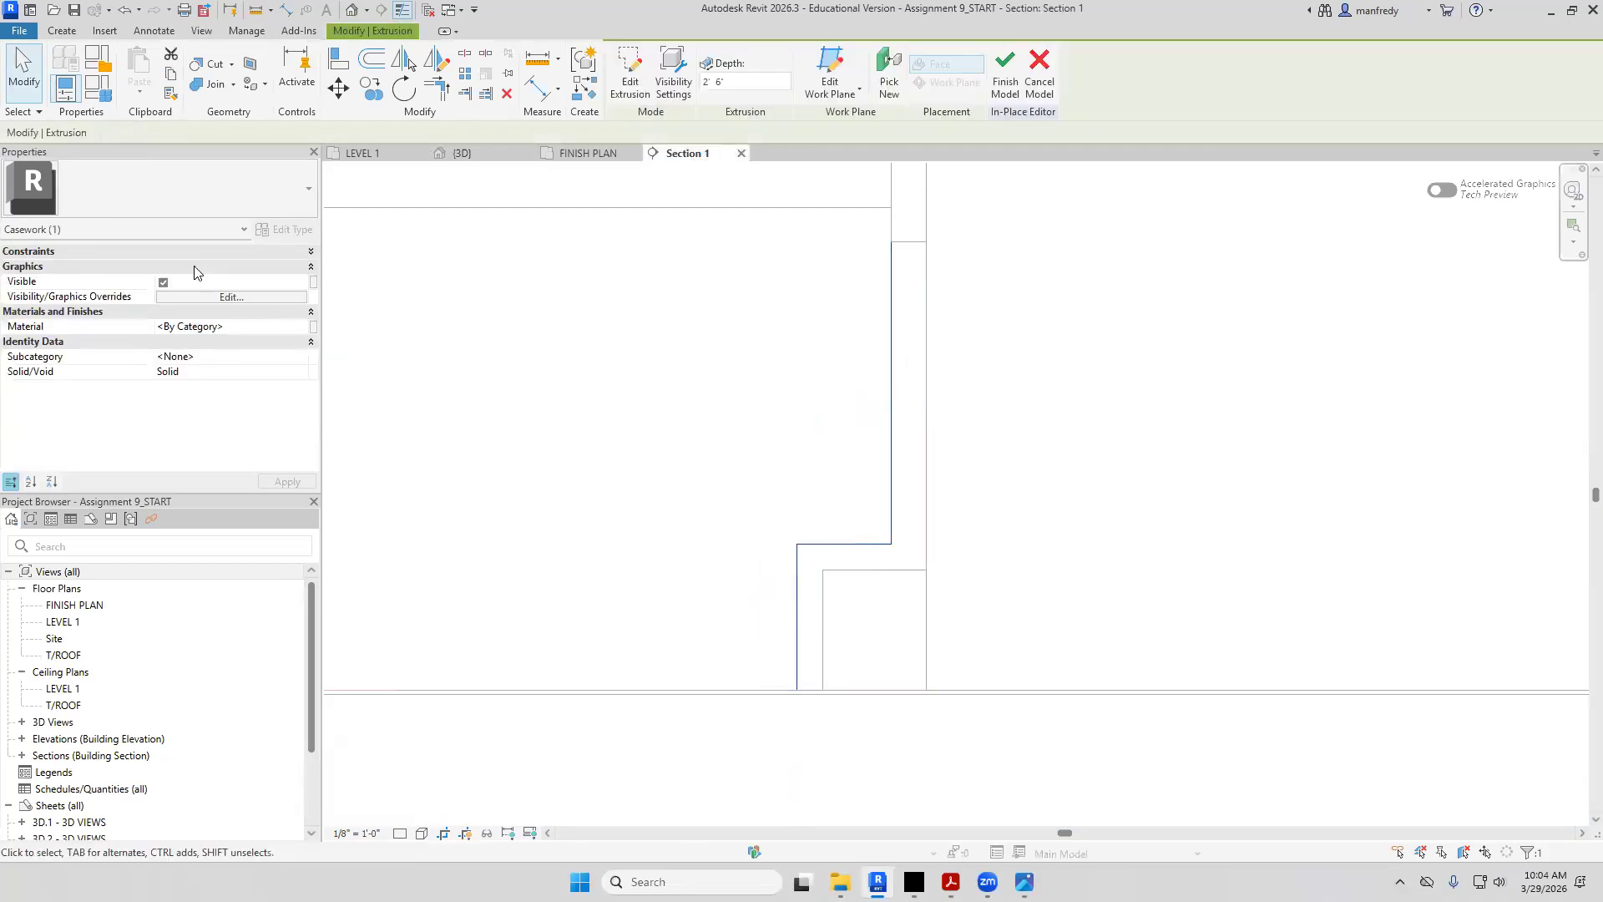
{"action": "left_click", "coordinate": [227, 255]}
{"action": "left_click", "coordinate": [169, 267]}
{"action": "left_click", "coordinate": [161, 267]}
{"action": "type", "text": "-2' 6\""}
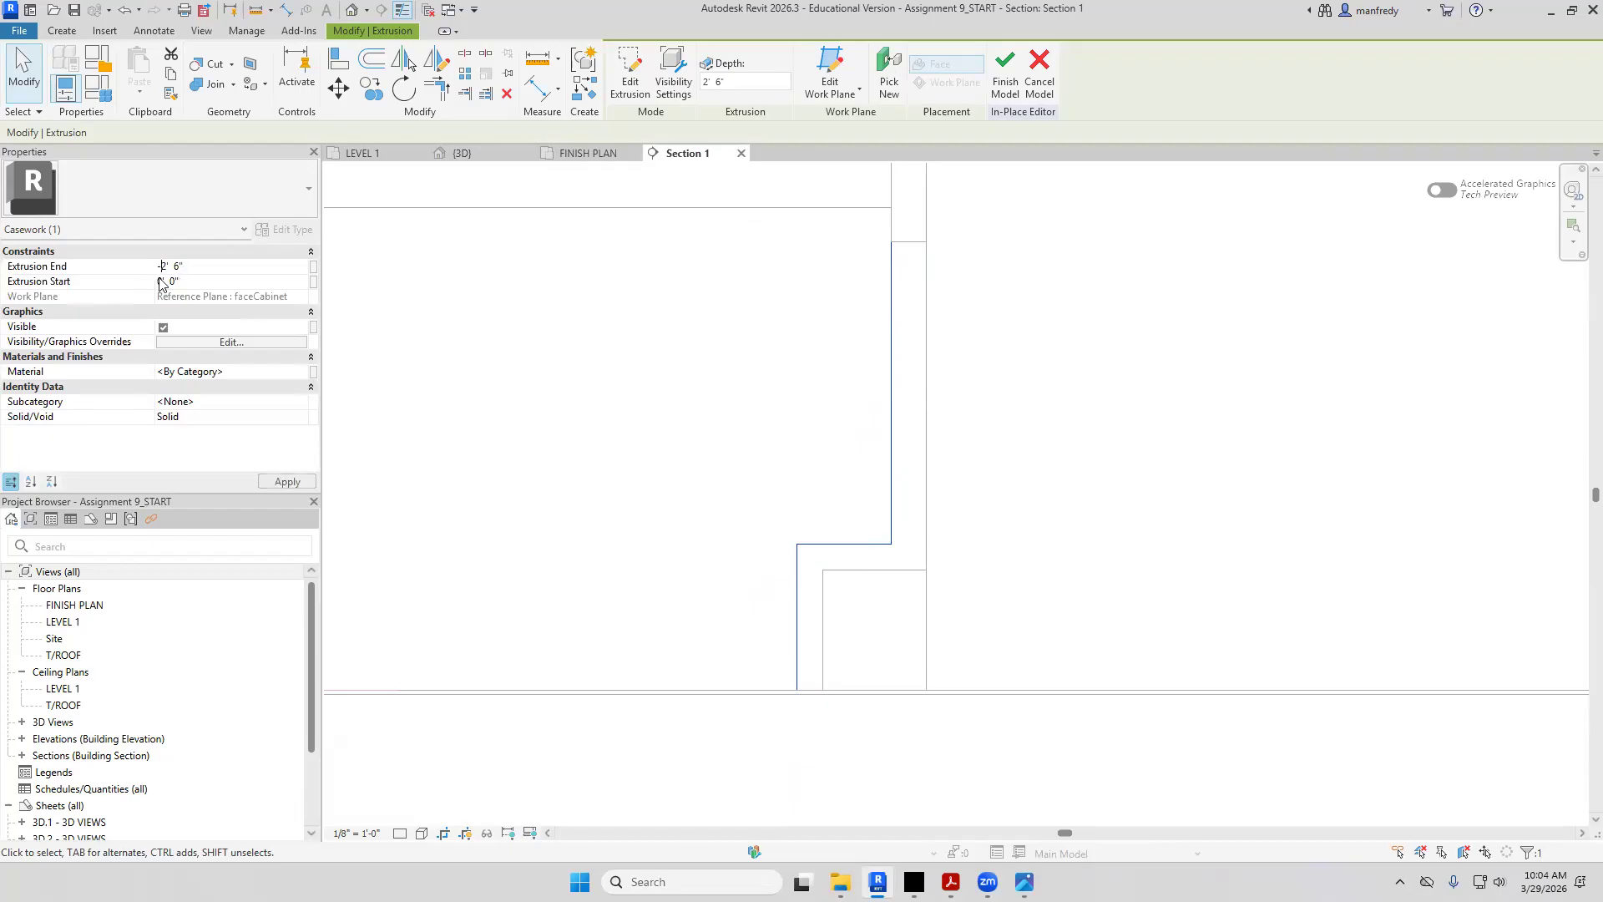
{"action": "left_click", "coordinate": [280, 482]}
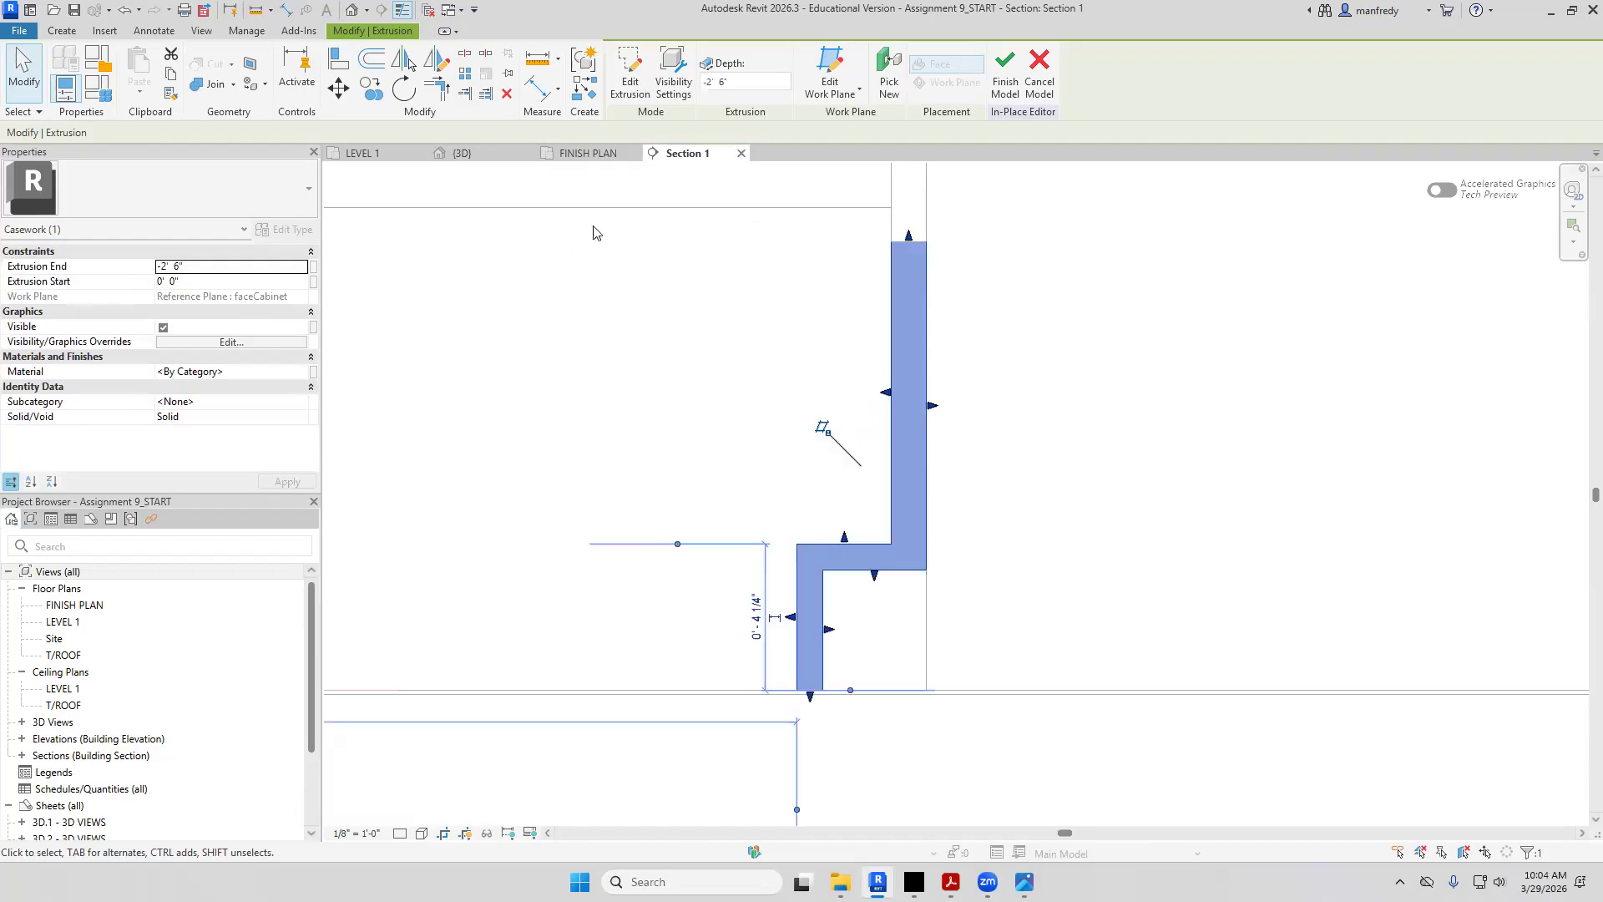
{"action": "left_click", "coordinate": [1005, 75]}
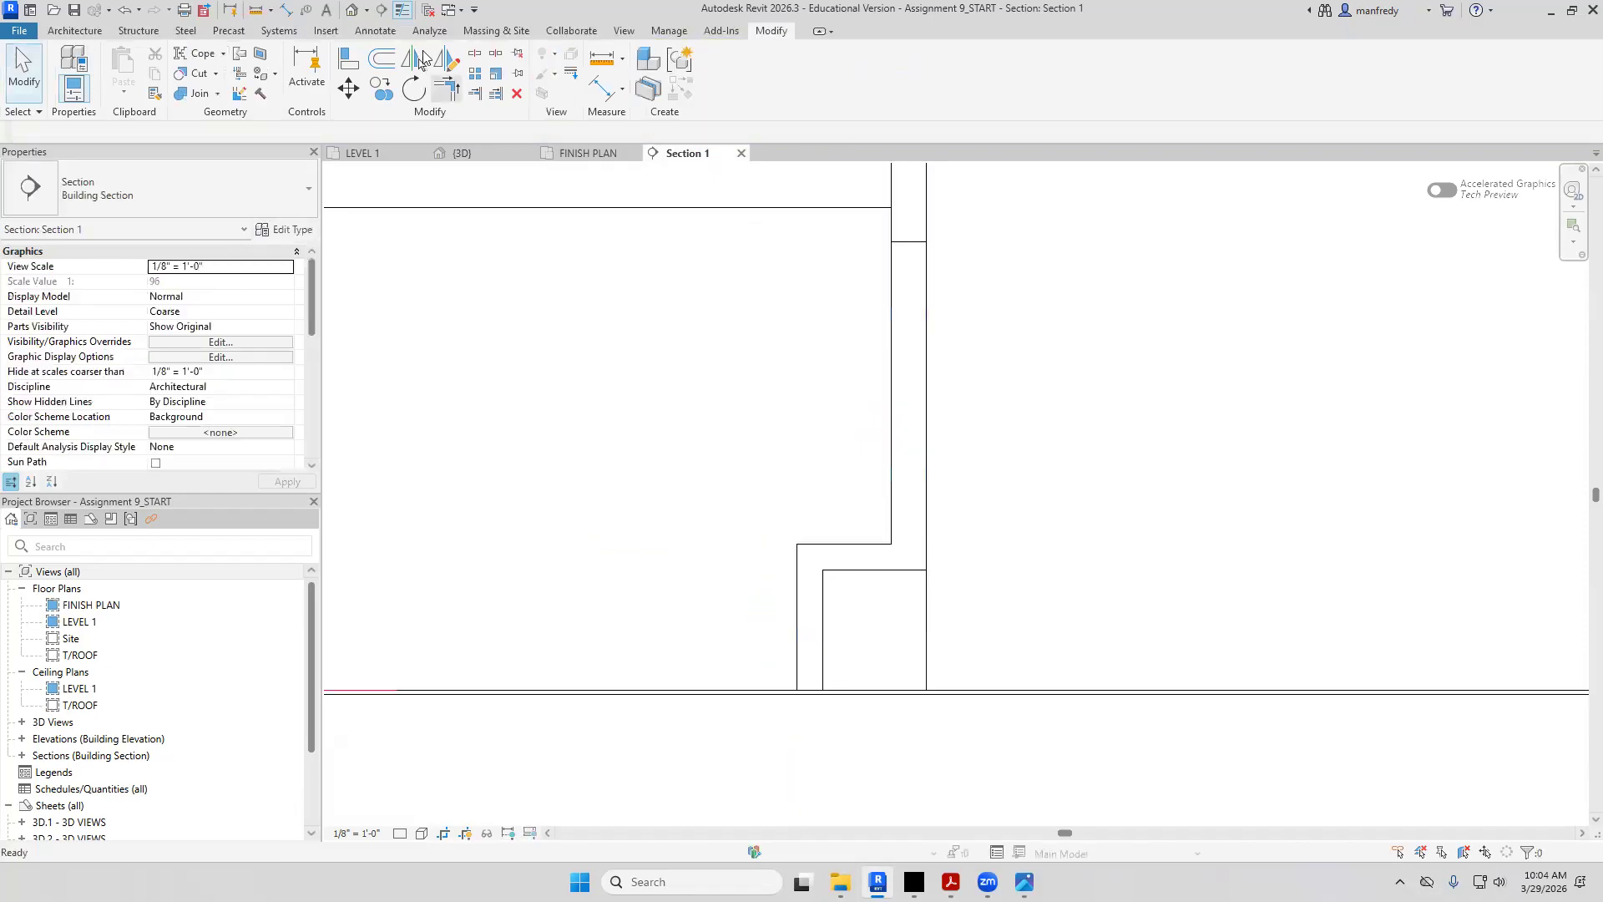
Open the 3D view and examine how the casework panel below the oven aligns with the oven and the adjacent base cabinet
{"action": "left_click", "coordinate": [382, 9]}
{"action": "left_click", "coordinate": [353, 6]}
{"action": "middle_click_drag", "start_coordinate": [798, 650], "coordinate": [671, 462]}
{"action": "left_click", "coordinate": [705, 413]}
{"action": "middle_click_drag", "start_coordinate": [796, 488], "coordinate": [966, 494]}
{"action": "scroll", "coordinate": [936, 442], "scroll_direction": "up", "scroll_amount": 2}
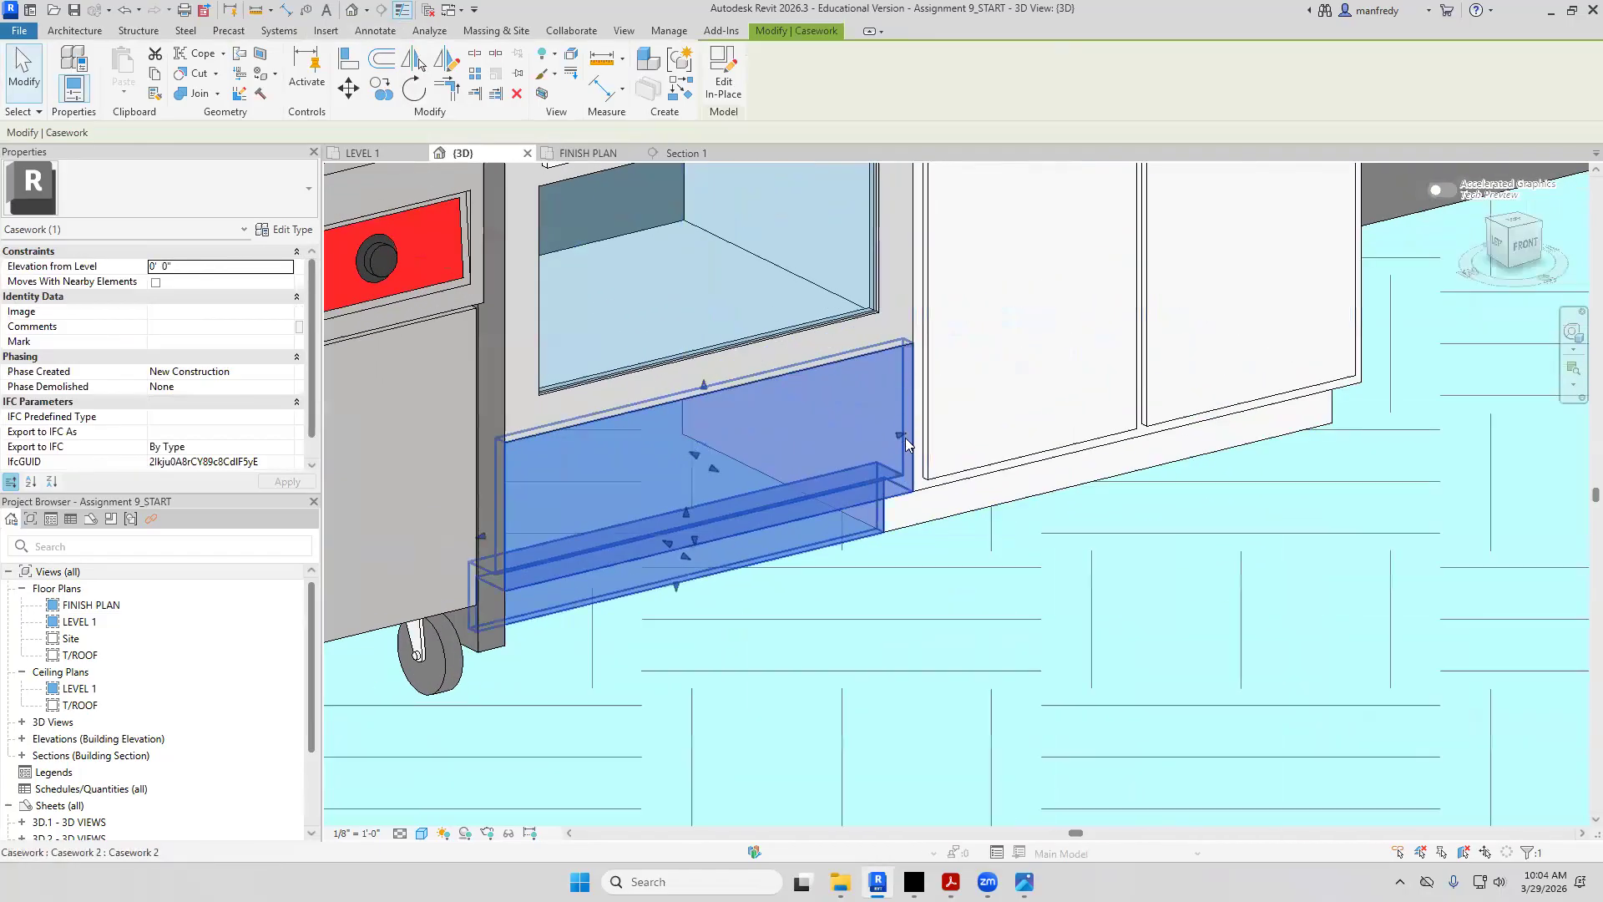
{"action": "scroll", "coordinate": [913, 343], "scroll_direction": "up", "scroll_amount": 1}
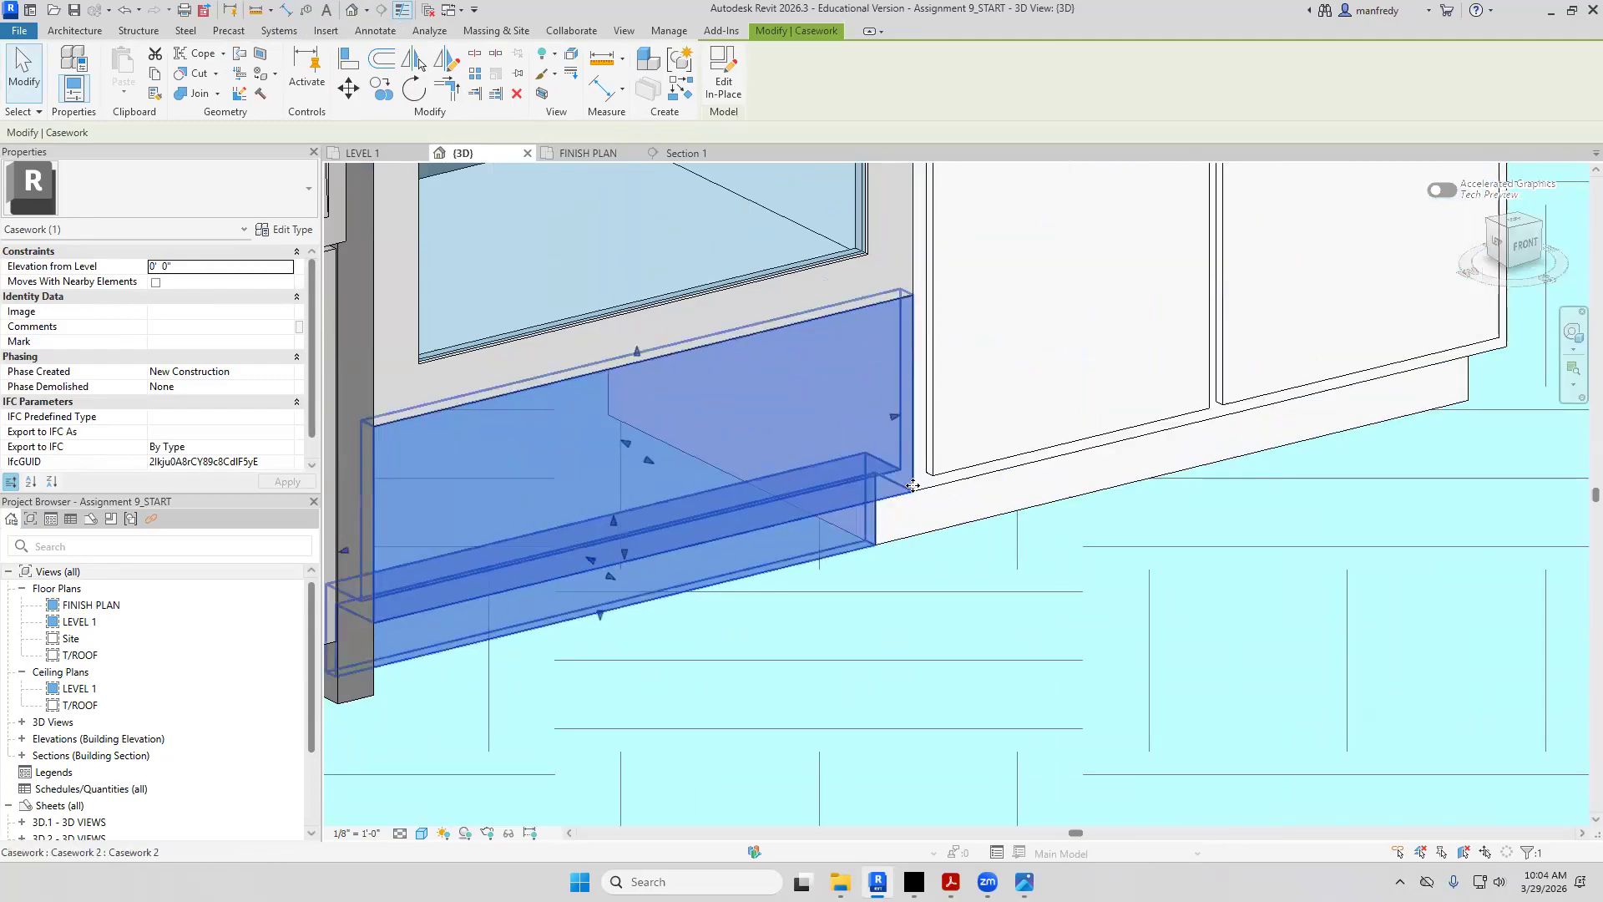
{"action": "scroll", "coordinate": [913, 485], "scroll_direction": "down", "scroll_amount": 5}
{"action": "middle_click_drag", "start_coordinate": [913, 485], "coordinate": [813, 411], "text": "shift"}
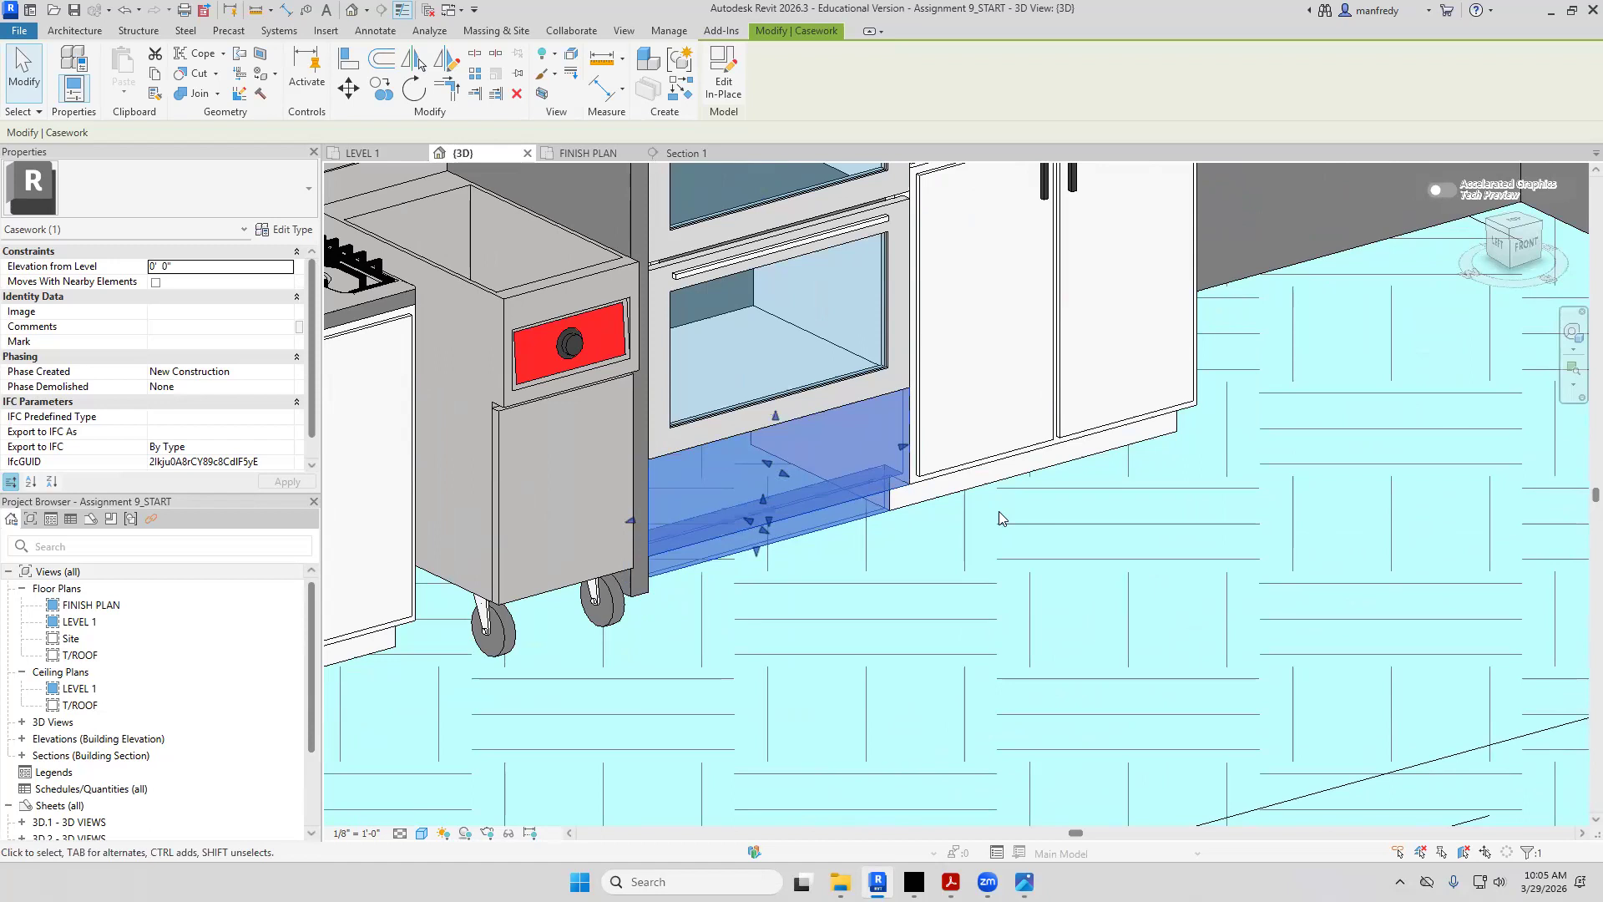
{"action": "left_click", "coordinate": [976, 572]}
{"action": "middle_click_drag", "start_coordinate": [980, 572], "coordinate": [969, 539], "text": "shift"}
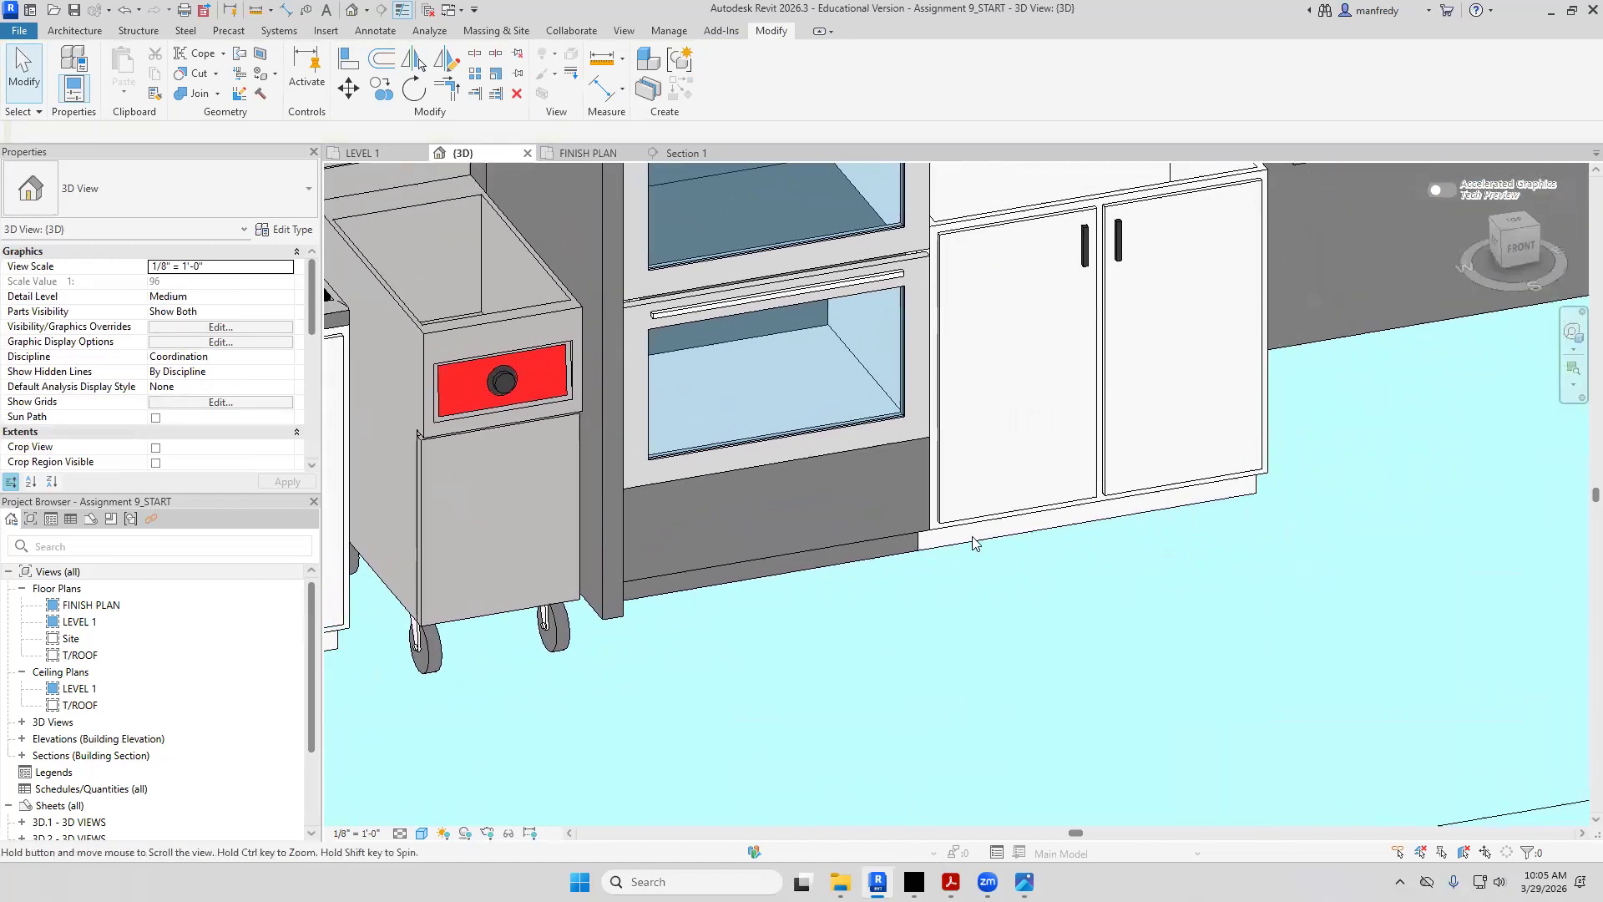
Copy the Cabinet Material name from the type properties of the 33" double-door base cabinet beside the oven
{"action": "left_click", "coordinate": [974, 534]}
{"action": "middle_click_drag", "start_coordinate": [1049, 585], "coordinate": [1061, 604]}
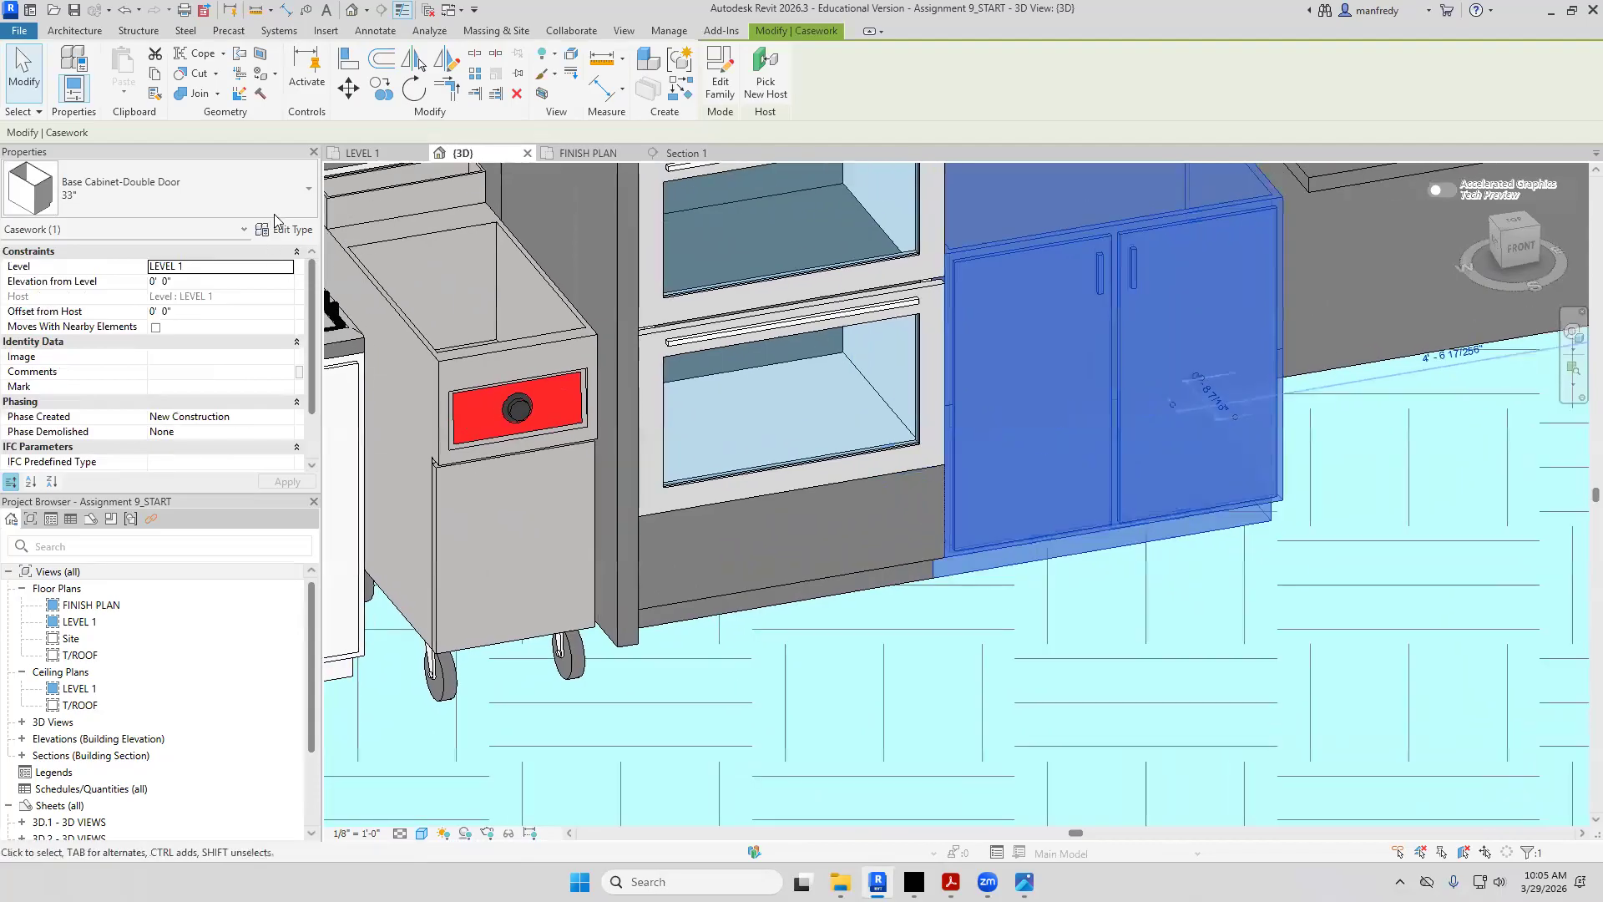
{"action": "left_click", "coordinate": [297, 229]}
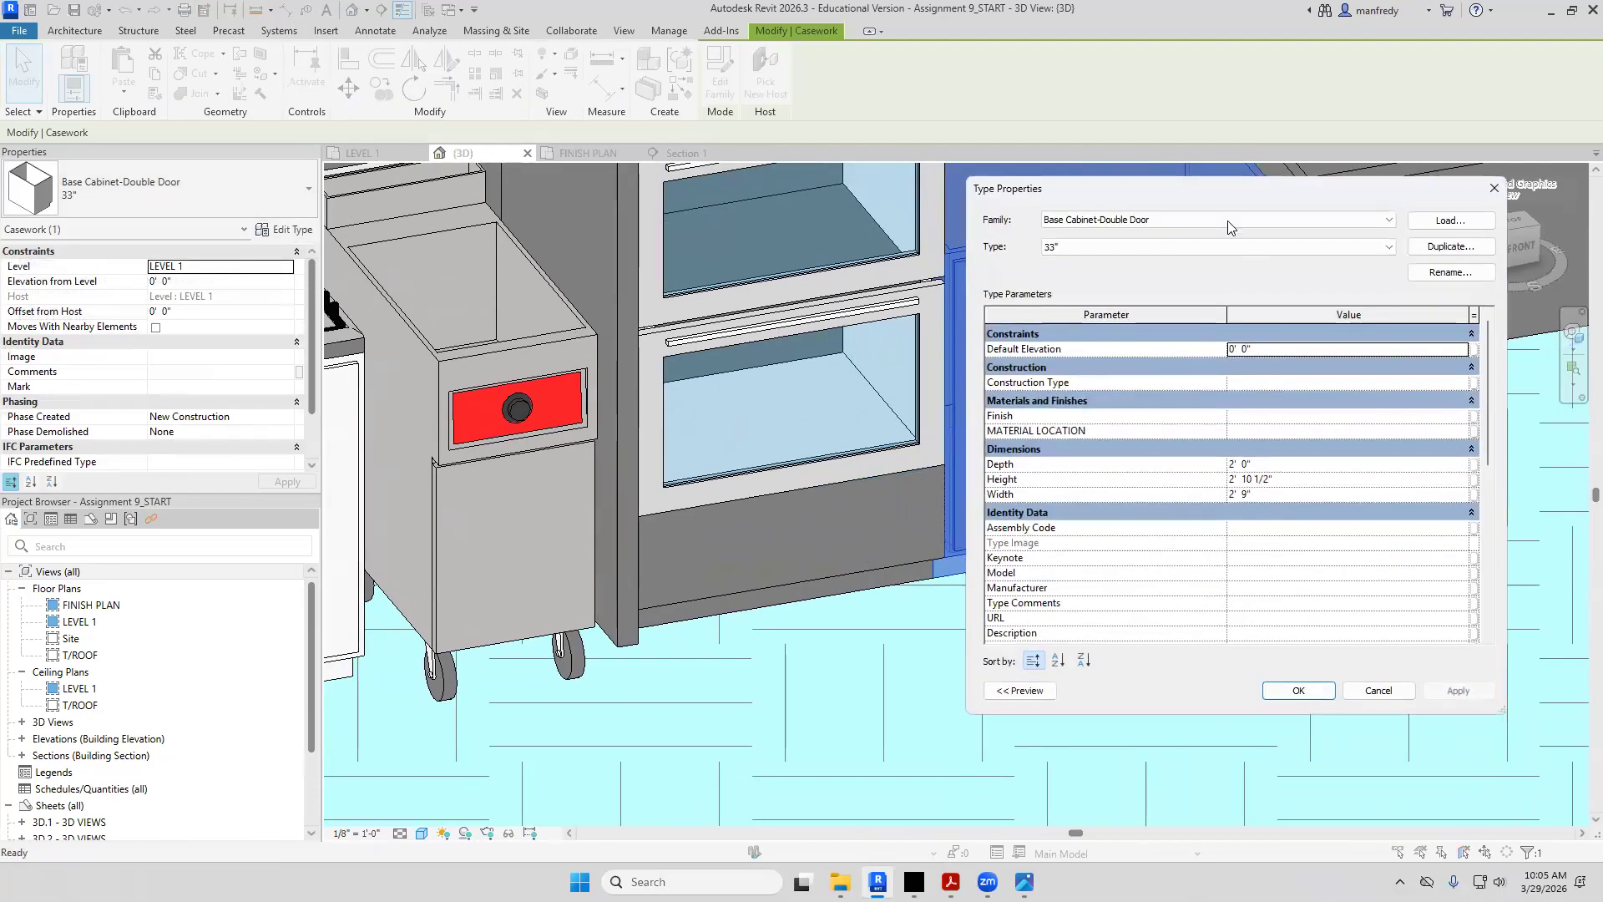
{"action": "left_click_drag", "start_coordinate": [1219, 197], "coordinate": [1115, 204]}
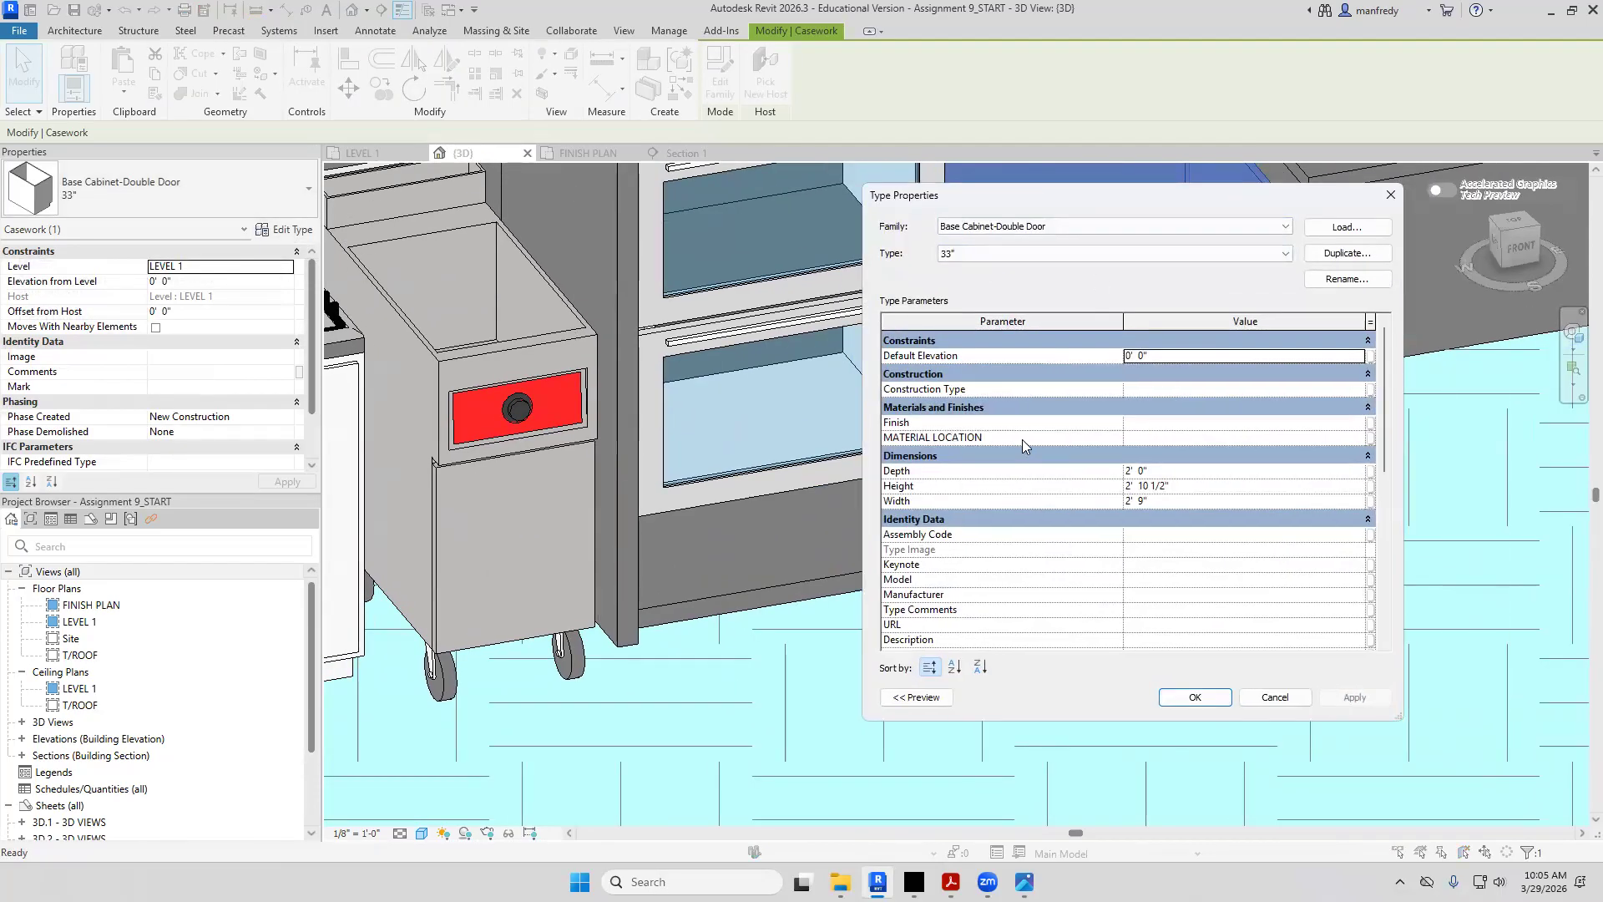
{"action": "scroll", "coordinate": [1062, 508], "scroll_direction": "down", "scroll_amount": 6}
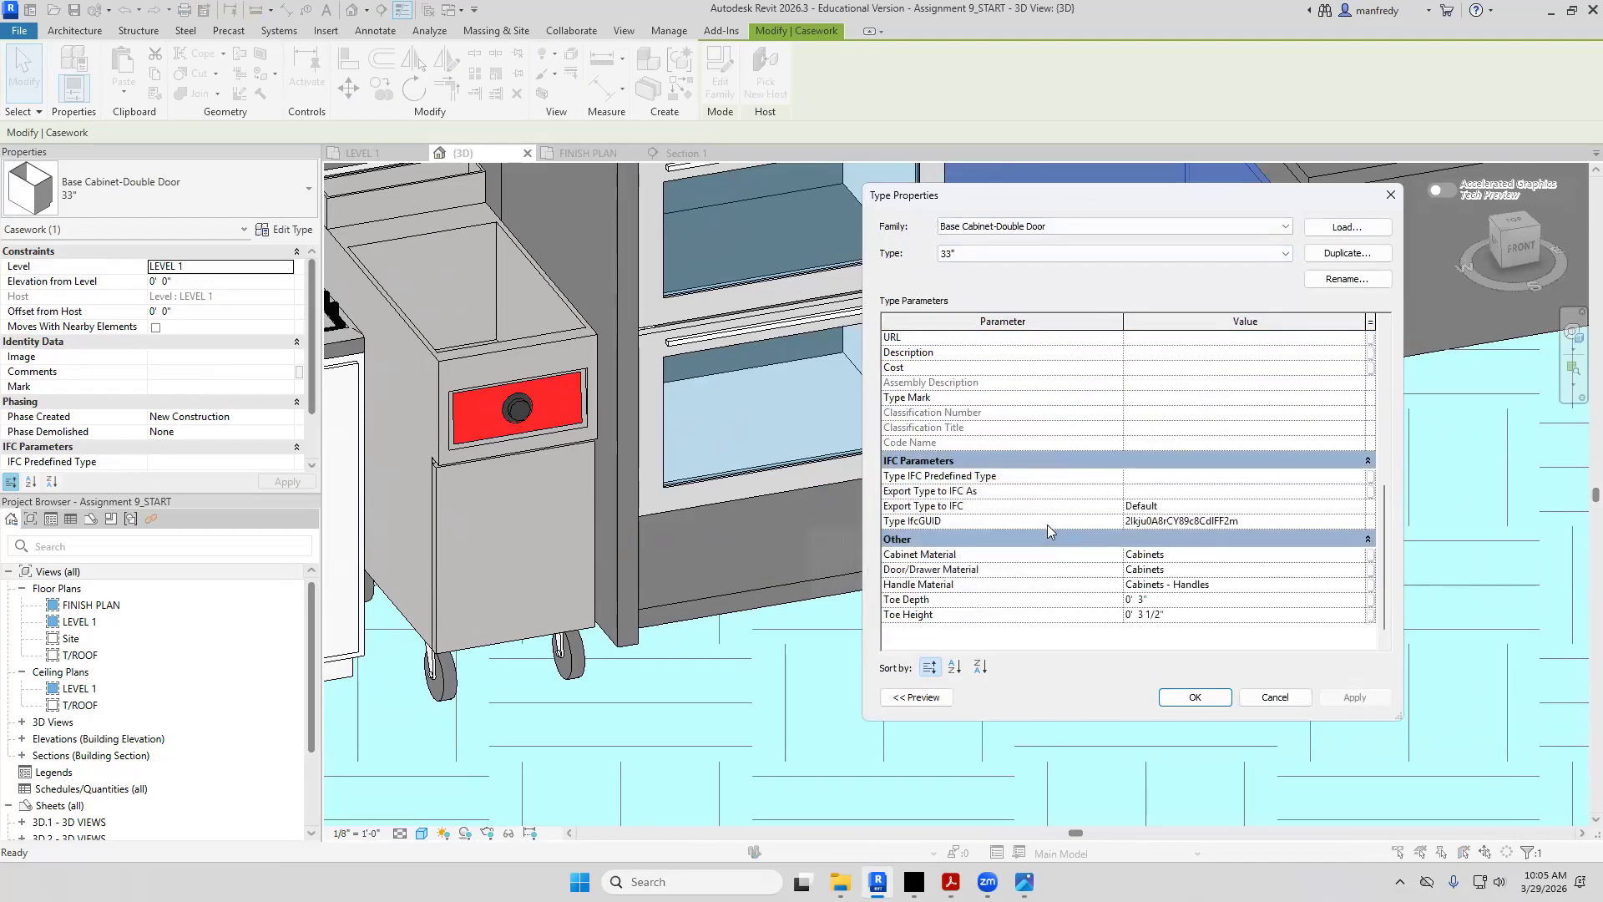
{"action": "left_click", "coordinate": [1182, 556]}
{"action": "key", "text": "ctrl+c"}
{"action": "left_click", "coordinate": [1275, 697]}
Set the Finish type parameter of the in-place casework below the oven to Cabinets
{"action": "left_click", "coordinate": [907, 565]}
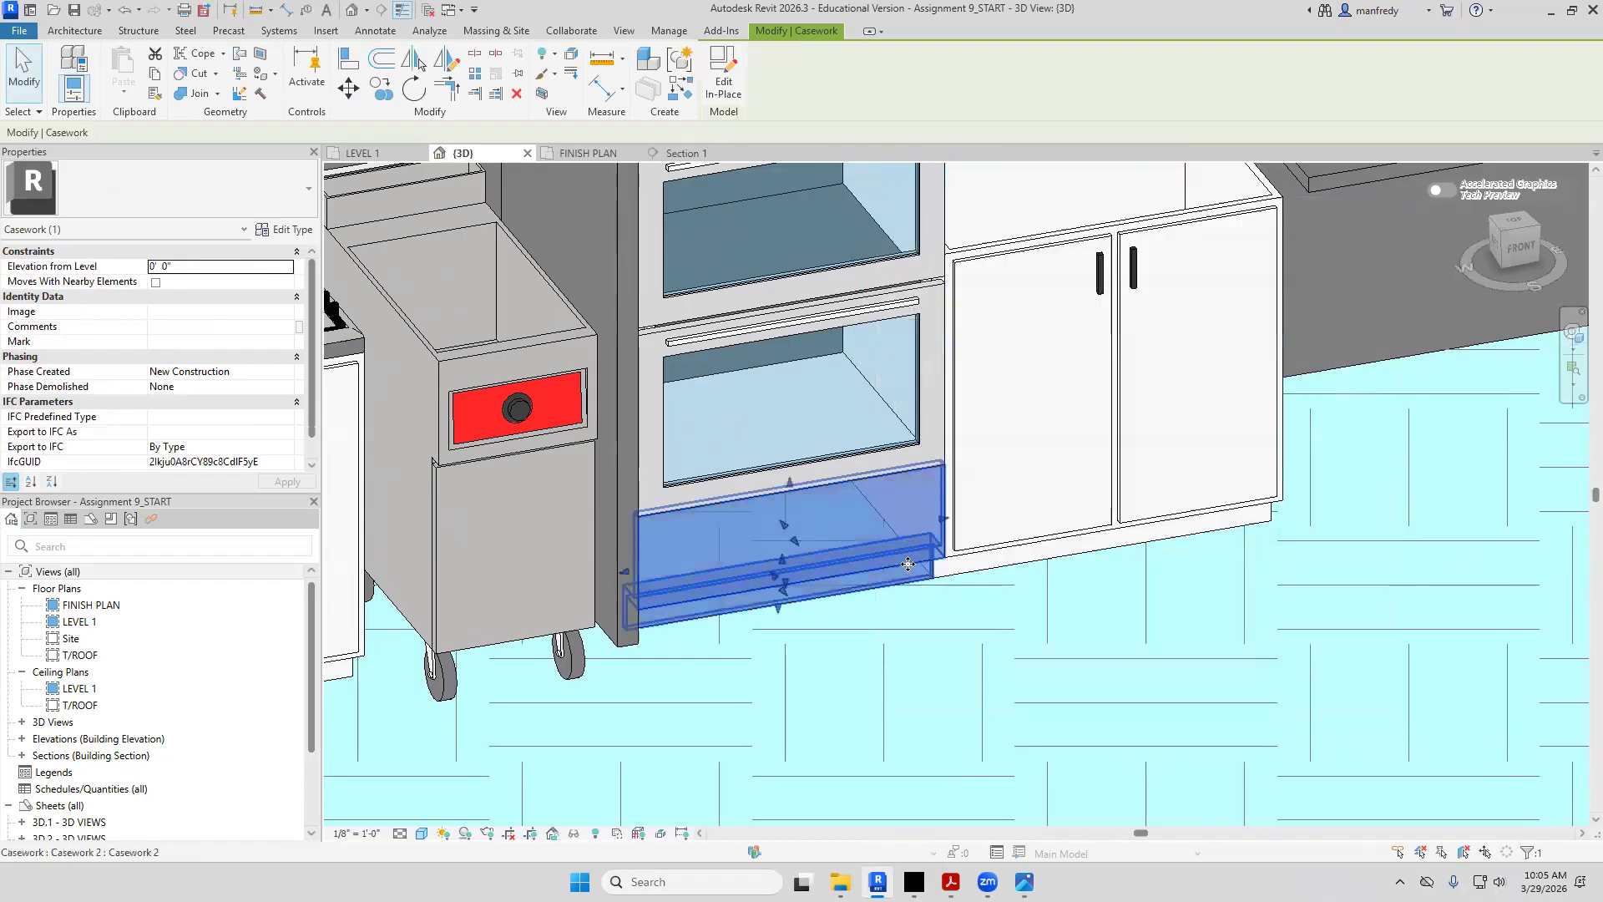
{"action": "left_click", "coordinate": [284, 229]}
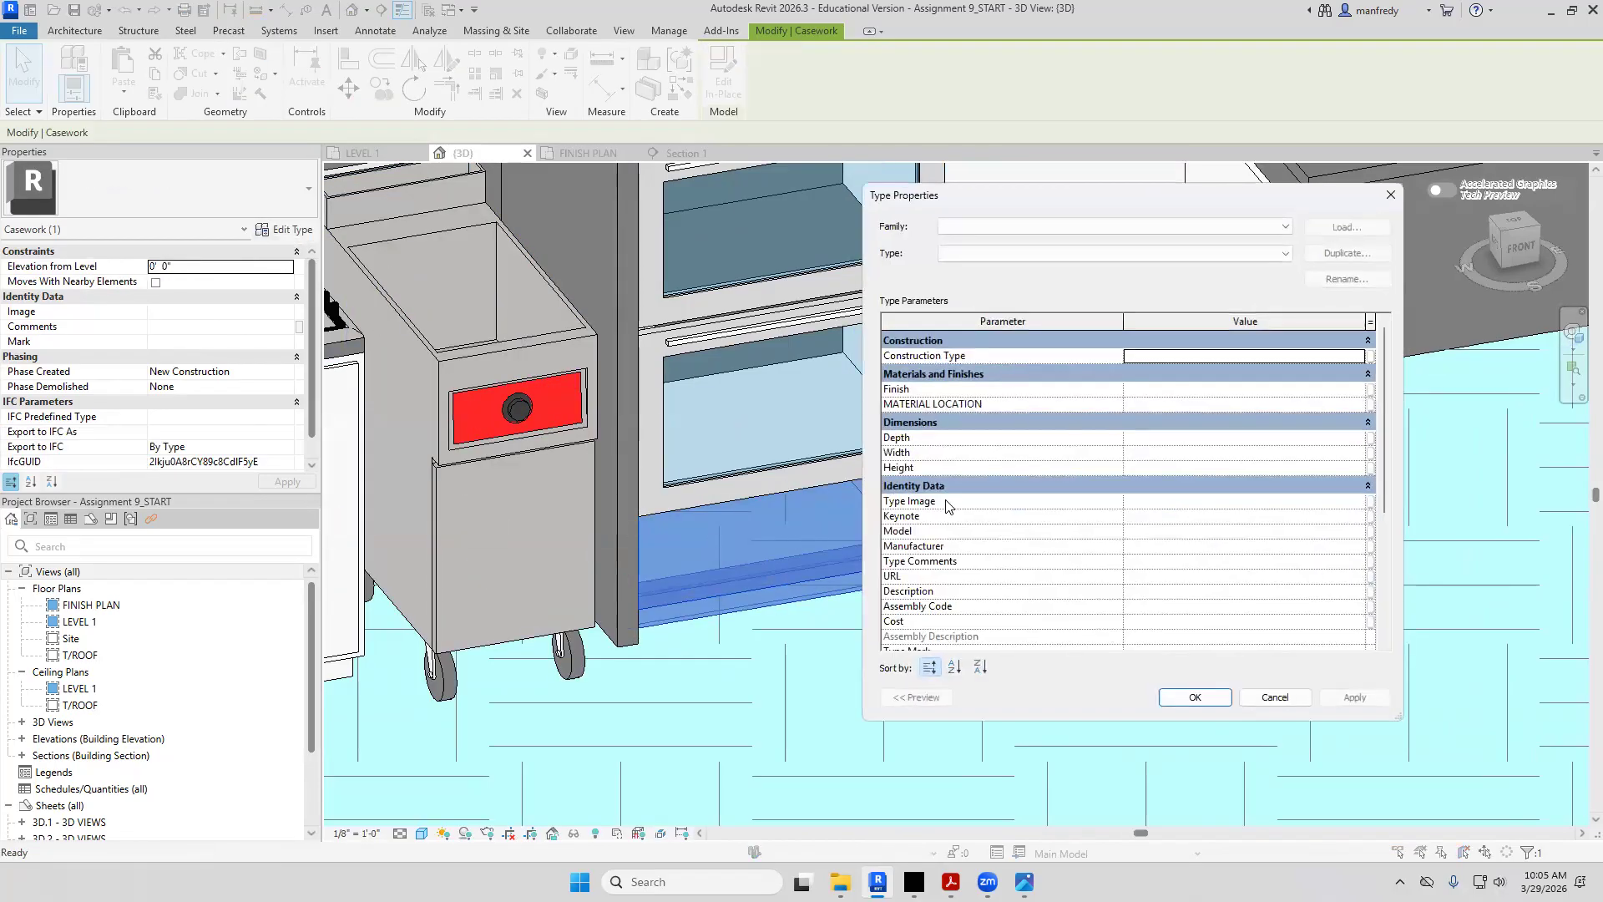
{"action": "scroll", "coordinate": [995, 483], "scroll_direction": "down", "scroll_amount": 2}
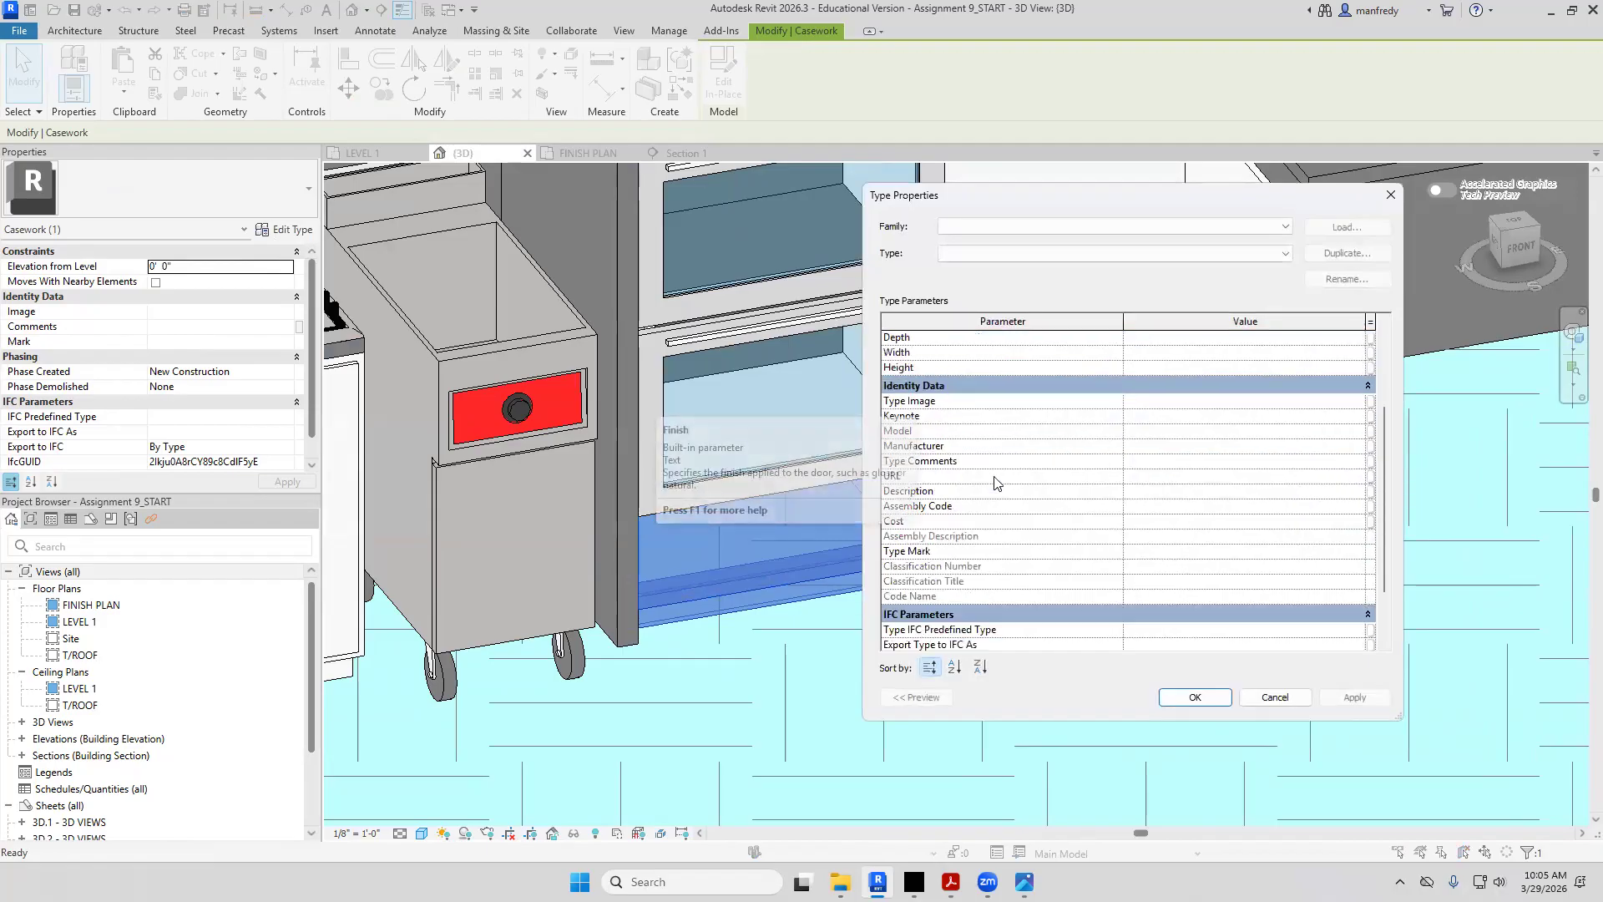
{"action": "scroll", "coordinate": [995, 482], "scroll_direction": "down", "scroll_amount": 1}
{"action": "scroll", "coordinate": [995, 476], "scroll_direction": "up", "scroll_amount": 4}
{"action": "left_click", "coordinate": [1144, 389]}
{"action": "type", "text": "Cabinets"}
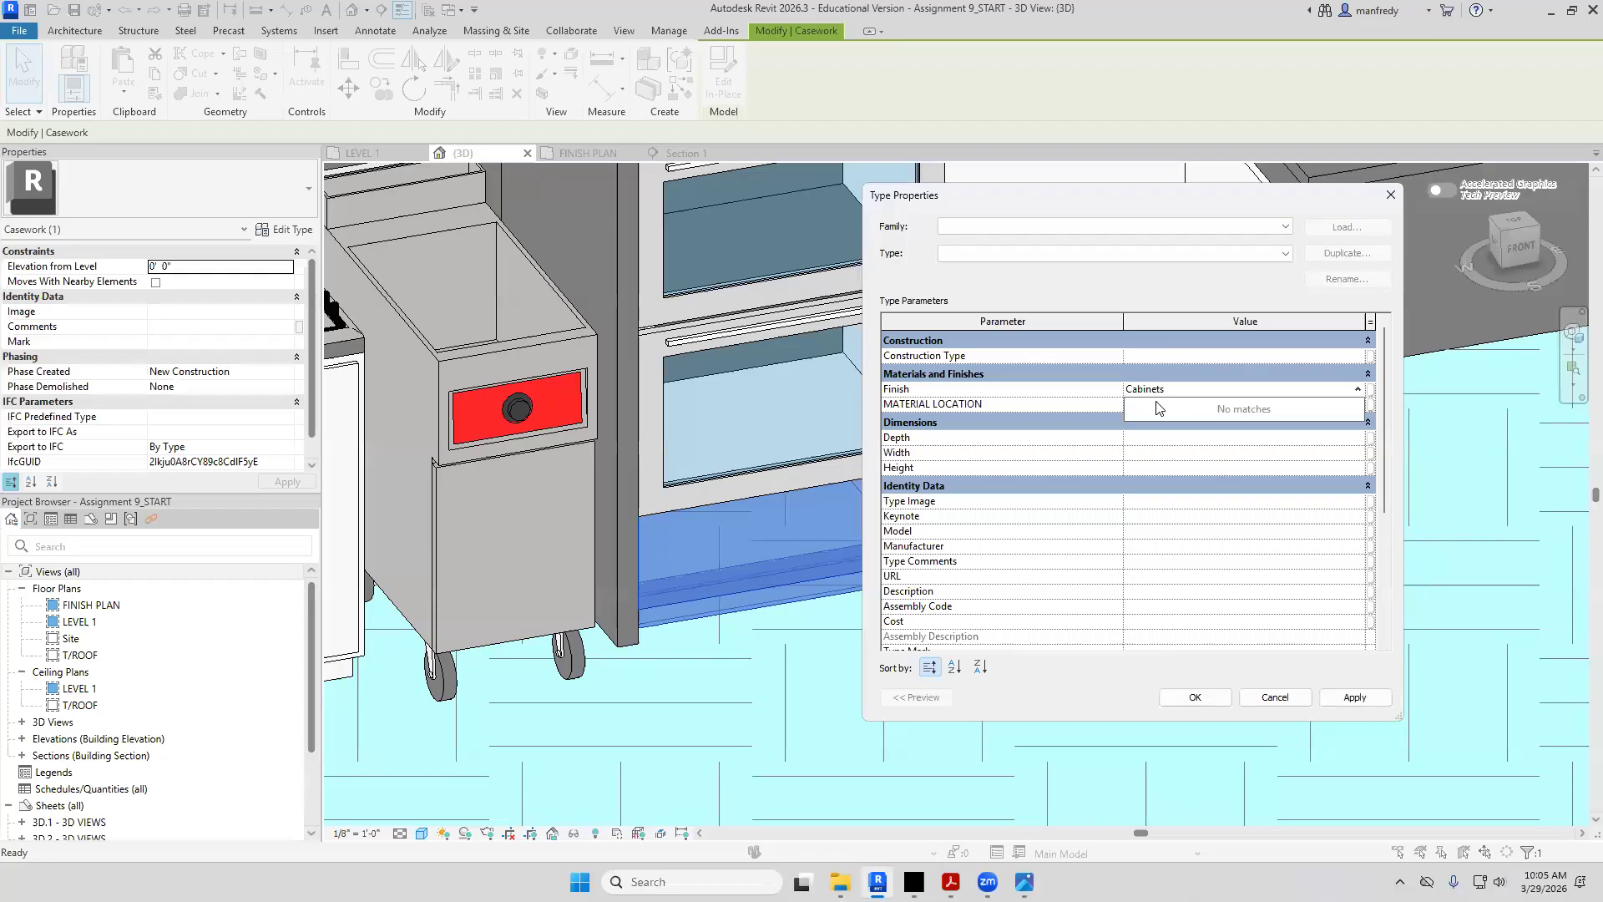
{"action": "left_click", "coordinate": [1103, 406]}
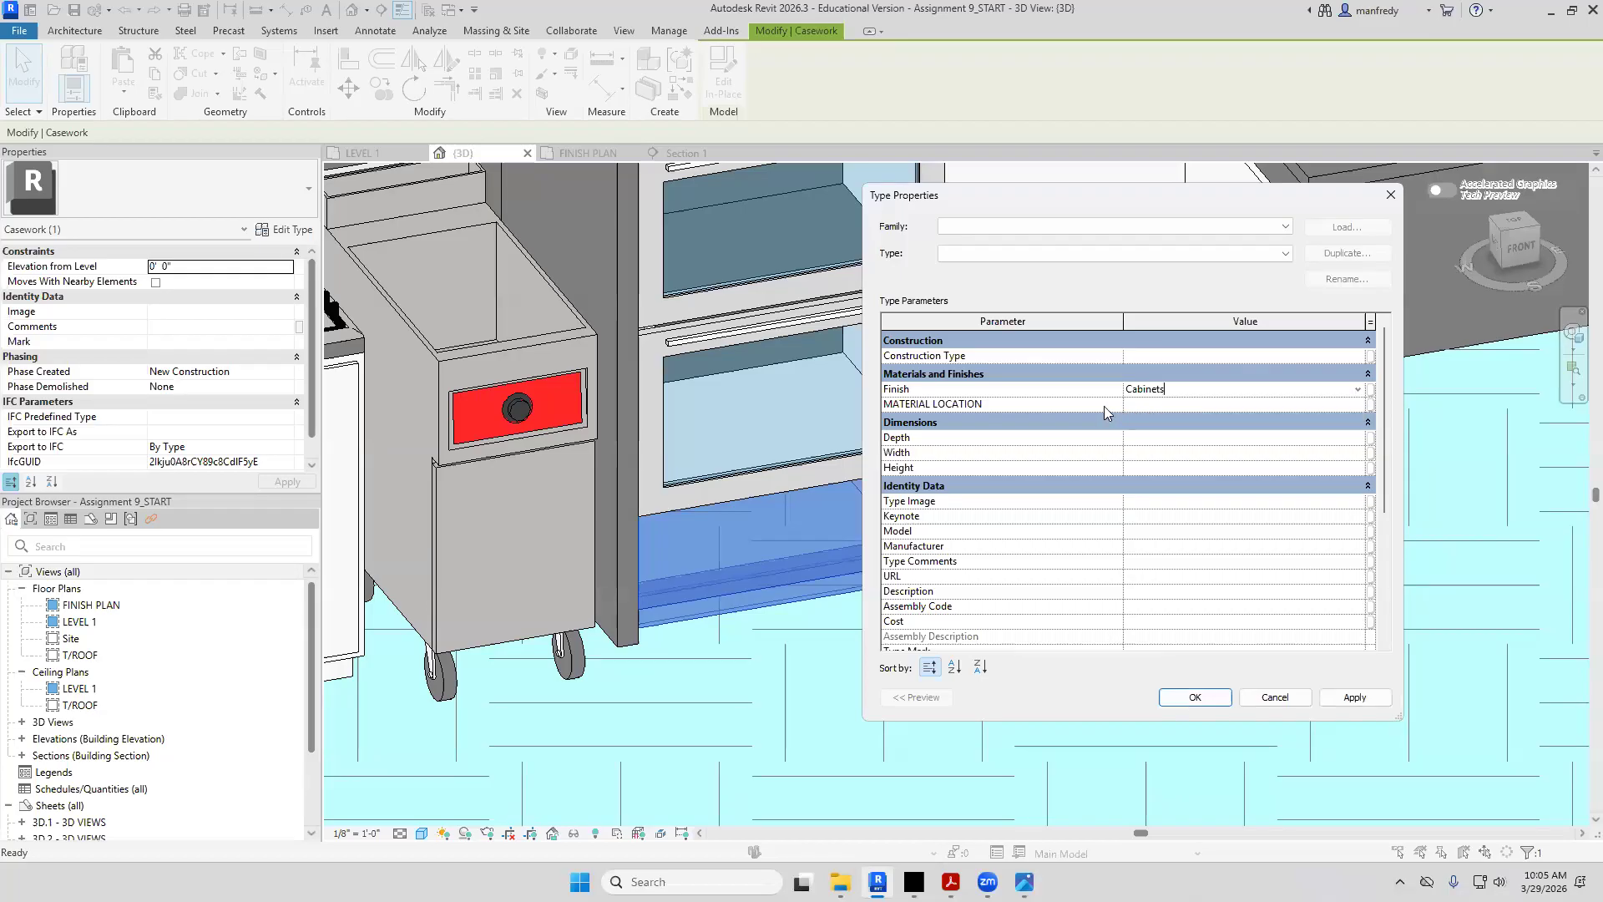
{"action": "left_click", "coordinate": [1195, 697]}
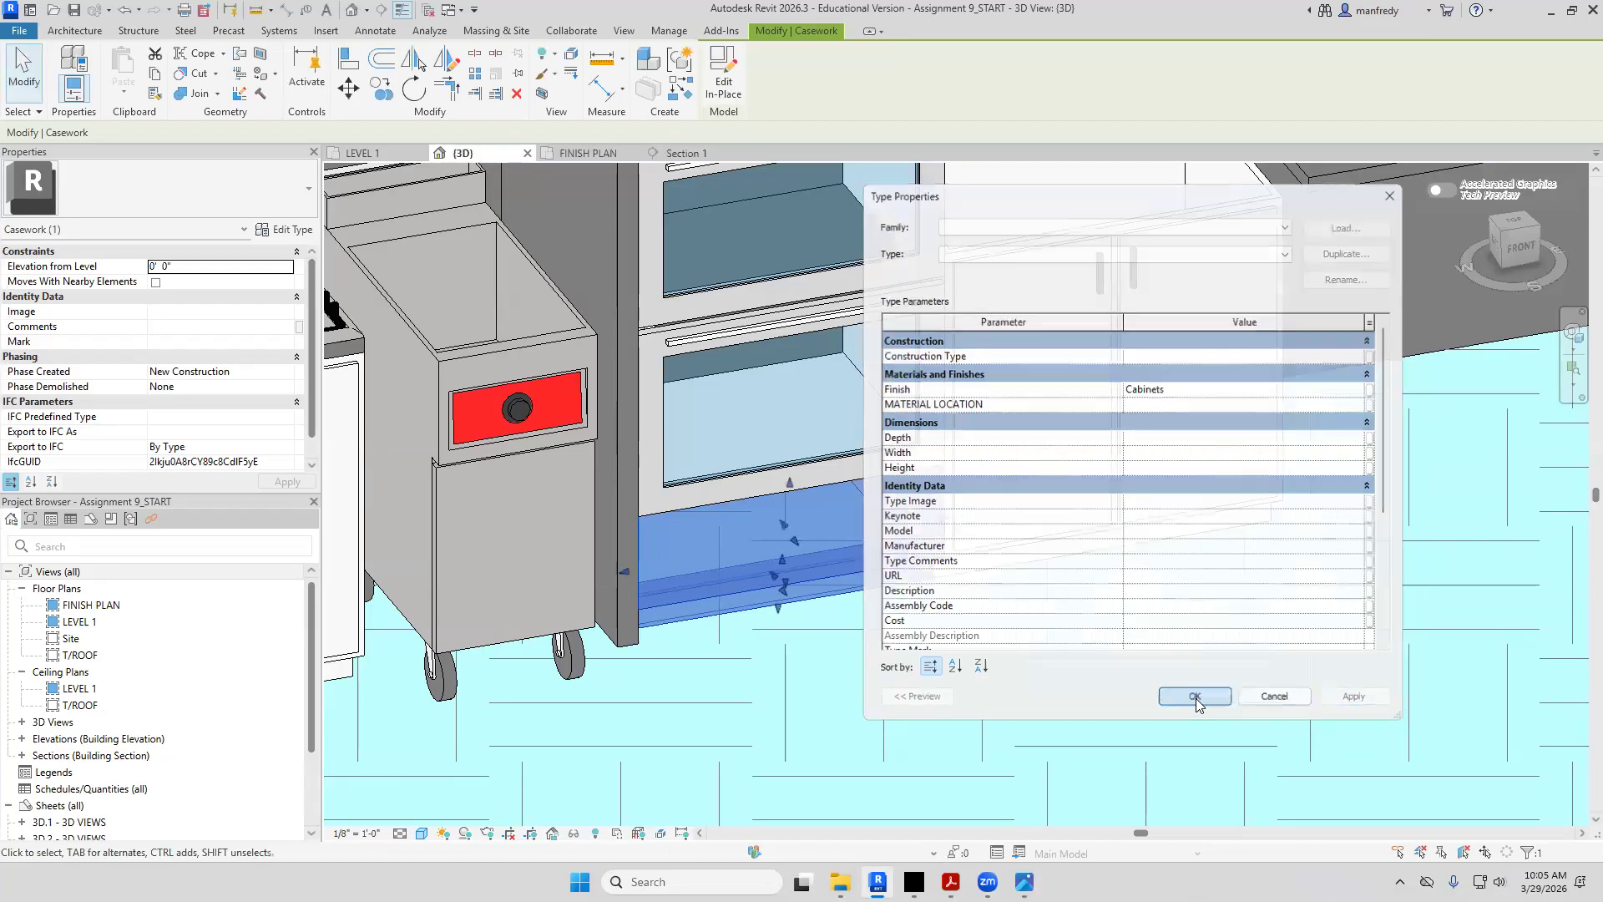
{"action": "key", "text": "Escape"}
{"action": "left_click", "coordinate": [910, 565]}
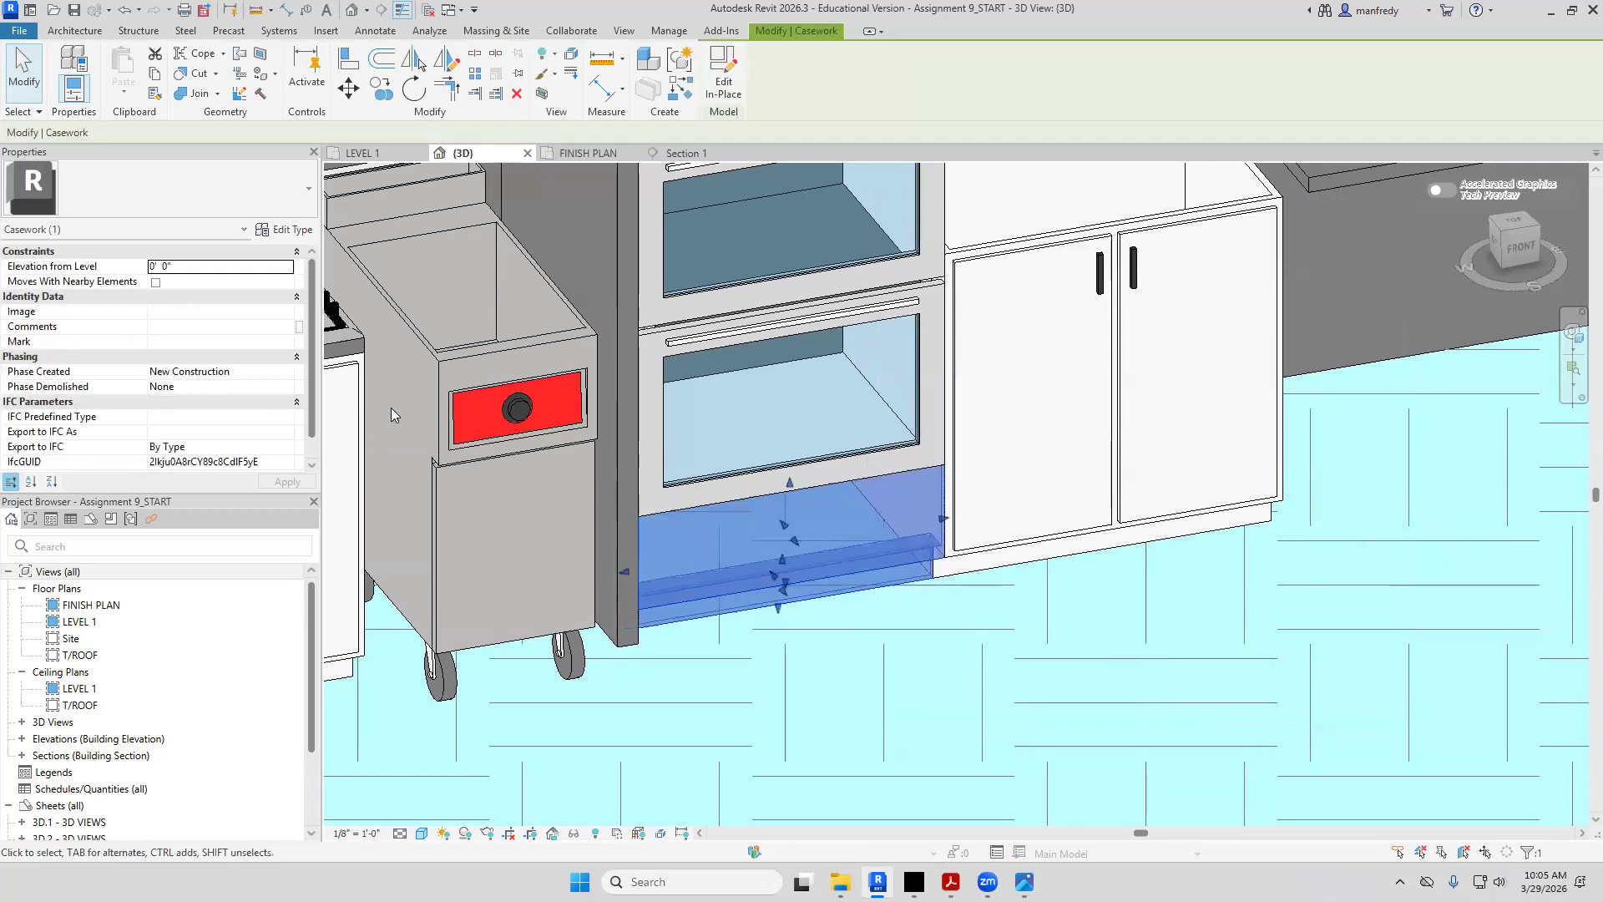
{"action": "left_click", "coordinate": [284, 229]}
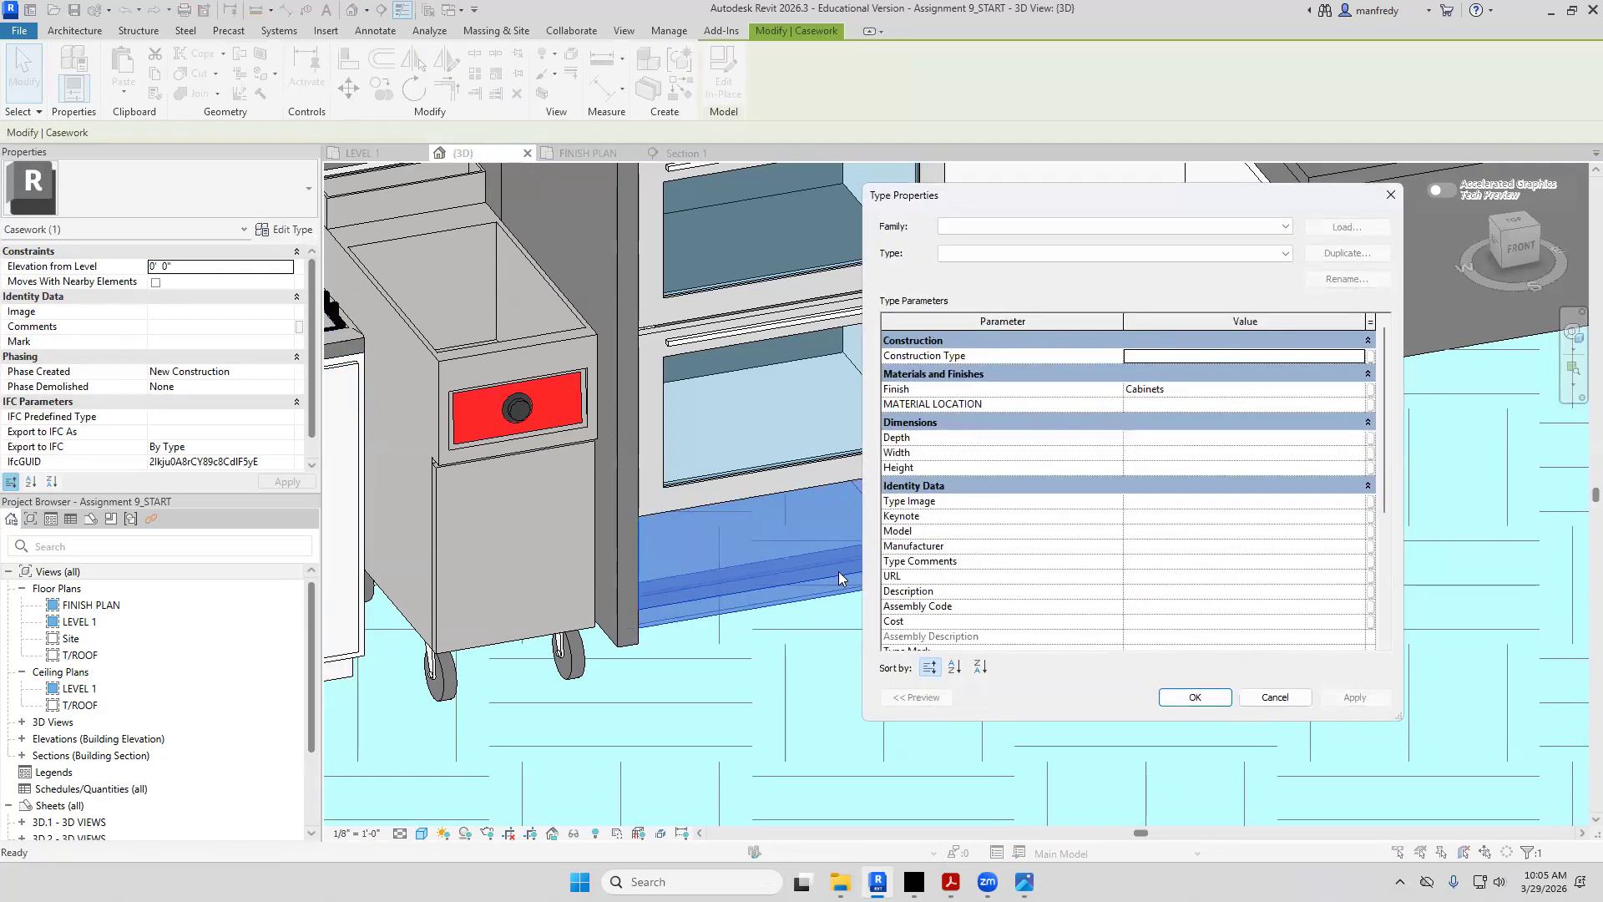
{"action": "key", "text": "Escape"}
{"action": "key", "text": "Escape"}
Edit the casework below the oven in place, assign the Cabinets material to its extrusion, and finish the model
{"action": "left_click", "coordinate": [835, 574]}
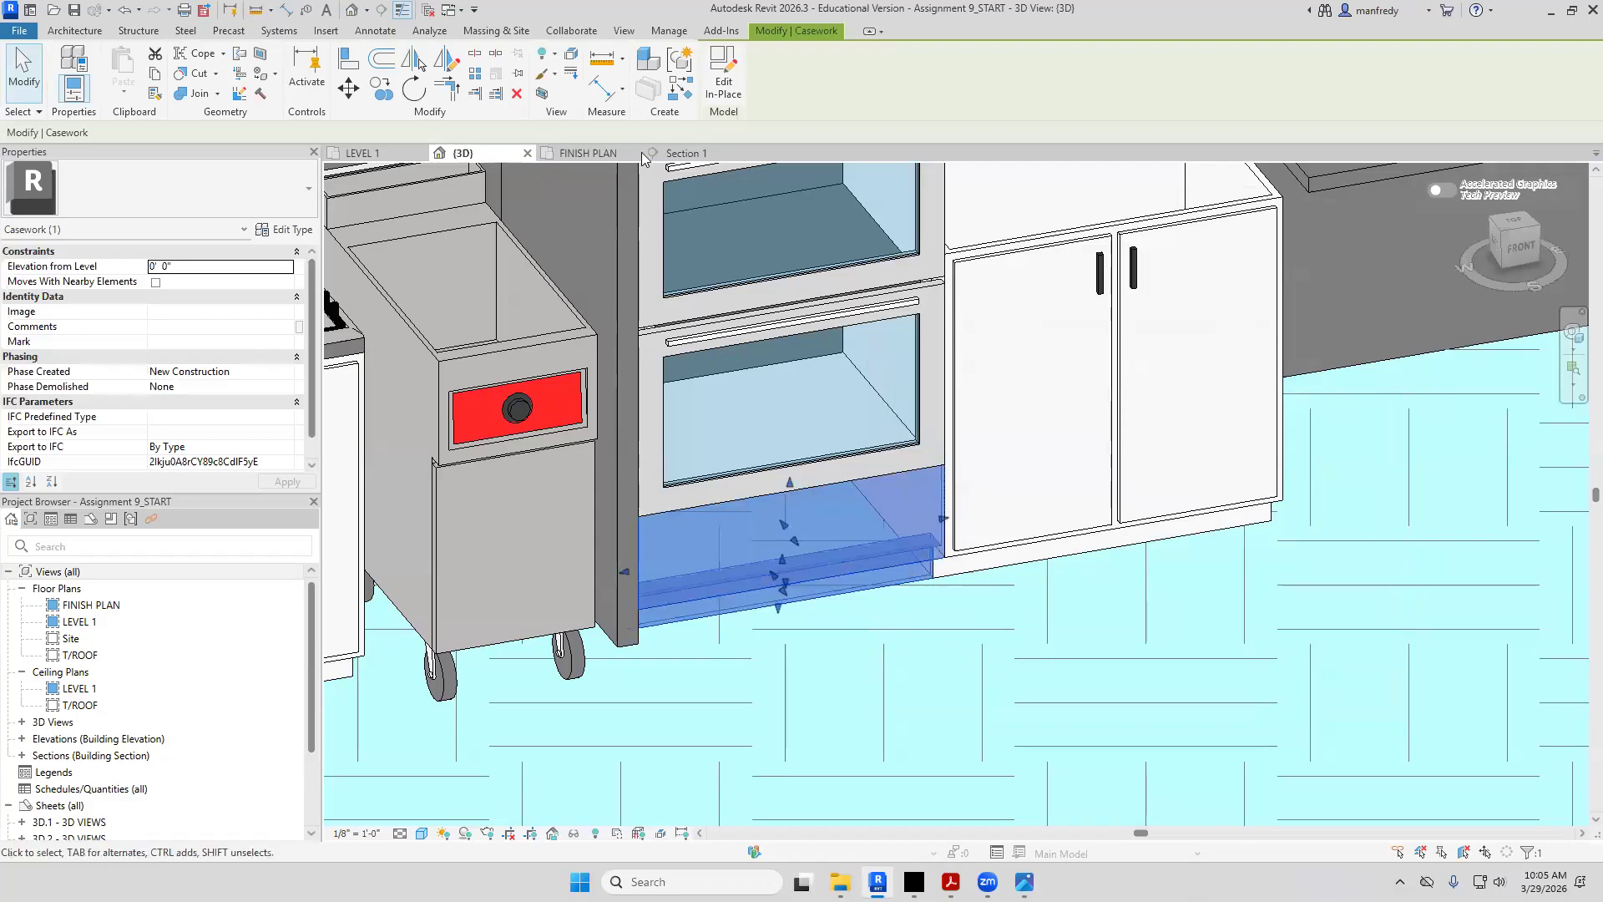
{"action": "left_click", "coordinate": [720, 82]}
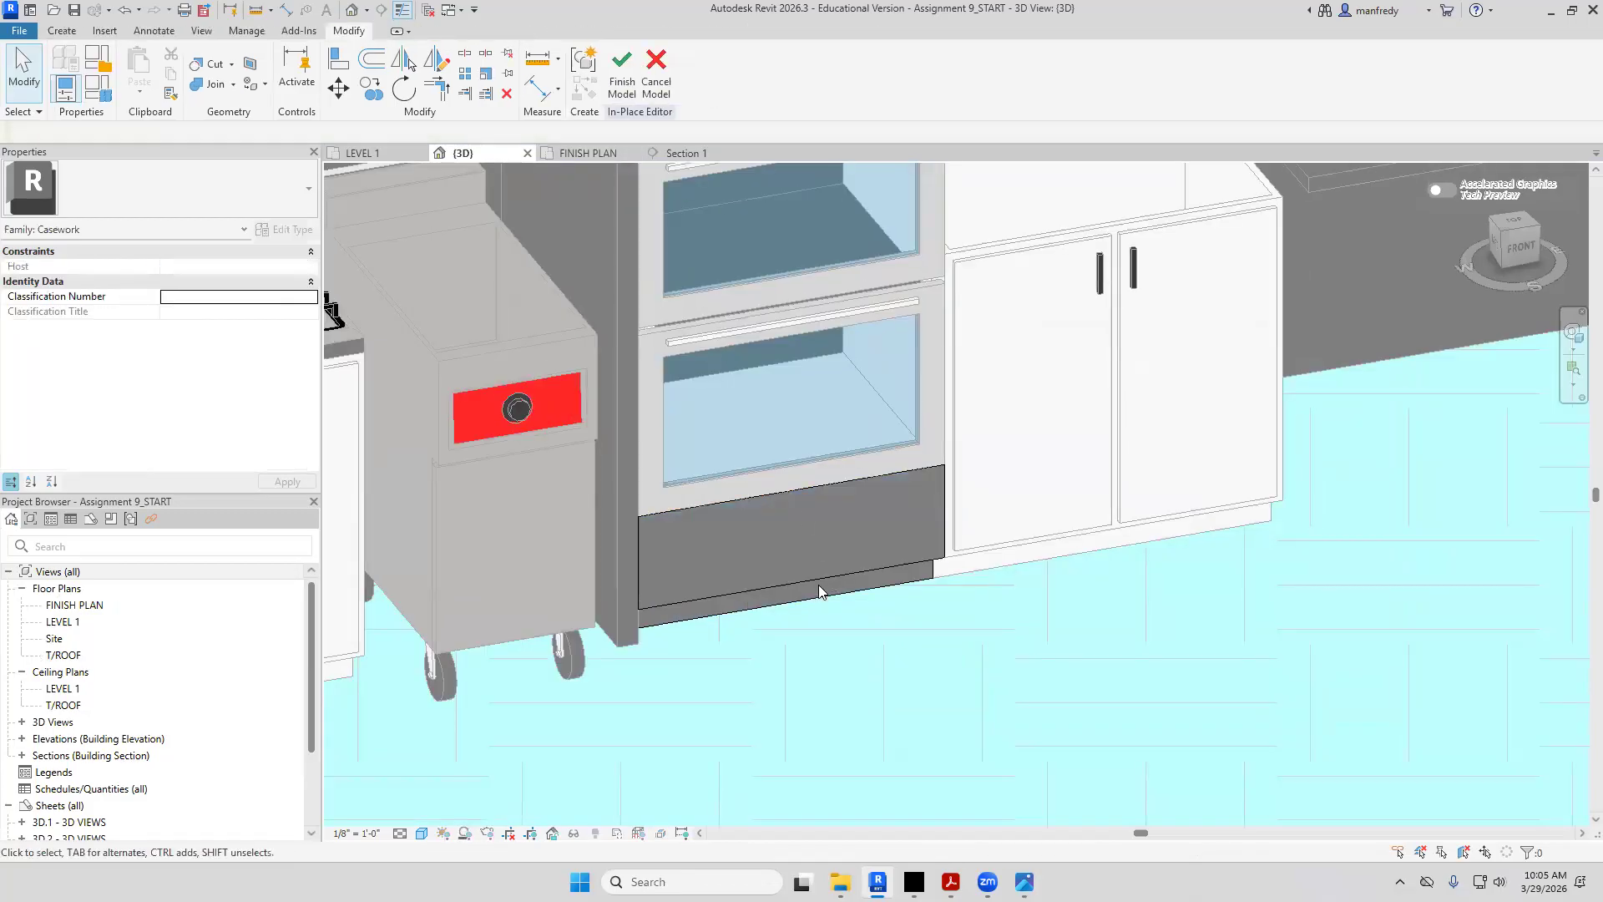
{"action": "left_click", "coordinate": [819, 589]}
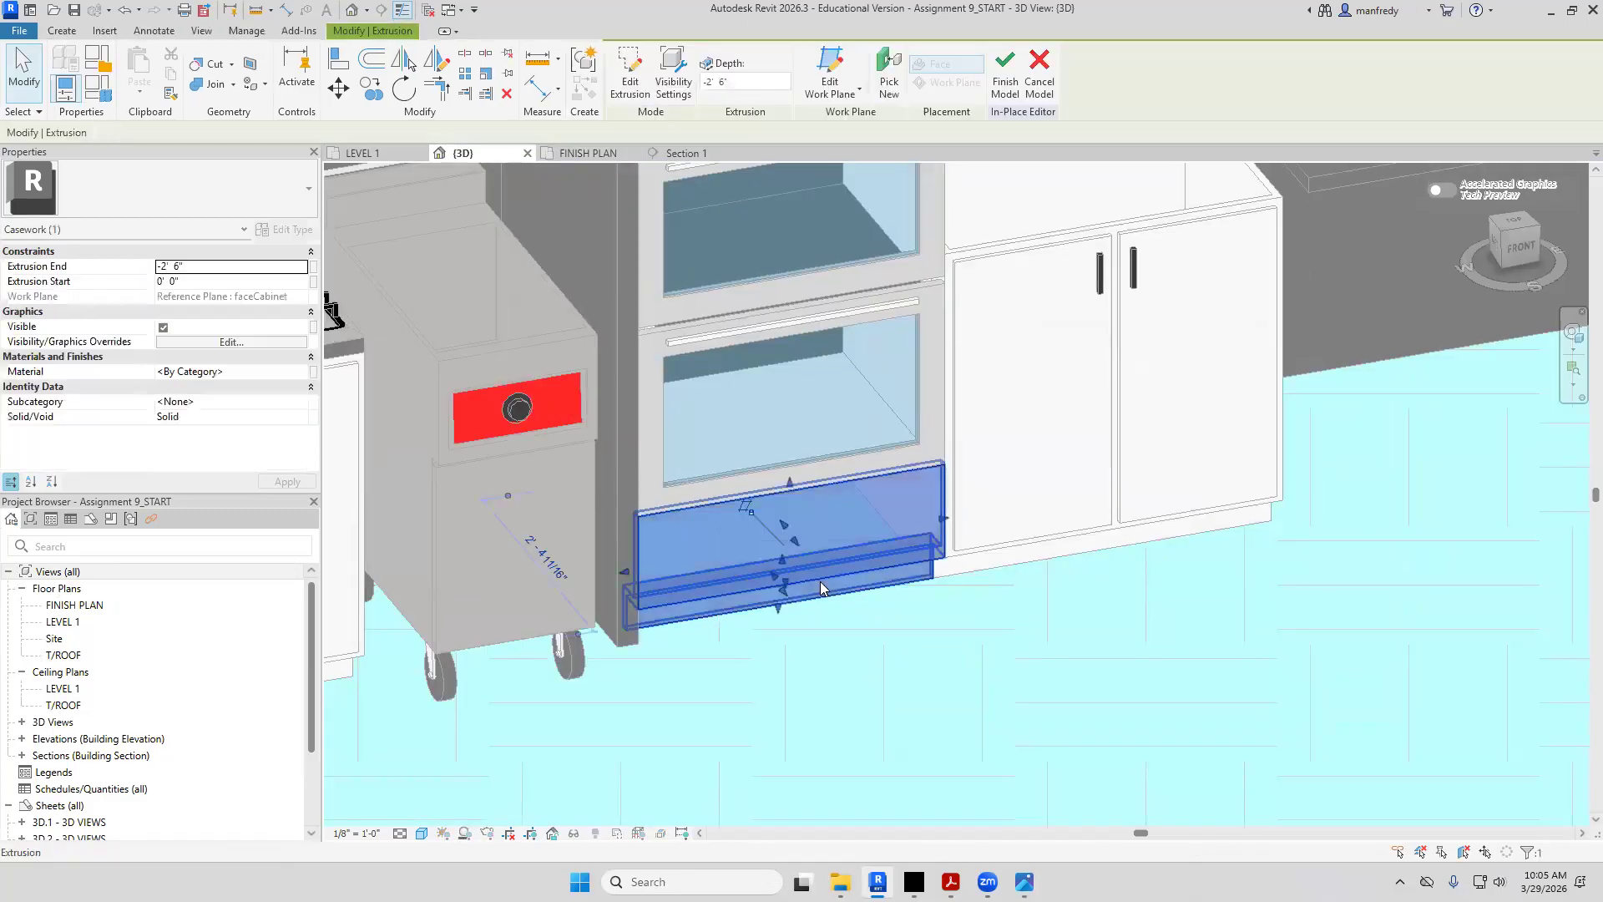
{"action": "left_click", "coordinate": [247, 373]}
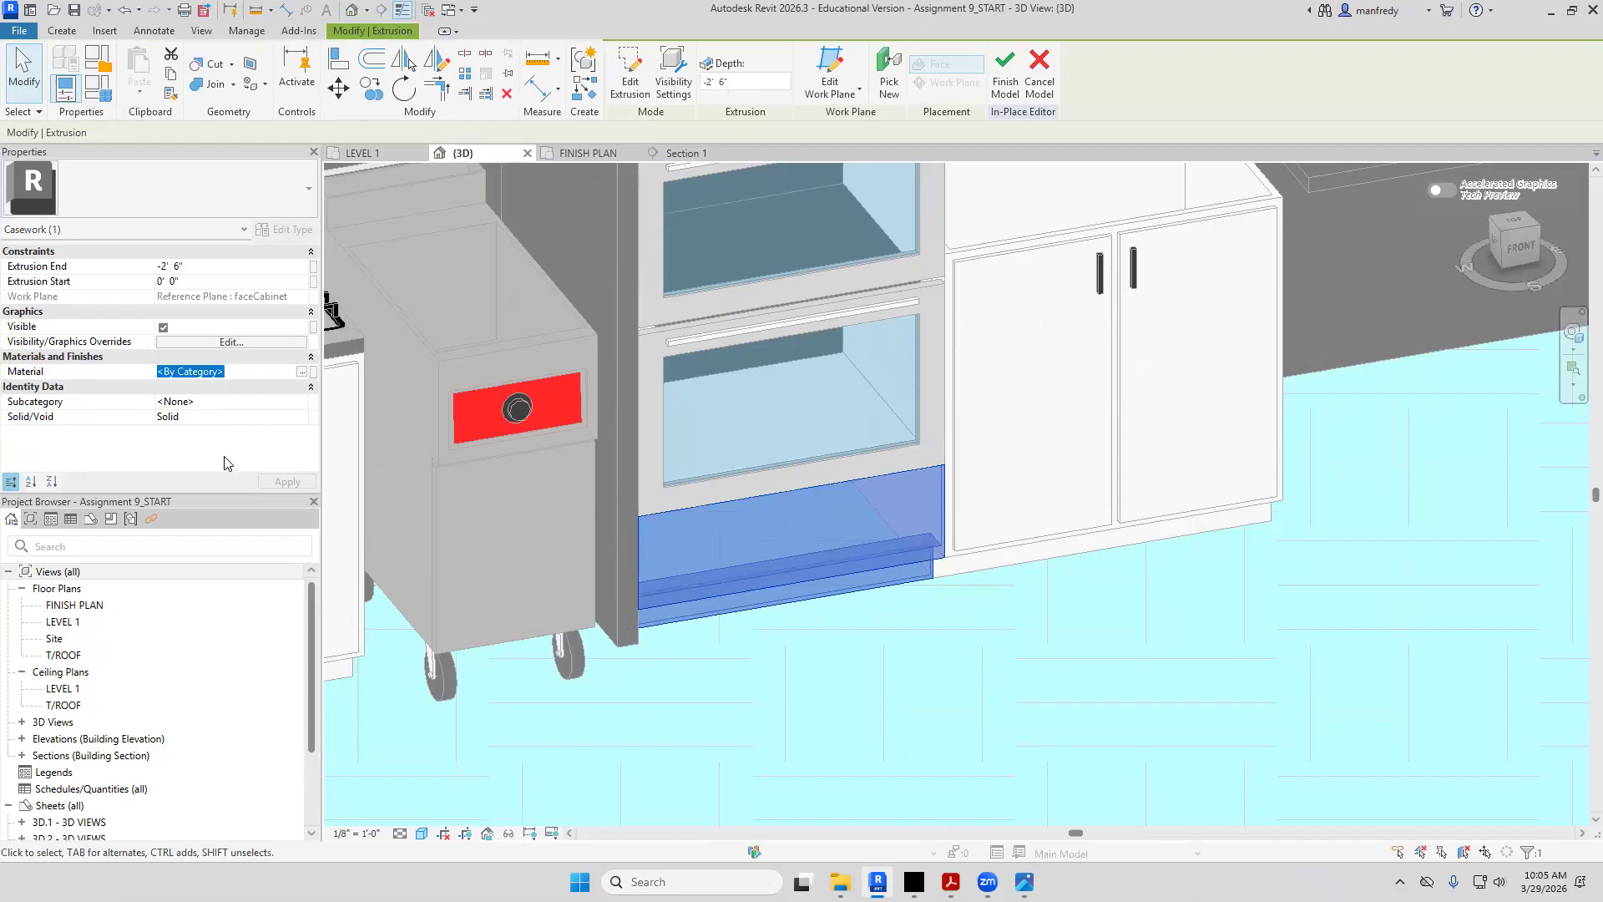
{"action": "key", "text": "ctrl+v"}
{"action": "left_click", "coordinate": [282, 483]}
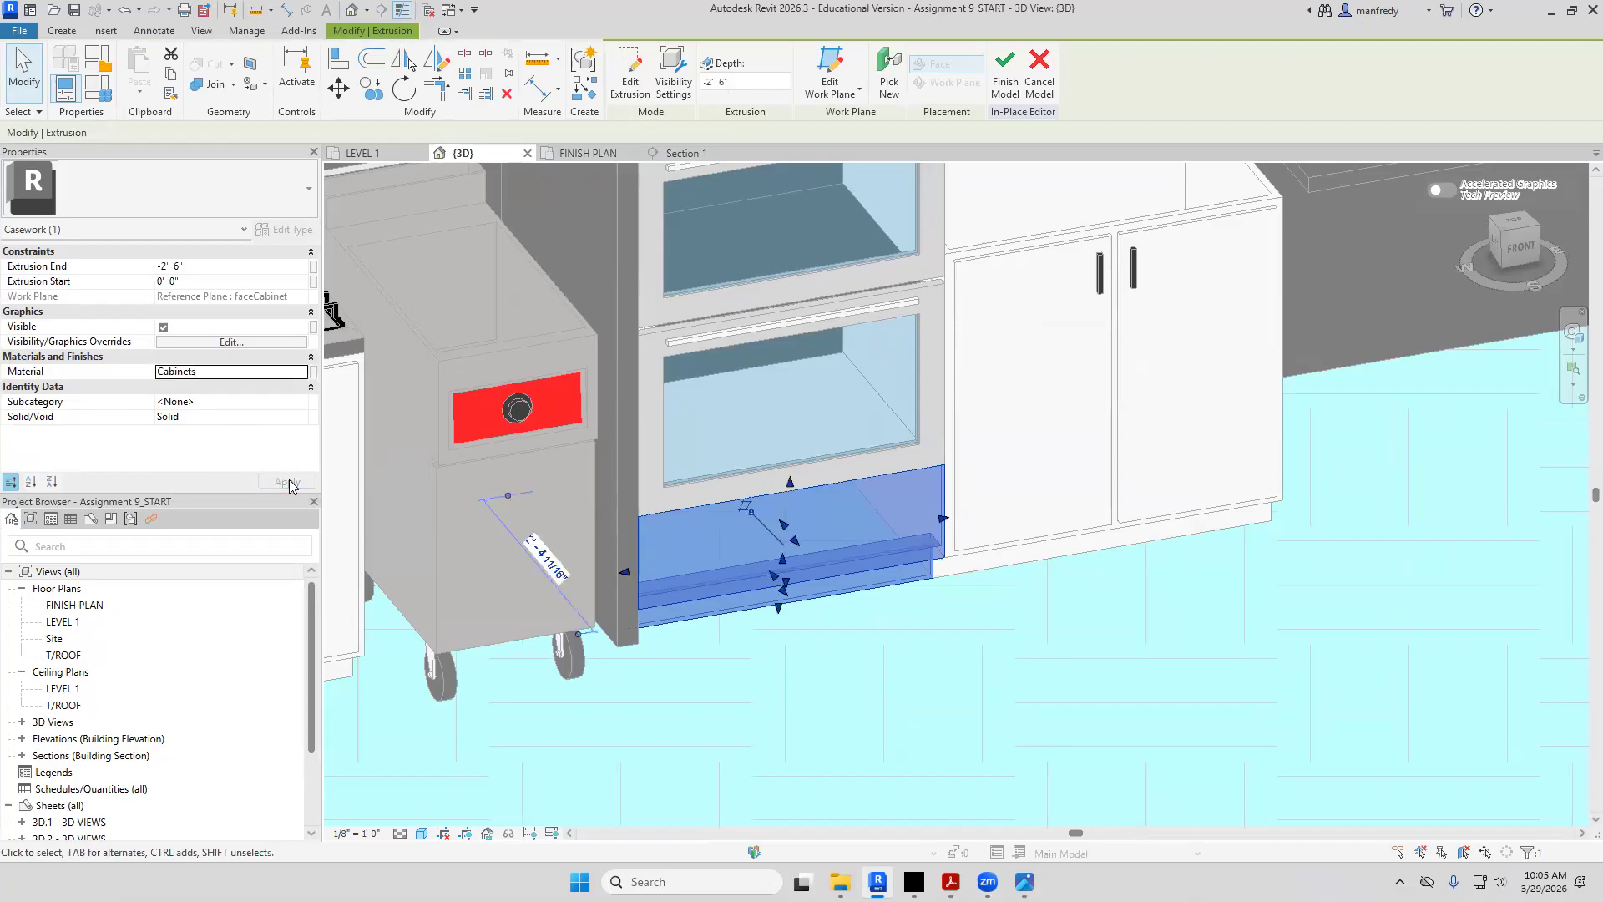
{"action": "left_click", "coordinate": [782, 653]}
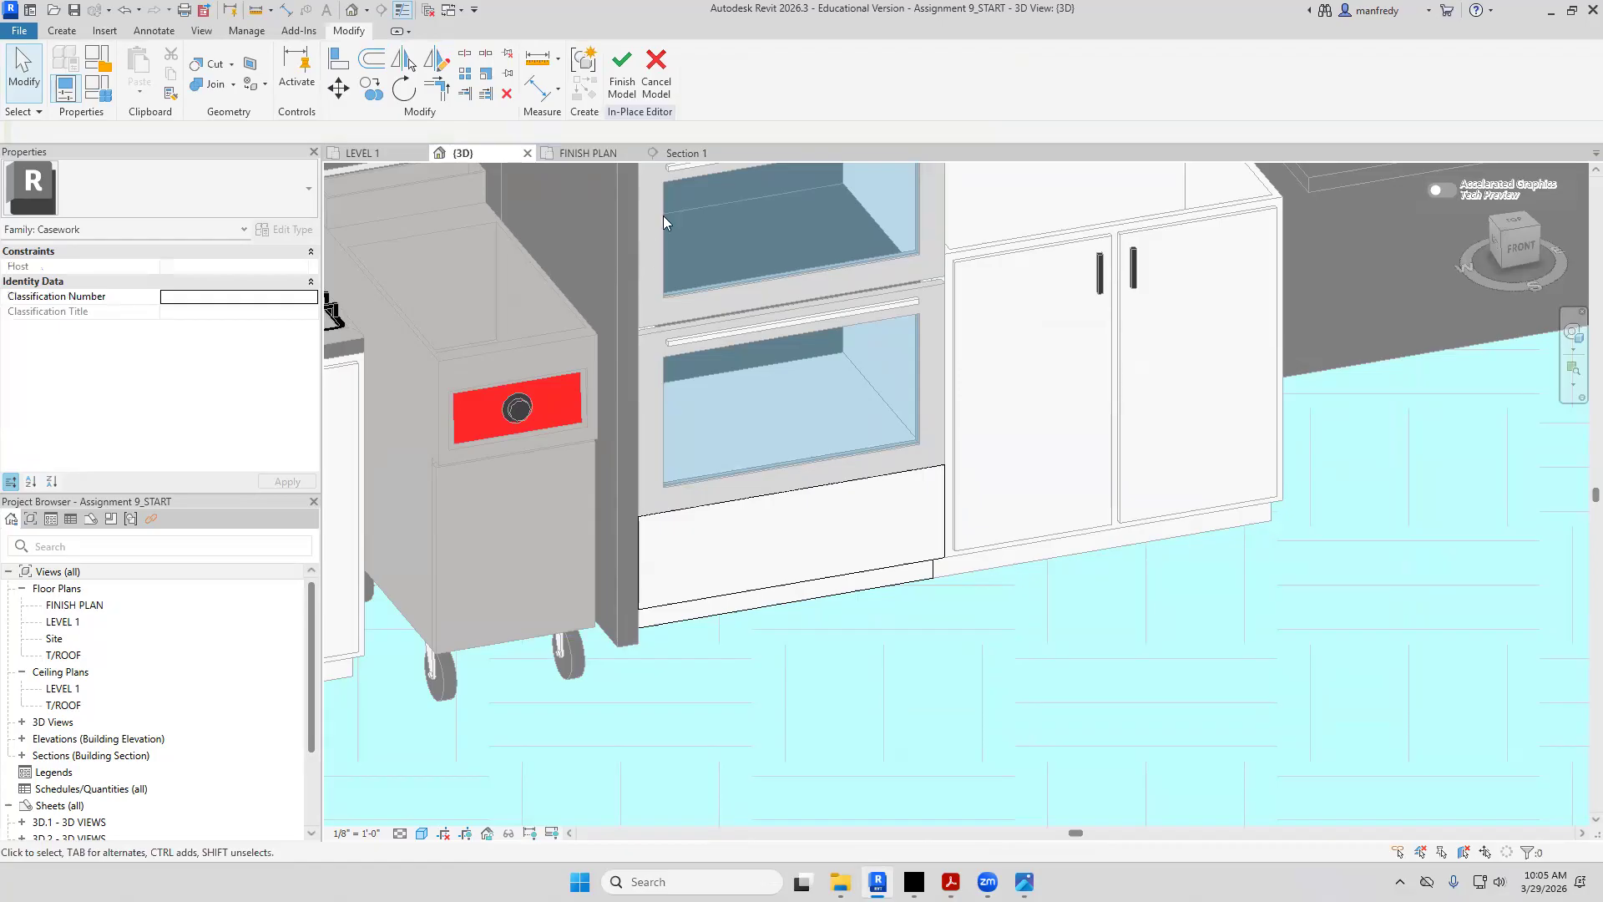
{"action": "left_click", "coordinate": [645, 79]}
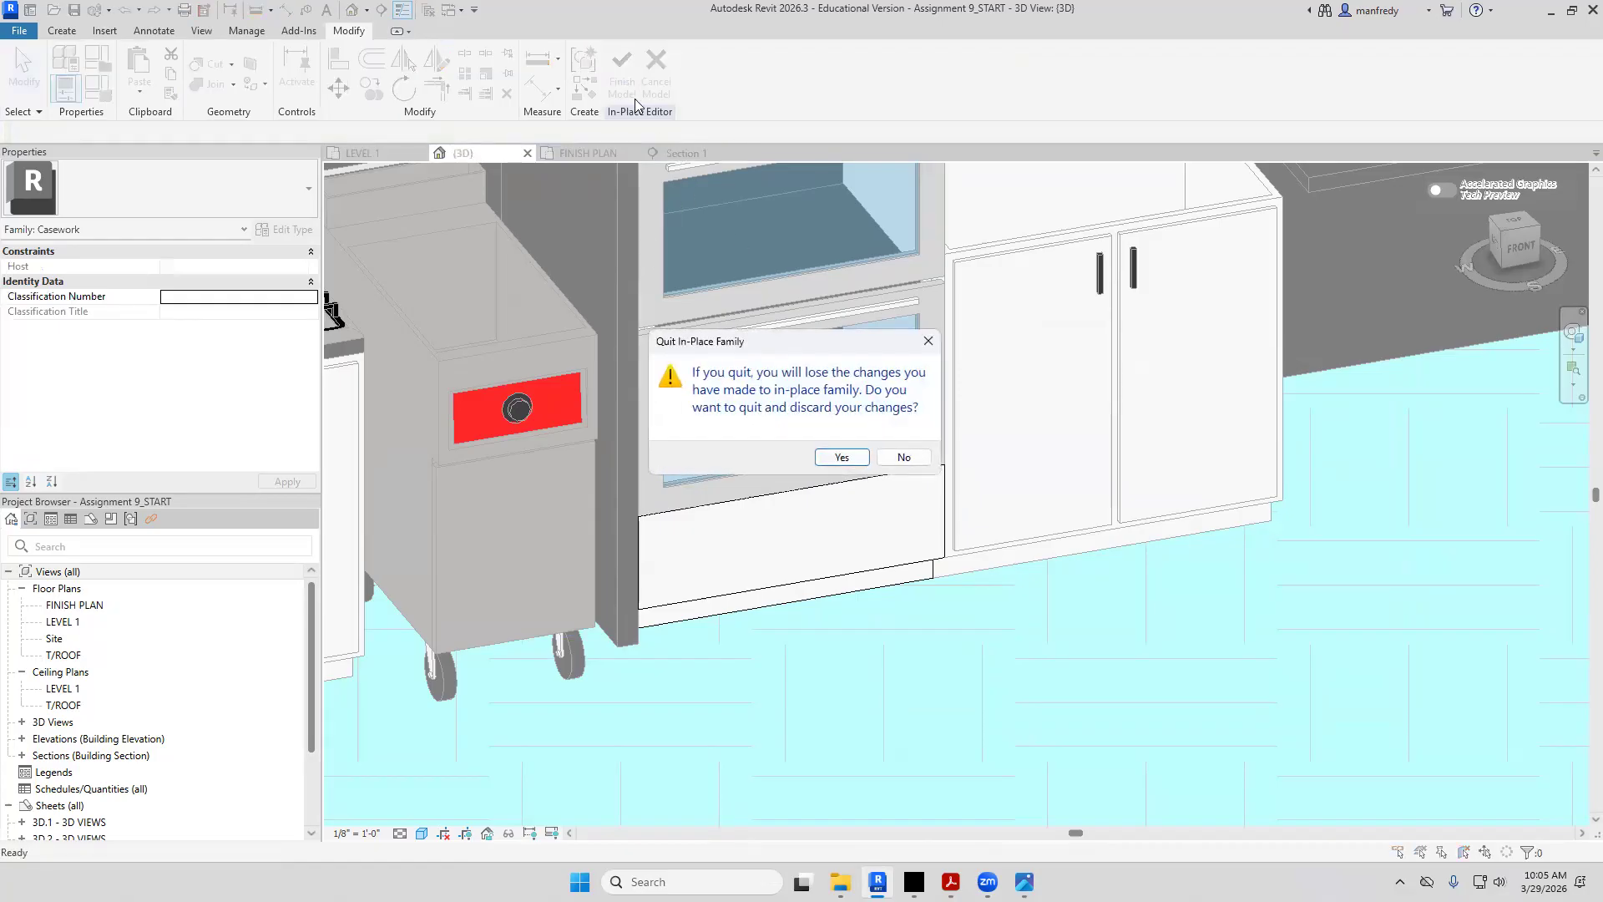
{"action": "left_click", "coordinate": [841, 457]}
Inspect the oven, its new base panel and the neighbouring double-door base cabinet in 3D
{"action": "scroll", "coordinate": [1046, 666], "scroll_direction": "down", "scroll_amount": 4}
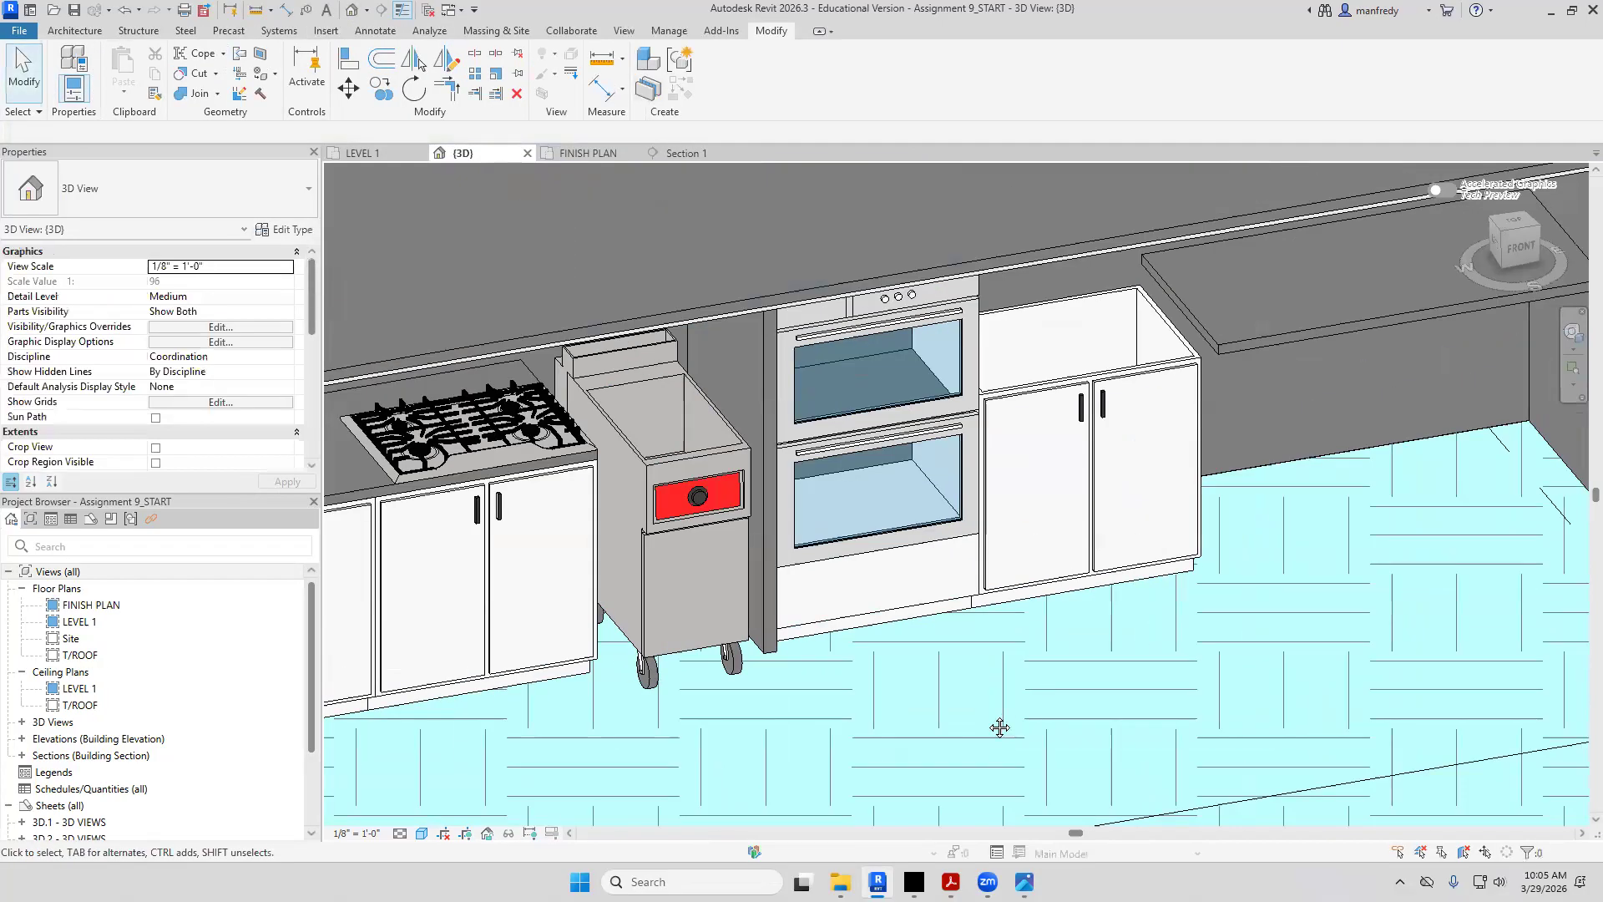
{"action": "left_click", "coordinate": [900, 656]}
{"action": "middle_click_drag", "start_coordinate": [978, 664], "coordinate": [1007, 680], "text": "shift"}
{"action": "key", "text": "Escape"}
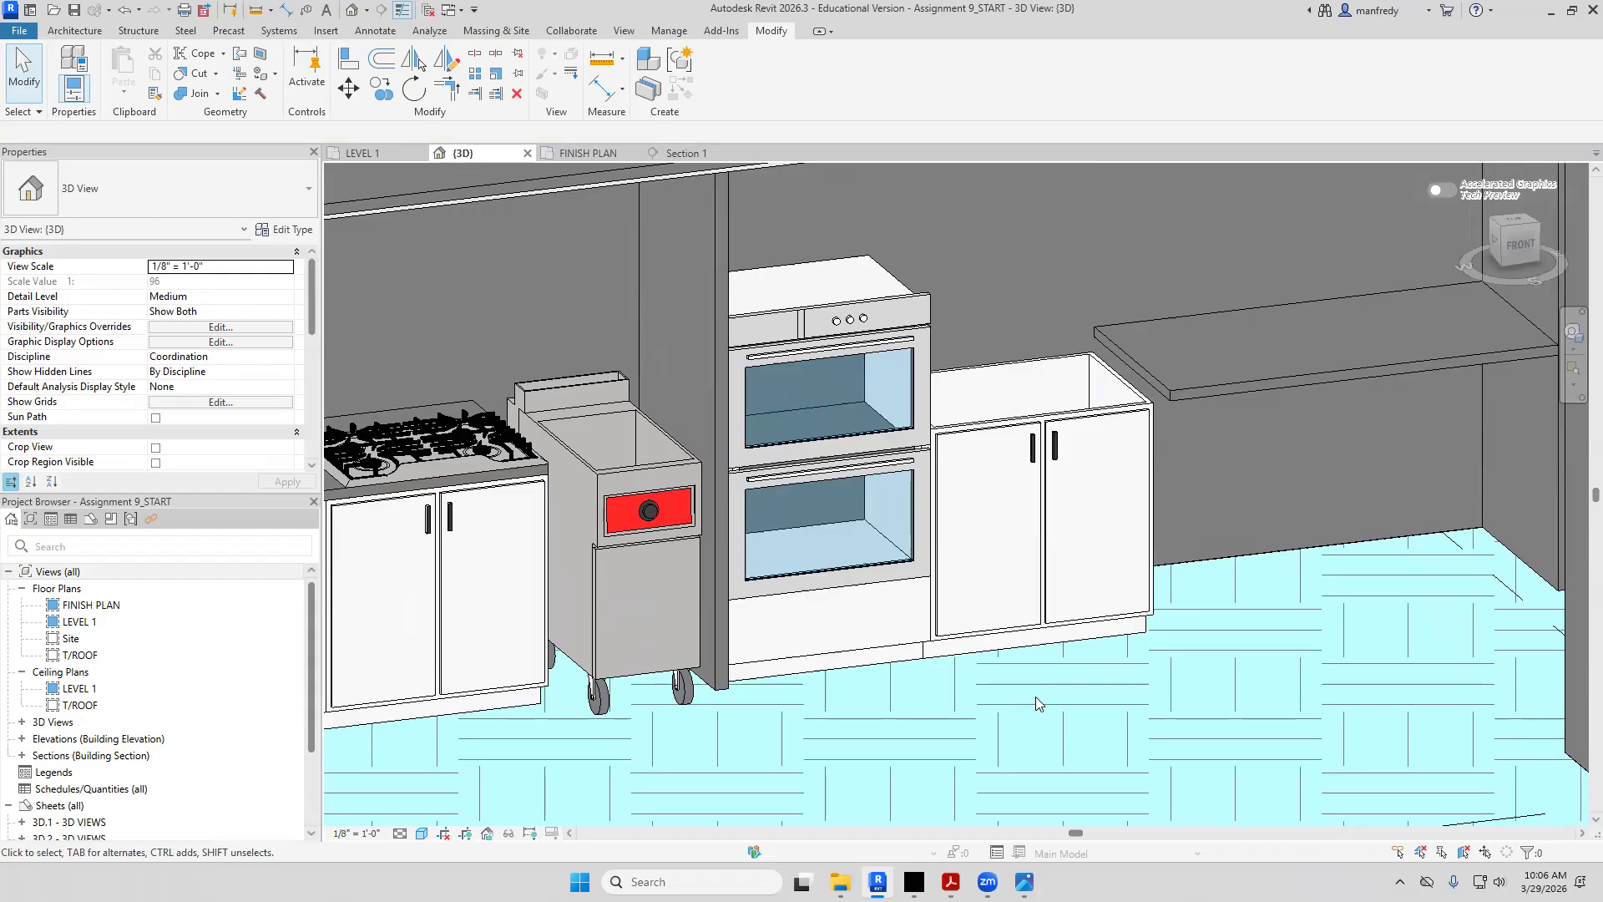
{"action": "left_click", "coordinate": [1042, 521]}
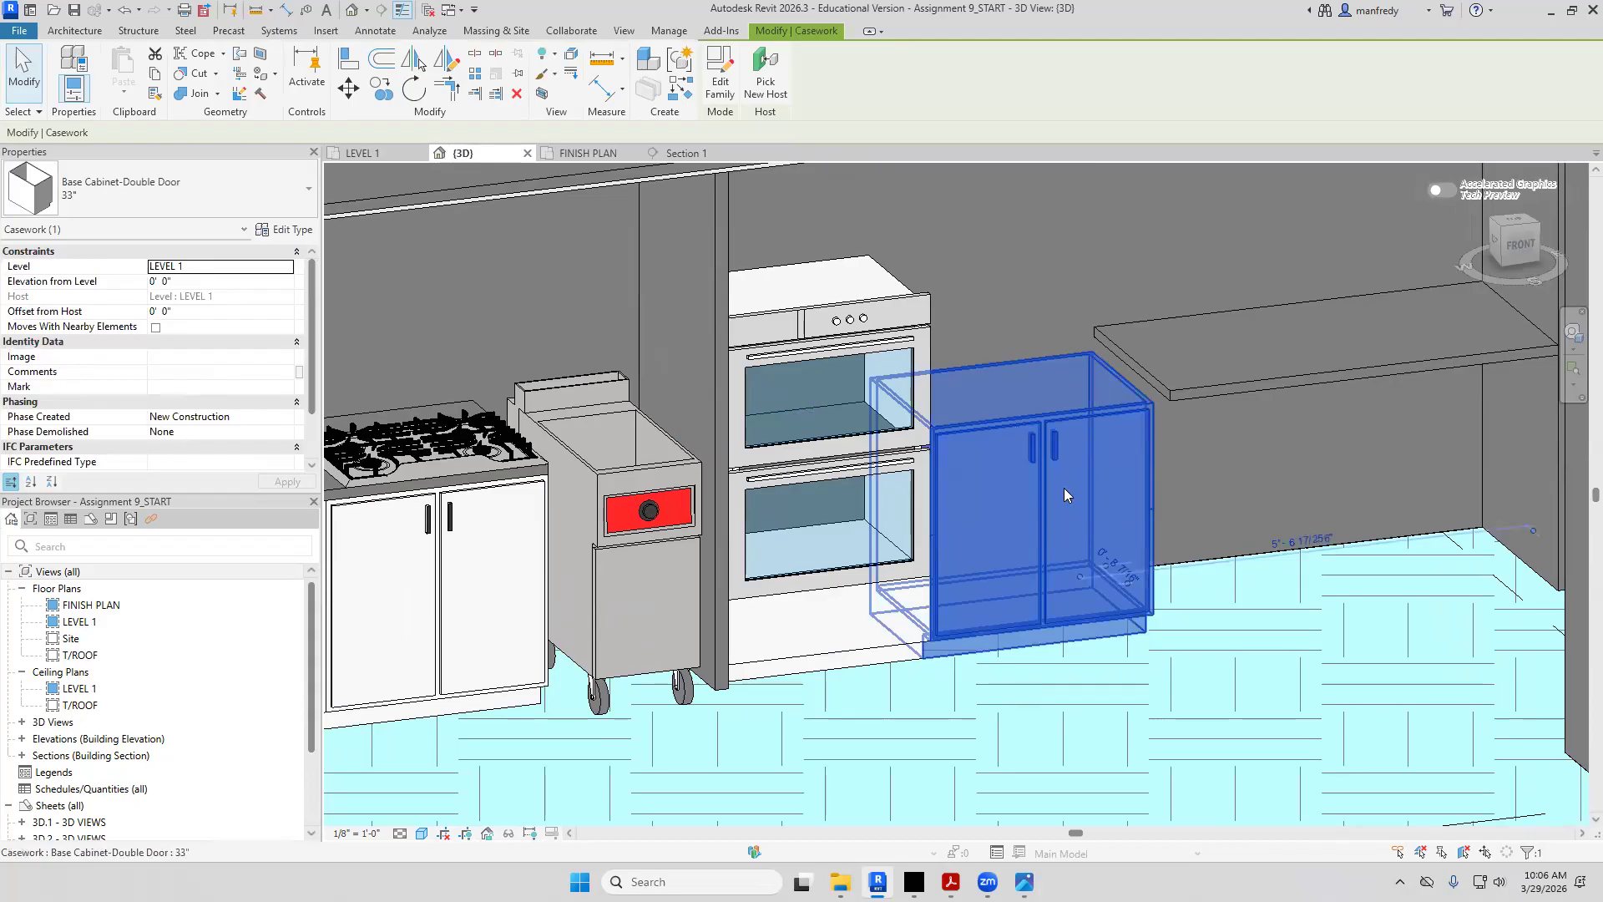
{"action": "middle_click_drag", "start_coordinate": [1108, 553], "coordinate": [1012, 664], "text": "shift"}
{"action": "key", "text": "Escape"}
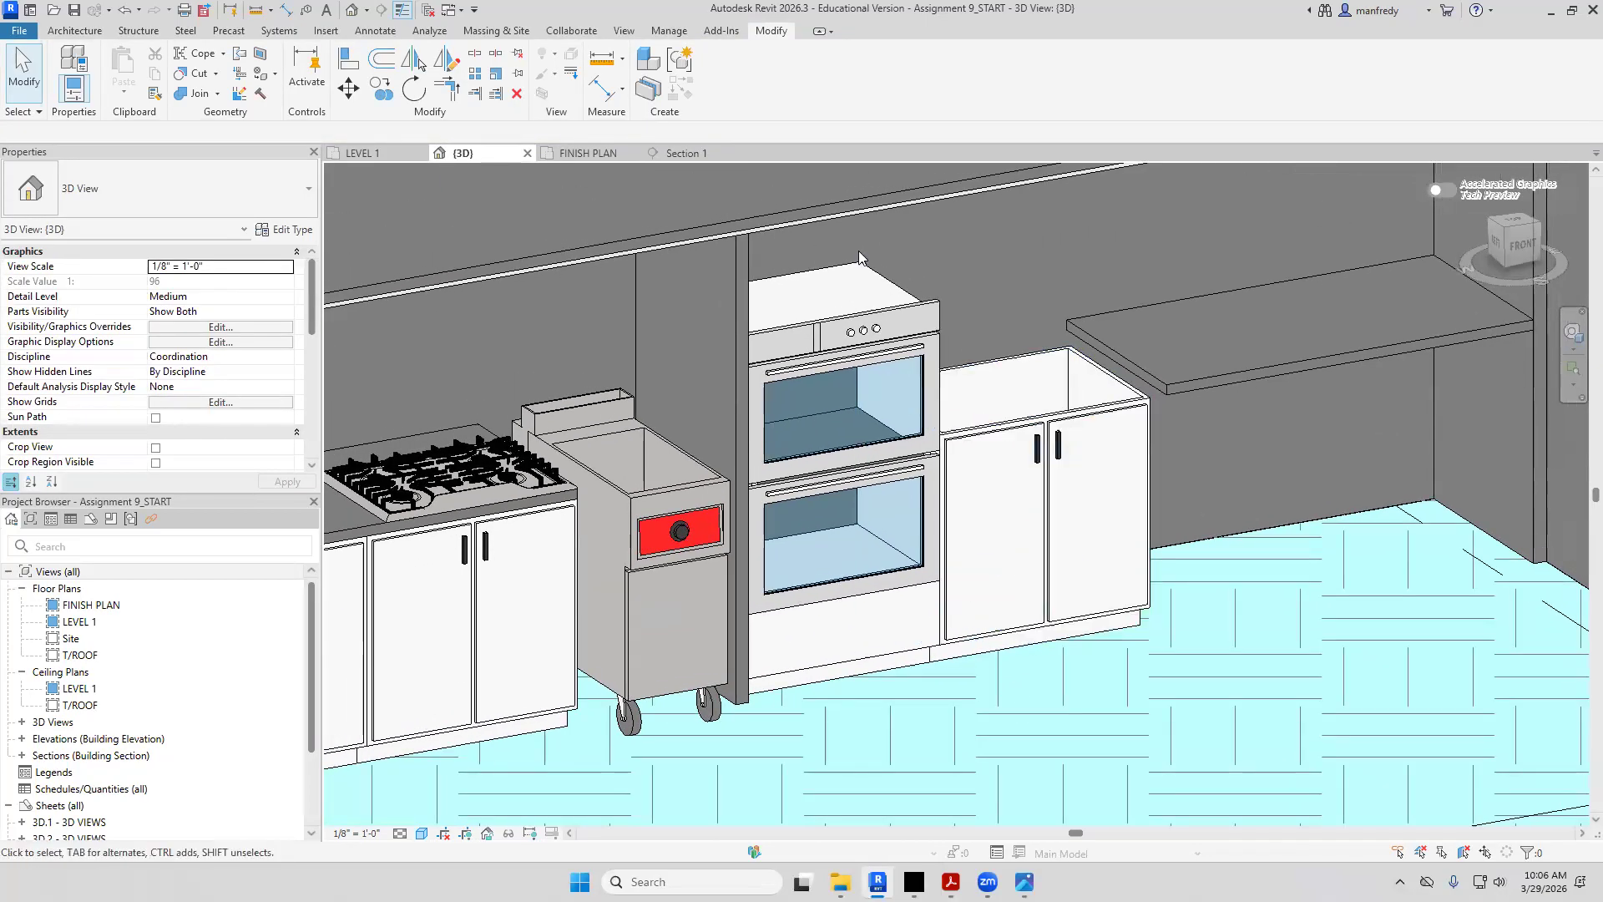
Check the Kitchen 102 north elevation in the PDF drawings and return to Revit's LEVEL 1 floor plan at the double oven
{"action": "left_click", "coordinate": [951, 882]}
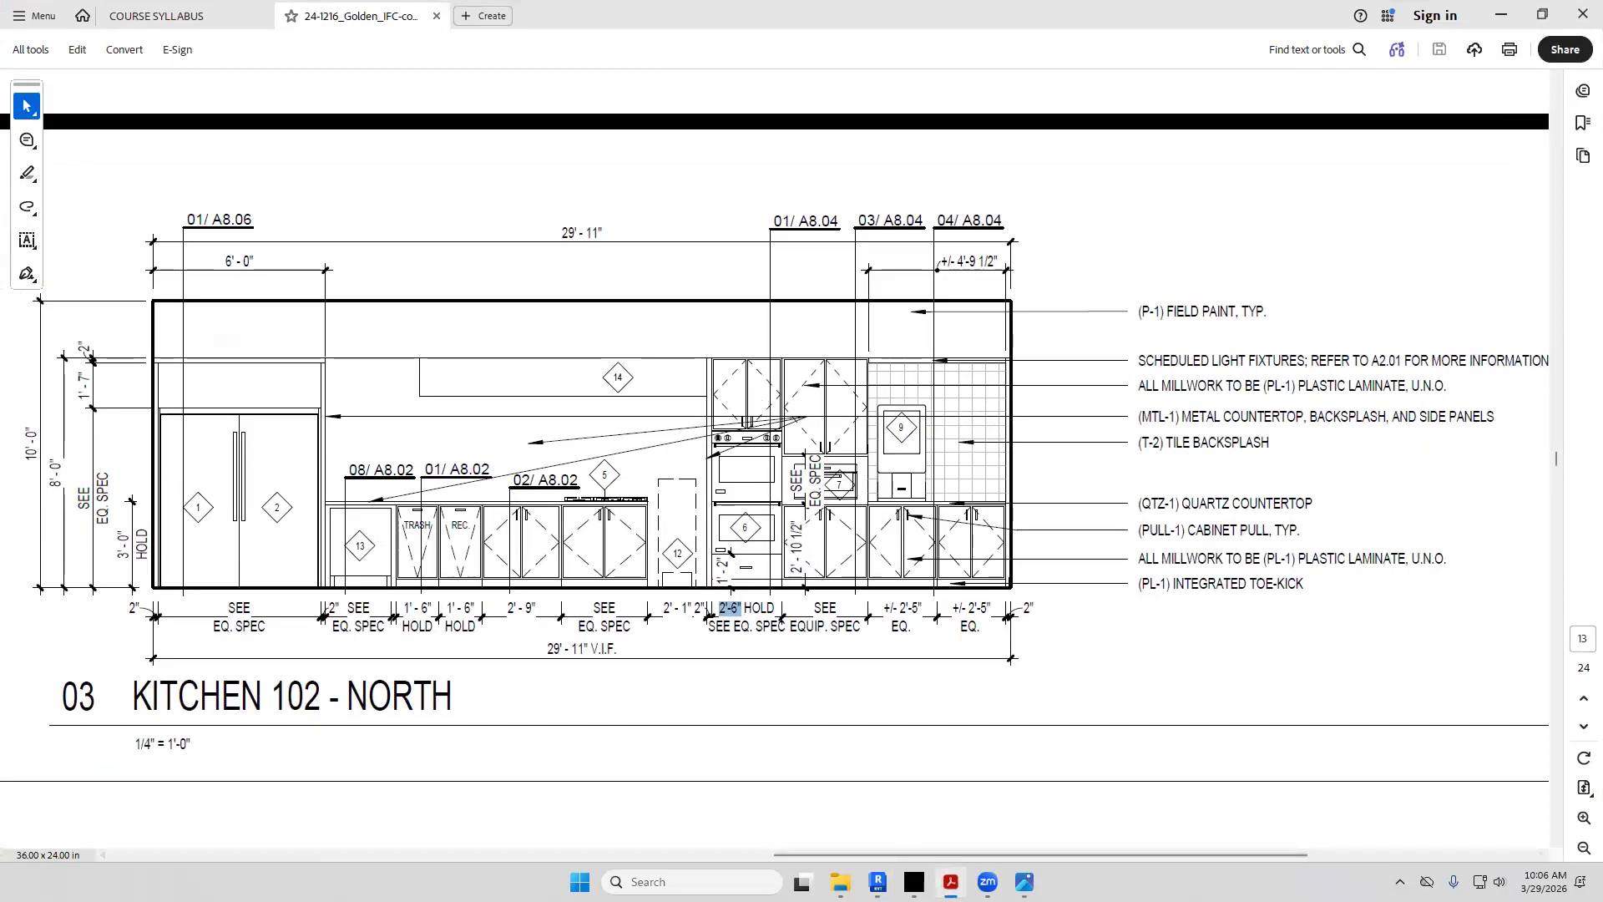
{"action": "left_click", "coordinate": [951, 882]}
{"action": "double_click", "coordinate": [81, 623]}
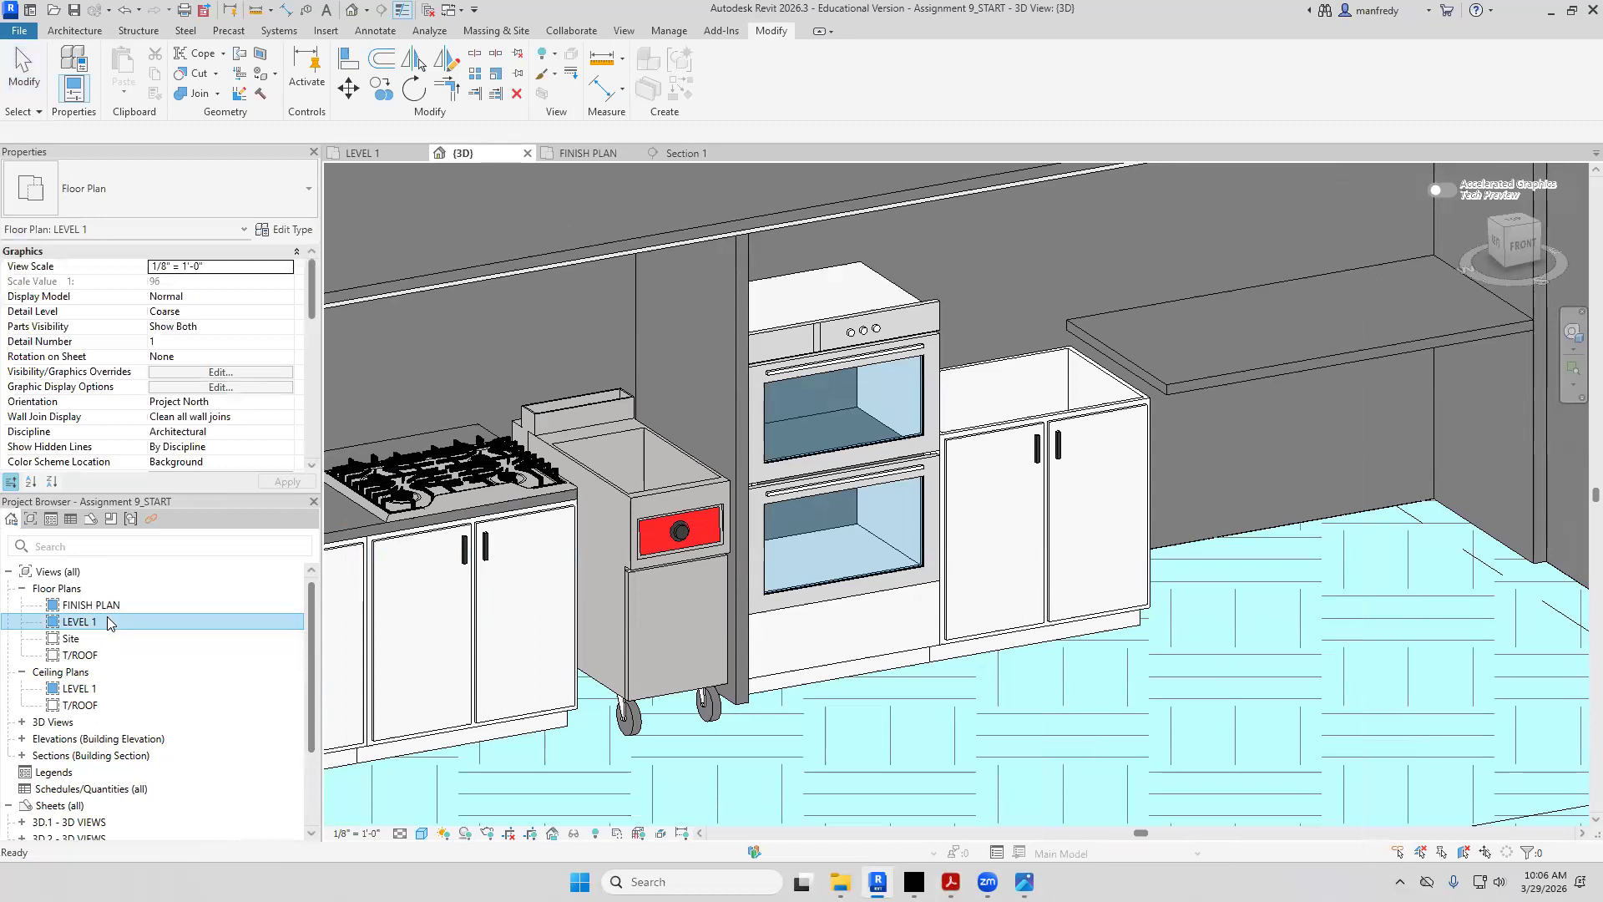
{"action": "scroll", "coordinate": [739, 509], "scroll_direction": "up", "scroll_amount": 2}
{"action": "scroll", "coordinate": [751, 507], "scroll_direction": "up", "scroll_amount": 2}
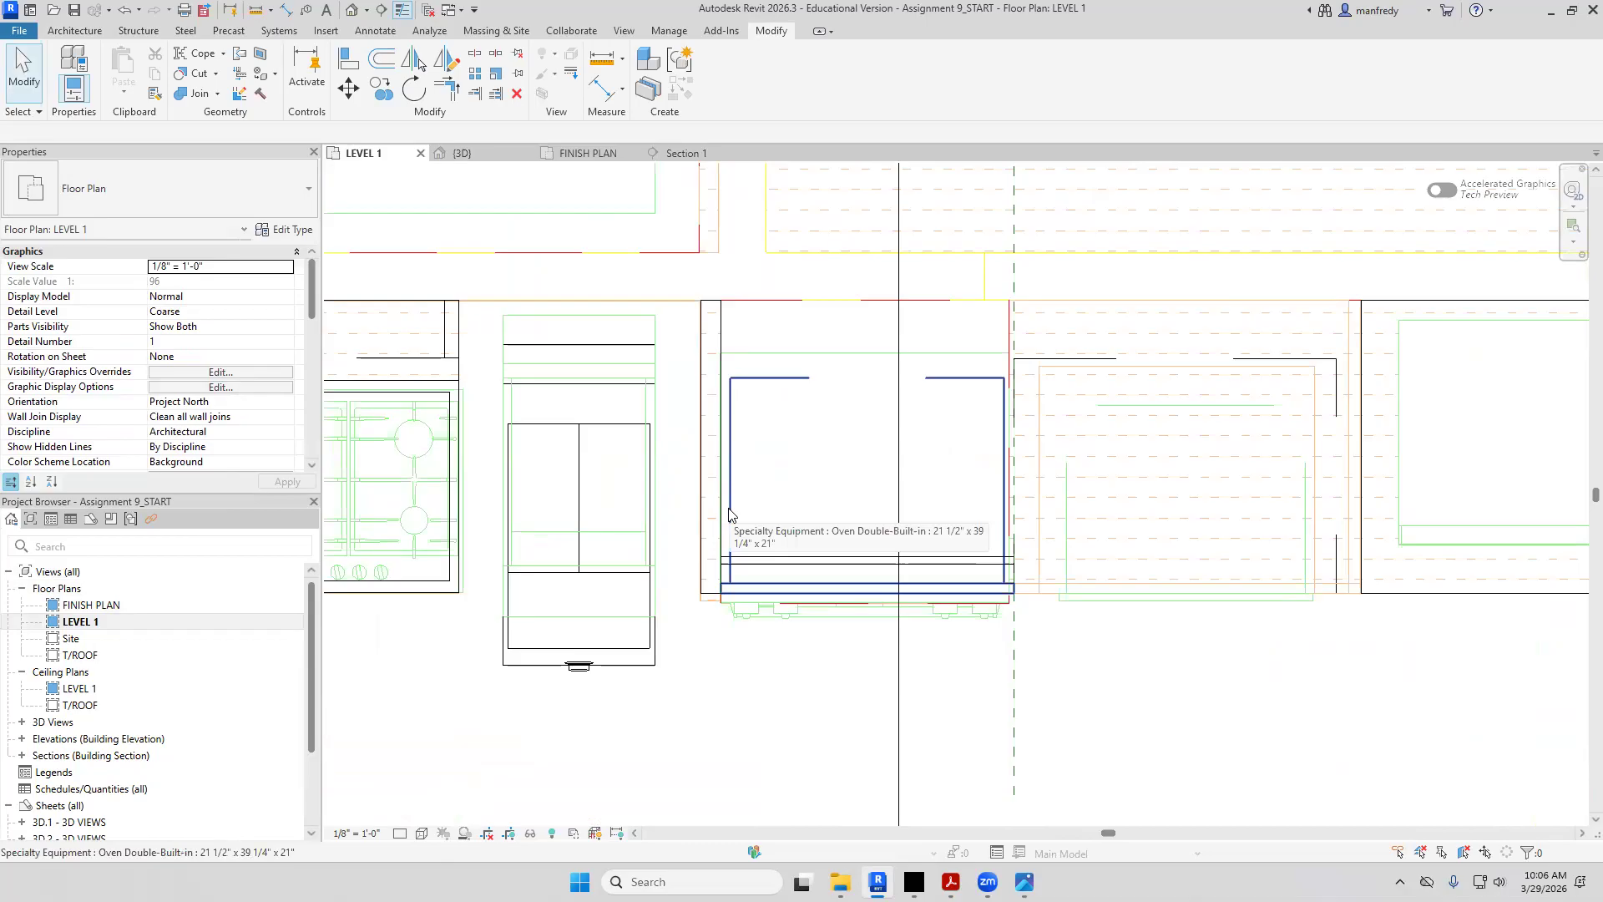
Open the Load Autodesk Family library and clear the previous search term
{"action": "left_click", "coordinate": [63, 31]}
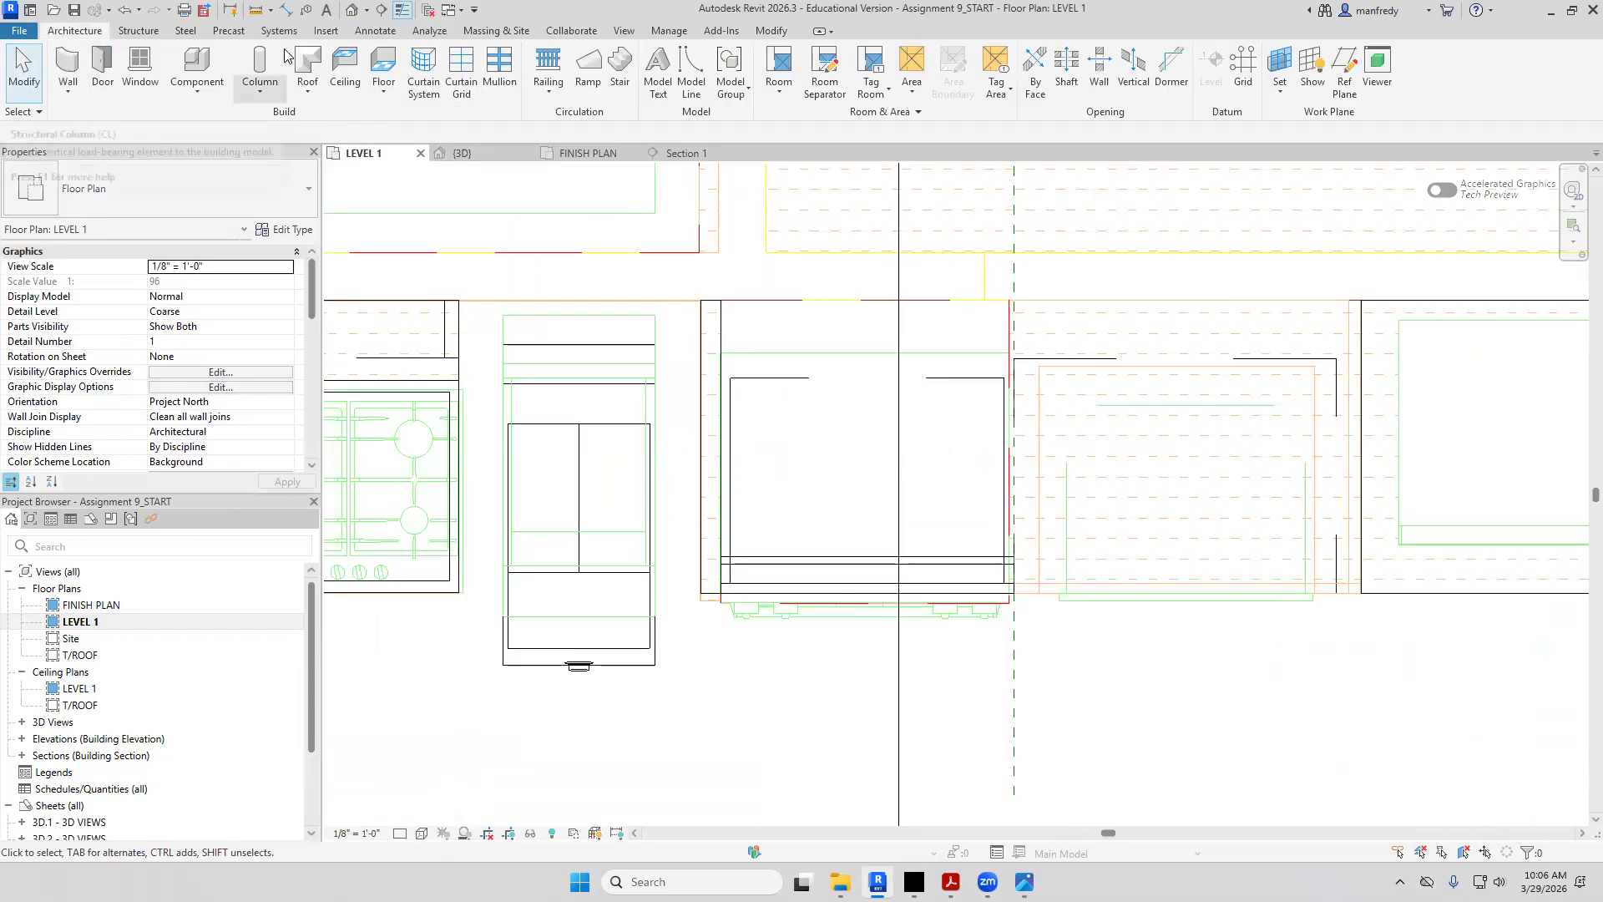
{"action": "left_click", "coordinate": [327, 32]}
{"action": "left_click", "coordinate": [724, 71]}
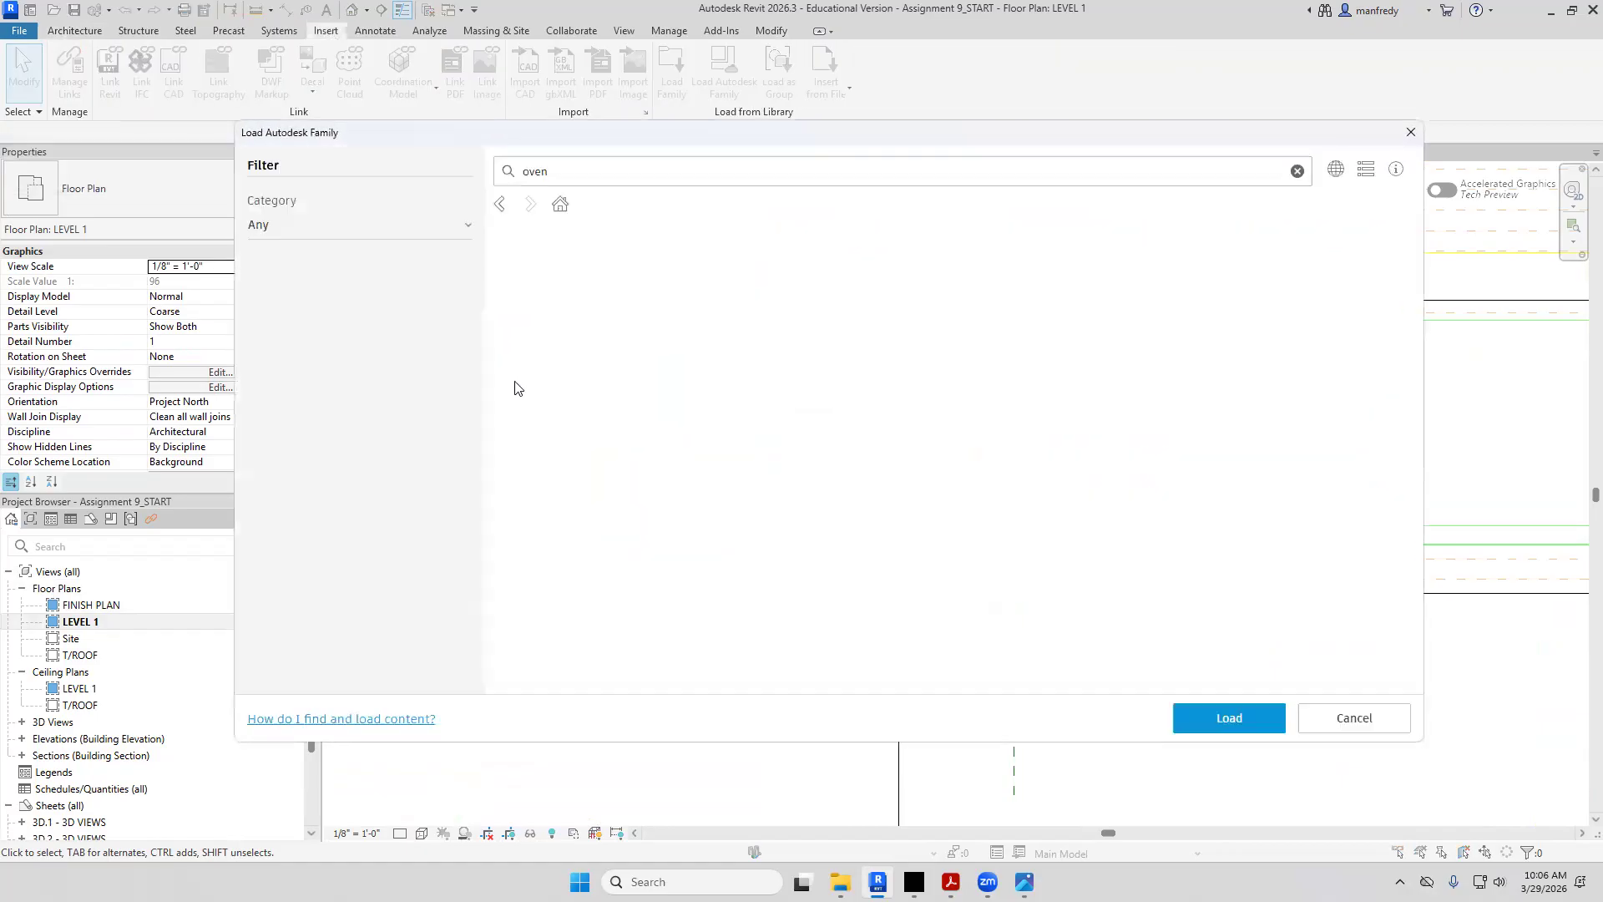
{"action": "double_click", "coordinate": [564, 169]}
{"action": "key", "text": "BackSpace"}
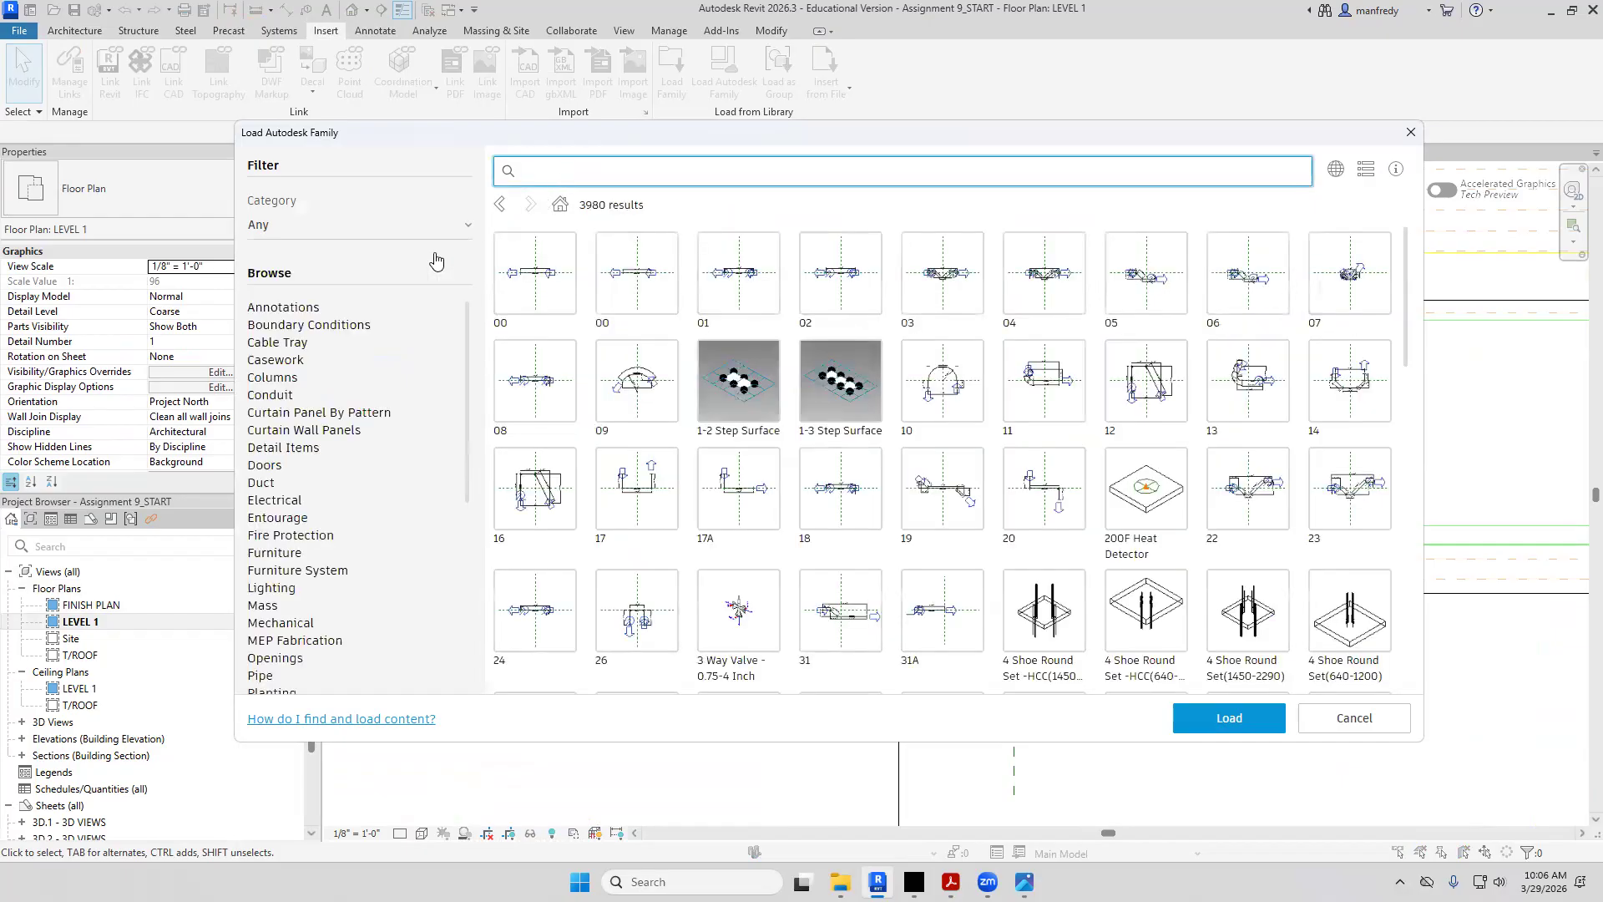
Load two double-door upper cabinet families from the Casework/Wall Cabinets section of the Autodesk library
{"action": "left_click", "coordinate": [282, 361]}
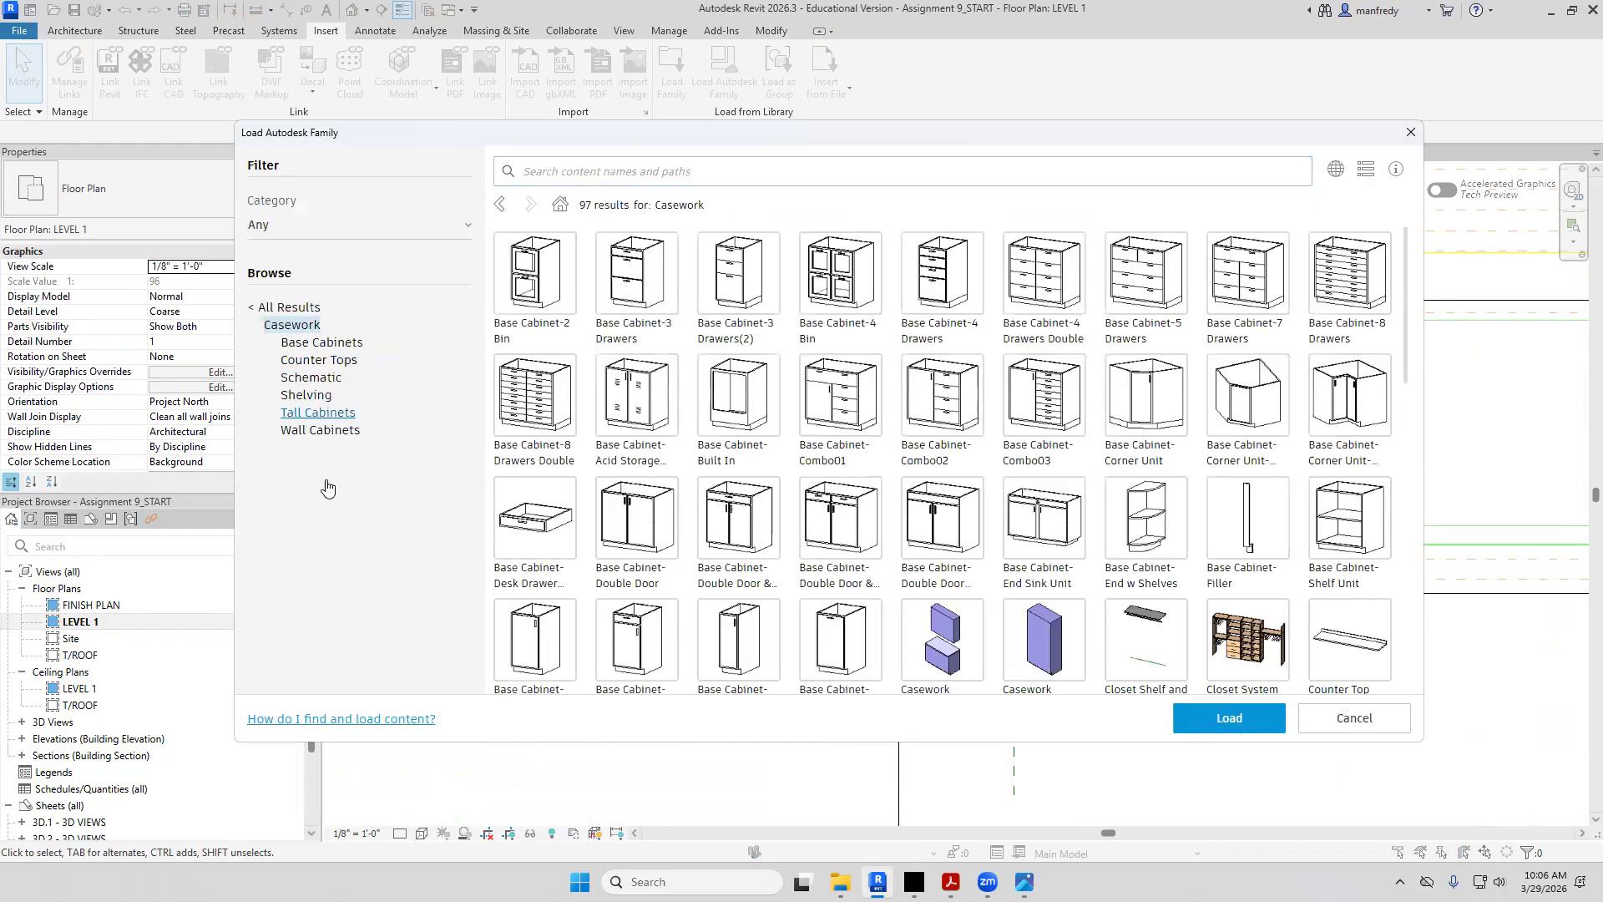
{"action": "left_click", "coordinate": [315, 431]}
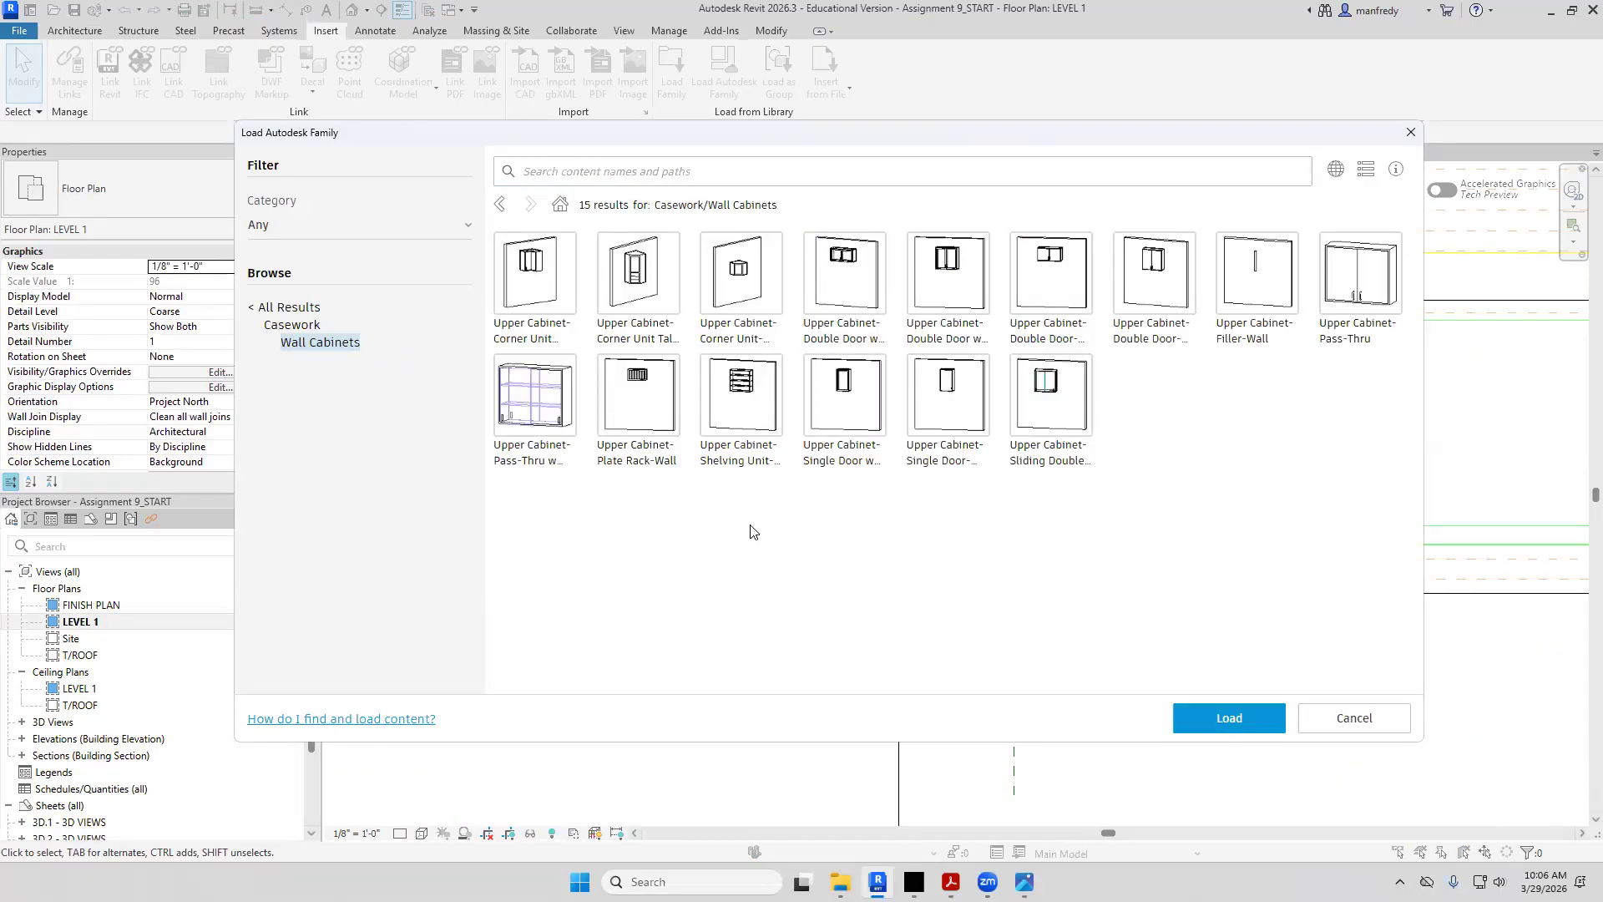
{"action": "left_click", "coordinate": [951, 298]}
{"action": "left_click", "coordinate": [1169, 283]}
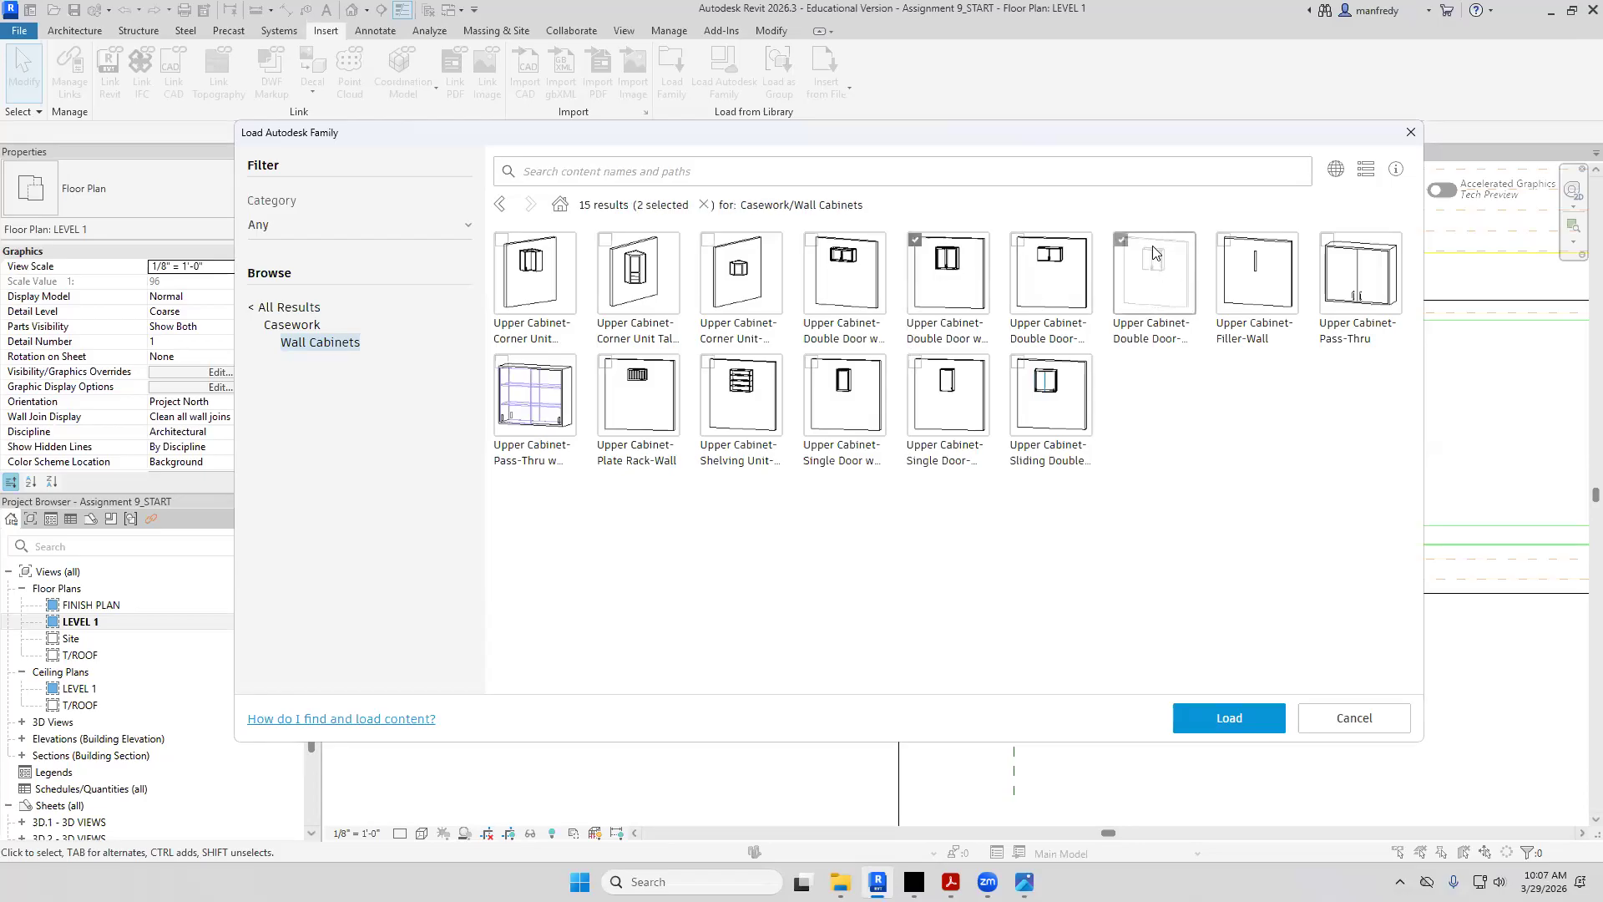
{"action": "left_click", "coordinate": [1240, 719]}
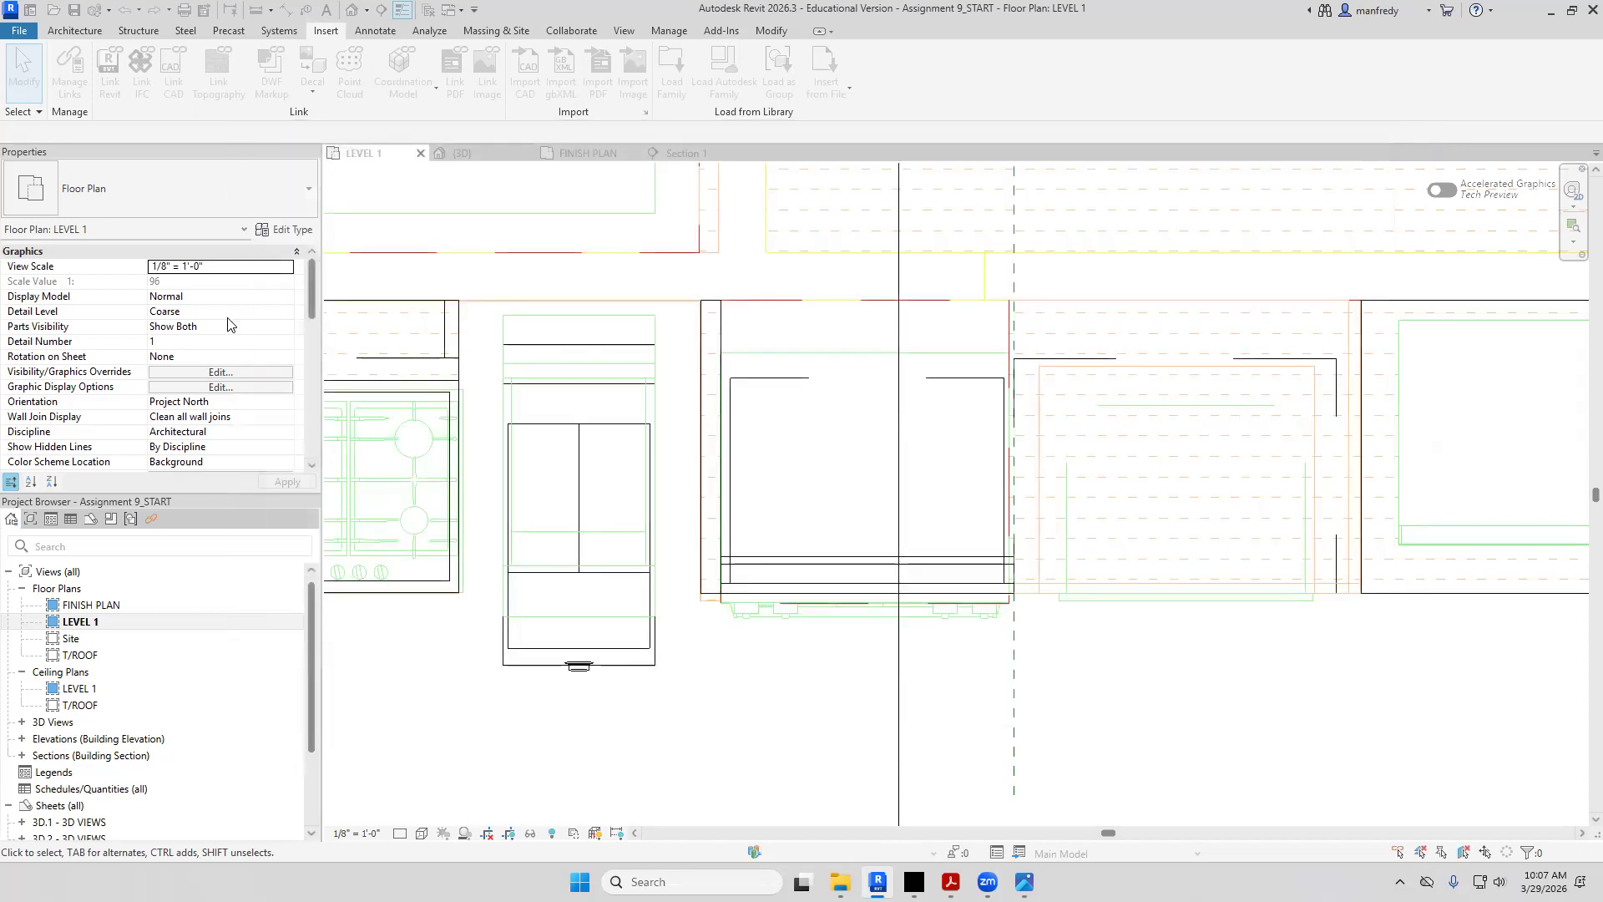
Place an Upper Cabinet-Double Door-Wall 42" component on the wall behind the double oven in the Level 1 plan
{"action": "left_click", "coordinate": [77, 31]}
{"action": "left_click", "coordinate": [202, 93]}
{"action": "left_click", "coordinate": [167, 148]}
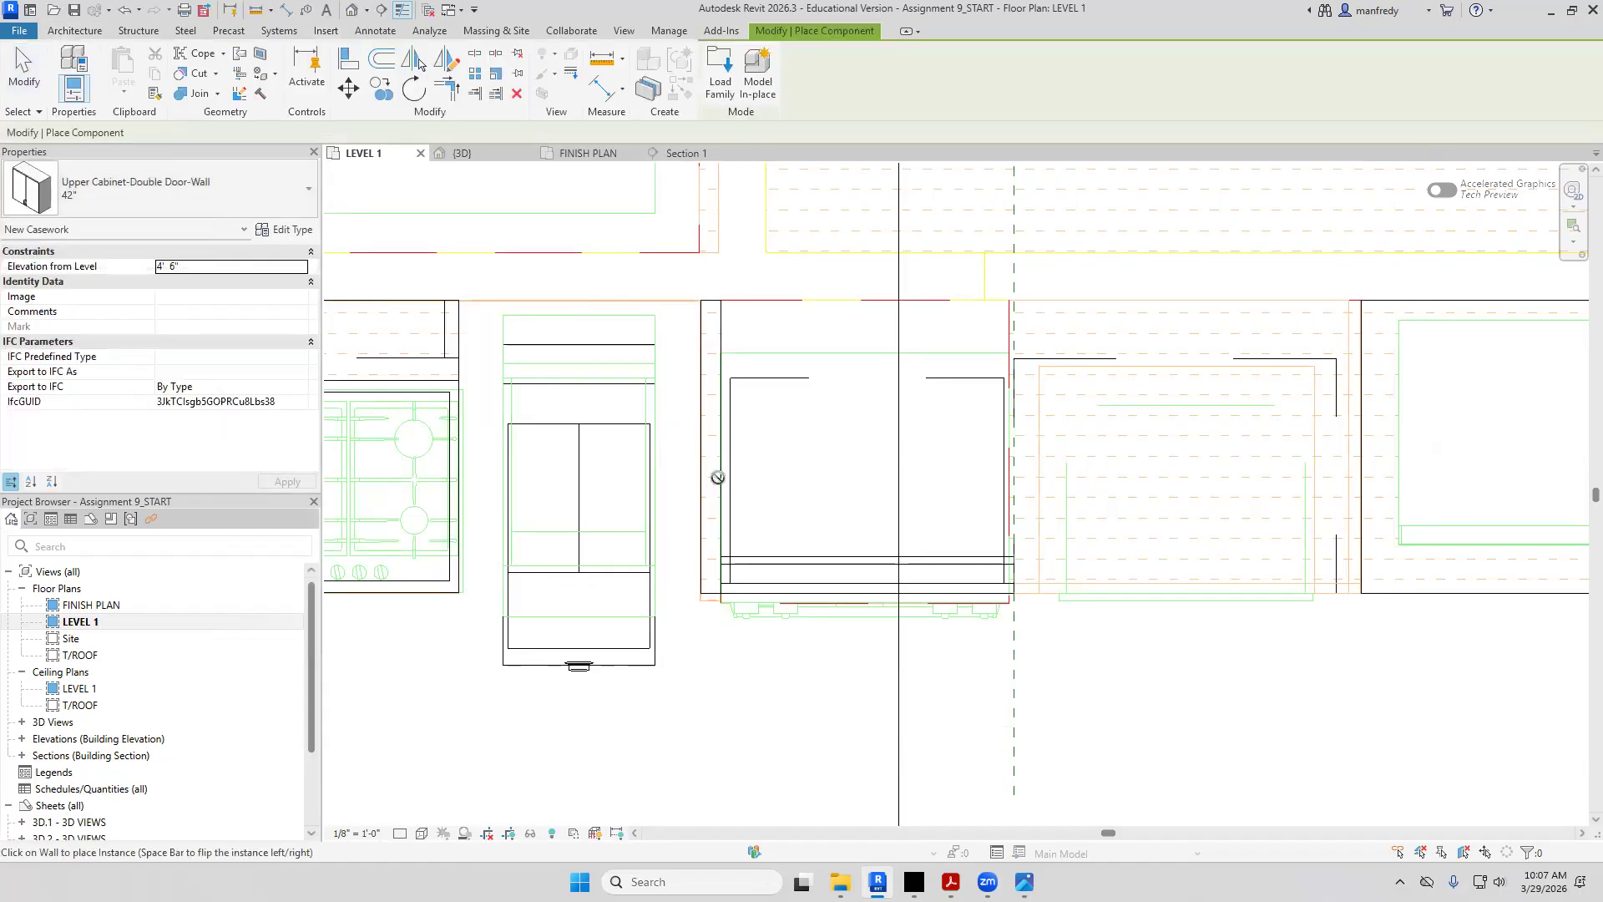
{"action": "left_click", "coordinate": [774, 296]}
{"action": "key", "text": "Escape"}
{"action": "key", "text": "Escape"}
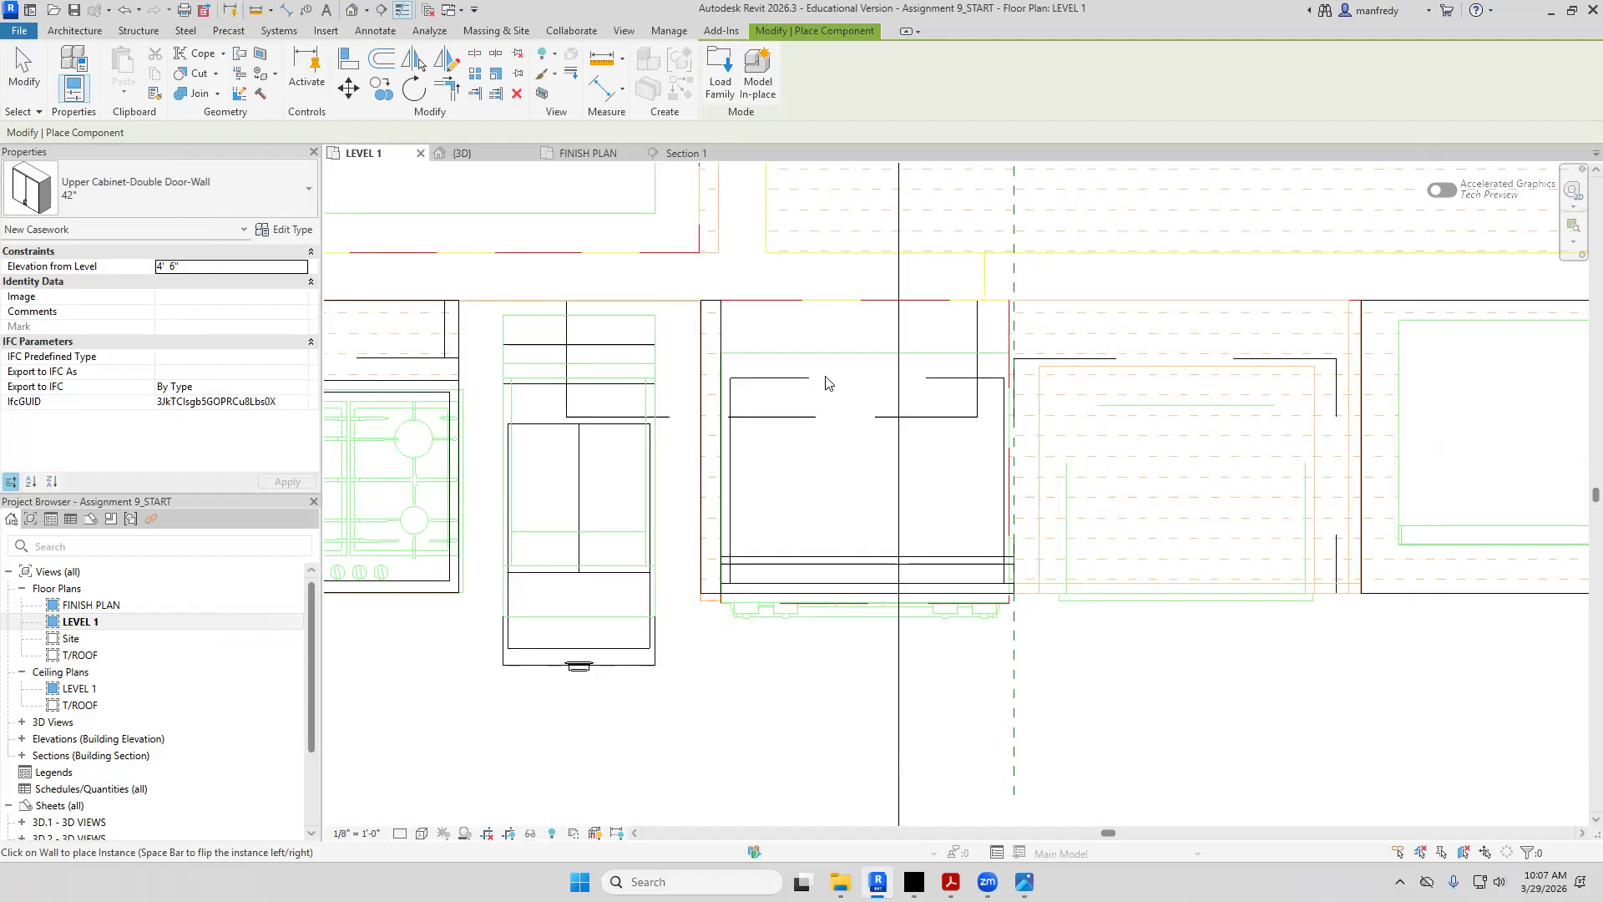
Change the placed upper cabinet above the oven to the 30" type
{"action": "left_click", "coordinate": [810, 420]}
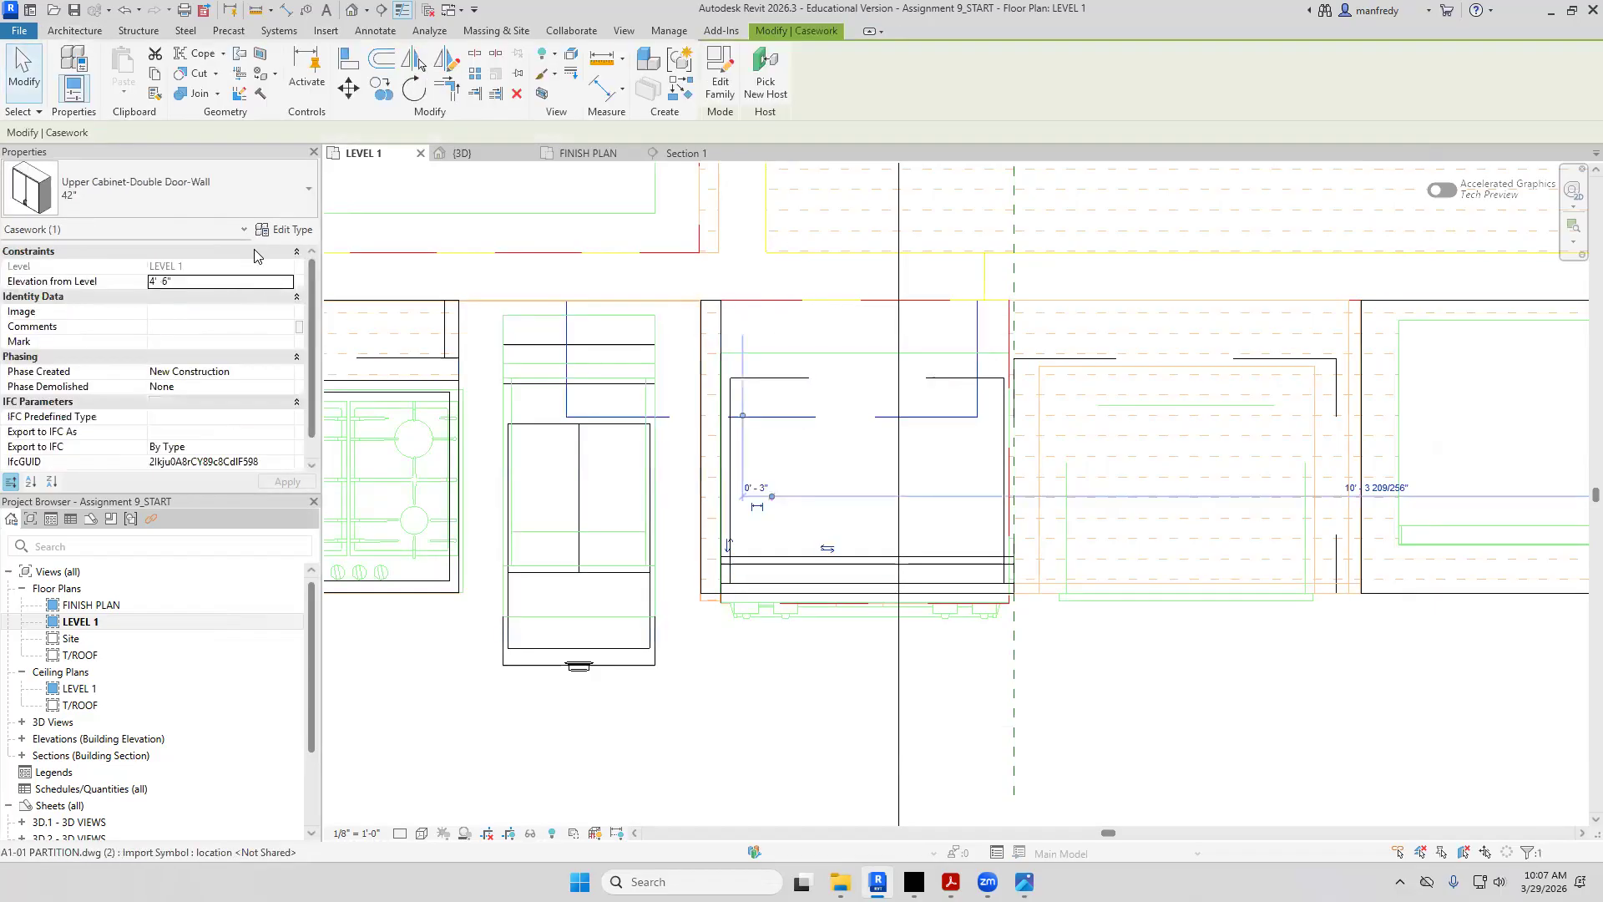
{"action": "left_click", "coordinate": [278, 188]}
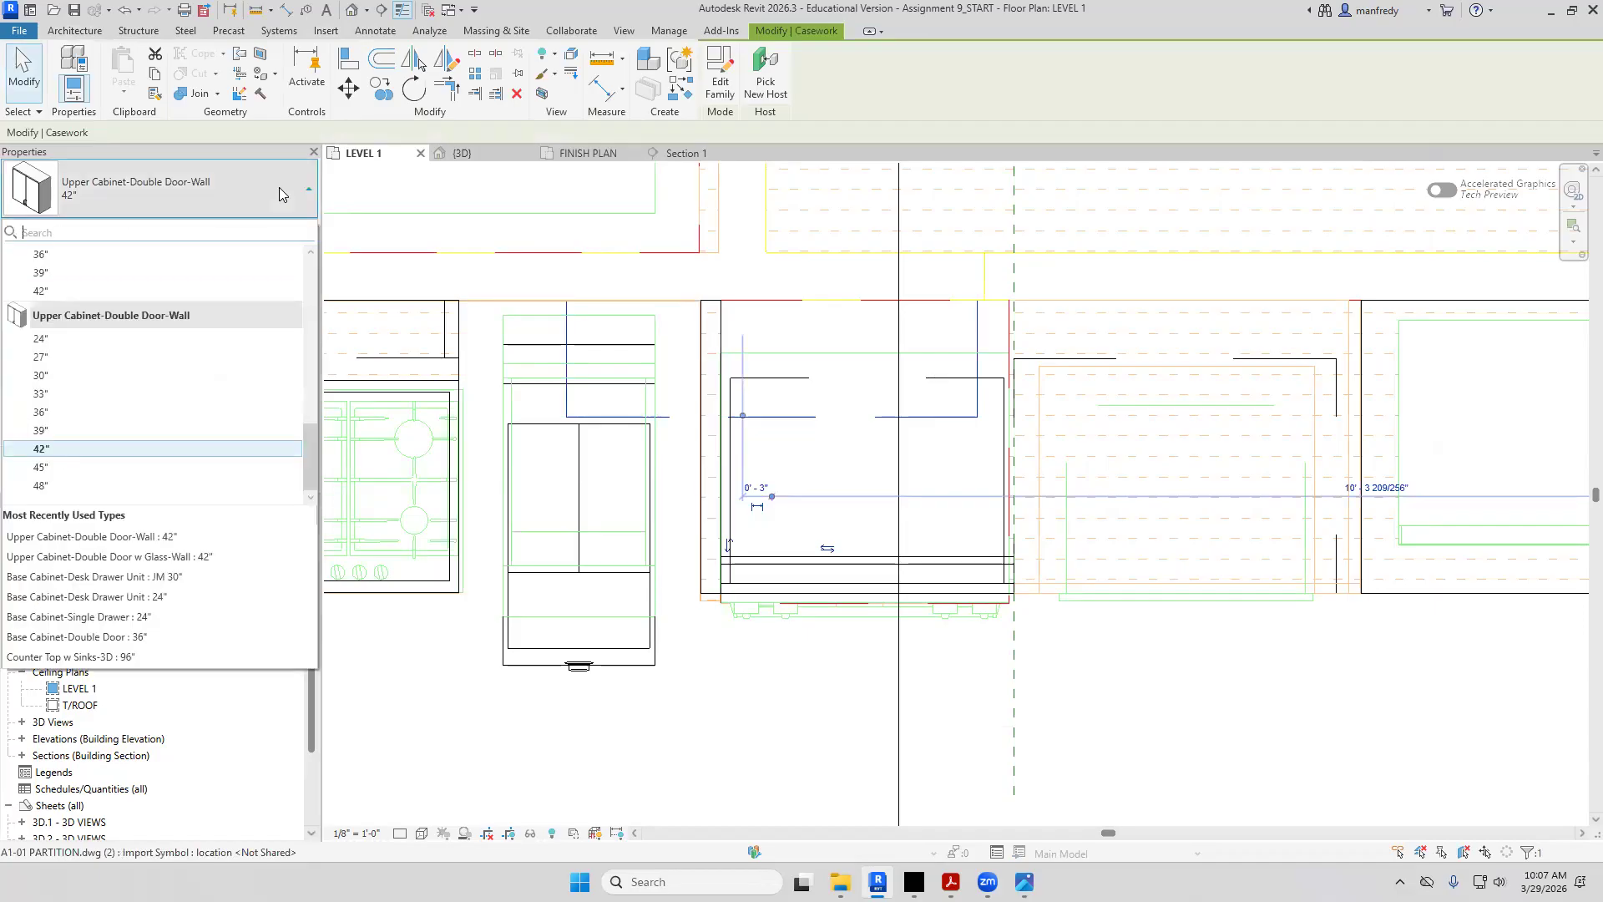
{"action": "left_click", "coordinate": [164, 375]}
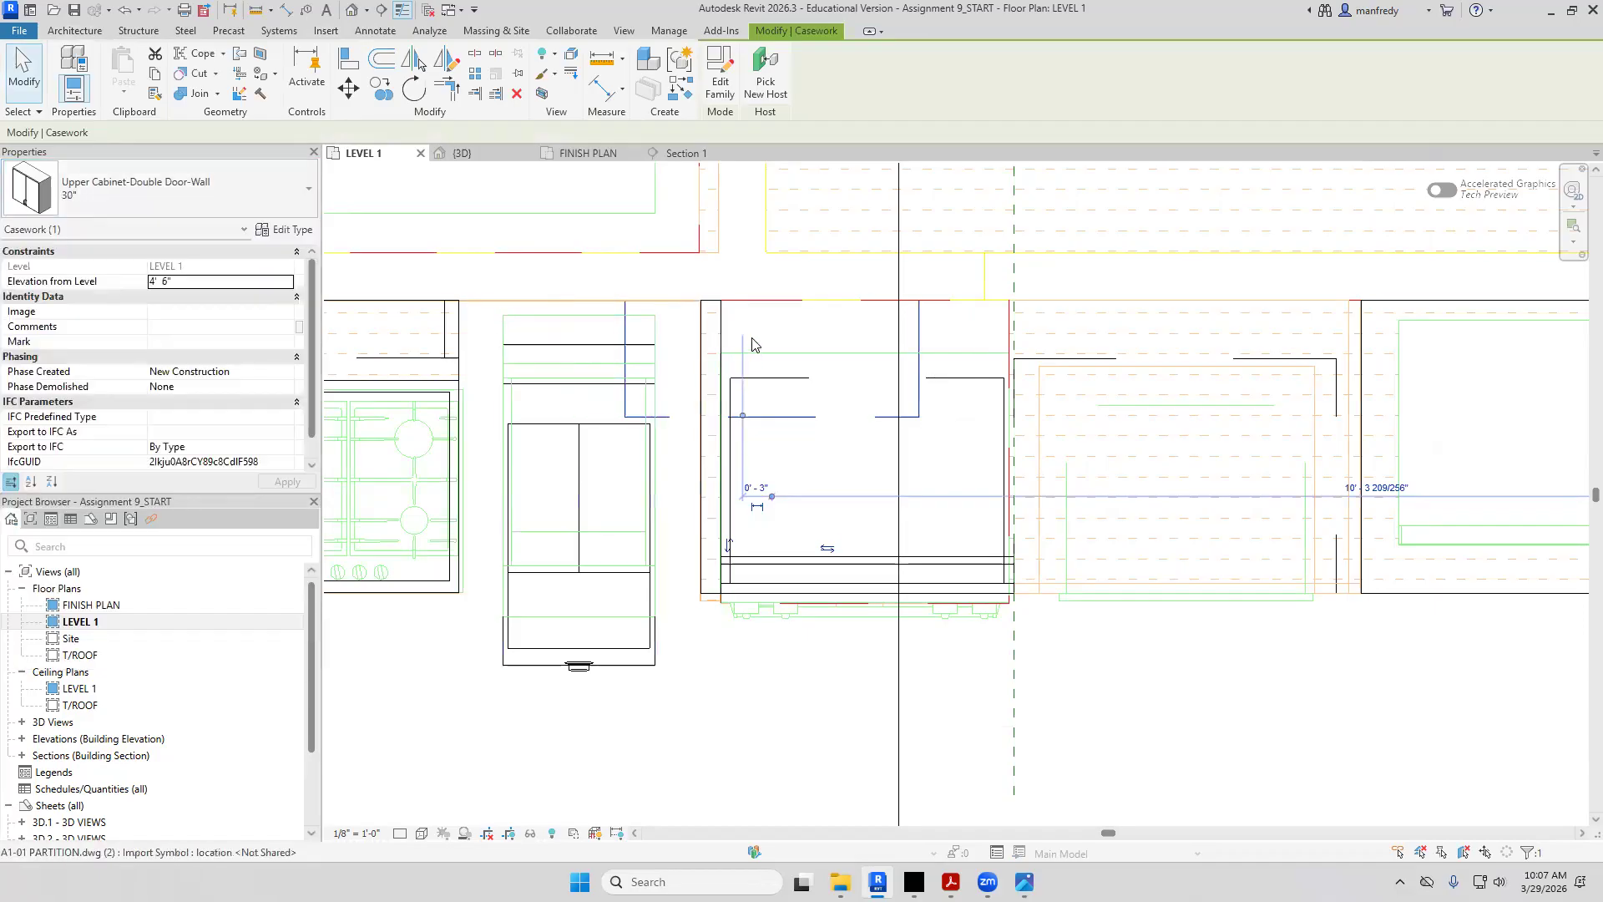
{"action": "key", "text": "Escape"}
Align the left side of the upper cabinet with the face of the partition beside the oven
{"action": "key", "text": "a"}
{"action": "key", "text": "l"}
{"action": "left_click", "coordinate": [723, 337]}
{"action": "left_click", "coordinate": [626, 338]}
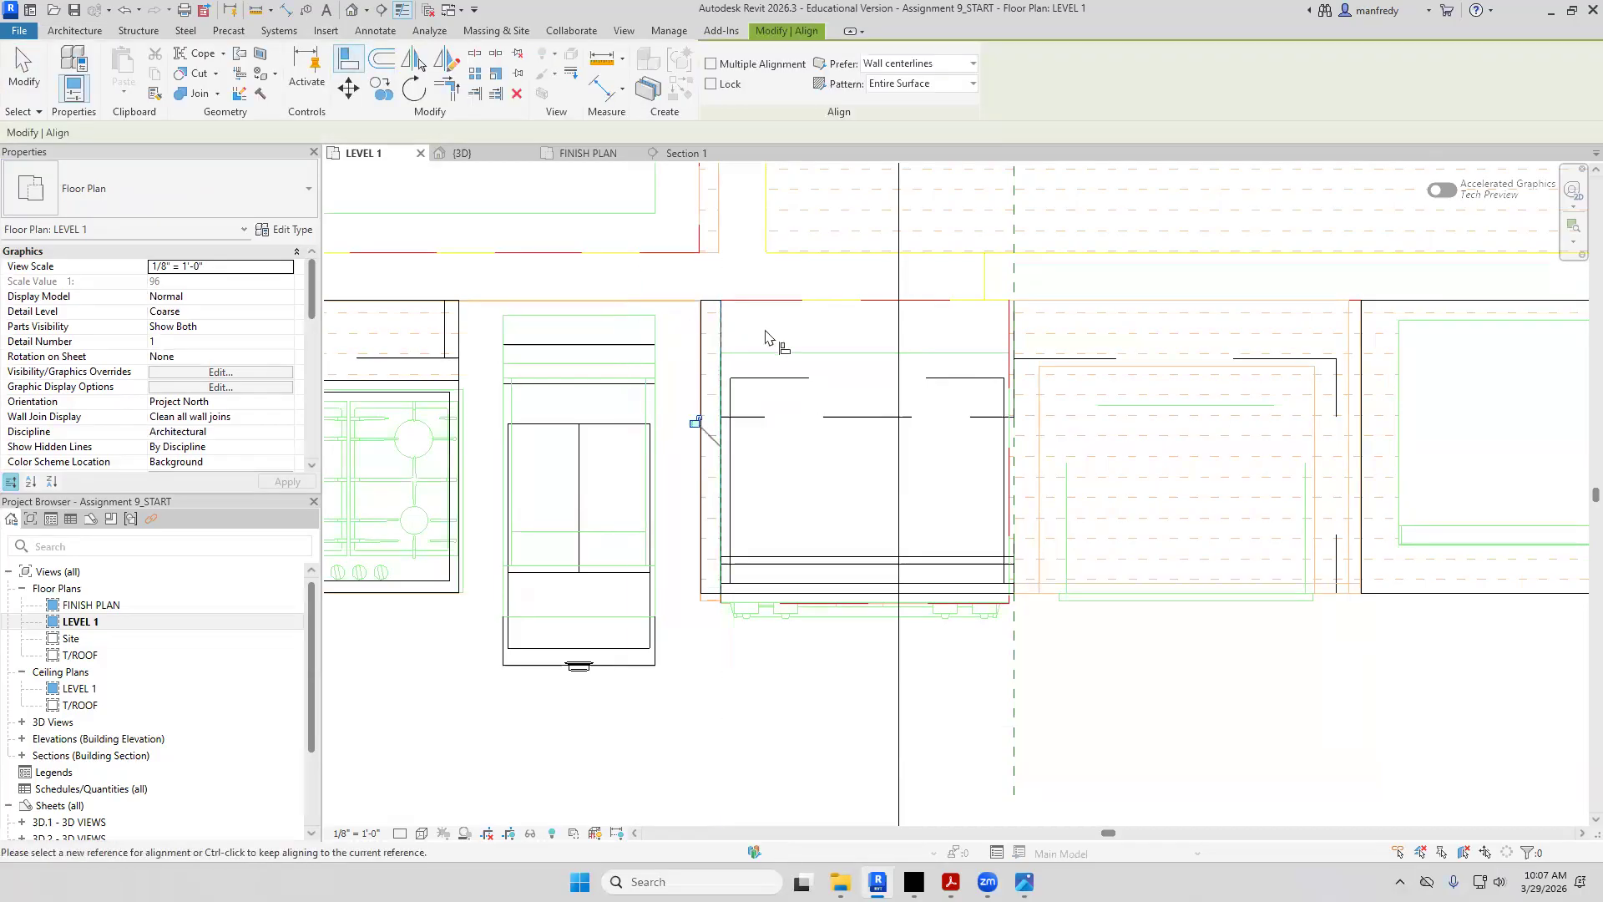
{"action": "key", "text": "Escape"}
Examine the type dimensions and instance properties of the 30" upper cabinet above the oven
{"action": "left_click", "coordinate": [838, 417]}
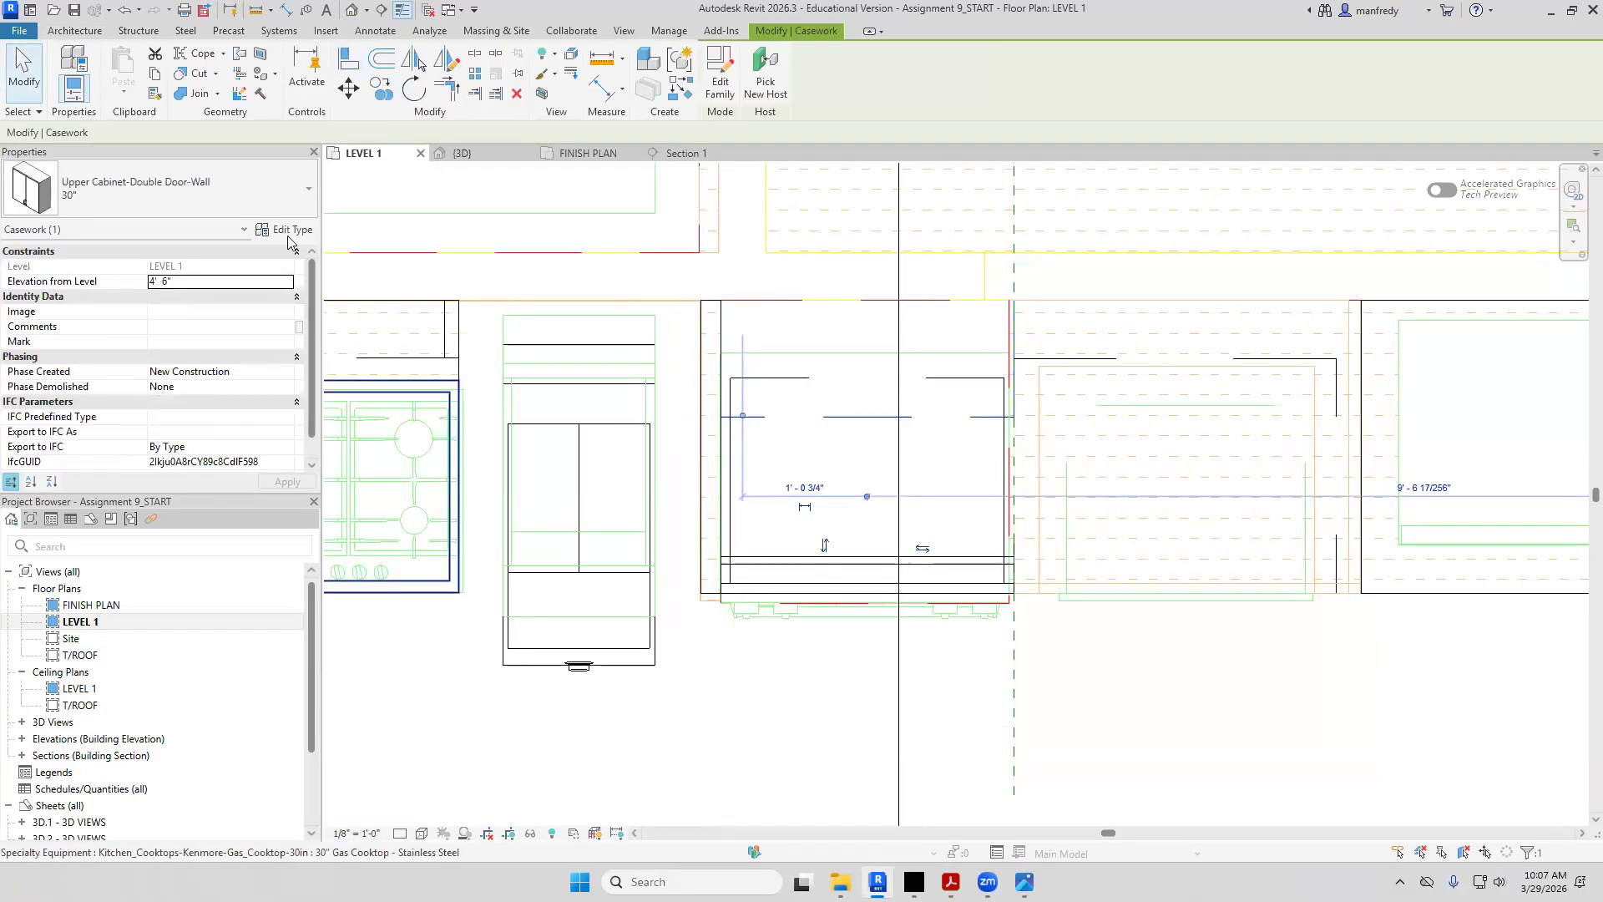
{"action": "left_click", "coordinate": [293, 231]}
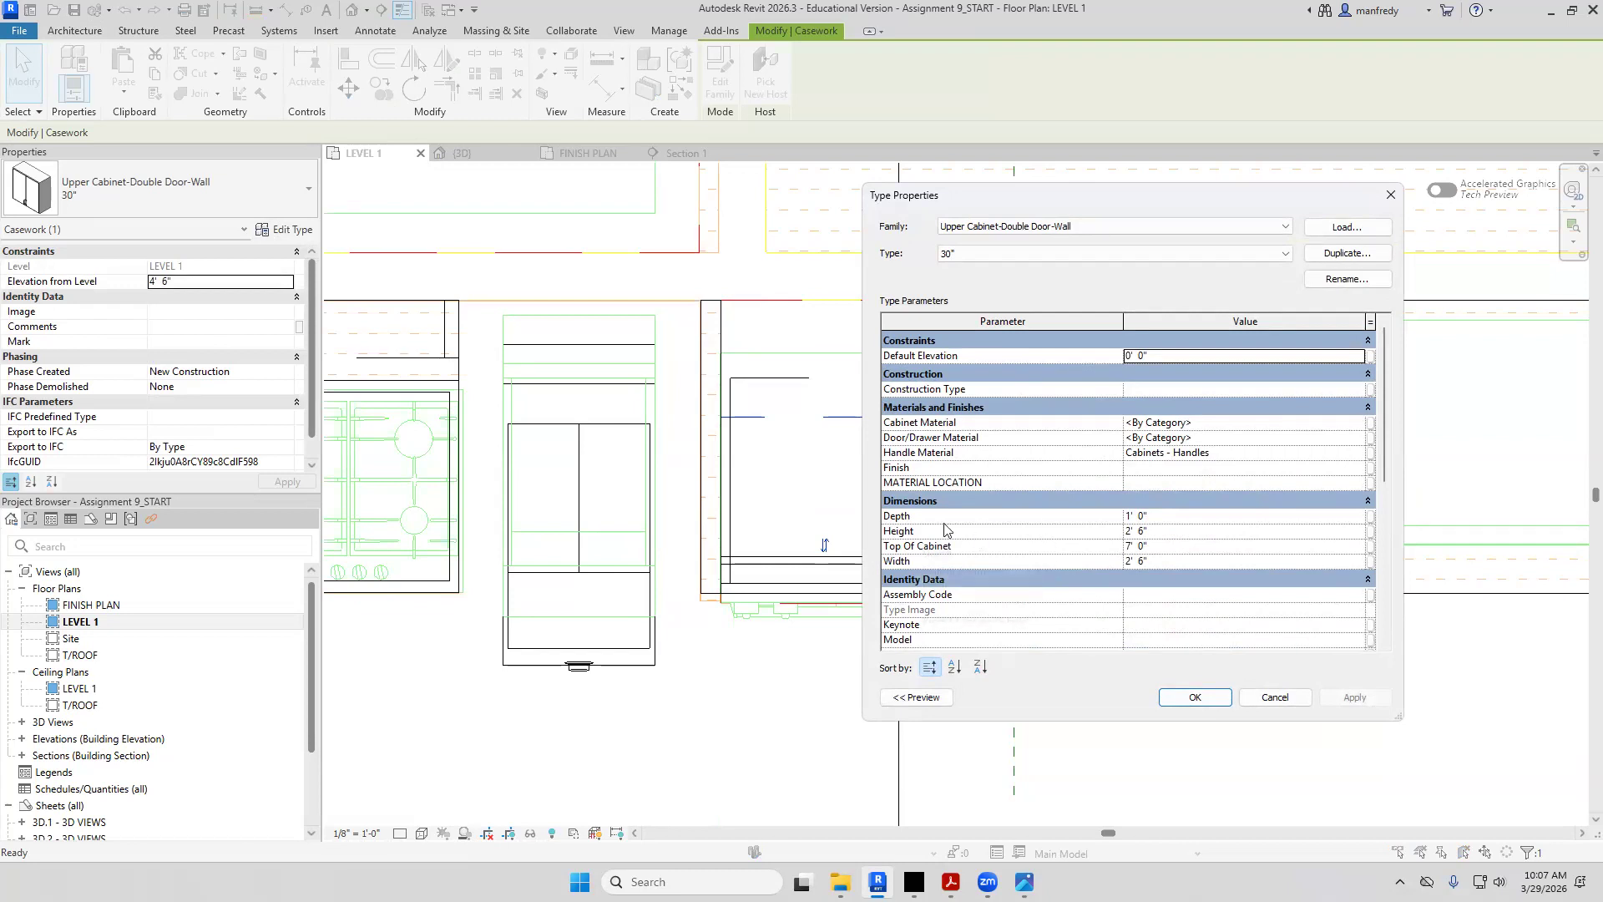
{"action": "key", "text": "Escape"}
{"action": "key", "text": "Escape"}
{"action": "middle_click_drag", "start_coordinate": [758, 521], "coordinate": [677, 550]}
{"action": "left_click", "coordinate": [761, 451]}
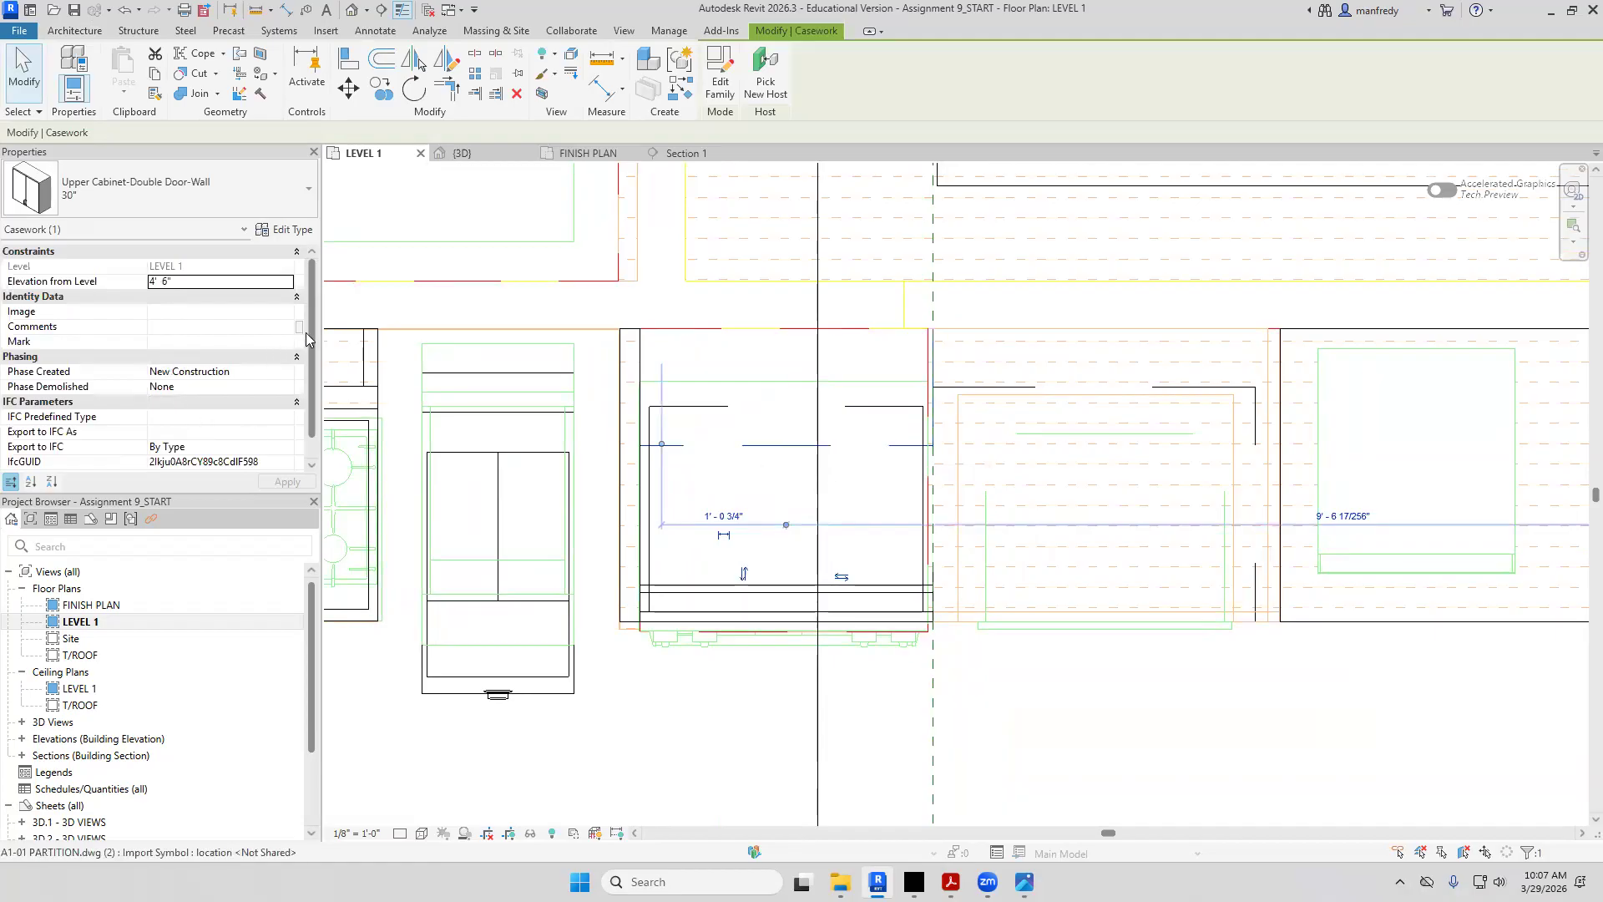
{"action": "left_click_drag", "start_coordinate": [312, 354], "coordinate": [301, 271]}
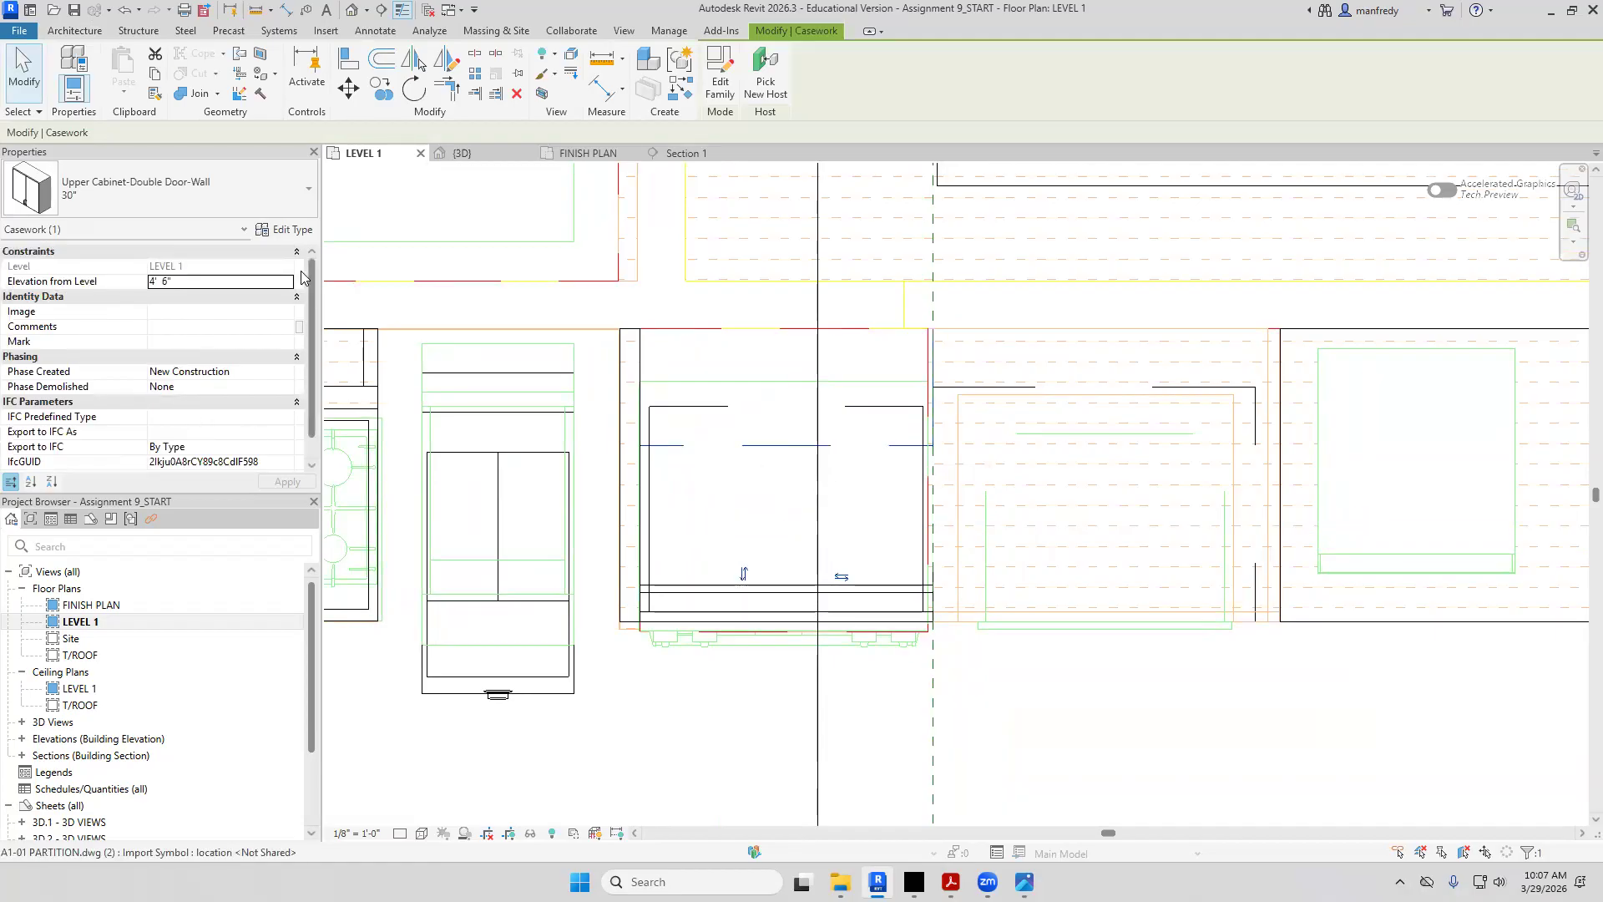
{"action": "key", "text": "Escape"}
{"action": "left_click", "coordinate": [787, 442]}
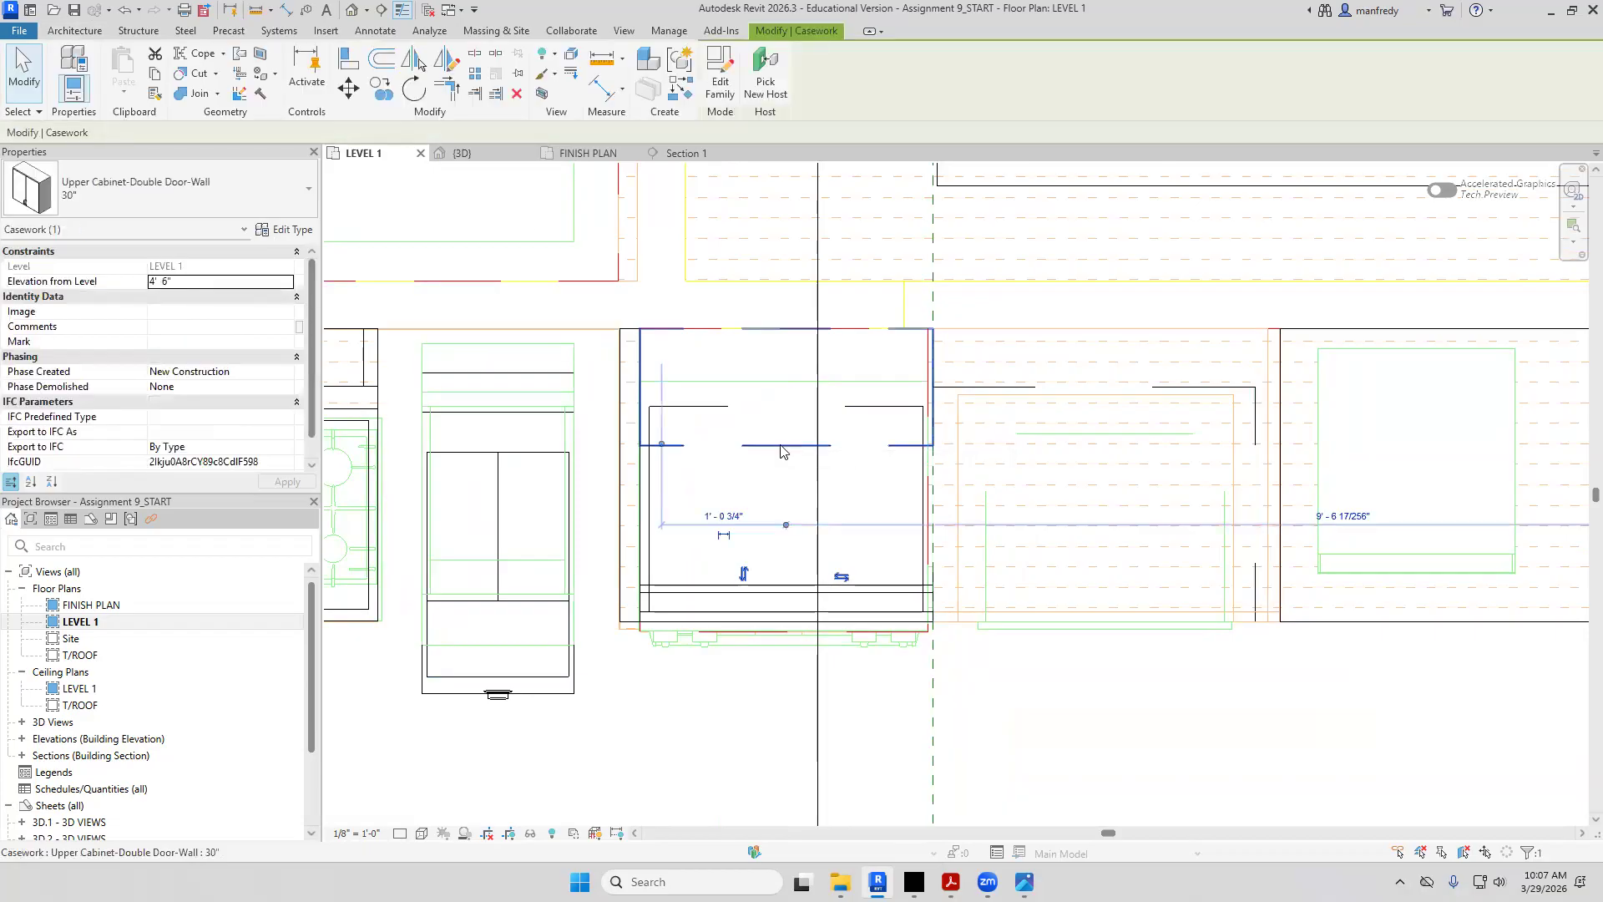
Inspect the upper cabinet's position above the double oven in the default 3D view
{"action": "left_click", "coordinate": [352, 10]}
{"action": "middle_click_drag", "start_coordinate": [704, 413], "coordinate": [632, 457], "text": "shift"}
{"action": "middle_click_drag", "start_coordinate": [628, 558], "coordinate": [633, 653]}
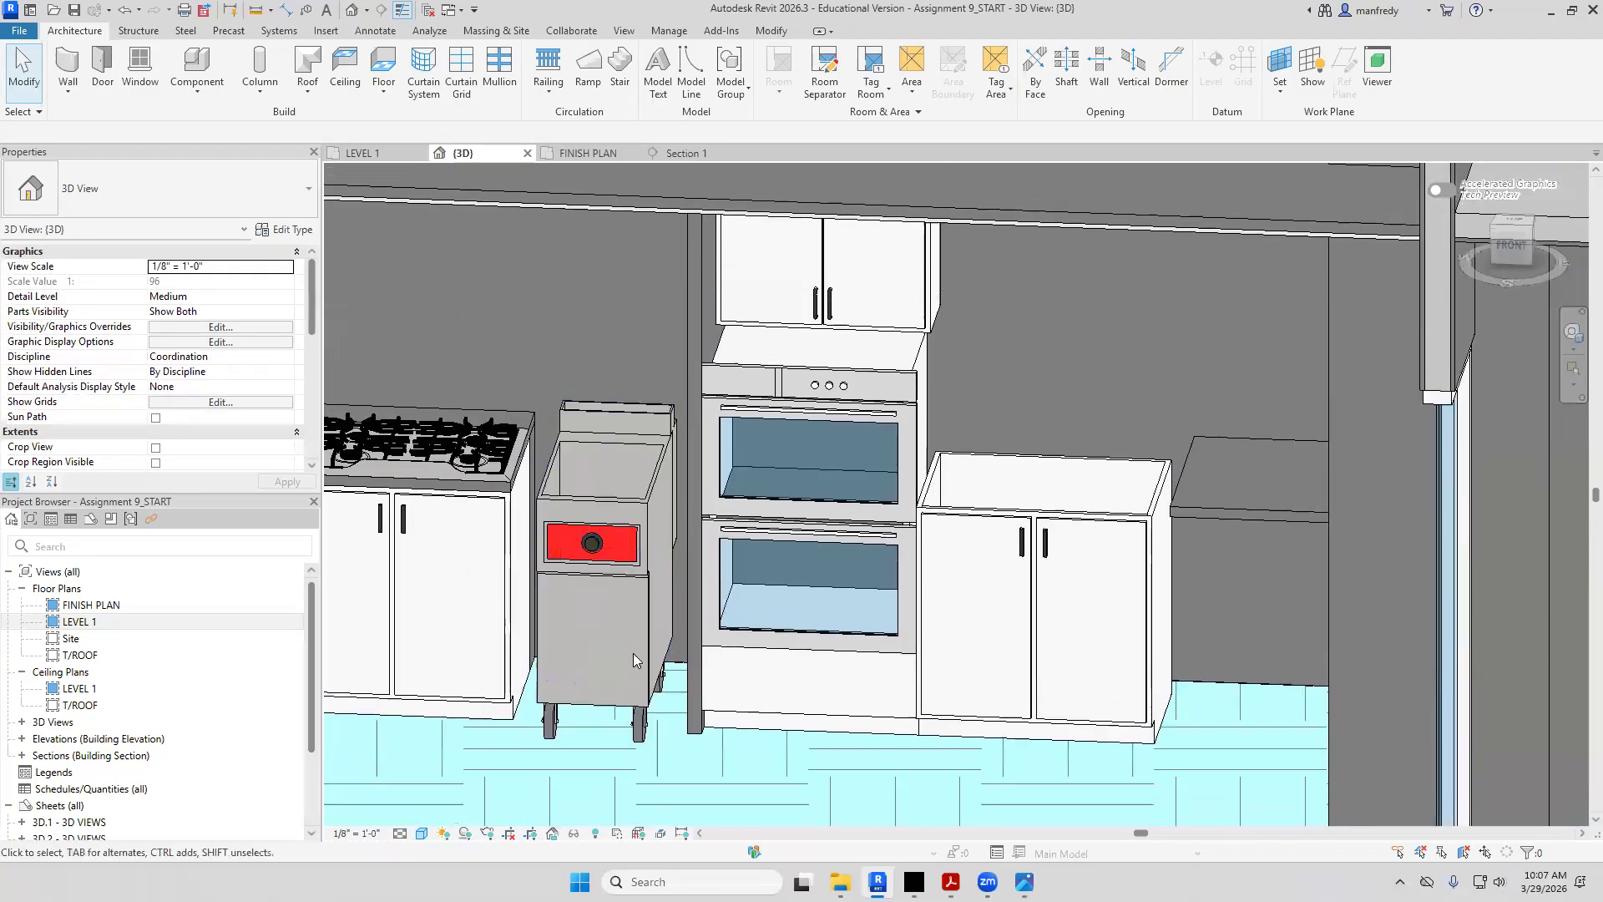
Open the section through the double oven from the Level 1 plan and bring the upper cabinet into view
{"action": "double_click", "coordinate": [141, 623]}
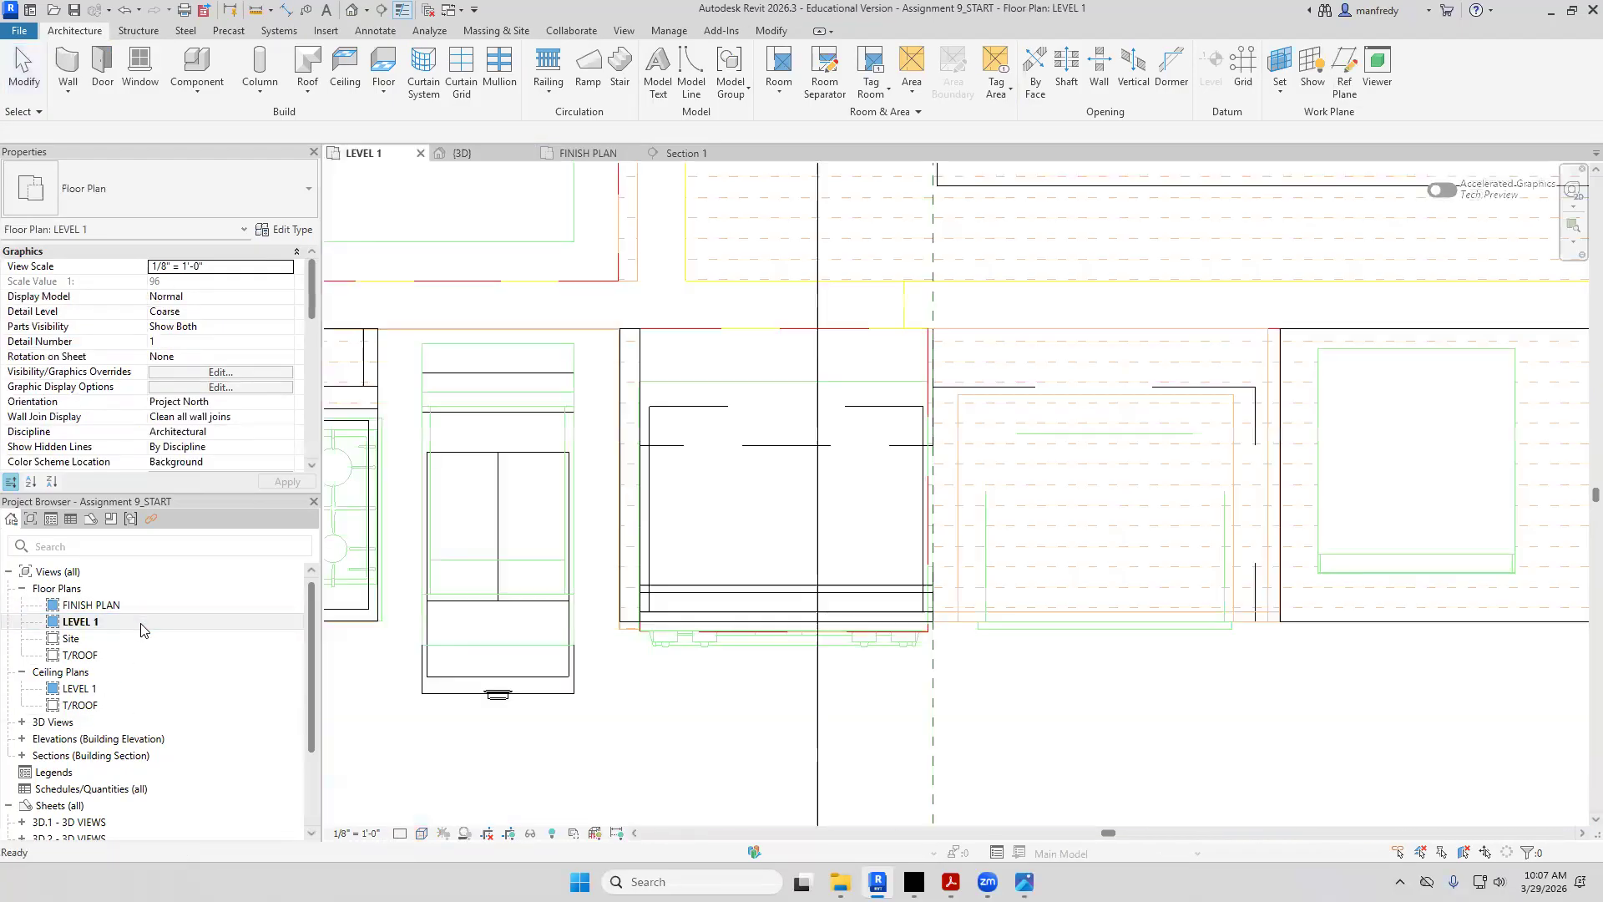
{"action": "scroll", "coordinate": [862, 294], "scroll_direction": "down", "scroll_amount": 6}
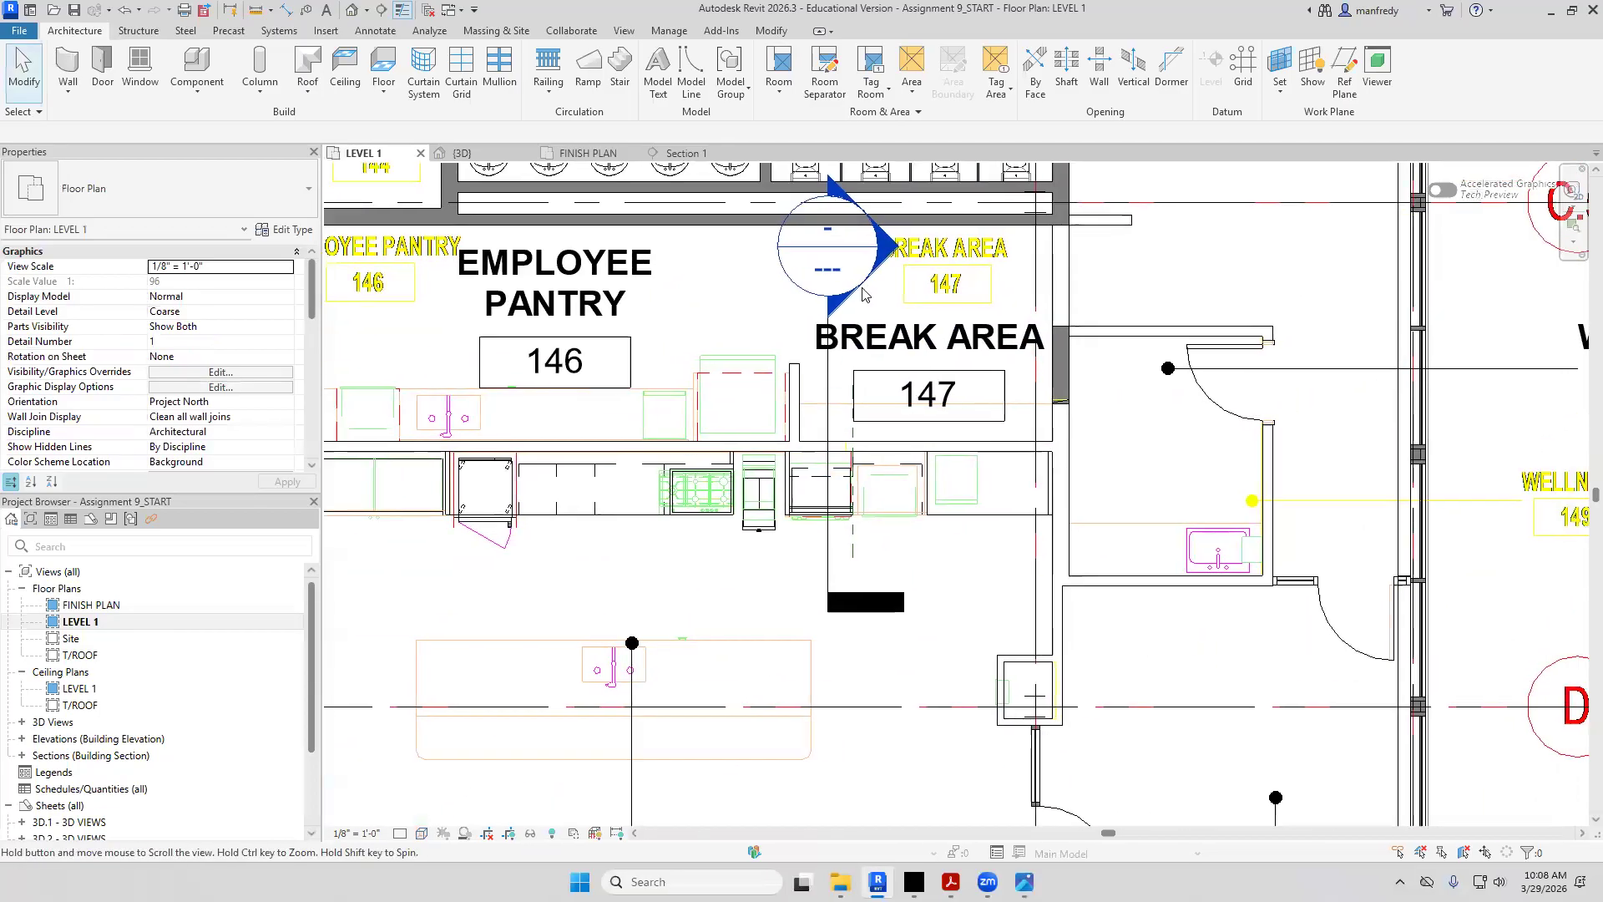
{"action": "double_click", "coordinate": [862, 294]}
{"action": "scroll", "coordinate": [906, 351], "scroll_direction": "down", "scroll_amount": 3}
{"action": "scroll", "coordinate": [912, 336], "scroll_direction": "down", "scroll_amount": 1}
{"action": "middle_click_drag", "start_coordinate": [942, 292], "coordinate": [960, 566]}
{"action": "middle_click_drag", "start_coordinate": [917, 189], "coordinate": [916, 373]}
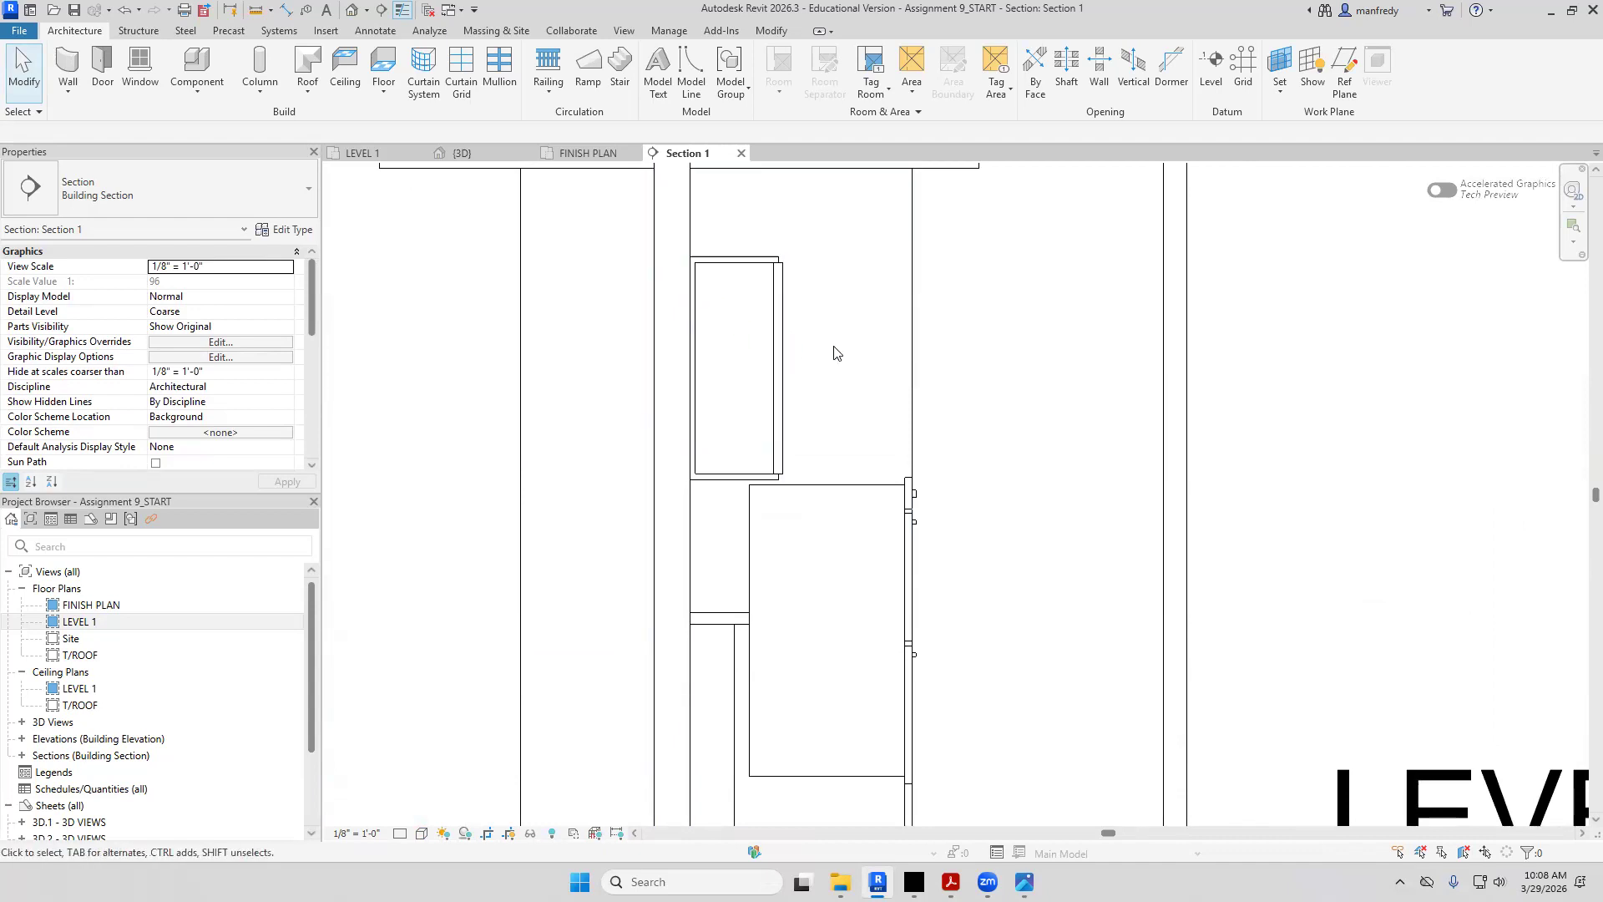
Examine all type parameters of the upper cabinet selected in the section, including depth, height and elevation settings
{"action": "left_click", "coordinate": [783, 350]}
{"action": "middle_click_drag", "start_coordinate": [693, 297], "coordinate": [681, 287]}
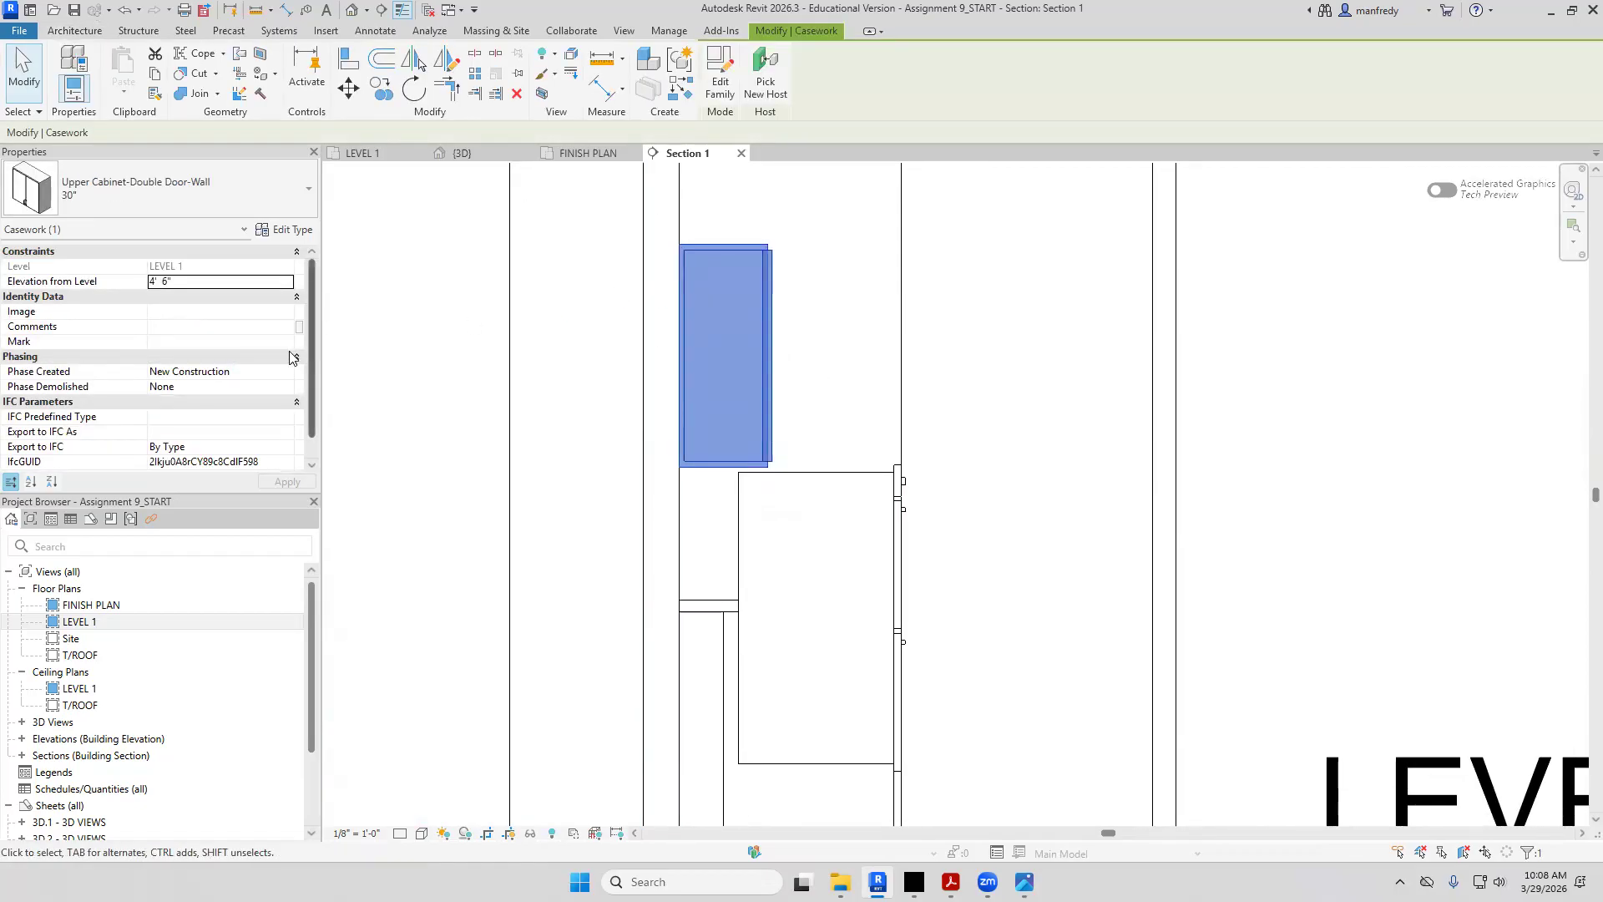
{"action": "left_click_drag", "start_coordinate": [311, 320], "coordinate": [309, 275]}
{"action": "left_click", "coordinate": [284, 230]}
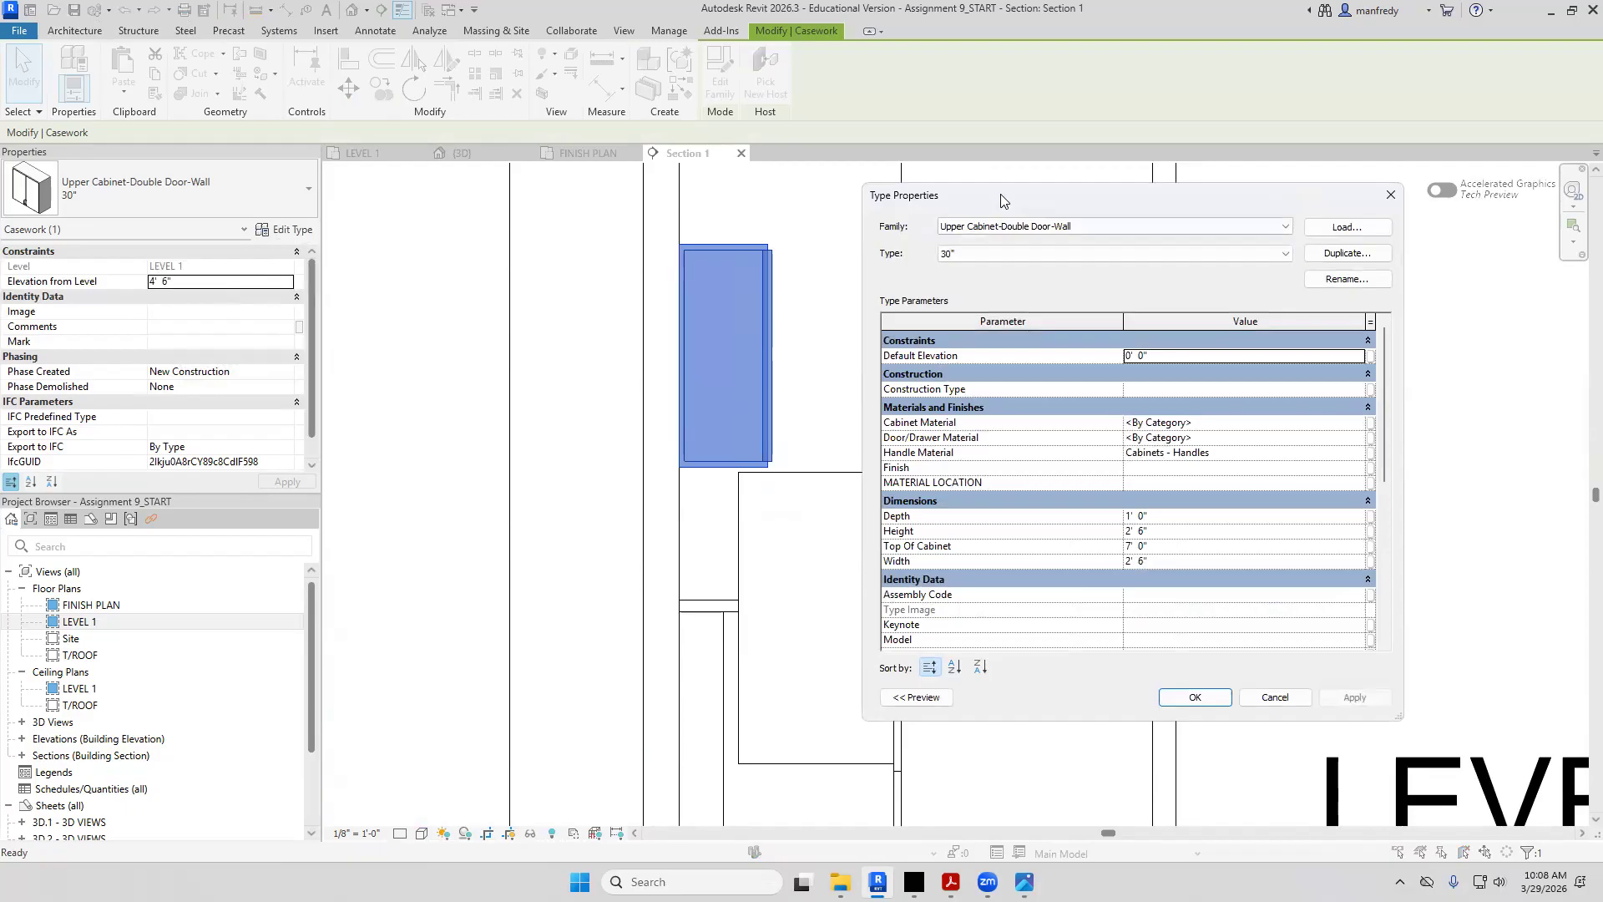
{"action": "left_click_drag", "start_coordinate": [1002, 201], "coordinate": [182, 178]}
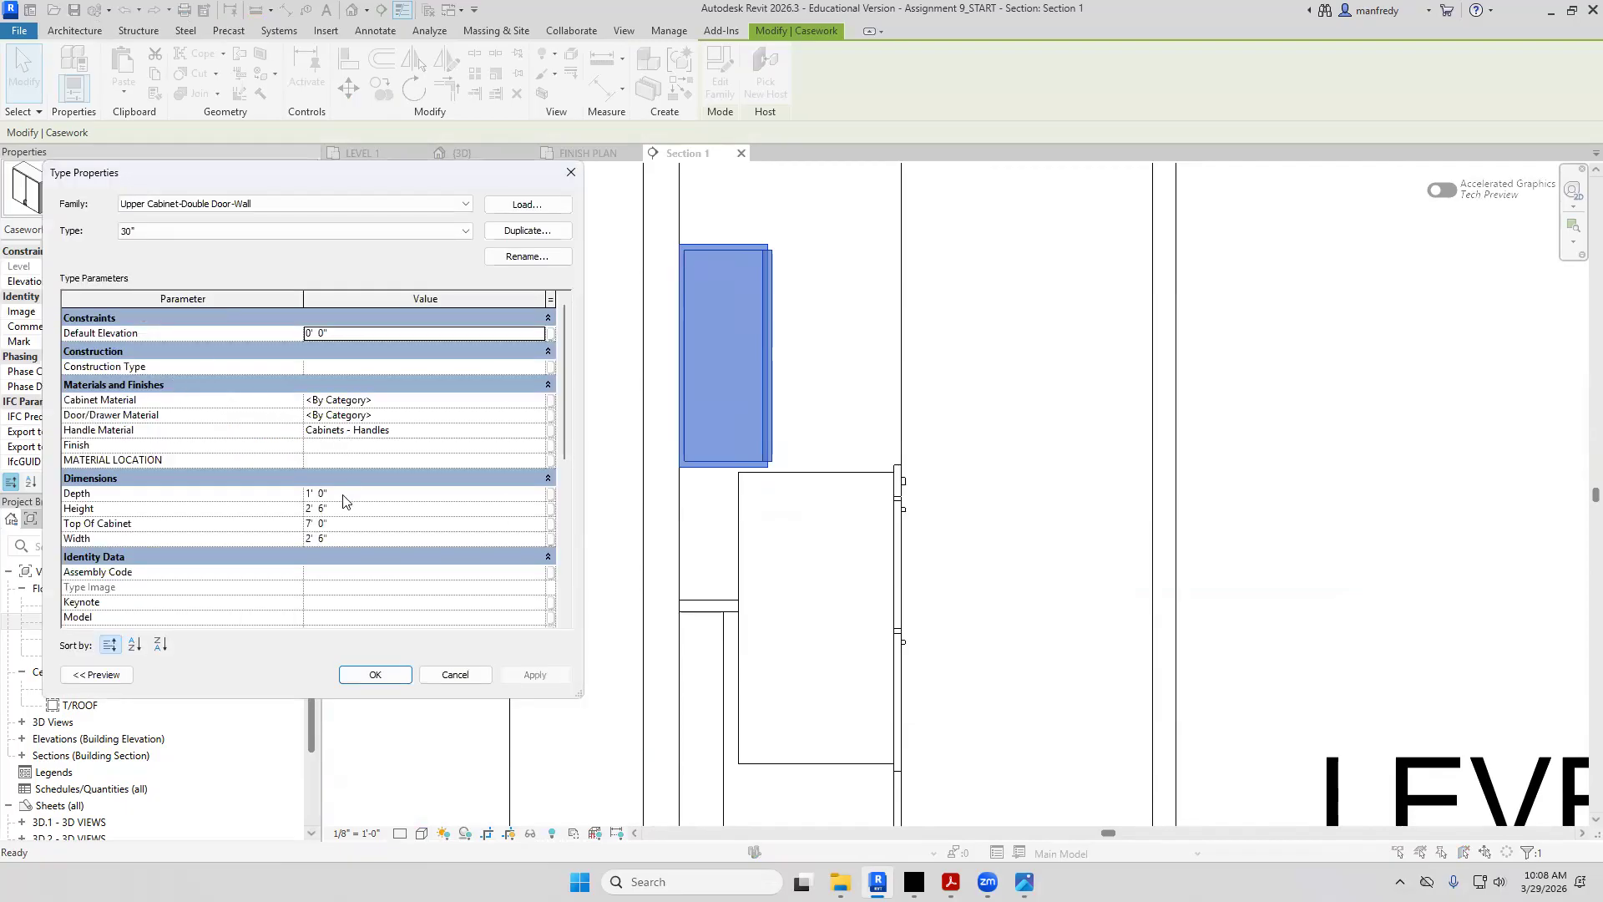
{"action": "scroll", "coordinate": [339, 531], "scroll_direction": "down", "scroll_amount": 5}
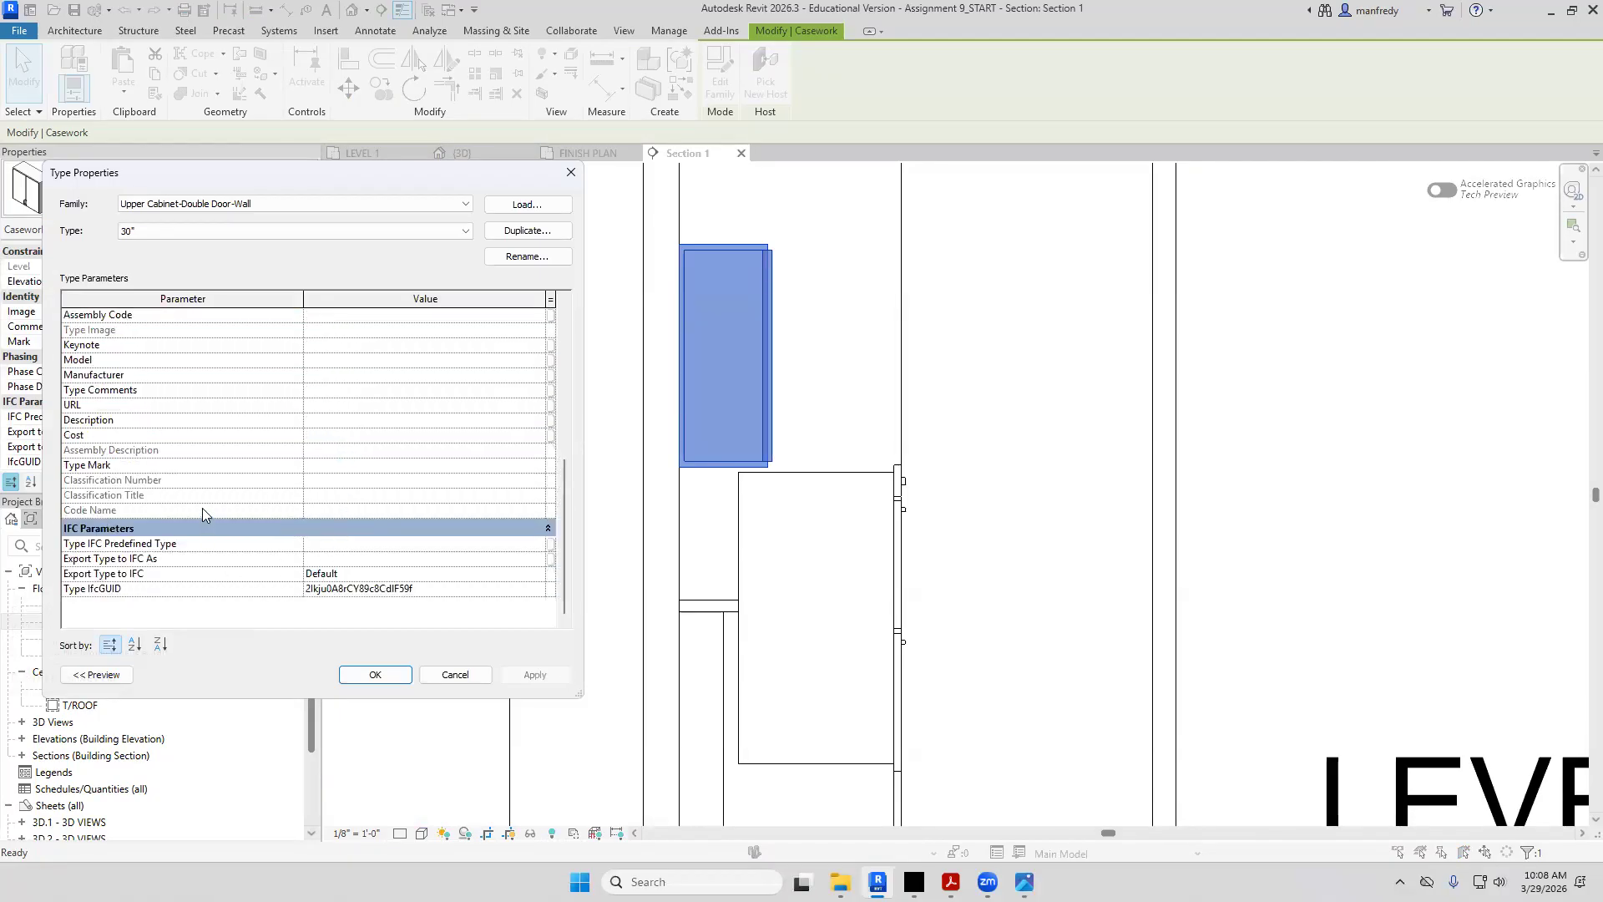
{"action": "scroll", "coordinate": [202, 508], "scroll_direction": "up", "scroll_amount": 3}
{"action": "scroll", "coordinate": [207, 441], "scroll_direction": "up", "scroll_amount": 2}
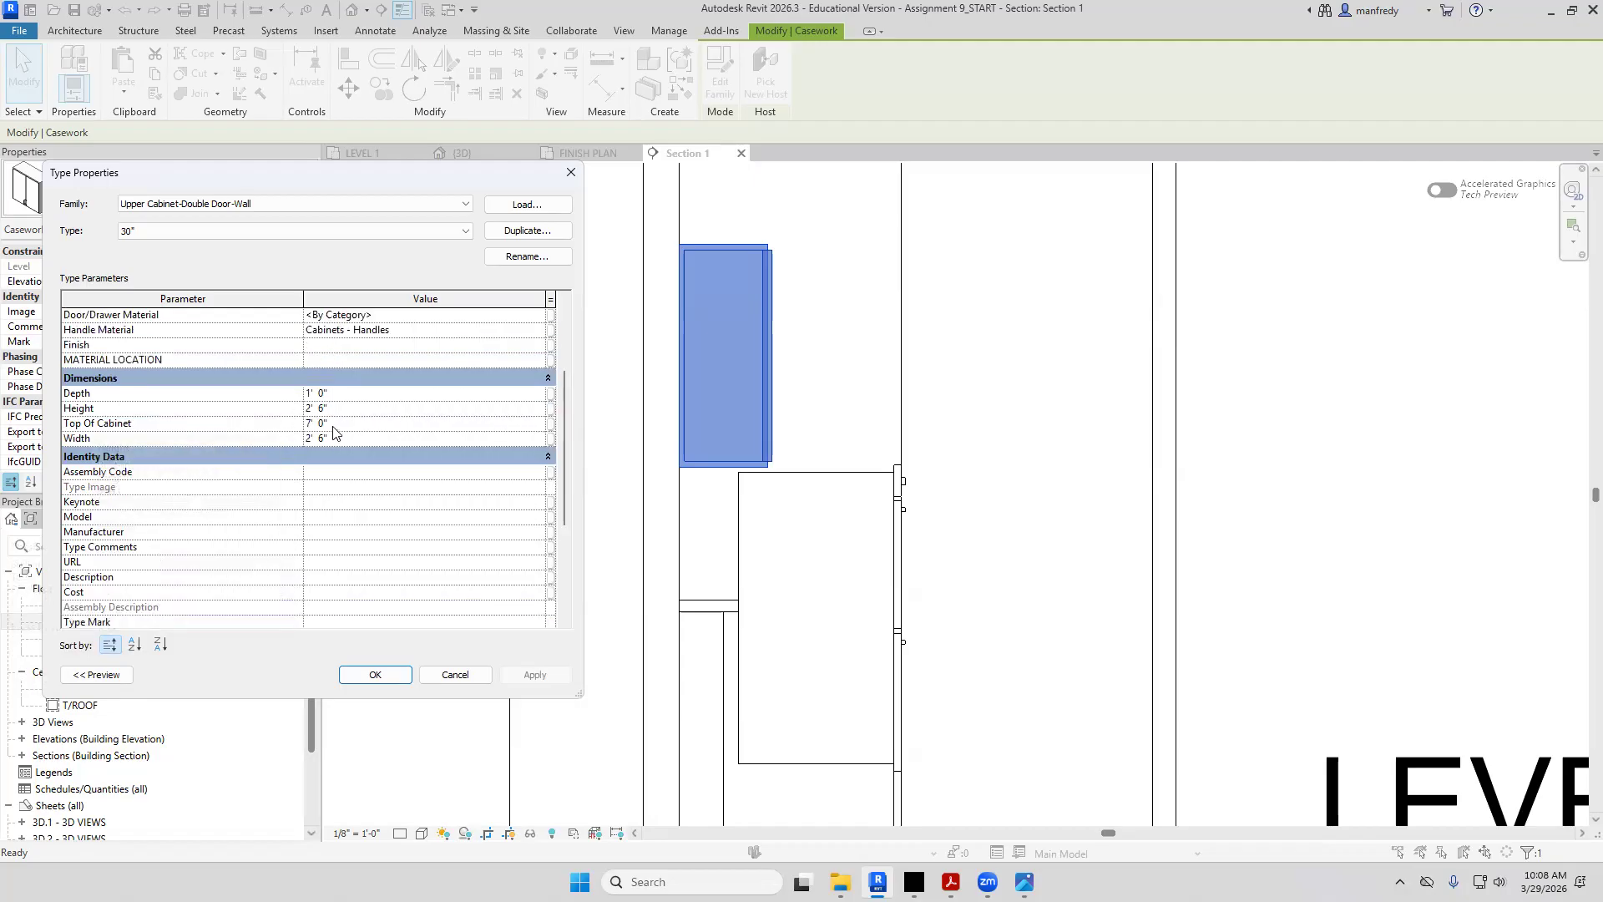
{"action": "scroll", "coordinate": [329, 425], "scroll_direction": "up", "scroll_amount": 1}
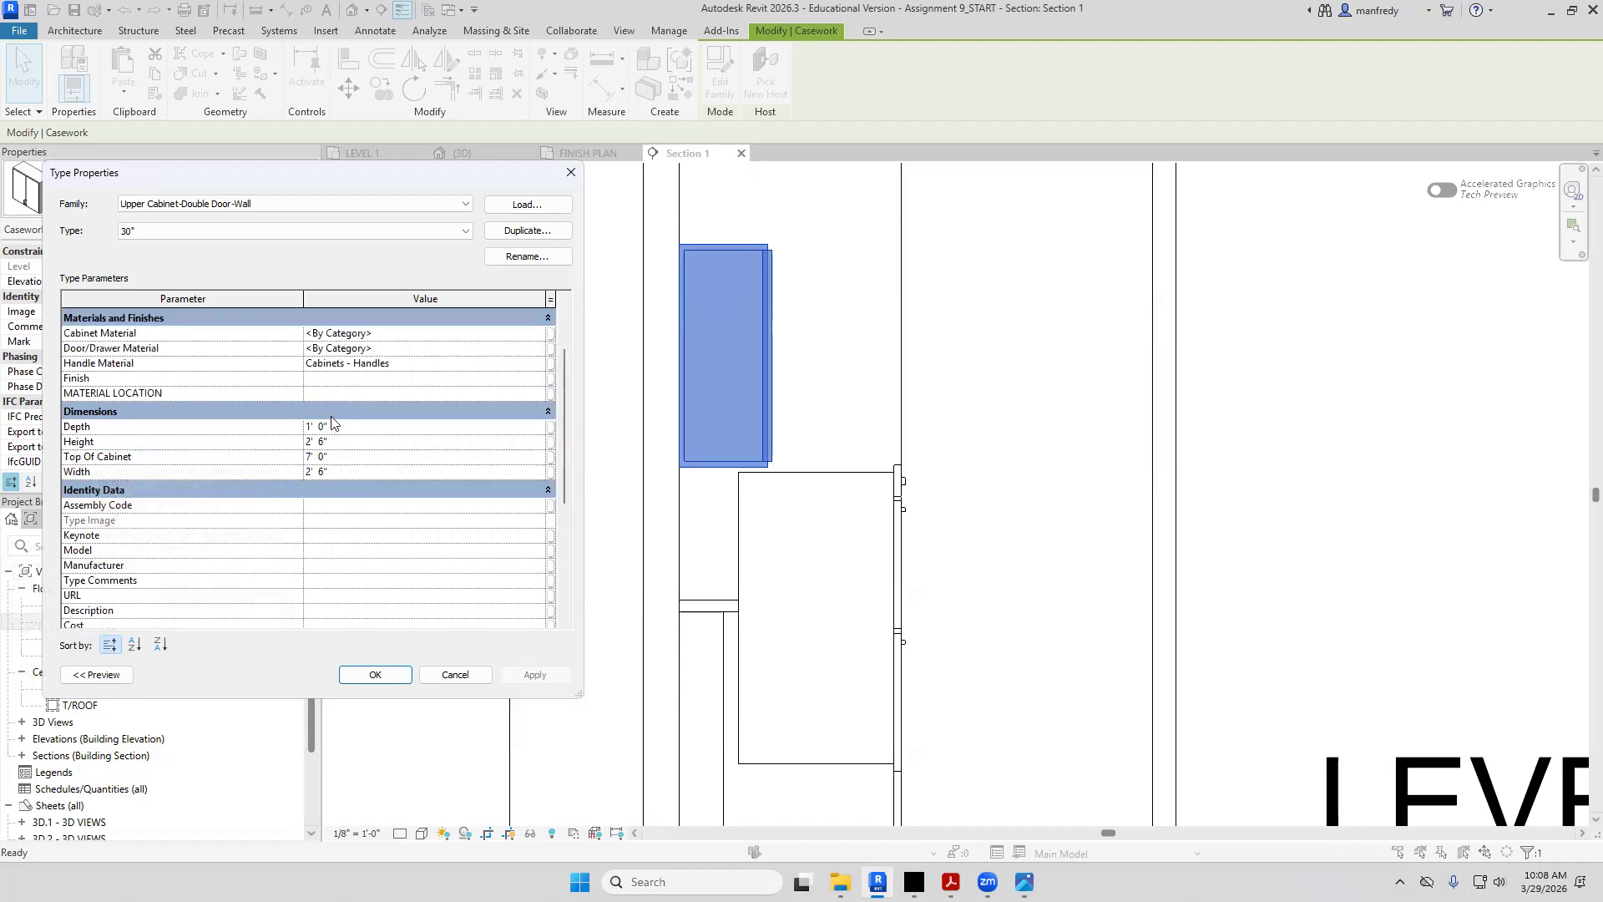
{"action": "scroll", "coordinate": [331, 416], "scroll_direction": "up", "scroll_amount": 1}
{"action": "scroll", "coordinate": [259, 384], "scroll_direction": "up", "scroll_amount": 1}
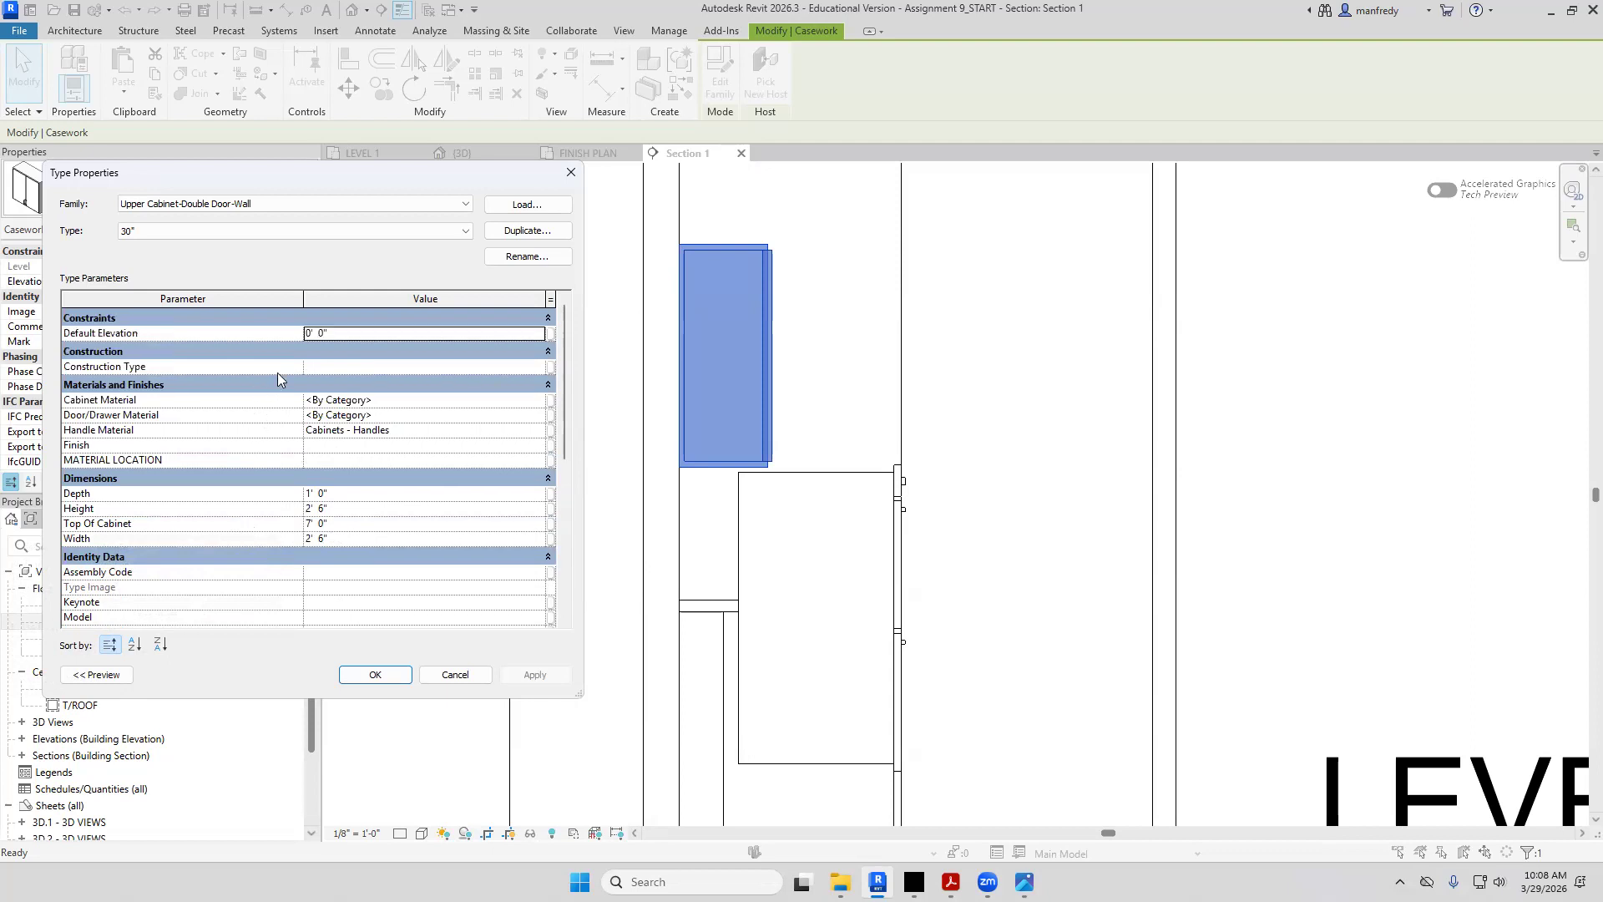
{"action": "scroll", "coordinate": [374, 328], "scroll_direction": "down", "scroll_amount": 1}
{"action": "scroll", "coordinate": [372, 334], "scroll_direction": "up", "scroll_amount": 1}
Try a default elevation of 2' 0" for the 30" upper cabinet type
{"action": "left_click", "coordinate": [374, 337]}
{"action": "type", "text": "2"}
{"action": "left_click", "coordinate": [534, 675]}
{"action": "left_click", "coordinate": [373, 675]}
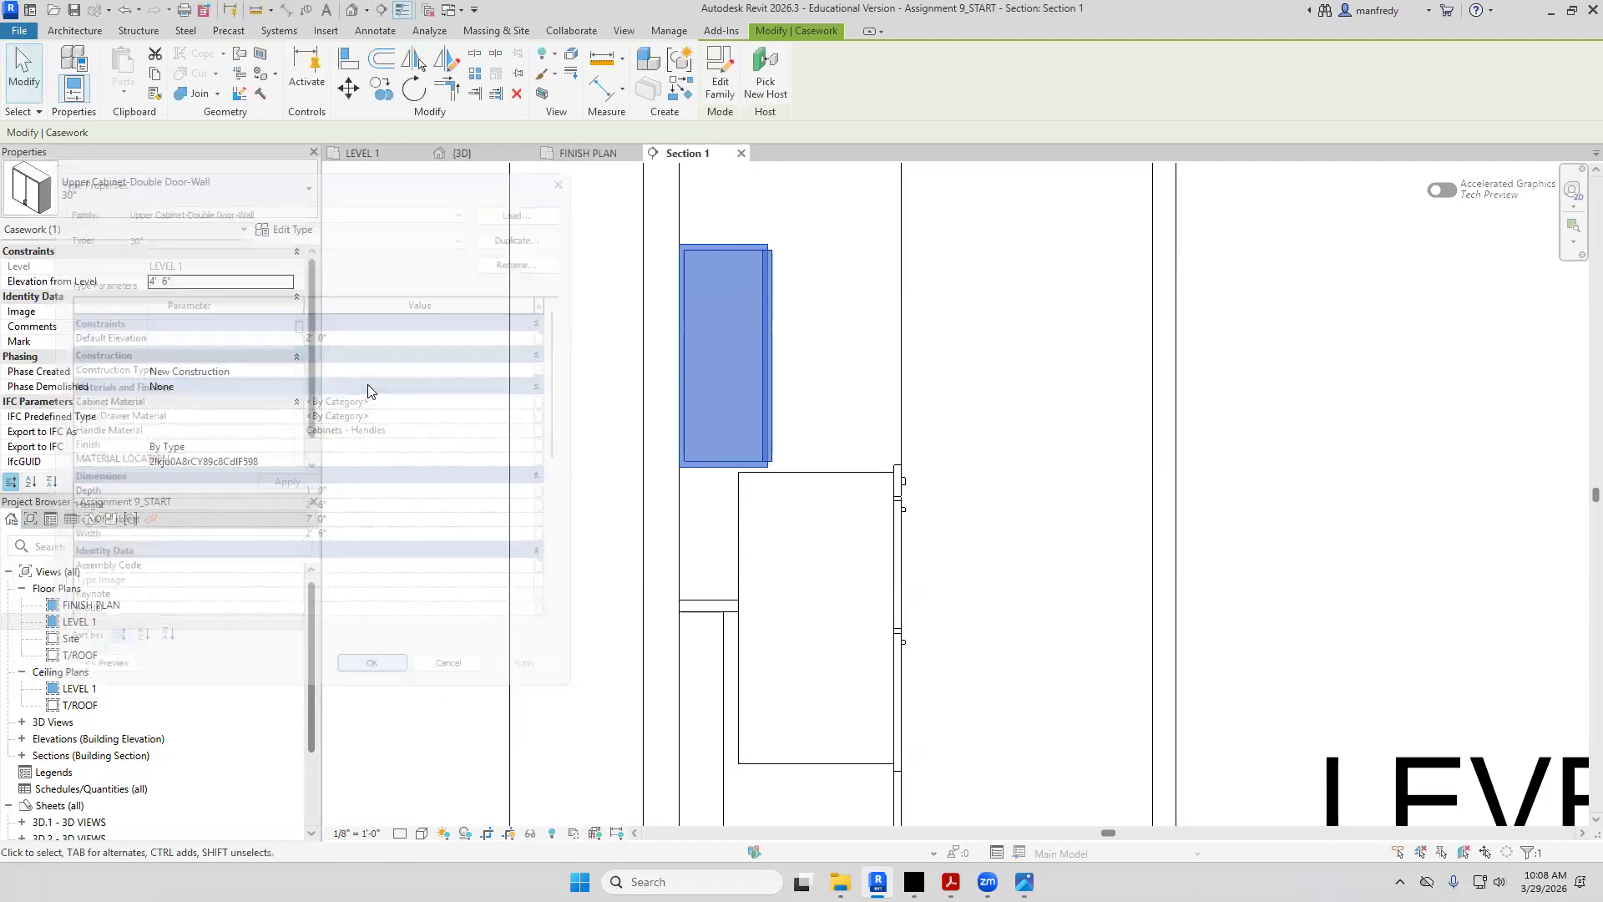
Set the 30" upper cabinet type's default elevation back to 0' 0" and deselect the cabinet
{"action": "left_click", "coordinate": [401, 334]}
{"action": "type", "text": "0"}
{"action": "key", "text": "Return"}
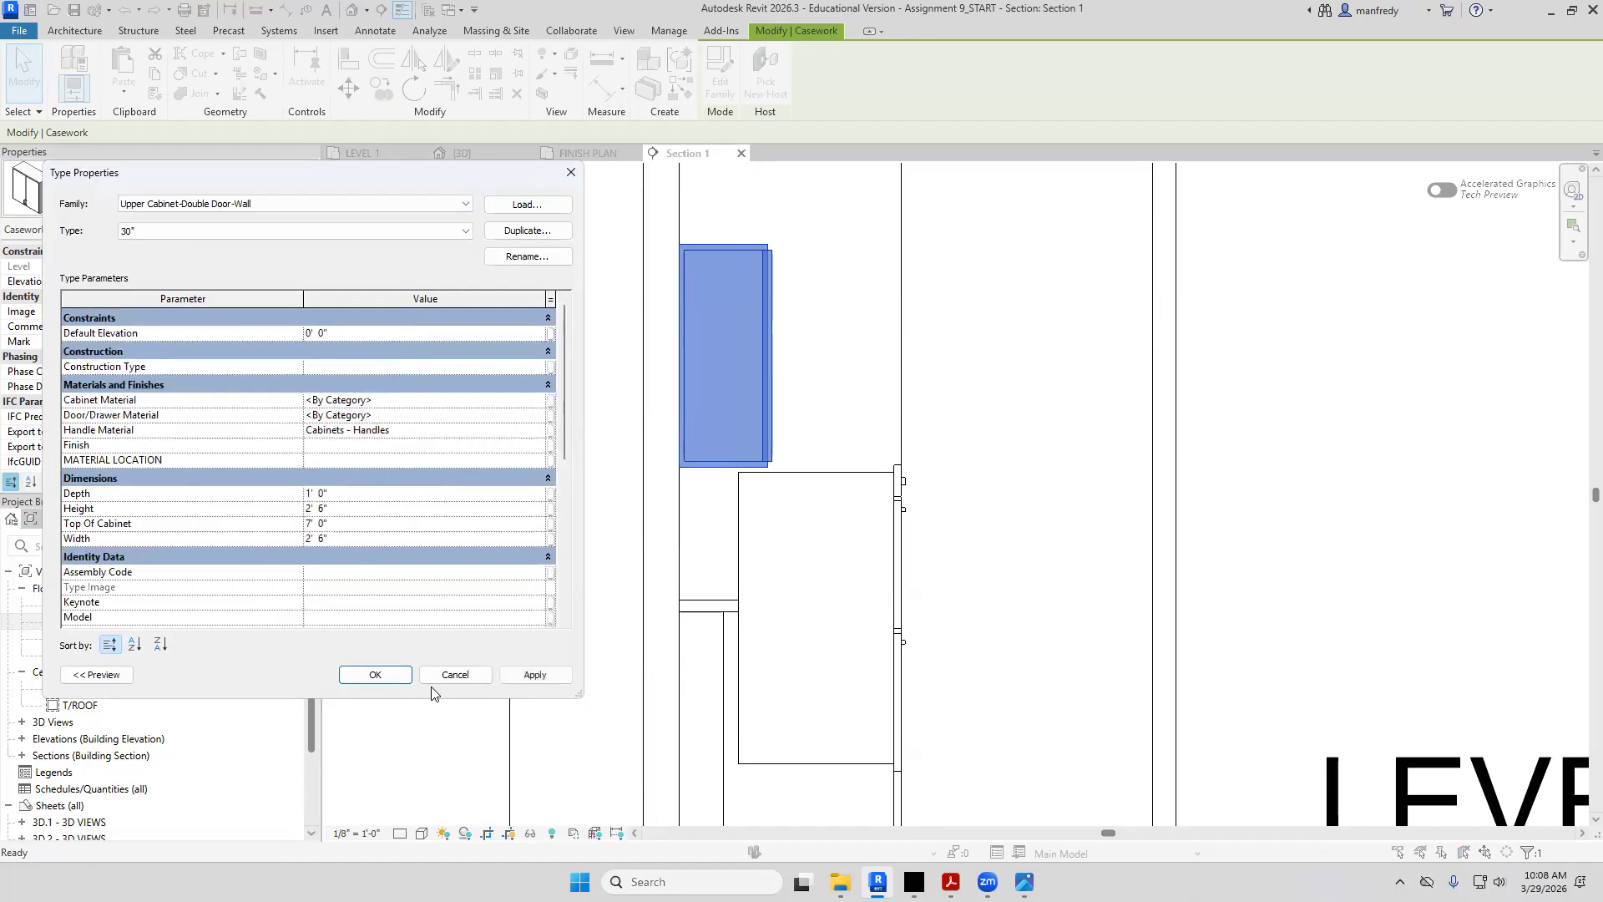
{"action": "left_click", "coordinate": [375, 675]}
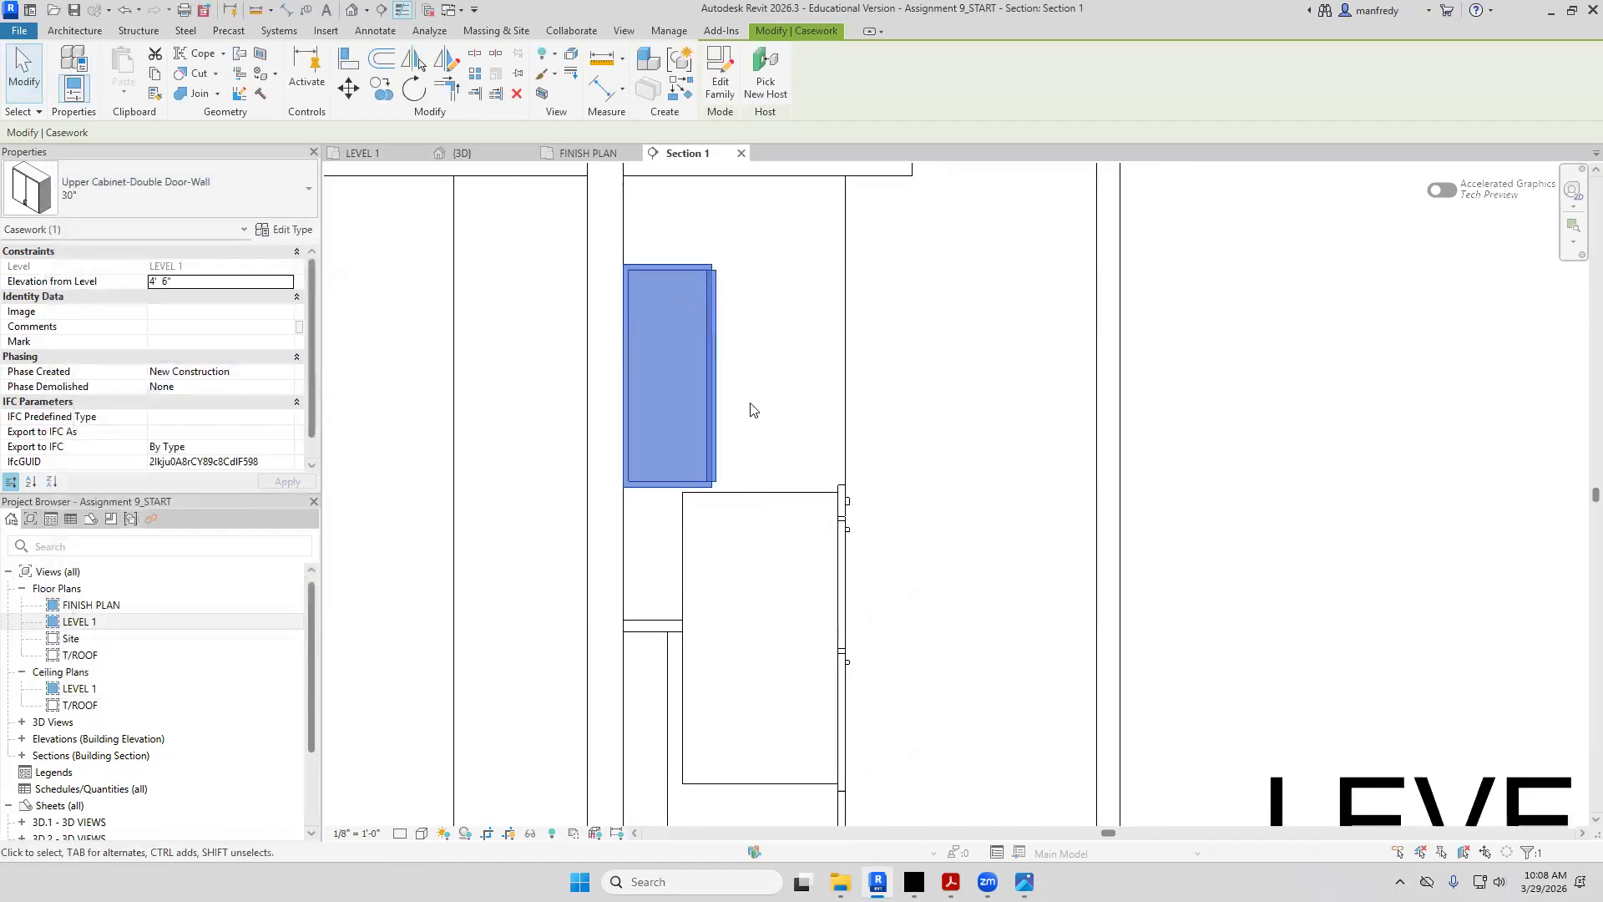
{"action": "left_click", "coordinate": [754, 409]}
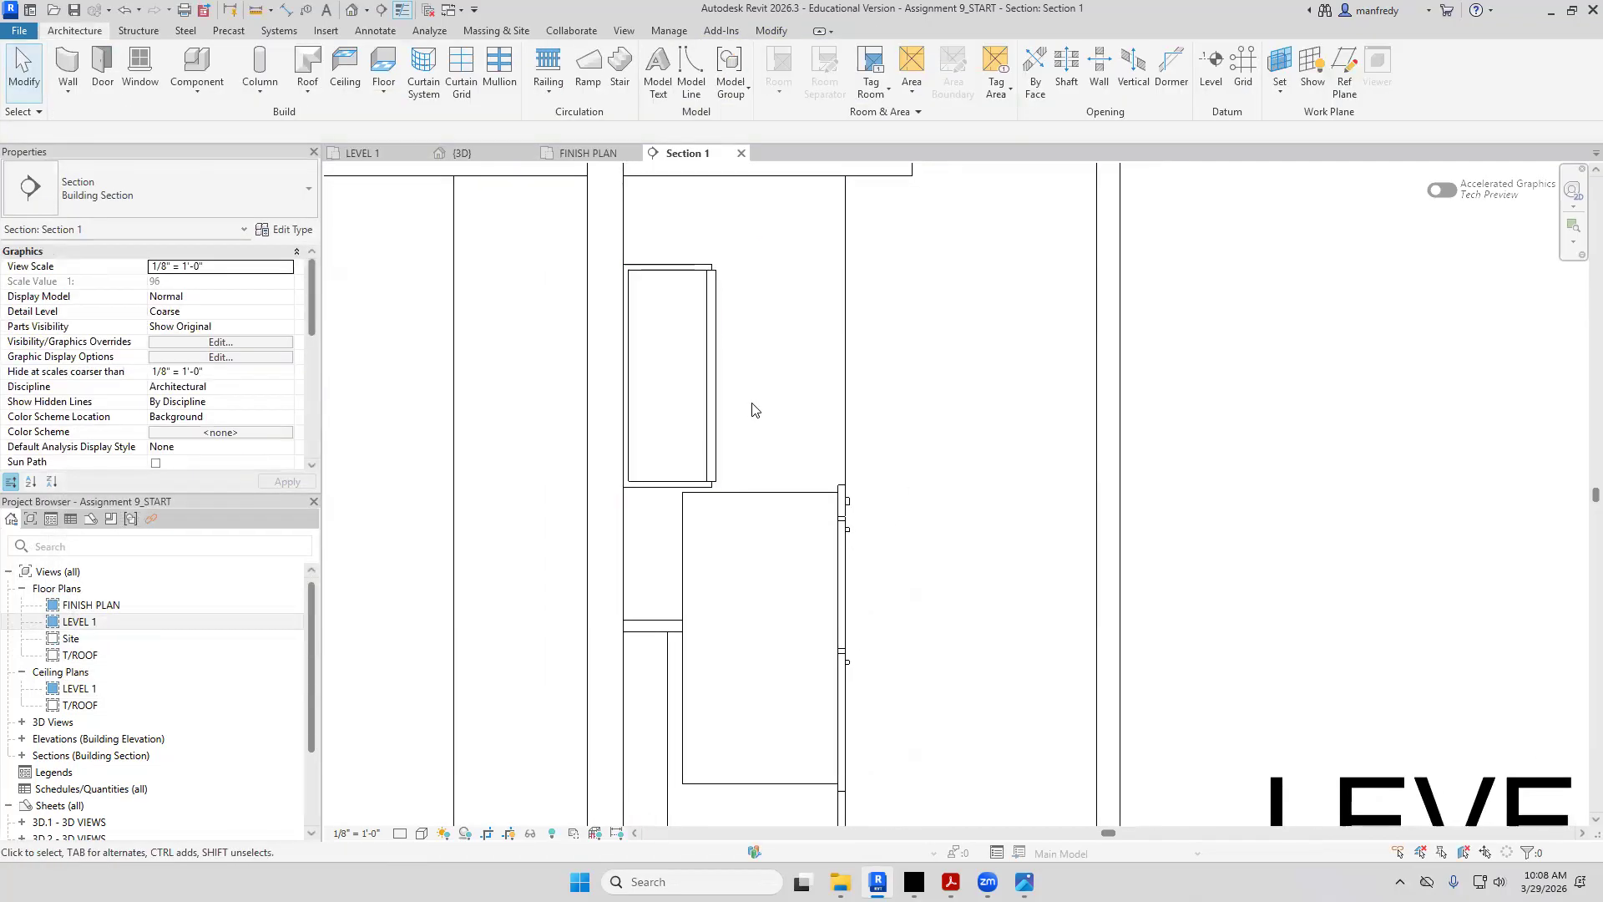
Select the upper cabinet above the oven in the Level 1 plan, and switch to the interior details PDF in Acrobat
{"action": "left_click", "coordinate": [114, 620]}
{"action": "scroll", "coordinate": [765, 498], "scroll_direction": "up", "scroll_amount": 5}
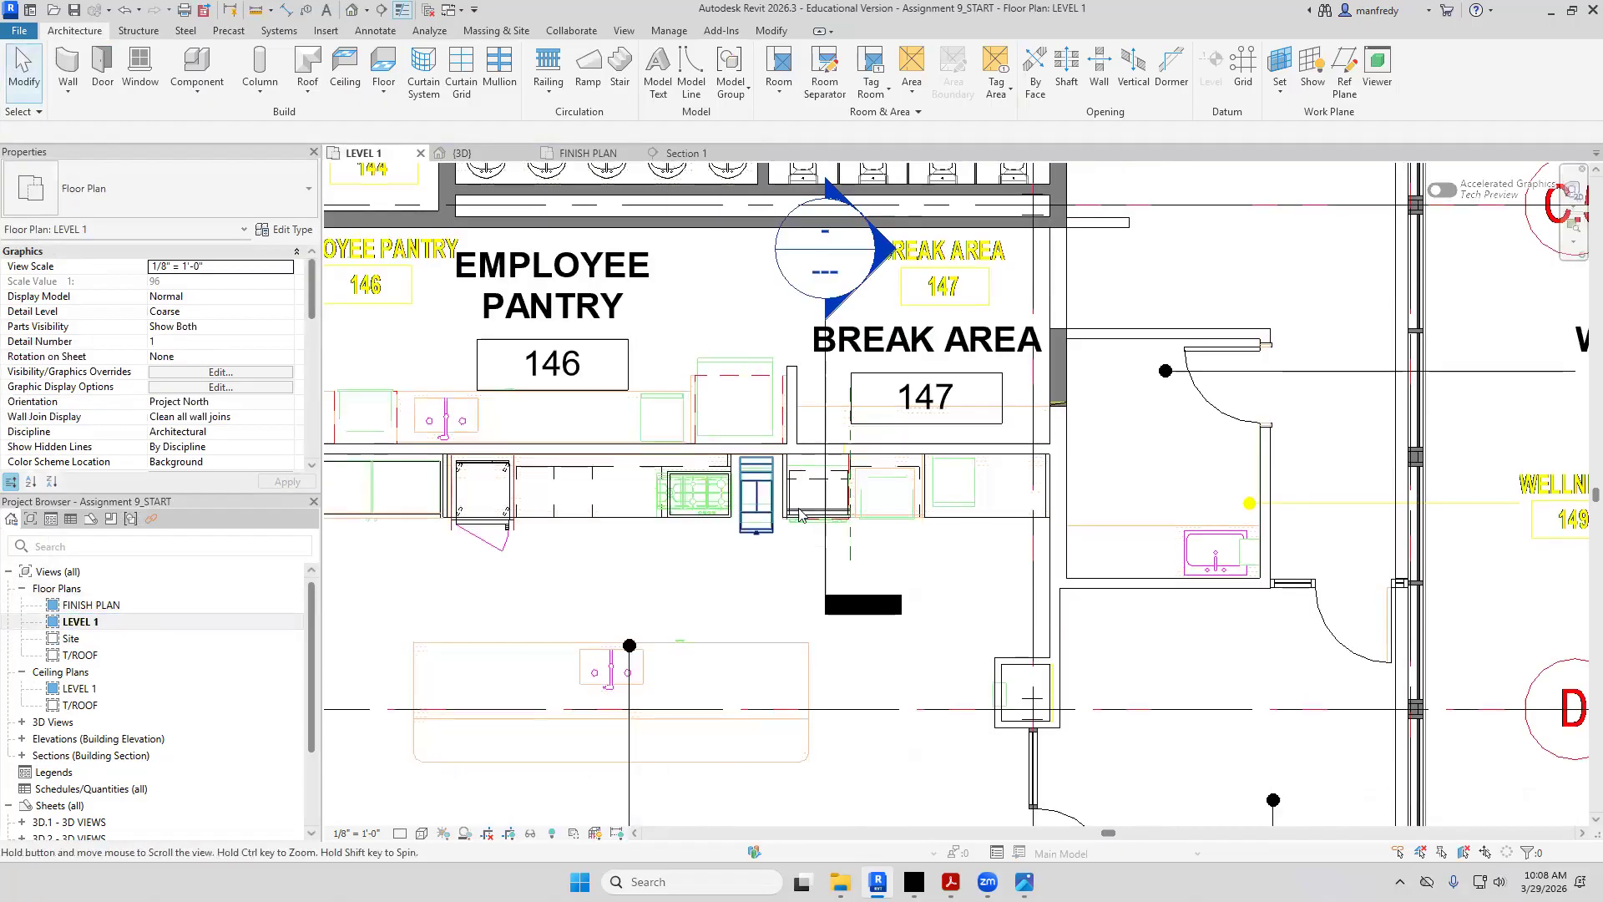
{"action": "middle_click_drag", "start_coordinate": [841, 535], "coordinate": [771, 615]}
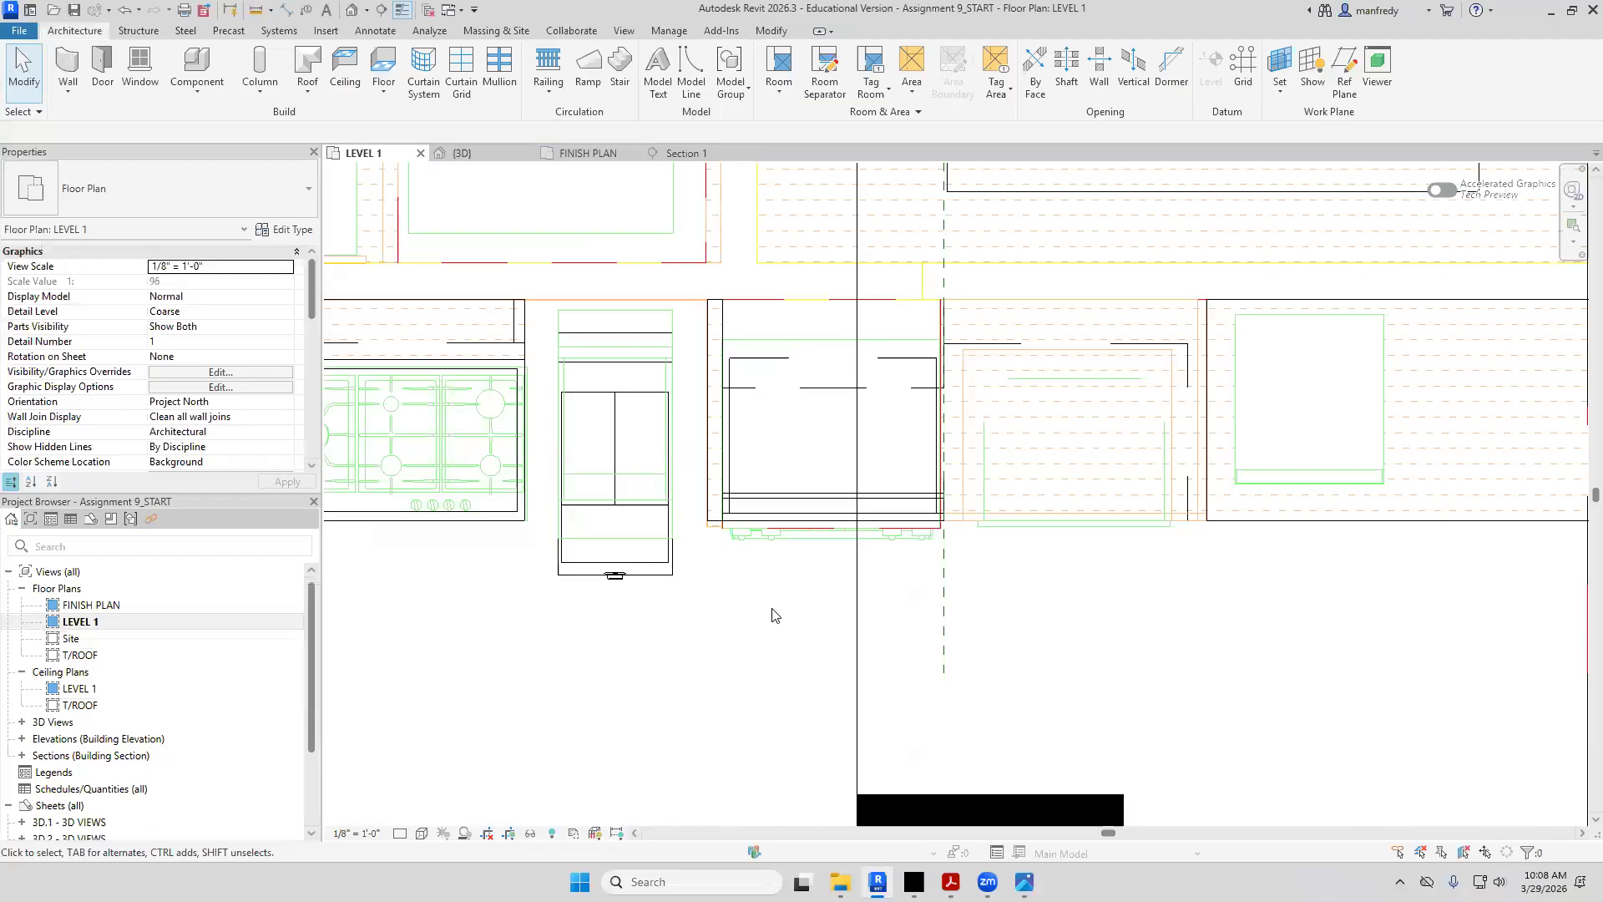
{"action": "left_click", "coordinate": [808, 395]}
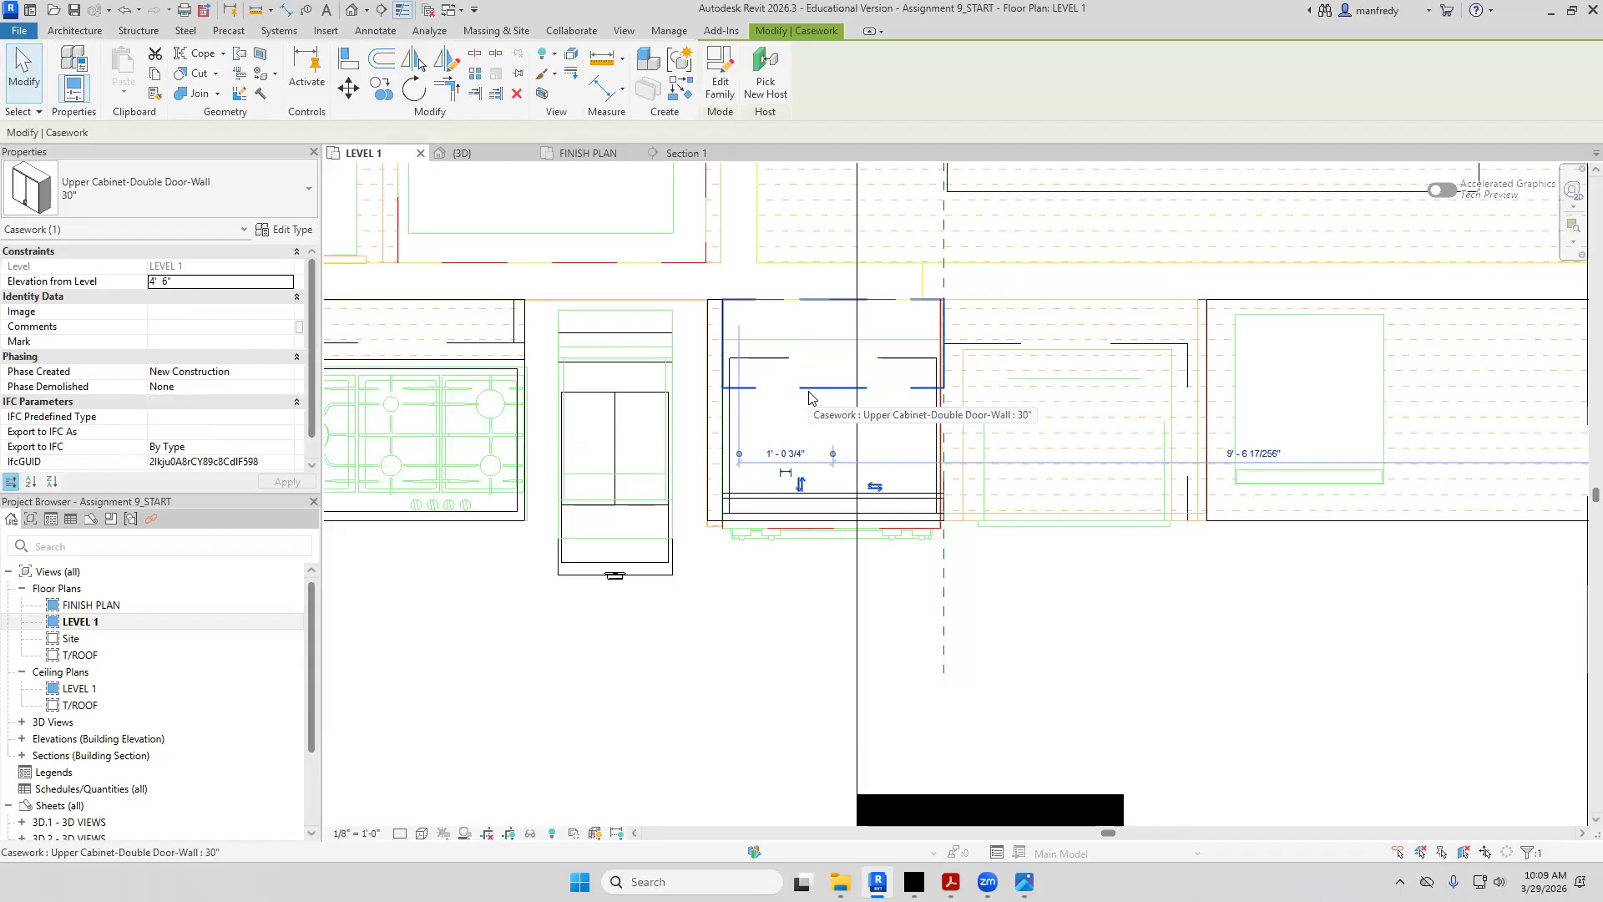
{"action": "scroll", "coordinate": [815, 468], "scroll_direction": "up", "scroll_amount": 3}
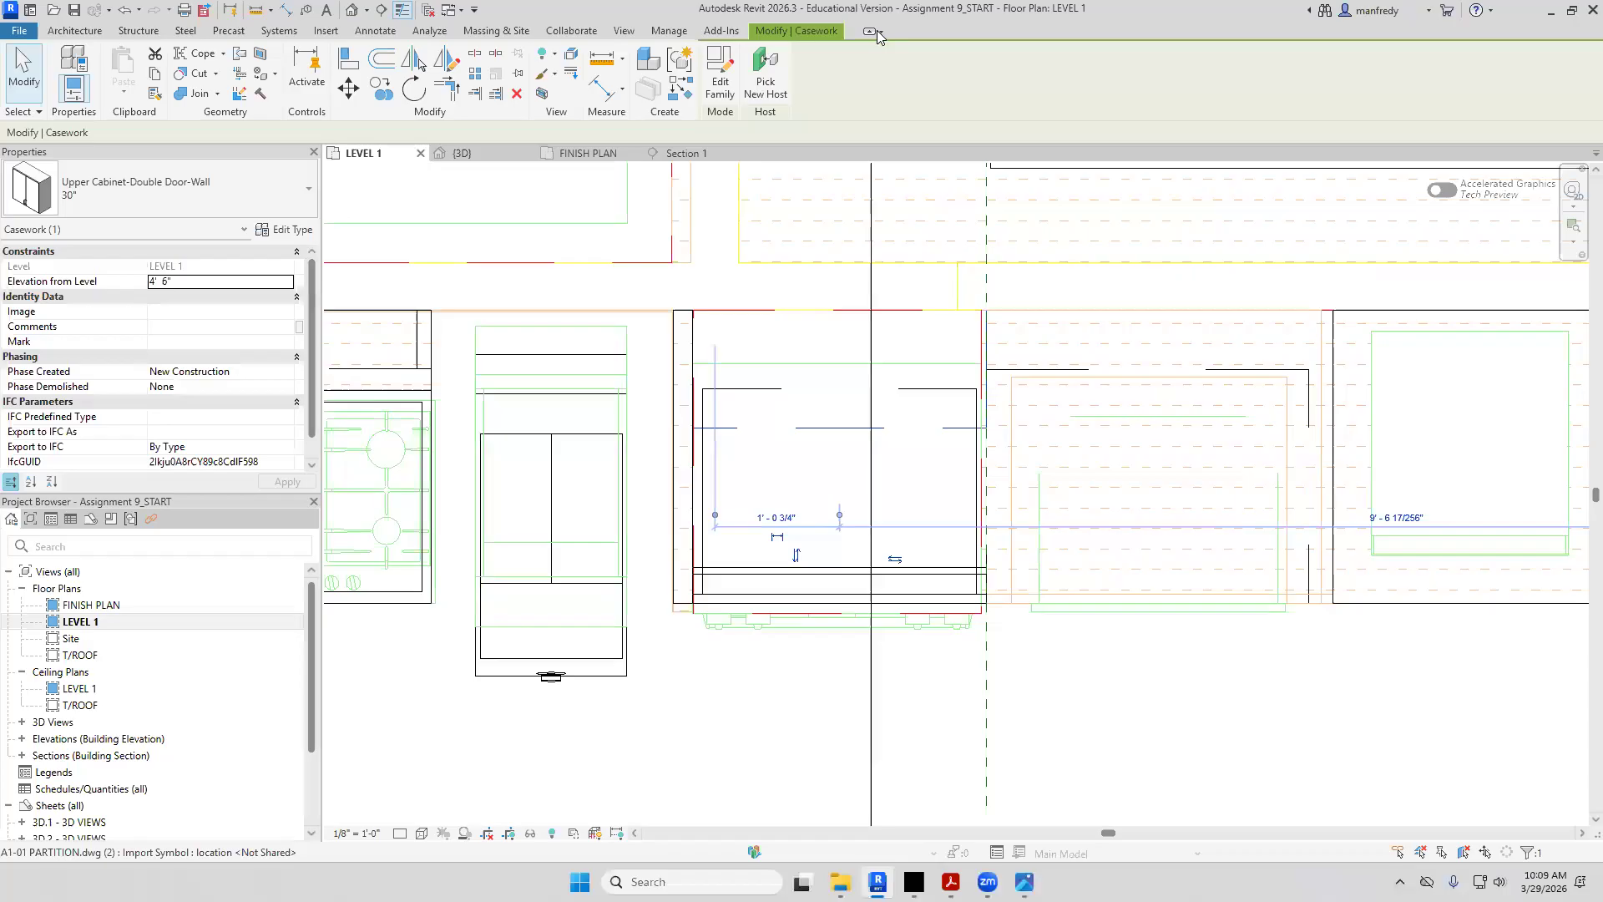
{"action": "key", "text": "alt+Tab"}
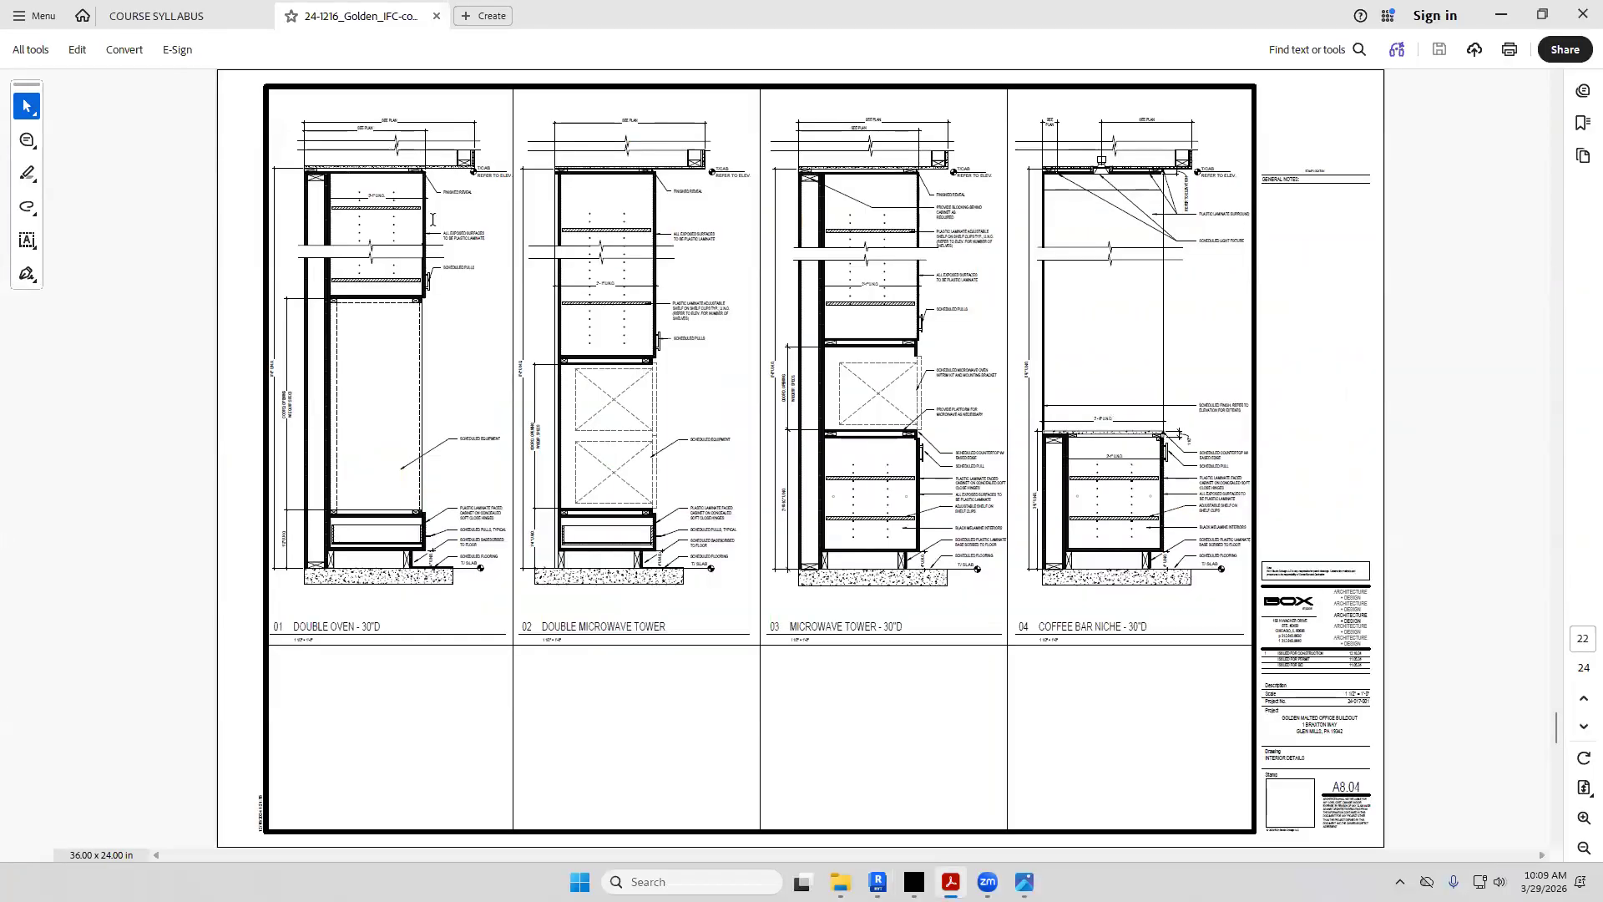
Examine the upper cabinet depth in the Double Oven - 30"D detail of the PDF, and switch back to Revit
{"action": "left_click", "coordinate": [1582, 820]}
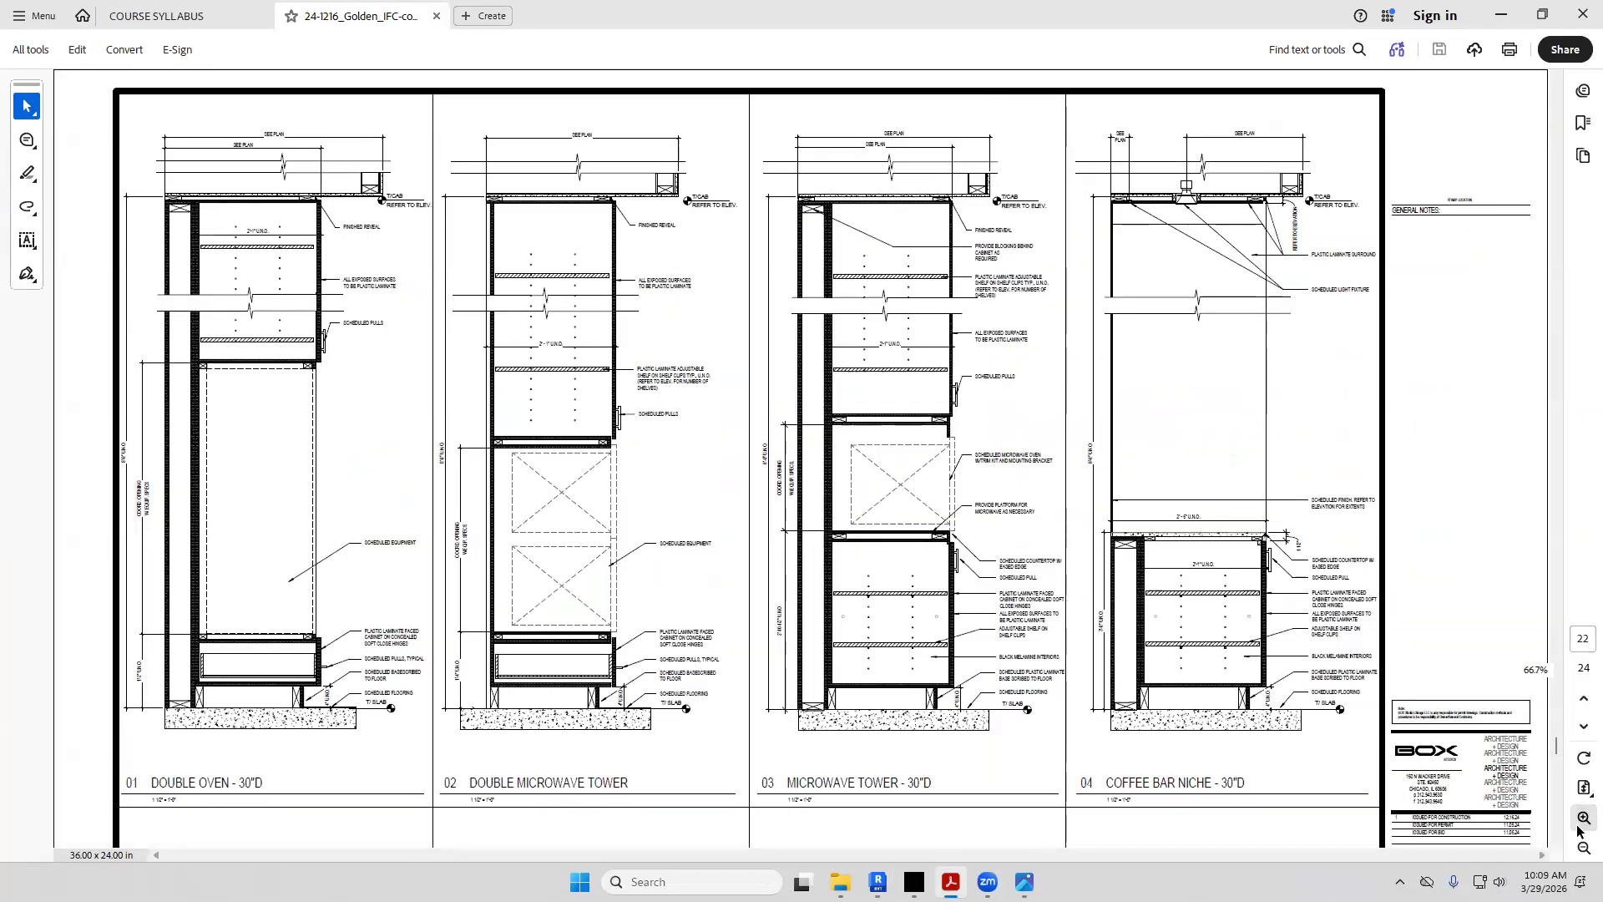
{"action": "left_click", "coordinate": [1579, 826]}
{"action": "scroll", "coordinate": [458, 316], "scroll_direction": "up", "scroll_amount": 4}
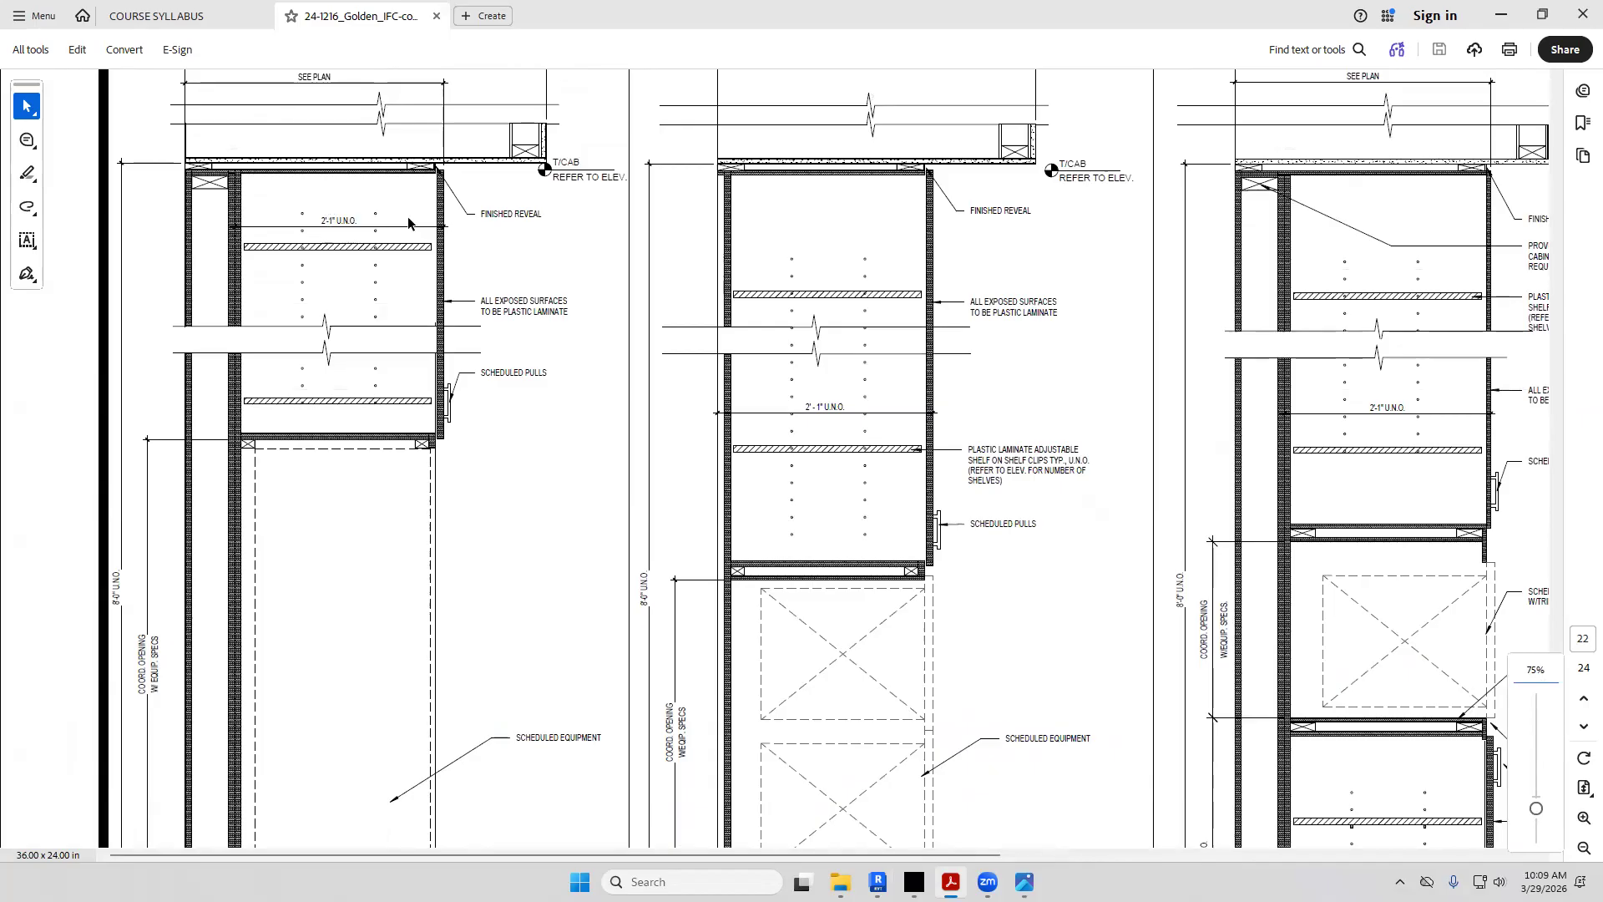
{"action": "key", "text": "alt+Tab"}
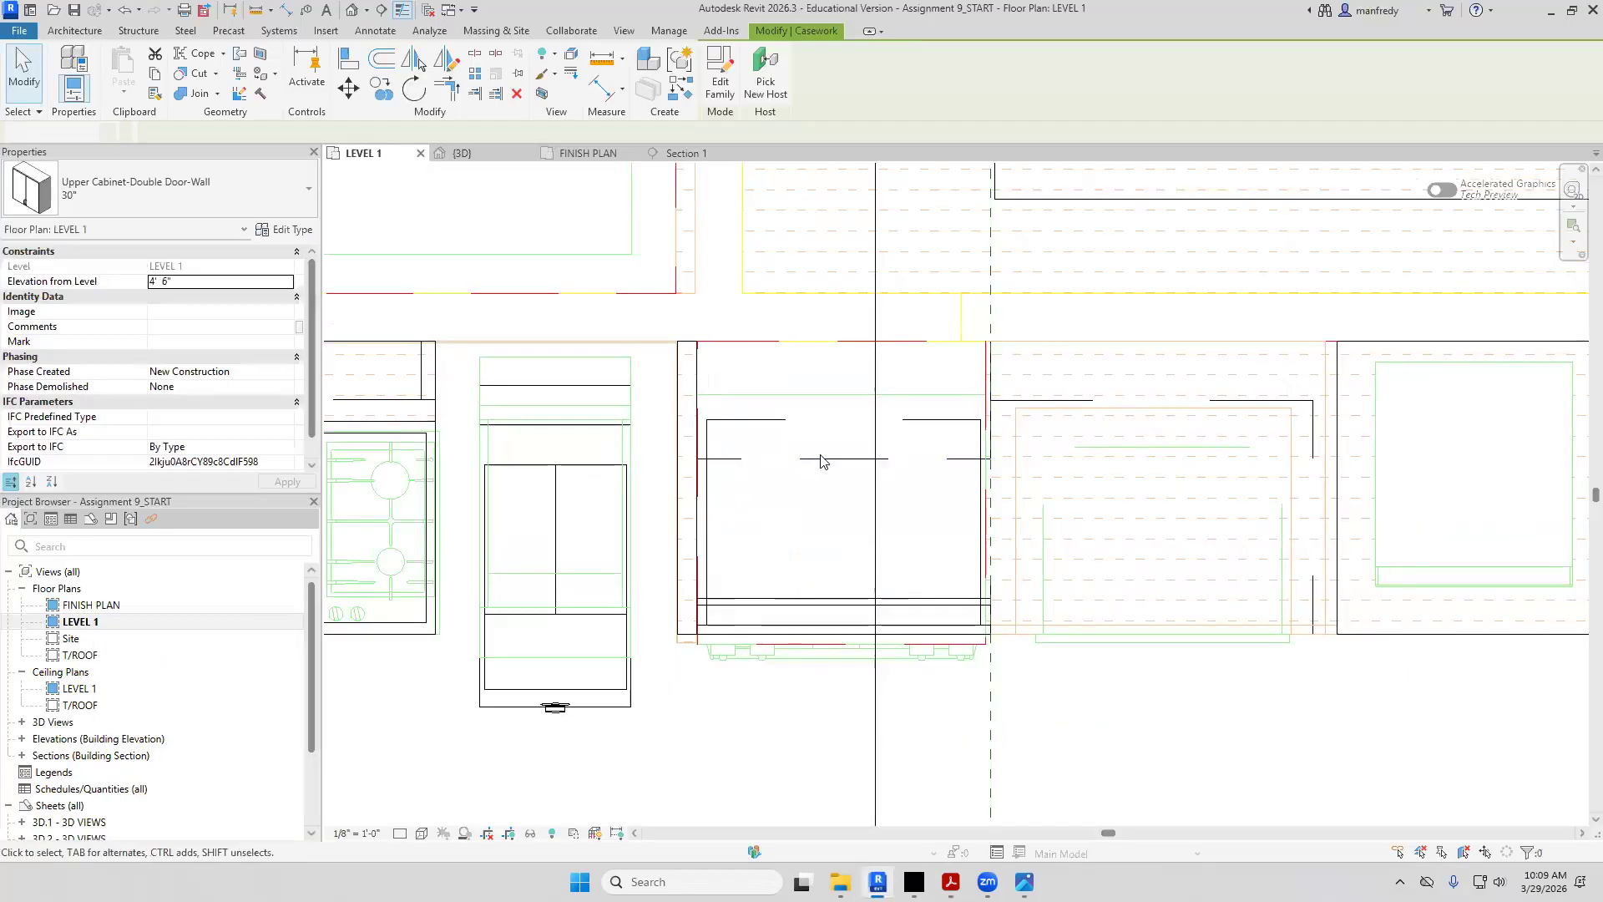
Set the 30" upper cabinet type's depth to 25 inches (2' 1"), apply it, and deselect the cabinet
{"action": "left_click", "coordinate": [818, 464]}
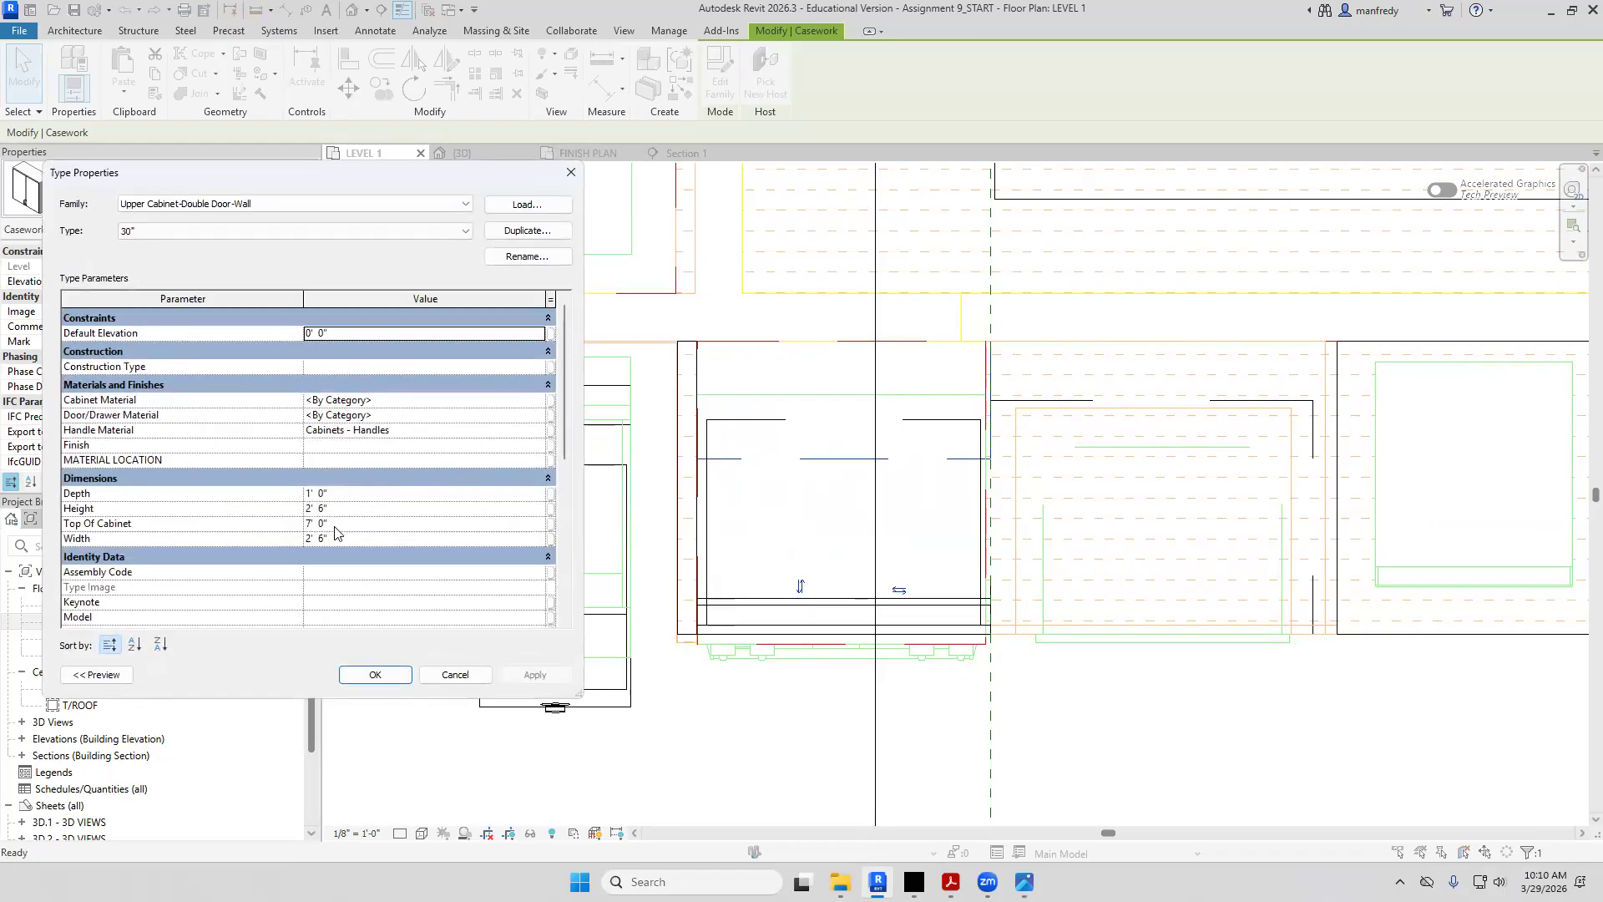
{"action": "left_click", "coordinate": [355, 492]}
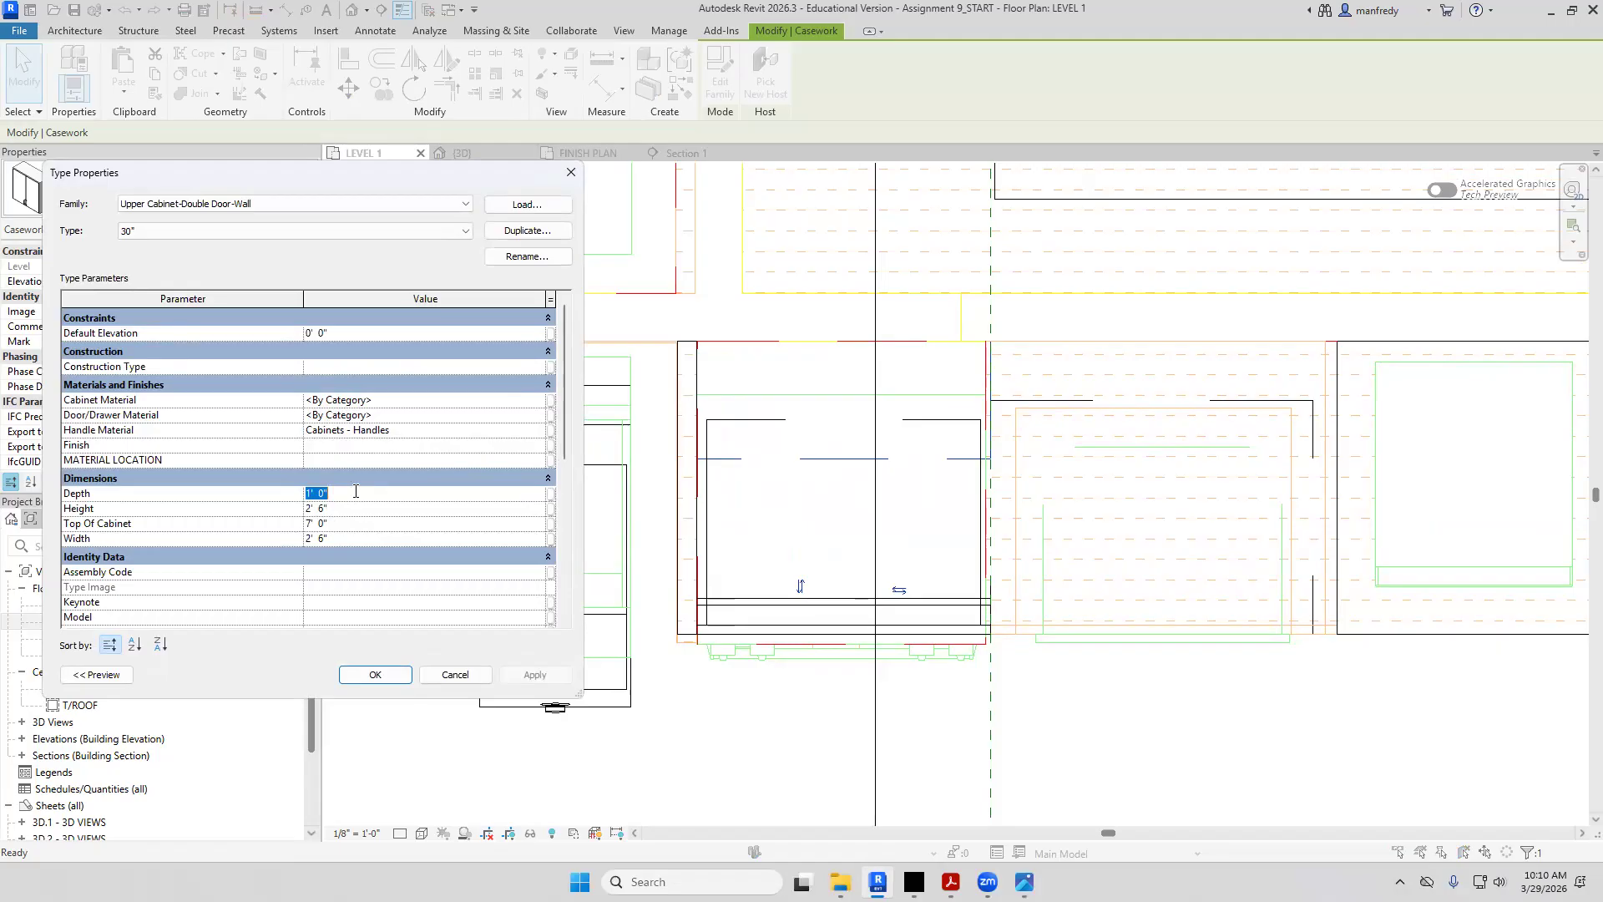
{"action": "type", "text": "2"}
{"action": "type", "text": "5"}
{"action": "left_click", "coordinate": [529, 677]}
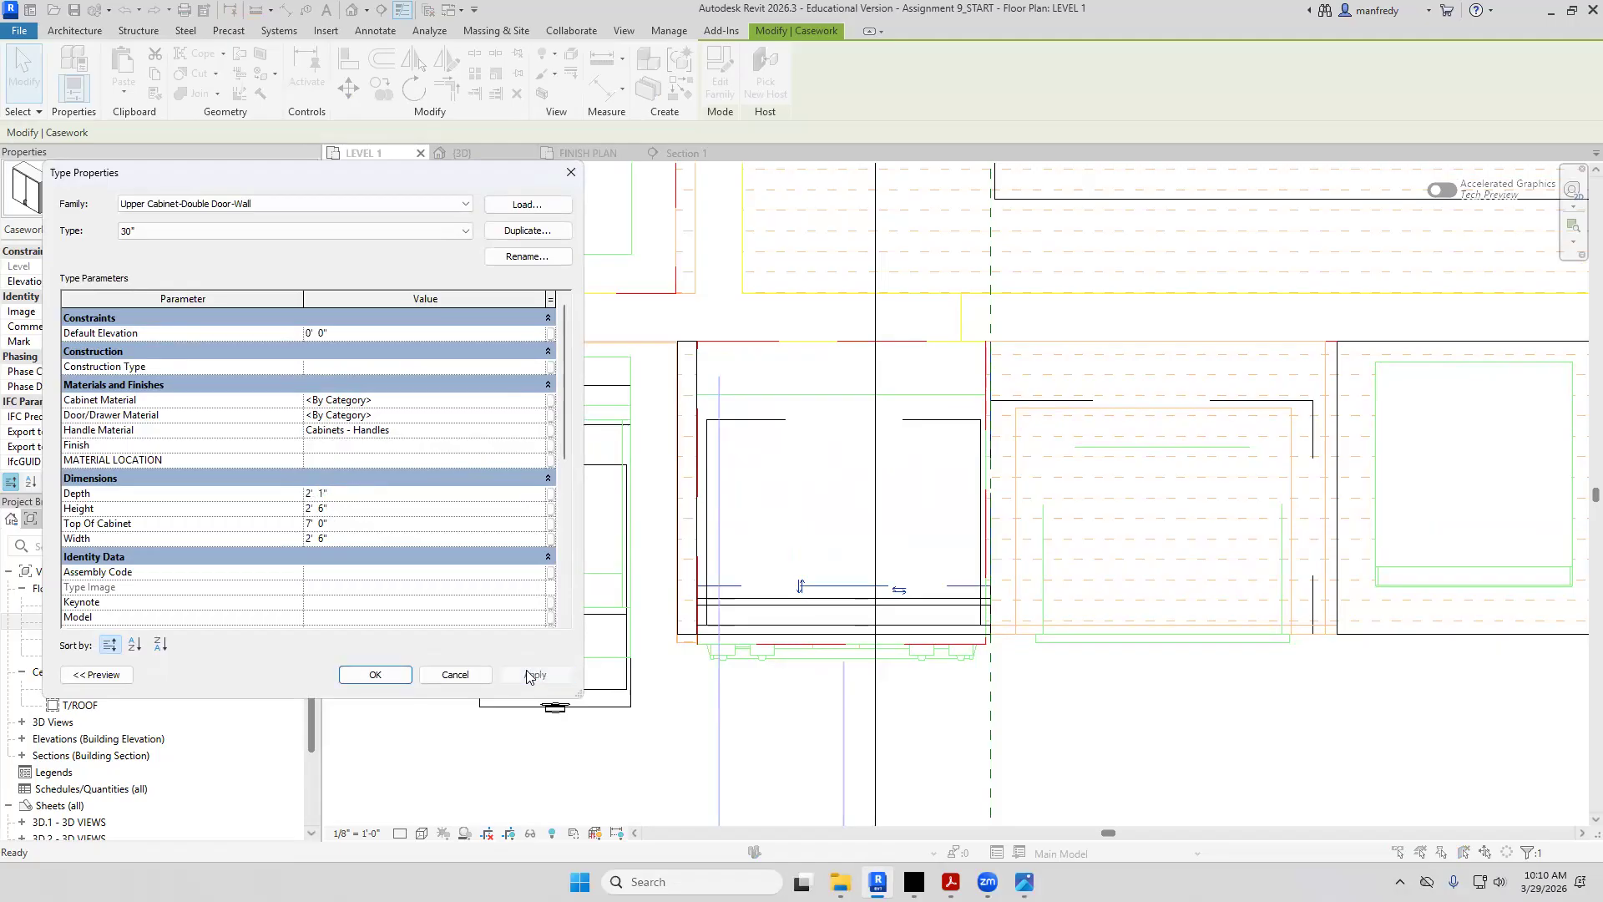
{"action": "key", "text": "Escape"}
{"action": "key", "text": "Escape"}
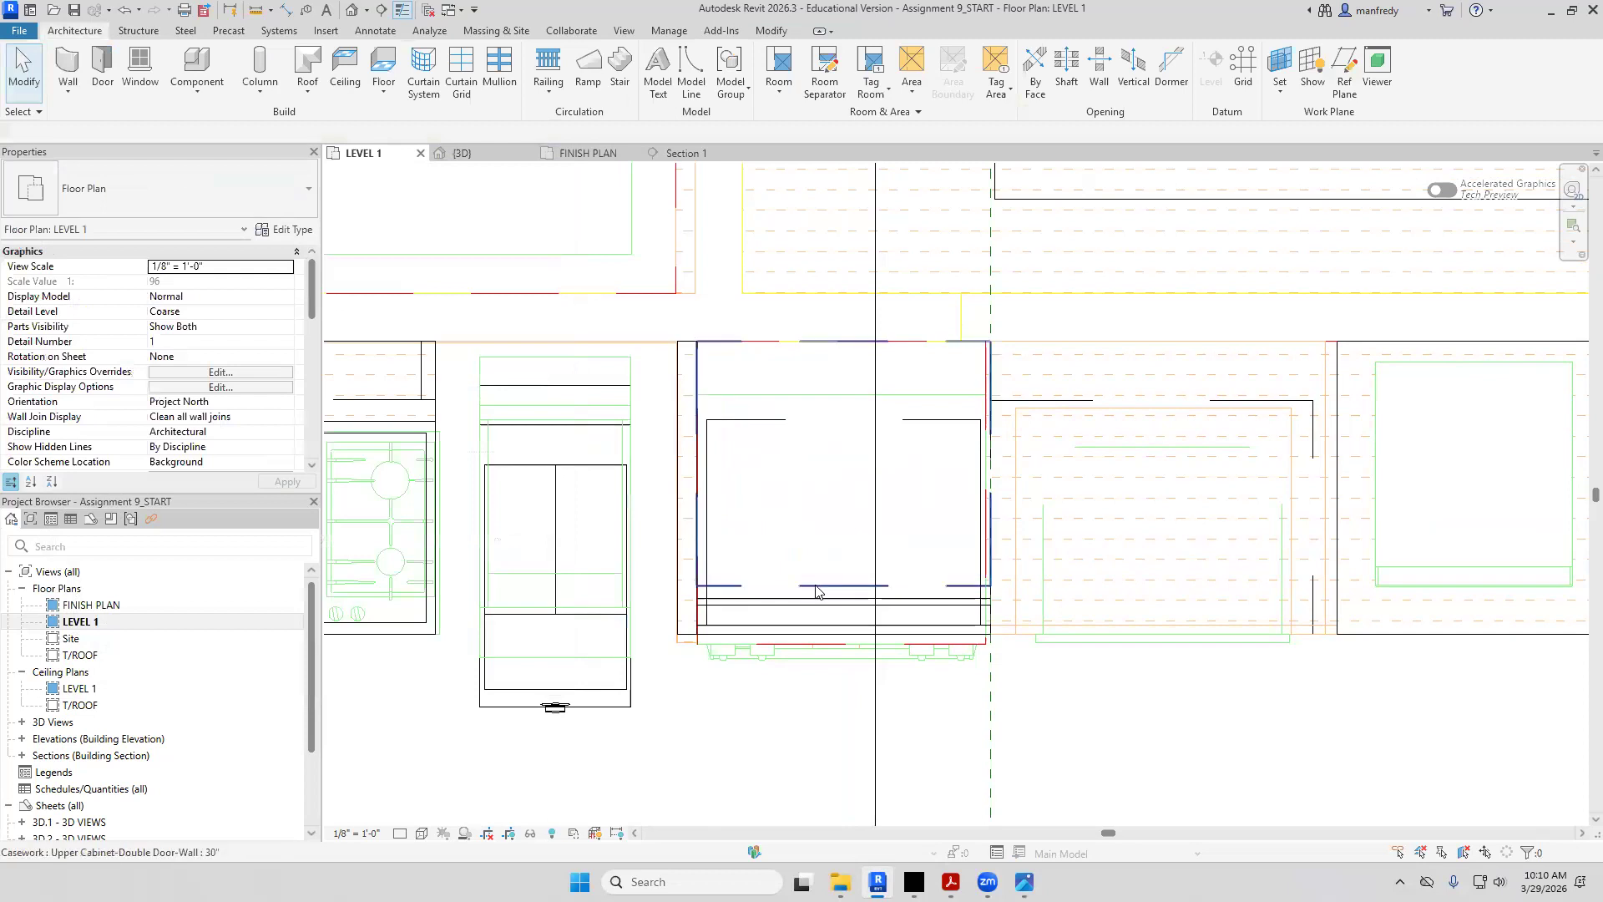
Open Section 1 from its marker in the break area to view the upper cabinet above the oven
{"action": "left_click", "coordinate": [816, 591]}
{"action": "key", "text": "Escape"}
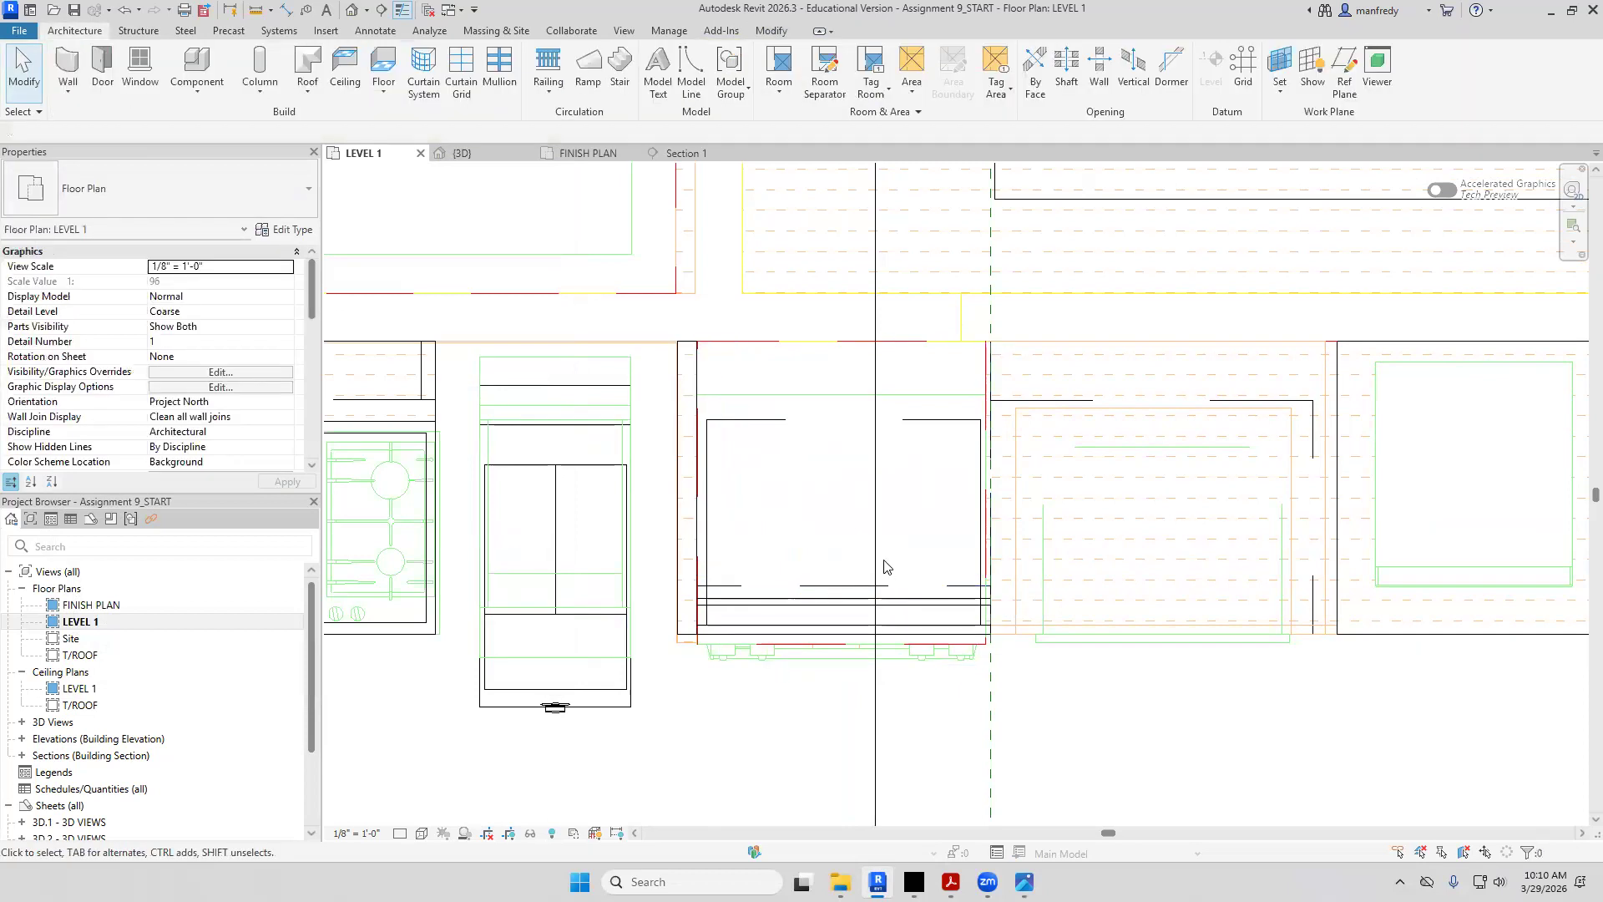
{"action": "scroll", "coordinate": [868, 585], "scroll_direction": "down", "scroll_amount": 2}
{"action": "scroll", "coordinate": [866, 584], "scroll_direction": "down", "scroll_amount": 3}
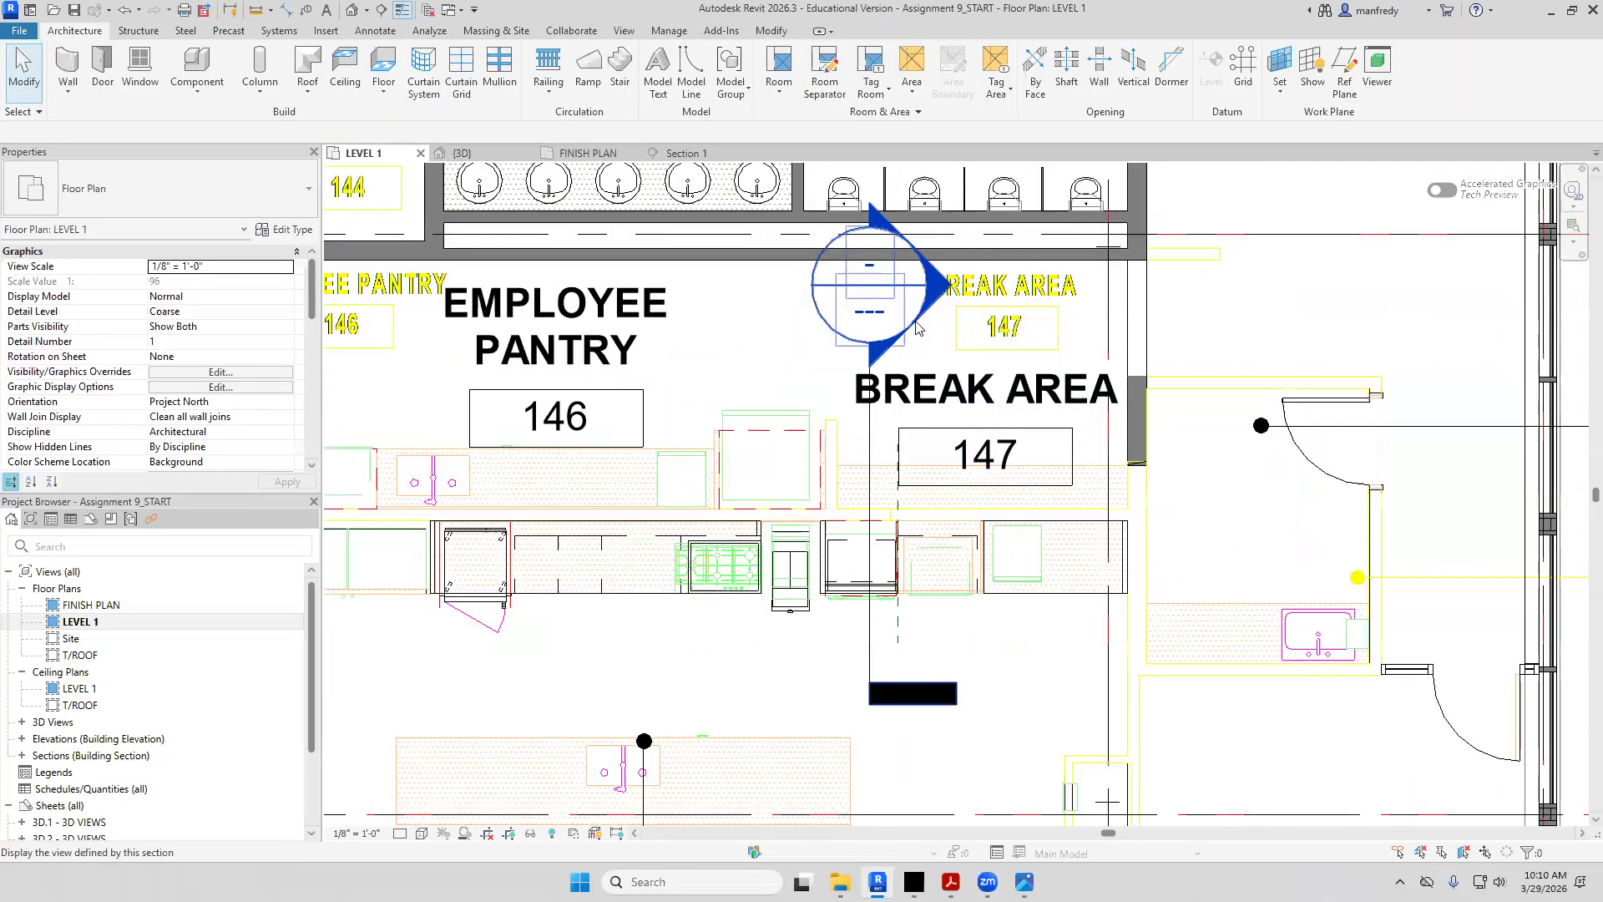
{"action": "double_click", "coordinate": [870, 269]}
{"action": "scroll", "coordinate": [873, 373], "scroll_direction": "down", "scroll_amount": 3}
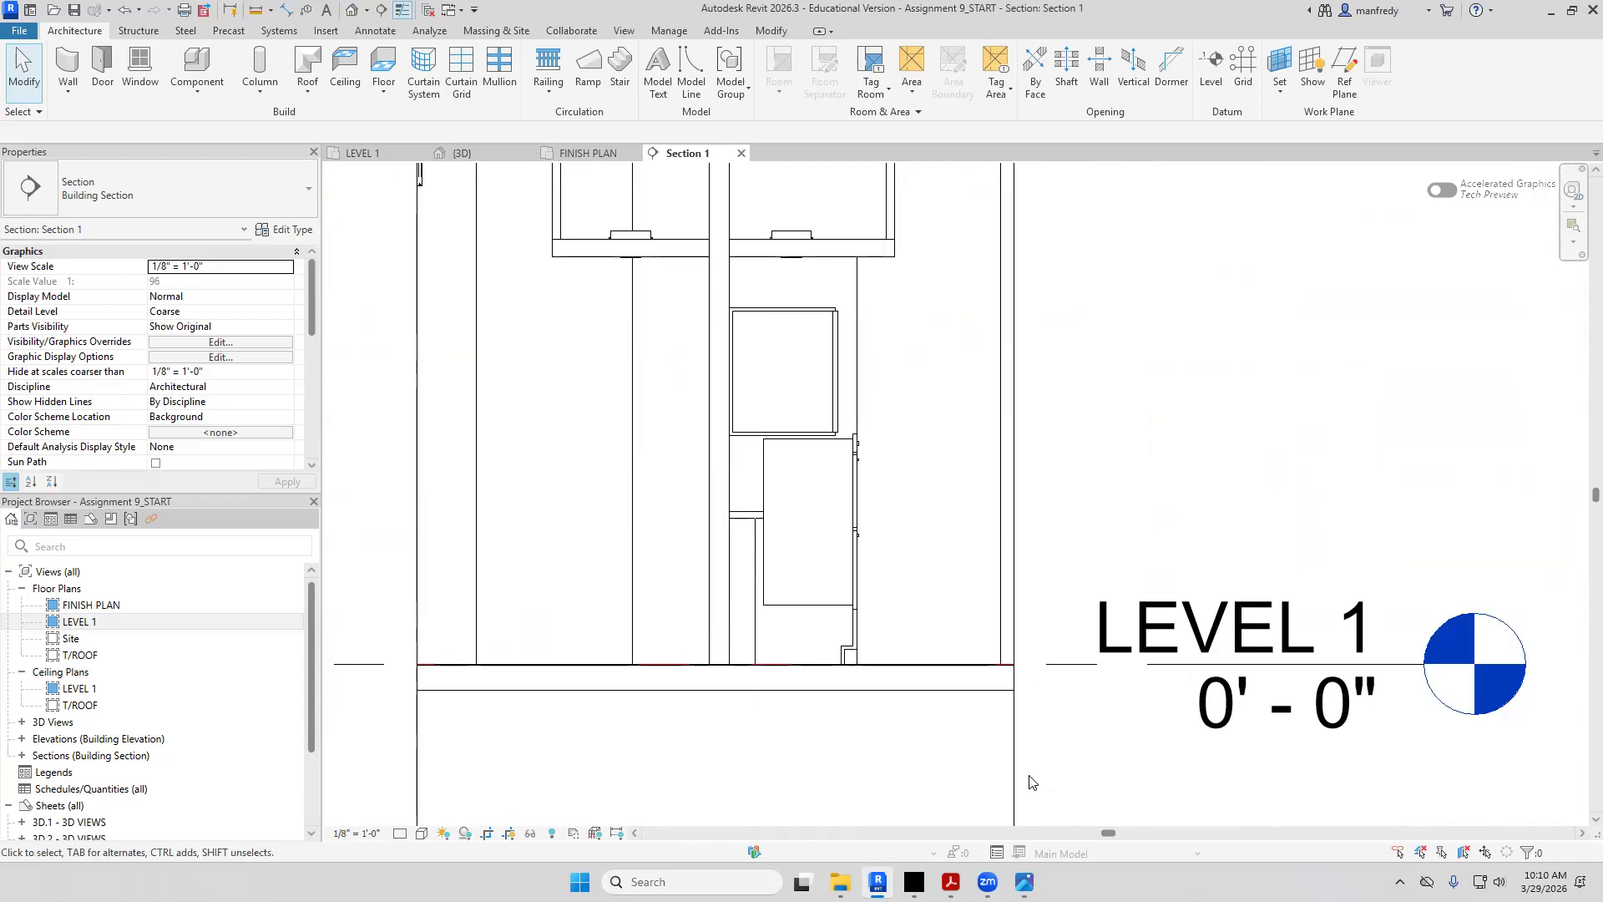
Compare the section with the full height of the double oven detail in the Acrobat PDF, and return to Revit
{"action": "mouse_move", "coordinate": [951, 882]}
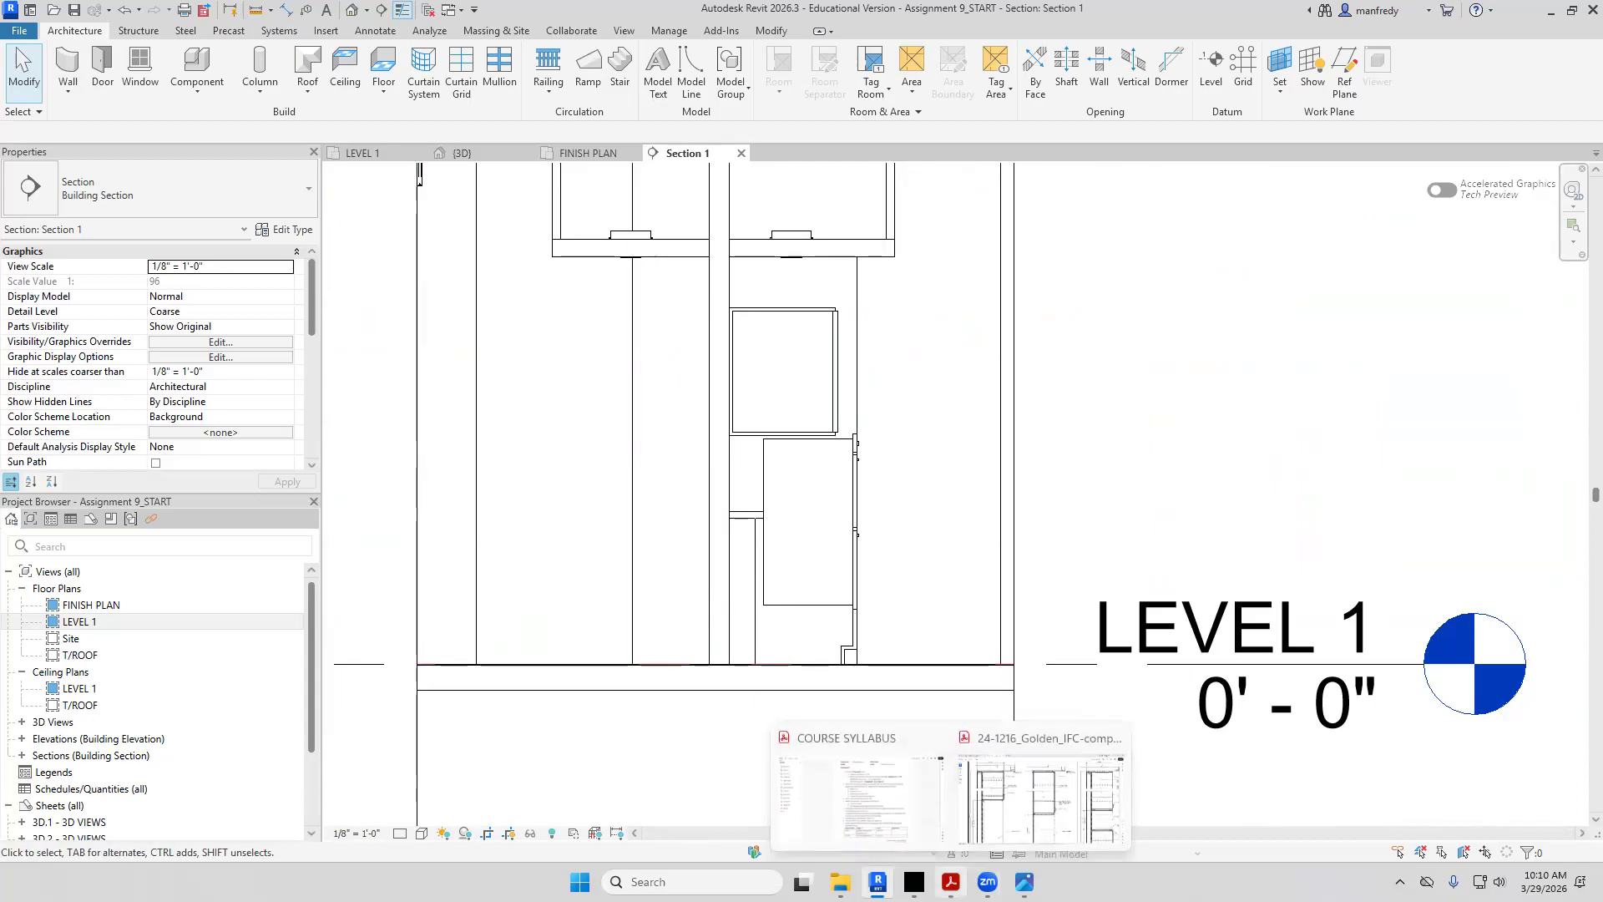
{"action": "left_click", "coordinate": [1044, 802]}
{"action": "scroll", "coordinate": [309, 448], "scroll_direction": "down", "scroll_amount": 4}
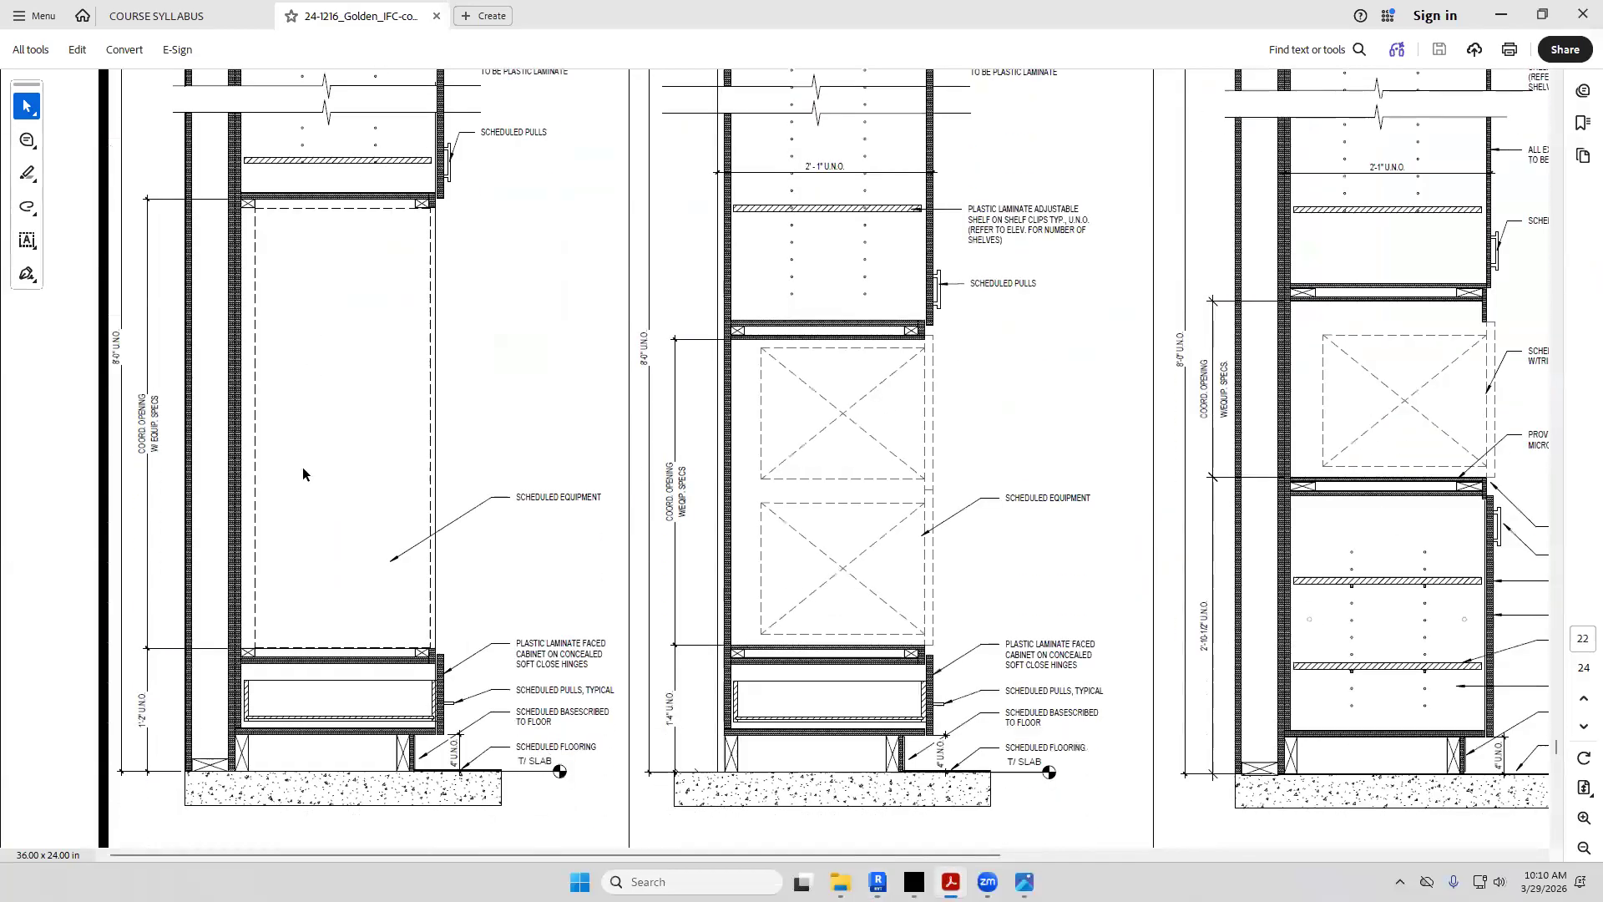
{"action": "scroll", "coordinate": [214, 589], "scroll_direction": "up", "scroll_amount": 4}
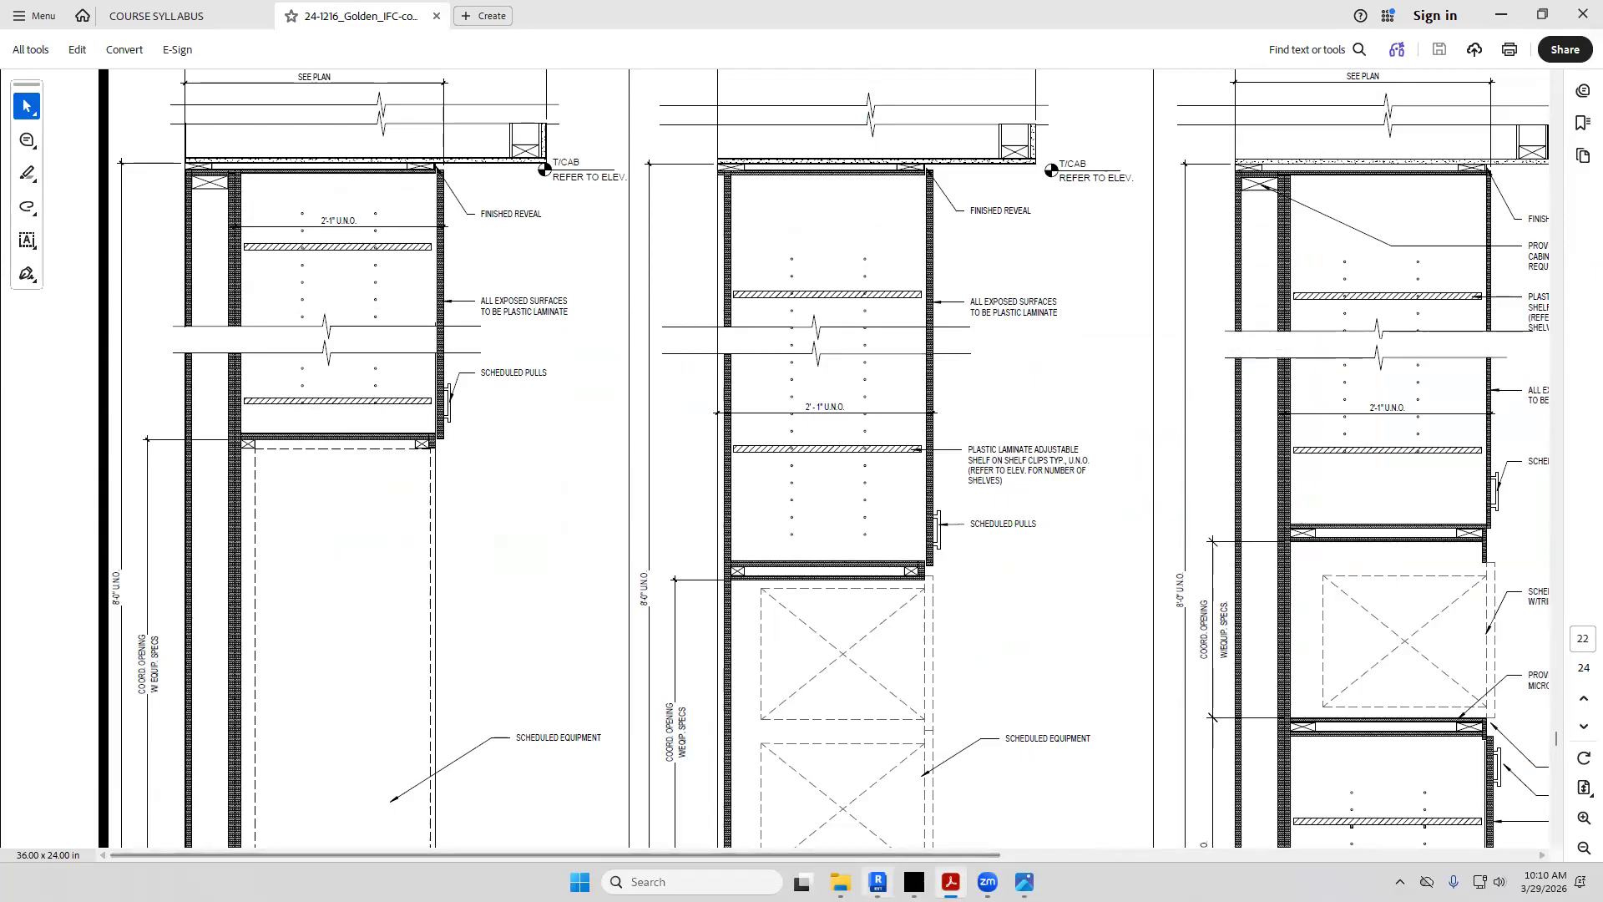
{"action": "left_click", "coordinate": [877, 881]}
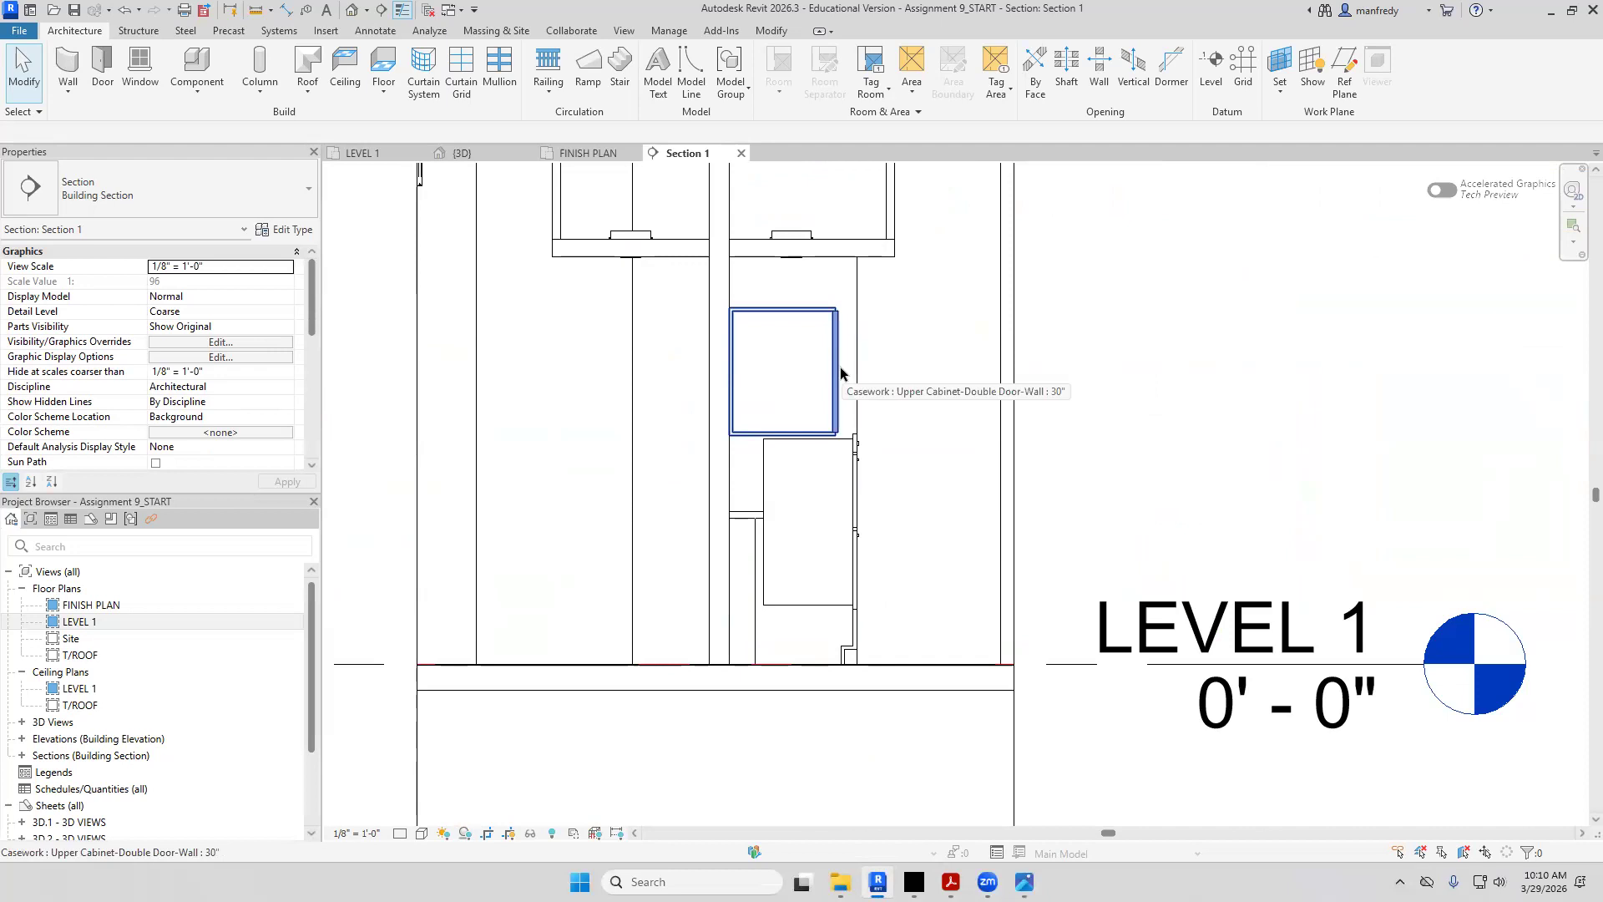
Reopen the Level 1 floor plan at the double oven and upper cabinet in the break area
{"action": "left_click", "coordinate": [175, 622]}
{"action": "double_click", "coordinate": [175, 621]}
{"action": "scroll", "coordinate": [775, 510], "scroll_direction": "up", "scroll_amount": 5}
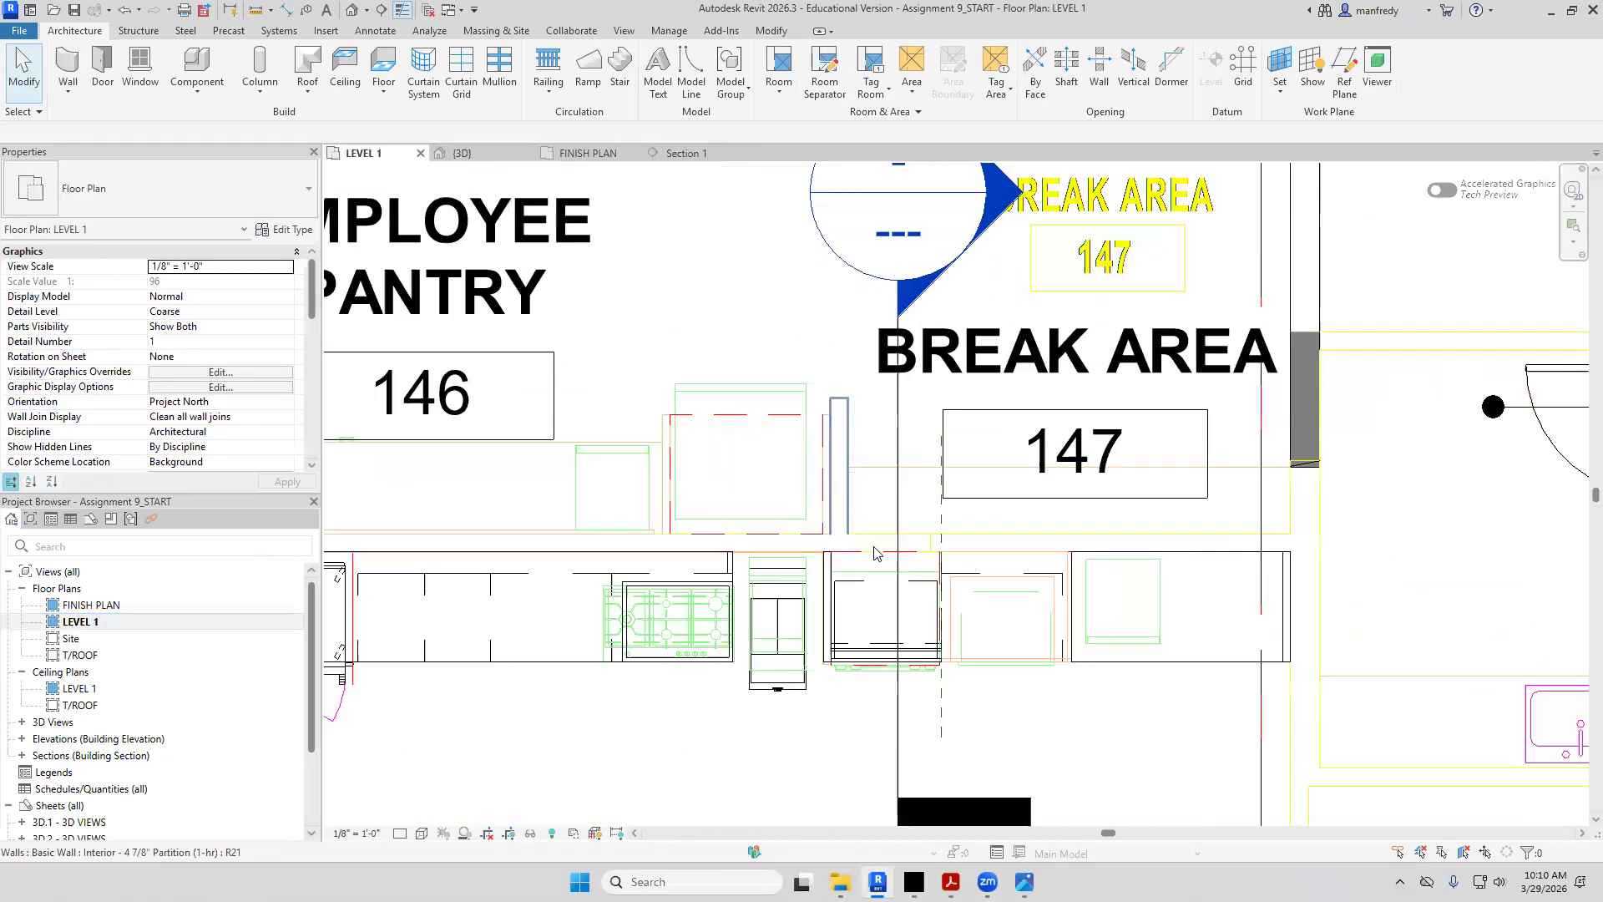
{"action": "scroll", "coordinate": [776, 510], "scroll_direction": "up", "scroll_amount": 3}
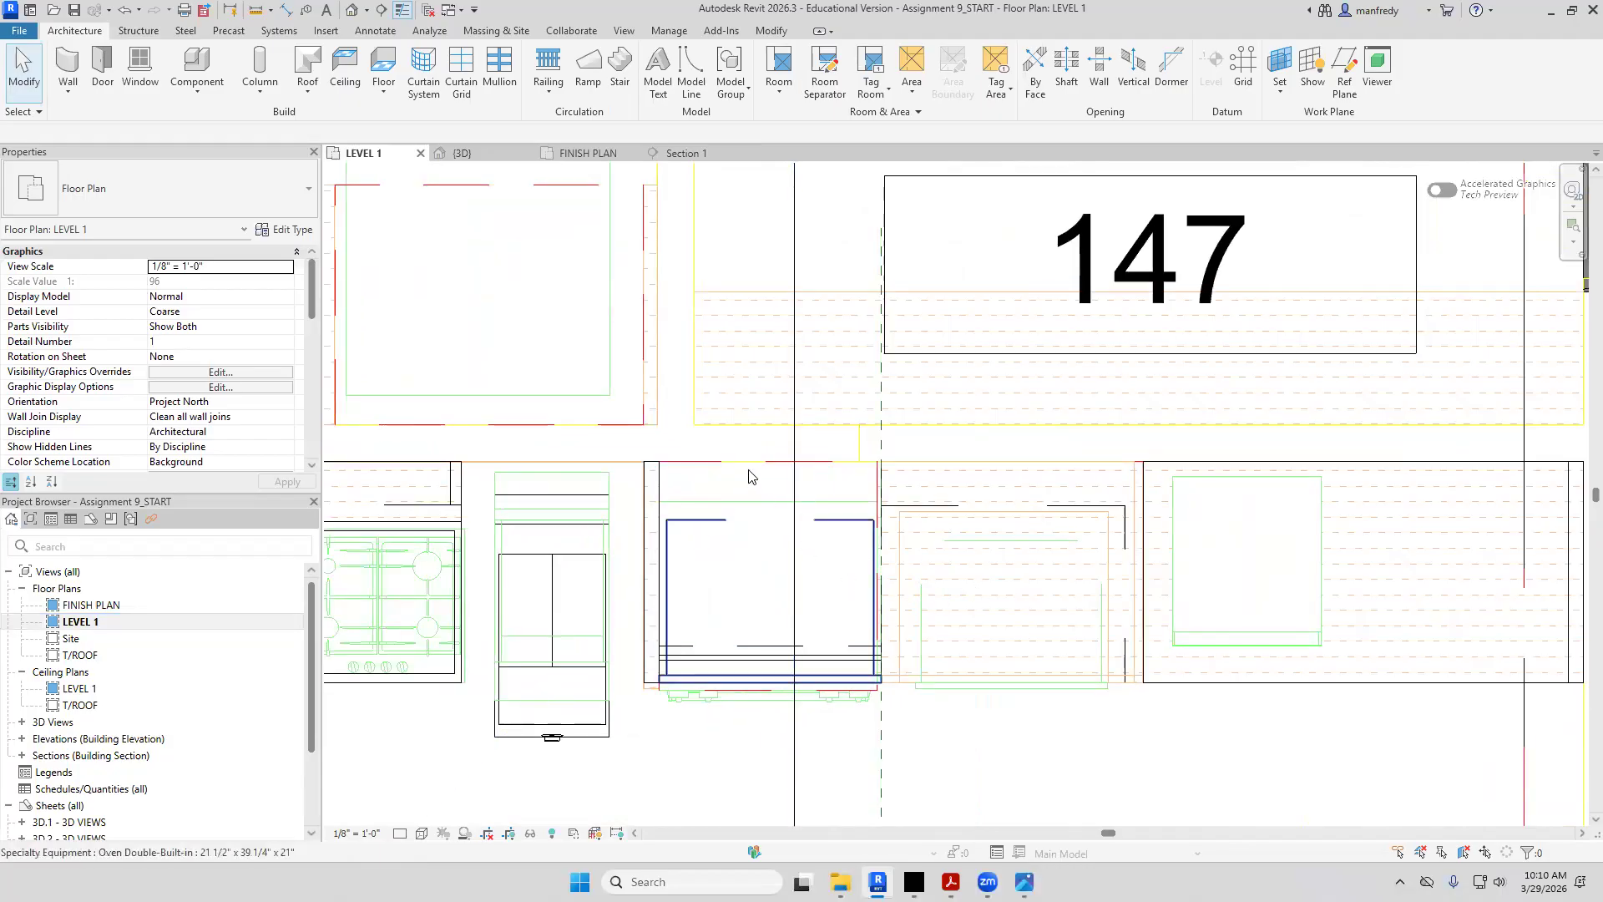
Switch to the PDF in Acrobat and examine the Kitchen 102 - North elevation on page 13, including its detail references
{"action": "left_click", "coordinate": [951, 882]}
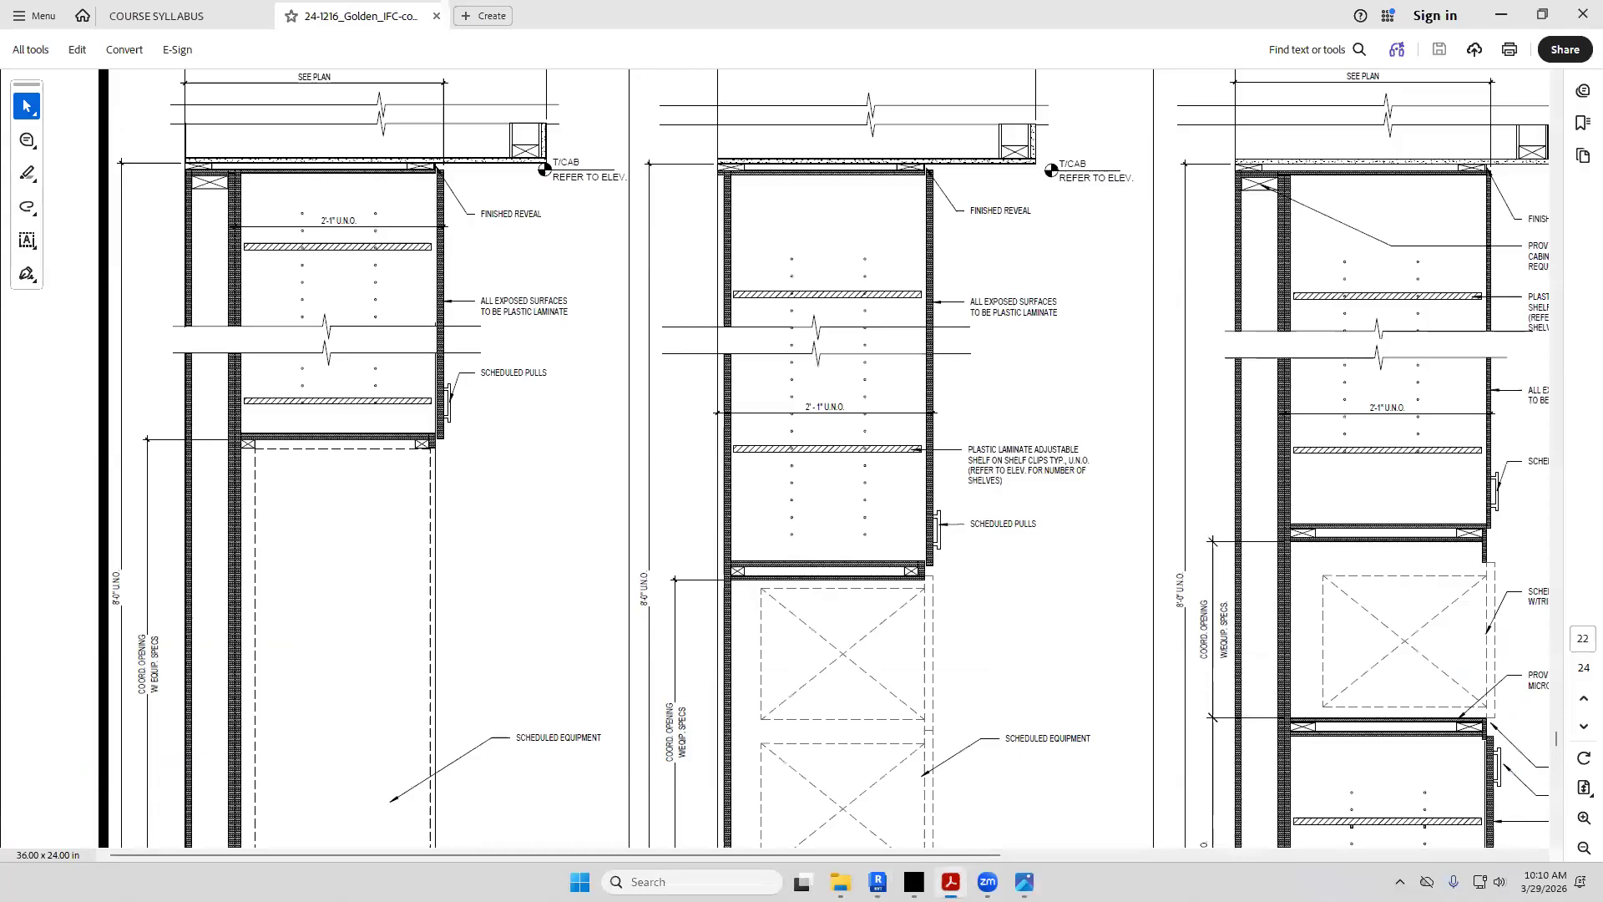
{"action": "left_click", "coordinate": [1584, 787]}
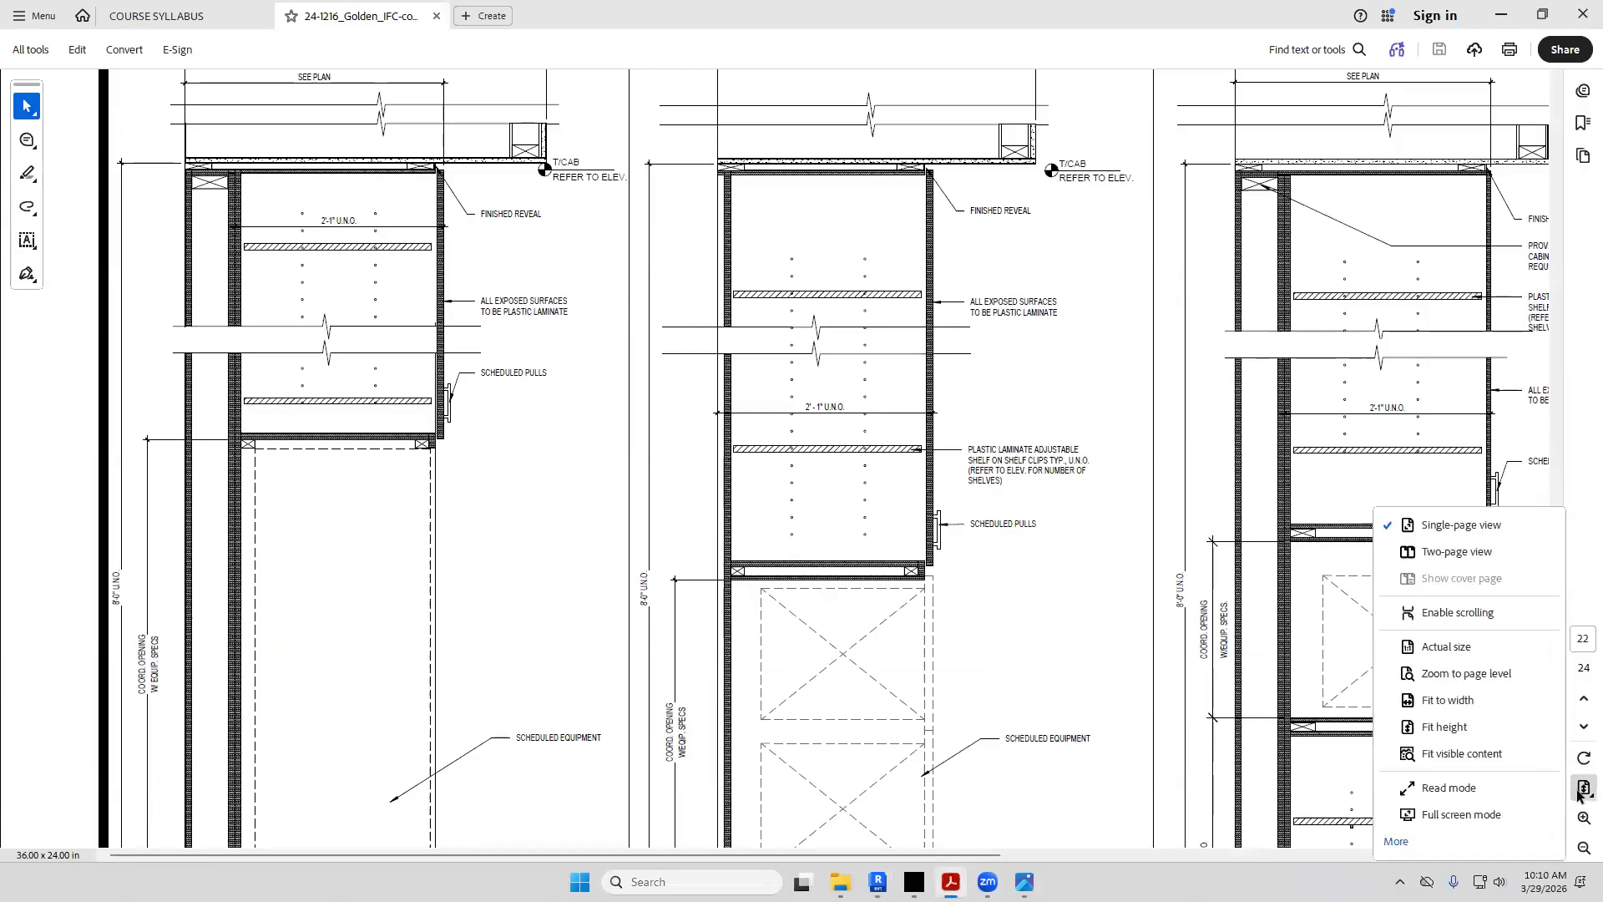
{"action": "left_click", "coordinate": [1473, 723]}
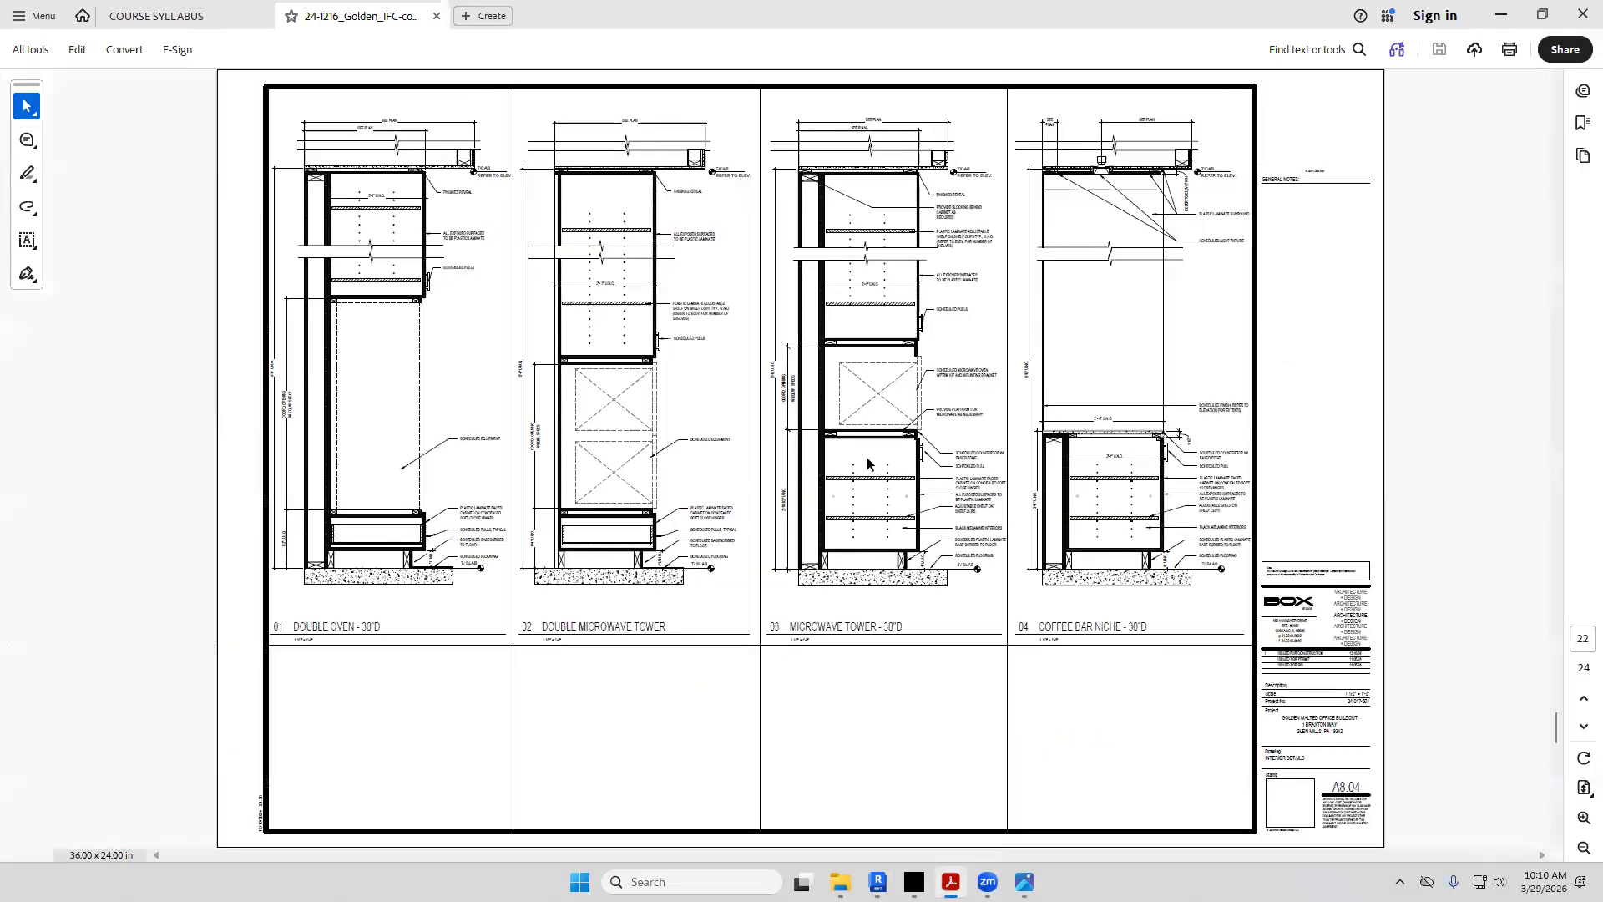
{"action": "scroll", "coordinate": [872, 484], "scroll_direction": "up", "scroll_amount": 5}
{"action": "scroll", "coordinate": [888, 459], "scroll_direction": "up", "scroll_amount": 4}
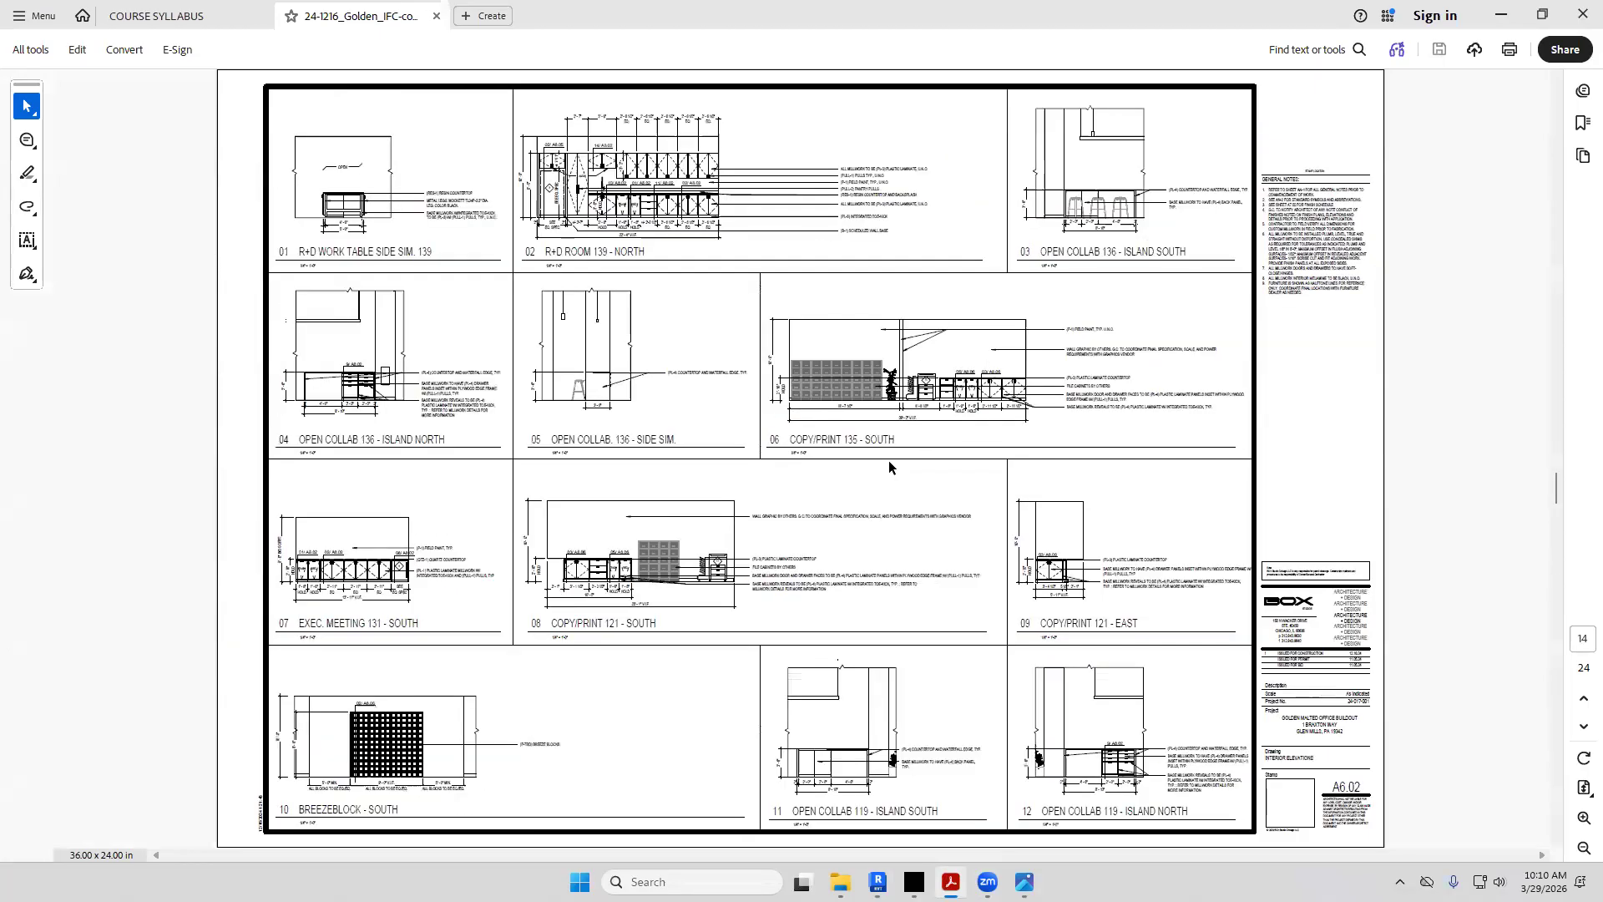
{"action": "left_click", "coordinate": [1584, 817]}
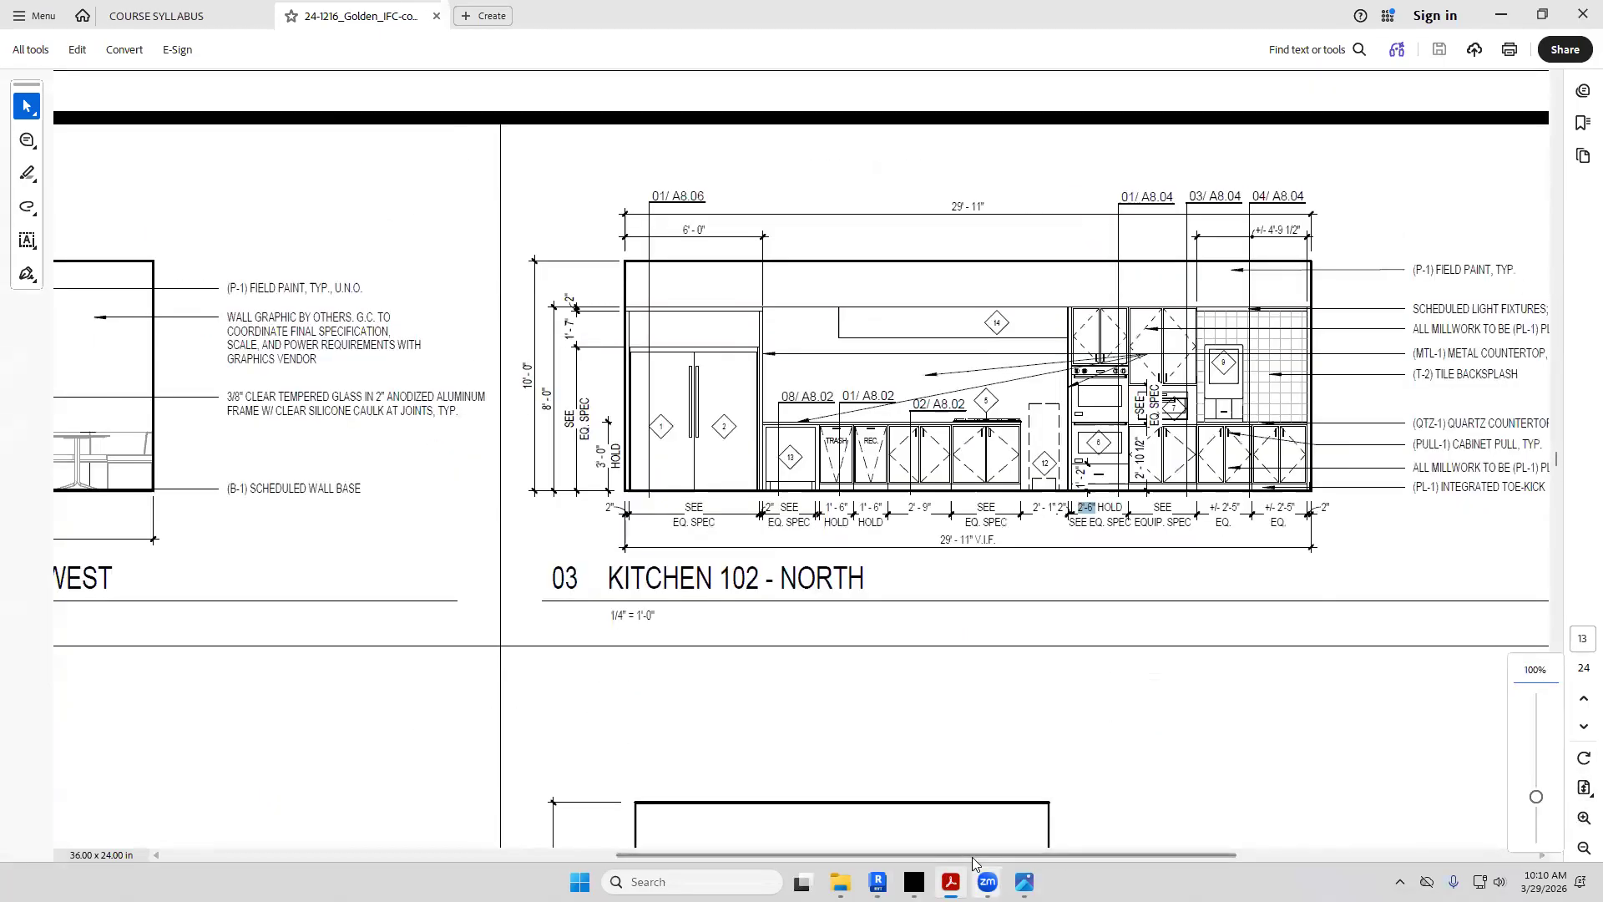
{"action": "left_click_drag", "start_coordinate": [952, 855], "coordinate": [1045, 855]}
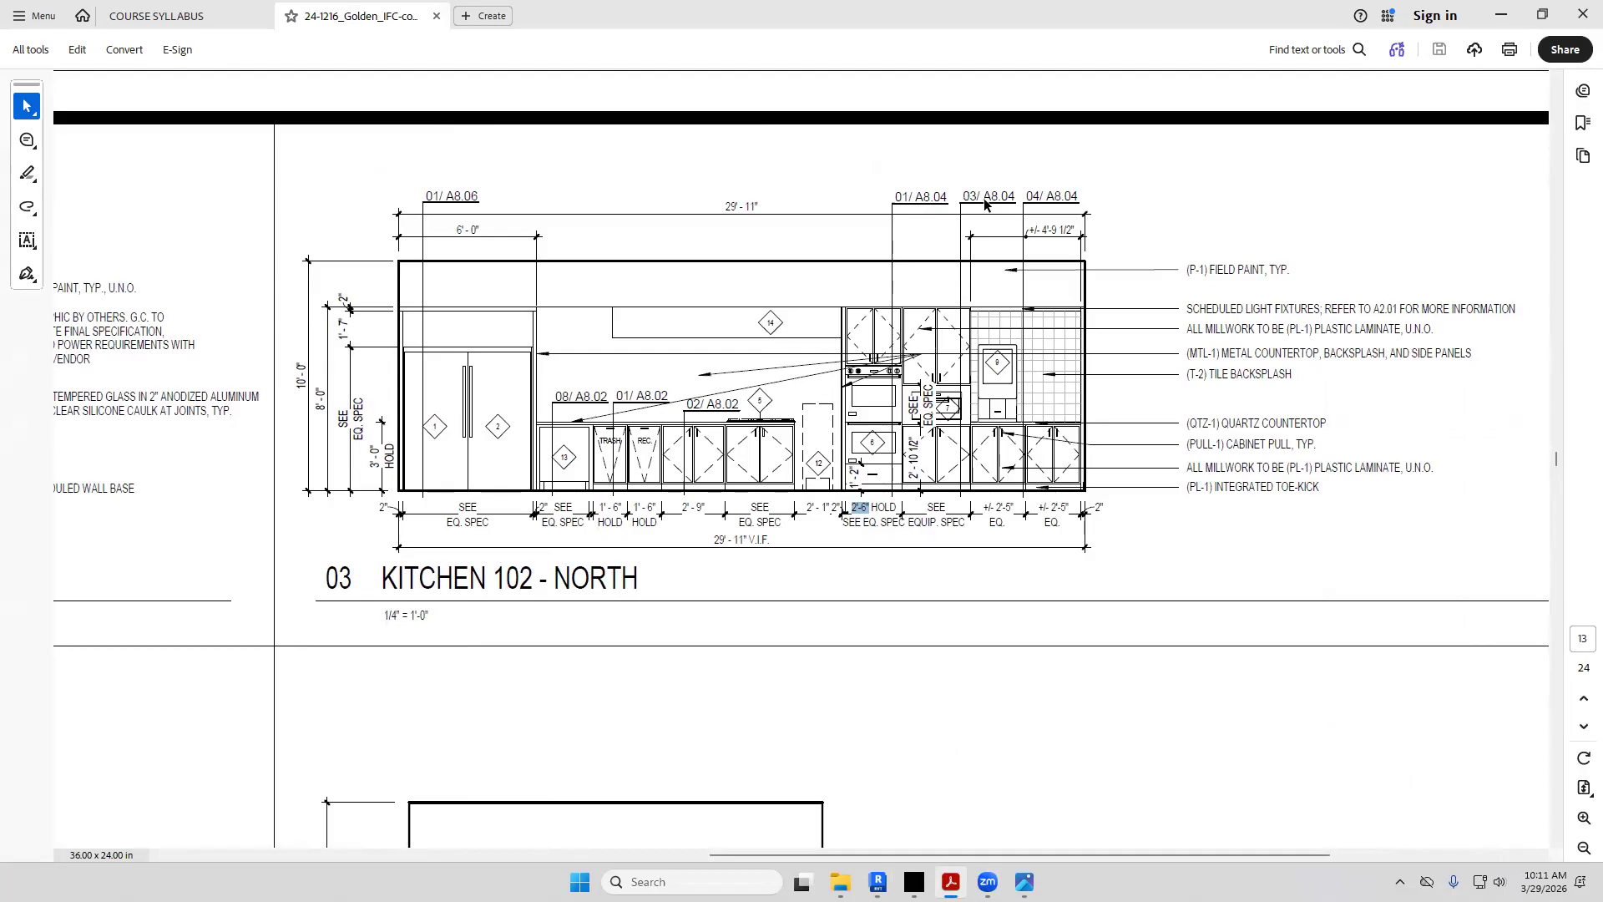
Return to the interior details sheet A8.04 on page 22 at full page height, and switch back to Revit
{"action": "left_click", "coordinate": [1584, 788]}
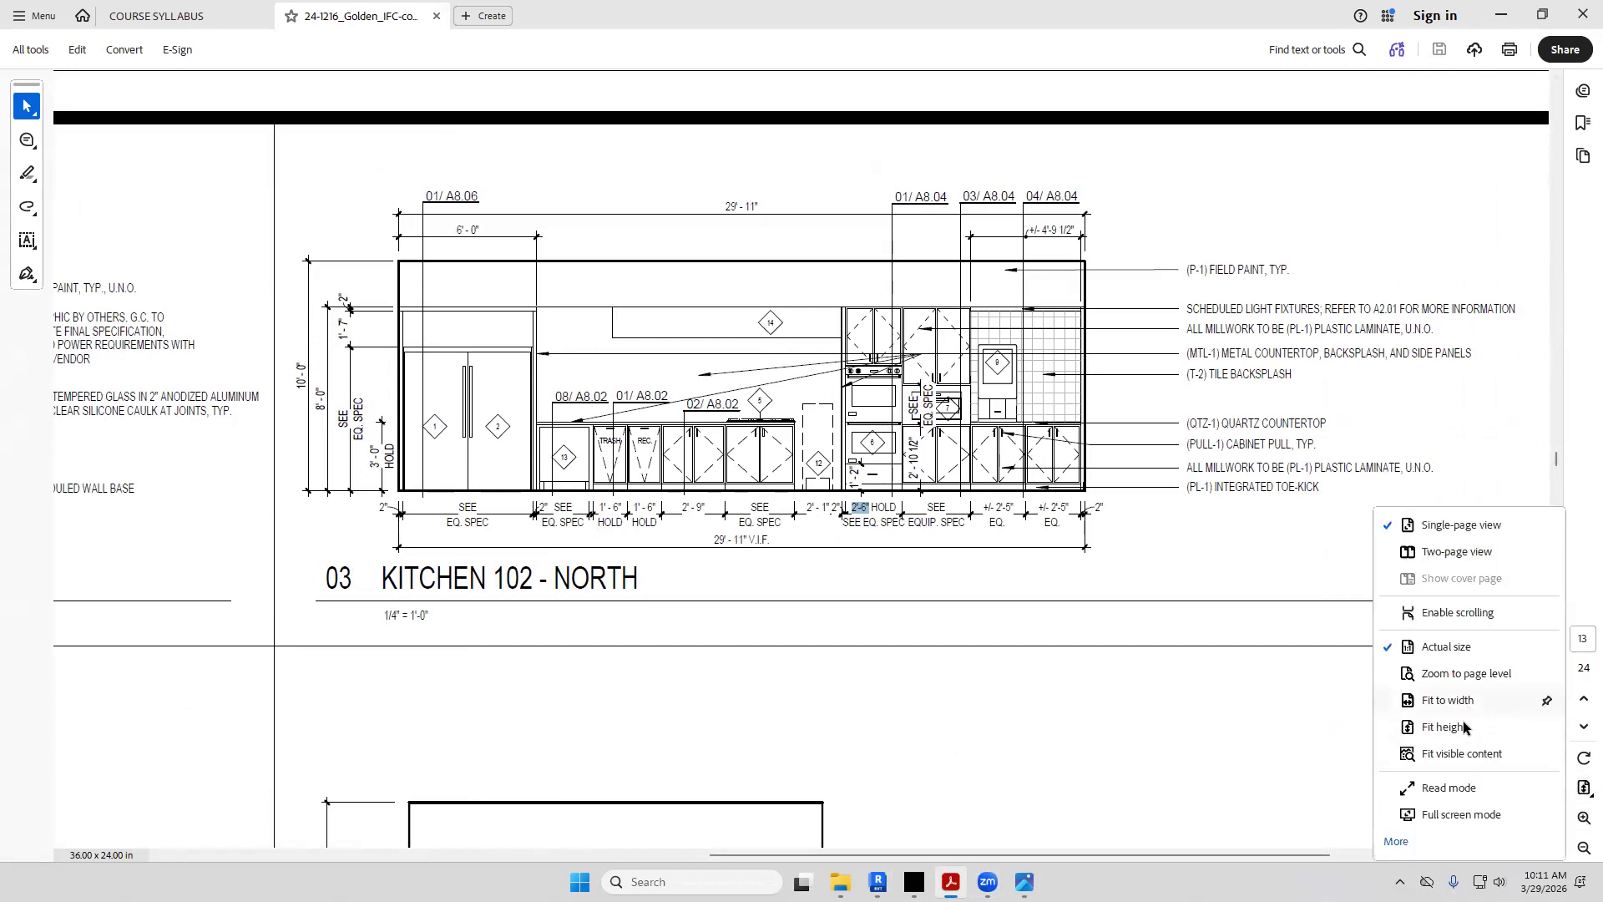
{"action": "left_click", "coordinate": [1463, 726]}
{"action": "scroll", "coordinate": [1090, 641], "scroll_direction": "down", "scroll_amount": 6}
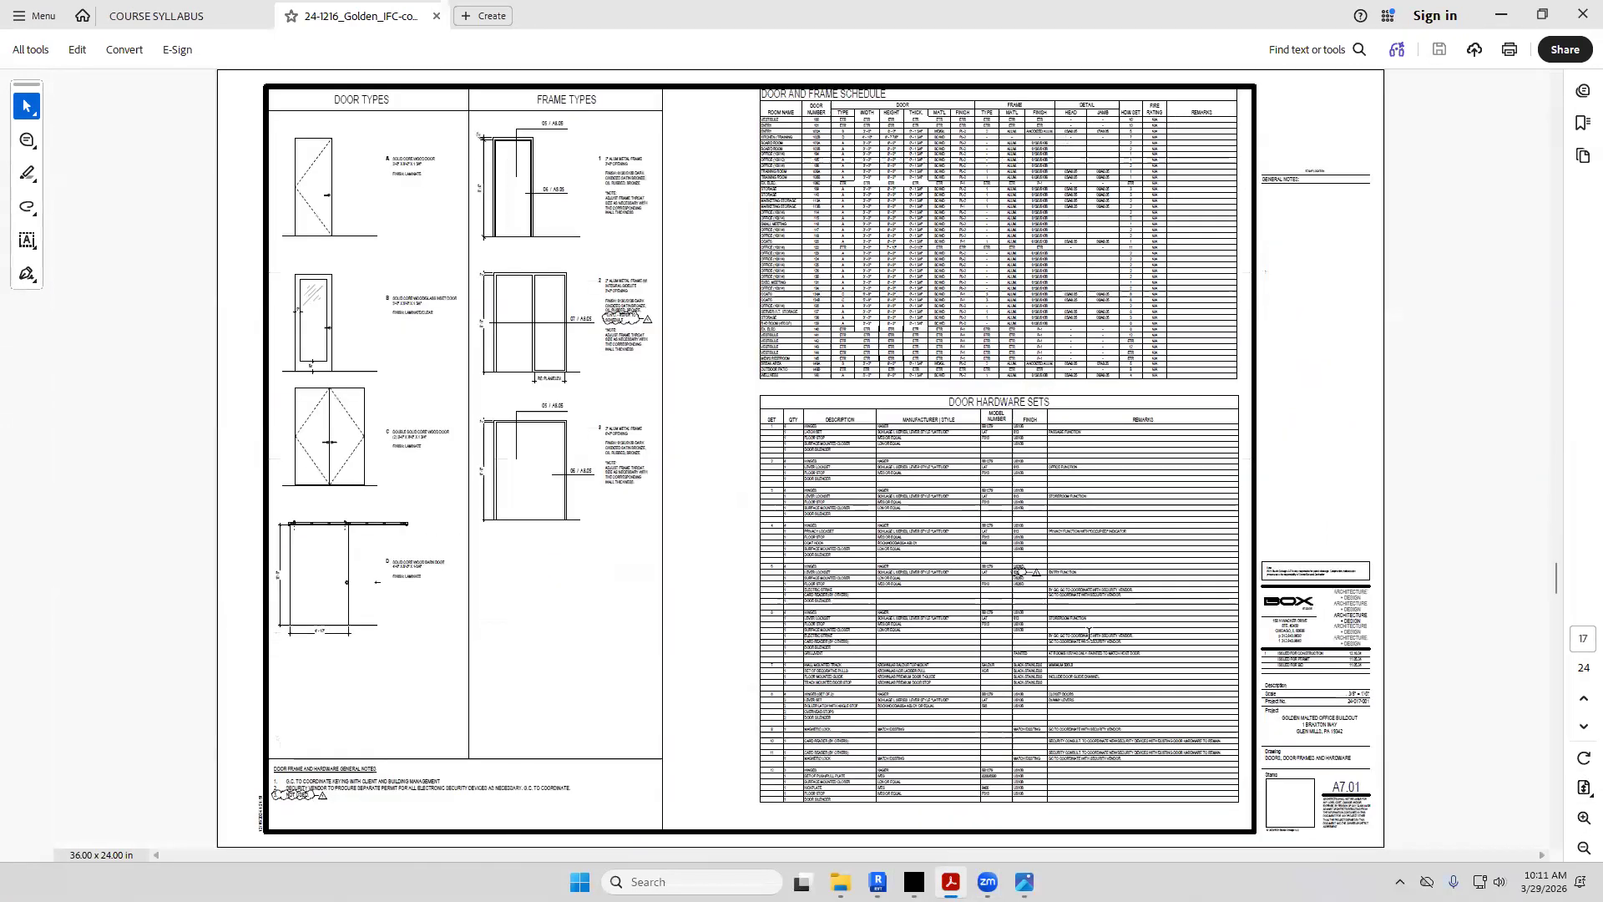
{"action": "scroll", "coordinate": [1090, 641], "scroll_direction": "down", "scroll_amount": 3}
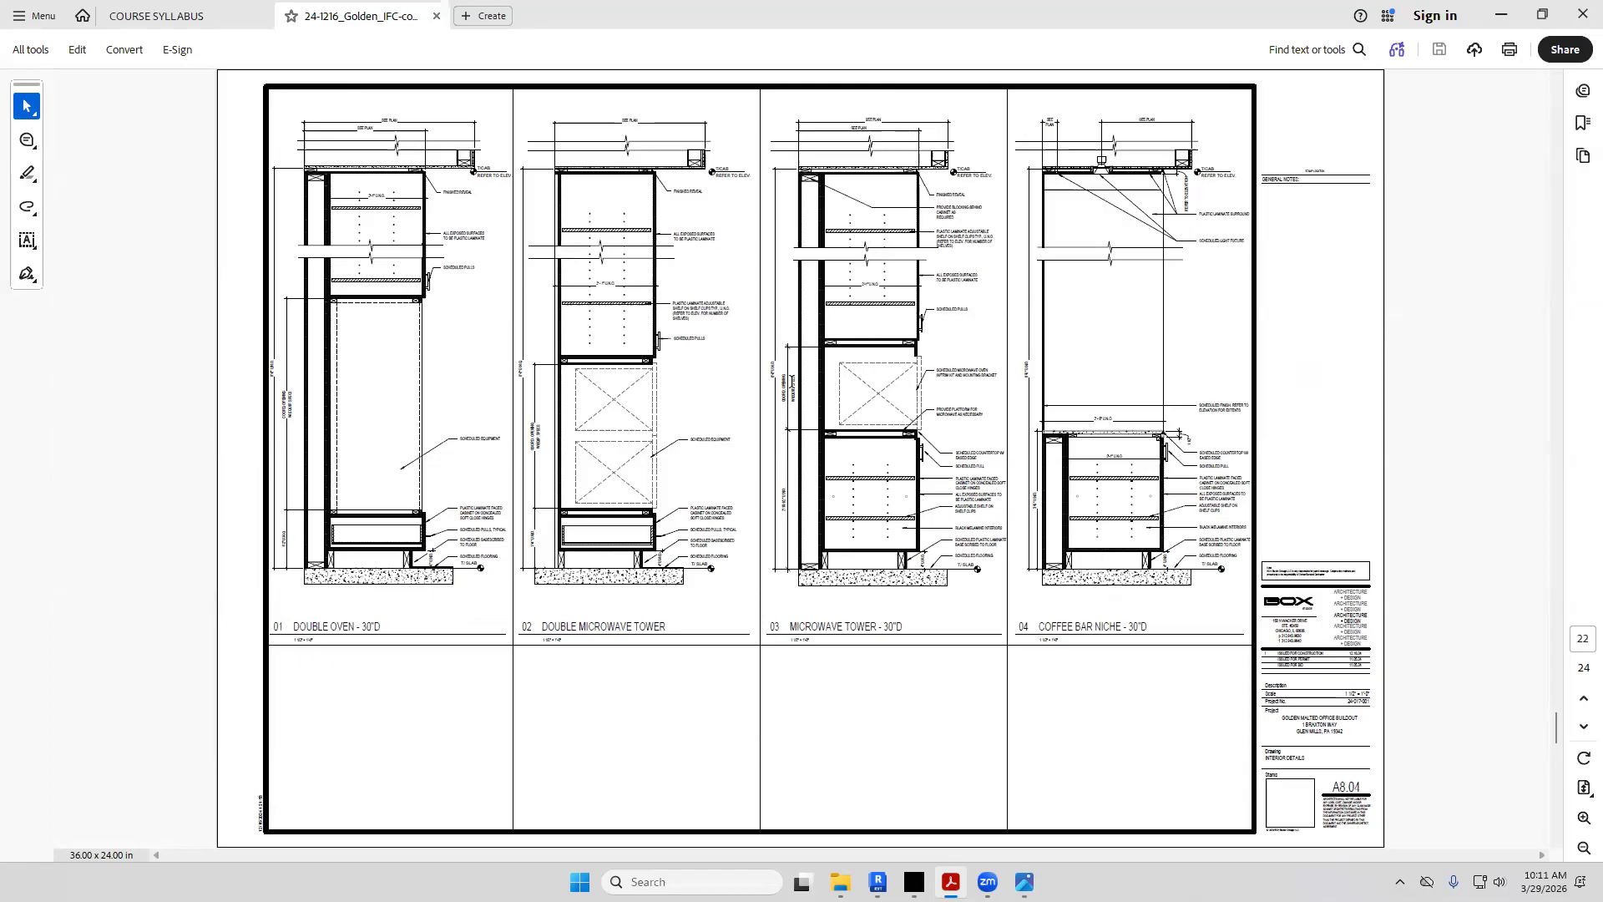
{"action": "left_click", "coordinate": [877, 882]}
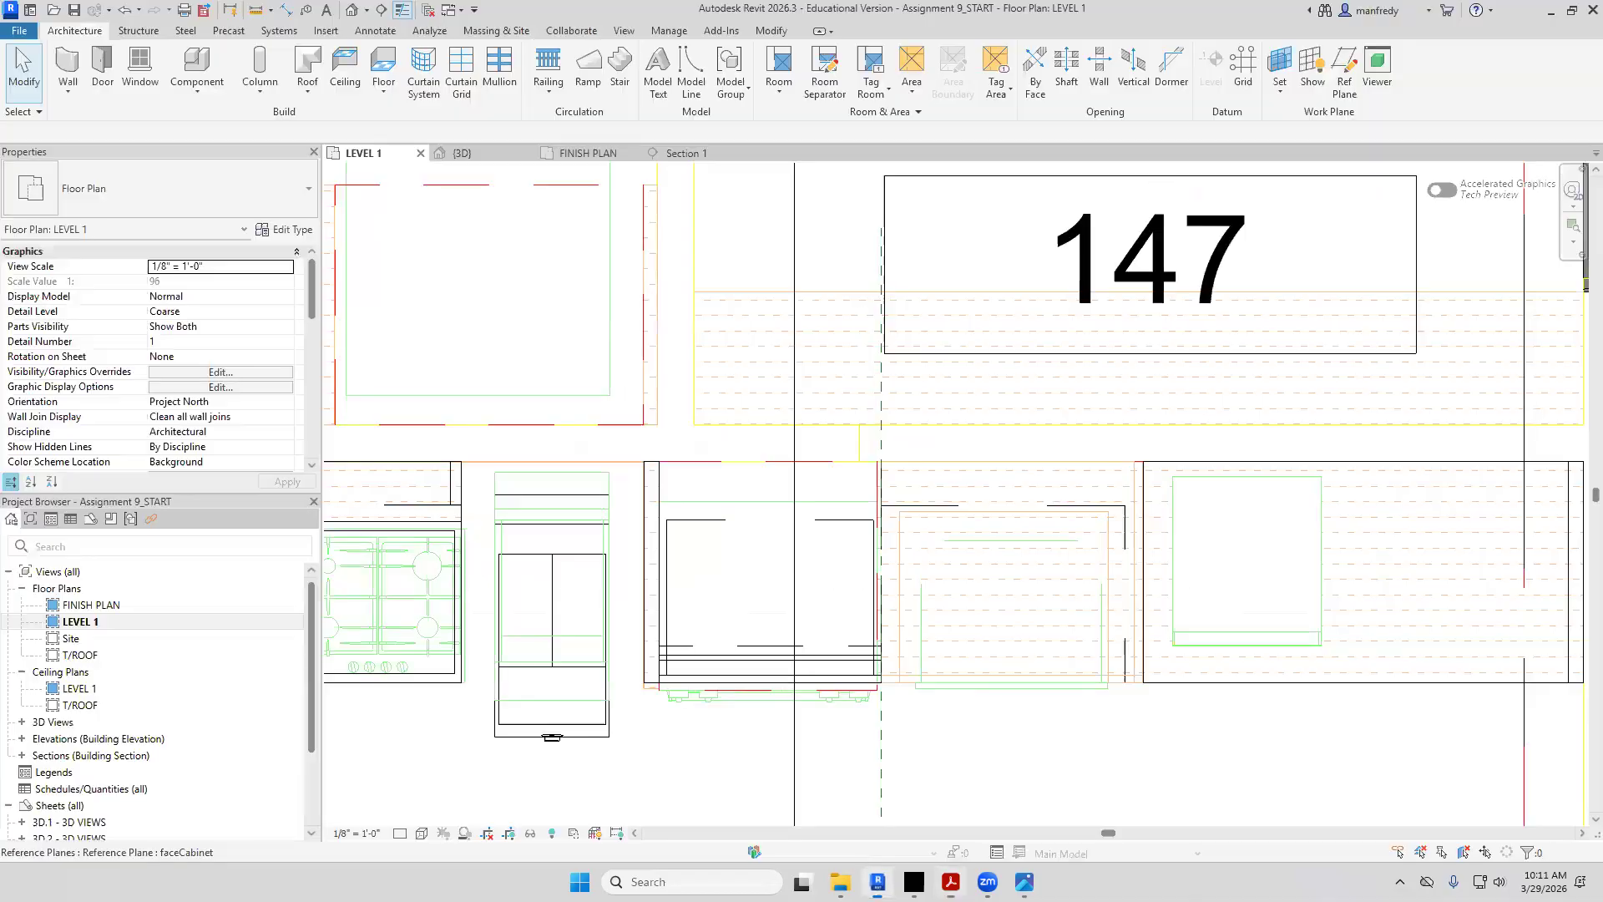
Try to dimension from the front of the upper cabinet above the oven to the neighbouring base cabinet front
{"action": "scroll", "coordinate": [969, 511], "scroll_direction": "up", "scroll_amount": 1}
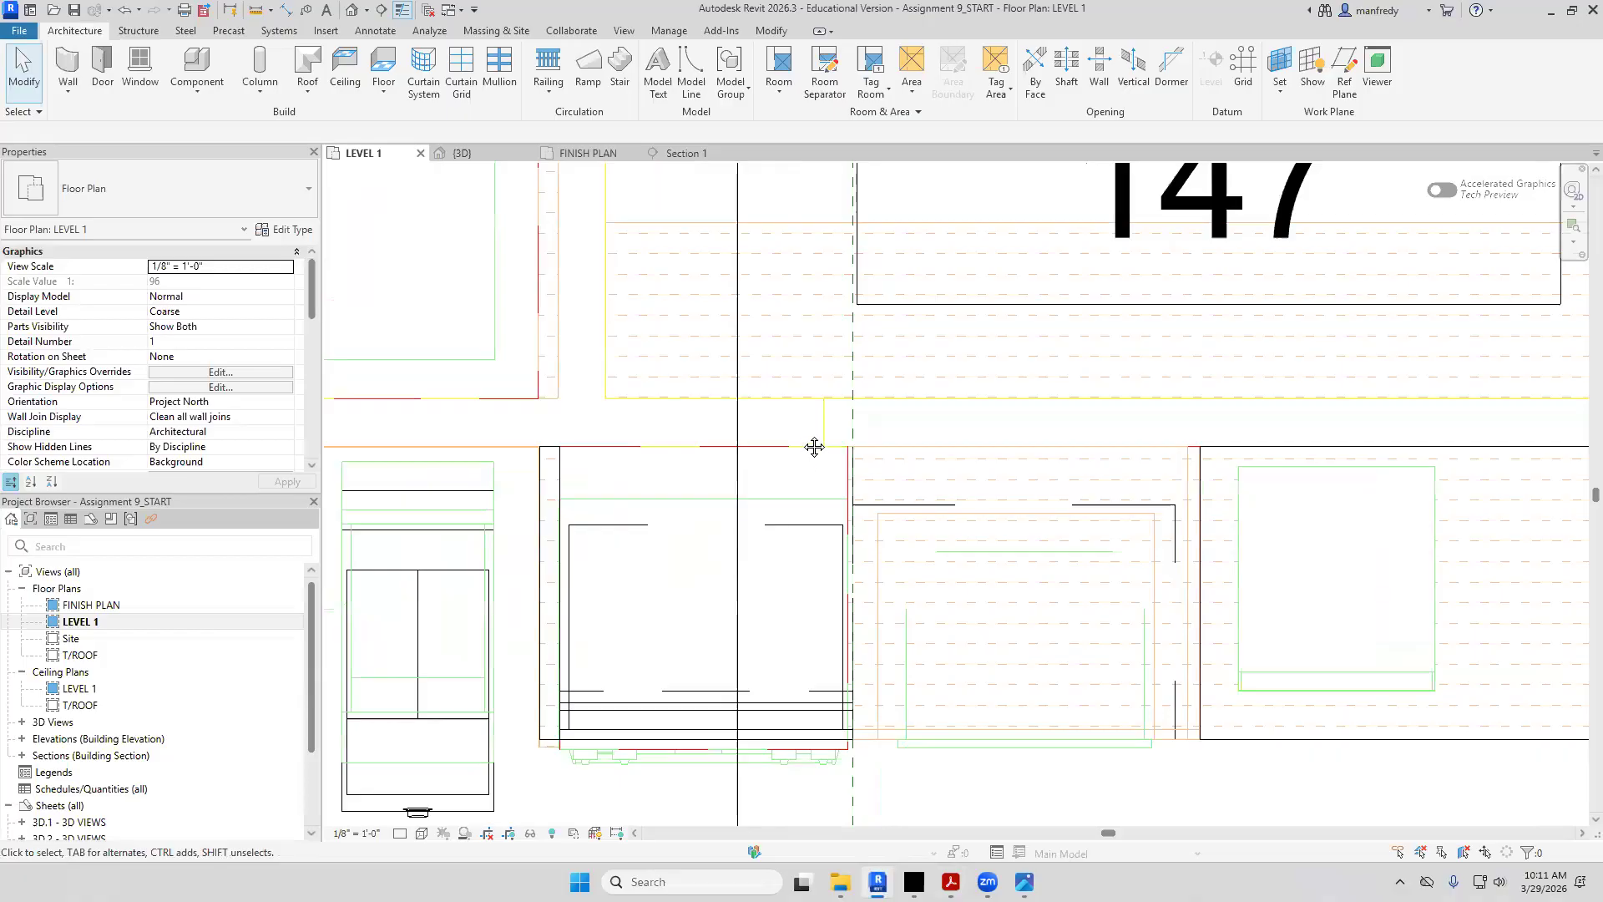
{"action": "middle_click_drag", "start_coordinate": [813, 448], "coordinate": [895, 348]}
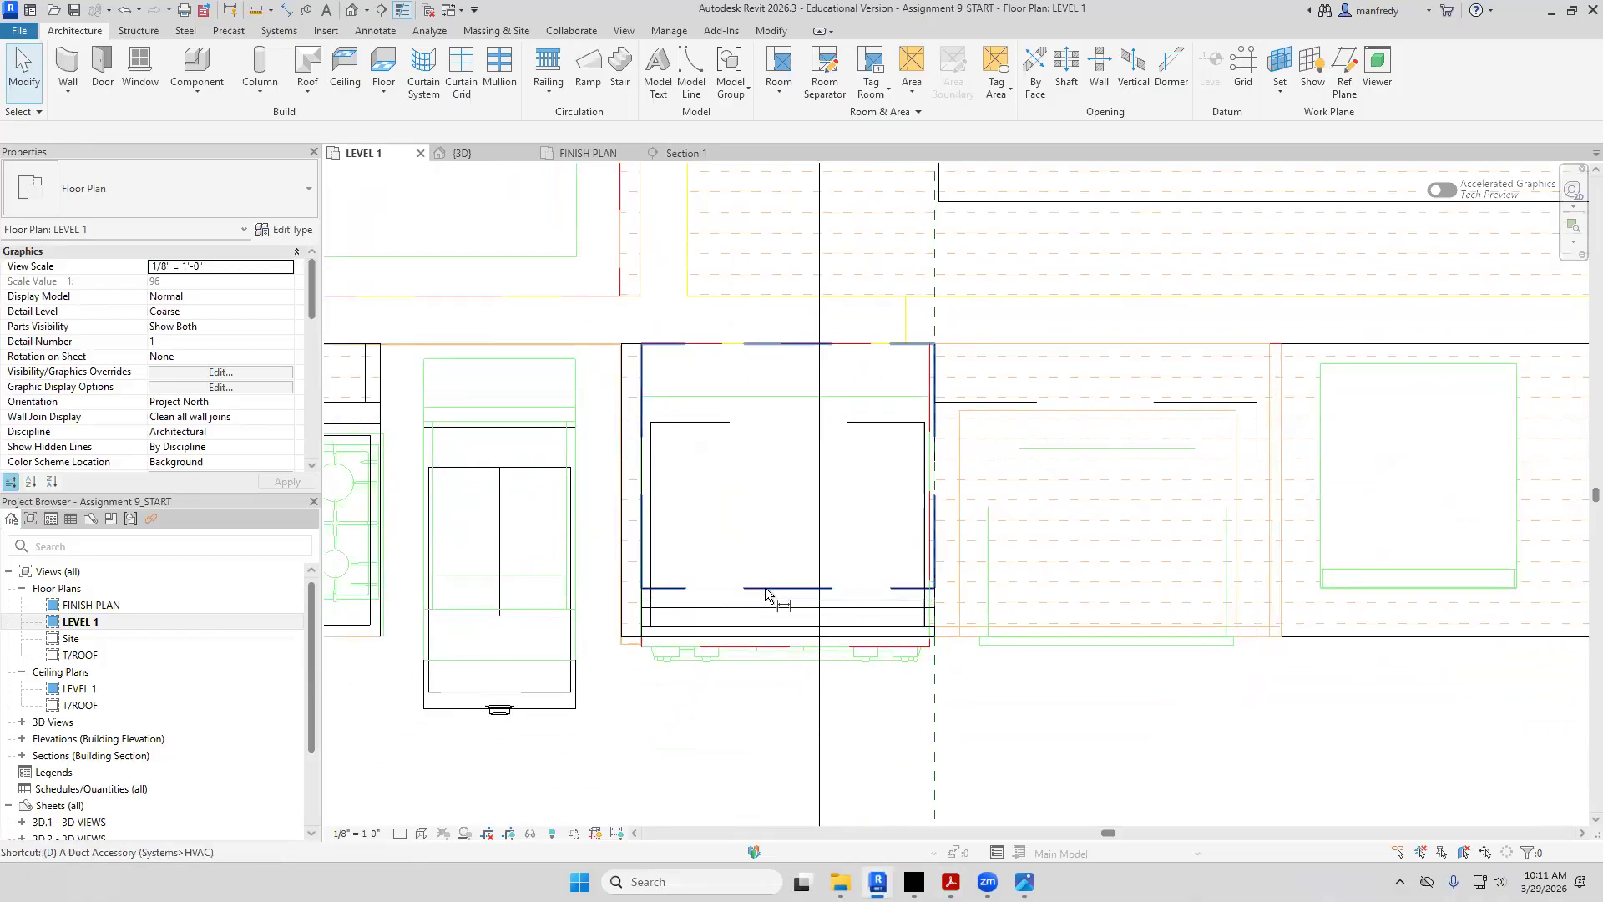
{"action": "key", "text": "d"}
{"action": "key", "text": "i"}
{"action": "key", "text": "Escape"}
{"action": "key", "text": "Escape"}
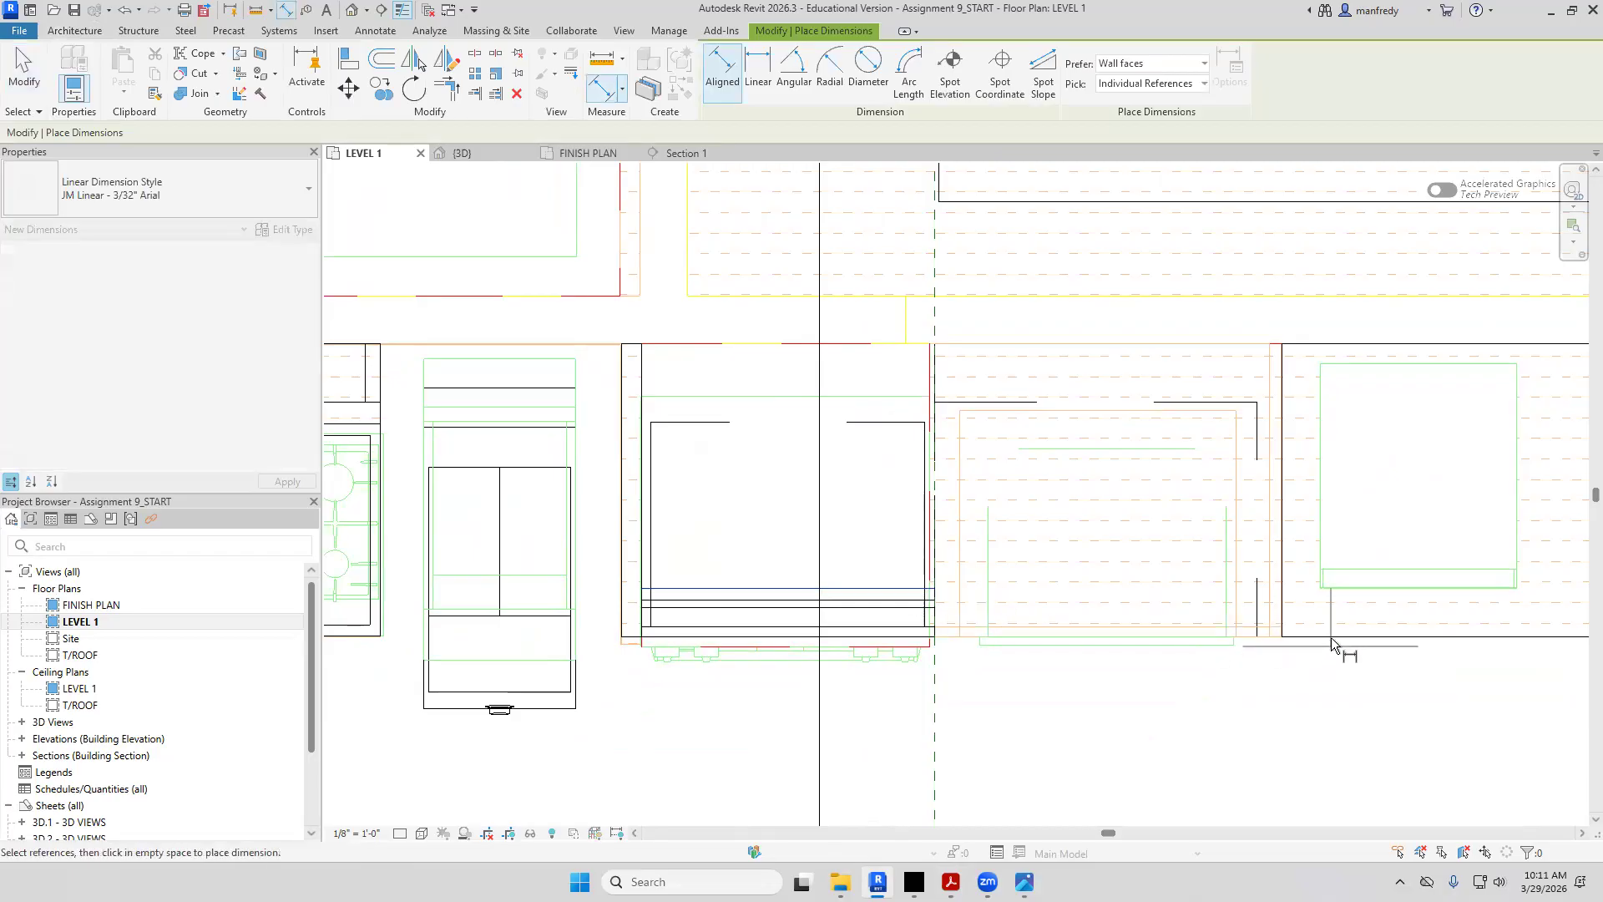
{"action": "scroll", "coordinate": [1261, 691], "scroll_direction": "up", "scroll_amount": 1}
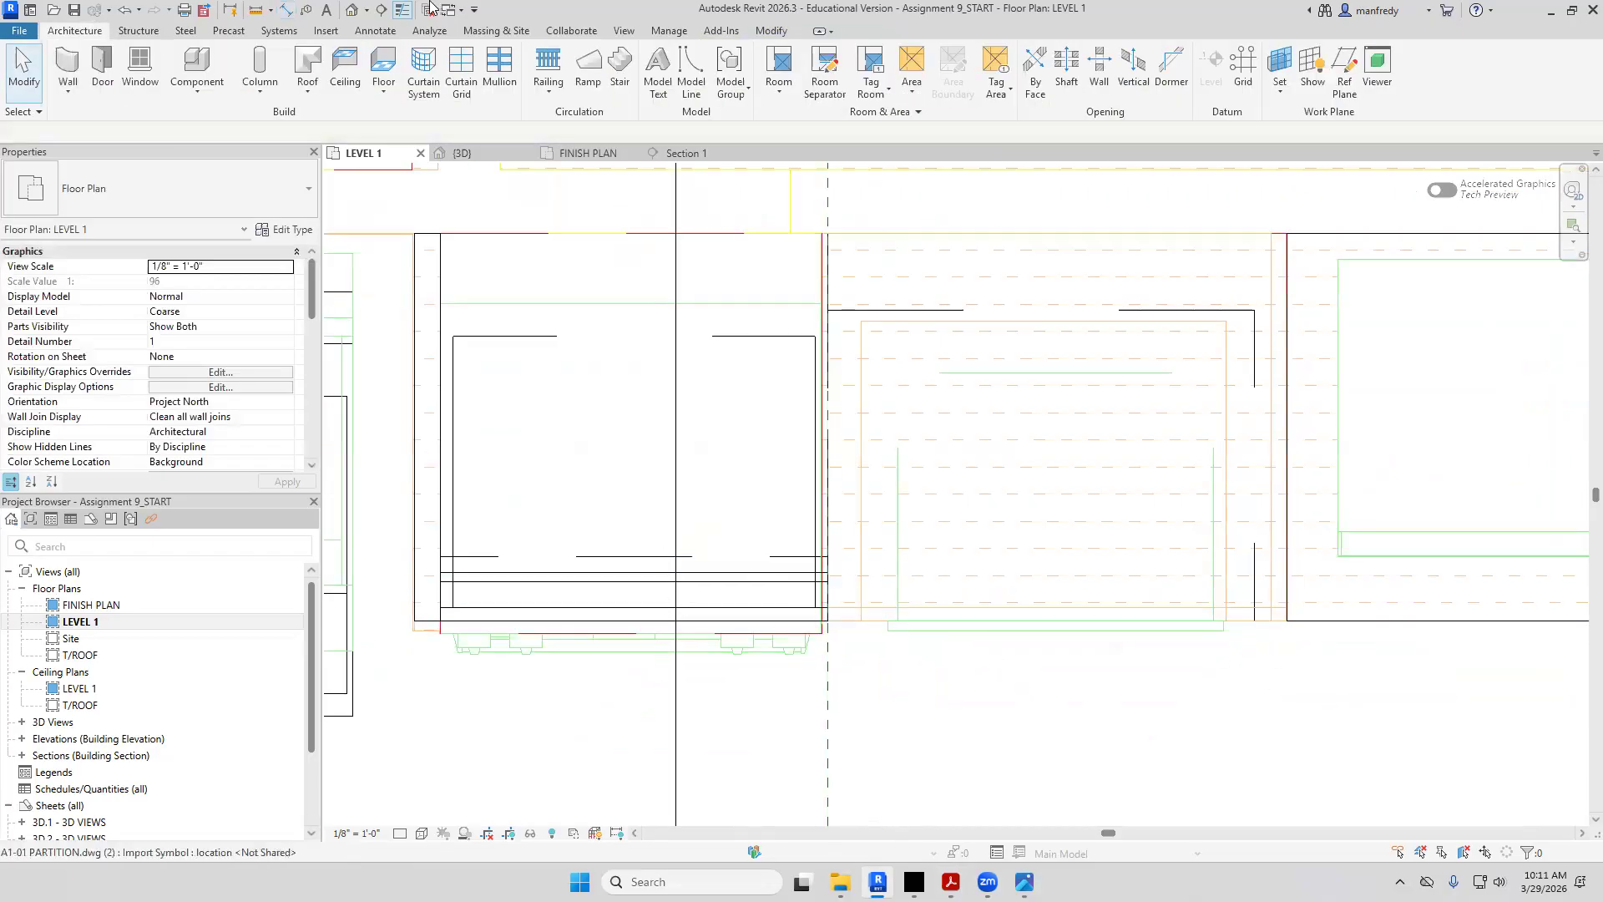
Turn on all annotation categories in the Level 1 plan's visibility and graphic overrides
{"action": "key", "text": "v"}
{"action": "key", "text": "g"}
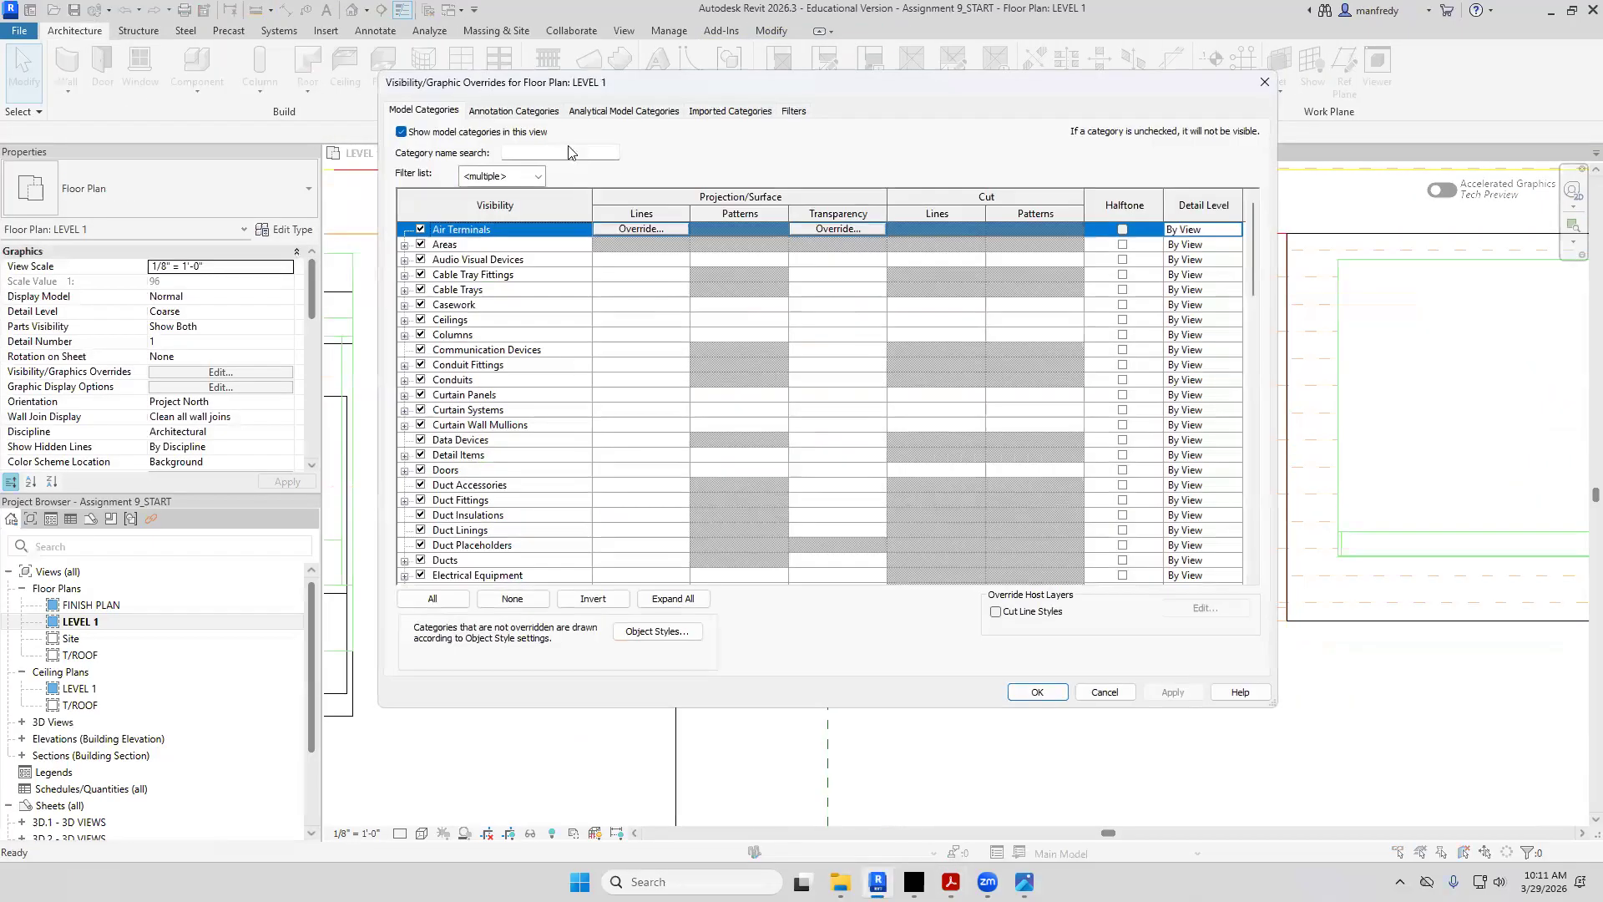
{"action": "left_click", "coordinate": [524, 116]}
{"action": "left_click", "coordinate": [431, 597]}
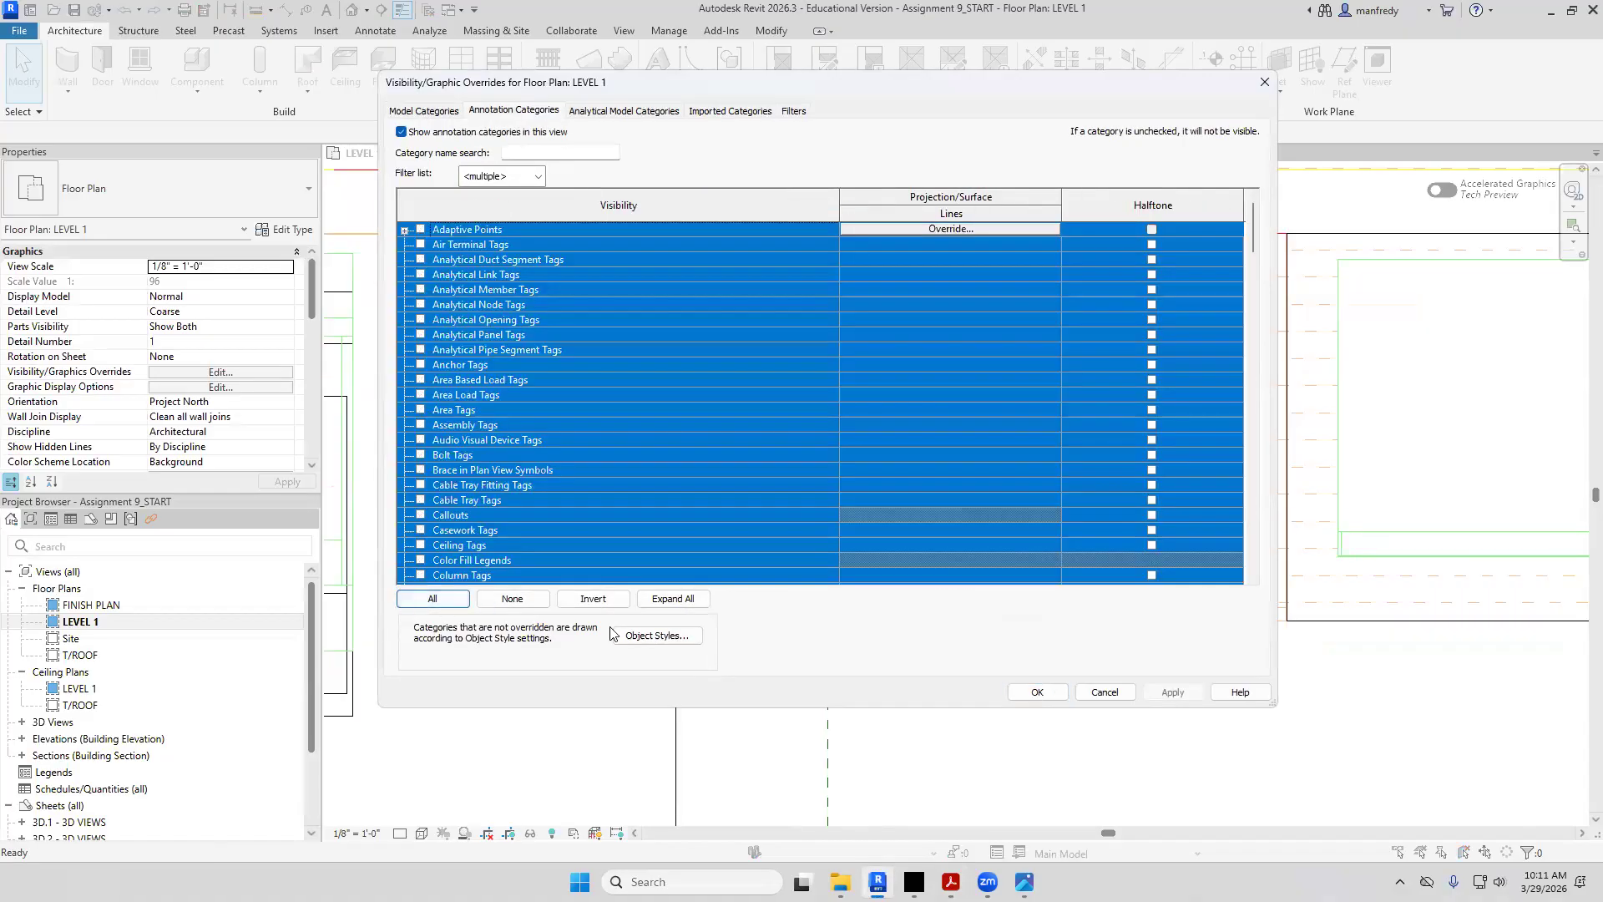
{"action": "left_click", "coordinate": [1035, 691]}
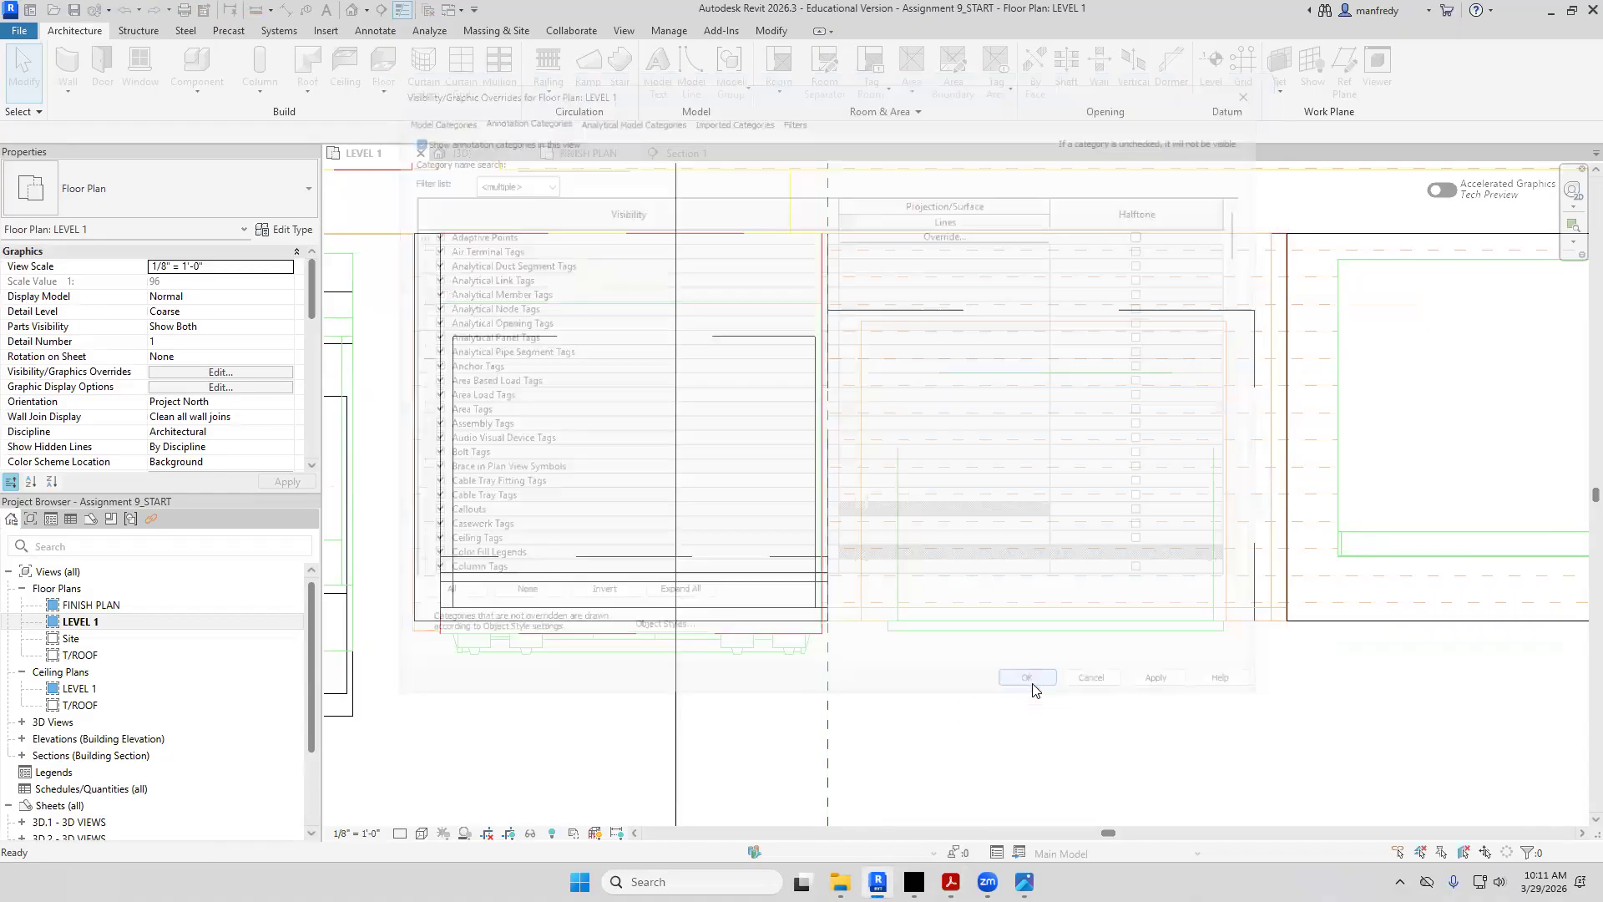
Measure the offset between the upper cabinet's front and the base cabinet's front with an aligned dimension, and leave the command
{"action": "key", "text": "d"}
{"action": "key", "text": "i"}
{"action": "left_click", "coordinate": [1388, 620]}
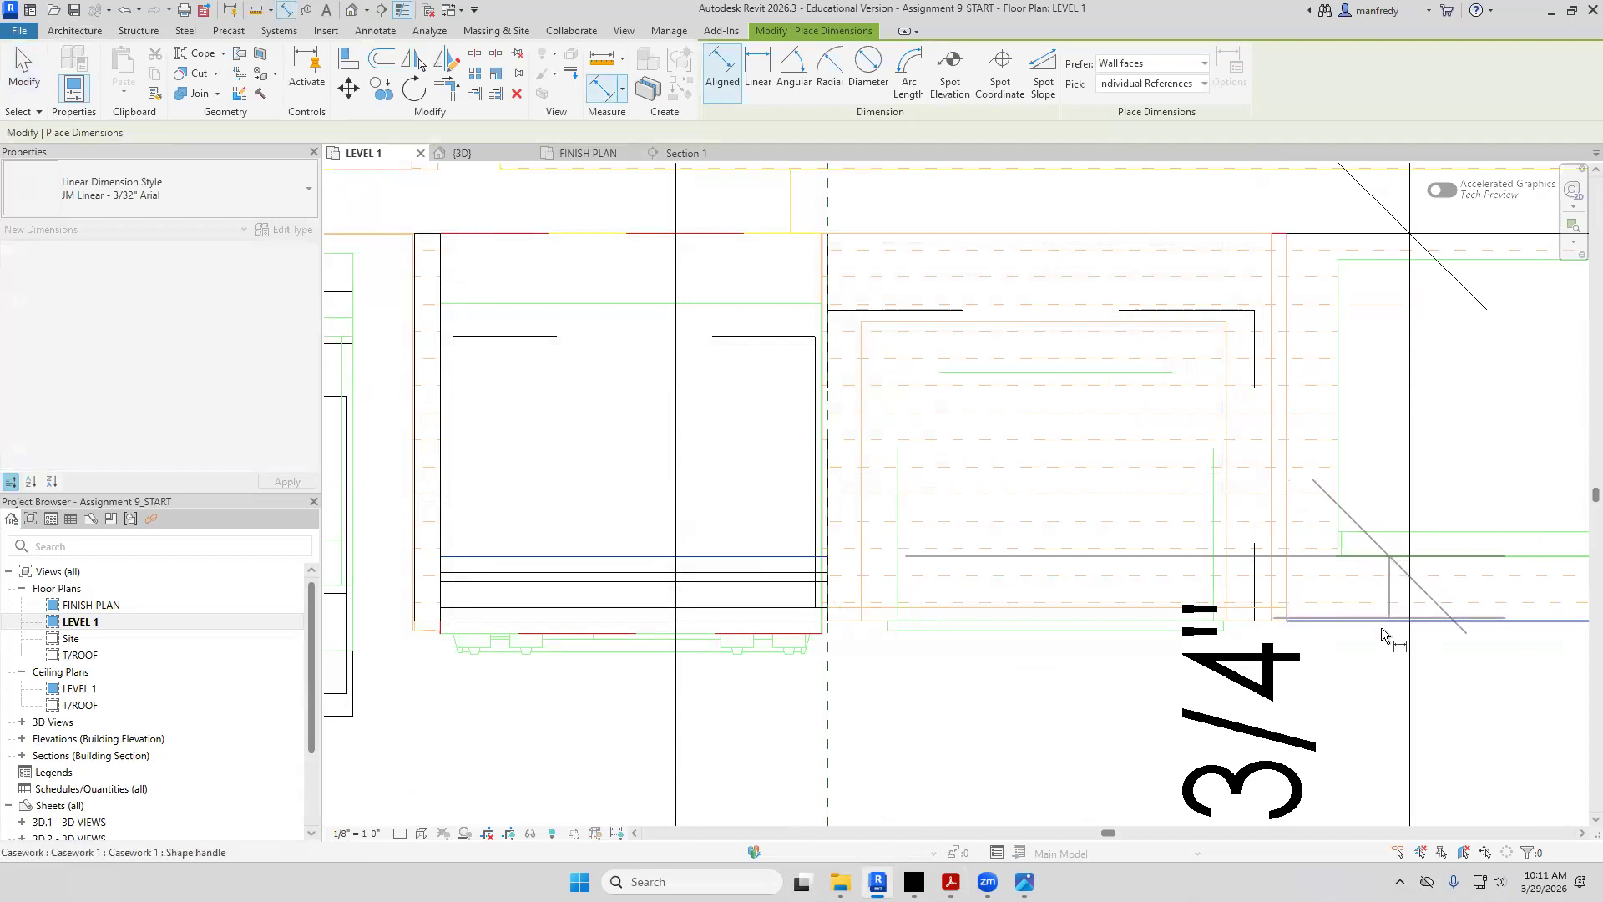
{"action": "key", "text": "Escape"}
{"action": "key", "text": "Escape"}
{"action": "scroll", "coordinate": [1045, 691], "scroll_direction": "down", "scroll_amount": 2}
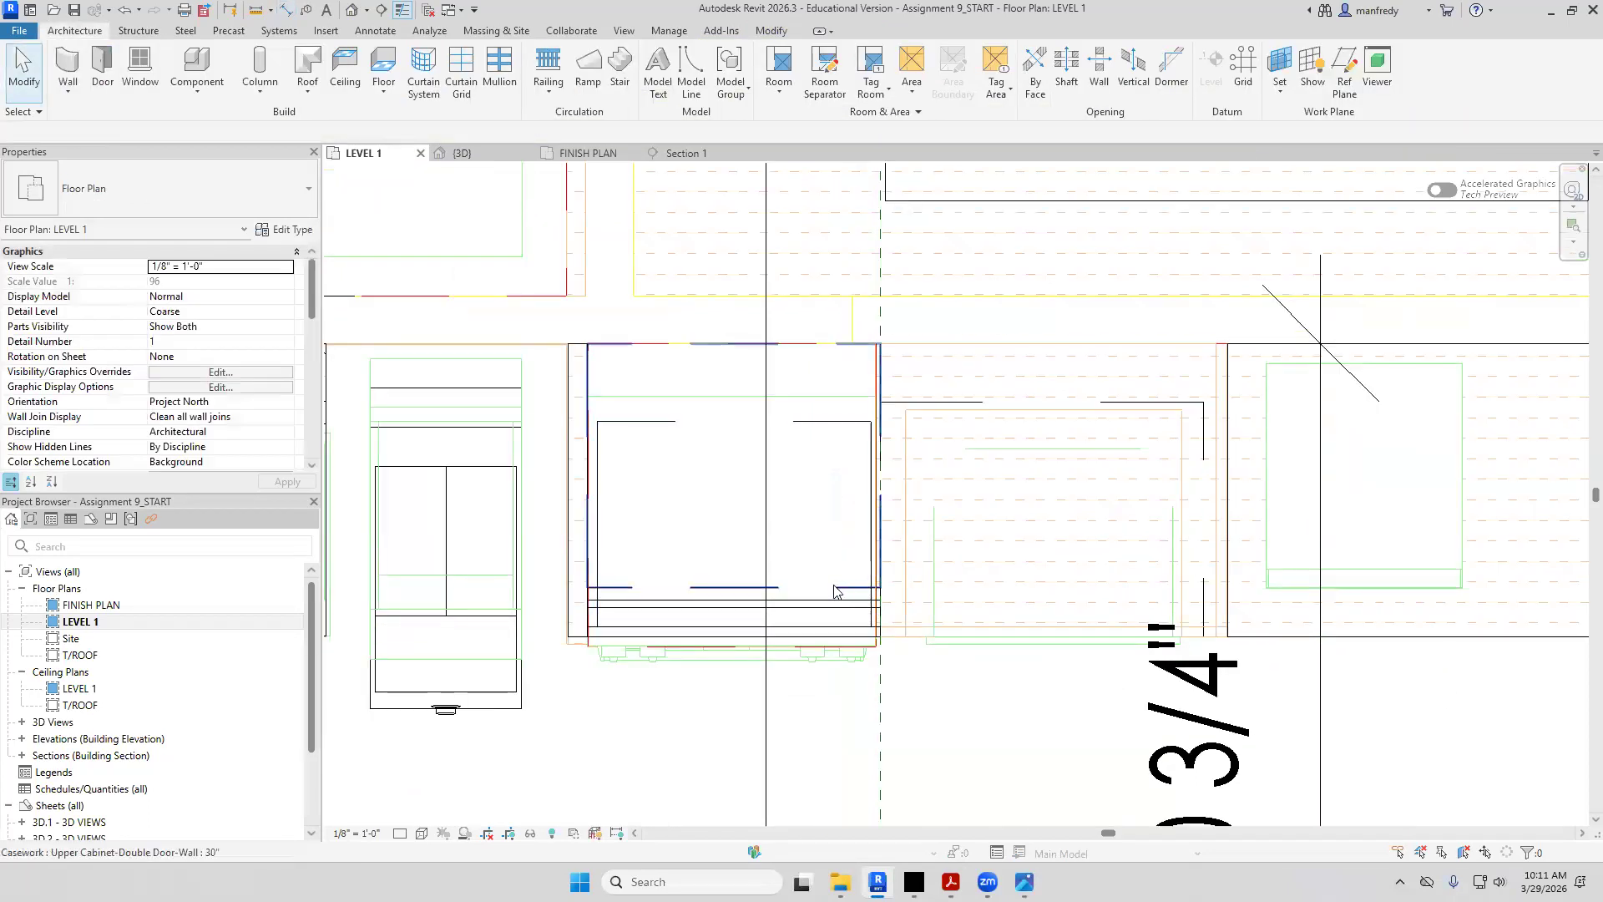
Delete the 30" upper cabinet above the double oven
{"action": "left_click", "coordinate": [836, 590]}
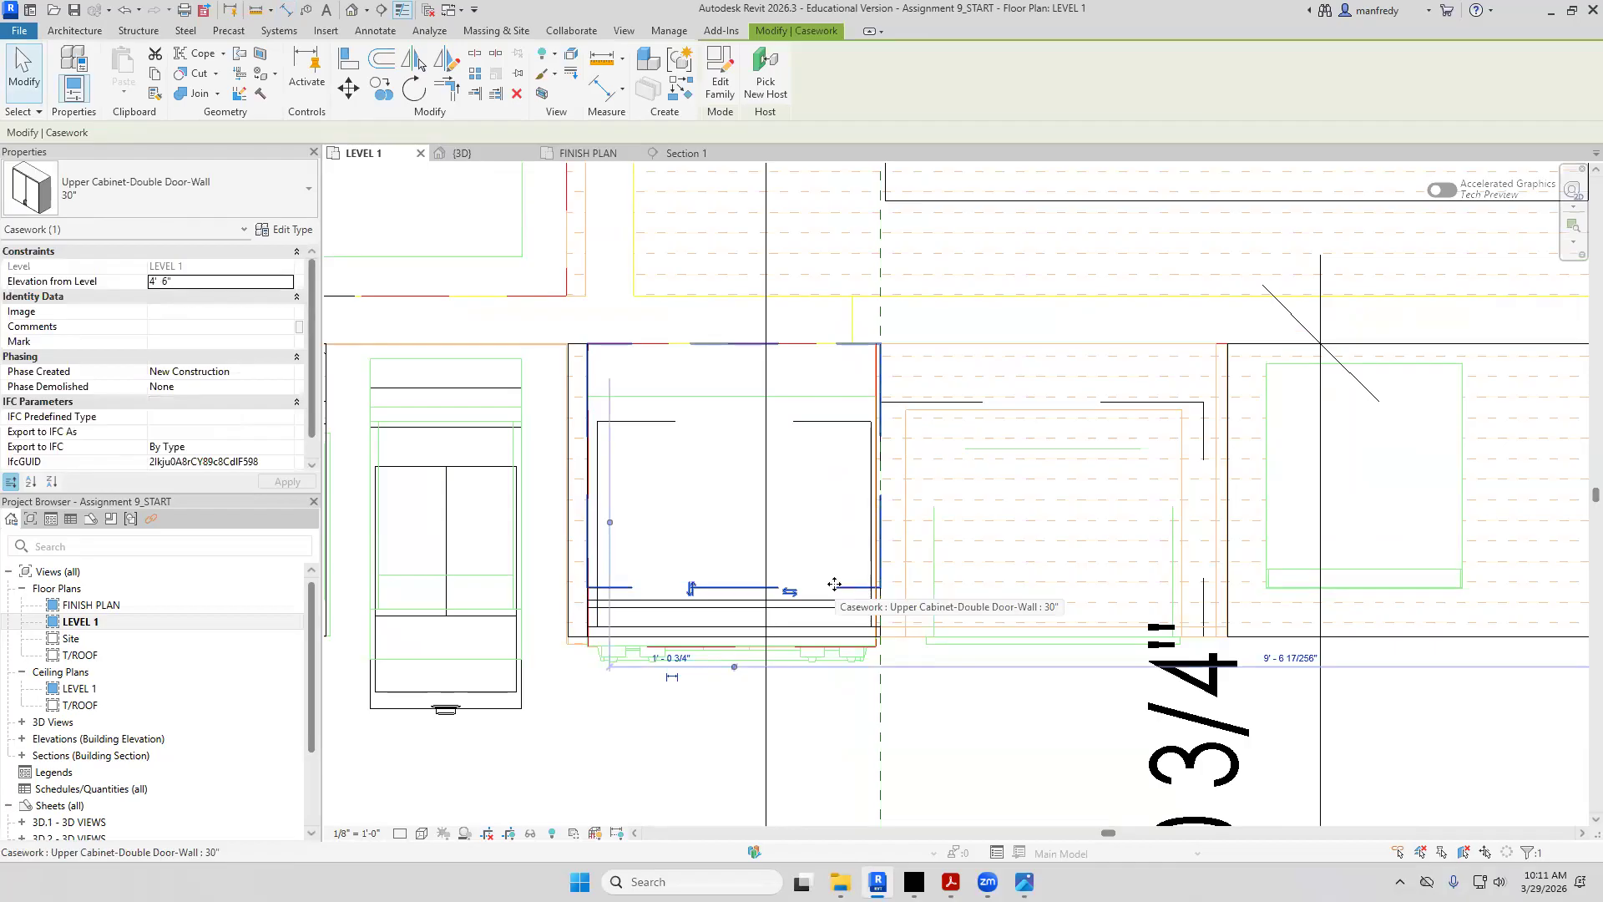
{"action": "key", "text": "Escape"}
Measure the gap between the green CAD line behind the double oven and the back wall face with an aligned dimension, leaving nothing placed
{"action": "middle_click_drag", "start_coordinate": [785, 541], "coordinate": [734, 552]}
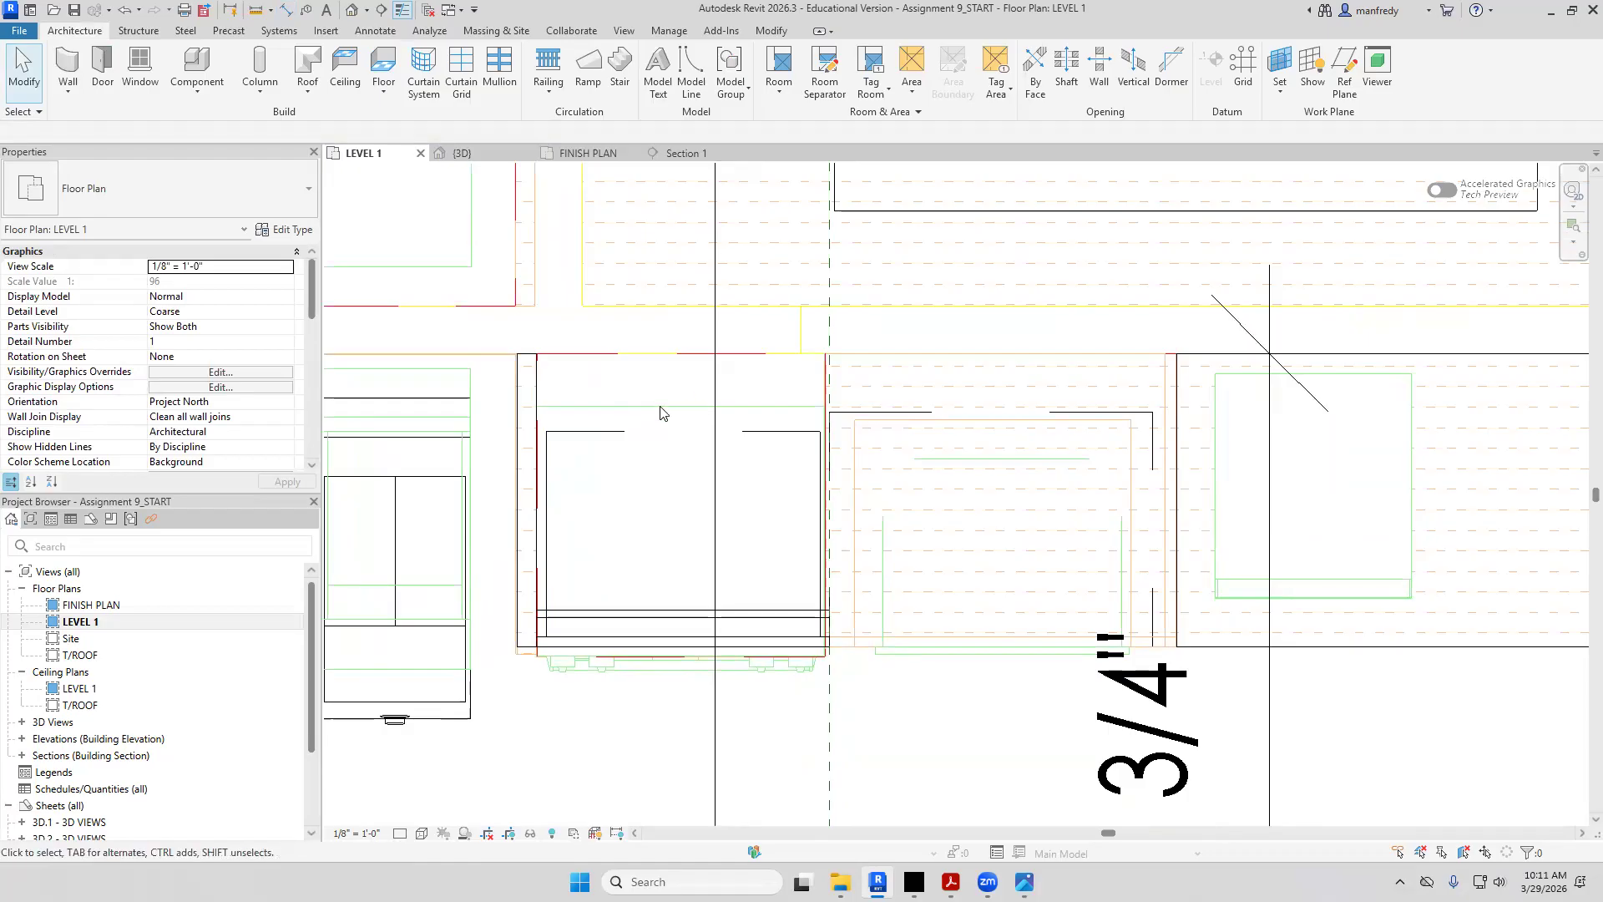
{"action": "scroll", "coordinate": [673, 409], "scroll_direction": "up", "scroll_amount": 2}
{"action": "key", "text": "d"}
{"action": "key", "text": "i"}
{"action": "left_click", "coordinate": [668, 408]}
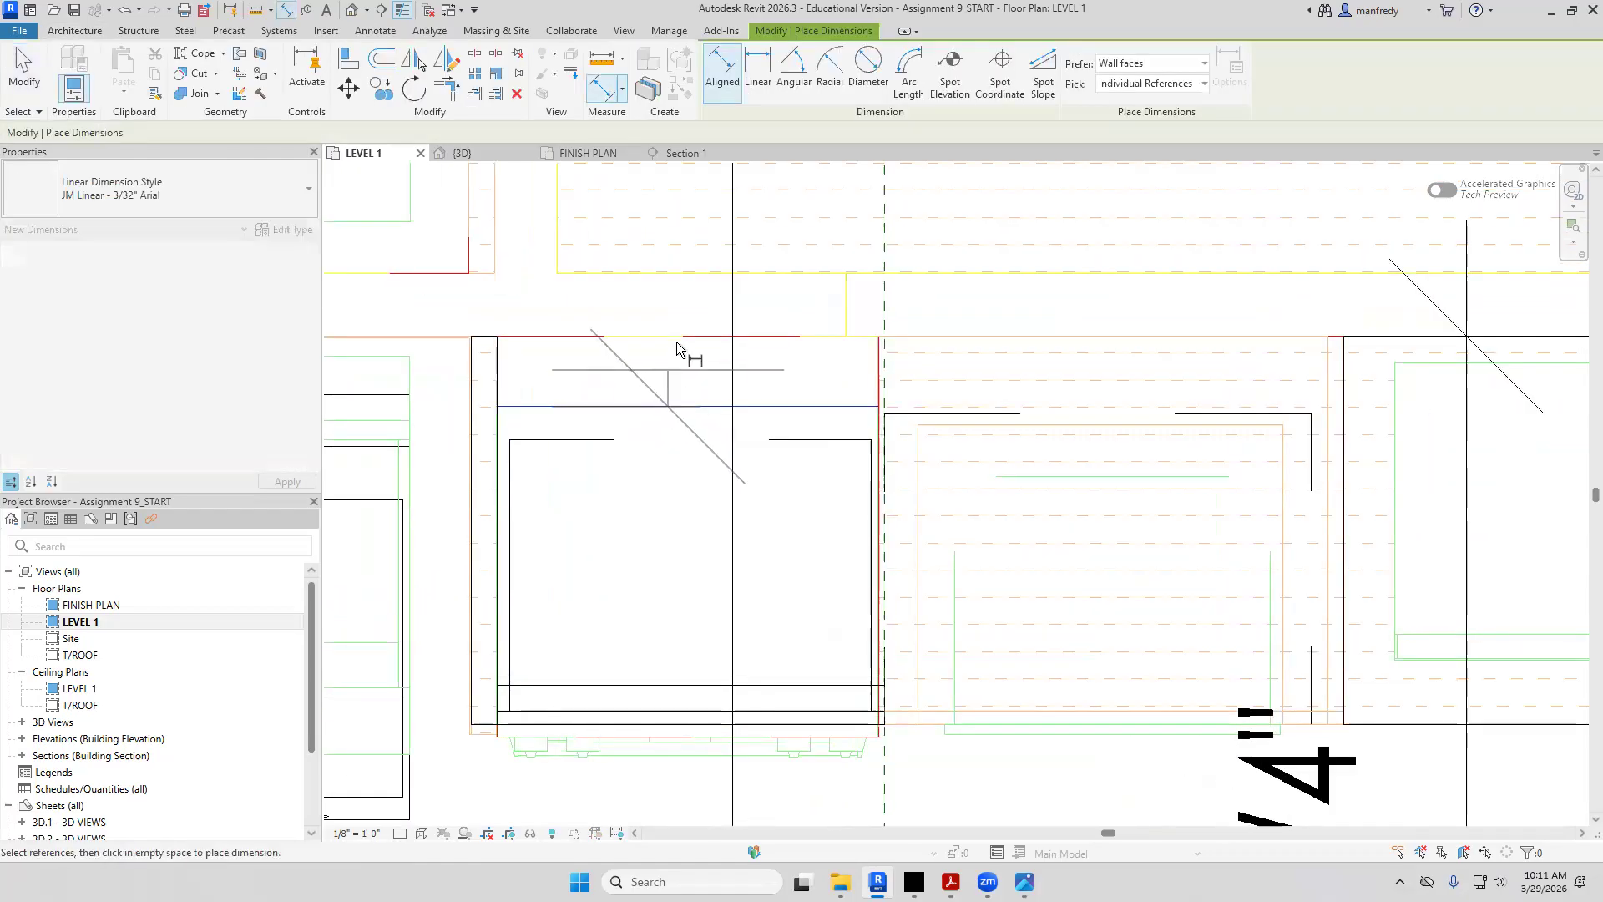
{"action": "left_click", "coordinate": [680, 343]}
{"action": "key", "text": "Escape"}
{"action": "key", "text": "Escape"}
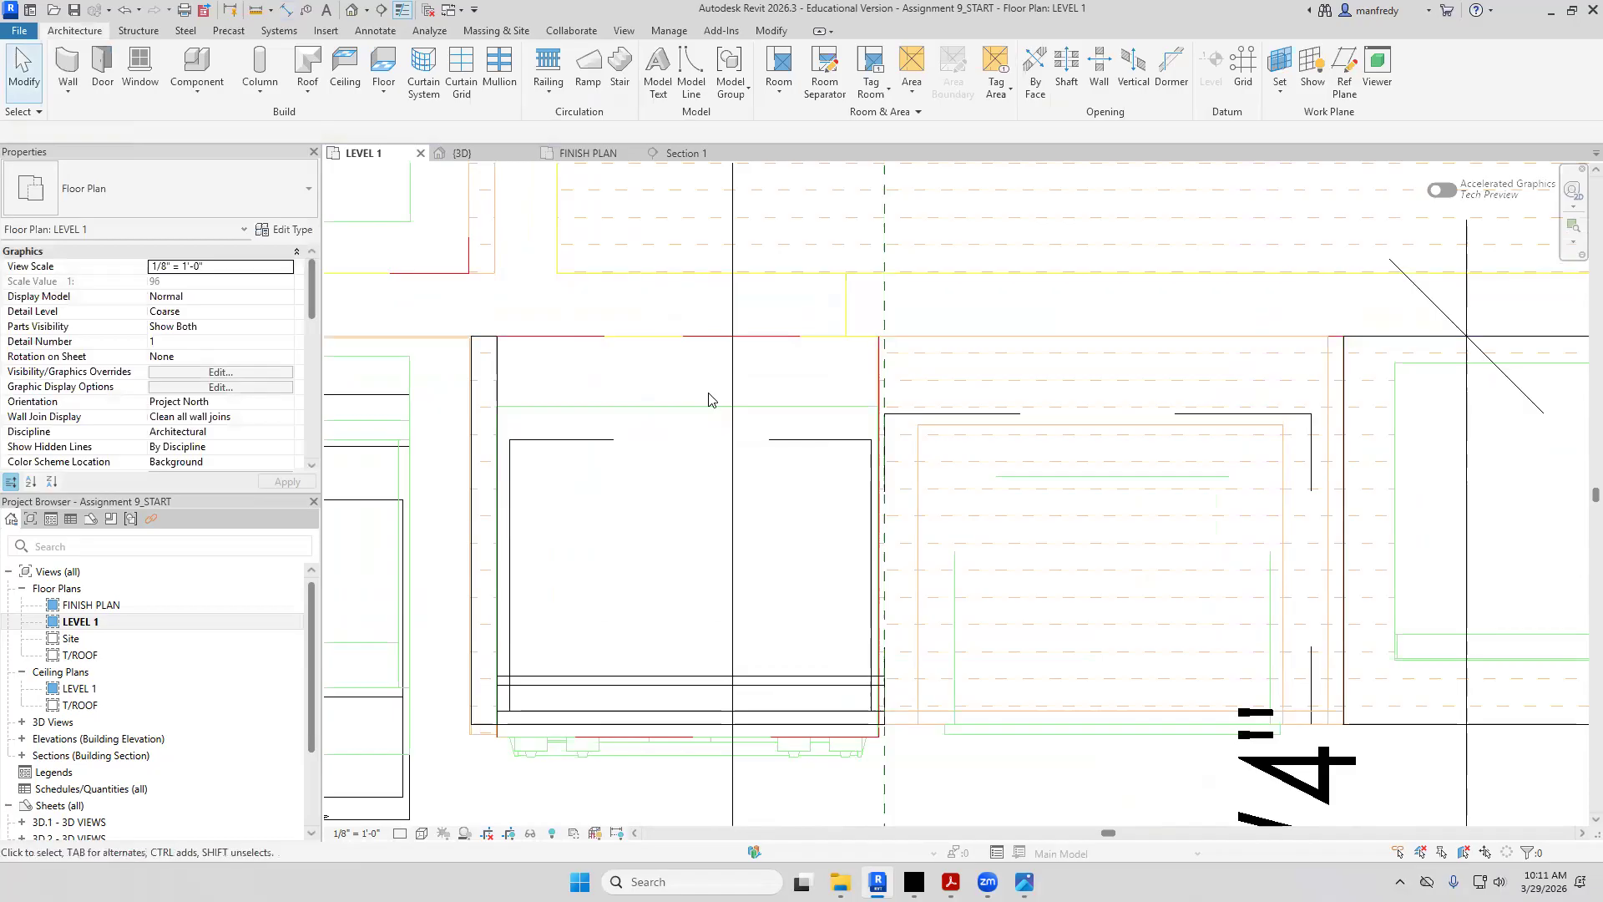
Start a new wall with type JM Generic - 4" and duplicate that type as JM Generic - 5"
{"action": "scroll", "coordinate": [709, 400], "scroll_direction": "down", "scroll_amount": 2}
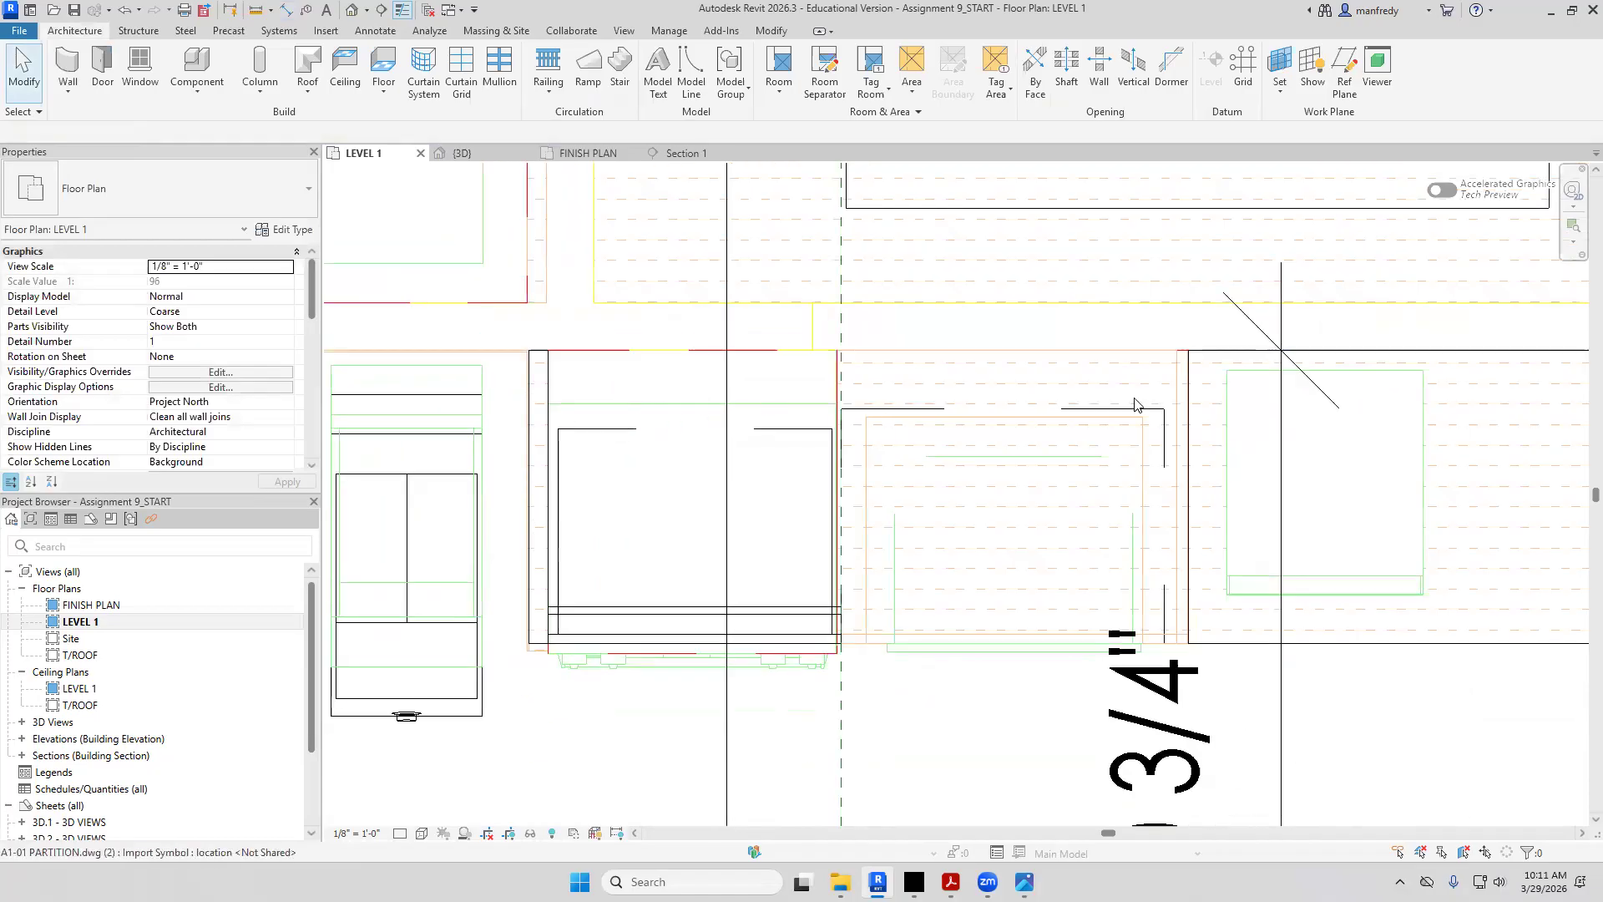
{"action": "scroll", "coordinate": [1120, 401], "scroll_direction": "down", "scroll_amount": 2}
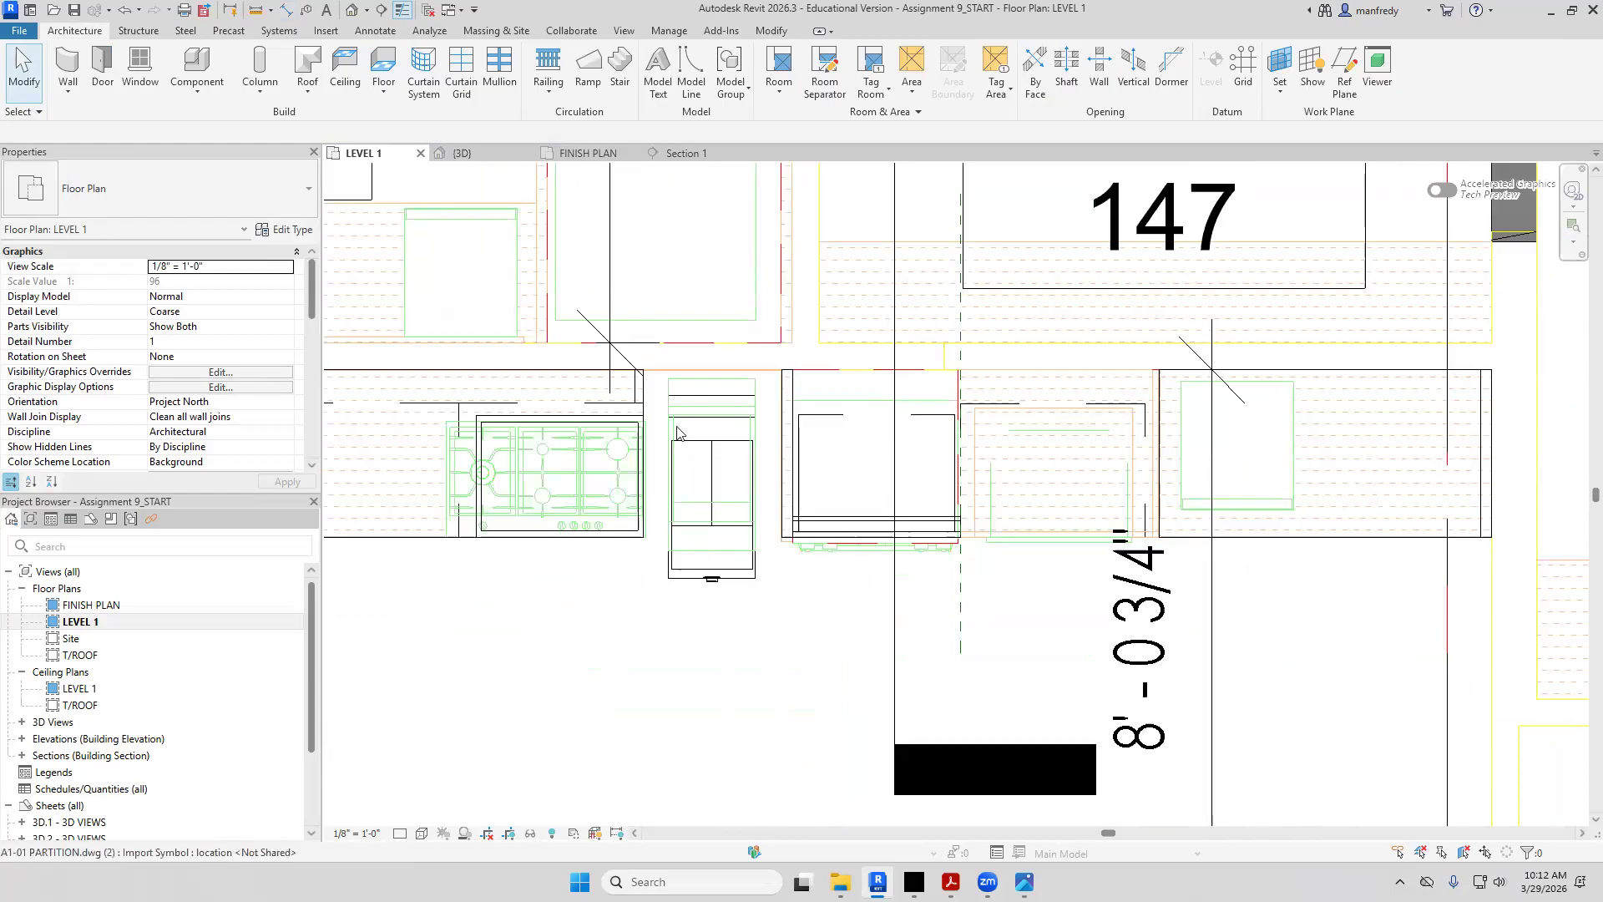
{"action": "scroll", "coordinate": [1077, 389], "scroll_direction": "up", "scroll_amount": 1}
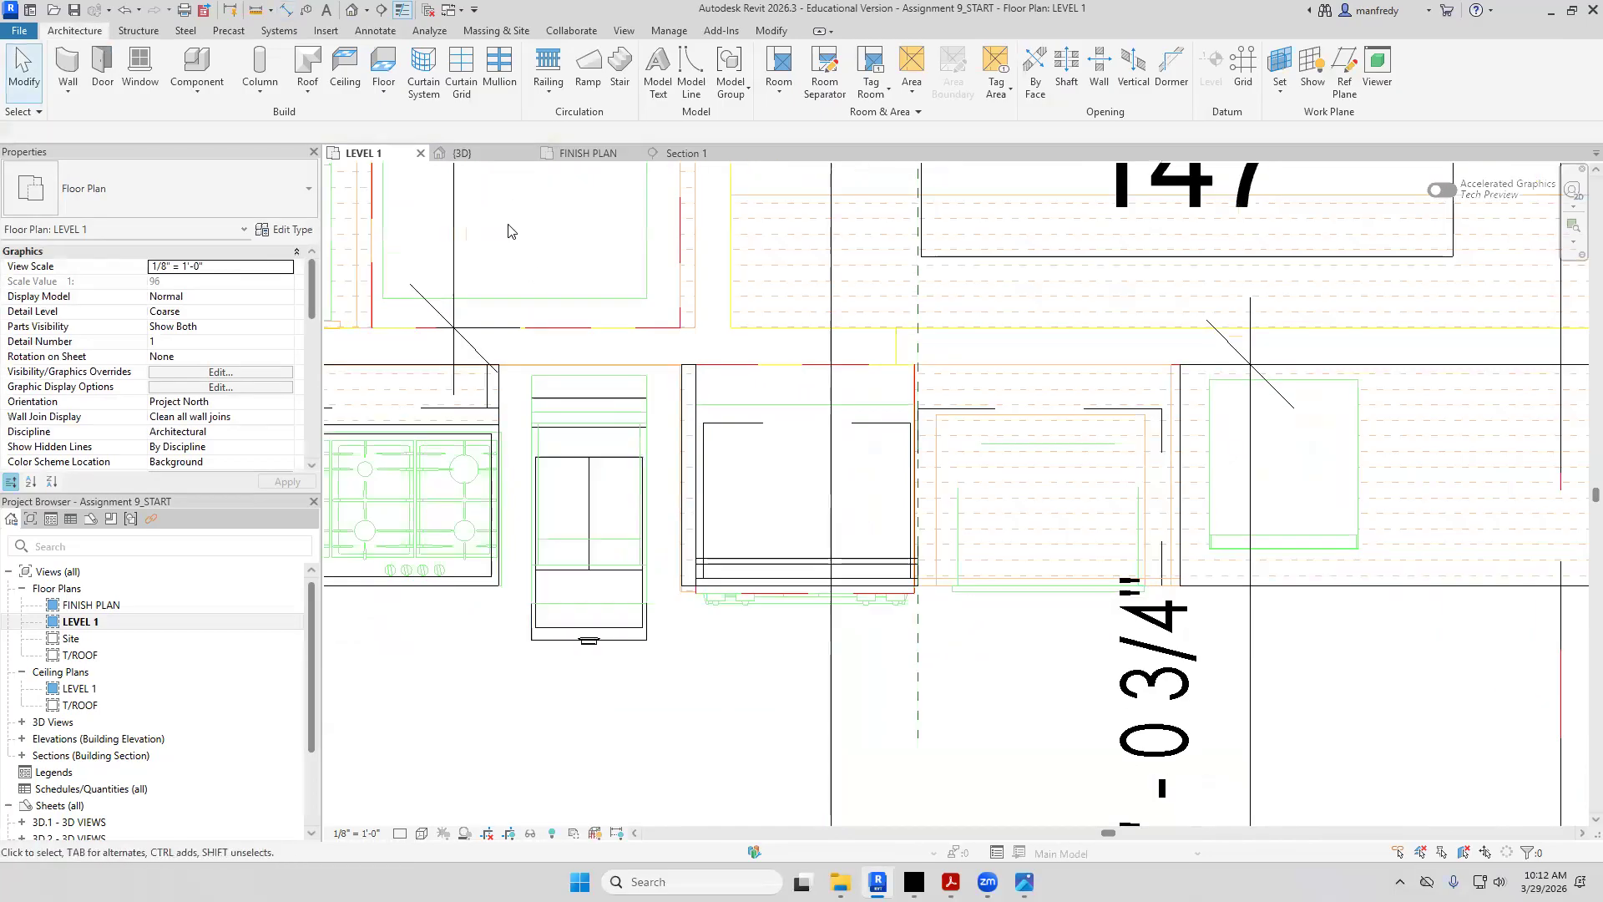
{"action": "left_click", "coordinate": [70, 74]}
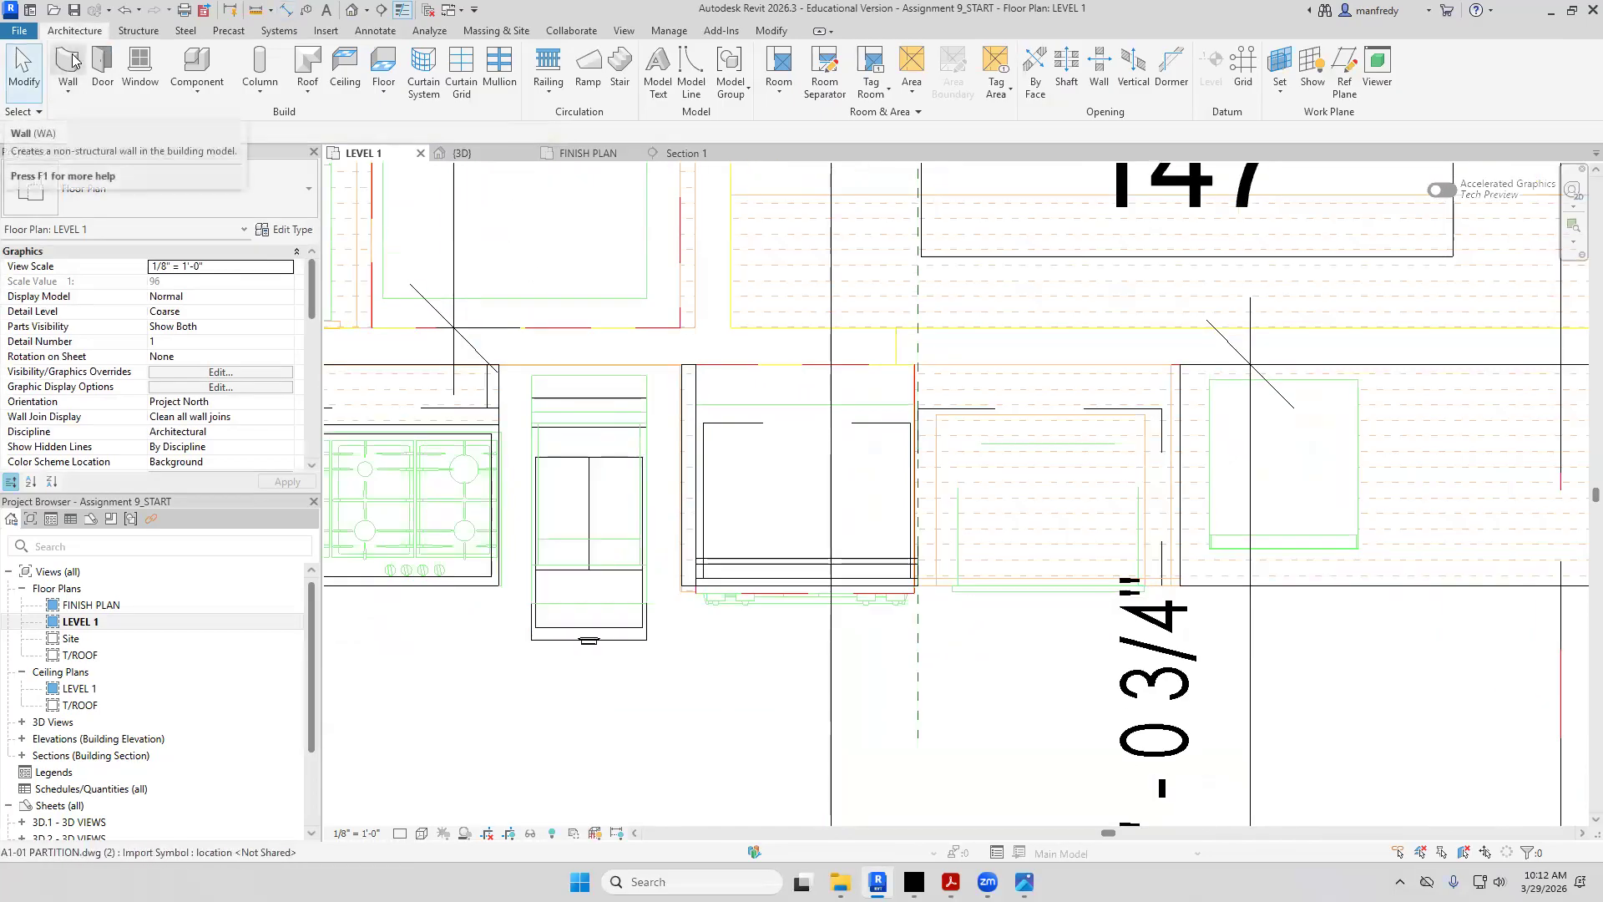
{"action": "left_click", "coordinate": [155, 179]}
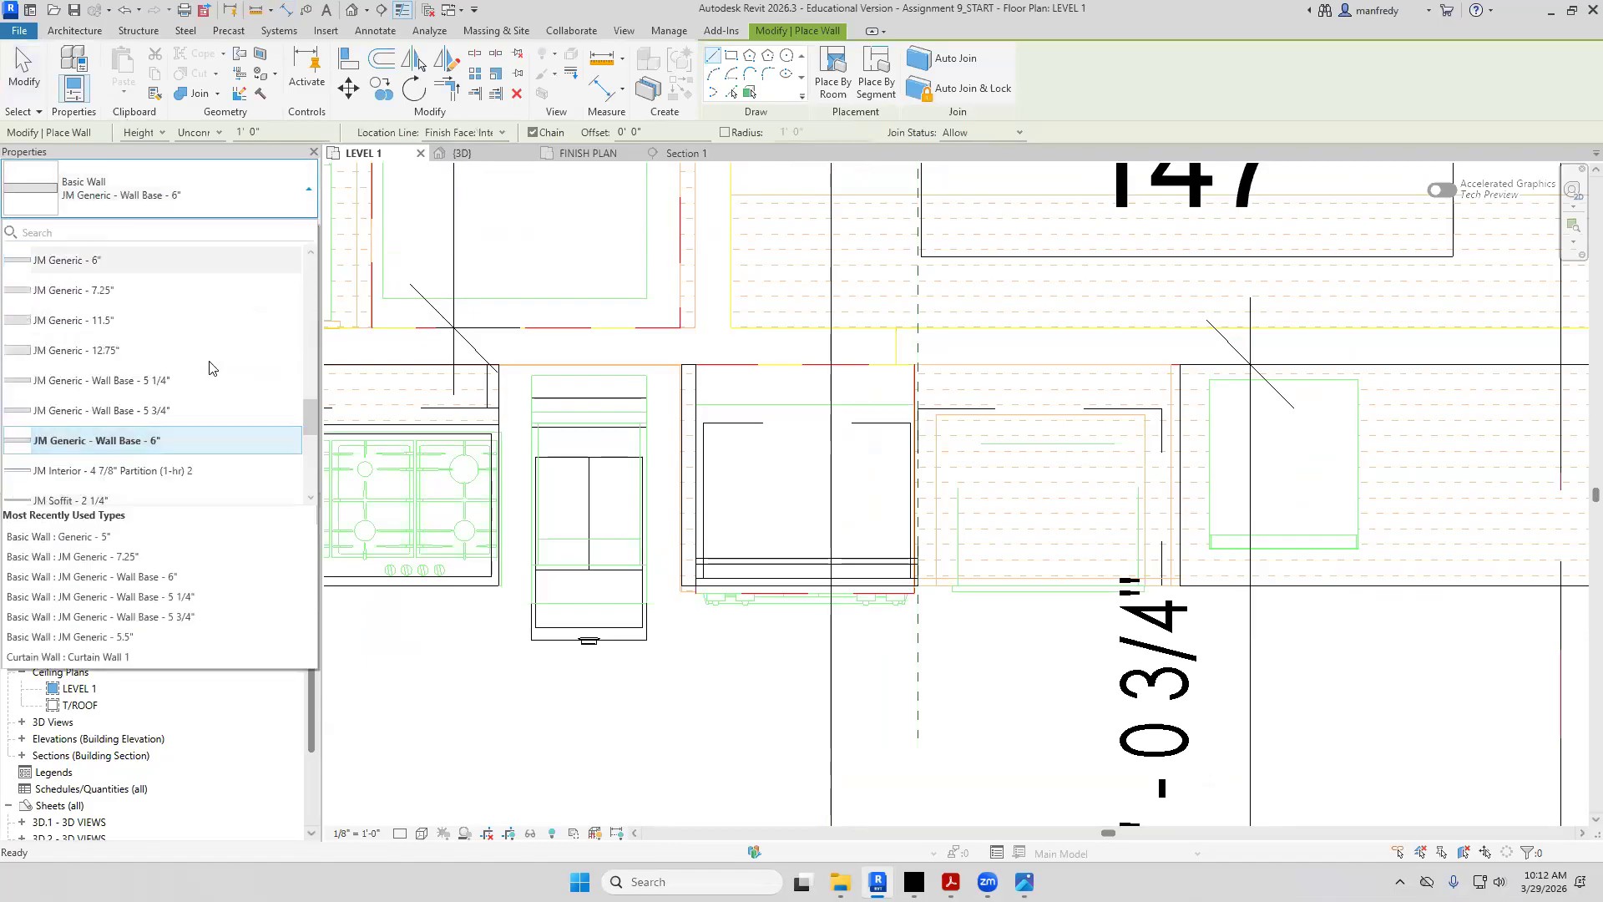
{"action": "scroll", "coordinate": [238, 365], "scroll_direction": "up", "scroll_amount": 2}
{"action": "scroll", "coordinate": [238, 367], "scroll_direction": "down", "scroll_amount": 2}
{"action": "scroll", "coordinate": [238, 367], "scroll_direction": "up", "scroll_amount": 1}
{"action": "left_click", "coordinate": [113, 351]}
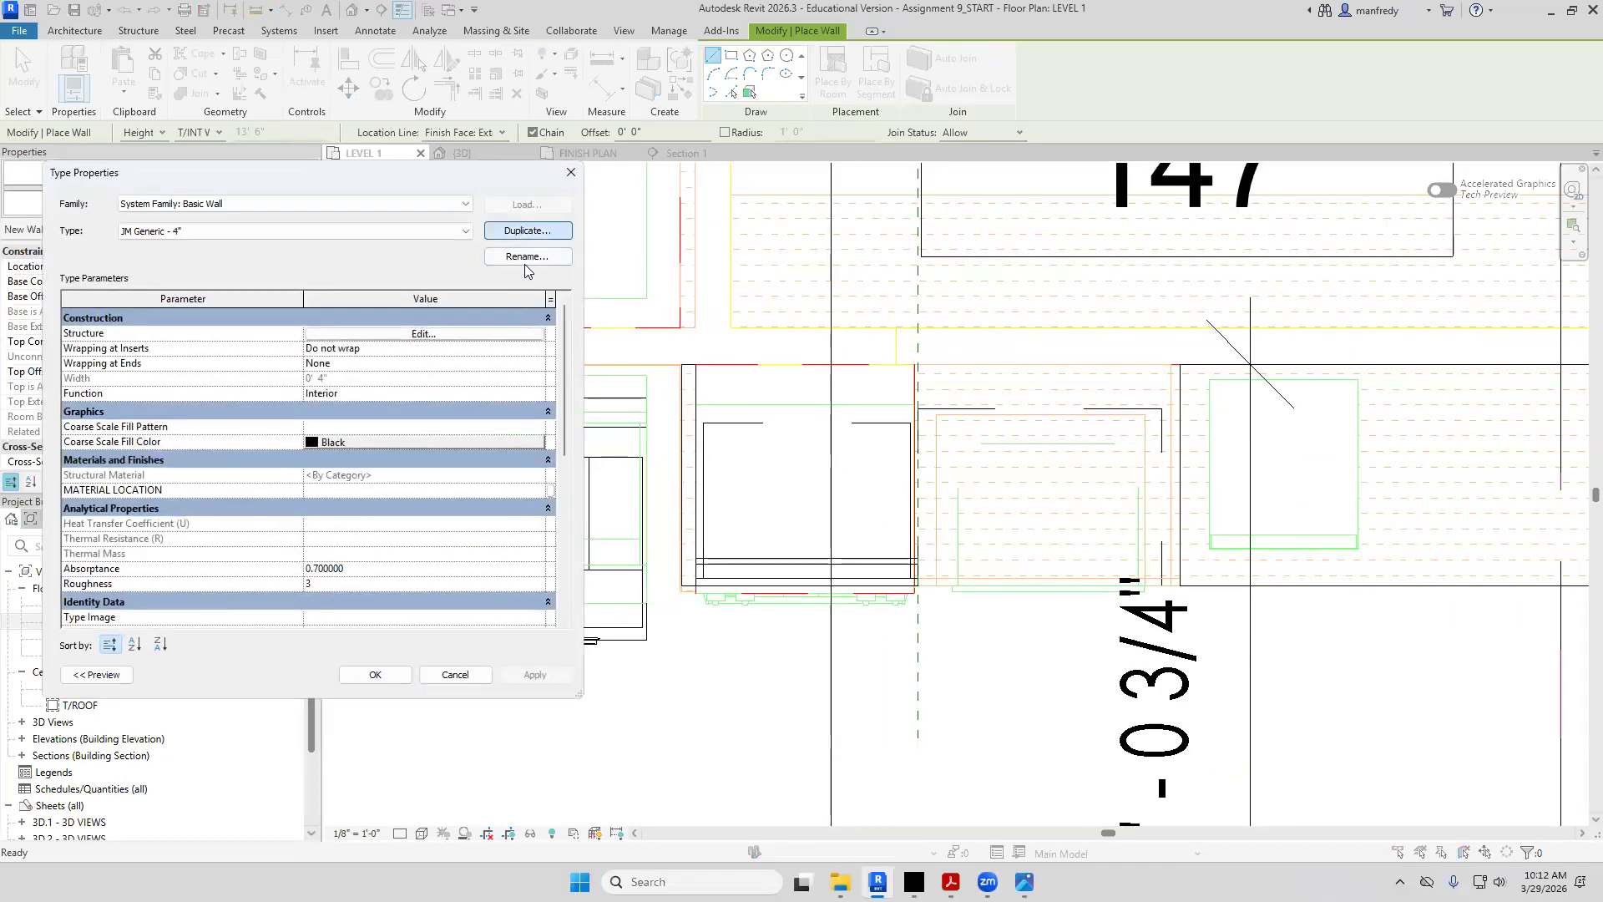
{"action": "left_click", "coordinate": [527, 231]}
{"action": "left_click", "coordinate": [484, 375]}
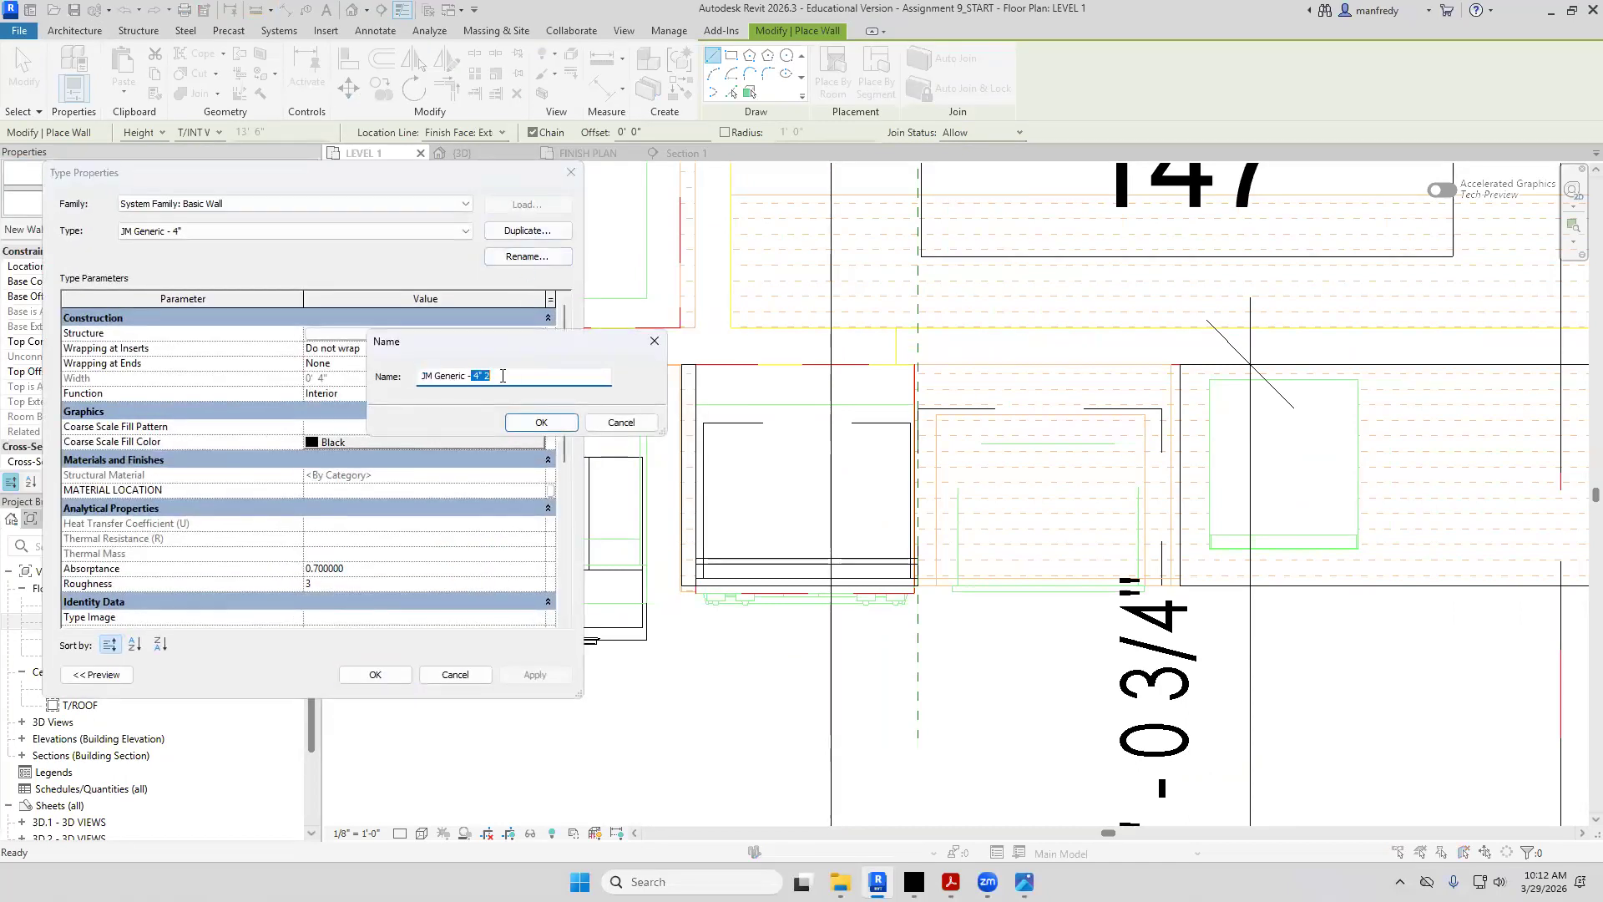
{"action": "left_click", "coordinate": [535, 425]}
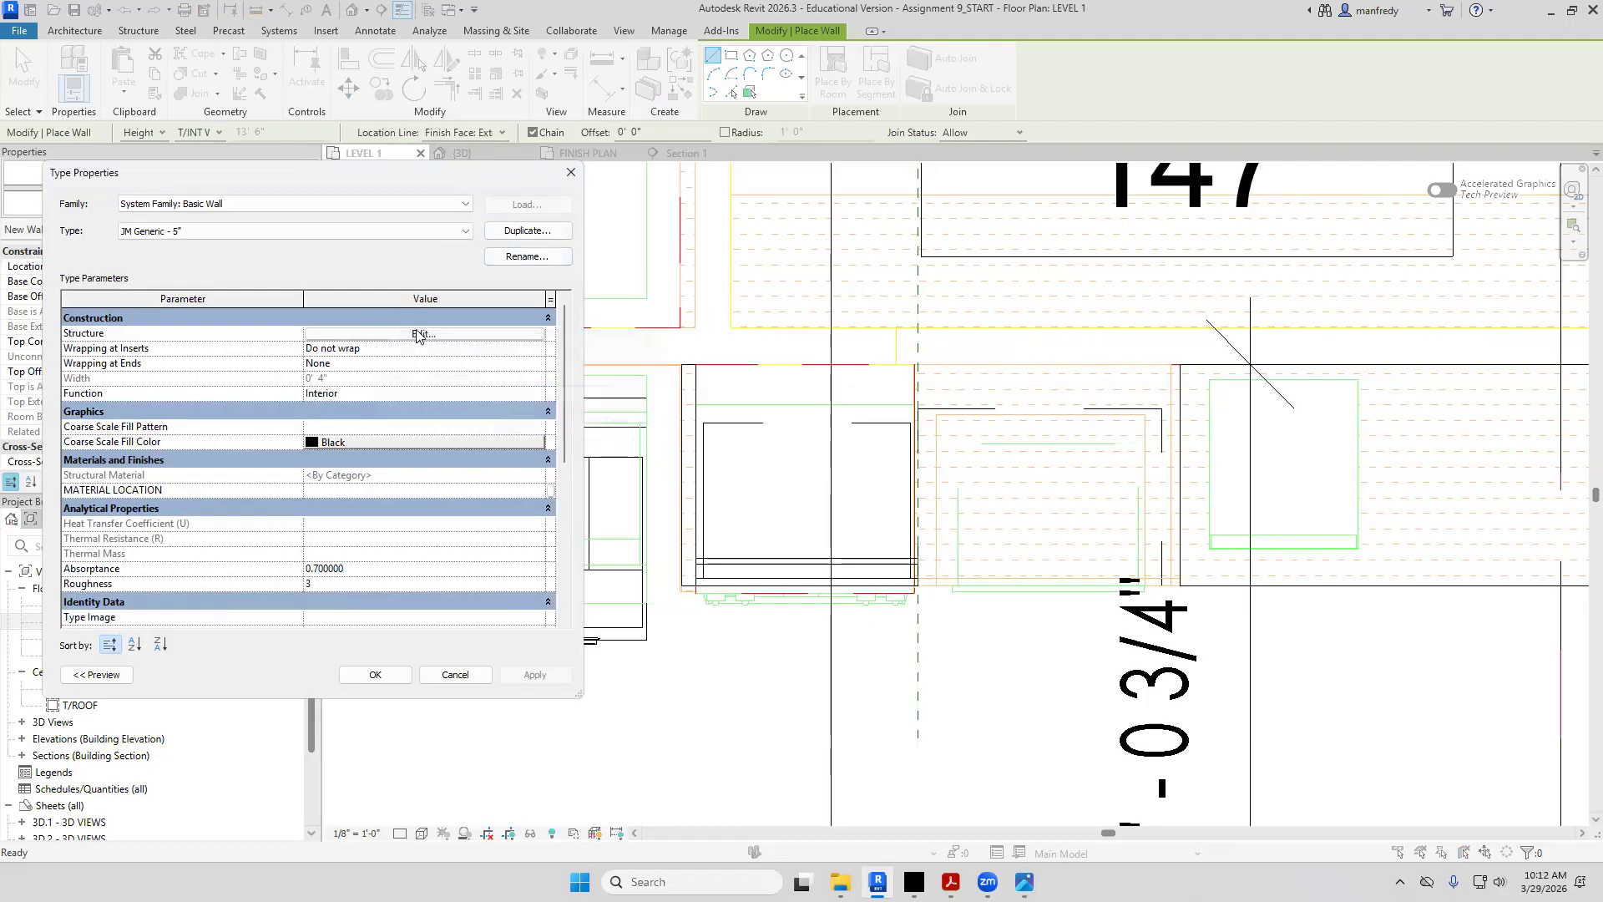
Set the structure layer thickness of the JM Generic - 5" wall type to 5" and accept the type properties
{"action": "left_click", "coordinate": [418, 322]}
{"action": "left_click", "coordinate": [409, 320]}
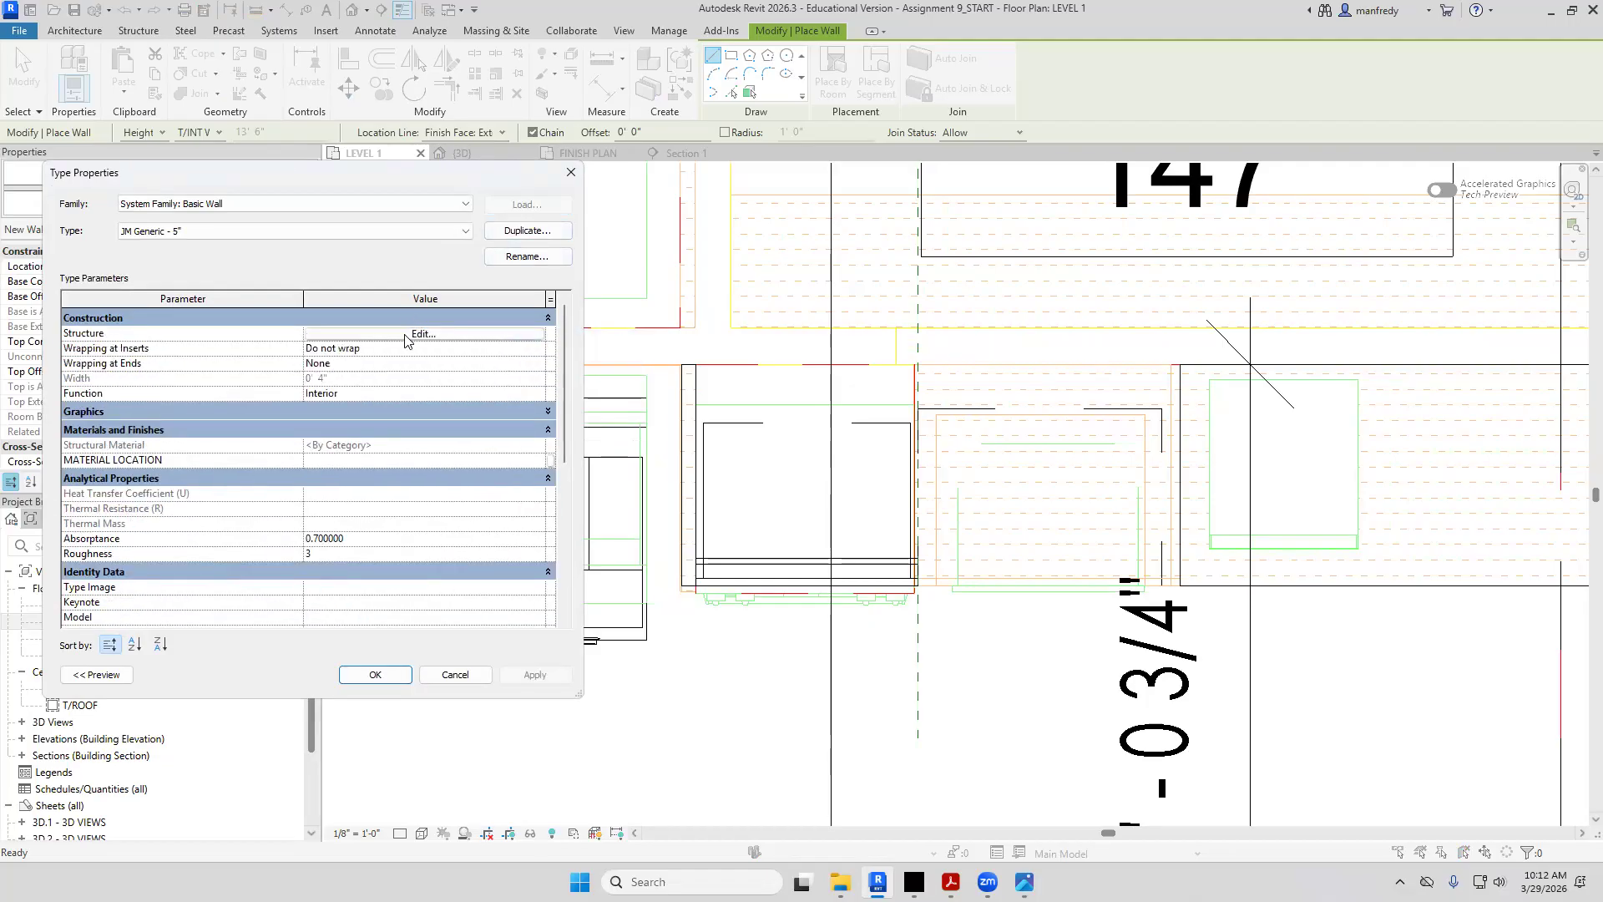
{"action": "left_click", "coordinate": [409, 332]}
{"action": "left_click", "coordinate": [372, 345]}
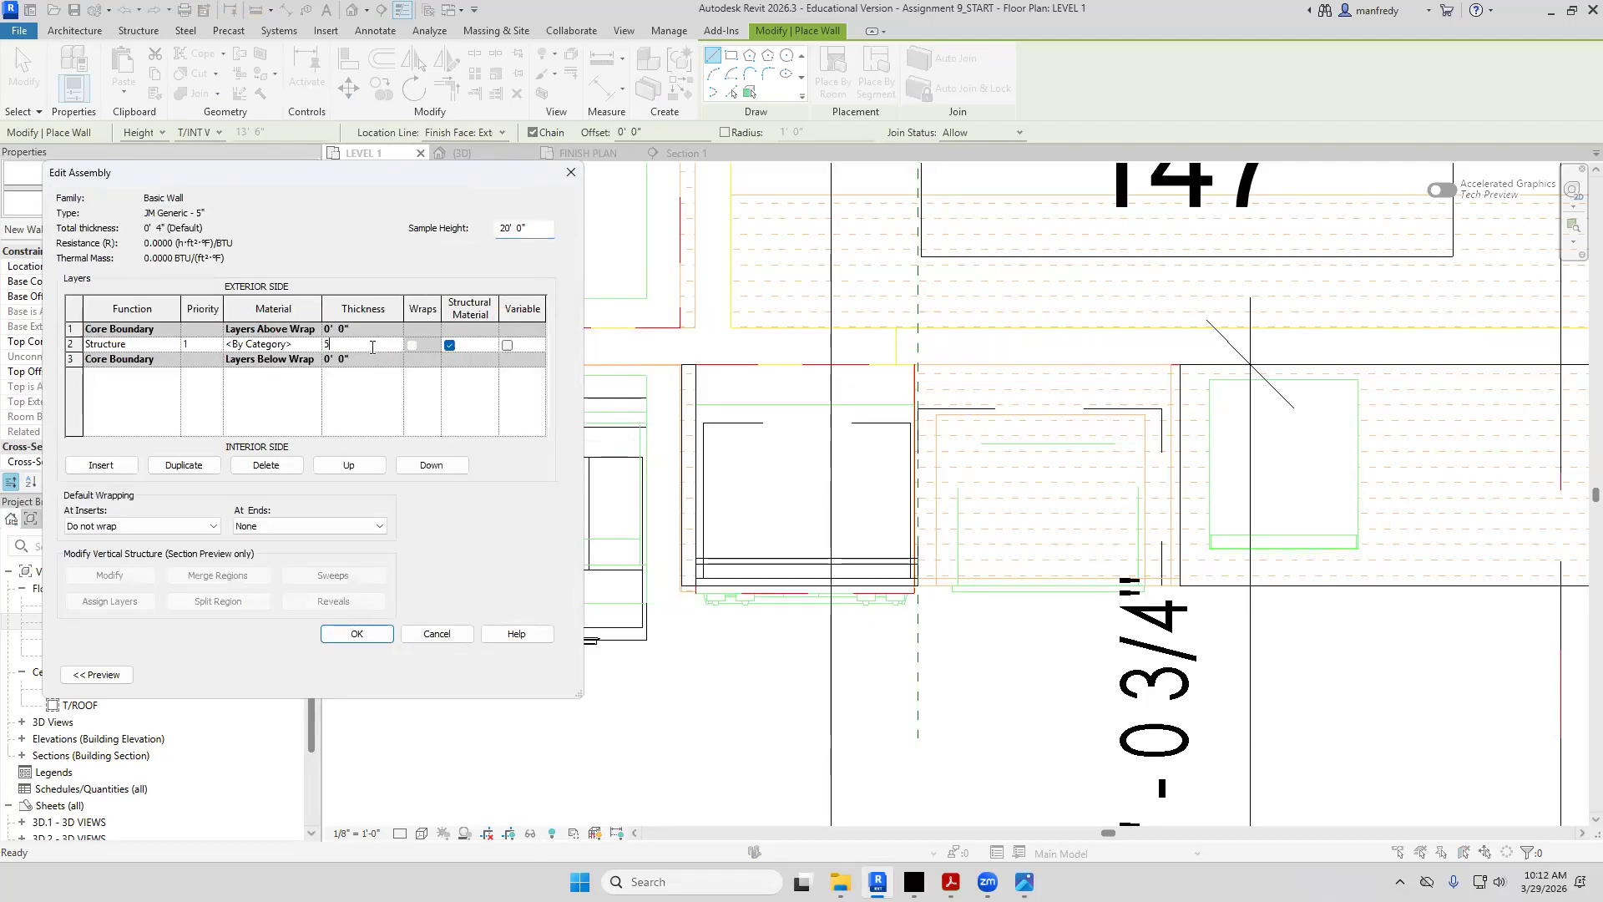
{"action": "left_click", "coordinate": [358, 632]}
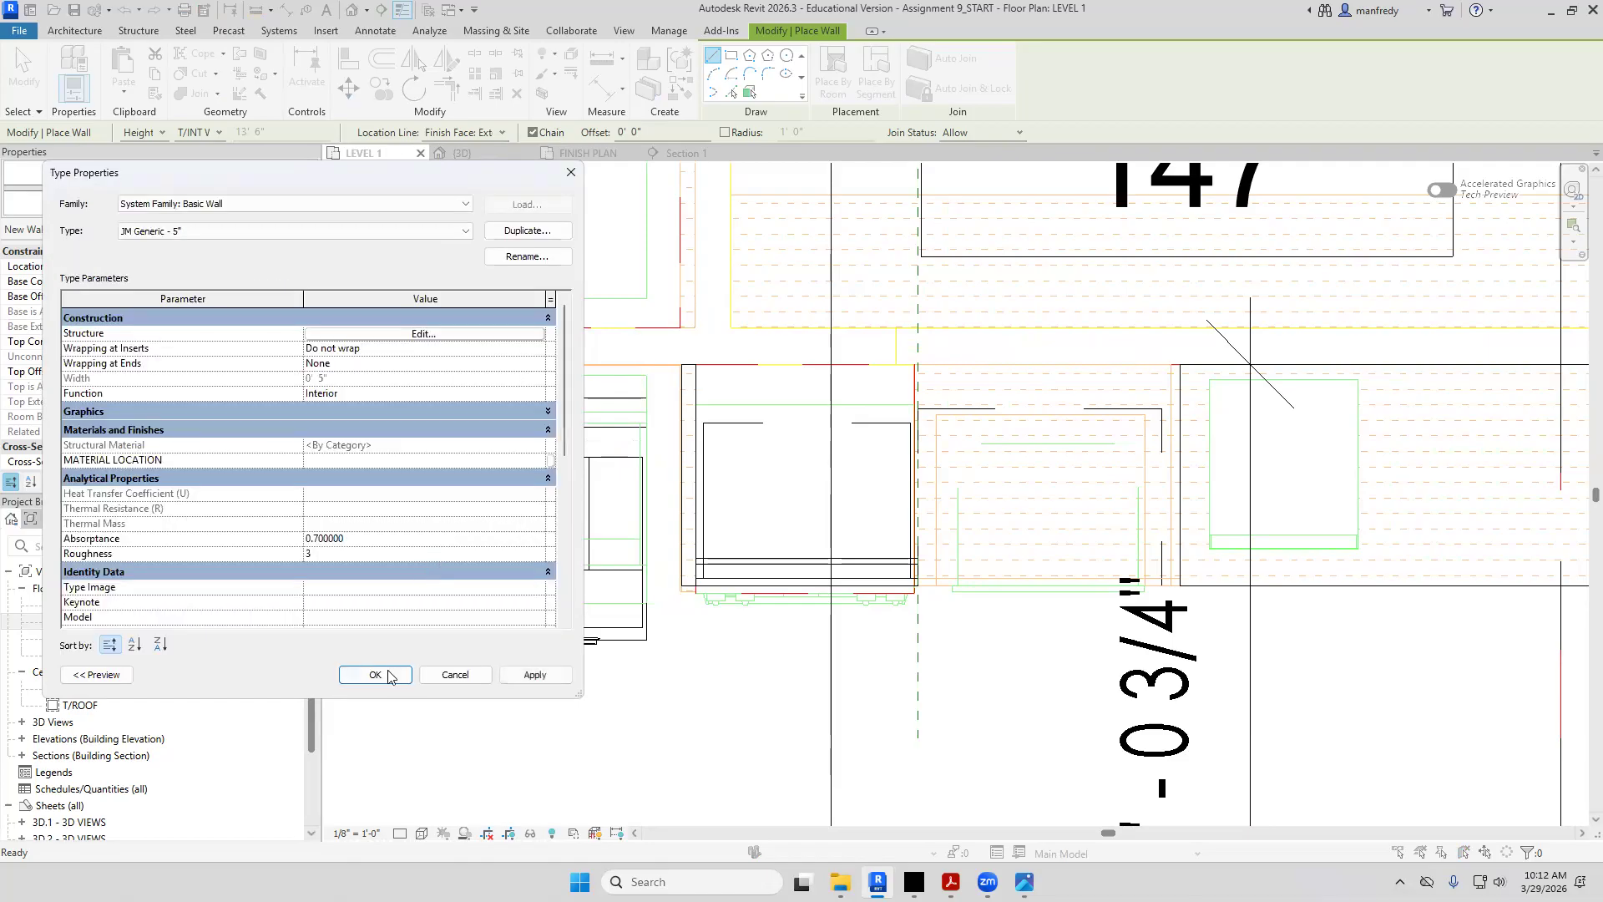
{"action": "left_click", "coordinate": [375, 674]}
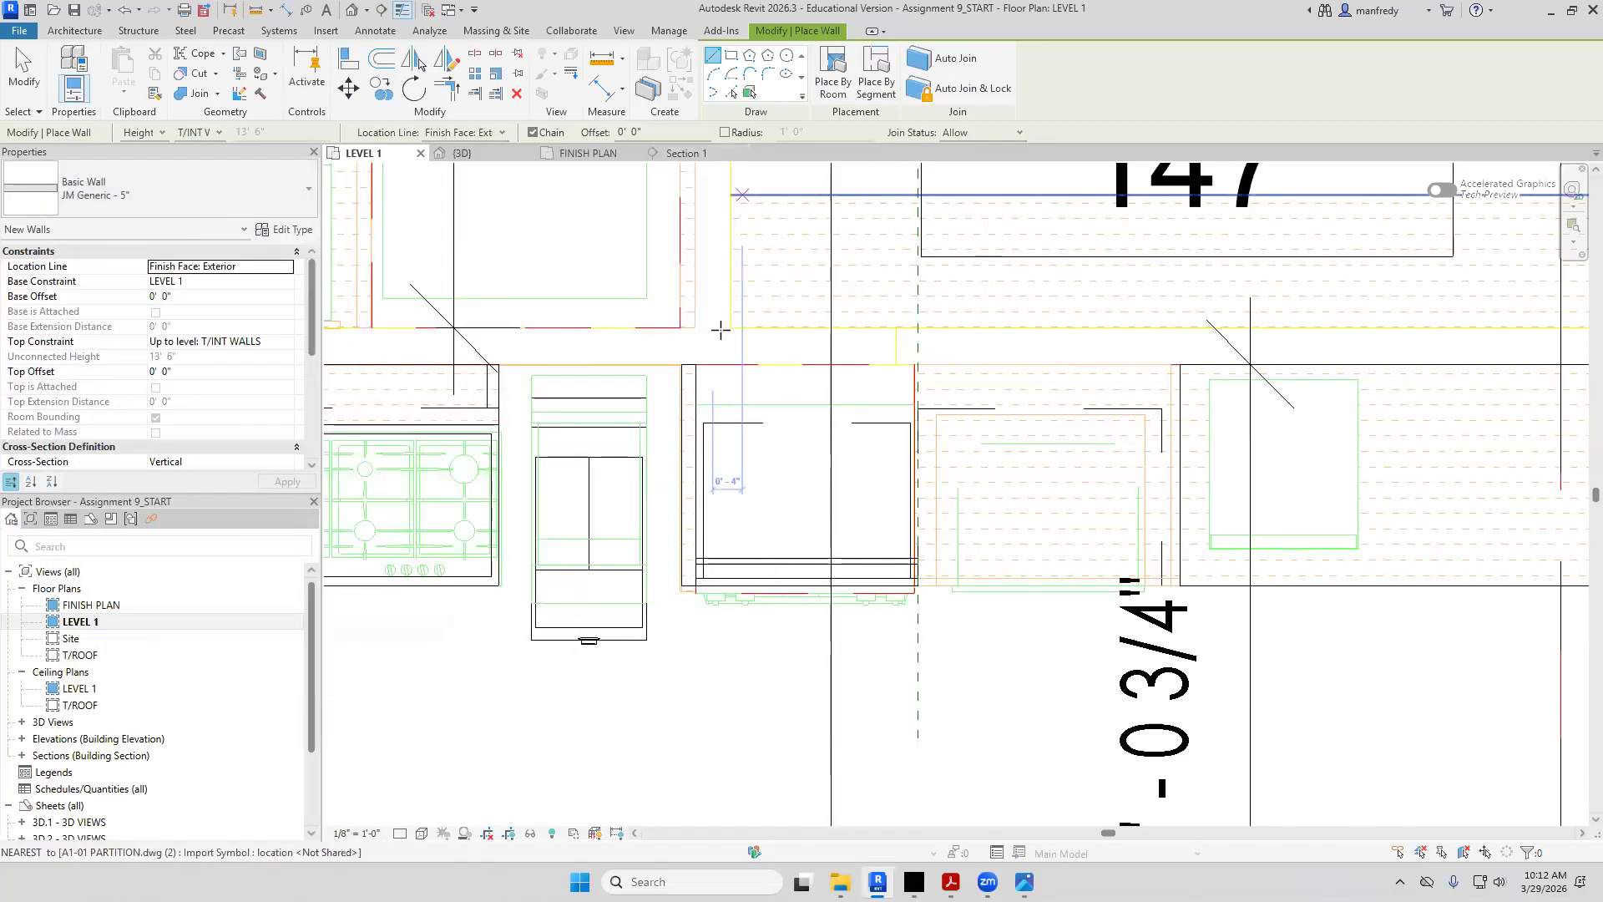
Draw the 5" wall along the back wall from the oven's side panel to the far end of the neighbouring base cabinet, and check it in 3D
{"action": "left_click", "coordinate": [697, 365]}
{"action": "left_click", "coordinate": [1179, 361]}
{"action": "key", "text": "Escape"}
{"action": "key", "text": "Escape"}
{"action": "left_click", "coordinate": [352, 10]}
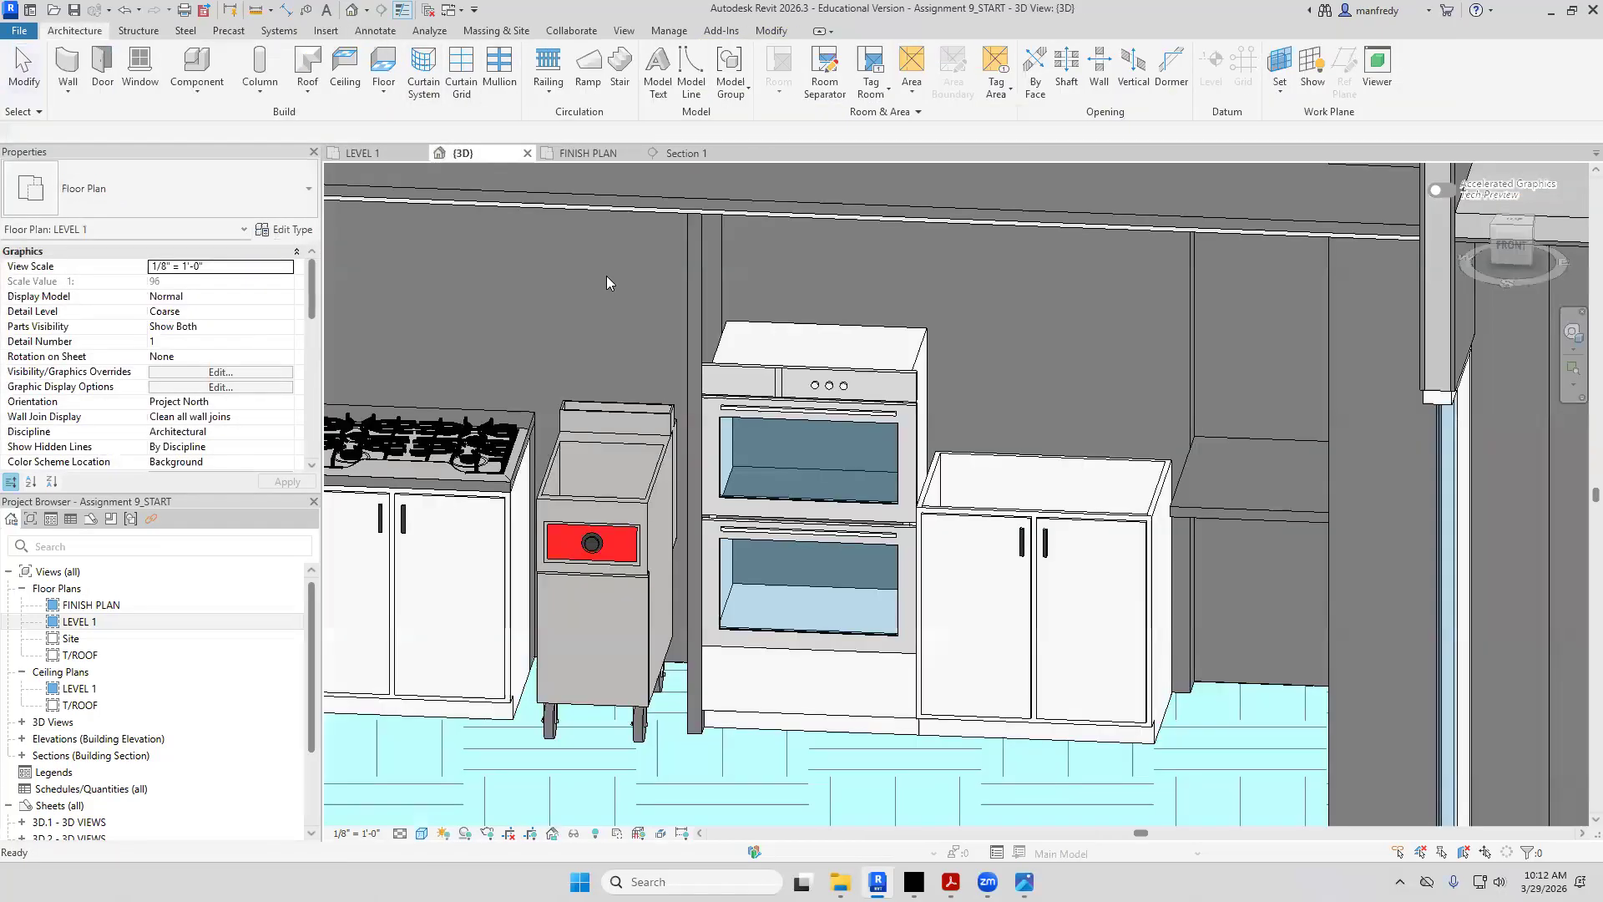
{"action": "middle_click_drag", "start_coordinate": [906, 480], "coordinate": [1028, 393], "text": "shift"}
{"action": "left_click", "coordinate": [1075, 427]}
{"action": "scroll", "coordinate": [1075, 427], "scroll_direction": "down", "scroll_amount": 2}
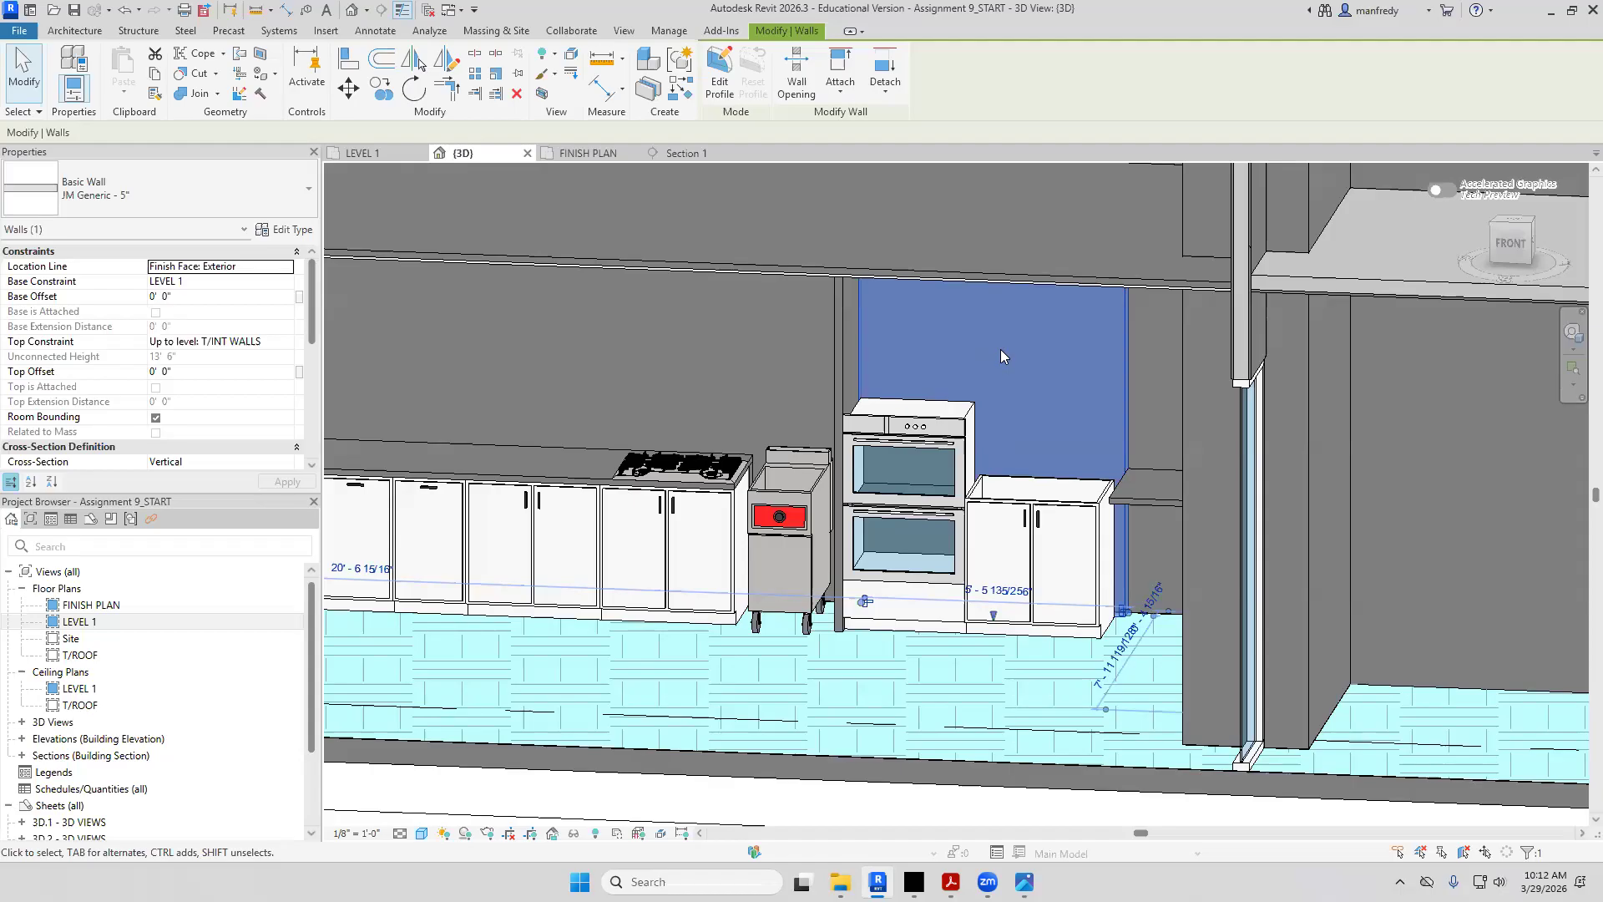
{"action": "mouse_move", "coordinate": [1014, 390]}
{"action": "middle_mouse_down", "text": "shift"}
{"action": "mouse_move", "coordinate": [982, 329]}
{"action": "mouse_move", "coordinate": [1039, 437]}
{"action": "mouse_move", "coordinate": [1007, 417]}
{"action": "middle_mouse_up", "text": "shift"}
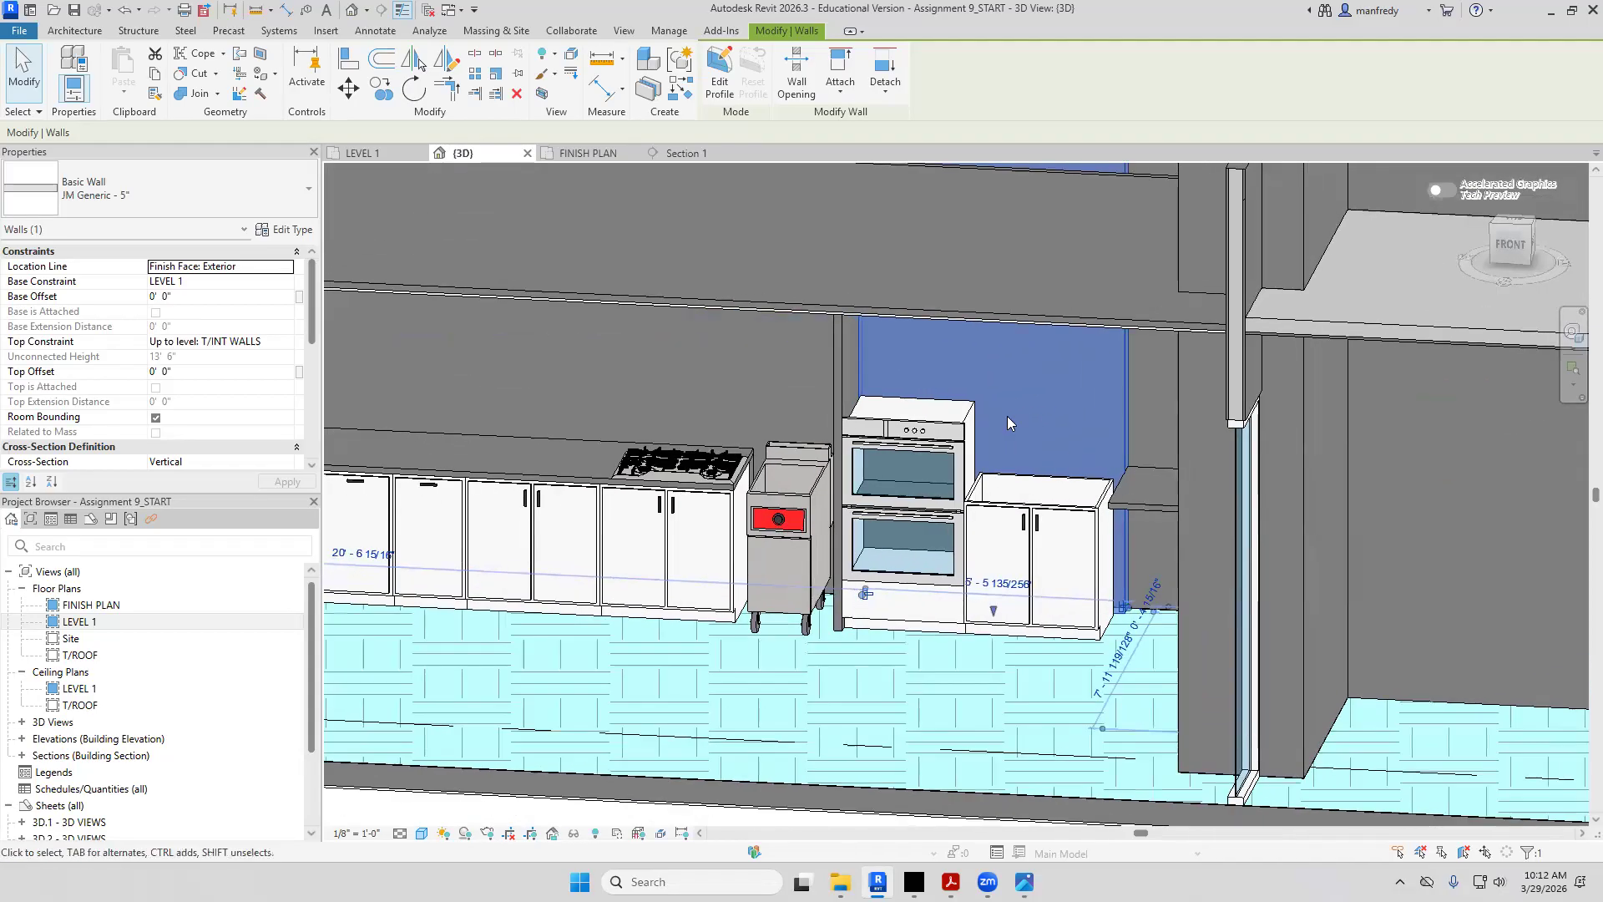
In the Level 1 plan, place a 42" Upper Cabinet-Double Door-Wall on the new wall behind the double oven
{"action": "double_click", "coordinate": [80, 622]}
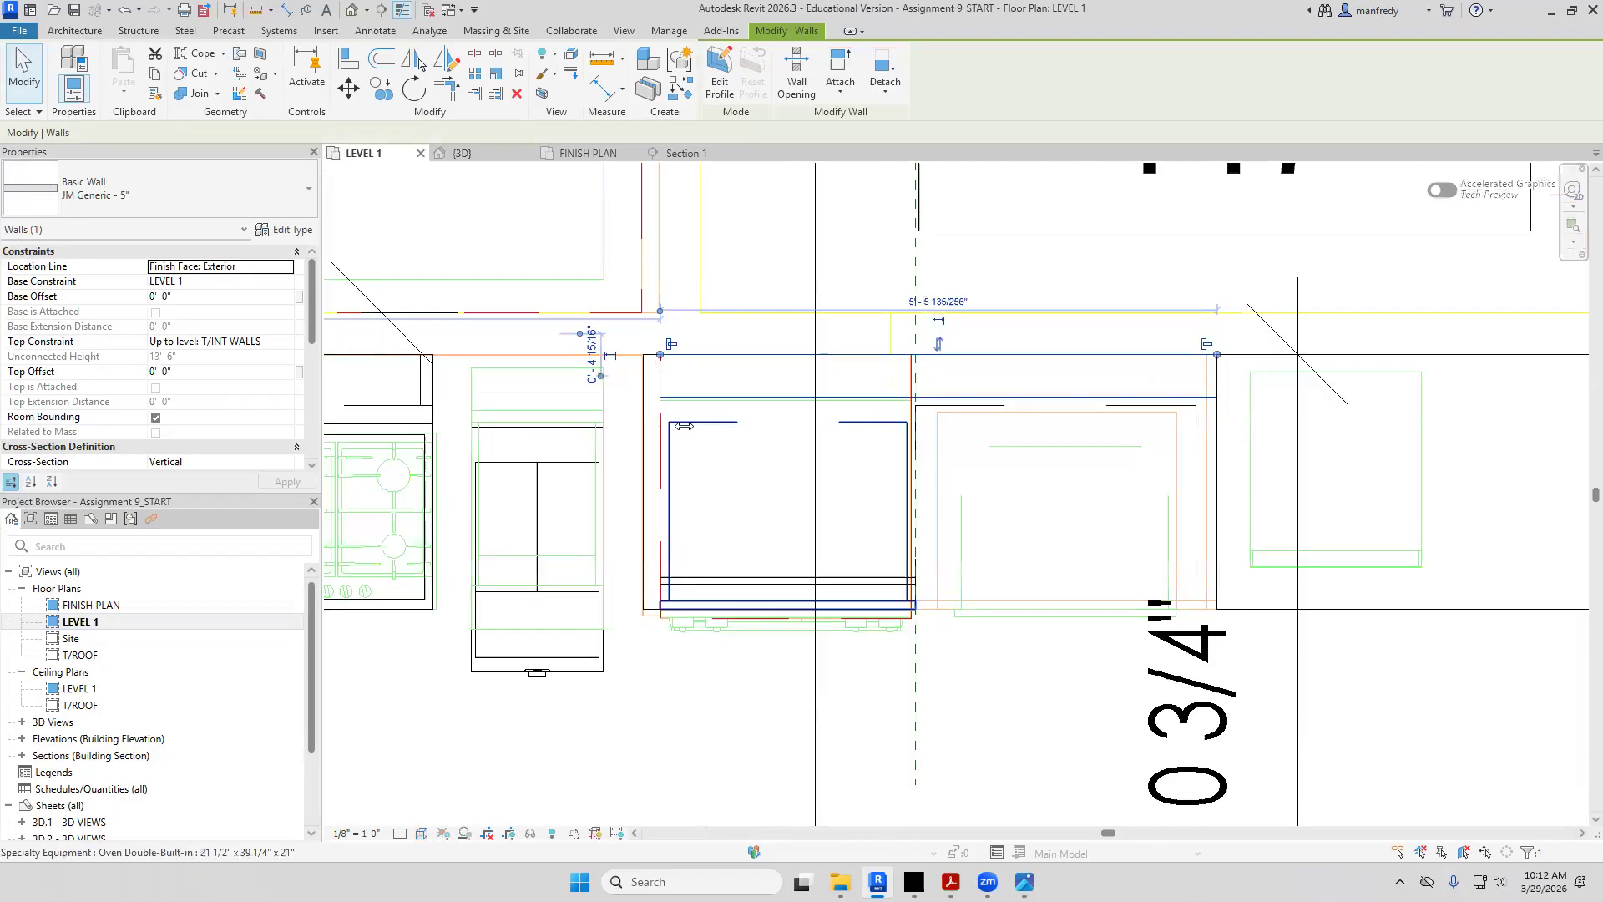
{"action": "left_click", "coordinate": [77, 31]}
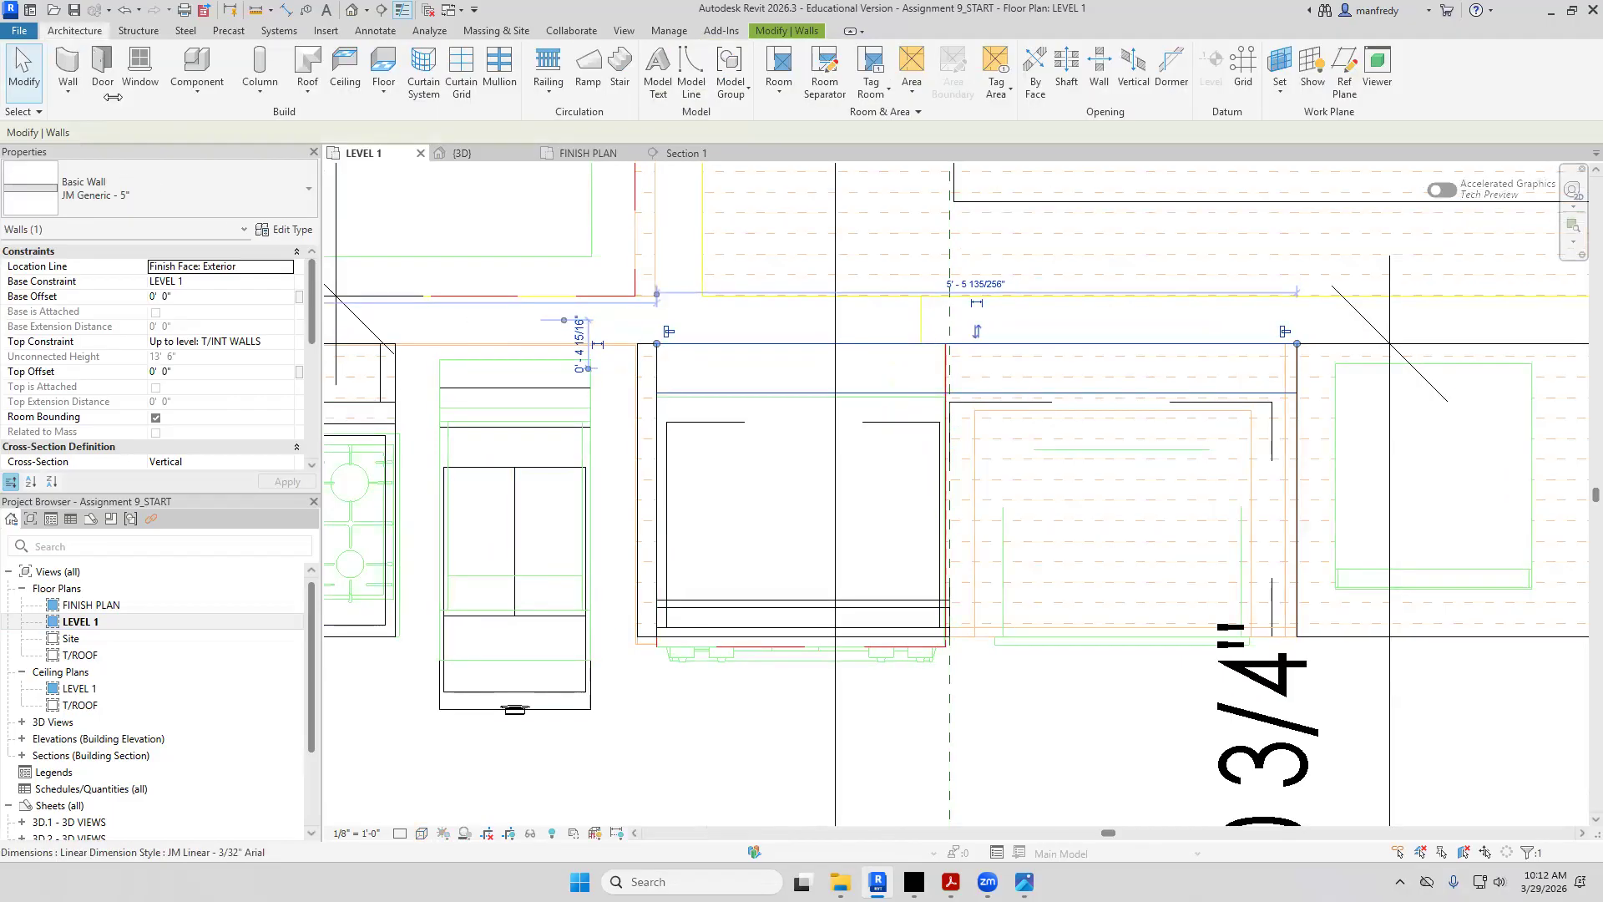
{"action": "left_click", "coordinate": [198, 83]}
{"action": "left_click", "coordinate": [195, 121]}
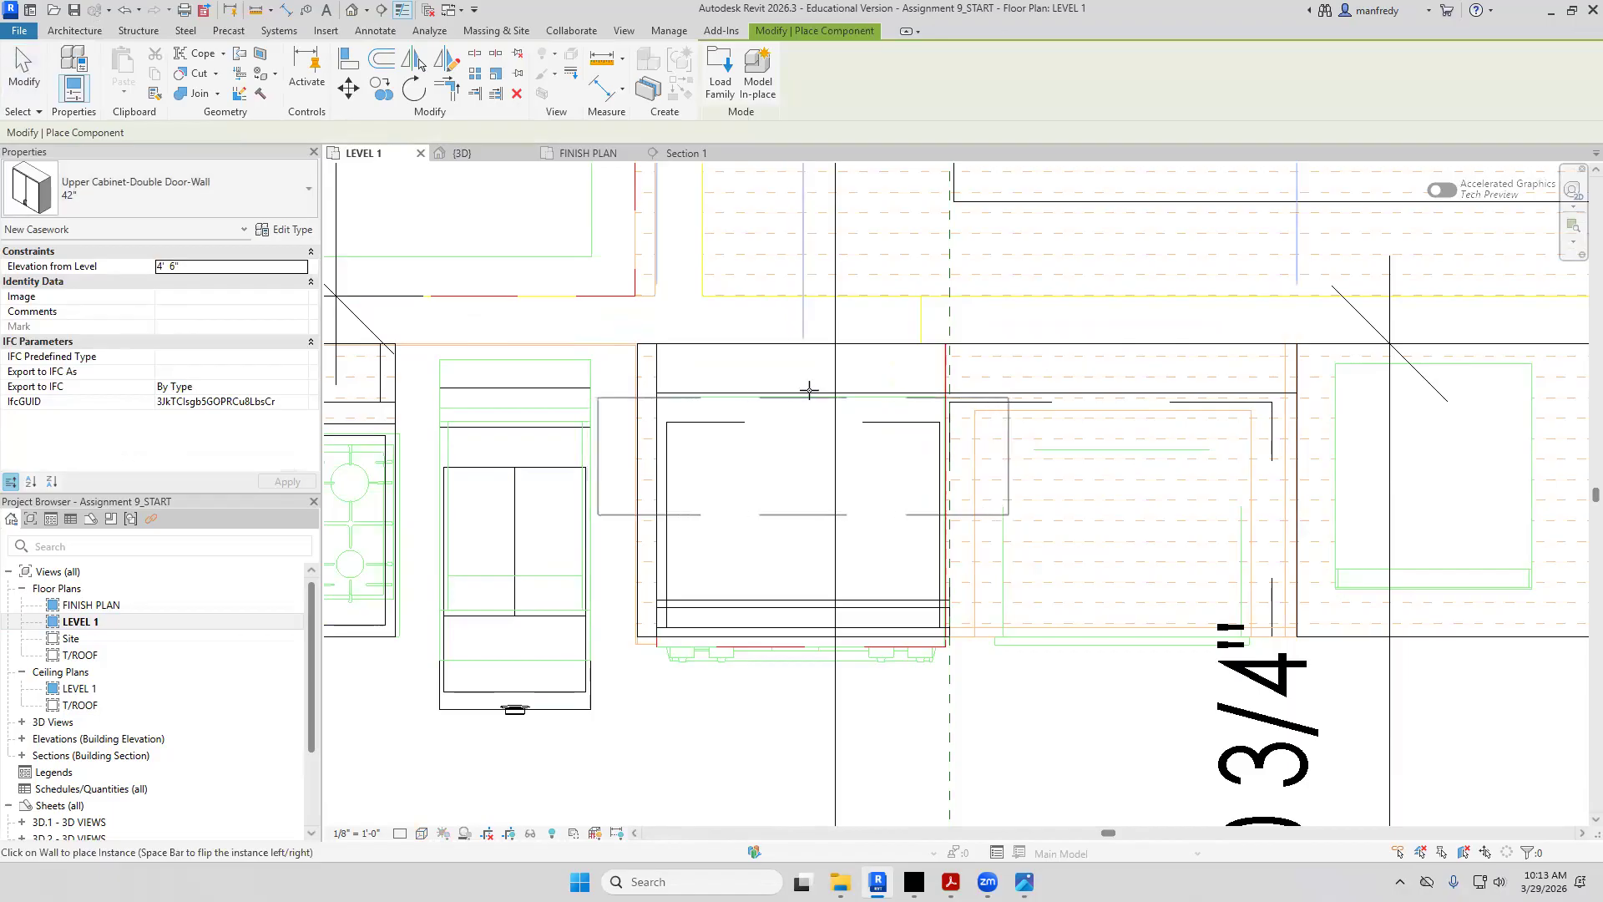
{"action": "left_click", "coordinate": [866, 388]}
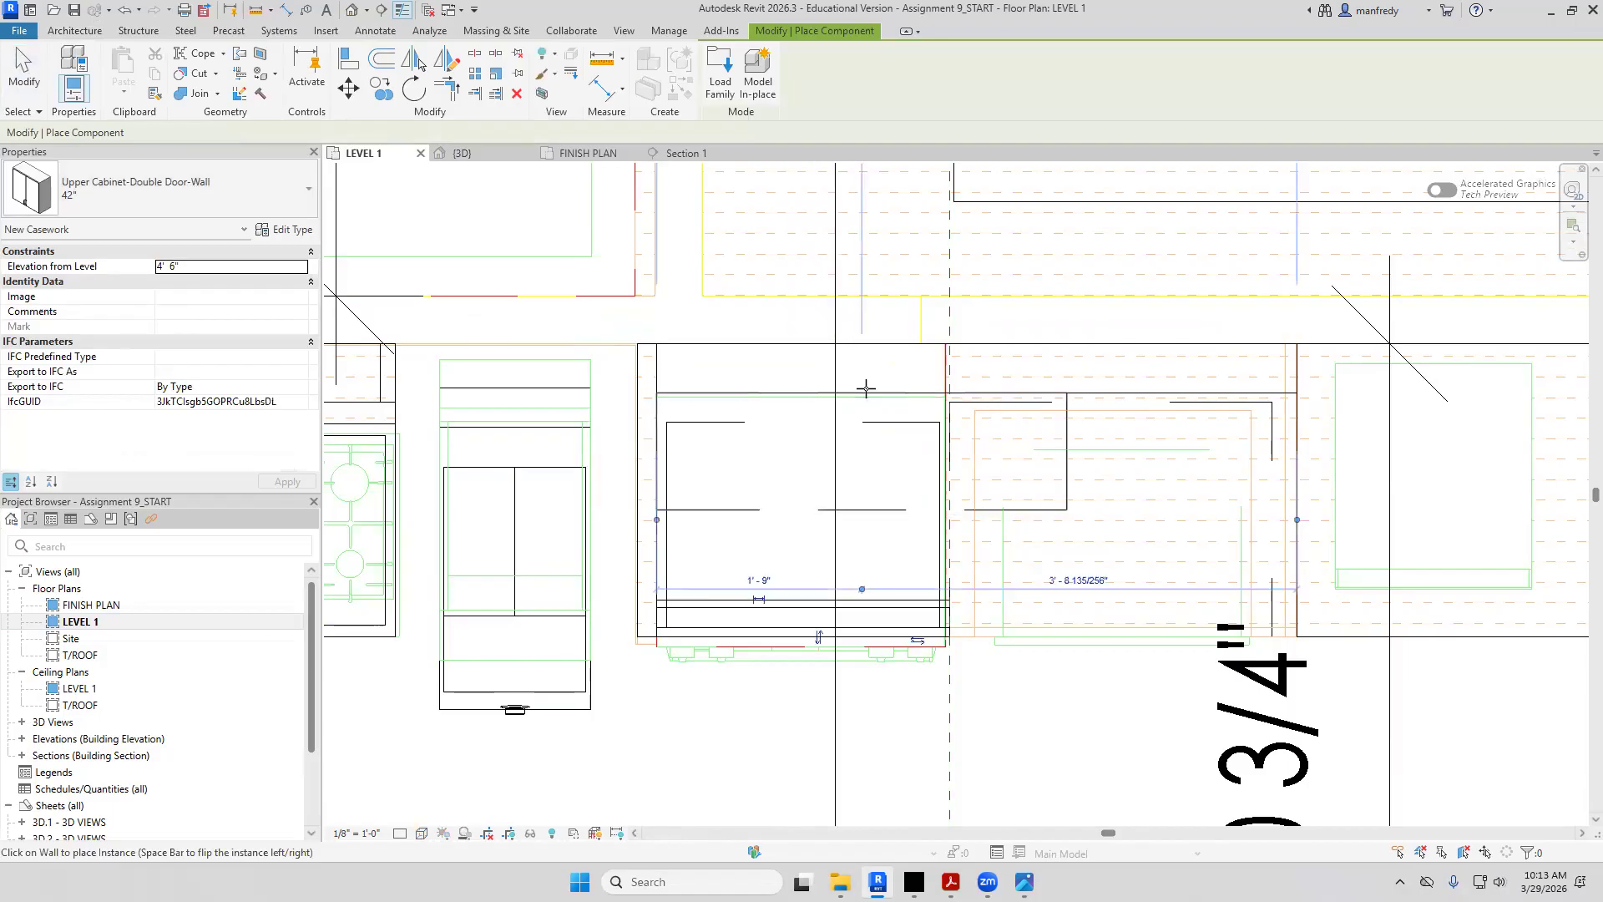
{"action": "key", "text": "Escape"}
Change the new upper cabinet's type to Upper Cabinet-Double Door-Wall 30"
{"action": "left_click", "coordinate": [866, 507]}
{"action": "left_click", "coordinate": [159, 191]}
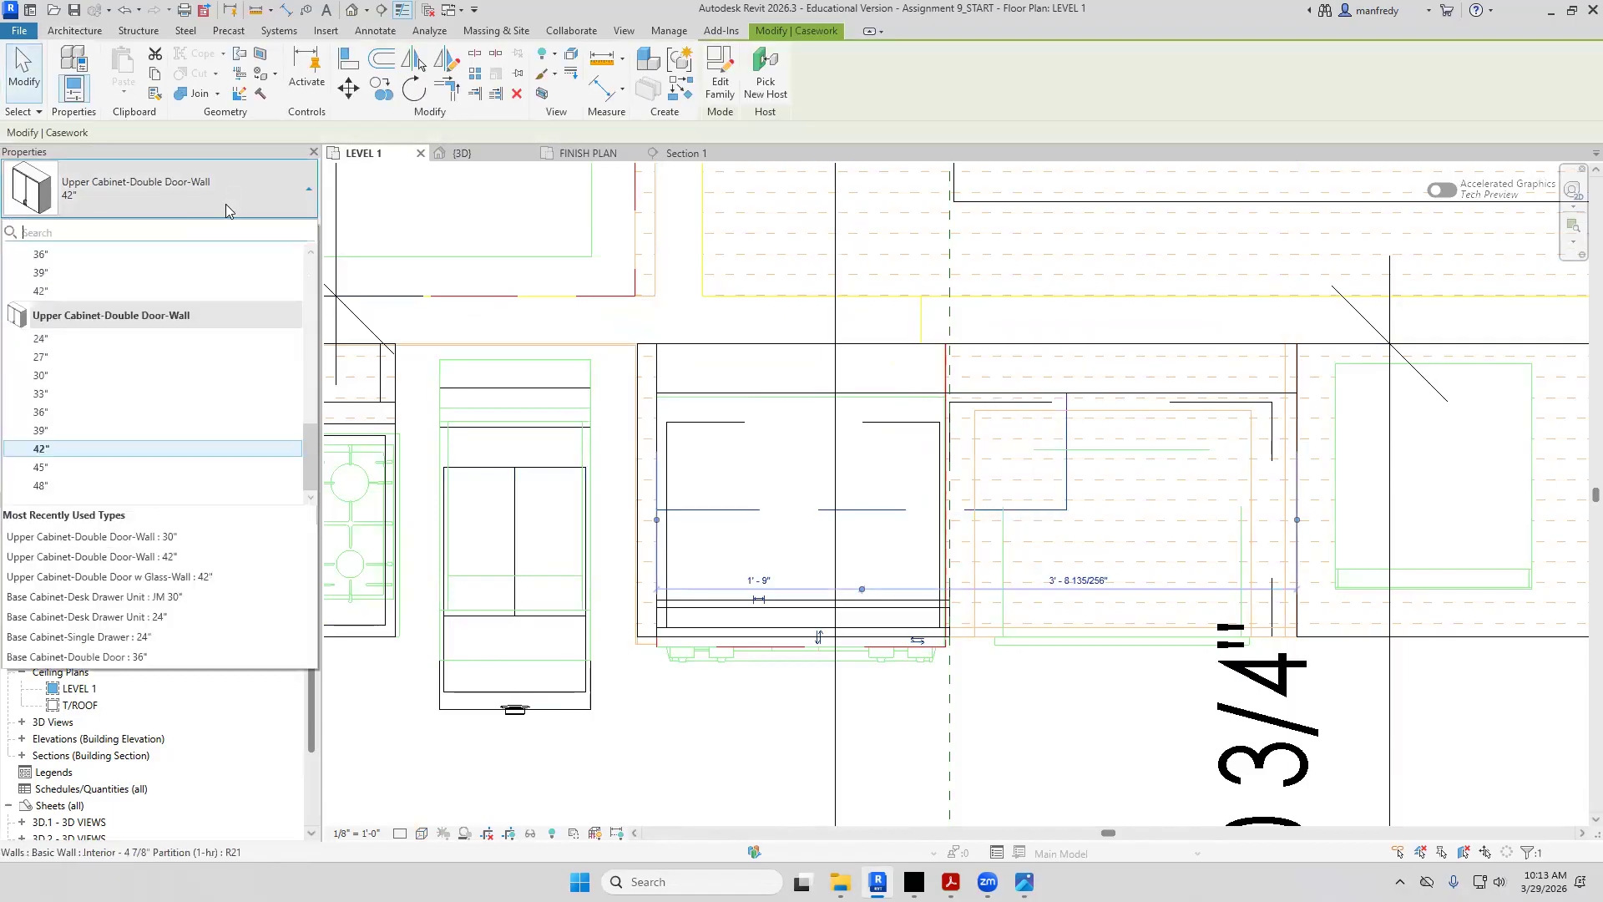
{"action": "left_click", "coordinate": [105, 375]}
{"action": "key", "text": "Escape"}
Align the side of the 30" upper cabinet with the inner face of the panel beside the double oven
{"action": "scroll", "coordinate": [706, 418], "scroll_direction": "up", "scroll_amount": 3}
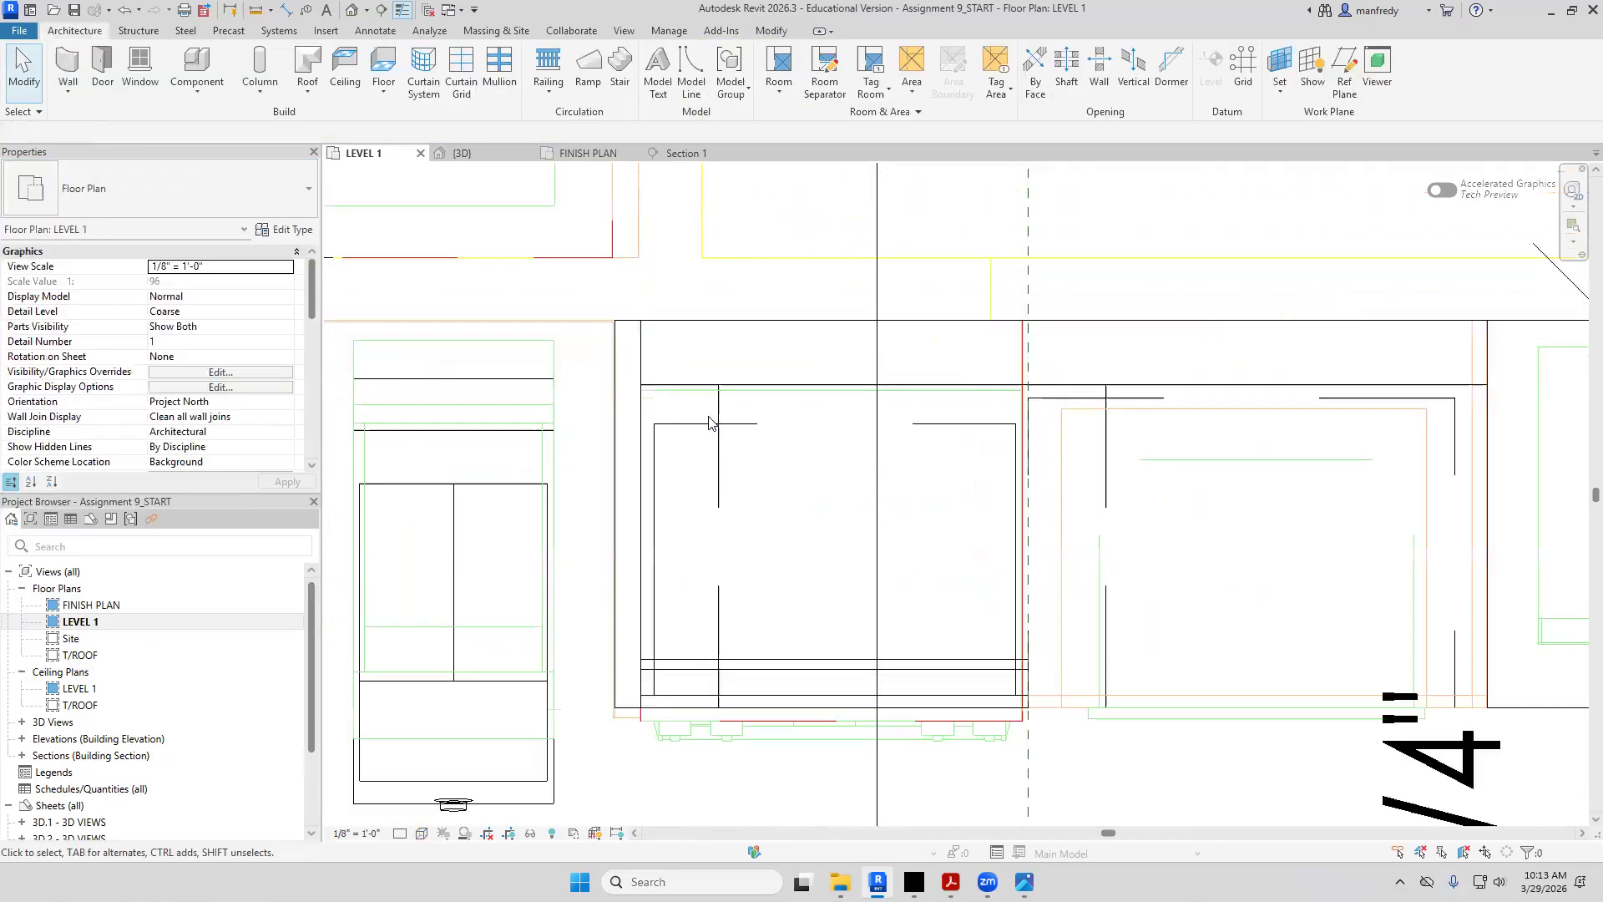
{"action": "key", "text": "a"}
{"action": "key", "text": "l"}
{"action": "left_click", "coordinate": [633, 347]}
{"action": "left_click", "coordinate": [719, 406]}
{"action": "key", "text": "Escape"}
{"action": "key", "text": "Escape"}
Inspect the upper cabinet above the double oven in 3D, and open Section 1 from the Level 1 plan
{"action": "left_click", "coordinate": [352, 9]}
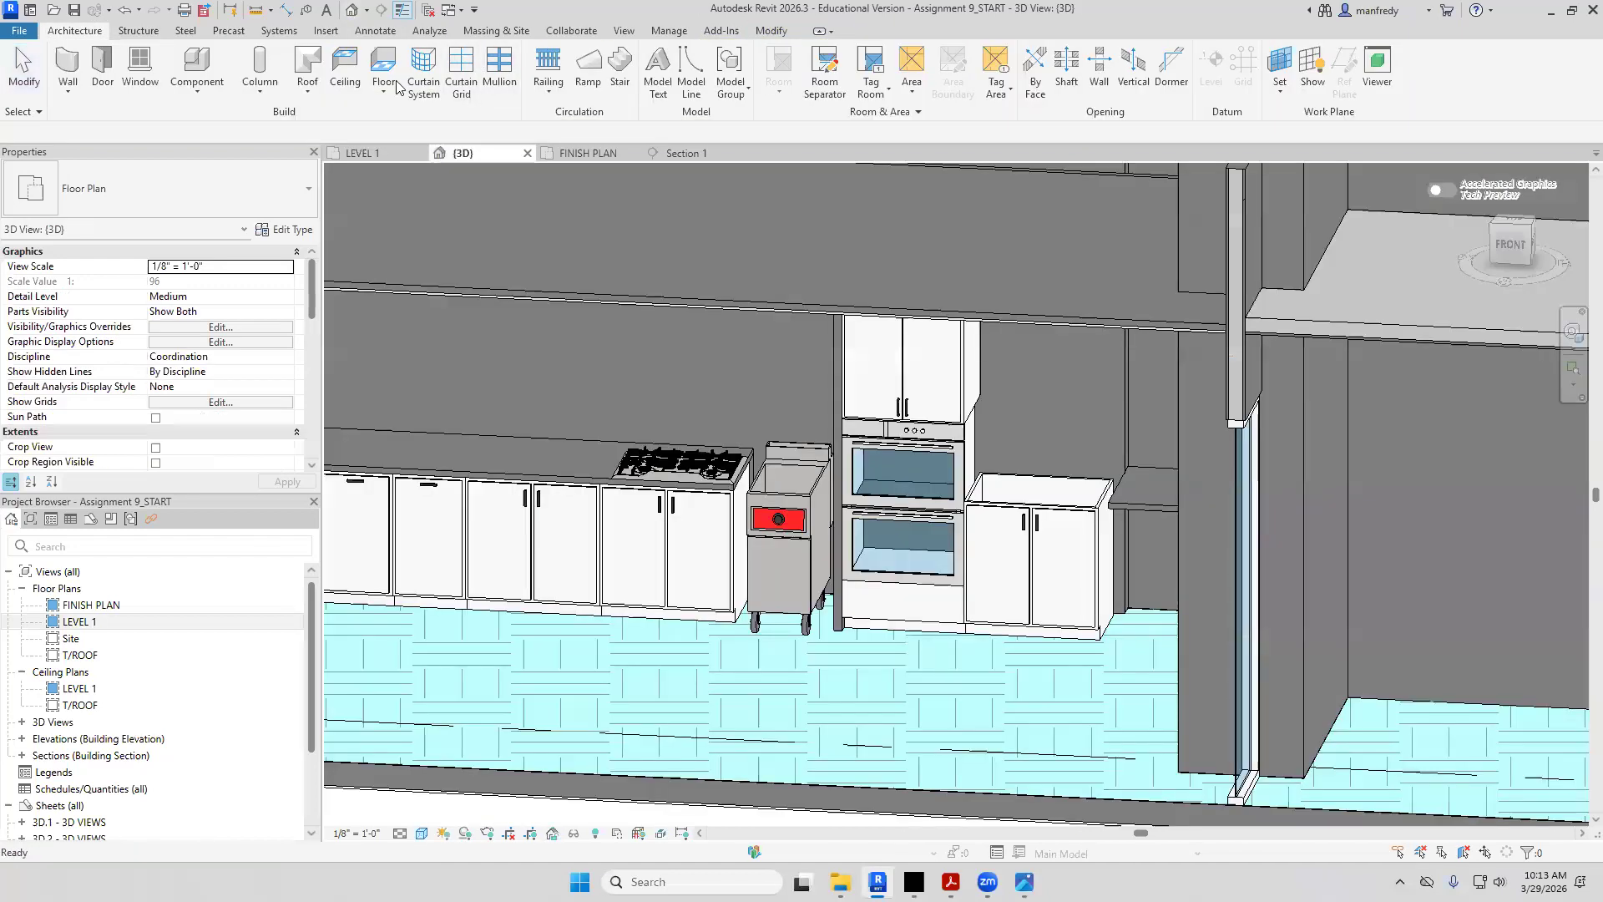
{"action": "scroll", "coordinate": [804, 347], "scroll_direction": "up", "scroll_amount": 4}
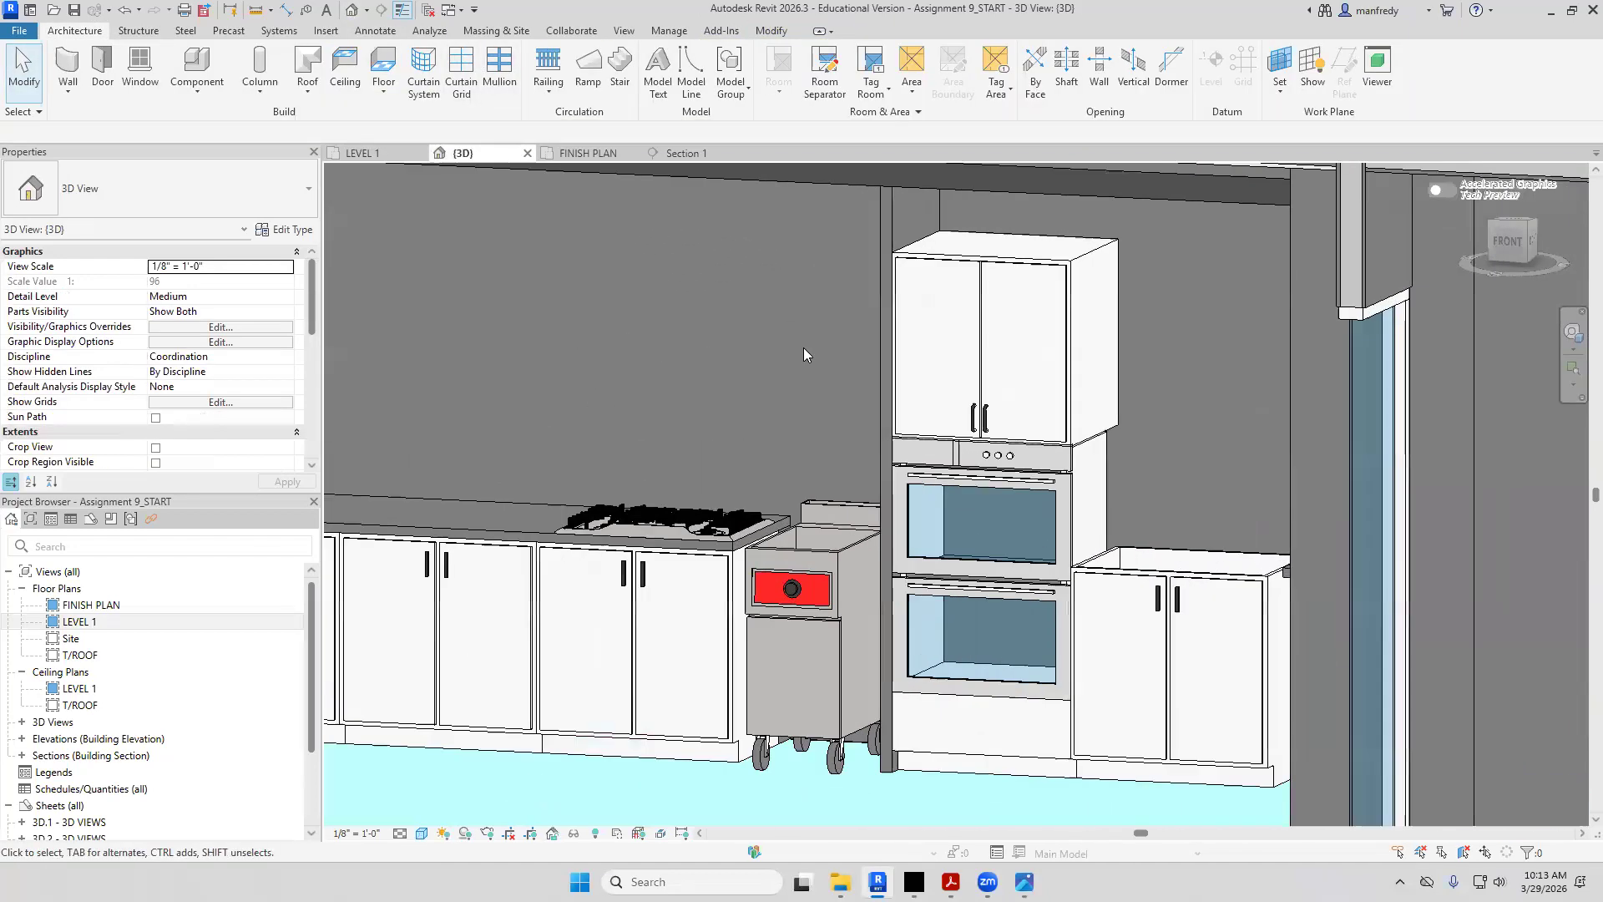
{"action": "left_click", "coordinate": [969, 401]}
{"action": "middle_click_drag", "start_coordinate": [969, 402], "coordinate": [943, 376], "text": "shift"}
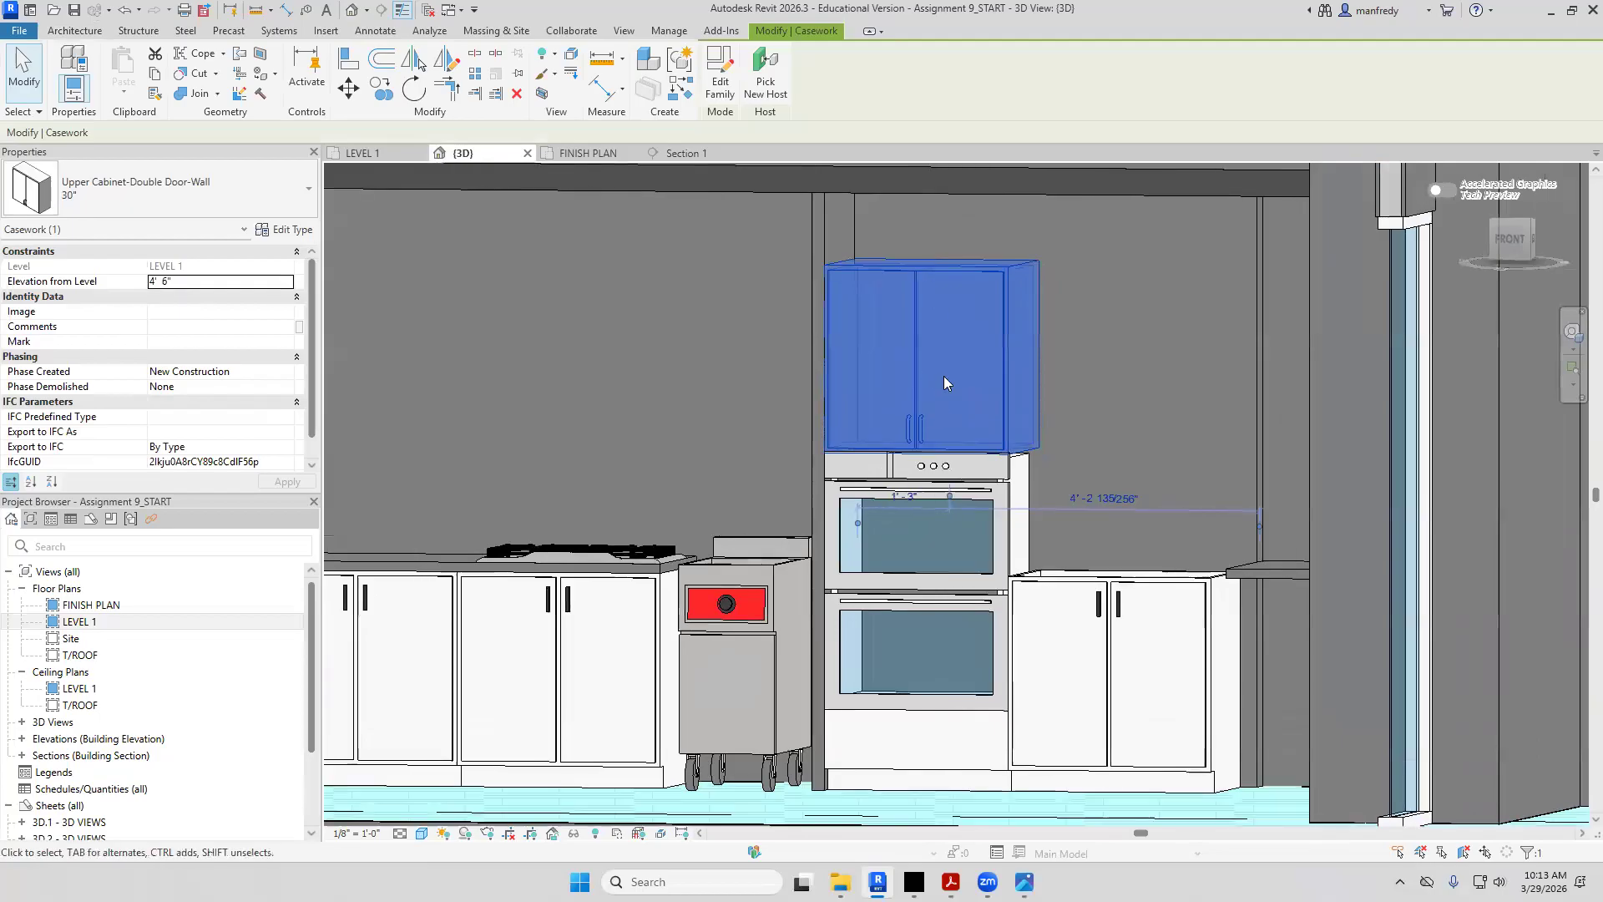
{"action": "double_click", "coordinate": [75, 622]}
{"action": "scroll", "coordinate": [785, 372], "scroll_direction": "down", "scroll_amount": 5}
{"action": "middle_click_drag", "start_coordinate": [829, 223], "coordinate": [829, 321]}
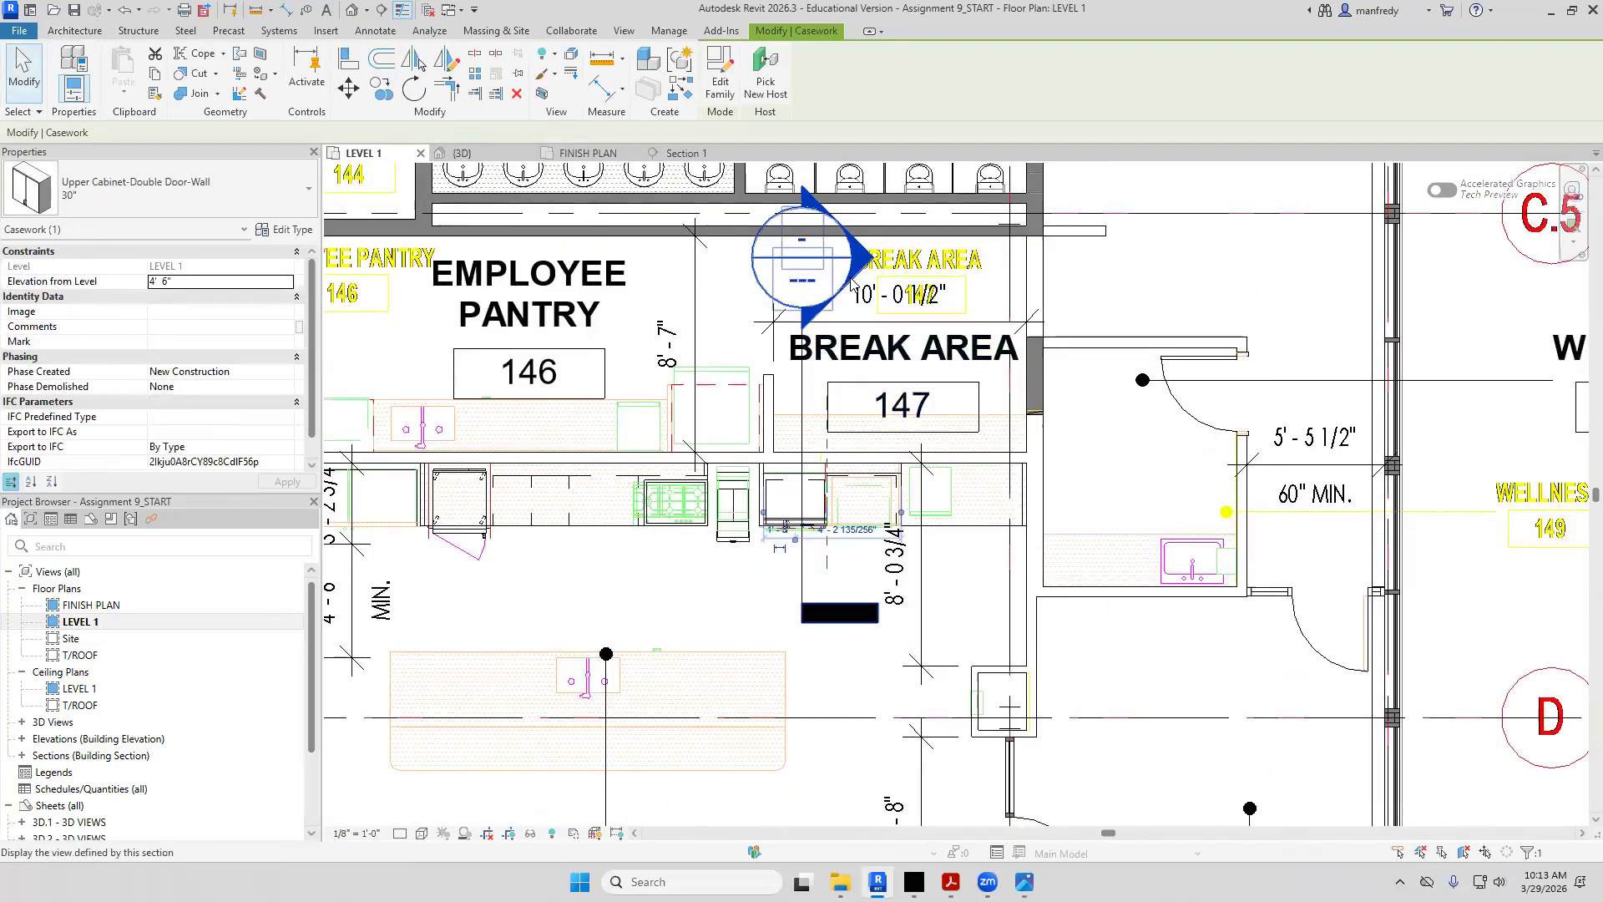
{"action": "double_click", "coordinate": [814, 313]}
{"action": "key", "text": "Escape"}
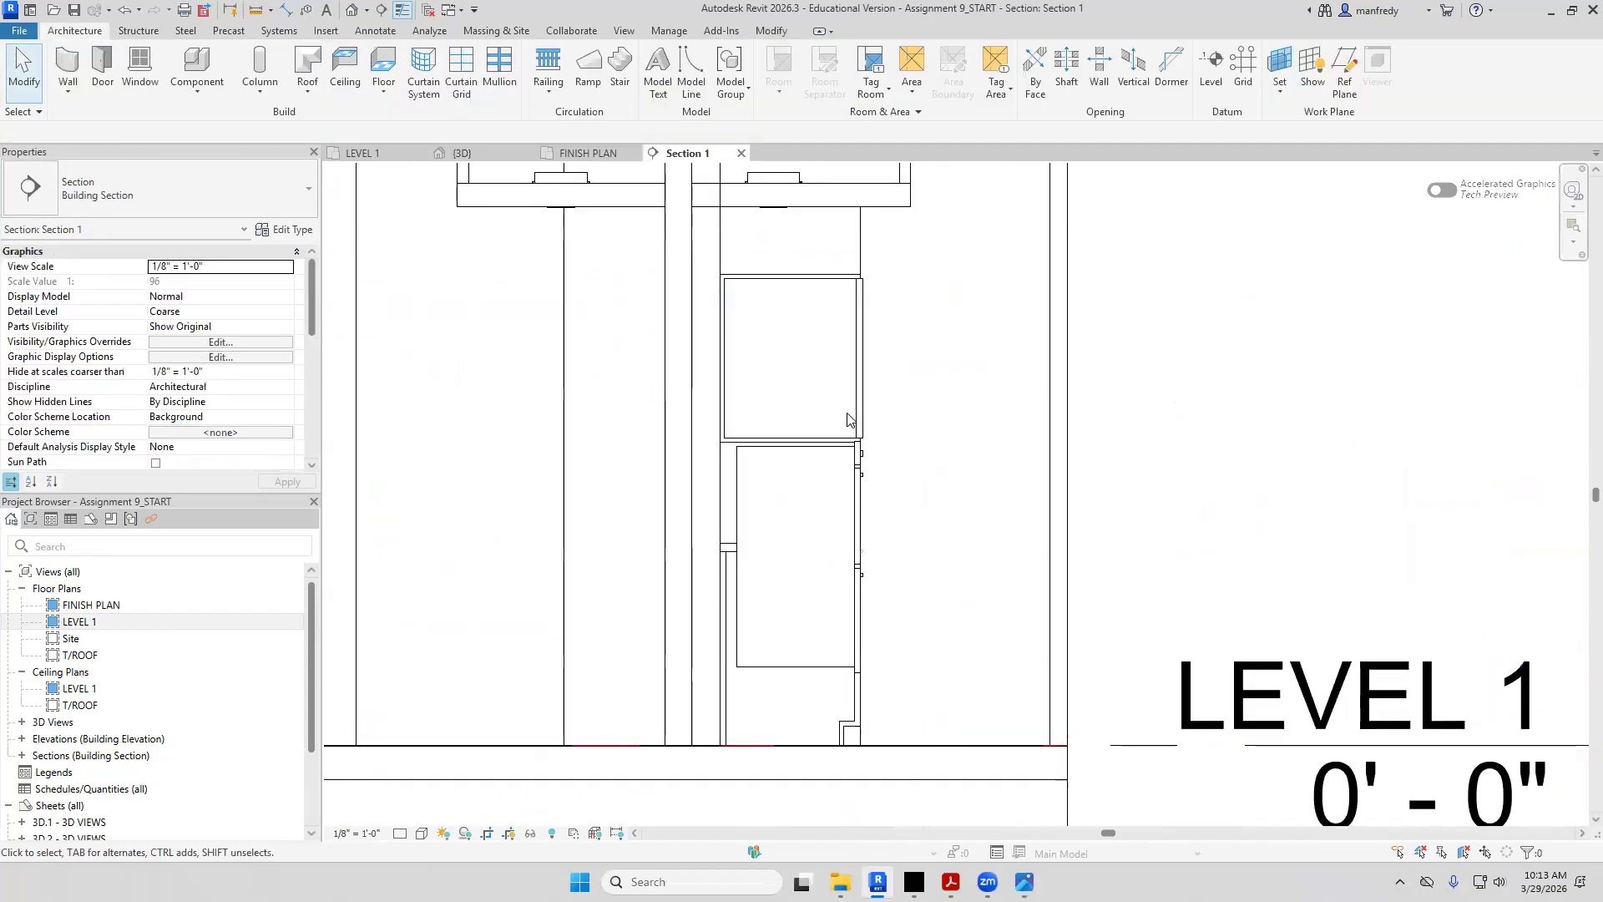
{"action": "key", "text": "d"}
{"action": "key", "text": "i"}
{"action": "scroll", "coordinate": [811, 418], "scroll_direction": "up", "scroll_amount": 3}
{"action": "left_click", "coordinate": [785, 460]}
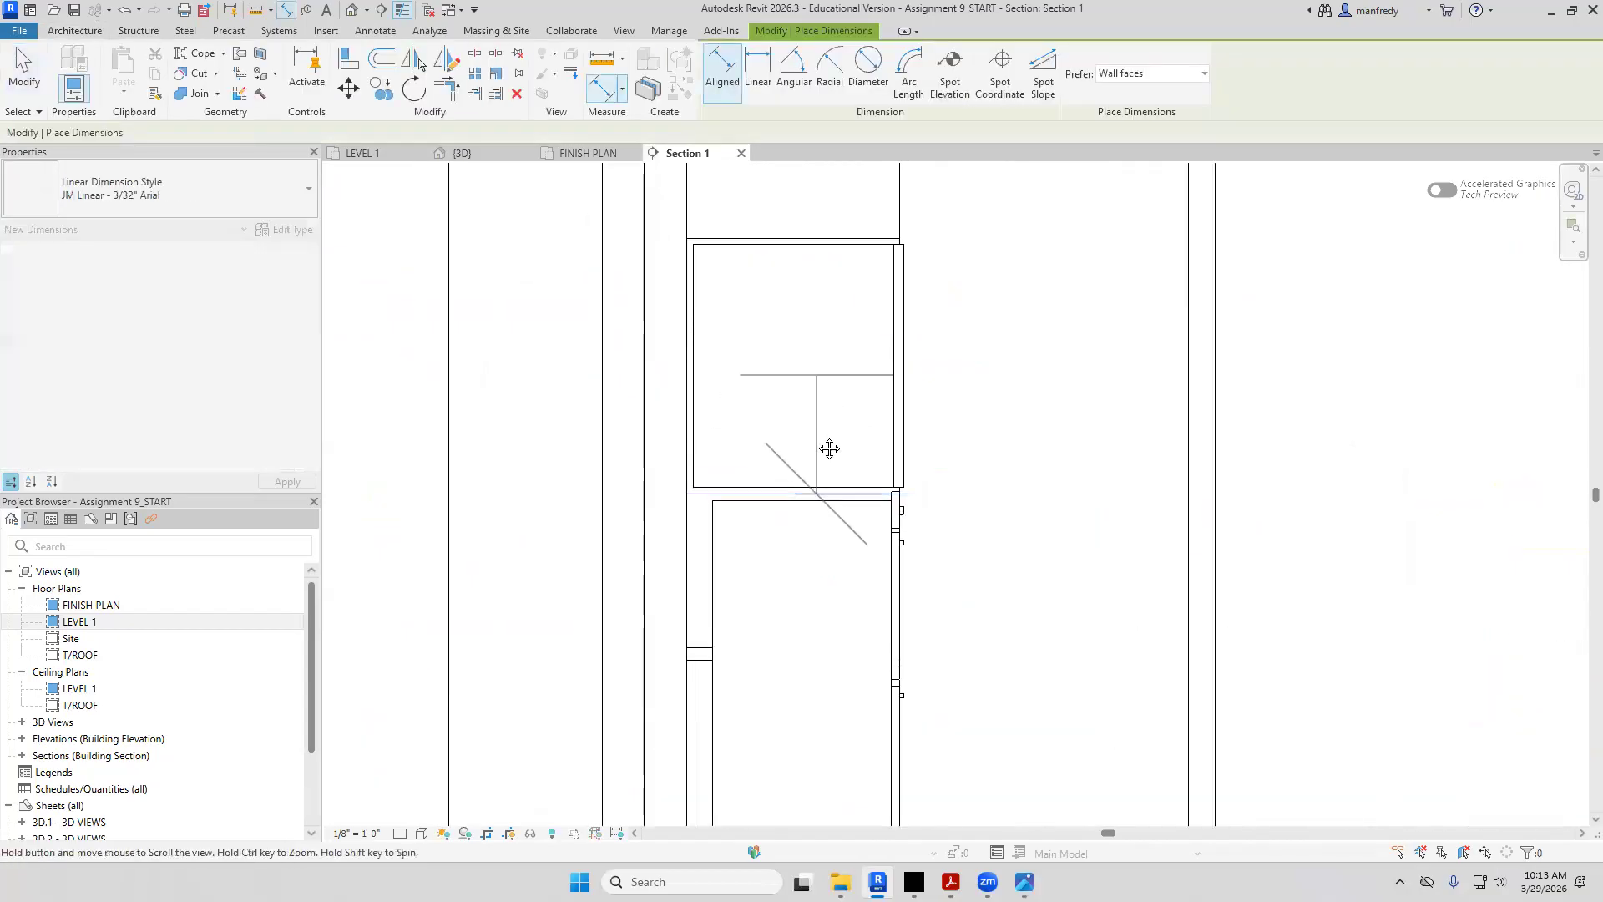
{"action": "key", "text": "Escape"}
{"action": "key", "text": "Escape"}
{"action": "left_click", "coordinate": [907, 420]}
{"action": "scroll", "coordinate": [858, 448], "scroll_direction": "up", "scroll_amount": 4}
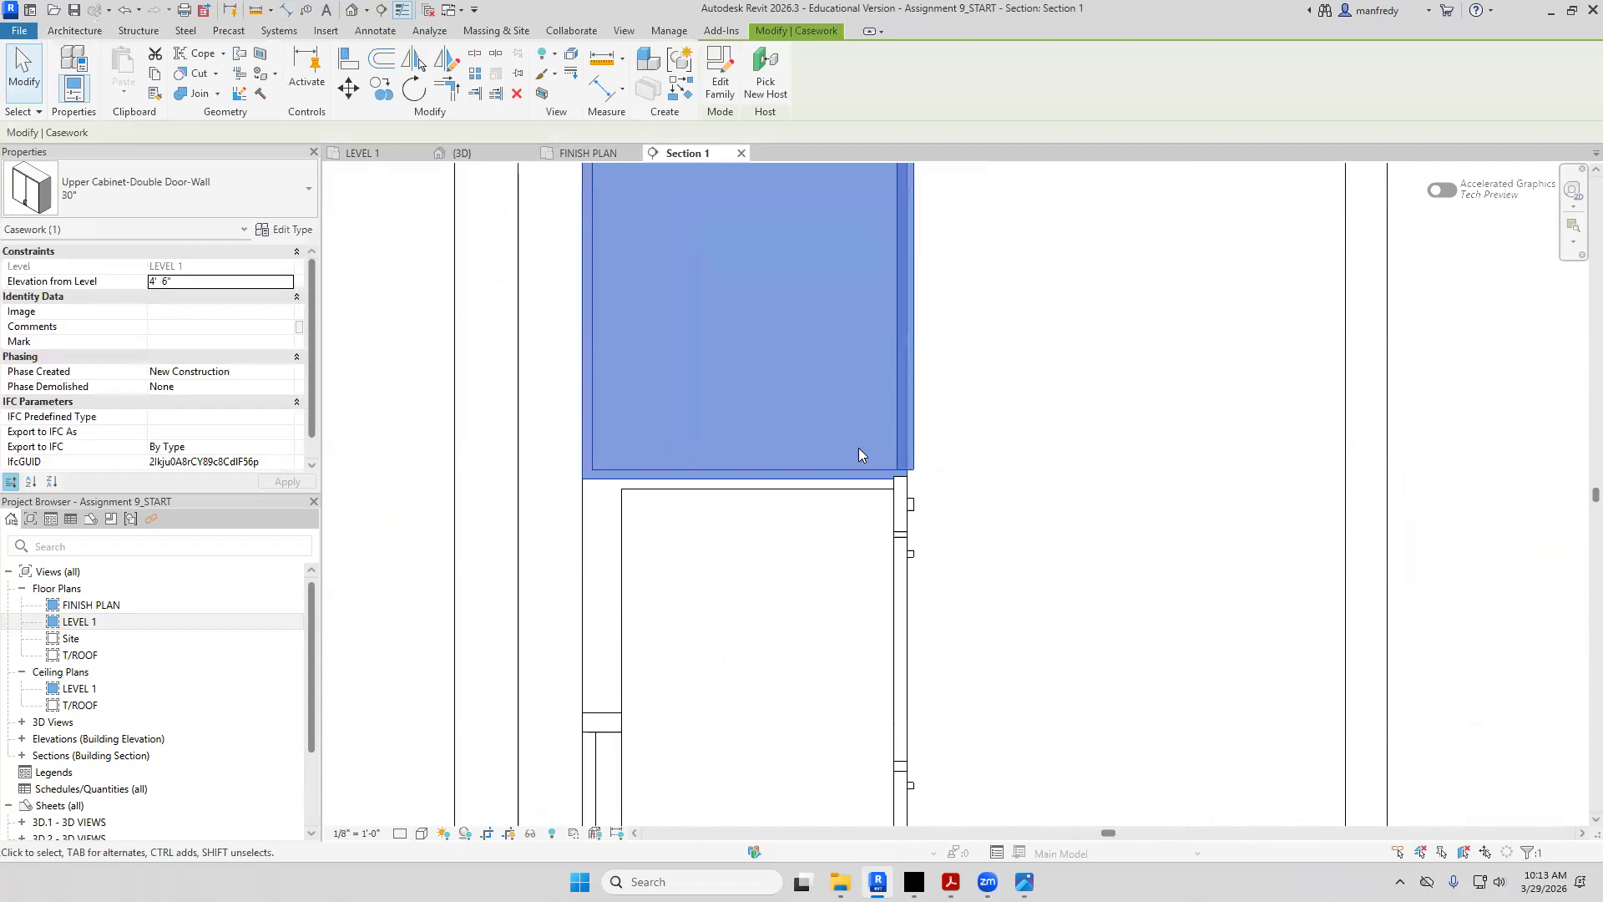
{"action": "key", "text": "Escape"}
Measure from the bottom of the upper cabinet to the ceiling in Section 1 with an aligned dimension, without placing it
{"action": "key", "text": "d"}
{"action": "key", "text": "i"}
{"action": "left_click", "coordinate": [785, 495]}
{"action": "middle_click_drag", "start_coordinate": [802, 338], "coordinate": [827, 655]}
{"action": "scroll", "coordinate": [816, 400], "scroll_direction": "down", "scroll_amount": 3}
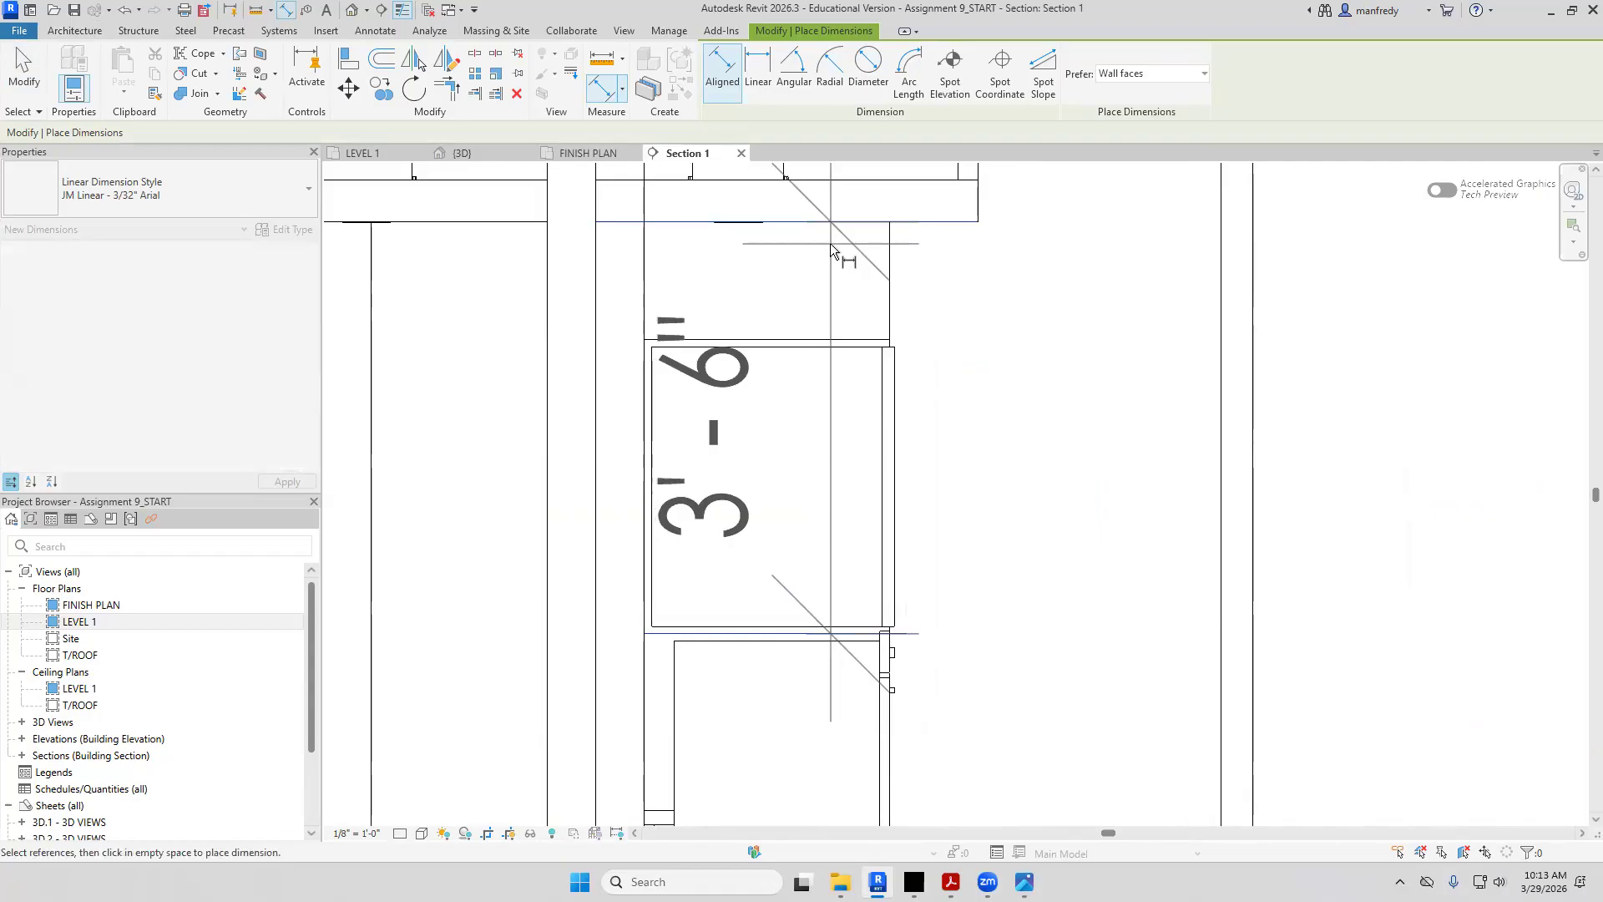
{"action": "scroll", "coordinate": [847, 814], "scroll_direction": "up", "scroll_amount": 2}
{"action": "key", "text": "Escape"}
{"action": "key", "text": "Escape"}
Switch to the PDF drawing set, review the interior detail and elevation sheets from A8.04 back to A6.01, and return to Revit
{"action": "key", "text": "alt+Tab"}
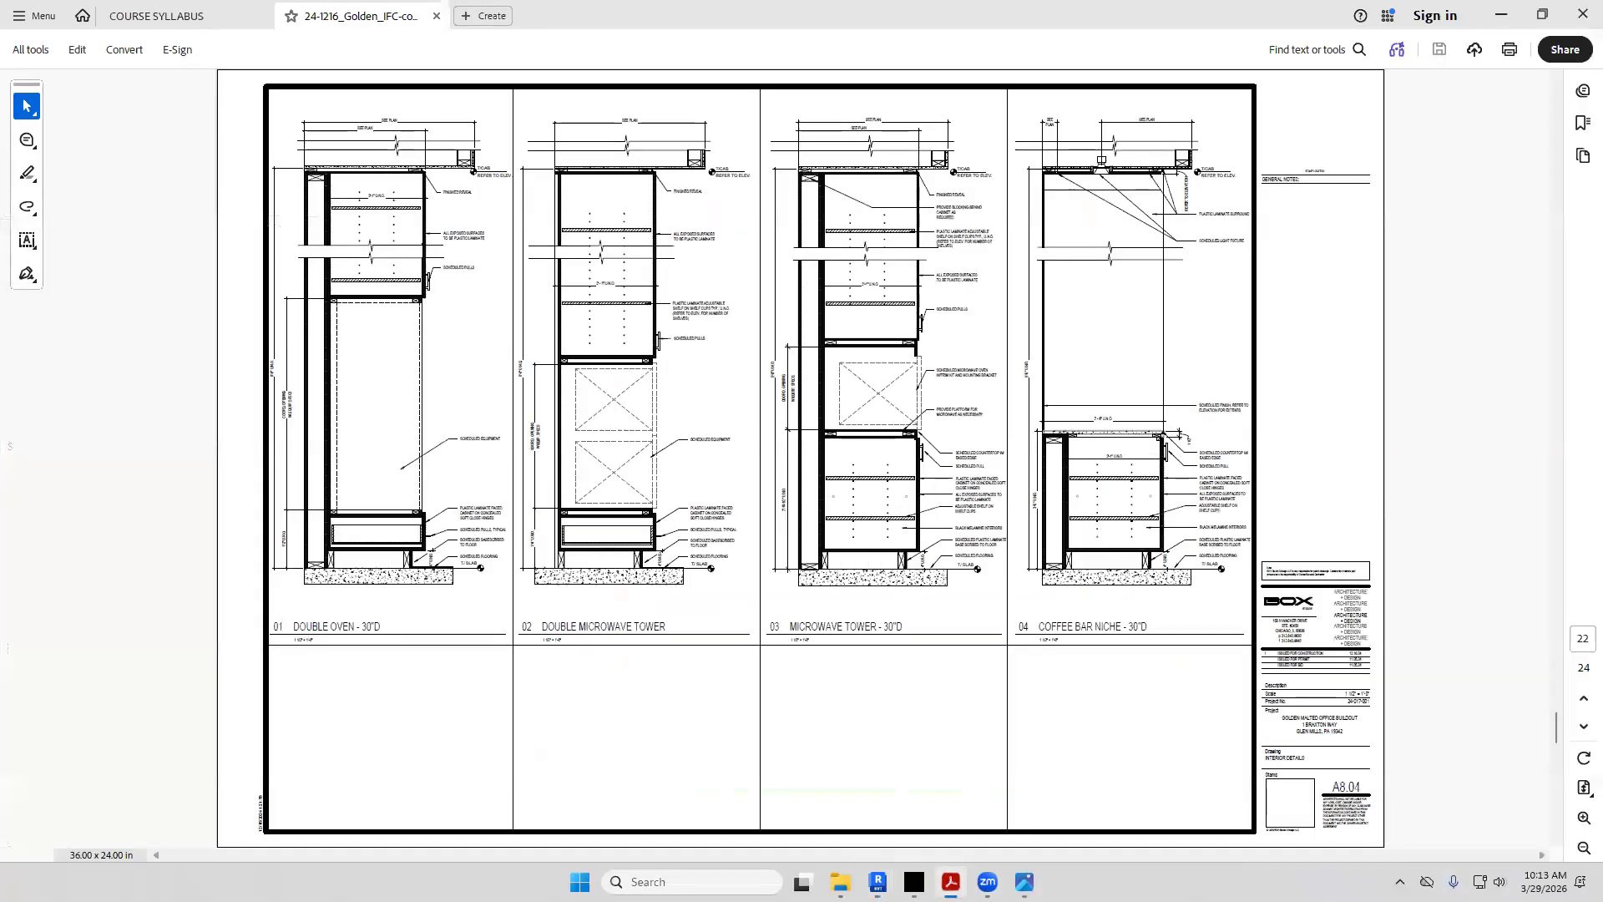
{"action": "scroll", "coordinate": [1040, 655], "scroll_direction": "up", "scroll_amount": 3}
{"action": "scroll", "coordinate": [1041, 657], "scroll_direction": "down", "scroll_amount": 4}
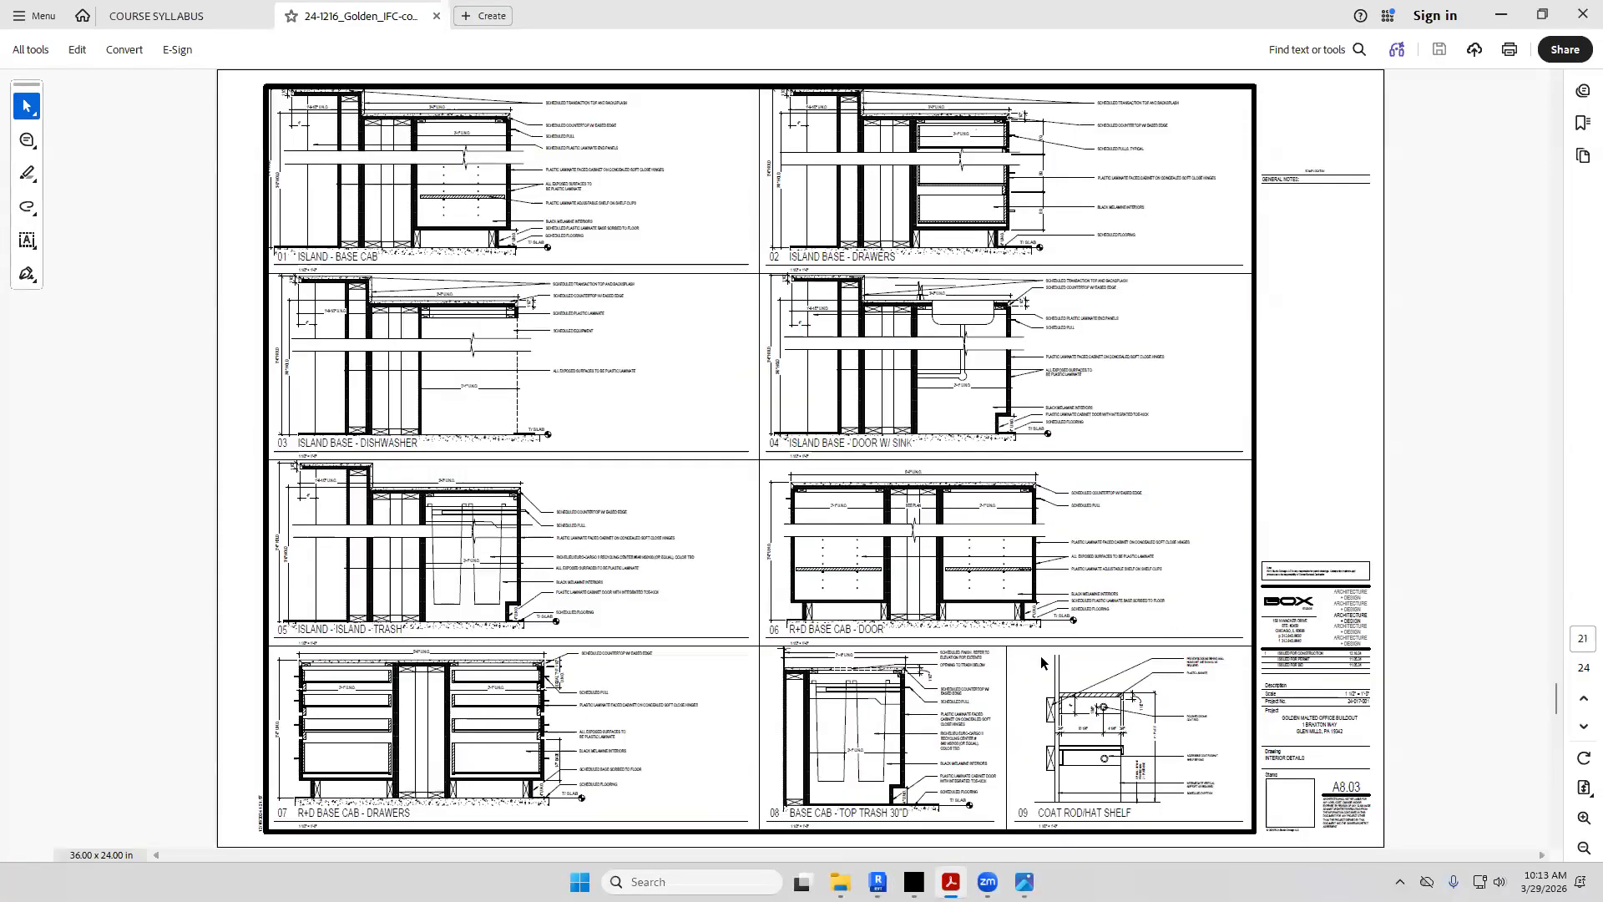
{"action": "scroll", "coordinate": [1040, 657], "scroll_direction": "up", "scroll_amount": 1}
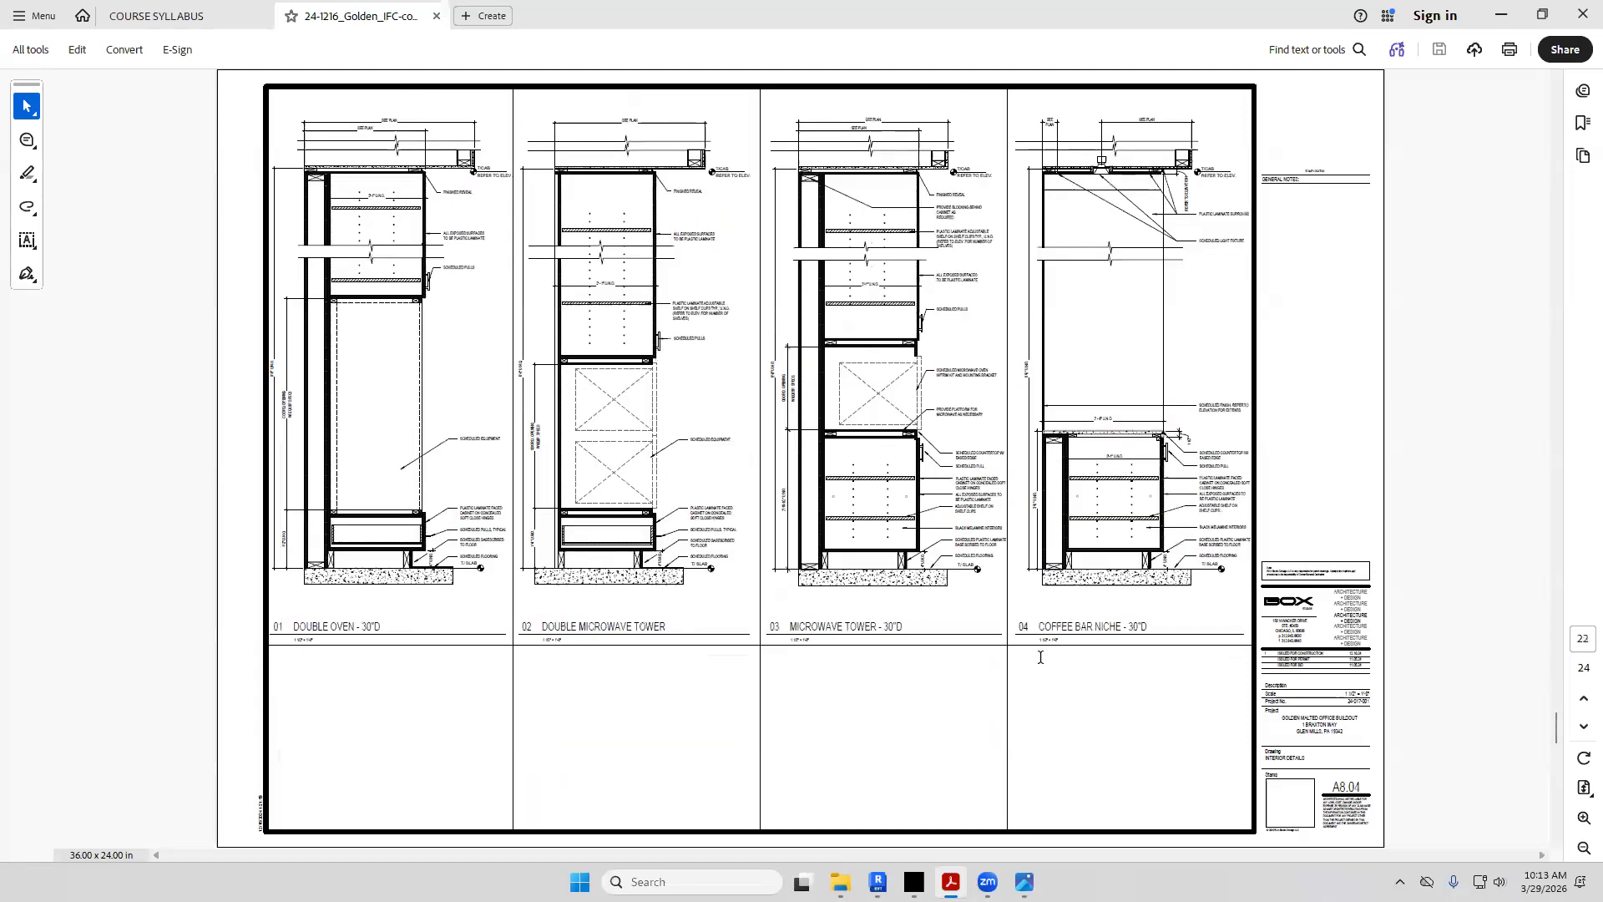
{"action": "scroll", "coordinate": [1040, 657], "scroll_direction": "up", "scroll_amount": 7}
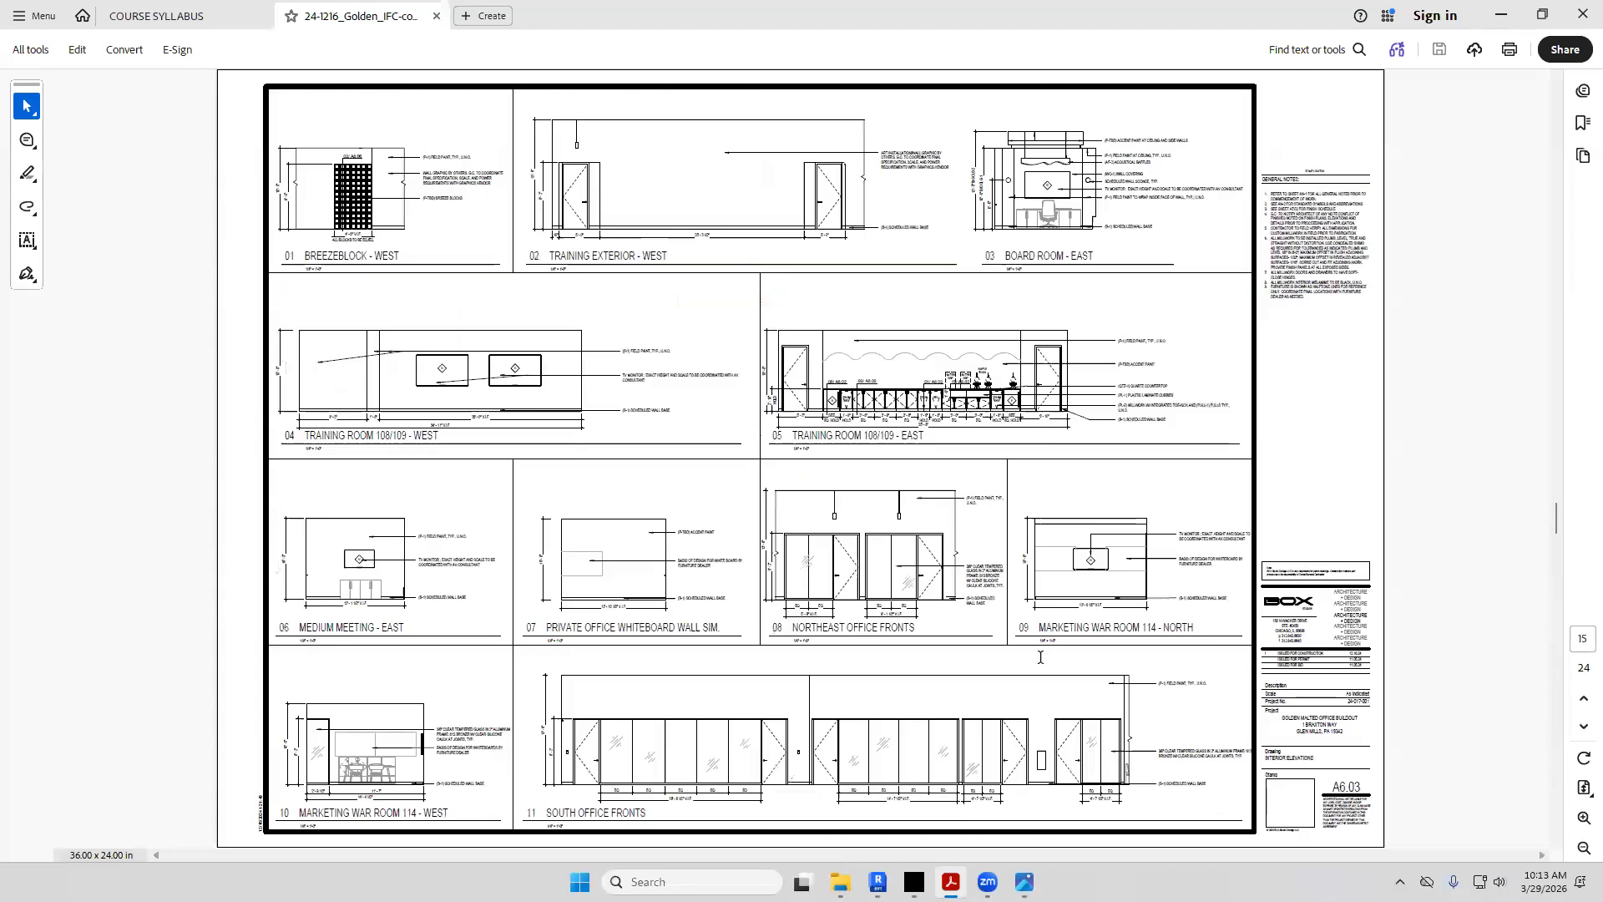
{"action": "scroll", "coordinate": [1041, 658], "scroll_direction": "up", "scroll_amount": 2}
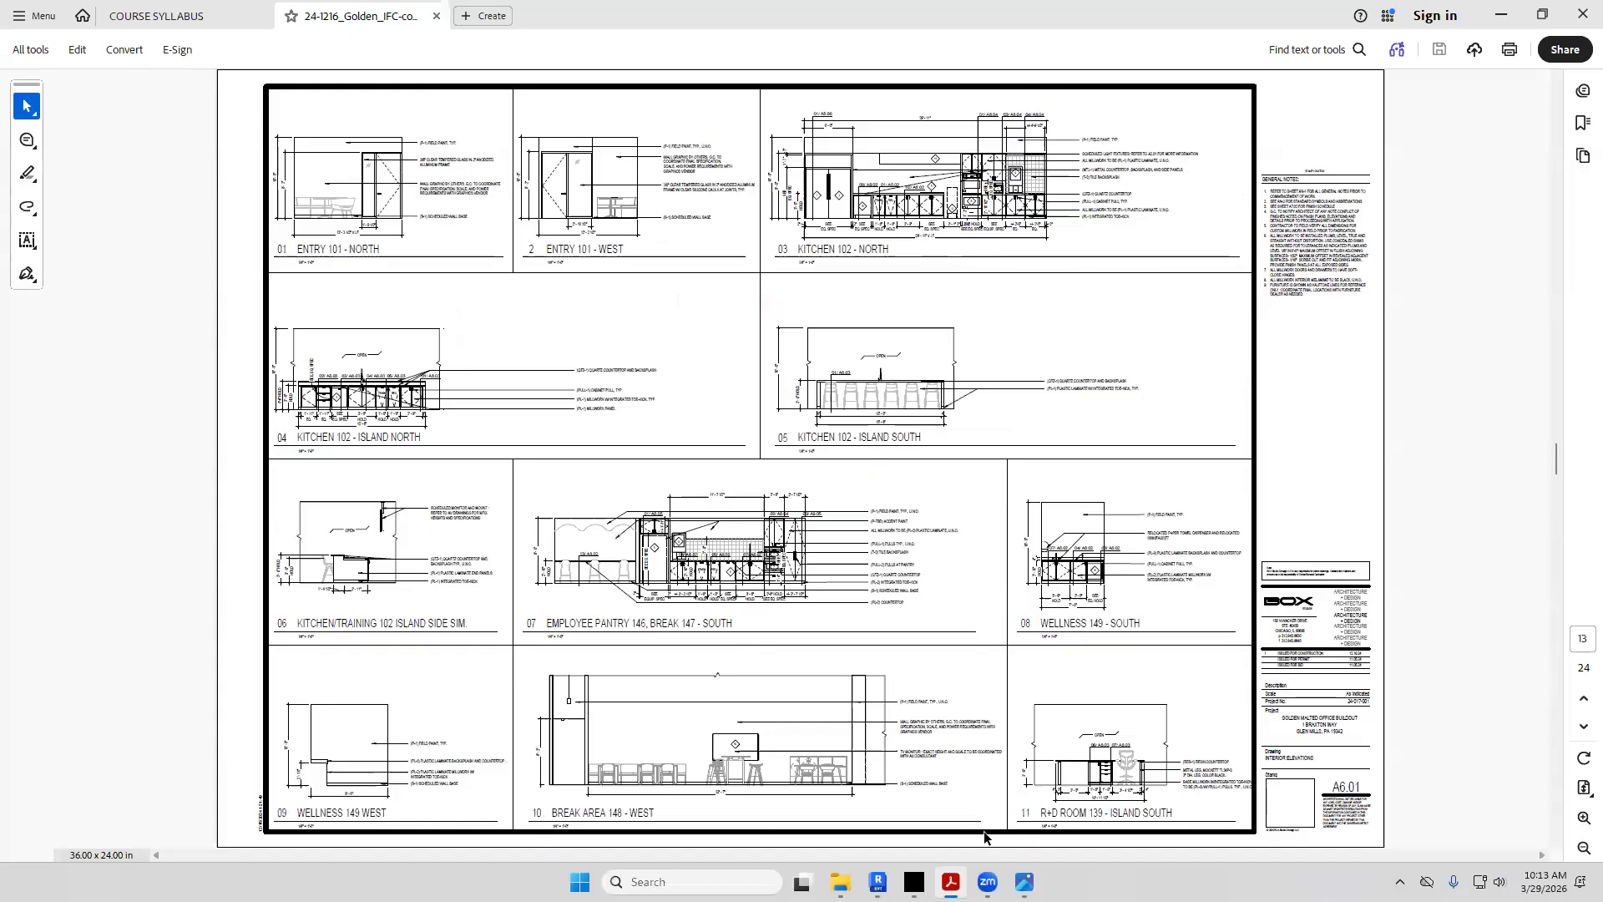
{"action": "left_click", "coordinate": [878, 882]}
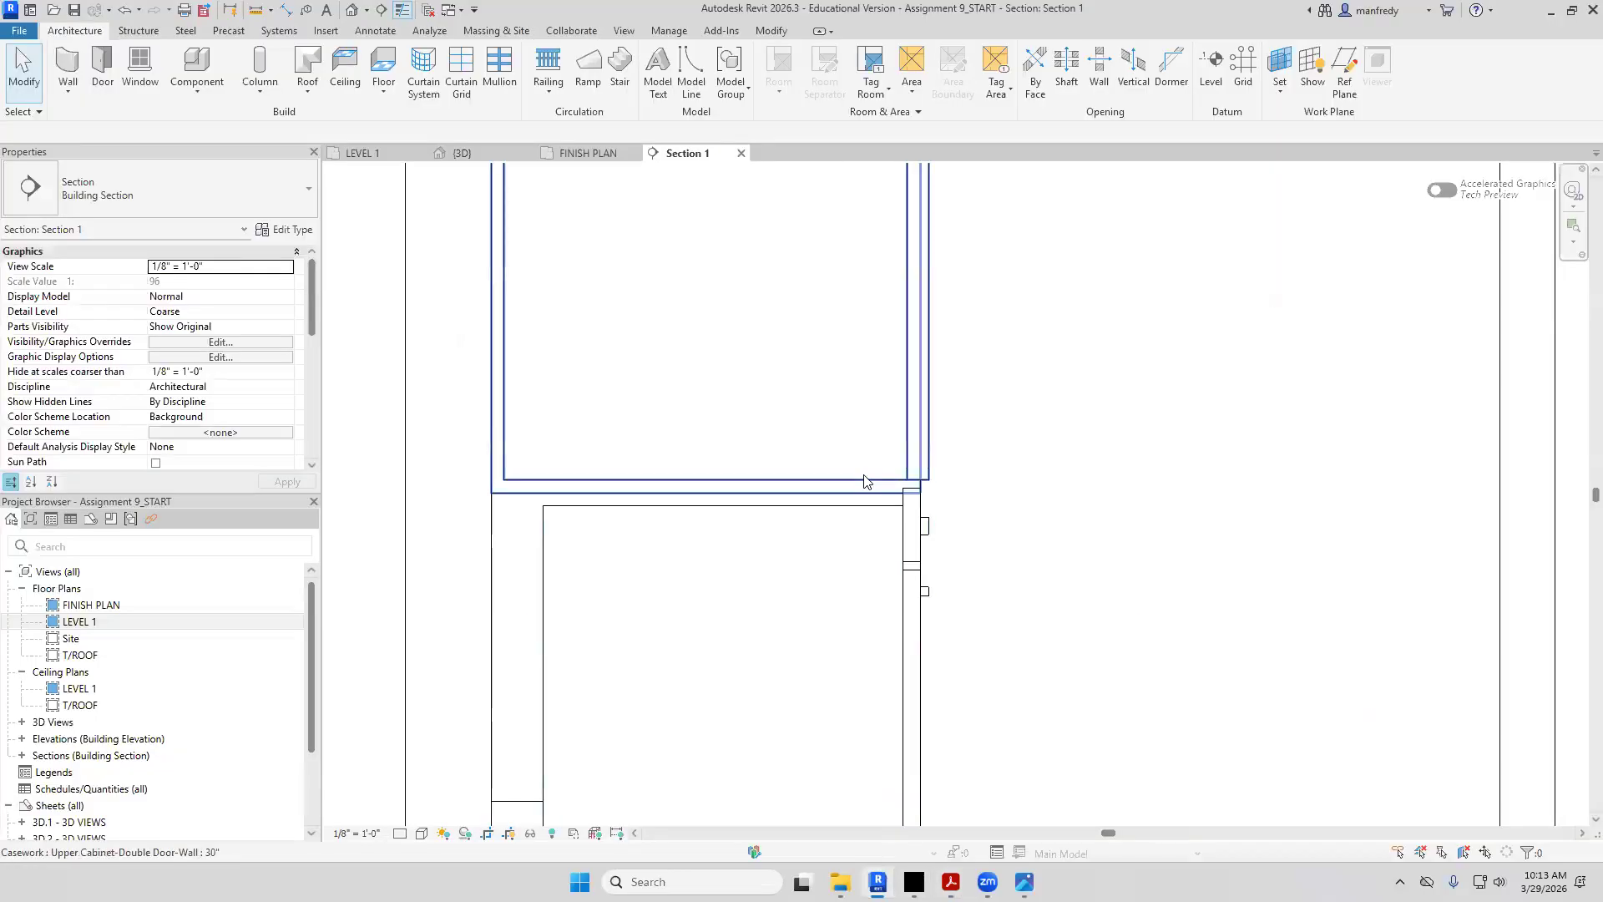
{"action": "left_click", "coordinate": [524, 334]}
{"action": "left_click", "coordinate": [284, 231]}
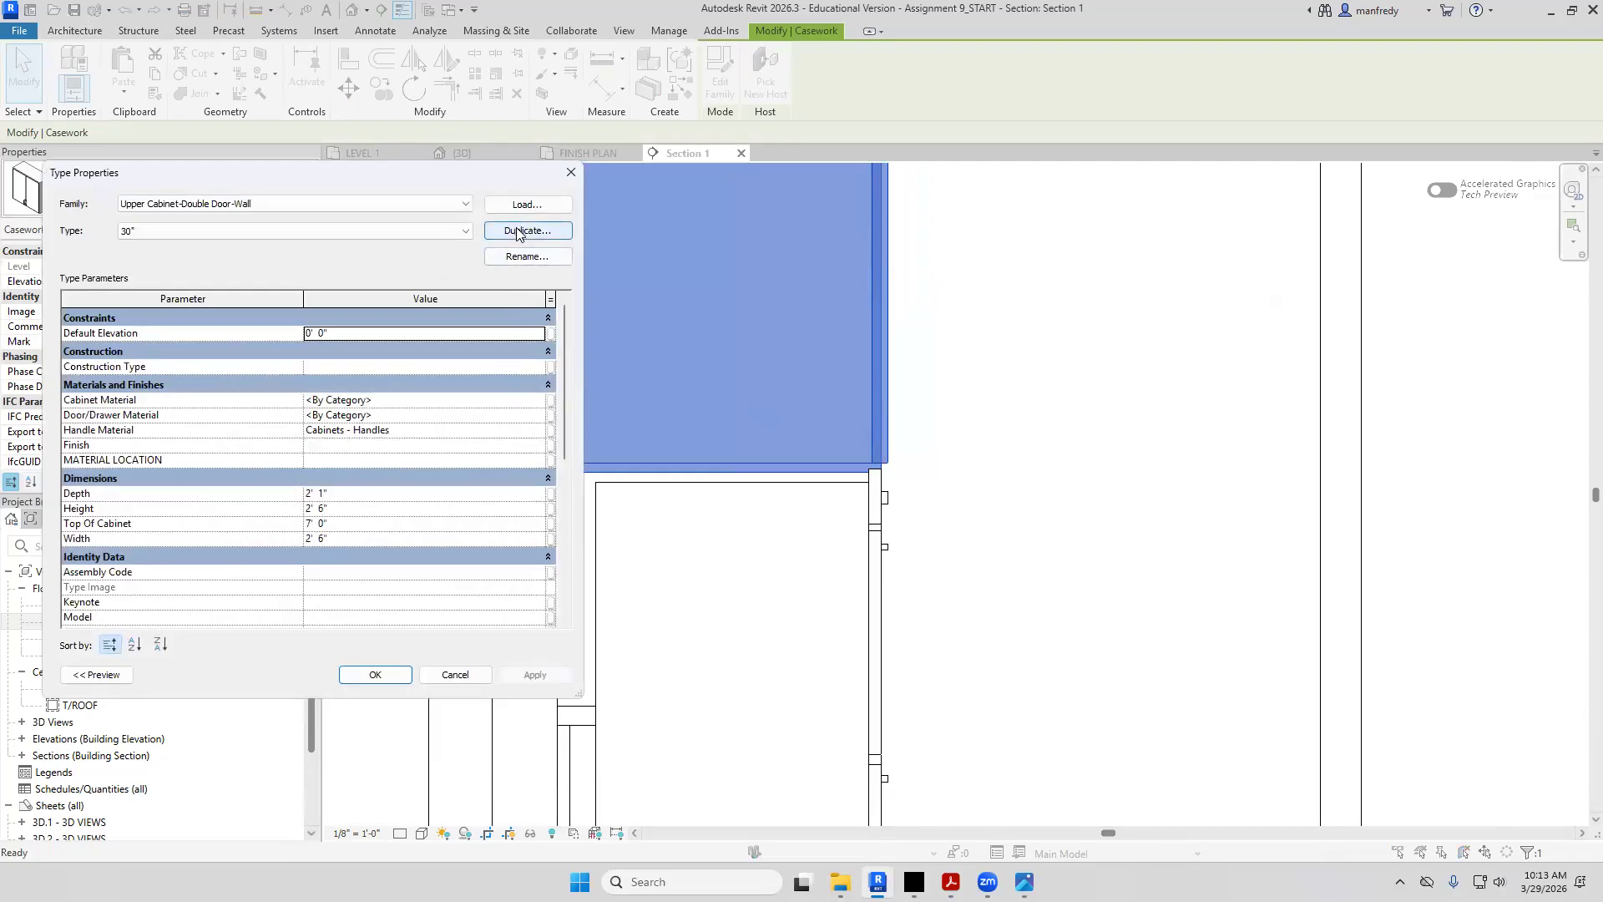
{"action": "left_click", "coordinate": [359, 509]}
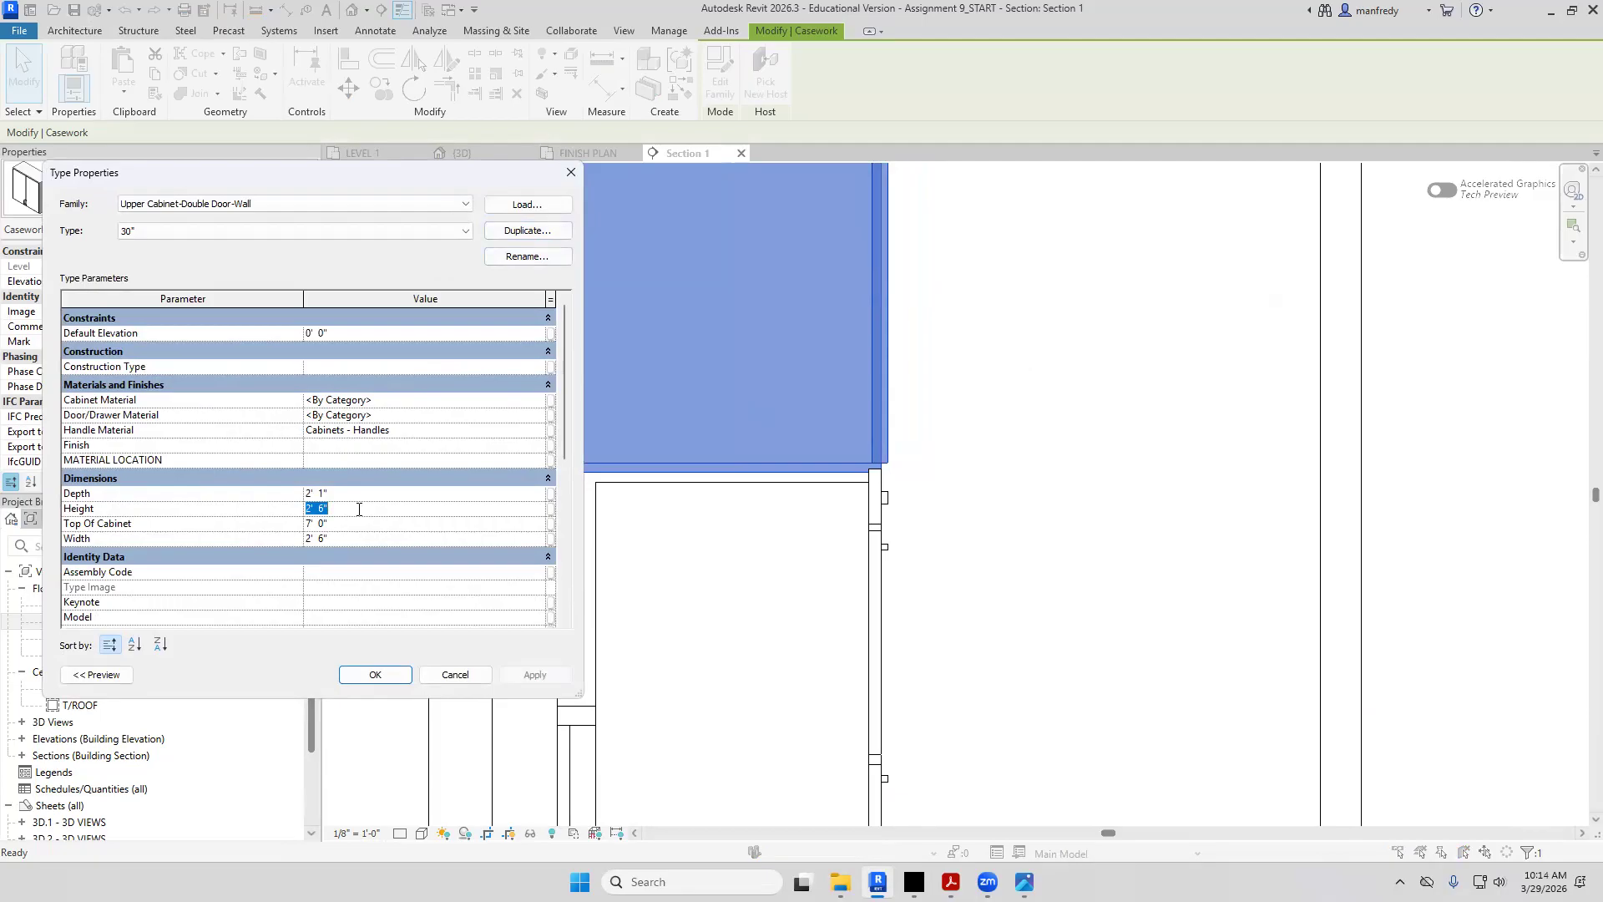
{"action": "key", "text": "Escape"}
{"action": "key", "text": "Escape"}
Check the height from the bottom of the upper cabinet to the ceiling with an aligned dimension, without placing it
{"action": "middle_click_drag", "start_coordinate": [752, 519], "coordinate": [792, 728]}
{"action": "scroll", "coordinate": [794, 730], "scroll_direction": "down", "scroll_amount": 2}
{"action": "key", "text": "d"}
{"action": "key", "text": "i"}
{"action": "left_click", "coordinate": [803, 693]}
{"action": "left_click", "coordinate": [802, 284]}
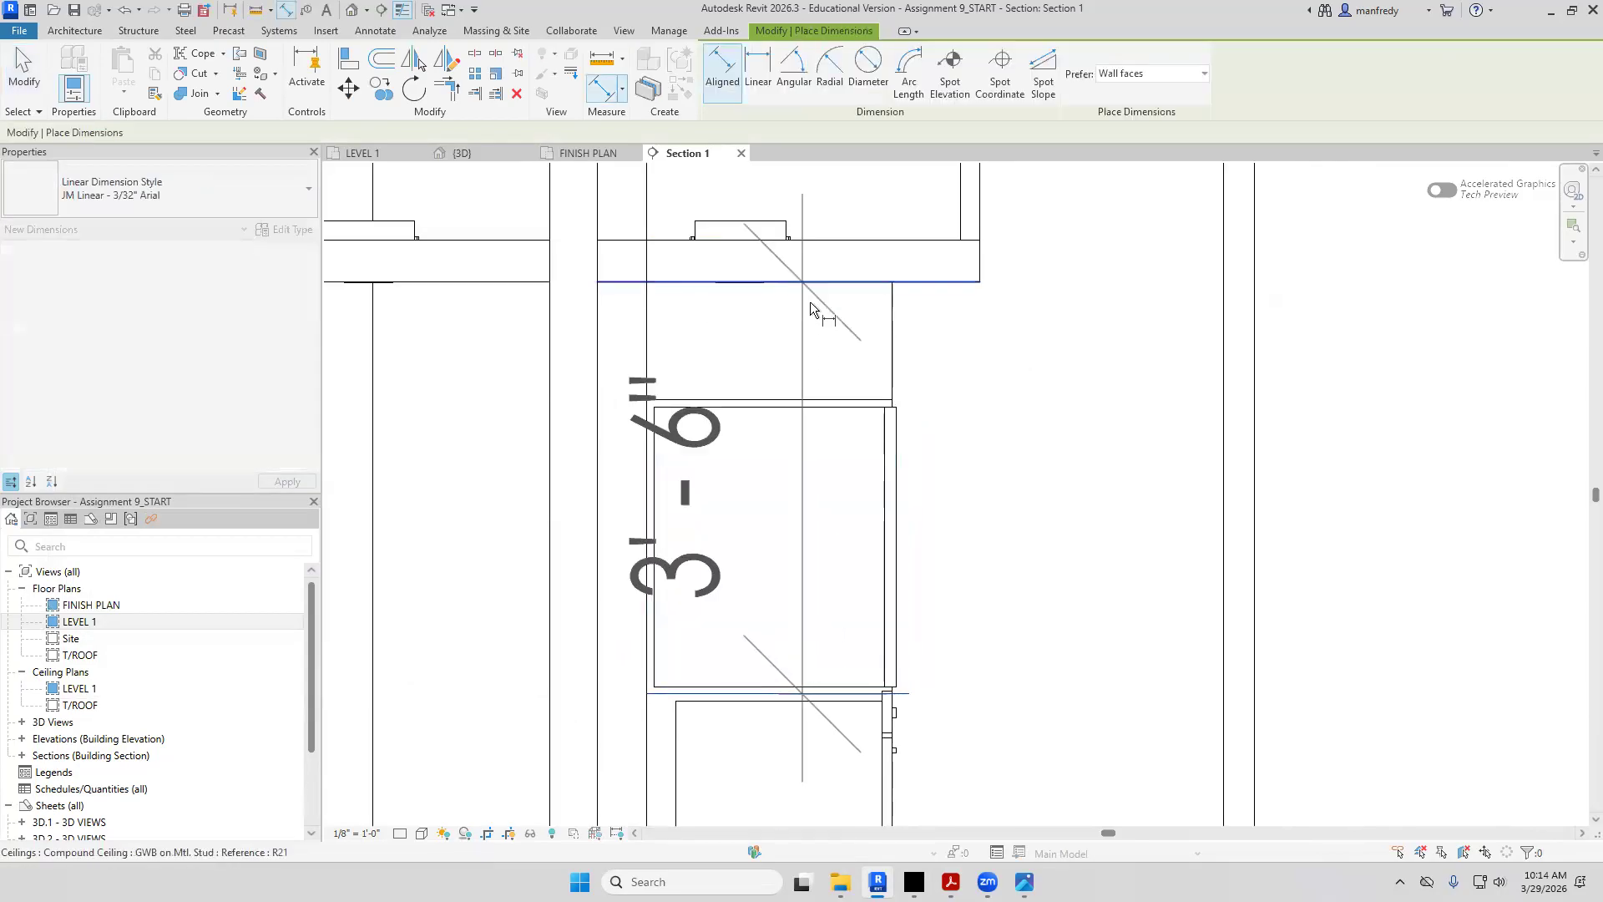
{"action": "key", "text": "Escape"}
{"action": "key", "text": "Escape"}
Set the Height of the Upper Cabinet-Double Door-Wall 30" type to 3' 6"
{"action": "left_click", "coordinate": [795, 414]}
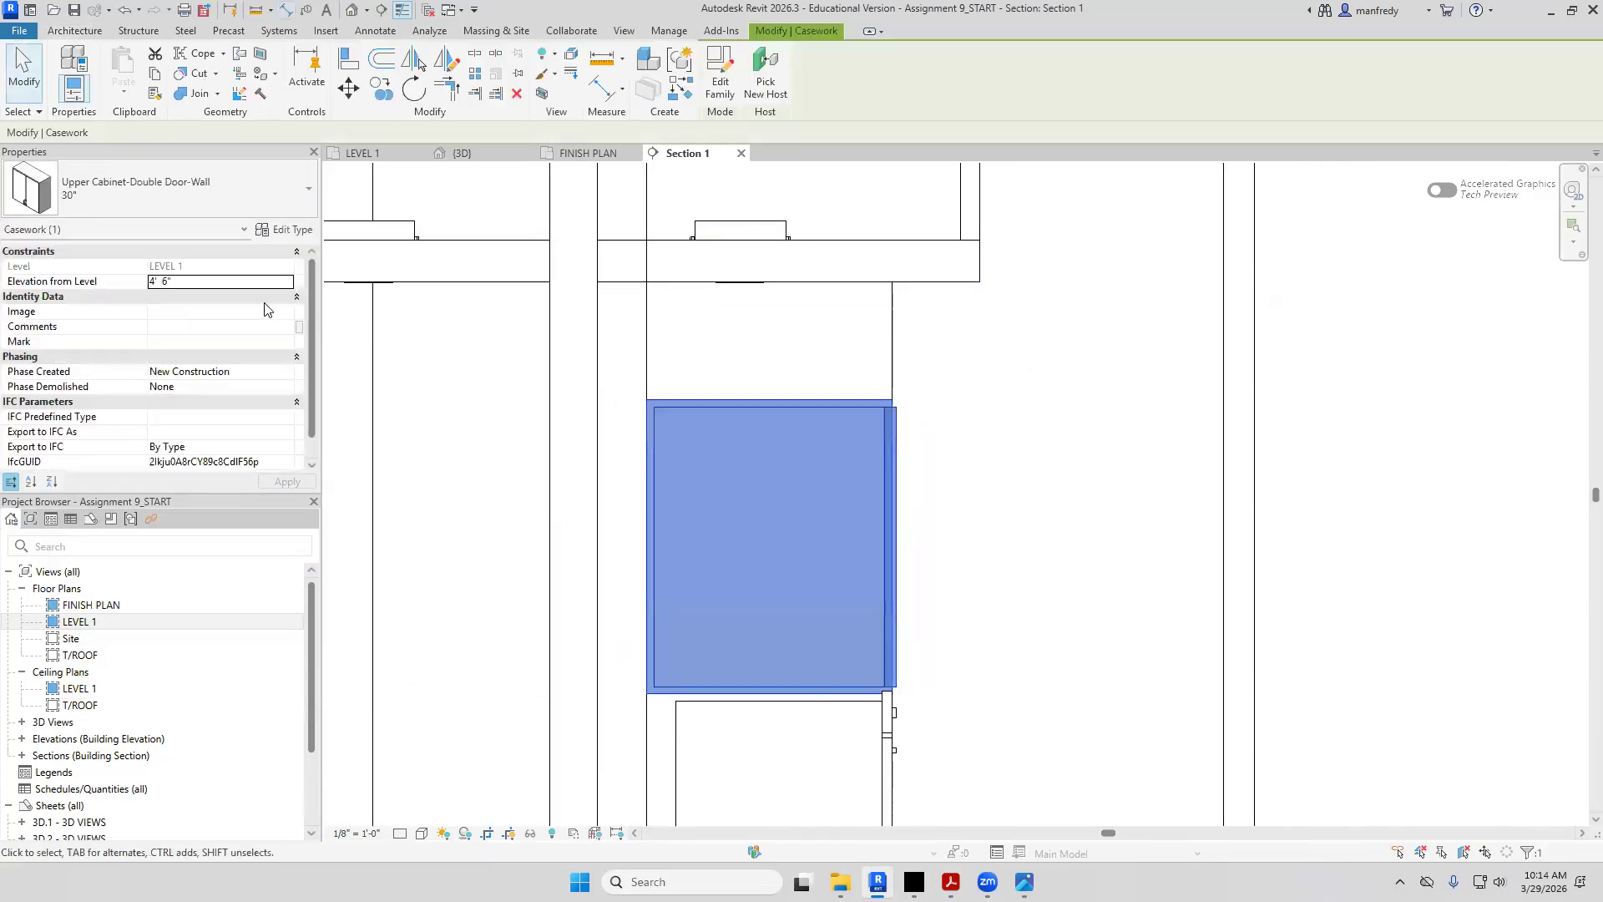
{"action": "left_click", "coordinate": [288, 230]}
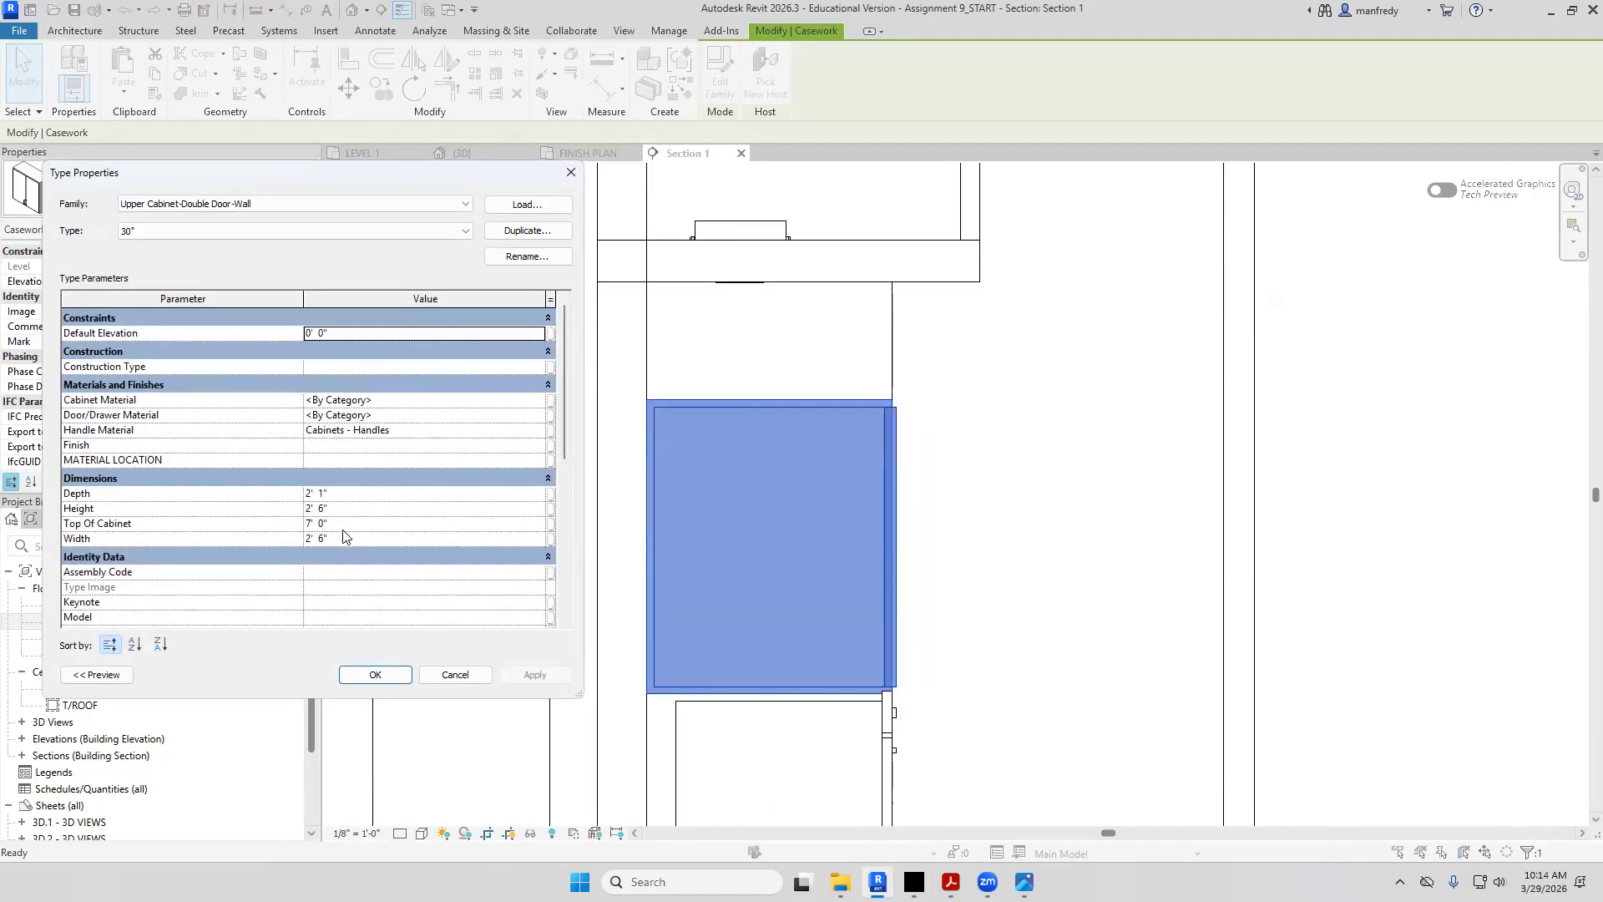
{"action": "left_click", "coordinate": [357, 510]}
{"action": "type", "text": "3 6"}
{"action": "left_click", "coordinate": [535, 676]}
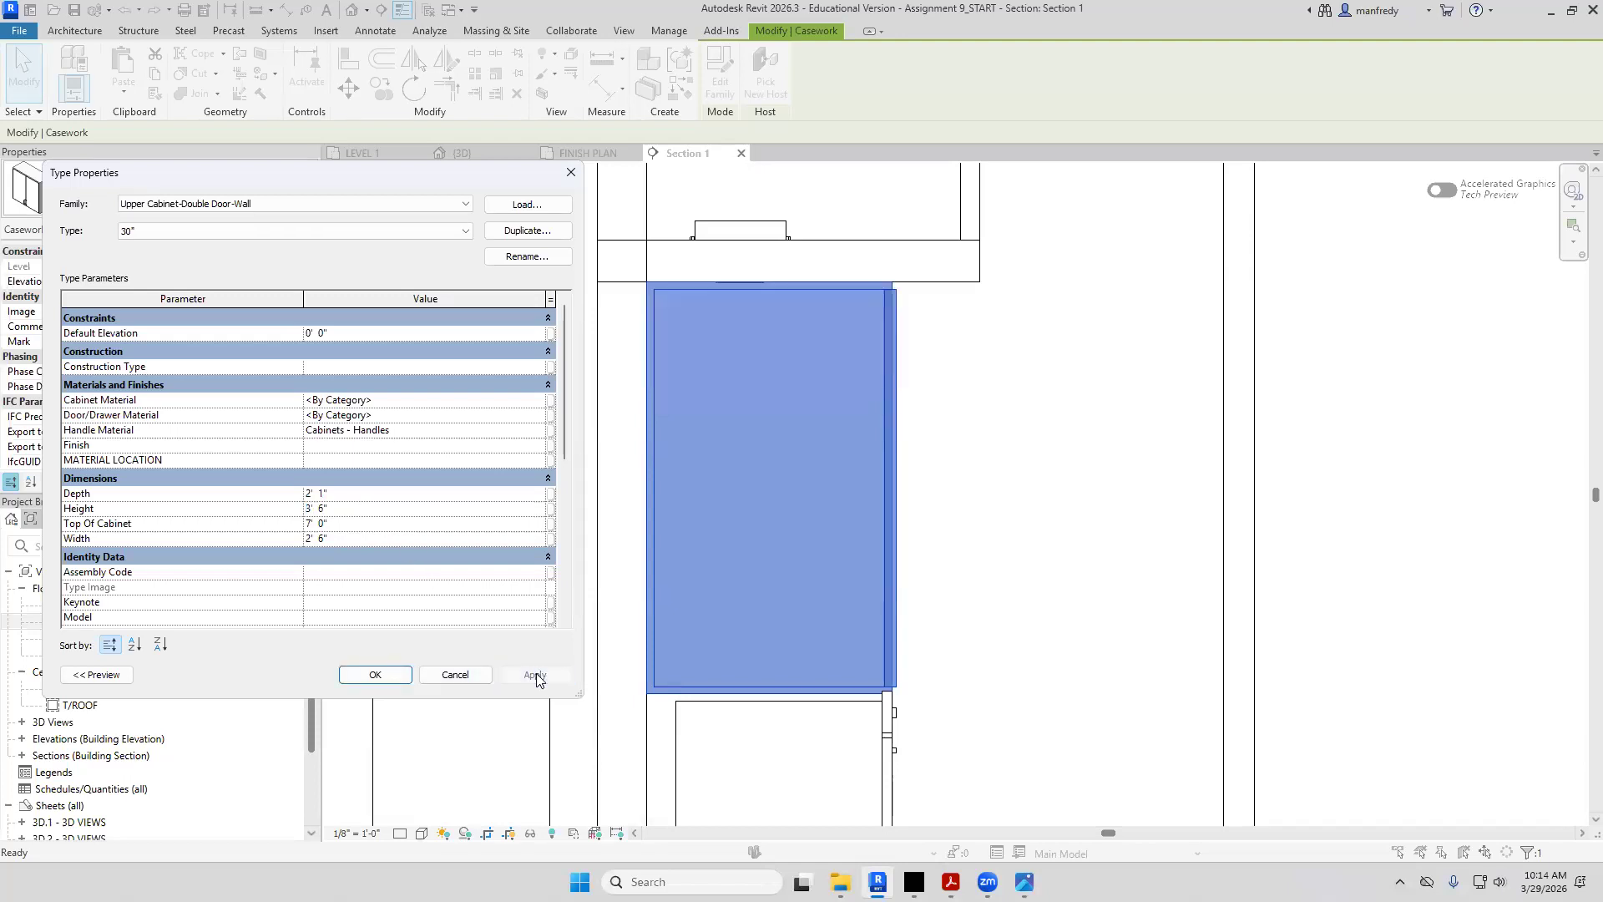
{"action": "left_click", "coordinate": [375, 674]}
{"action": "scroll", "coordinate": [830, 339], "scroll_direction": "down", "scroll_amount": 3}
{"action": "key", "text": "Escape"}
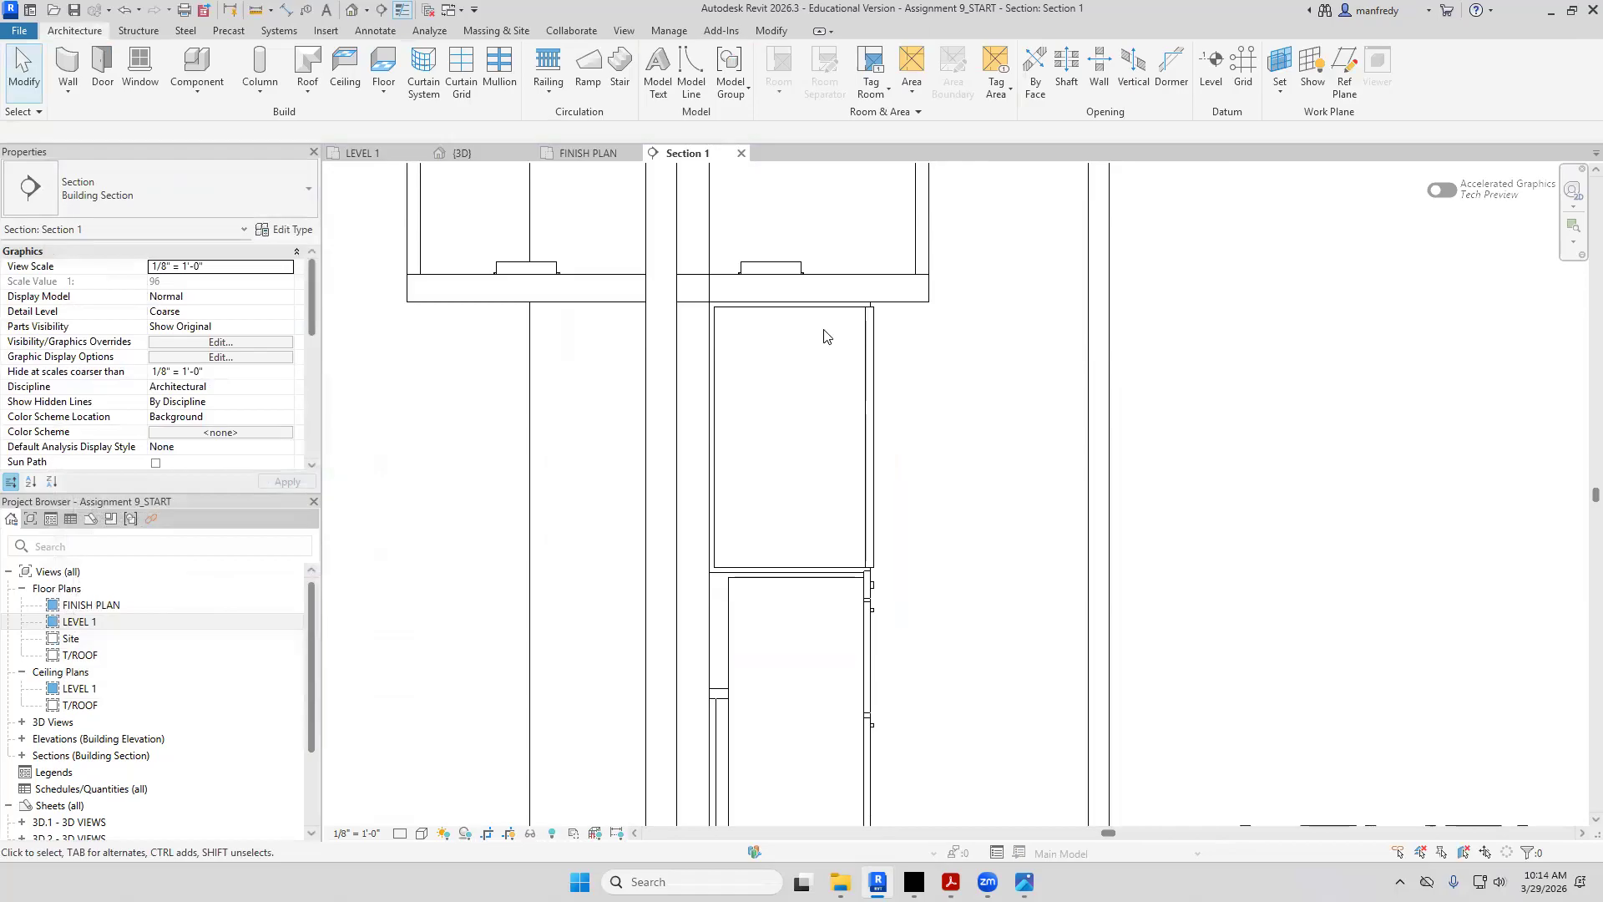
Make the top of the JM Generic 5" furring wall behind the cabinets Unconnected, with an unconnected height of 8' 0"
{"action": "scroll", "coordinate": [825, 336], "scroll_direction": "down", "scroll_amount": 2}
{"action": "left_click", "coordinate": [739, 375]}
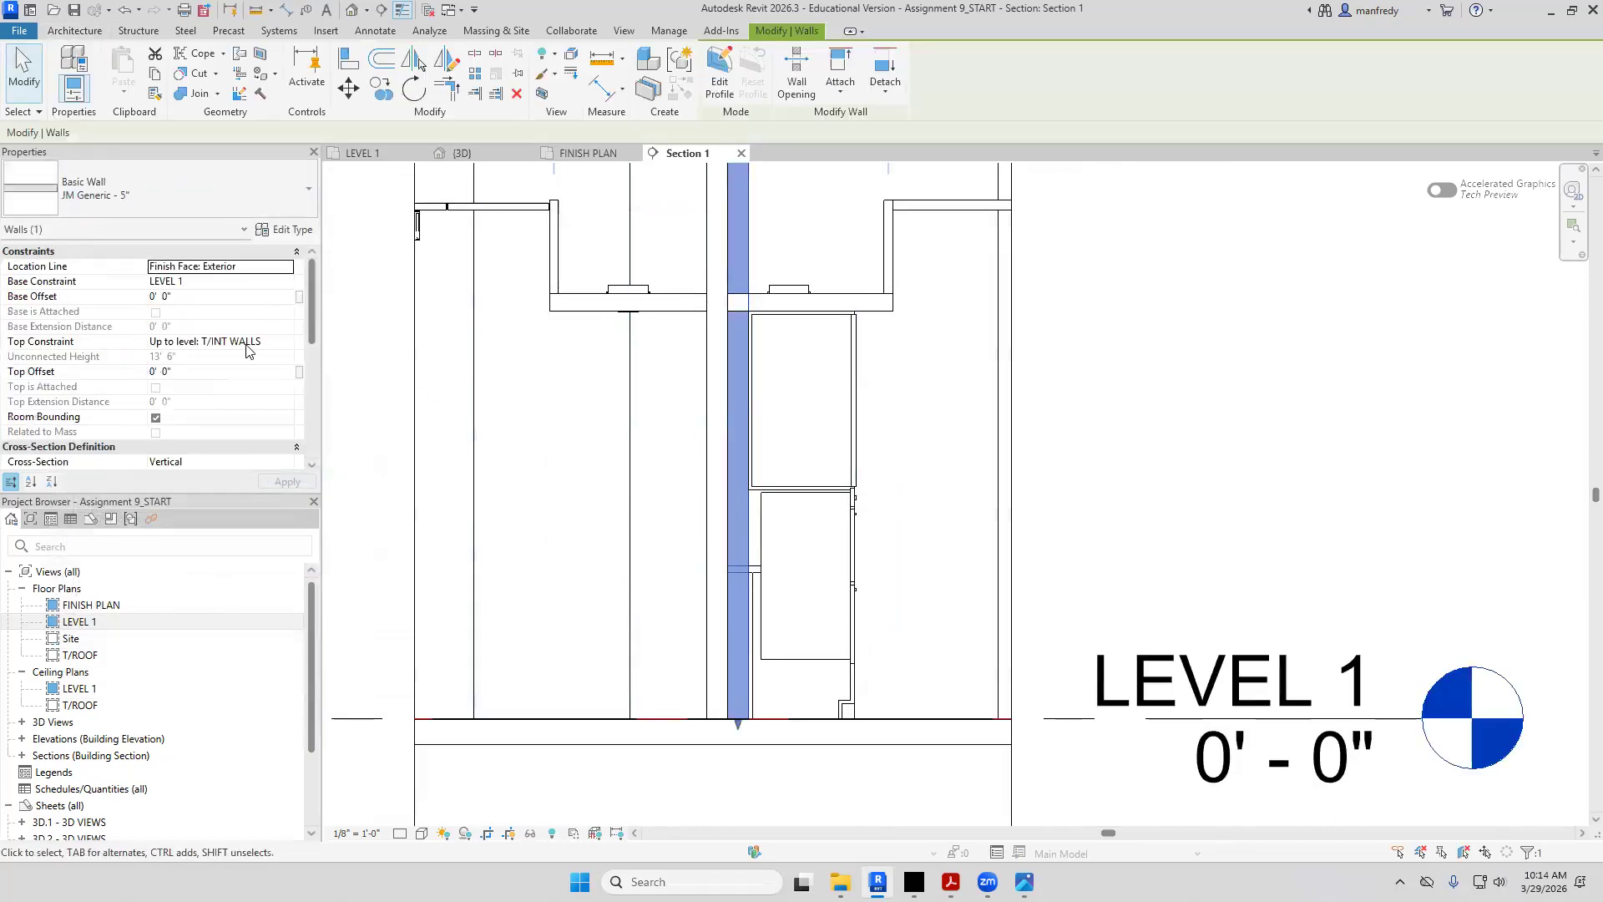
{"action": "left_click", "coordinate": [291, 347]}
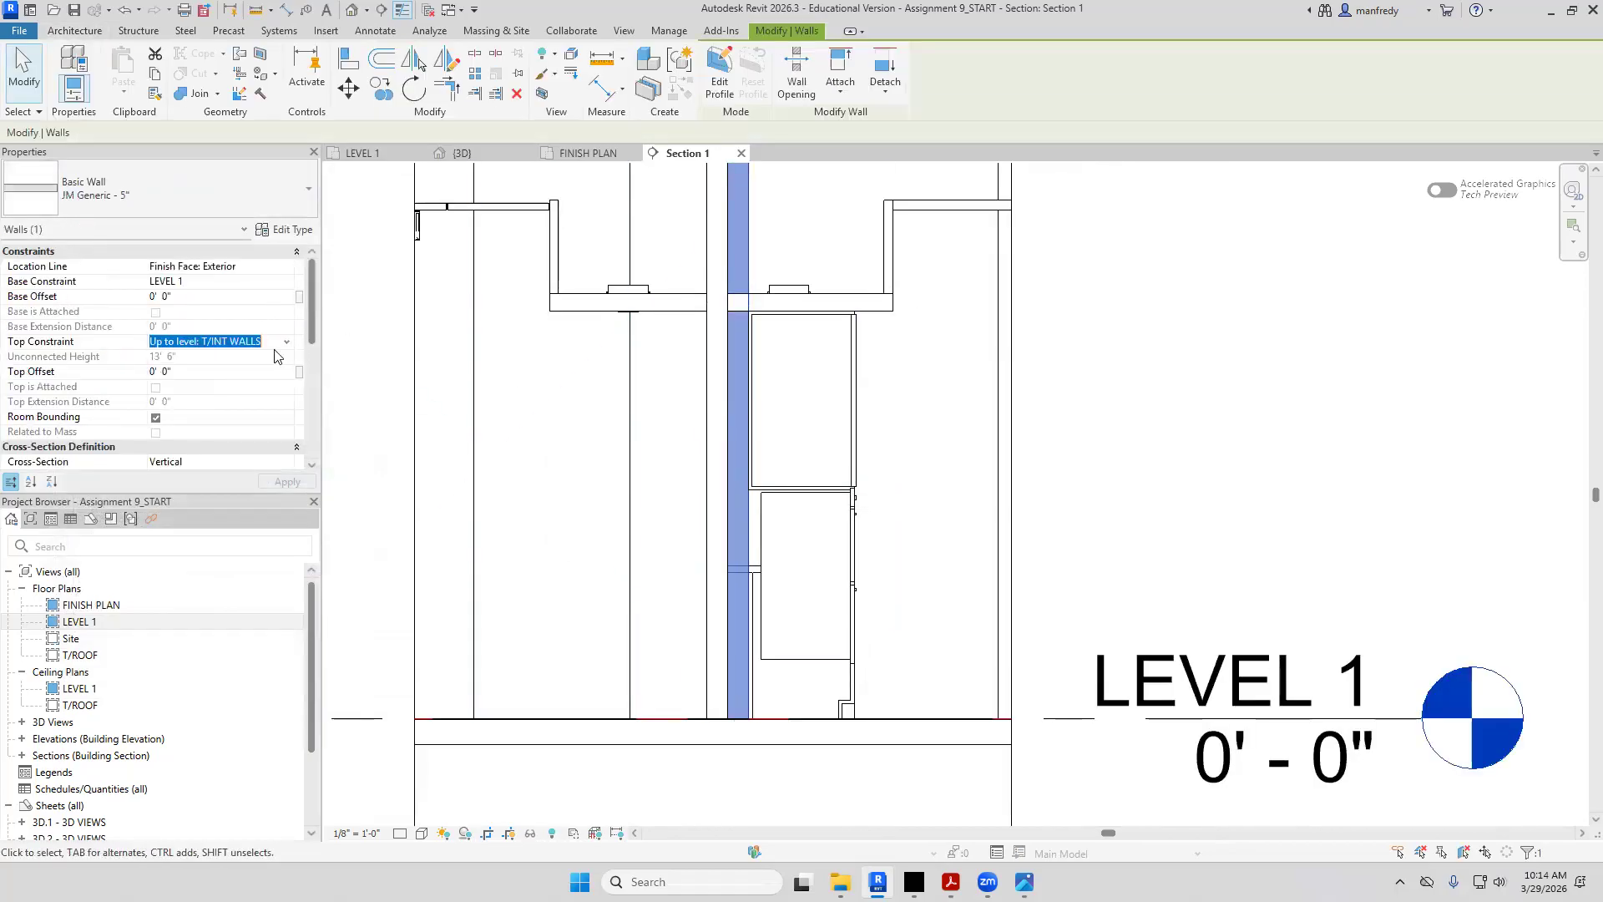
{"action": "left_click", "coordinate": [290, 345]}
{"action": "left_click", "coordinate": [201, 356]}
{"action": "left_click", "coordinate": [219, 362]}
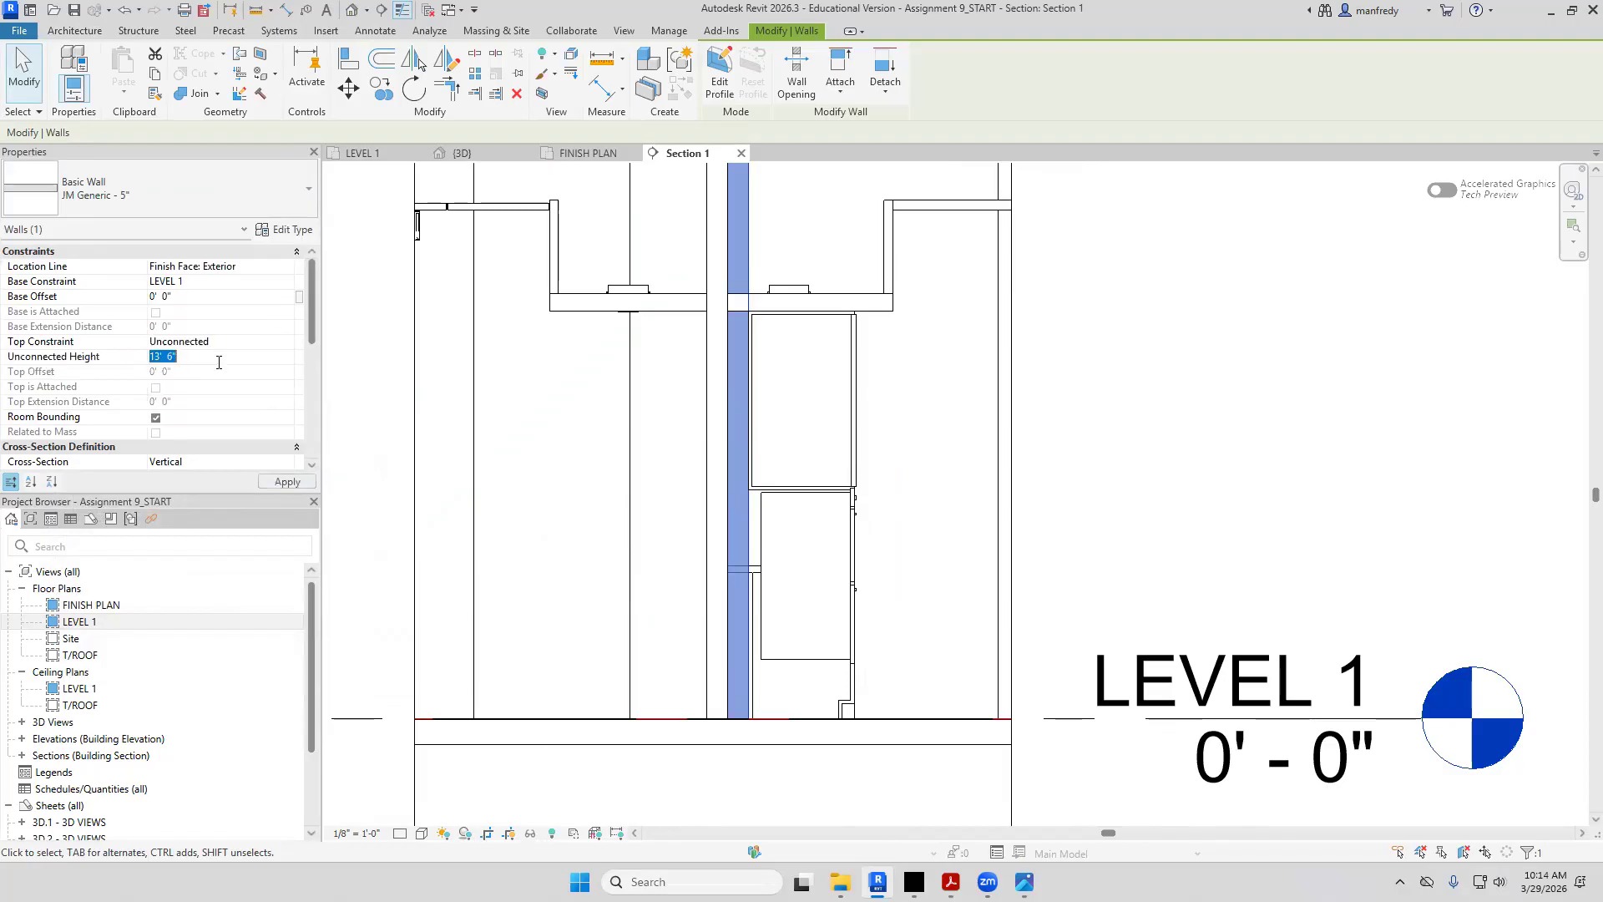
{"action": "key", "text": "Return"}
{"action": "left_click", "coordinate": [945, 437]}
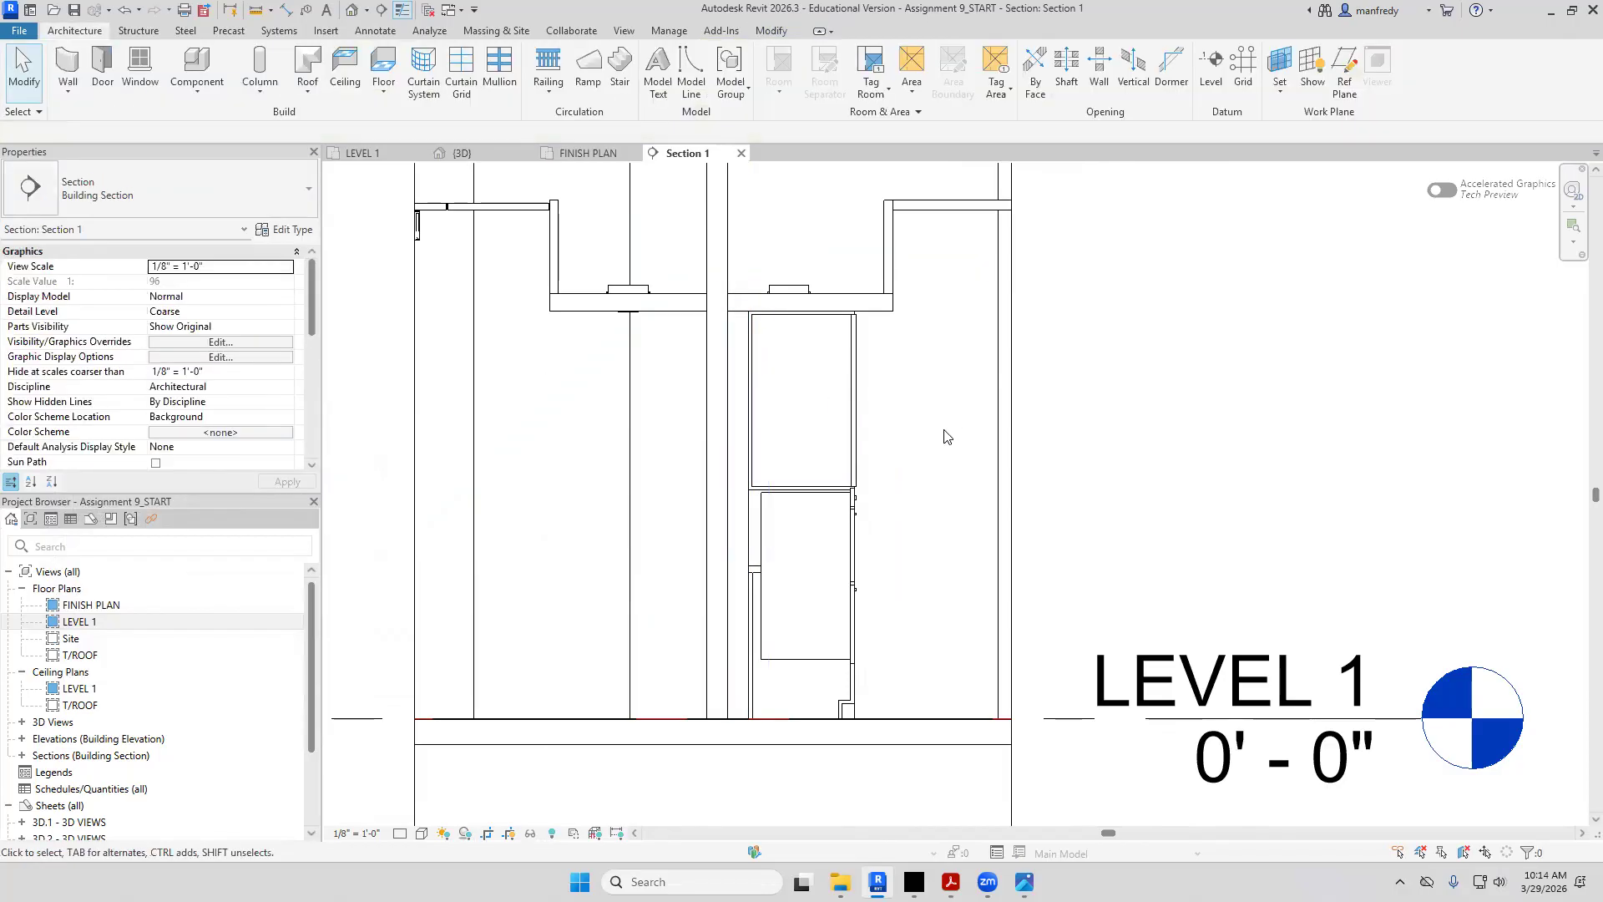
Turn off thin lines and set the scale of Section 1 to 1/2" = 1'-0"
{"action": "scroll", "coordinate": [944, 409], "scroll_direction": "up", "scroll_amount": 3}
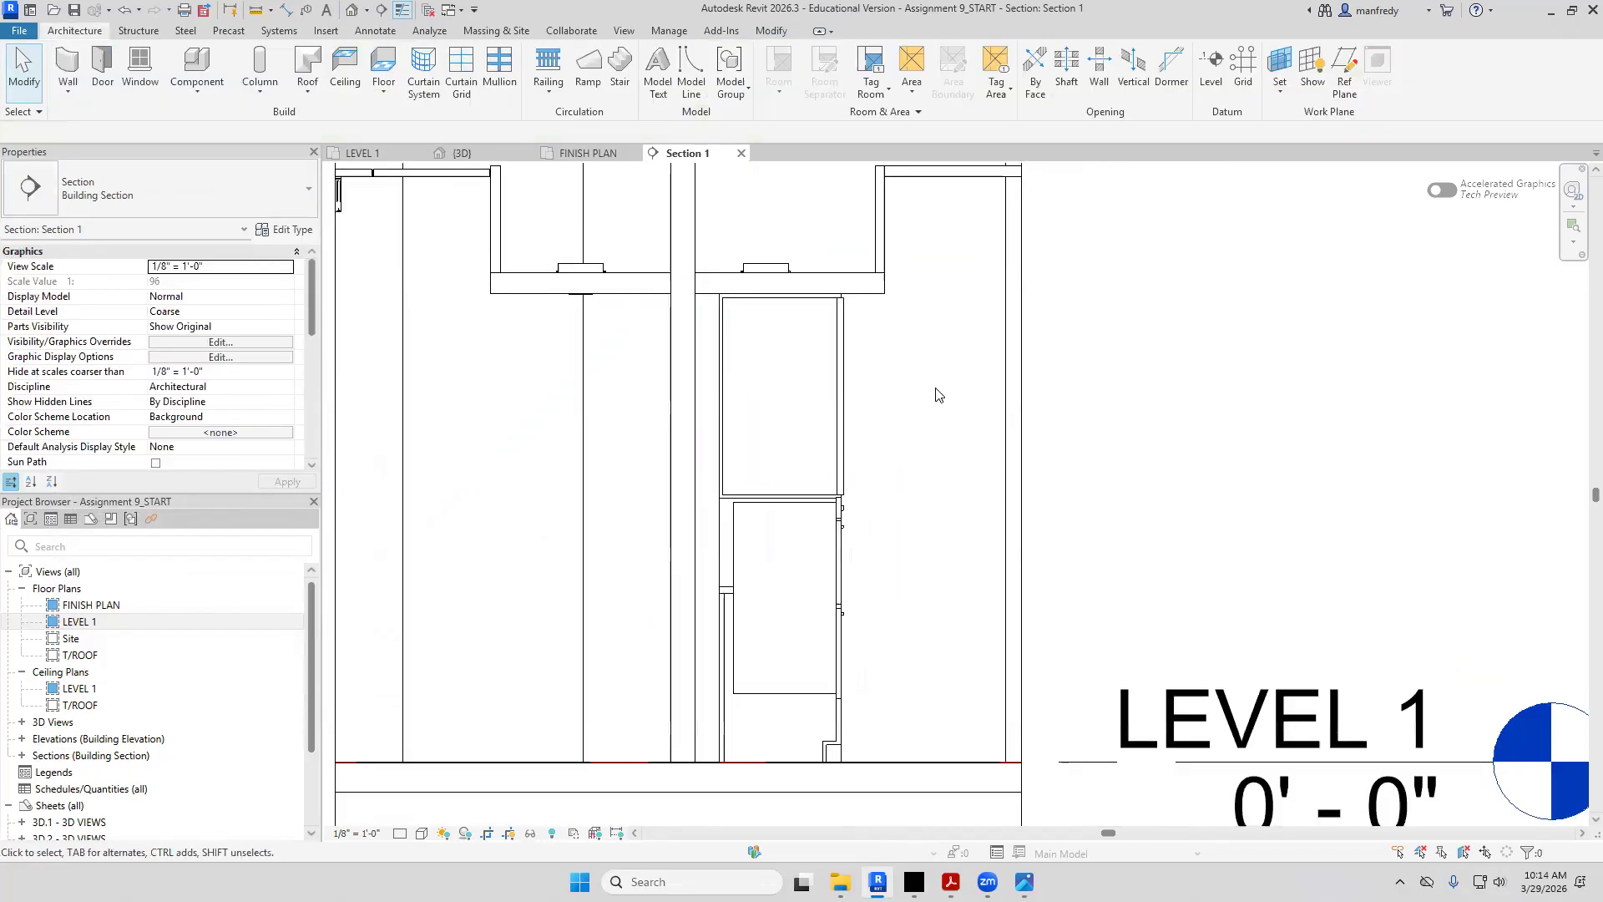
{"action": "left_click", "coordinate": [401, 10]}
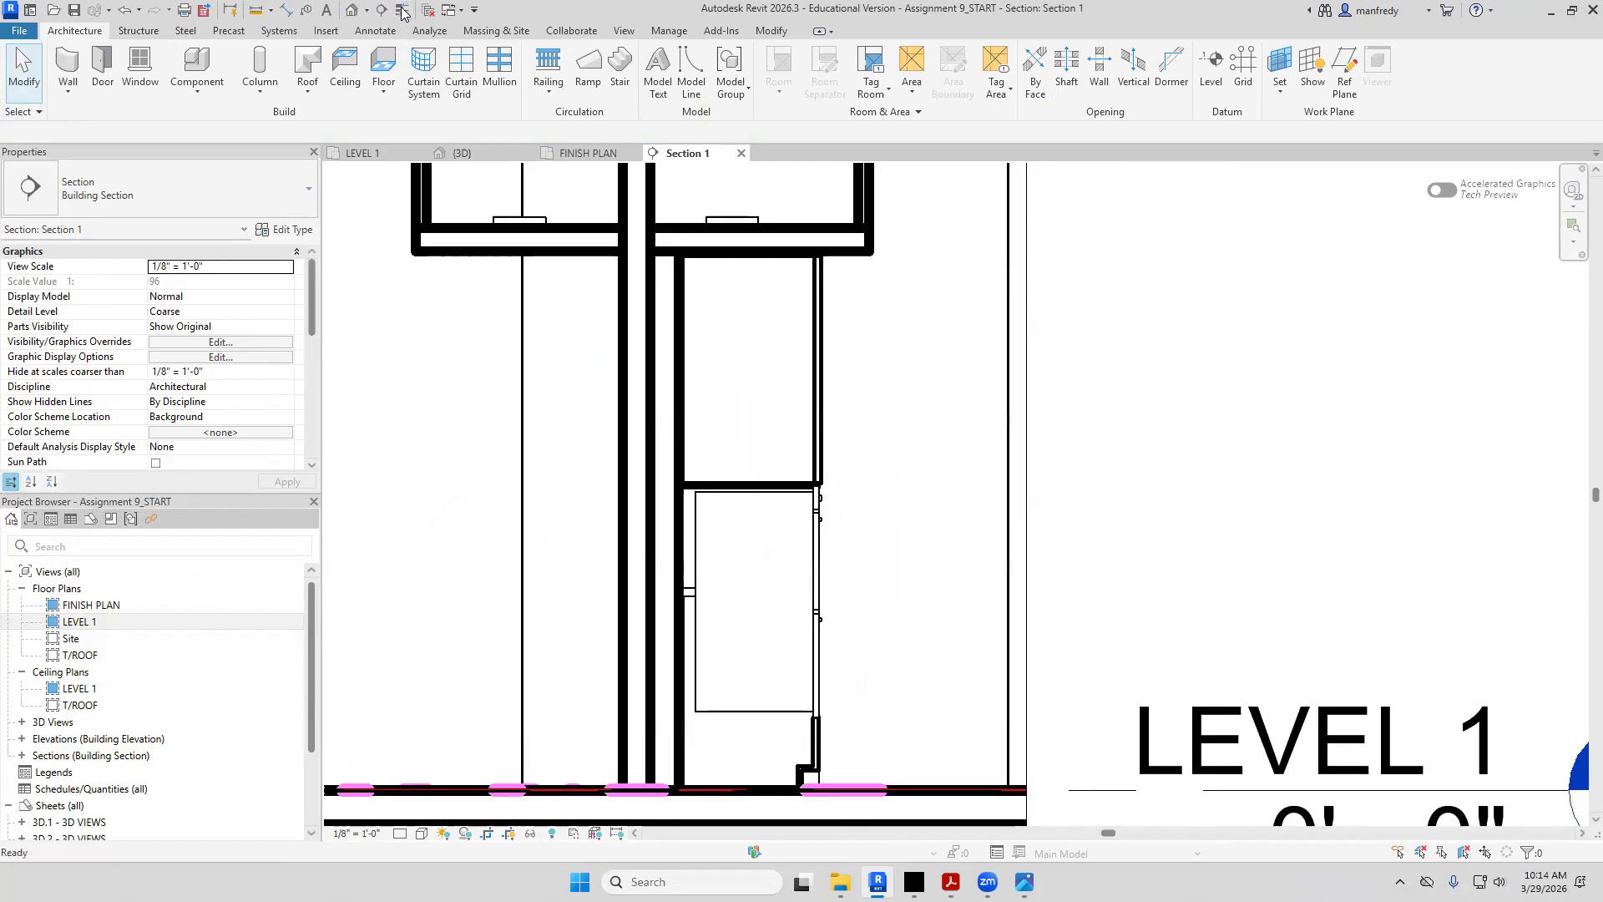
{"action": "left_click", "coordinate": [358, 833]}
{"action": "left_click", "coordinate": [385, 464]}
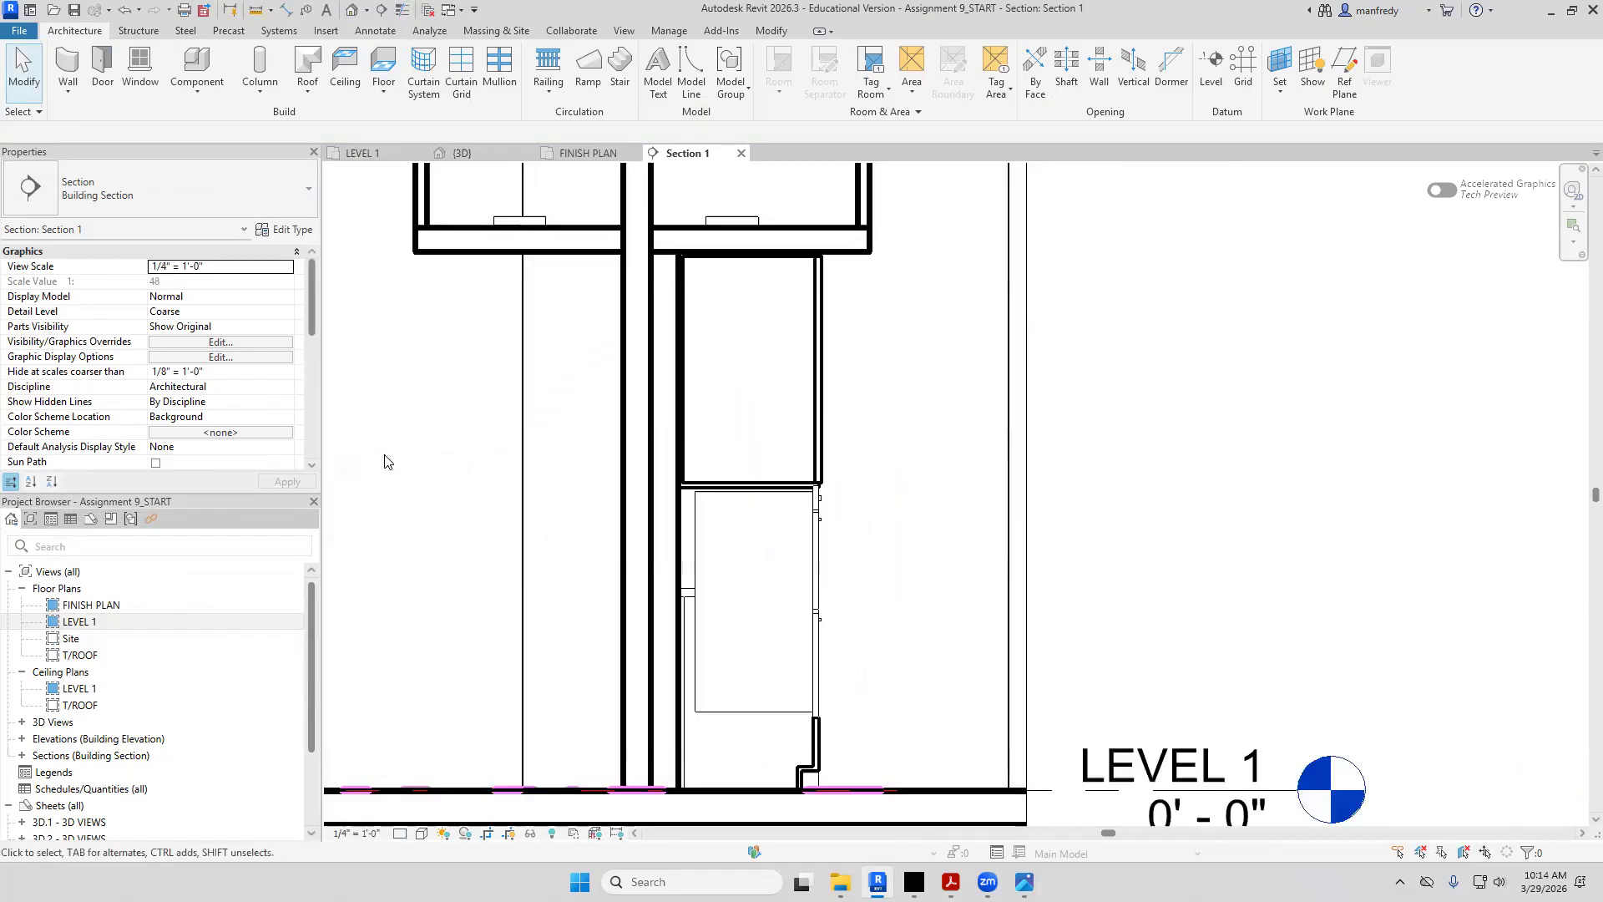
{"action": "left_click", "coordinate": [373, 832]}
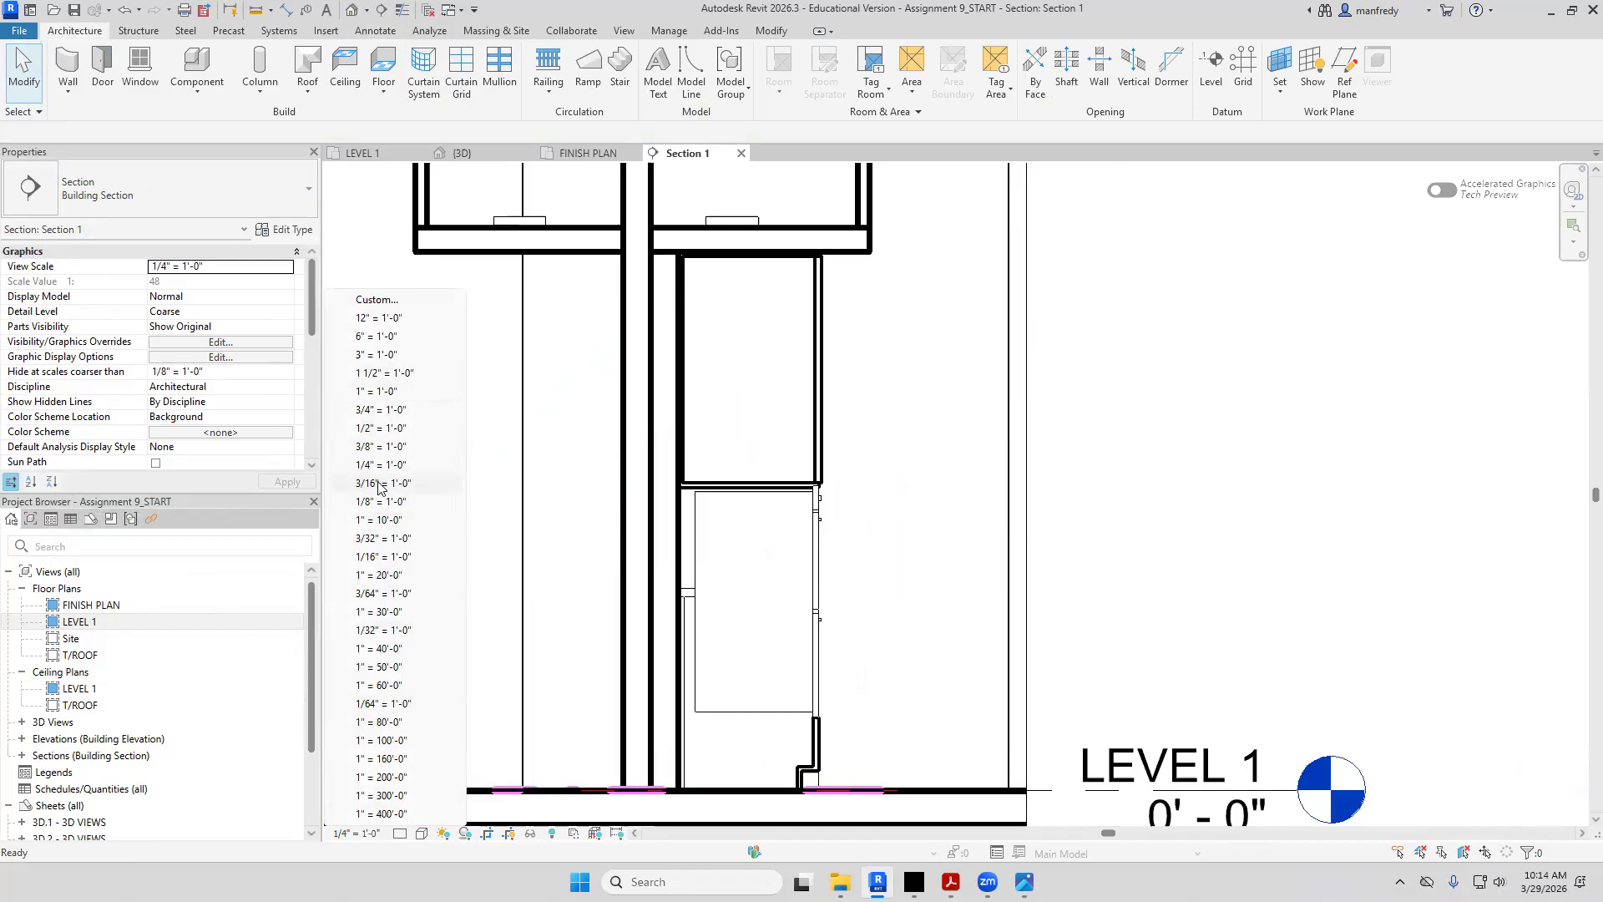
{"action": "left_click", "coordinate": [382, 429]}
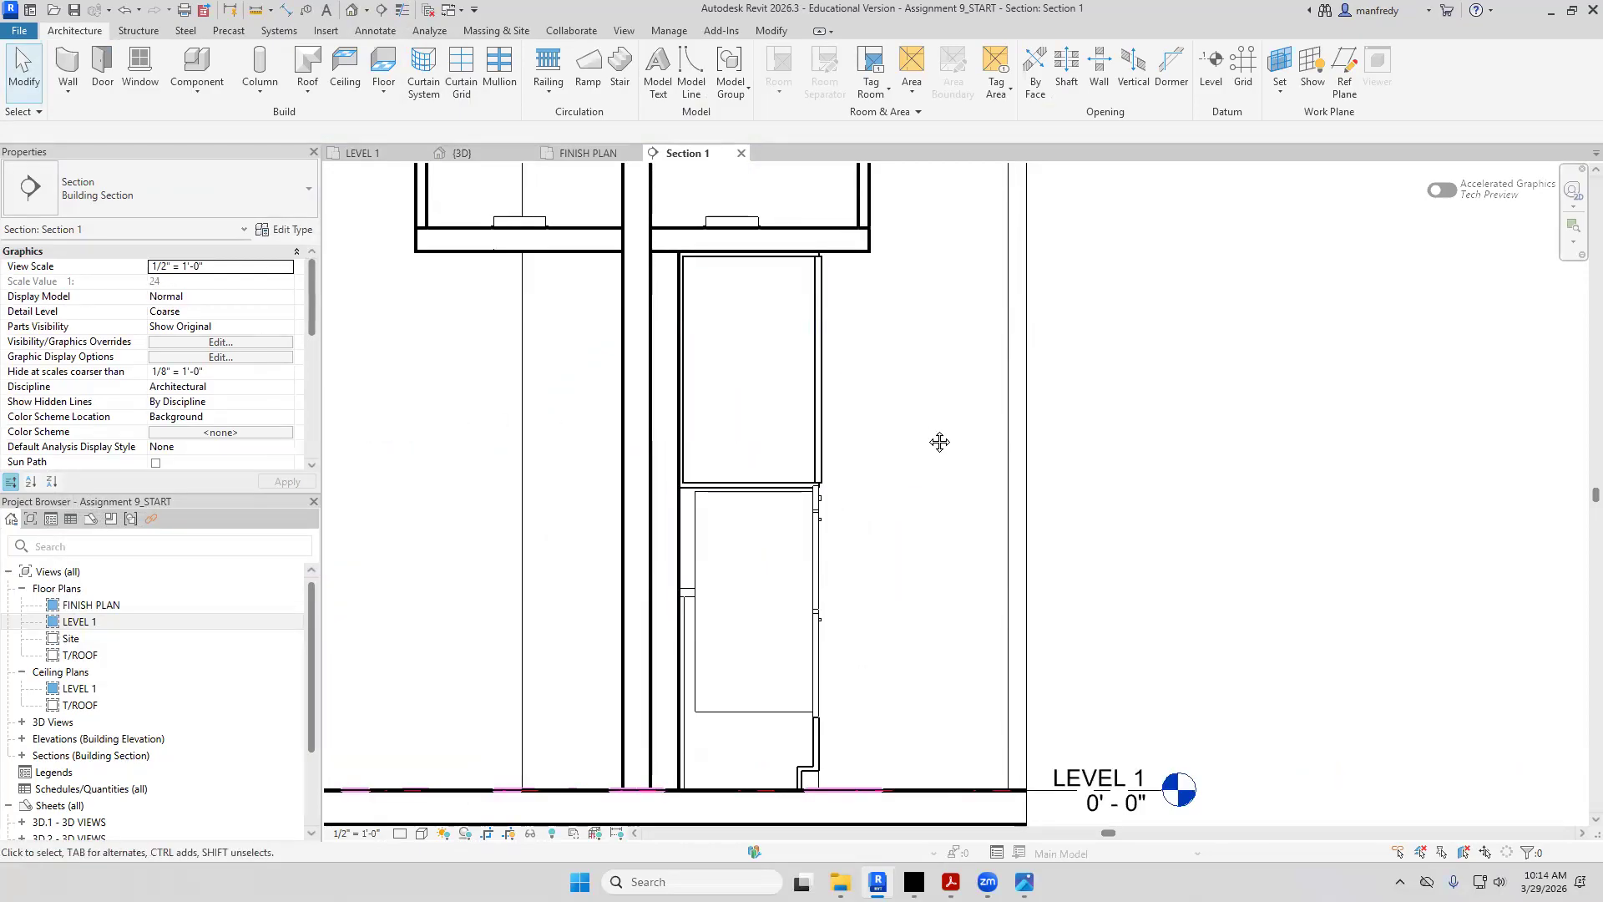
Examine the full-height partition, the furring wall beside it, and the upper cabinet in Section 1
{"action": "scroll", "coordinate": [590, 418], "scroll_direction": "down", "scroll_amount": 2}
{"action": "left_click", "coordinate": [590, 419]}
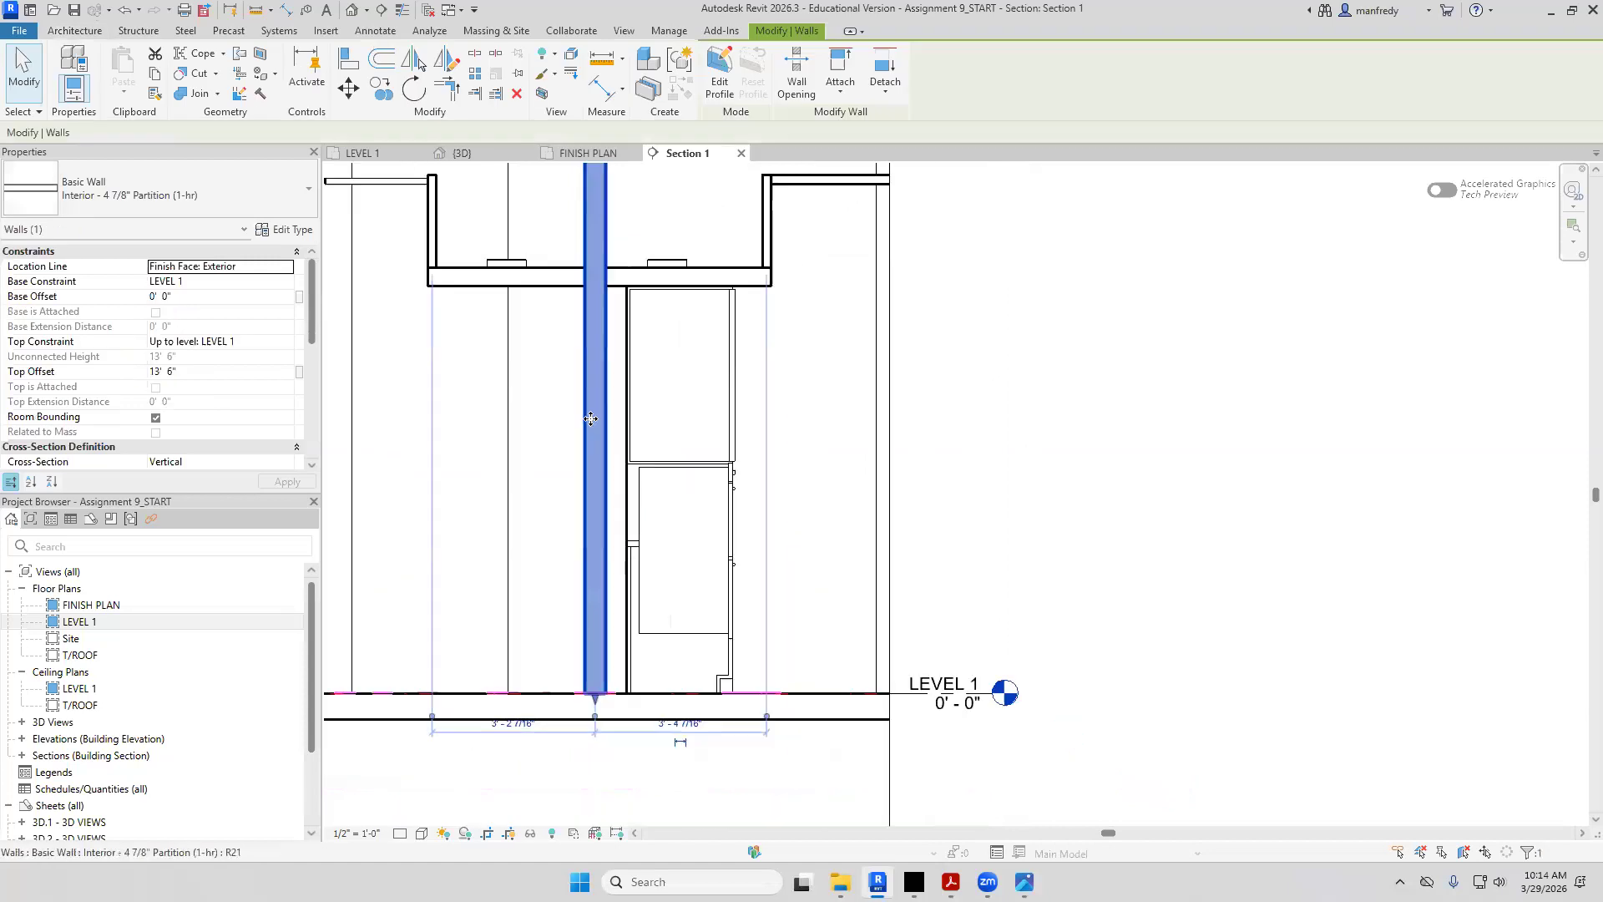
{"action": "scroll", "coordinate": [633, 412], "scroll_direction": "down", "scroll_amount": 2}
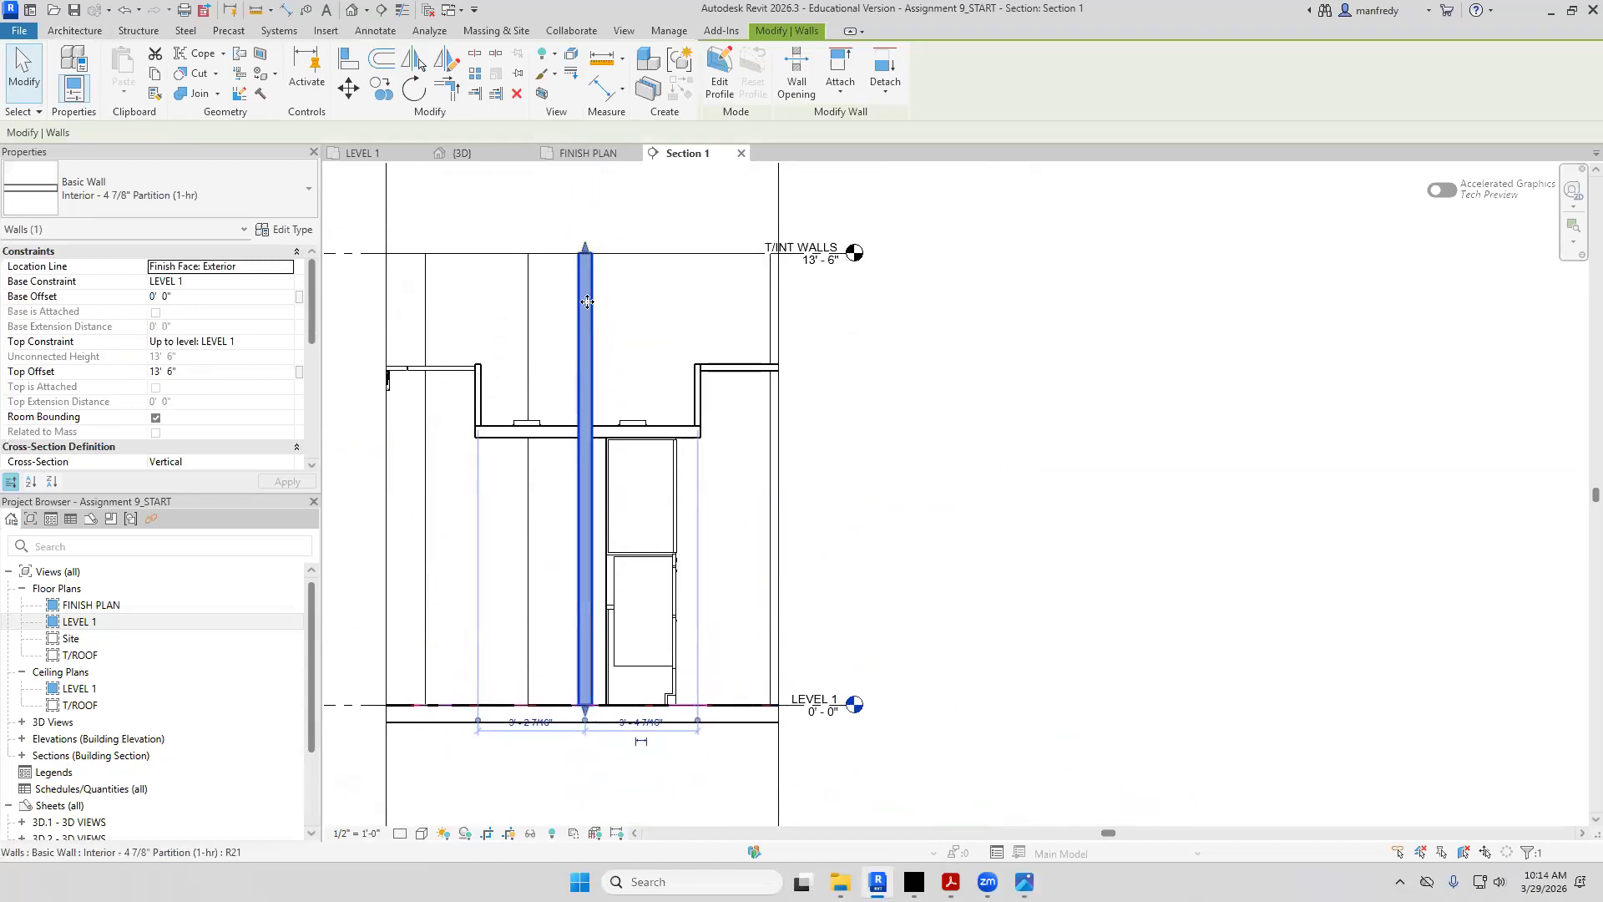
{"action": "scroll", "coordinate": [577, 677], "scroll_direction": "up", "scroll_amount": 4}
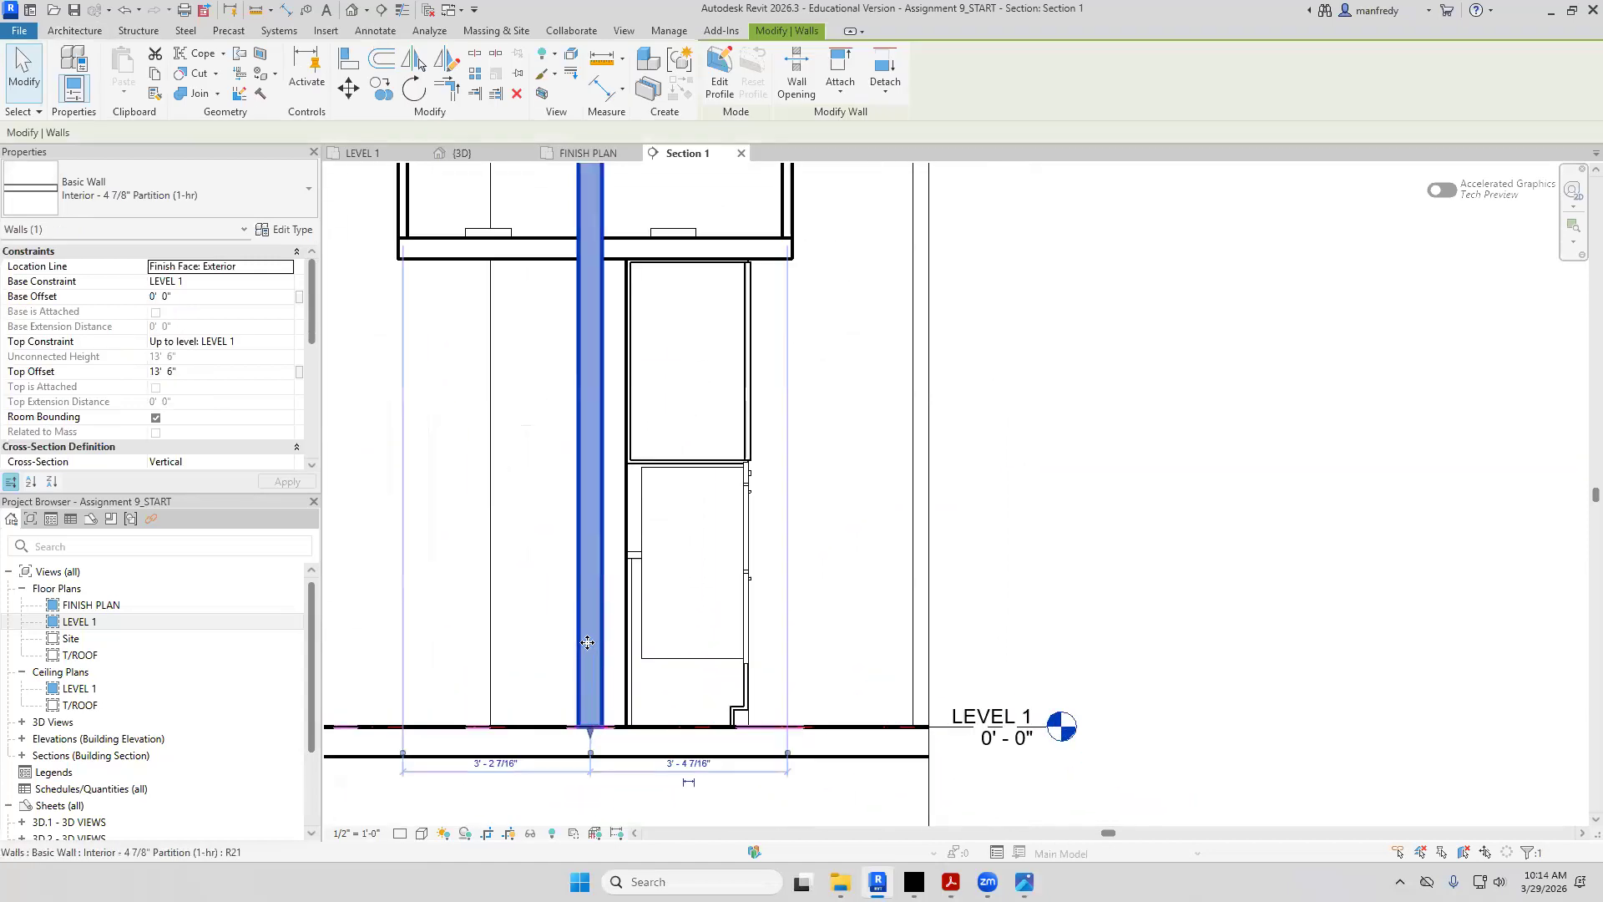
{"action": "left_click", "coordinate": [639, 512]}
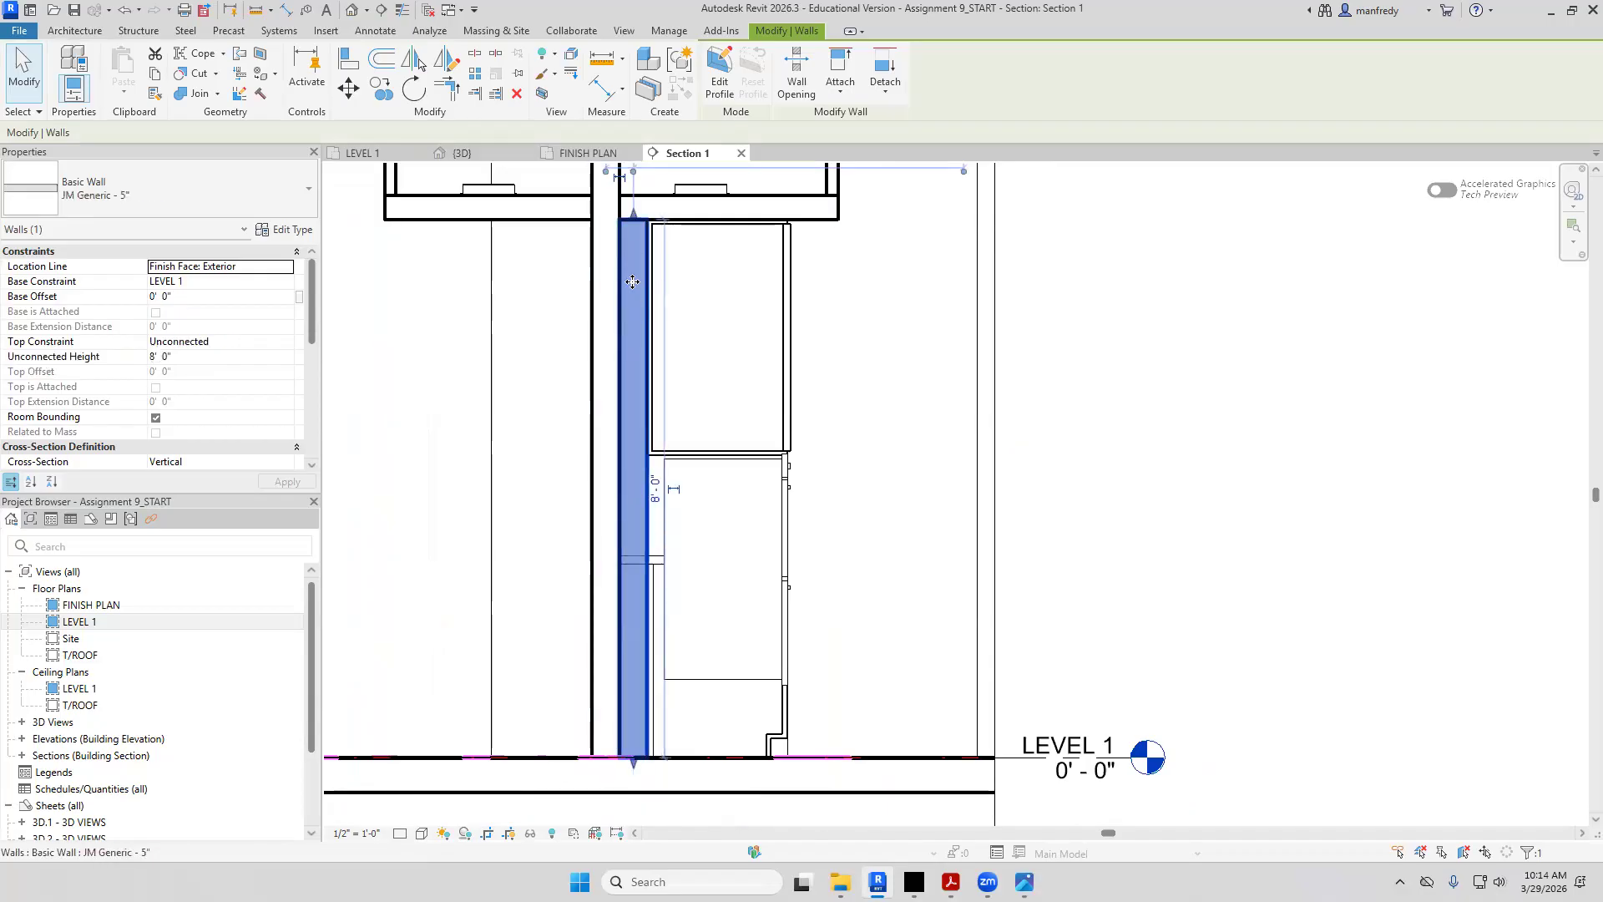
{"action": "left_click", "coordinate": [720, 451]}
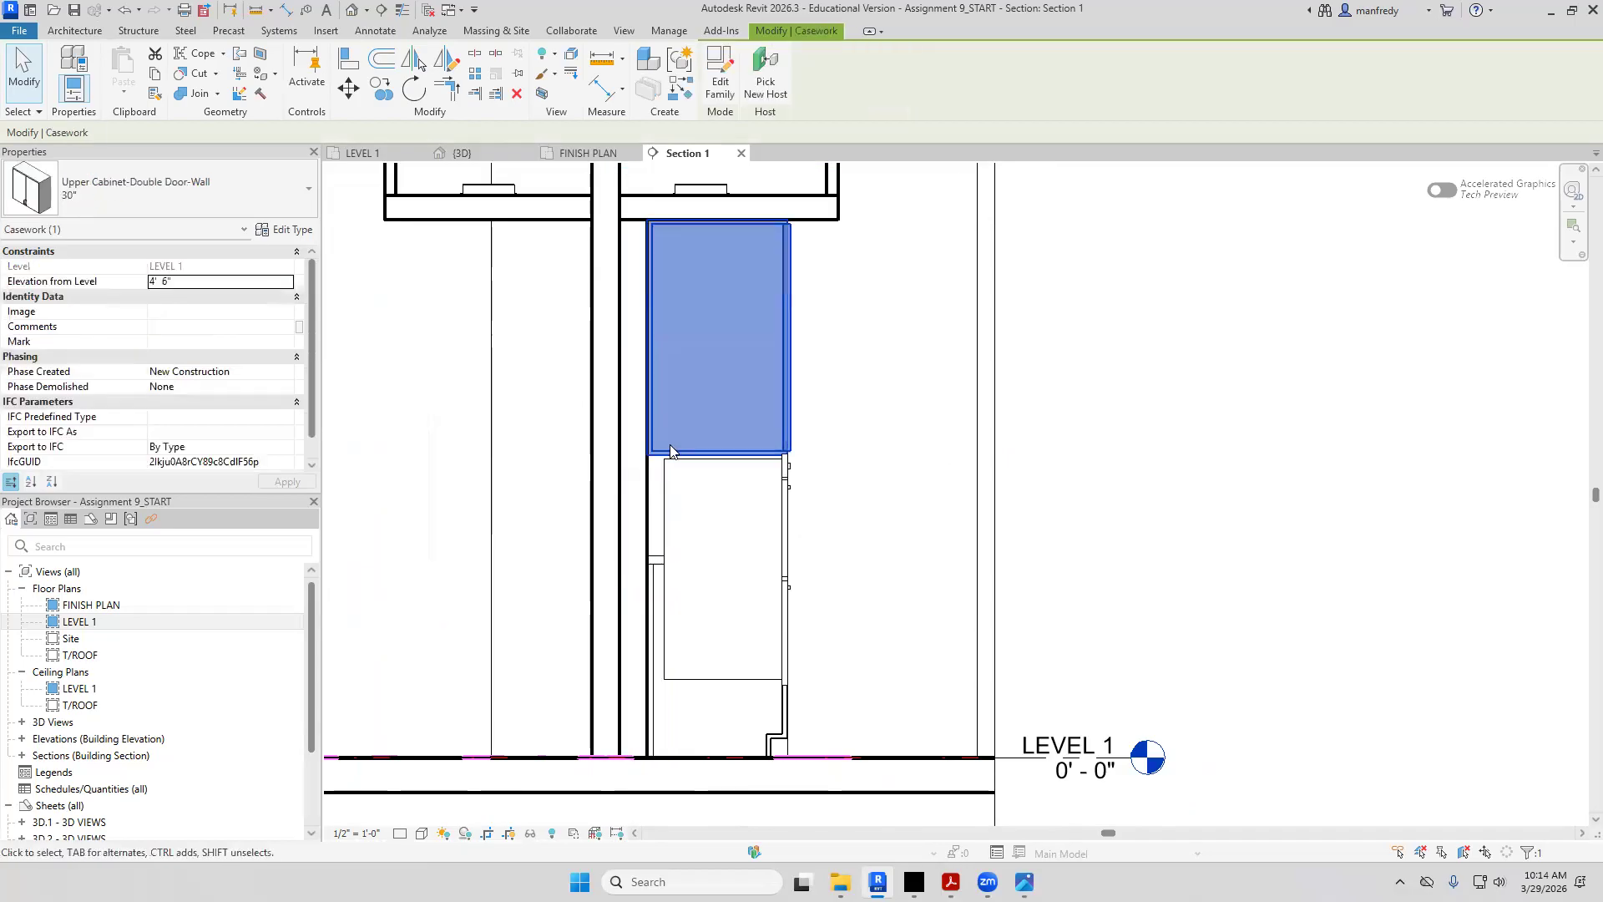
{"action": "key", "text": "Escape"}
{"action": "left_click", "coordinate": [634, 469]}
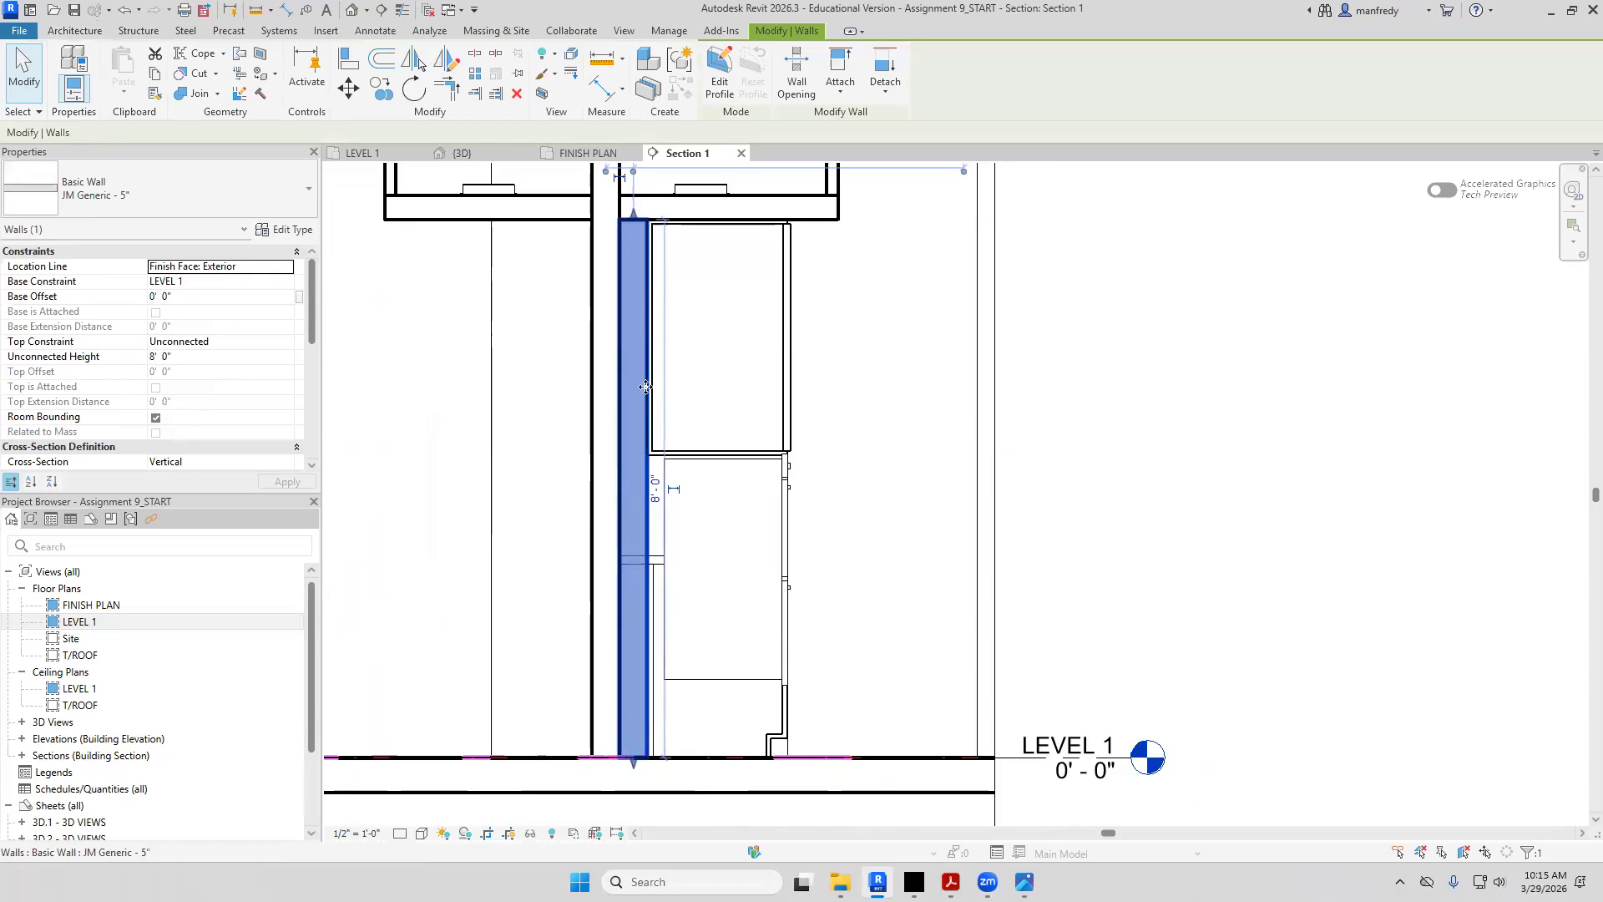
{"action": "left_click", "coordinate": [756, 430]}
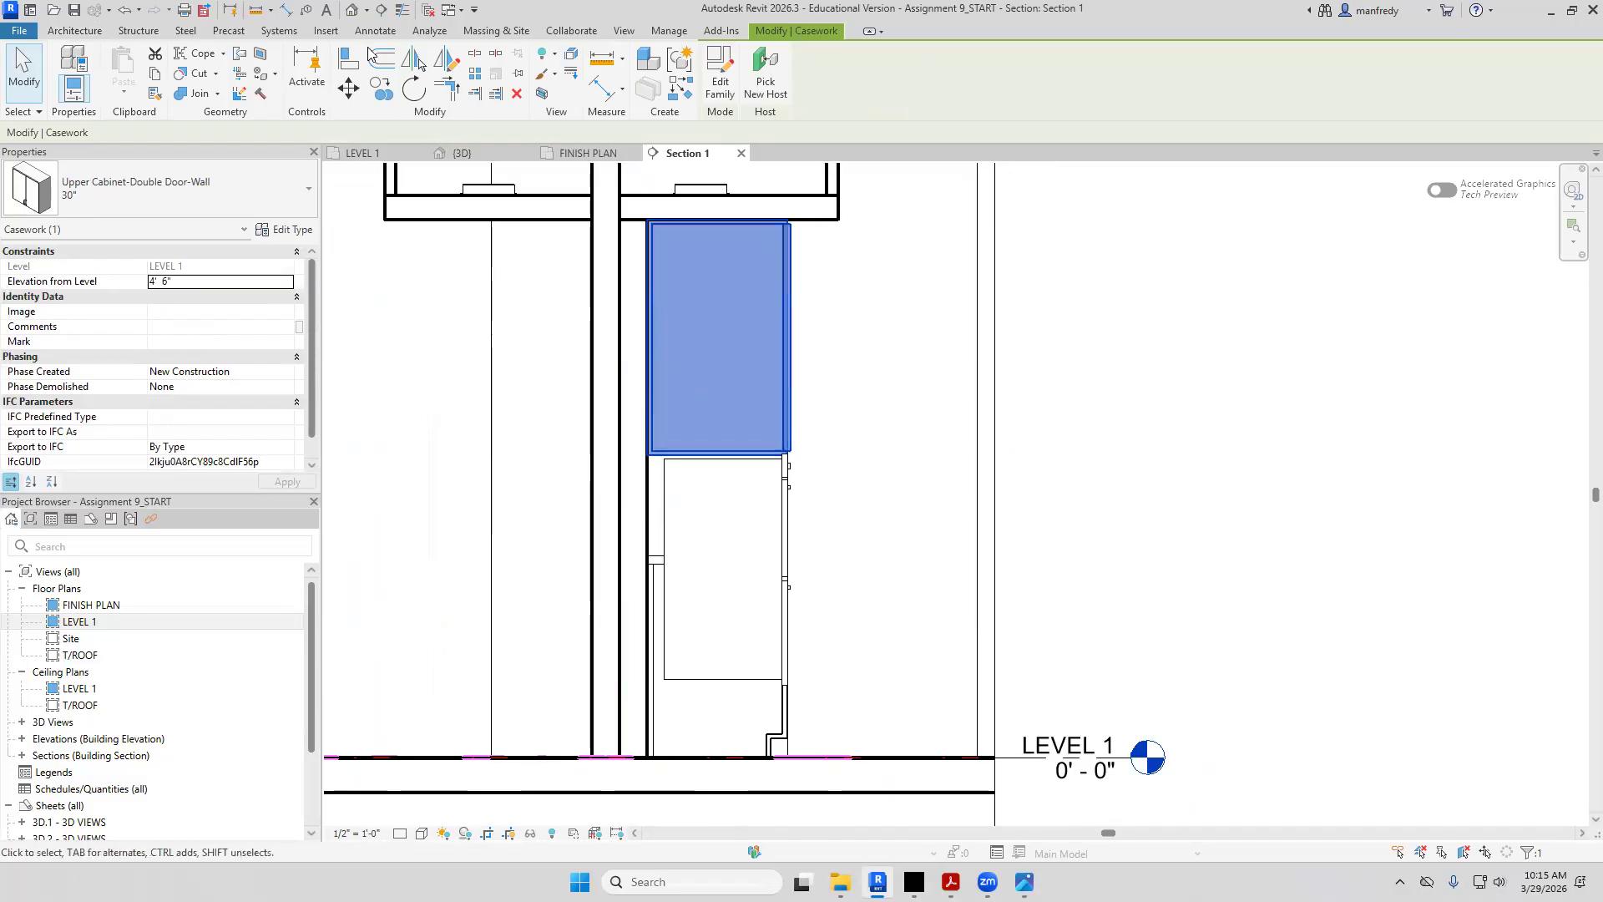
Inspect the upper cabinet, double oven, and base below it in 3D, and open the Level 1 plan at the break area
{"action": "left_click", "coordinate": [351, 10]}
{"action": "middle_click_drag", "start_coordinate": [668, 486], "coordinate": [971, 402], "text": "shift"}
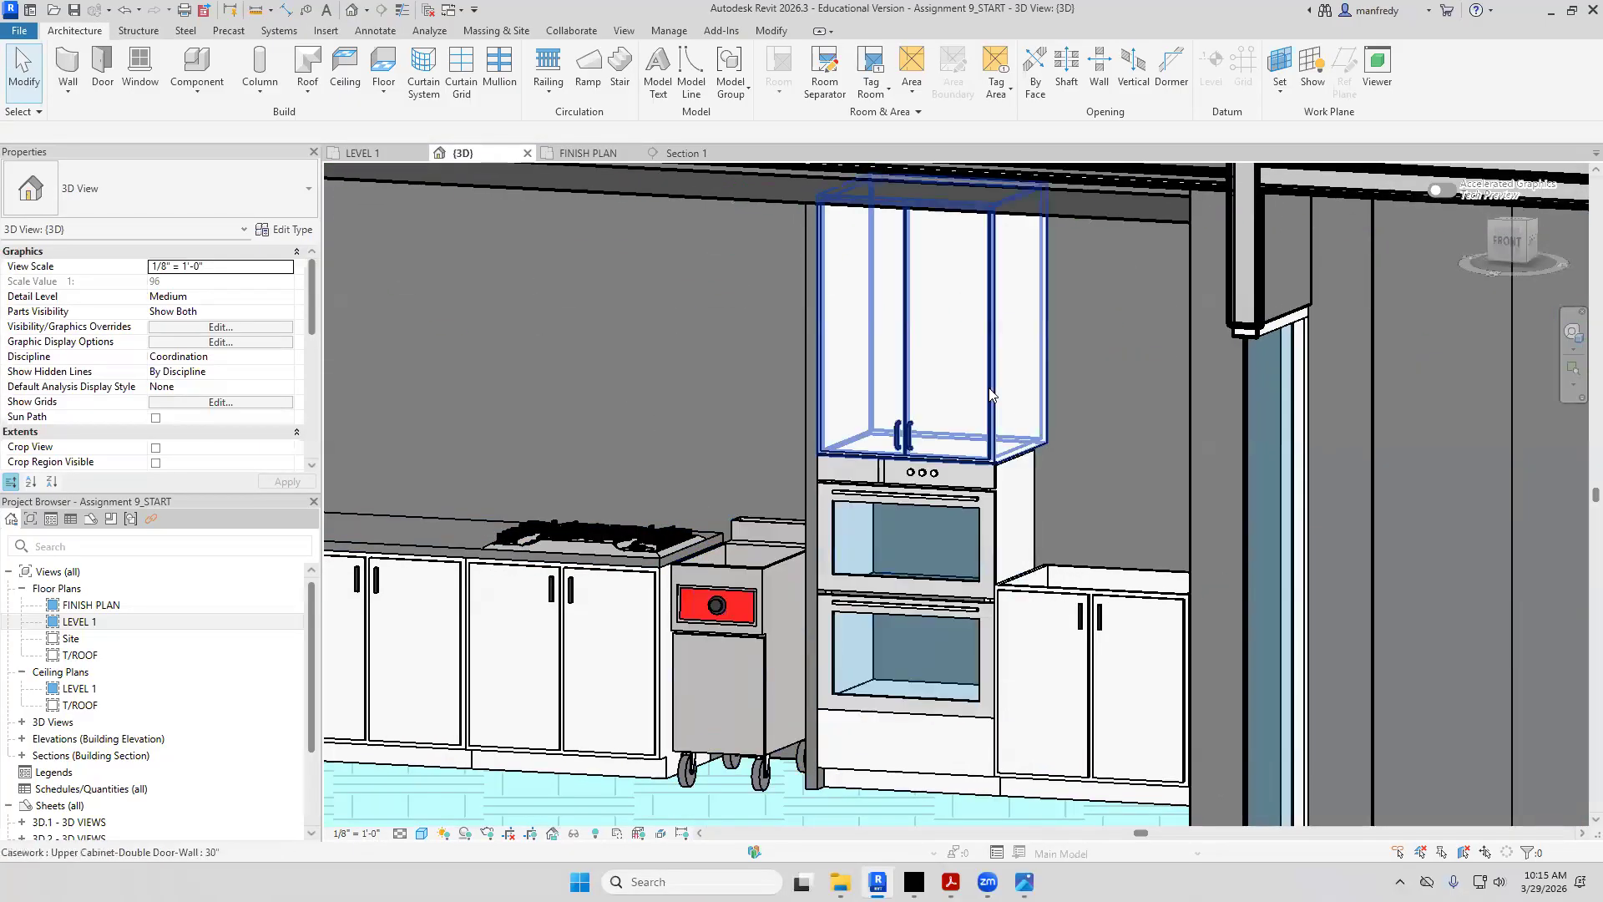
{"action": "left_click", "coordinate": [972, 402]}
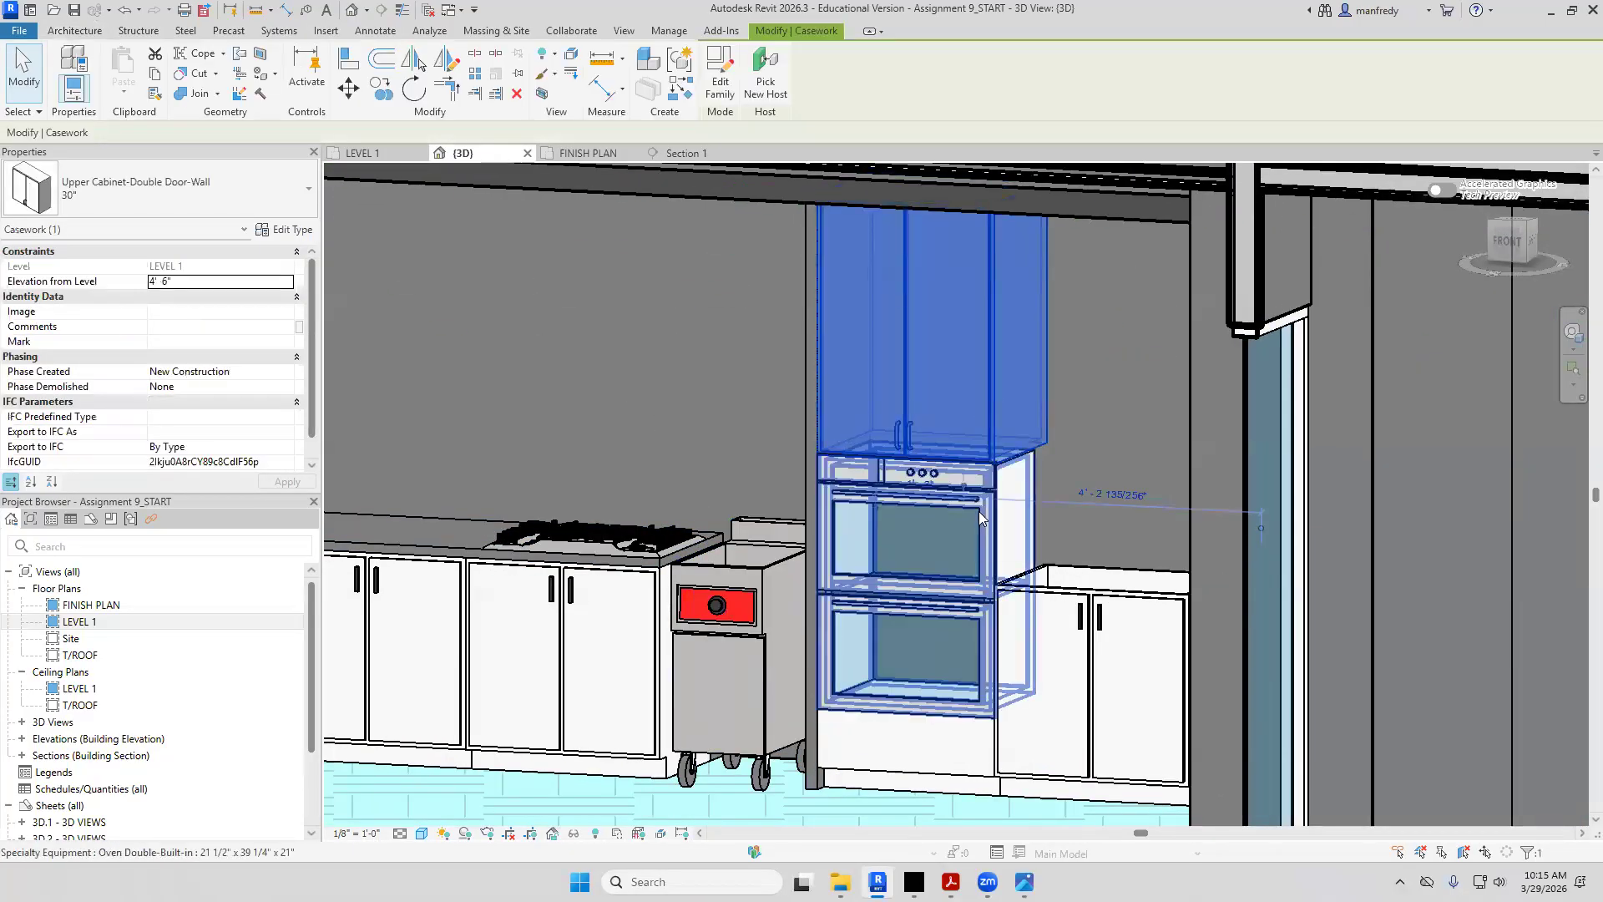
{"action": "left_click", "coordinate": [941, 774]}
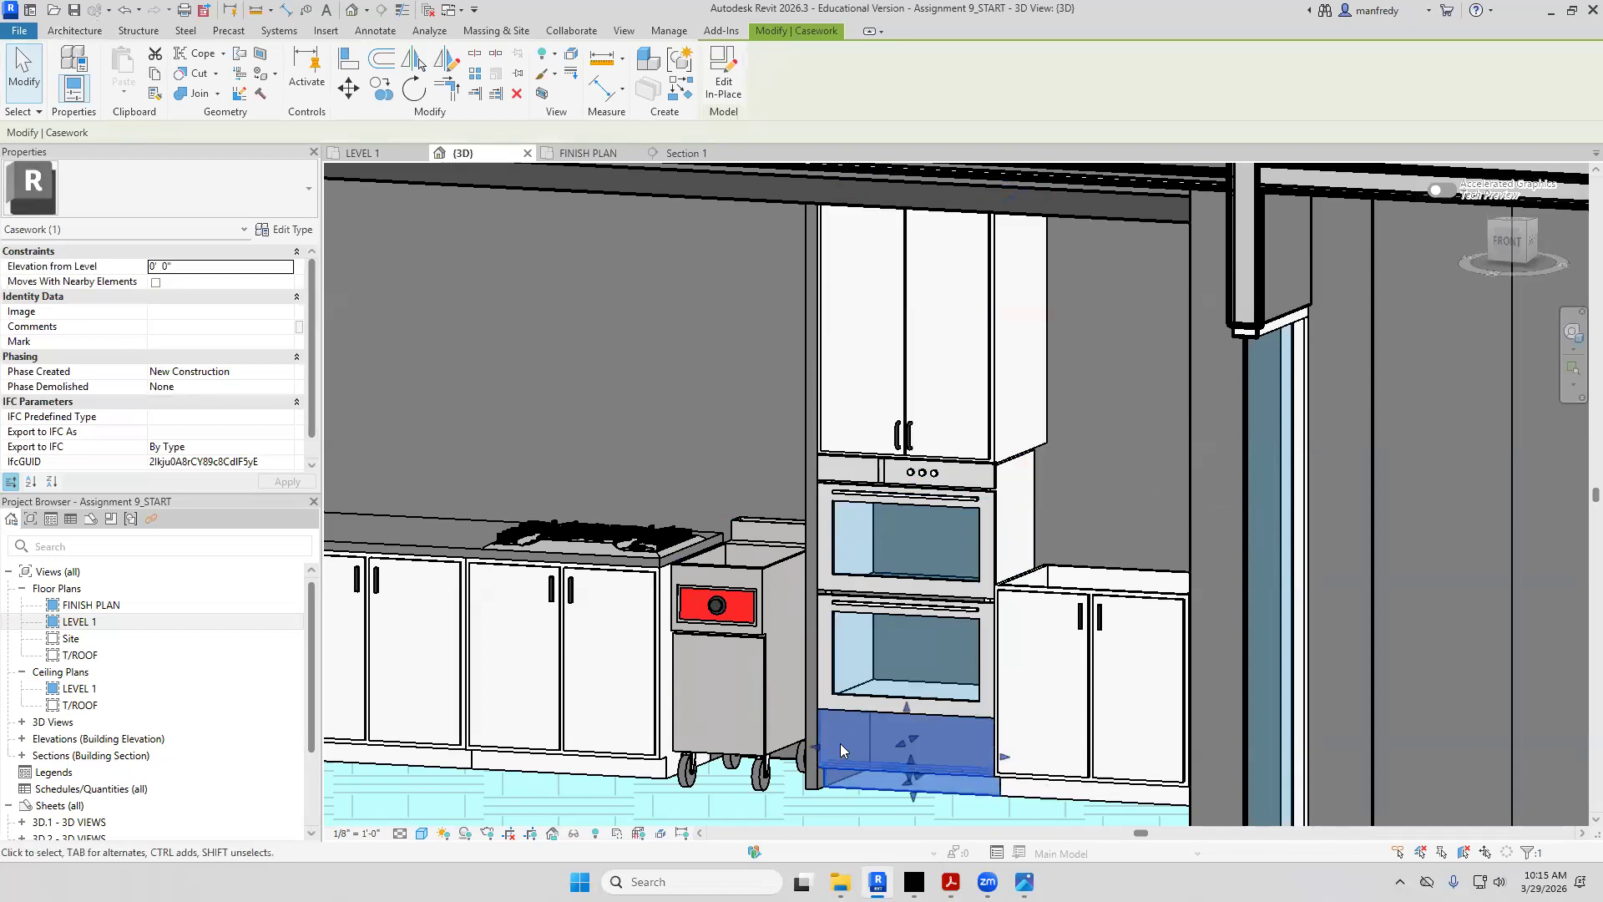
{"action": "middle_click_drag", "start_coordinate": [950, 744], "coordinate": [1107, 449], "text": "shift"}
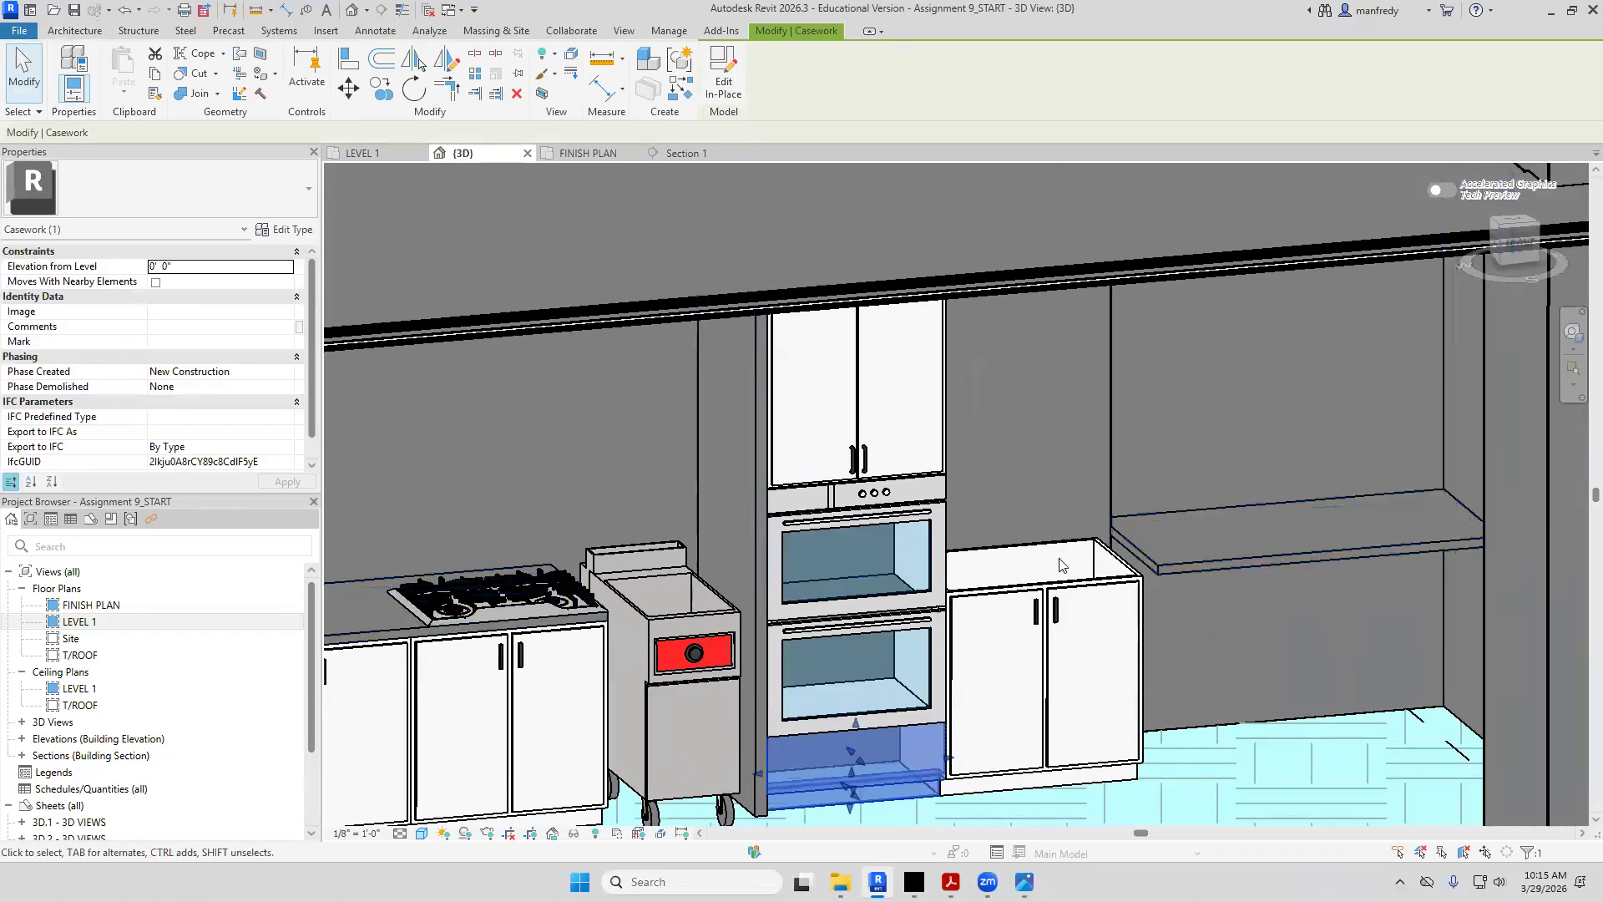
{"action": "middle_click_drag", "start_coordinate": [1076, 577], "coordinate": [1069, 584], "text": "shift"}
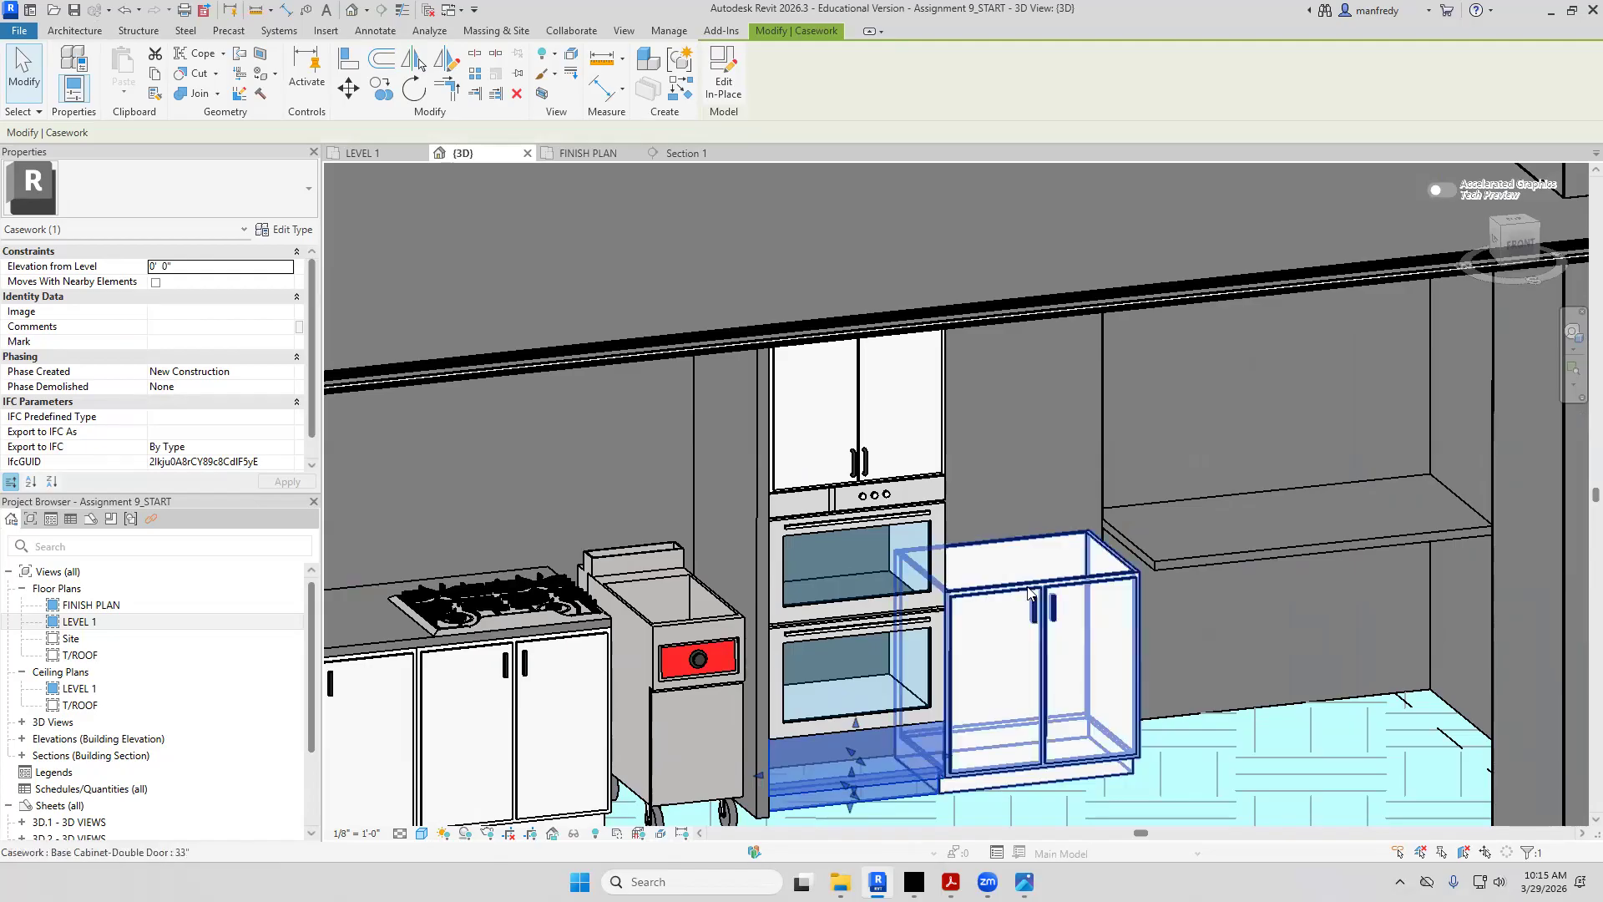
{"action": "double_click", "coordinate": [200, 621]}
{"action": "scroll", "coordinate": [894, 596], "scroll_direction": "up", "scroll_amount": 3}
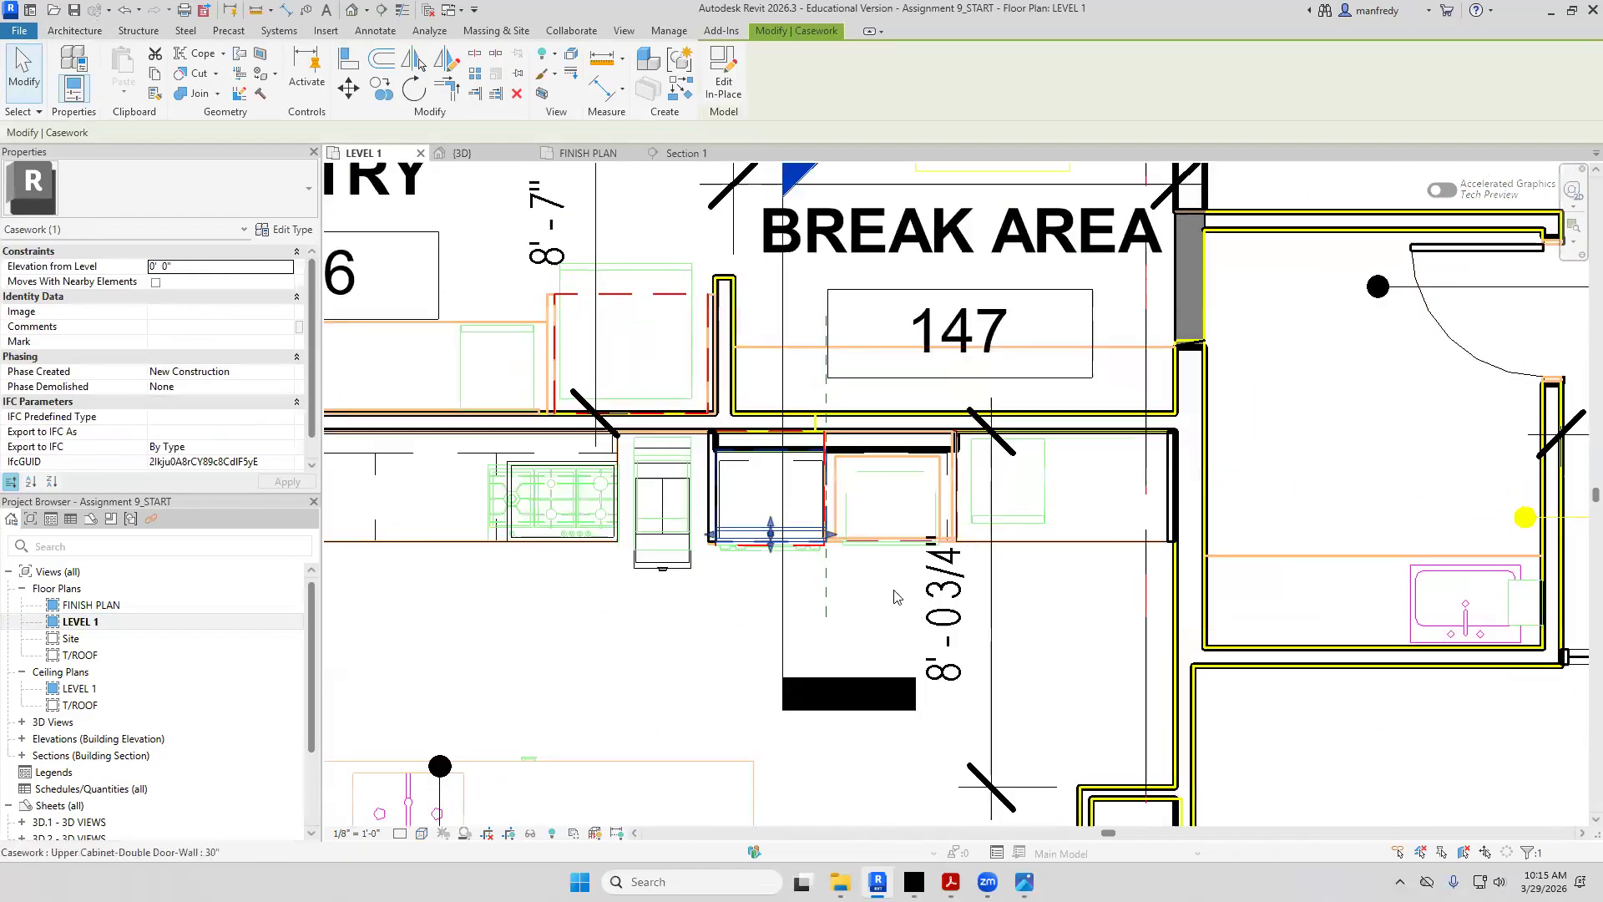
Compare the Finish Plan with the Level 1 plan and examine the cabinets and appliances in the break area
{"action": "scroll", "coordinate": [894, 596], "scroll_direction": "up", "scroll_amount": 2}
{"action": "left_click", "coordinate": [481, 622]}
{"action": "middle_click_drag", "start_coordinate": [519, 633], "coordinate": [551, 646]}
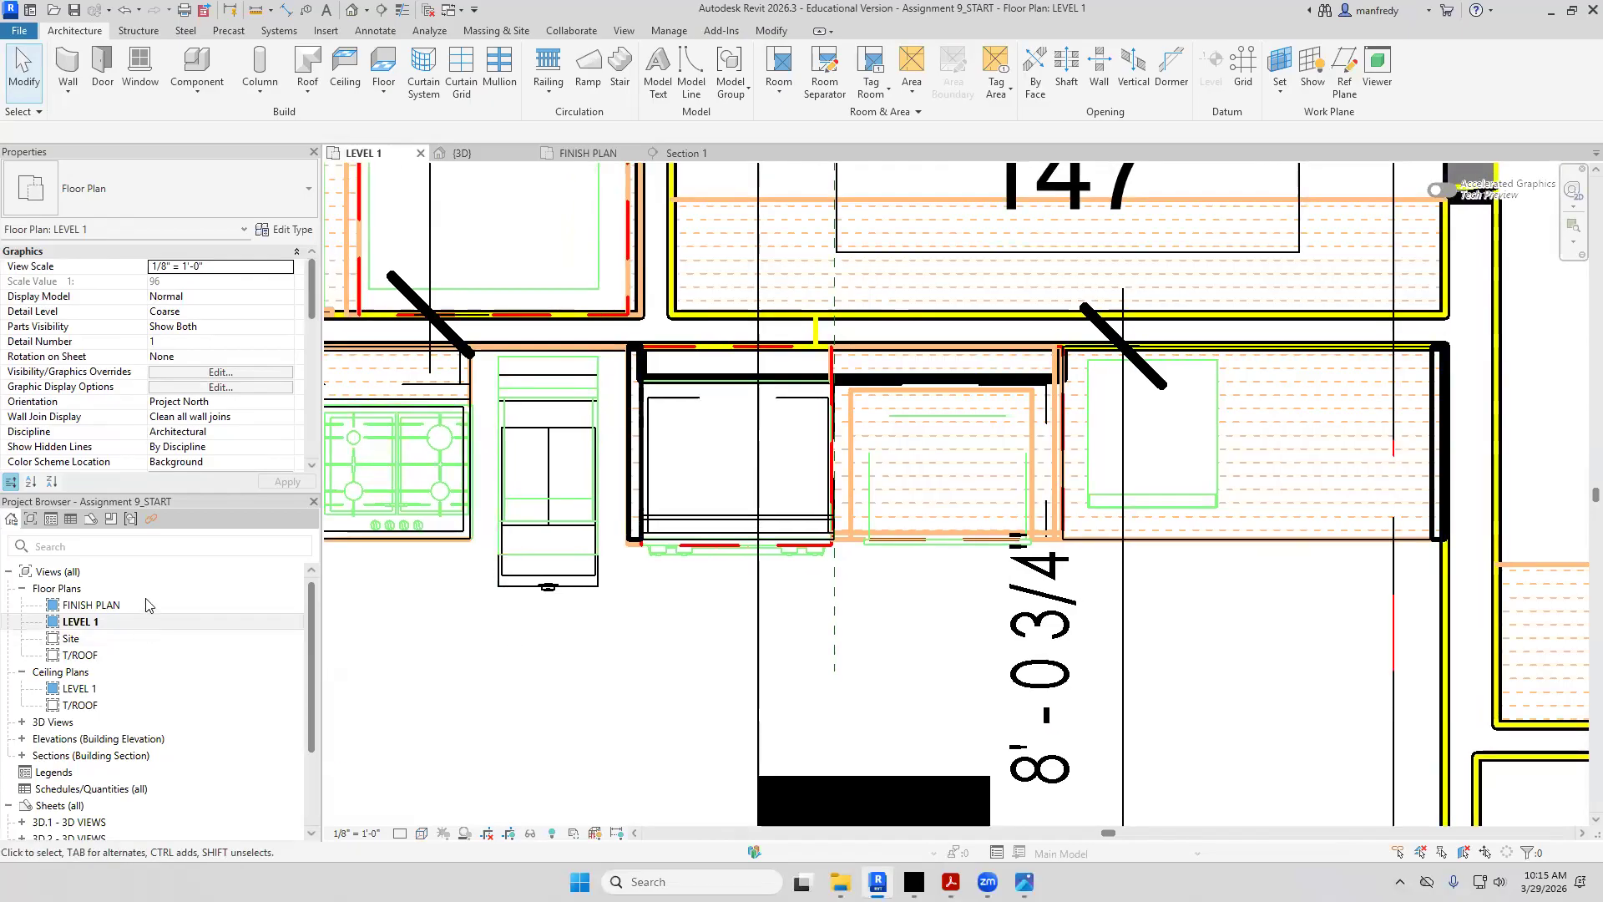
{"action": "double_click", "coordinate": [148, 605]}
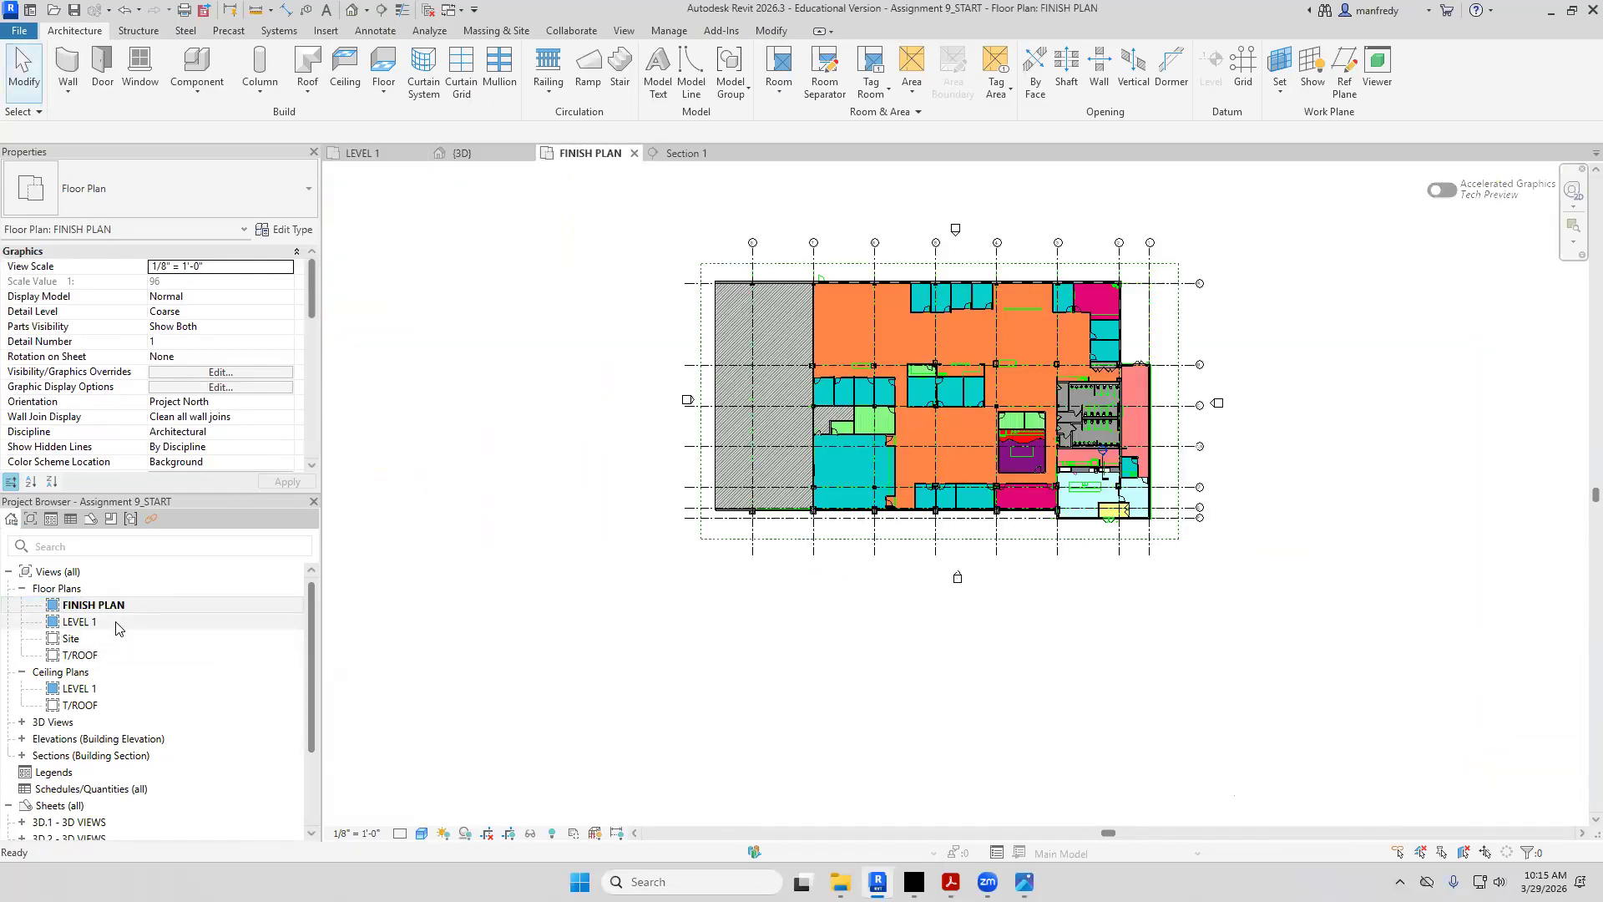
{"action": "double_click", "coordinate": [116, 623]}
{"action": "scroll", "coordinate": [1057, 491], "scroll_direction": "up", "scroll_amount": 2}
{"action": "scroll", "coordinate": [1056, 491], "scroll_direction": "down", "scroll_amount": 5}
{"action": "middle_click_drag", "start_coordinate": [948, 605], "coordinate": [885, 637]}
{"action": "scroll", "coordinate": [885, 637], "scroll_direction": "up", "scroll_amount": 1}
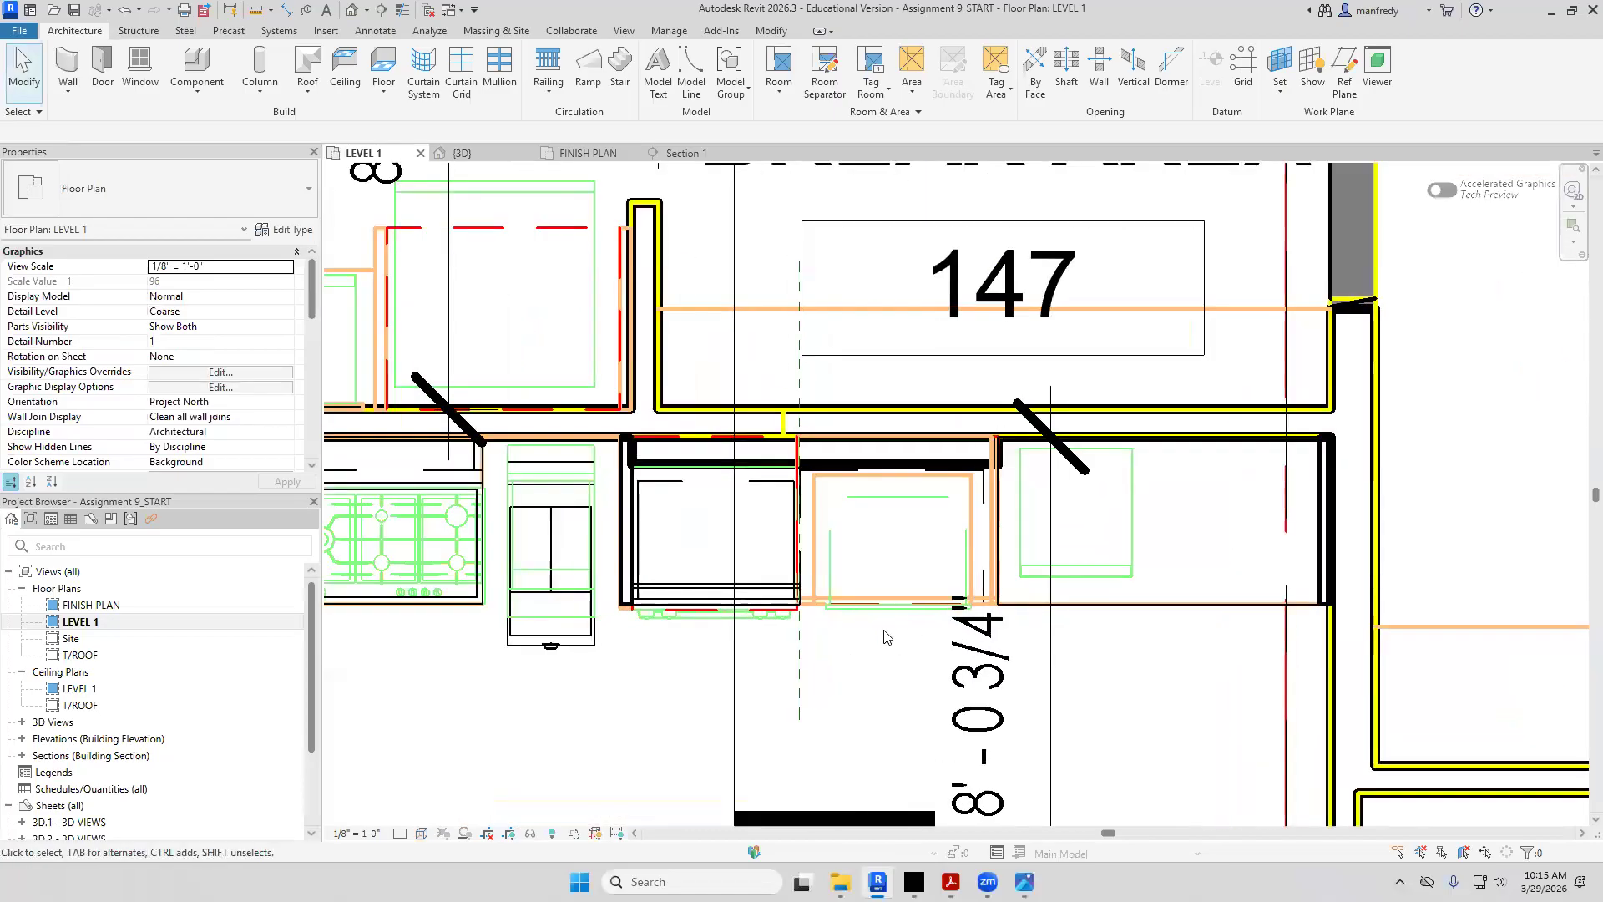
Set the Level 1 plan's scale to 1/8" = 1'-0" and turn on thin lines
{"action": "left_click", "coordinate": [356, 834]}
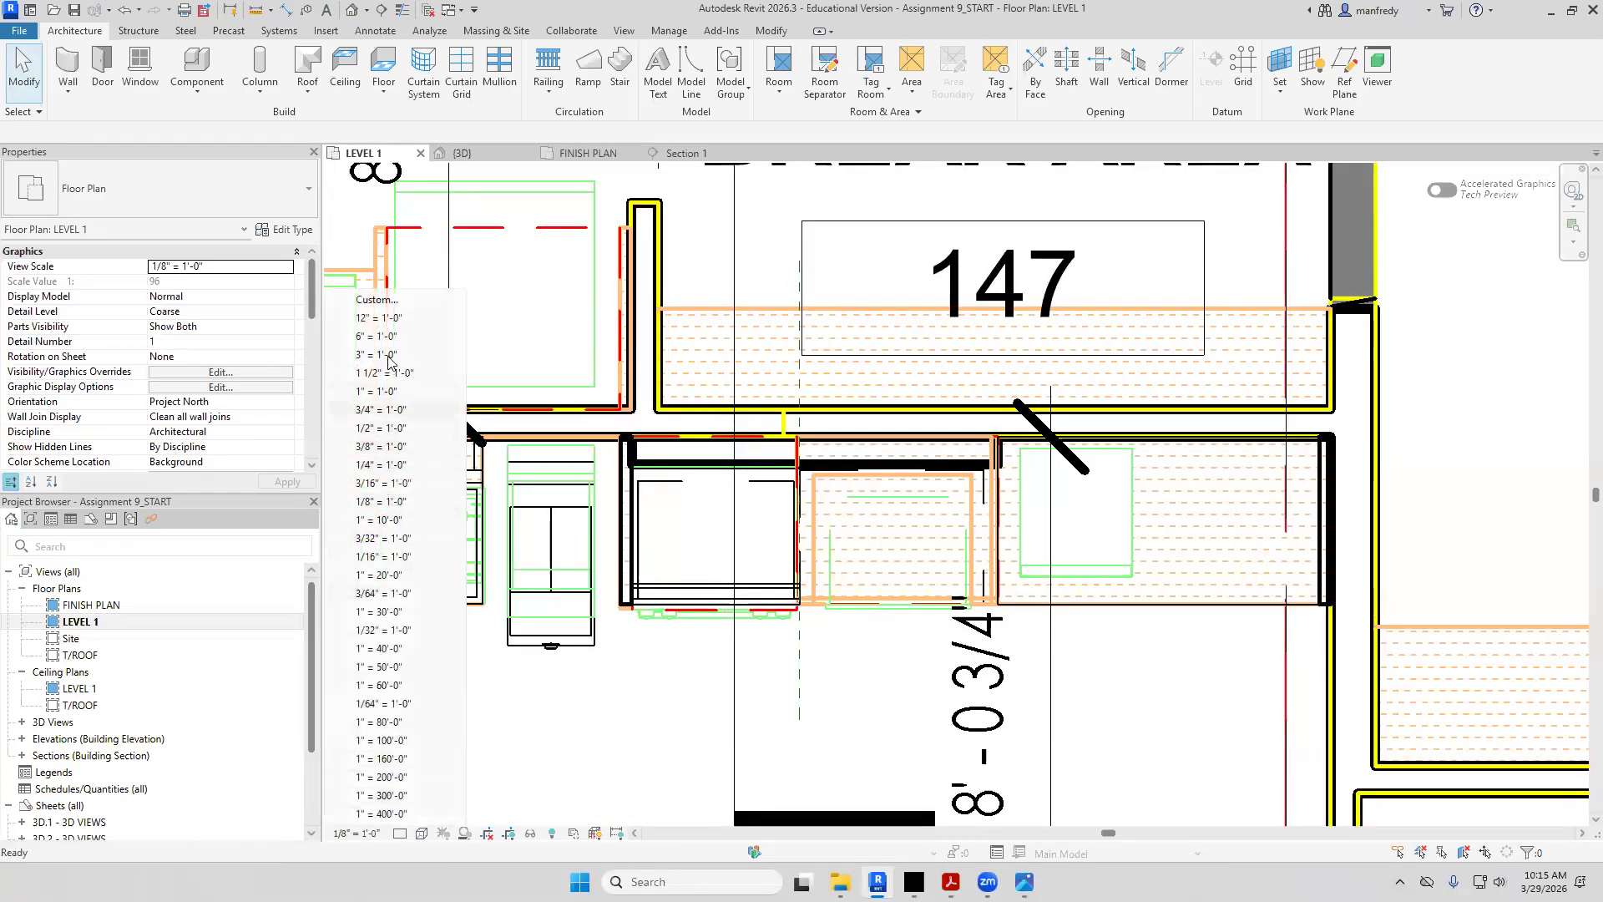
{"action": "left_click", "coordinate": [390, 502]}
{"action": "scroll", "coordinate": [831, 649], "scroll_direction": "up", "scroll_amount": 1}
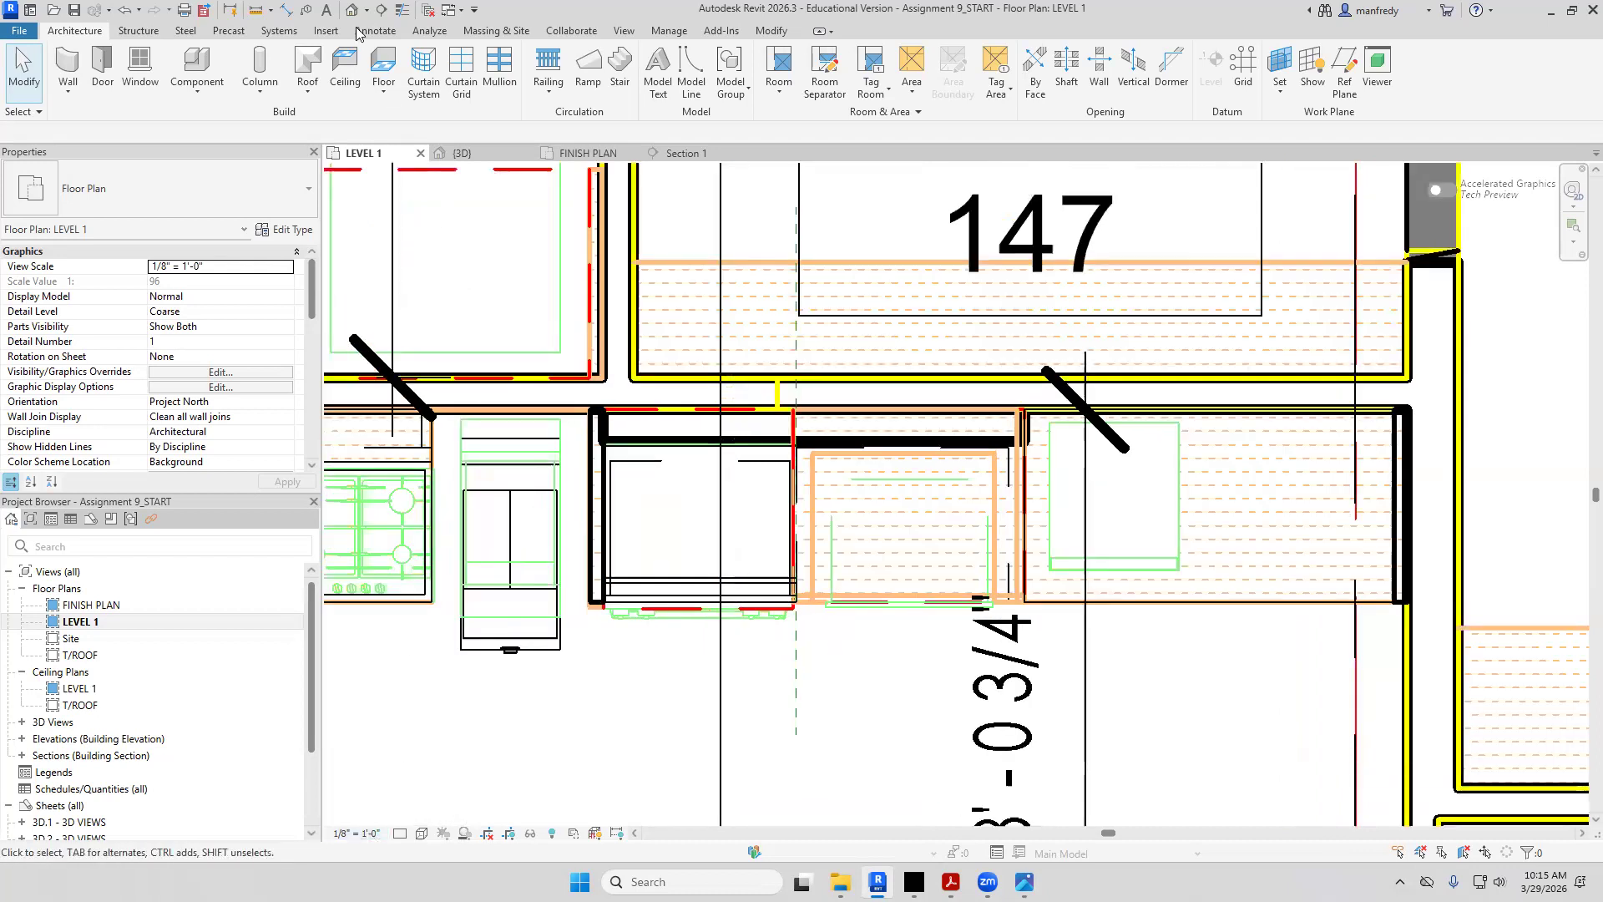
{"action": "left_click", "coordinate": [402, 11]}
{"action": "scroll", "coordinate": [746, 388], "scroll_direction": "up", "scroll_amount": 1}
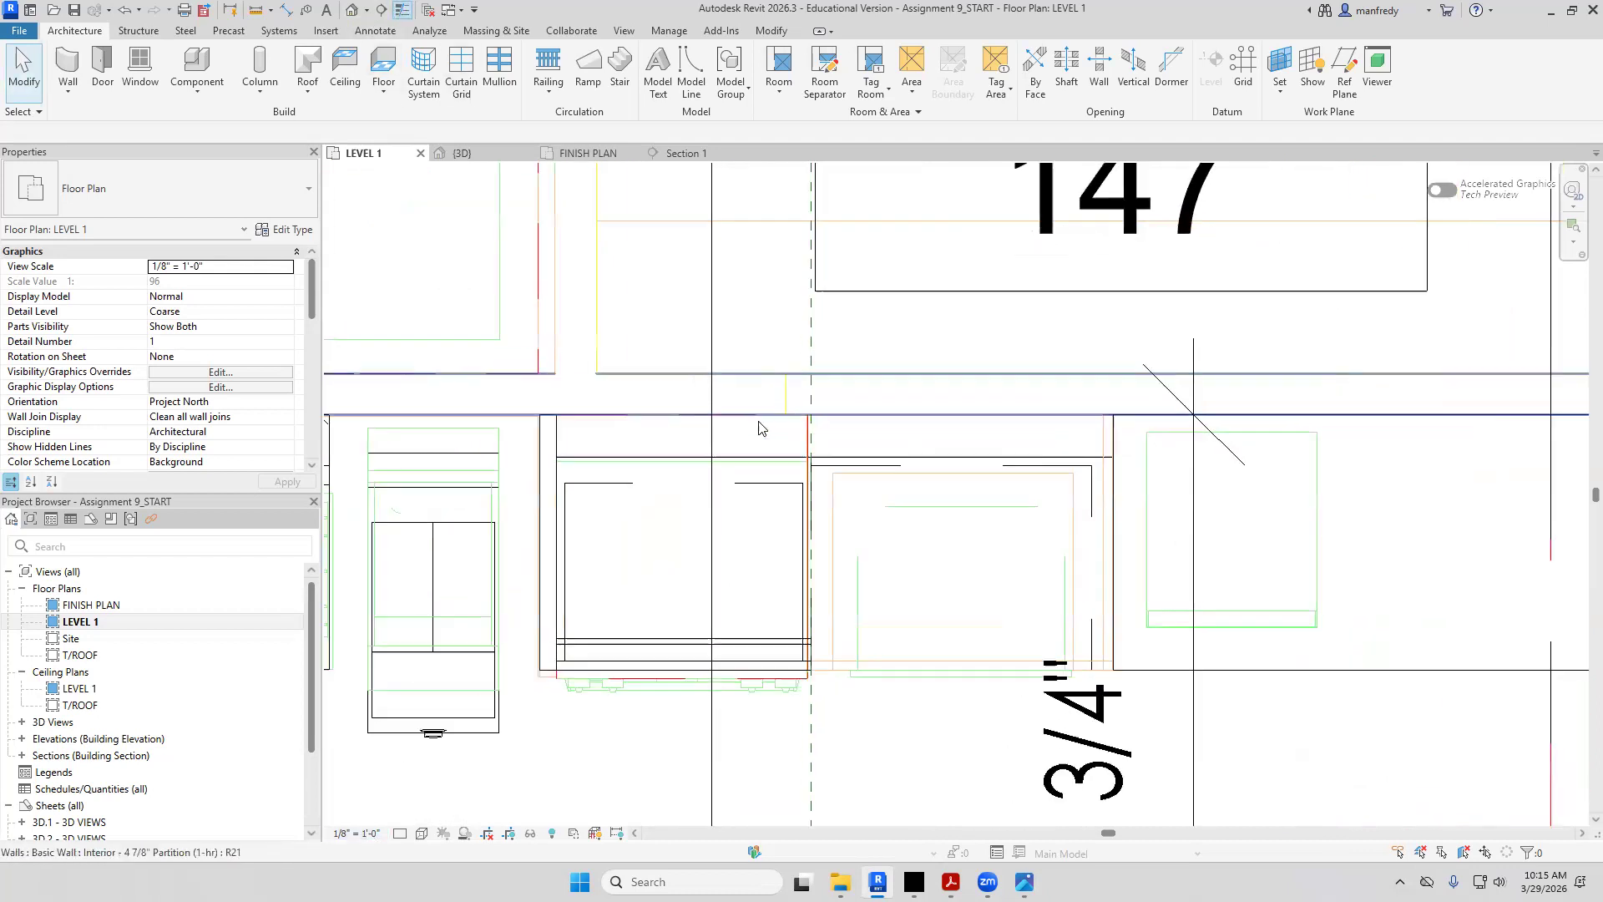
{"action": "left_click", "coordinate": [811, 736]}
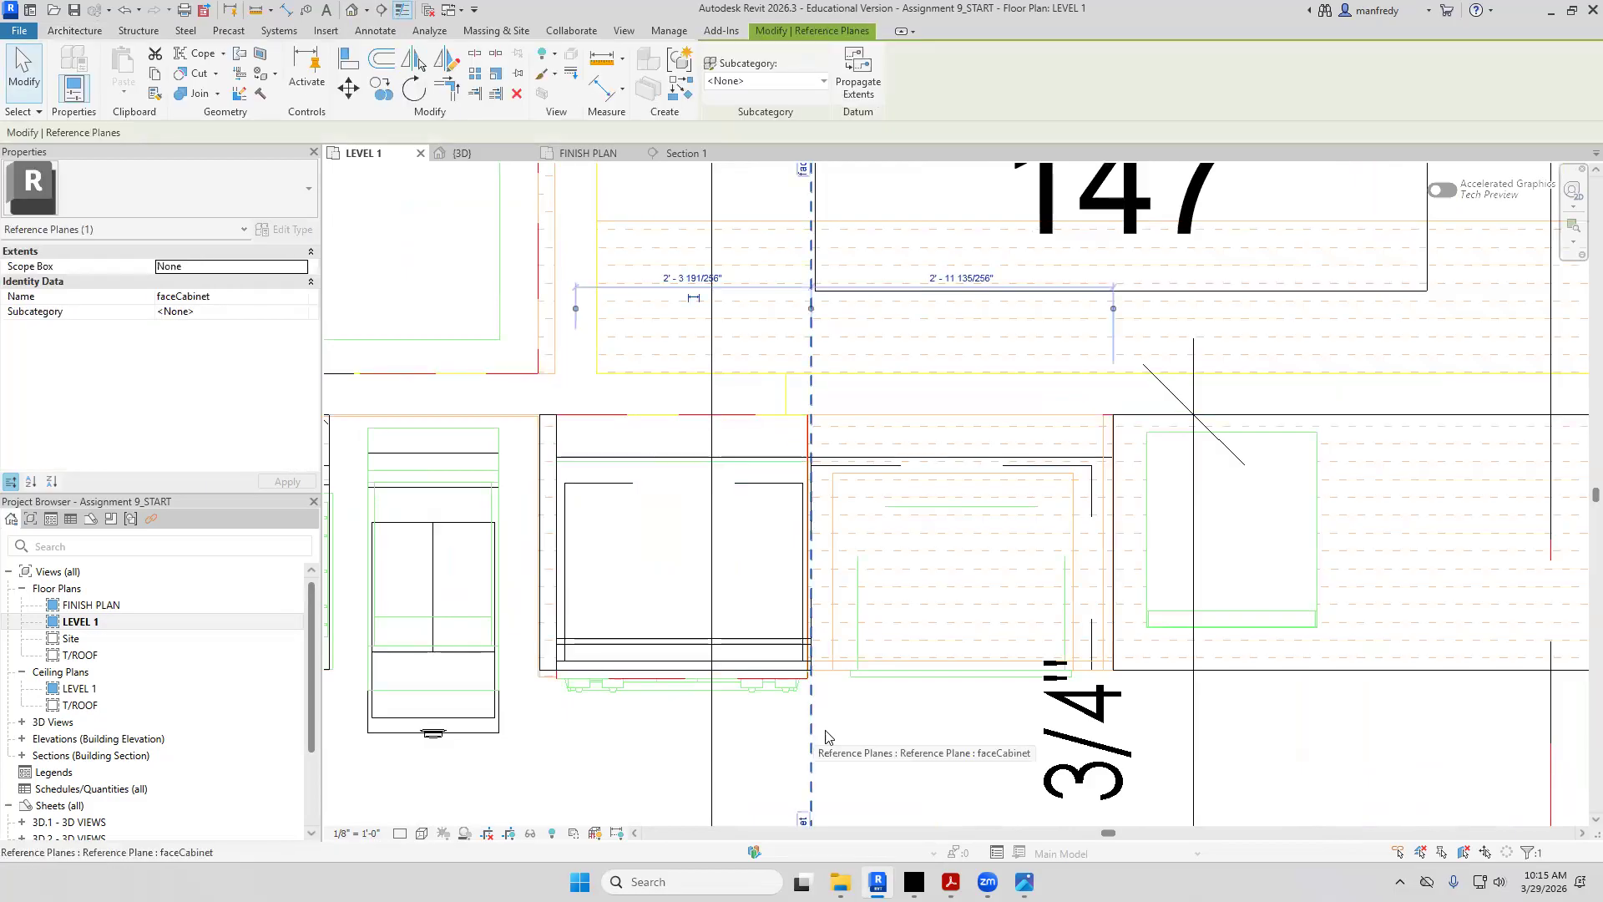
{"action": "key", "text": "Escape"}
{"action": "scroll", "coordinate": [816, 620], "scroll_direction": "down", "scroll_amount": 2}
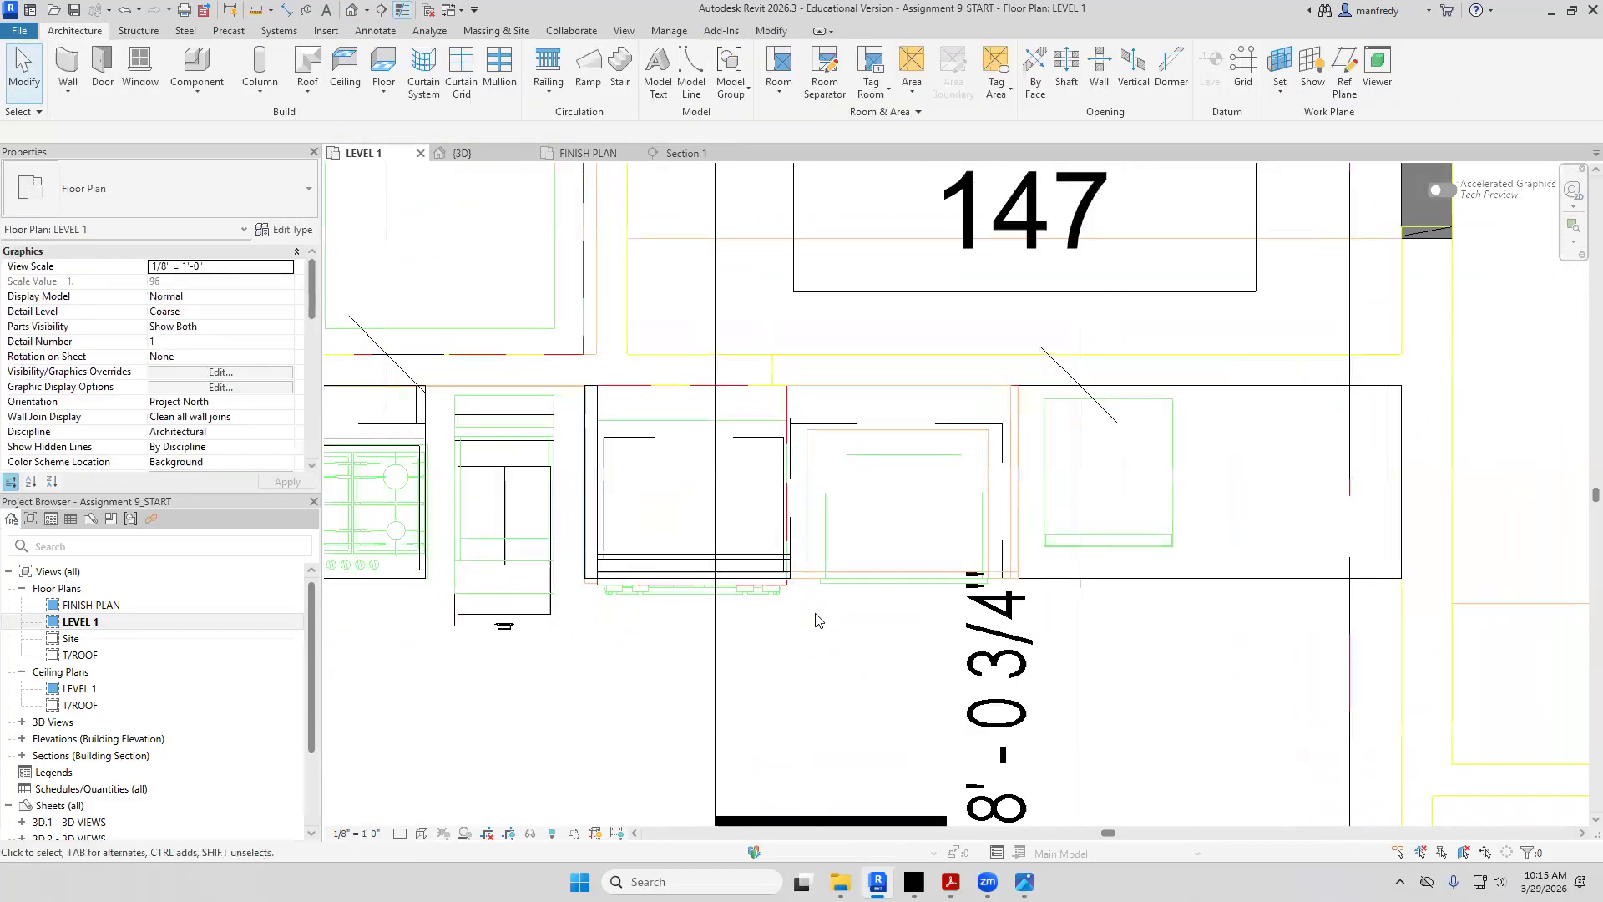
Start placing a component and browse the FAMILIES folder in the family loader for a microwave
{"action": "left_click", "coordinate": [204, 90]}
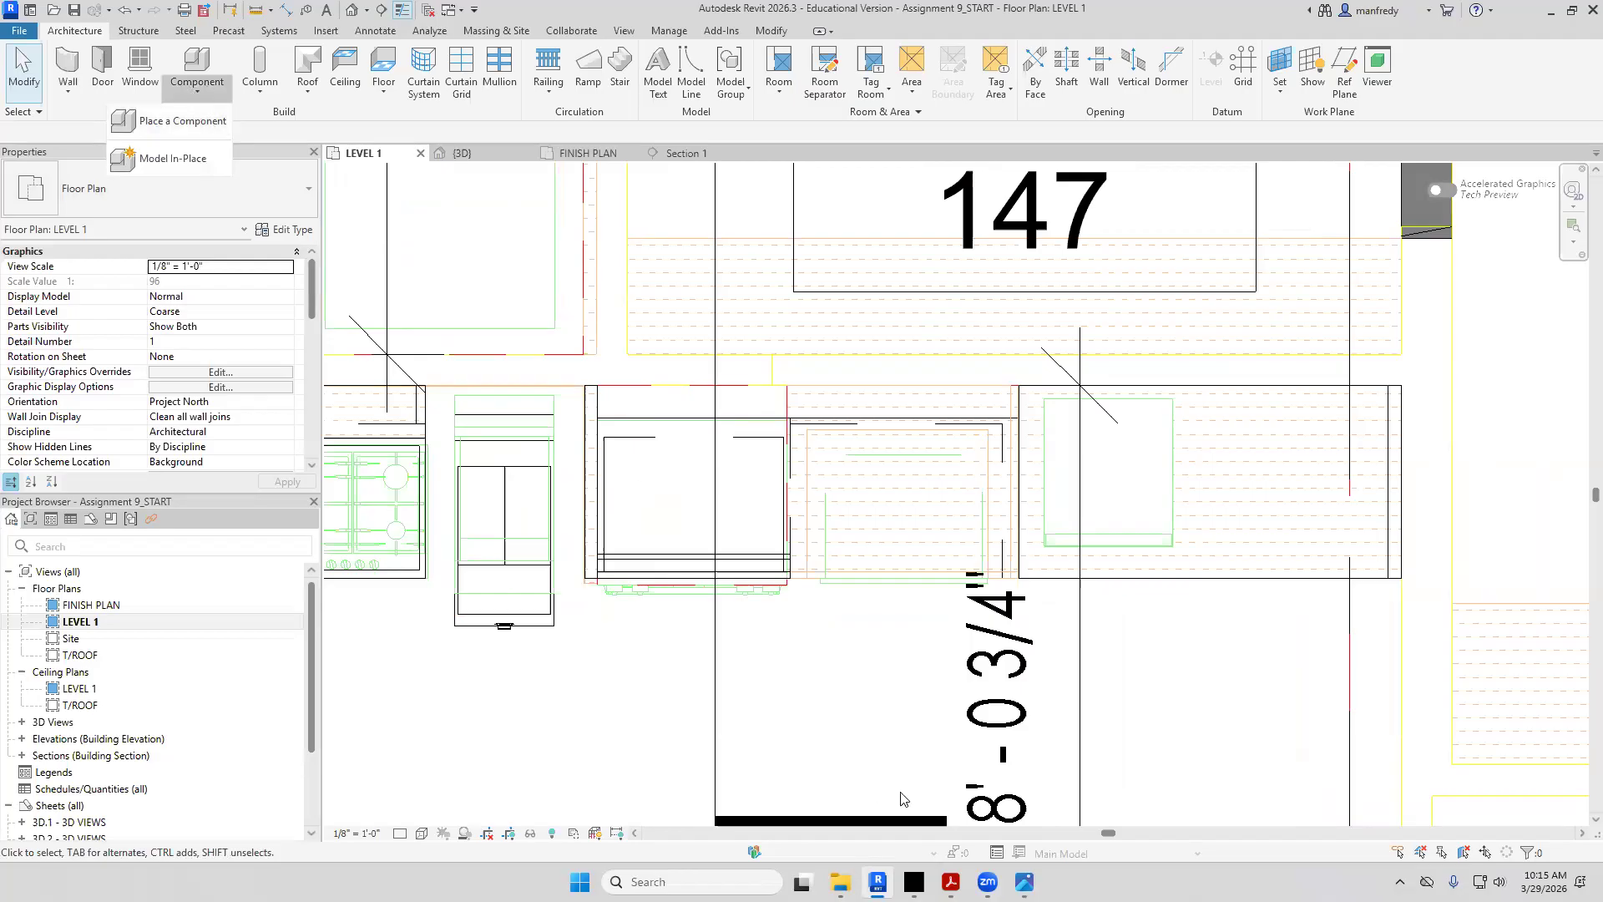
{"action": "key", "text": "alt+Tab"}
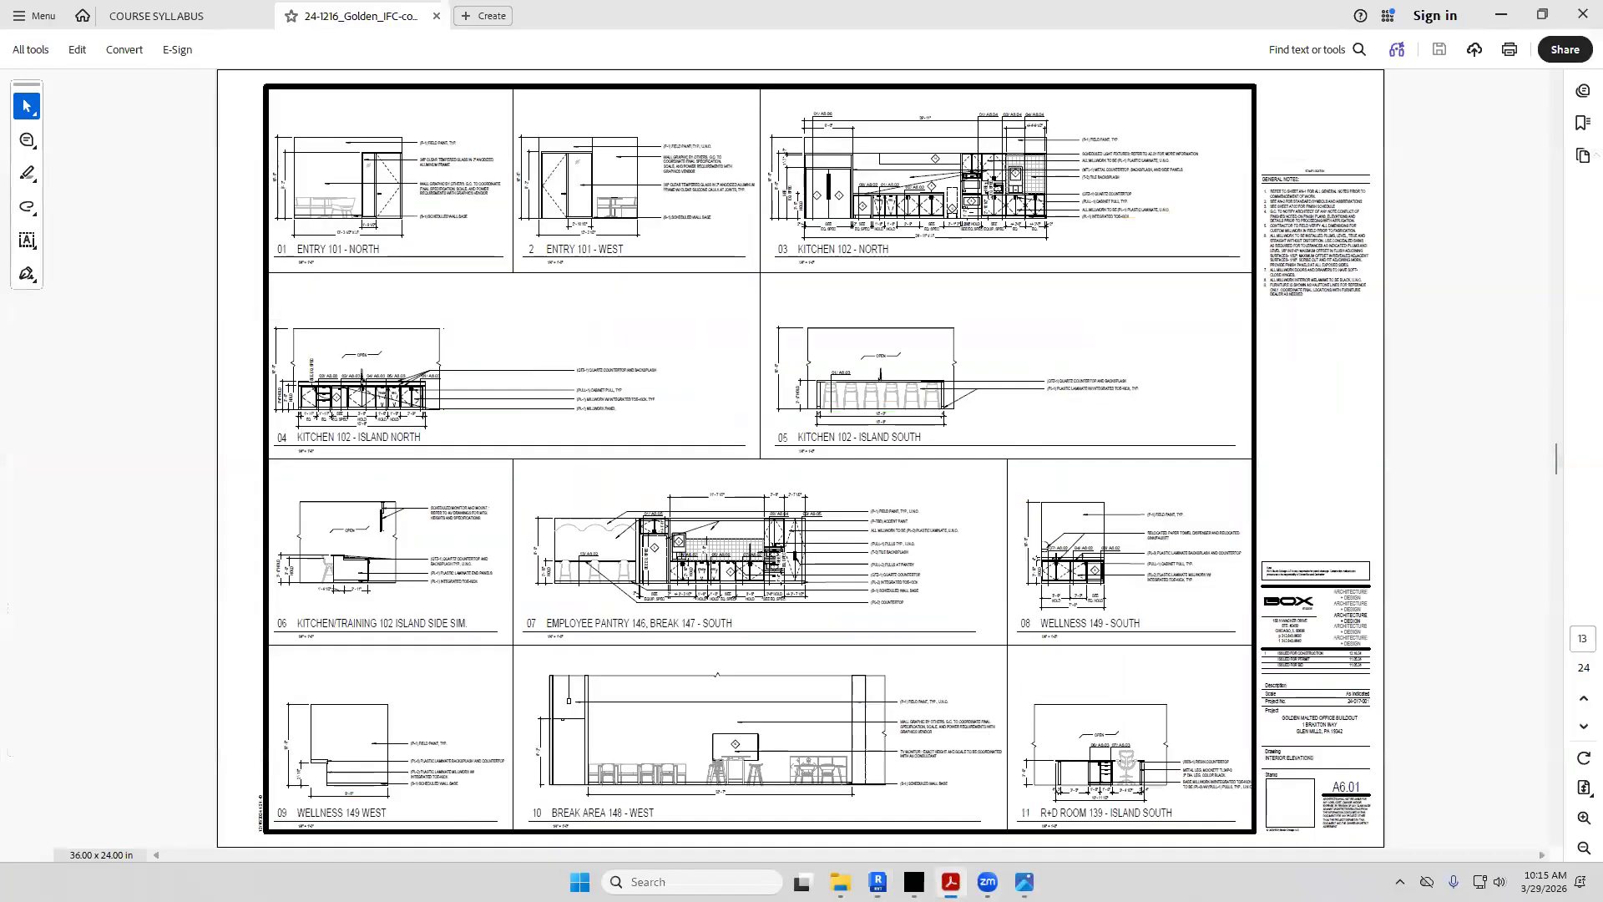
{"action": "key", "text": "alt+Tab"}
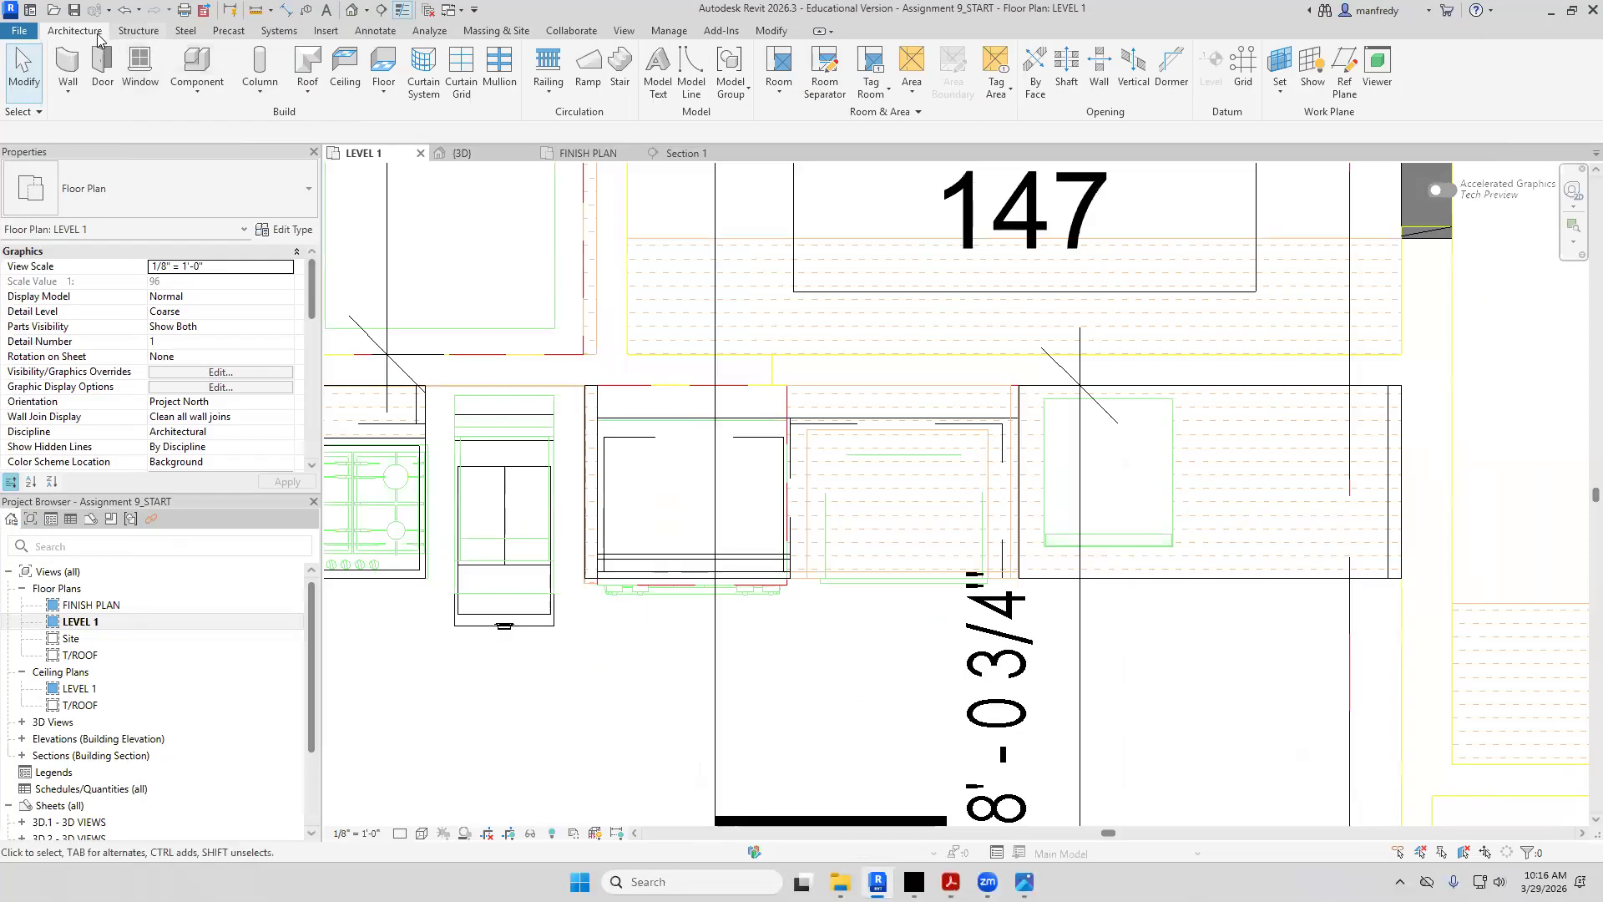
{"action": "left_click", "coordinate": [195, 93]}
{"action": "left_click", "coordinate": [209, 144]}
{"action": "left_click", "coordinate": [719, 75]}
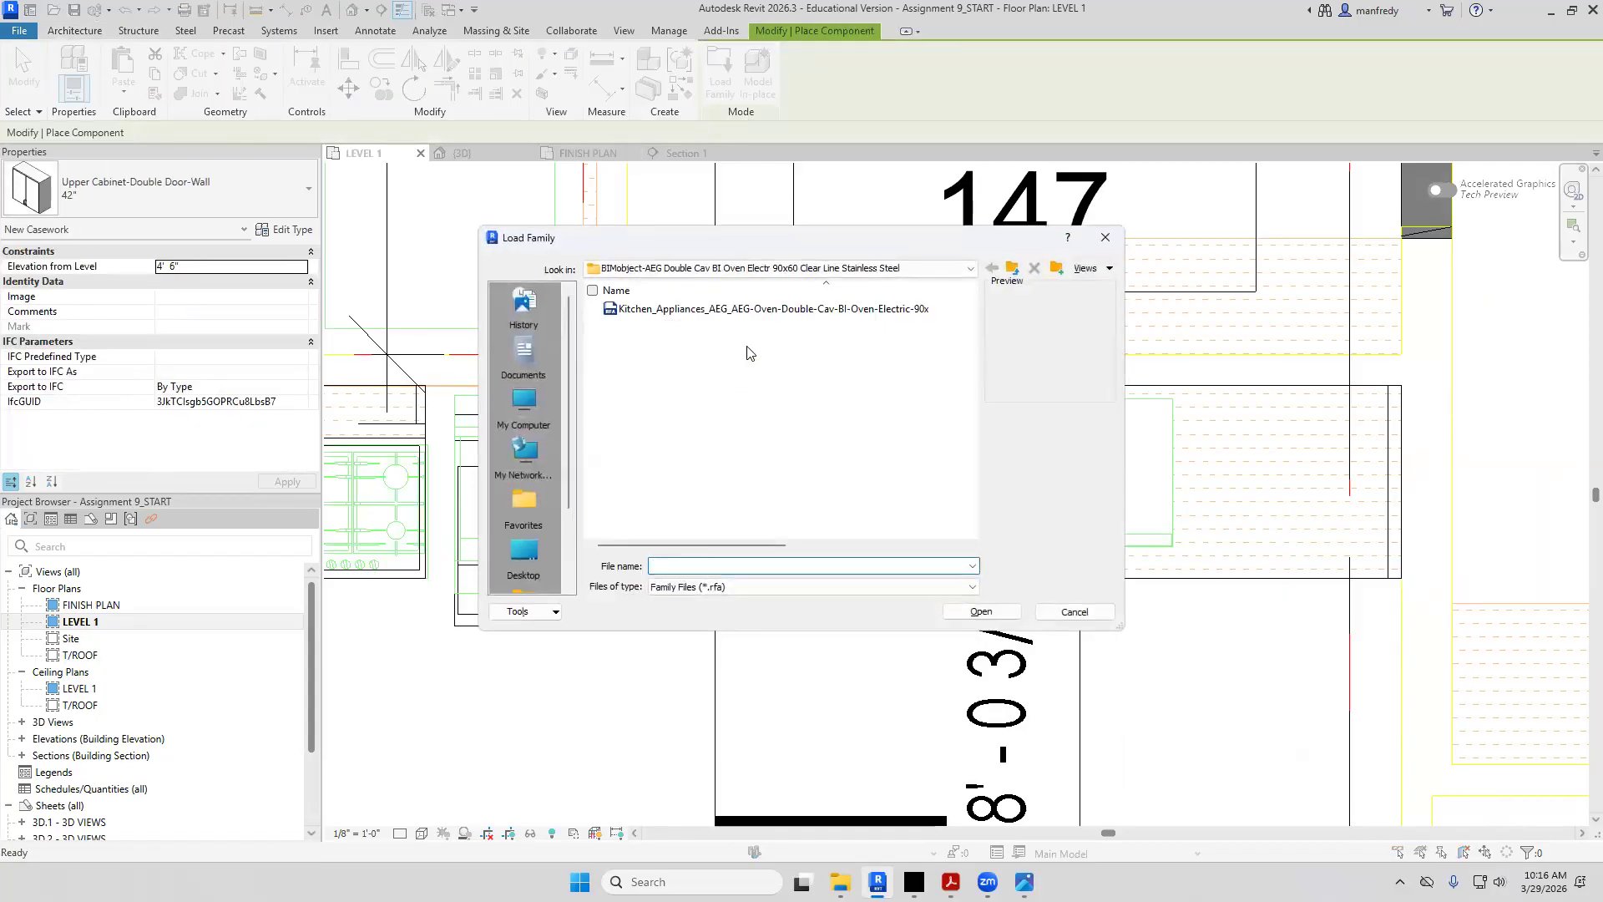
{"action": "left_click", "coordinate": [1014, 271]}
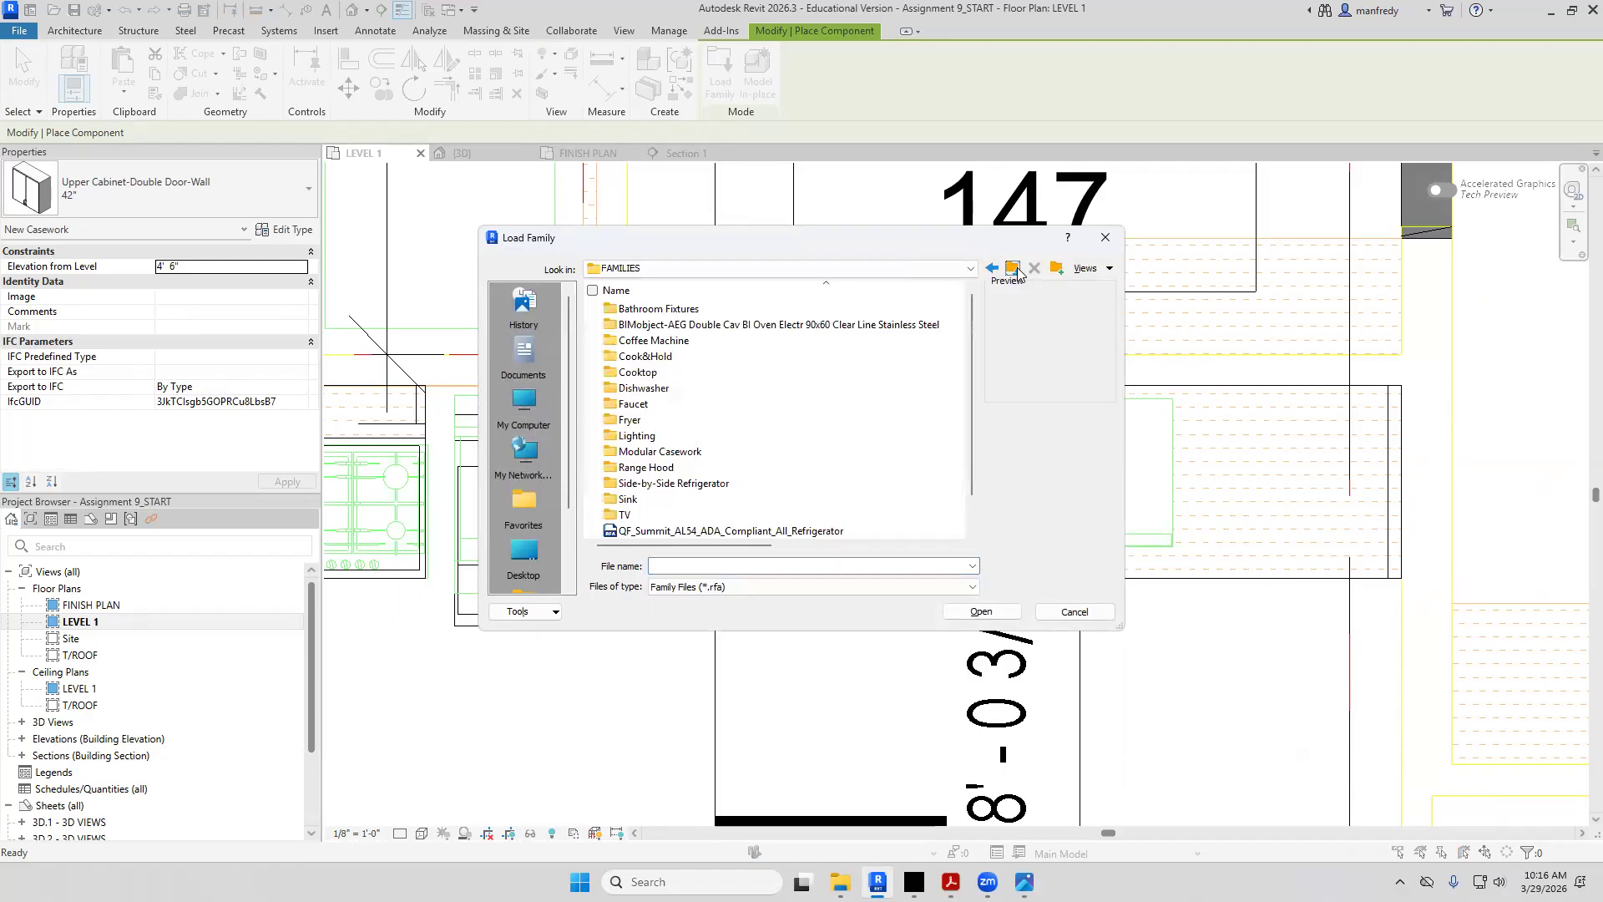
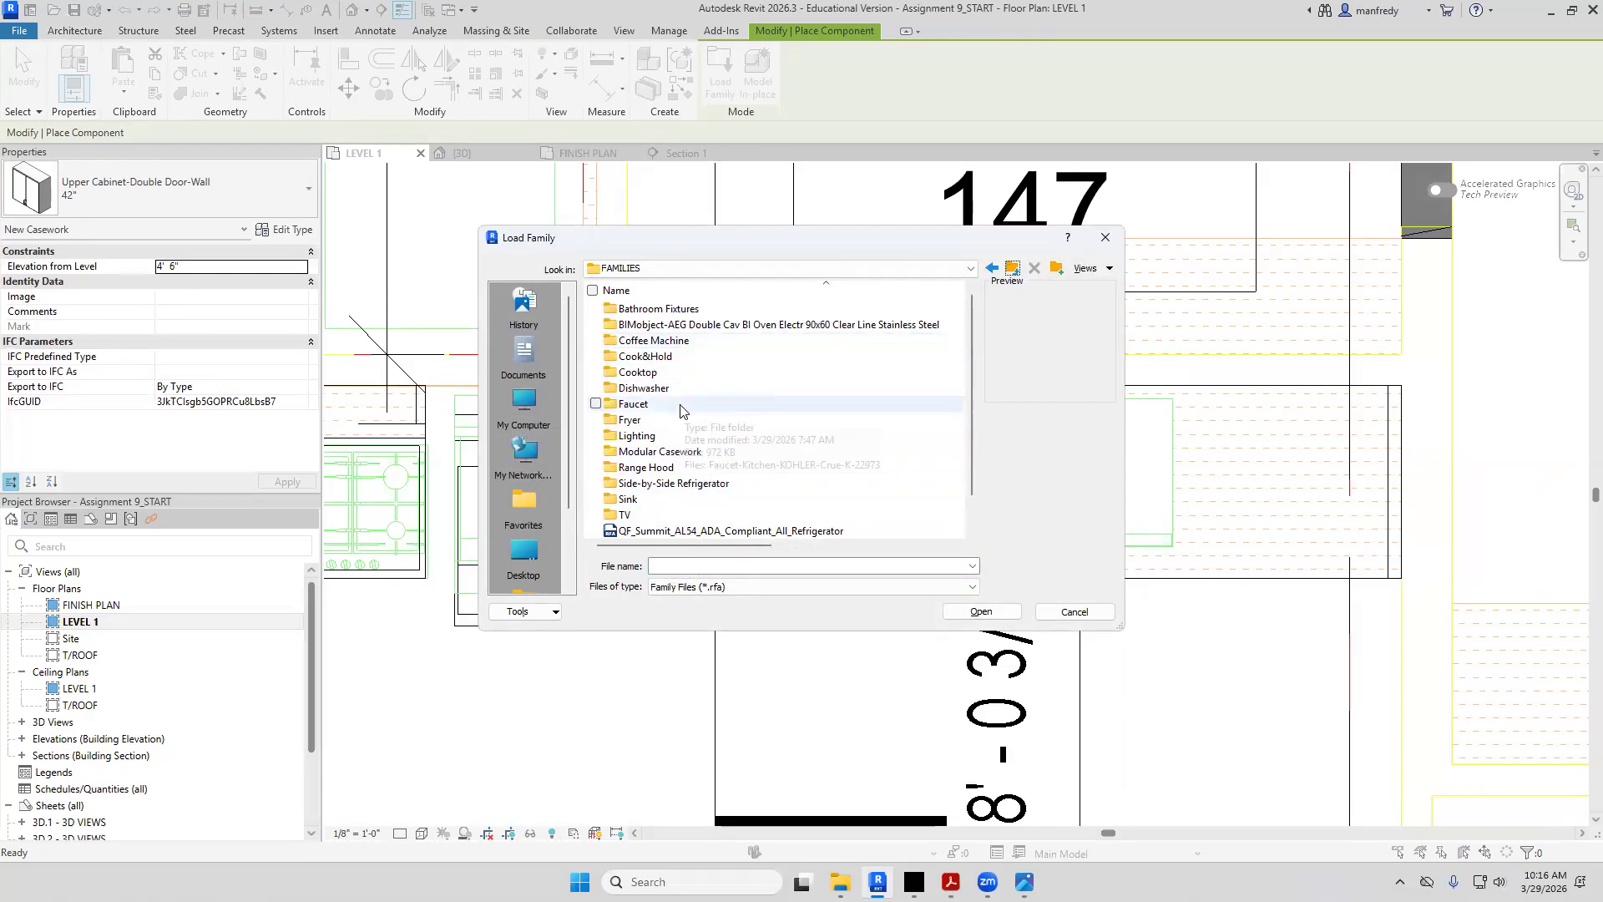
{"action": "left_click", "coordinate": [680, 469]}
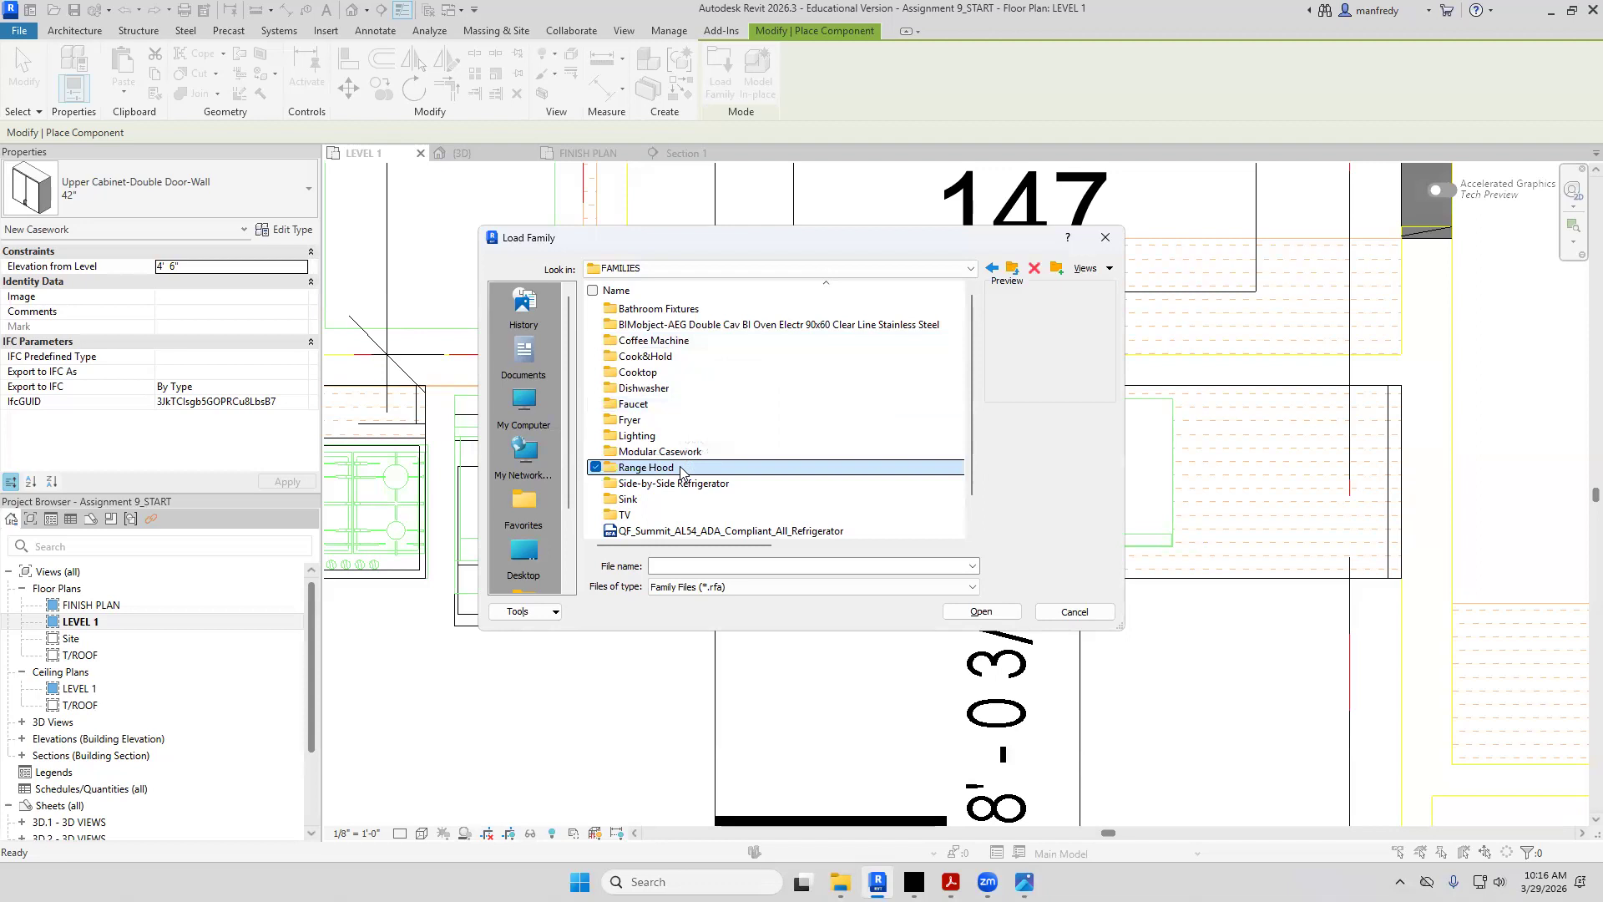
{"action": "left_click", "coordinate": [745, 327]}
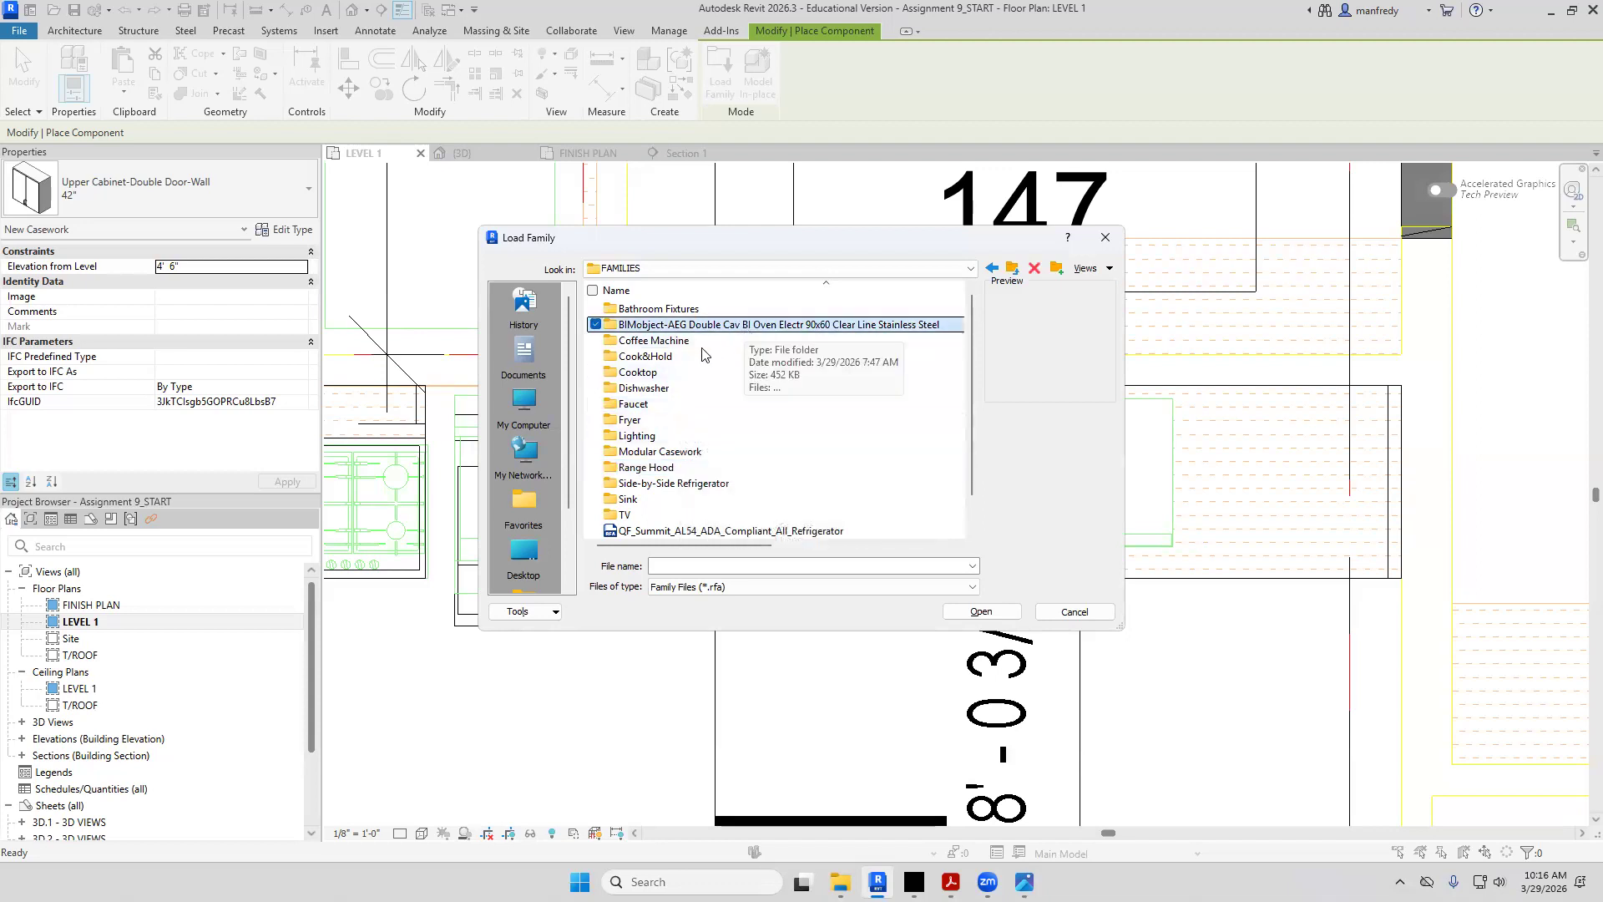
{"action": "left_click", "coordinate": [671, 359]}
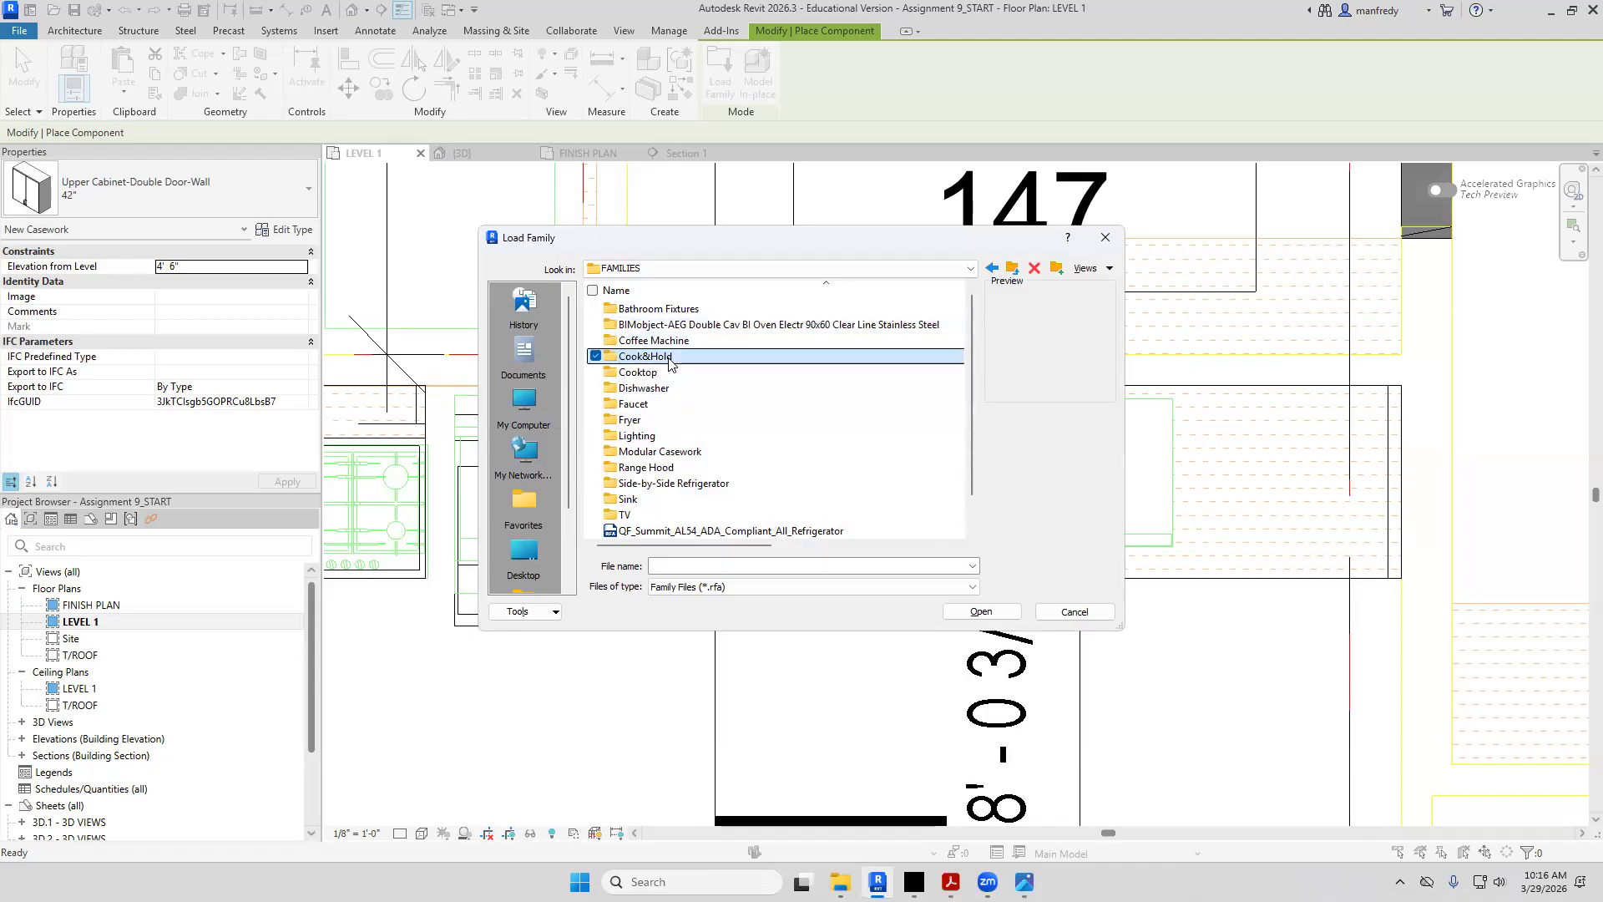
Check the drawing set in Acrobat, examining the Kitchen 102 - North elevation and the equipment schedule on sheet A7.02
{"action": "mouse_move", "coordinate": [915, 882]}
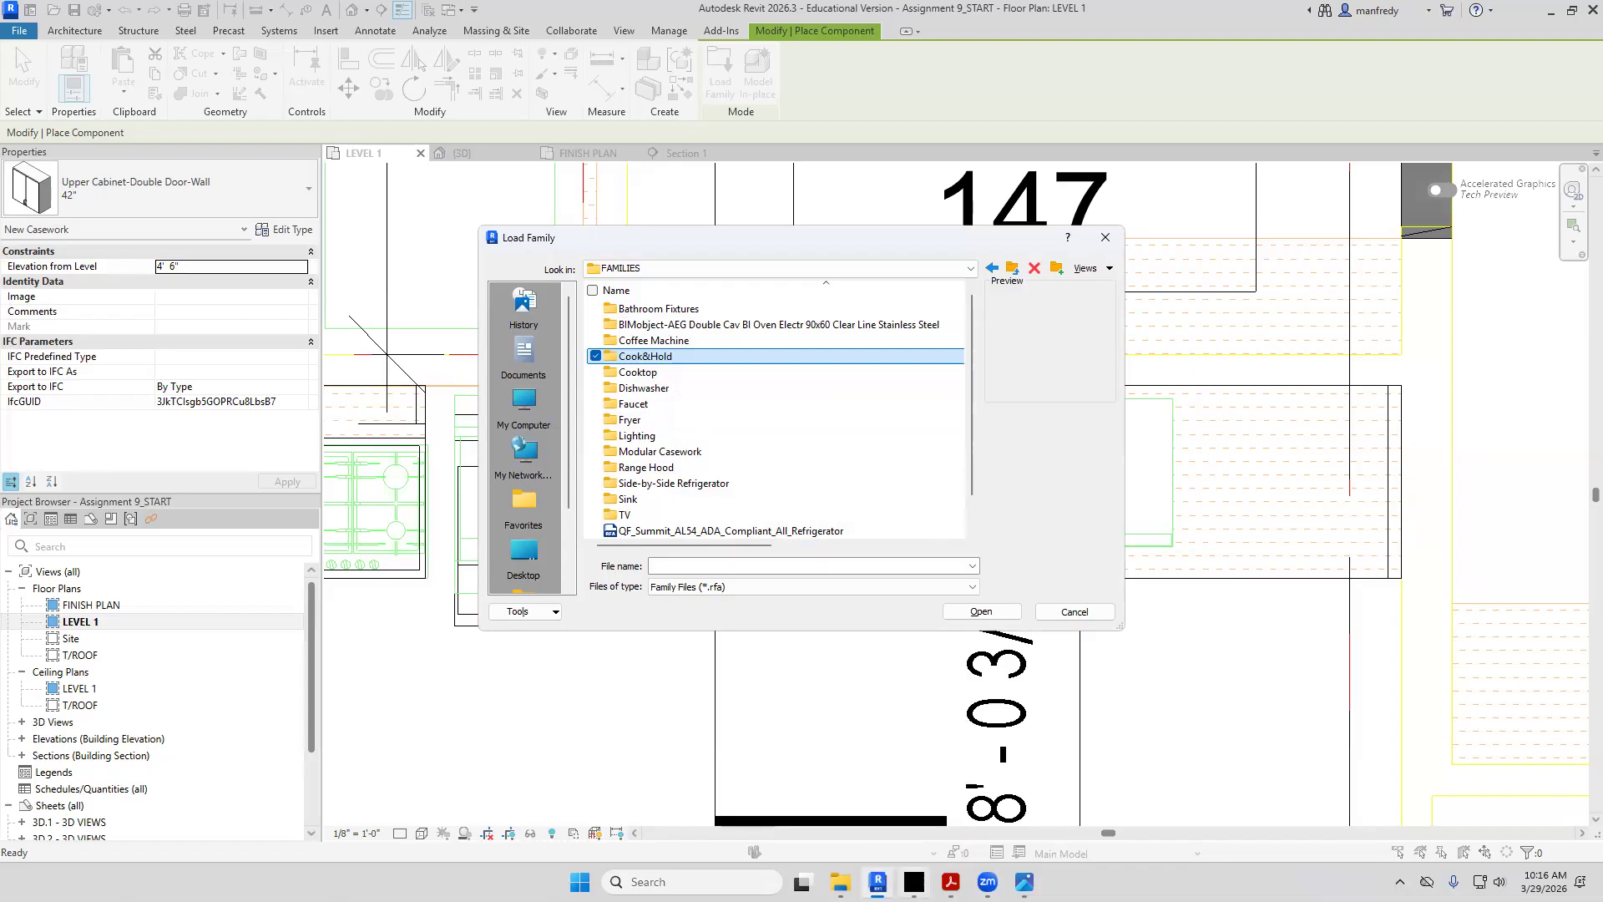
{"action": "left_click", "coordinate": [951, 882]}
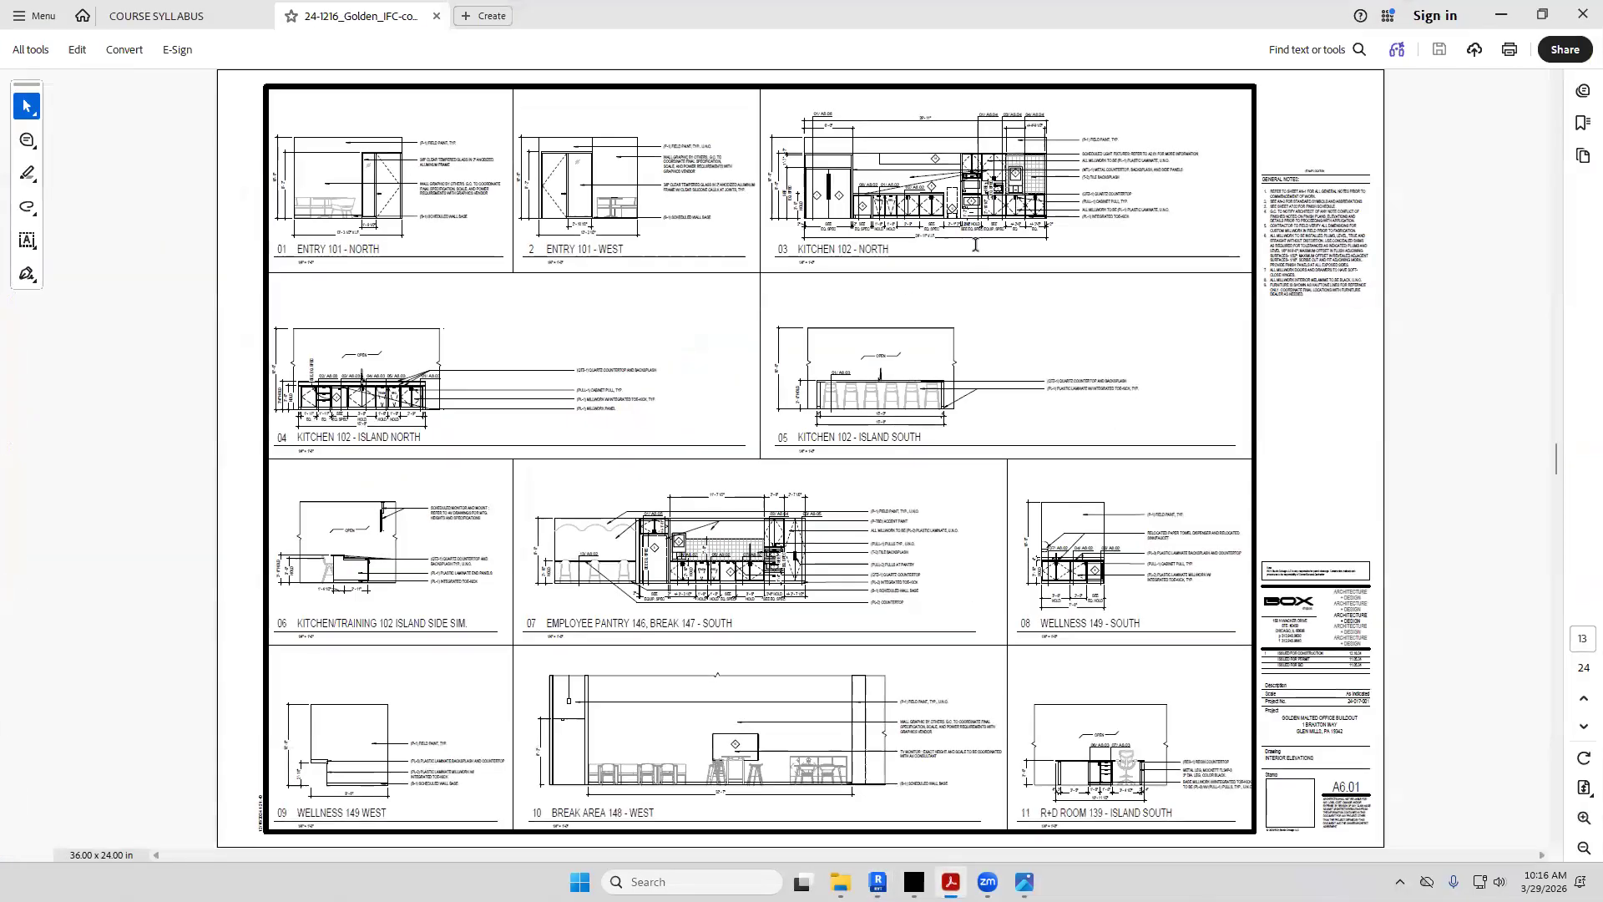
{"action": "left_click", "coordinate": [1584, 818]}
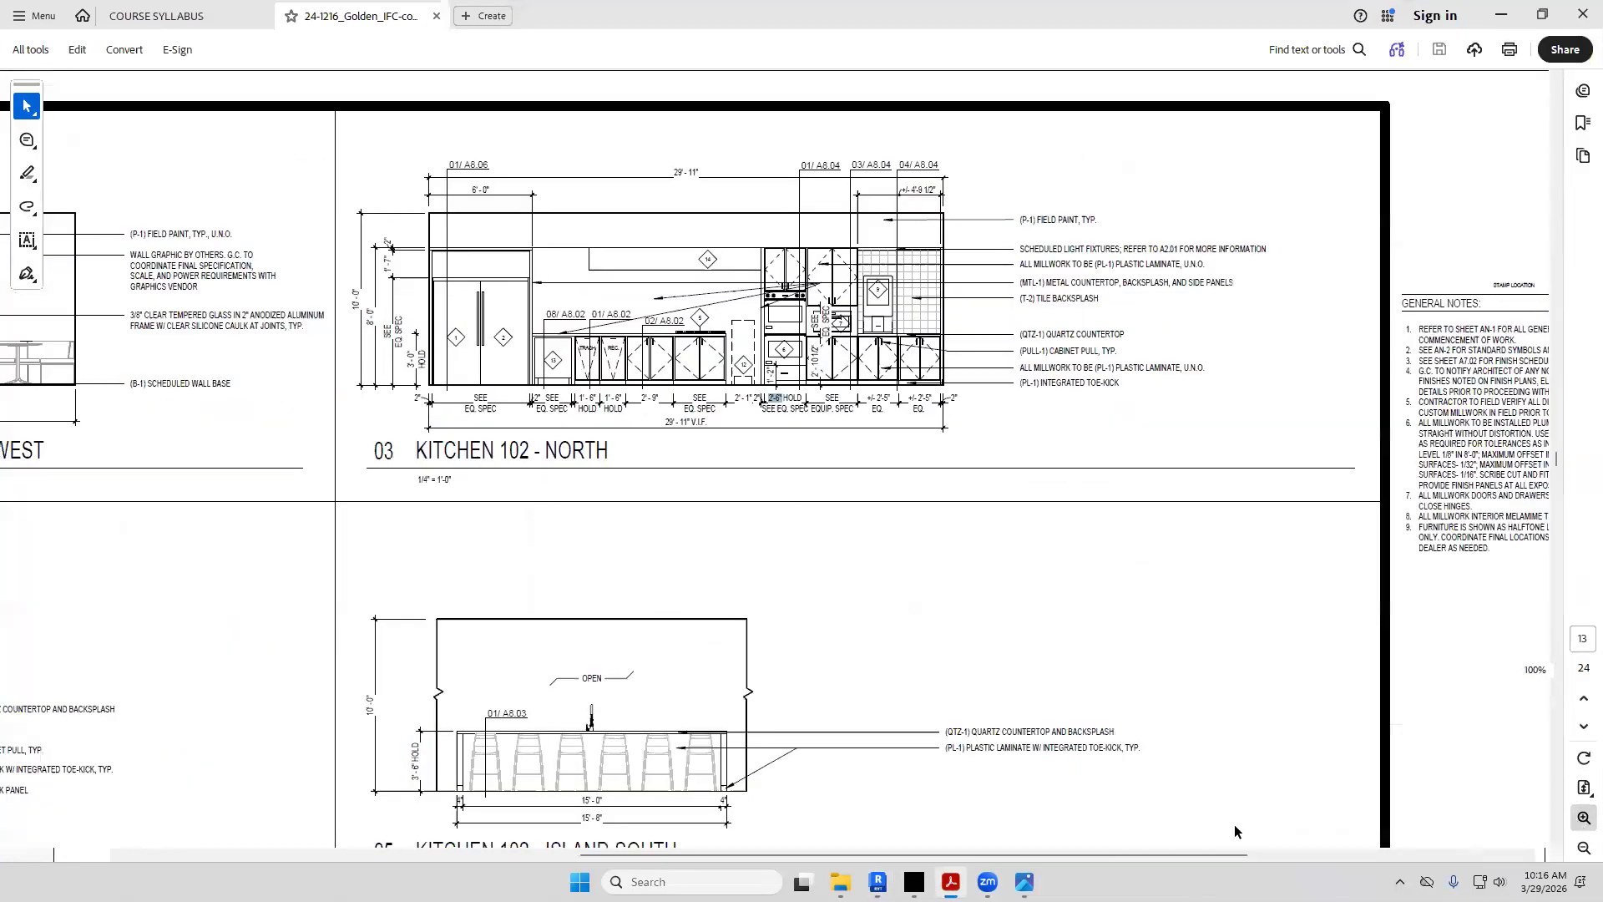
{"action": "scroll", "coordinate": [1125, 850], "scroll_direction": "right", "scroll_amount": 3}
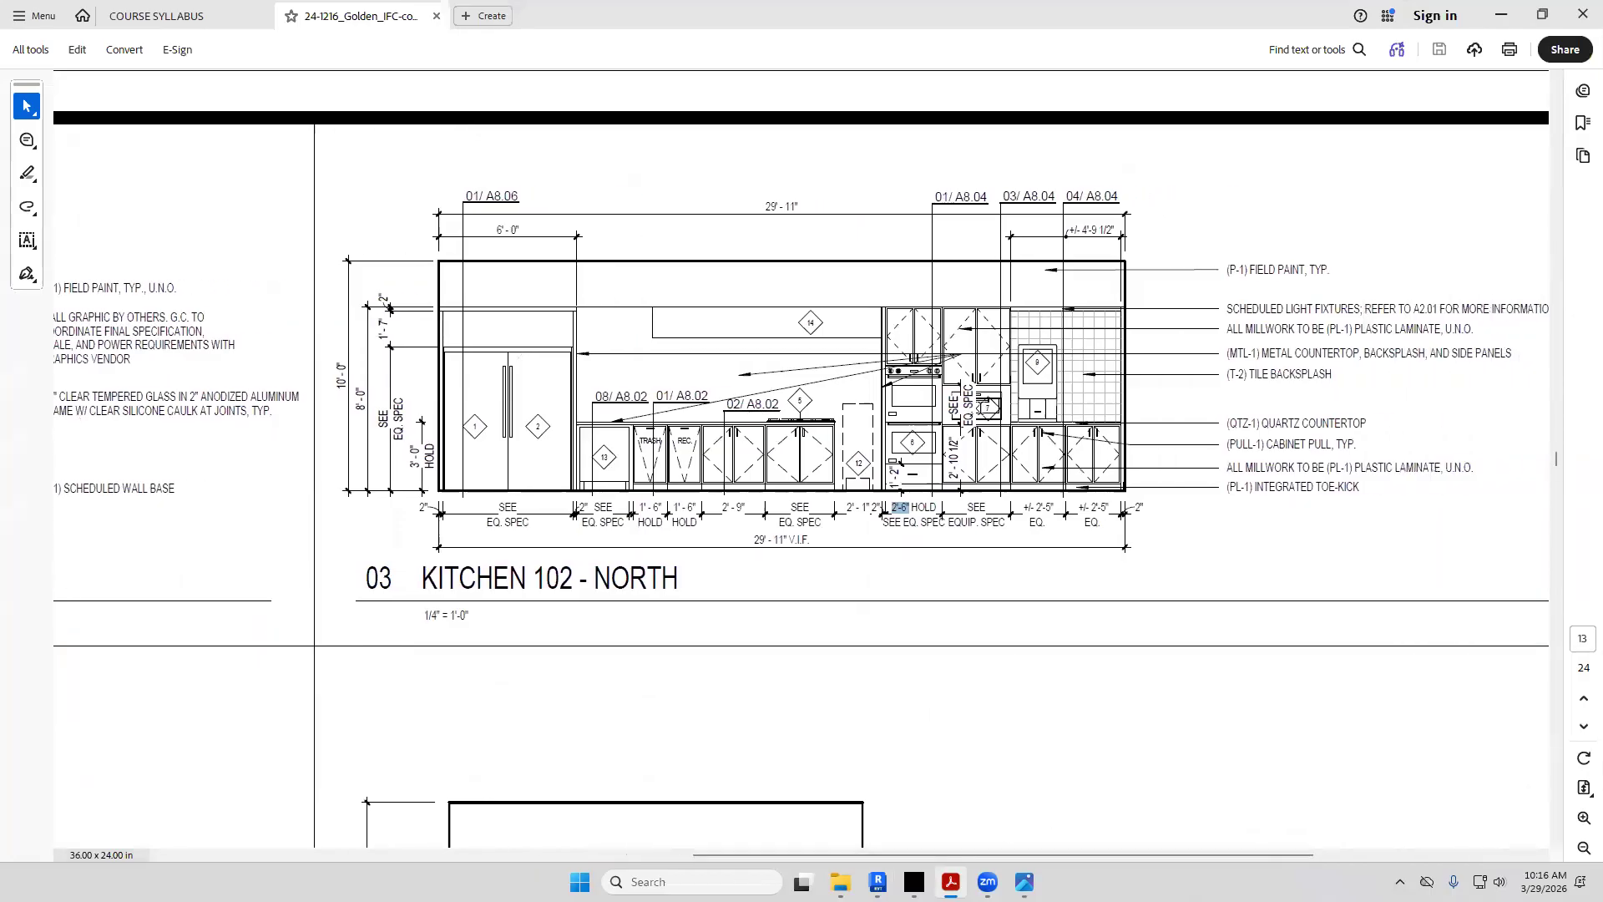
{"action": "left_click", "coordinate": [1579, 789]}
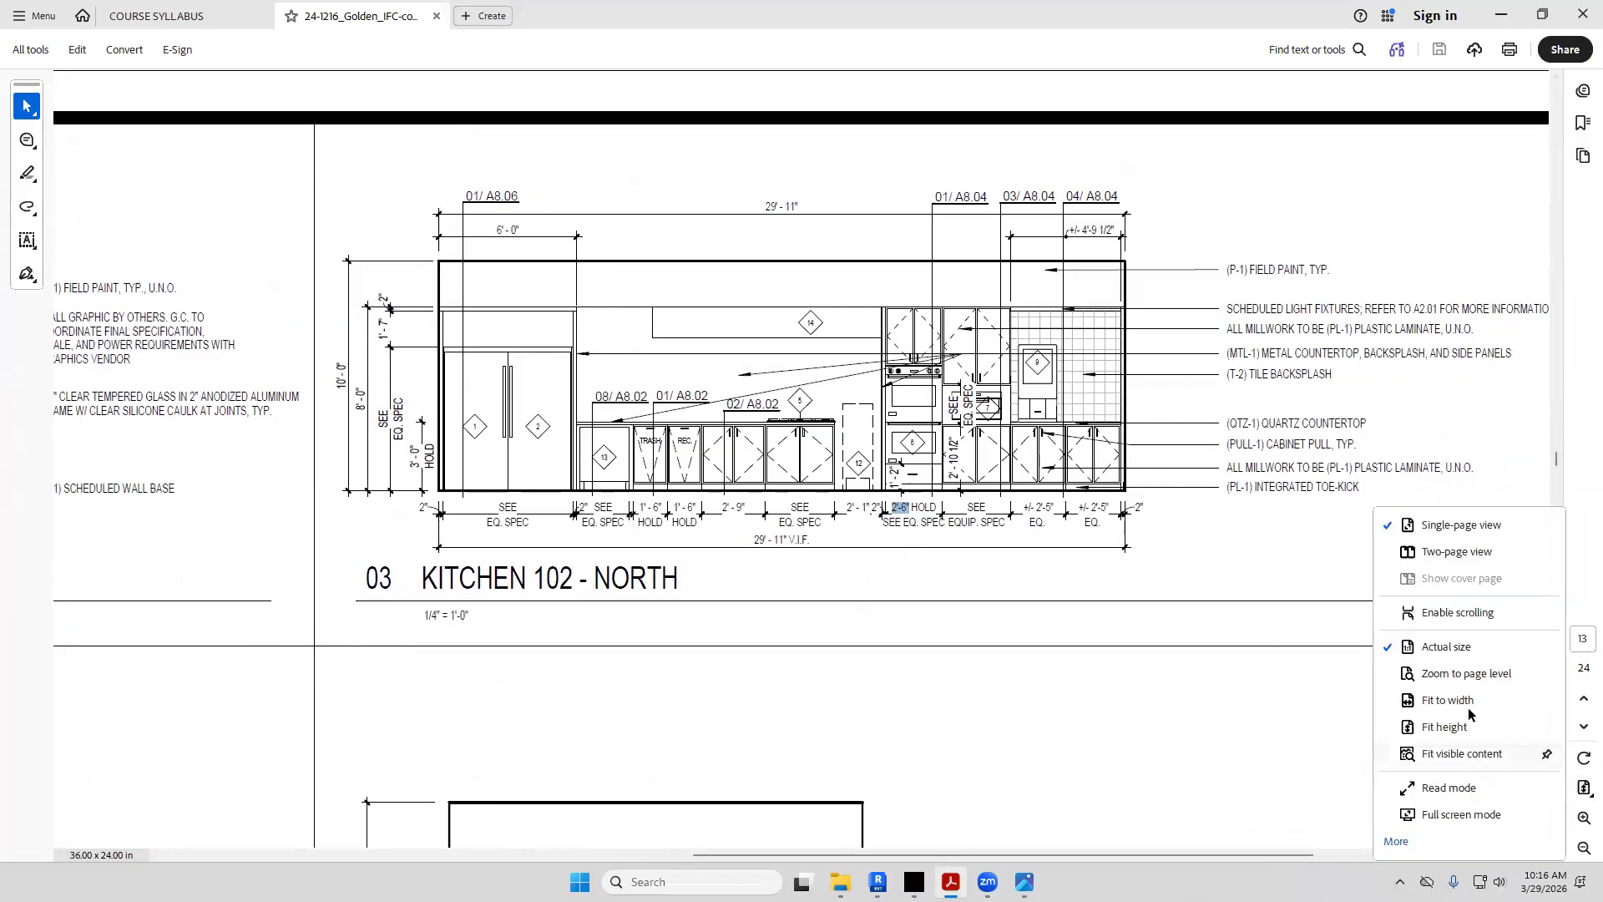
{"action": "left_click", "coordinate": [1467, 673]}
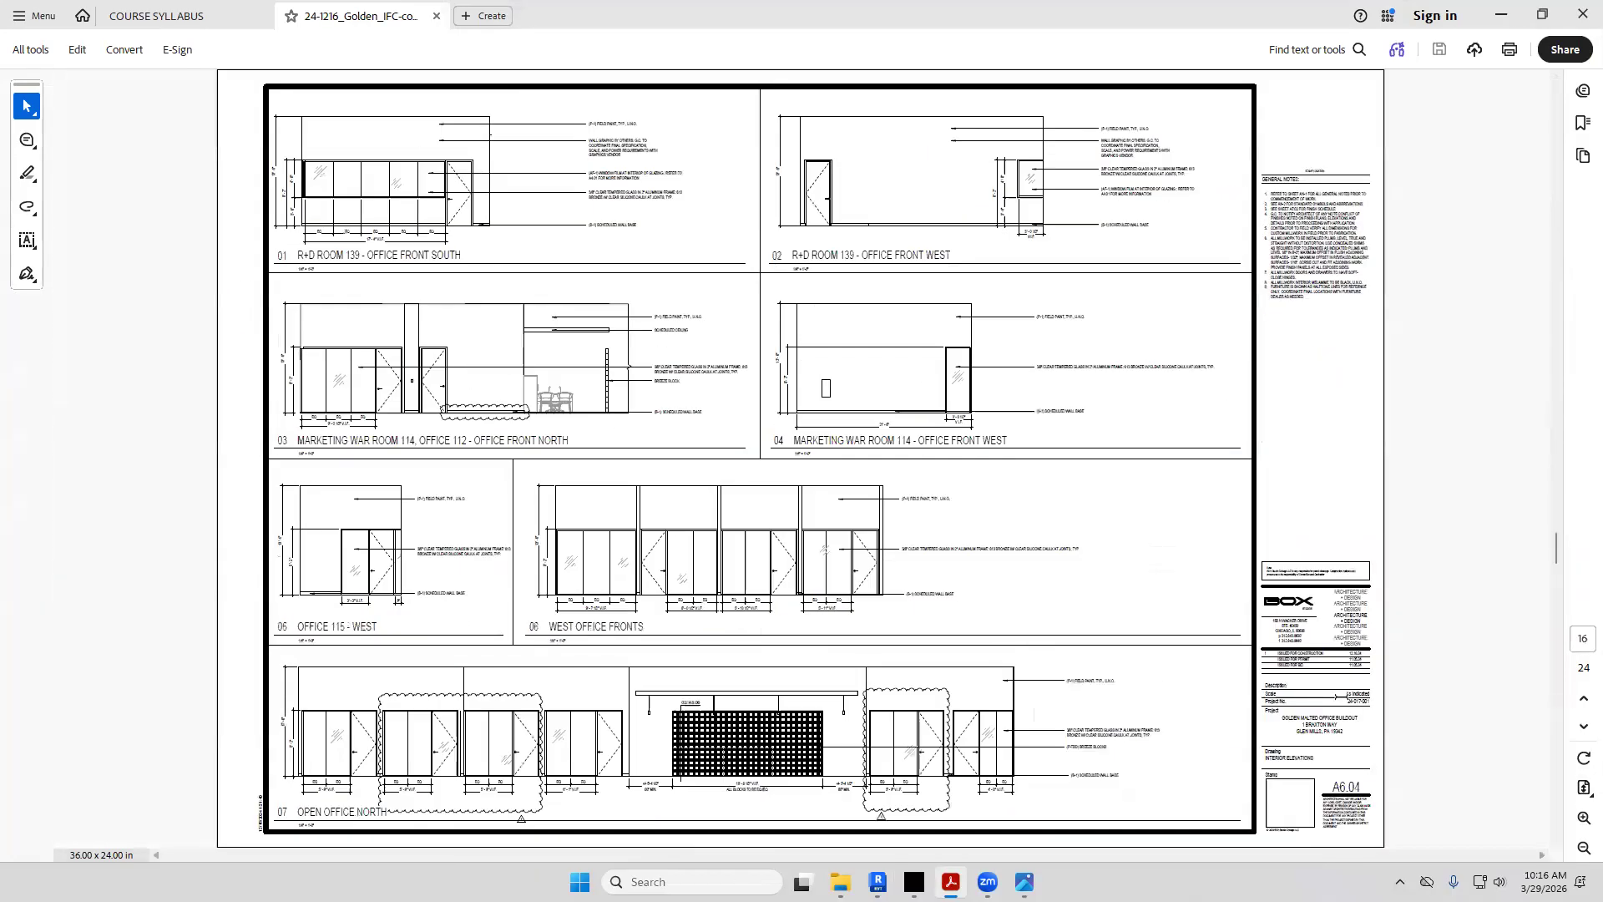
{"action": "scroll", "coordinate": [918, 484], "scroll_direction": "down", "scroll_amount": 4}
{"action": "scroll", "coordinate": [918, 485], "scroll_direction": "down", "scroll_amount": 1}
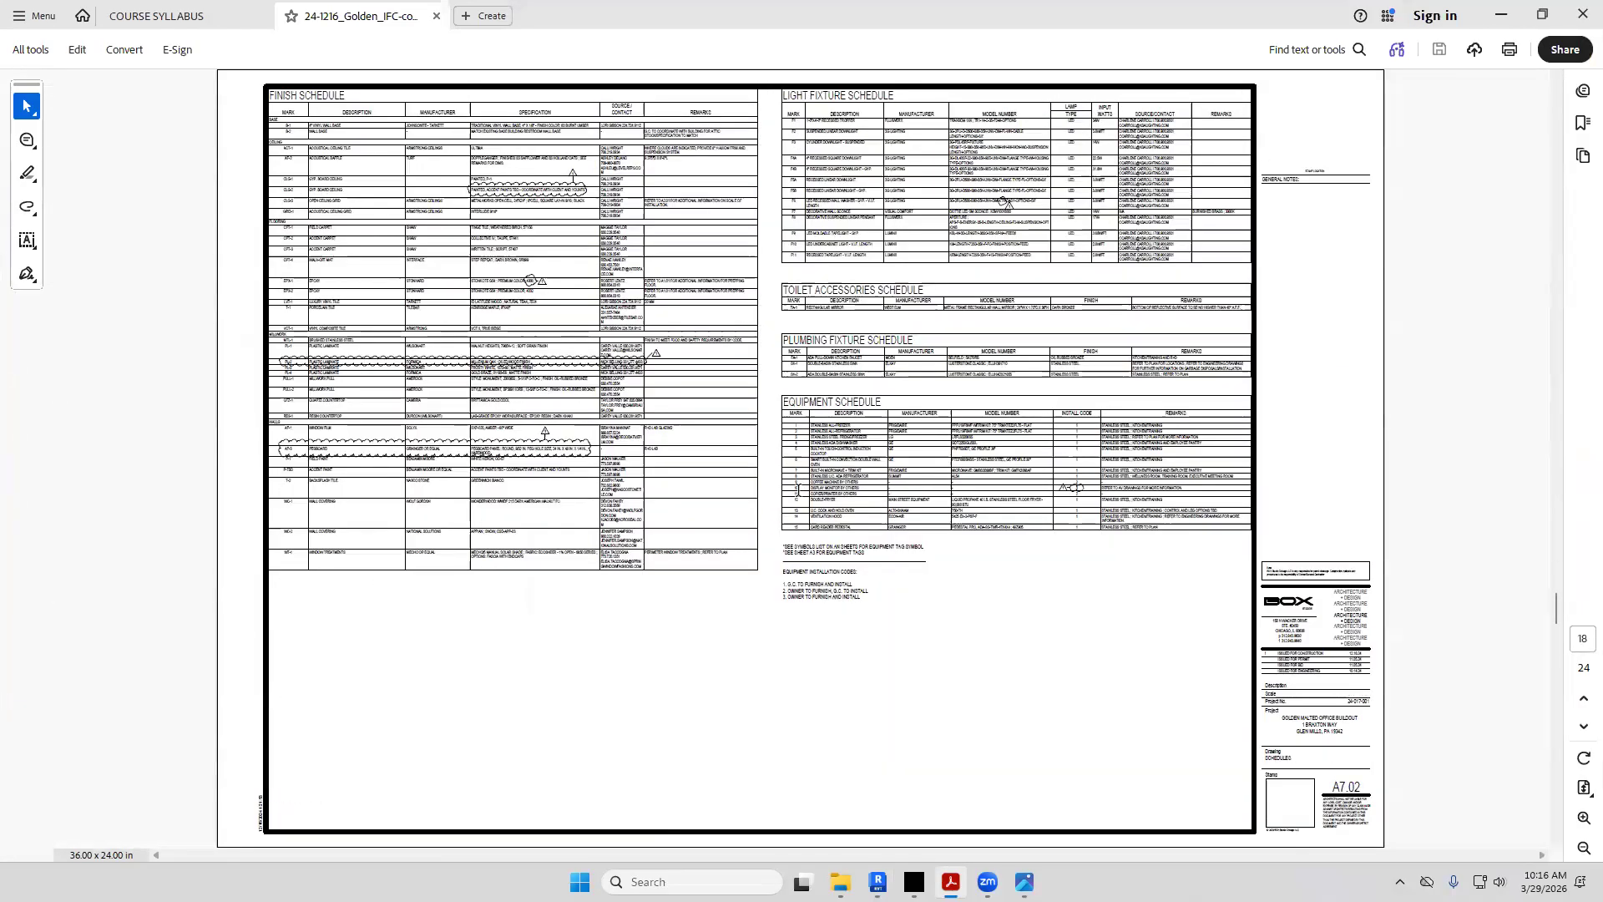
{"action": "left_click", "coordinate": [1580, 819]}
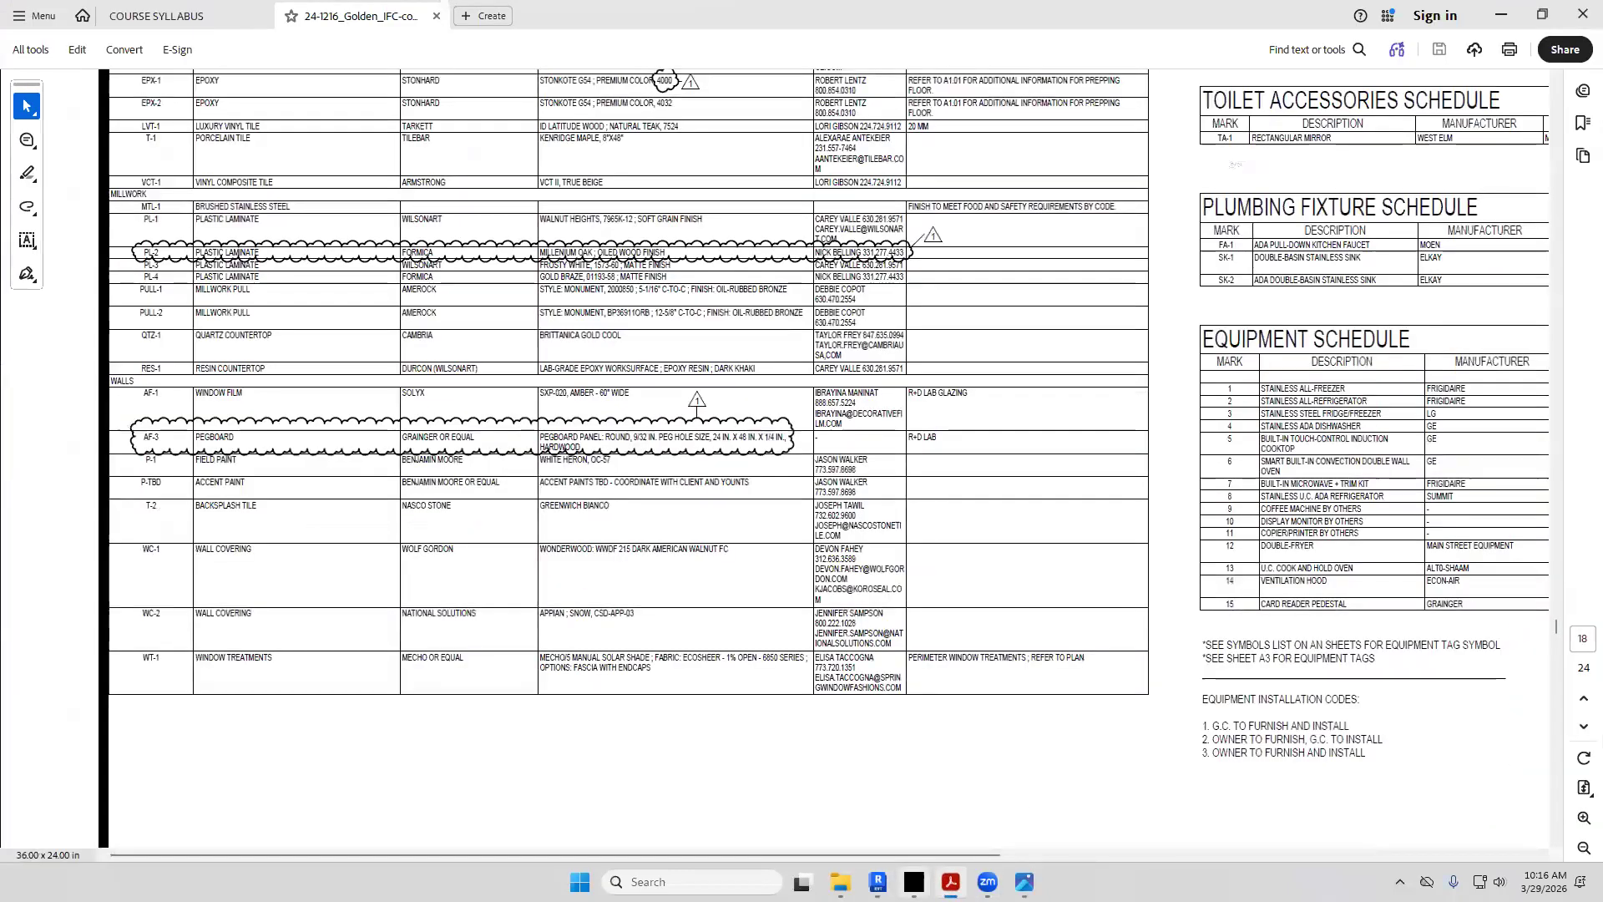
Look through the FAMILIES folder under WEEK 10 SUPPORT in File Explorer for a microwave family
{"action": "left_click", "coordinate": [914, 882]}
{"action": "mouse_move", "coordinate": [840, 882]}
{"action": "left_click", "coordinate": [809, 814]}
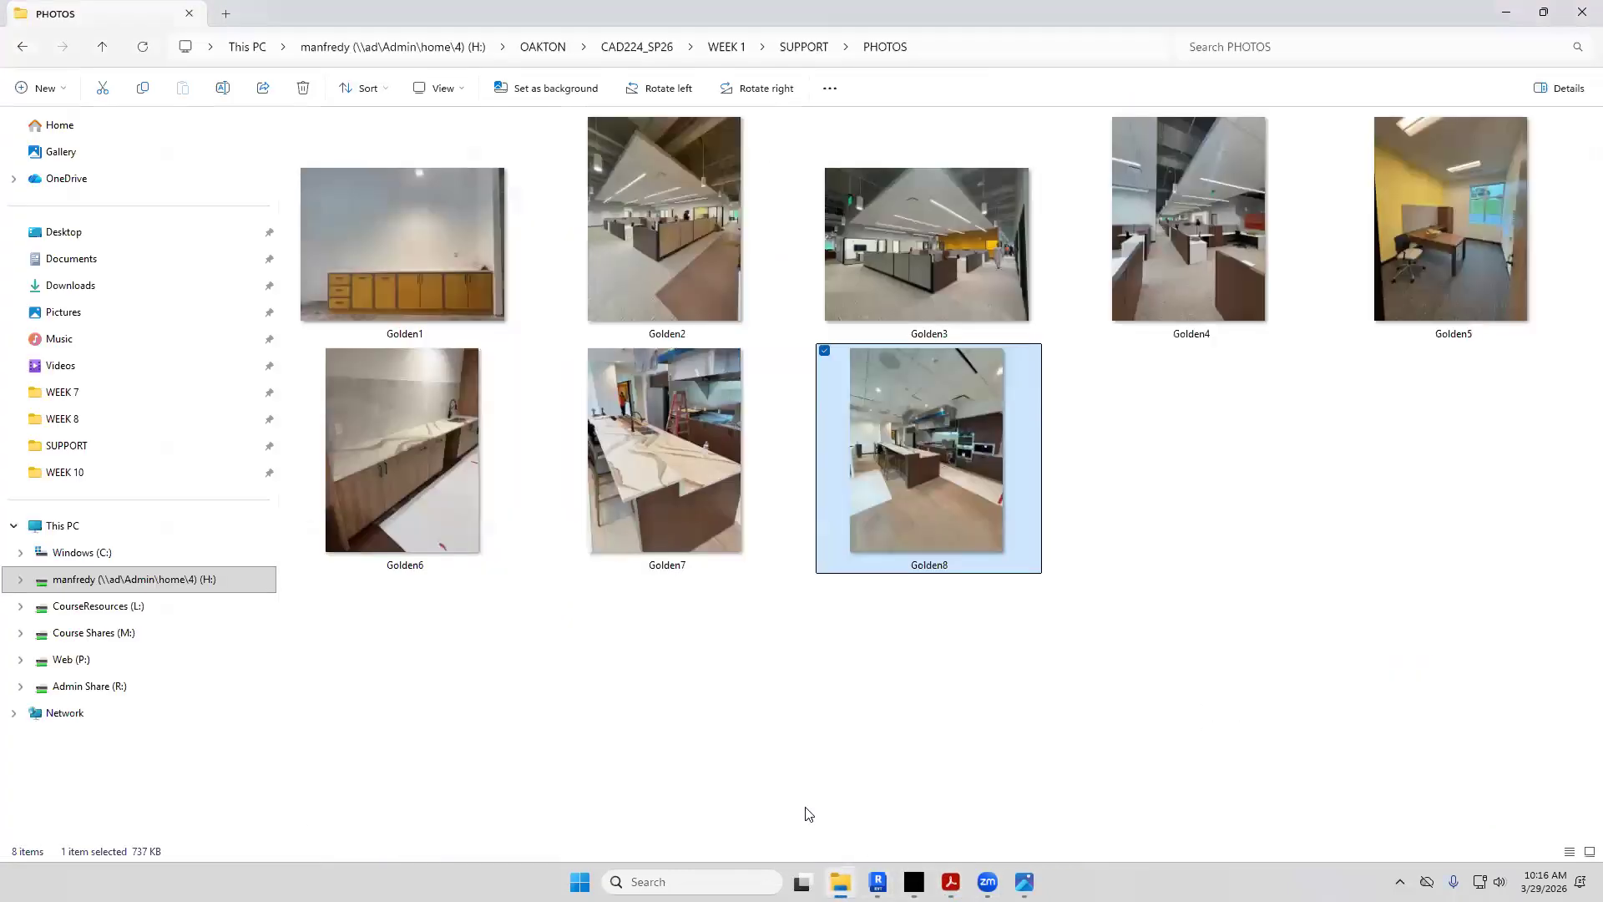
{"action": "left_click", "coordinate": [665, 44]}
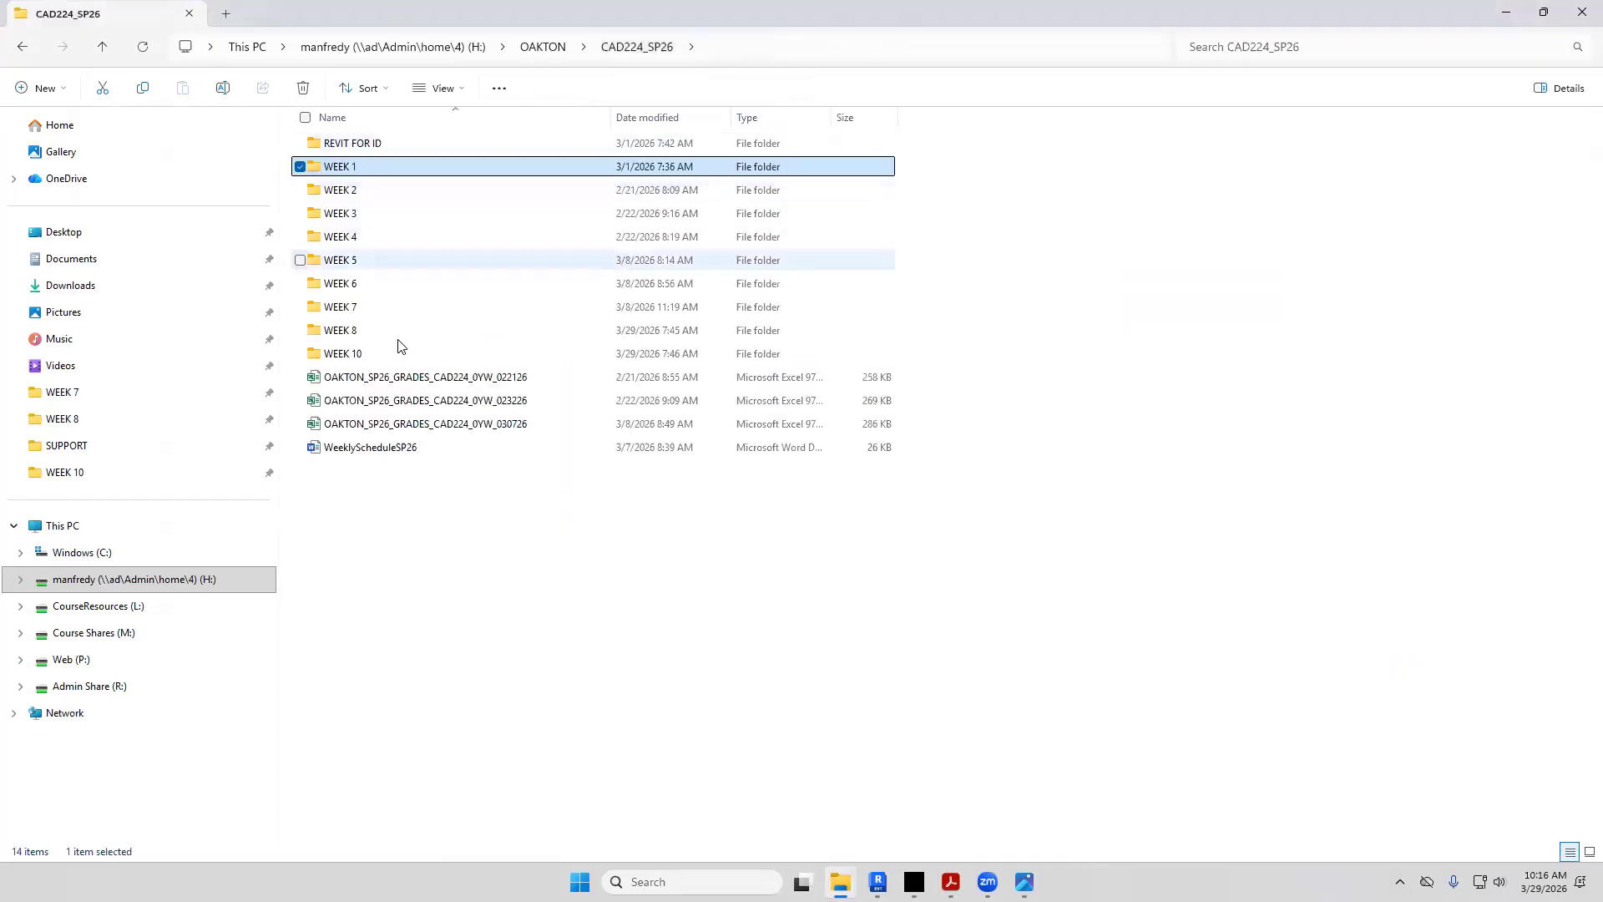
{"action": "left_click", "coordinate": [403, 353]}
{"action": "double_click", "coordinate": [403, 354]}
{"action": "double_click", "coordinate": [387, 143]}
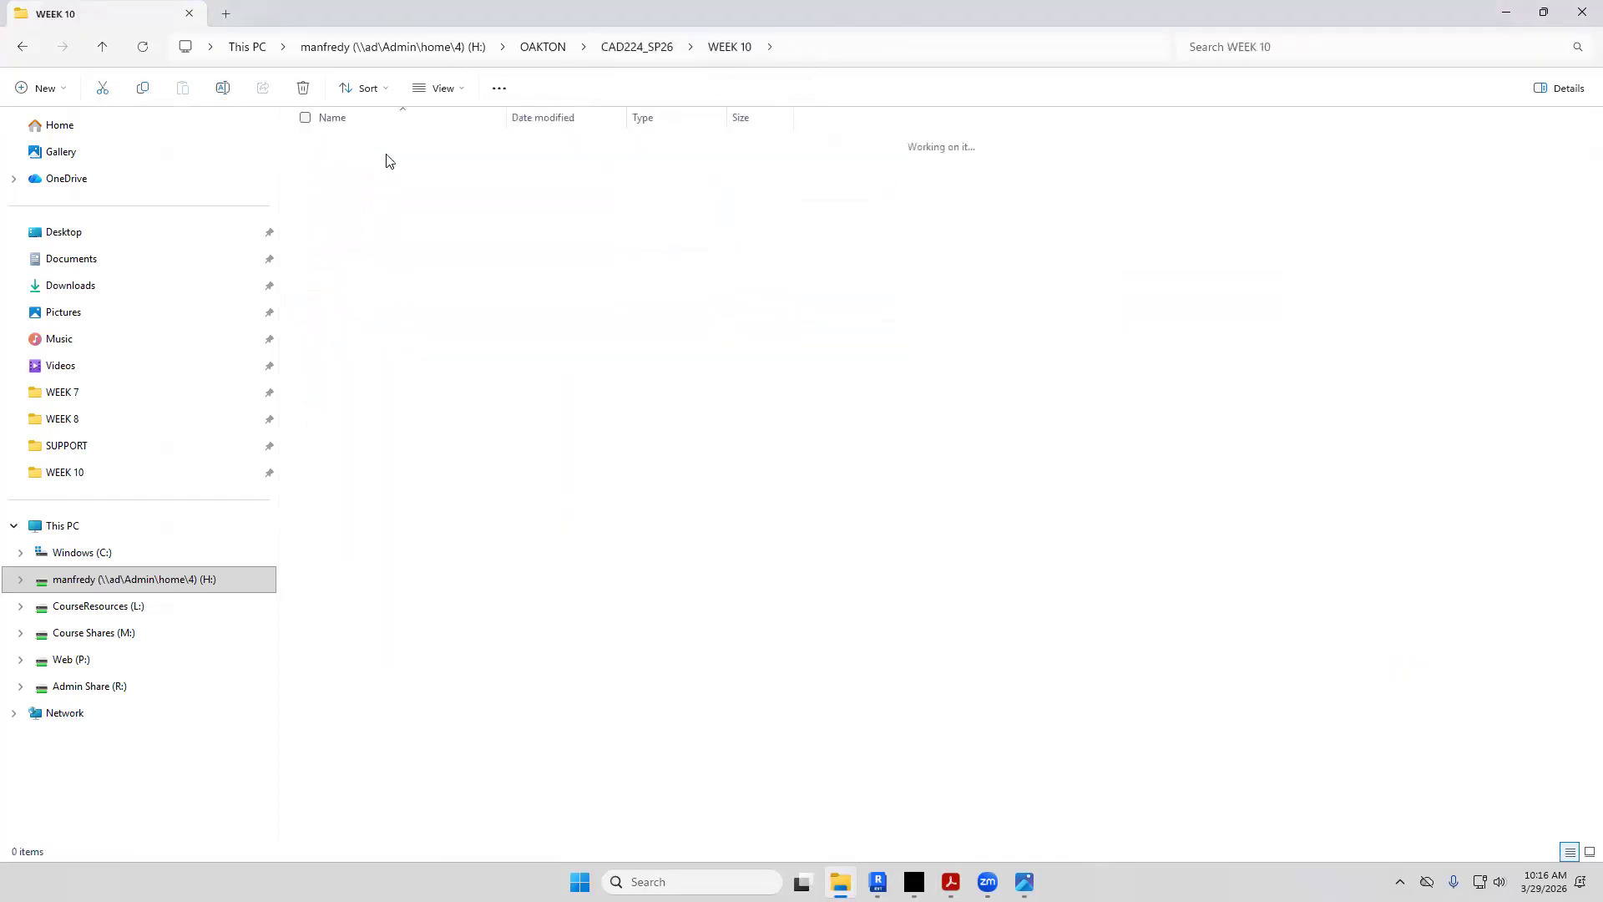
{"action": "double_click", "coordinate": [384, 150]}
{"action": "double_click", "coordinate": [383, 149]}
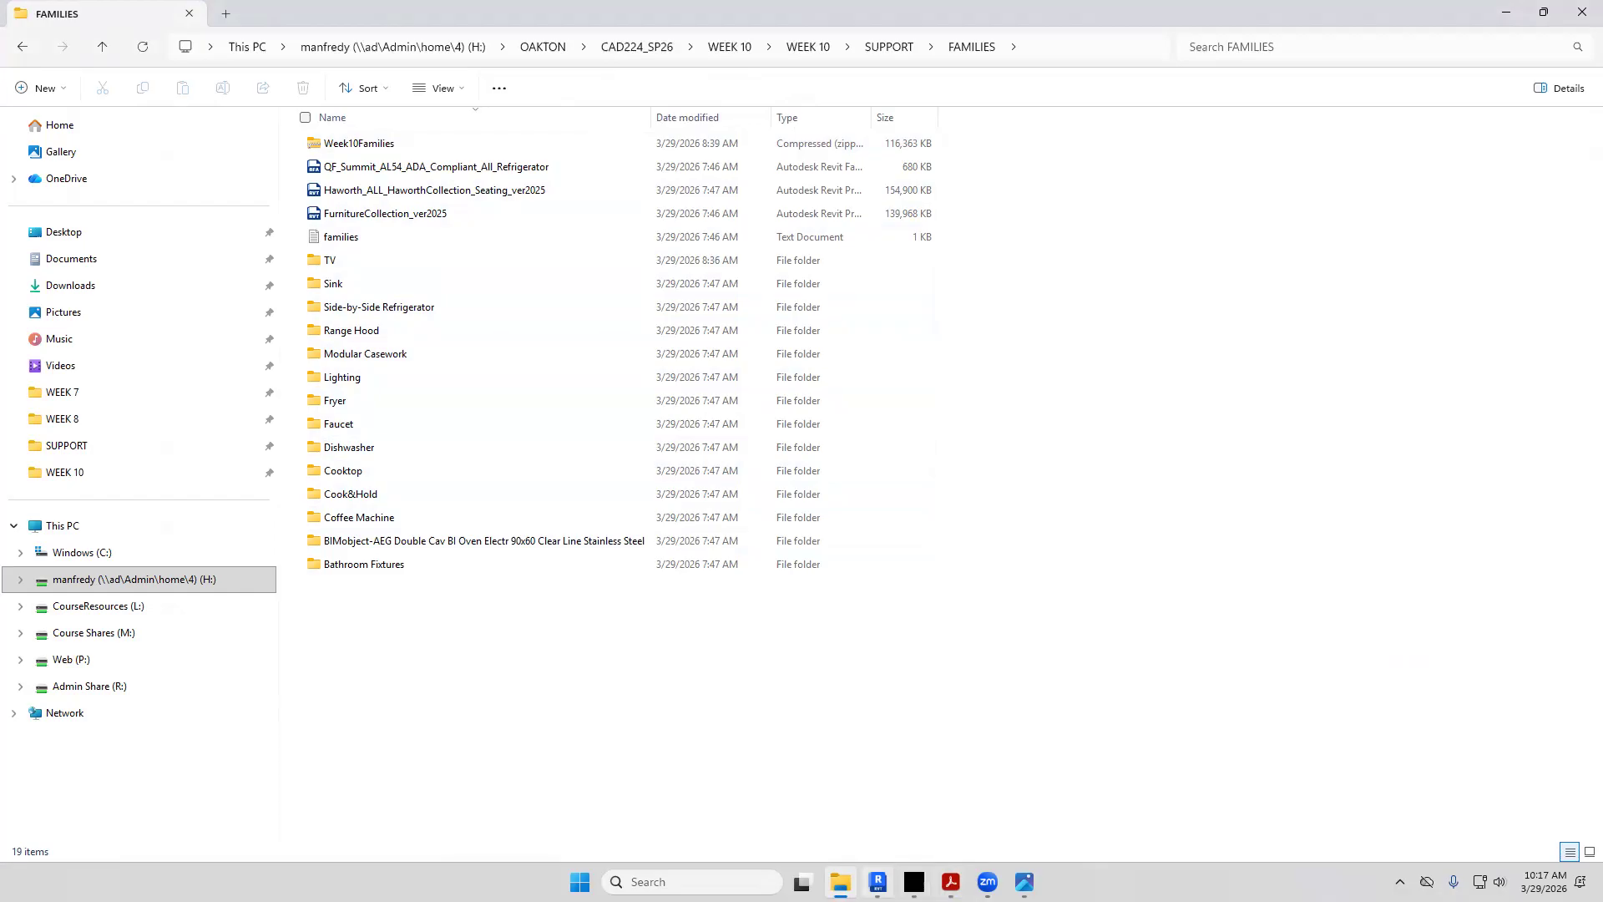
Switch to Revit, search the Autodesk family library for "microwave" and load the Microwave family
{"action": "left_click", "coordinate": [915, 882]}
{"action": "left_click", "coordinate": [878, 882]}
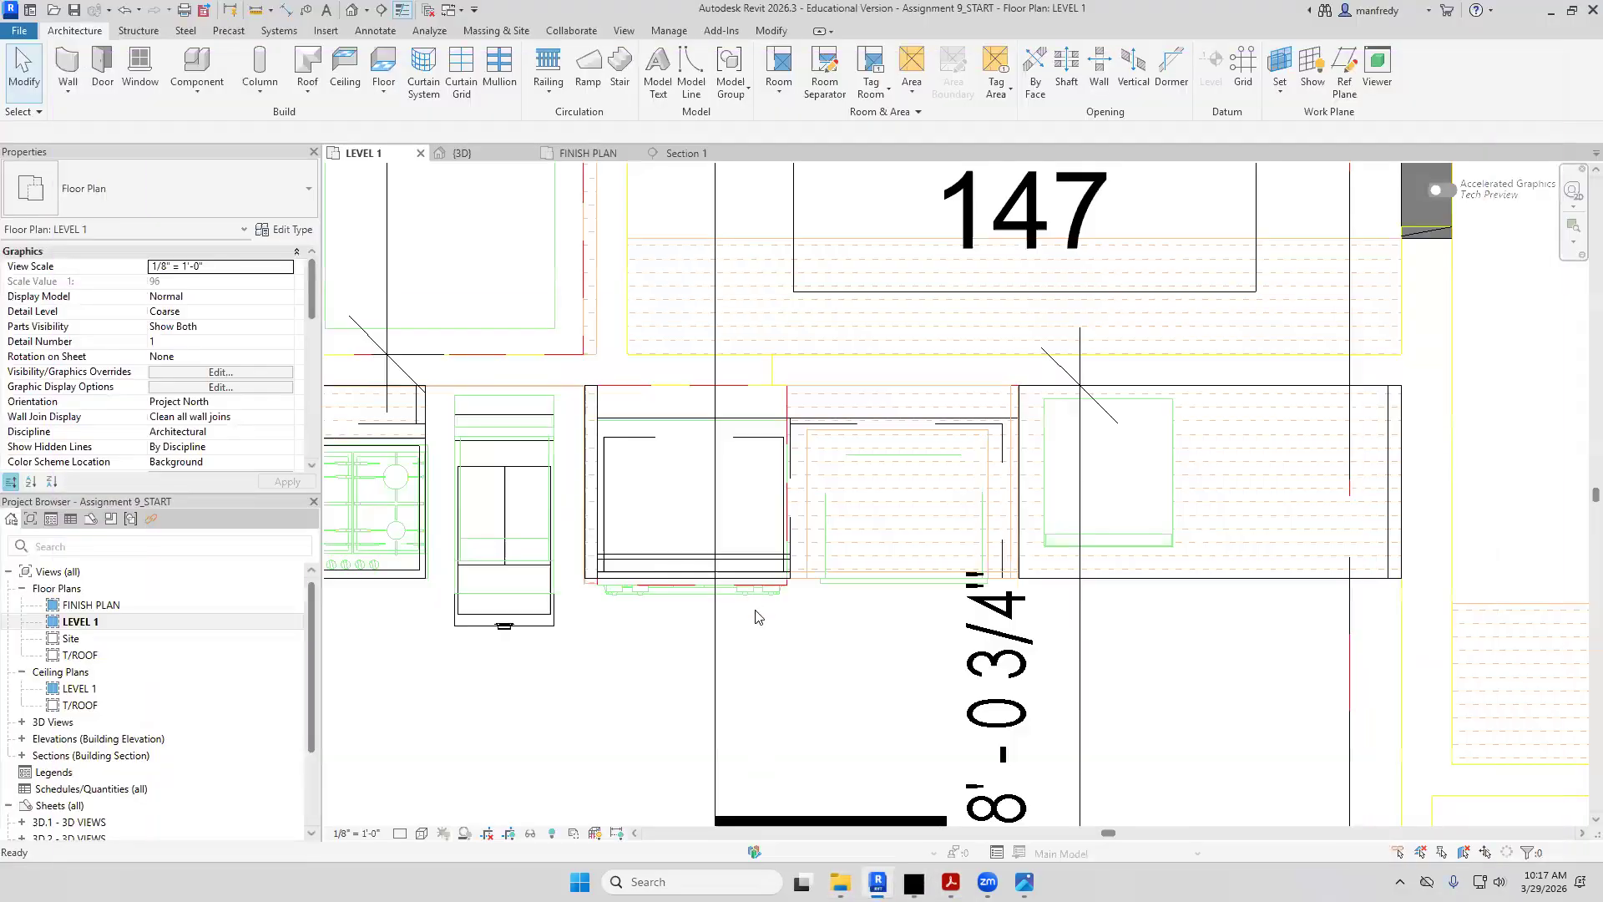
{"action": "left_click", "coordinate": [317, 32]}
{"action": "left_click", "coordinate": [725, 75]}
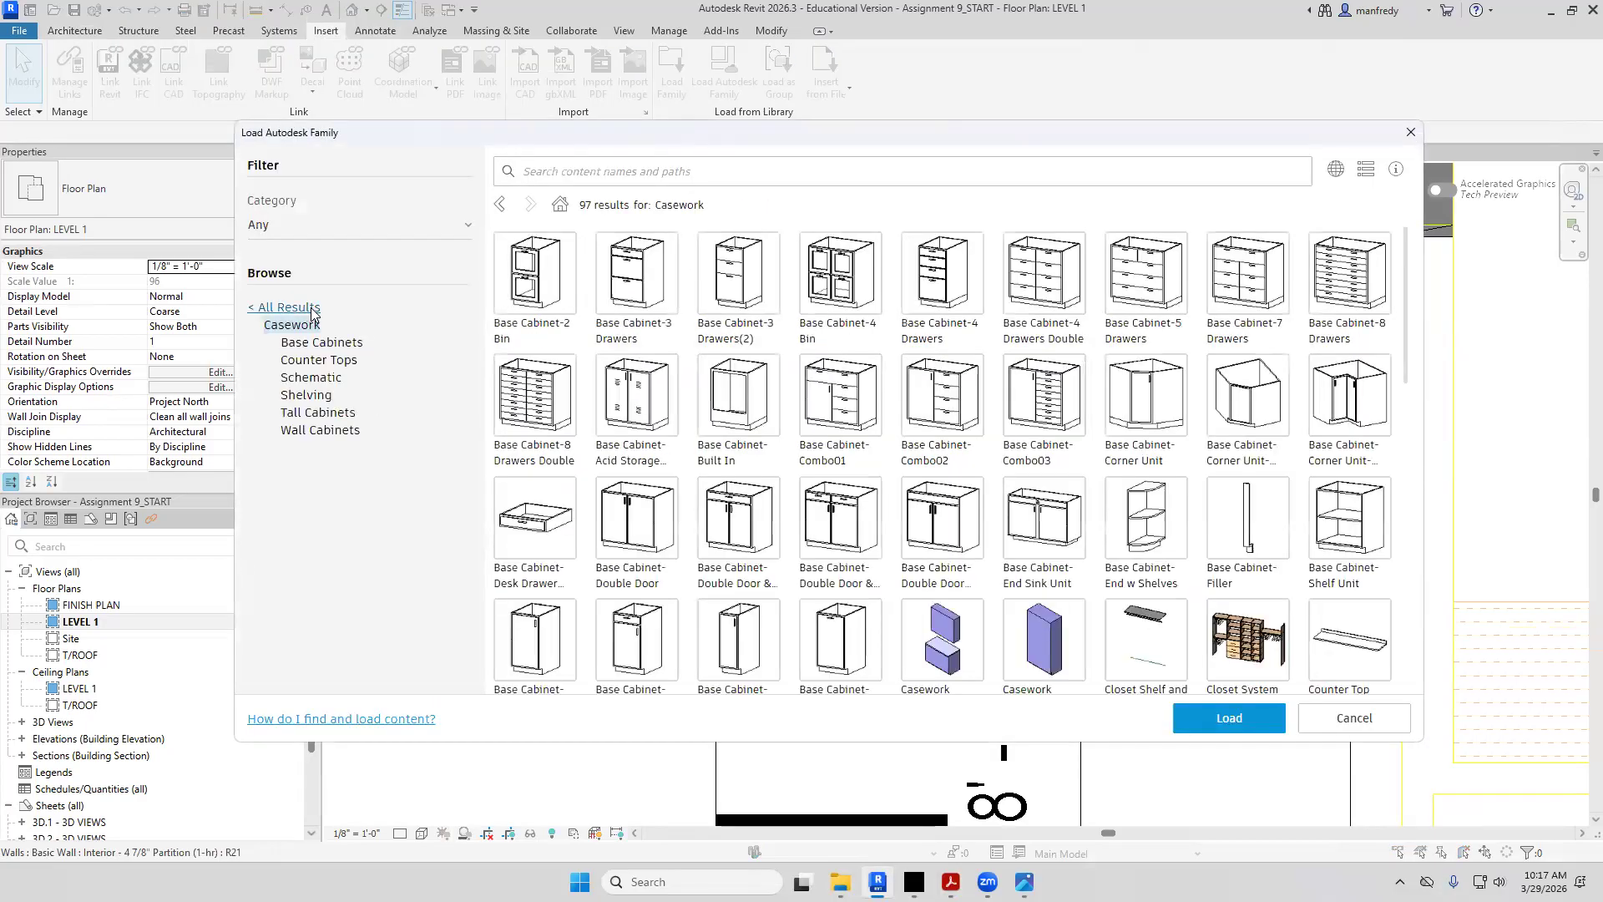
{"action": "left_click", "coordinate": [310, 309]}
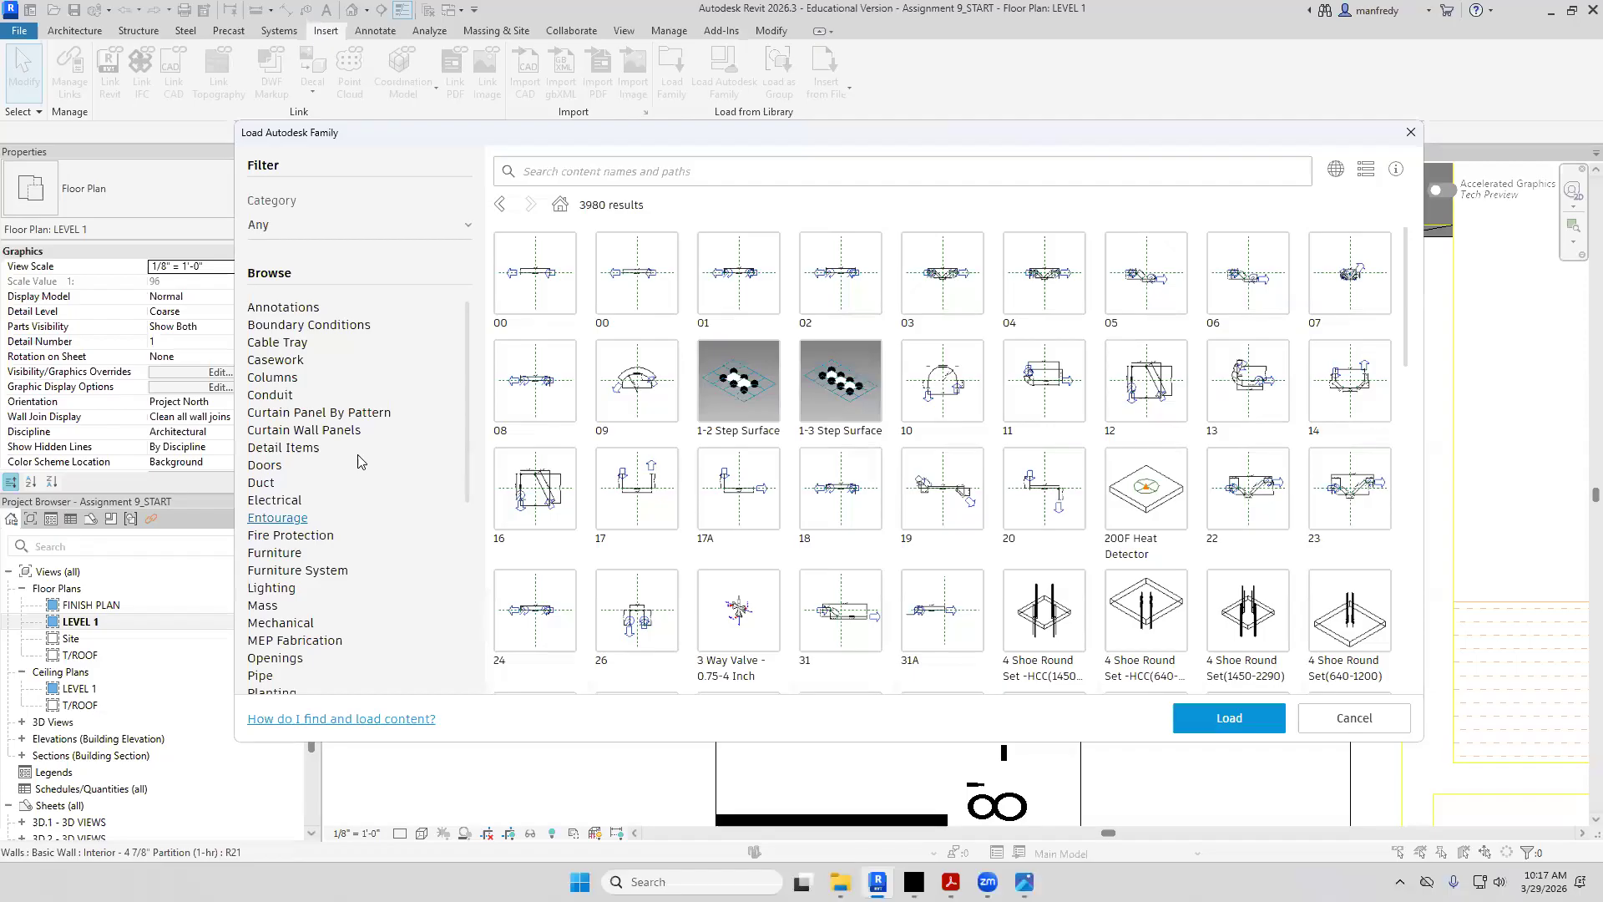
{"action": "left_click", "coordinate": [573, 175]}
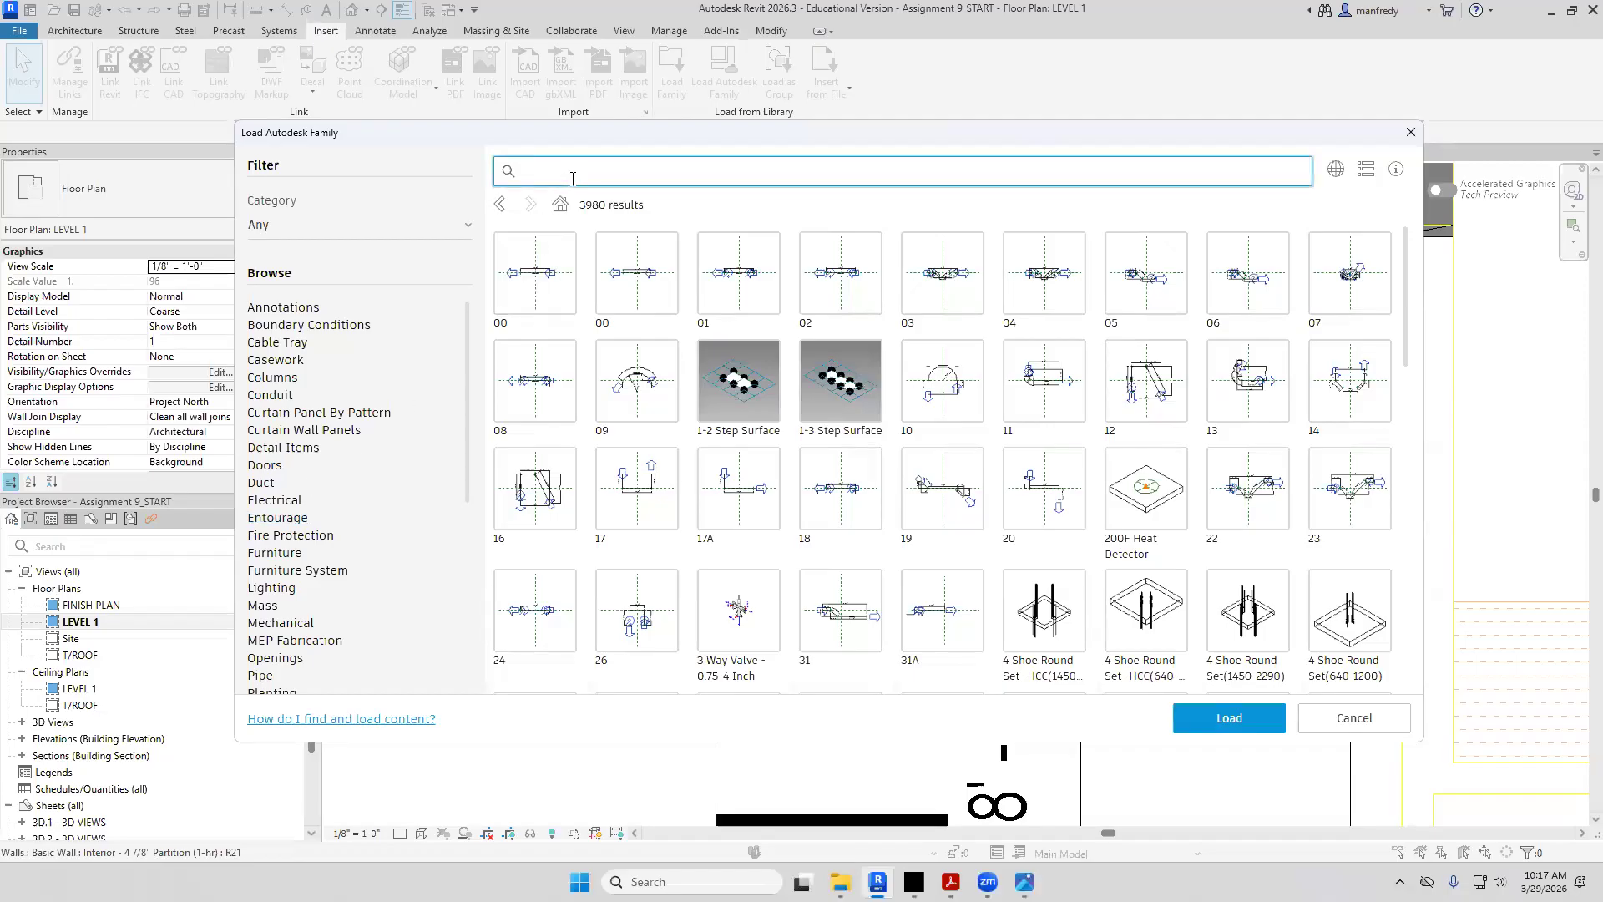
{"action": "type", "text": "microwave"}
{"action": "key", "text": "Return"}
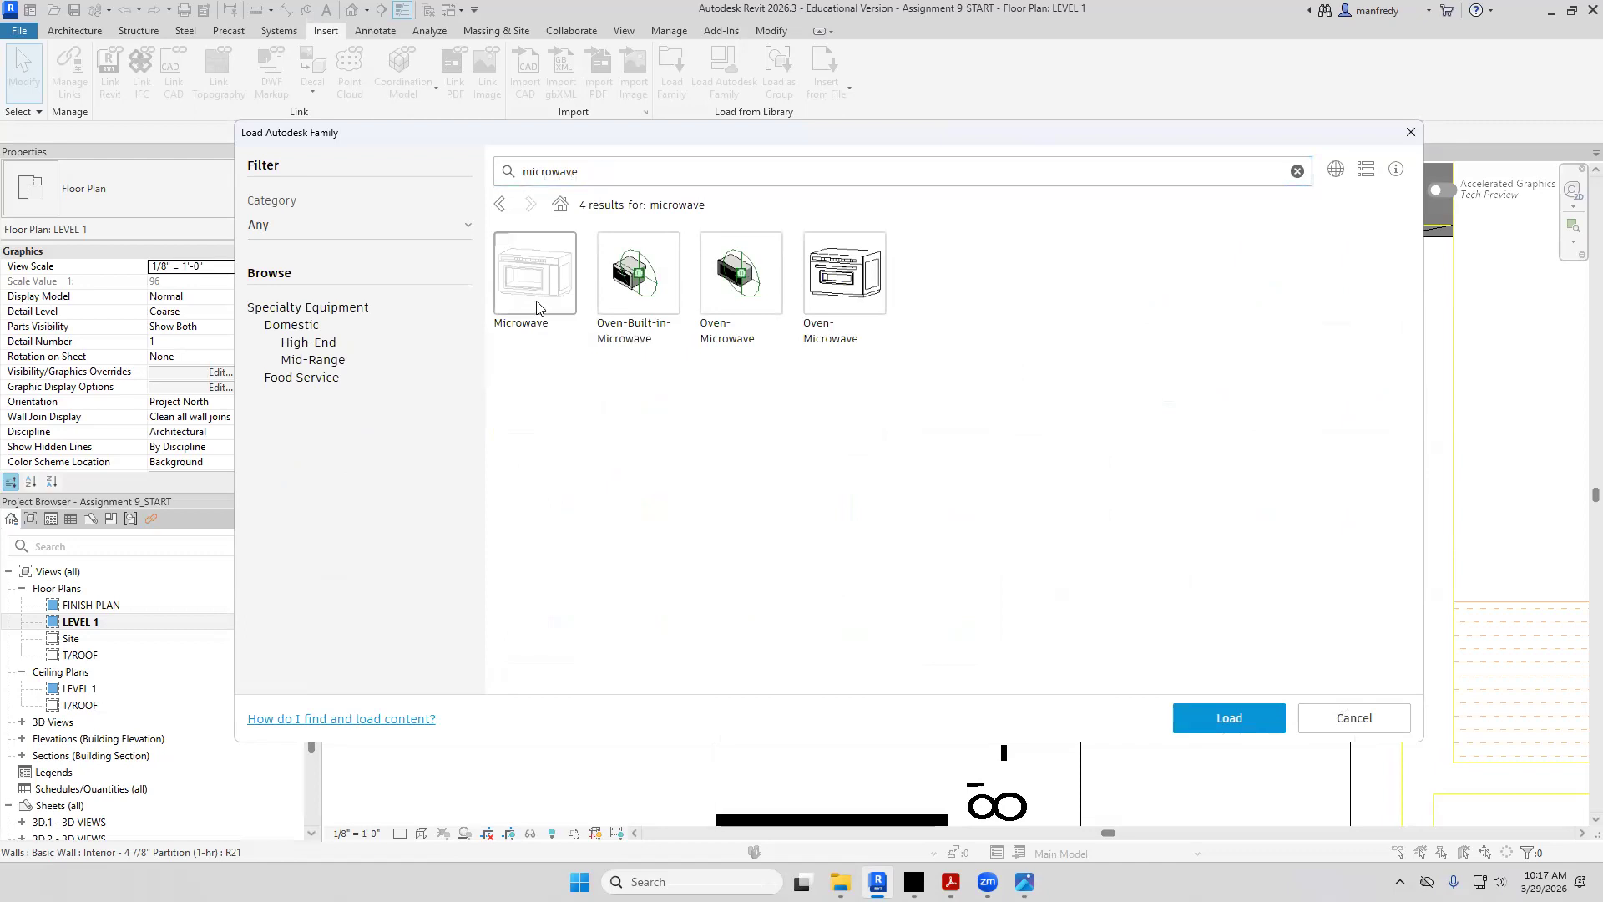
{"action": "left_click", "coordinate": [541, 294]}
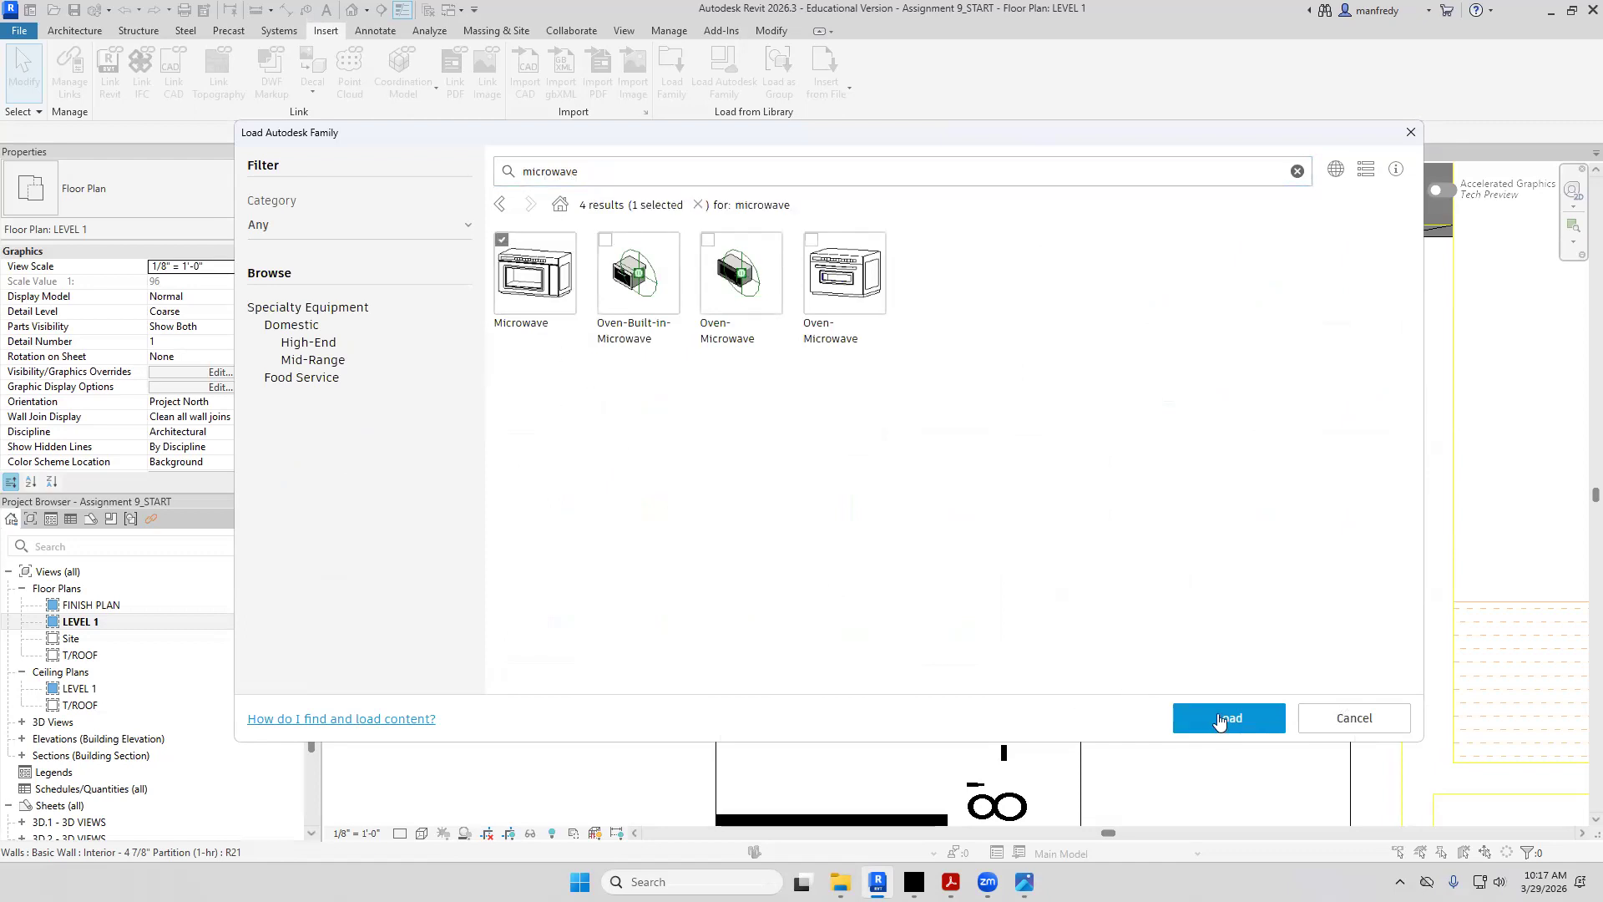
{"action": "key", "text": "Return"}
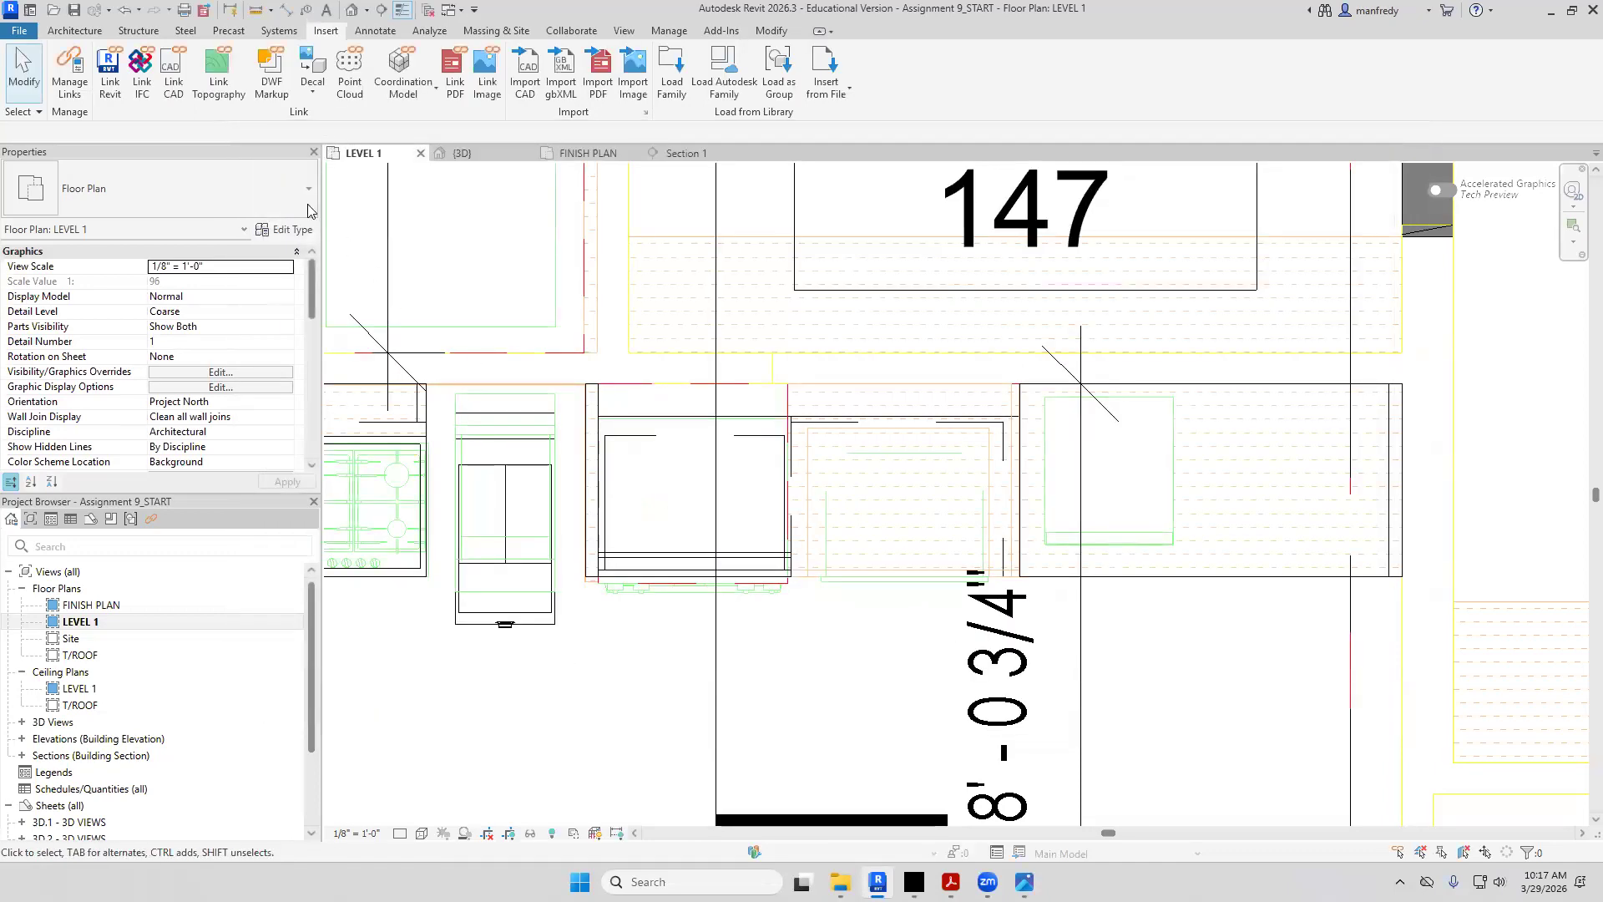
Place the Microwave 30" x 16" x 18" component on the base cabinet beside the double oven in the Level 1 plan
{"action": "left_click", "coordinate": [87, 30]}
{"action": "left_click", "coordinate": [201, 93]}
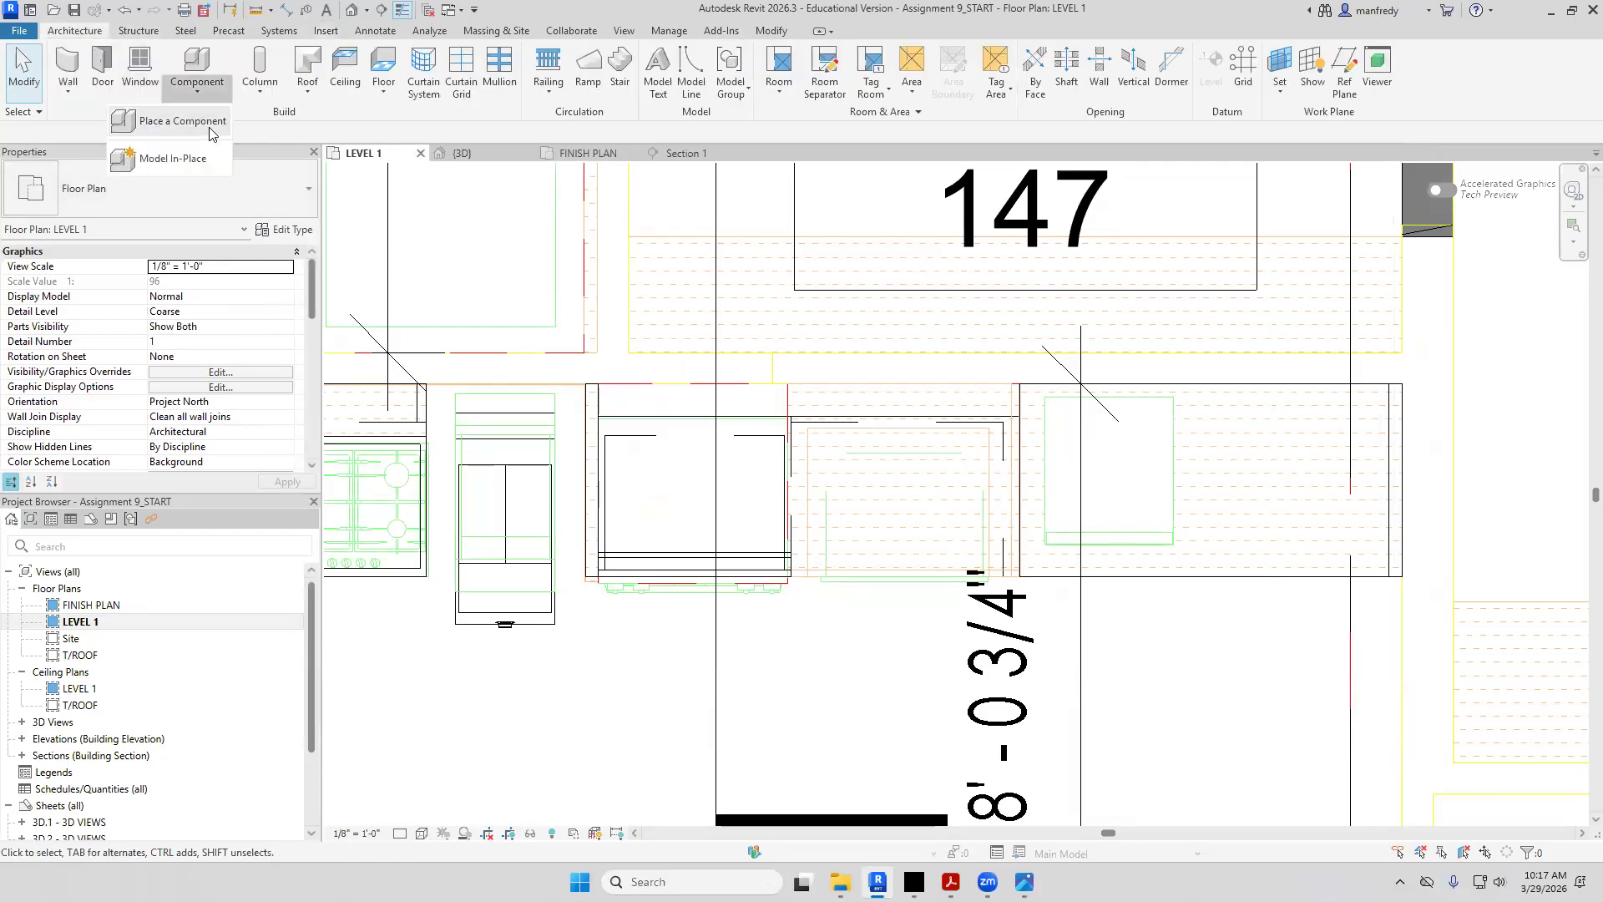
{"action": "left_click", "coordinate": [210, 127]}
{"action": "left_click", "coordinate": [909, 504]}
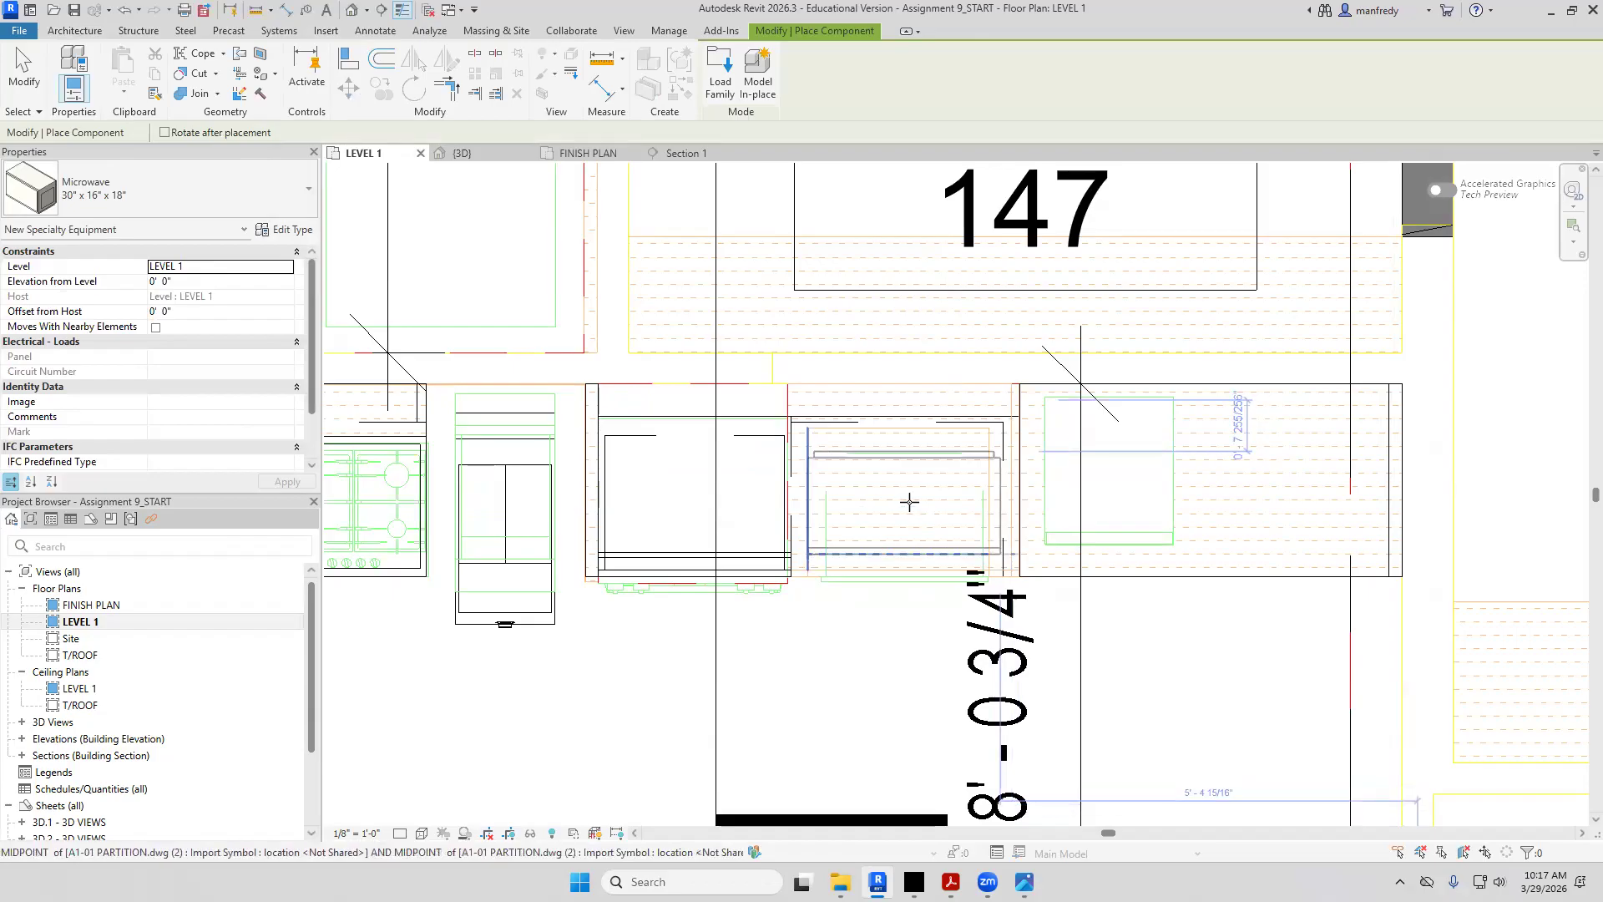
{"action": "left_click", "coordinate": [906, 511]}
{"action": "key", "text": "Escape"}
{"action": "key", "text": "Escape"}
Switch to Acrobat and examine the microwave and its cabinets in the Kitchen 102 - North elevation
{"action": "left_click", "coordinate": [950, 882]}
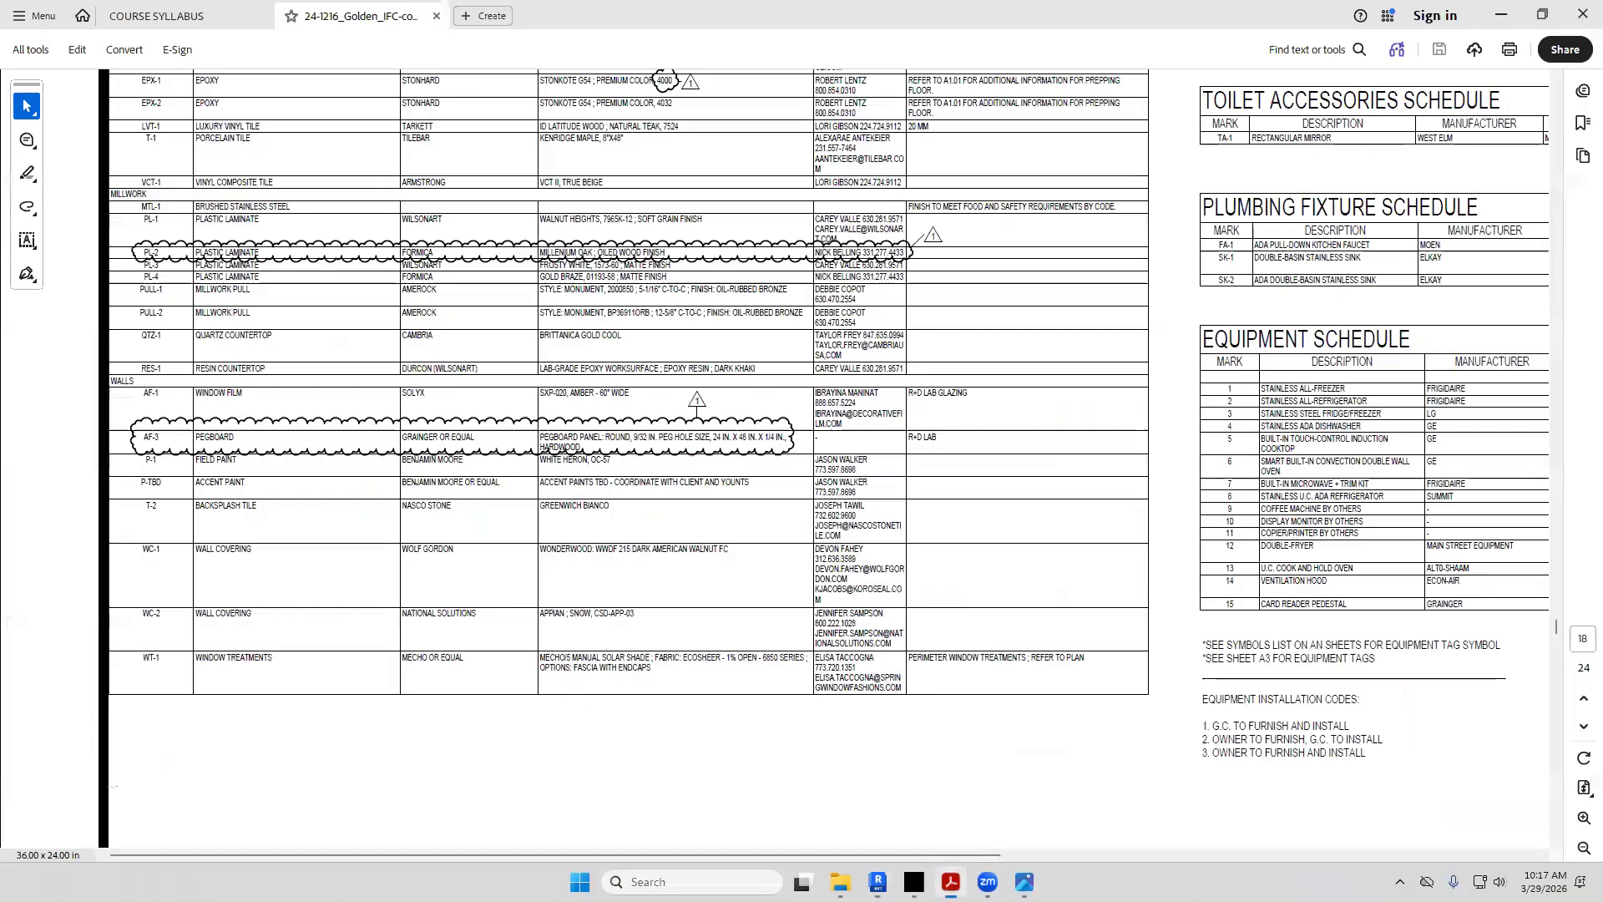
{"action": "scroll", "coordinate": [1121, 649], "scroll_direction": "up", "scroll_amount": 5}
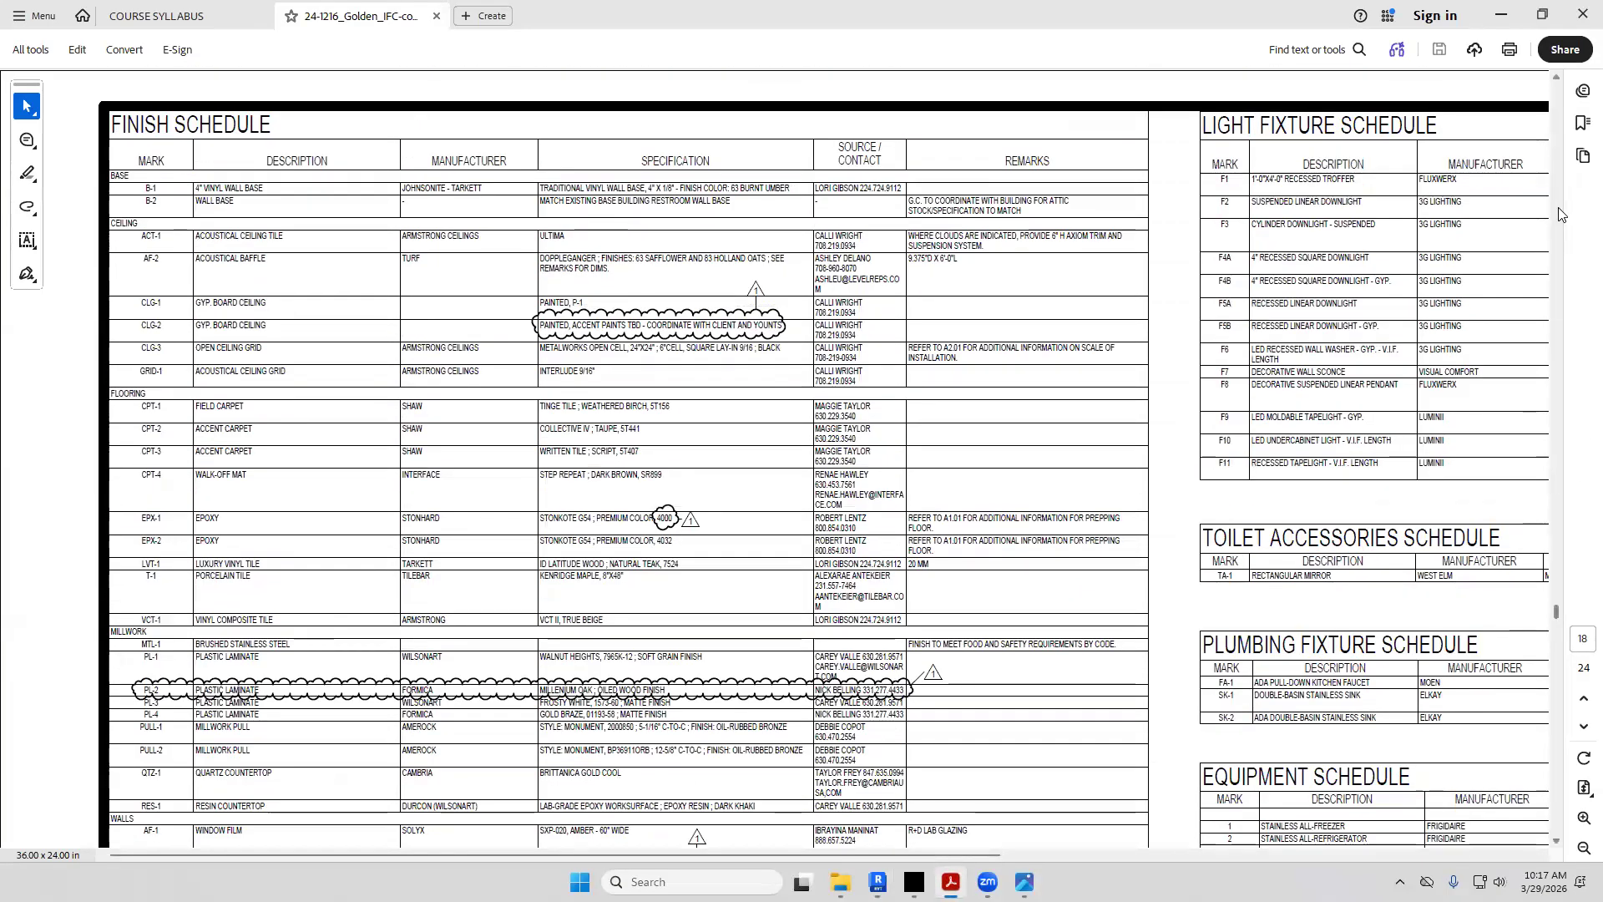
{"action": "left_click", "coordinate": [1559, 207]}
{"action": "left_click", "coordinate": [1558, 214]}
{"action": "left_click", "coordinate": [1558, 215]}
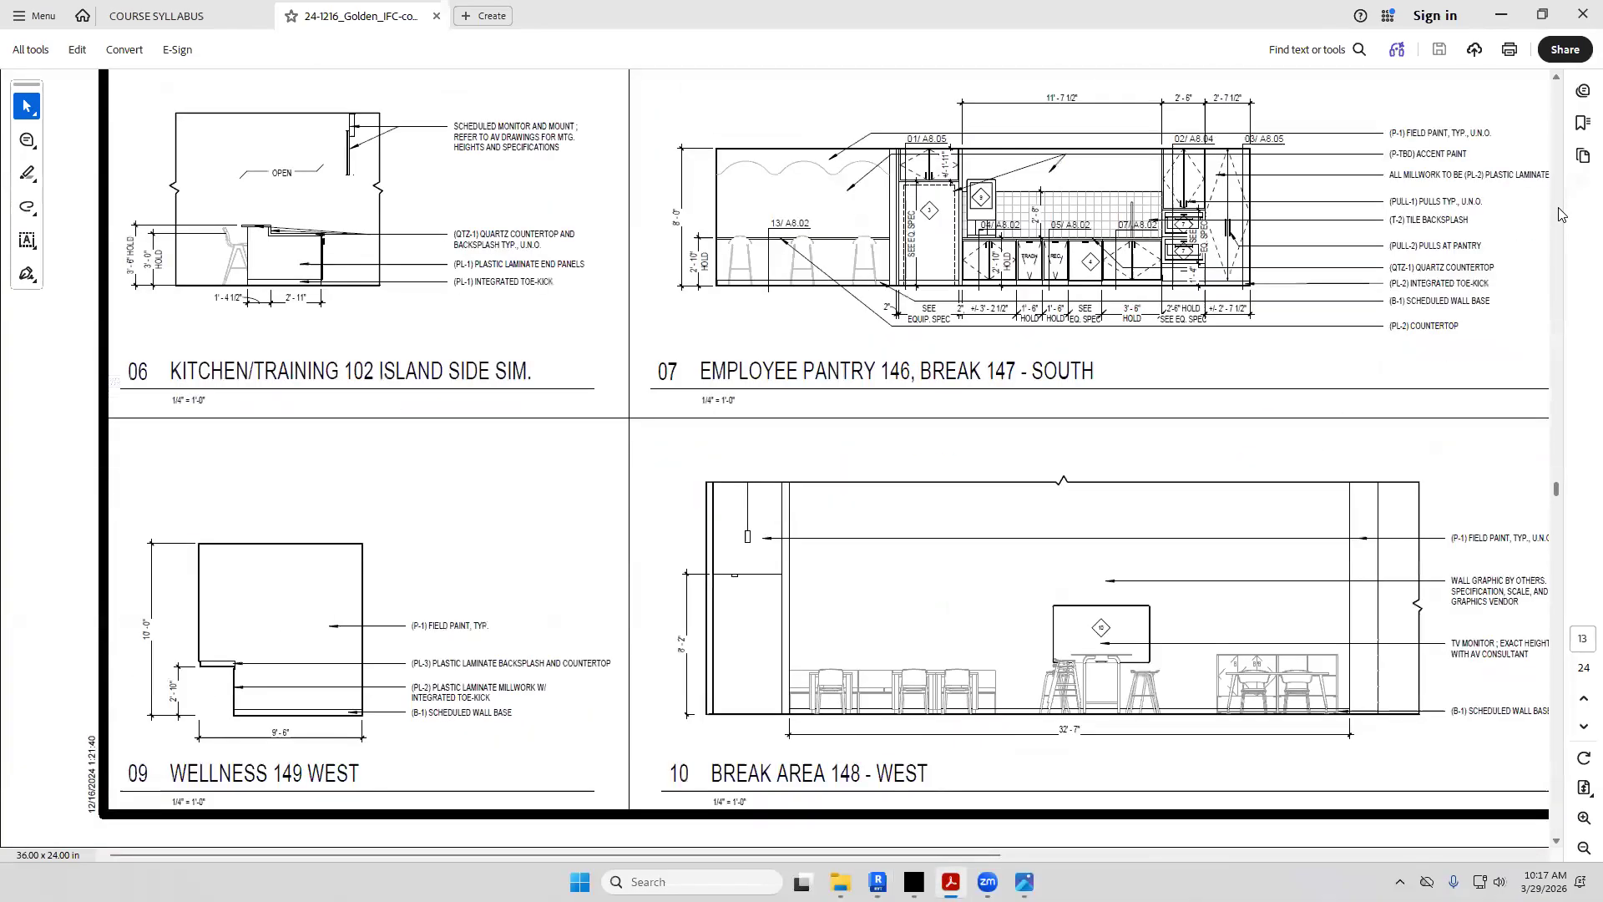
{"action": "left_click", "coordinate": [1558, 214]}
{"action": "left_click", "coordinate": [1558, 215]}
{"action": "scroll", "coordinate": [1106, 756], "scroll_direction": "down", "scroll_amount": 10}
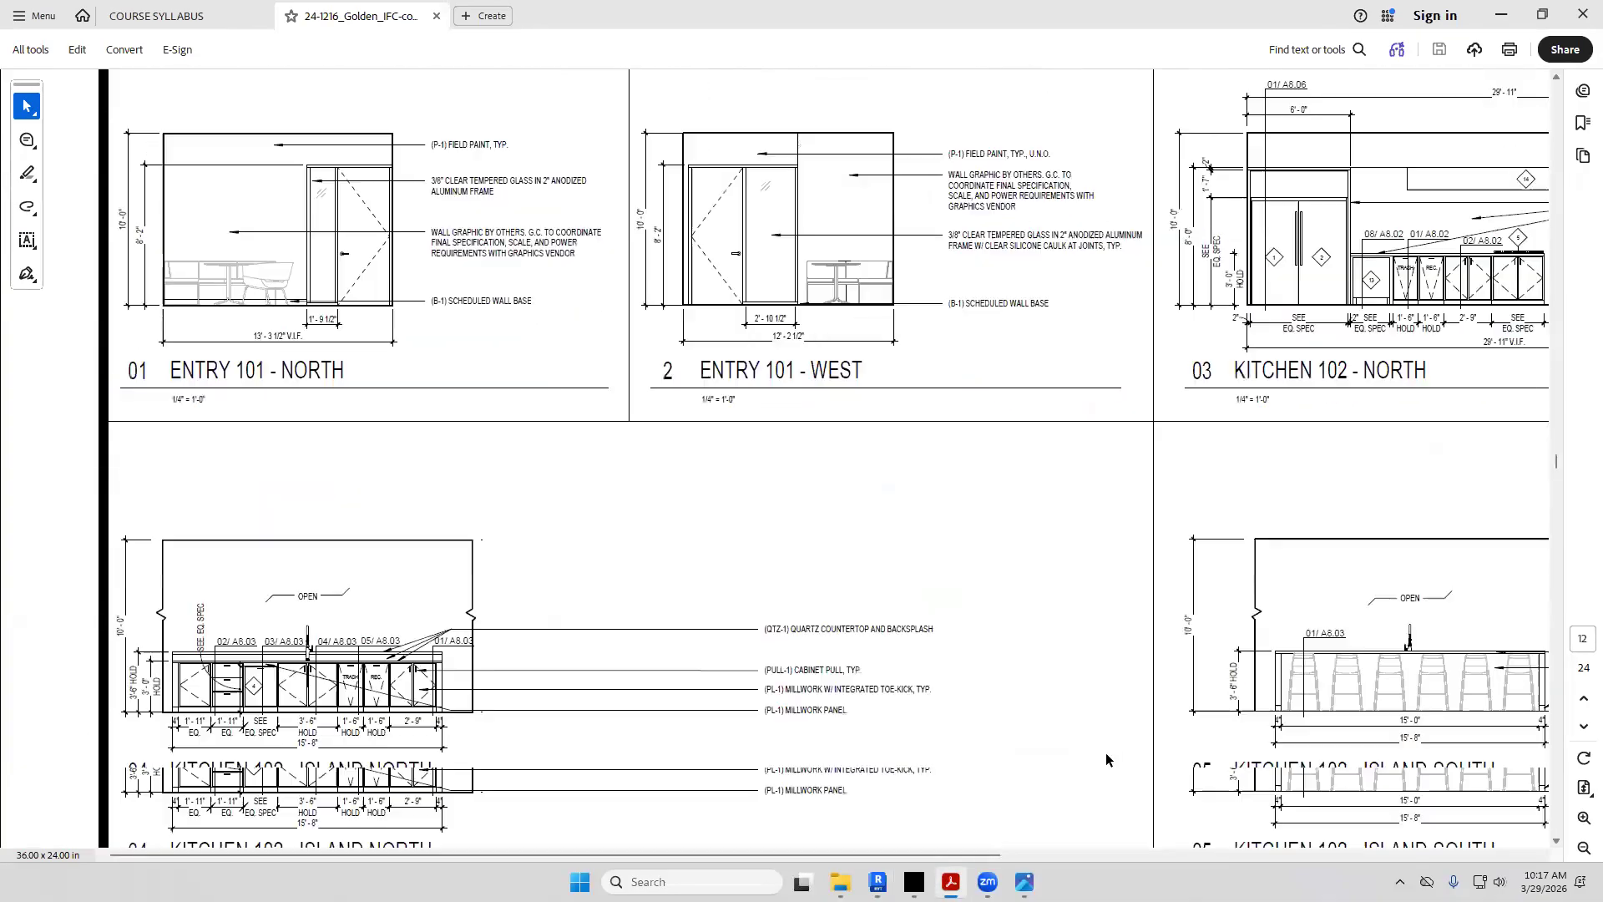
{"action": "scroll", "coordinate": [1016, 849], "scroll_direction": "right", "scroll_amount": 10}
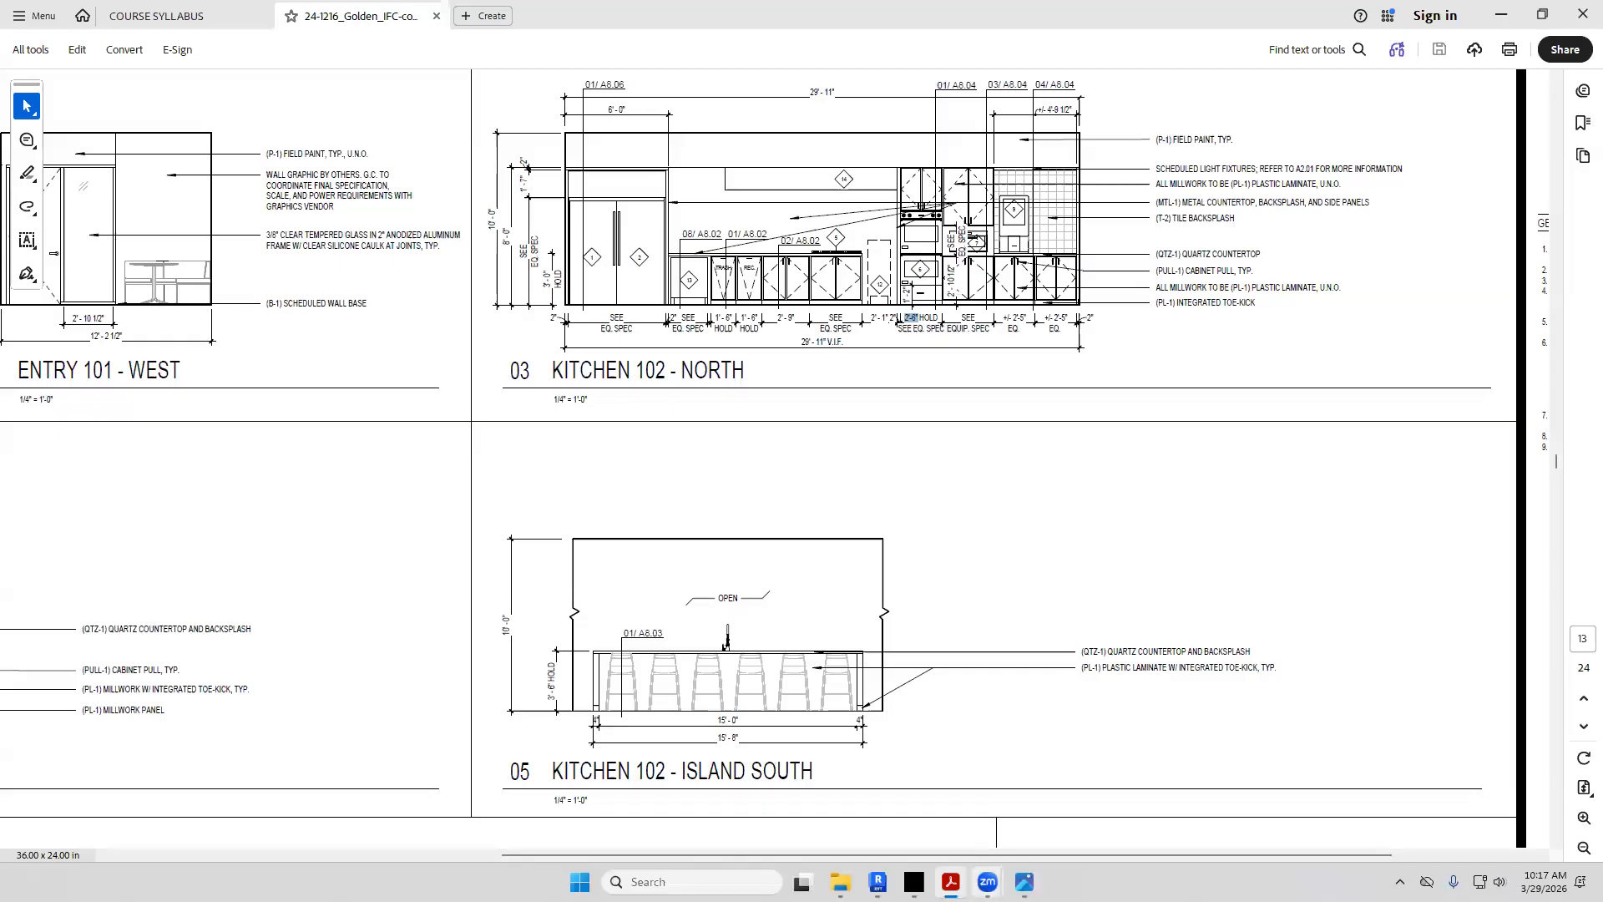
Switch back to Revit and set the placed microwave type's width to 33"
{"action": "key", "text": "alt+Tab"}
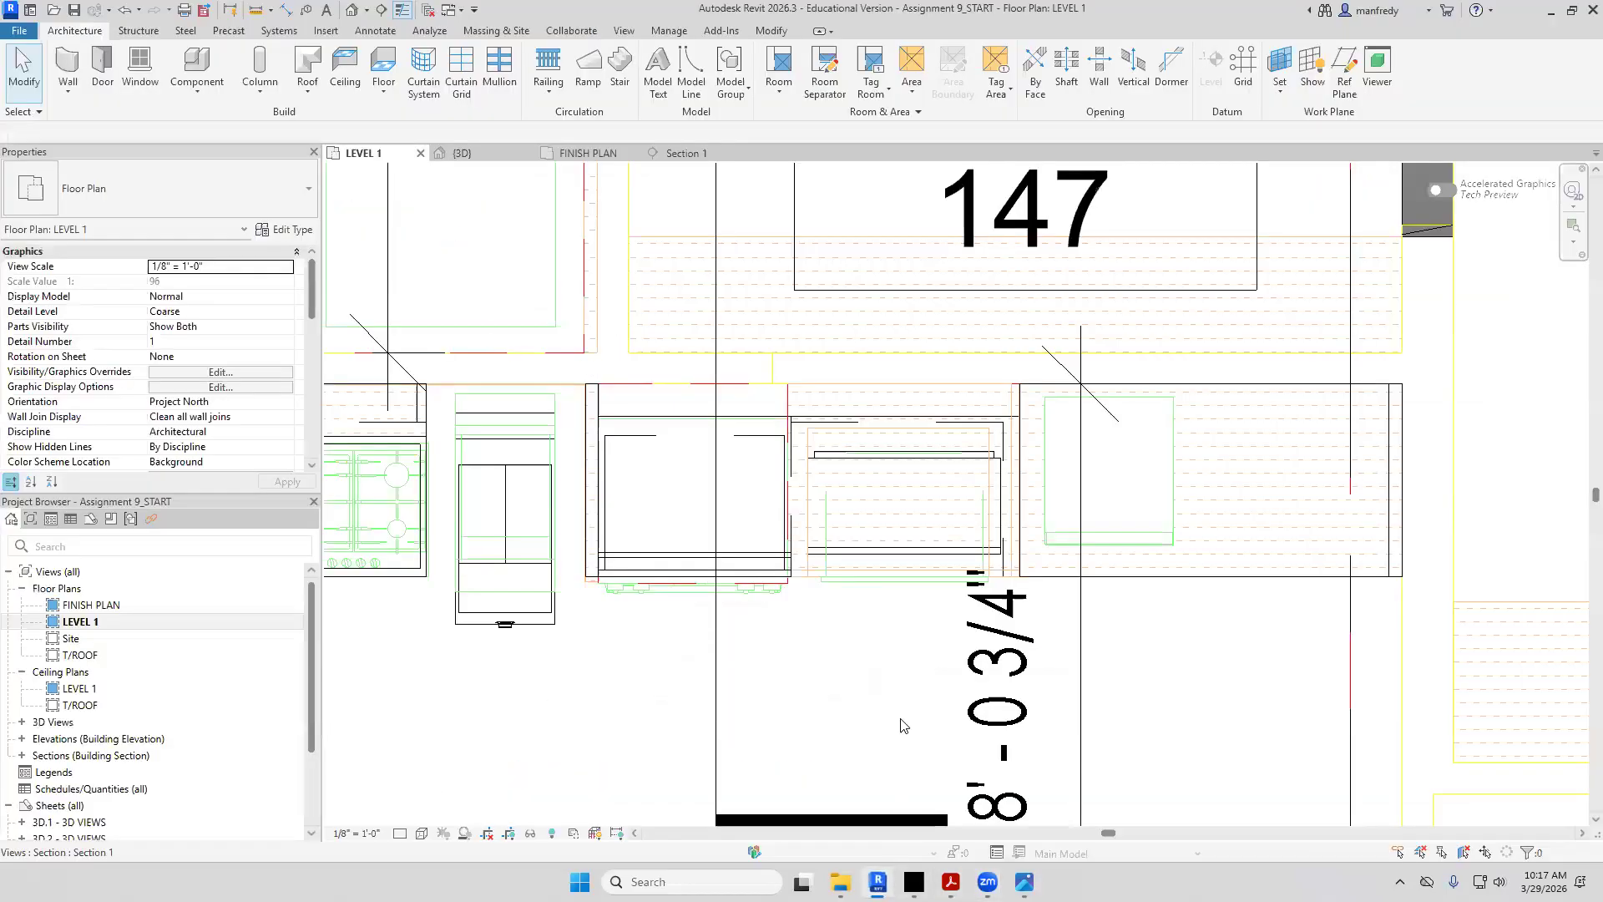
{"action": "left_click", "coordinate": [907, 544]}
{"action": "left_click", "coordinate": [288, 229]}
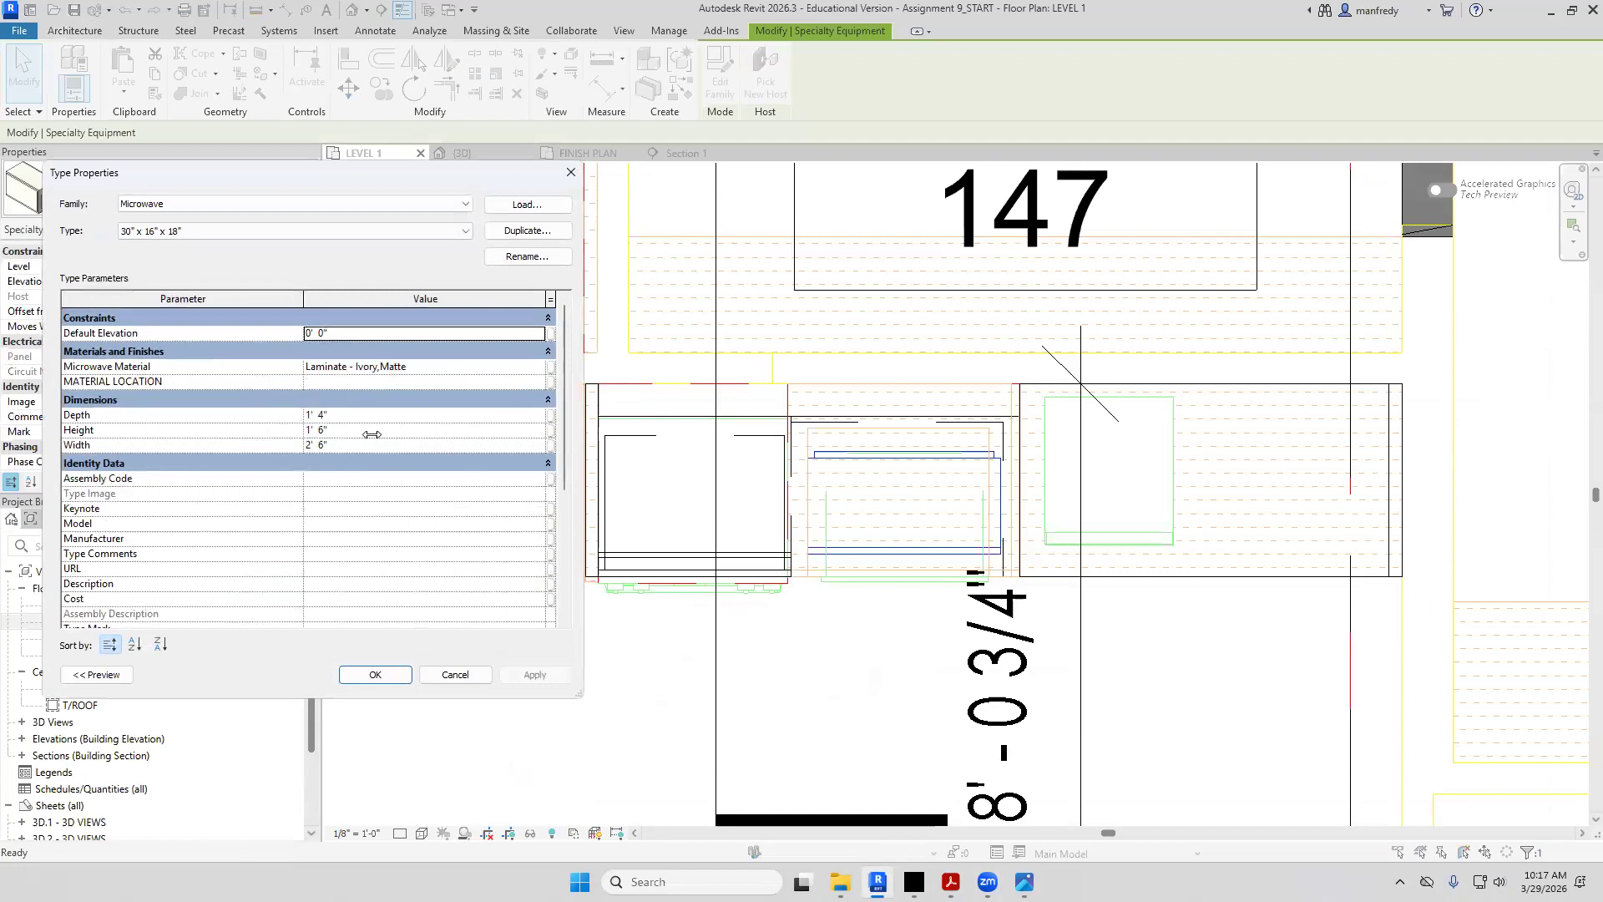
{"action": "left_click", "coordinate": [371, 443]}
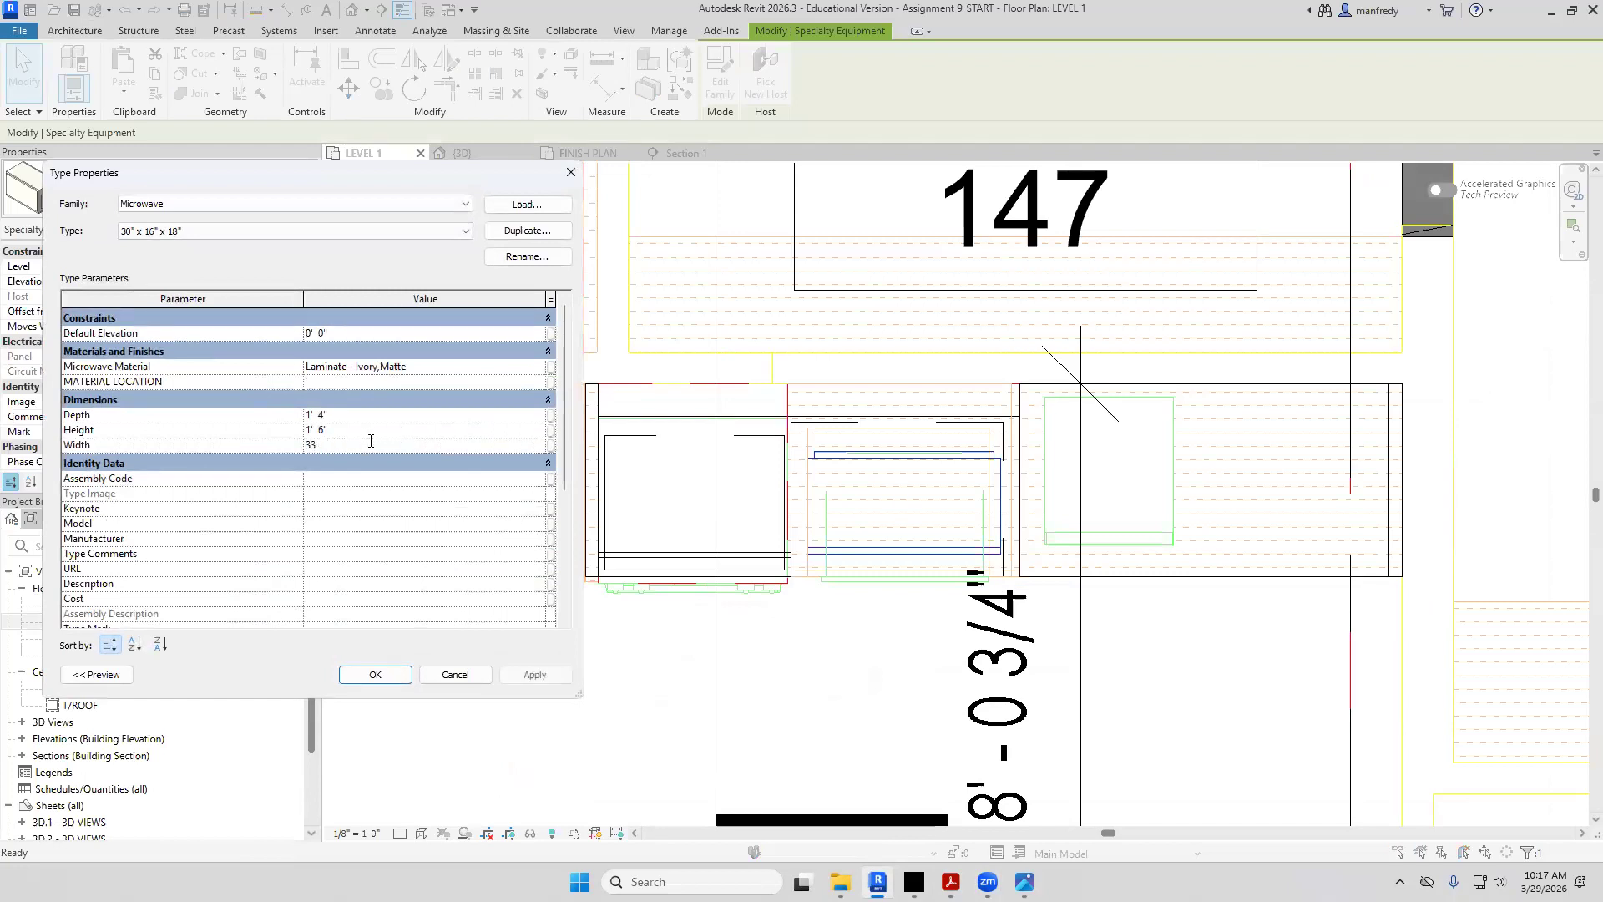
{"action": "type", "text": "33\""}
{"action": "left_click", "coordinate": [534, 674]}
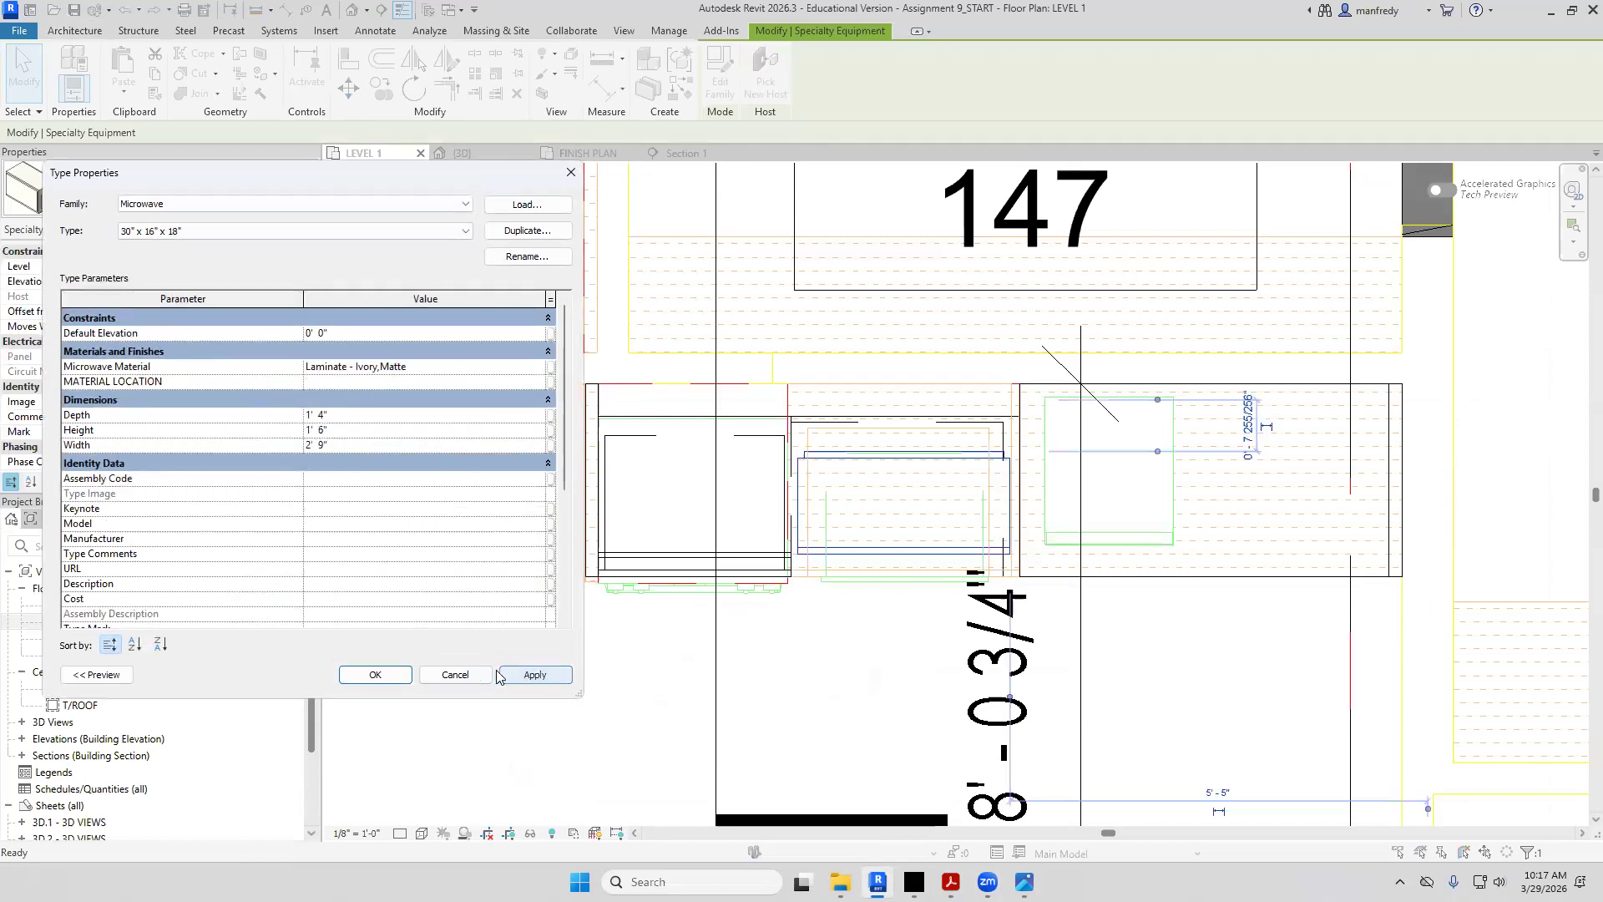
{"action": "left_click", "coordinate": [375, 675]}
{"action": "key", "text": "Escape"}
Align the microwave with the side of its base cabinet and its front with the adjacent casework front
{"action": "scroll", "coordinate": [835, 513], "scroll_direction": "up", "scroll_amount": 4}
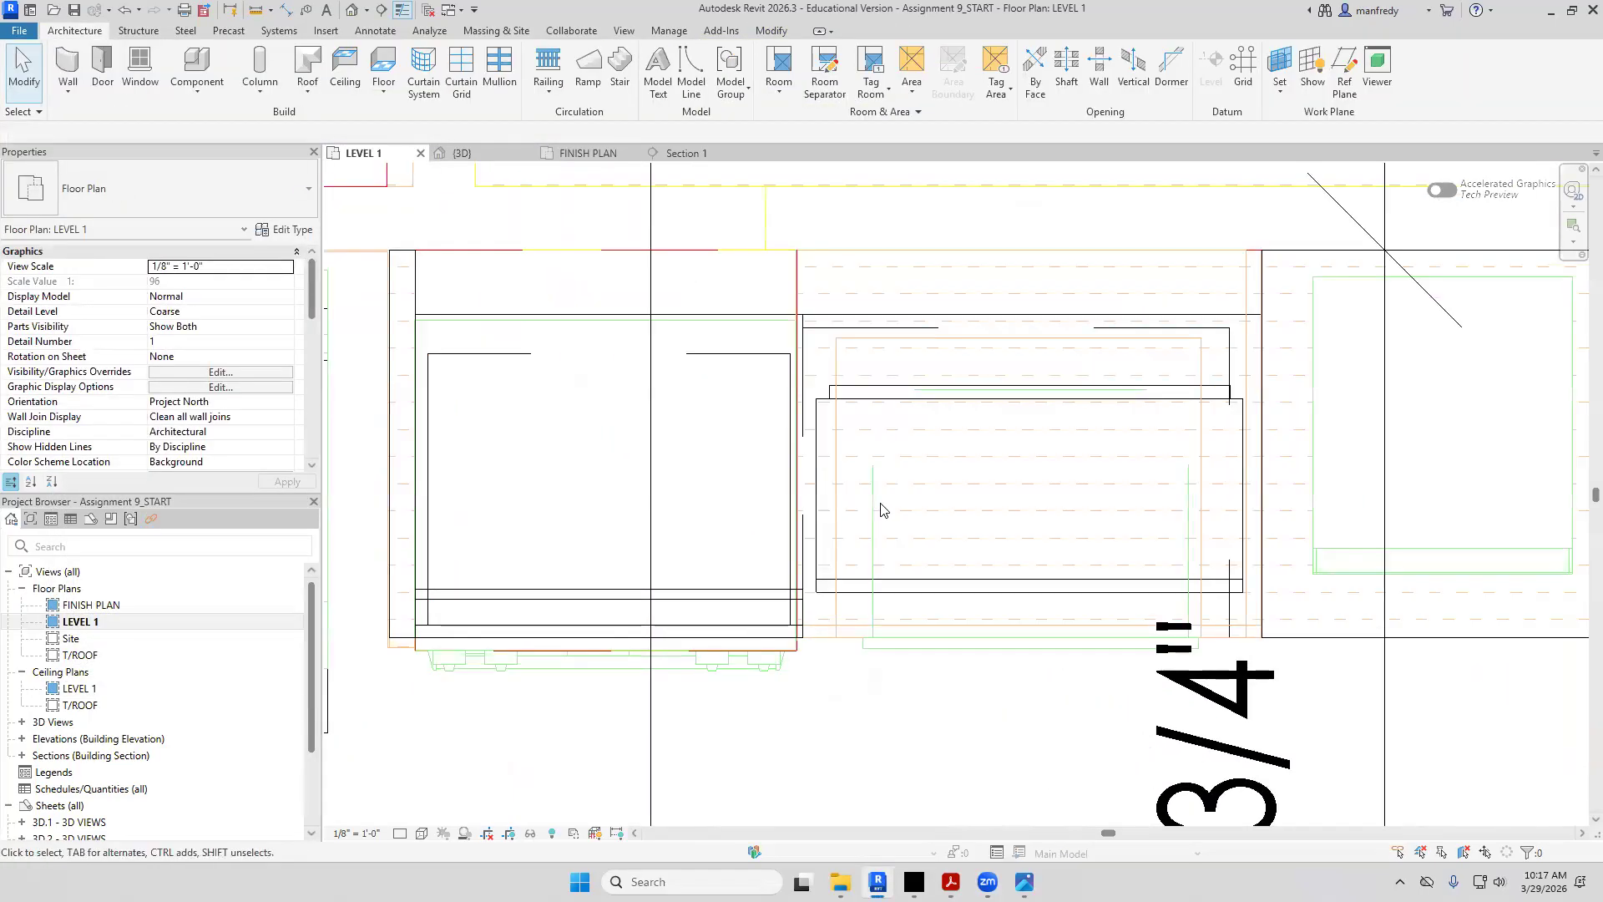
{"action": "key", "text": "a"}
{"action": "key", "text": "l"}
{"action": "left_click", "coordinate": [804, 467]}
{"action": "left_click", "coordinate": [817, 476]}
{"action": "left_click", "coordinate": [1274, 637]}
{"action": "left_click", "coordinate": [1206, 593]}
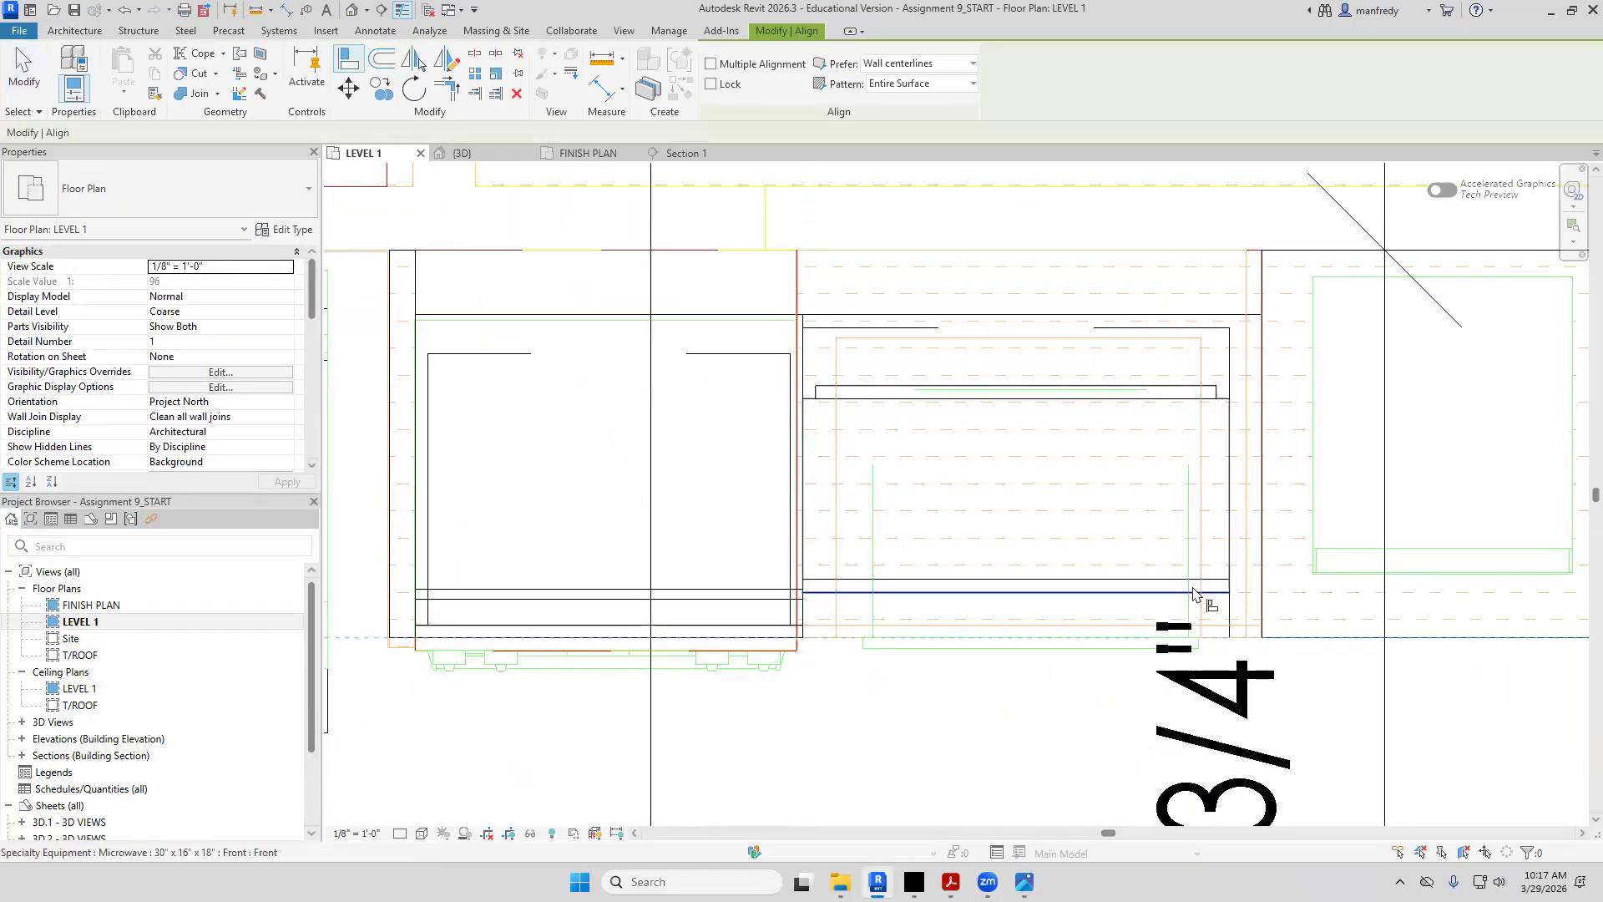
{"action": "key", "text": "Escape"}
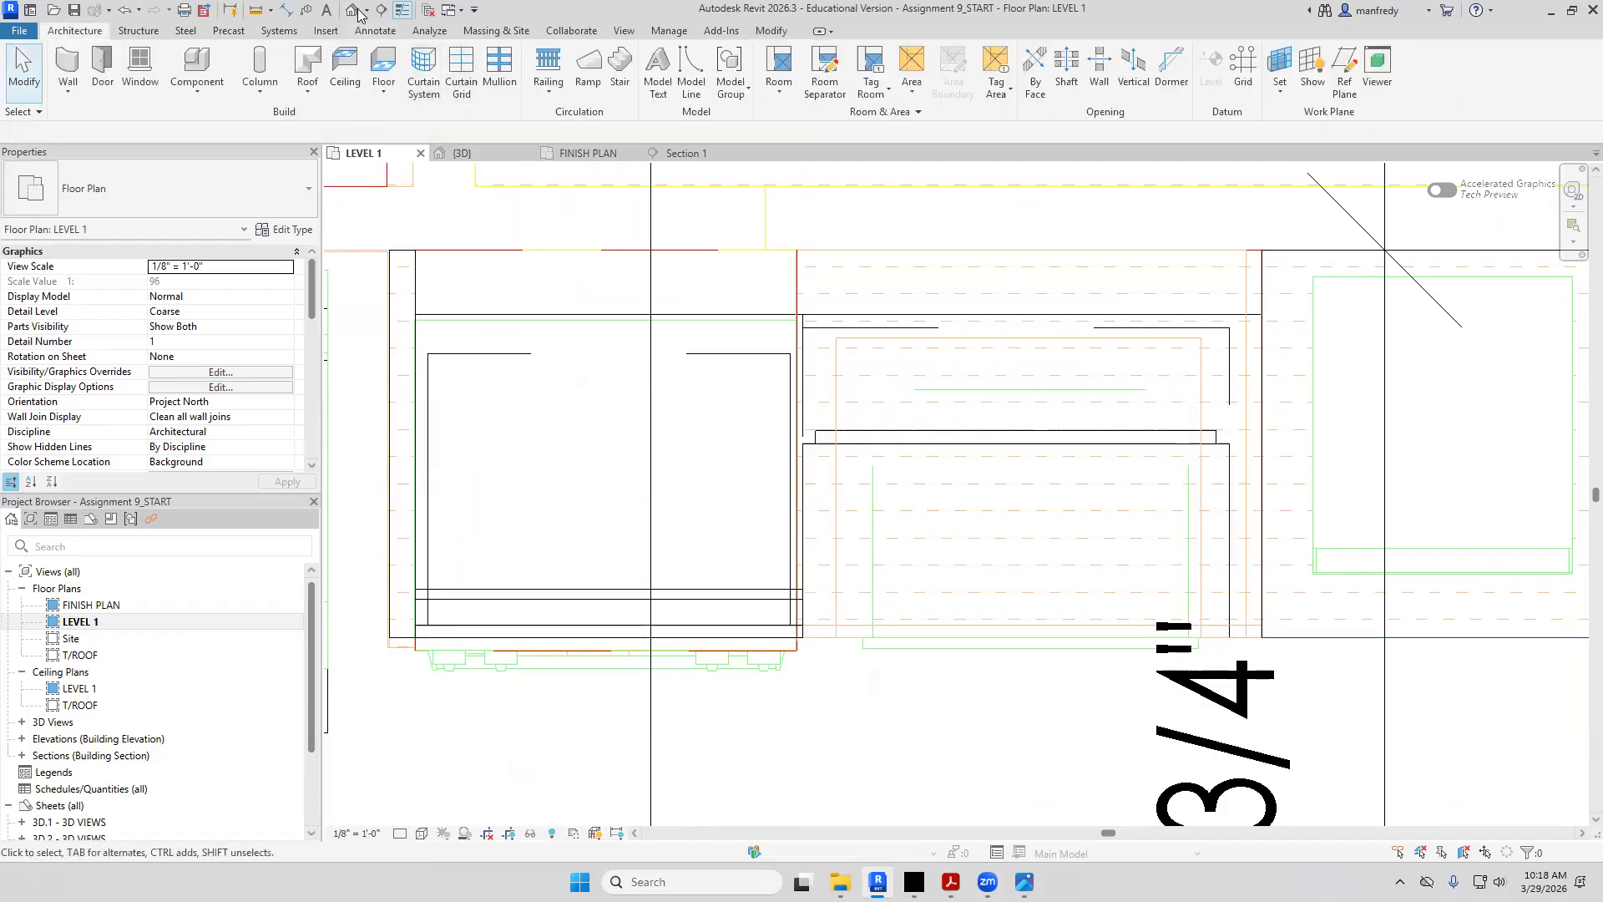
Check the microwave in 3D, then move the plan's section line across to the microwave cabinet and open Section 1
{"action": "left_click", "coordinate": [462, 152]}
{"action": "middle_click_drag", "start_coordinate": [943, 509], "coordinate": [1106, 585], "text": "shift"}
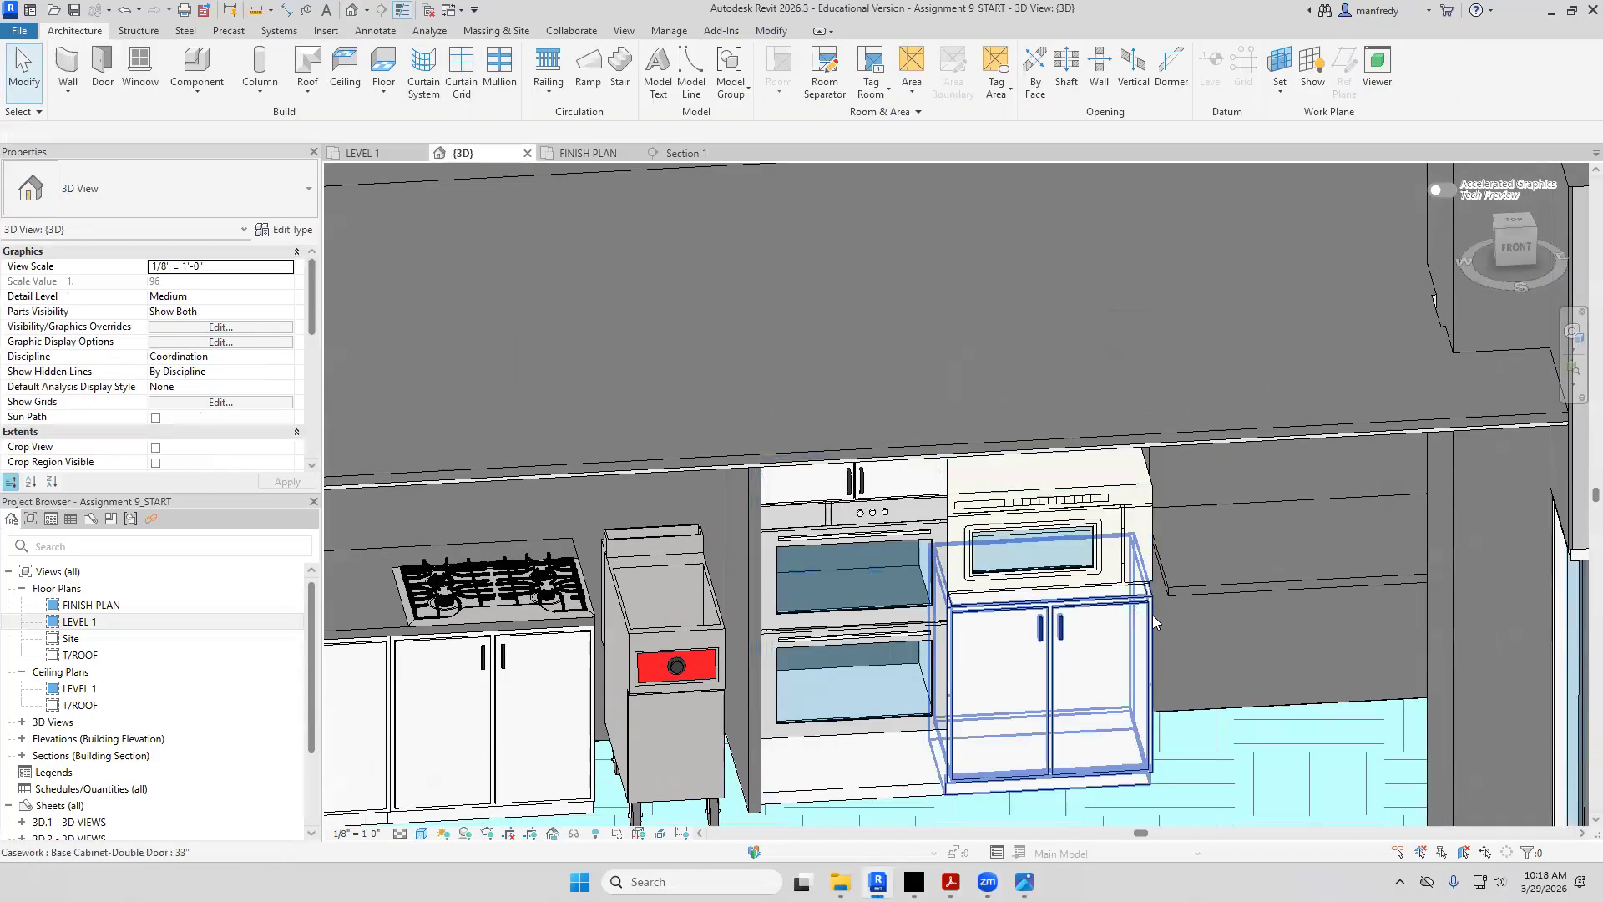
{"action": "scroll", "coordinate": [1107, 586], "scroll_direction": "up", "scroll_amount": 2}
{"action": "scroll", "coordinate": [1108, 574], "scroll_direction": "down", "scroll_amount": 2}
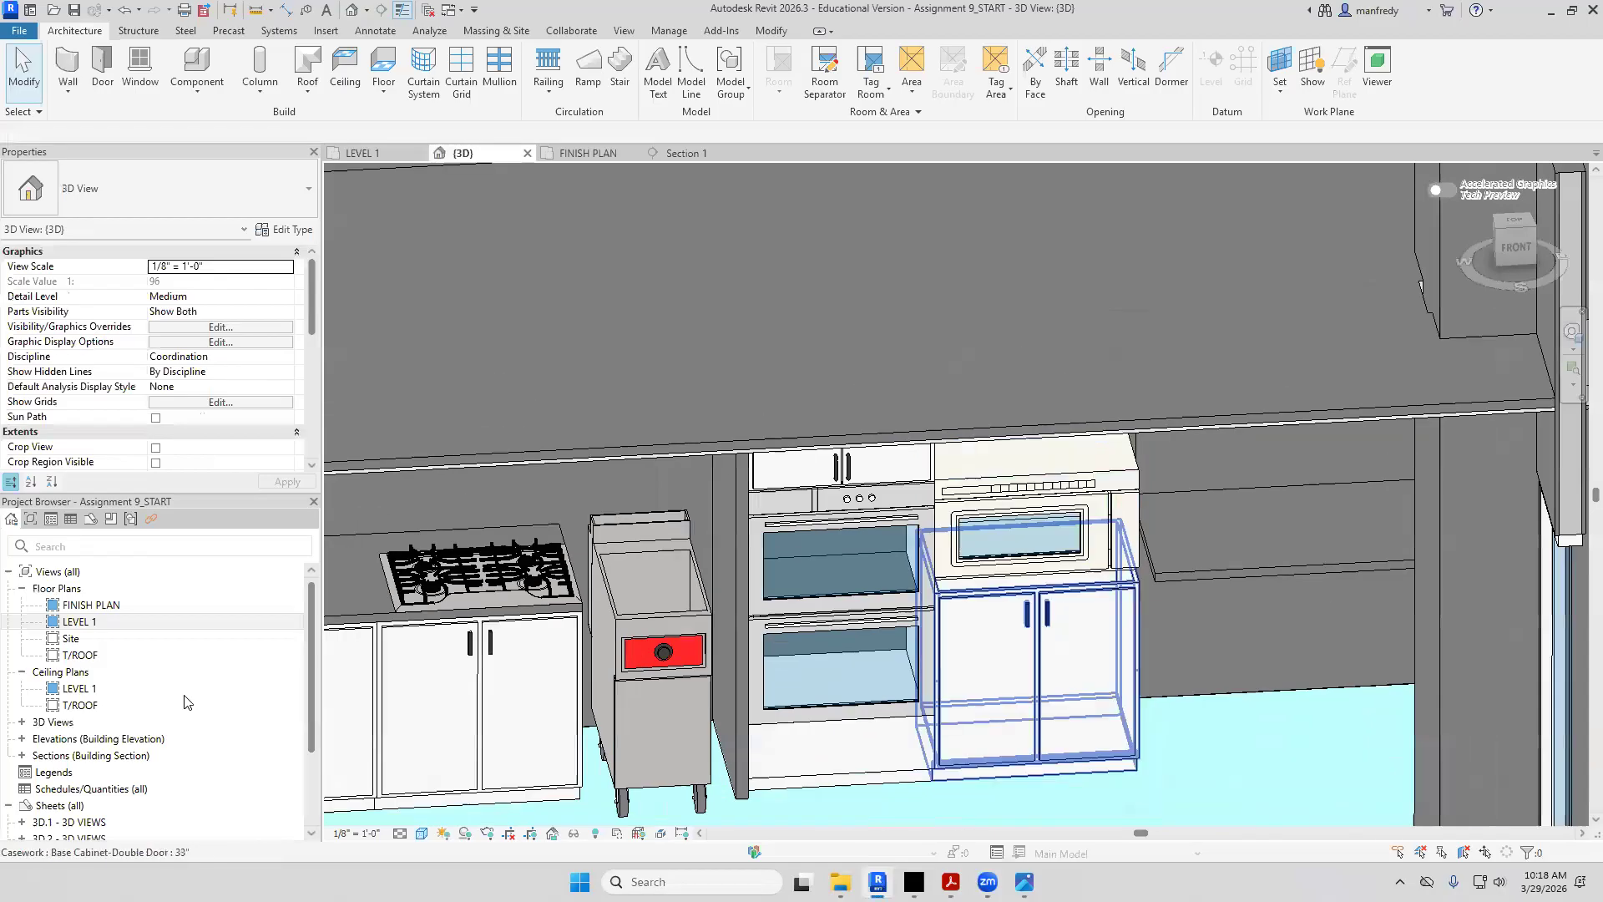
{"action": "double_click", "coordinate": [161, 628]}
{"action": "scroll", "coordinate": [680, 394], "scroll_direction": "down", "scroll_amount": 2}
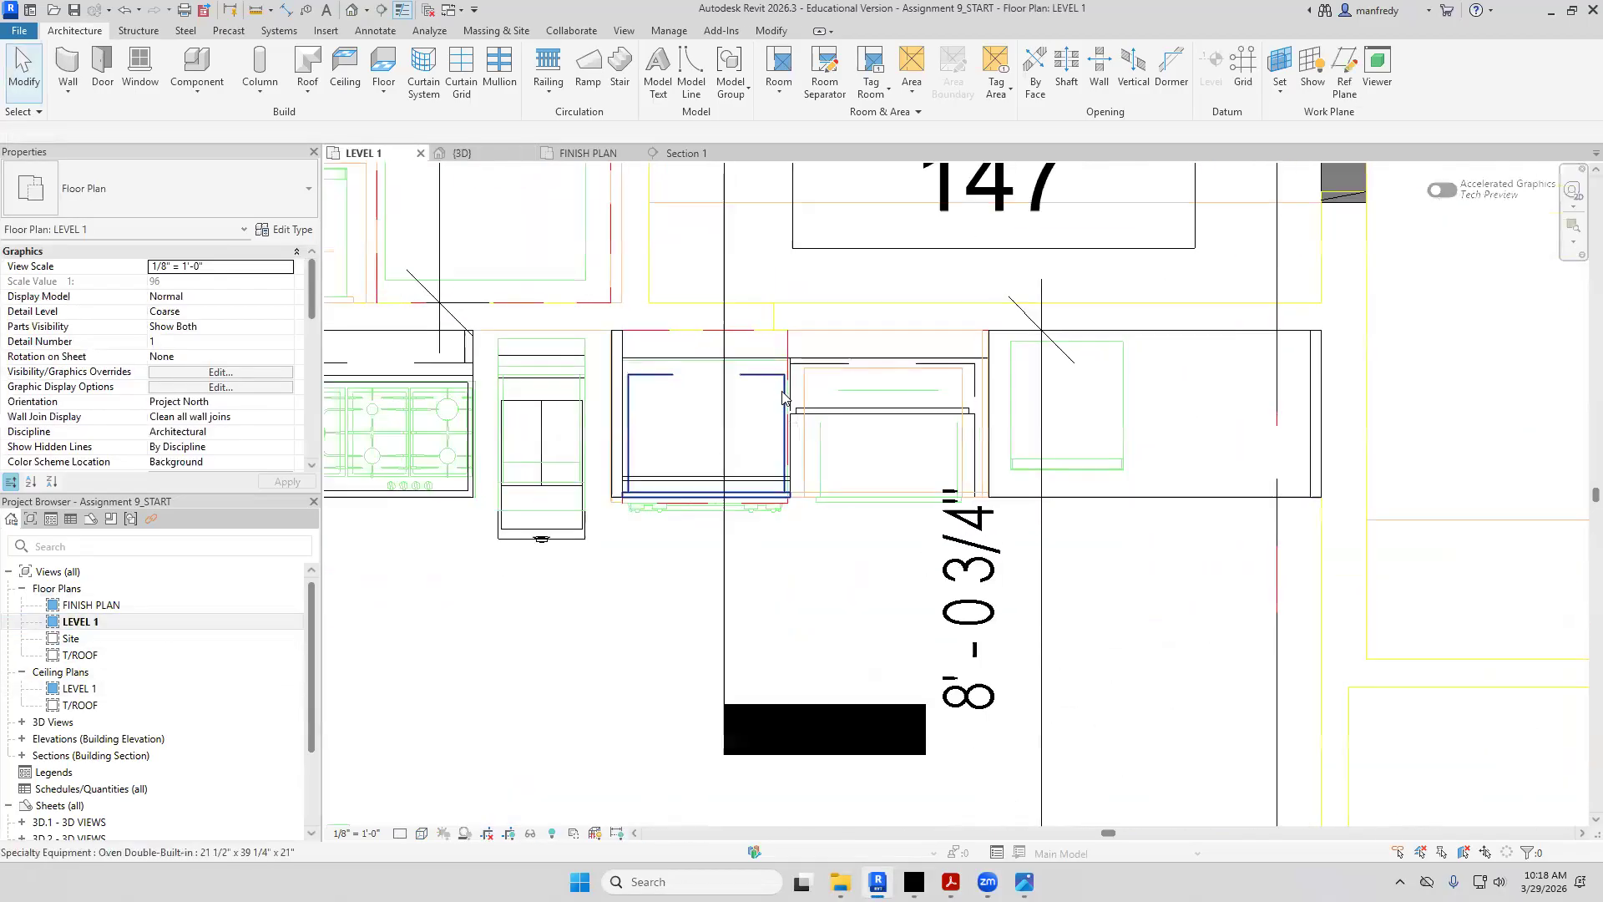
{"action": "scroll", "coordinate": [742, 317], "scroll_direction": "up", "scroll_amount": 1}
{"action": "left_click", "coordinate": [743, 312]}
{"action": "left_click", "coordinate": [748, 243]}
{"action": "left_click_drag", "start_coordinate": [748, 243], "coordinate": [886, 307]}
{"action": "key", "text": "Escape"}
{"action": "middle_click_drag", "start_coordinate": [886, 309], "coordinate": [890, 544]}
{"action": "double_click", "coordinate": [927, 302]}
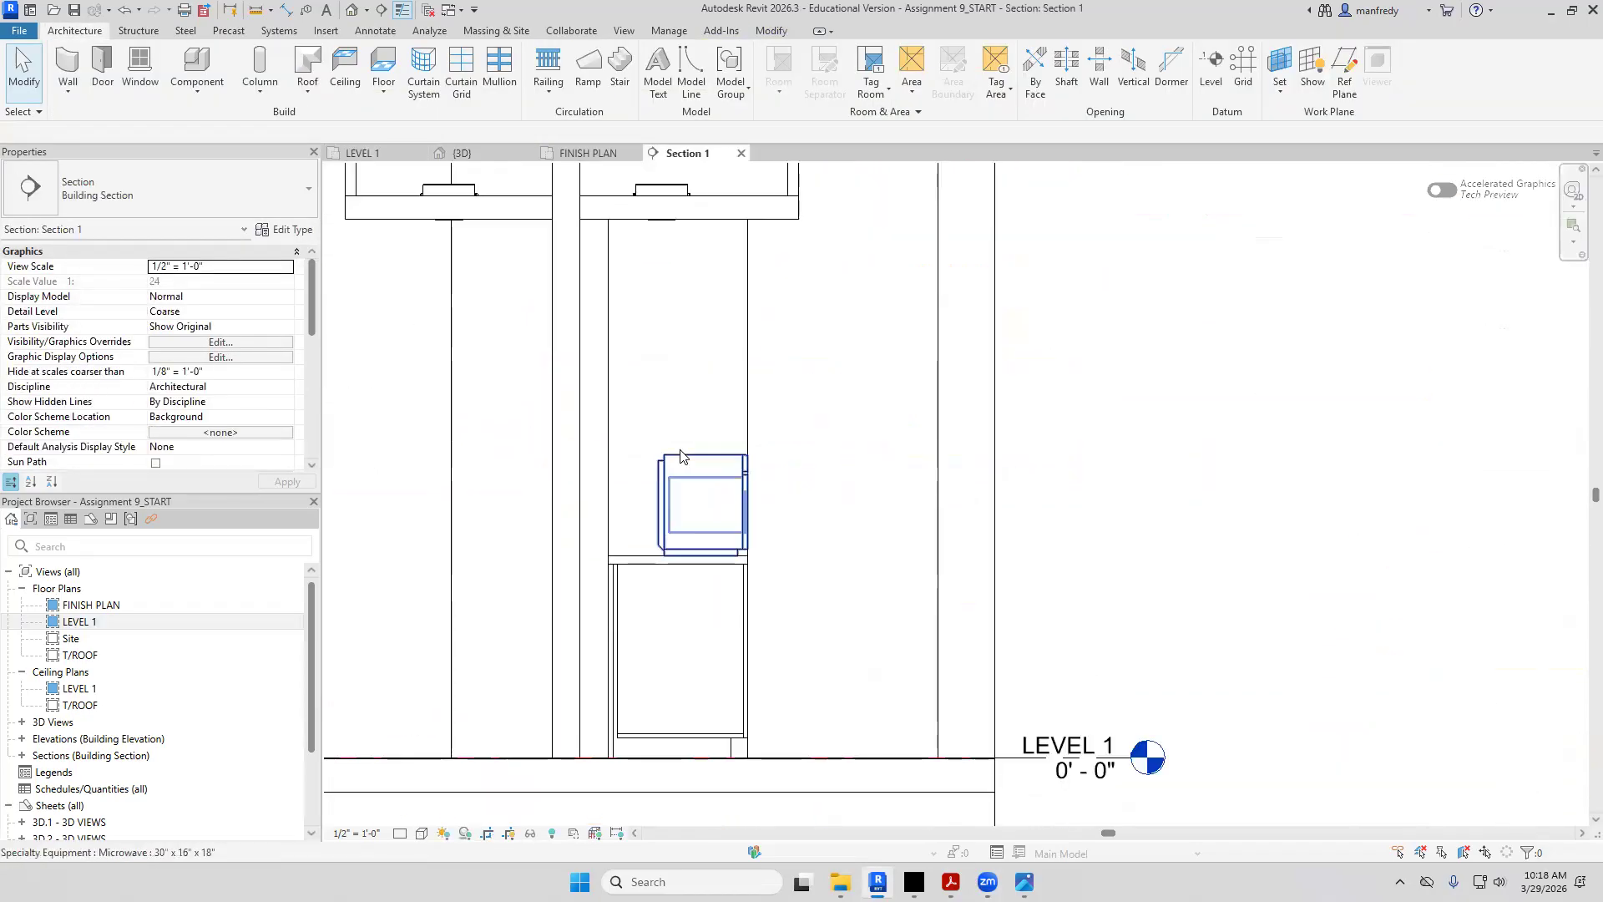
Align the underside of the microwave body with the underside of the base cabinet's top panel in Section 1
{"action": "left_click", "coordinate": [659, 517]}
{"action": "scroll", "coordinate": [710, 558], "scroll_direction": "up", "scroll_amount": 5}
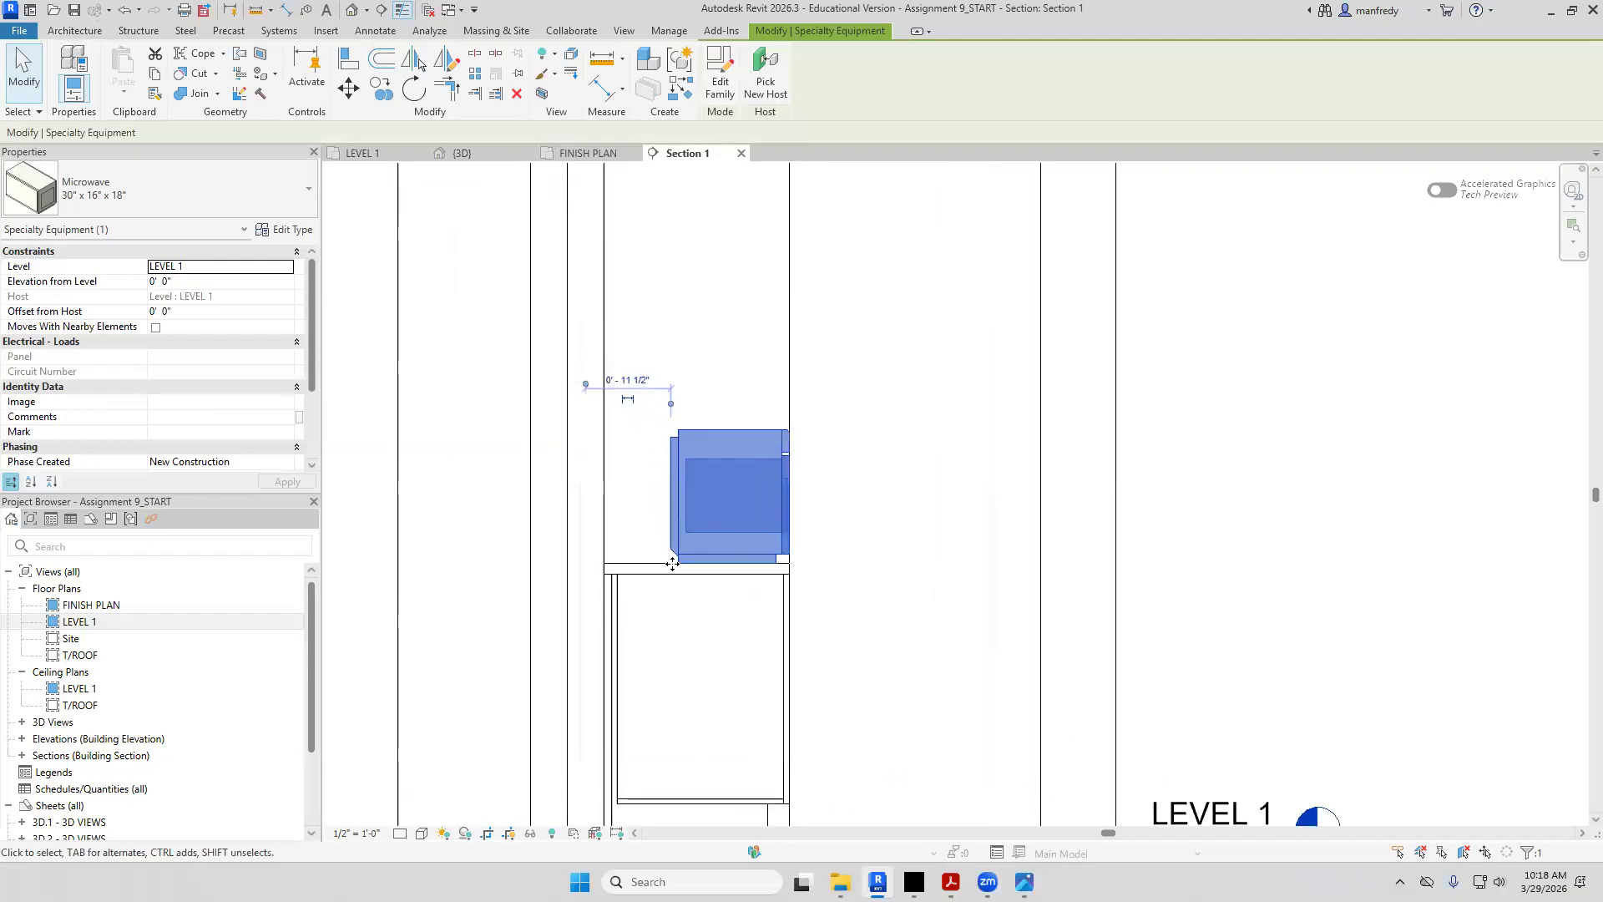
{"action": "key", "text": "Escape"}
{"action": "key", "text": "a"}
{"action": "key", "text": "l"}
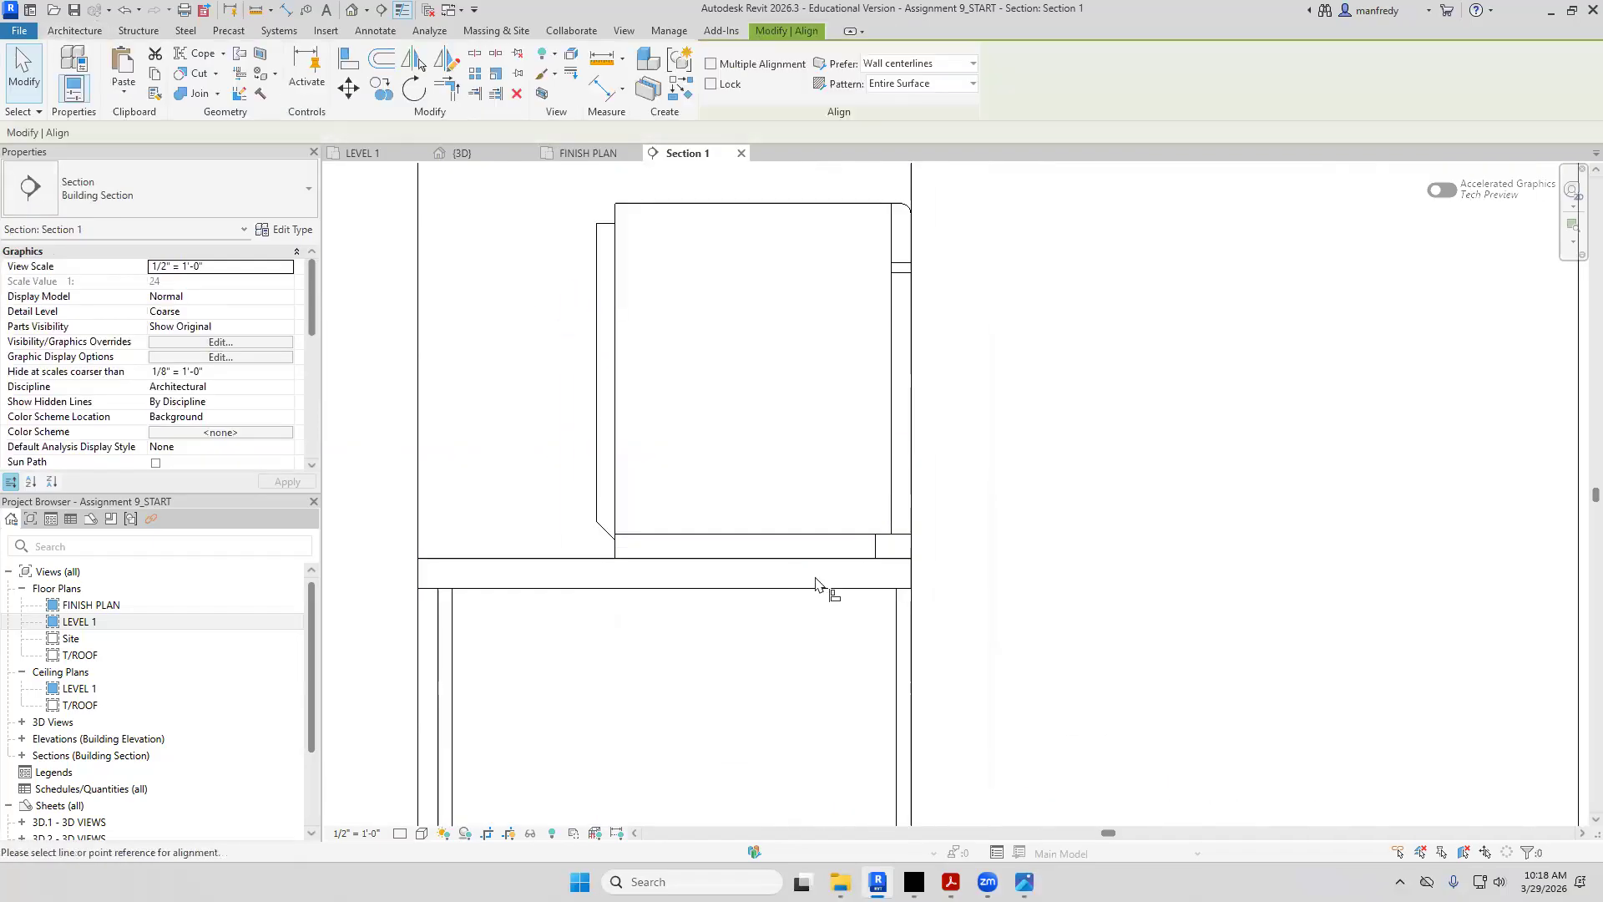
{"action": "left_click", "coordinate": [822, 588]}
{"action": "left_click", "coordinate": [844, 536]}
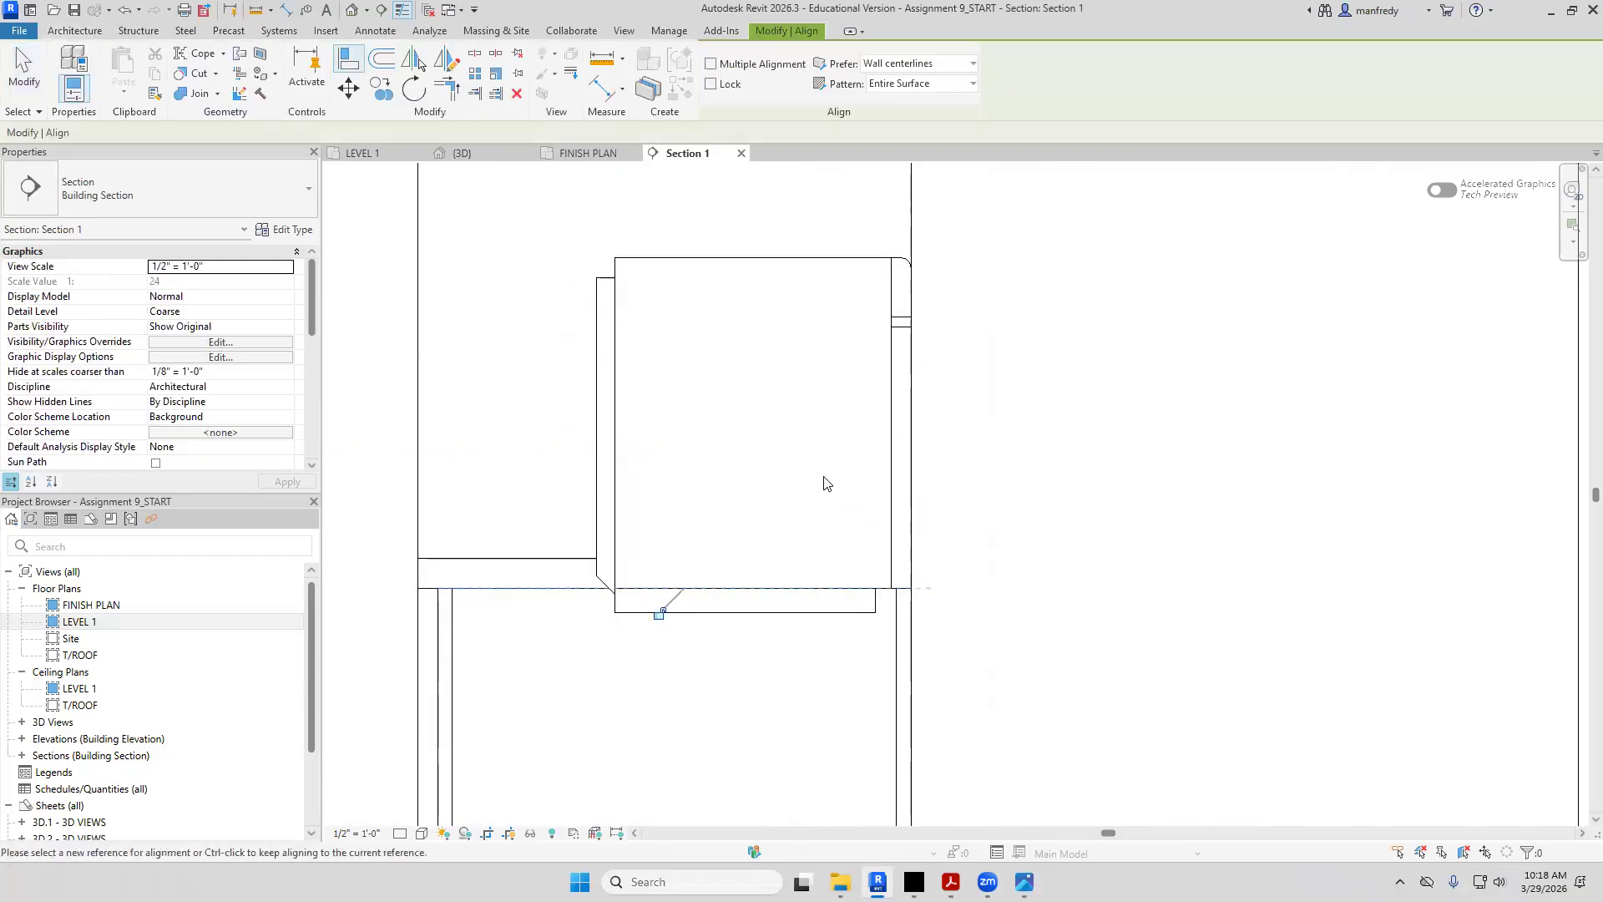
{"action": "key", "text": "Escape"}
{"action": "scroll", "coordinate": [827, 486], "scroll_direction": "down", "scroll_amount": 2}
Inspect the microwave and the empty wall above it in 3D and compare them with the Kitchen 102 - North elevation in Acrobat
{"action": "left_click", "coordinate": [355, 12]}
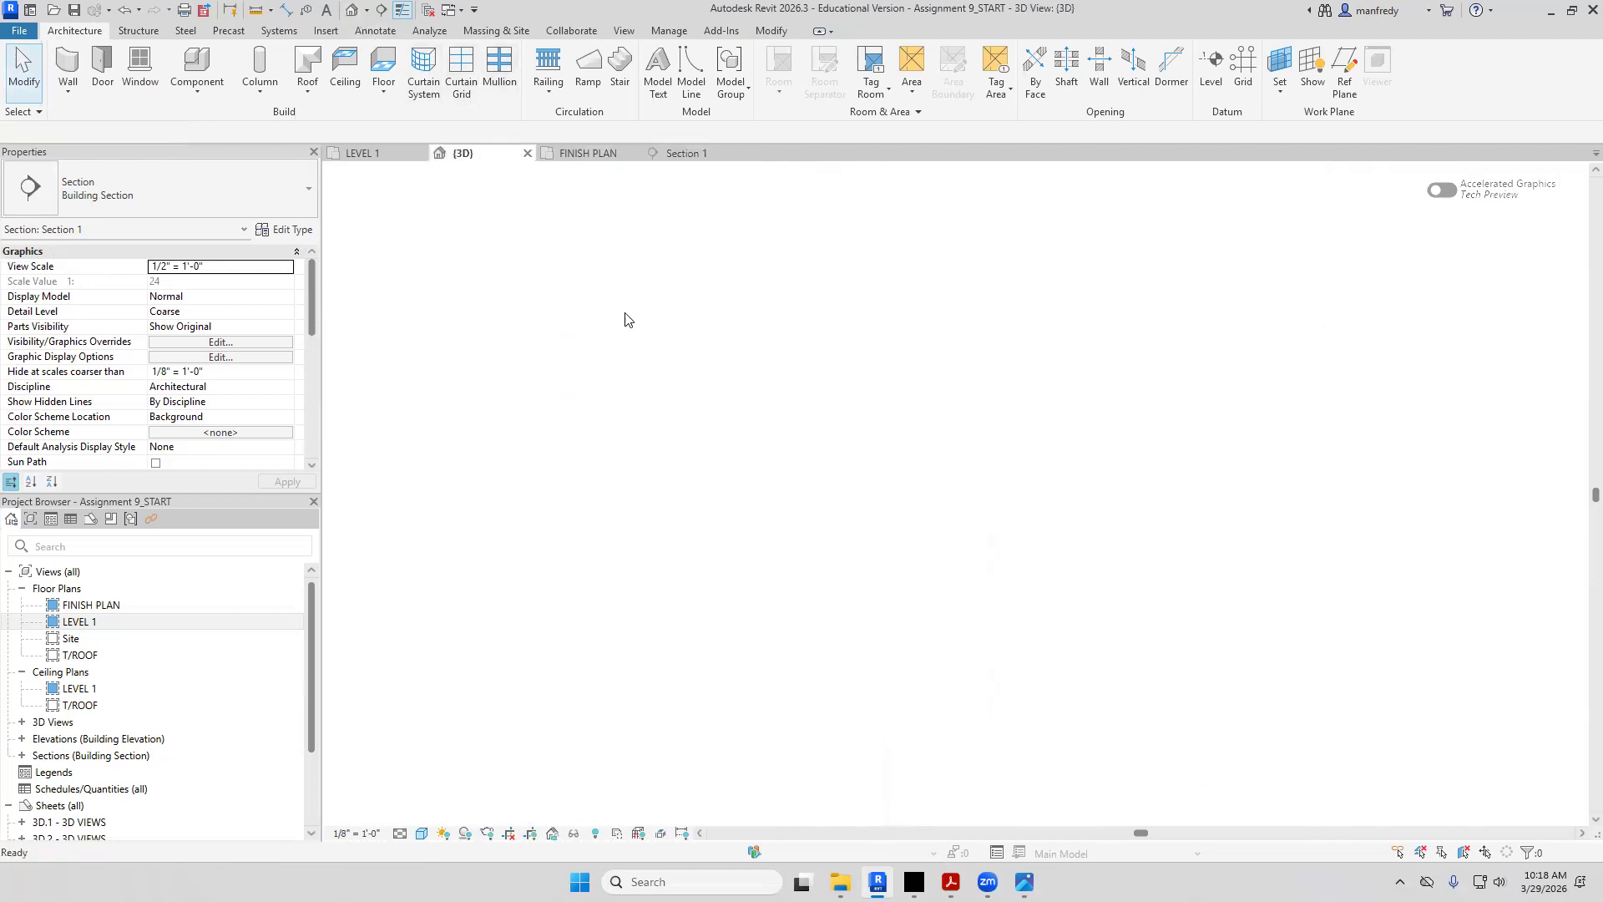
{"action": "middle_click_drag", "start_coordinate": [716, 373], "coordinate": [678, 397], "text": "shift"}
{"action": "scroll", "coordinate": [1054, 793], "scroll_direction": "up", "scroll_amount": 2}
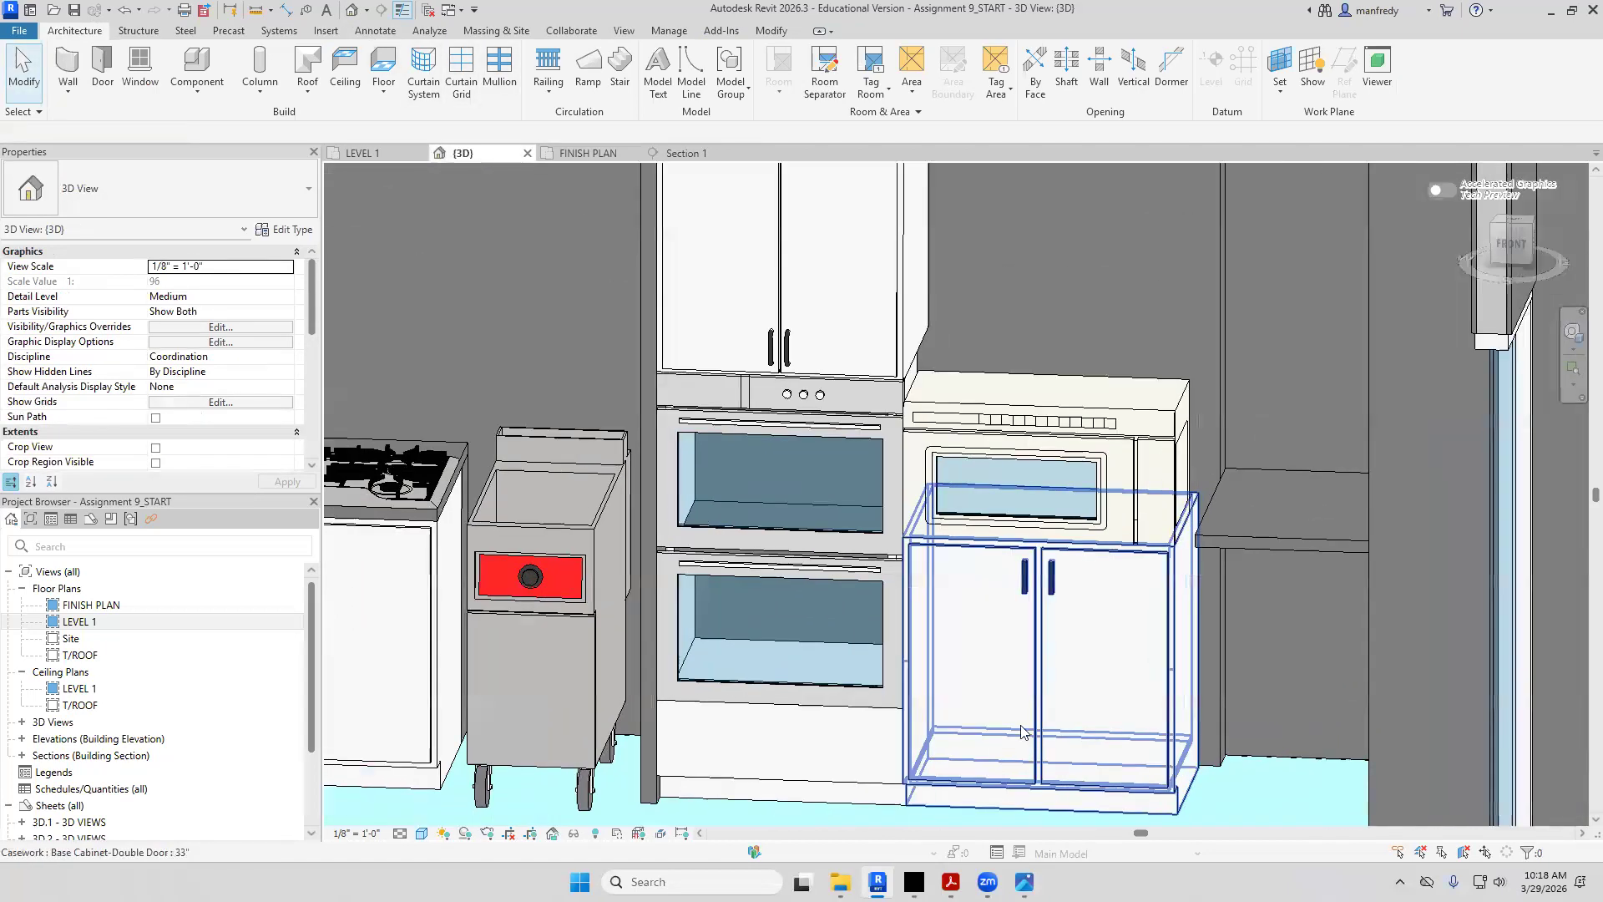
{"action": "scroll", "coordinate": [932, 490], "scroll_direction": "up", "scroll_amount": 1}
{"action": "scroll", "coordinate": [933, 490], "scroll_direction": "up", "scroll_amount": 1}
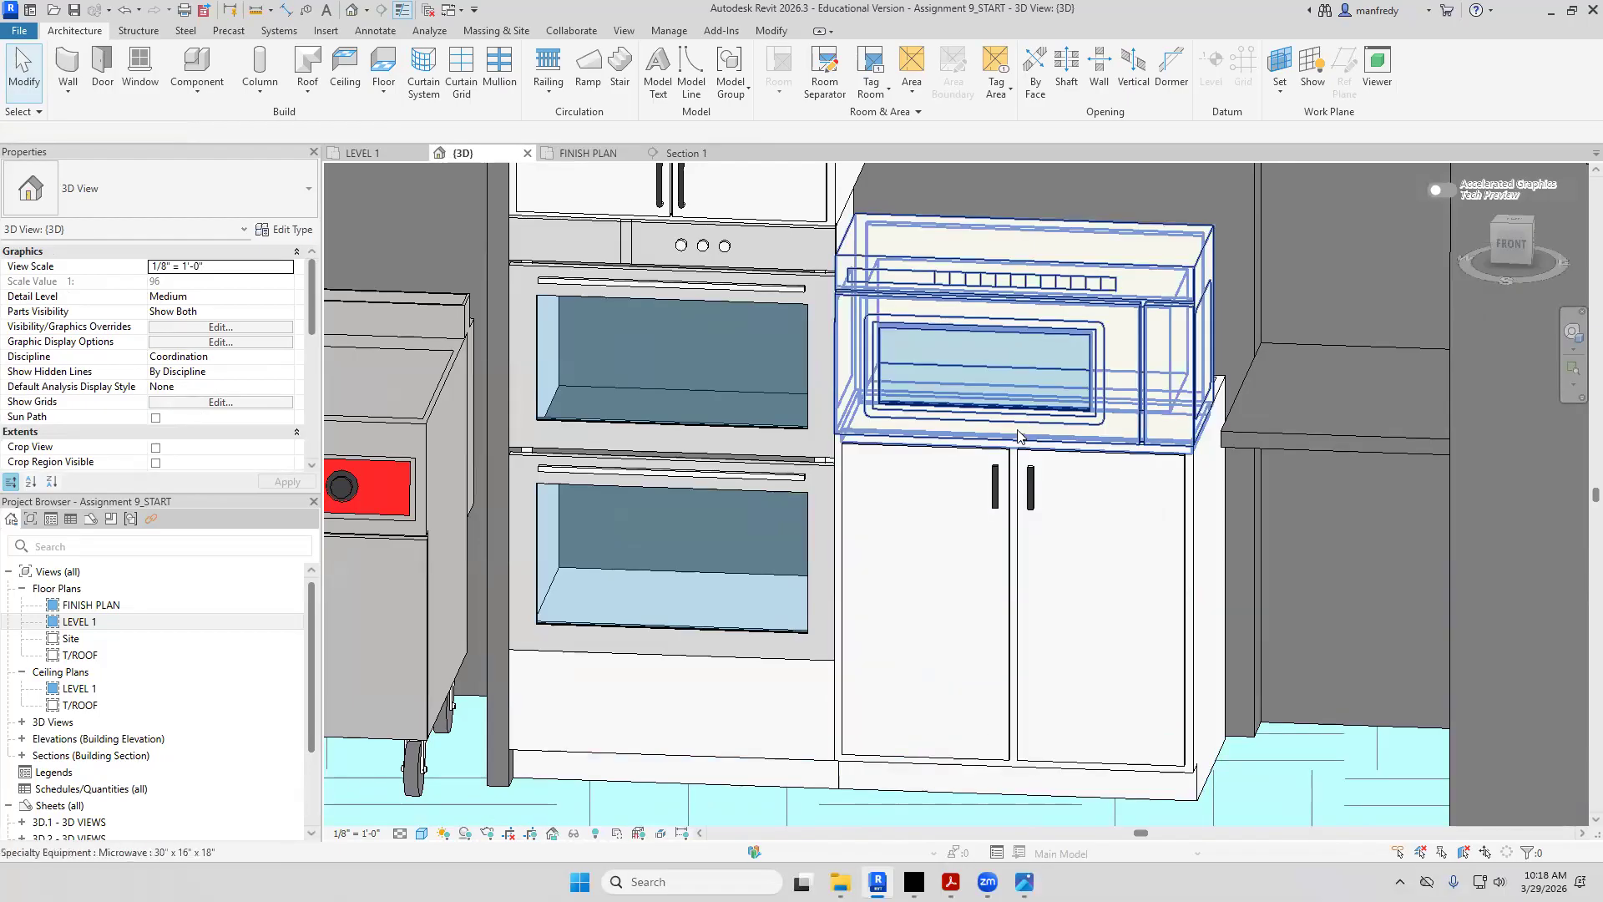
{"action": "scroll", "coordinate": [966, 523], "scroll_direction": "down", "scroll_amount": 1}
{"action": "middle_click_drag", "start_coordinate": [966, 523], "coordinate": [945, 749]}
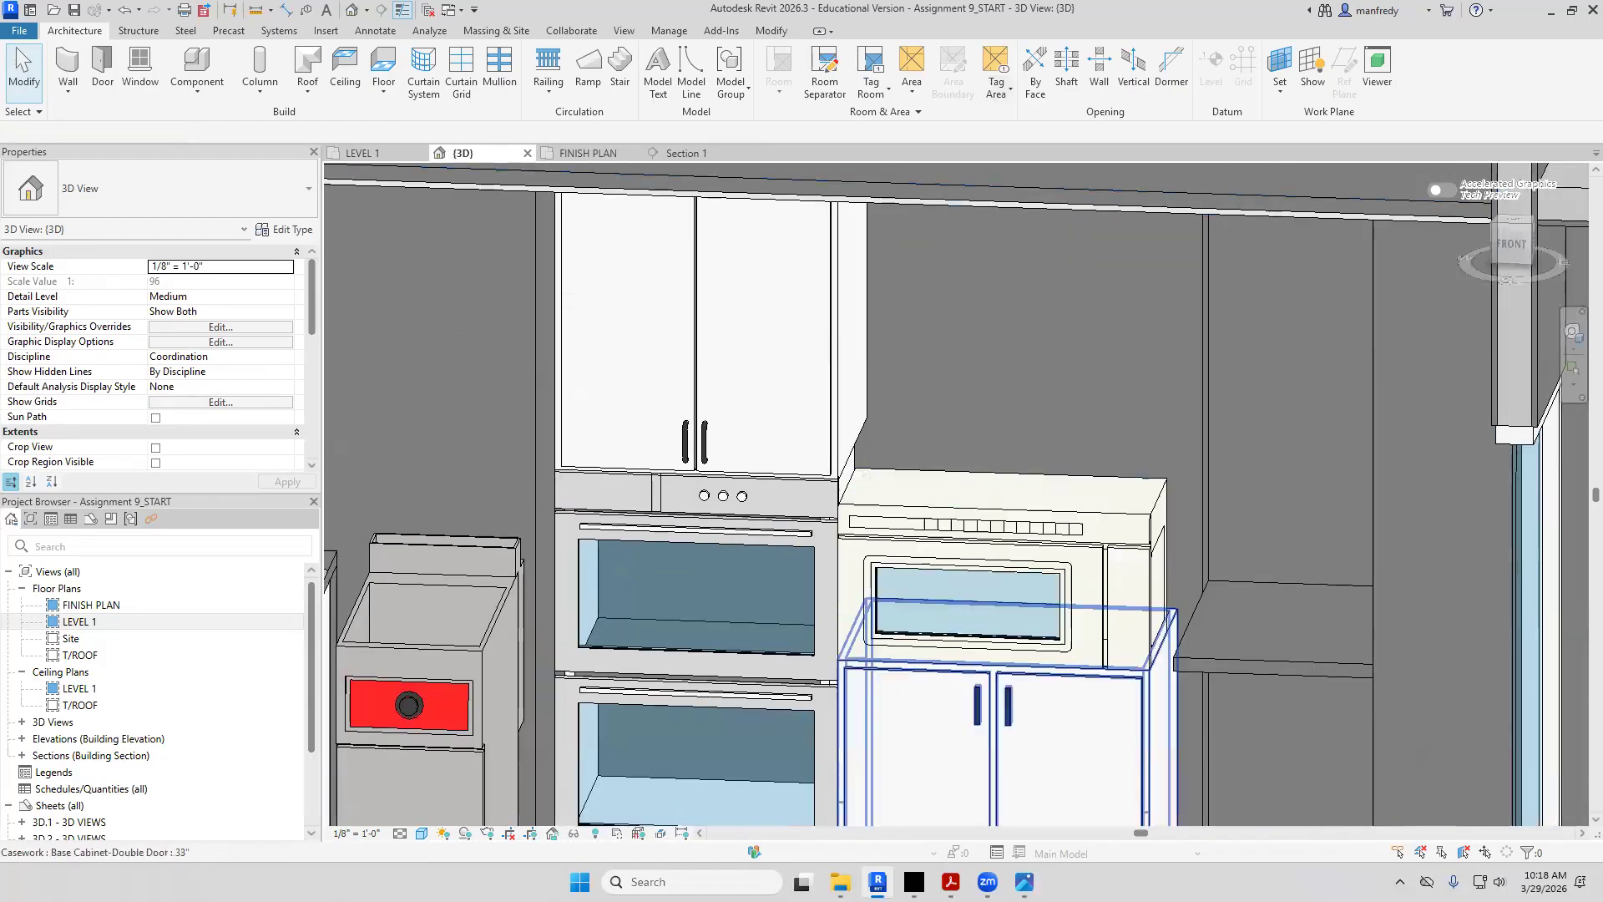
{"action": "key", "text": "alt+Tab"}
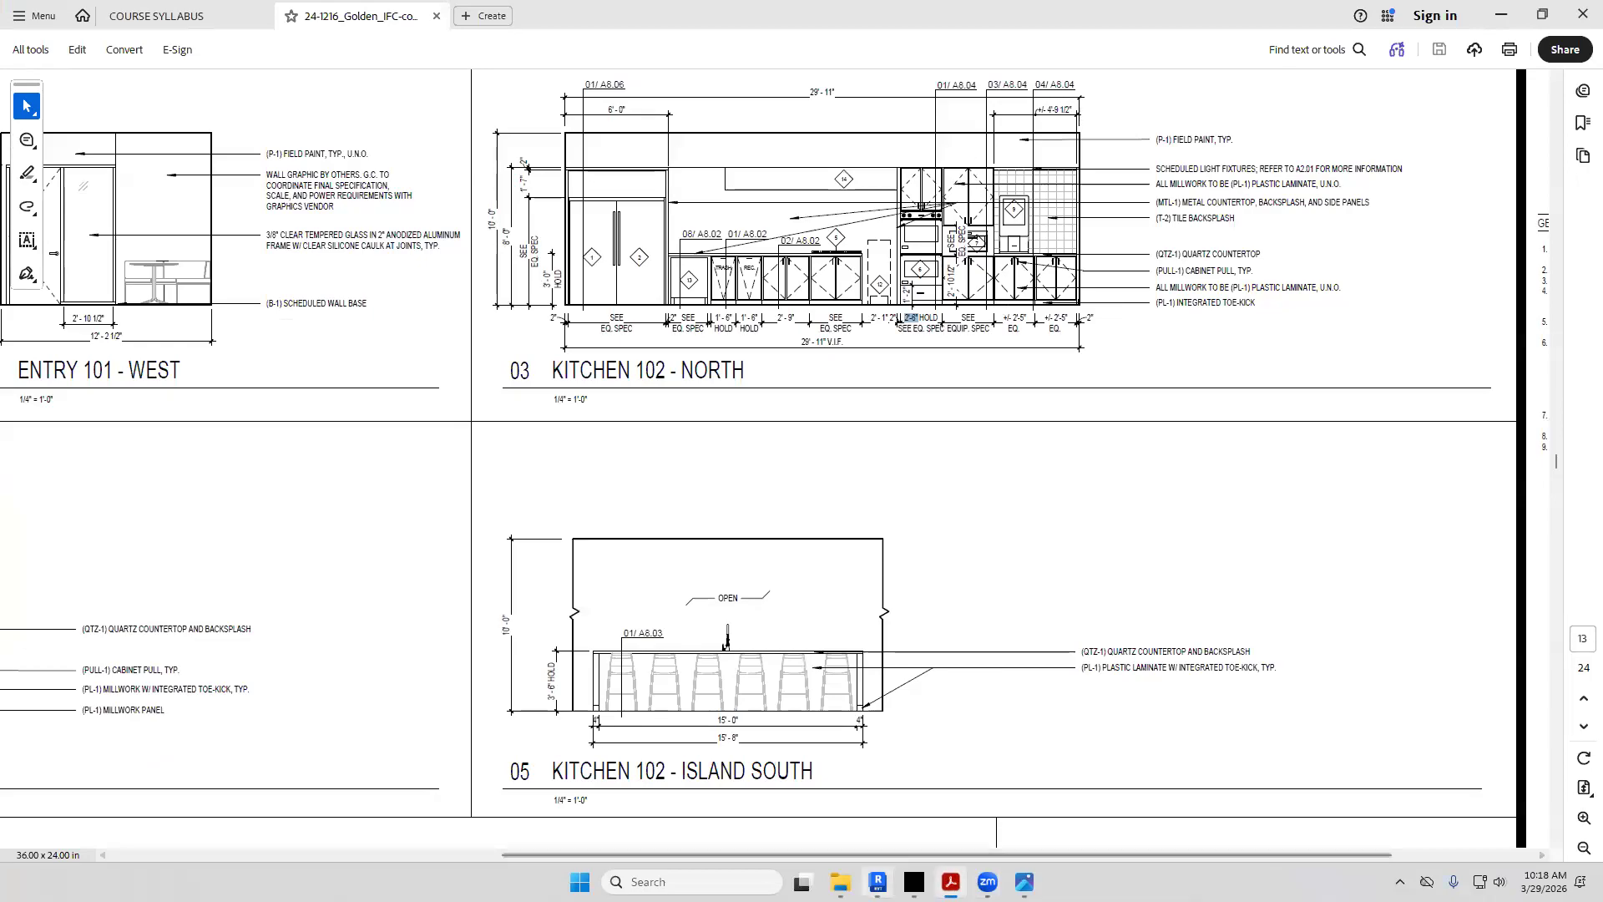
{"action": "left_click", "coordinate": [878, 879]}
{"action": "middle_click_drag", "start_coordinate": [1057, 254], "coordinate": [1055, 314]}
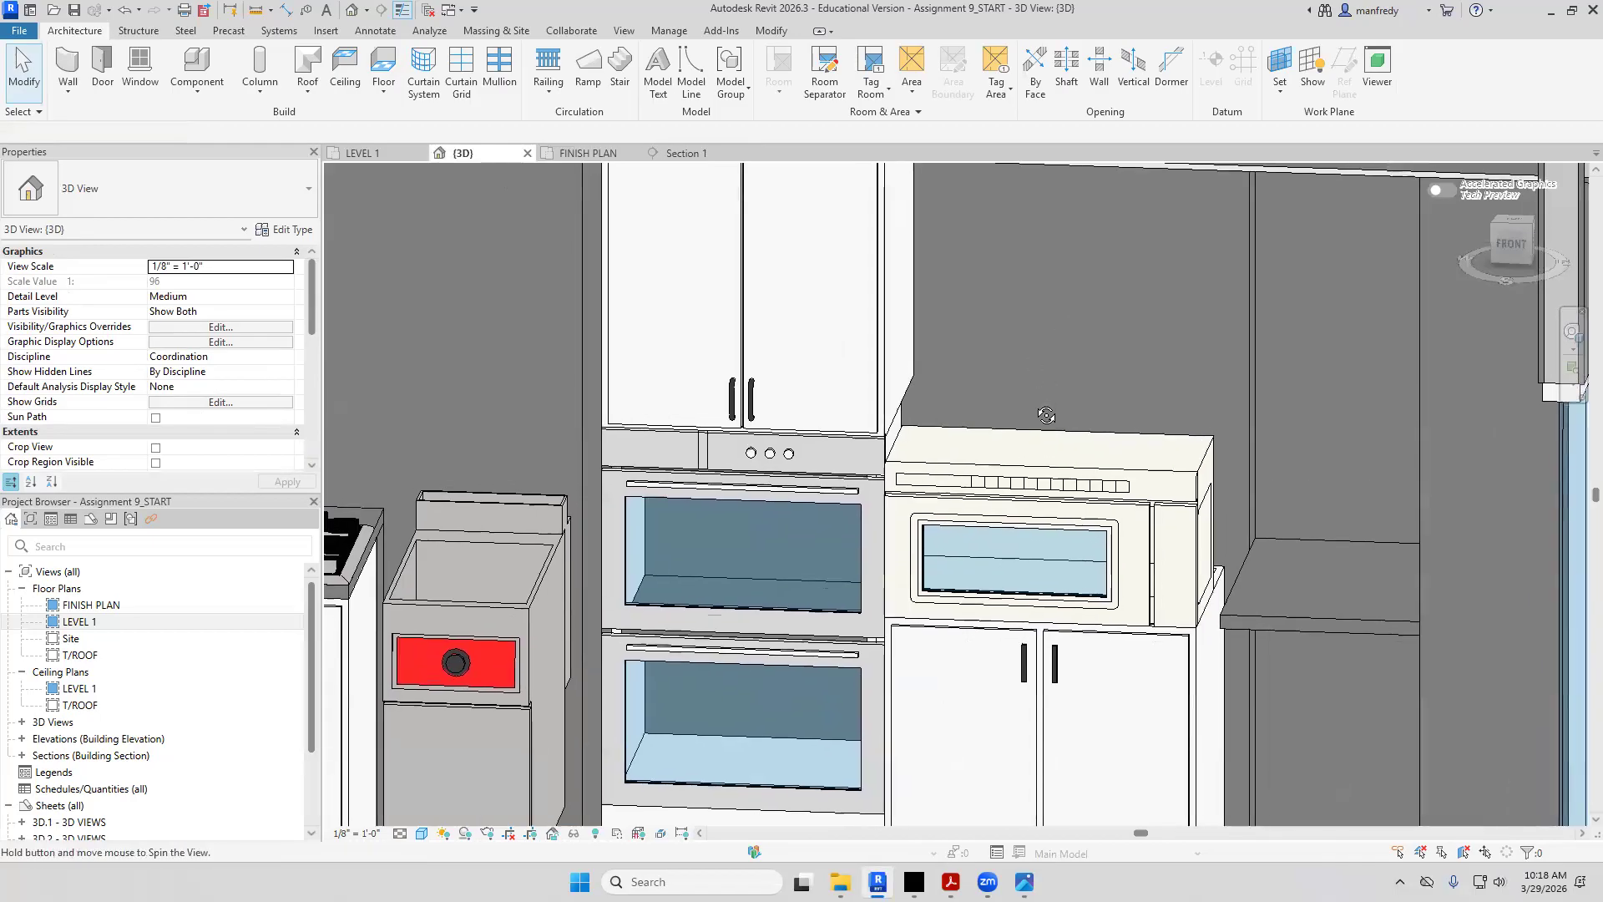
{"action": "scroll", "coordinate": [1027, 375], "scroll_direction": "down", "scroll_amount": 3}
{"action": "scroll", "coordinate": [1017, 389], "scroll_direction": "down", "scroll_amount": 4}
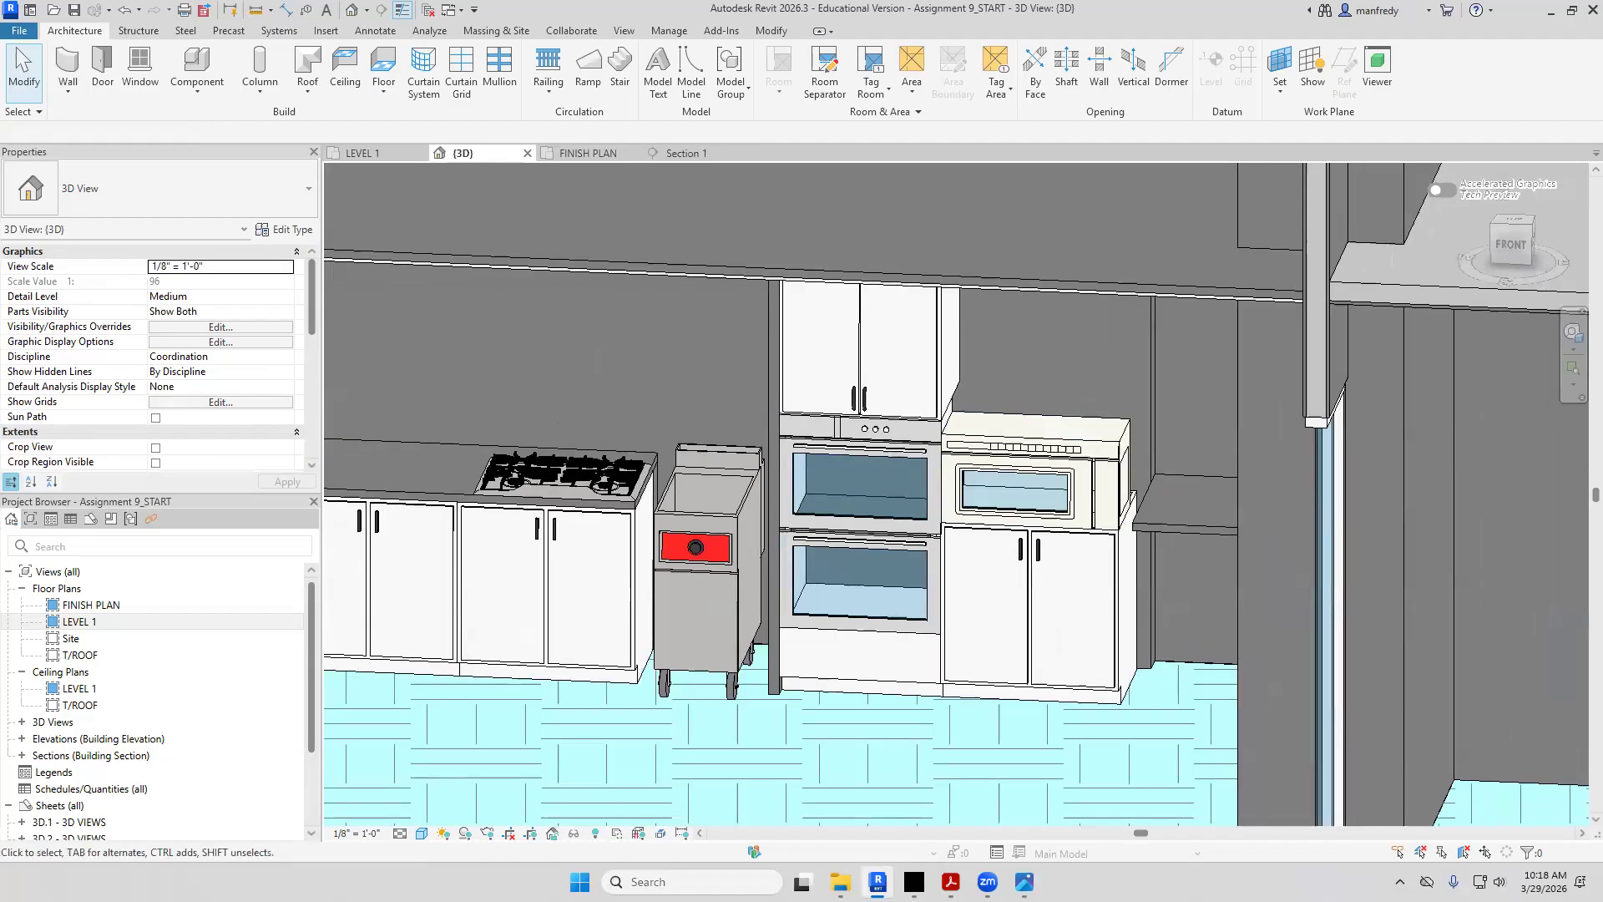
Check the Kitchen 102 - North elevation in Acrobat and copy the double oven's upper cabinet over the microwave cabinet in the Level 1 plan
{"action": "left_click", "coordinate": [950, 882]}
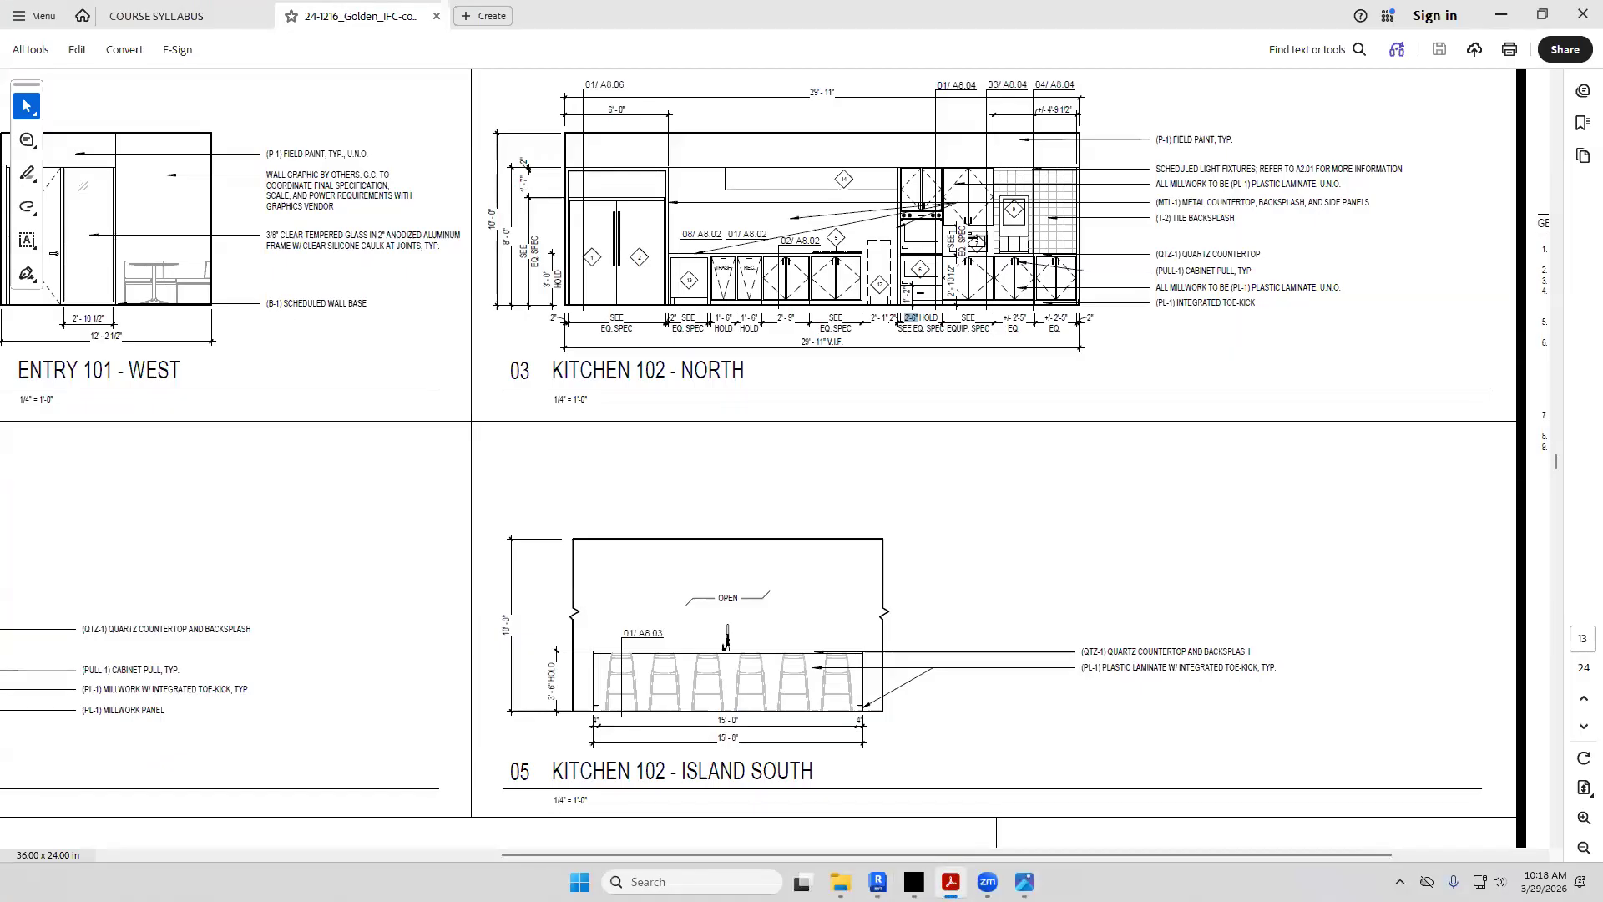
{"action": "key", "text": "alt+Tab"}
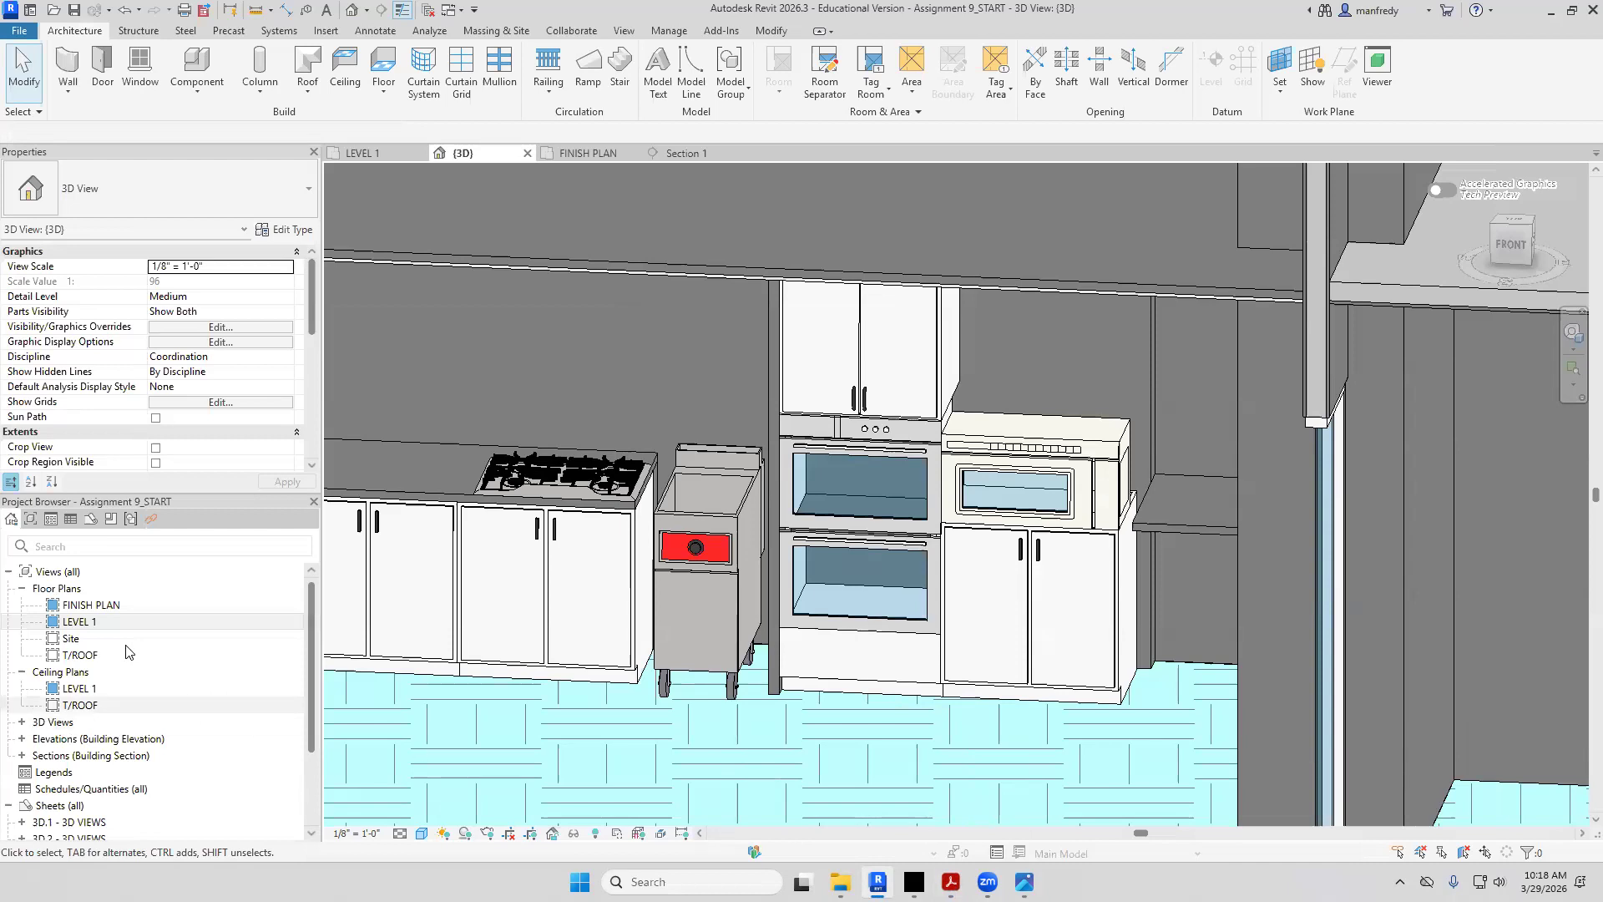
{"action": "double_click", "coordinate": [79, 621]}
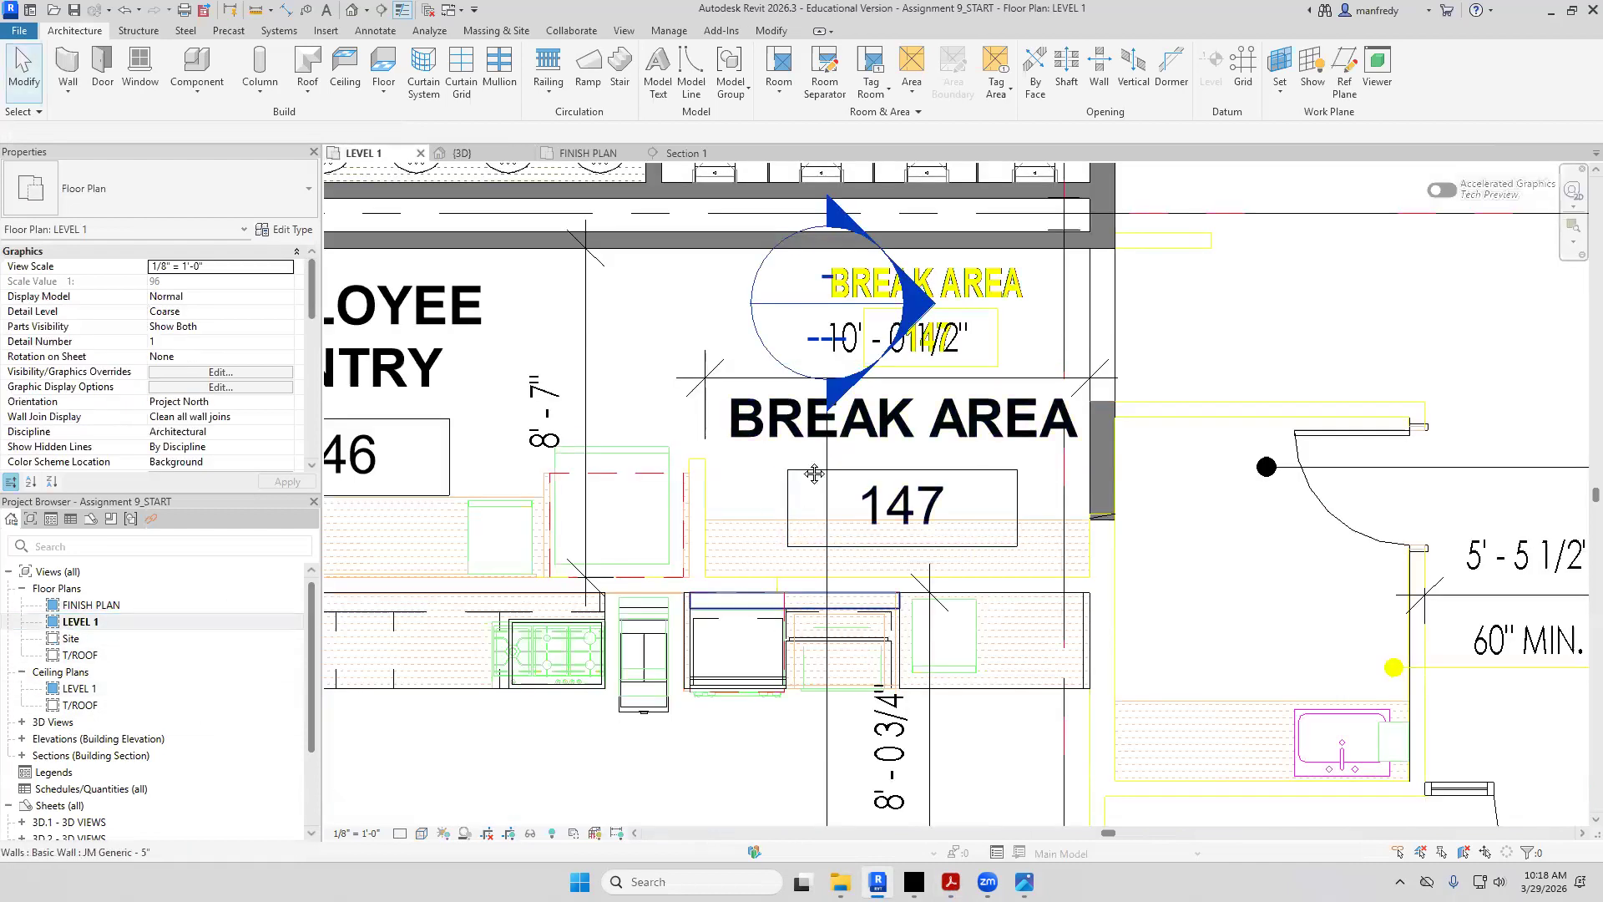
{"action": "scroll", "coordinate": [836, 389], "scroll_direction": "up", "scroll_amount": 5}
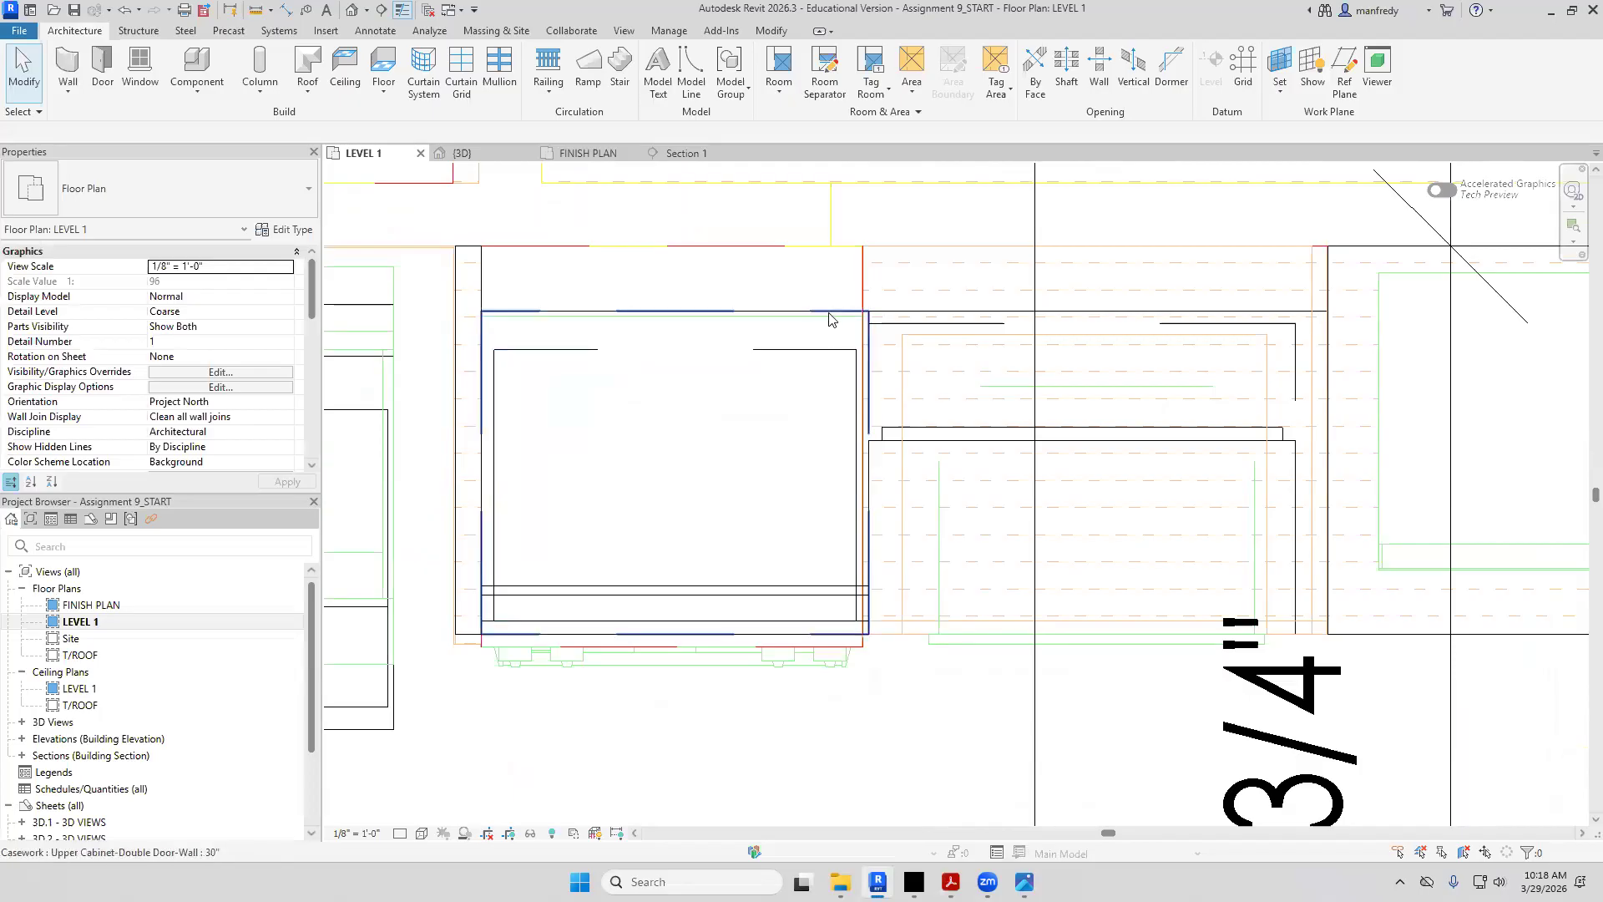
{"action": "left_click", "coordinate": [829, 318]}
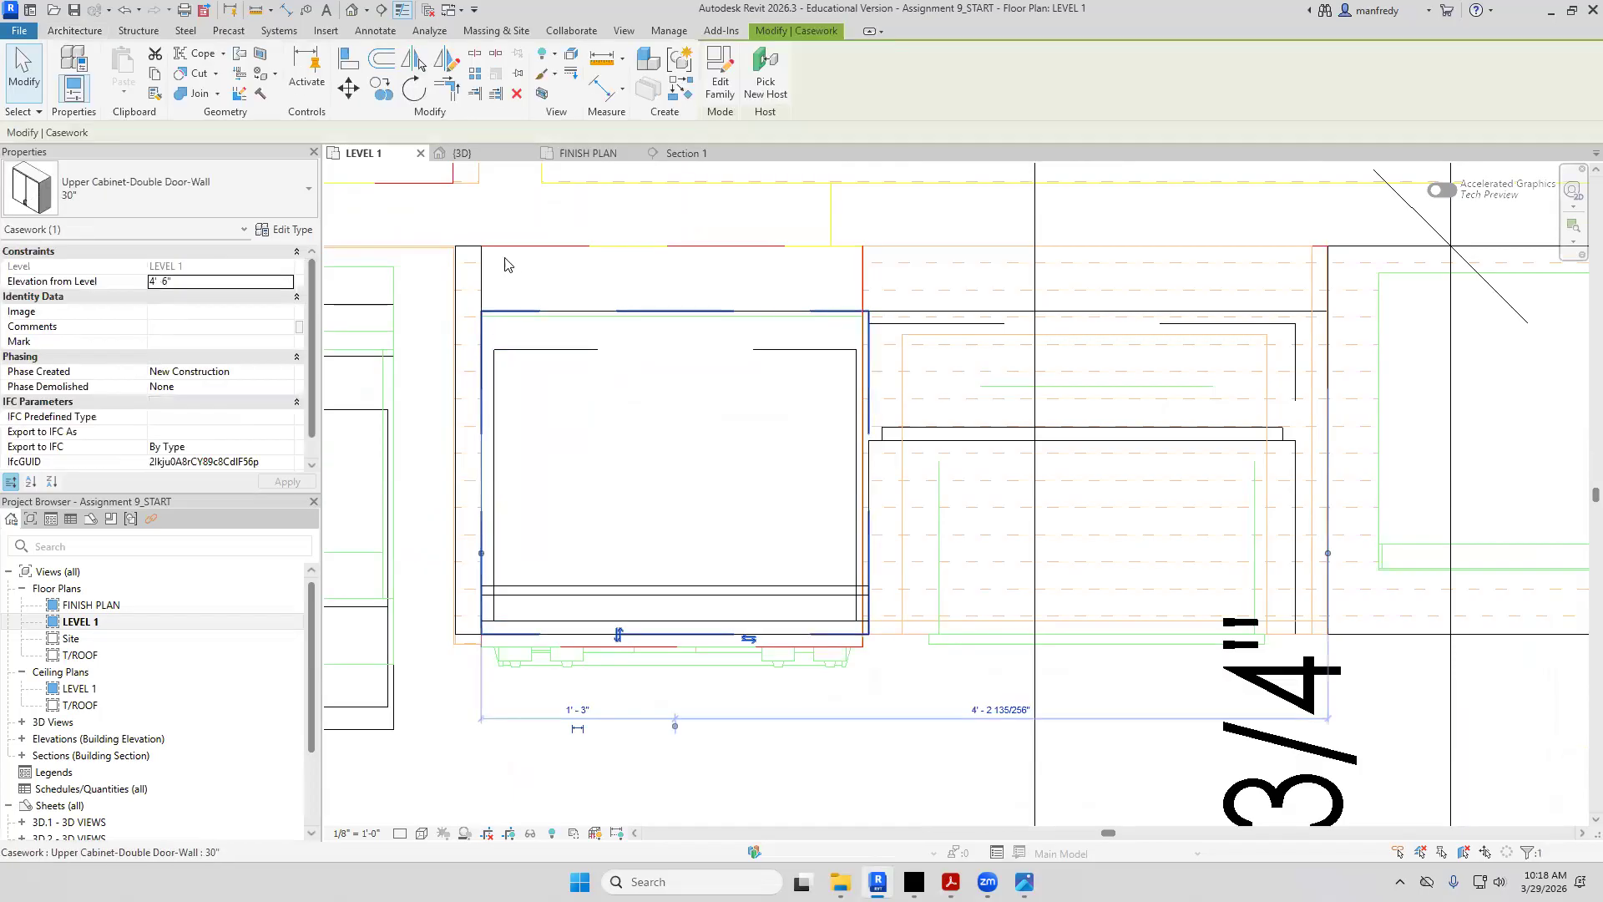
{"action": "left_click", "coordinate": [382, 94]}
{"action": "left_click", "coordinate": [481, 312]}
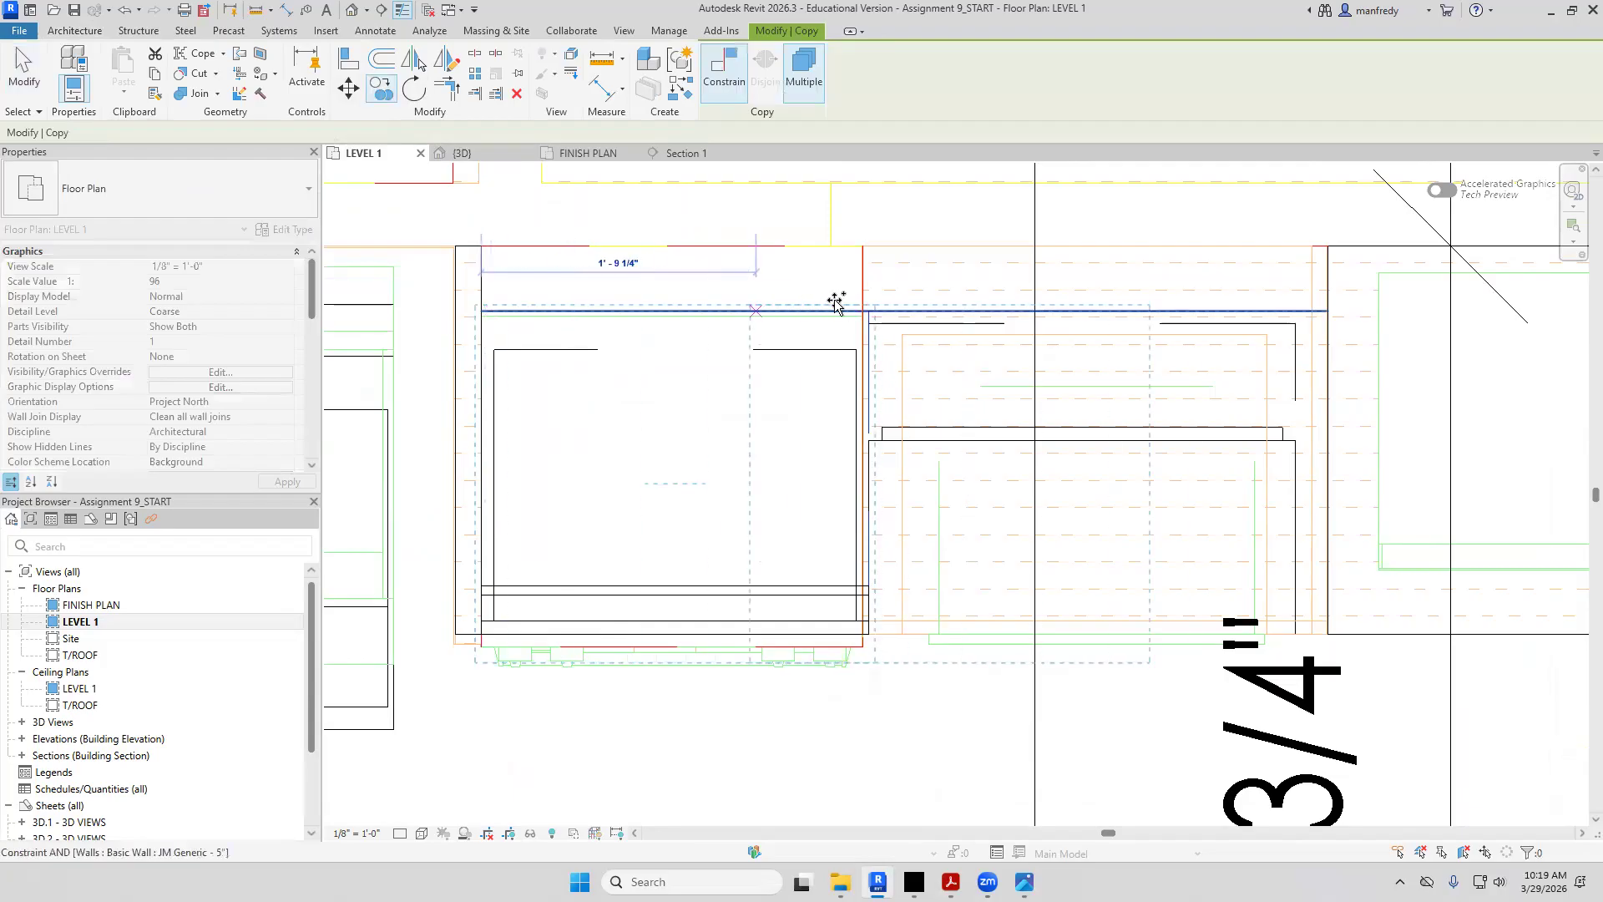
{"action": "left_click", "coordinate": [864, 309]}
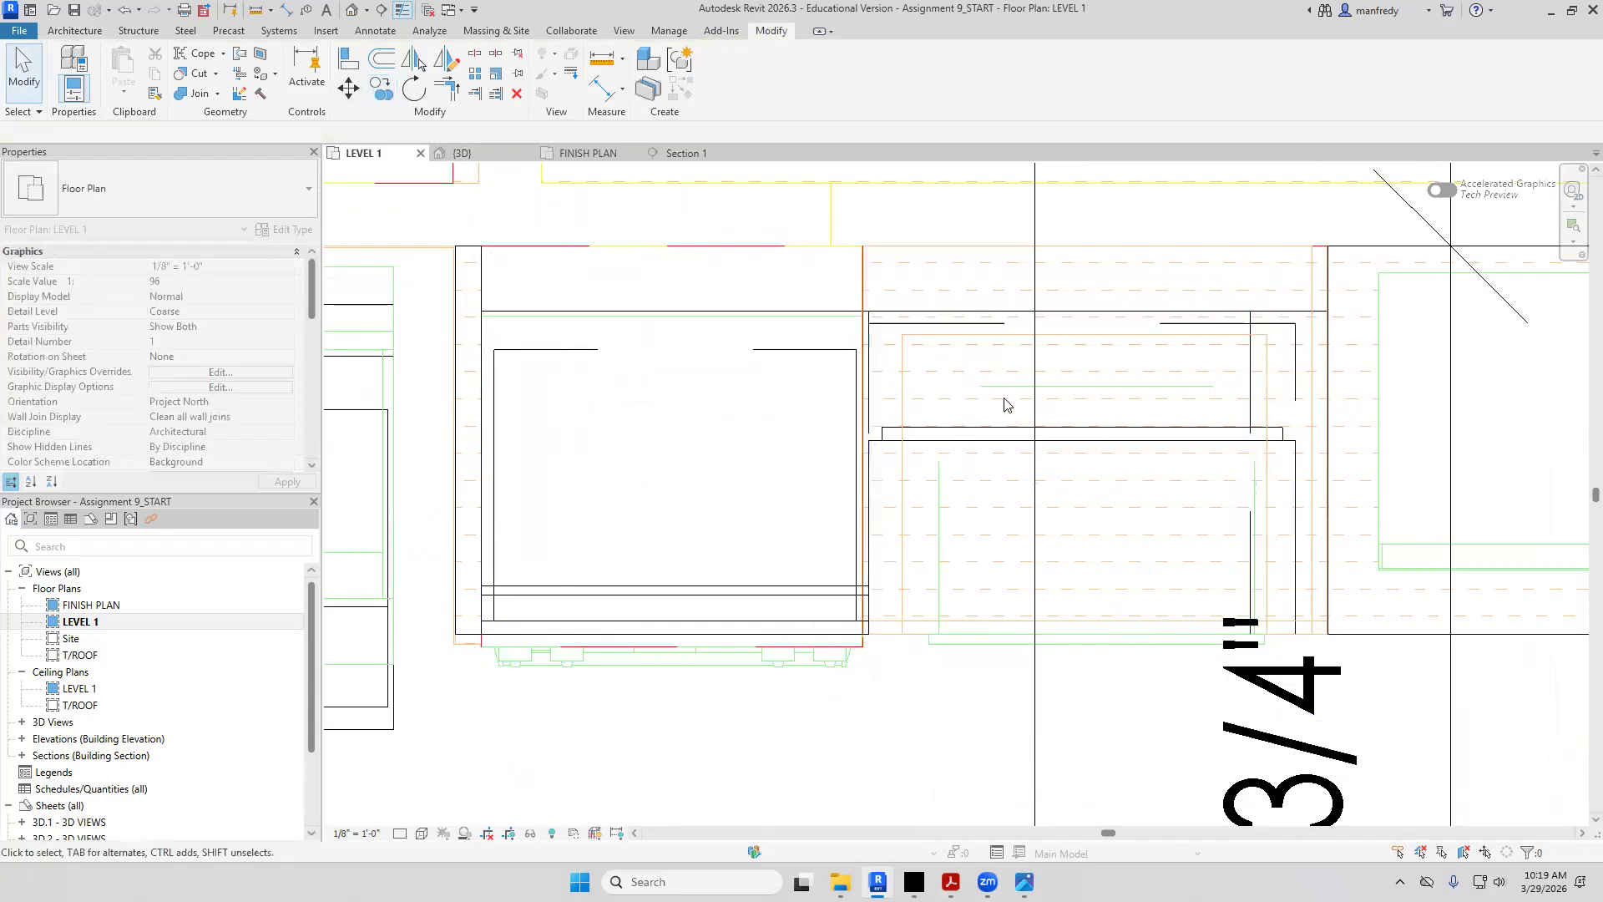
{"action": "middle_click_drag", "start_coordinate": [1013, 401], "coordinate": [844, 468]}
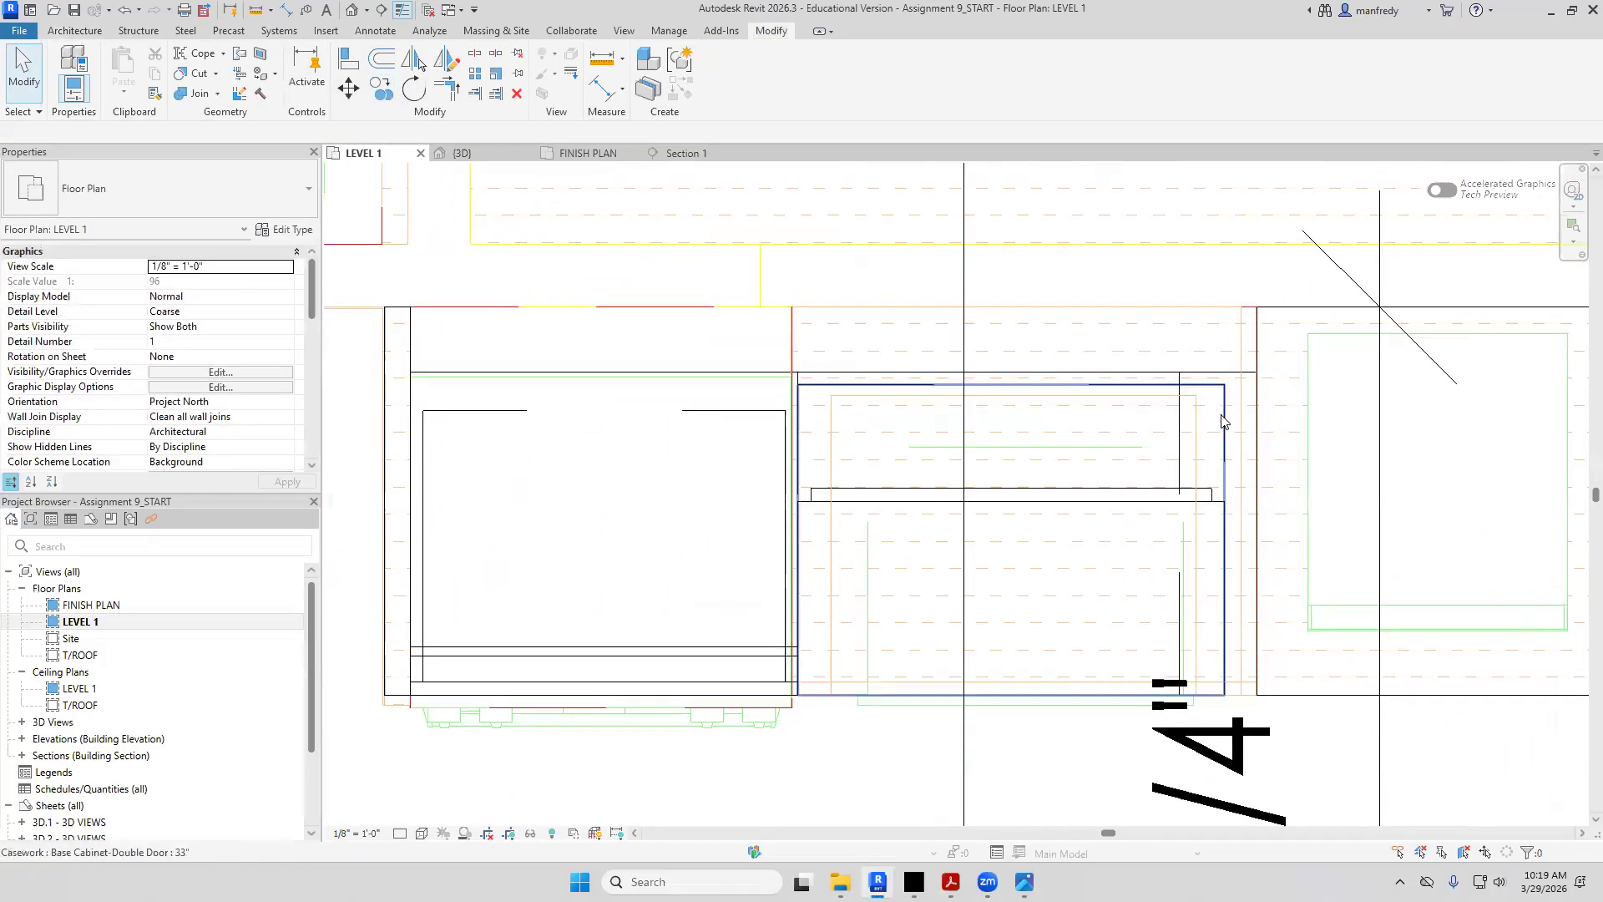
Duplicate the copied upper cabinet's type as JM 33" and set its width to 33 inches
{"action": "left_click", "coordinate": [352, 12]}
{"action": "middle_click_drag", "start_coordinate": [789, 467], "coordinate": [845, 491], "text": "shift"}
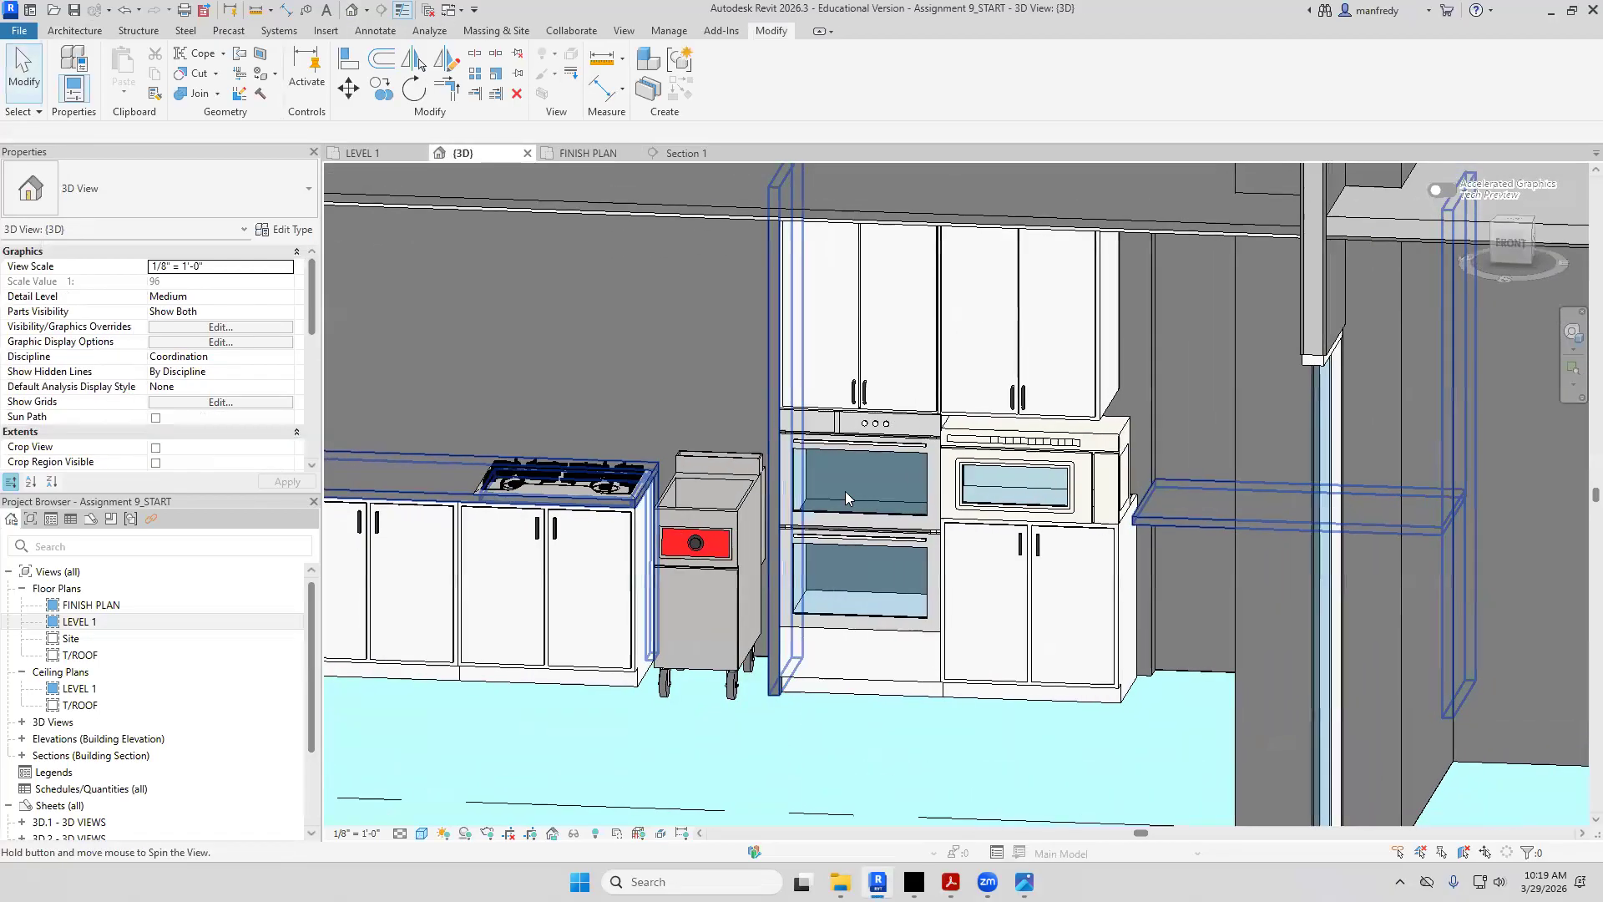
{"action": "left_click", "coordinate": [1027, 325]}
{"action": "left_click", "coordinate": [279, 234]}
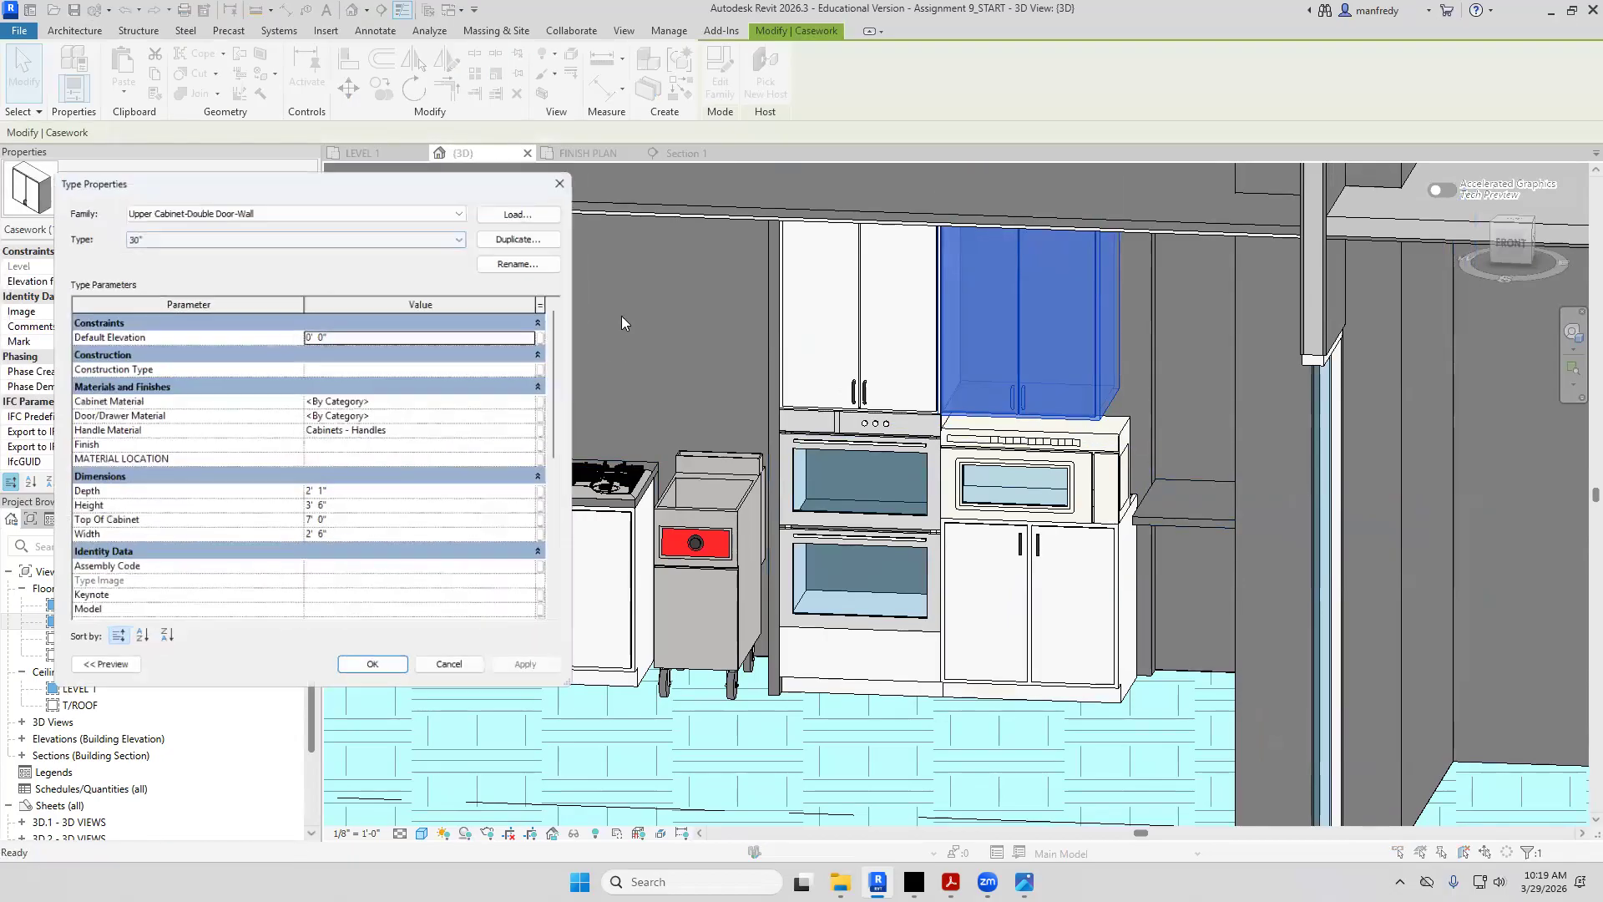
{"action": "left_click", "coordinate": [527, 231]}
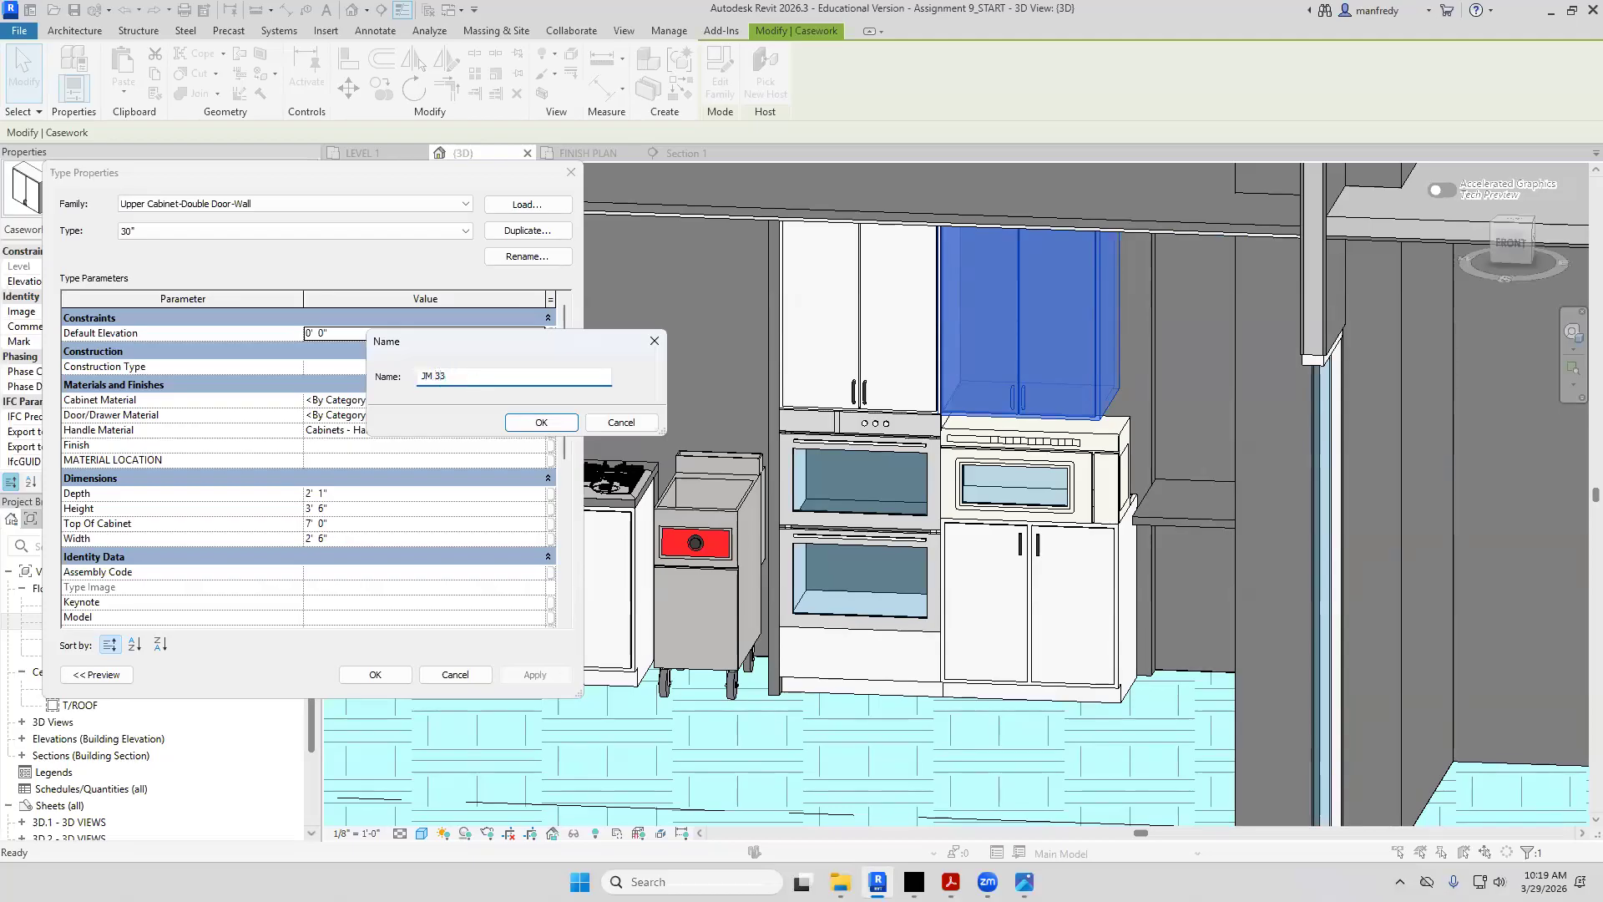
{"action": "key", "text": "Return"}
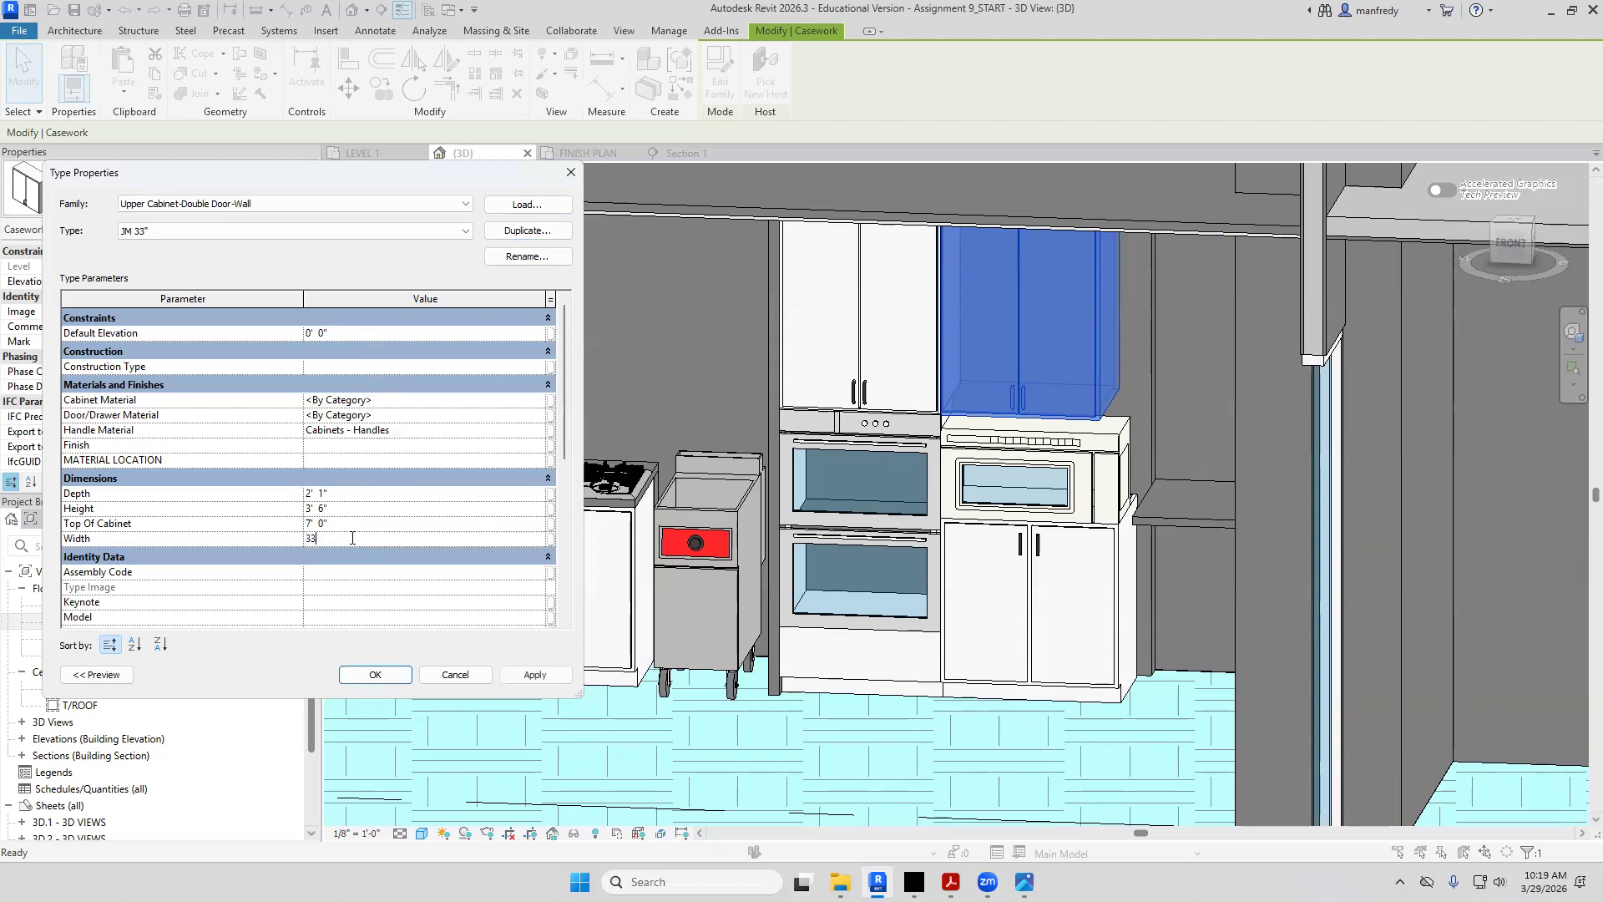
{"action": "left_click", "coordinate": [537, 680]}
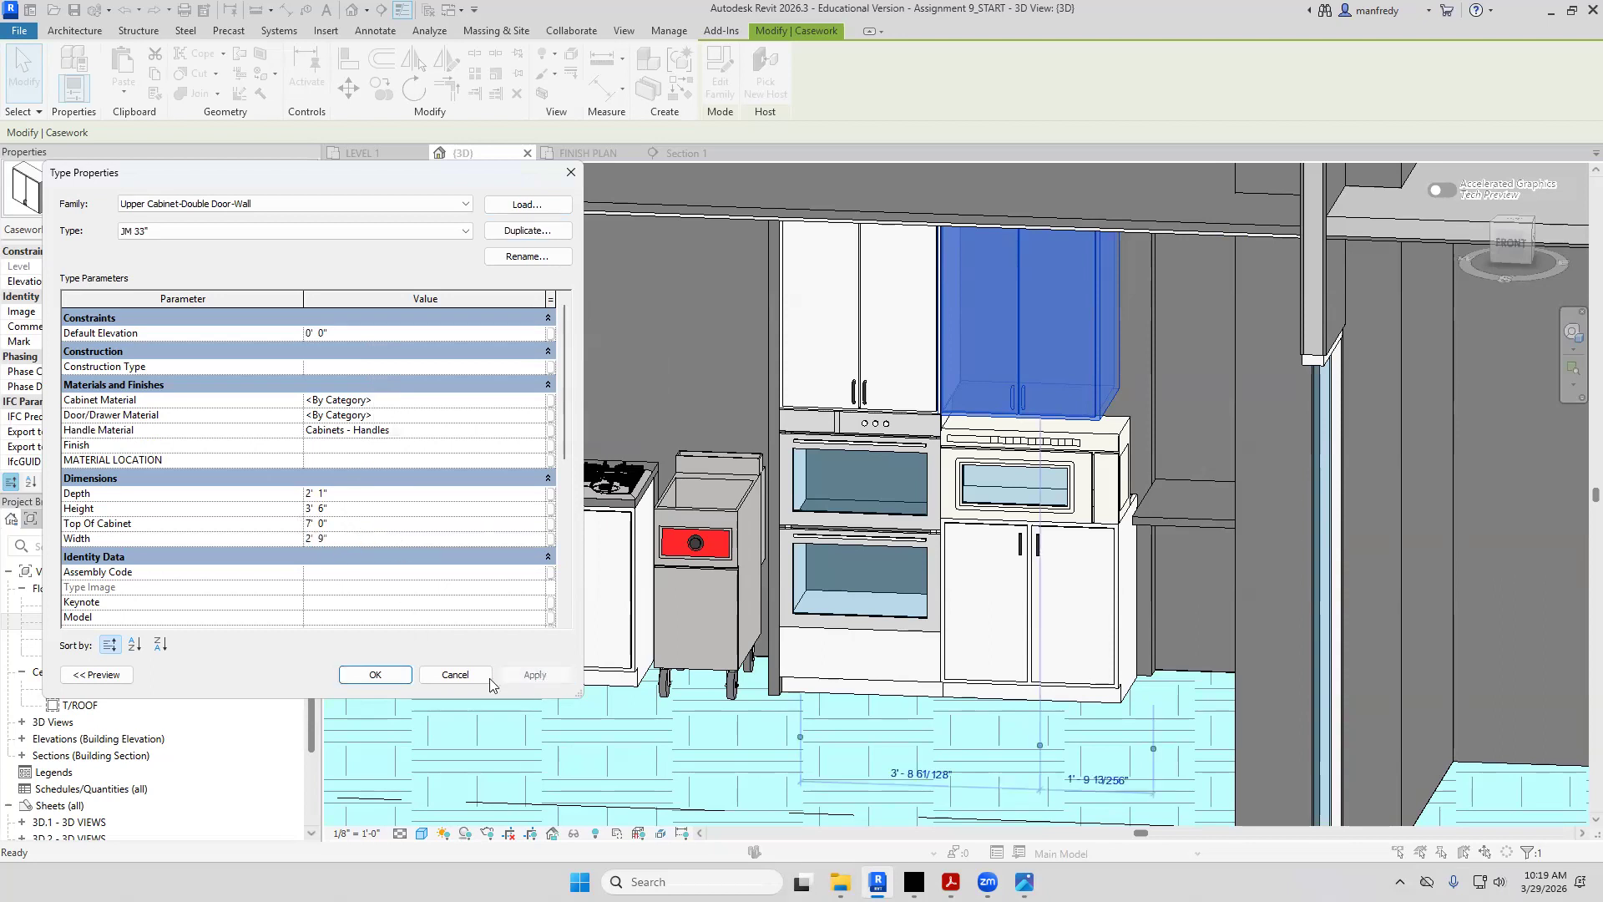
{"action": "left_click", "coordinate": [375, 674]}
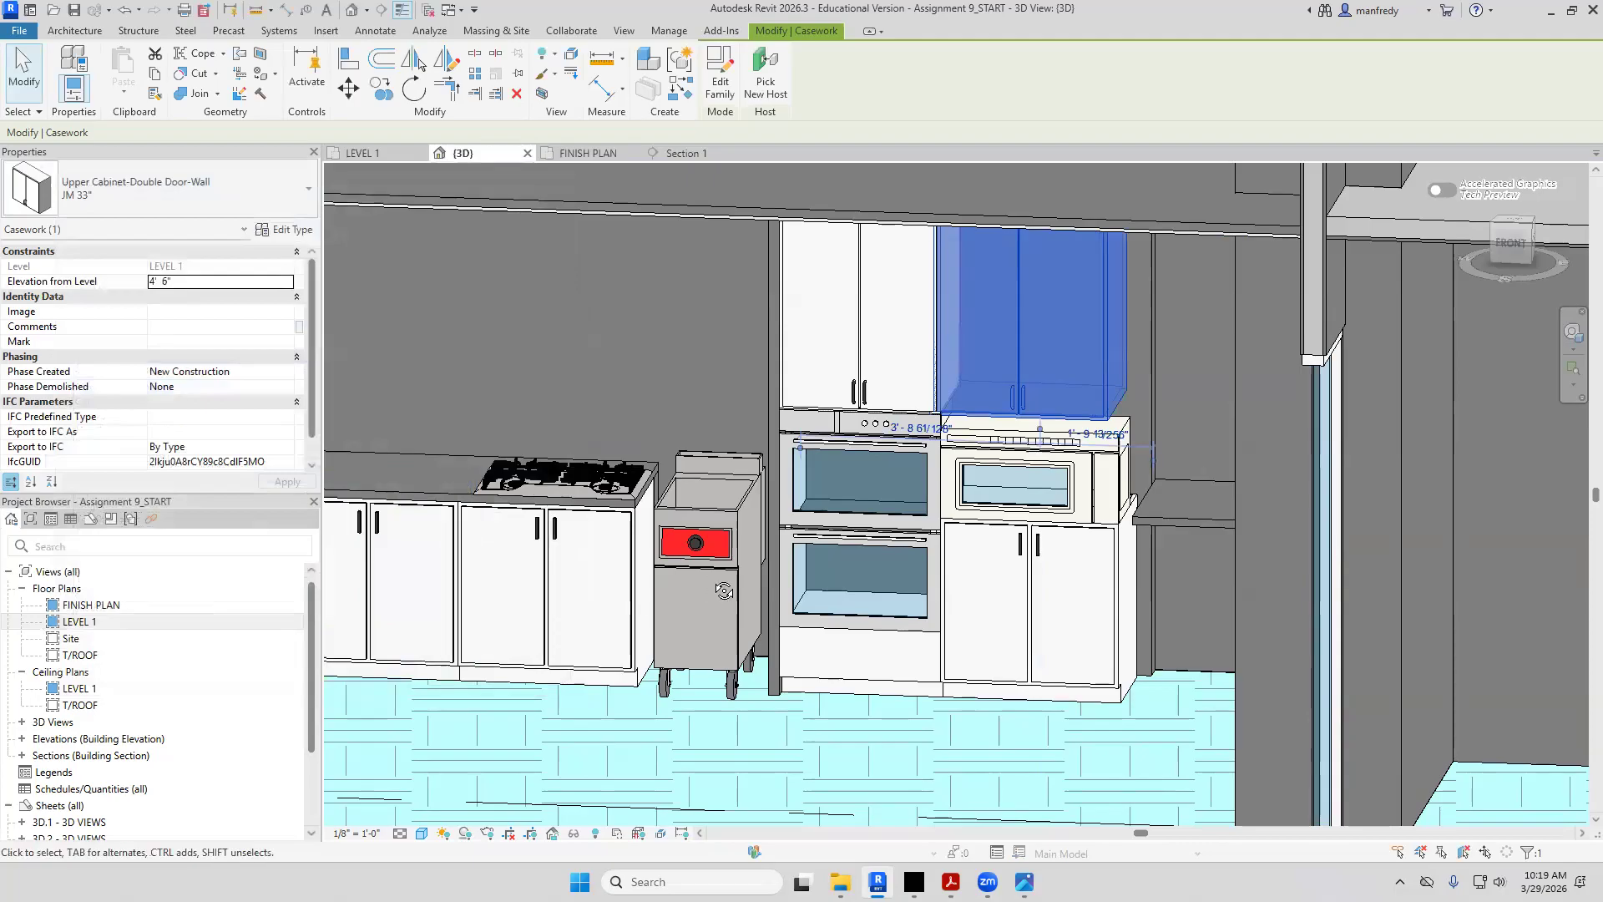
Move the JM 33" upper cabinet in the Level 1 plan so its back corner meets the double oven cabinet's side
{"action": "middle_click_drag", "start_coordinate": [401, 585], "coordinate": [760, 602], "text": "shift"}
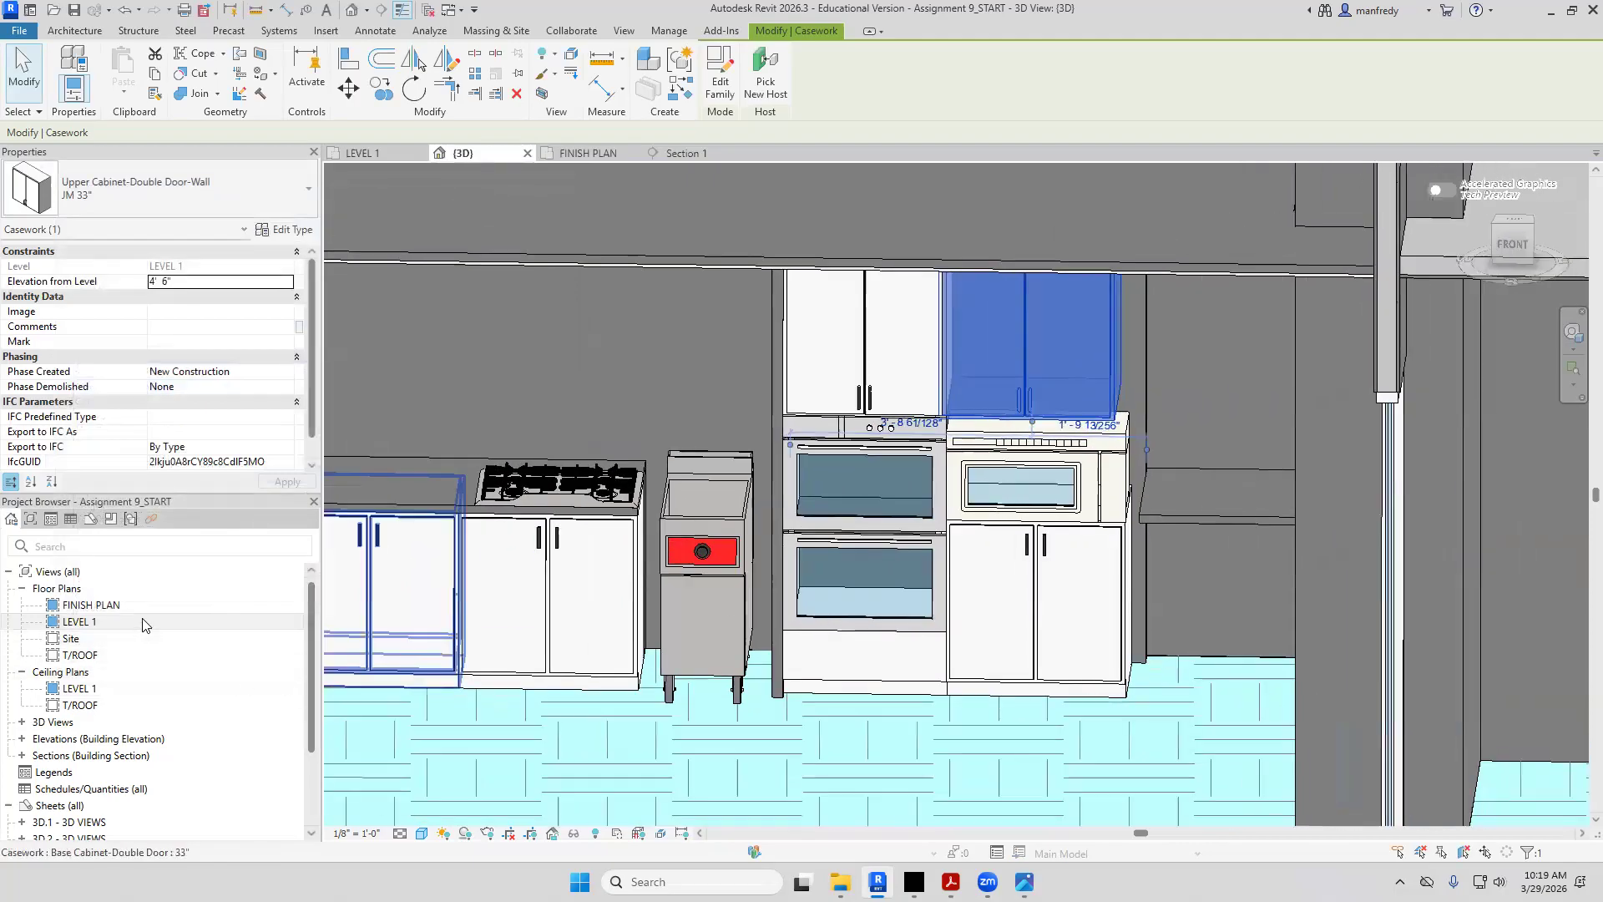
{"action": "double_click", "coordinate": [81, 621]}
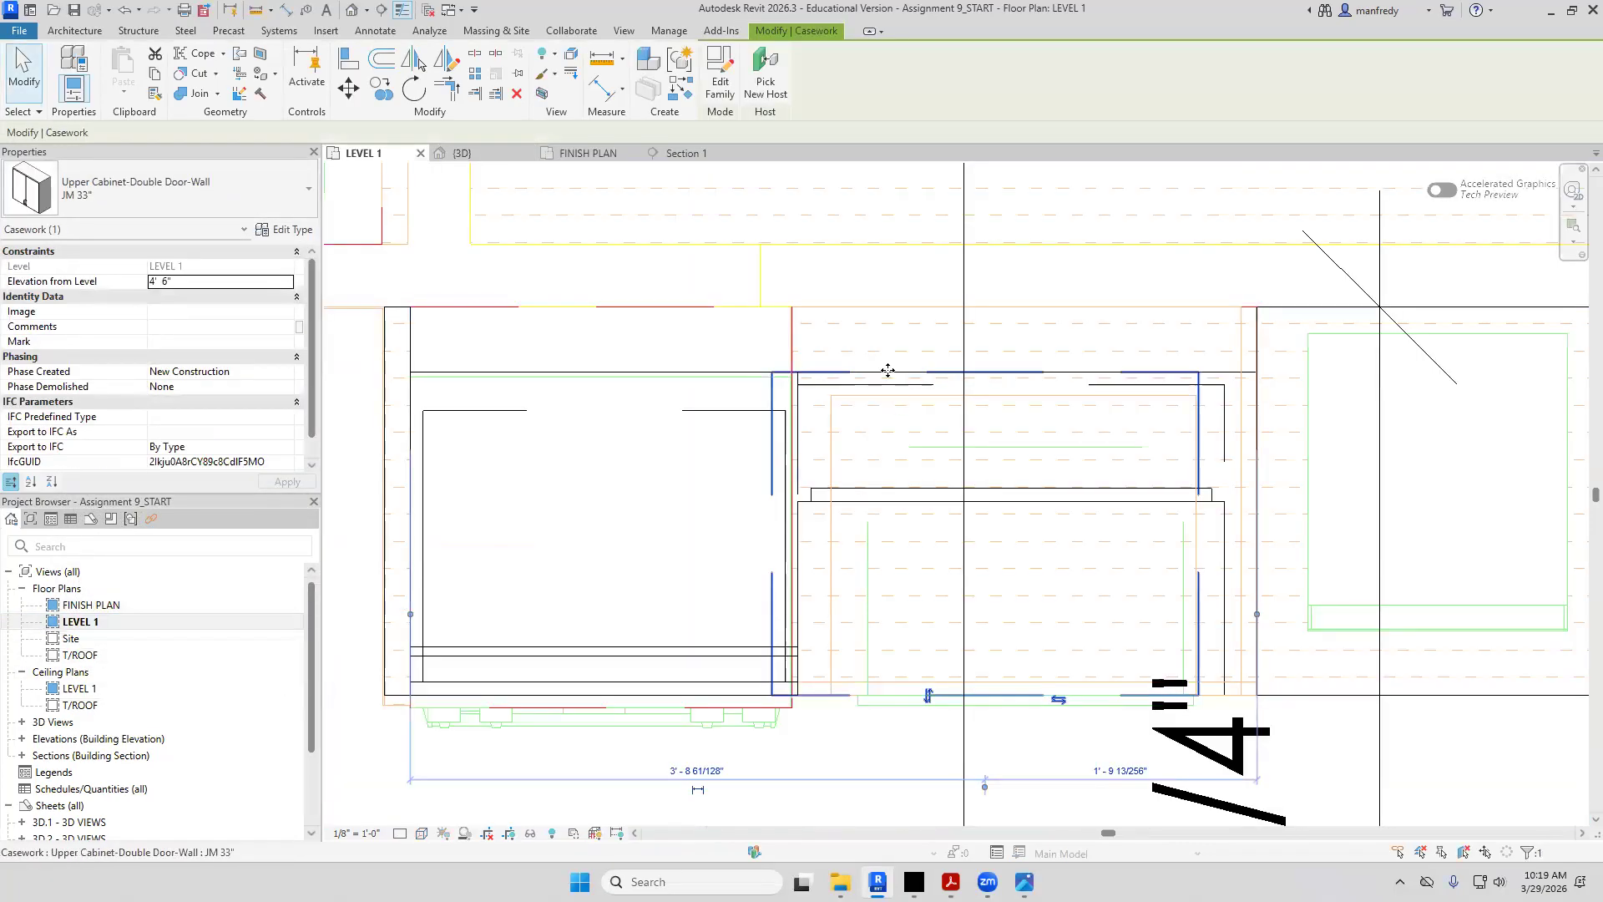
{"action": "left_click", "coordinate": [349, 89]}
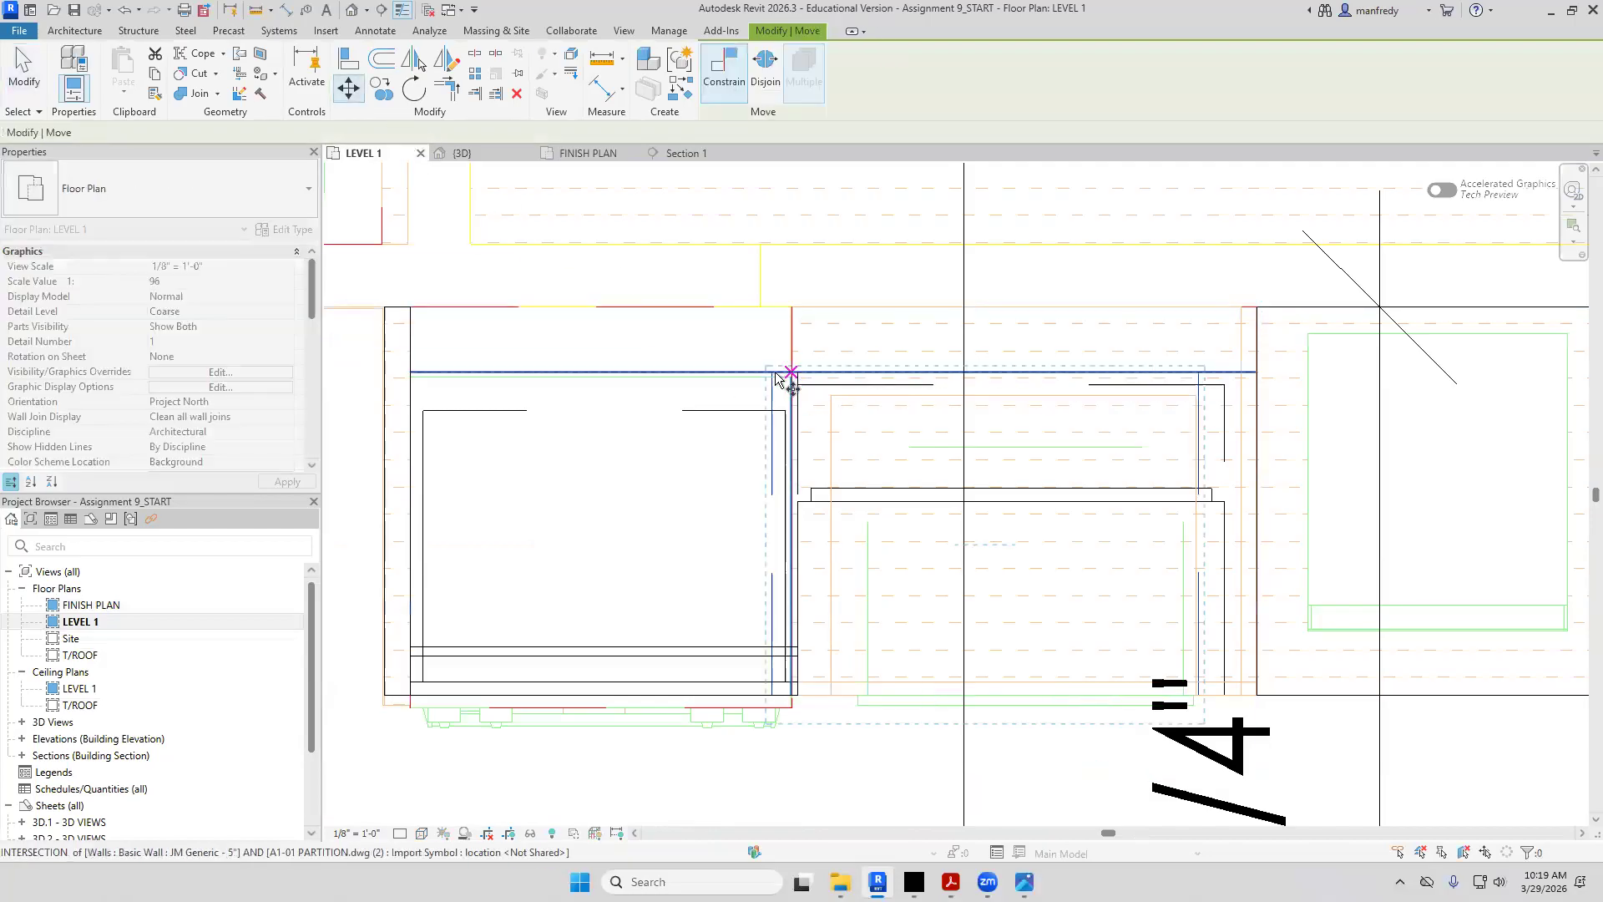
{"action": "left_click", "coordinate": [799, 373]}
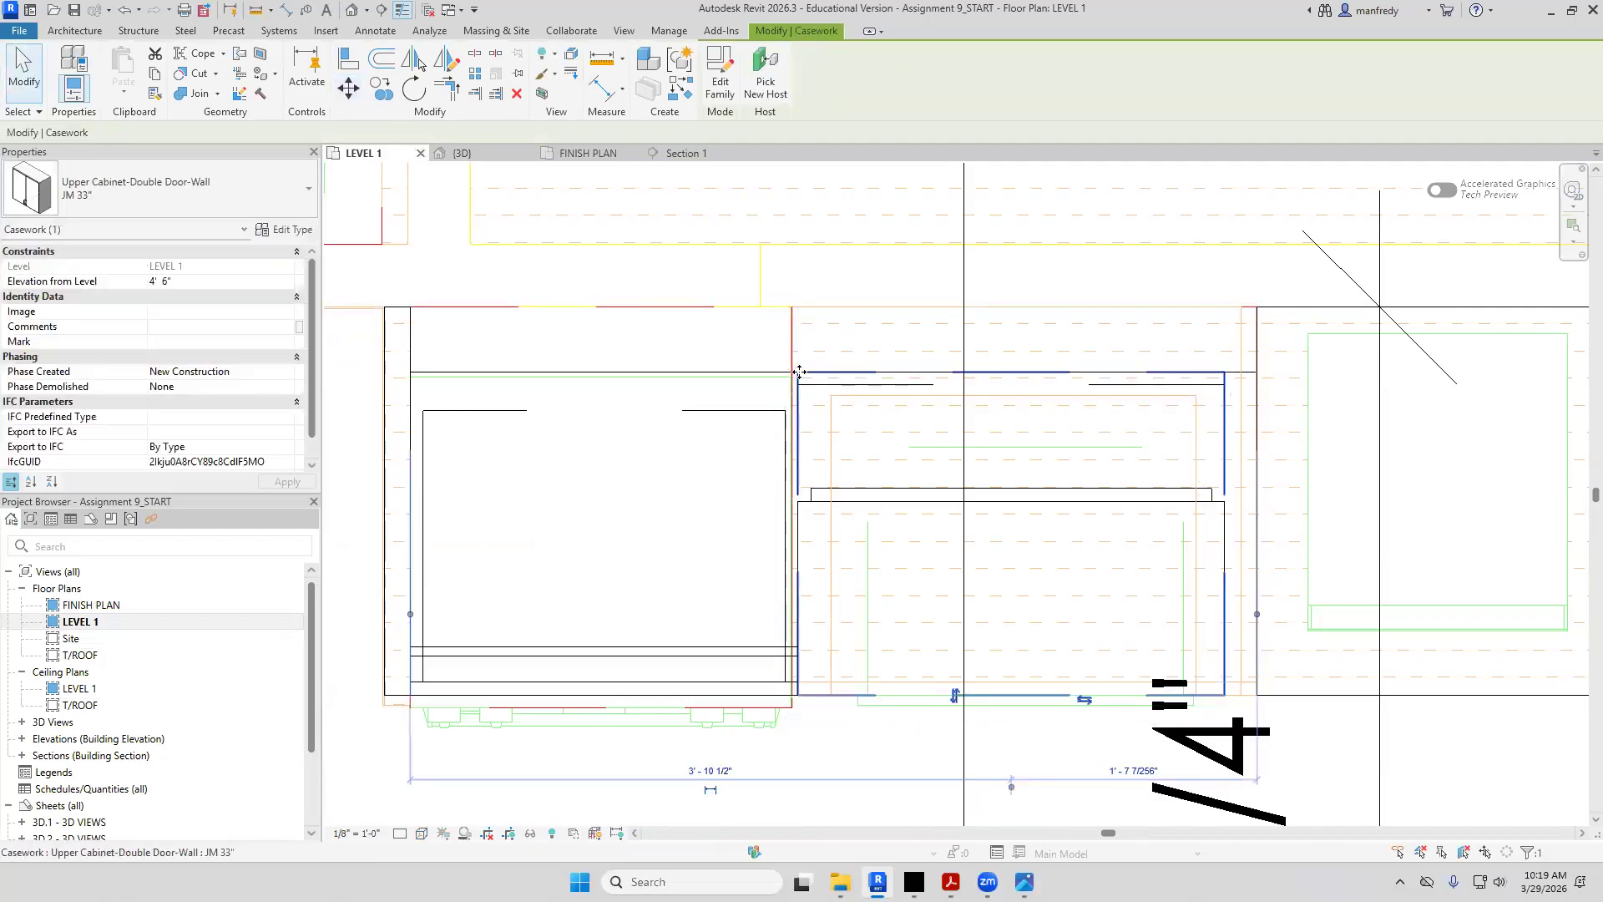
{"action": "key", "text": "Escape"}
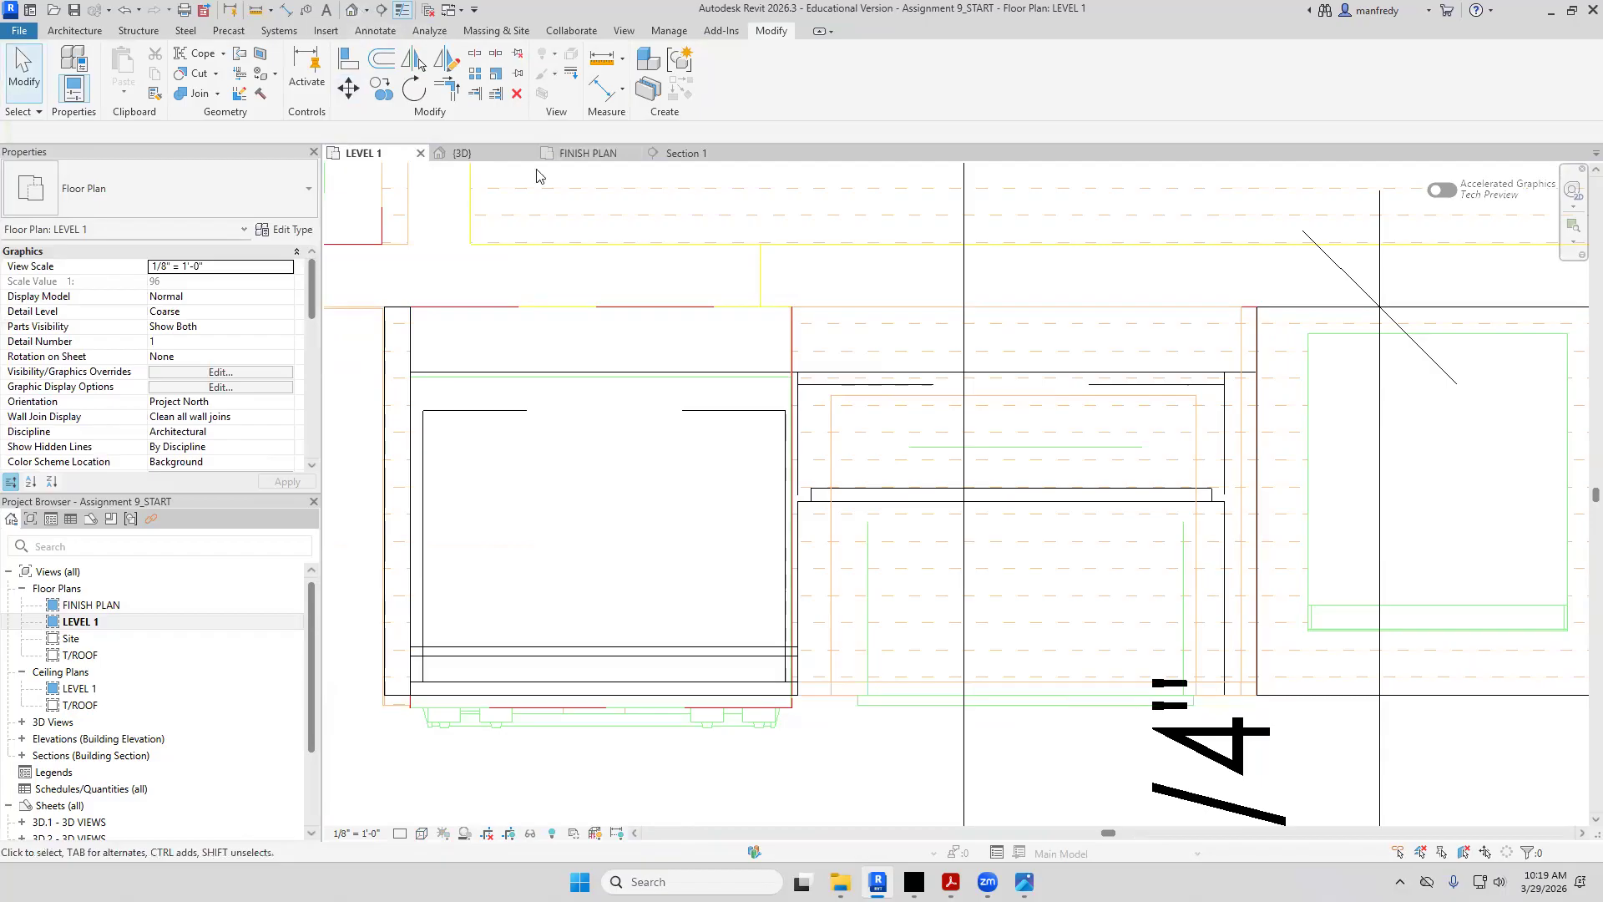
Check the upper cabinet in 3D and open Section 1 from the Level 1 plan at the upper cabinet and microwave
{"action": "left_click", "coordinate": [494, 155]}
{"action": "mouse_move", "coordinate": [756, 401]}
{"action": "middle_mouse_down", "text": "shift"}
{"action": "mouse_move", "coordinate": [790, 327]}
{"action": "mouse_move", "coordinate": [815, 318]}
{"action": "mouse_move", "coordinate": [789, 371]}
{"action": "mouse_move", "coordinate": [751, 376]}
{"action": "middle_mouse_up", "text": "shift"}
{"action": "double_click", "coordinate": [79, 621]}
{"action": "scroll", "coordinate": [898, 311], "scroll_direction": "down", "scroll_amount": 8}
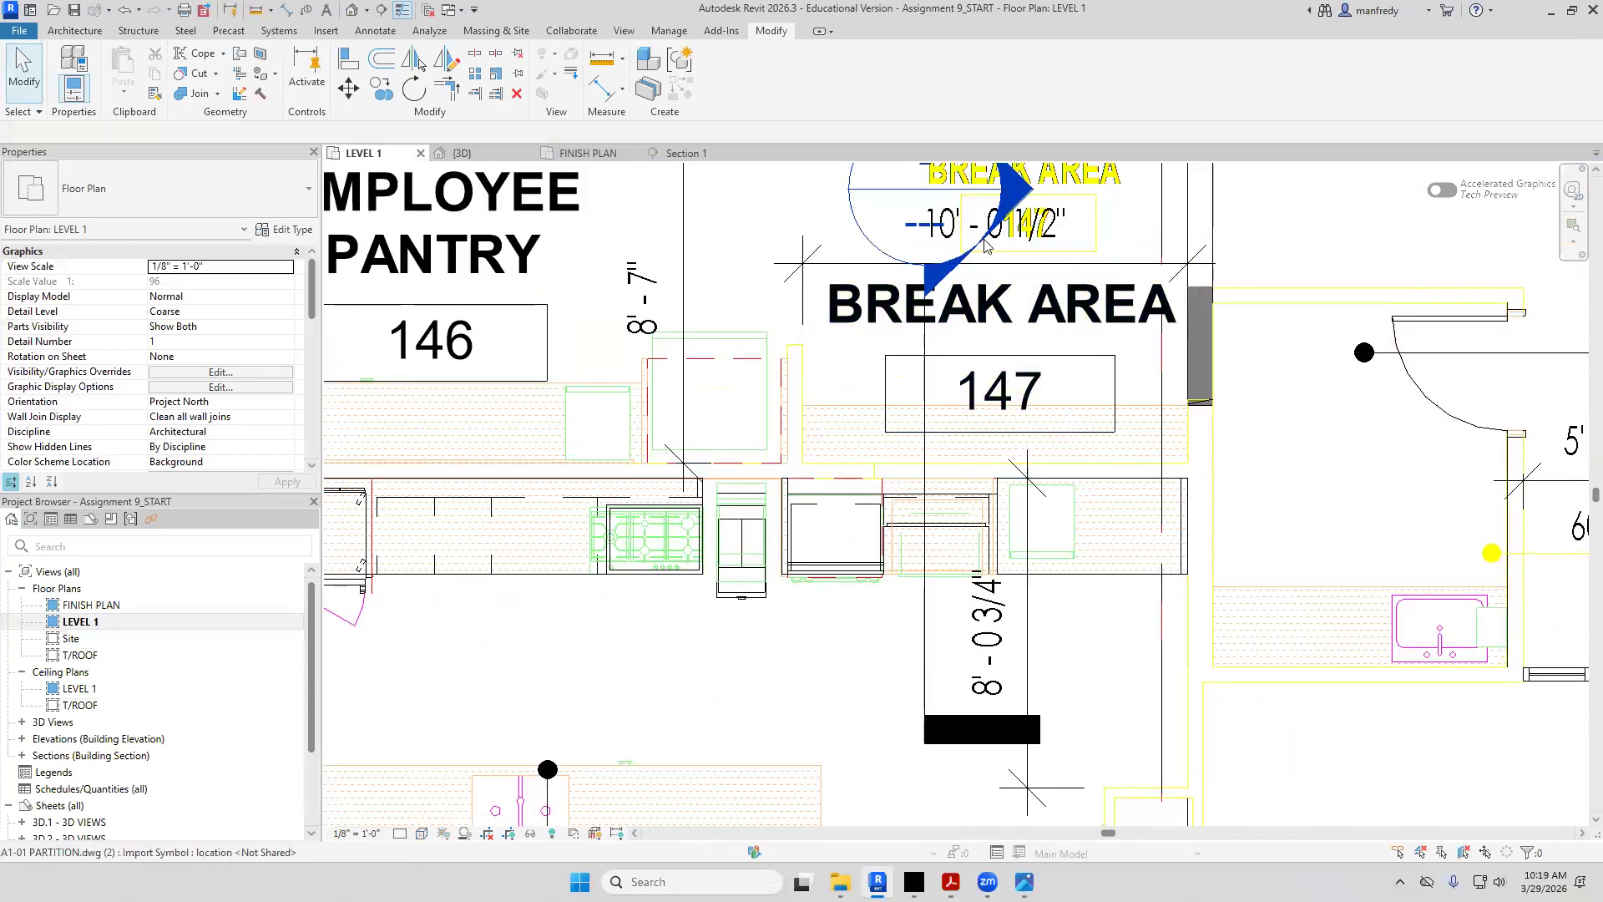
{"action": "double_click", "coordinate": [986, 244]}
{"action": "scroll", "coordinate": [952, 351], "scroll_direction": "down", "scroll_amount": 2}
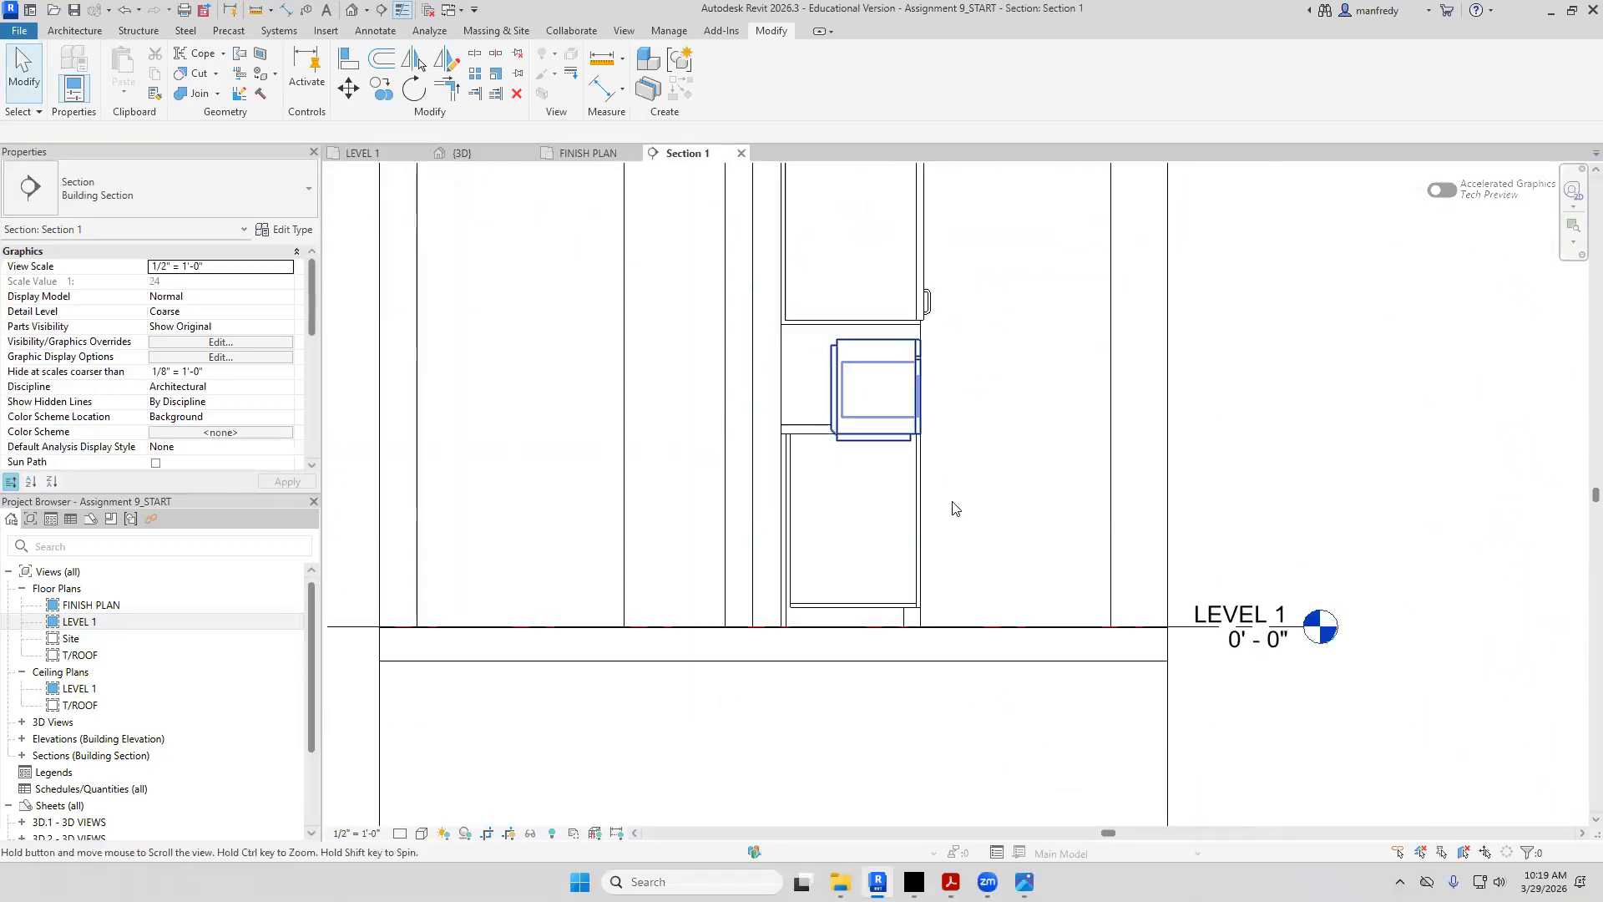
{"action": "middle_click_drag", "start_coordinate": [952, 503], "coordinate": [989, 685]}
{"action": "scroll", "coordinate": [994, 456], "scroll_direction": "up", "scroll_amount": 1}
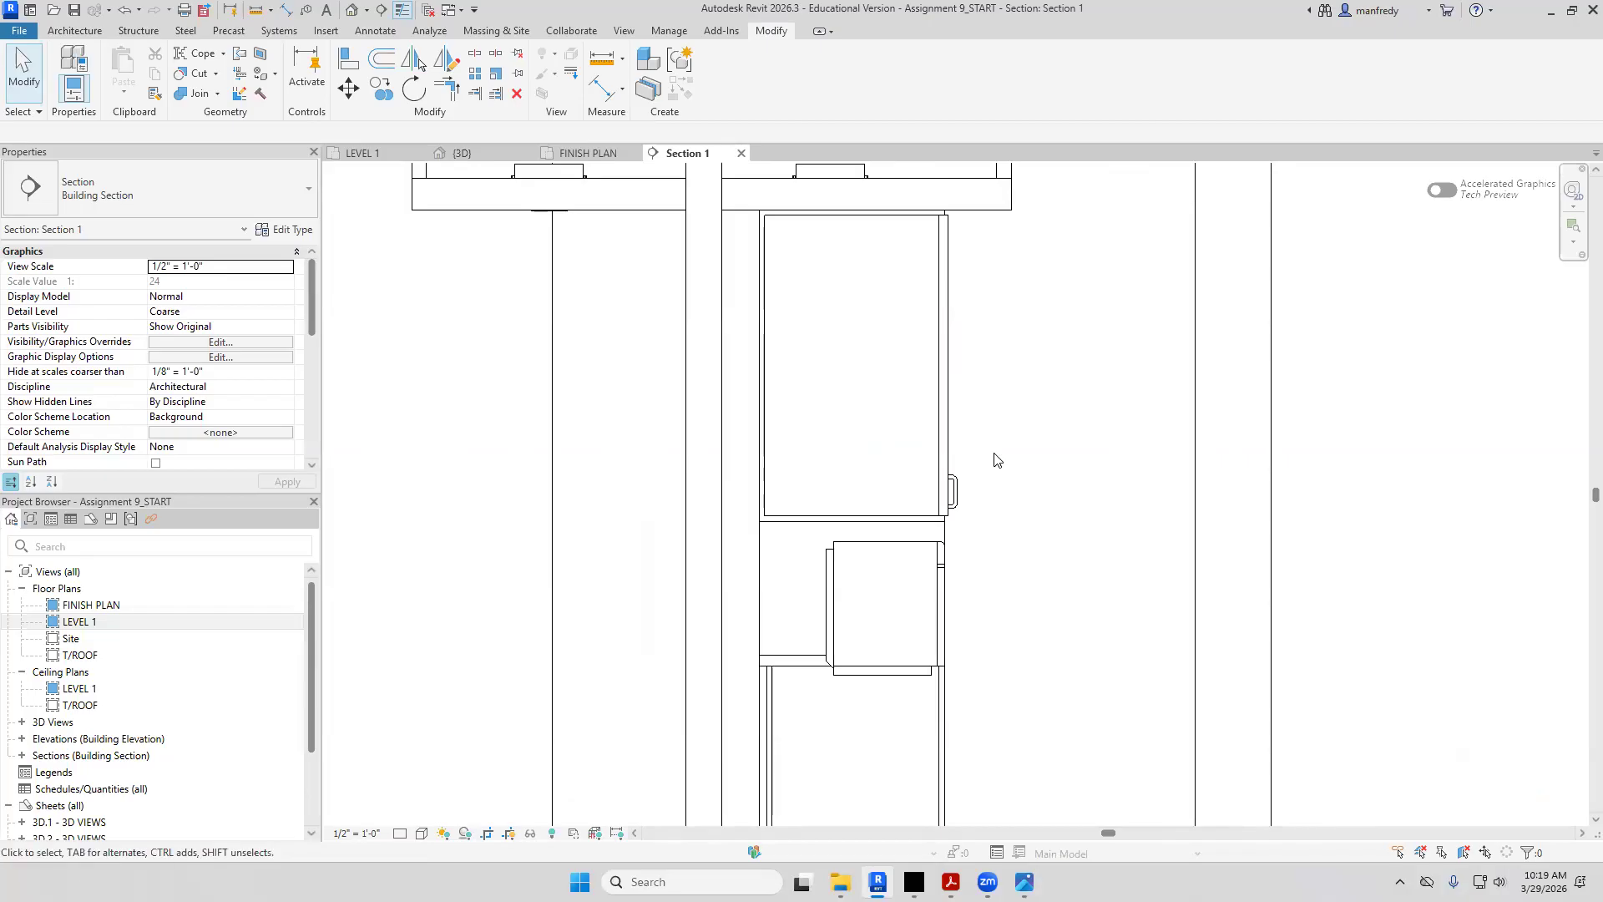
Measure from the microwave's top to the upper cabinet's top and set the JM 33" type height to 3' 8 3/4"
{"action": "key", "text": "i"}
{"action": "left_click", "coordinate": [899, 212]}
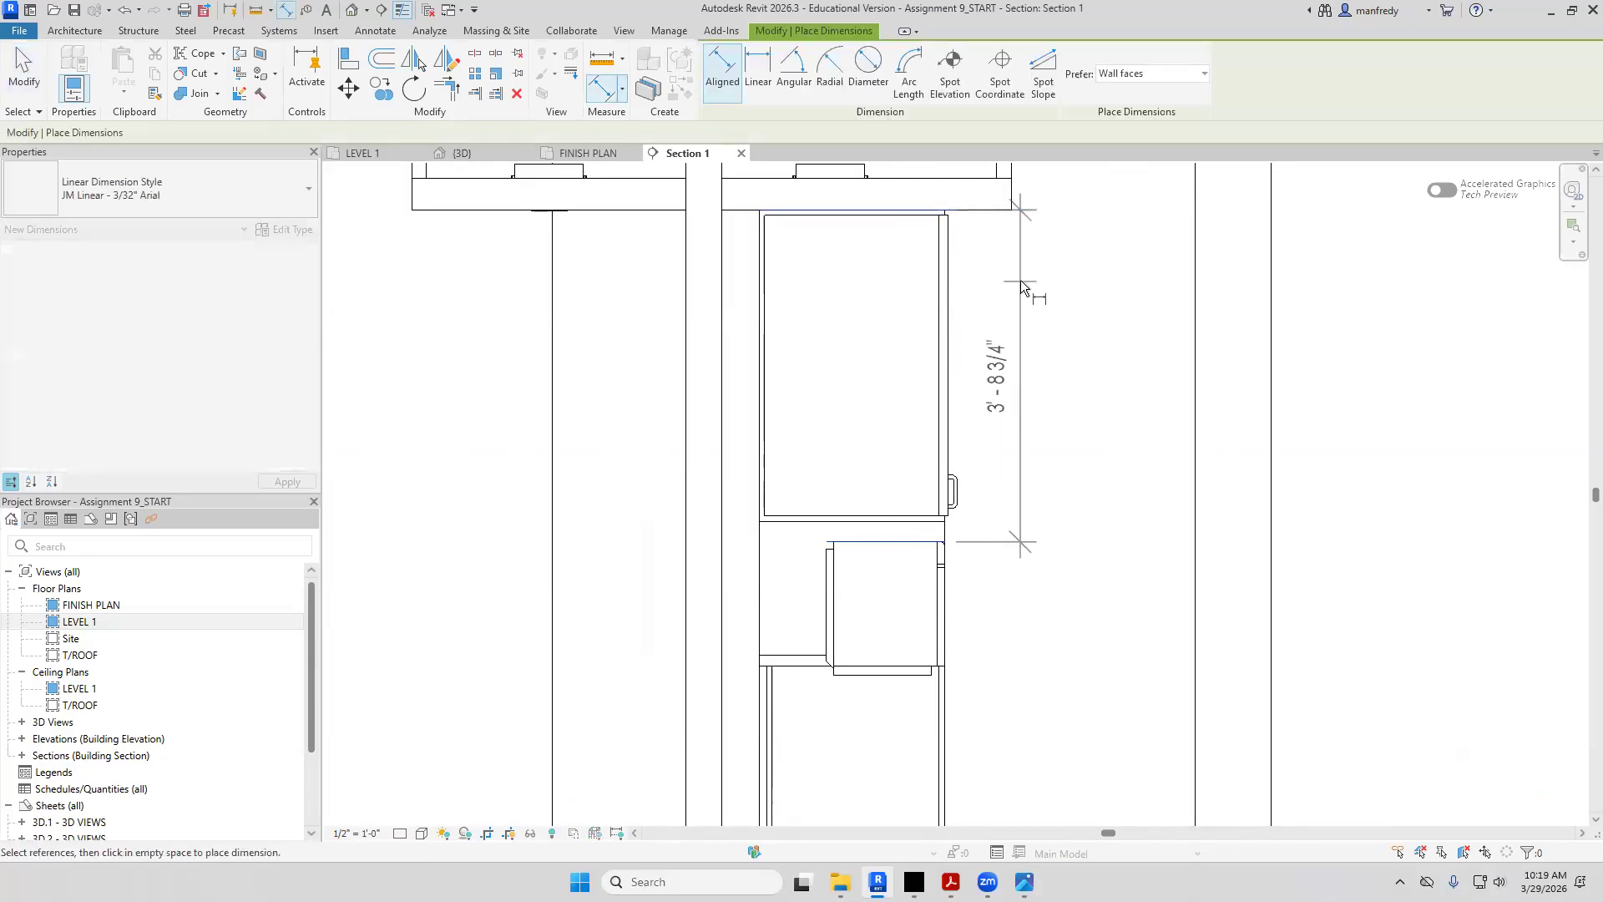
{"action": "key", "text": "Escape"}
{"action": "key", "text": "Escape"}
{"action": "left_click", "coordinate": [943, 335]}
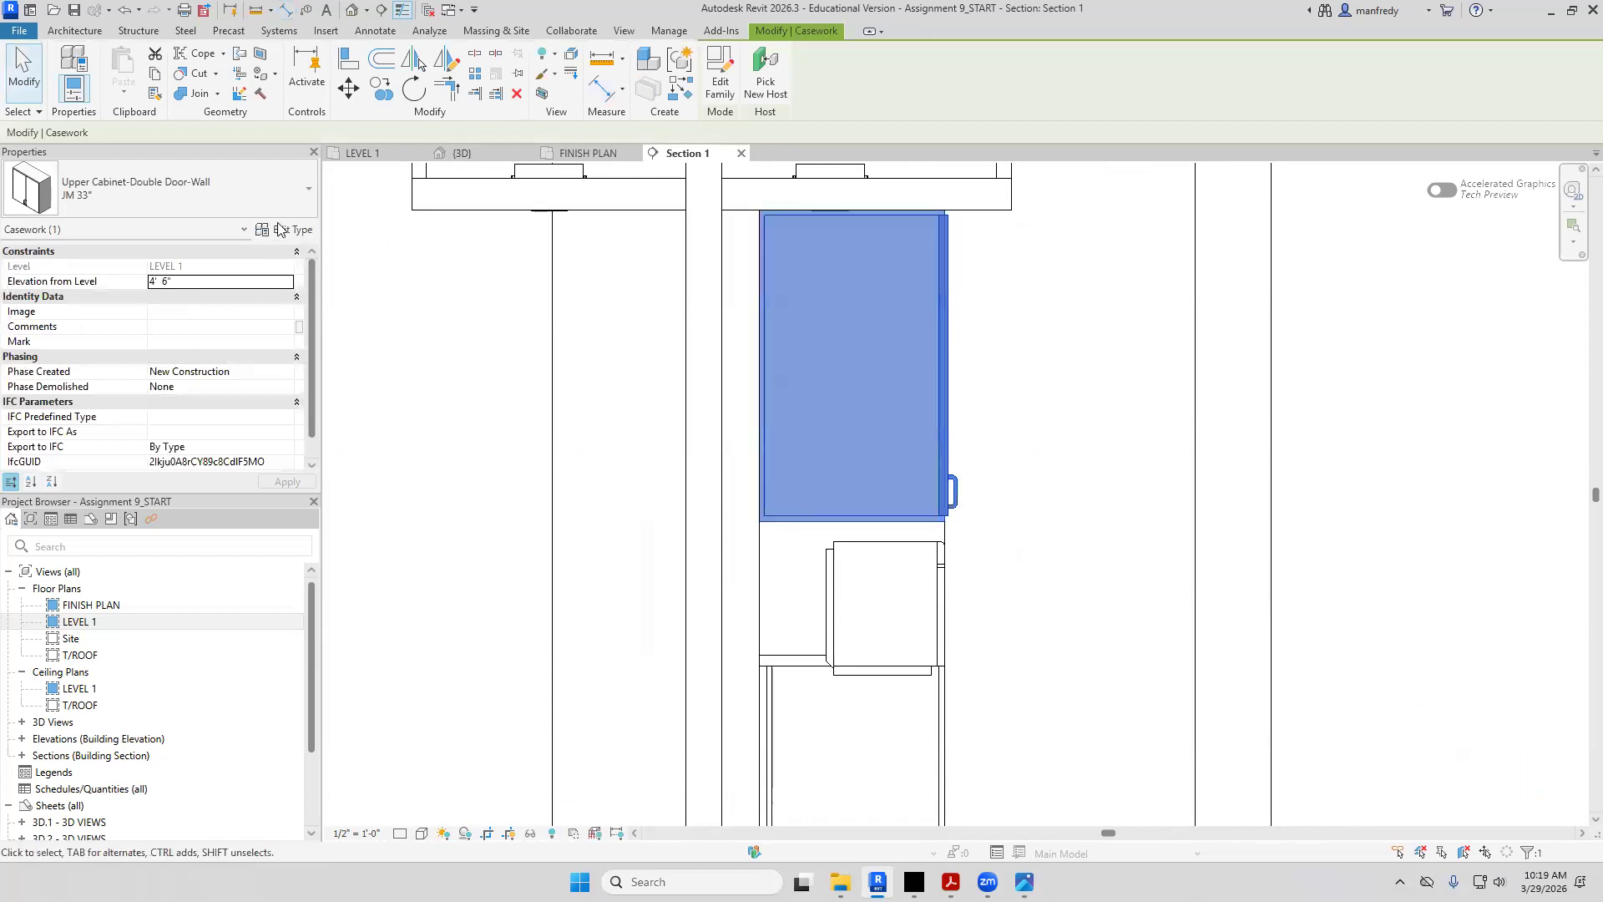
{"action": "left_click", "coordinate": [280, 229]}
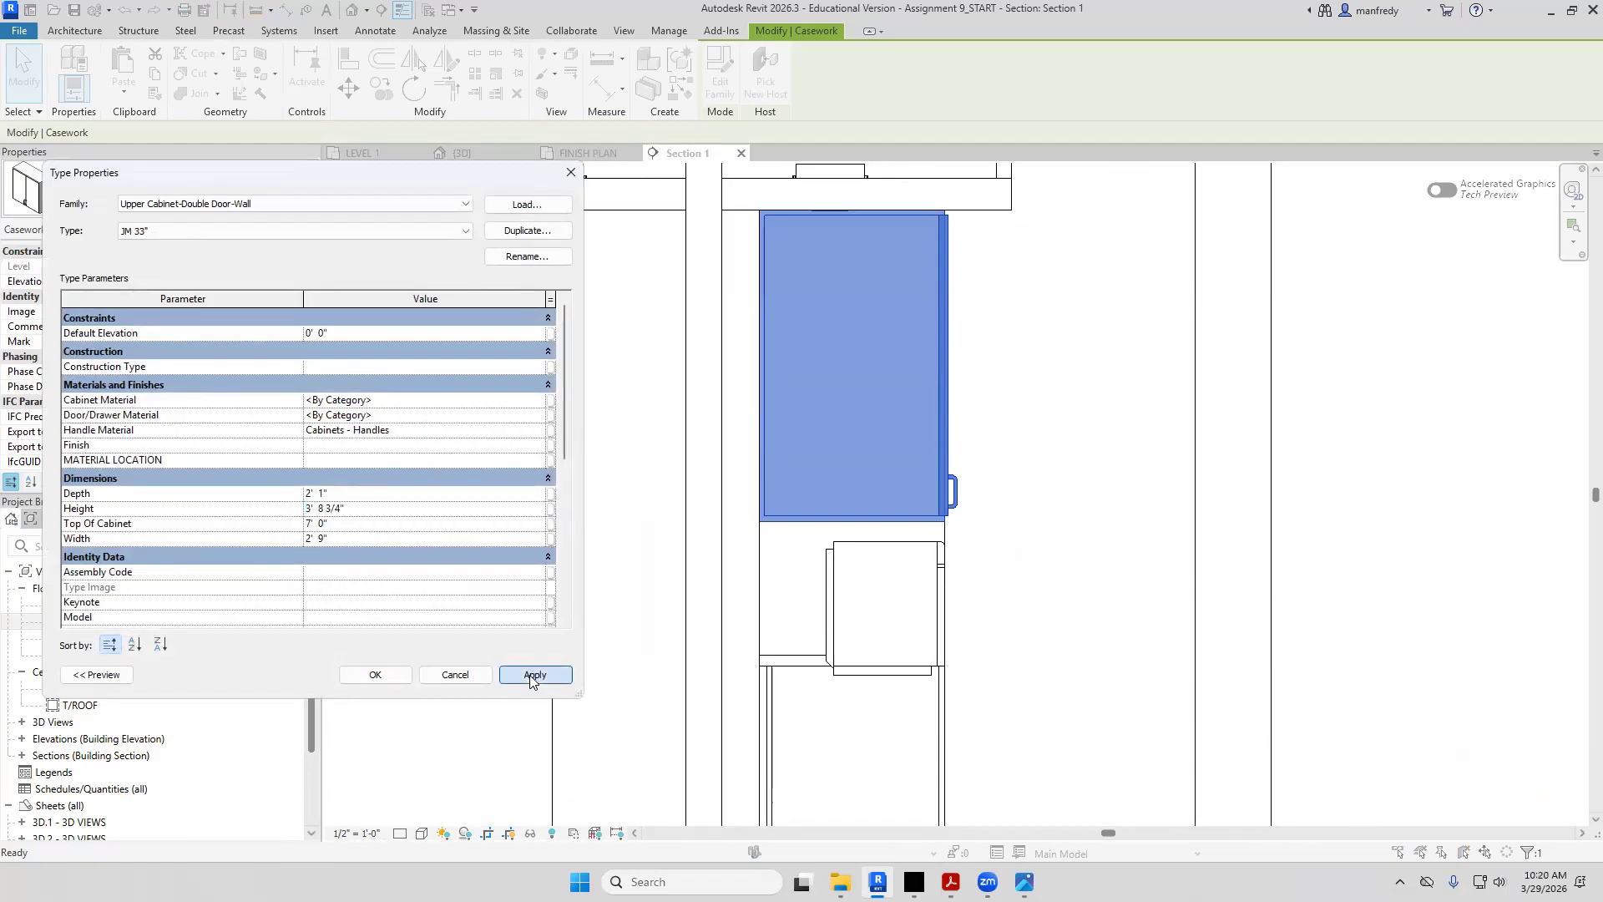
{"action": "key", "text": "Escape"}
{"action": "key", "text": "Escape"}
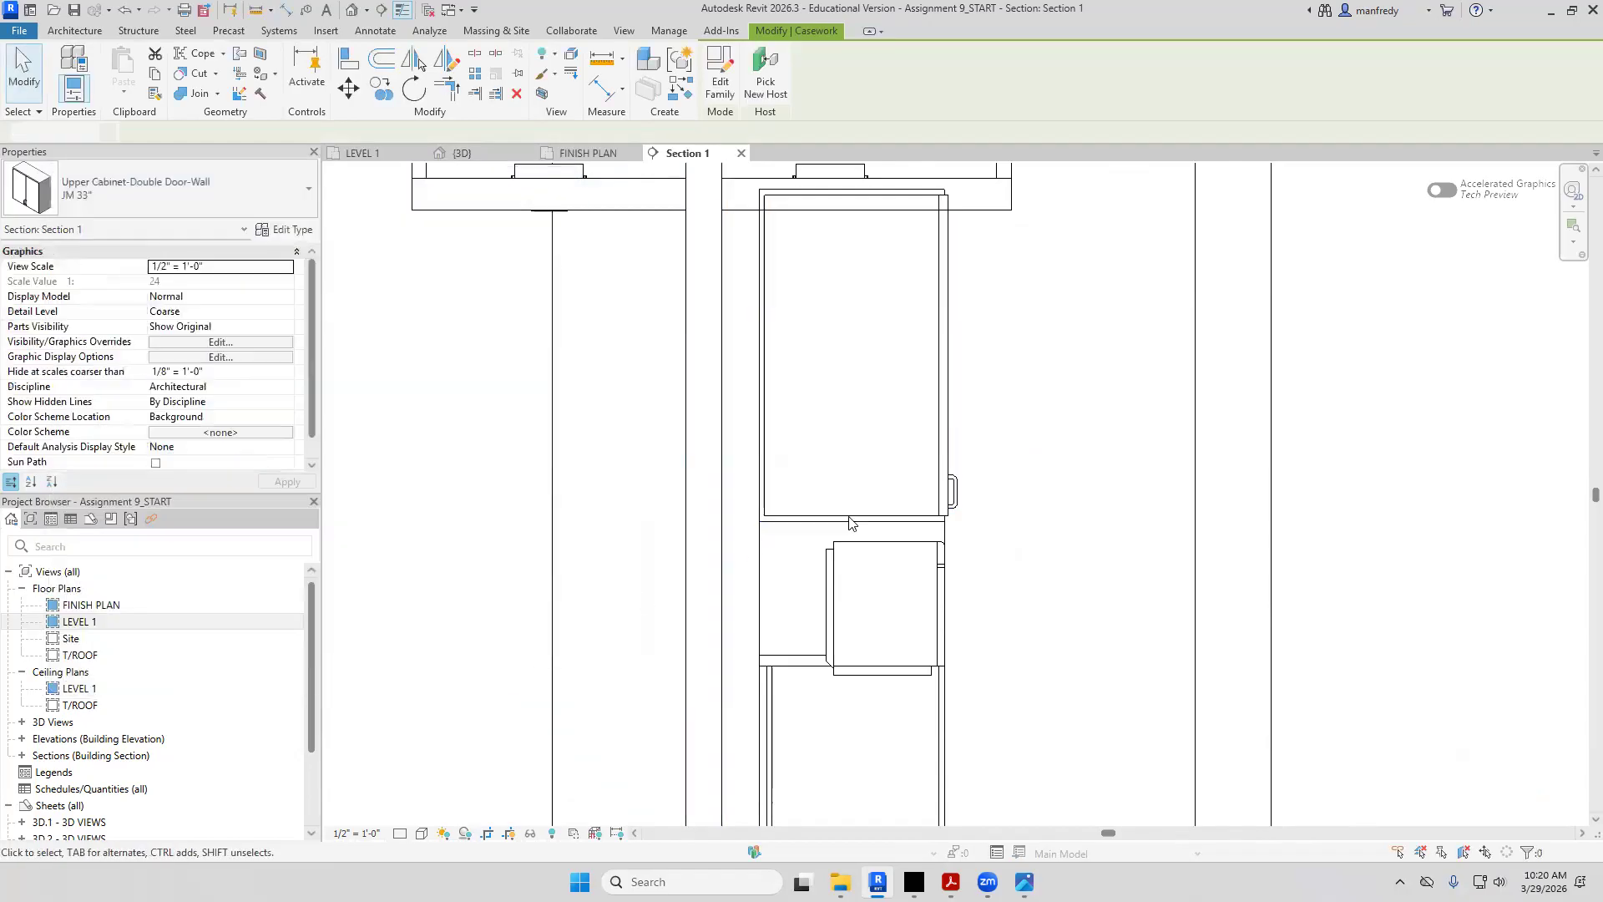
Align the underside of the upper cabinet with the top of the microwave in Section 1
{"action": "key", "text": "l"}
{"action": "left_click", "coordinate": [868, 522]}
{"action": "key", "text": "Escape"}
{"action": "scroll", "coordinate": [906, 472], "scroll_direction": "down", "scroll_amount": 1}
Inspect in 3D how the microwave fits between the upper and base cabinets and lines up with the double oven
{"action": "left_click", "coordinate": [353, 10]}
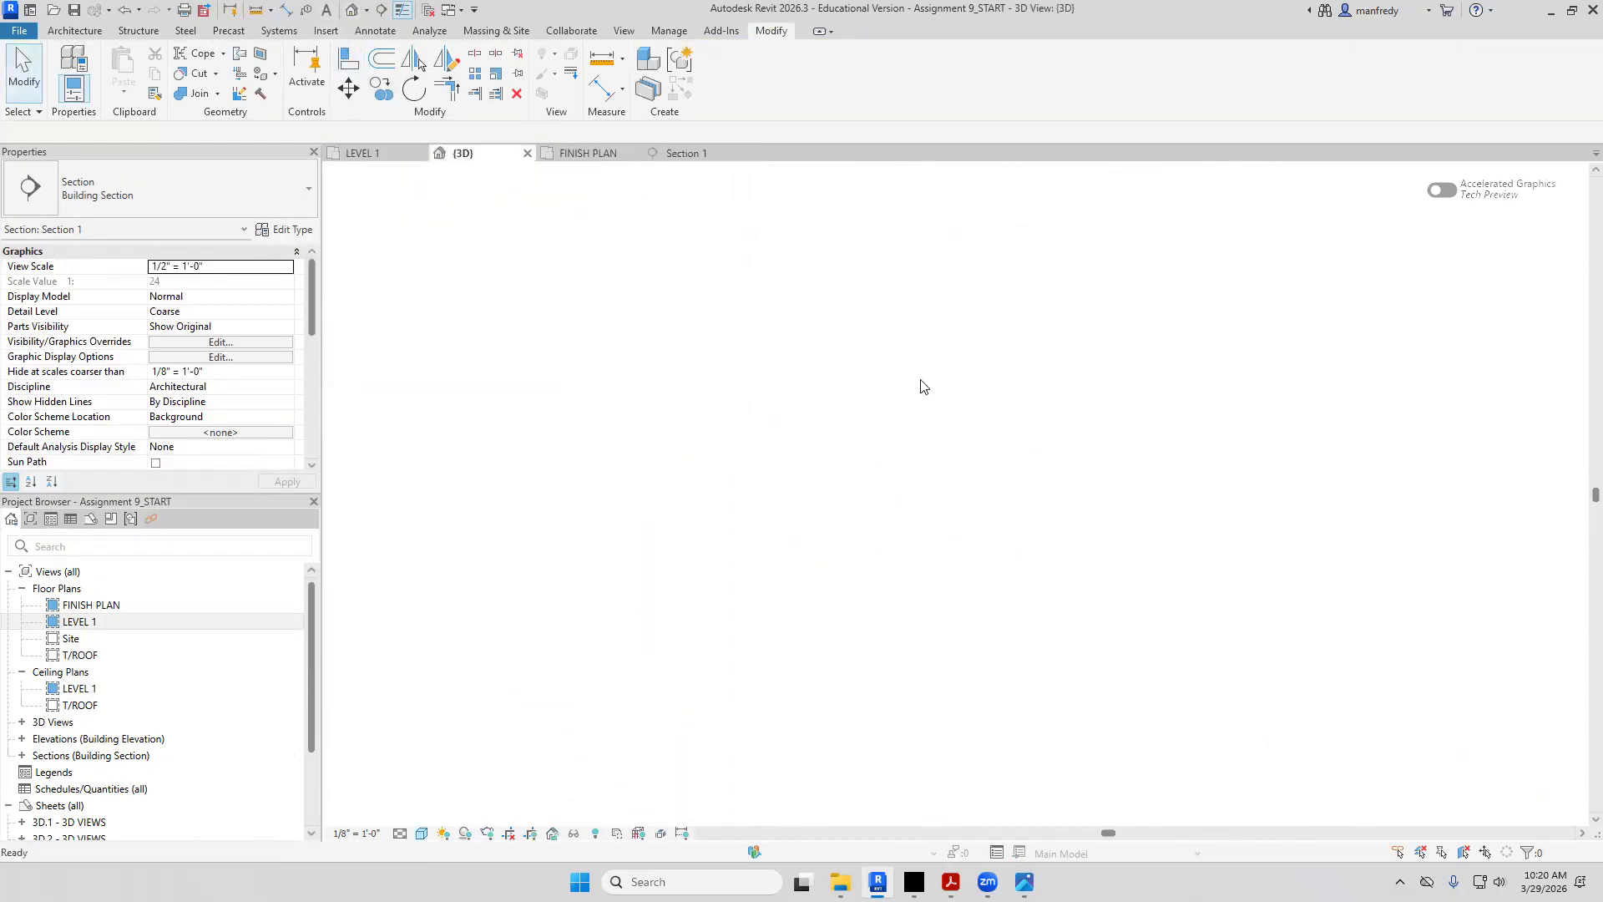
{"action": "middle_click_drag", "start_coordinate": [885, 725], "coordinate": [979, 709], "text": "shift"}
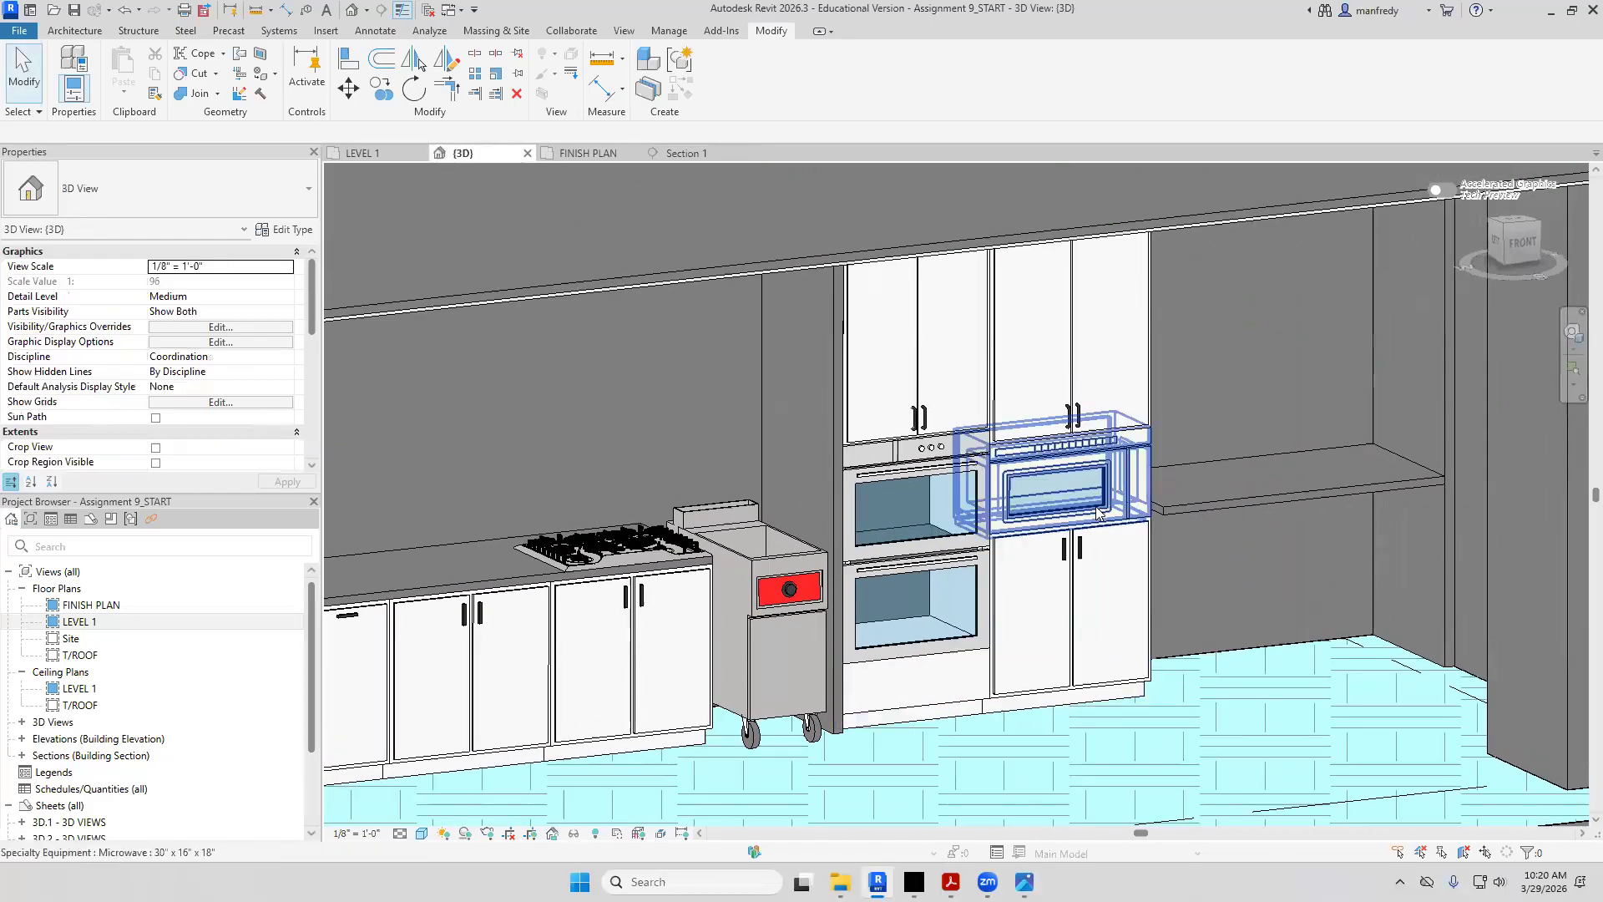
{"action": "left_click", "coordinate": [1077, 505]}
{"action": "middle_click_drag", "start_coordinate": [1170, 585], "coordinate": [1235, 623], "text": "shift"}
{"action": "scroll", "coordinate": [1234, 623], "scroll_direction": "up", "scroll_amount": 3}
{"action": "key", "text": "Escape"}
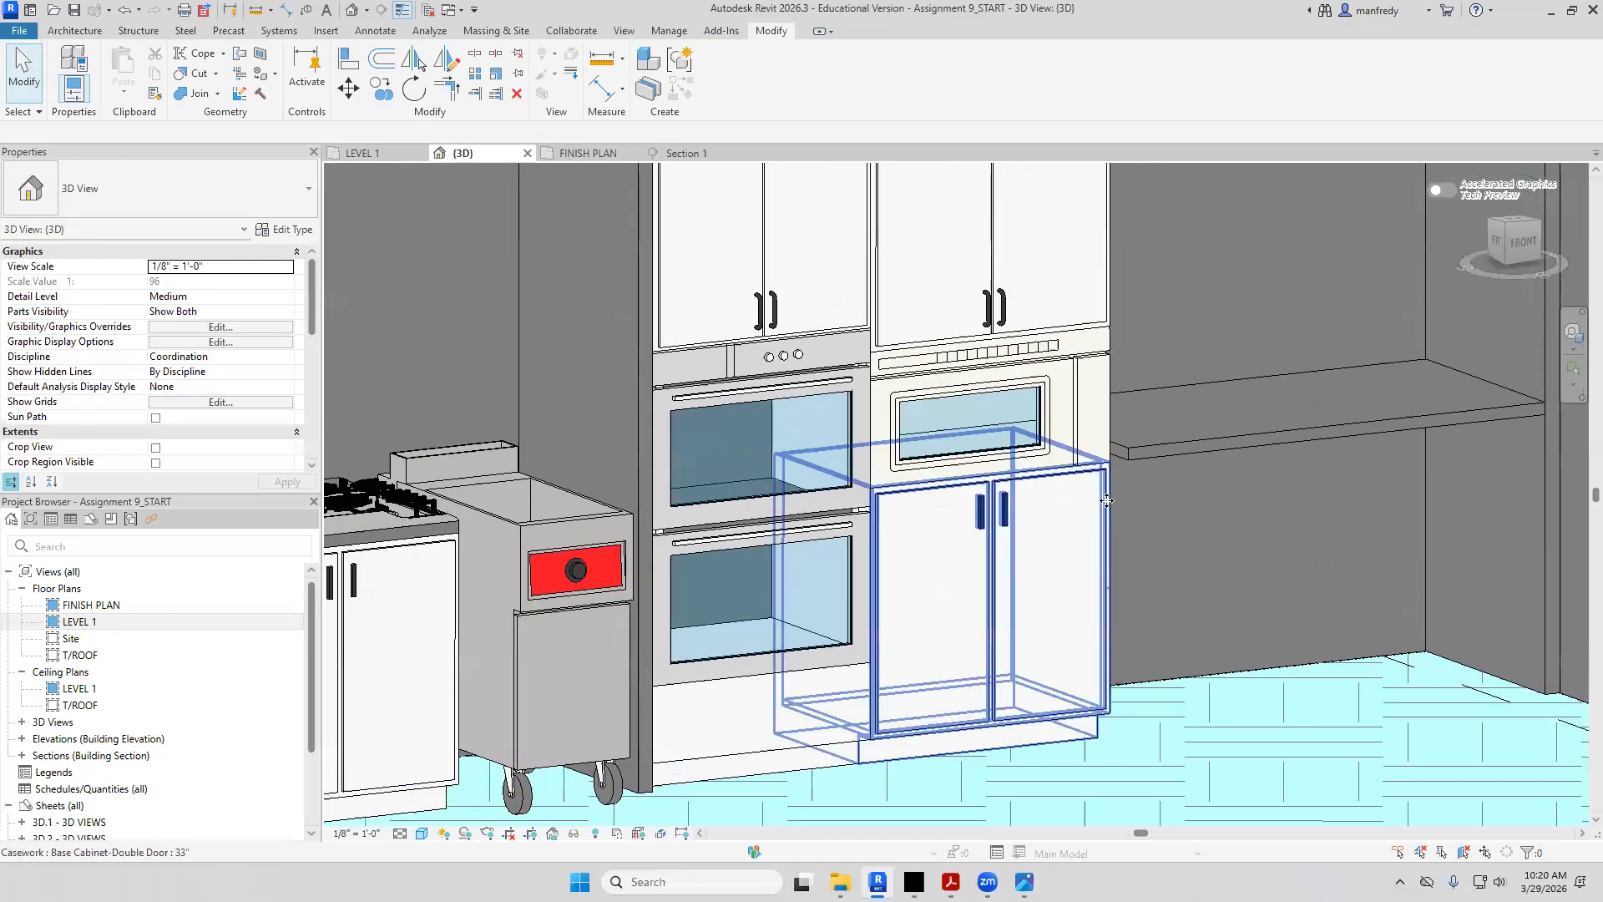
{"action": "left_click", "coordinate": [1108, 517]}
{"action": "middle_click_drag", "start_coordinate": [1107, 526], "coordinate": [1109, 513], "text": "shift"}
{"action": "middle_click_drag", "start_coordinate": [1063, 261], "coordinate": [1007, 276]}
{"action": "left_click", "coordinate": [1001, 400]}
{"action": "middle_click_drag", "start_coordinate": [1004, 399], "coordinate": [988, 526]}
{"action": "middle_click_drag", "start_coordinate": [911, 476], "coordinate": [921, 373], "text": "shift"}
{"action": "key", "text": "Escape"}
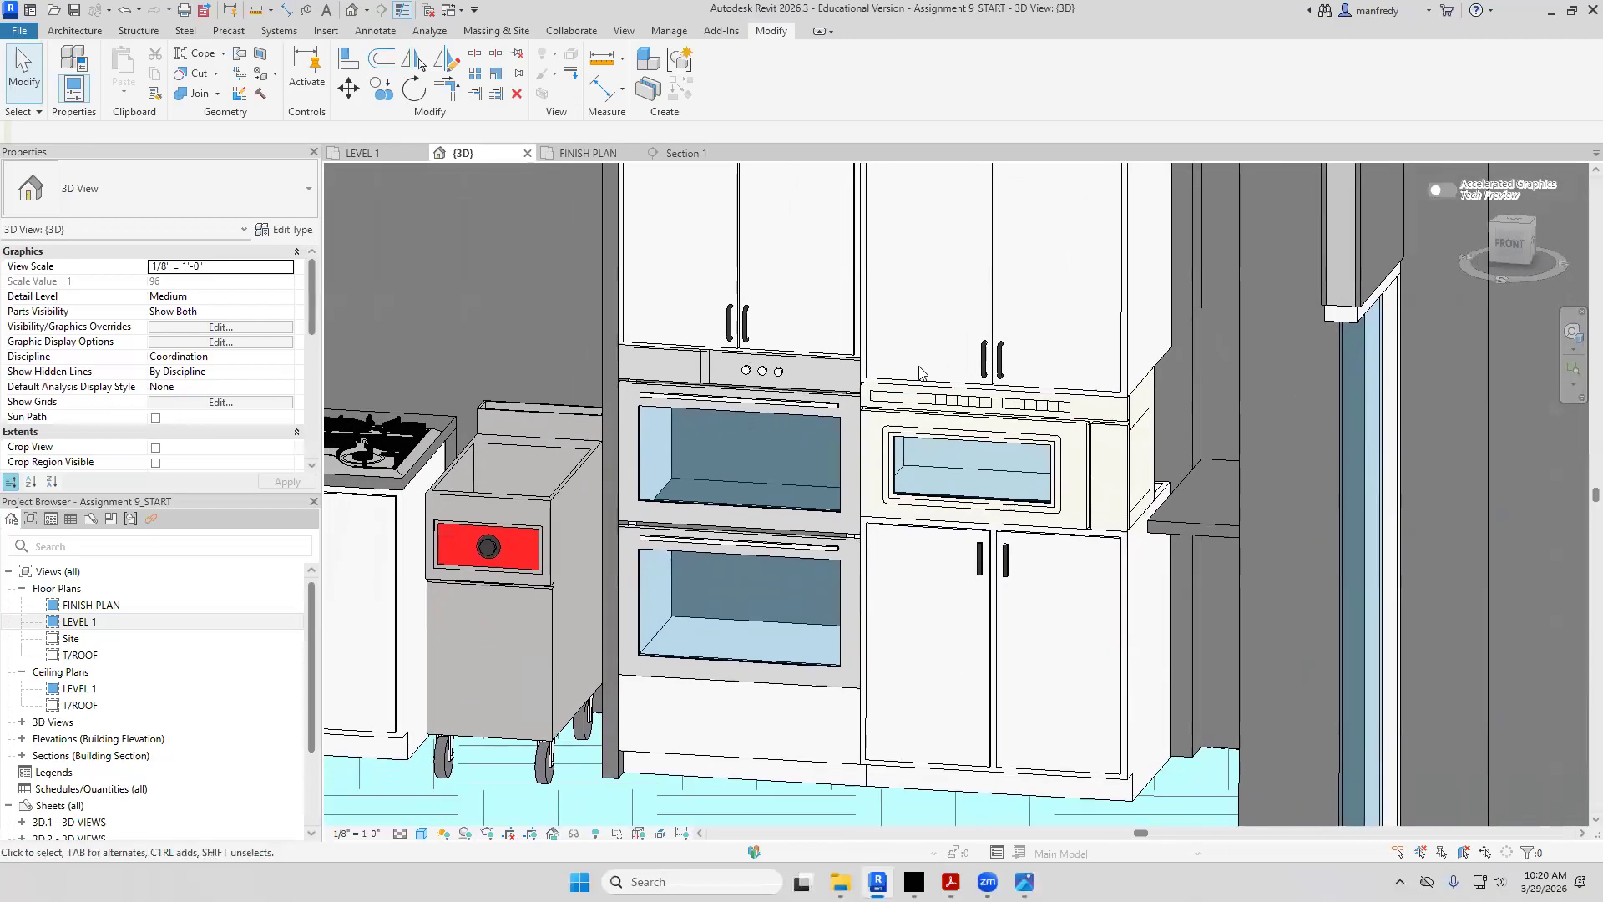
Examine the microwave's exposed side and the base cabinet's edge next to the adjoining counter in 3D
{"action": "scroll", "coordinate": [918, 373], "scroll_direction": "down", "scroll_amount": 1}
{"action": "middle_click_drag", "start_coordinate": [901, 538], "coordinate": [873, 558], "text": "shift"}
{"action": "middle_click_drag", "start_coordinate": [1044, 430], "coordinate": [1092, 370], "text": "shift"}
{"action": "middle_click_drag", "start_coordinate": [1134, 513], "coordinate": [1133, 396], "text": "shift"}
{"action": "scroll", "coordinate": [1132, 402], "scroll_direction": "up", "scroll_amount": 5}
{"action": "scroll", "coordinate": [1109, 527], "scroll_direction": "up", "scroll_amount": 3}
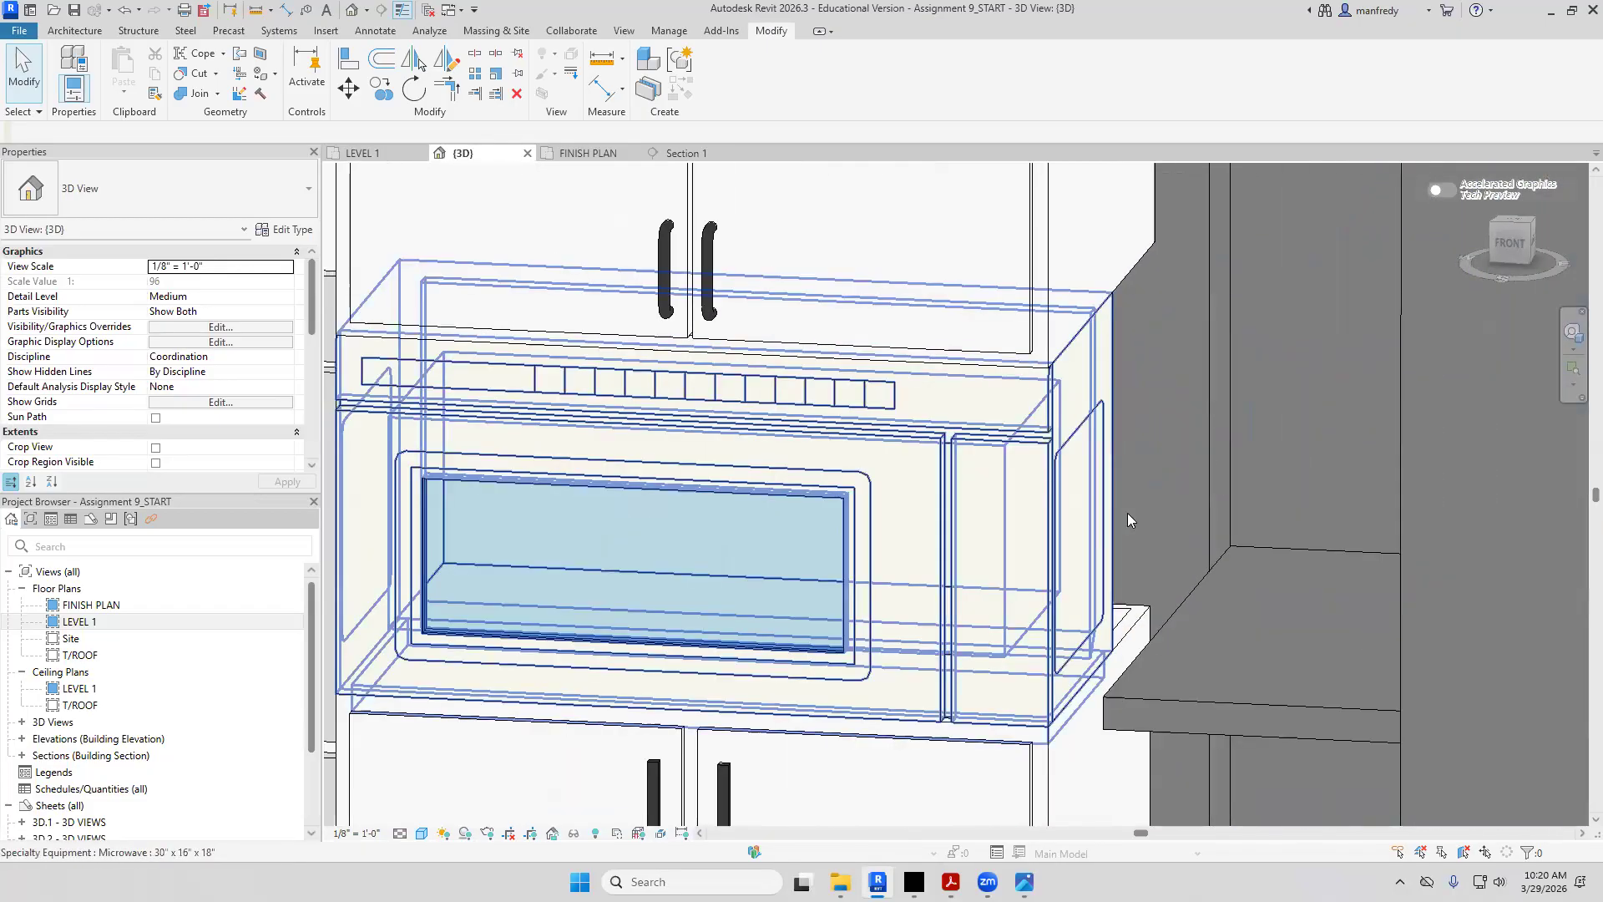
{"action": "scroll", "coordinate": [1149, 486], "scroll_direction": "down", "scroll_amount": 3}
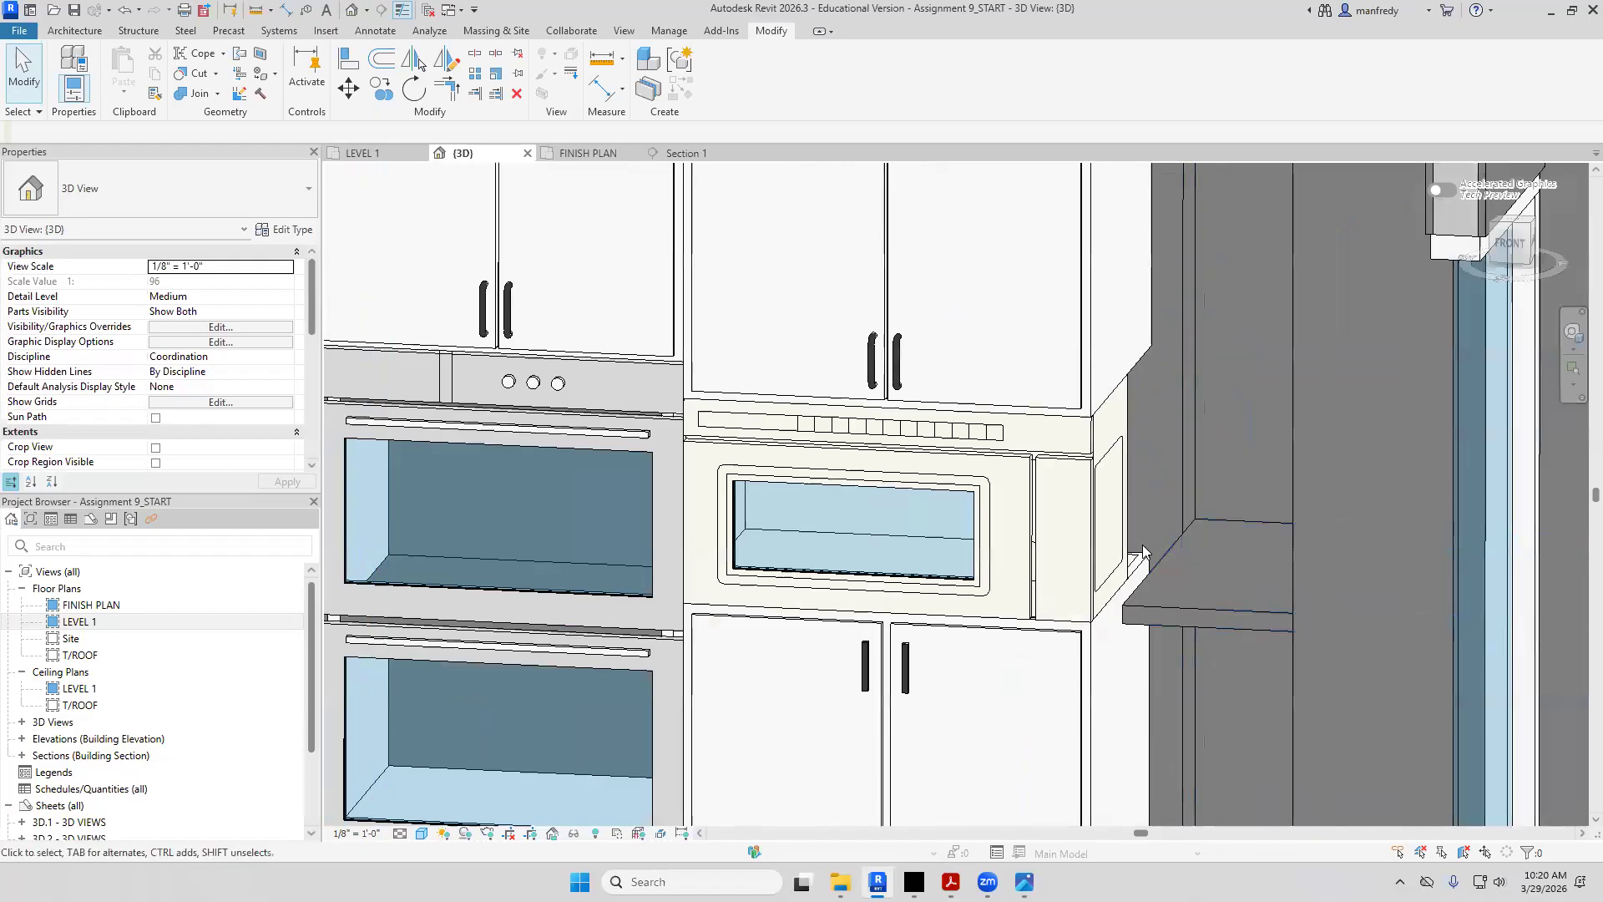
{"action": "left_click", "coordinate": [1059, 518]}
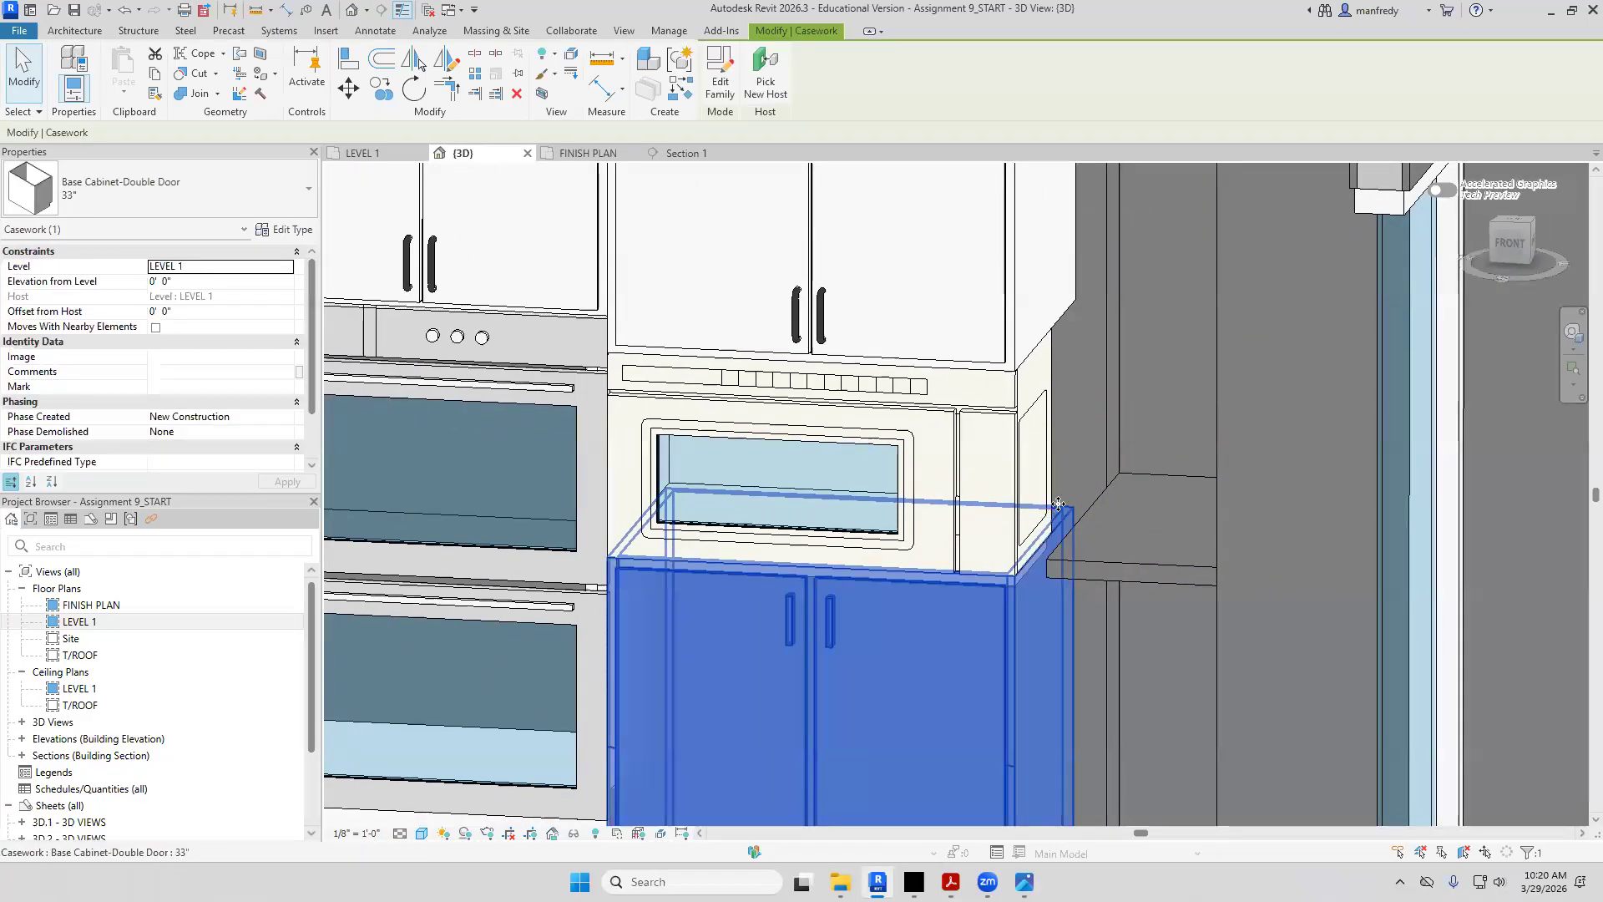
{"action": "middle_click_drag", "start_coordinate": [1056, 510], "coordinate": [1024, 576], "text": "shift"}
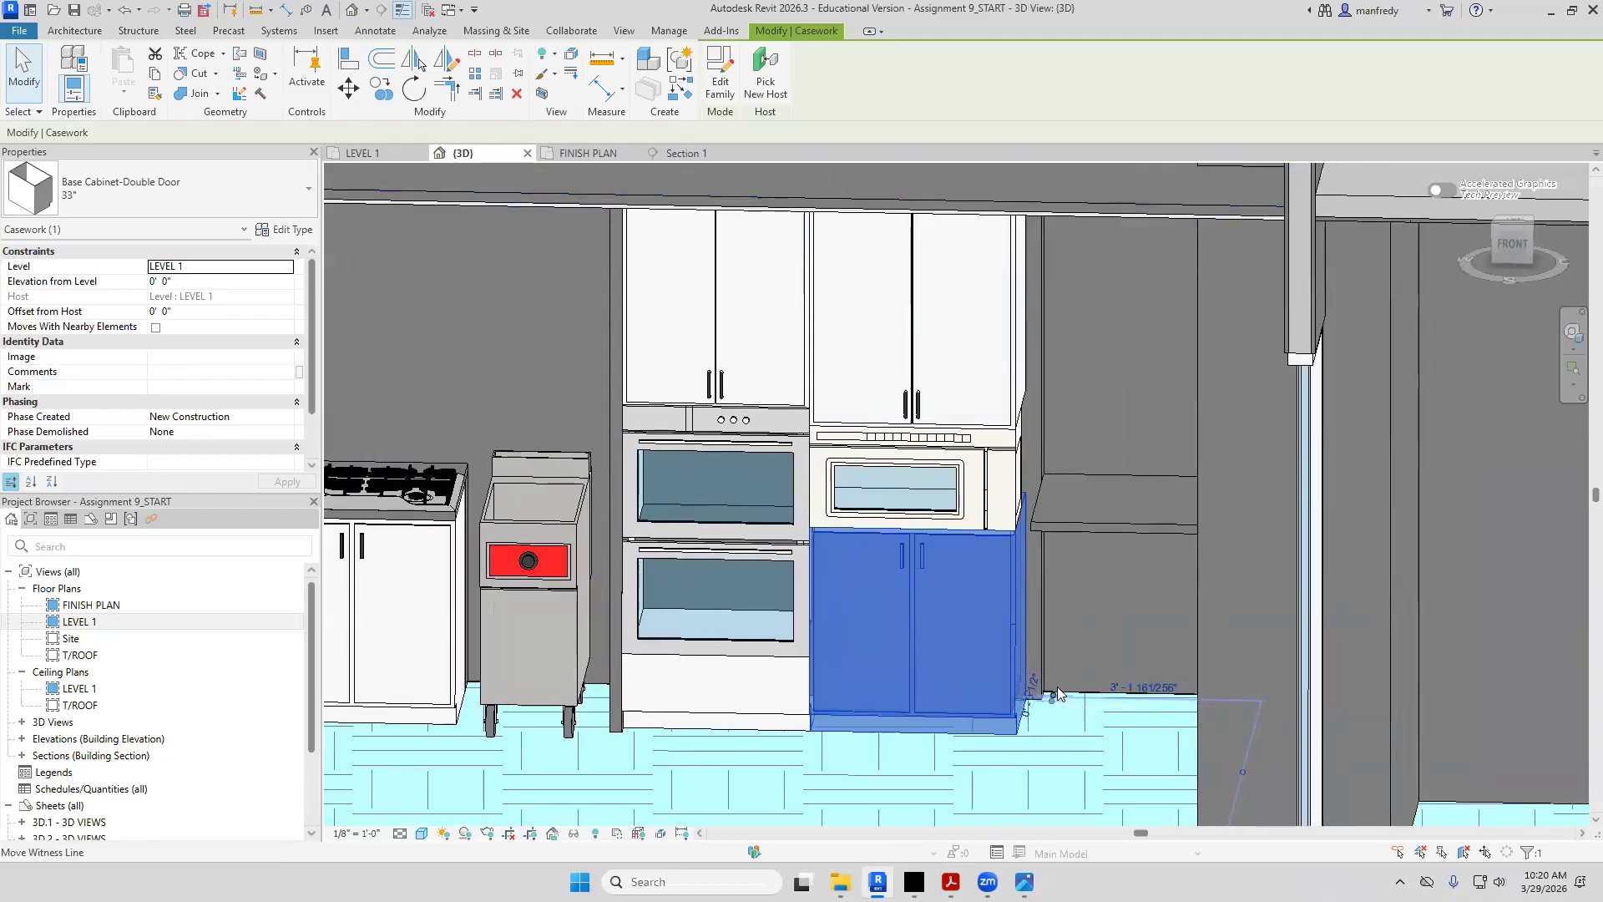
{"action": "key", "text": "Escape"}
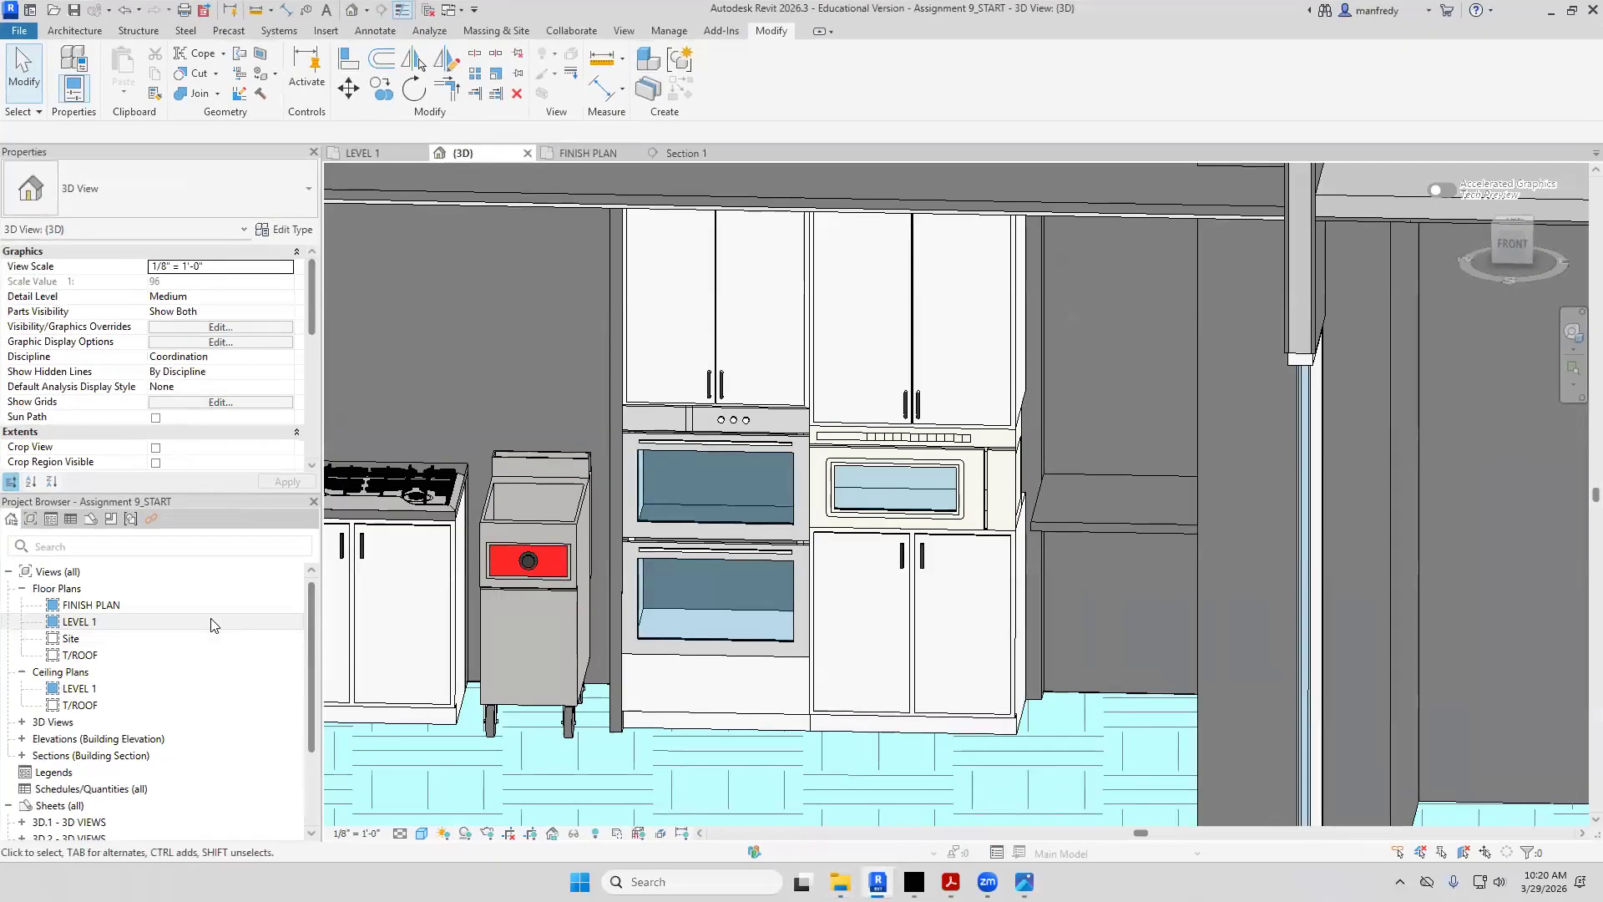
In the LEVEL 1 plan, edit the in-place casework and copy the full-height panel beside the double oven to the adjoining counter's near end
{"action": "double_click", "coordinate": [214, 625]}
{"action": "scroll", "coordinate": [804, 547], "scroll_direction": "up", "scroll_amount": 3}
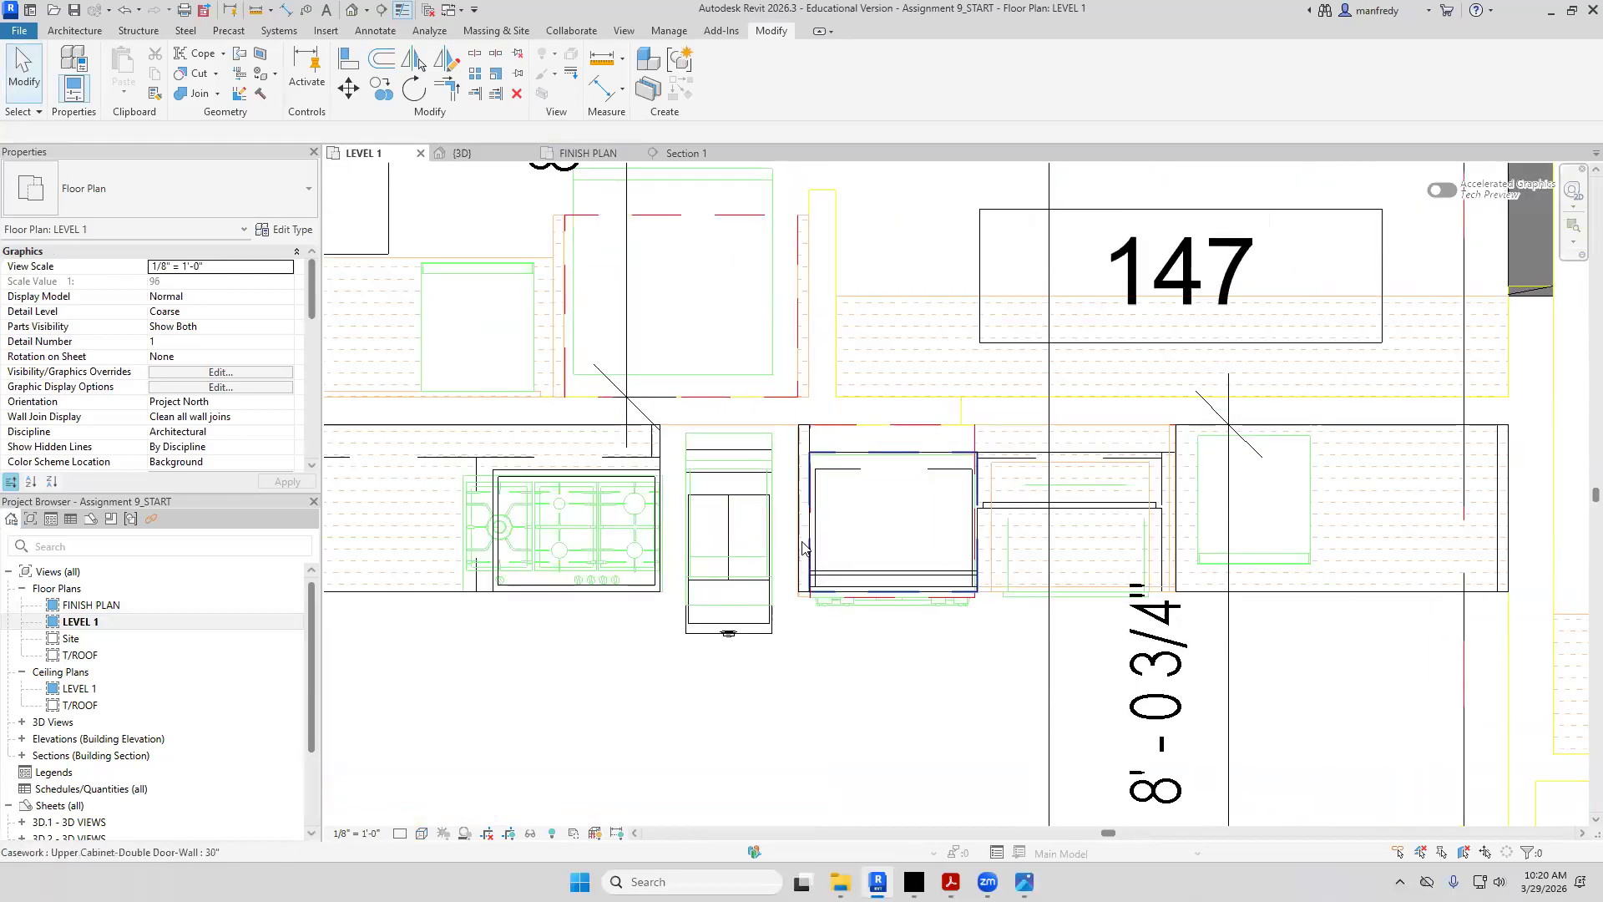
{"action": "left_click", "coordinate": [797, 548]}
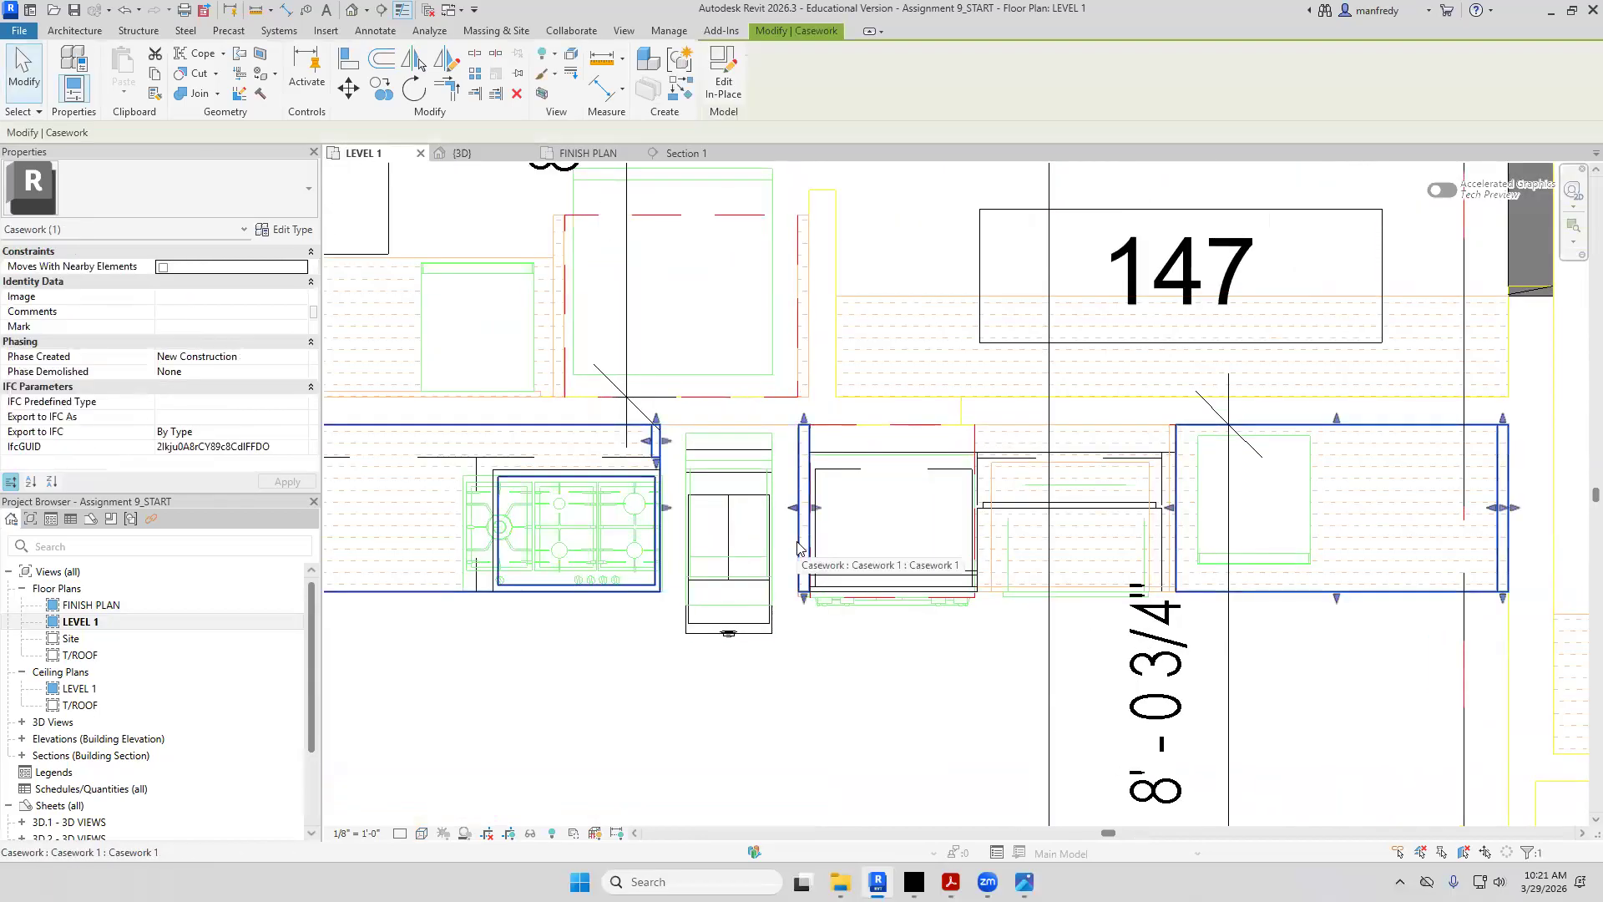
{"action": "left_click", "coordinate": [725, 75]}
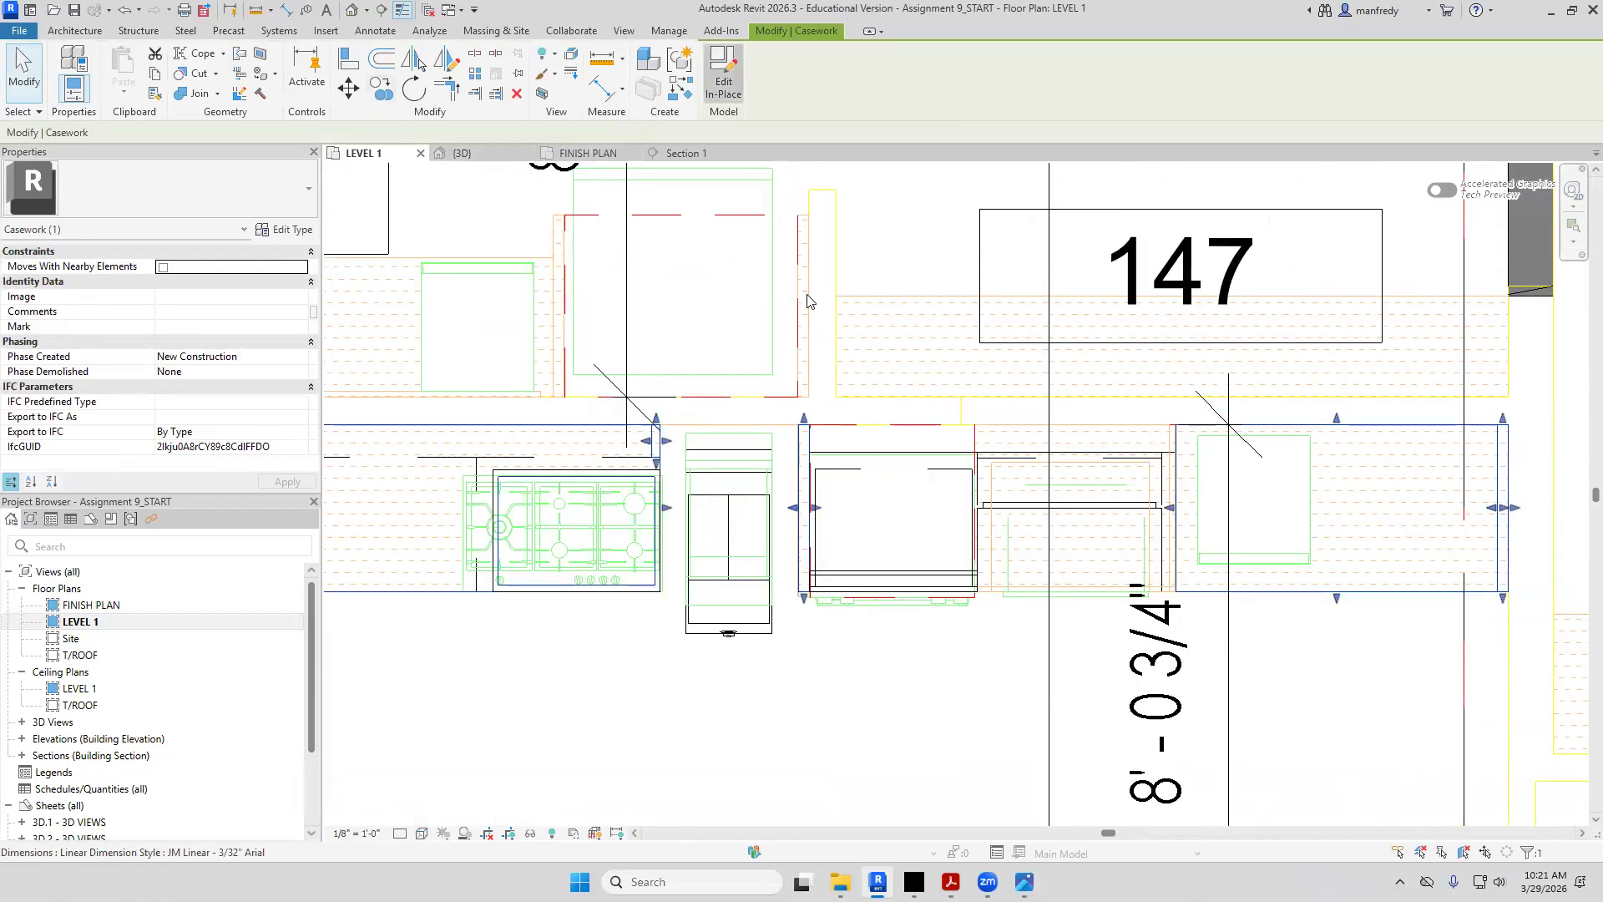
{"action": "left_click", "coordinate": [798, 476]}
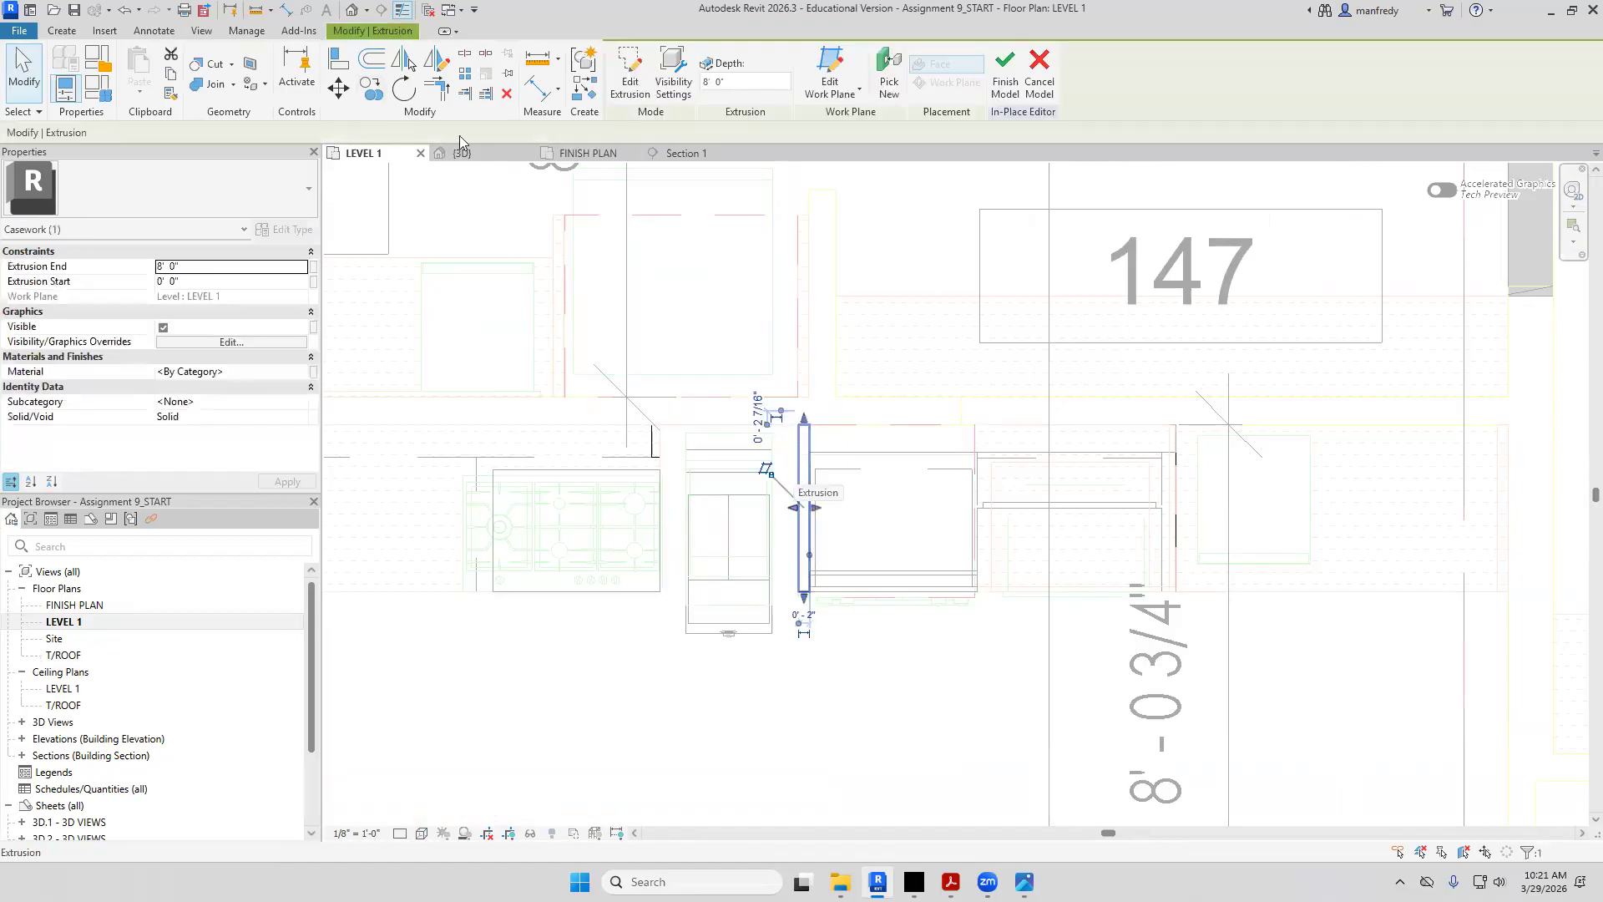
{"action": "left_click", "coordinate": [373, 89]}
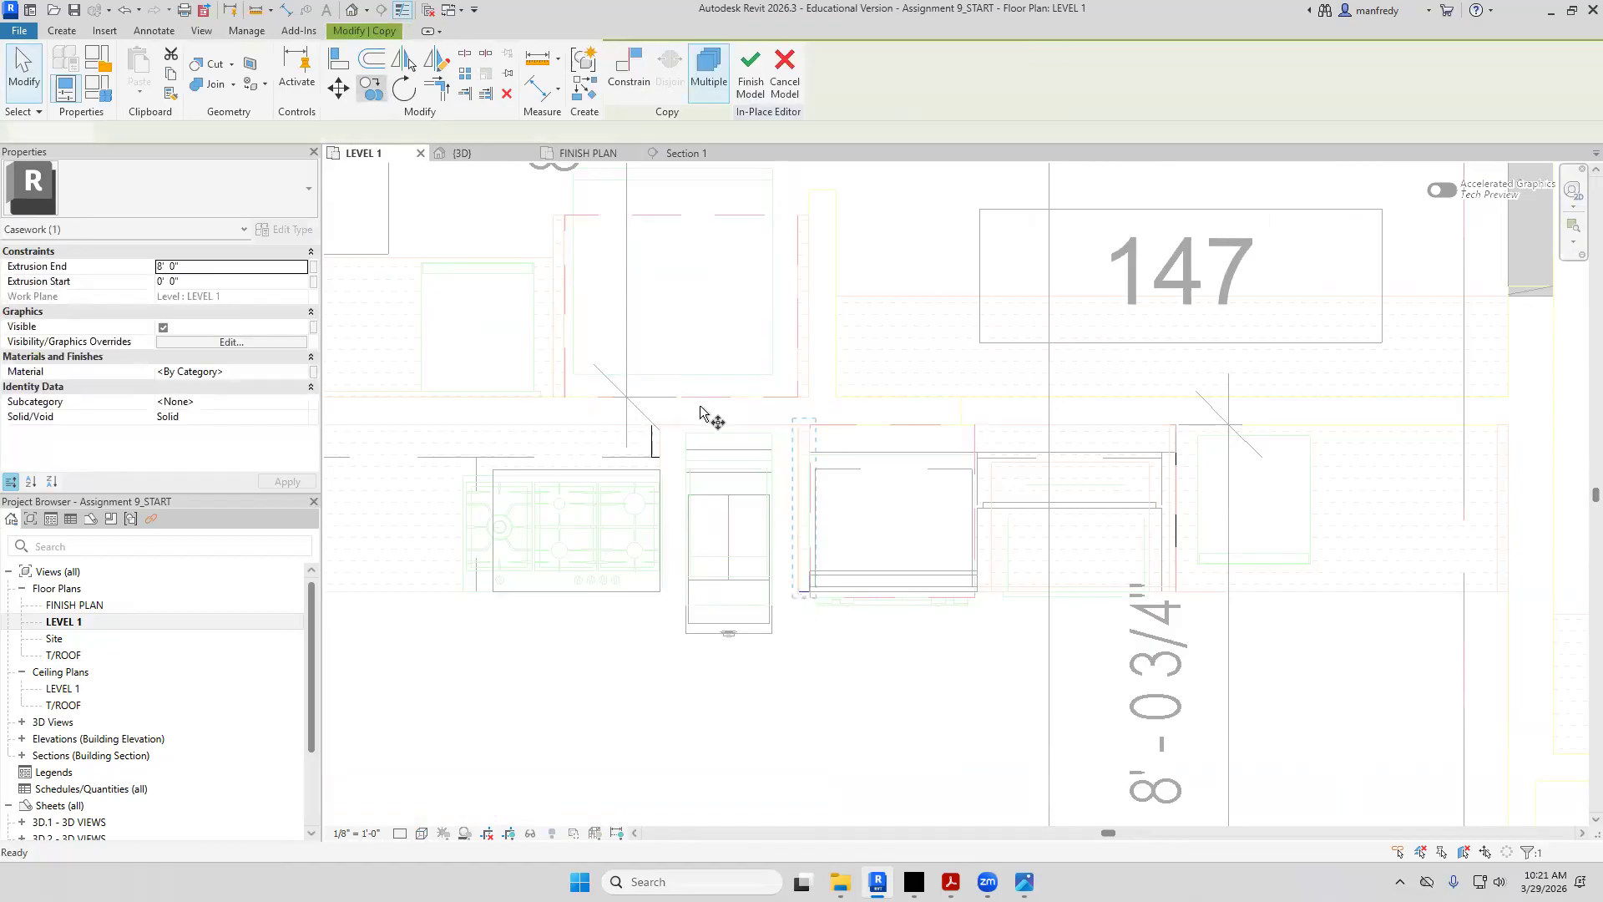
{"action": "left_click", "coordinate": [797, 426]}
{"action": "scroll", "coordinate": [1195, 437], "scroll_direction": "up", "scroll_amount": 5}
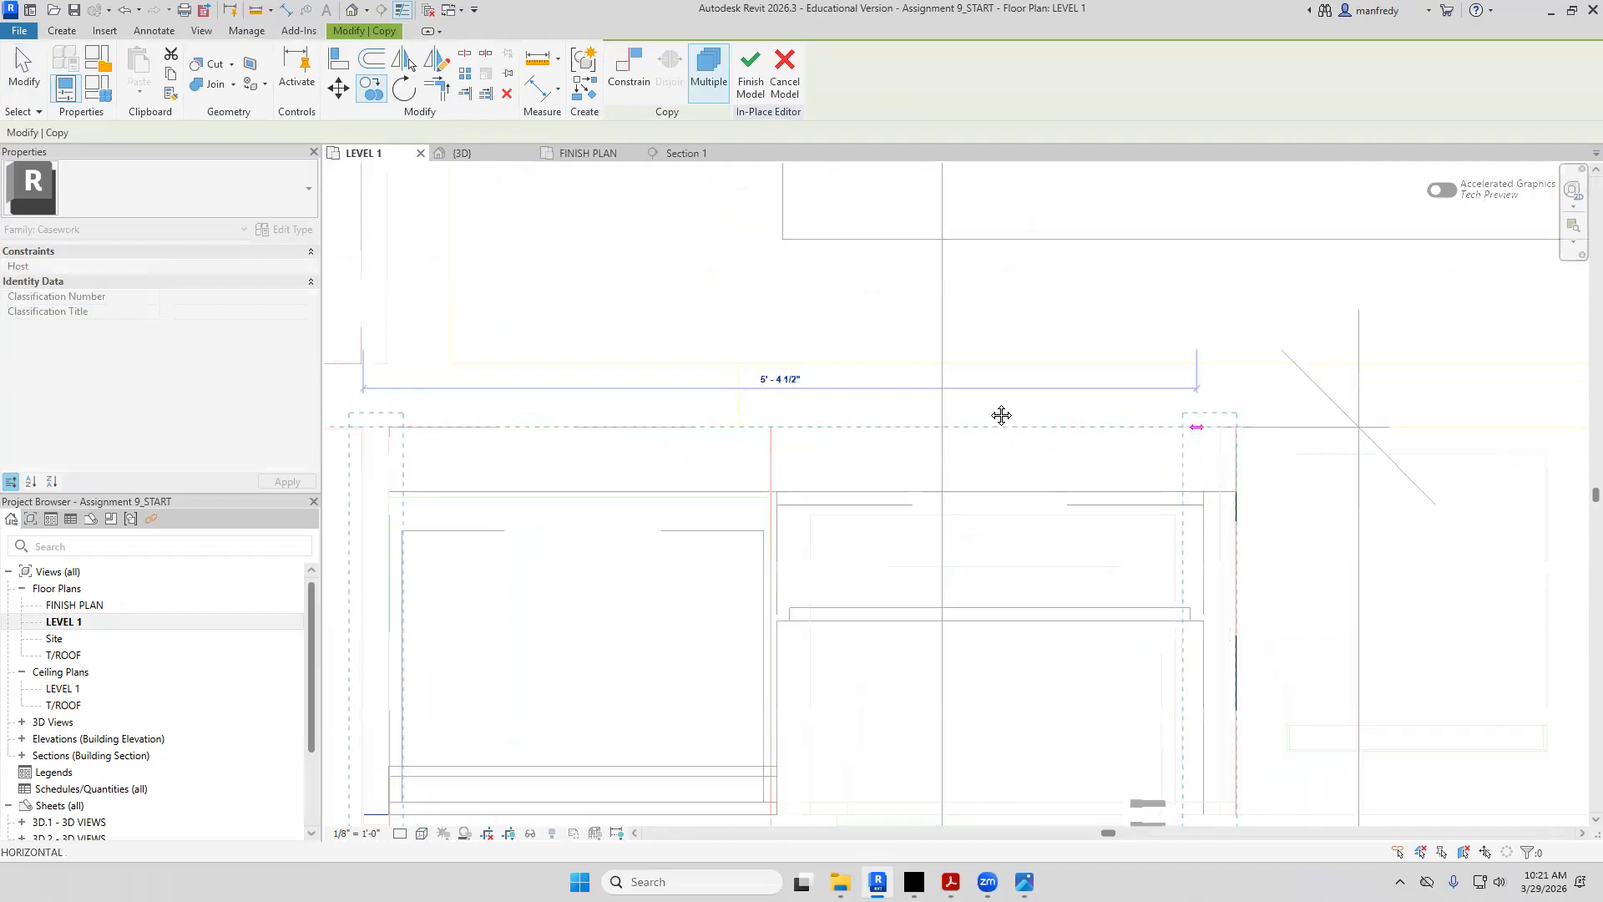
{"action": "scroll", "coordinate": [962, 389], "scroll_direction": "up", "scroll_amount": 5}
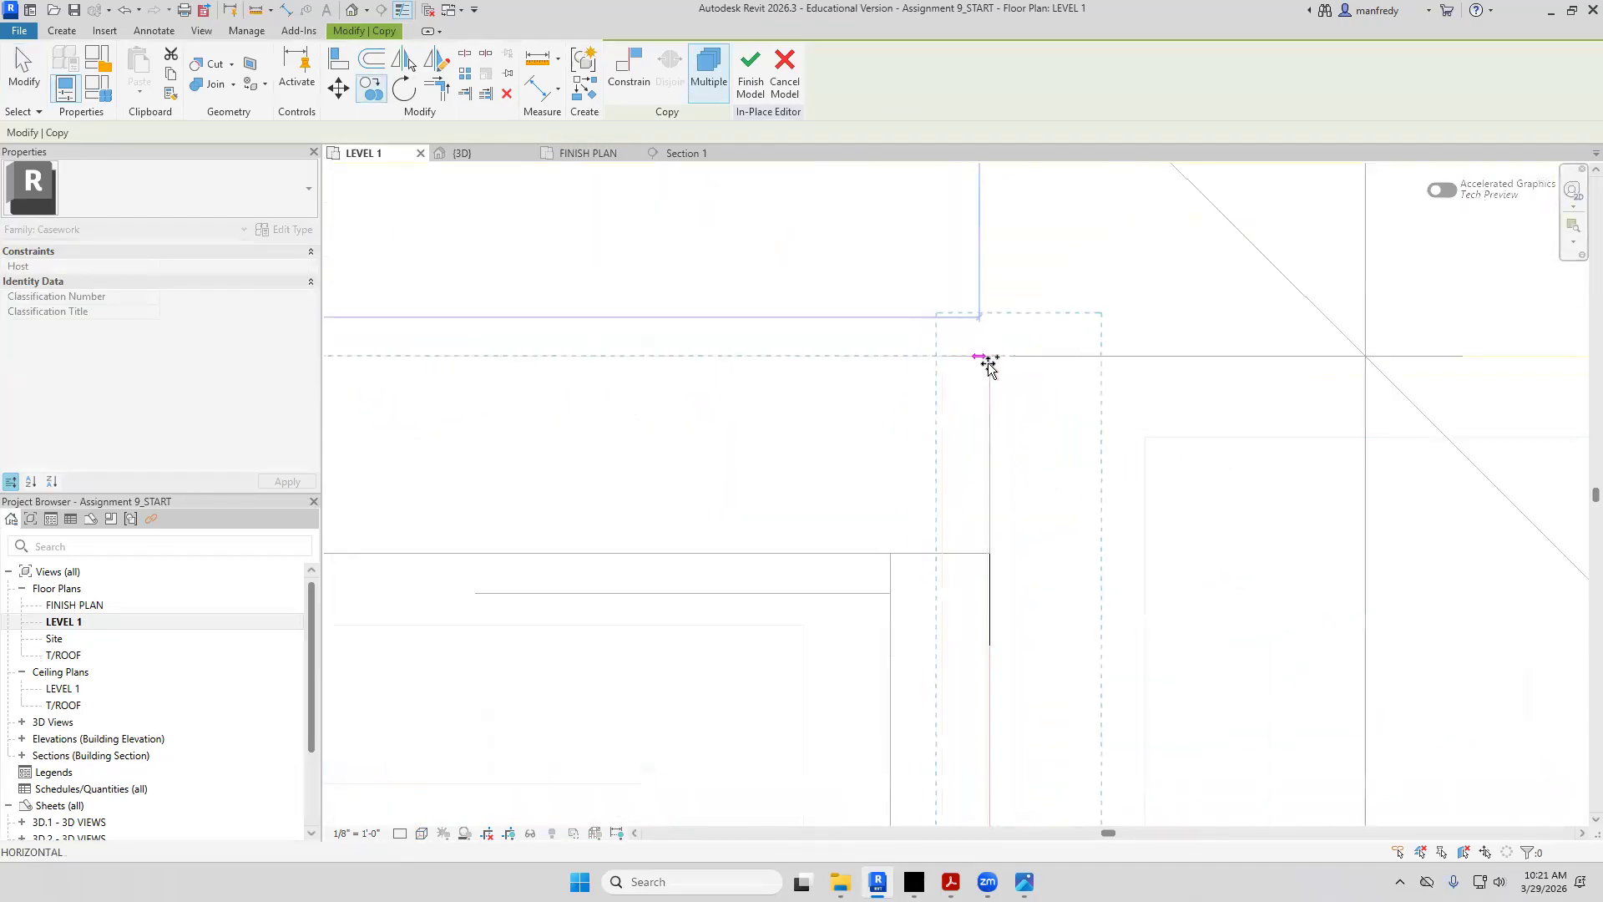
{"action": "left_click", "coordinate": [993, 365]}
{"action": "key", "text": "Escape"}
{"action": "key", "text": "Escape"}
{"action": "scroll", "coordinate": [941, 407], "scroll_direction": "down", "scroll_amount": 6}
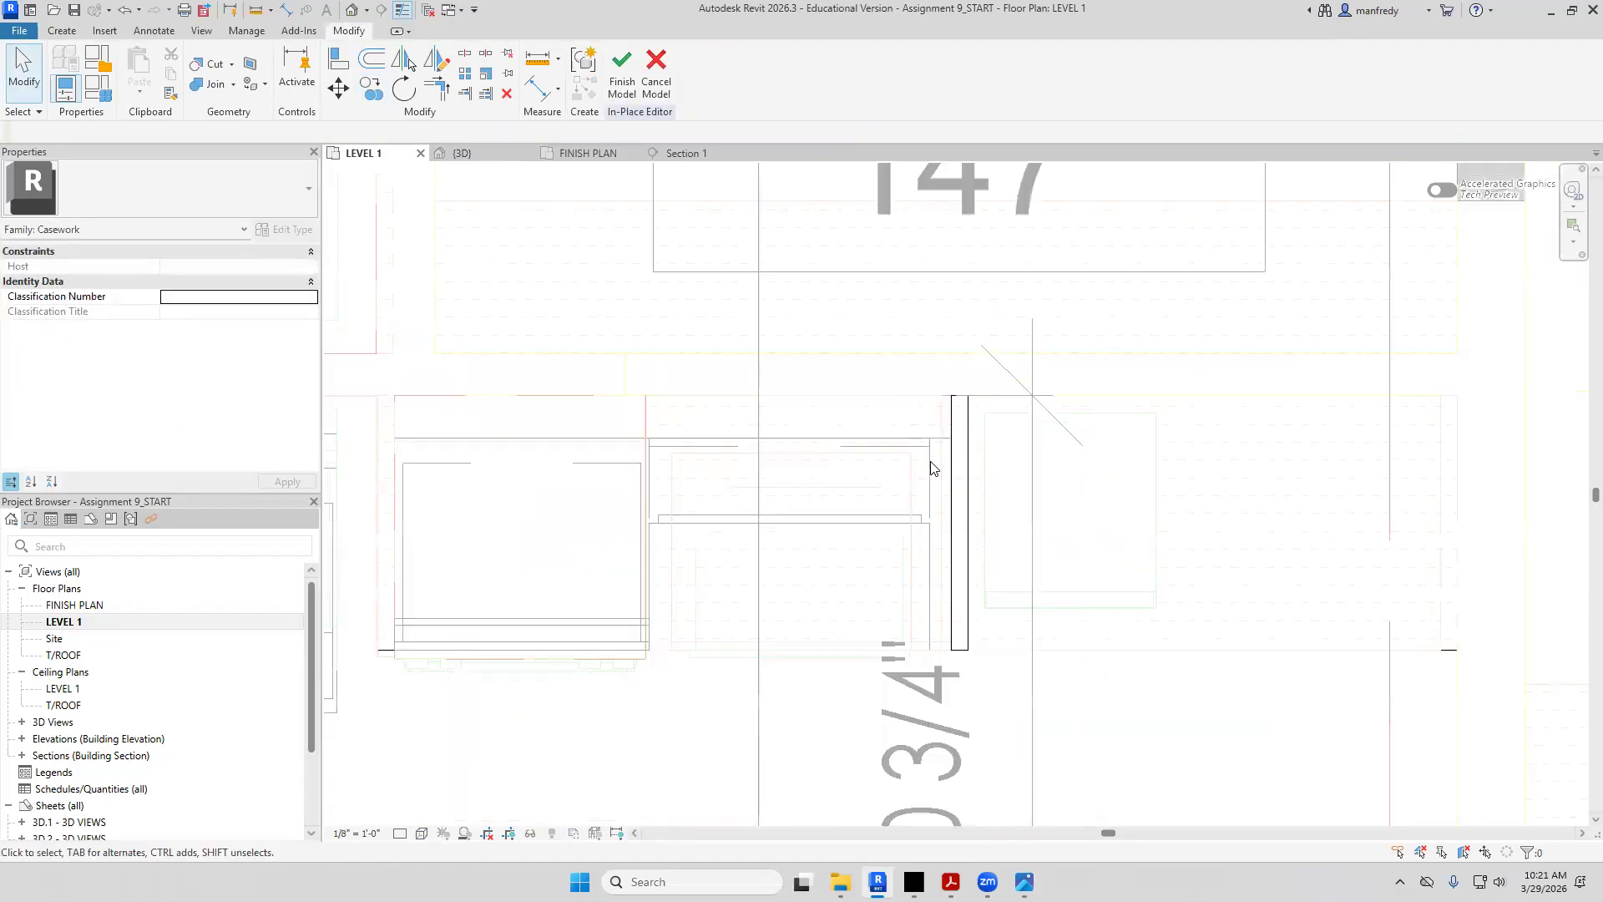
{"action": "left_click", "coordinate": [622, 81]}
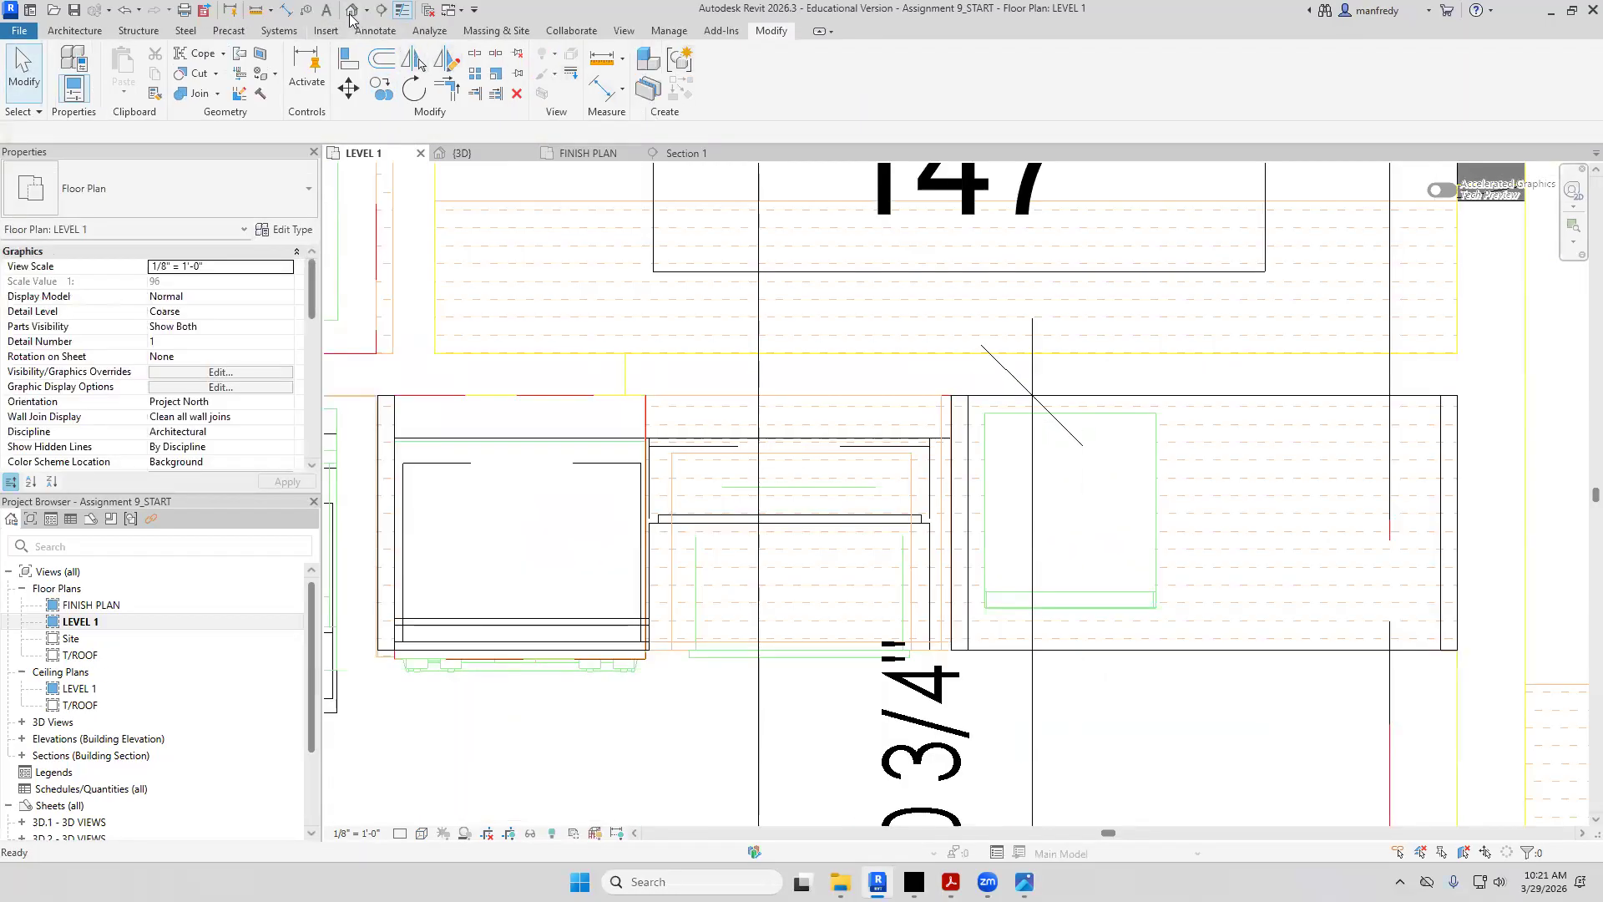
Reopen the casework for in-place editing in LEVEL 1 and move the copied panel toward the microwave cabinet by its own thickness
{"action": "left_click", "coordinate": [352, 12]}
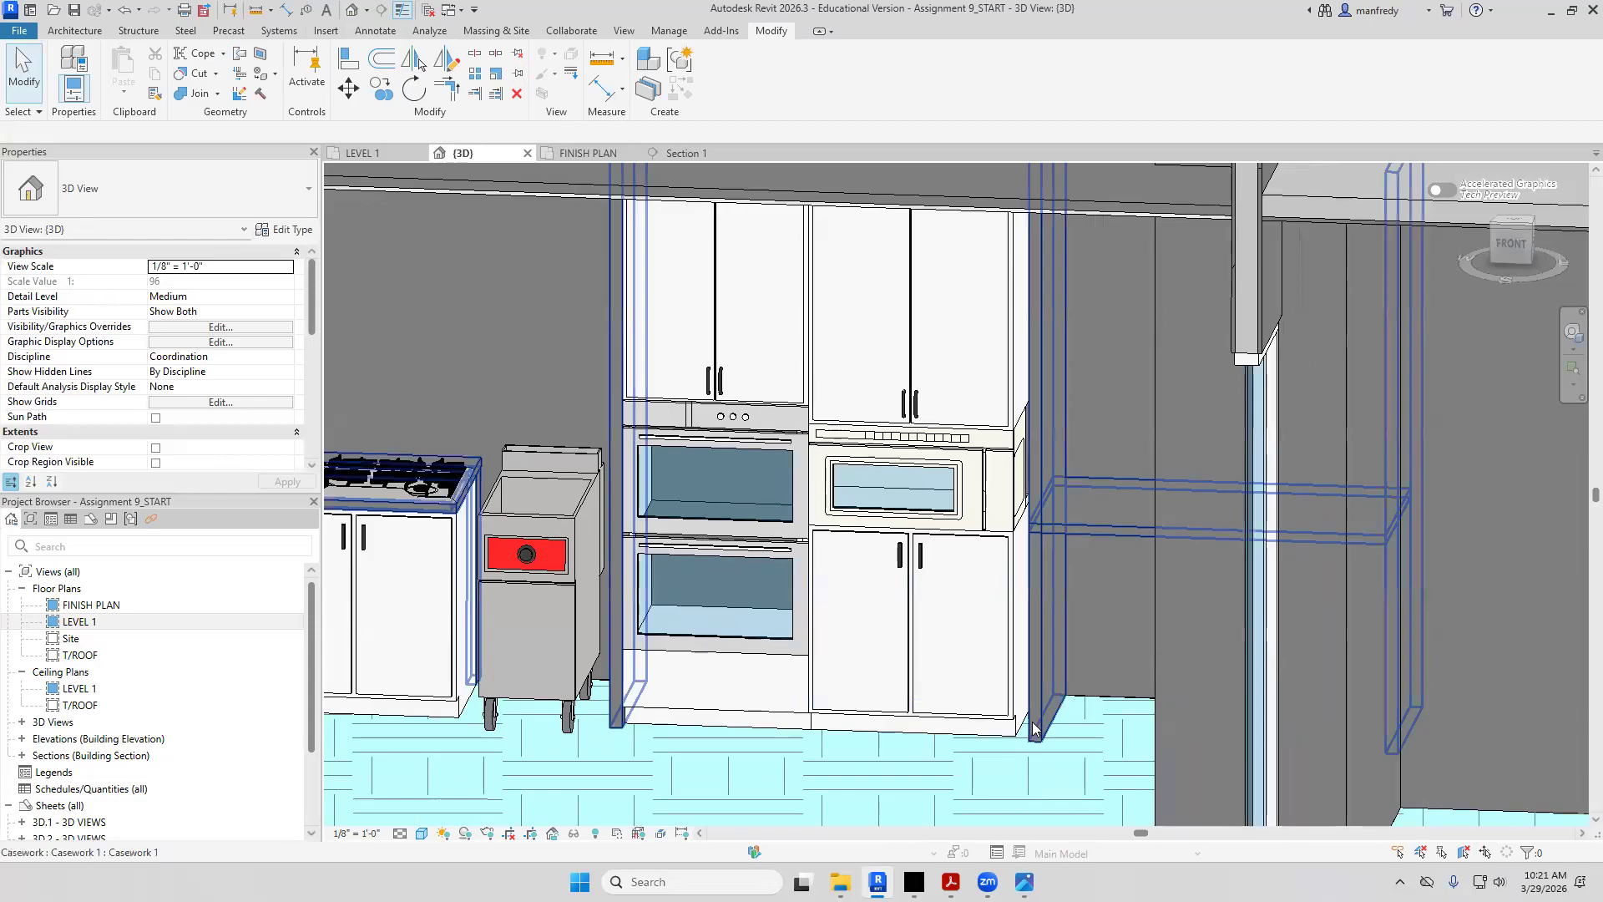
{"action": "left_click", "coordinate": [1033, 729]}
{"action": "key", "text": "Escape"}
{"action": "left_click", "coordinate": [1037, 587]}
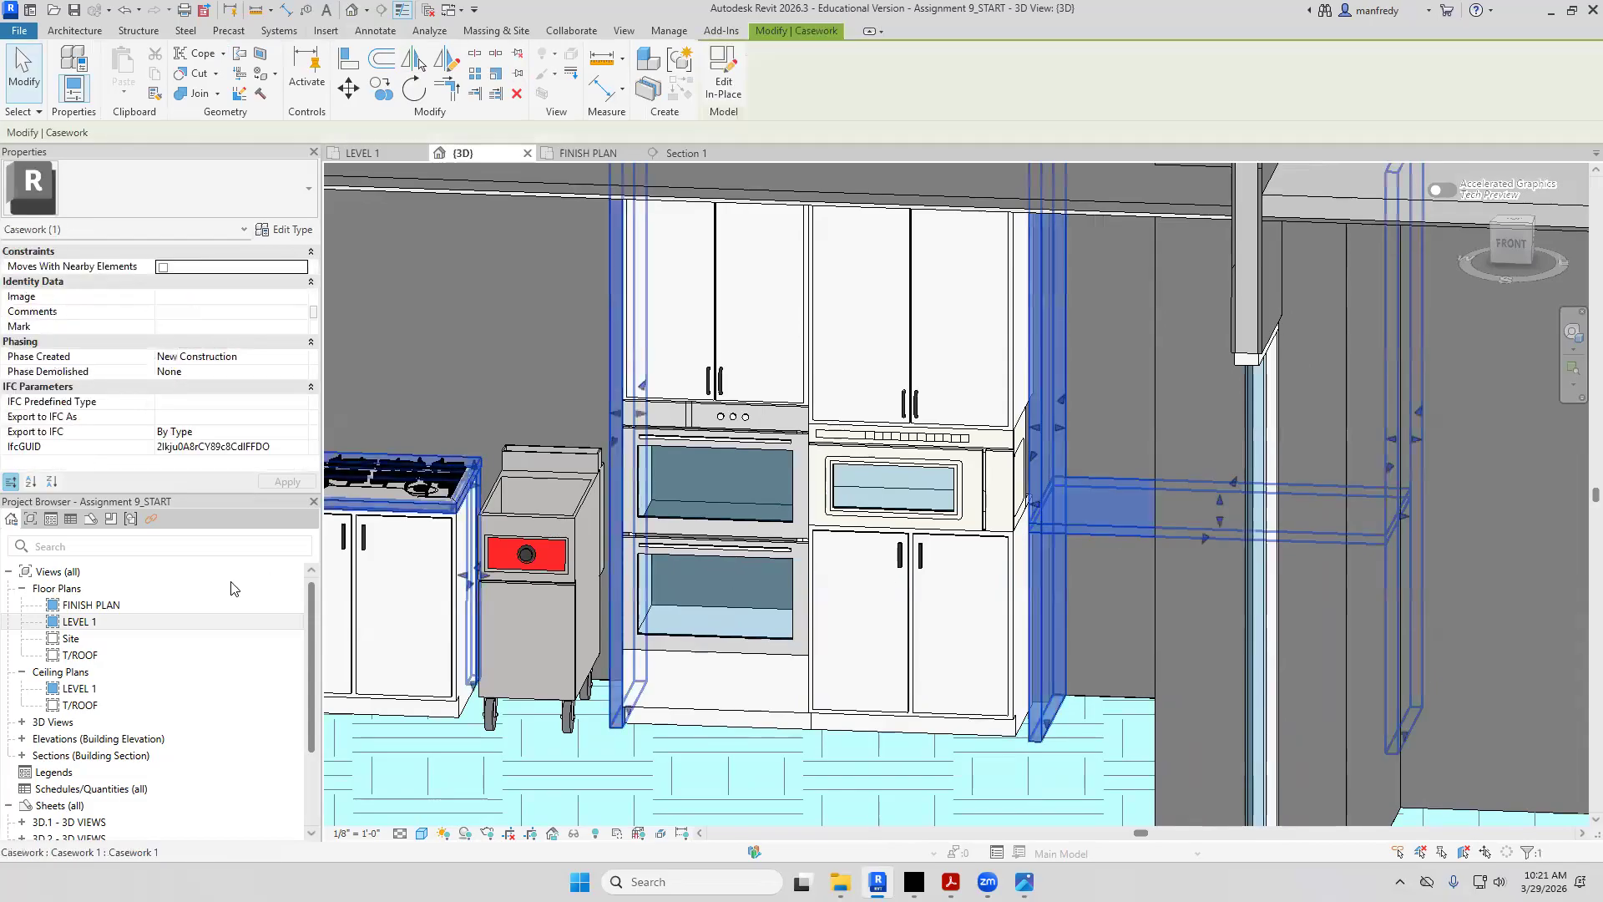
{"action": "double_click", "coordinate": [80, 621]}
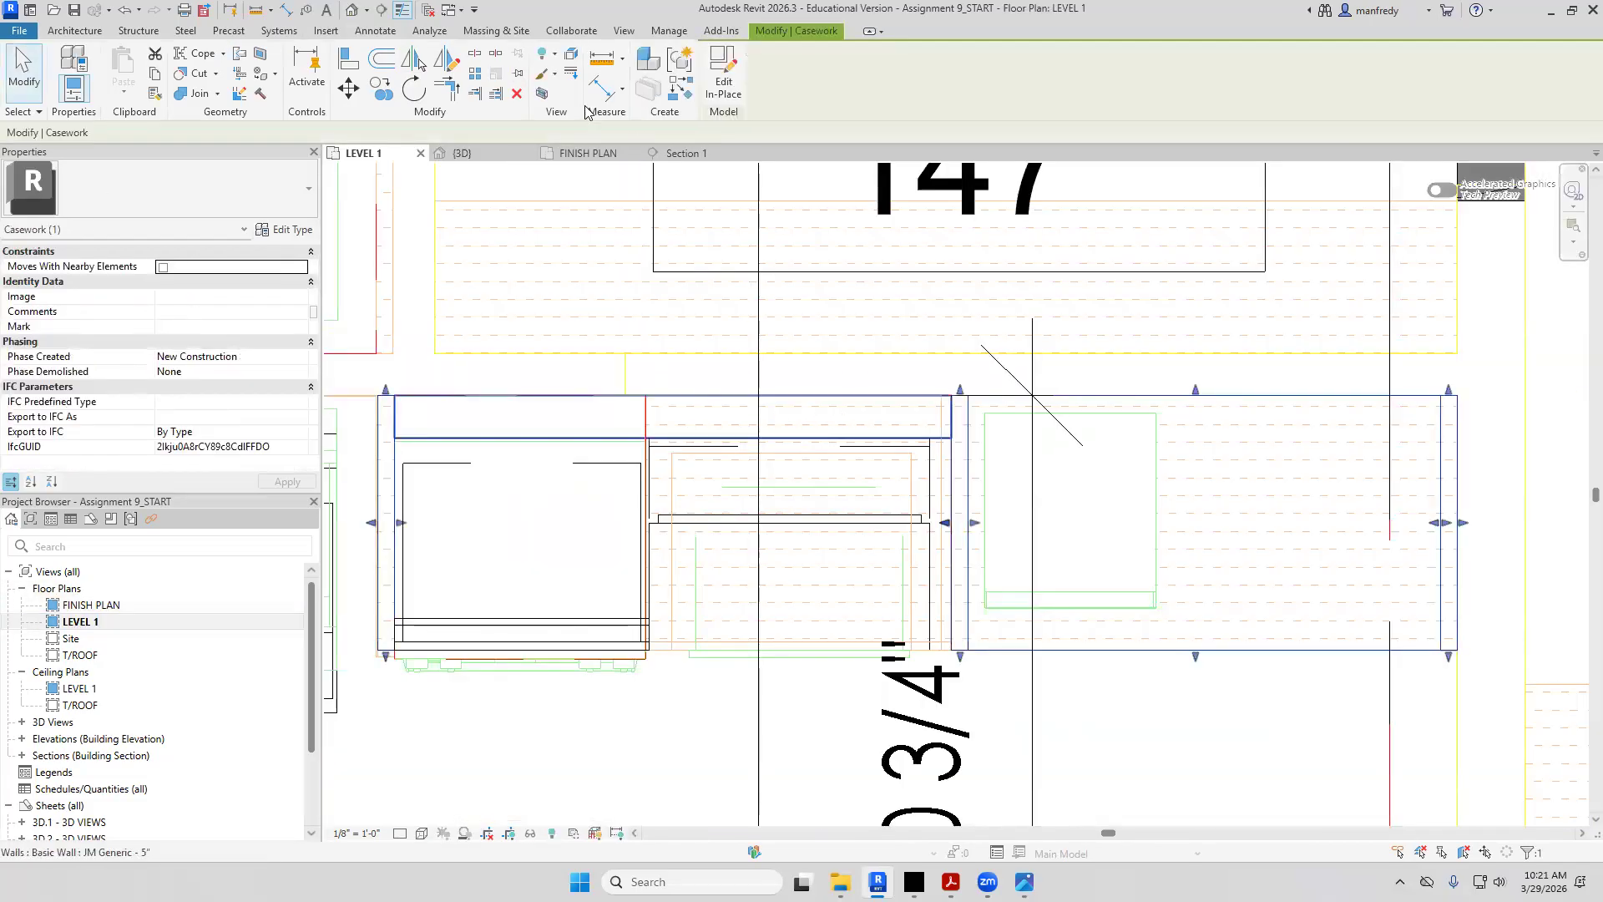
{"action": "left_click", "coordinate": [723, 75]}
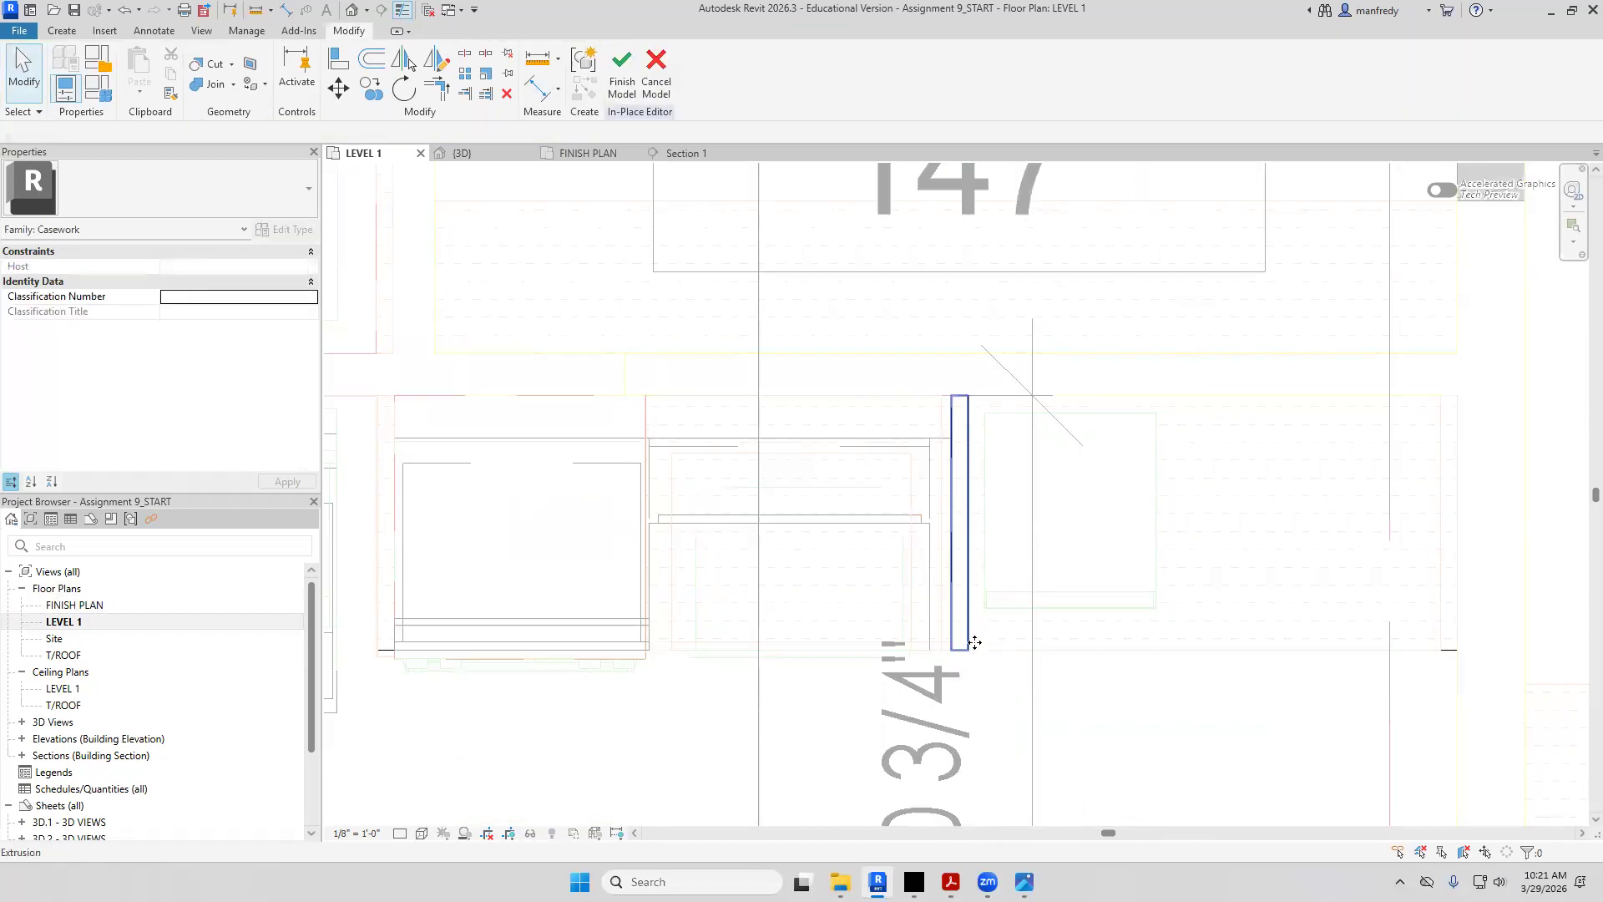
{"action": "left_click", "coordinate": [975, 642]}
{"action": "scroll", "coordinate": [974, 642], "scroll_direction": "up", "scroll_amount": 5}
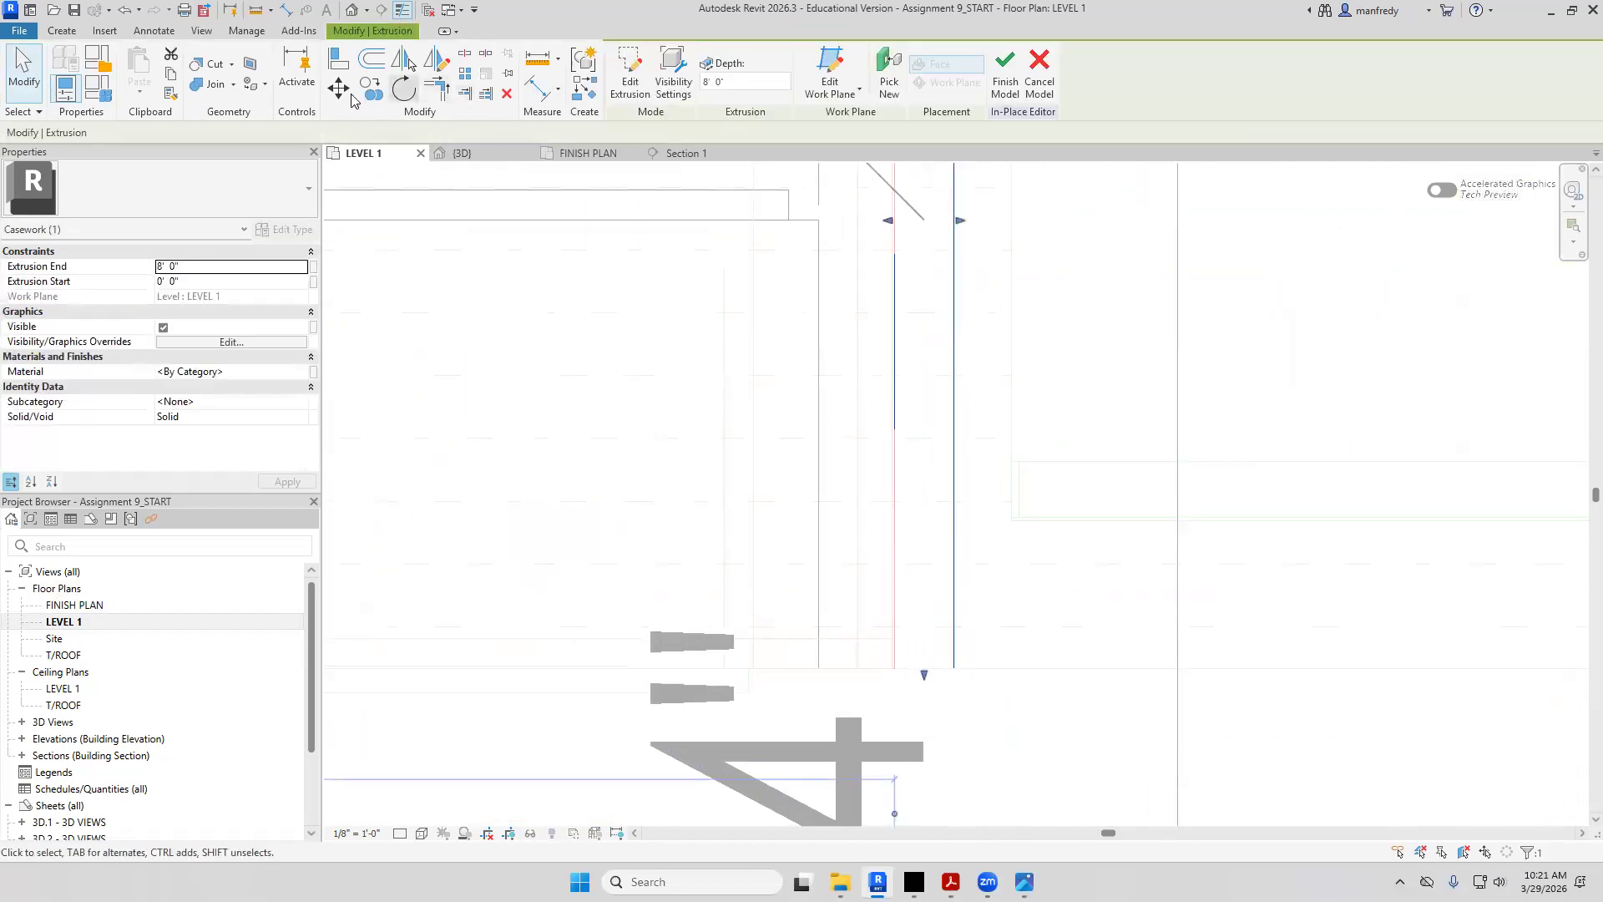
{"action": "key", "text": "m"}
{"action": "key", "text": "v"}
{"action": "left_click", "coordinate": [954, 670]}
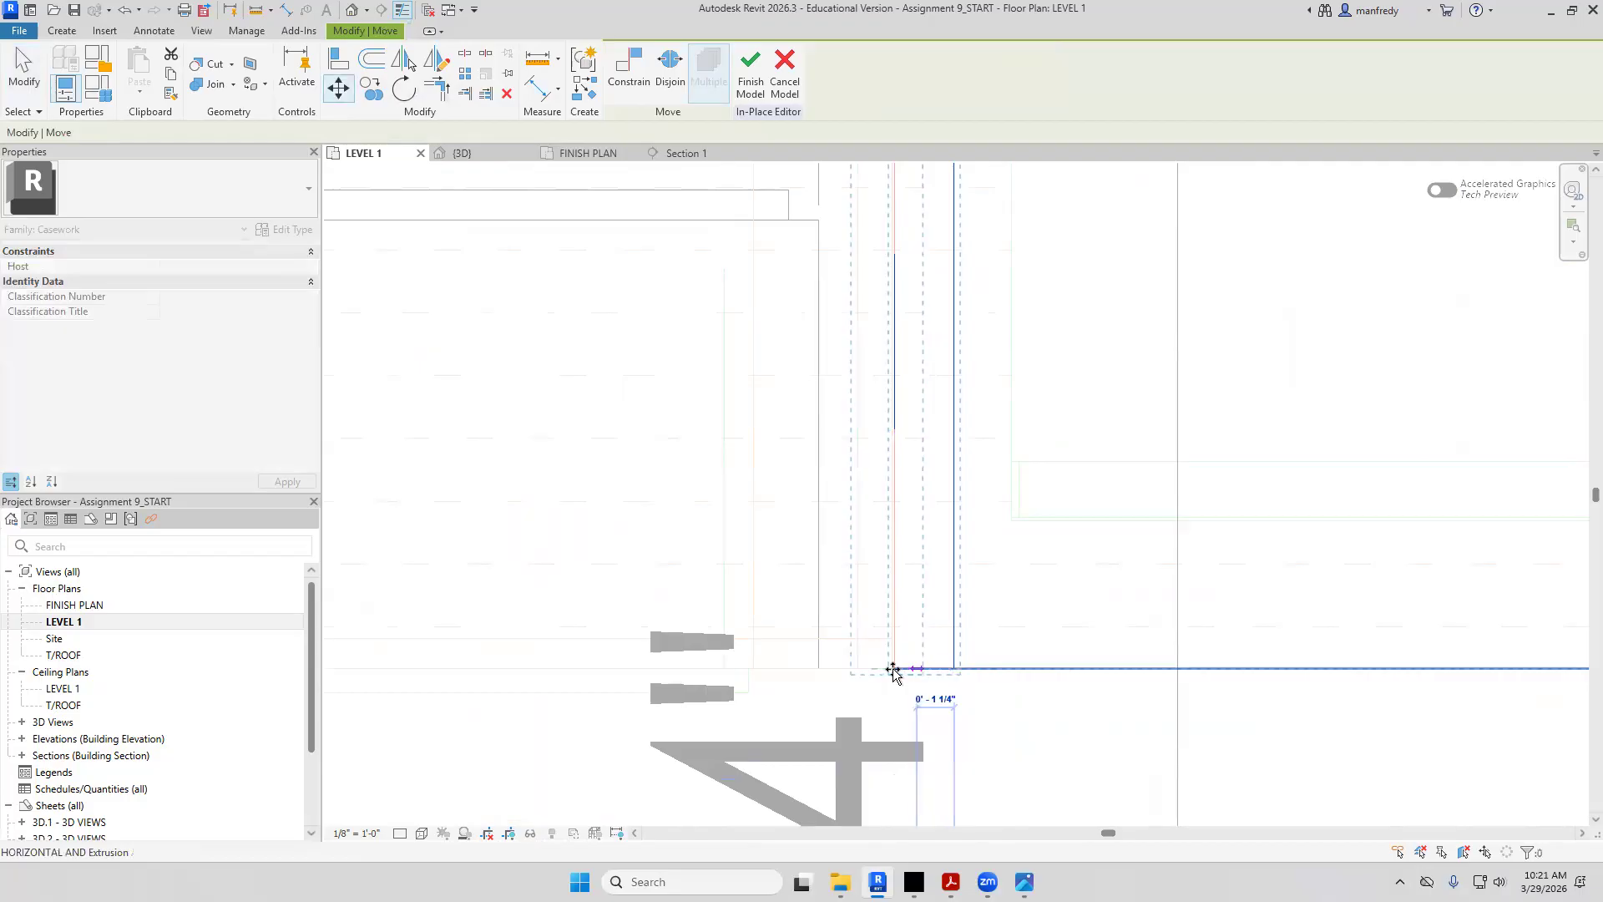
{"action": "left_click", "coordinate": [893, 669]}
{"action": "key", "text": "Escape"}
{"action": "scroll", "coordinate": [820, 598], "scroll_direction": "up", "scroll_amount": 2}
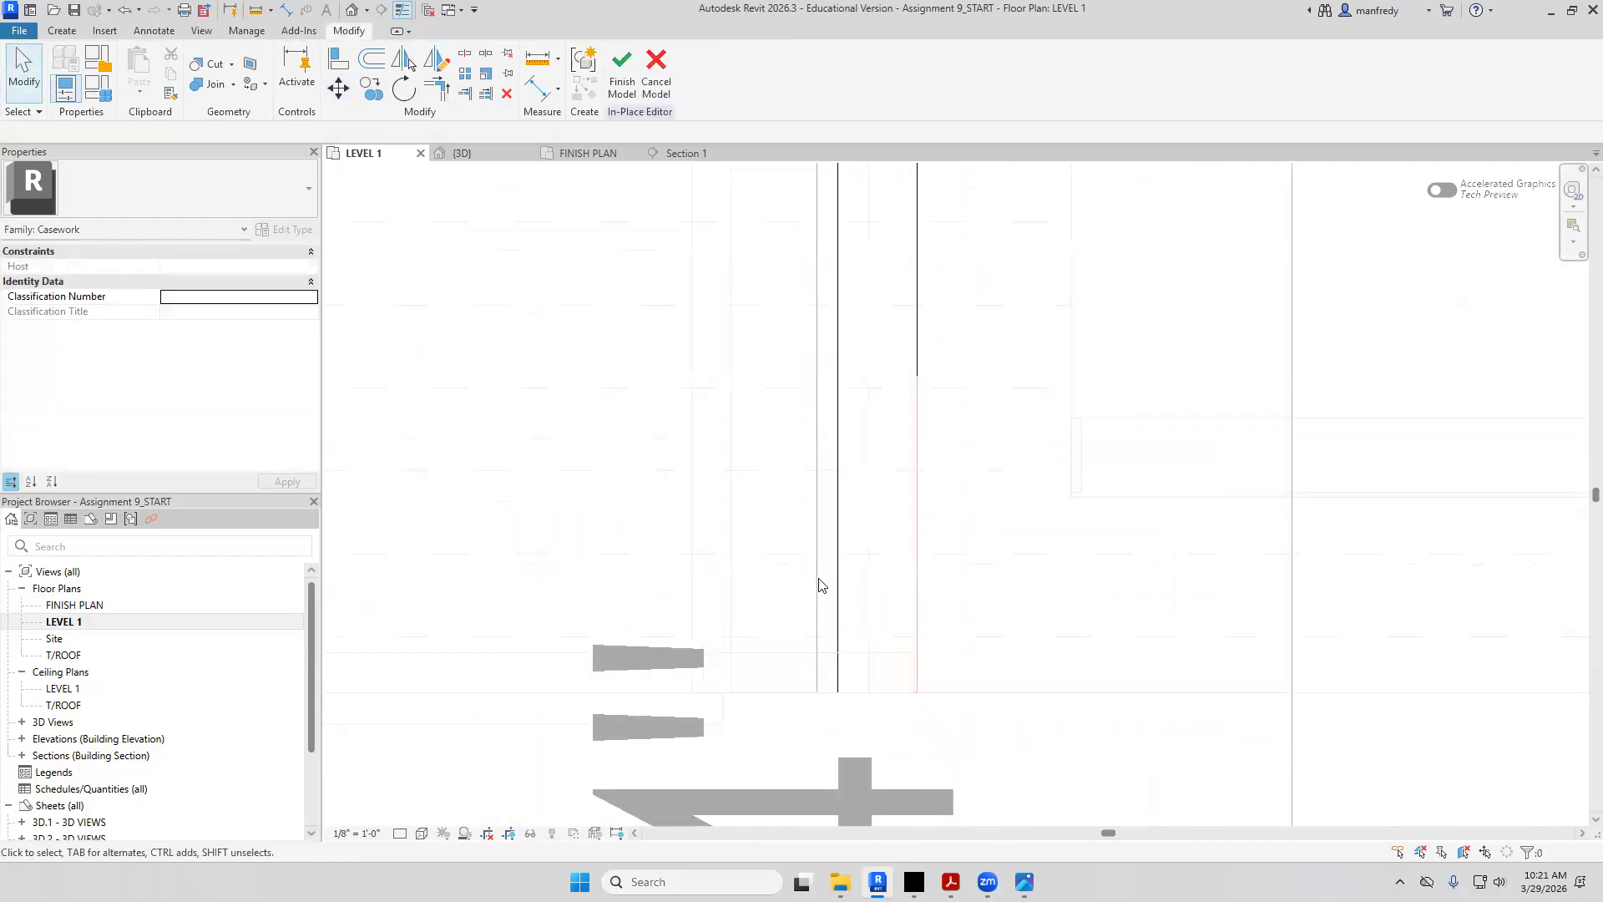
Nudge the copied panel away from the microwave cabinet until it stands clear of the cabinet side, and finish the in-place model
{"action": "scroll", "coordinate": [826, 574], "scroll_direction": "down", "scroll_amount": 5}
{"action": "scroll", "coordinate": [826, 573], "scroll_direction": "down", "scroll_amount": 2}
{"action": "scroll", "coordinate": [733, 441], "scroll_direction": "up", "scroll_amount": 2}
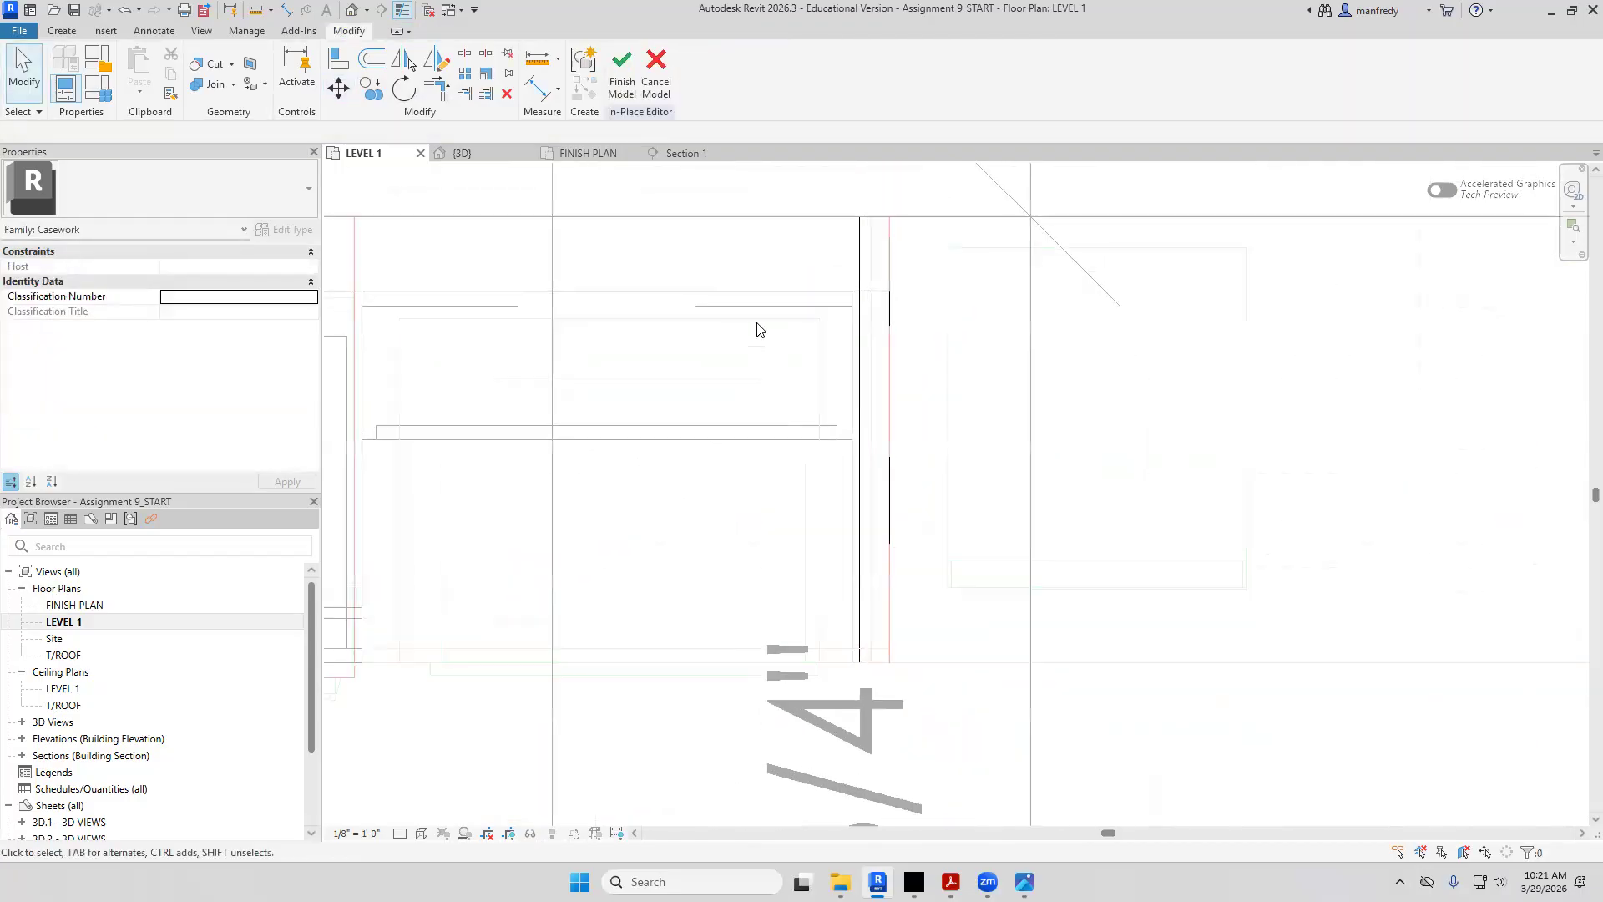
{"action": "middle_click_drag", "start_coordinate": [835, 313], "coordinate": [887, 327]}
{"action": "left_click", "coordinate": [937, 264]}
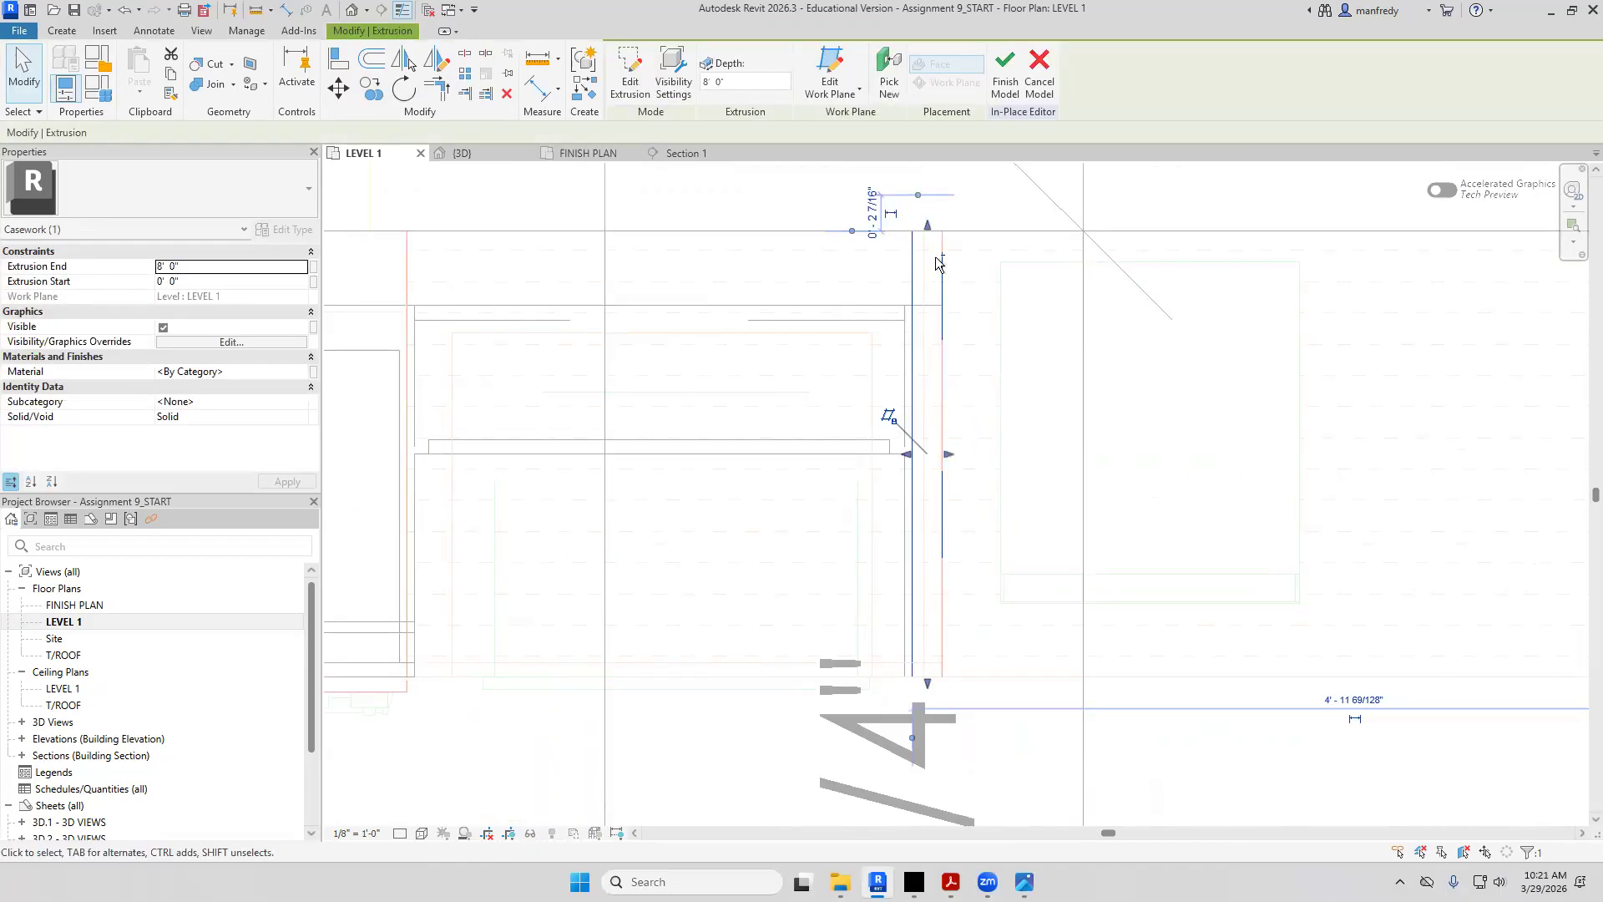
{"action": "key", "text": "Right"}
{"action": "key", "text": "Right"}
{"action": "key", "text": "Escape"}
{"action": "scroll", "coordinate": [923, 333], "scroll_direction": "down", "scroll_amount": 2}
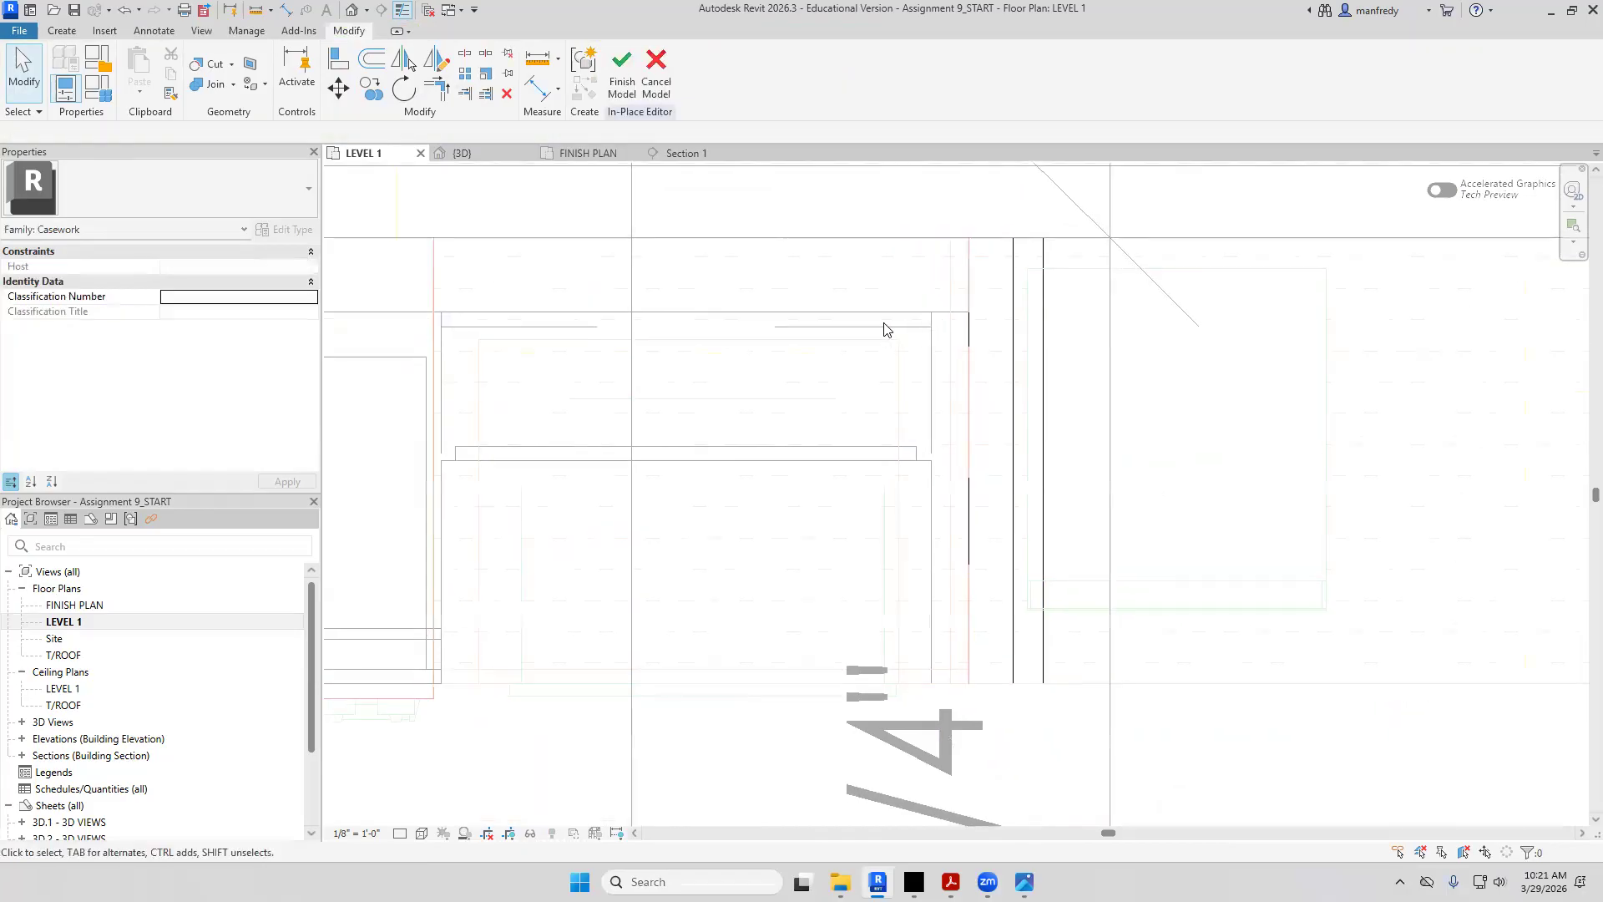
{"action": "left_click", "coordinate": [620, 89]}
In the 3D view, align the copied panel's near face with the exposed side of the microwave's base cabinet
{"action": "left_click", "coordinate": [352, 10]}
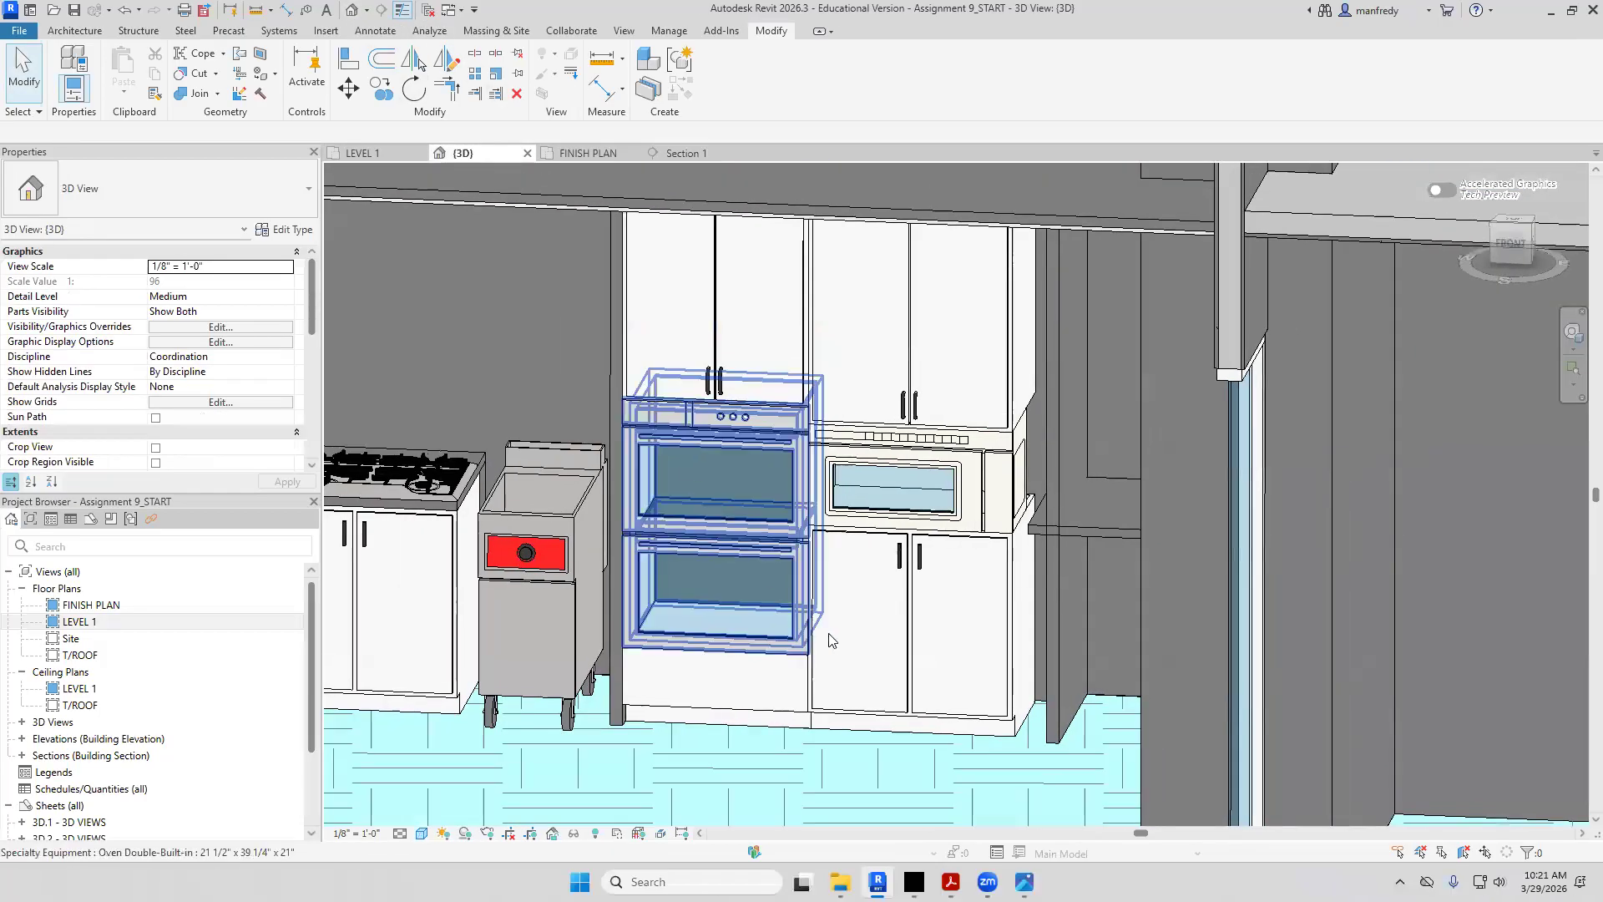
{"action": "scroll", "coordinate": [900, 668], "scroll_direction": "up", "scroll_amount": 2}
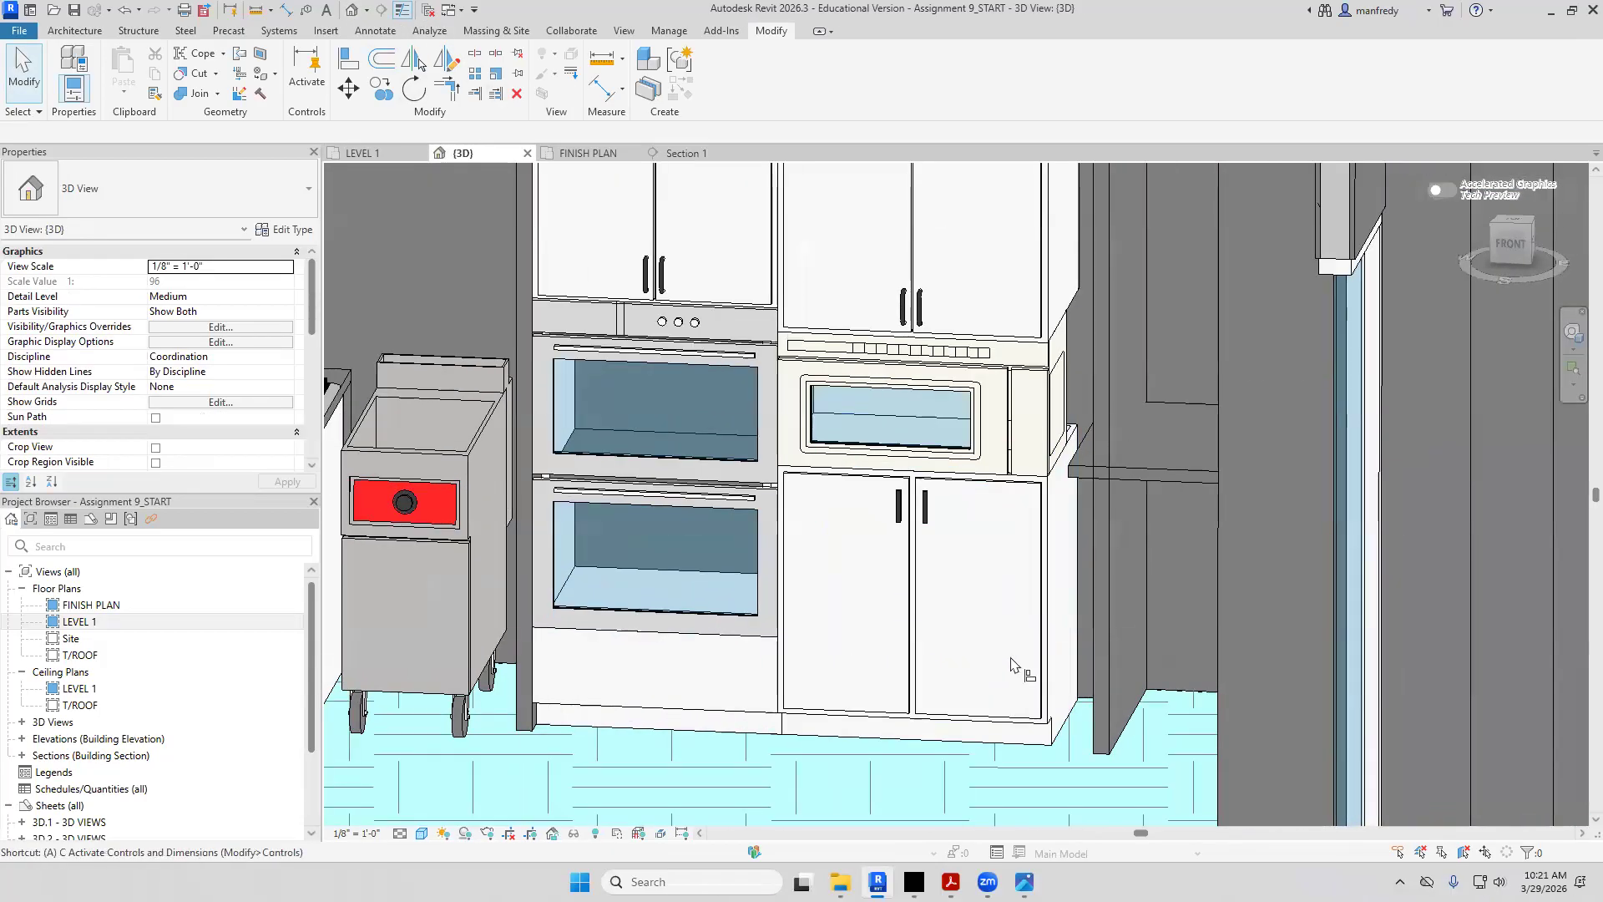
{"action": "key", "text": "a"}
{"action": "key", "text": "l"}
{"action": "left_click", "coordinate": [1051, 549]}
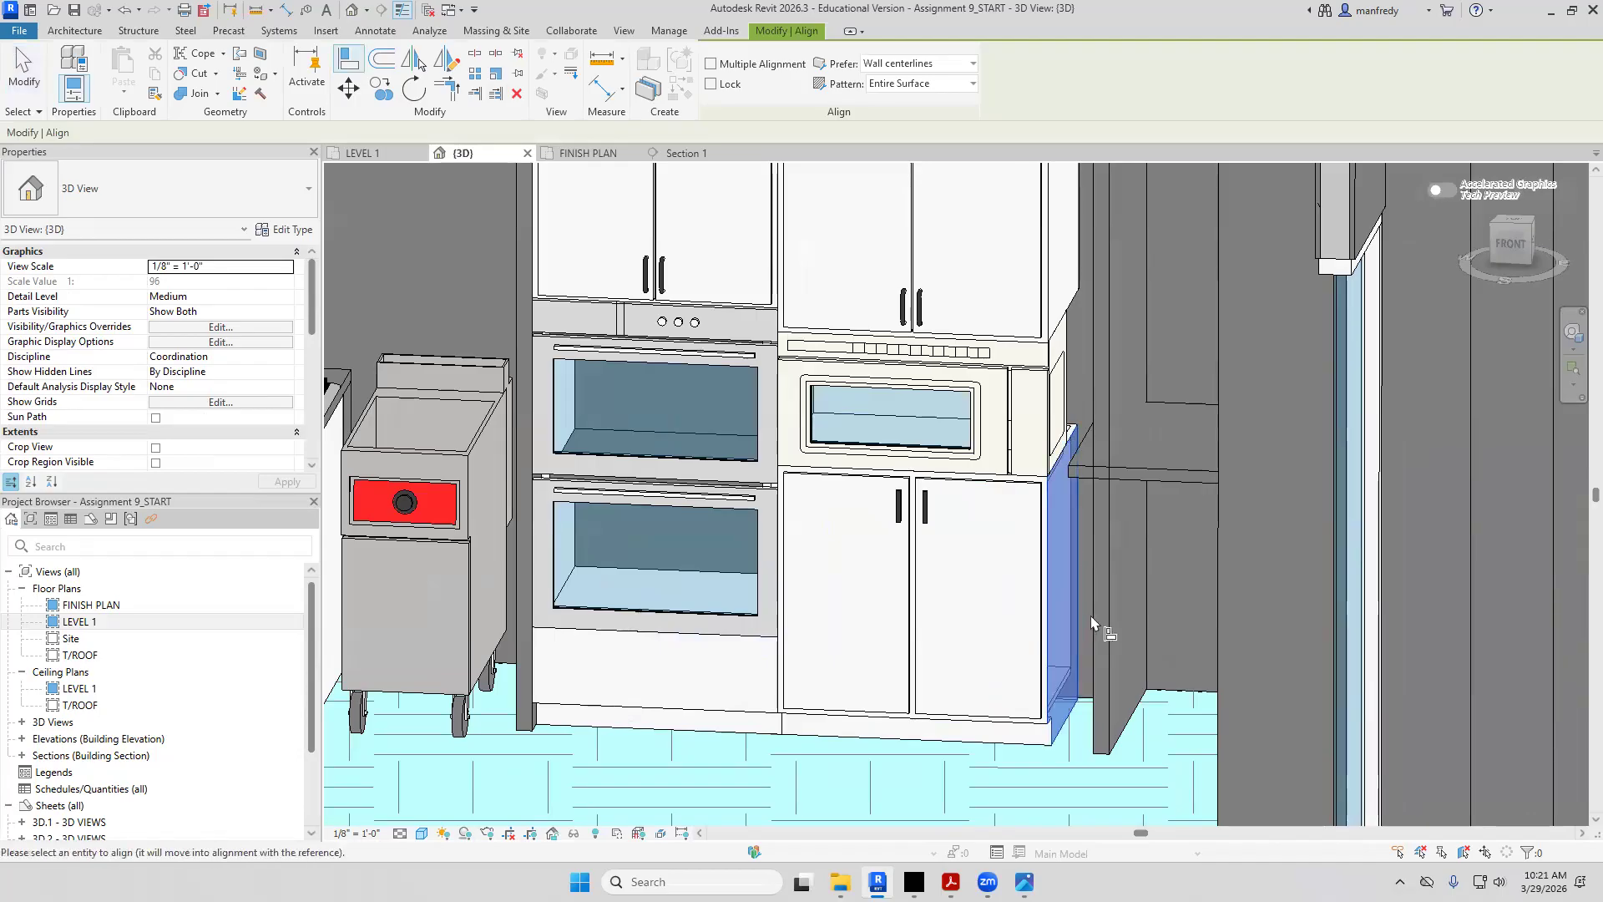
{"action": "left_click", "coordinate": [1090, 614]}
{"action": "key", "text": "Escape"}
{"action": "key", "text": "Escape"}
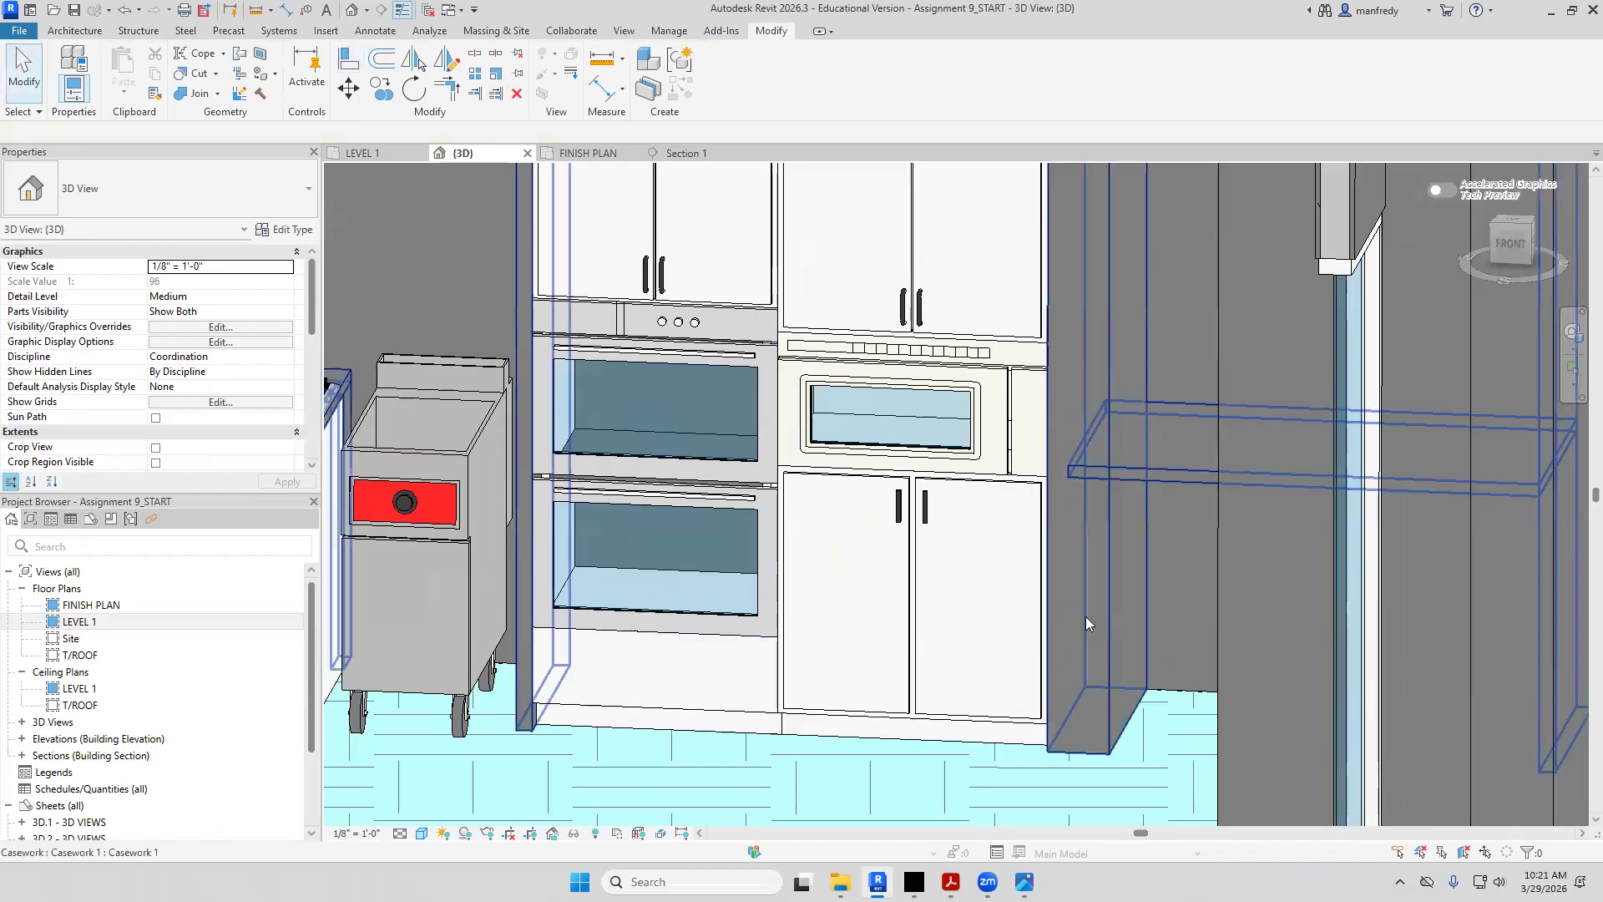
Edit the casework in place, align the panel's opposite face with the end of the adjoining counter, and finish the model
{"action": "left_click", "coordinate": [1086, 616]}
{"action": "left_click", "coordinate": [723, 82]}
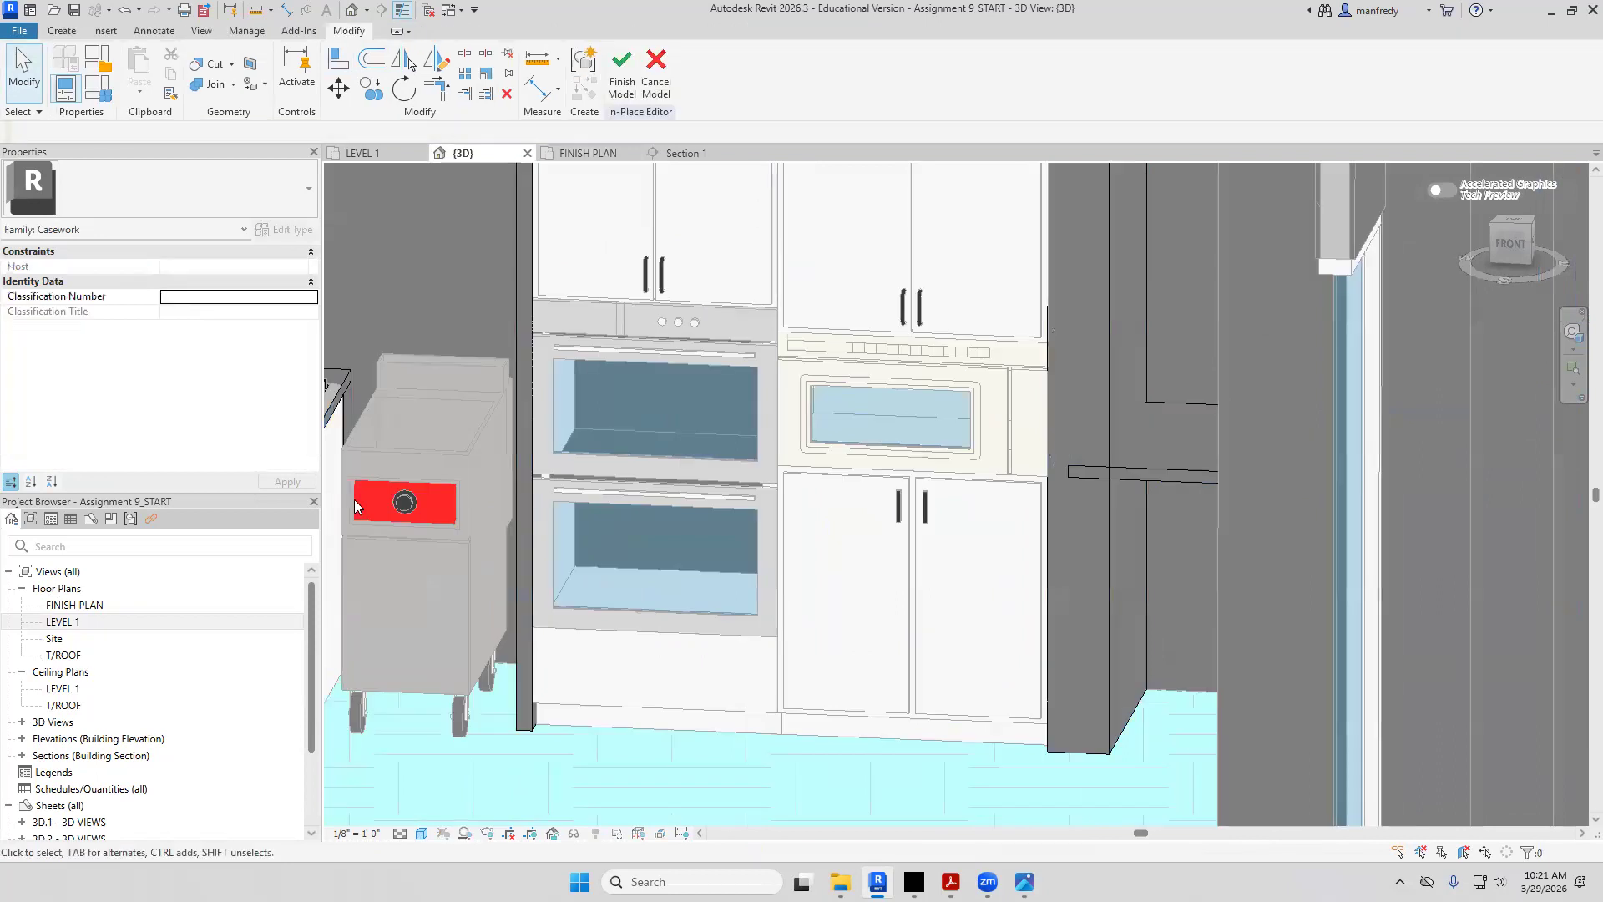
{"action": "key", "text": "a"}
{"action": "key", "text": "l"}
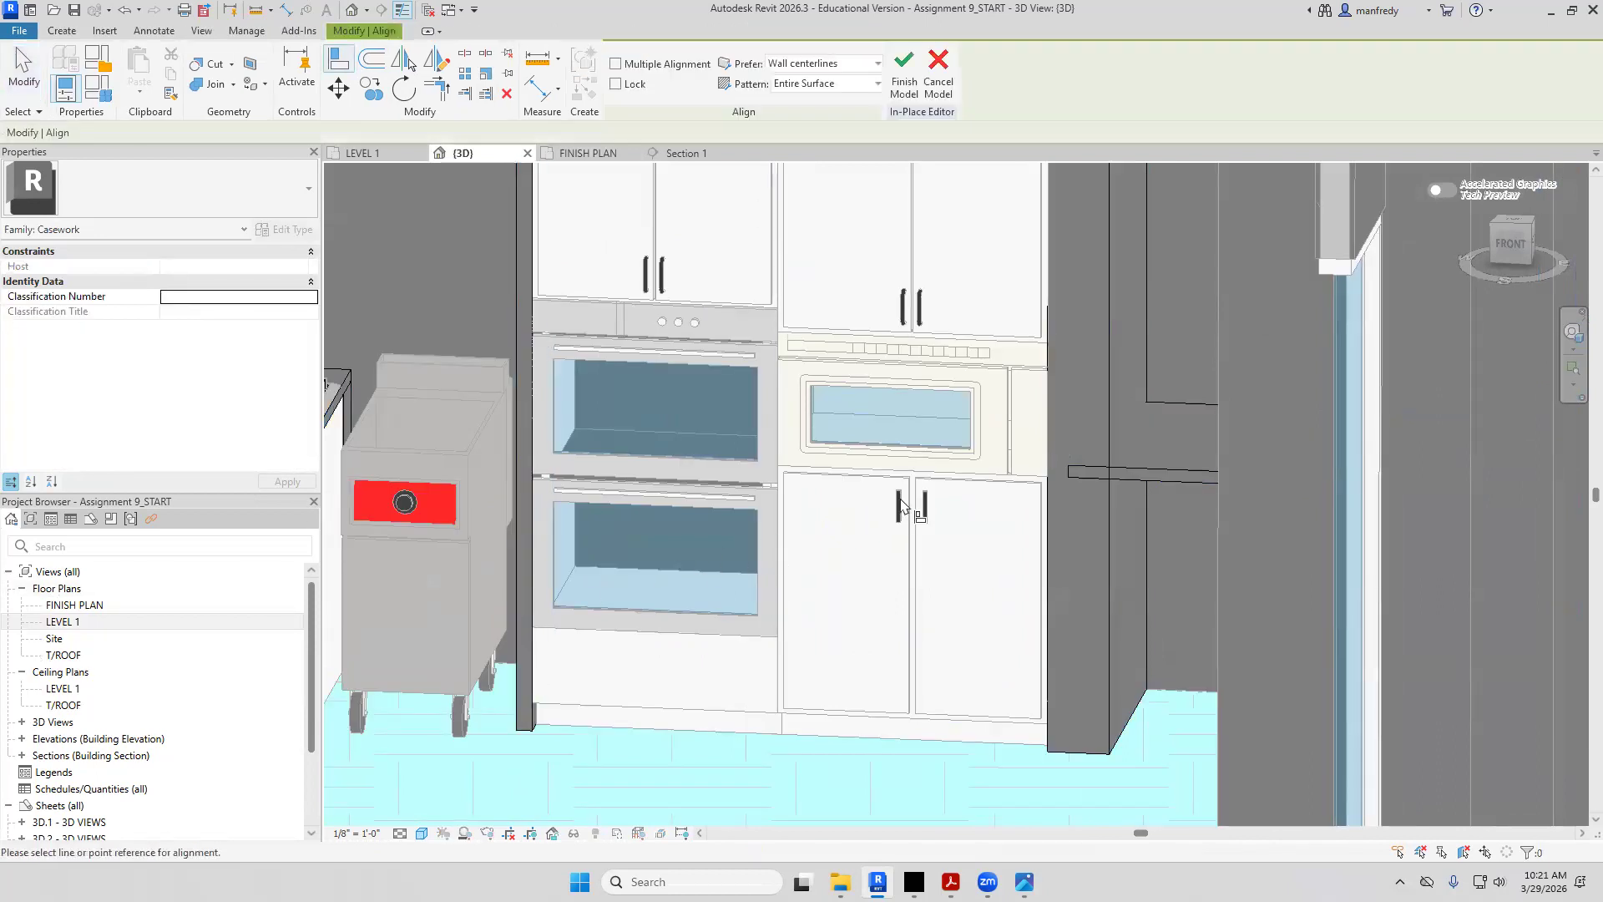
{"action": "left_click", "coordinate": [1115, 518]}
{"action": "key", "text": "Escape"}
{"action": "key", "text": "Escape"}
{"action": "scroll", "coordinate": [897, 569], "scroll_direction": "down", "scroll_amount": 5}
{"action": "middle_click_drag", "start_coordinate": [898, 569], "coordinate": [1048, 538], "text": "shift"}
{"action": "left_click", "coordinate": [619, 87]}
Inspect in 3D how the full-height panels enclose the double oven and microwave cabinets and meet the counter
{"action": "middle_click_drag", "start_coordinate": [1081, 625], "coordinate": [1082, 700]}
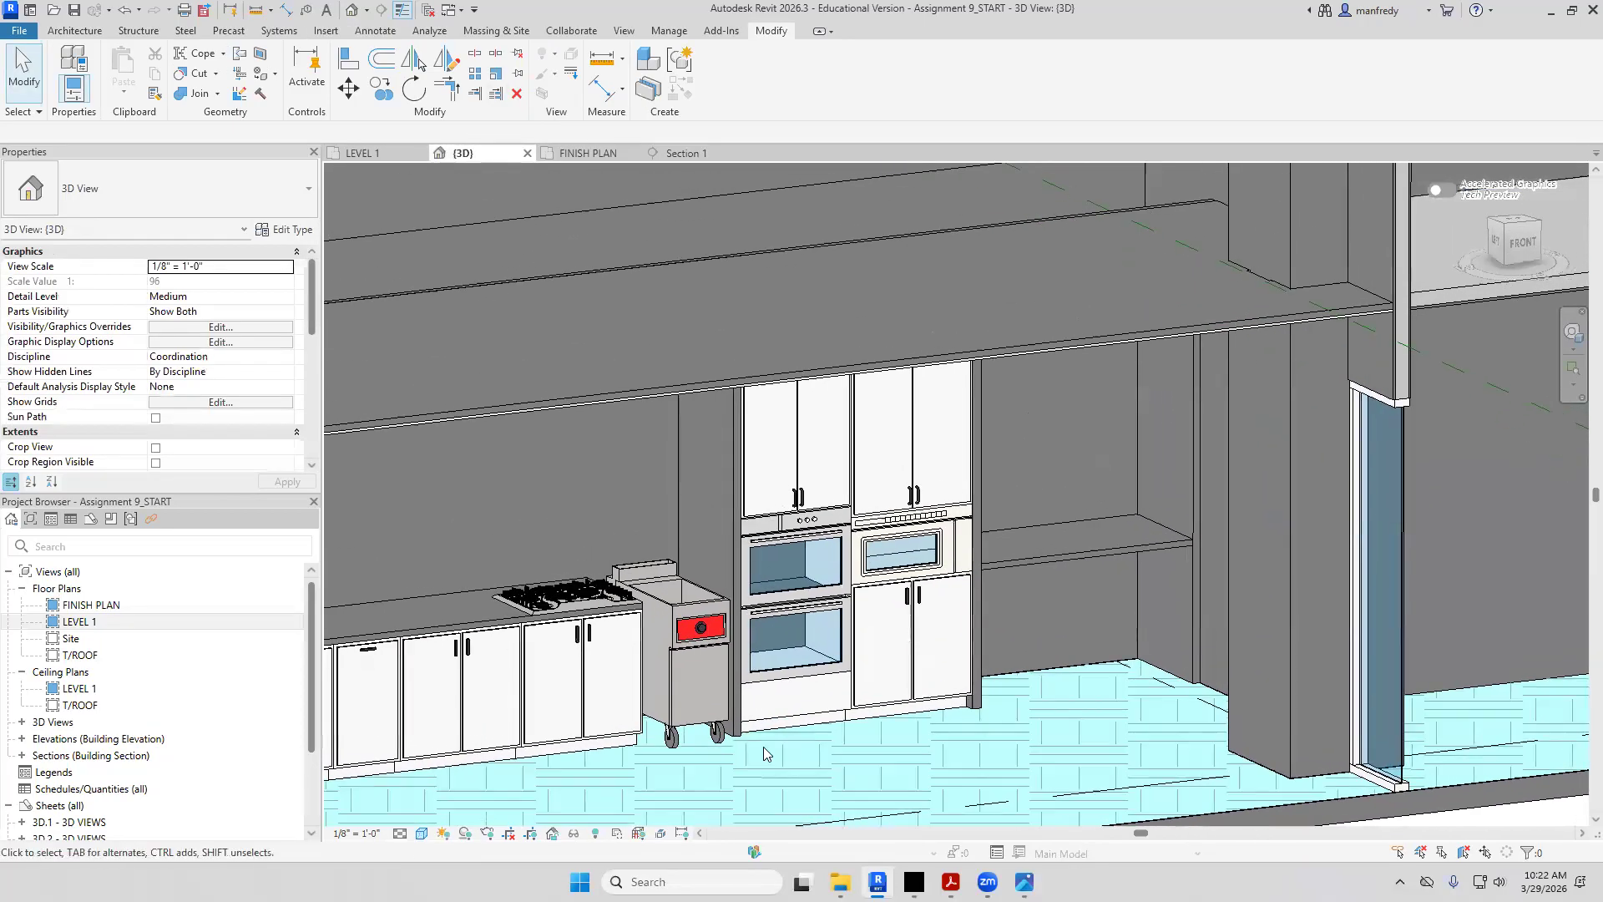
{"action": "middle_click_drag", "start_coordinate": [932, 542], "coordinate": [763, 585], "text": "shift"}
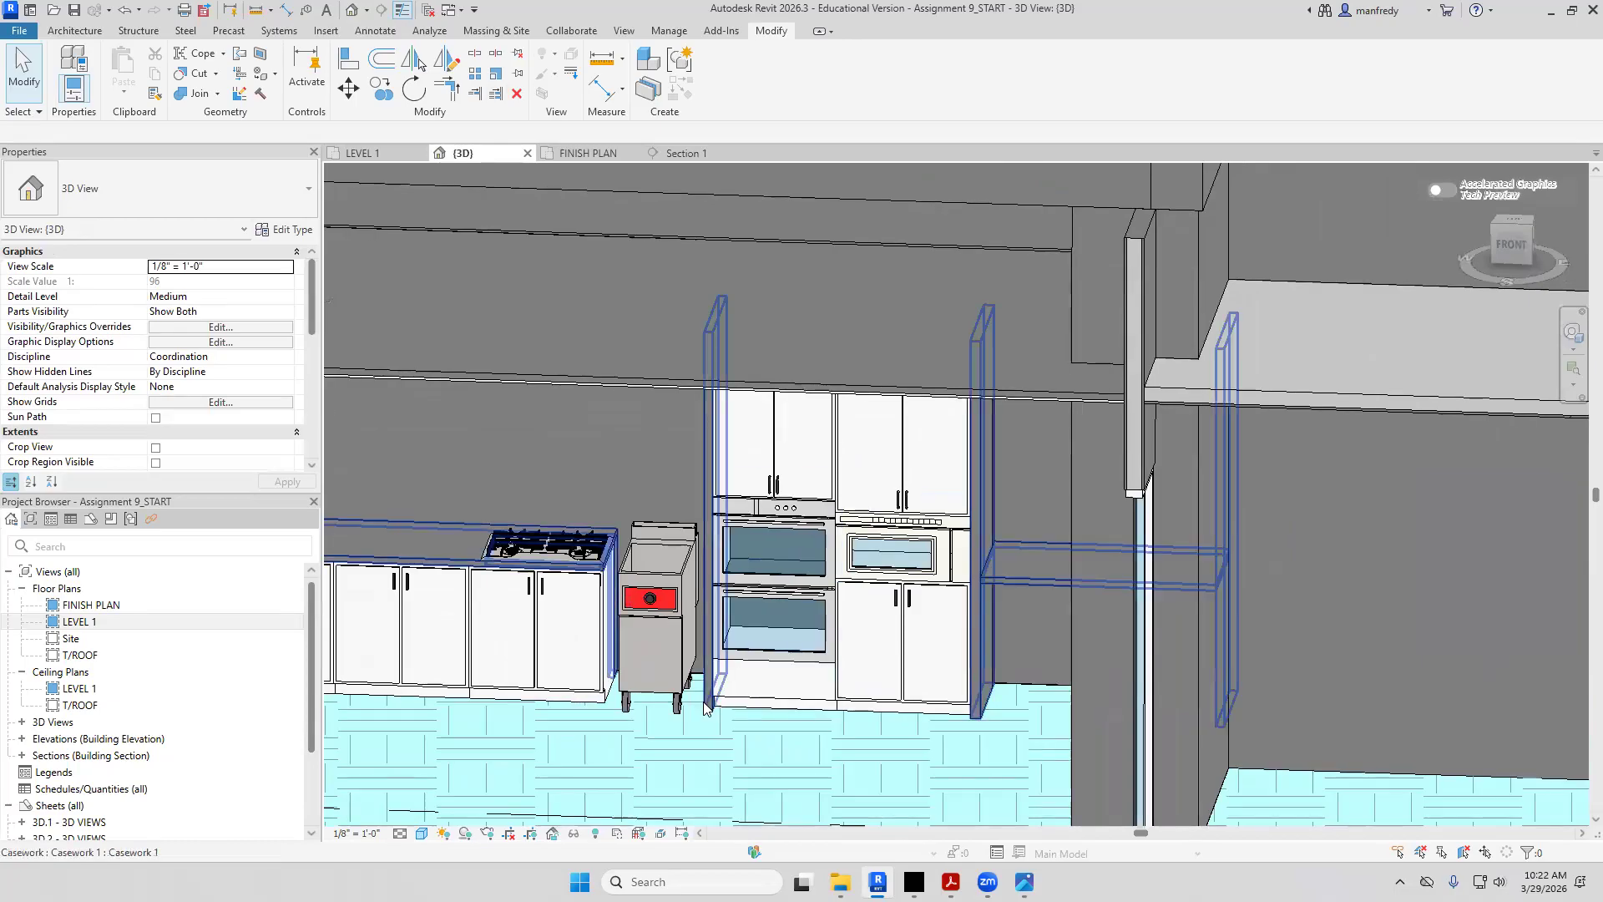
{"action": "middle_click_drag", "start_coordinate": [982, 640], "coordinate": [849, 265], "text": "shift"}
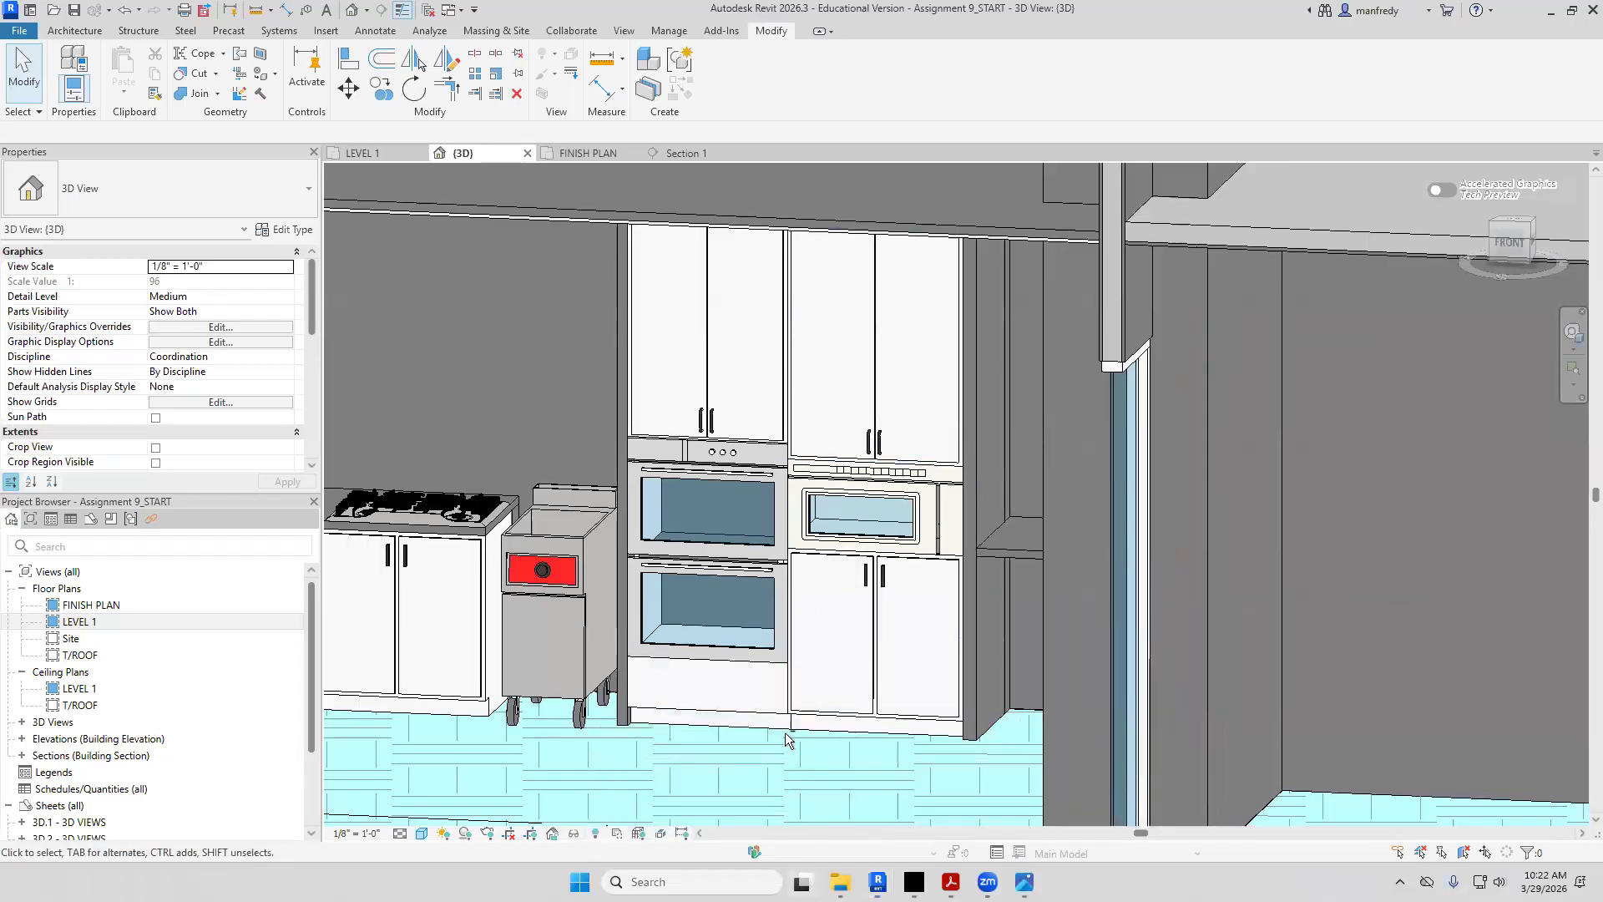
{"action": "middle_click_drag", "start_coordinate": [763, 803], "coordinate": [795, 754], "text": "shift"}
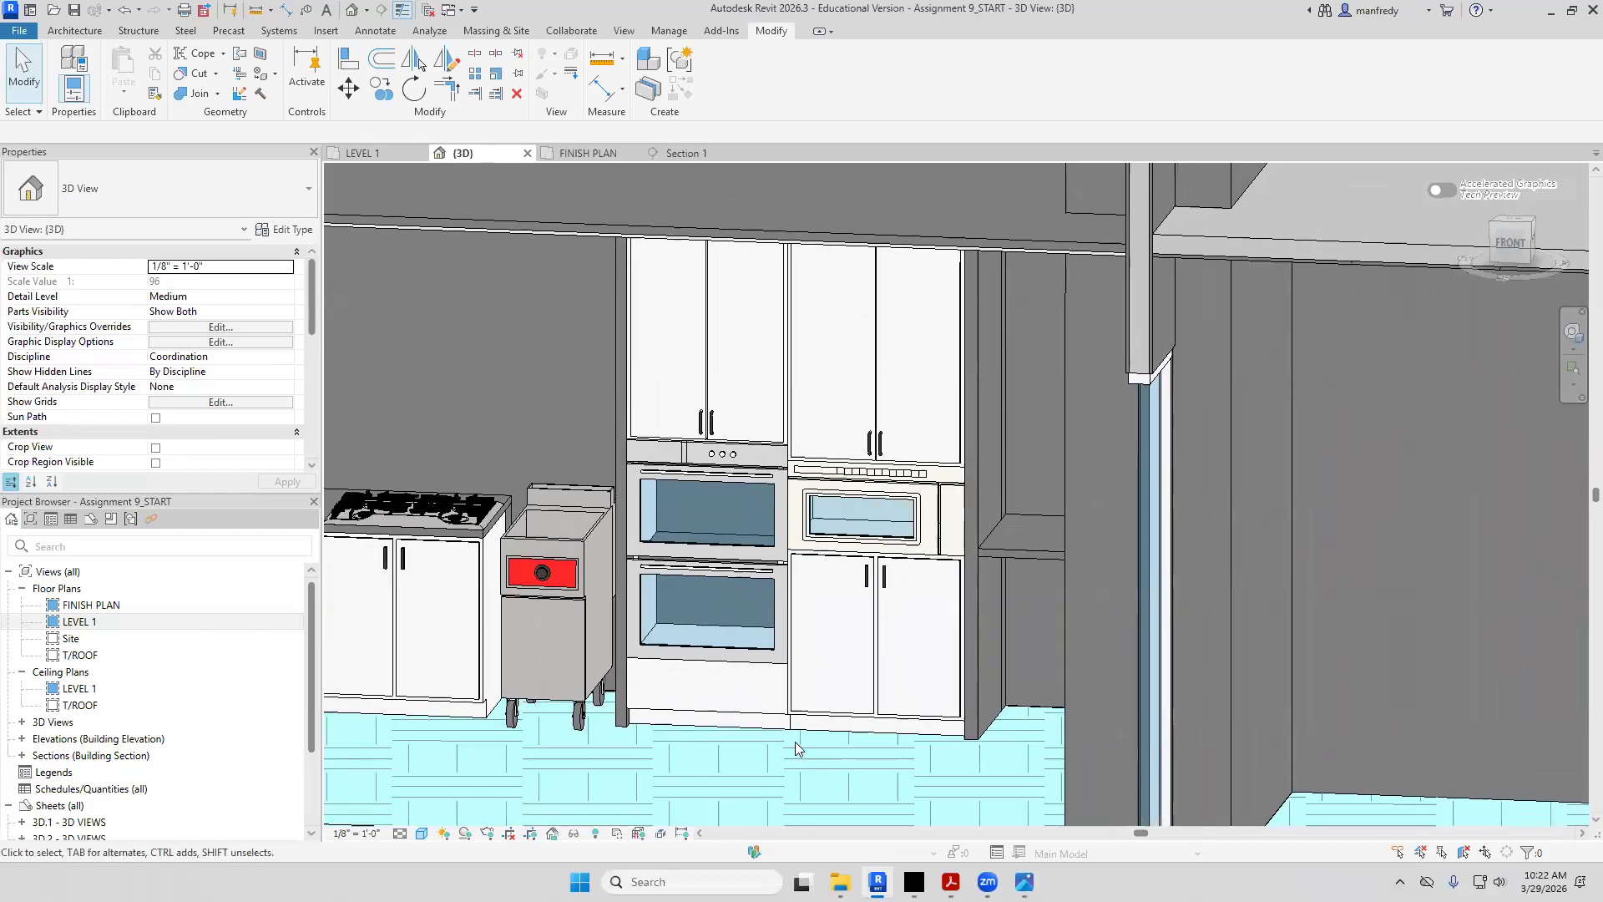
Delete the Section 1 marker and its view from the LEVEL 1 plan
{"action": "double_click", "coordinate": [123, 620]}
{"action": "scroll", "coordinate": [873, 495], "scroll_direction": "down", "scroll_amount": 5}
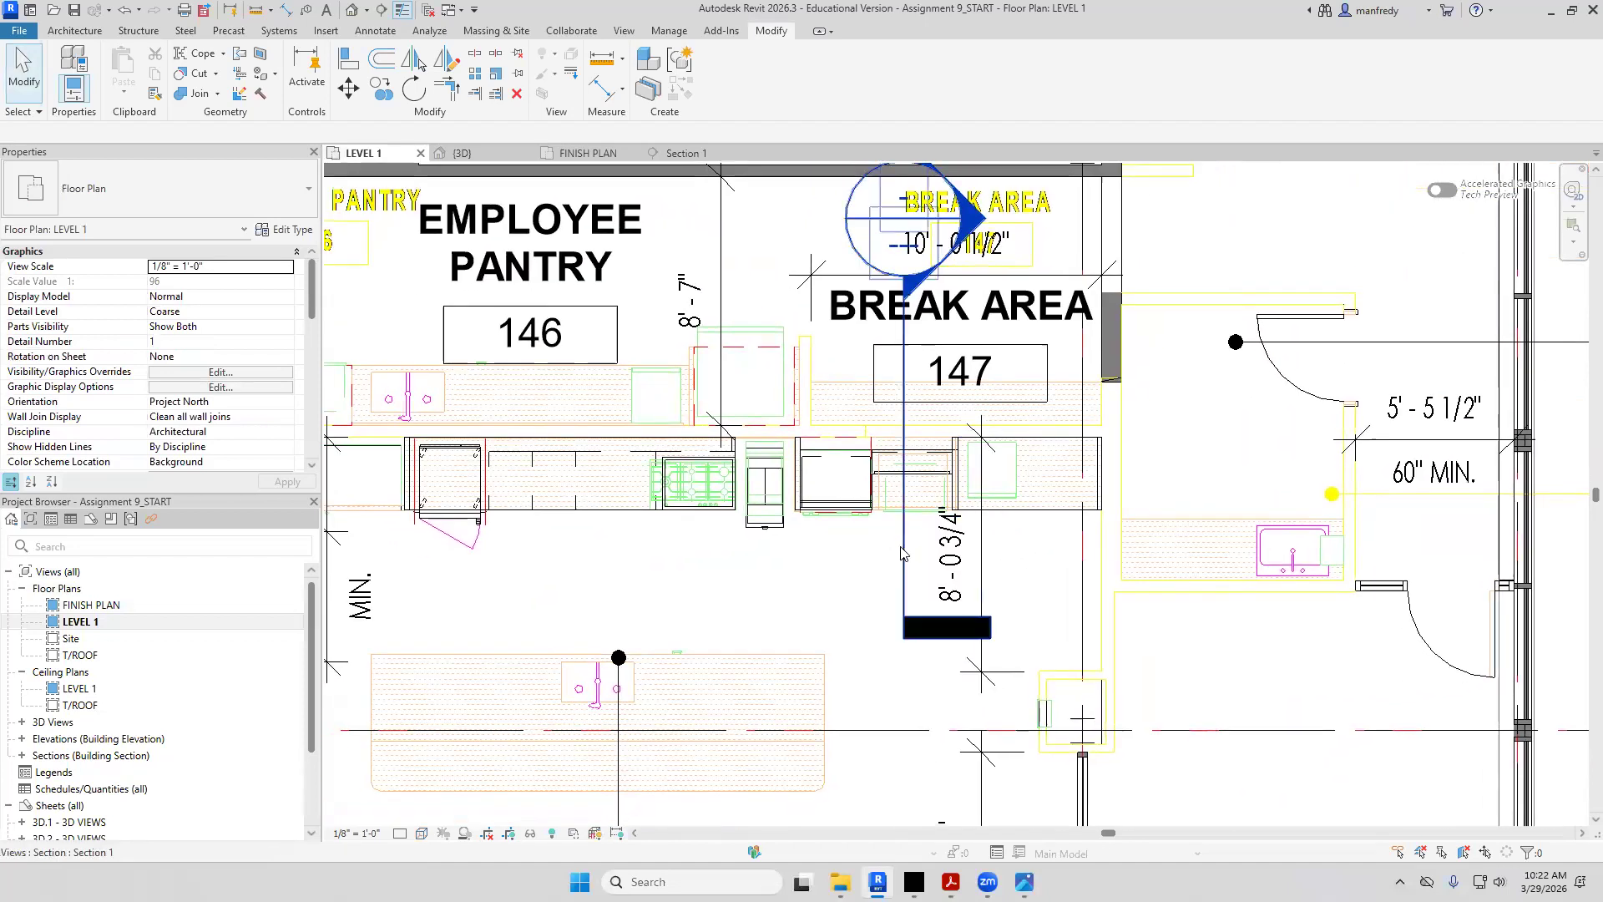
{"action": "left_click", "coordinate": [903, 553]}
{"action": "key", "text": "Delete"}
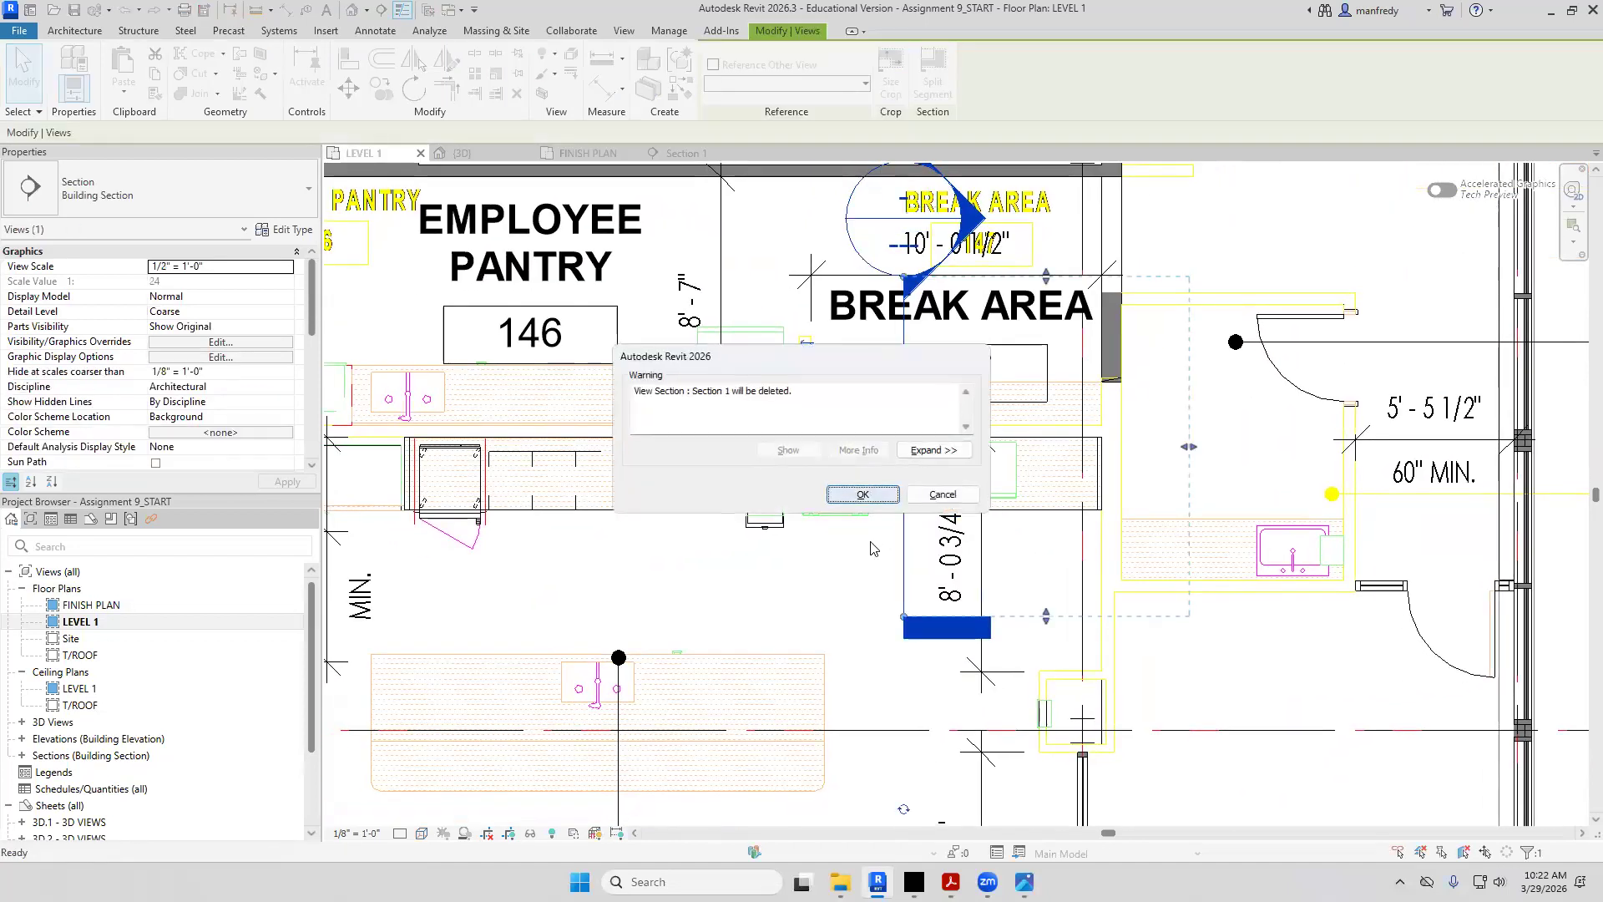
{"action": "left_click", "coordinate": [862, 495]}
Turn off all imported categories in the LEVEL 1 plan's Visibility/Graphic Overrides
{"action": "key", "text": "v"}
{"action": "key", "text": "g"}
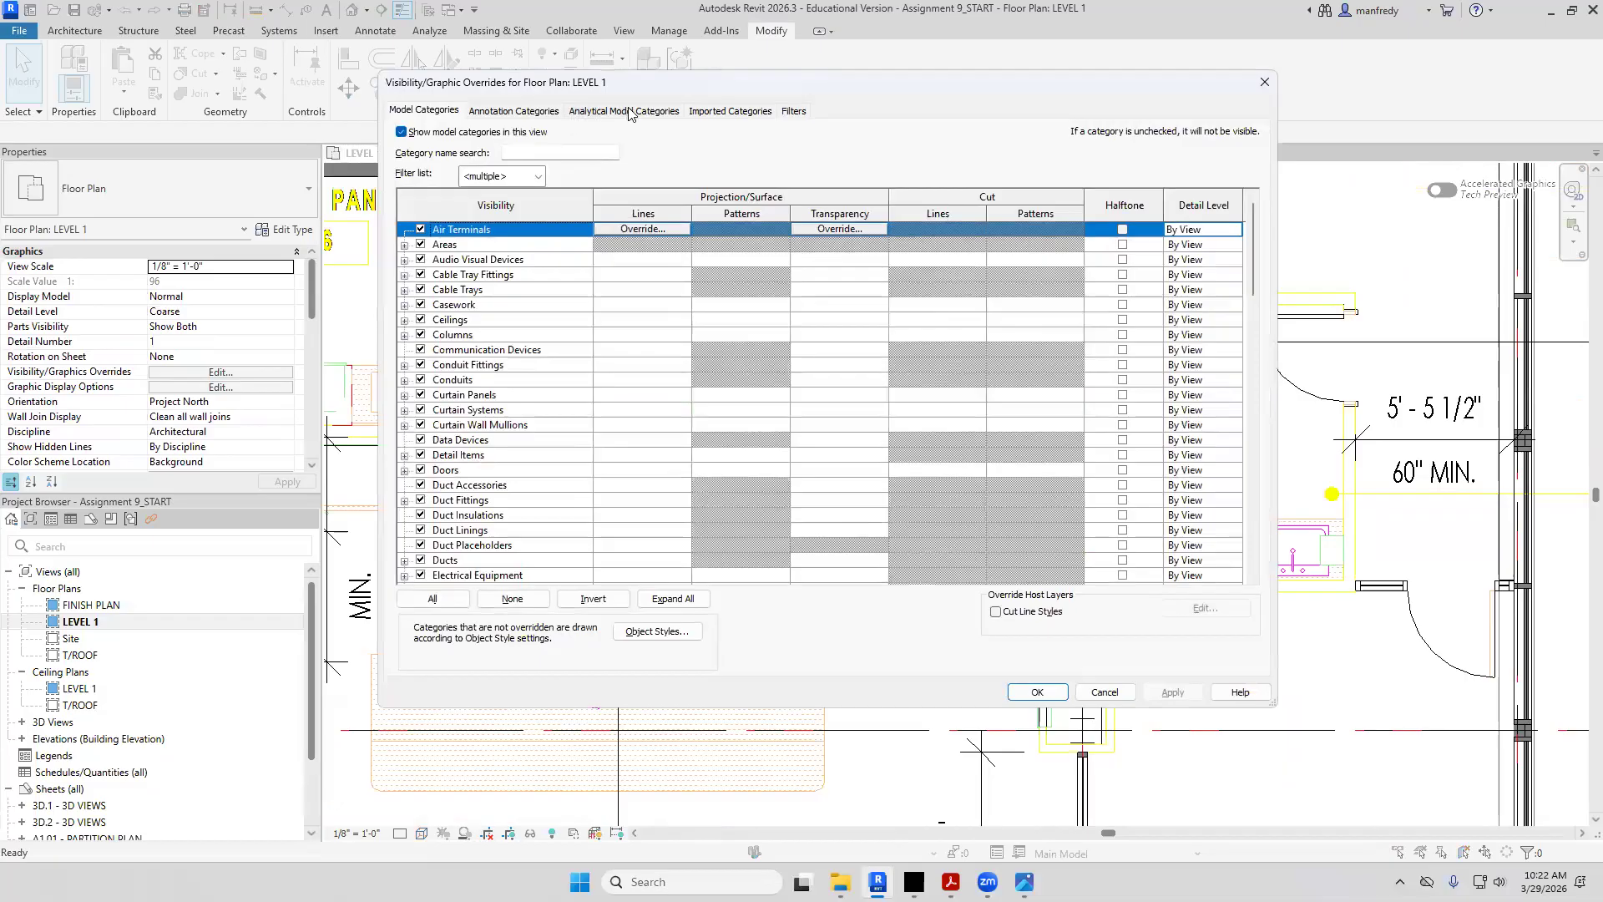
{"action": "left_click", "coordinate": [702, 111]}
{"action": "left_click", "coordinate": [401, 132]}
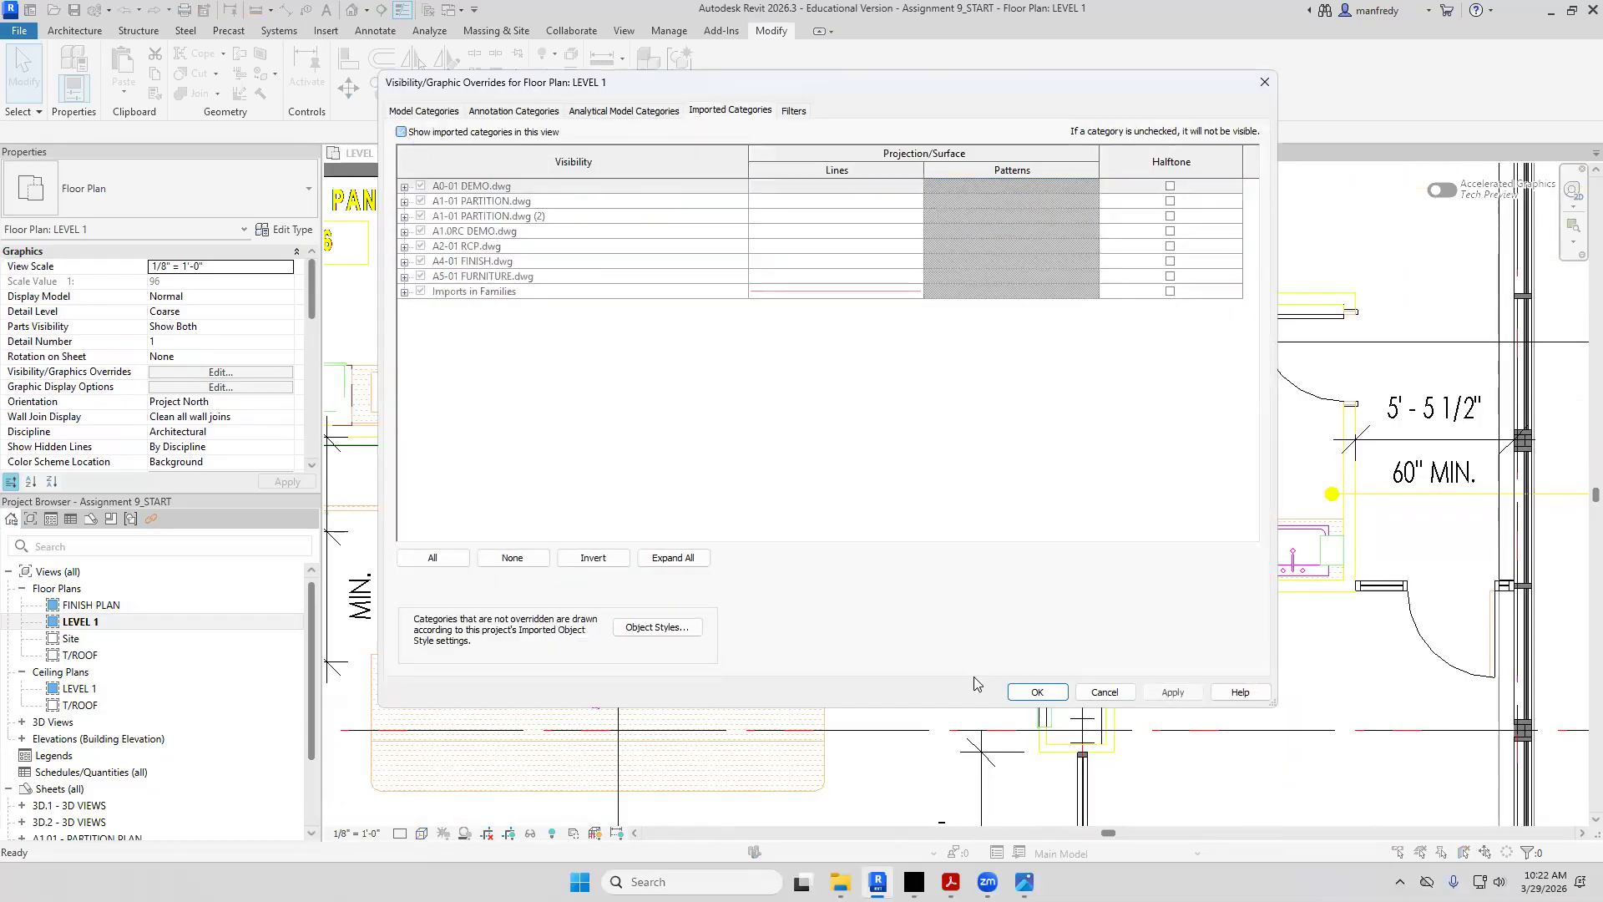
{"action": "left_click", "coordinate": [1034, 692]}
{"action": "scroll", "coordinate": [1013, 532], "scroll_direction": "down", "scroll_amount": 3}
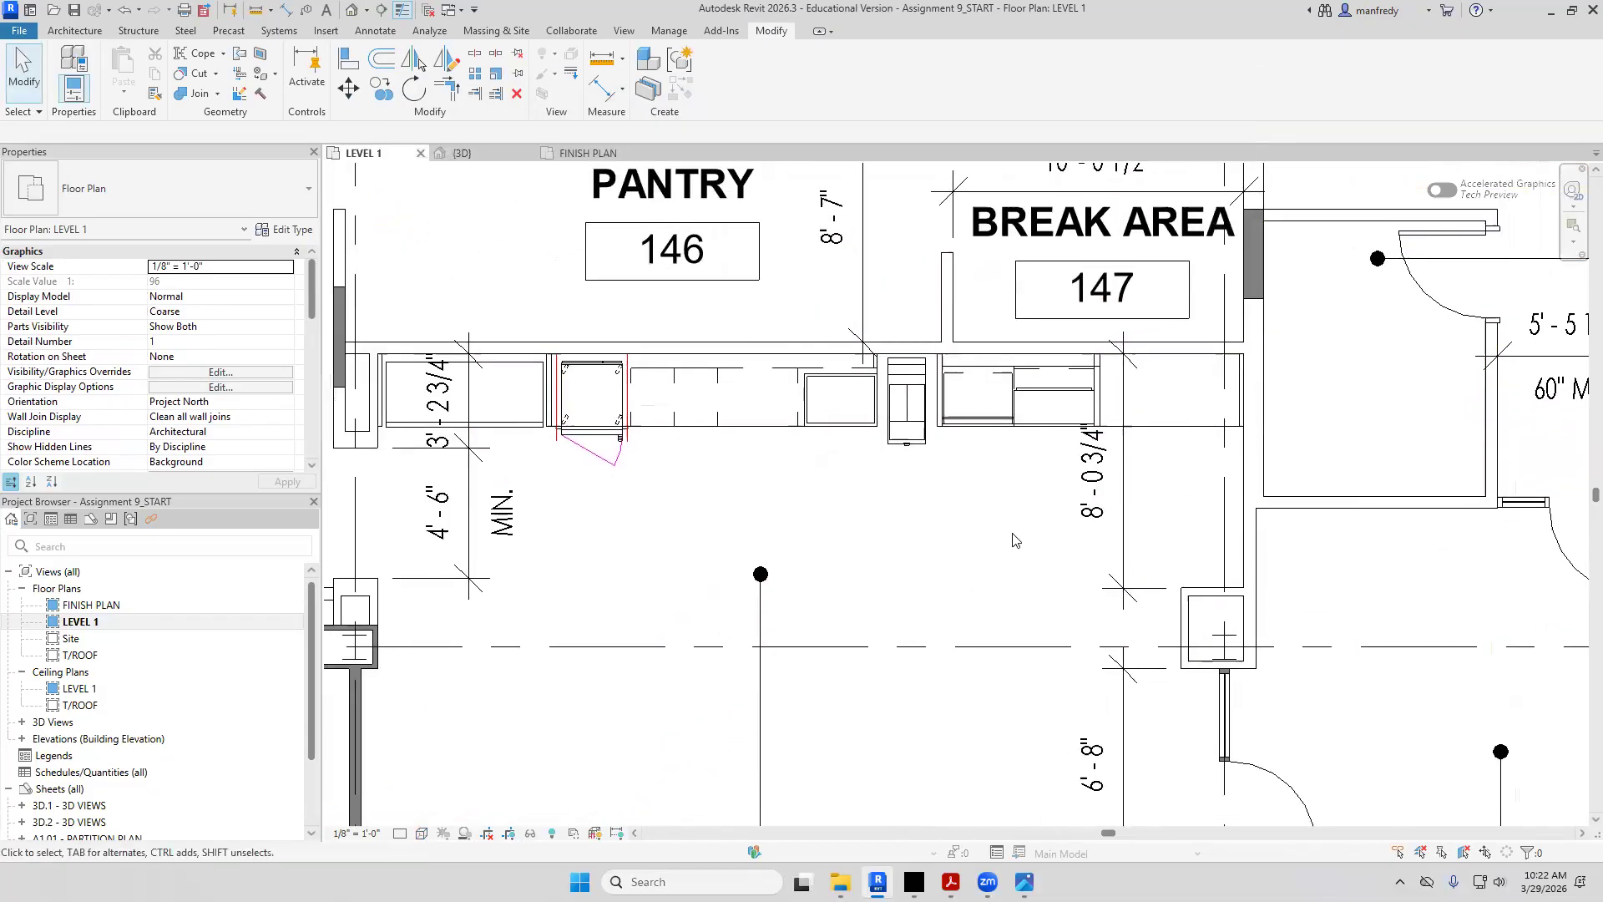
{"action": "middle_click_drag", "start_coordinate": [975, 555], "coordinate": [959, 551]}
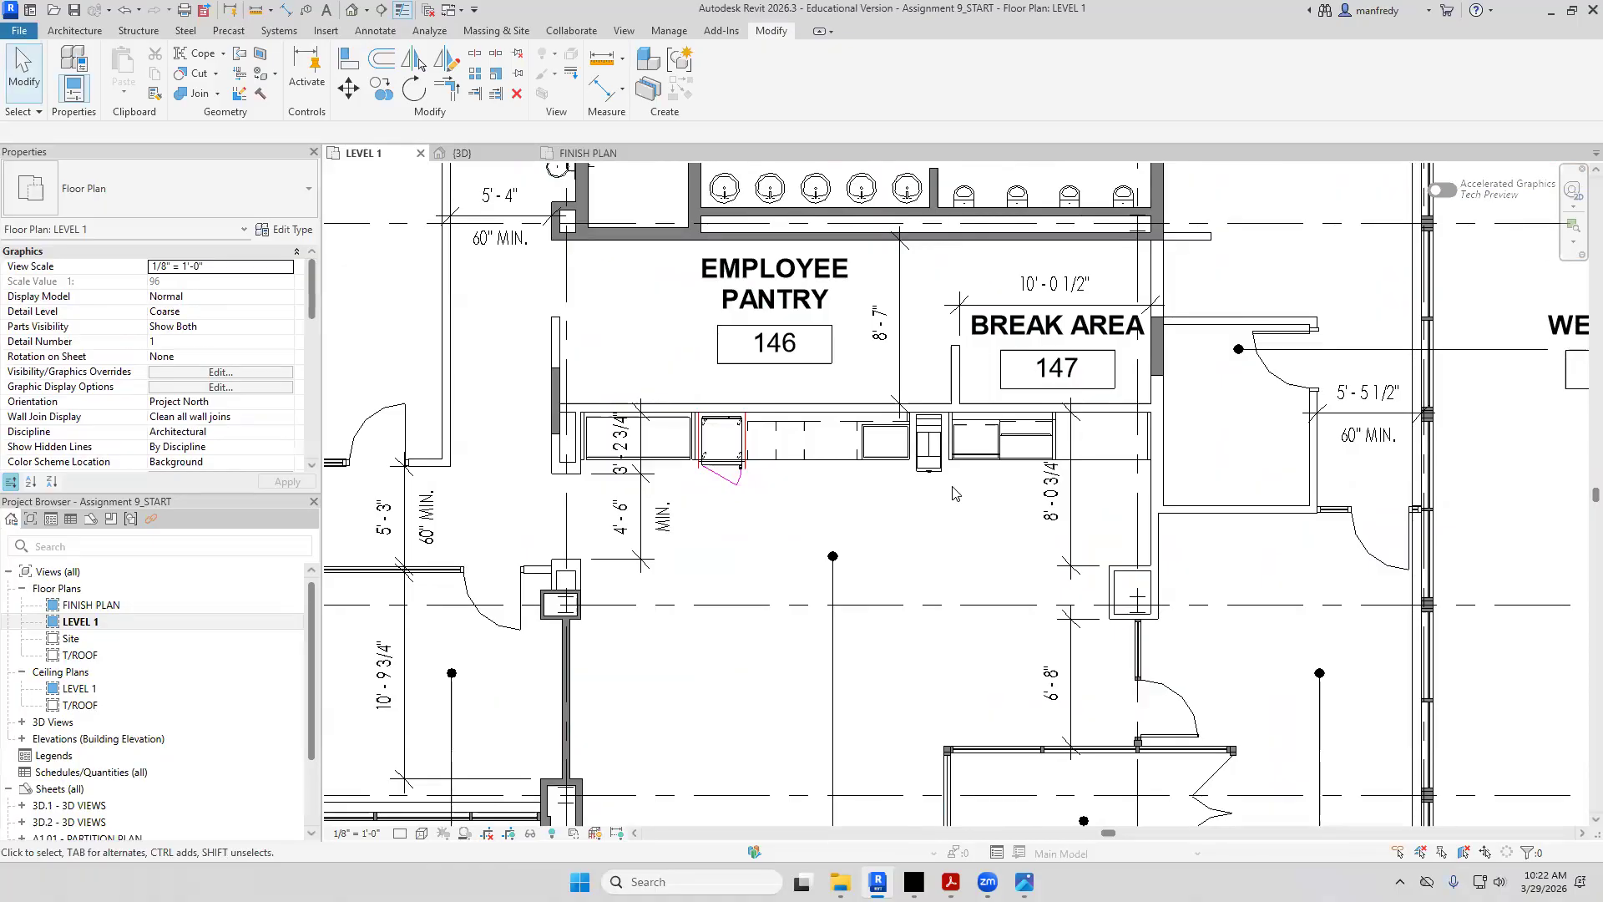
Place a building elevation marker in the open floor below the break-area counter run, facing the casework wall
{"action": "middle_click_drag", "start_coordinate": [953, 517], "coordinate": [956, 449]}
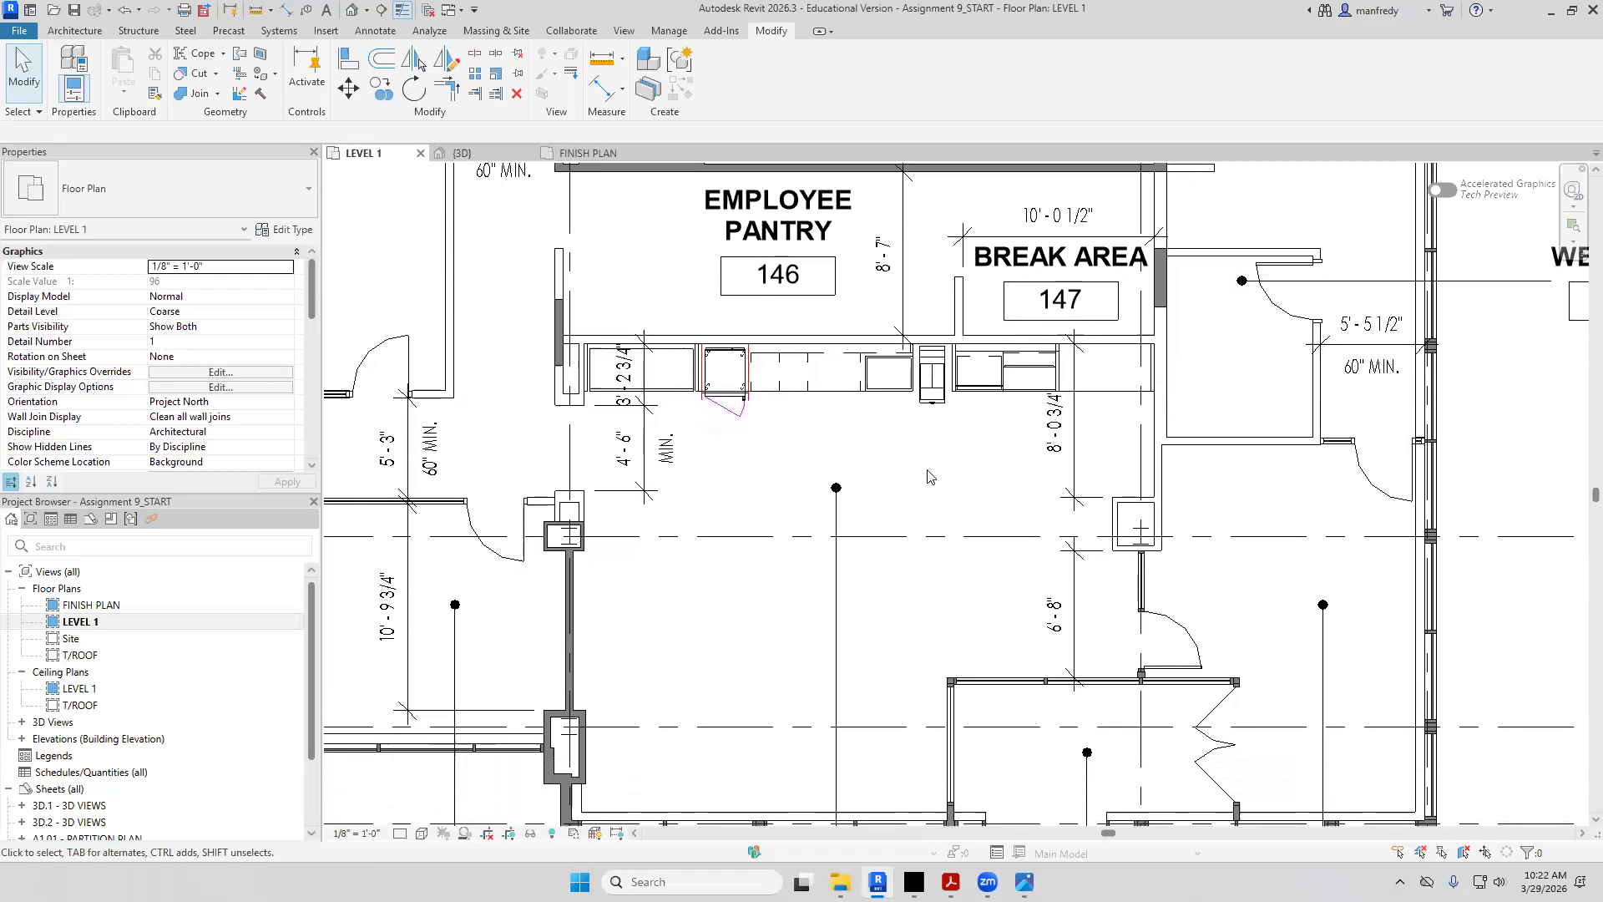
{"action": "mouse_move", "coordinate": [924, 474]}
{"action": "middle_mouse_down"}
{"action": "mouse_move", "coordinate": [896, 417]}
{"action": "mouse_move", "coordinate": [904, 435]}
{"action": "middle_mouse_up"}
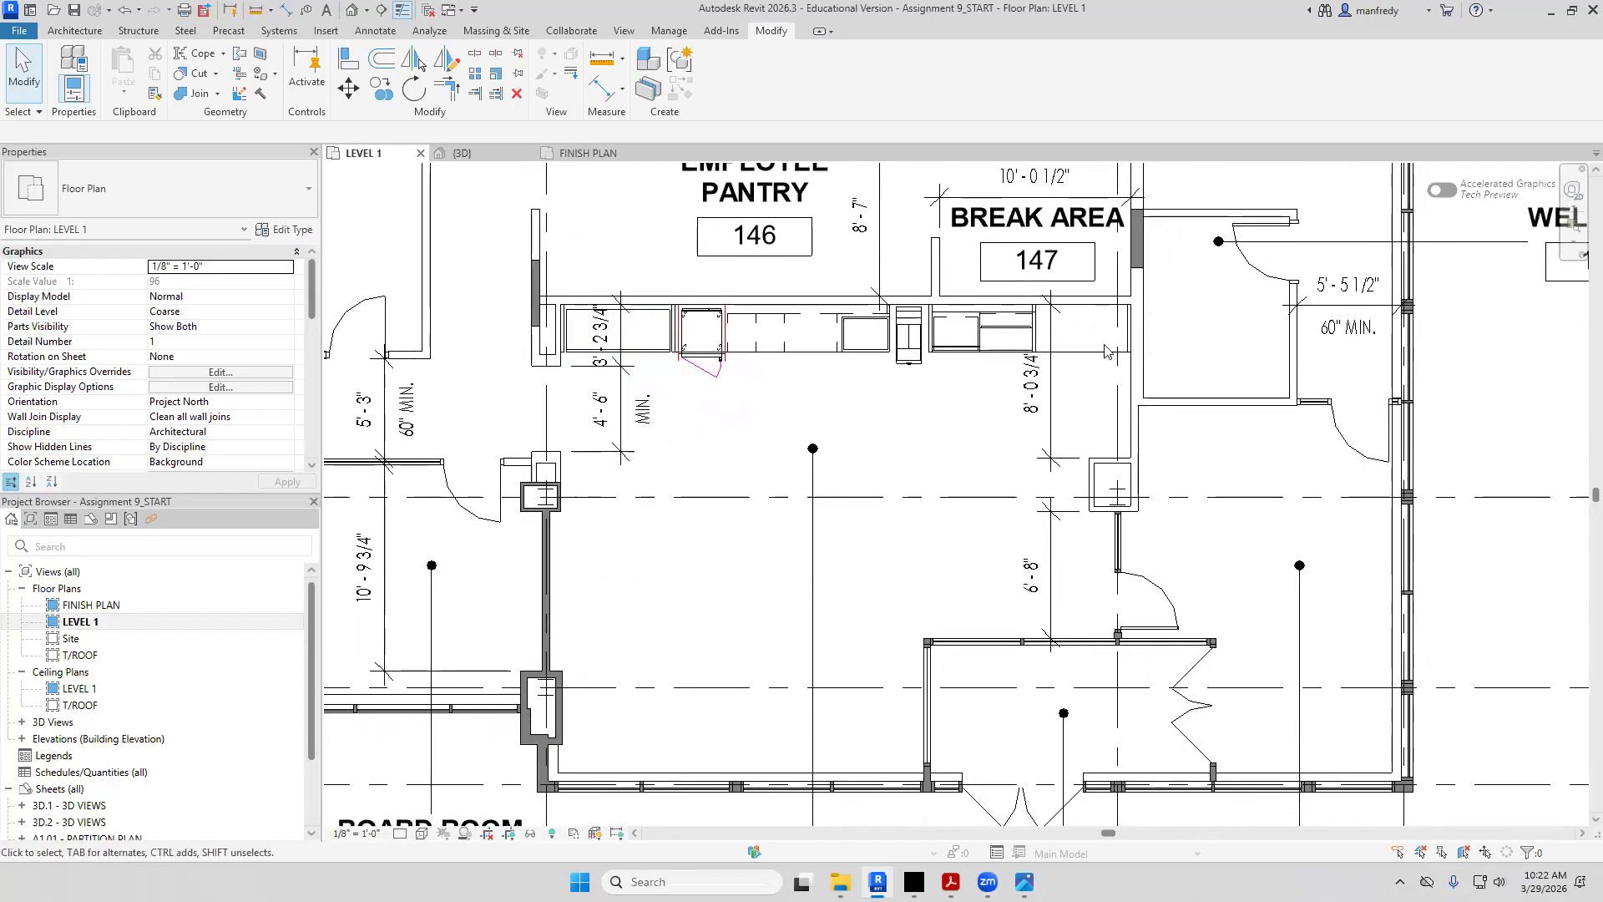
{"action": "key", "text": "Tab"}
{"action": "scroll", "coordinate": [1019, 335], "scroll_direction": "up", "scroll_amount": 2}
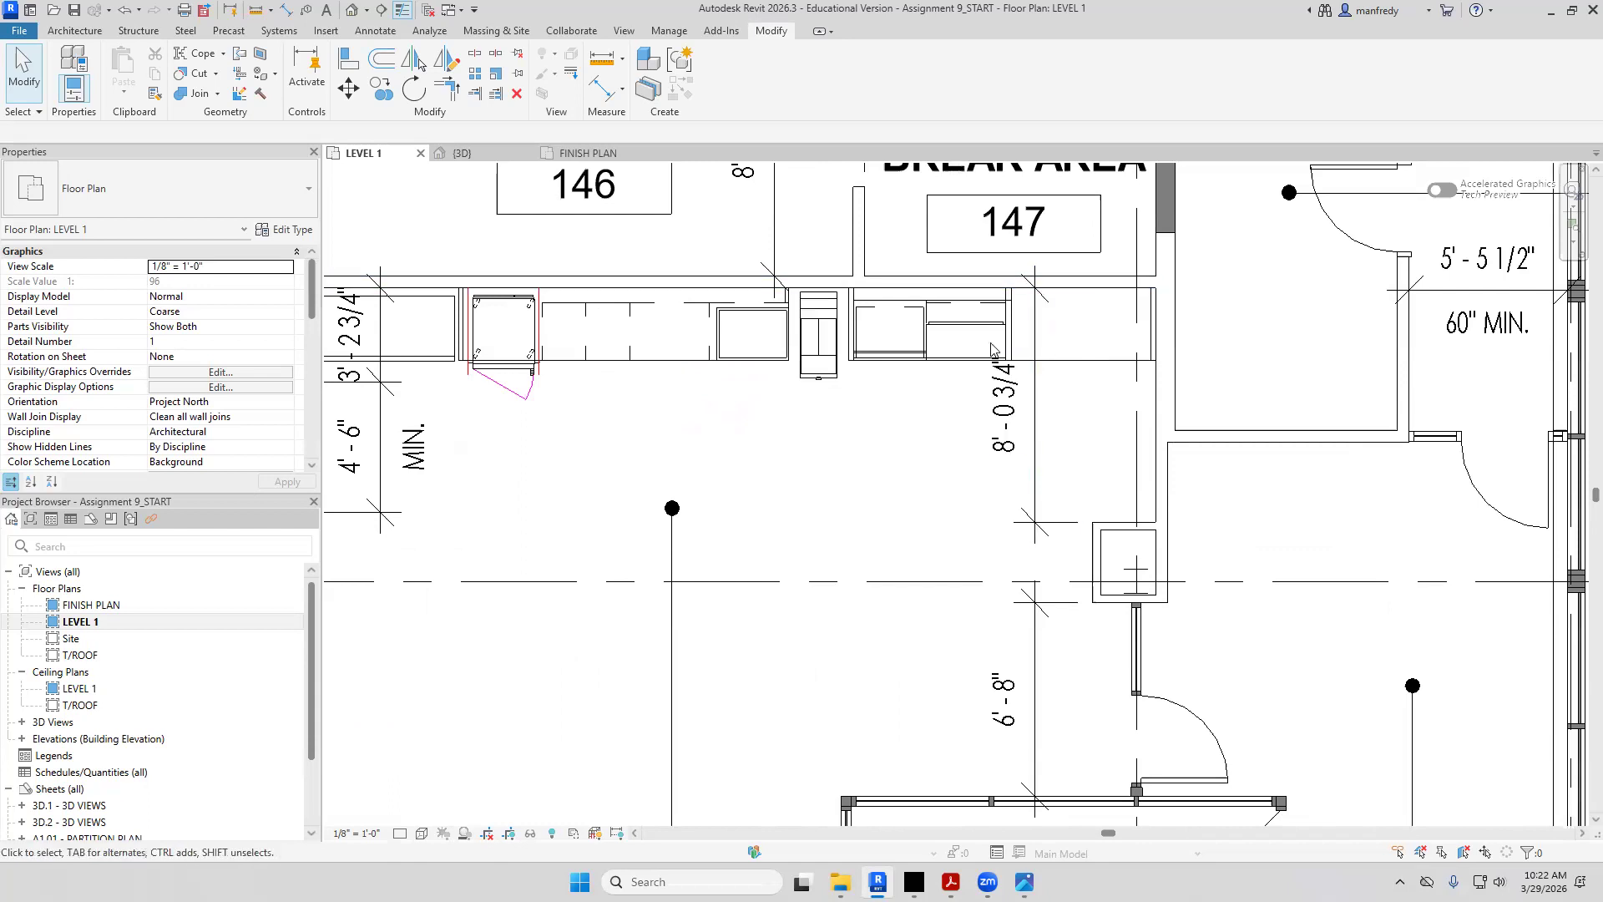
{"action": "scroll", "coordinate": [906, 409], "scroll_direction": "down", "scroll_amount": 1}
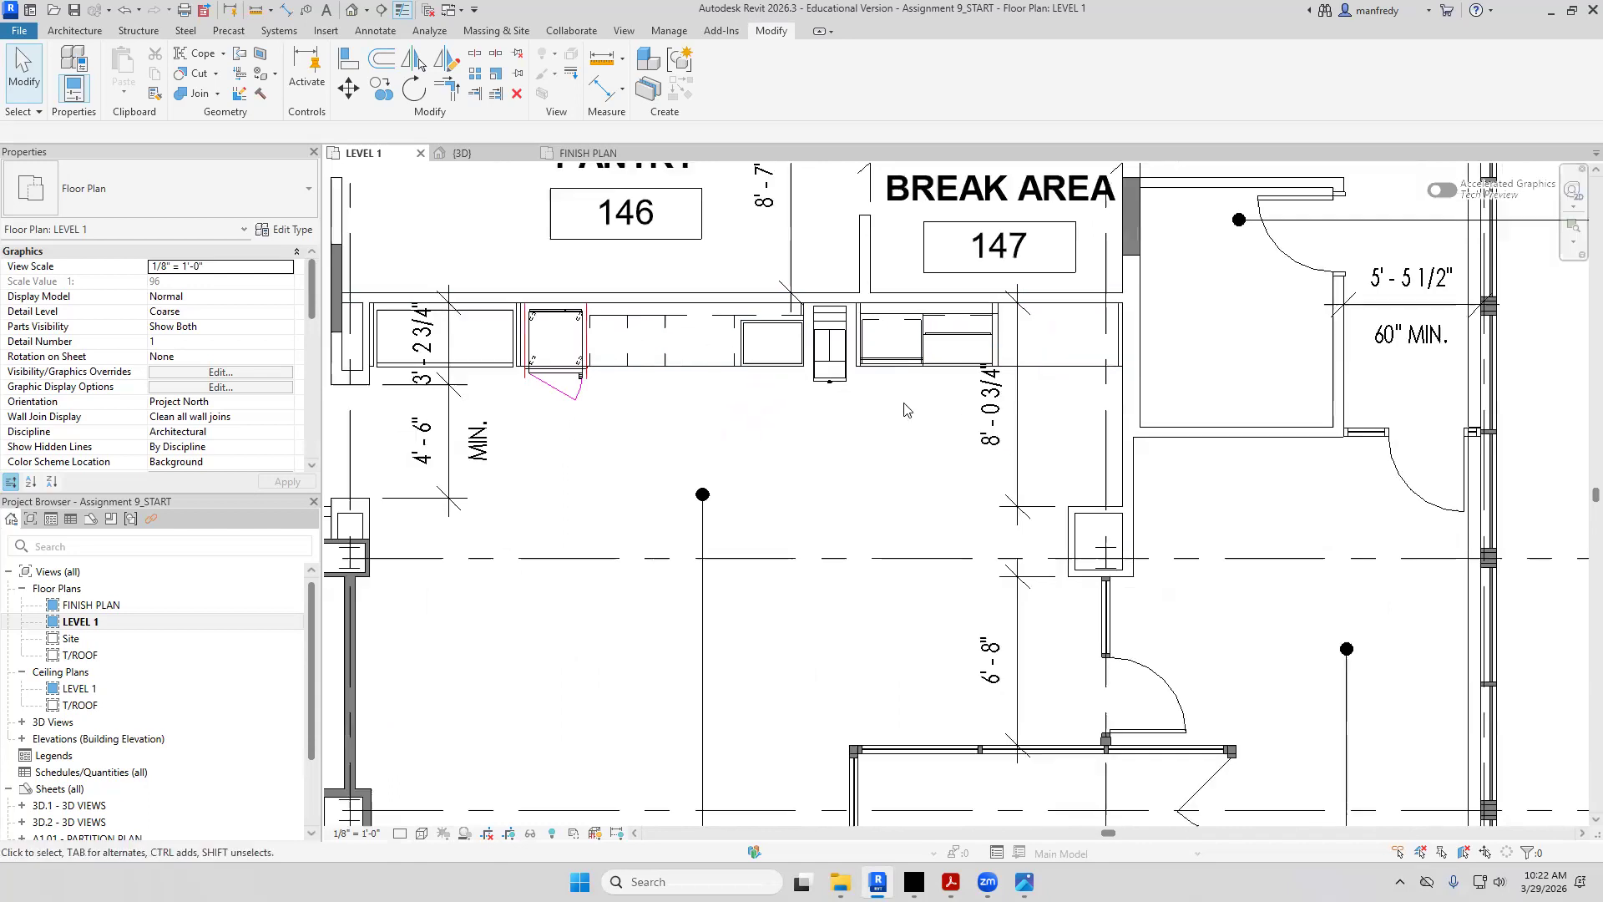
{"action": "scroll", "coordinate": [906, 409], "scroll_direction": "down", "scroll_amount": 2}
{"action": "scroll", "coordinate": [795, 394], "scroll_direction": "up", "scroll_amount": 2}
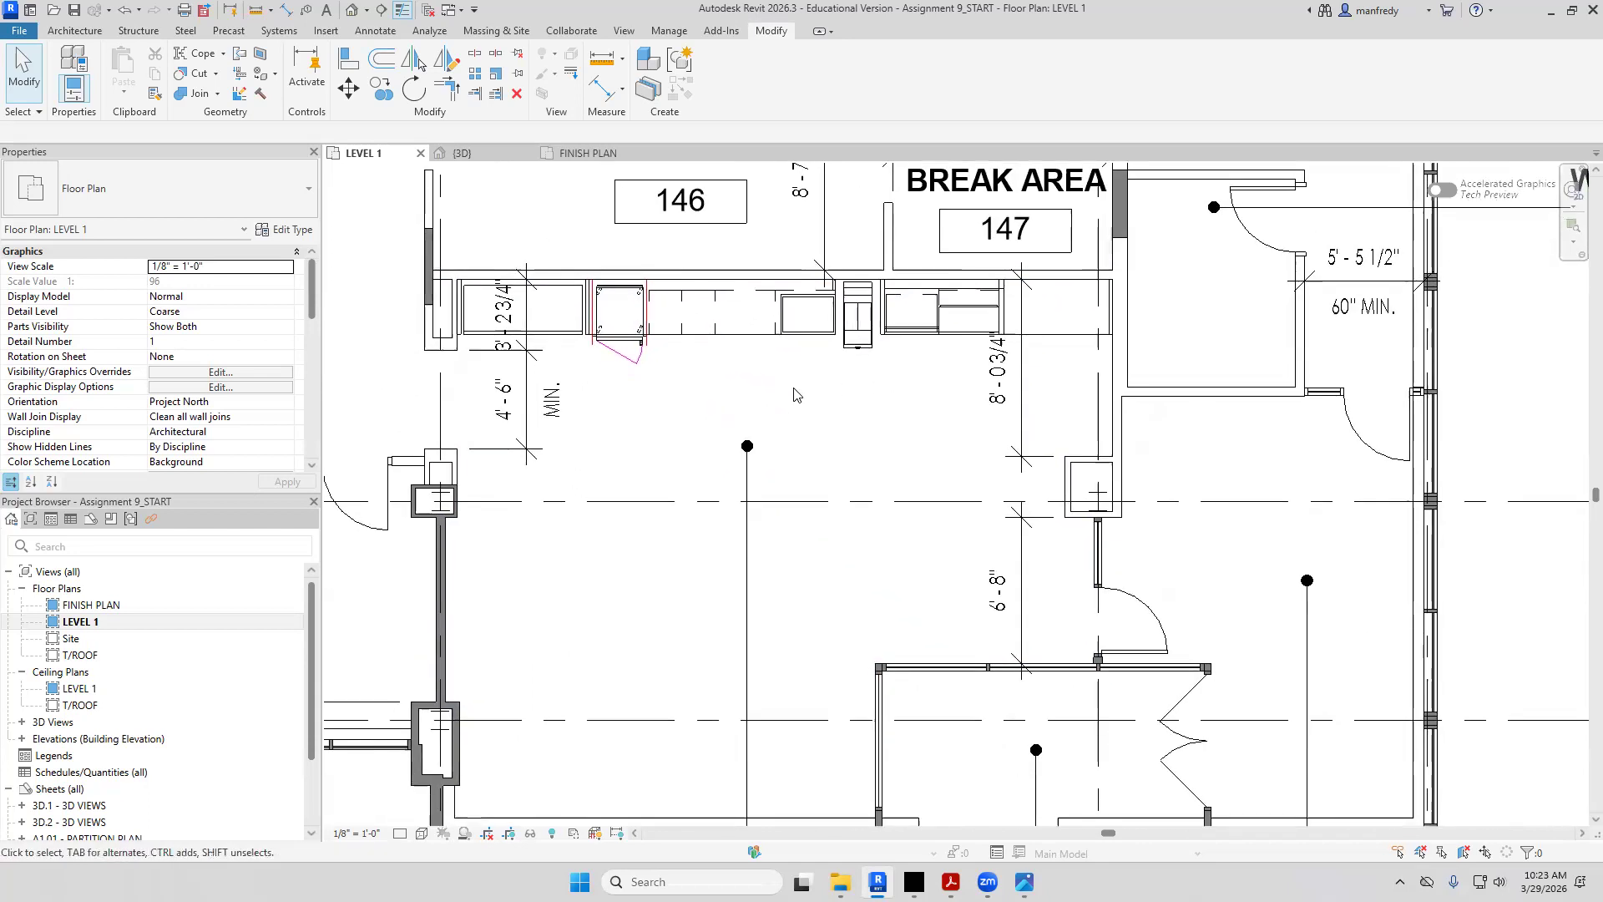
{"action": "scroll", "coordinate": [795, 394], "scroll_direction": "down", "scroll_amount": 1}
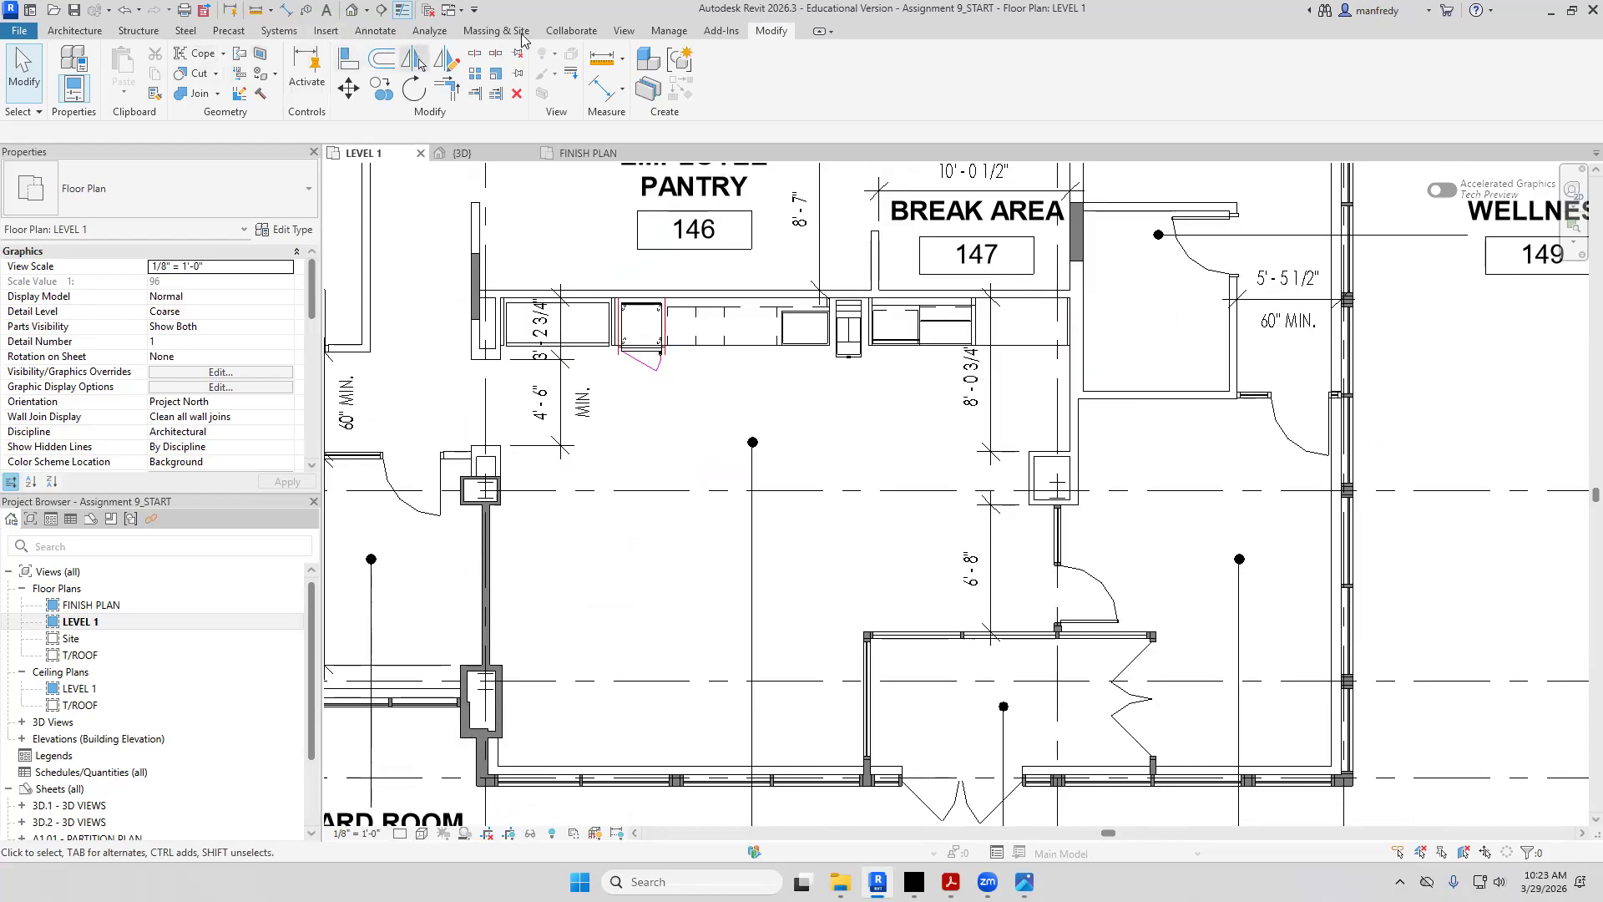
{"action": "left_click", "coordinate": [622, 34]}
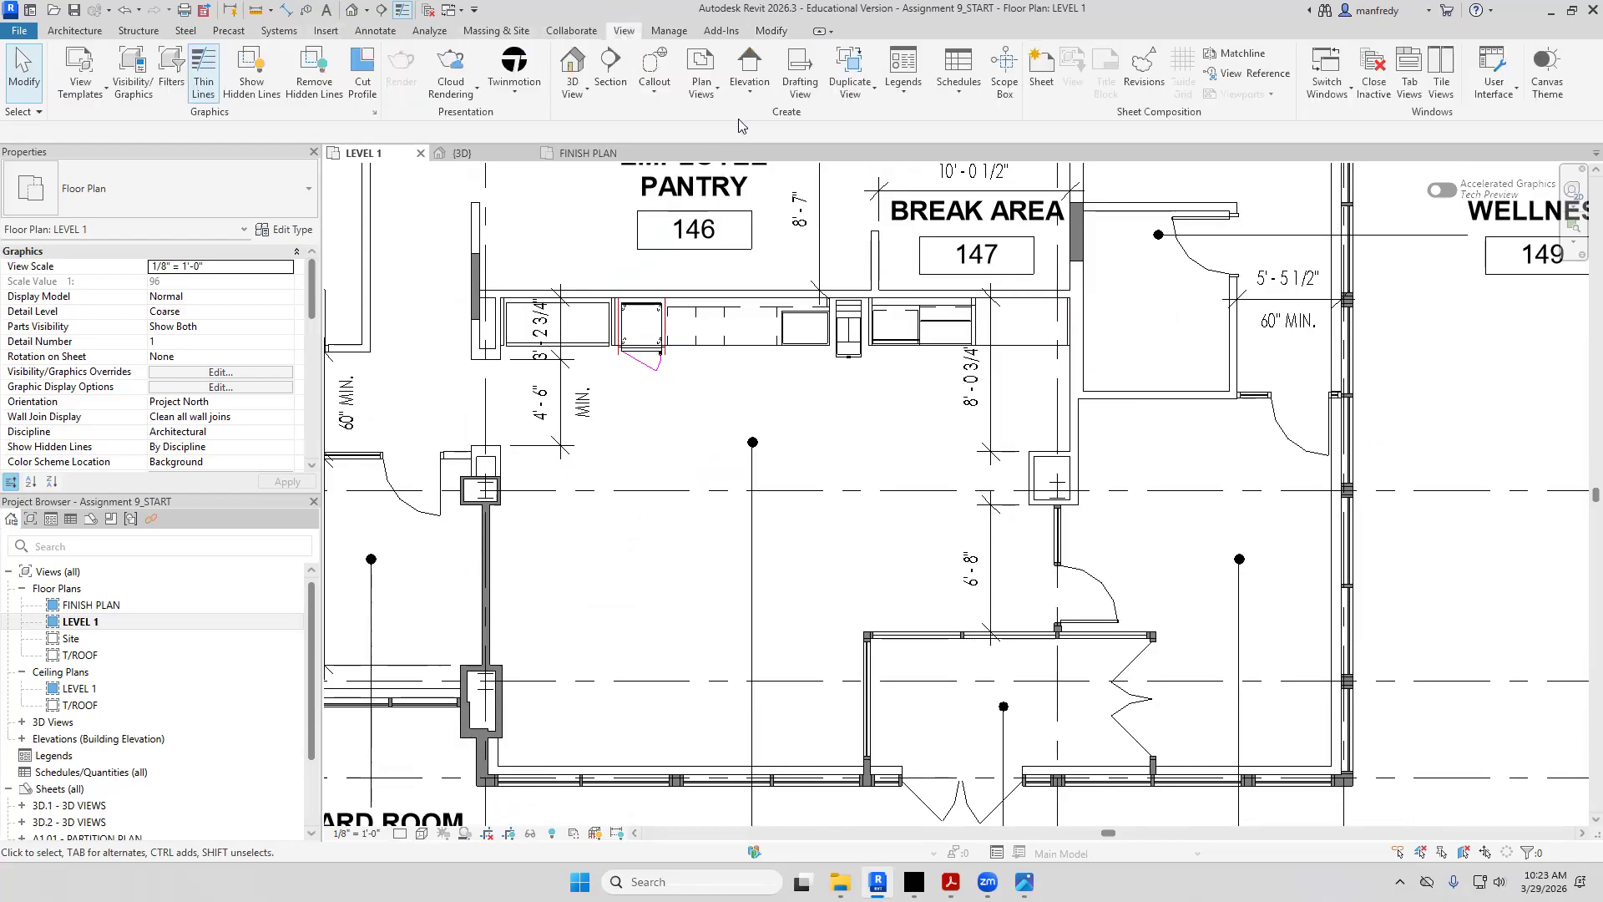
{"action": "left_click", "coordinate": [752, 67]}
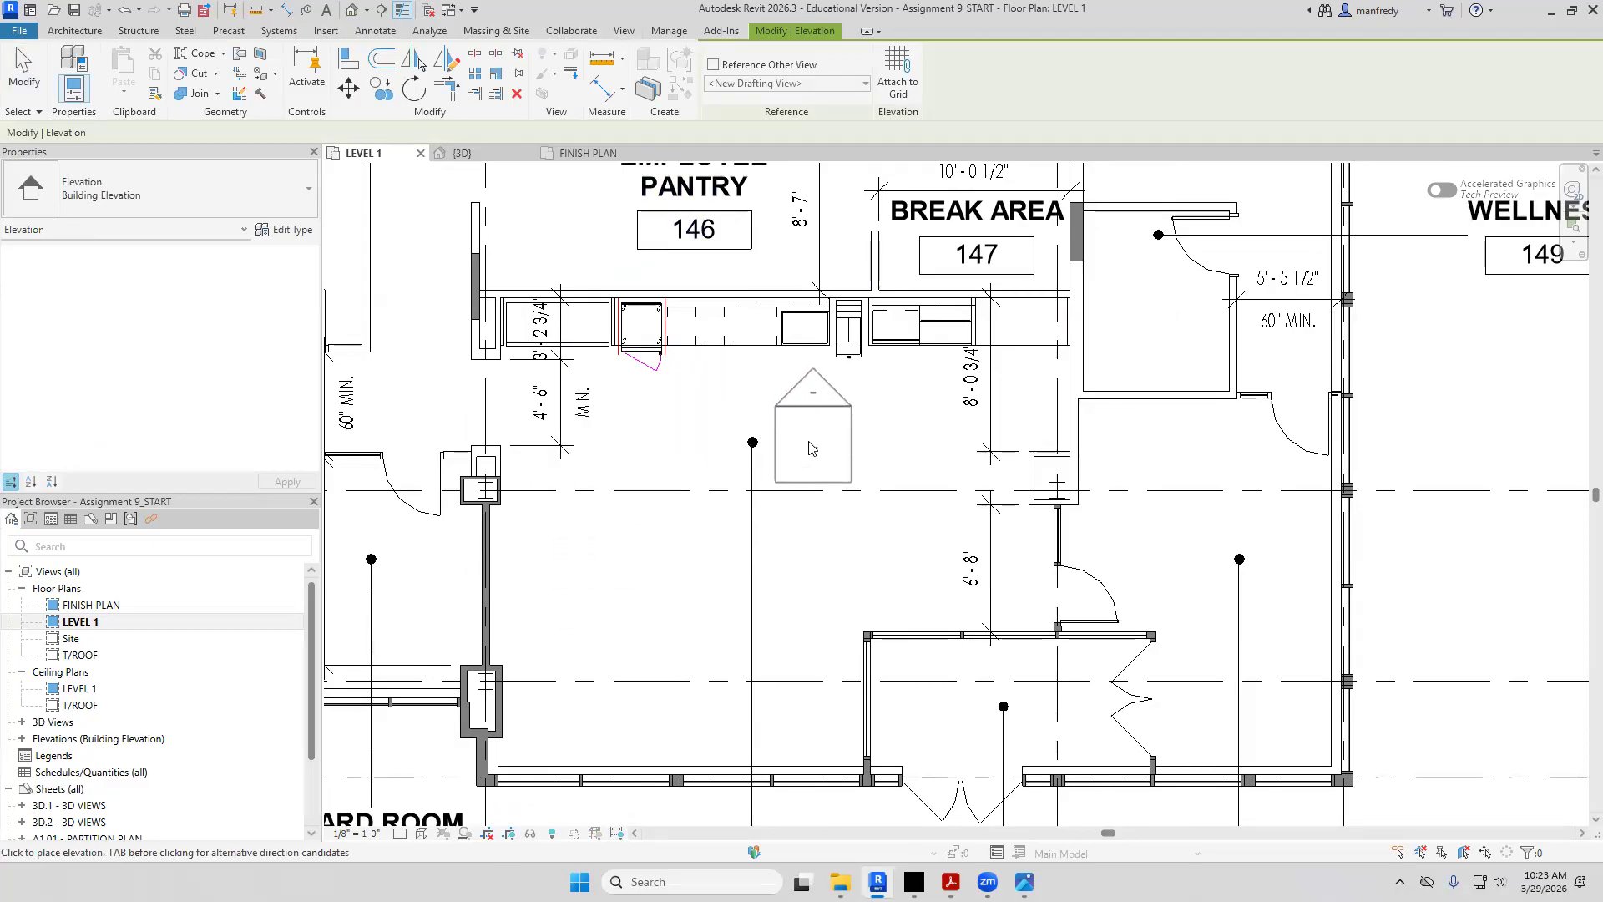
{"action": "left_click", "coordinate": [809, 450]}
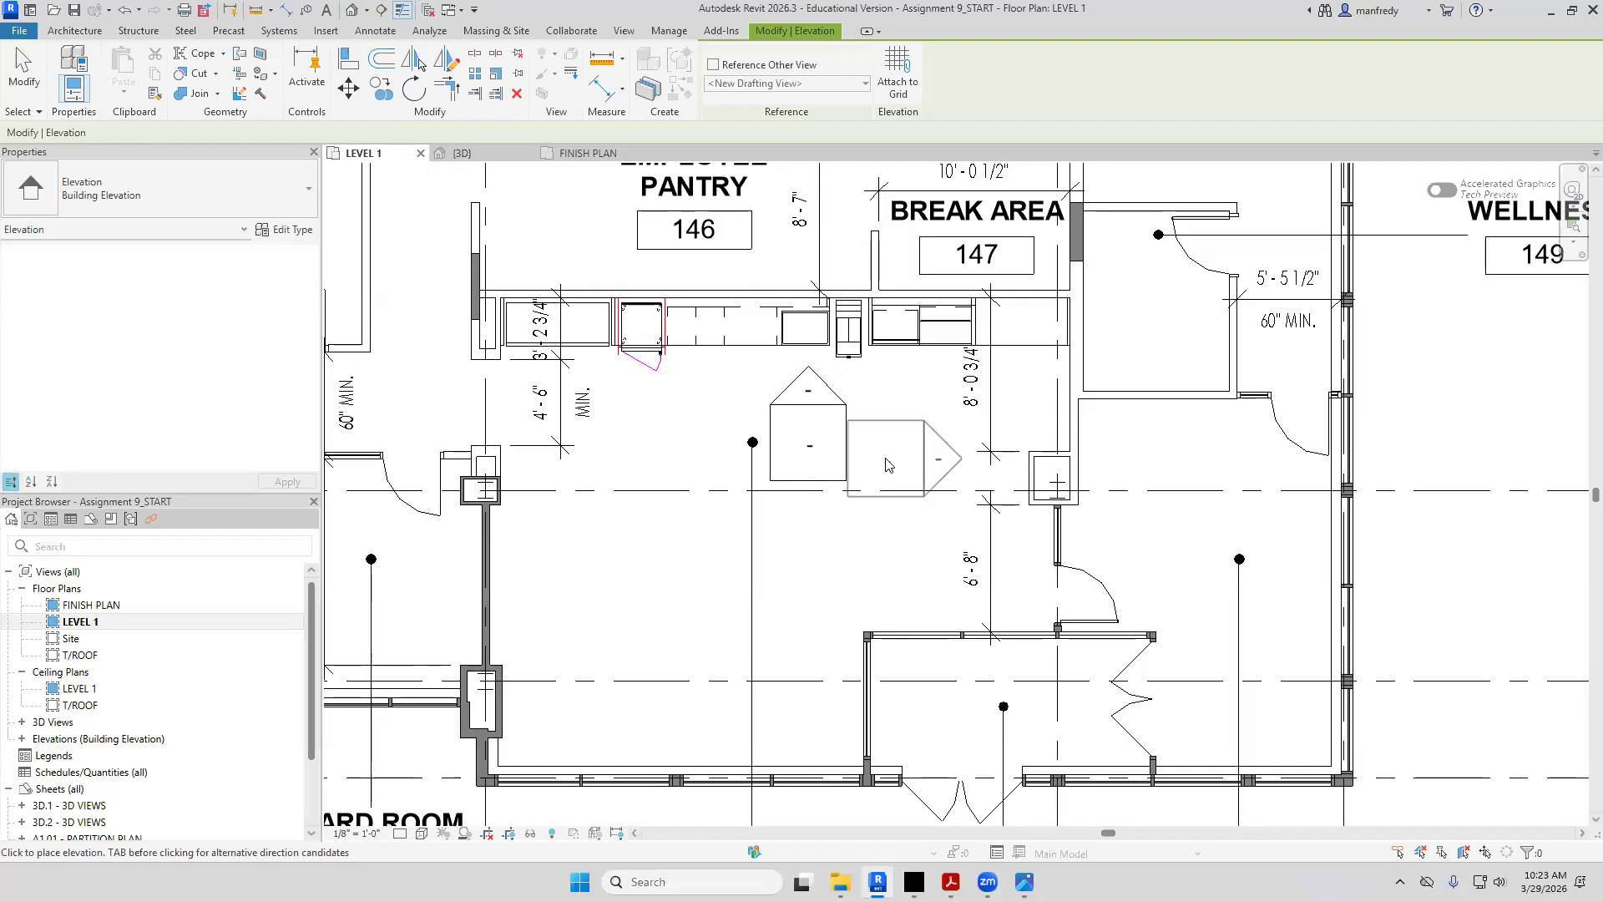
{"action": "key", "text": "Escape"}
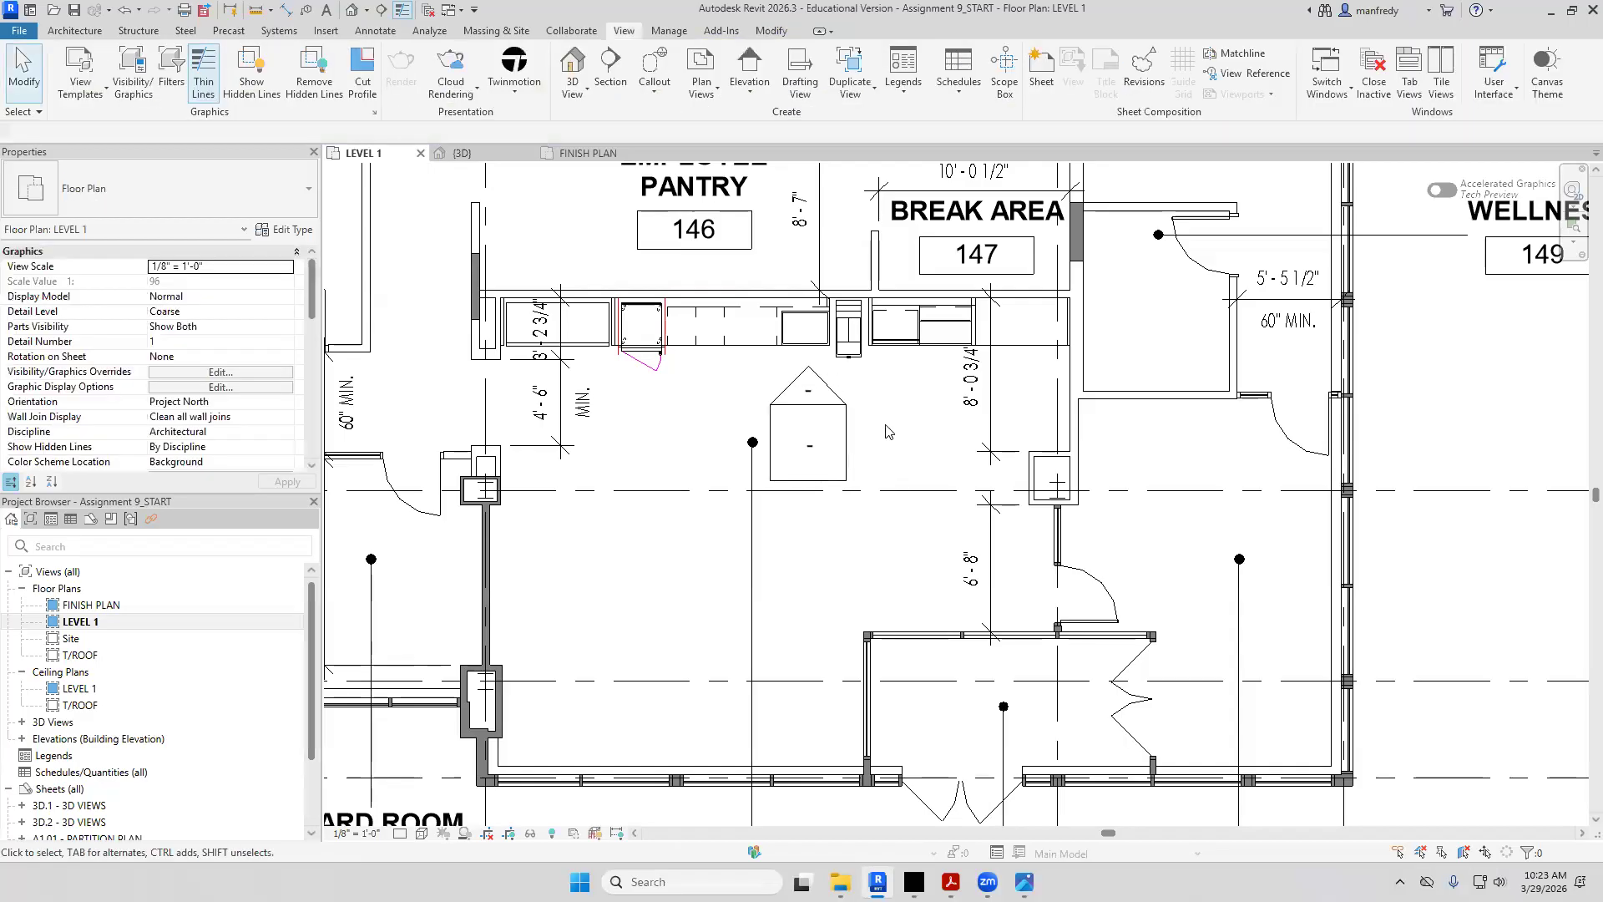
Check the new elevation's view extents in plan and locate Elevation 1 - a among the building elevations in the project browser
{"action": "left_click", "coordinate": [833, 393]}
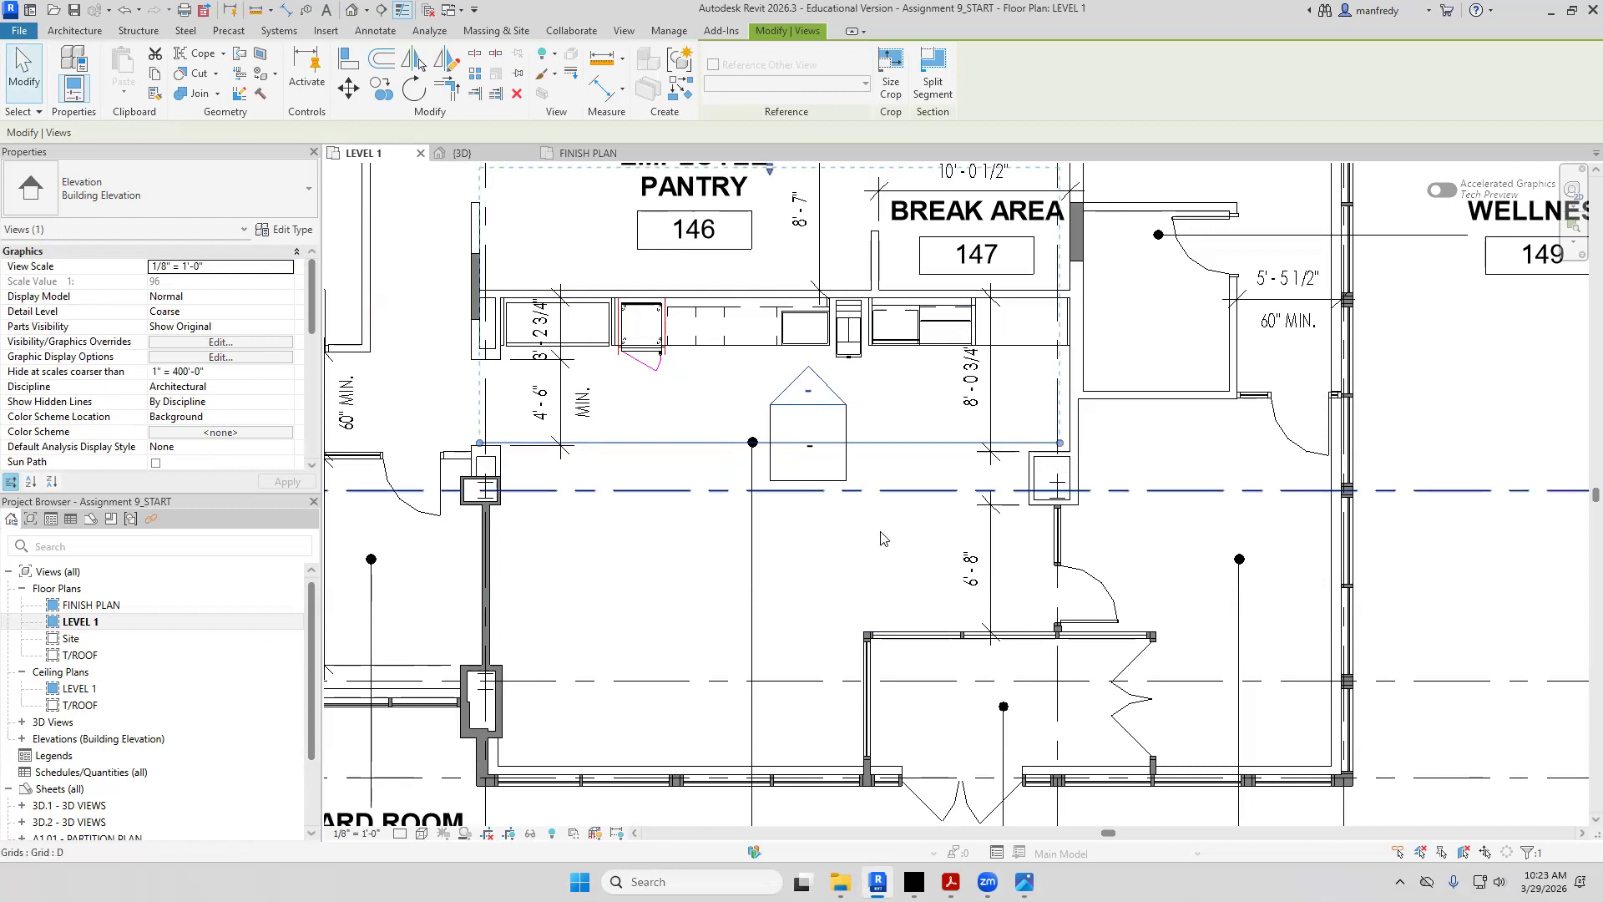
{"action": "key", "text": "Escape"}
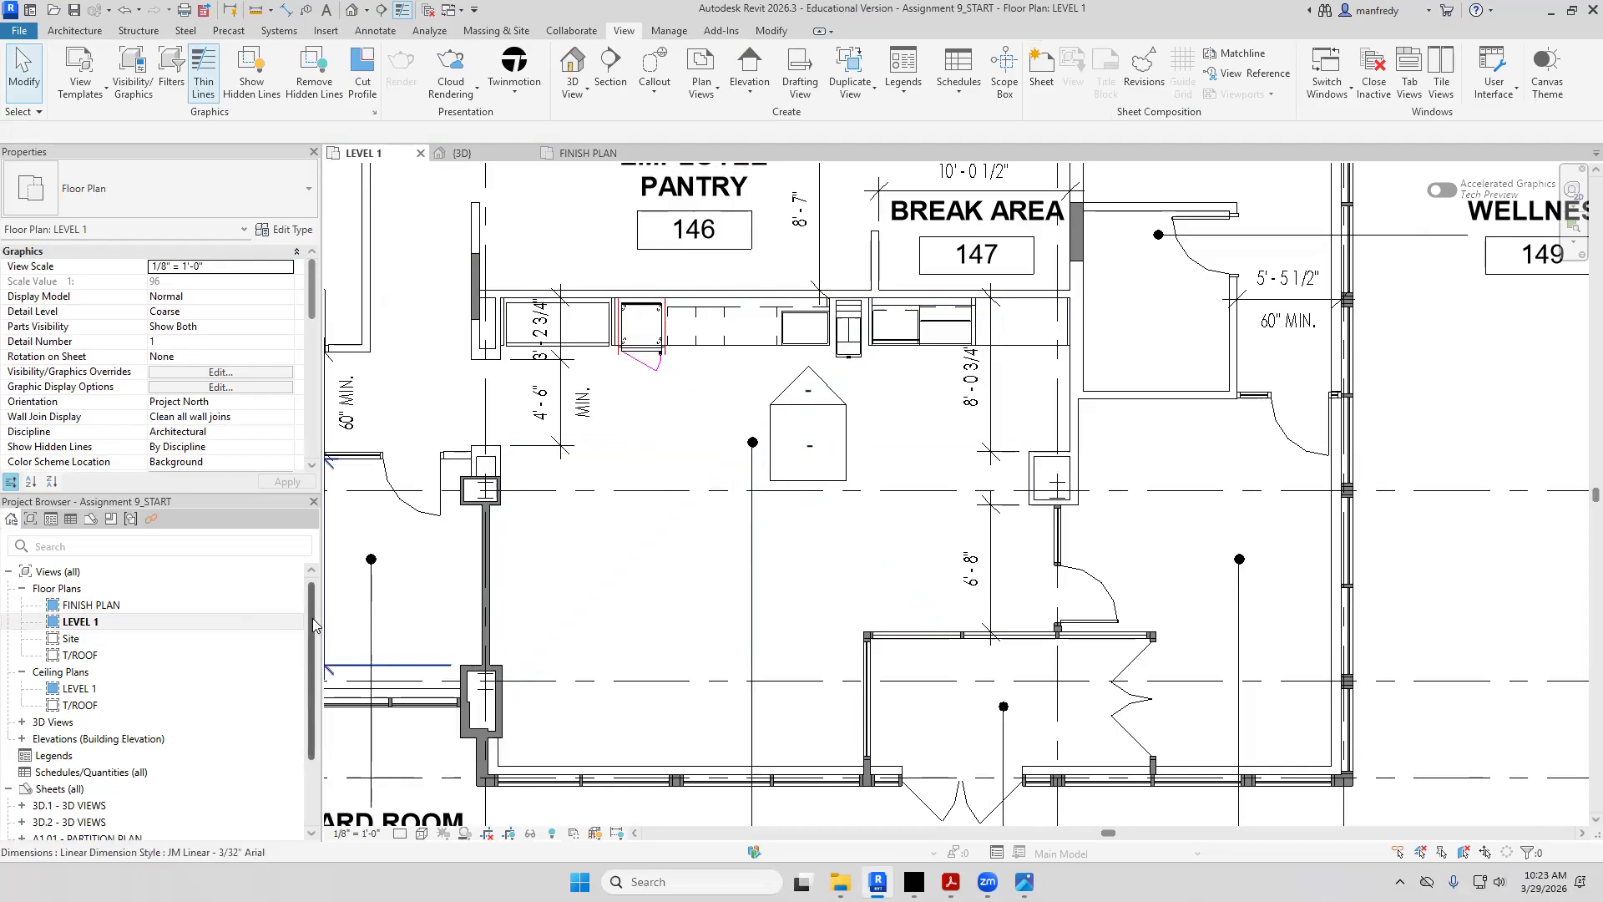
{"action": "scroll", "coordinate": [314, 625], "scroll_direction": "down", "scroll_amount": 3}
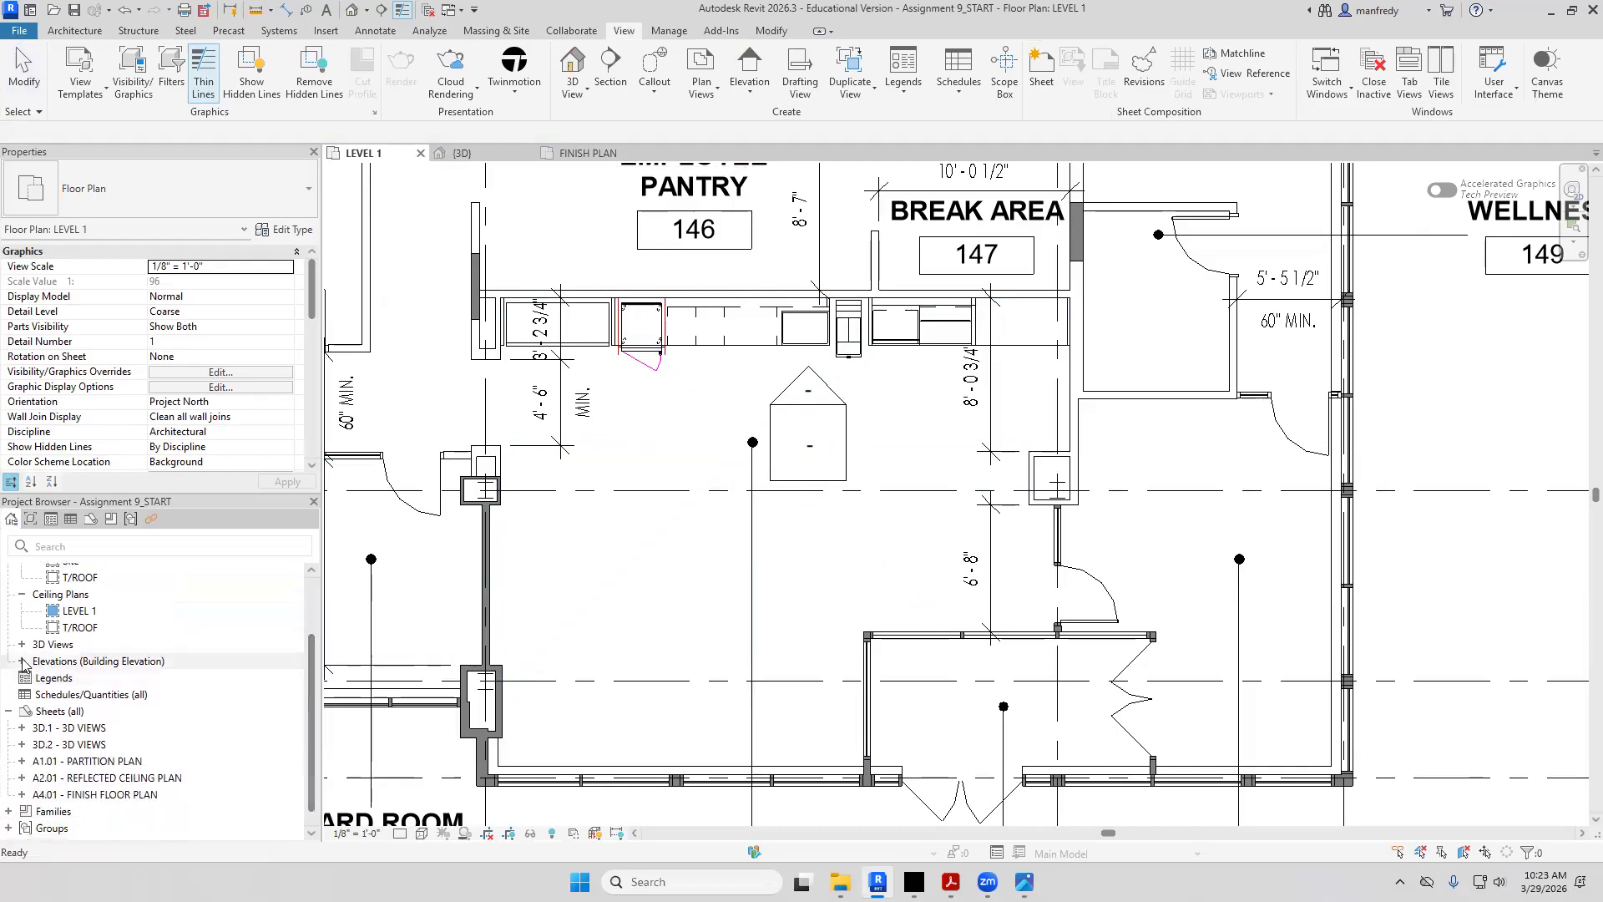
{"action": "left_click", "coordinate": [22, 661]}
{"action": "left_click", "coordinate": [87, 696]}
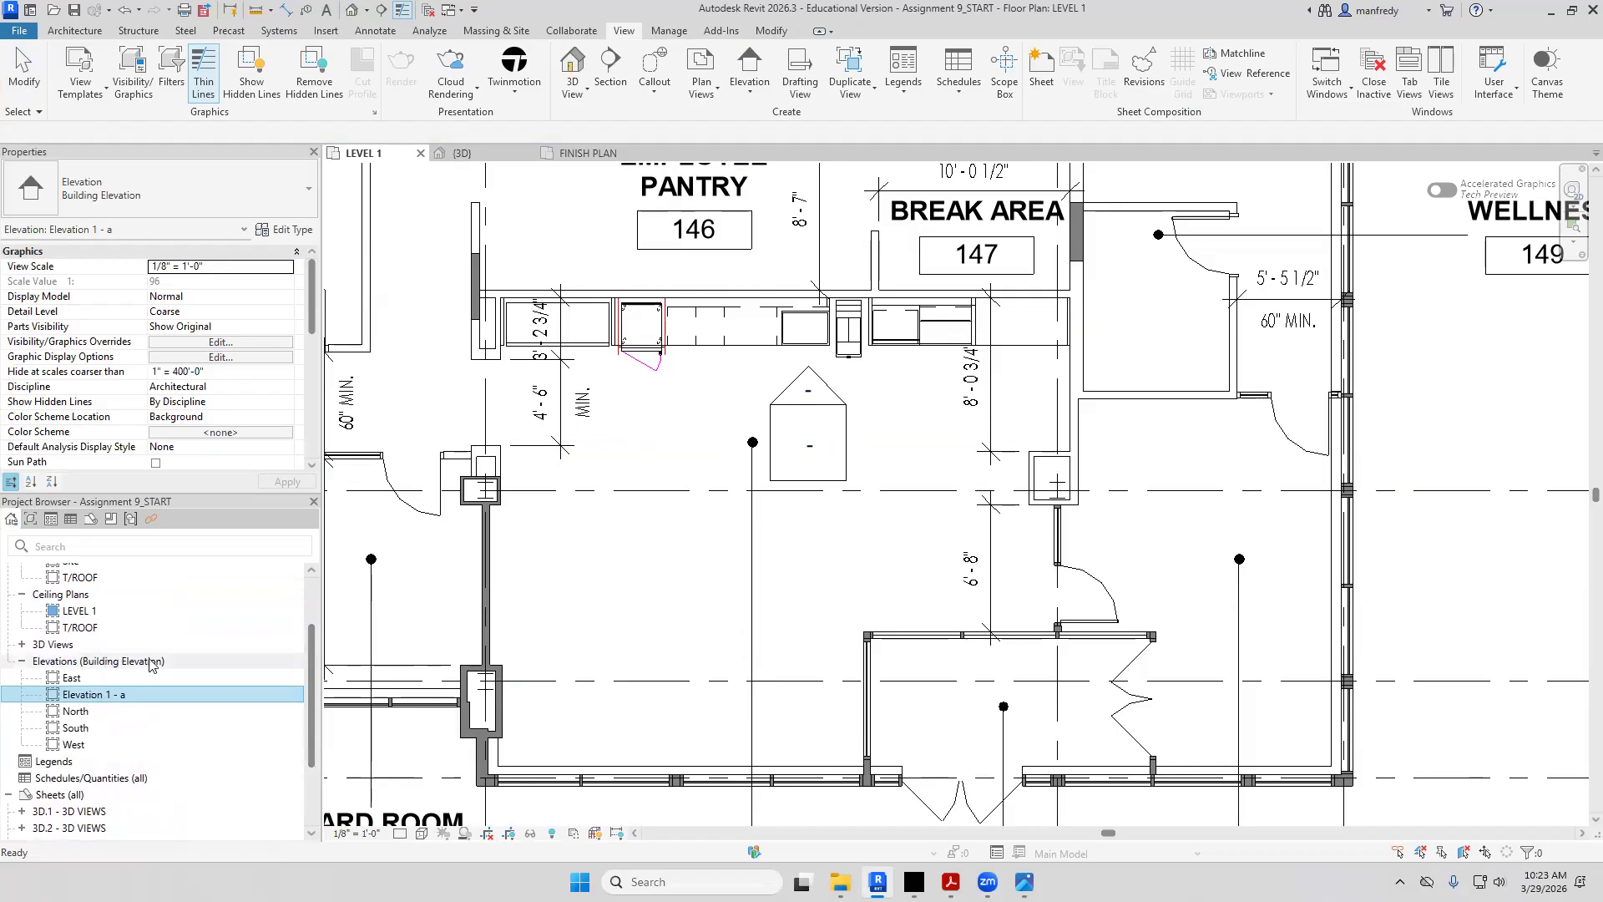
{"action": "left_click", "coordinate": [878, 433]}
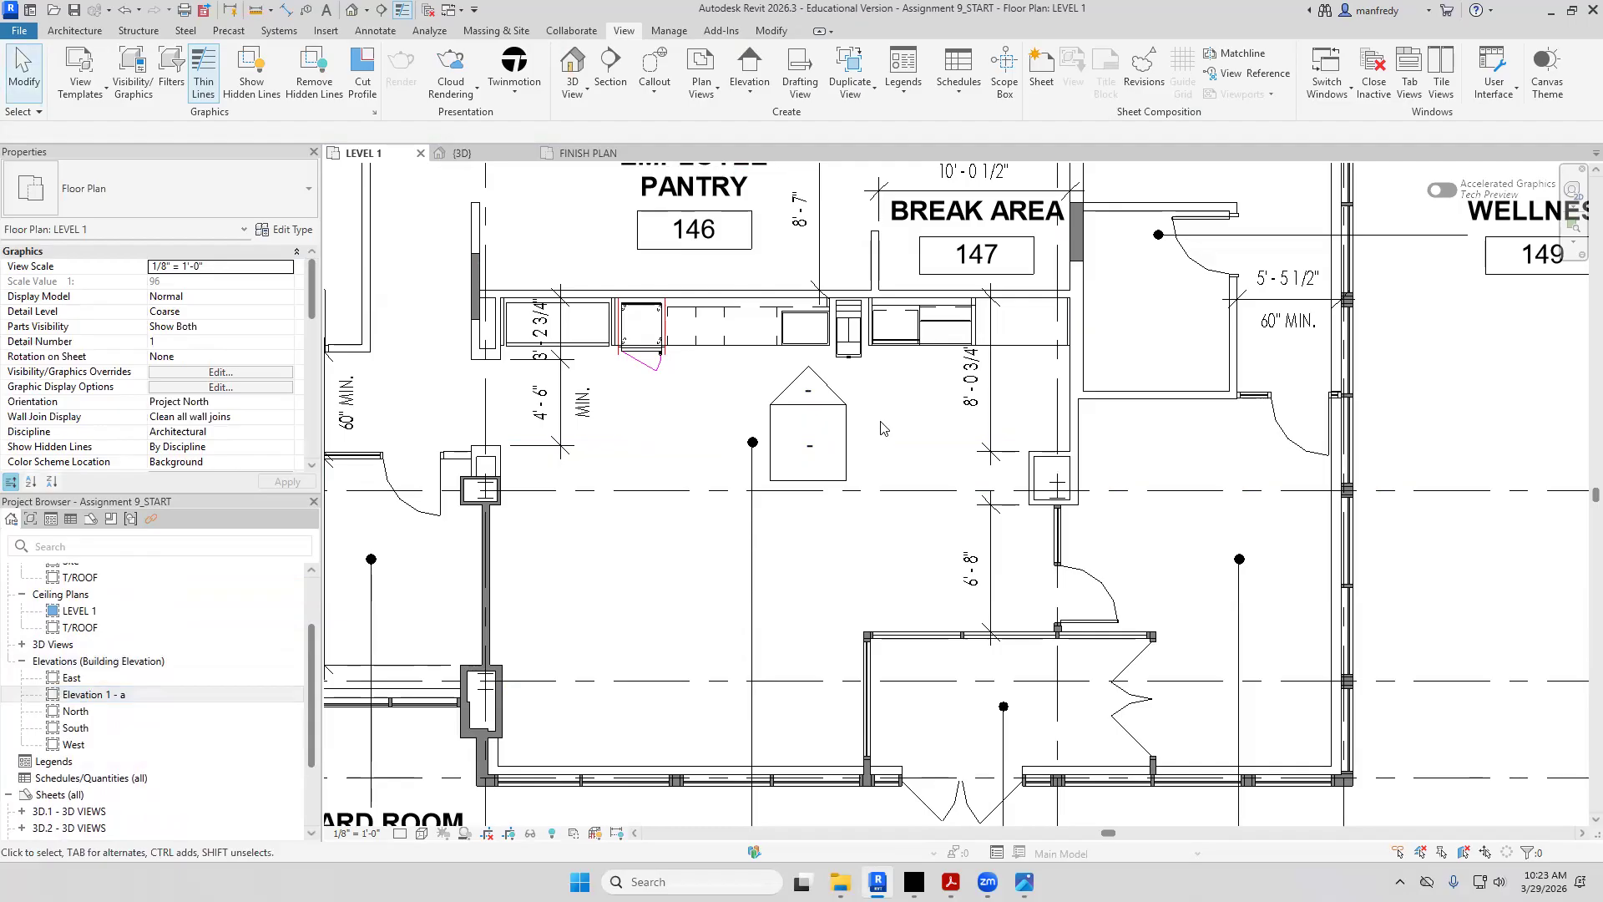
Change the break-area elevation marker's type to Interior Elevation
{"action": "middle_click_drag", "start_coordinate": [888, 426], "coordinate": [893, 426]}
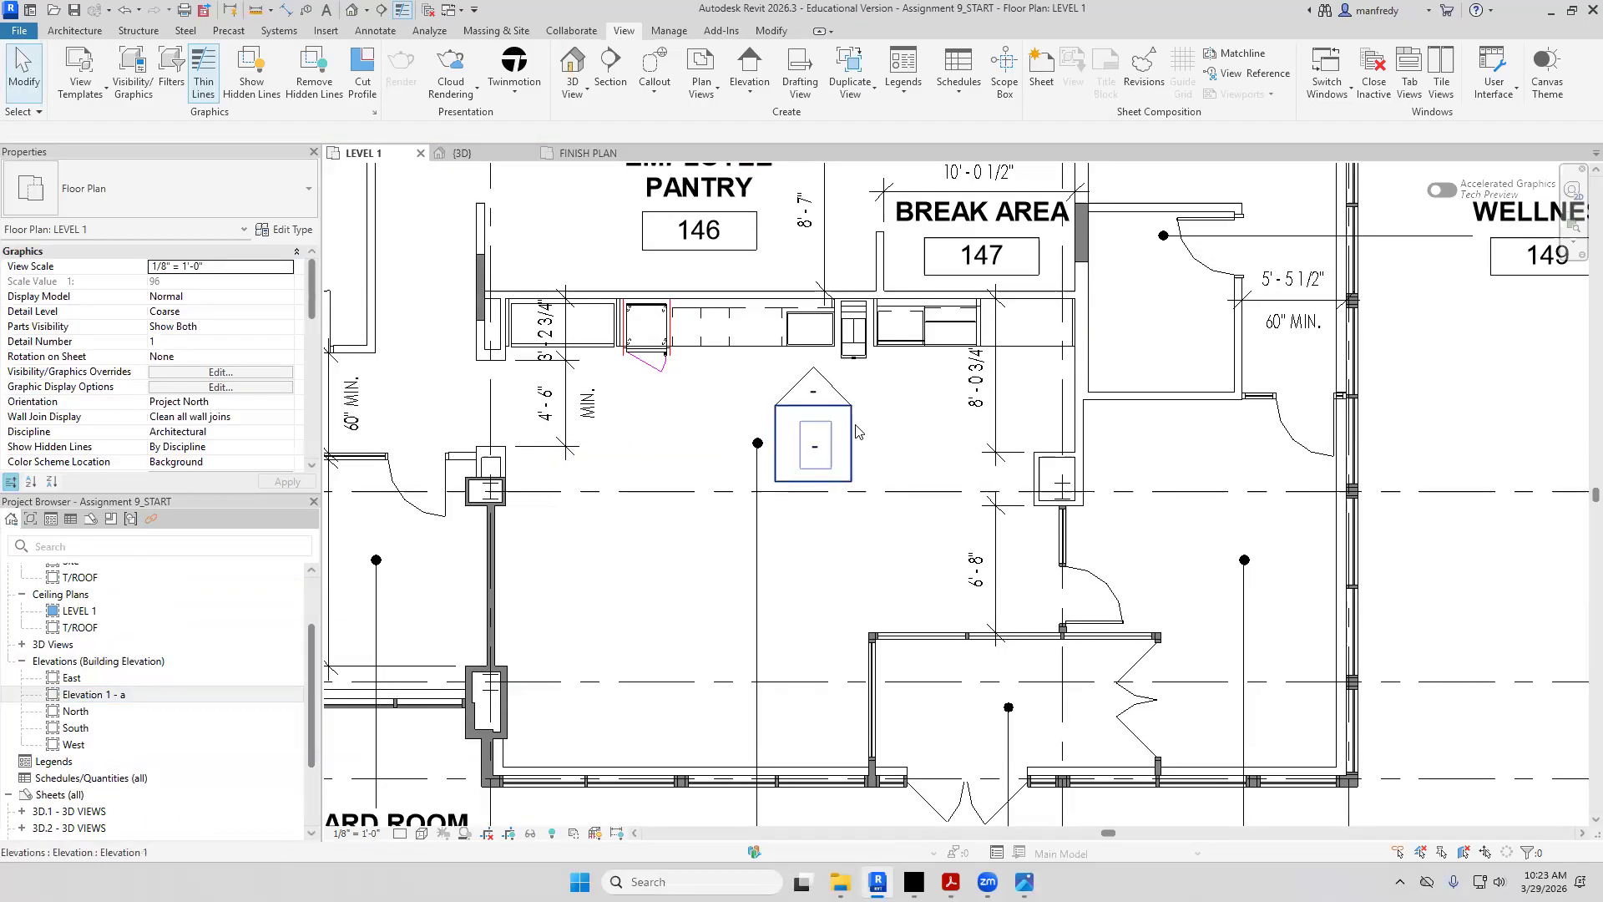
{"action": "left_click", "coordinate": [856, 432]}
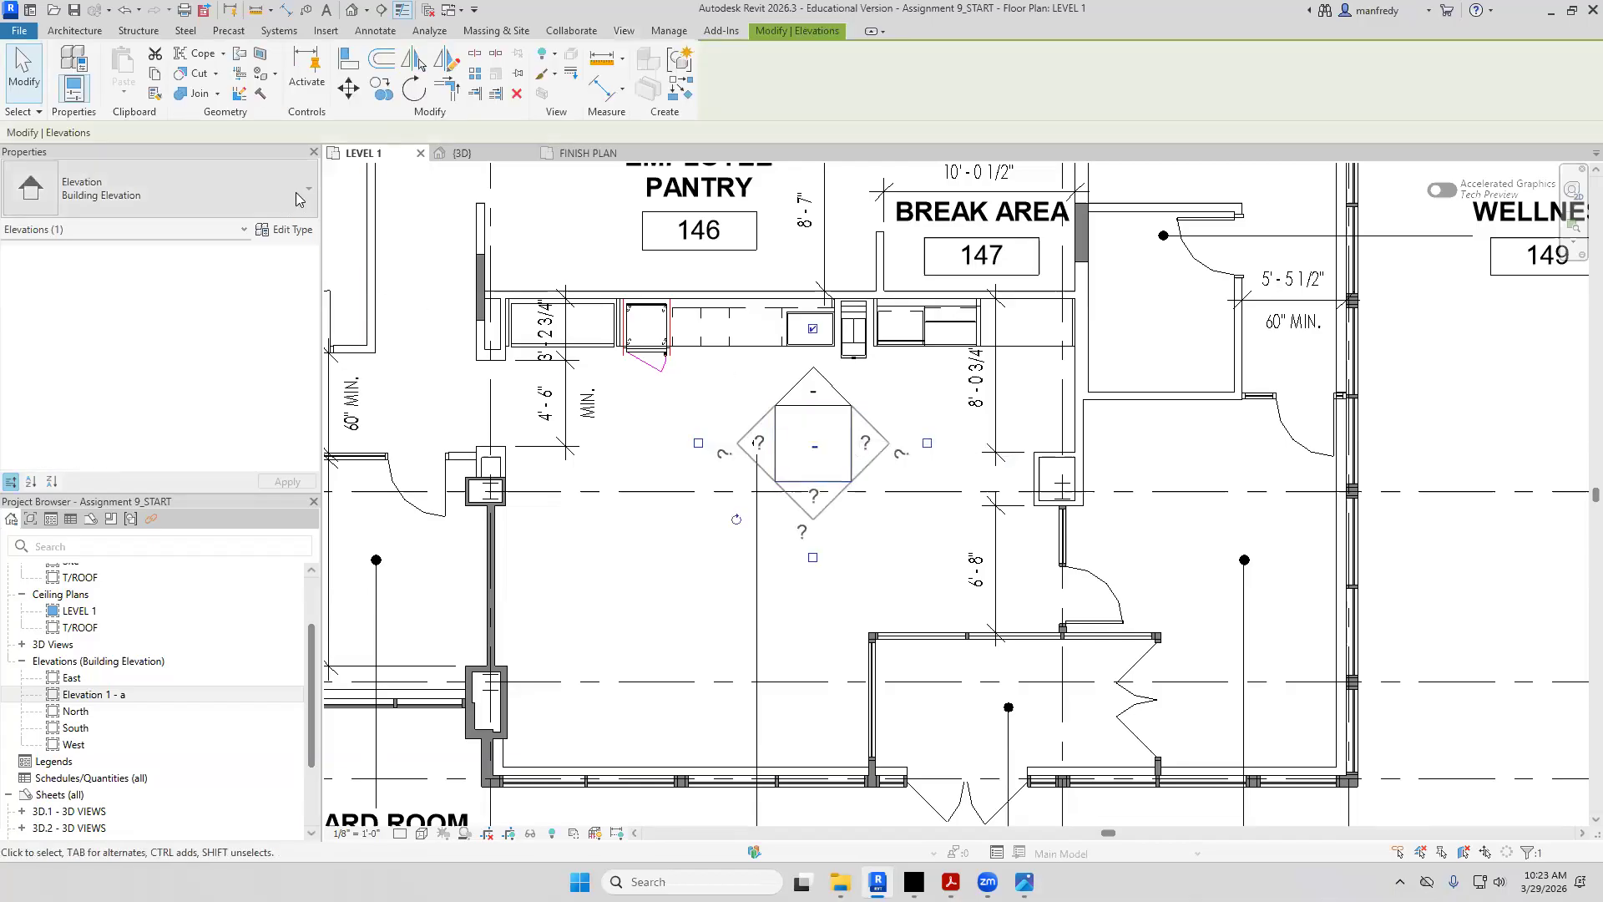
{"action": "left_click", "coordinate": [140, 189]}
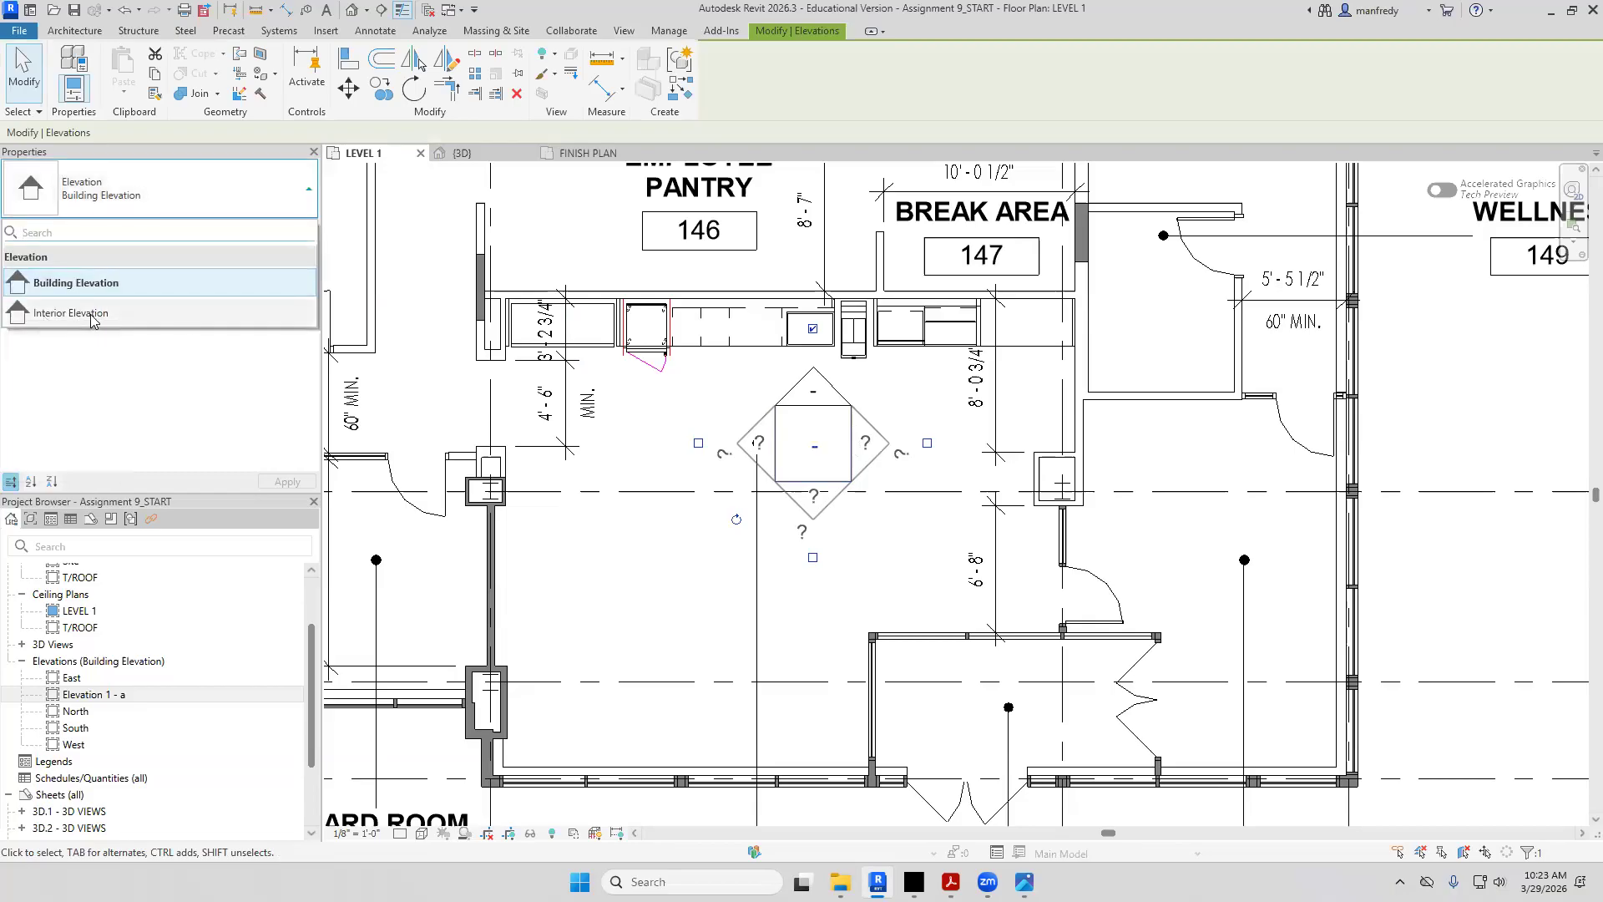
{"action": "left_click", "coordinate": [92, 314]}
{"action": "left_click", "coordinate": [655, 596]}
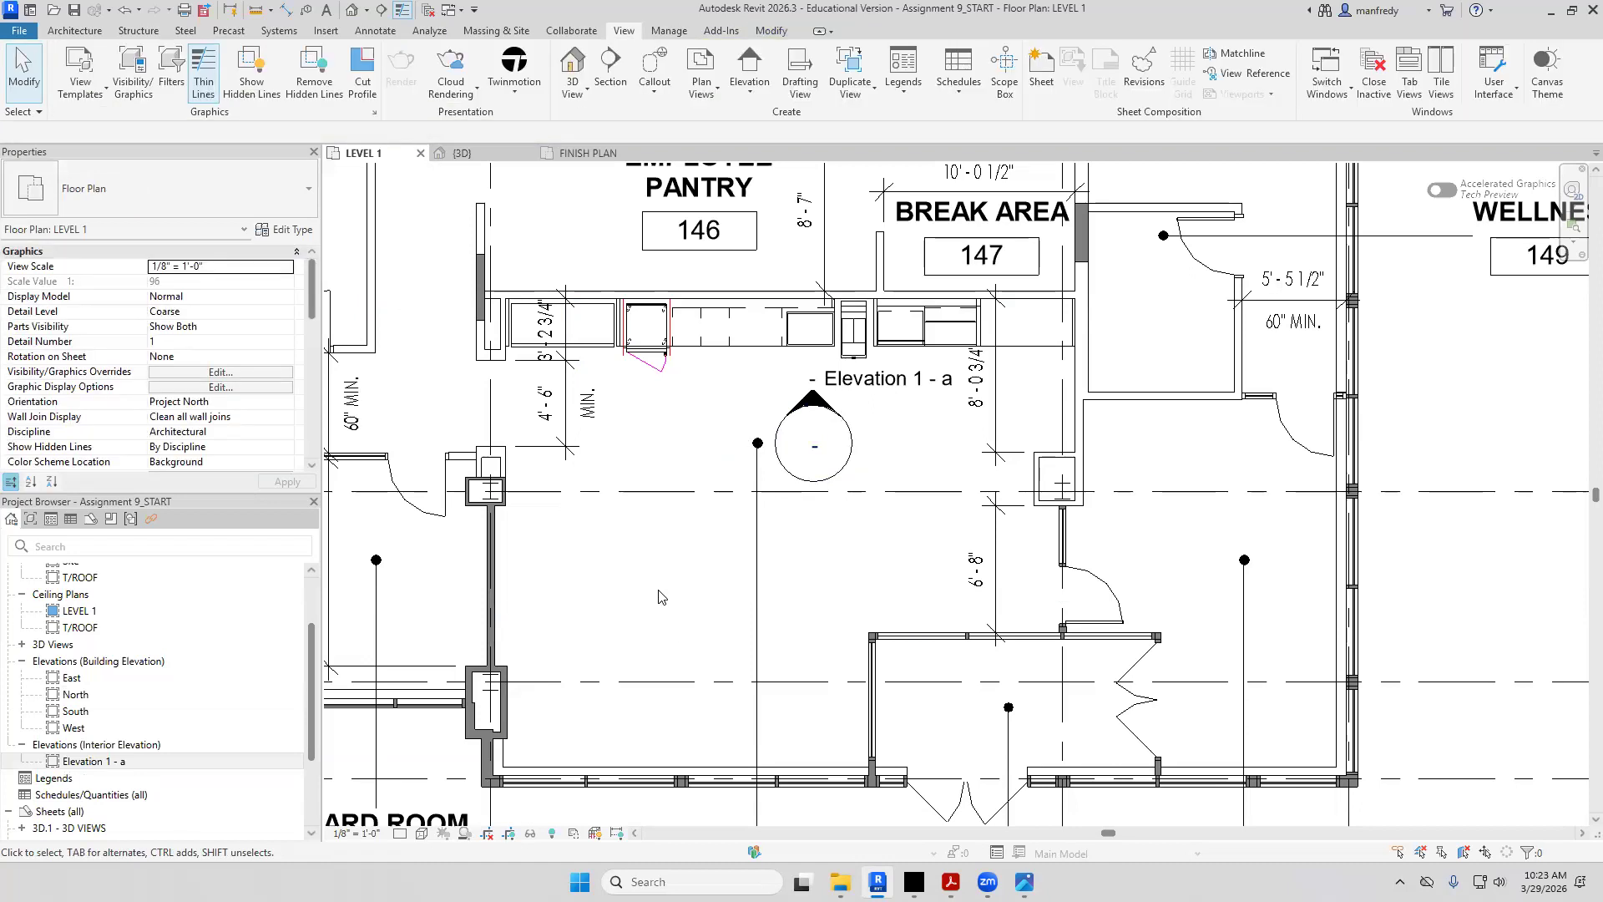
Examine the restyled marker in plan and locate Elevation 1 - a under the interior elevations in the project browser
{"action": "scroll", "coordinate": [660, 596], "scroll_direction": "up", "scroll_amount": 1}
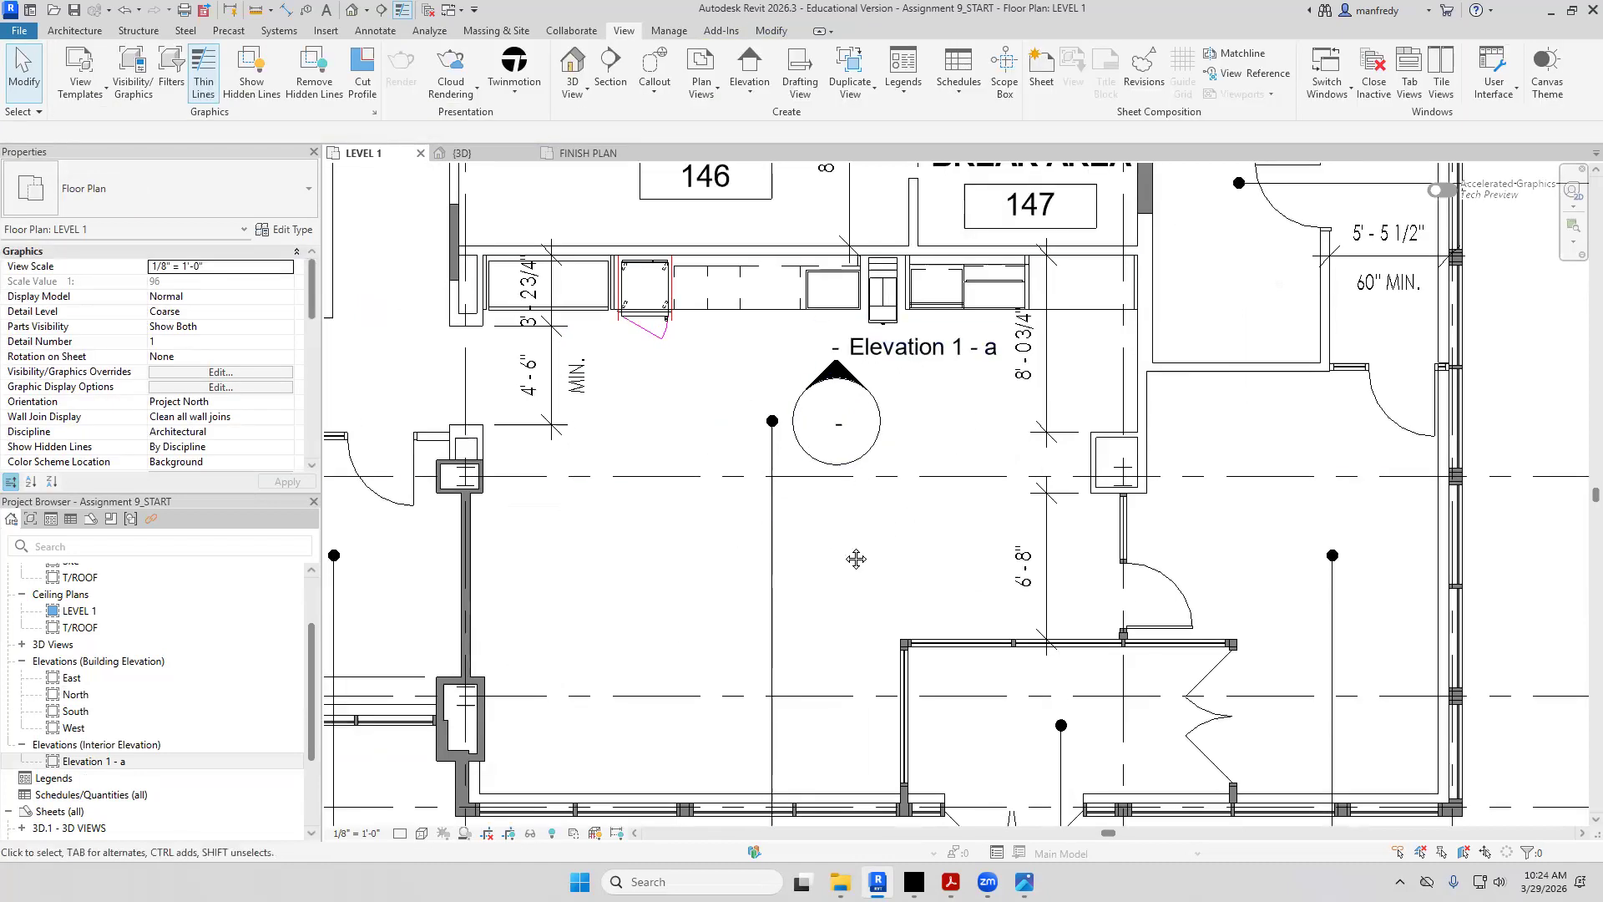
{"action": "middle_click_drag", "start_coordinate": [856, 559], "coordinate": [815, 566]}
{"action": "scroll", "coordinate": [812, 564], "scroll_direction": "up", "scroll_amount": 1}
{"action": "middle_click_drag", "start_coordinate": [837, 378], "coordinate": [840, 396]}
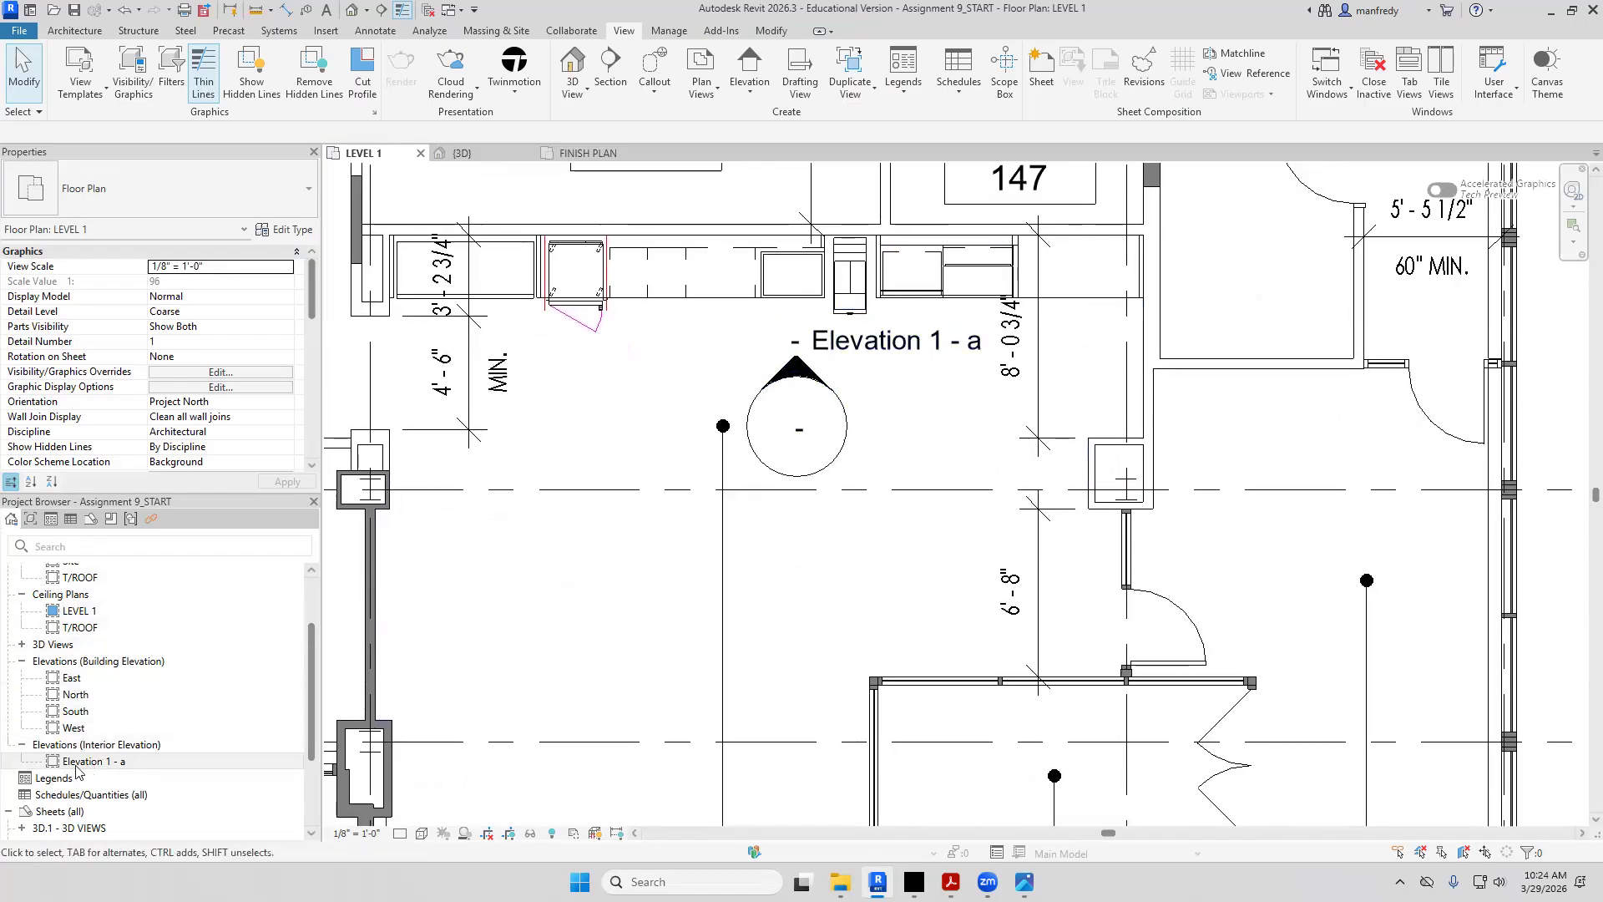
{"action": "left_click", "coordinate": [93, 744]}
{"action": "scroll", "coordinate": [50, 735], "scroll_direction": "down", "scroll_amount": 1}
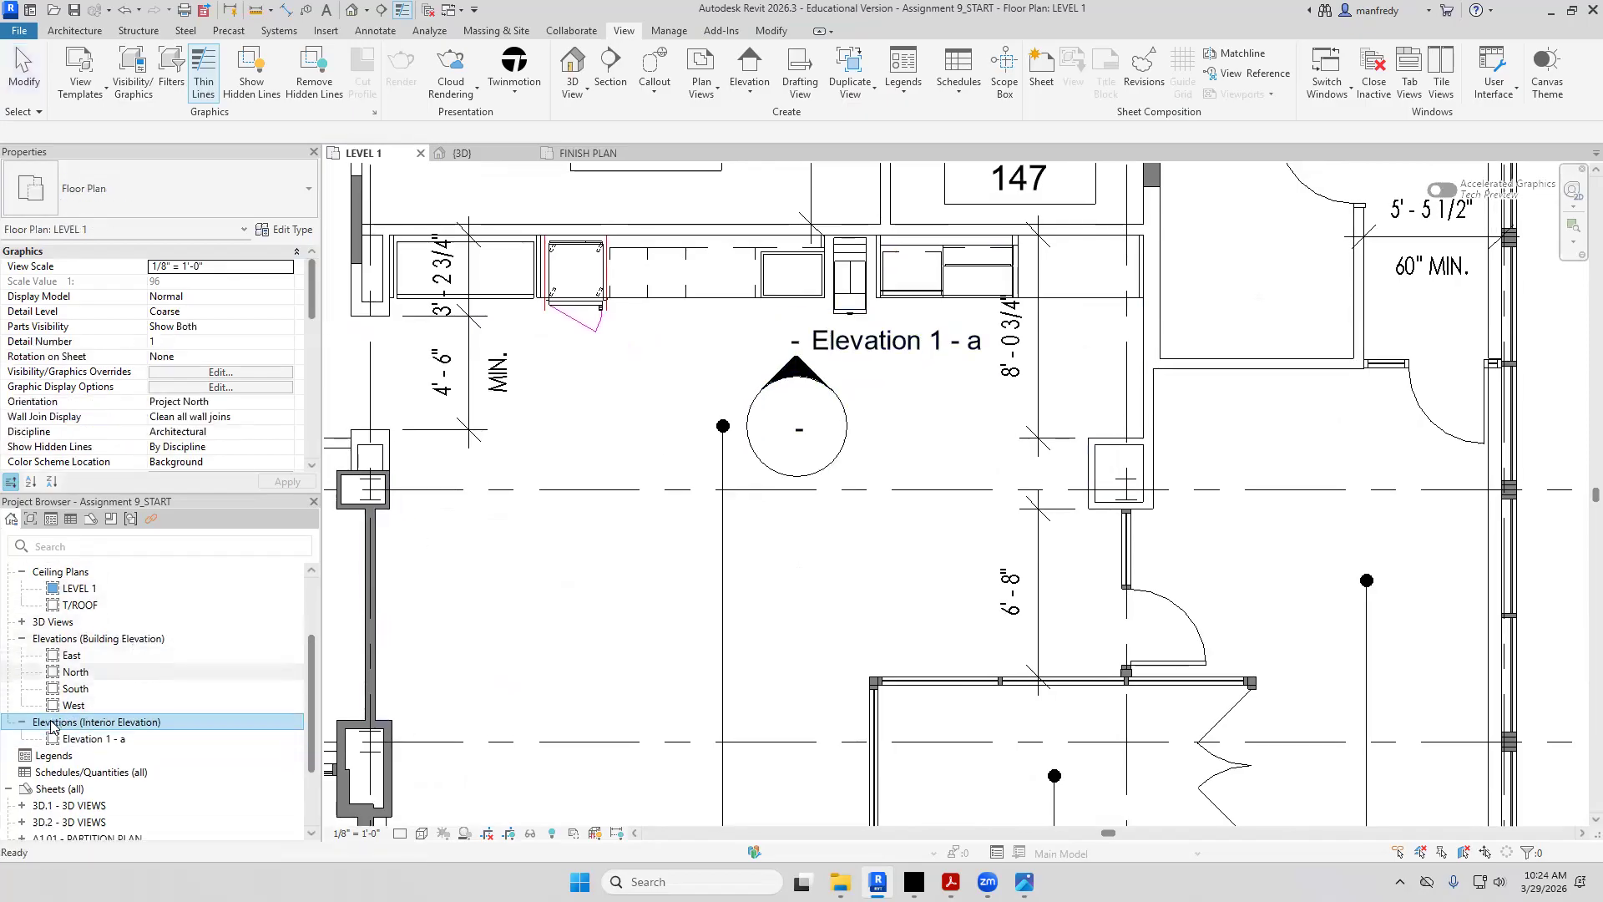
{"action": "left_click", "coordinate": [122, 740]}
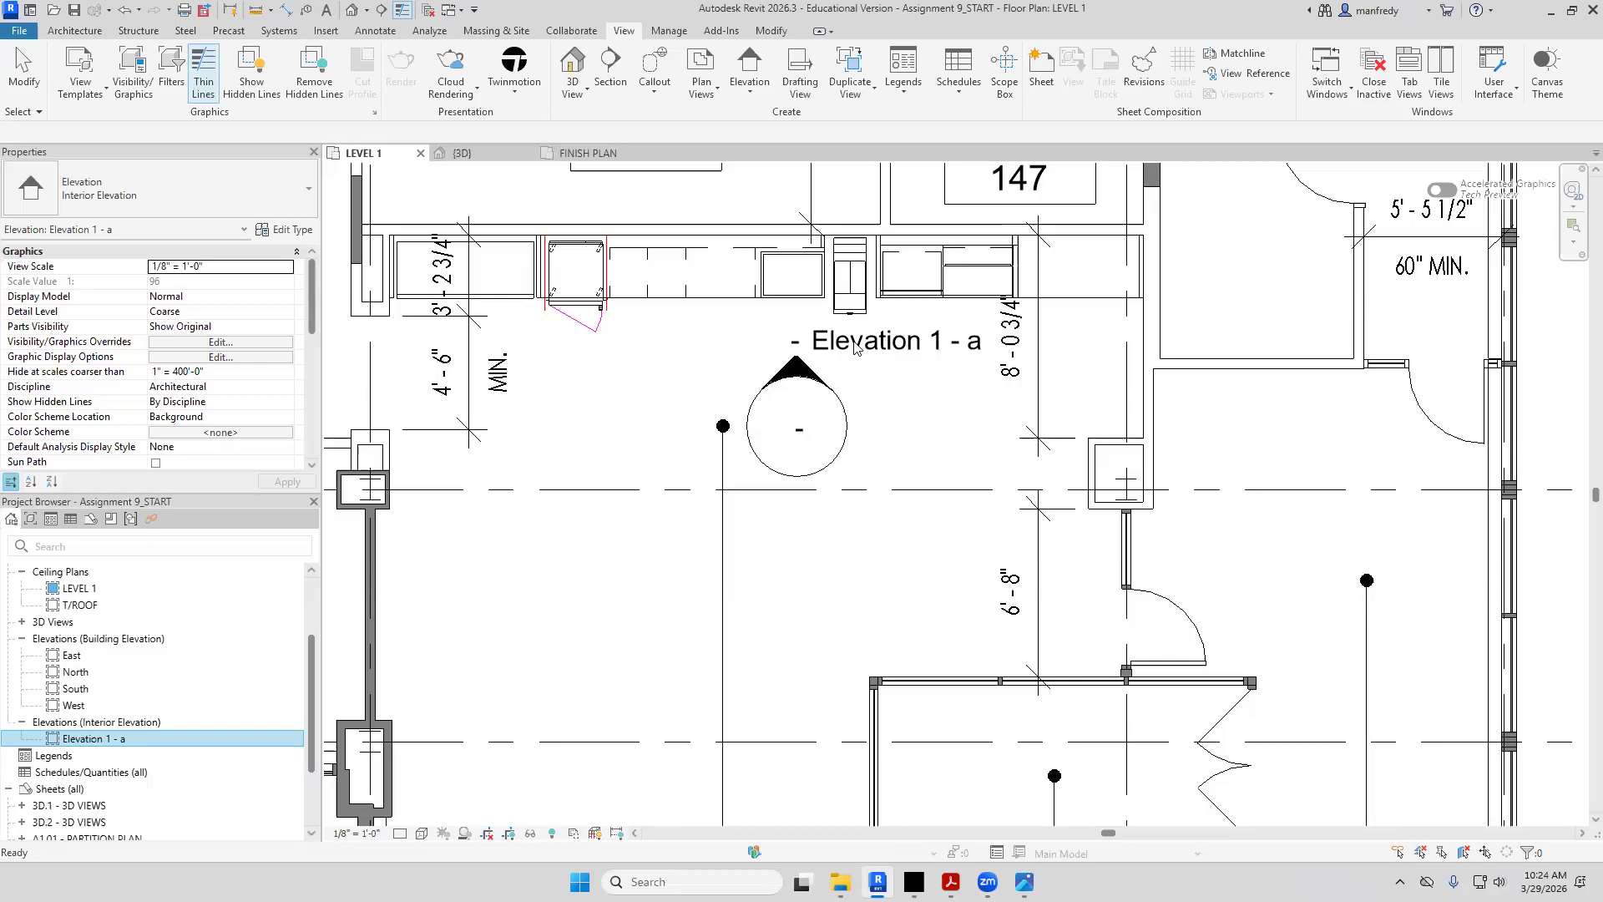
{"action": "left_click", "coordinate": [901, 408]}
Set the interior elevation's 1/2" Circle tag to use the Elevation Mark Body_Circle : Filled Arrow mark, without the view name
{"action": "scroll", "coordinate": [918, 401], "scroll_direction": "up", "scroll_amount": 4}
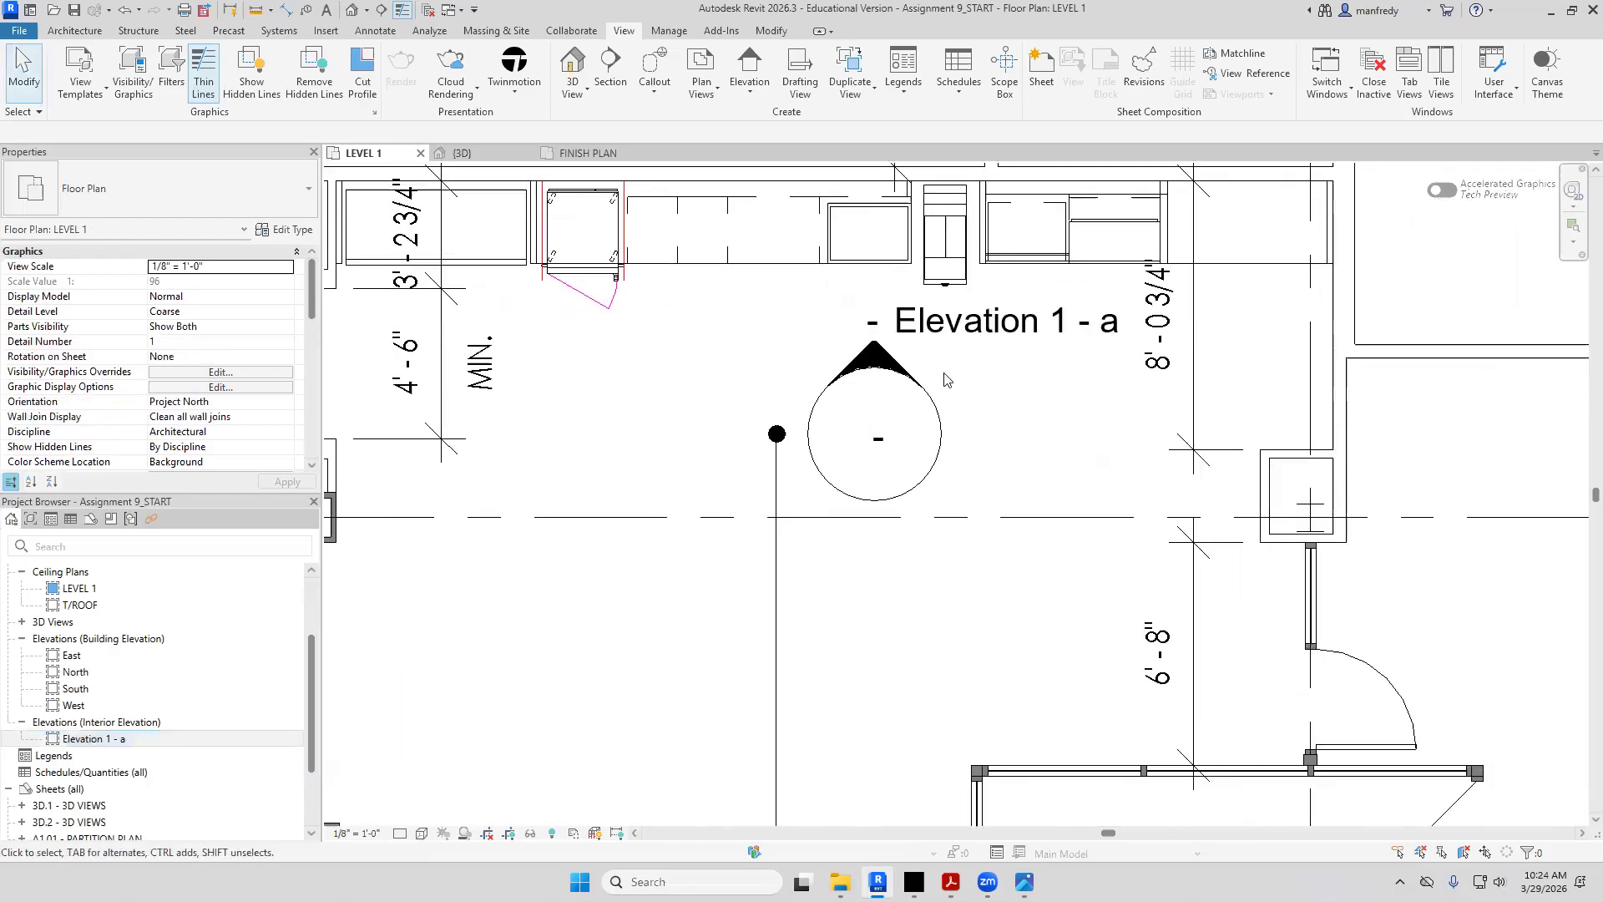
{"action": "middle_click_drag", "start_coordinate": [1006, 372], "coordinate": [1037, 382]}
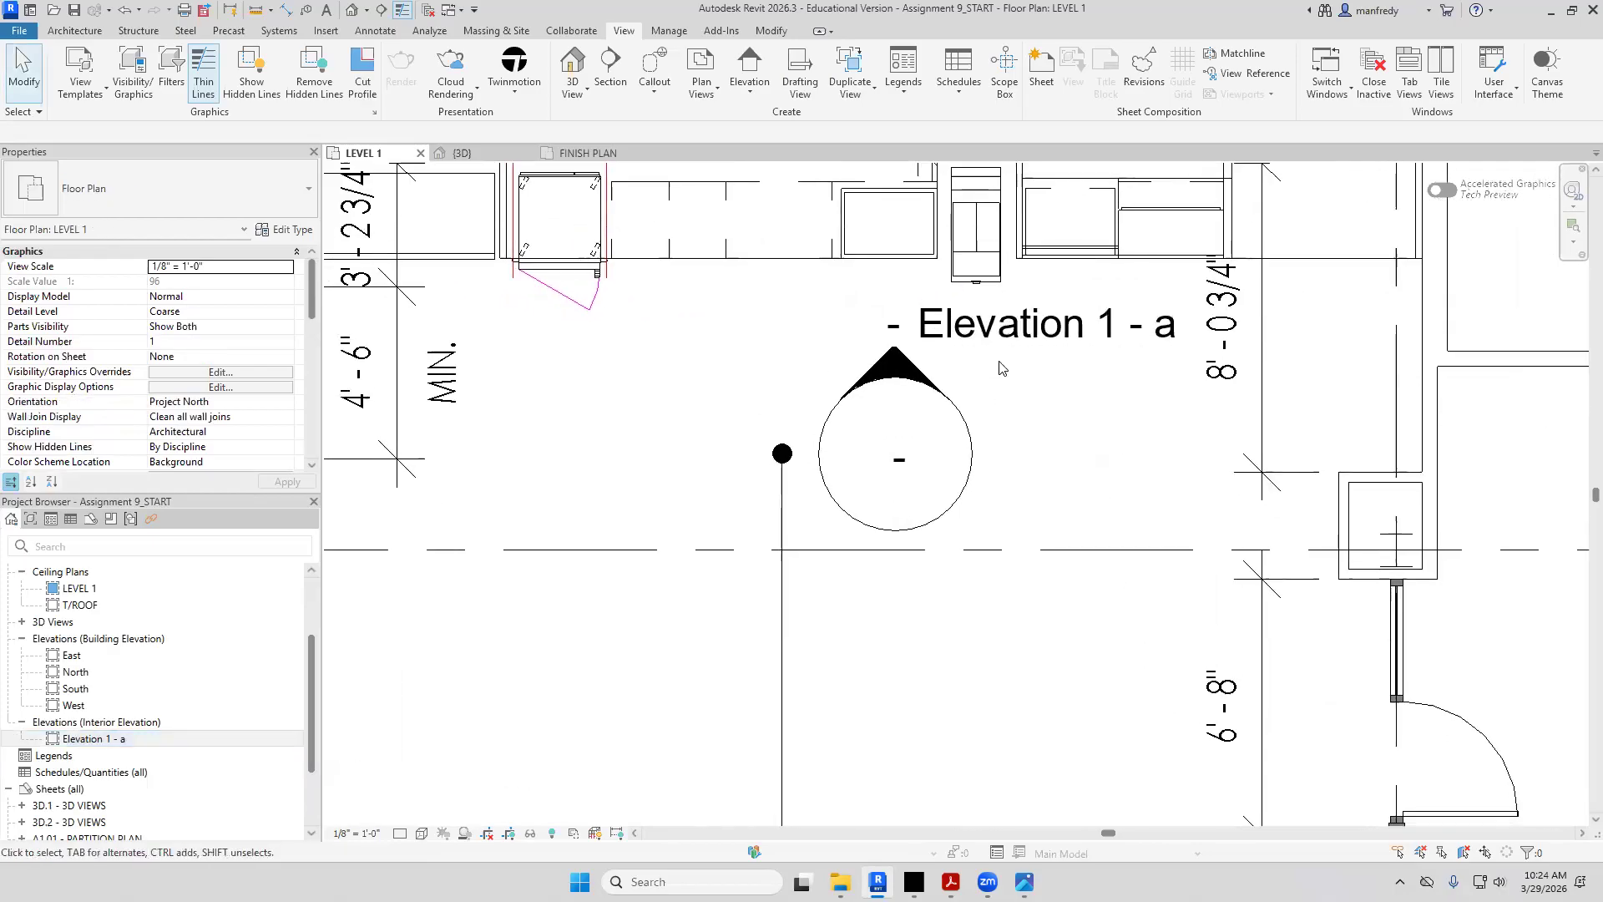
{"action": "left_click", "coordinate": [873, 369]}
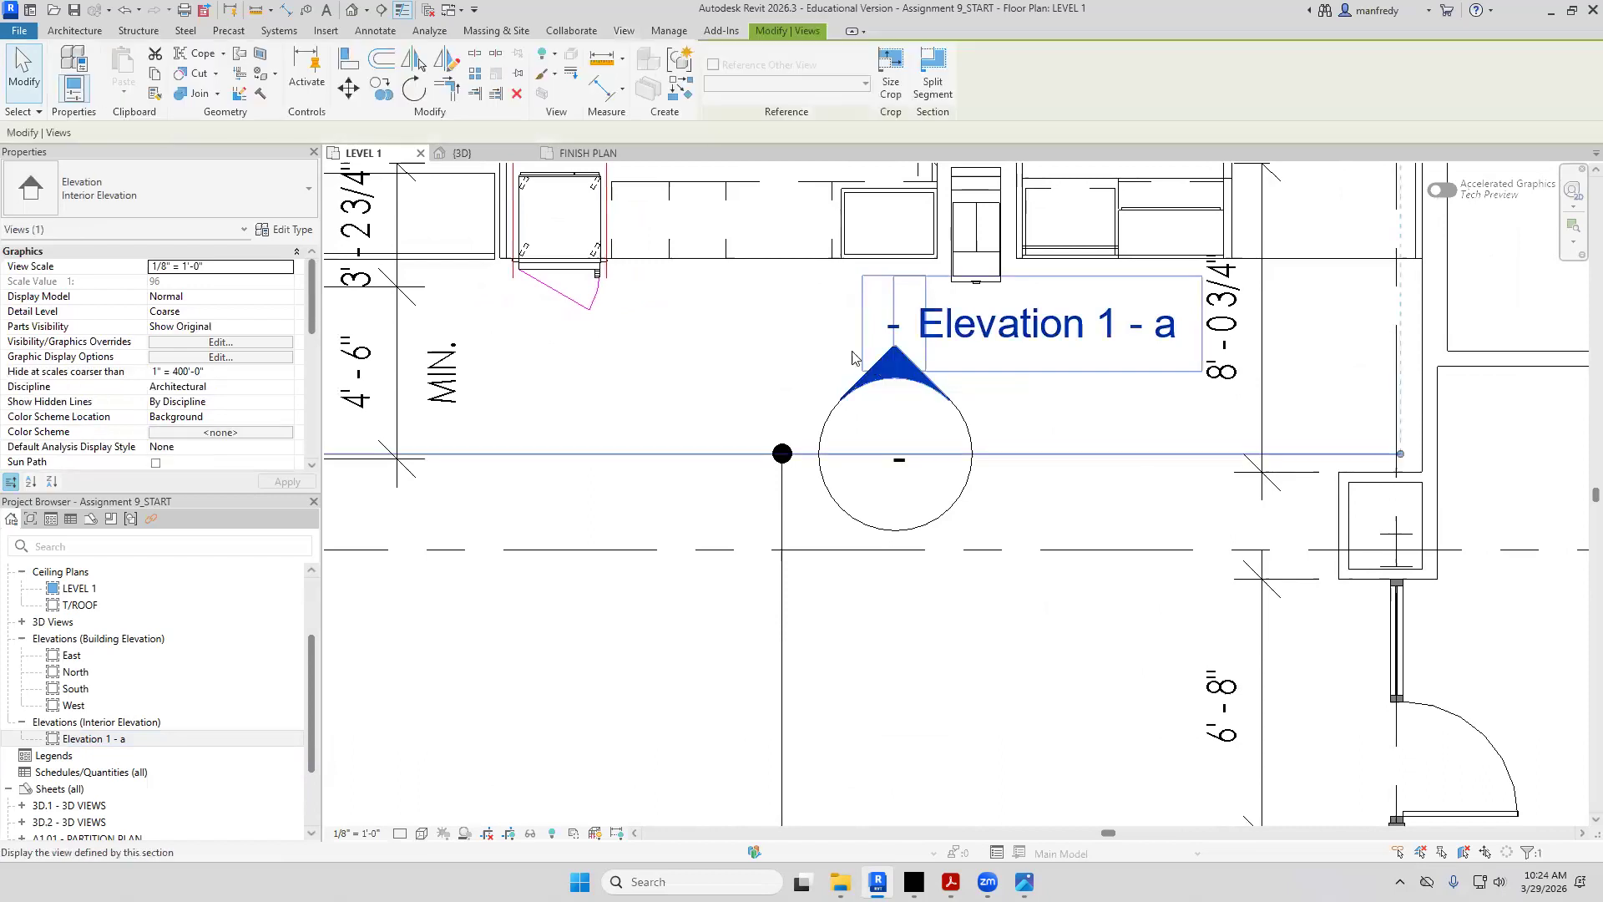
{"action": "left_click", "coordinate": [283, 233]}
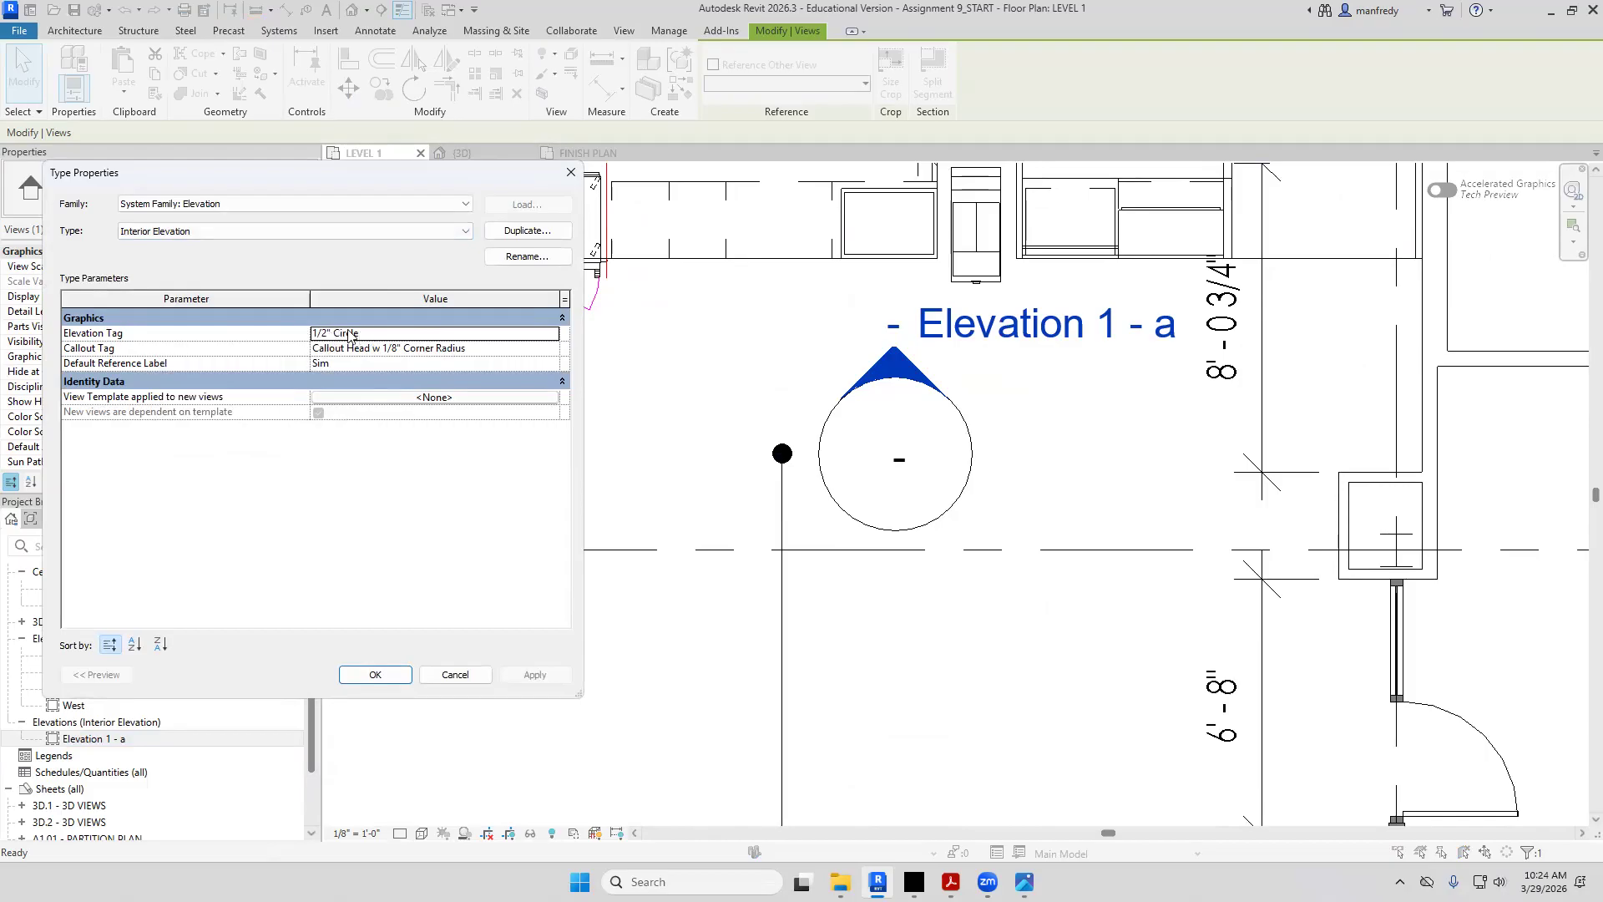
{"action": "left_click", "coordinate": [554, 337]}
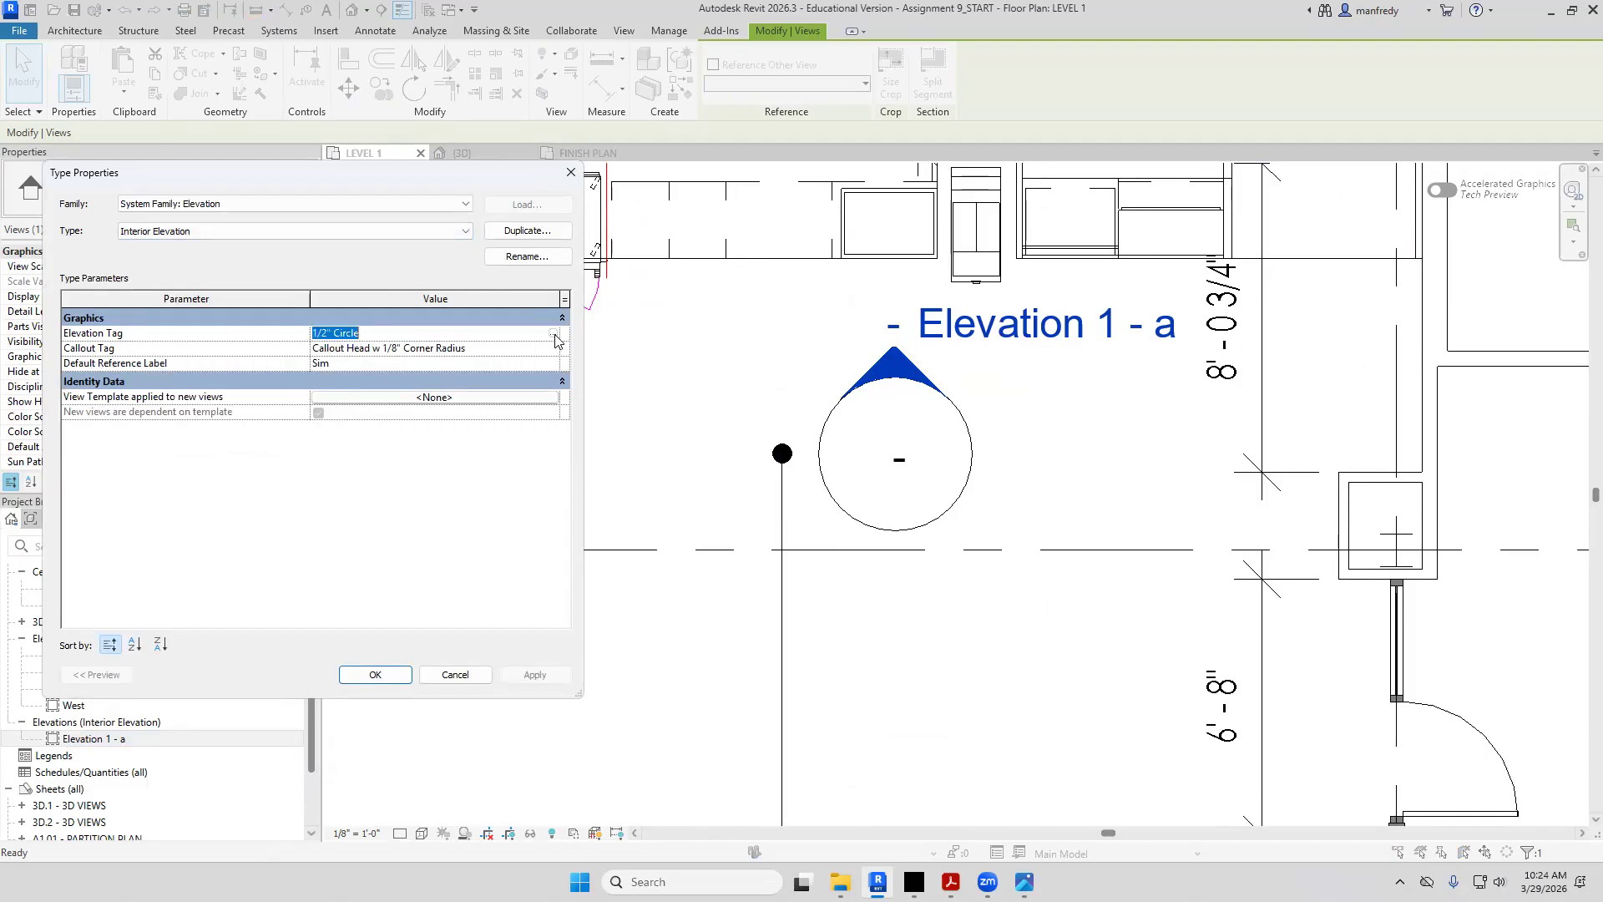
{"action": "left_click", "coordinate": [554, 334]}
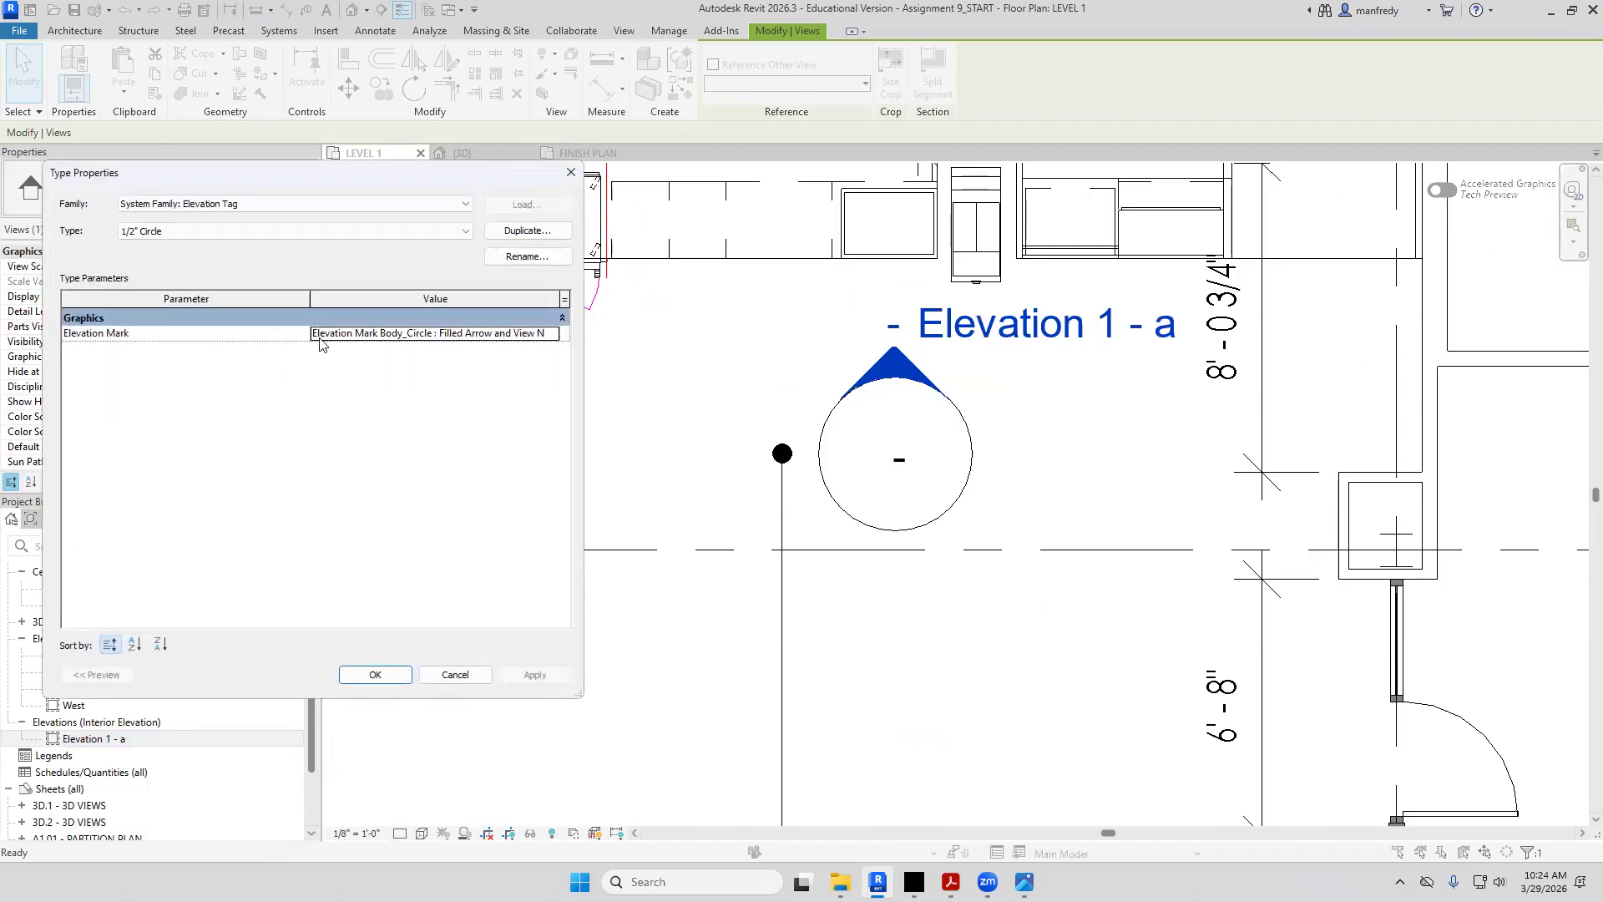
{"action": "left_click", "coordinate": [321, 343]}
{"action": "left_click", "coordinate": [552, 333]}
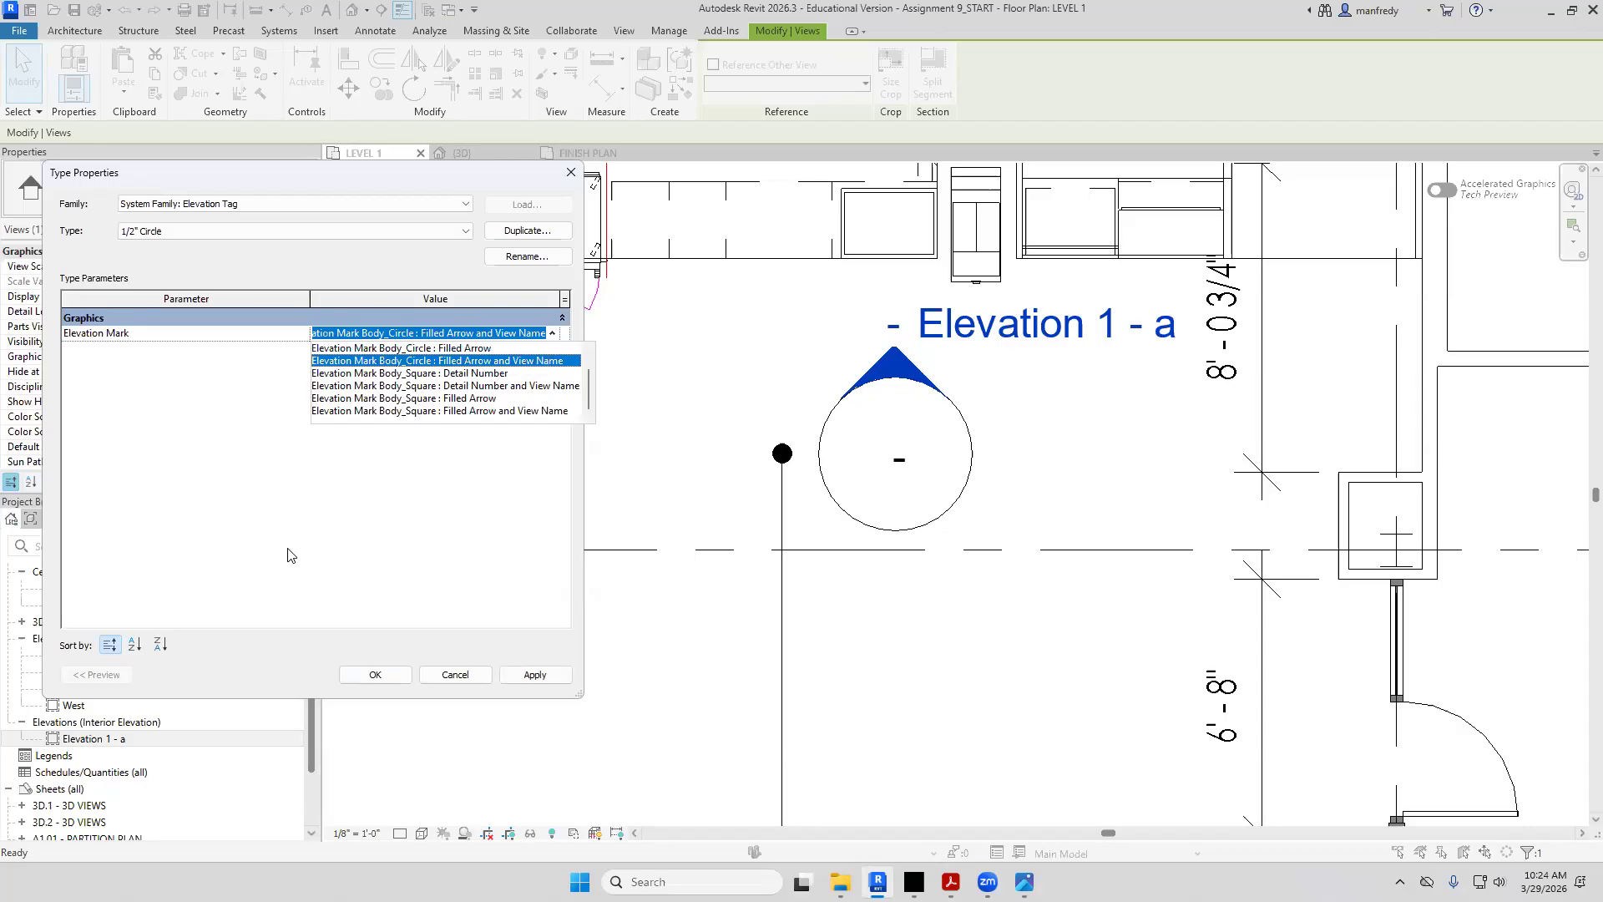
{"action": "left_click", "coordinate": [464, 349]}
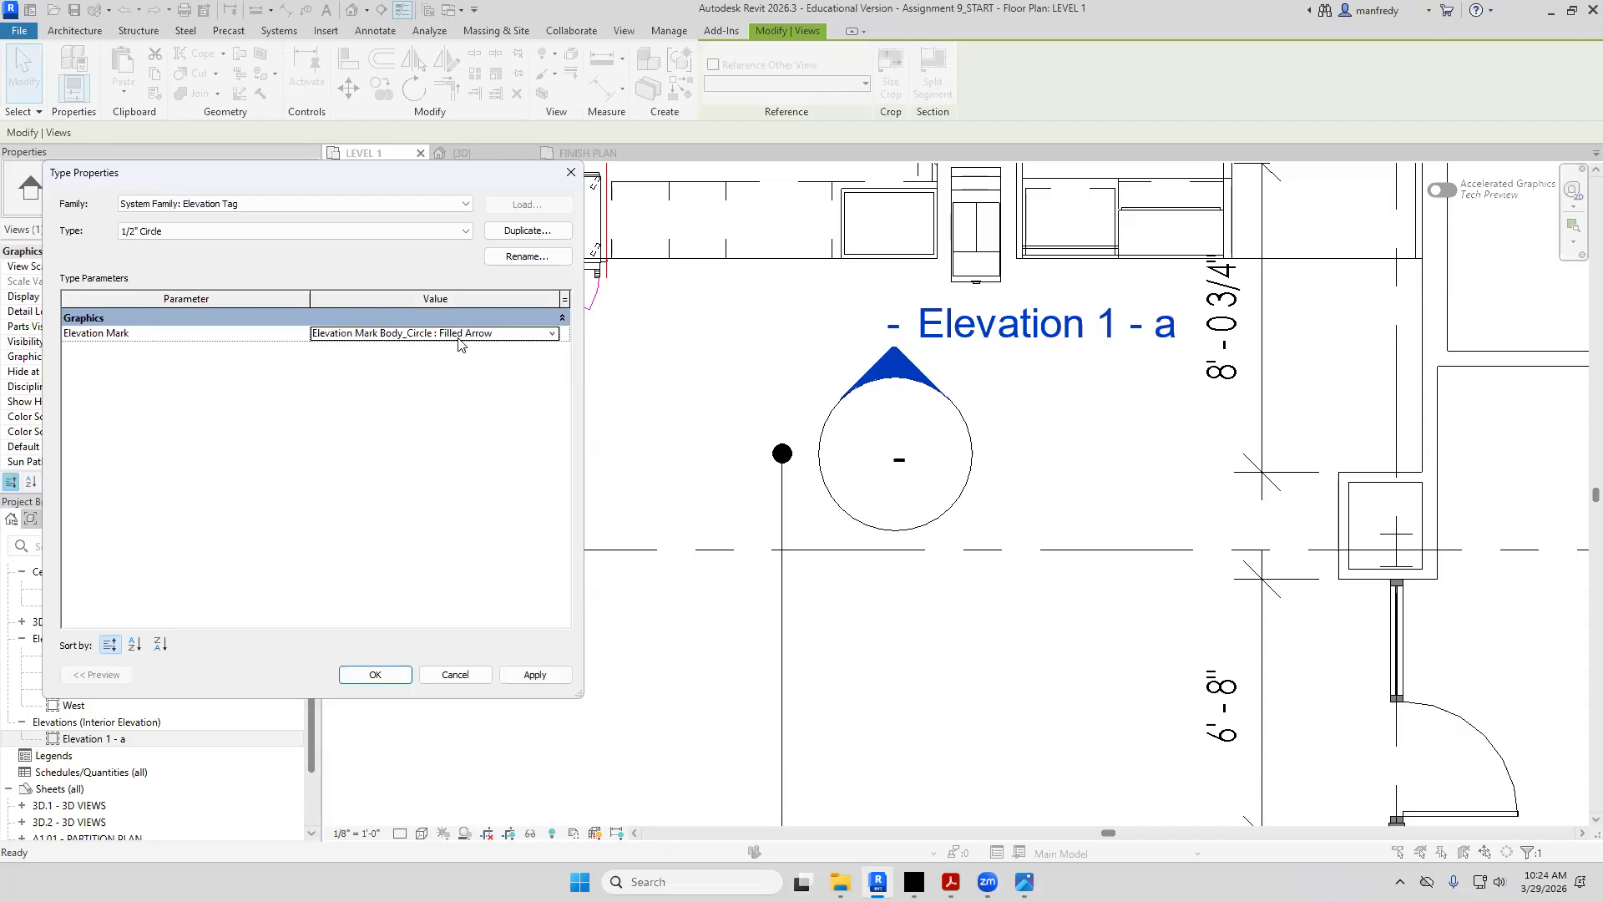
{"action": "left_click", "coordinate": [535, 674]}
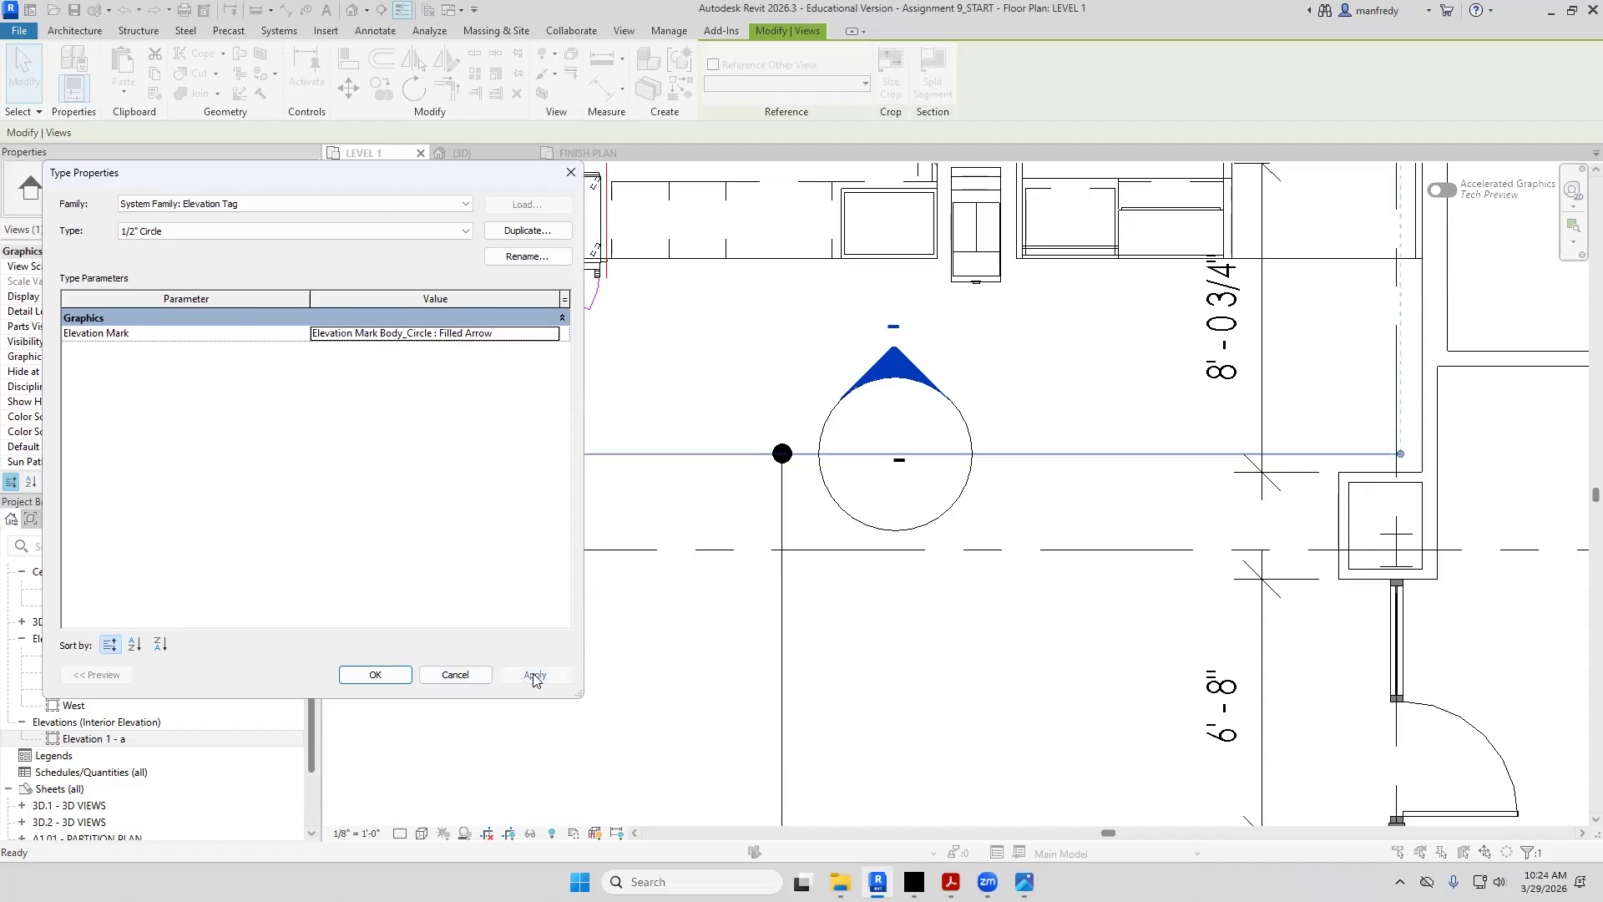
{"action": "left_click", "coordinate": [379, 676]}
{"action": "left_click", "coordinate": [507, 680]}
{"action": "left_click", "coordinate": [375, 674]}
{"action": "left_click", "coordinate": [654, 608]}
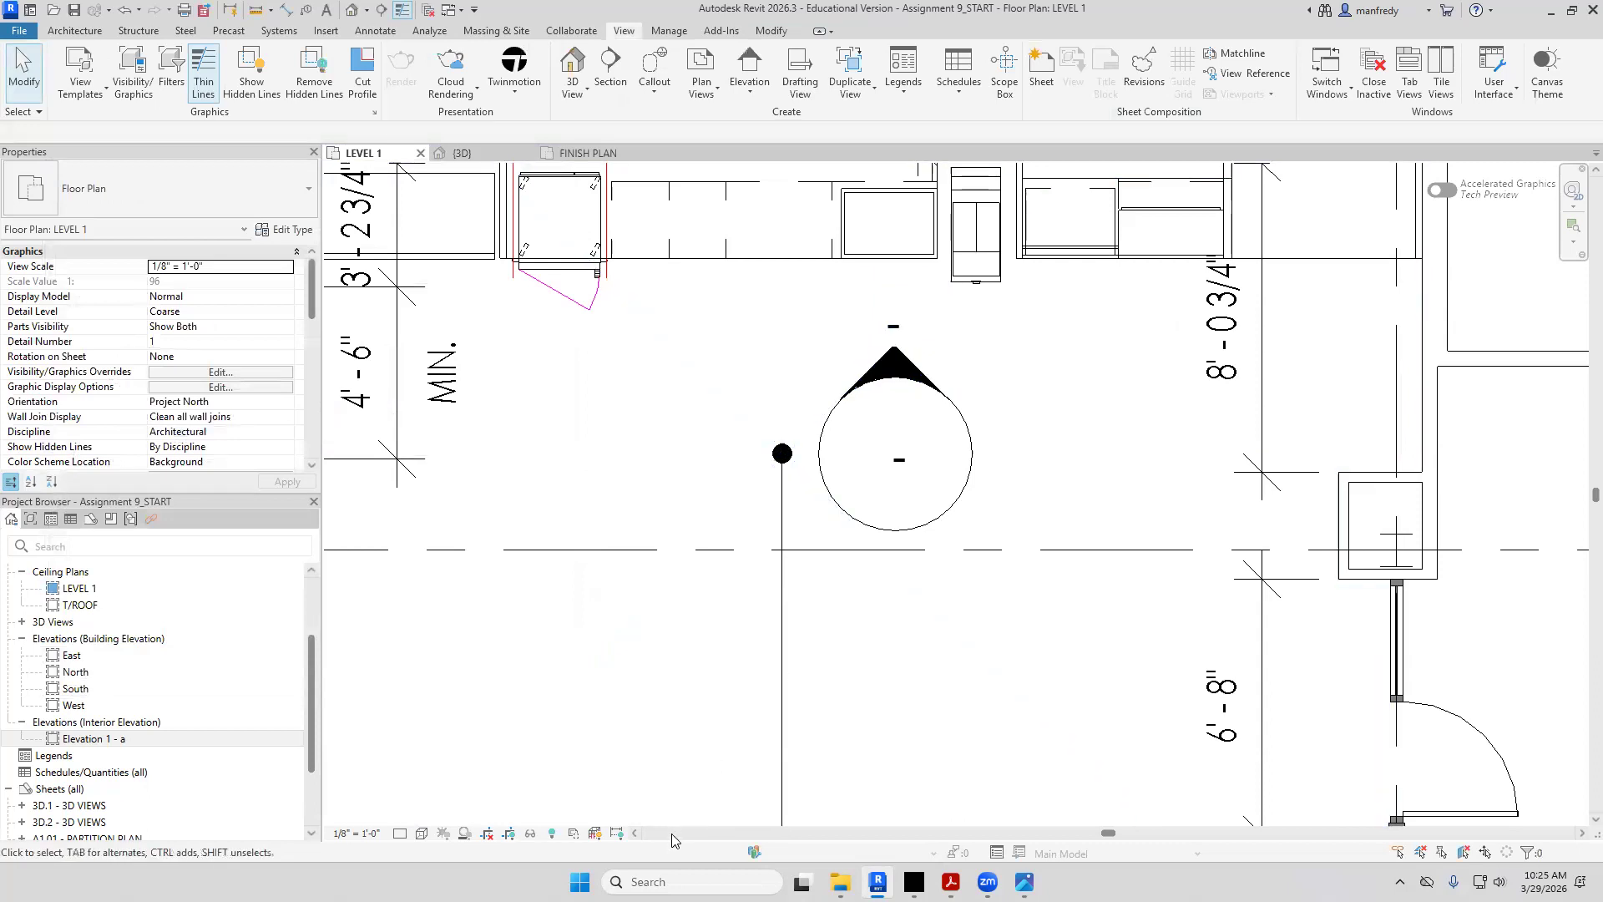
Open the Elevation 1 - a interior elevation view of the break-area casework
{"action": "scroll", "coordinate": [756, 661], "scroll_direction": "down", "scroll_amount": 1}
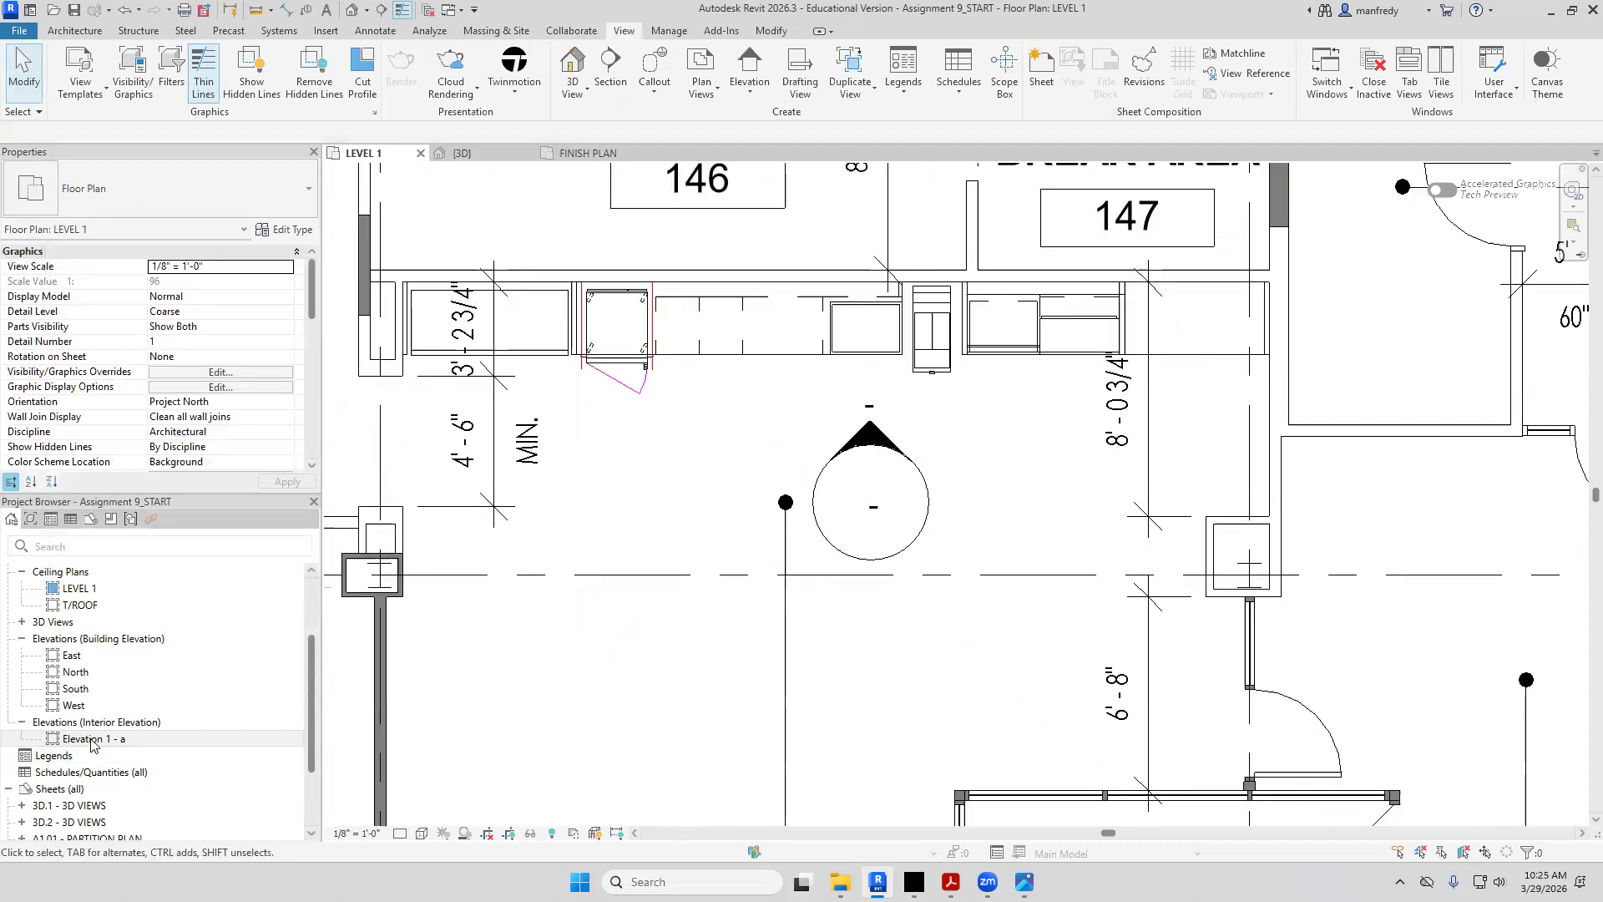
{"action": "double_click", "coordinate": [87, 739]}
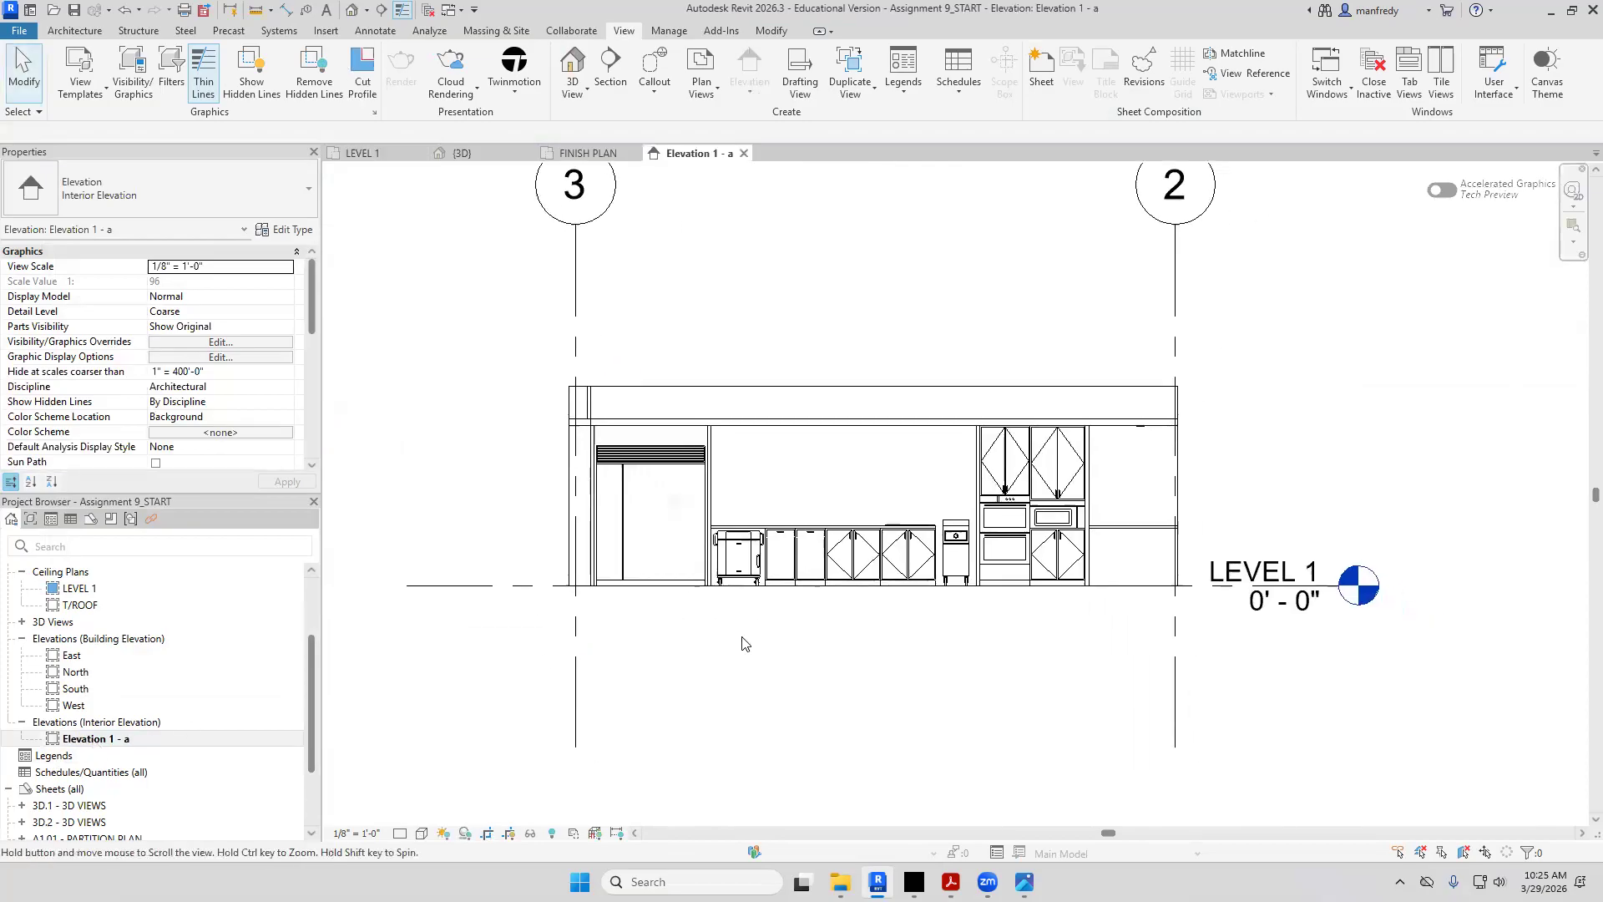
Open the LEVEL 1 floor plan and select the break-area interior elevation's arrow to show its extent line
{"action": "scroll", "coordinate": [744, 643], "scroll_direction": "up", "scroll_amount": 1}
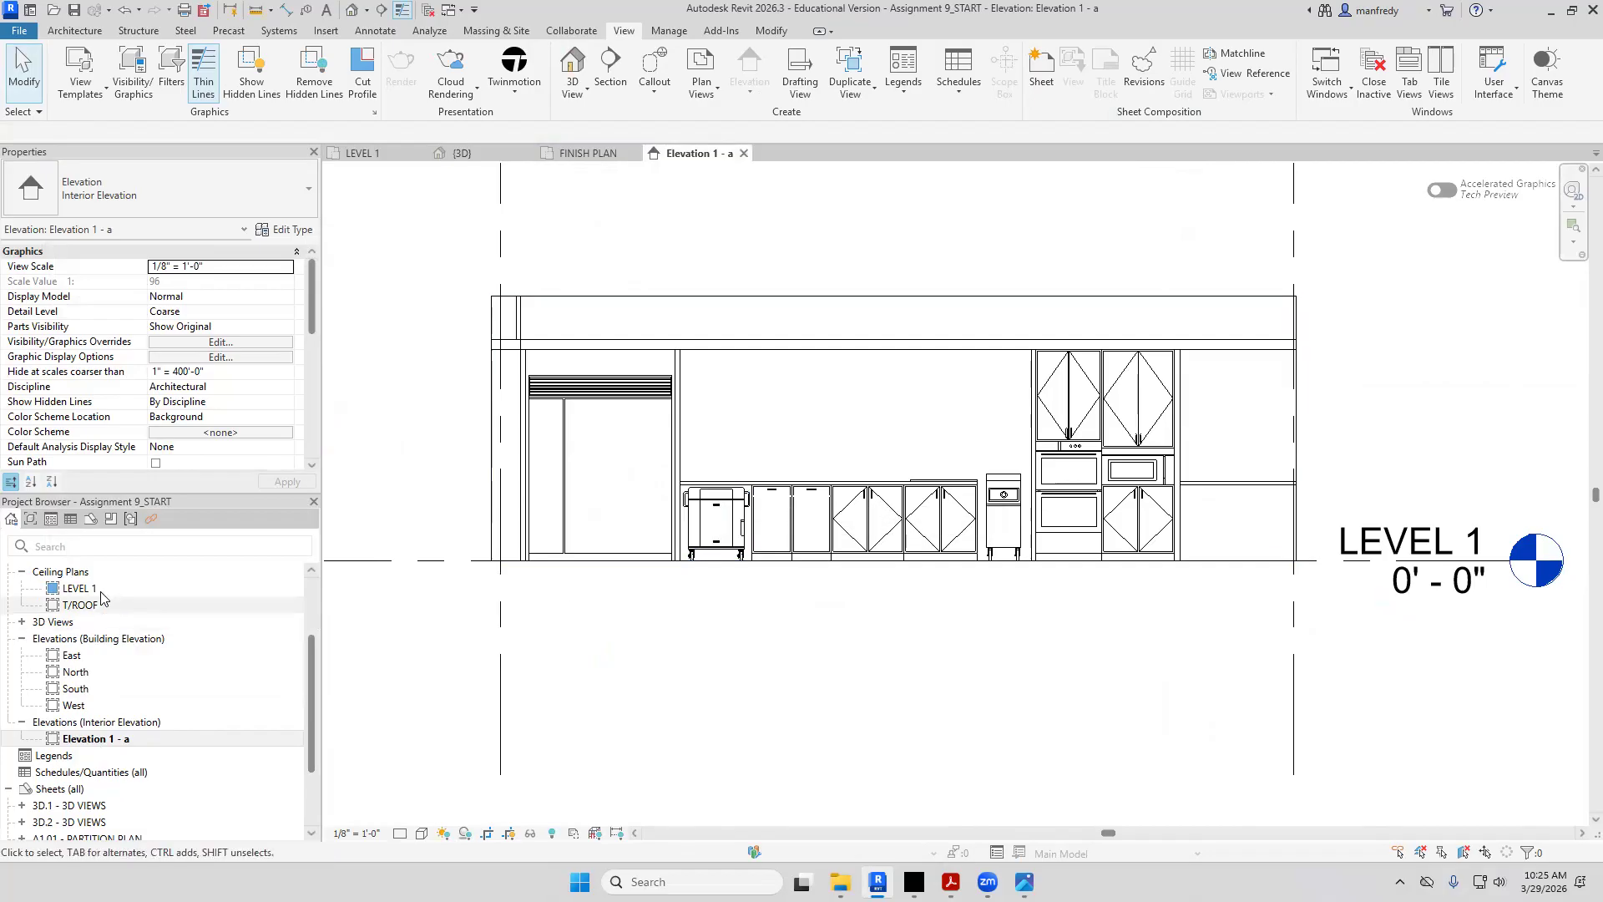
{"action": "scroll", "coordinate": [108, 588], "scroll_direction": "up", "scroll_amount": 1}
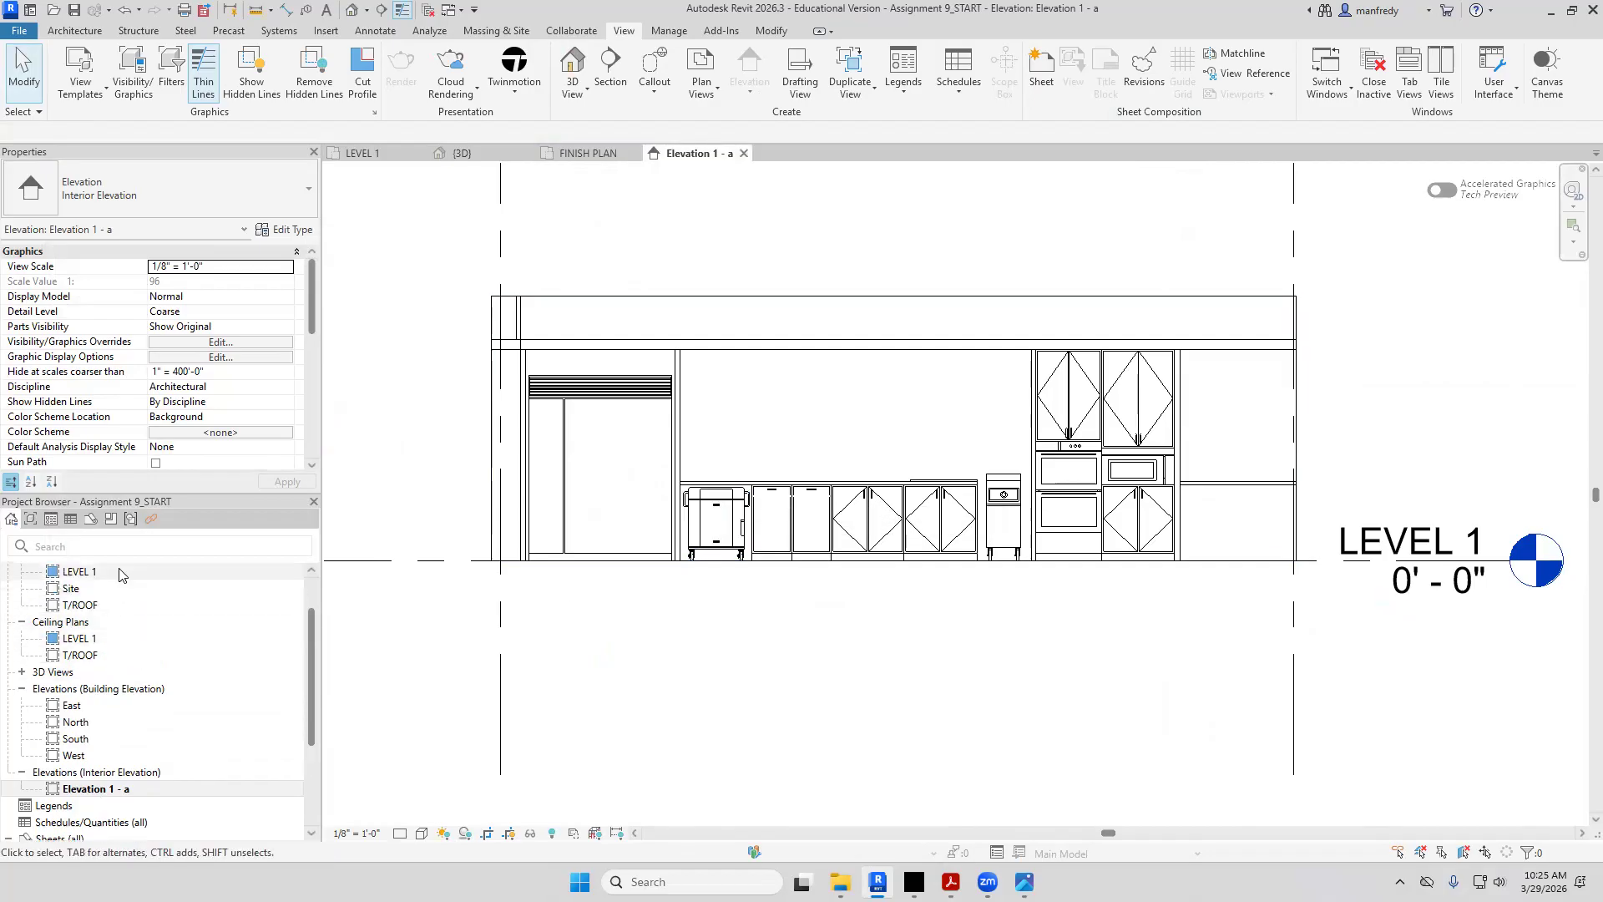
{"action": "double_click", "coordinate": [119, 573]}
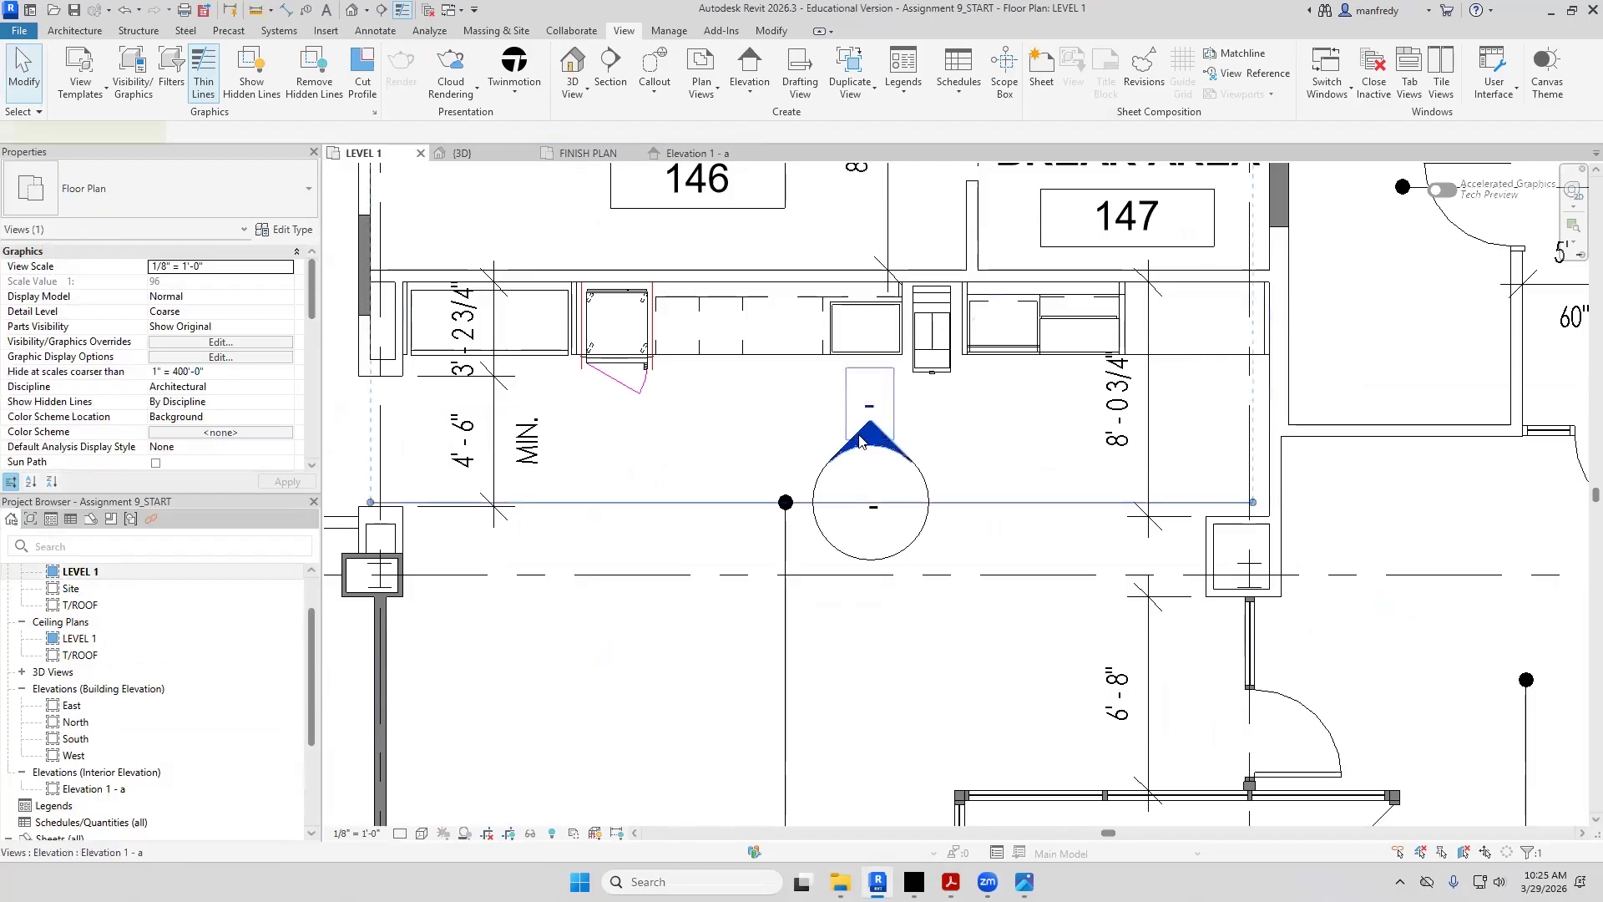
{"action": "left_click", "coordinate": [860, 441]}
{"action": "scroll", "coordinate": [409, 515], "scroll_direction": "up", "scroll_amount": 4}
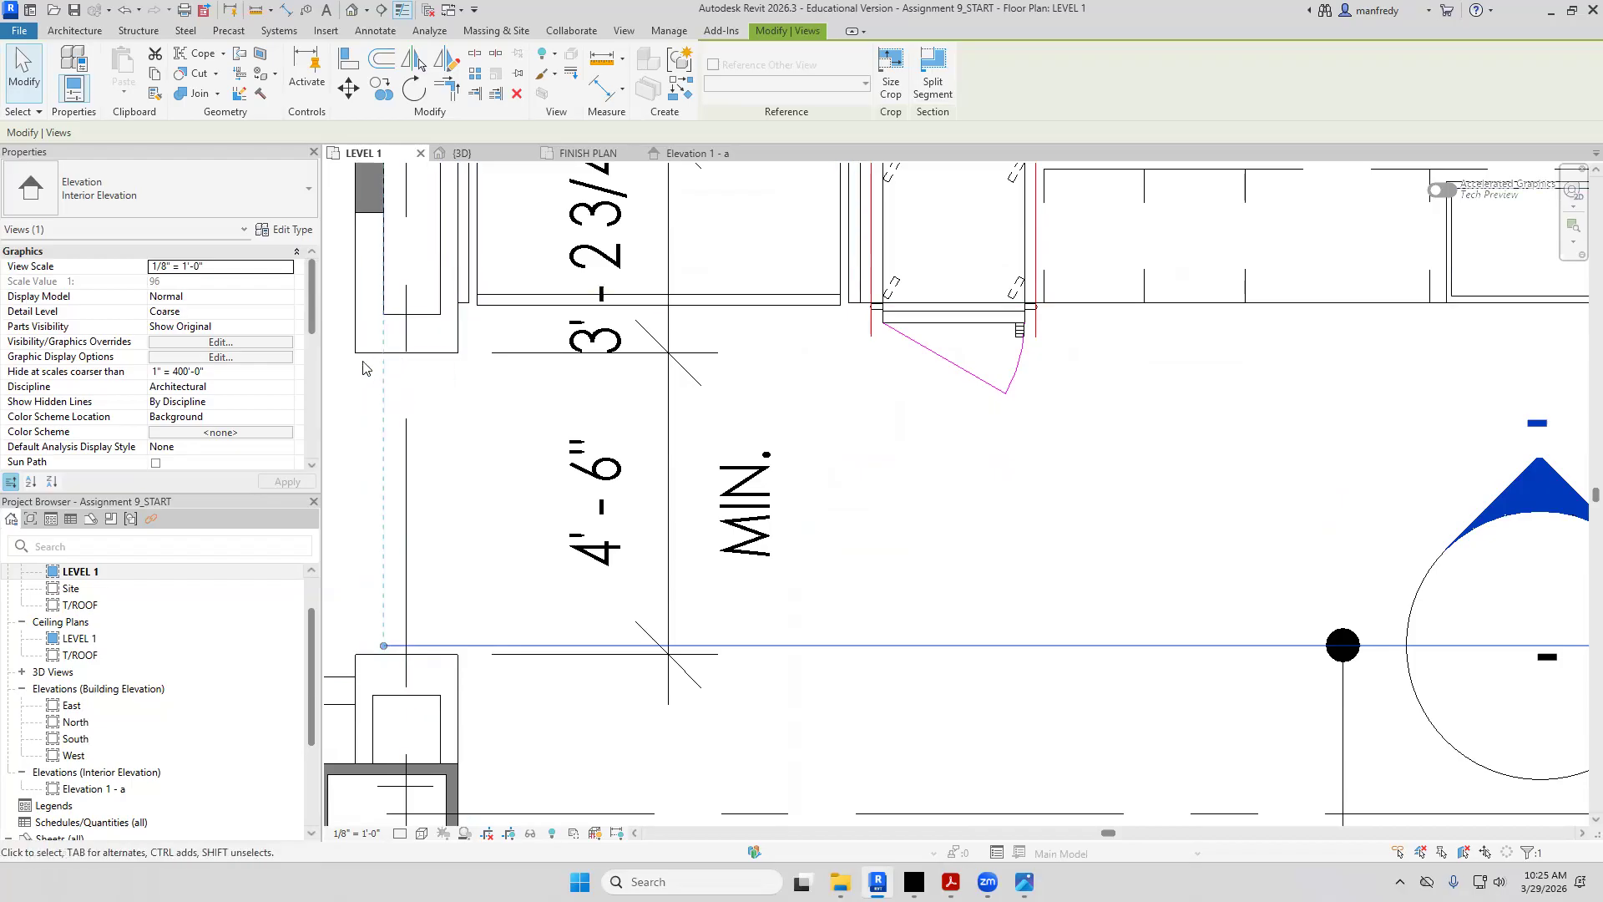
Extend the east end of the break-area elevation's extent line to the face of the east wall
{"action": "scroll", "coordinate": [452, 494], "scroll_direction": "down", "scroll_amount": 5}
{"action": "scroll", "coordinate": [1060, 539], "scroll_direction": "up", "scroll_amount": 5}
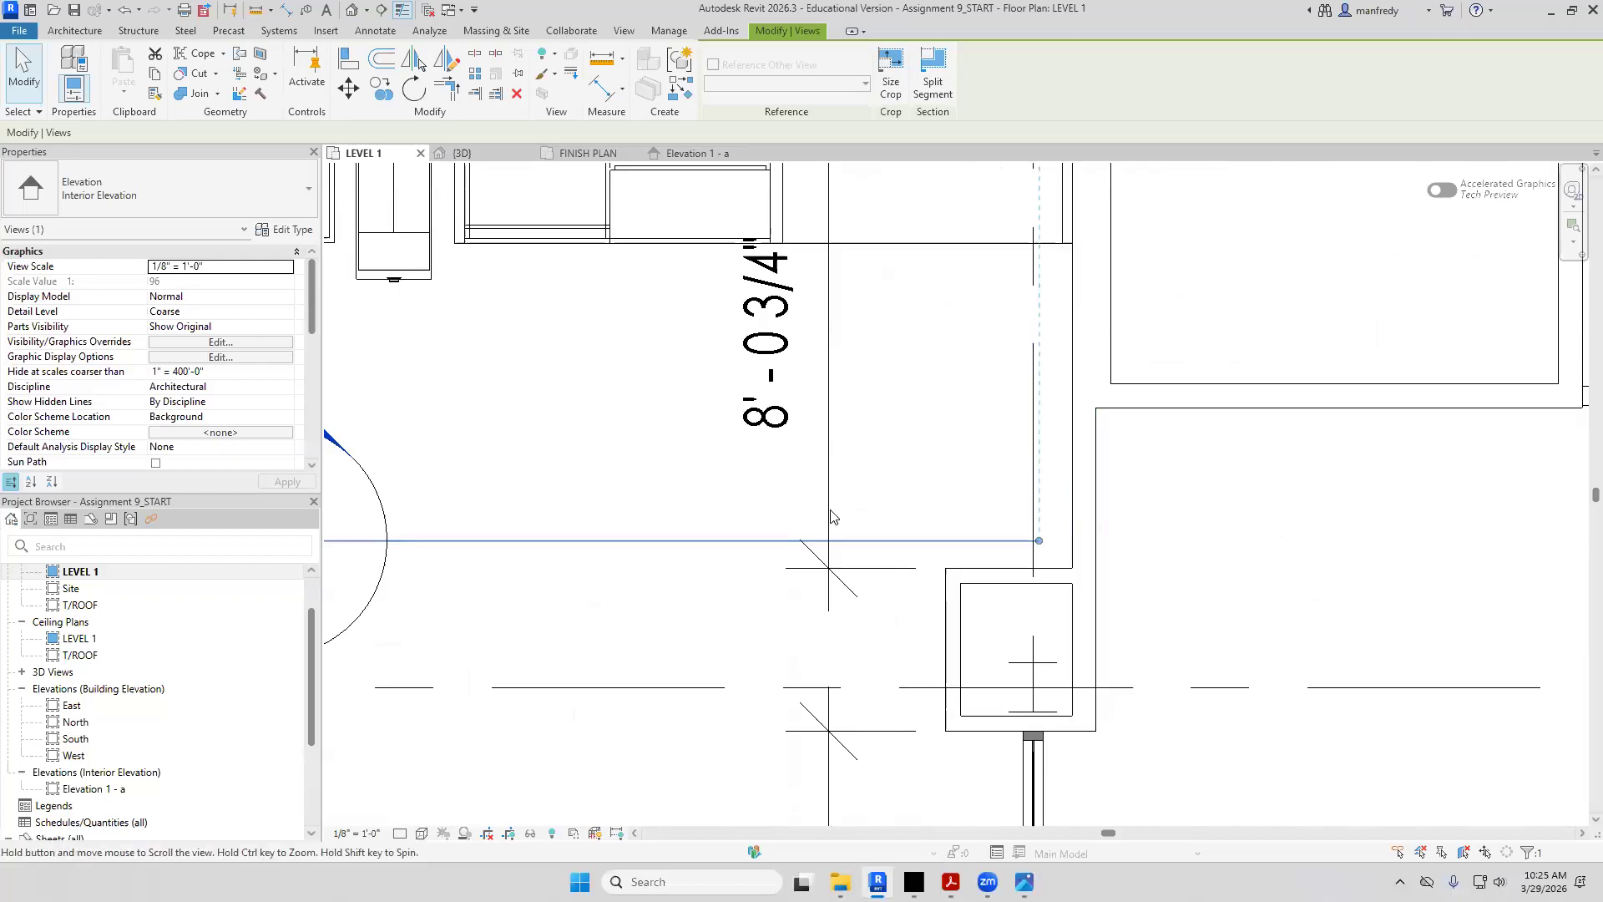
{"action": "middle_click_drag", "start_coordinate": [830, 510], "coordinate": [717, 579]}
{"action": "scroll", "coordinate": [947, 621], "scroll_direction": "up", "scroll_amount": 3}
{"action": "left_click_drag", "start_coordinate": [916, 603], "coordinate": [966, 609]}
Pull the west end of the elevation's extent line to the wall face beside the refrigerator and deselect it
{"action": "scroll", "coordinate": [1085, 518], "scroll_direction": "down", "scroll_amount": 5}
{"action": "middle_click_drag", "start_coordinate": [406, 509], "coordinate": [739, 521]}
{"action": "scroll", "coordinate": [657, 514], "scroll_direction": "up", "scroll_amount": 3}
{"action": "left_click_drag", "start_coordinate": [540, 595], "coordinate": [596, 357]}
{"action": "left_click", "coordinate": [602, 357]}
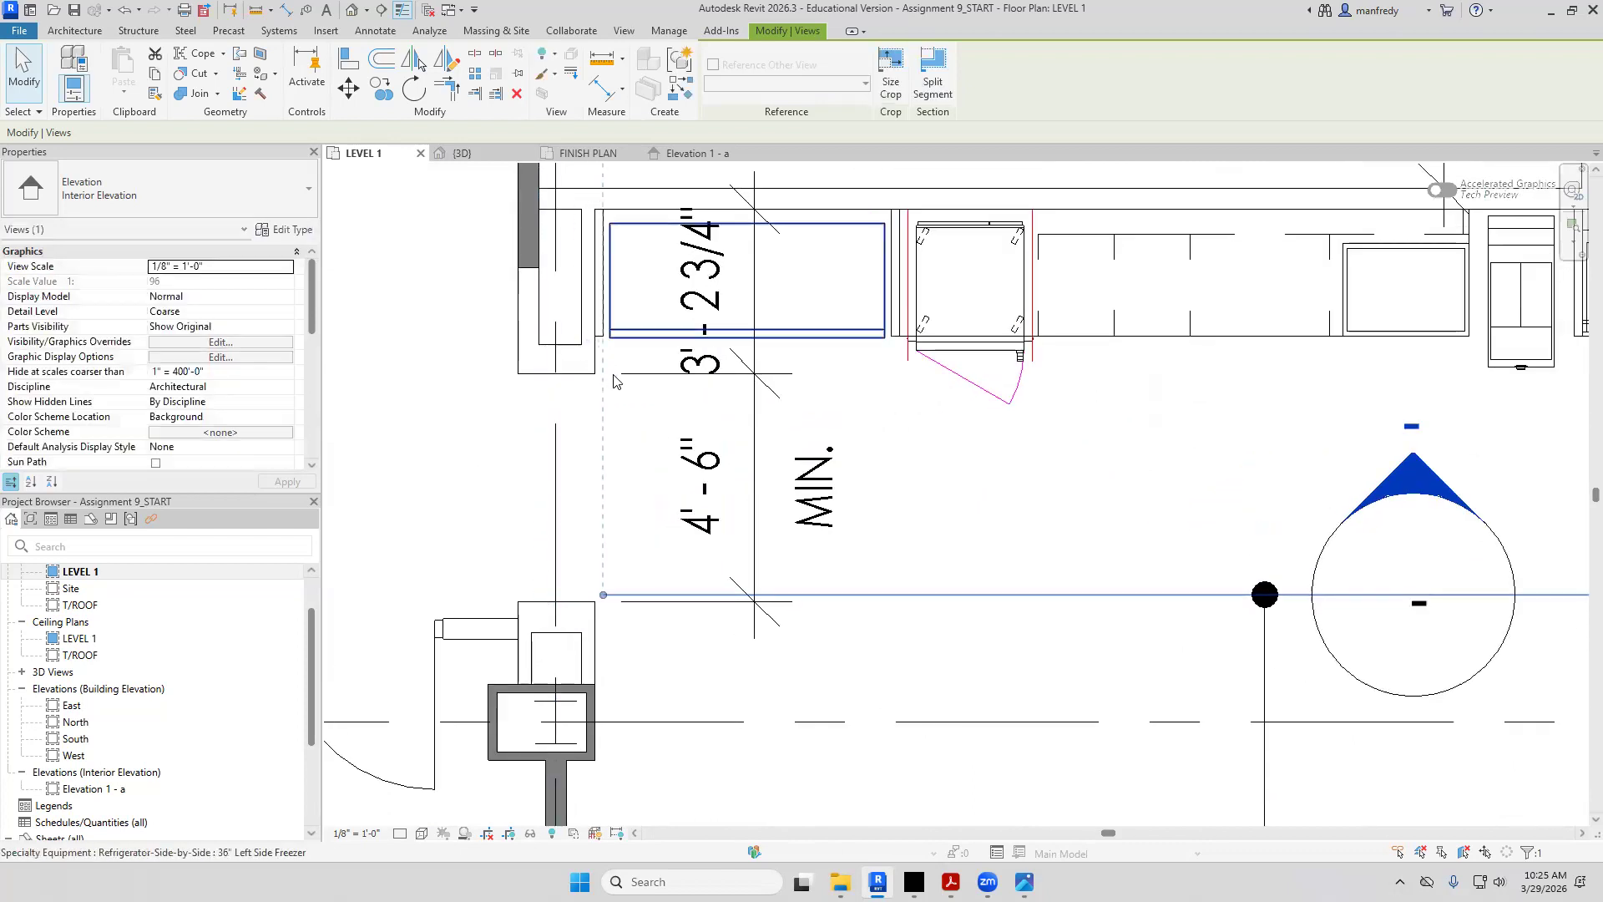
{"action": "scroll", "coordinate": [585, 363], "scroll_direction": "up", "scroll_amount": 1}
{"action": "left_click_drag", "start_coordinate": [602, 626], "coordinate": [593, 627]}
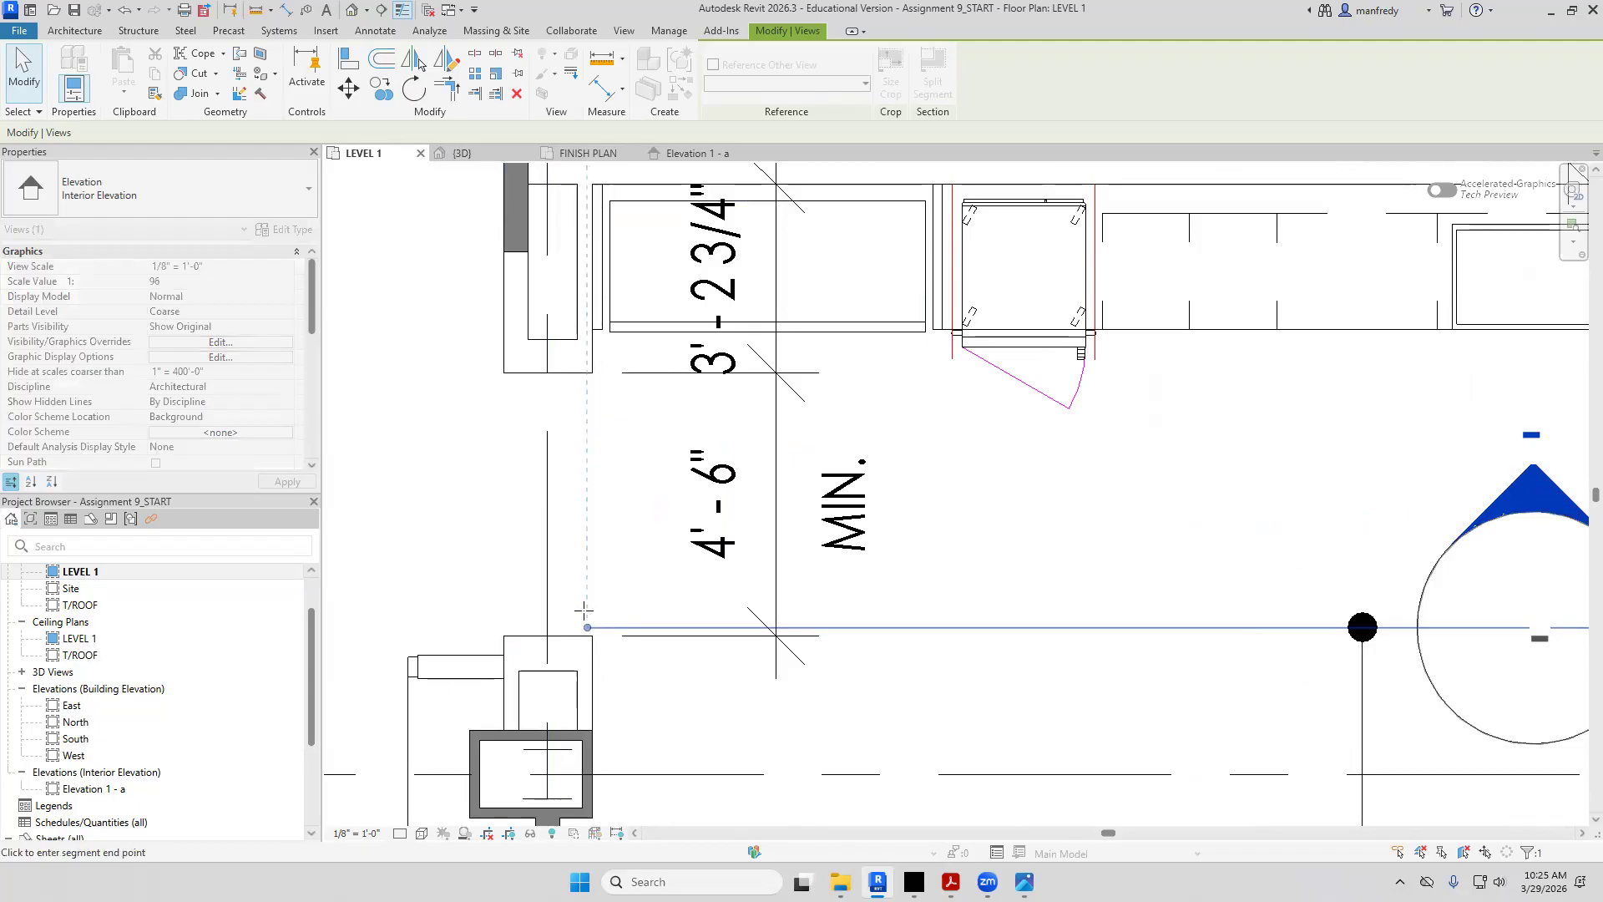
{"action": "left_click", "coordinate": [594, 591]}
{"action": "scroll", "coordinate": [587, 555], "scroll_direction": "down", "scroll_amount": 3}
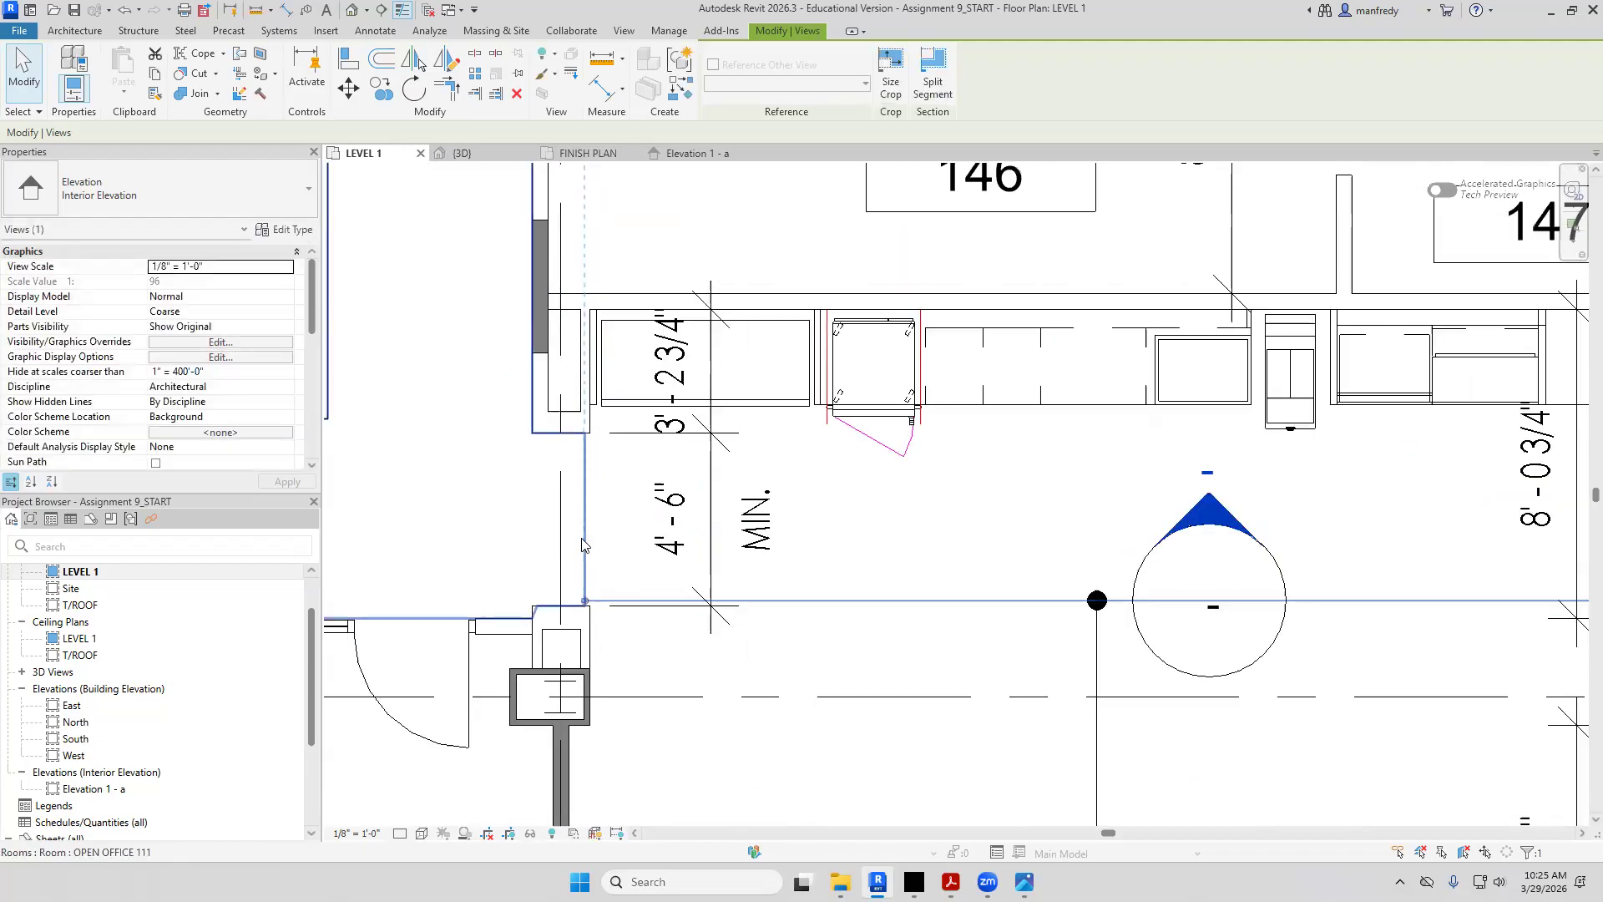
{"action": "key", "text": "Escape"}
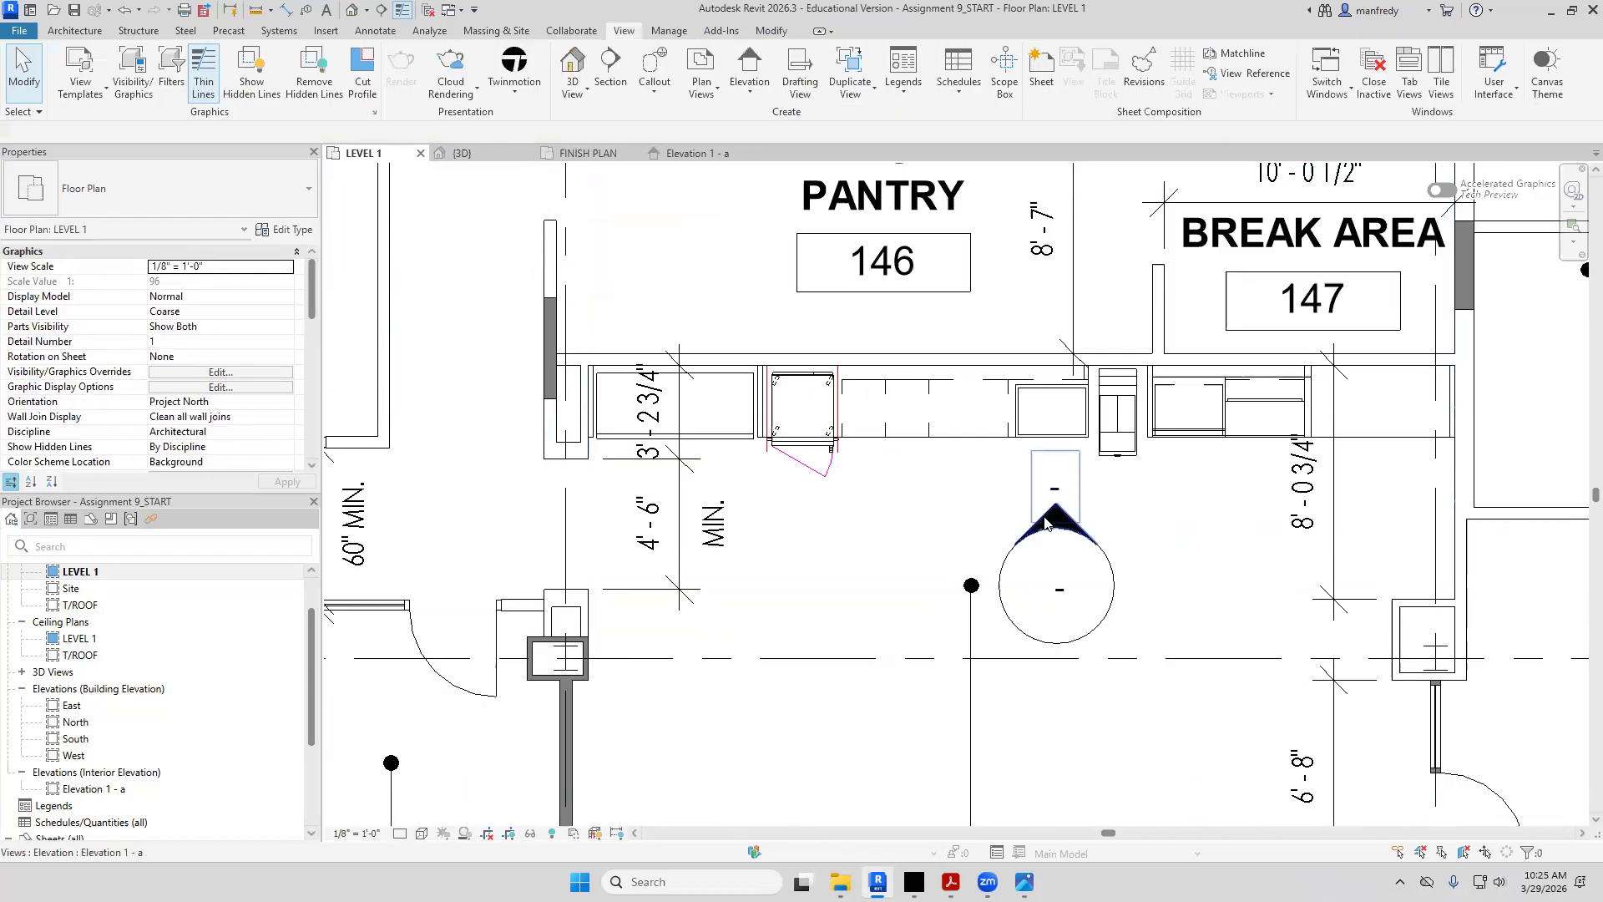
Open the elevation from its plan marker and trim the crop region's refrigerator-side edge to the wall face
{"action": "double_click", "coordinate": [1045, 523]}
{"action": "scroll", "coordinate": [501, 288], "scroll_direction": "up", "scroll_amount": 4}
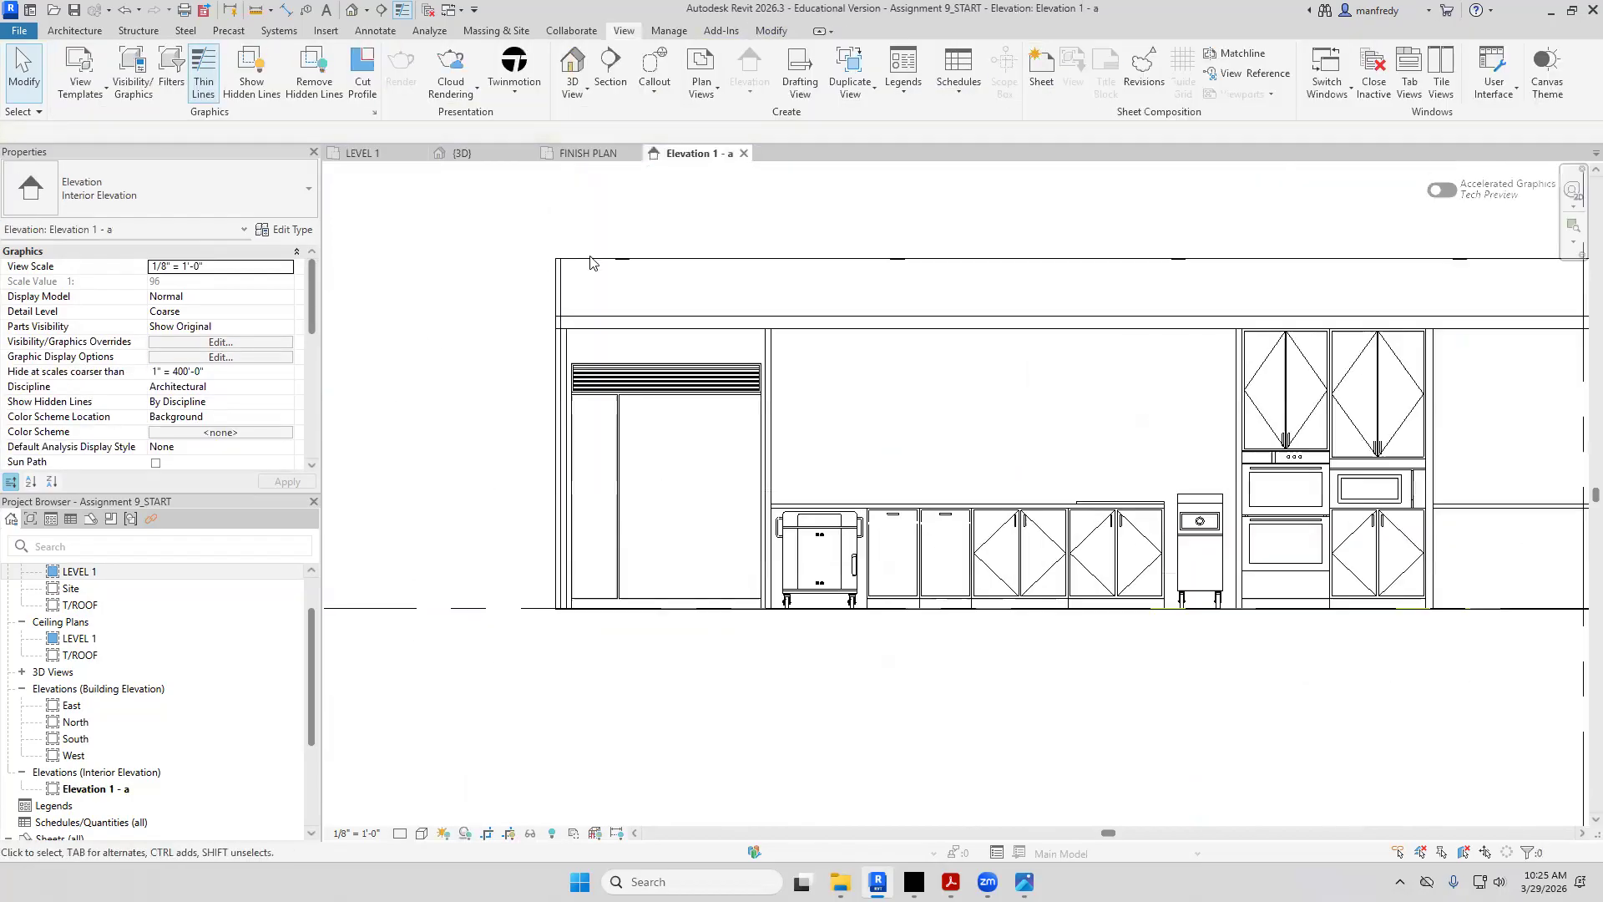
{"action": "left_click", "coordinate": [591, 259]}
{"action": "scroll", "coordinate": [553, 409], "scroll_direction": "up", "scroll_amount": 3}
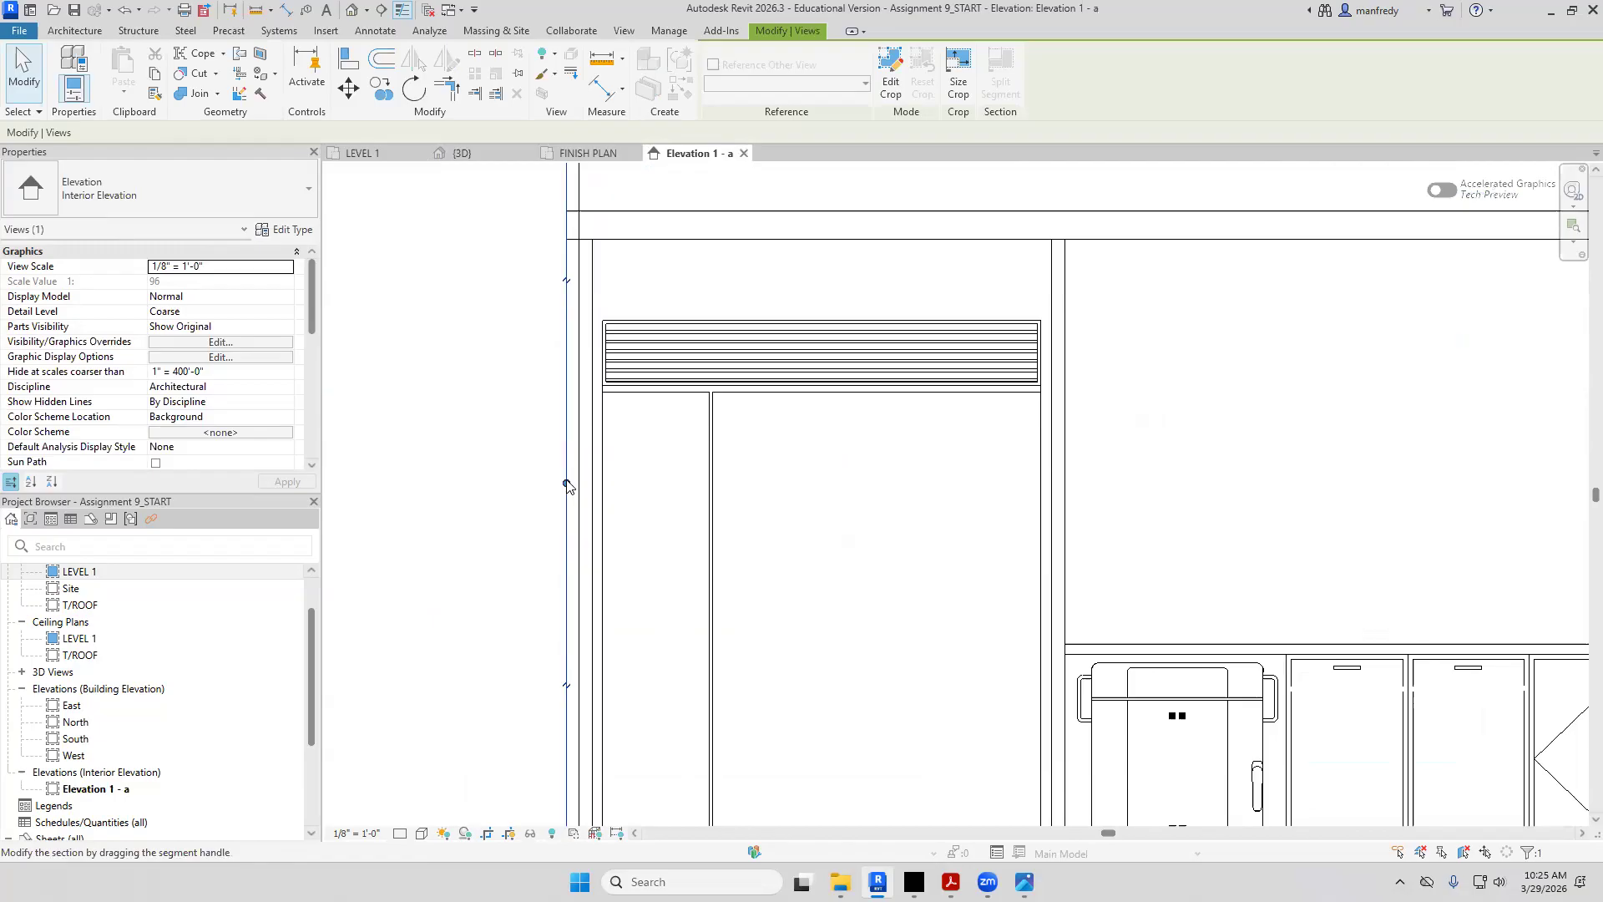
{"action": "left_click", "coordinate": [568, 486]}
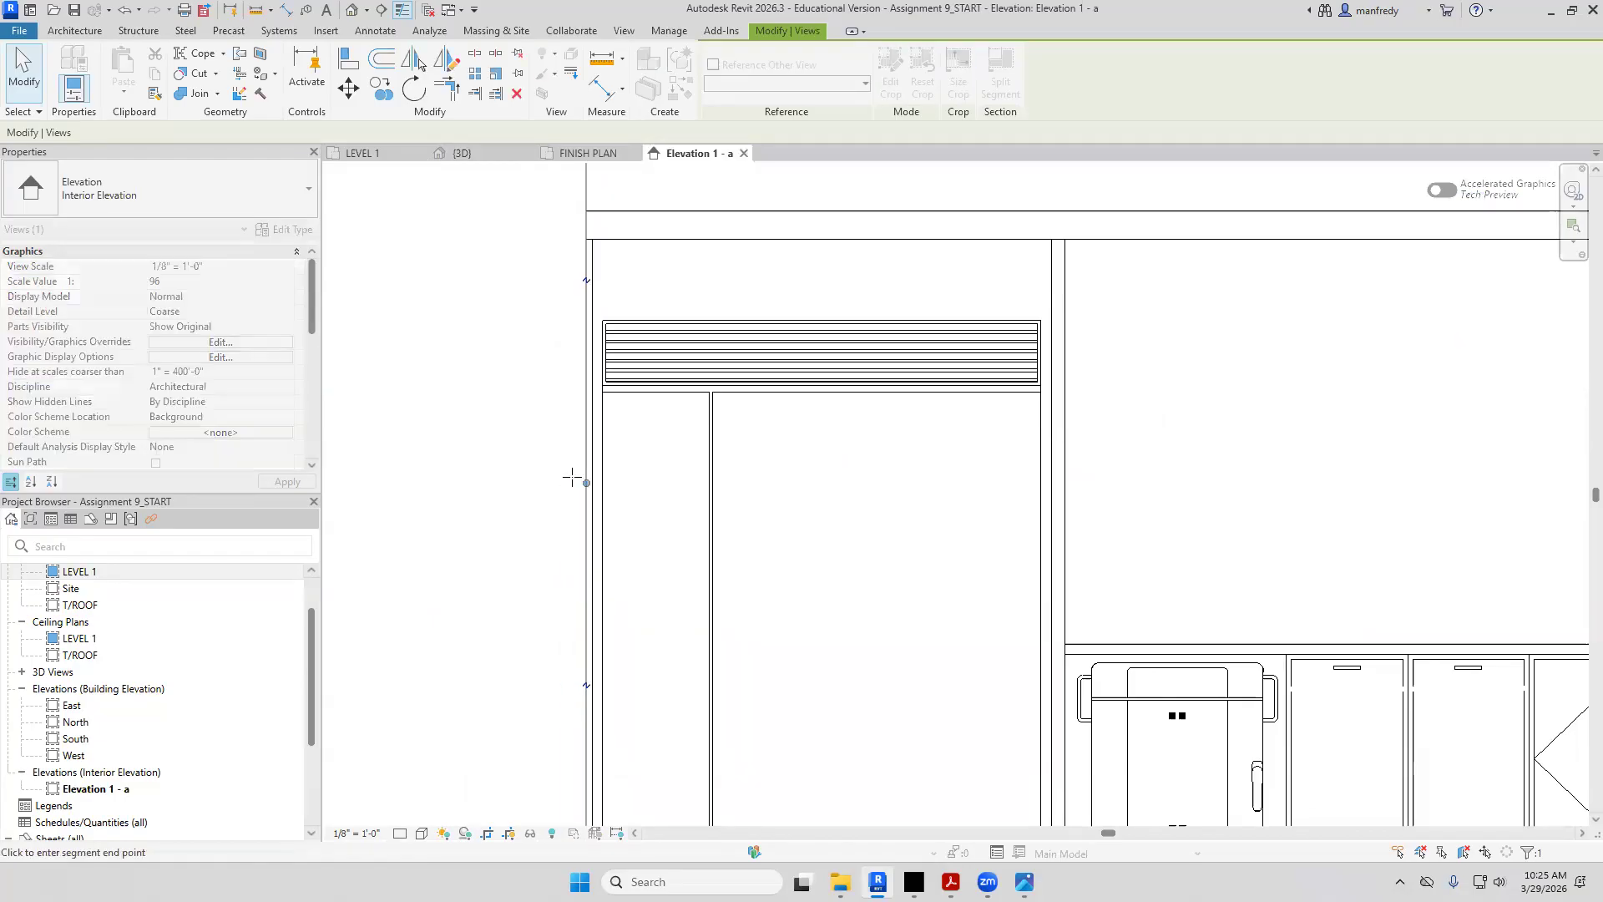
{"action": "scroll", "coordinate": [551, 488], "scroll_direction": "up", "scroll_amount": 2}
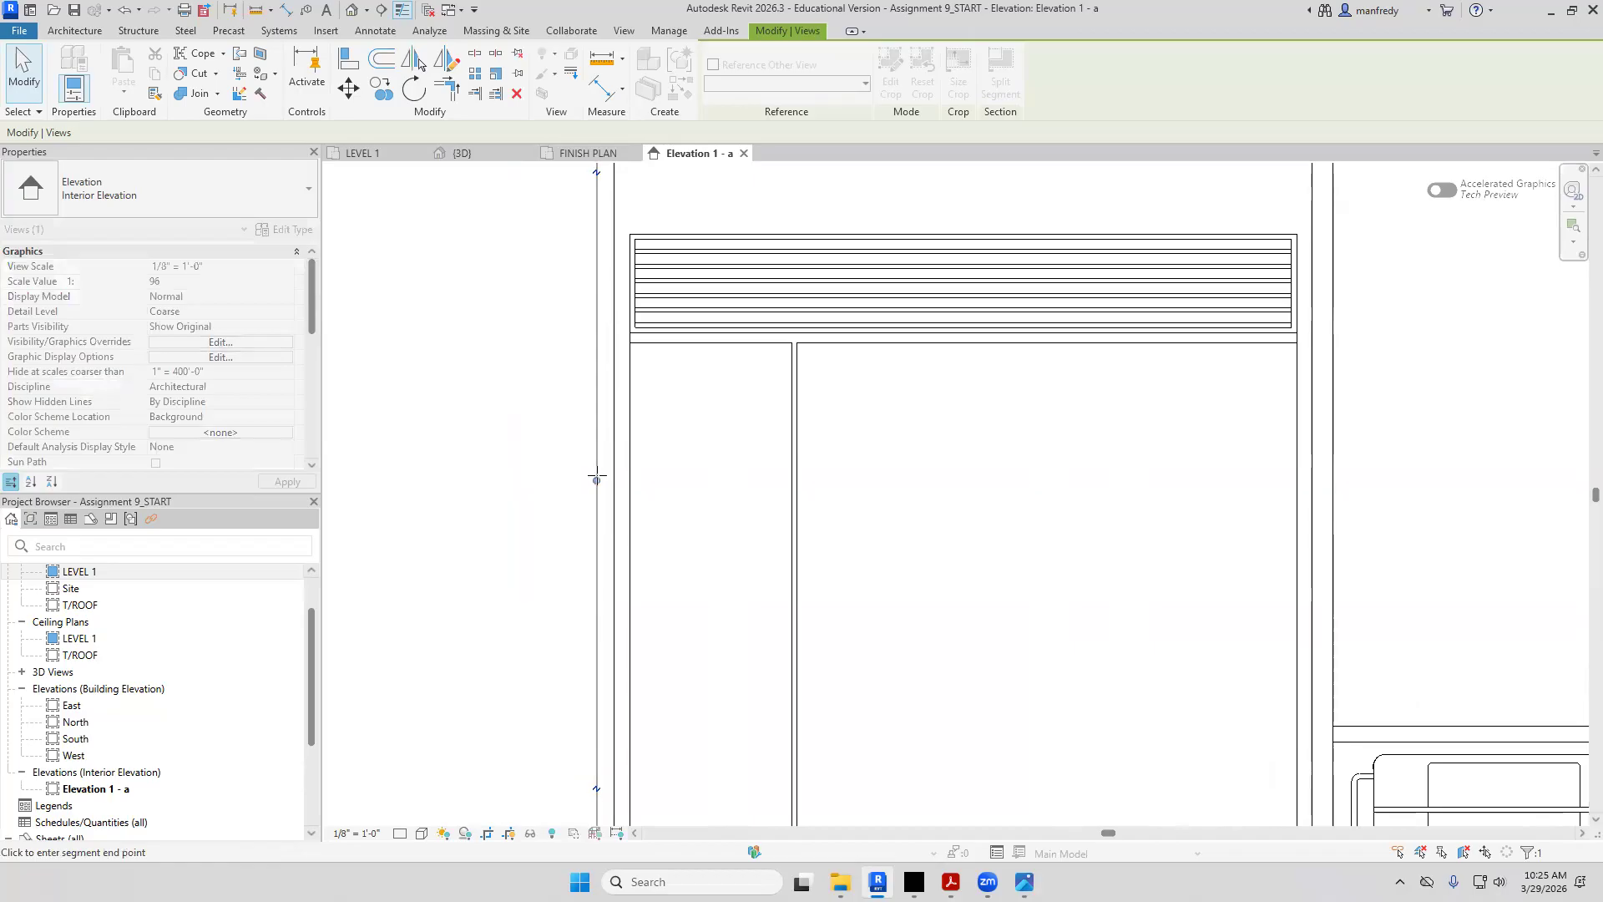
{"action": "key", "text": "Escape"}
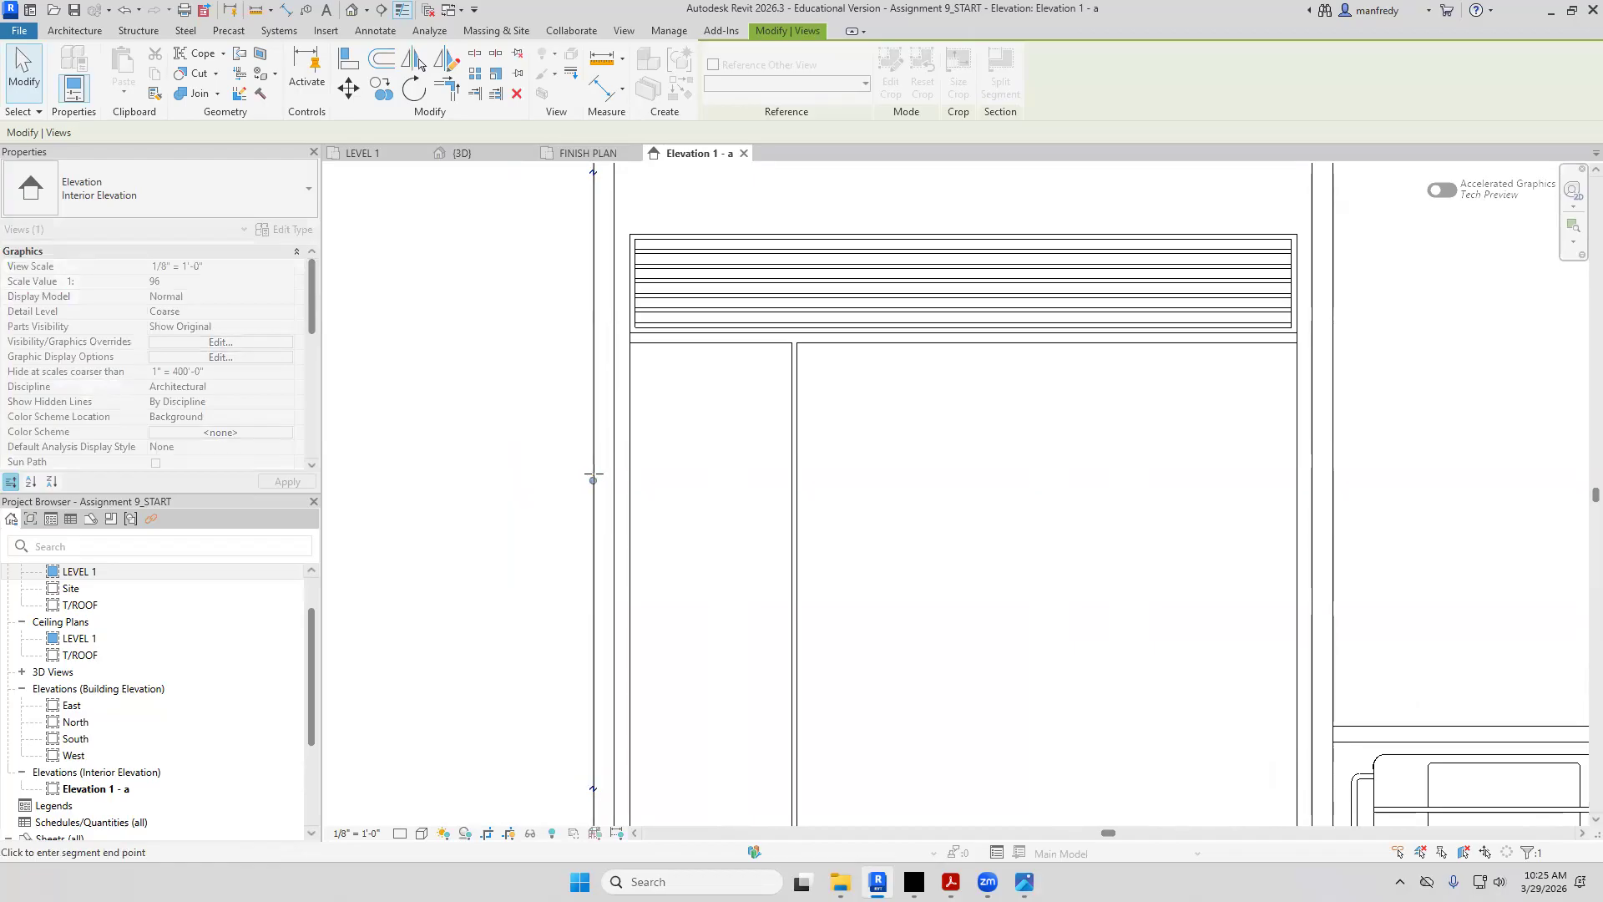
{"action": "scroll", "coordinate": [499, 477], "scroll_direction": "down", "scroll_amount": 3}
{"action": "scroll", "coordinate": [497, 472], "scroll_direction": "down", "scroll_amount": 2}
{"action": "key", "text": "Escape"}
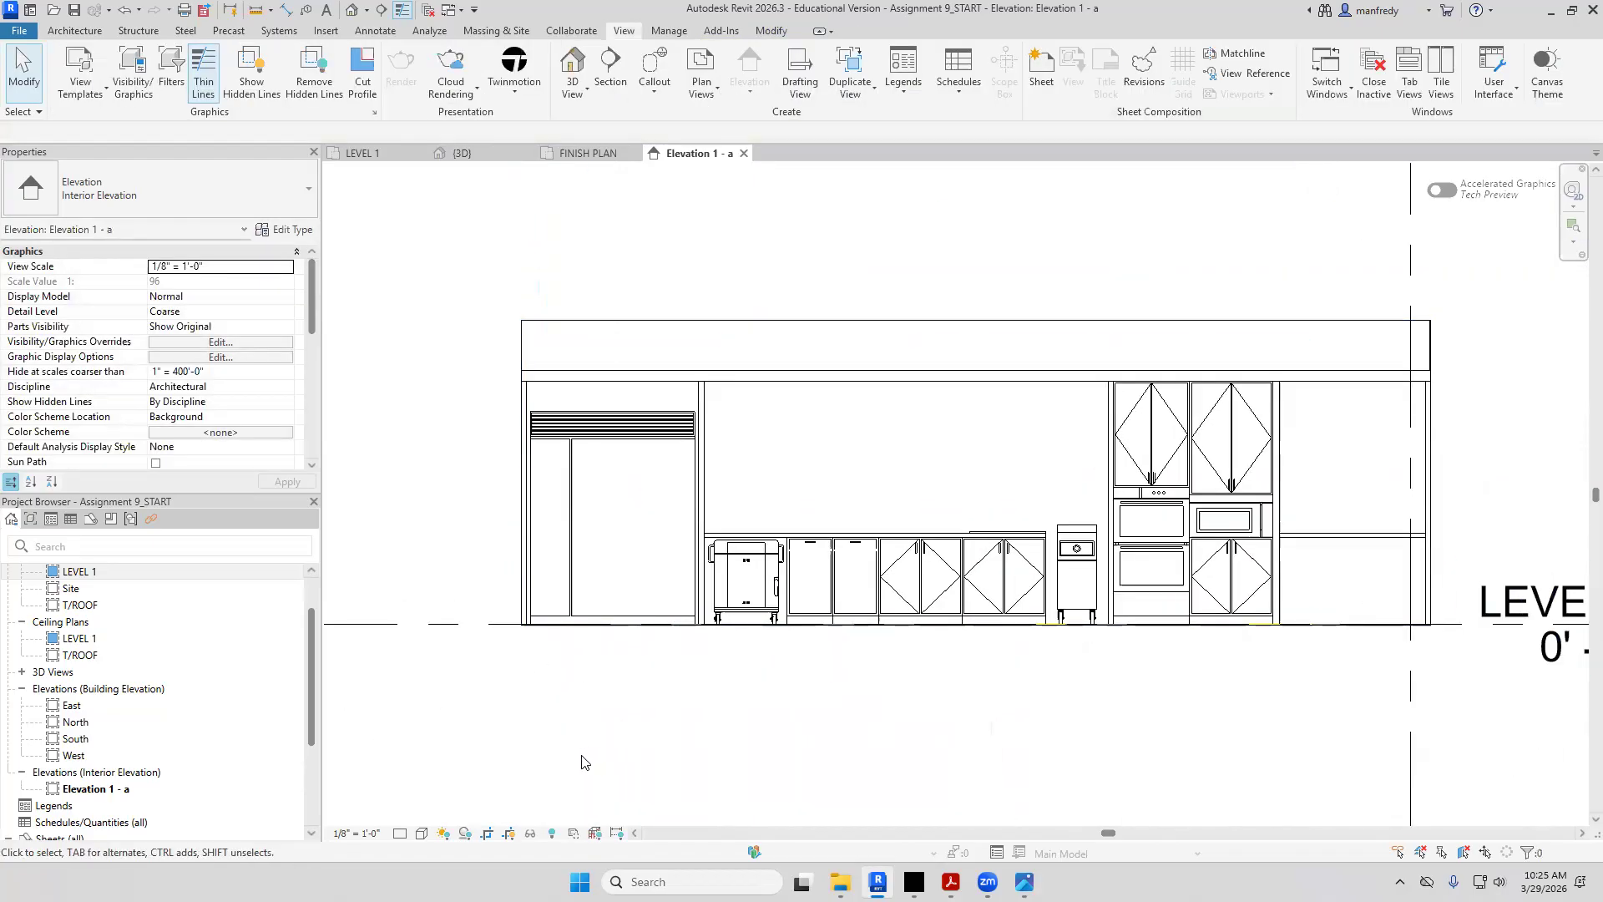
Check the elevation's crop boundary and compare the view with the Kitchen 102 - North drawing in the PDF set
{"action": "scroll", "coordinate": [583, 755], "scroll_direction": "down", "scroll_amount": 1}
{"action": "left_click", "coordinate": [791, 434]}
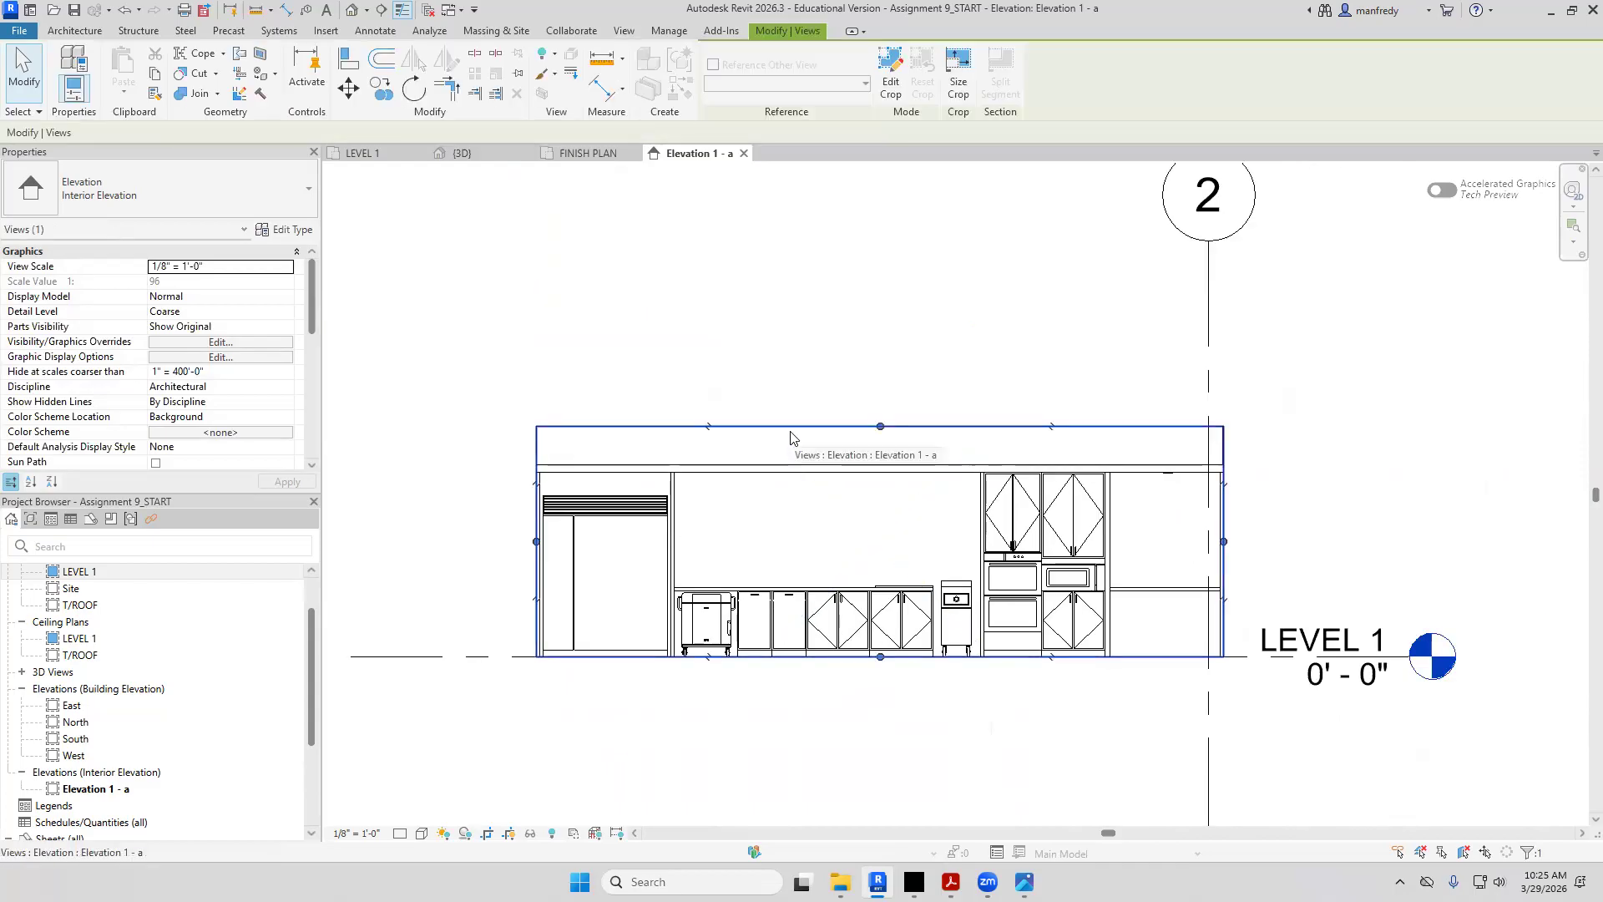
{"action": "key", "text": "Escape"}
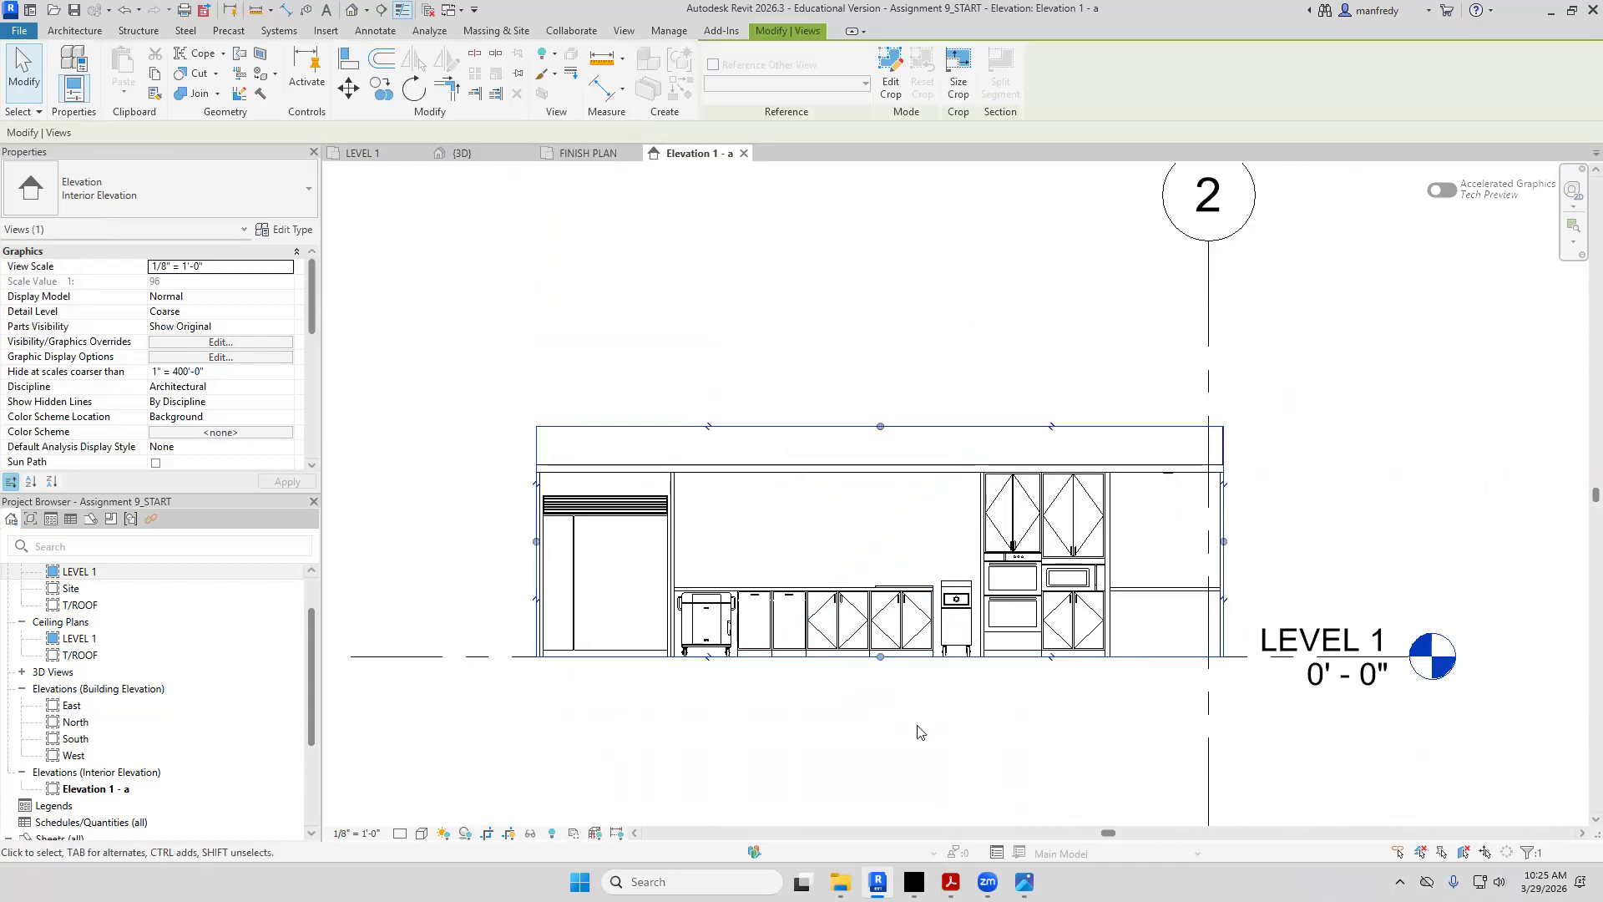
{"action": "scroll", "coordinate": [867, 773], "scroll_direction": "up", "scroll_amount": 1}
{"action": "left_click", "coordinate": [952, 883]}
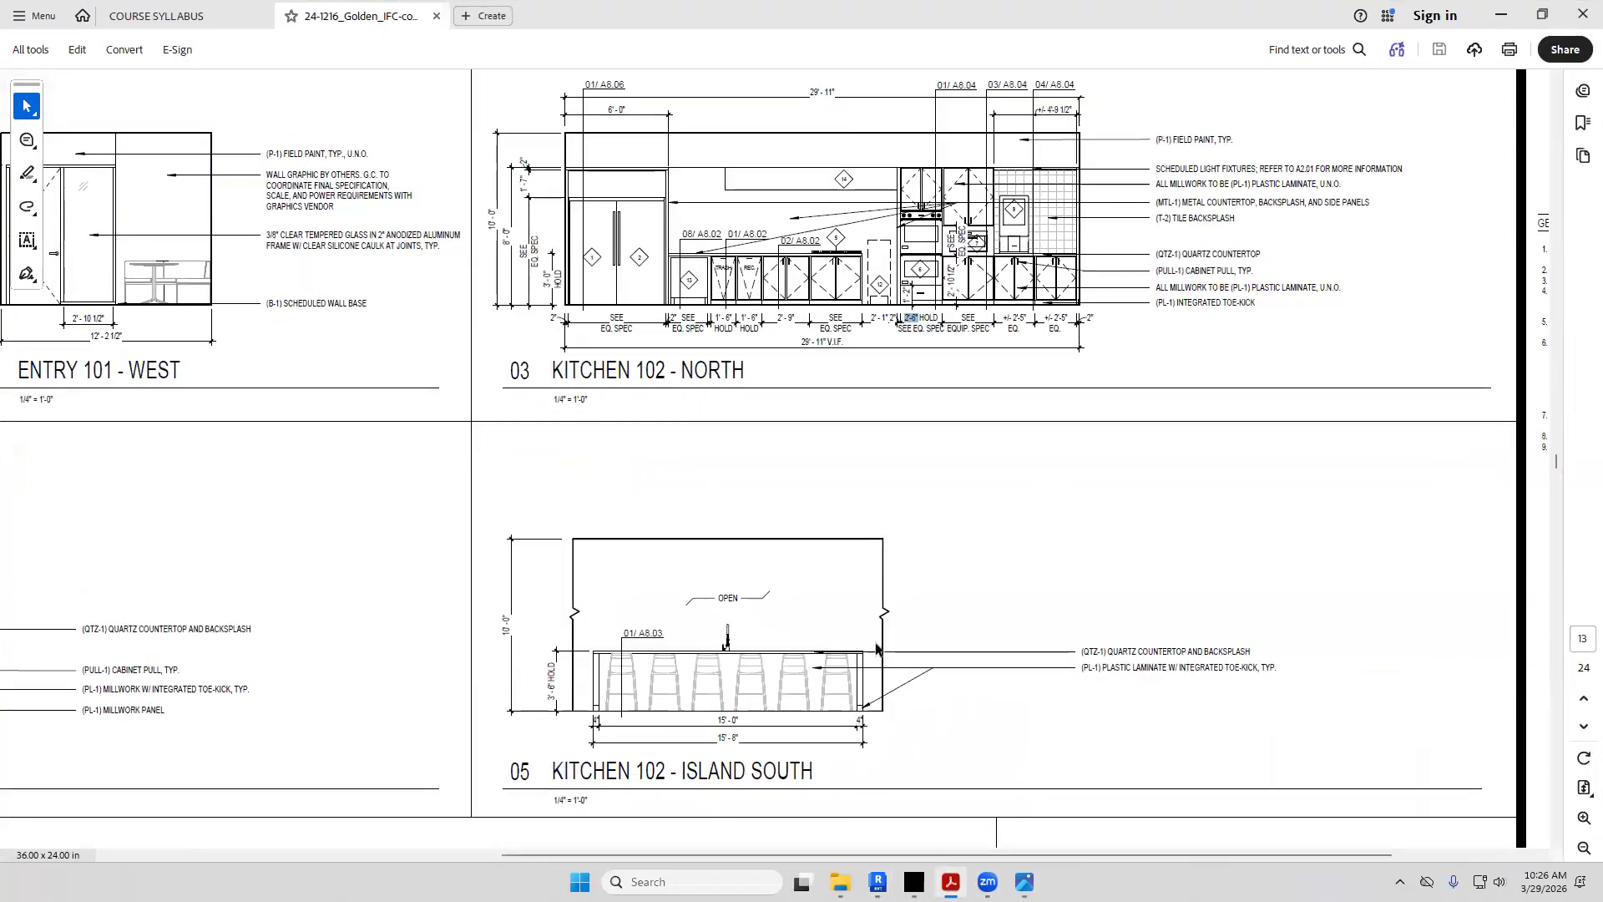
{"action": "scroll", "coordinate": [808, 166], "scroll_direction": "up", "scroll_amount": 1}
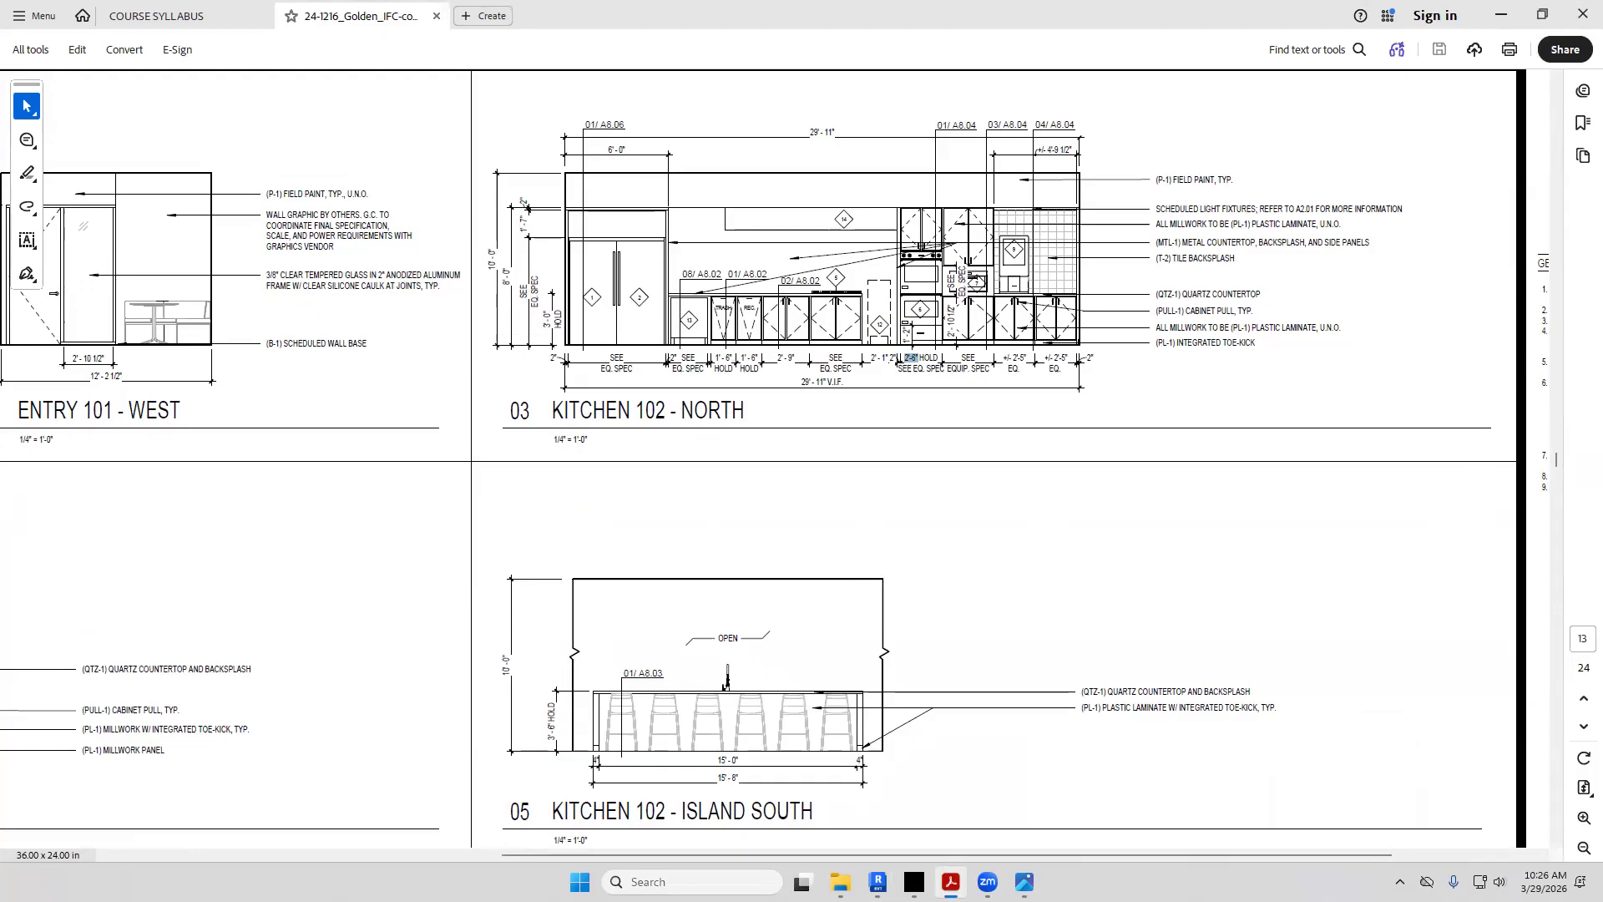
{"action": "left_click", "coordinate": [878, 882]}
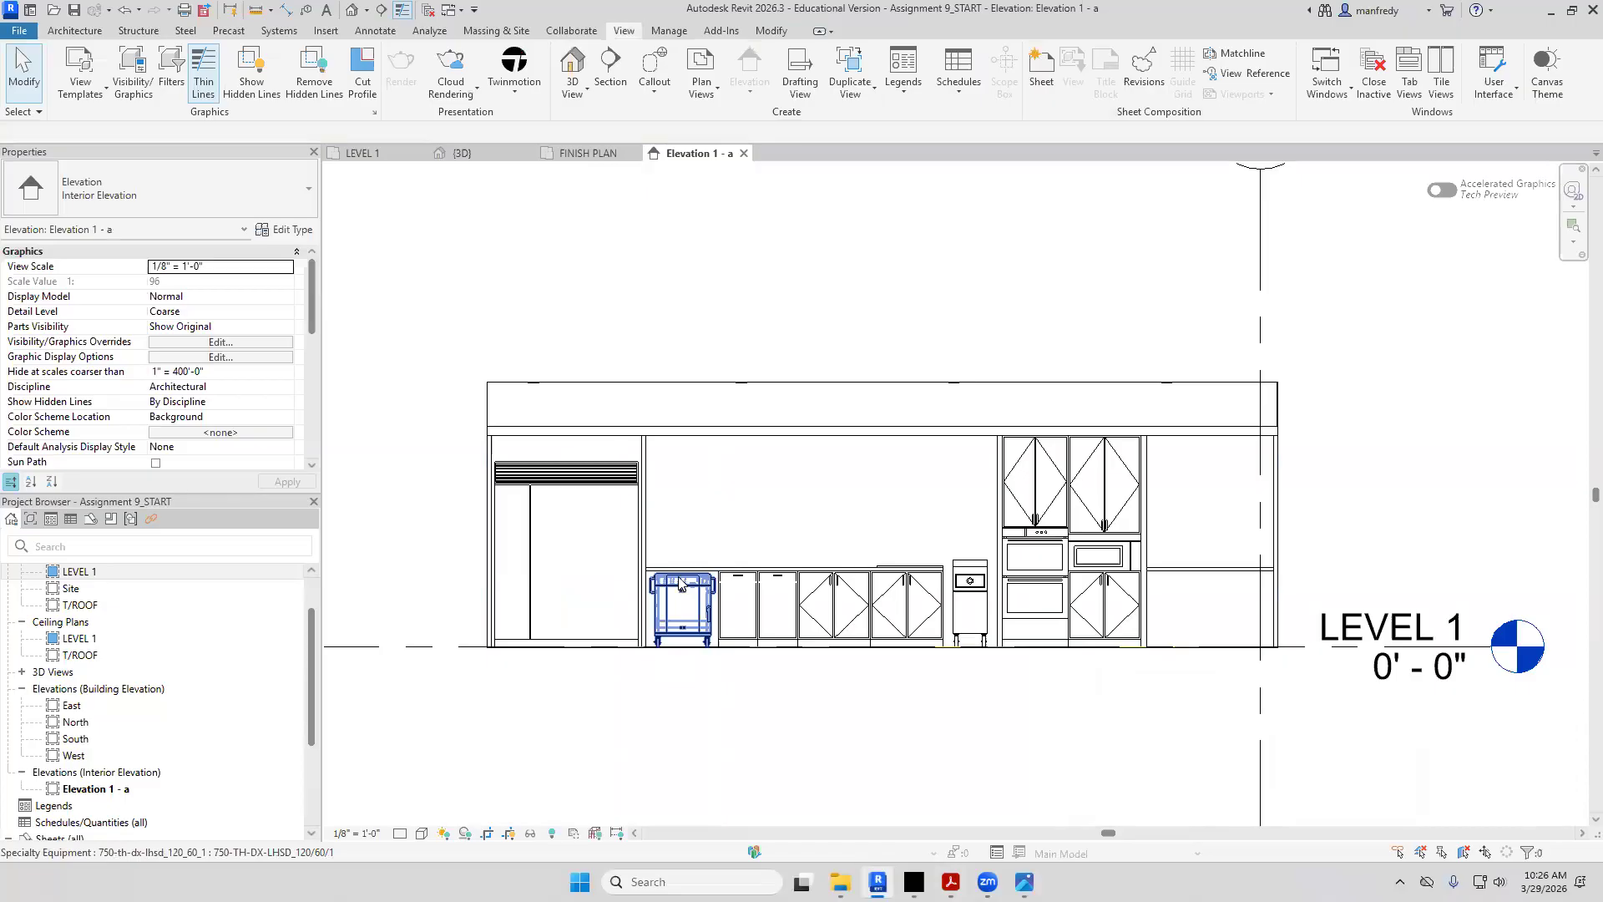
Check the height from LEVEL 1 to the ceiling with an aligned dimension and review the casework along the elevation
{"action": "key", "text": "d"}
{"action": "key", "text": "i"}
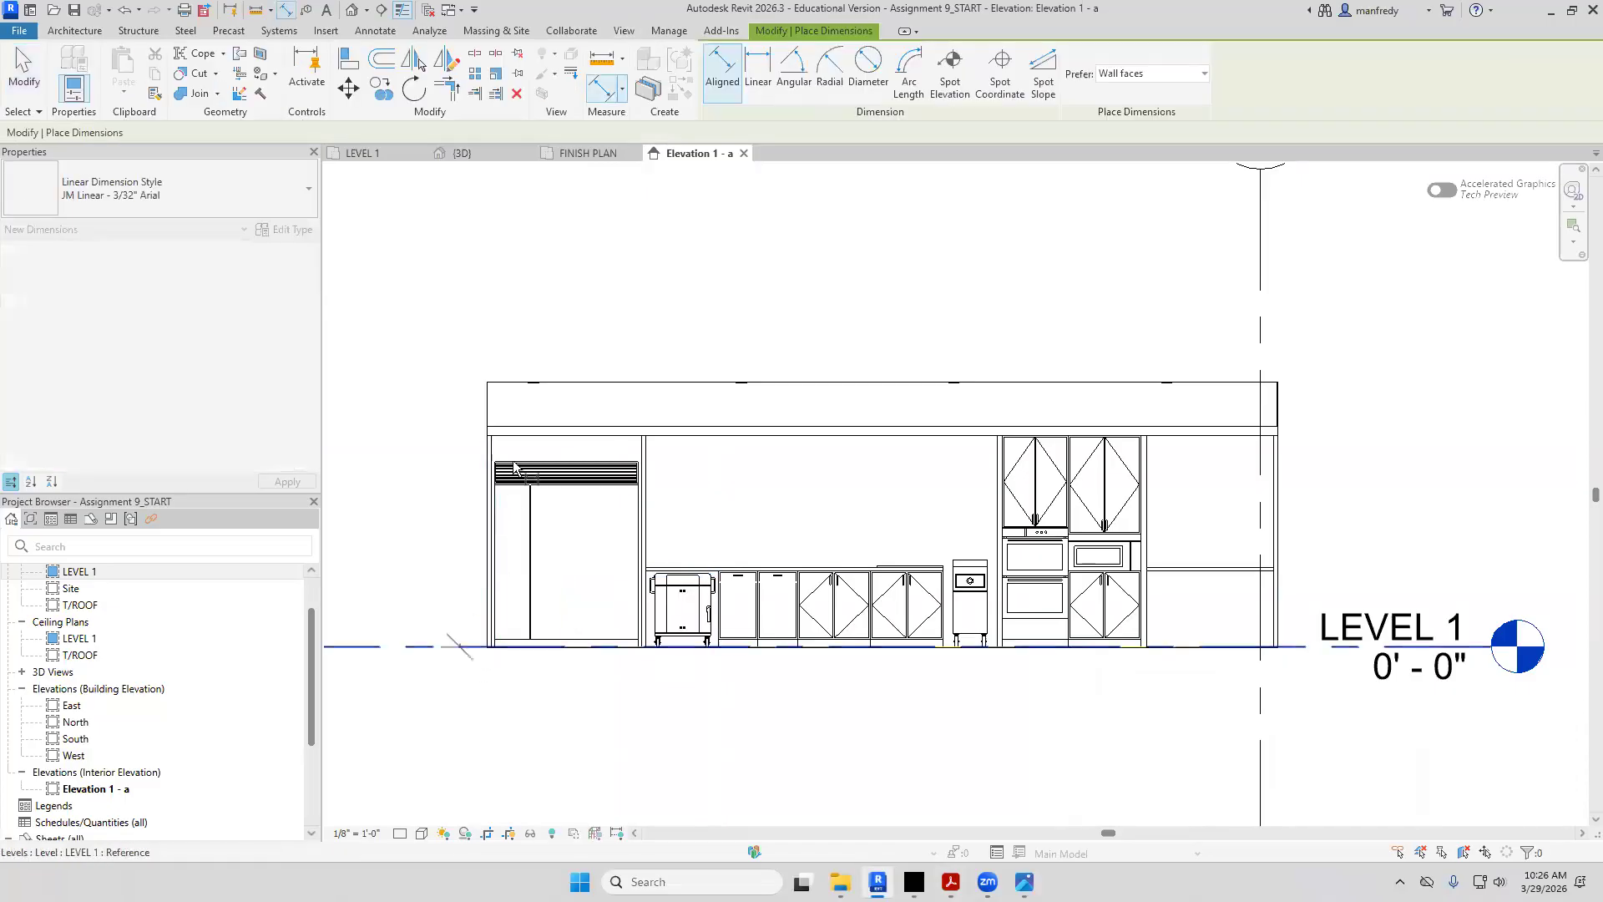
{"action": "left_click", "coordinate": [521, 382]}
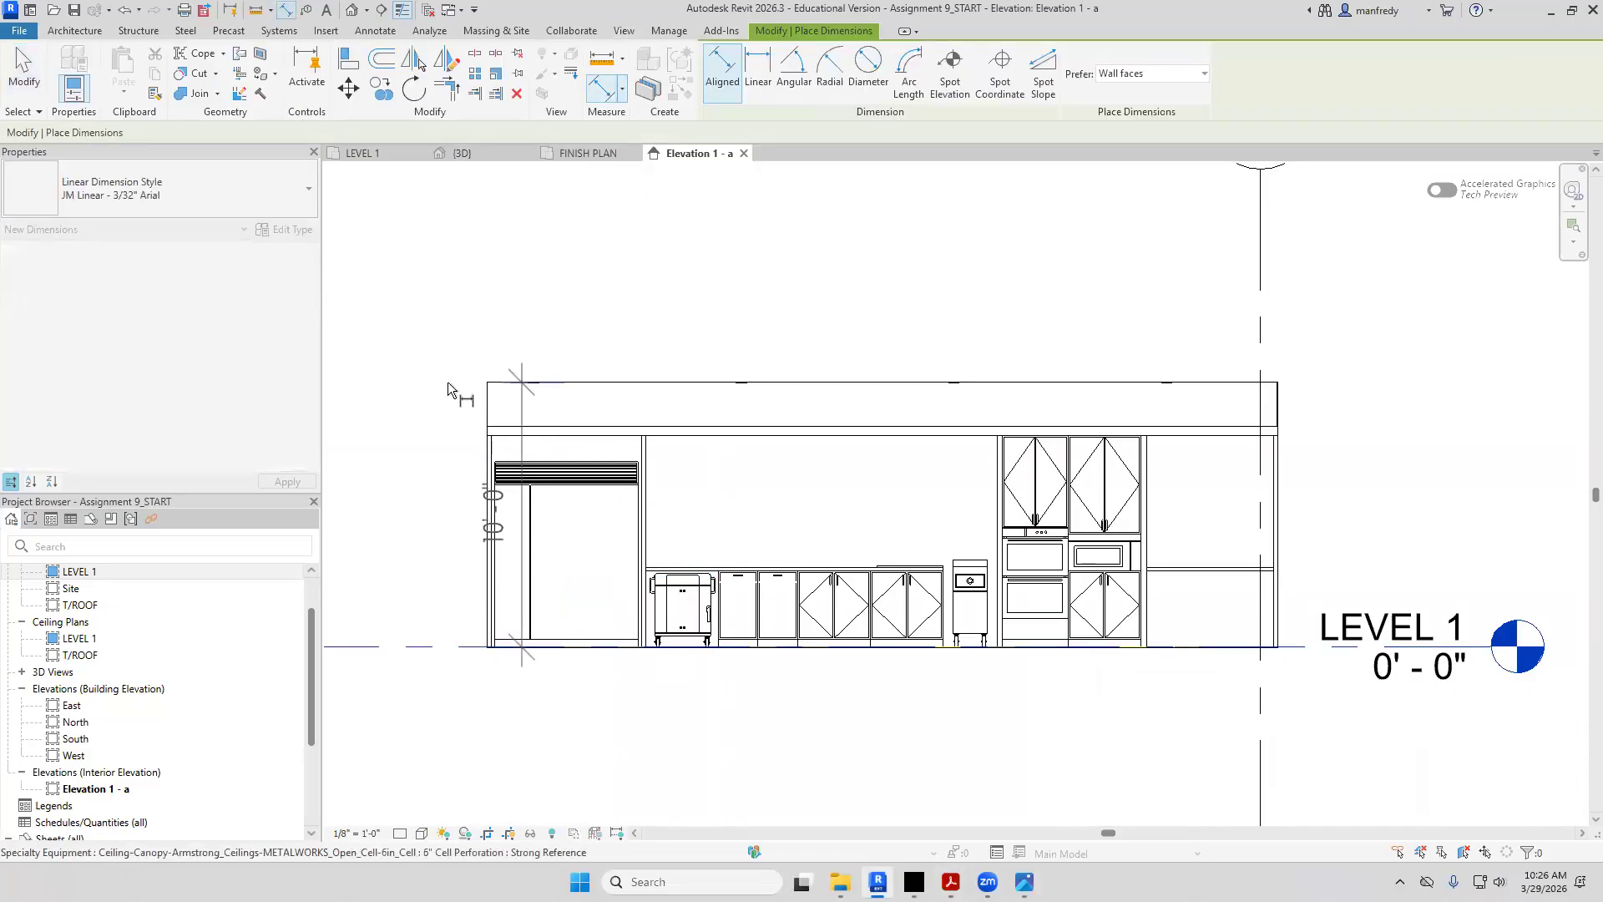
{"action": "key", "text": "Escape"}
{"action": "key", "text": "Escape"}
{"action": "scroll", "coordinate": [621, 561], "scroll_direction": "up", "scroll_amount": 2}
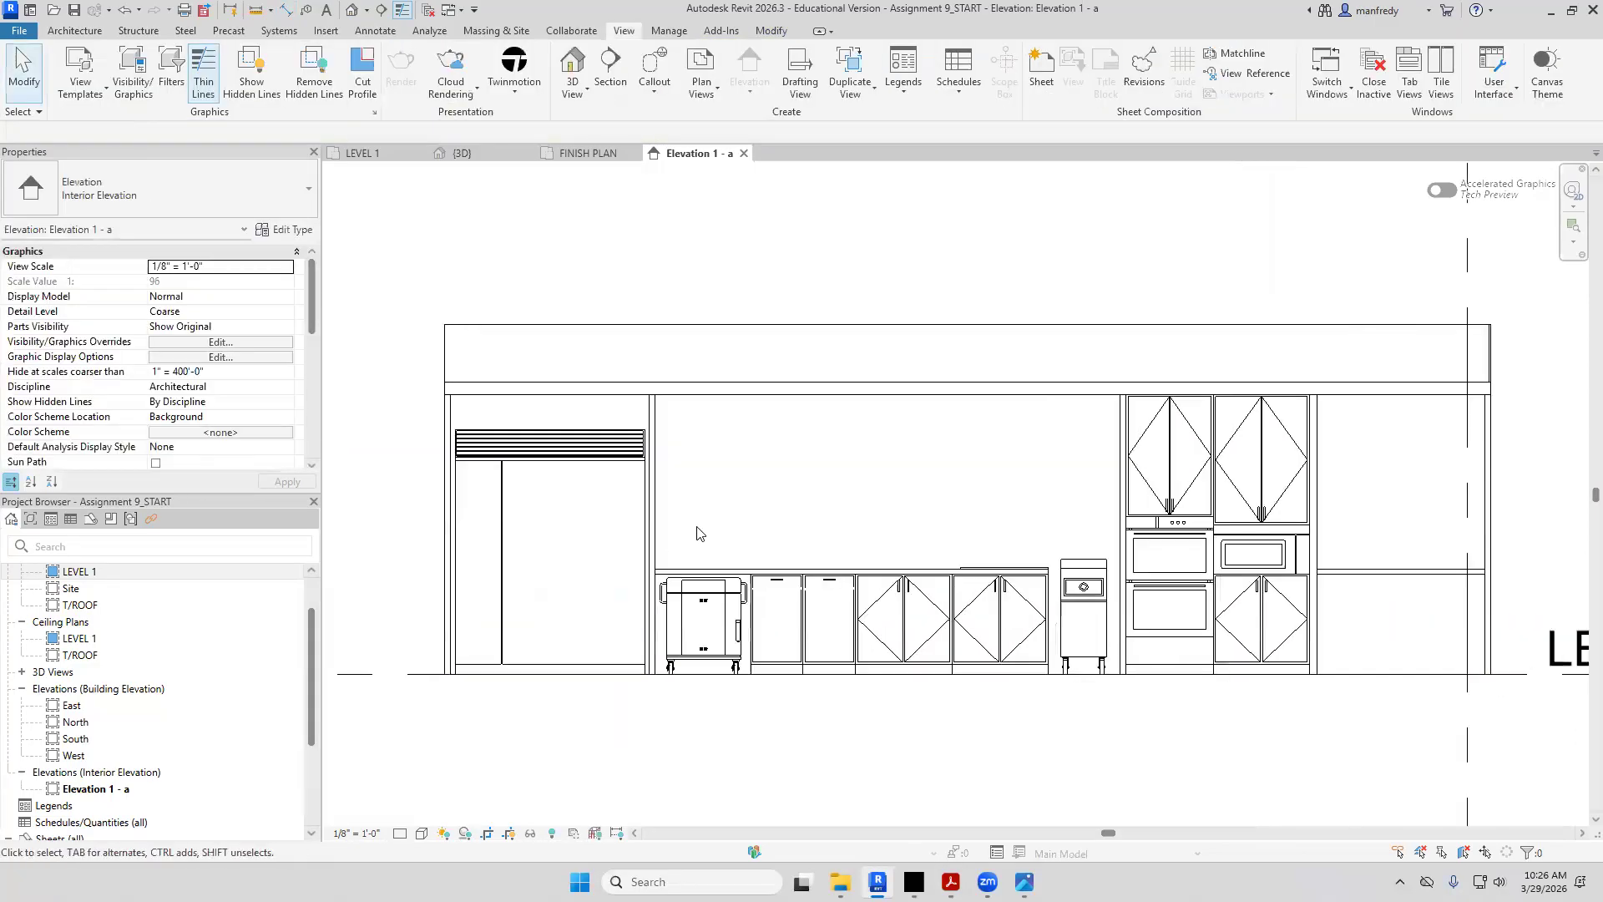
{"action": "middle_click_drag", "start_coordinate": [1161, 442], "coordinate": [1179, 390]}
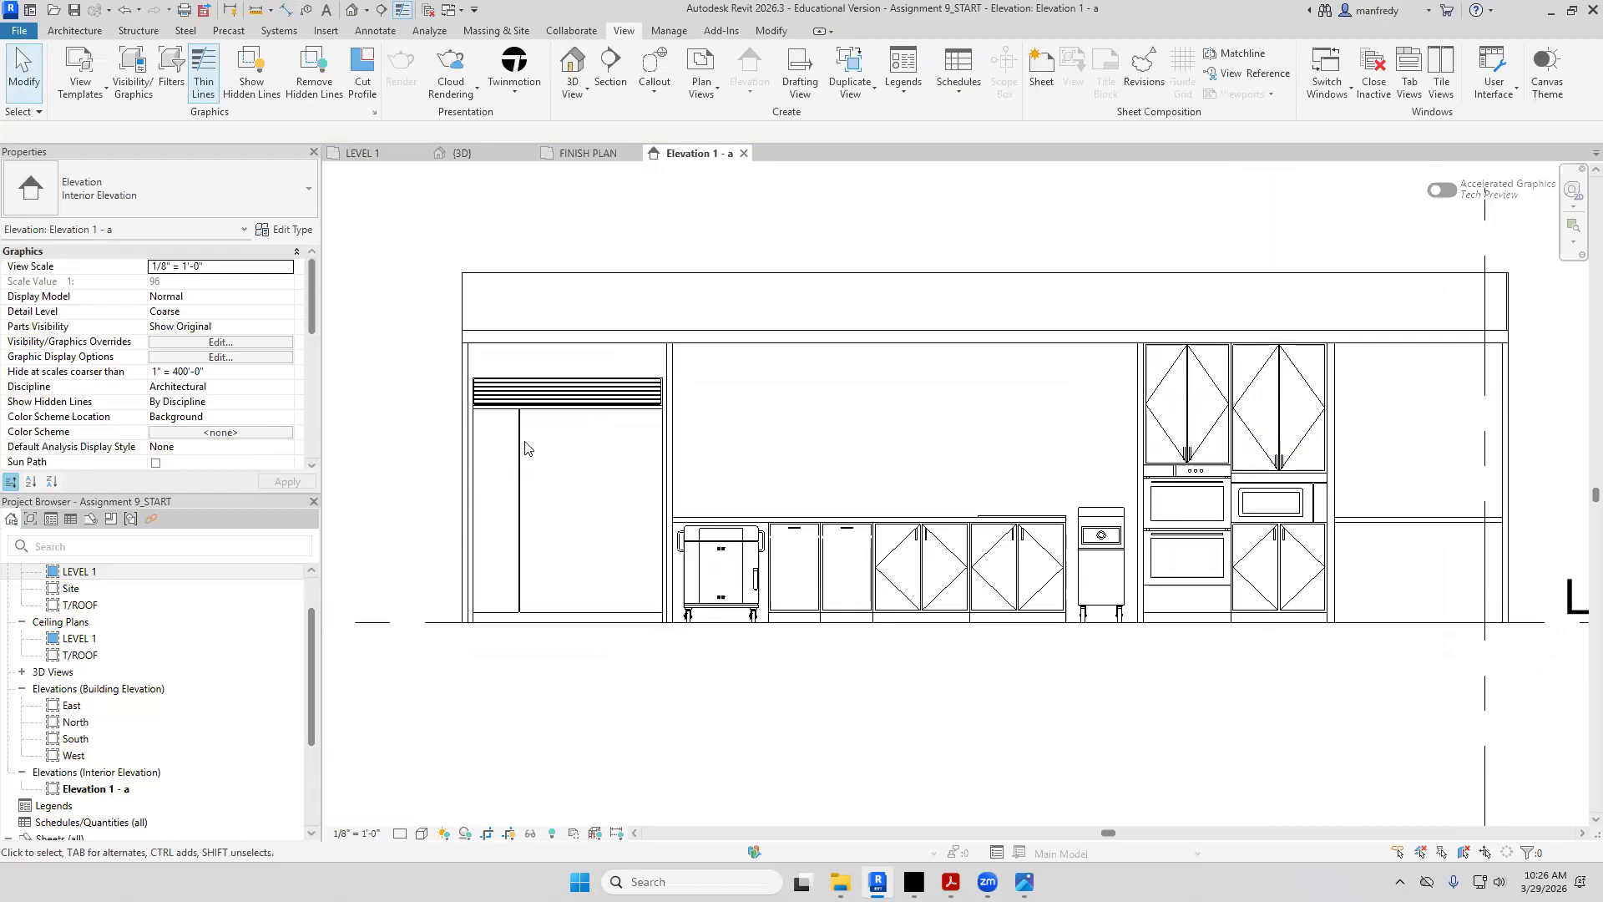
{"action": "middle_click_drag", "start_coordinate": [1002, 451], "coordinate": [823, 445]}
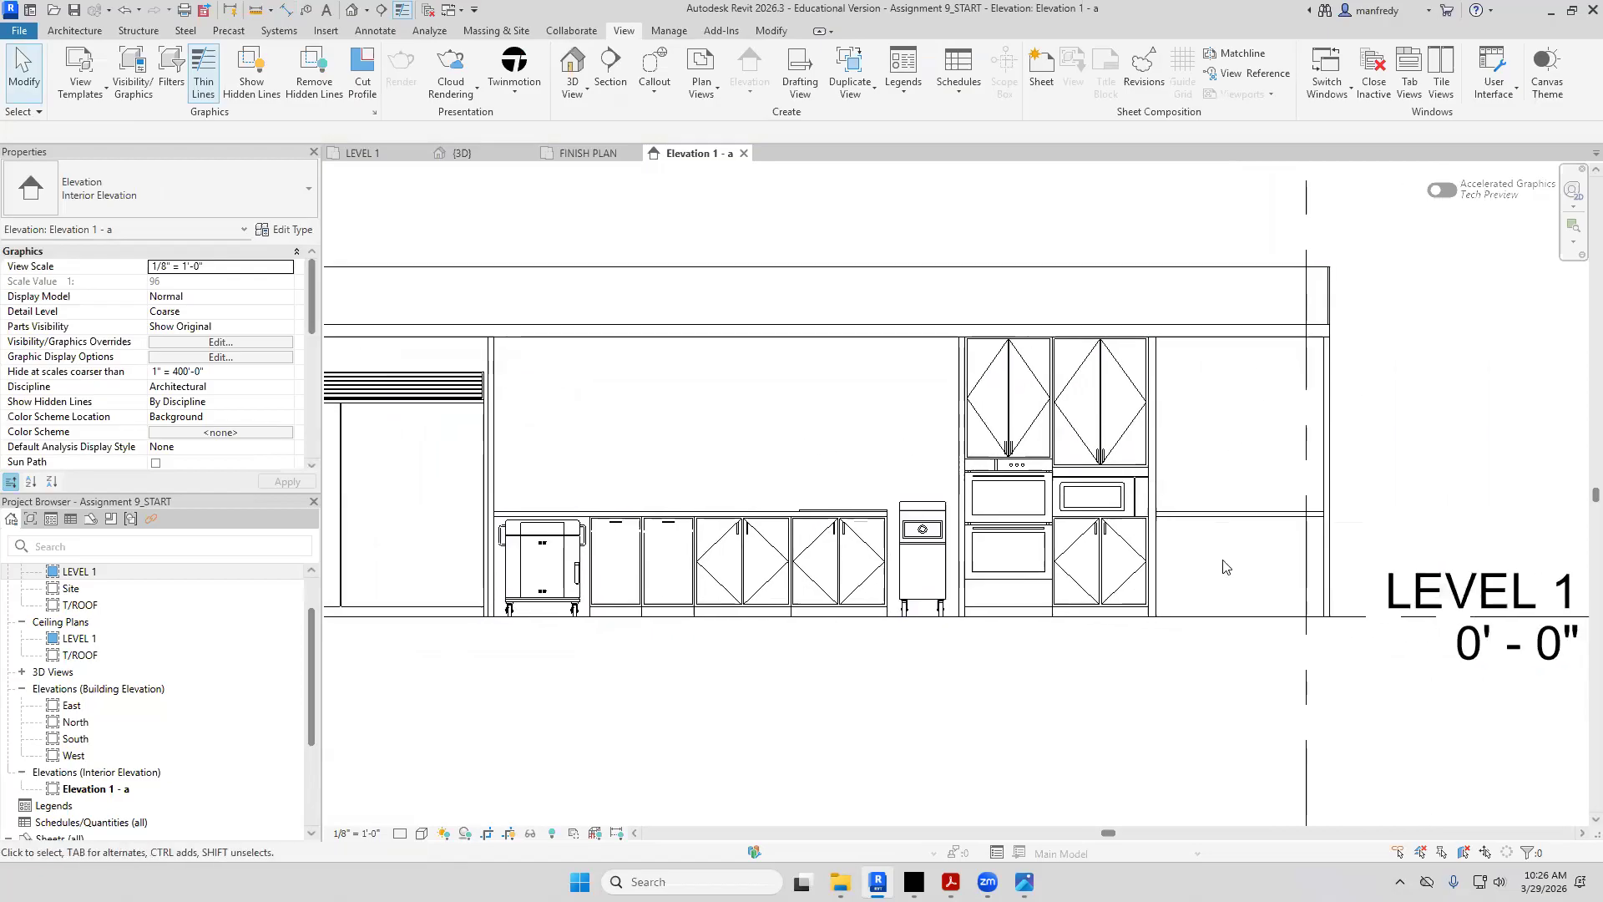
{"action": "middle_click_drag", "start_coordinate": [728, 693], "coordinate": [827, 684]}
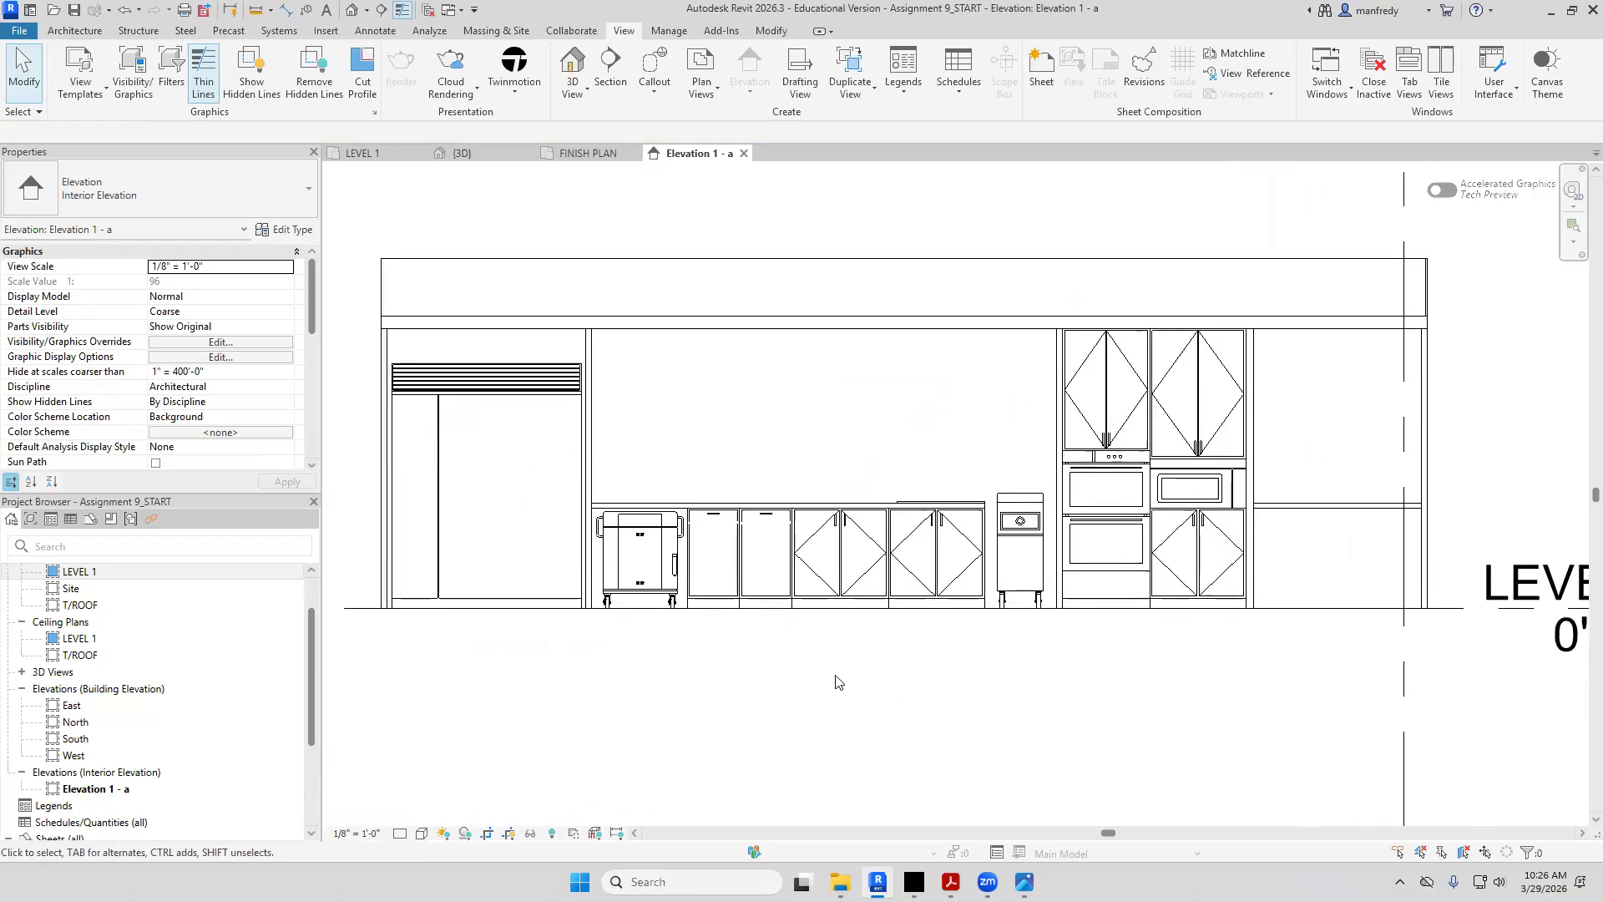
{"action": "mouse_move", "coordinate": [837, 683]}
{"action": "middle_mouse_down"}
{"action": "mouse_move", "coordinate": [754, 697]}
{"action": "mouse_move", "coordinate": [827, 678]}
{"action": "middle_mouse_up"}
Copy the Kitchen 102 - North scale from the PDF set and set the Revit elevation's view scale to 1/4" = 1'-0"
{"action": "key", "text": "alt+Tab"}
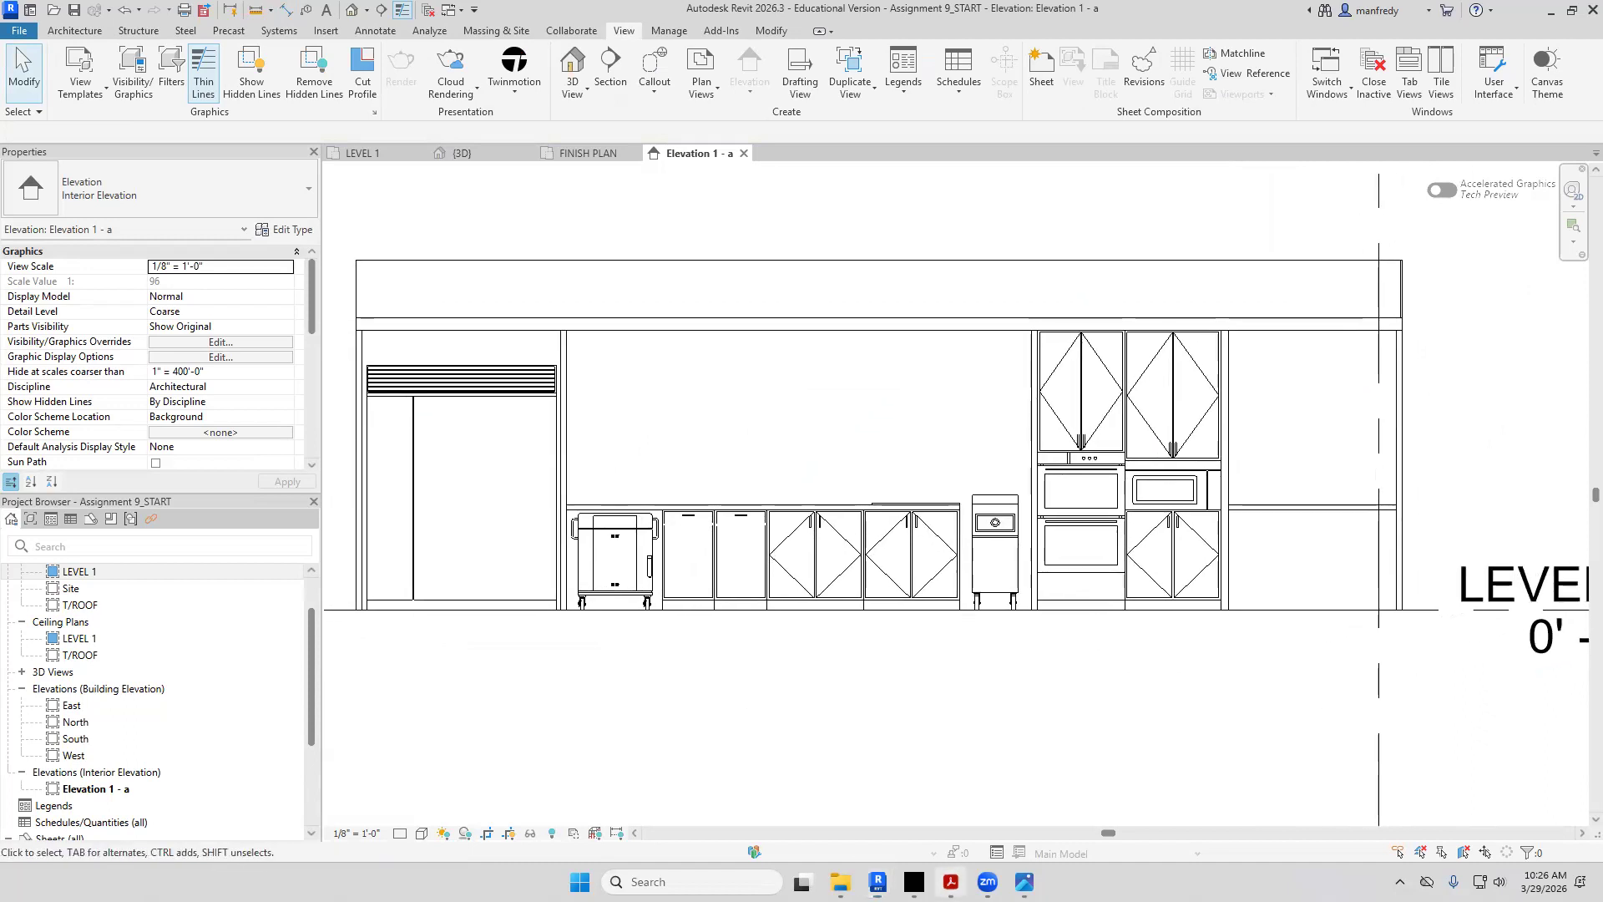
{"action": "left_click_drag", "start_coordinate": [552, 438], "coordinate": [593, 439]}
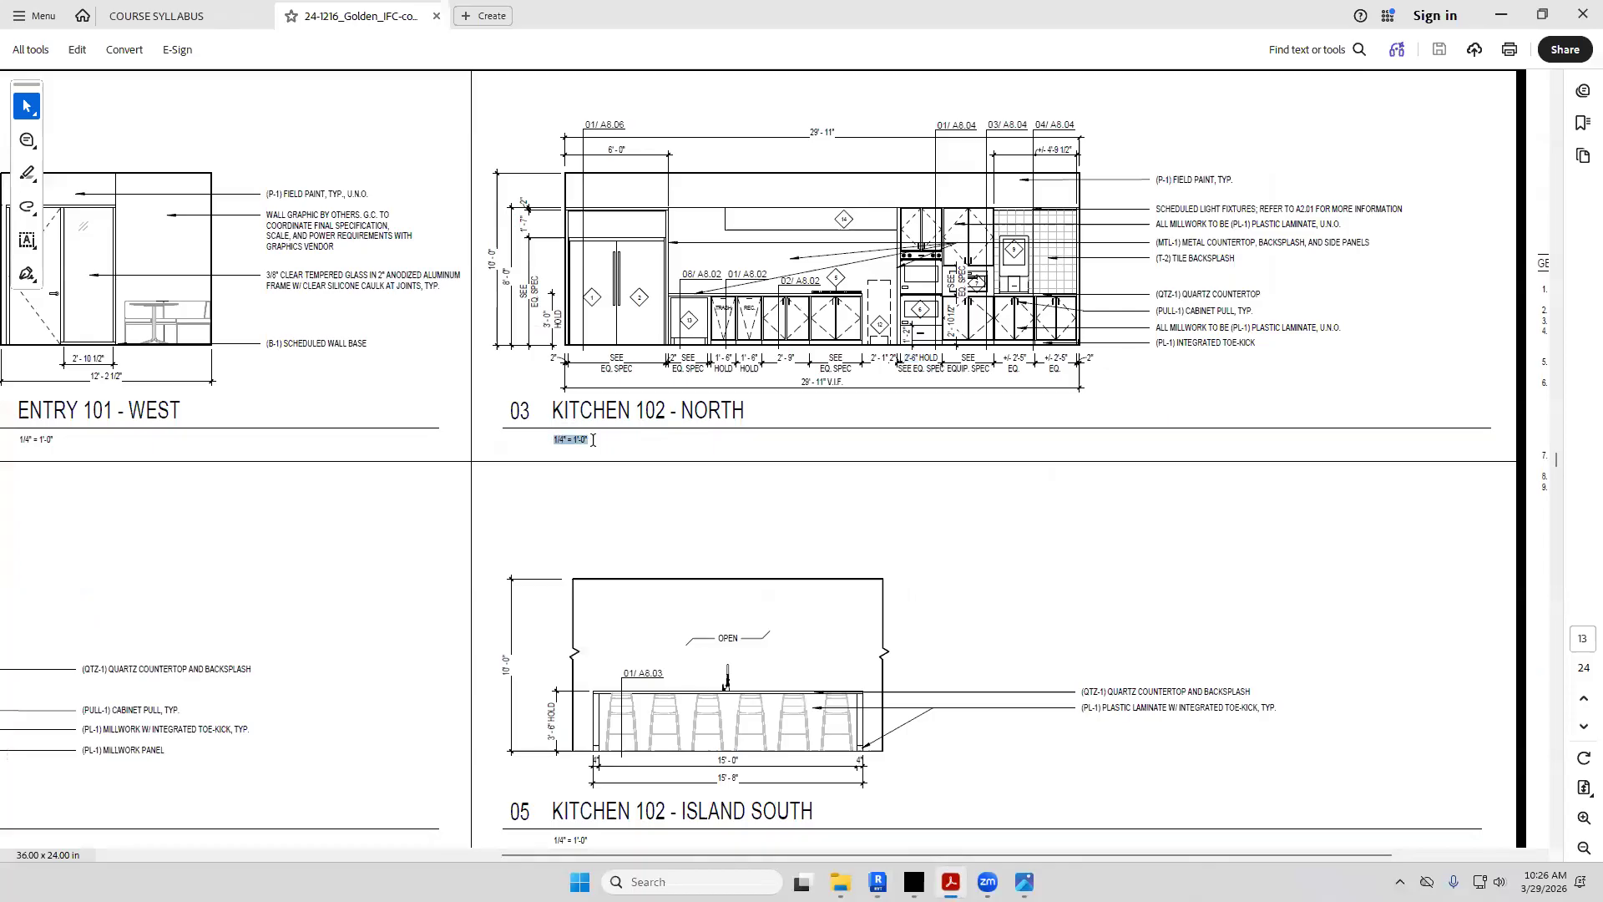
{"action": "key", "text": "ctrl+c"}
{"action": "left_click", "coordinate": [878, 882]}
{"action": "left_click", "coordinate": [368, 834]}
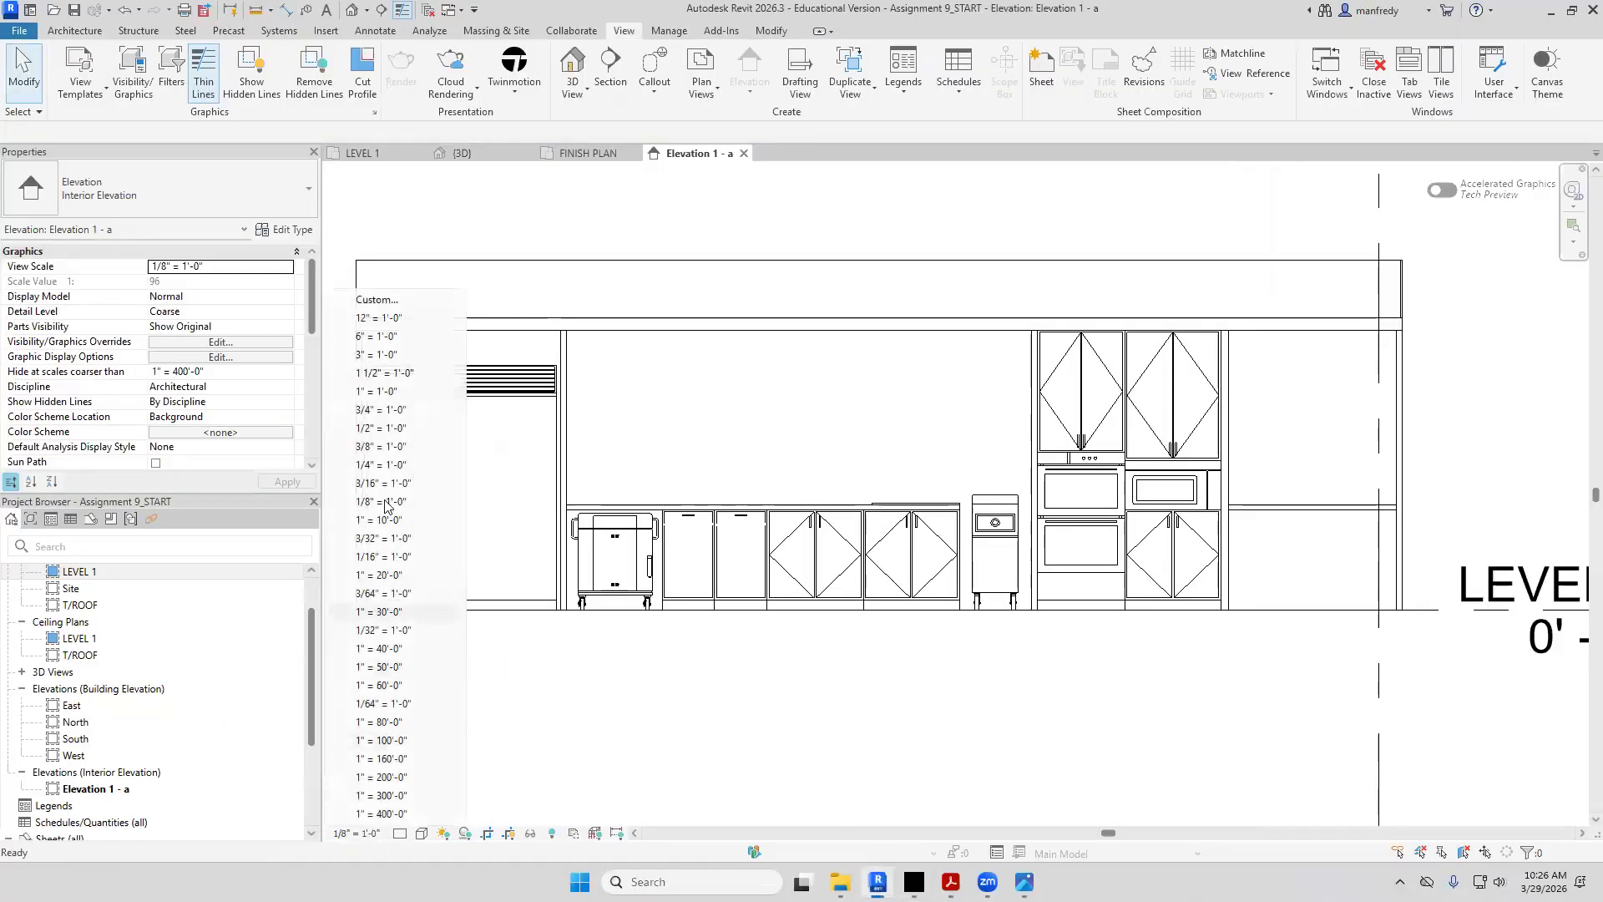
{"action": "left_click", "coordinate": [399, 471]}
{"action": "scroll", "coordinate": [693, 637], "scroll_direction": "up", "scroll_amount": 1}
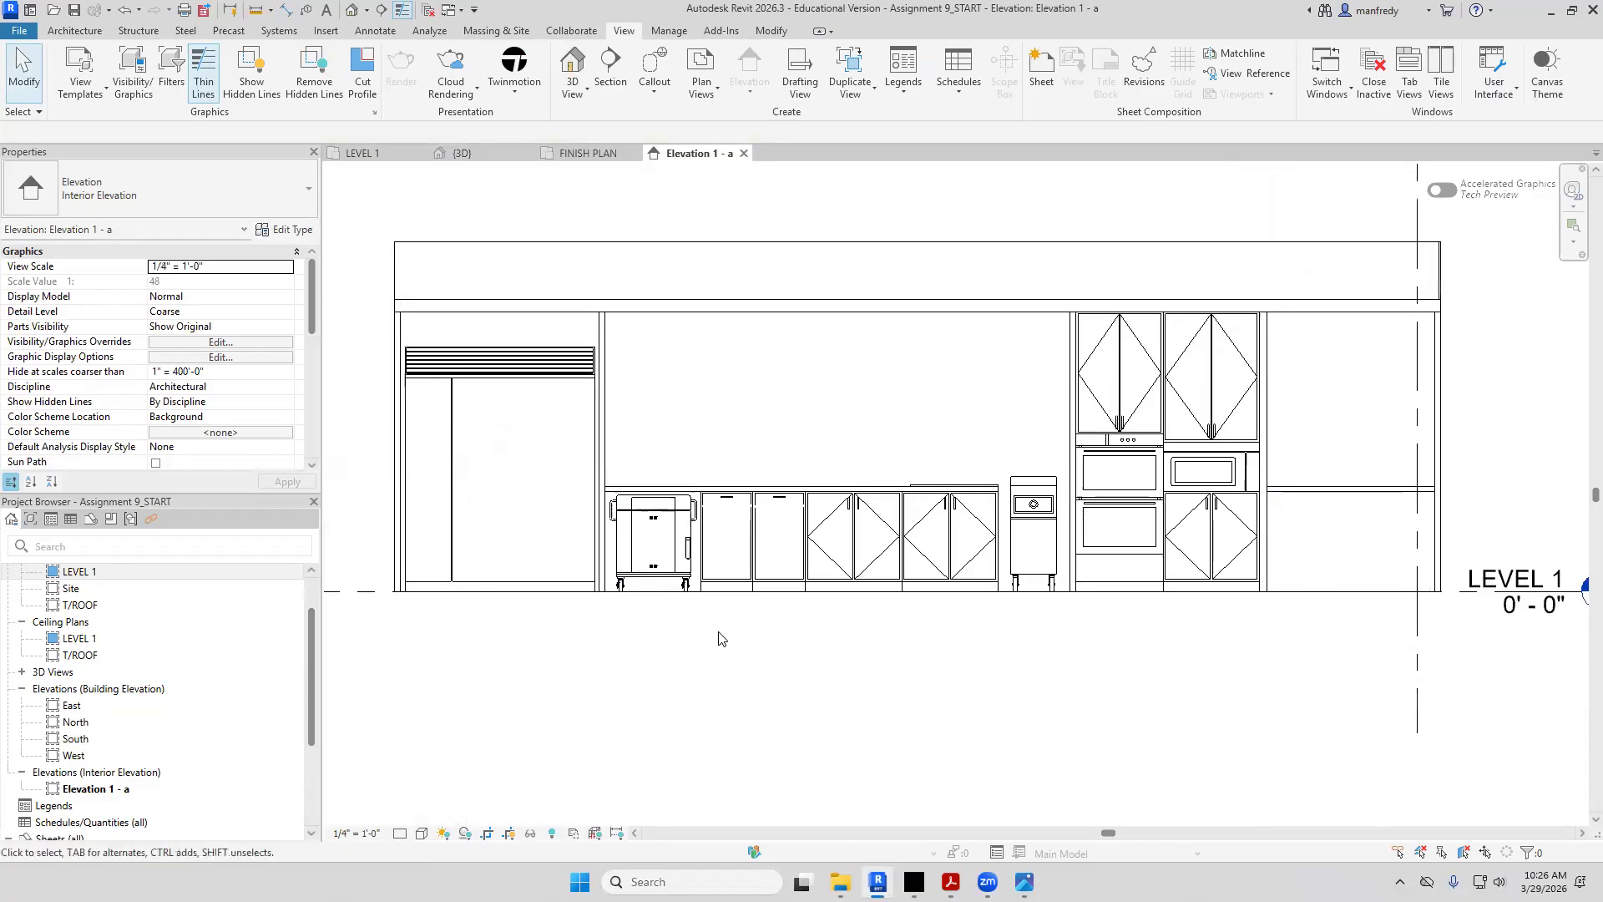
Examine the base cabinets in the elevation and enlarge the Kitchen 102 - North drawing in the PDF set for comparison
{"action": "scroll", "coordinate": [735, 648], "scroll_direction": "up", "scroll_amount": 1}
{"action": "scroll", "coordinate": [754, 660], "scroll_direction": "up", "scroll_amount": 4}
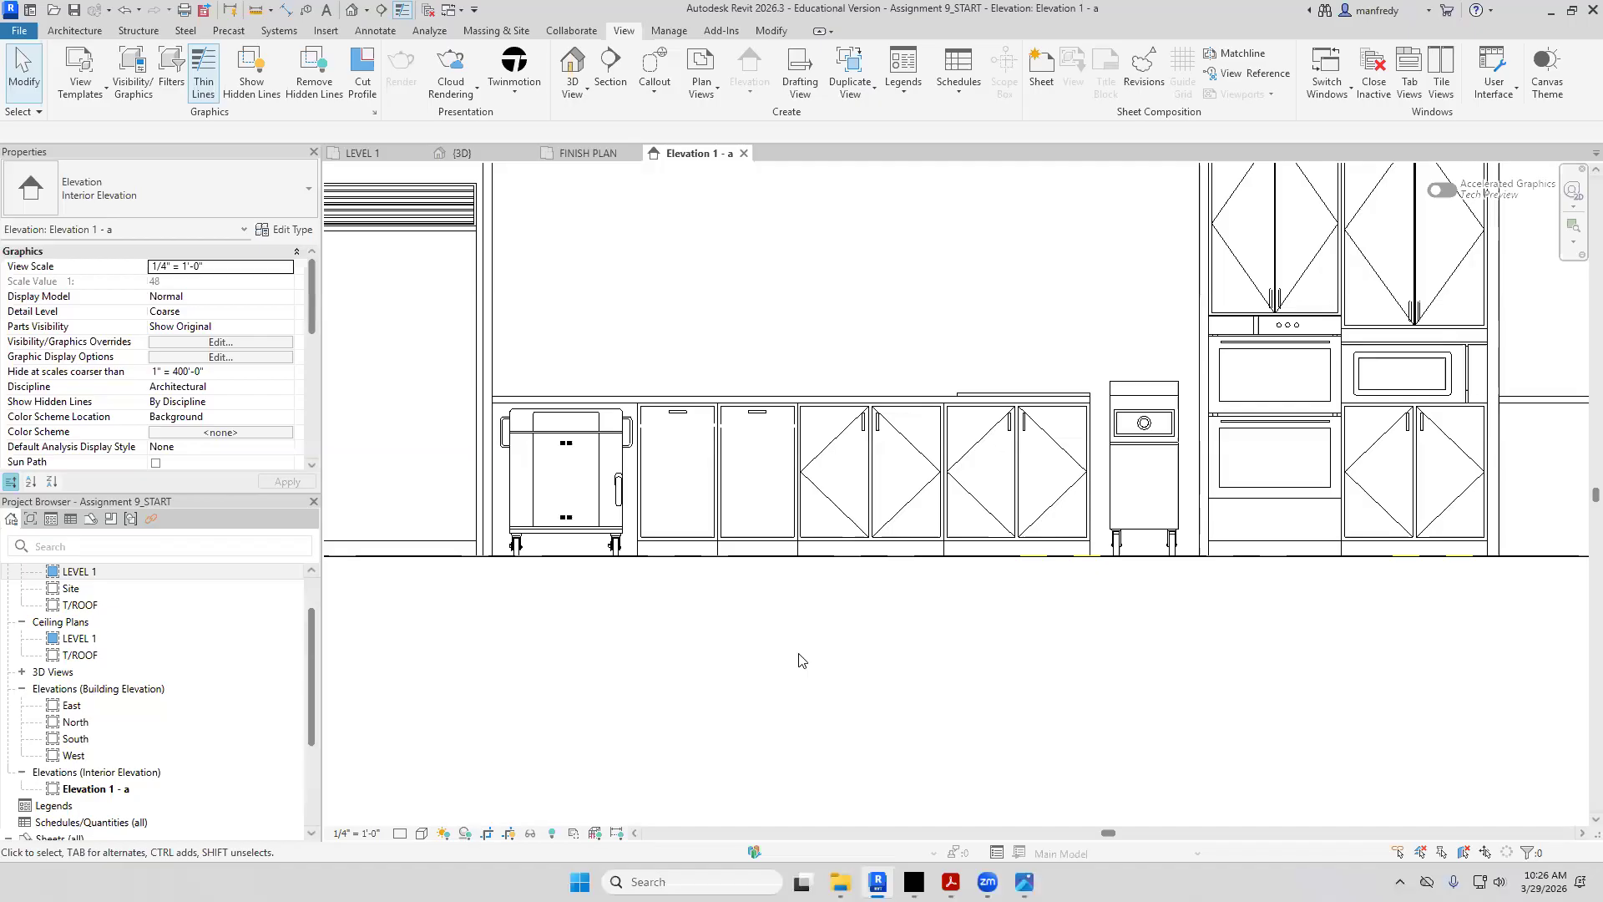
{"action": "scroll", "coordinate": [799, 660], "scroll_direction": "up", "scroll_amount": 3}
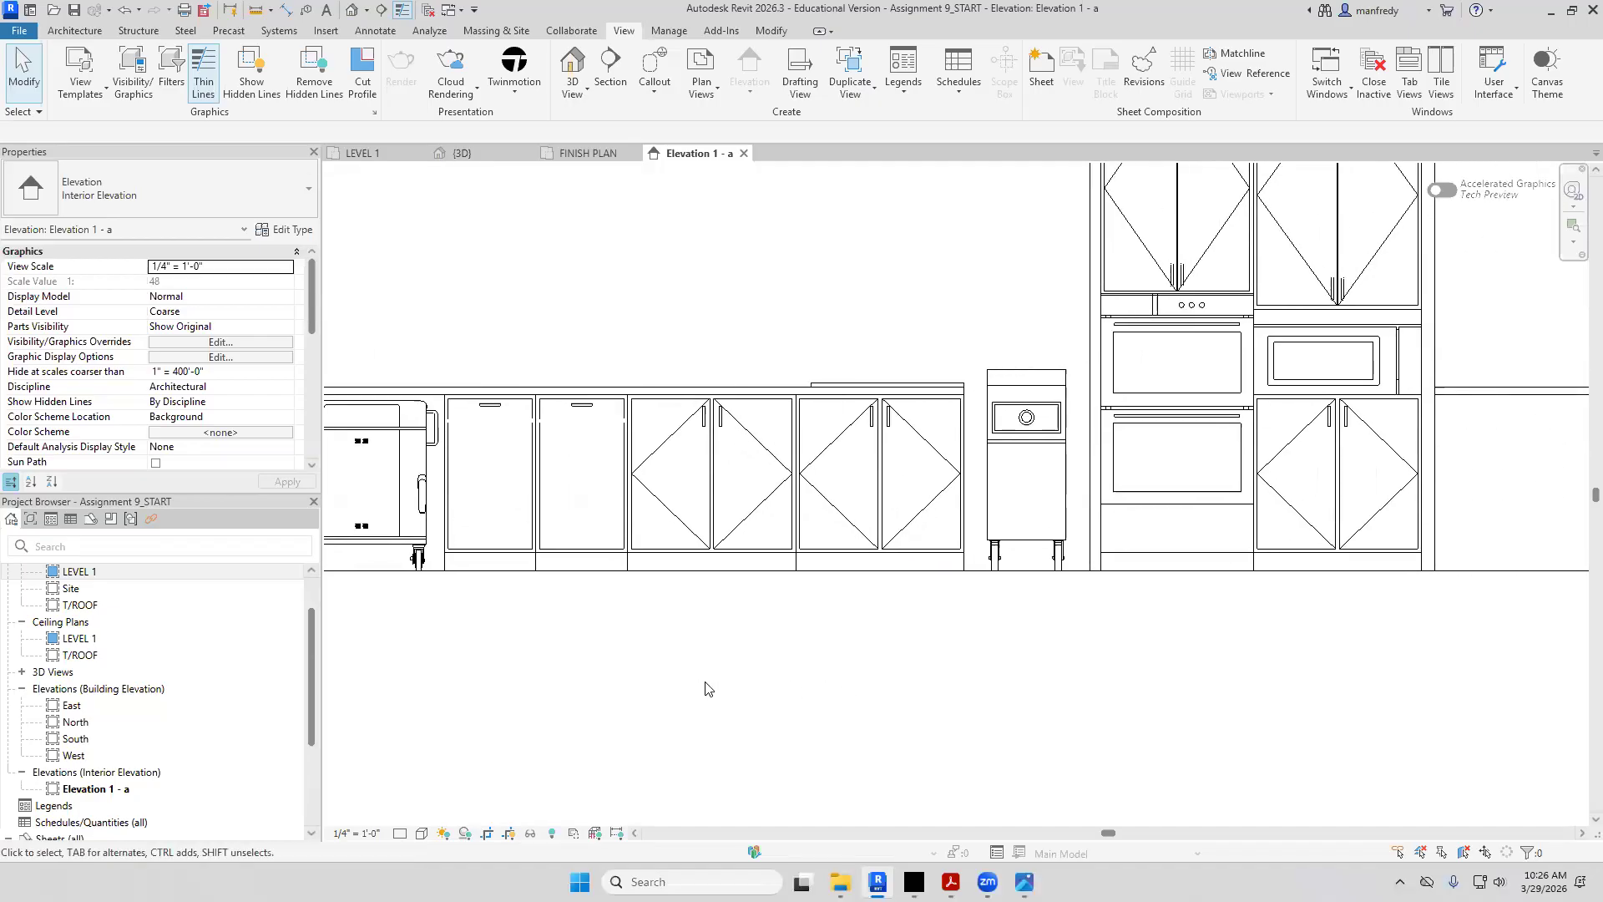
{"action": "scroll", "coordinate": [705, 689], "scroll_direction": "down", "scroll_amount": 1}
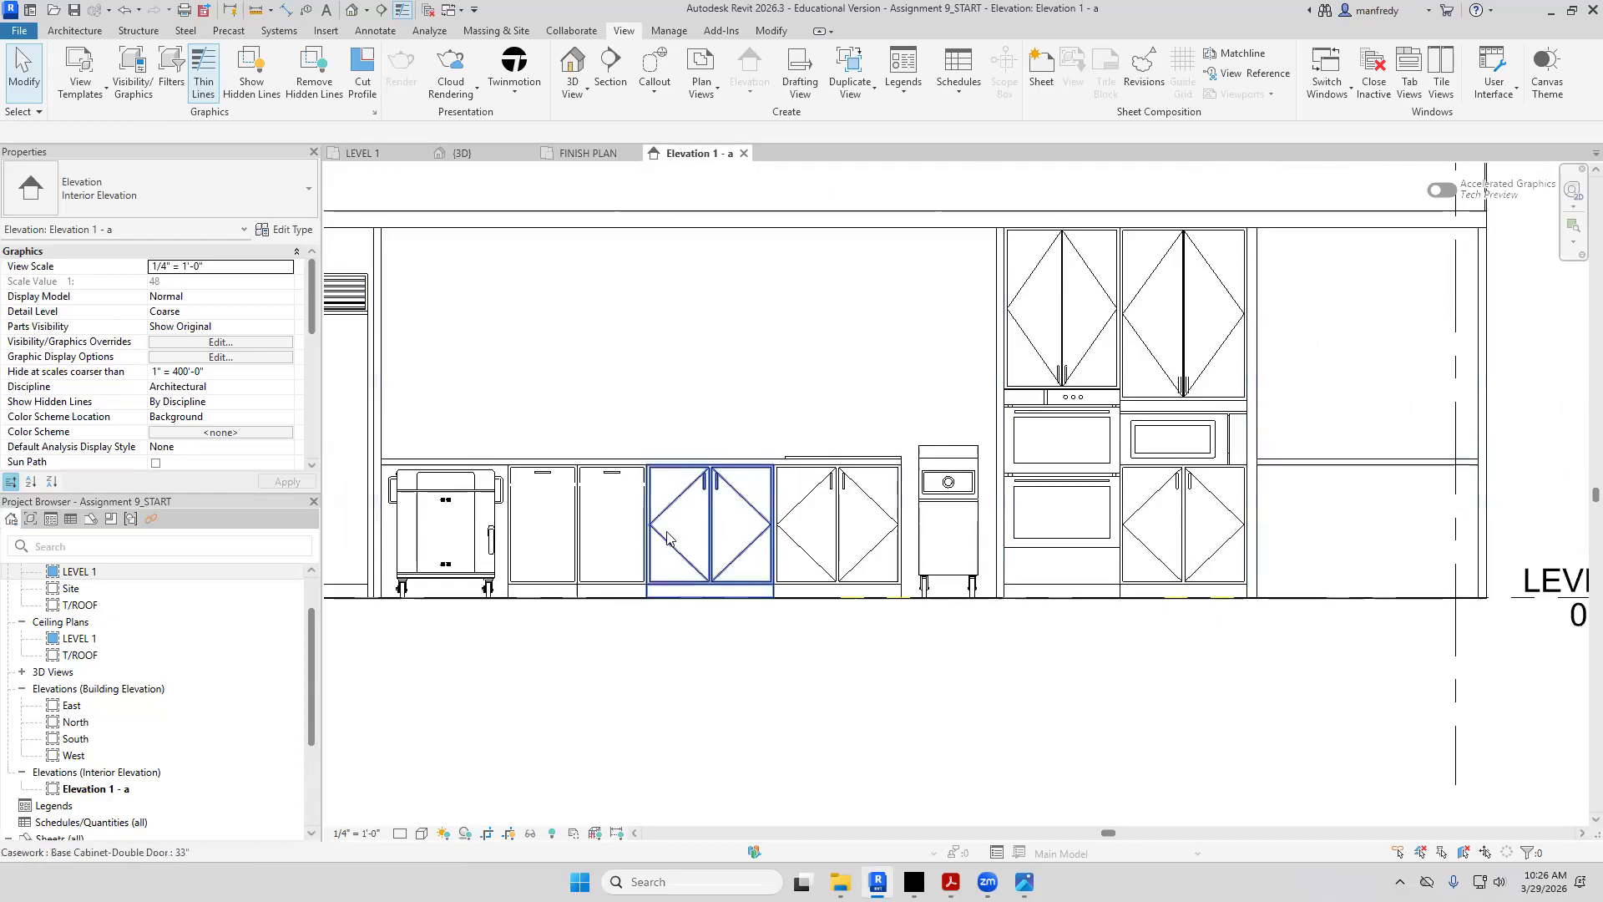
{"action": "left_click", "coordinate": [951, 882]}
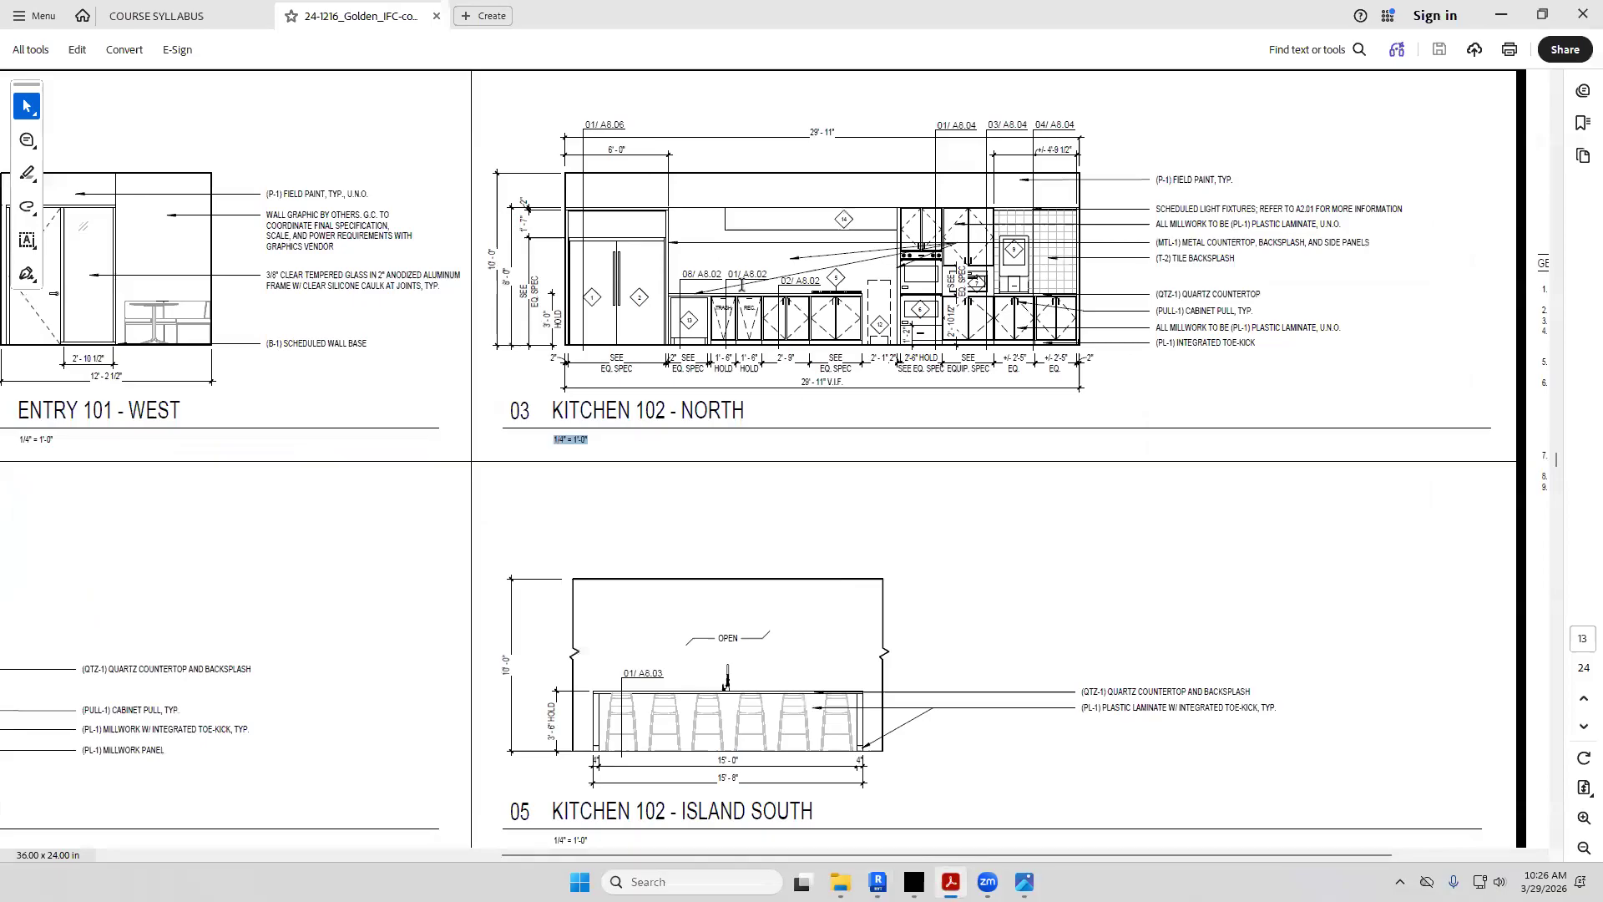
{"action": "left_click", "coordinate": [1584, 817]}
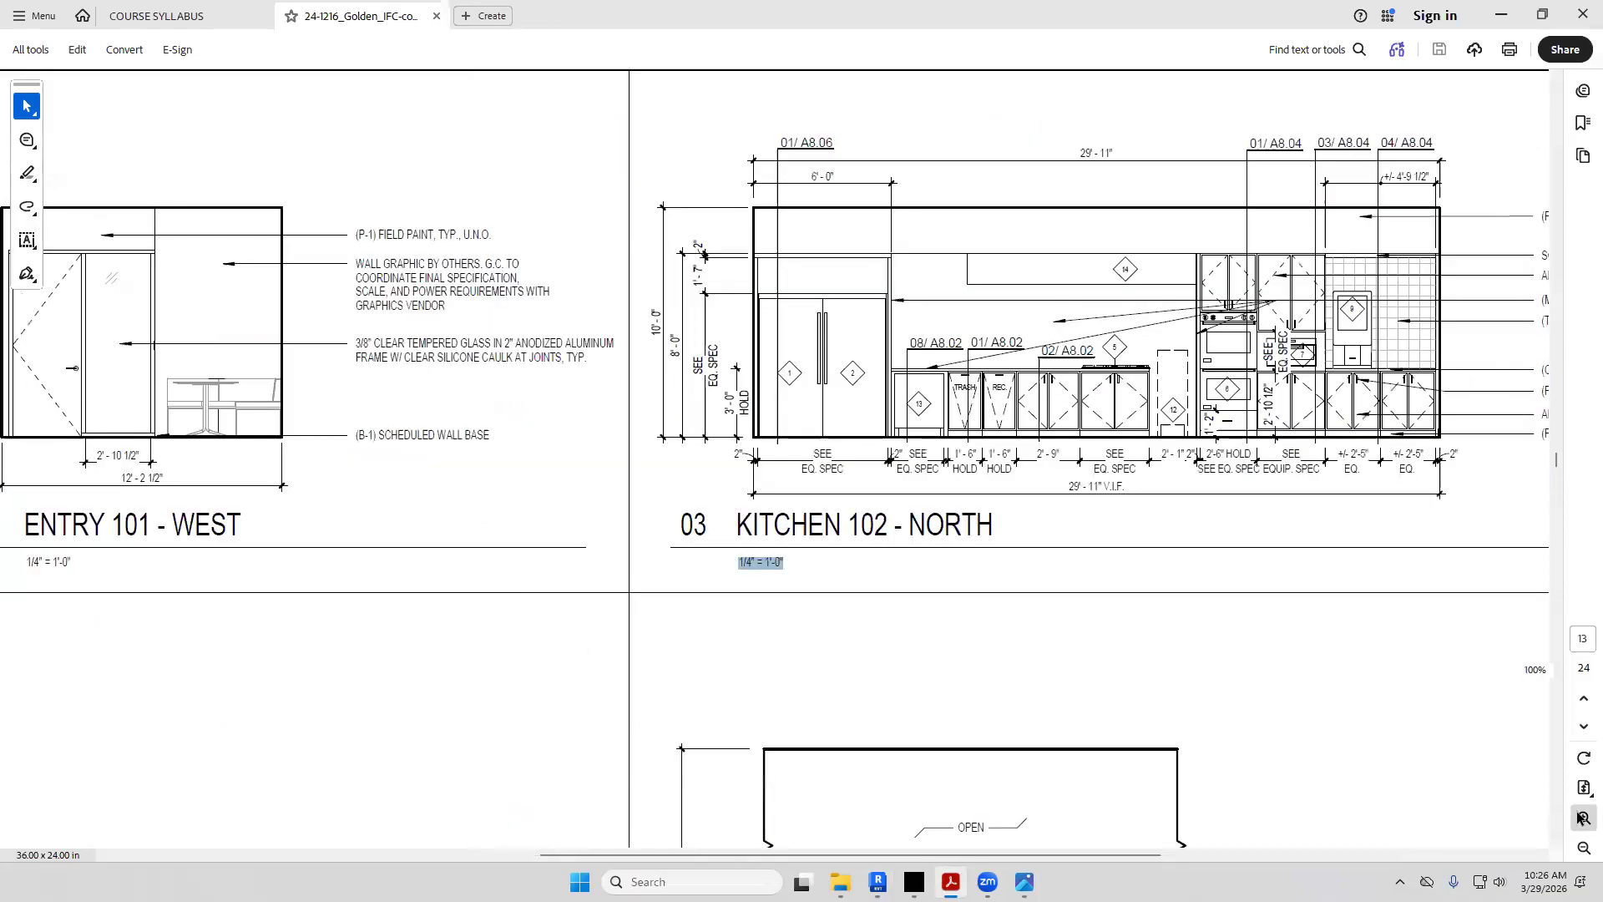
Compare the base cabinets in the Kitchen 102 - North drawing with the same cabinets in the Revit elevation, including their dashed swing lines
{"action": "left_click_drag", "start_coordinate": [989, 853], "coordinate": [1124, 838]}
{"action": "scroll", "coordinate": [697, 286], "scroll_direction": "up", "scroll_amount": 4}
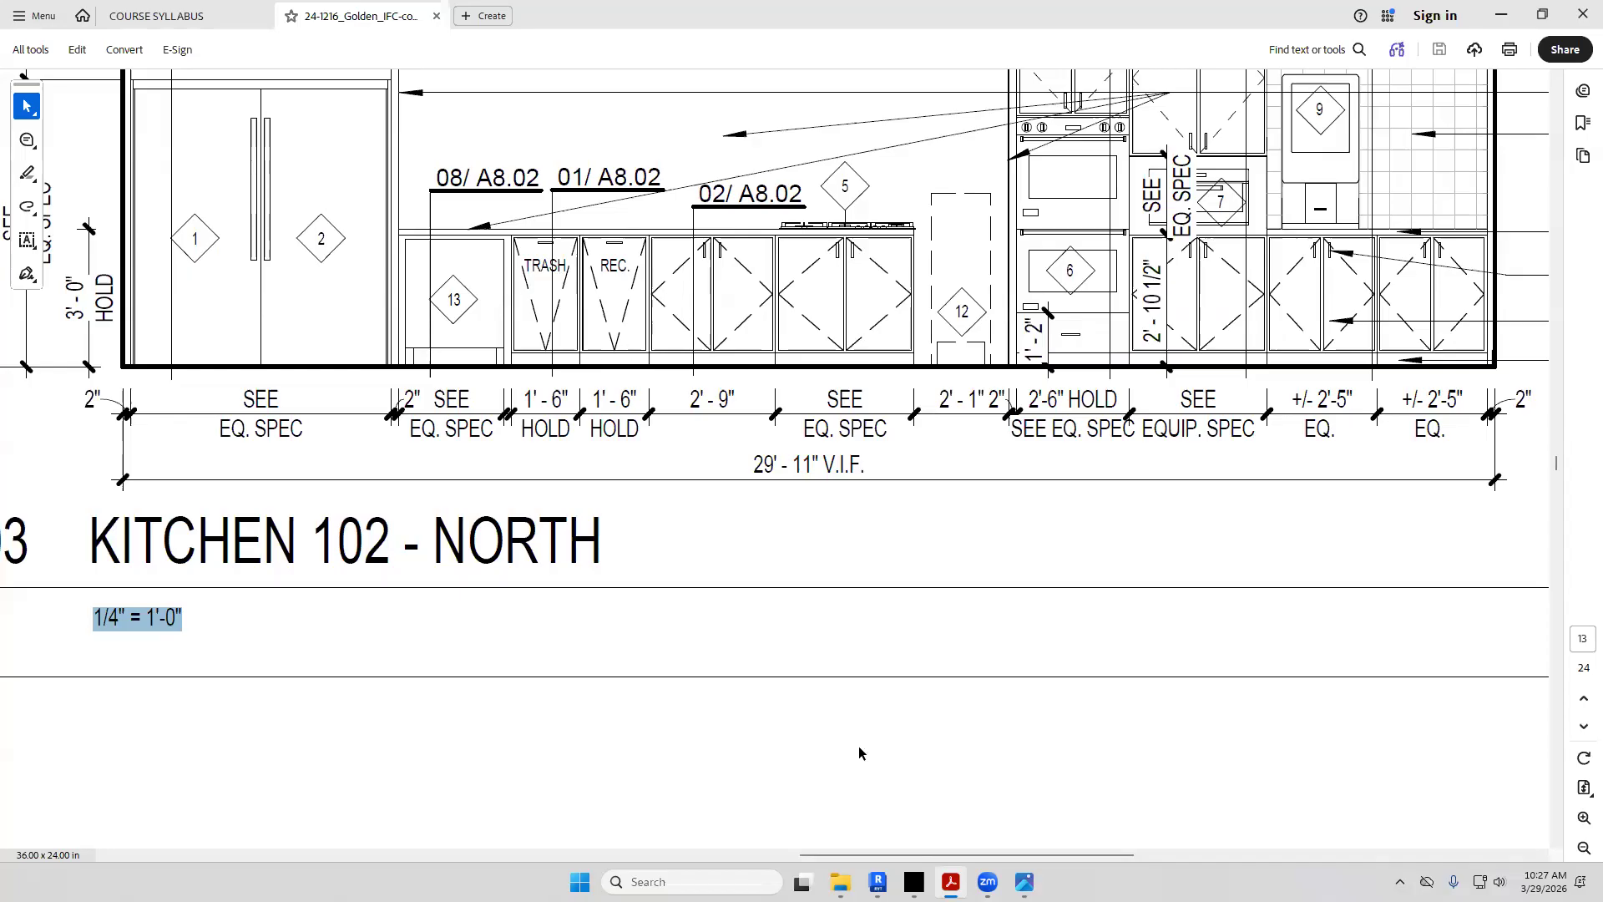
{"action": "mouse_move", "coordinate": [877, 882]}
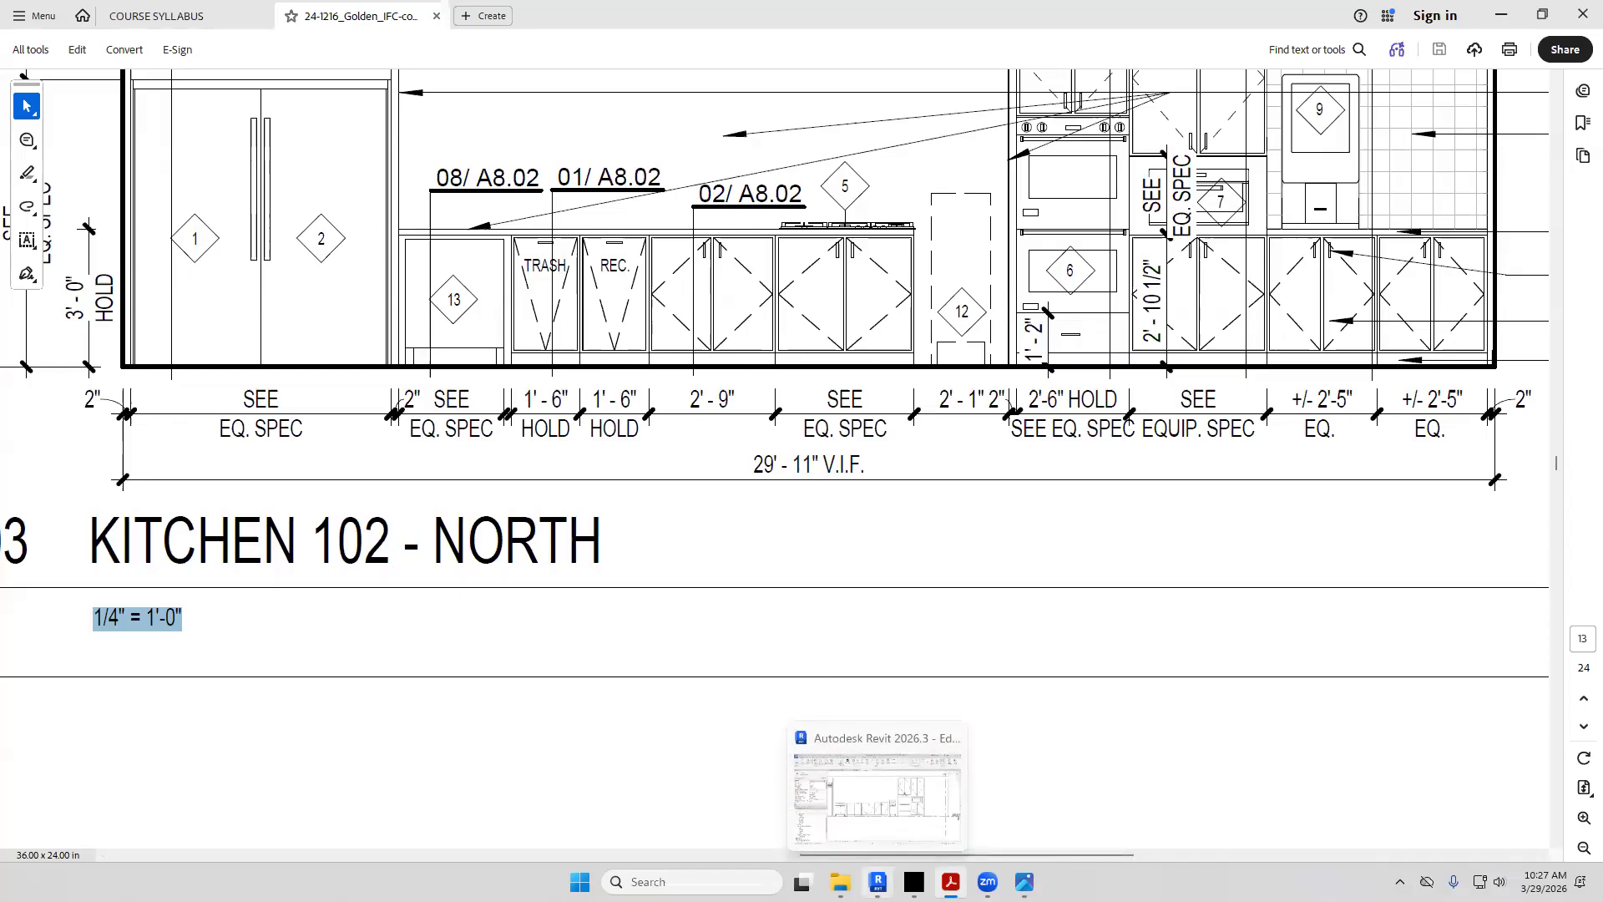
{"action": "left_click", "coordinate": [843, 793]}
{"action": "scroll", "coordinate": [587, 526], "scroll_direction": "up", "scroll_amount": 3}
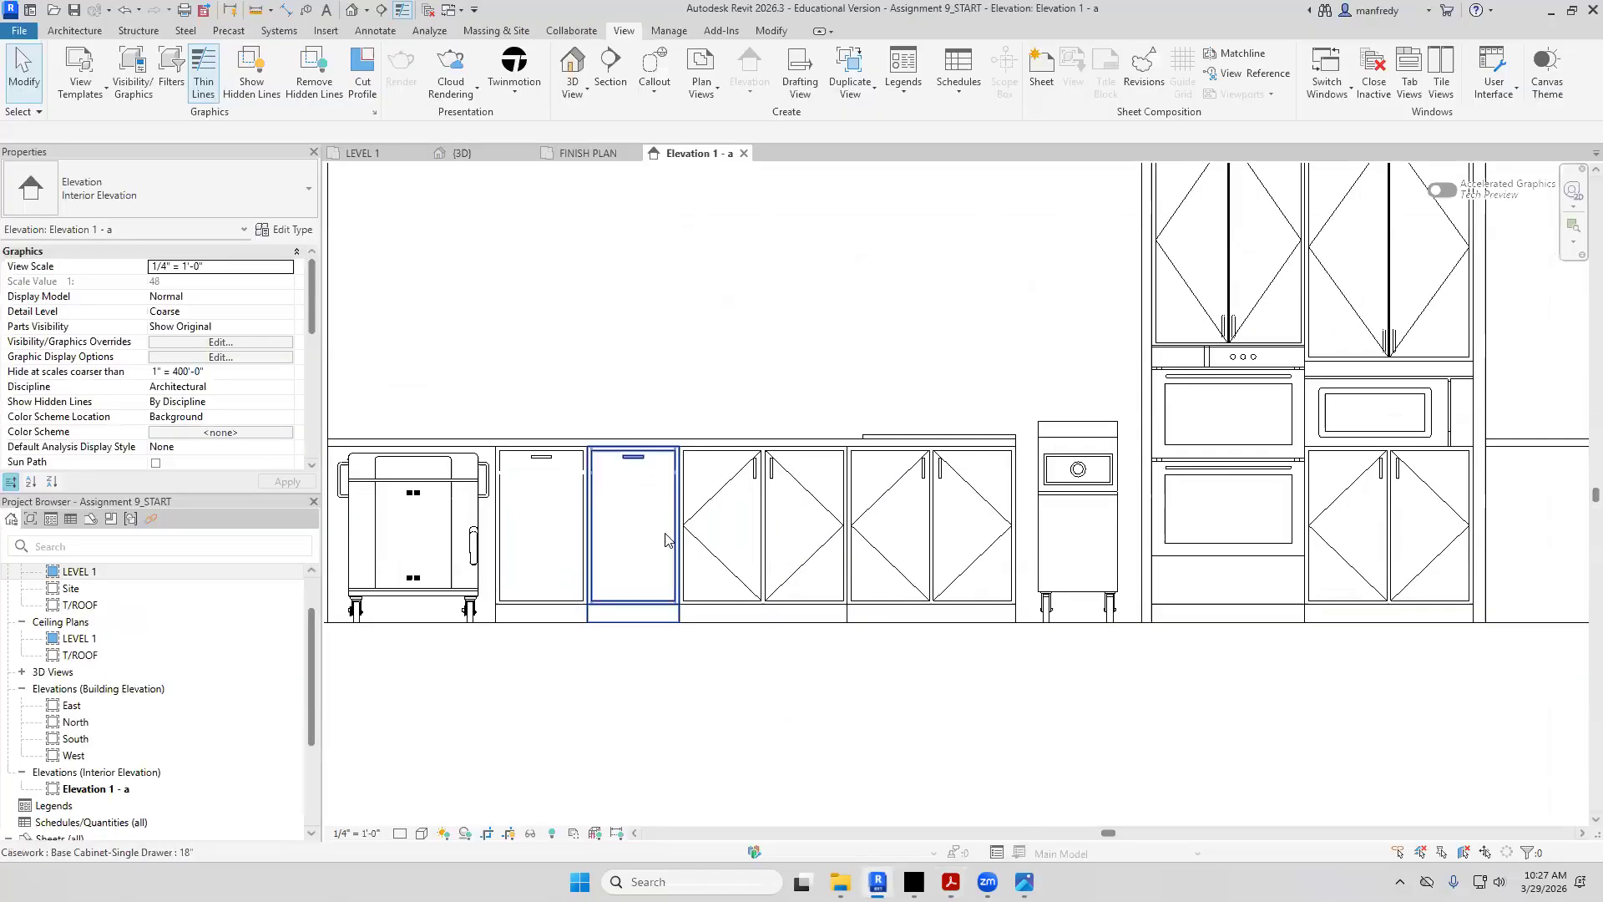
{"action": "middle_click_drag", "start_coordinate": [787, 499], "coordinate": [788, 442]}
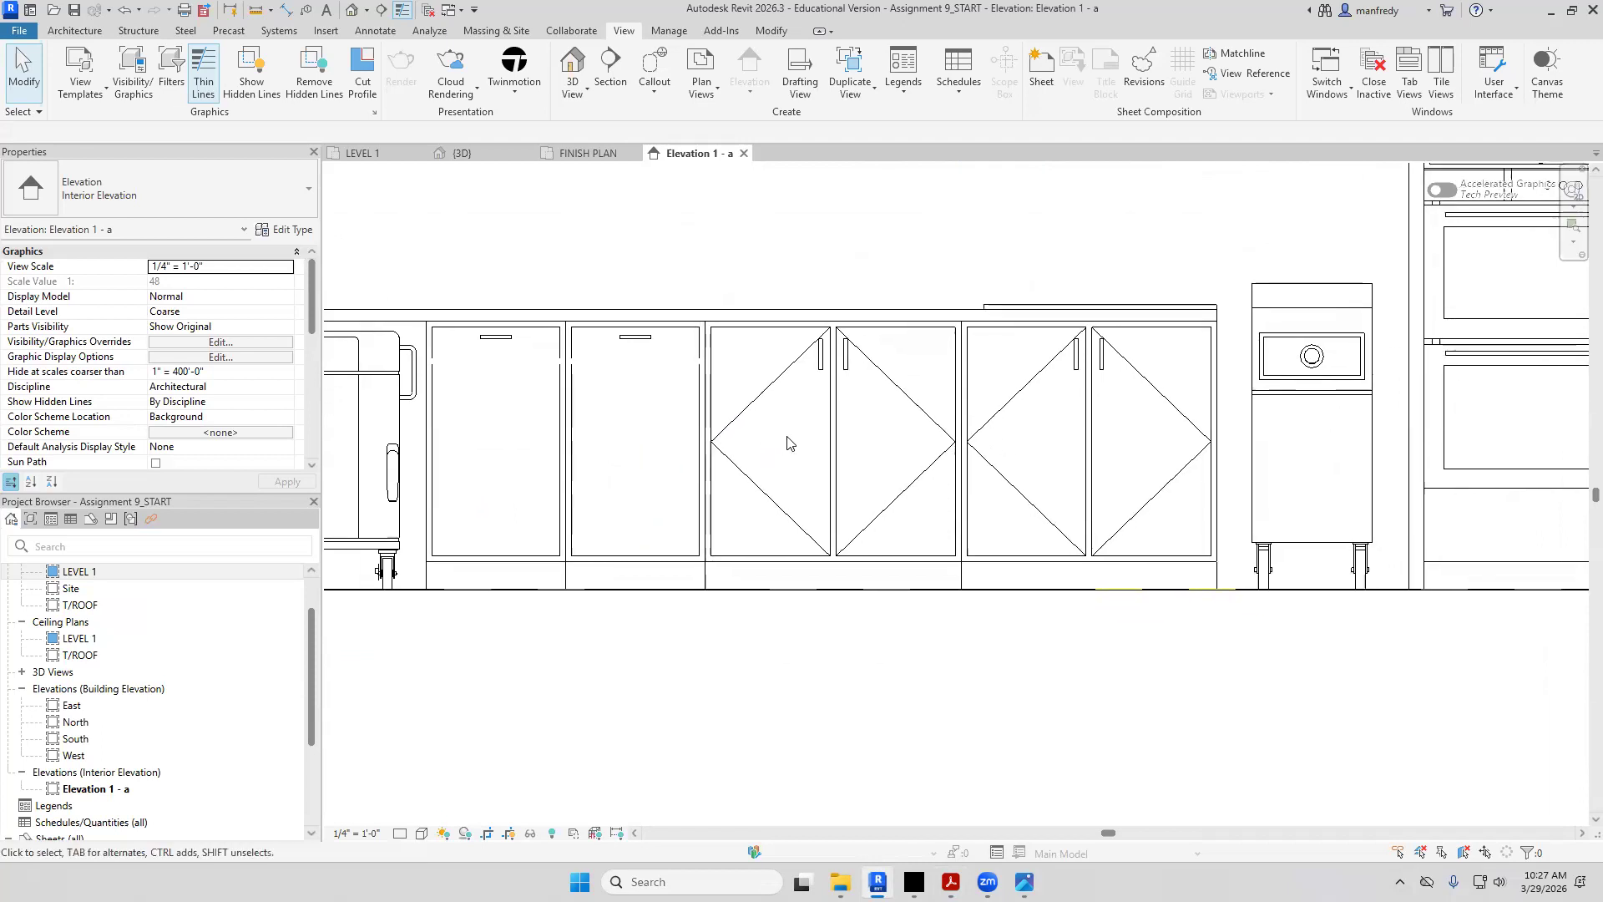
{"action": "middle_click_drag", "start_coordinate": [782, 427], "coordinate": [748, 434]}
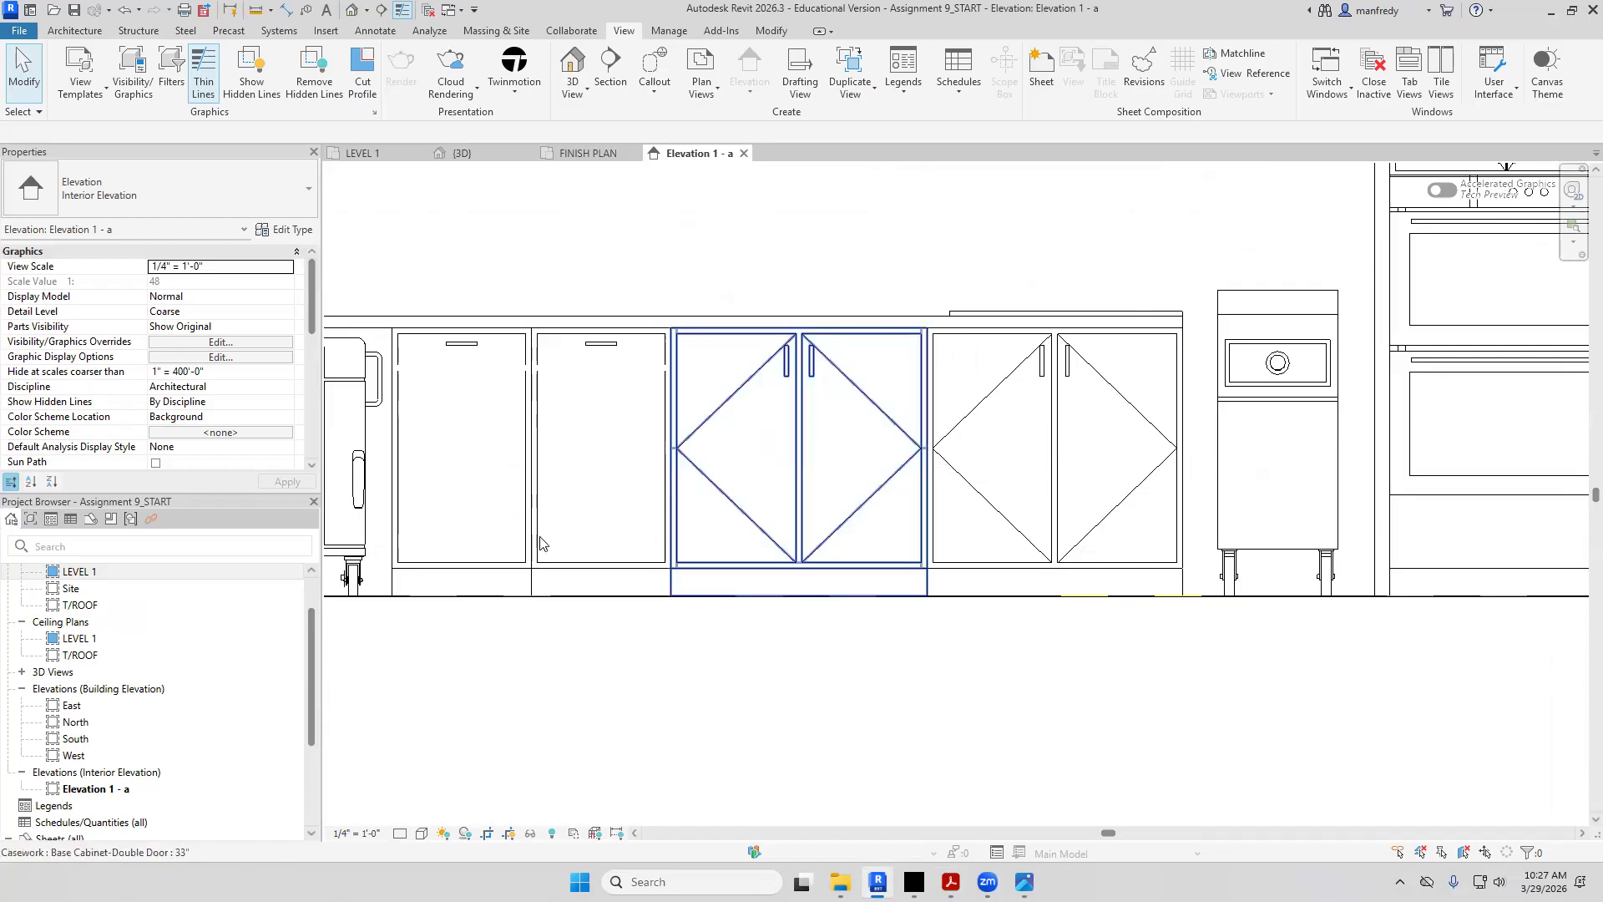
{"action": "middle_click_drag", "start_coordinate": [729, 698], "coordinate": [677, 719]}
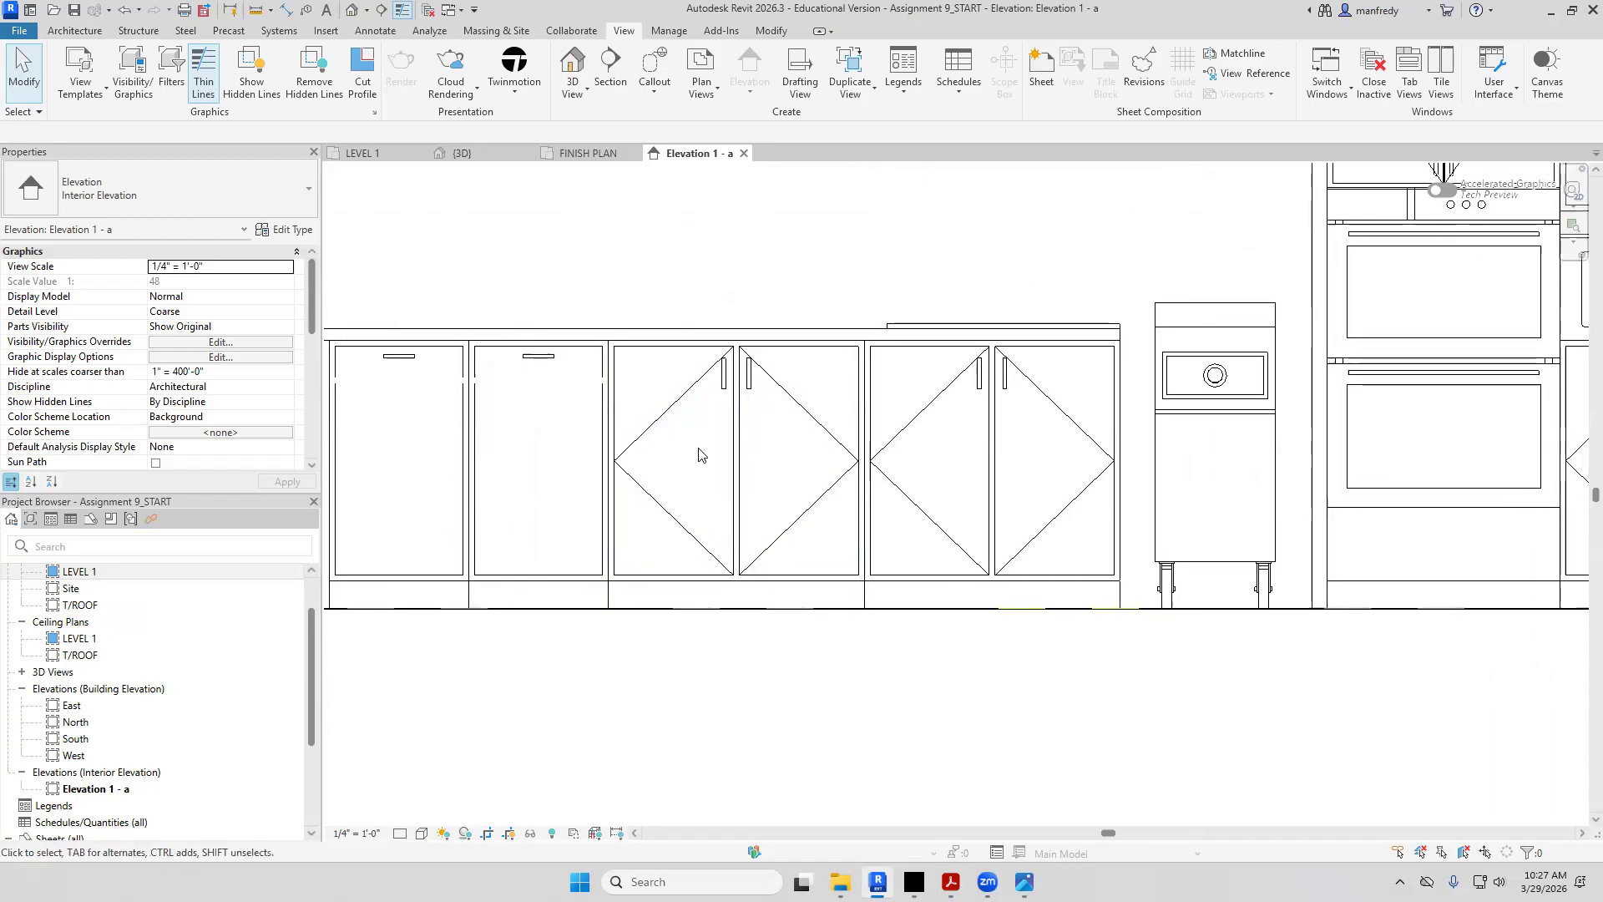
Open the Base Cabinet-Double Door family for editing and show its Front elevation
{"action": "left_click", "coordinate": [688, 391]}
{"action": "left_click", "coordinate": [720, 74]}
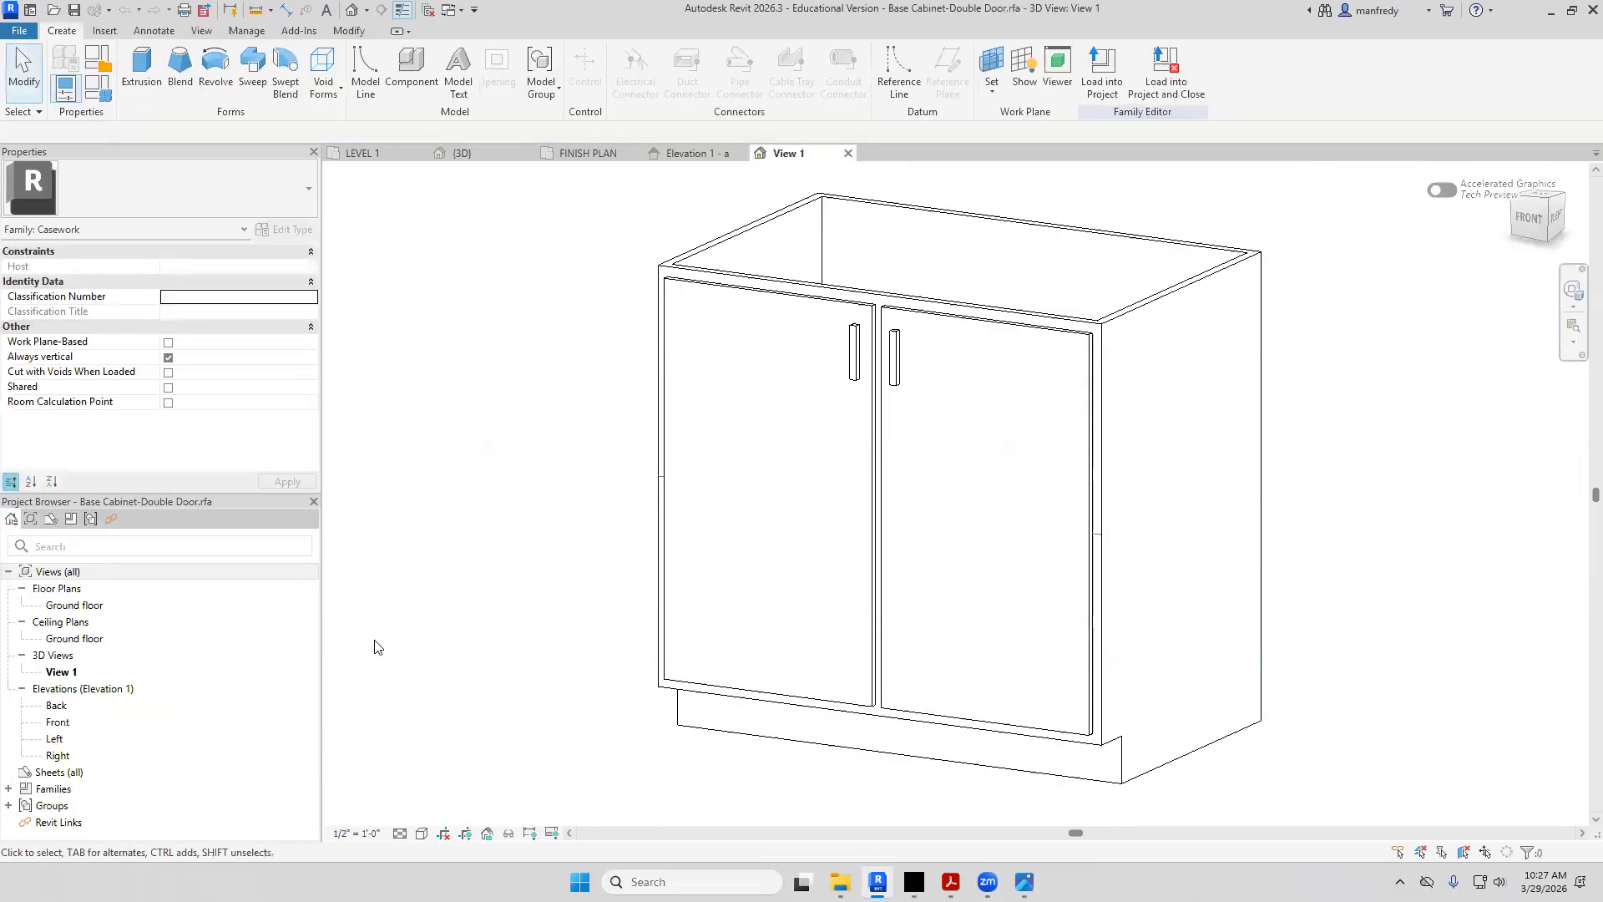
{"action": "double_click", "coordinate": [129, 723]}
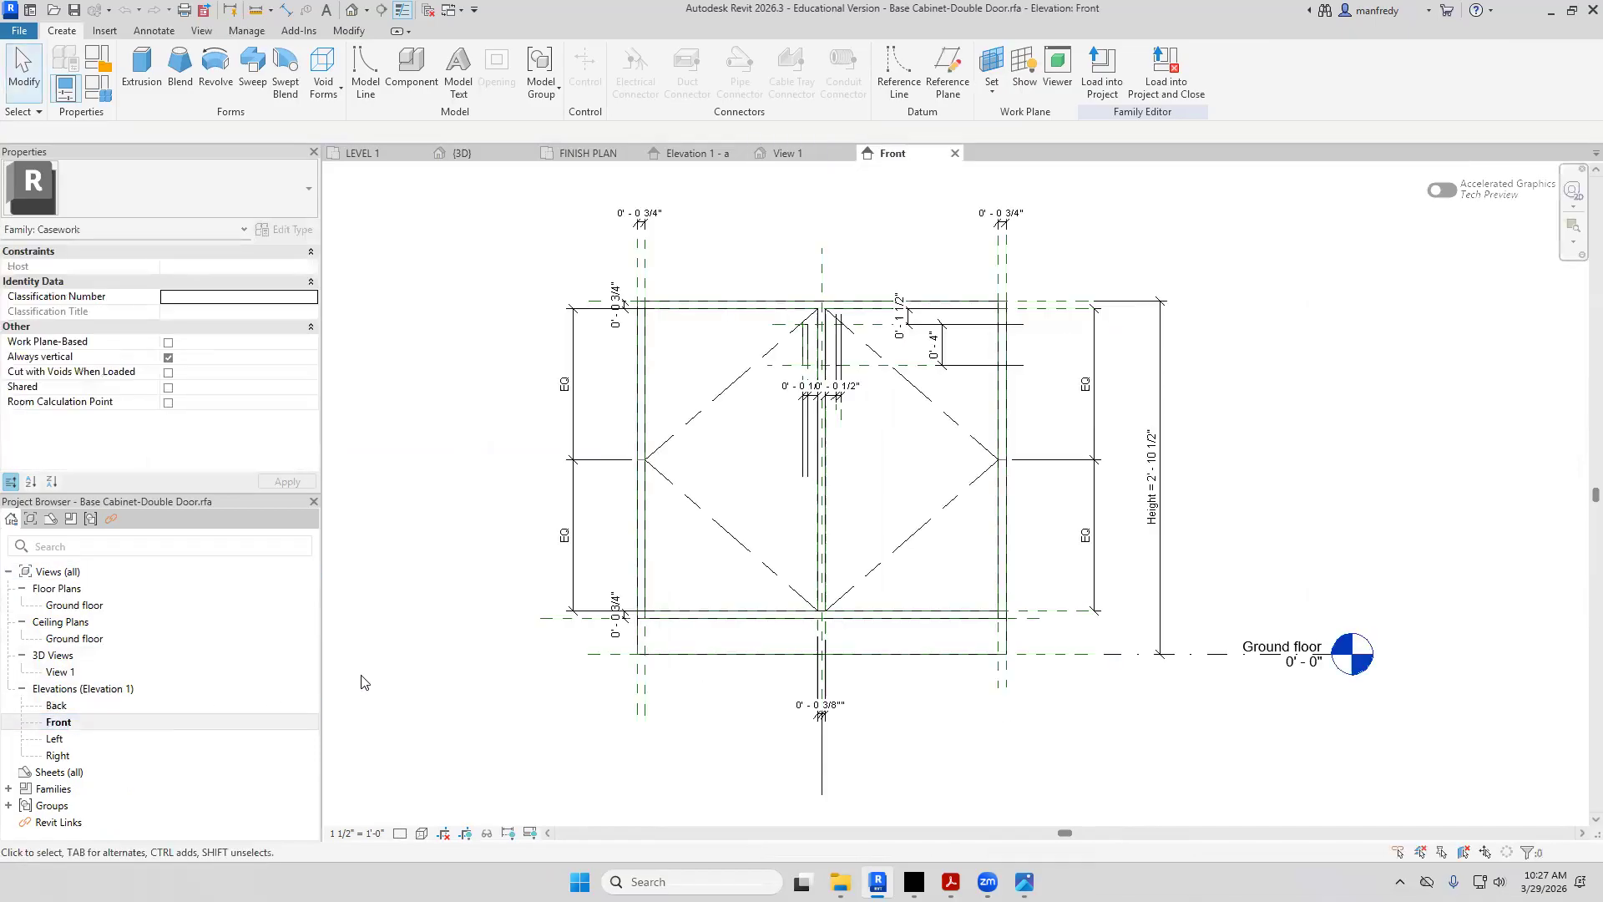
{"action": "scroll", "coordinate": [544, 579], "scroll_direction": "up", "scroll_amount": 2}
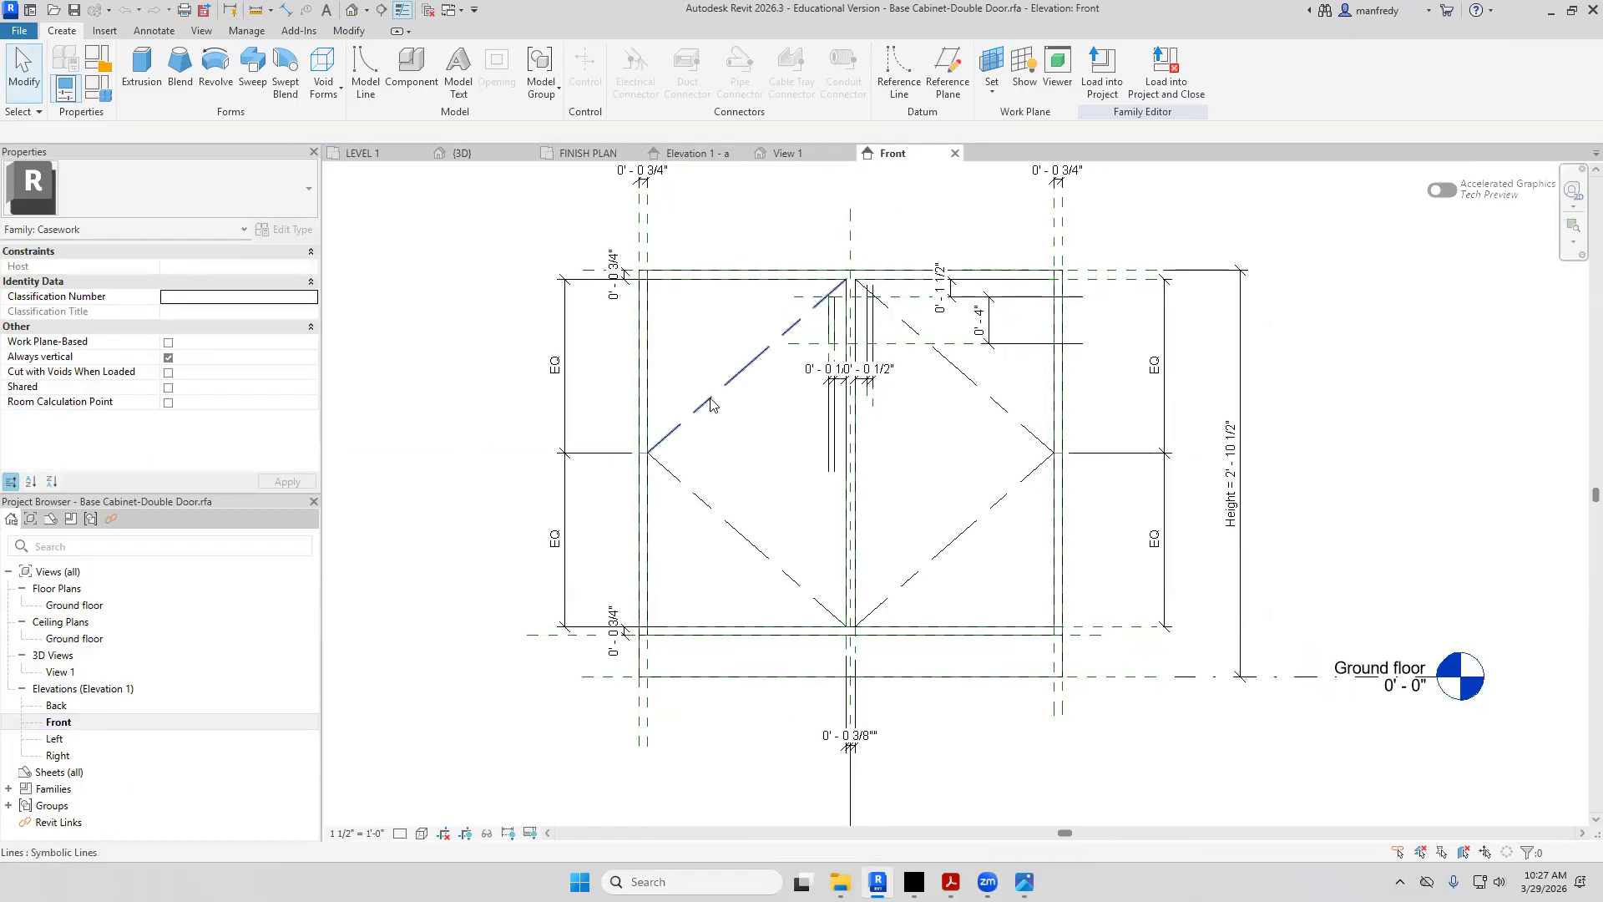
{"action": "left_click", "coordinate": [710, 405]}
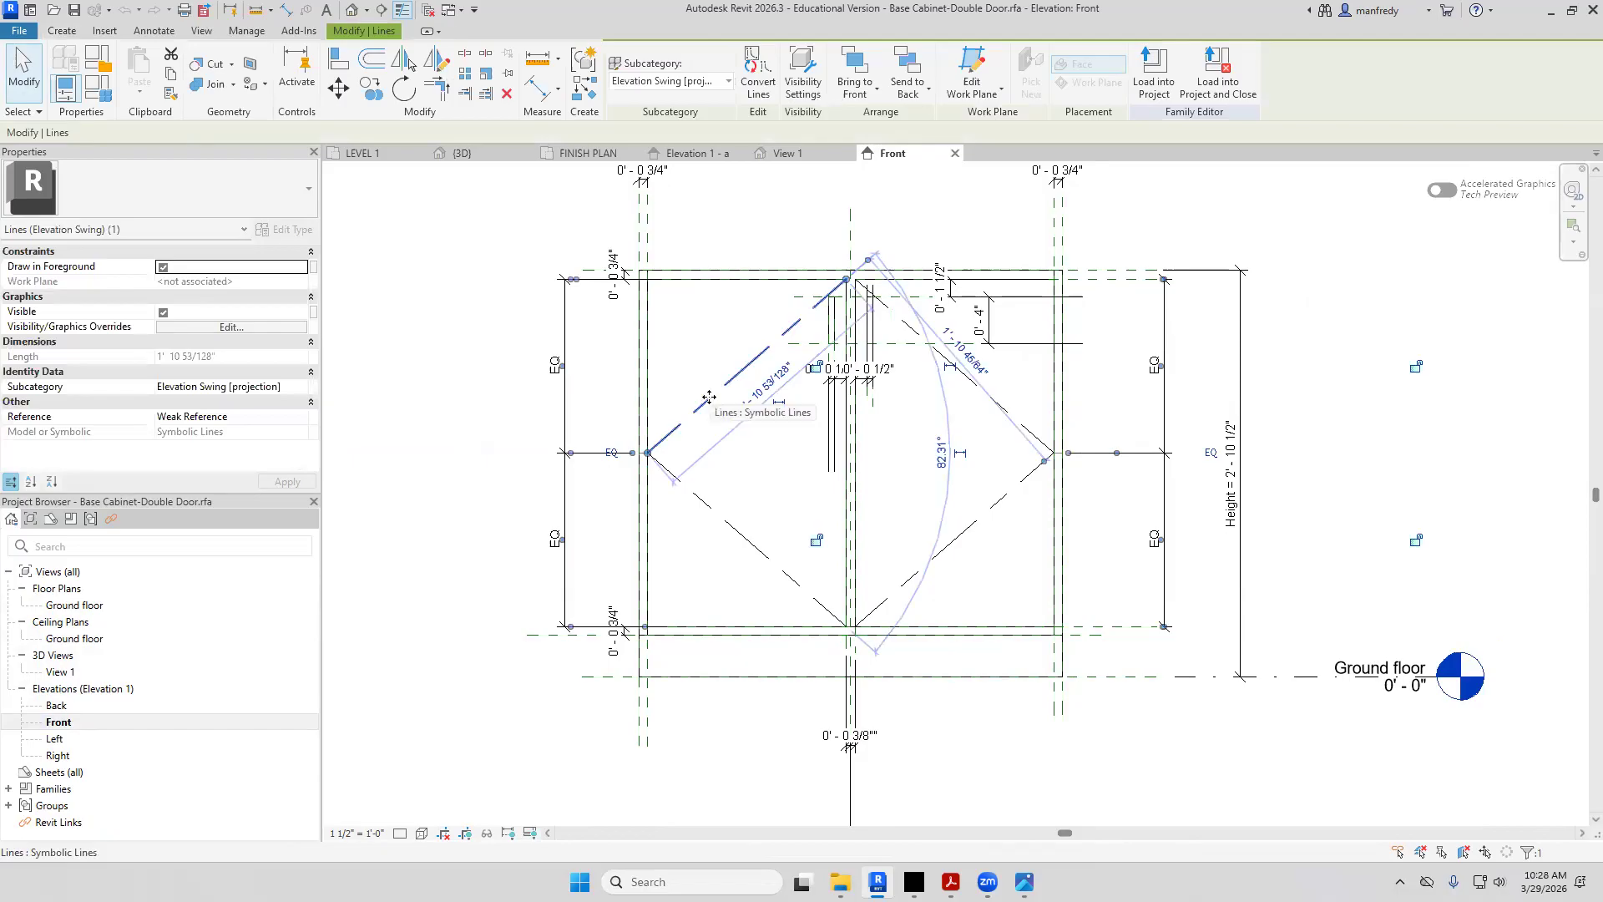
{"action": "left_click", "coordinate": [728, 81]}
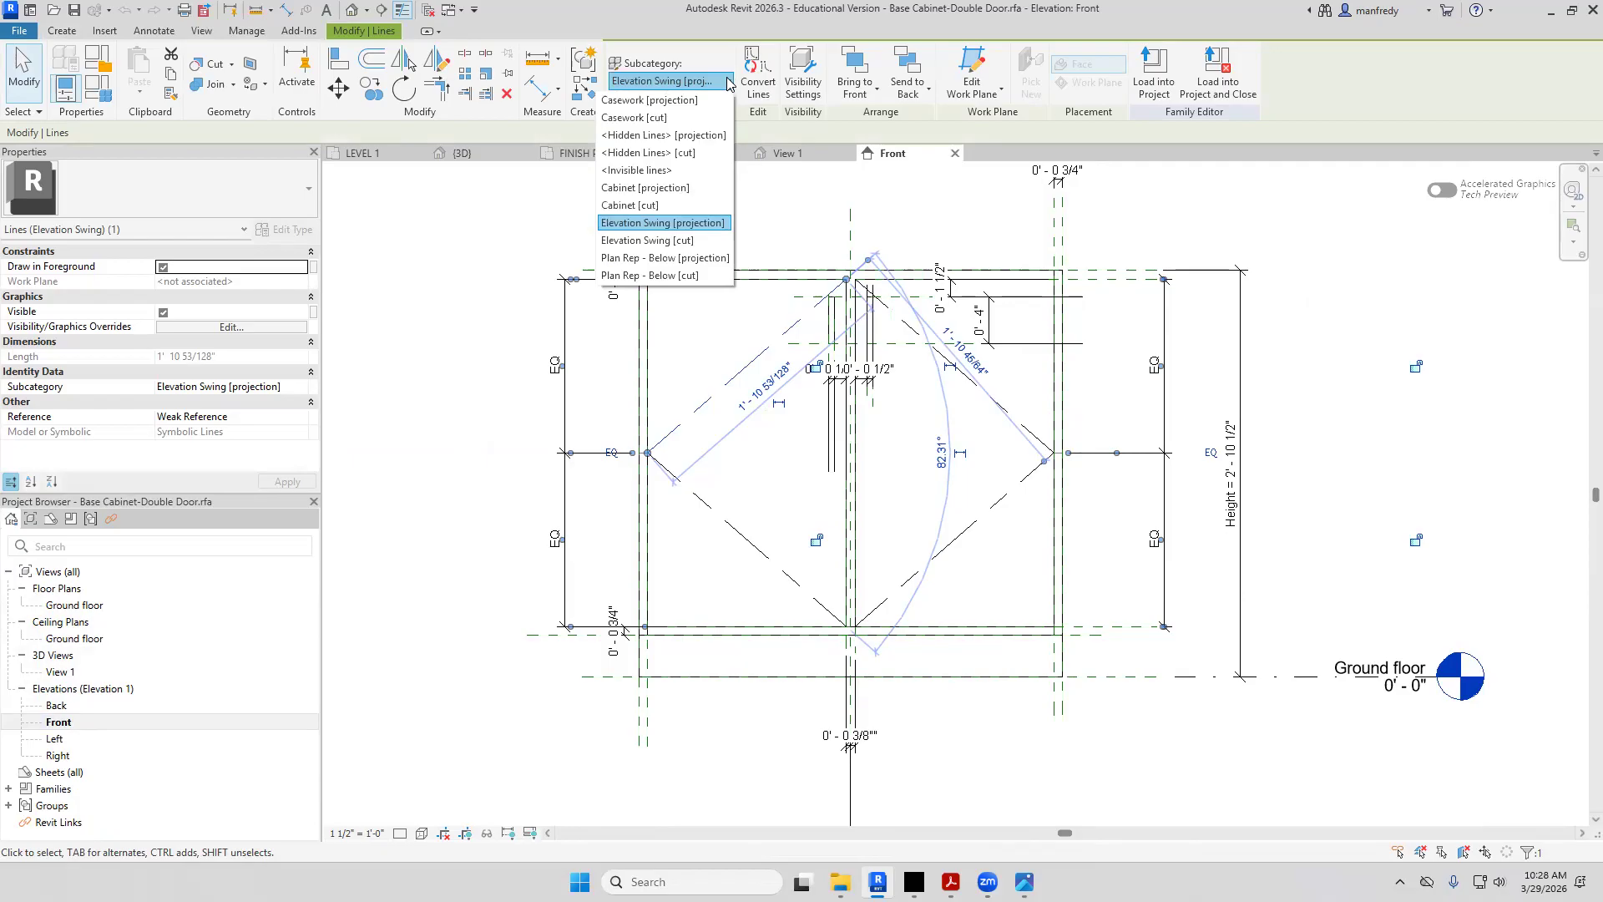
{"action": "left_click", "coordinate": [445, 495]}
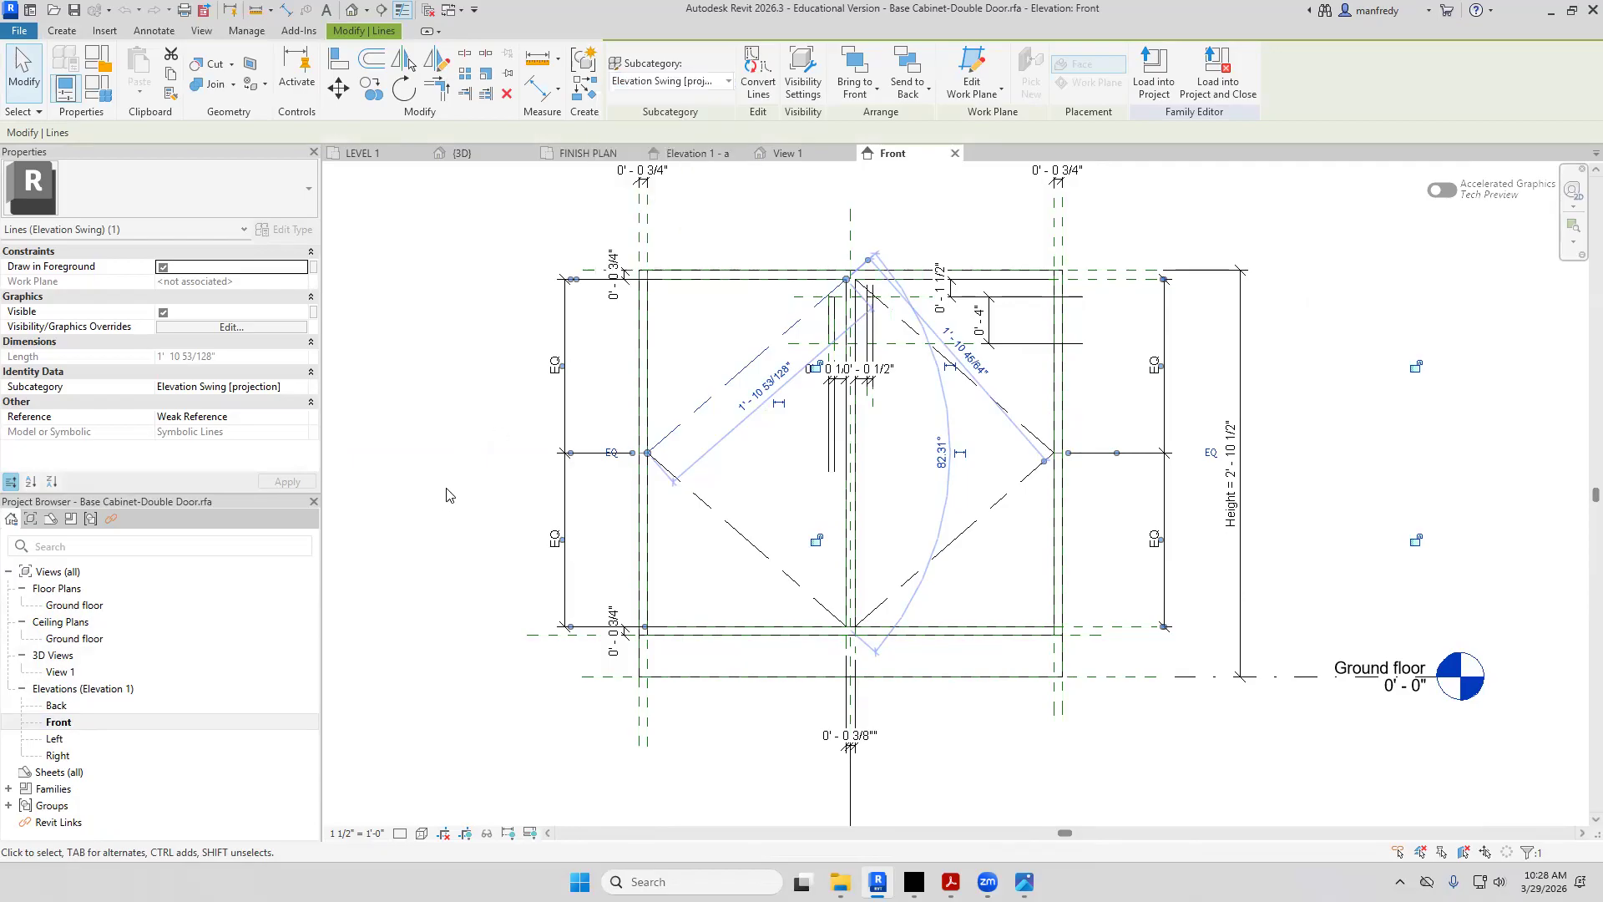
{"action": "left_click", "coordinate": [469, 467]}
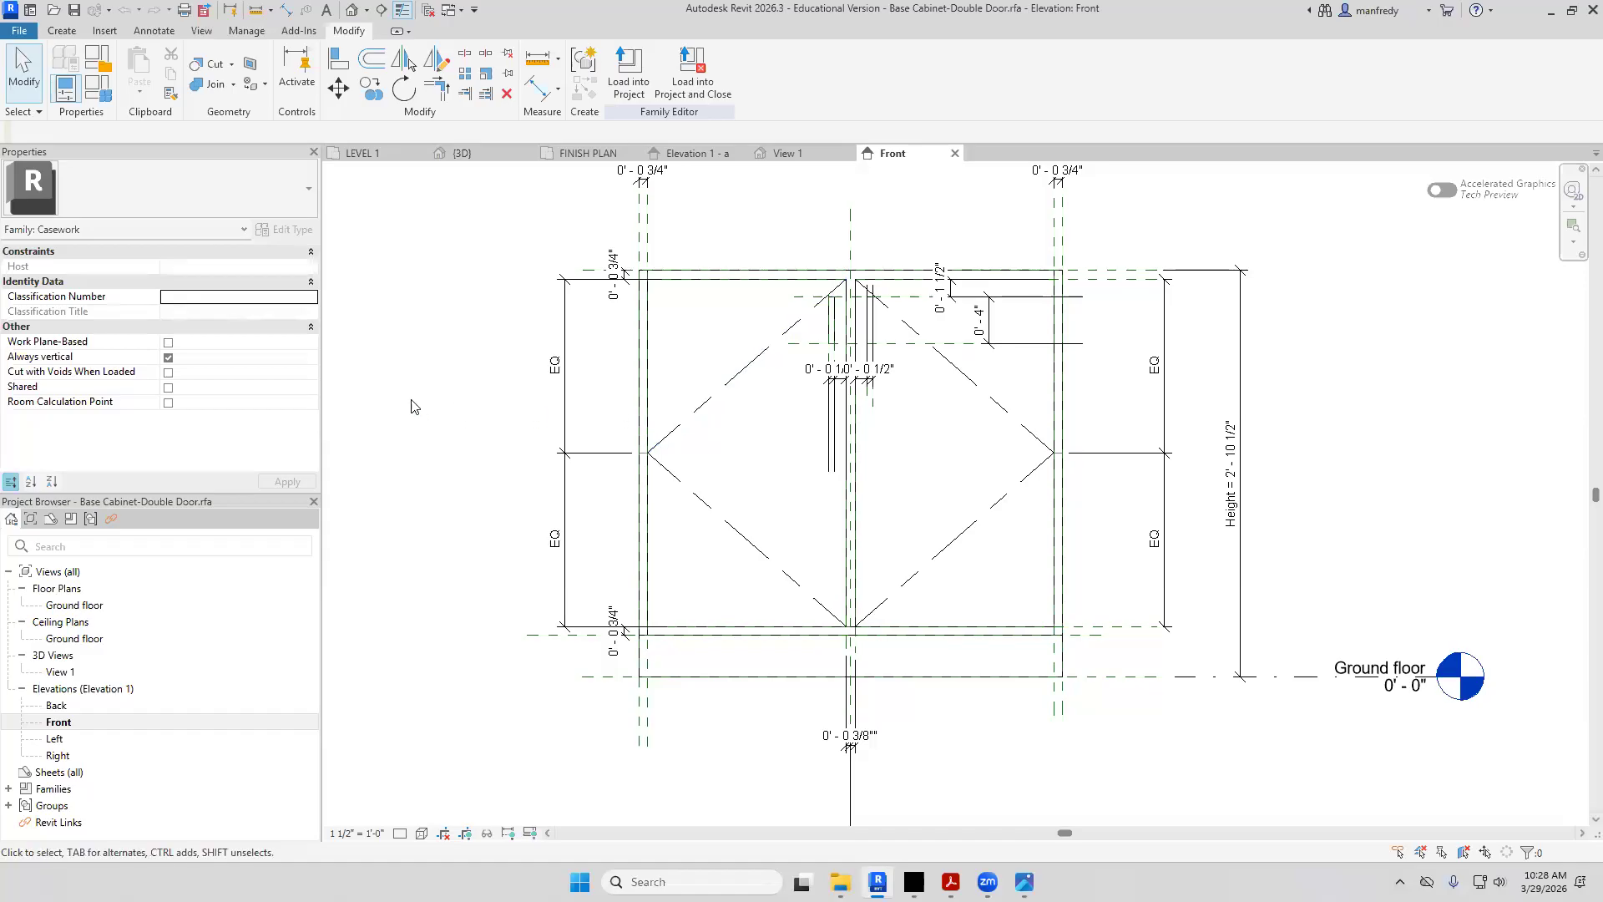
Set the left door's upper swing line to <Hidden Lines> [projection] and load the family into the project, overwriting the existing version
{"action": "left_click", "coordinate": [734, 392]}
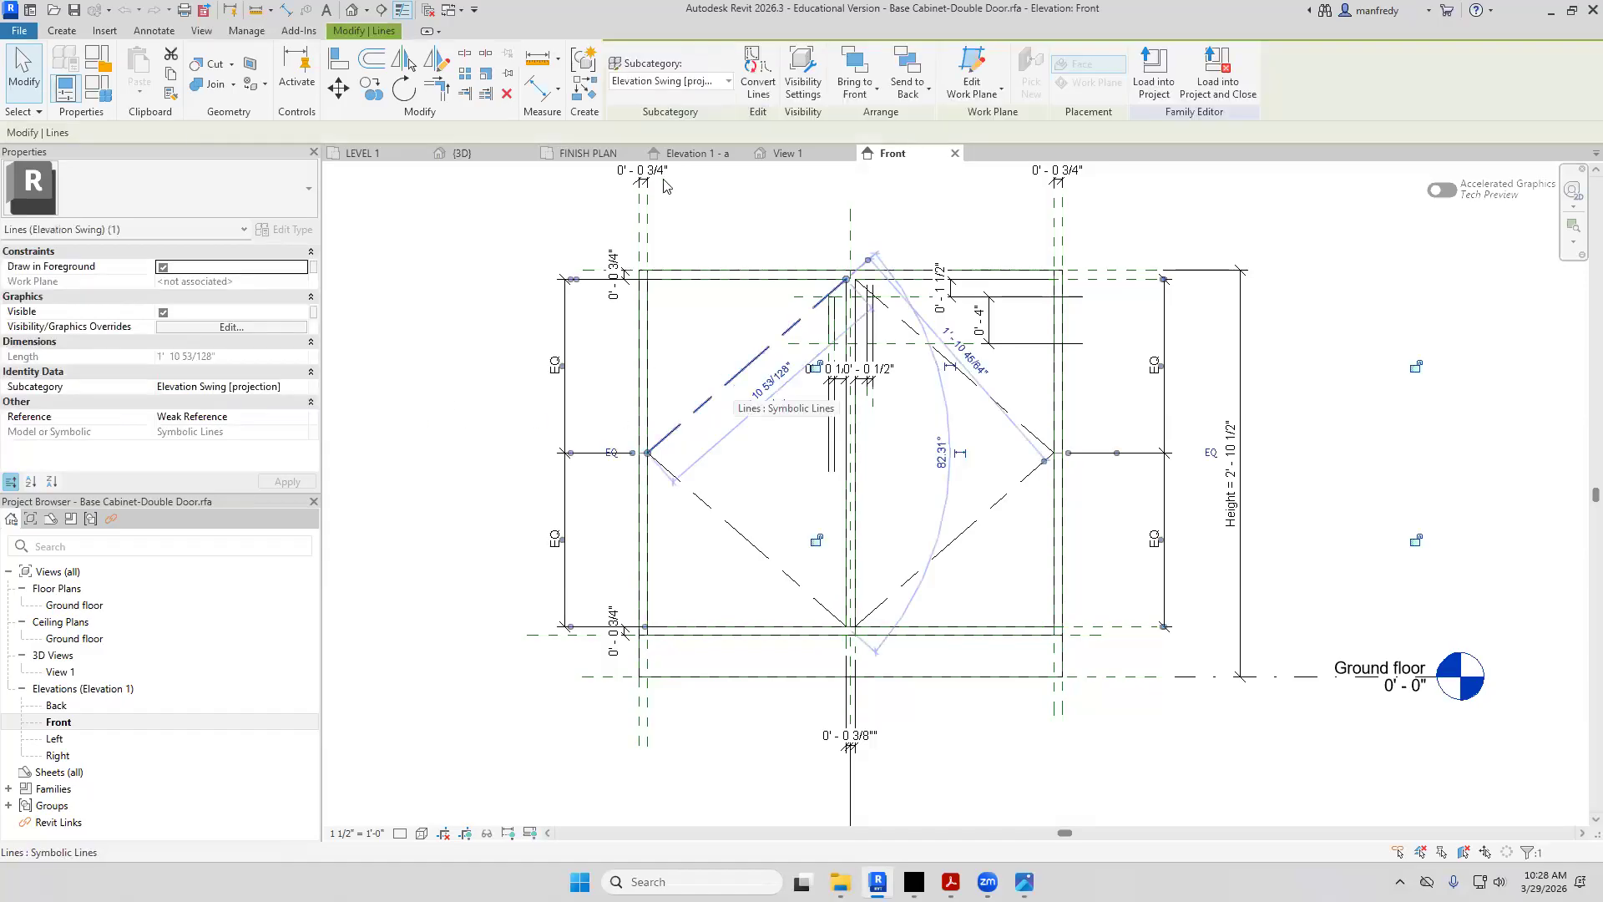
{"action": "left_click", "coordinate": [727, 81]}
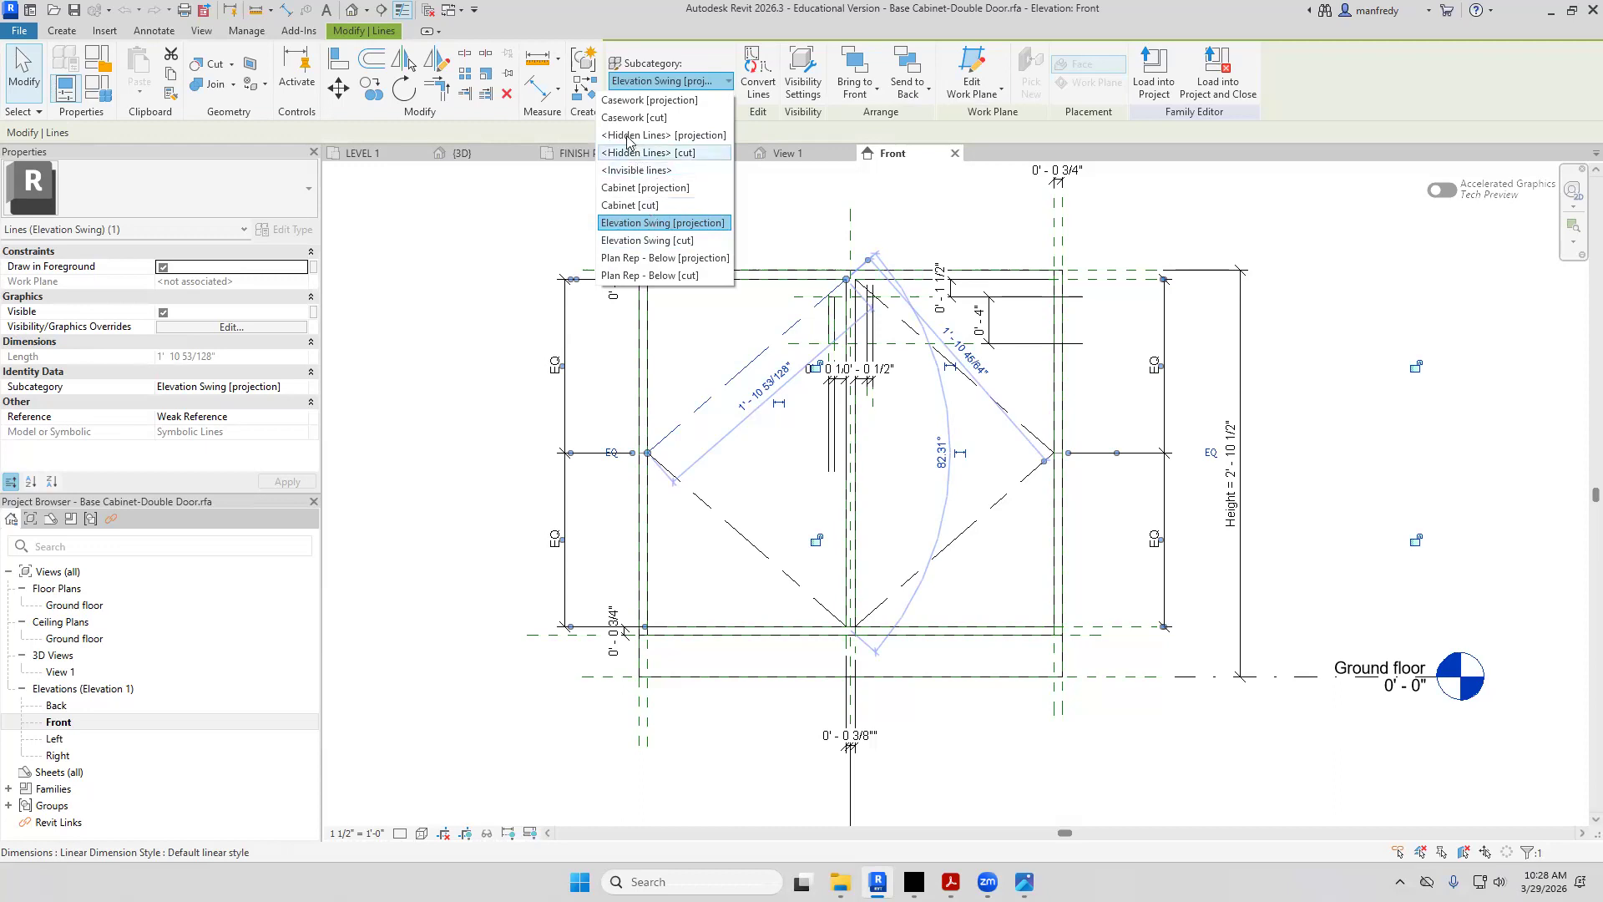
{"action": "left_click", "coordinate": [691, 142]}
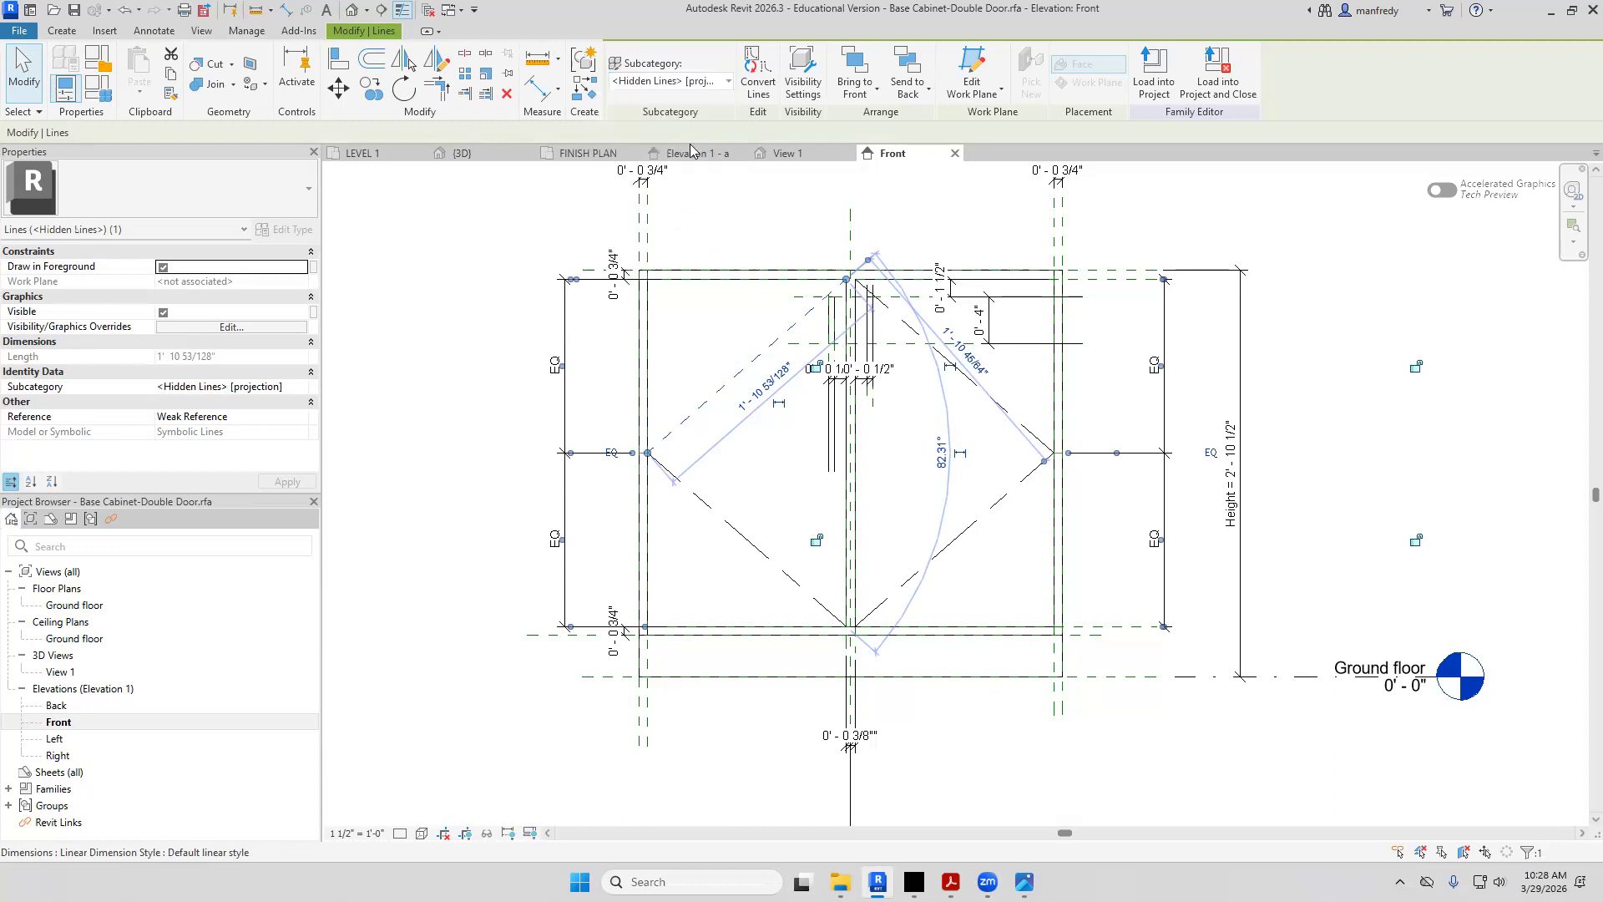
{"action": "left_click", "coordinate": [494, 359]}
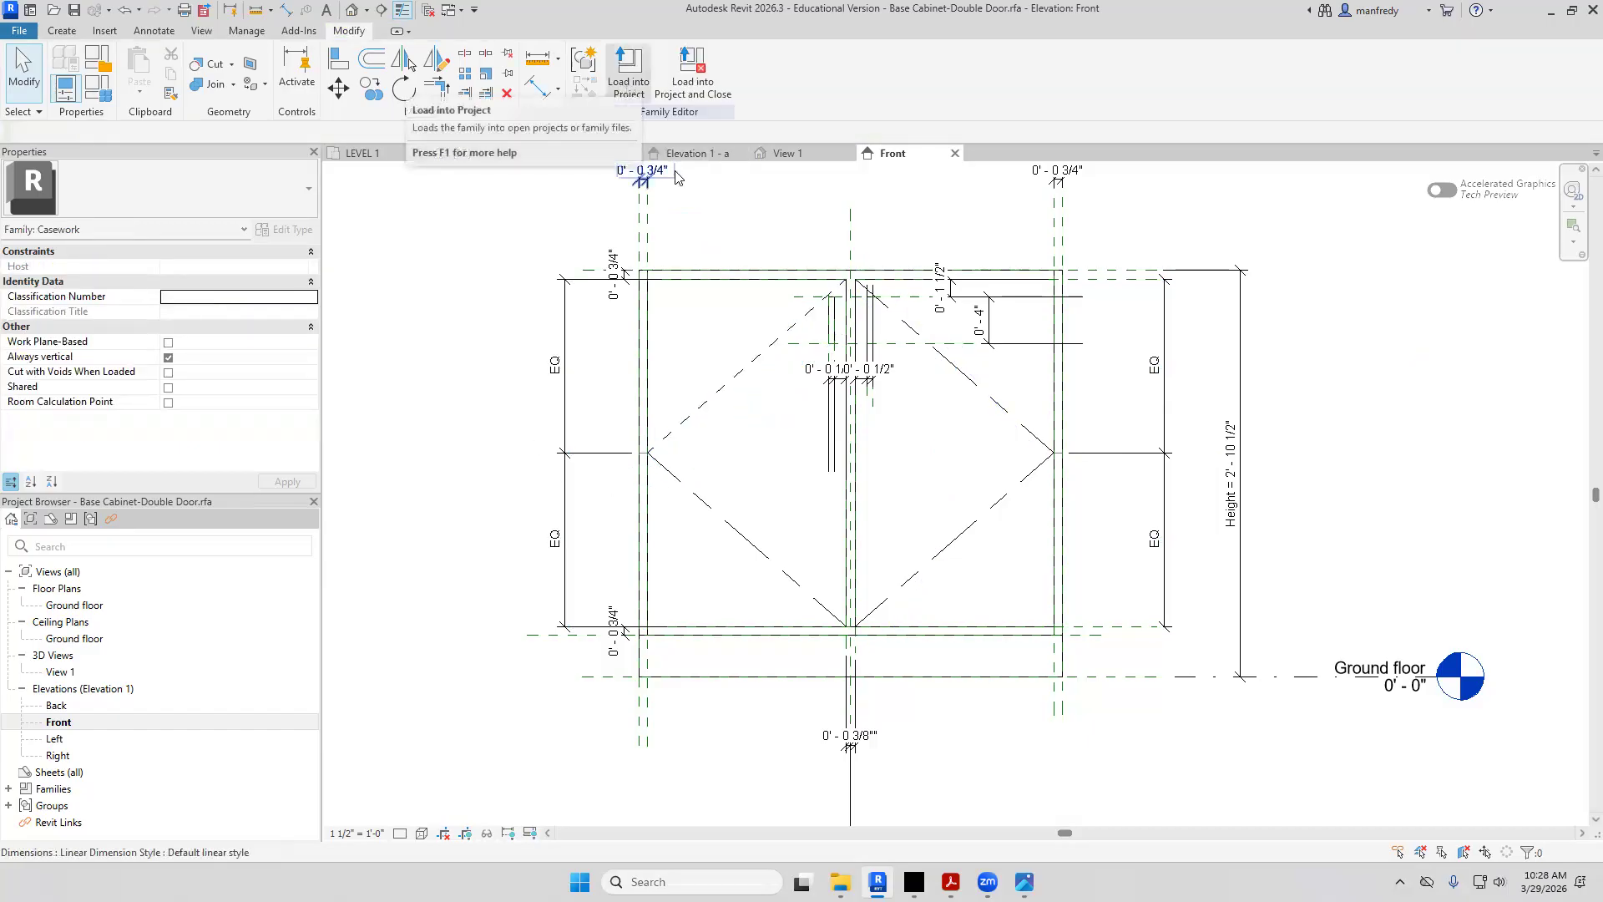
{"action": "left_click", "coordinate": [629, 71]}
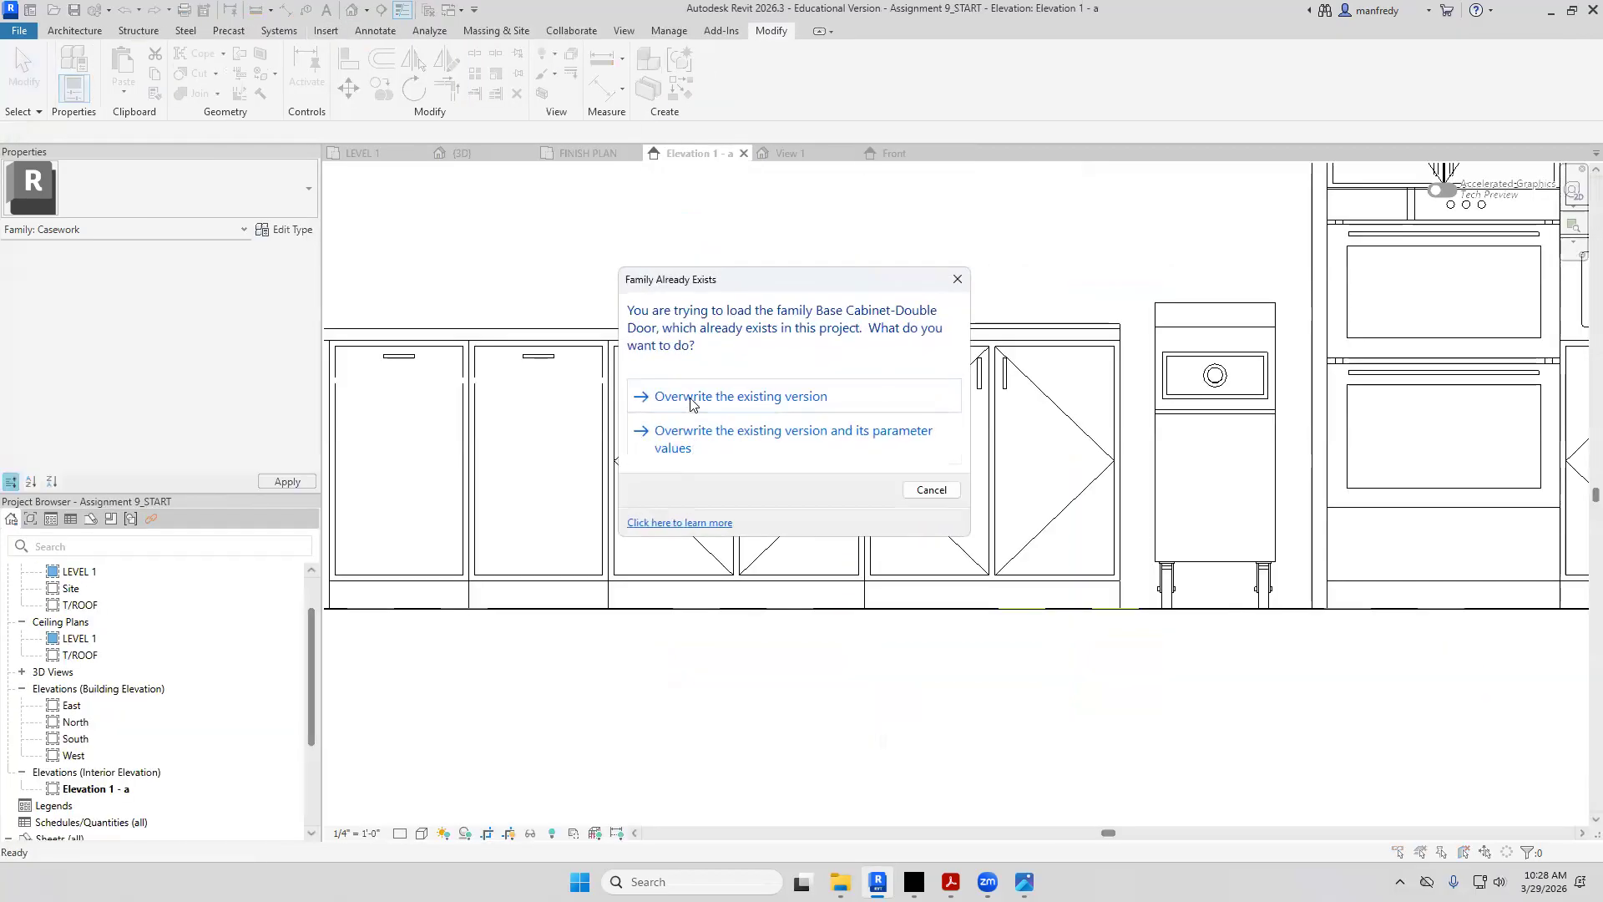
{"action": "left_click", "coordinate": [691, 399]}
{"action": "scroll", "coordinate": [700, 439], "scroll_direction": "up", "scroll_amount": 2}
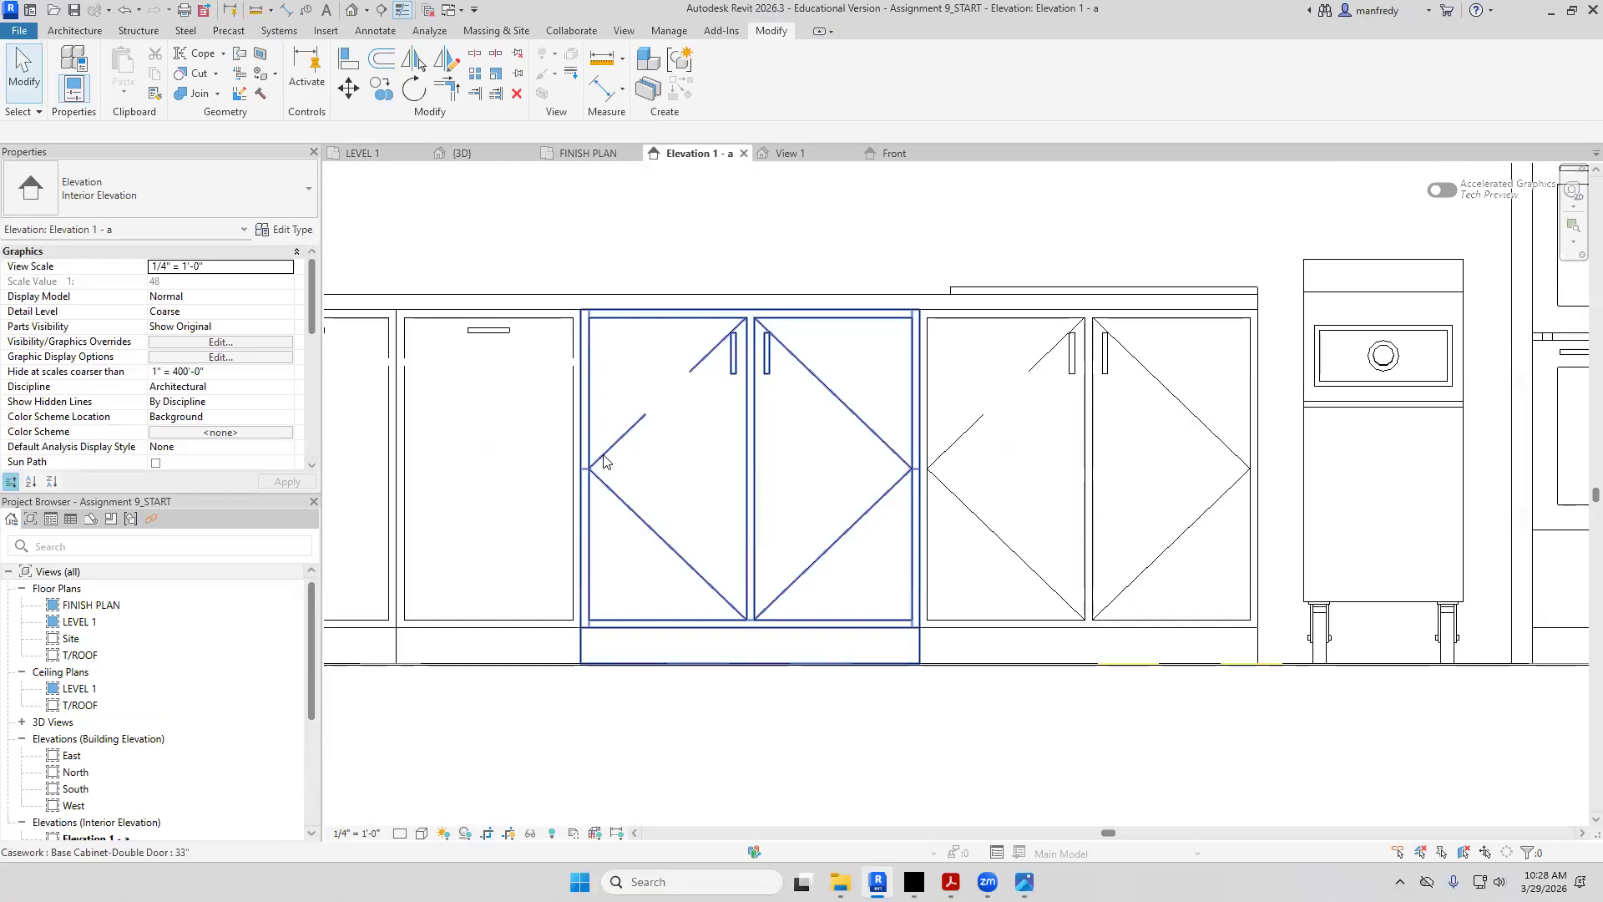
Set the double-door cabinet's three remaining swing lines to <Hidden Lines> [projection] and reload the family, overwriting the existing version
{"action": "left_click", "coordinate": [679, 326]}
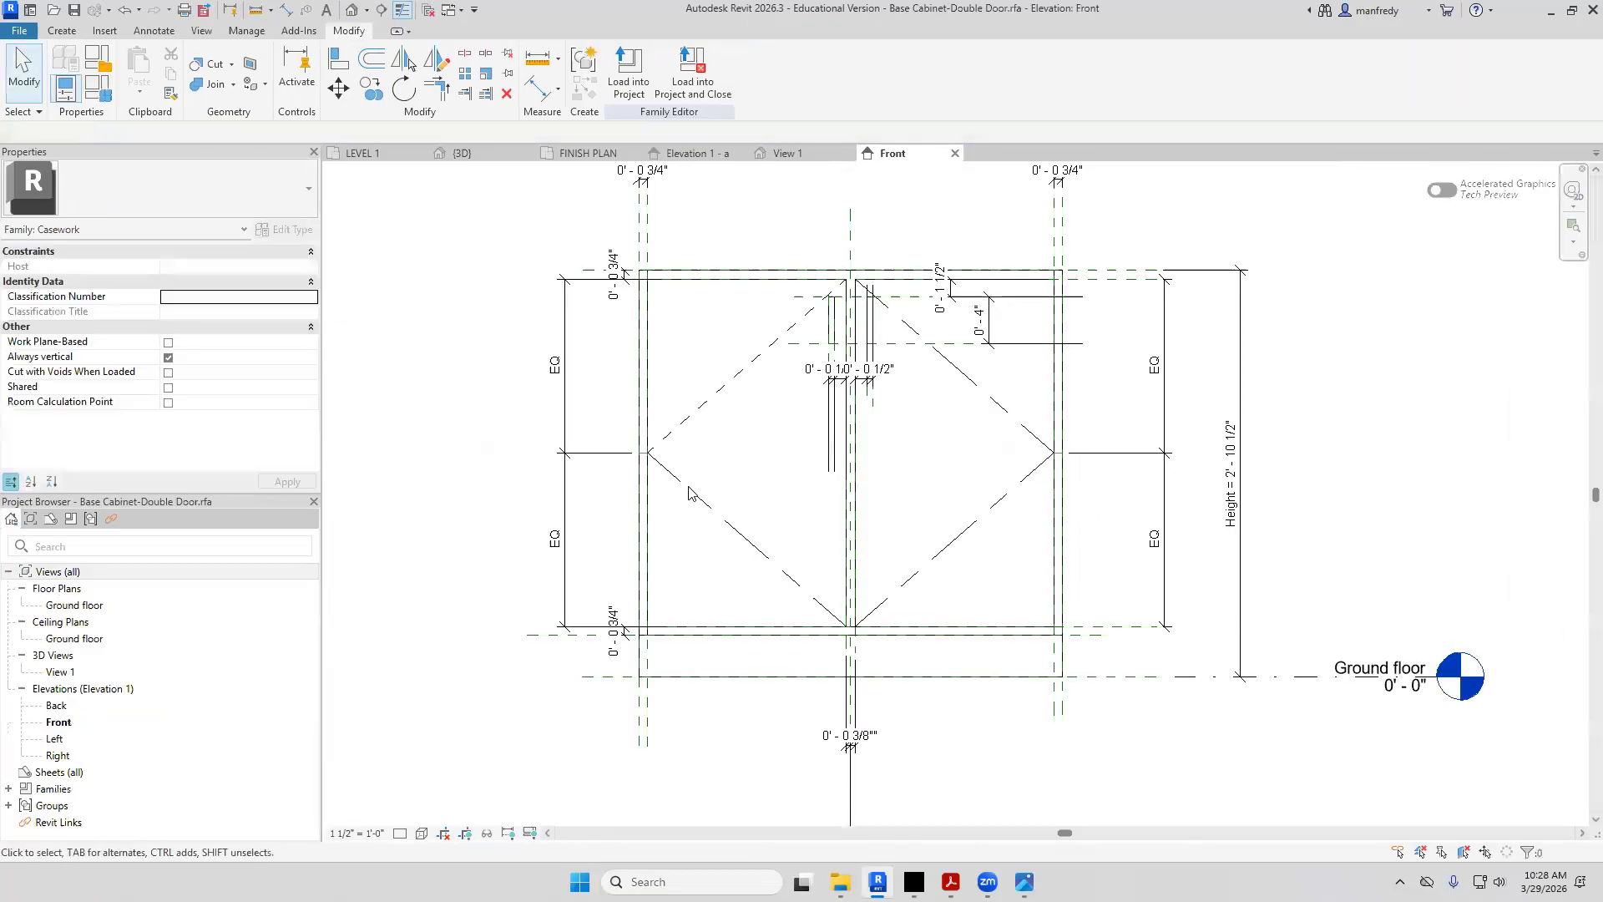
{"action": "left_click", "coordinate": [691, 490]}
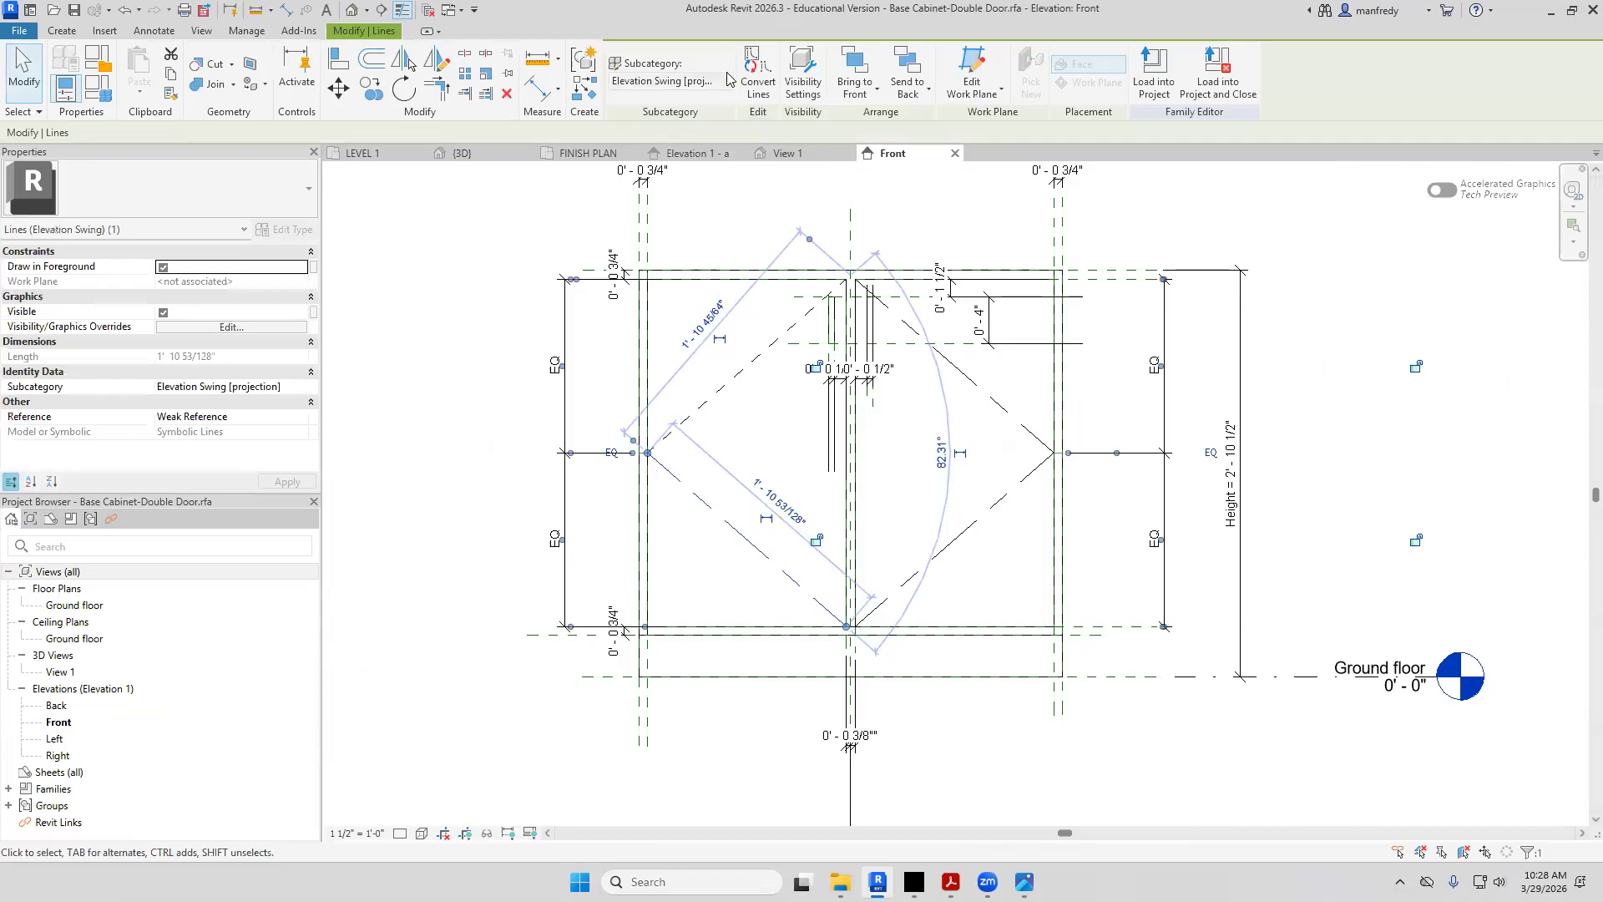
{"action": "left_click", "coordinate": [728, 81]}
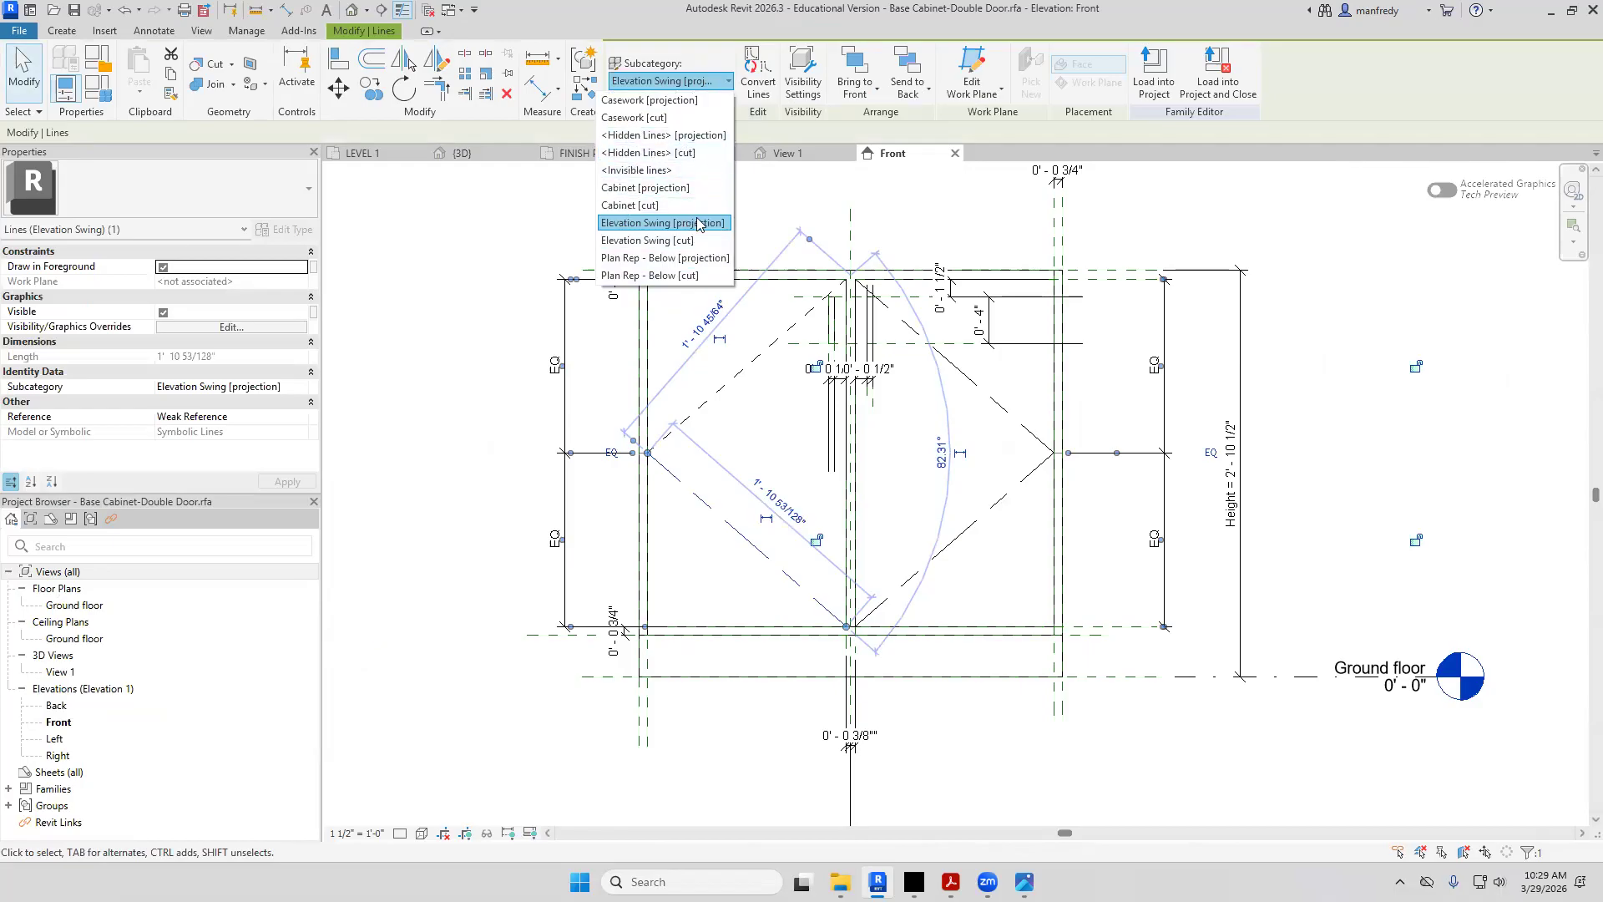
{"action": "left_click", "coordinate": [641, 138]}
{"action": "left_click", "coordinate": [971, 527]}
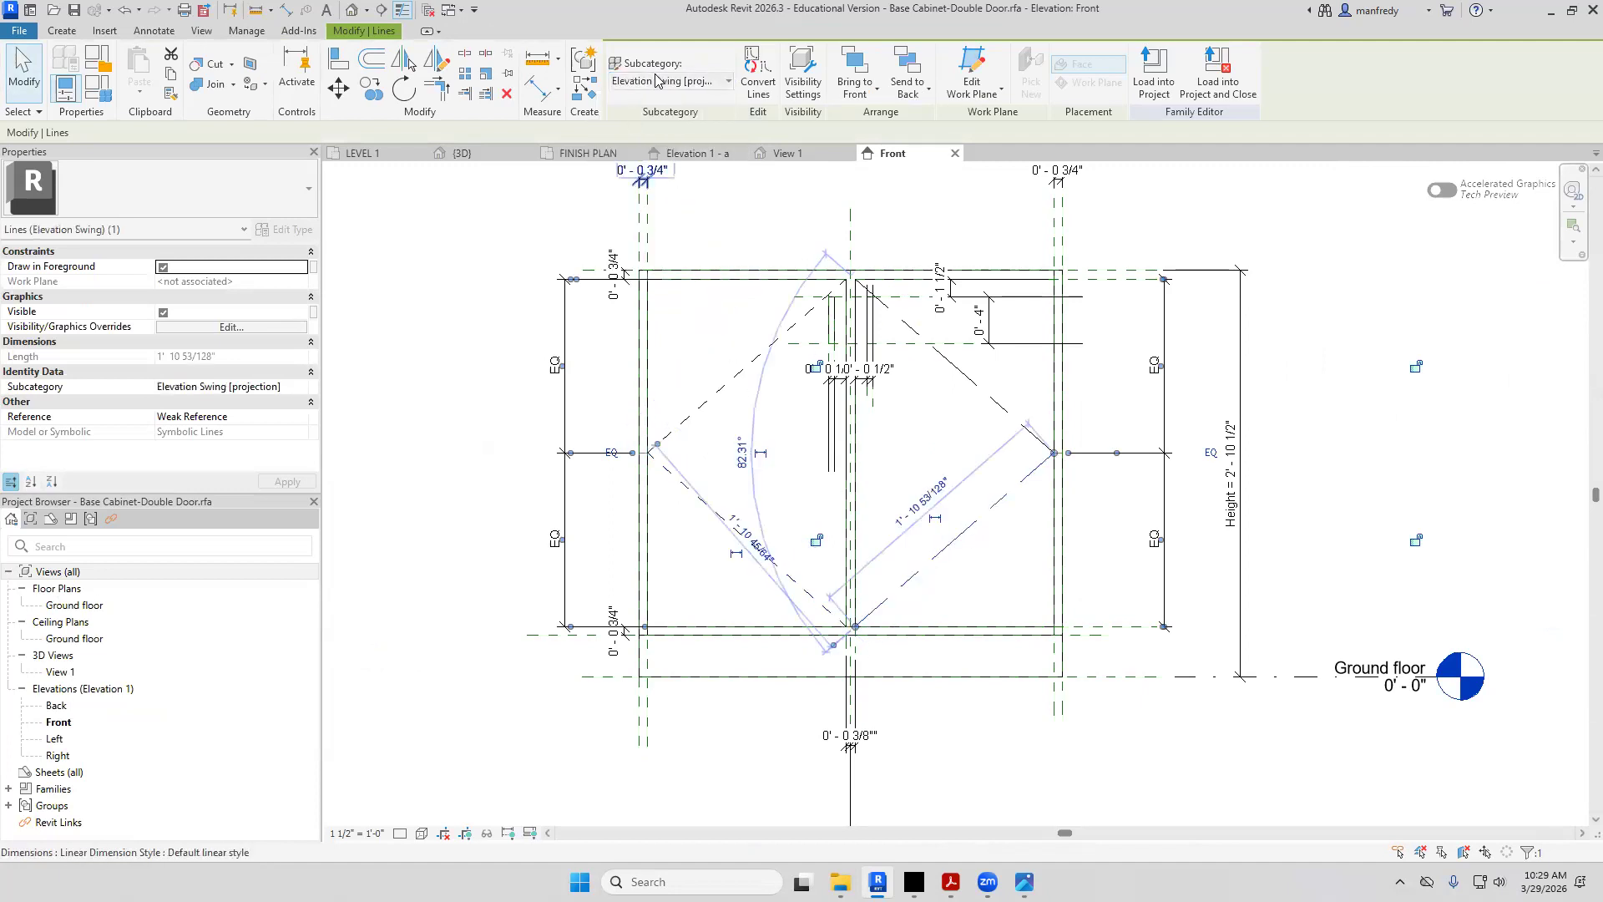
{"action": "left_click", "coordinate": [656, 80]}
{"action": "left_click", "coordinate": [653, 134]}
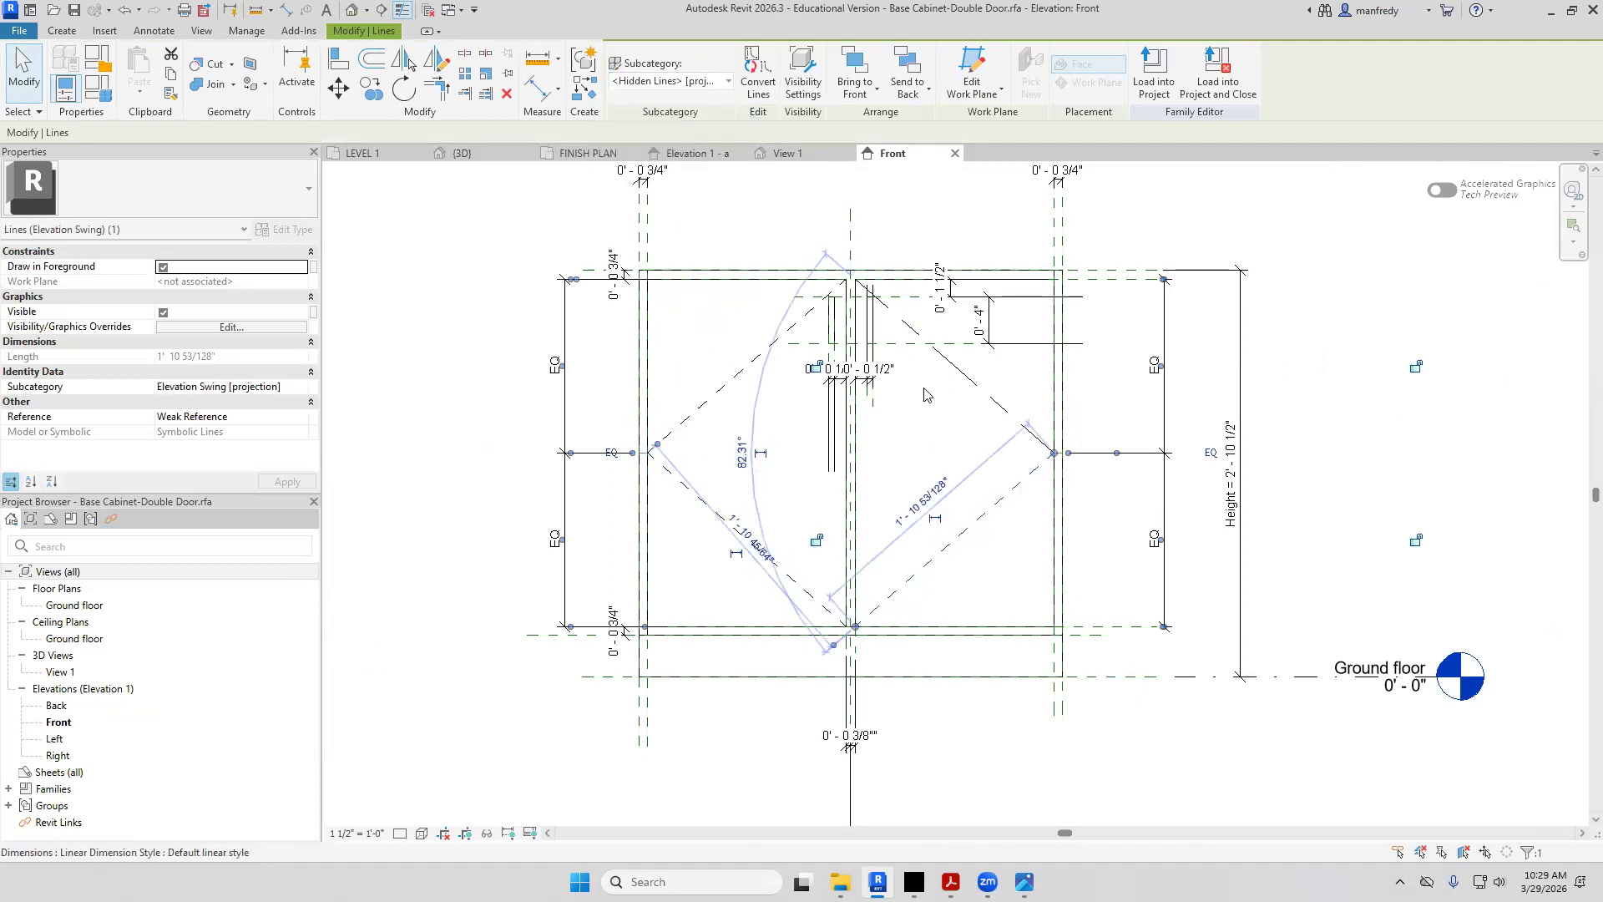
{"action": "left_click", "coordinate": [967, 386]}
{"action": "left_click", "coordinate": [668, 80]}
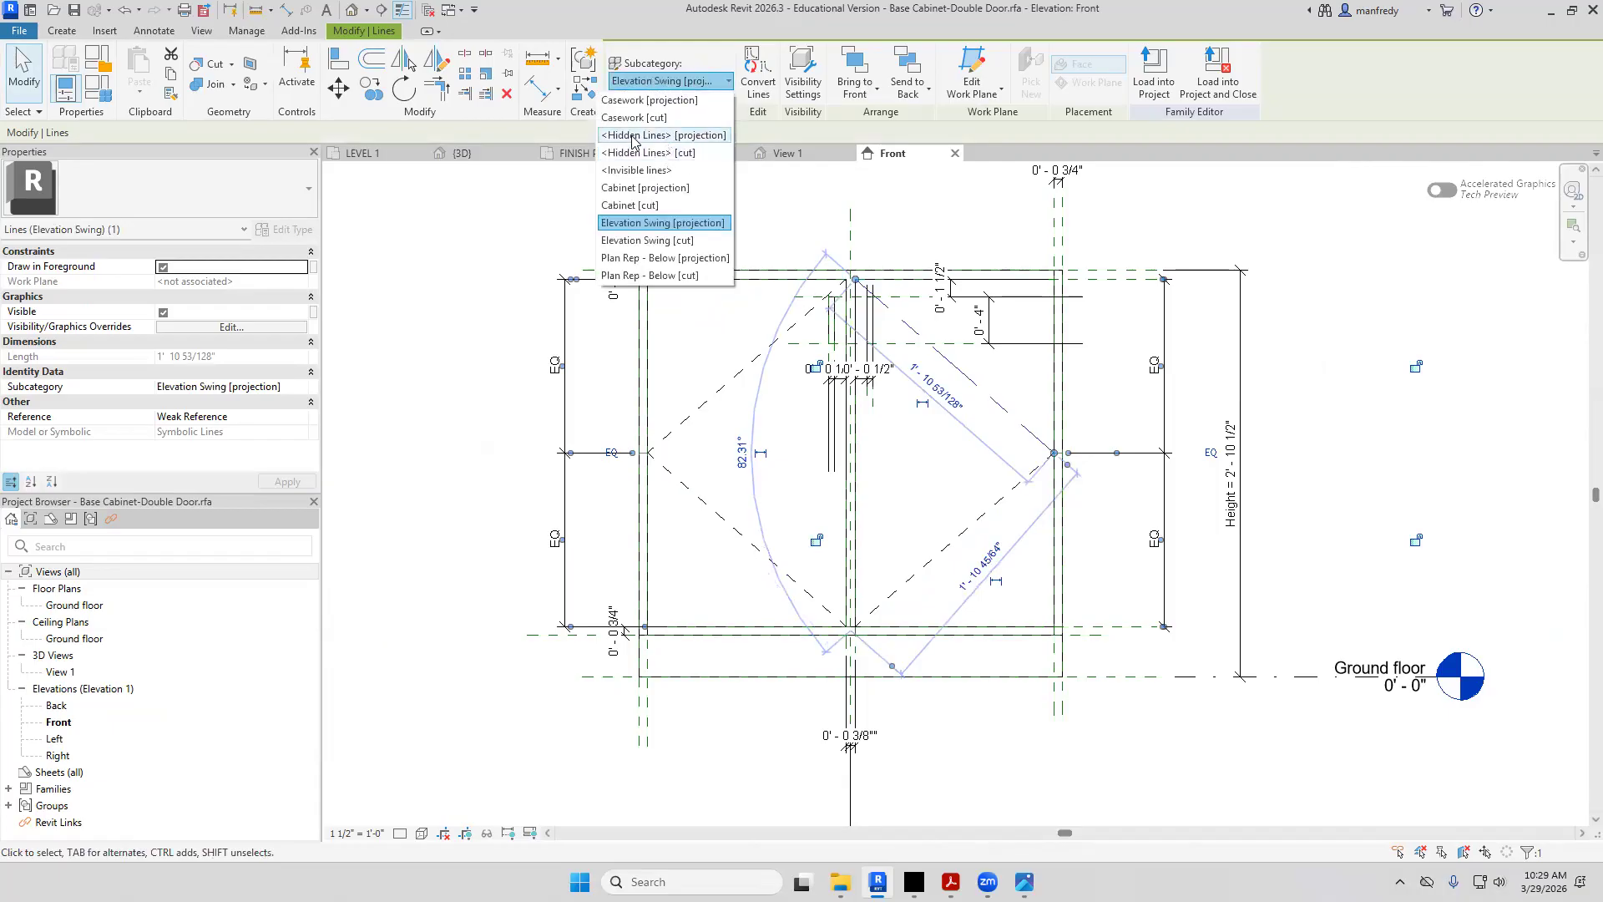
{"action": "left_click", "coordinate": [668, 135]}
{"action": "key", "text": "Escape"}
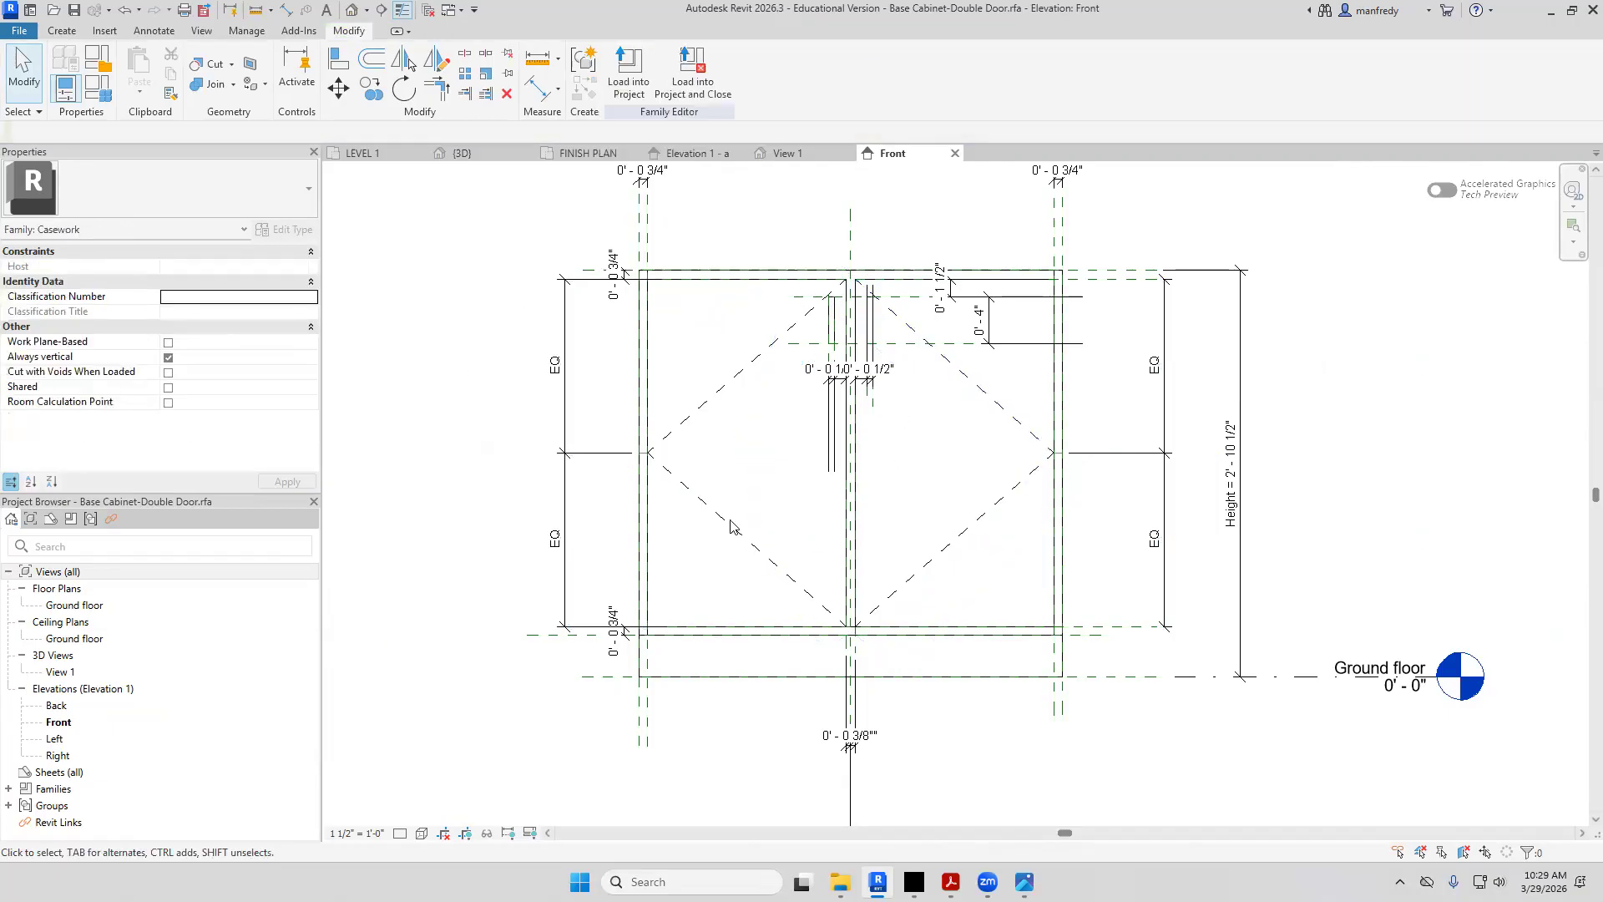
{"action": "left_click", "coordinate": [641, 102]}
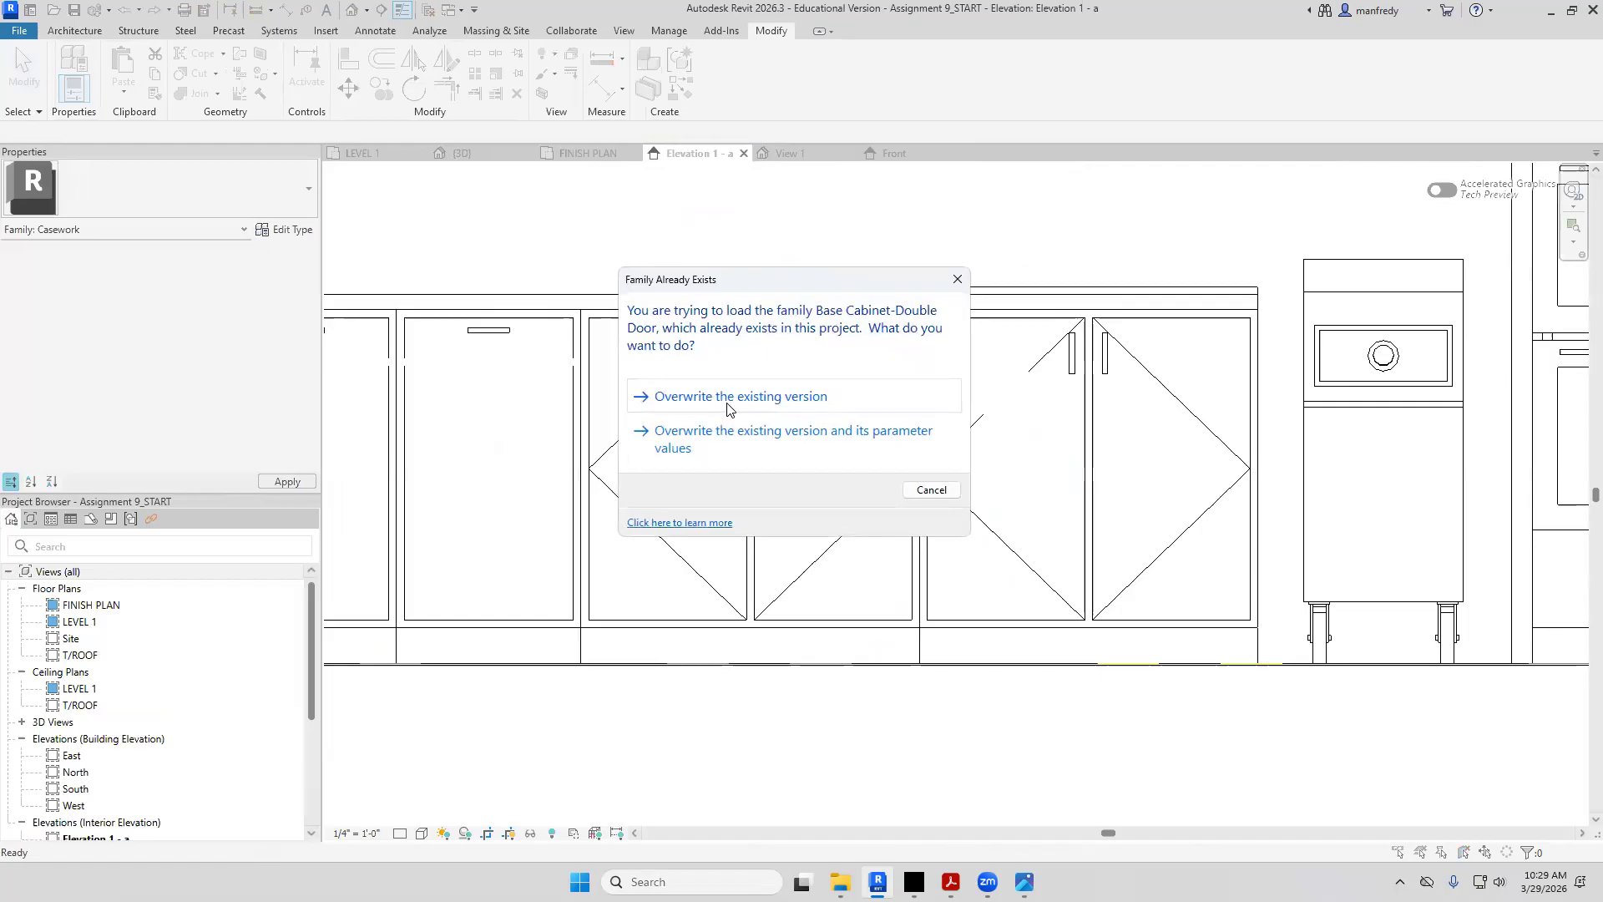
{"action": "left_click", "coordinate": [731, 397]}
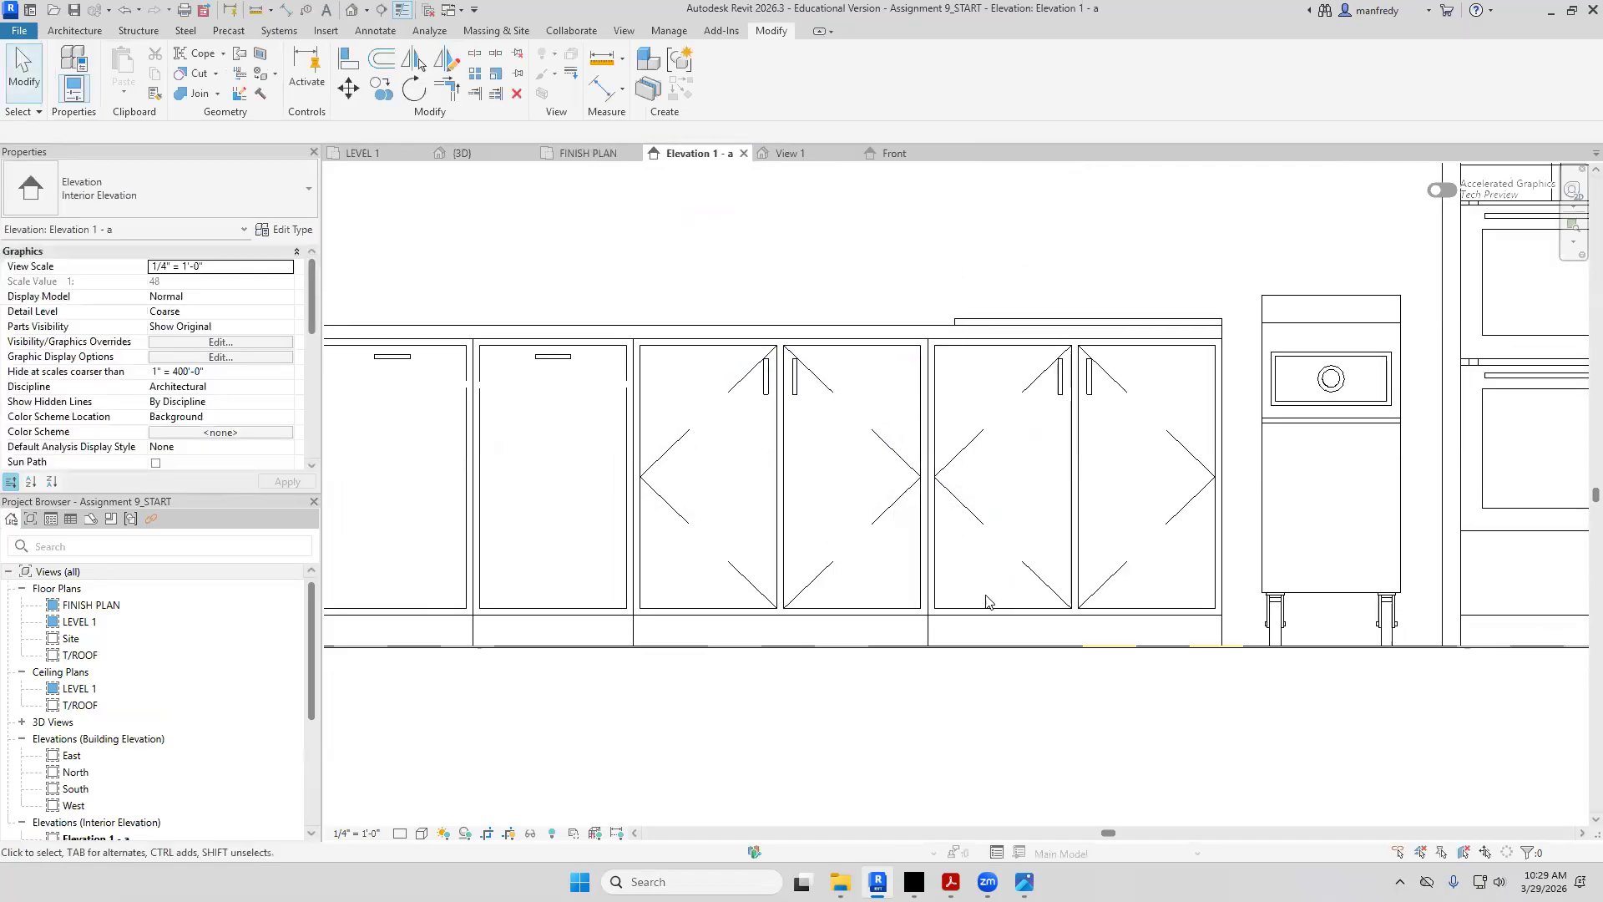
Open the Base Cabinet-Single Drawer family from the elevation for editing and show its Front elevation
{"action": "middle_click_drag", "start_coordinate": [609, 559], "coordinate": [966, 555]}
{"action": "scroll", "coordinate": [777, 449], "scroll_direction": "up", "scroll_amount": 2}
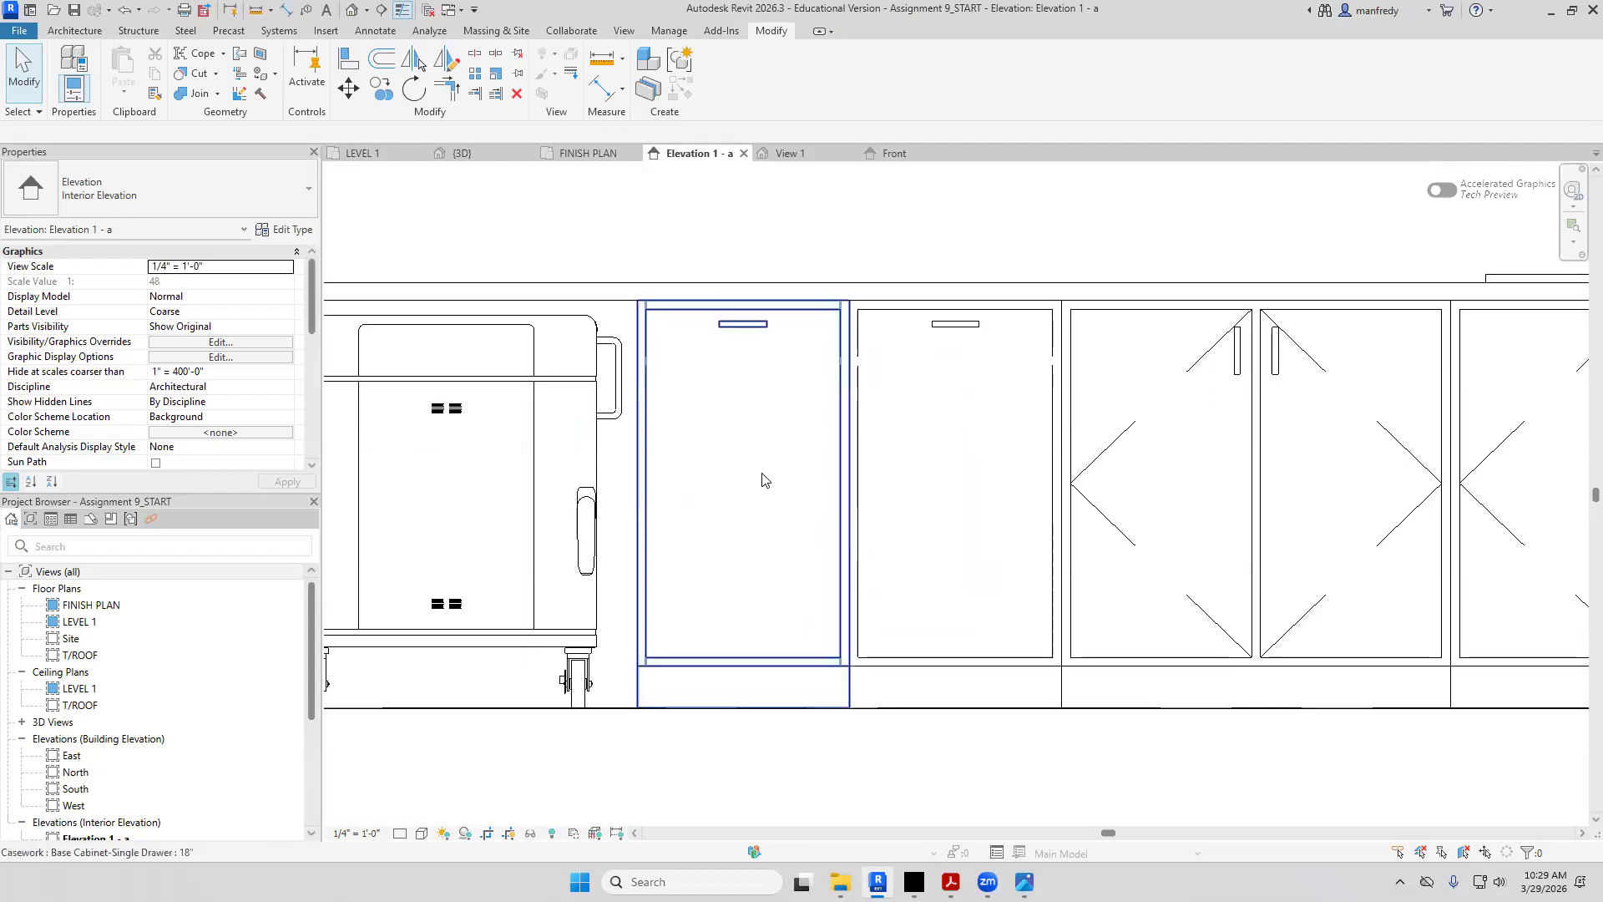
{"action": "left_click", "coordinate": [704, 332]}
{"action": "left_click", "coordinate": [720, 74]}
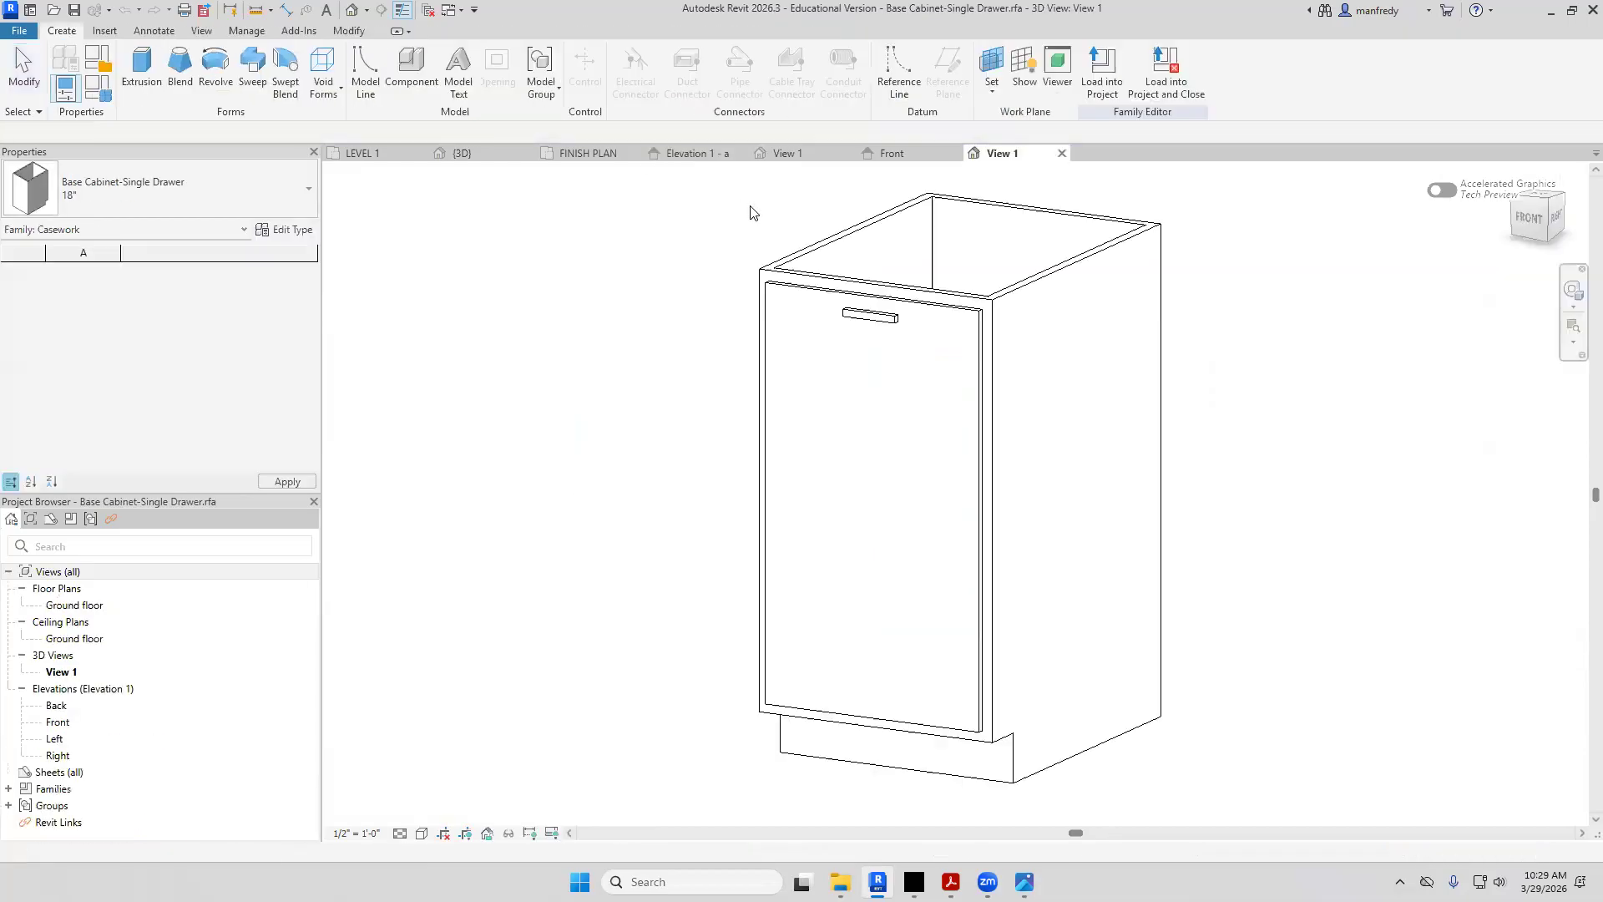
{"action": "double_click", "coordinate": [67, 723]}
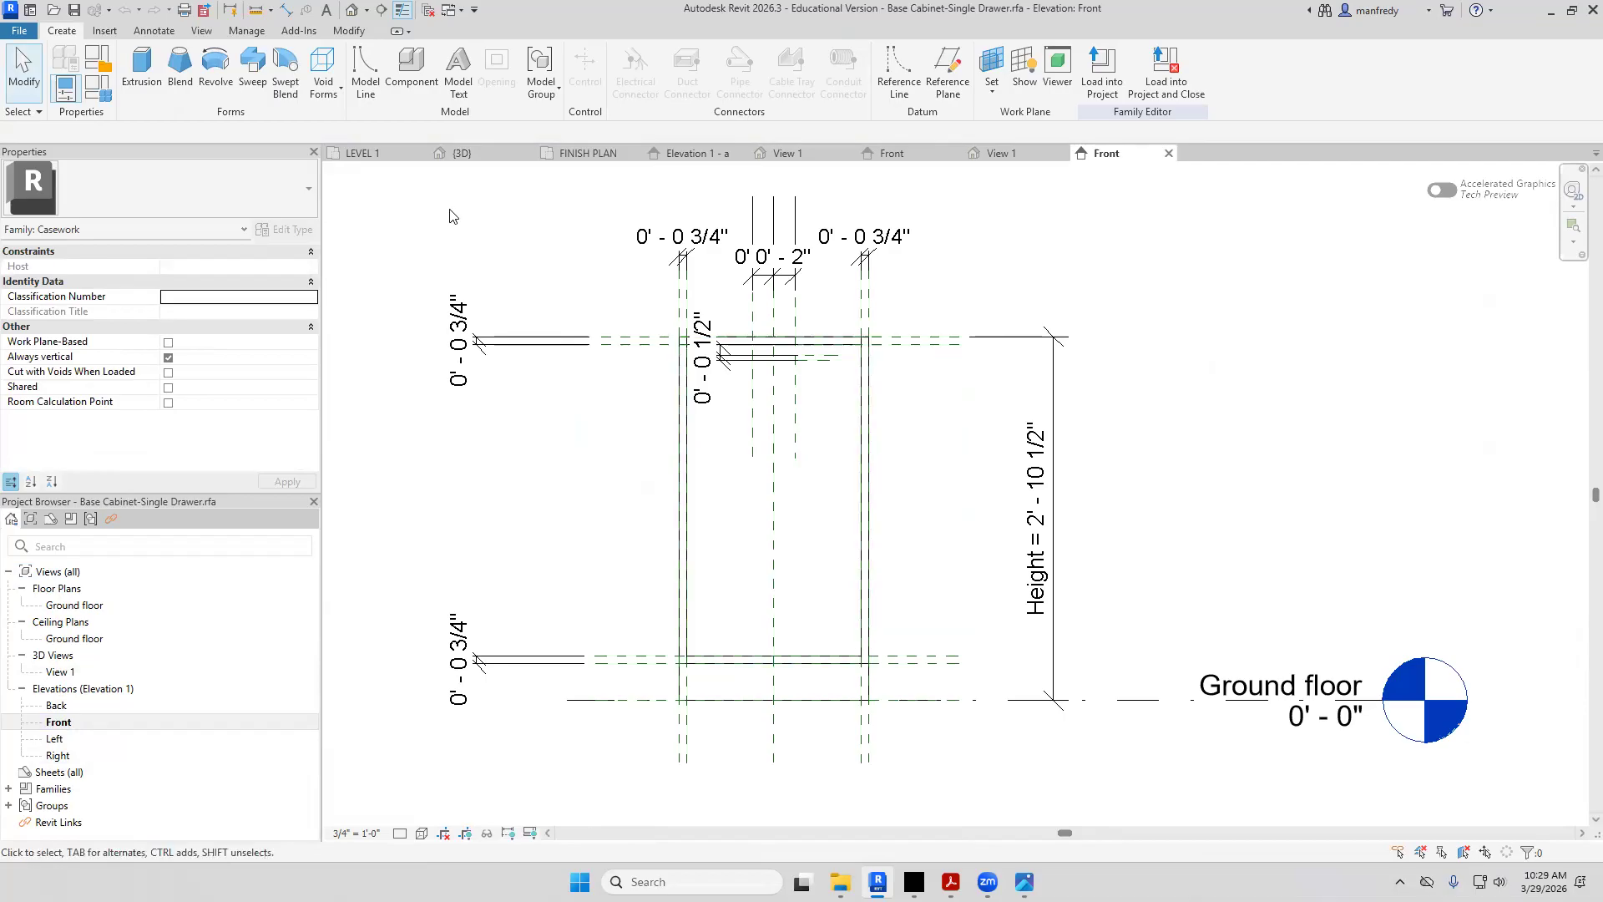
Draw a <Hidden Lines> [projection] model line from the drawer front's upper-left corner to the midpoint of its bottom edge
{"action": "left_click", "coordinate": [366, 83]}
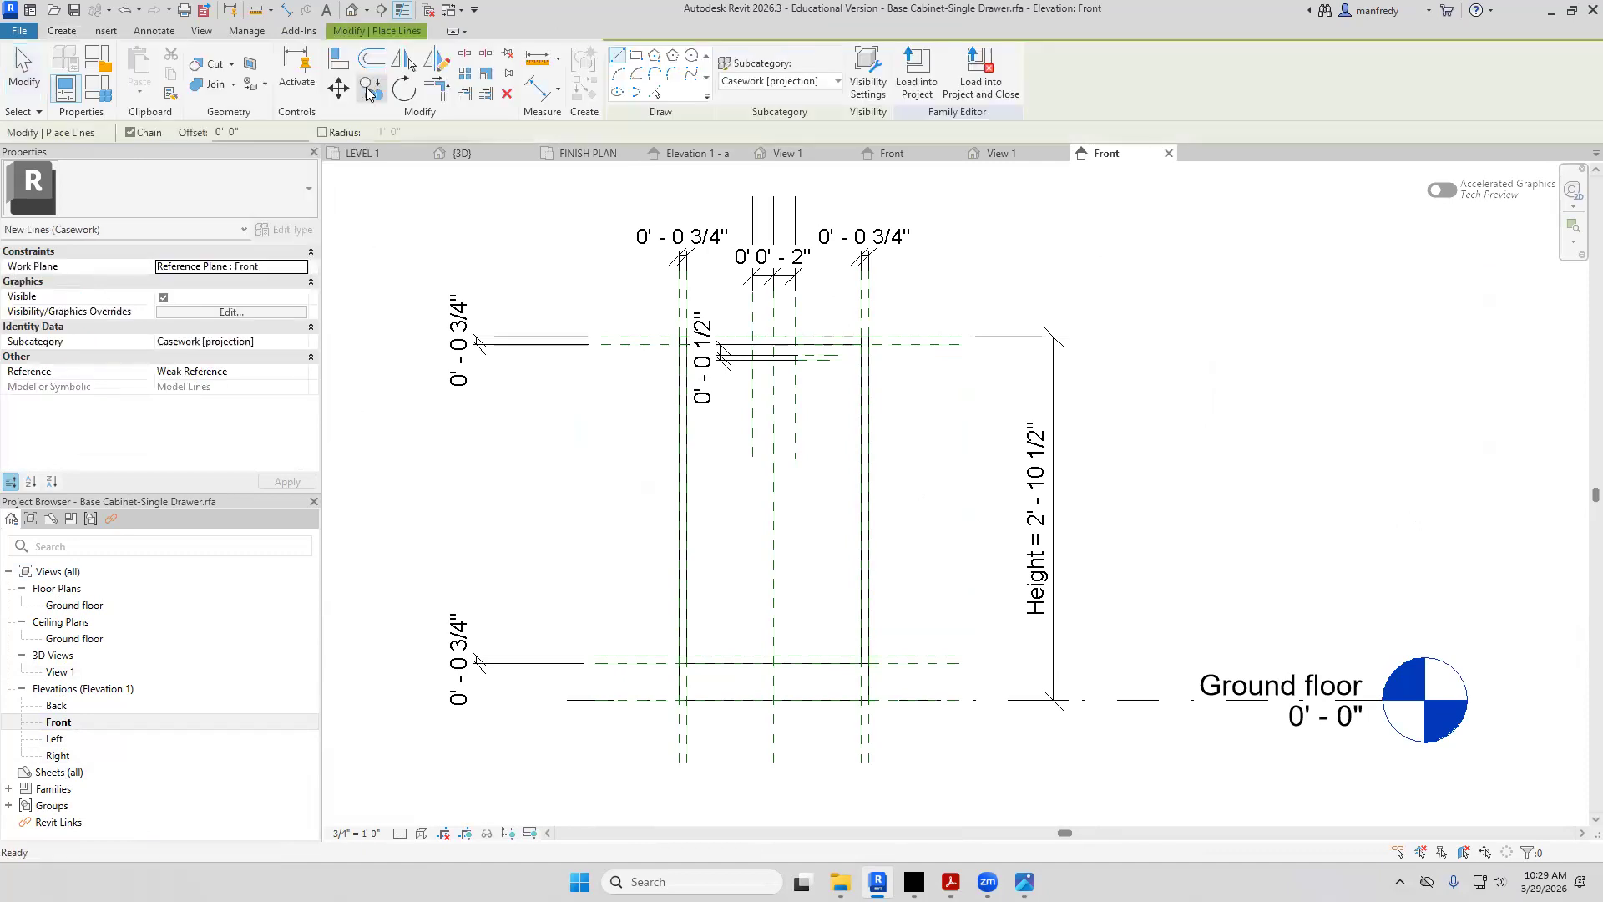
{"action": "left_click", "coordinate": [836, 81]}
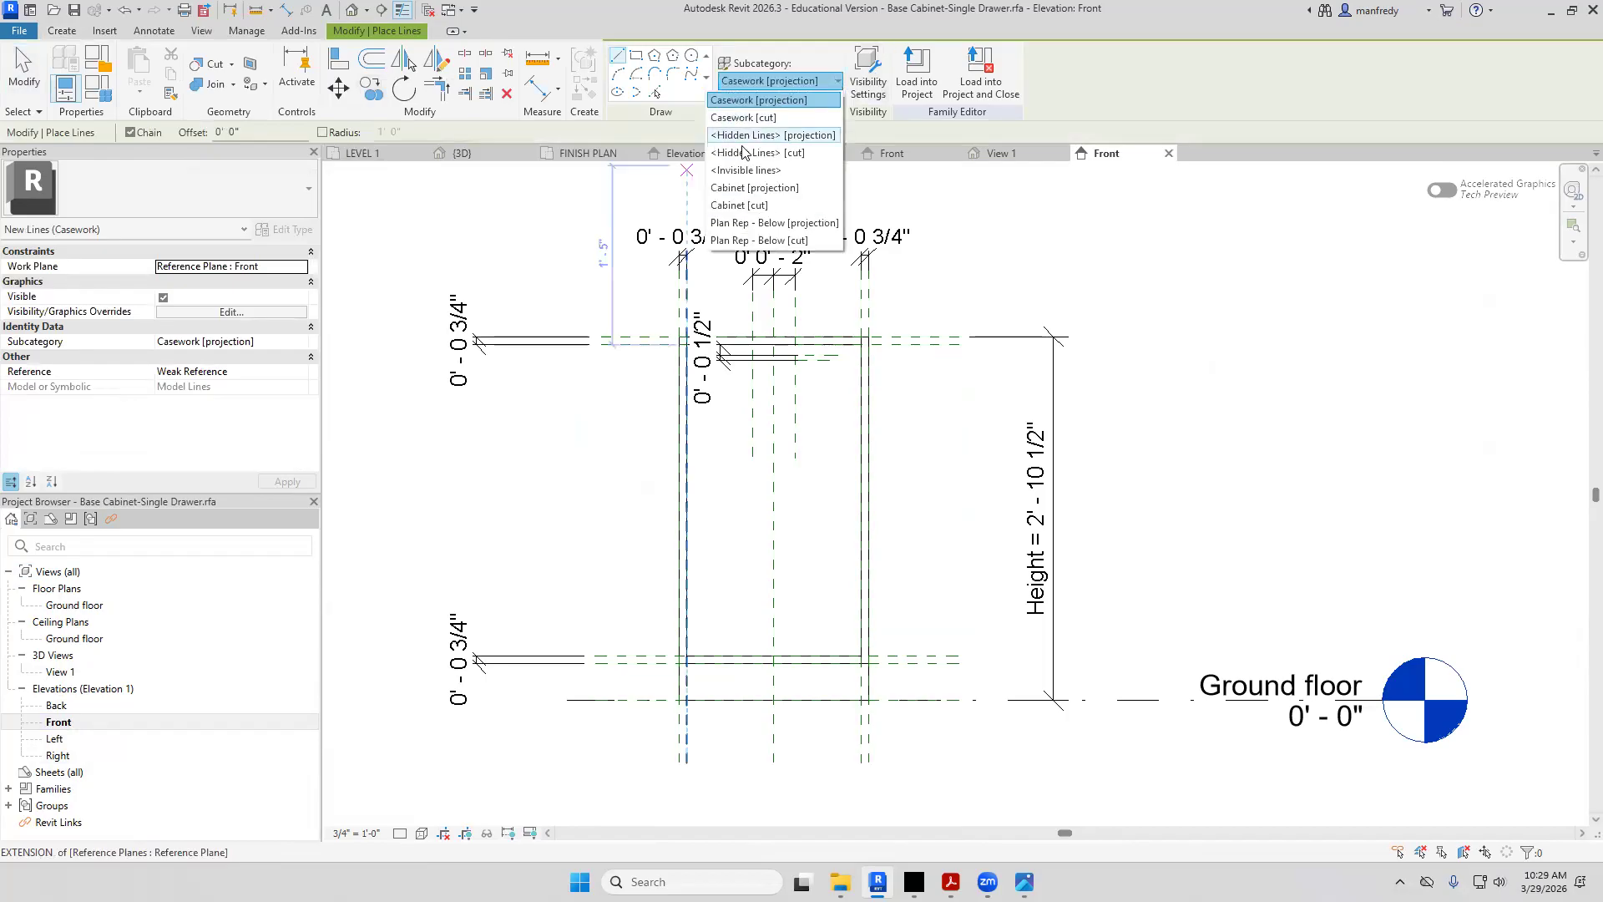
{"action": "left_click", "coordinate": [803, 136]}
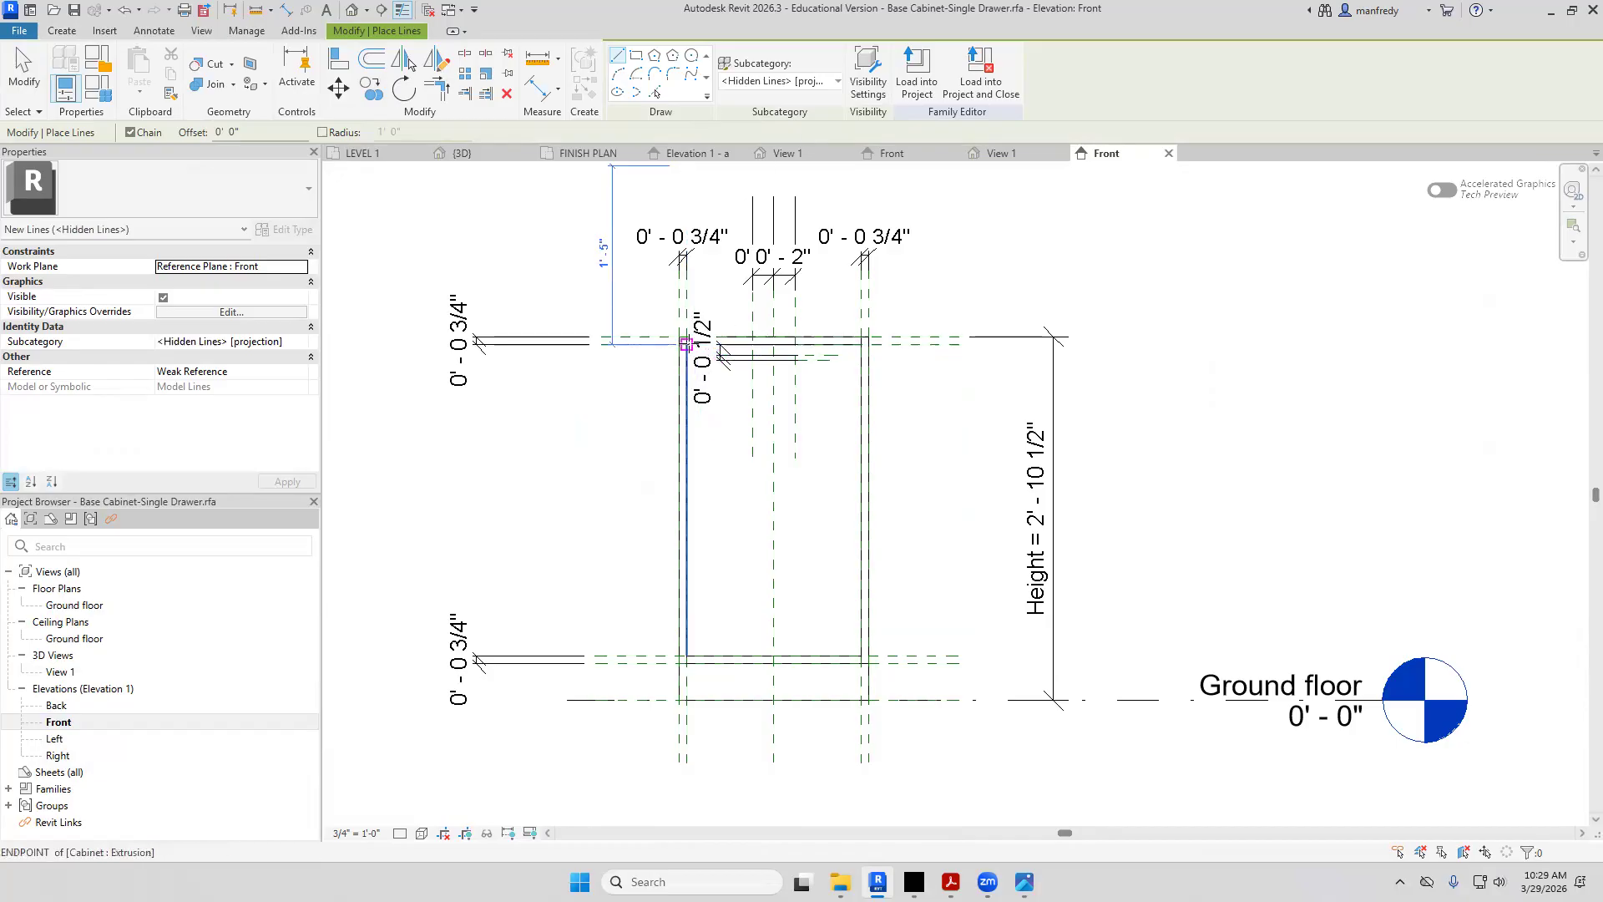
{"action": "left_click", "coordinate": [686, 343]}
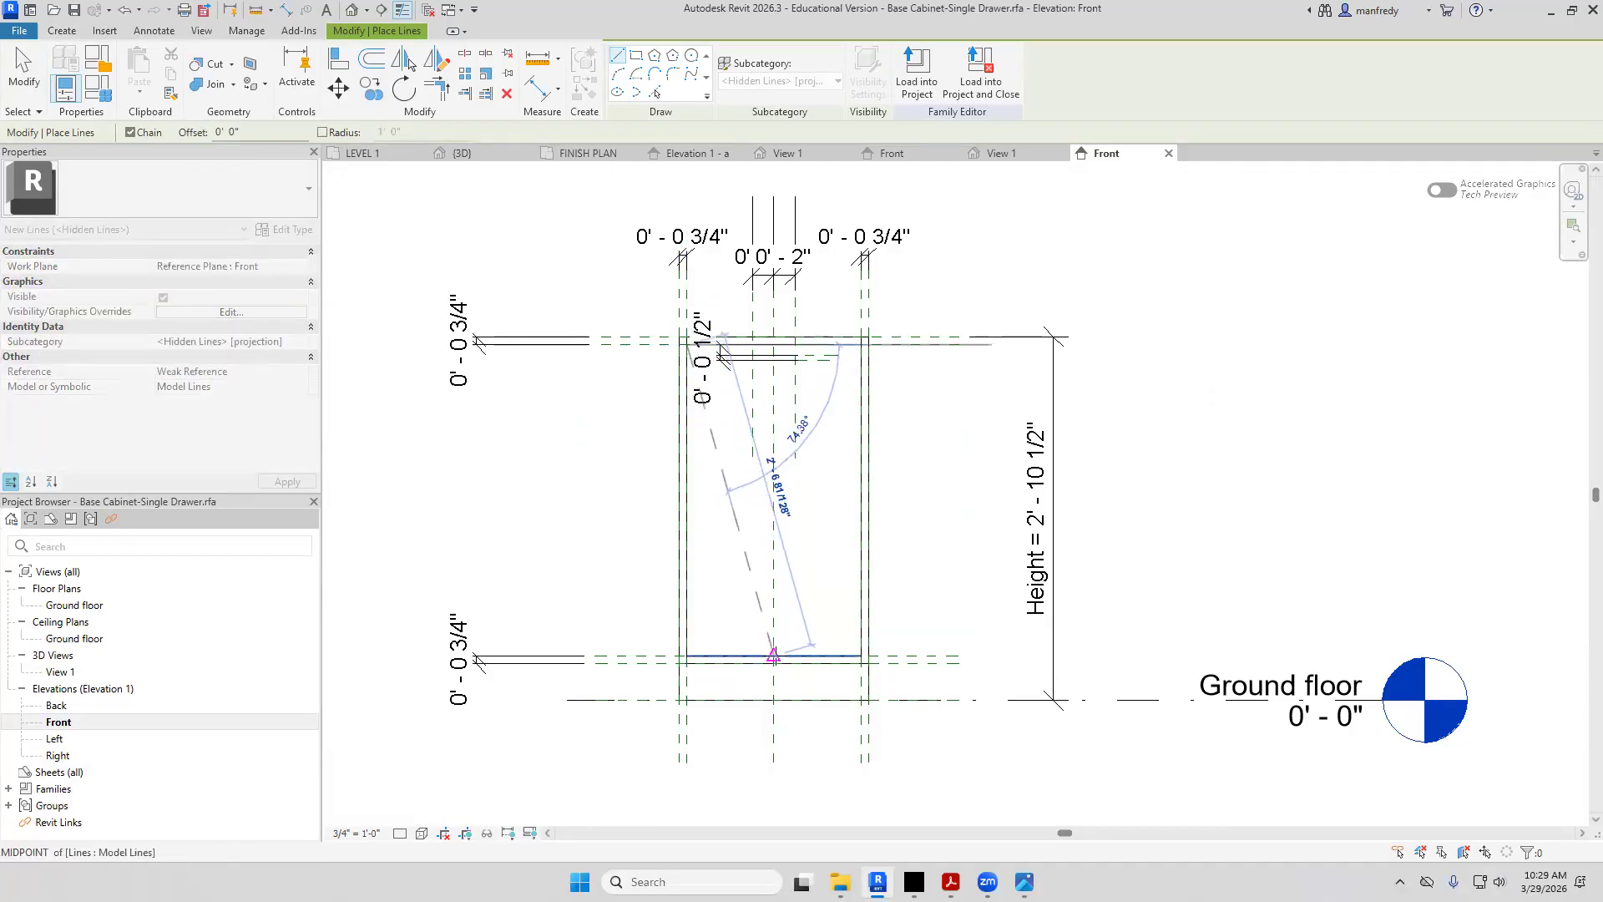
{"action": "left_click", "coordinate": [773, 656]}
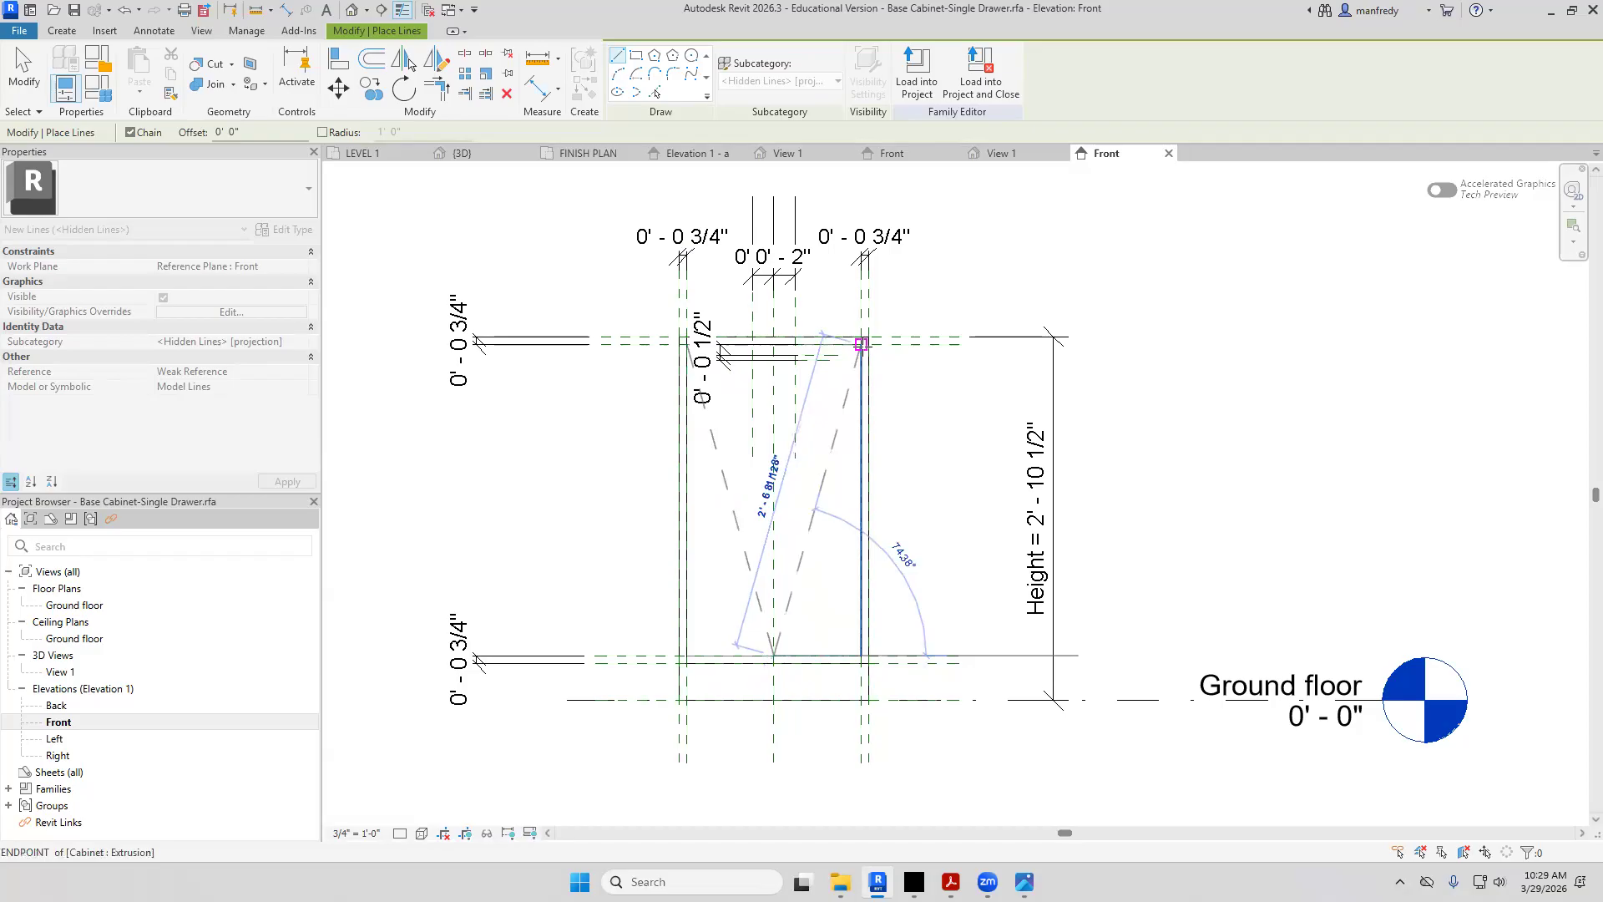
Finish the right-hand hidden swing line at the upper-right inside corner of the single-drawer base cabinet front
{"action": "left_click", "coordinate": [861, 343]}
{"action": "key", "text": "Escape"}
{"action": "key", "text": "Escape"}
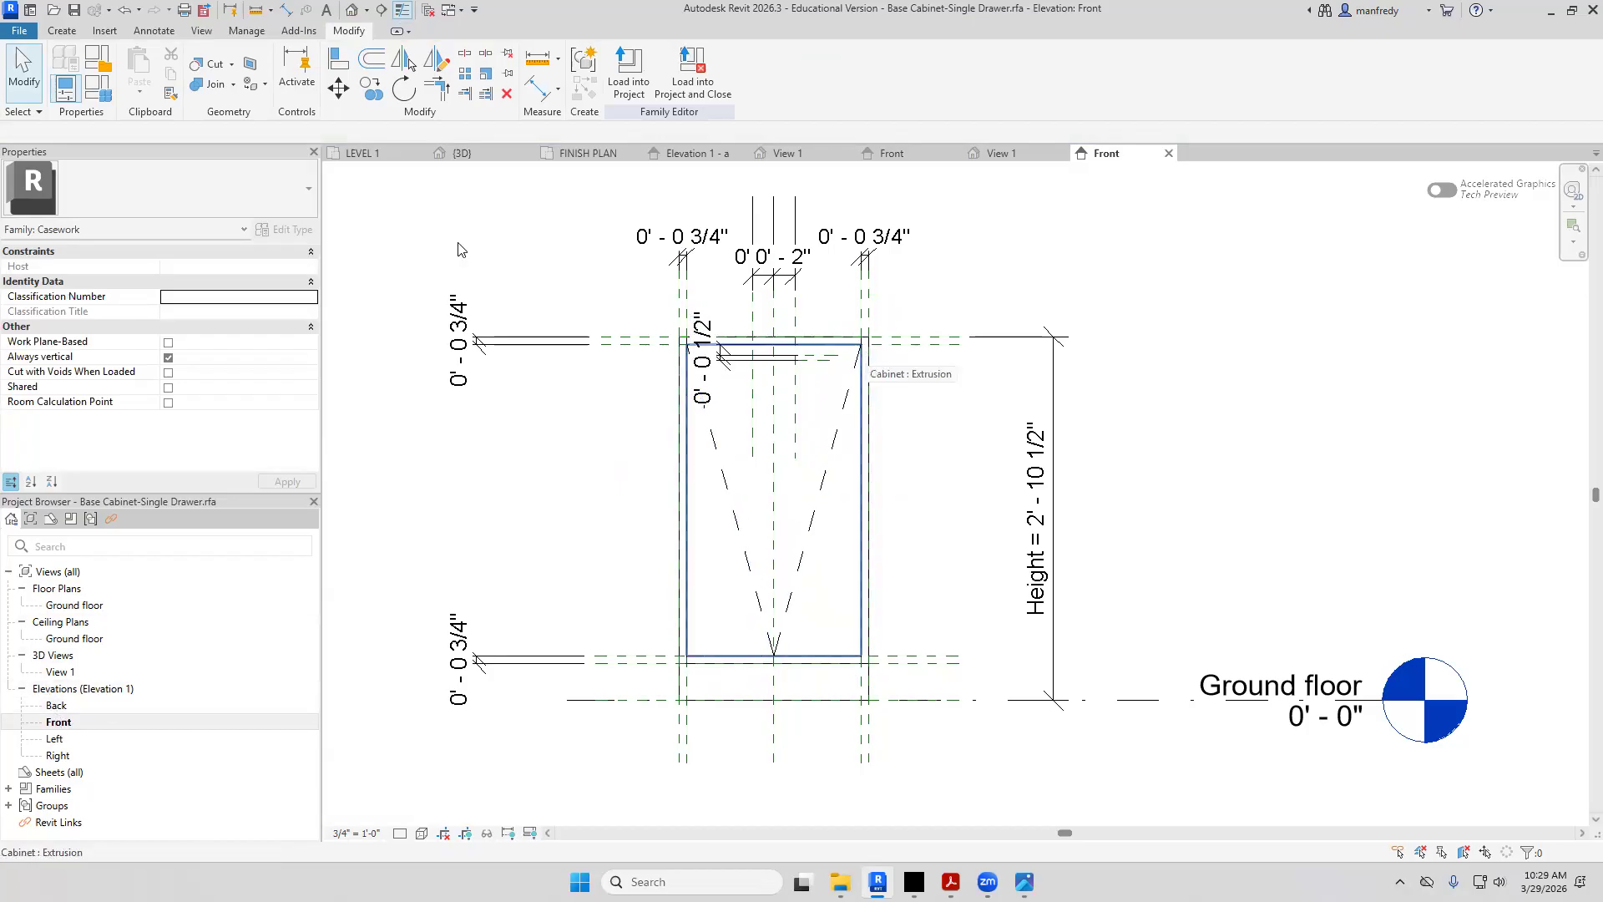
Load the edited single-drawer base cabinet family into the Assignment 9_START project, replacing the existing version
{"action": "left_click", "coordinate": [628, 84]}
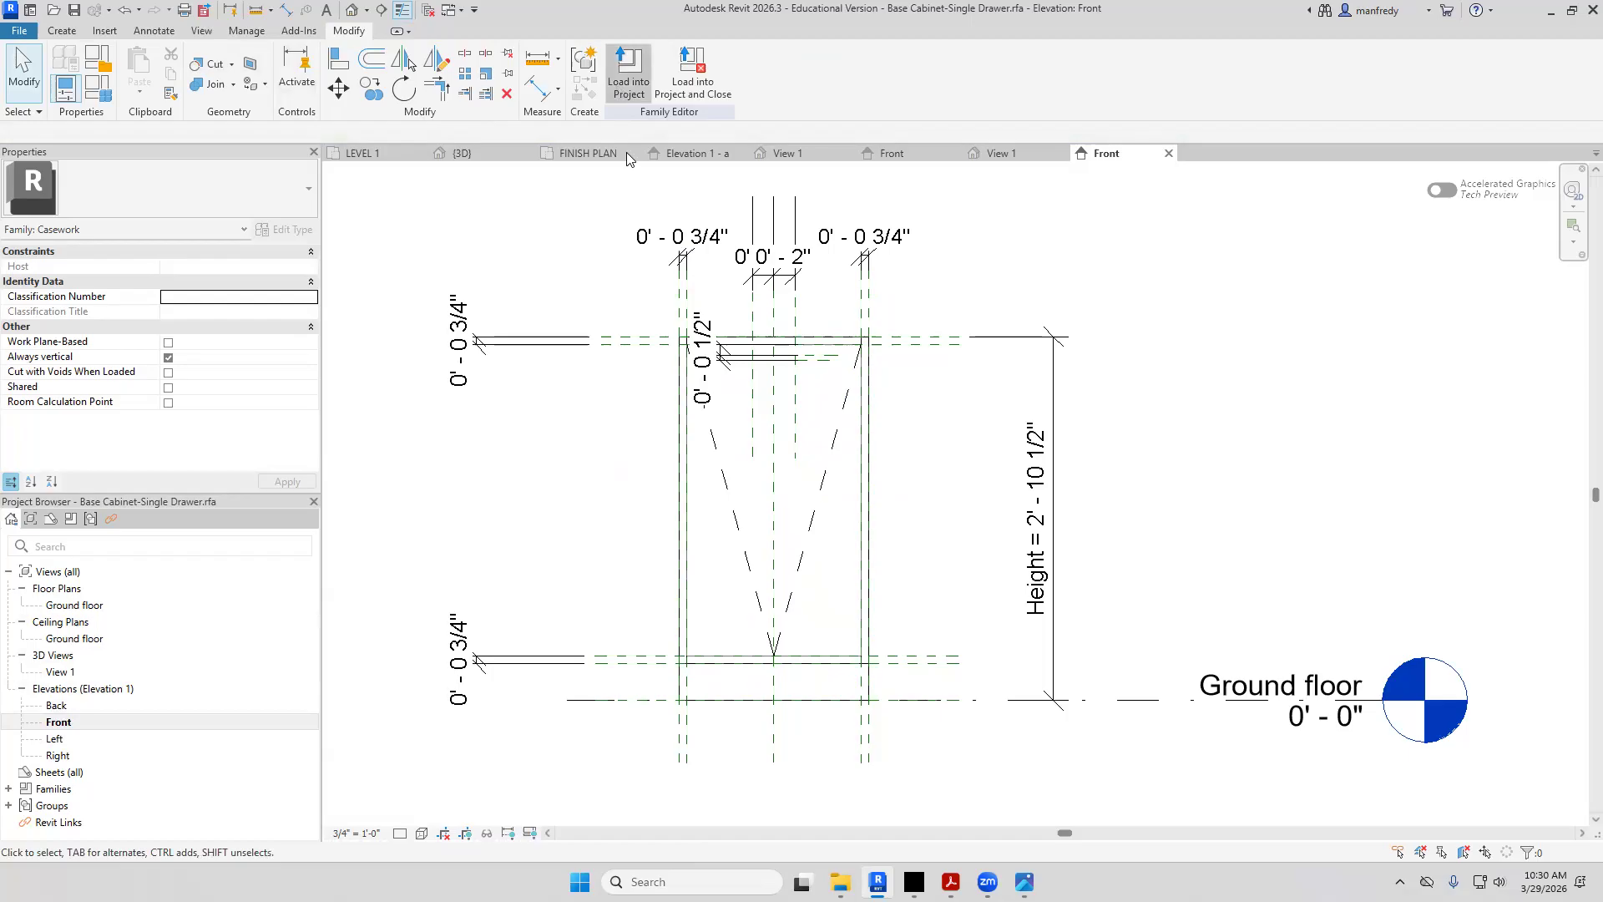
{"action": "left_click", "coordinate": [760, 565]}
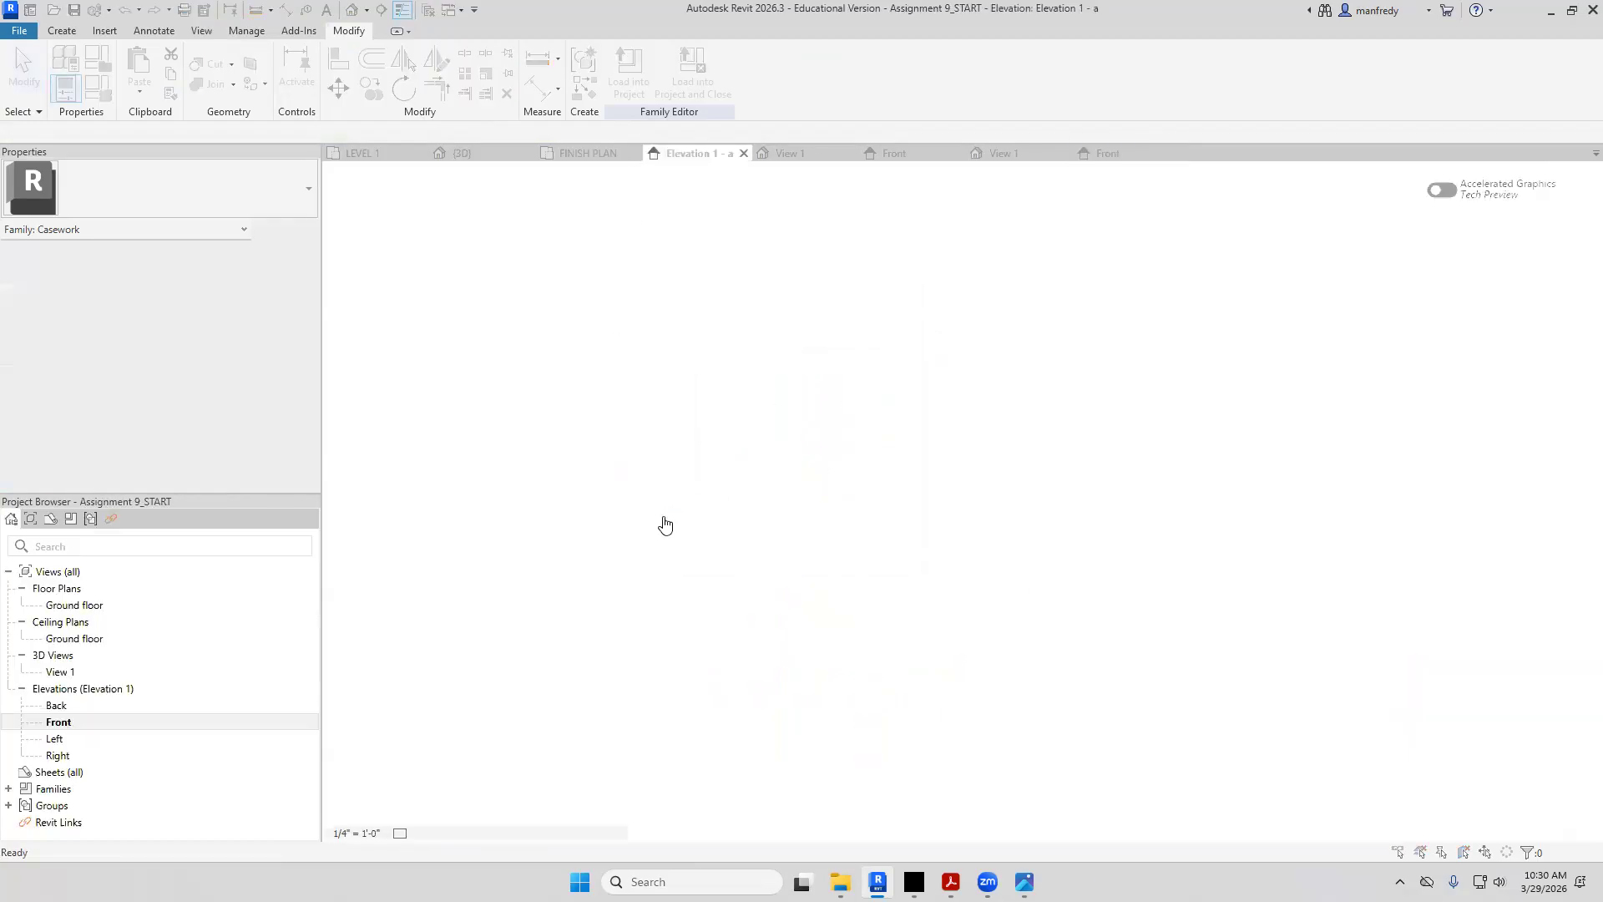
{"action": "left_click", "coordinate": [712, 398]}
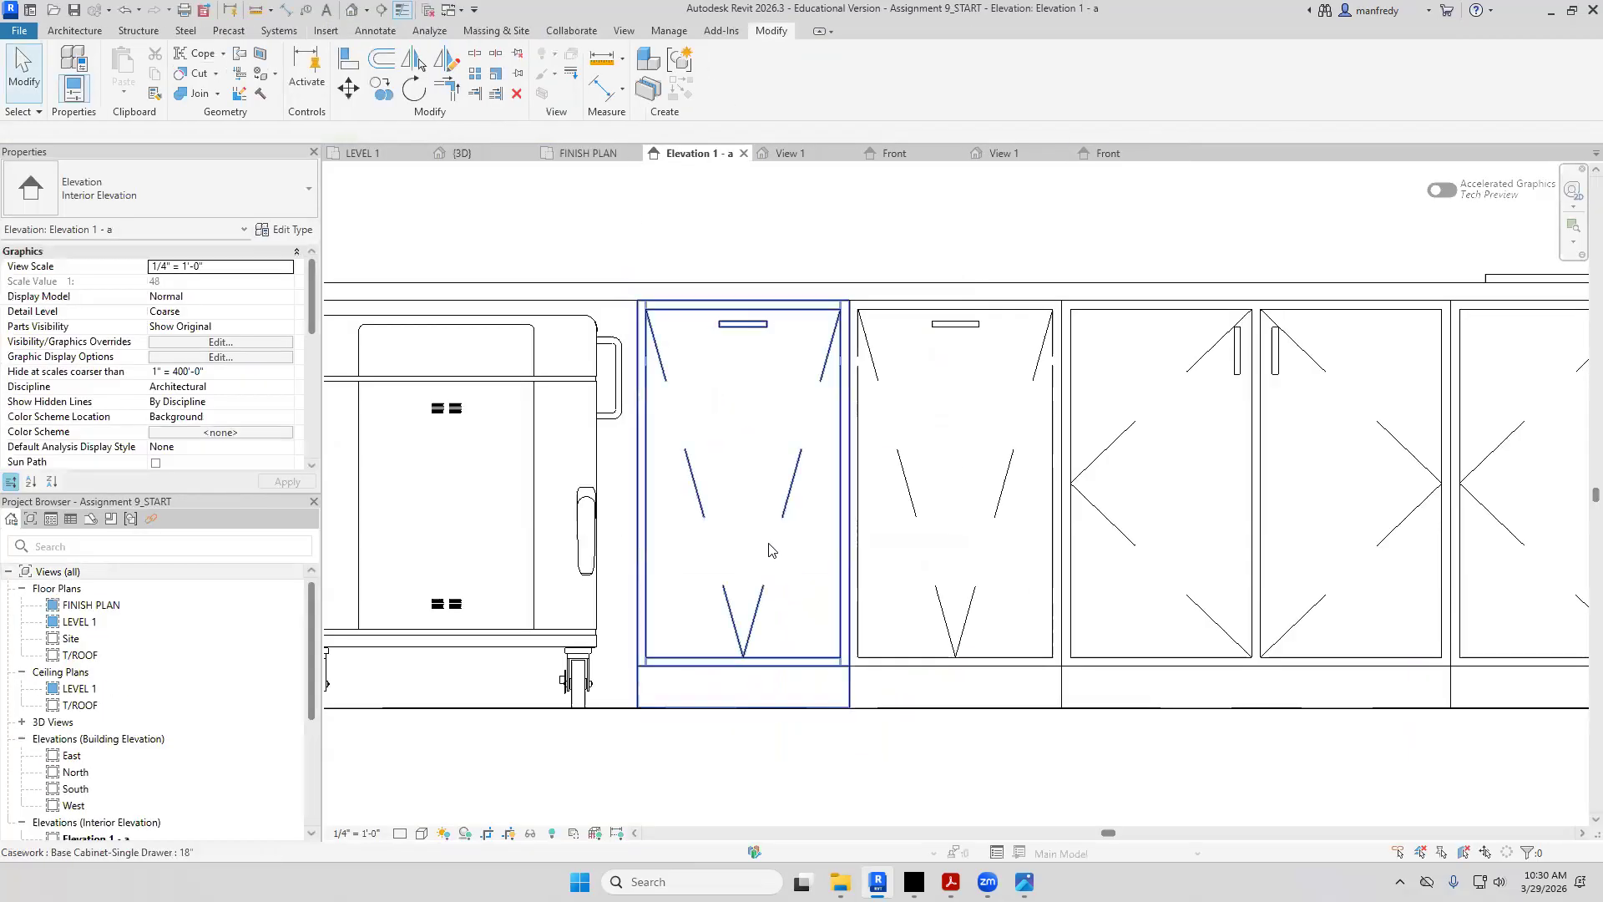
{"action": "scroll", "coordinate": [839, 787], "scroll_direction": "down", "scroll_amount": 2}
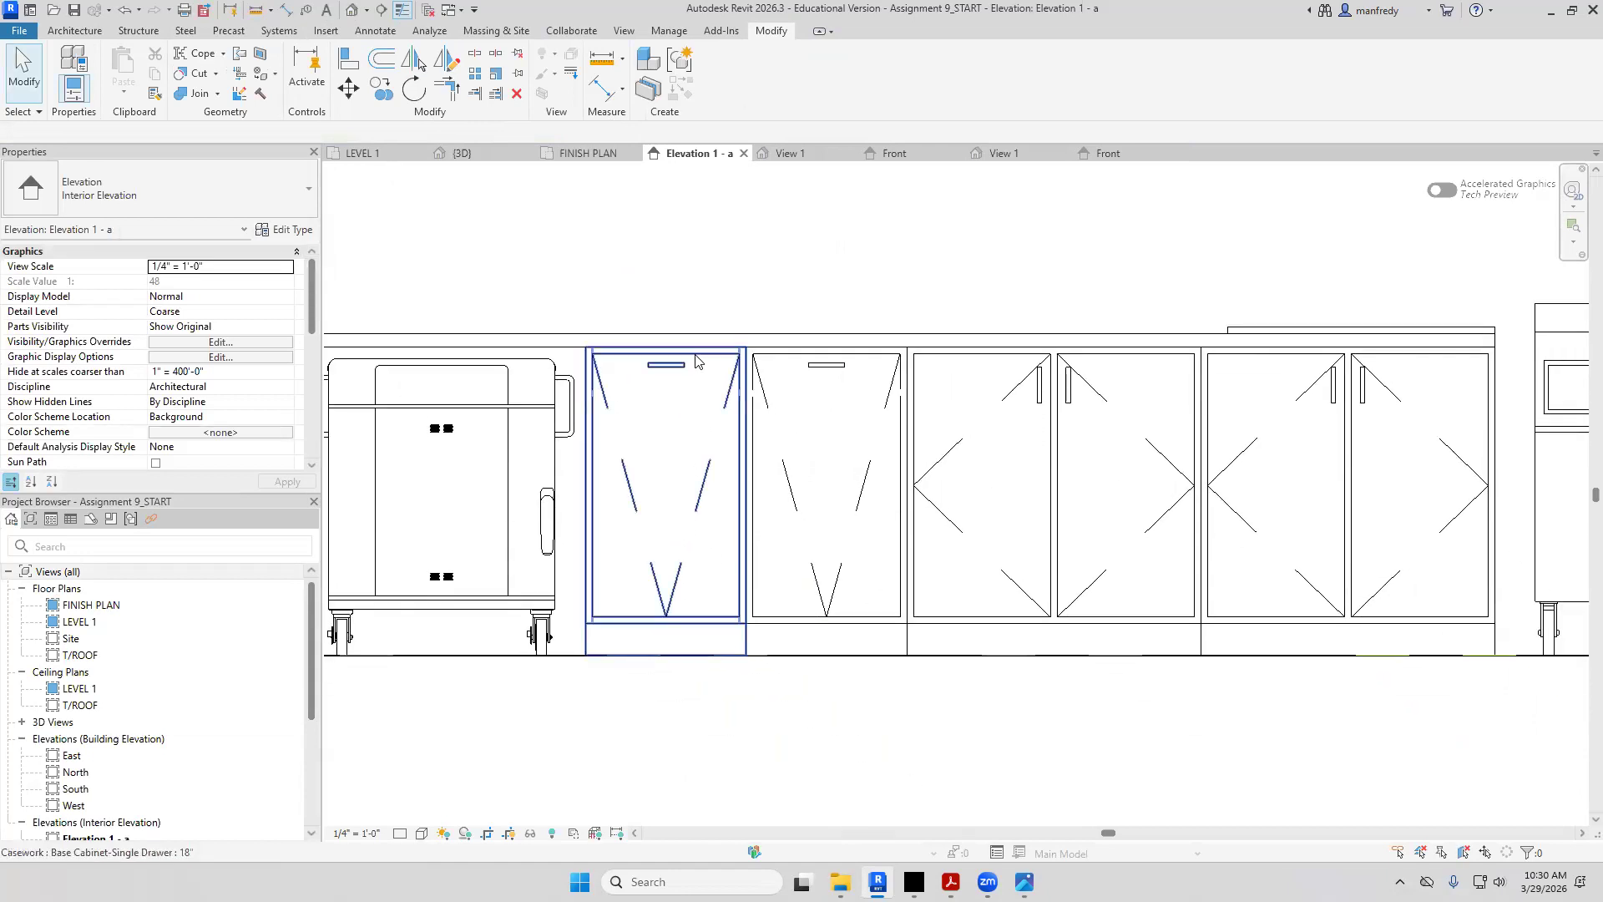
Return to the single-drawer cabinet family's Front view and examine the subcategories available for model lines
{"action": "left_click", "coordinate": [691, 370]}
{"action": "left_click", "coordinate": [720, 83]}
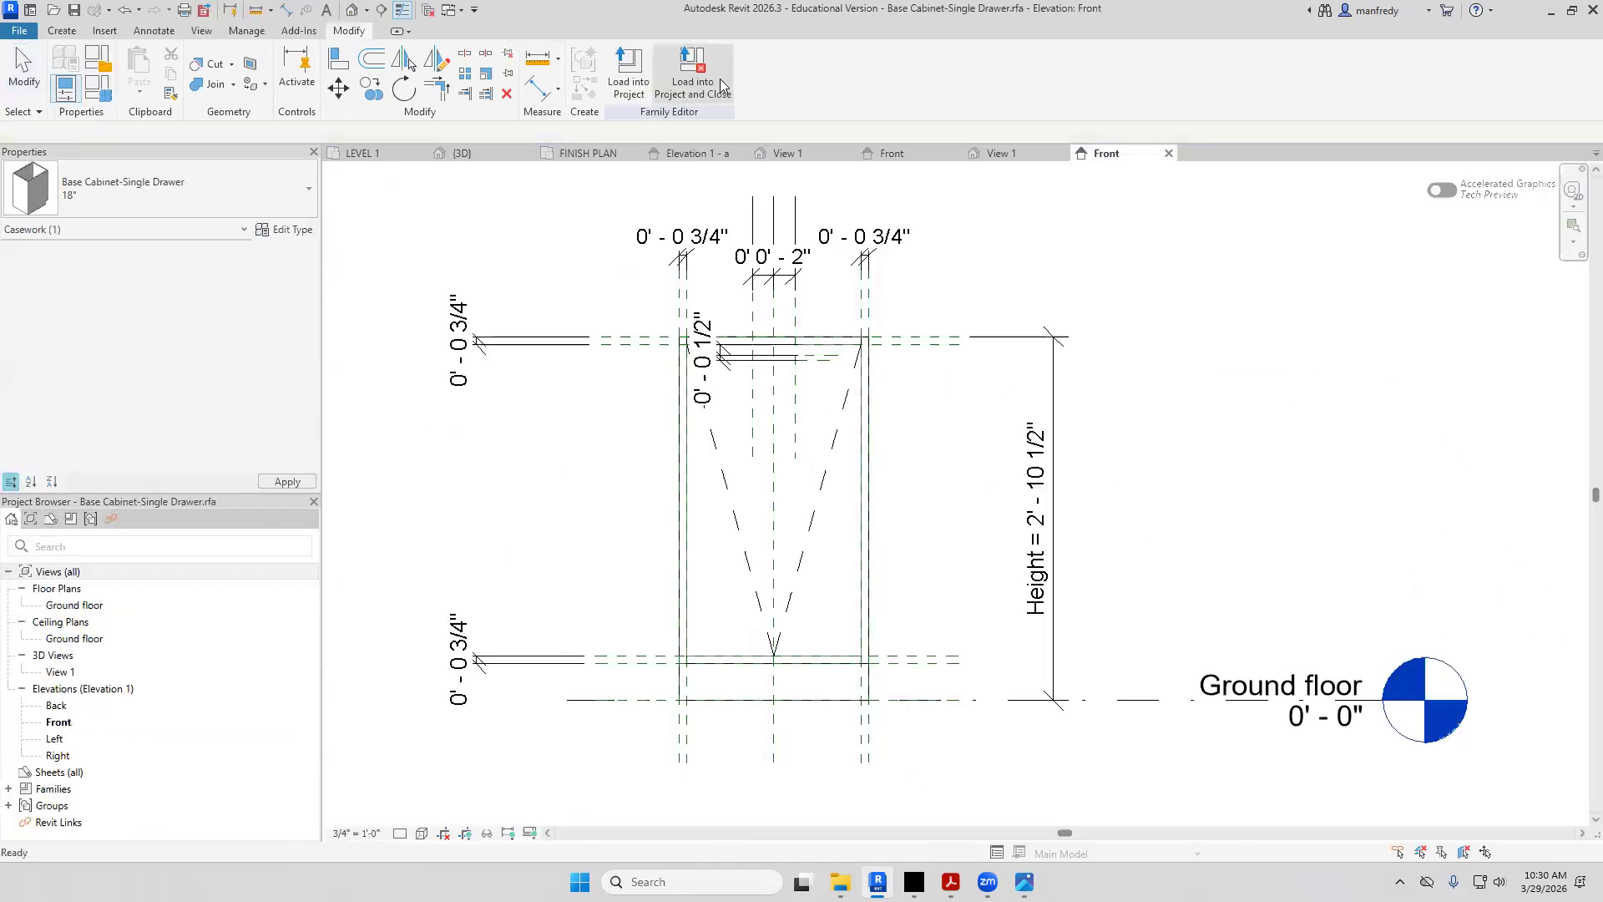
{"action": "left_click", "coordinate": [62, 31]}
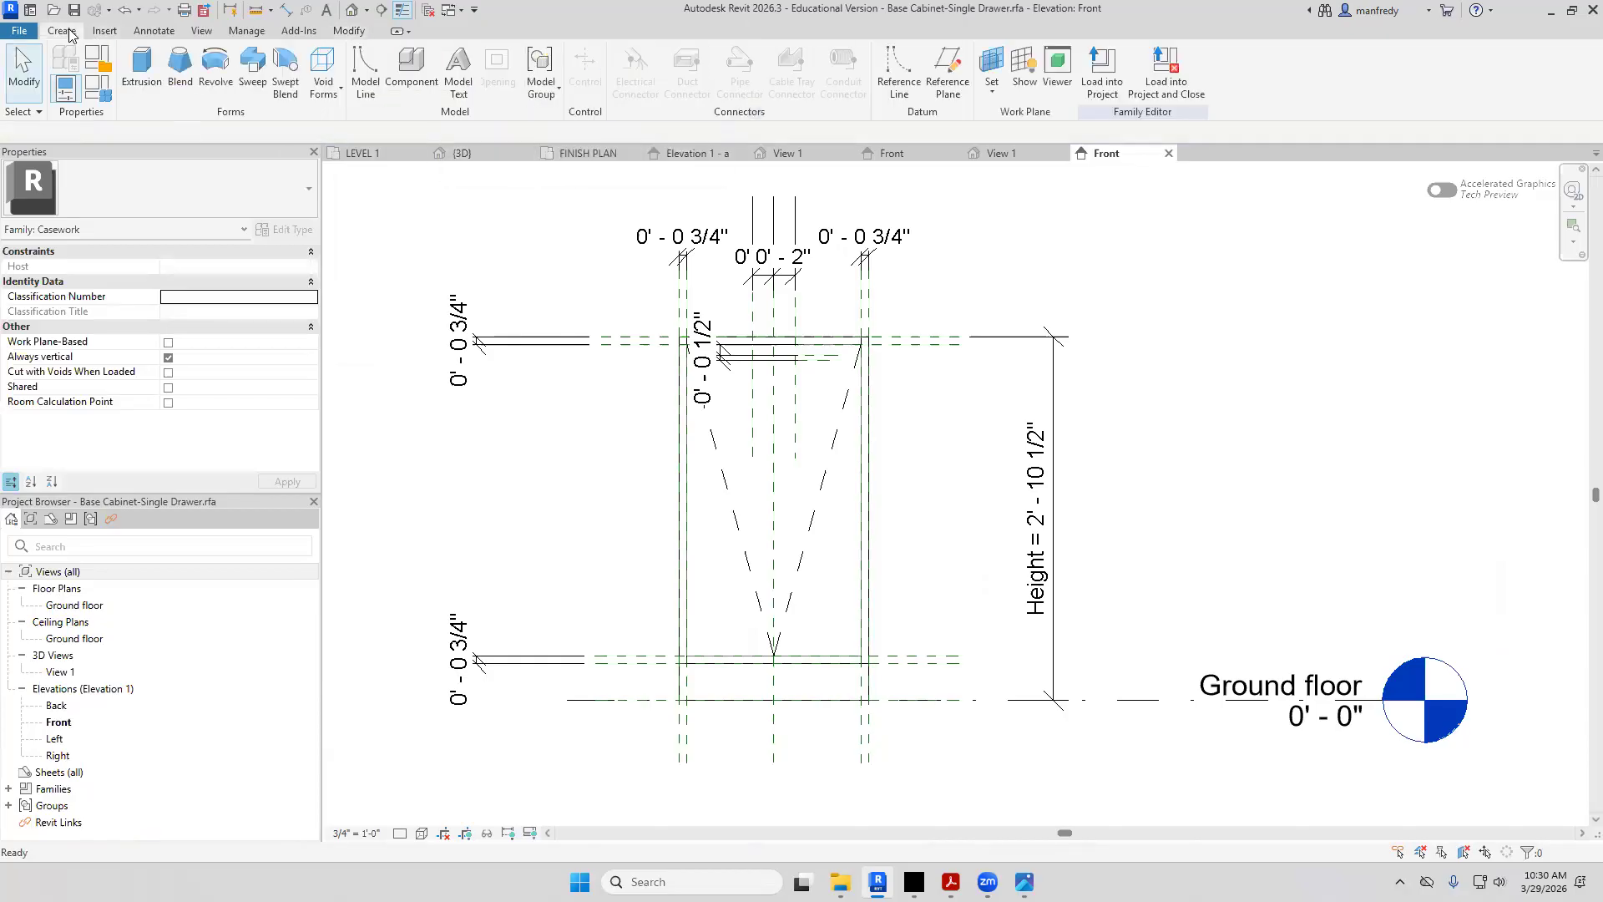
{"action": "left_click", "coordinate": [365, 100]}
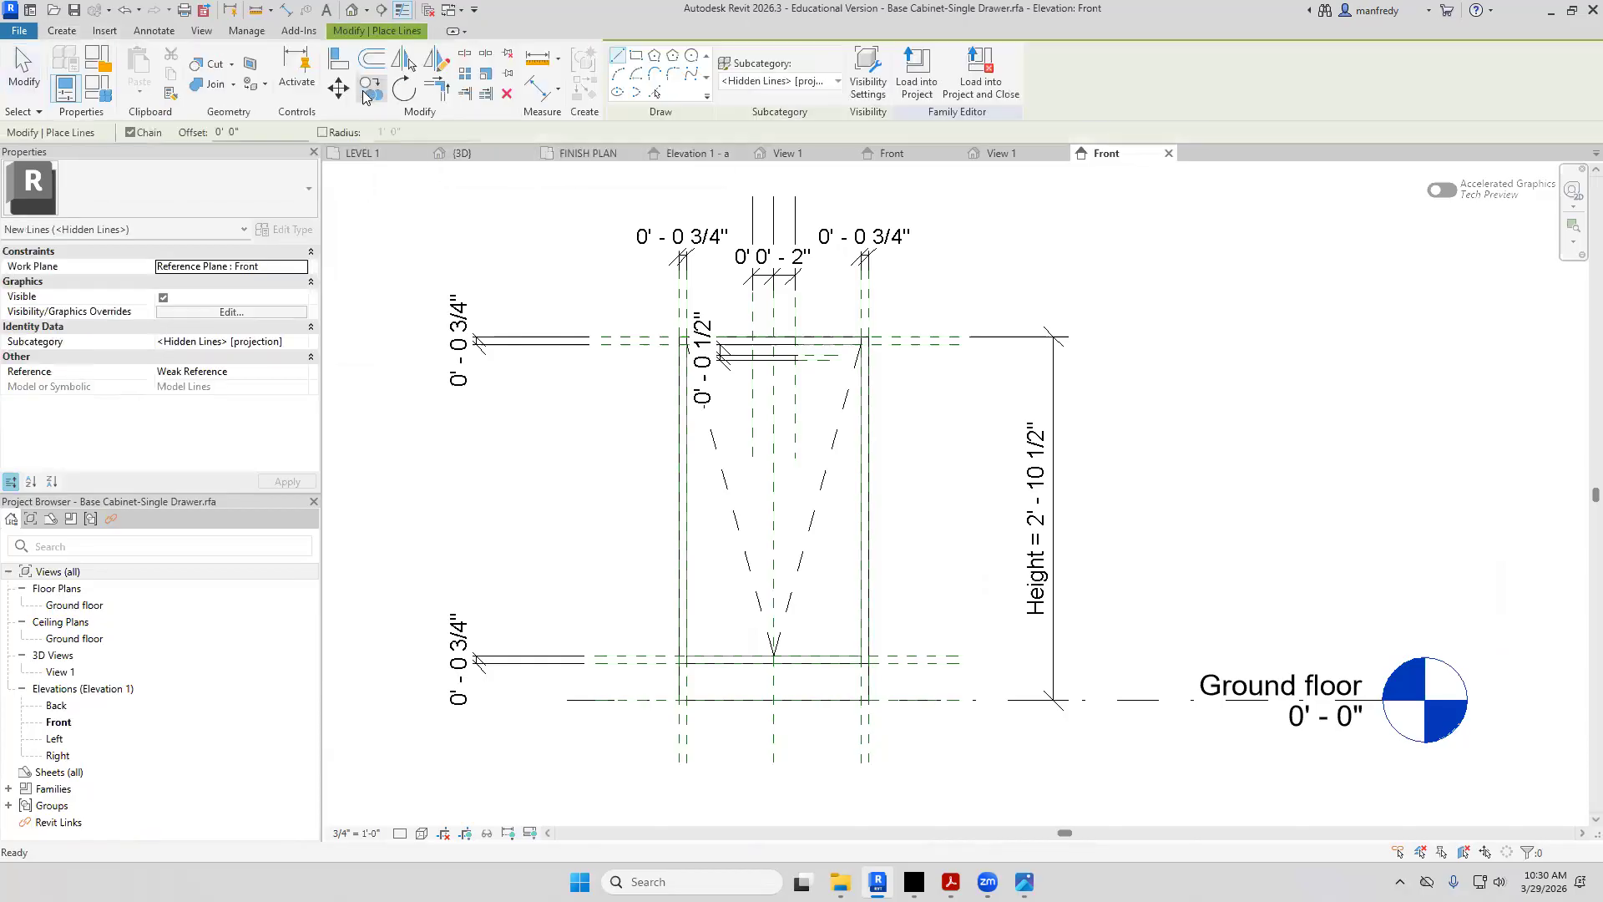
{"action": "left_click", "coordinate": [743, 82]}
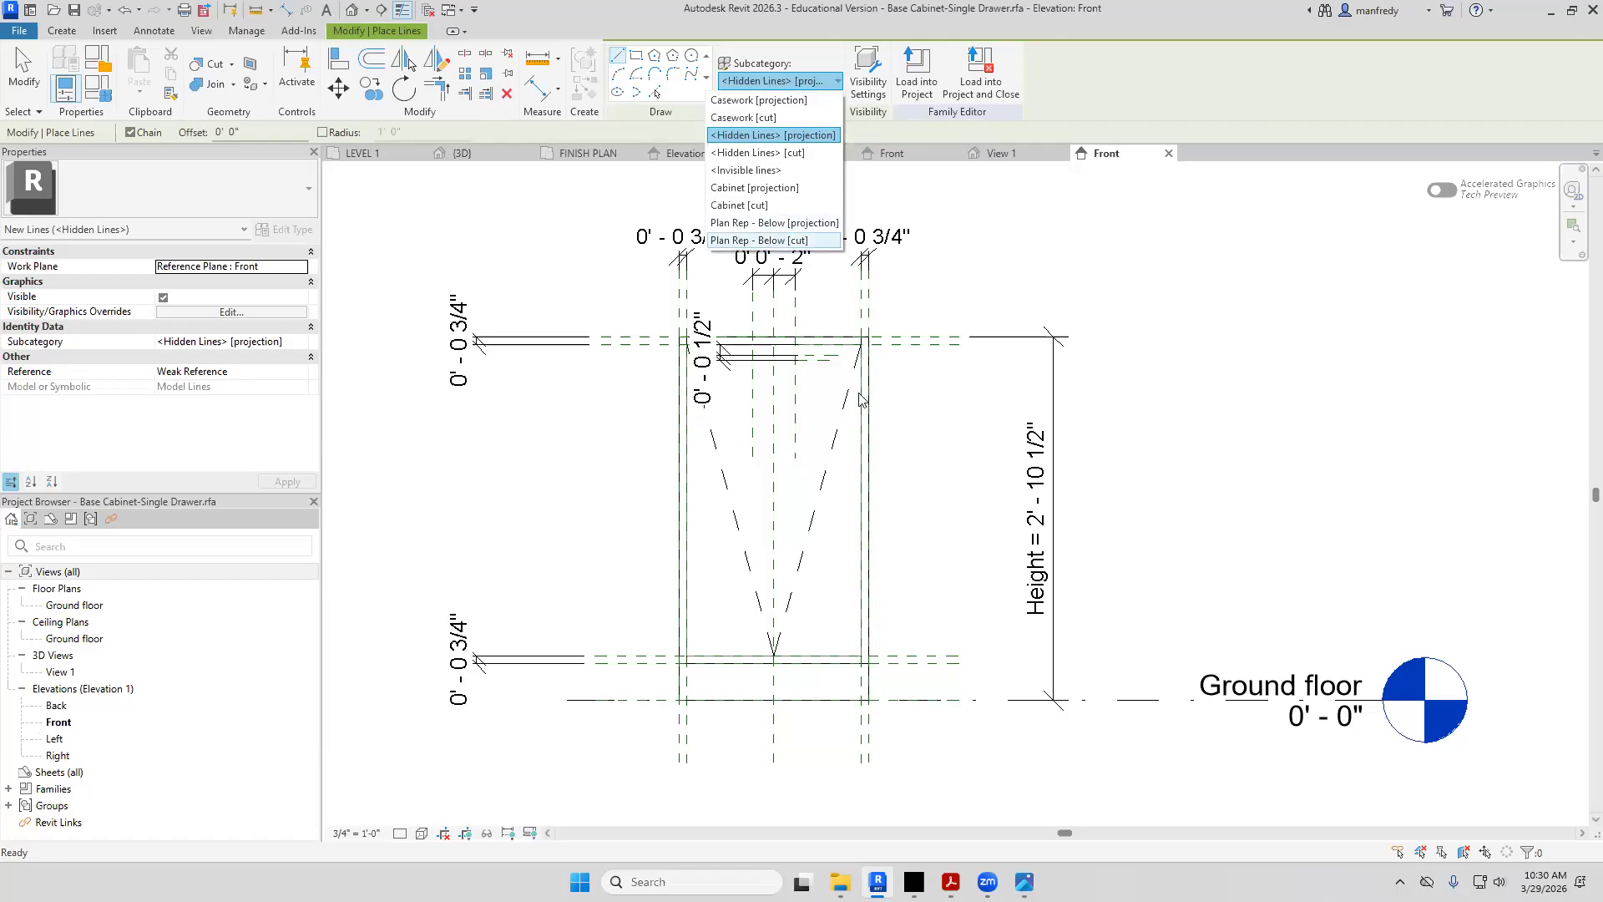
{"action": "key", "text": "Escape"}
{"action": "key", "text": "Escape"}
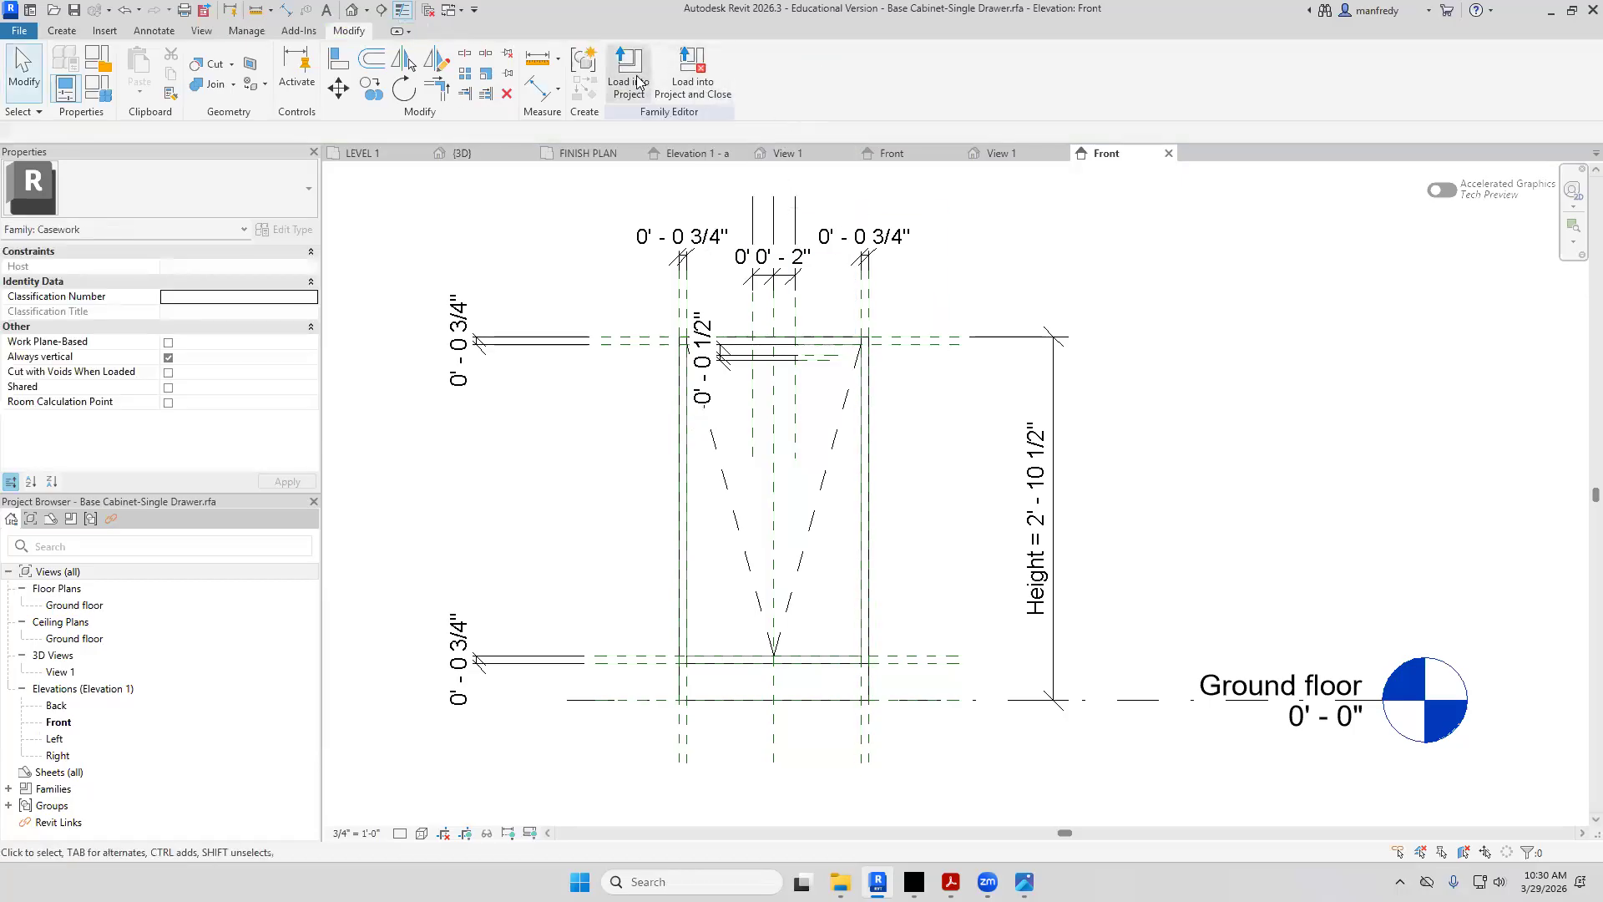
Load the Base Cabinet-Single Drawer family into Assignment 9_START.rvt again
{"action": "left_click", "coordinate": [632, 77]}
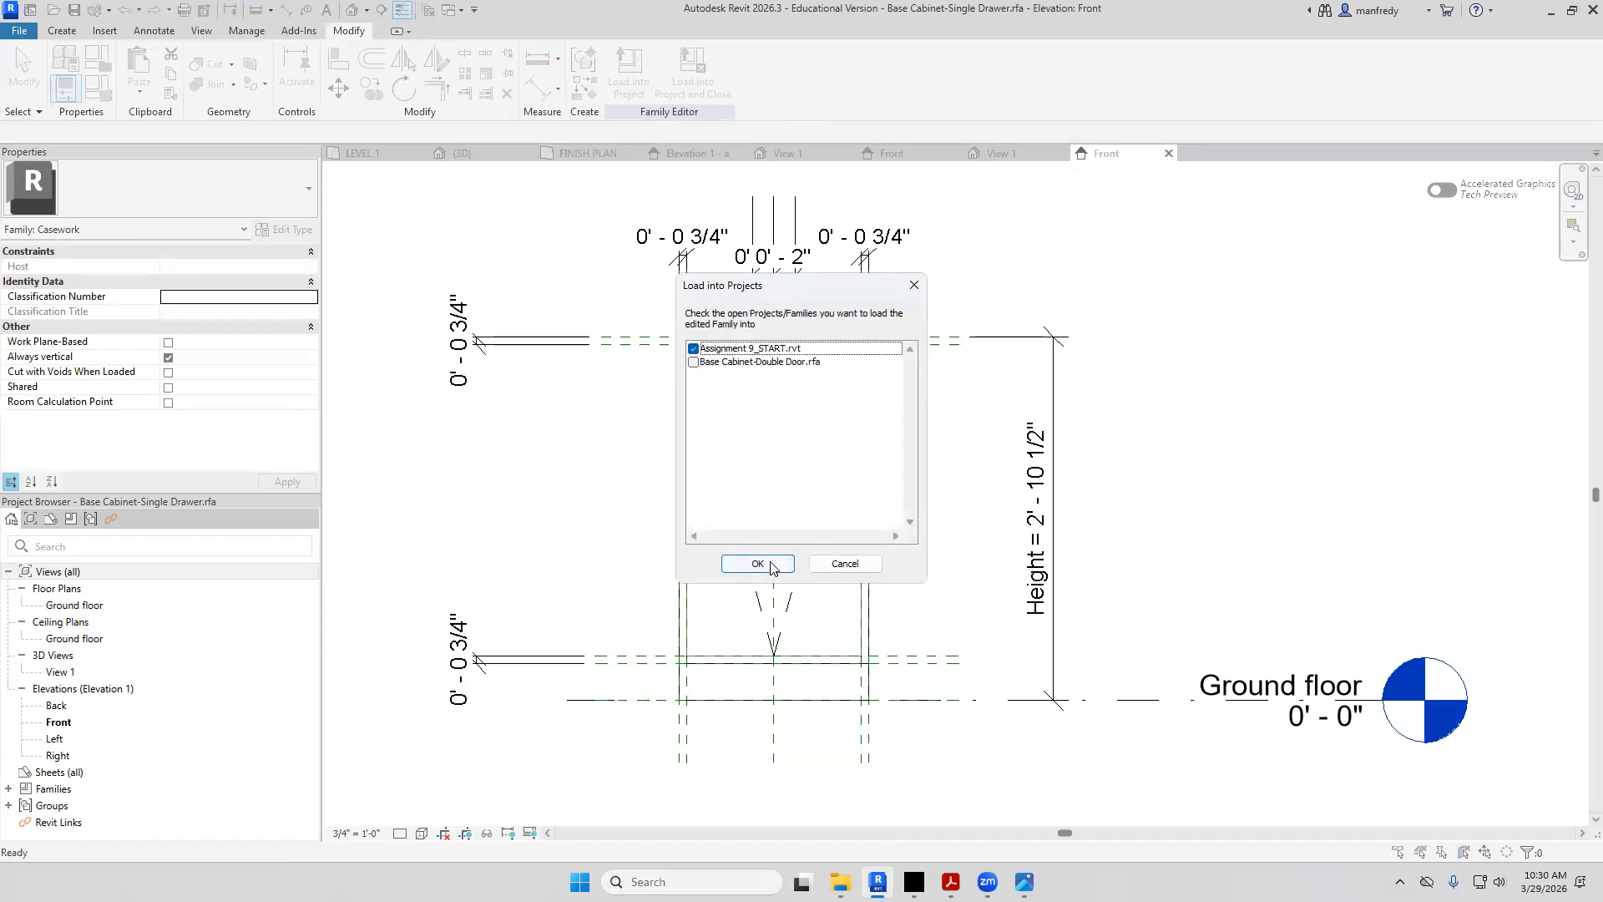
{"action": "left_click", "coordinate": [758, 565]}
{"action": "middle_click_drag", "start_coordinate": [875, 745], "coordinate": [762, 709]}
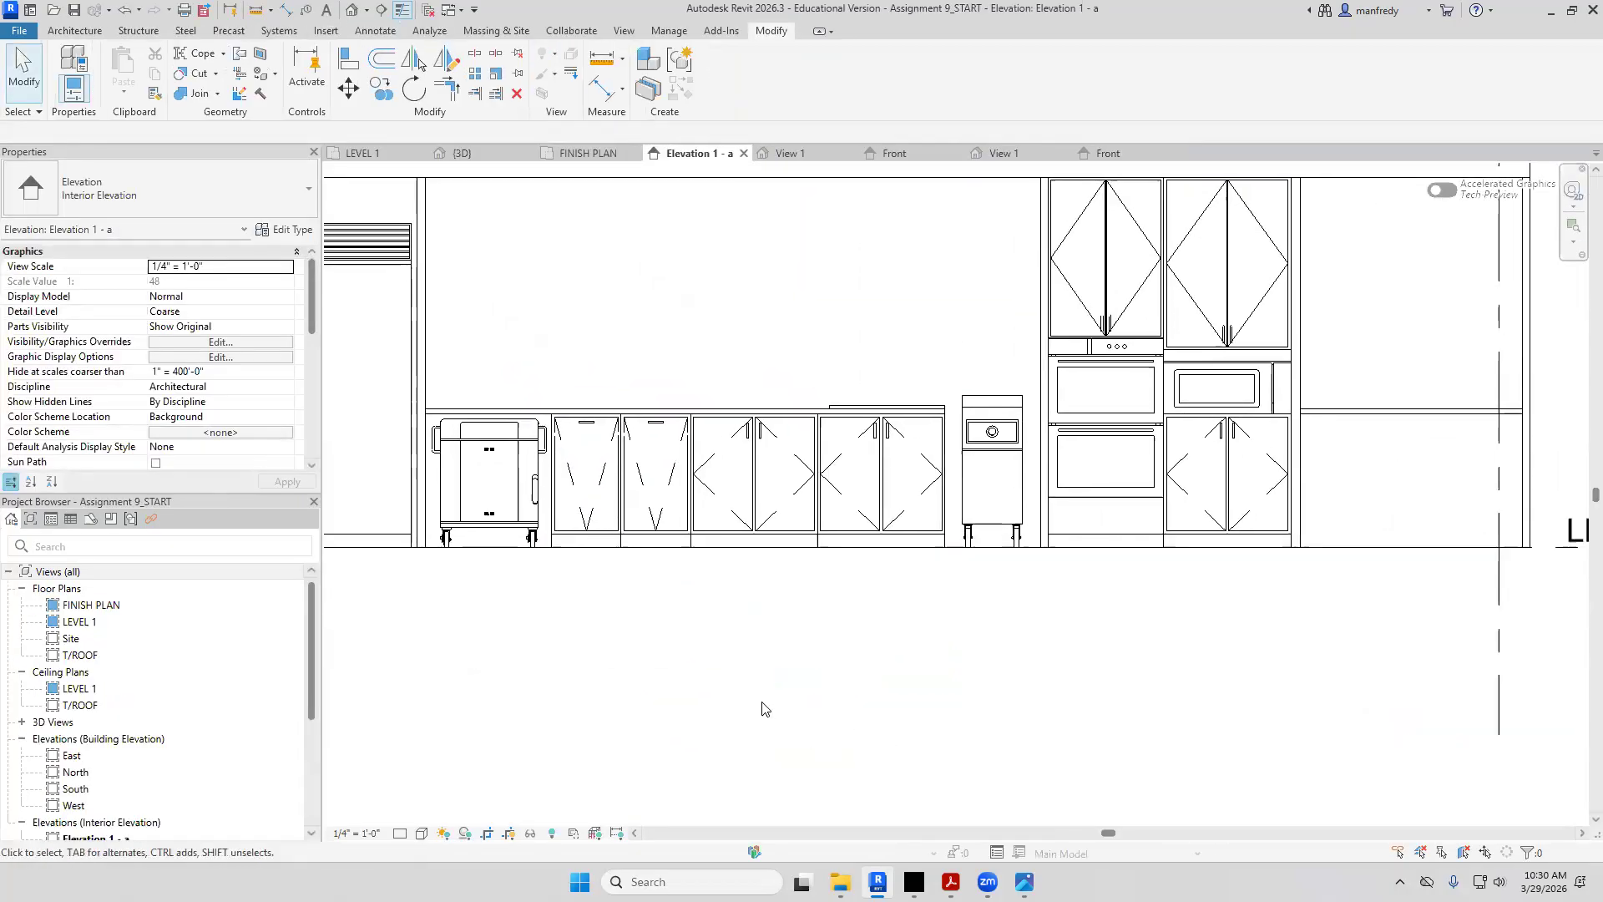
{"action": "scroll", "coordinate": [838, 655], "scroll_direction": "up", "scroll_amount": 3}
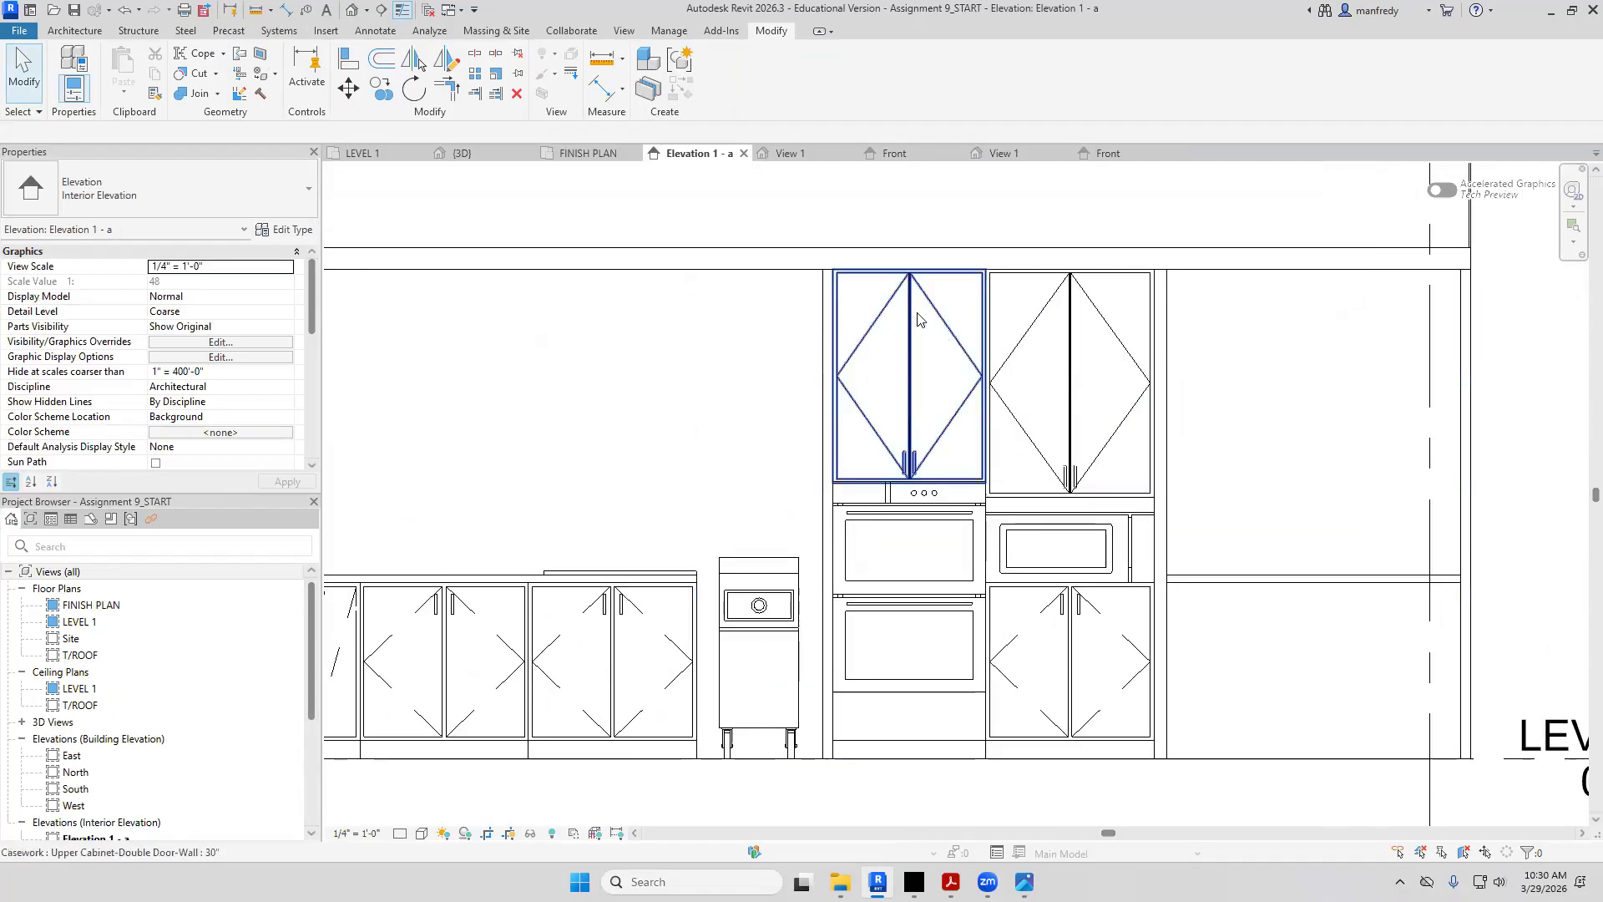
Open the 30" Upper Cabinet-Double Door-Wall family for editing and go to its Placement Side elevation
{"action": "double_click", "coordinate": [946, 326]}
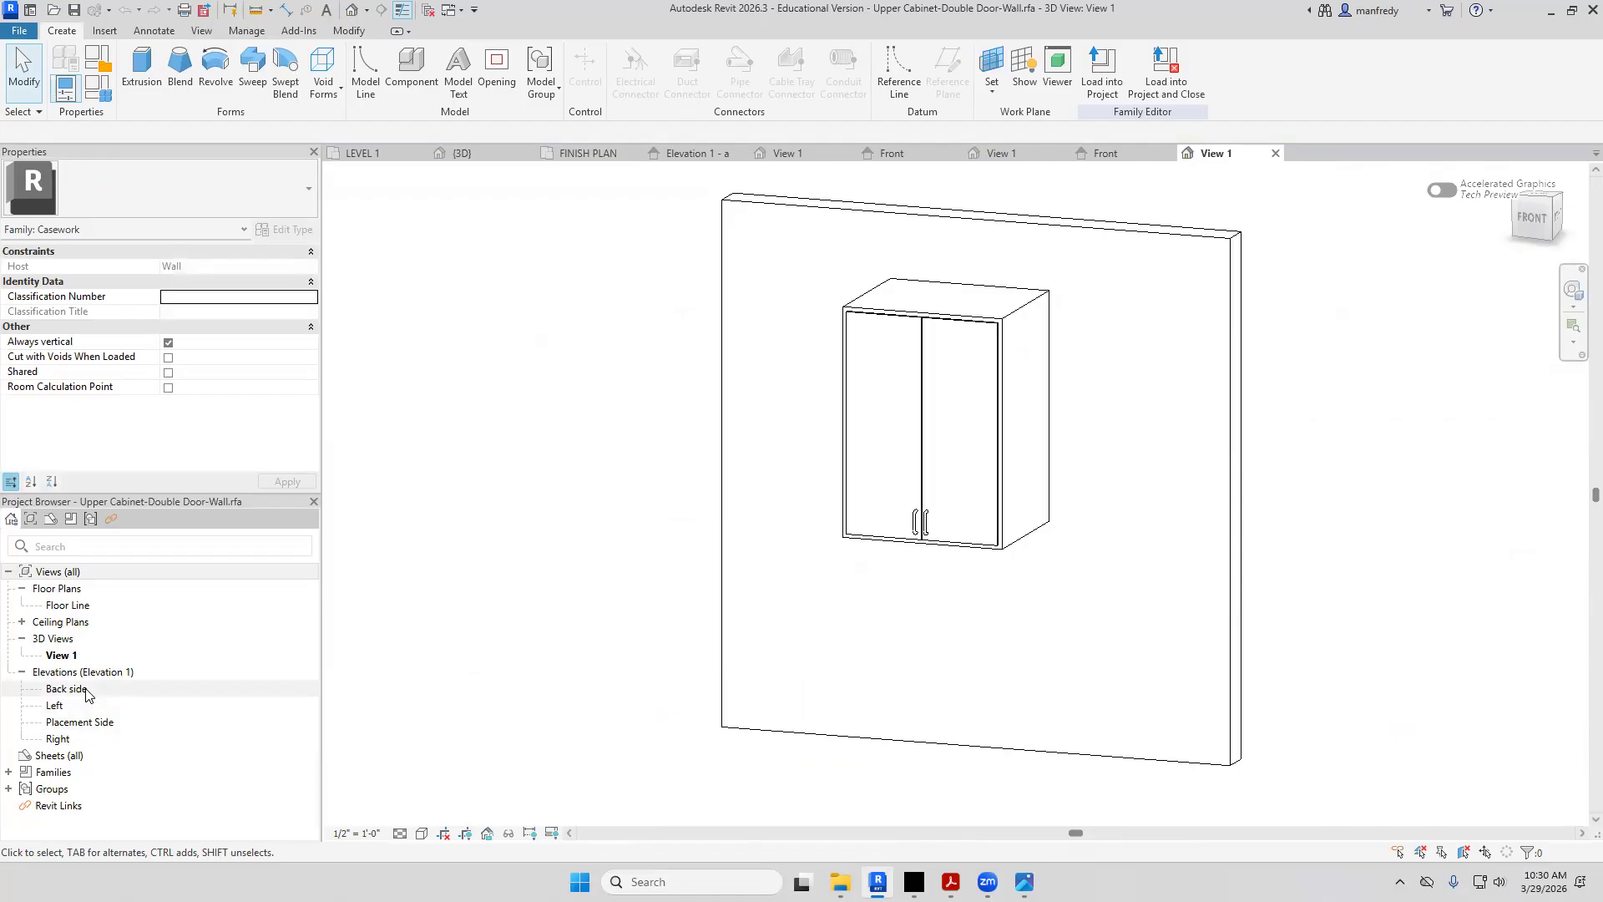
{"action": "double_click", "coordinate": [80, 723]}
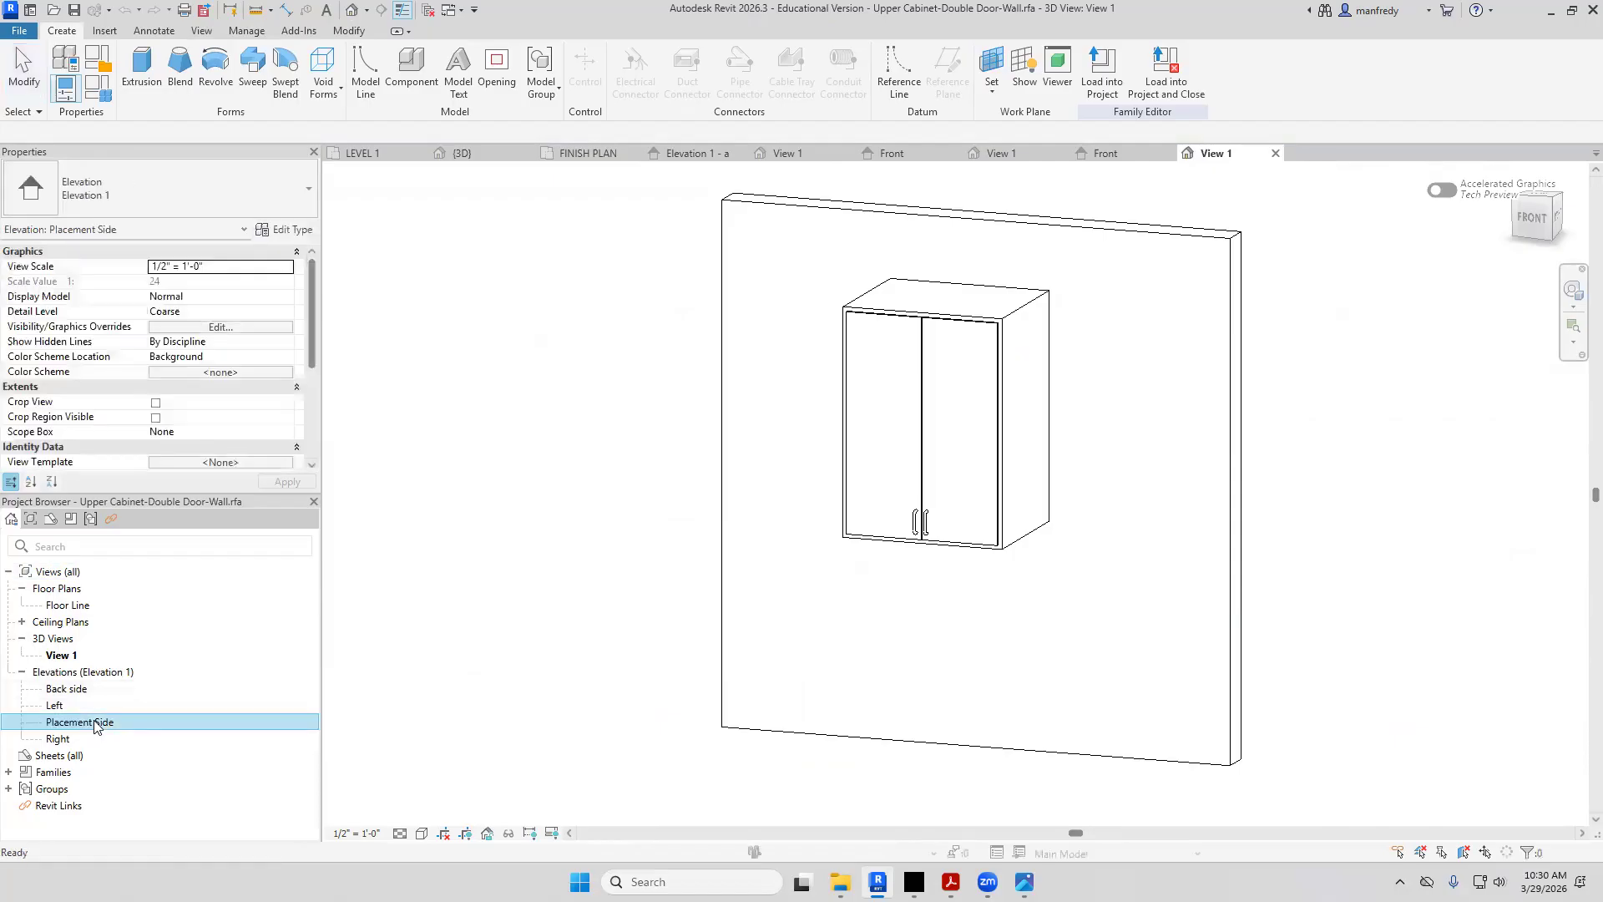
{"action": "scroll", "coordinate": [660, 499], "scroll_direction": "up", "scroll_amount": 4}
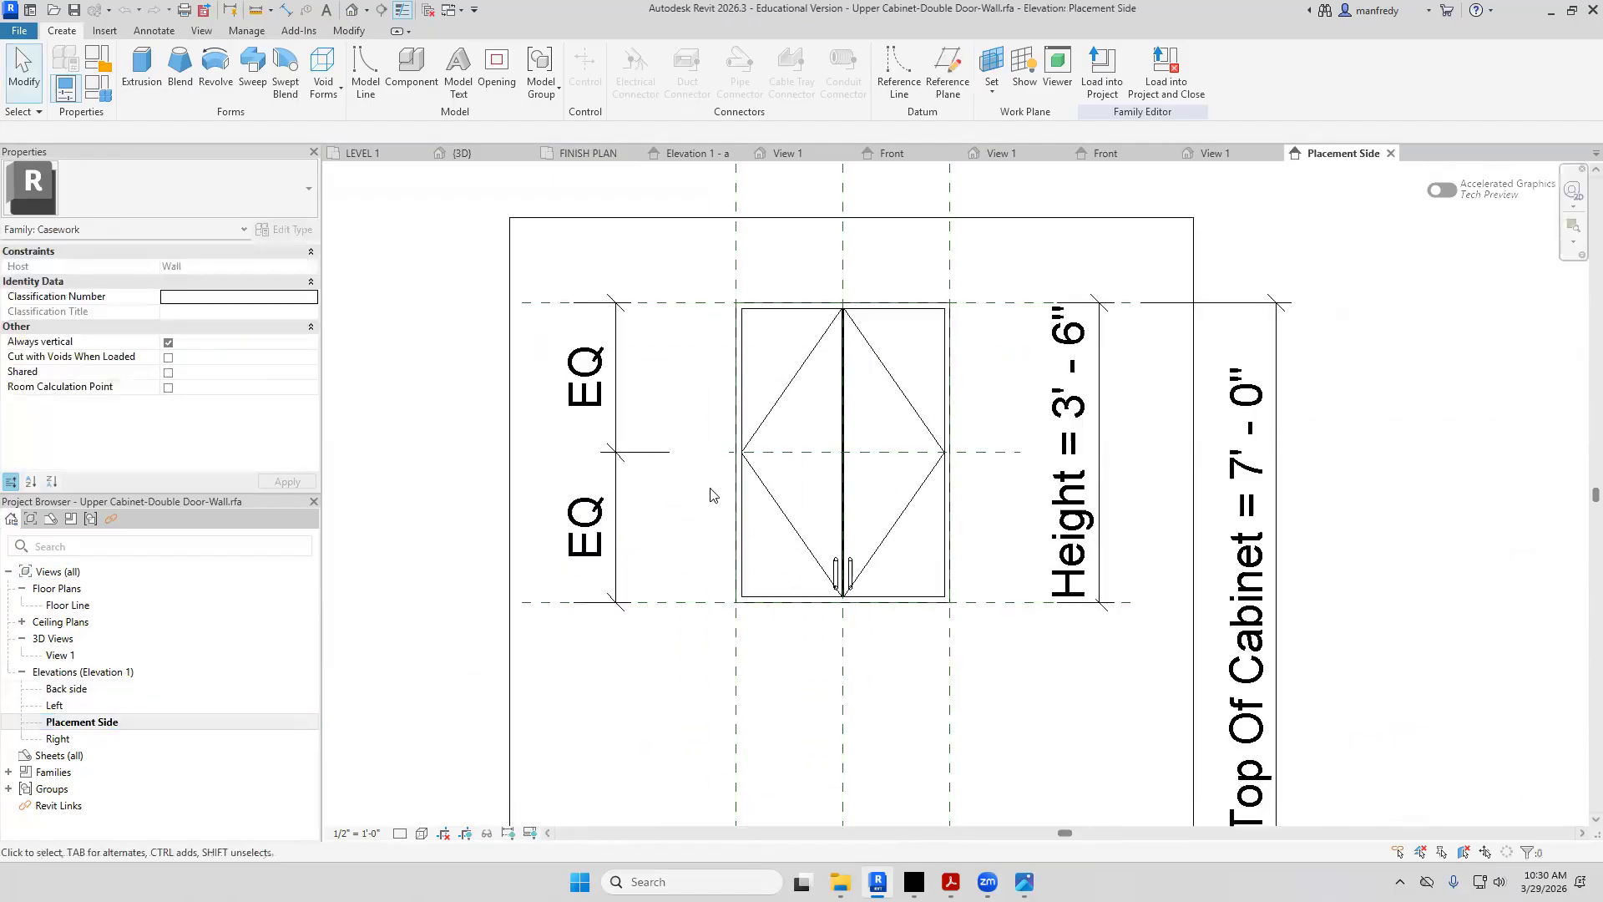
Assign the two upper door swing lines of the wall cabinet to the <Hidden Lines> [projection] subcategory
{"action": "left_click", "coordinate": [791, 385]}
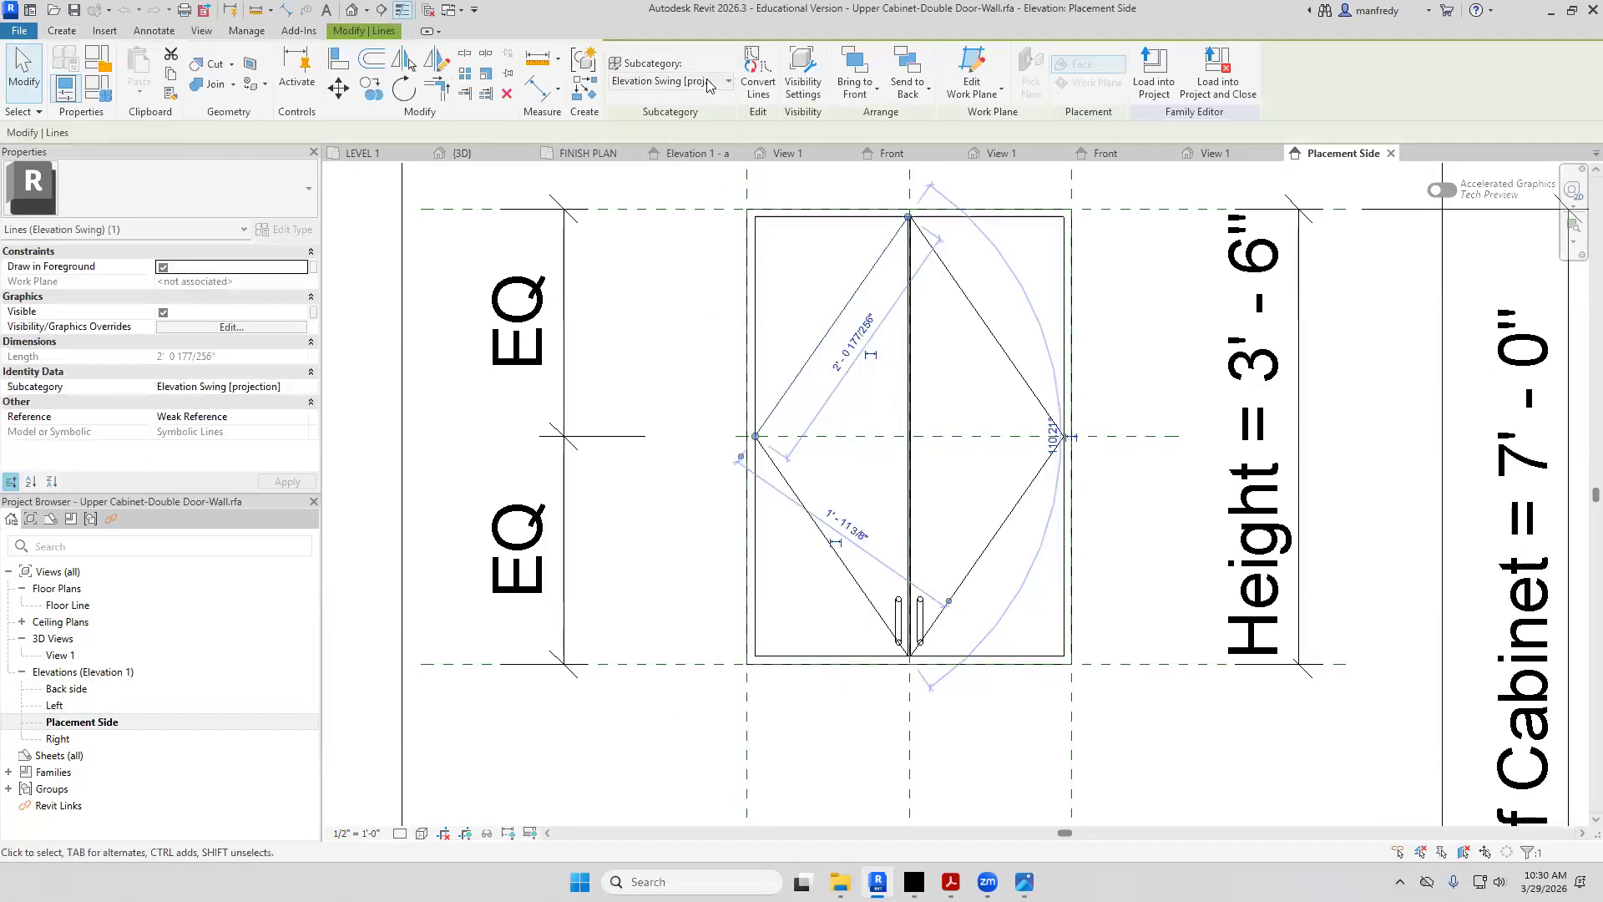
{"action": "left_click", "coordinate": [706, 81]}
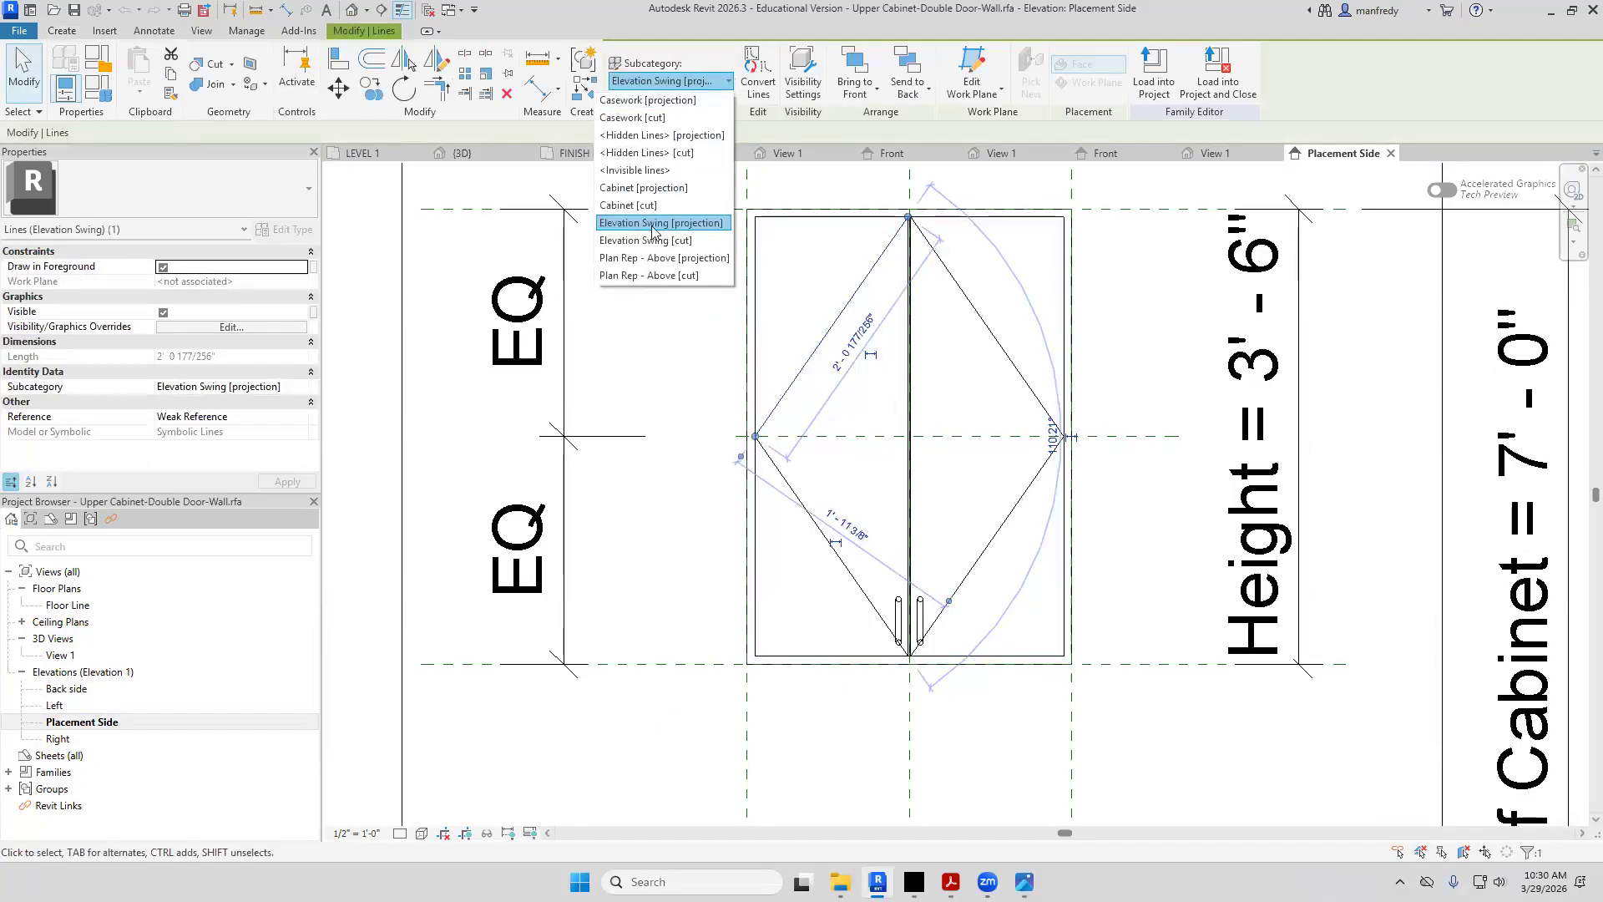
{"action": "left_click", "coordinate": [658, 144]}
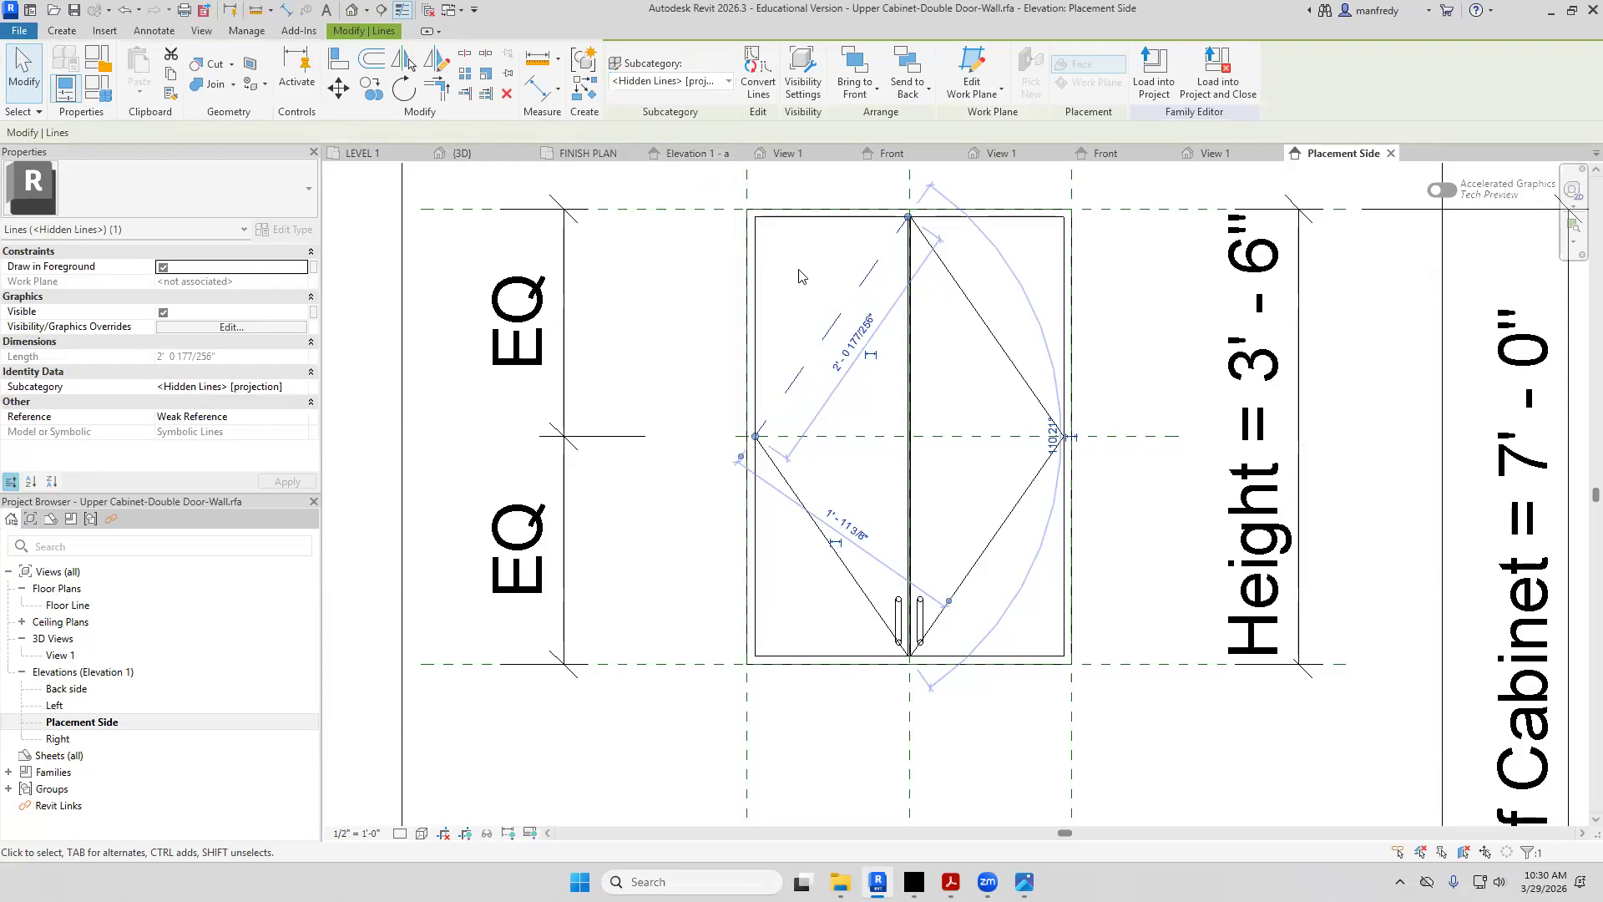
{"action": "left_click", "coordinate": [814, 276]}
{"action": "left_click", "coordinate": [965, 299]}
{"action": "left_click", "coordinate": [683, 88]}
{"action": "left_click", "coordinate": [660, 142]}
Assign the two lower door swing lines of the wall cabinet to the <Hidden Lines> [projection] subcategory
{"action": "left_click", "coordinate": [801, 468]}
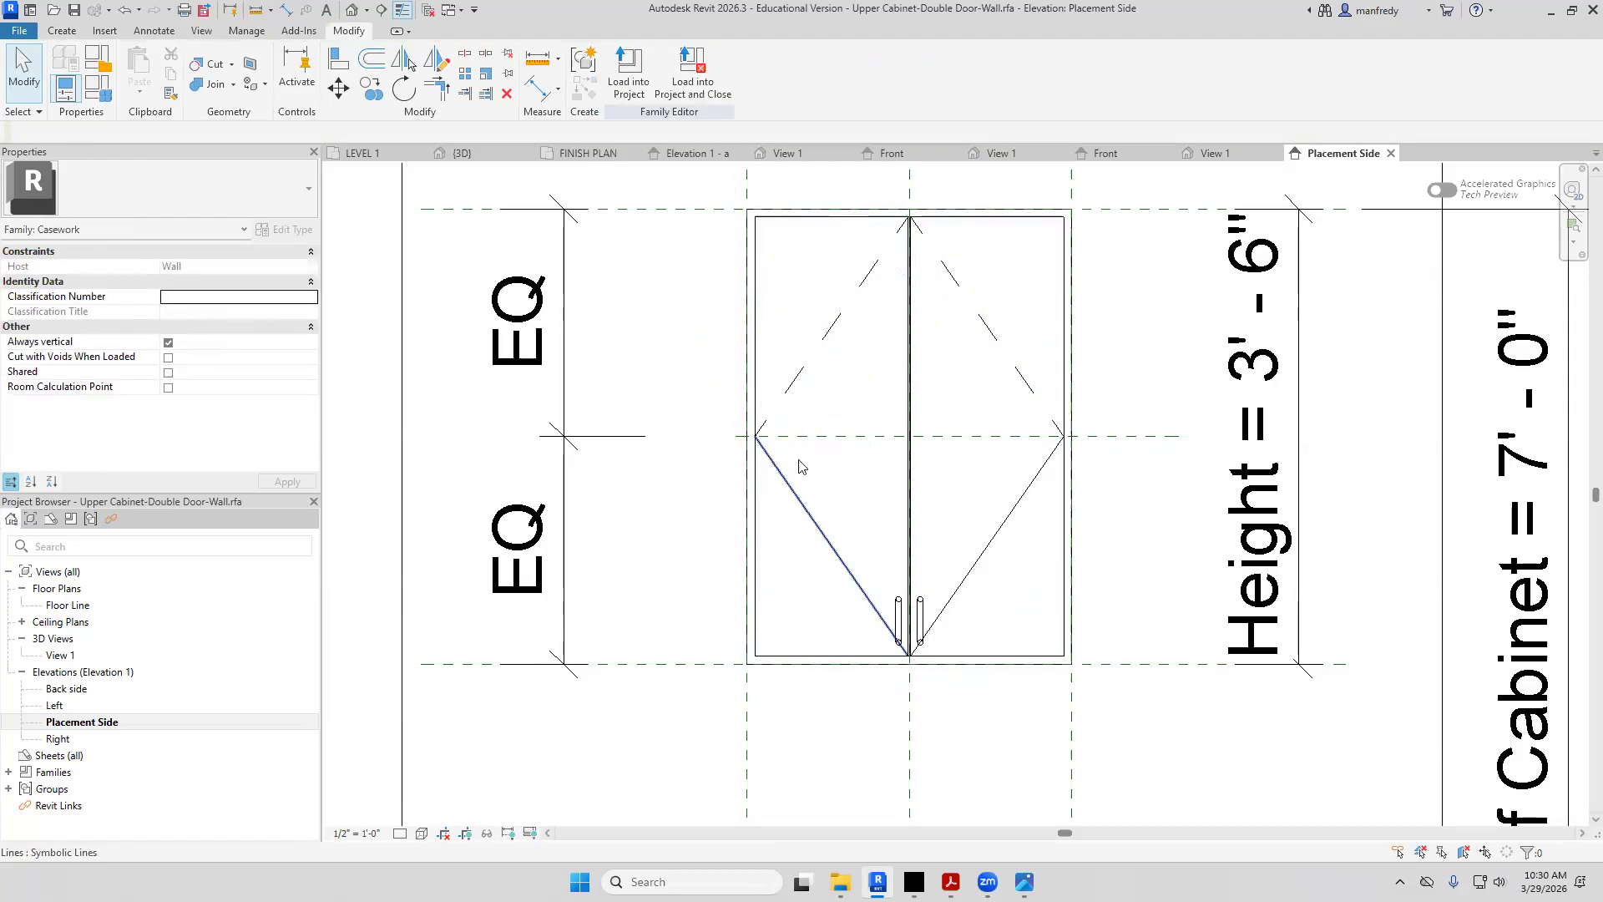
{"action": "left_click", "coordinate": [799, 466]}
{"action": "left_click", "coordinate": [668, 81]}
{"action": "left_click", "coordinate": [668, 217]}
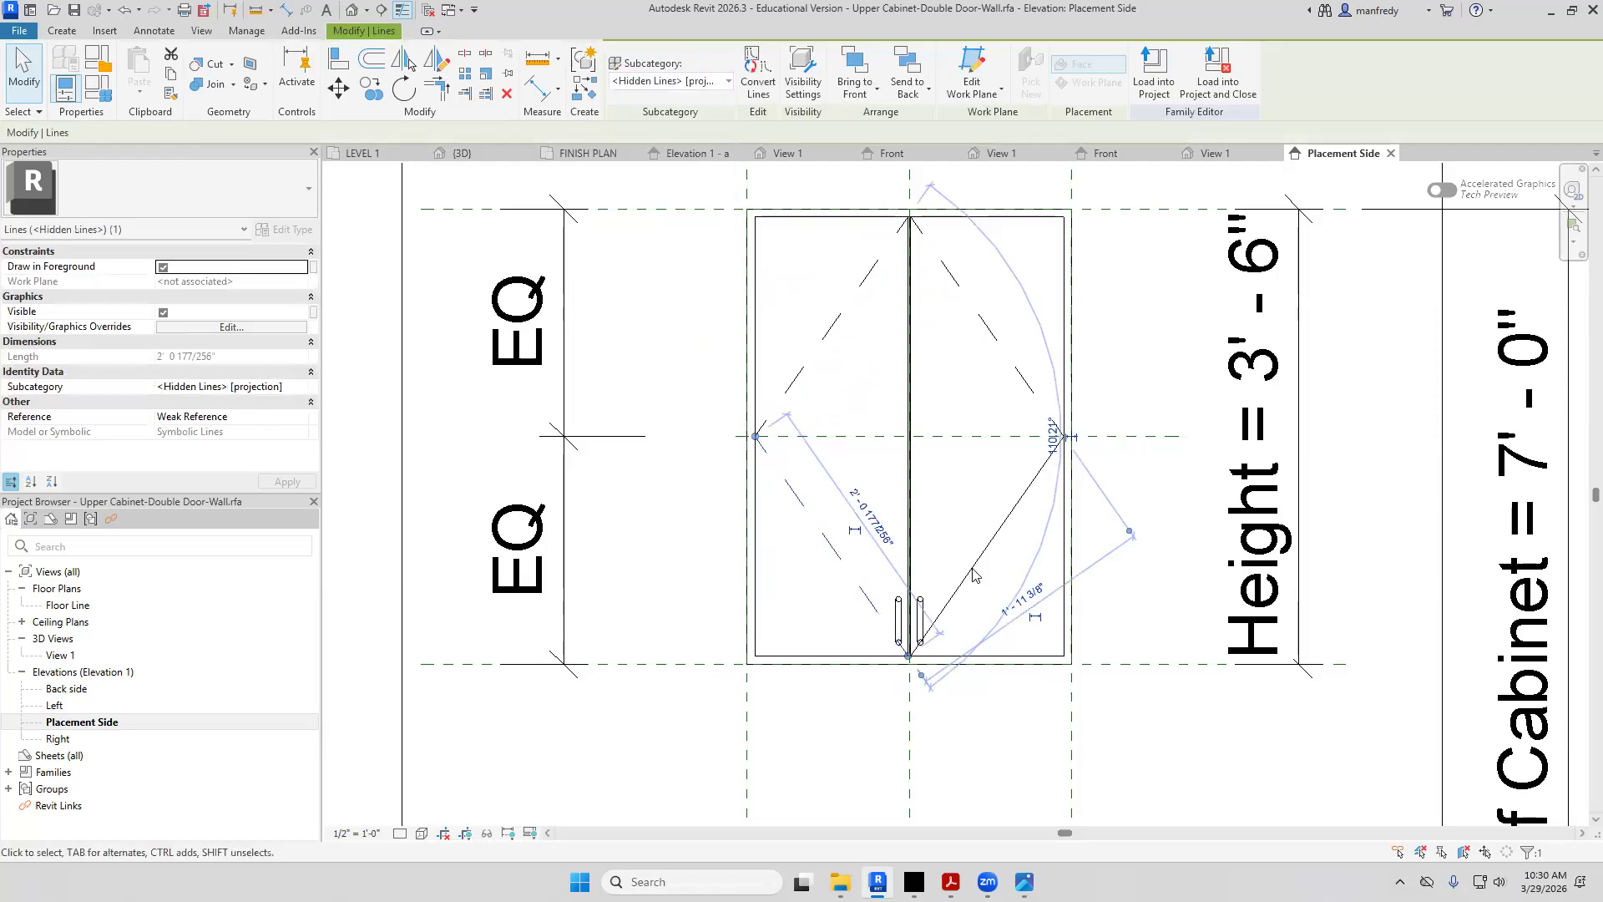
{"action": "left_click", "coordinate": [973, 575]}
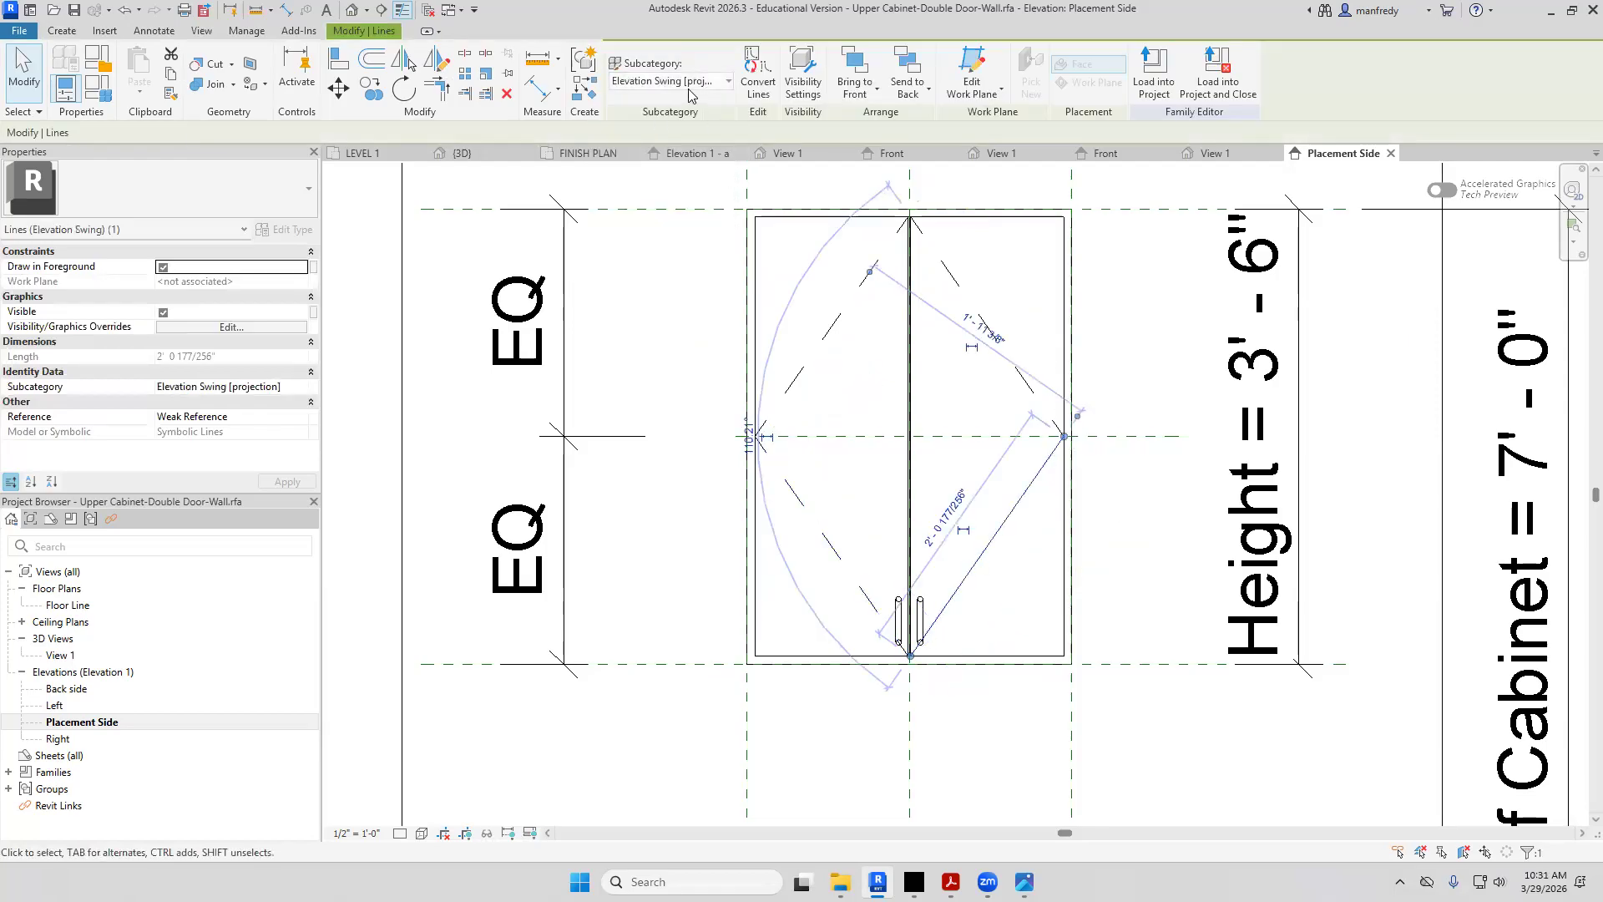
{"action": "left_click", "coordinate": [683, 81]}
{"action": "left_click", "coordinate": [670, 185]}
{"action": "left_click", "coordinate": [680, 340]}
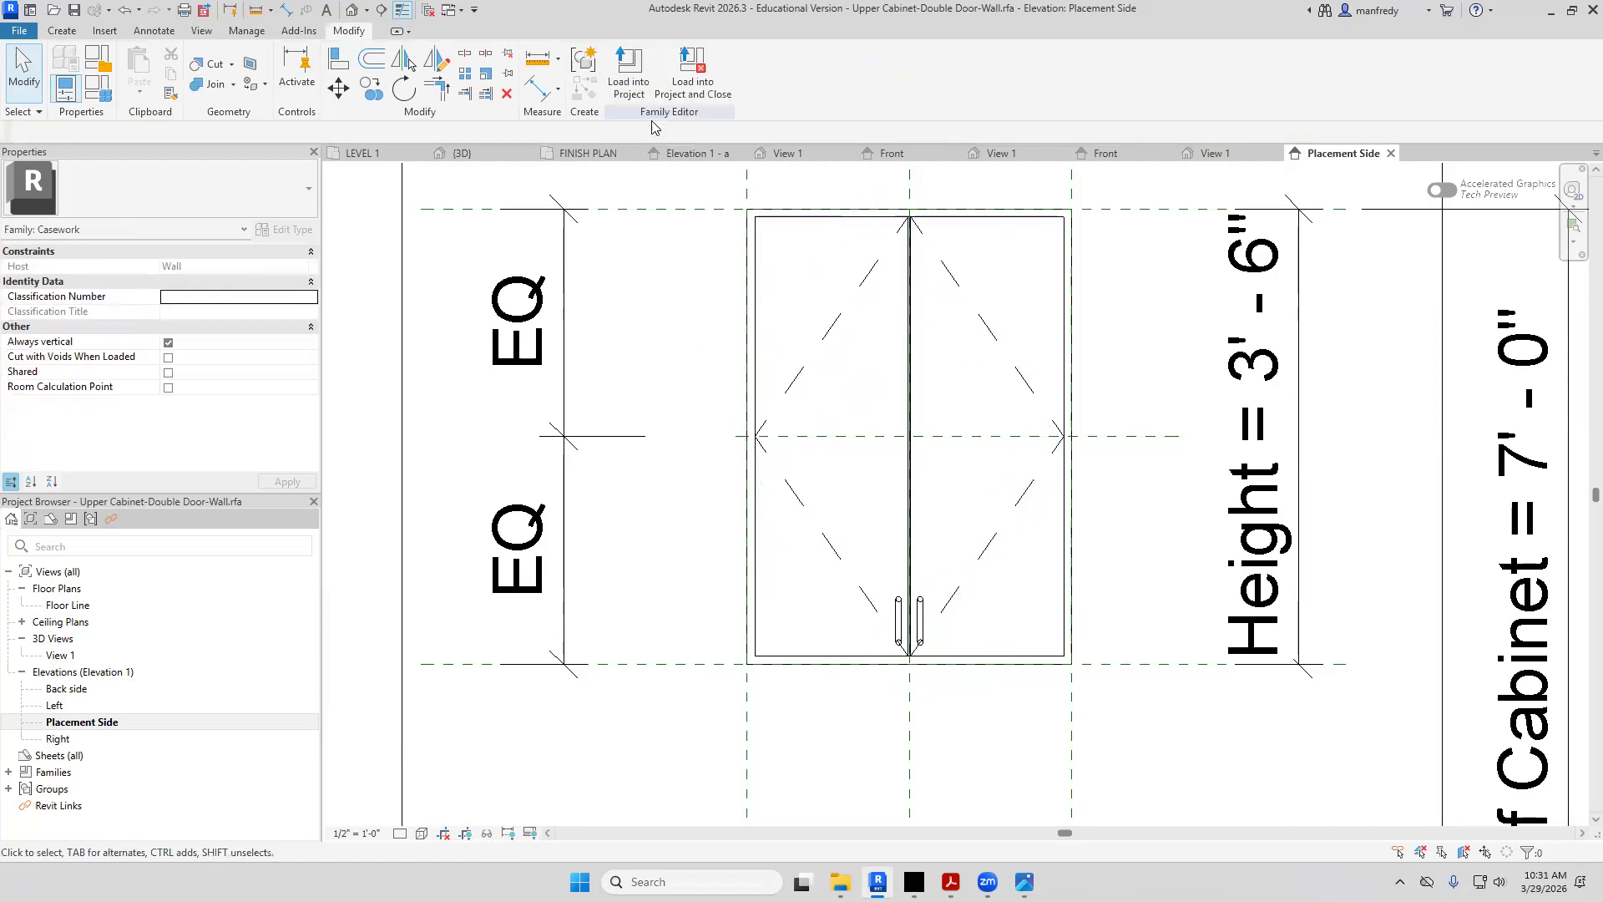
Load the edited double-door upper cabinet family into the Assignment 9_START project, replacing the existing version
{"action": "left_click", "coordinate": [629, 73]}
{"action": "left_click", "coordinate": [757, 564]}
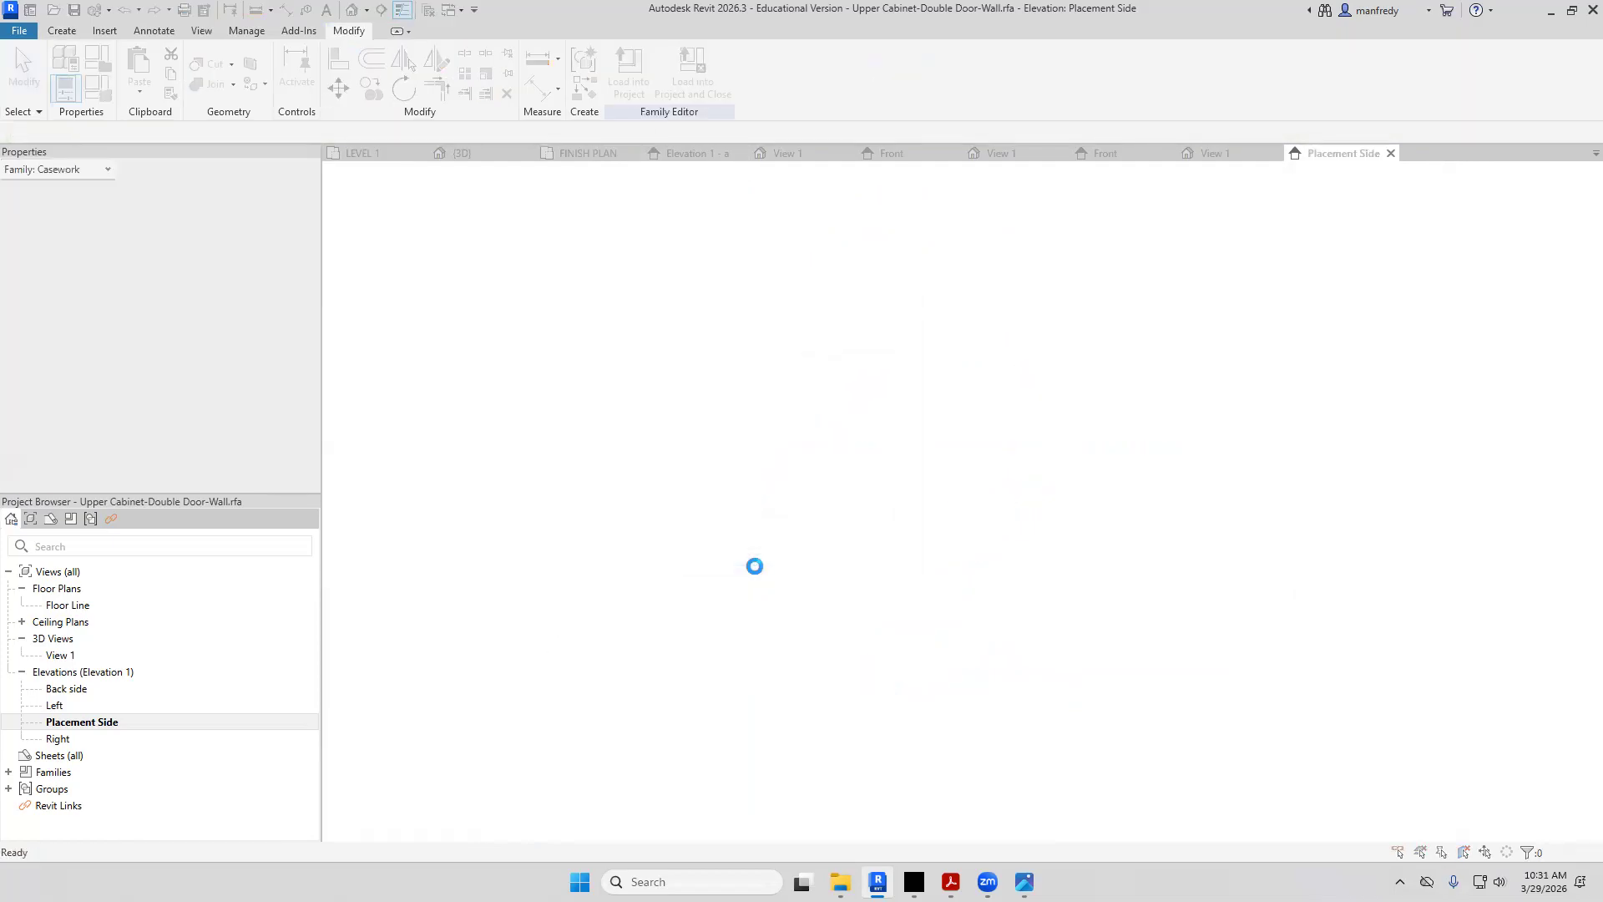
{"action": "left_click", "coordinate": [736, 396]}
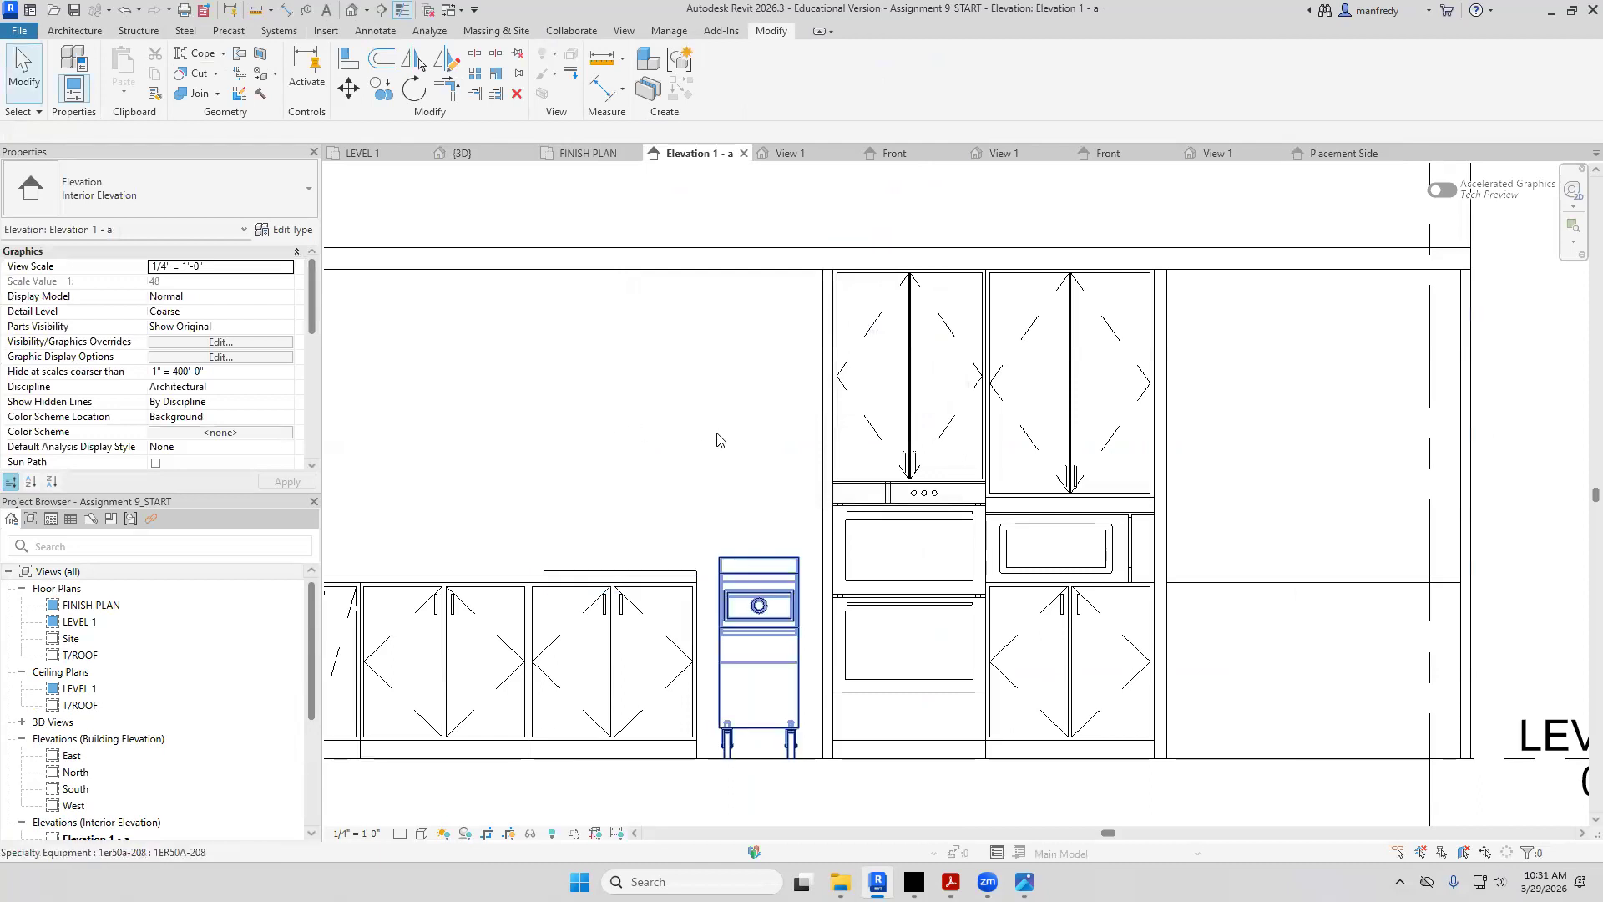
{"action": "scroll", "coordinate": [719, 440], "scroll_direction": "down", "scroll_amount": 2}
{"action": "middle_click_drag", "start_coordinate": [909, 735], "coordinate": [901, 679]}
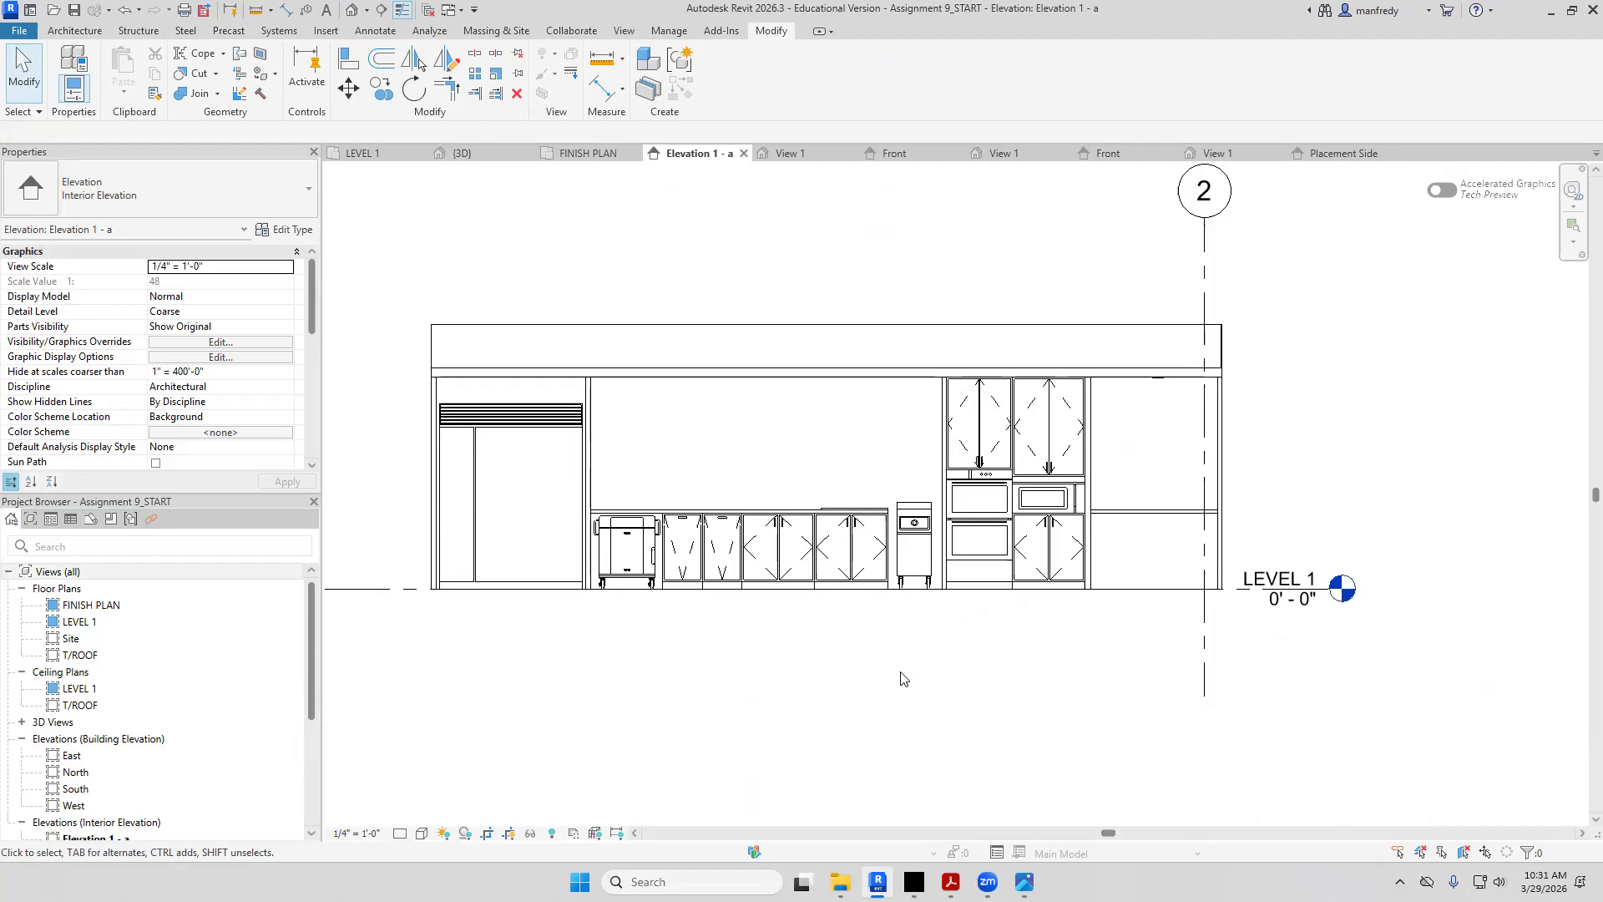
{"action": "scroll", "coordinate": [1182, 404], "scroll_direction": "up", "scroll_amount": 4}
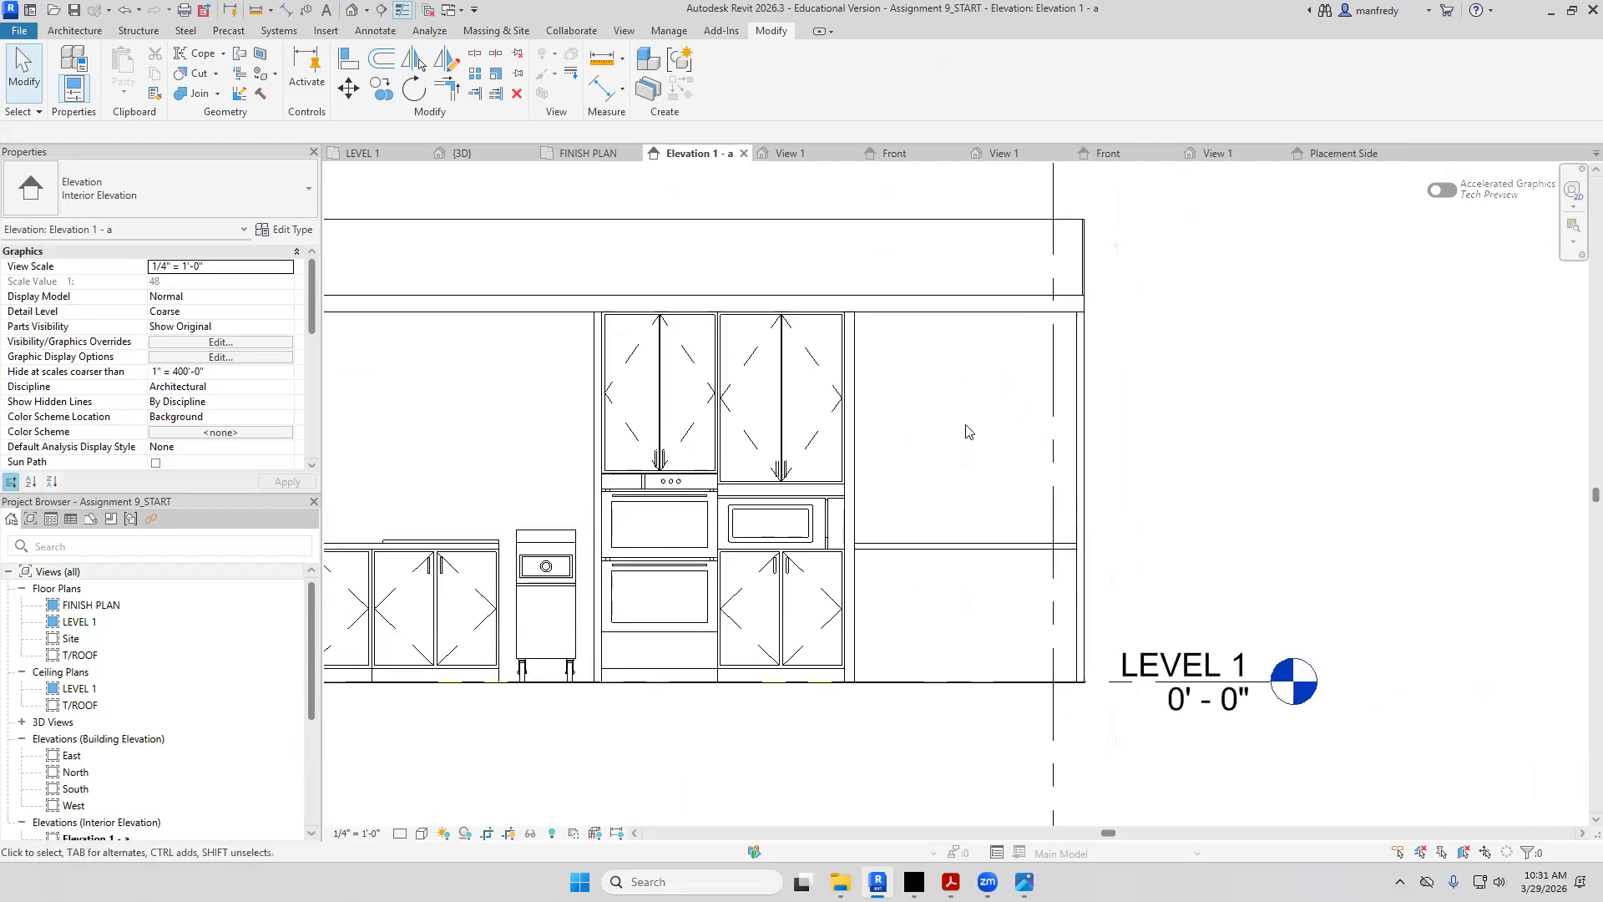
Switch to the PDF drawing set in Acrobat and examine the Kitchen 102 - North elevation and its material notes
{"action": "left_click", "coordinate": [951, 882]}
{"action": "left_click", "coordinate": [1007, 793]}
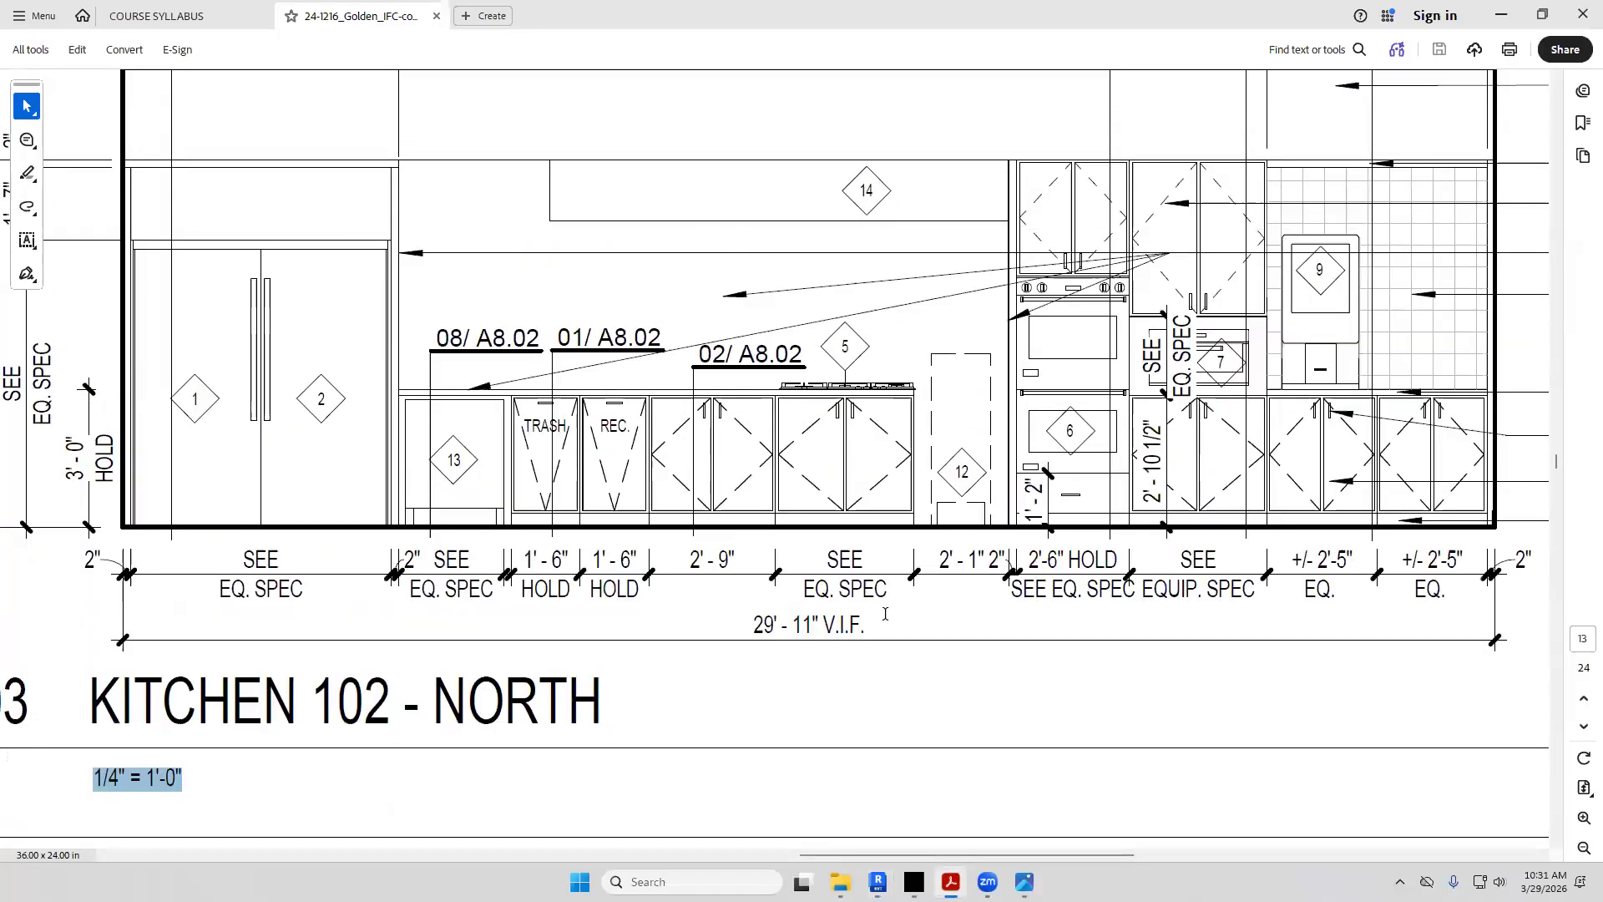
{"action": "left_click_drag", "start_coordinate": [873, 856], "coordinate": [996, 846]}
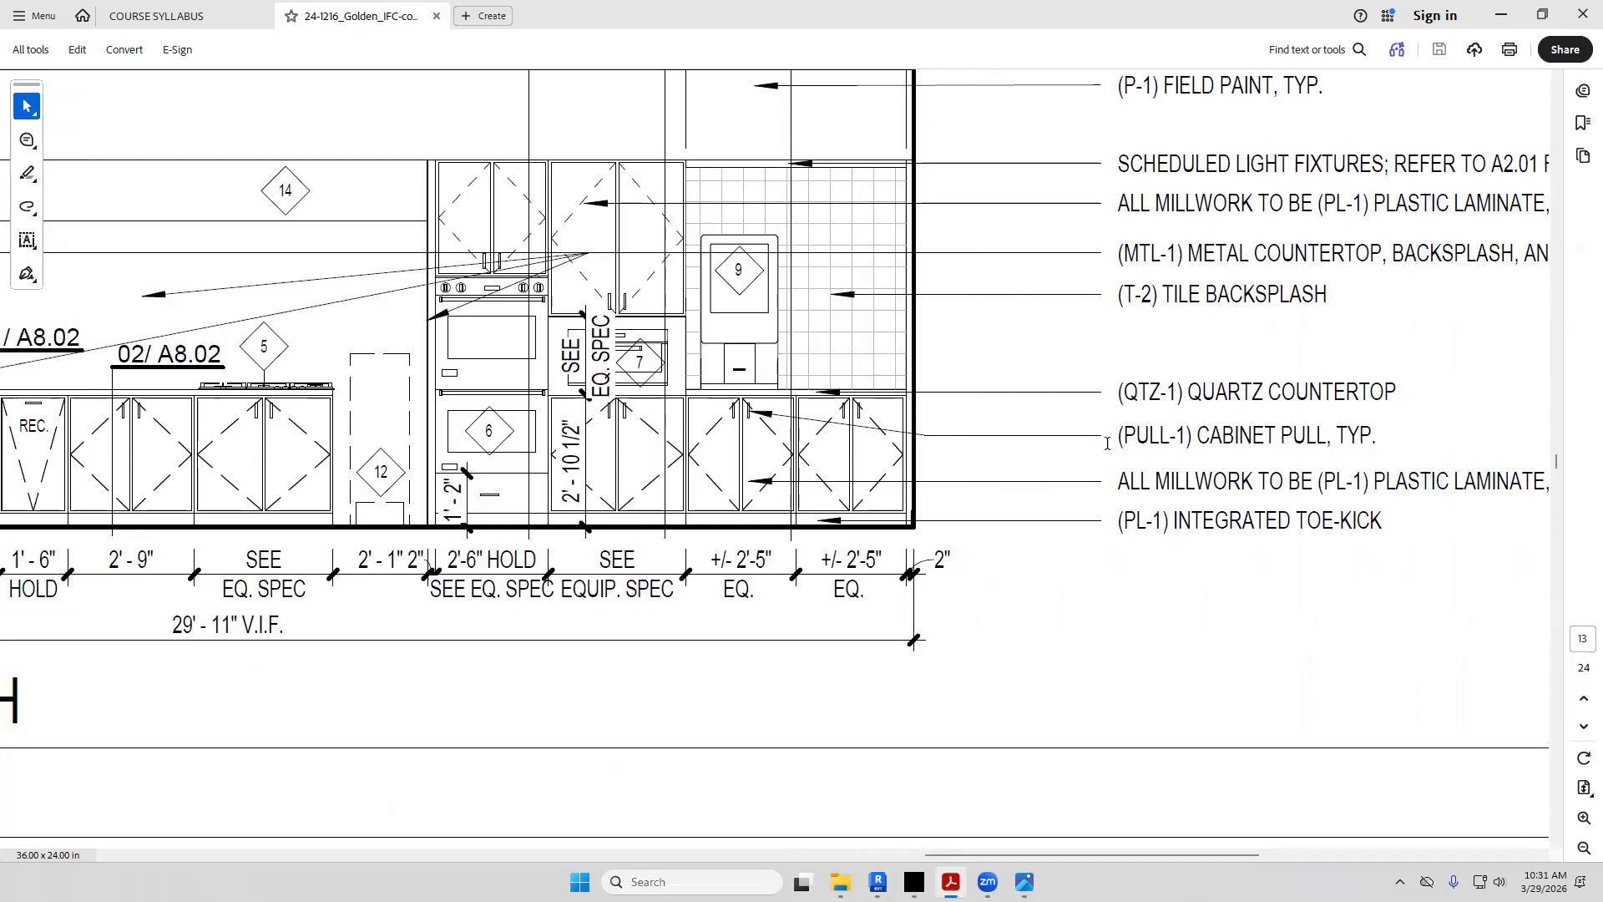
{"action": "left_click_drag", "start_coordinate": [1017, 858], "coordinate": [914, 862]}
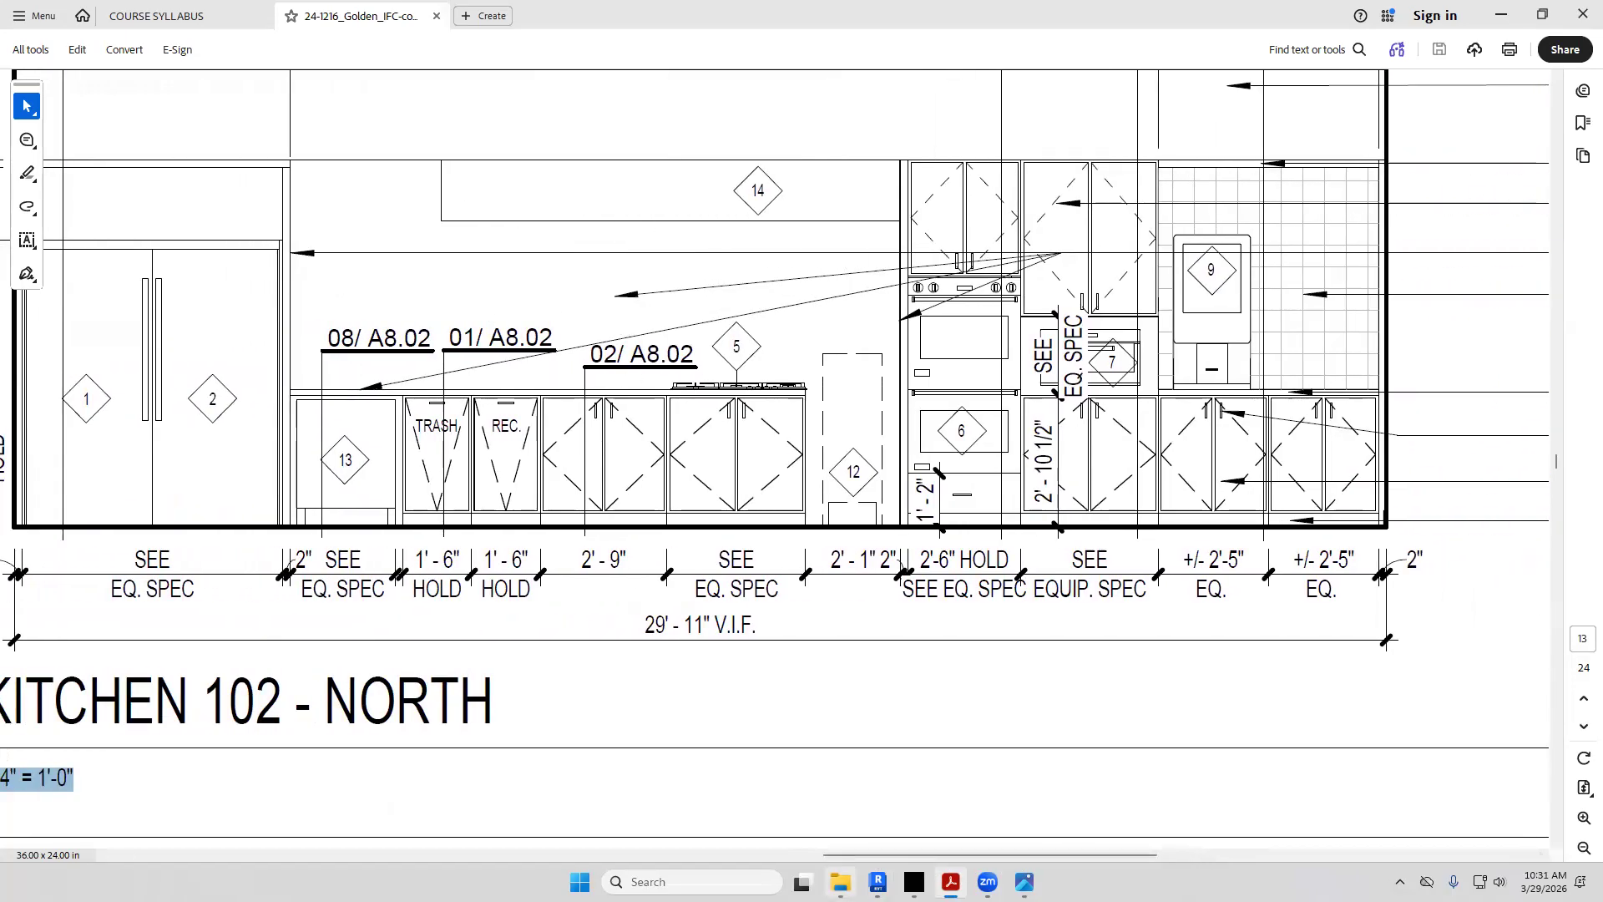
Switch back to Revit and open the default 3D view, showing the whole kitchen cabinet wall
{"action": "left_click", "coordinate": [877, 882]}
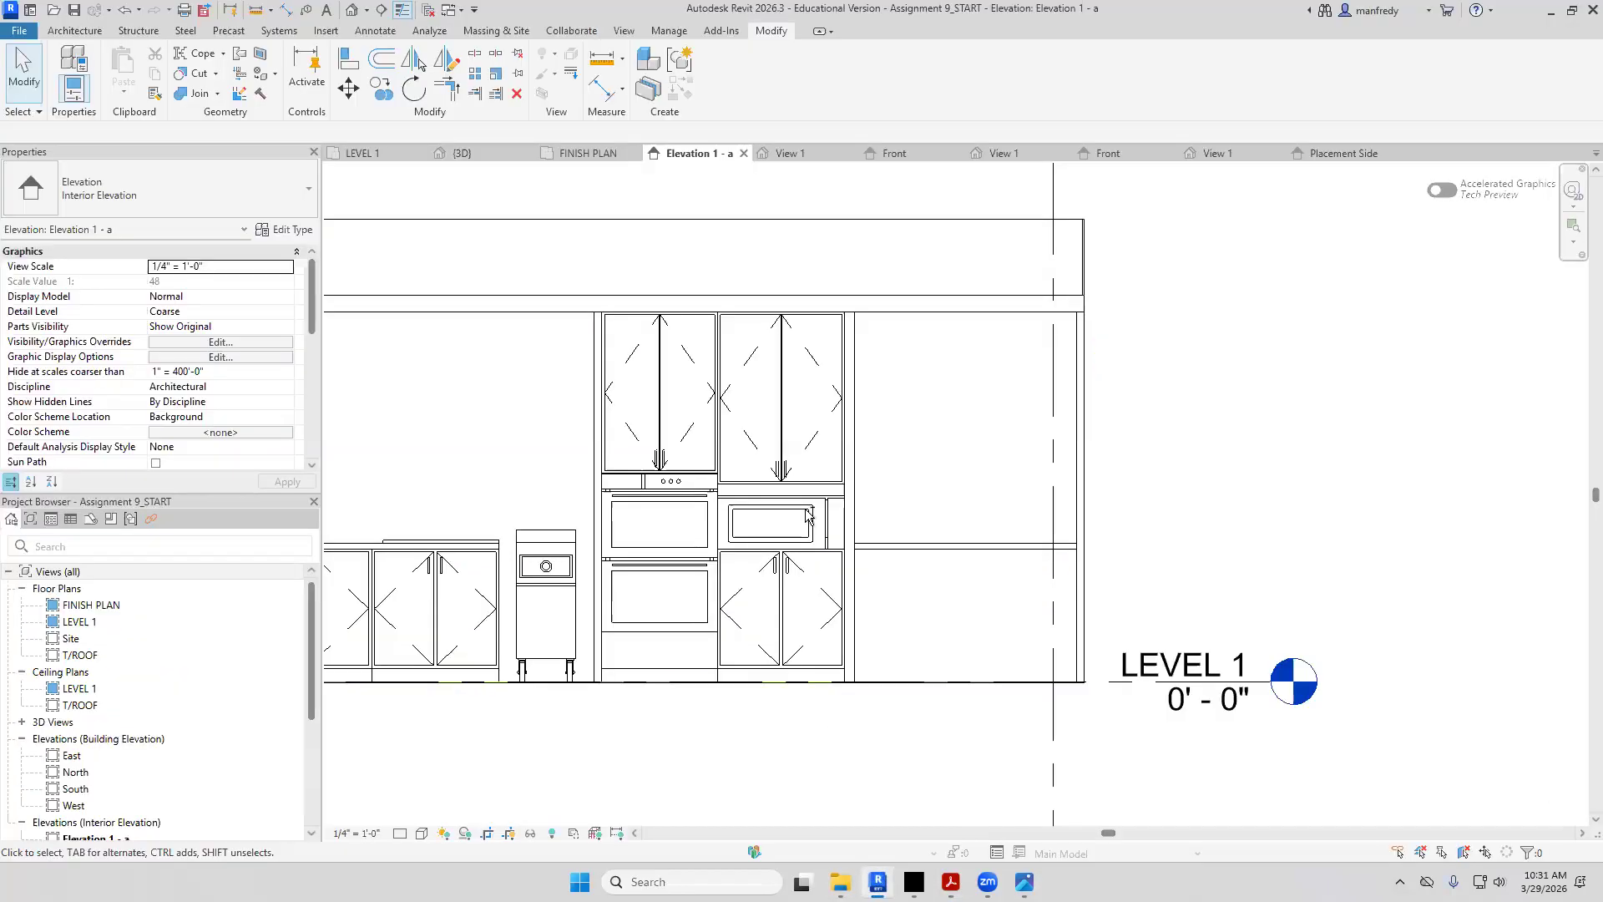
{"action": "left_click", "coordinate": [353, 15]}
{"action": "middle_click_drag", "start_coordinate": [812, 336], "coordinate": [758, 354], "text": "shift"}
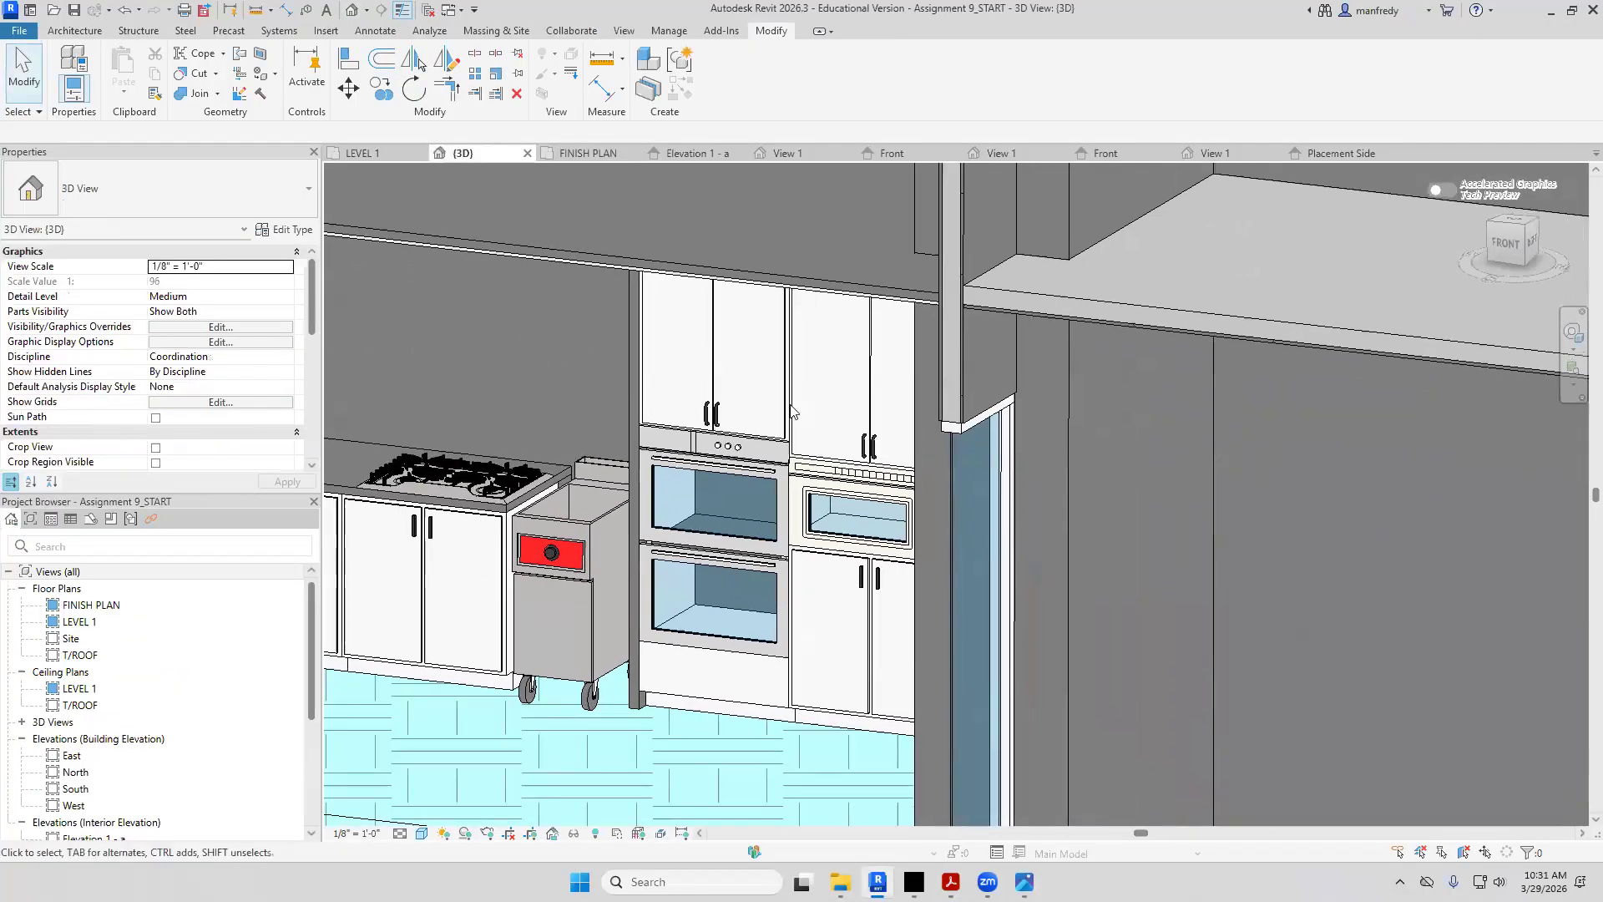
{"action": "scroll", "coordinate": [791, 411], "scroll_direction": "down", "scroll_amount": 6}
{"action": "middle_click_drag", "start_coordinate": [802, 543], "coordinate": [958, 542], "text": "shift"}
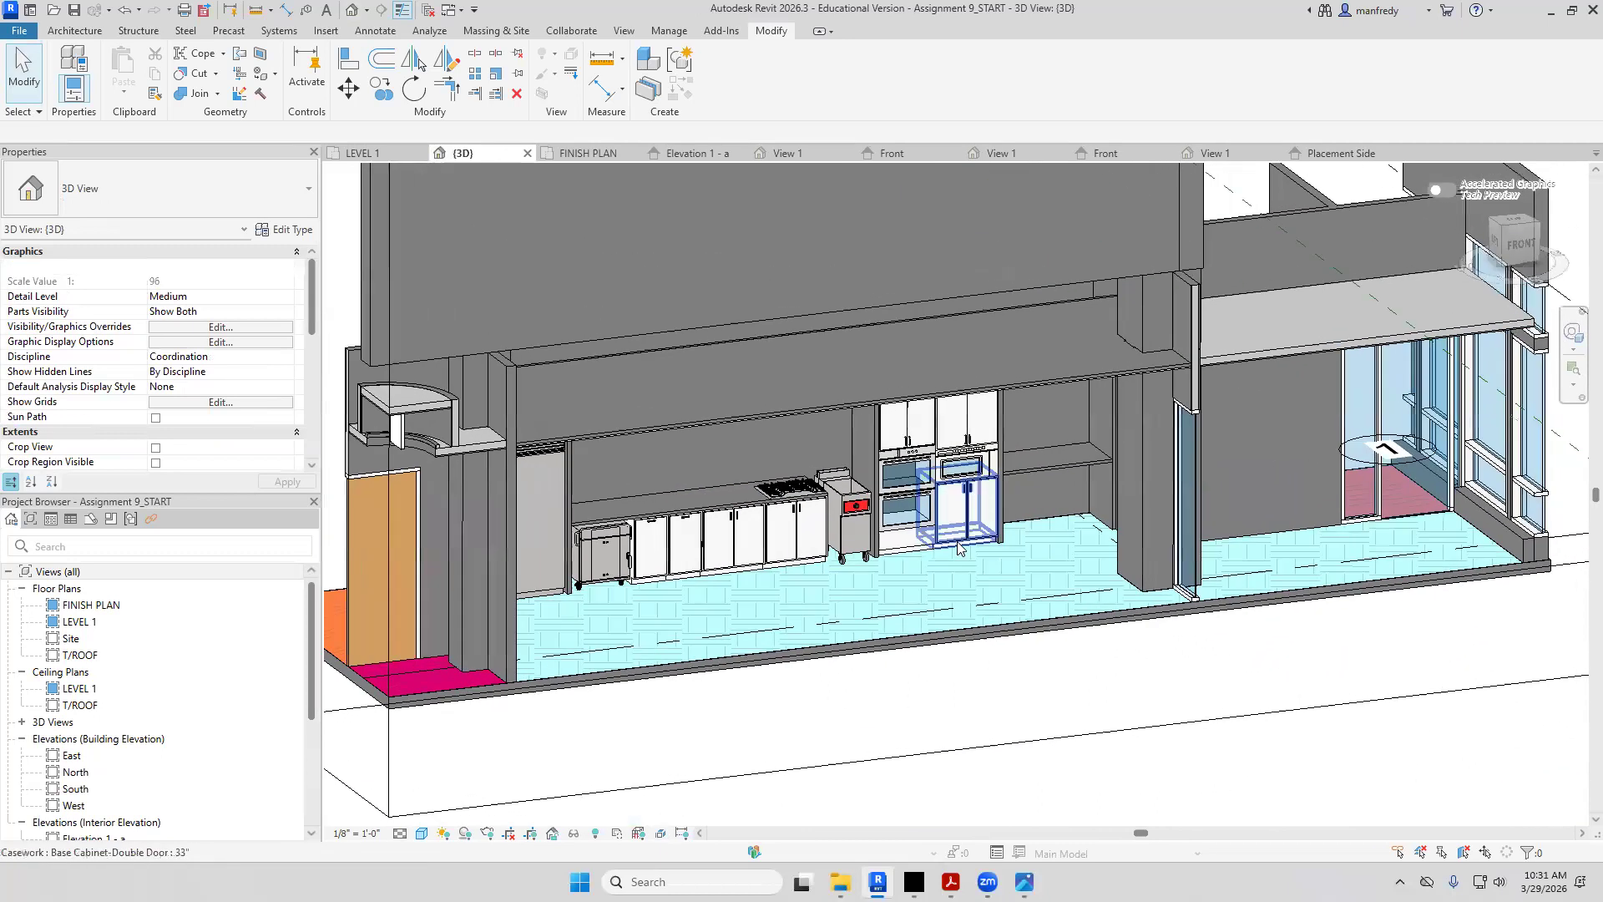
Hide the Ceilings category in the default 3D view's visibility/graphic overrides
{"action": "key", "text": "v"}
{"action": "key", "text": "g"}
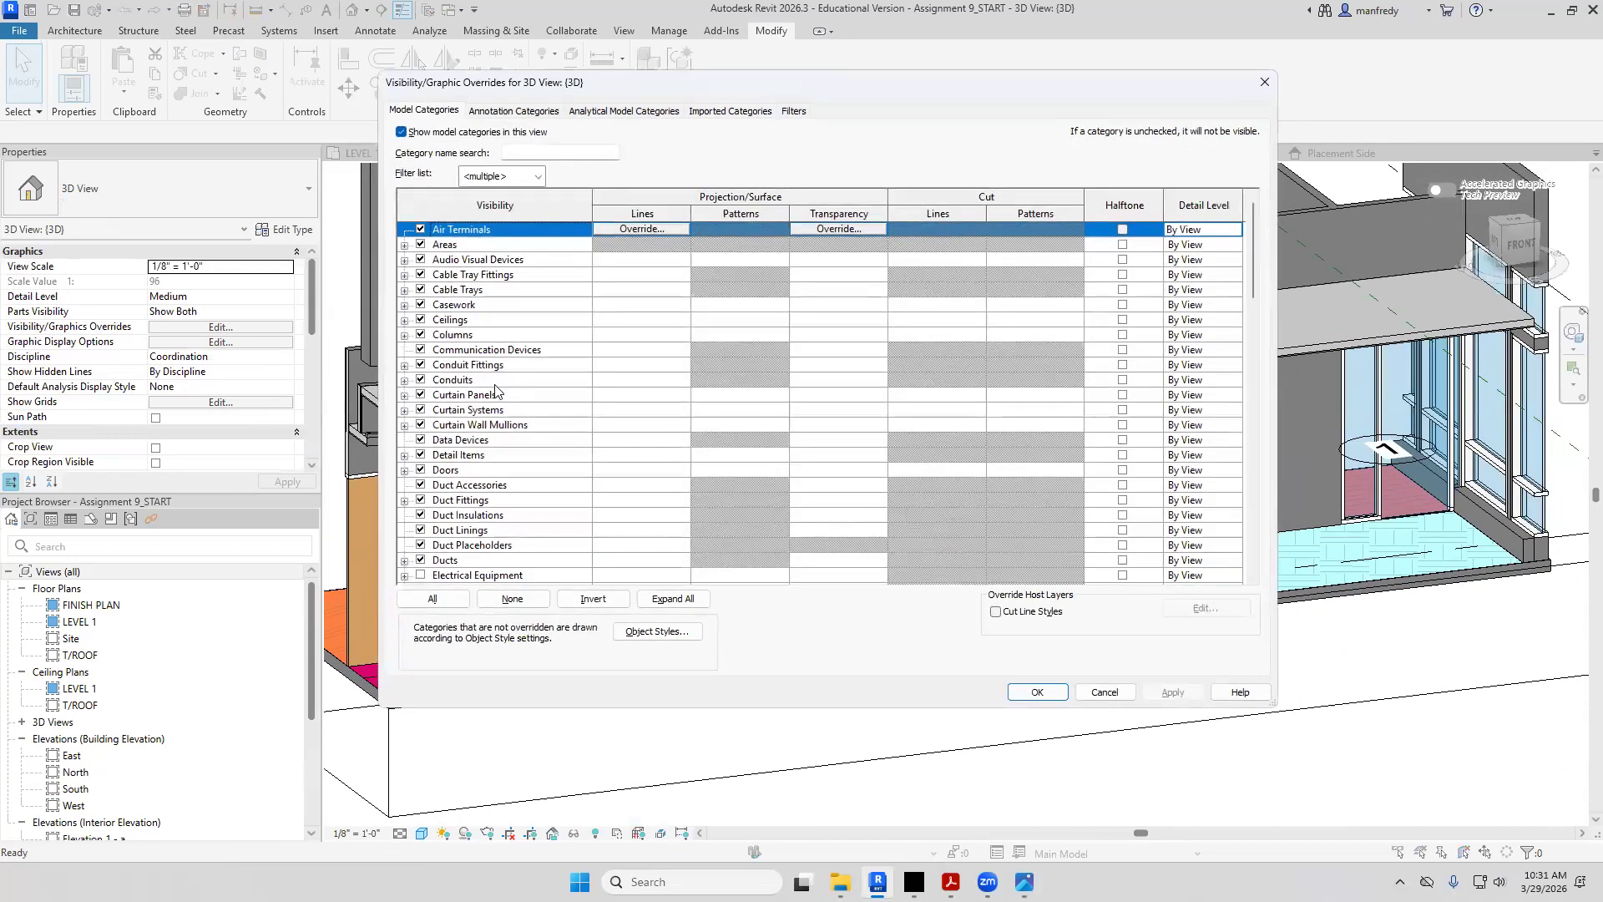
{"action": "key", "text": "c"}
{"action": "left_click", "coordinate": [420, 321]}
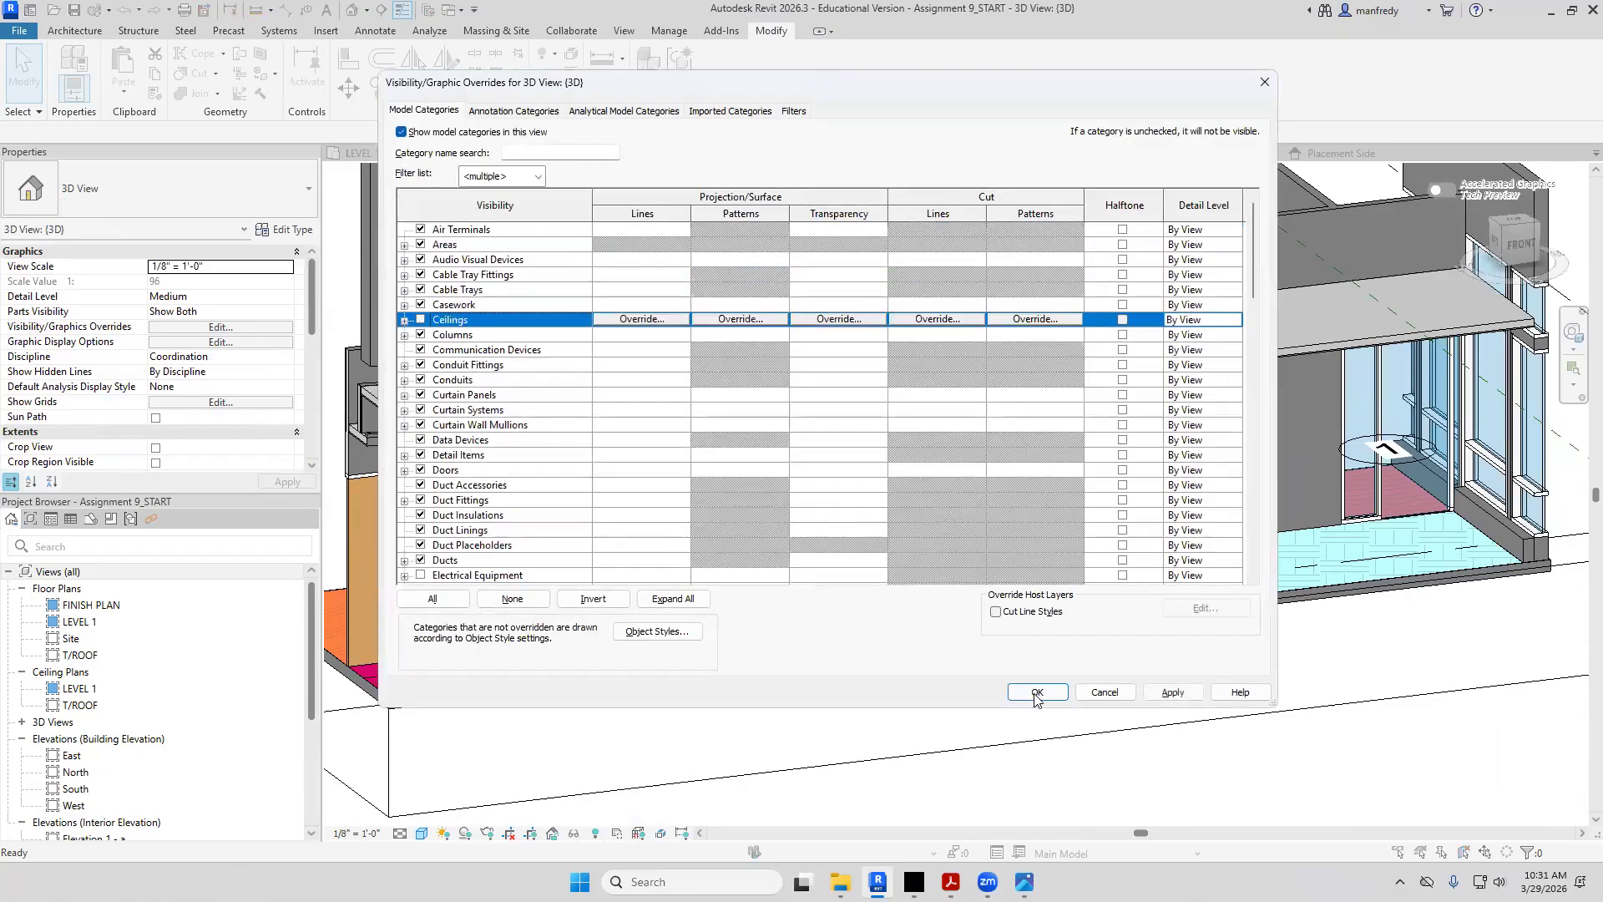
{"action": "left_click", "coordinate": [1036, 693]}
Inspect the layer structure of the interior 4 7/8" partition wall type behind the kitchen cabinets without changing it
{"action": "middle_click_drag", "start_coordinate": [885, 589], "coordinate": [777, 380], "text": "shift"}
{"action": "left_click", "coordinate": [777, 380]}
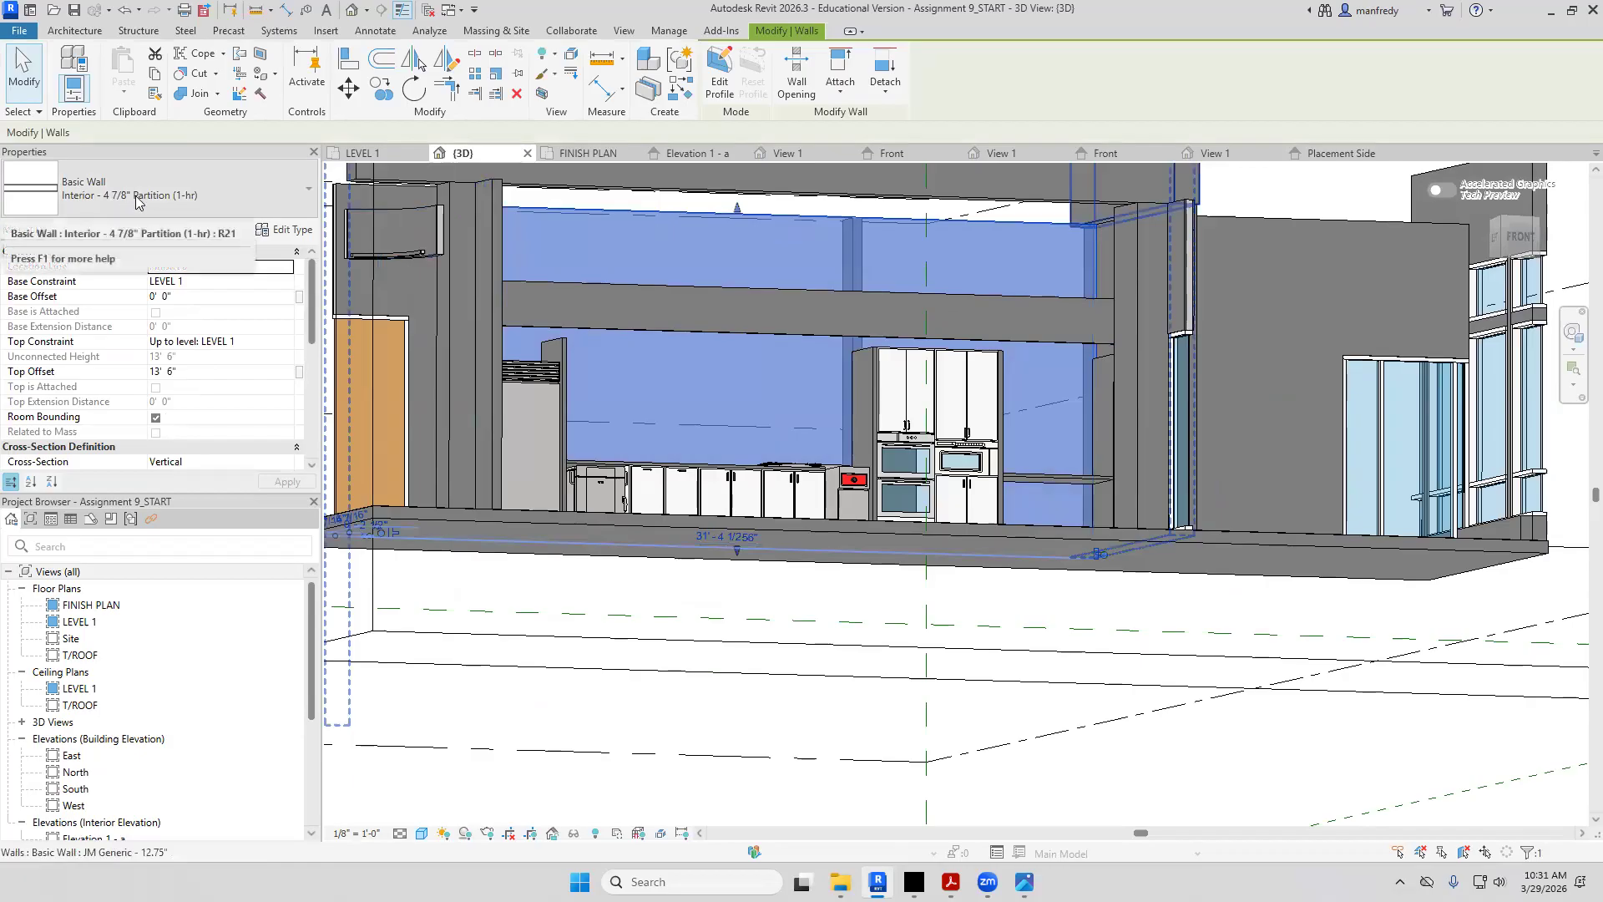
{"action": "left_click", "coordinate": [271, 237]}
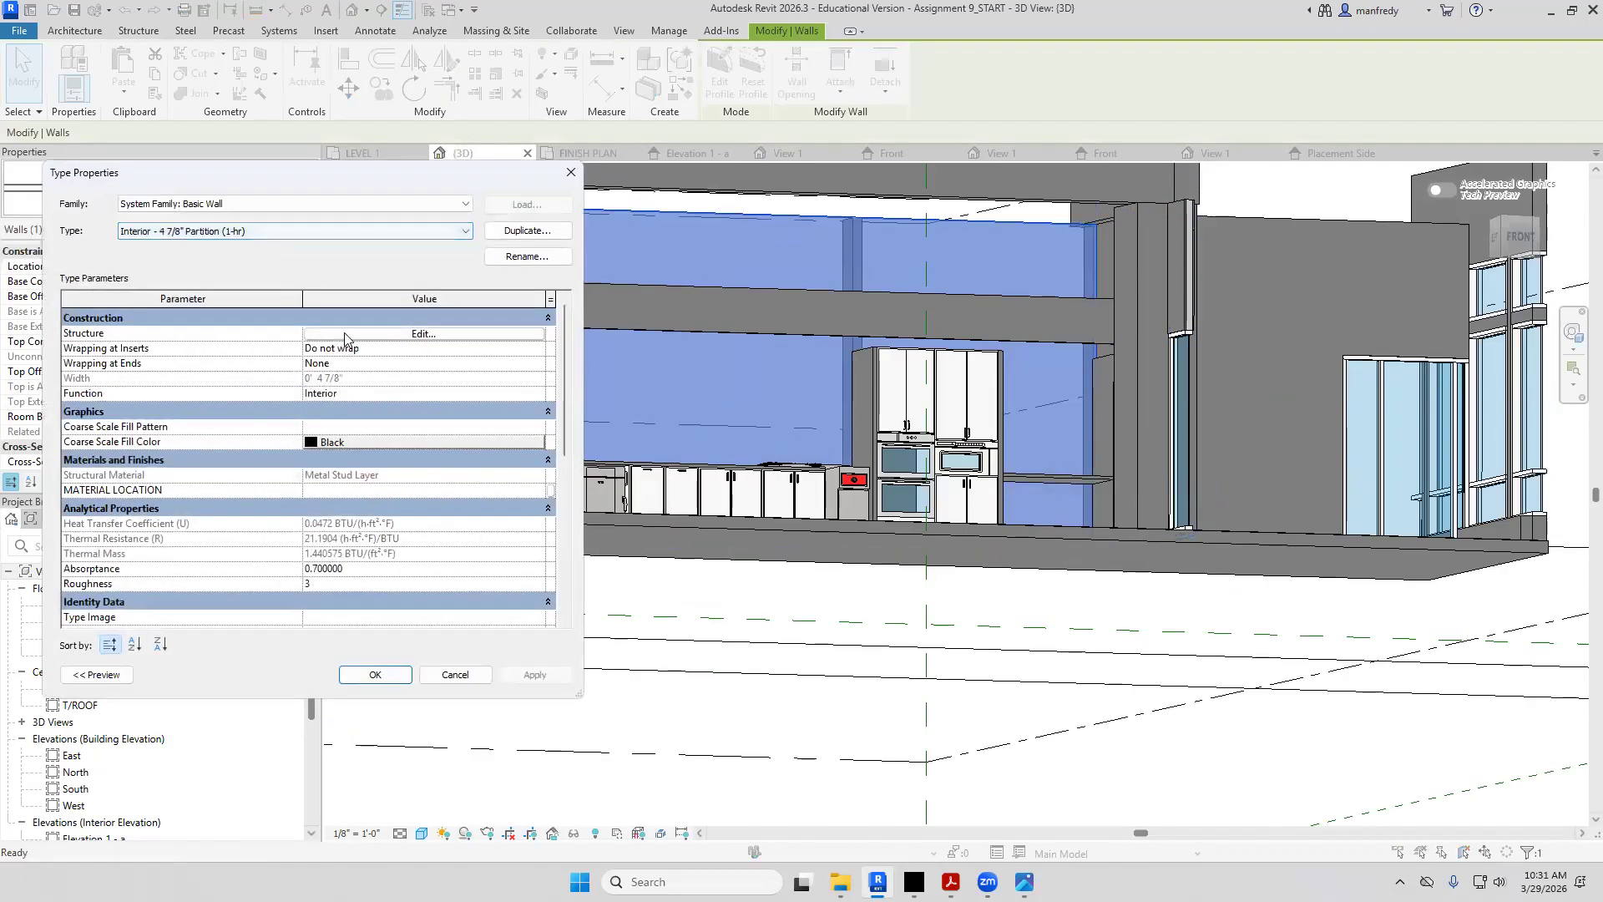
{"action": "left_click", "coordinate": [344, 334]}
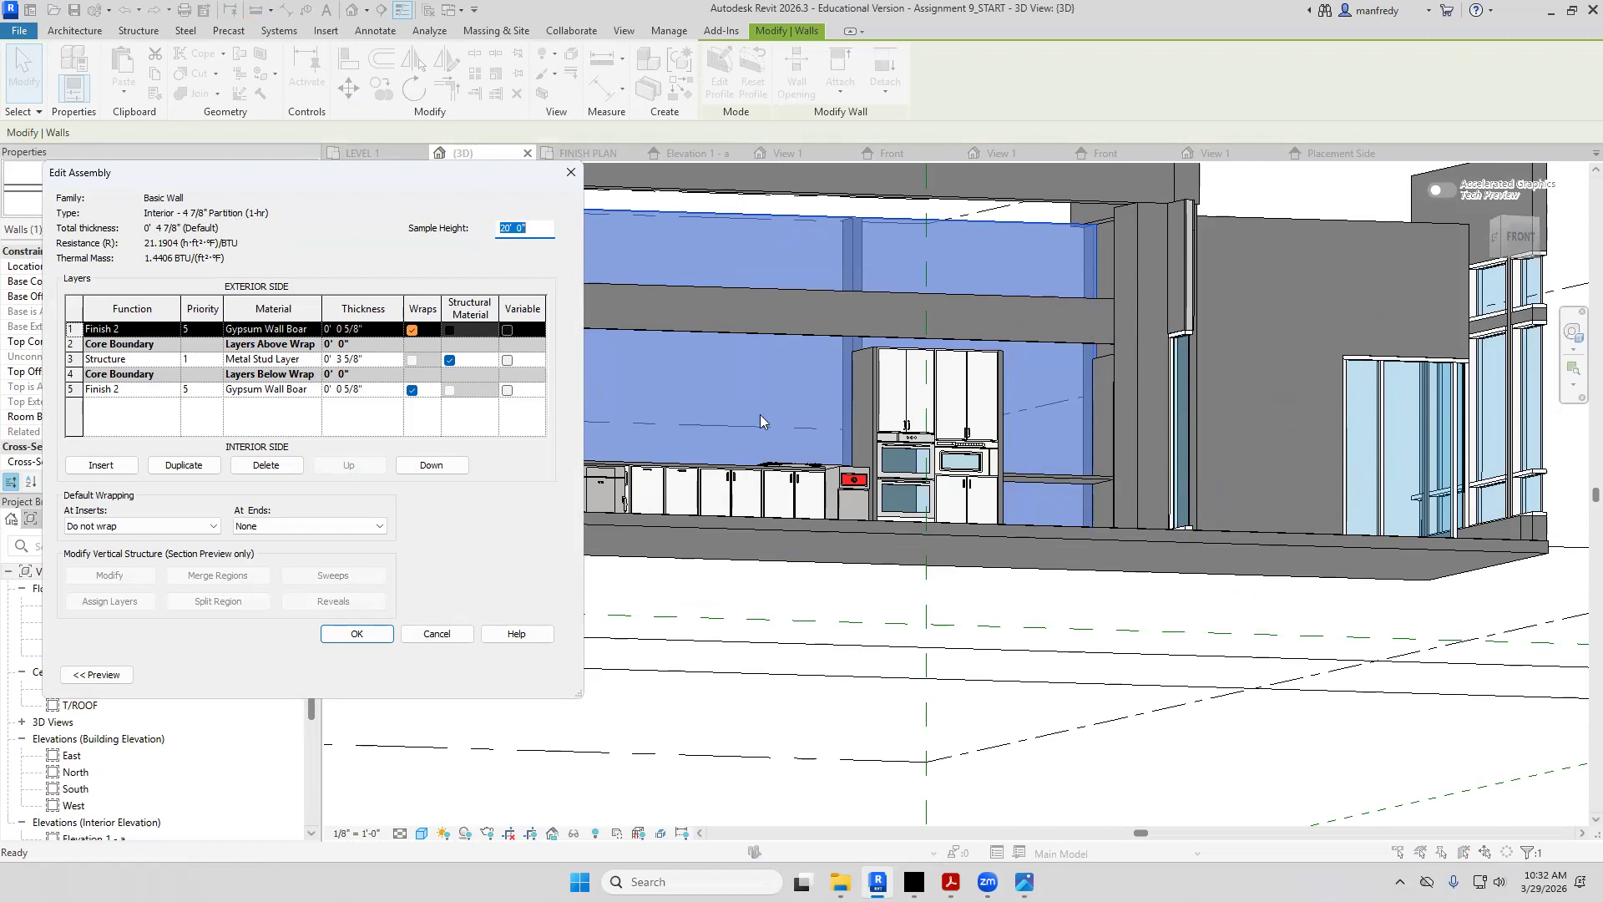
{"action": "key", "text": "Escape"}
{"action": "key", "text": "Escape"}
{"action": "key", "text": "Escape"}
Lower the top face of the 3D section box to cut off the high walls above the kitchen cabinets
{"action": "scroll", "coordinate": [795, 402], "scroll_direction": "down", "scroll_amount": 5}
{"action": "middle_click_drag", "start_coordinate": [794, 402], "coordinate": [960, 301], "text": "shift"}
{"action": "left_click", "coordinate": [992, 274]}
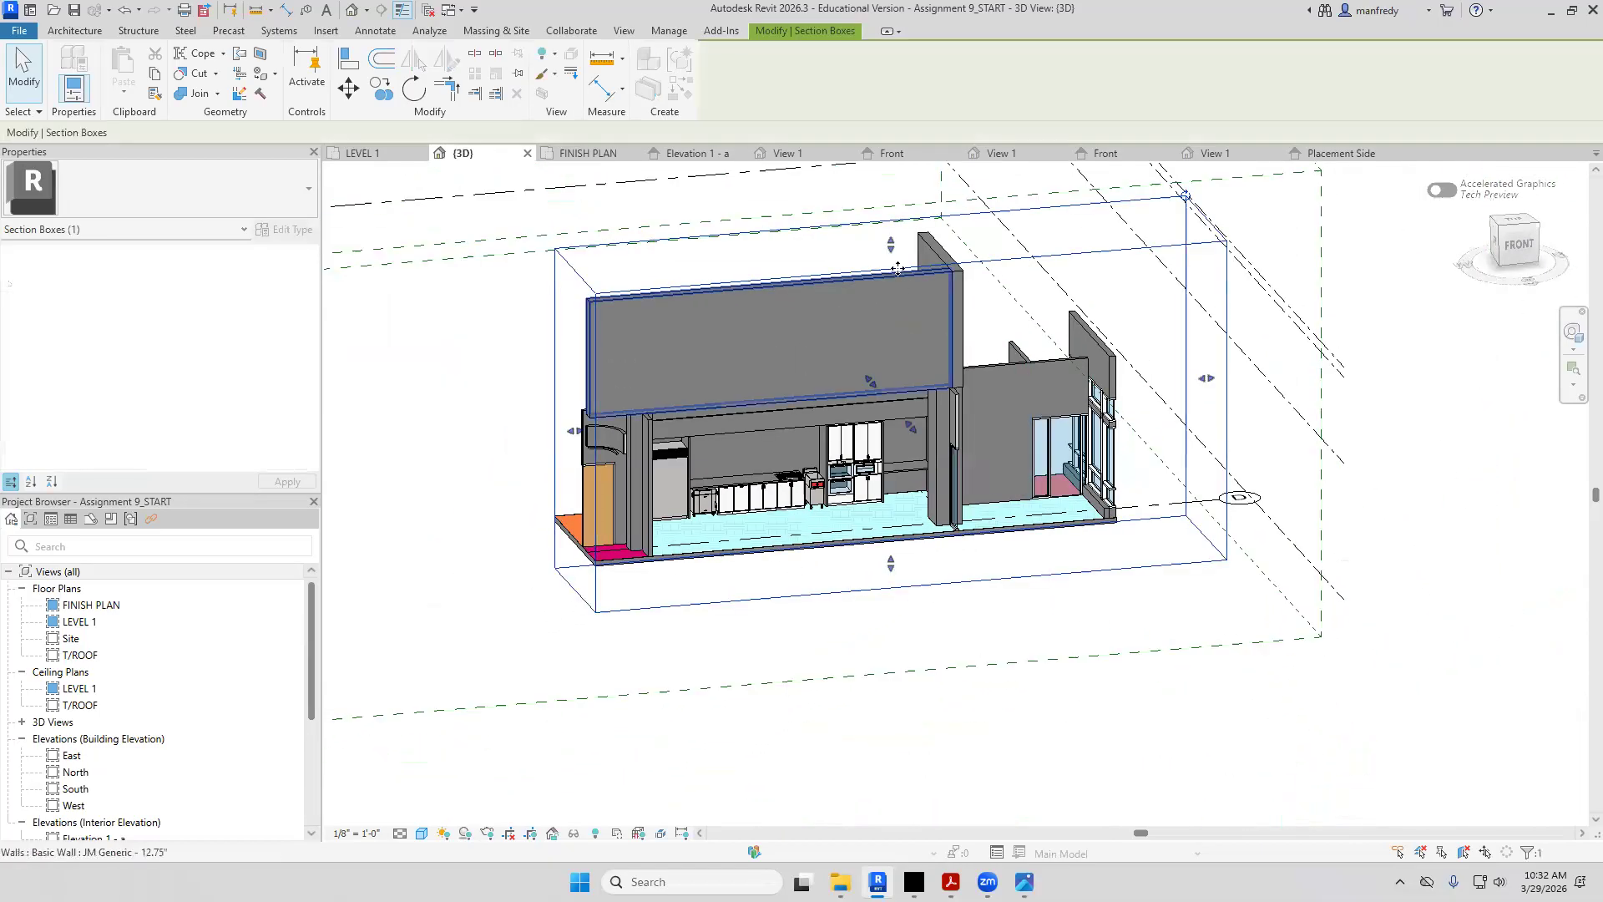
{"action": "left_click_drag", "start_coordinate": [891, 244], "coordinate": [894, 368]}
{"action": "middle_click_drag", "start_coordinate": [894, 367], "coordinate": [684, 455], "text": "shift"}
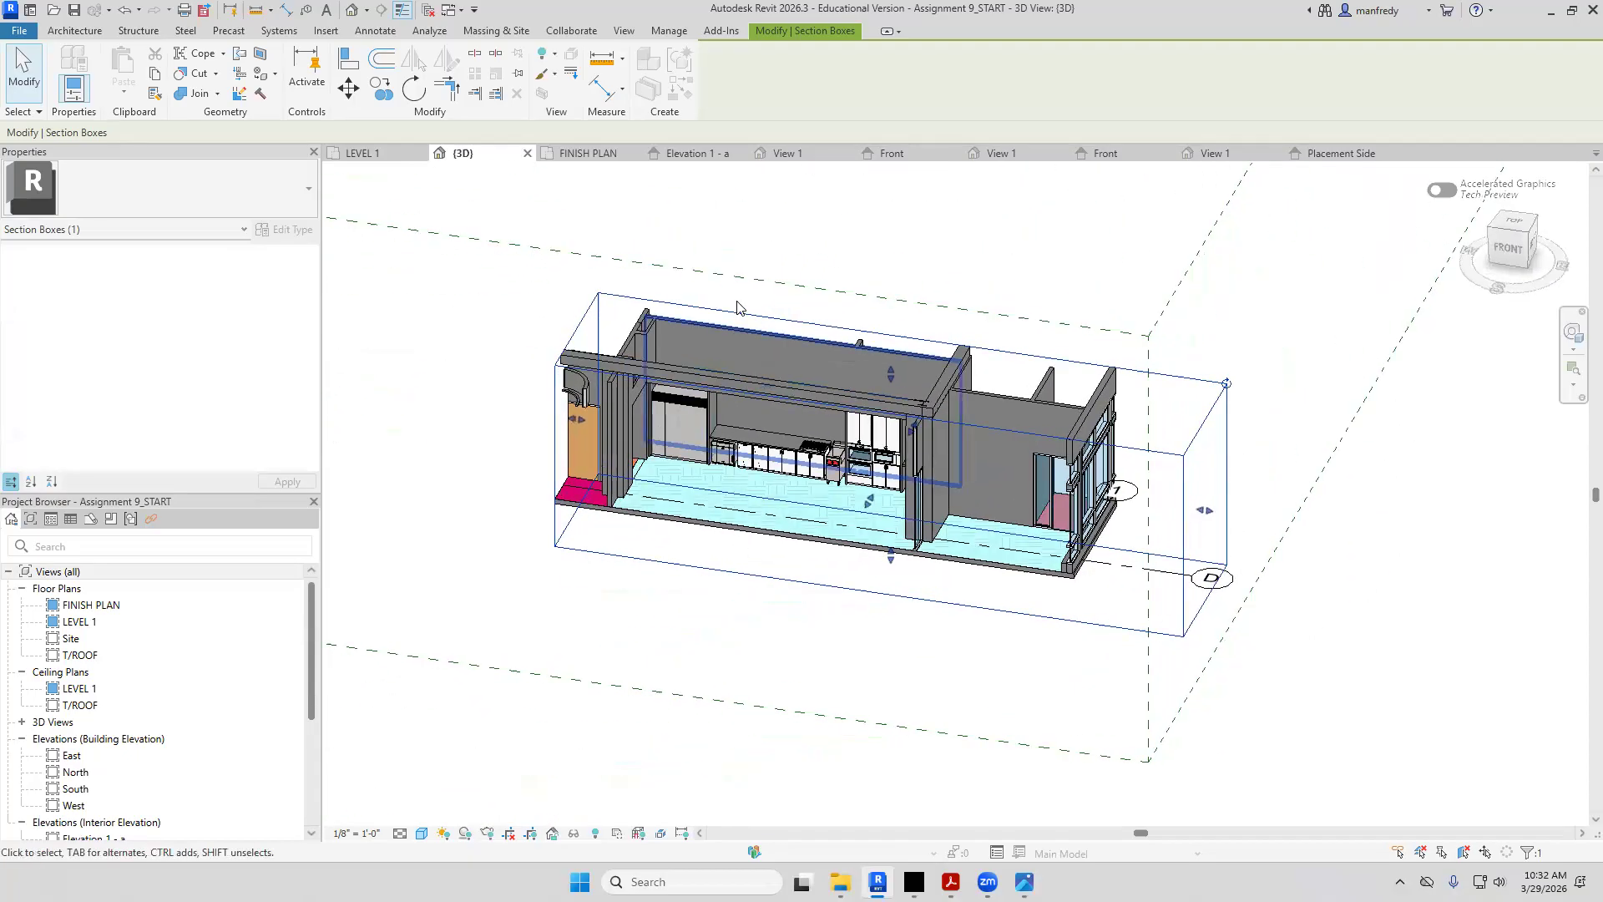
{"action": "left_click", "coordinate": [752, 274]}
{"action": "middle_click_drag", "start_coordinate": [751, 384], "coordinate": [668, 359], "text": "shift"}
{"action": "scroll", "coordinate": [765, 443], "scroll_direction": "up", "scroll_amount": 5}
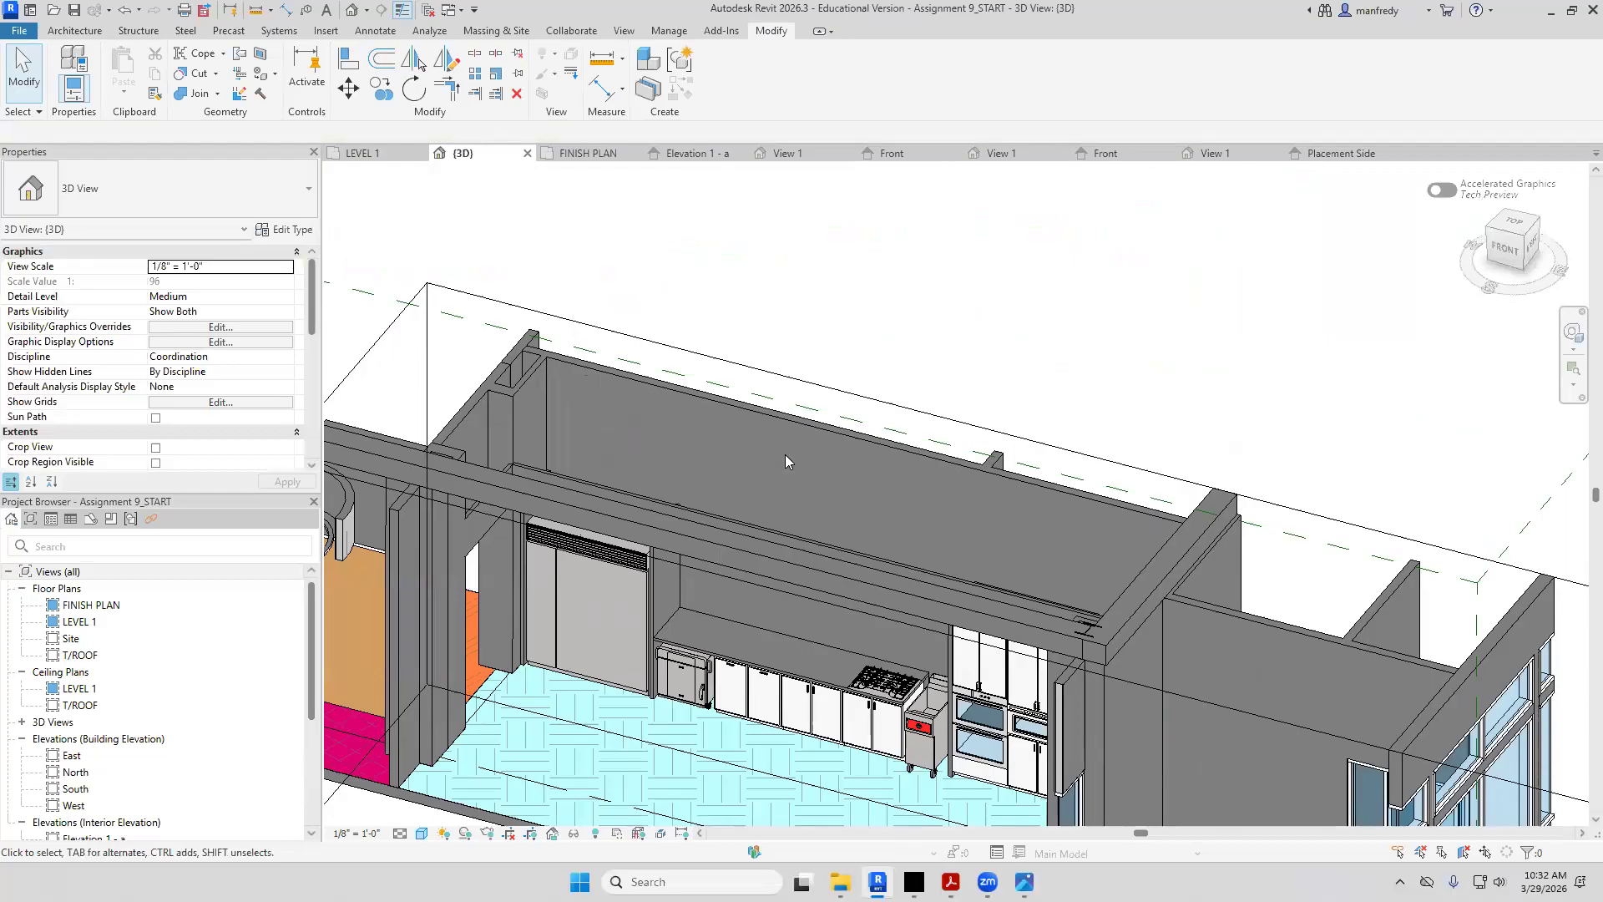
{"action": "middle_click_drag", "start_coordinate": [783, 454], "coordinate": [813, 406]}
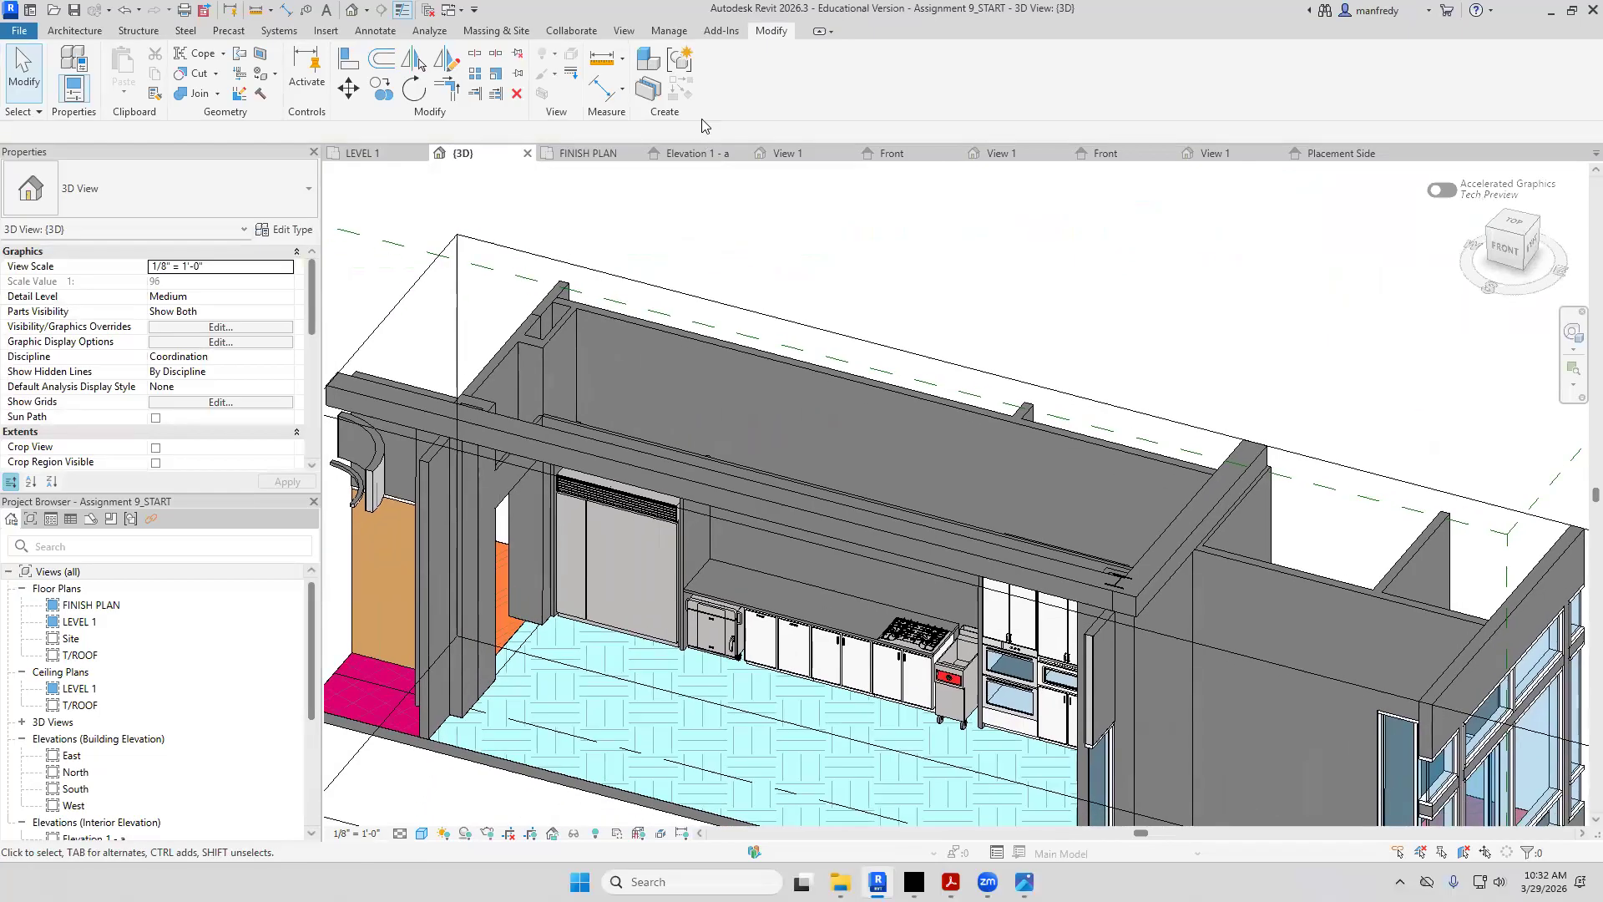
{"action": "left_click", "coordinate": [274, 74]}
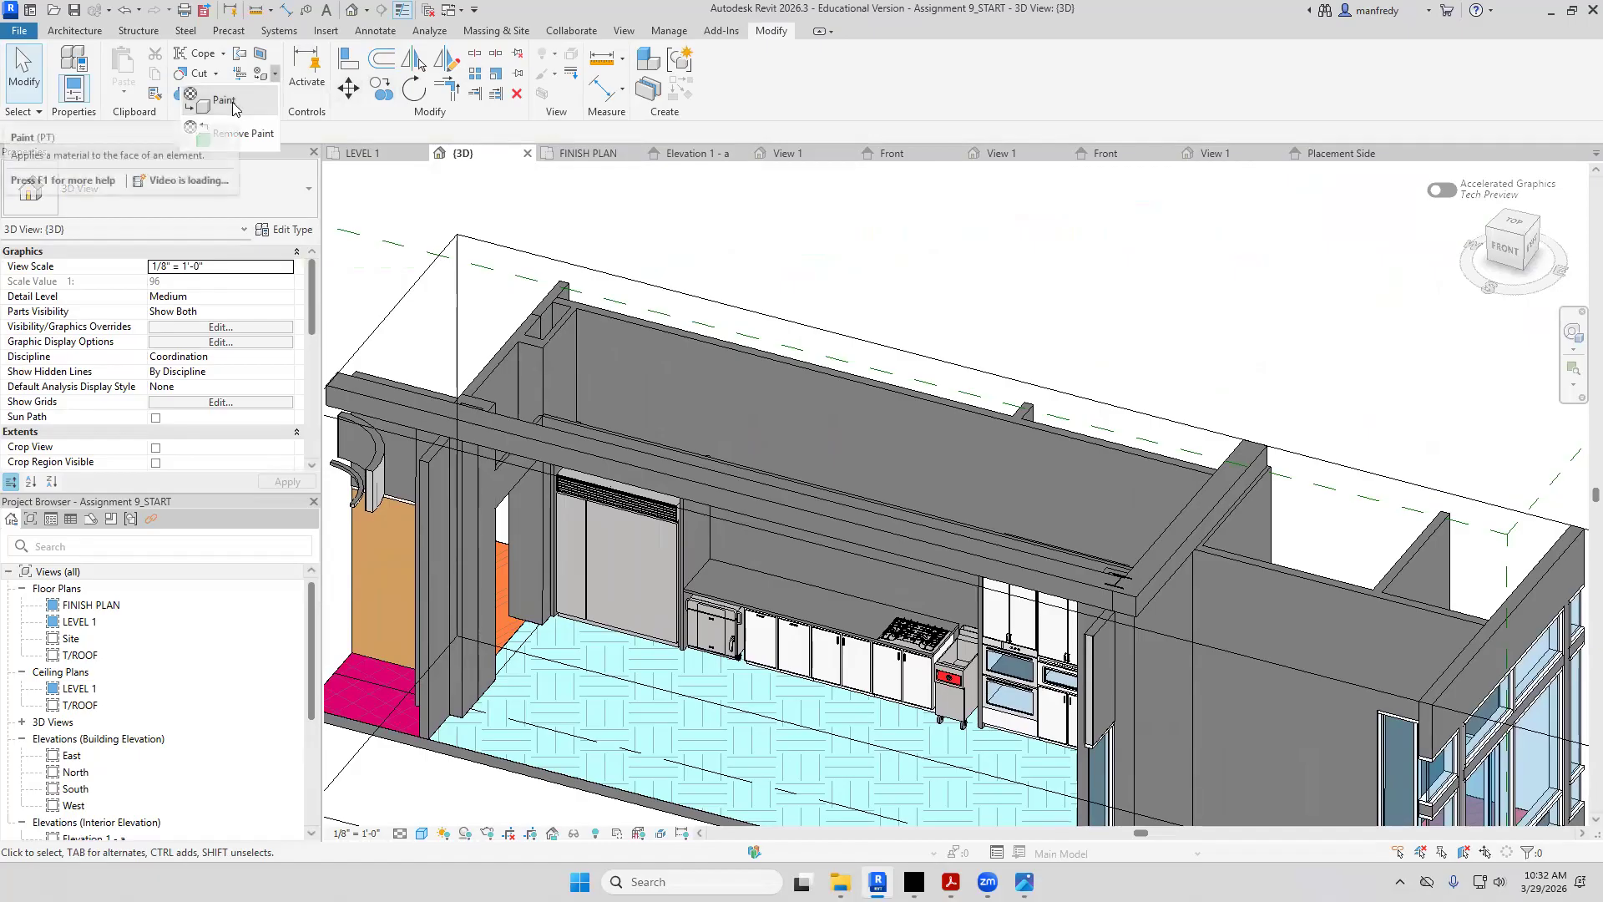
{"action": "left_click", "coordinate": [712, 227]}
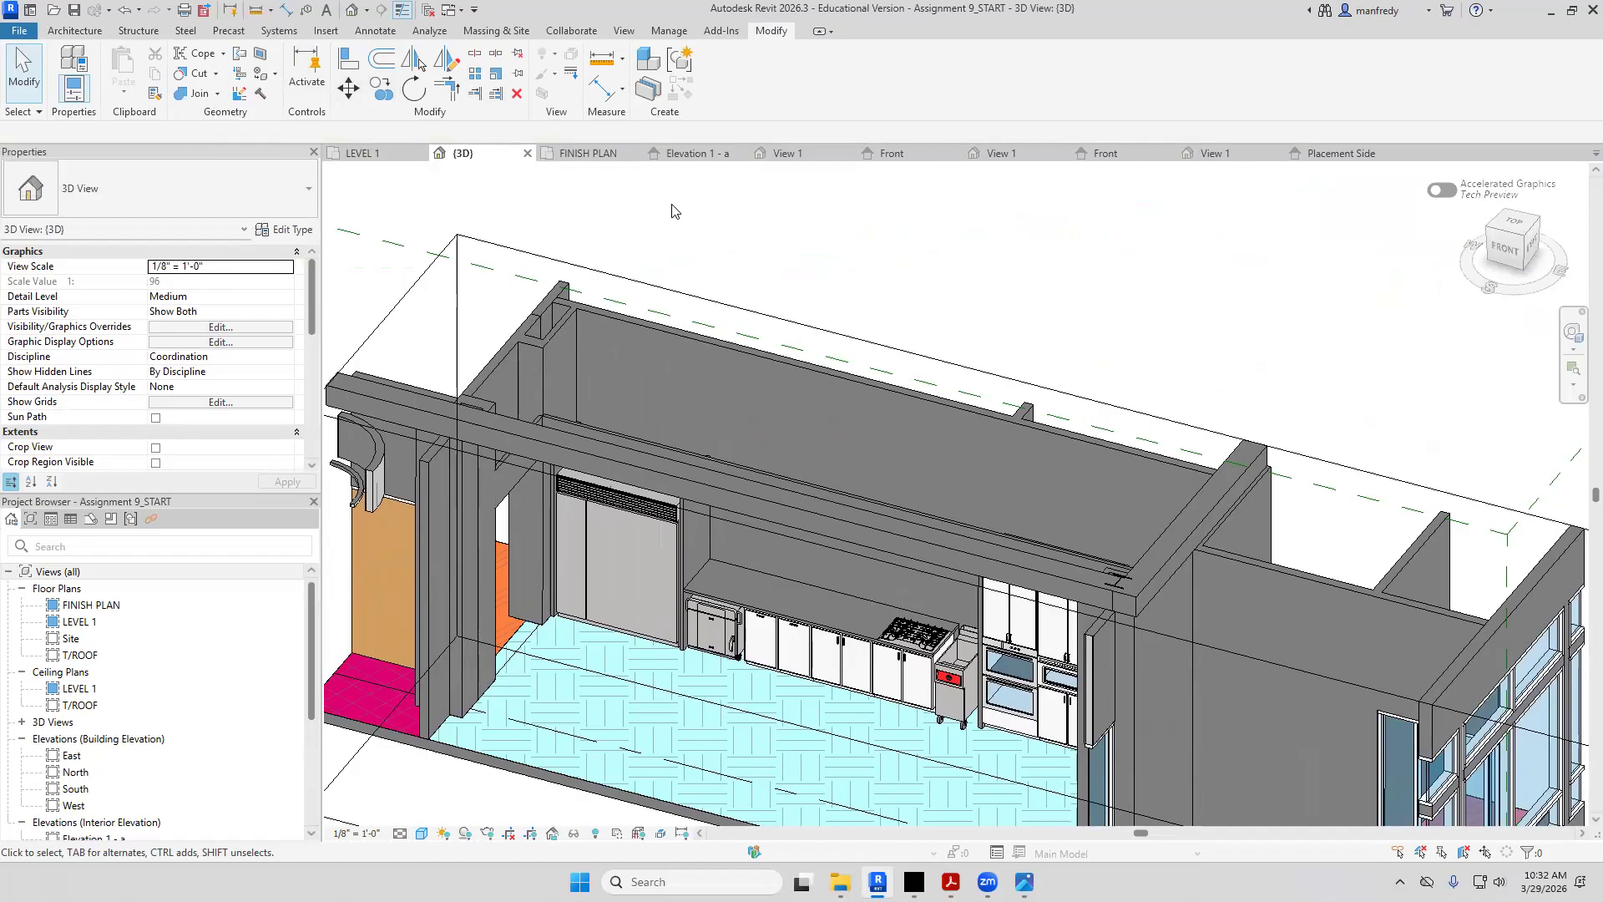
{"action": "left_click", "coordinate": [669, 31]}
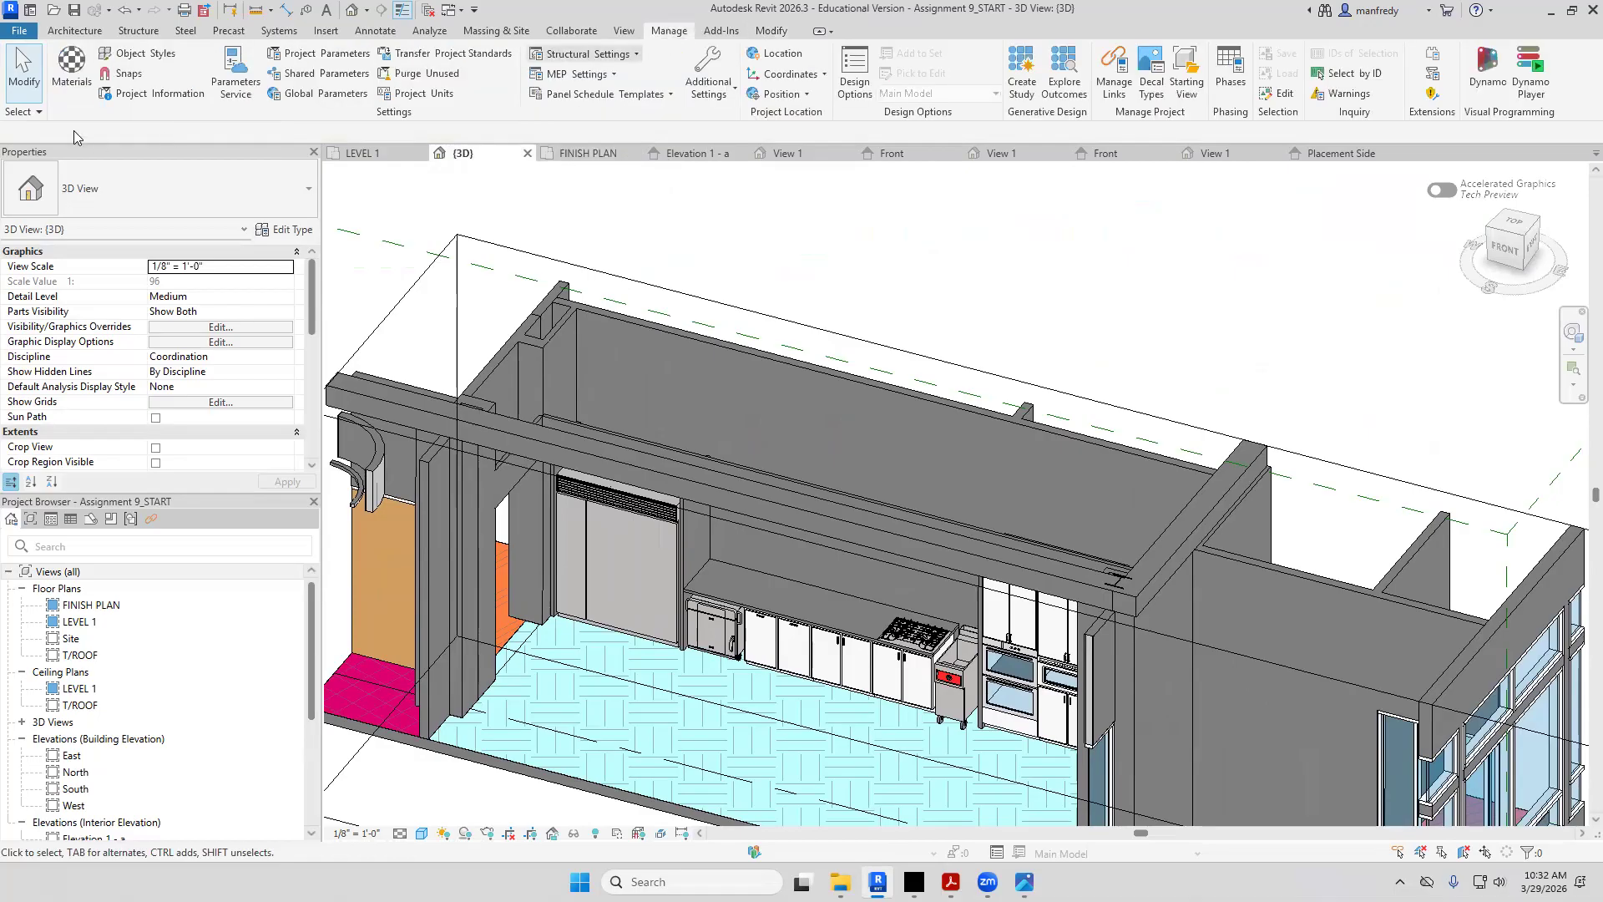
{"action": "left_click", "coordinate": [71, 76]}
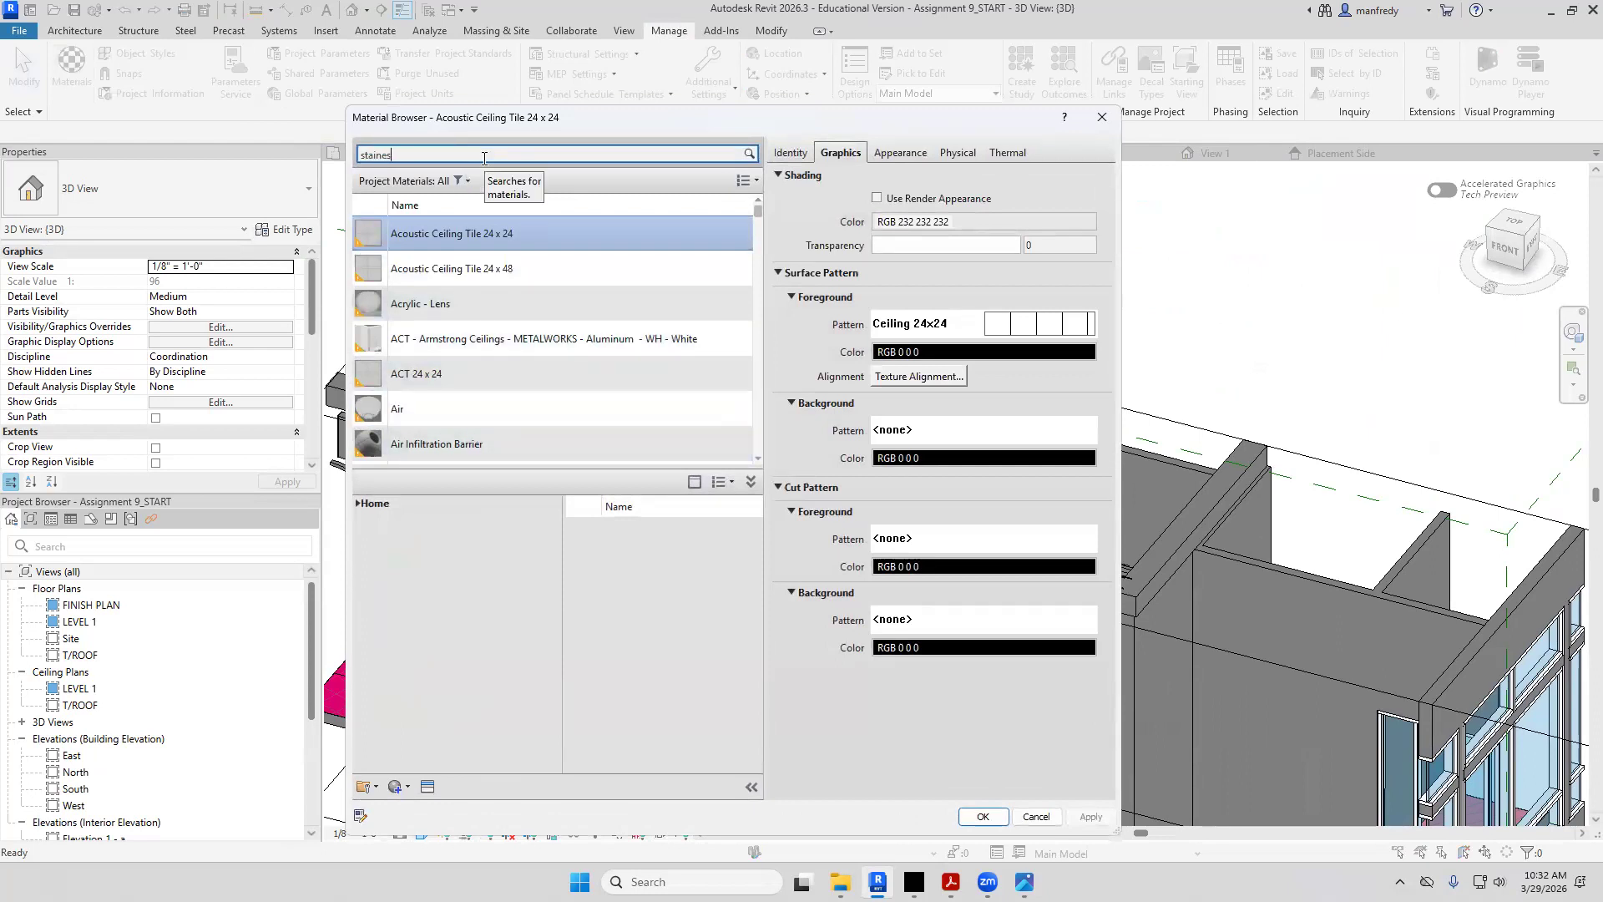
{"action": "key", "text": "Return"}
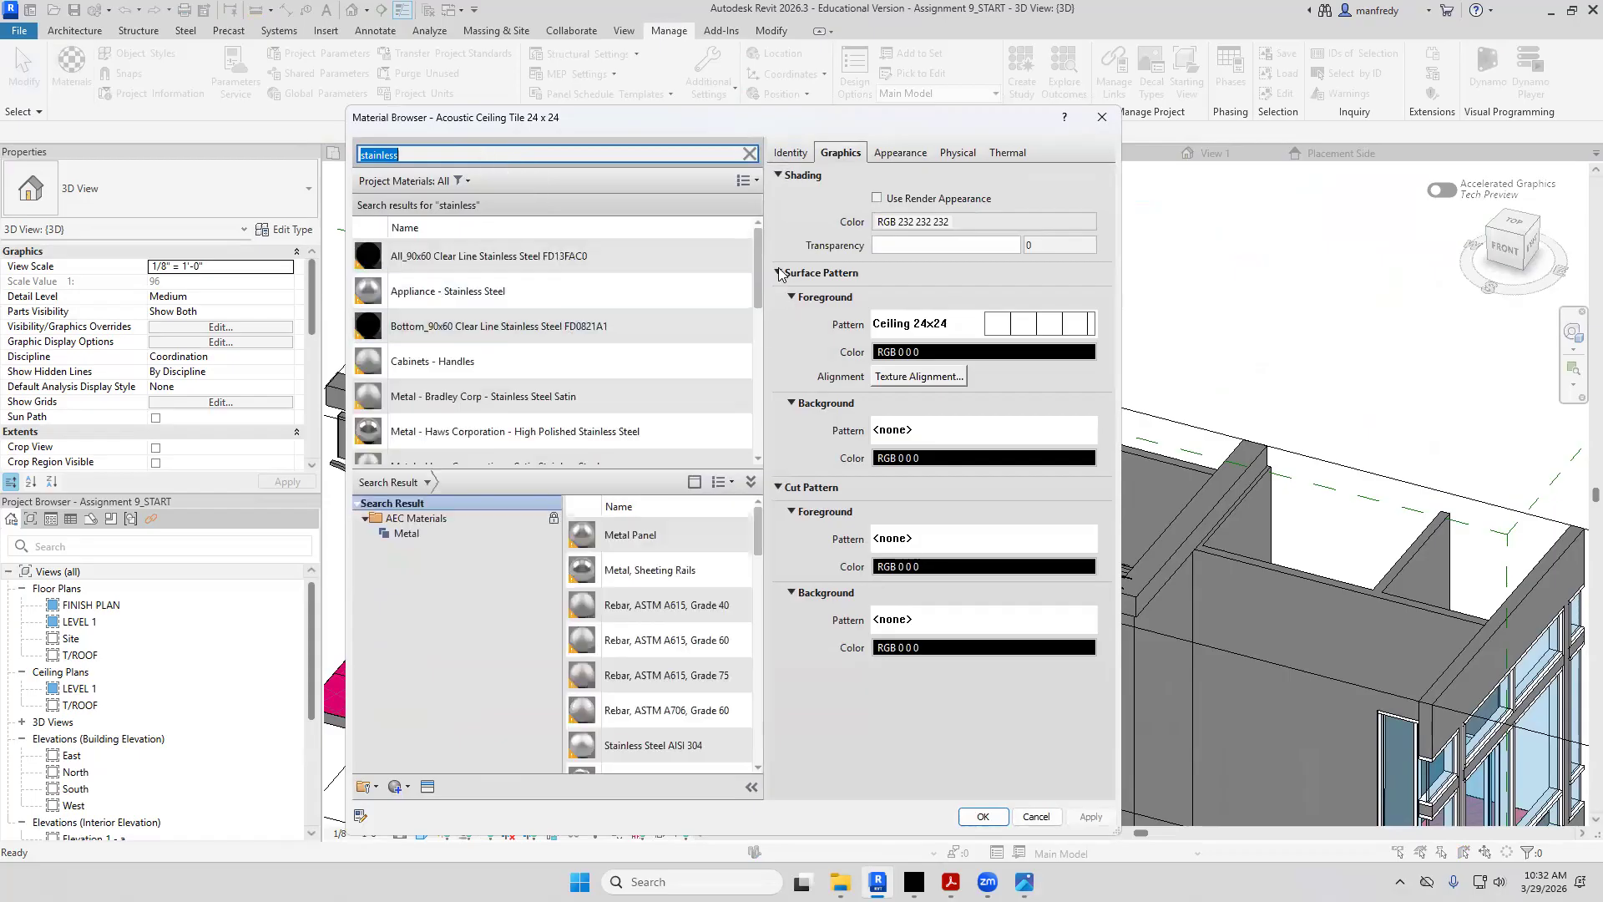
{"action": "scroll", "coordinate": [760, 275], "scroll_direction": "down", "scroll_amount": 3}
{"action": "scroll", "coordinate": [759, 269], "scroll_direction": "up", "scroll_amount": 3}
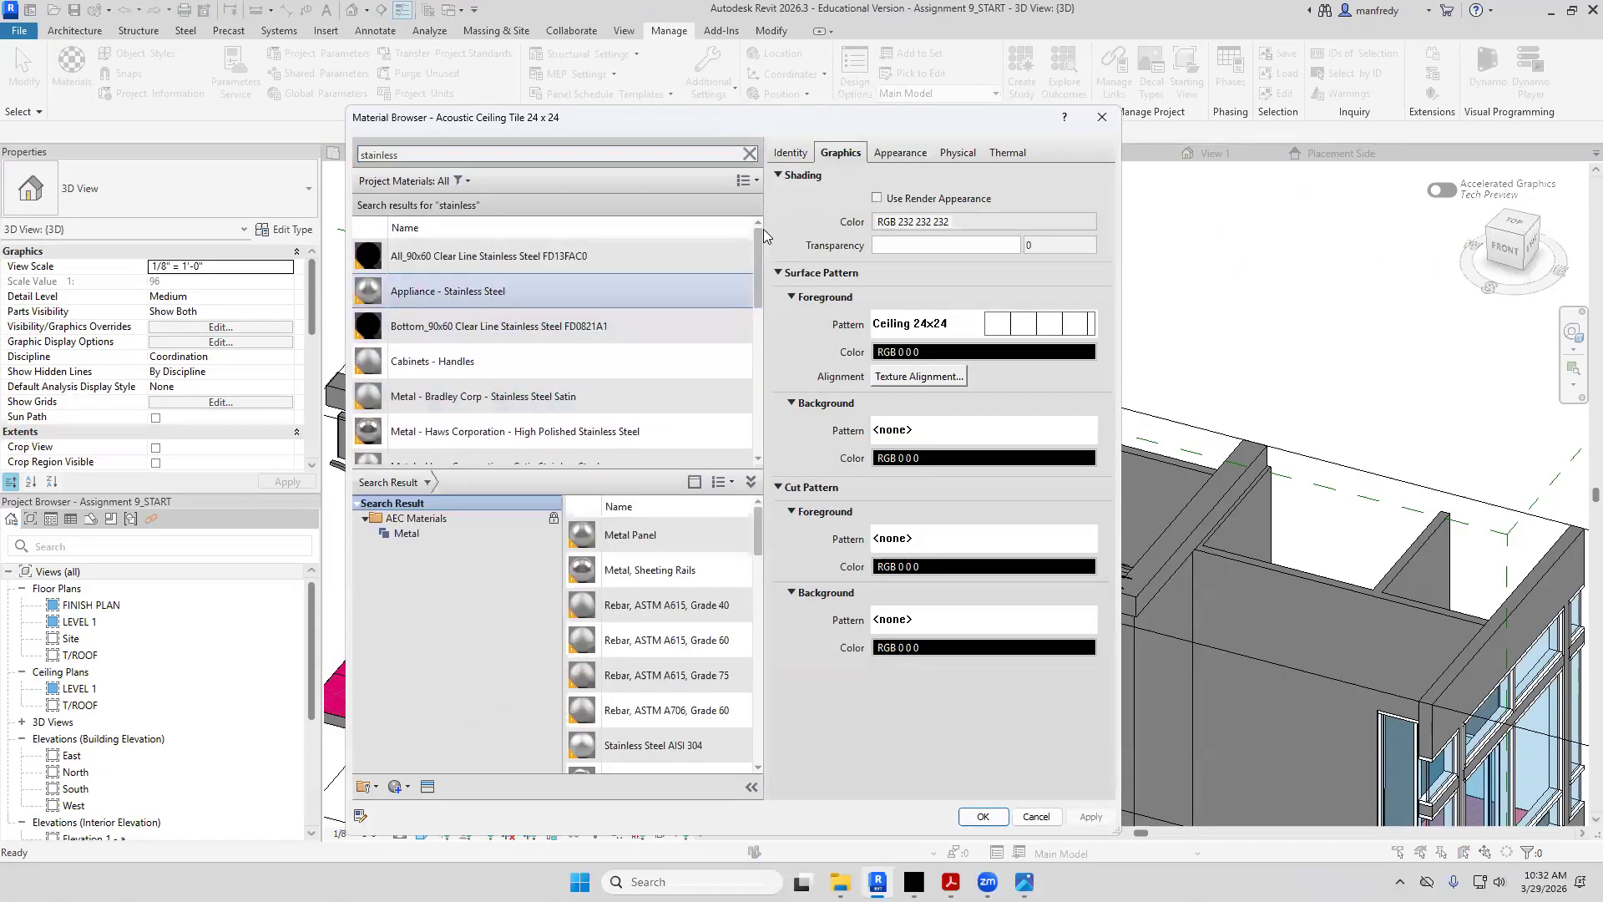
{"action": "left_click_drag", "start_coordinate": [766, 238], "coordinate": [766, 260]}
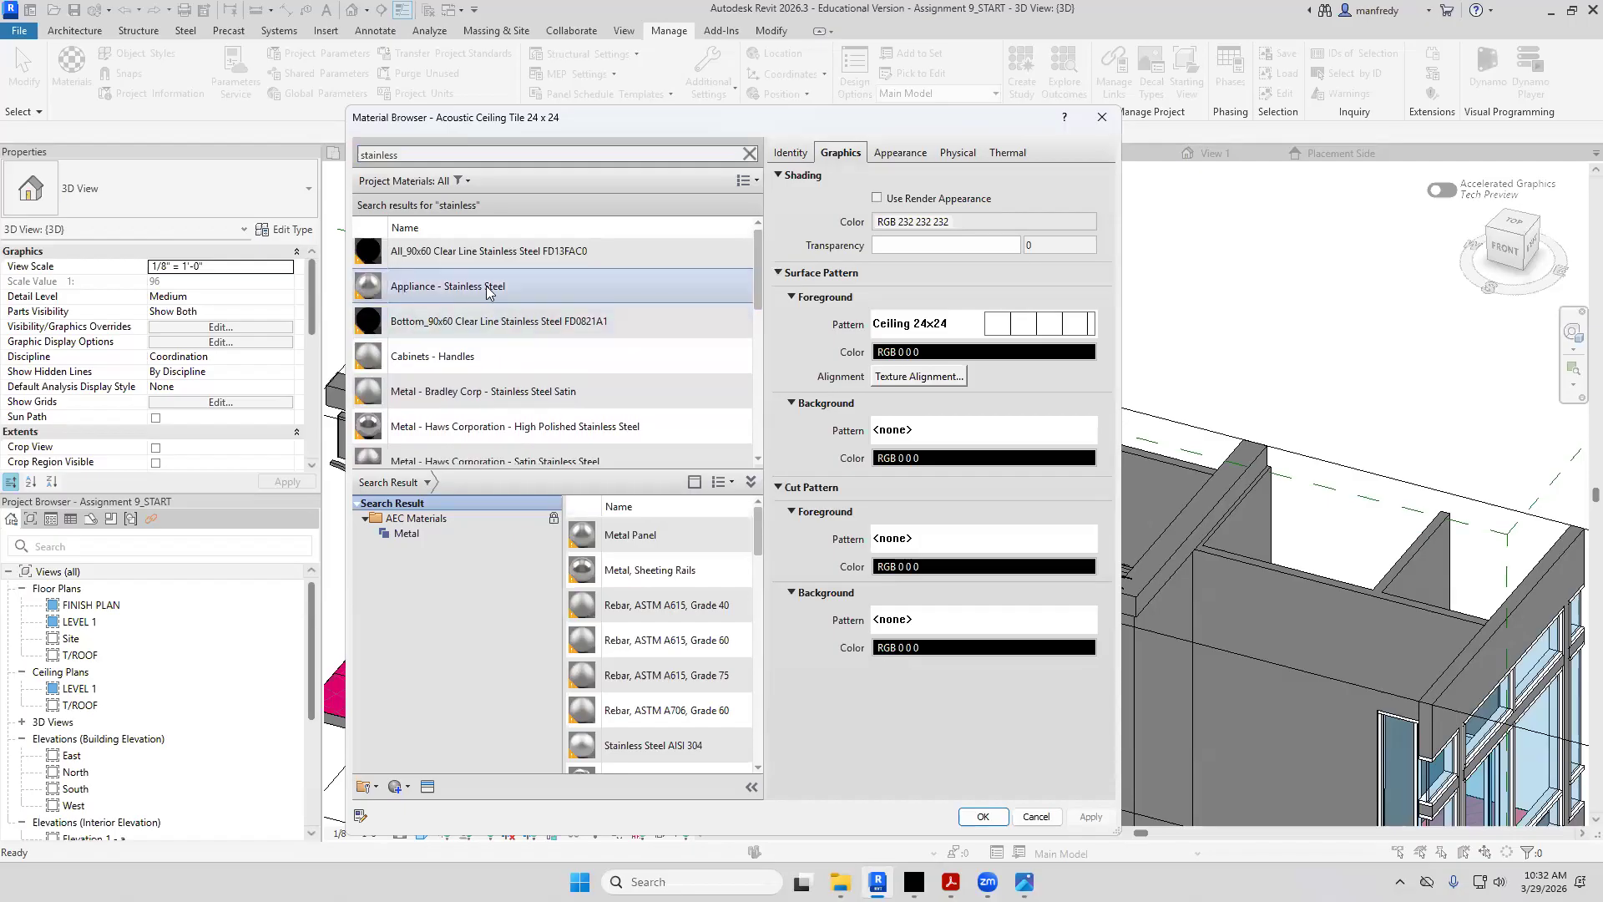
{"action": "right_click", "coordinate": [443, 291]}
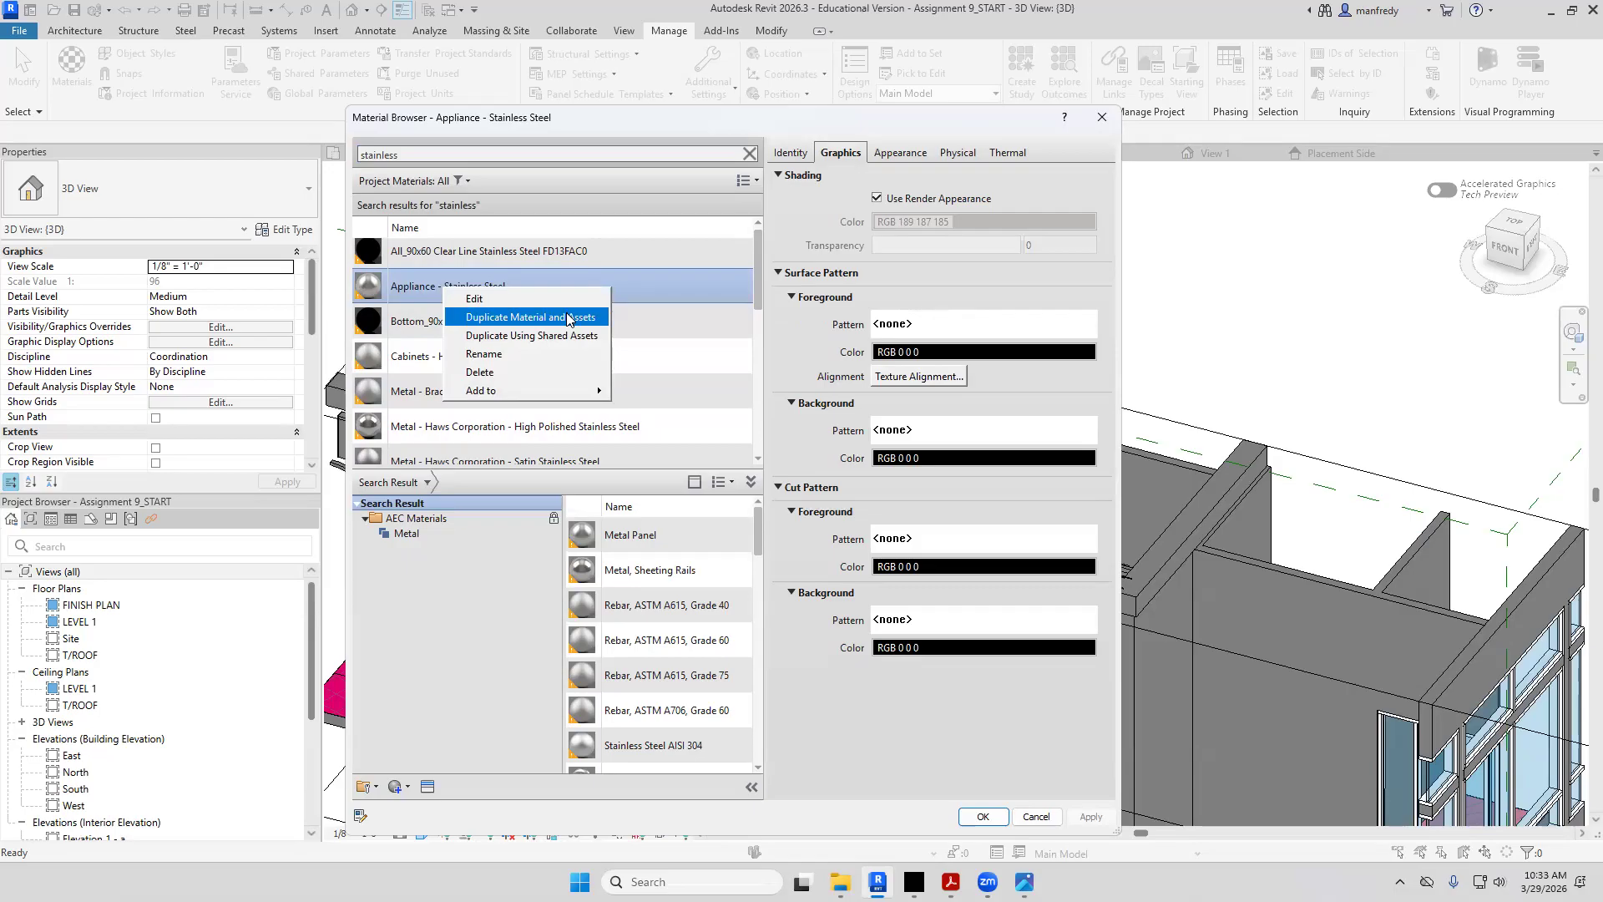
{"action": "key", "text": "Escape"}
{"action": "key", "text": "Escape"}
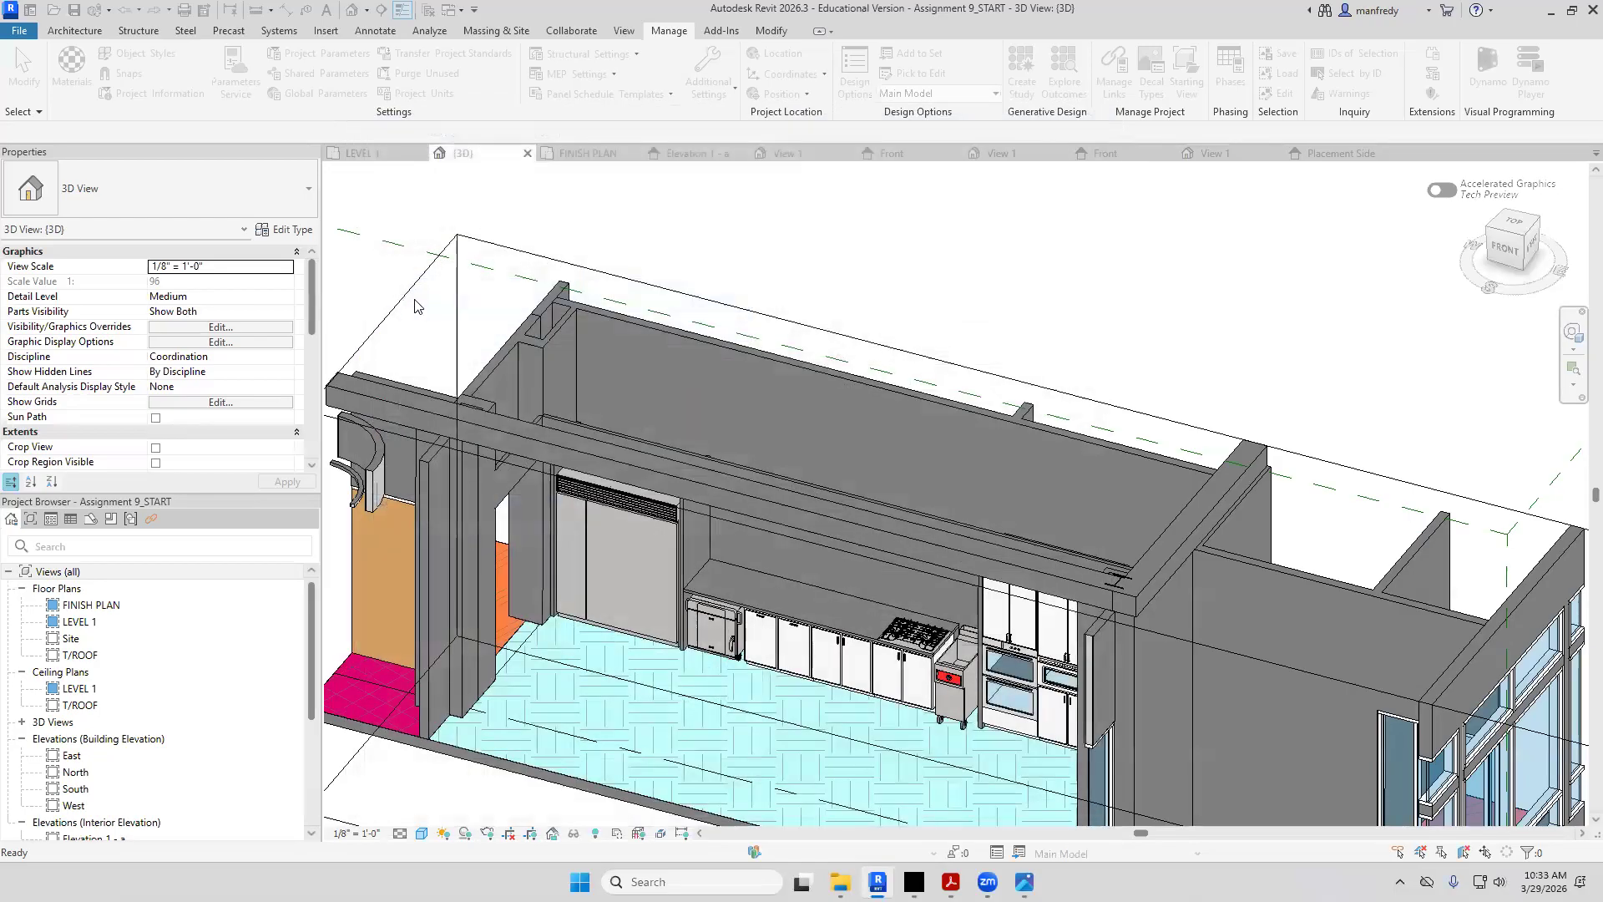
Search the project materials for "stainless" and duplicate Appliance - Stainless Steel together with its assets
{"action": "left_click", "coordinate": [71, 71]}
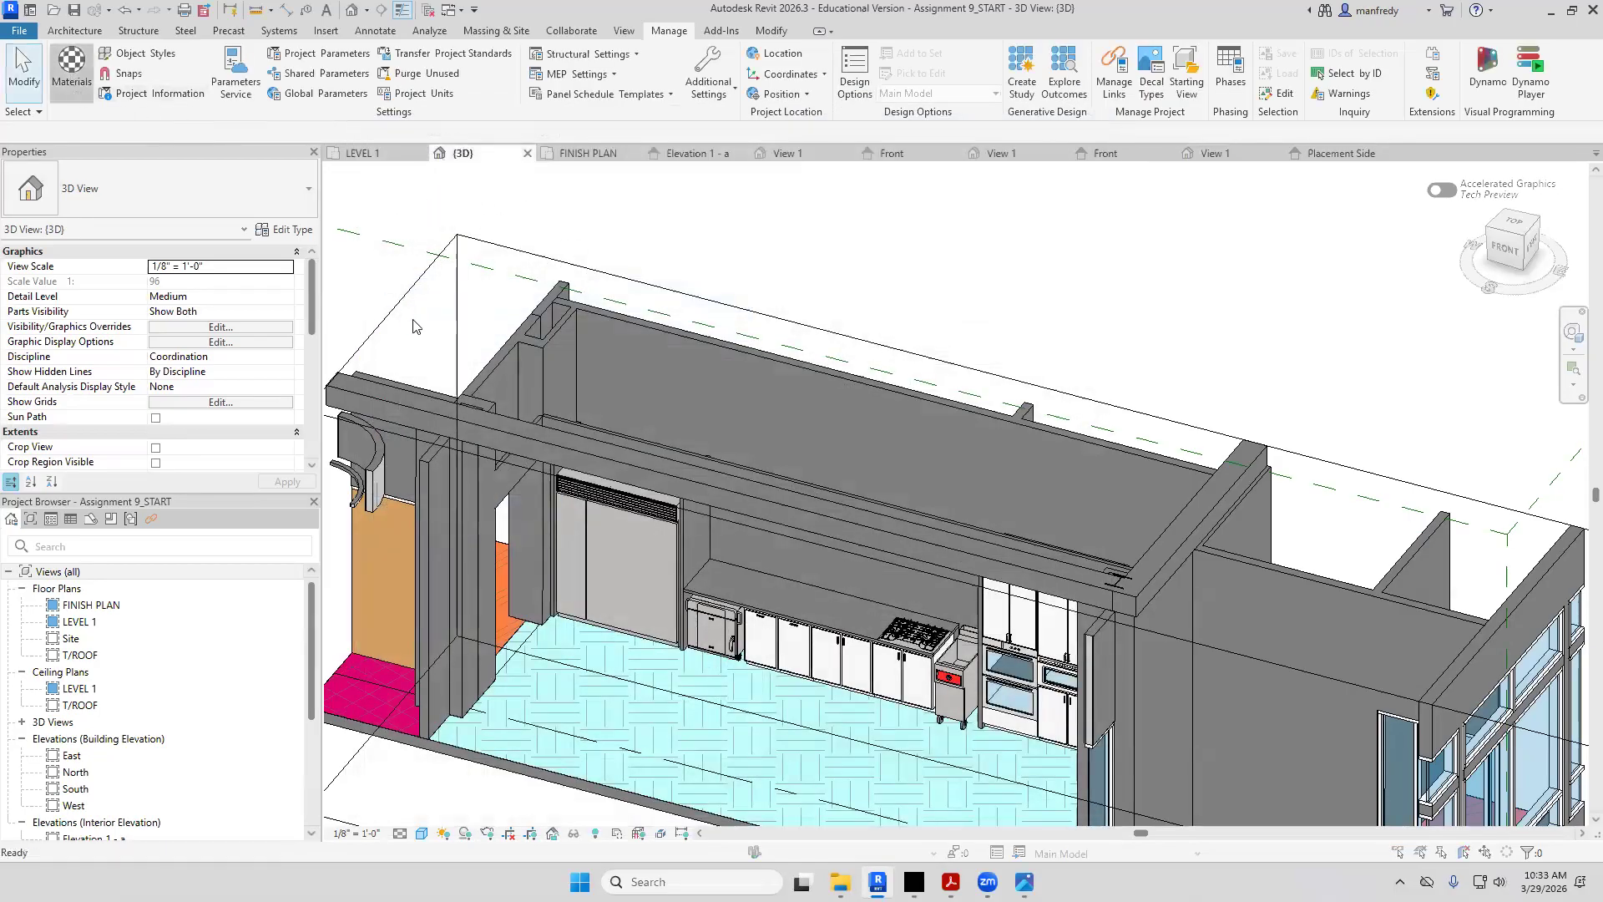
{"action": "left_click", "coordinate": [451, 158]}
{"action": "type", "text": "sta"}
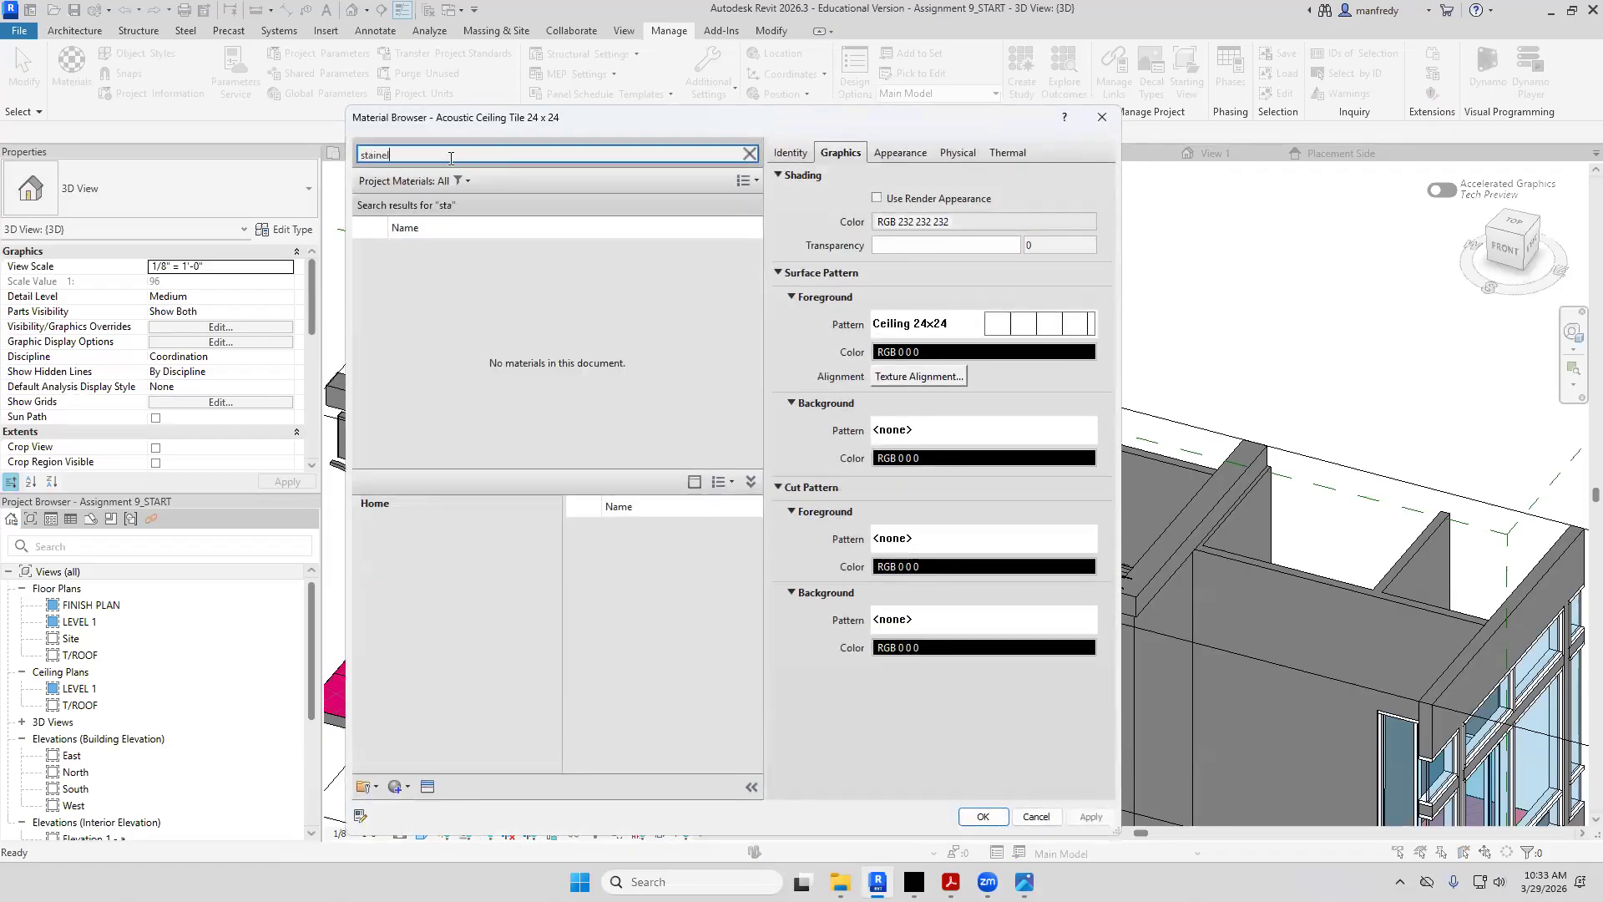
{"action": "type", "text": "inless"}
{"action": "key", "text": "Return"}
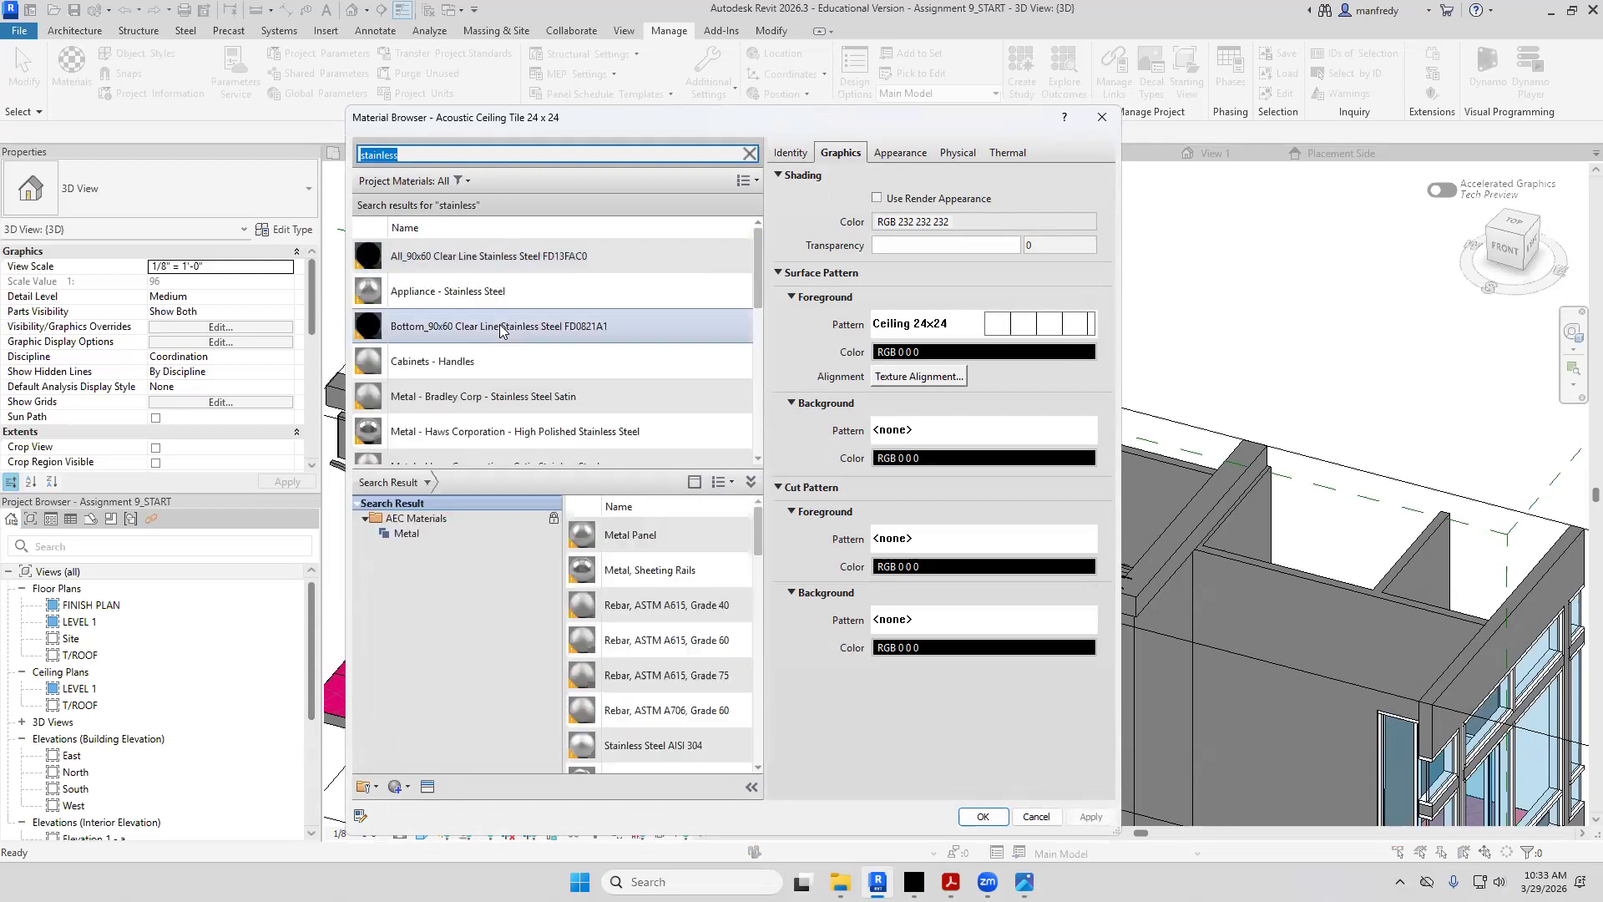
{"action": "left_click", "coordinate": [435, 300]}
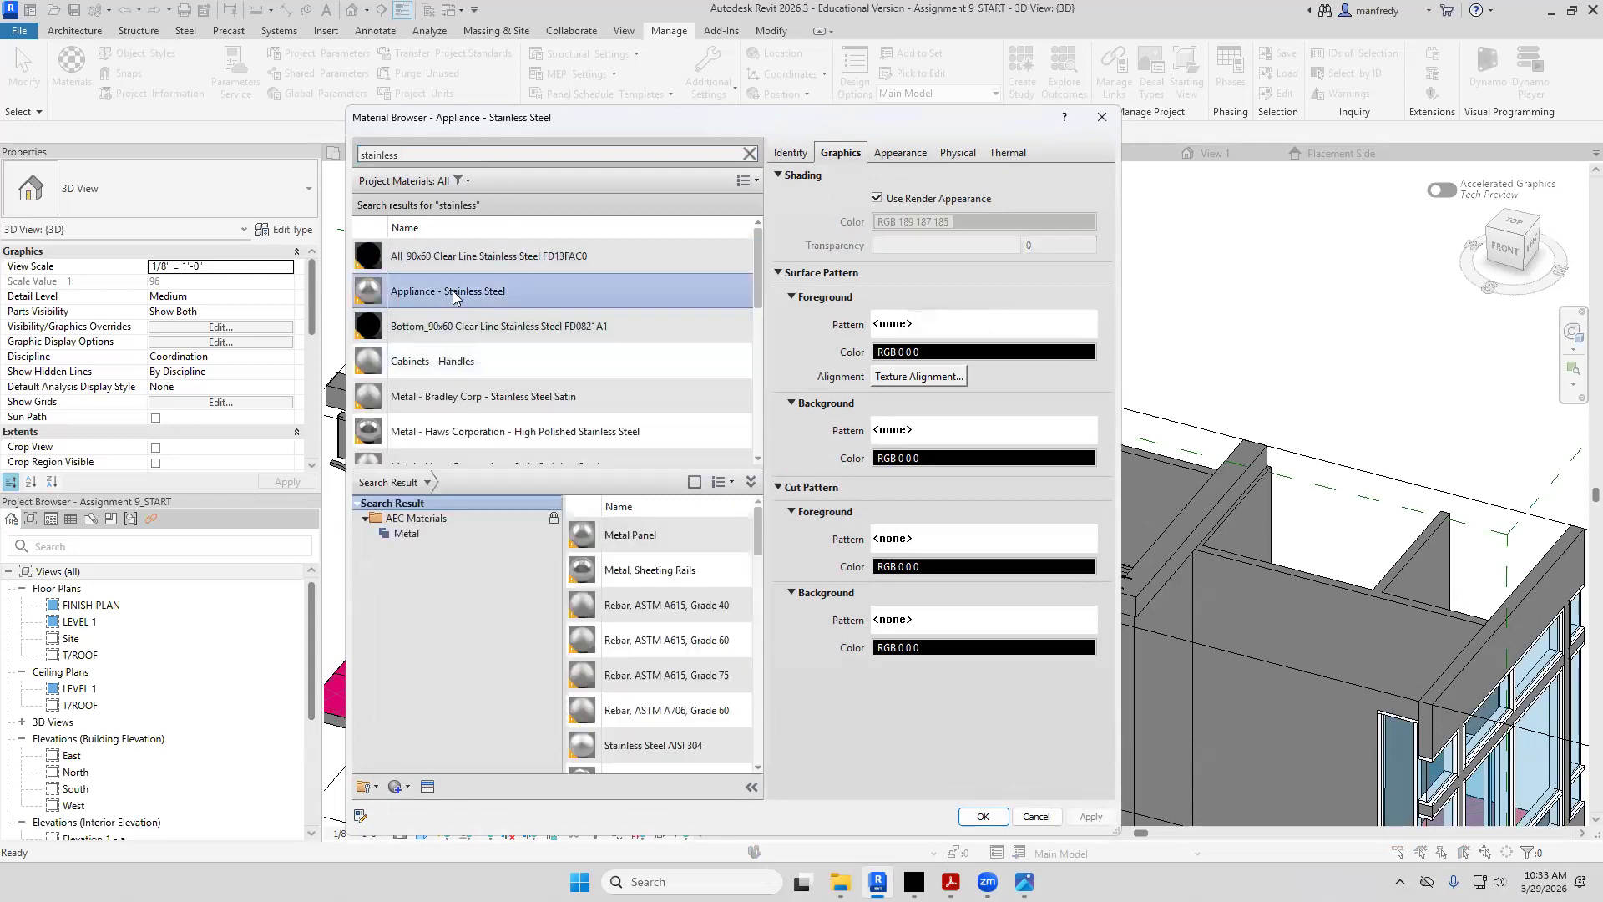
{"action": "right_click", "coordinate": [453, 298]}
{"action": "left_click", "coordinate": [563, 320]}
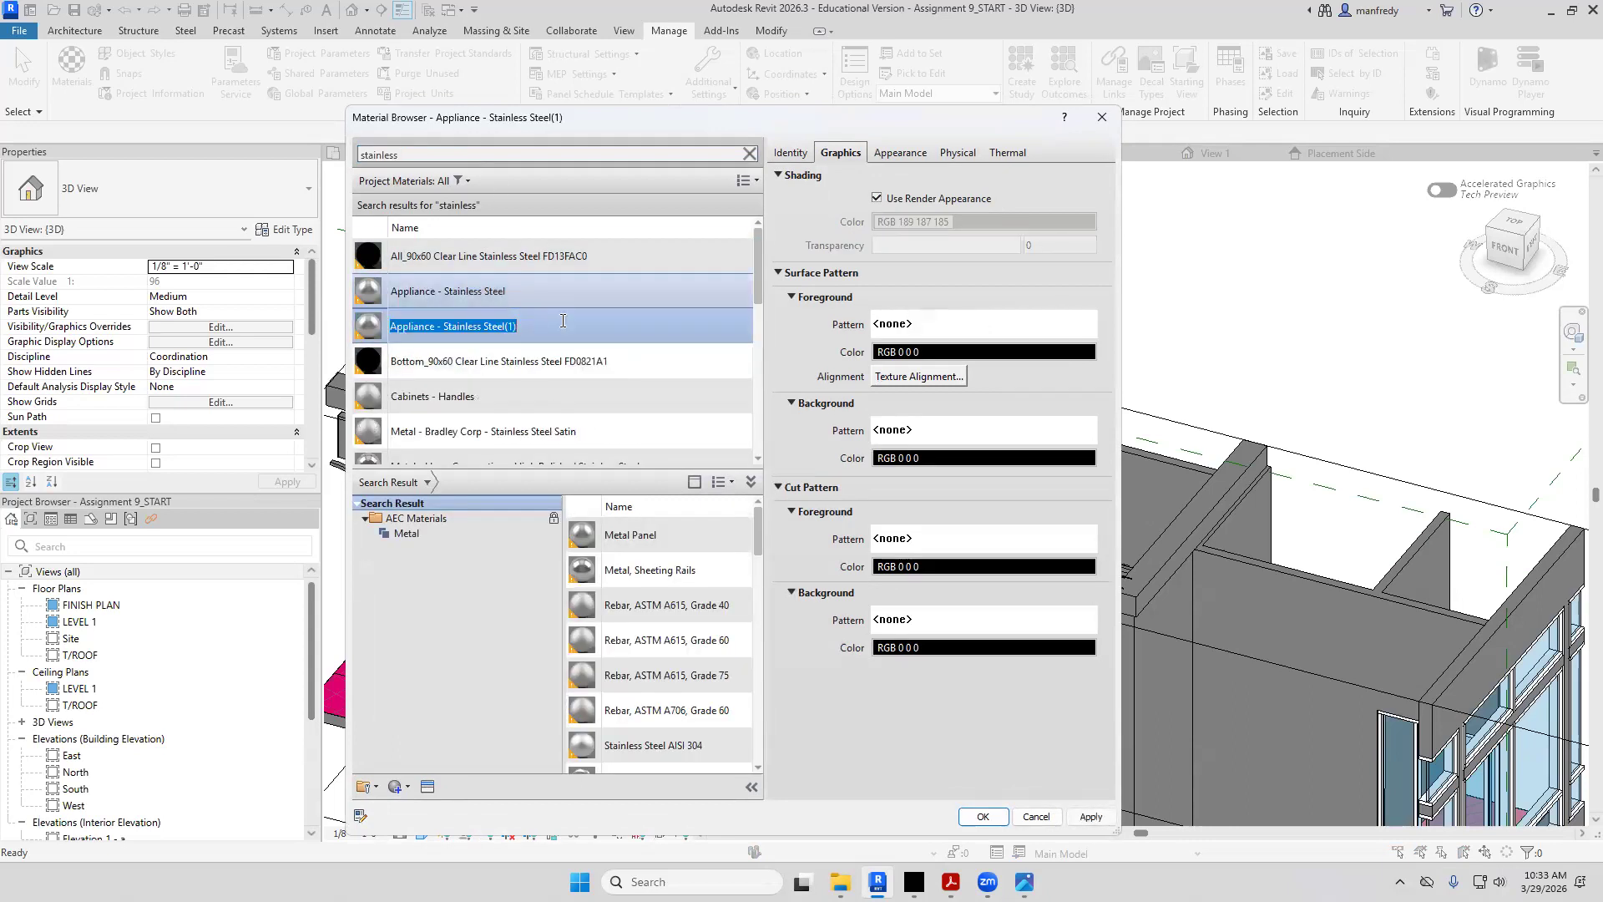
Try to name the duplicated stainless steel material JM MTL-1
{"action": "type", "text": "JM"}
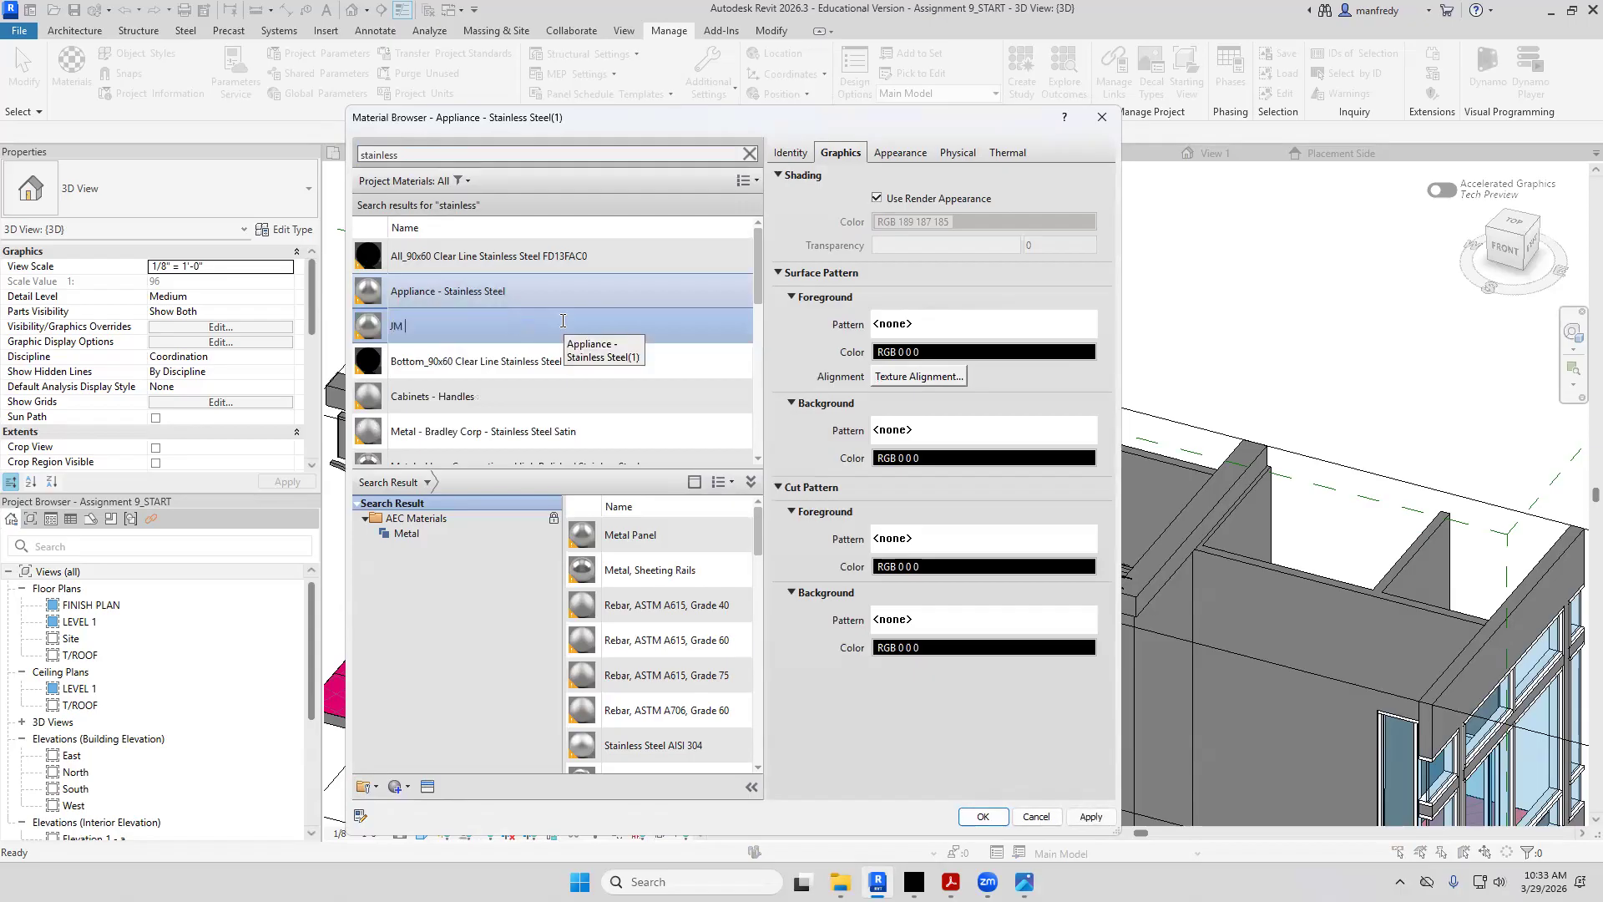
{"action": "key", "text": "XF86Calculator"}
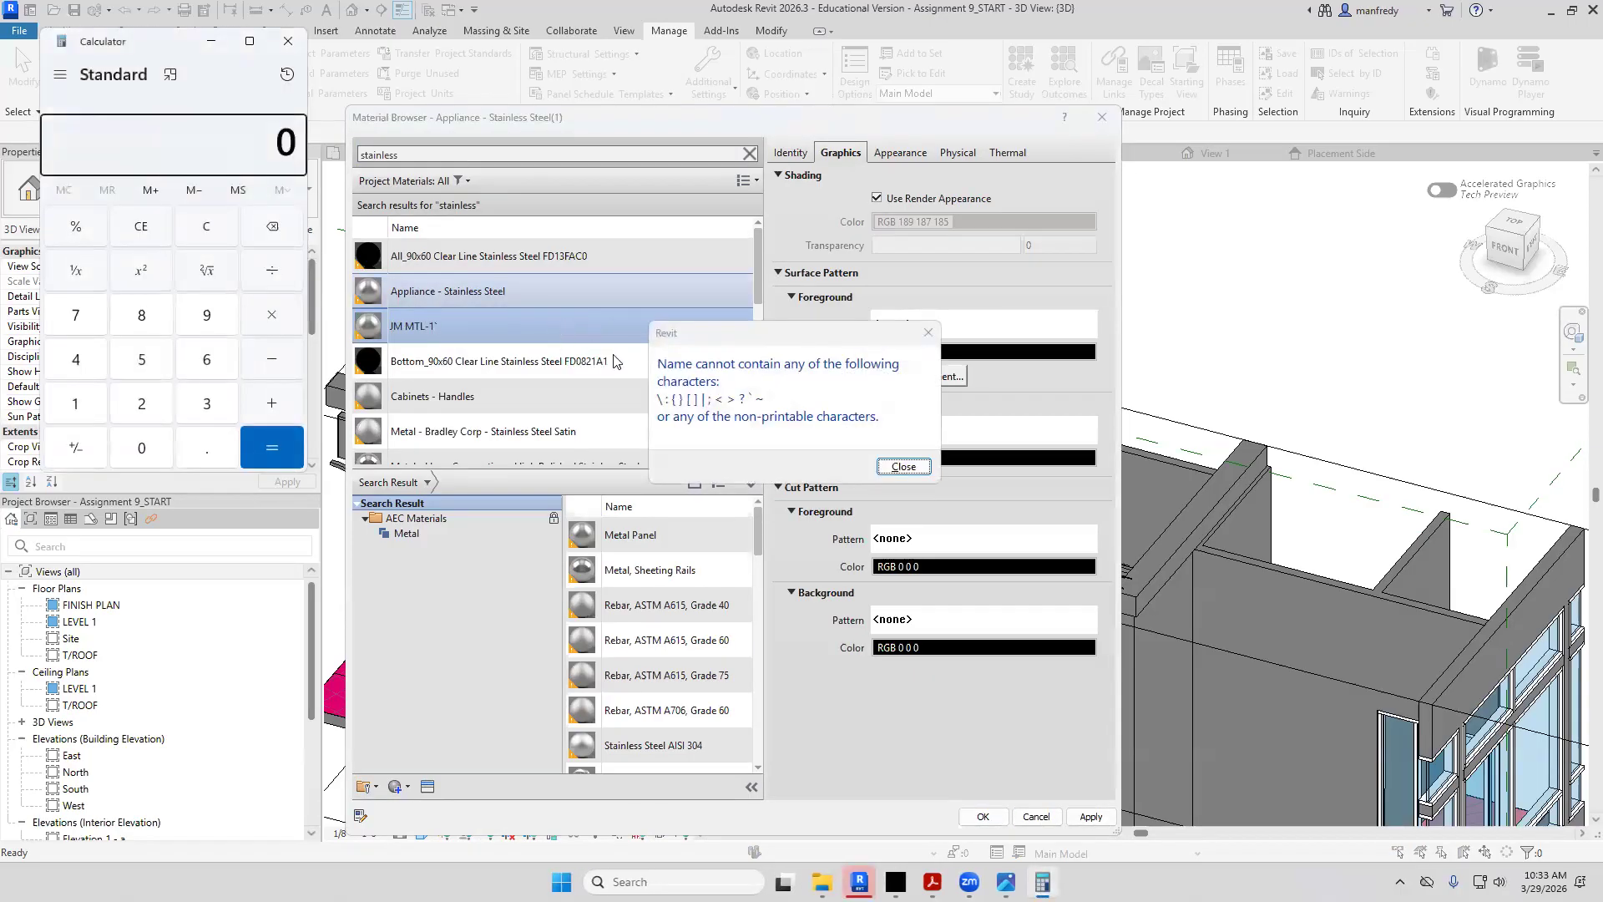
{"action": "left_click", "coordinate": [903, 466]}
Search the project materials for "jm" and review the names of the existing JM materials
{"action": "double_click", "coordinate": [444, 150]}
{"action": "type", "text": "jm"}
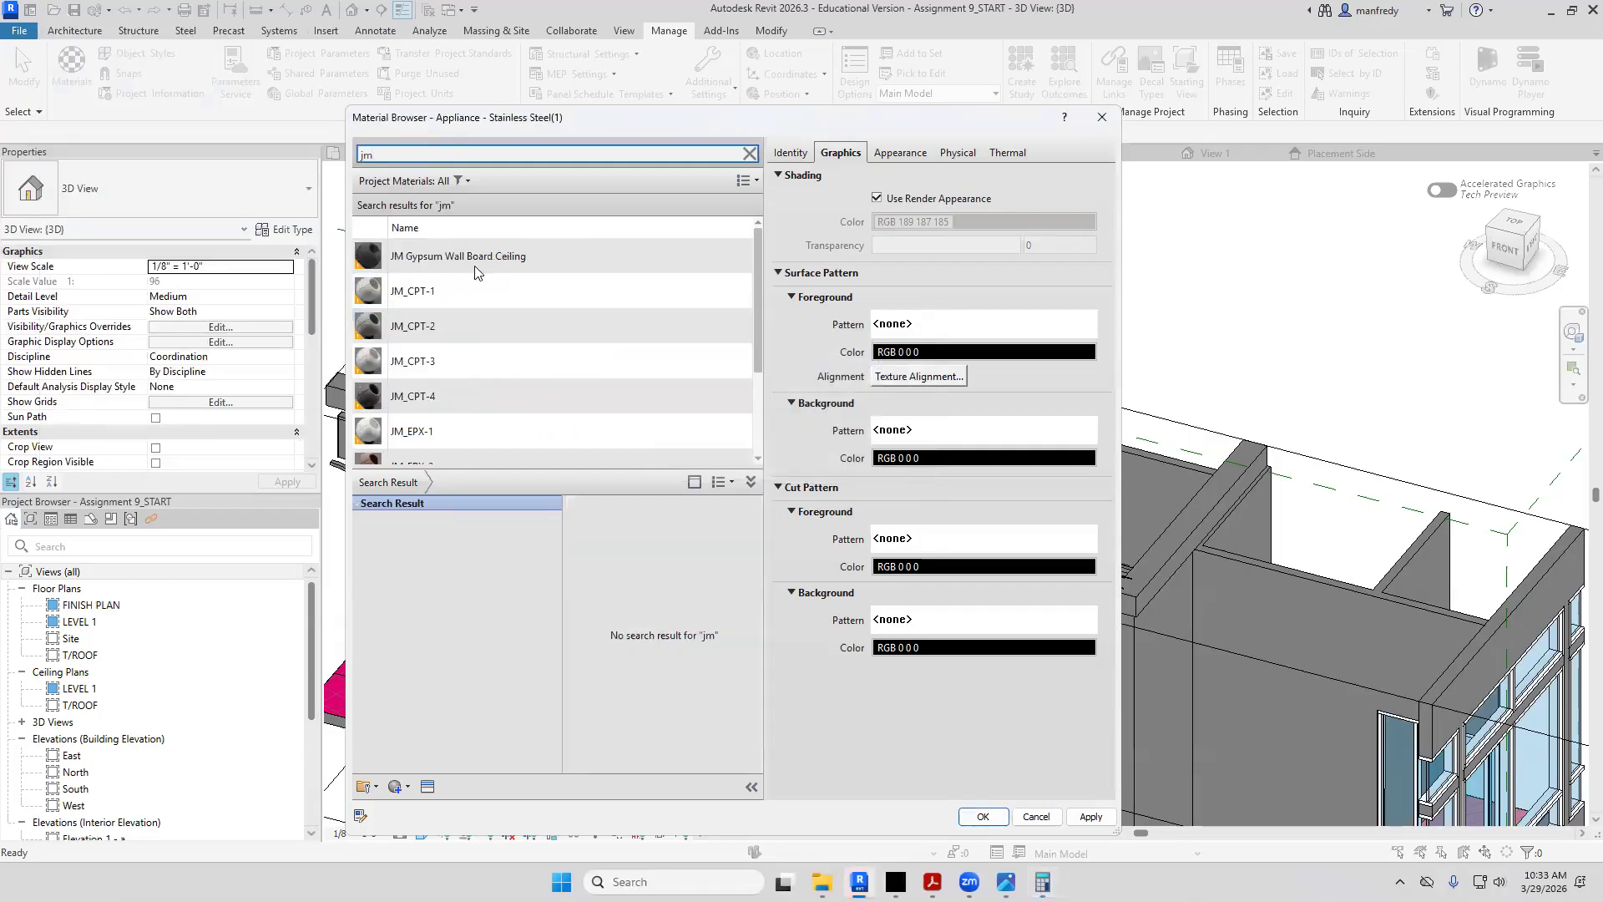
{"action": "scroll", "coordinate": [457, 332], "scroll_direction": "down", "scroll_amount": 2}
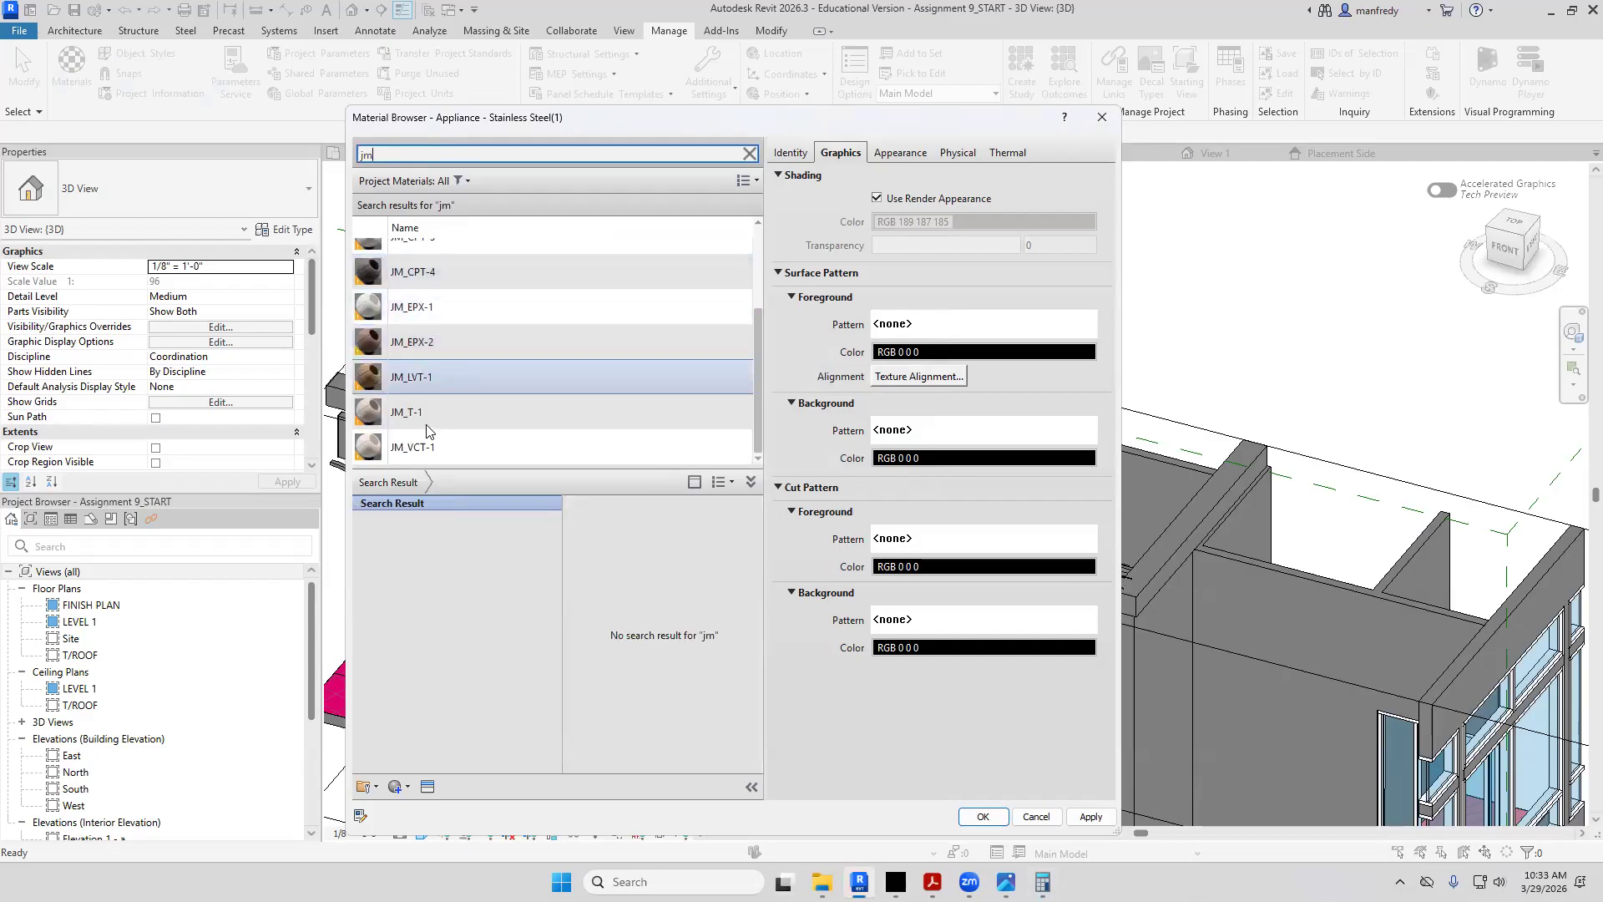
{"action": "scroll", "coordinate": [431, 392], "scroll_direction": "up", "scroll_amount": 3}
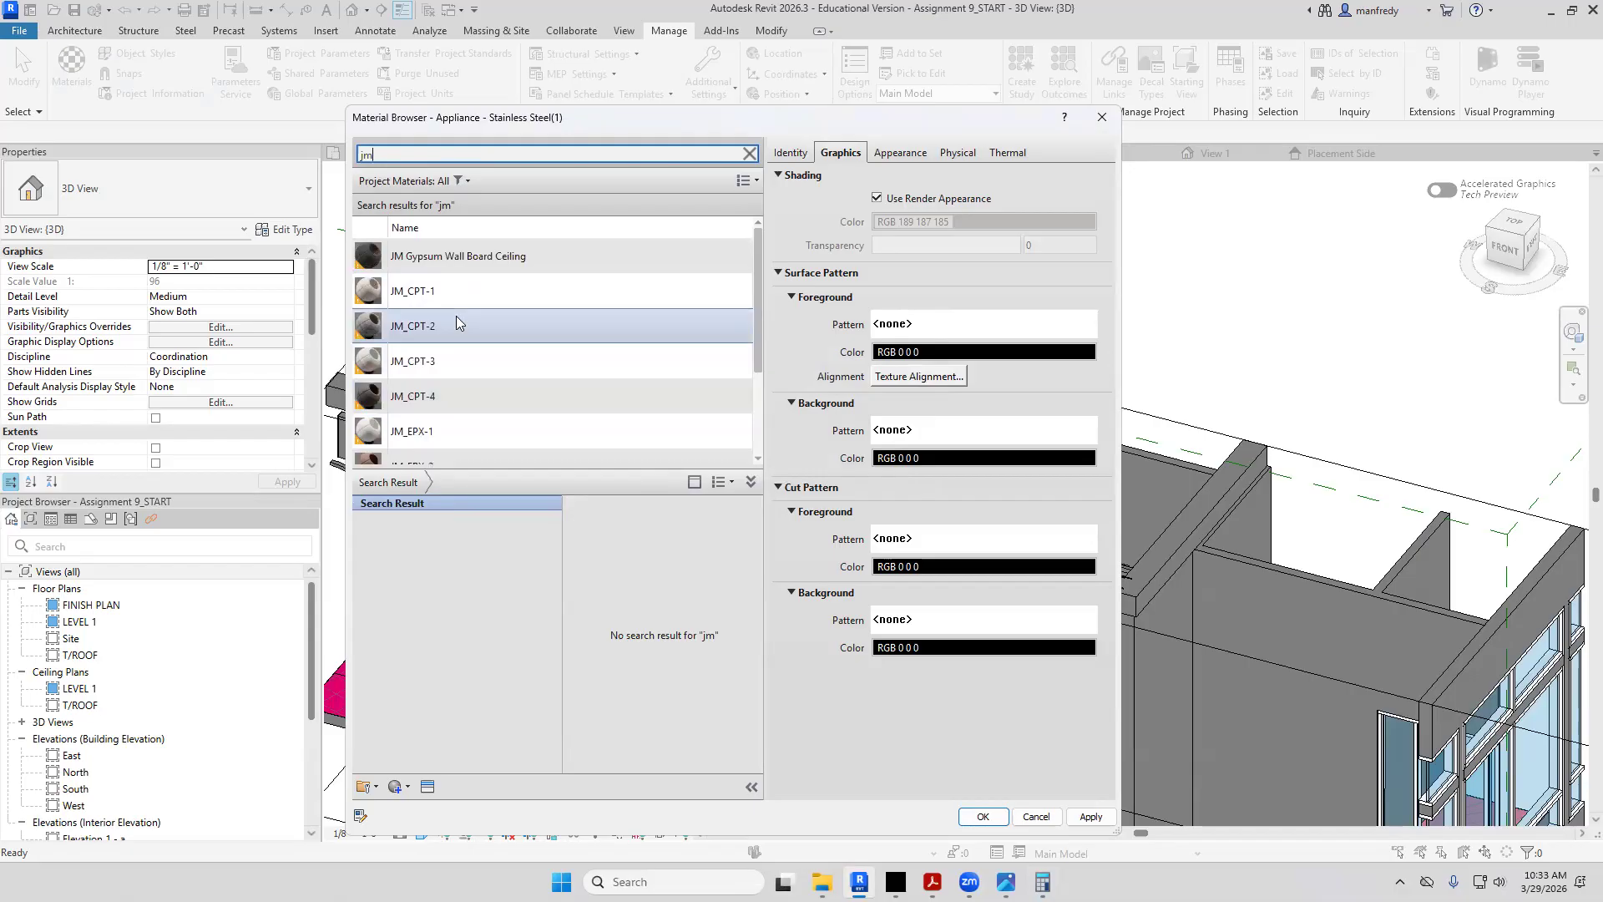
{"action": "scroll", "coordinate": [456, 315], "scroll_direction": "down", "scroll_amount": 2}
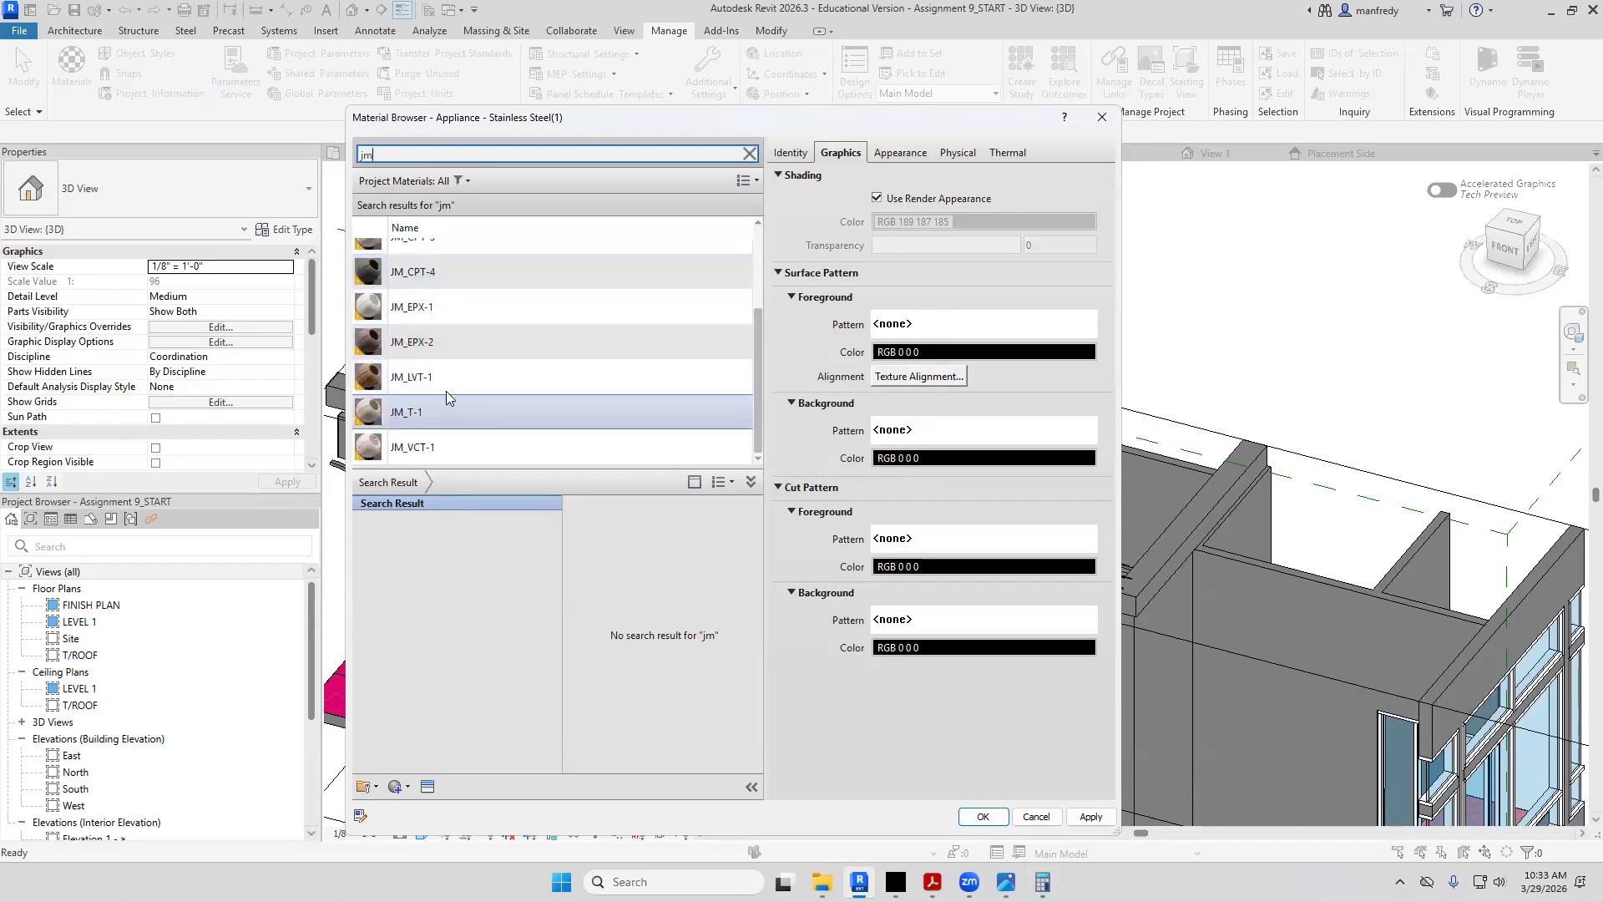
{"action": "scroll", "coordinate": [446, 391], "scroll_direction": "up", "scroll_amount": 3}
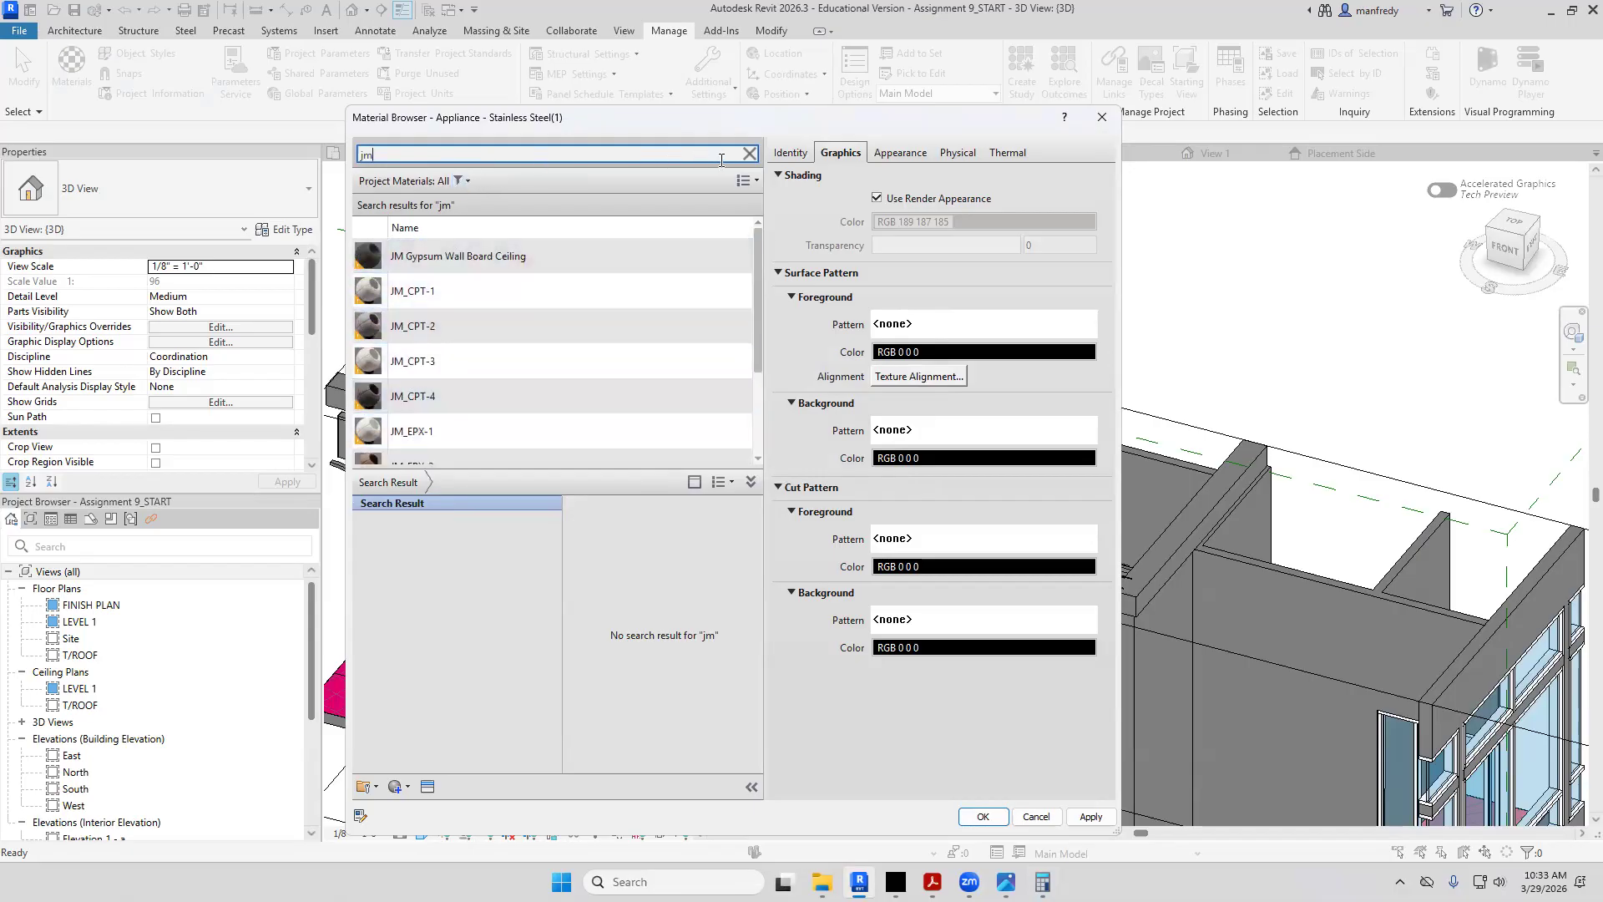
Find Appliance - Stainless Steel(1) by searching the materials for "stainless" and rename it JM MTL-1
{"action": "left_click", "coordinate": [749, 155]}
{"action": "type", "text": "un"}
{"action": "key", "text": "BackSpace"}
{"action": "key", "text": "BackSpace"}
{"action": "type", "text": "stainless"}
{"action": "key", "text": "Return"}
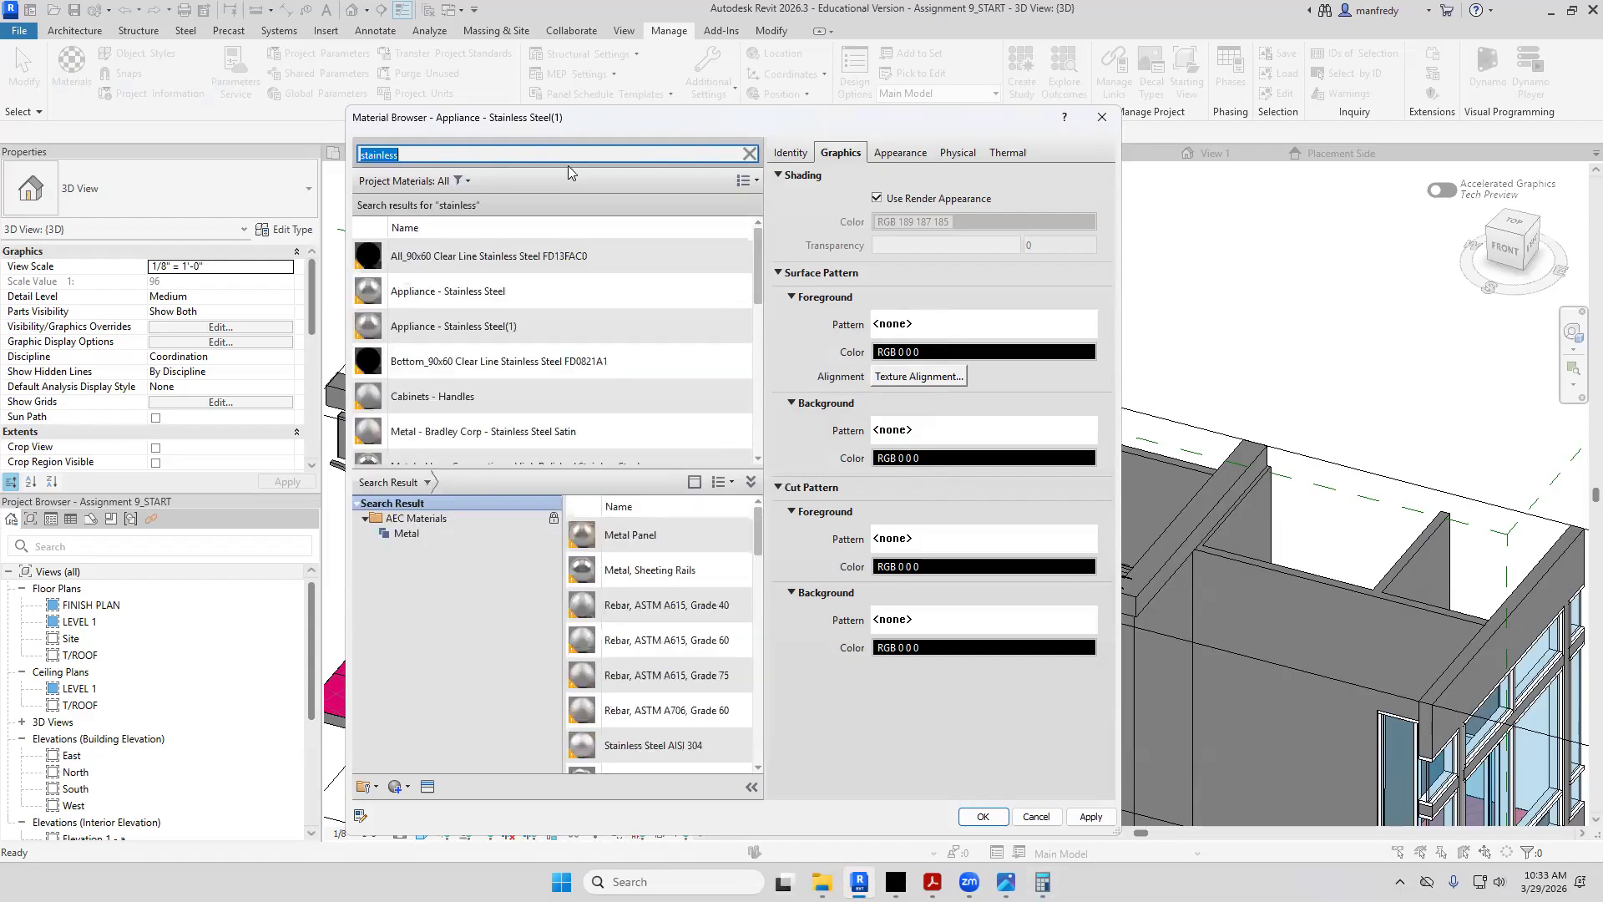
{"action": "left_click", "coordinate": [470, 287]}
{"action": "left_click", "coordinate": [464, 331]}
{"action": "right_click", "coordinate": [464, 331]}
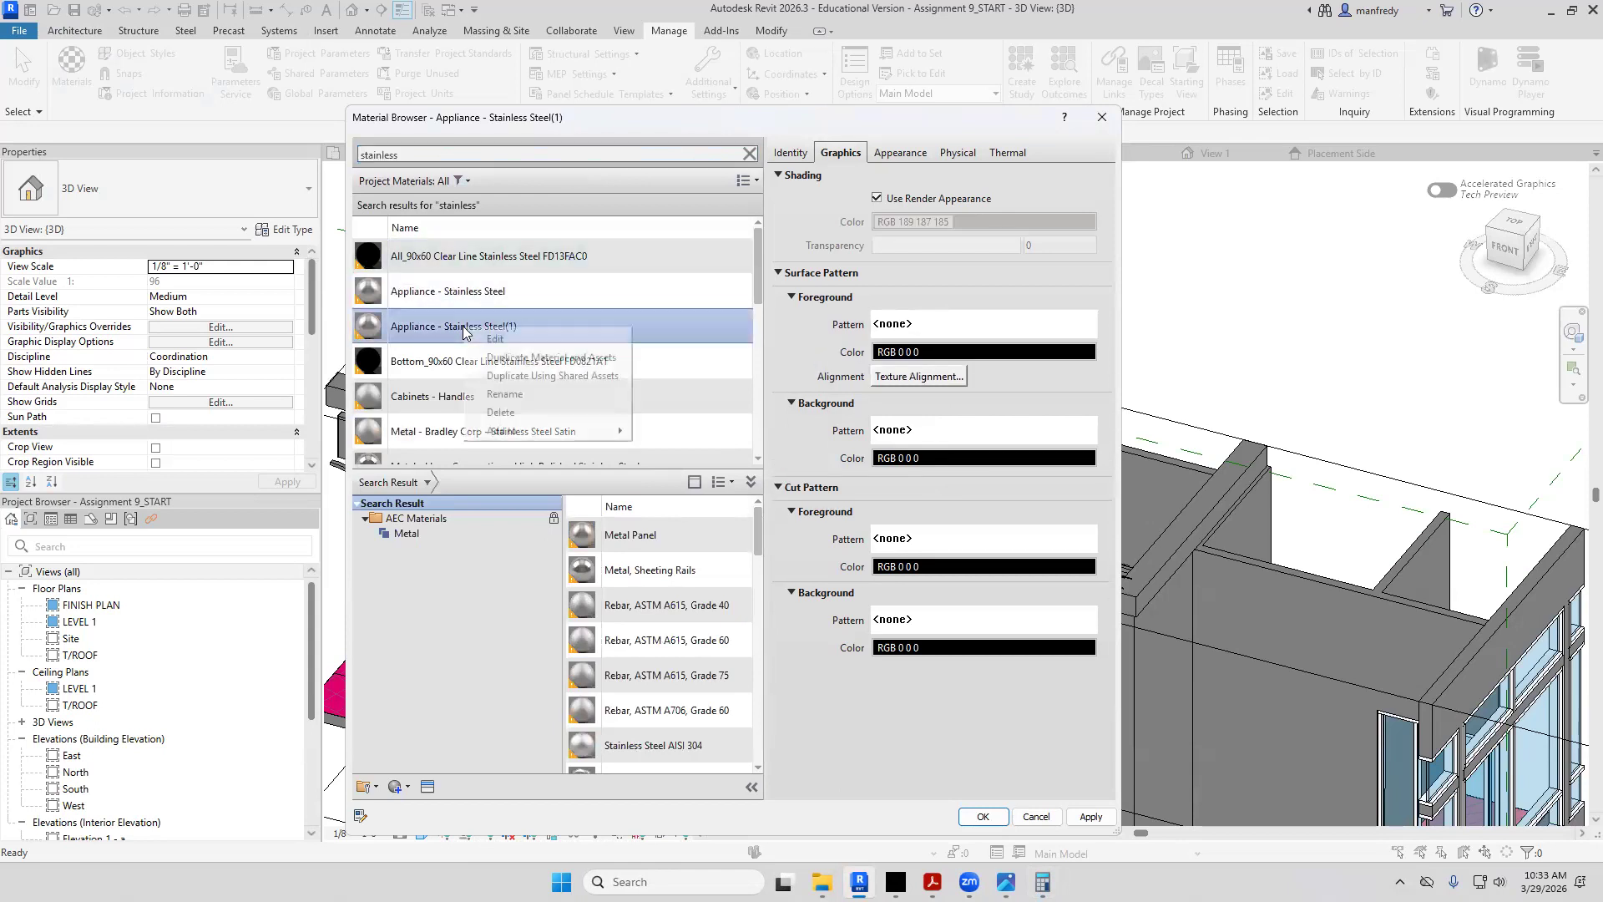
{"action": "left_click", "coordinate": [514, 403]}
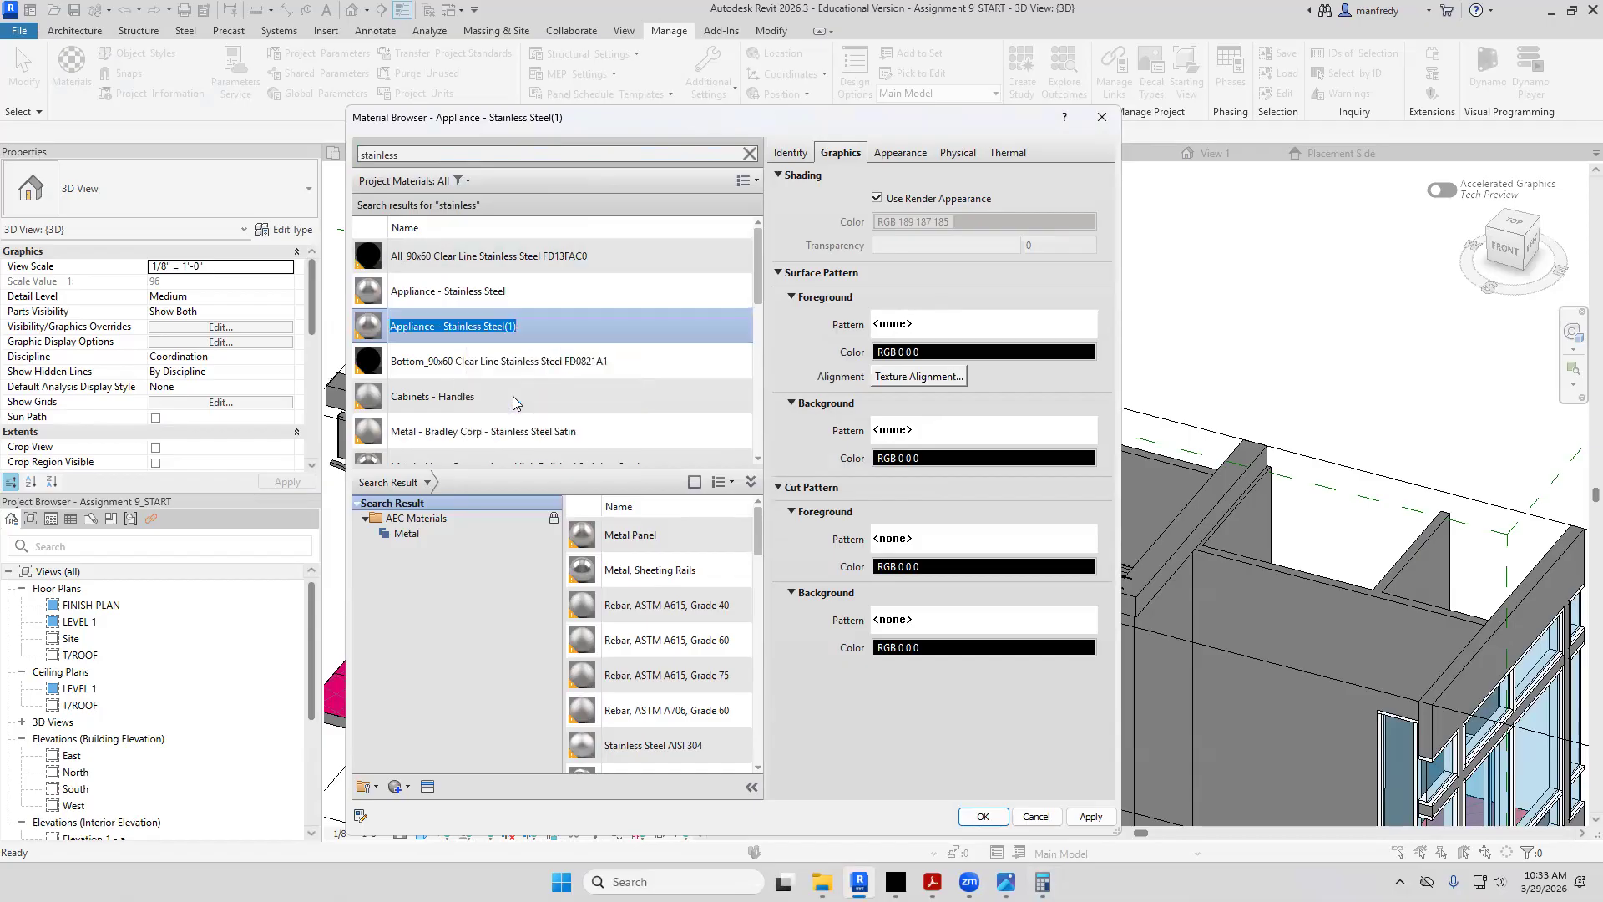
{"action": "type", "text": "JM MTL-1"}
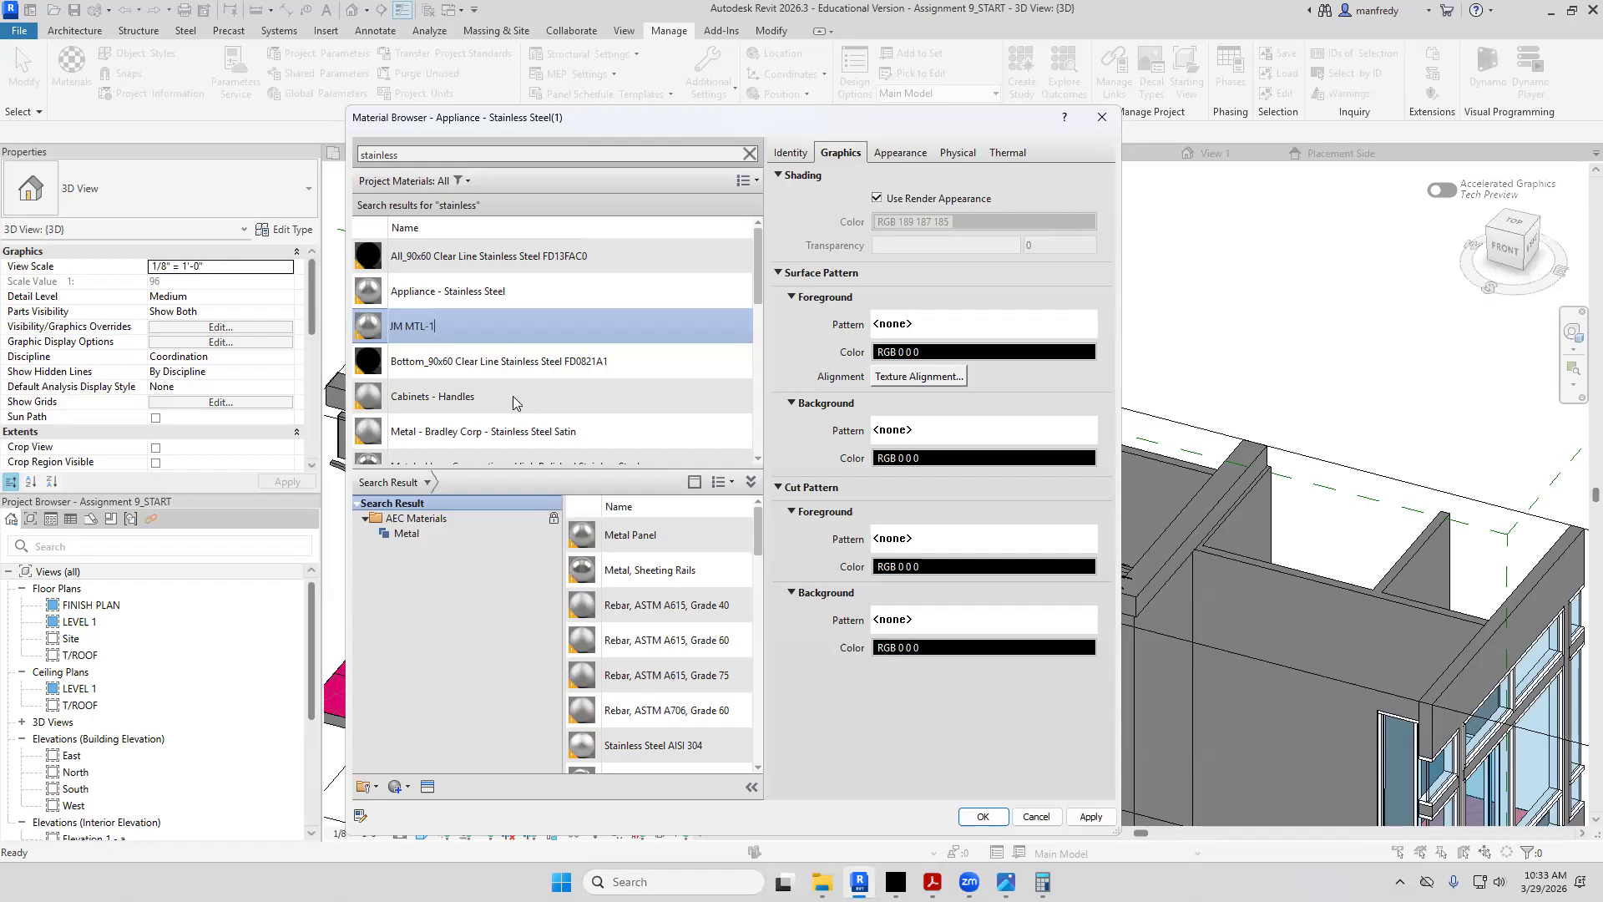
{"action": "key", "text": "Return"}
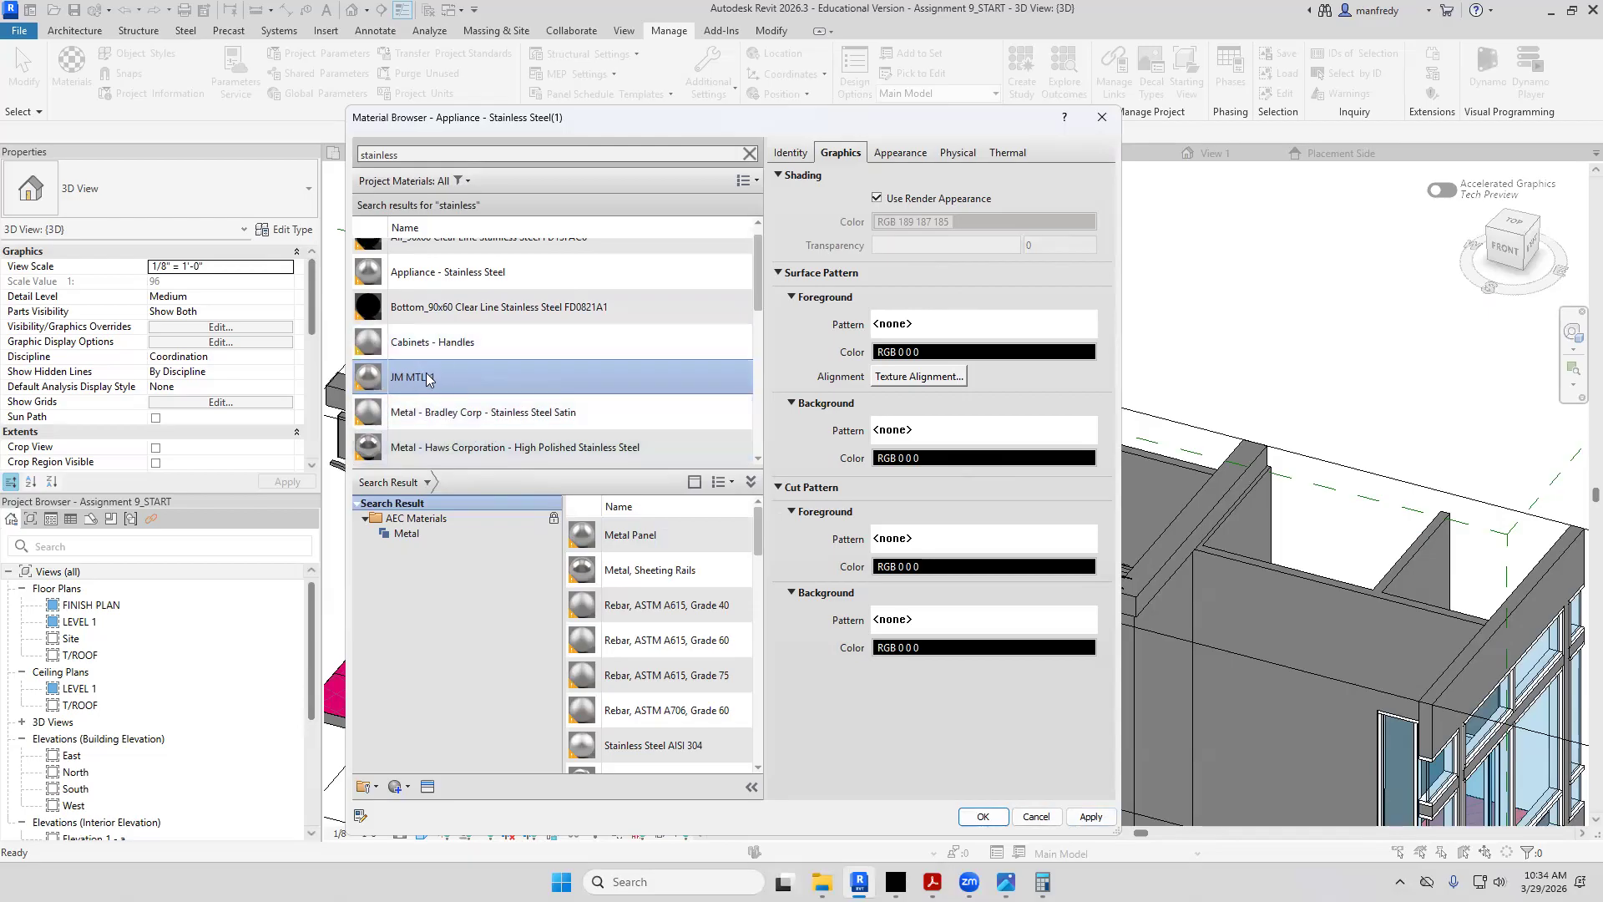
Paint the kitchen's rear wall face behind the counters with JM MTL-1, finding the material by searching for "MTL-1"
{"action": "left_click", "coordinate": [983, 817]}
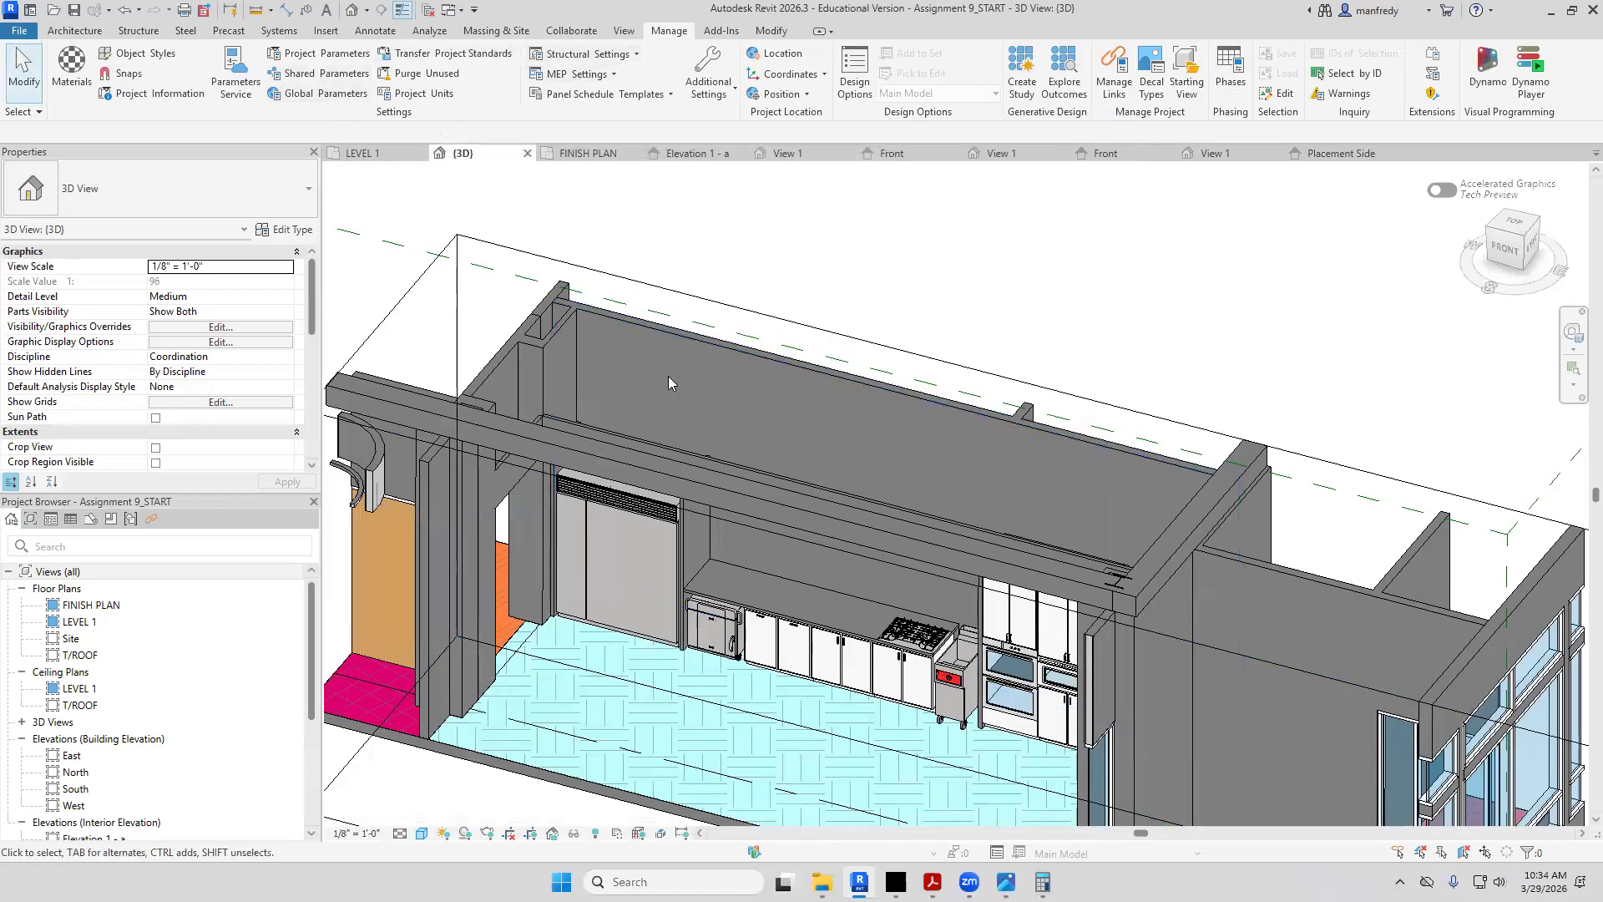
{"action": "middle_click_drag", "start_coordinate": [661, 376], "coordinate": [708, 492], "text": "shift"}
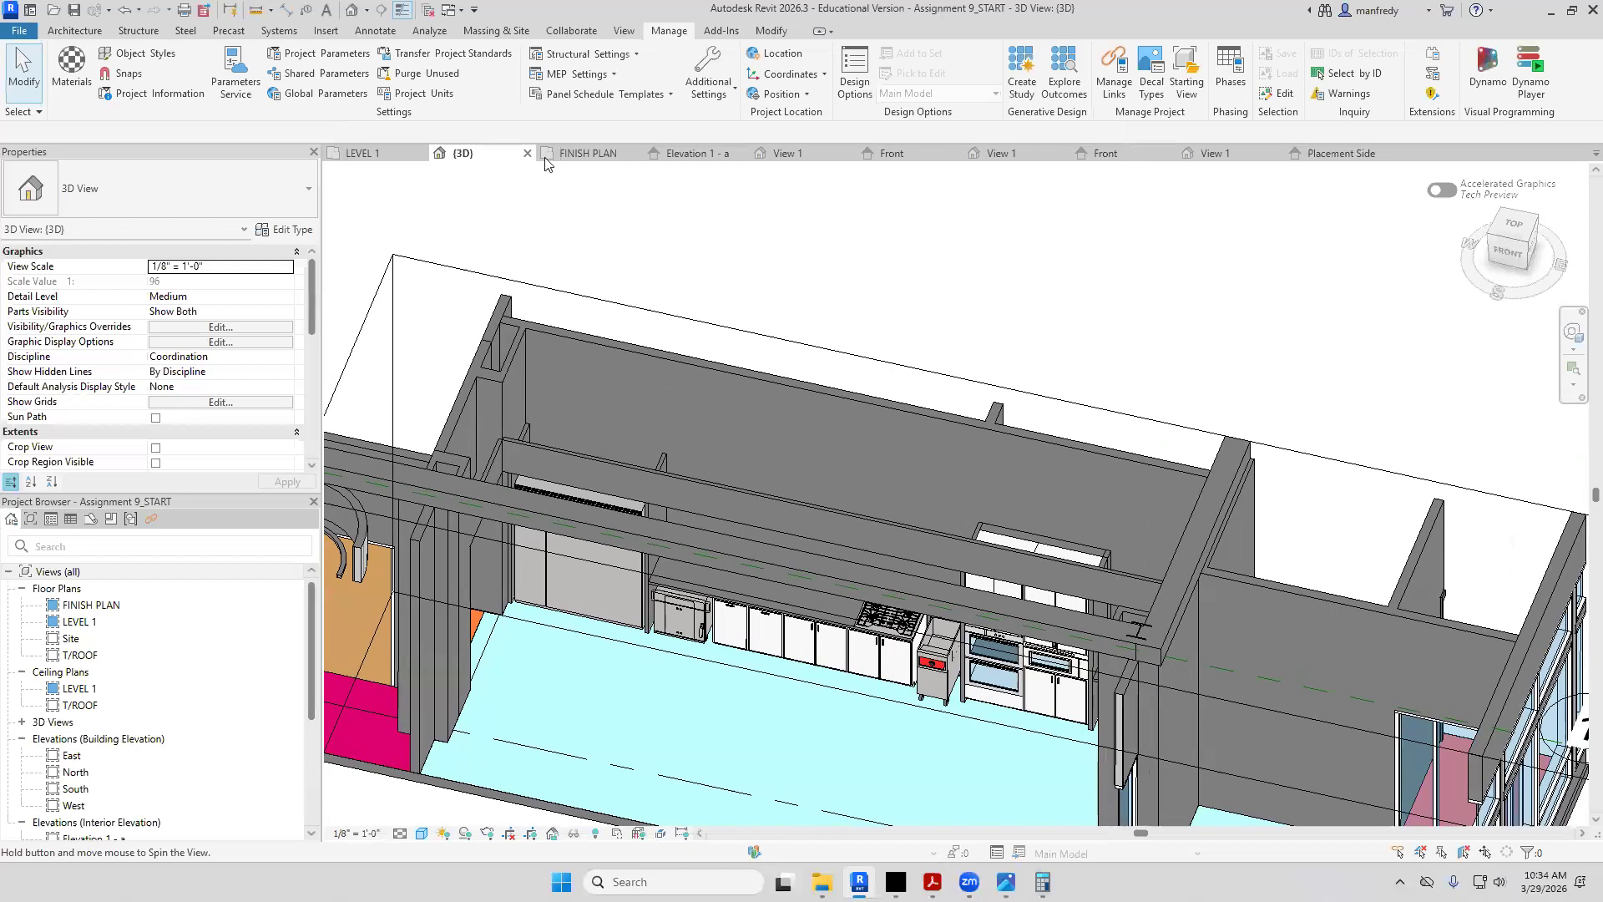
{"action": "left_click", "coordinate": [779, 33]}
{"action": "left_click", "coordinate": [274, 74]}
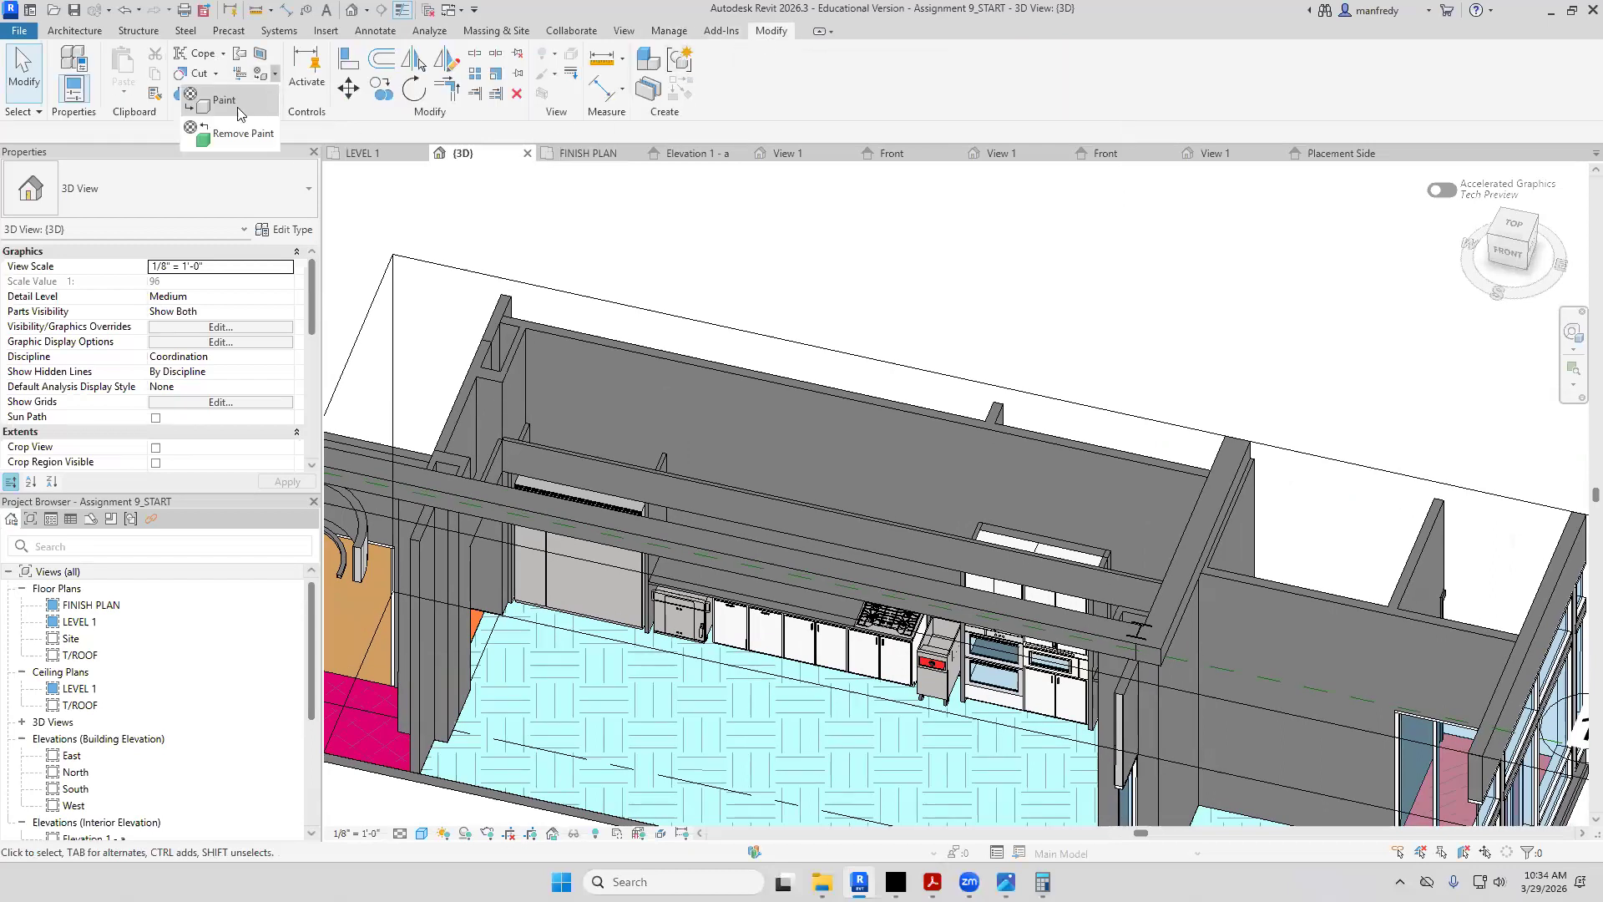
{"action": "left_click", "coordinate": [236, 104]}
{"action": "left_click", "coordinate": [299, 297]}
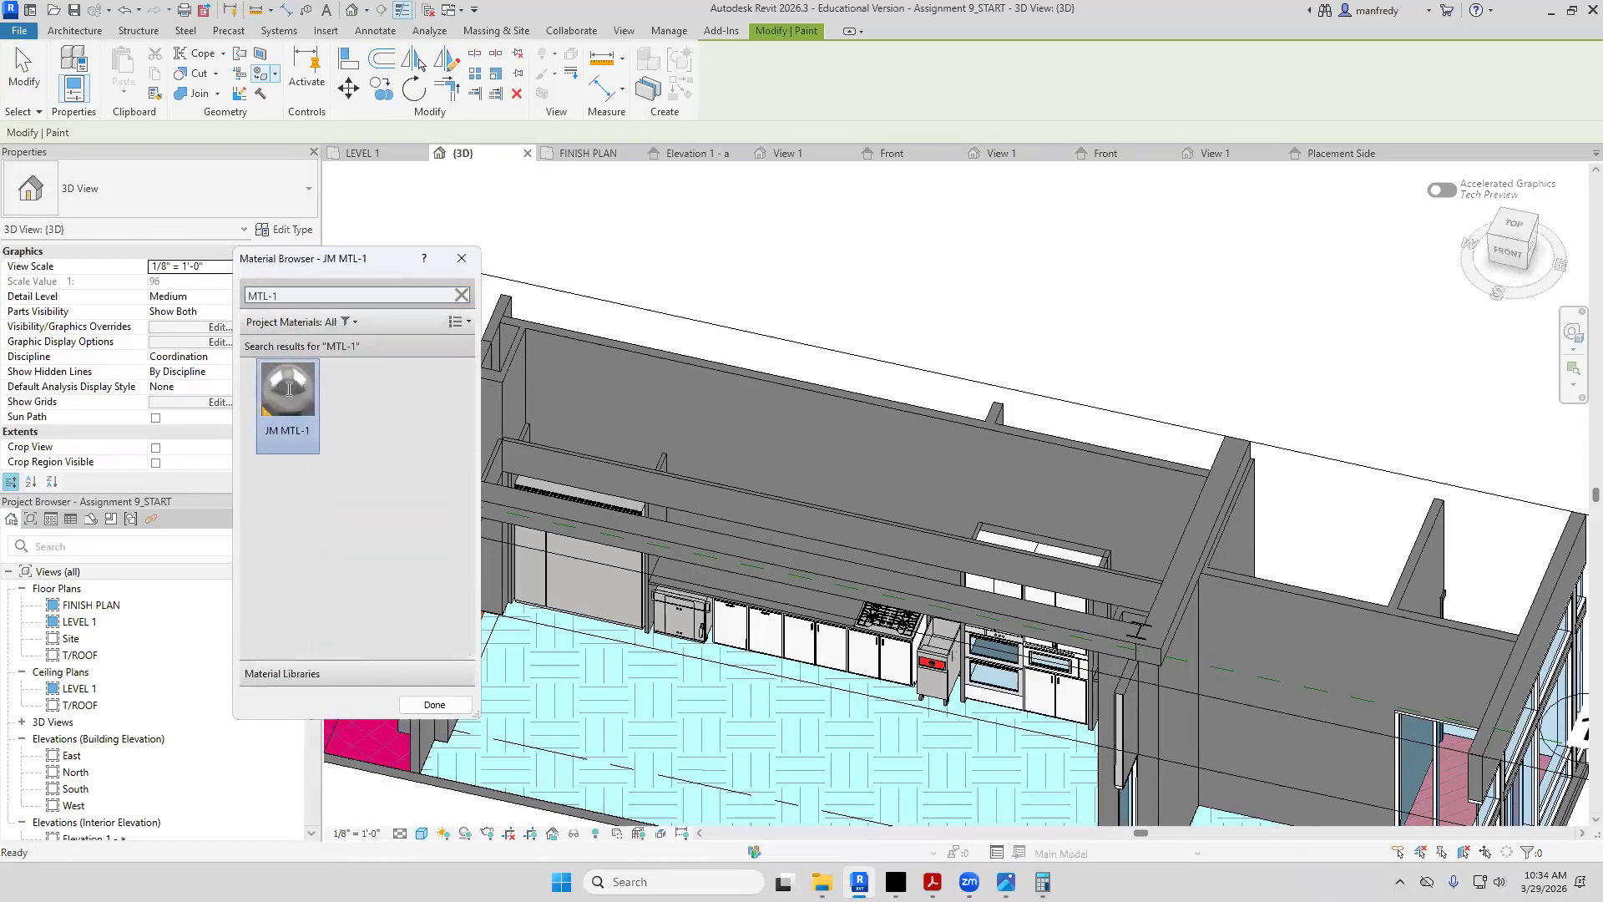
{"action": "left_click", "coordinate": [698, 392]}
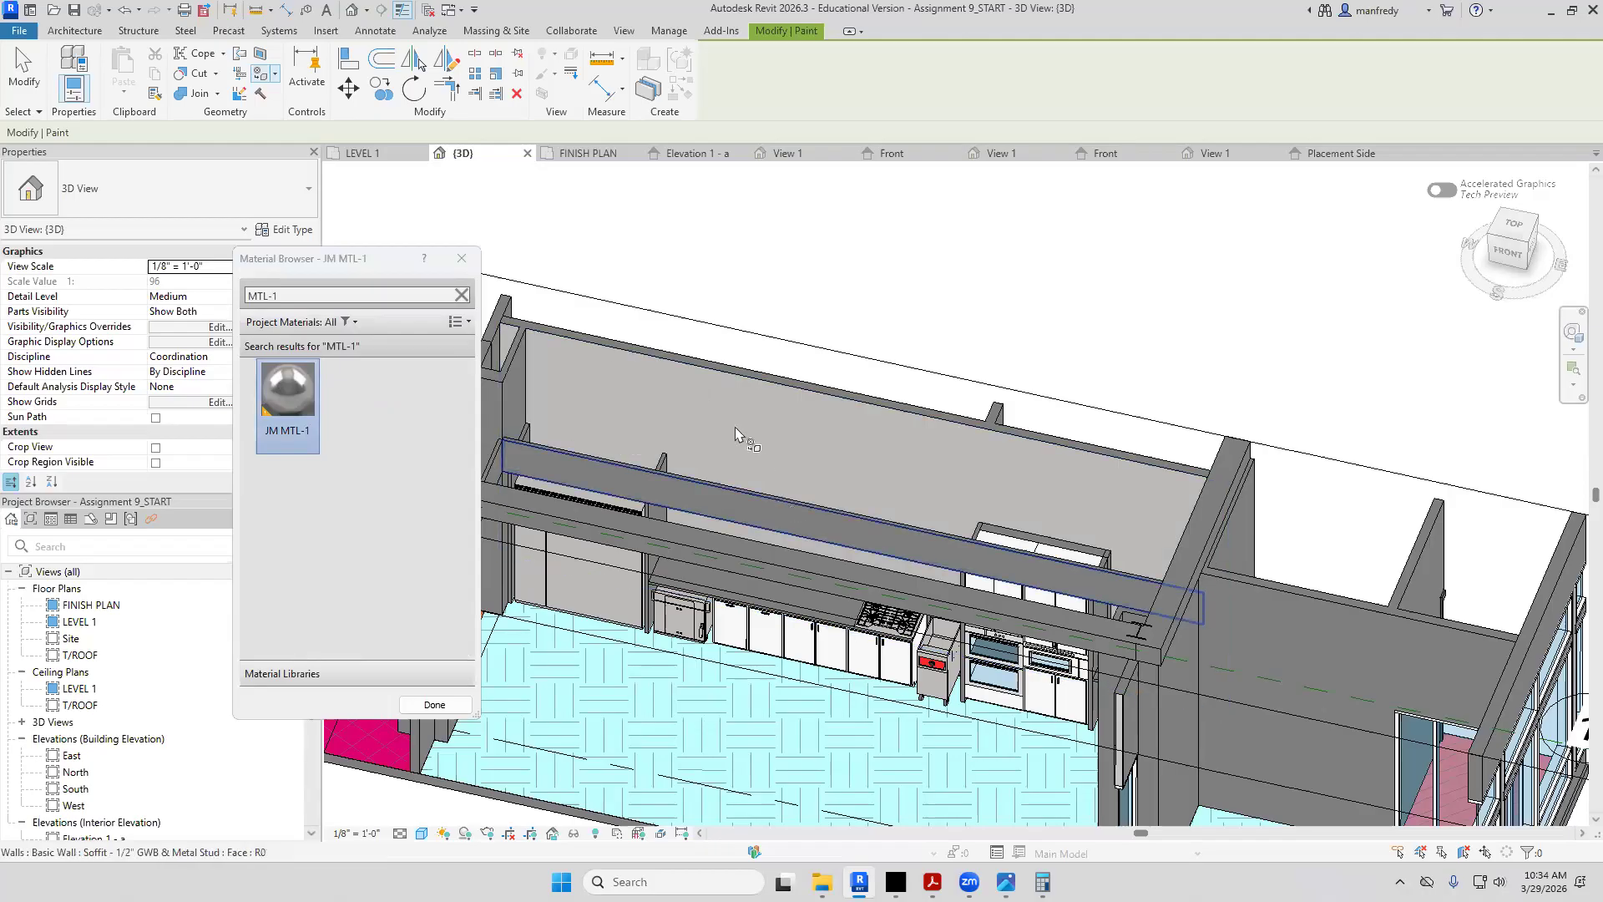
{"action": "middle_click_drag", "start_coordinate": [773, 448], "coordinate": [779, 200], "text": "shift"}
{"action": "mouse_move", "coordinate": [712, 595]}
{"action": "middle_mouse_down"}
{"action": "mouse_move", "coordinate": [835, 418]}
{"action": "mouse_move", "coordinate": [894, 432]}
{"action": "mouse_move", "coordinate": [752, 468]}
{"action": "middle_mouse_up"}
{"action": "scroll", "coordinate": [787, 453], "scroll_direction": "up", "scroll_amount": 4}
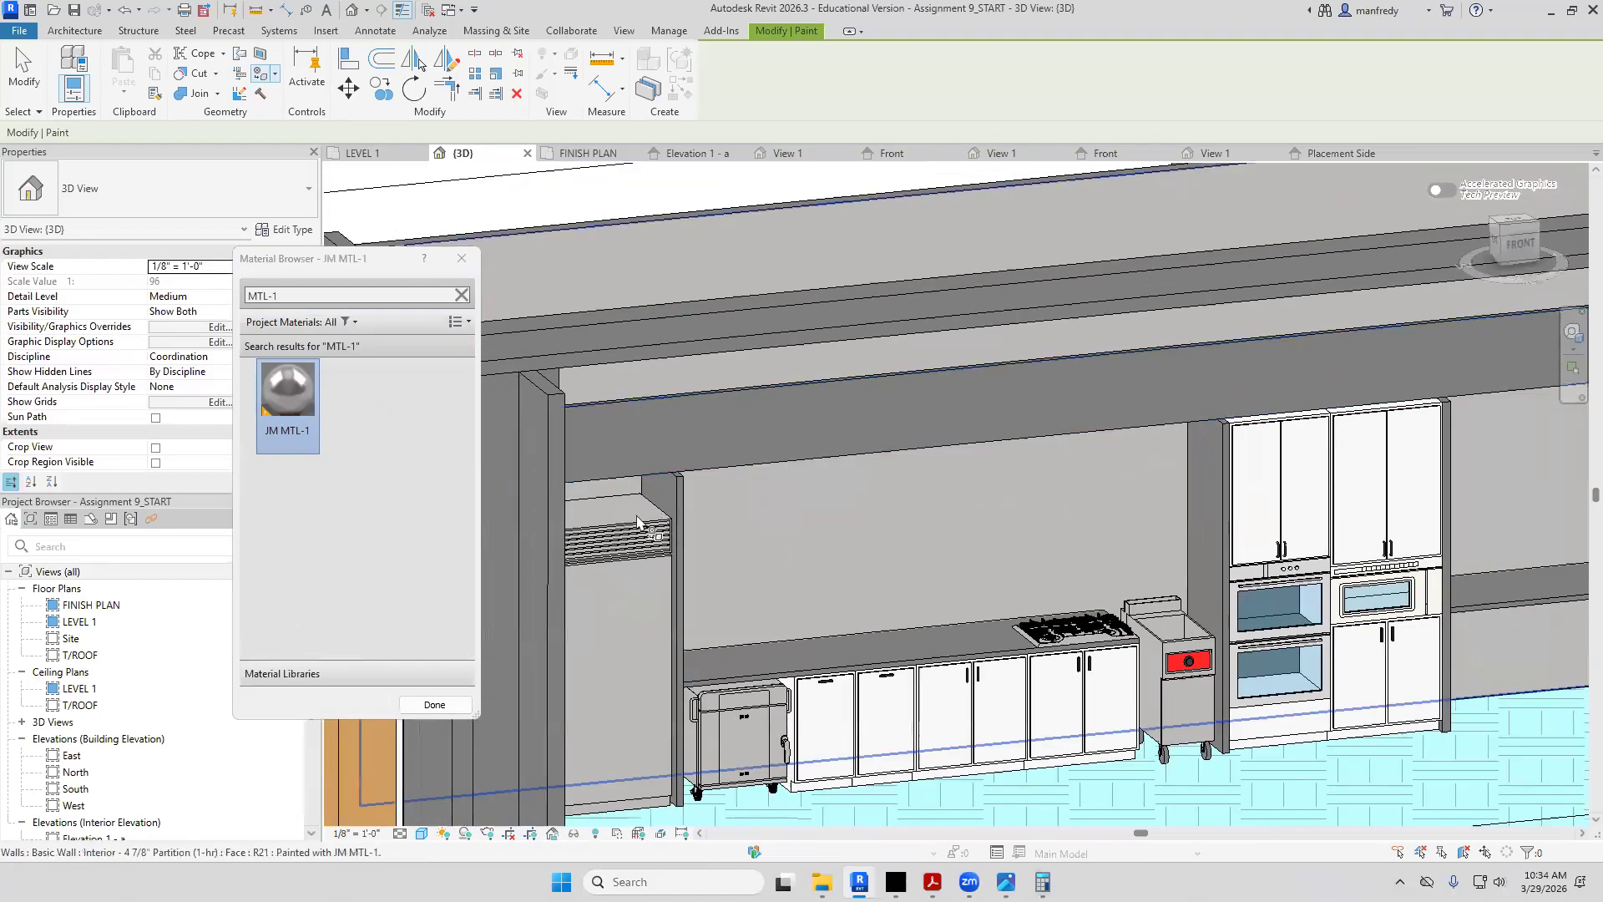
{"action": "middle_click_drag", "start_coordinate": [873, 503], "coordinate": [682, 599], "text": "shift"}
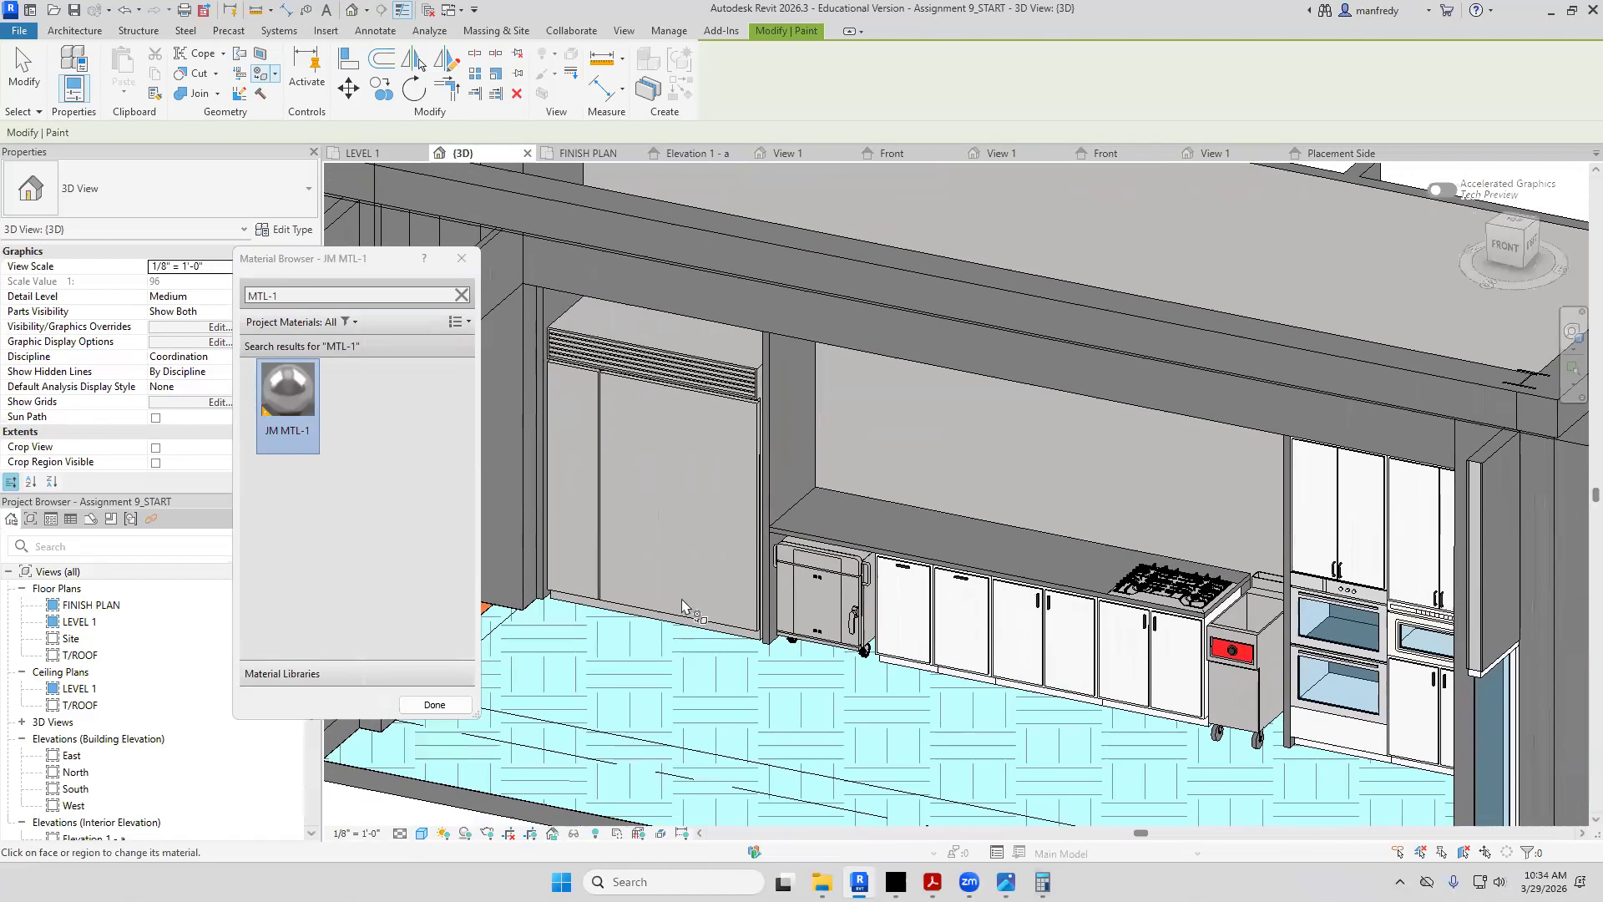
{"action": "scroll", "coordinate": [867, 442], "scroll_direction": "down", "scroll_amount": 2}
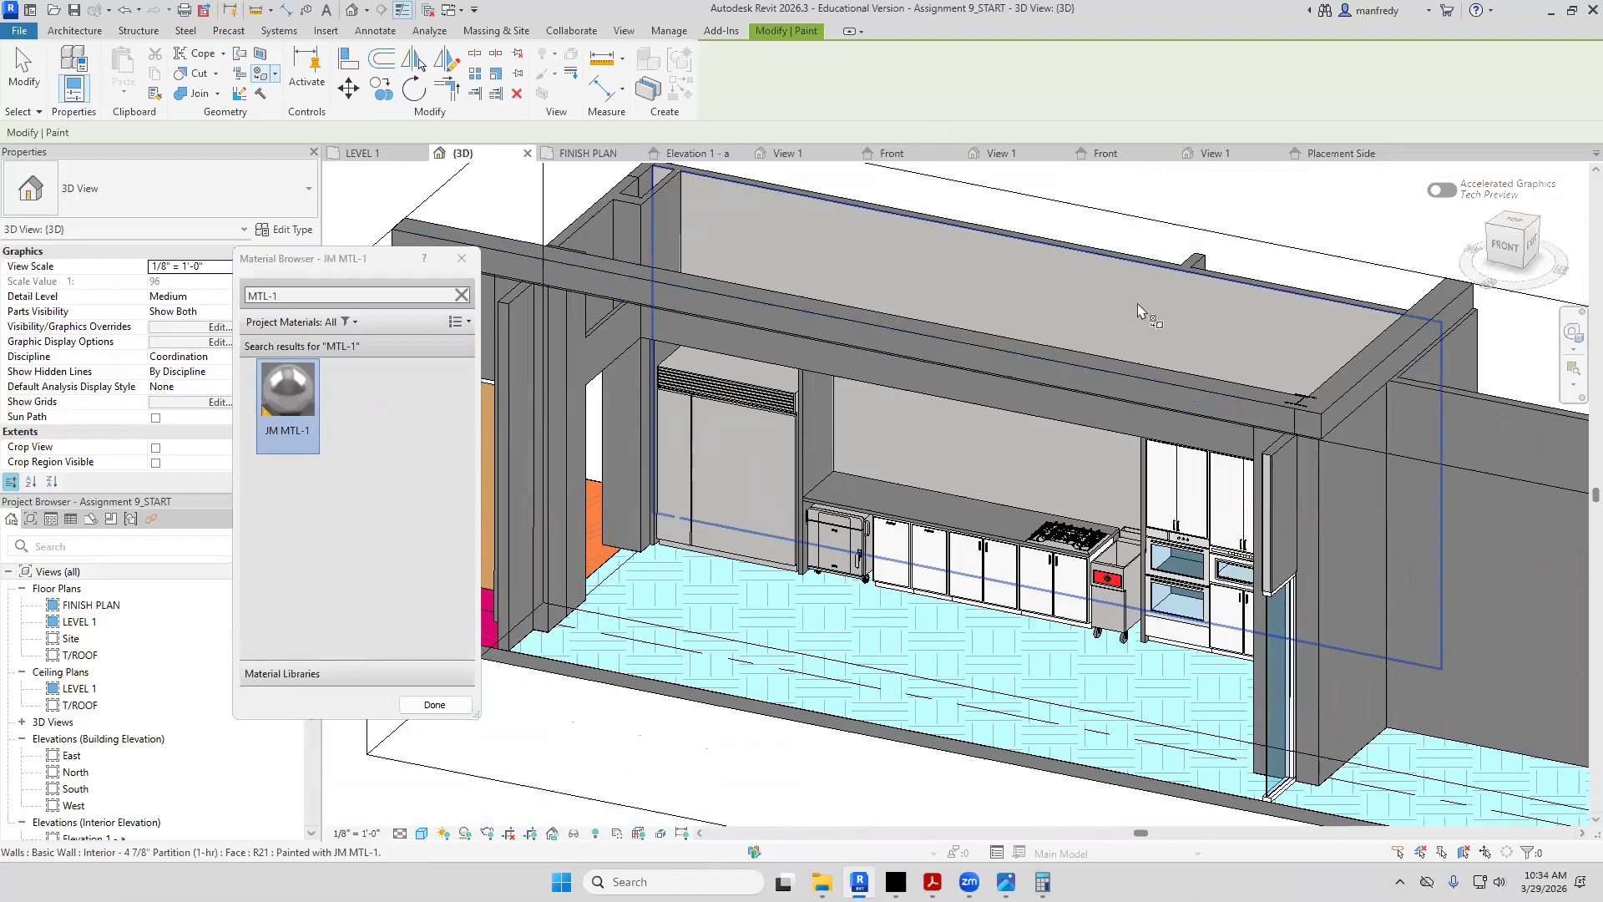
{"action": "left_click", "coordinate": [464, 262]}
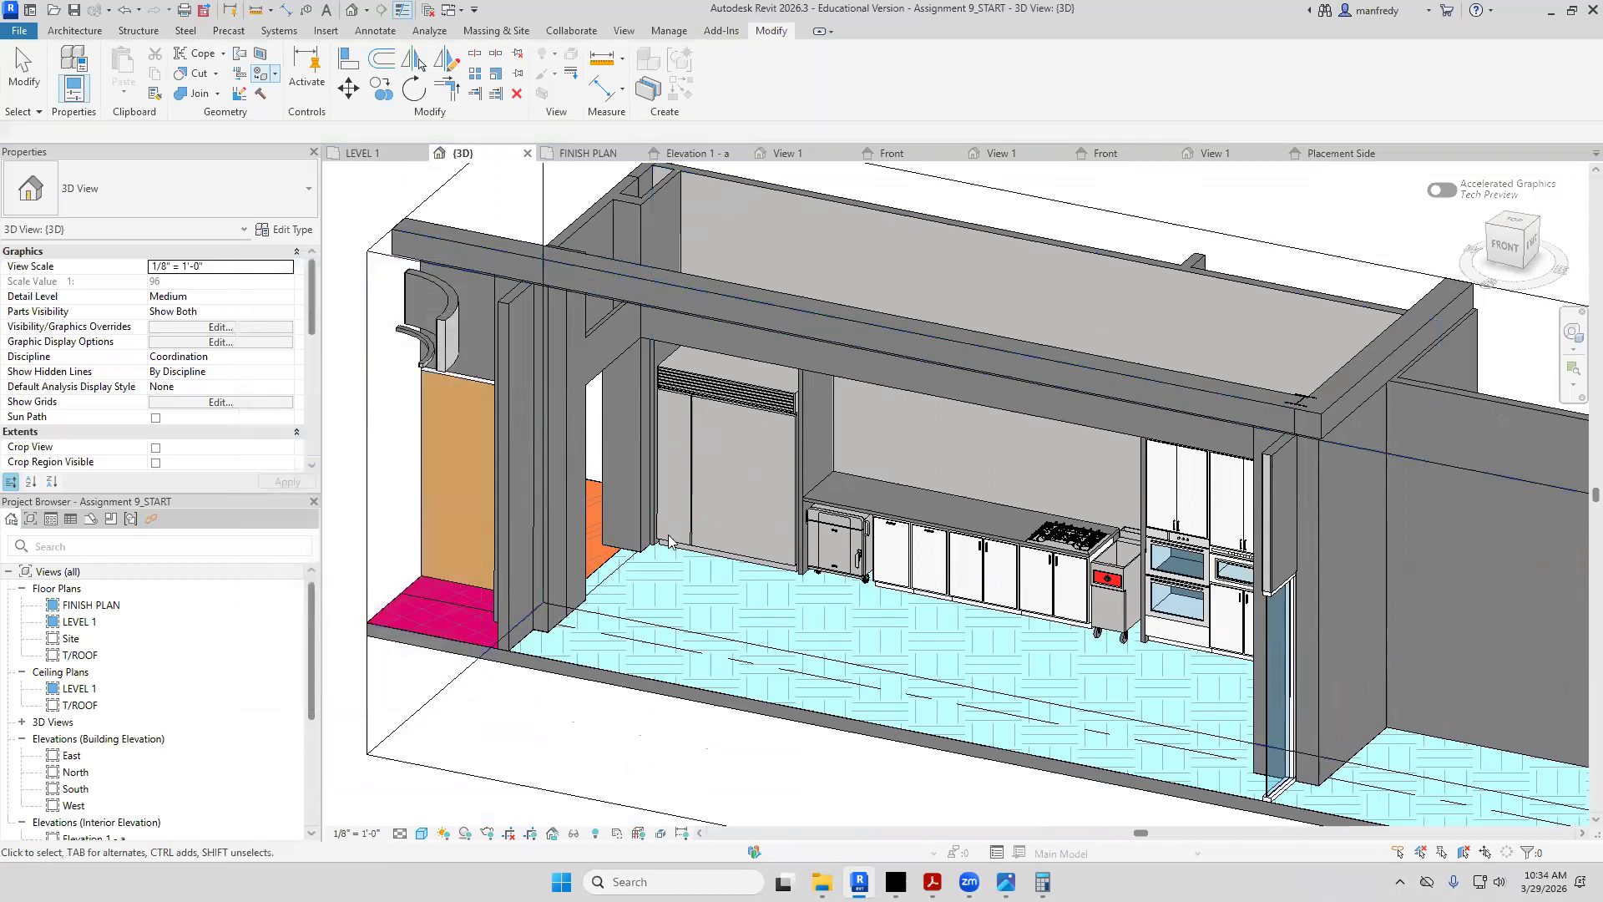
Edit the kitchen casework in place and assign JM MTL-1 to the side panel between the refrigerator and the countertop
{"action": "scroll", "coordinate": [751, 514], "scroll_direction": "up", "scroll_amount": 2}
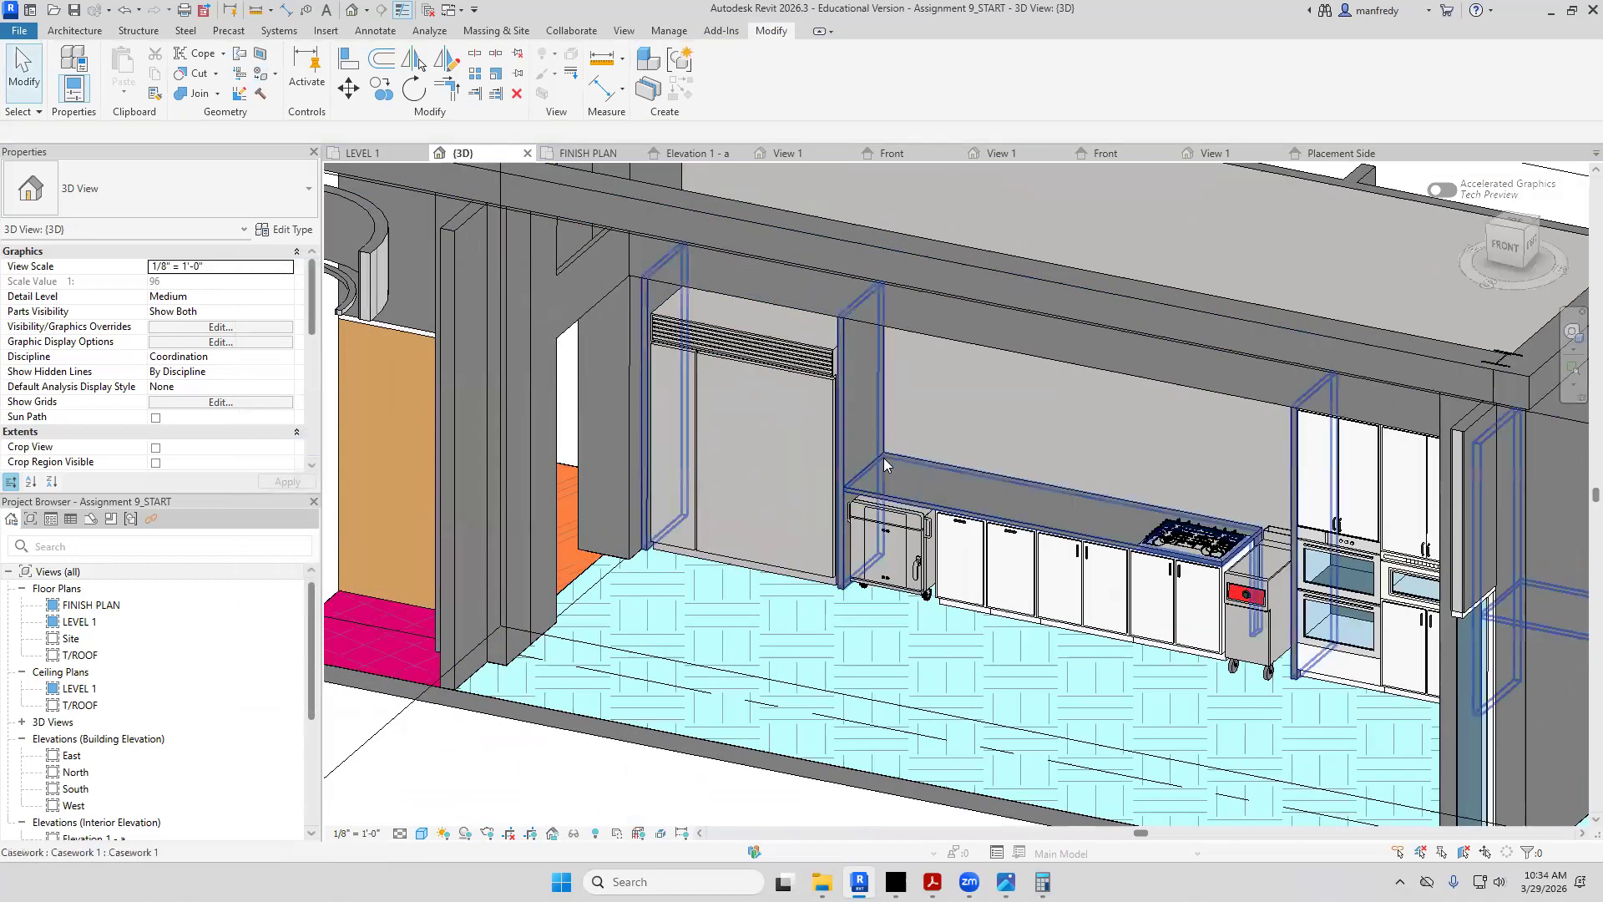
{"action": "left_click", "coordinate": [883, 459]}
{"action": "double_click", "coordinate": [841, 381]}
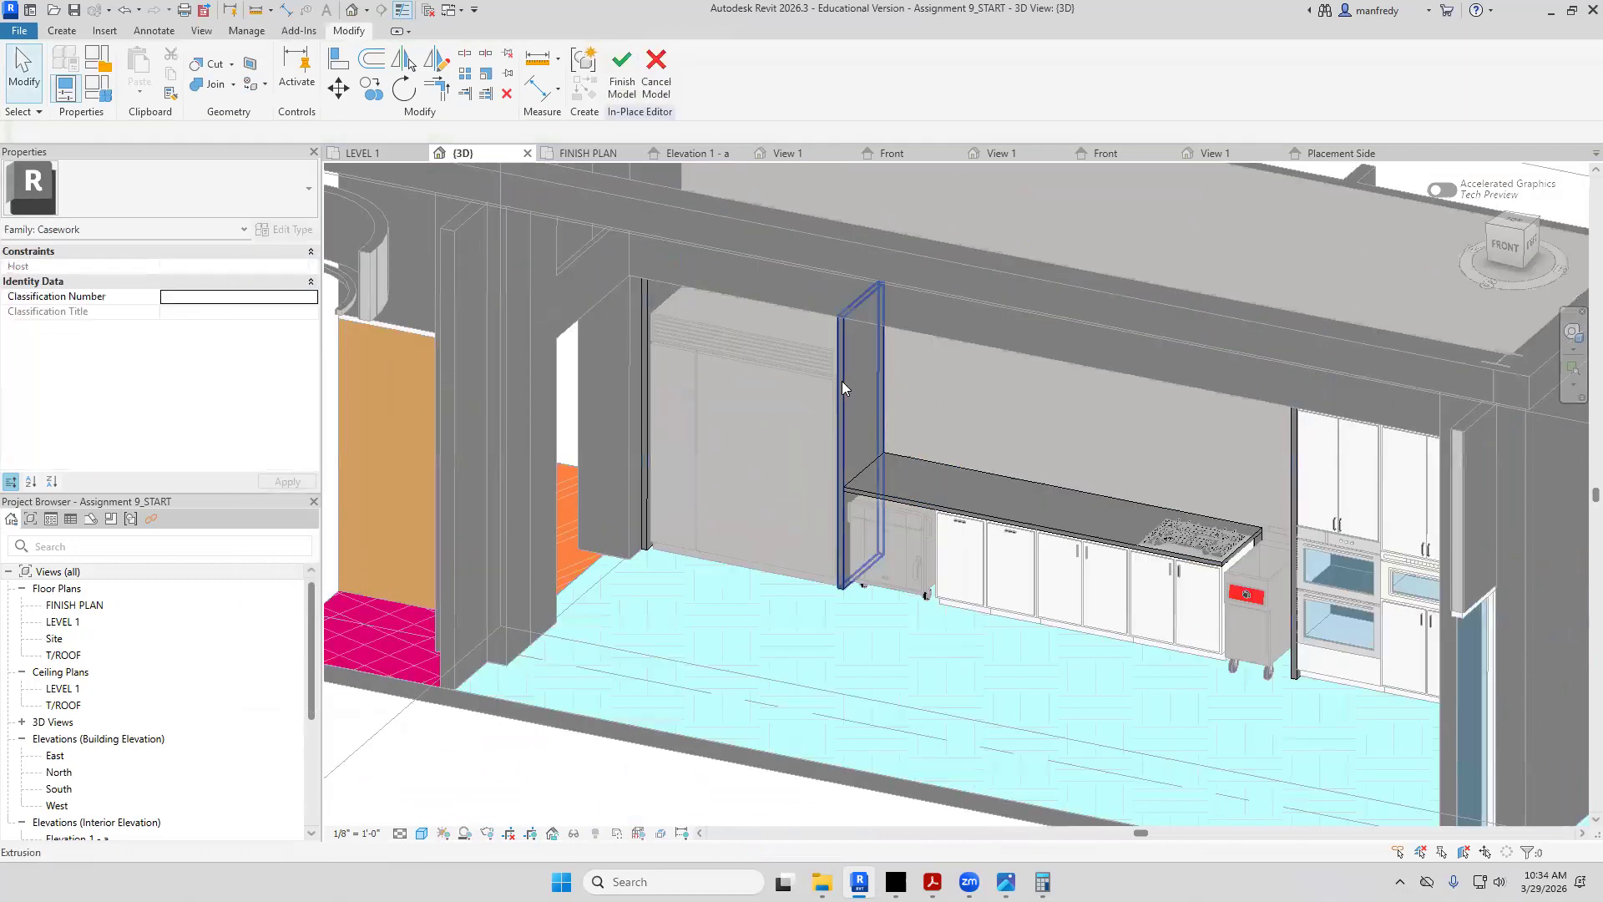
{"action": "left_click", "coordinate": [841, 381]}
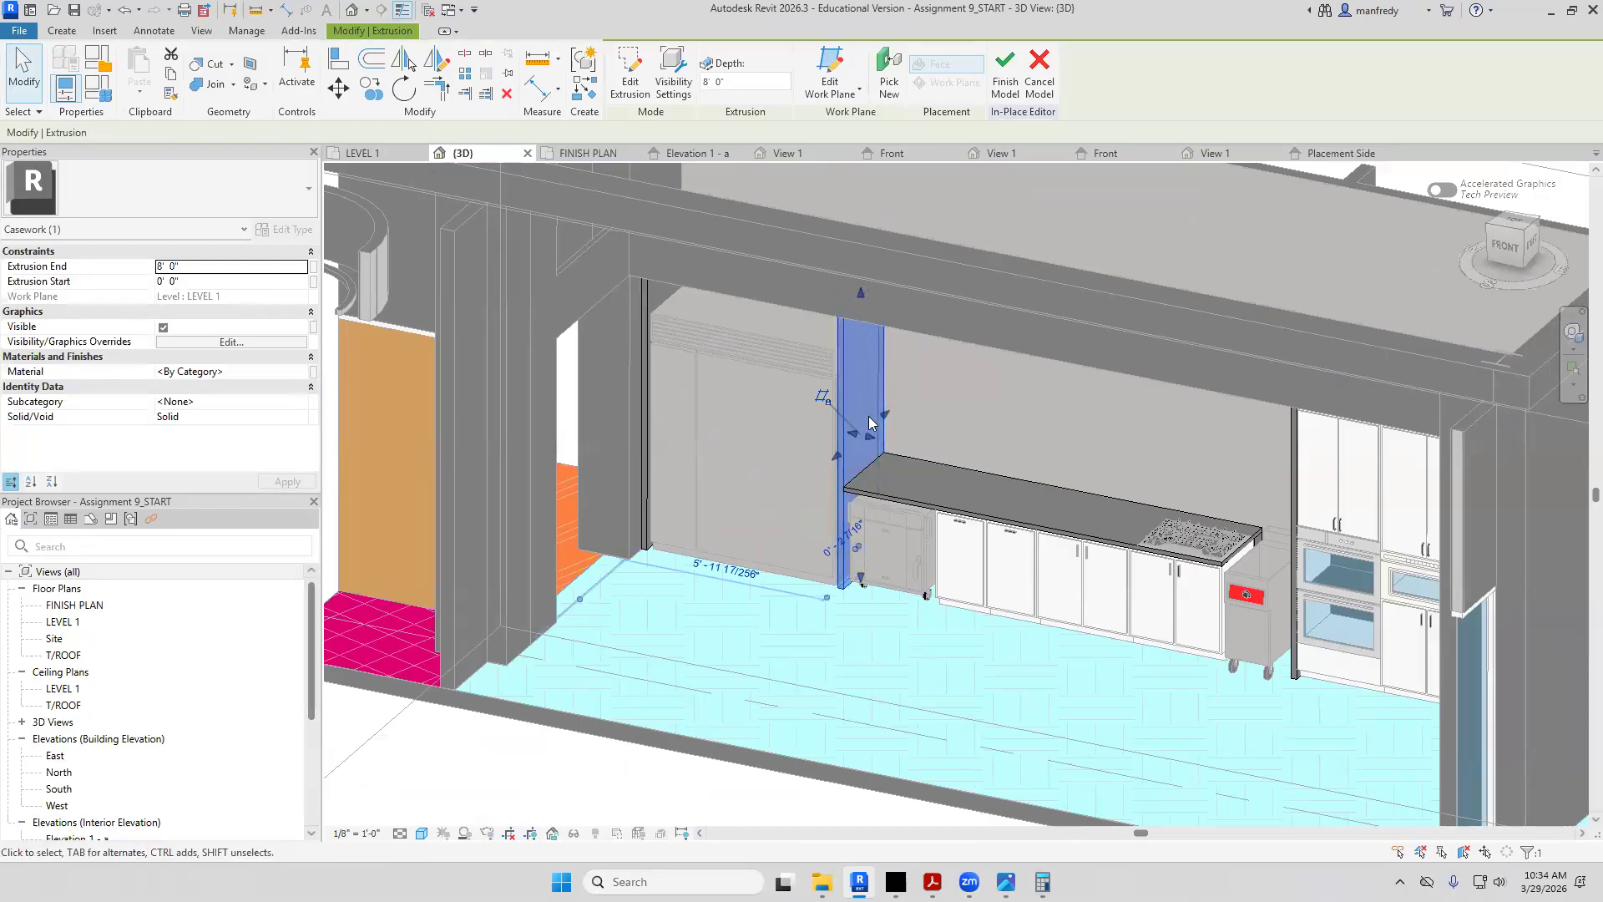
{"action": "left_click", "coordinate": [258, 372]}
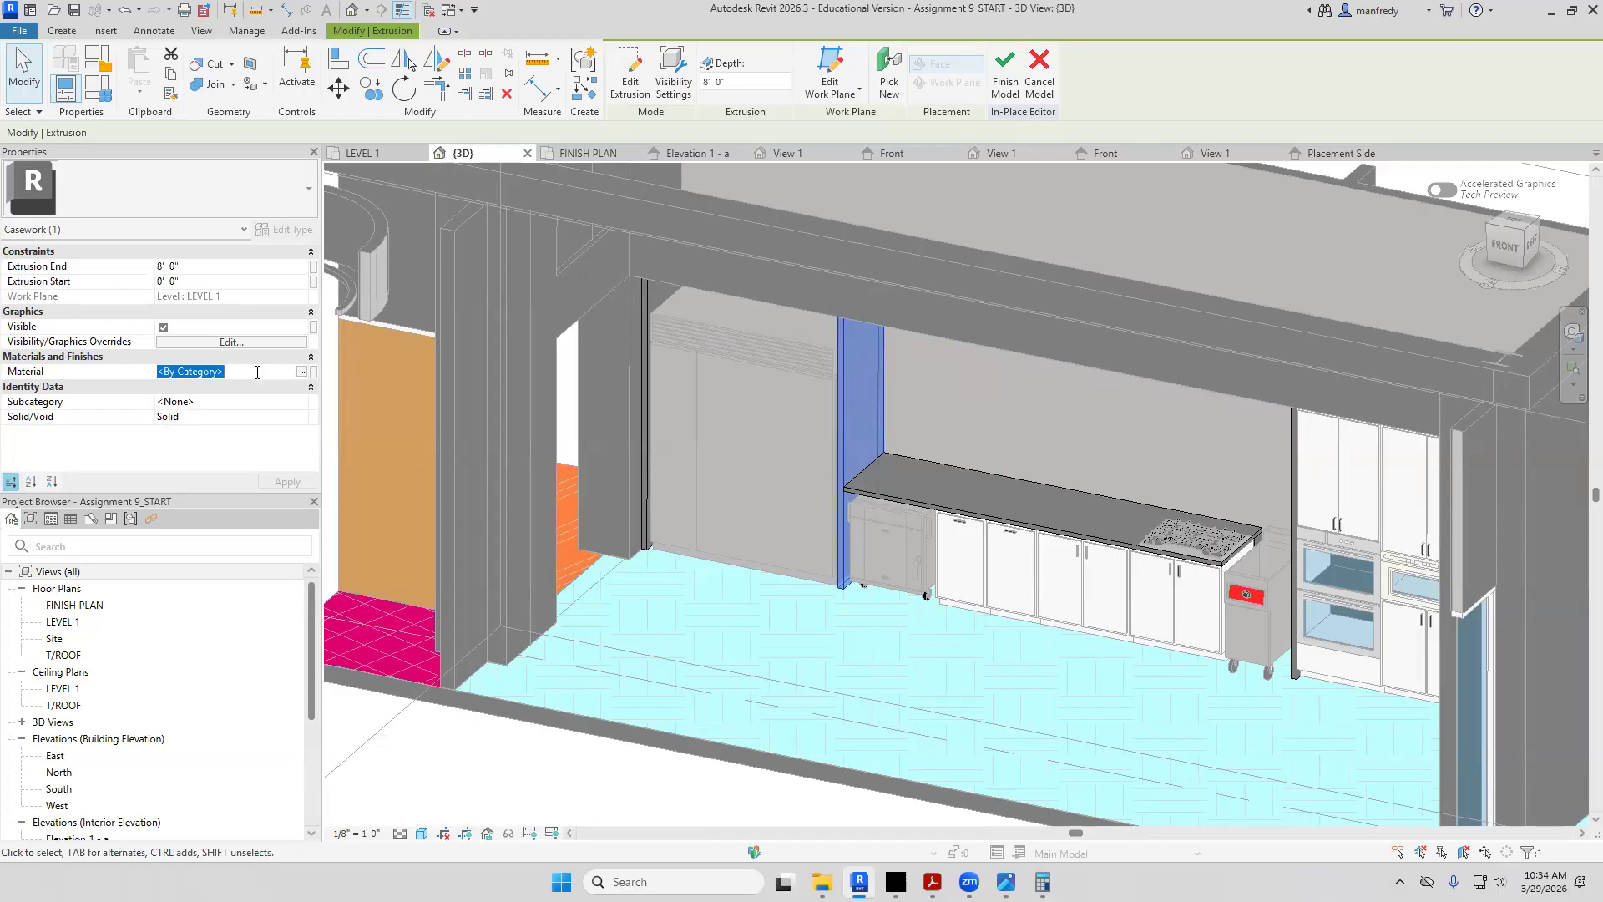
{"action": "left_click", "coordinate": [302, 374]}
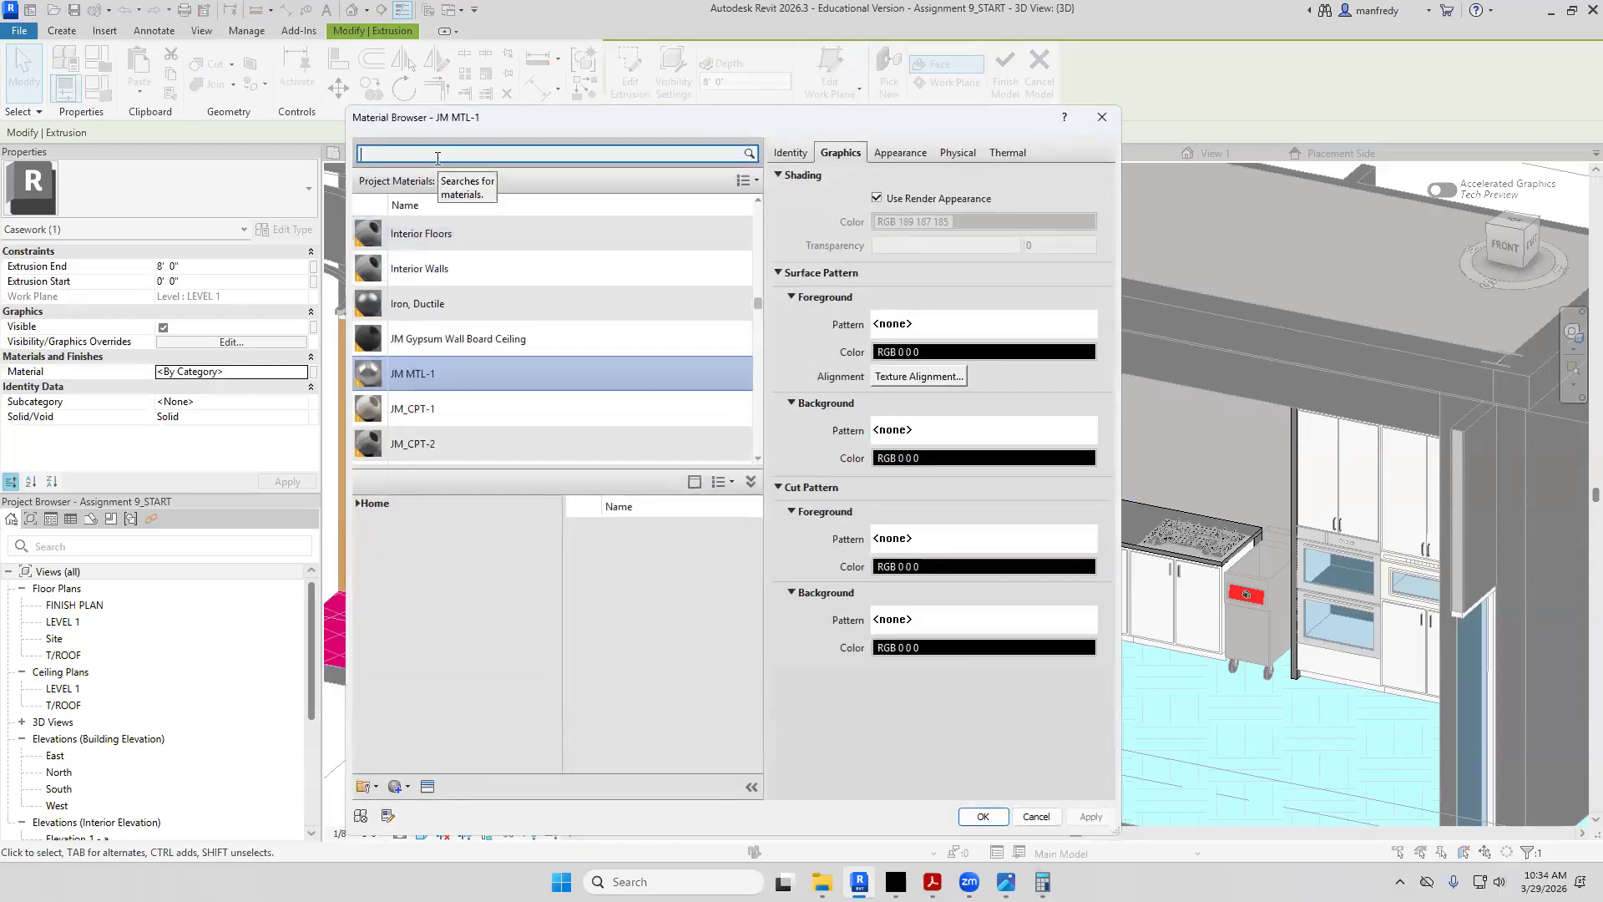
{"action": "double_click", "coordinate": [430, 376]}
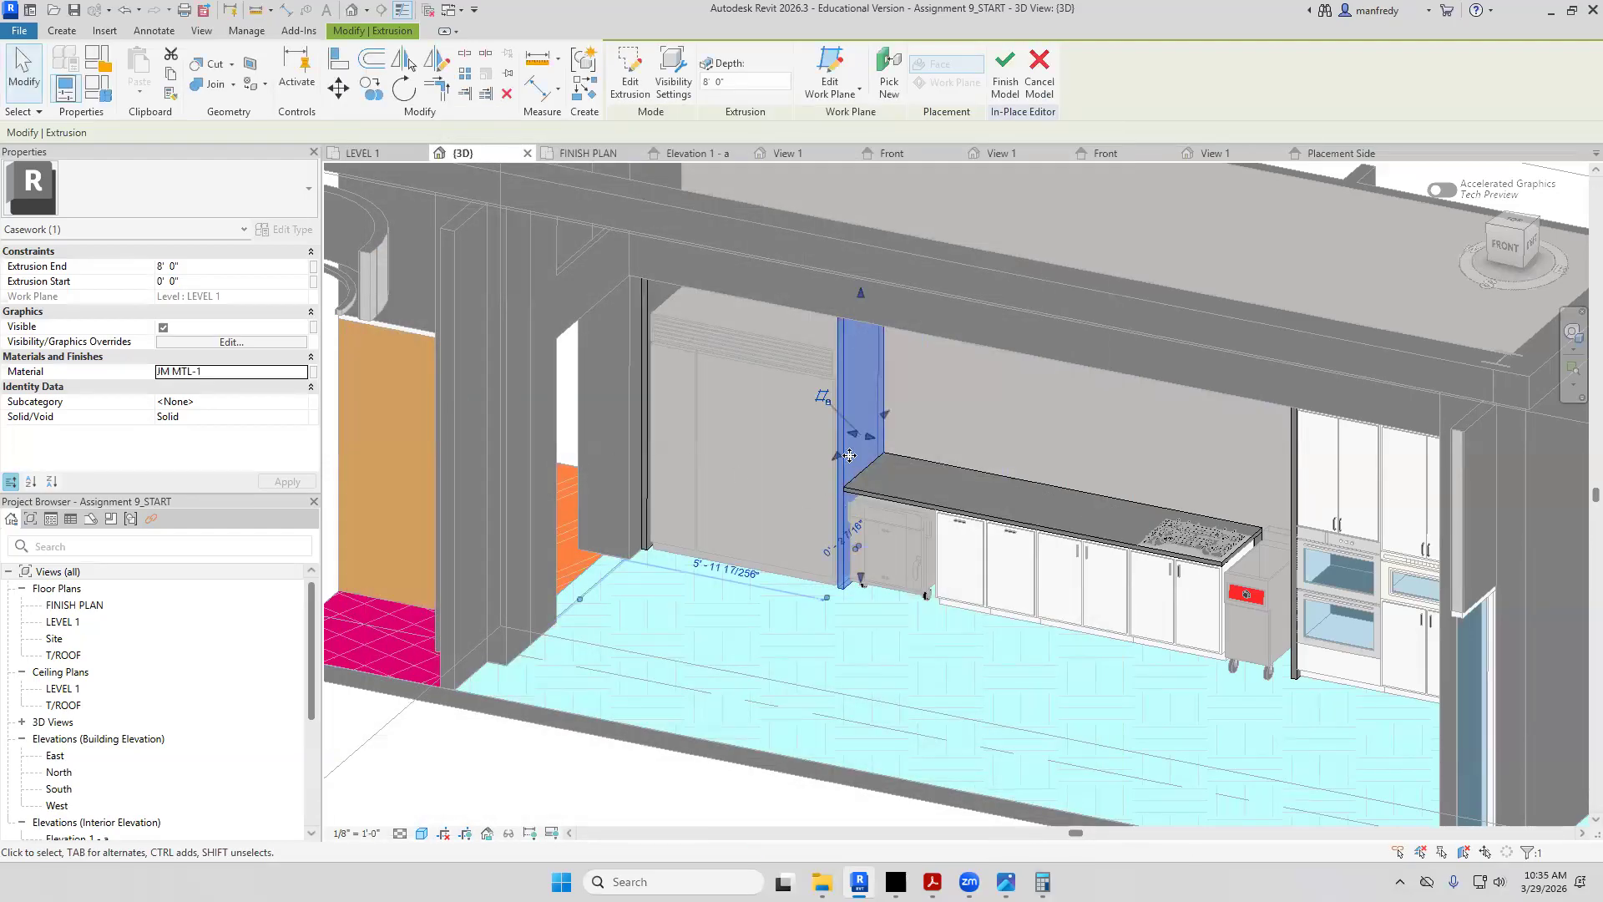
{"action": "left_click", "coordinate": [1005, 76]}
Reopen the casework for in-place editing and assign JM MTL-1 to the side panel at the refrigerator's far end
{"action": "left_click", "coordinate": [651, 308]}
{"action": "double_click", "coordinate": [651, 307]}
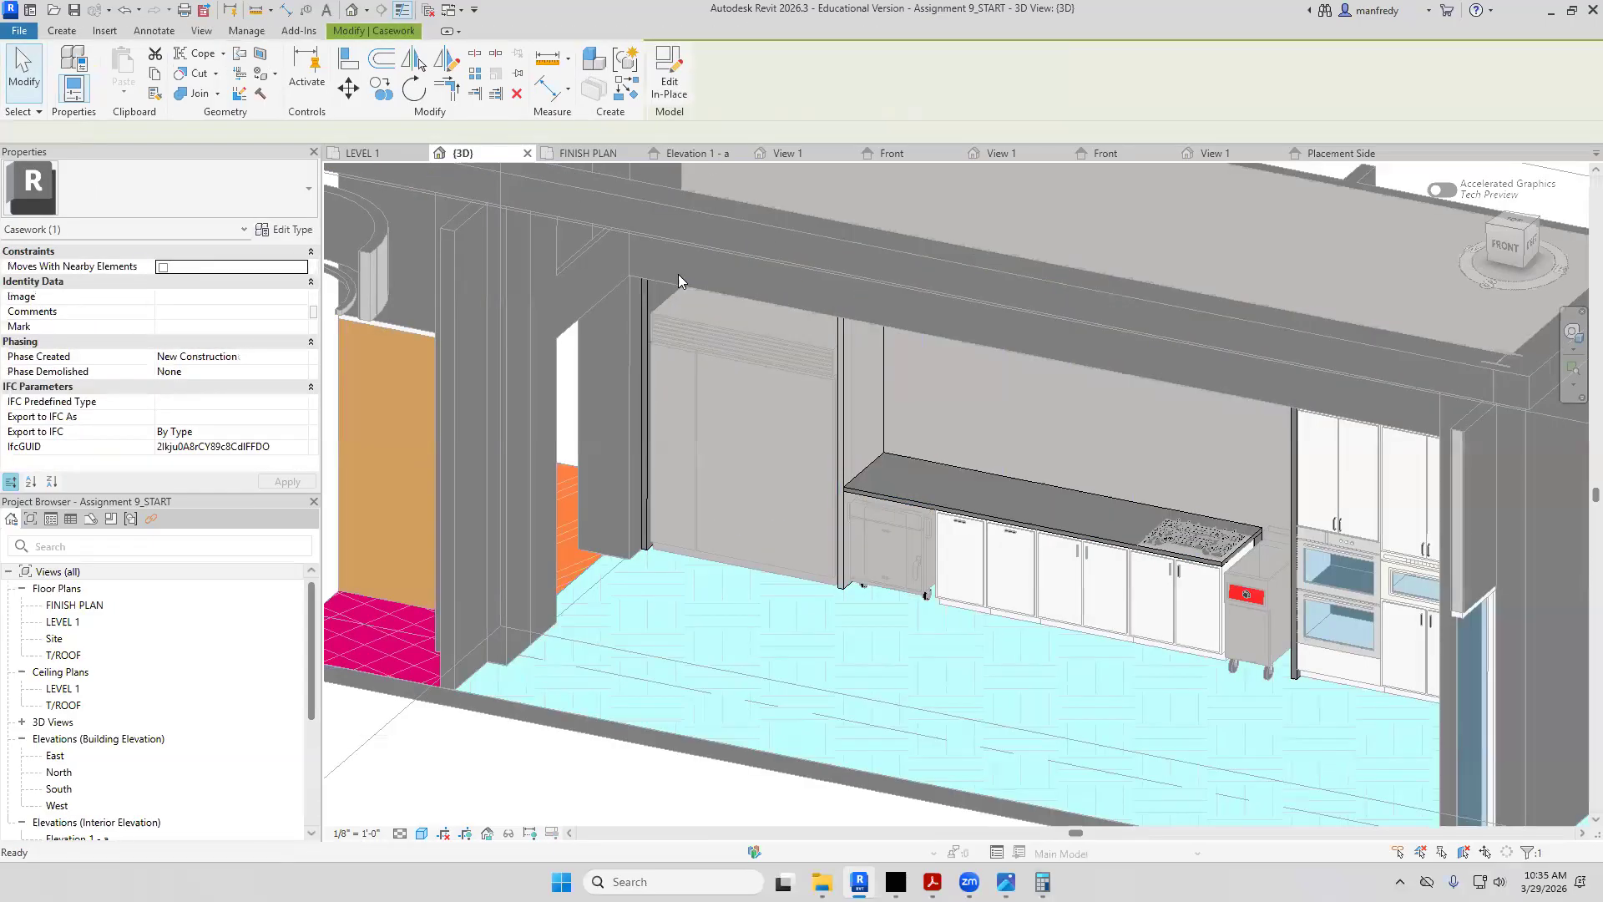
{"action": "left_click", "coordinate": [643, 299]}
{"action": "left_click", "coordinate": [252, 374]}
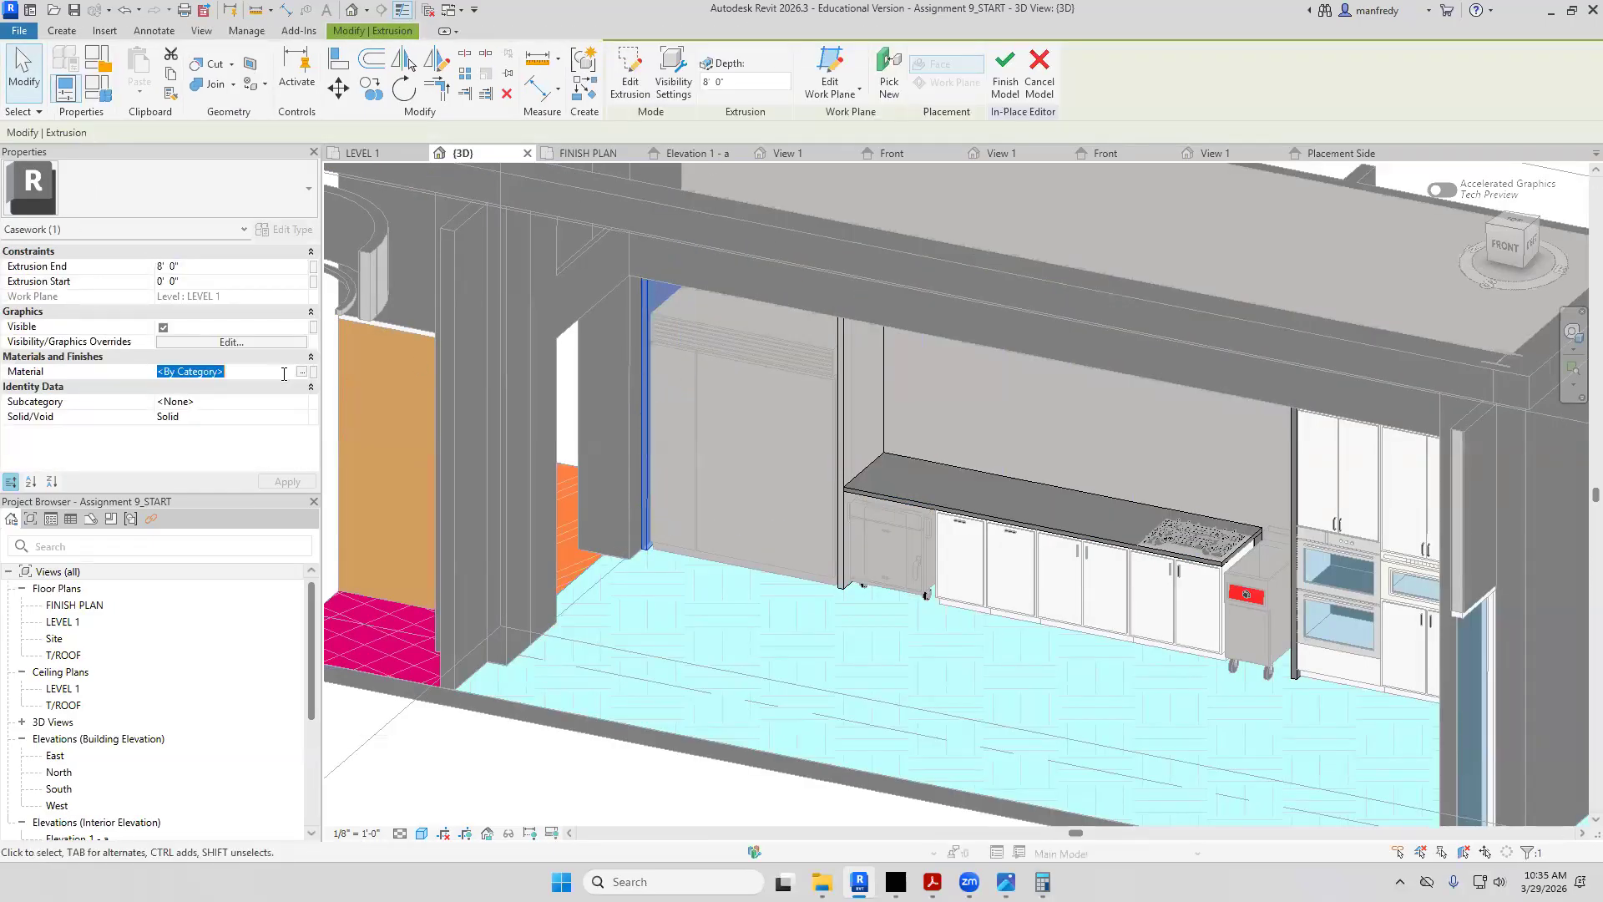
{"action": "left_click", "coordinate": [305, 372]}
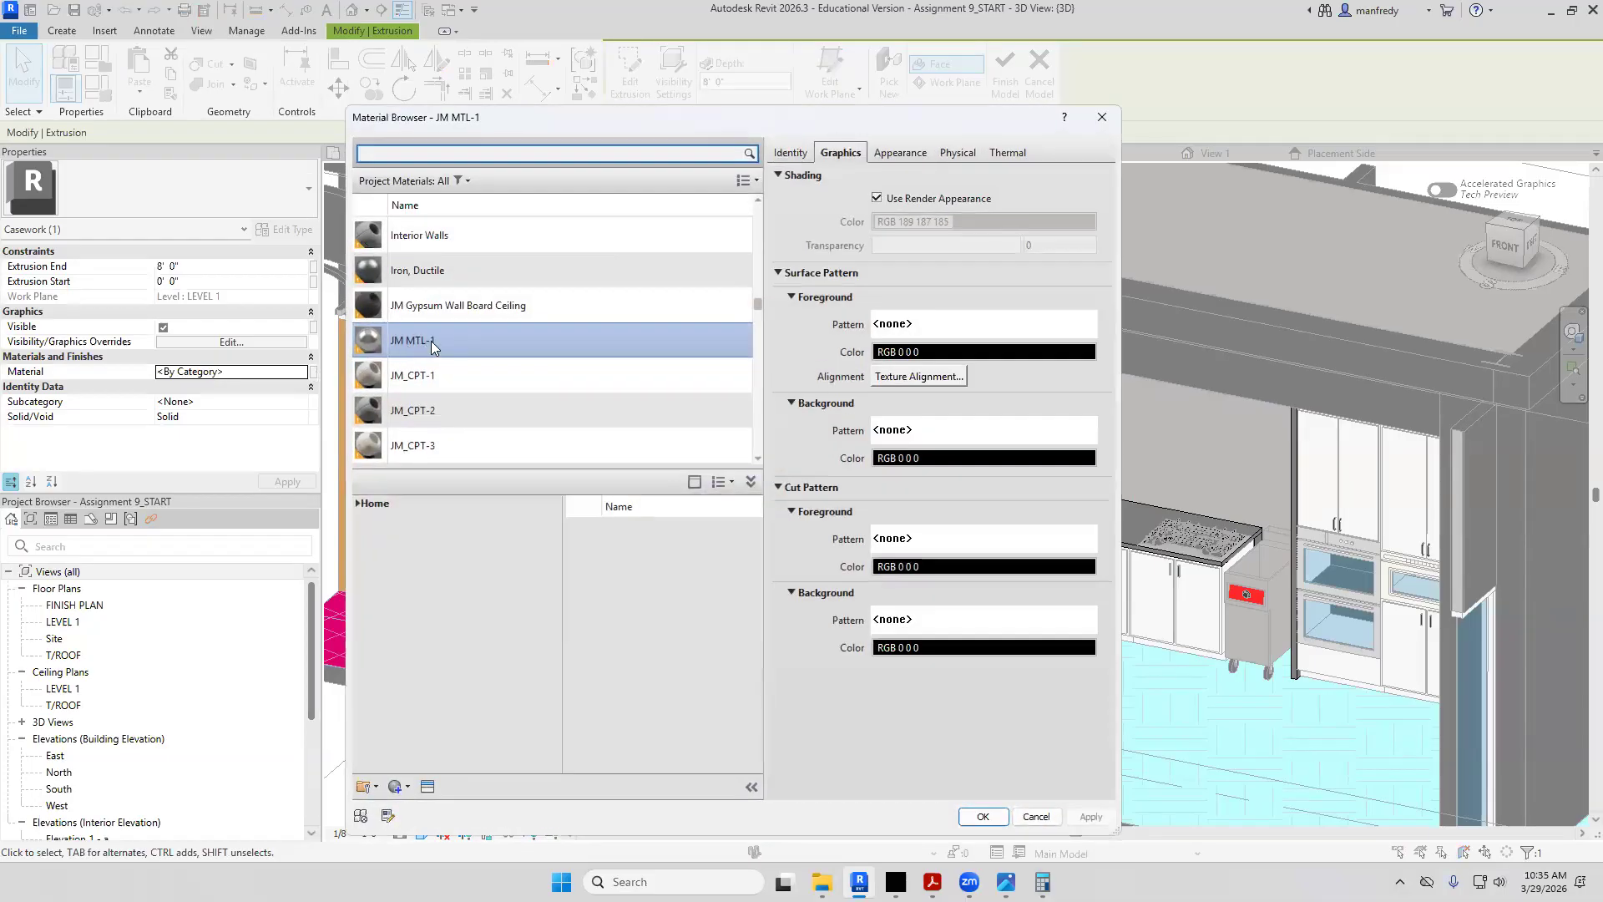
{"action": "key", "text": "Return"}
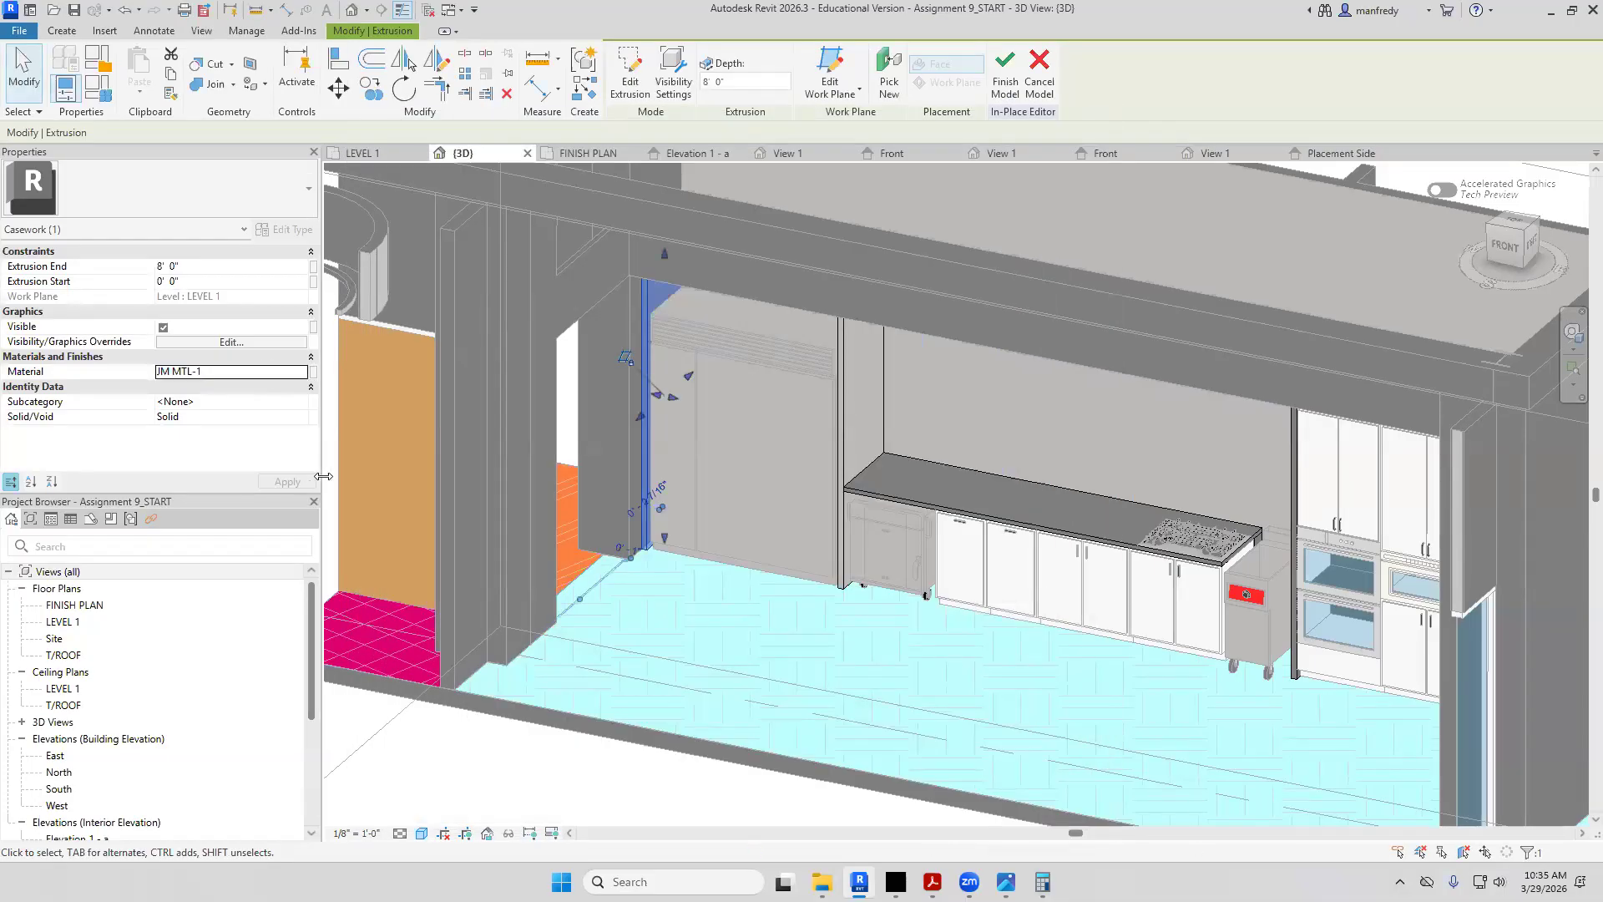
Assign JM MTL-1 to the long cooktop countertop and to the side panel between the fryer and the oven cabinets
{"action": "left_click", "coordinate": [875, 465]}
{"action": "left_click", "coordinate": [242, 370]}
{"action": "type", "text": "JM MTL-1"}
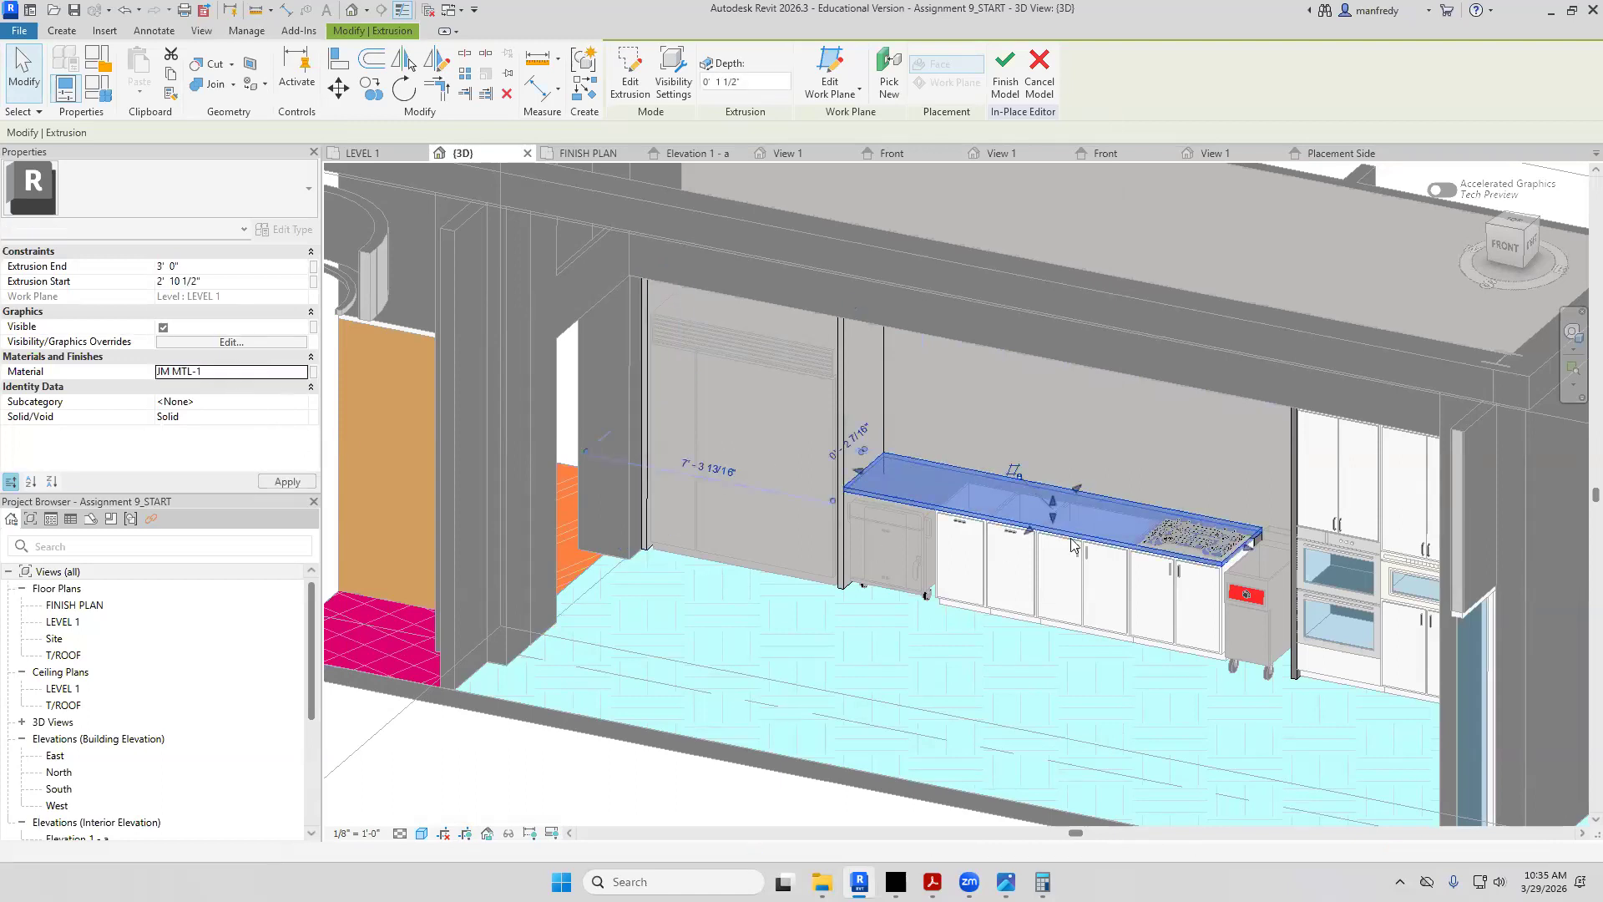
{"action": "left_click", "coordinate": [1286, 505]}
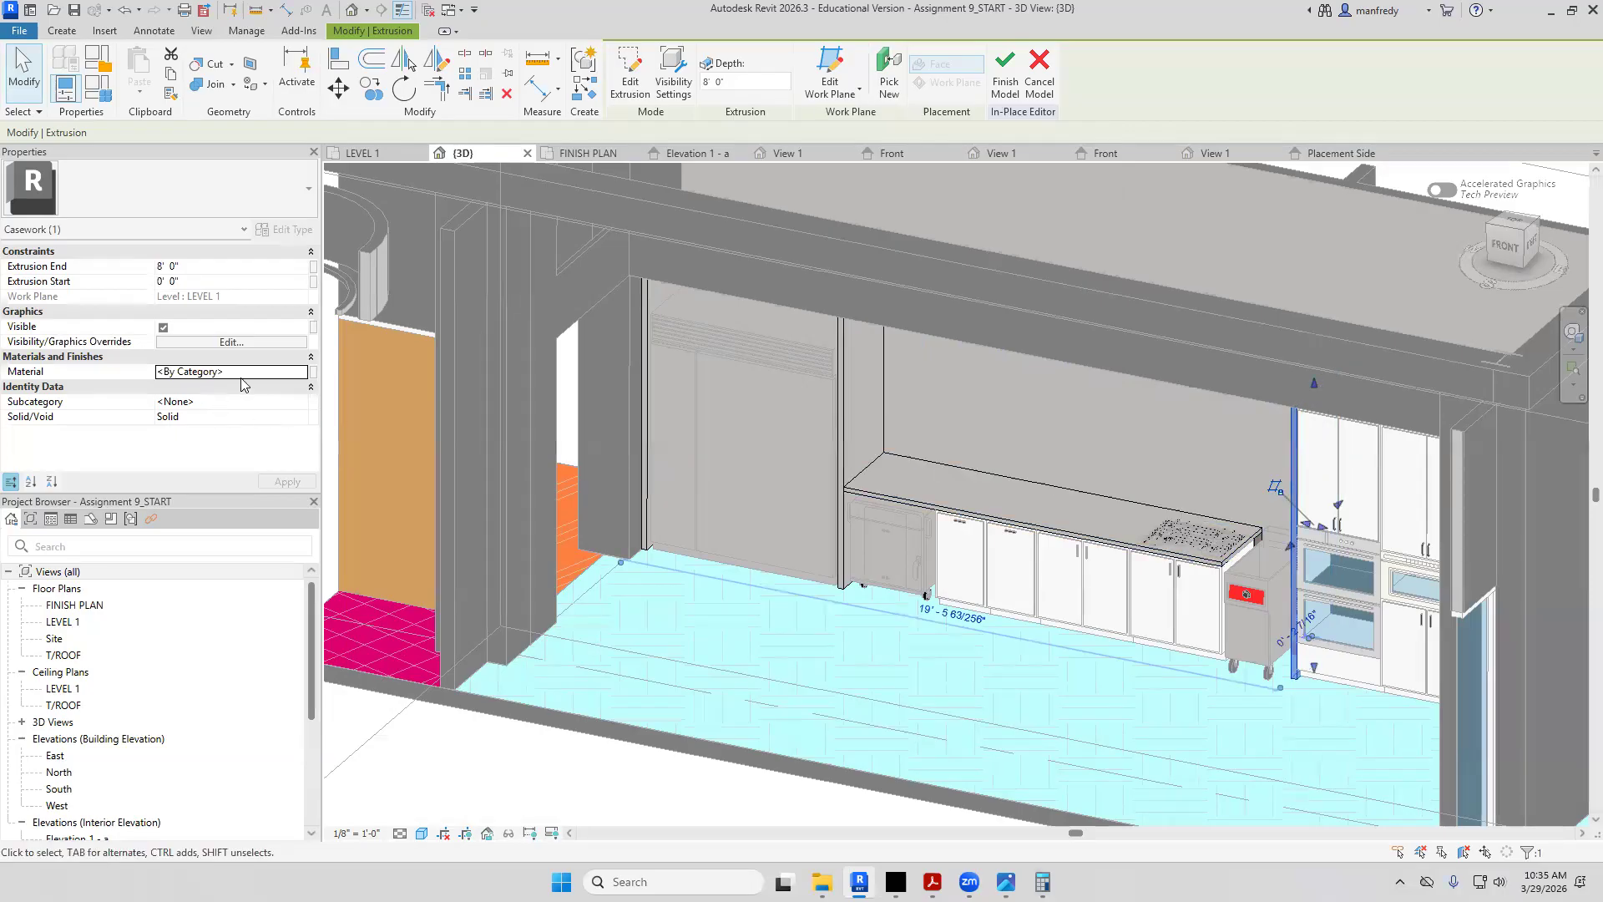
Assign JM MTL-1 to the side panel between the oven cabinets and the short countertop
{"action": "middle_click_drag", "start_coordinate": [1002, 640], "coordinate": [212, 622], "text": "shift"}
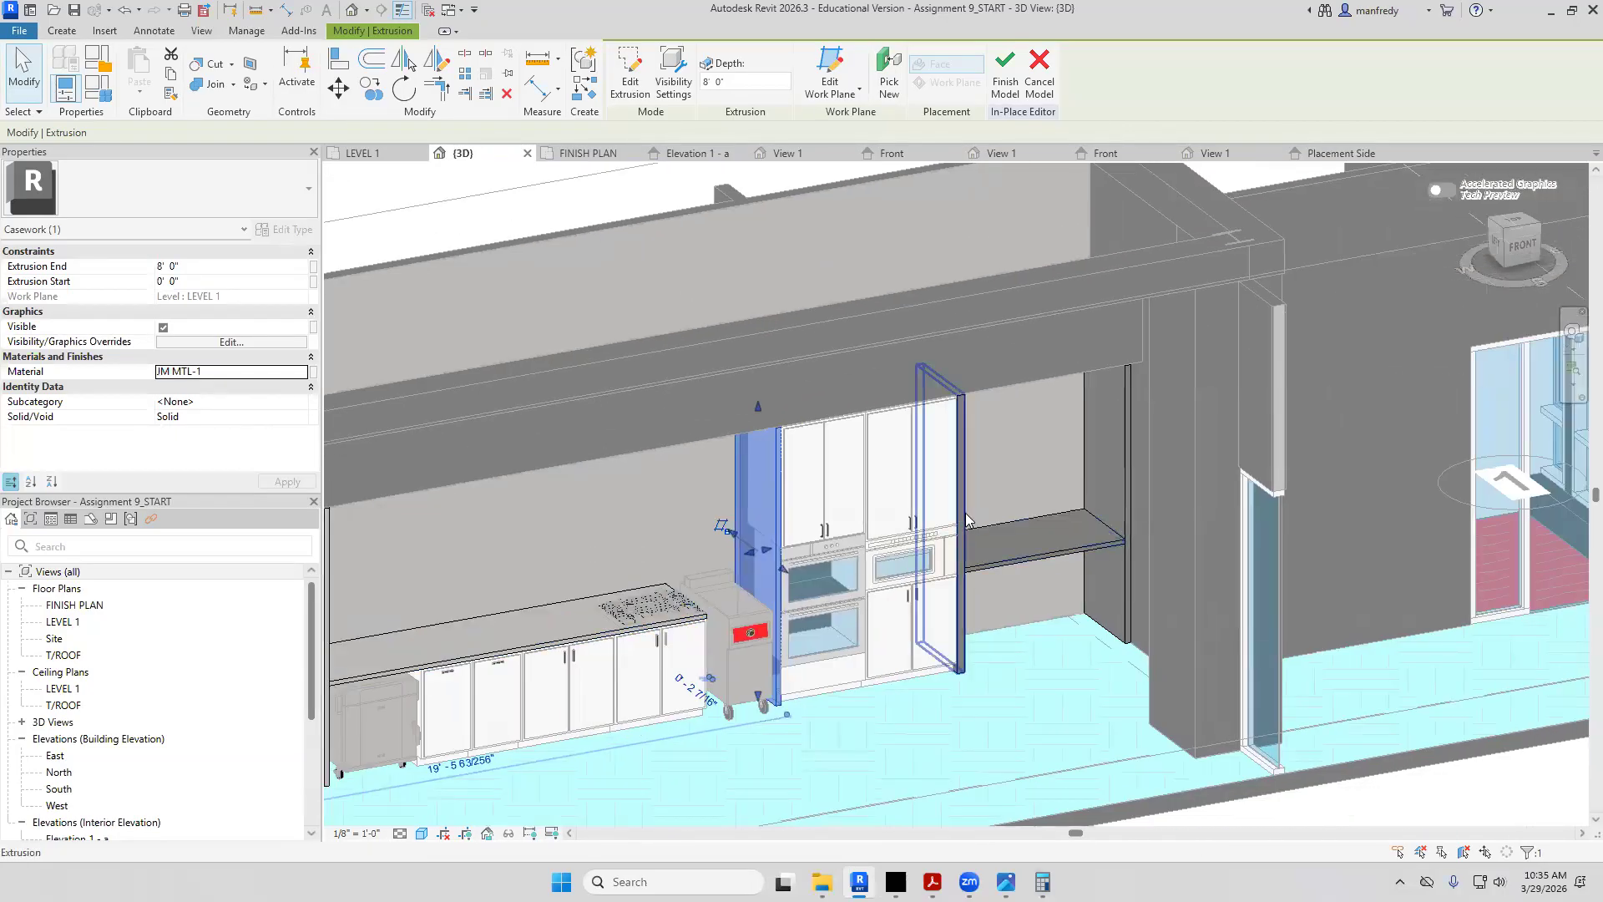
{"action": "left_click", "coordinate": [963, 519]}
{"action": "left_click", "coordinate": [236, 369]}
{"action": "type", "text": "JM MTL-1"}
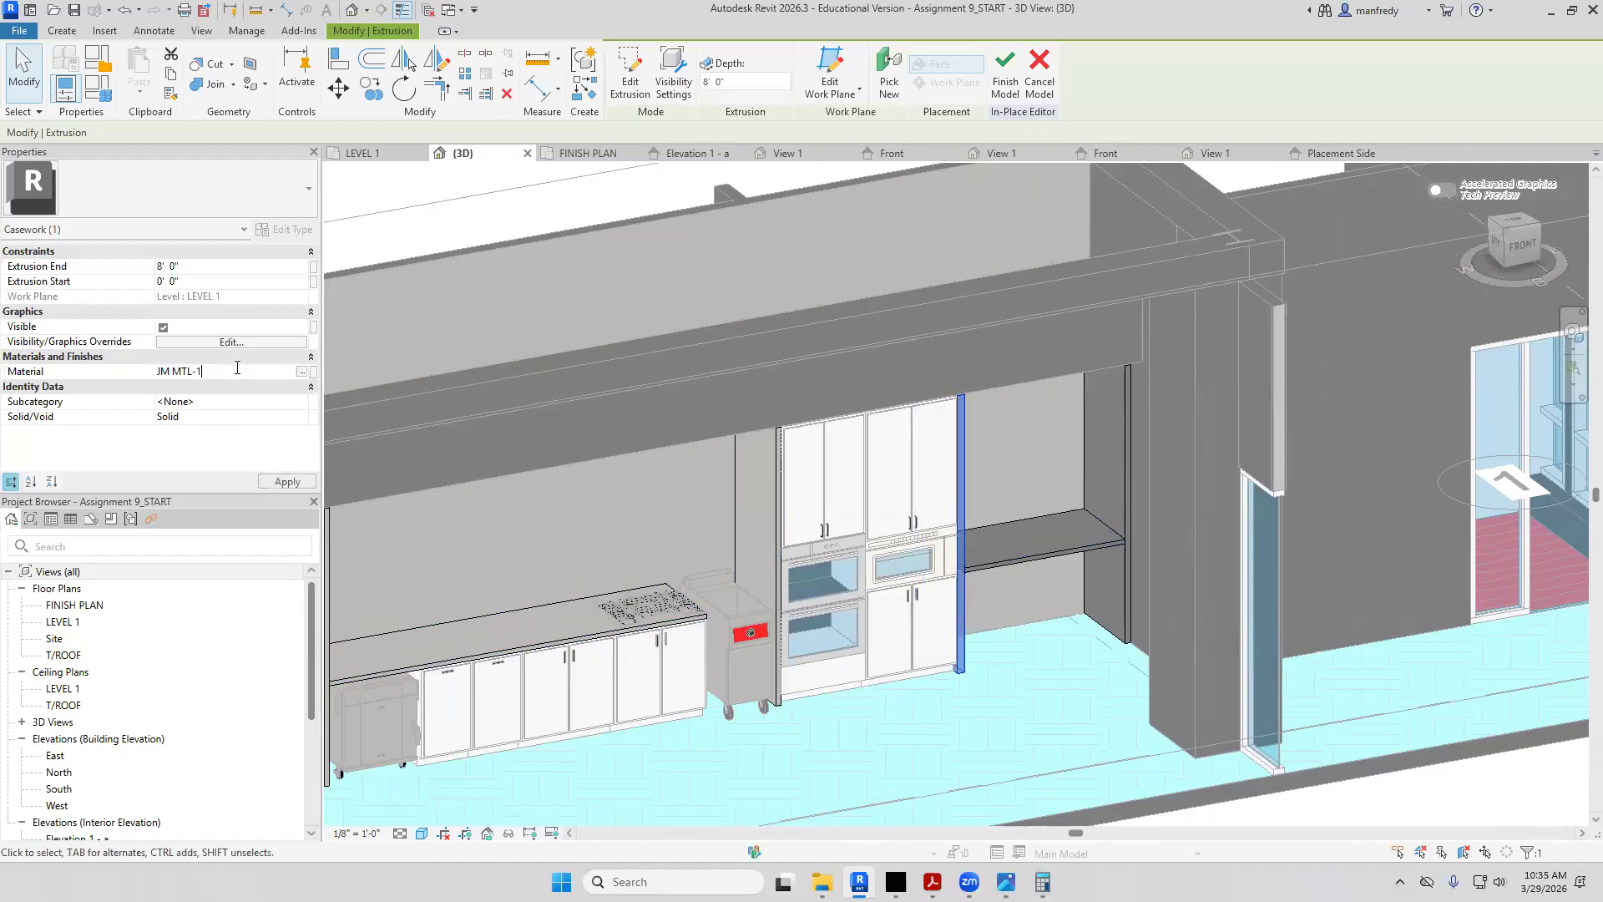
Assign JM MTL-1 to the short countertop and the end panel beside it, and finish the in-place casework edit
{"action": "left_click", "coordinate": [1020, 569]}
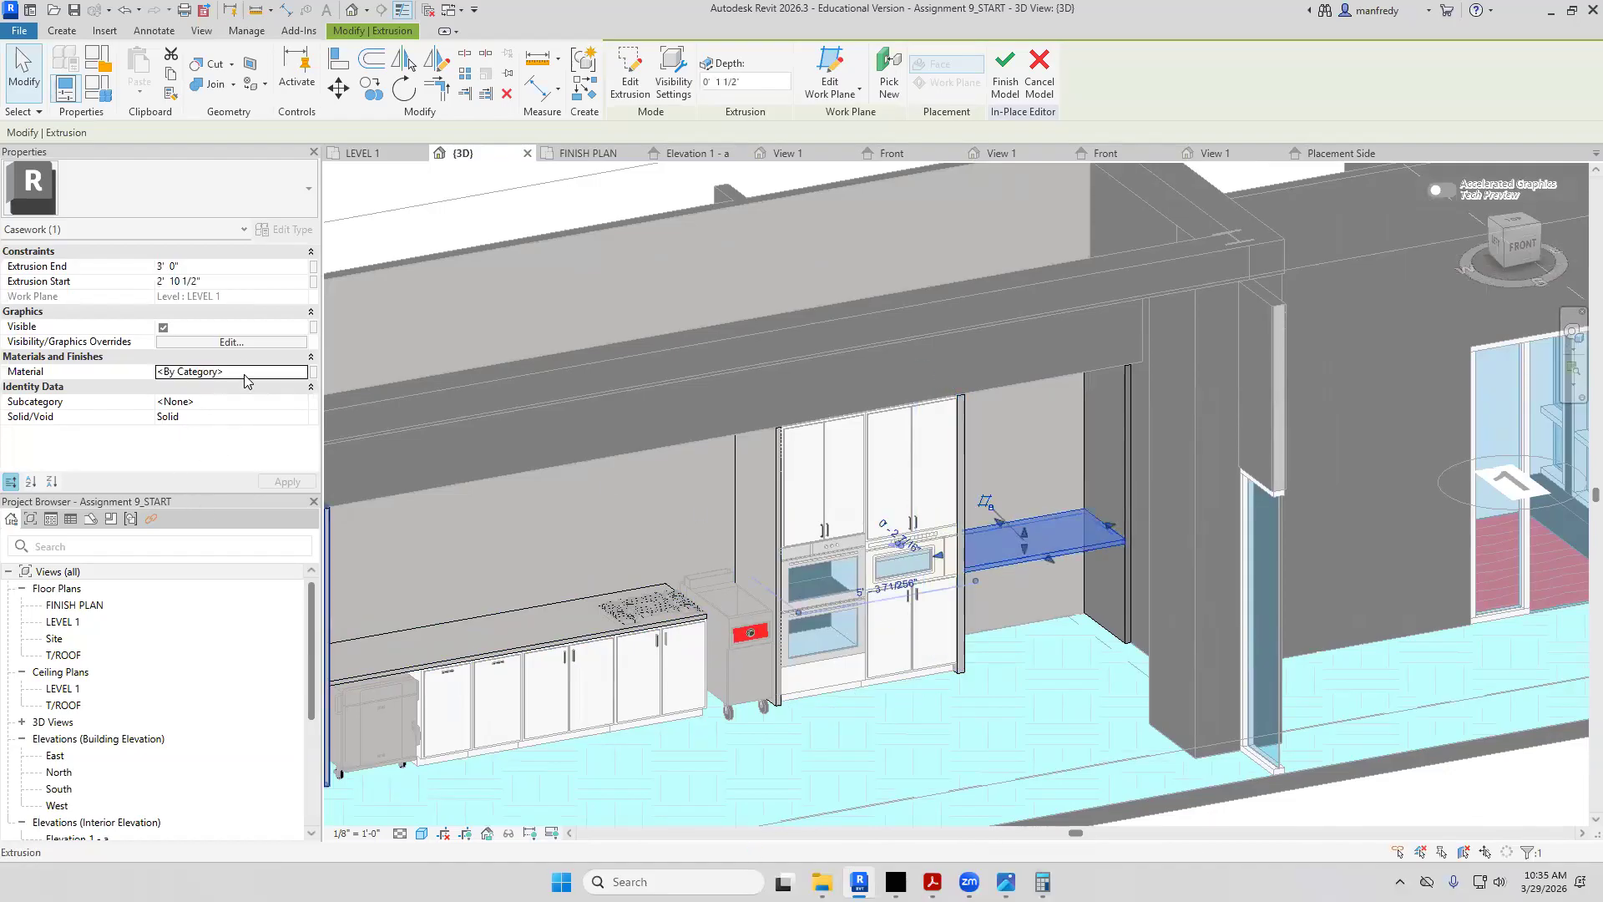
{"action": "left_click", "coordinate": [1127, 497]}
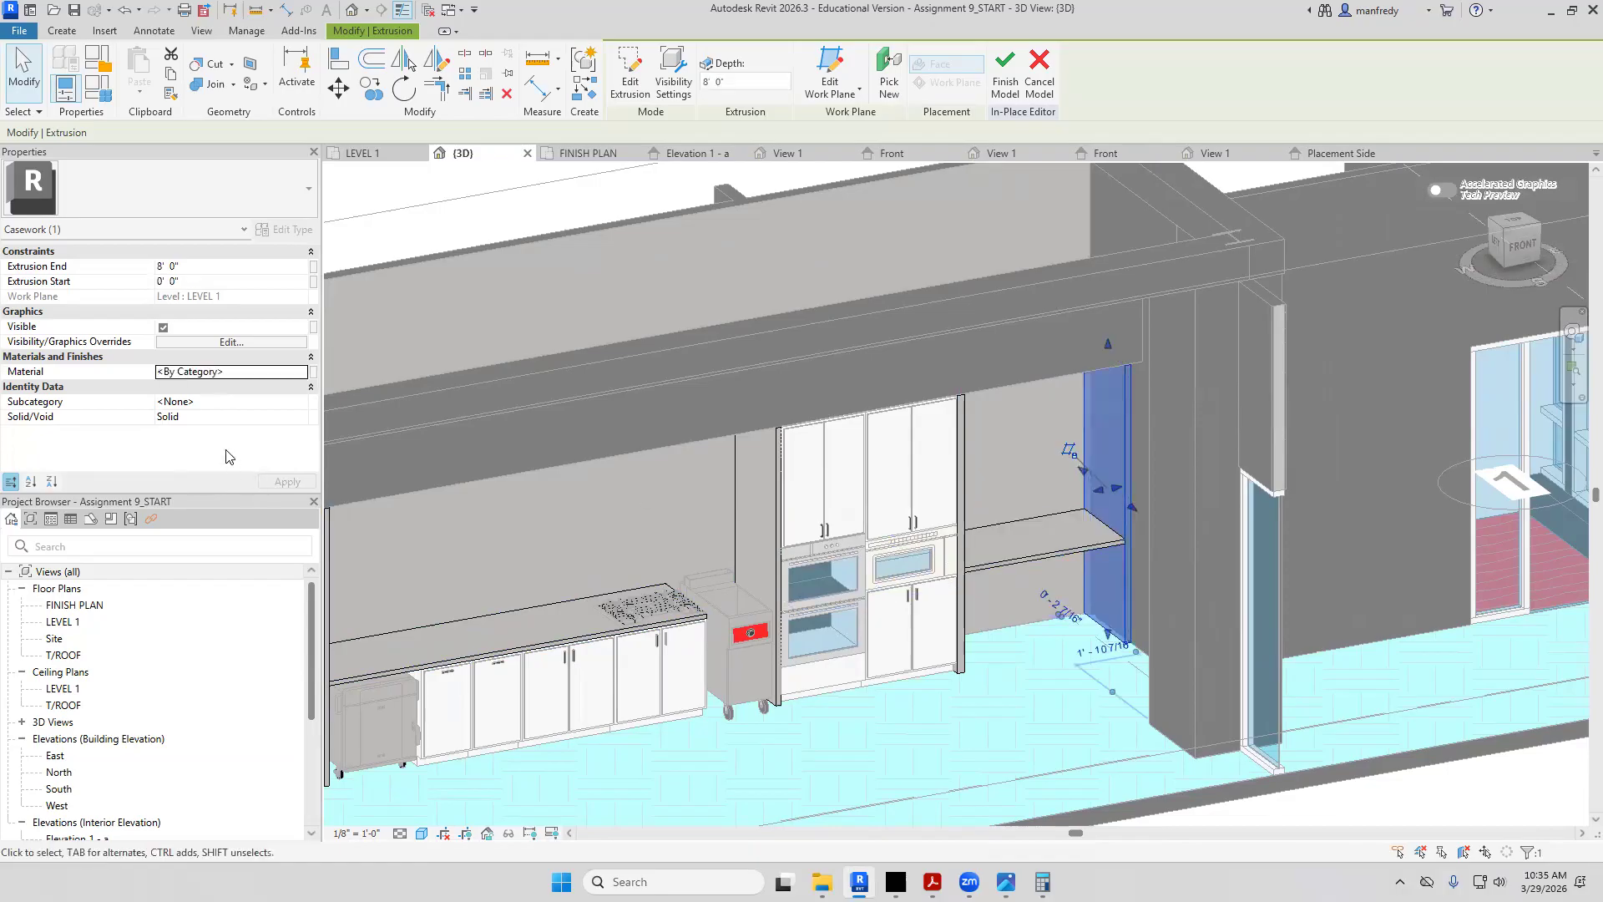
{"action": "left_click", "coordinate": [242, 371]}
{"action": "type", "text": "JM MTL-1"}
{"action": "left_click", "coordinate": [1005, 83]}
{"action": "scroll", "coordinate": [867, 517], "scroll_direction": "down", "scroll_amount": 3}
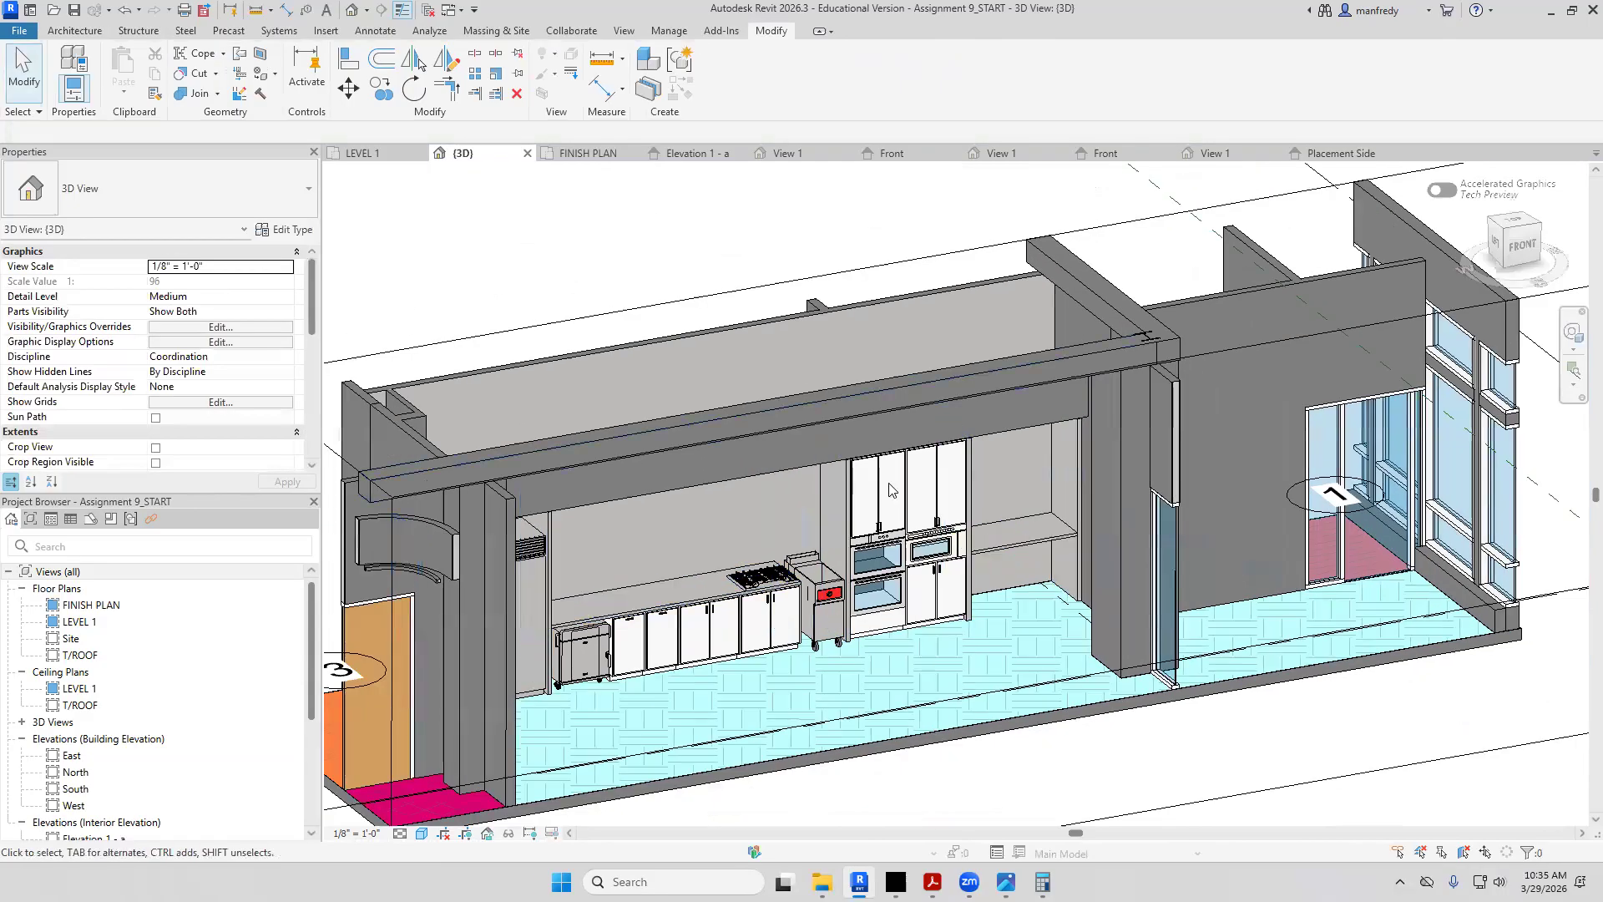
{"action": "middle_click_drag", "start_coordinate": [867, 517], "coordinate": [699, 598], "text": "shift"}
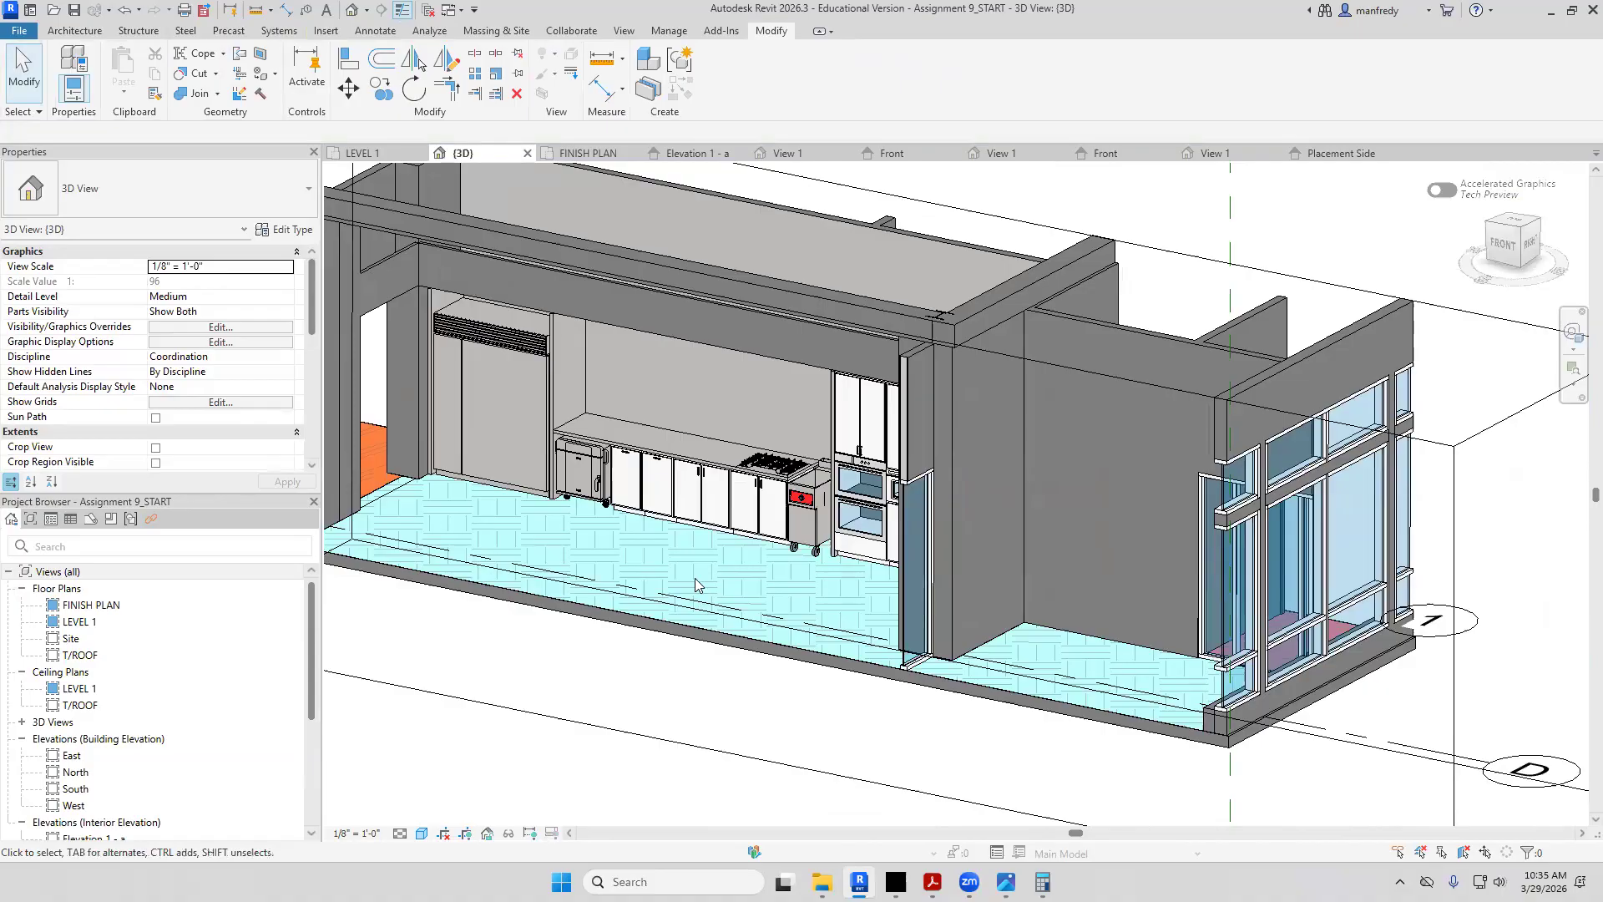
Switch to the PDF drawing set and read the finish notes beside the Kitchen 102 north elevation
{"action": "left_click", "coordinate": [933, 882]}
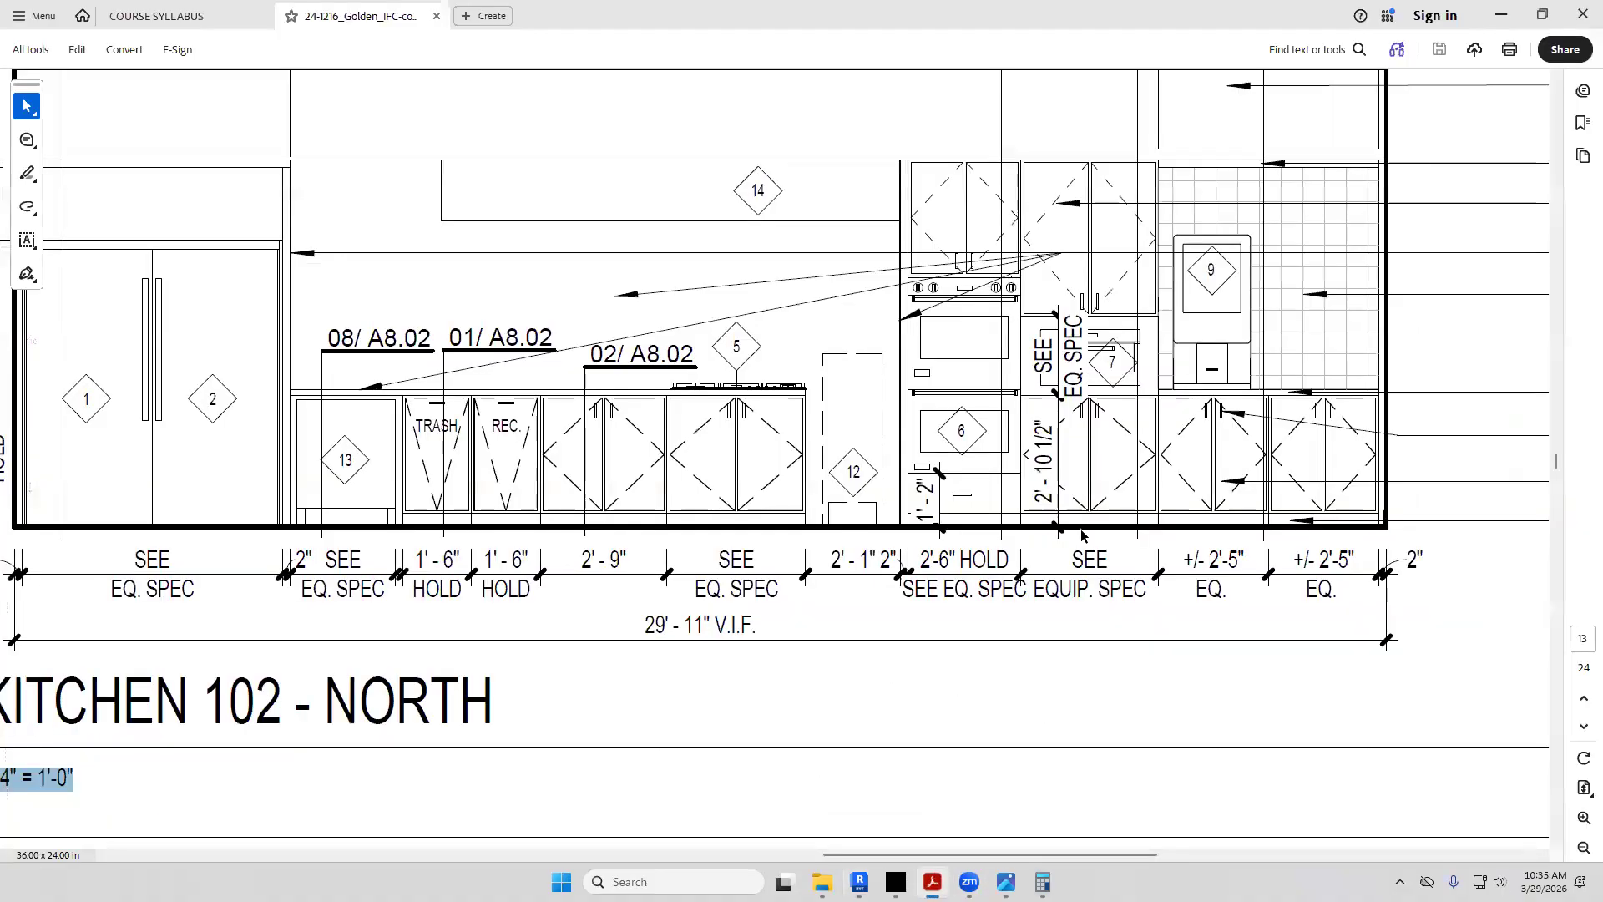
{"action": "left_click_drag", "start_coordinate": [1084, 855], "coordinate": [1209, 843]}
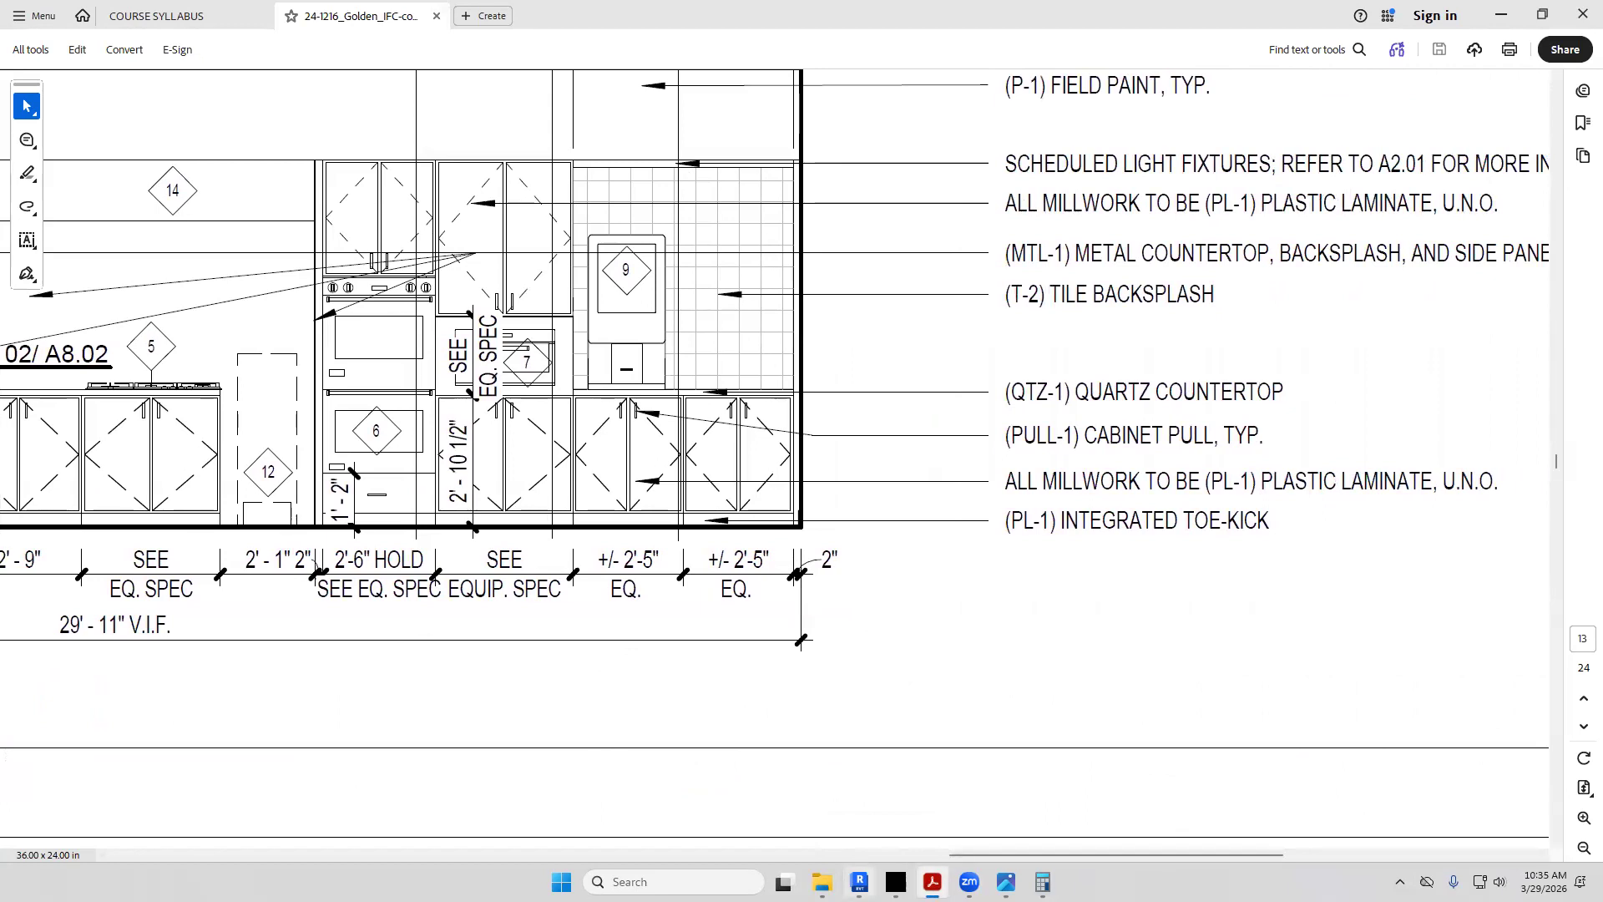
{"action": "left_click", "coordinate": [860, 882]}
Return to Revit, search the project materials for T-1, and inspect the graphics settings of JM_T-1
{"action": "middle_click_drag", "start_coordinate": [709, 429], "coordinate": [699, 425]}
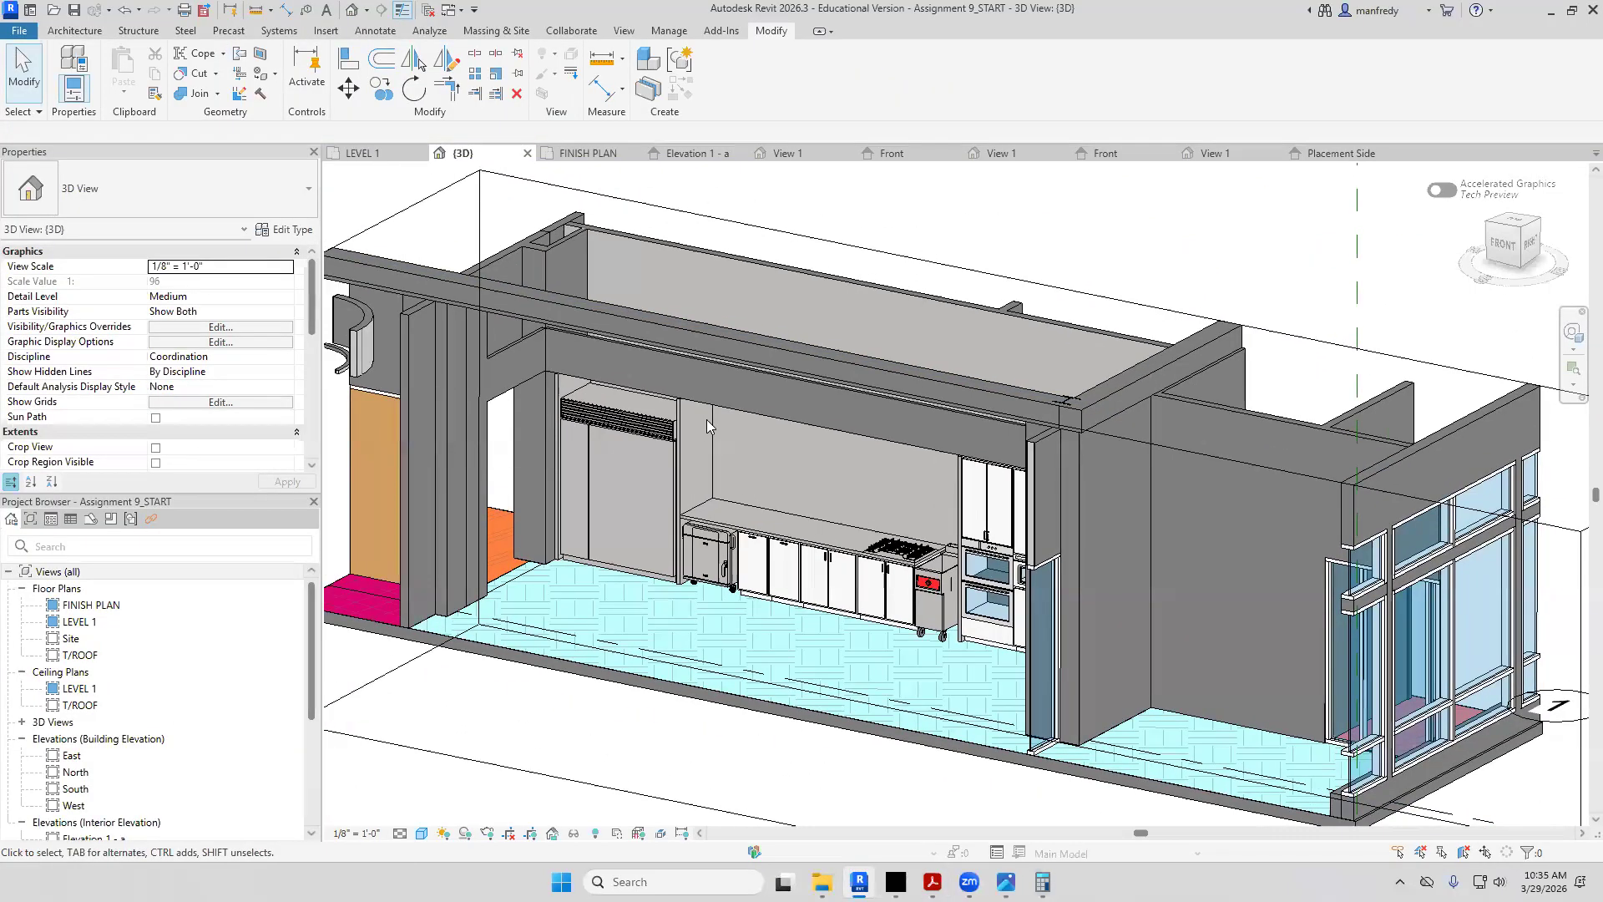
{"action": "left_click", "coordinate": [668, 31]}
{"action": "left_click", "coordinate": [71, 67]}
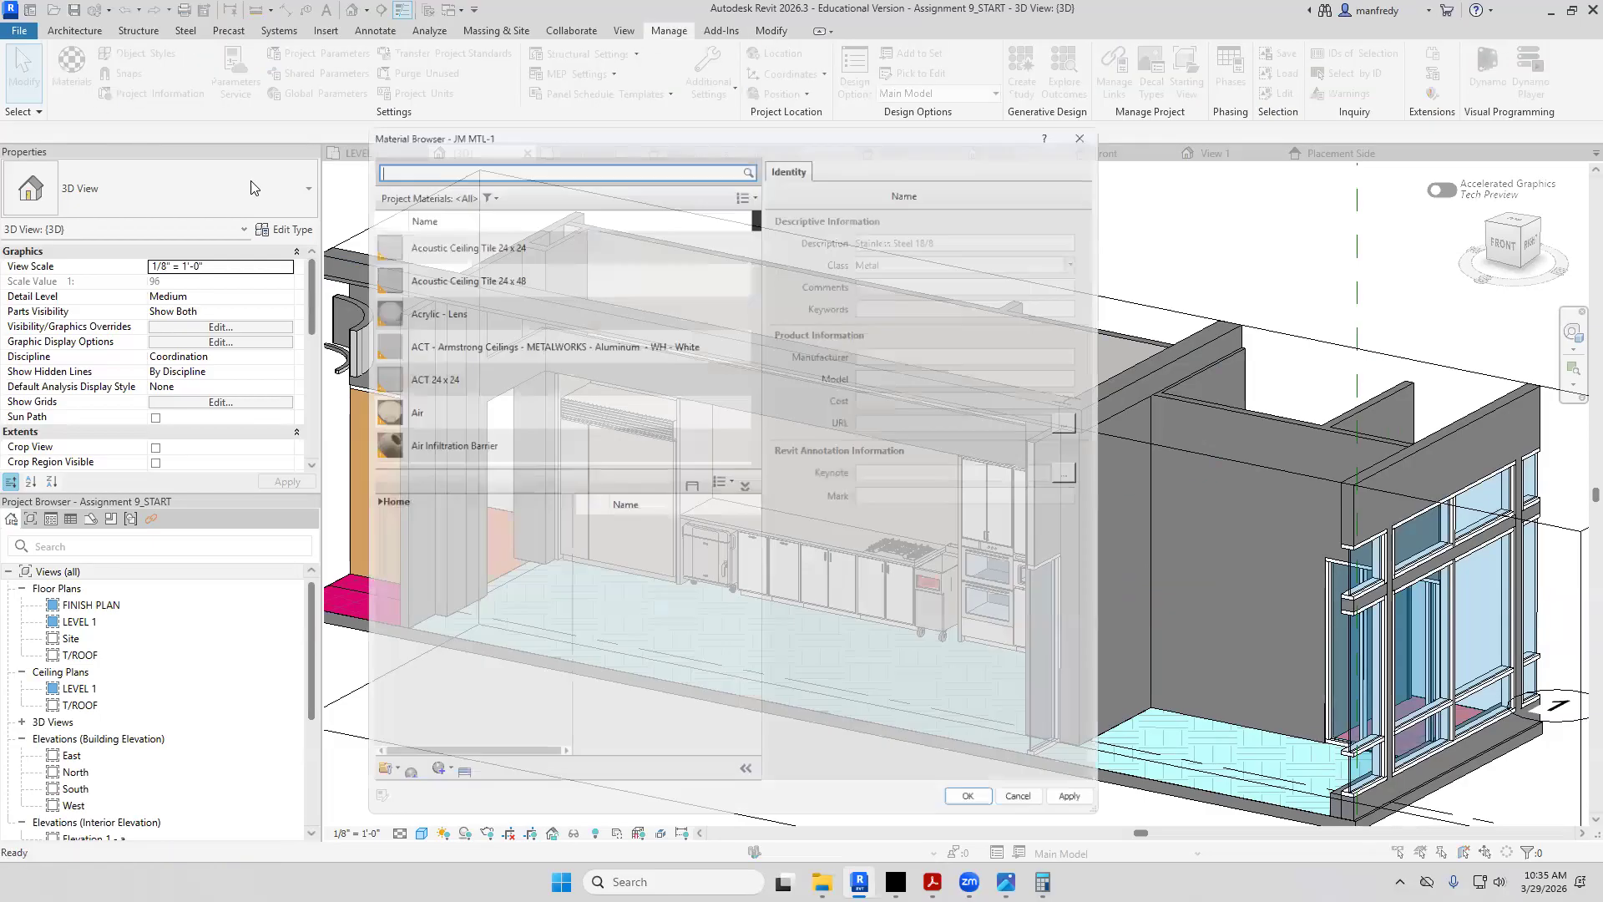
{"action": "left_click", "coordinate": [443, 156]}
{"action": "type", "text": "T"}
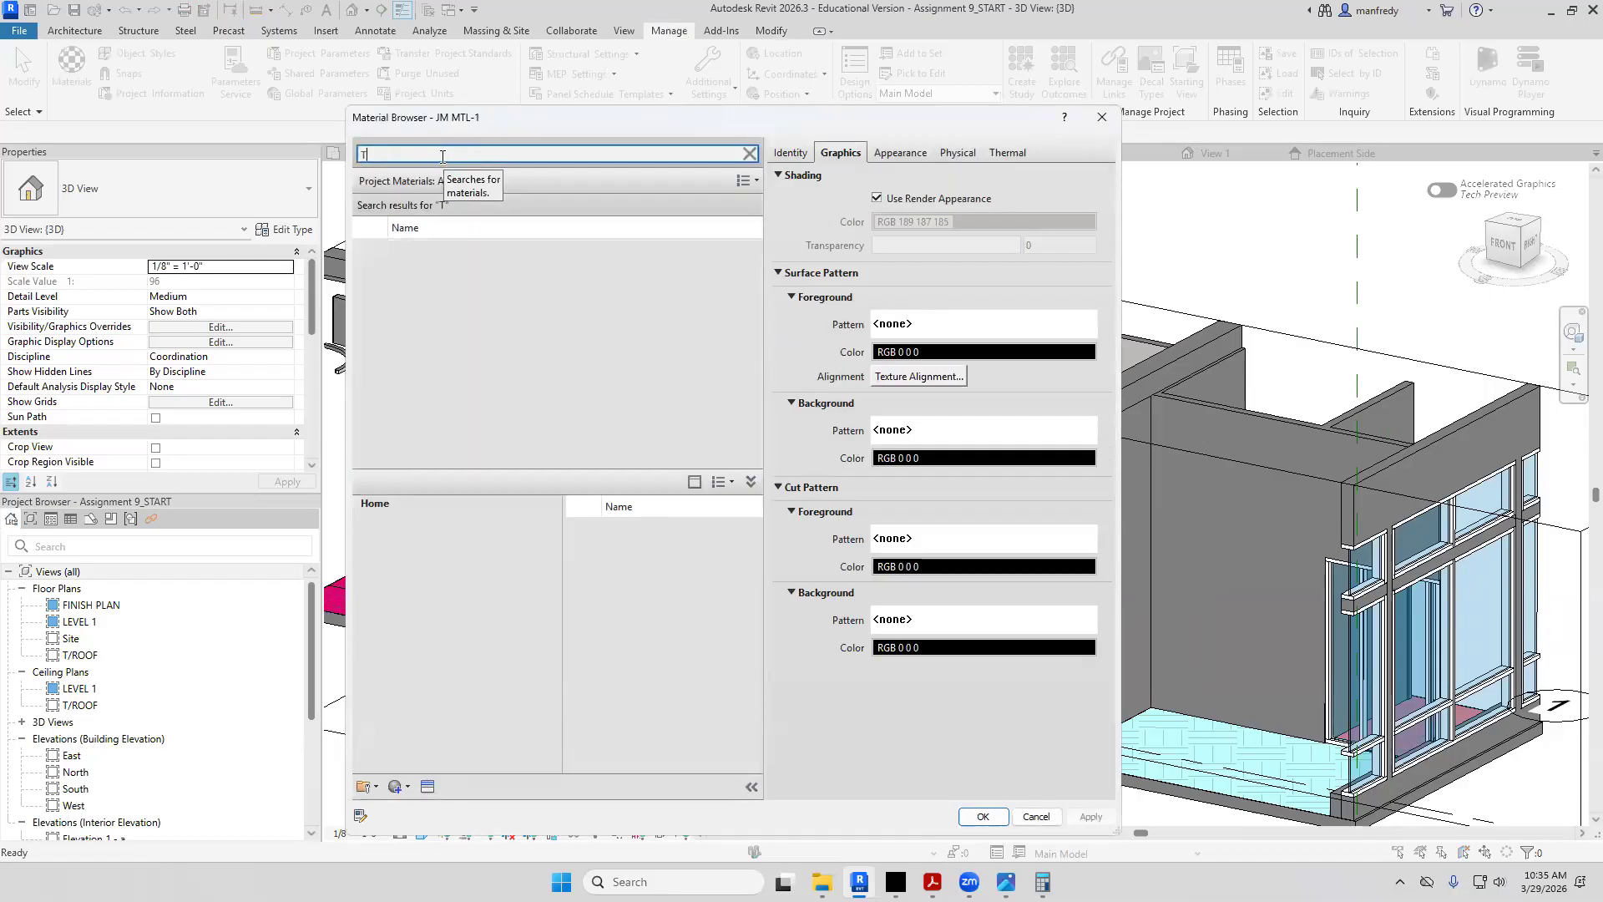
{"action": "type", "text": "0"}
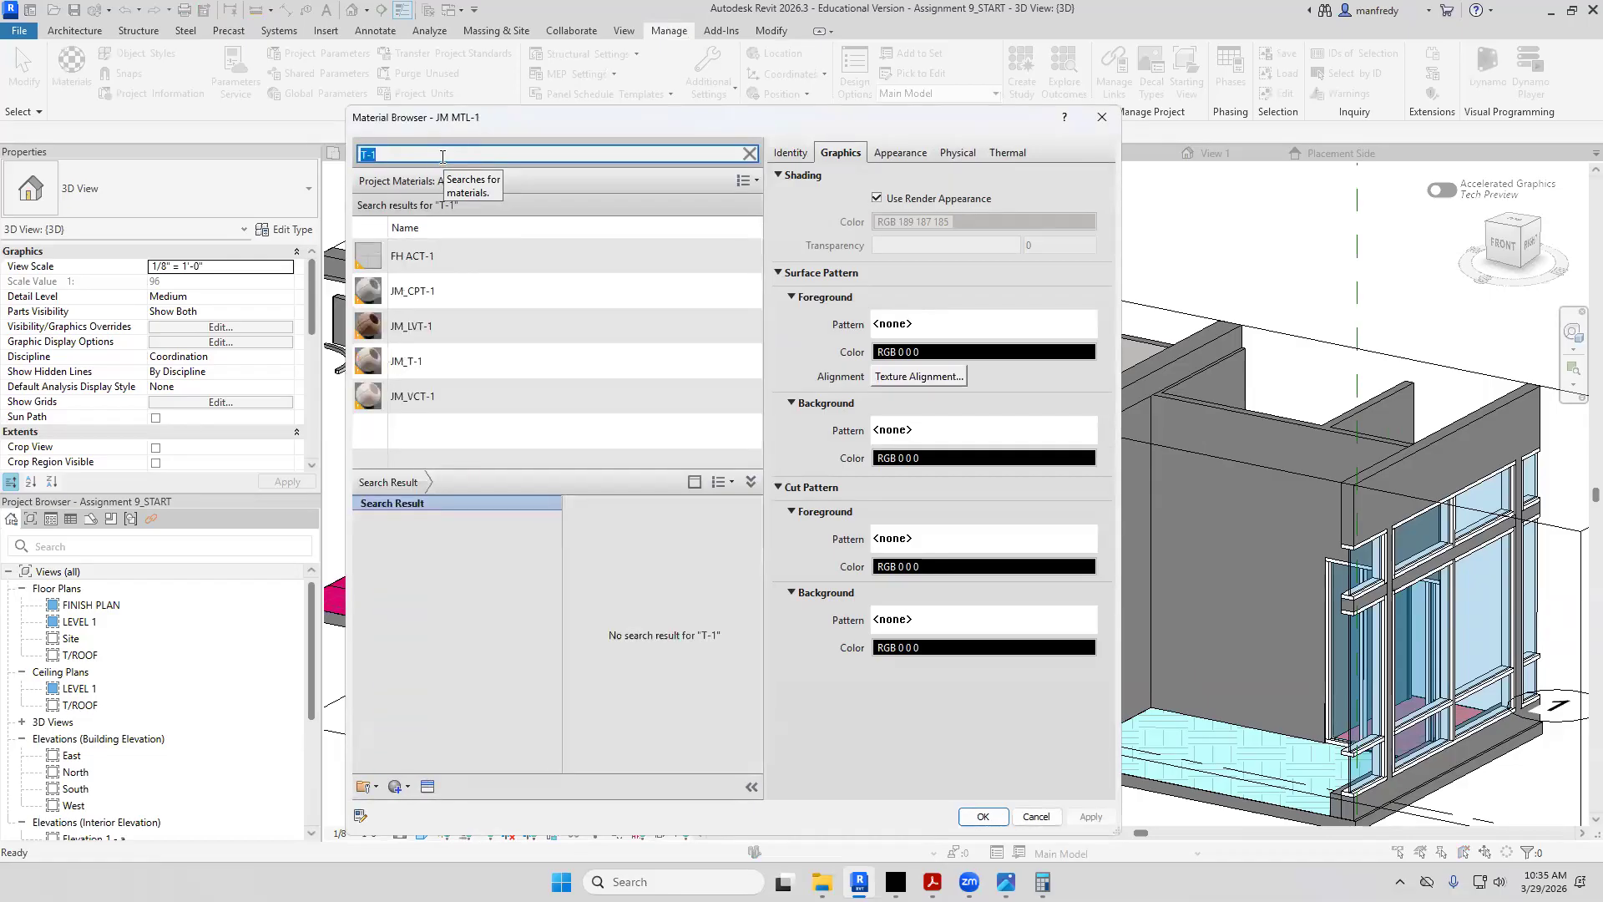
{"action": "left_click", "coordinate": [417, 368]}
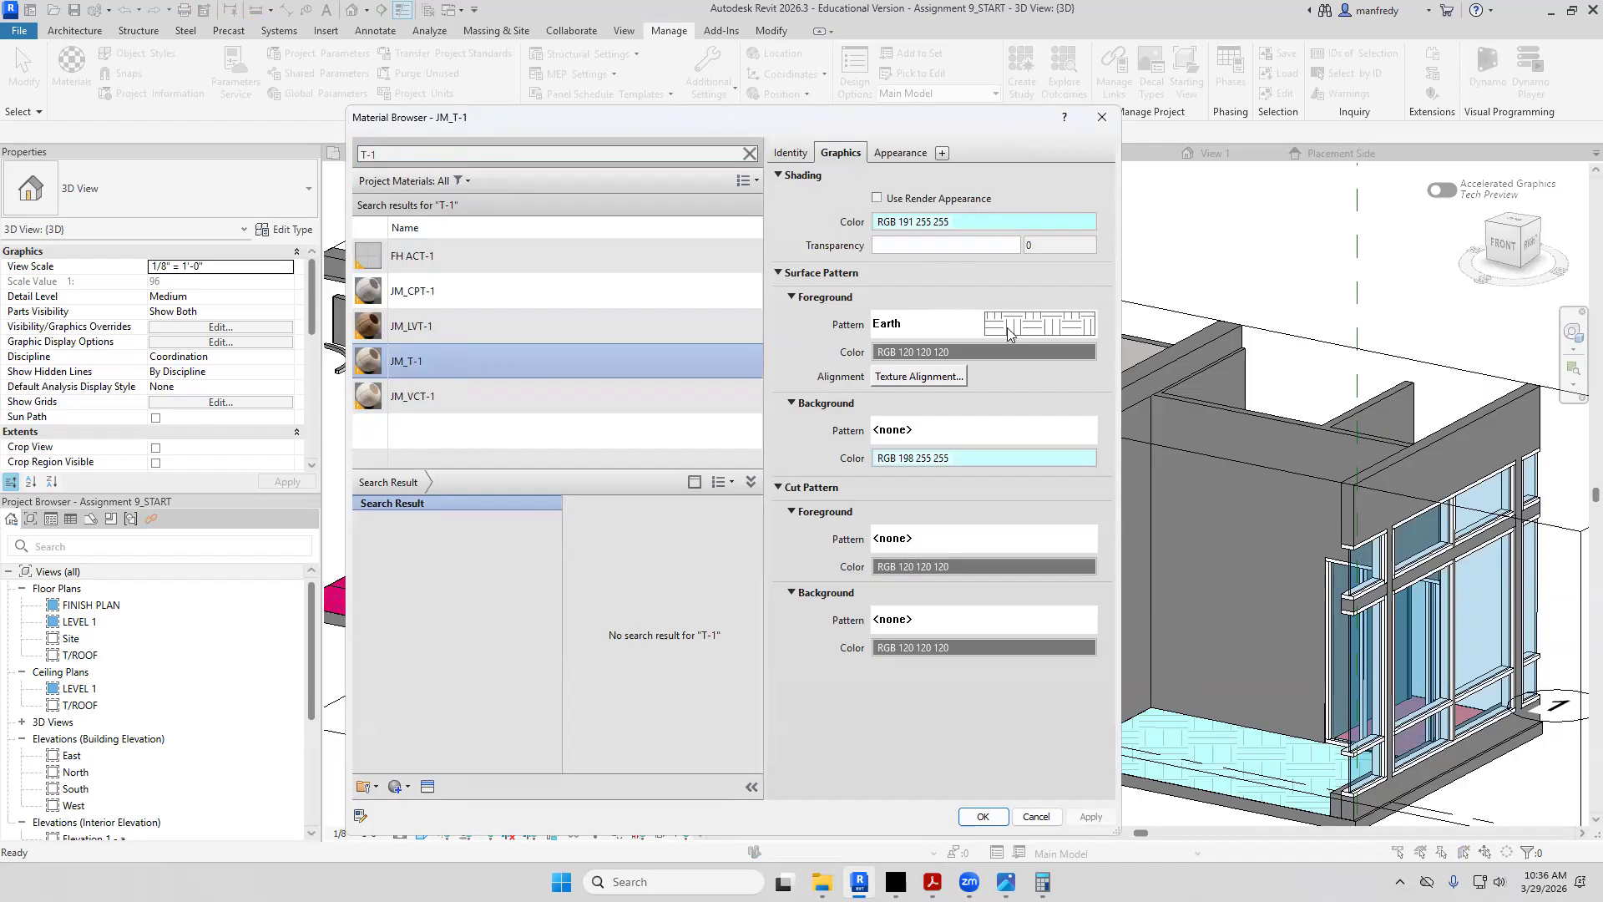
Recheck the backsplash tile tag in the elevation PDF and search the project materials for T-2
{"action": "left_click", "coordinate": [933, 882]}
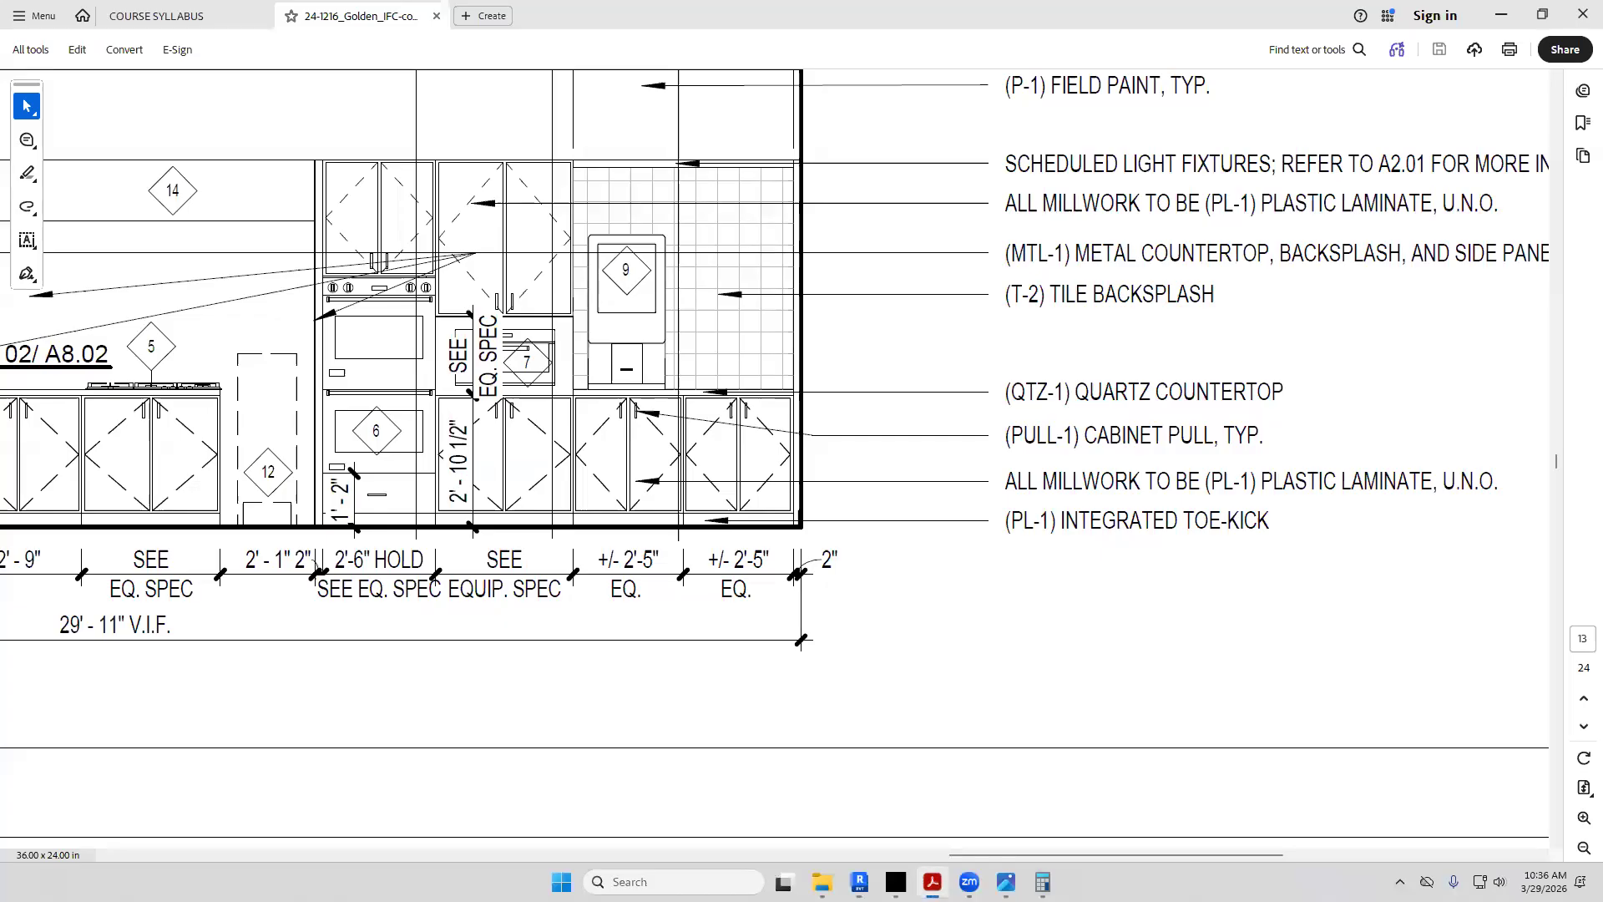
{"action": "key", "text": "alt+Tab"}
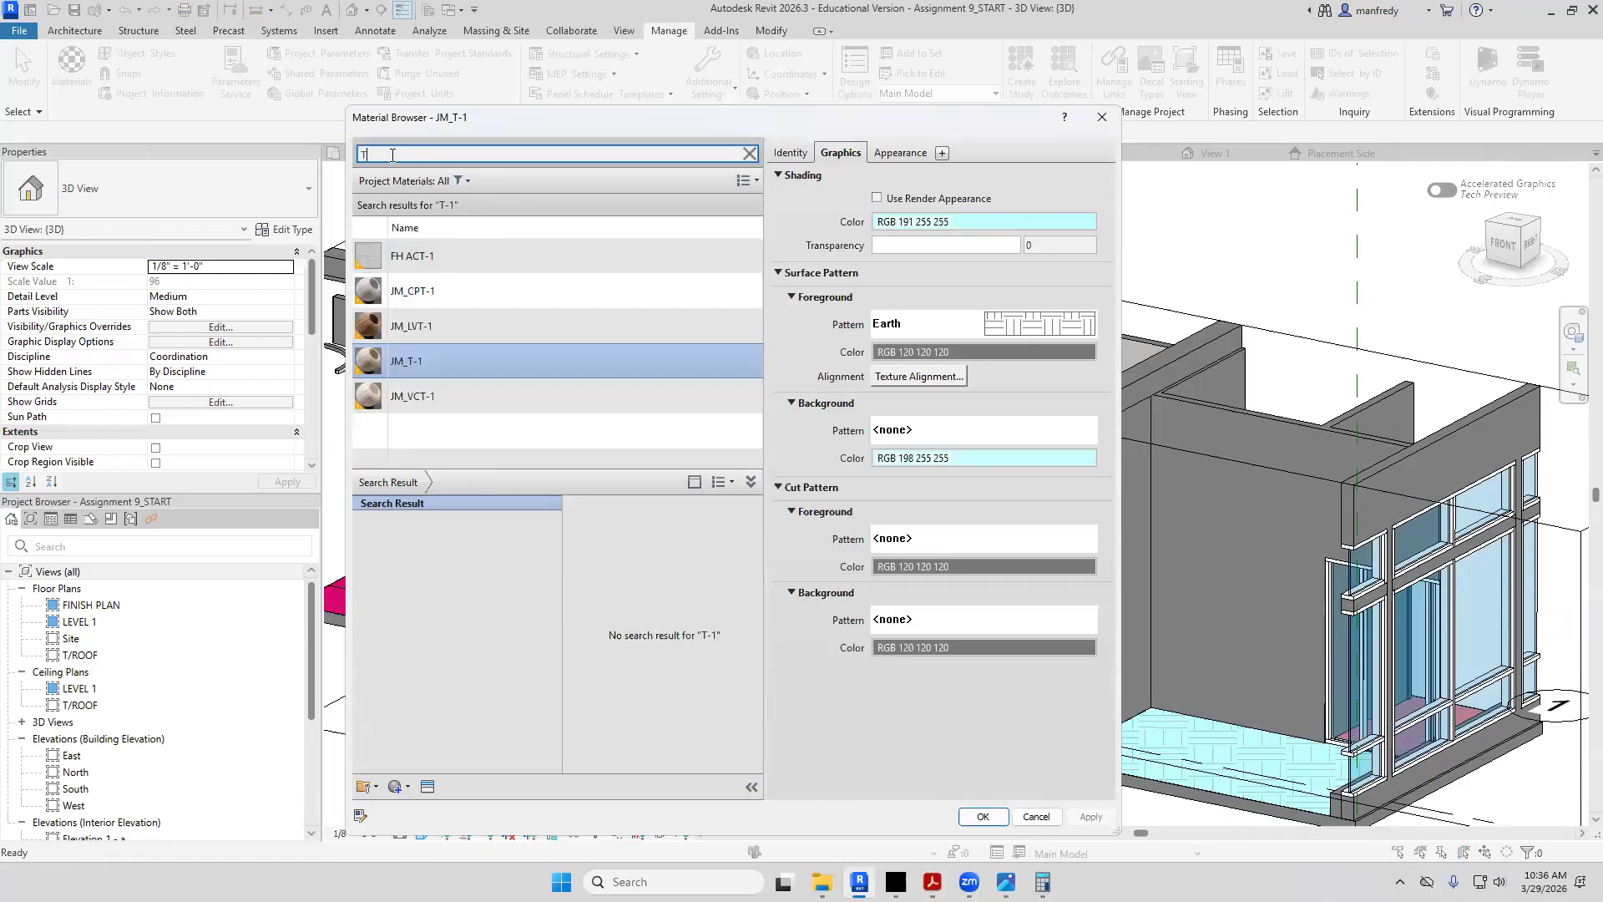
{"action": "key", "text": "Return"}
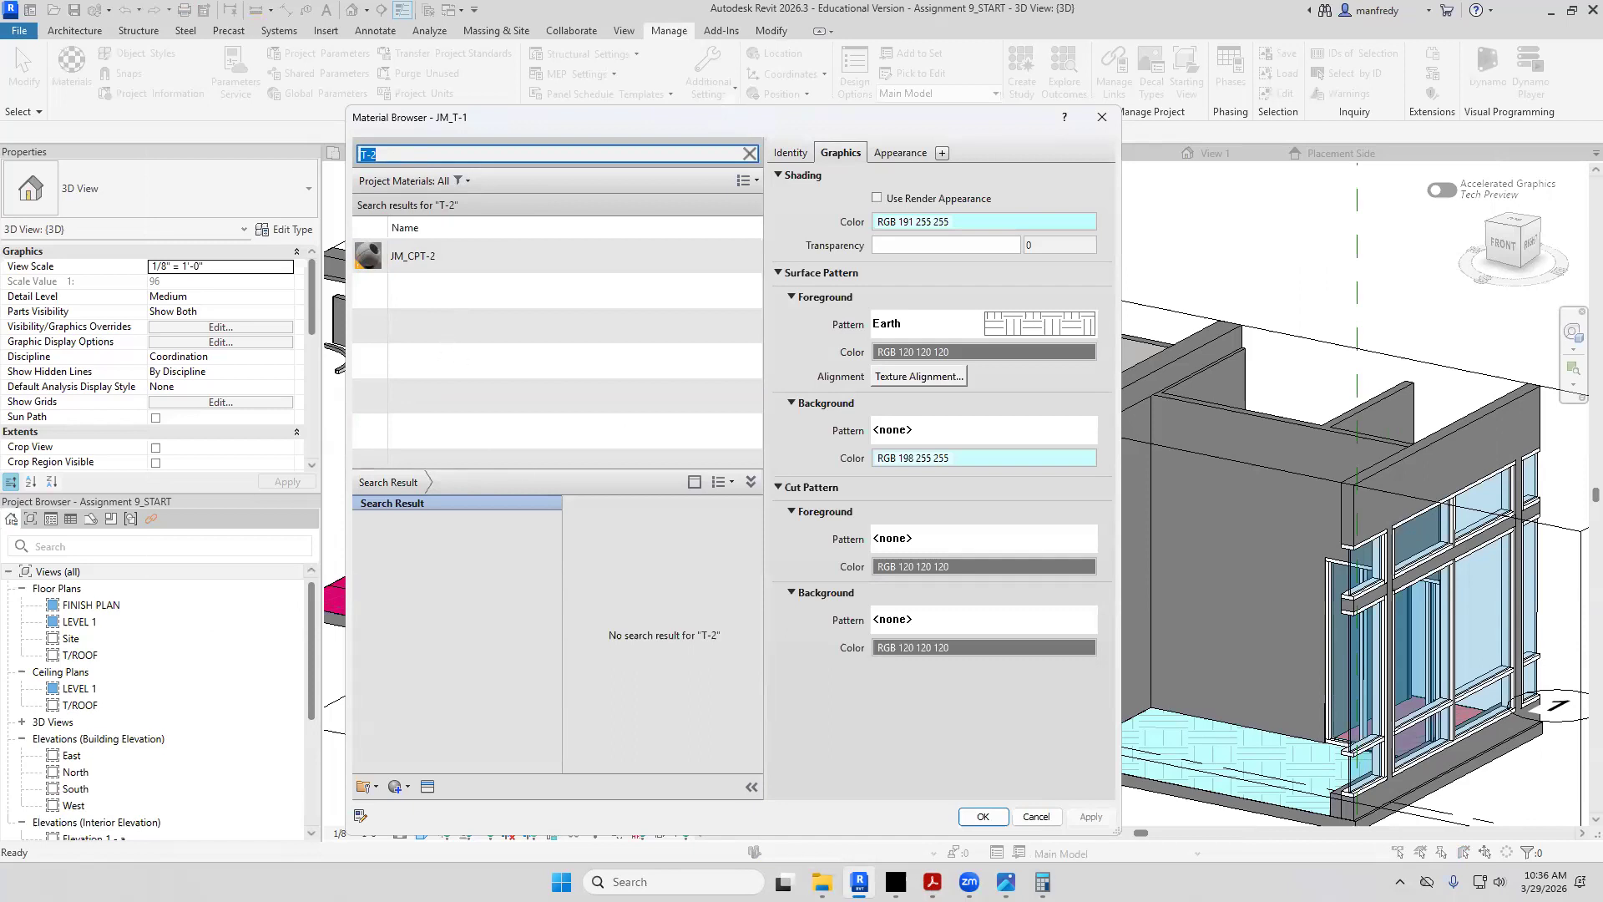
Go to sheet A7.02 in the PDF set and examine the T-2 backsplash tile's manufacturer and specification in the Finish Schedule
{"action": "key", "text": "alt+Tab"}
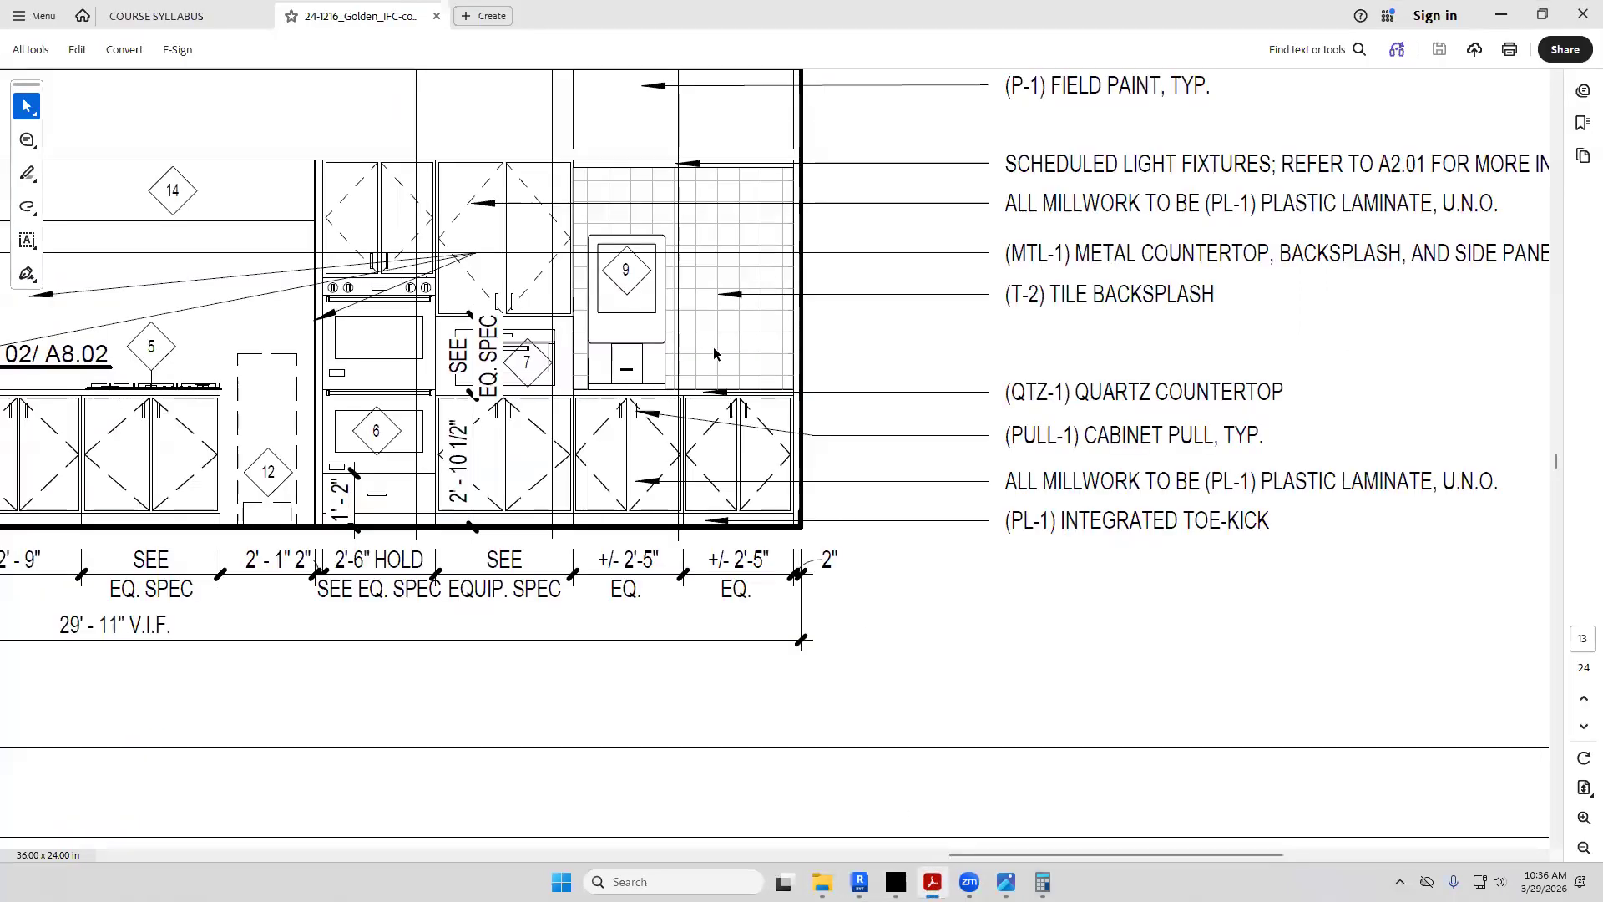
{"action": "left_click", "coordinate": [1584, 788]}
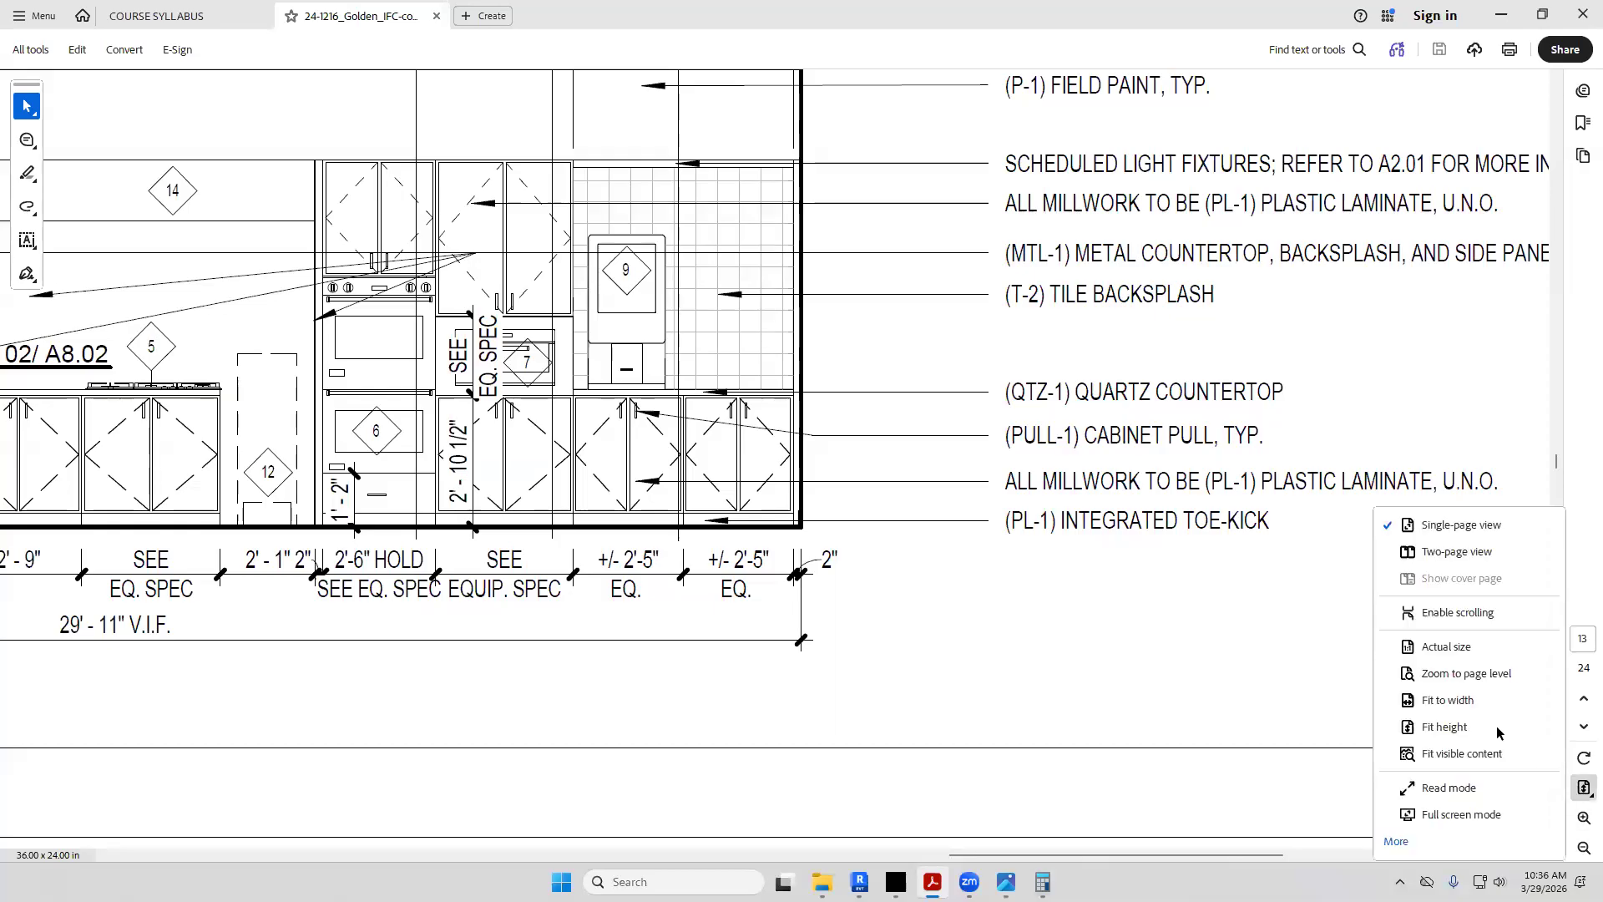
{"action": "left_click", "coordinate": [768, 587]}
{"action": "key", "text": "ctrl+0"}
{"action": "scroll", "coordinate": [768, 587], "scroll_direction": "down", "scroll_amount": 5}
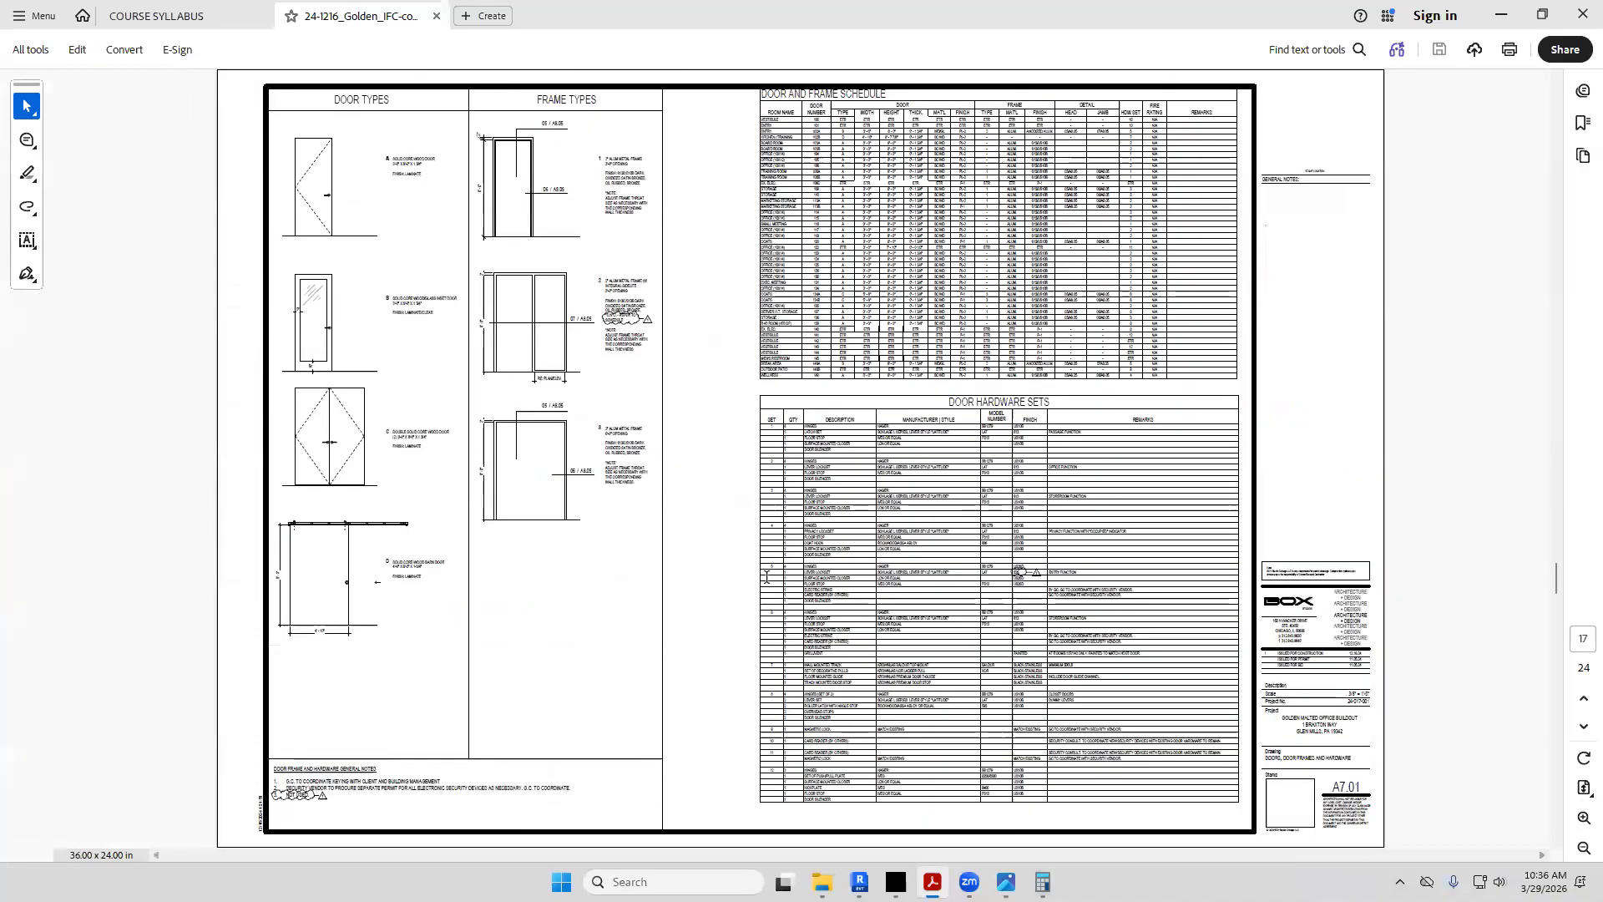
{"action": "scroll", "coordinate": [768, 576], "scroll_direction": "up", "scroll_amount": 1}
{"action": "scroll", "coordinate": [790, 240], "scroll_direction": "down", "scroll_amount": 1}
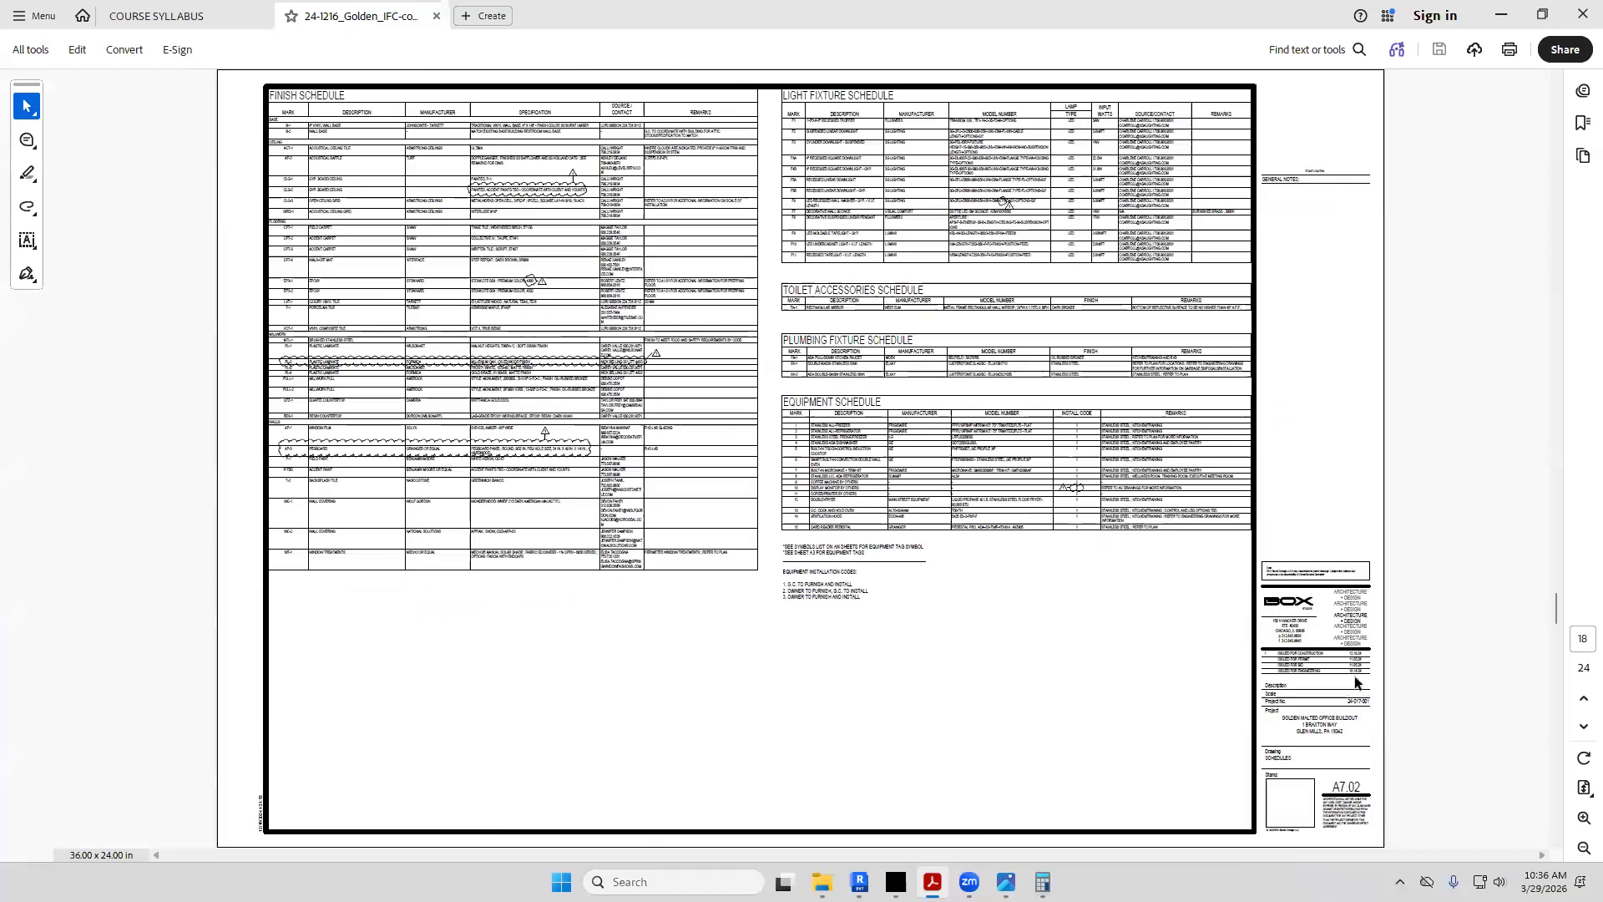
{"action": "left_click", "coordinate": [1583, 817]}
{"action": "left_click", "coordinate": [1583, 818]}
{"action": "left_click", "coordinate": [1583, 817]}
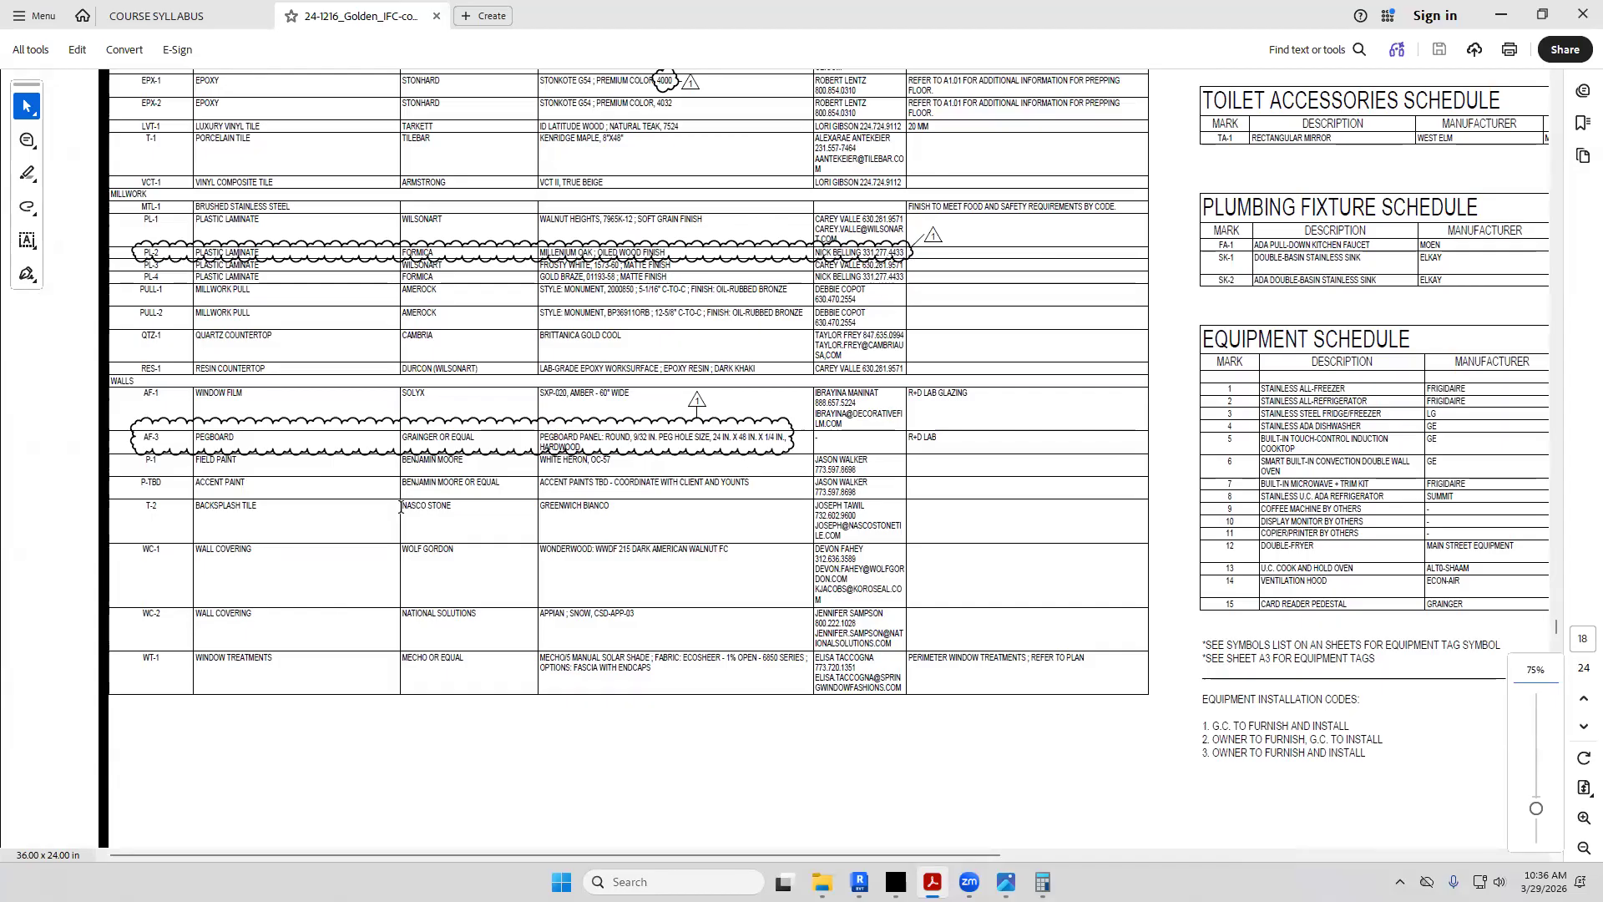
{"action": "triple_click", "coordinate": [443, 507]}
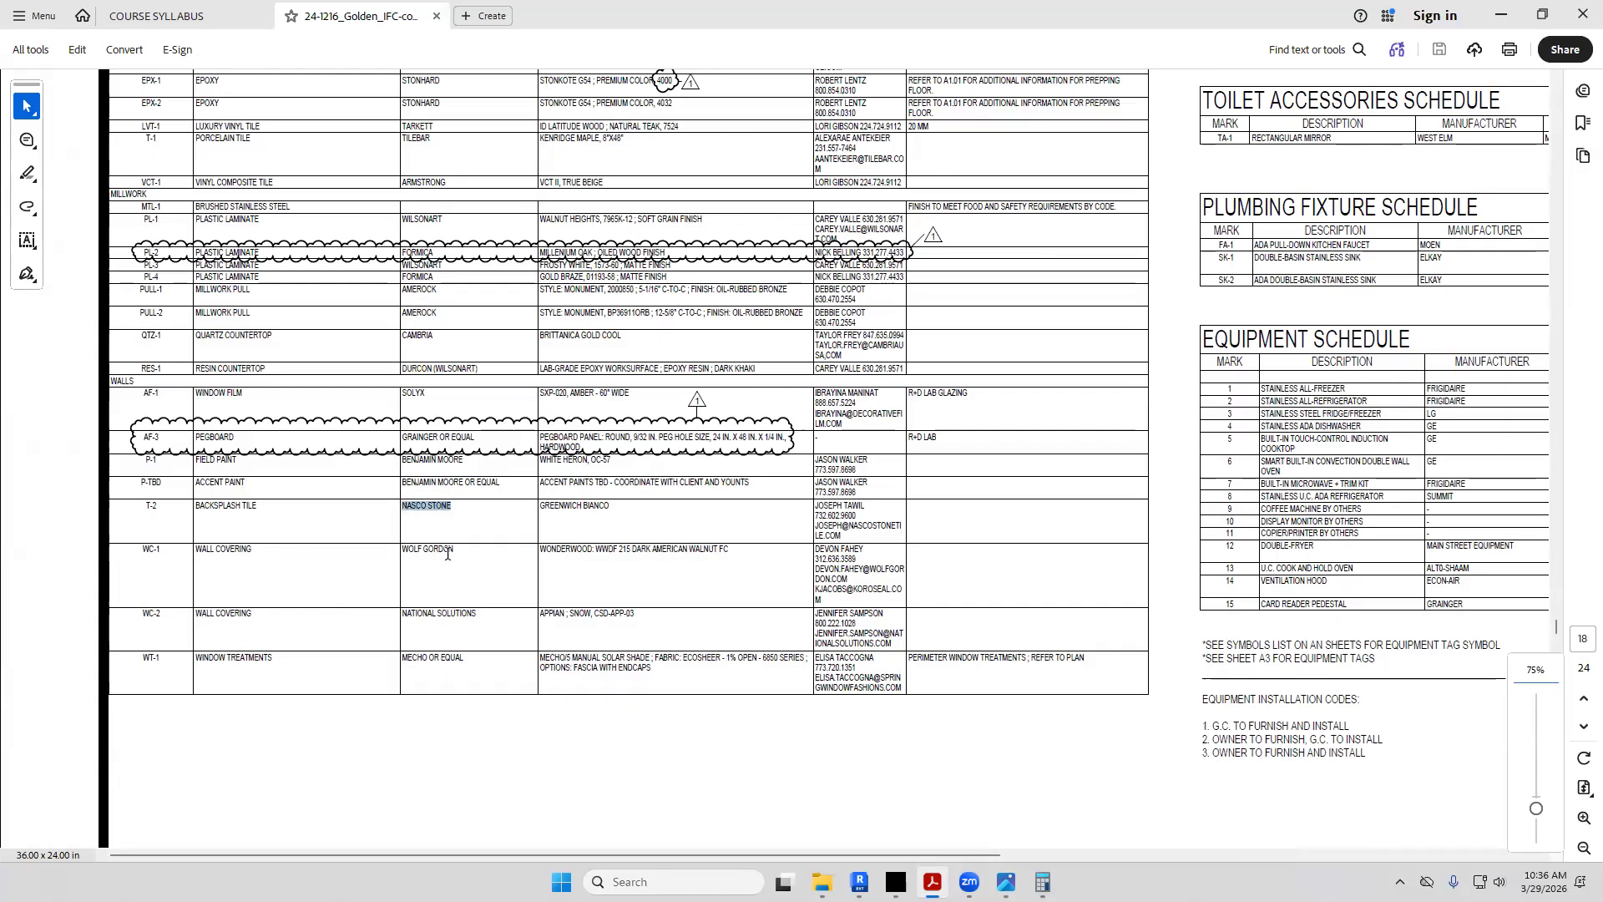
{"action": "triple_click", "coordinate": [545, 507]}
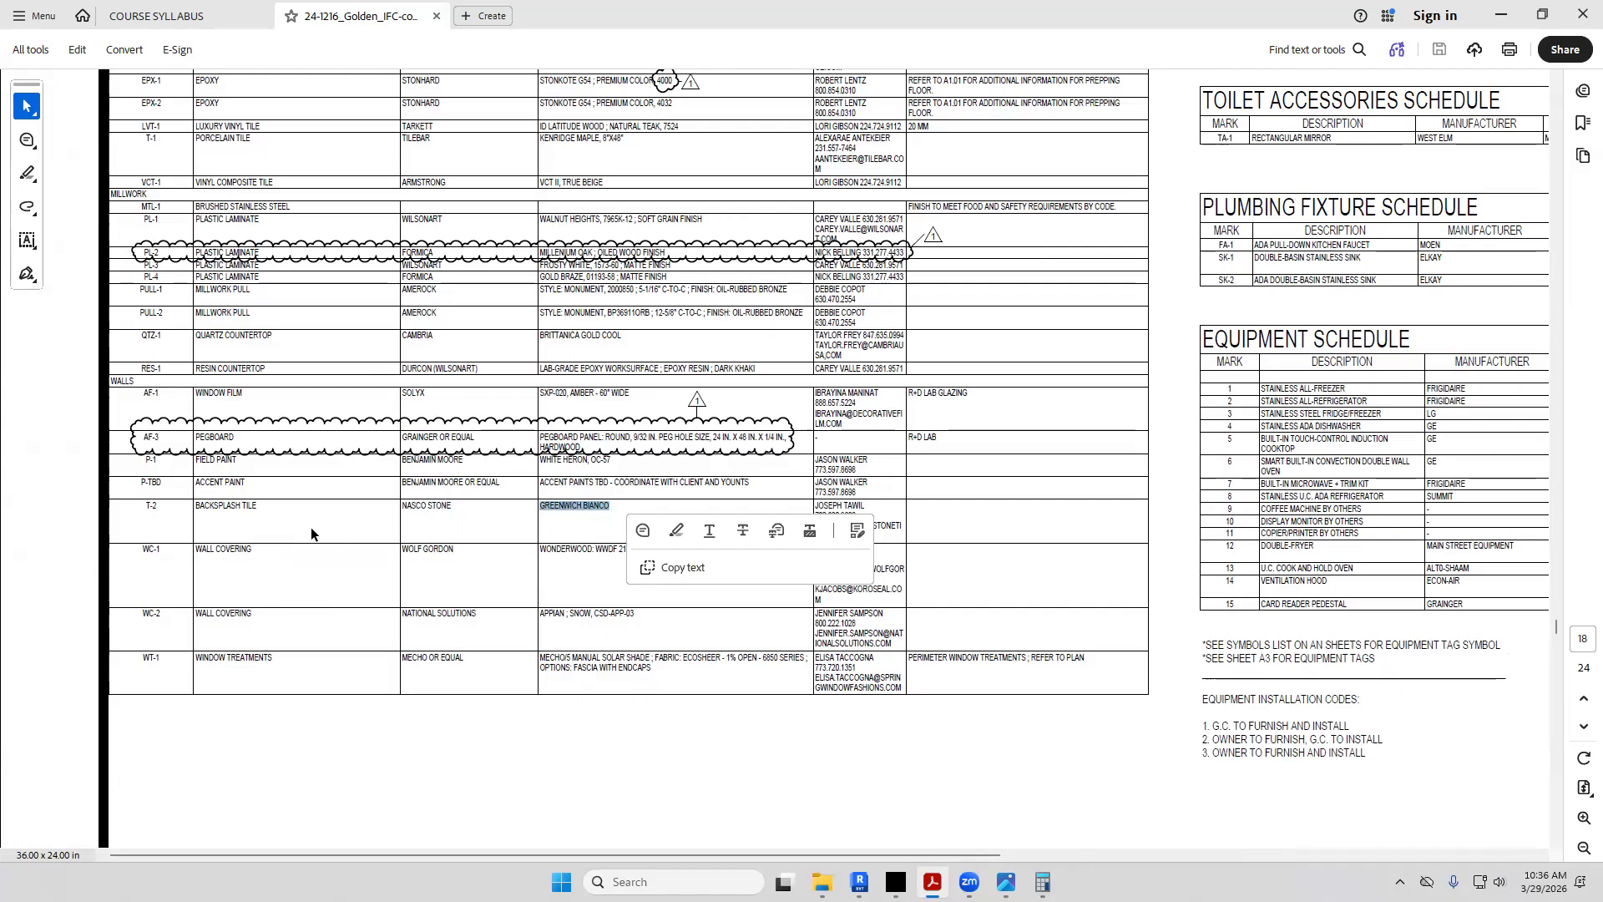
Back in Revit, search the materials for TILE and duplicate Tile, Porcelain, 4in with its assets as JM T-2
{"action": "left_click", "coordinate": [859, 881]}
{"action": "left_click", "coordinate": [468, 153]}
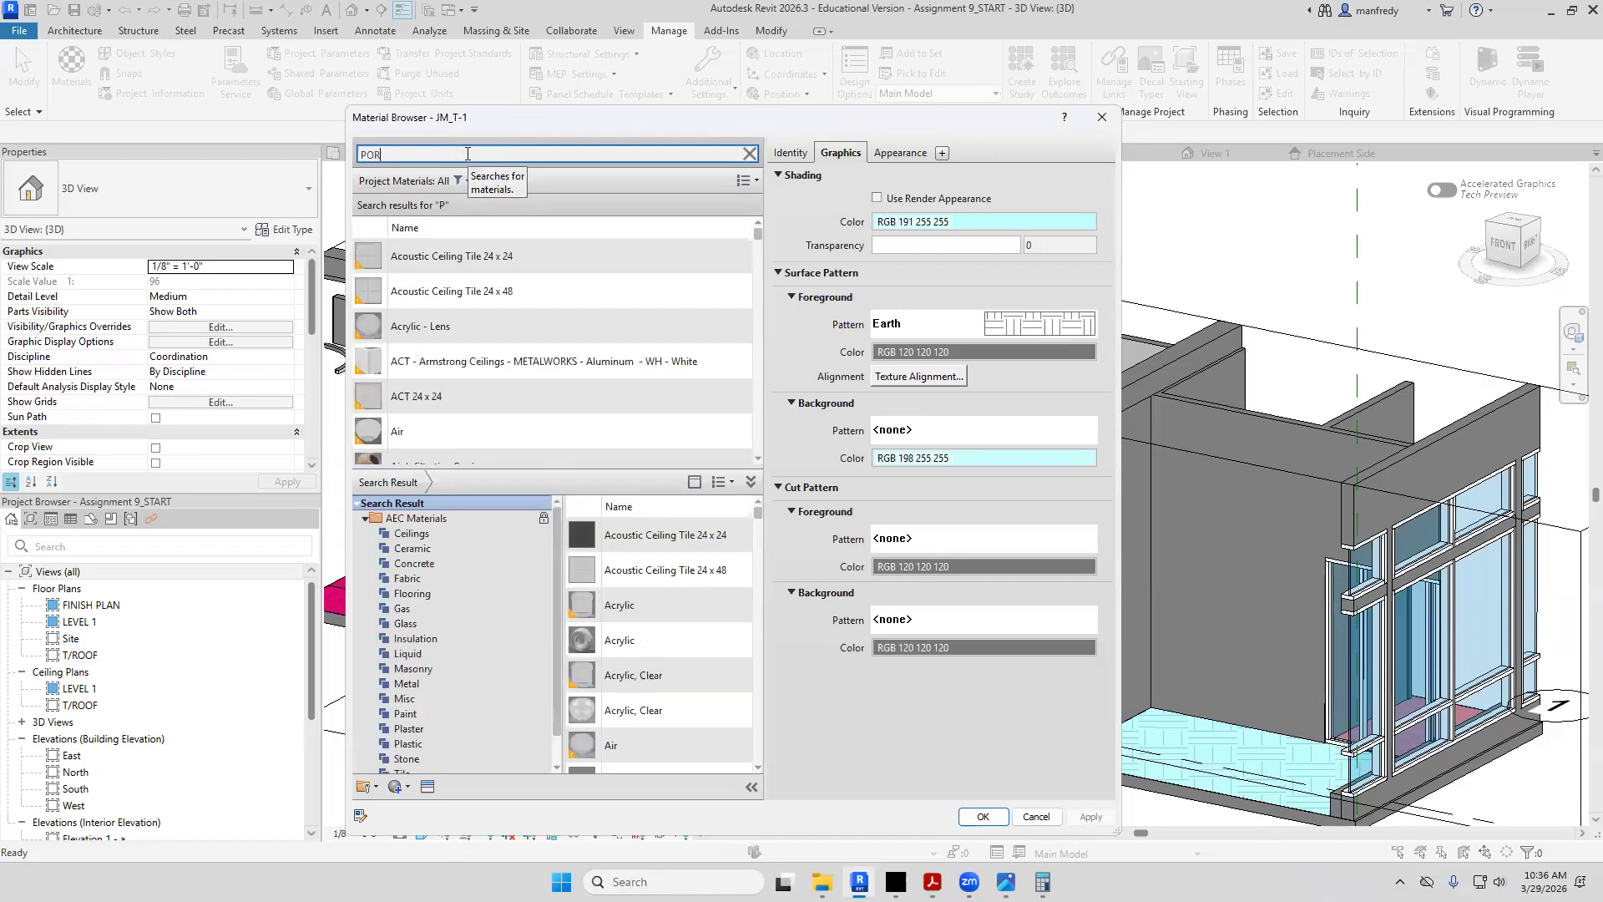
{"action": "type", "text": "C"}
{"action": "key", "text": "BackSpace"}
{"action": "key", "text": "BackSpace"}
{"action": "key", "text": "BackSpace"}
{"action": "key", "text": "BackSpace"}
{"action": "type", "text": "TILE"}
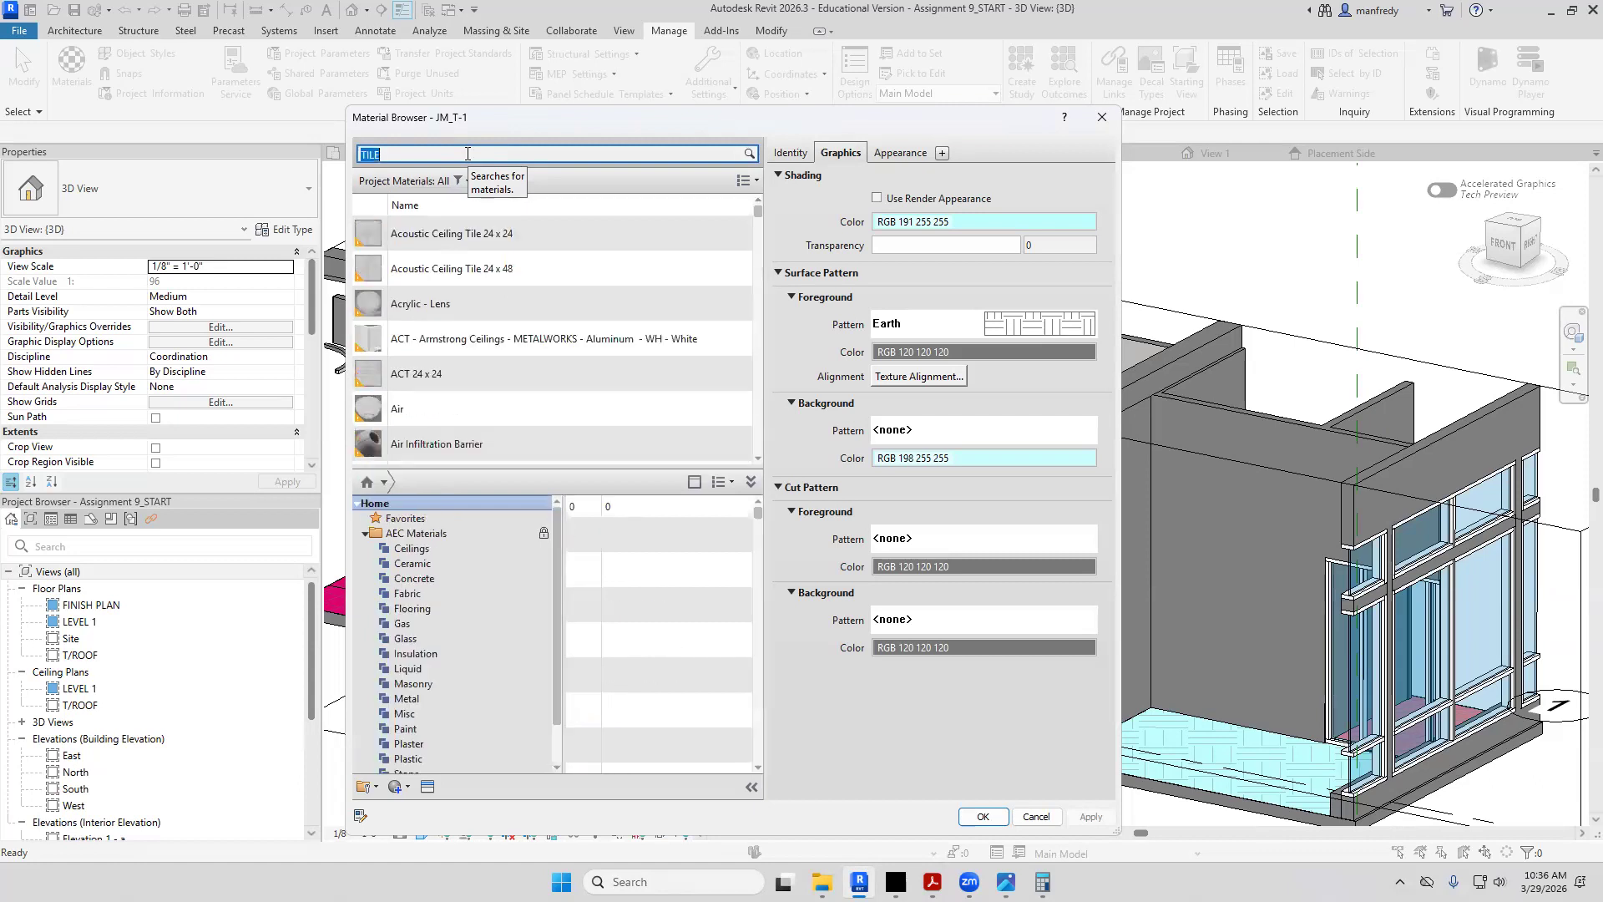
{"action": "scroll", "coordinate": [517, 286], "scroll_direction": "down", "scroll_amount": 3}
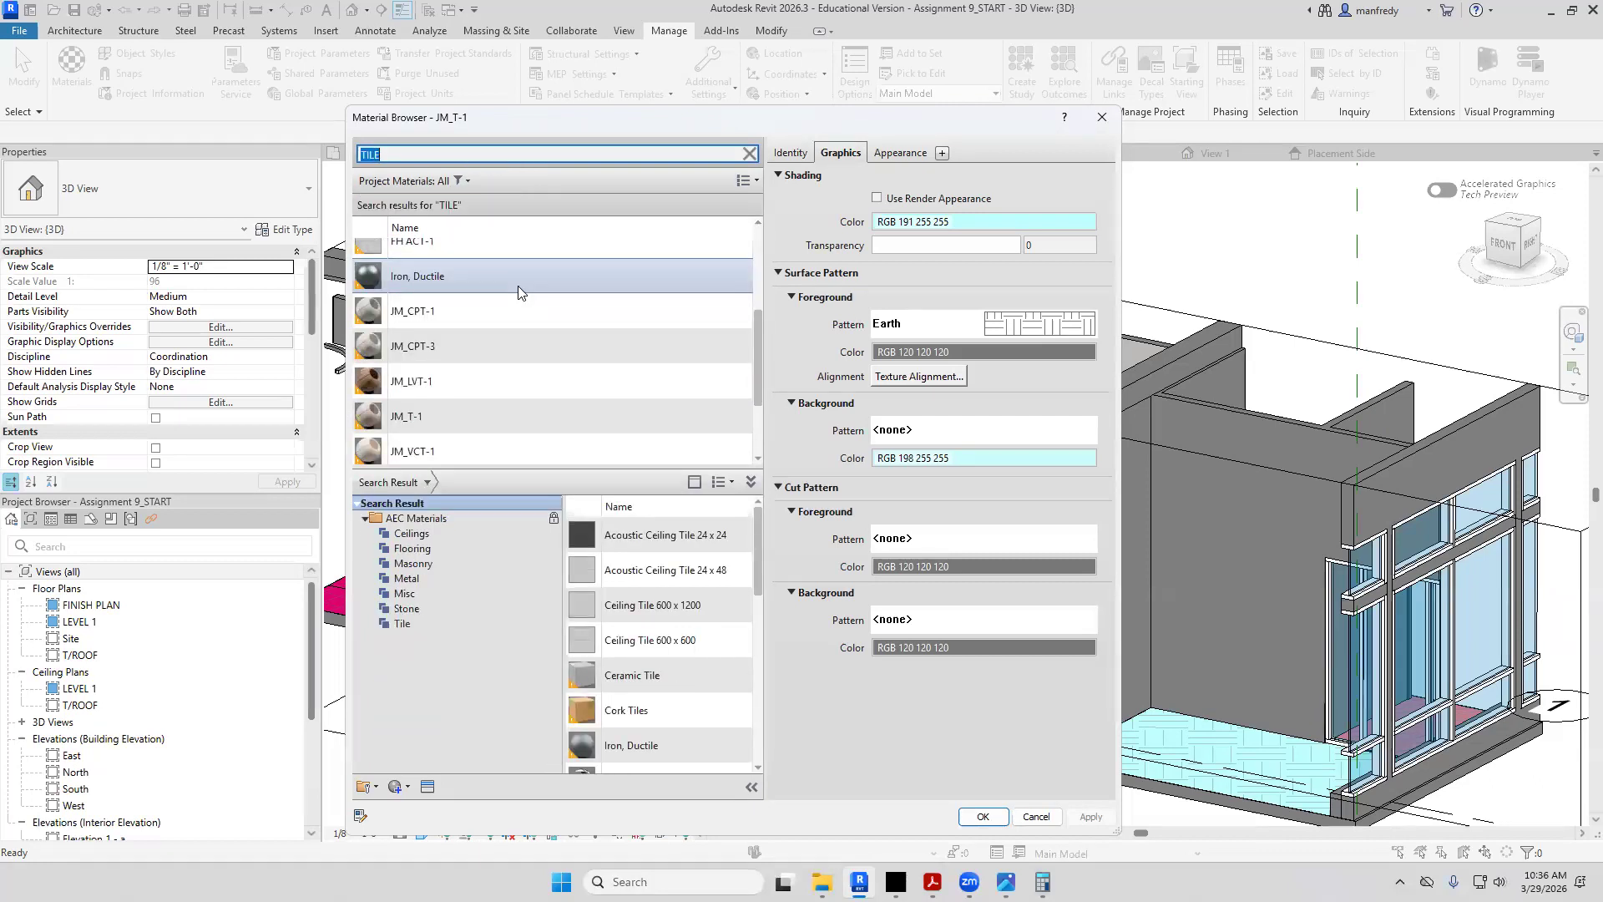
{"action": "scroll", "coordinate": [517, 285], "scroll_direction": "down", "scroll_amount": 3}
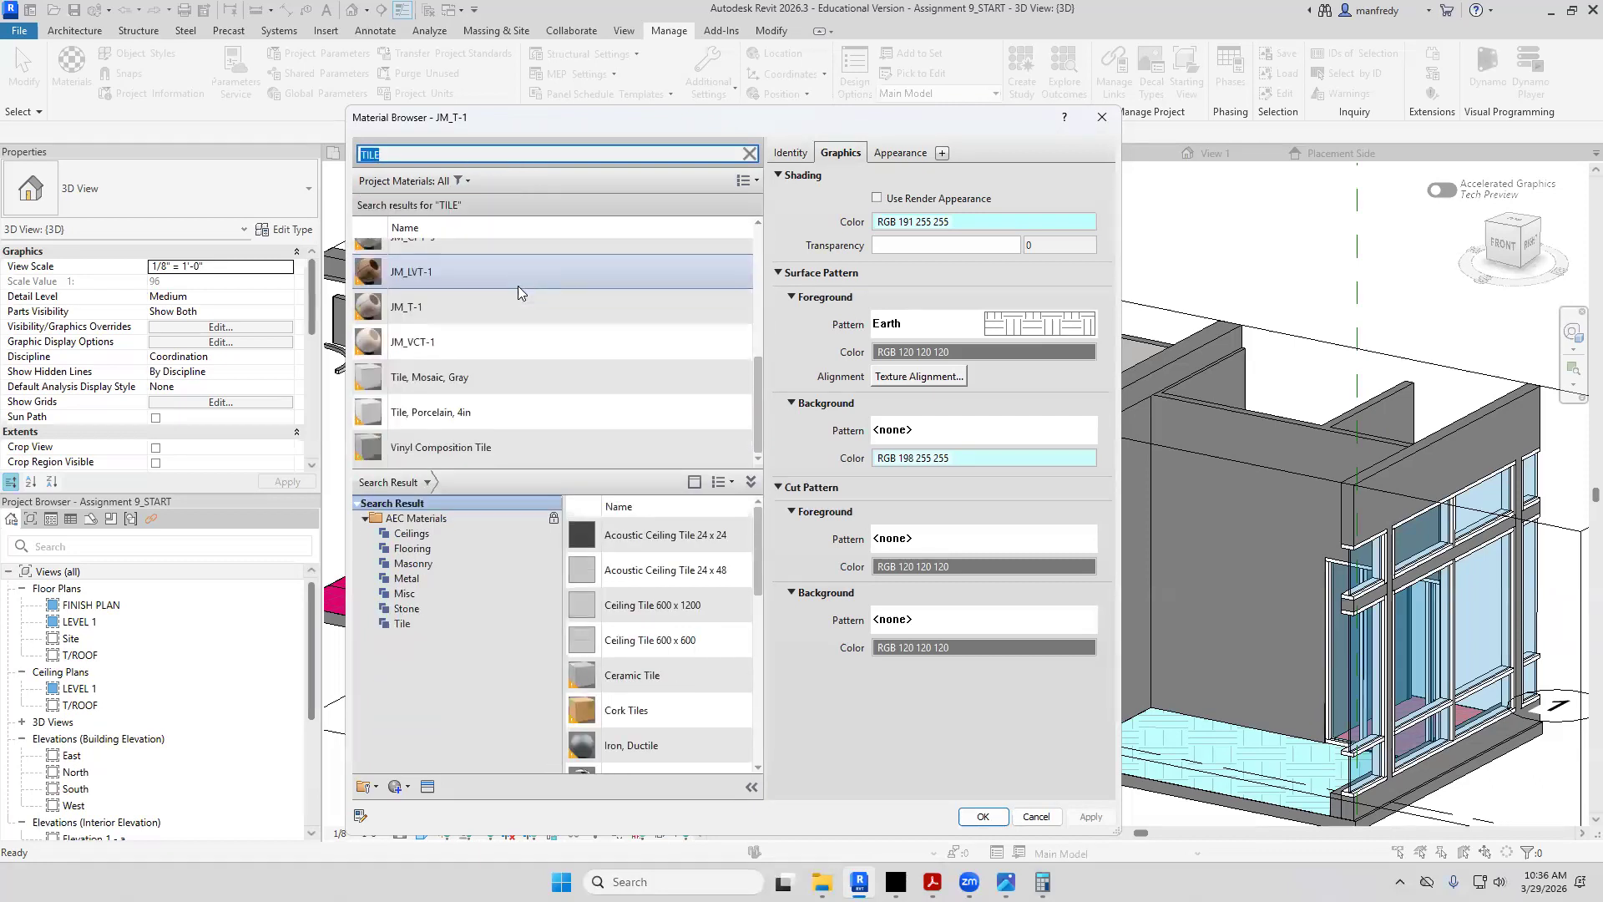
{"action": "left_click", "coordinate": [431, 414]}
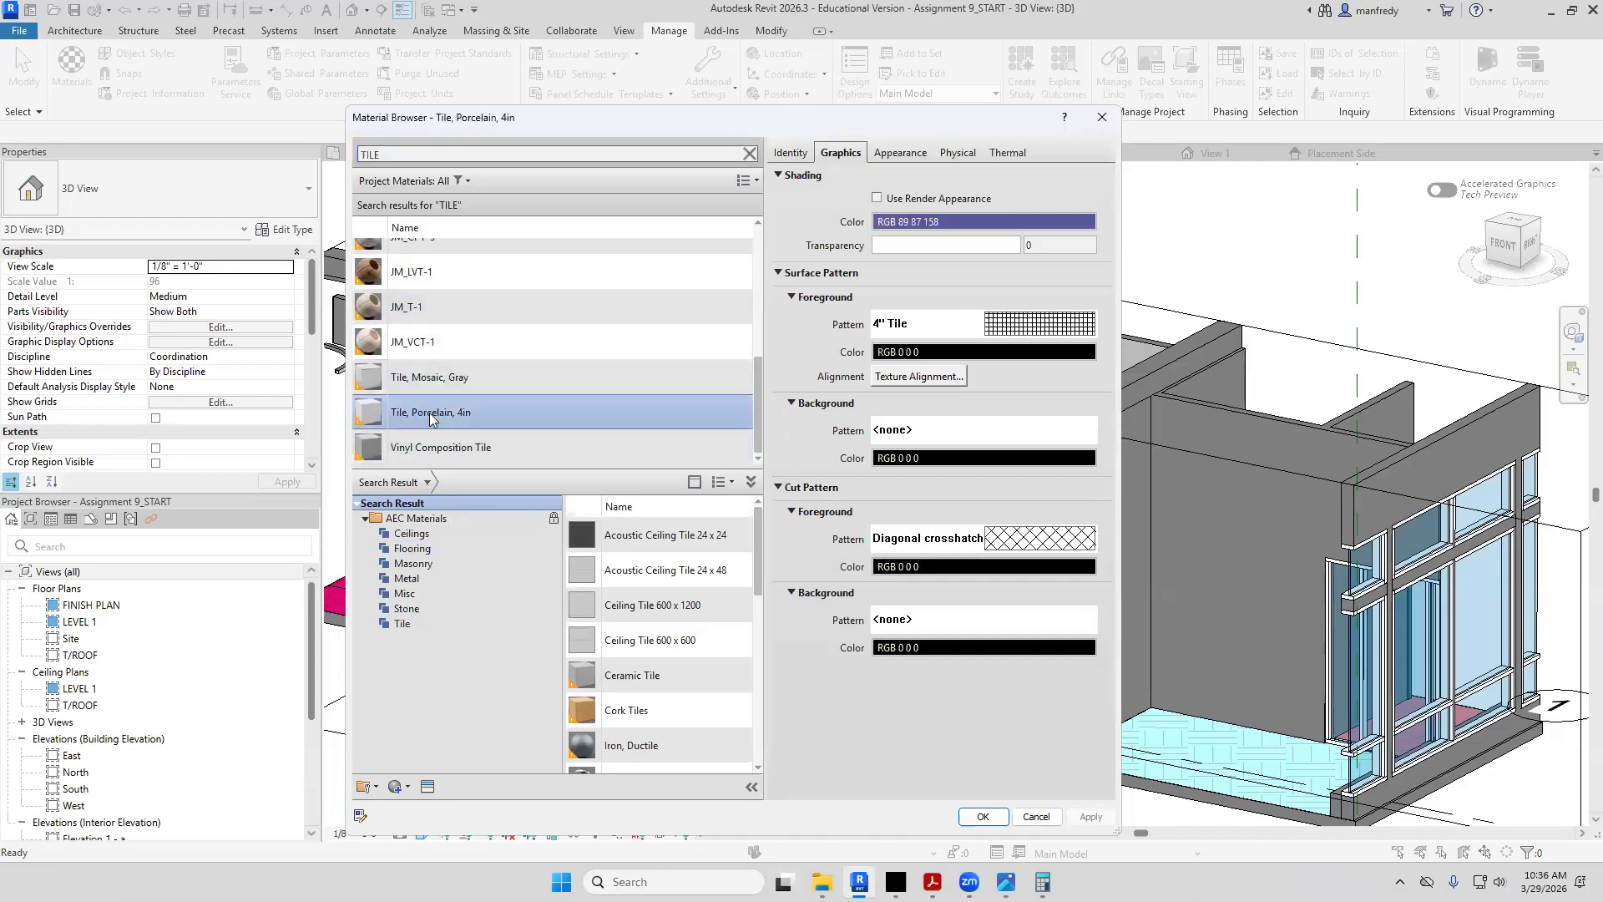
{"action": "right_click", "coordinate": [431, 418]}
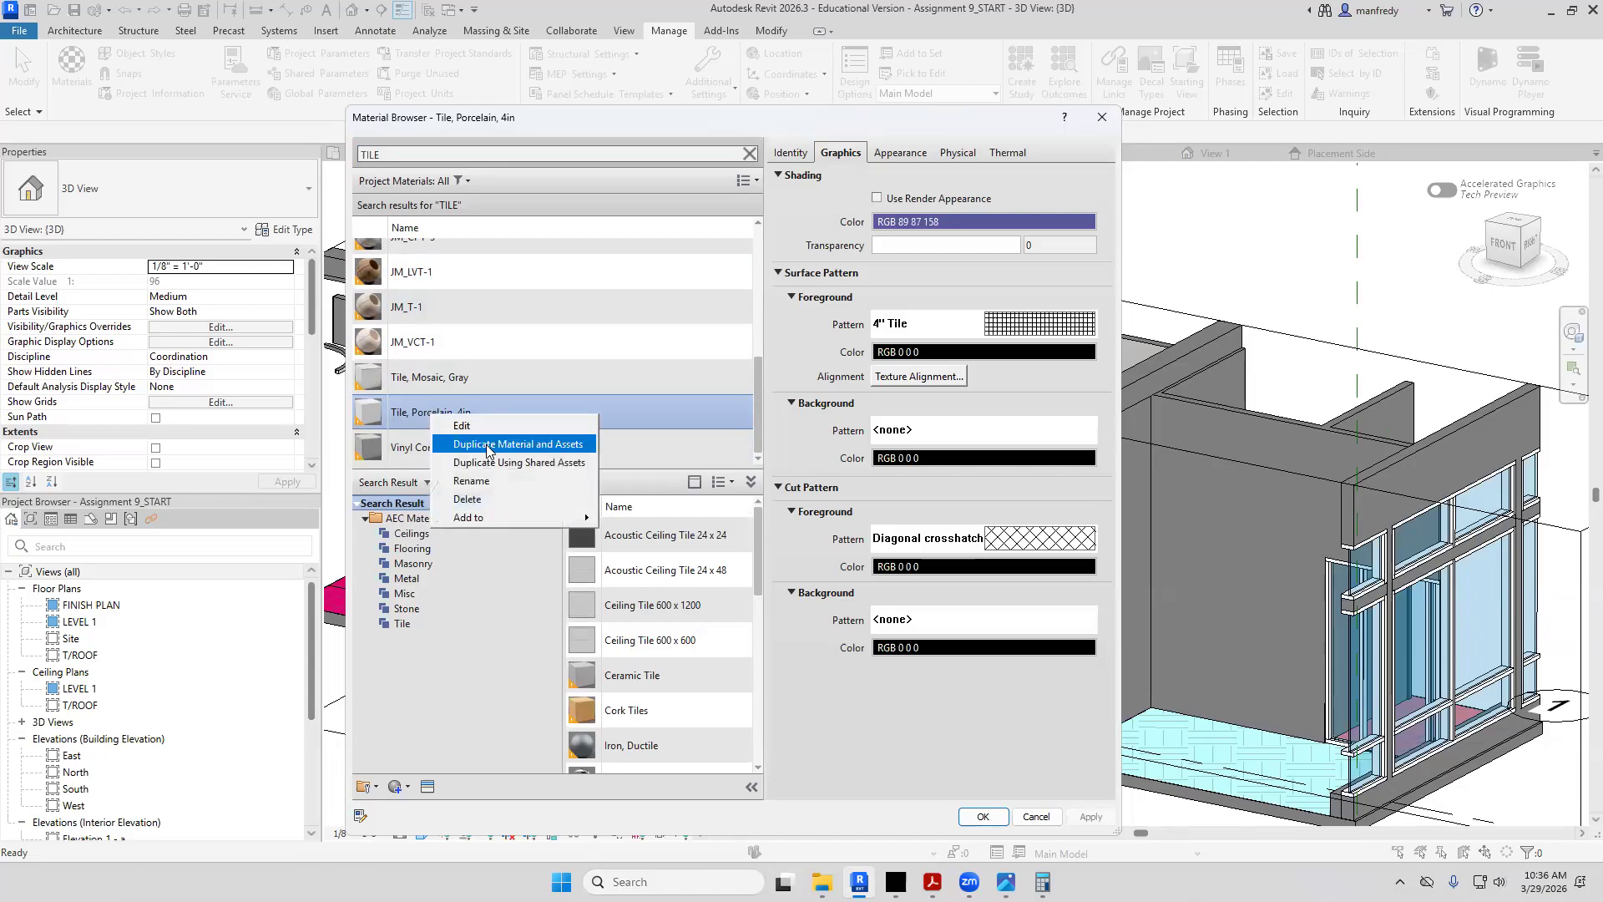
{"action": "left_click", "coordinate": [488, 452]}
{"action": "type", "text": "JM"}
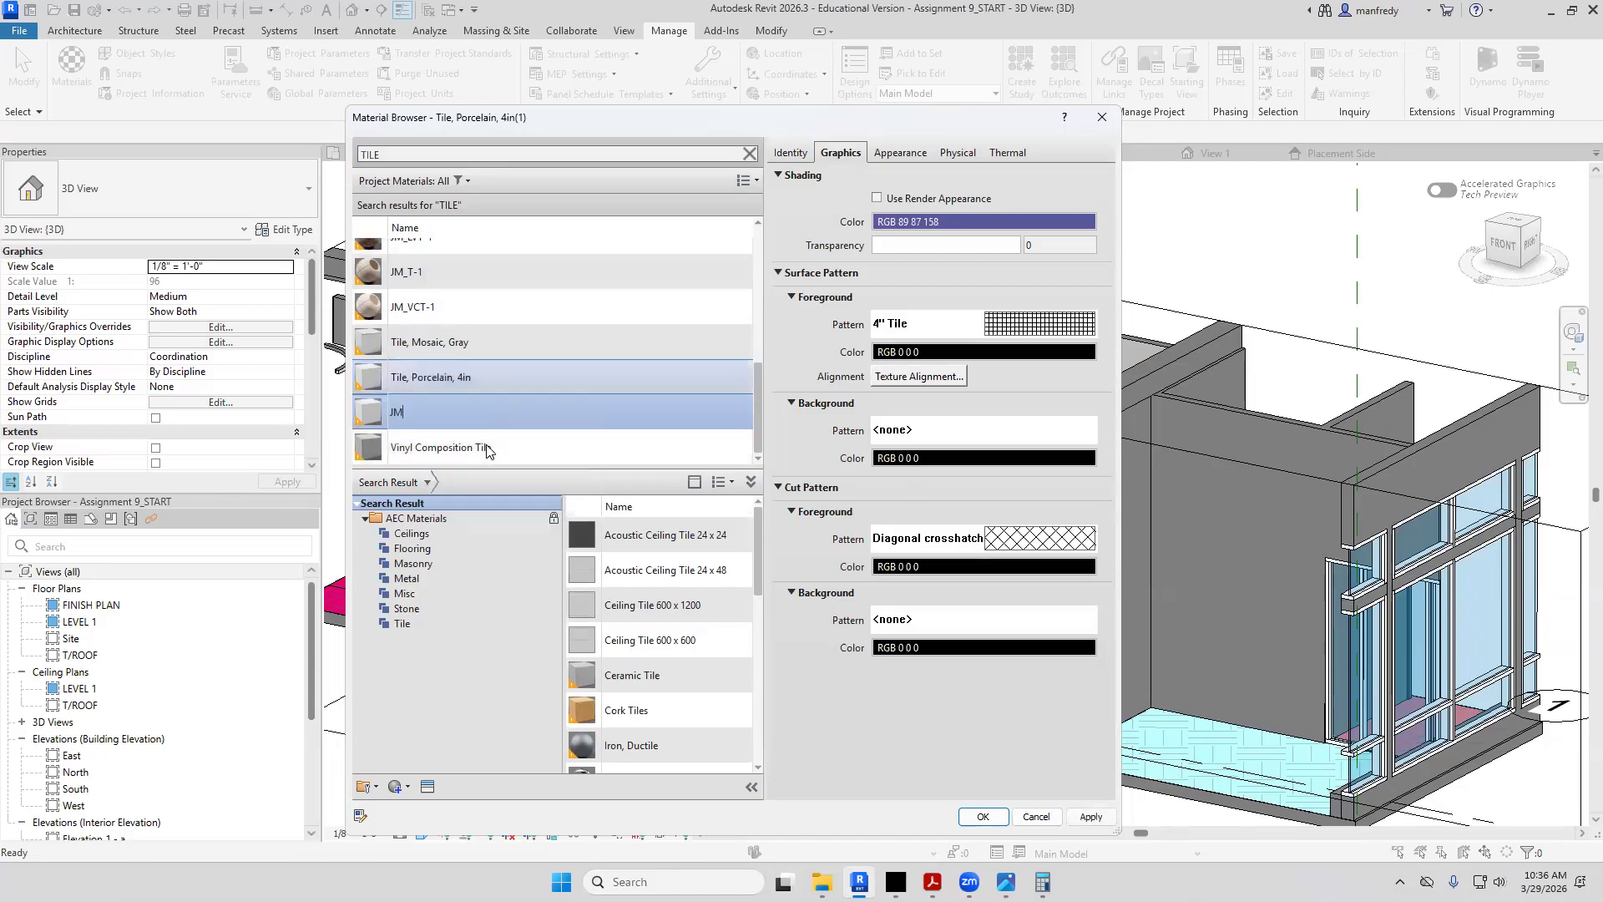
{"action": "key", "text": "Return"}
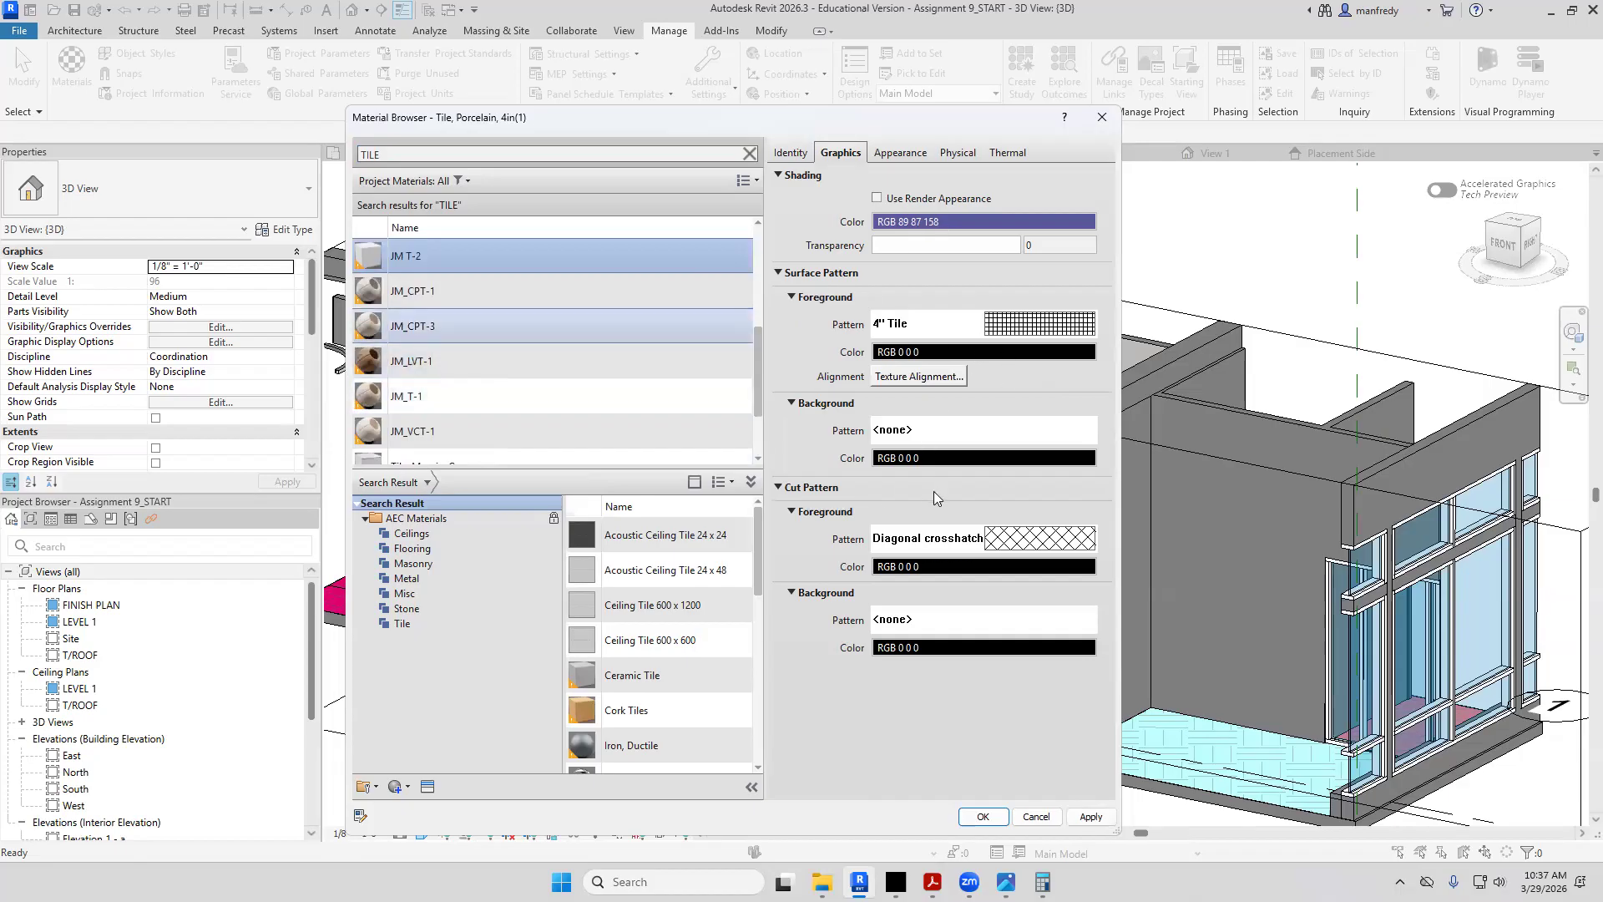
Set JM T-2's surface foreground pattern to the 8" Tile model pattern and save the material changes
{"action": "left_click", "coordinate": [1009, 326]}
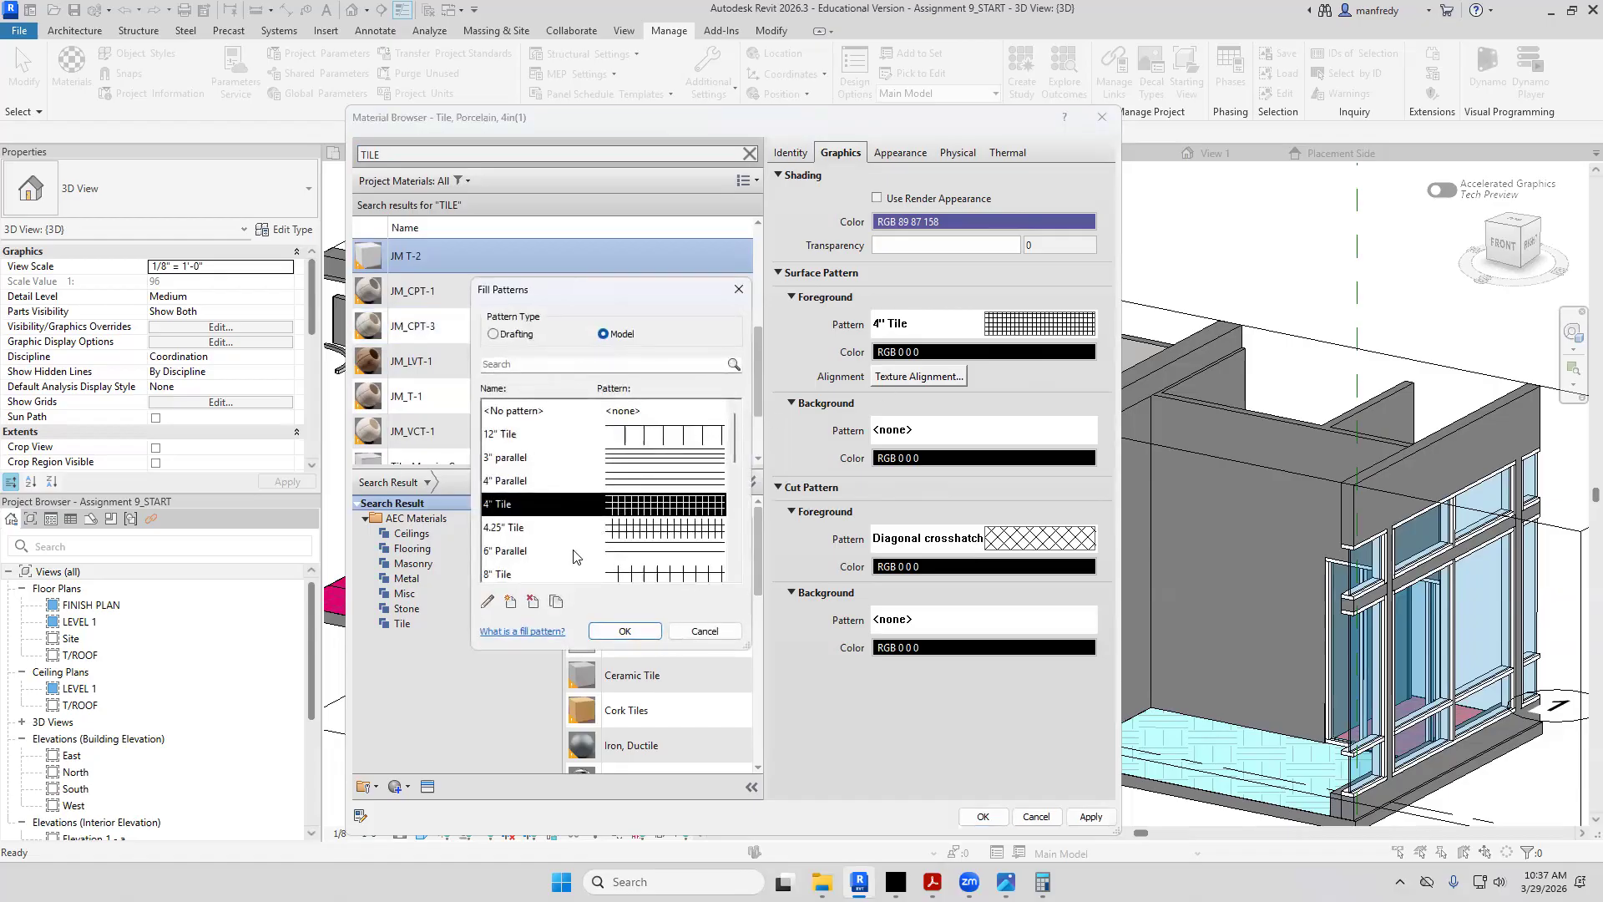
{"action": "scroll", "coordinate": [540, 544], "scroll_direction": "down", "scroll_amount": 1}
{"action": "left_click", "coordinate": [638, 507]}
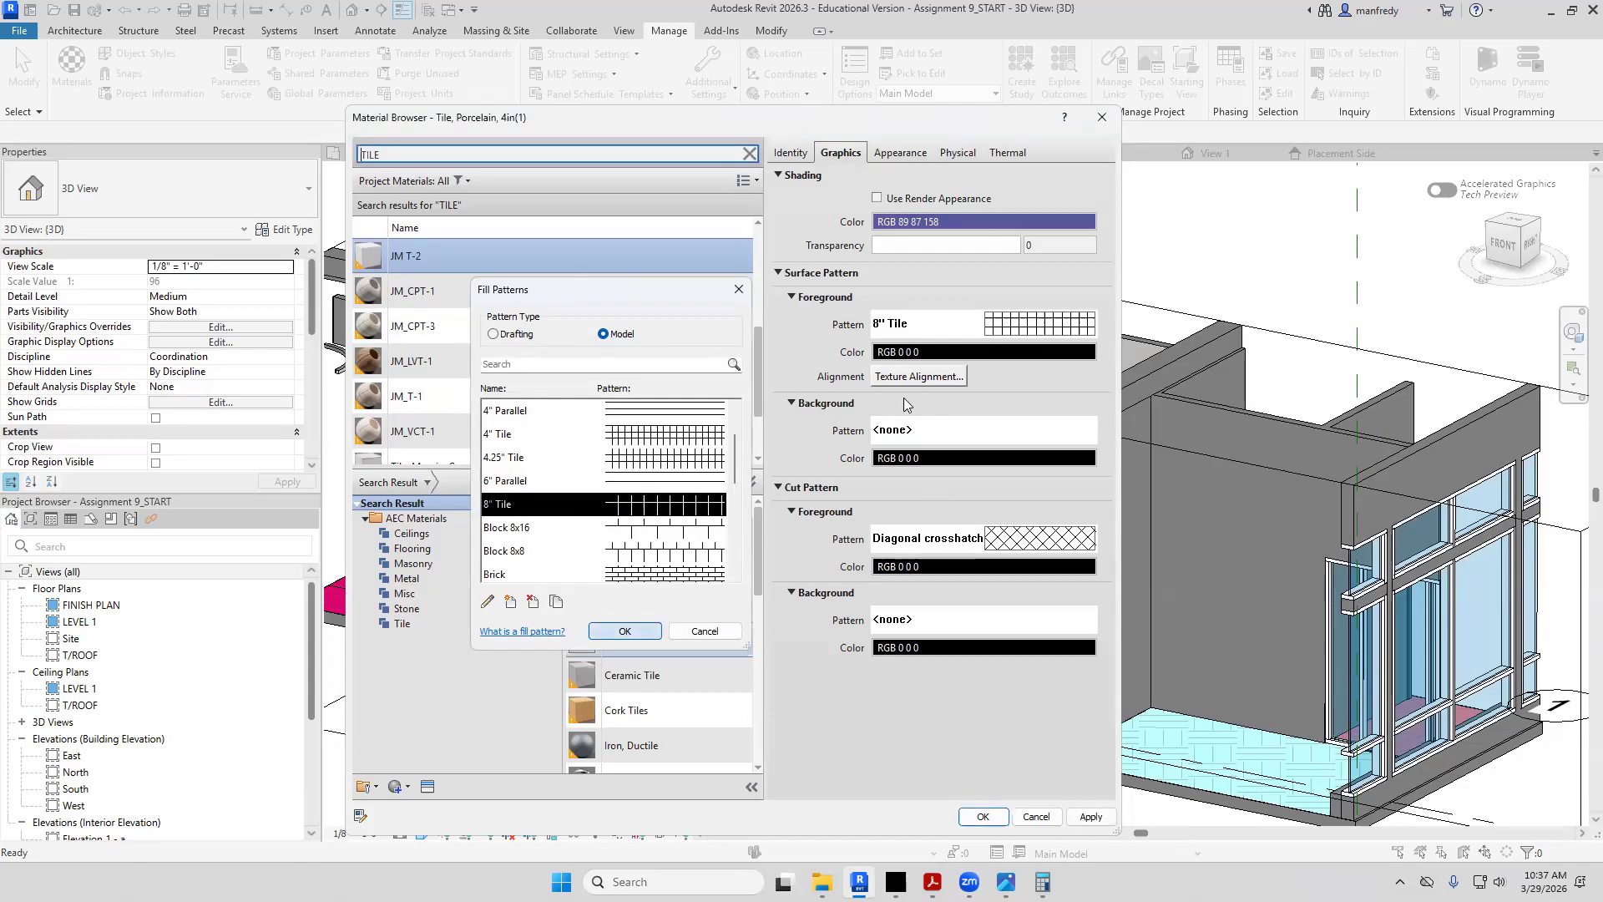
{"action": "left_click", "coordinate": [643, 632]}
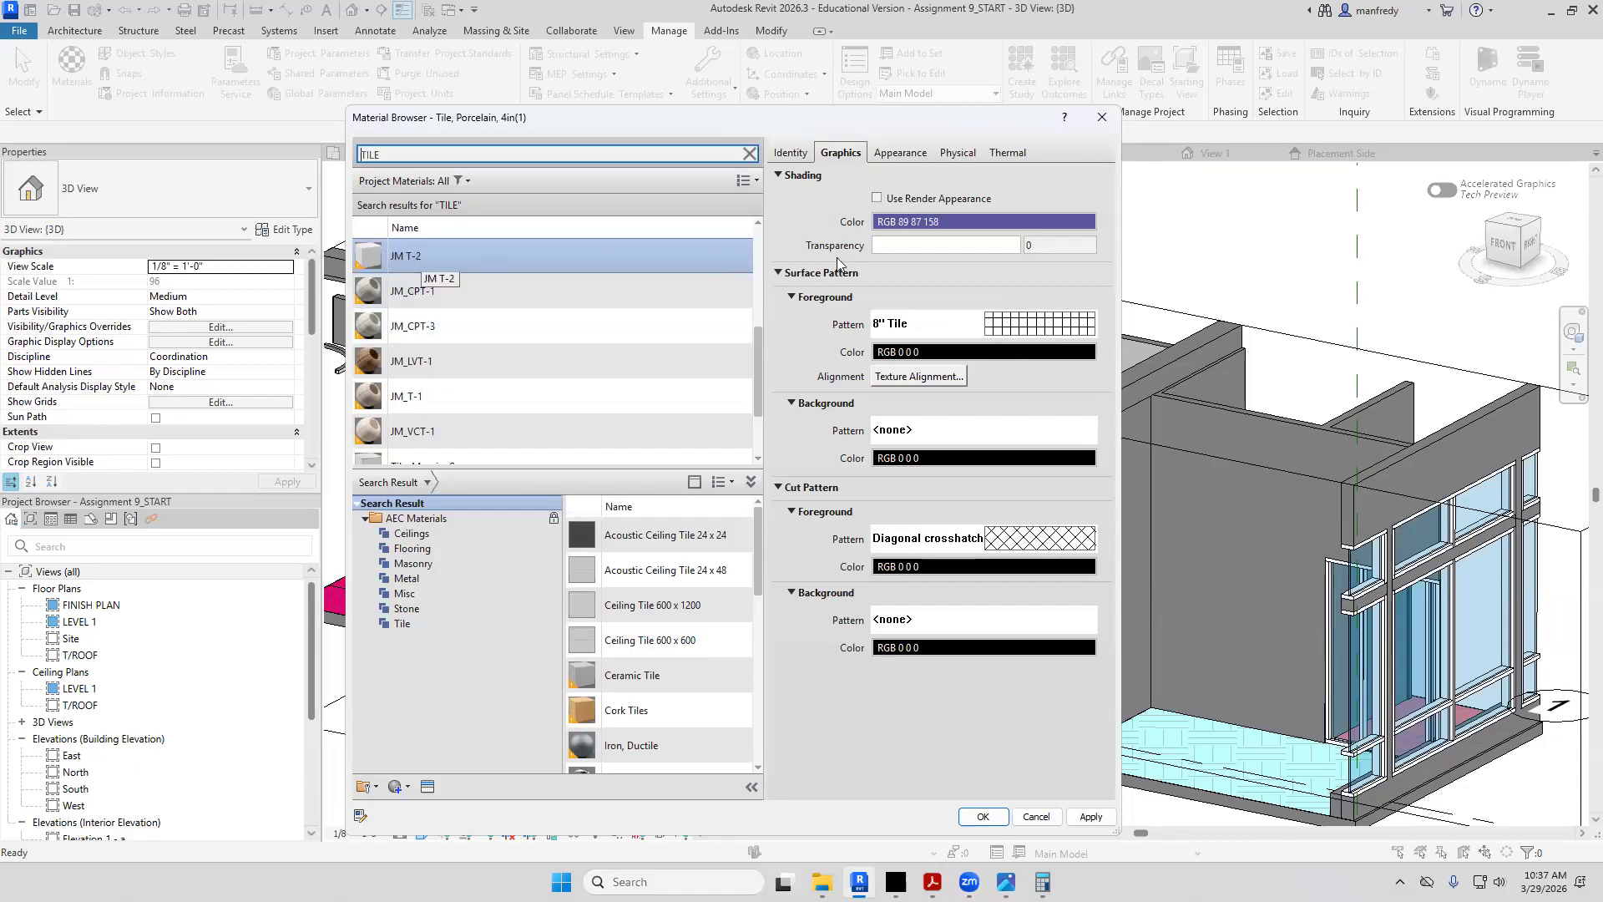
{"action": "left_click", "coordinate": [984, 816]}
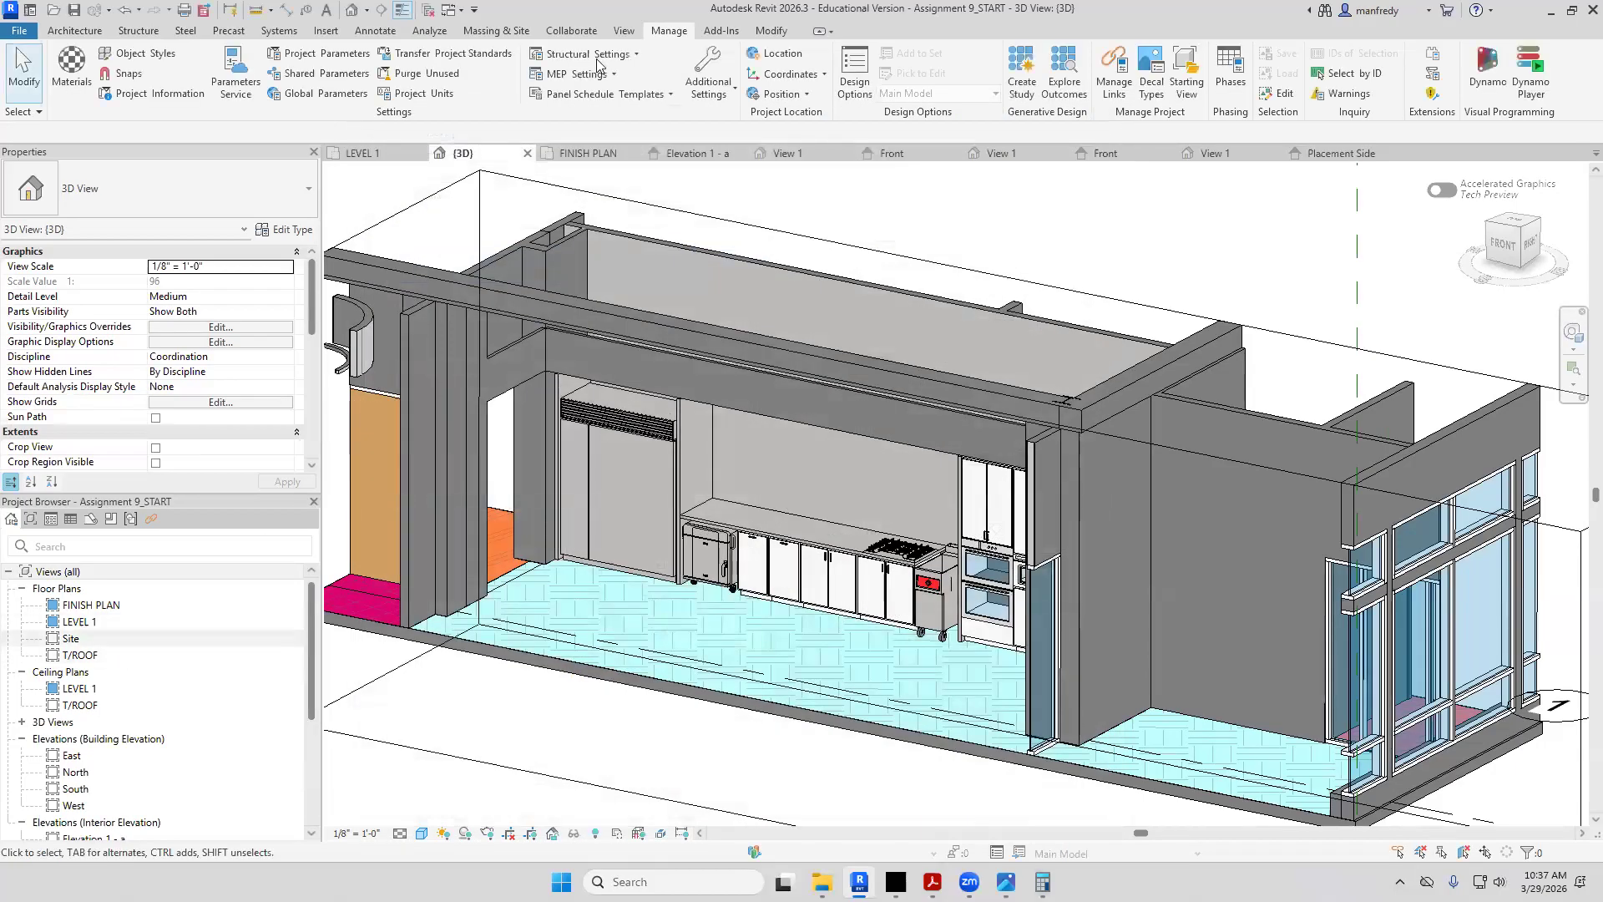
Bring up the Elevation 1 - a interior elevation and close the inactive views
{"action": "left_click", "coordinate": [697, 153]}
{"action": "middle_click_drag", "start_coordinate": [911, 463], "coordinate": [737, 456]}
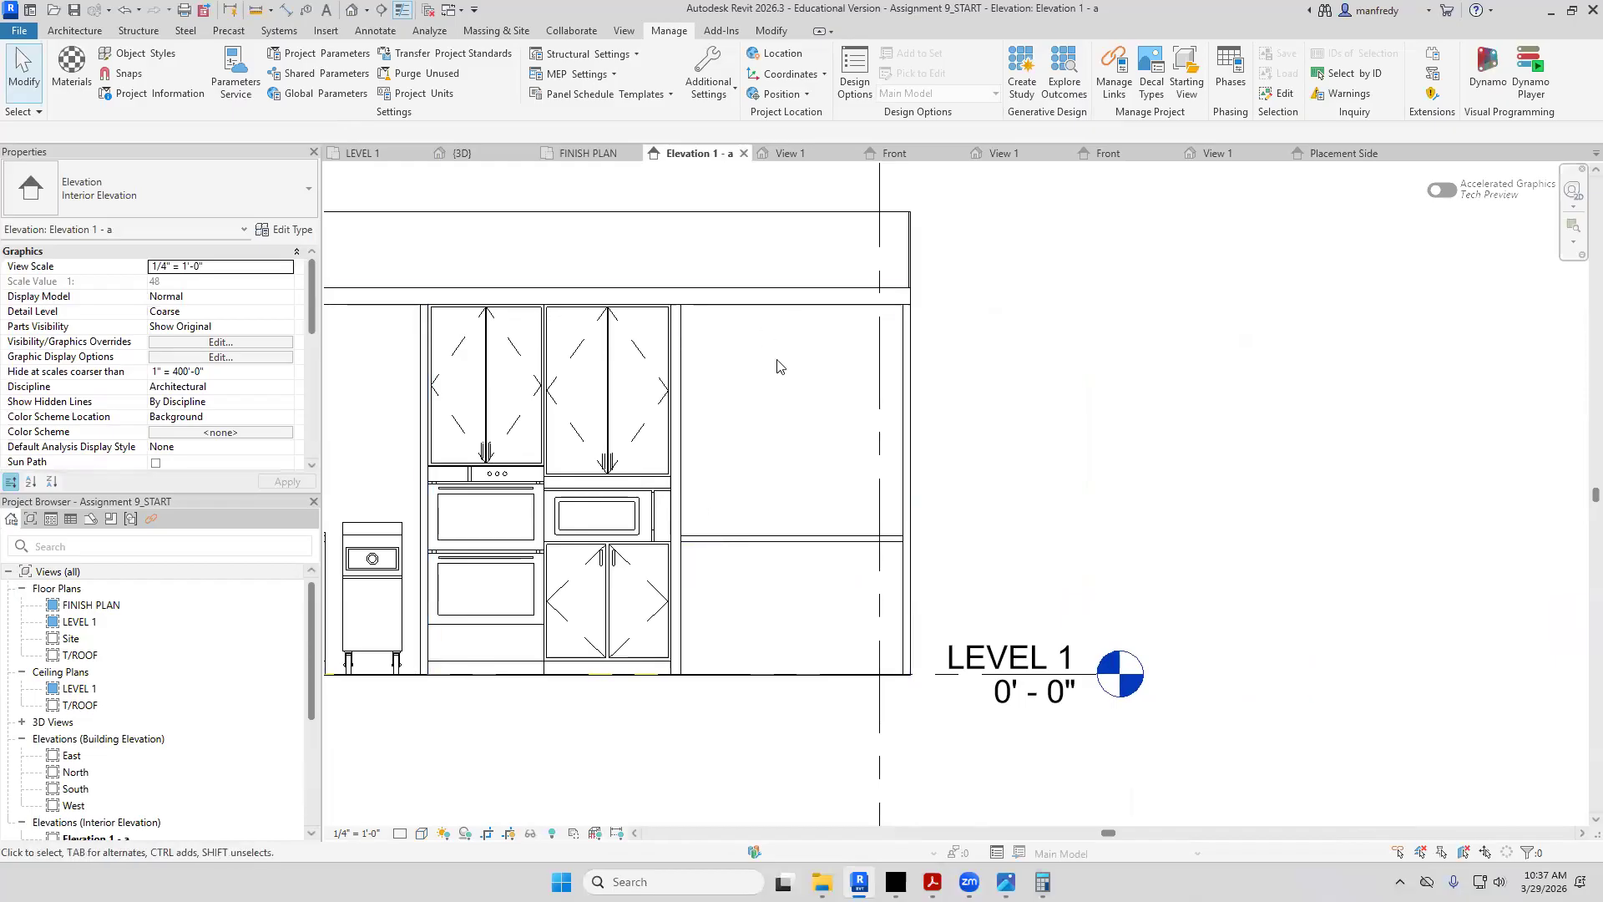
{"action": "scroll", "coordinate": [780, 367], "scroll_direction": "down", "scroll_amount": 3}
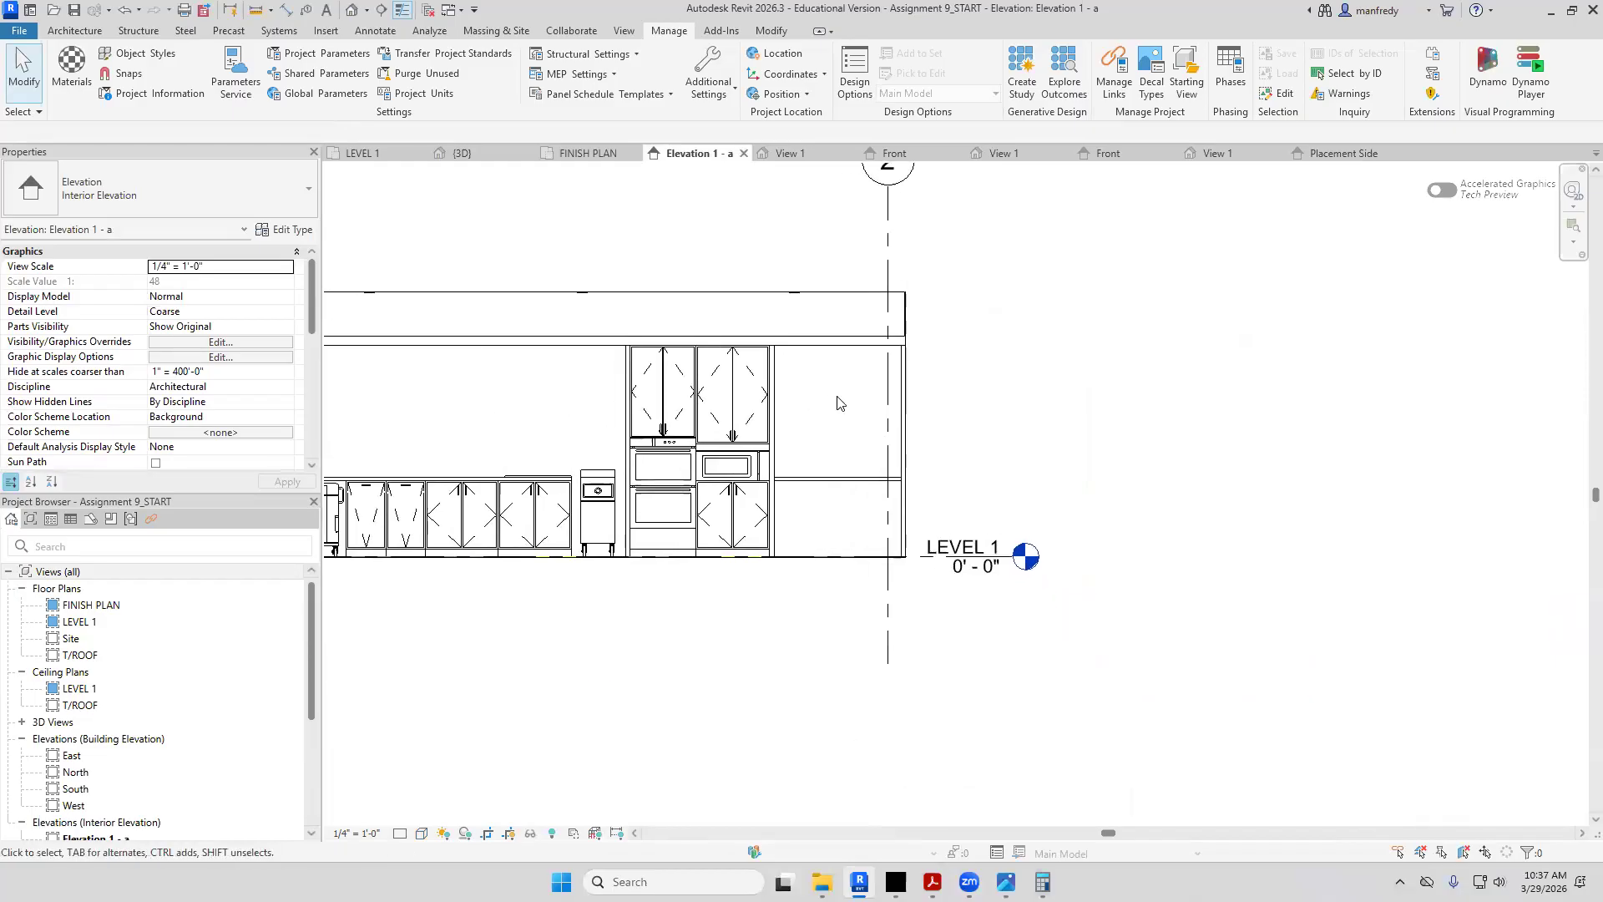
{"action": "left_click", "coordinate": [403, 10]}
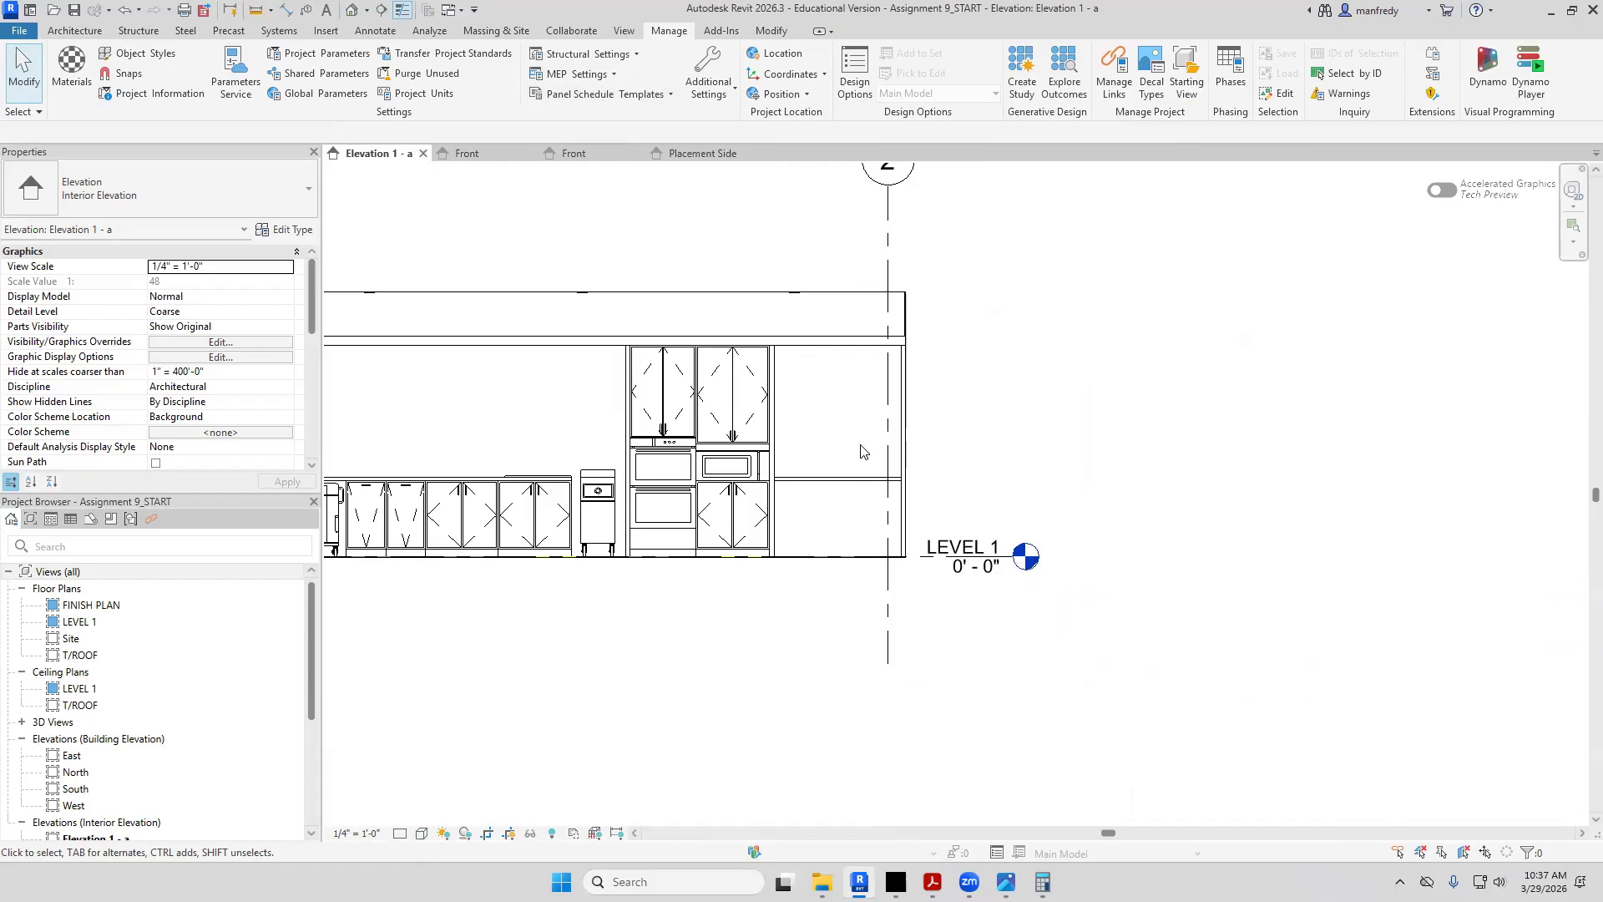
{"action": "scroll", "coordinate": [835, 351], "scroll_direction": "up", "scroll_amount": 1}
{"action": "scroll", "coordinate": [881, 315], "scroll_direction": "up", "scroll_amount": 2}
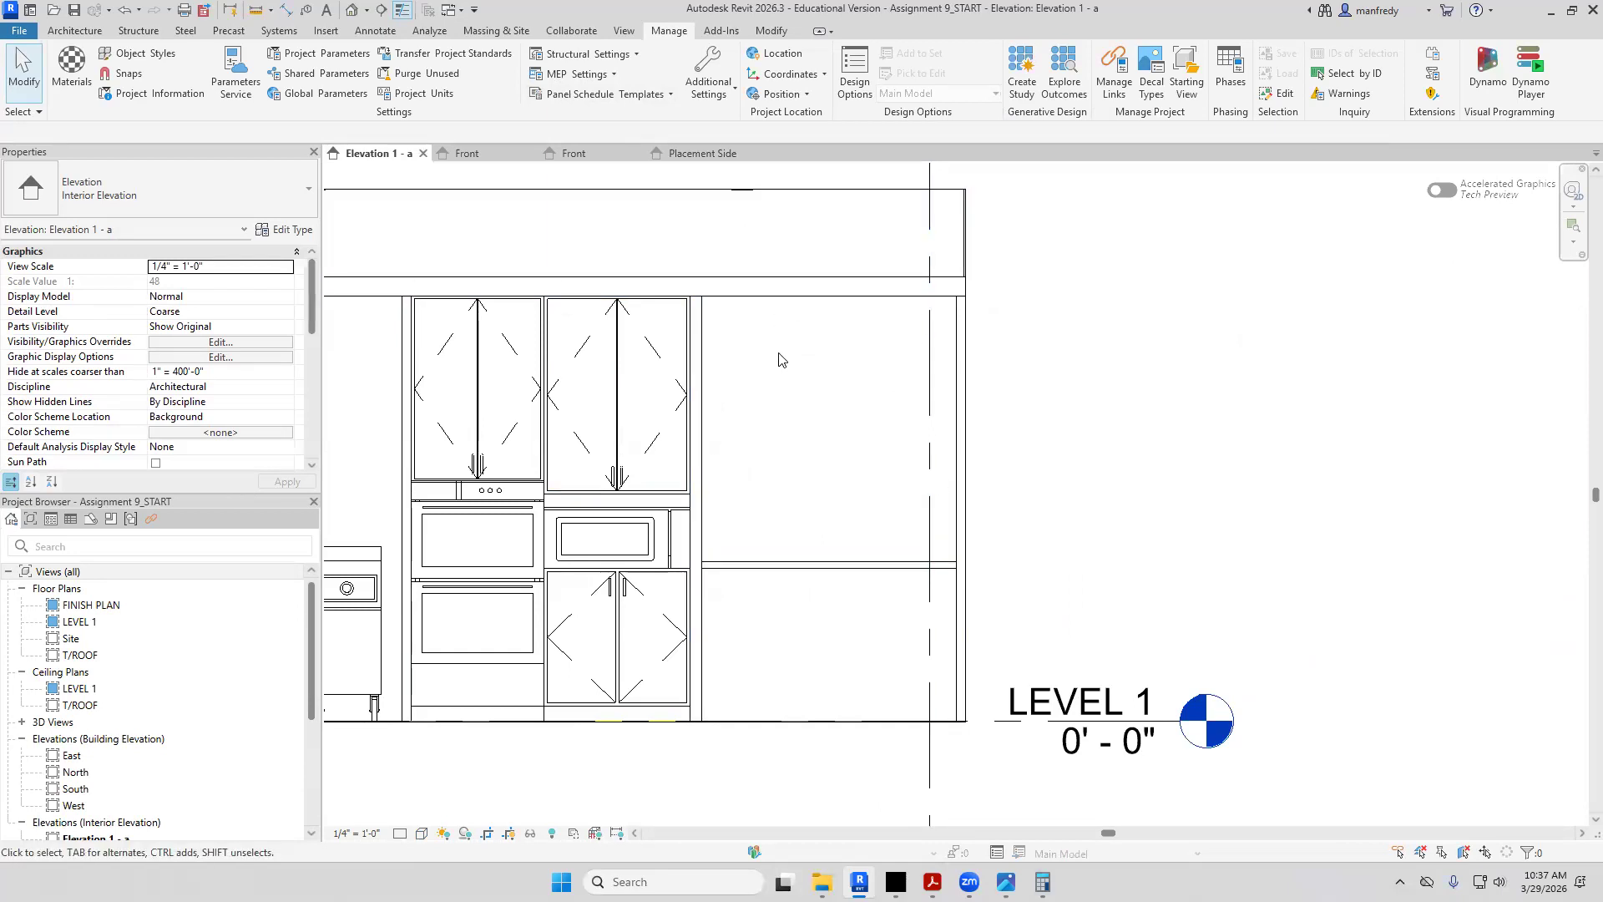
{"action": "scroll", "coordinate": [780, 360], "scroll_direction": "down", "scroll_amount": 1}
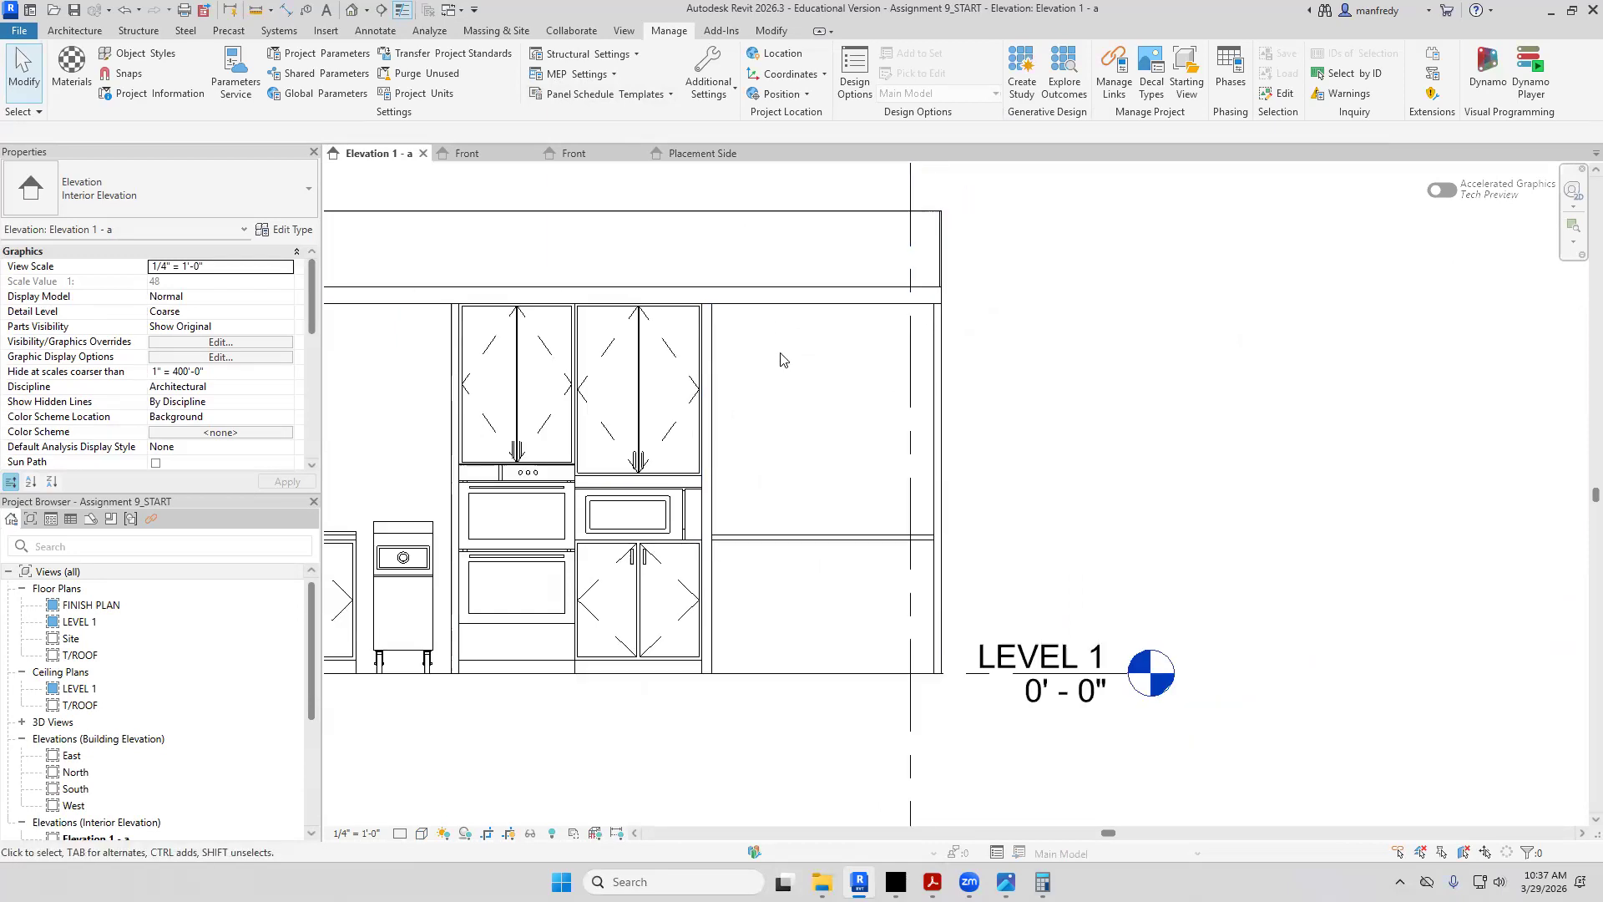
{"action": "middle_click_drag", "start_coordinate": [780, 359], "coordinate": [792, 369]}
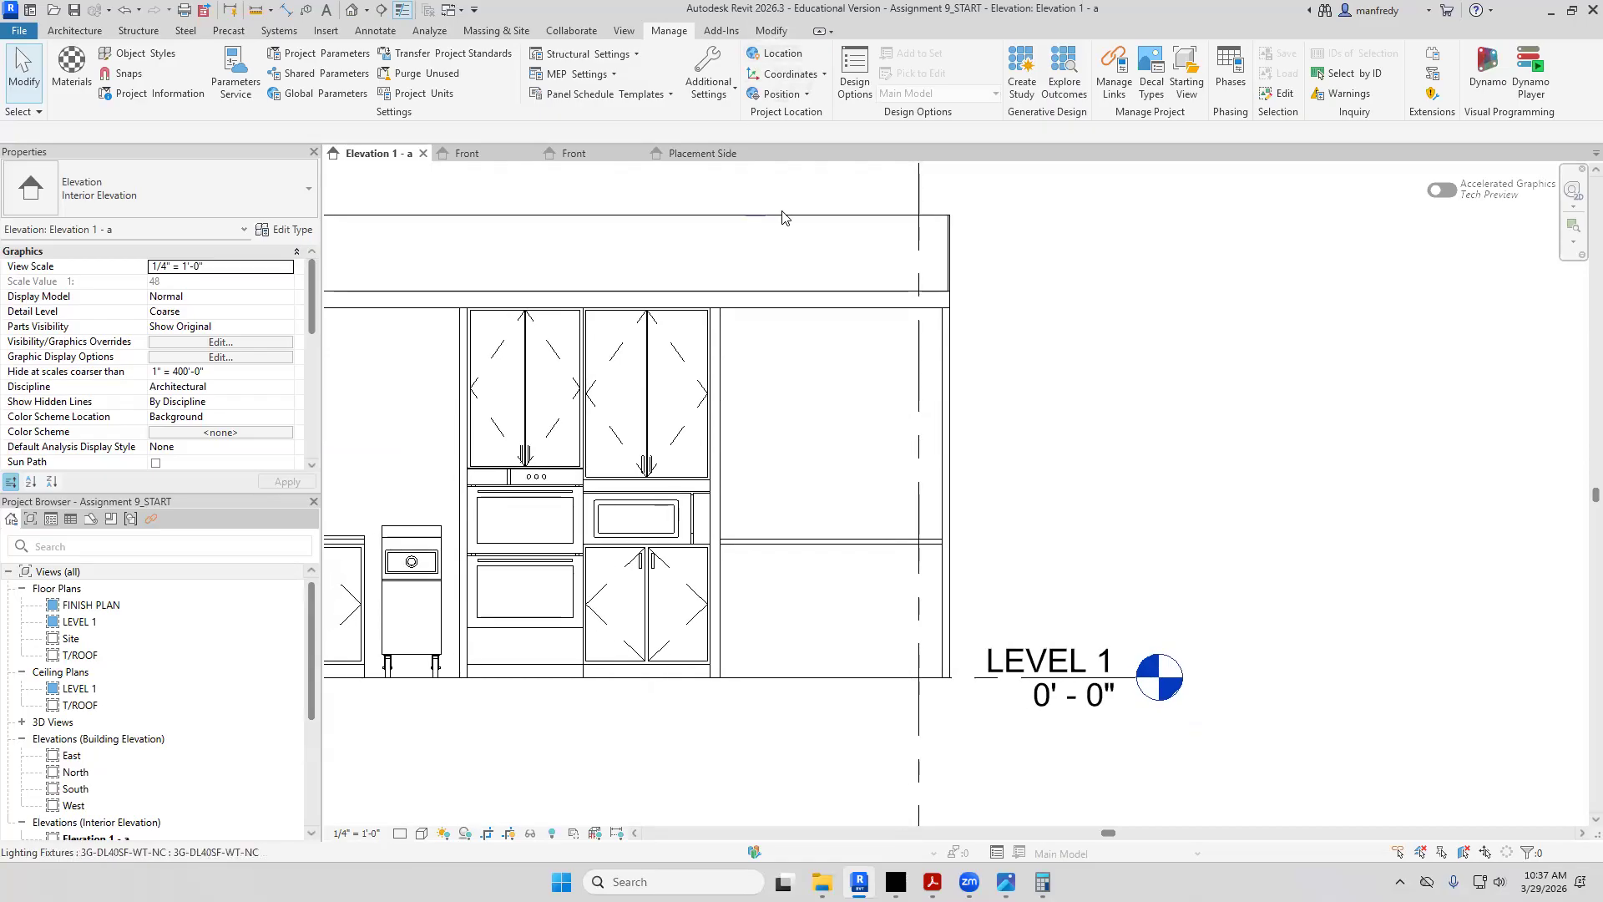
Split the kitchen back wall's face with a rectangle about 4'-9 1/2" by 5'-0", between the side panels above the countertop beside the microwave cabinet
{"action": "left_click", "coordinate": [771, 32]}
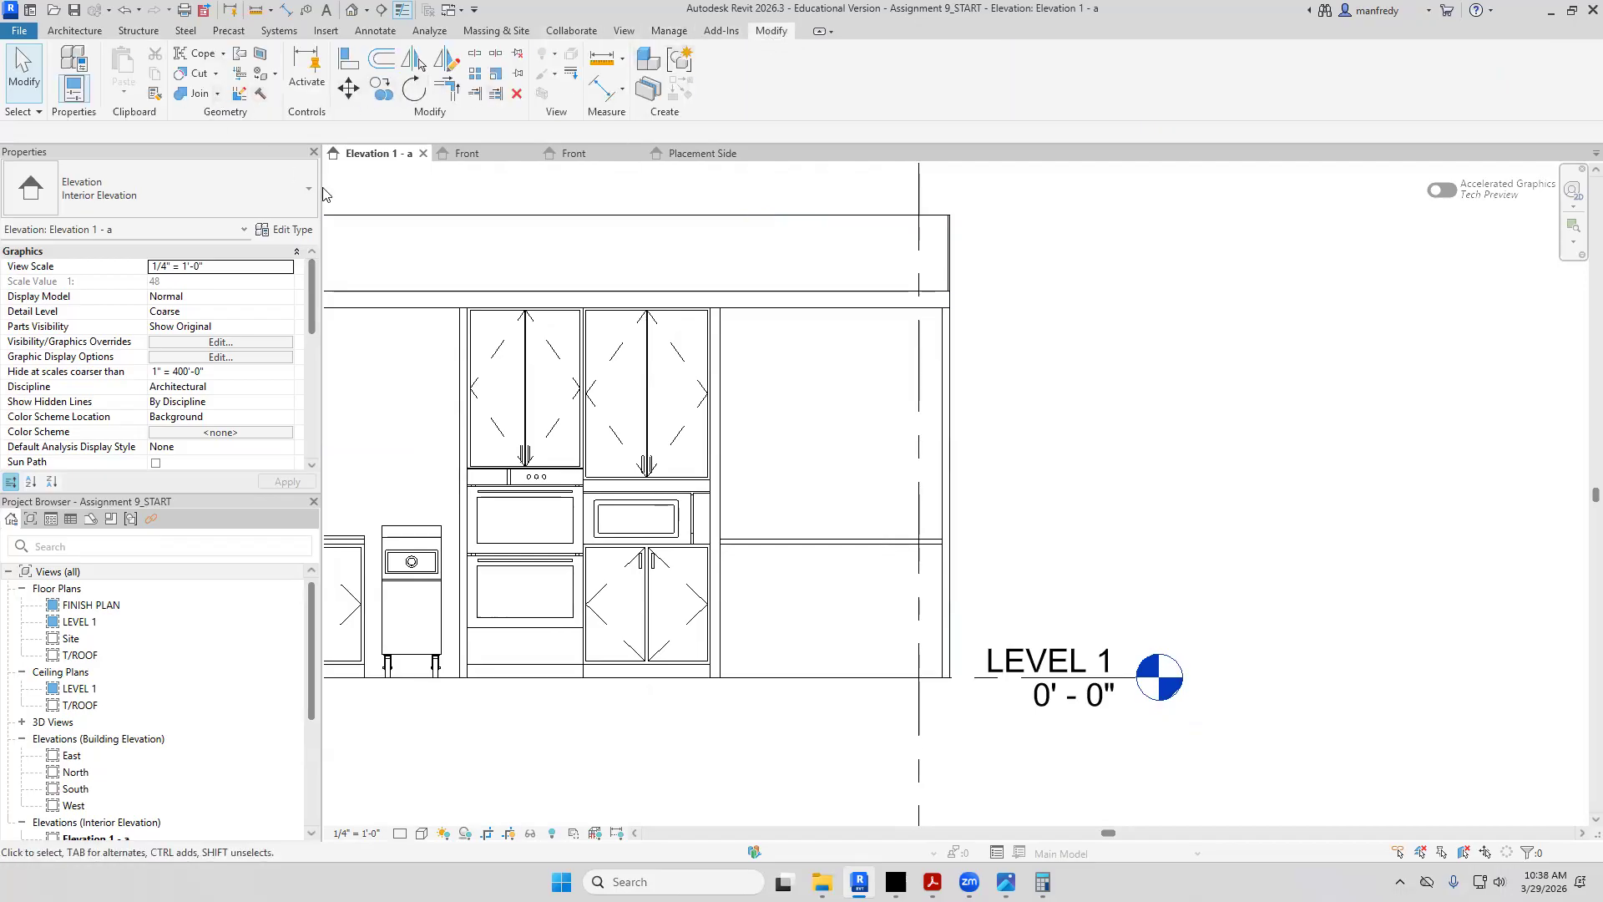
{"action": "left_click", "coordinate": [261, 54]}
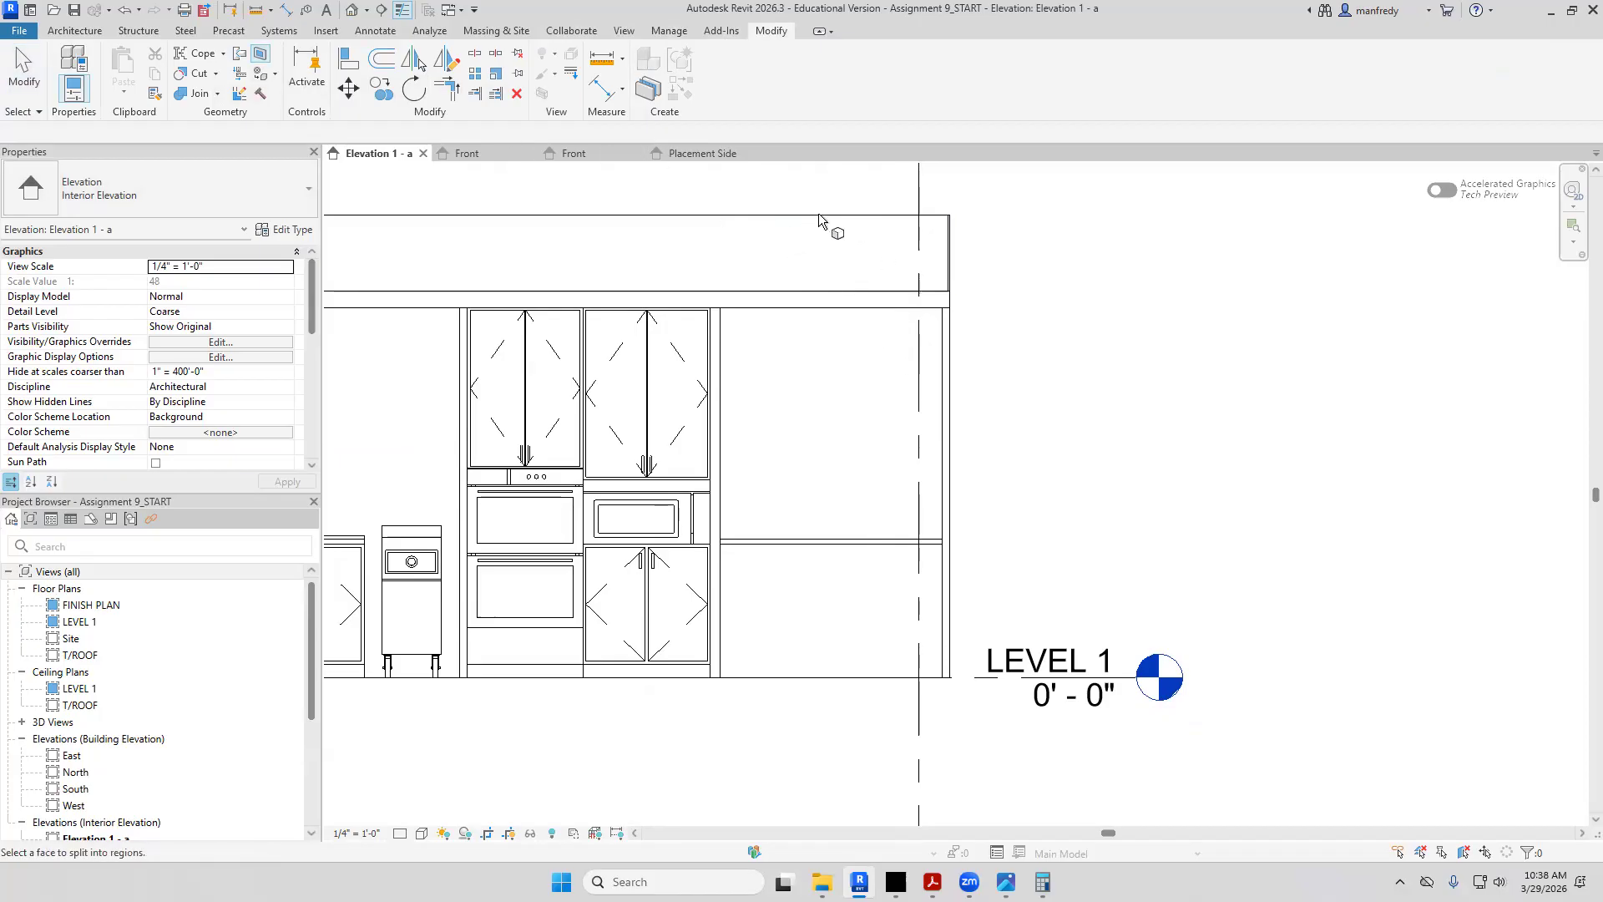
{"action": "scroll", "coordinate": [940, 276], "scroll_direction": "down", "scroll_amount": 4}
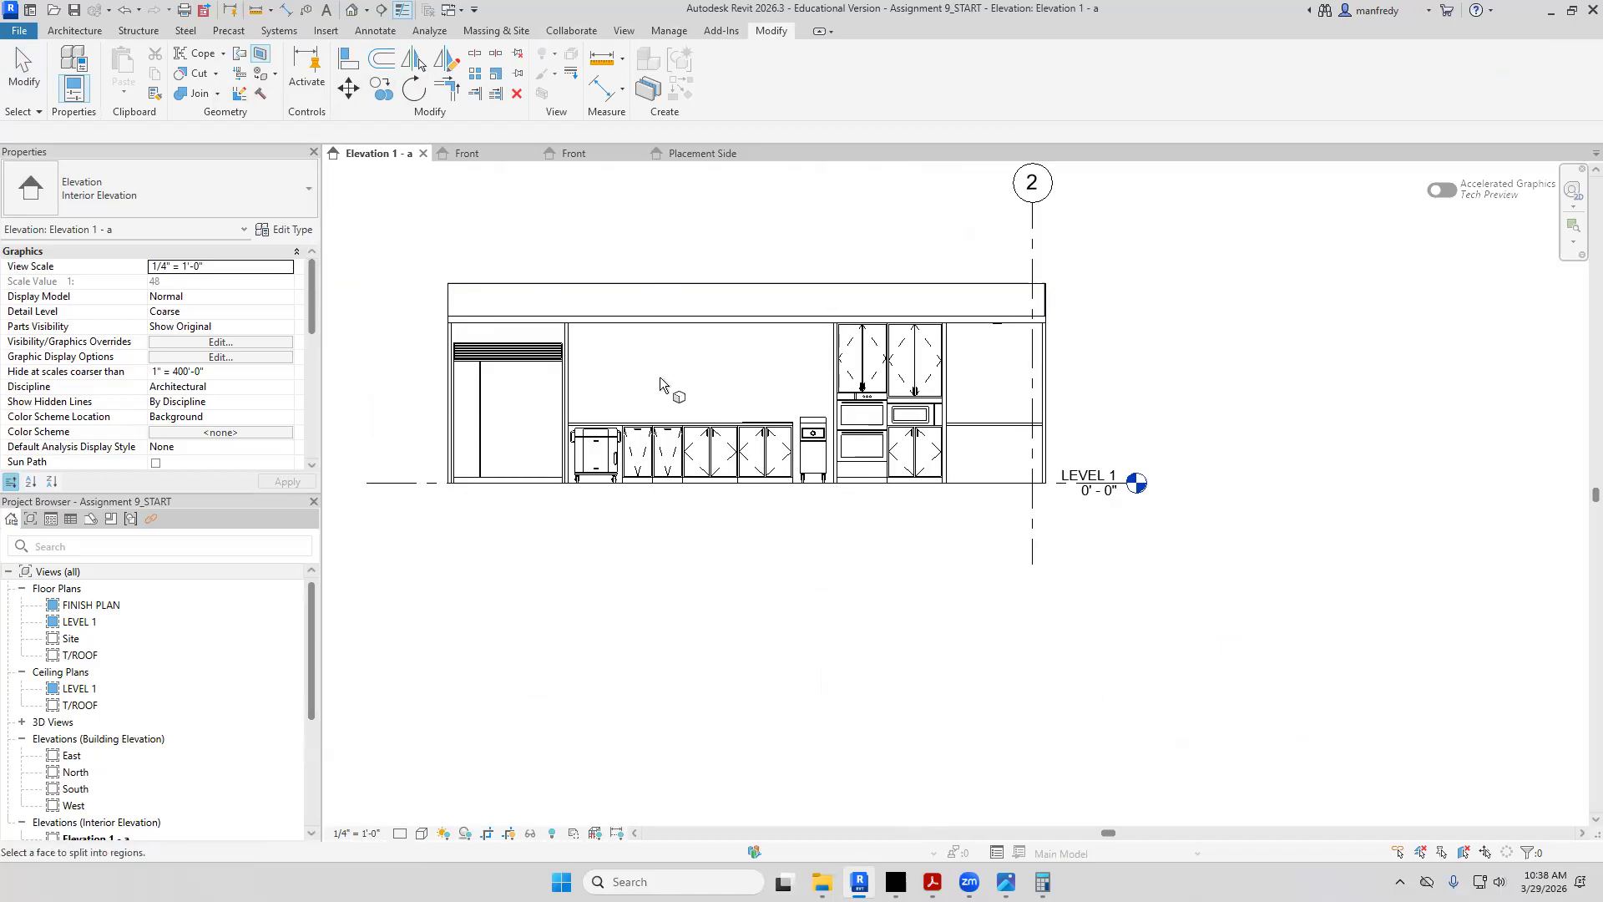
{"action": "left_click", "coordinate": [972, 483]}
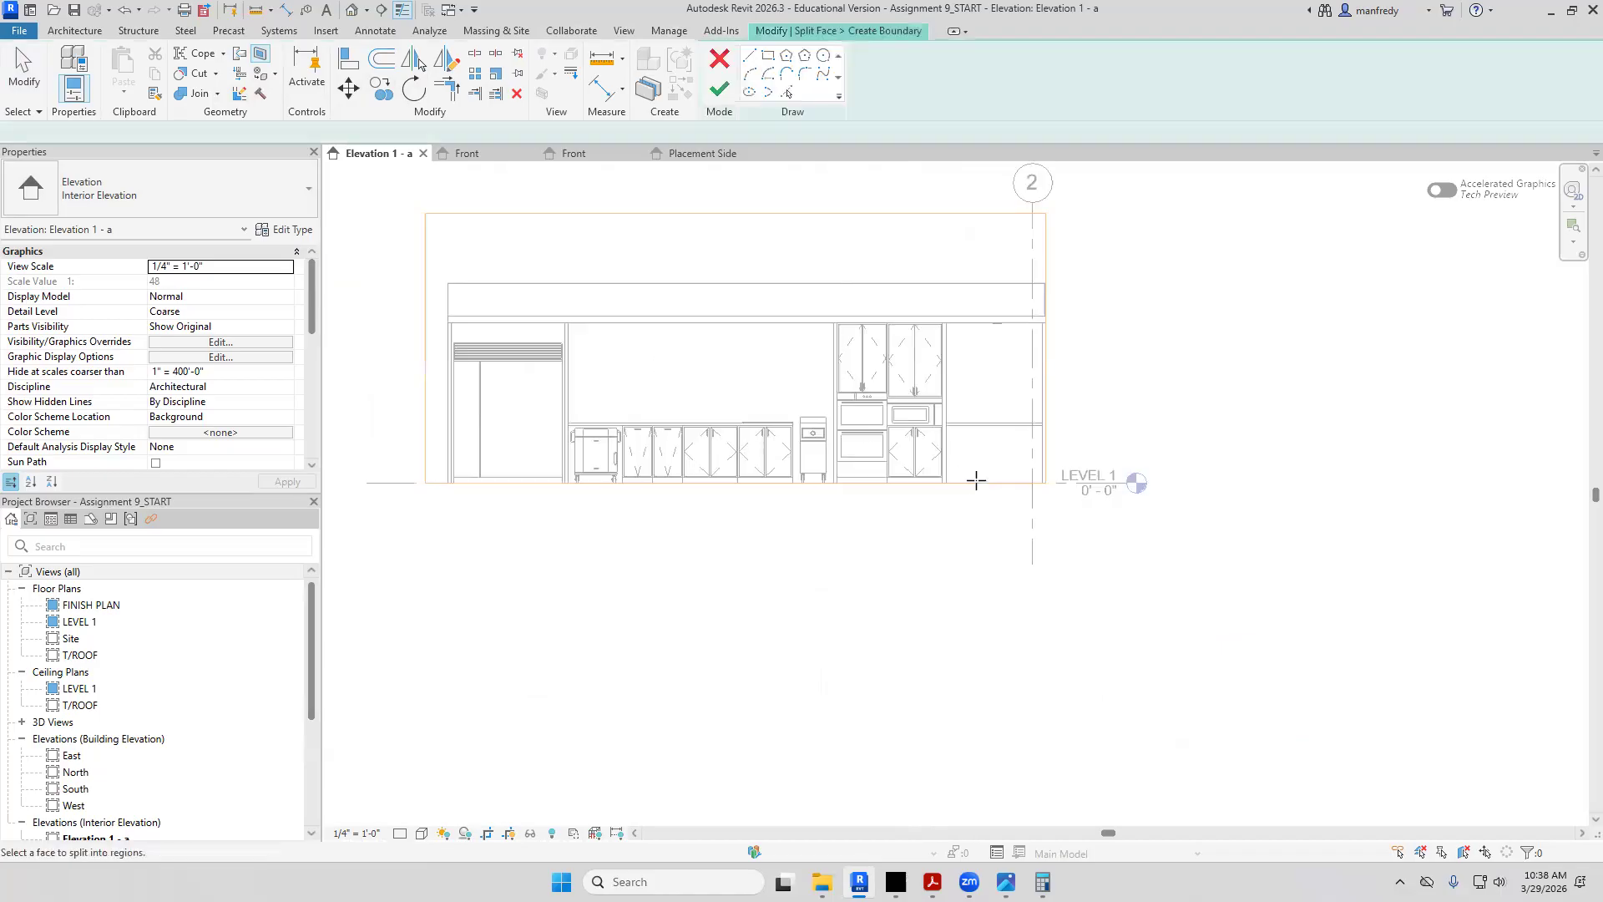
{"action": "scroll", "coordinate": [1004, 397], "scroll_direction": "up", "scroll_amount": 6}
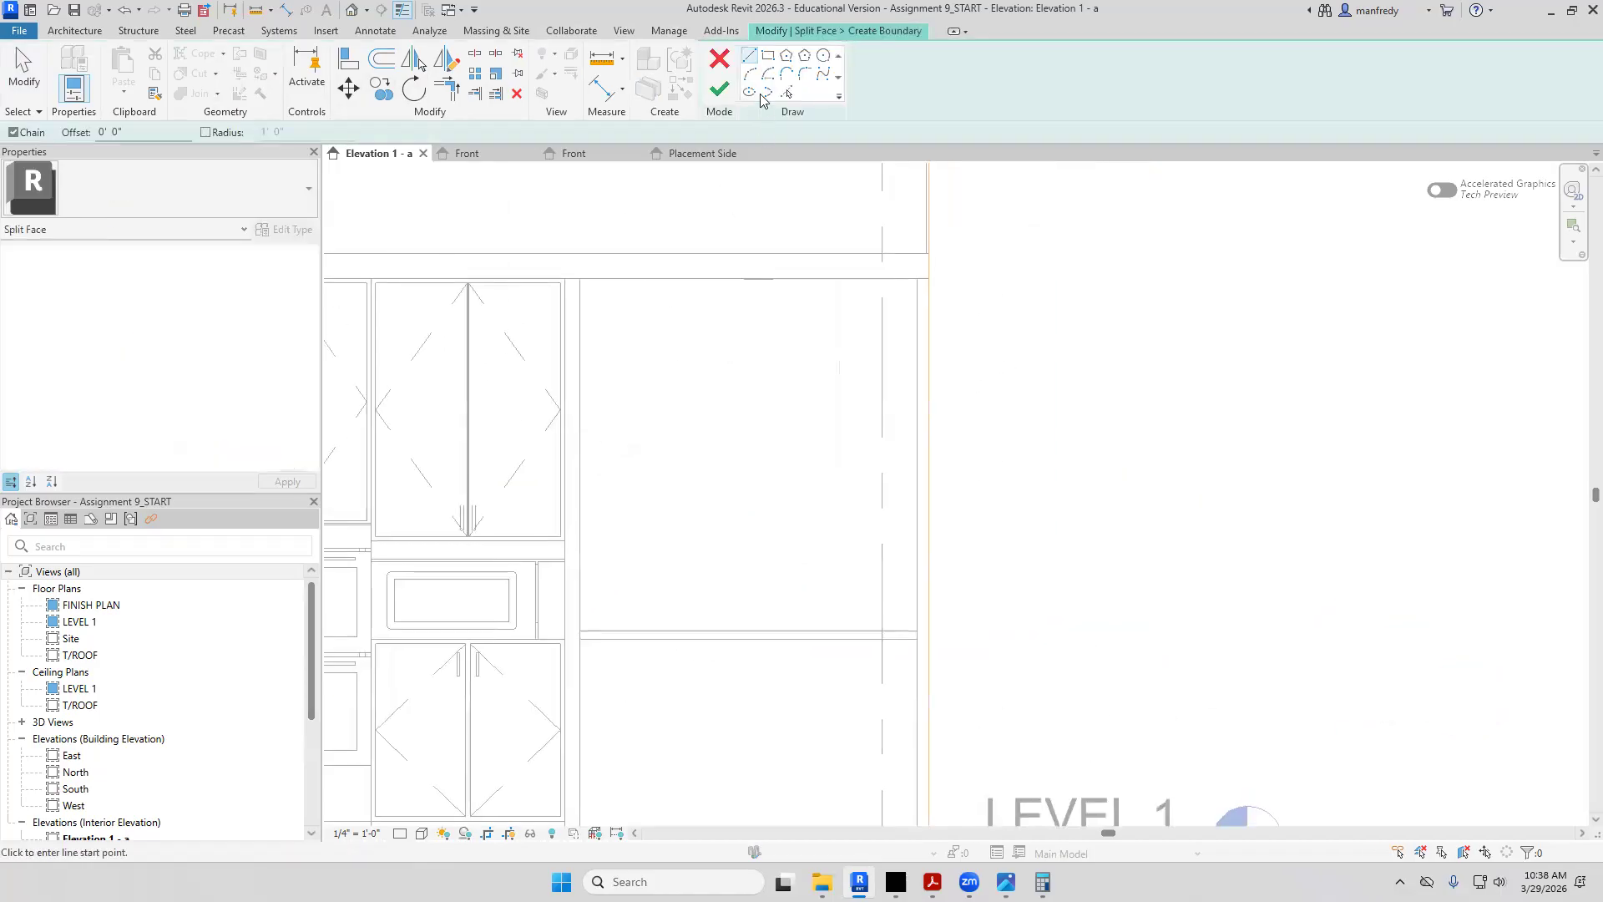
{"action": "left_click", "coordinate": [767, 56]}
{"action": "left_click", "coordinate": [580, 278]}
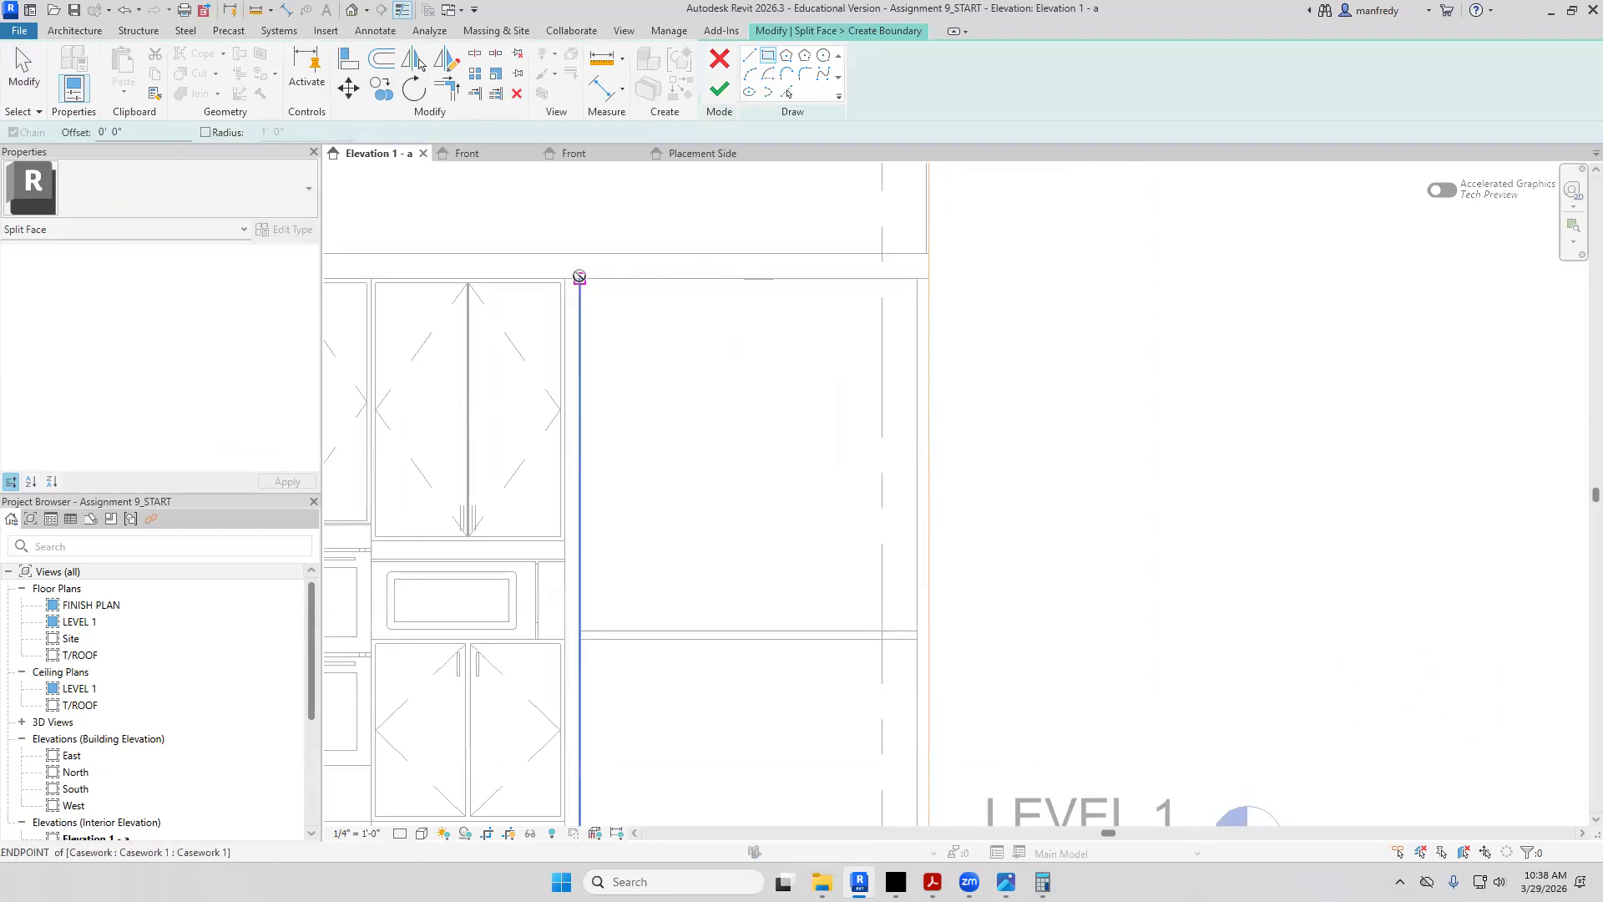
{"action": "left_click", "coordinate": [917, 631]}
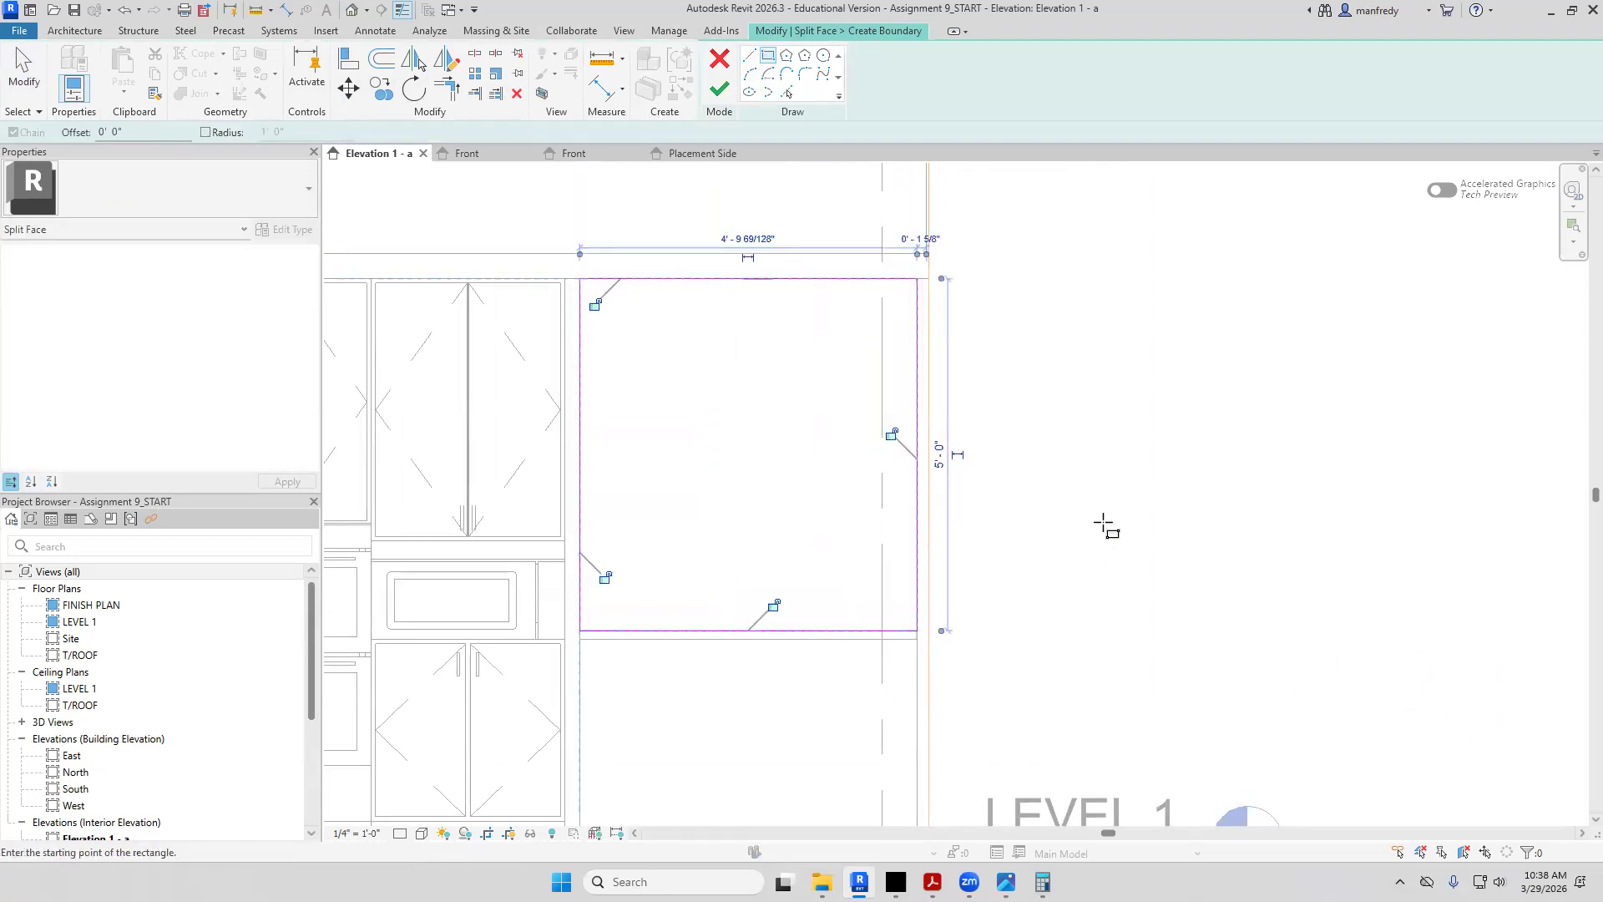
{"action": "left_click", "coordinate": [720, 89]}
{"action": "scroll", "coordinate": [944, 351], "scroll_direction": "down", "scroll_amount": 3}
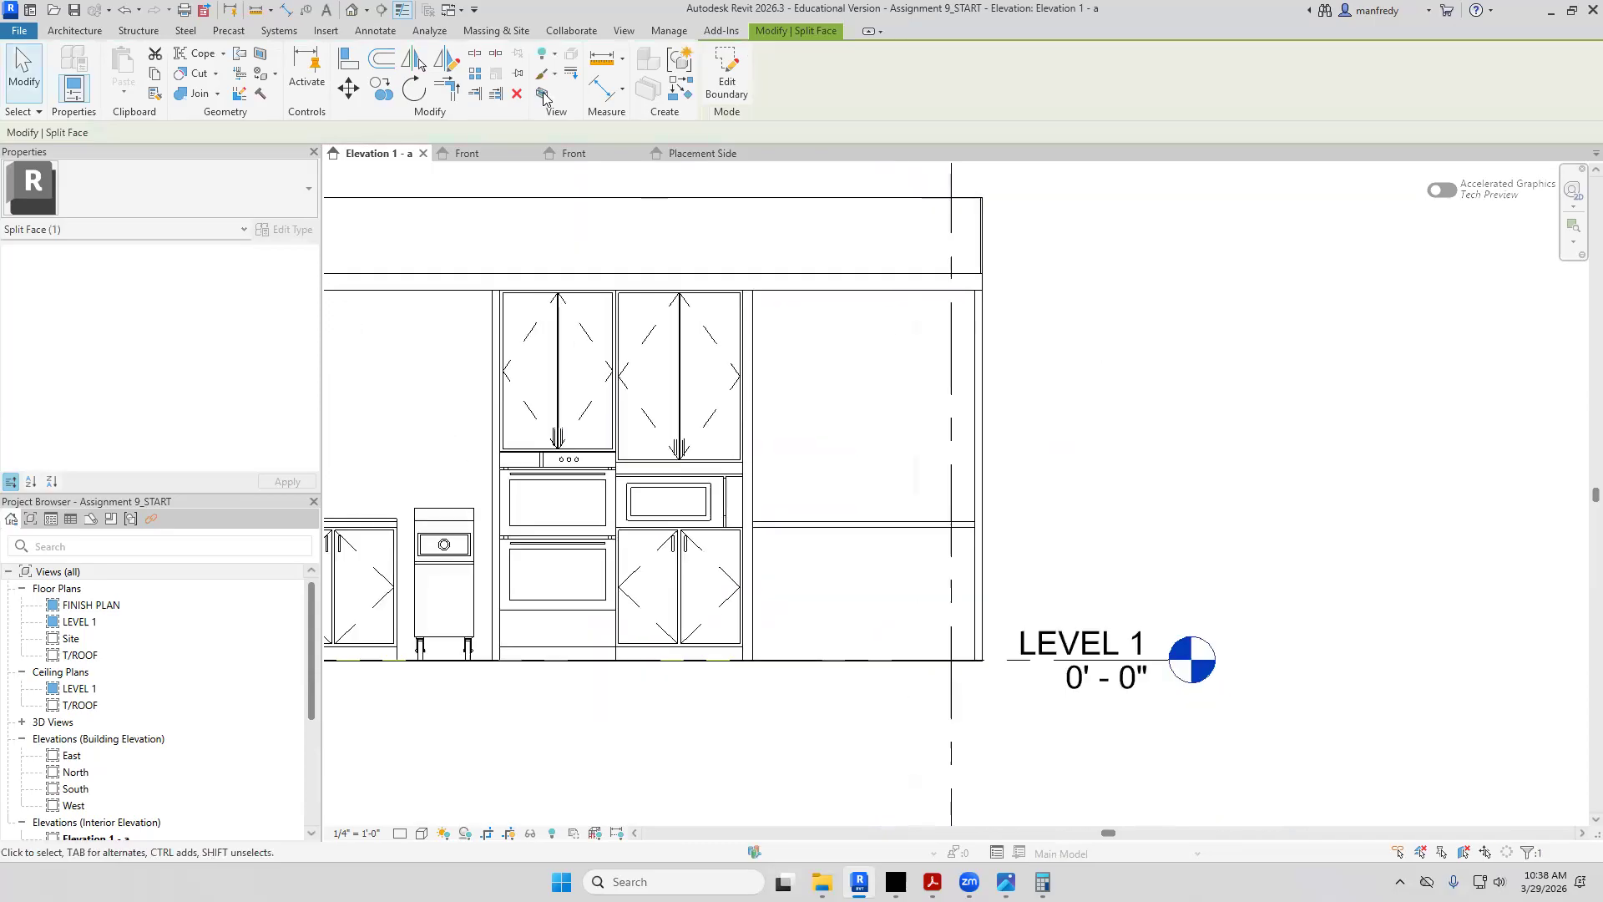
Bring up the default 3D view and temporarily isolate the kitchen's back partition wall
{"action": "left_click", "coordinate": [354, 11]}
{"action": "scroll", "coordinate": [992, 657], "scroll_direction": "up", "scroll_amount": 5}
{"action": "scroll", "coordinate": [992, 657], "scroll_direction": "up", "scroll_amount": 2}
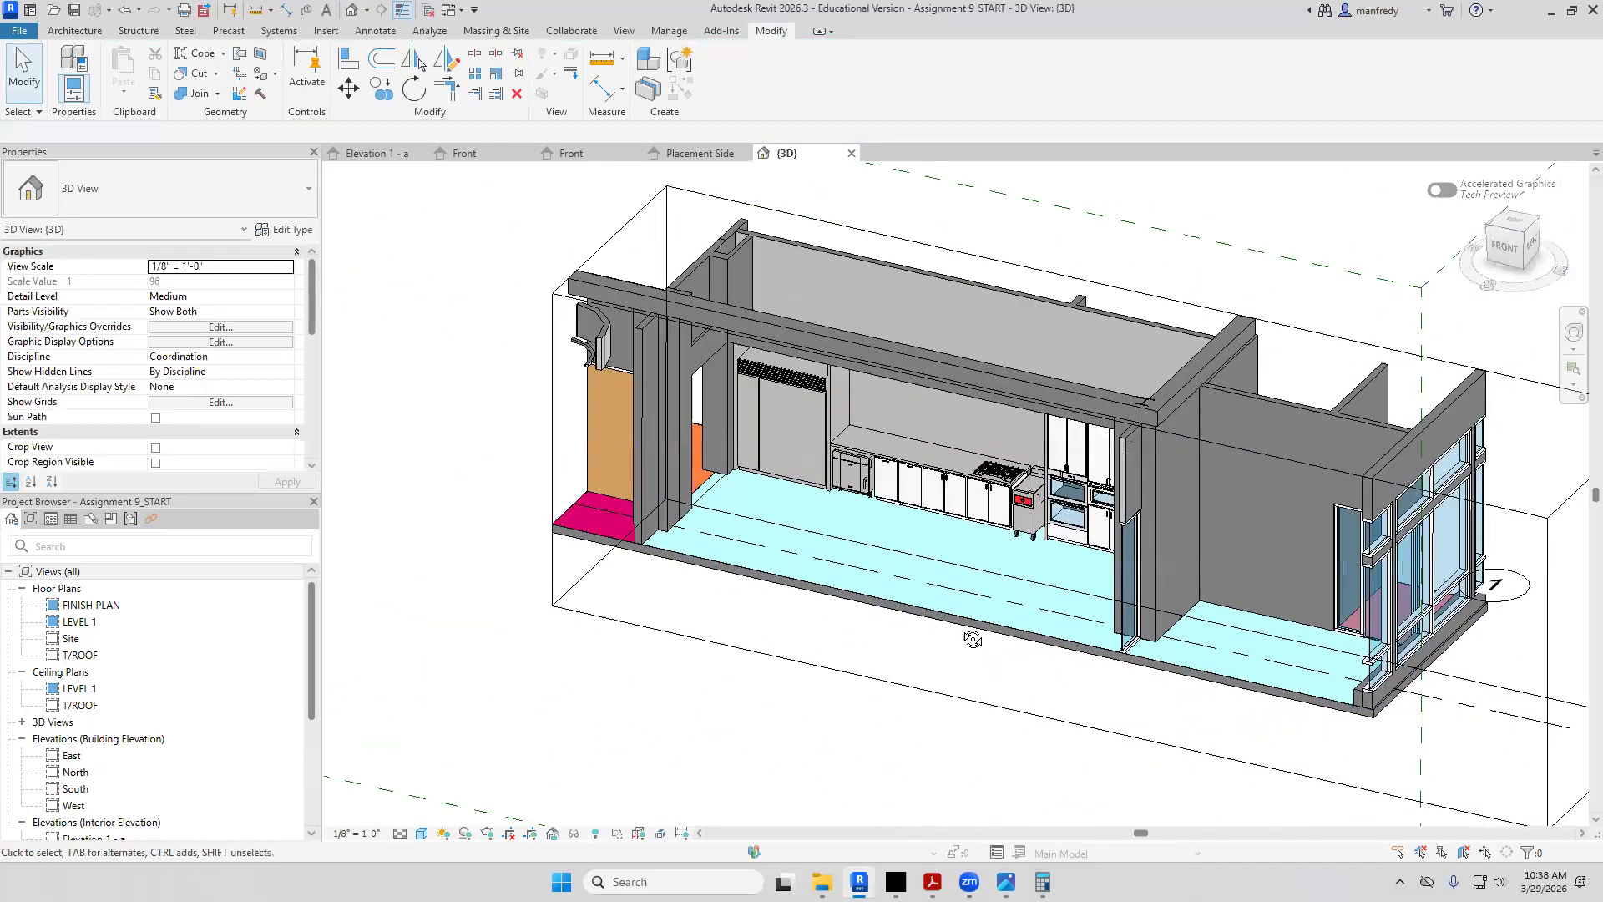
{"action": "left_click", "coordinate": [1040, 297]}
{"action": "right_click", "coordinate": [1042, 289]}
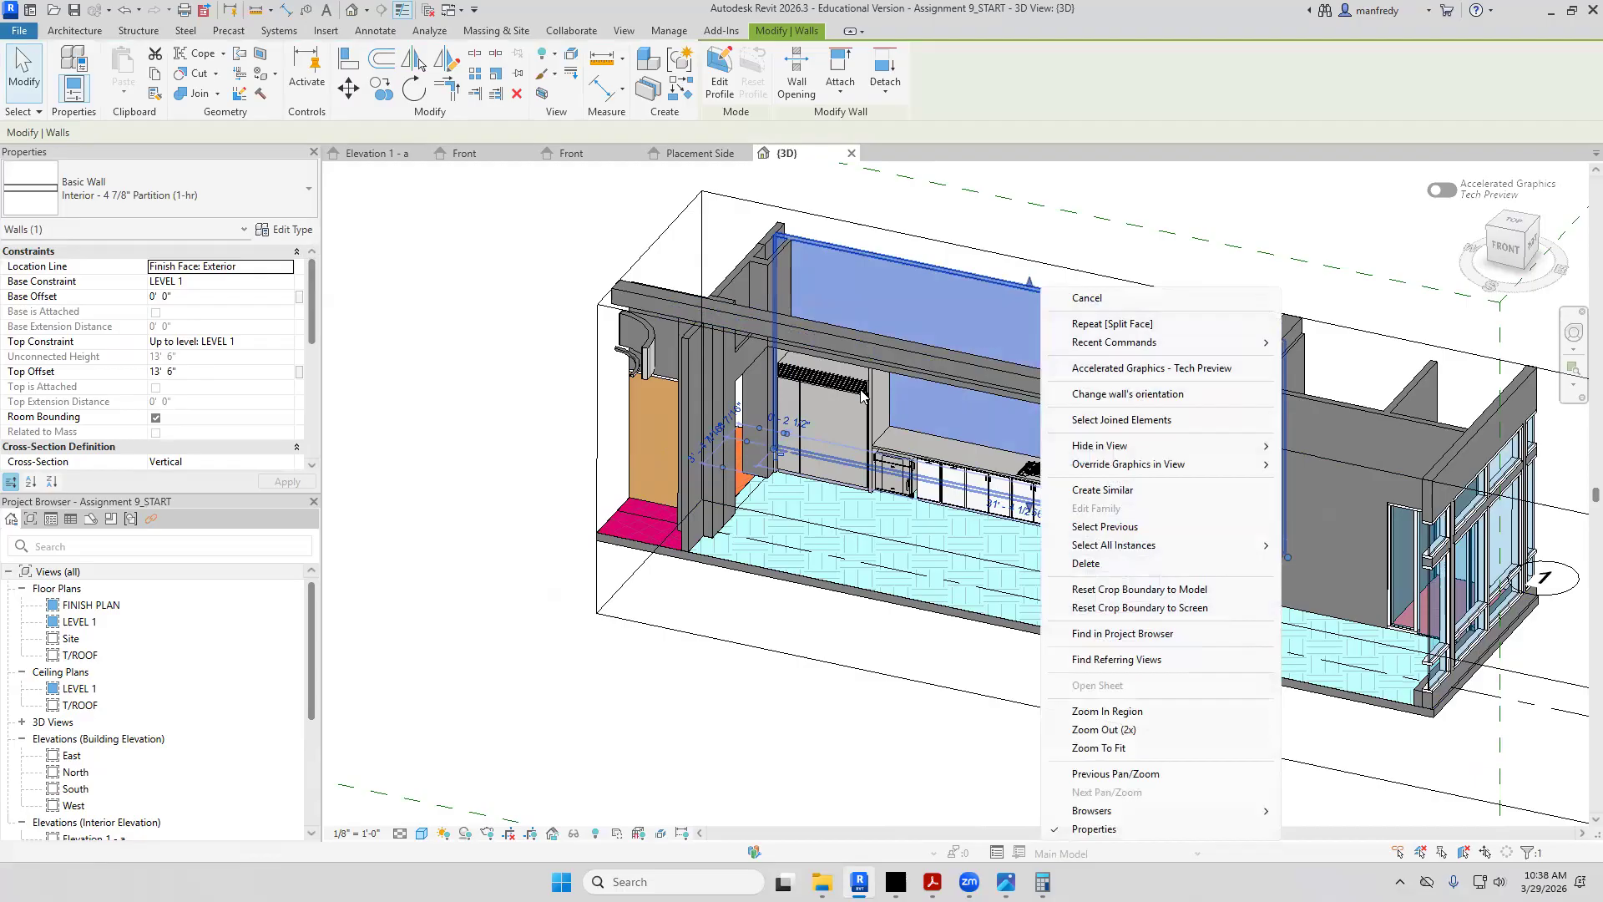
{"action": "left_click", "coordinate": [660, 837]}
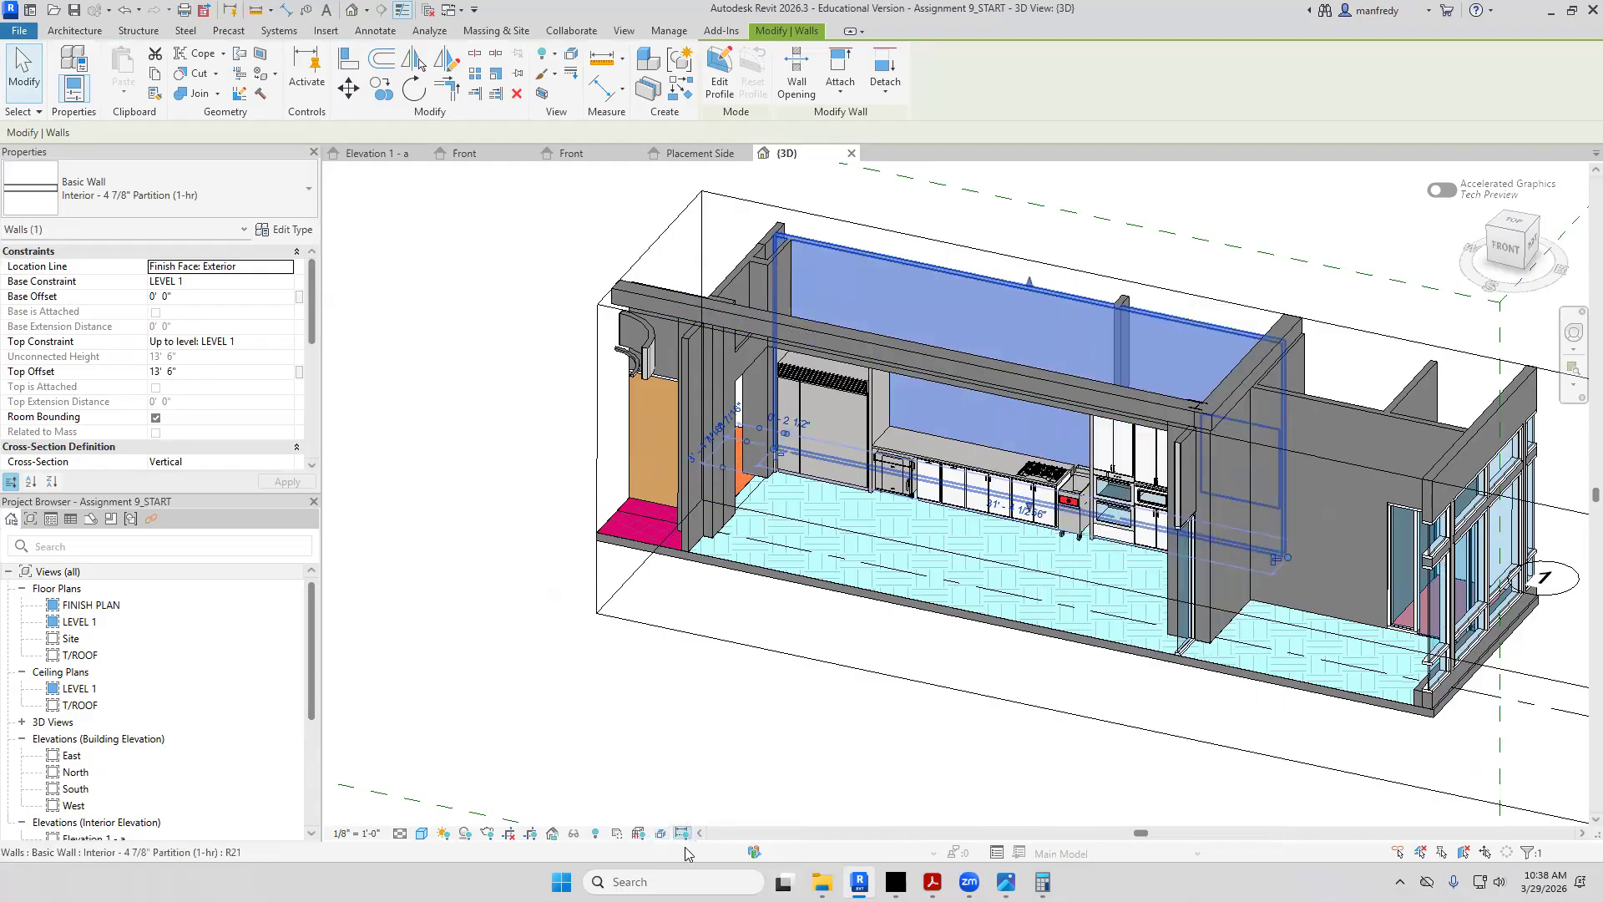
{"action": "left_click", "coordinate": [574, 834]}
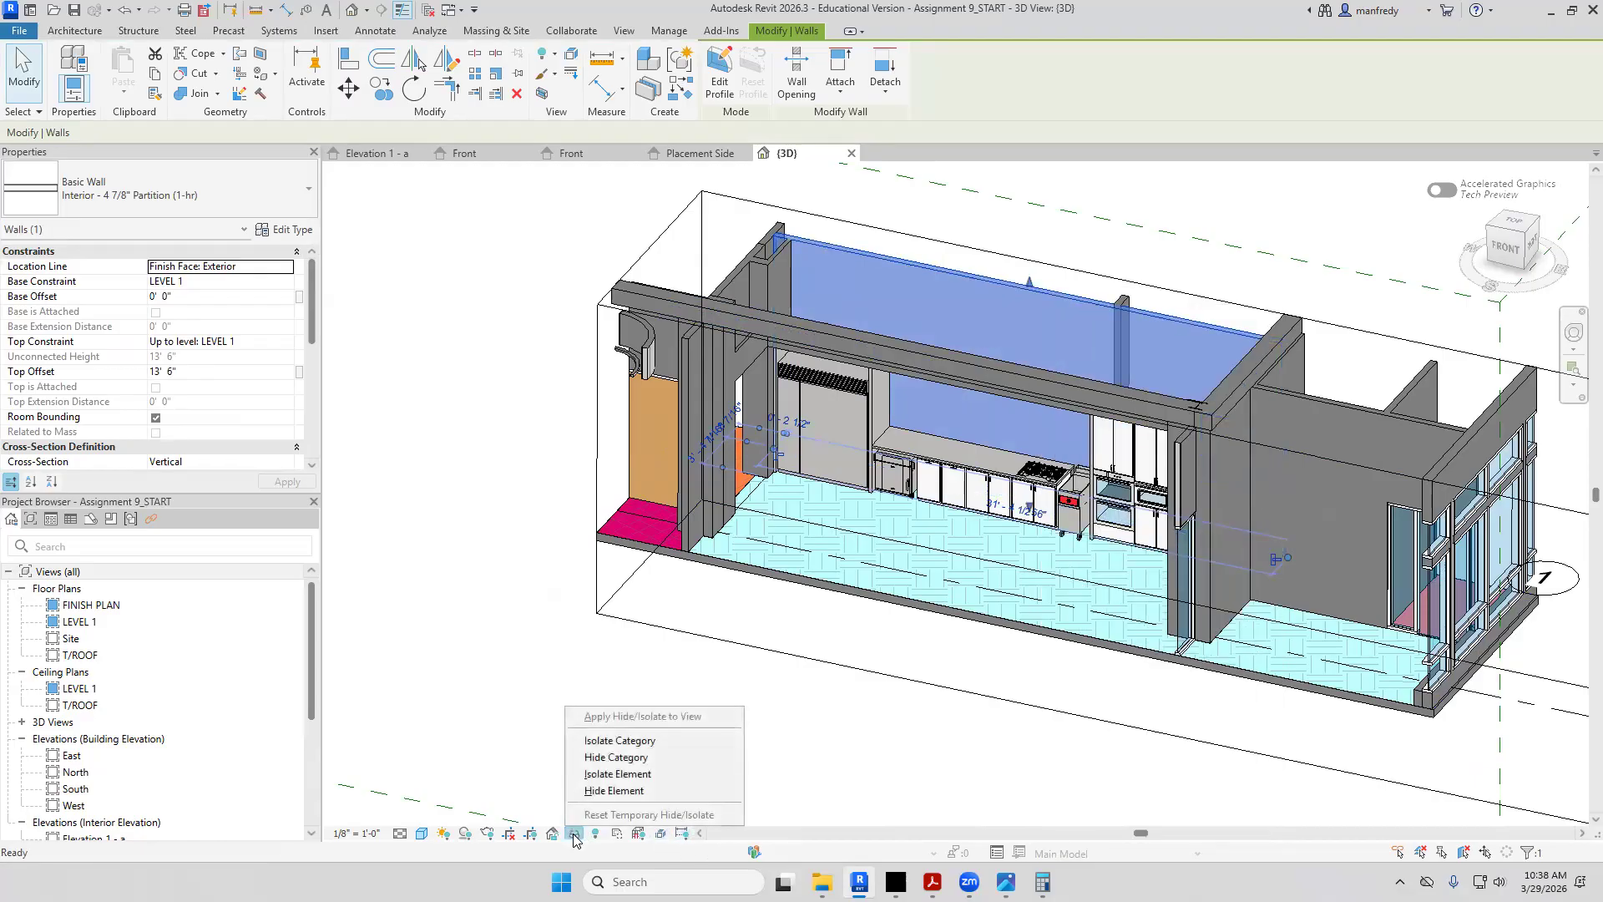
{"action": "left_click", "coordinate": [618, 774]}
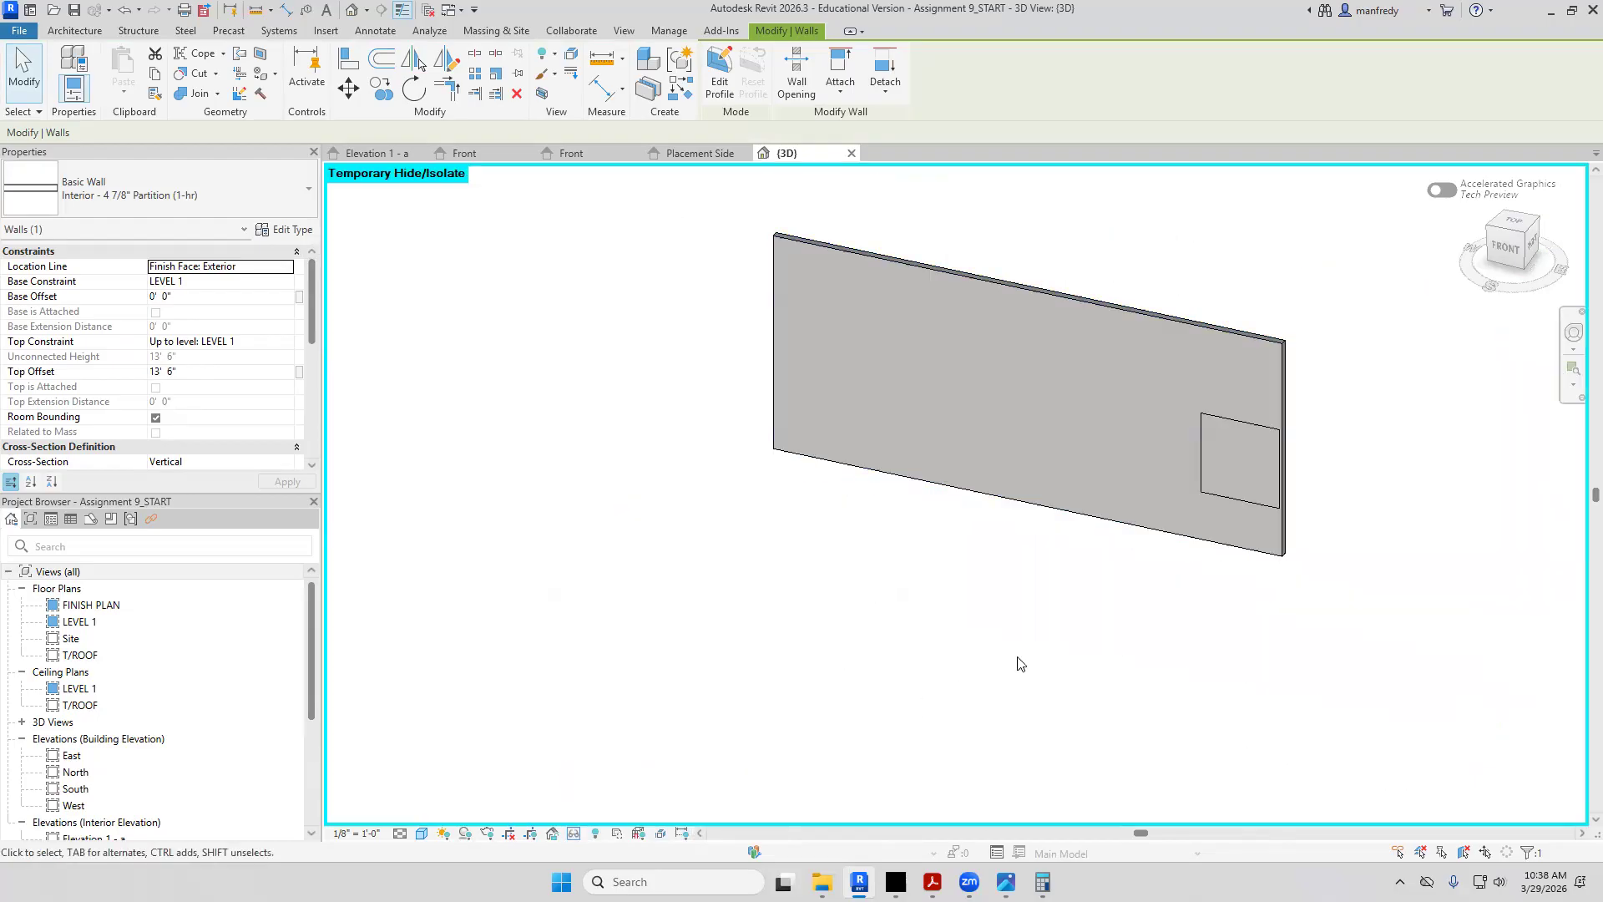
{"action": "key", "text": "Escape"}
Paint the split rectangular region of the isolated wall with the JM T-2 material
{"action": "scroll", "coordinate": [974, 422], "scroll_direction": "up", "scroll_amount": 3}
{"action": "middle_click_drag", "start_coordinate": [1325, 350], "coordinate": [976, 378]}
{"action": "scroll", "coordinate": [975, 377], "scroll_direction": "up", "scroll_amount": 2}
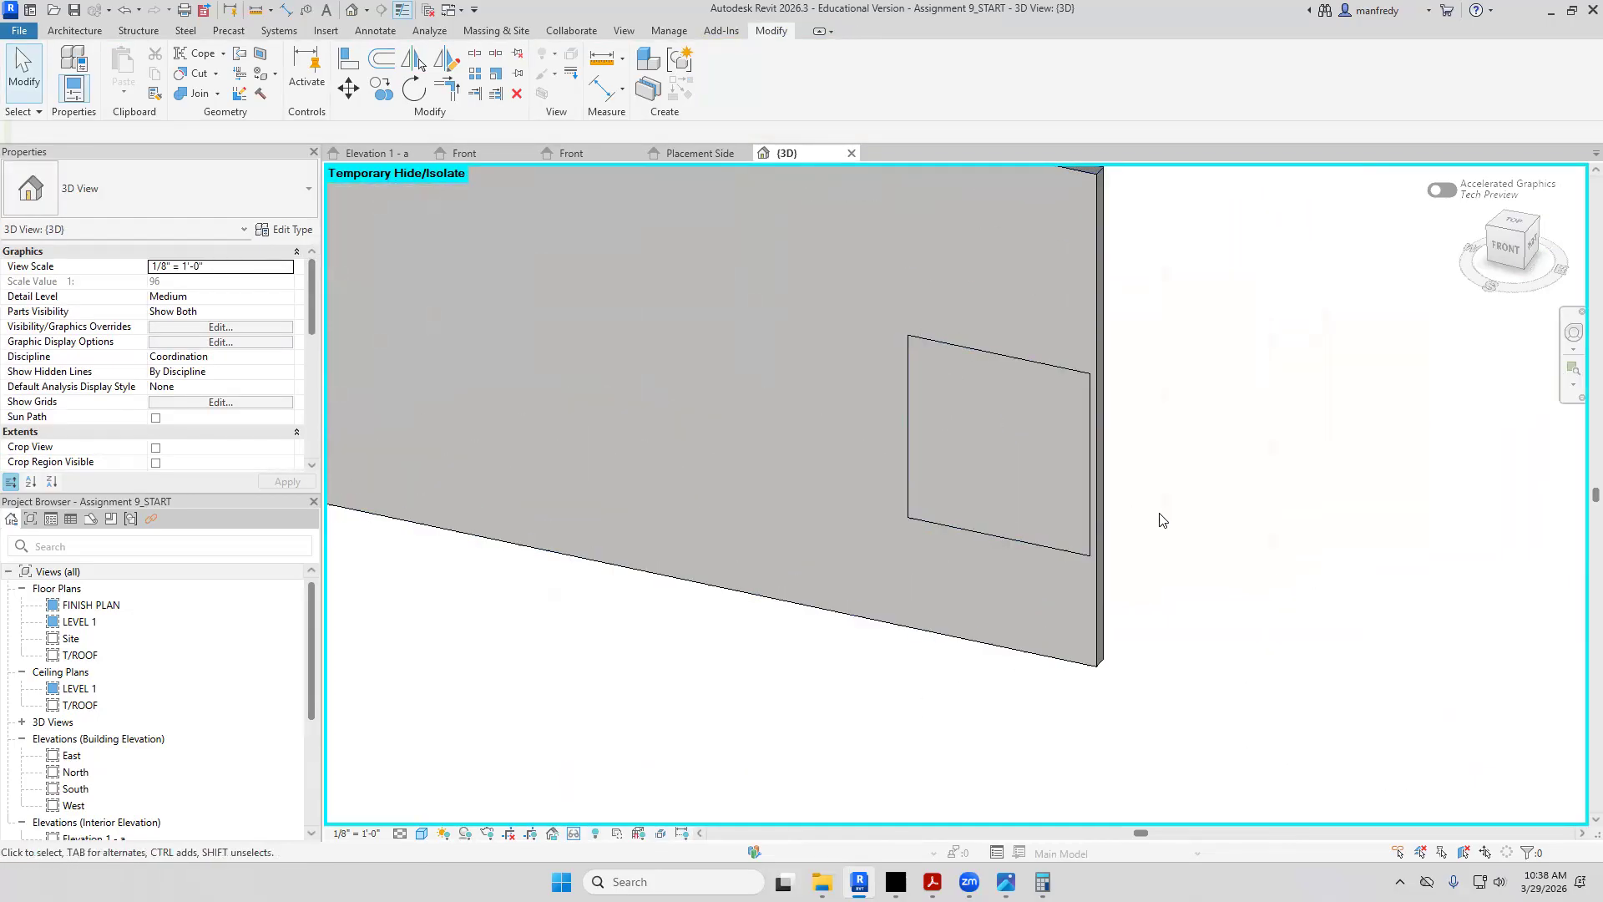
{"action": "scroll", "coordinate": [1199, 548], "scroll_direction": "down", "scroll_amount": 2}
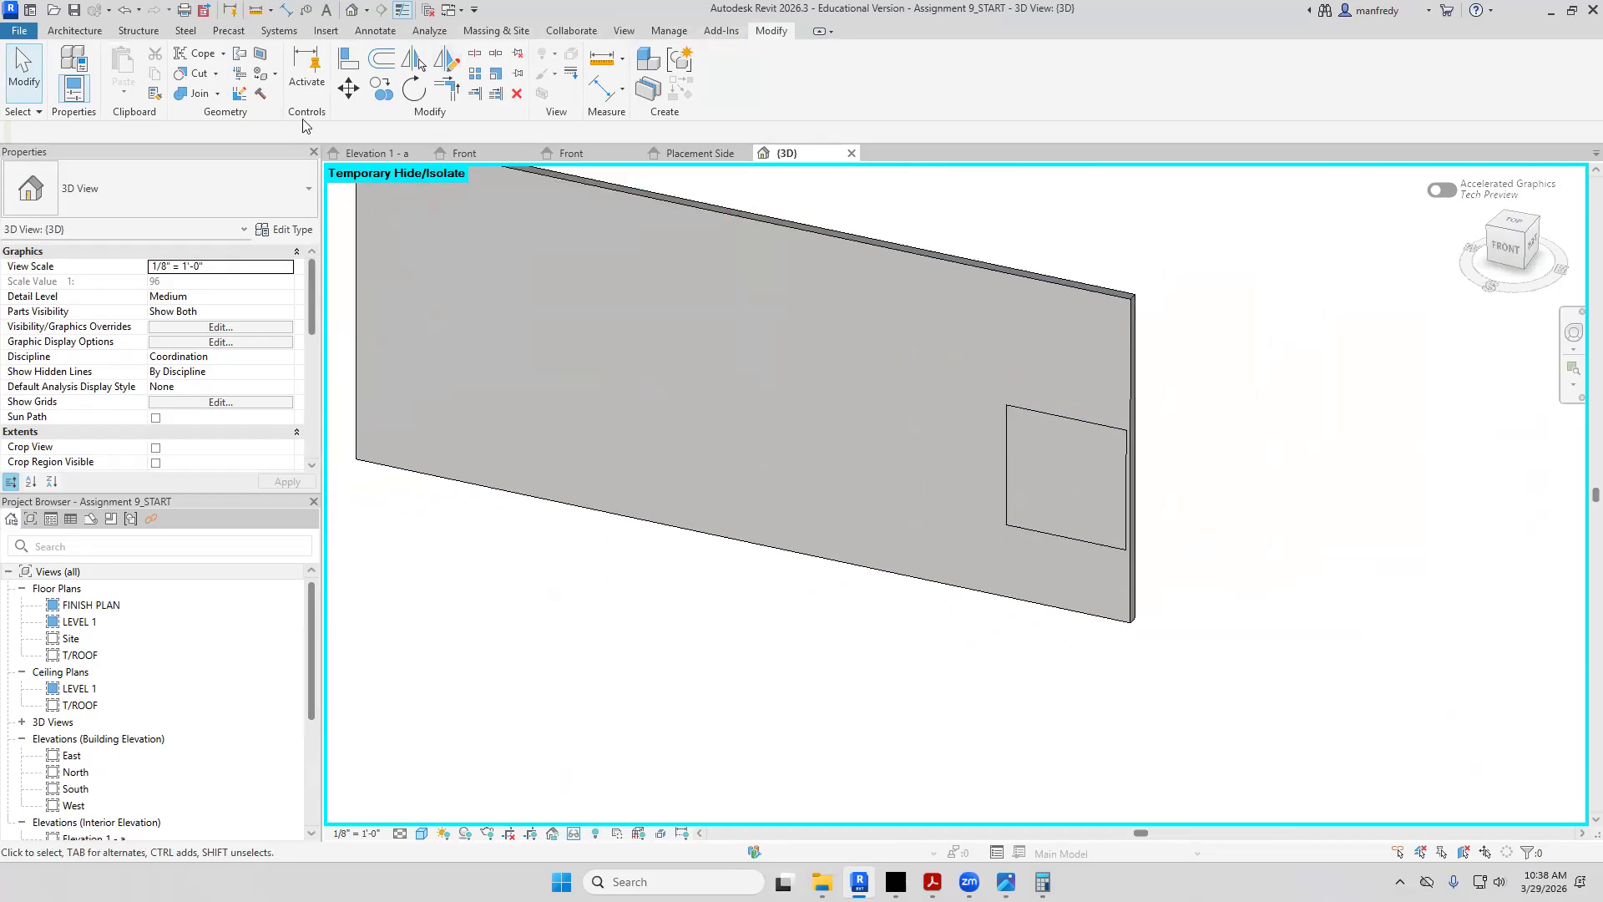
{"action": "left_click", "coordinate": [276, 75]}
{"action": "left_click", "coordinate": [248, 108]}
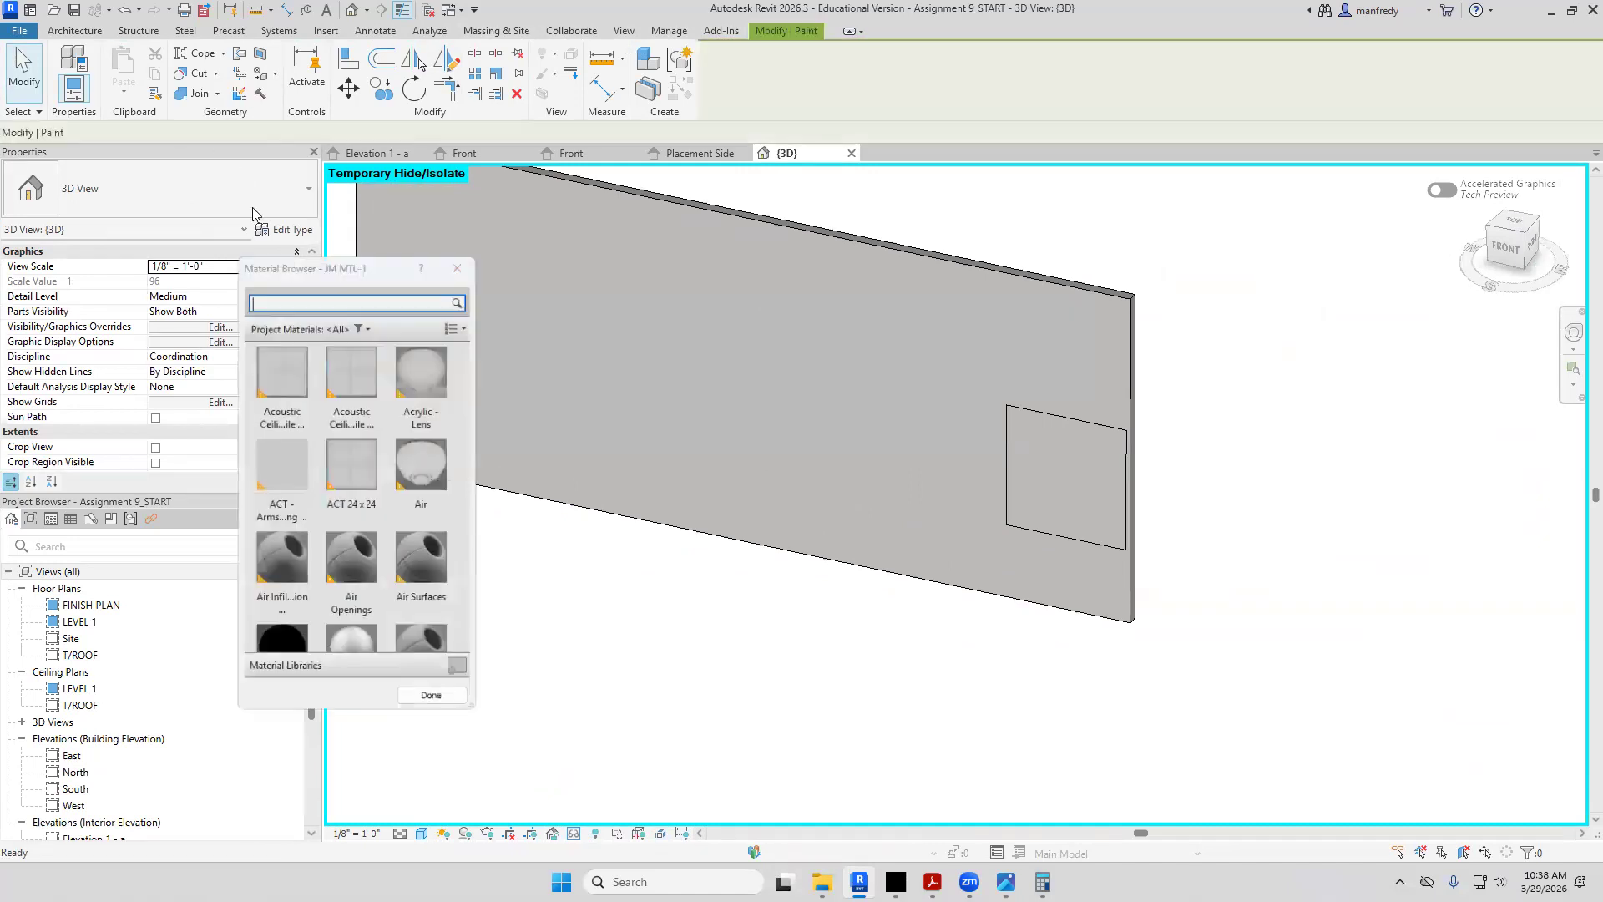
{"action": "left_click", "coordinate": [335, 290]}
{"action": "type", "text": "T-2"}
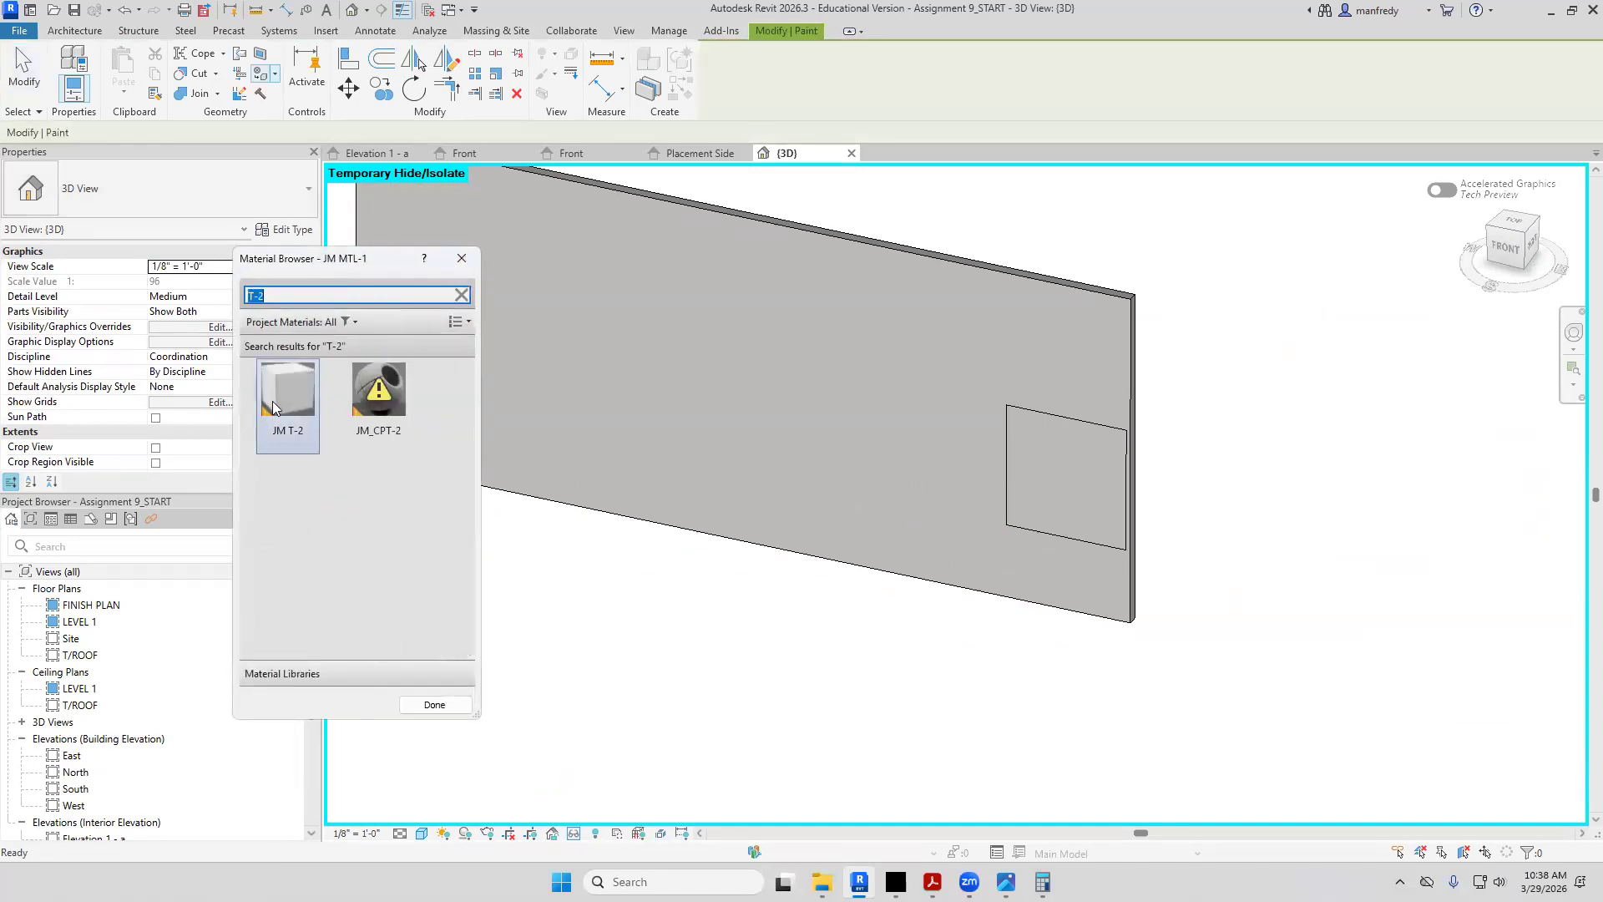
{"action": "left_click", "coordinate": [275, 409]}
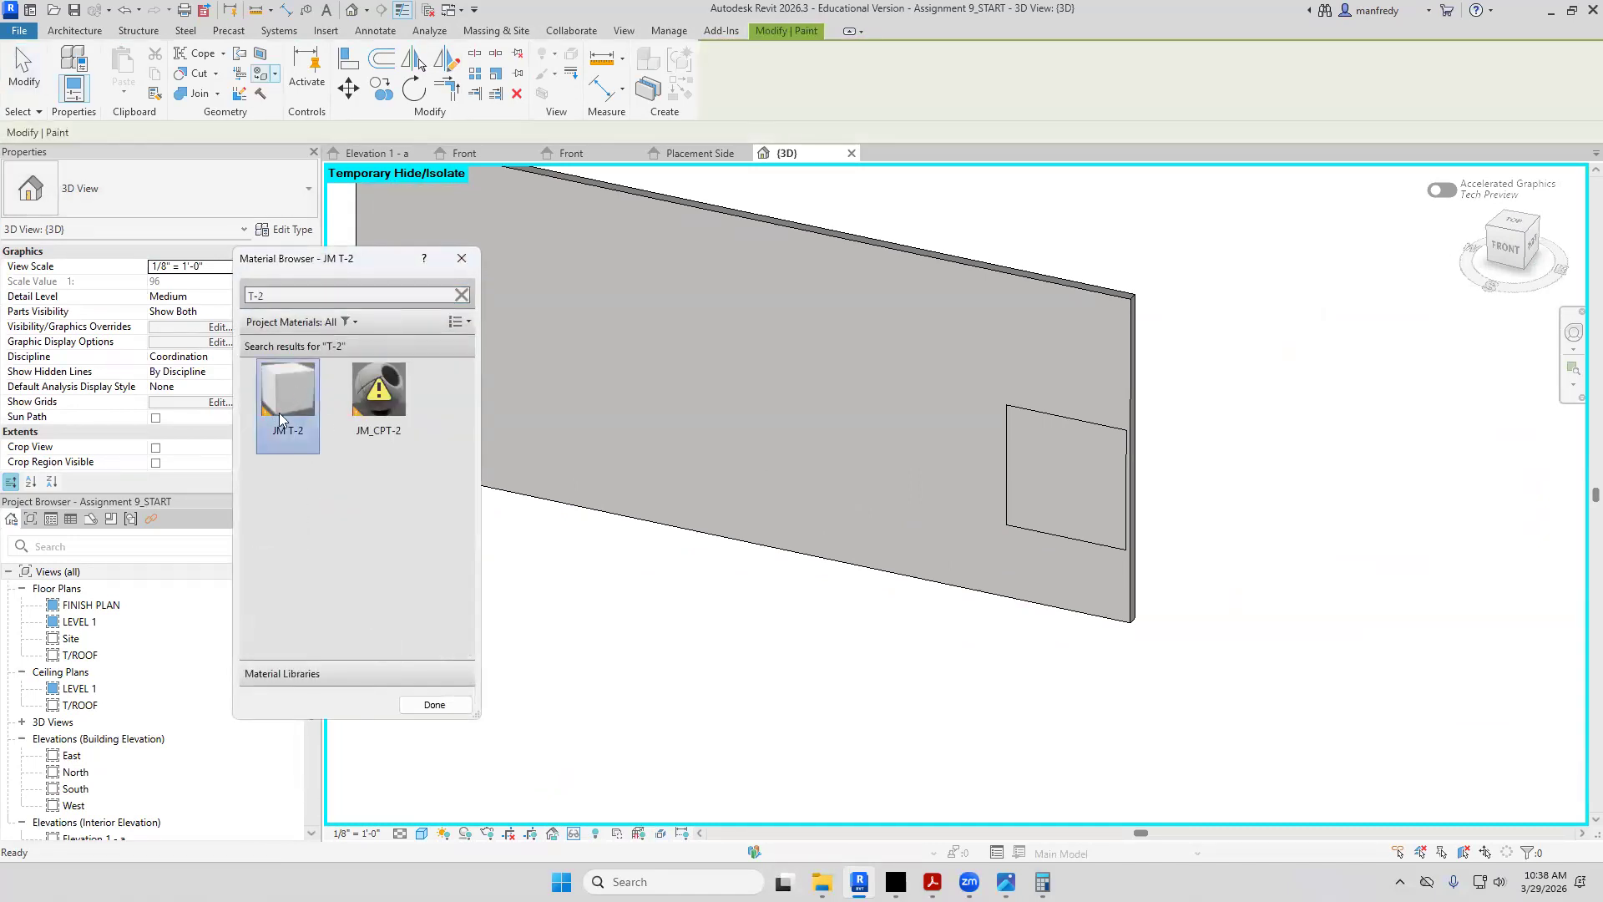
{"action": "left_click", "coordinate": [1017, 492]}
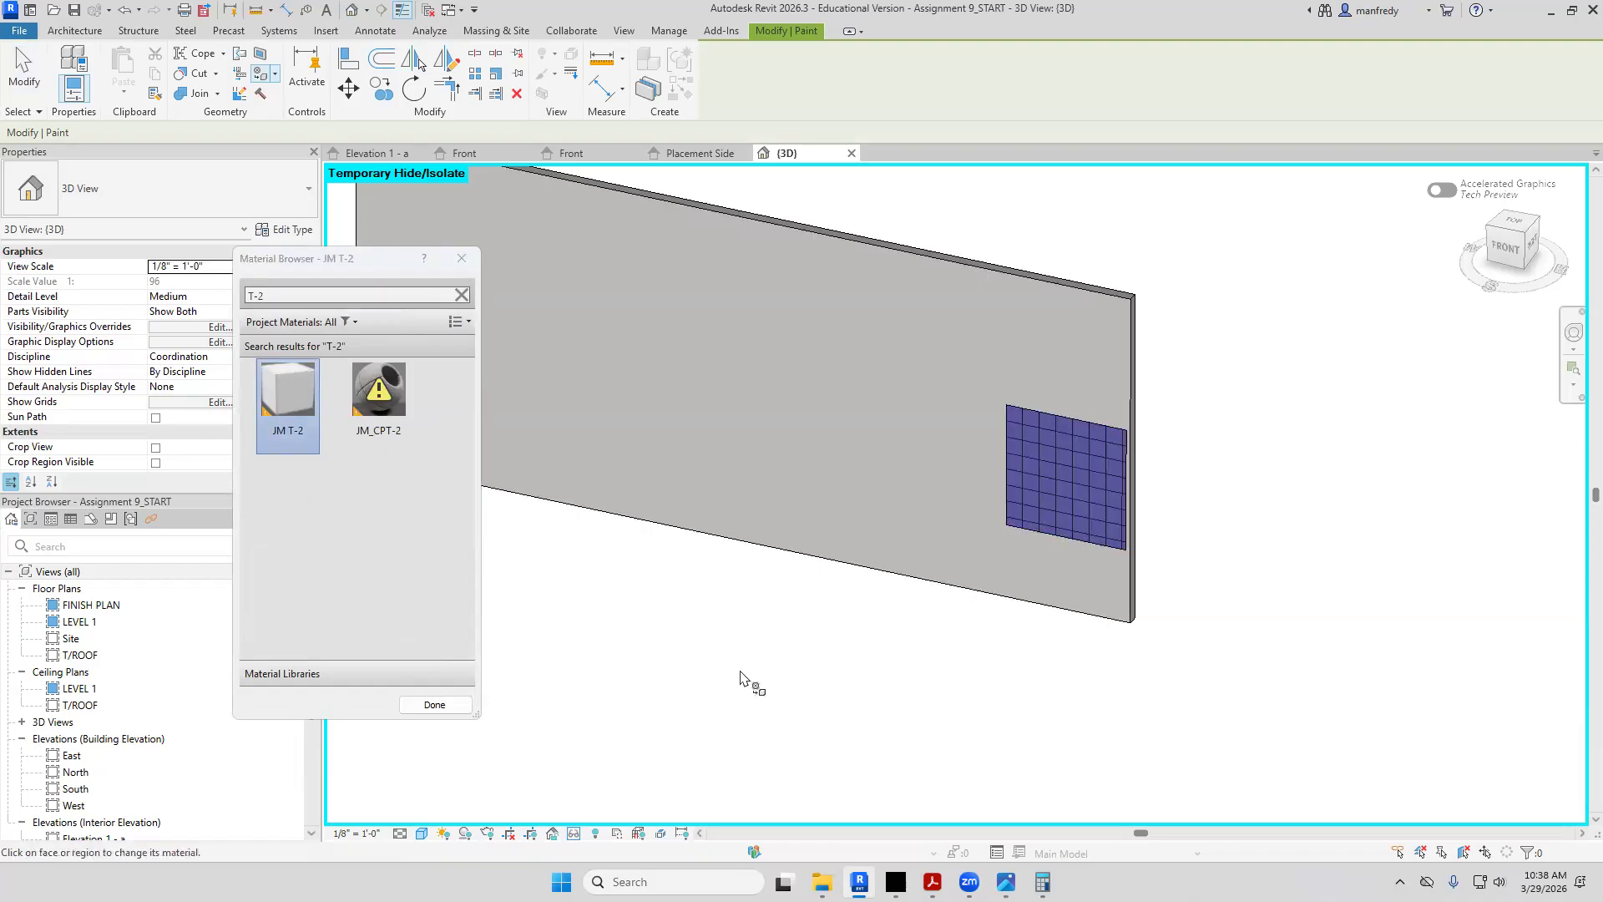
{"action": "key", "text": "Escape"}
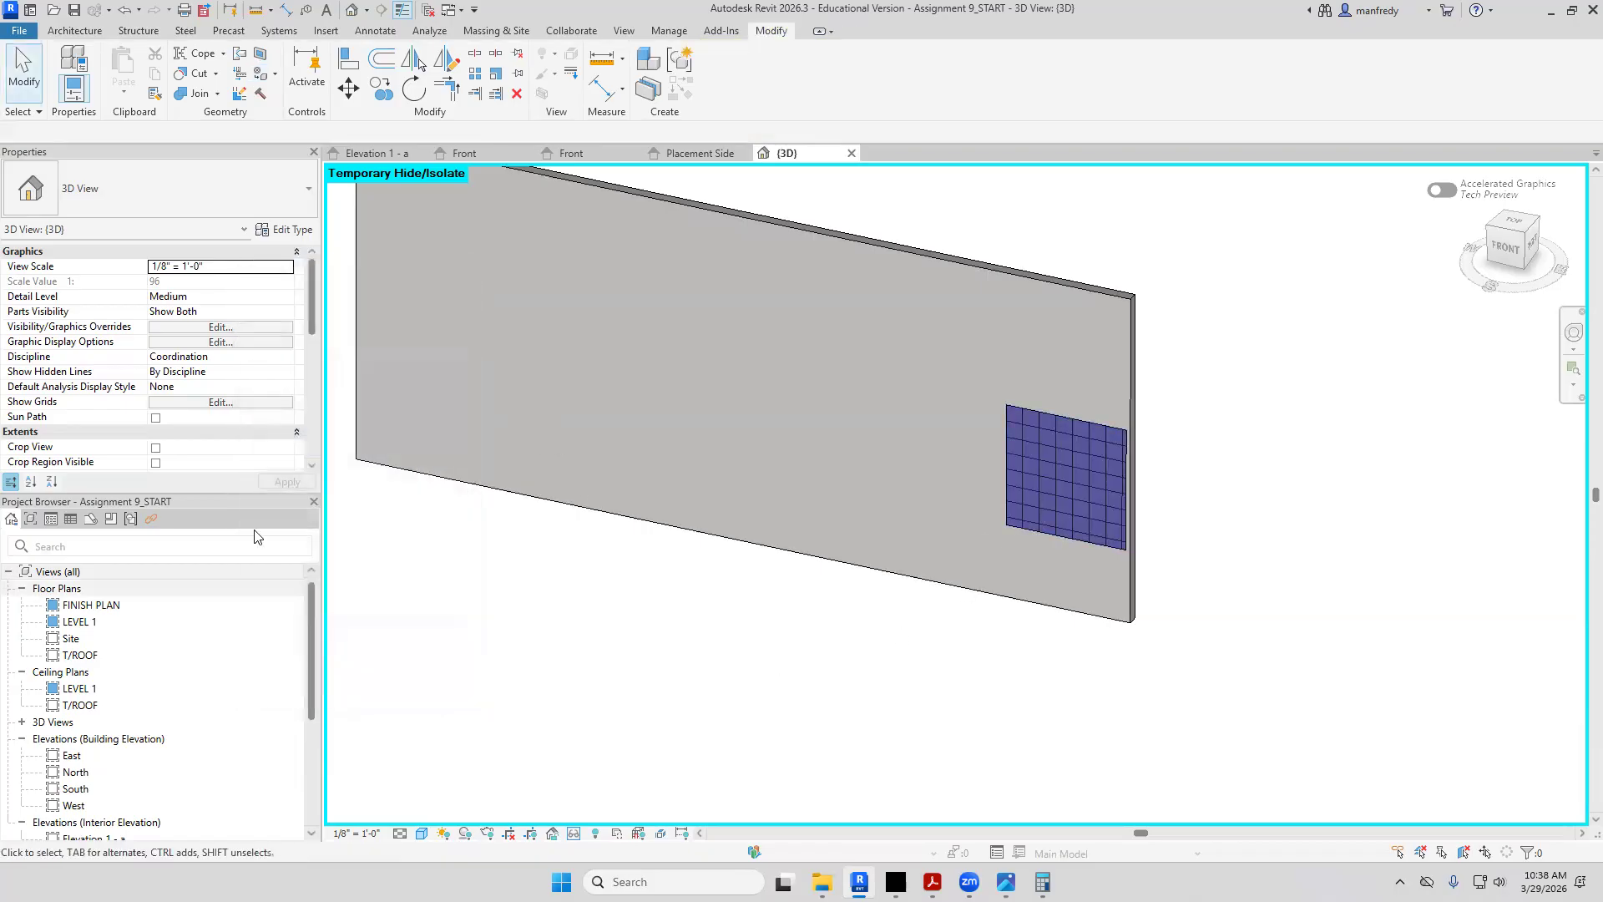
Close the Base Cabinet-Single Drawer and Base Cabinet-Double Door families without saving changes
{"action": "left_click", "coordinate": [583, 152]}
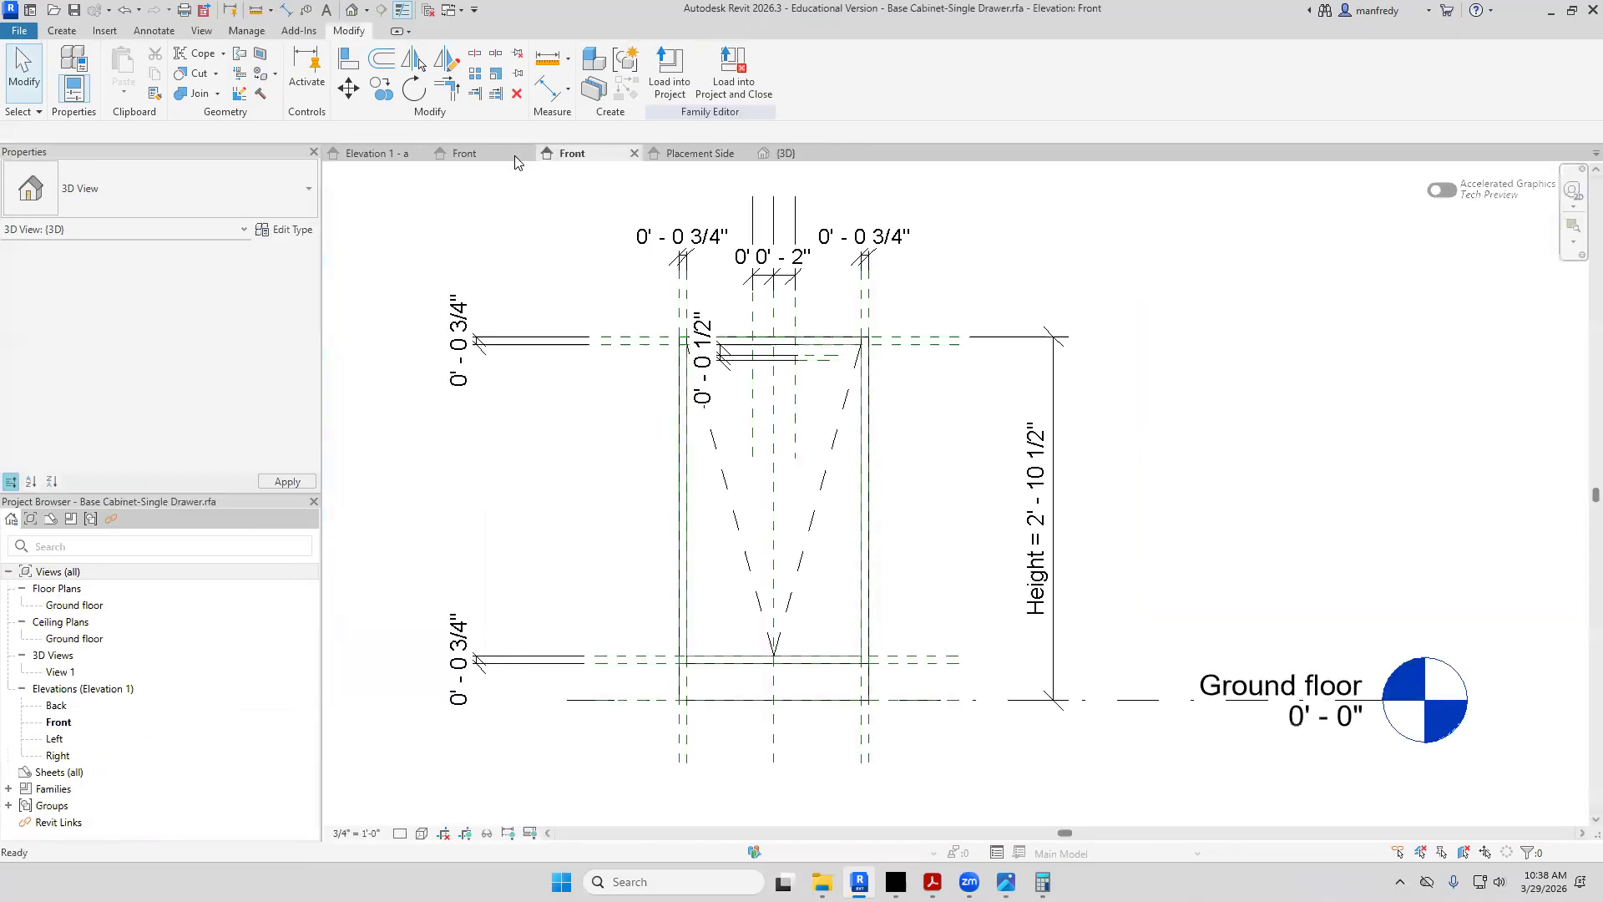
{"action": "left_click", "coordinate": [513, 157]}
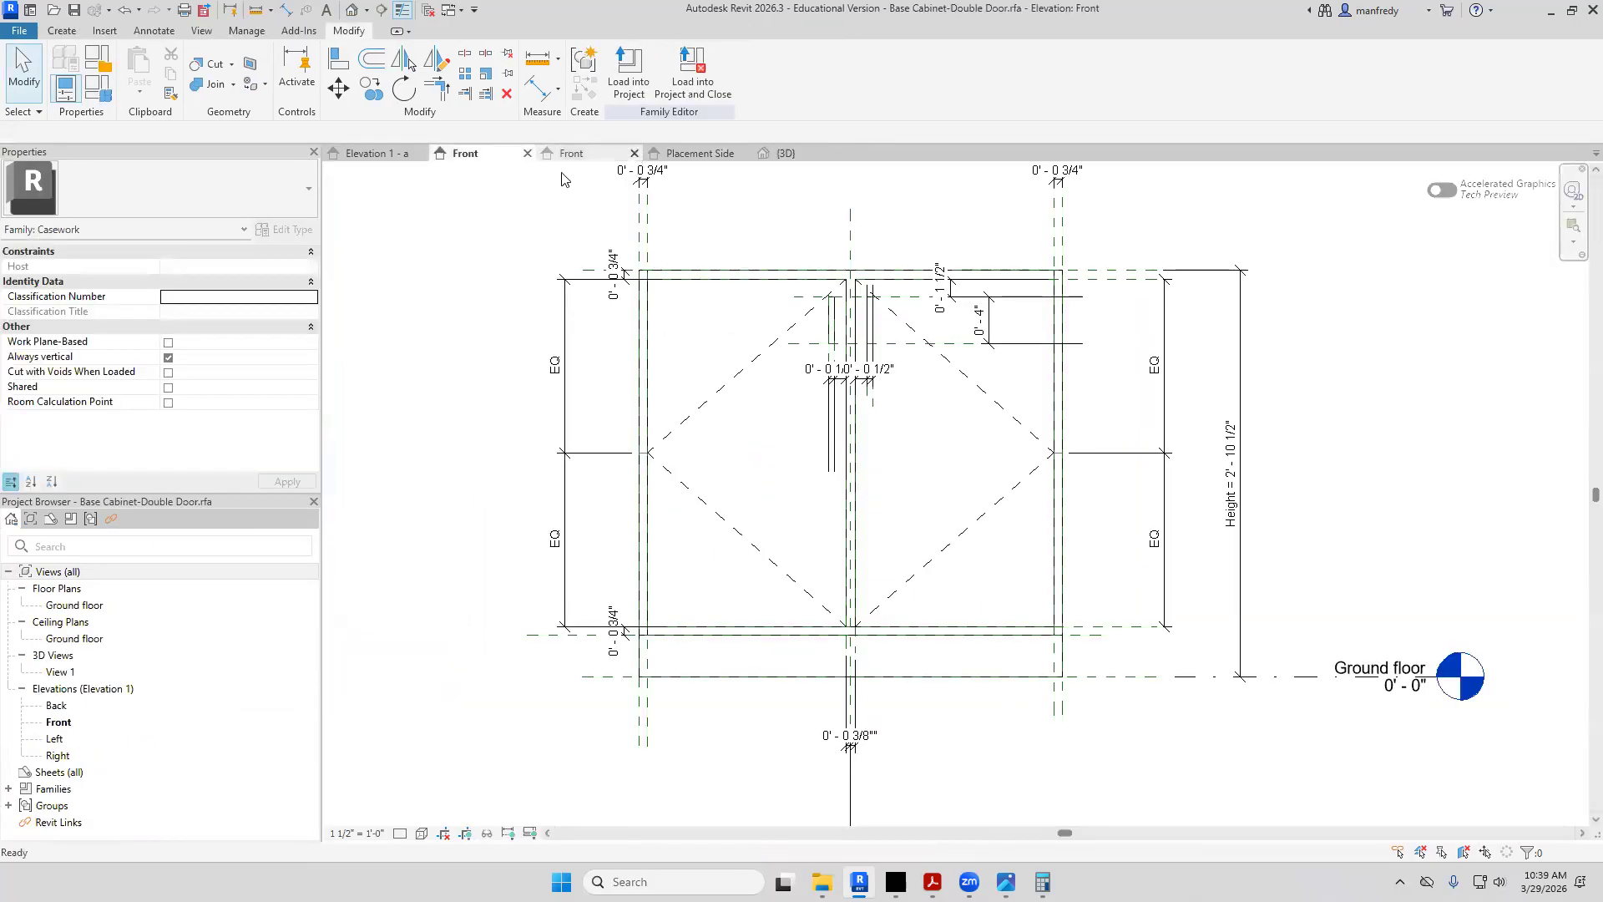
{"action": "left_click", "coordinate": [843, 448]}
{"action": "left_click", "coordinate": [528, 154]}
{"action": "left_click", "coordinate": [836, 448]}
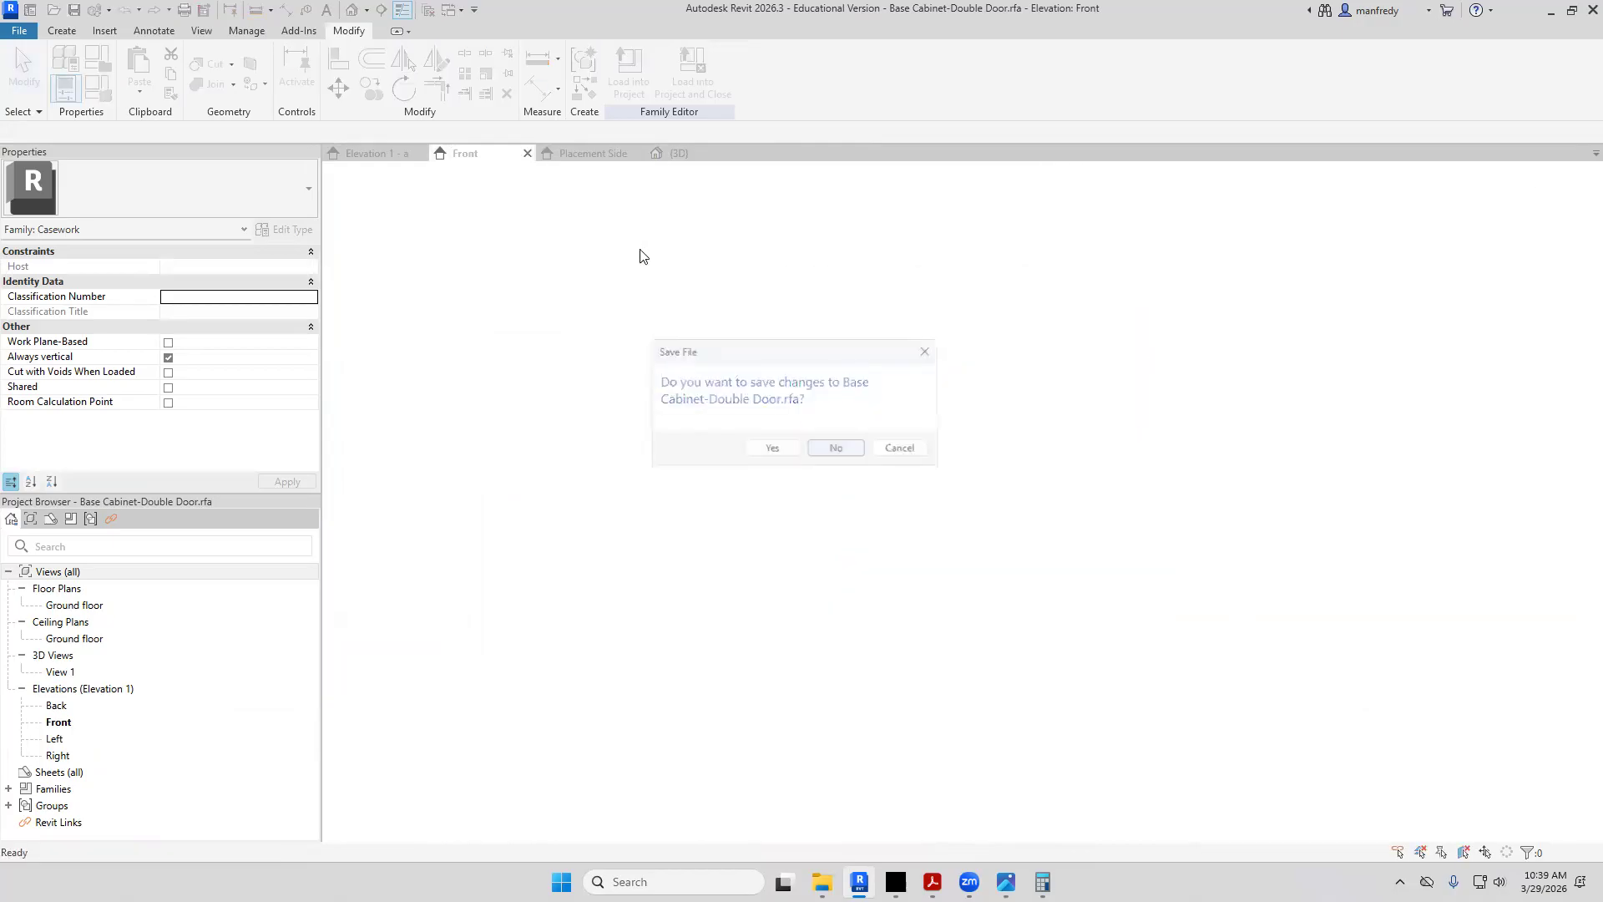
In the Elevation 1 - a view, align the backsplash tile pattern to the side panel's inner edge and the countertop
{"action": "left_click", "coordinate": [397, 157]}
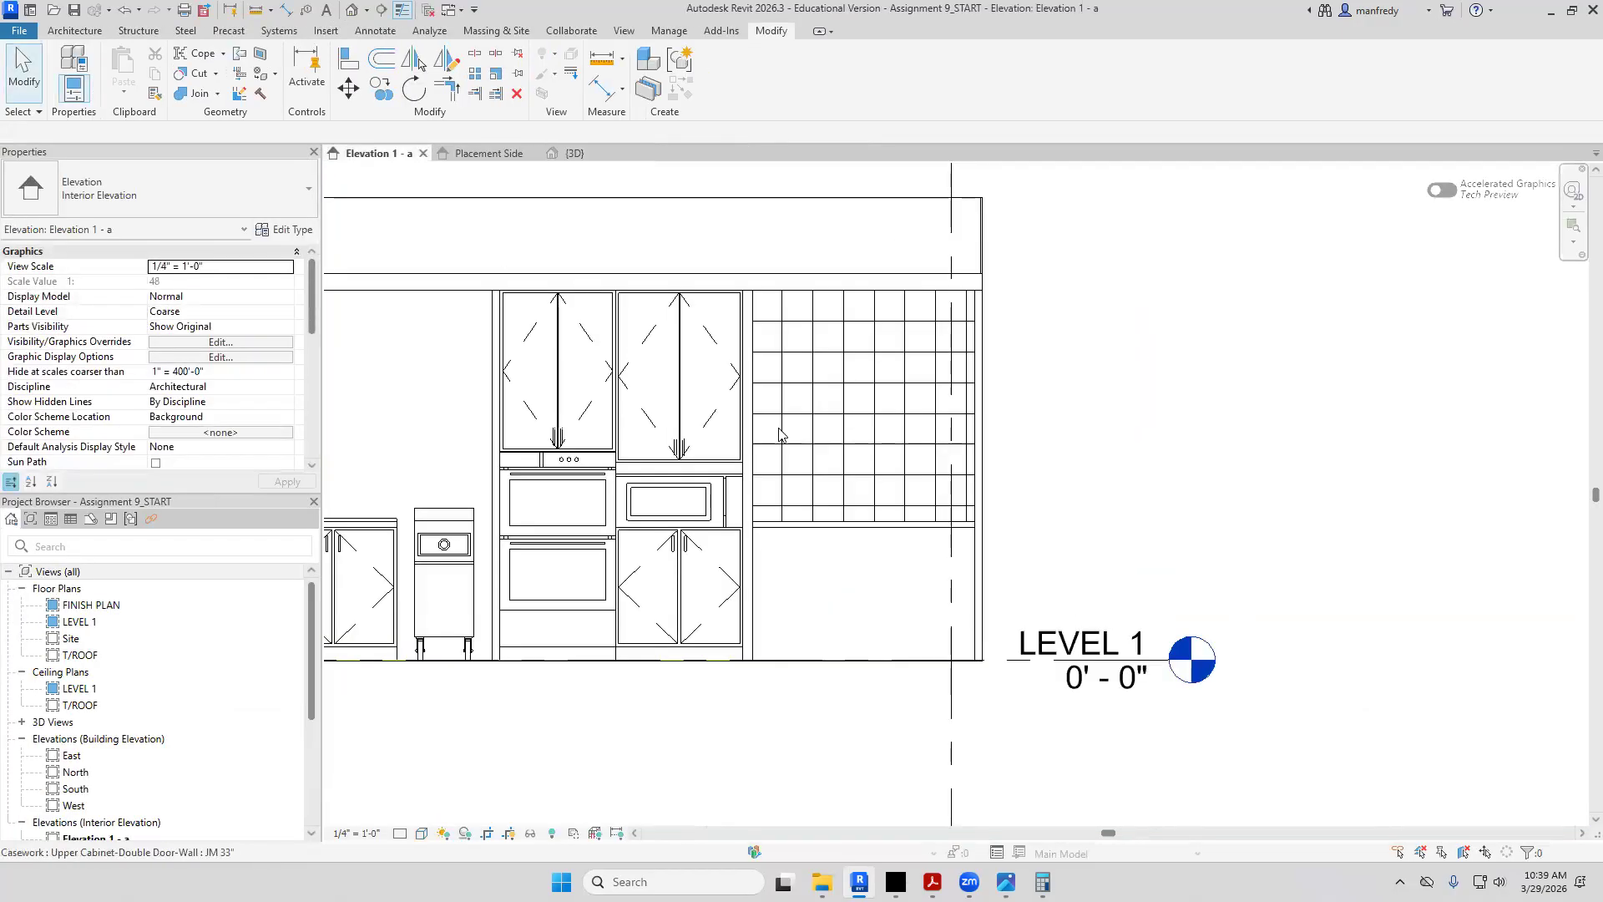
{"action": "scroll", "coordinate": [827, 469], "scroll_direction": "up", "scroll_amount": 2}
{"action": "key", "text": "a"}
{"action": "key", "text": "l"}
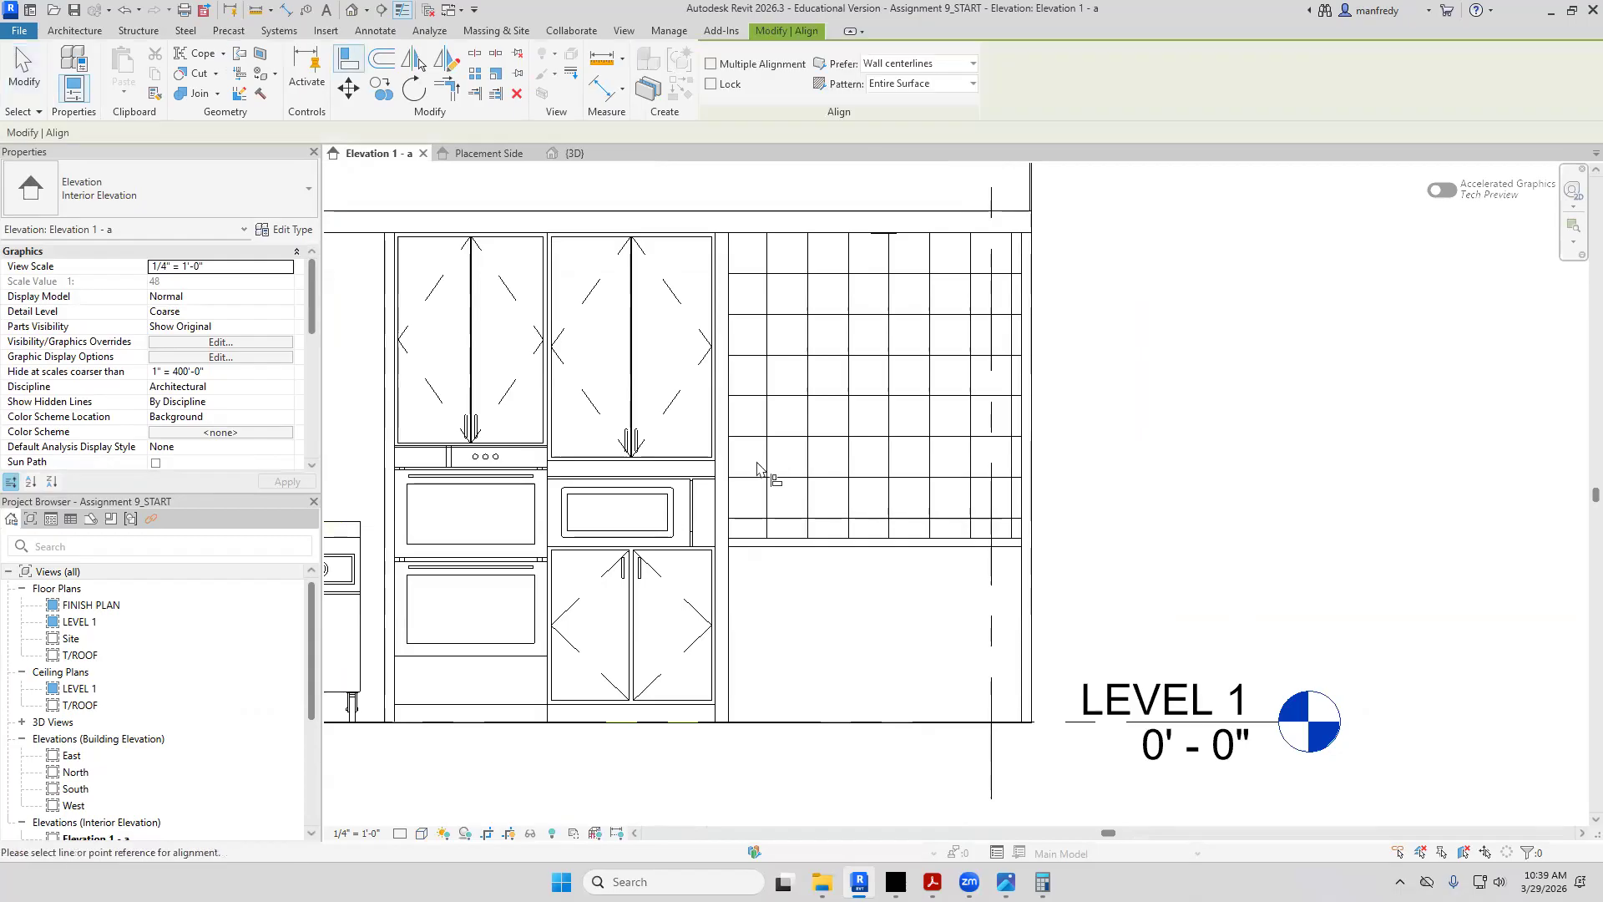
{"action": "left_click", "coordinate": [732, 467]}
{"action": "left_click", "coordinate": [766, 493]}
{"action": "left_click", "coordinate": [785, 544]}
{"action": "left_click", "coordinate": [807, 519]}
{"action": "key", "text": "Escape"}
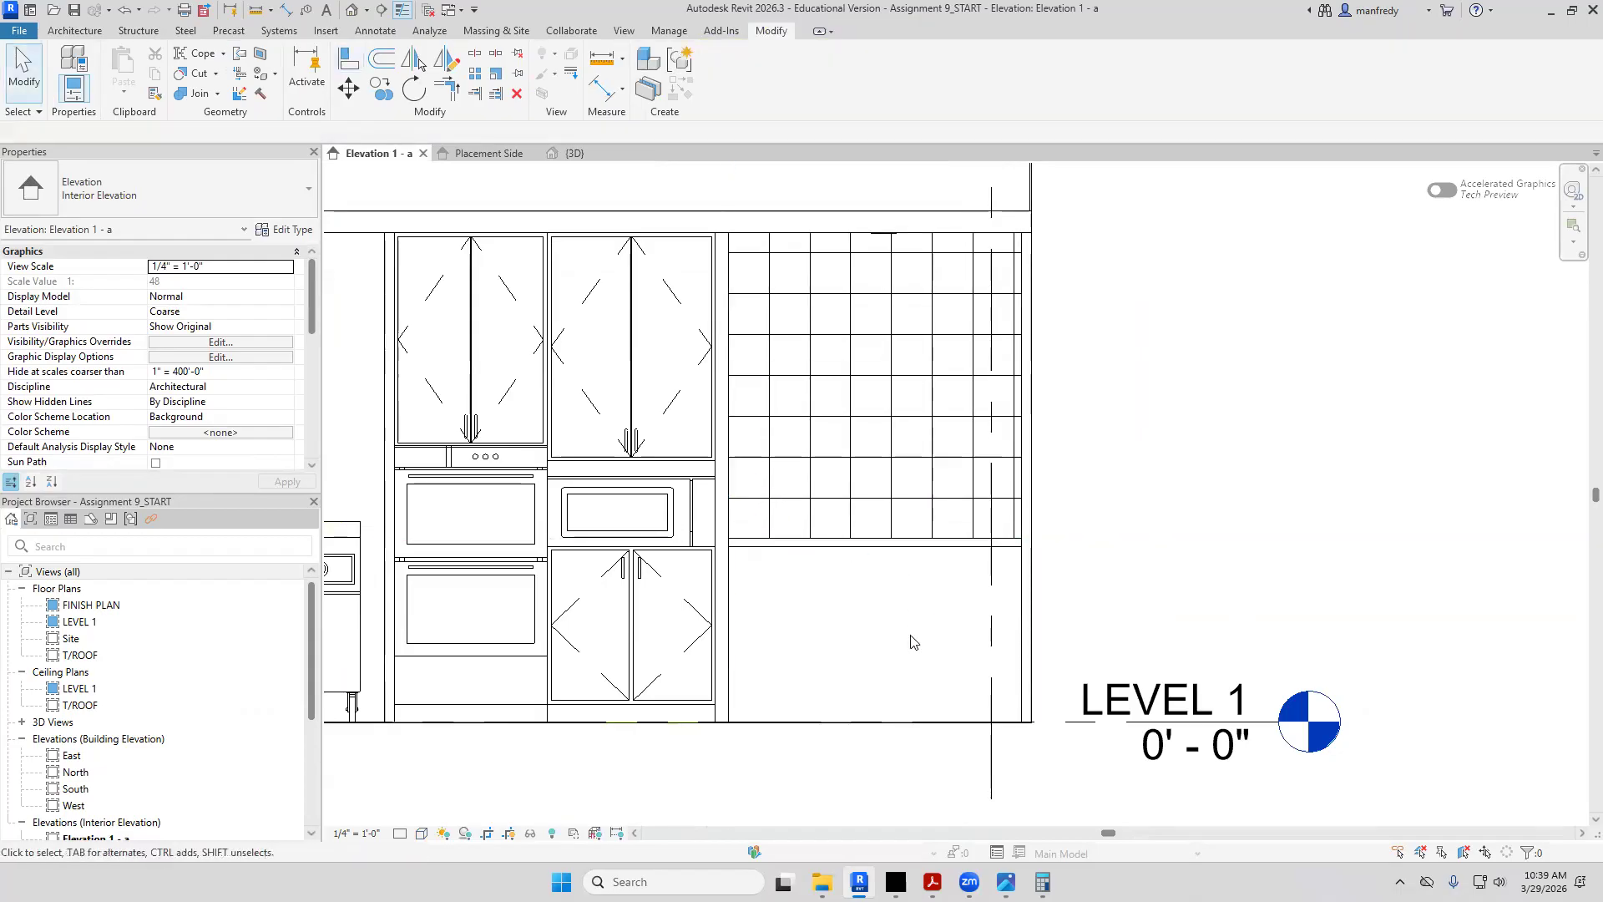
Switch to the PDF drawing set in Acrobat and go to the interior elevations on sheet A6.01
{"action": "scroll", "coordinate": [909, 643], "scroll_direction": "down", "scroll_amount": 2}
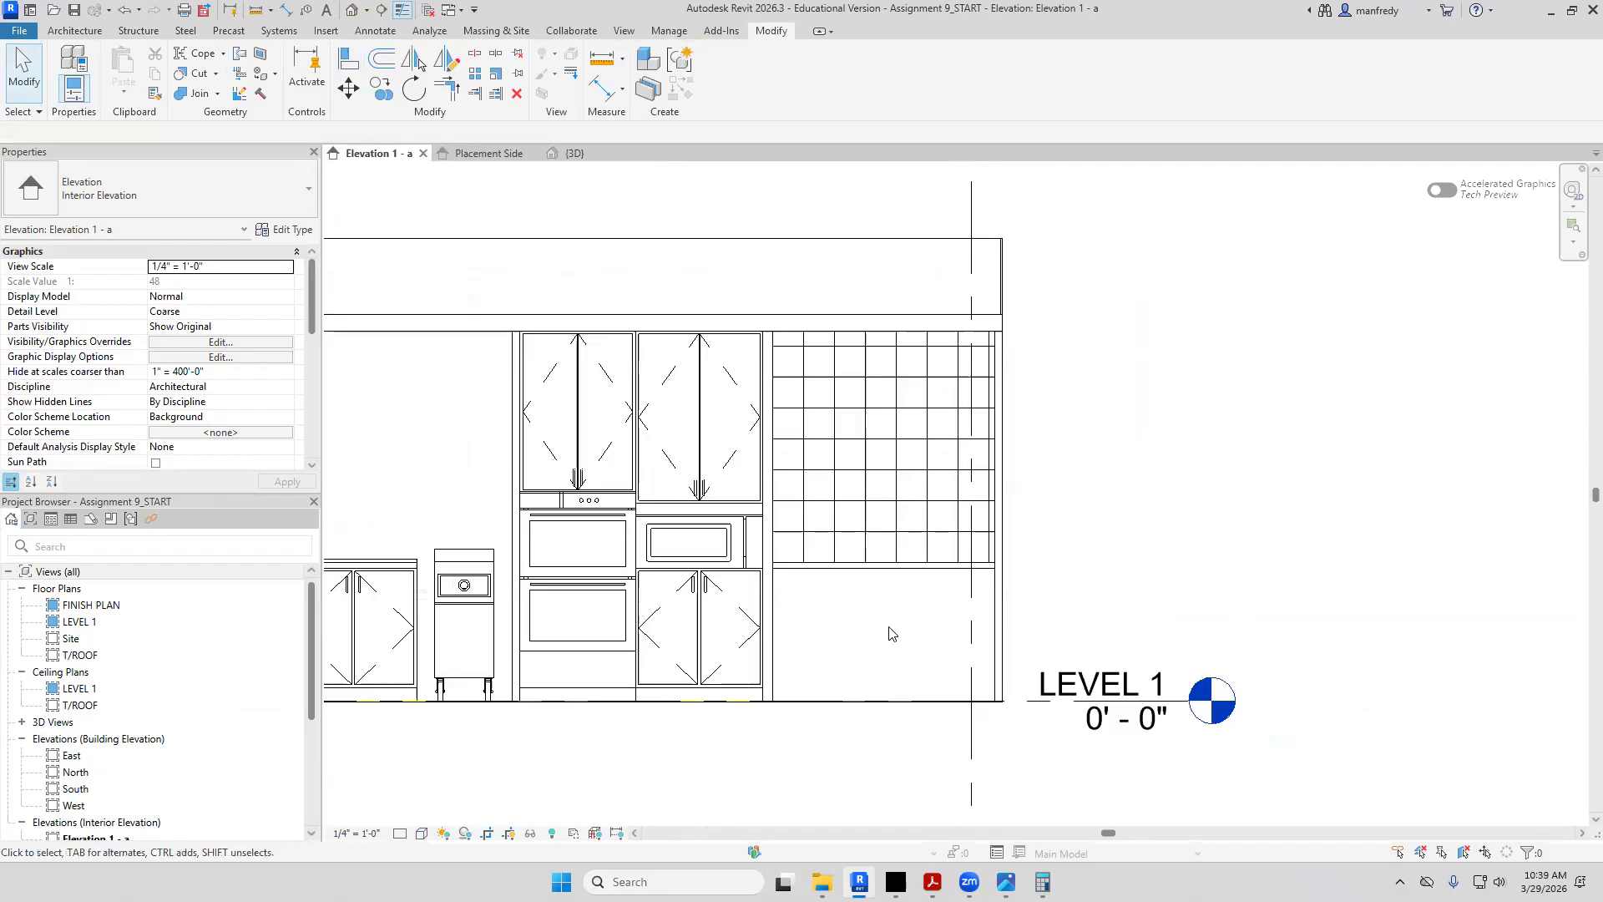
{"action": "scroll", "coordinate": [1027, 585], "scroll_direction": "down", "scroll_amount": 4}
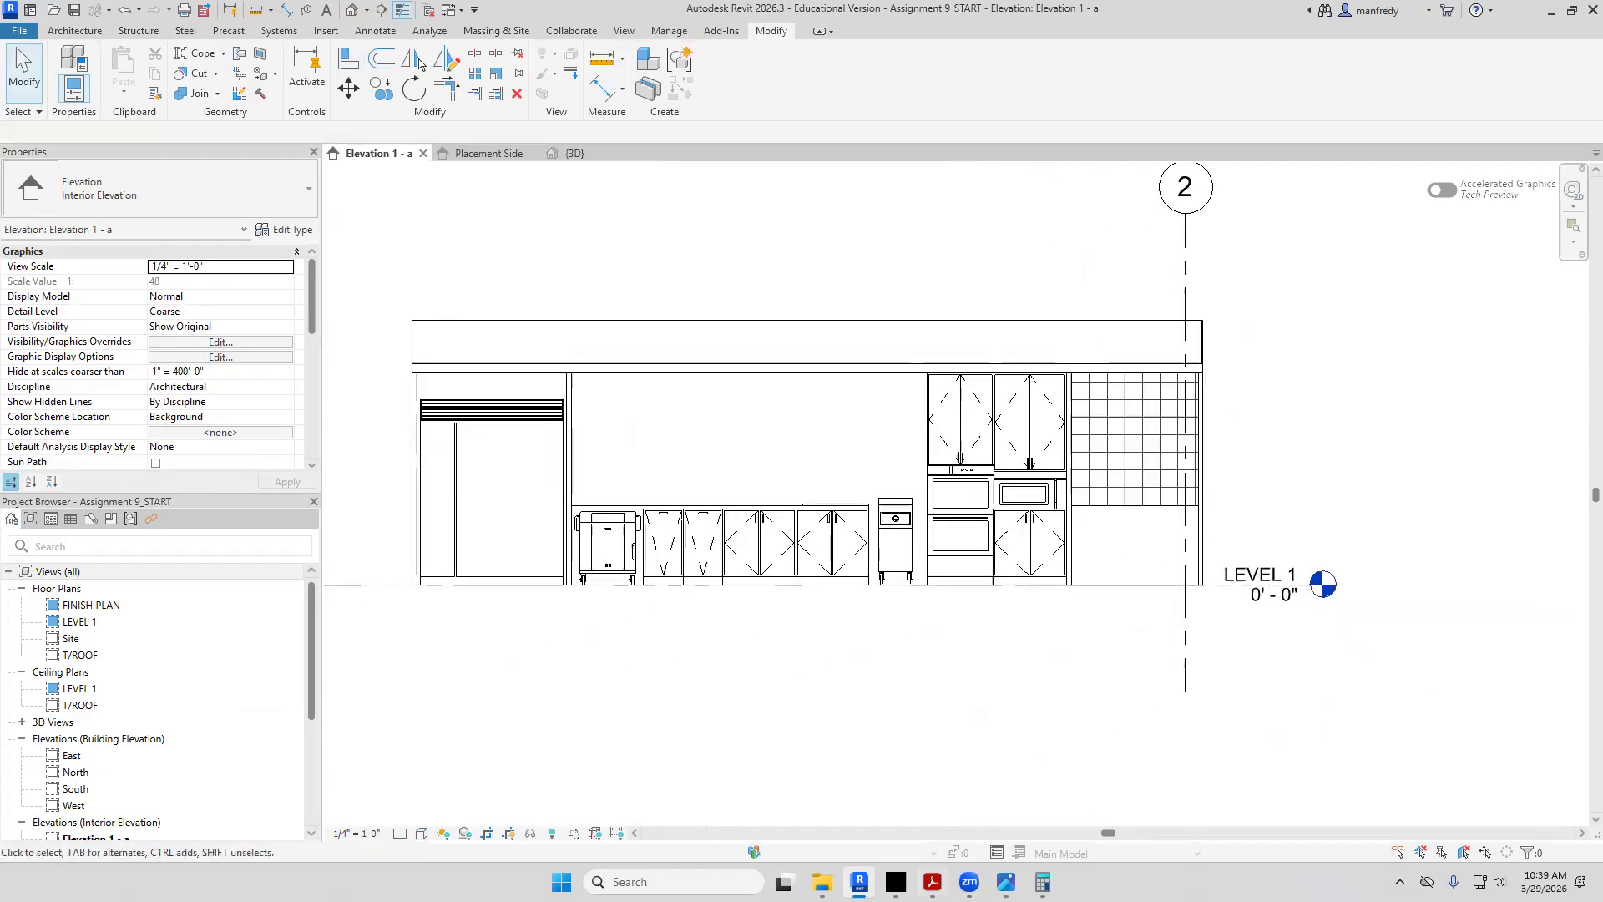
{"action": "left_click", "coordinate": [933, 882]}
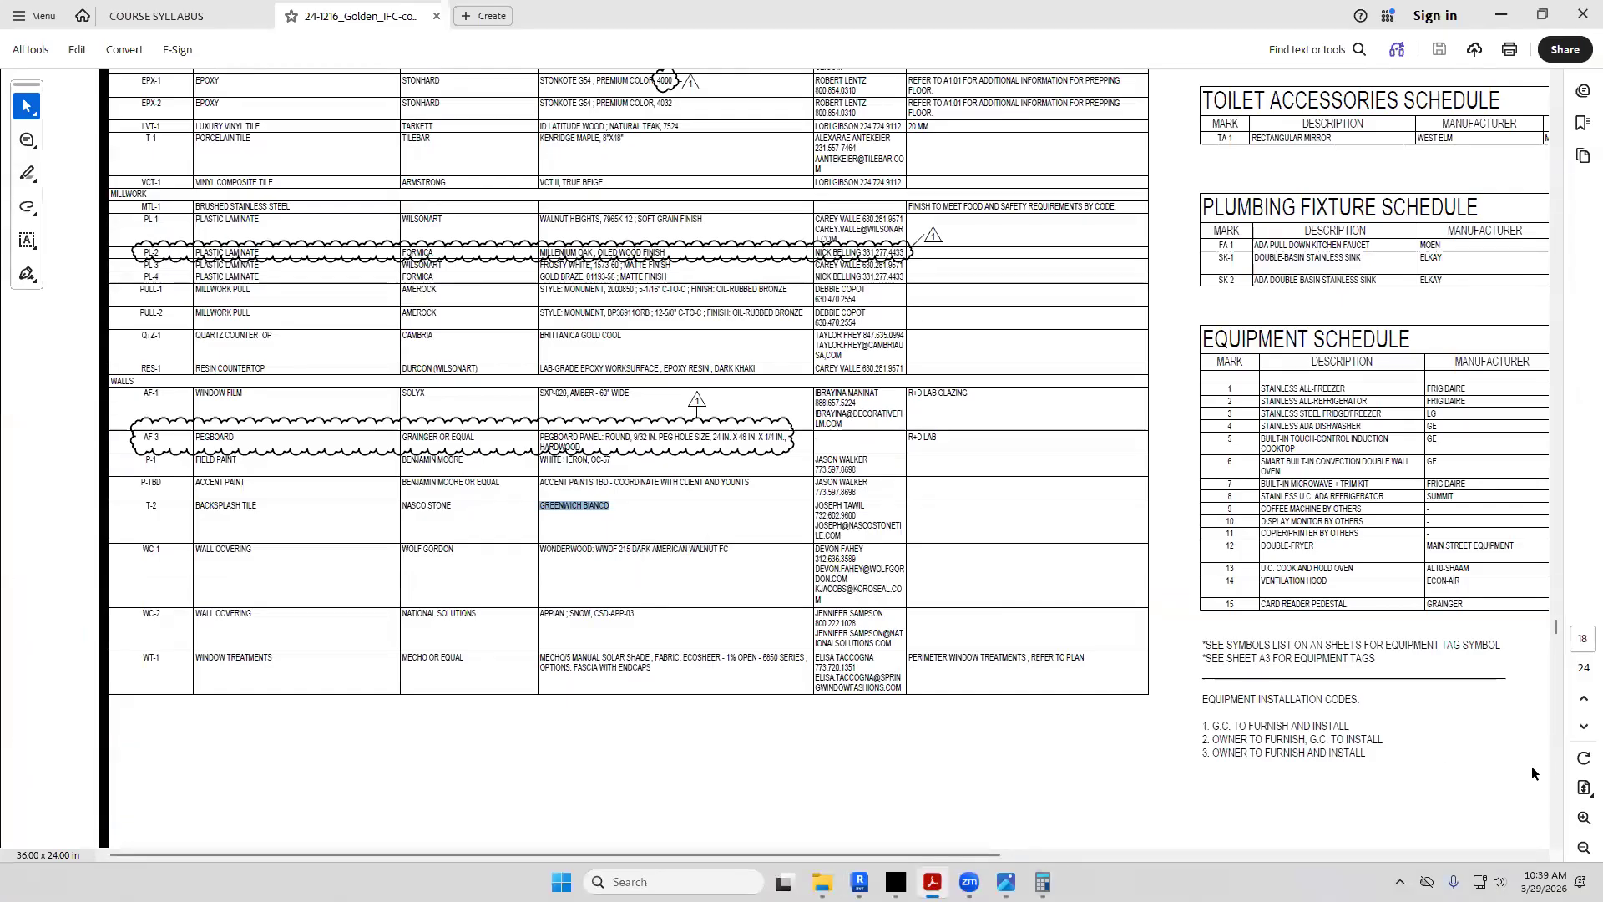
{"action": "left_click", "coordinate": [1584, 788]}
{"action": "left_click", "coordinate": [1503, 760]}
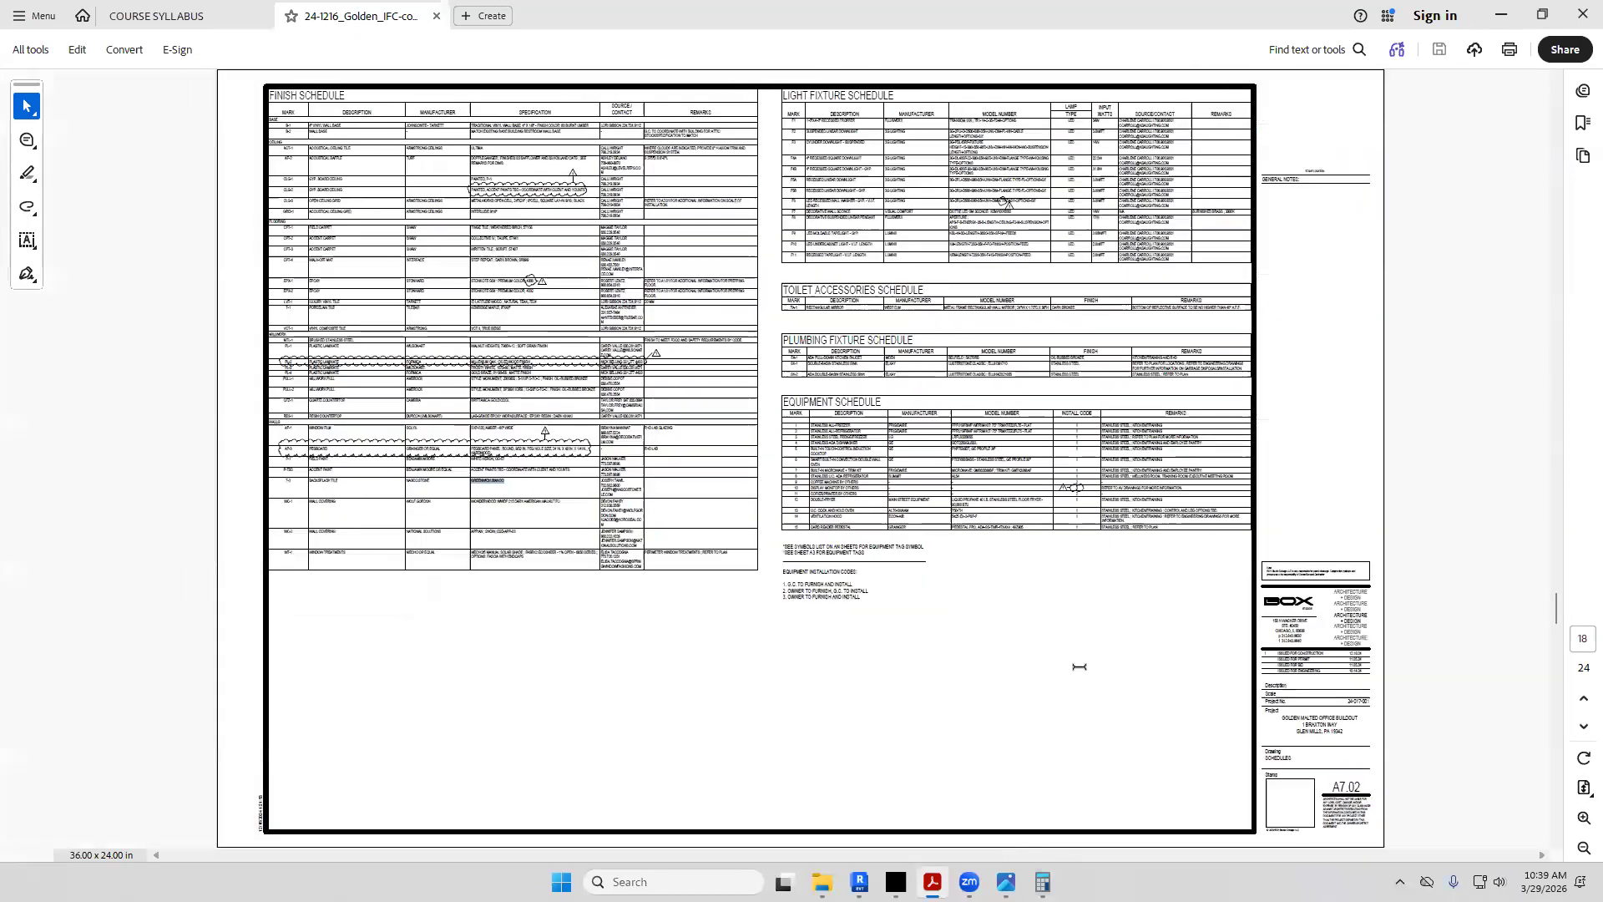
{"action": "scroll", "coordinate": [1079, 666], "scroll_direction": "up", "scroll_amount": 8}
{"action": "scroll", "coordinate": [1079, 668], "scroll_direction": "up", "scroll_amount": 2}
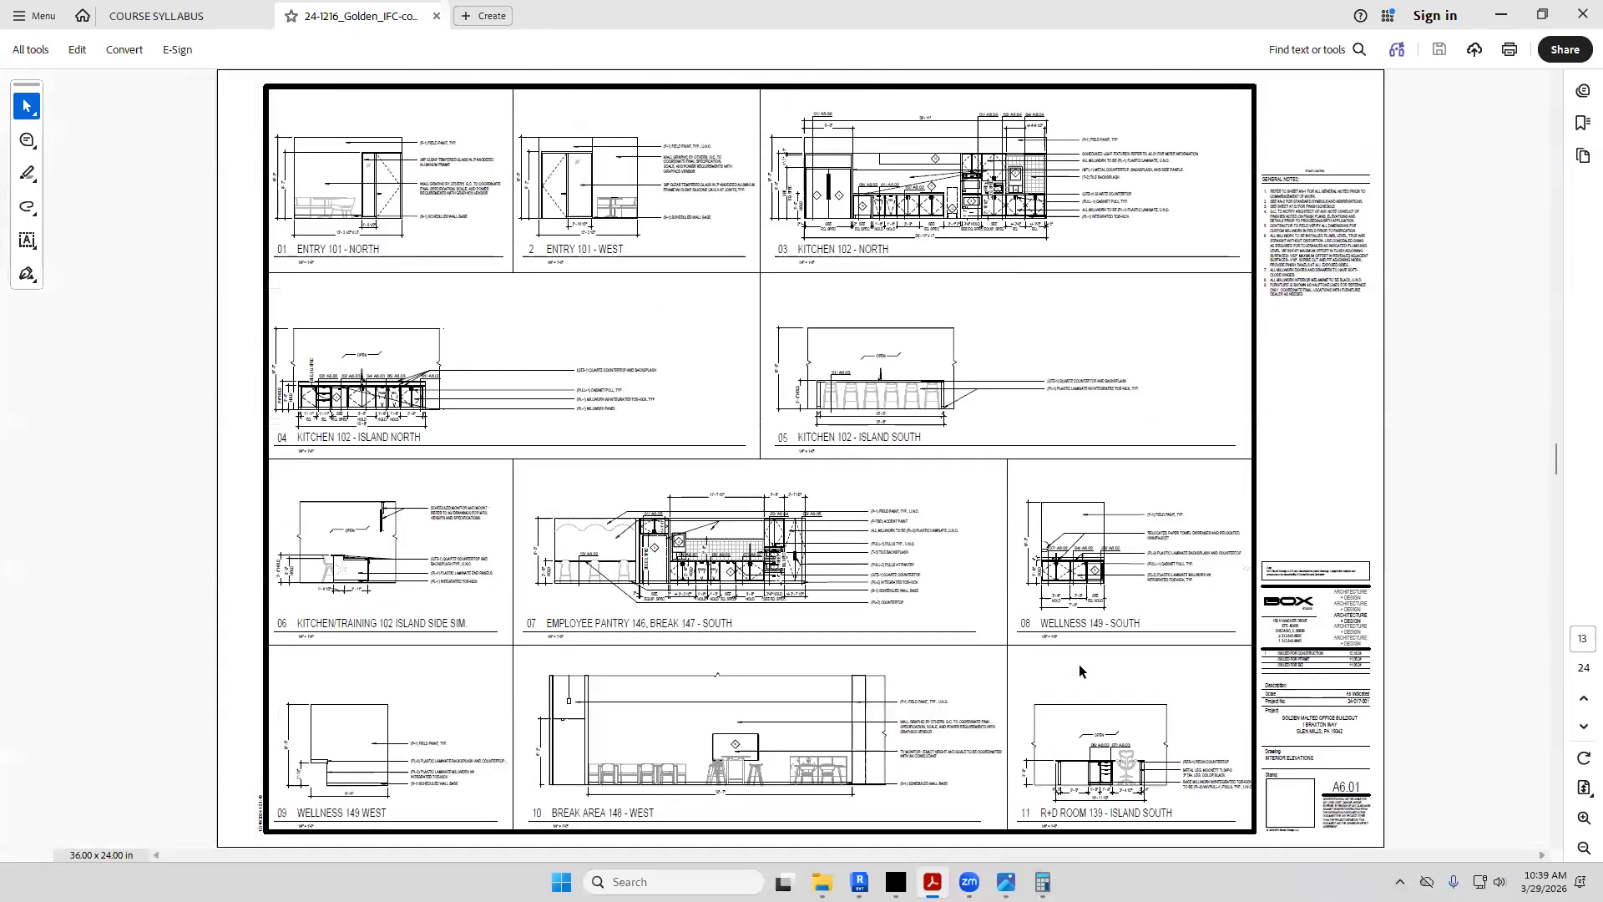
Examine elevation 03 Kitchen 102 - North and highlight its note about the scheduled light fixtures
{"action": "left_click", "coordinate": [1584, 818]}
{"action": "left_click", "coordinate": [1192, 857]}
{"action": "left_click_drag", "start_coordinate": [1192, 857], "coordinate": [1046, 857]}
{"action": "scroll", "coordinate": [1048, 433], "scroll_direction": "up", "scroll_amount": 3}
{"action": "scroll", "coordinate": [1057, 429], "scroll_direction": "up", "scroll_amount": 3}
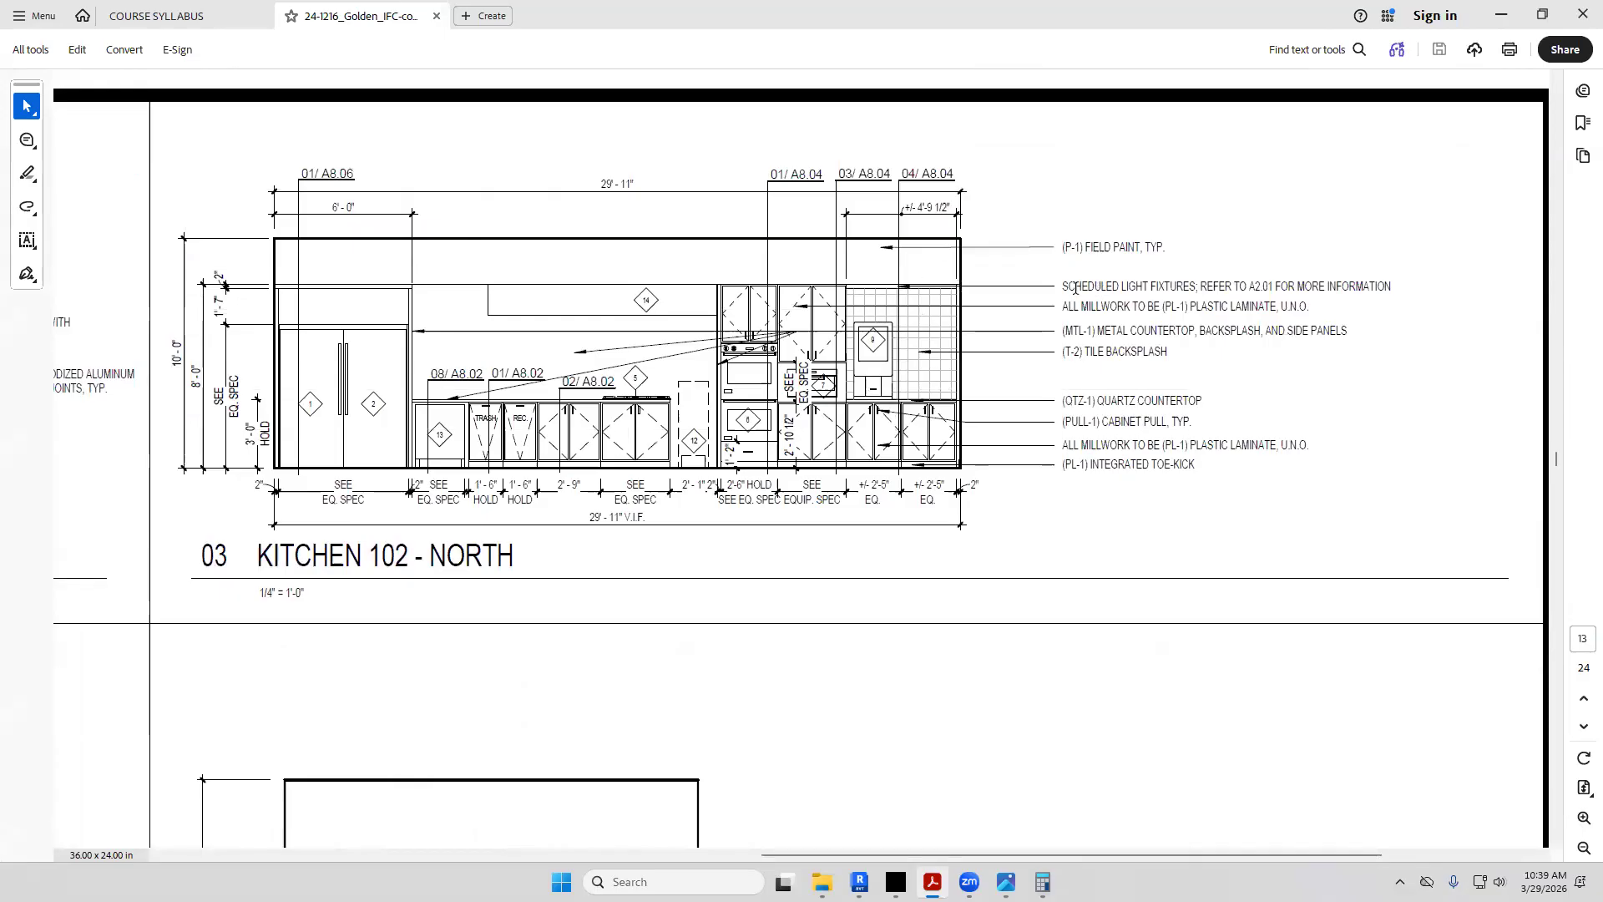
{"action": "left_click_drag", "start_coordinate": [1063, 287], "coordinate": [1200, 286]}
{"action": "left_click_drag", "start_coordinate": [1317, 276], "coordinate": [1393, 288]}
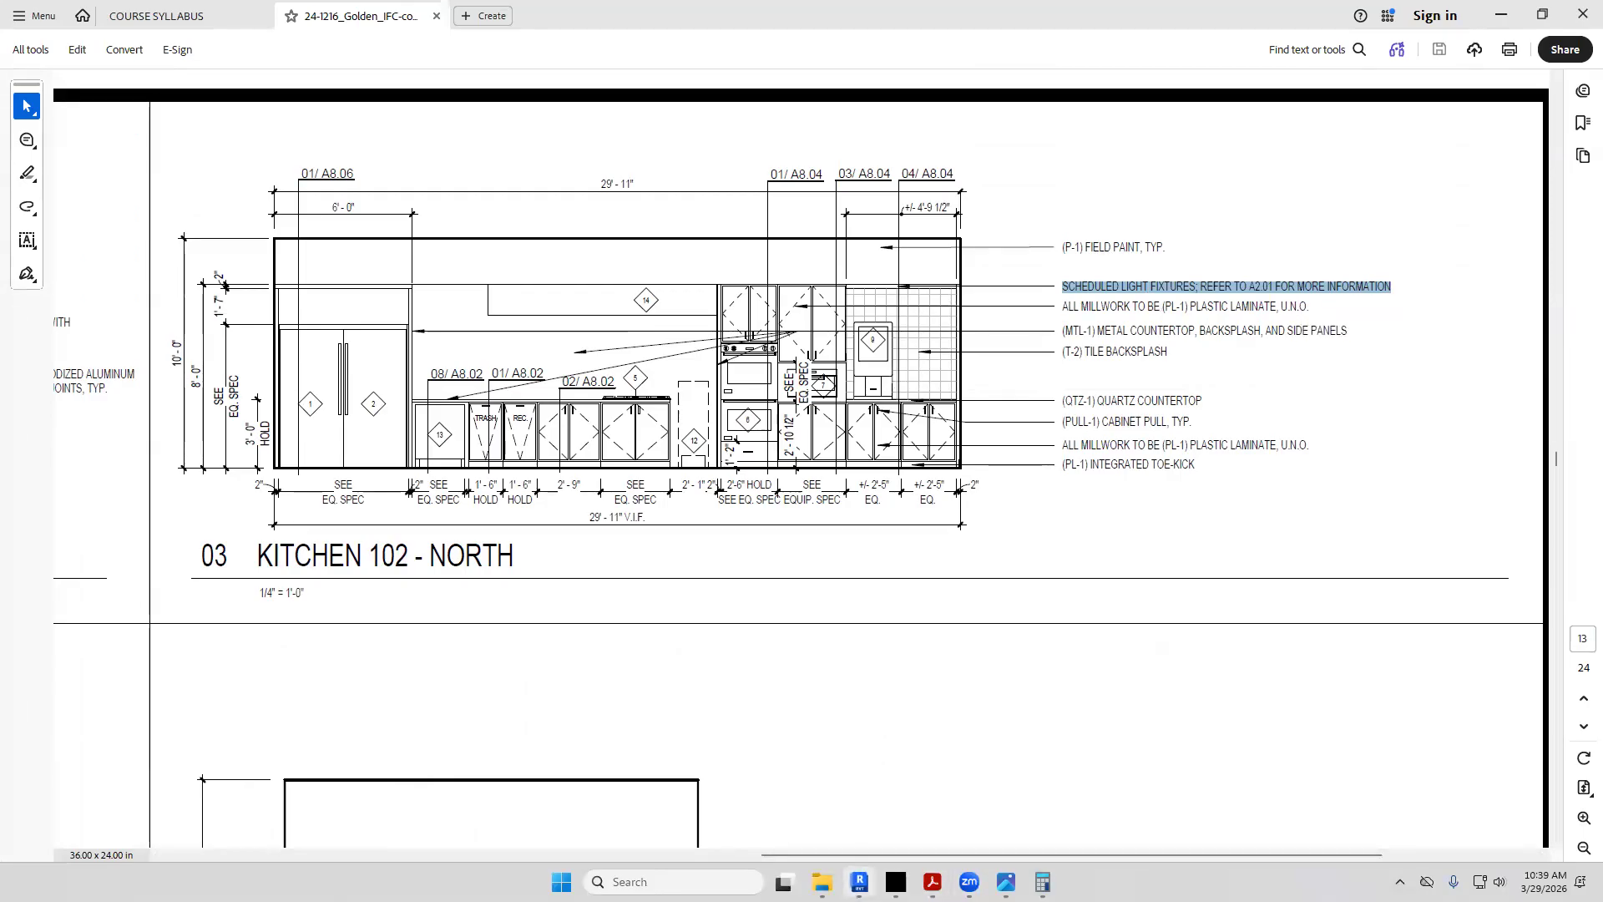
Switch to Revit's {3D} view and reset the temporary hide/isolate to review the whole kitchen
{"action": "left_click", "coordinate": [860, 882]}
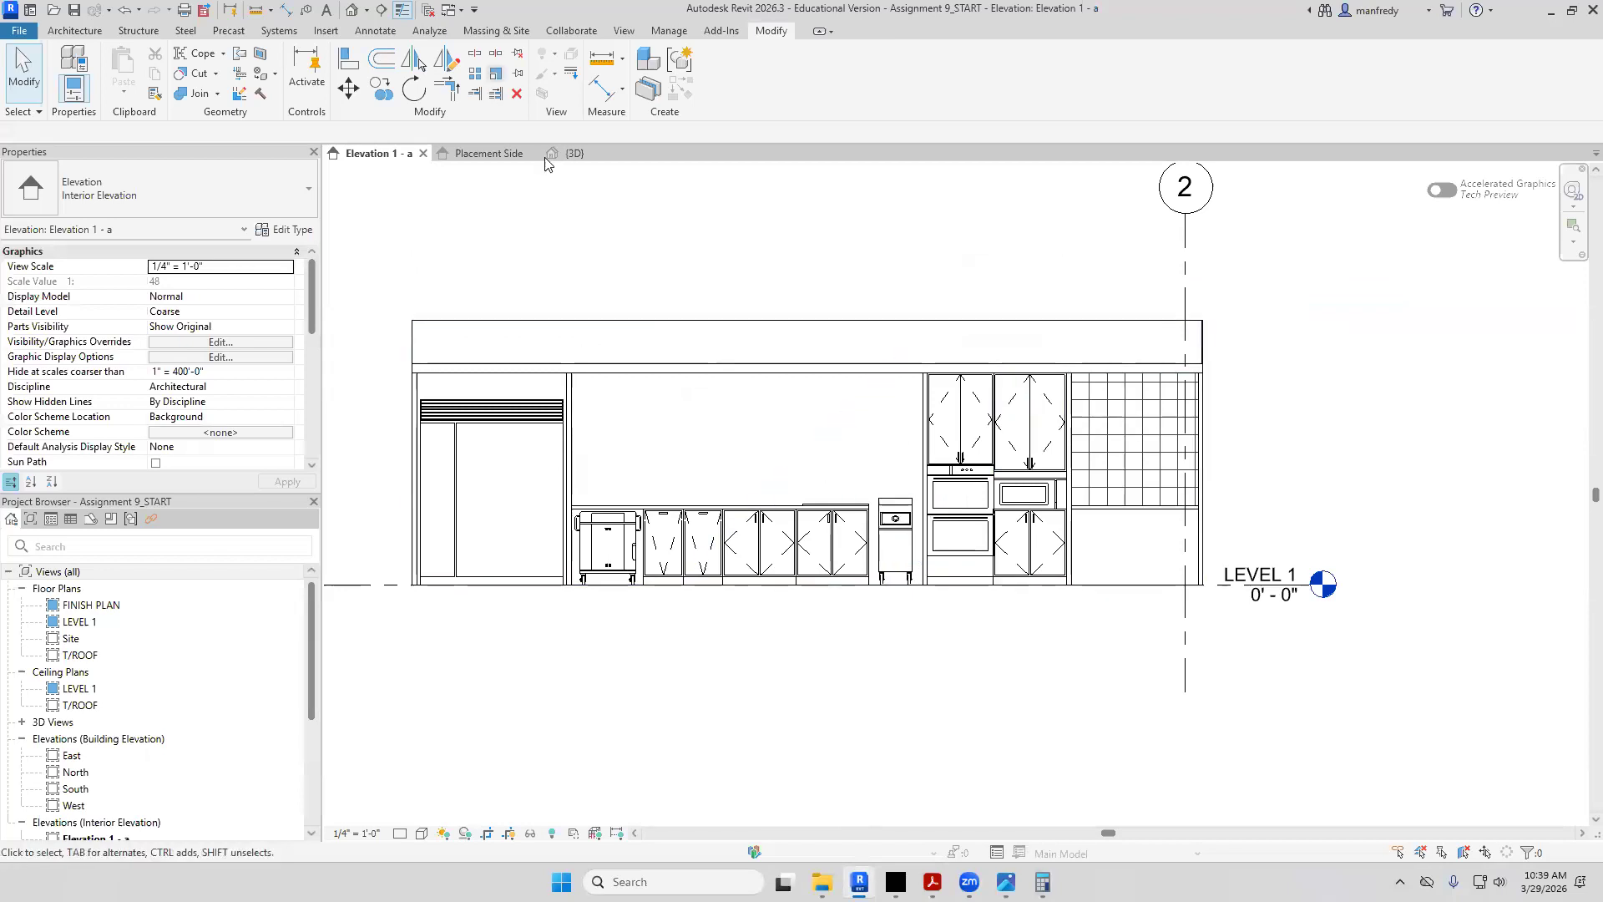
{"action": "left_click", "coordinate": [575, 153]}
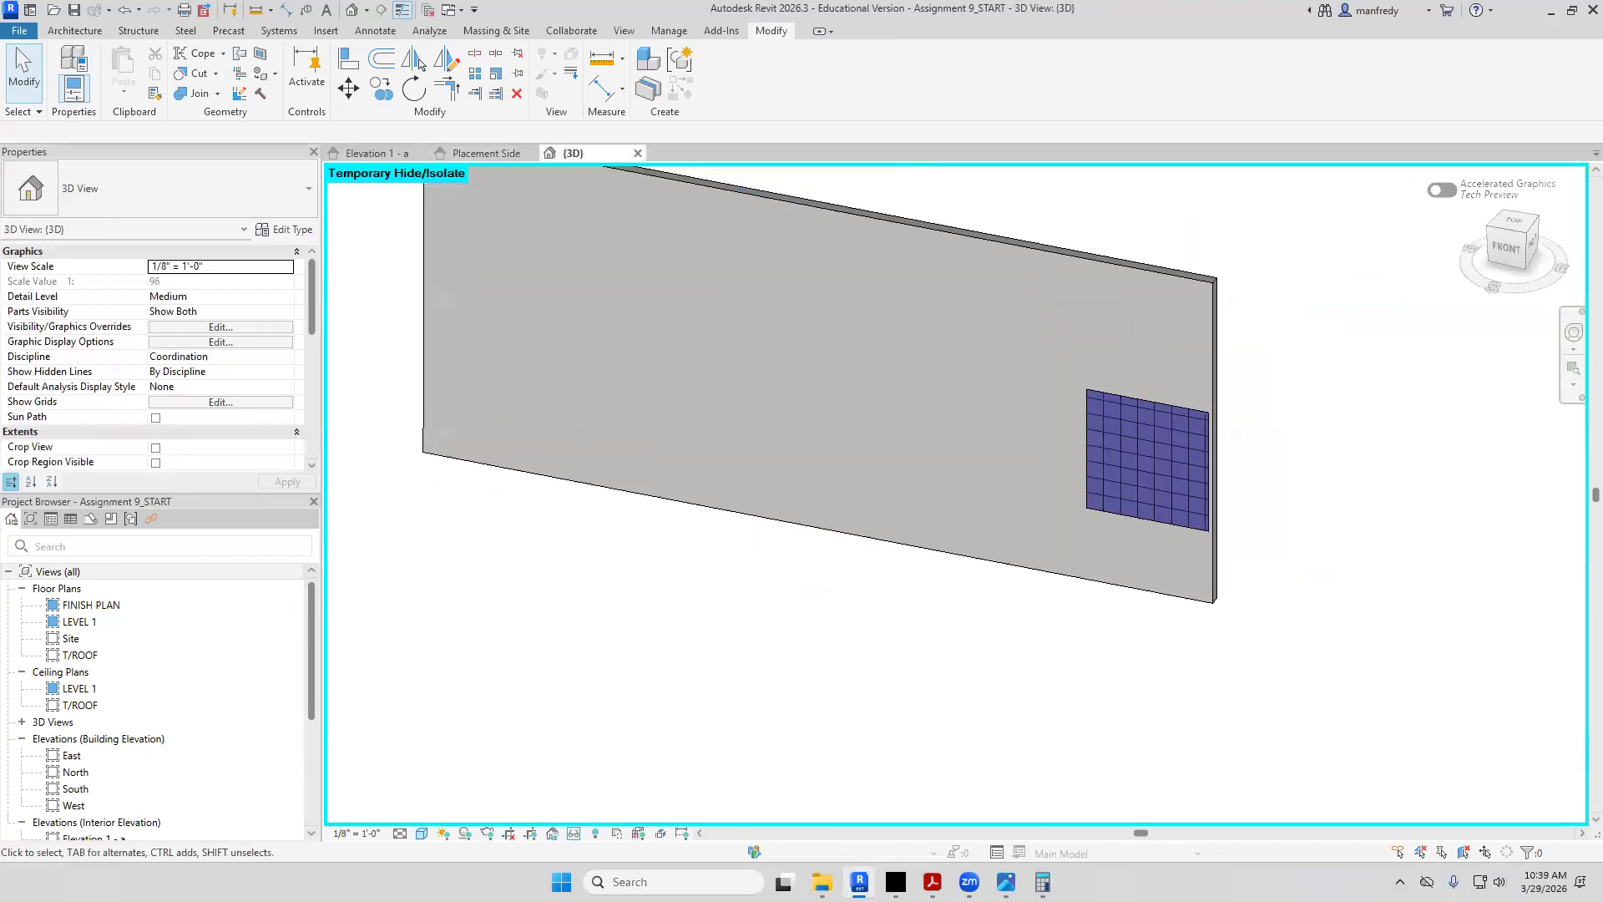
{"action": "right_click", "coordinate": [566, 705]}
{"action": "left_click", "coordinate": [634, 818]}
{"action": "middle_click_drag", "start_coordinate": [874, 601], "coordinate": [1027, 601], "text": "shift"}
{"action": "left_click", "coordinate": [1303, 473]}
{"action": "key", "text": "Escape"}
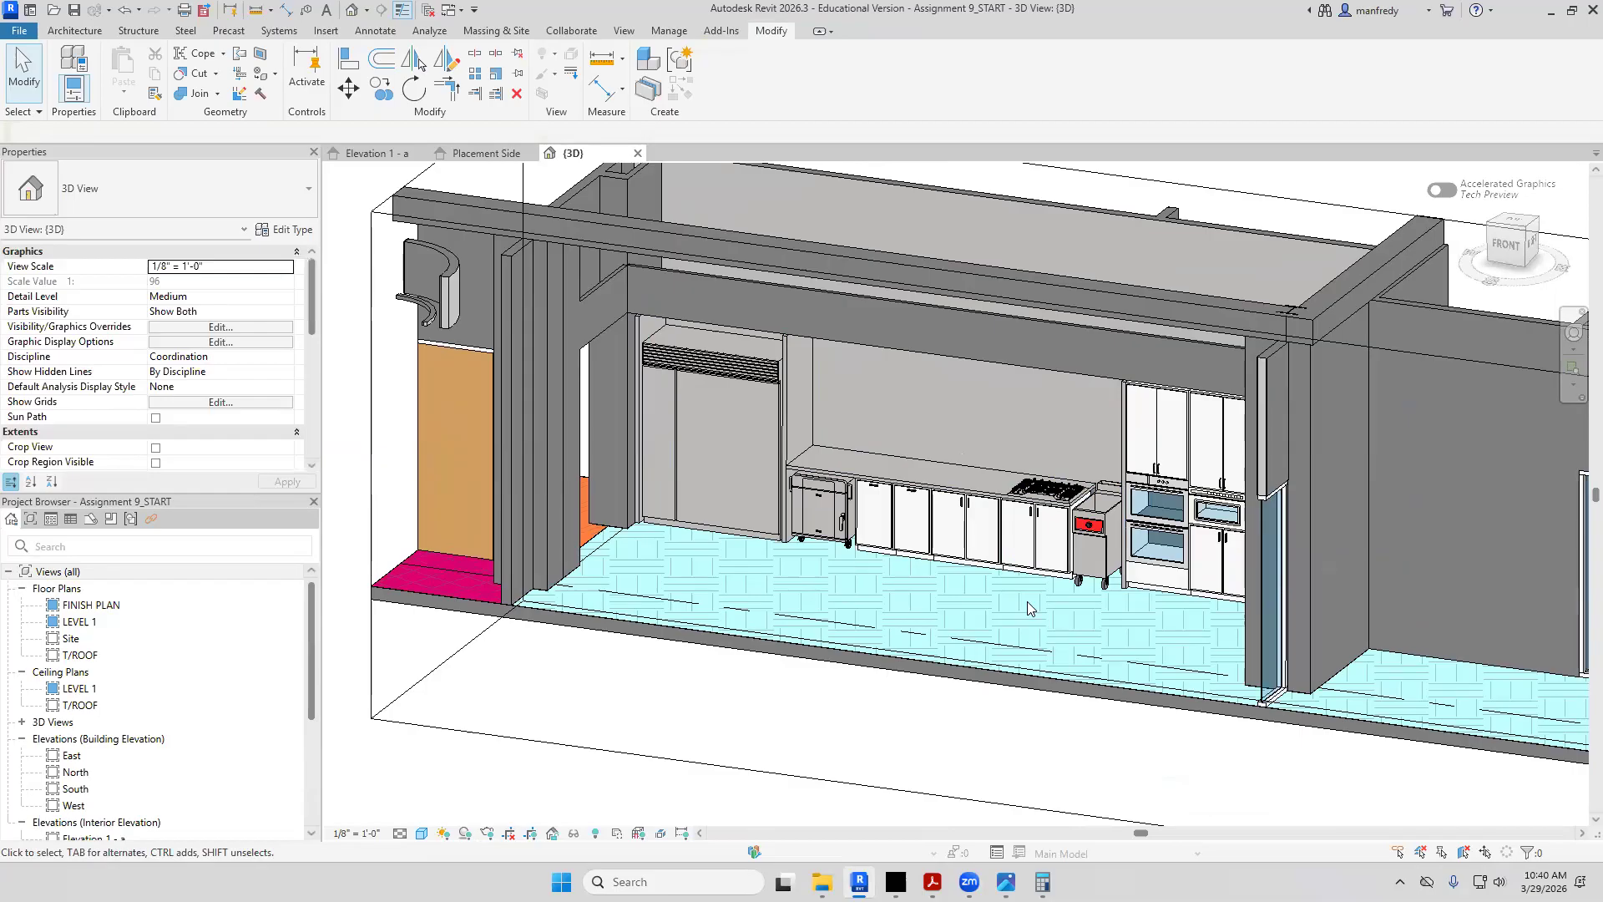
{"action": "scroll", "coordinate": [1022, 601], "scroll_direction": "down", "scroll_amount": 4}
{"action": "middle_click_drag", "start_coordinate": [849, 591], "coordinate": [799, 607]}
{"action": "scroll", "coordinate": [761, 605], "scroll_direction": "down", "scroll_amount": 1}
{"action": "middle_click_drag", "start_coordinate": [729, 663], "coordinate": [665, 584]}
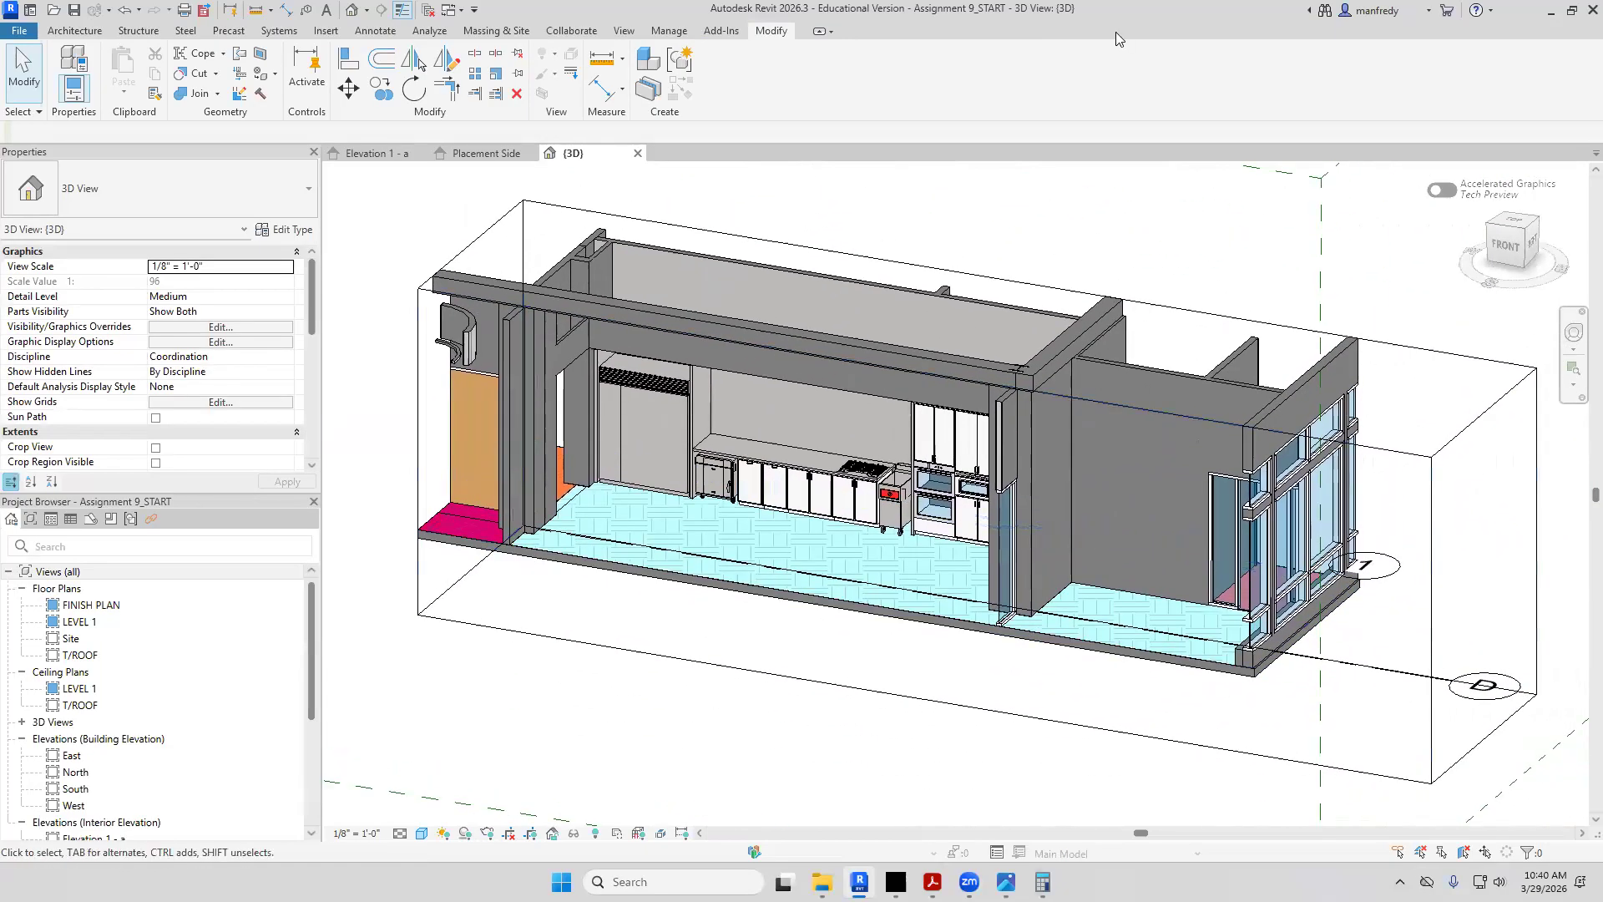
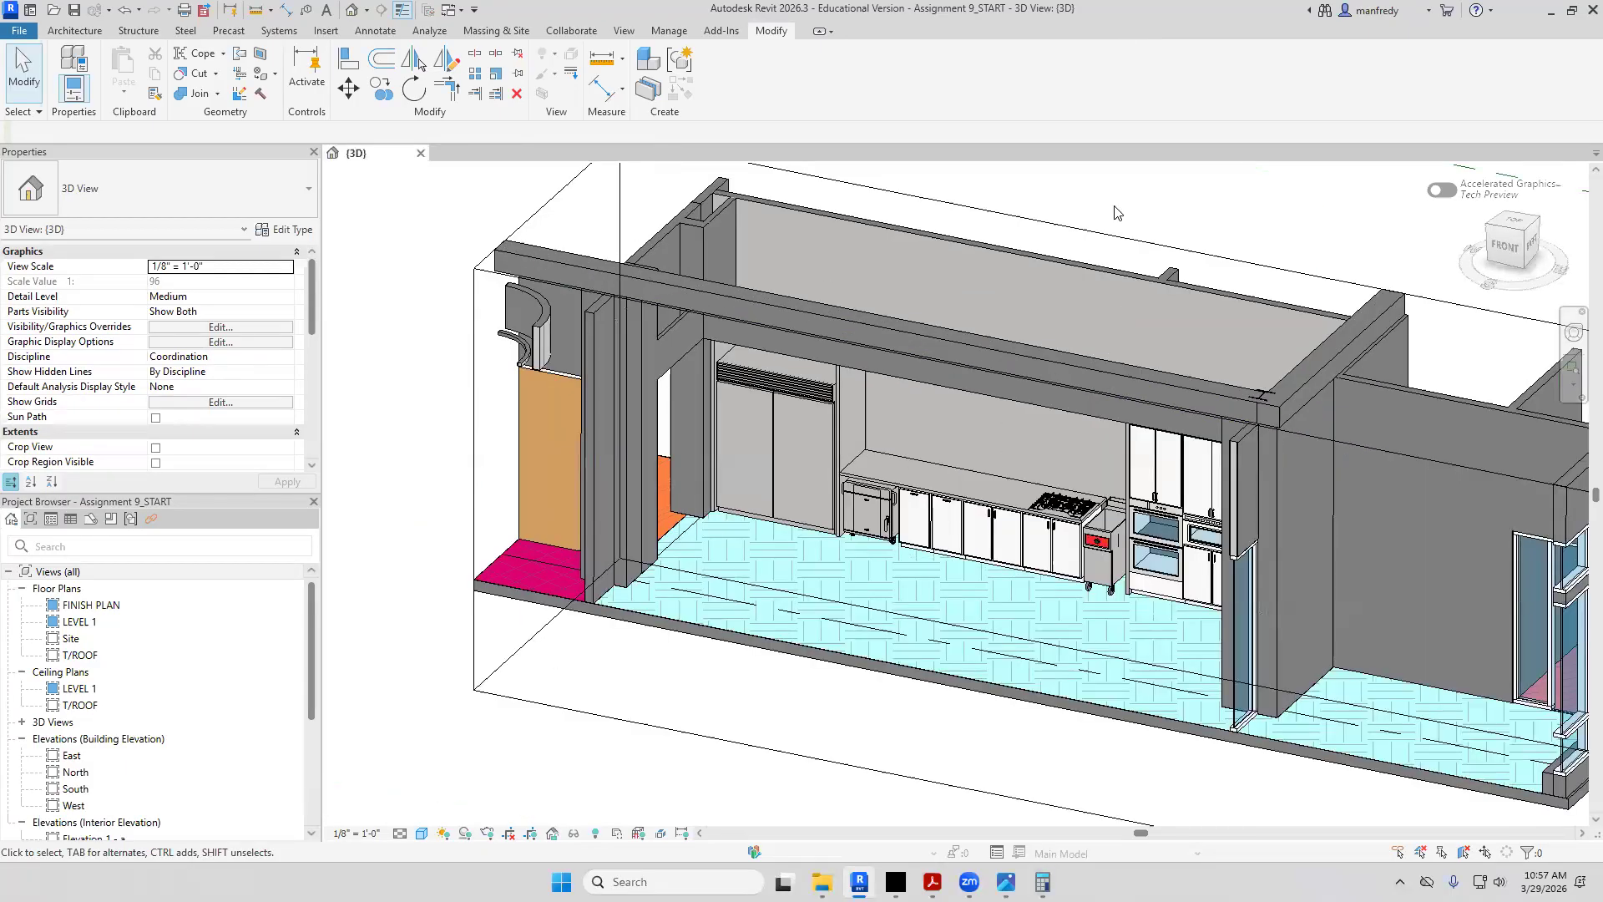
{"action": "middle_click_drag", "start_coordinate": [1098, 230], "coordinate": [1119, 240]}
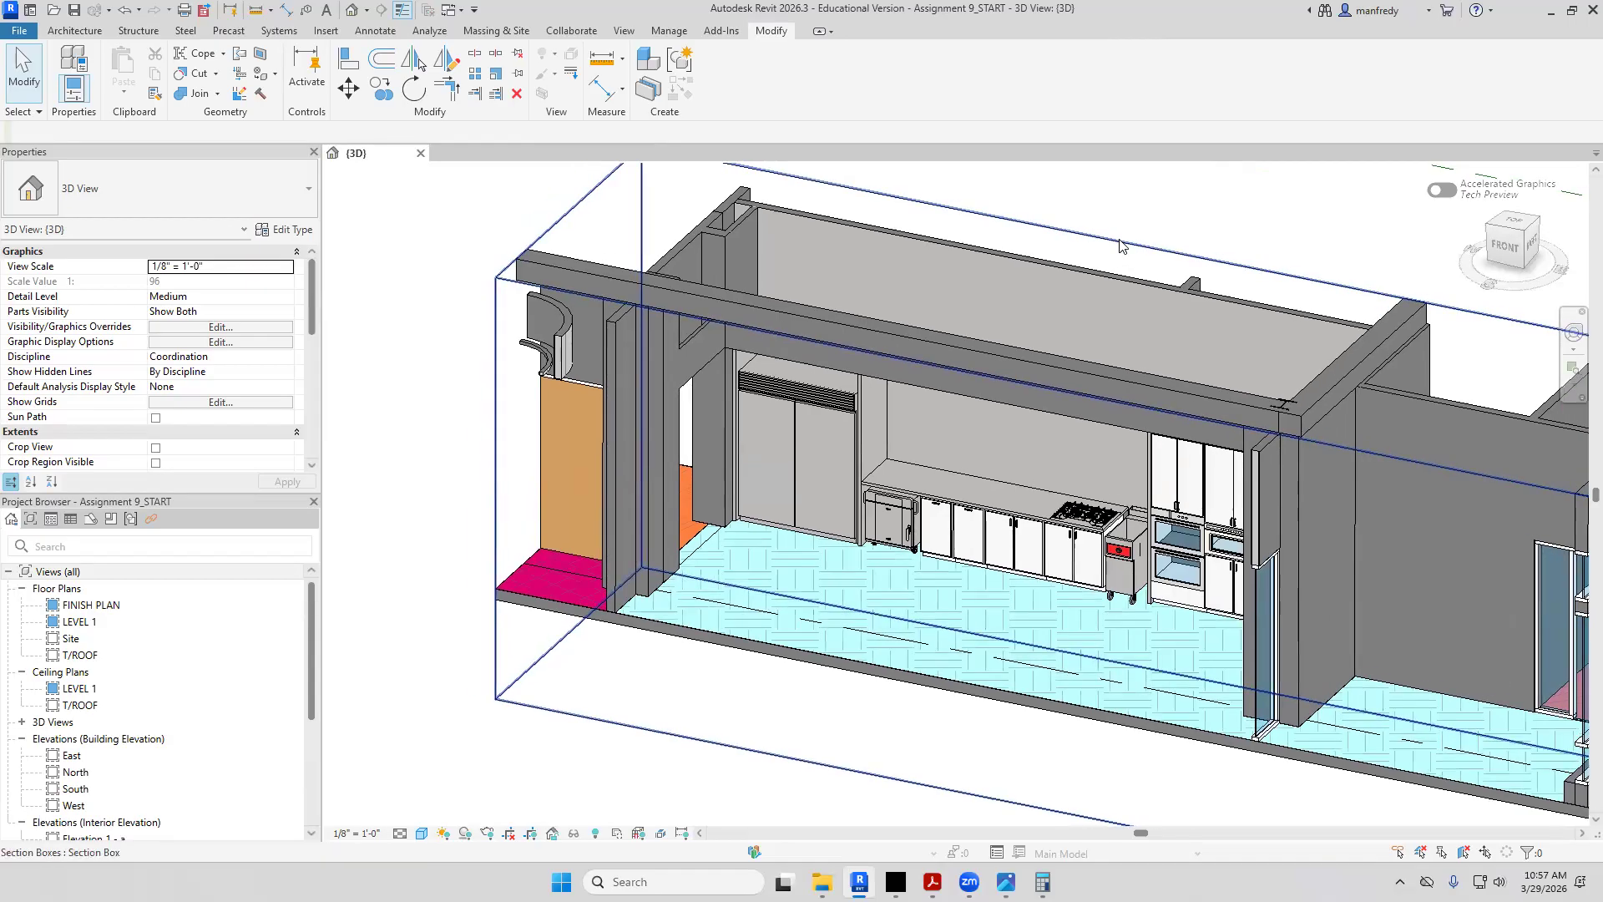
Open the LEVEL 1 floor plan and turn on the imported categories in its Visibility/Graphic Overrides
{"action": "double_click", "coordinate": [167, 621]}
{"action": "scroll", "coordinate": [902, 567], "scroll_direction": "up", "scroll_amount": 3}
{"action": "middle_click_drag", "start_coordinate": [1088, 566], "coordinate": [827, 475]}
{"action": "scroll", "coordinate": [1101, 573], "scroll_direction": "up", "scroll_amount": 4}
{"action": "middle_click_drag", "start_coordinate": [1049, 583], "coordinate": [744, 443]}
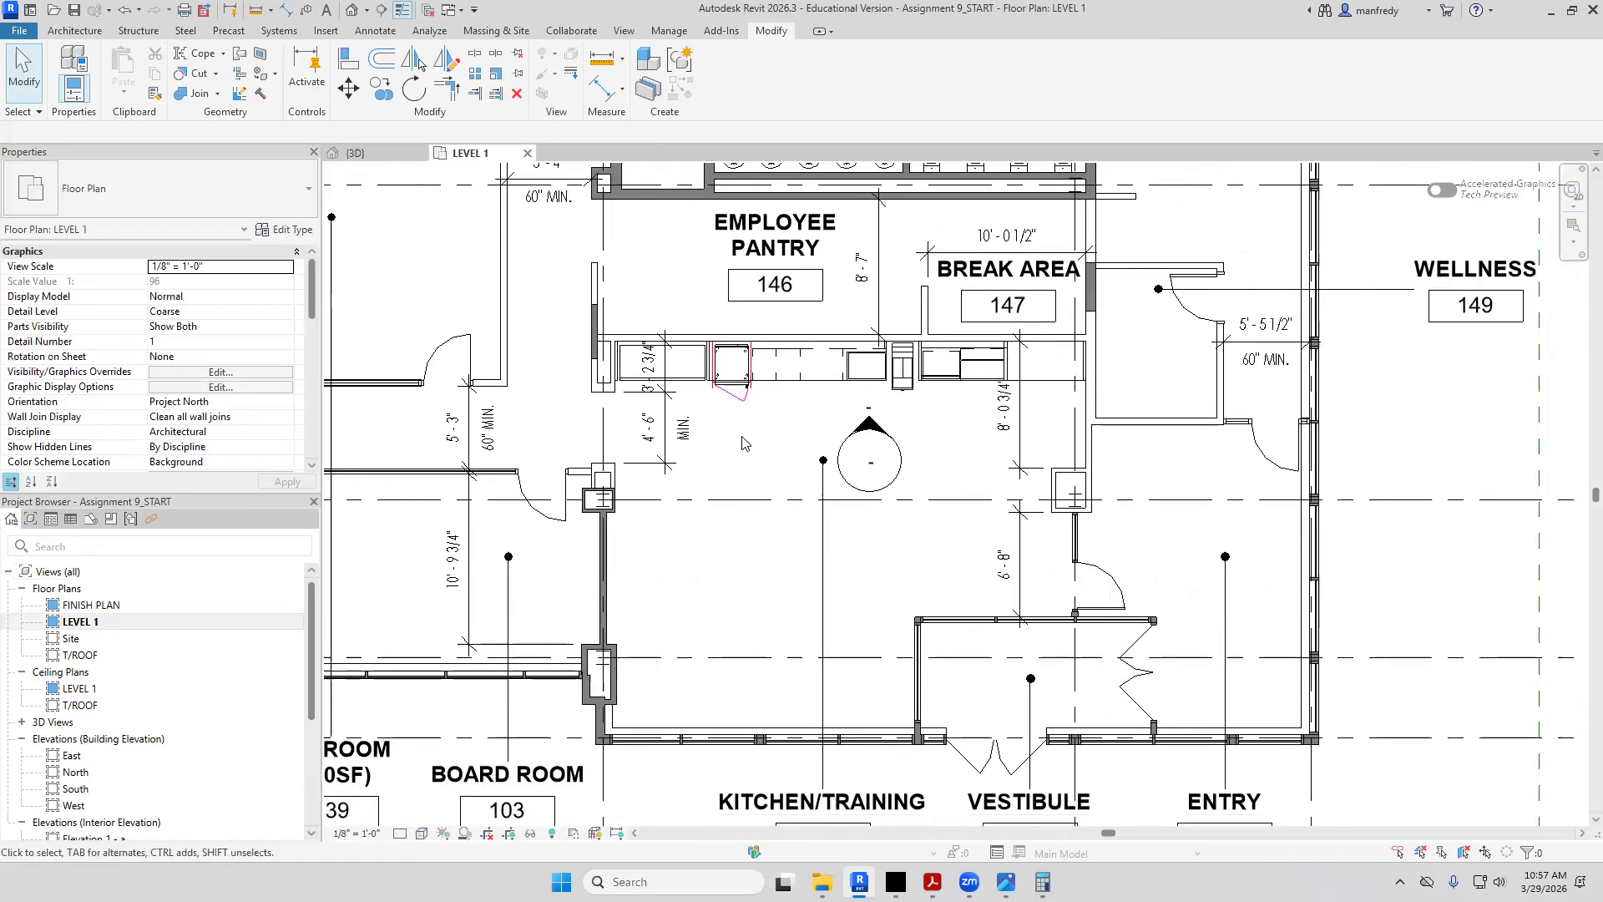
{"action": "key", "text": "v"}
{"action": "key", "text": "v"}
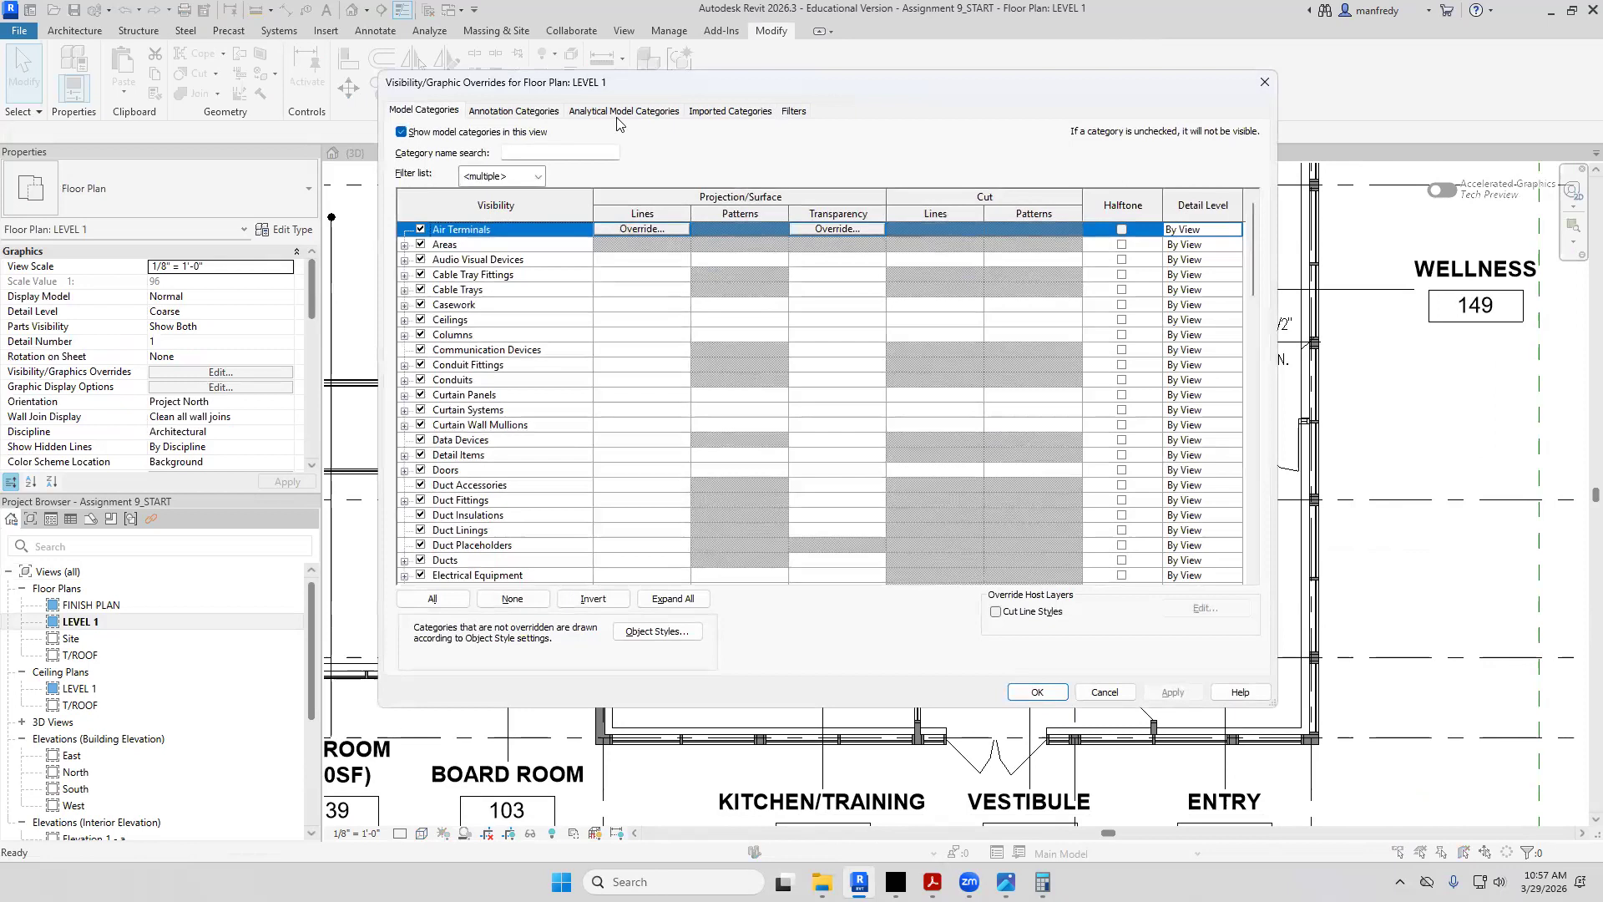
{"action": "left_click", "coordinate": [714, 116]}
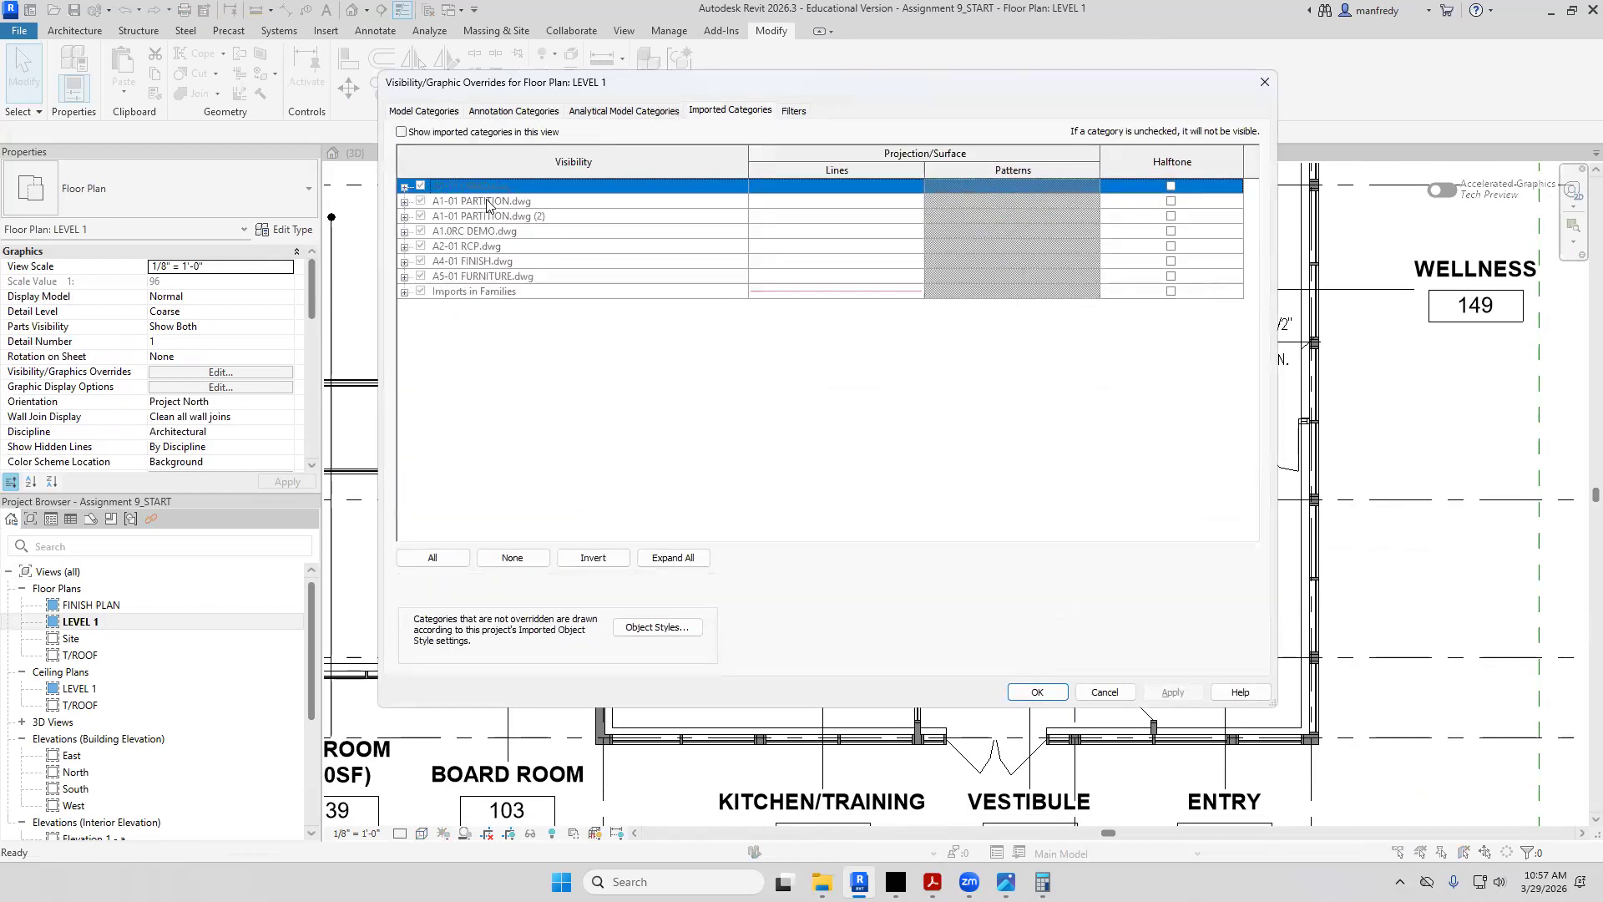
{"action": "left_click", "coordinate": [402, 132]}
{"action": "left_click", "coordinate": [1029, 692]}
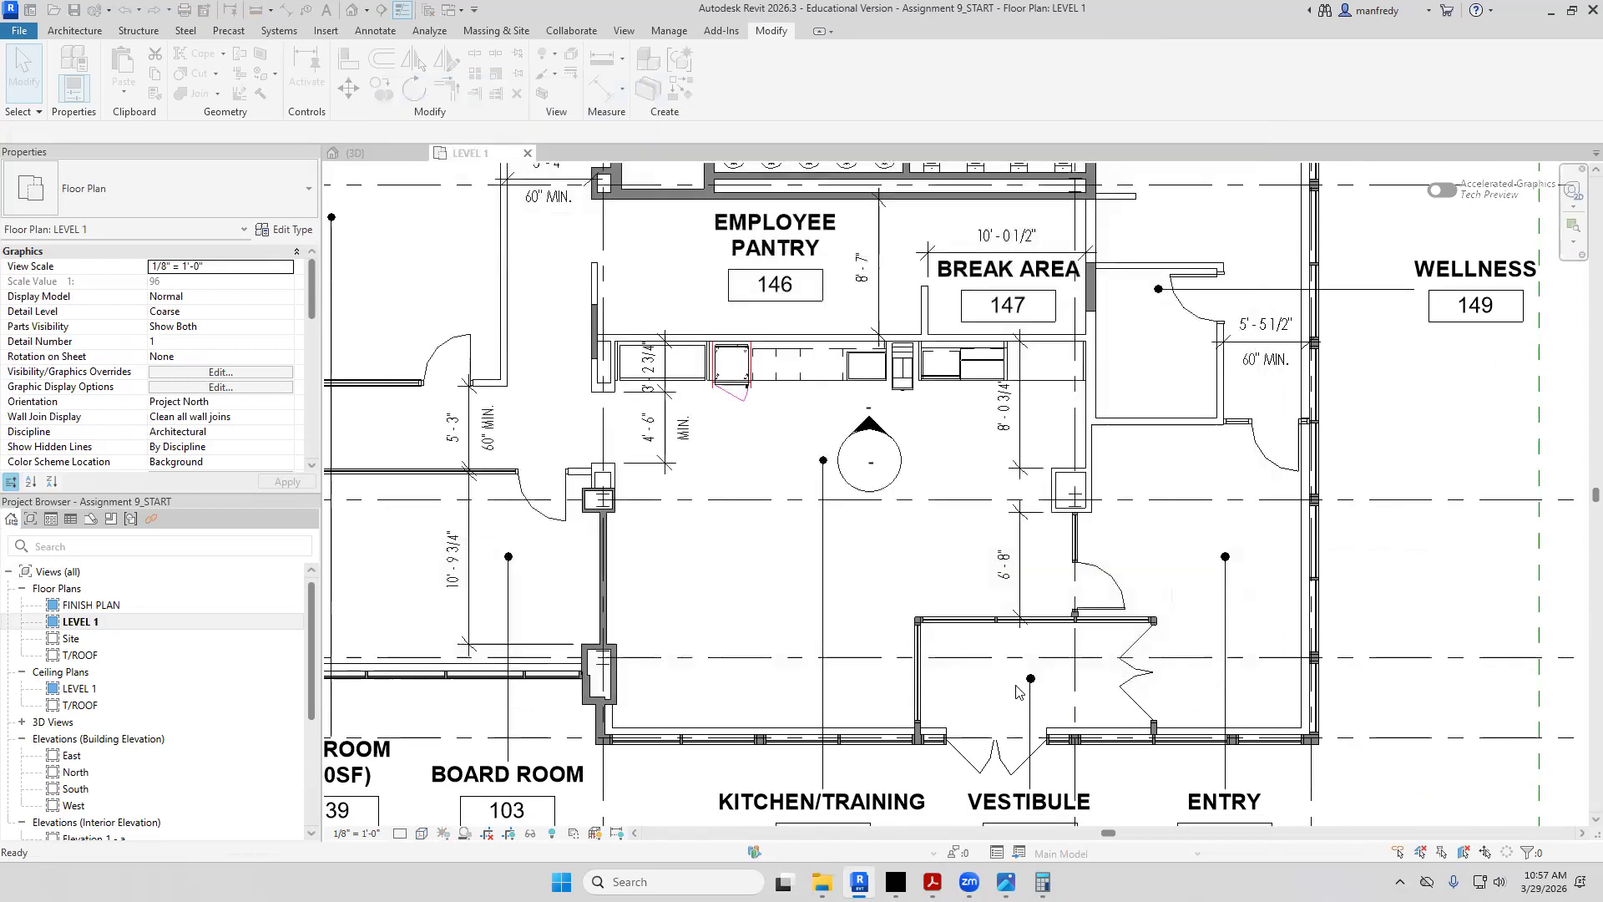
Examine the kitchen island's outline and sink in the imported A1-01 PARTITION.dwg linework on the plan
{"action": "scroll", "coordinate": [723, 525], "scroll_direction": "up", "scroll_amount": 4}
{"action": "scroll", "coordinate": [735, 528], "scroll_direction": "up", "scroll_amount": 2}
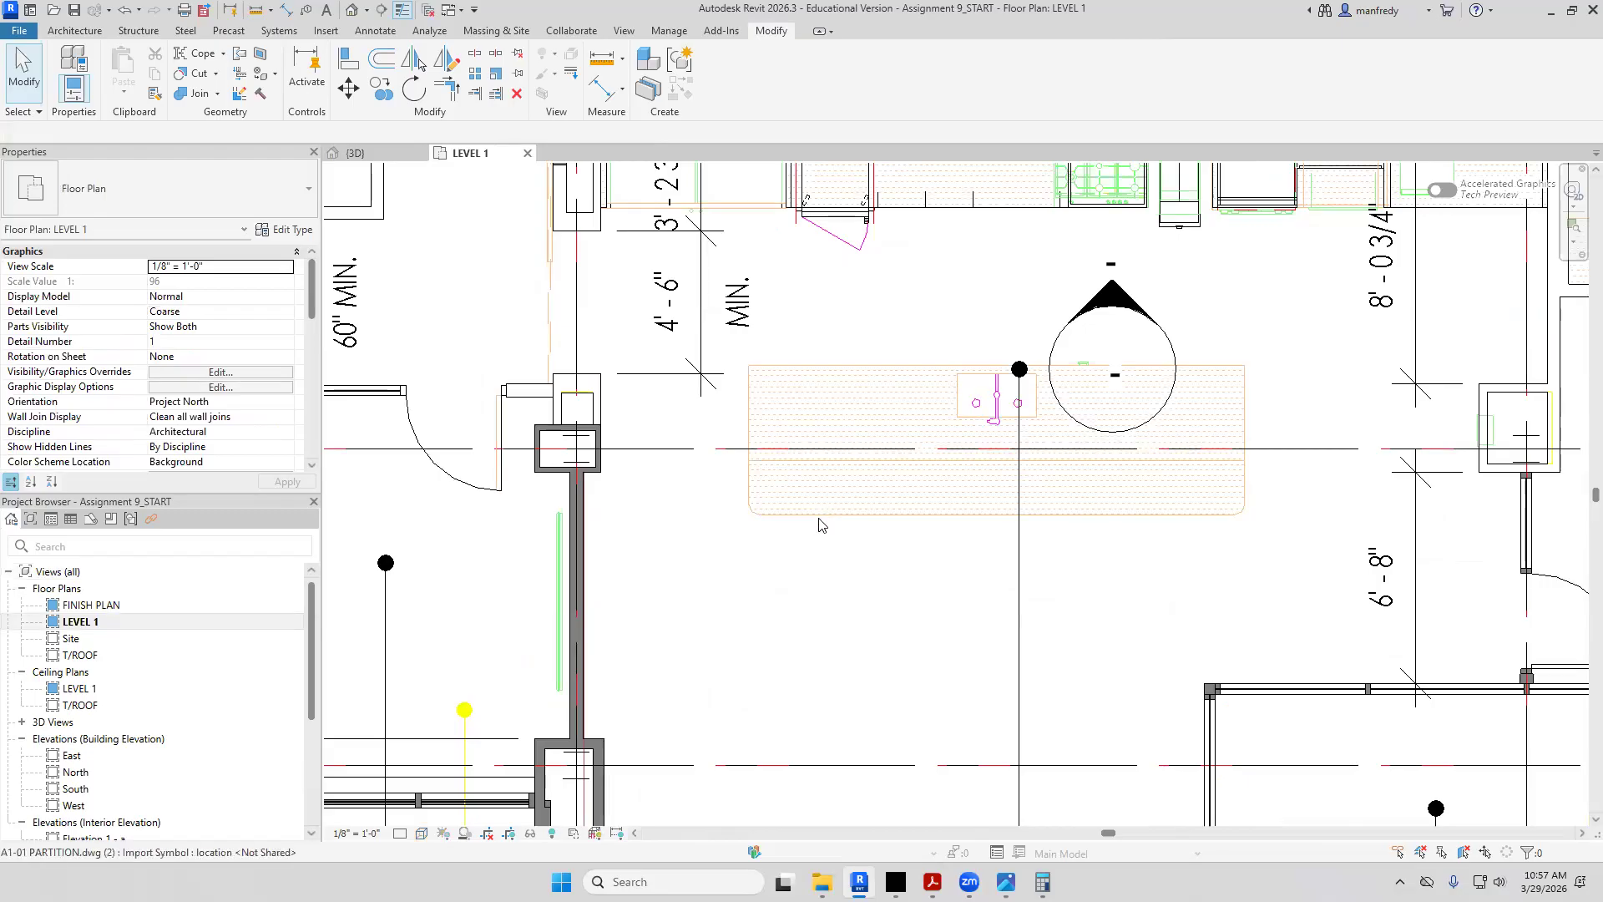
{"action": "scroll", "coordinate": [823, 523], "scroll_direction": "up", "scroll_amount": 2}
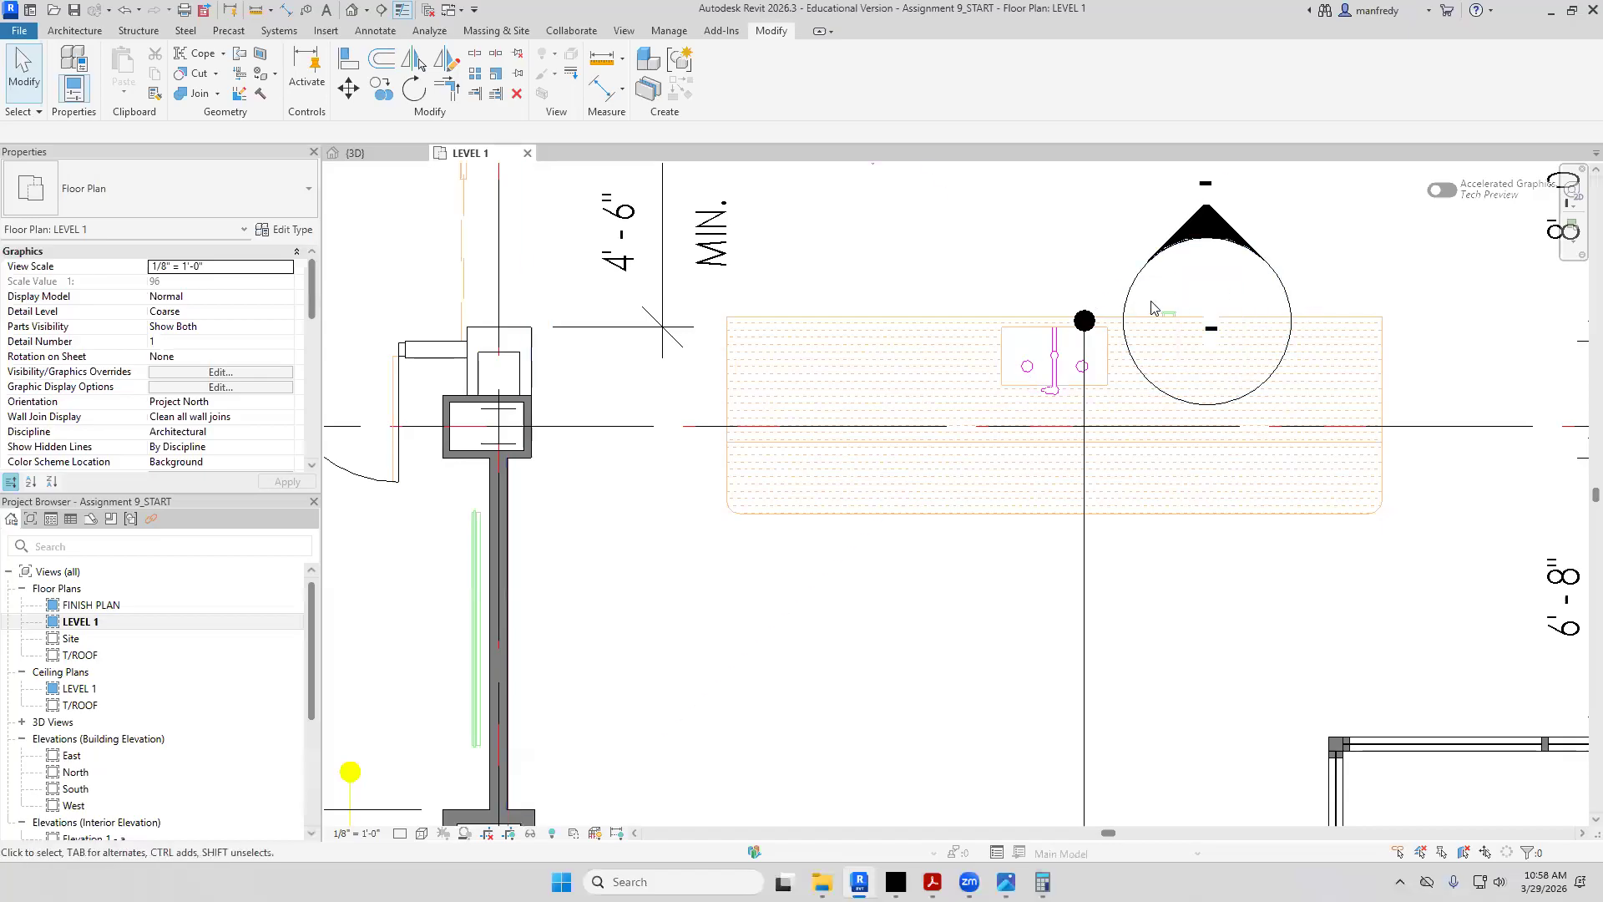
{"action": "middle_click_drag", "start_coordinate": [955, 377], "coordinate": [953, 410]}
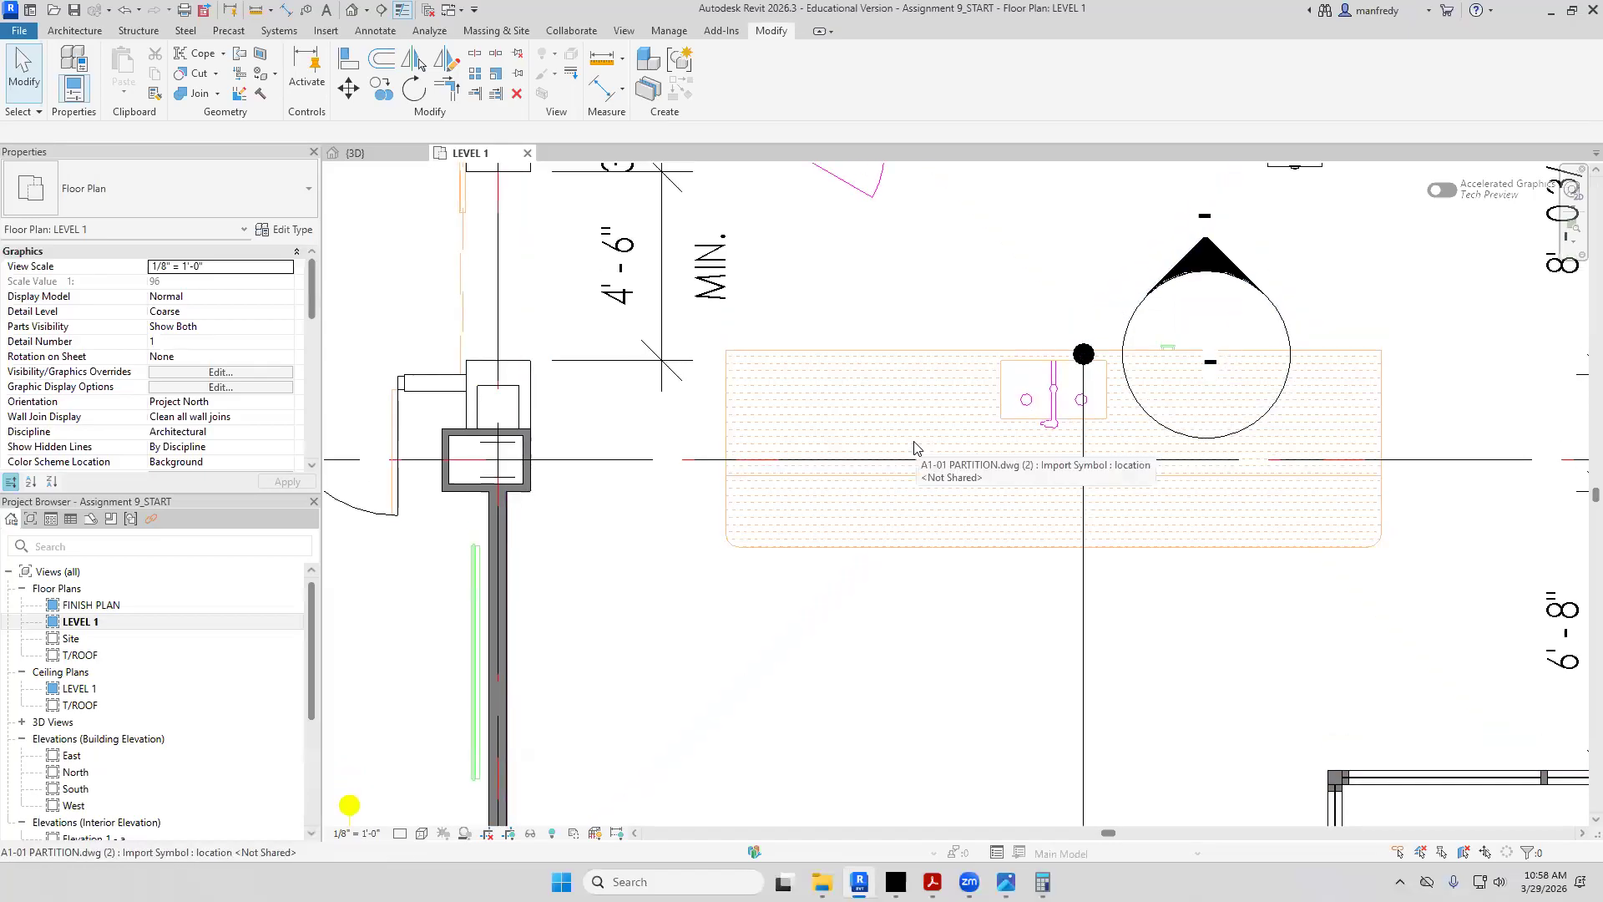
{"action": "middle_click_drag", "start_coordinate": [881, 343], "coordinate": [886, 361]}
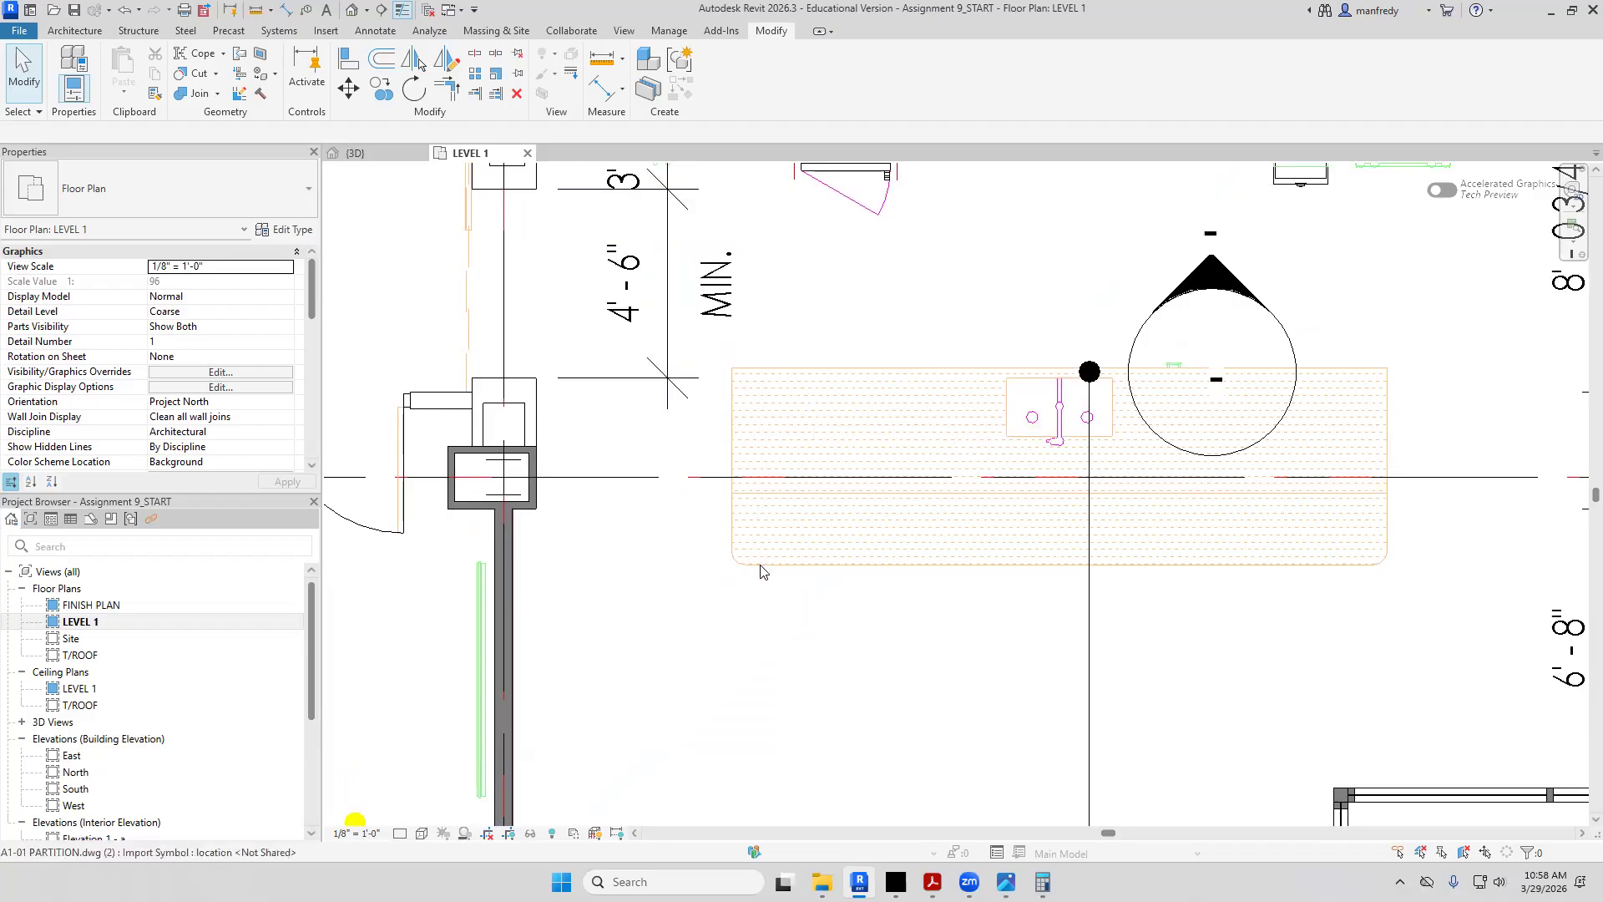
{"action": "scroll", "coordinate": [802, 526], "scroll_direction": "down", "scroll_amount": 2}
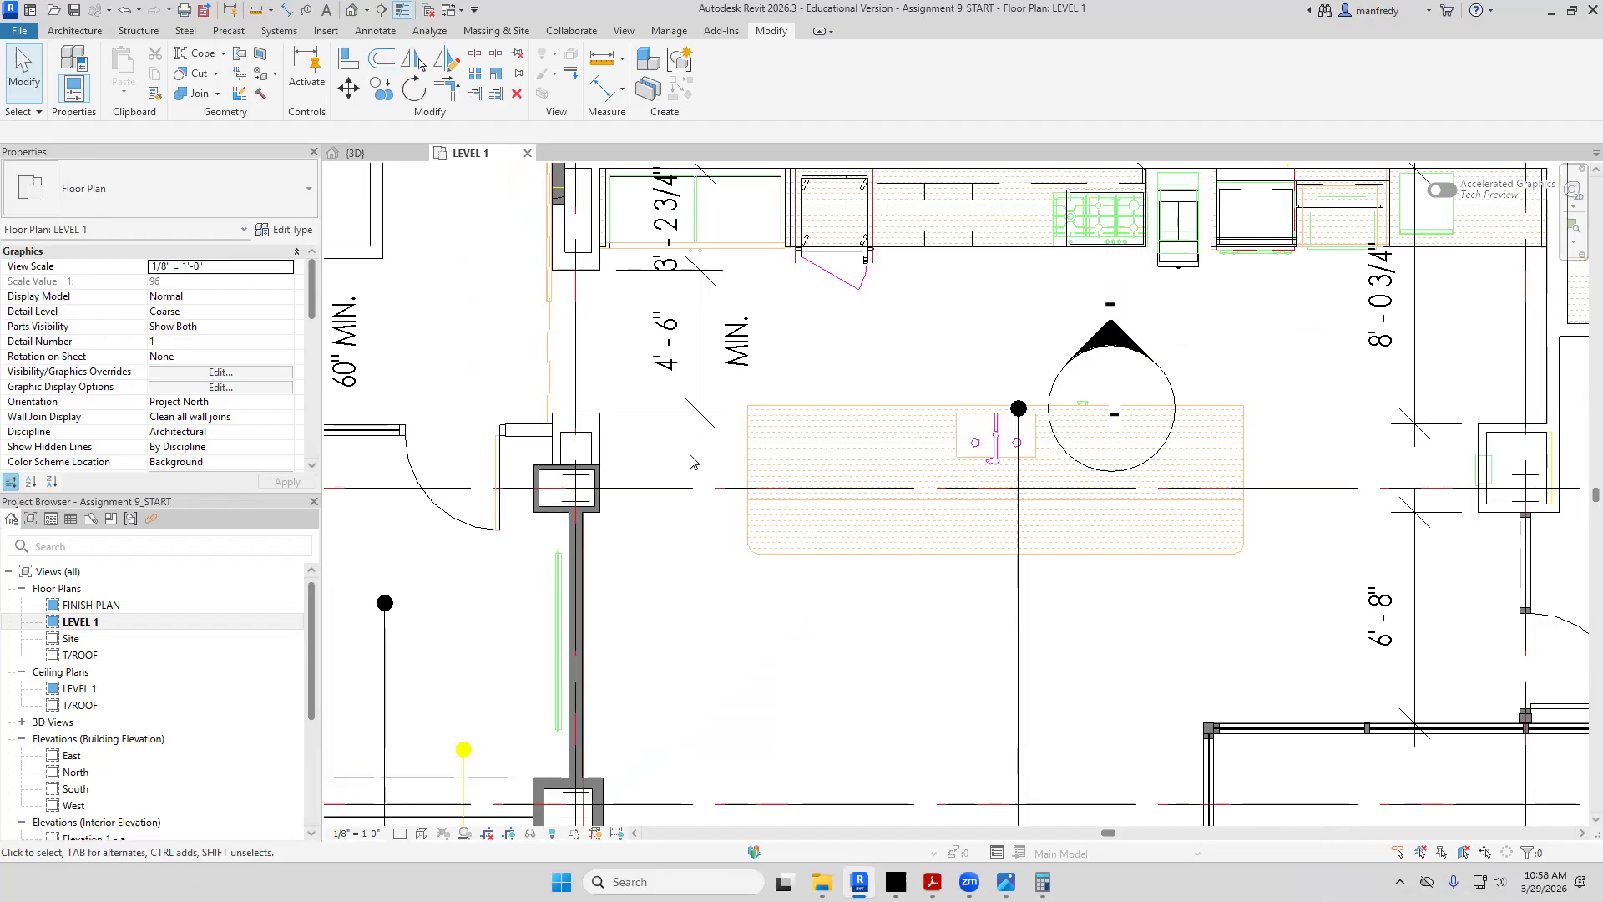
{"action": "middle_click_drag", "start_coordinate": [691, 462], "coordinate": [709, 459]}
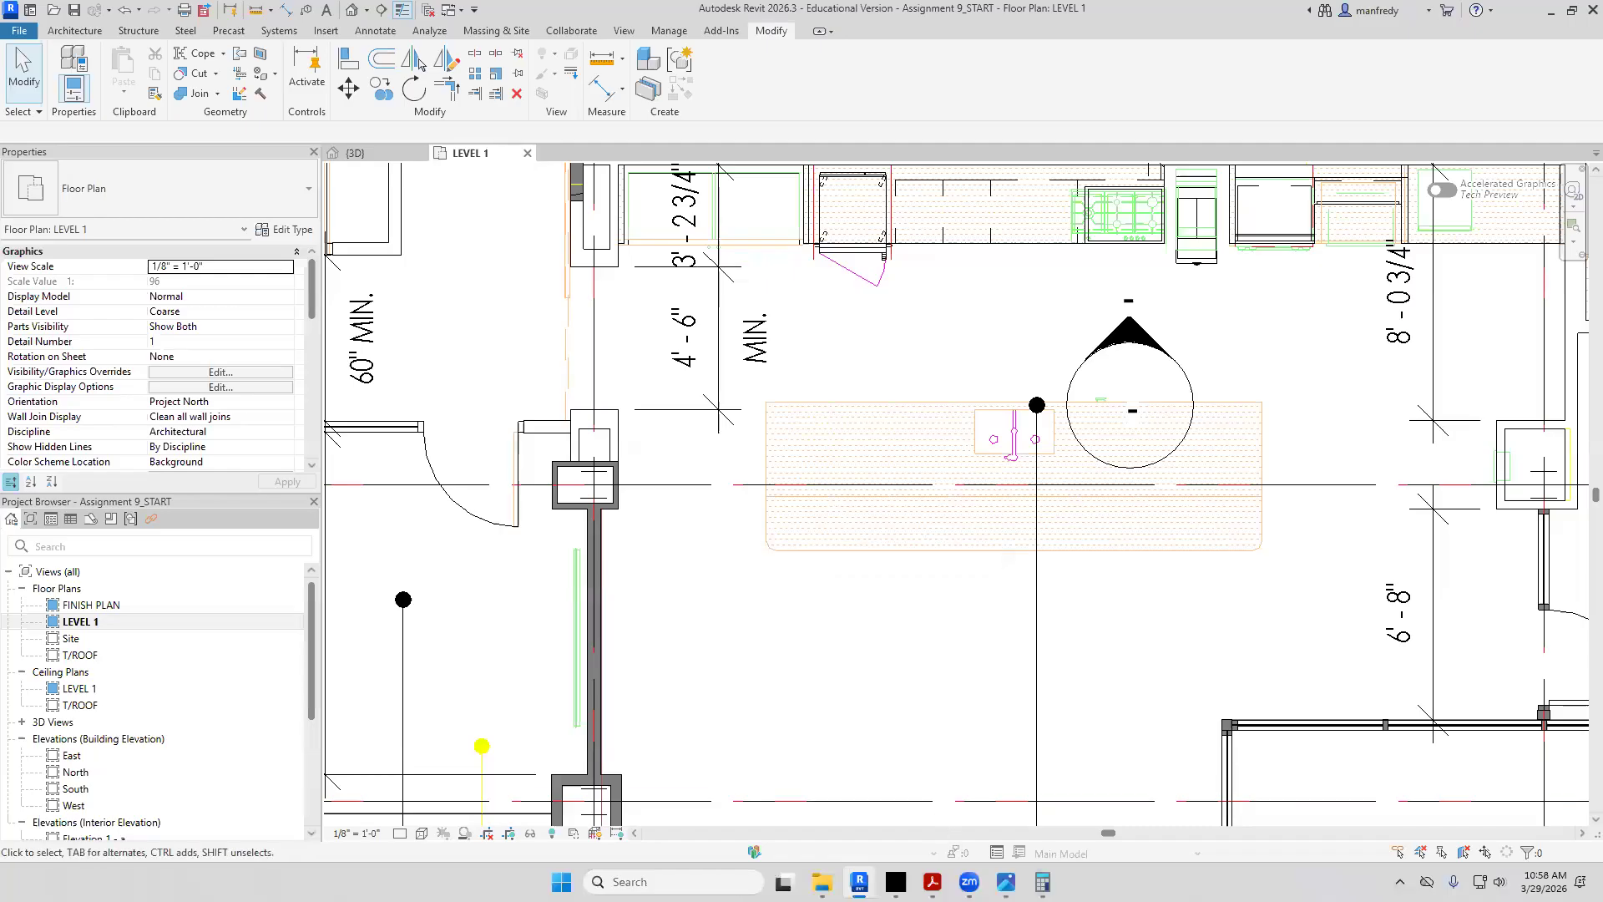
Switch to the PDF drawing set in Acrobat and examine the Kitchen 102 island elevations 04, 05 and 06 on sheet A6.01
{"action": "left_click", "coordinate": [933, 882]}
{"action": "scroll", "coordinate": [957, 593], "scroll_direction": "down", "scroll_amount": 5}
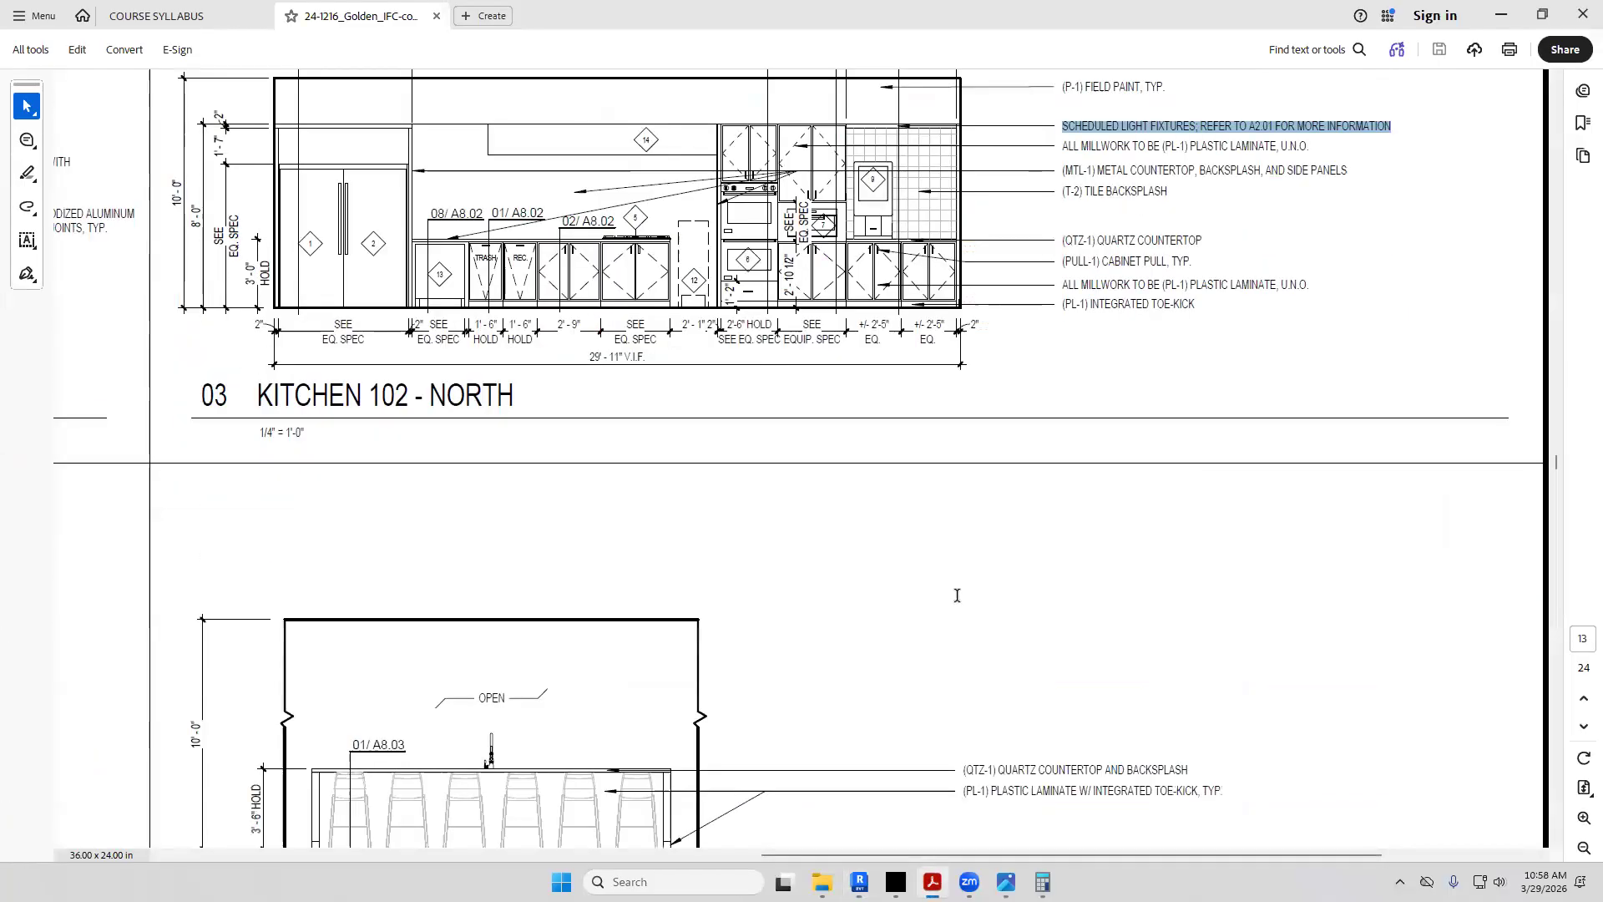
{"action": "left_click_drag", "start_coordinate": [1000, 850], "coordinate": [451, 855]}
{"action": "scroll", "coordinate": [774, 590], "scroll_direction": "up", "scroll_amount": 6}
{"action": "scroll", "coordinate": [777, 582], "scroll_direction": "down", "scroll_amount": 8}
{"action": "scroll", "coordinate": [777, 575], "scroll_direction": "down", "scroll_amount": 15}
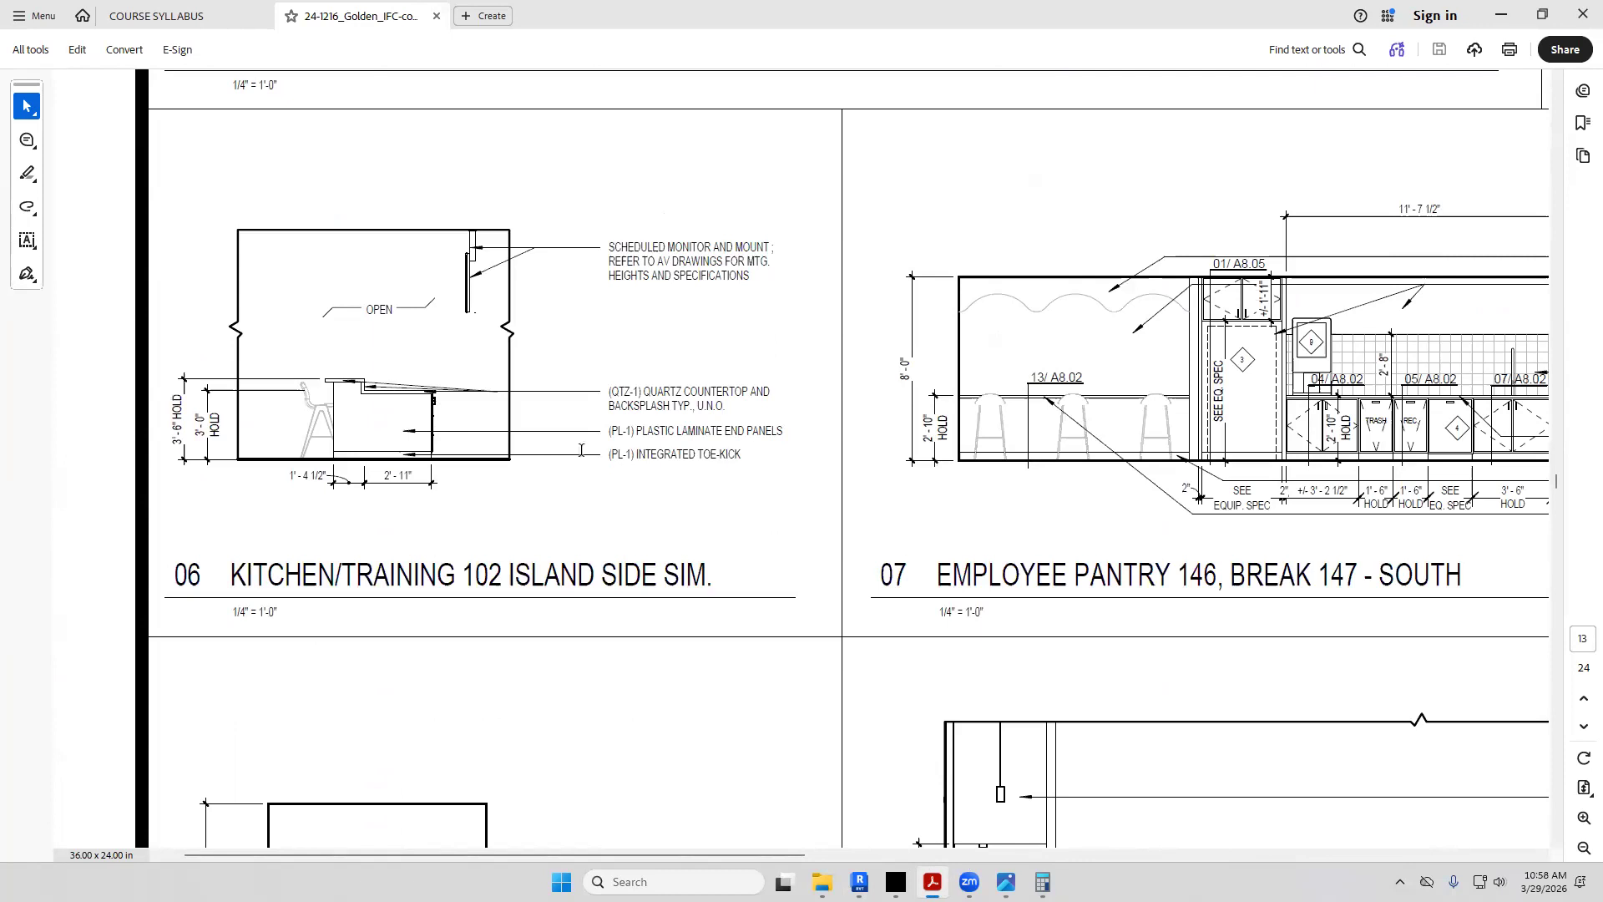
{"action": "scroll", "coordinate": [760, 434], "scroll_direction": "up", "scroll_amount": 4}
{"action": "scroll", "coordinate": [513, 561], "scroll_direction": "up", "scroll_amount": 20}
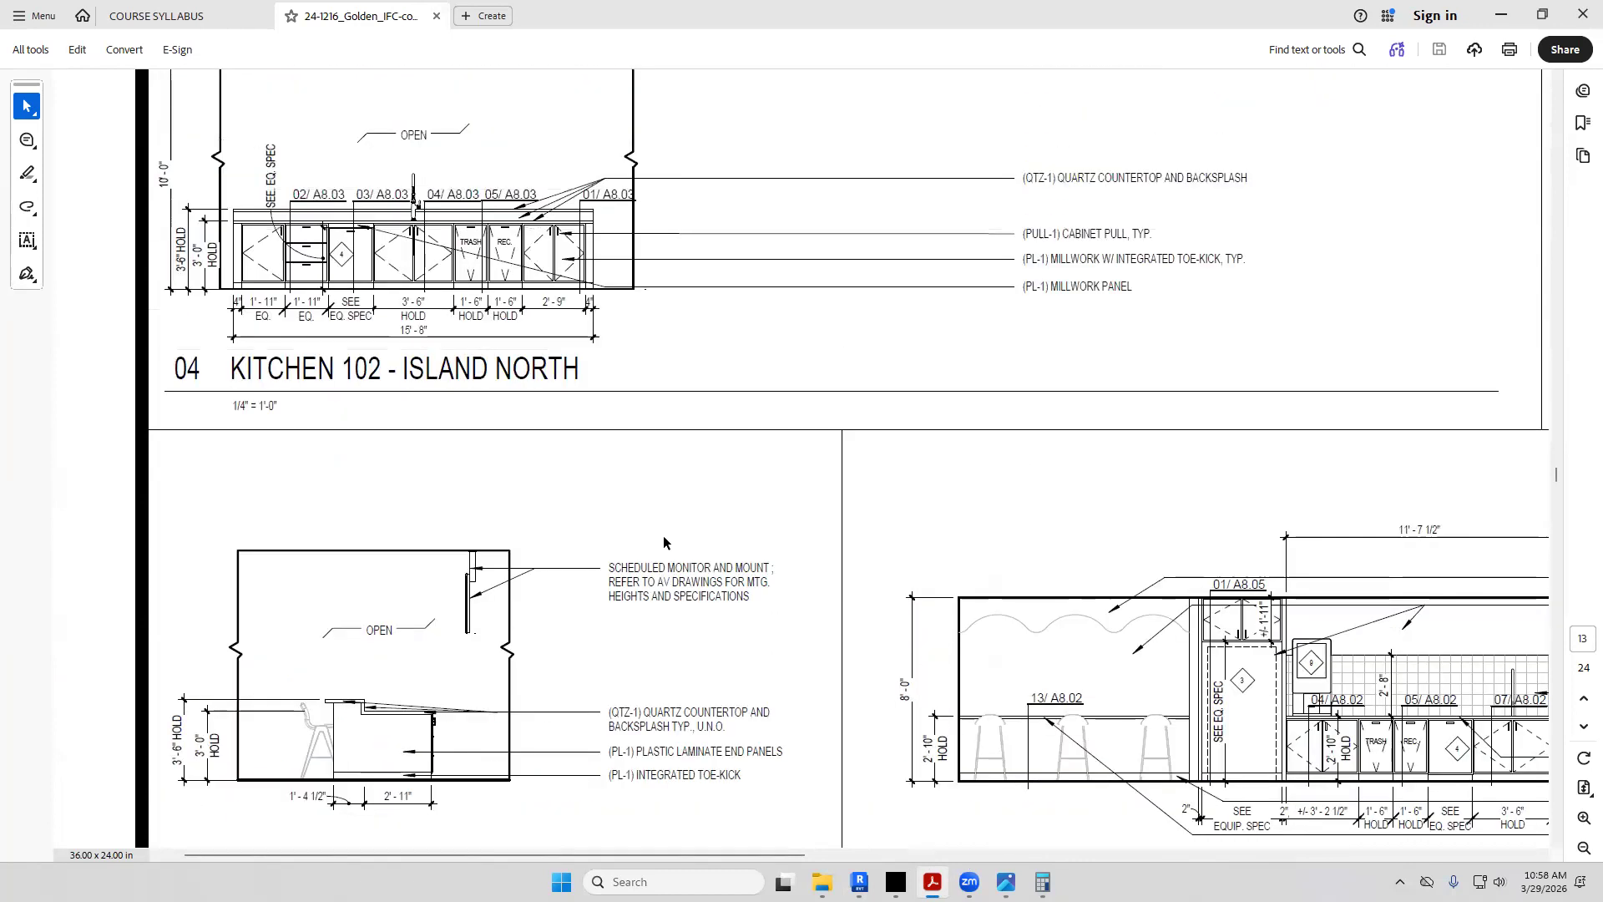
{"action": "scroll", "coordinate": [751, 819], "scroll_direction": "down", "scroll_amount": 10}
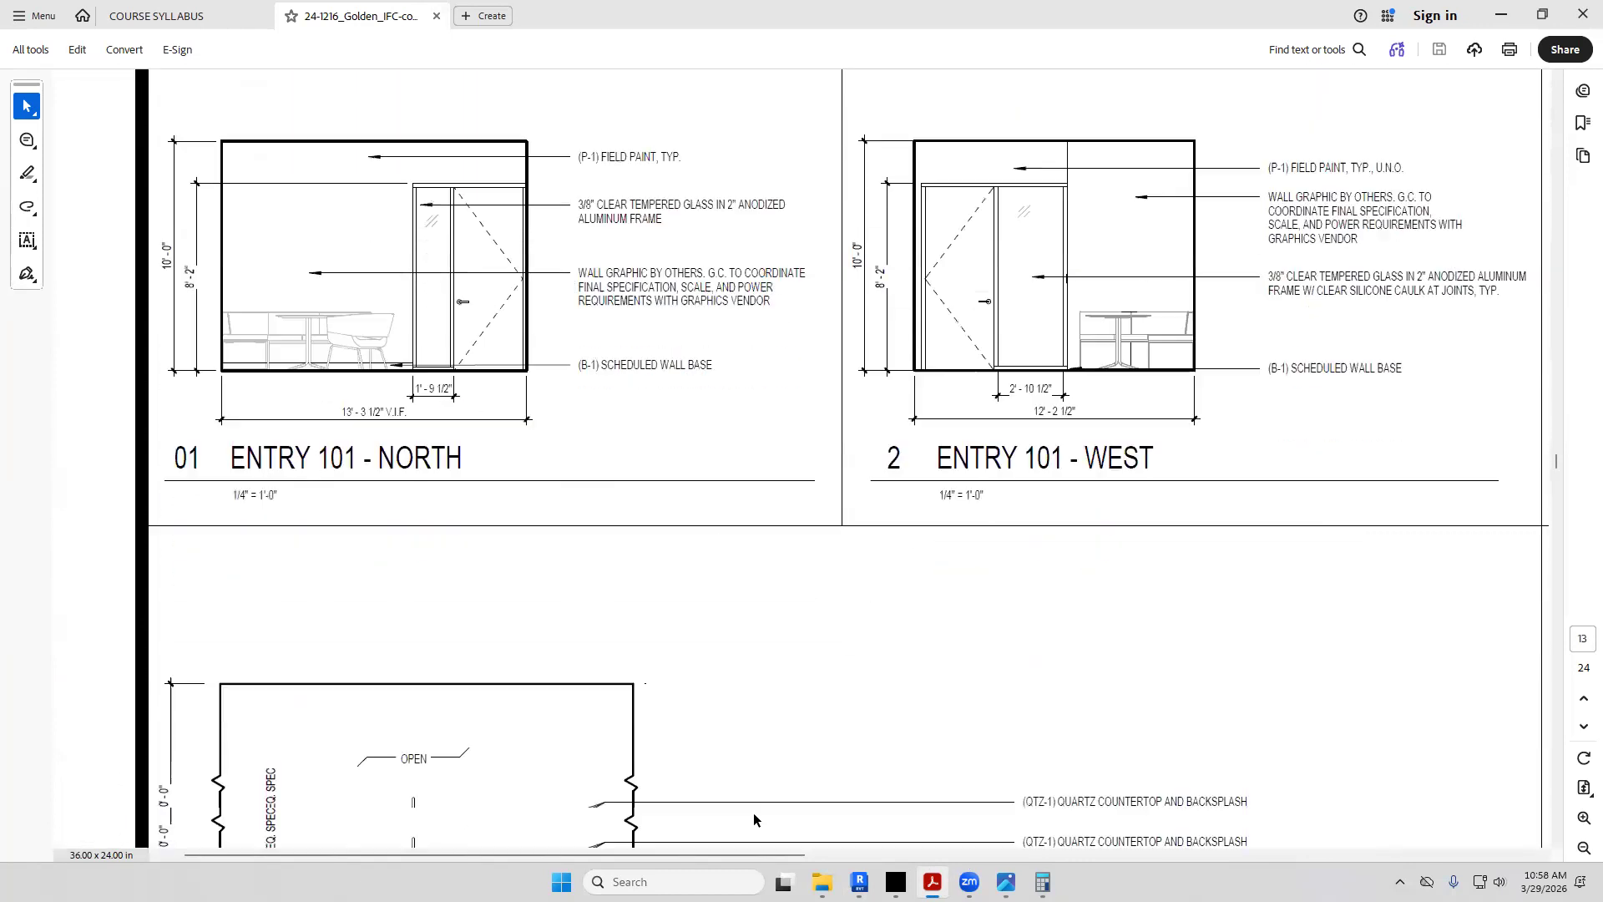
{"action": "scroll", "coordinate": [1167, 759], "scroll_direction": "right", "scroll_amount": 3}
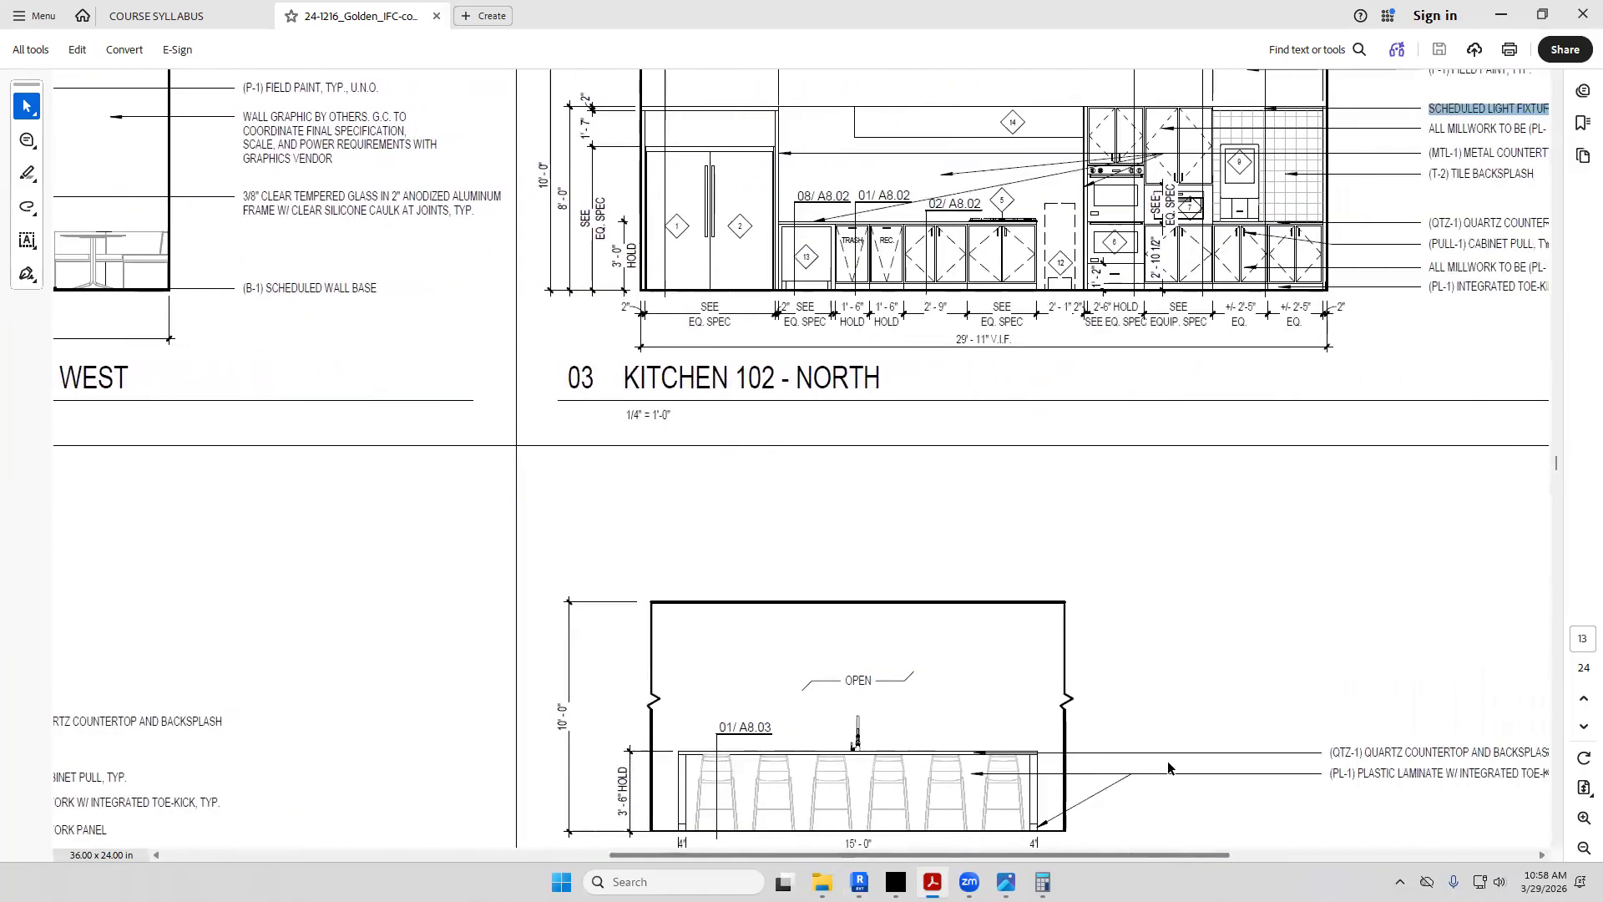
{"action": "scroll", "coordinate": [1020, 495], "scroll_direction": "down", "scroll_amount": 3}
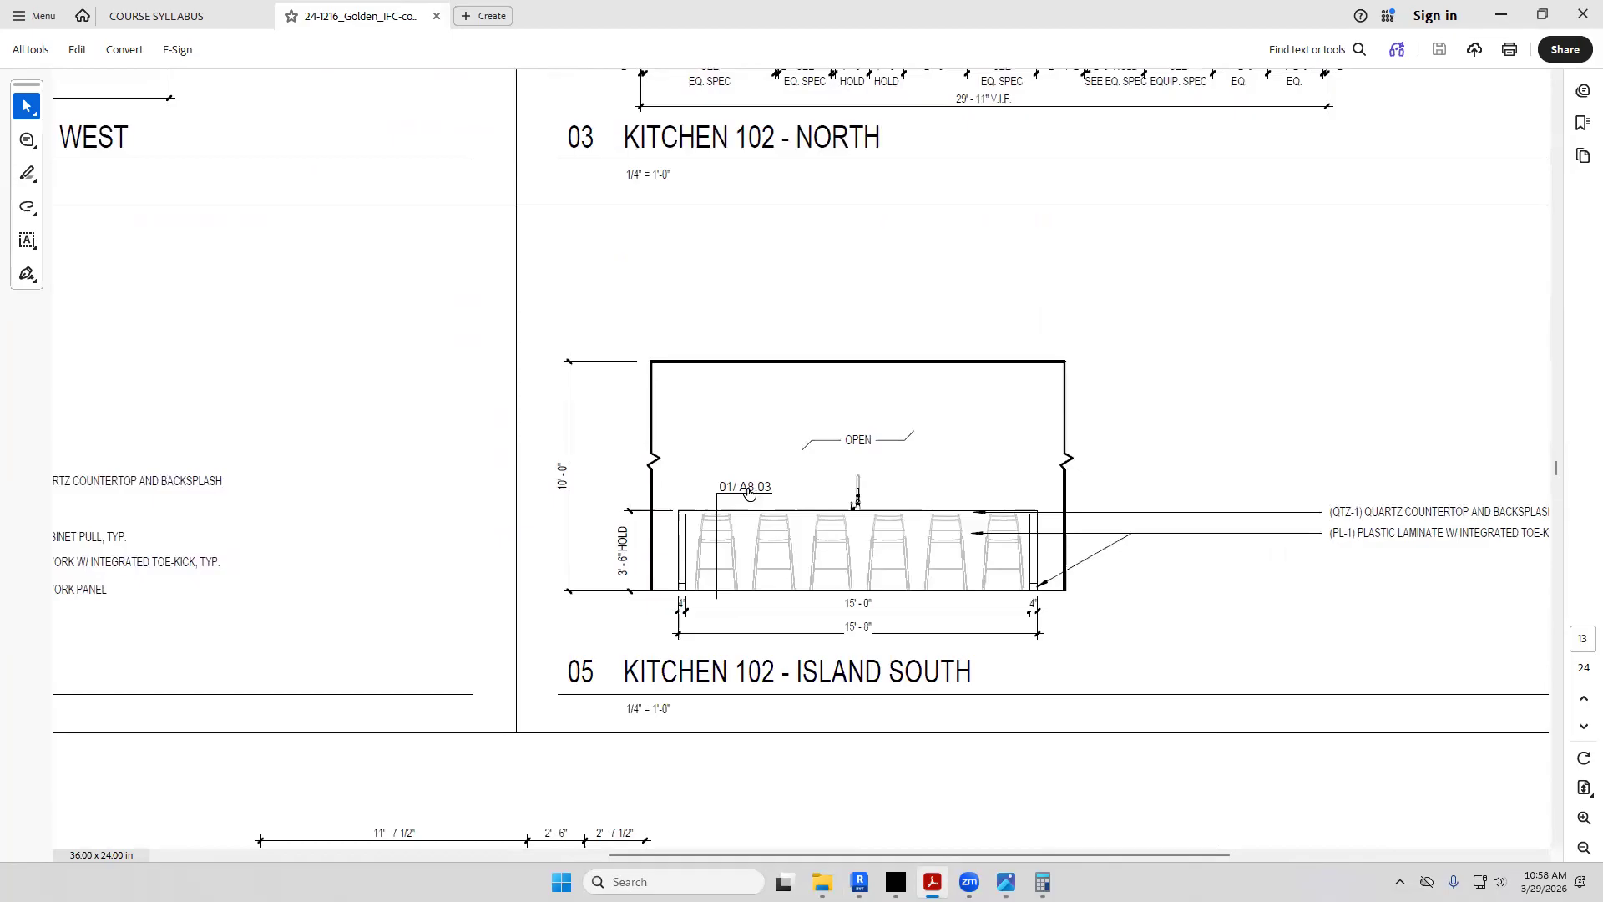
Fit the PDF page to the window height and go to the interior details on sheet A8.03
{"action": "left_click", "coordinate": [1584, 788]}
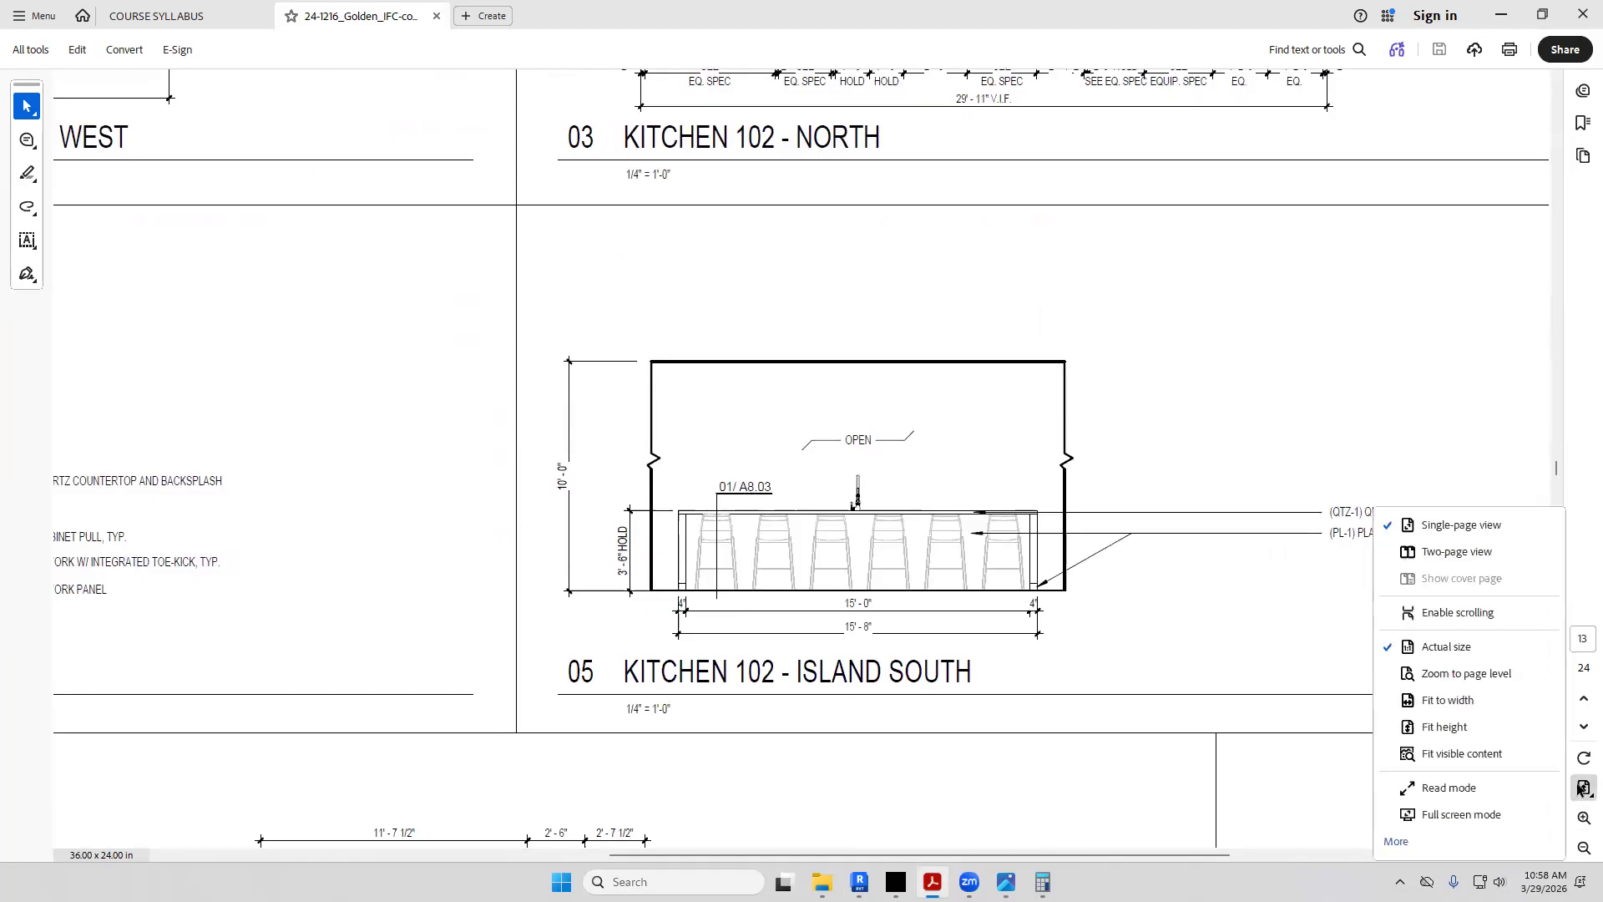
{"action": "left_click", "coordinate": [1473, 729]}
{"action": "scroll", "coordinate": [1419, 718], "scroll_direction": "down", "scroll_amount": 6}
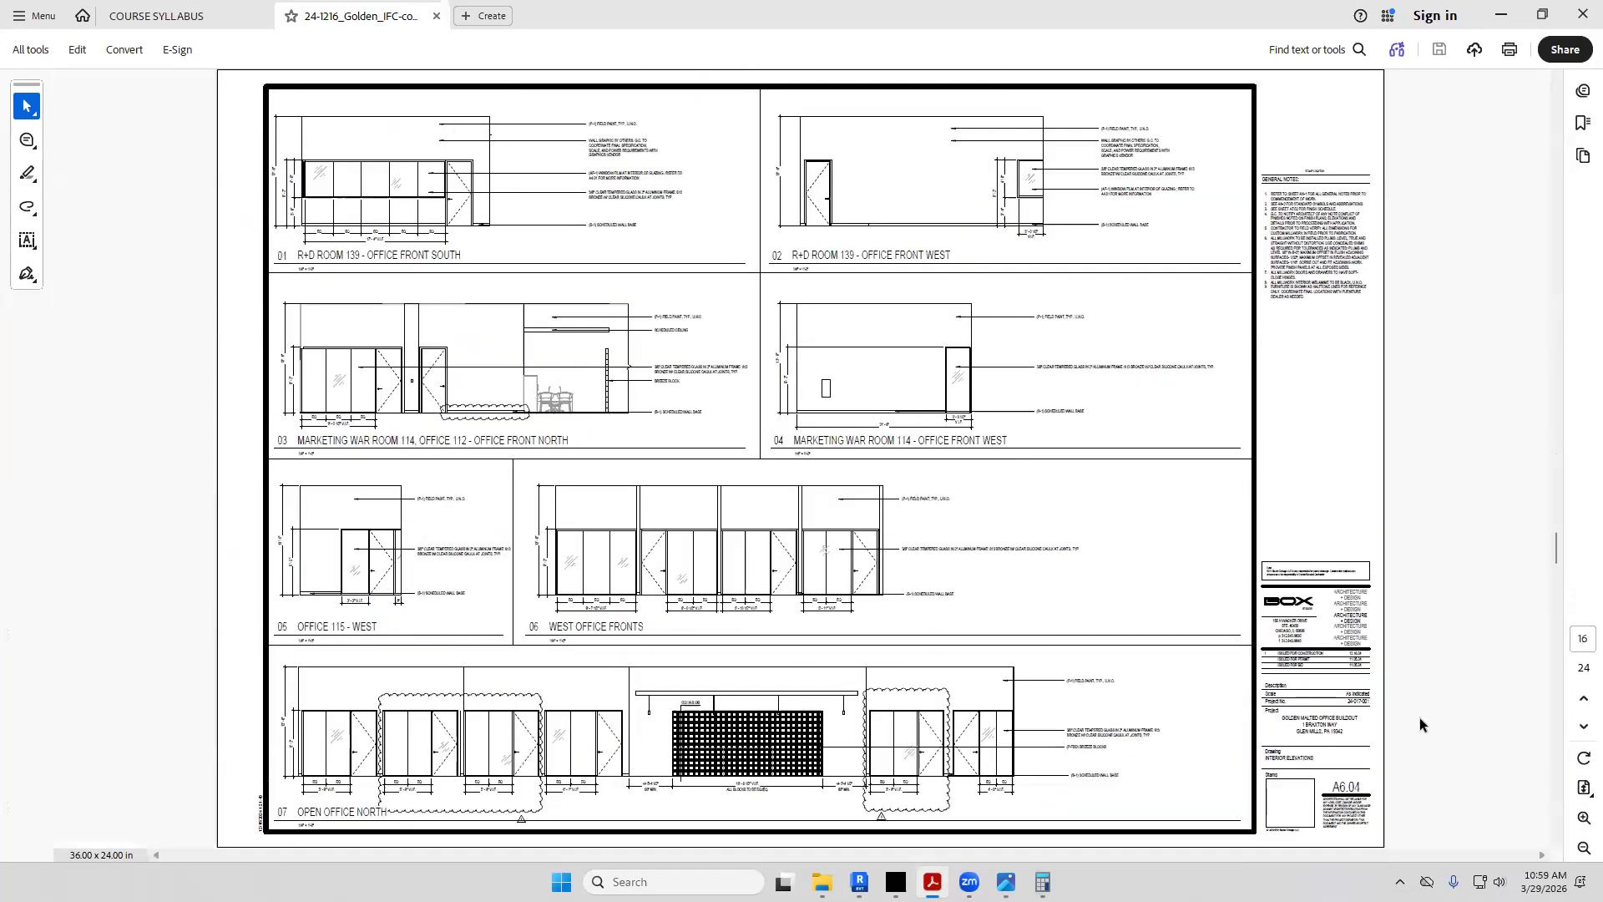
{"action": "scroll", "coordinate": [1419, 718], "scroll_direction": "down", "scroll_amount": 2}
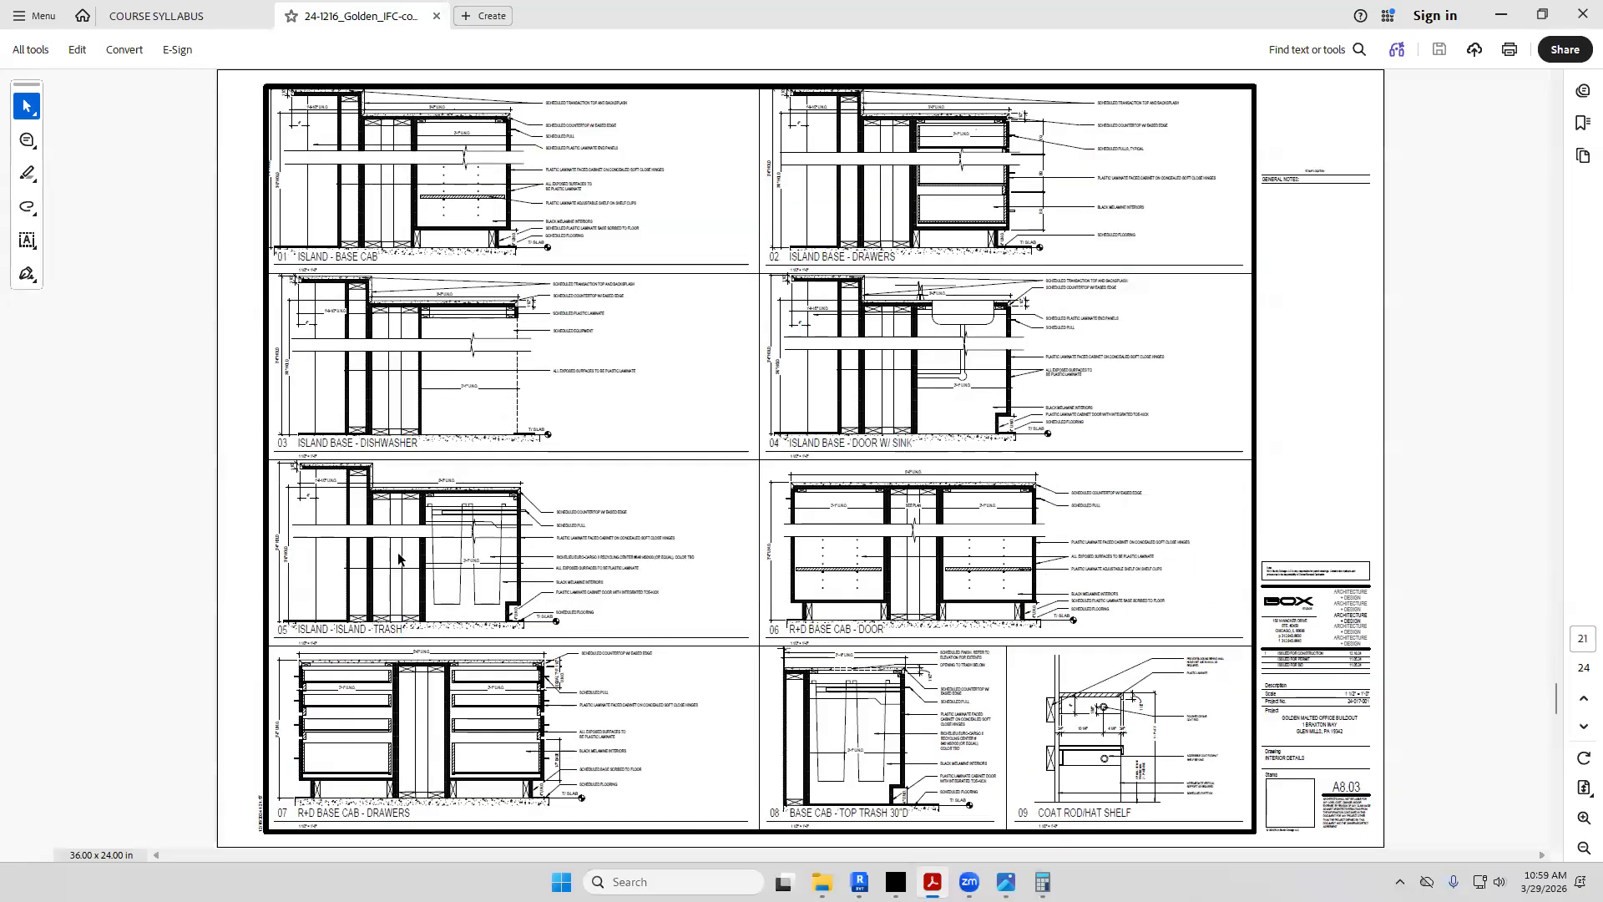
Examine detail 01 Island - Base Cab for the transaction top, countertop, cabinet and toe-kick construction
{"action": "left_click", "coordinate": [1583, 818]}
{"action": "left_click", "coordinate": [1583, 819]}
{"action": "left_click", "coordinate": [1583, 818]}
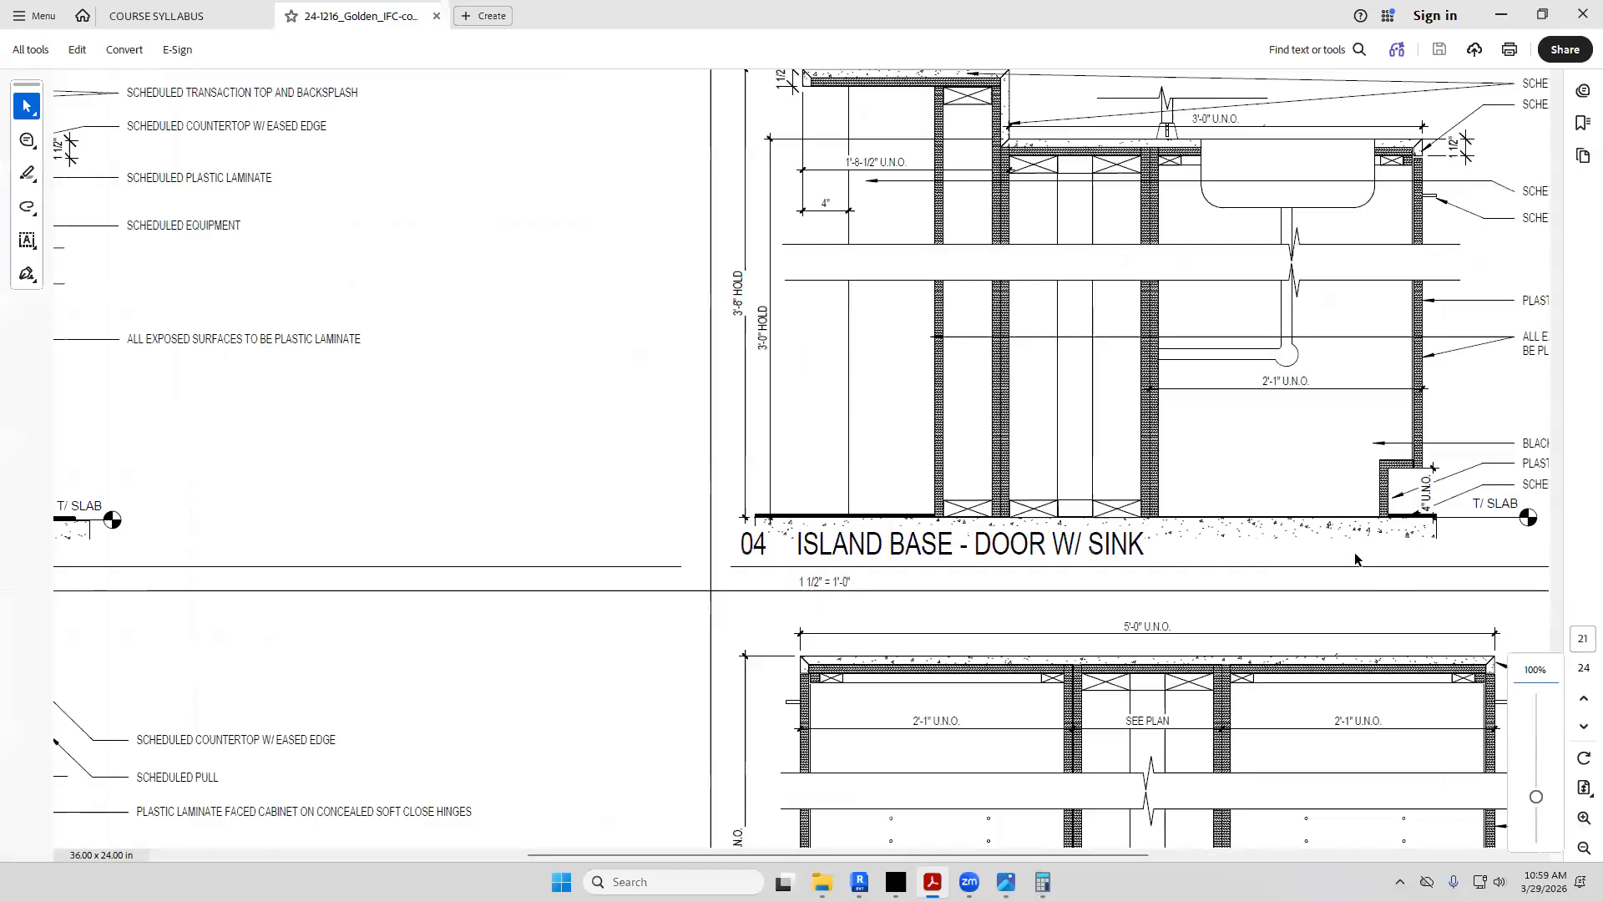
{"action": "scroll", "coordinate": [1357, 551], "scroll_direction": "up", "scroll_amount": 3}
{"action": "left_click_drag", "start_coordinate": [877, 855], "coordinate": [513, 855]}
{"action": "scroll", "coordinate": [655, 413], "scroll_direction": "up", "scroll_amount": 1}
{"action": "scroll", "coordinate": [658, 409], "scroll_direction": "up", "scroll_amount": 10}
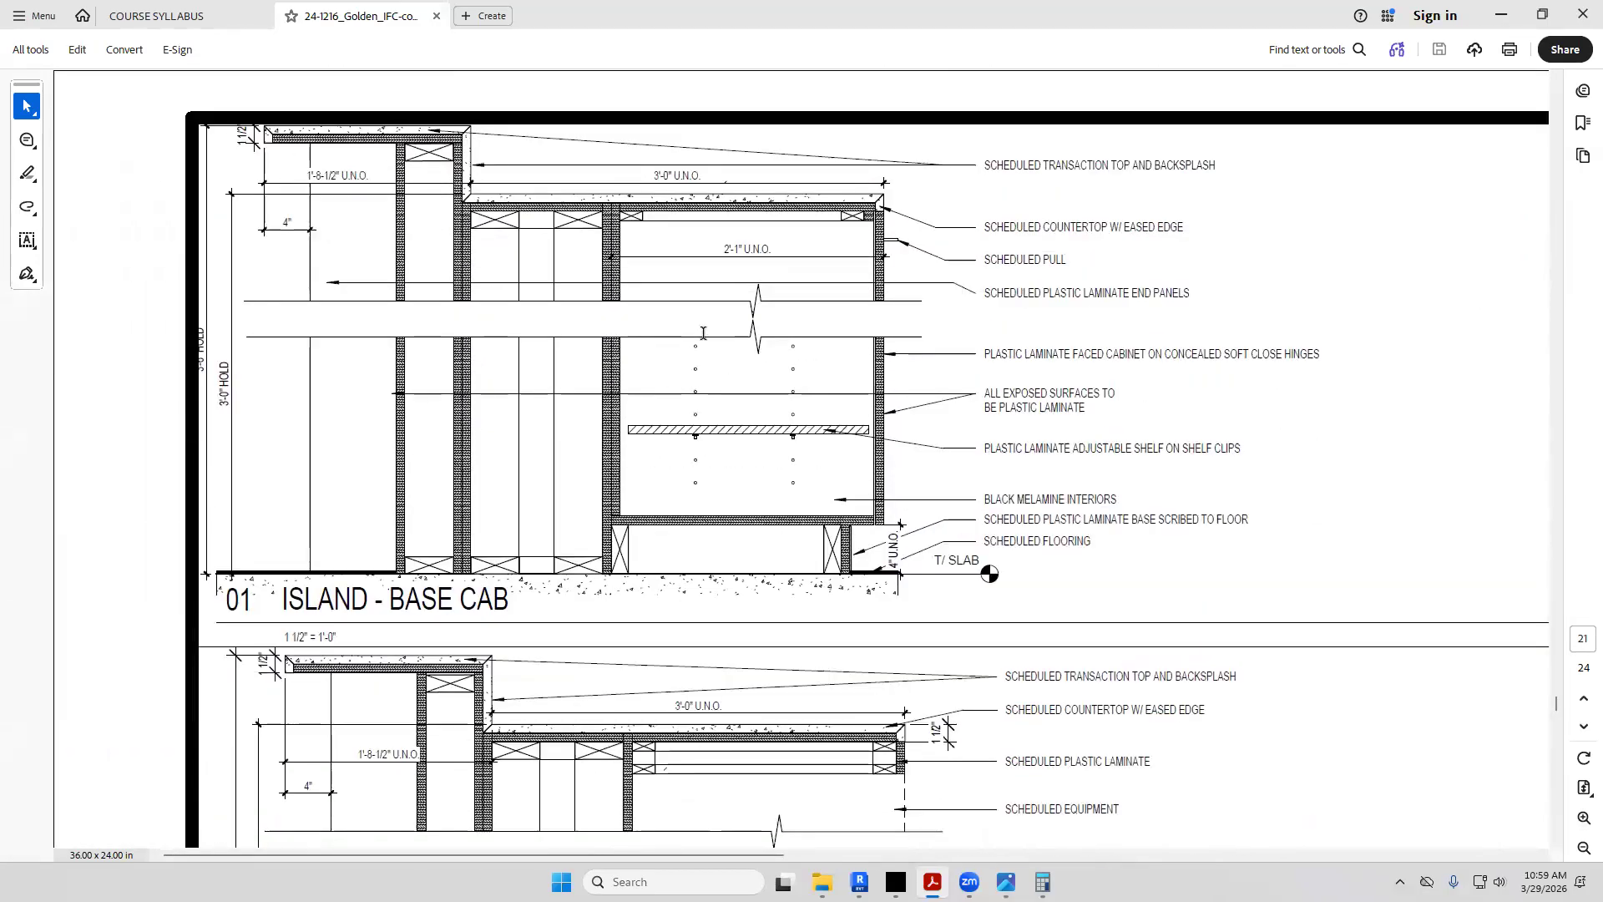
{"action": "scroll", "coordinate": [704, 344], "scroll_direction": "down", "scroll_amount": 10}
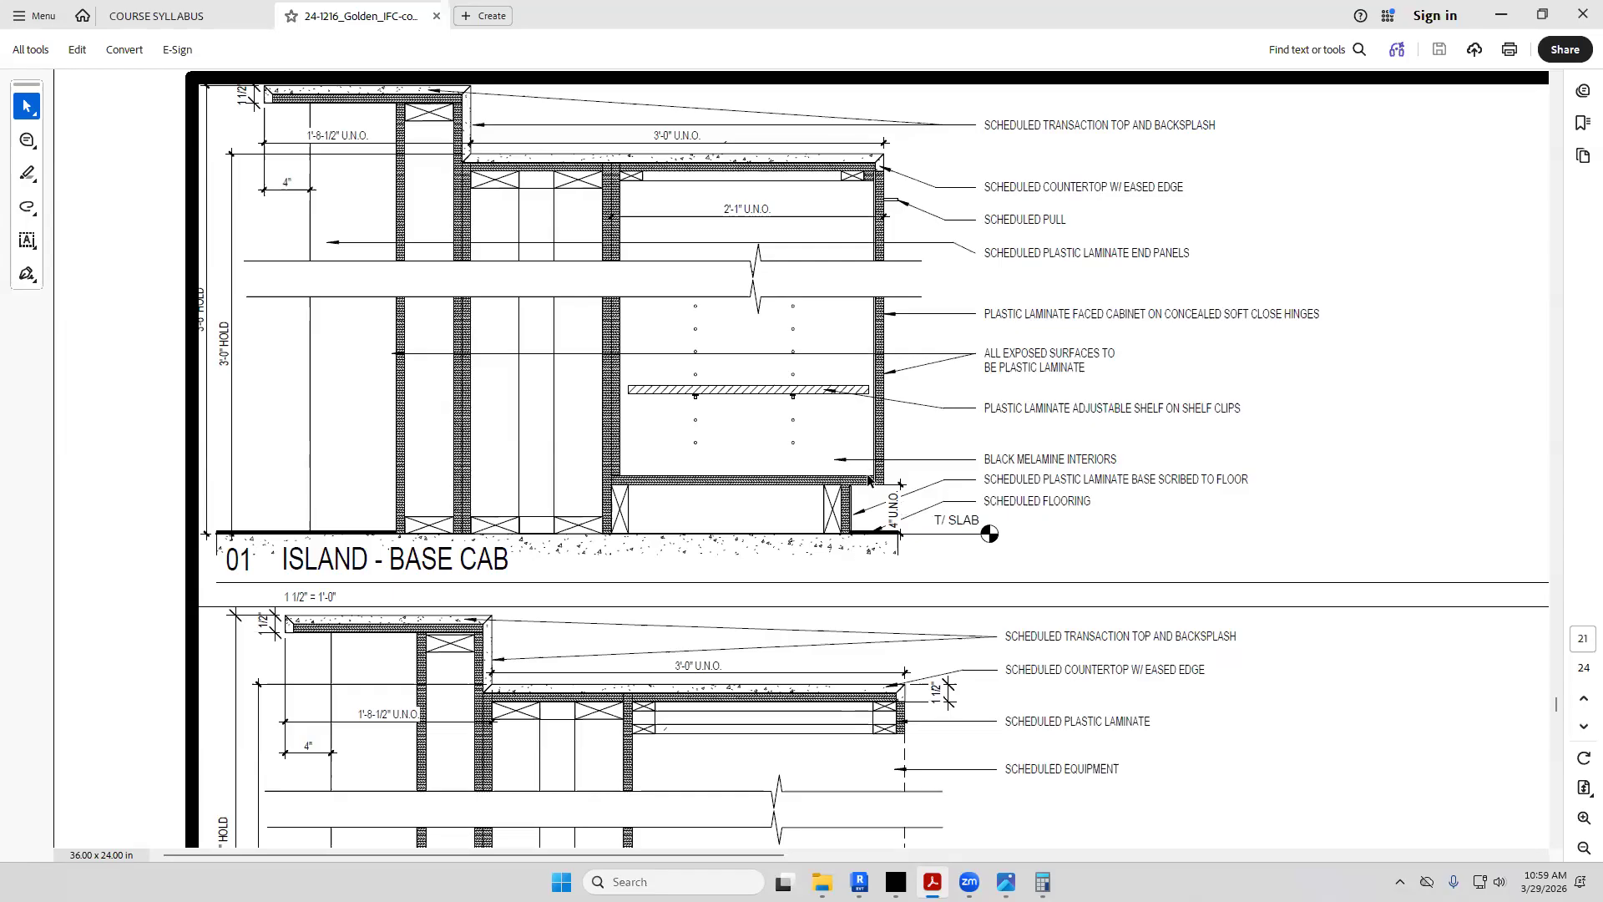
{"action": "mouse_move", "coordinate": [932, 882]}
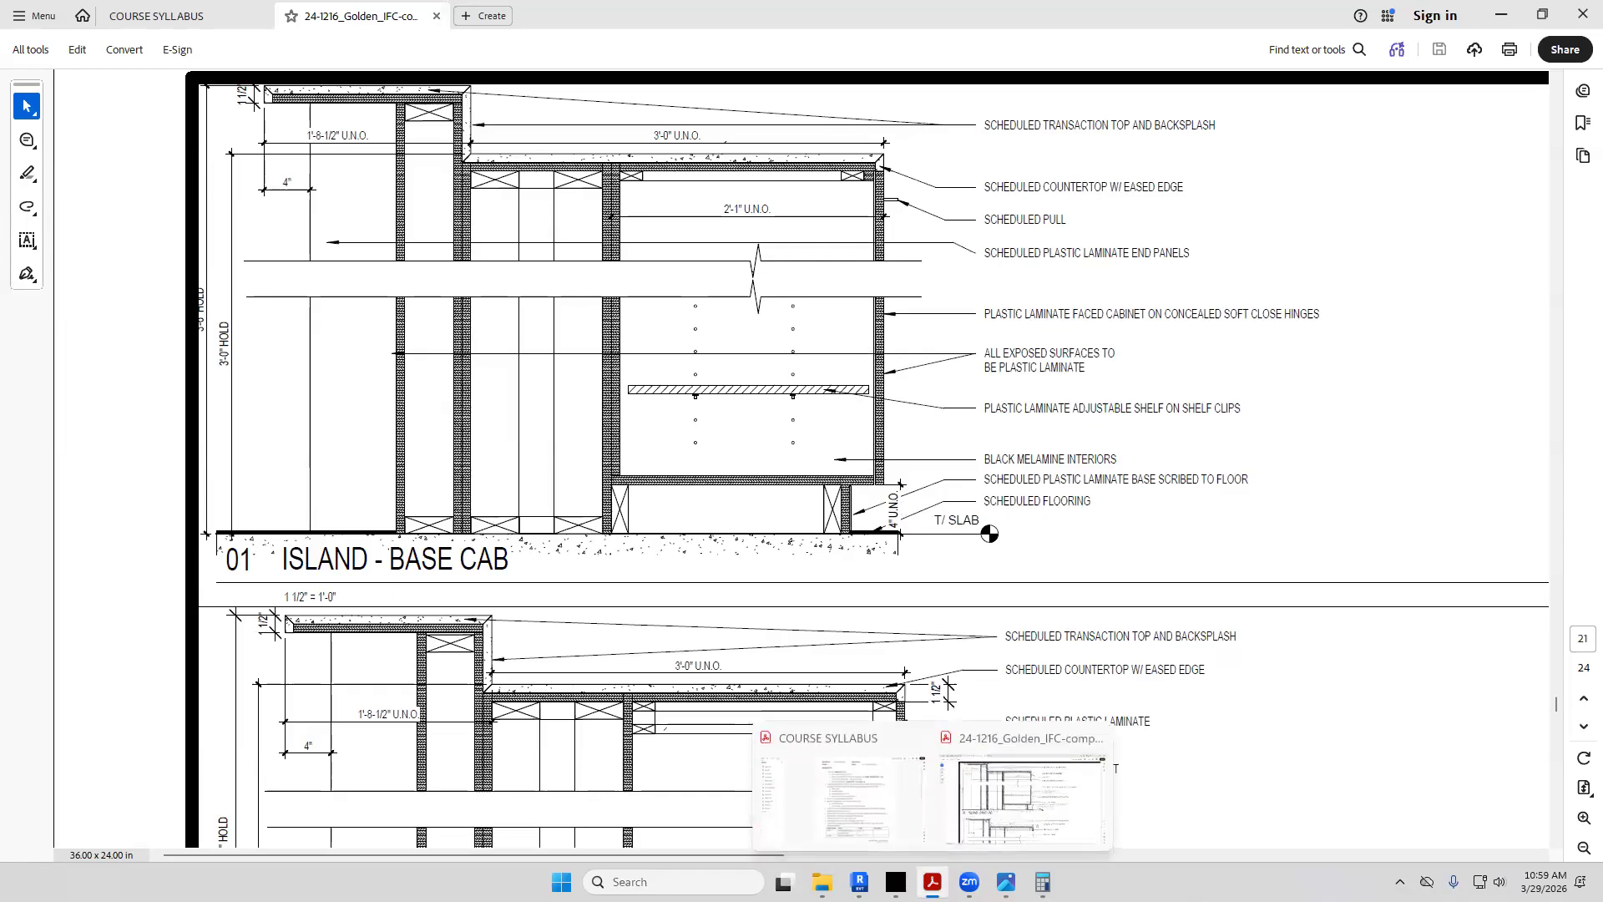
Fit the page to the window height again and return to the interior elevations on sheet A6.01
{"action": "left_click", "coordinate": [1583, 787]}
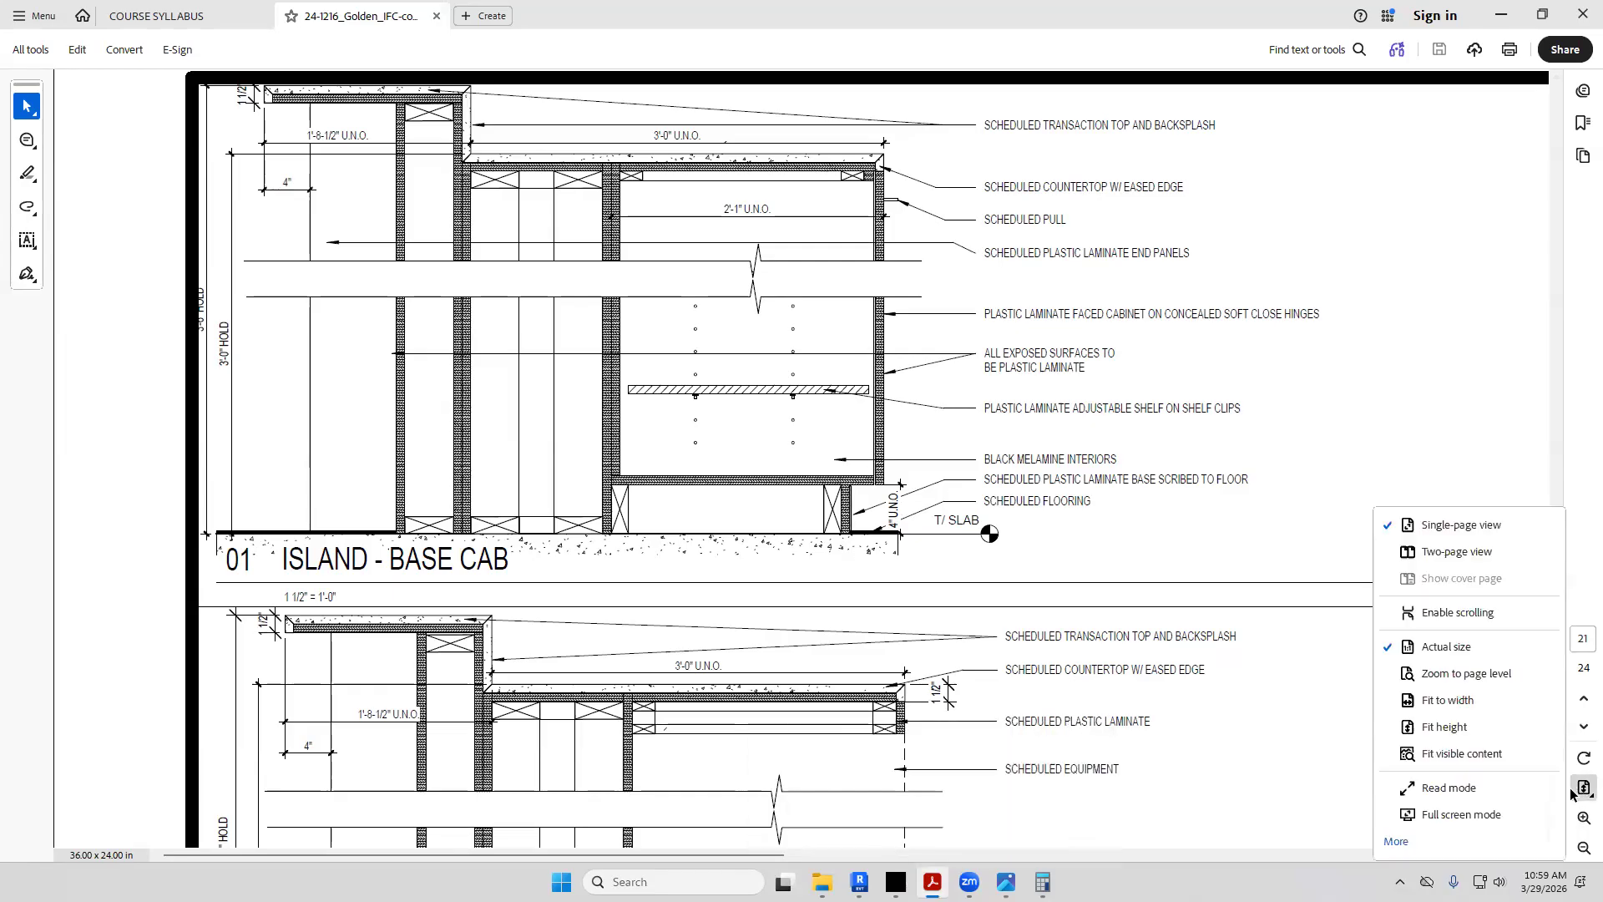
{"action": "left_click", "coordinate": [1475, 735]}
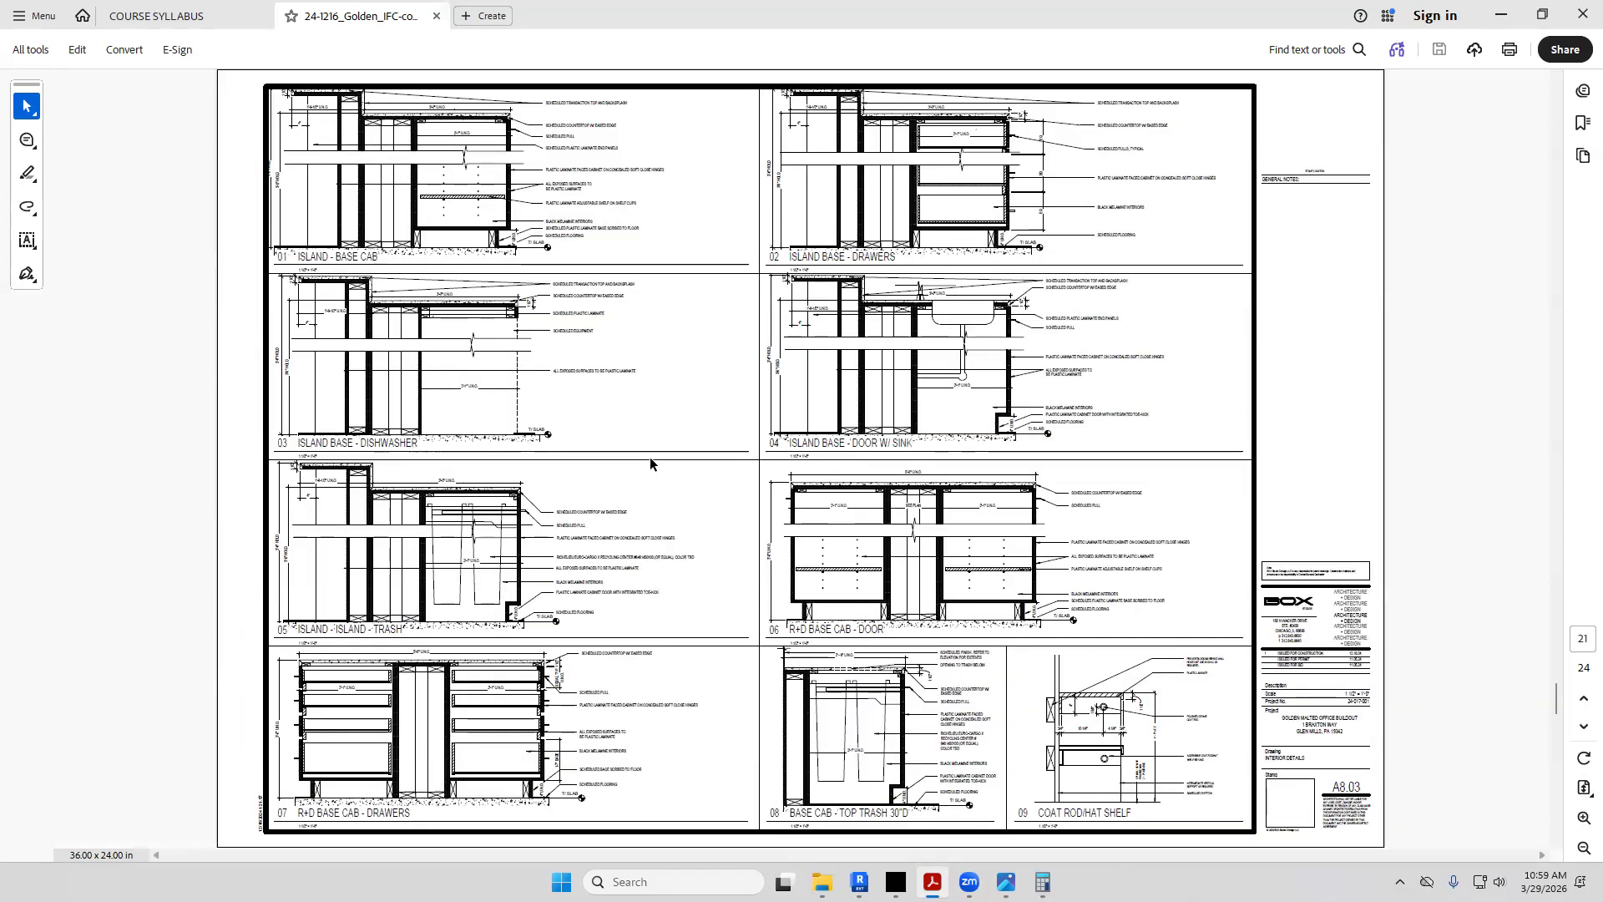
{"action": "scroll", "coordinate": [650, 457], "scroll_direction": "up", "scroll_amount": 2}
{"action": "scroll", "coordinate": [649, 458], "scroll_direction": "up", "scroll_amount": 3}
{"action": "scroll", "coordinate": [650, 457], "scroll_direction": "up", "scroll_amount": 4}
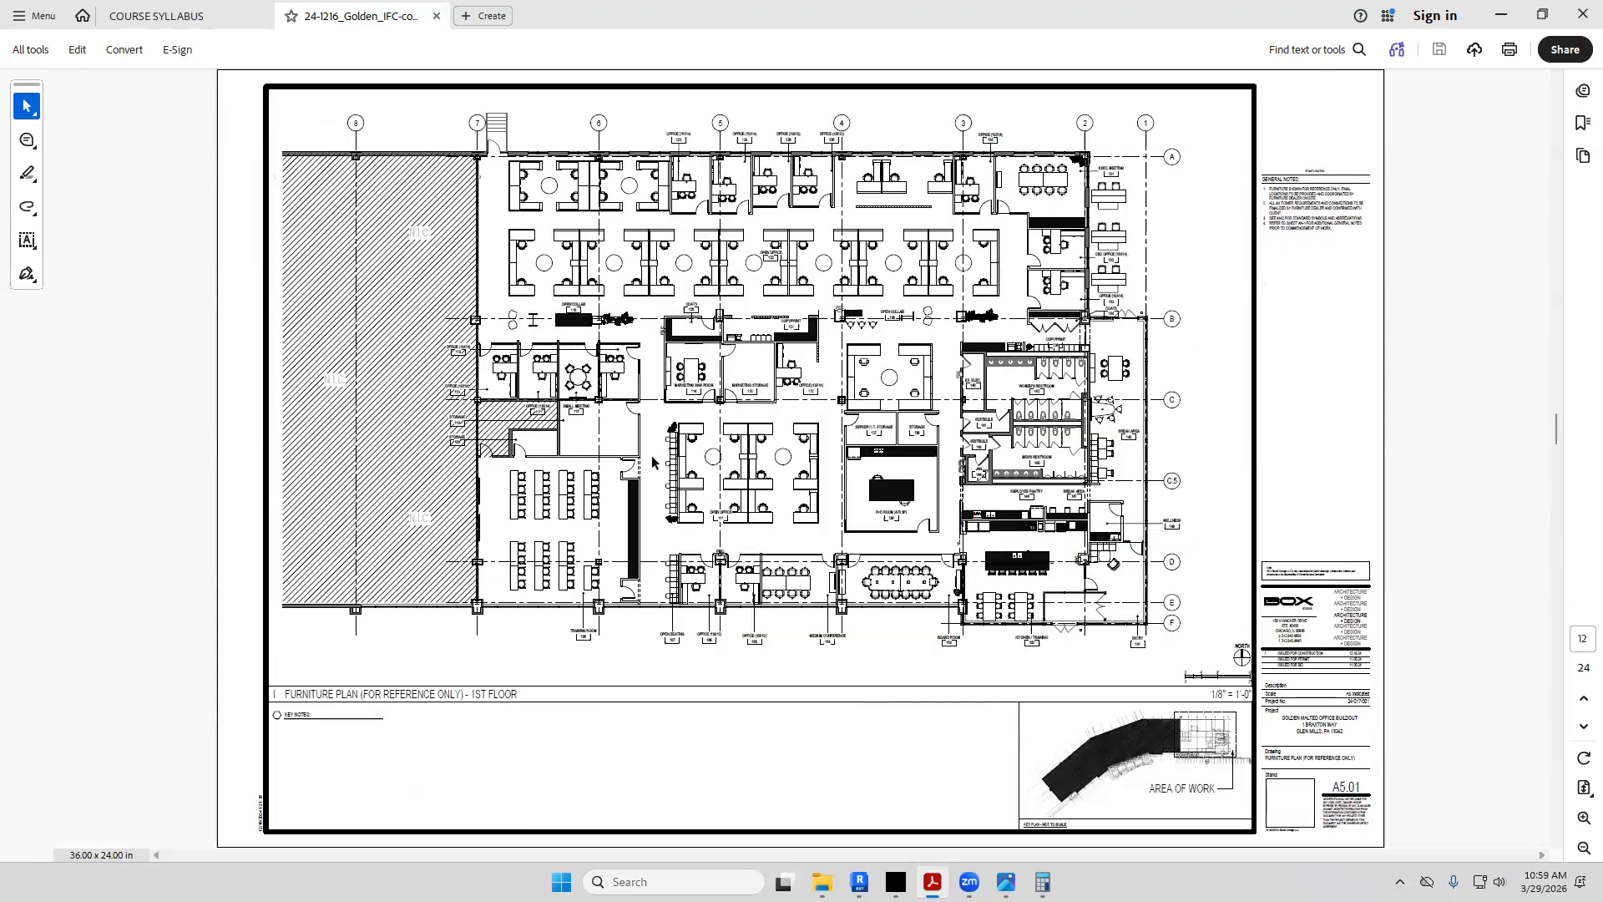
{"action": "scroll", "coordinate": [651, 454], "scroll_direction": "down", "scroll_amount": 1}
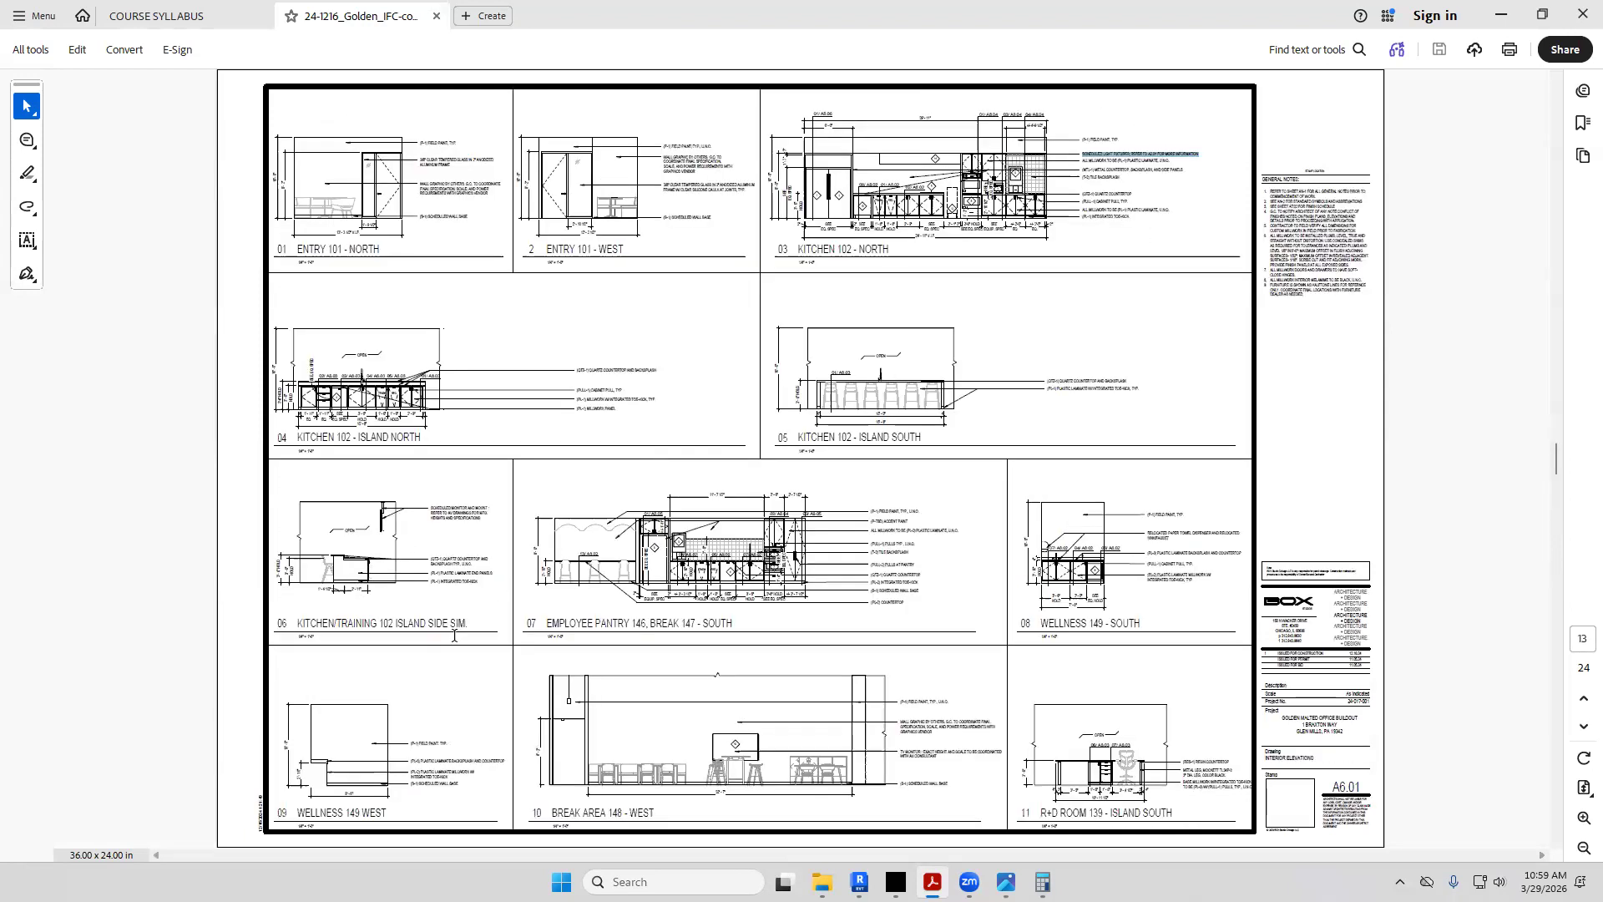
Examine the Kitchen 102 island north, south and side elevations at a larger scale
{"action": "left_click", "coordinate": [1584, 817]}
{"action": "left_click", "coordinate": [1584, 817]}
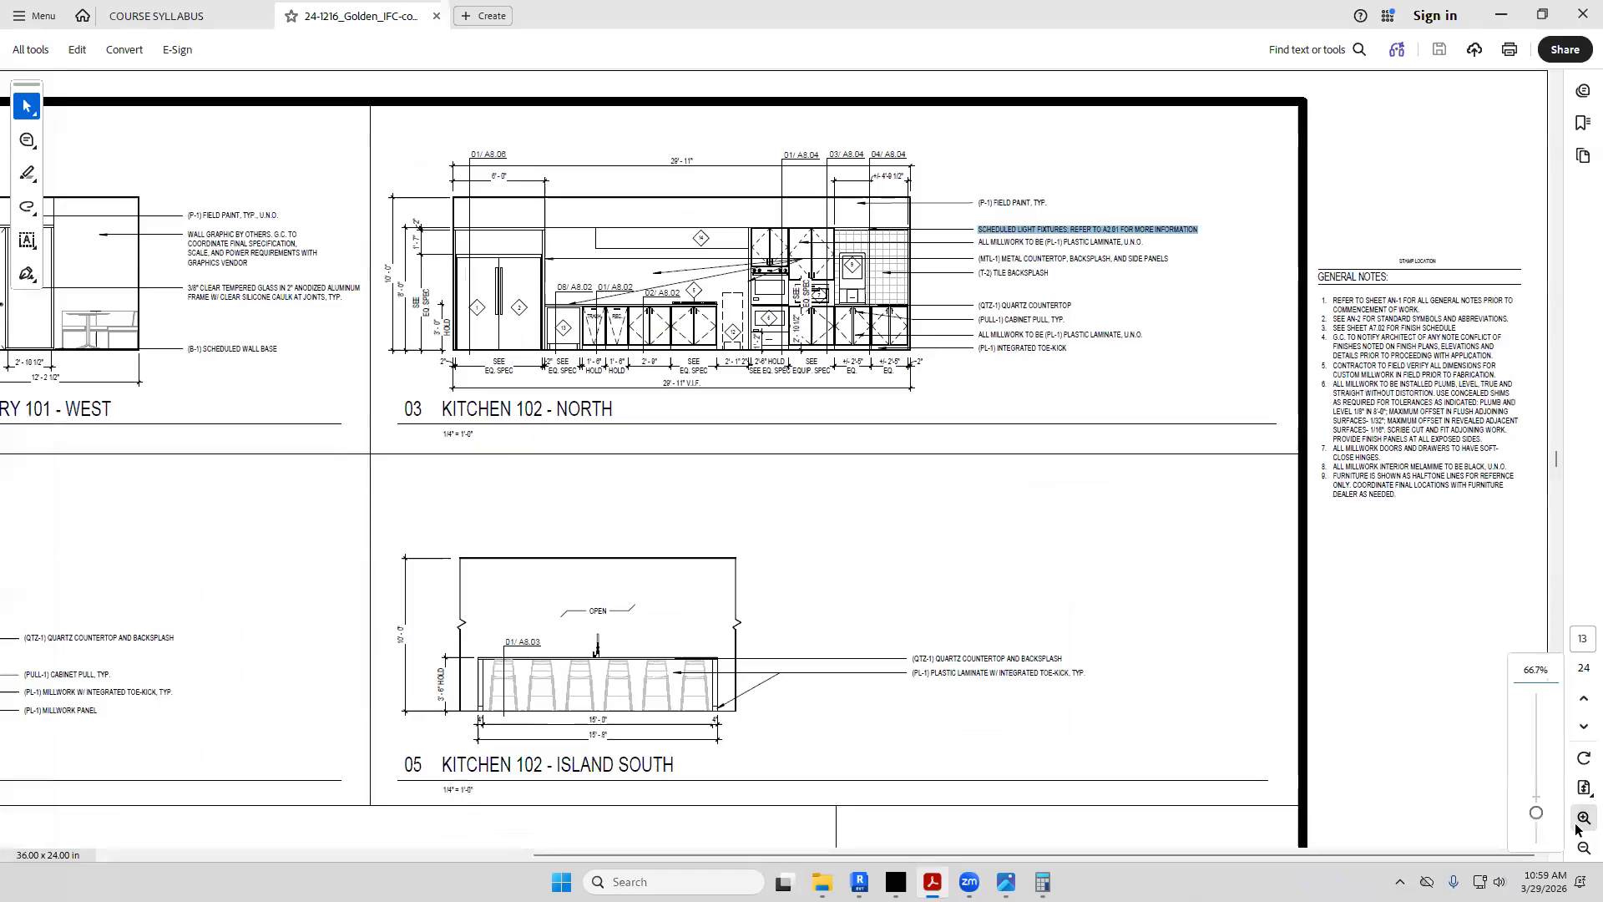
{"action": "scroll", "coordinate": [880, 692], "scroll_direction": "down", "scroll_amount": 1}
{"action": "left_click_drag", "start_coordinate": [602, 857], "coordinate": [193, 857]}
{"action": "scroll", "coordinate": [388, 611], "scroll_direction": "down", "scroll_amount": 2}
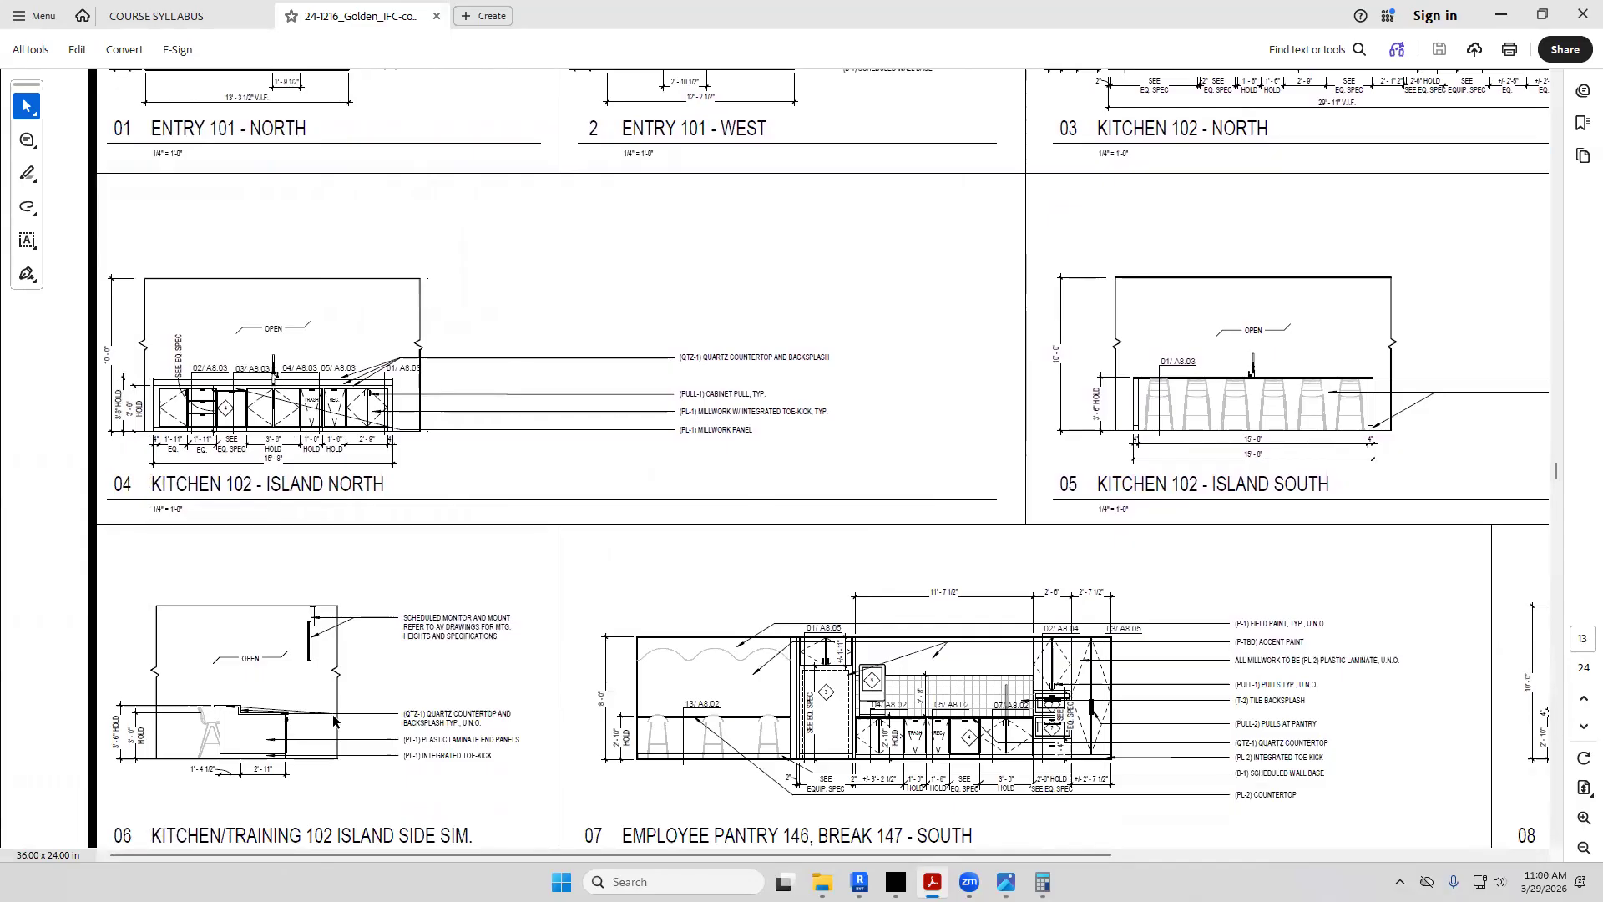
Go from the interior elevations to the island base details on sheet A8.03 in the drawing set
{"action": "scroll", "coordinate": [1419, 702], "scroll_direction": "down", "scroll_amount": 5}
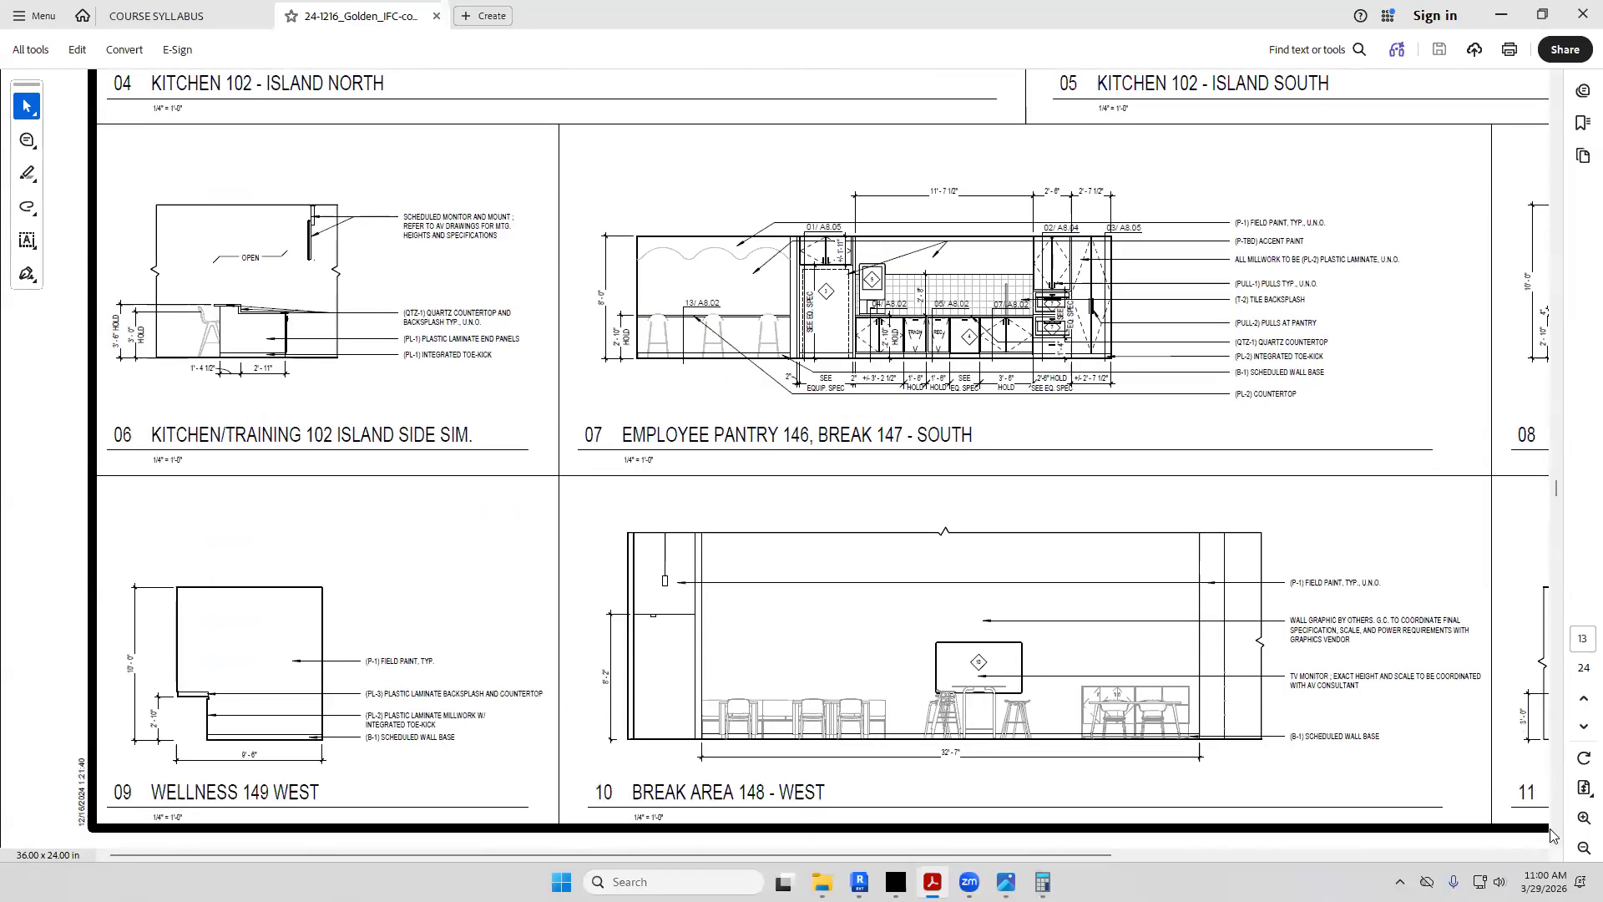
{"action": "left_click", "coordinate": [1553, 835]}
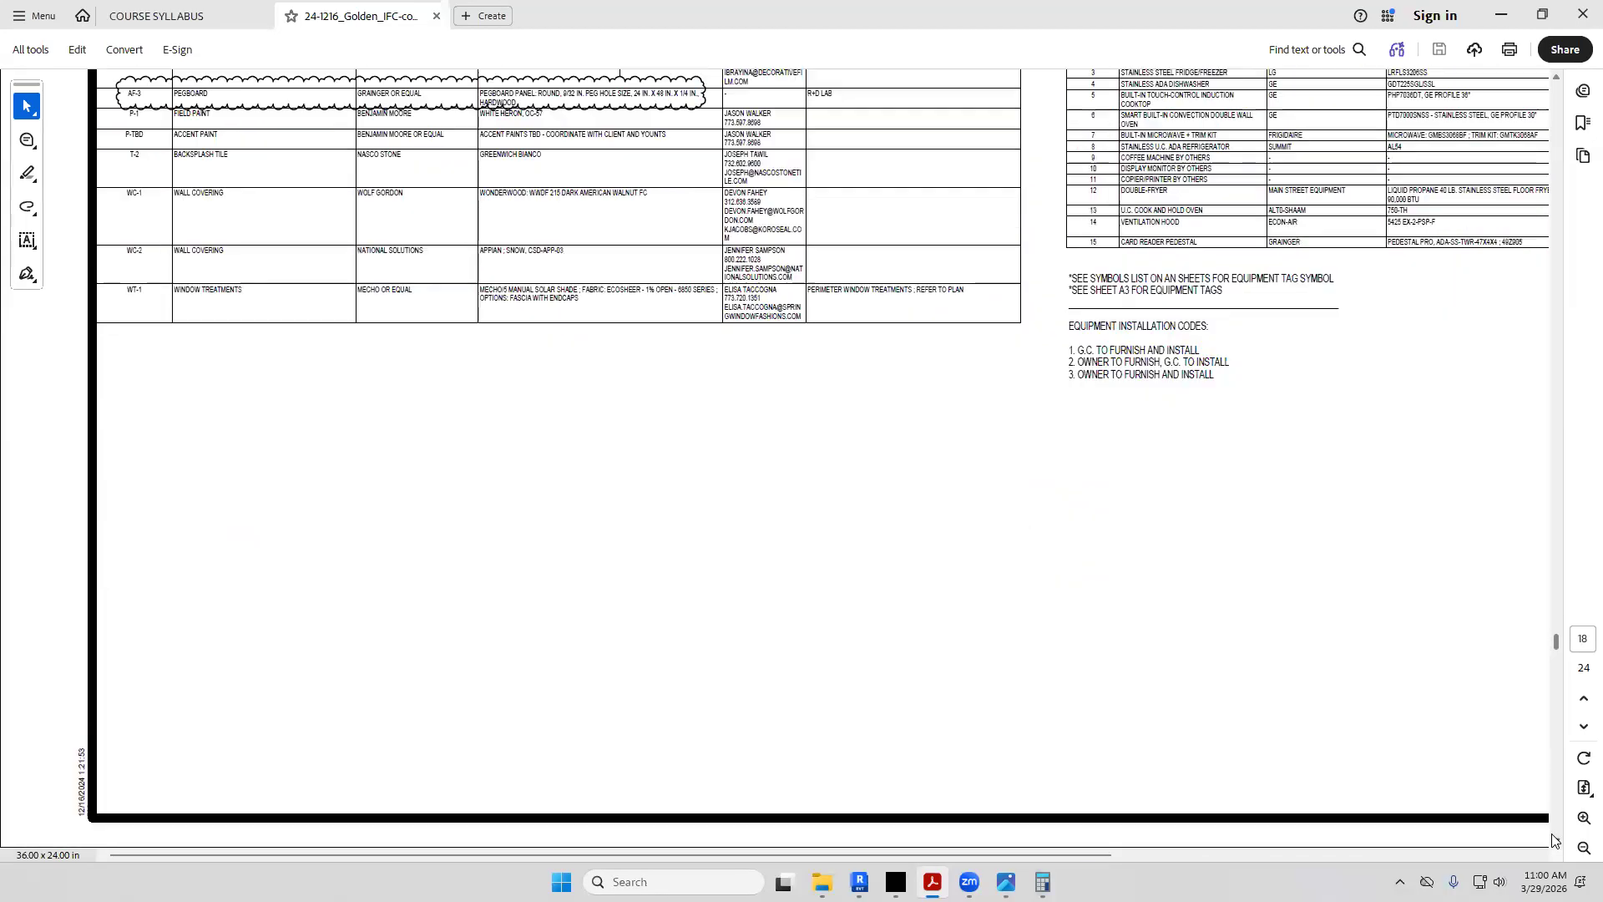
{"action": "left_click", "coordinate": [1553, 835]}
{"action": "left_click", "coordinate": [1553, 835]}
{"action": "left_click", "coordinate": [1553, 835]}
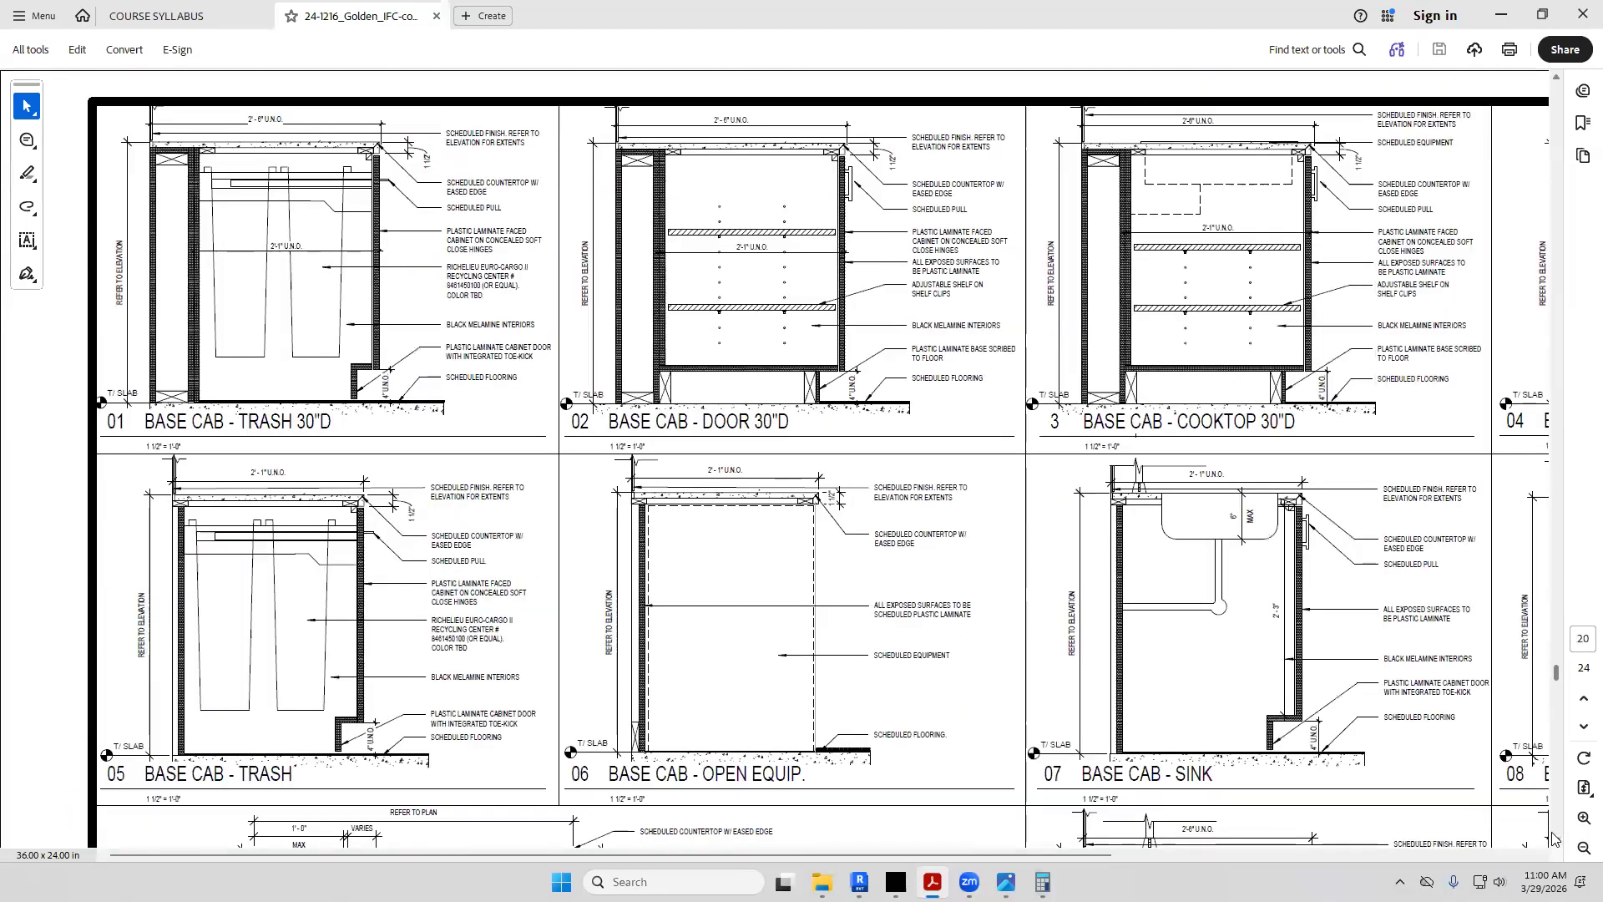
{"action": "left_click", "coordinate": [1553, 835]}
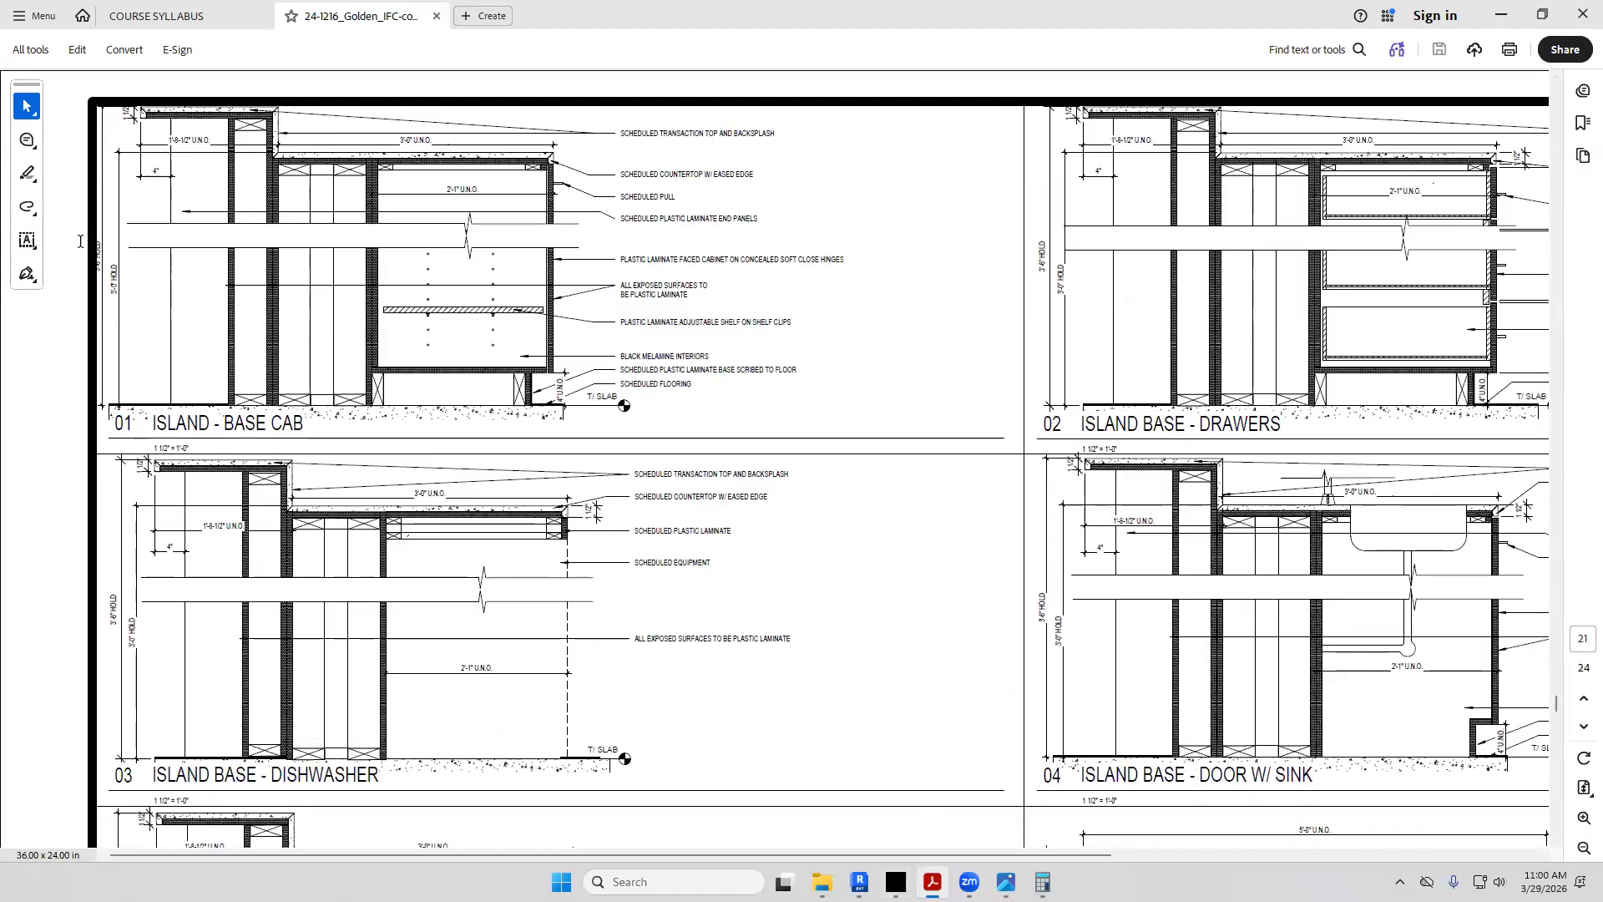
Switch to Revit and draw a vertical reference plane along the island's west end in the Level 1 plan, extended north past the island
{"action": "left_click", "coordinate": [859, 882]}
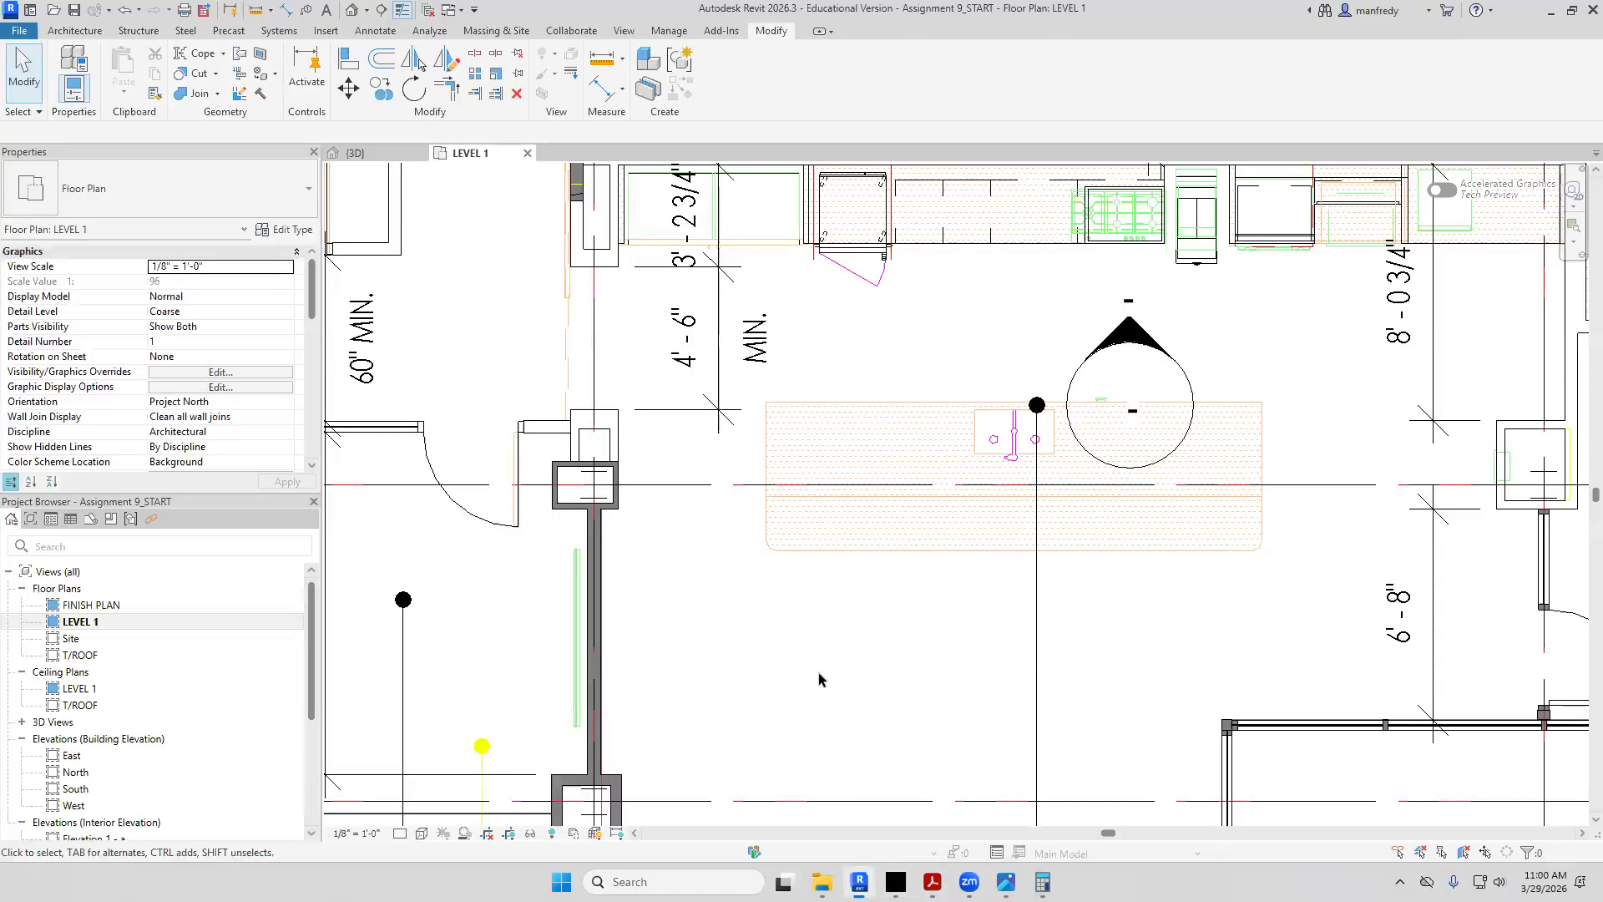
{"action": "scroll", "coordinate": [791, 532], "scroll_direction": "up", "scroll_amount": 2}
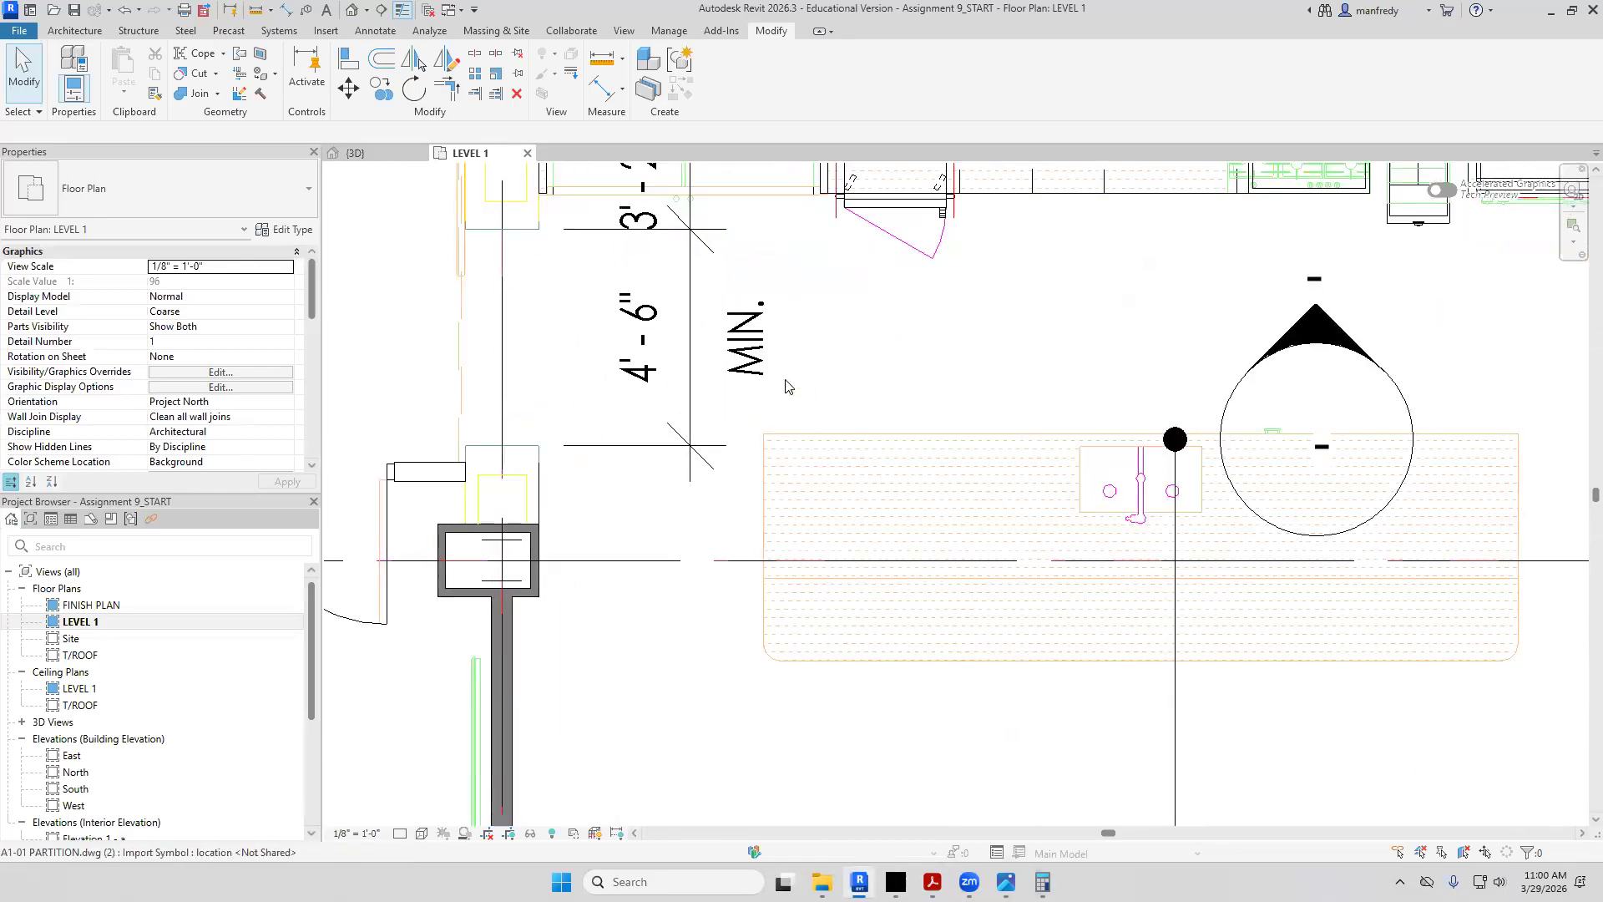
{"action": "left_click", "coordinate": [74, 30]}
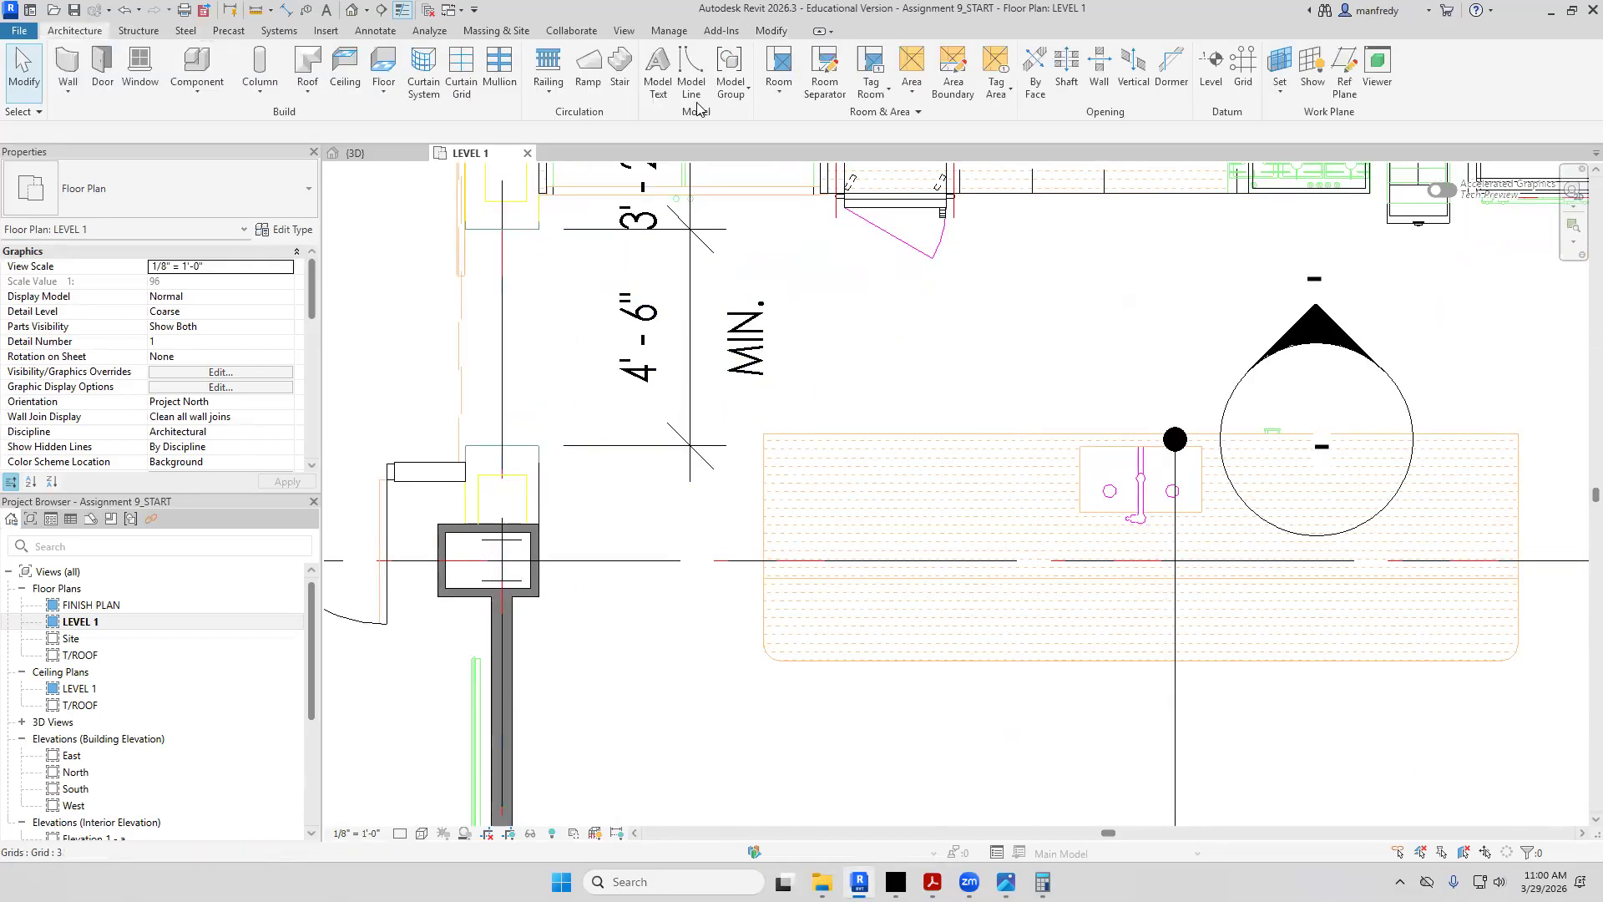
{"action": "left_click", "coordinate": [1344, 75]}
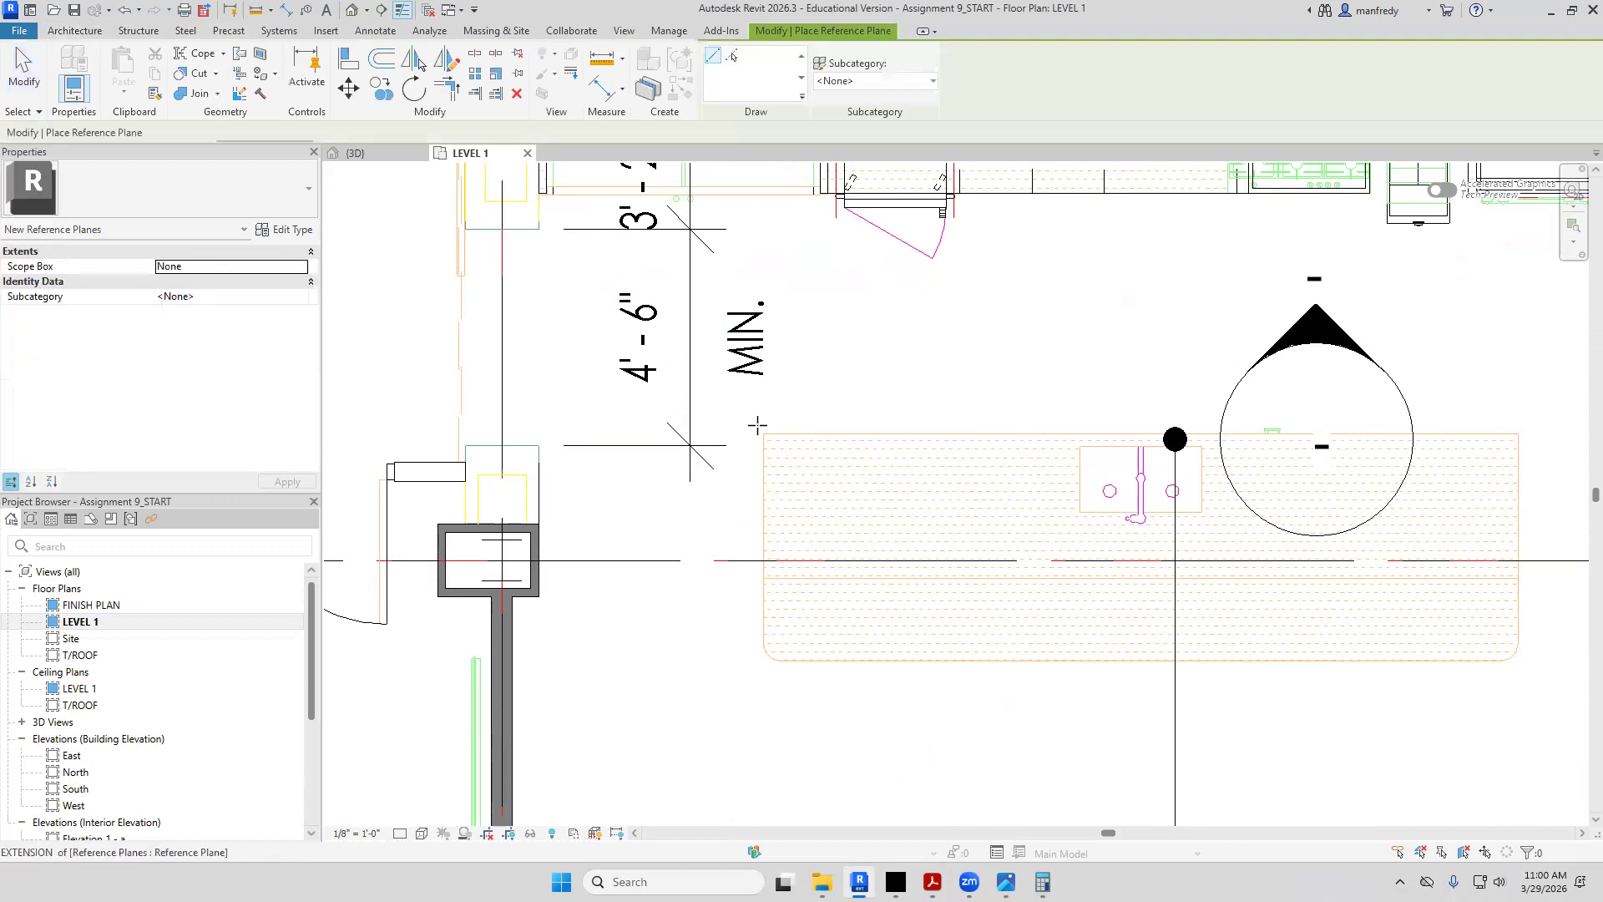
{"action": "left_click", "coordinate": [763, 433]}
{"action": "left_click", "coordinate": [764, 796]}
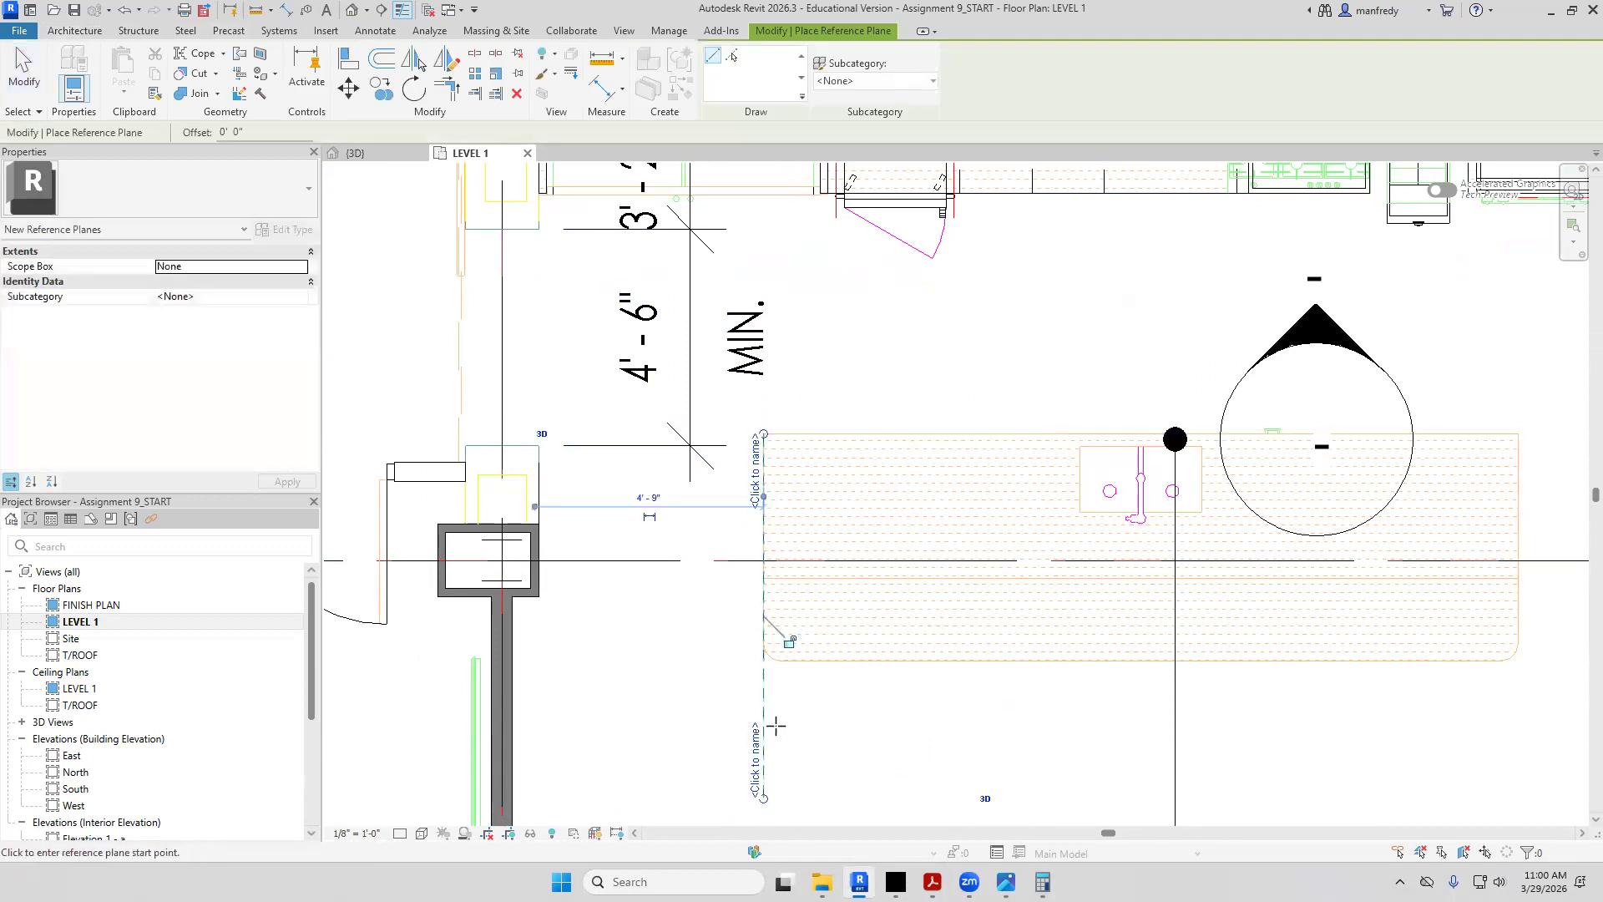
{"action": "key", "text": "Escape"}
{"action": "key", "text": "Escape"}
{"action": "left_click", "coordinate": [765, 529]}
{"action": "left_click_drag", "start_coordinate": [764, 433], "coordinate": [765, 249]}
{"action": "left_click", "coordinate": [796, 303]}
{"action": "middle_click_drag", "start_coordinate": [796, 731], "coordinate": [804, 635]}
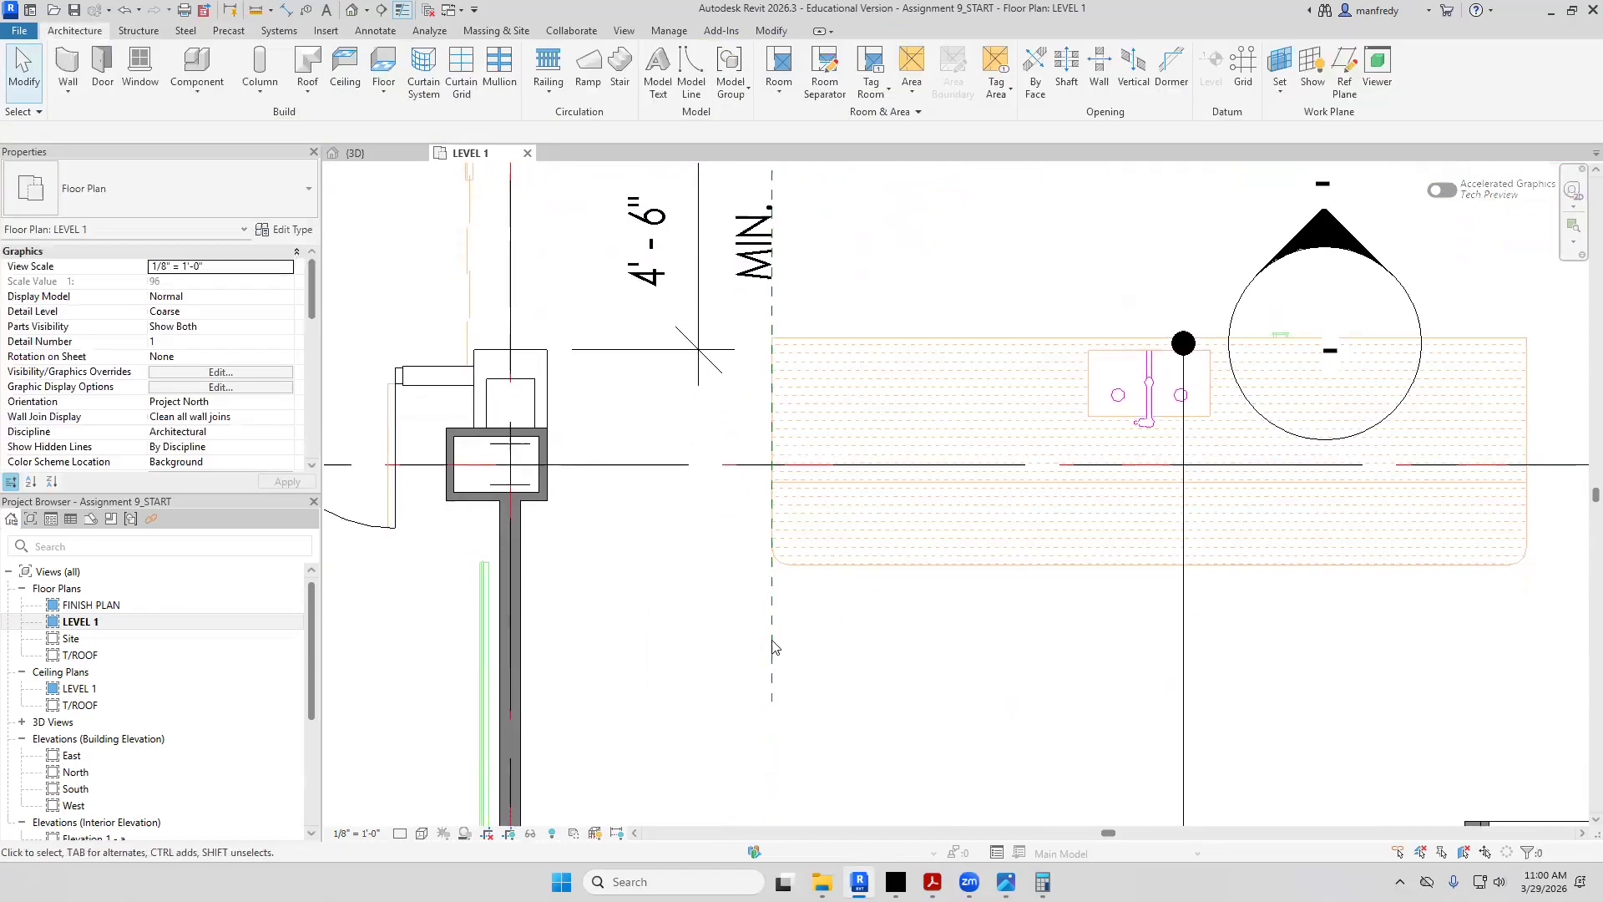
Name the reference plane at the island's west end sideCabinet
{"action": "left_click", "coordinate": [772, 645]}
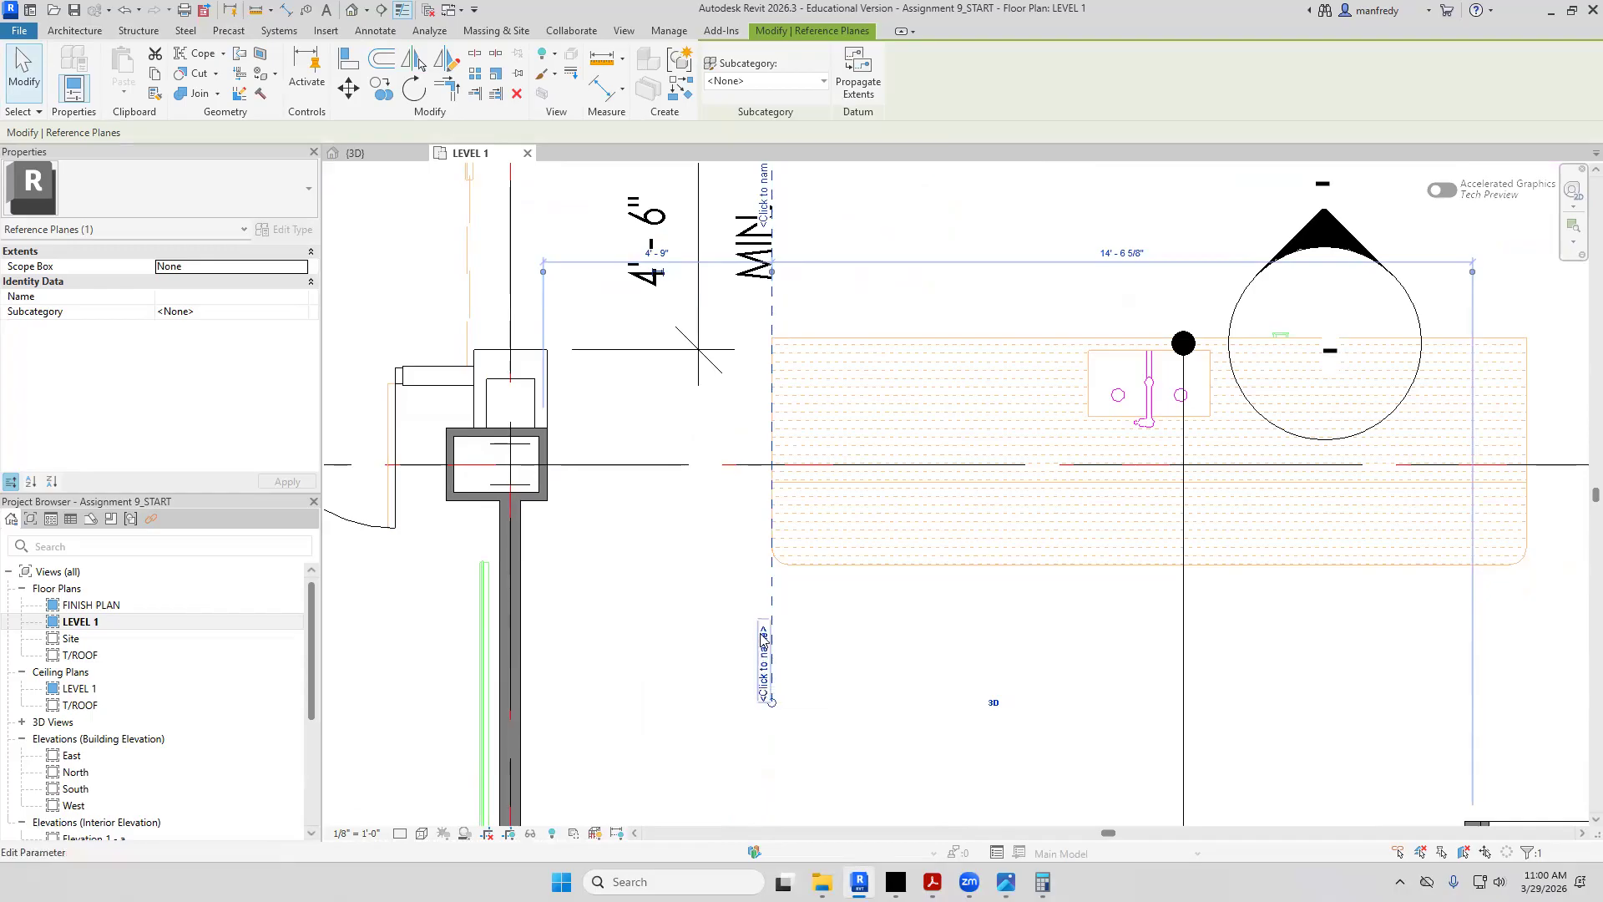
{"action": "left_click", "coordinate": [762, 678]}
{"action": "type", "text": "sidf"}
{"action": "type", "text": "Cab"}
{"action": "type", "text": "inet"}
{"action": "key", "text": "Return"}
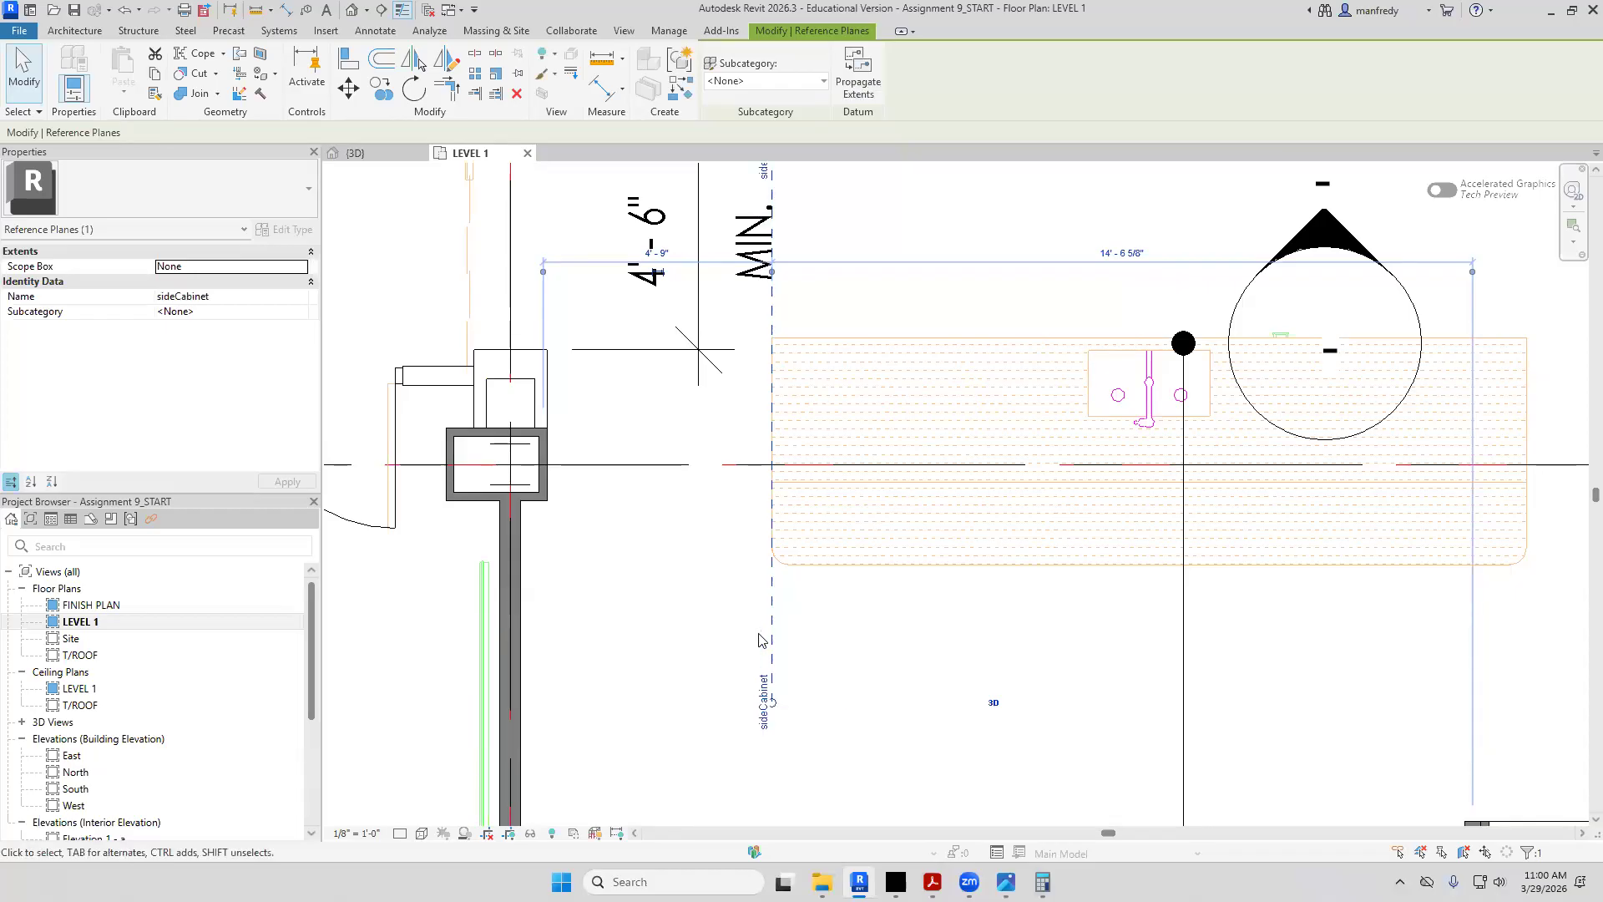
{"action": "left_click", "coordinate": [606, 502]}
Cut a north-south building section just west of the island, looking east through it, and open the section view
{"action": "scroll", "coordinate": [613, 497], "scroll_direction": "down", "scroll_amount": 2}
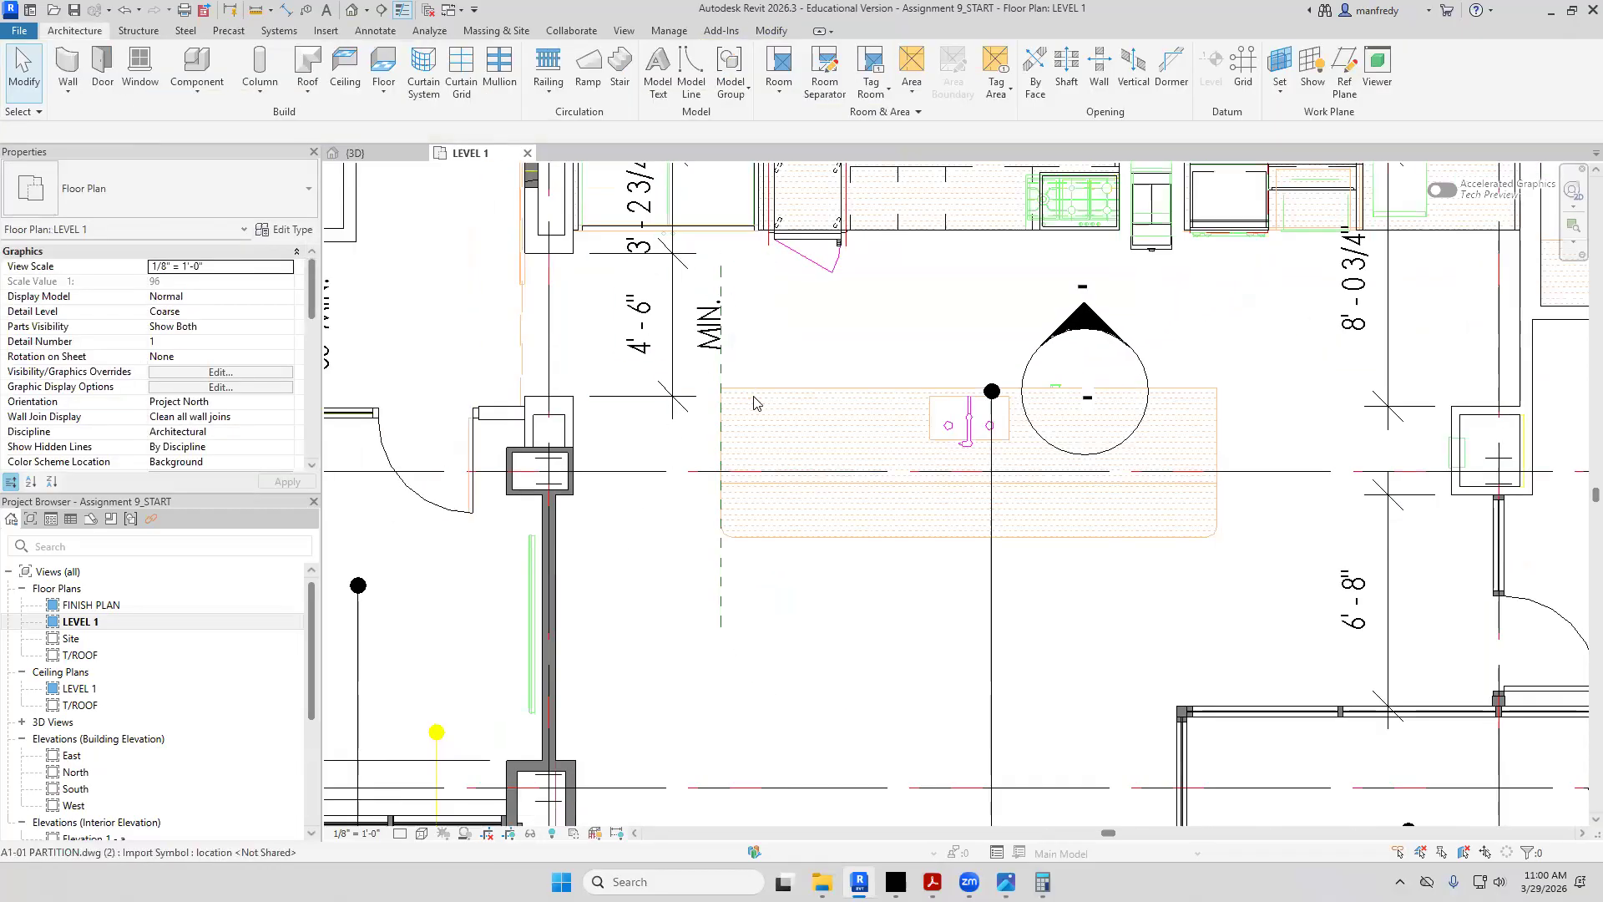
{"action": "middle_click_drag", "start_coordinate": [769, 412], "coordinate": [796, 442]}
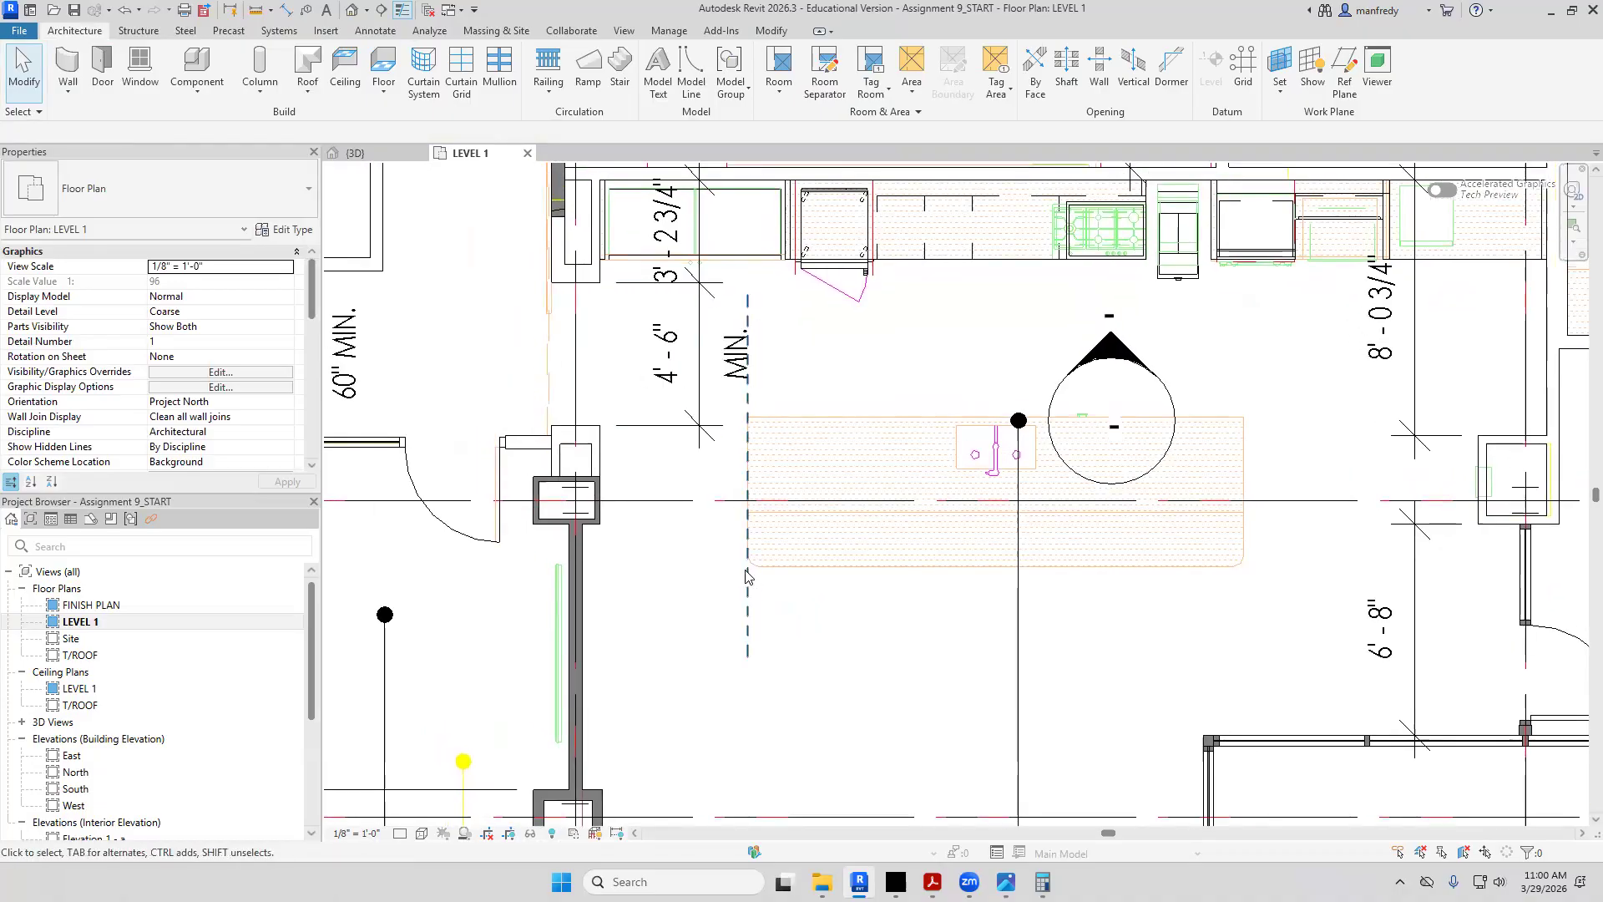
{"action": "left_click", "coordinate": [382, 9]}
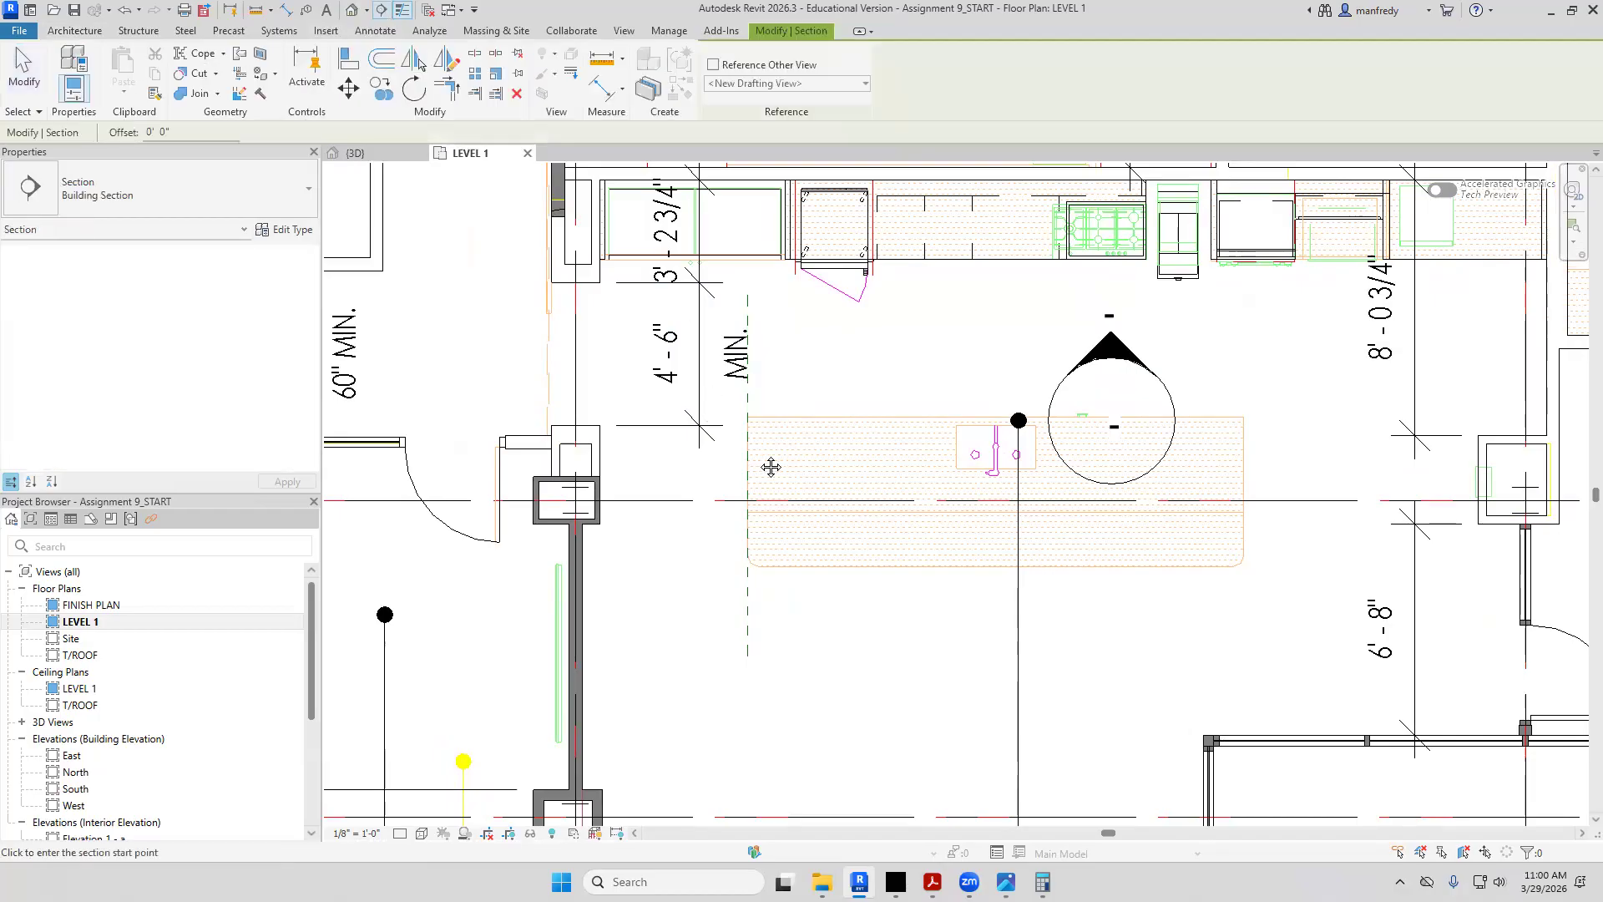
{"action": "middle_click_drag", "start_coordinate": [771, 467], "coordinate": [803, 491]}
{"action": "left_click", "coordinate": [672, 332]}
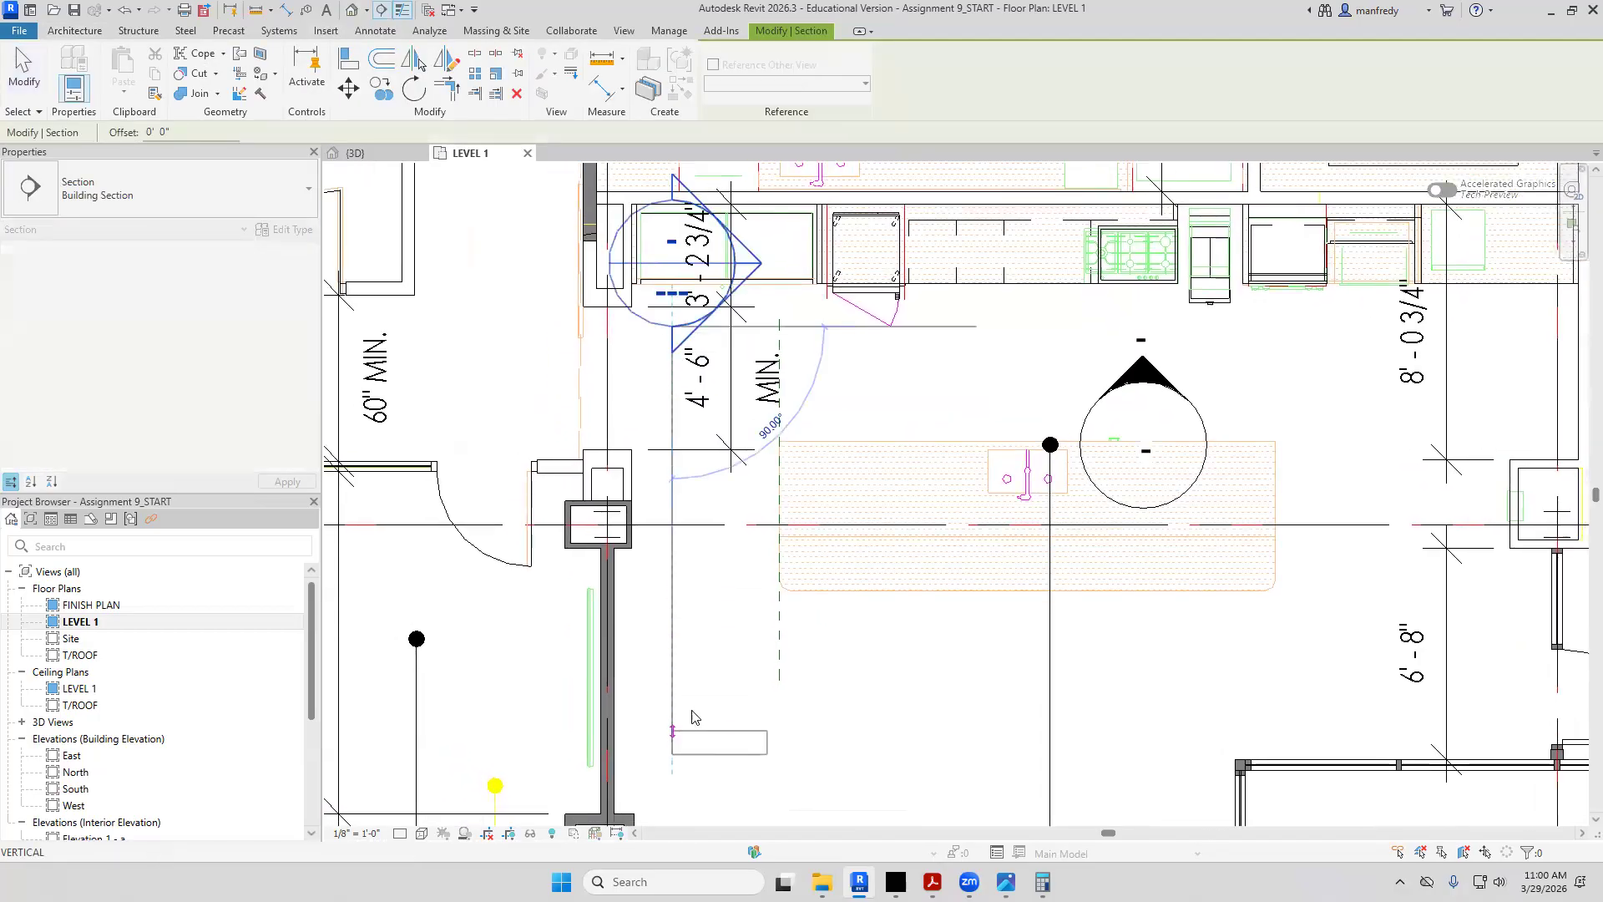
{"action": "left_click", "coordinate": [672, 731]}
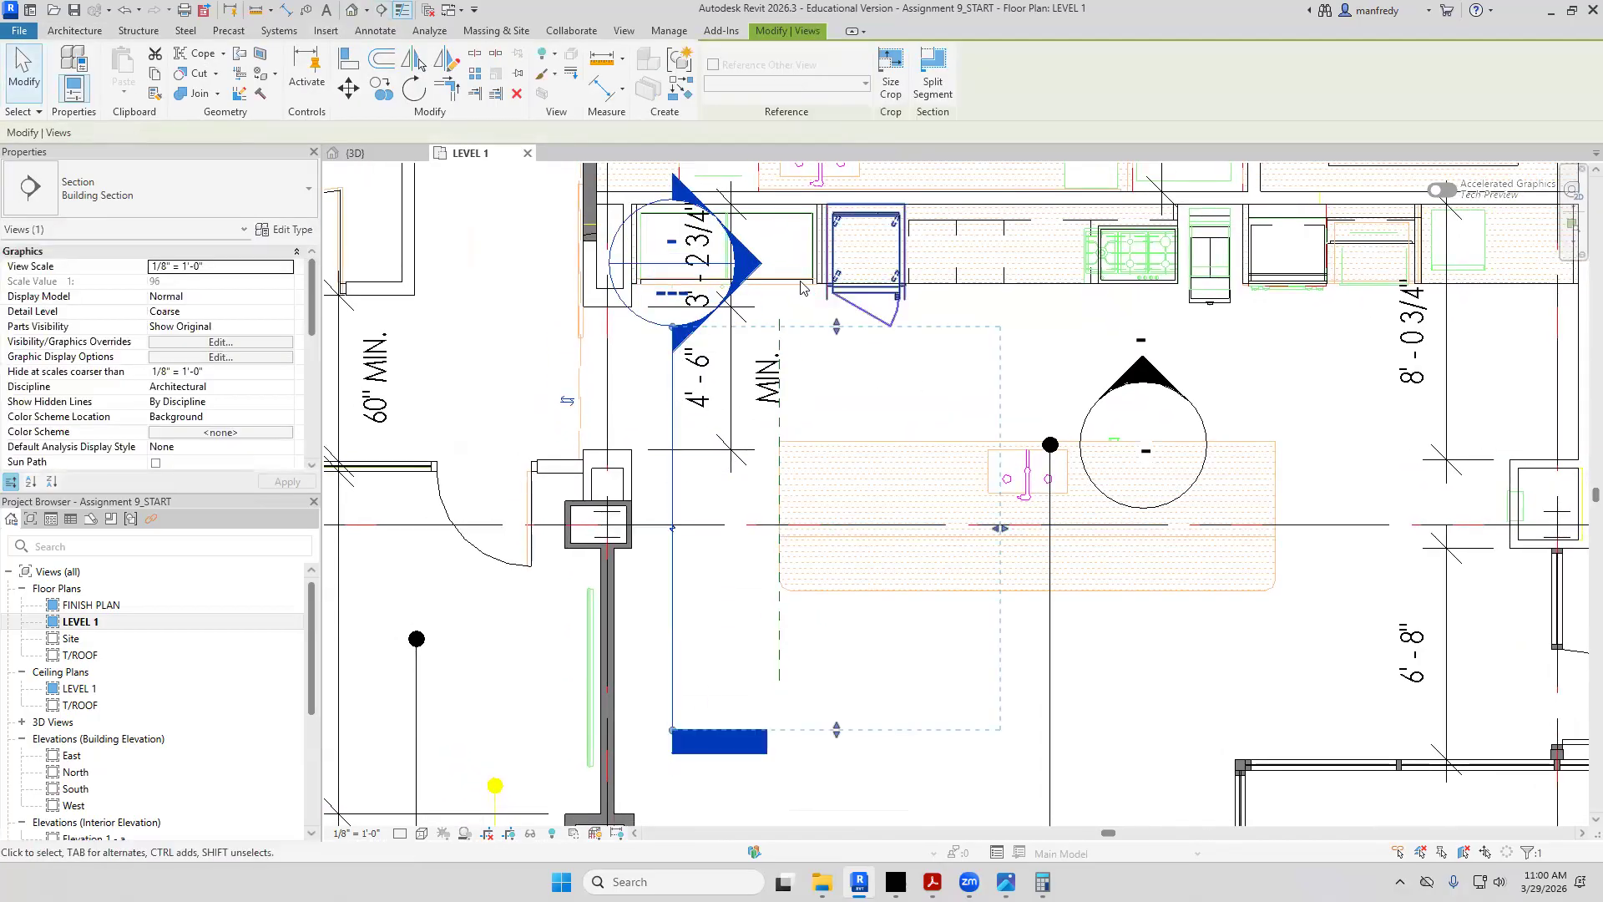
{"action": "key", "text": "Escape"}
{"action": "double_click", "coordinate": [758, 269]}
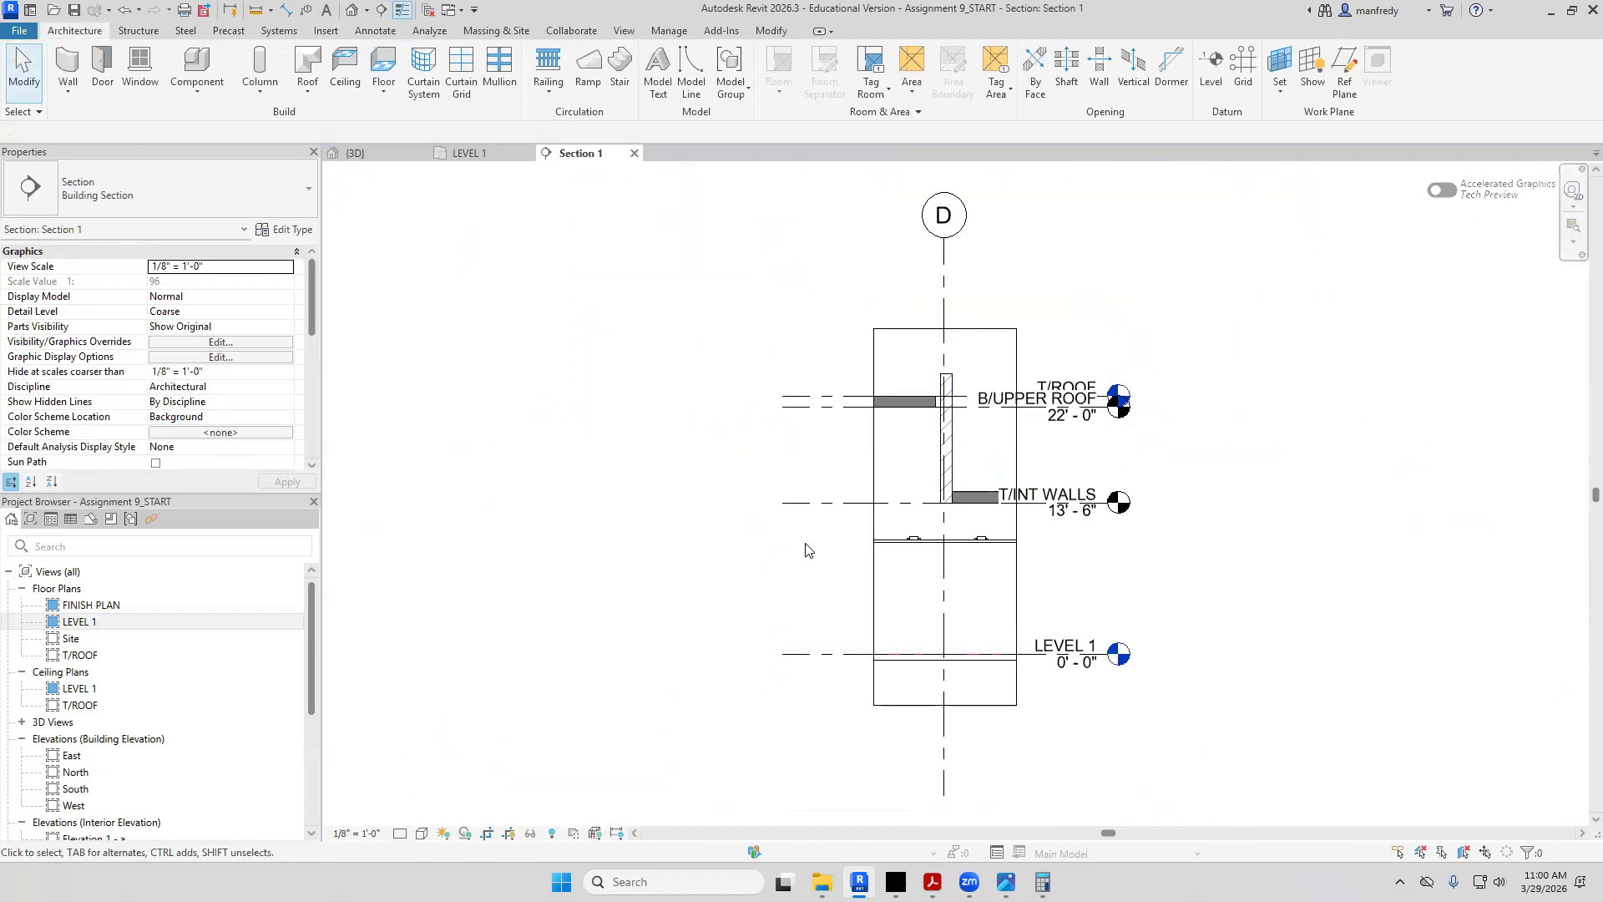
{"action": "scroll", "coordinate": [977, 585], "scroll_direction": "up", "scroll_amount": 2}
{"action": "middle_click_drag", "start_coordinate": [1077, 626], "coordinate": [924, 497]}
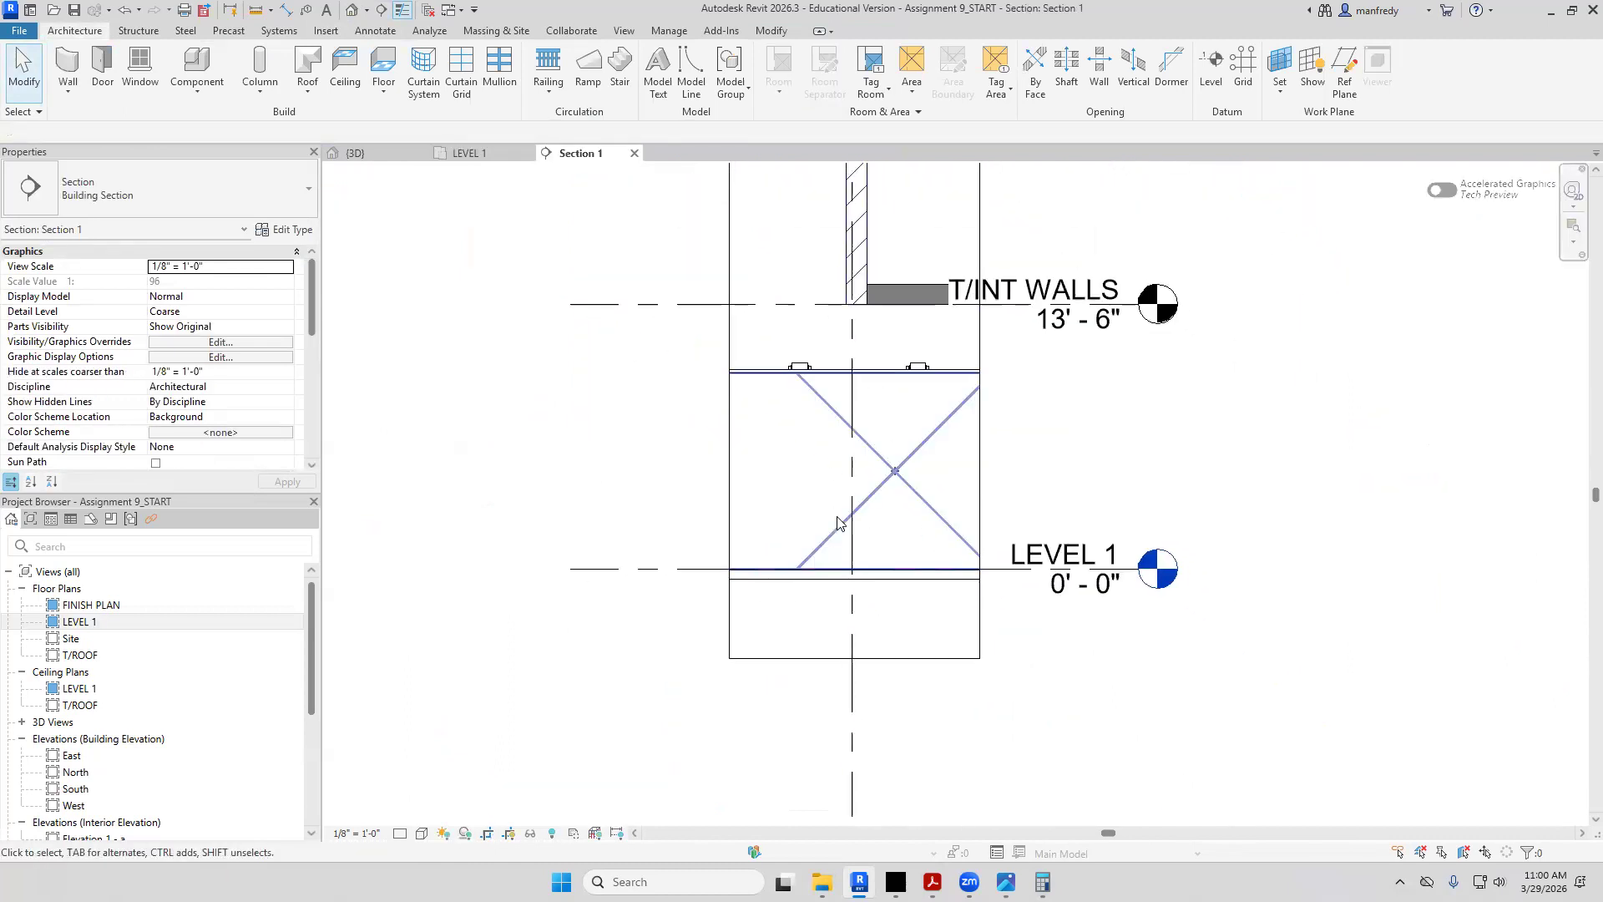
Return to the Level 1 plan and draw a horizontal reference plane along the island's north edge
{"action": "double_click", "coordinate": [222, 622]}
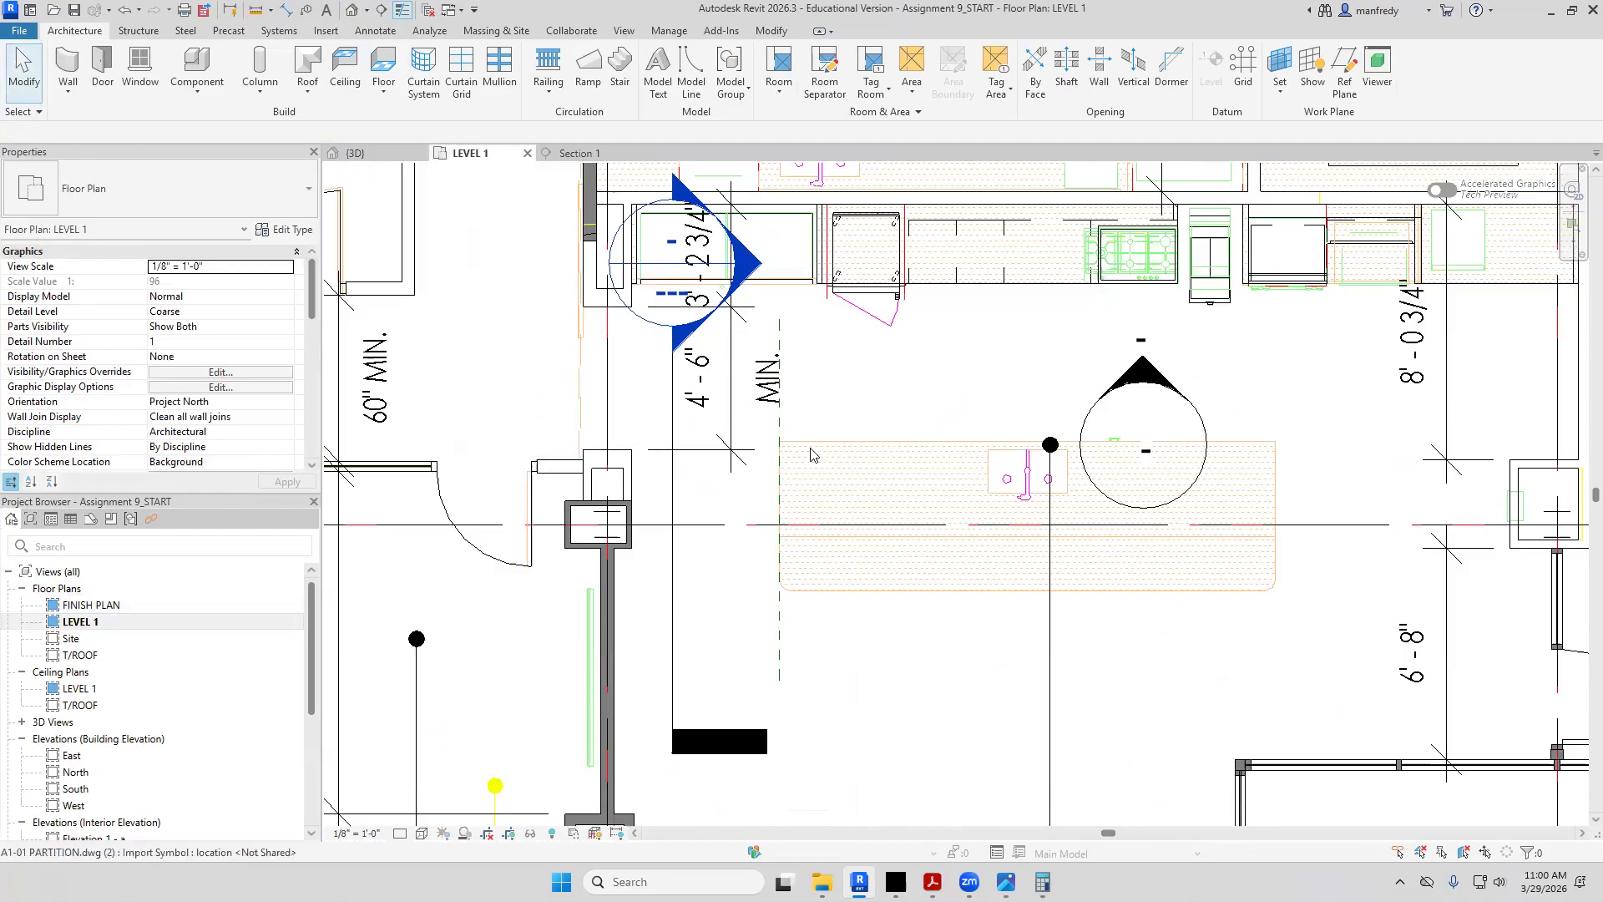
{"action": "middle_click_drag", "start_coordinate": [836, 425], "coordinate": [852, 422]}
{"action": "left_click", "coordinate": [1345, 71]}
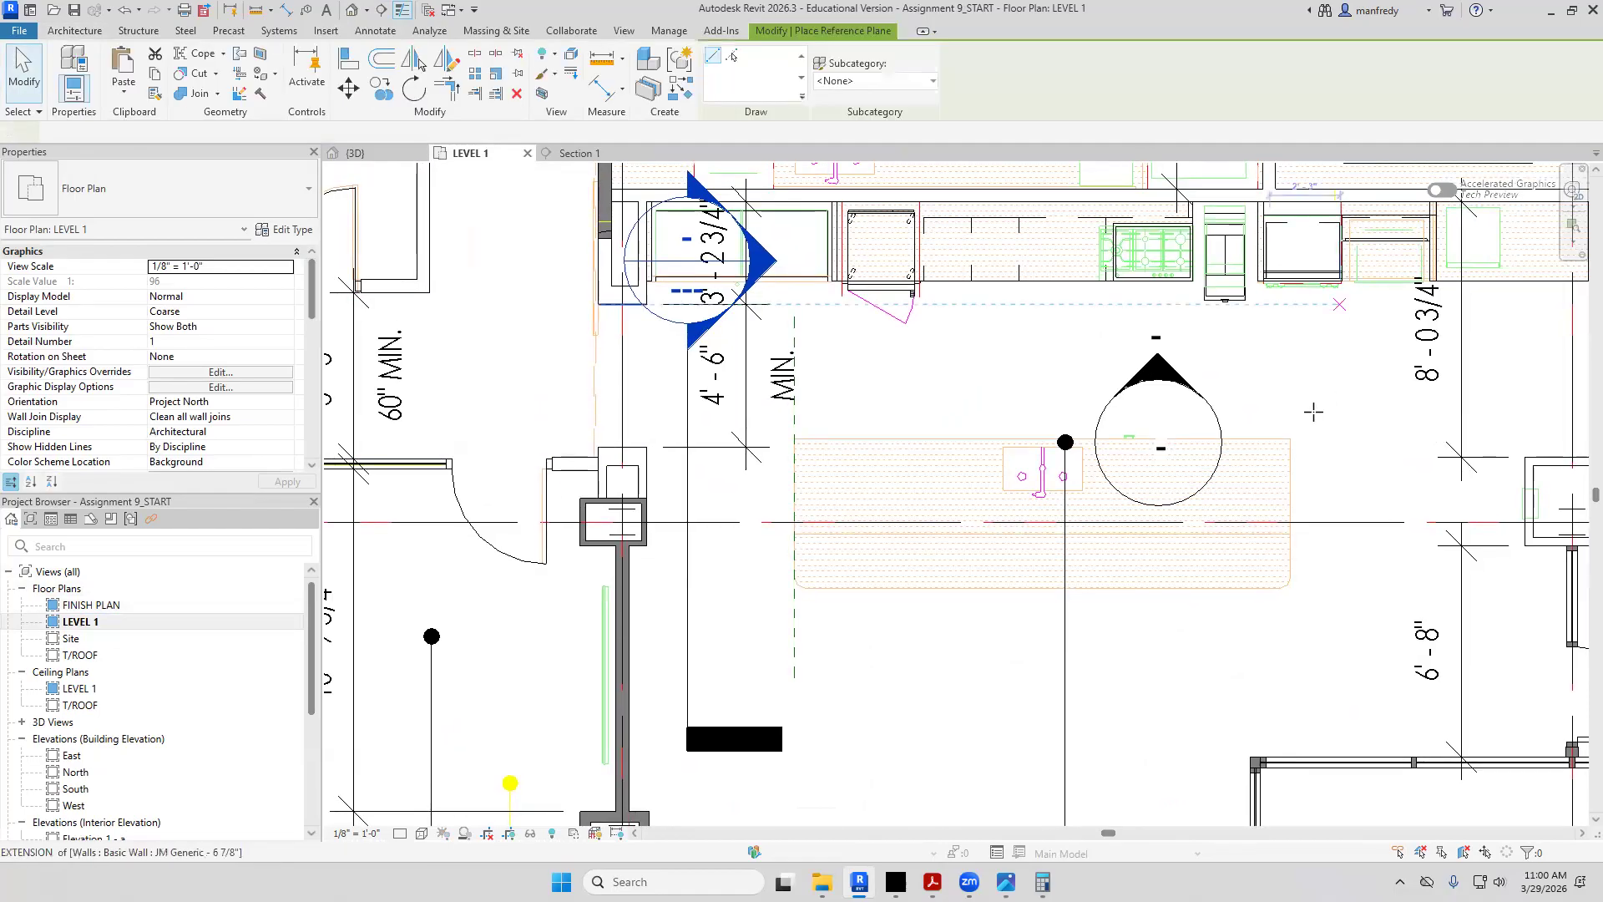
{"action": "left_click", "coordinate": [1298, 437]}
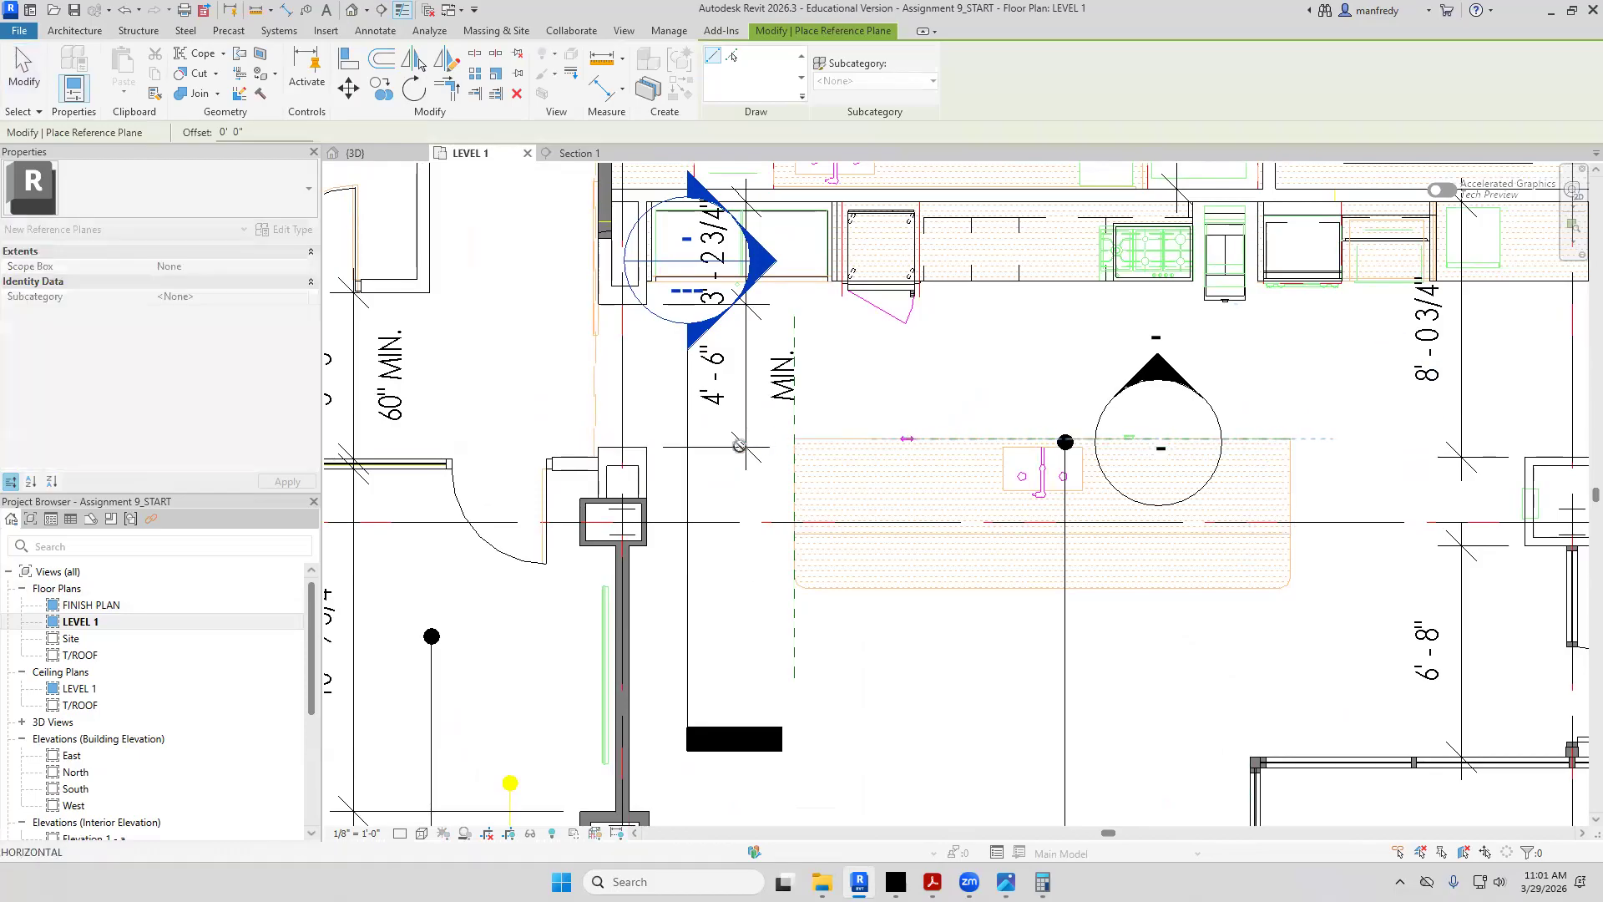
{"action": "left_click", "coordinate": [661, 439]}
{"action": "key", "text": "Escape"}
{"action": "key", "text": "Escape"}
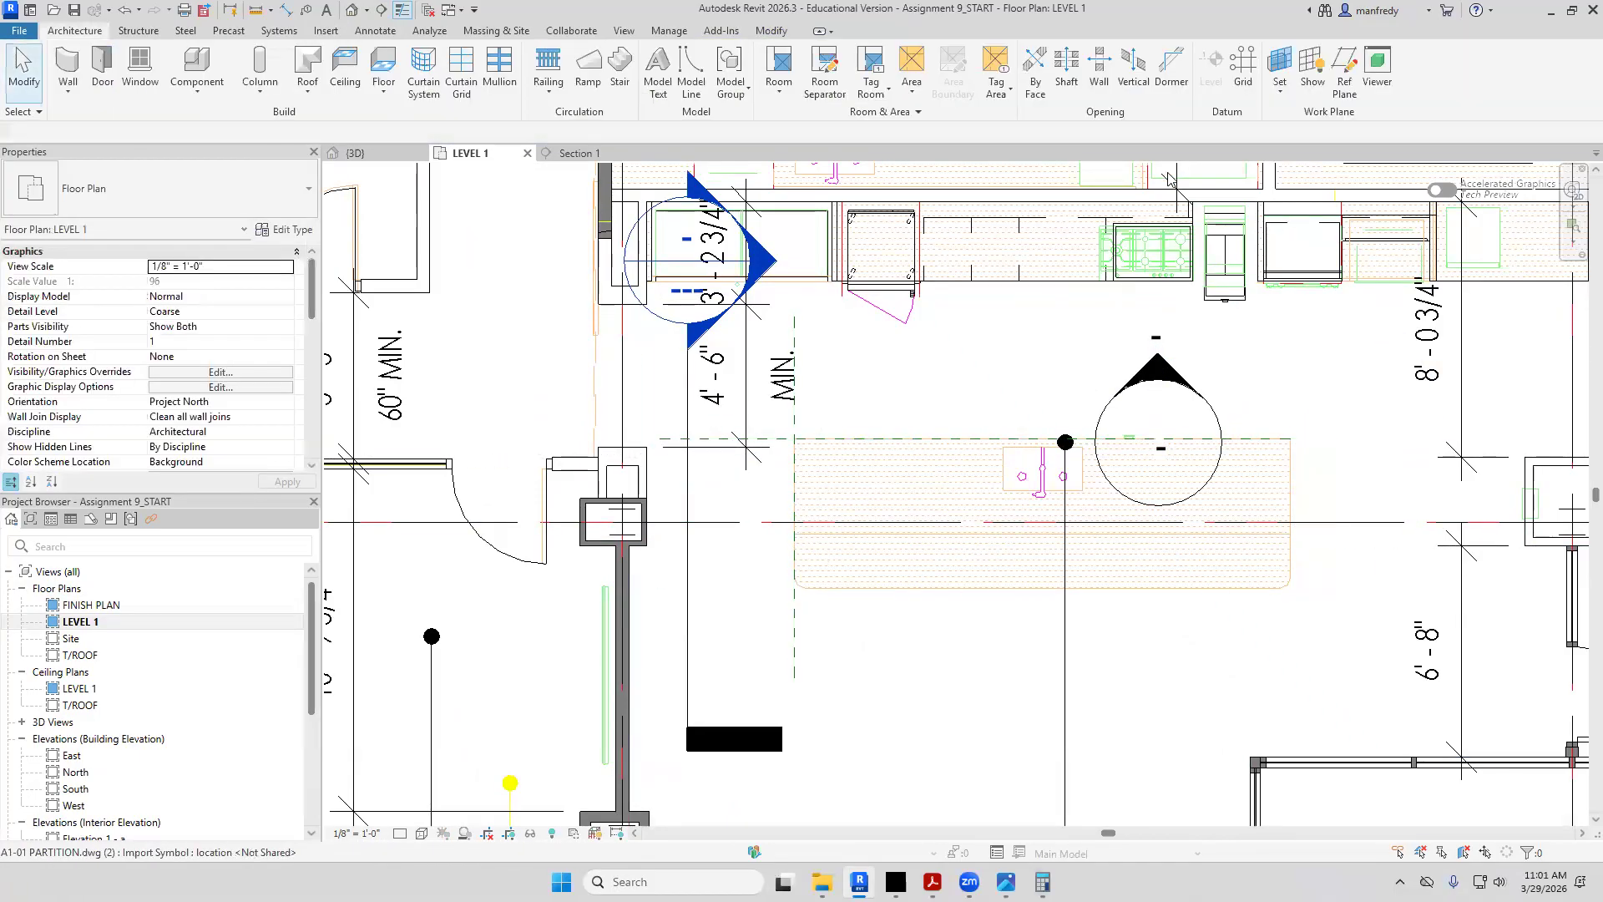
Draw a horizontal reference plane along the island's south edge
{"action": "left_click", "coordinate": [1345, 71]}
{"action": "left_click", "coordinate": [1275, 588]}
{"action": "left_click", "coordinate": [660, 588]}
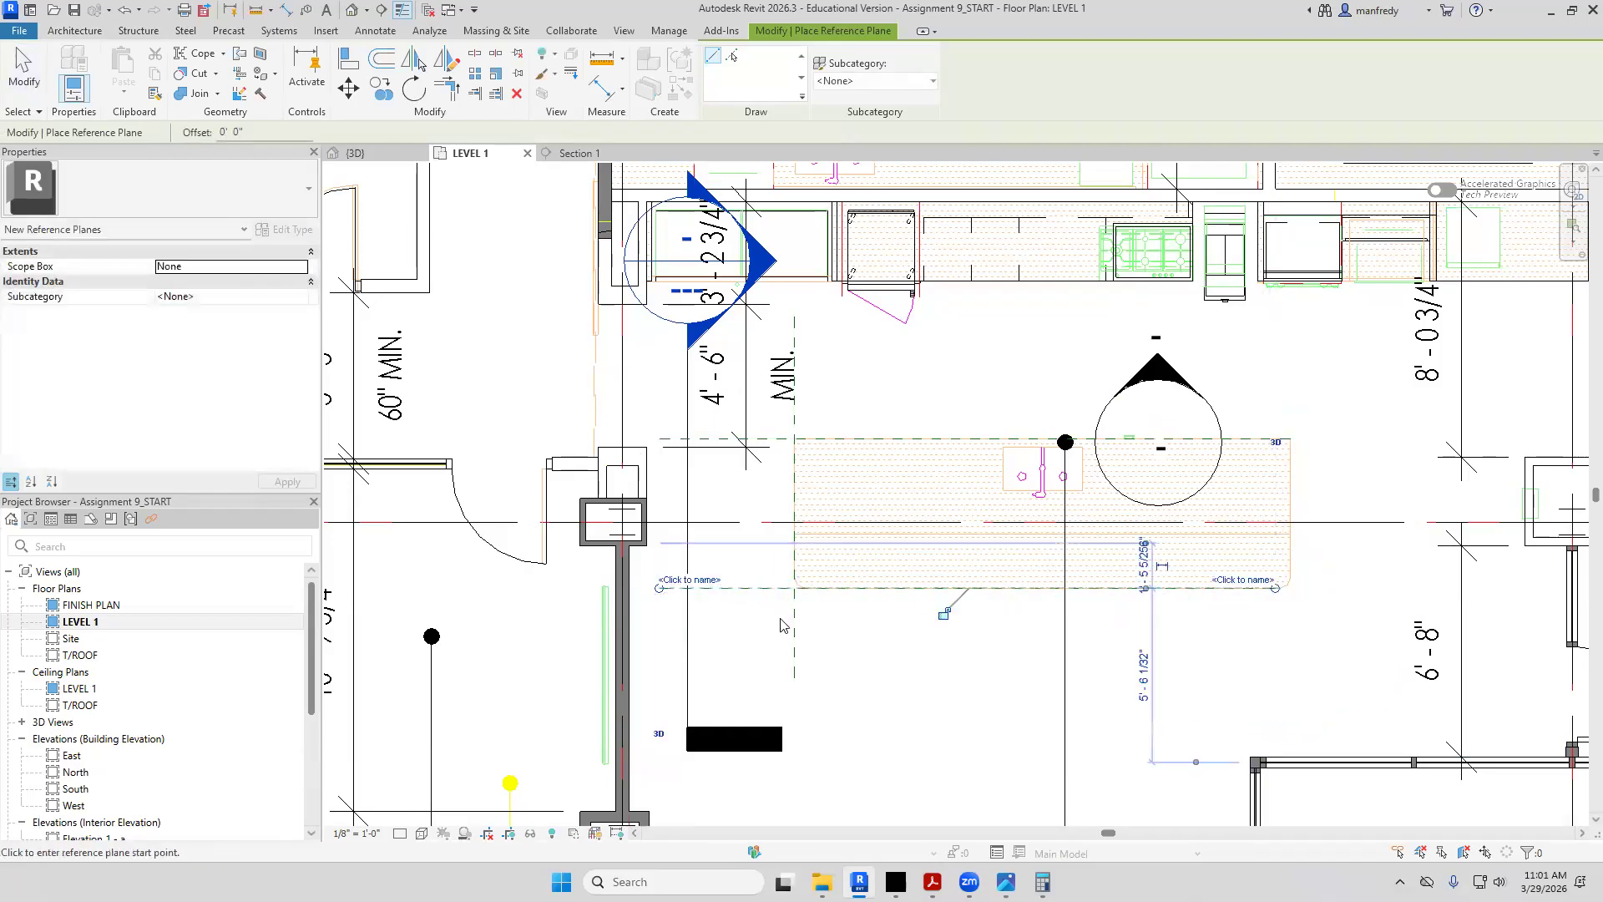
{"action": "key", "text": "Escape"}
{"action": "key", "text": "Escape"}
Draw a horizontal reference plane along the line dividing the island's countertop from its transaction top
{"action": "scroll", "coordinate": [810, 622], "scroll_direction": "up", "scroll_amount": 3}
{"action": "left_click", "coordinate": [1334, 74]}
{"action": "left_click", "coordinate": [1539, 489]}
{"action": "left_click", "coordinate": [664, 496]}
{"action": "key", "text": "Escape"}
{"action": "key", "text": "Escape"}
{"action": "scroll", "coordinate": [693, 489], "scroll_direction": "down", "scroll_amount": 2}
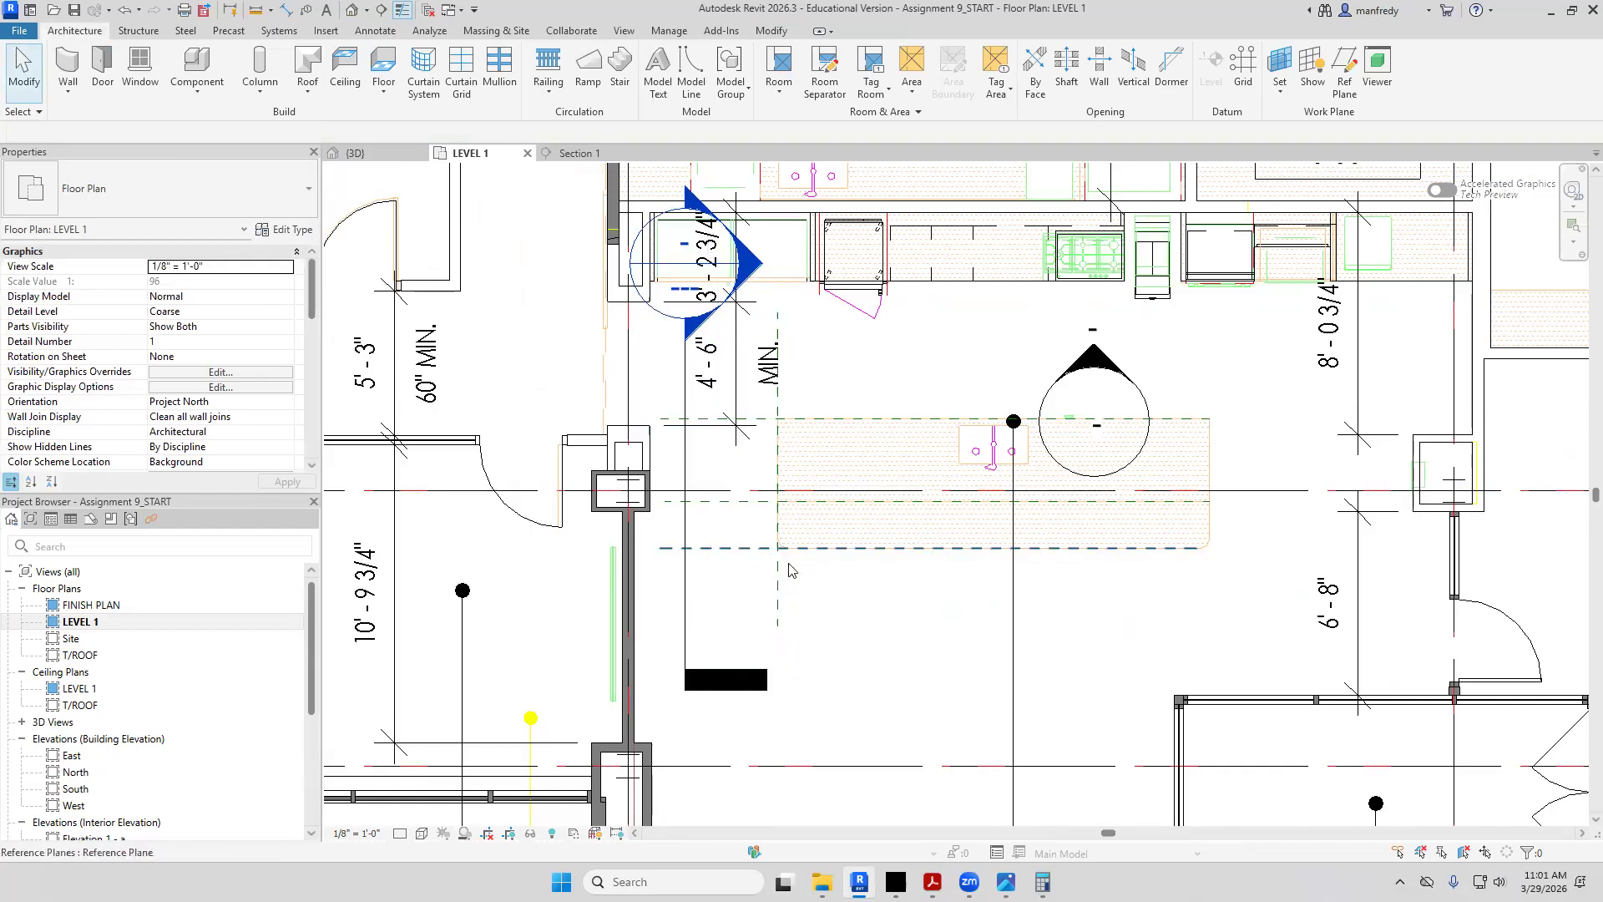
Reopen the island section and compare its reference planes at Level 1 with the island base details in the PDF
{"action": "double_click", "coordinate": [708, 261]}
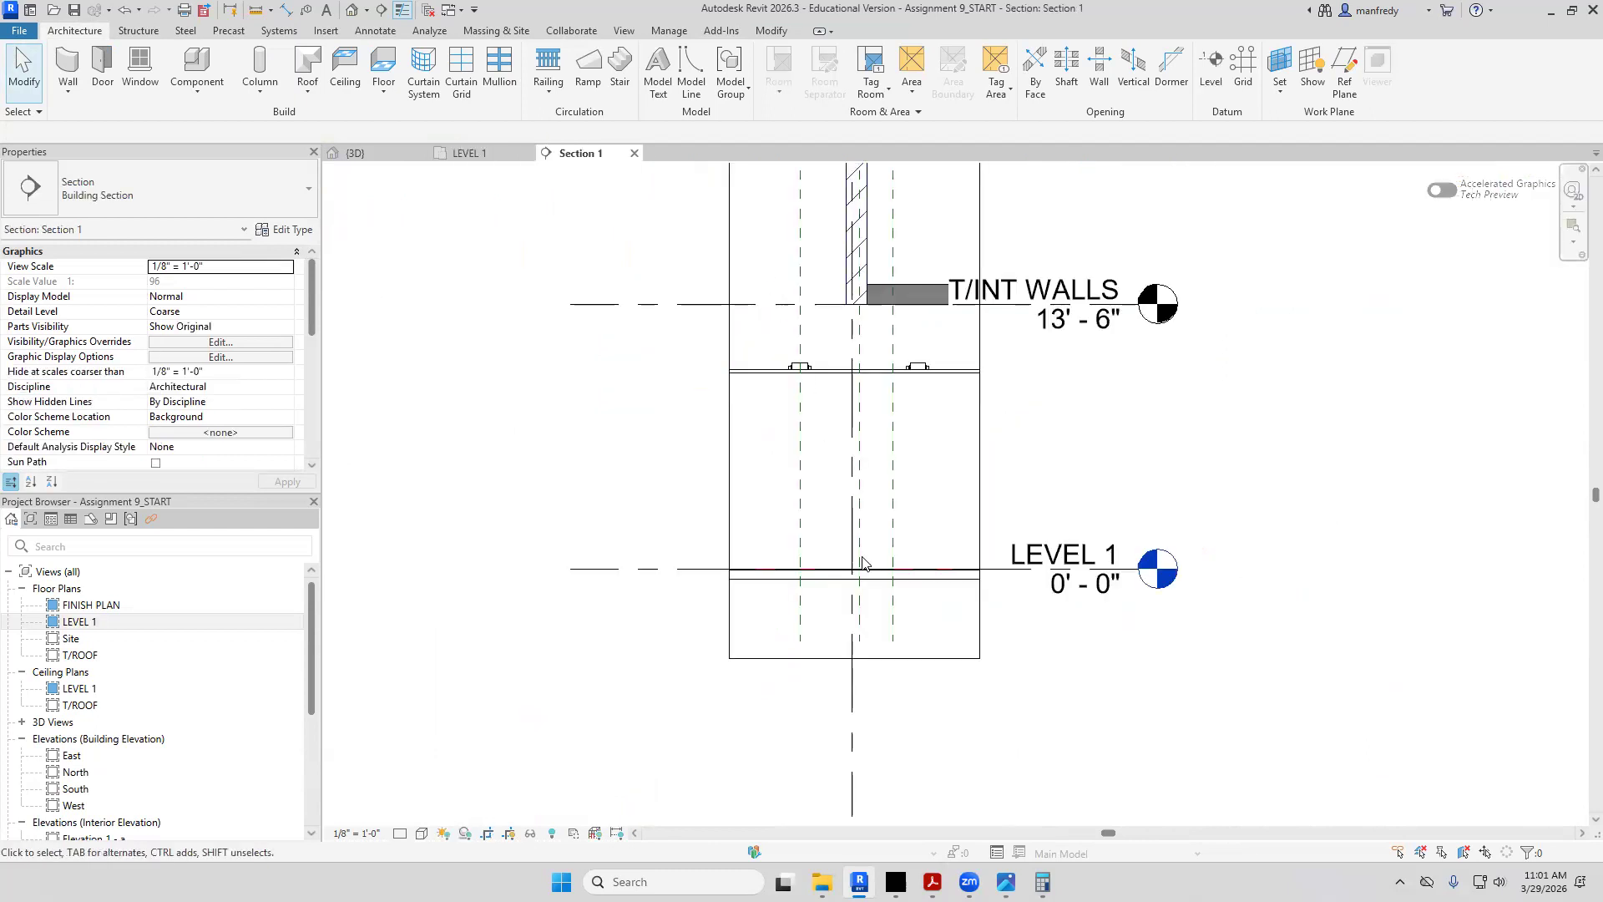
{"action": "scroll", "coordinate": [841, 548], "scroll_direction": "up", "scroll_amount": 1}
{"action": "scroll", "coordinate": [788, 543], "scroll_direction": "up", "scroll_amount": 2}
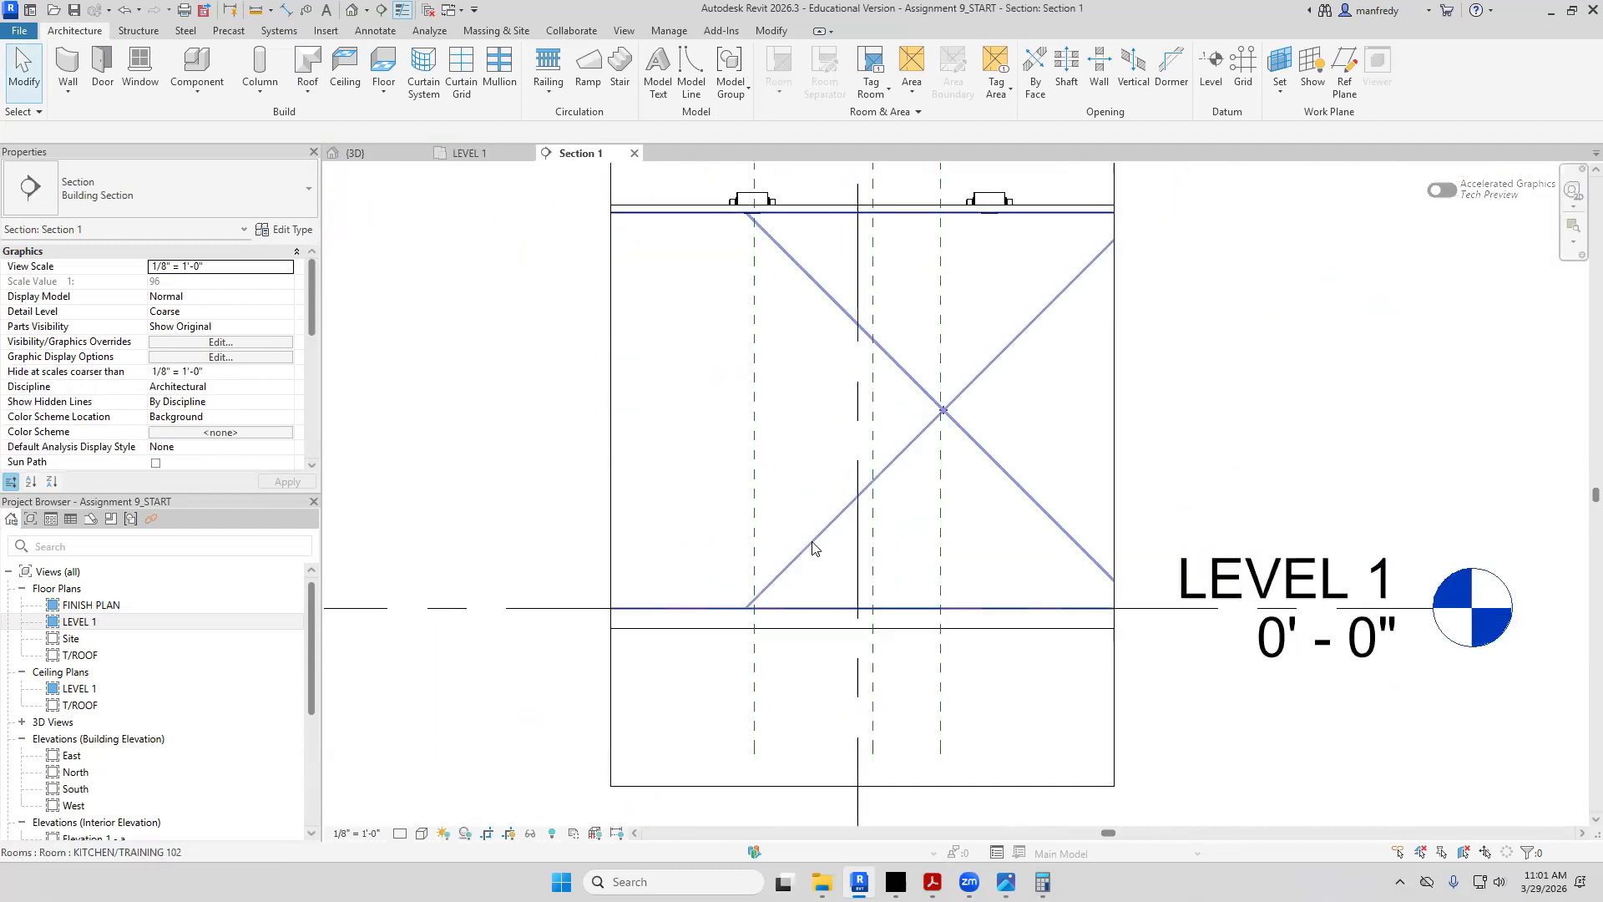
{"action": "scroll", "coordinate": [755, 535], "scroll_direction": "up", "scroll_amount": 2}
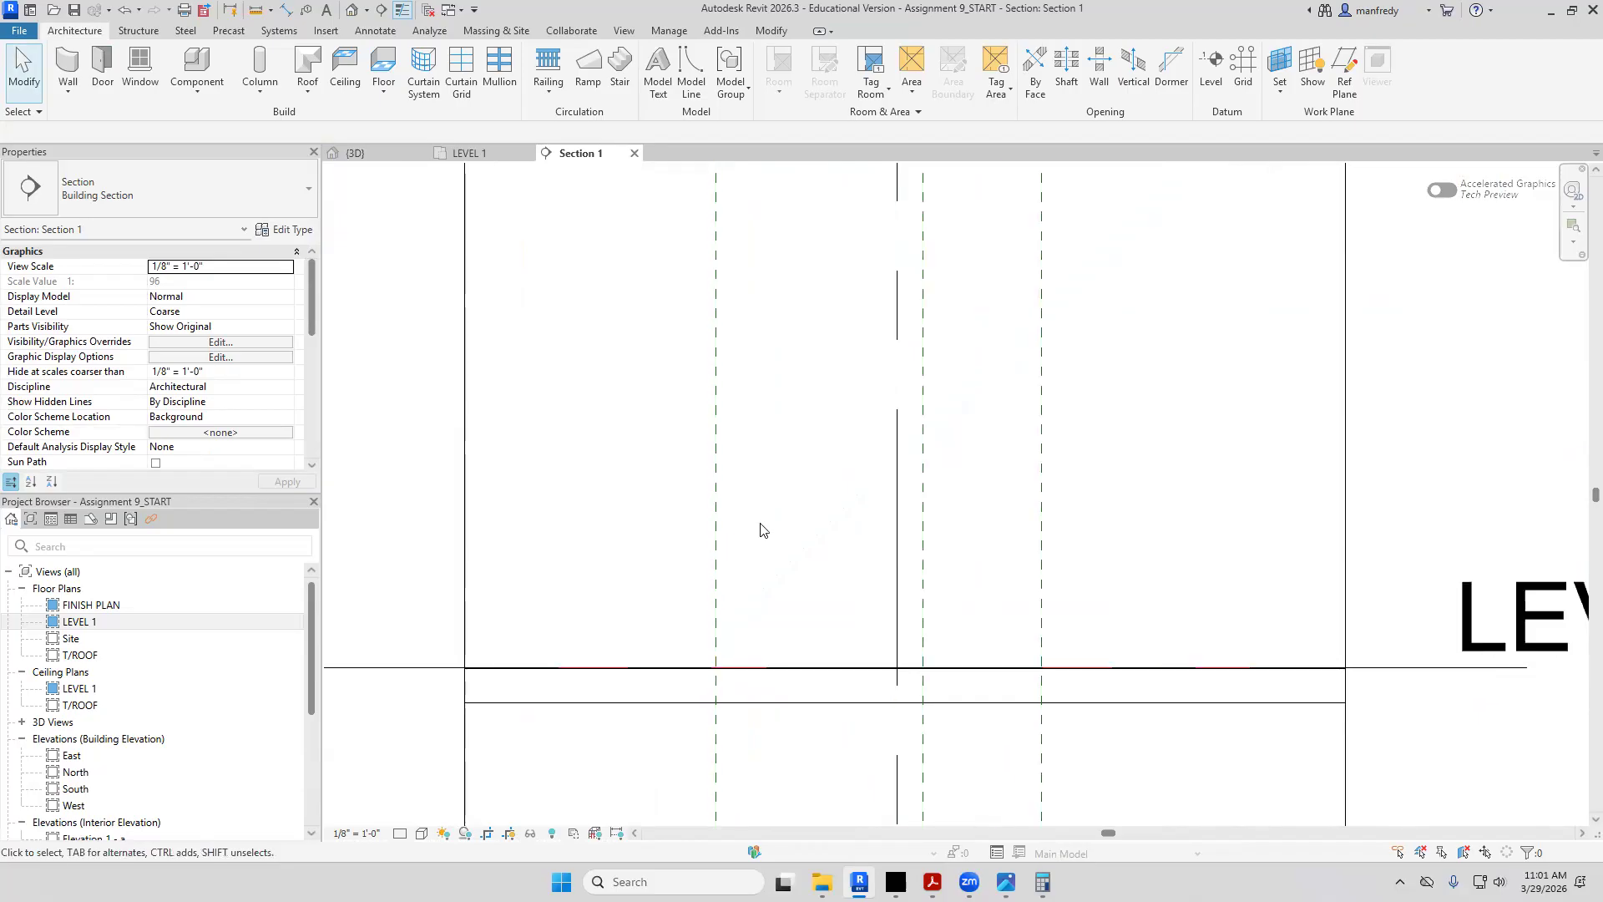
{"action": "scroll", "coordinate": [767, 544], "scroll_direction": "up", "scroll_amount": 1}
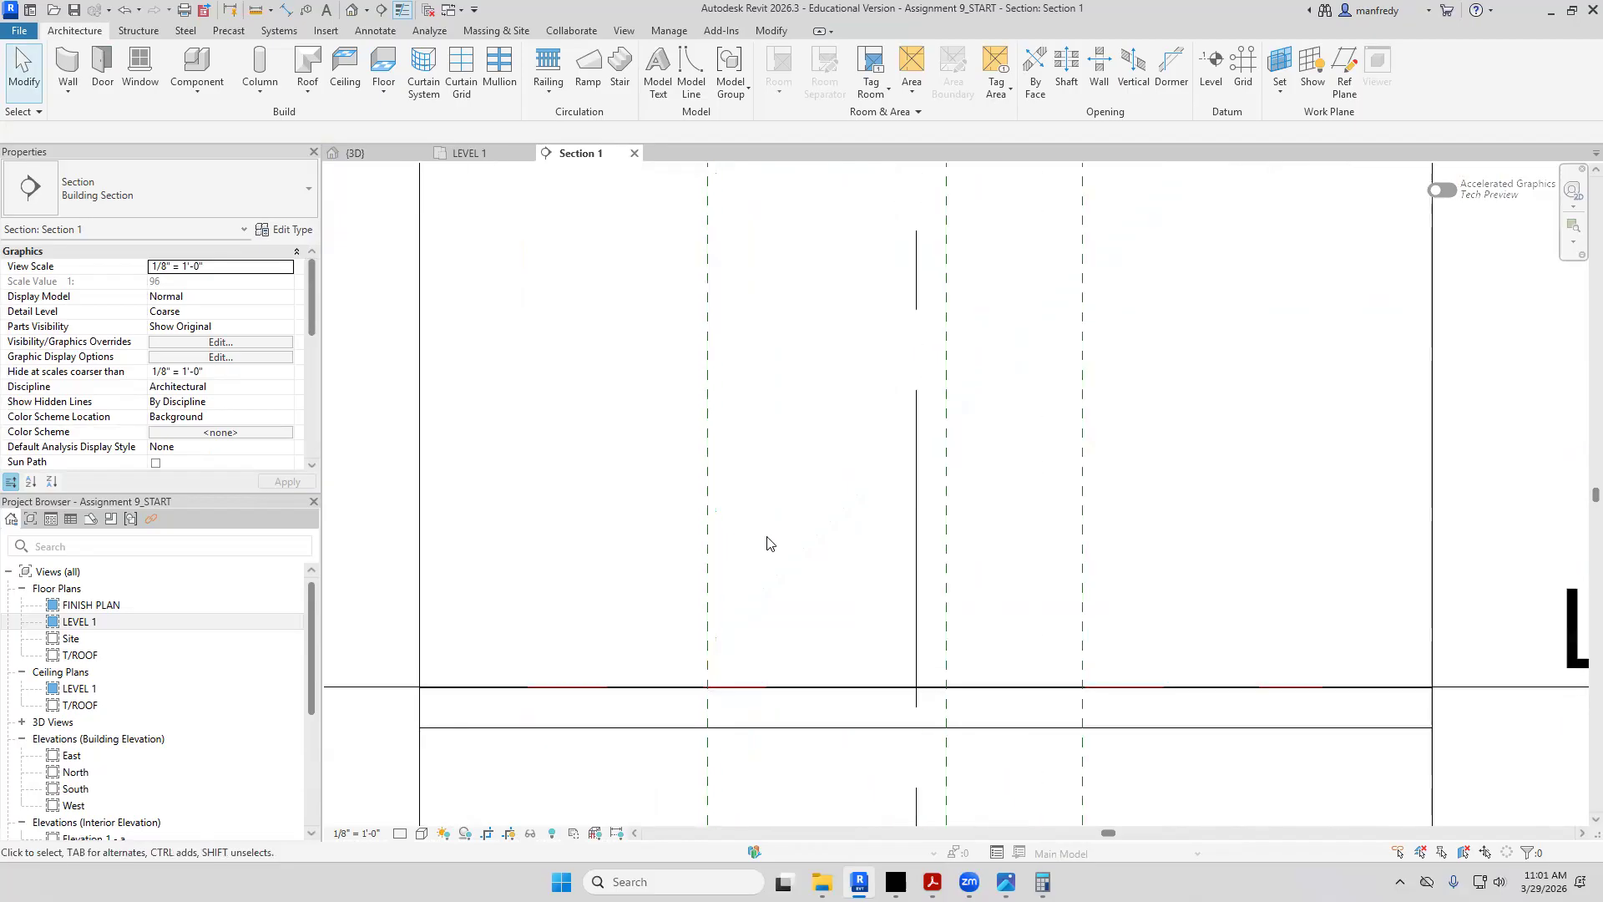
{"action": "scroll", "coordinate": [768, 543], "scroll_direction": "down", "scroll_amount": 1}
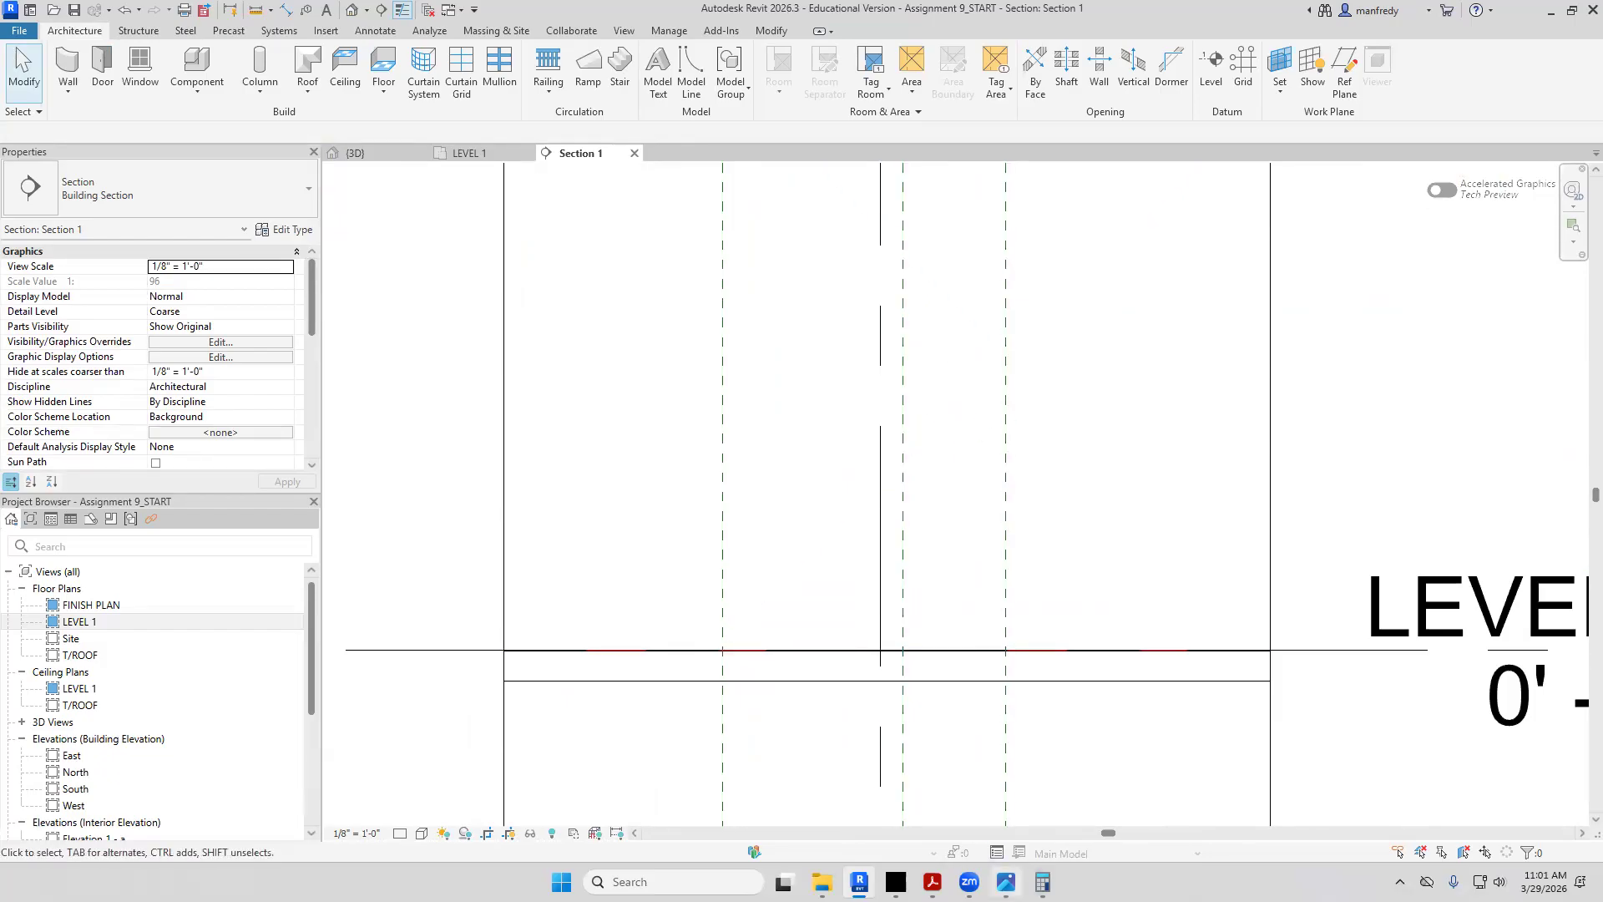
{"action": "left_click", "coordinate": [933, 882]}
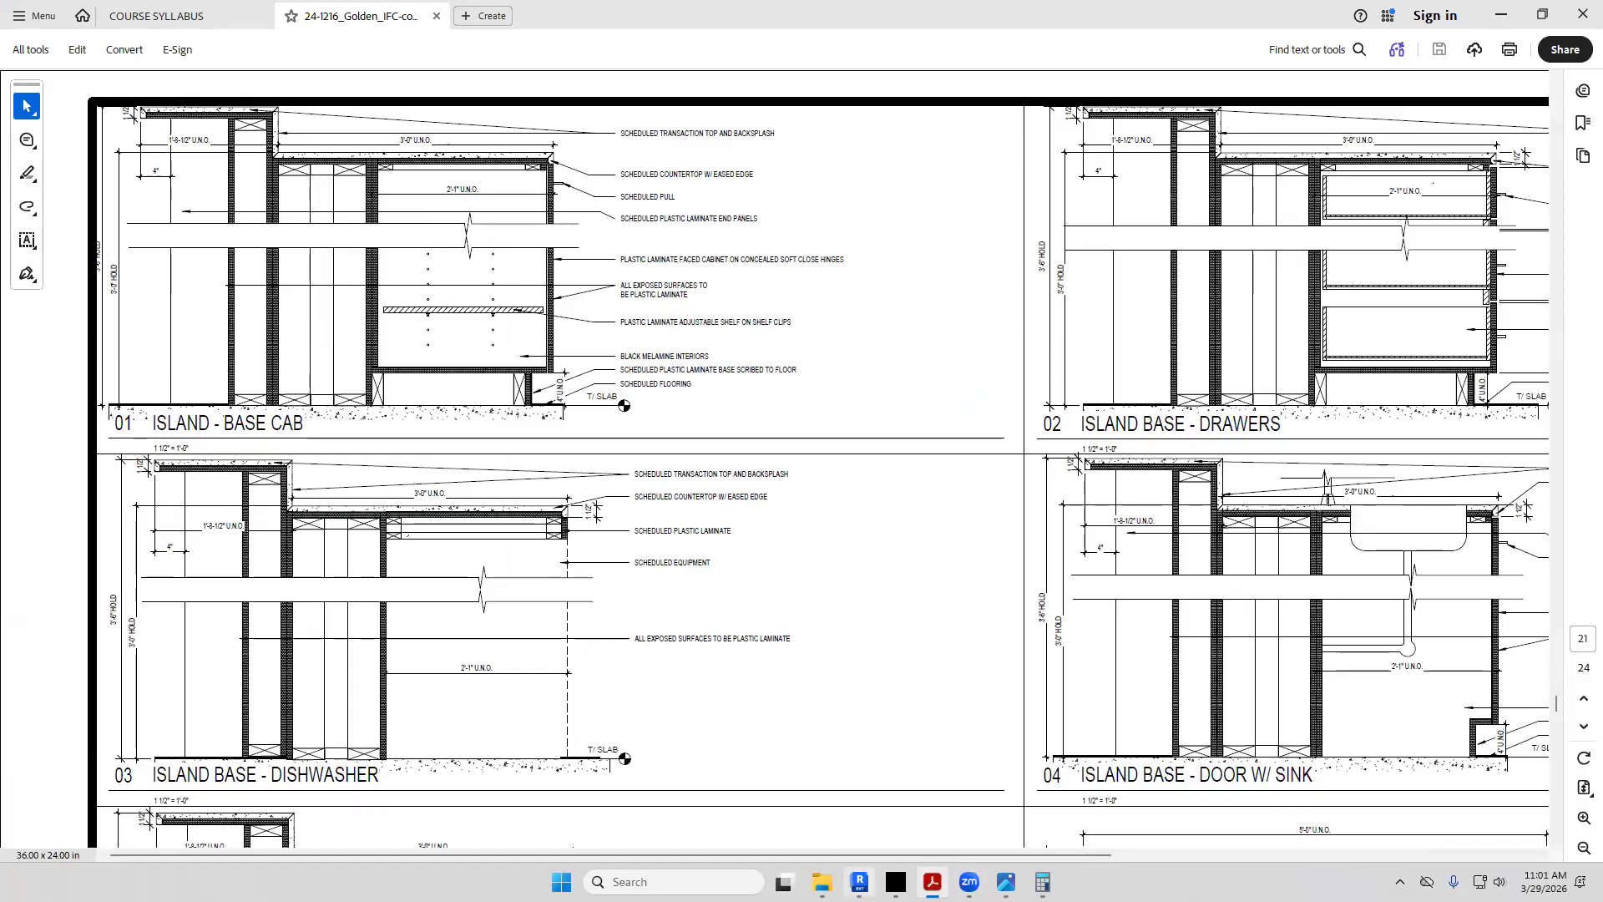
{"action": "left_click", "coordinate": [859, 882]}
{"action": "scroll", "coordinate": [809, 577], "scroll_direction": "up", "scroll_amount": 2}
{"action": "middle_click_drag", "start_coordinate": [840, 454], "coordinate": [826, 414]}
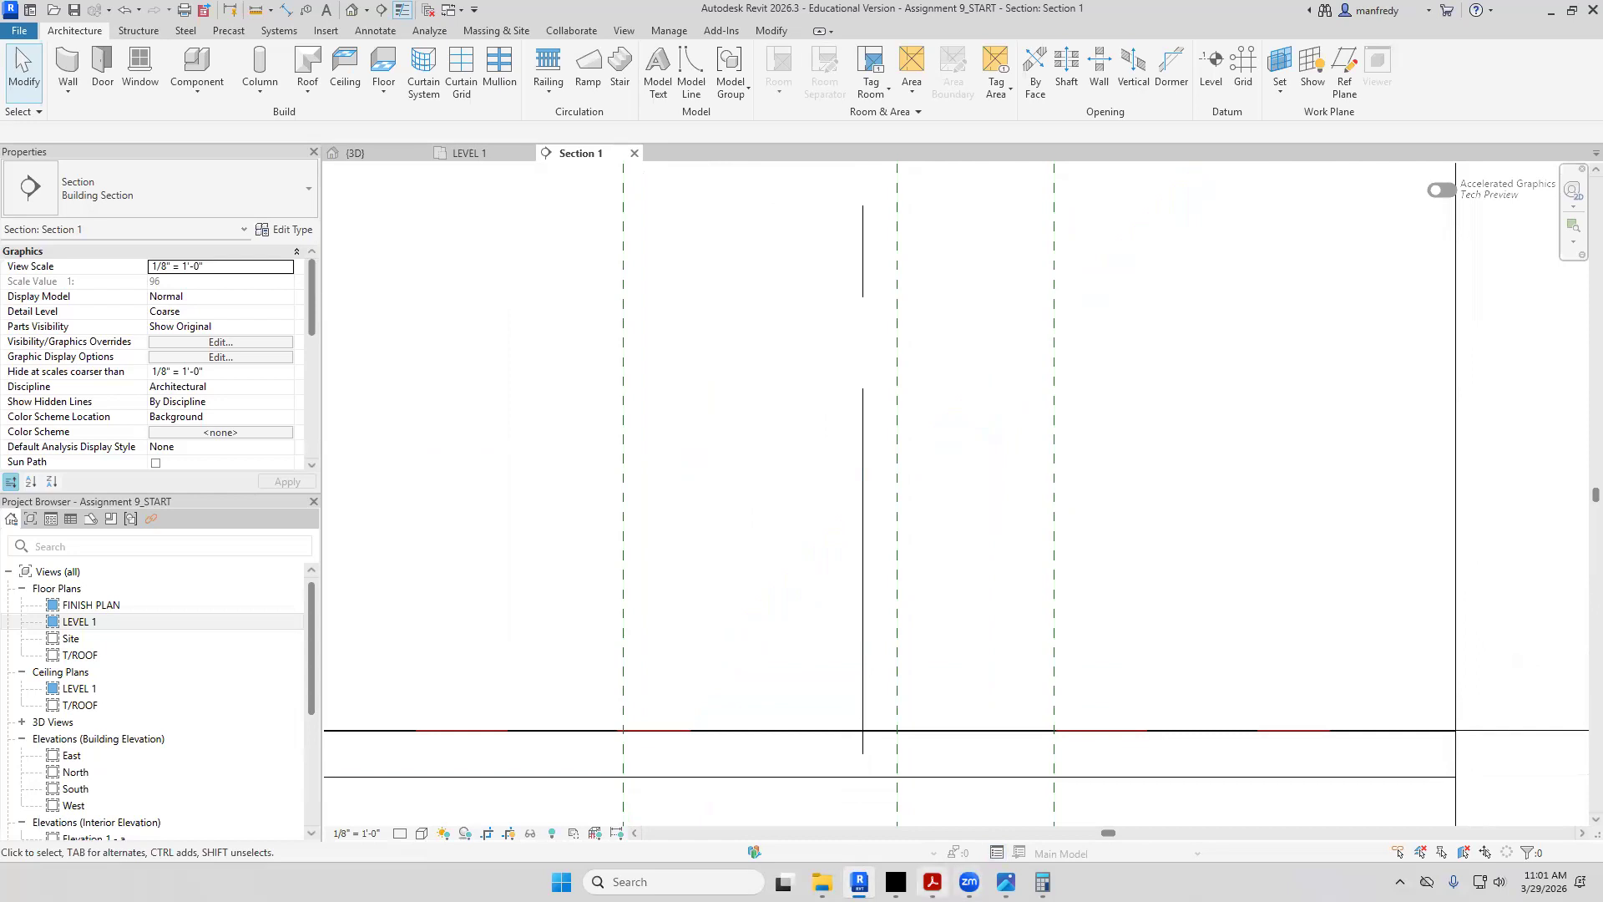
{"action": "left_click", "coordinate": [932, 882]}
{"action": "left_click", "coordinate": [933, 882]}
{"action": "middle_click_drag", "start_coordinate": [835, 489], "coordinate": [873, 467]}
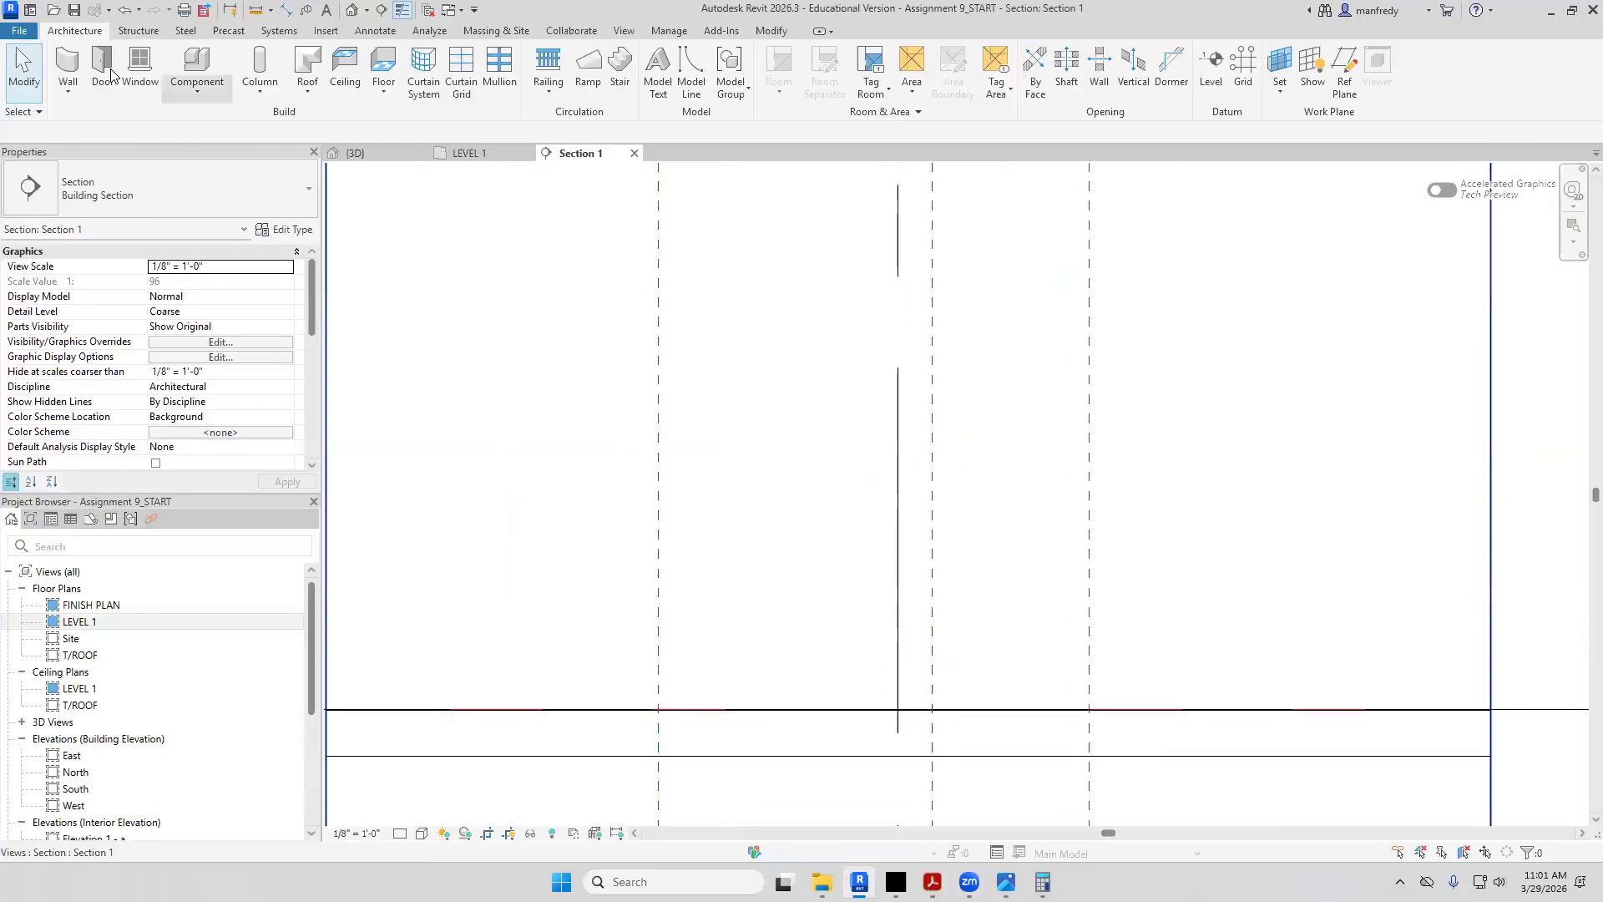
Start an in-place model in the Casework category and accept its default name
{"action": "left_click", "coordinate": [199, 97]}
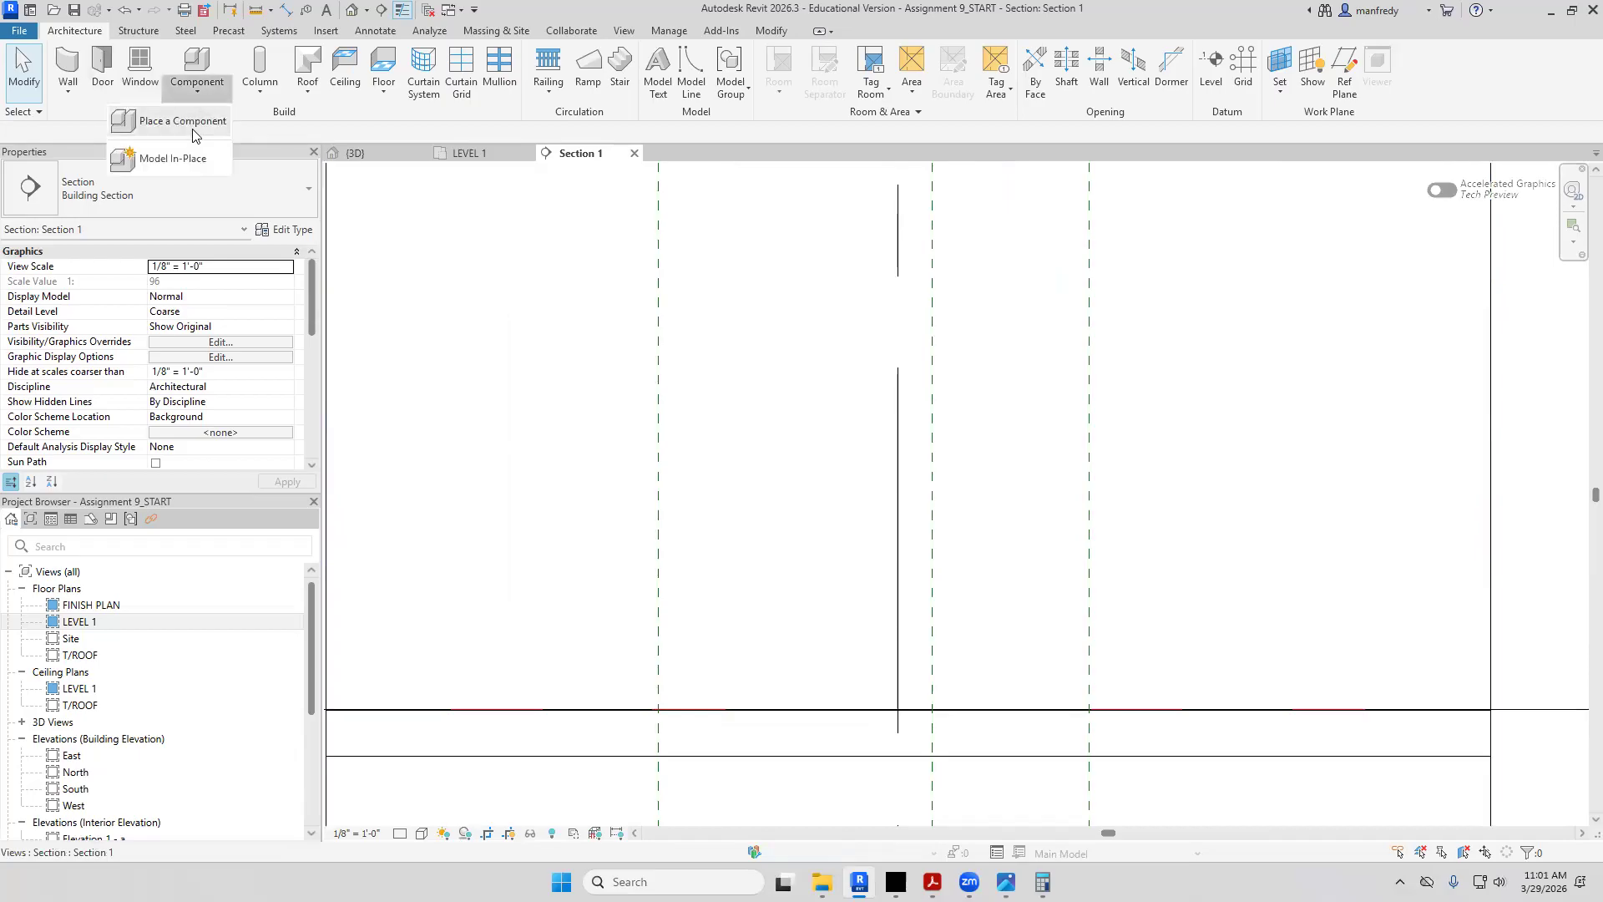
{"action": "left_click", "coordinate": [201, 161]}
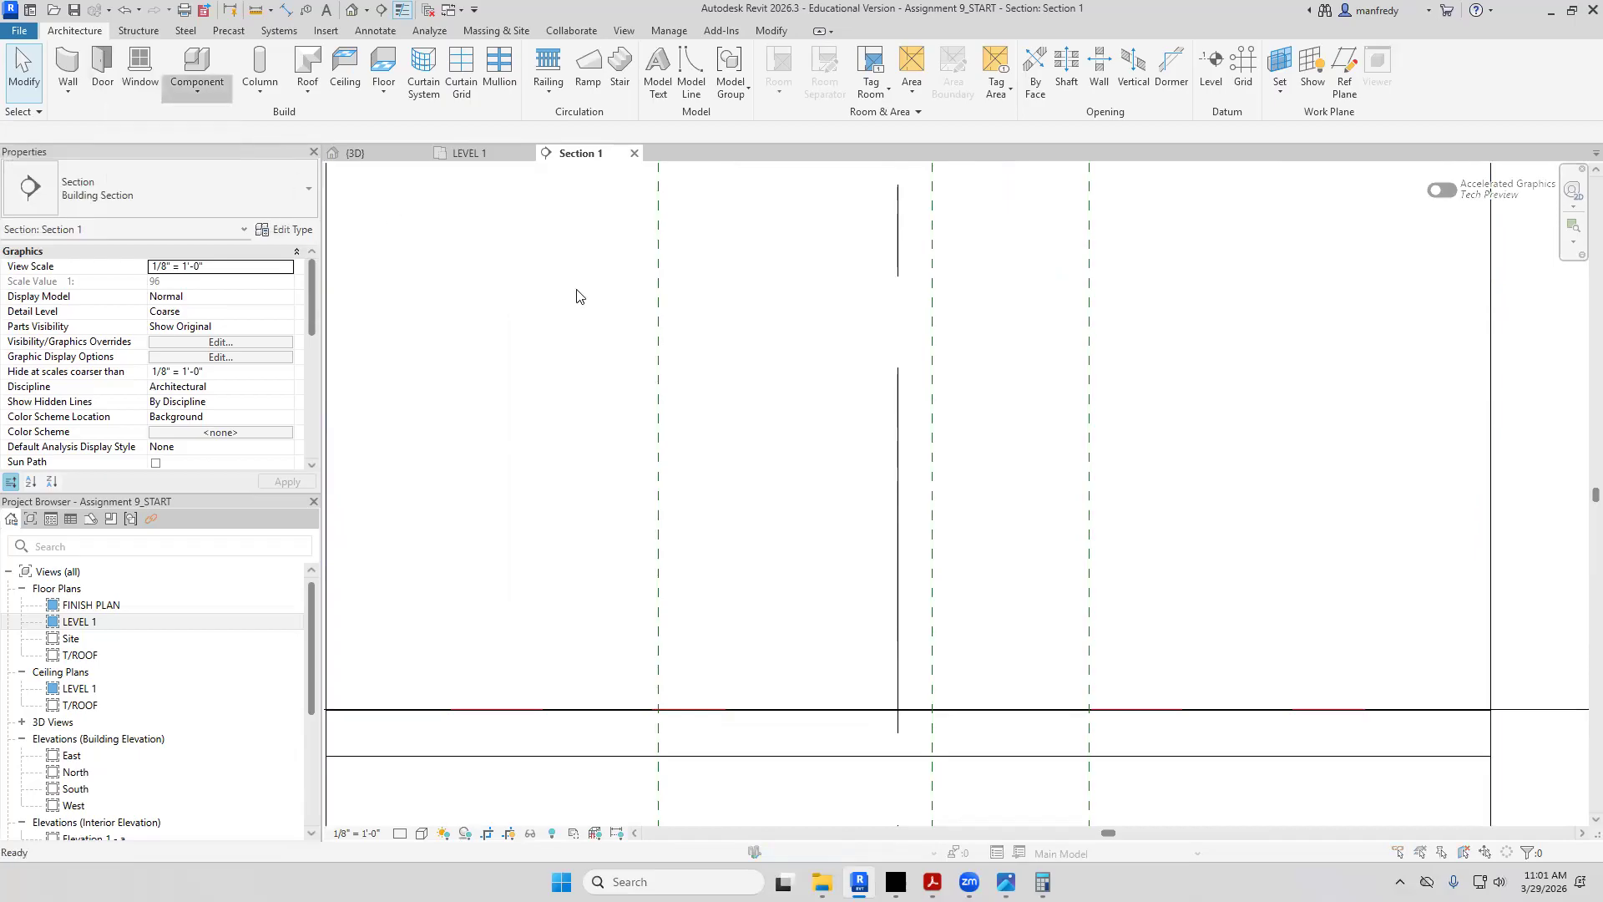
{"action": "left_click", "coordinate": [540, 373]}
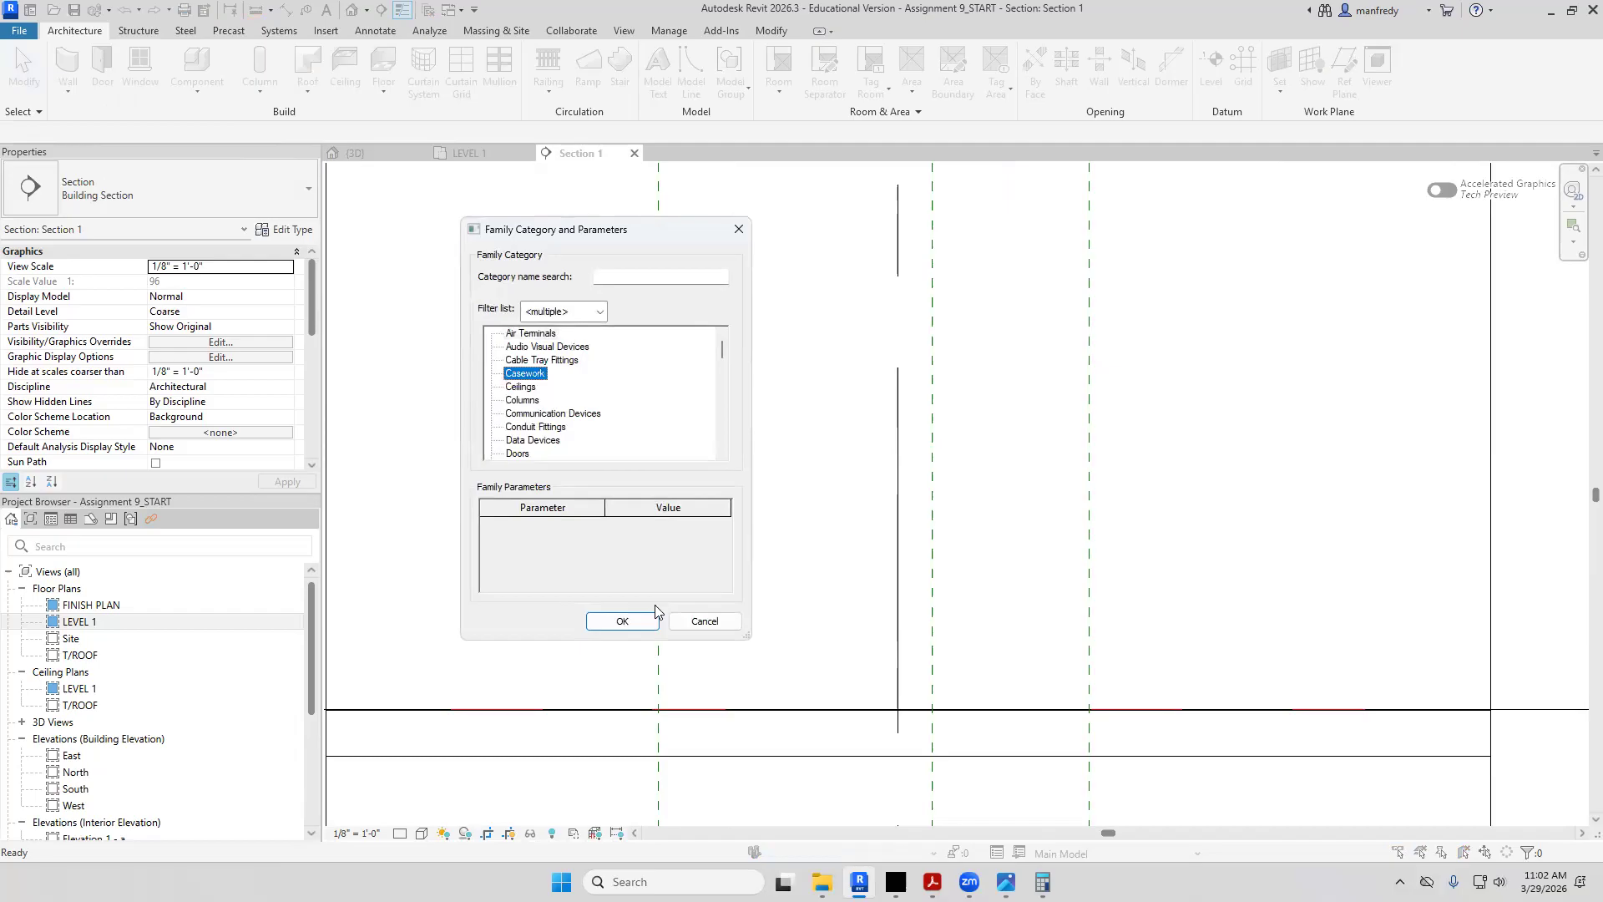
{"action": "left_click", "coordinate": [622, 621]}
{"action": "left_click", "coordinate": [535, 429]}
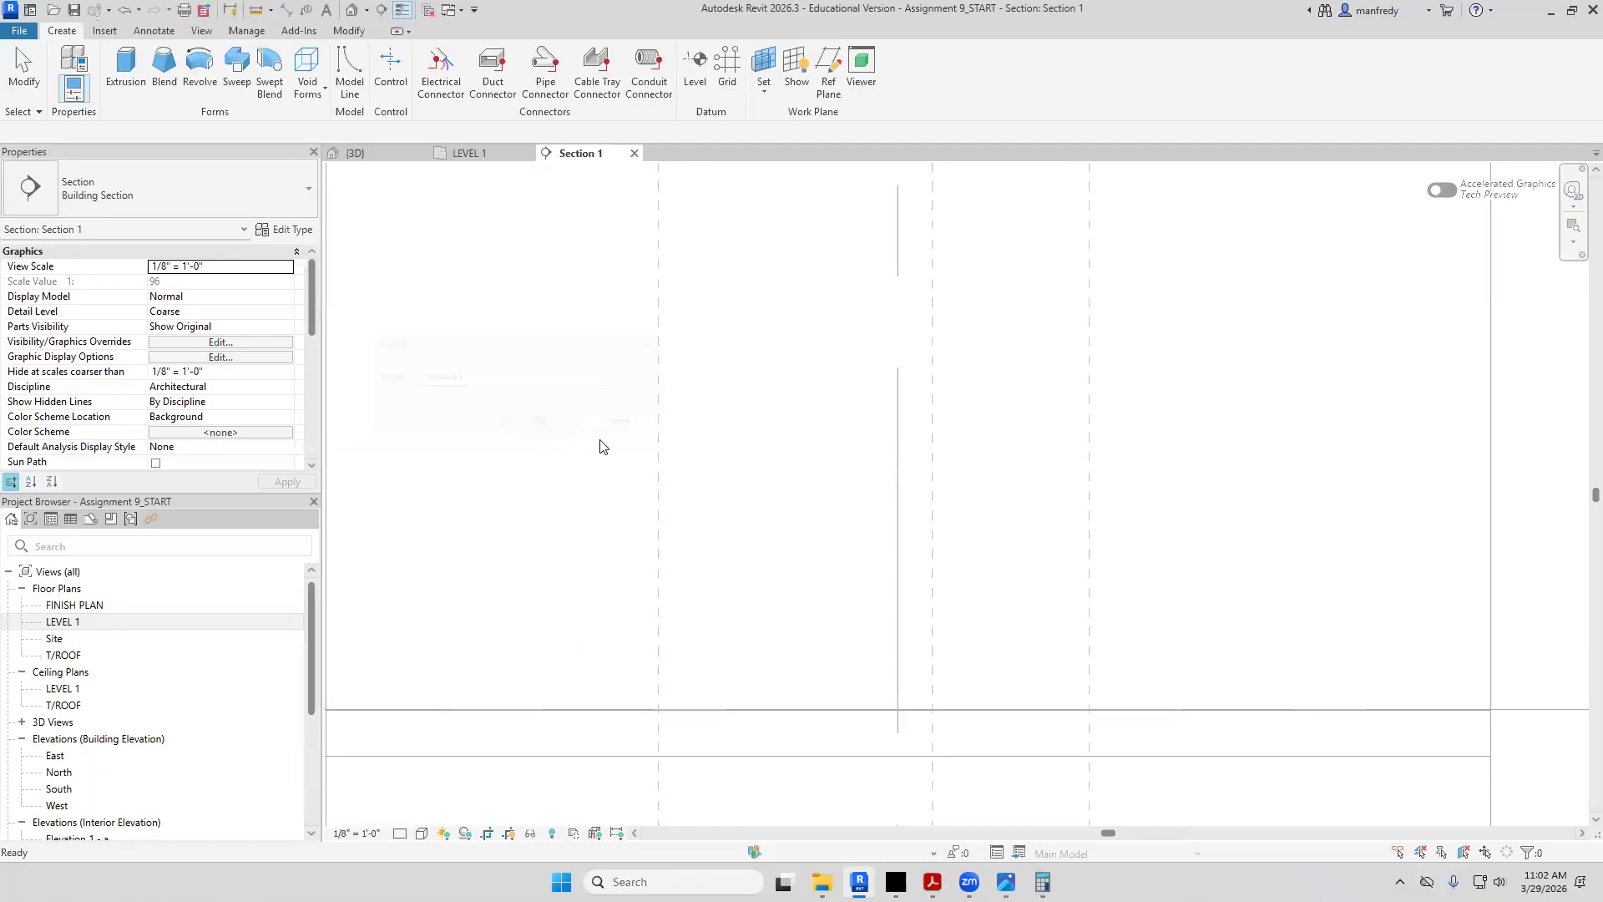
Start an extrusion with the sideCabinet reference plane as its work plane
{"action": "left_click", "coordinate": [143, 67]}
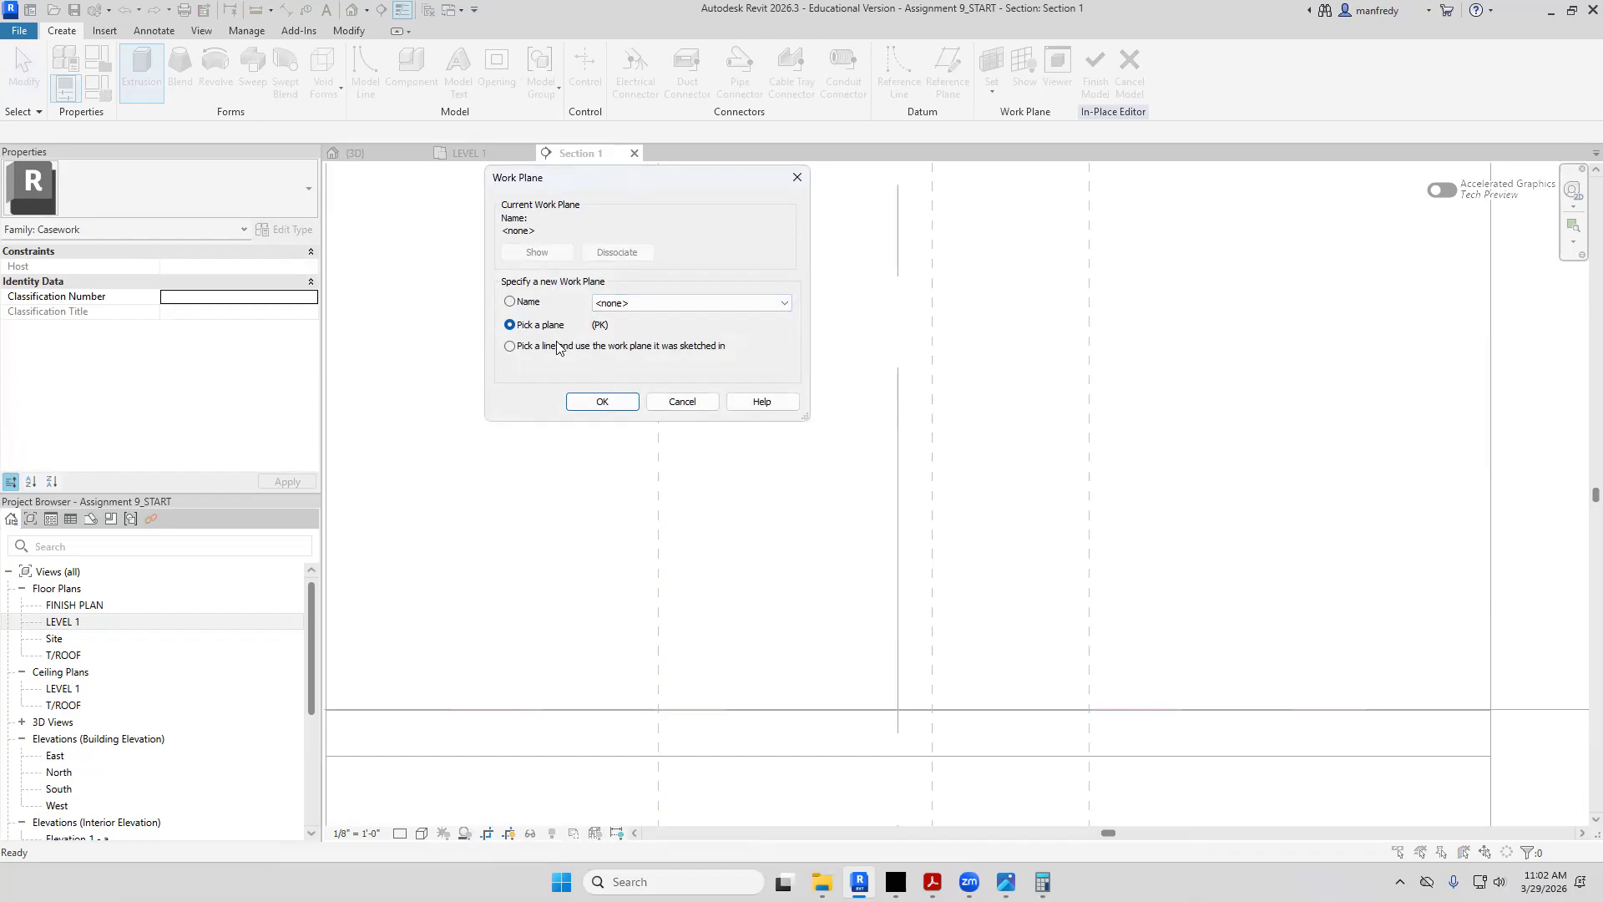
{"action": "left_click", "coordinate": [626, 309]}
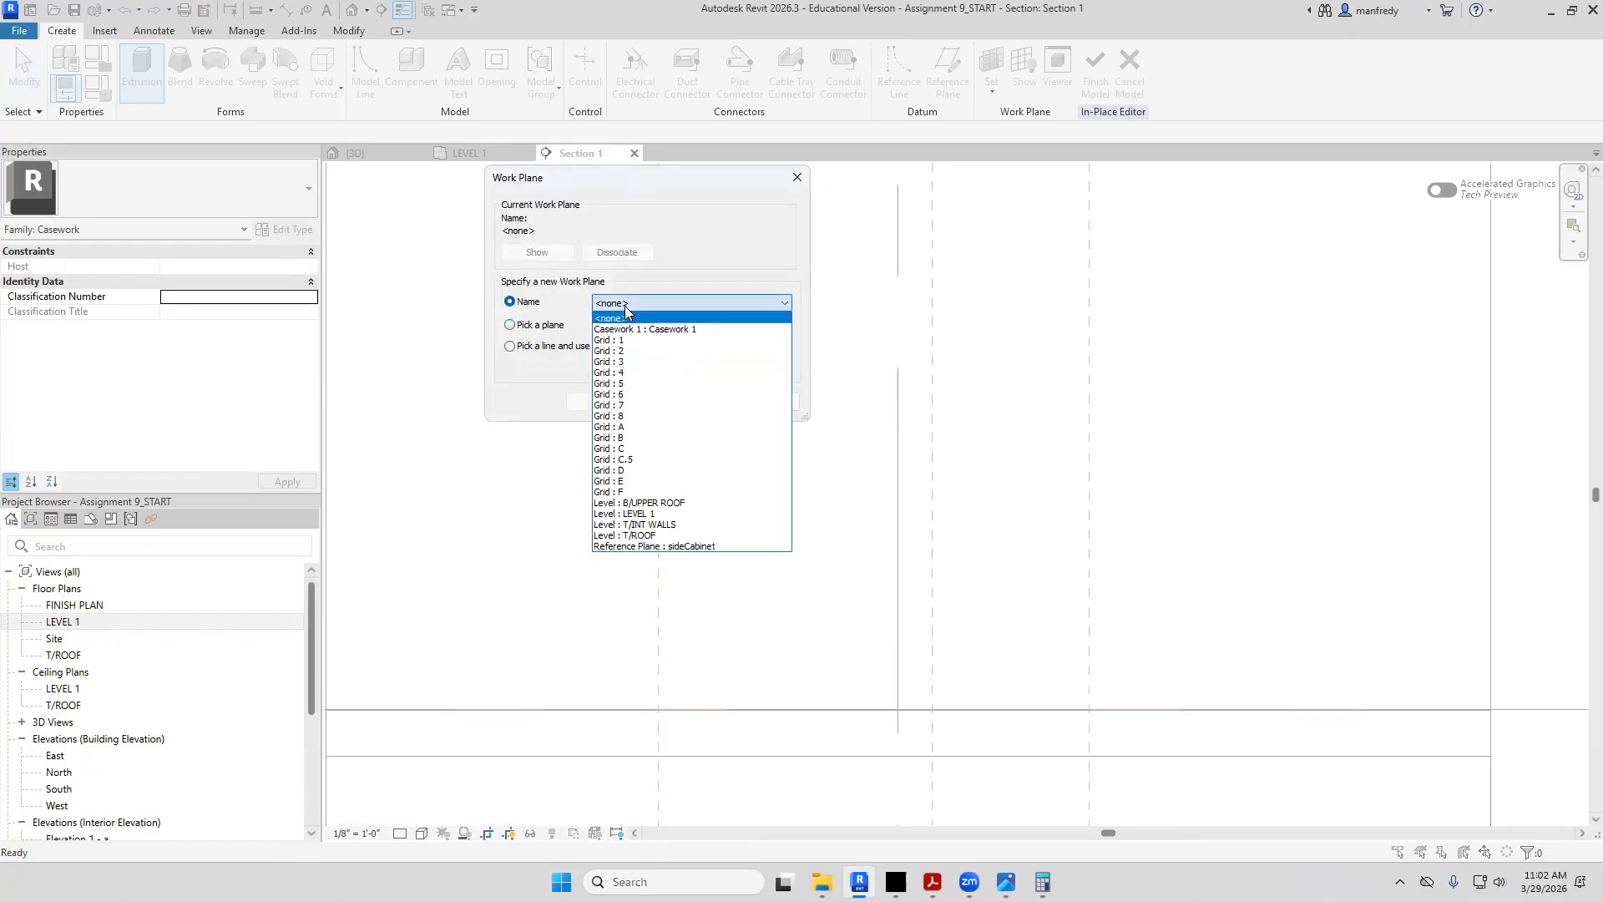
{"action": "left_click", "coordinate": [698, 548]}
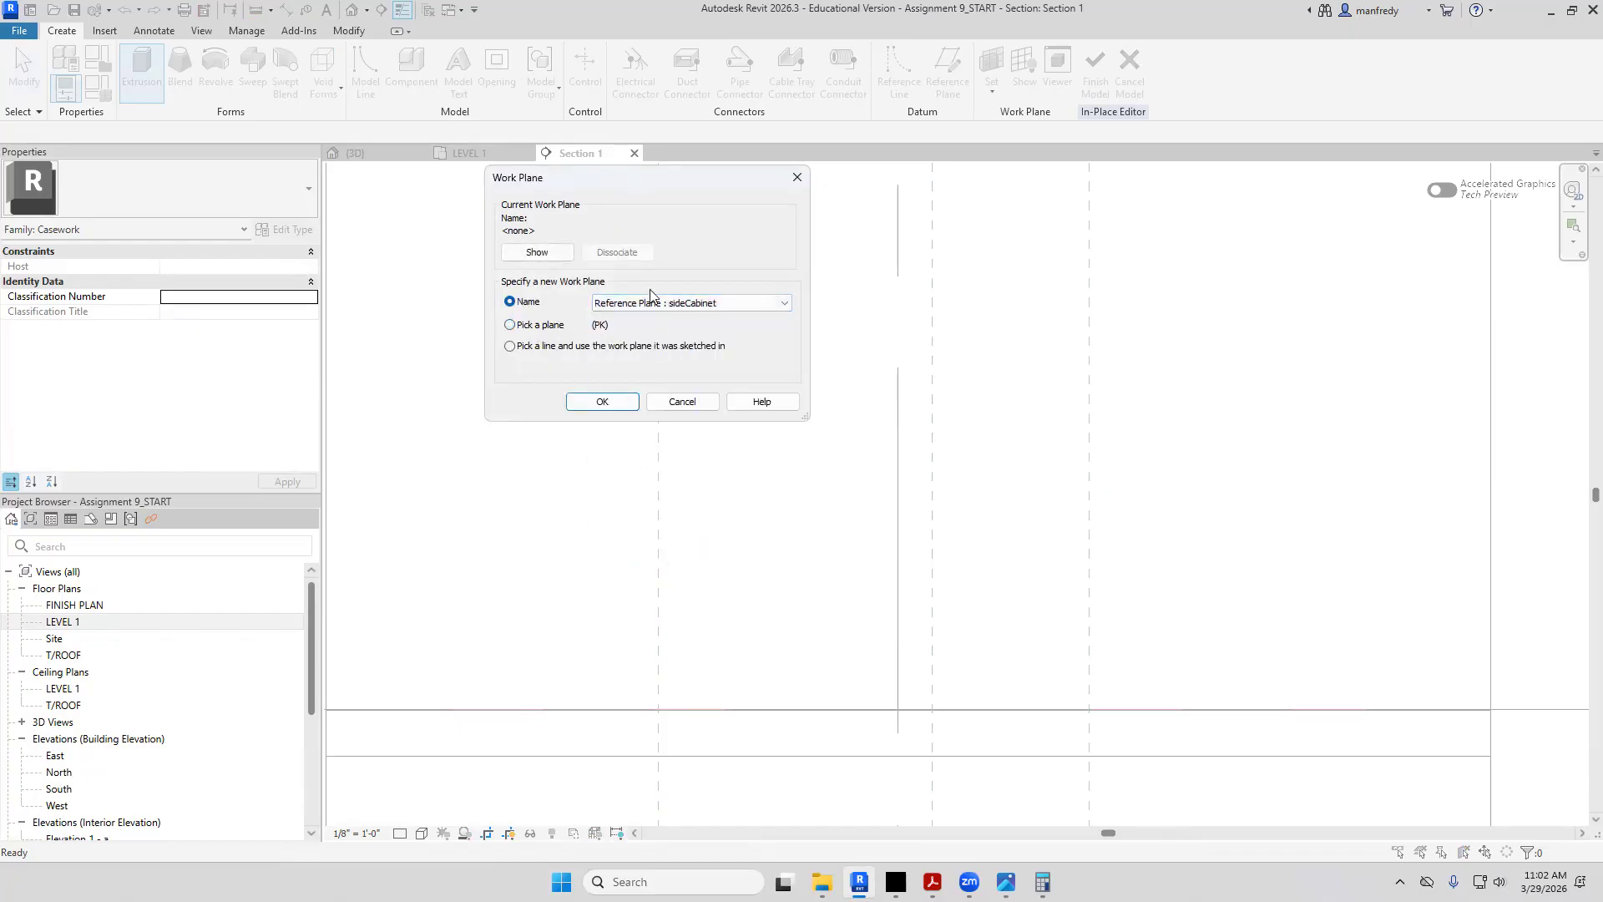
{"action": "left_click", "coordinate": [625, 407]}
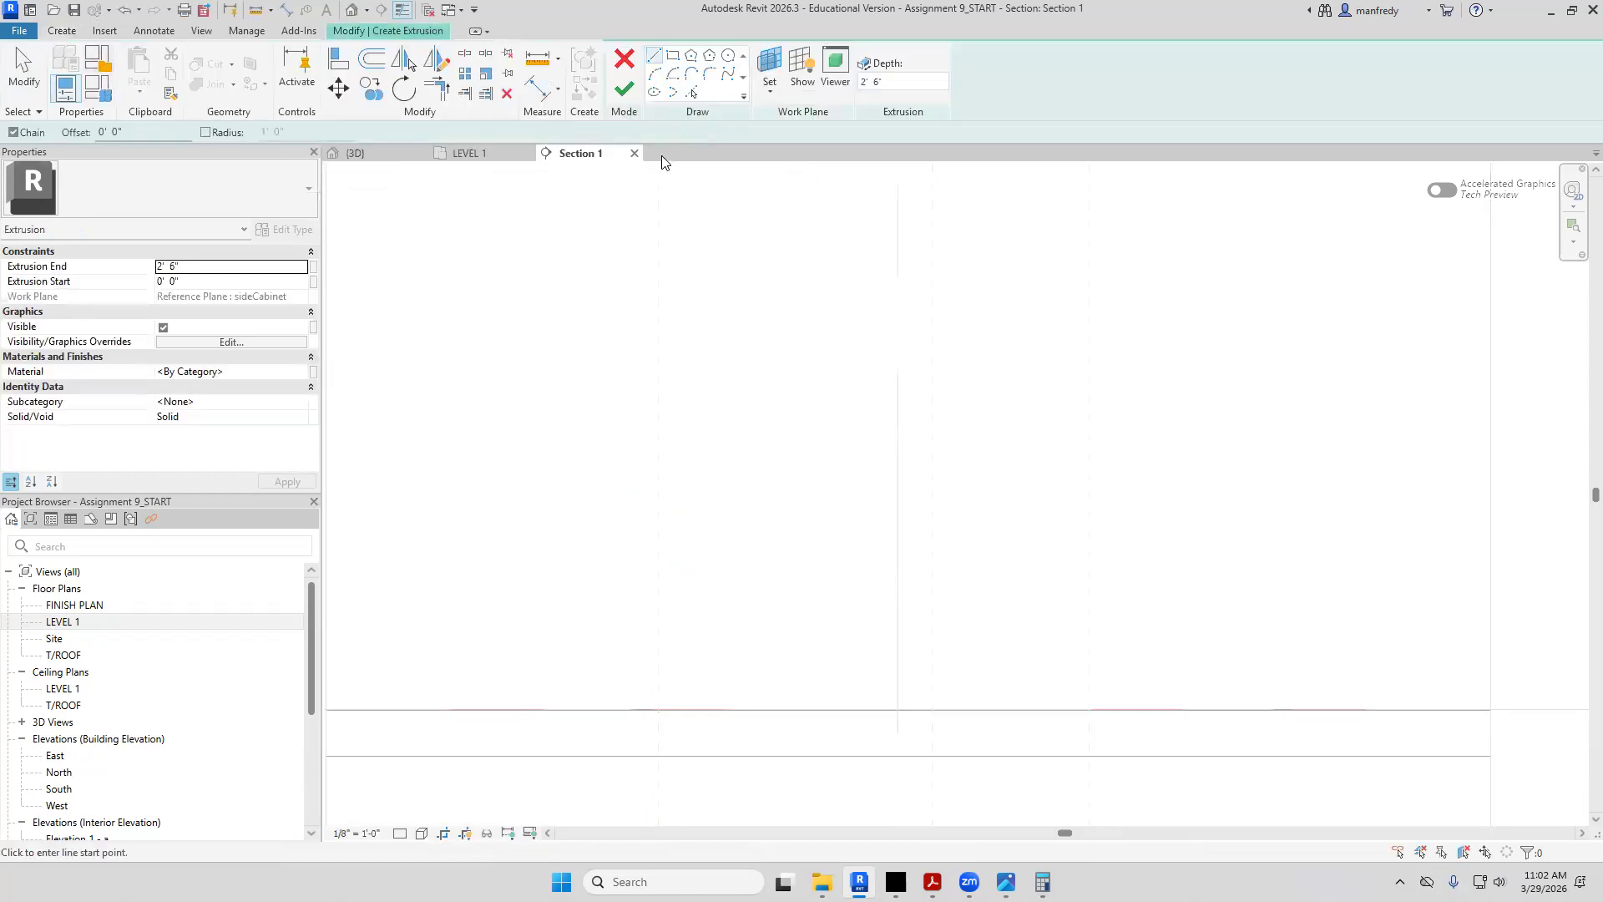
Sketch a closed stepped profile from Level 1 between the reference planes, about 3'-6" high at the countertop and about 9" taller at the transaction top
{"action": "left_click", "coordinate": [658, 710]}
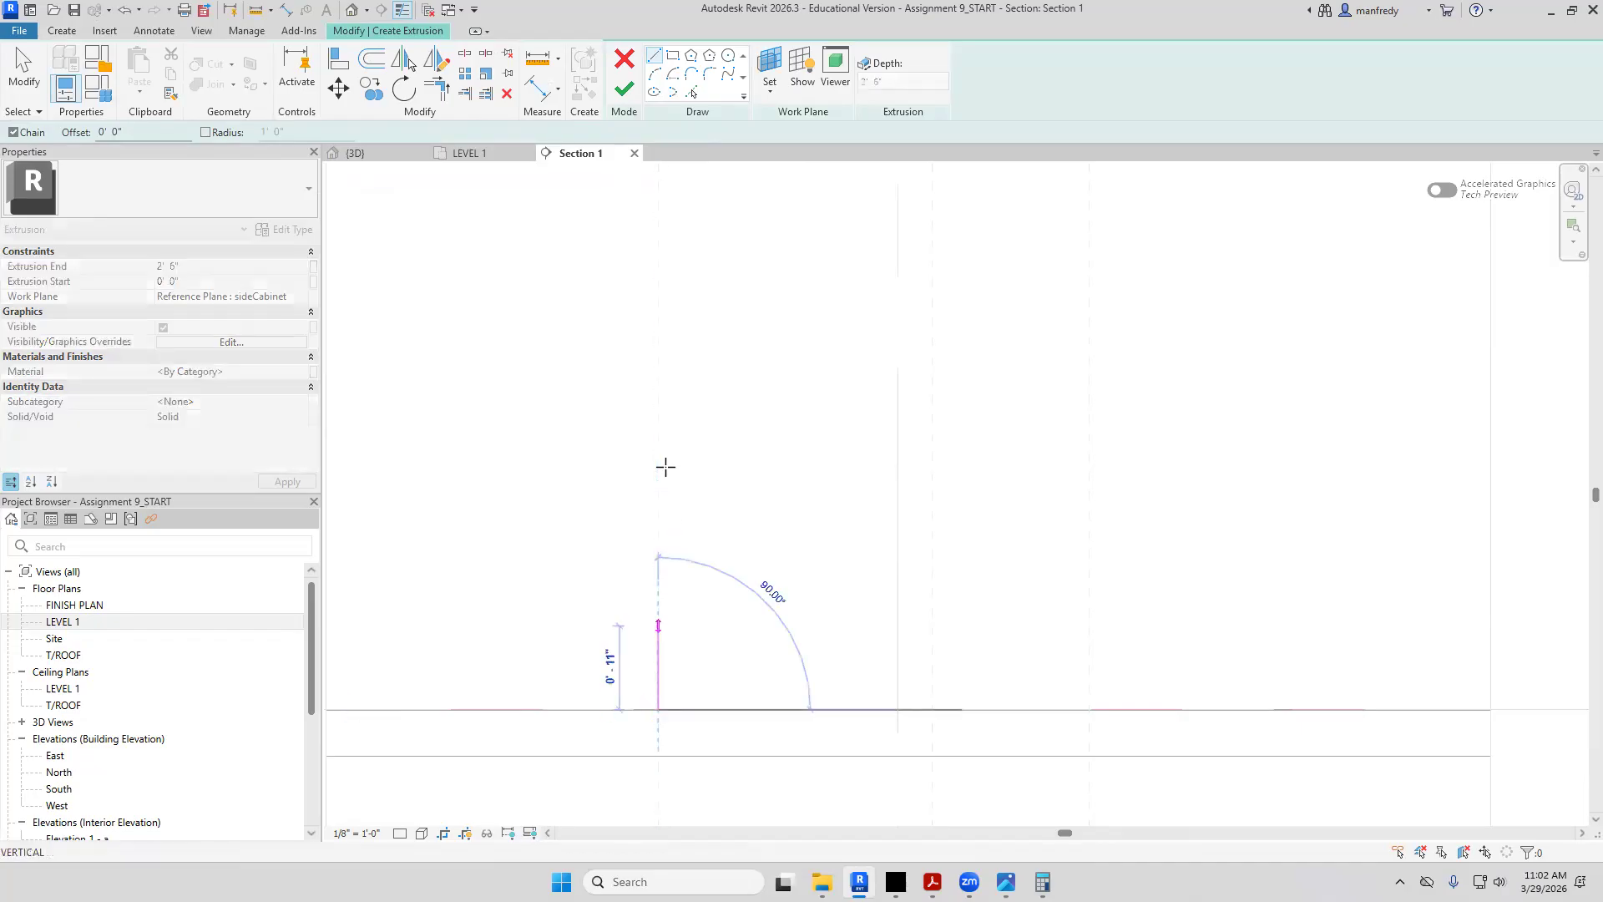
{"action": "left_click", "coordinate": [658, 389]}
{"action": "left_click", "coordinate": [932, 389]}
{"action": "left_click", "coordinate": [932, 321]}
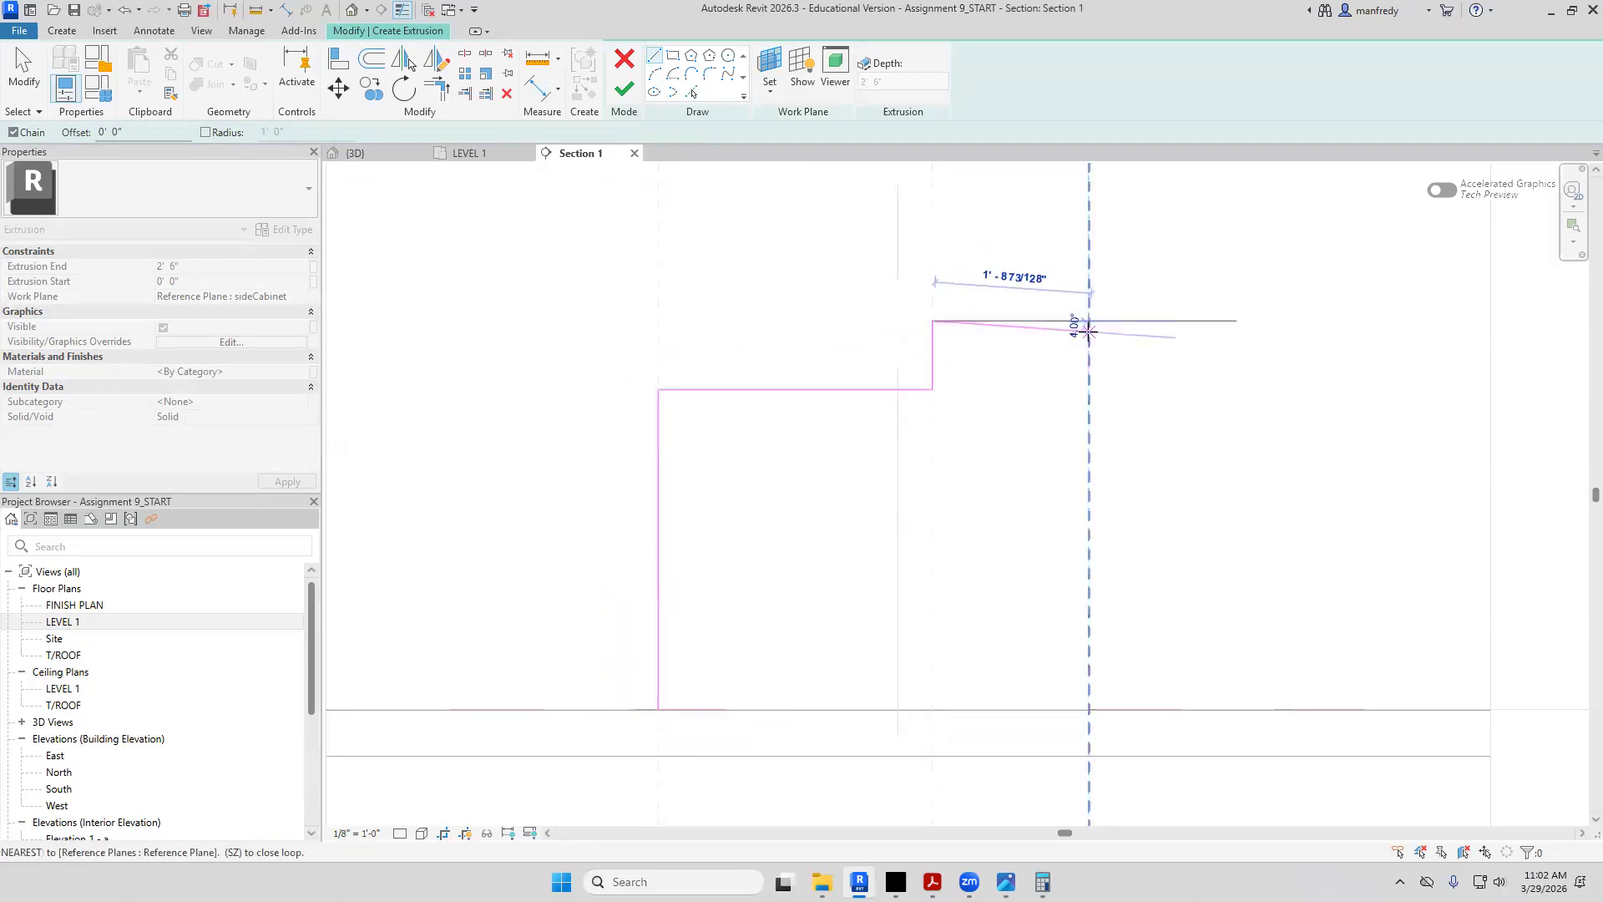
{"action": "left_click", "coordinate": [1088, 320]}
{"action": "left_click", "coordinate": [1088, 709]}
{"action": "left_click", "coordinate": [658, 708]}
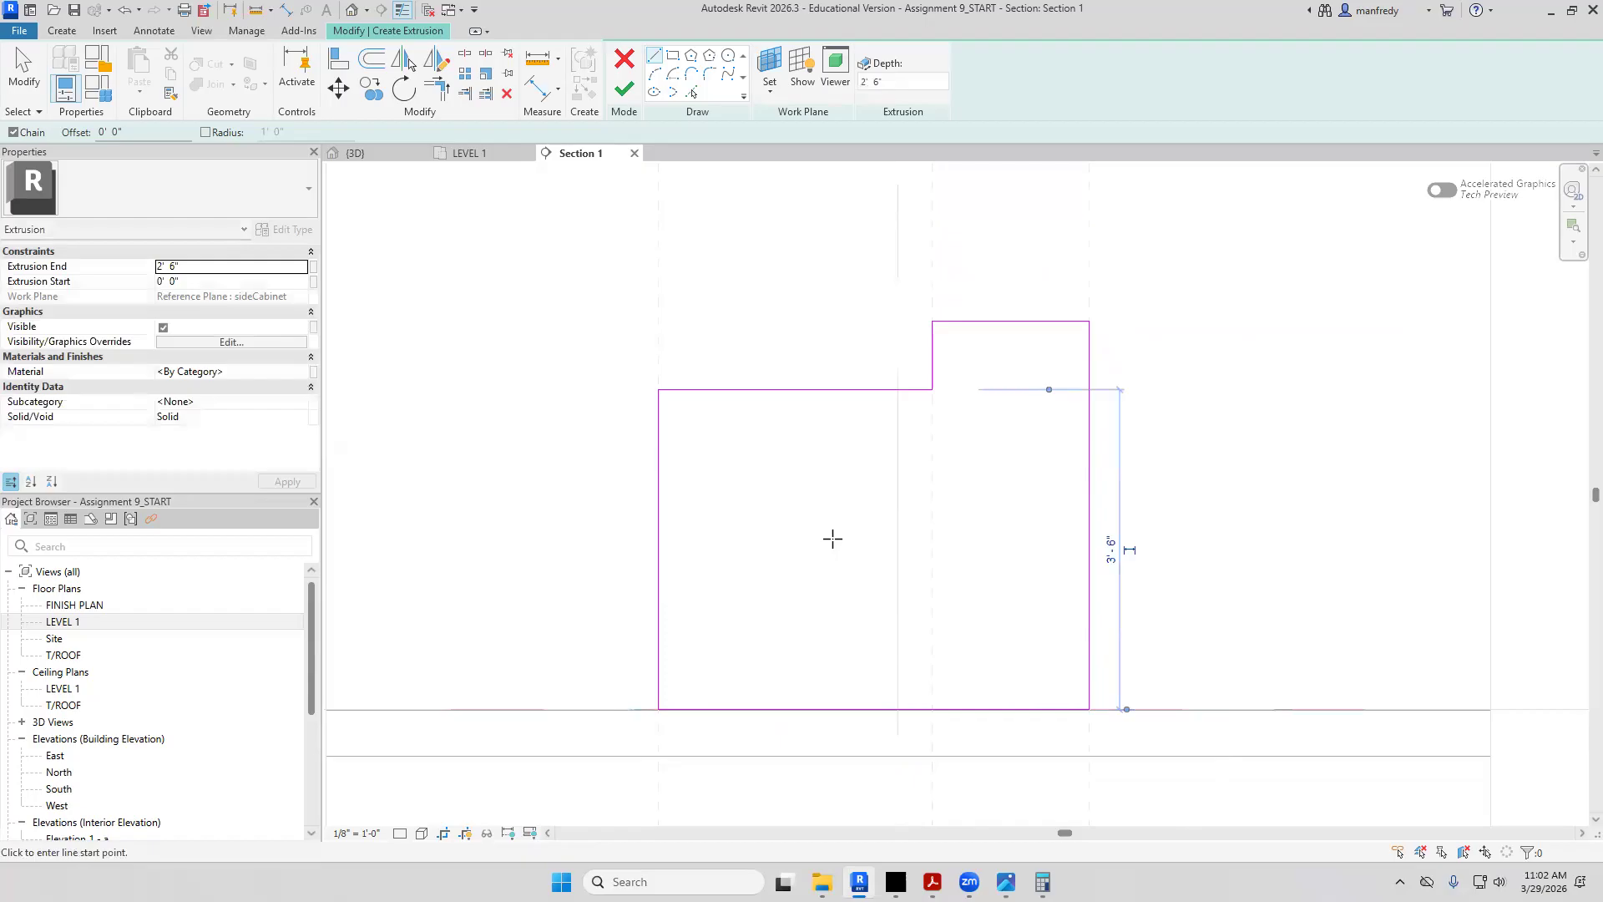
{"action": "key", "text": "Escape"}
{"action": "key", "text": "Escape"}
Try to set the transaction top edge to 3'-6" above Level 1 before lowering the countertop edge
{"action": "scroll", "coordinate": [835, 434], "scroll_direction": "up", "scroll_amount": 2}
{"action": "scroll", "coordinate": [819, 423], "scroll_direction": "up", "scroll_amount": 2}
{"action": "scroll", "coordinate": [817, 423], "scroll_direction": "down", "scroll_amount": 1}
{"action": "left_click", "coordinate": [1020, 225]}
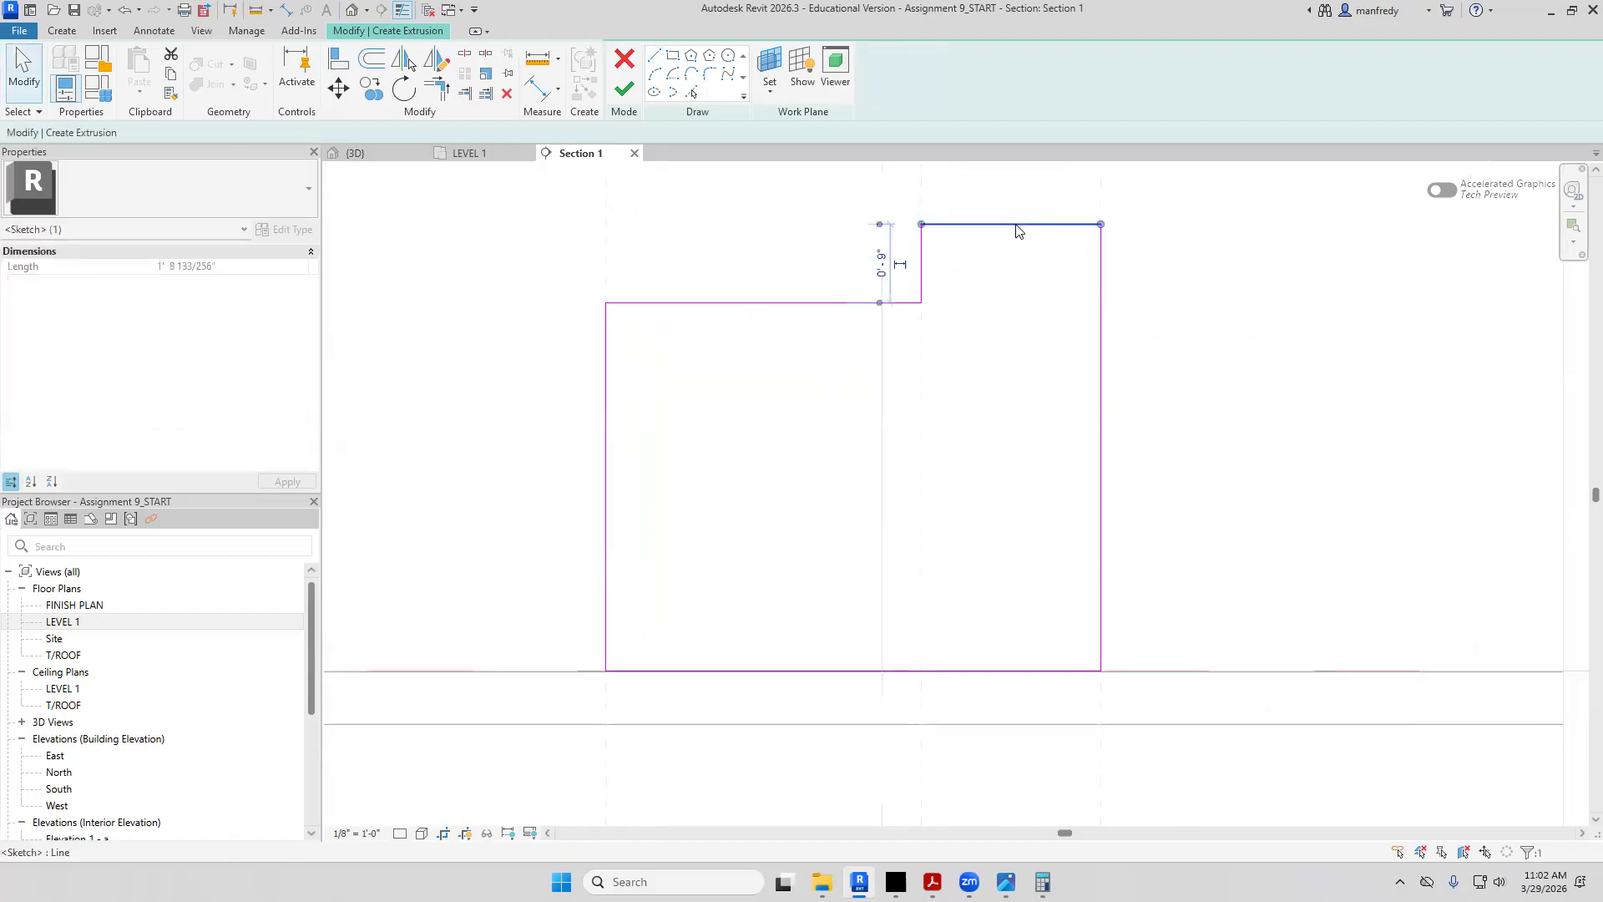
{"action": "middle_click_drag", "start_coordinate": [957, 278], "coordinate": [892, 301]}
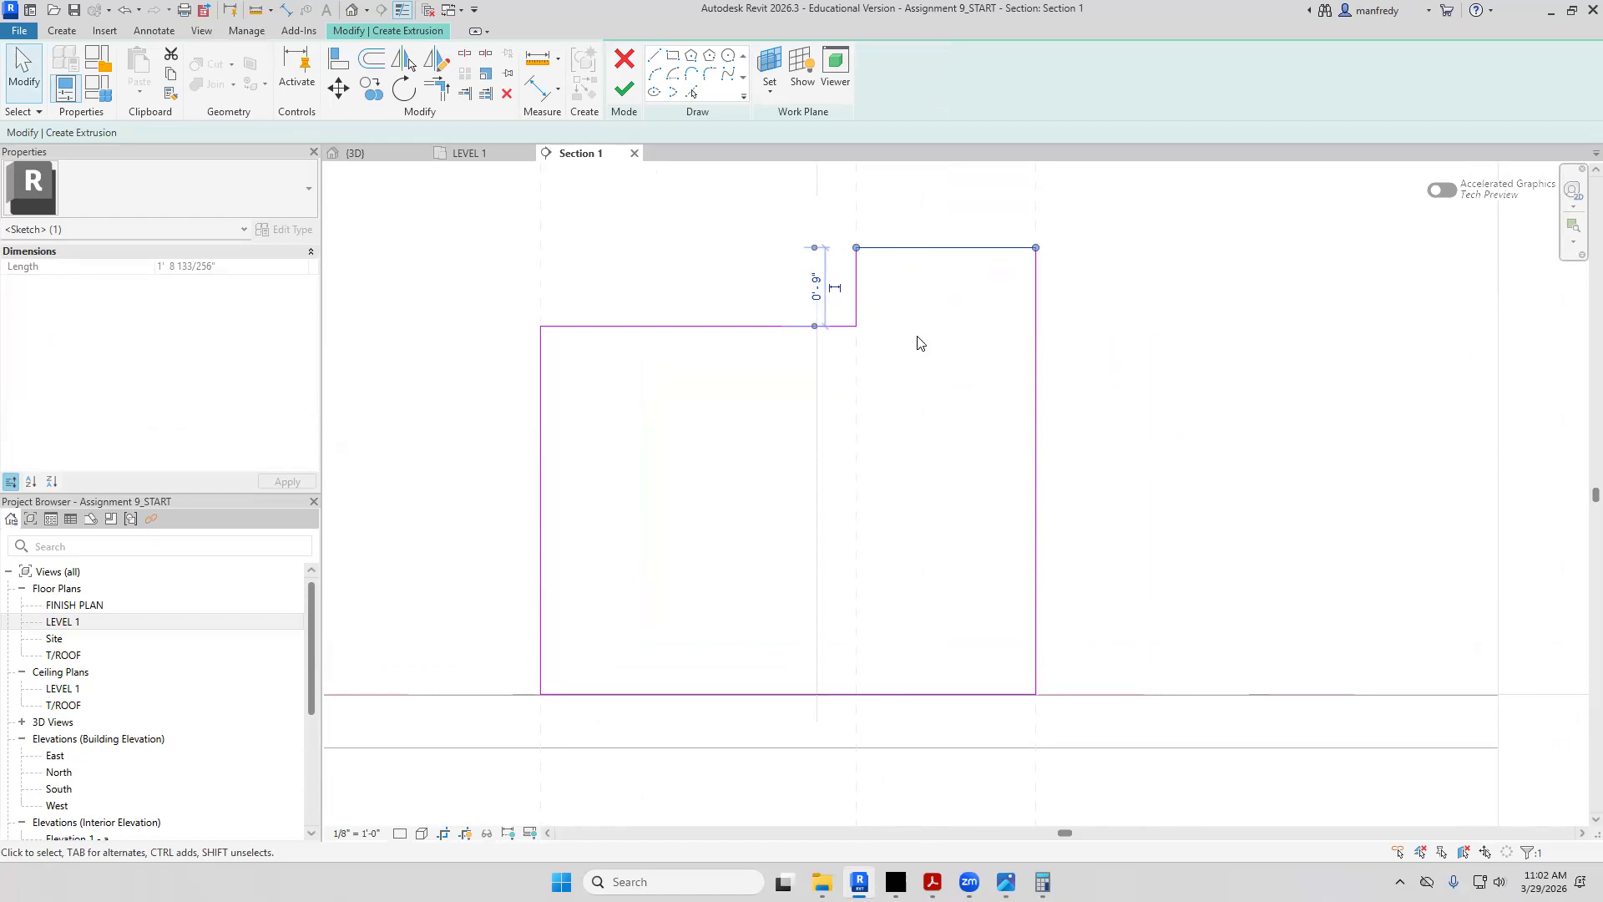
{"action": "left_click_drag", "start_coordinate": [816, 330], "coordinate": [906, 695]}
{"action": "left_click", "coordinate": [811, 469]}
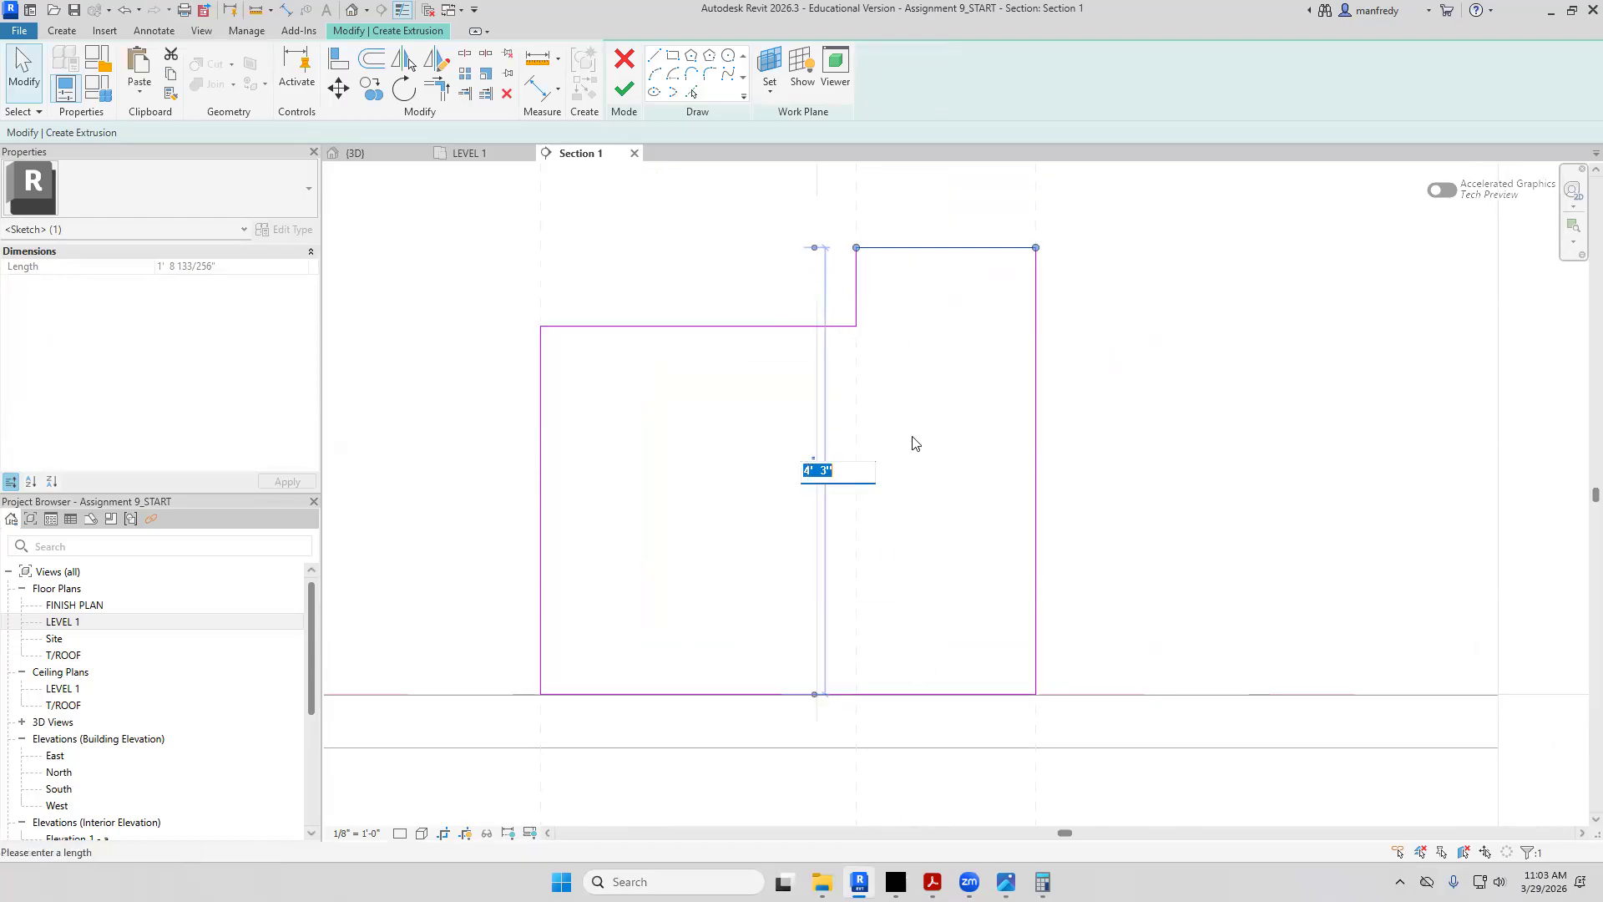
{"action": "type", "text": "3' - 6"}
{"action": "key", "text": "Return"}
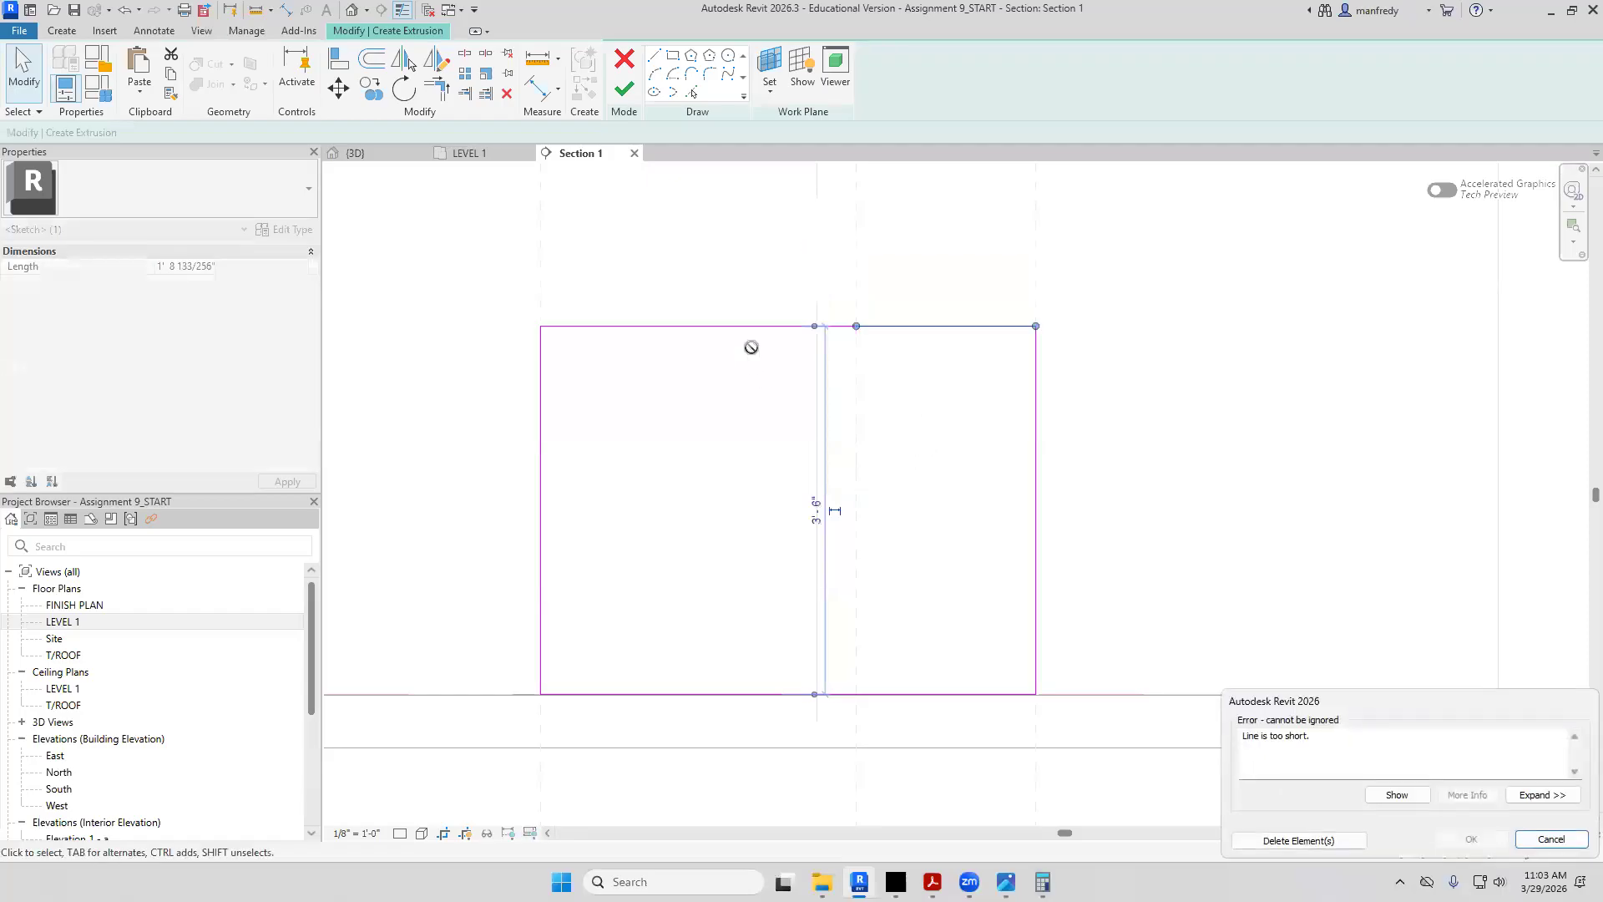
{"action": "key", "text": "Escape"}
Set the profile's lower countertop edge to 3'-0" above Level 1
{"action": "left_click", "coordinate": [758, 328]}
{"action": "left_click", "coordinate": [498, 503]}
{"action": "type", "text": "3' 6\""}
{"action": "key", "text": "Return"}
Set the profile's raised transaction top edge to 3'-6" above Level 1
{"action": "left_click", "coordinate": [913, 248]}
{"action": "left_click", "coordinate": [816, 470]}
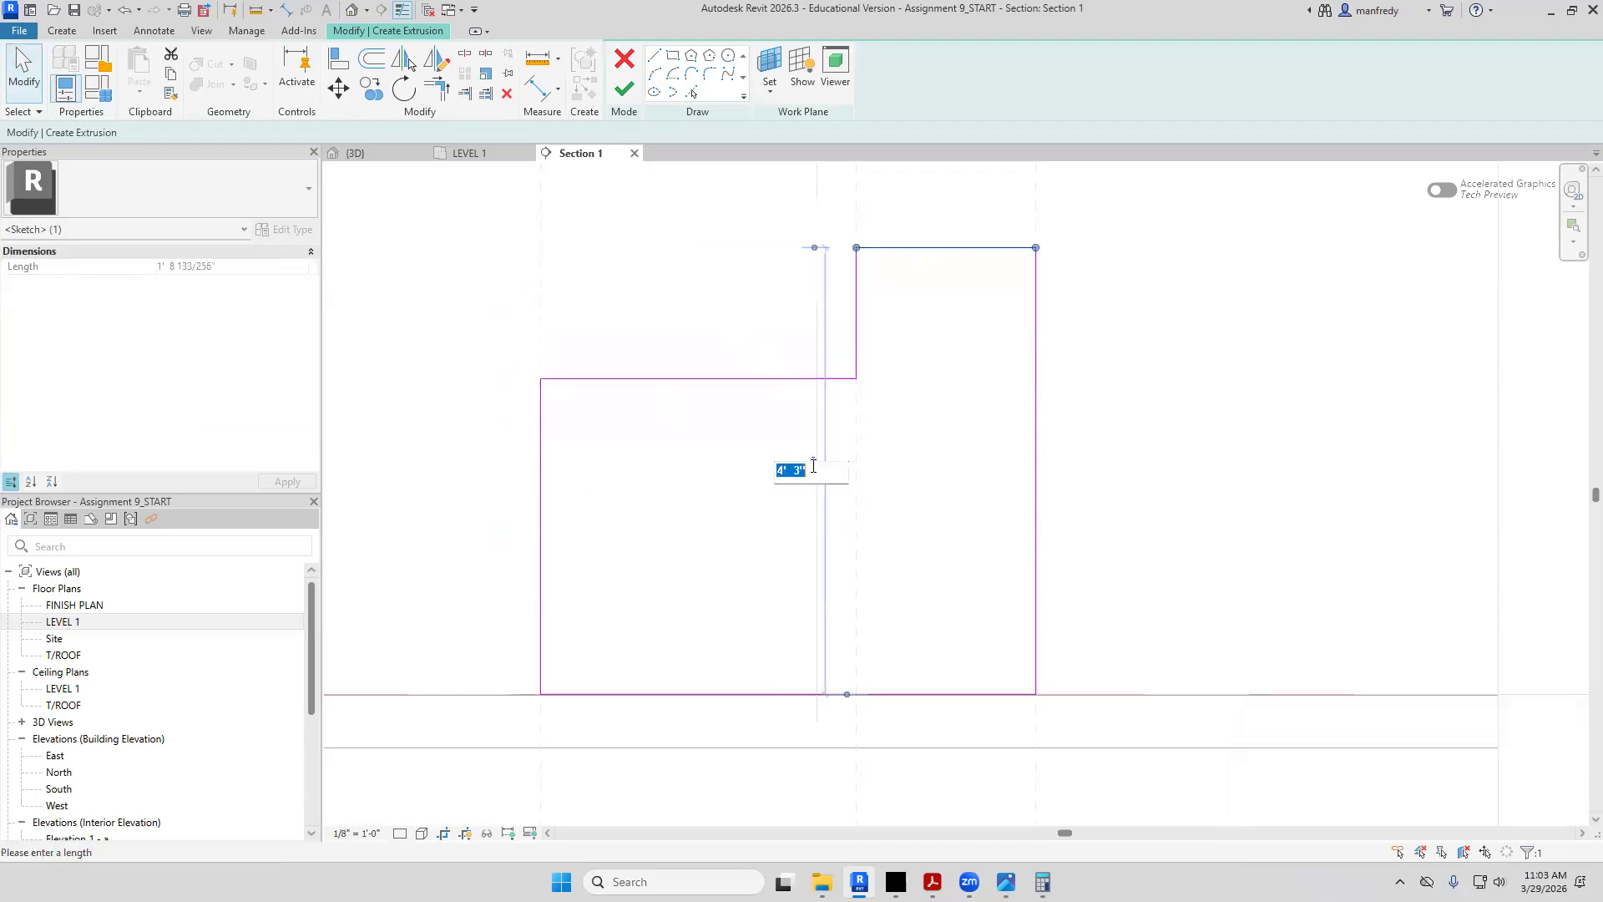
{"action": "type", "text": "3 6"}
{"action": "key", "text": "Return"}
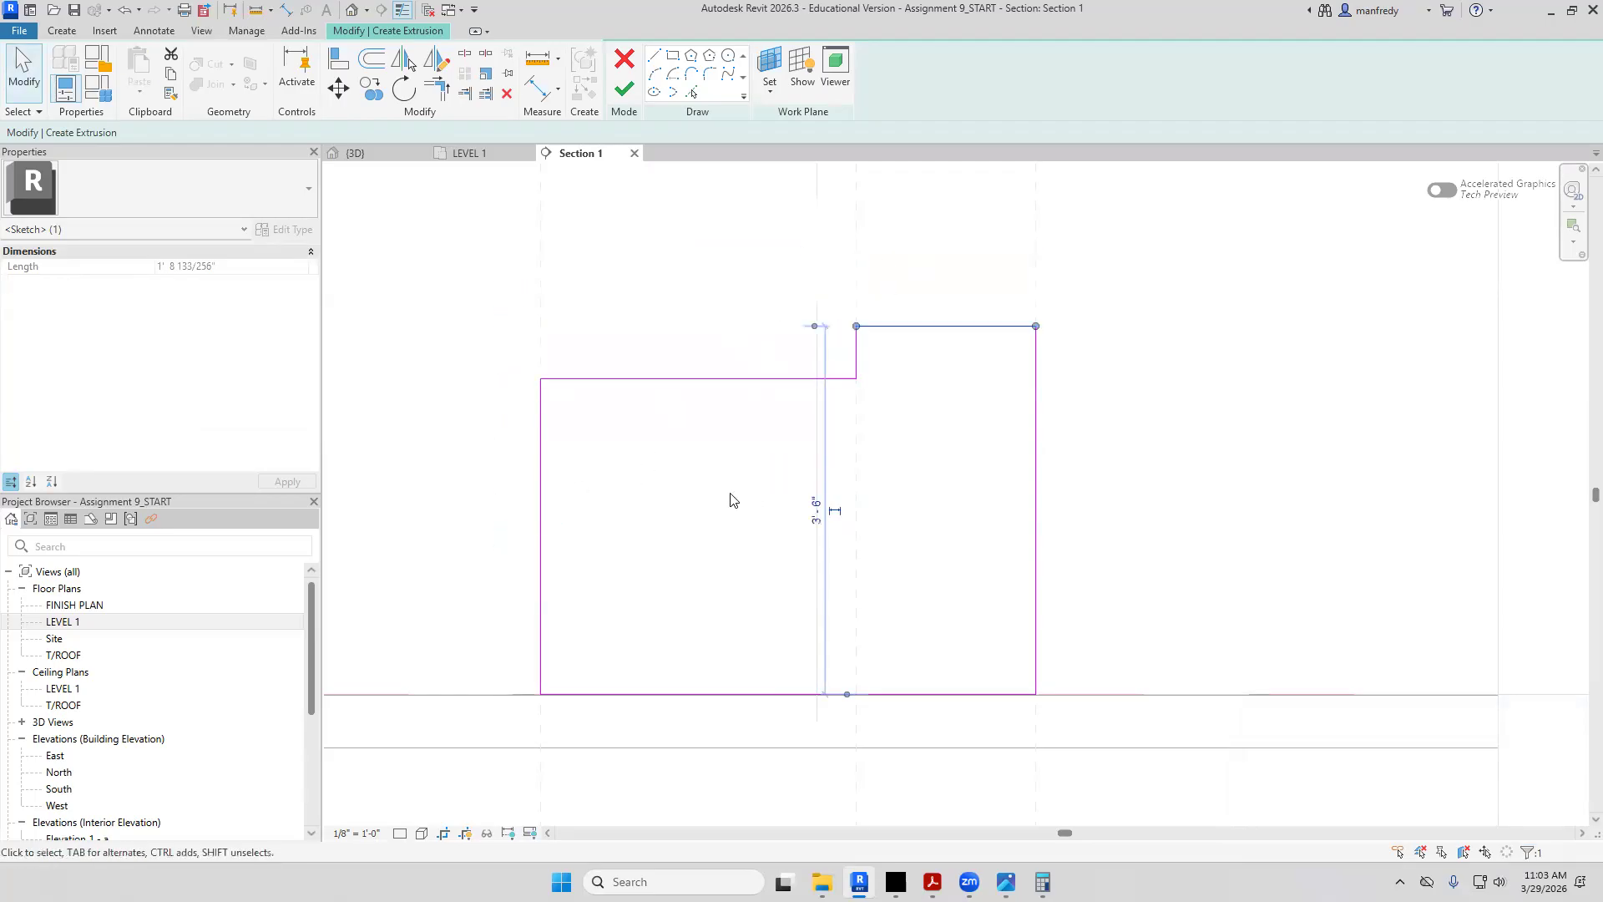
{"action": "left_click", "coordinate": [909, 404]}
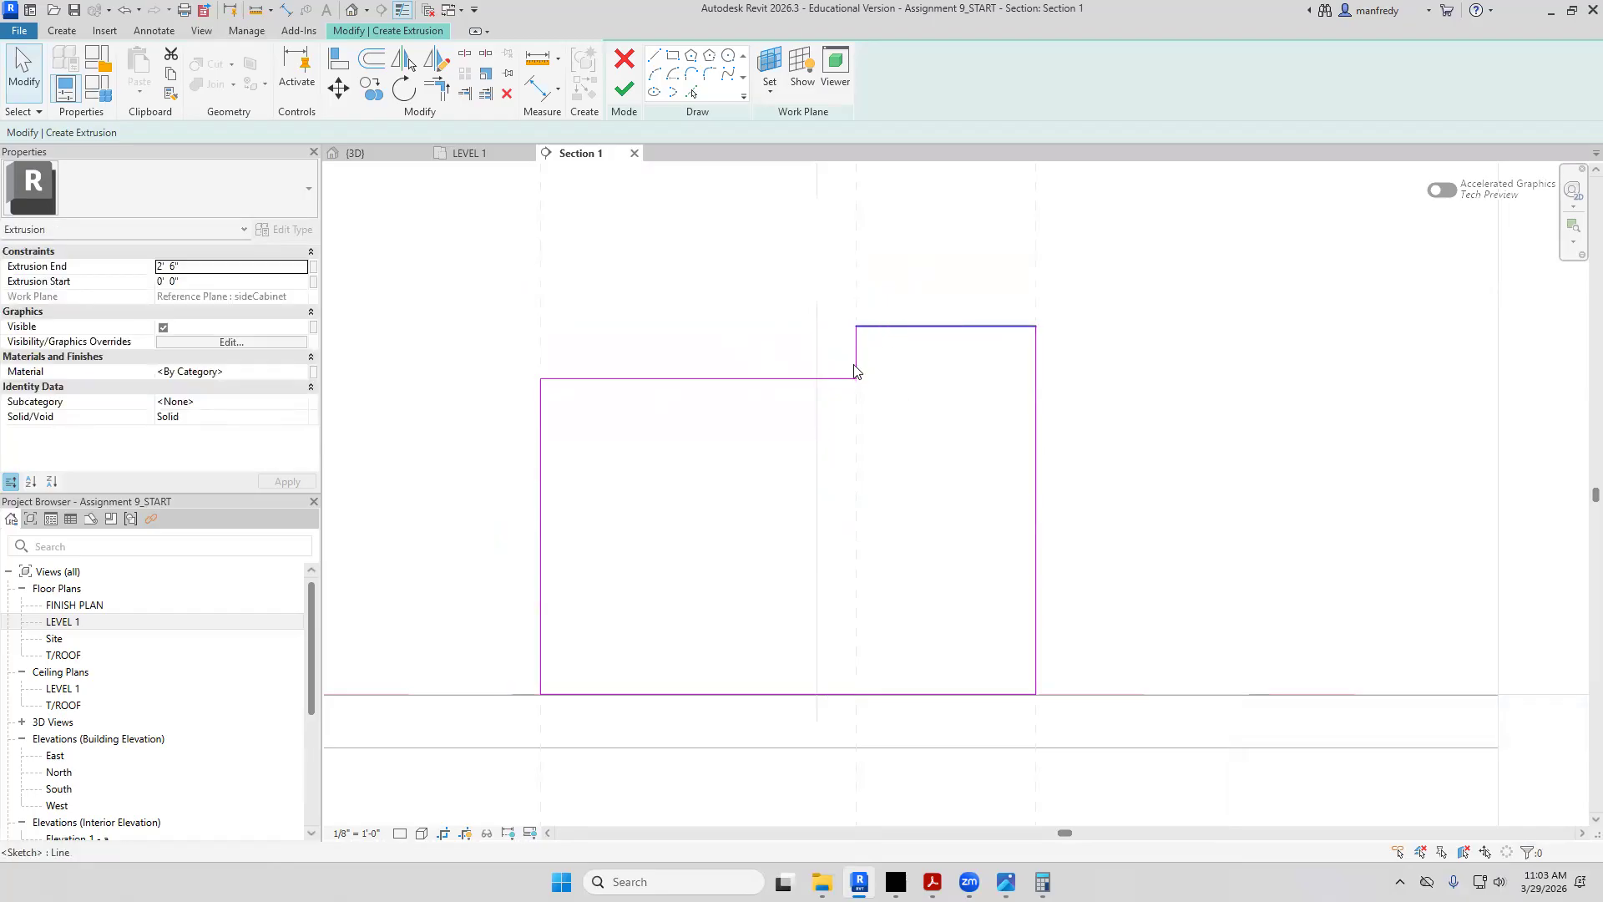
Check the island base details in the PDF and offset the countertop, riser and transaction top lines 1 1/2" inward
{"action": "mouse_move", "coordinate": [933, 882]}
{"action": "left_click", "coordinate": [1023, 798]}
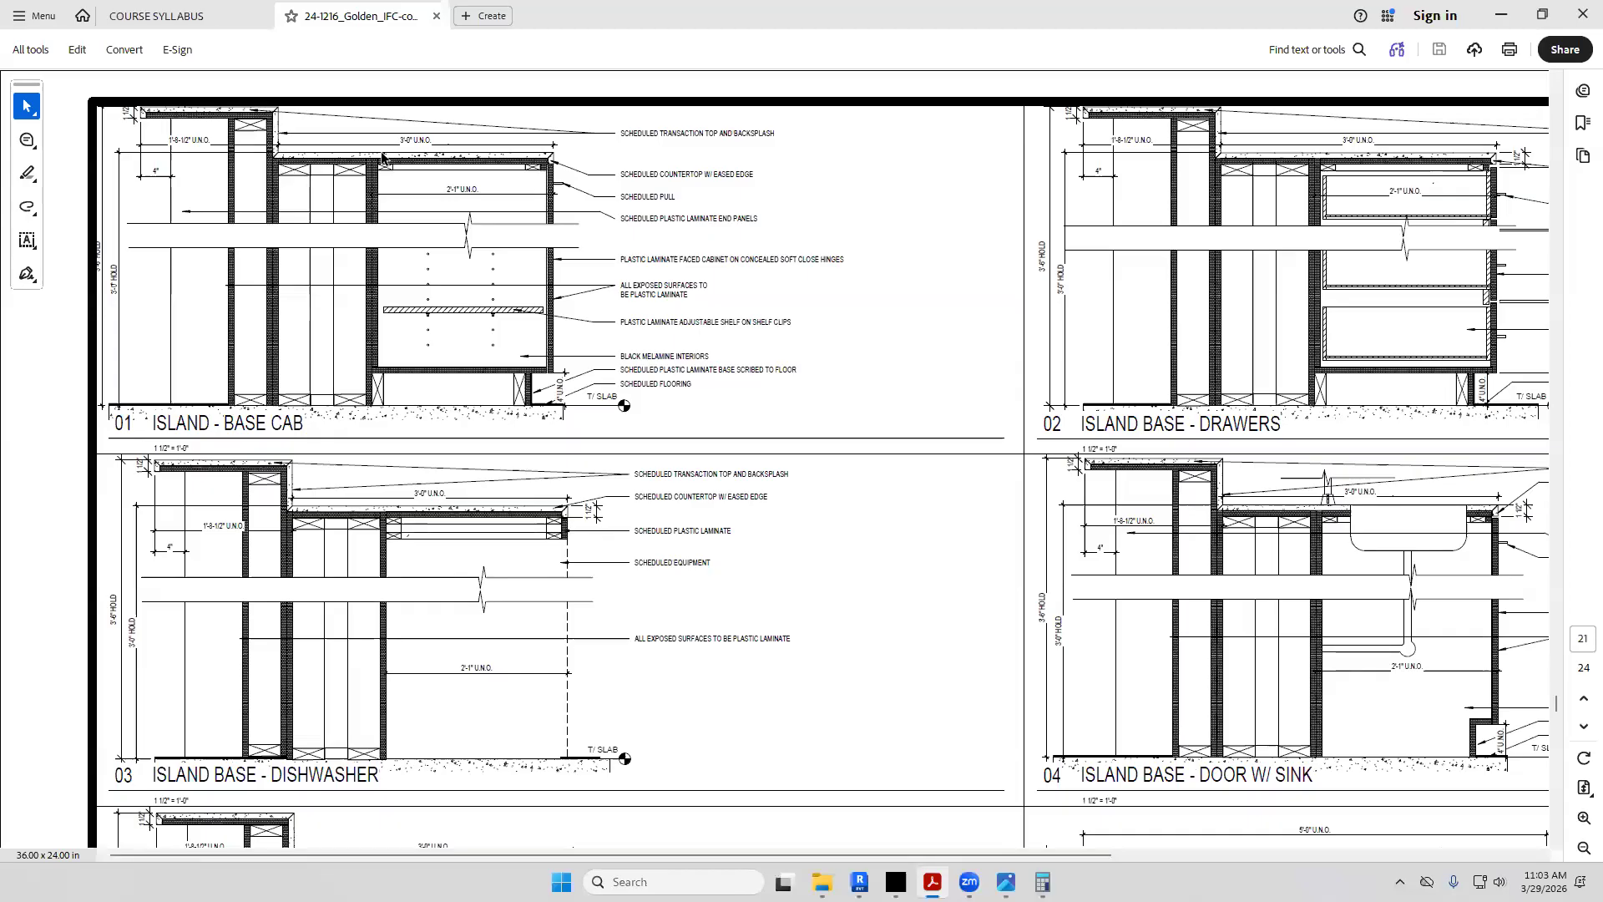
{"action": "left_click", "coordinate": [860, 882]}
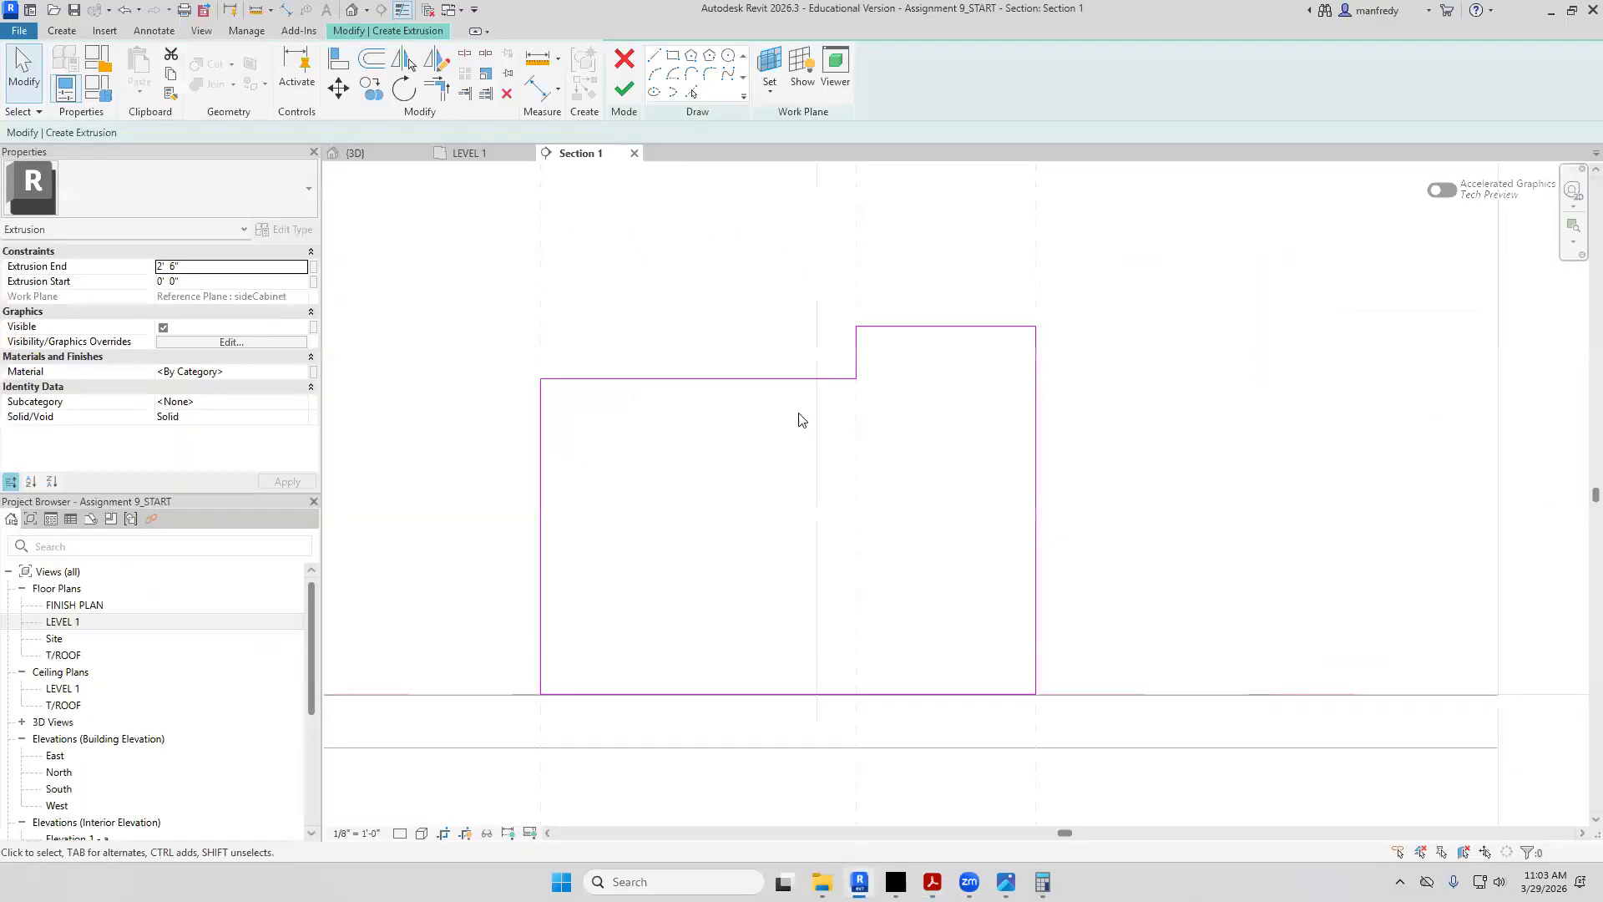
{"action": "scroll", "coordinate": [760, 431], "scroll_direction": "up", "scroll_amount": 3}
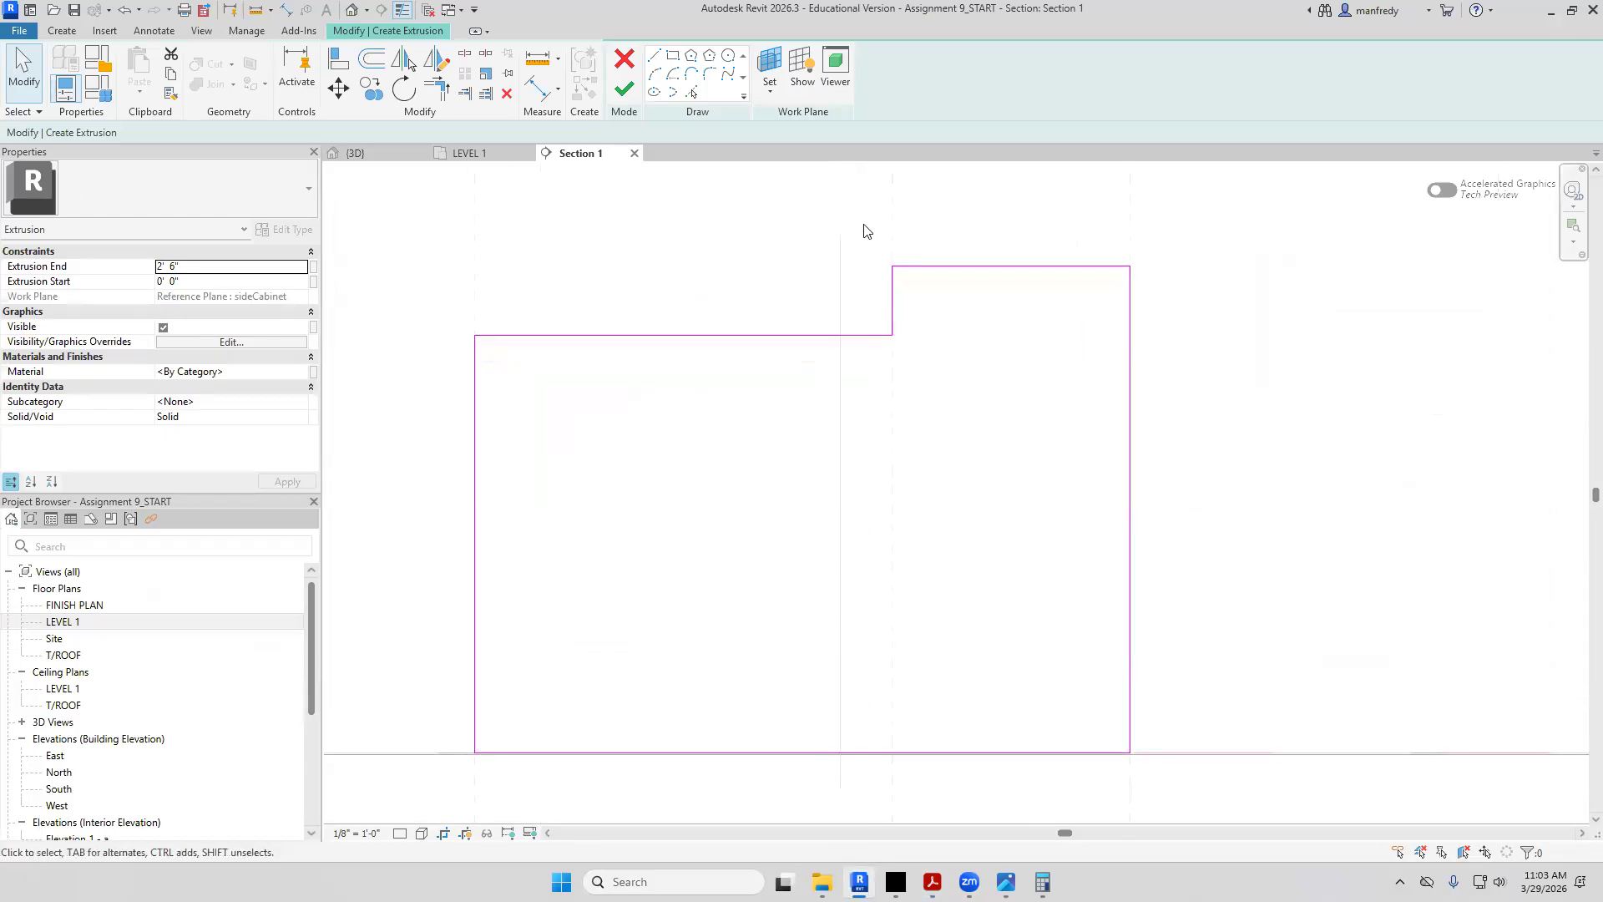
{"action": "left_click", "coordinate": [691, 91]}
{"action": "left_click", "coordinate": [71, 132]}
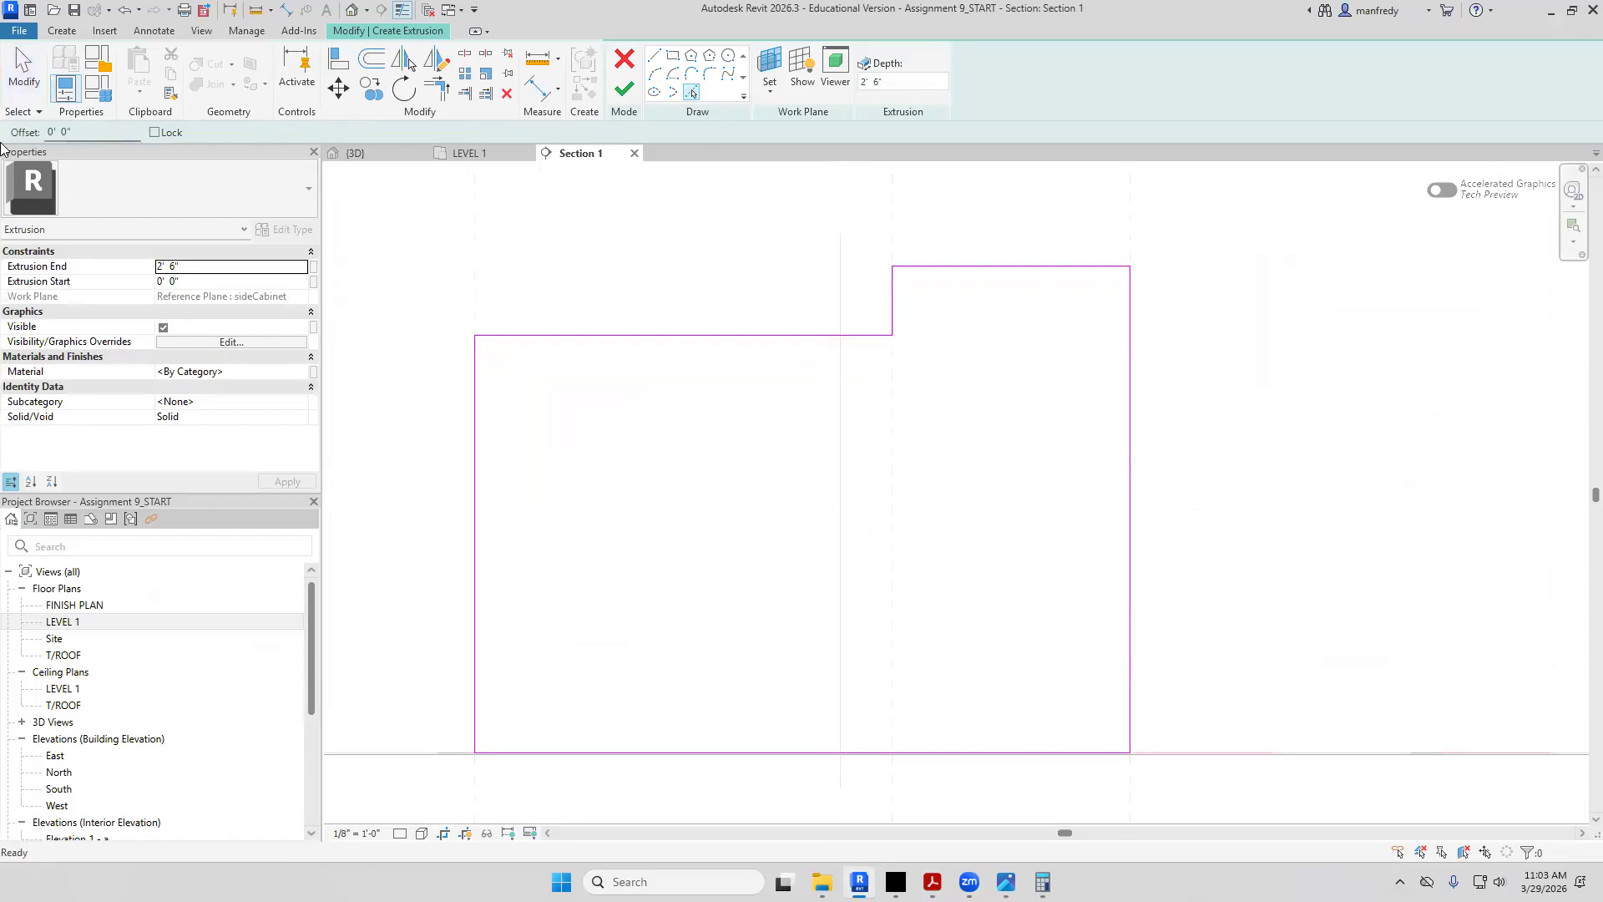
{"action": "type", "text": "1 1/2"}
{"action": "key", "text": "Return"}
{"action": "left_click", "coordinate": [796, 337]}
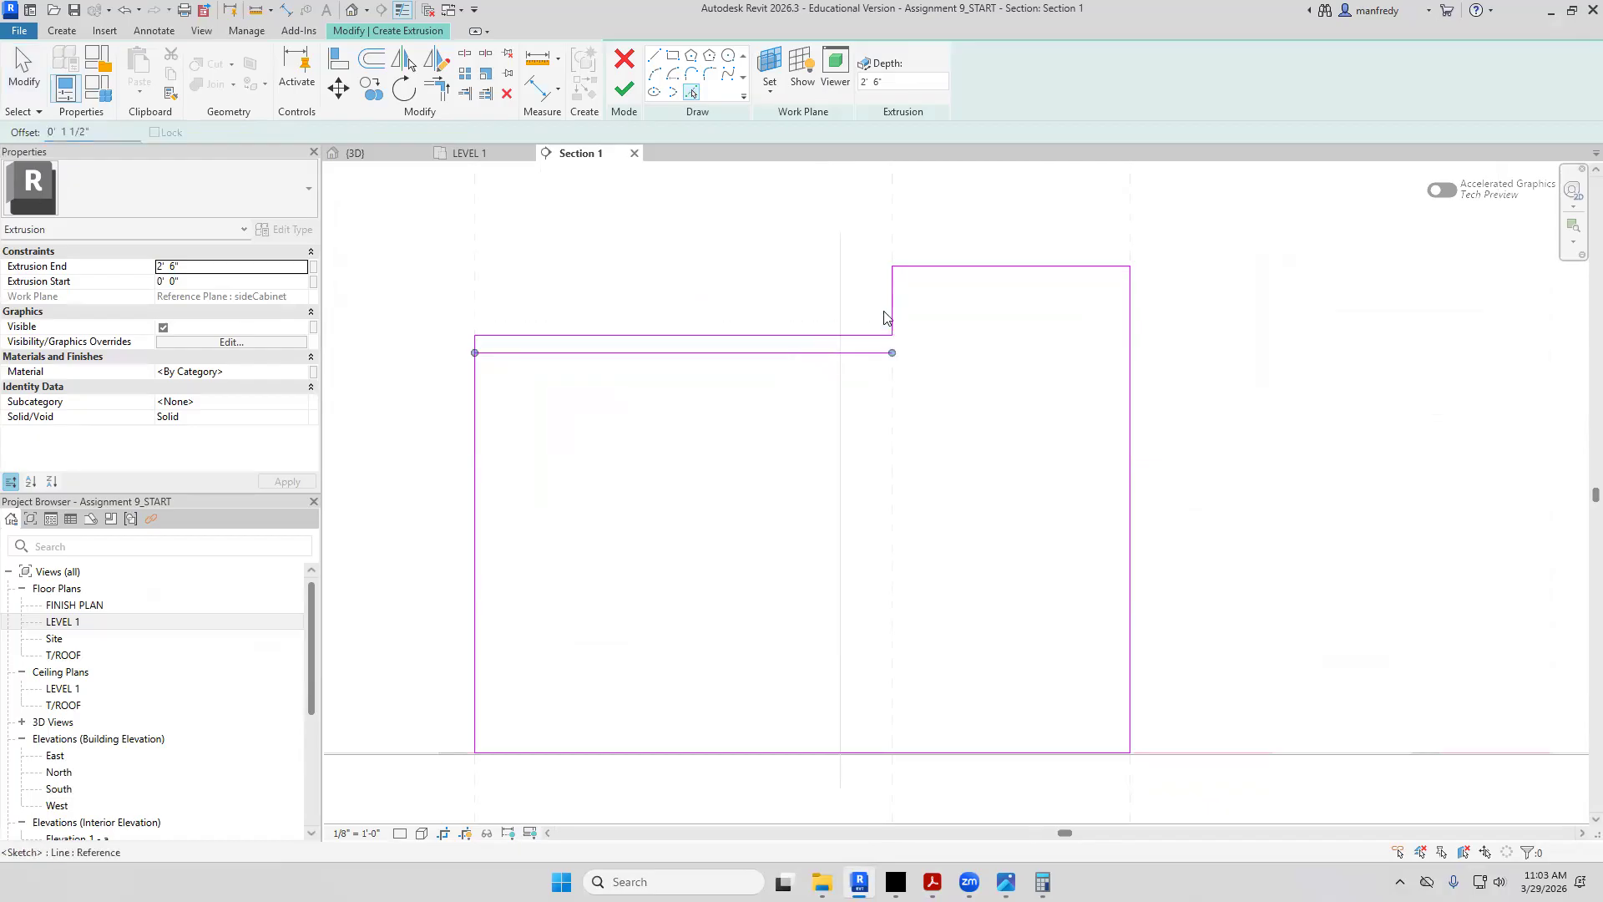
{"action": "left_click", "coordinate": [894, 312]}
{"action": "left_click", "coordinate": [952, 269]}
{"action": "key", "text": "Escape"}
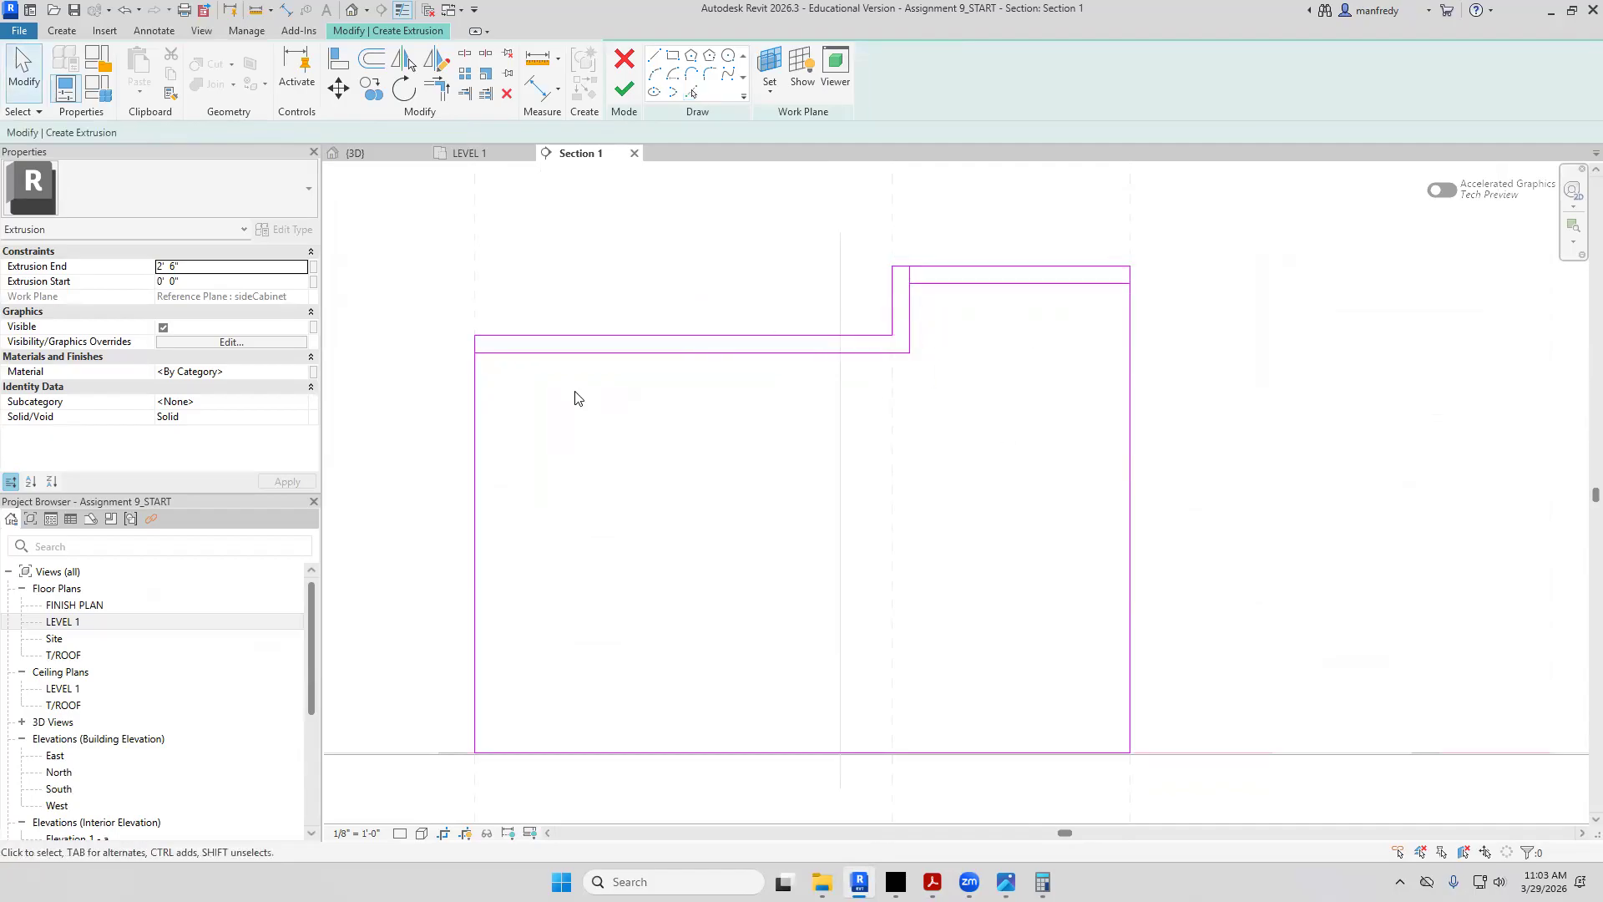
Trim the profile's side edges to the offset lines and delete the original outer countertop, riser and transaction top lines
{"action": "key", "text": "t"}
{"action": "key", "text": "r"}
{"action": "left_click", "coordinate": [476, 371]}
{"action": "left_click", "coordinate": [517, 357]}
{"action": "left_click", "coordinate": [896, 352]}
{"action": "left_click", "coordinate": [908, 322]}
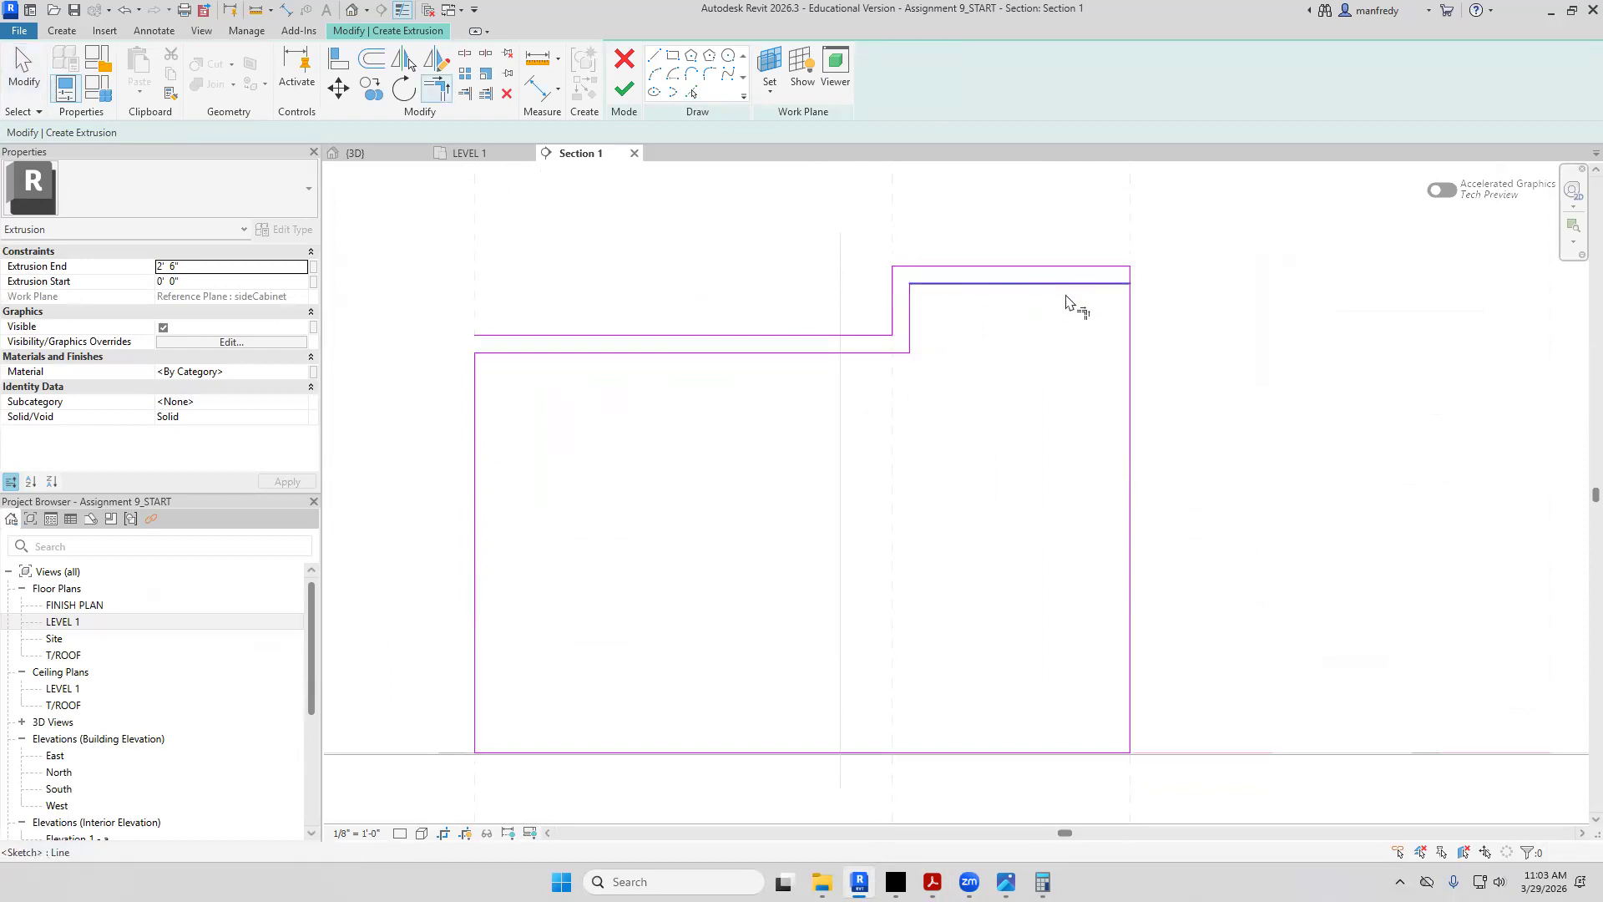
{"action": "key", "text": "Escape"}
{"action": "key", "text": "Escape"}
{"action": "key", "text": "Tab"}
{"action": "left_click", "coordinate": [947, 269]}
{"action": "key", "text": "Delete"}
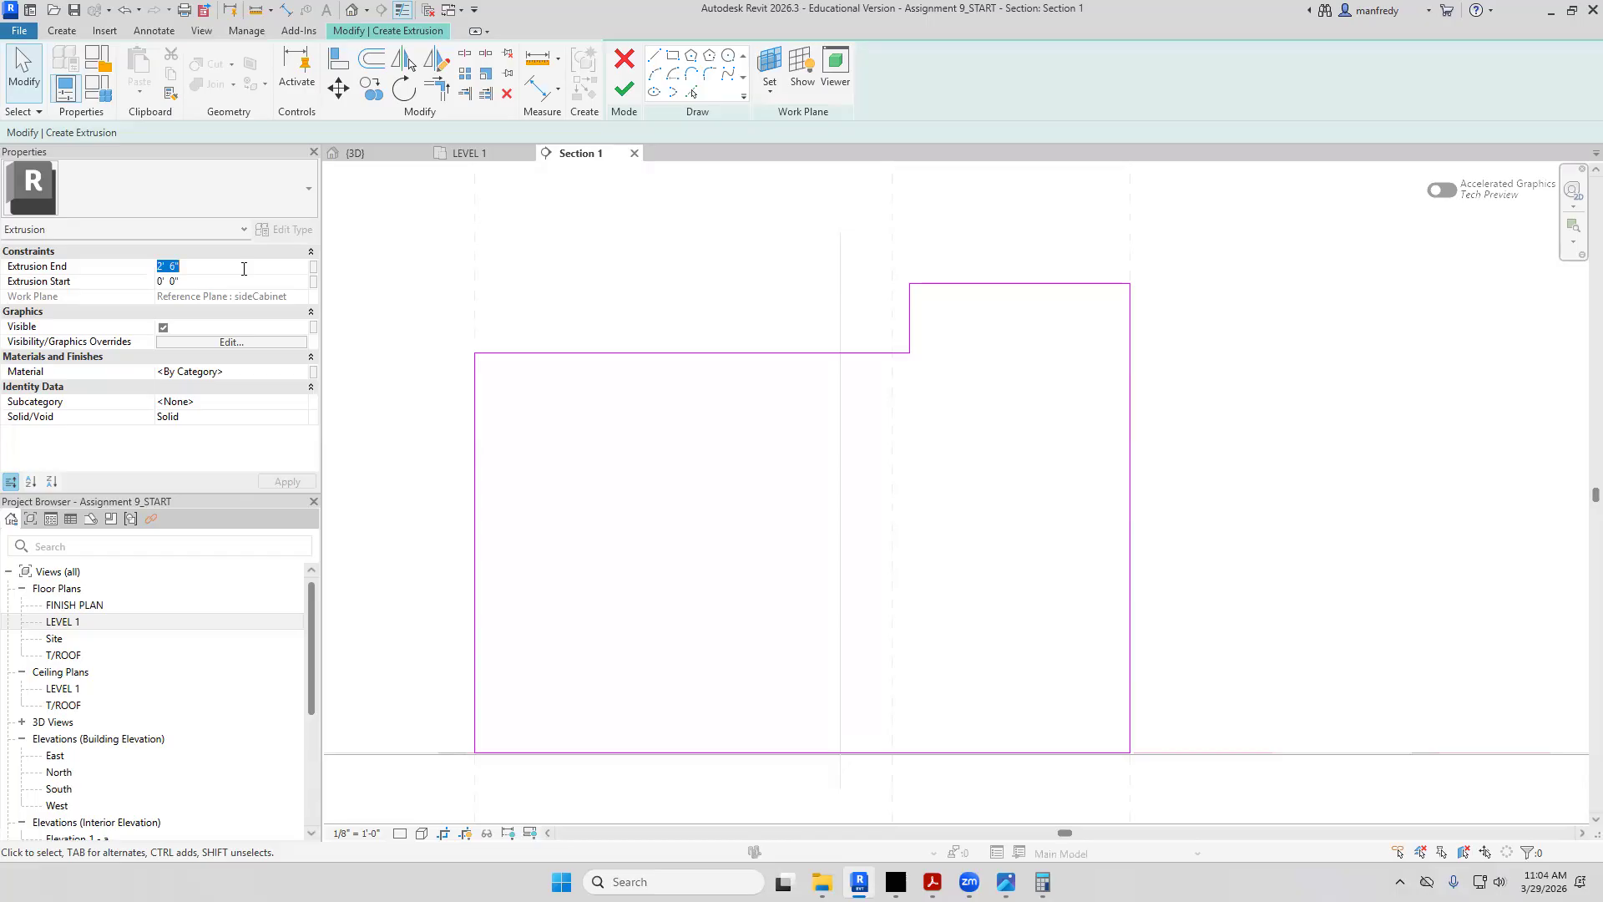
Set the extrusion end to 5" and finish both the extrusion and the in-place model
{"action": "type", "text": "5'"}
{"action": "left_click", "coordinate": [626, 89]}
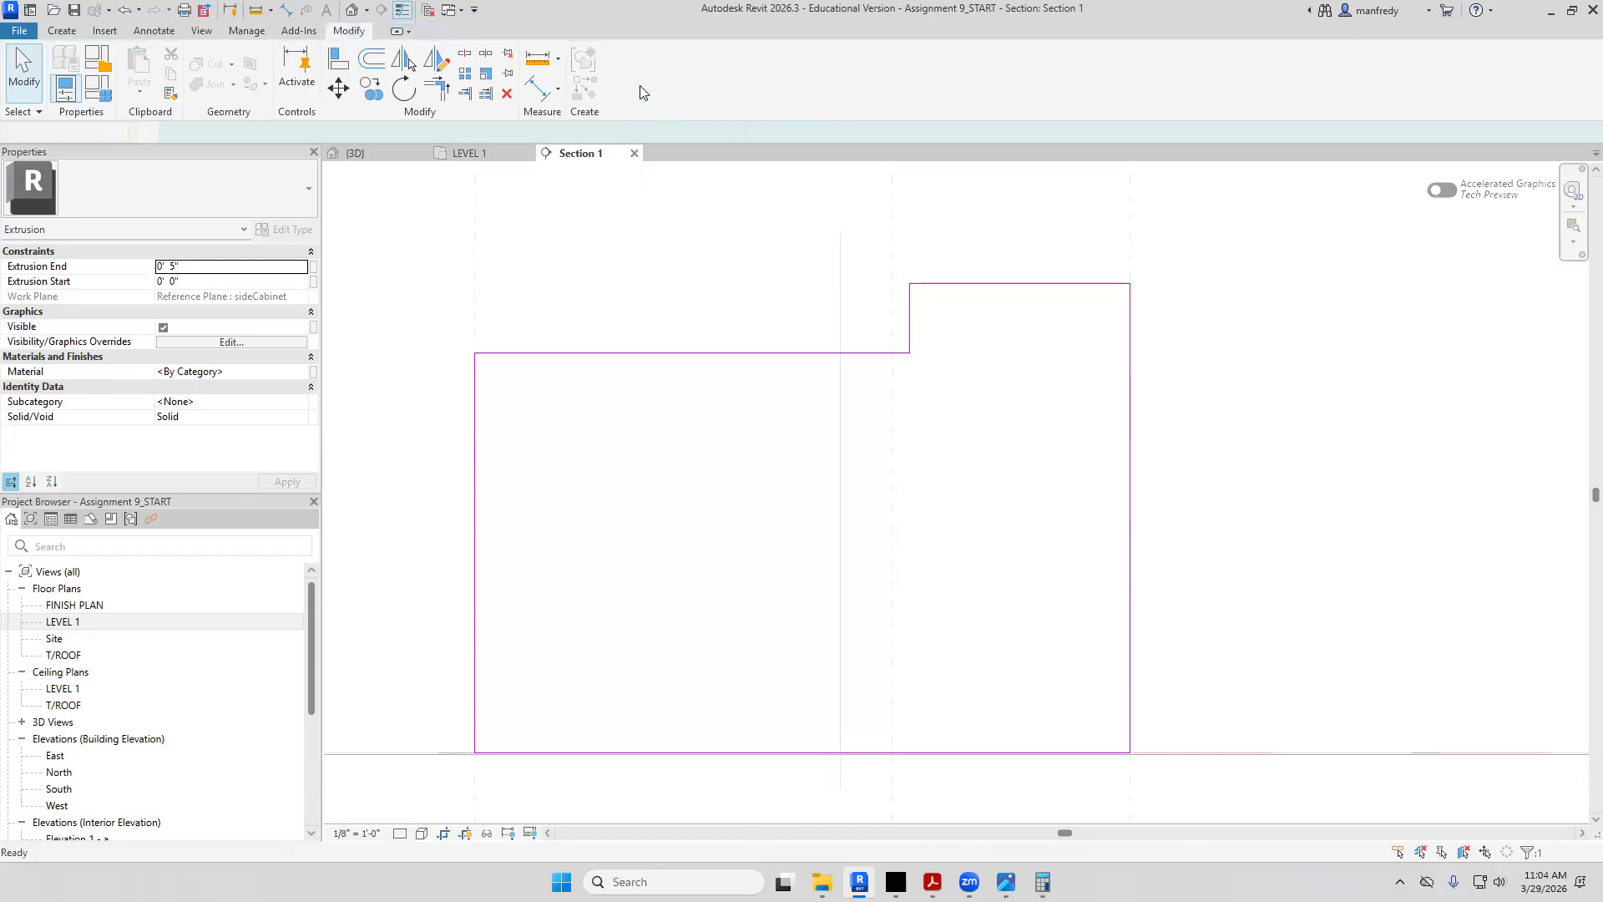
{"action": "left_click", "coordinate": [1007, 75]}
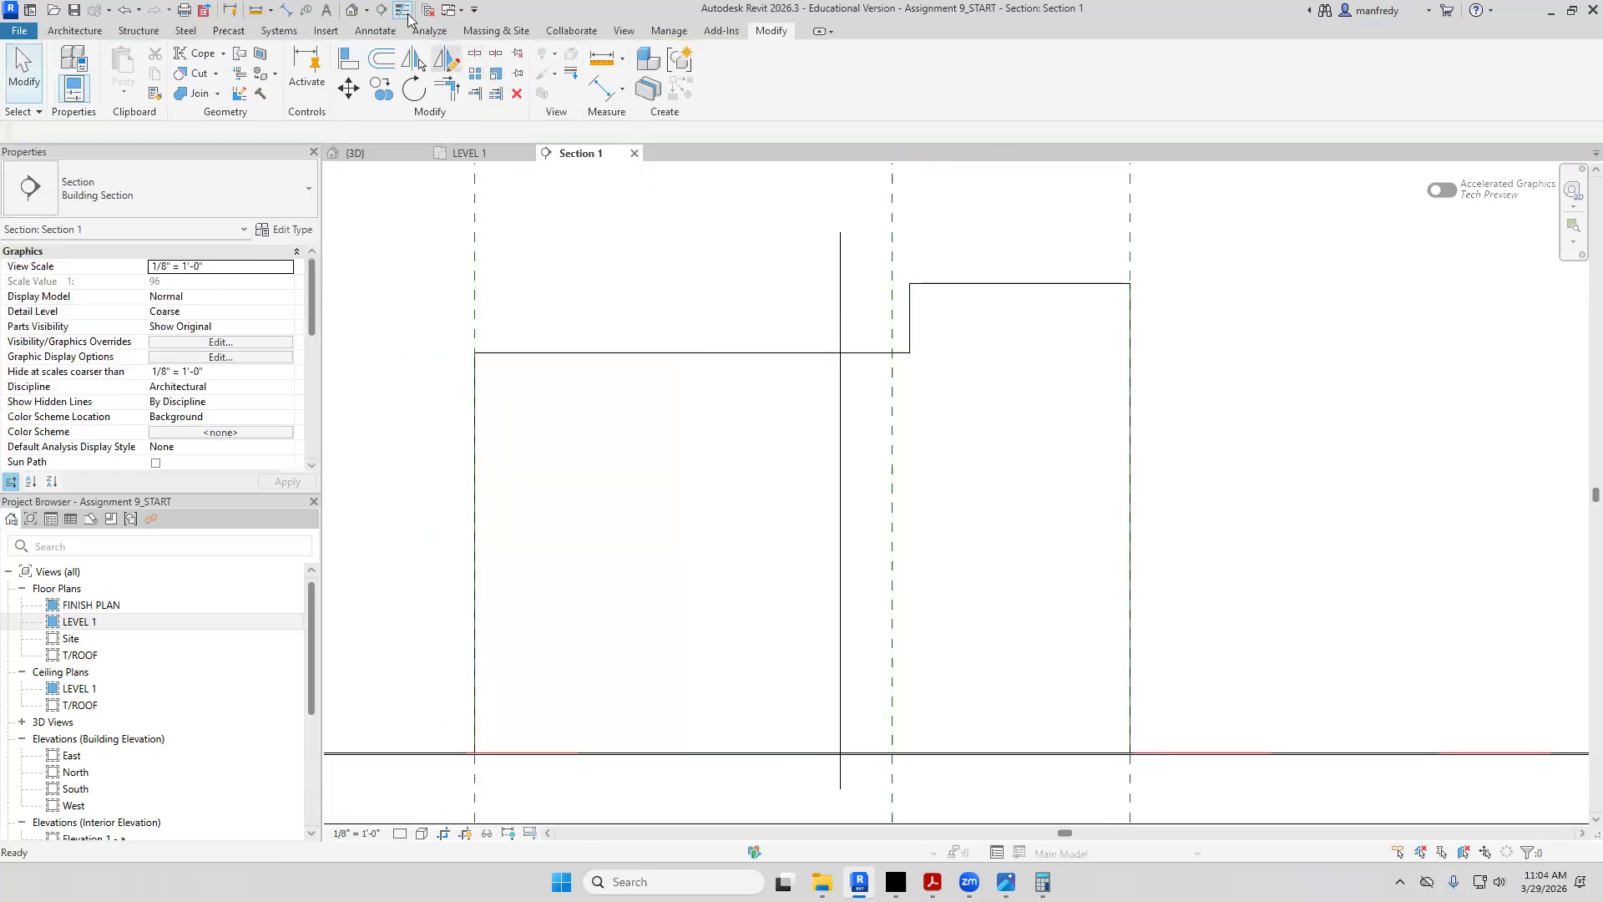
Select the new end panel in the 3D view and examine its stepped shape
{"action": "left_click", "coordinate": [352, 10]}
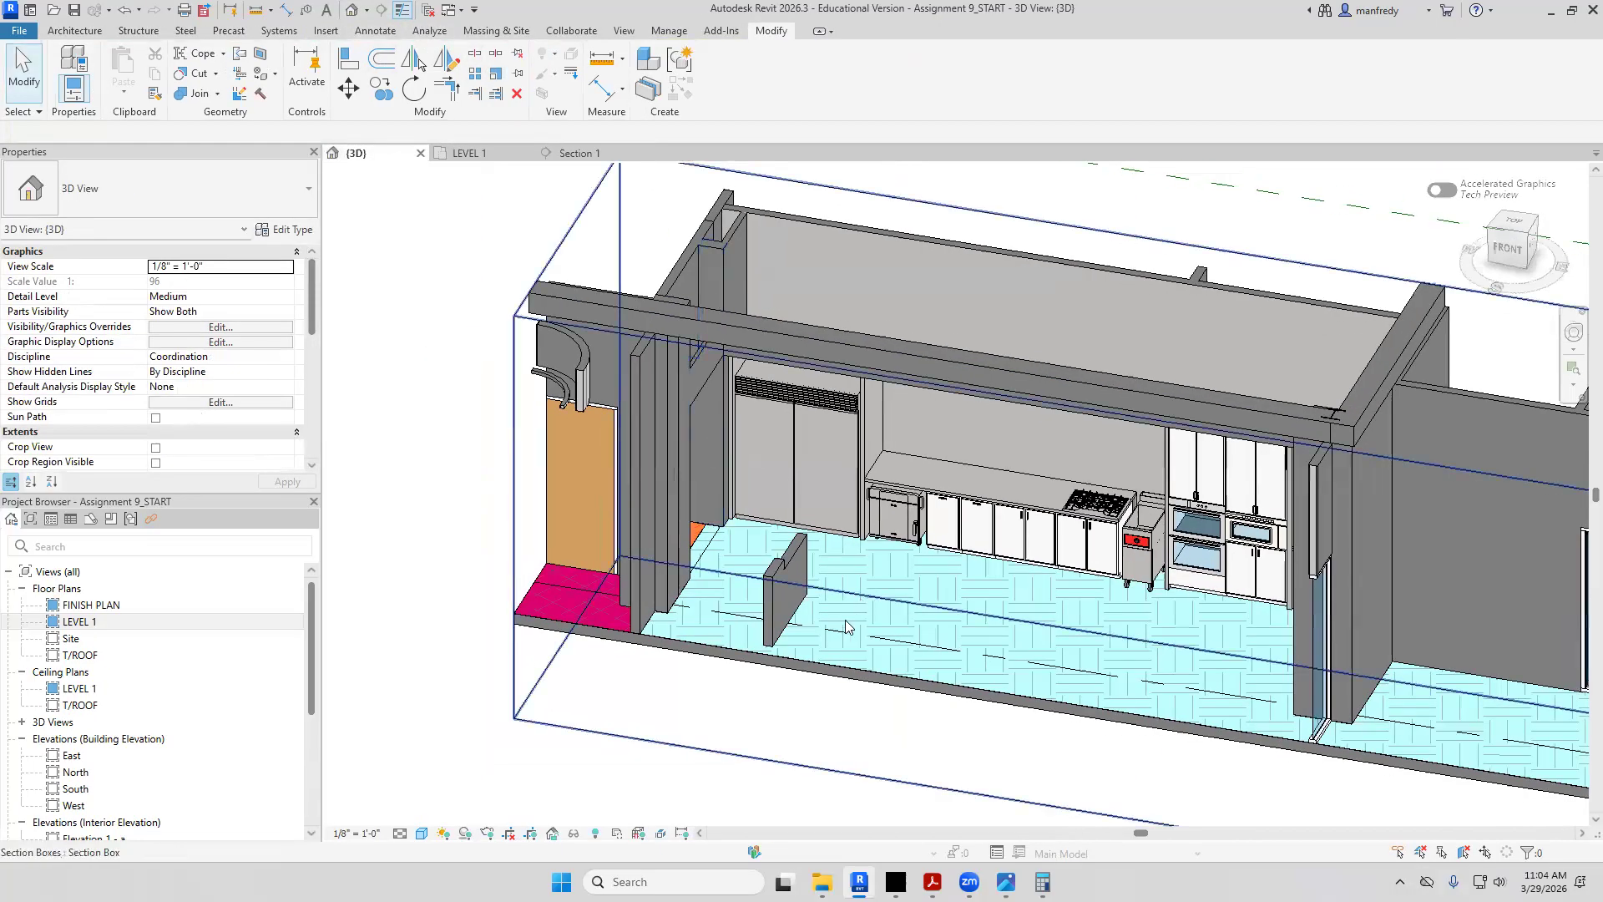
{"action": "scroll", "coordinate": [695, 618], "scroll_direction": "up", "scroll_amount": 4}
{"action": "left_click", "coordinate": [703, 614]}
{"action": "scroll", "coordinate": [868, 583], "scroll_direction": "up", "scroll_amount": 2}
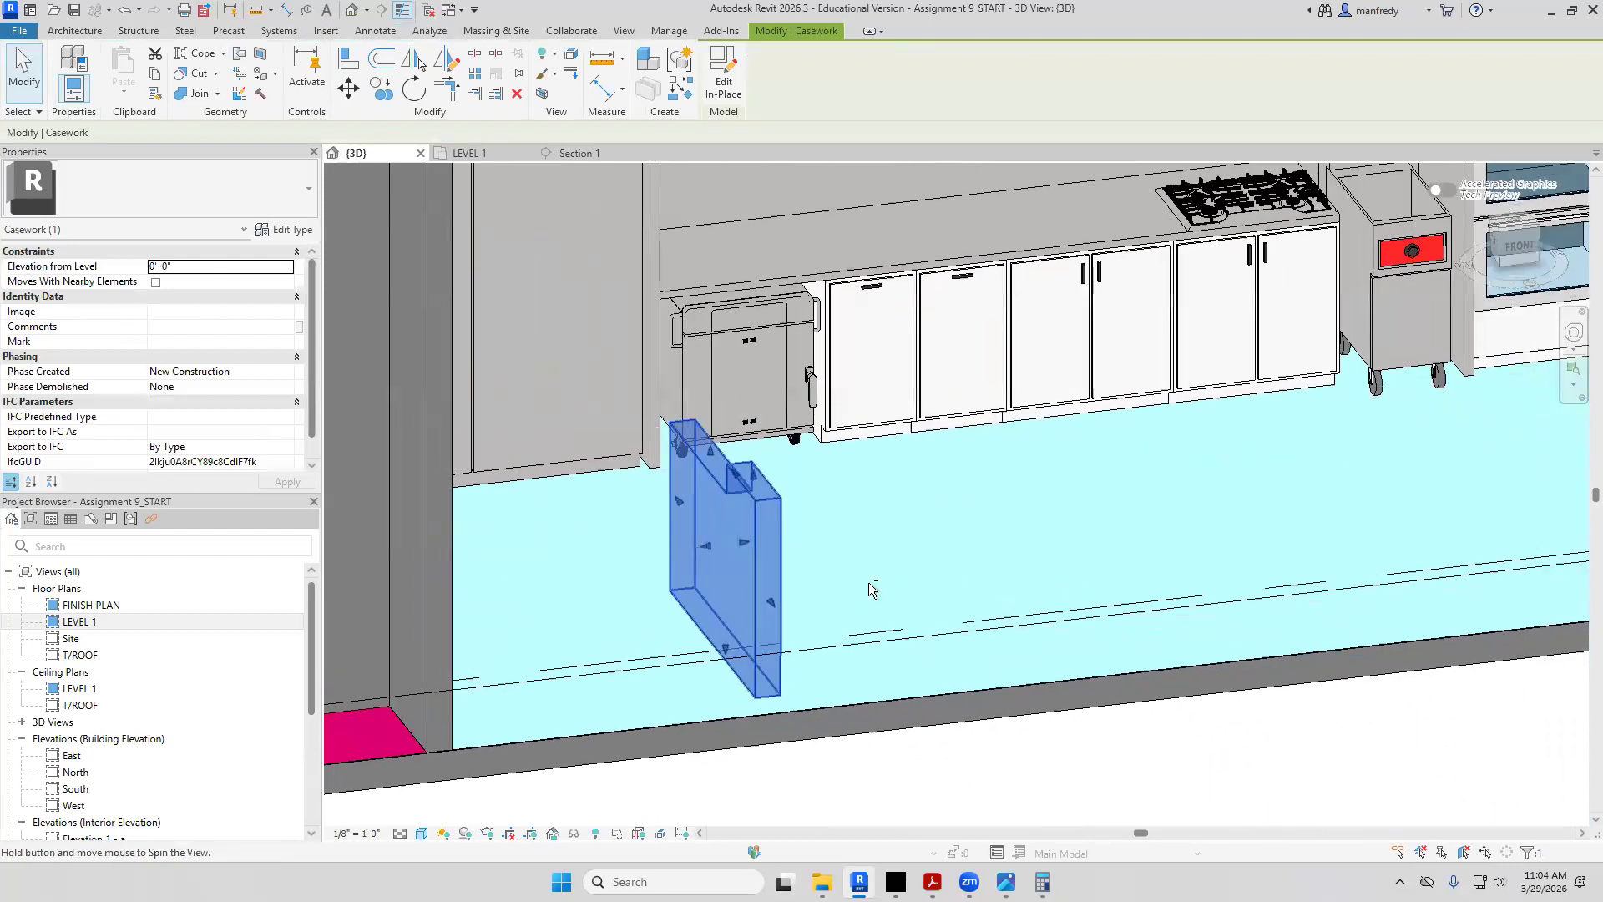
{"action": "middle_click_drag", "start_coordinate": [868, 583], "coordinate": [750, 482], "text": "shift"}
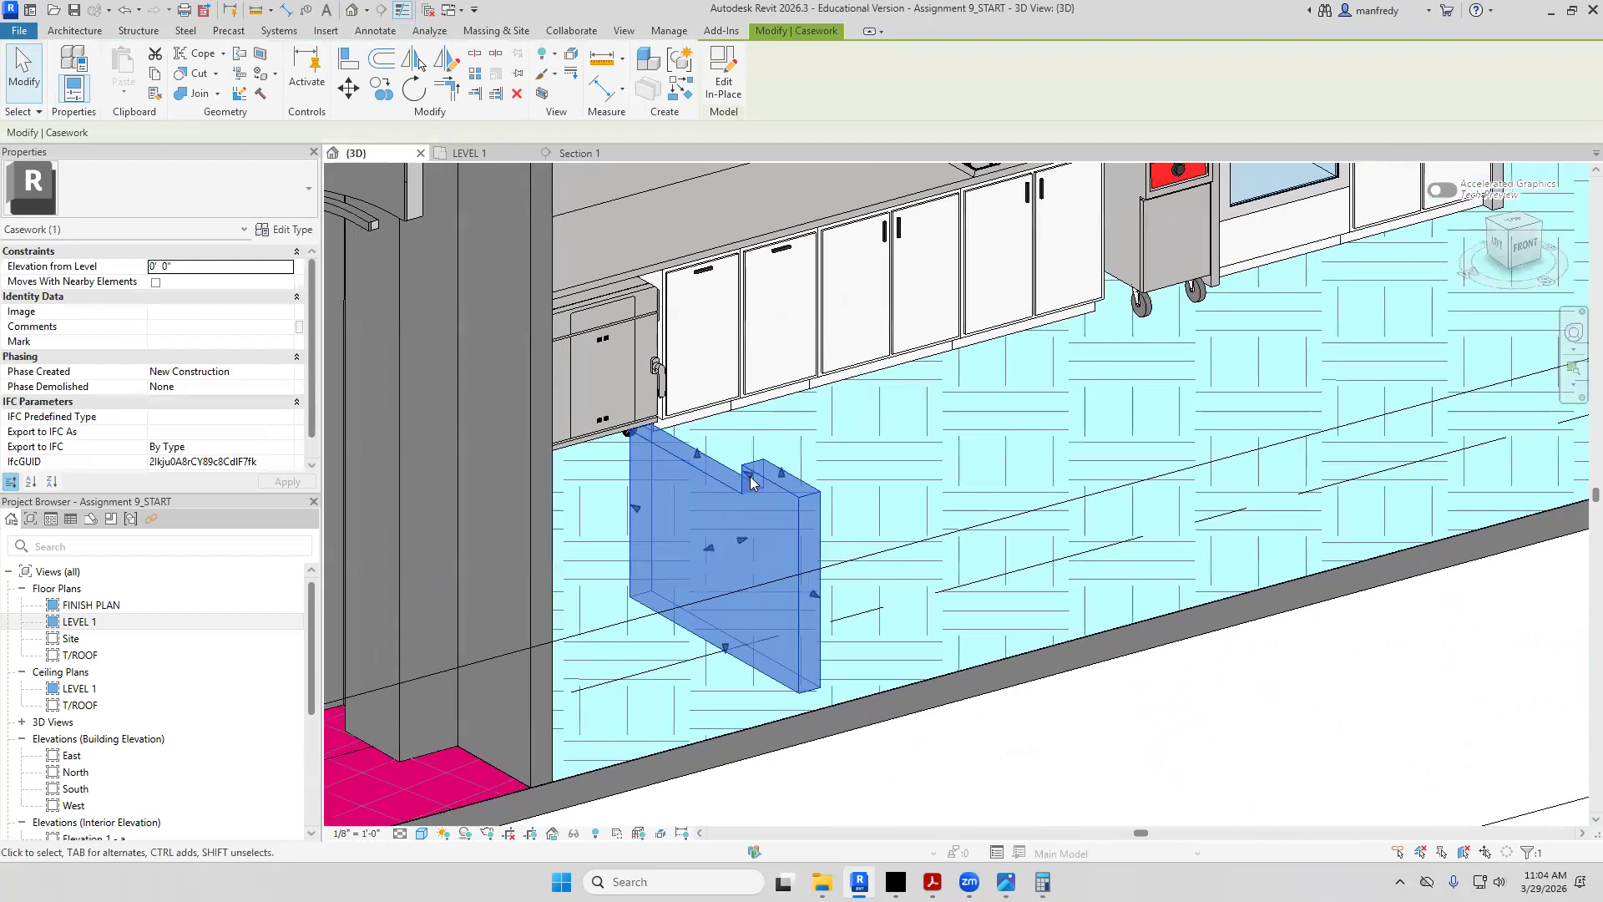
{"action": "scroll", "coordinate": [774, 496], "scroll_direction": "up", "scroll_amount": 1}
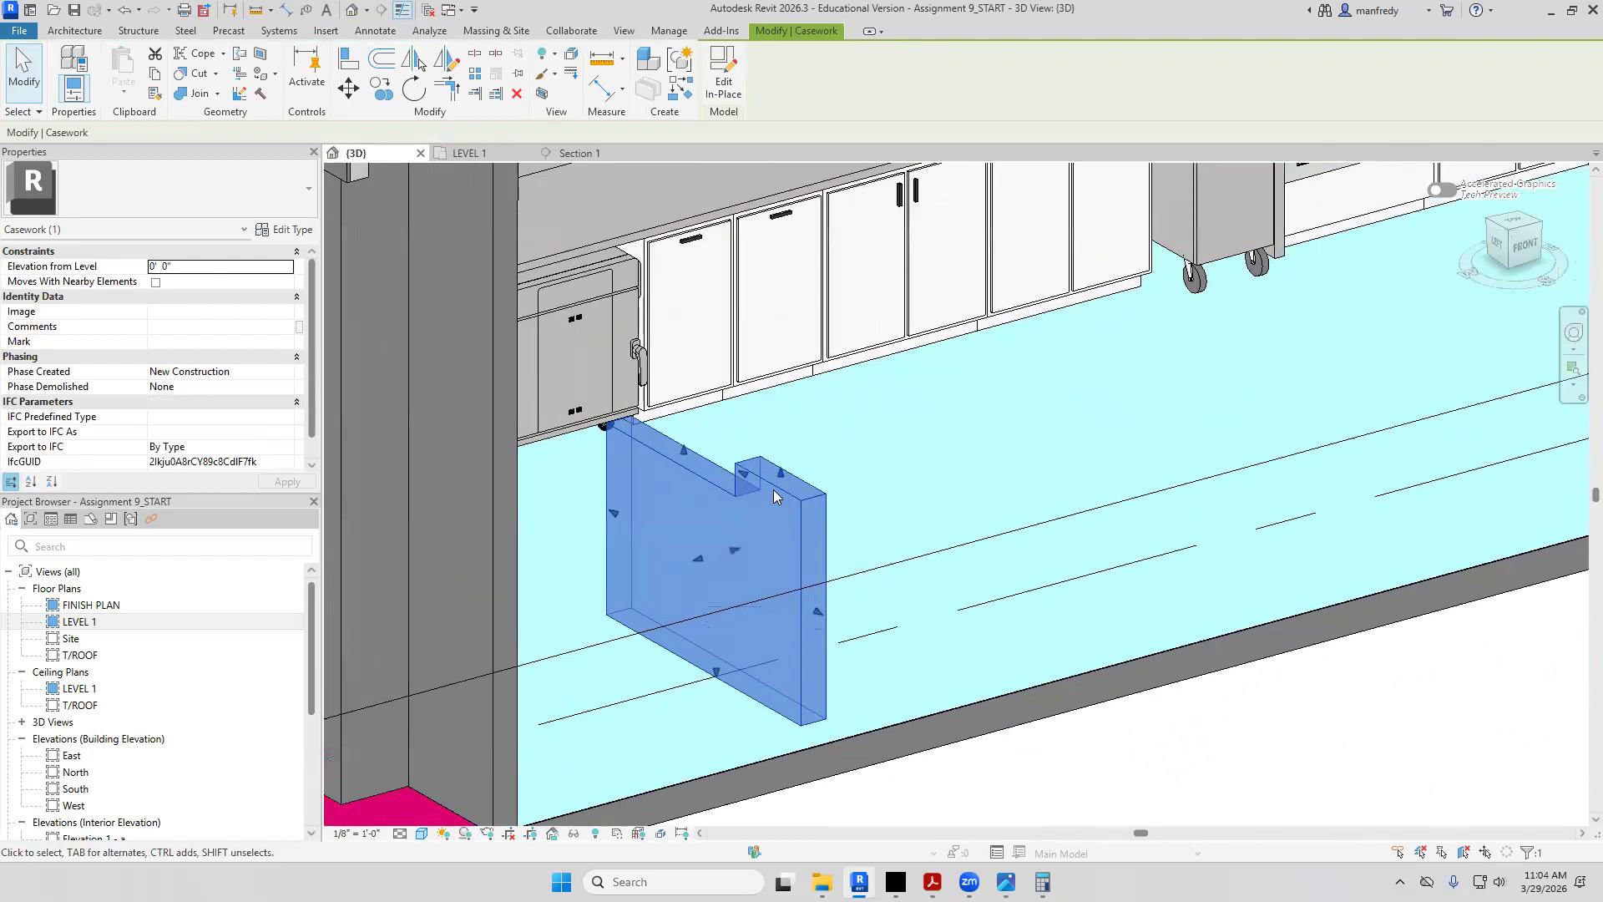
{"action": "scroll", "coordinate": [774, 496], "scroll_direction": "up", "scroll_amount": 1}
Open the LEVEL 1 plan and mirror the island end panel about a drawn vertical axis to create a second panel
{"action": "double_click", "coordinate": [191, 623]}
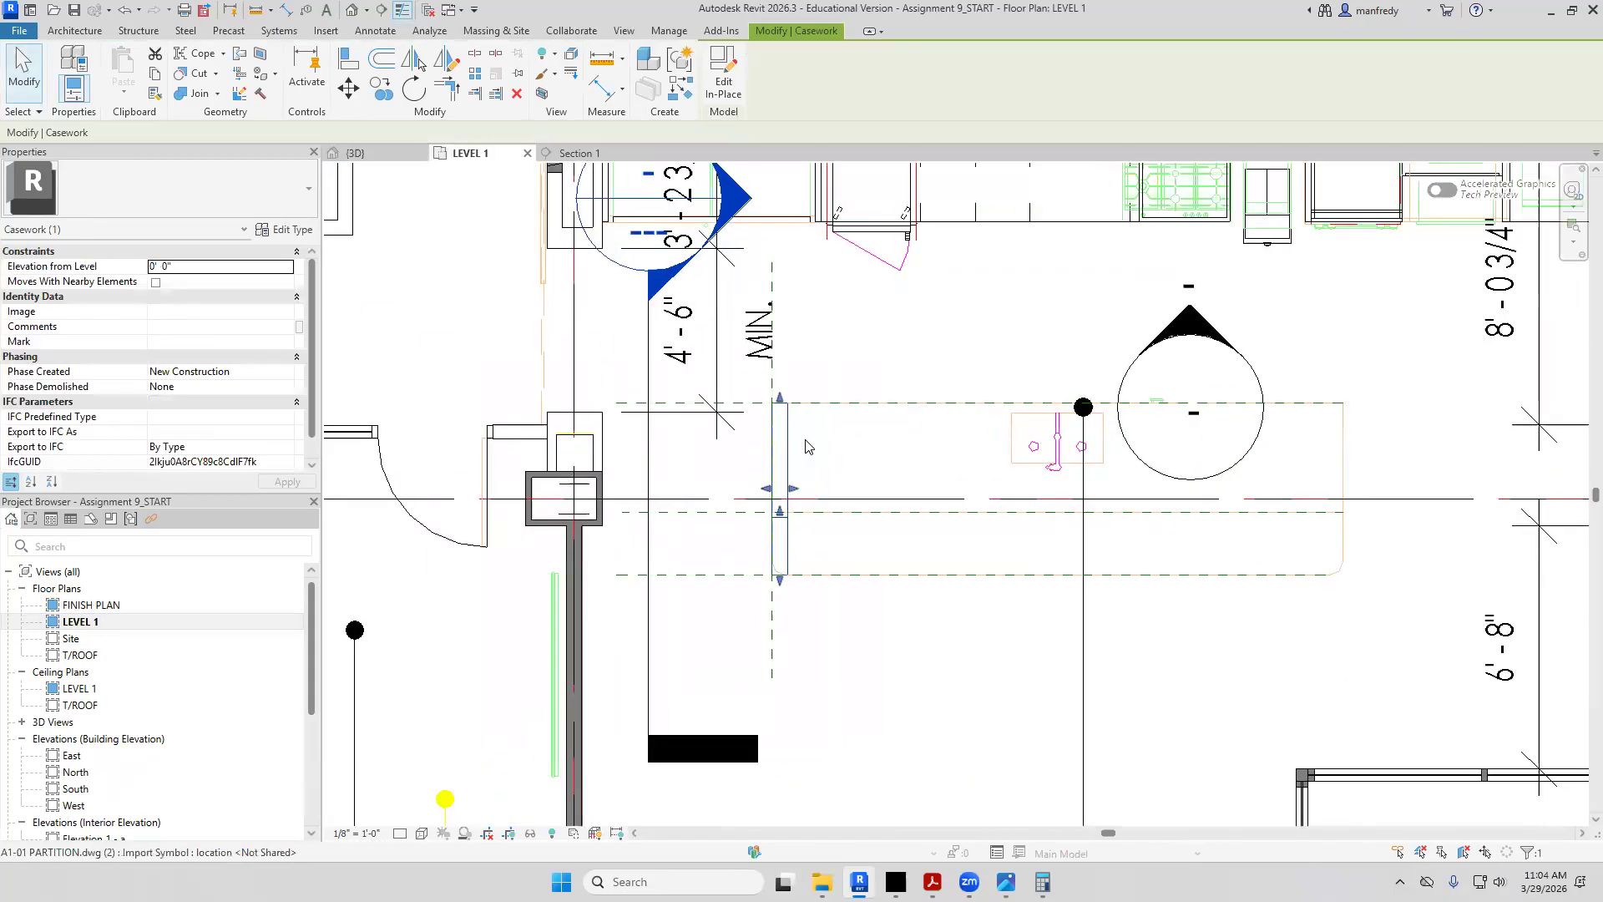
{"action": "scroll", "coordinate": [806, 447], "scroll_direction": "up", "scroll_amount": 2}
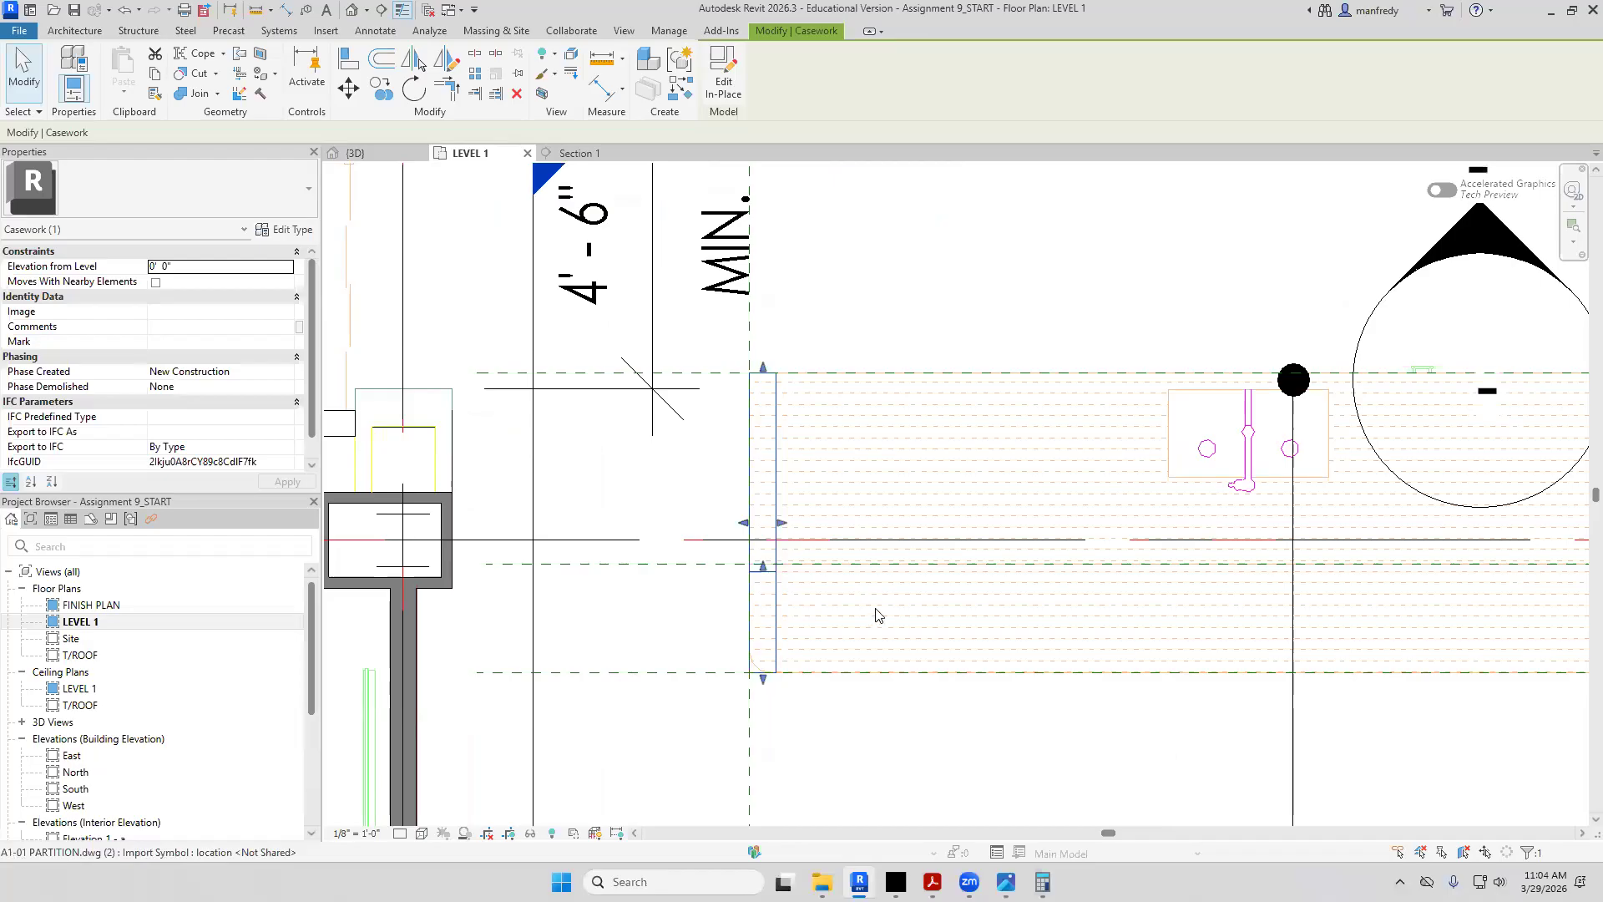
{"action": "scroll", "coordinate": [873, 603], "scroll_direction": "down", "scroll_amount": 3}
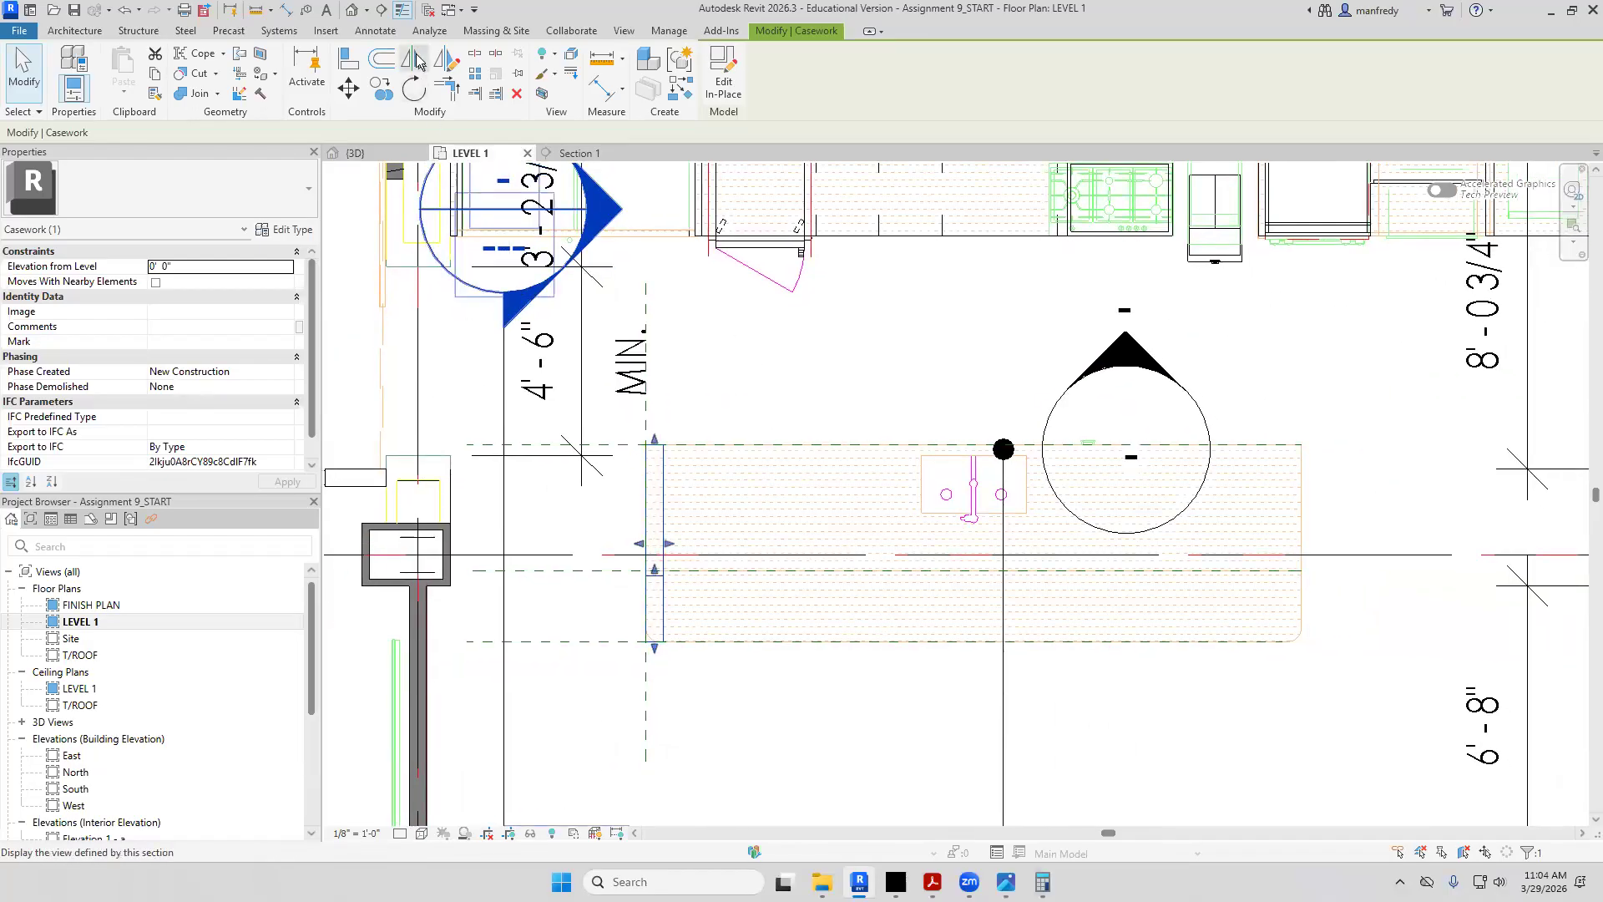
{"action": "left_click", "coordinate": [446, 60]}
{"action": "left_click", "coordinate": [901, 444]}
{"action": "left_click", "coordinate": [914, 327]}
{"action": "key", "text": "Escape"}
{"action": "scroll", "coordinate": [1255, 536], "scroll_direction": "up", "scroll_amount": 2}
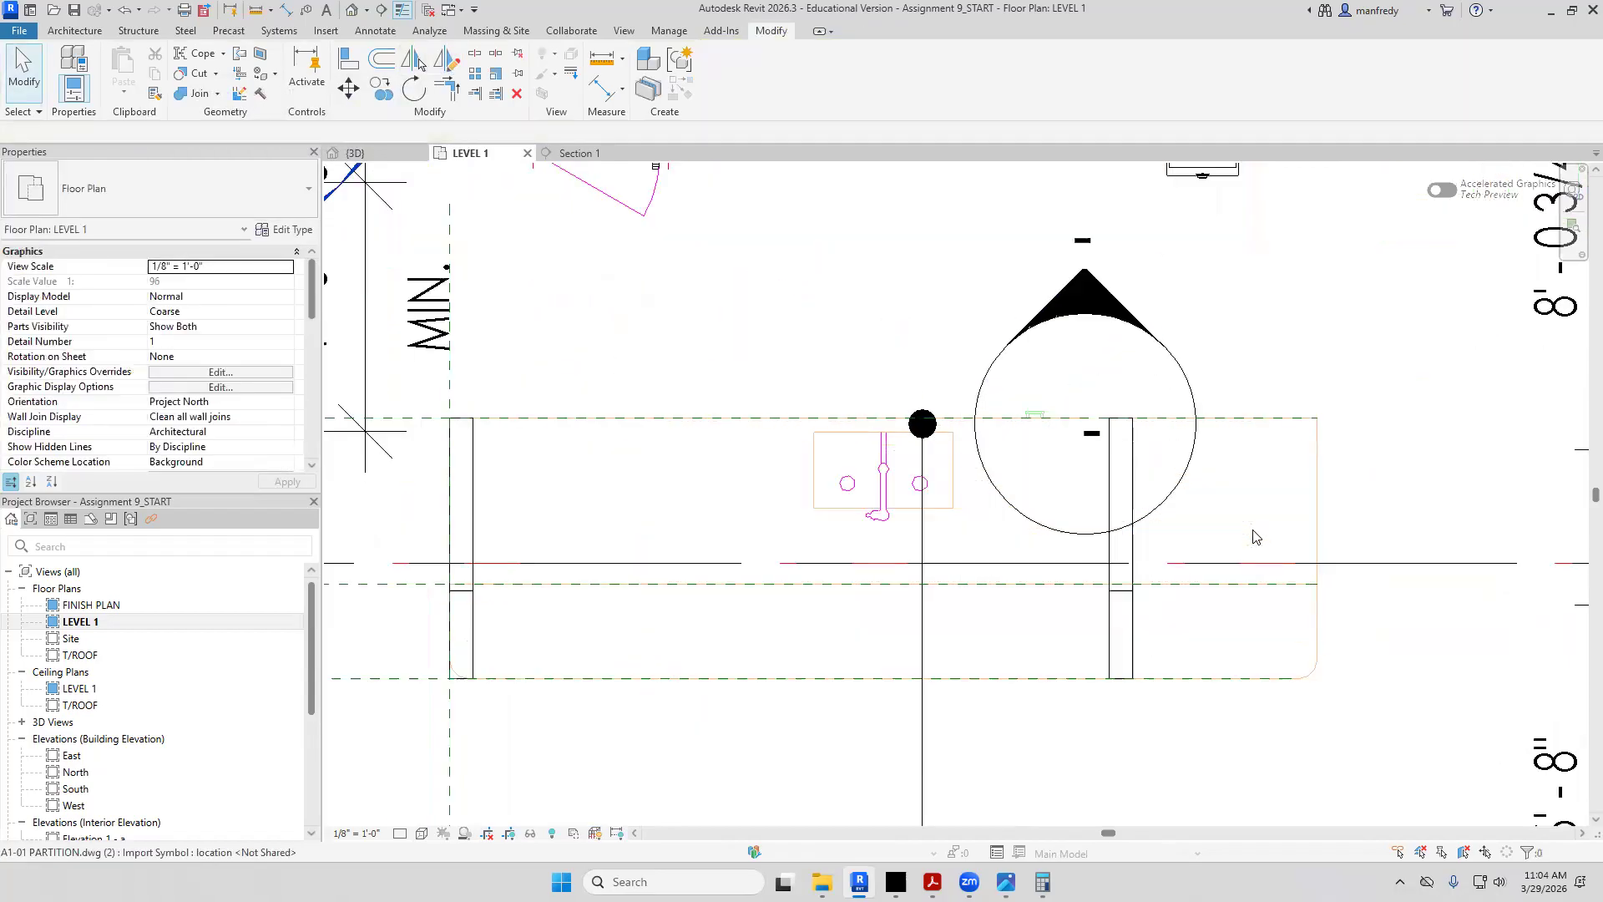
Move the mirrored end panel so its outer corner meets the far end corner of the island outline
{"action": "left_click", "coordinate": [1112, 499]}
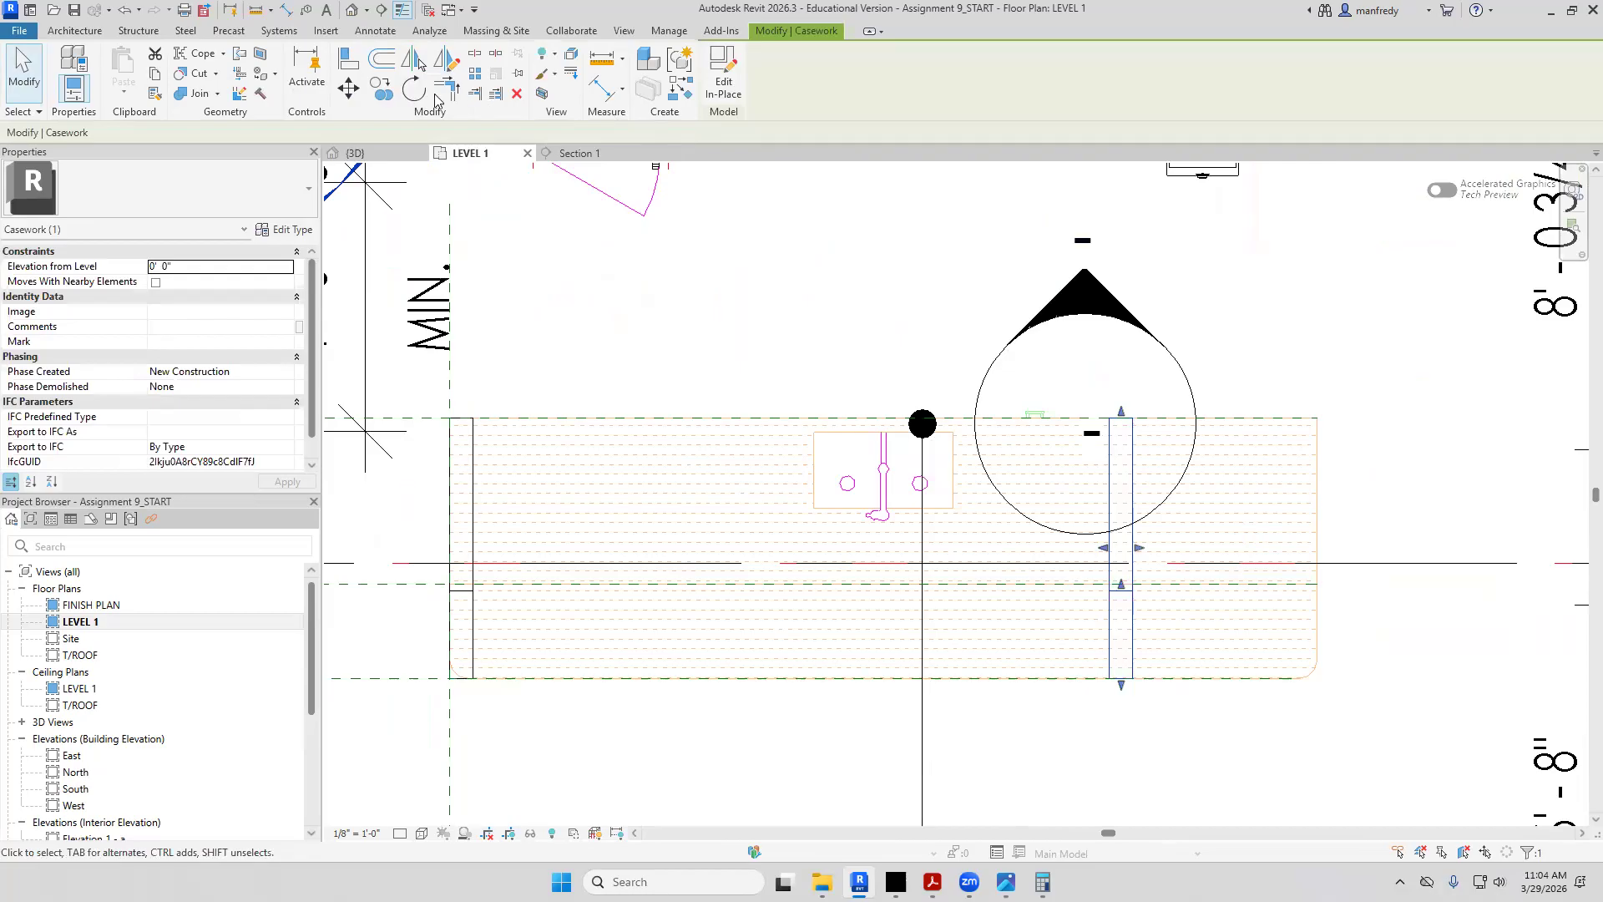
{"action": "left_click", "coordinate": [348, 86]}
{"action": "left_click", "coordinate": [1127, 416]}
{"action": "left_click", "coordinate": [1315, 417]}
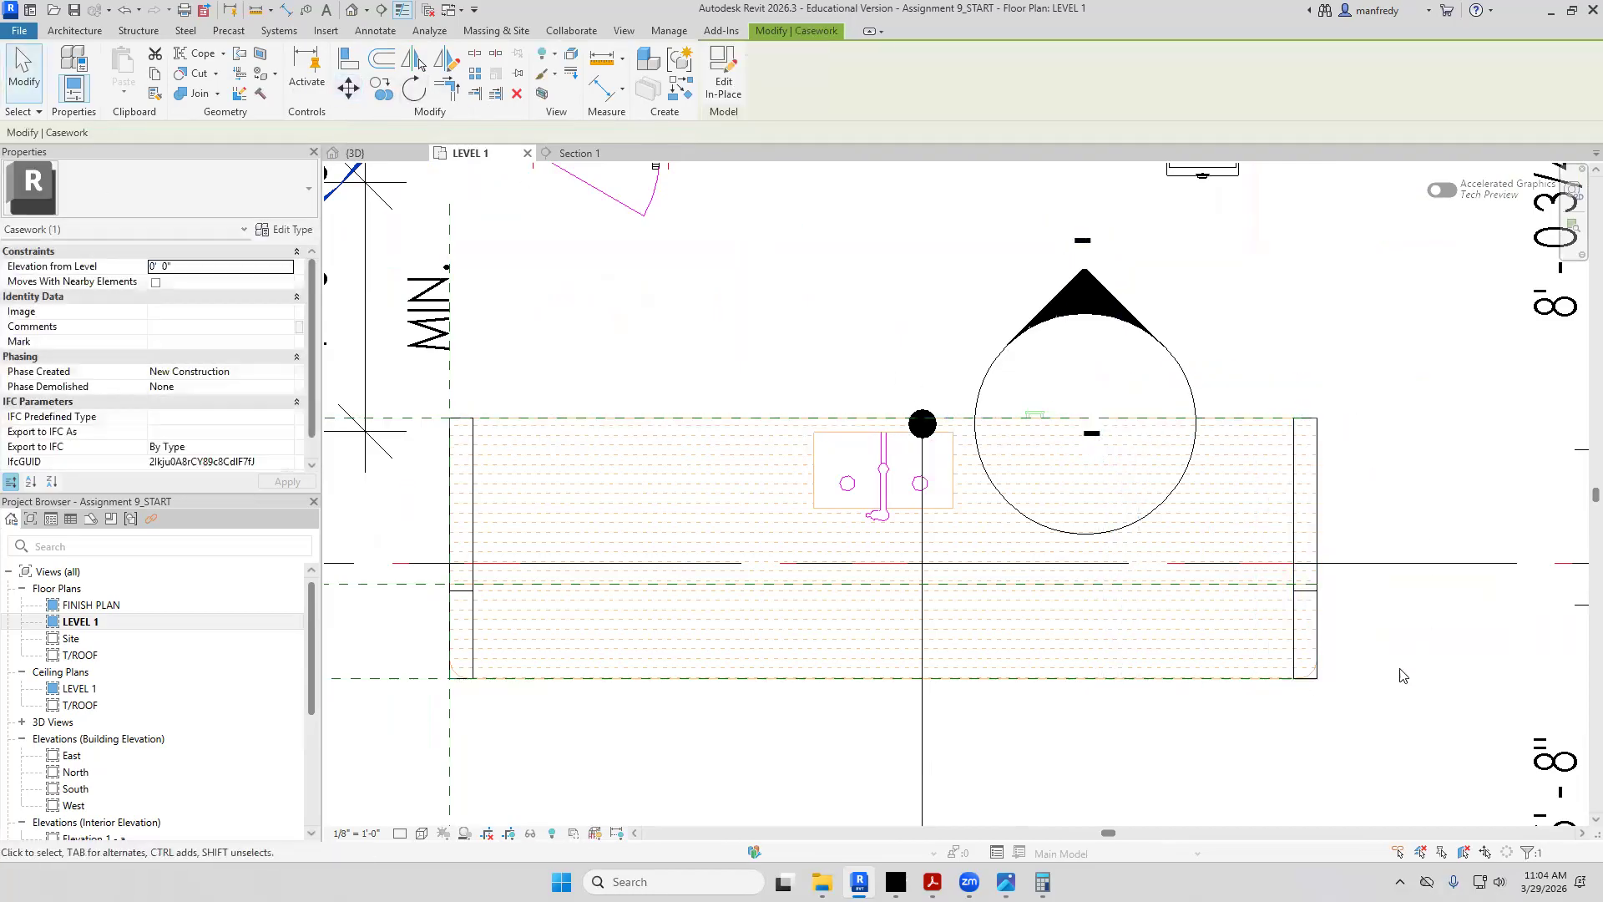
{"action": "key", "text": "Escape"}
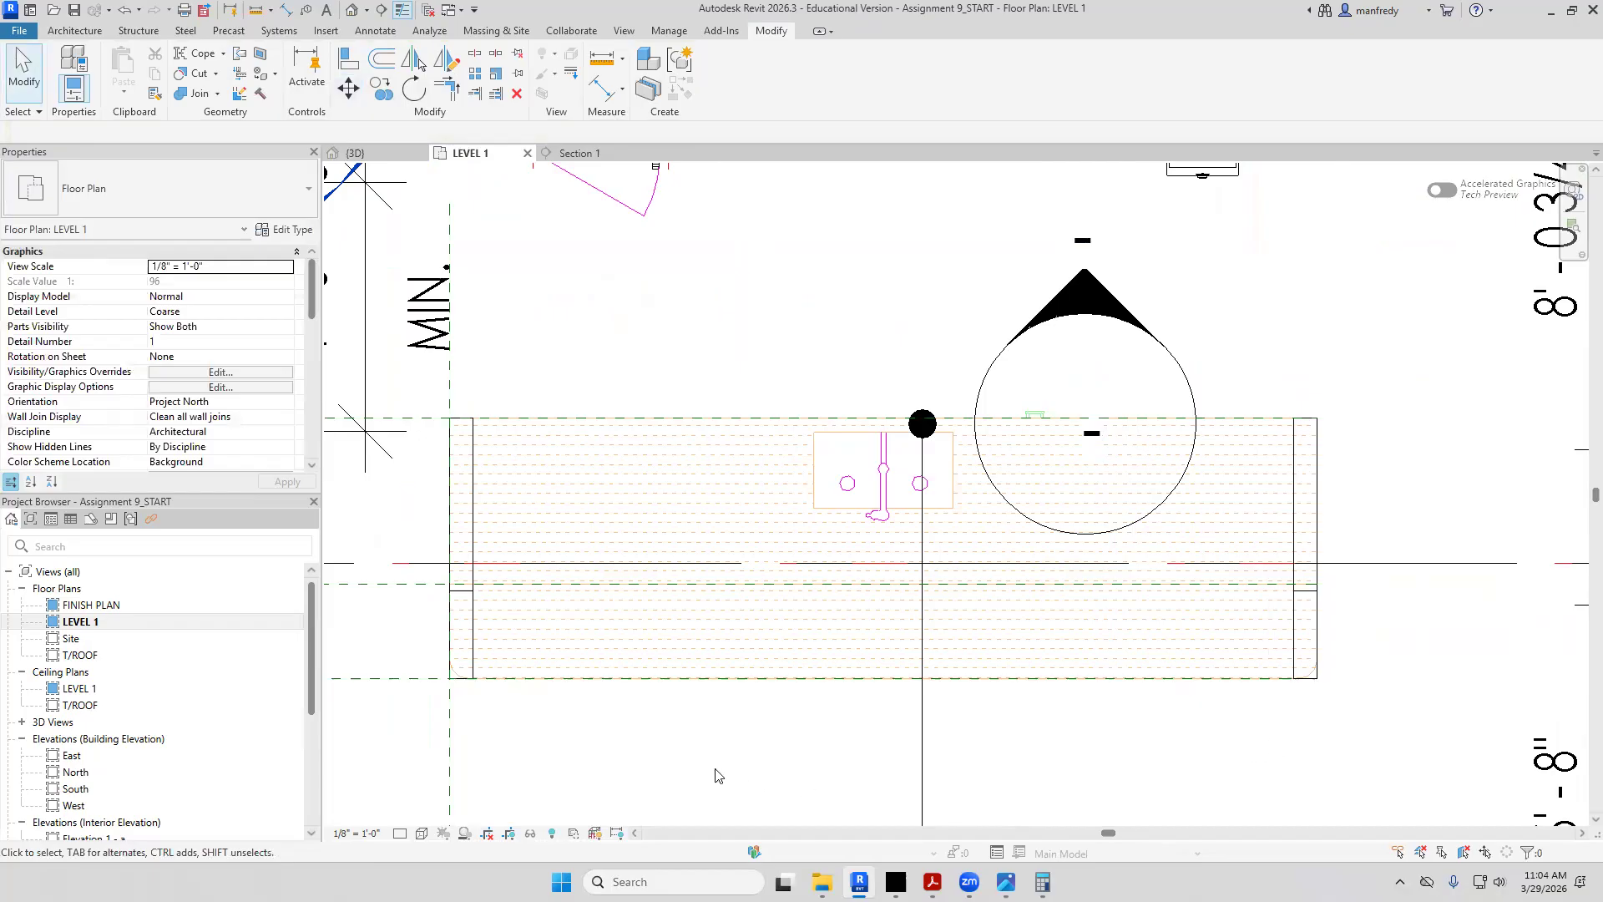
Compare the island corners in plan with elevation 05 Kitchen 102 - Island South in the PDF drawing set, examining the end panel dimensions
{"action": "scroll", "coordinate": [465, 733], "scroll_direction": "up", "scroll_amount": 2}
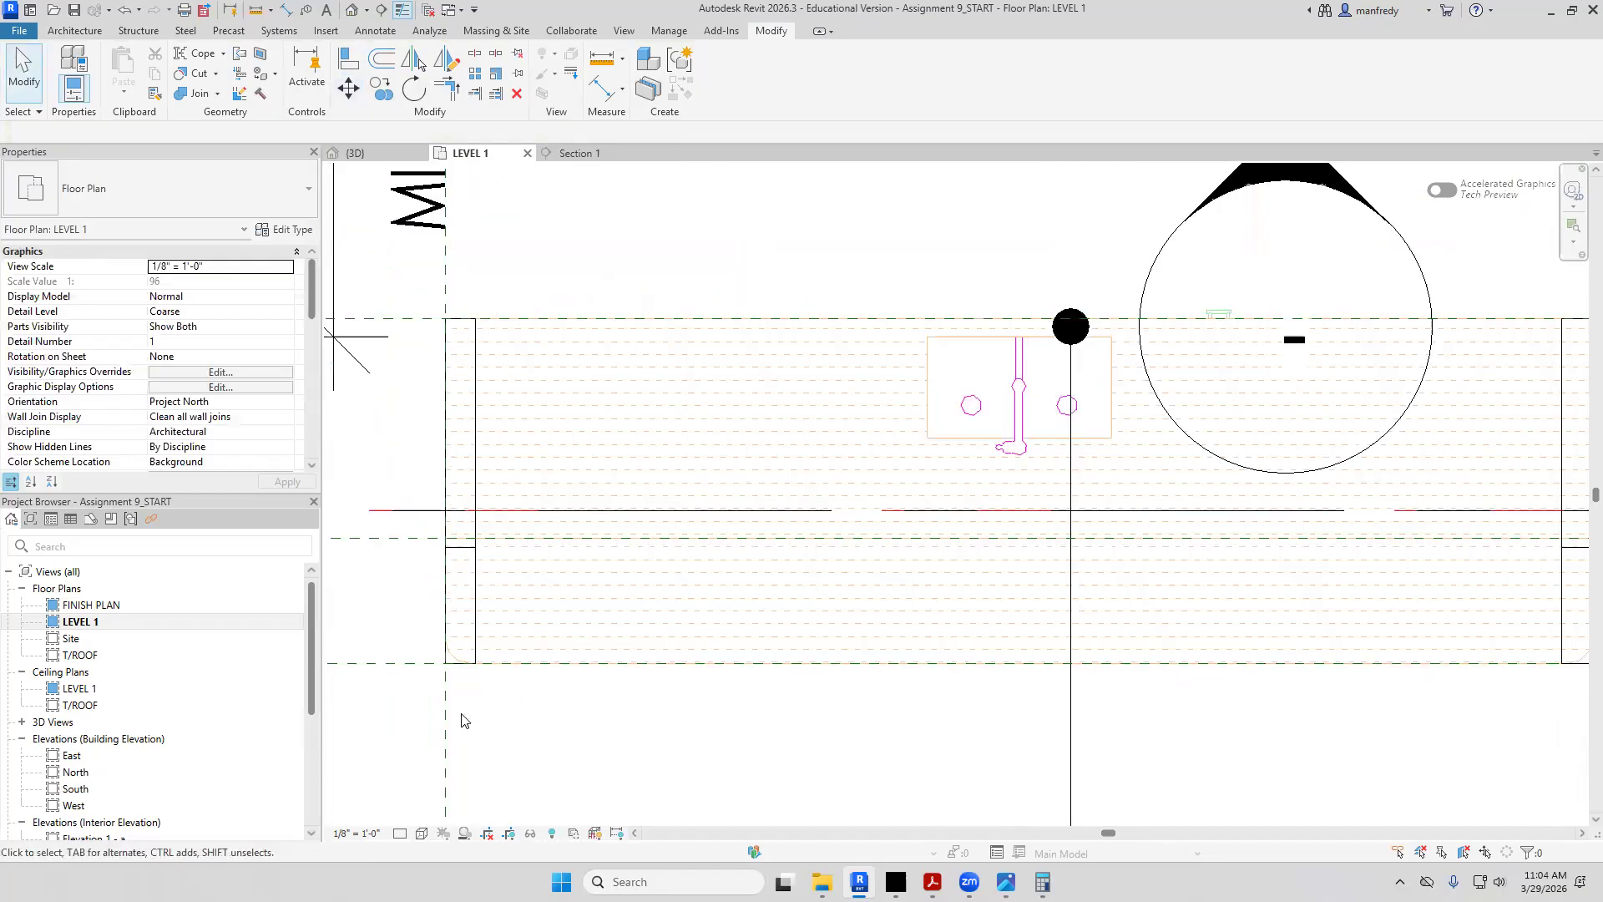
{"action": "scroll", "coordinate": [687, 722], "scroll_direction": "down", "scroll_amount": 4}
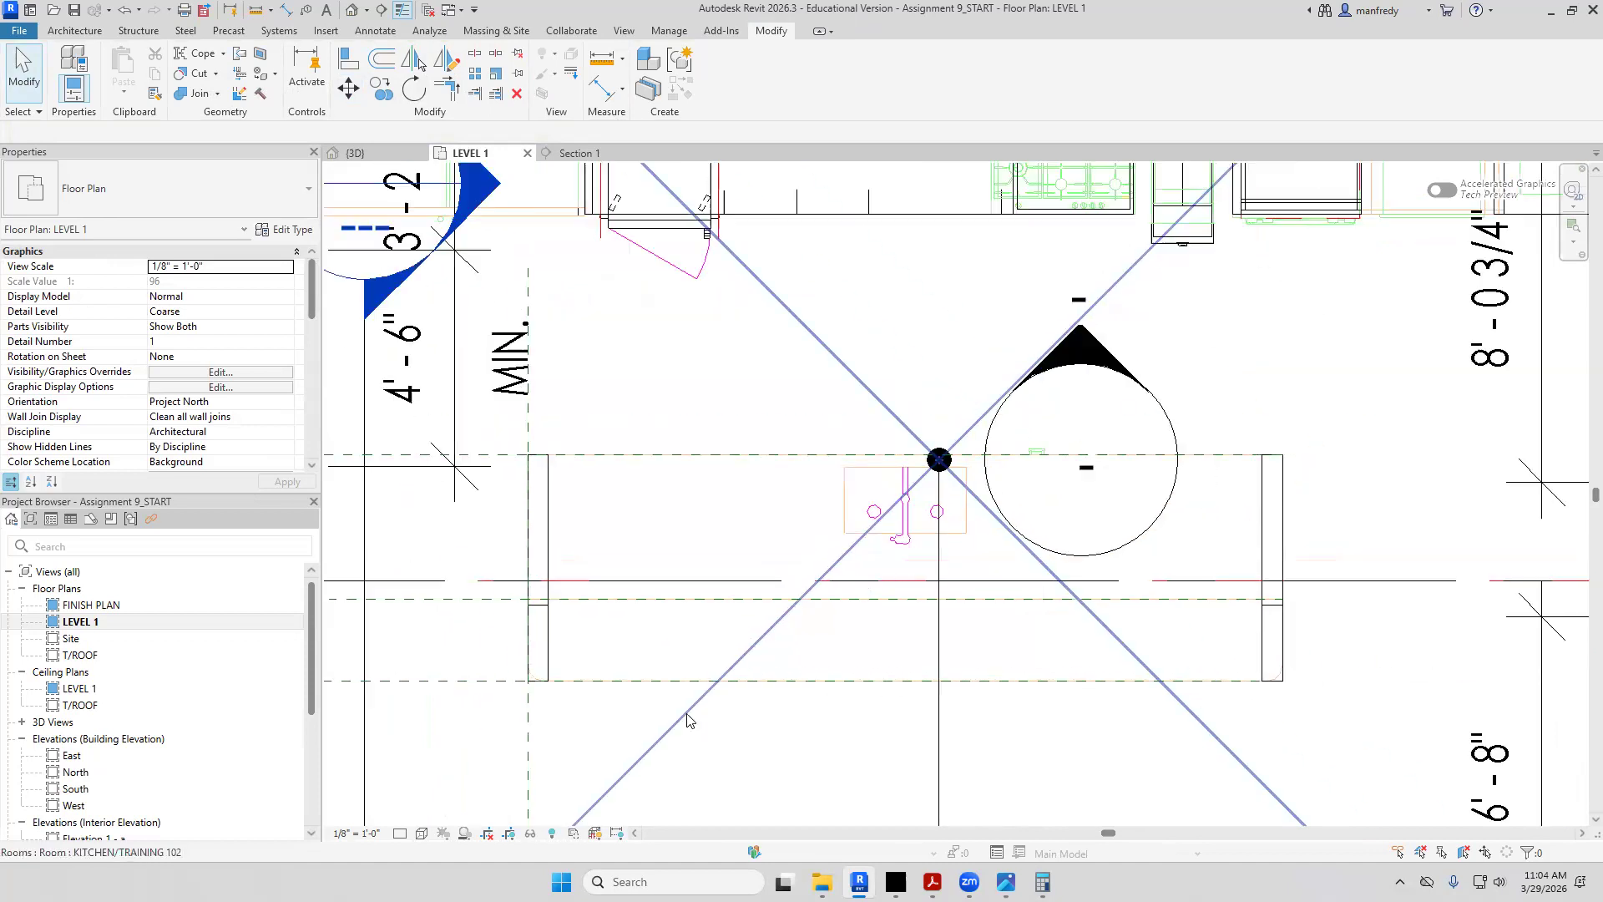
{"action": "scroll", "coordinate": [685, 720], "scroll_direction": "up", "scroll_amount": 10}
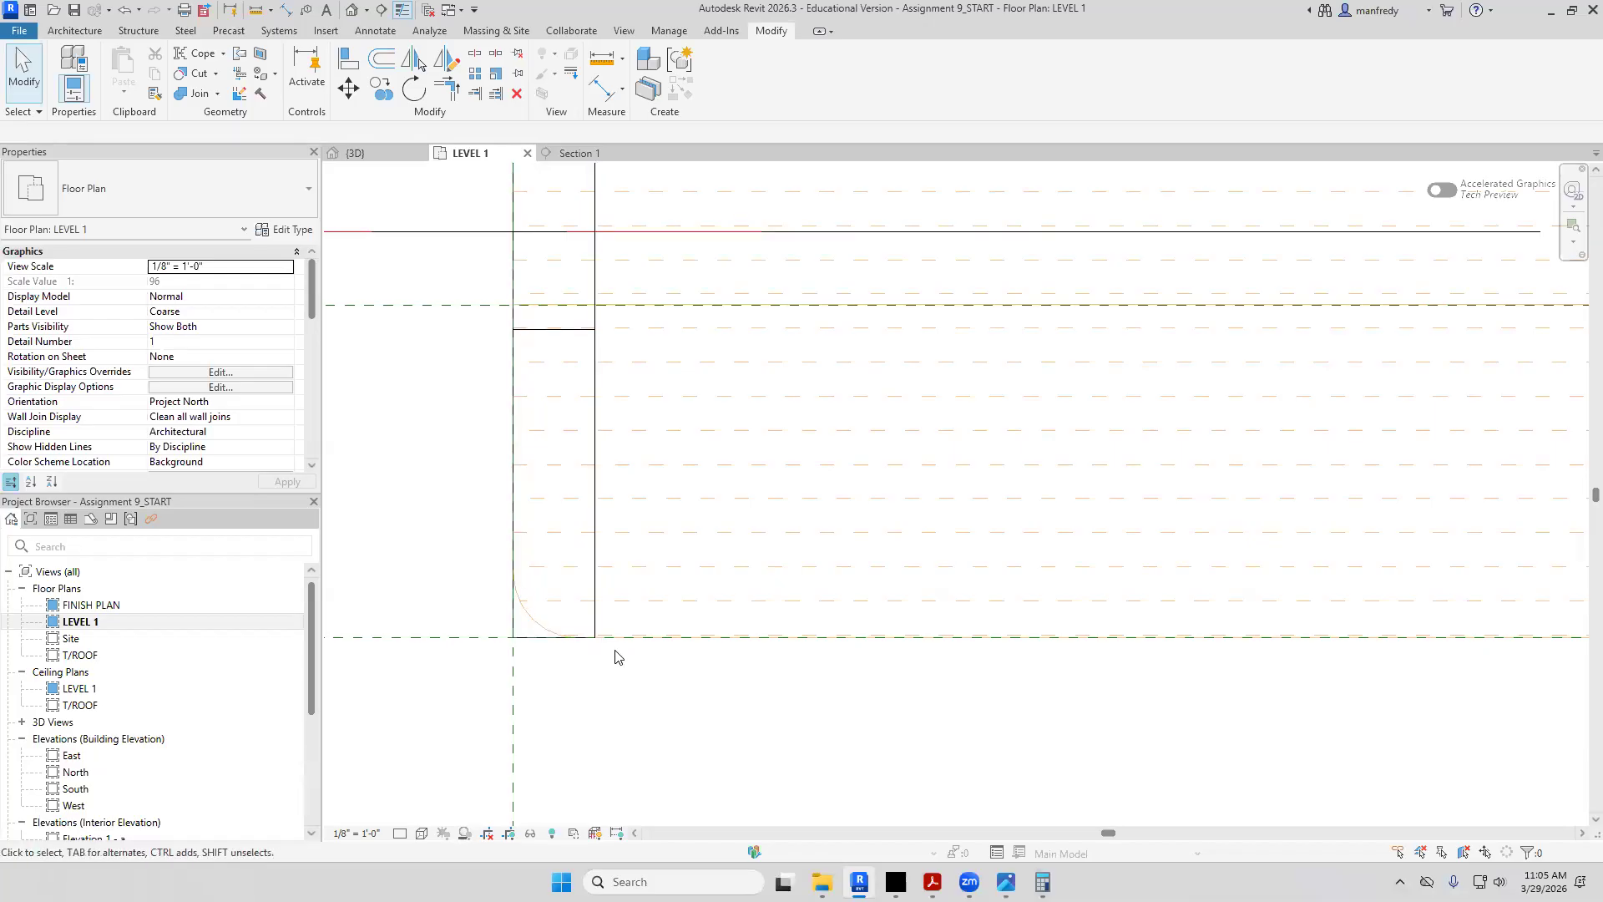
{"action": "scroll", "coordinate": [770, 659], "scroll_direction": "up", "scroll_amount": 6}
{"action": "mouse_move", "coordinate": [931, 881]}
{"action": "left_click", "coordinate": [1023, 798]}
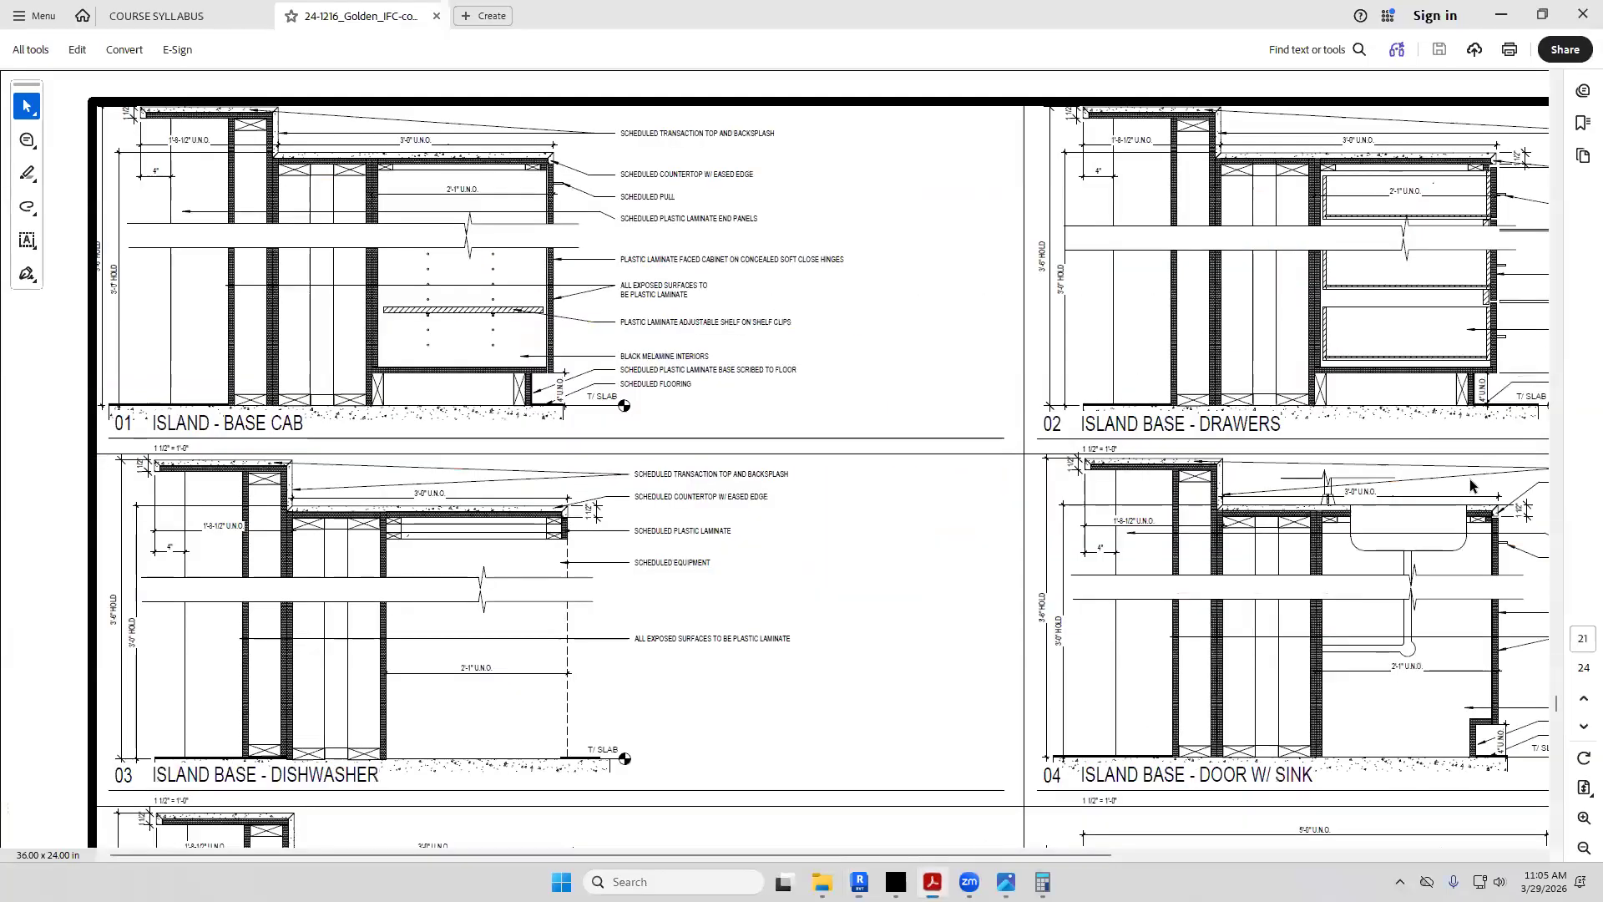
{"action": "left_click", "coordinate": [1554, 209]}
{"action": "left_click_drag", "start_coordinate": [1555, 209], "coordinate": [1555, 209]}
{"action": "scroll", "coordinate": [720, 529], "scroll_direction": "down", "scroll_amount": 10}
{"action": "scroll", "coordinate": [738, 515], "scroll_direction": "up", "scroll_amount": 6}
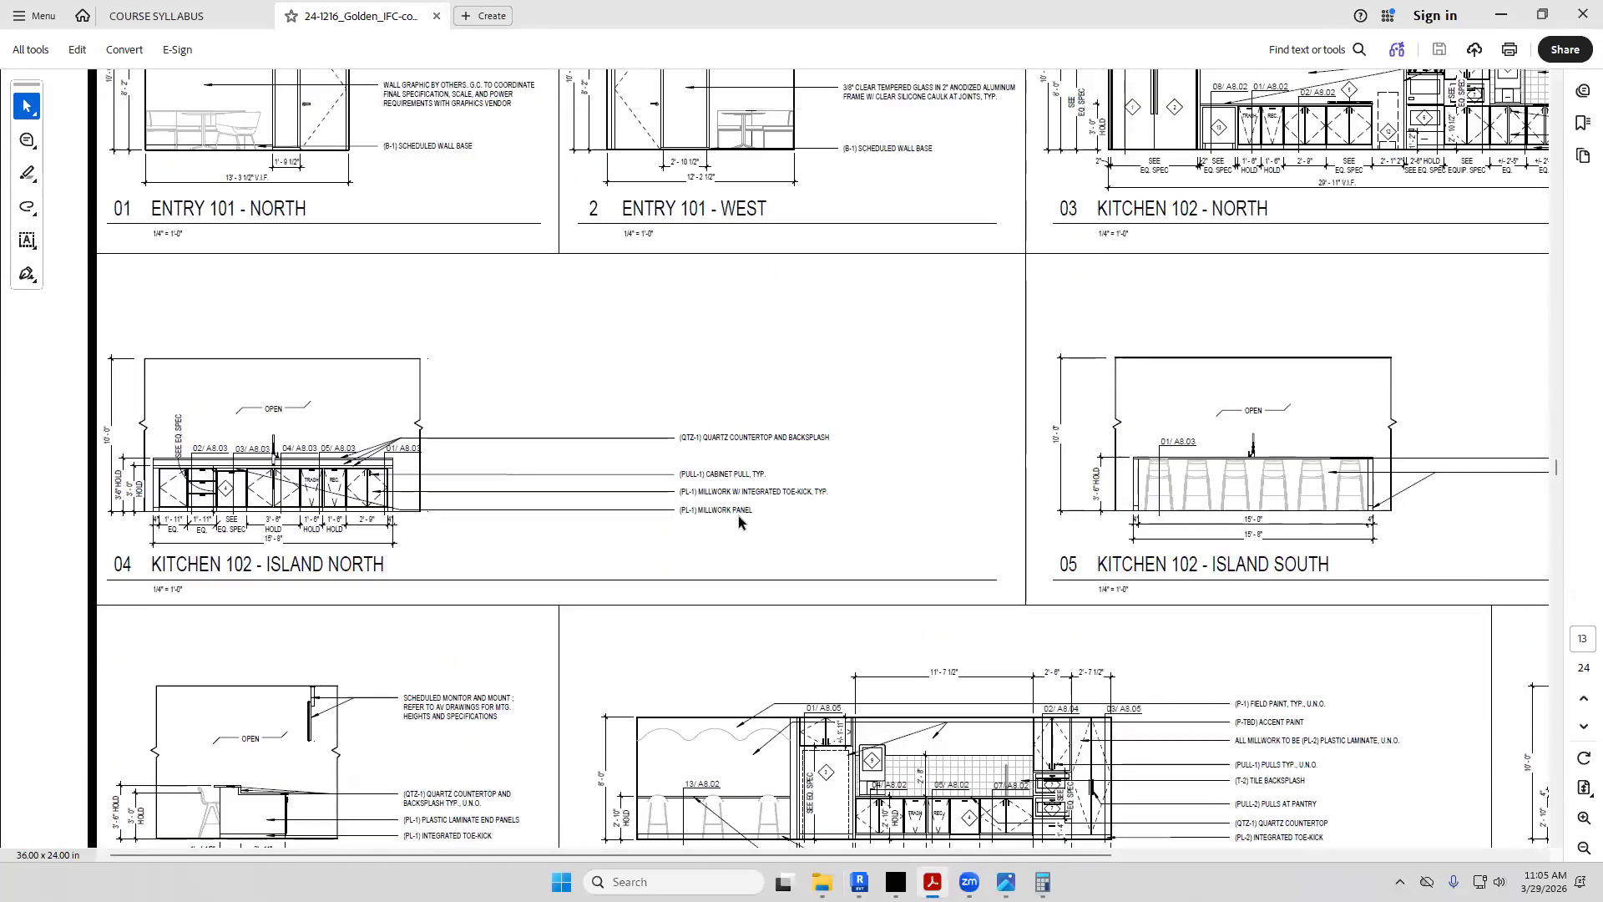
{"action": "scroll", "coordinate": [738, 515], "scroll_direction": "down", "scroll_amount": 5}
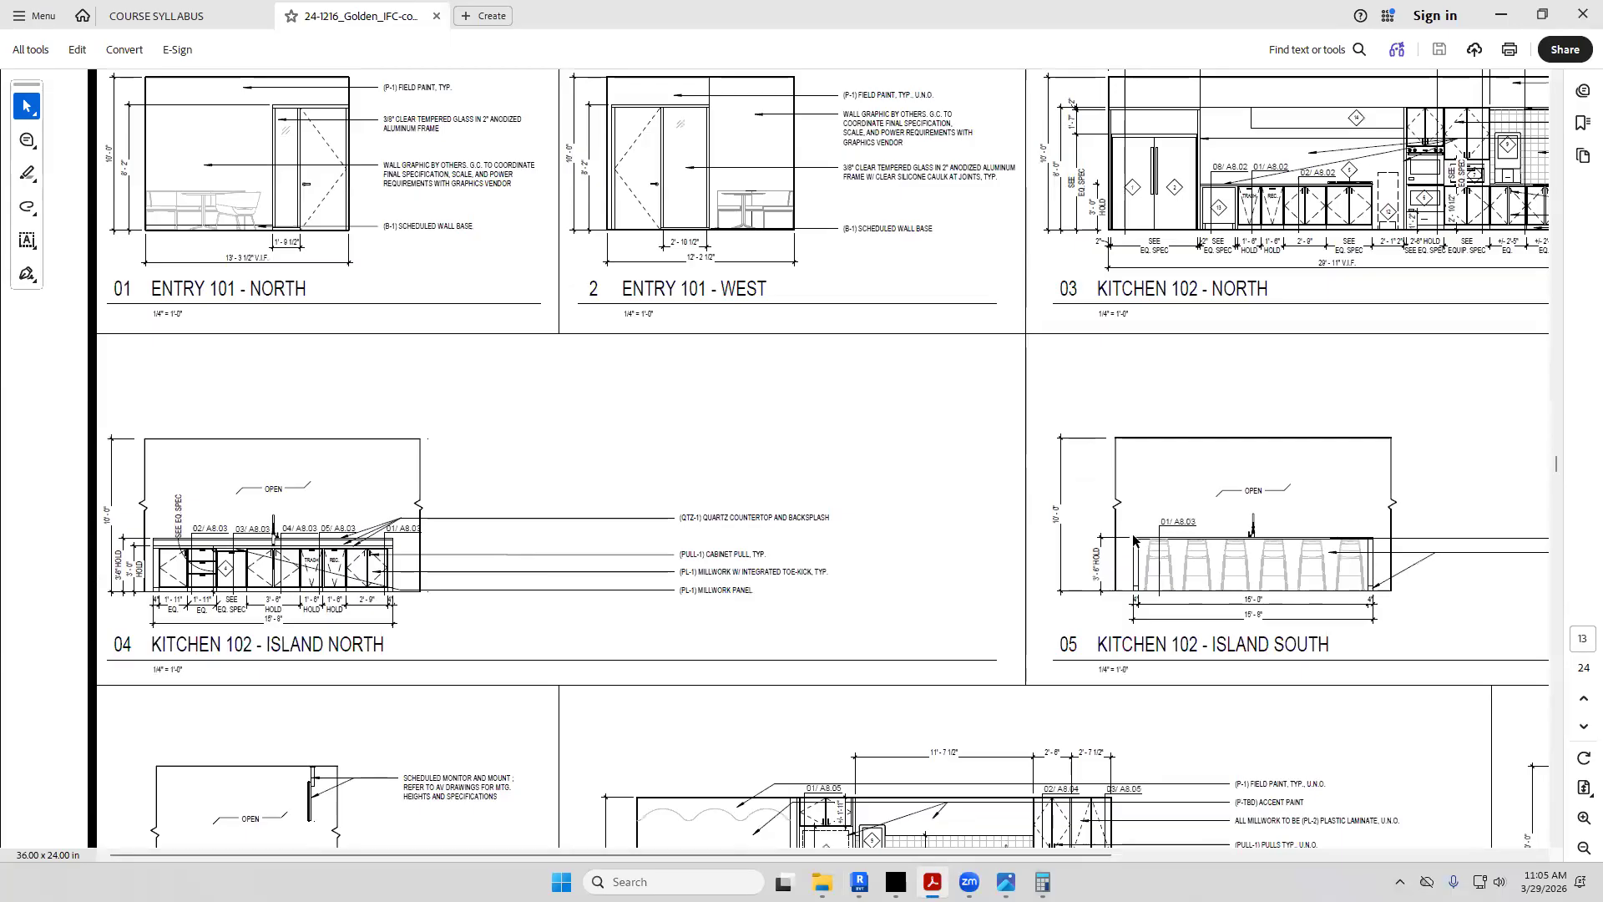
{"action": "left_click", "coordinate": [1583, 819]}
{"action": "left_click", "coordinate": [1582, 819]}
{"action": "left_click", "coordinate": [1582, 819]}
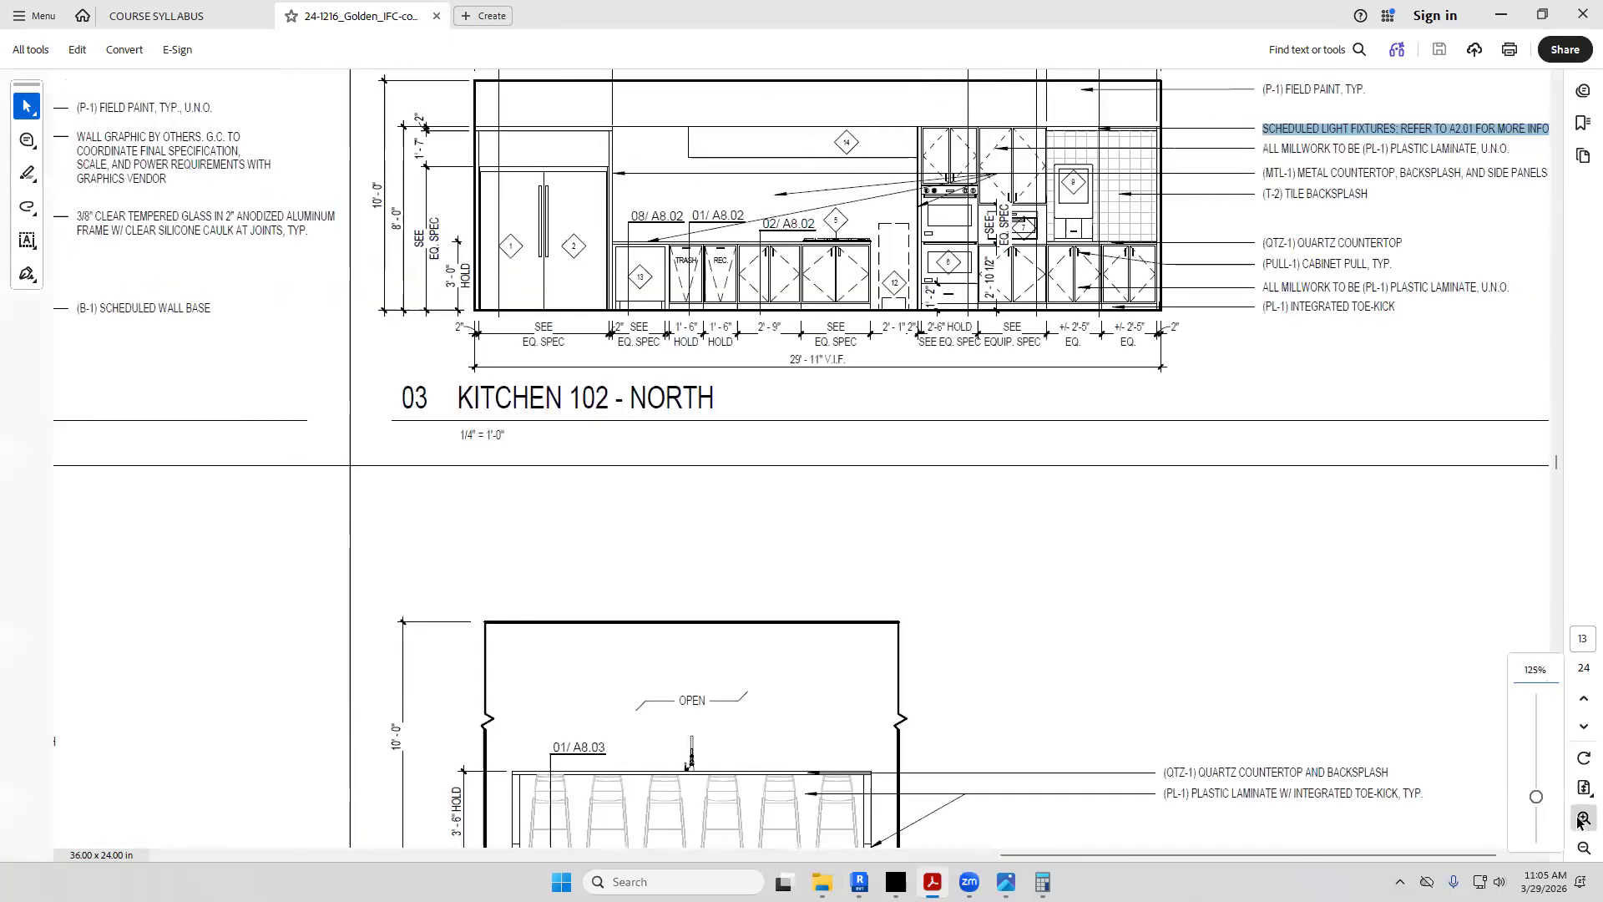
{"action": "scroll", "coordinate": [625, 769], "scroll_direction": "down", "scroll_amount": 3}
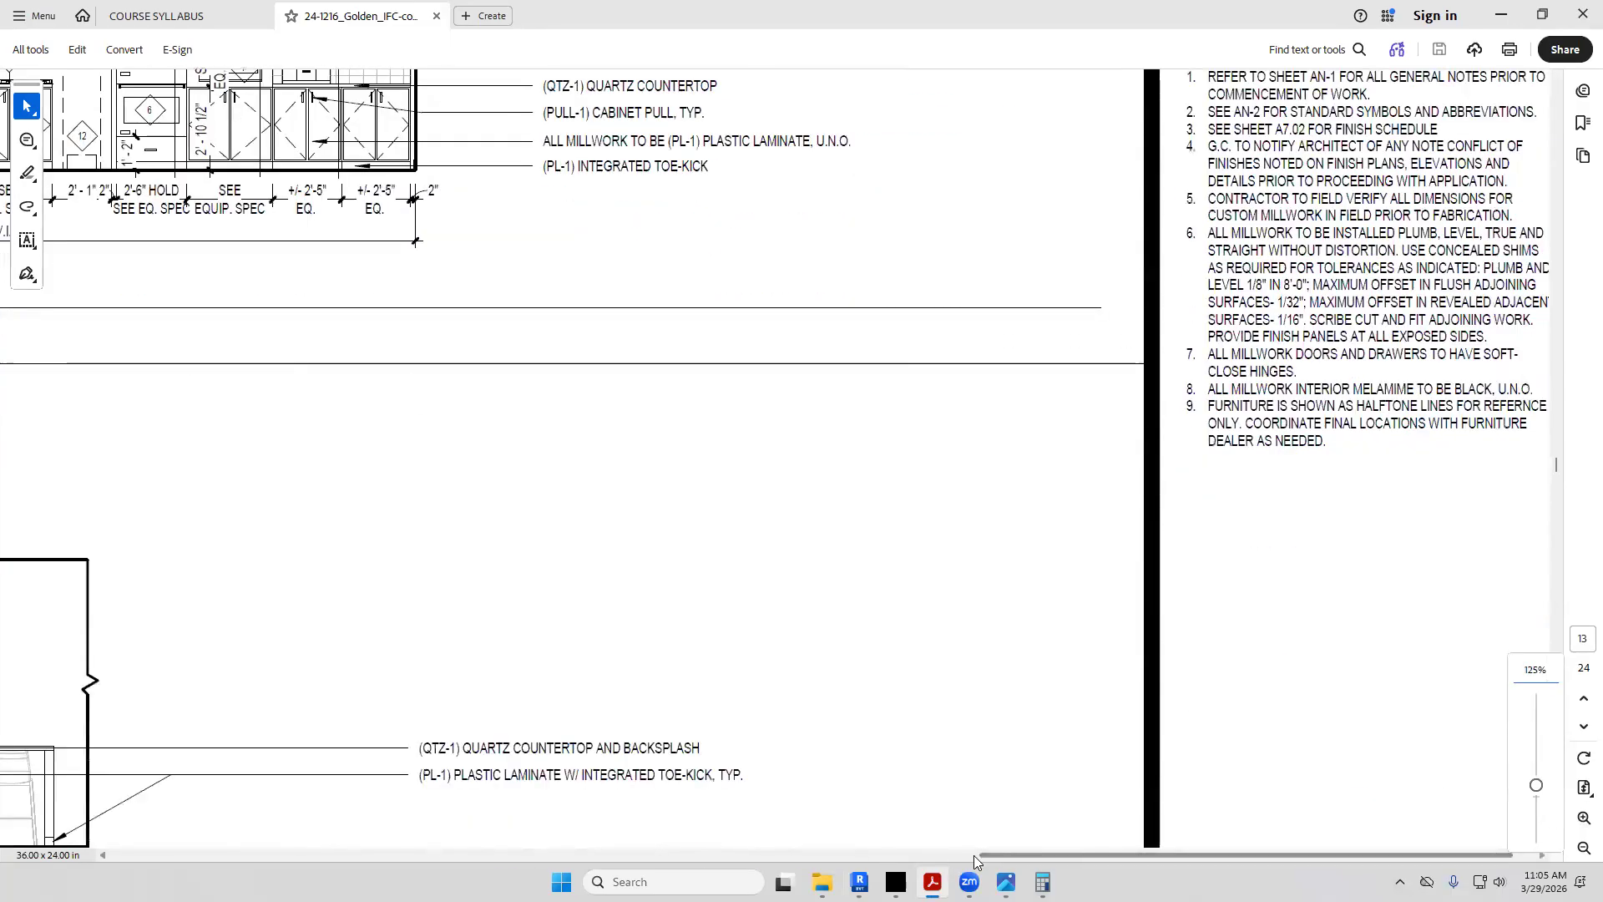
{"action": "left_click", "coordinate": [880, 855]}
{"action": "scroll", "coordinate": [670, 650], "scroll_direction": "down", "scroll_amount": 2}
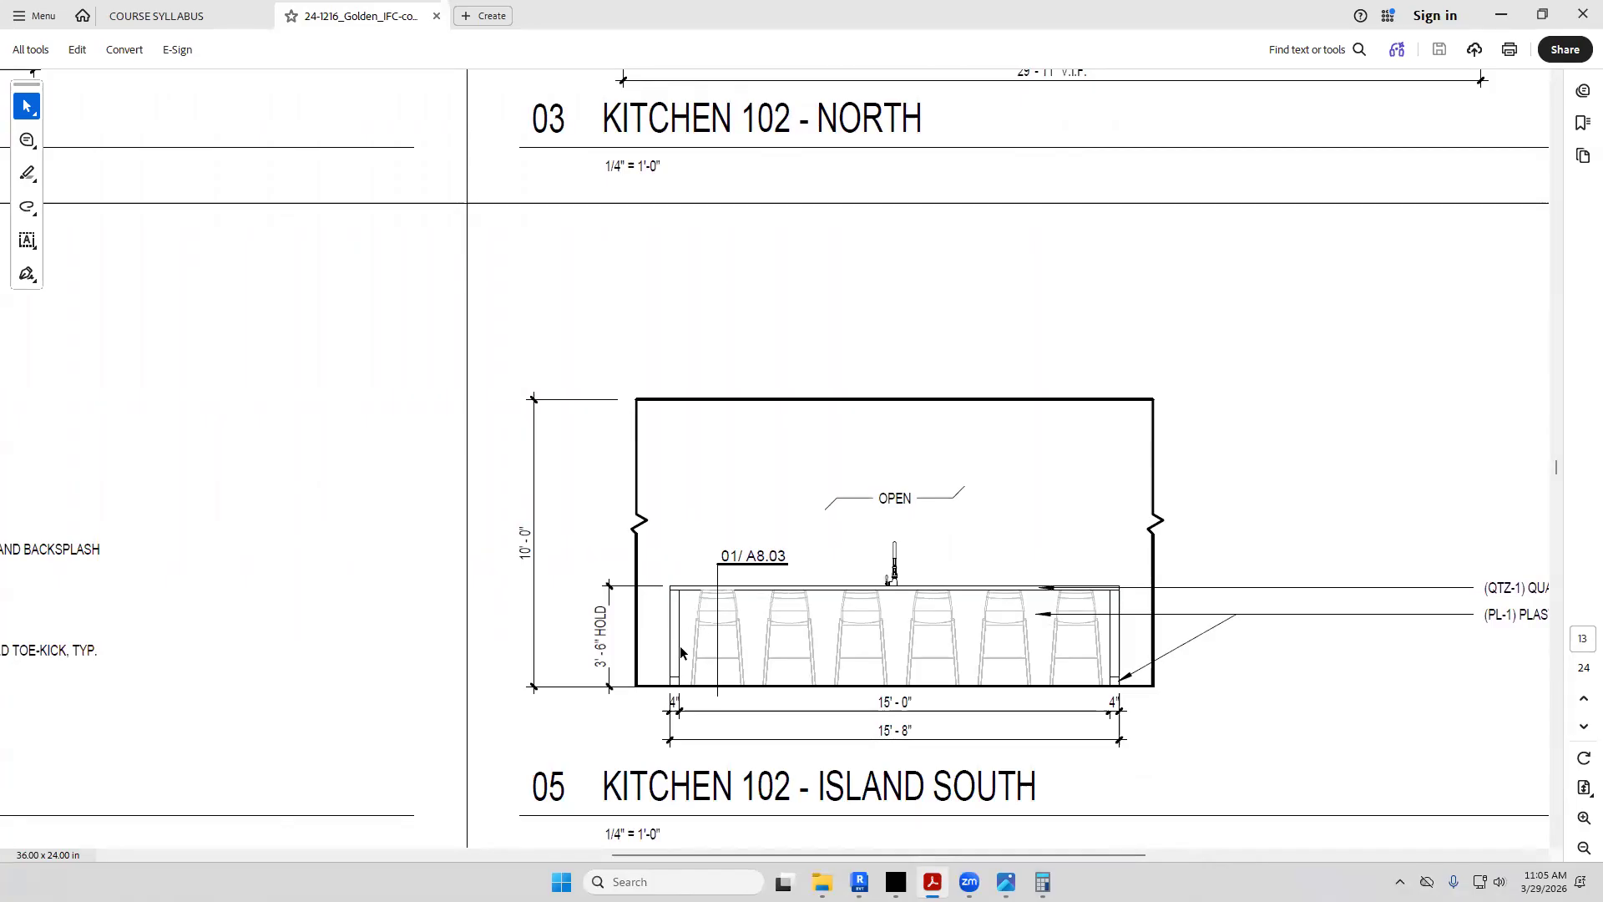
{"action": "scroll", "coordinate": [680, 651], "scroll_direction": "up", "scroll_amount": 3}
{"action": "scroll", "coordinate": [672, 601], "scroll_direction": "down", "scroll_amount": 4}
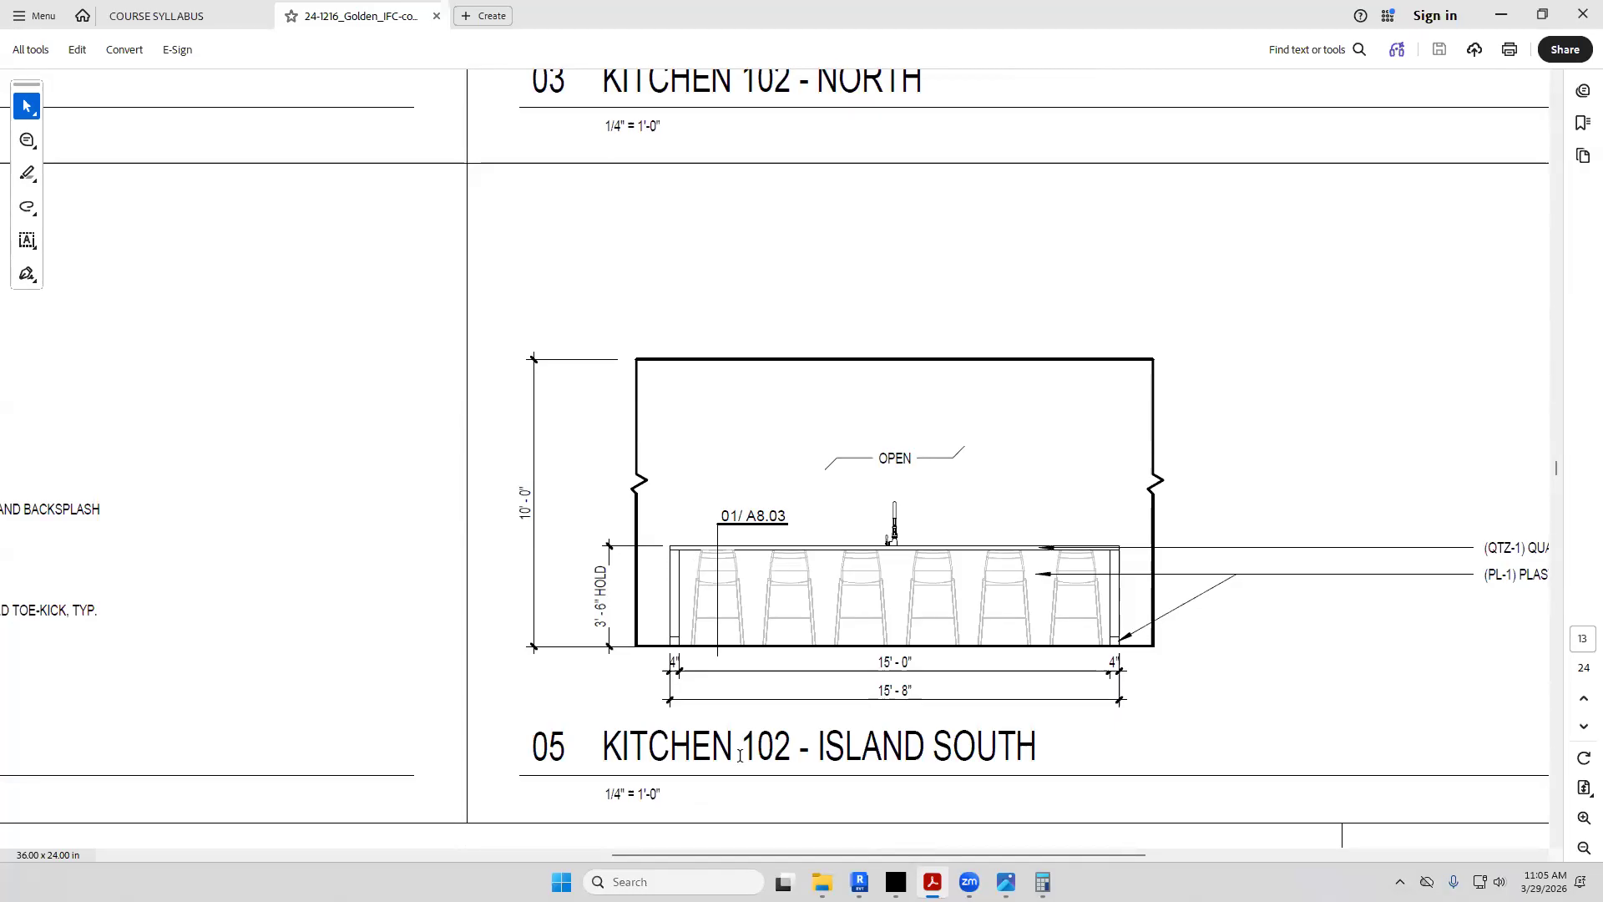
Switch back to Revit and open Section 1 from its marker in the plan, centred on the island end panel
{"action": "left_click", "coordinate": [859, 882]}
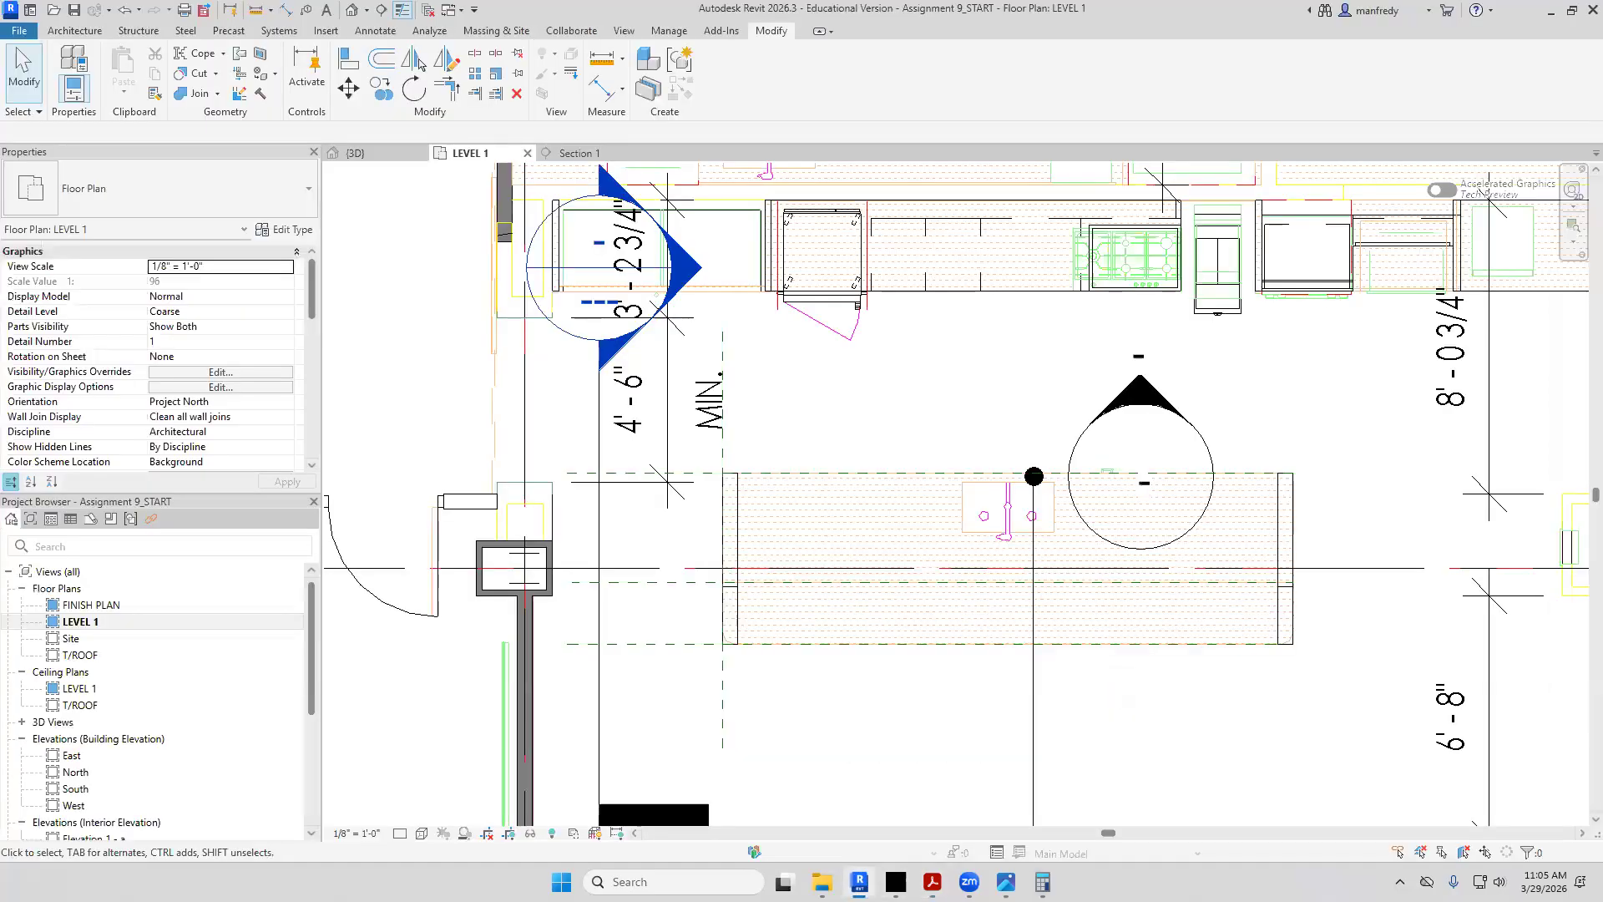
{"action": "scroll", "coordinate": [749, 742], "scroll_direction": "up", "scroll_amount": 2}
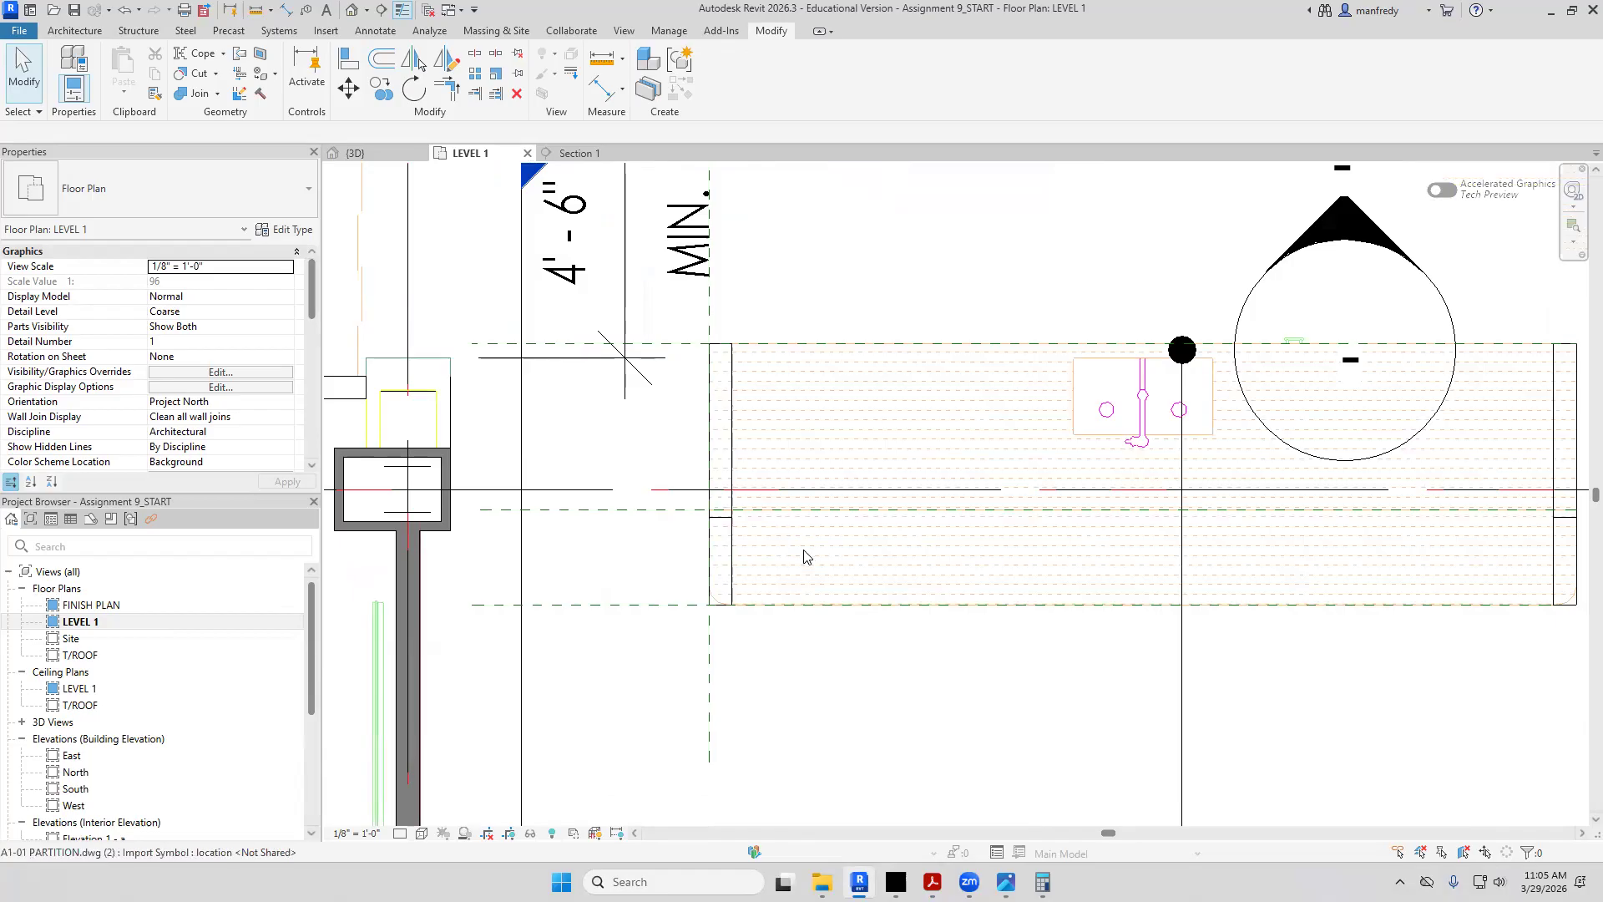
{"action": "middle_click_drag", "start_coordinate": [804, 557], "coordinate": [704, 558]}
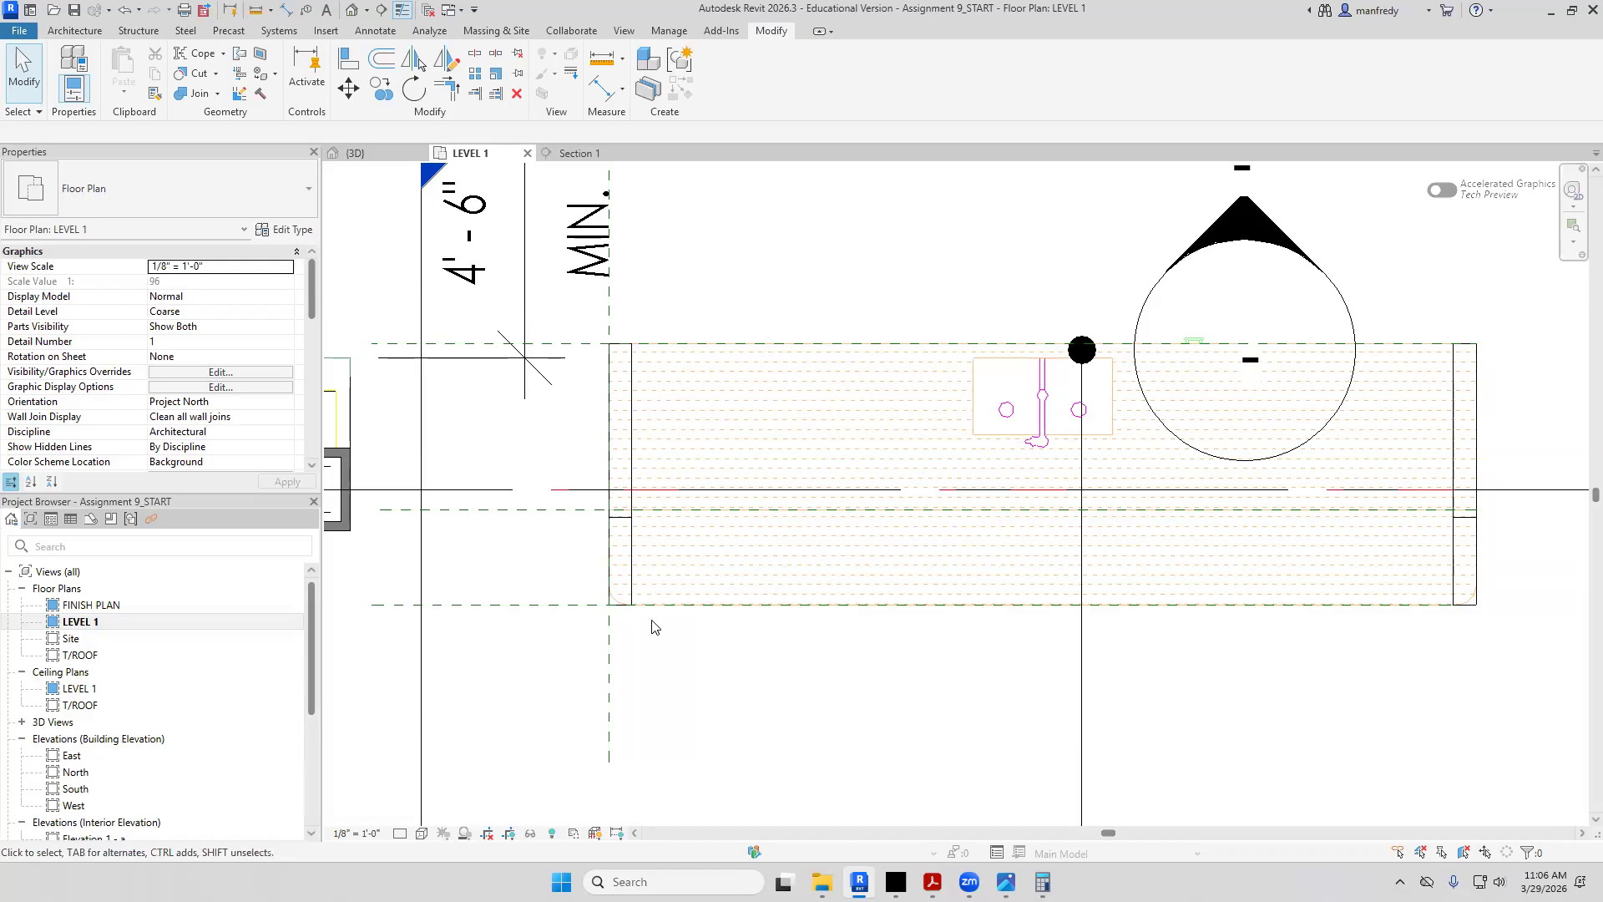
{"action": "scroll", "coordinate": [651, 480], "scroll_direction": "down", "scroll_amount": 2}
{"action": "scroll", "coordinate": [618, 401], "scroll_direction": "down", "scroll_amount": 1}
{"action": "double_click", "coordinate": [607, 249]}
{"action": "middle_click_drag", "start_coordinate": [752, 443], "coordinate": [769, 508]}
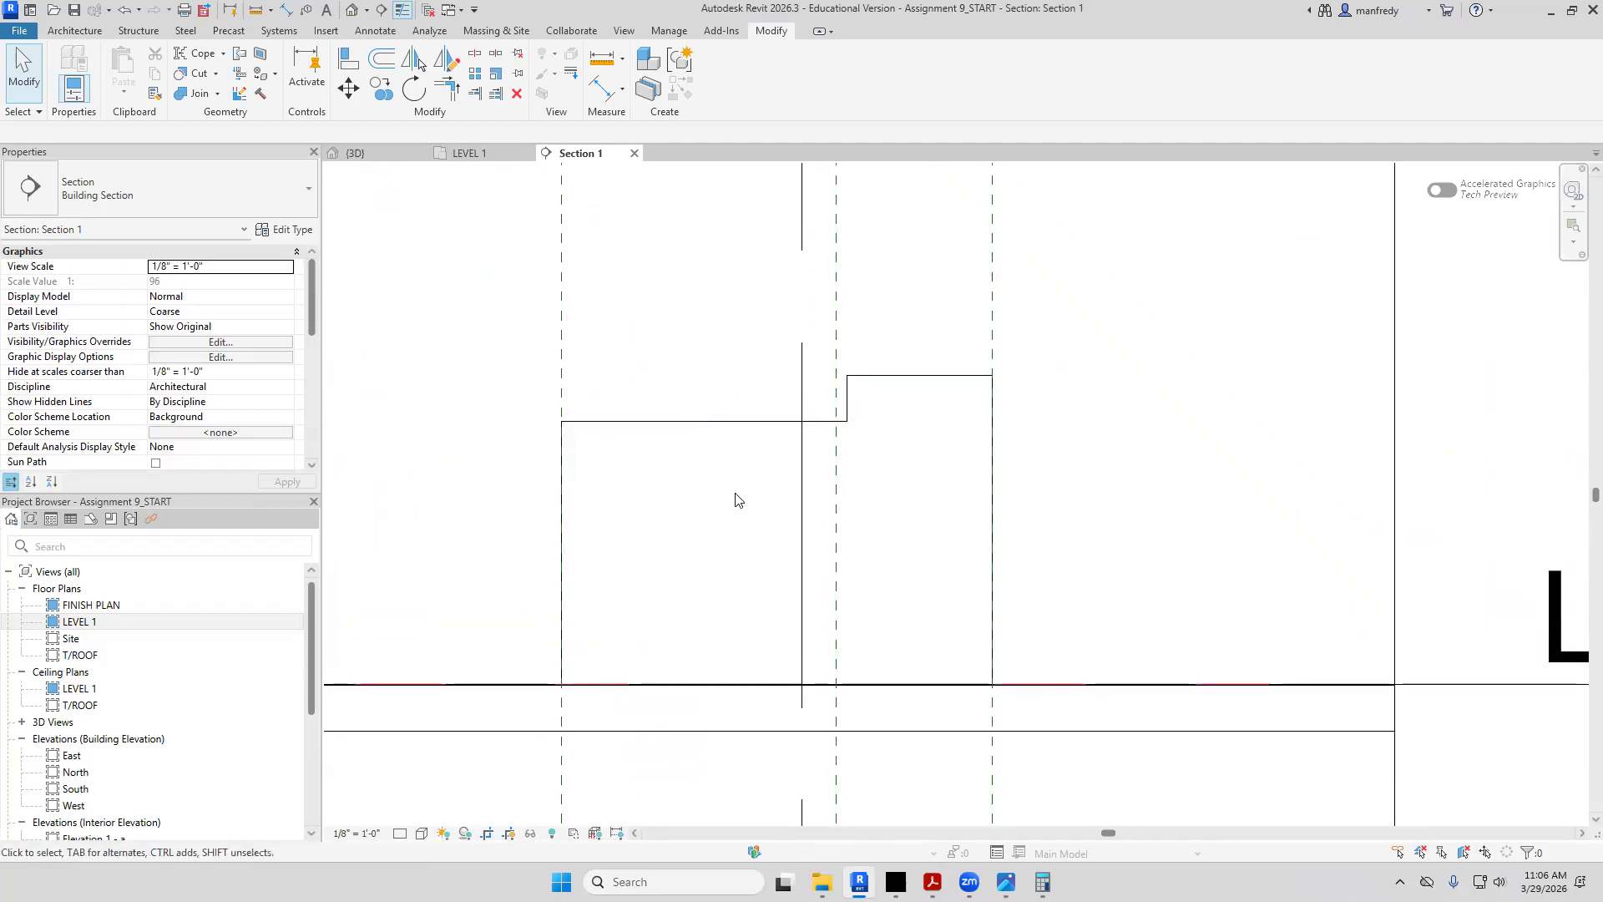
Edit the end panel in place and start an extrusion on the sideCabinet reference plane
{"action": "left_click", "coordinate": [716, 468]}
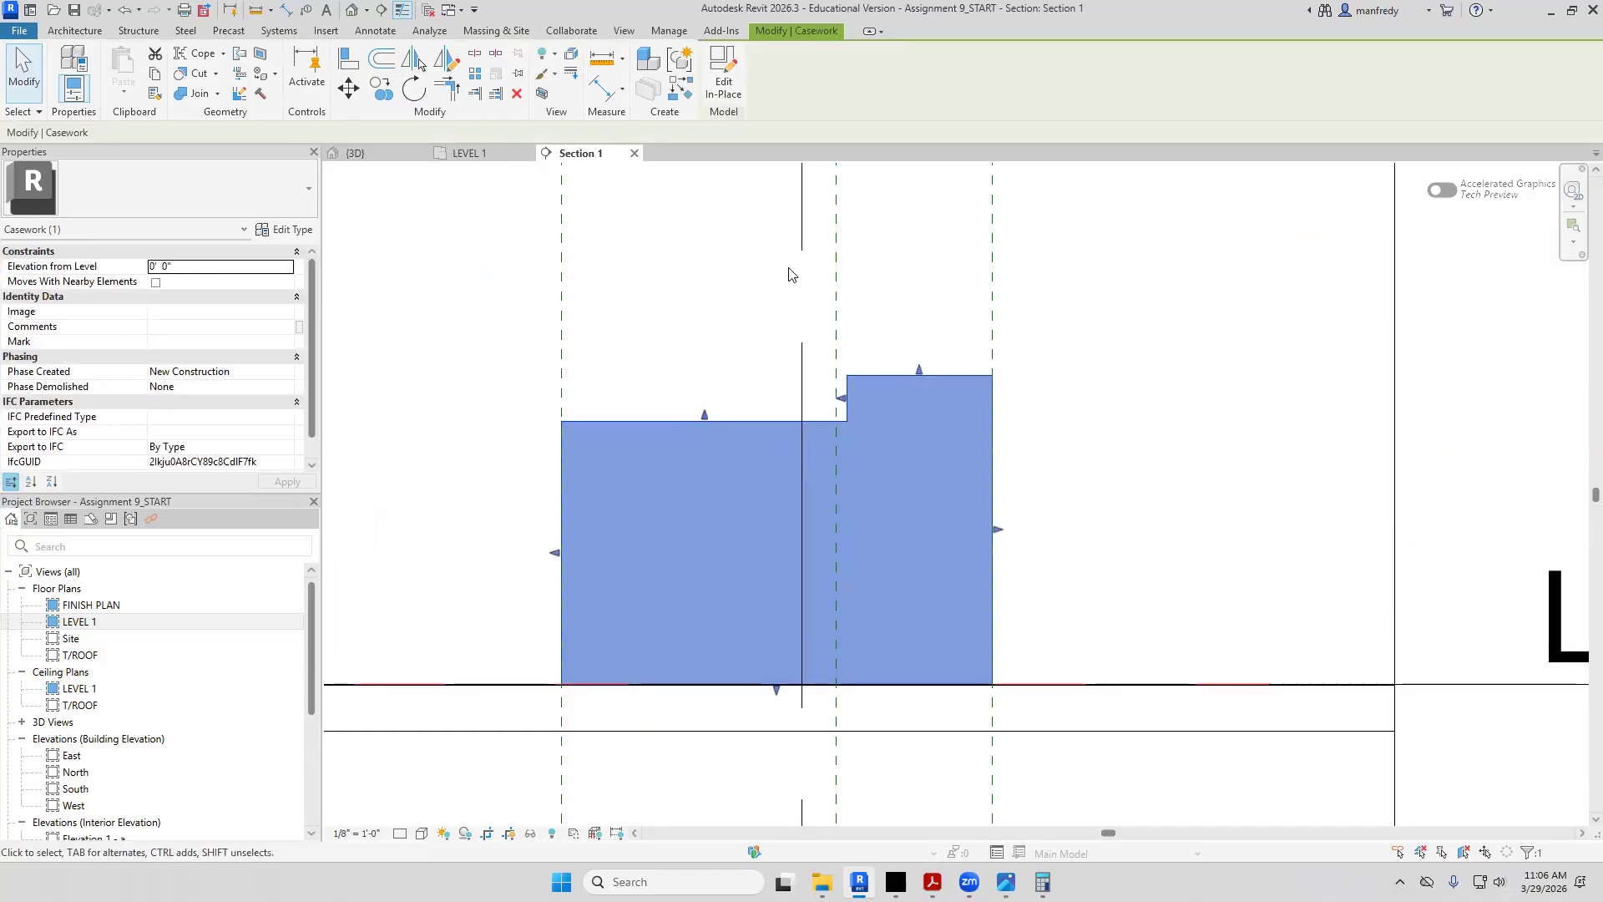
{"action": "left_click", "coordinate": [723, 73]}
{"action": "left_click", "coordinate": [61, 31]}
{"action": "left_click", "coordinate": [140, 71]}
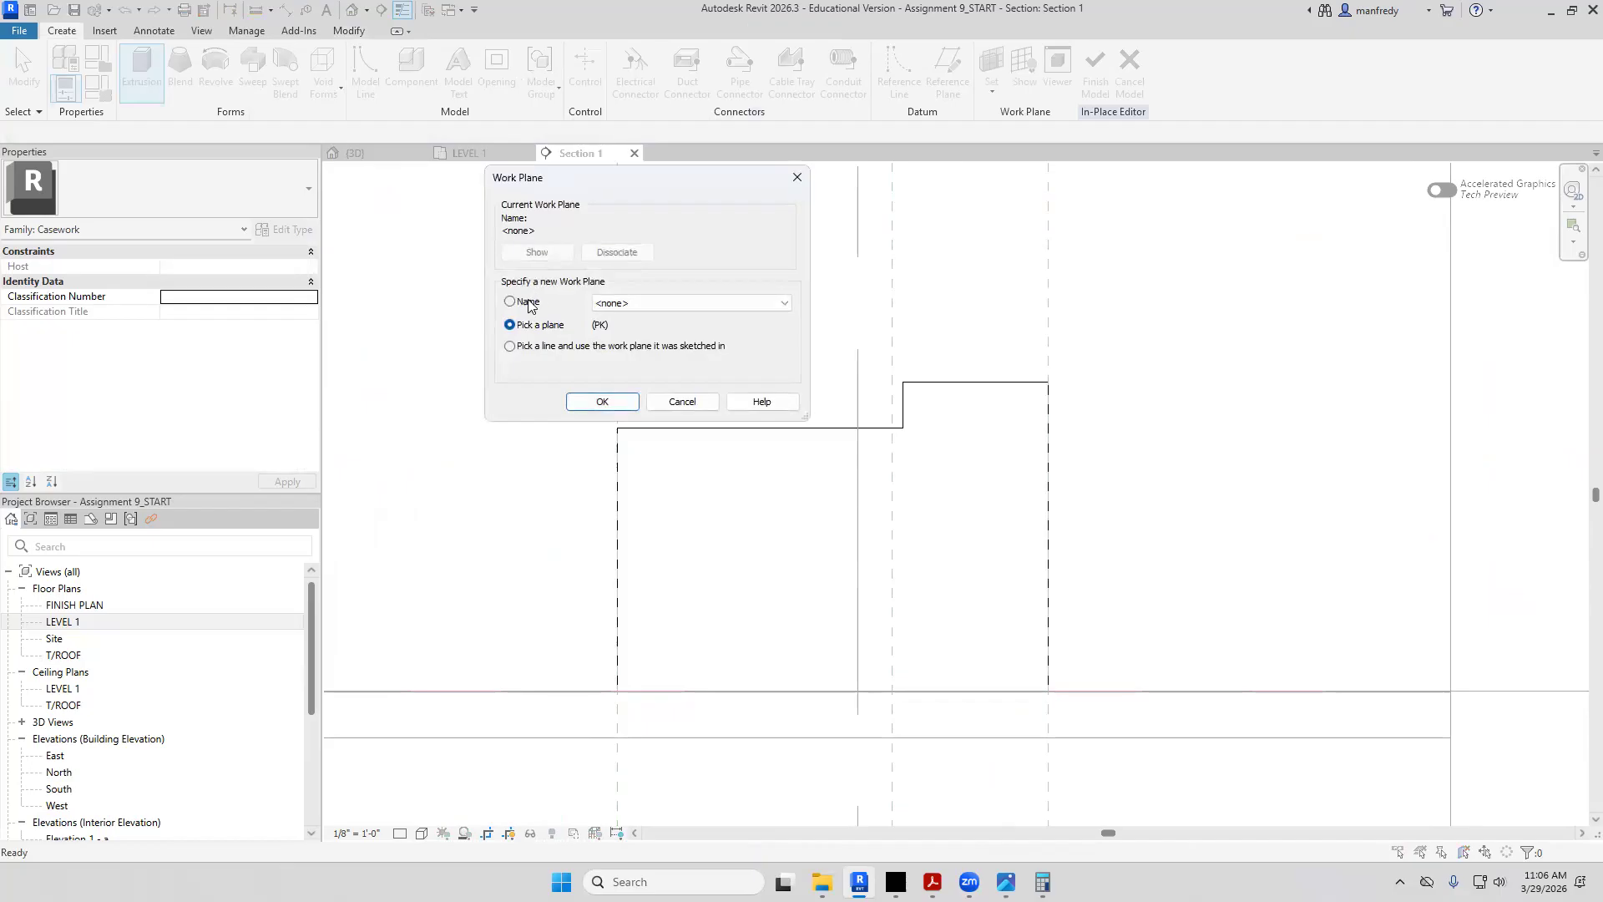
{"action": "left_click", "coordinate": [652, 302]}
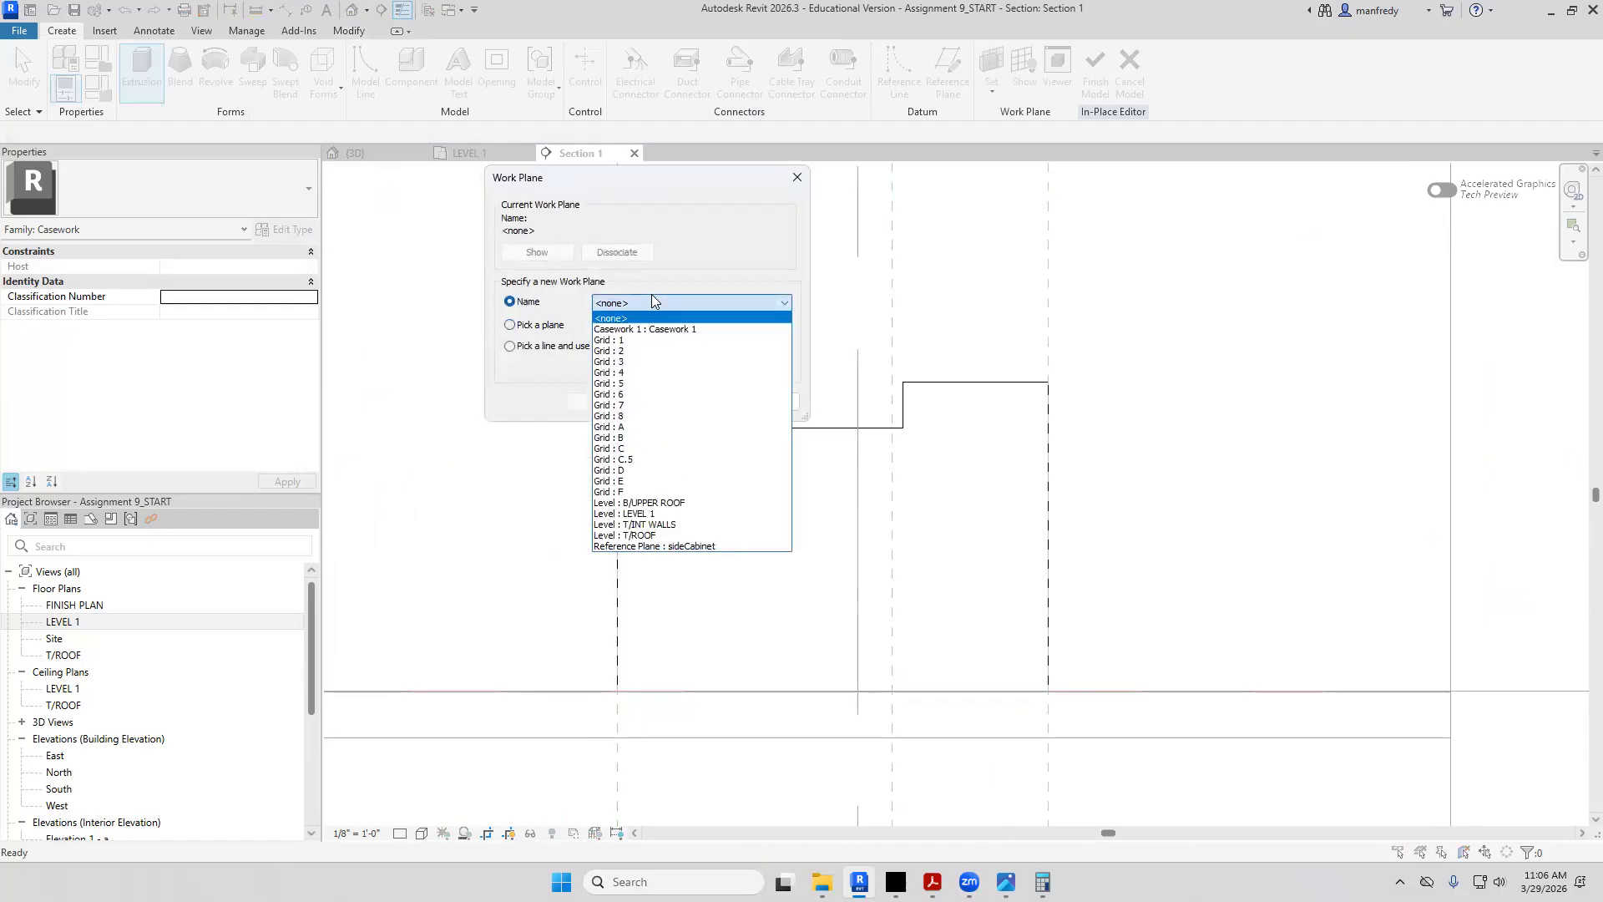
{"action": "left_click", "coordinate": [697, 552]}
{"action": "left_click", "coordinate": [613, 401]}
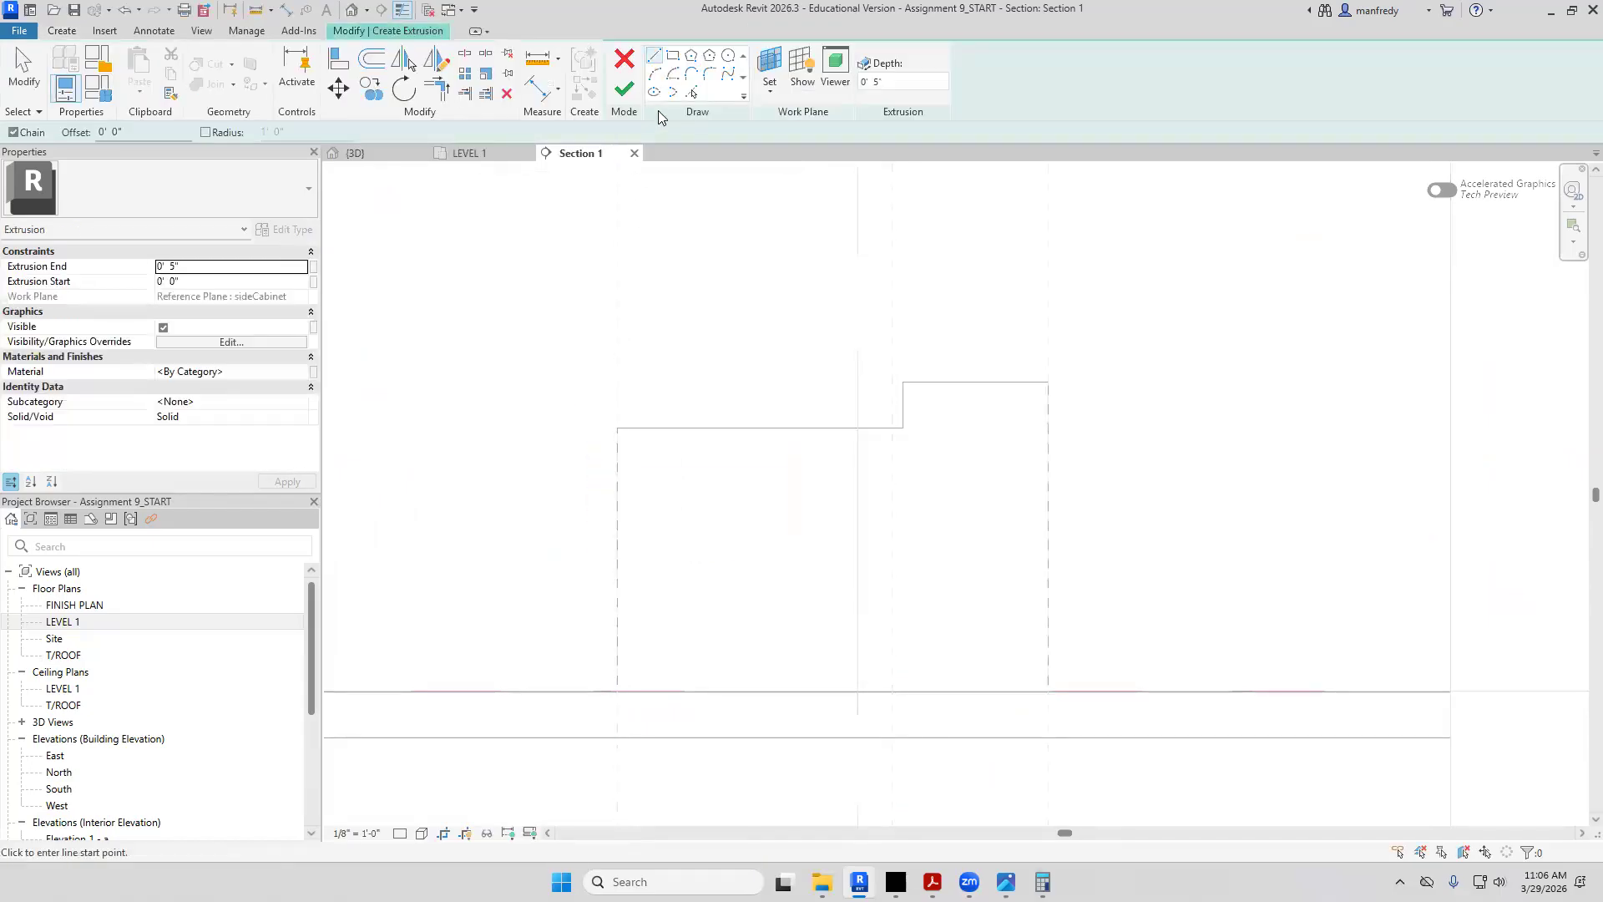
Pick the panel's countertop, riser and transaction top edges as sketch lines for the new extrusion
{"action": "key", "text": "p"}
{"action": "key", "text": "l"}
{"action": "left_click", "coordinate": [801, 429]}
{"action": "left_click", "coordinate": [904, 409]}
{"action": "left_click", "coordinate": [936, 385]}
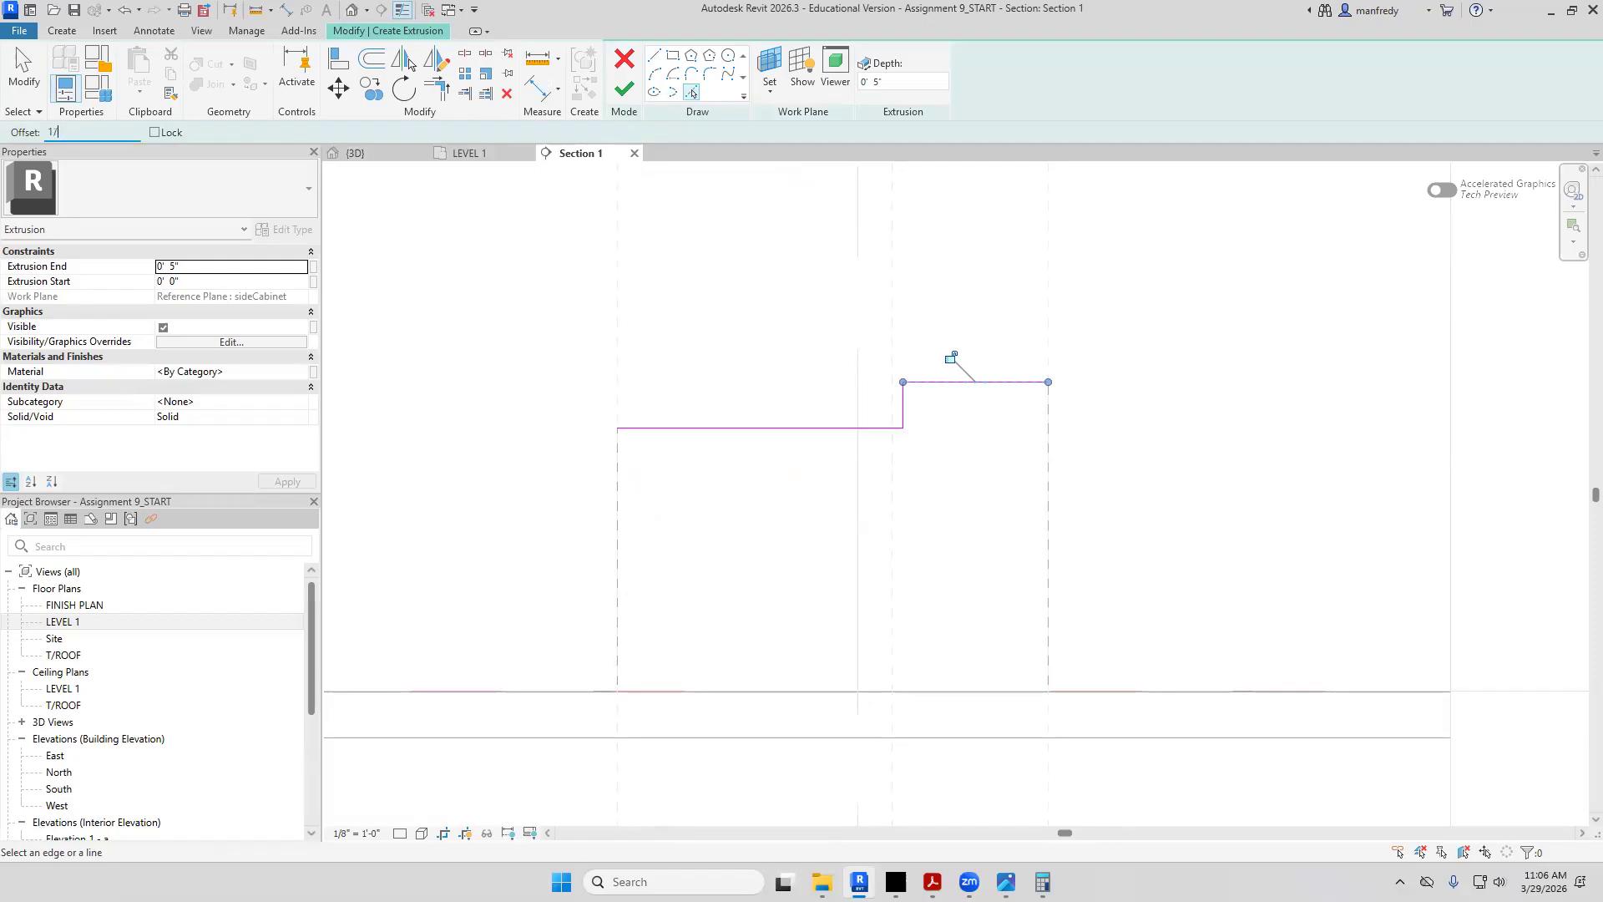
Add parallel sketch lines offset 1 1/2" outward from the countertop, riser and transaction top edges
{"action": "scroll", "coordinate": [1085, 347], "scroll_direction": "up", "scroll_amount": 2}
{"action": "left_click", "coordinate": [891, 442]}
{"action": "left_click", "coordinate": [923, 415]}
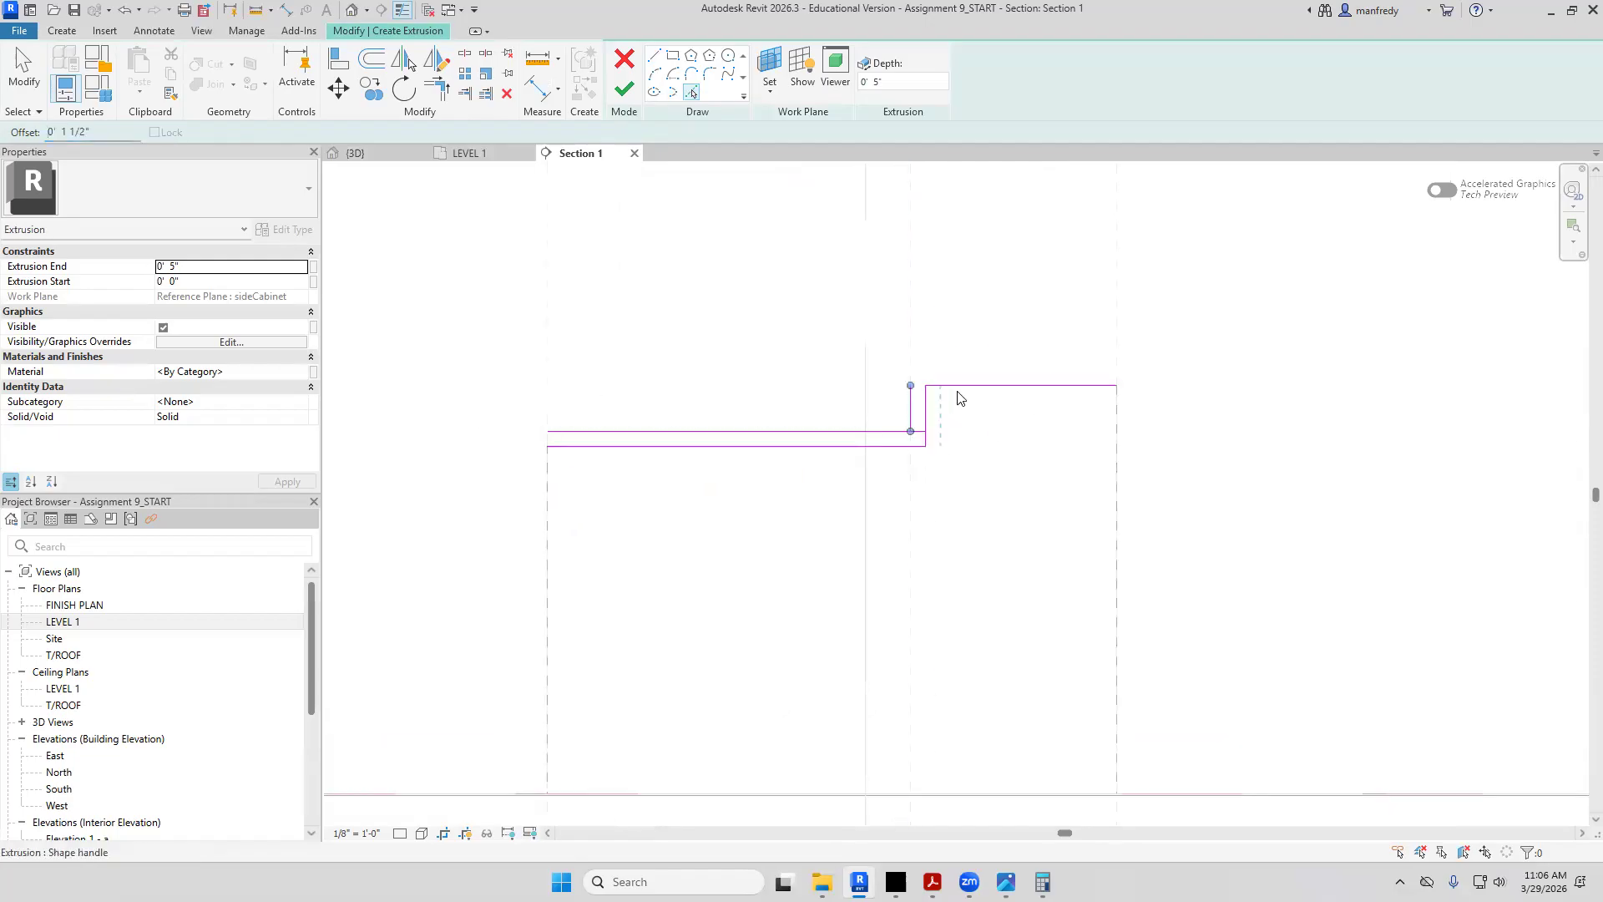
{"action": "left_click", "coordinate": [1069, 380]}
{"action": "scroll", "coordinate": [1075, 391], "scroll_direction": "up", "scroll_amount": 1}
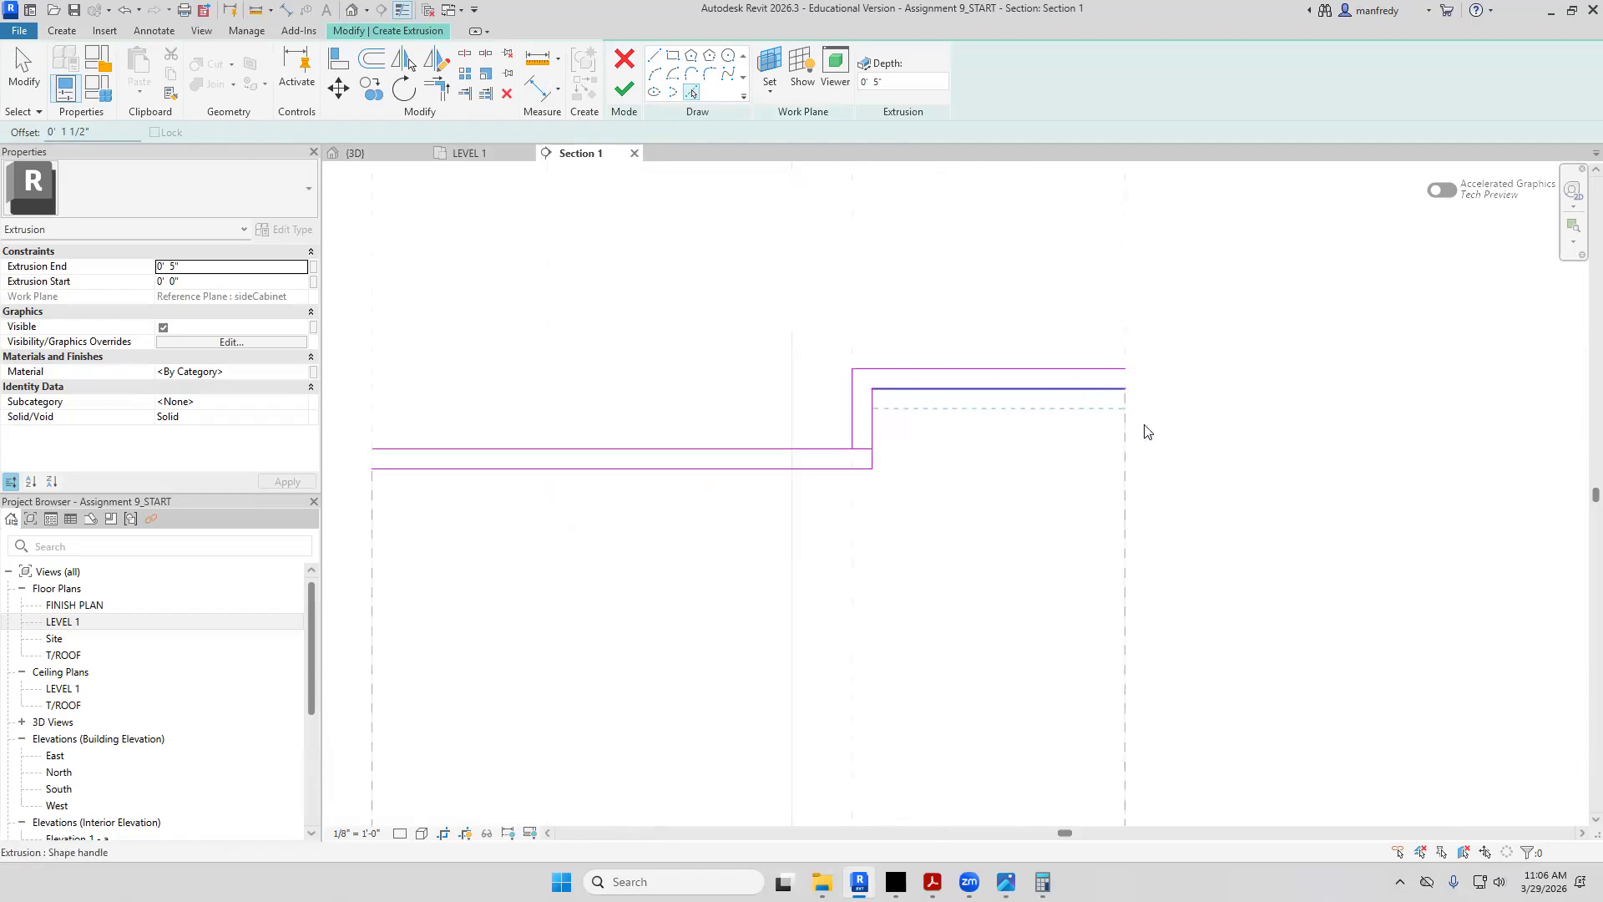
{"action": "key", "text": "Escape"}
{"action": "key", "text": "Escape"}
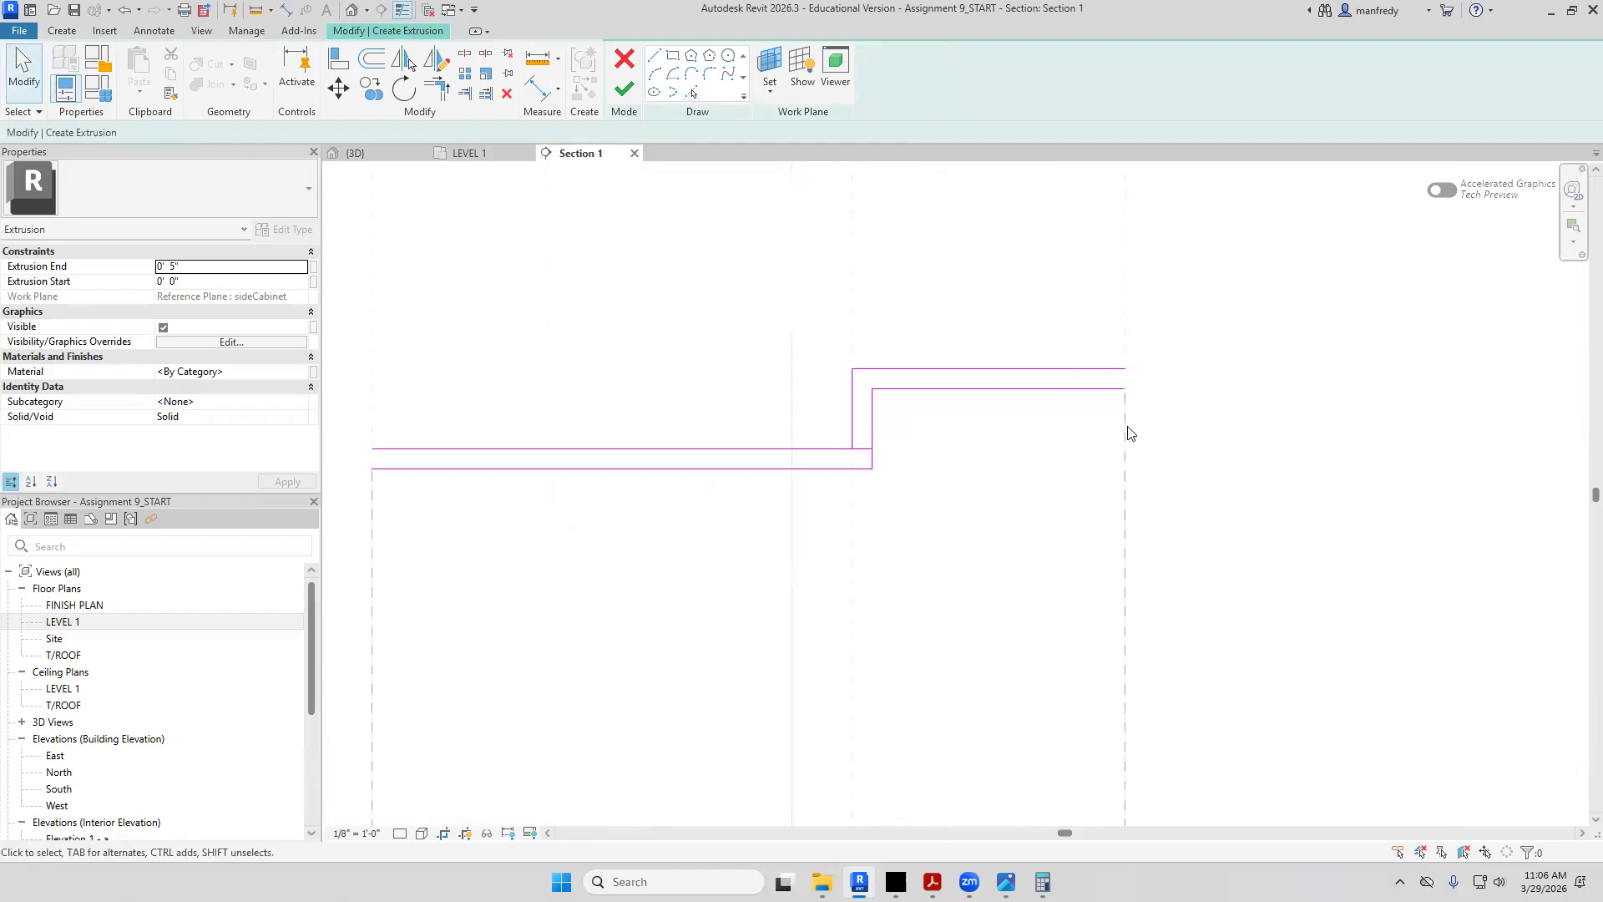
Close the transaction top end of the profile with a short line and trim the outer countertop line to the outer riser line
{"action": "scroll", "coordinate": [1119, 434], "scroll_direction": "up", "scroll_amount": 2}
{"action": "key", "text": "l"}
{"action": "key", "text": "i"}
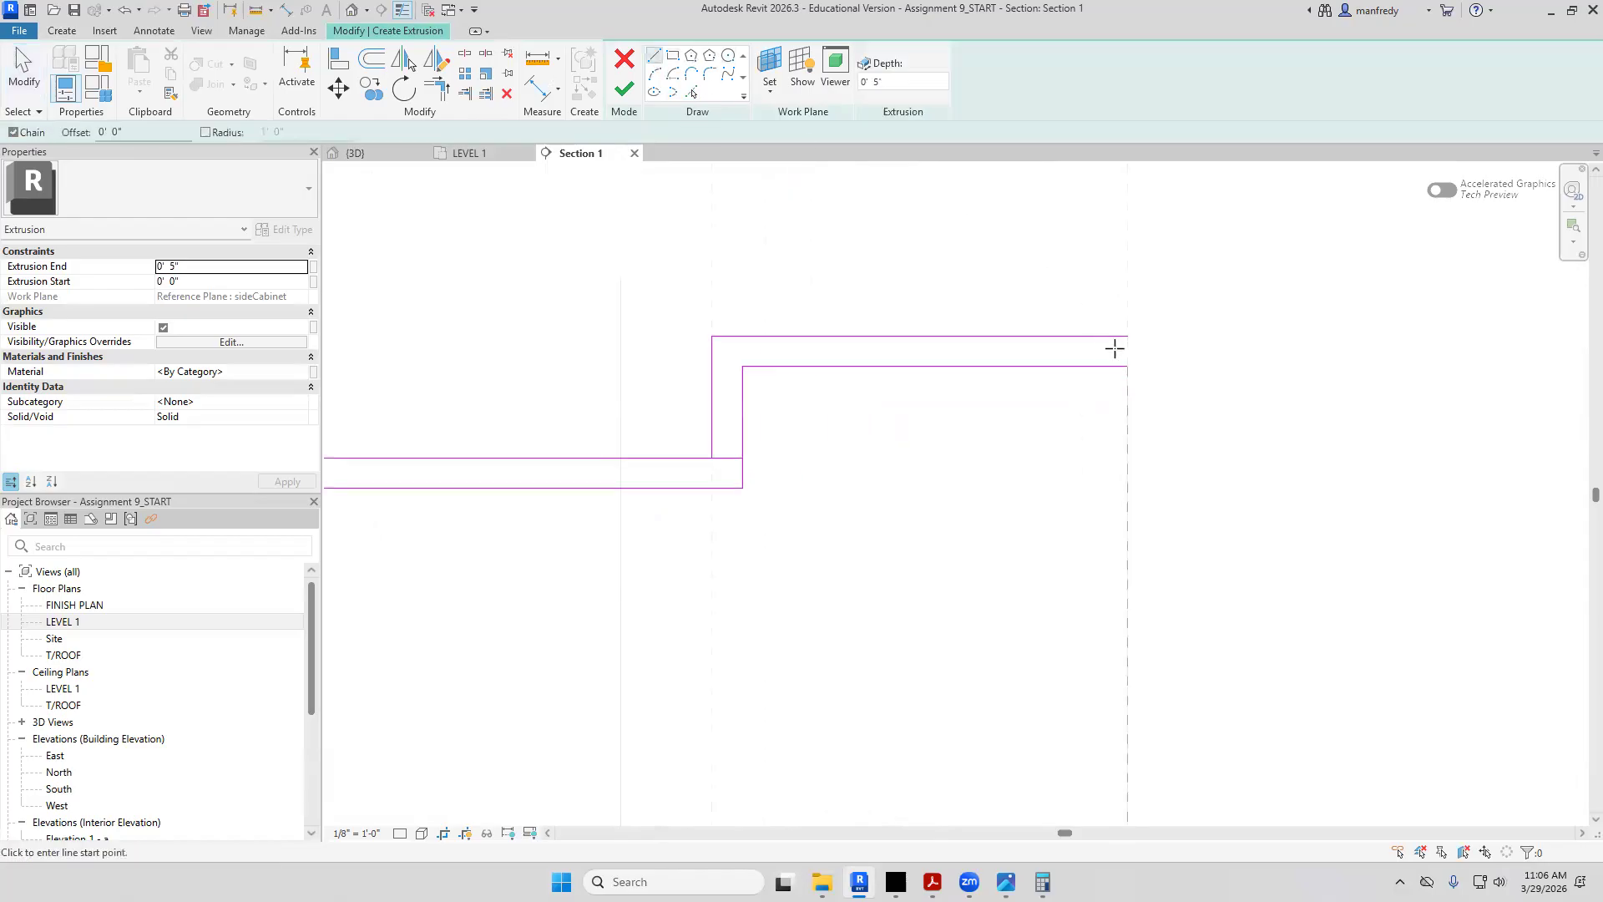
{"action": "left_click", "coordinate": [1127, 337]}
{"action": "key", "text": "Escape"}
{"action": "key", "text": "Escape"}
{"action": "key", "text": "t"}
{"action": "key", "text": "r"}
{"action": "left_click", "coordinate": [705, 459]}
{"action": "scroll", "coordinate": [850, 428], "scroll_direction": "down", "scroll_amount": 1}
{"action": "middle_click_drag", "start_coordinate": [851, 425], "coordinate": [1402, 353]}
{"action": "scroll", "coordinate": [848, 325], "scroll_direction": "up", "scroll_amount": 1}
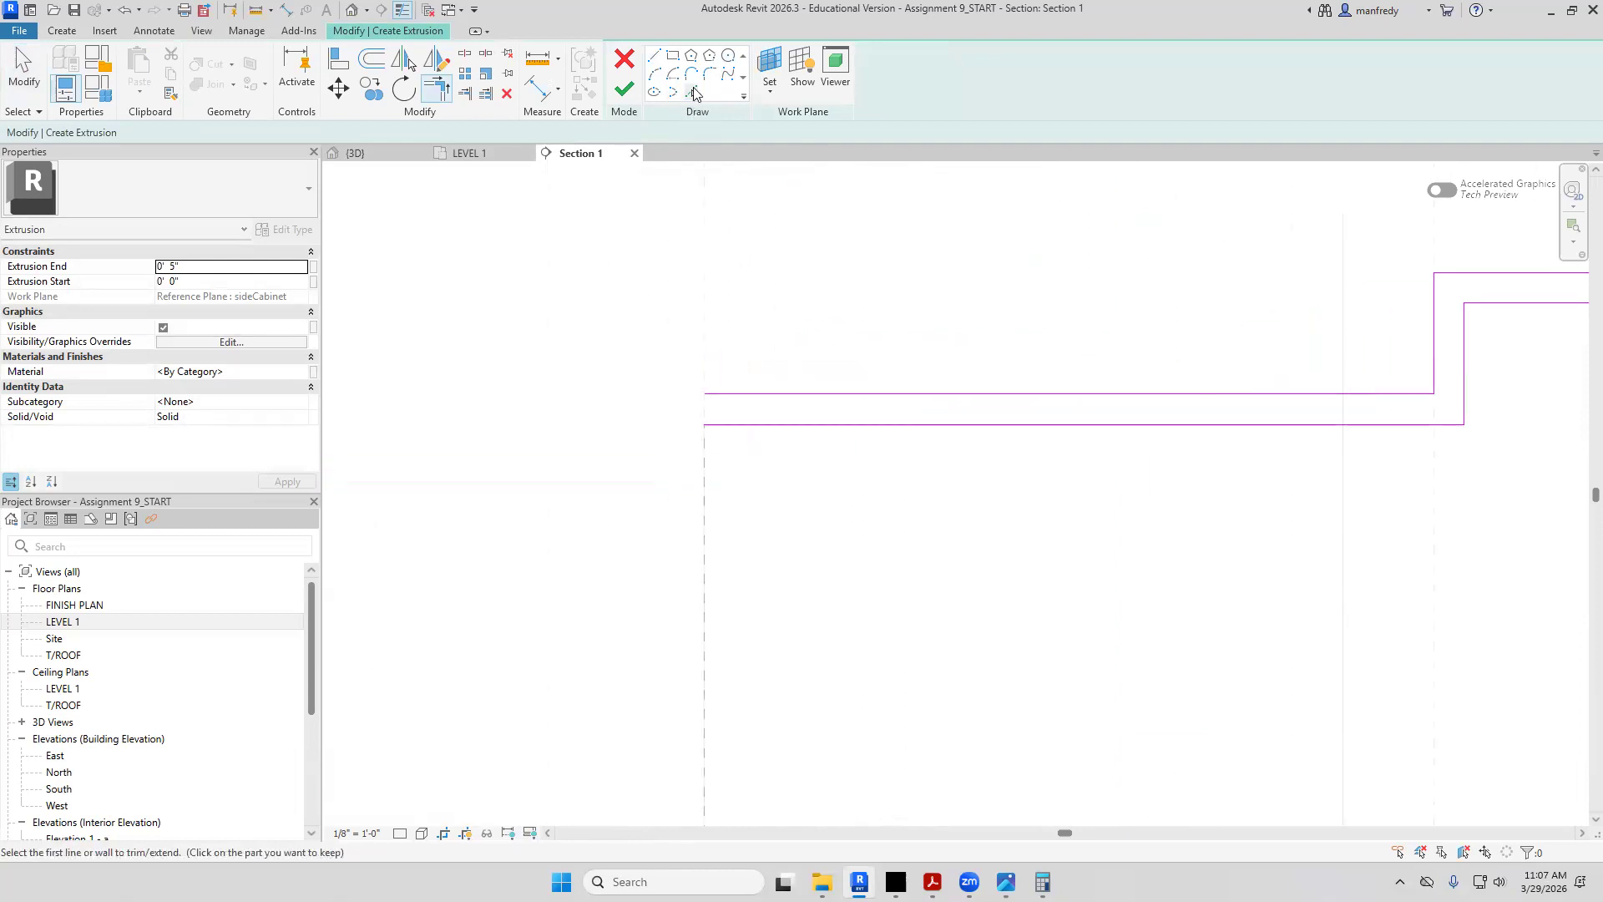
Close the countertop end of the profile with a short line and finish the 5" extrusion and the in-place model
{"action": "left_click", "coordinate": [656, 59]}
{"action": "left_click", "coordinate": [704, 393]}
{"action": "left_click", "coordinate": [704, 425]}
{"action": "key", "text": "Escape"}
{"action": "left_click", "coordinate": [623, 88]}
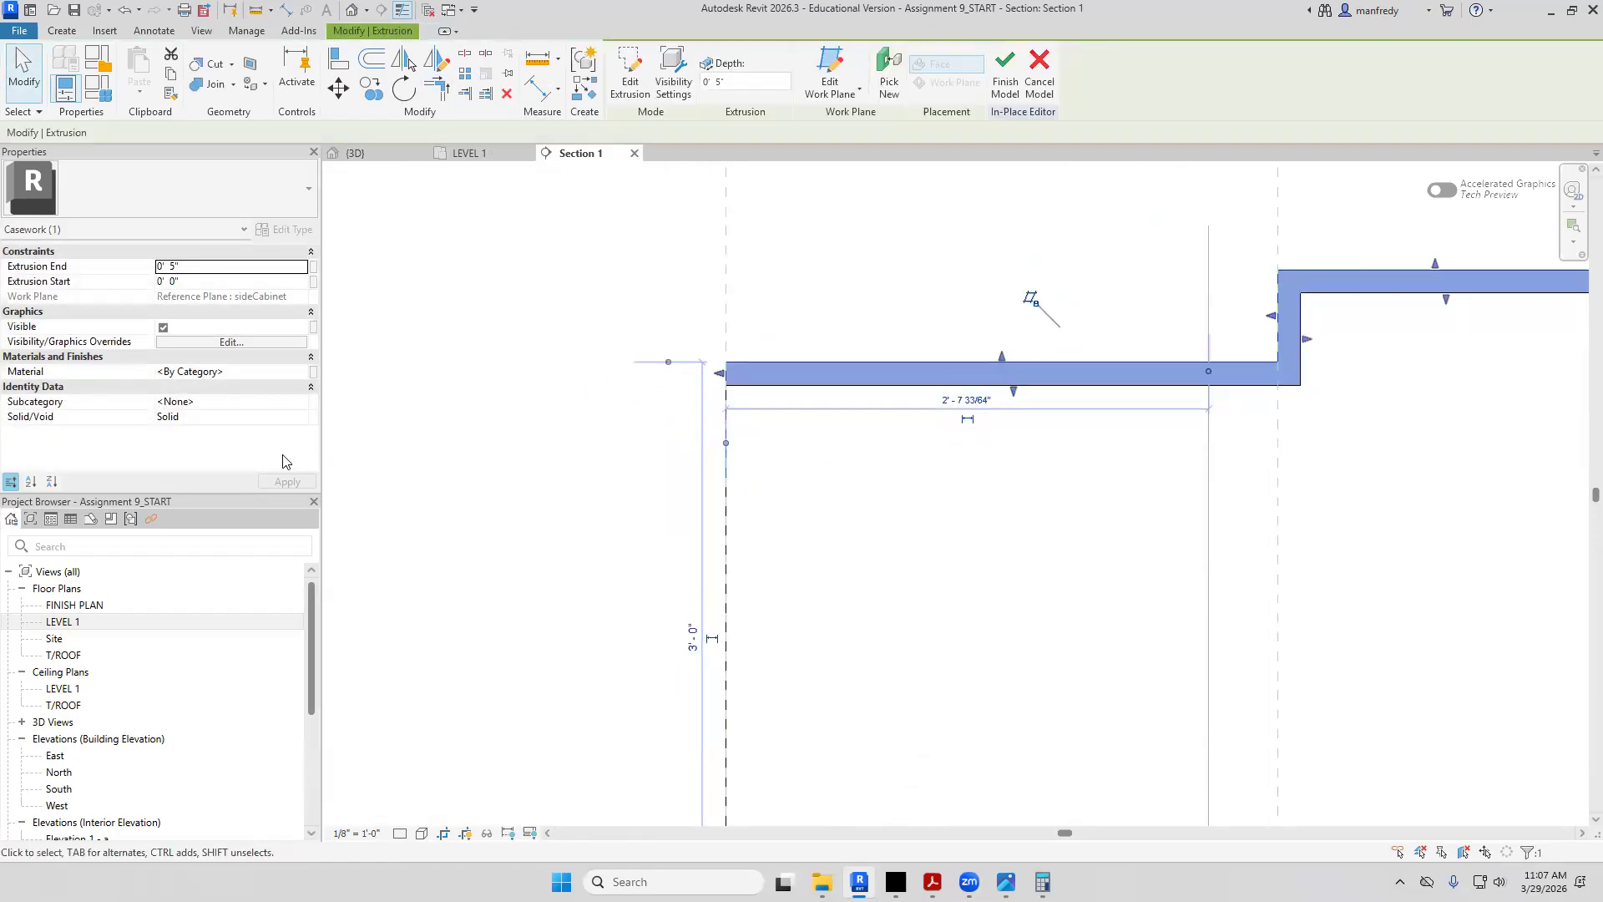
{"action": "left_click", "coordinate": [214, 269]}
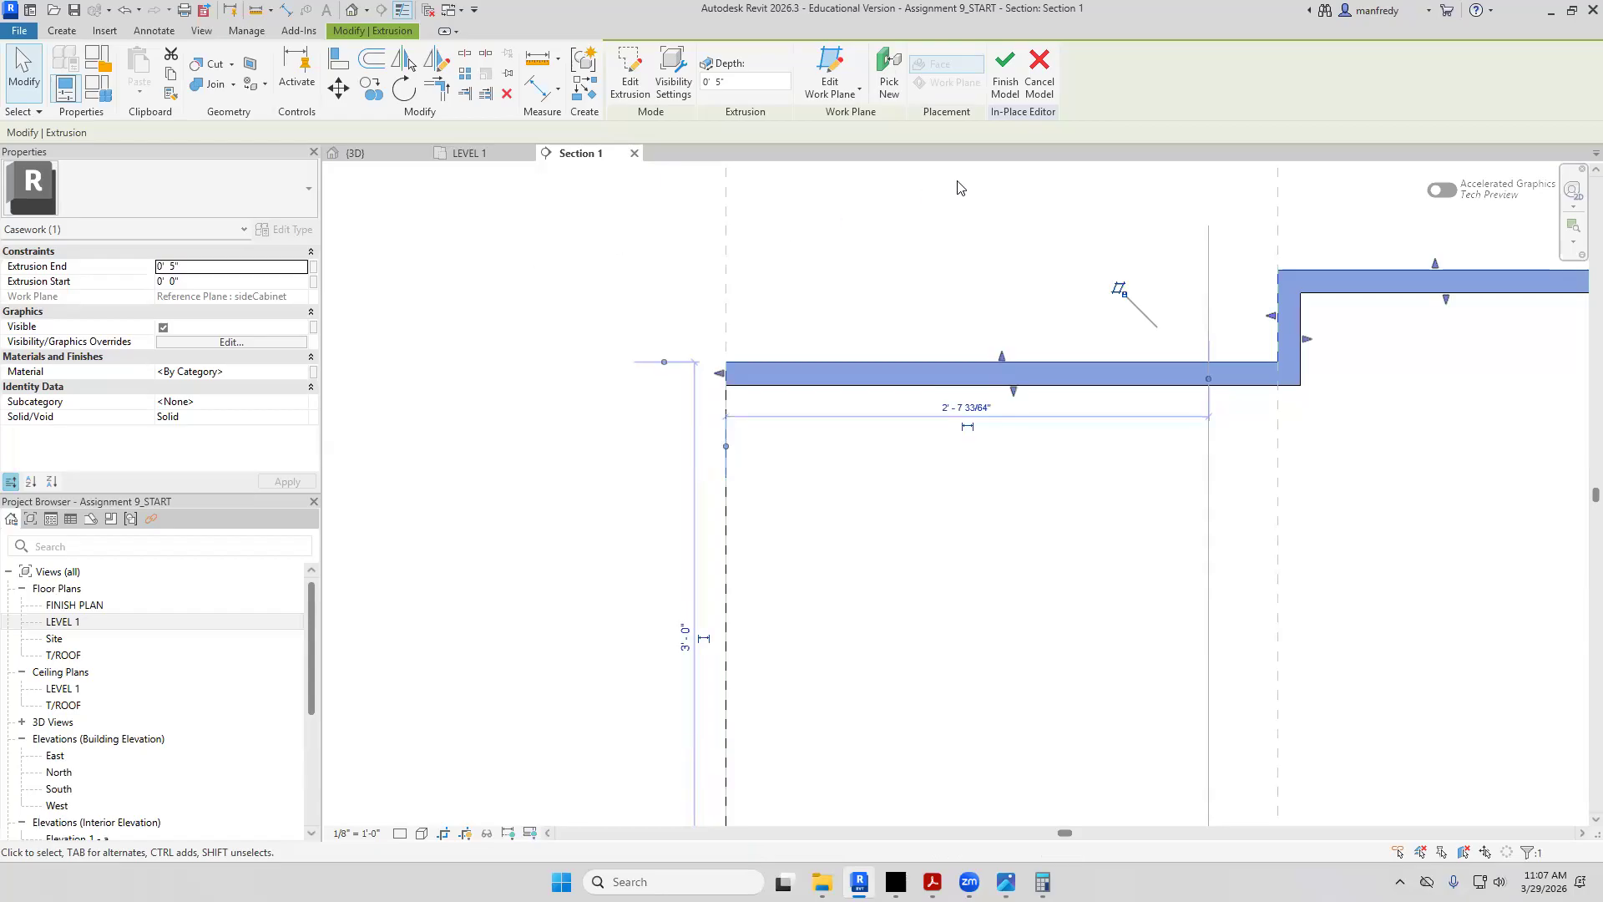
{"action": "left_click", "coordinate": [1005, 77]}
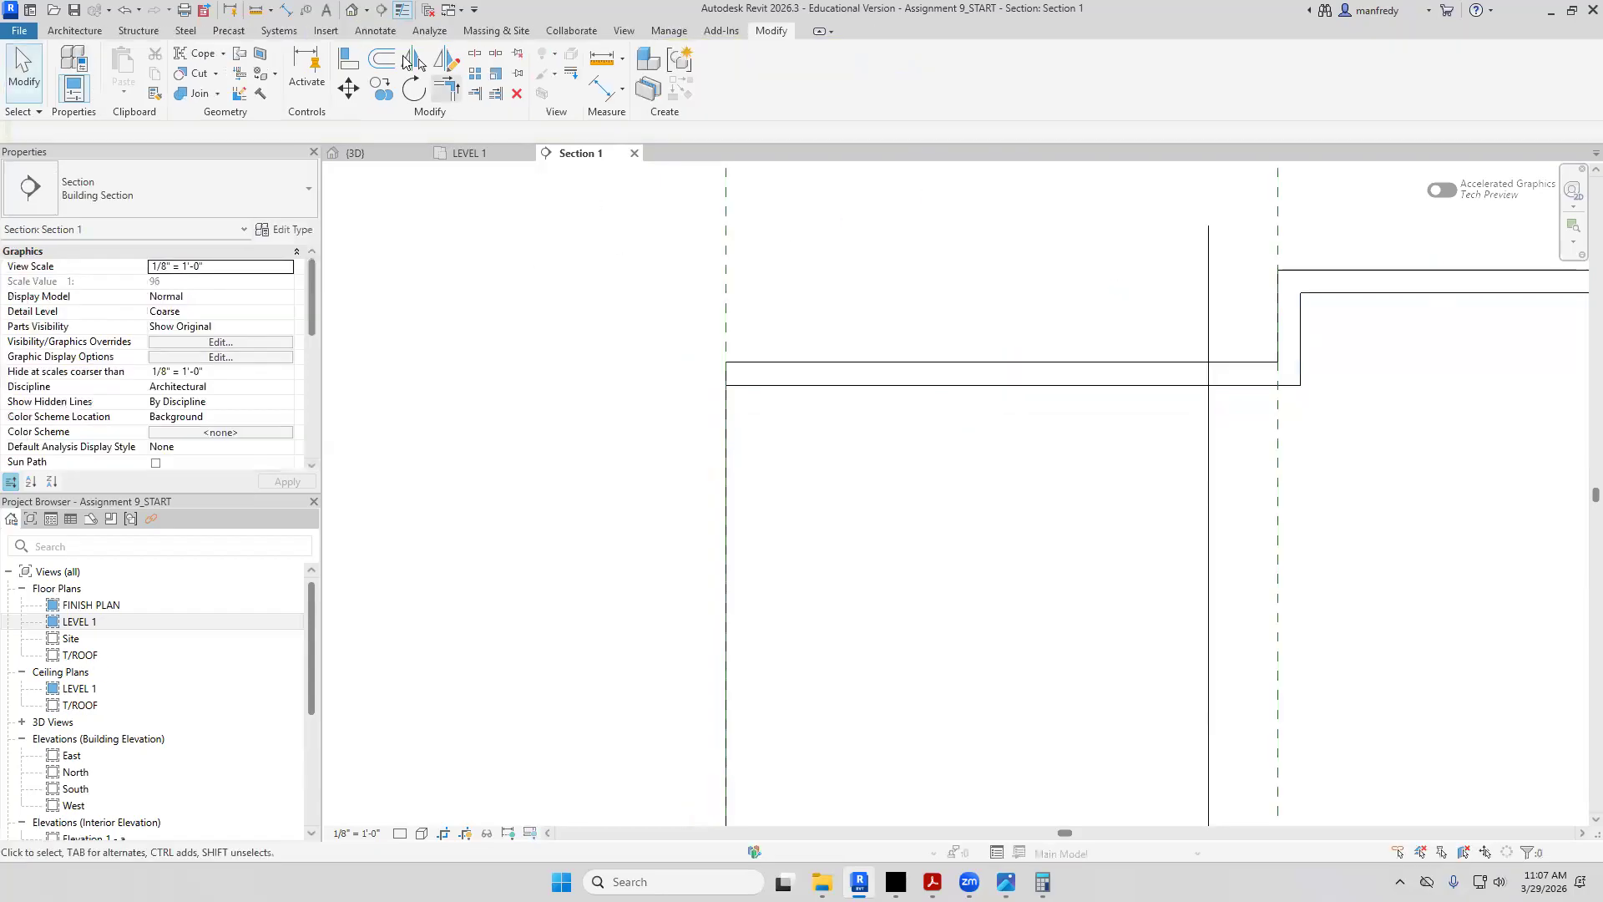
Open the 3D view and orbit to examine the new top layer on the end panel
{"action": "left_click", "coordinate": [355, 12]}
{"action": "middle_click_drag", "start_coordinate": [660, 518], "coordinate": [401, 545], "text": "shift"}
{"action": "scroll", "coordinate": [564, 541], "scroll_direction": "up", "scroll_amount": 1}
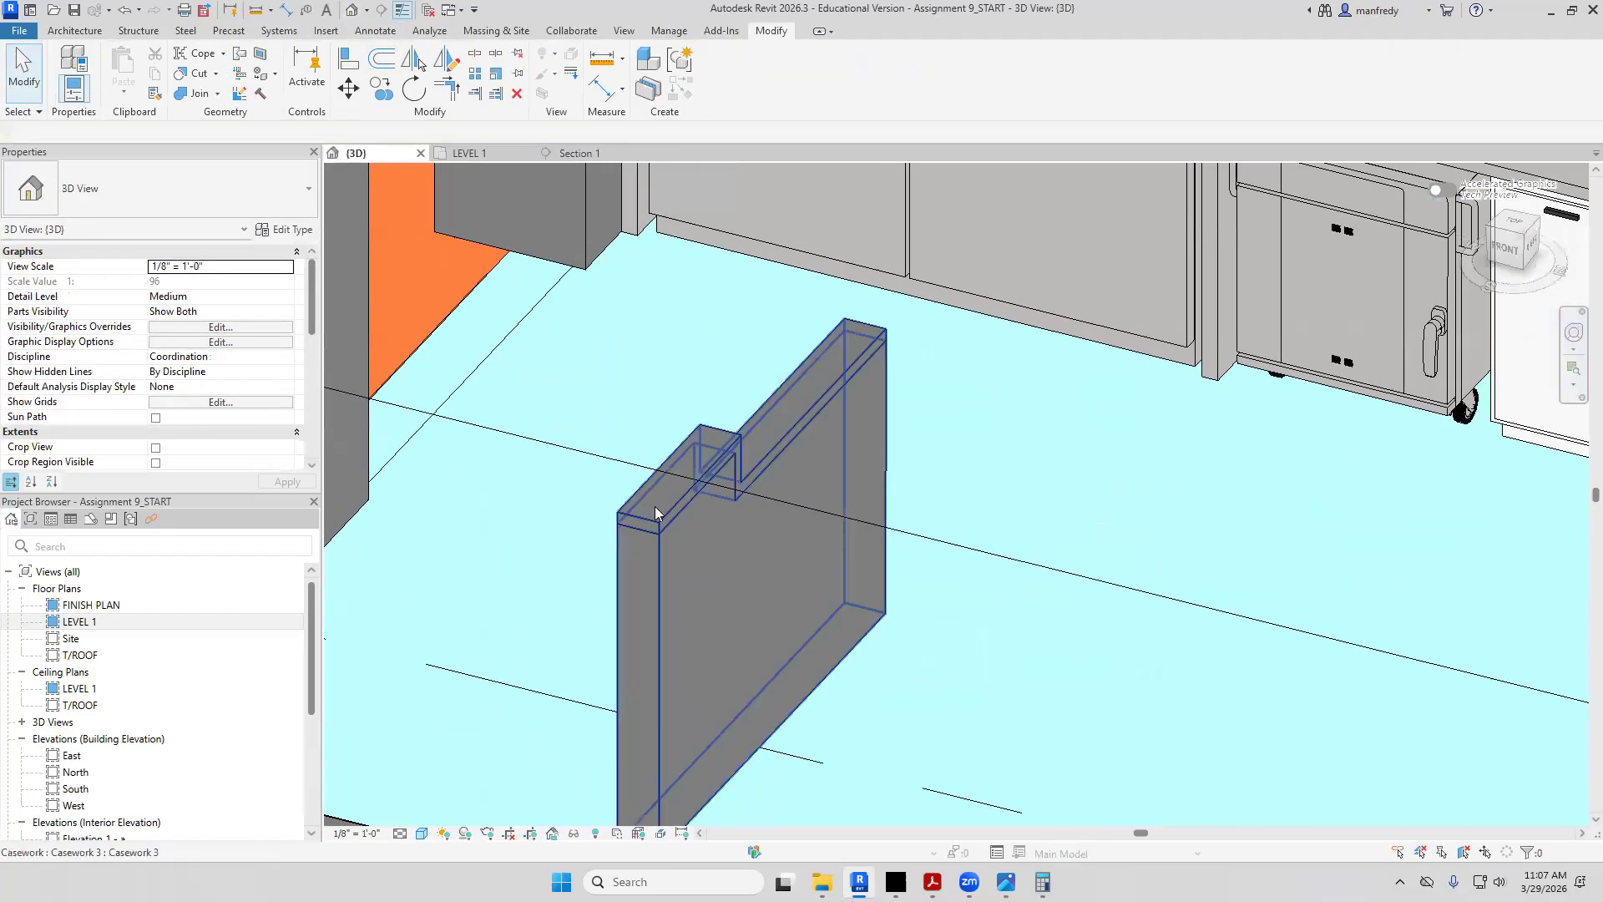
Stretch the stepped top along the island's length from its end panel toward the opposite end panel
{"action": "left_click", "coordinate": [671, 513]}
{"action": "scroll", "coordinate": [703, 499], "scroll_direction": "up", "scroll_amount": 1}
{"action": "key", "text": "Escape"}
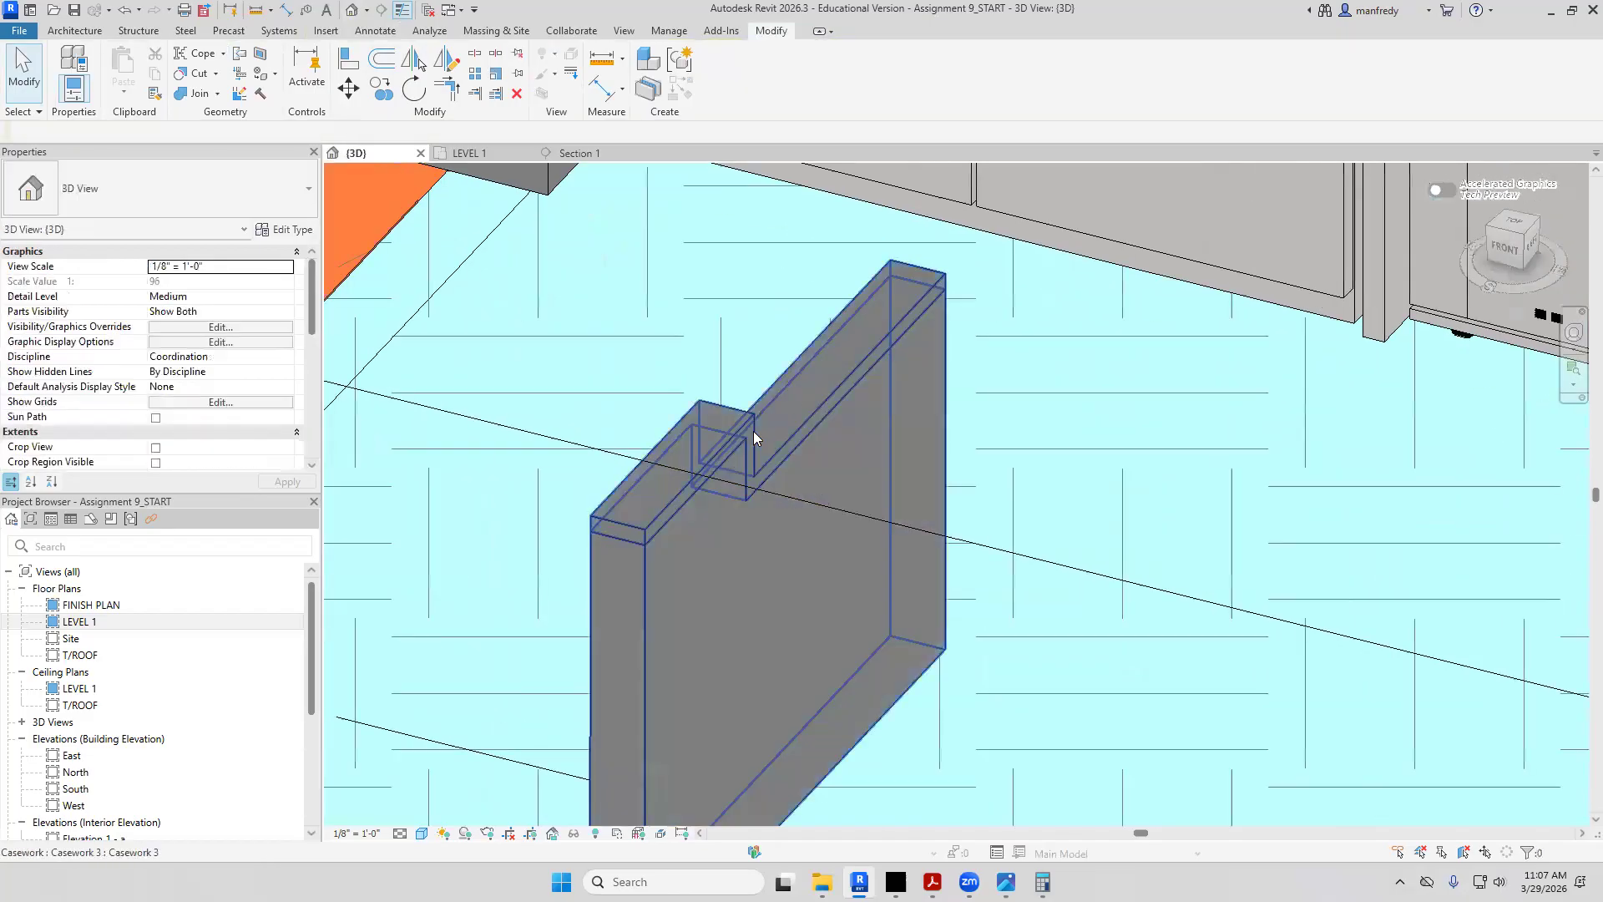
{"action": "left_click", "coordinate": [753, 430]}
{"action": "middle_click_drag", "start_coordinate": [825, 410], "coordinate": [894, 405], "text": "shift"}
{"action": "left_click_drag", "start_coordinate": [893, 401], "coordinate": [1142, 426]}
{"action": "scroll", "coordinate": [1181, 445], "scroll_direction": "down", "scroll_amount": 5}
{"action": "middle_click_drag", "start_coordinate": [1155, 477], "coordinate": [790, 390]}
{"action": "scroll", "coordinate": [825, 393], "scroll_direction": "down", "scroll_amount": 2}
{"action": "left_click_drag", "start_coordinate": [913, 409], "coordinate": [1278, 501]}
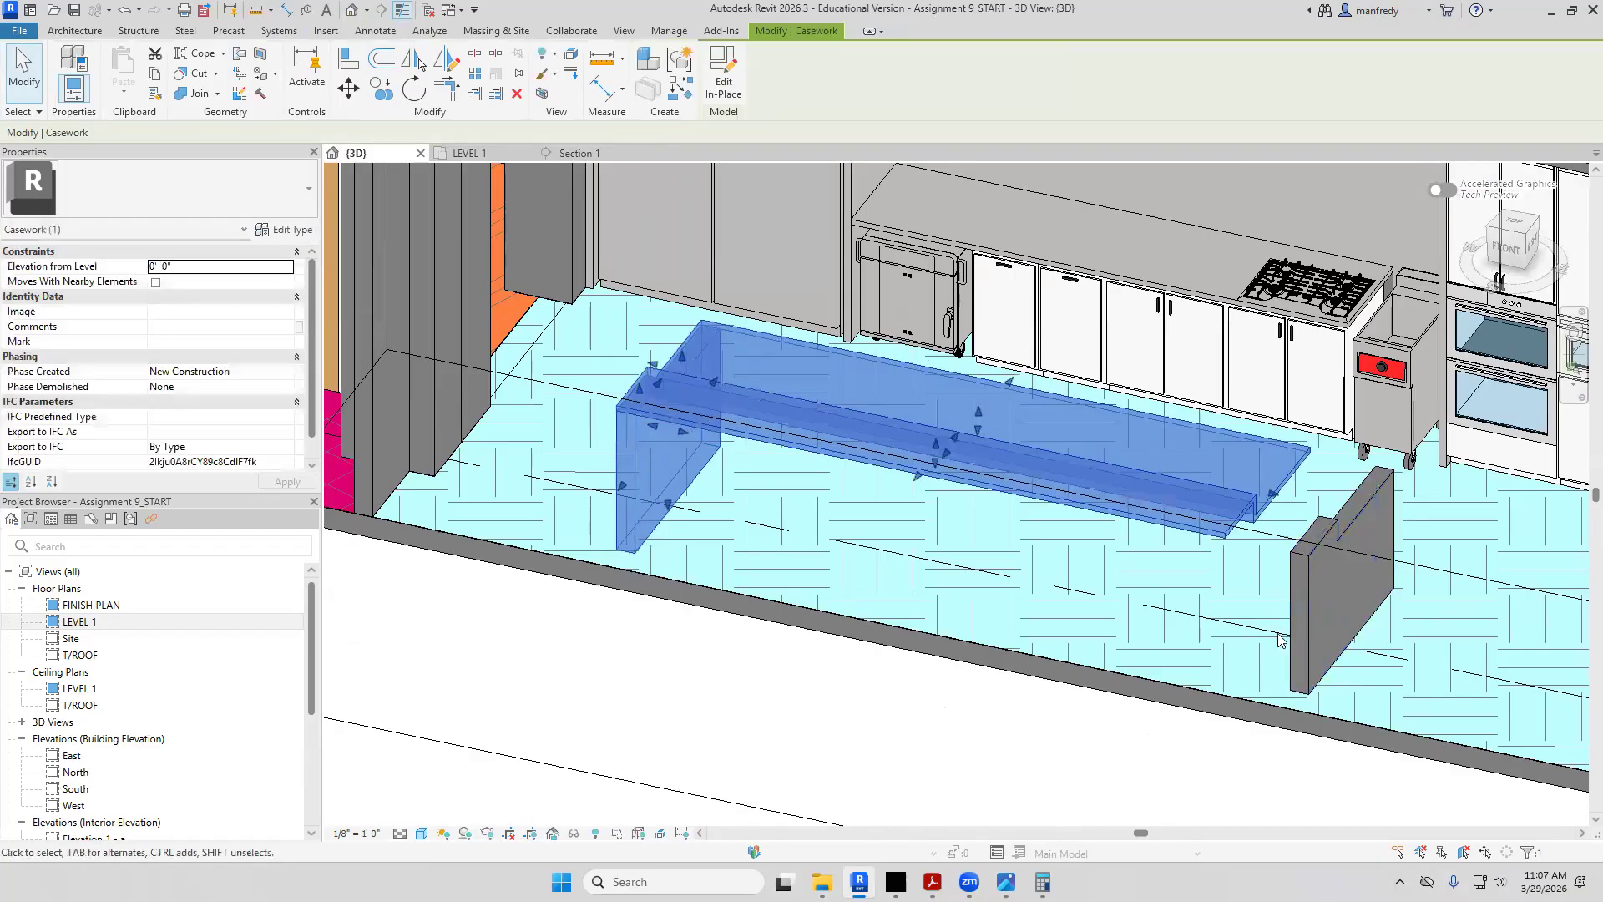
Align the free end of the stepped top with the outer face of the opposite end panel
{"action": "left_click", "coordinate": [1277, 634]}
{"action": "scroll", "coordinate": [1189, 575], "scroll_direction": "up", "scroll_amount": 3}
{"action": "middle_click_drag", "start_coordinate": [1152, 572], "coordinate": [816, 540]}
{"action": "key", "text": "a"}
{"action": "key", "text": "l"}
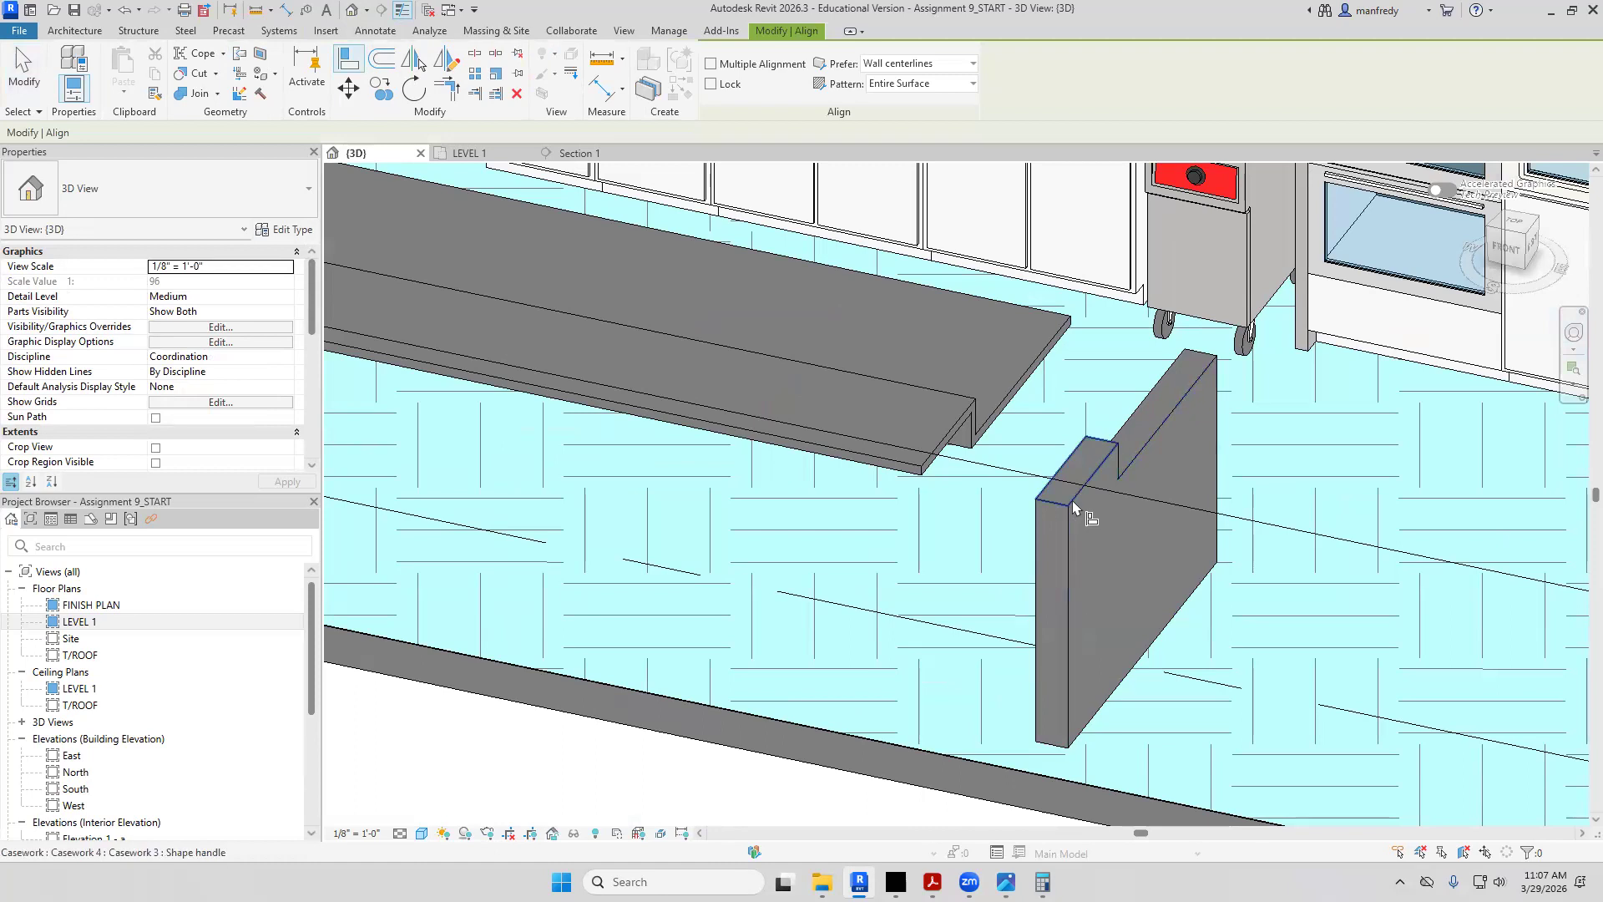
{"action": "left_click", "coordinate": [1074, 504]}
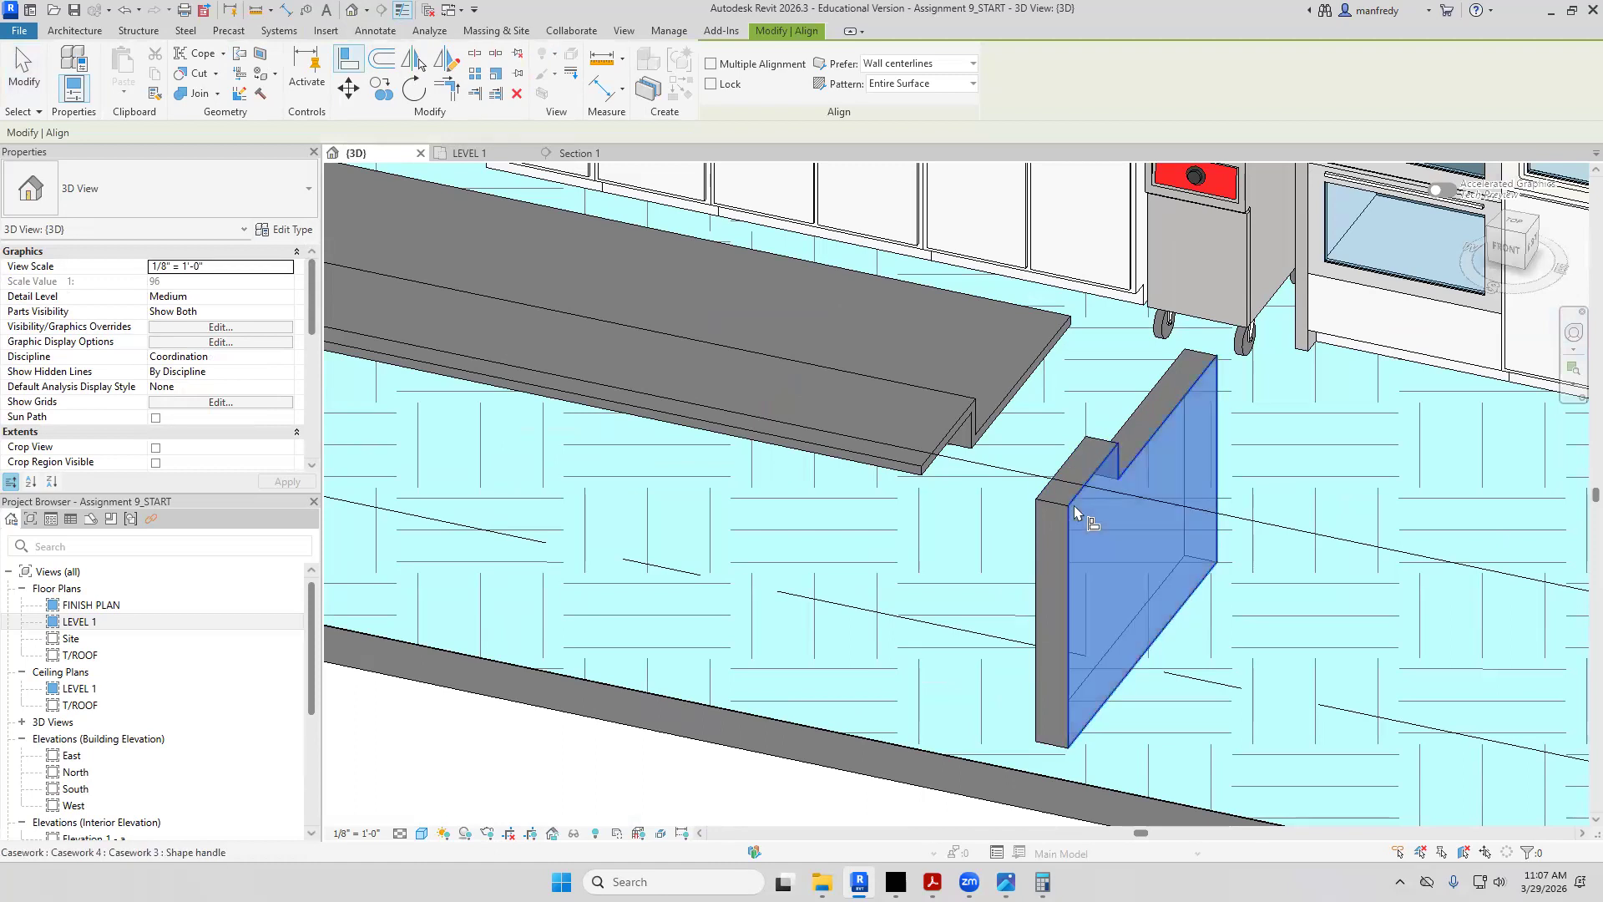
{"action": "left_click", "coordinate": [950, 443]}
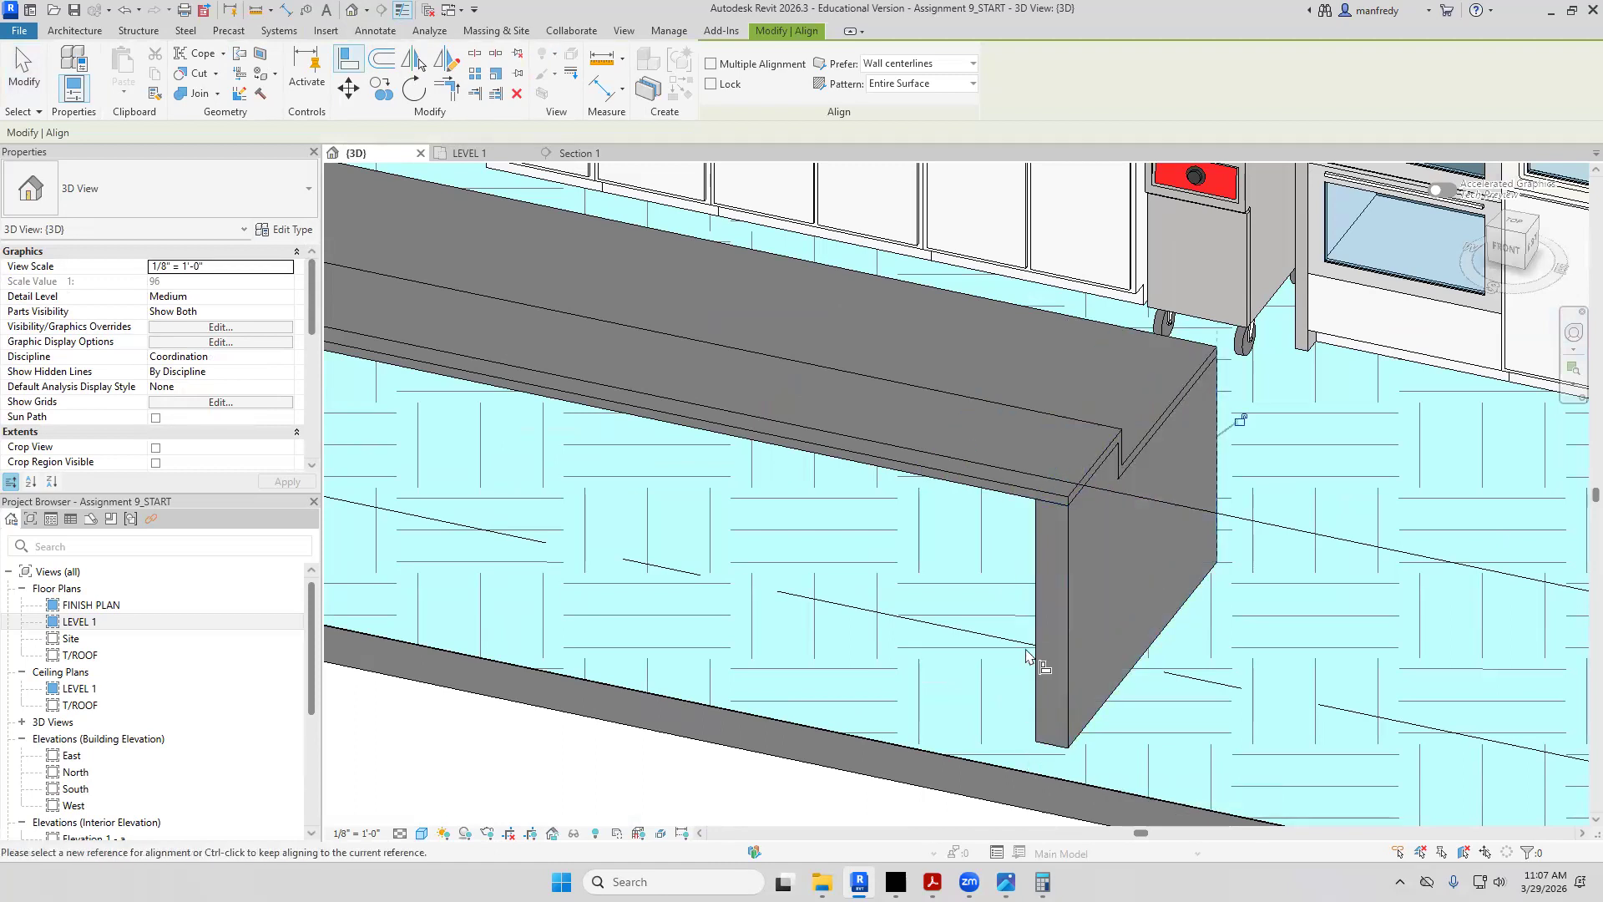
{"action": "scroll", "coordinate": [1026, 654], "scroll_direction": "down", "scroll_amount": 5}
{"action": "key", "text": "Escape"}
{"action": "key", "text": "Escape"}
Orbit around the island and examine how the stepped top meets both end panels
{"action": "scroll", "coordinate": [538, 495], "scroll_direction": "up", "scroll_amount": 4}
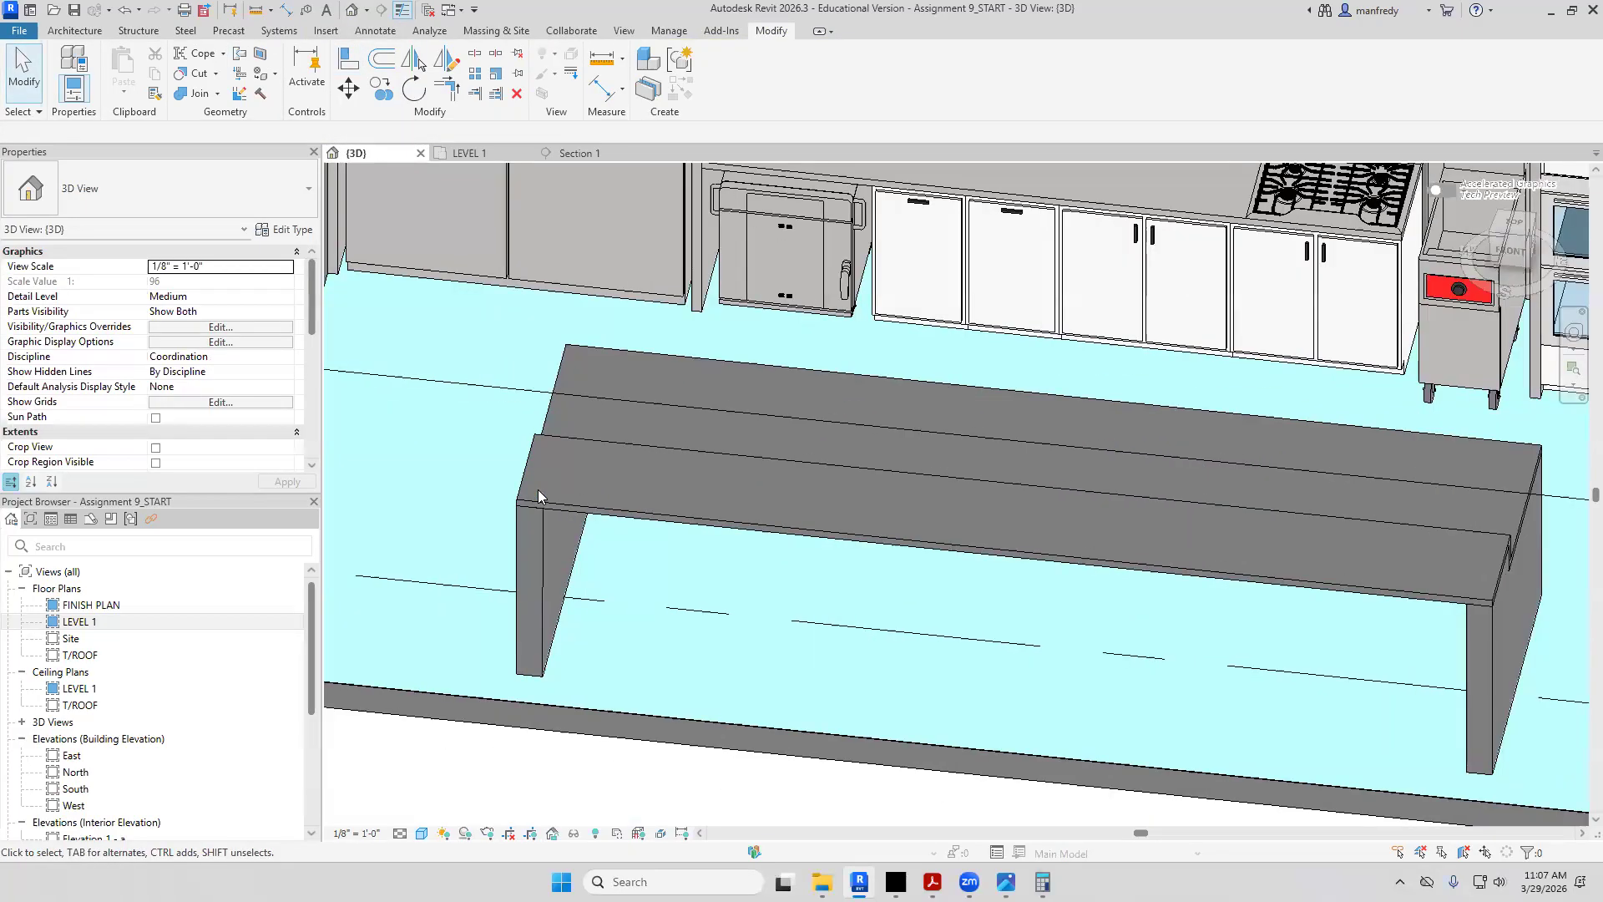
{"action": "scroll", "coordinate": [539, 494], "scroll_direction": "up", "scroll_amount": 3}
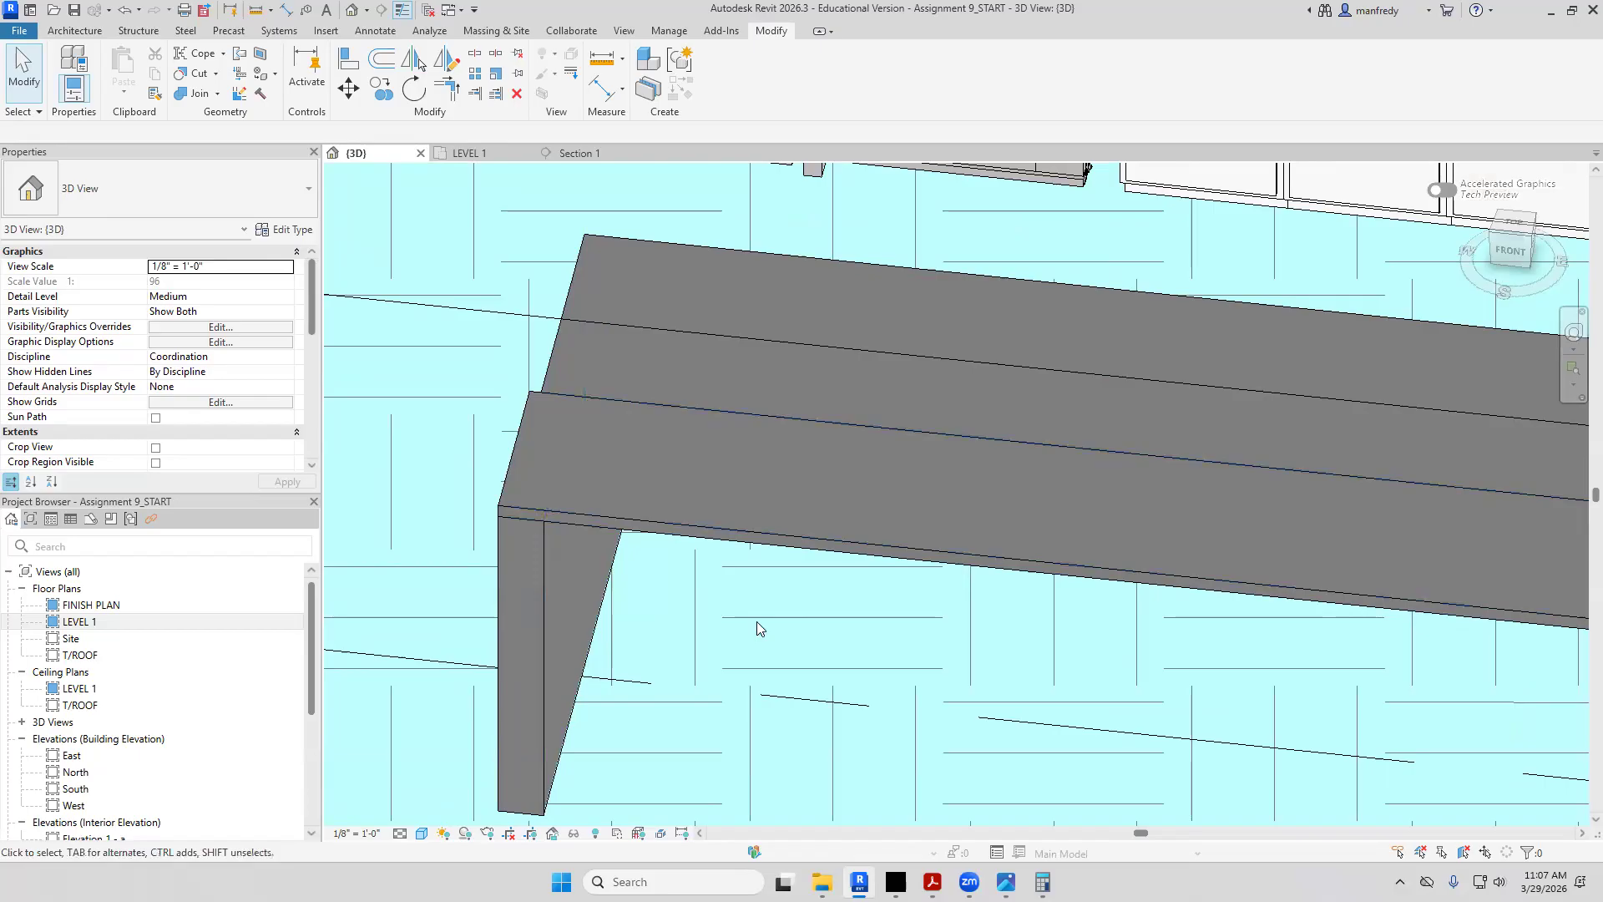
{"action": "scroll", "coordinate": [764, 591], "scroll_direction": "down", "scroll_amount": 3}
{"action": "middle_click_drag", "start_coordinate": [763, 591], "coordinate": [968, 567], "text": "shift"}
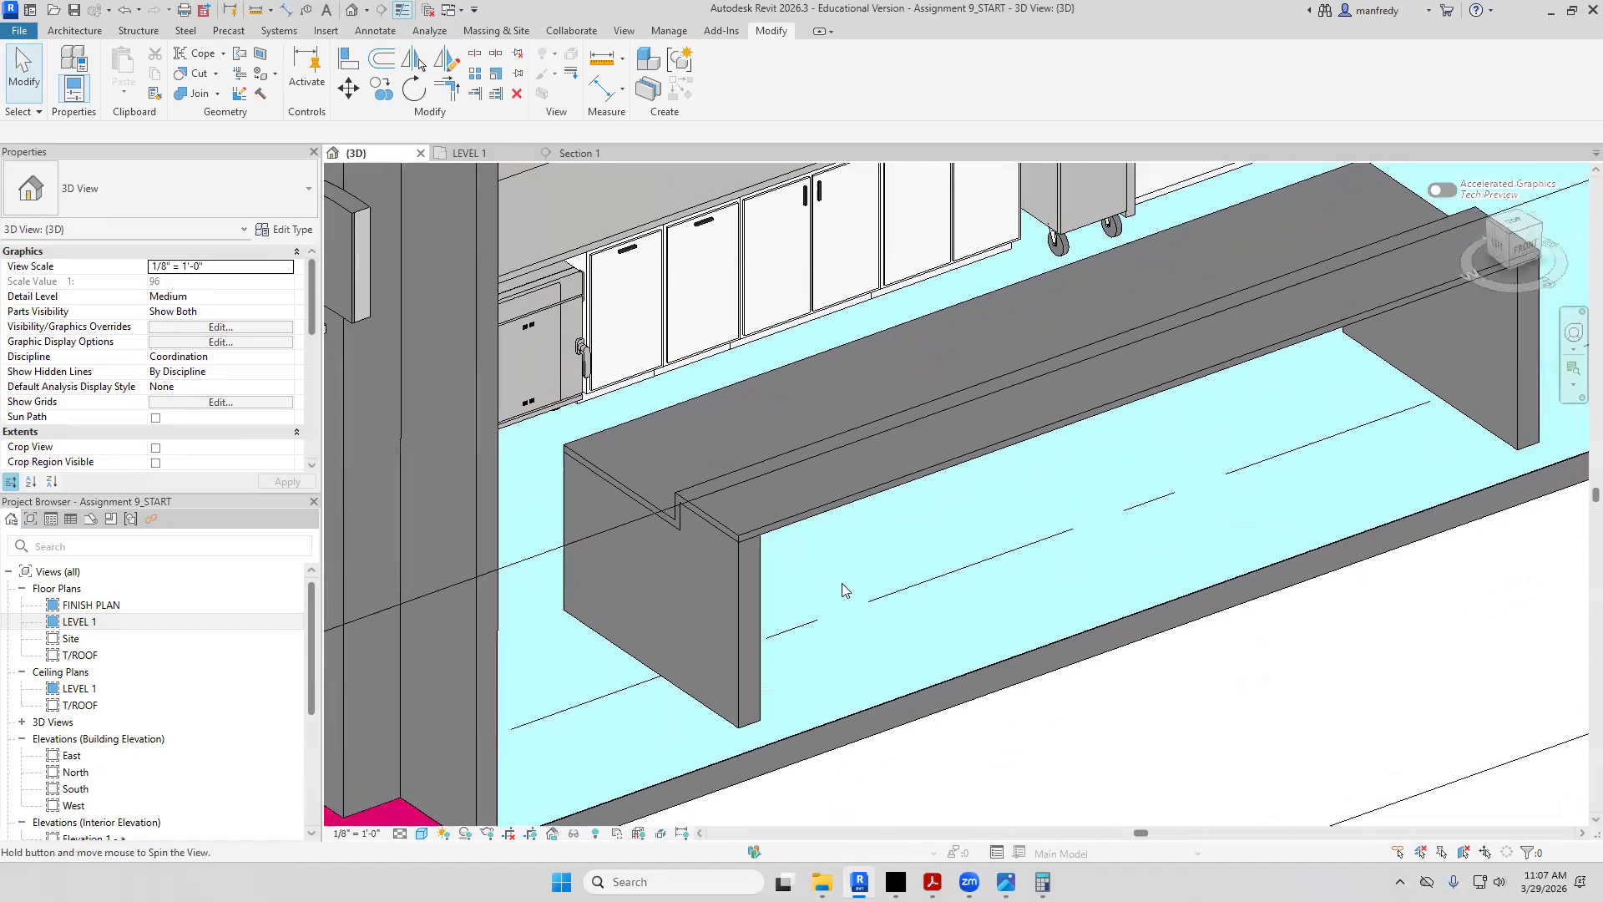
{"action": "left_click", "coordinate": [739, 617]}
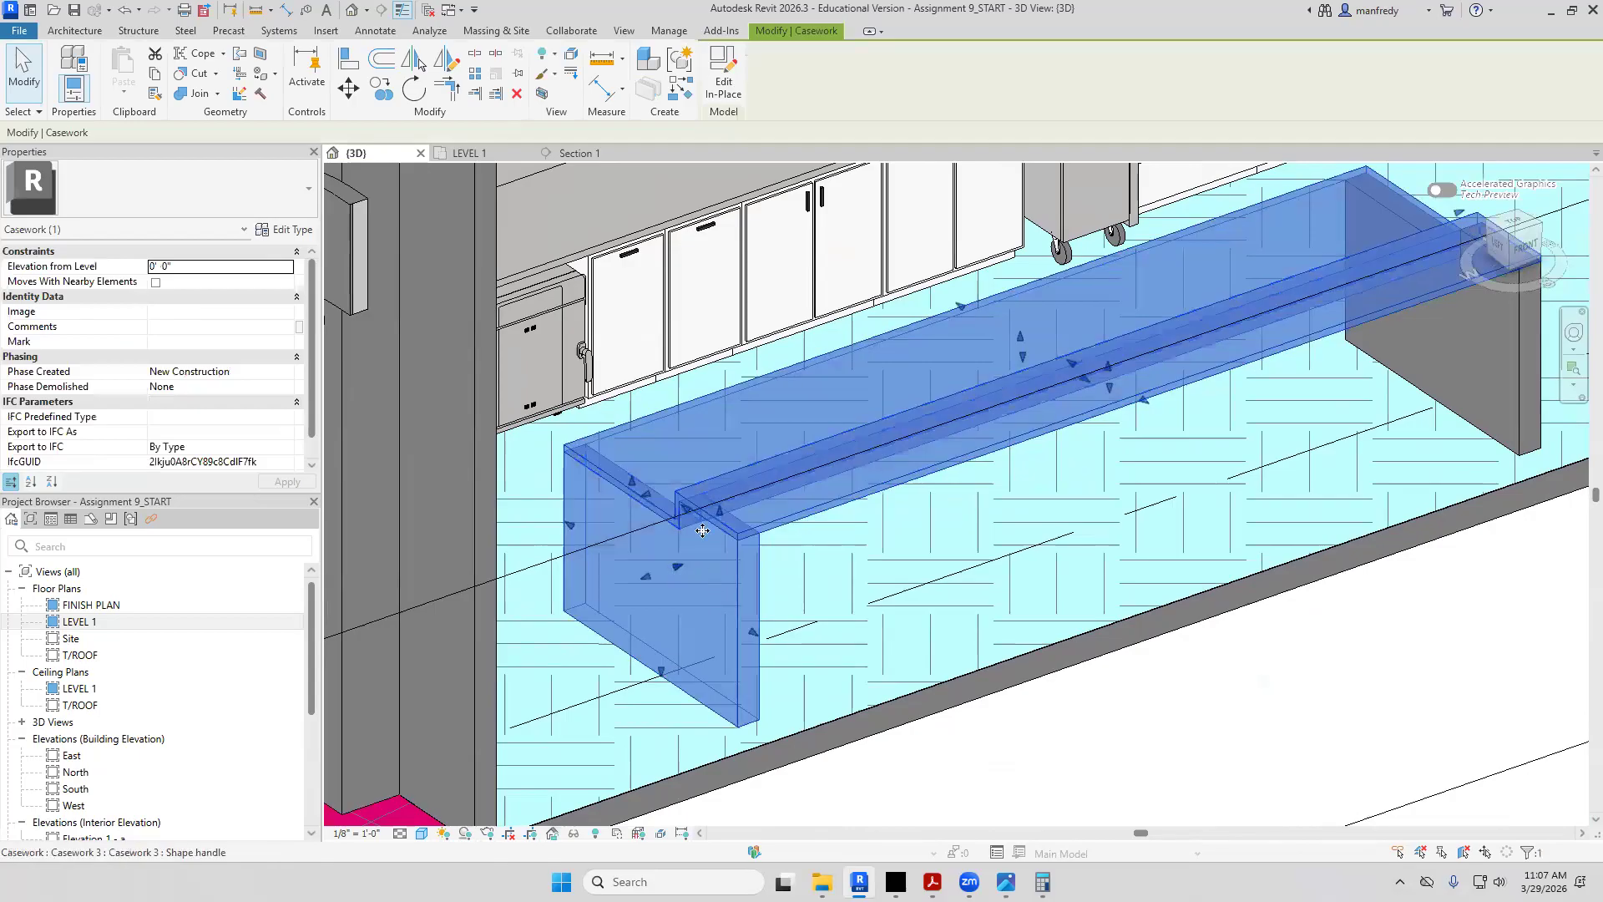
{"action": "middle_click_drag", "start_coordinate": [851, 513], "coordinate": [709, 454], "text": "shift"}
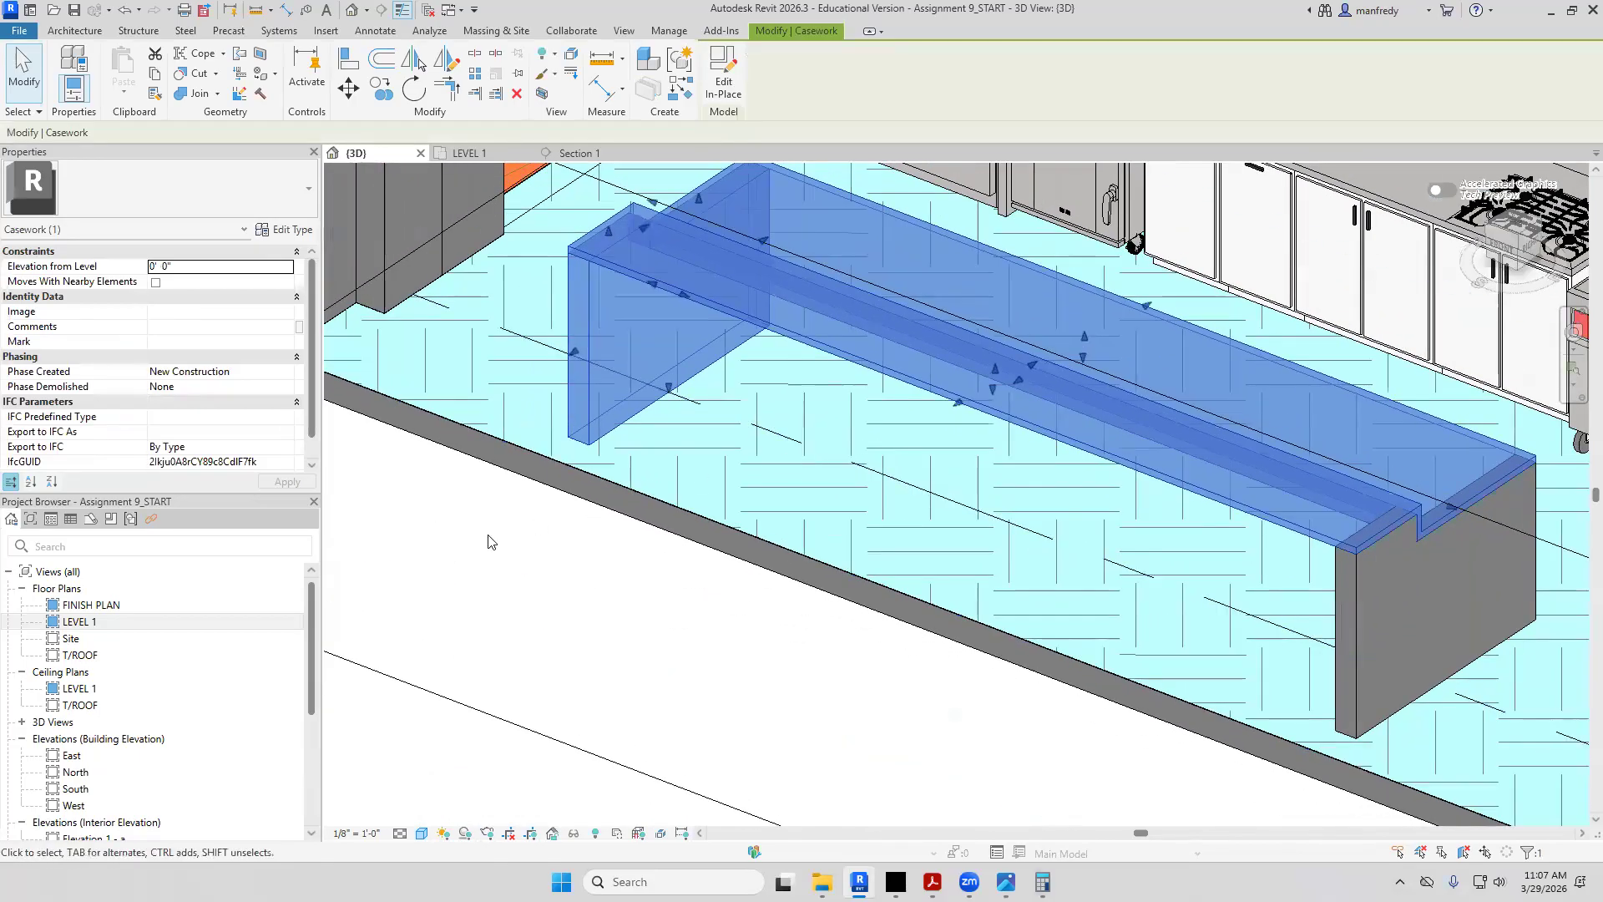
Open the LEVEL 1 floor plan and place an elevation marker between the back counter run and the island
{"action": "double_click", "coordinate": [161, 623]}
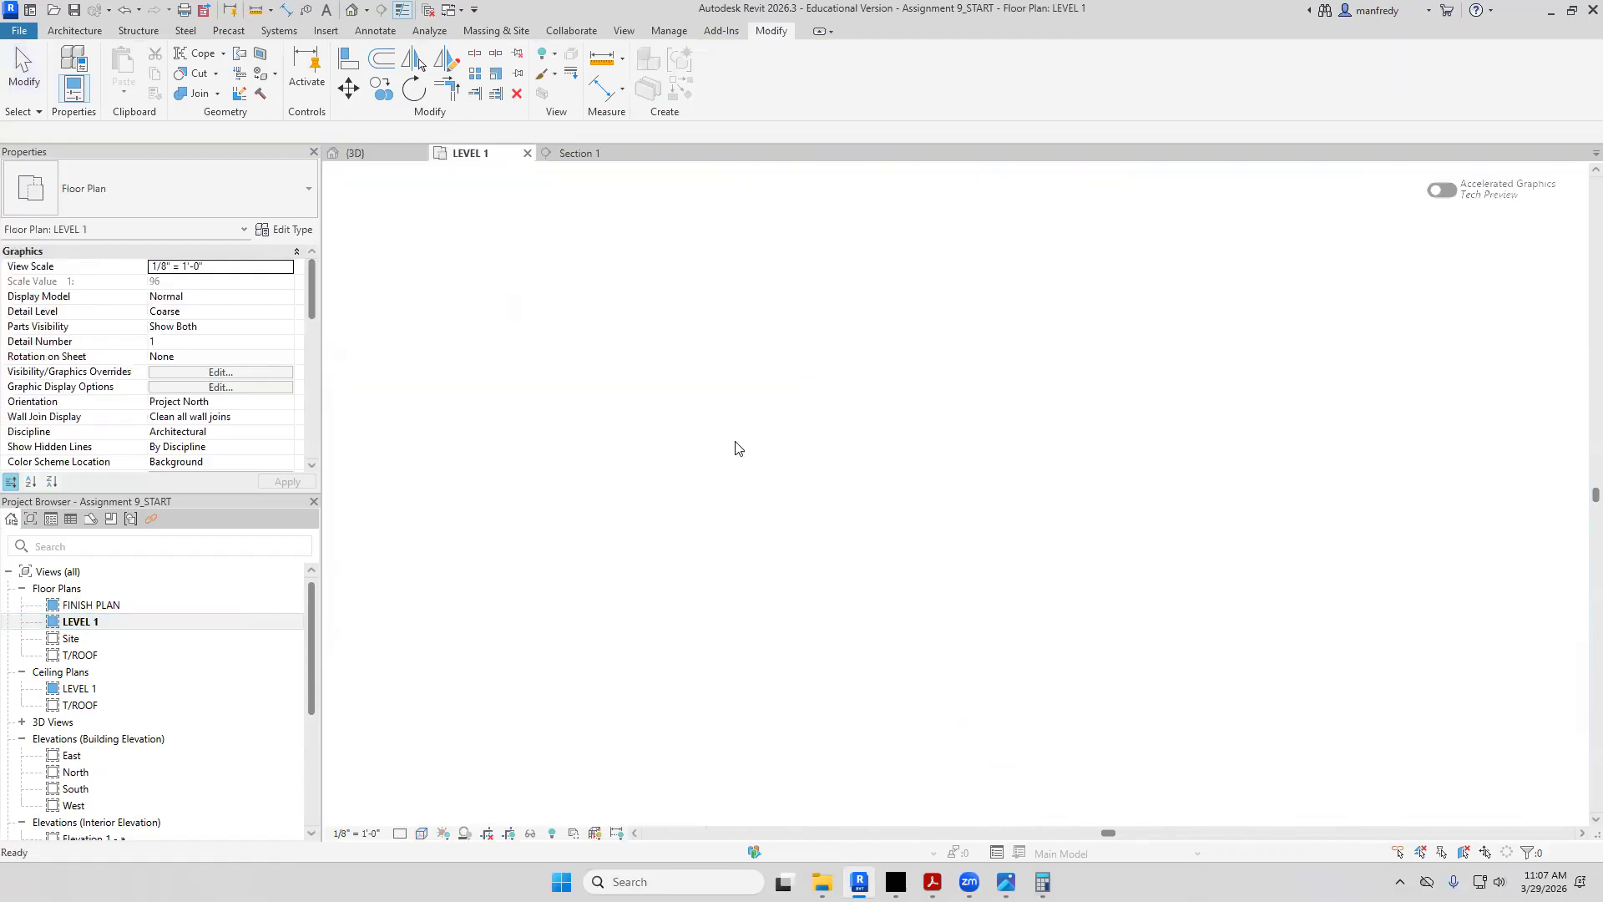
{"action": "scroll", "coordinate": [938, 458], "scroll_direction": "up", "scroll_amount": 3}
{"action": "scroll", "coordinate": [939, 458], "scroll_direction": "up", "scroll_amount": 4}
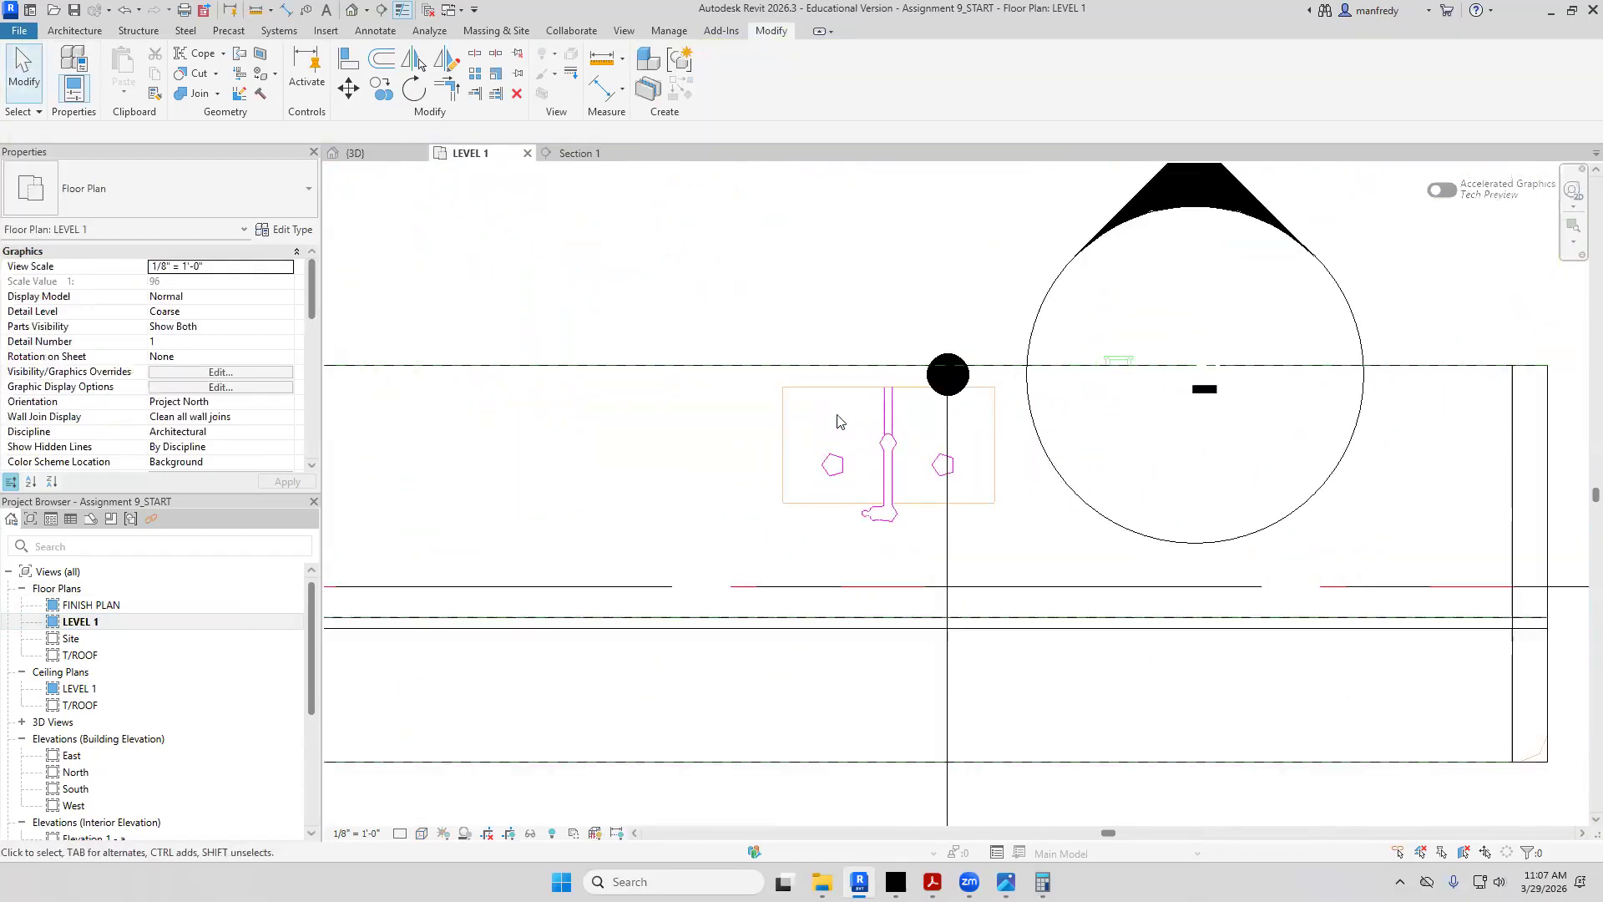
{"action": "middle_click_drag", "start_coordinate": [769, 333], "coordinate": [908, 339]}
{"action": "scroll", "coordinate": [908, 339], "scroll_direction": "down", "scroll_amount": 1}
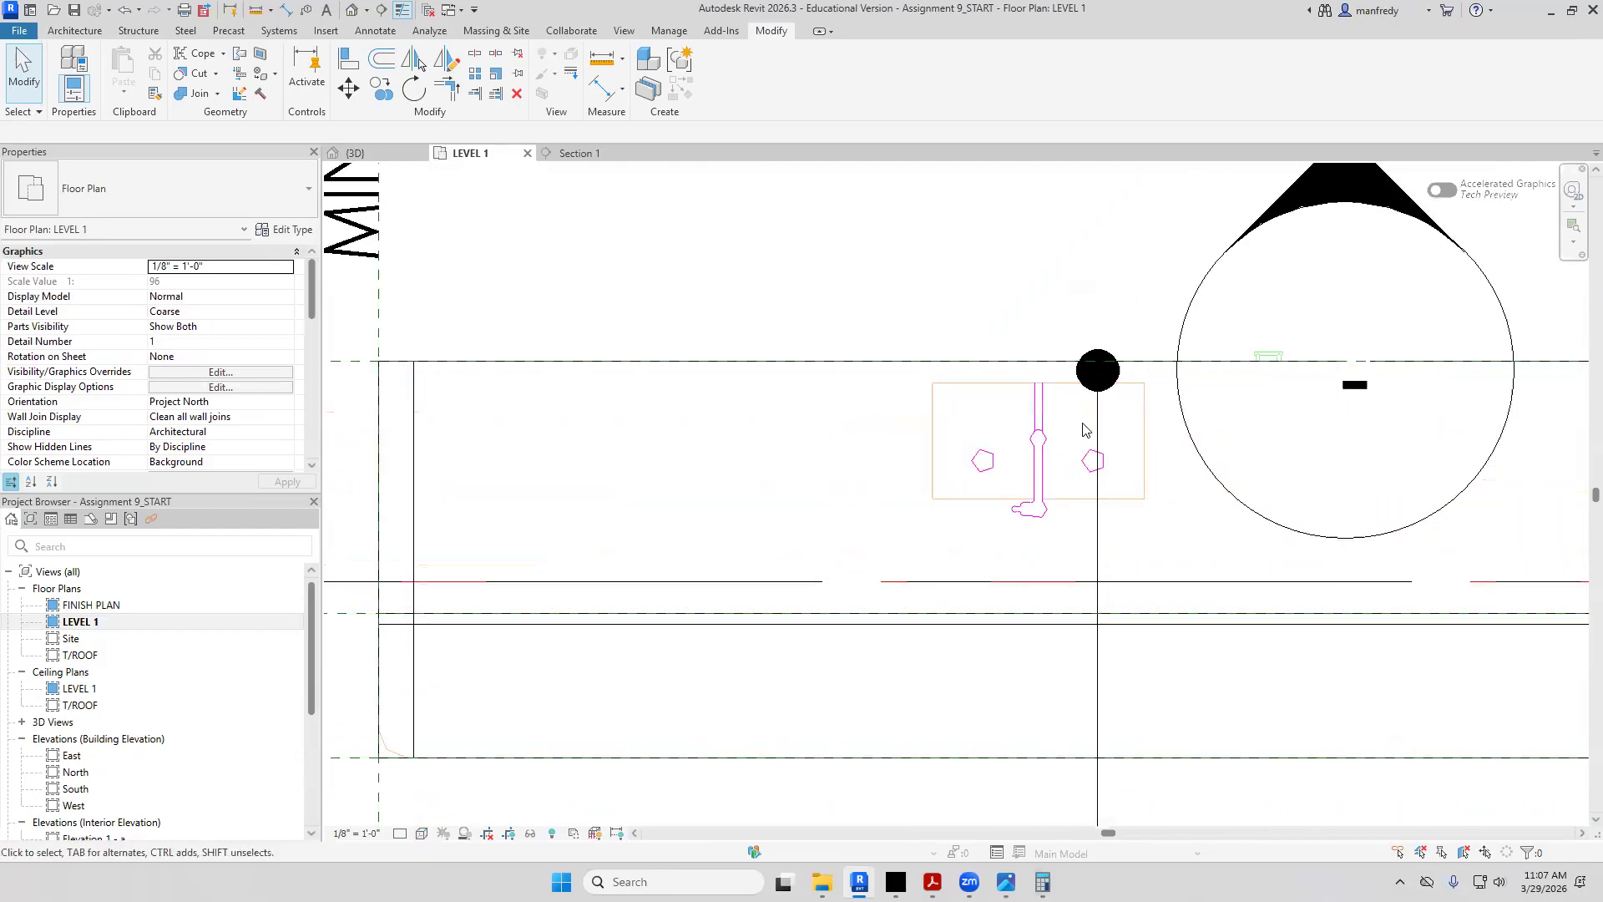
{"action": "middle_click_drag", "start_coordinate": [969, 480], "coordinate": [933, 478]}
{"action": "scroll", "coordinate": [933, 475], "scroll_direction": "down", "scroll_amount": 5}
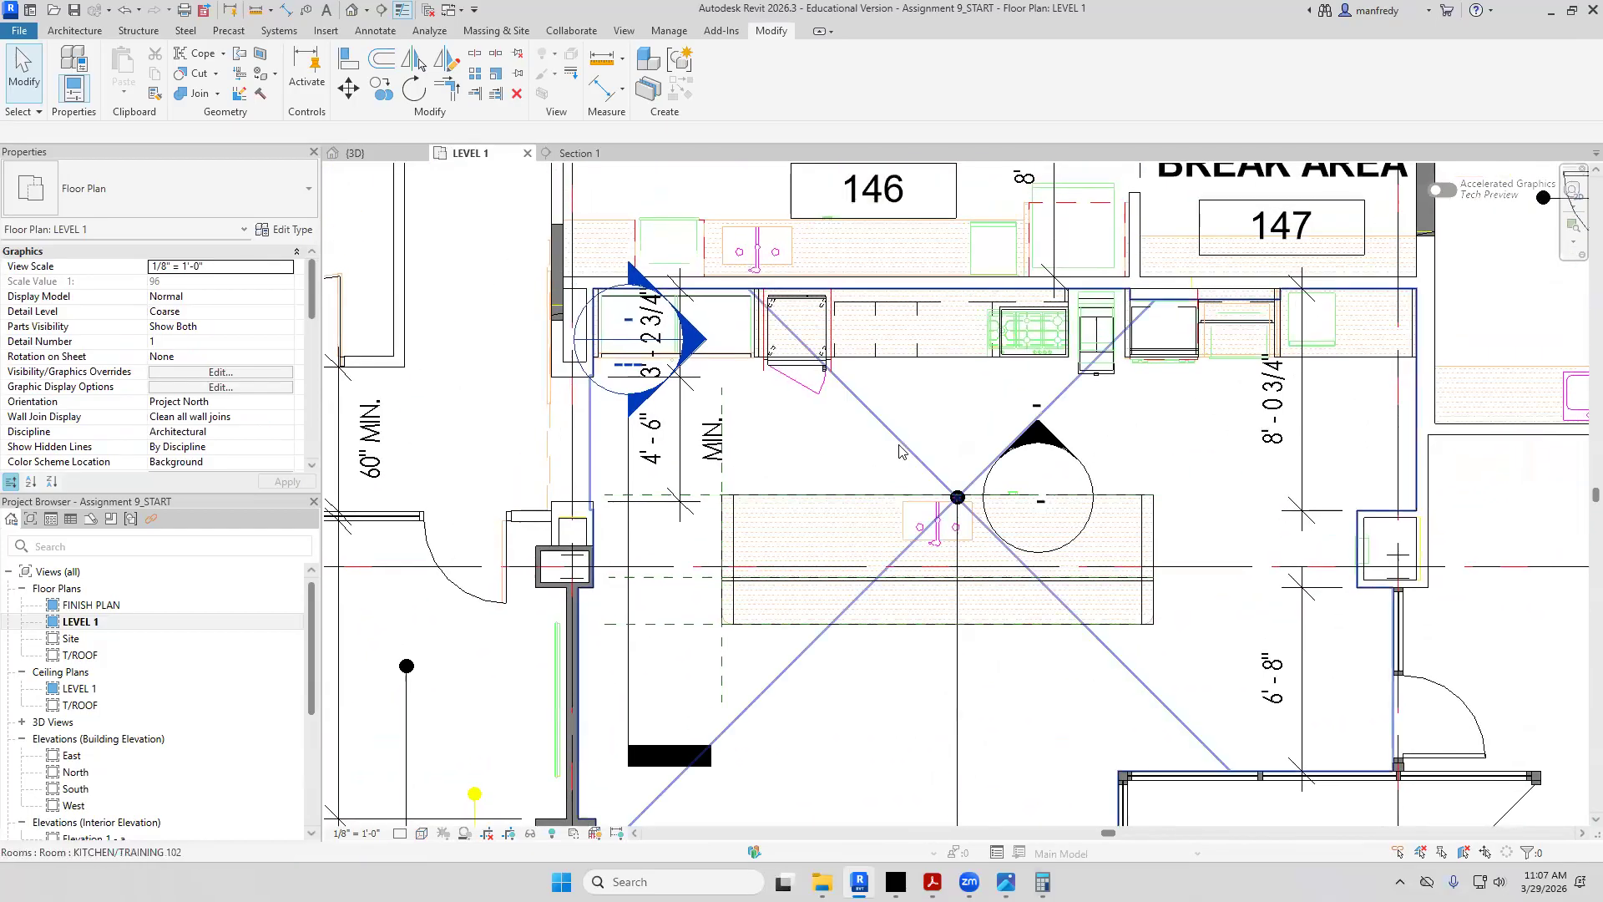
{"action": "scroll", "coordinate": [895, 448], "scroll_direction": "up", "scroll_amount": 3}
{"action": "left_click", "coordinate": [334, 35]}
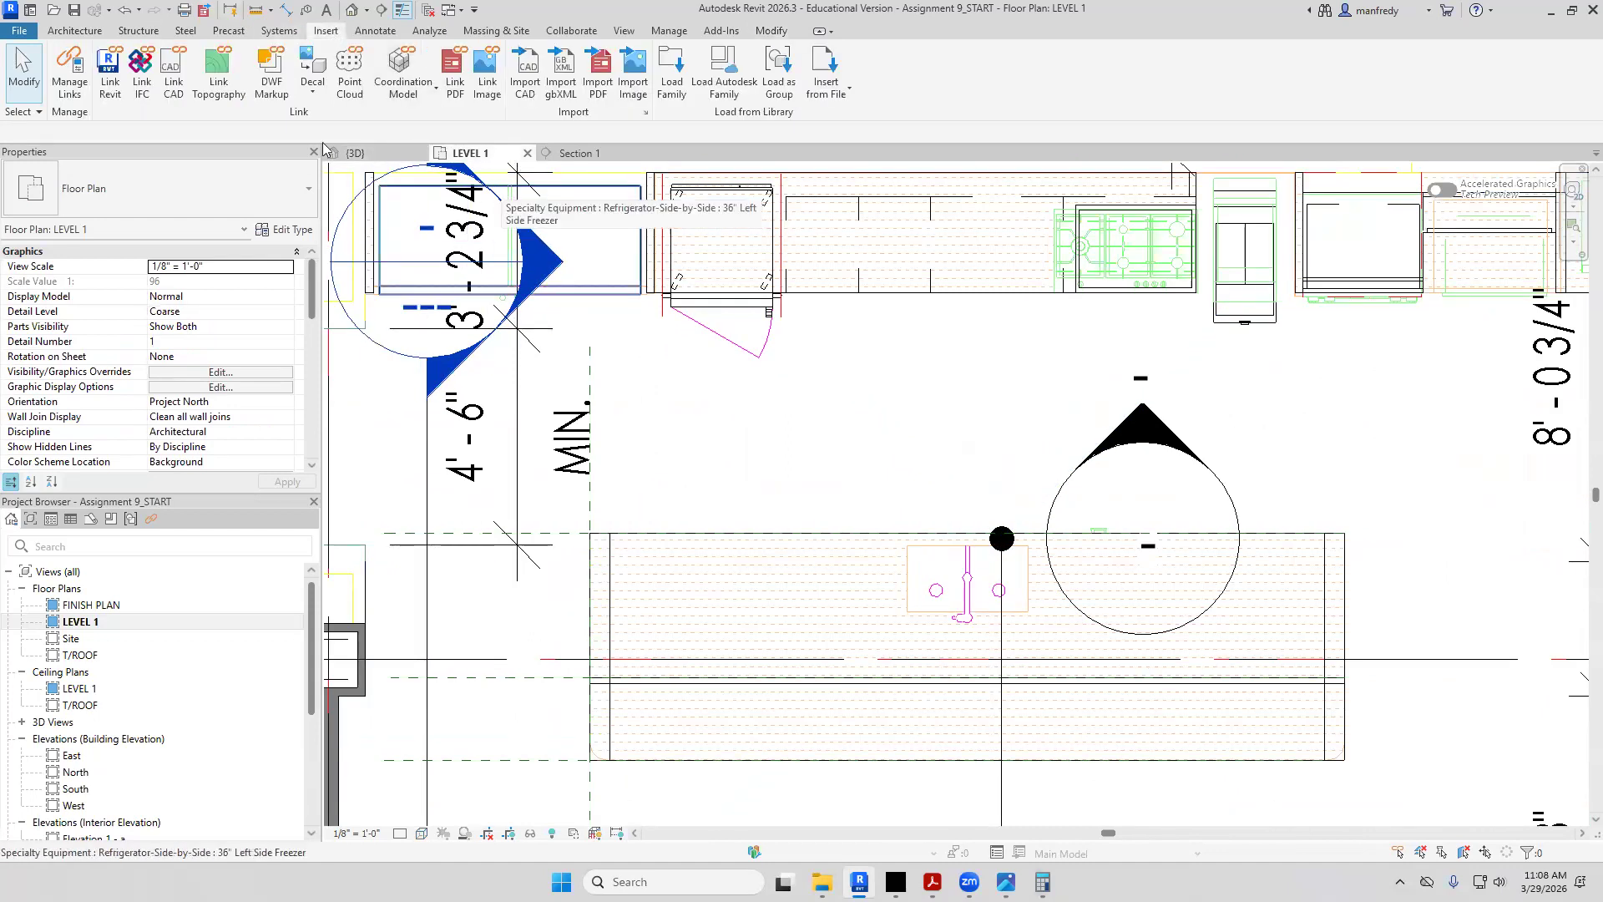
{"action": "left_click", "coordinate": [624, 30]}
{"action": "left_click", "coordinate": [749, 67]}
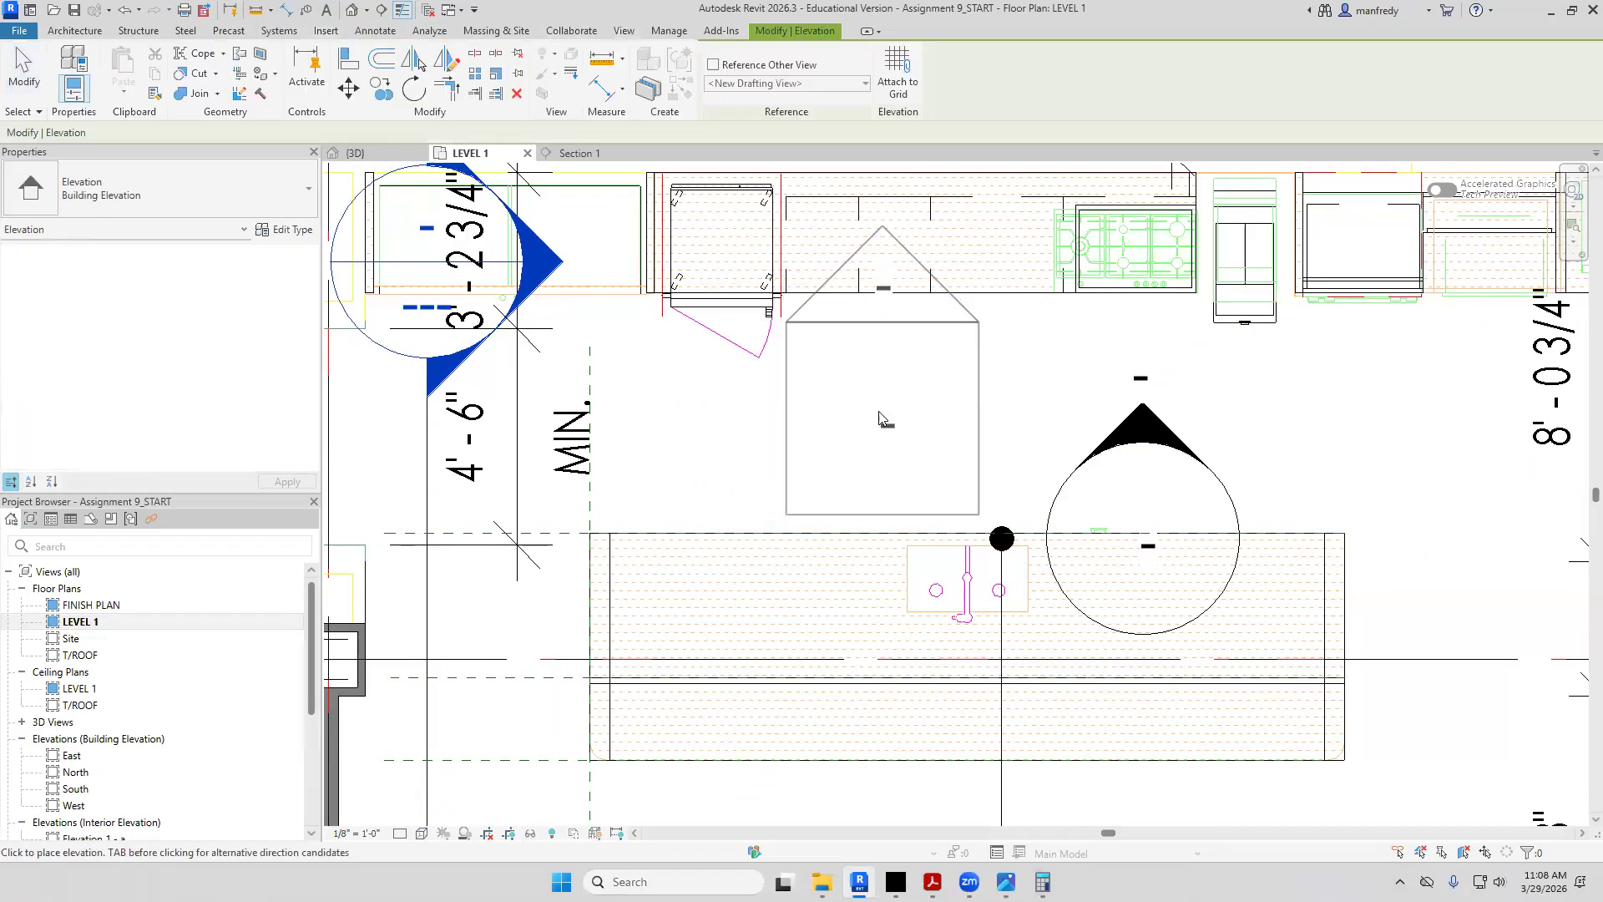
{"action": "left_click", "coordinate": [943, 389]}
{"action": "key", "text": "Escape"}
{"action": "key", "text": "Escape"}
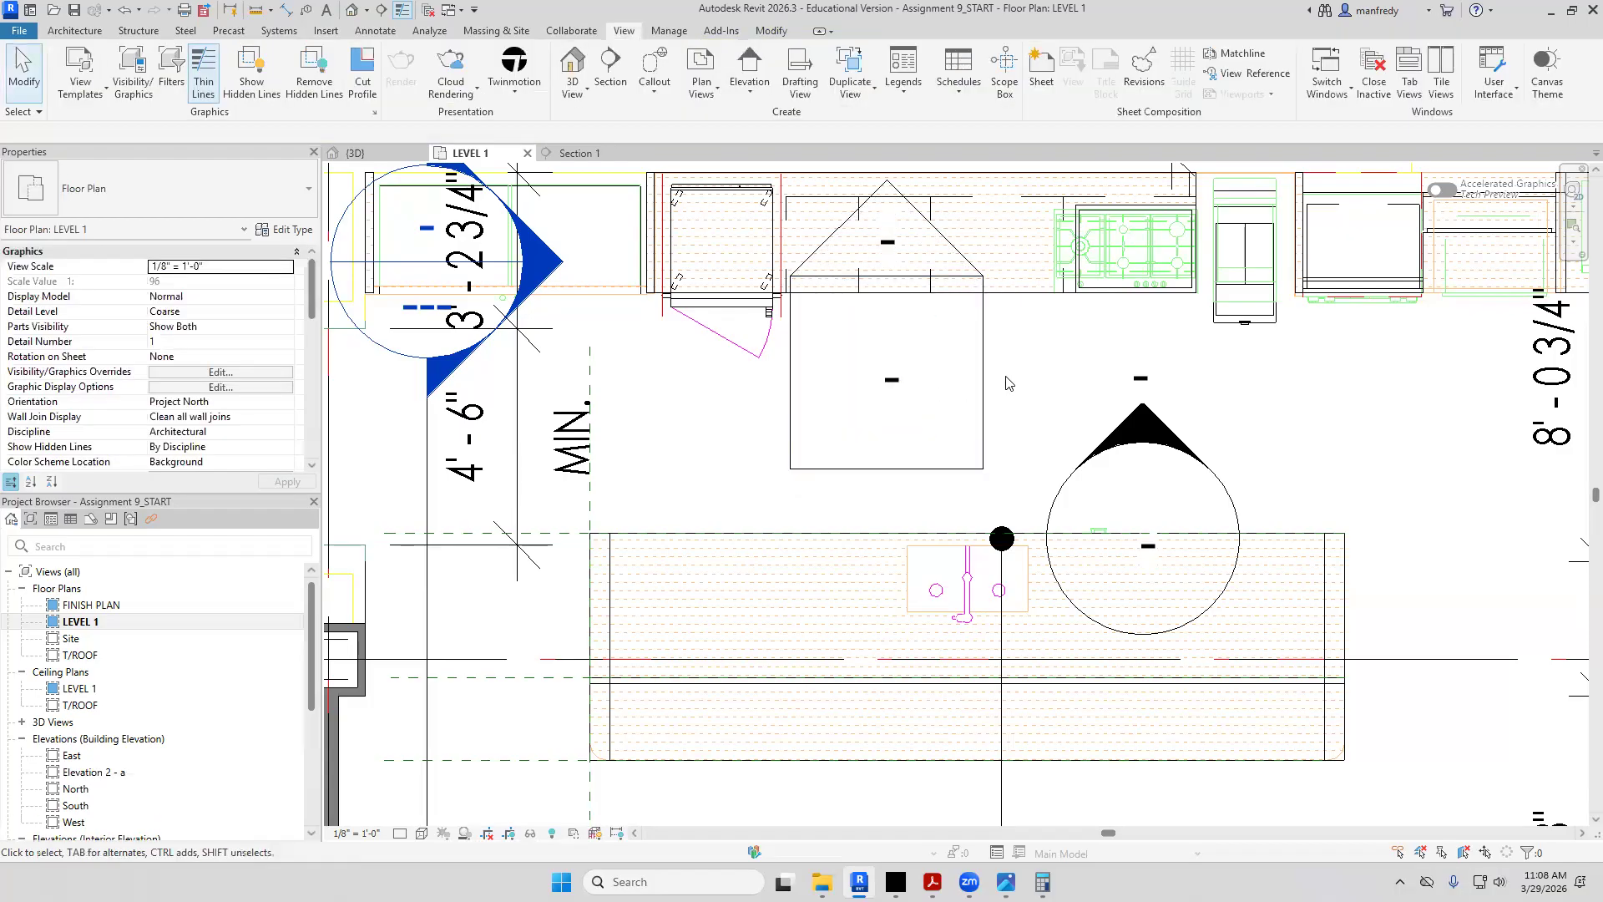
Add an elevation view facing the island to the new marker and delete its view facing the back counter
{"action": "left_click", "coordinate": [943, 389]}
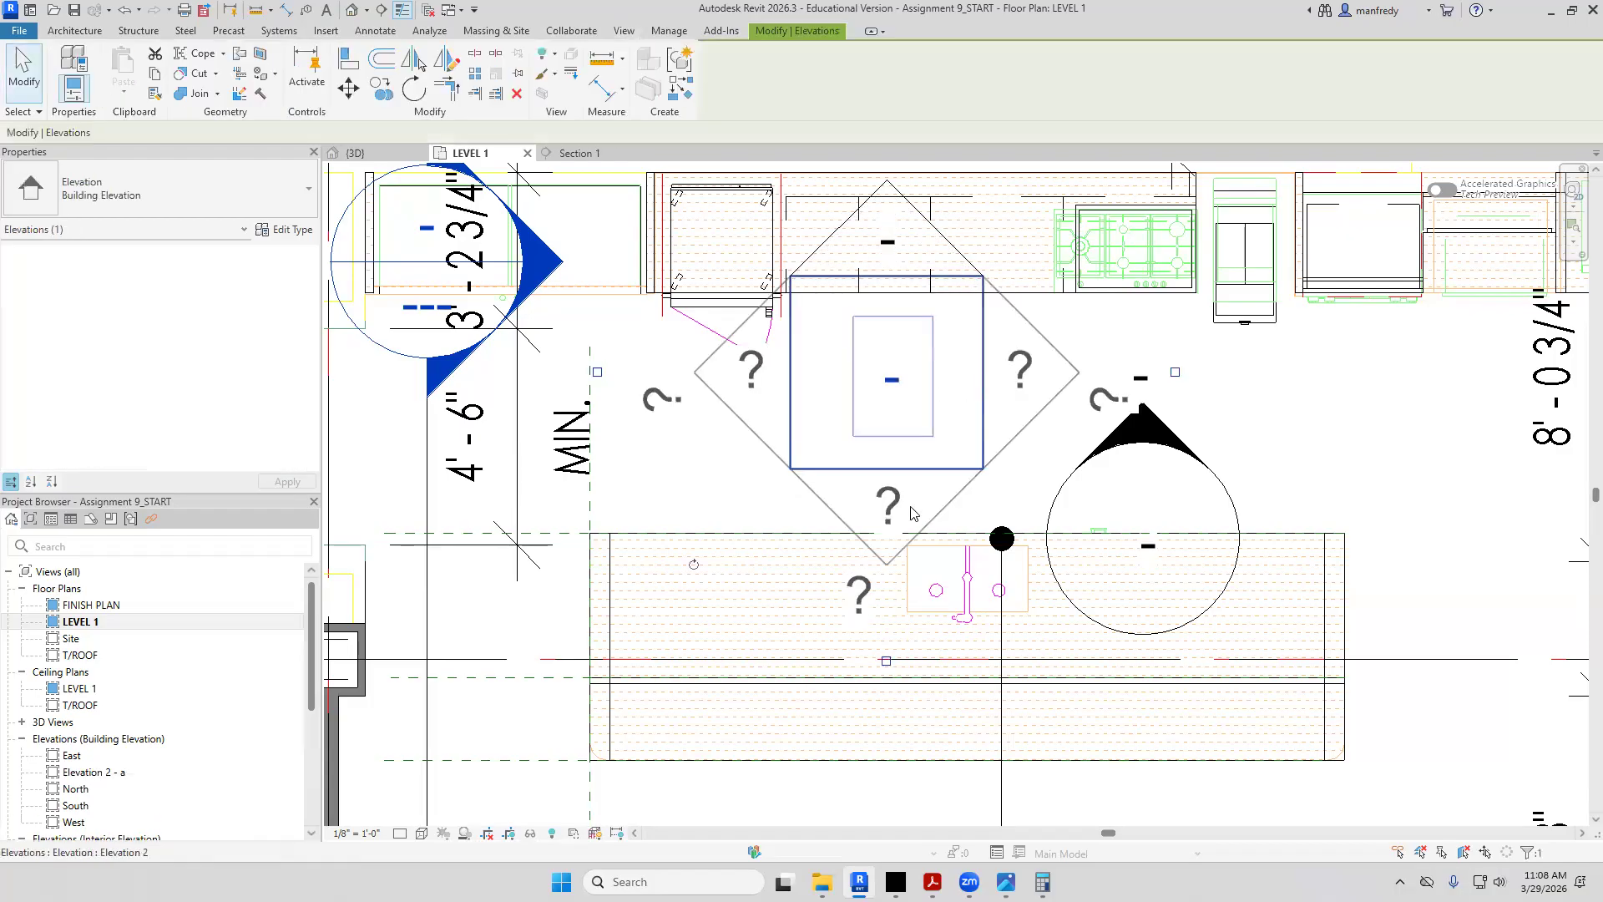
{"action": "left_click", "coordinate": [887, 661]}
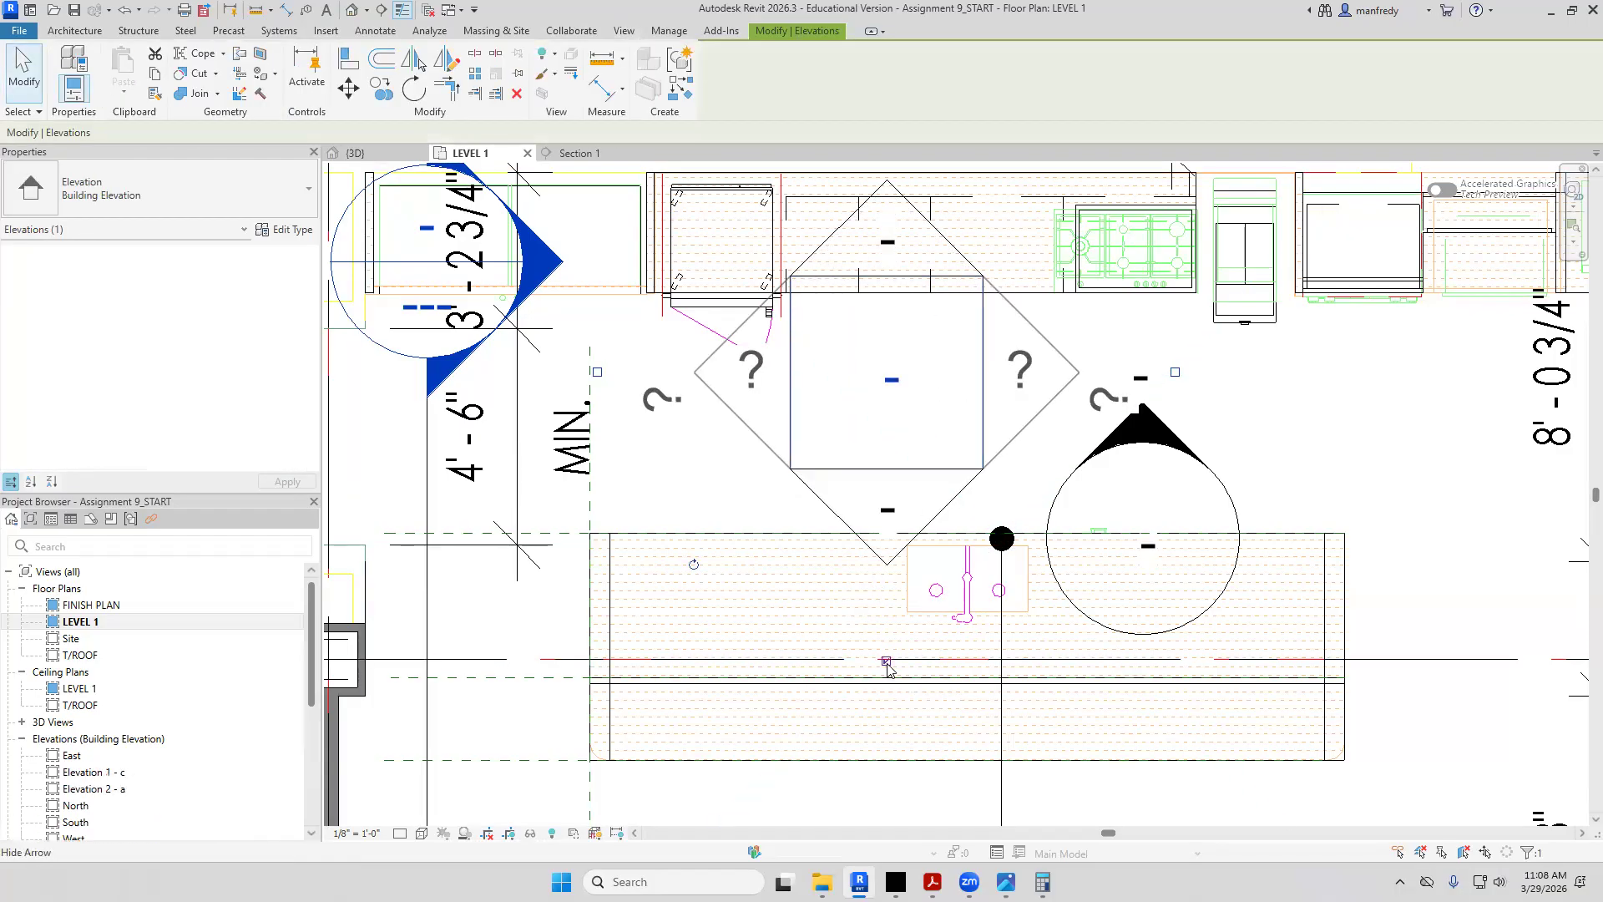
{"action": "left_click", "coordinate": [748, 507]}
{"action": "left_click", "coordinate": [982, 309]}
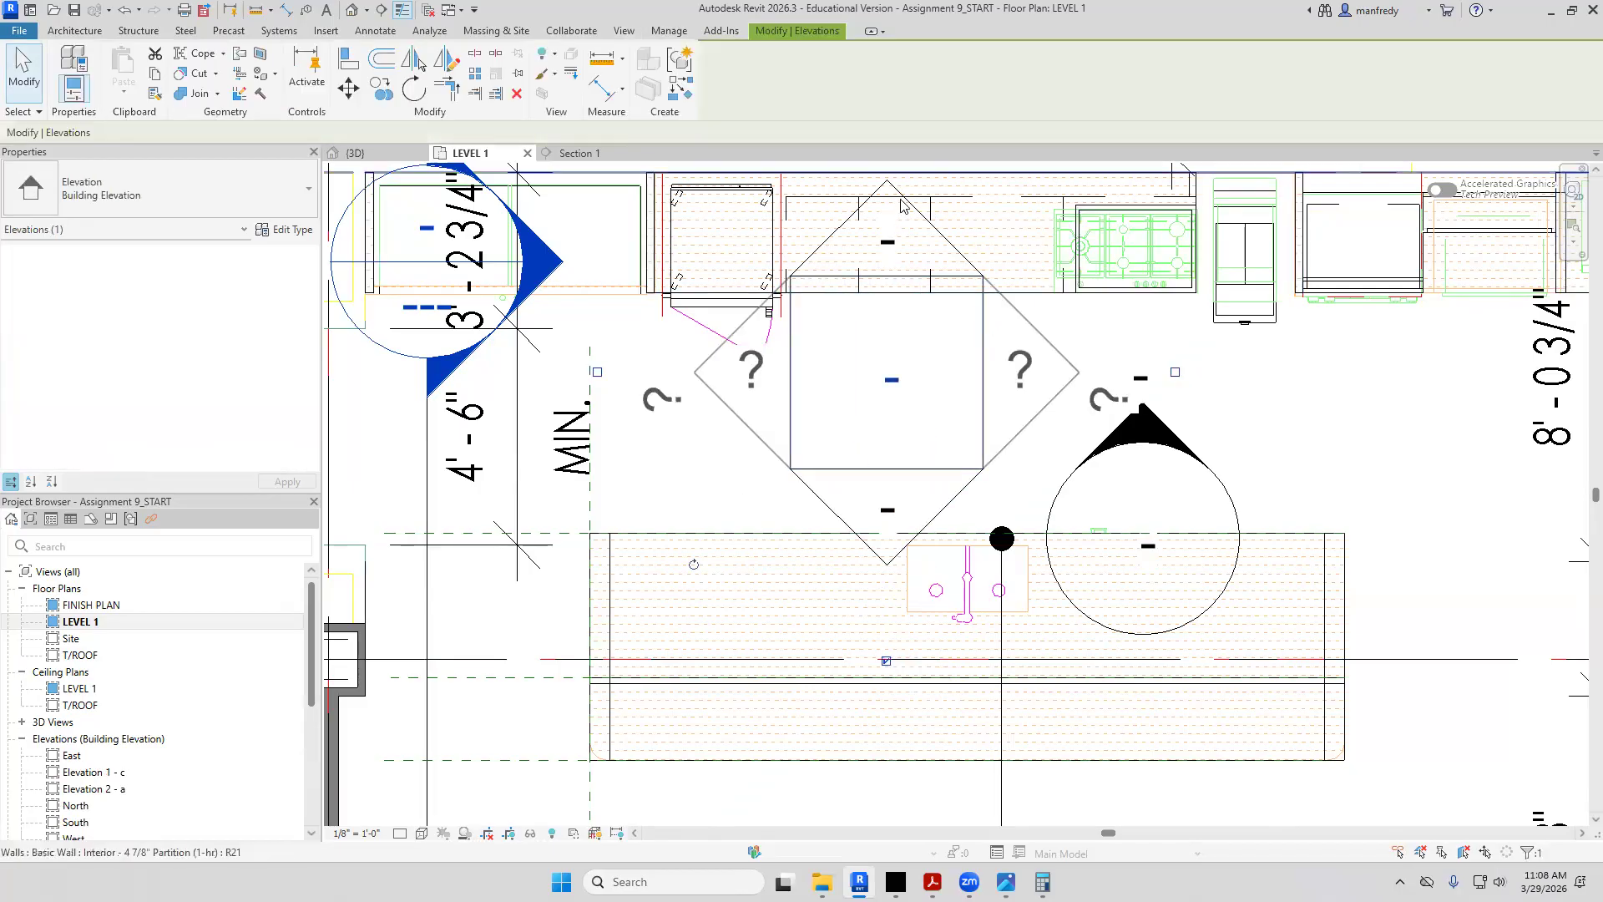
{"action": "middle_click_drag", "start_coordinate": [902, 205], "coordinate": [852, 335]}
{"action": "key", "text": "Delete"}
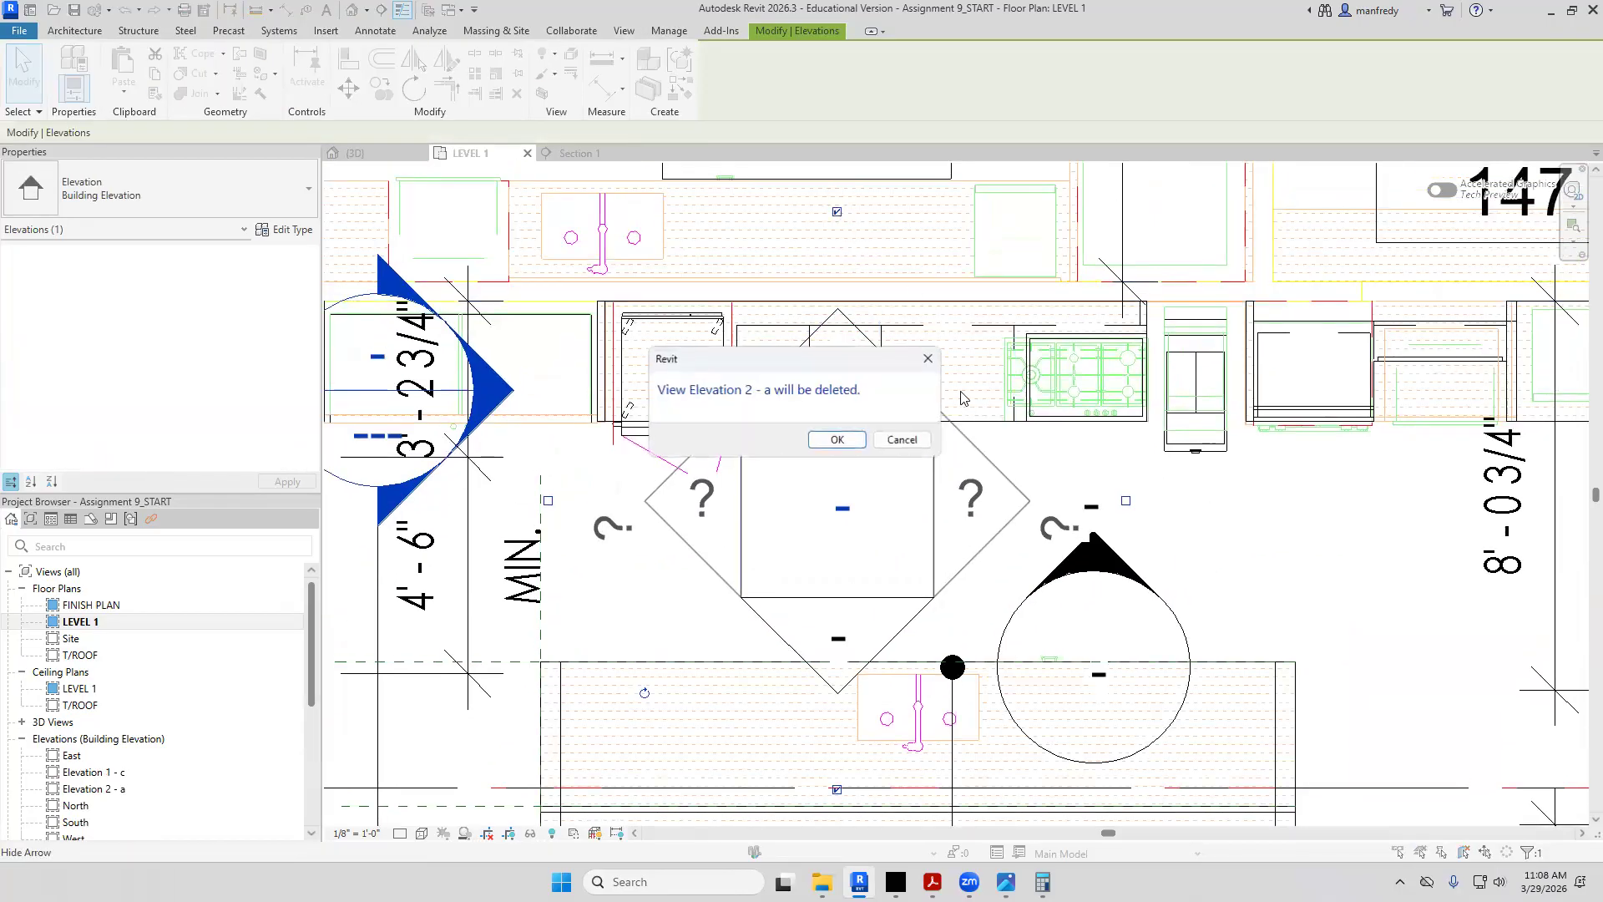
{"action": "left_click", "coordinate": [837, 439]}
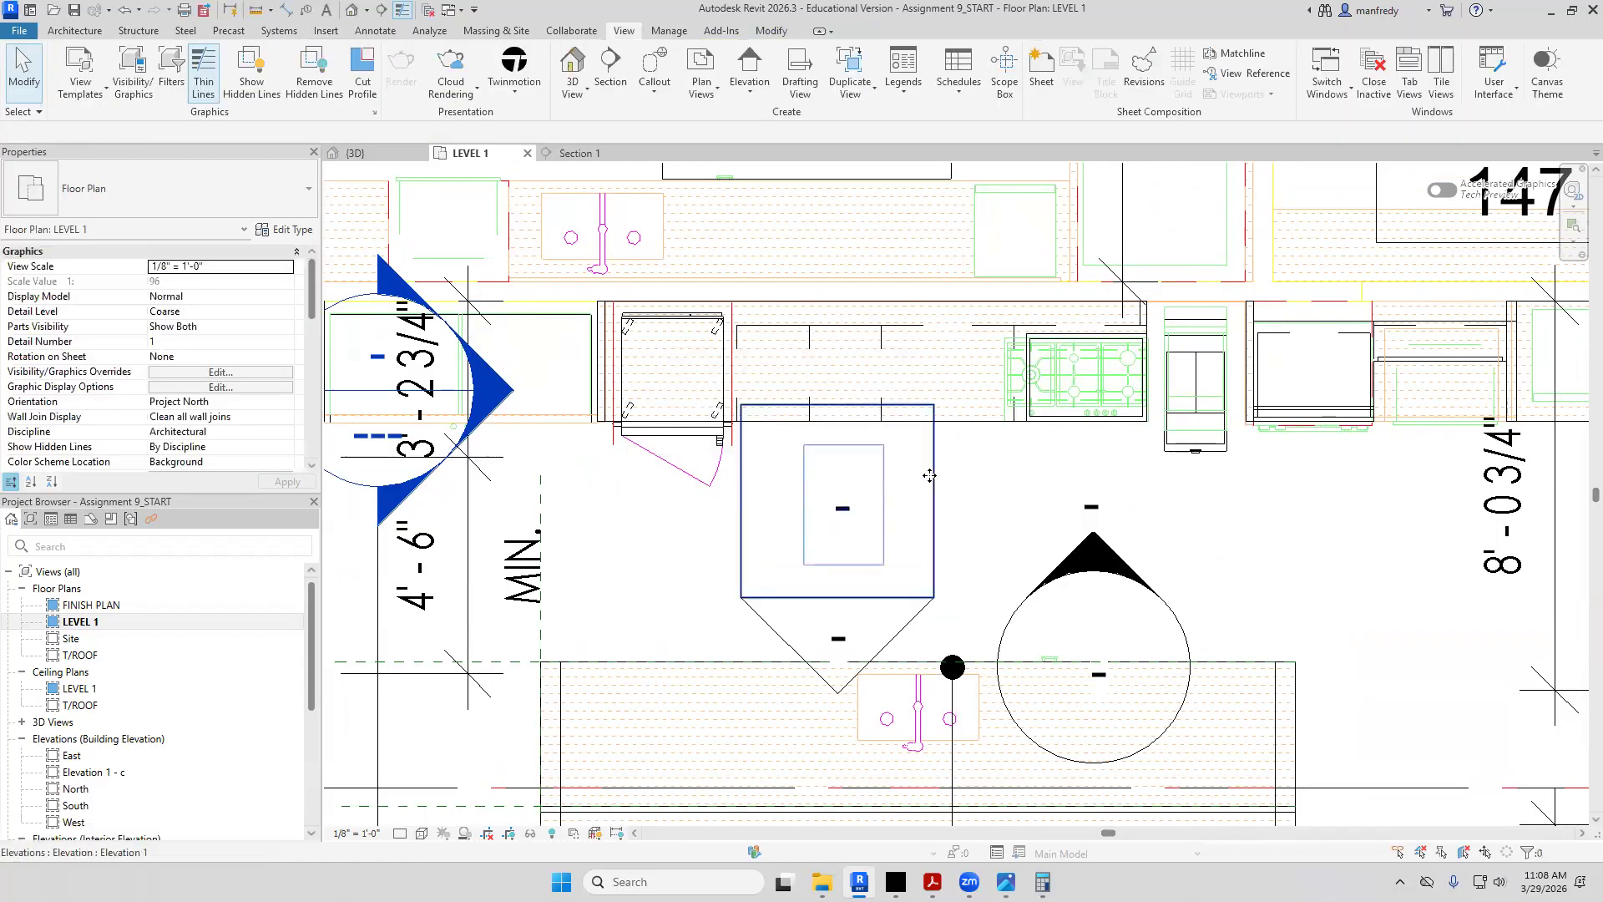
Change the new elevation marker's type to Interior Elevation
{"action": "left_click", "coordinate": [864, 441]}
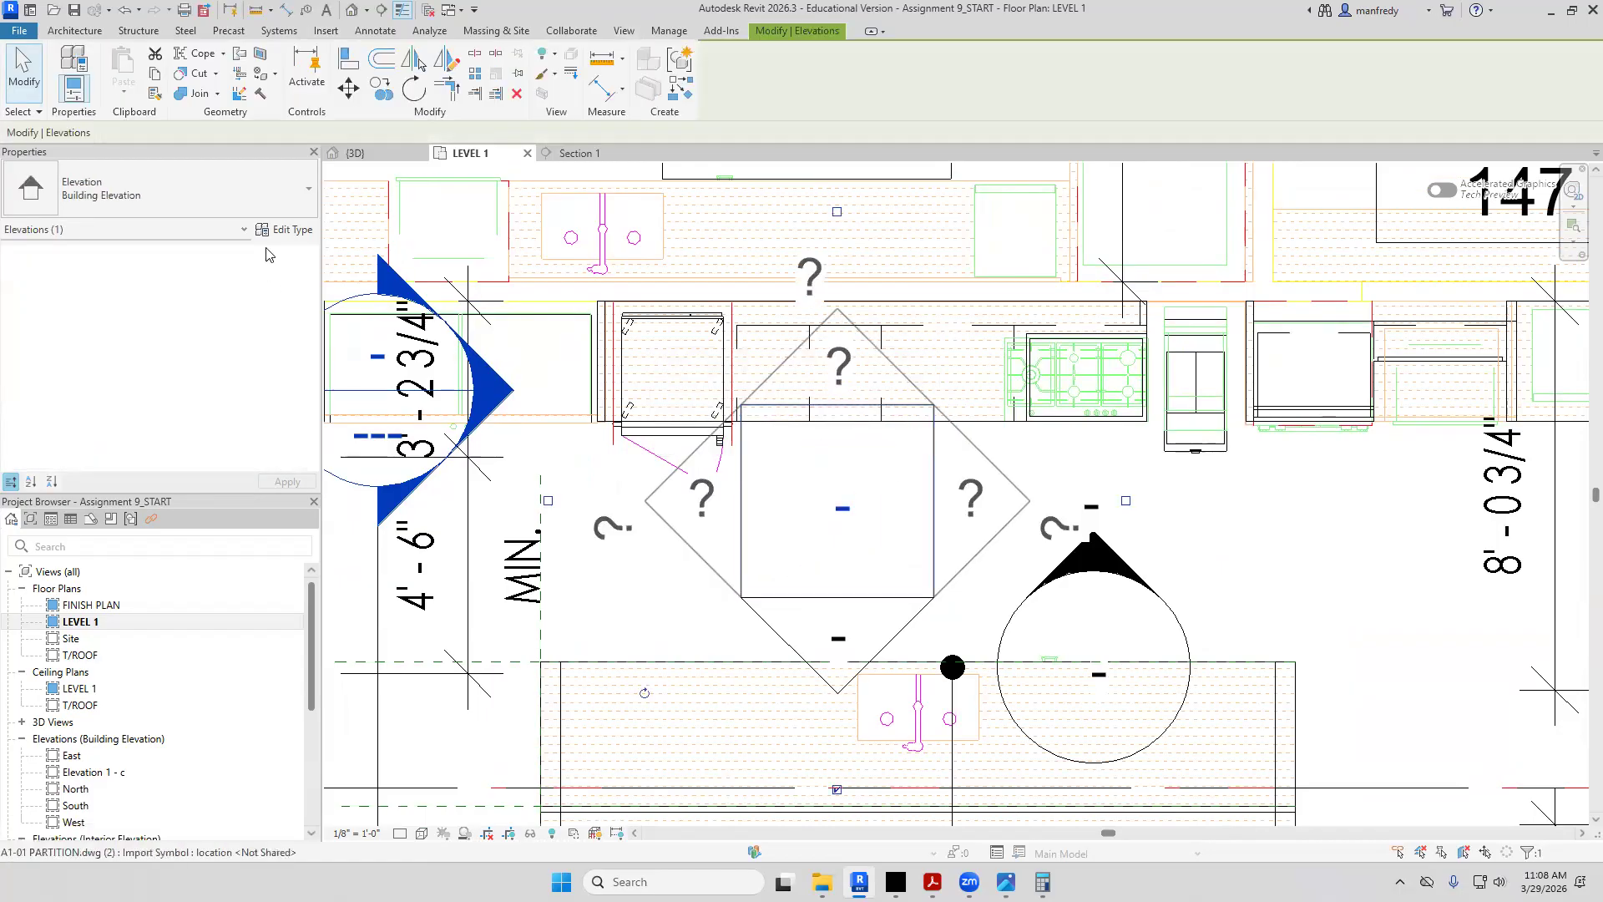
{"action": "left_click", "coordinate": [249, 197]}
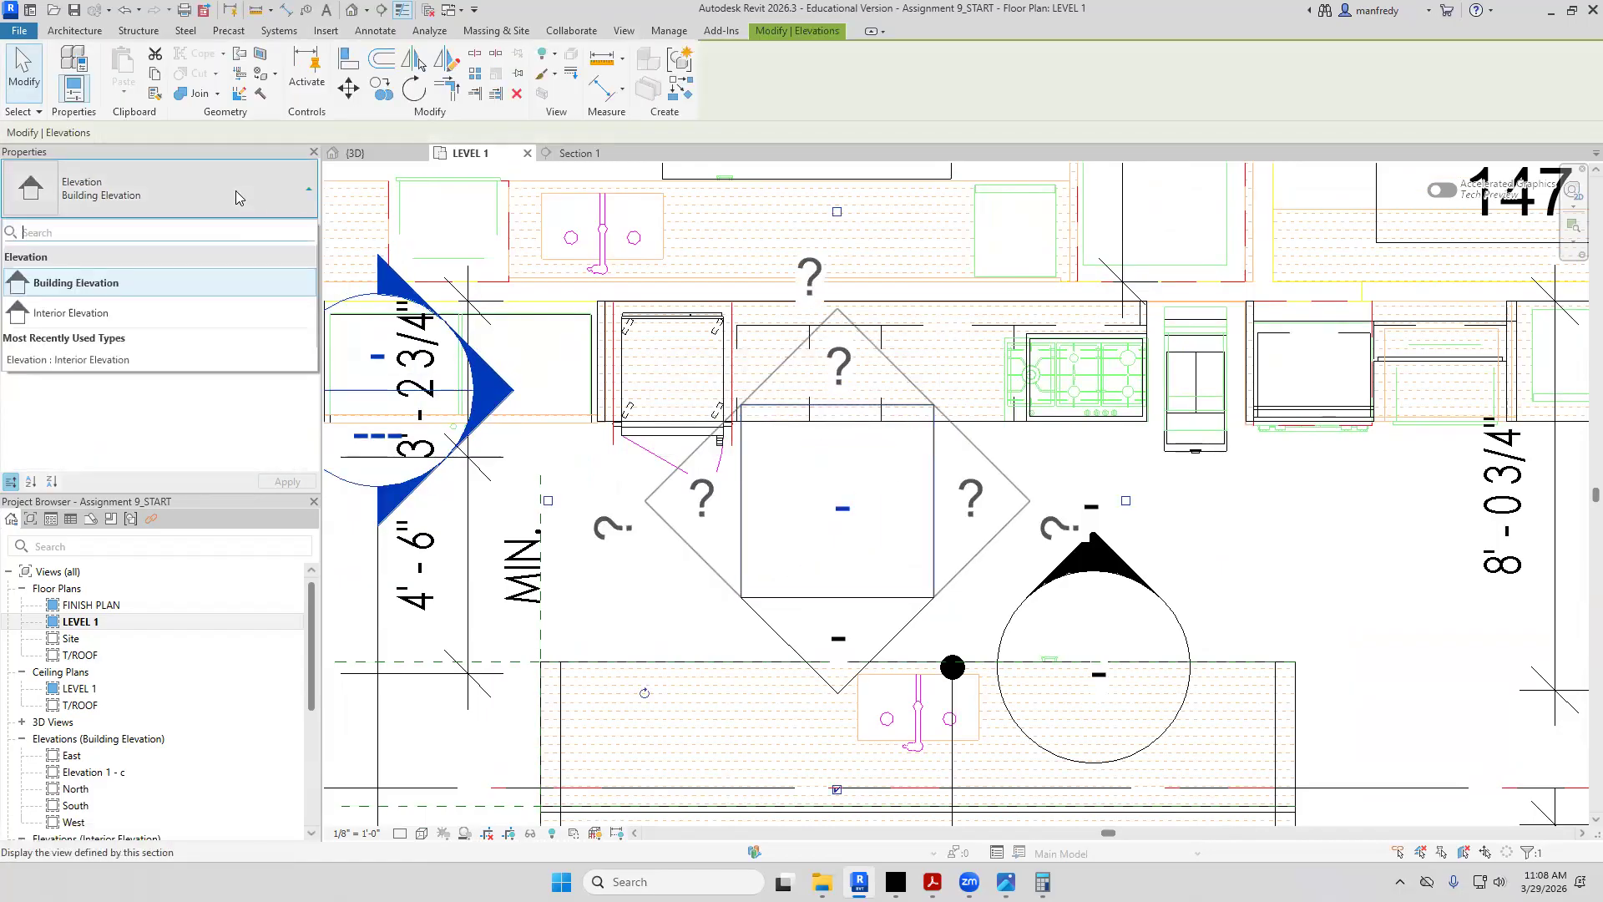
{"action": "left_click", "coordinate": [107, 314]}
{"action": "left_click", "coordinate": [690, 616]}
{"action": "middle_click_drag", "start_coordinate": [753, 659], "coordinate": [748, 589]}
{"action": "middle_click_drag", "start_coordinate": [873, 552], "coordinate": [814, 522]}
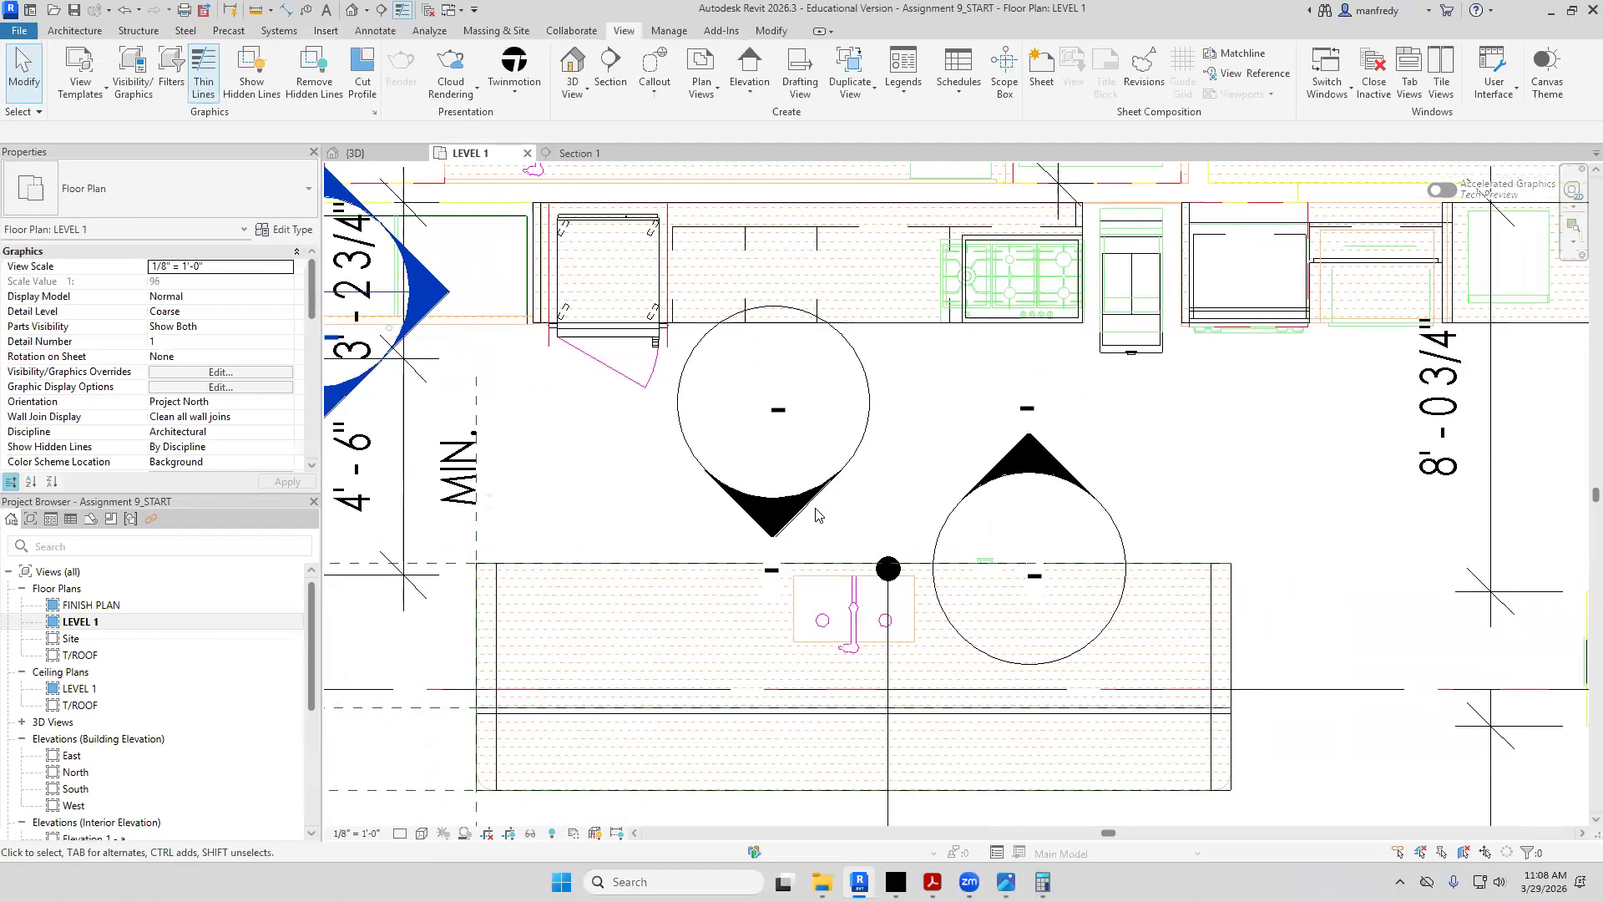
Open the new elevation facing the island and examine the island and what shows behind it
{"action": "scroll", "coordinate": [819, 488], "scroll_direction": "up", "scroll_amount": 1}
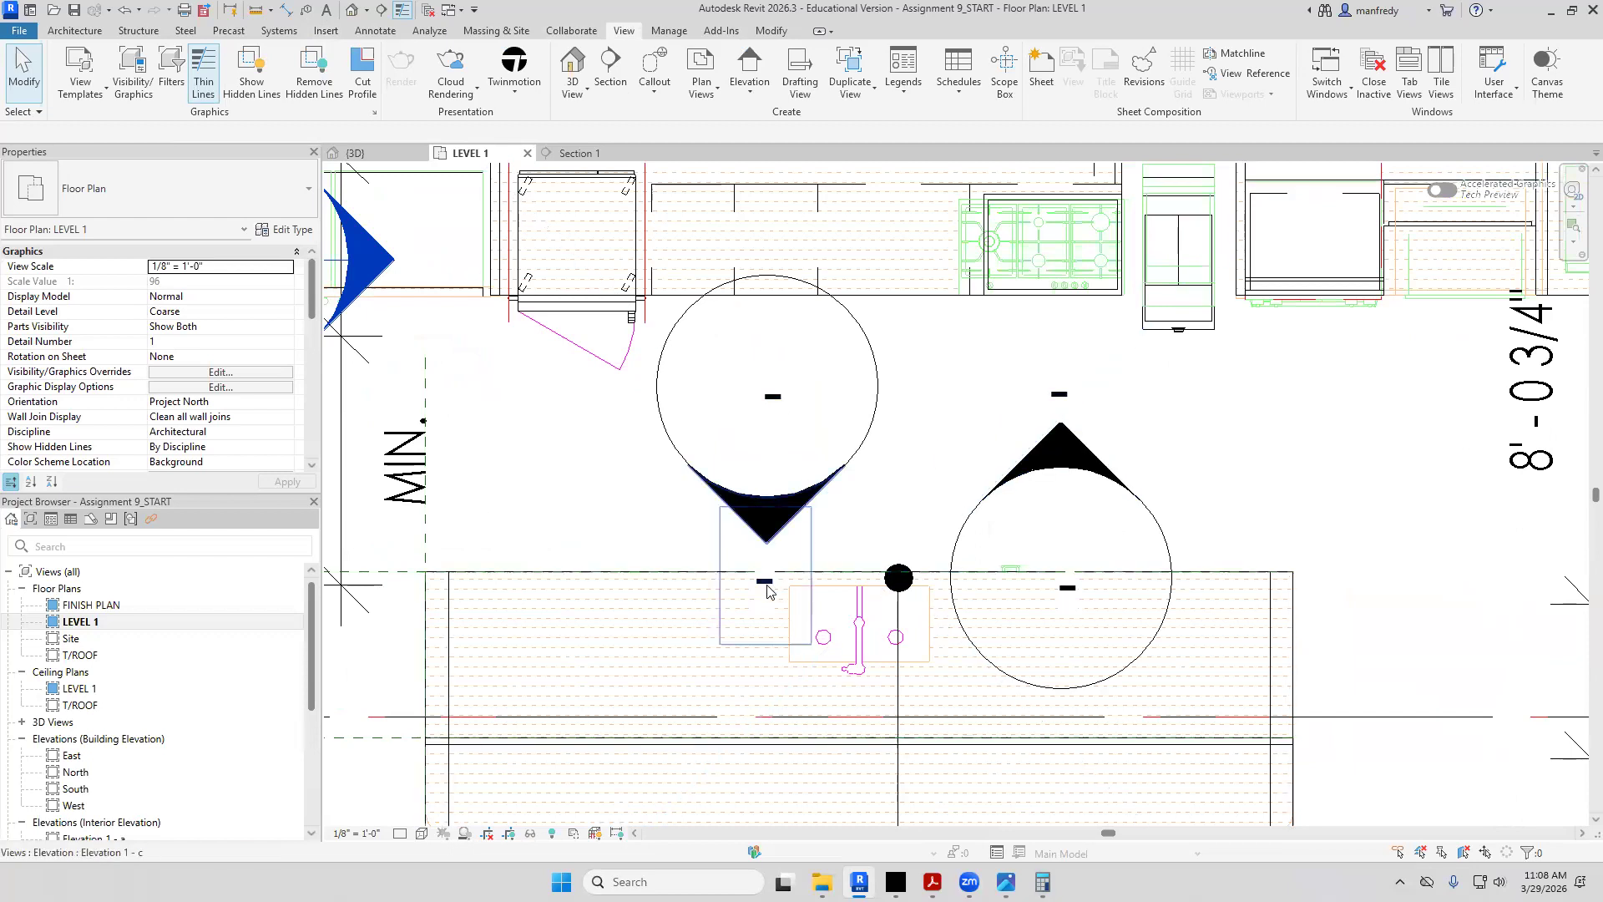
{"action": "middle_click_drag", "start_coordinate": [863, 487], "coordinate": [872, 423]}
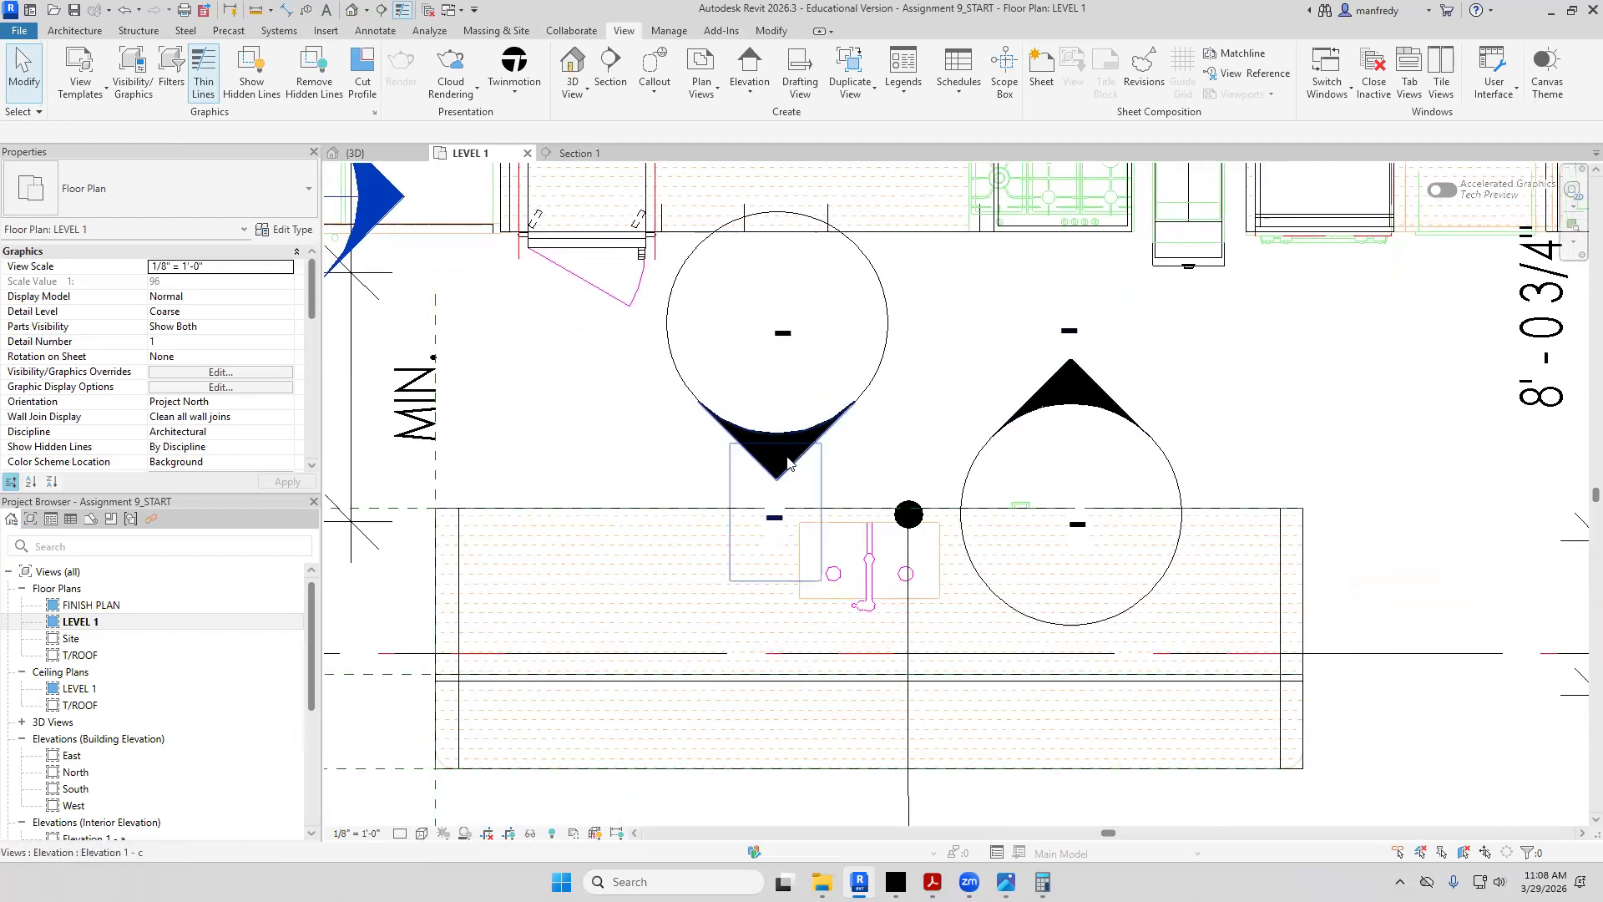
{"action": "double_click", "coordinate": [784, 466]}
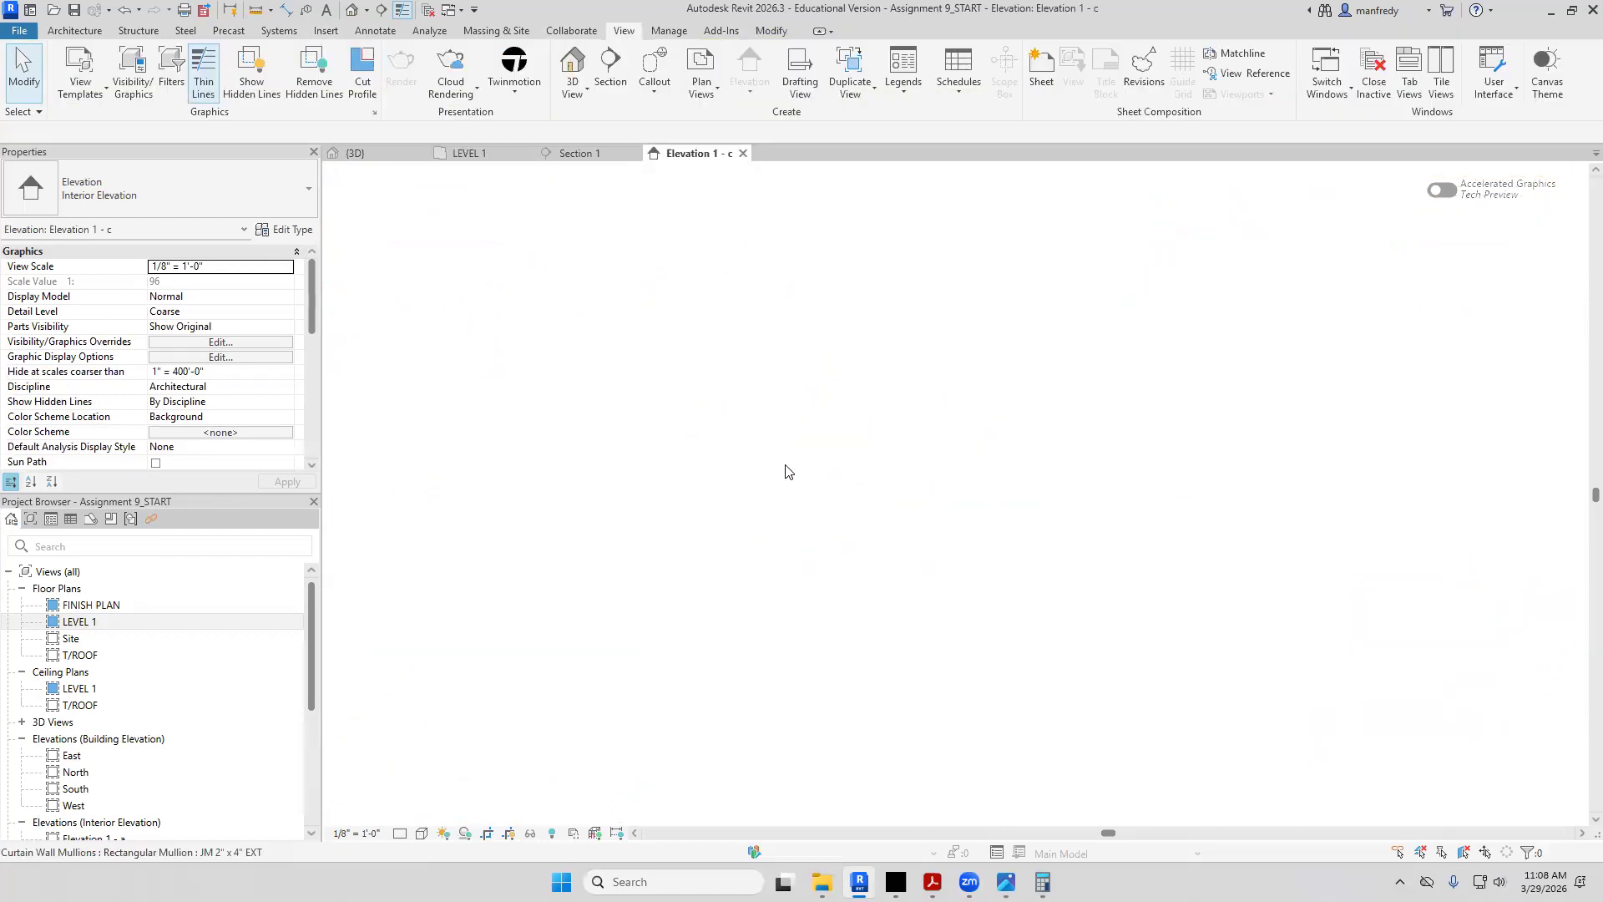
{"action": "scroll", "coordinate": [979, 578], "scroll_direction": "up", "scroll_amount": 5}
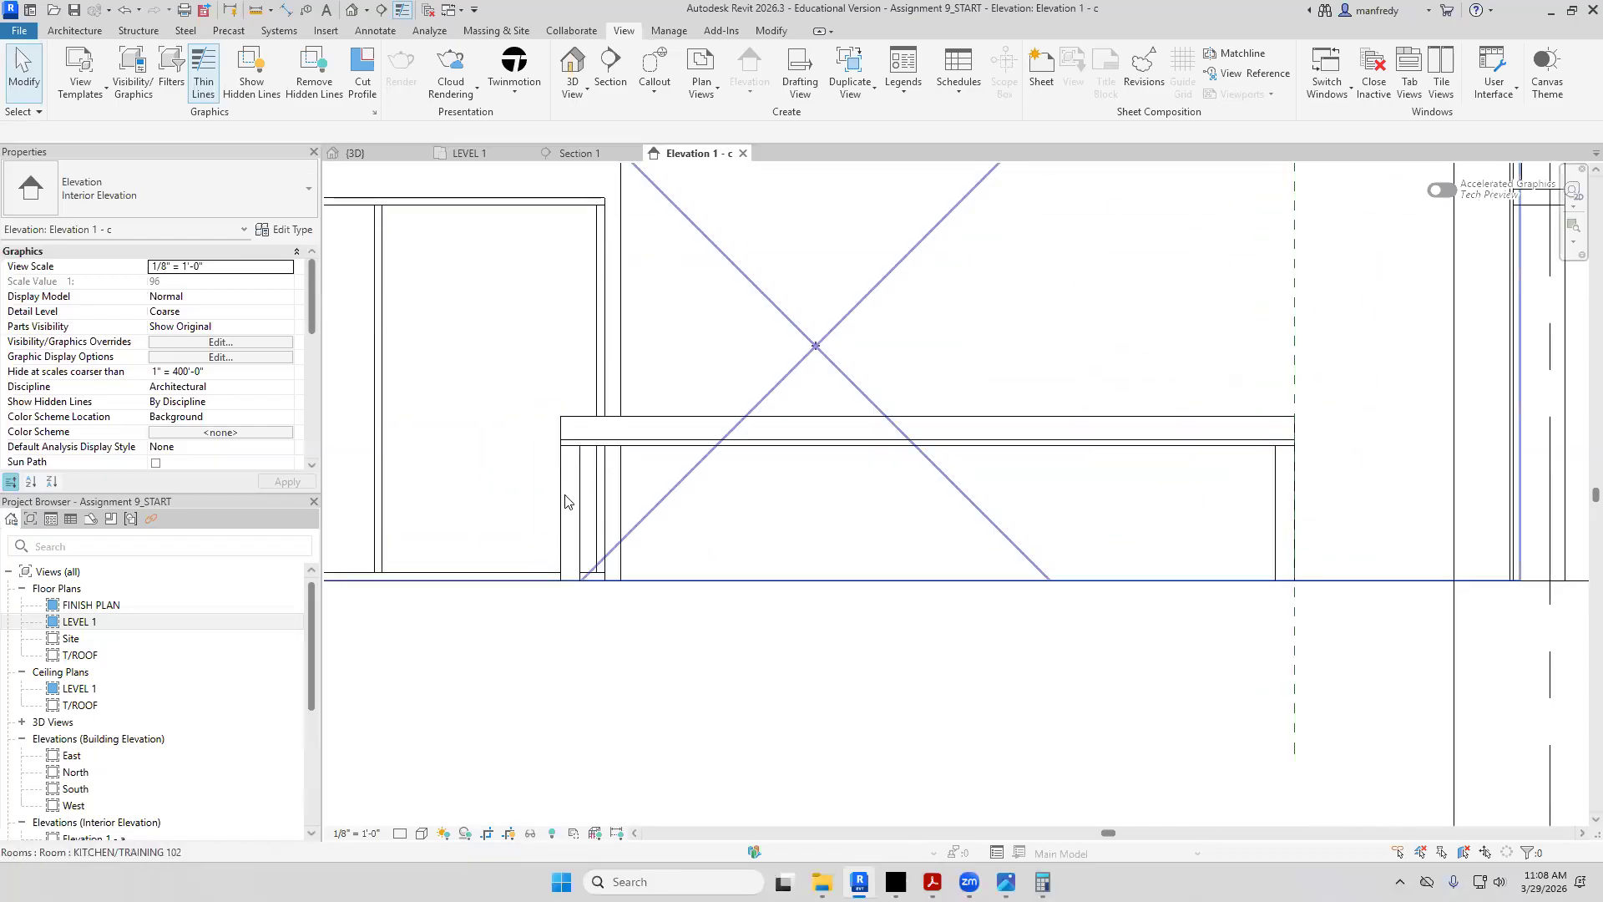
{"action": "scroll", "coordinate": [770, 713], "scroll_direction": "down", "scroll_amount": 2}
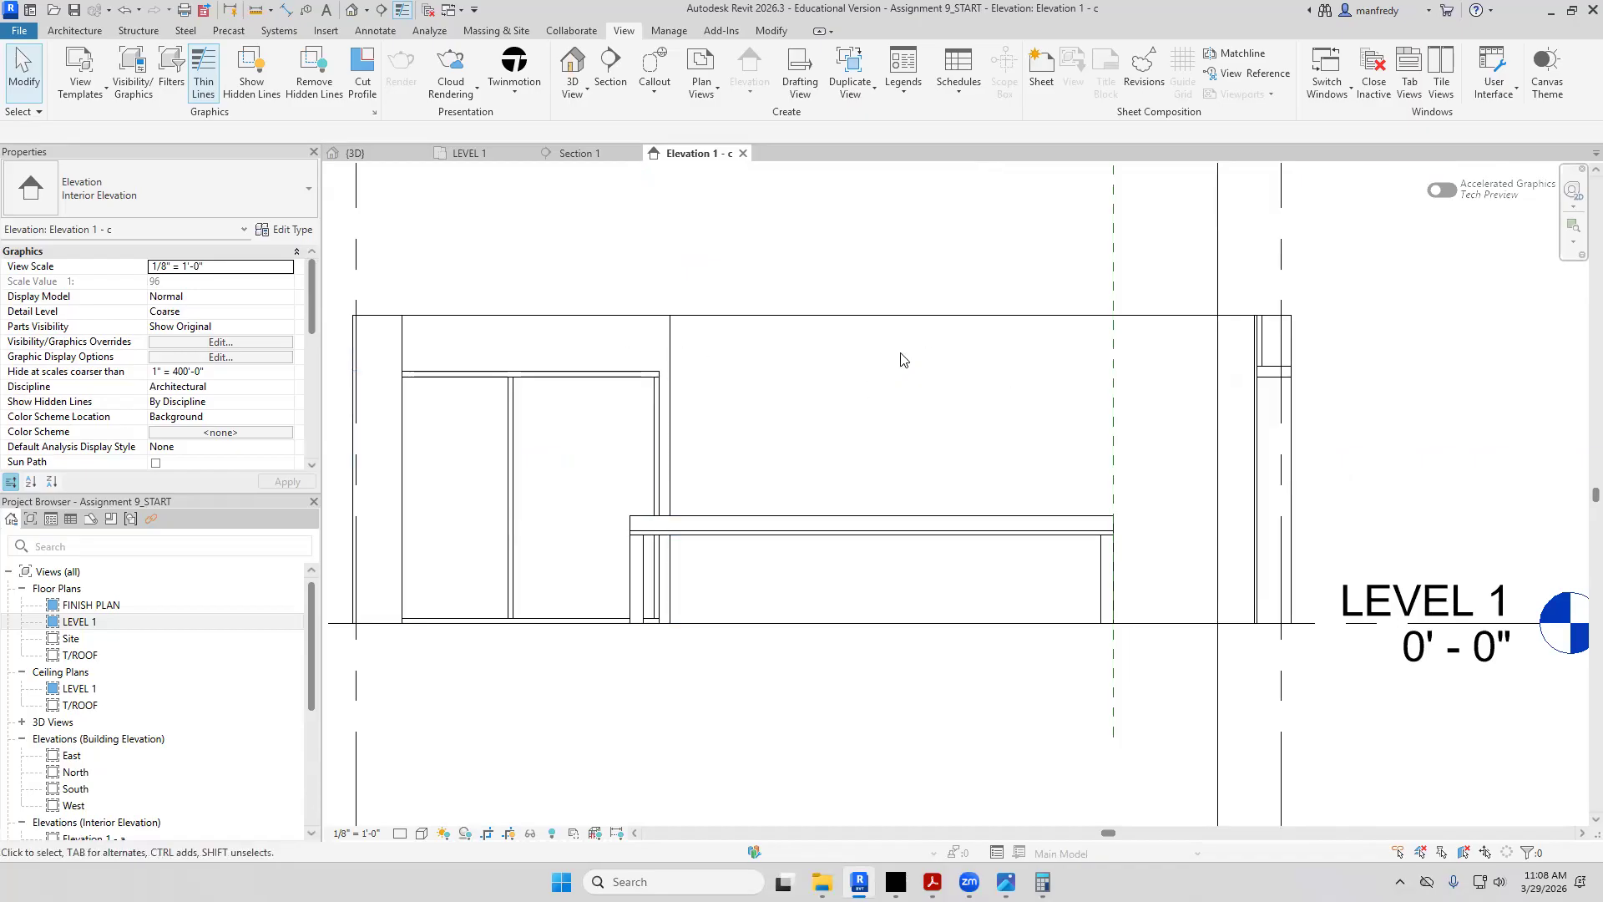
In the LEVEL 1 plan, pull the island elevation's far clip in to the cabinet side of the island
{"action": "double_click", "coordinate": [79, 621]}
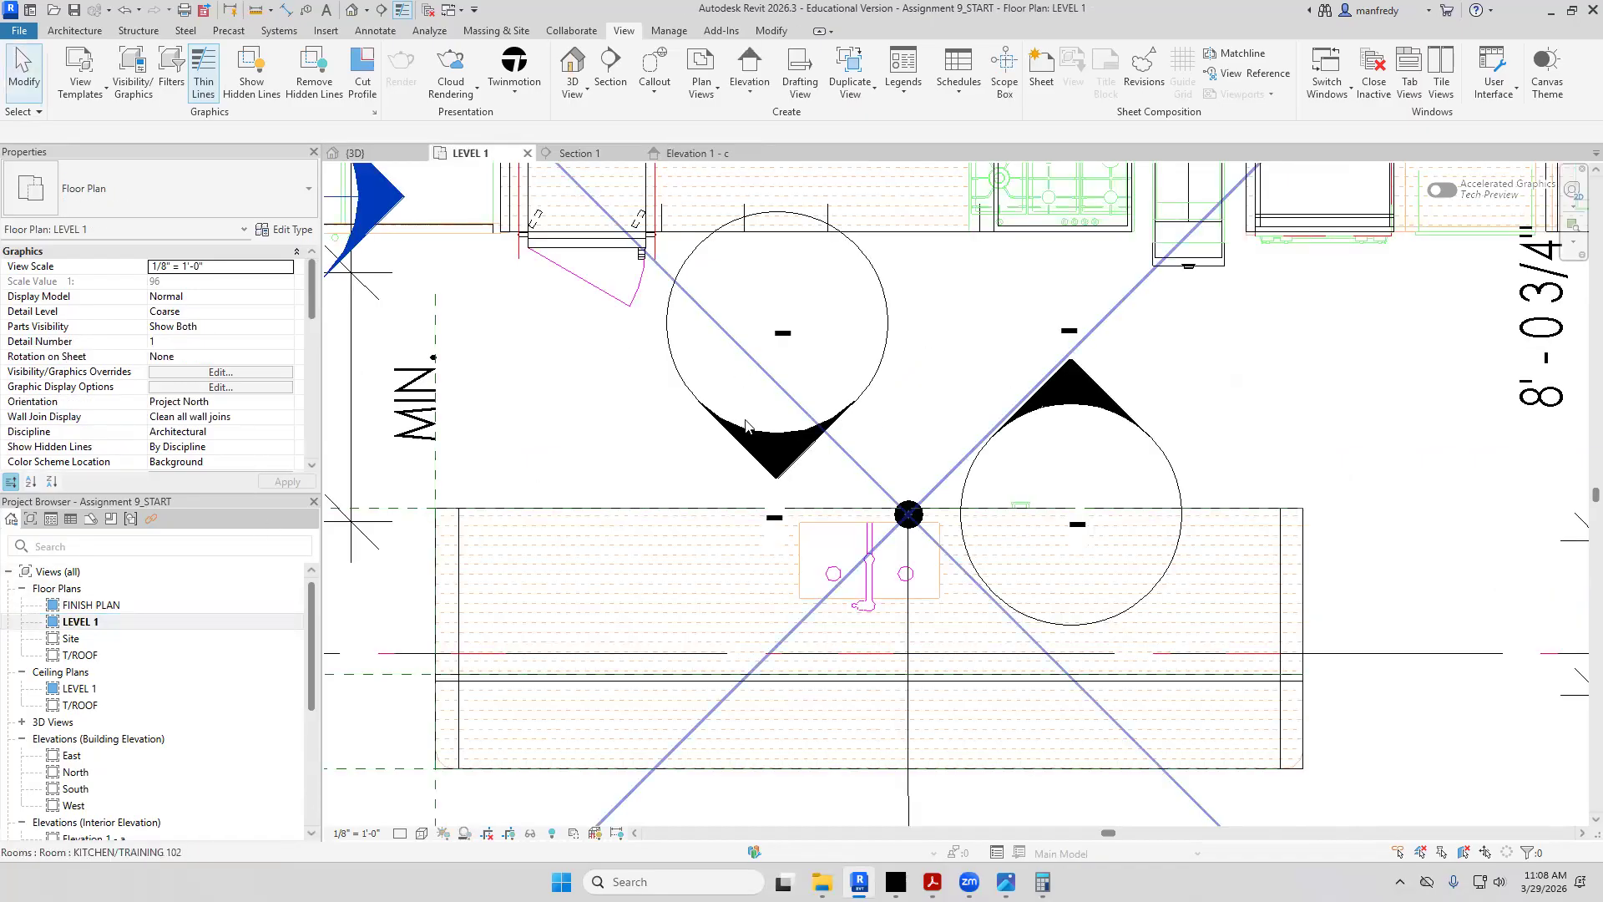
{"action": "left_click", "coordinate": [745, 462]}
{"action": "scroll", "coordinate": [825, 409], "scroll_direction": "down", "scroll_amount": 5}
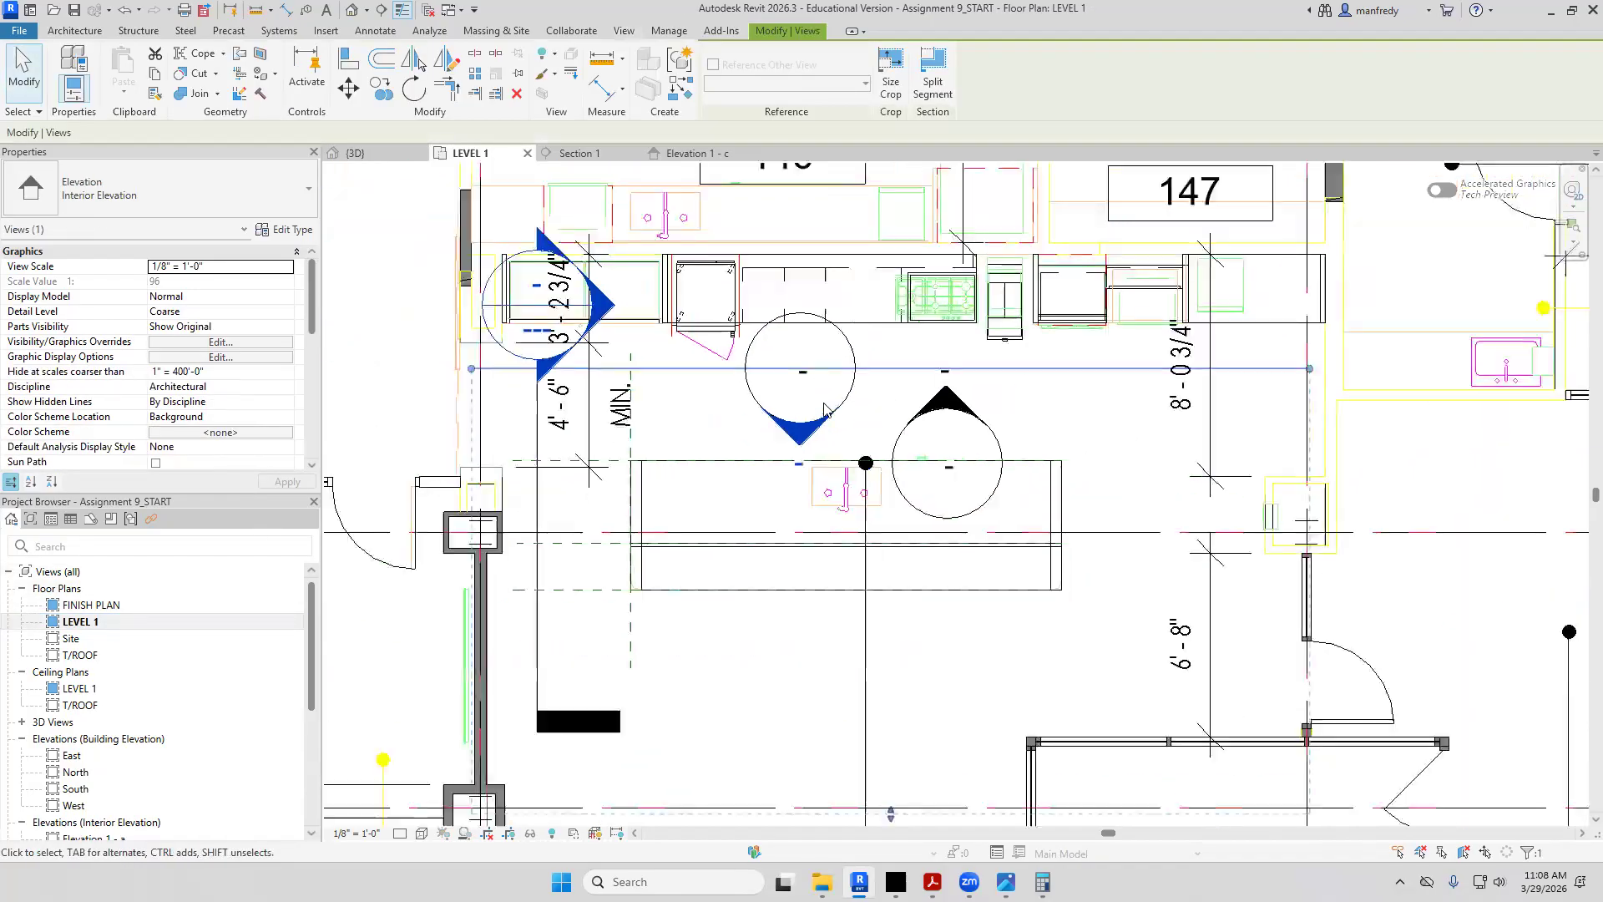
{"action": "left_click_drag", "start_coordinate": [868, 674], "coordinate": [898, 456]}
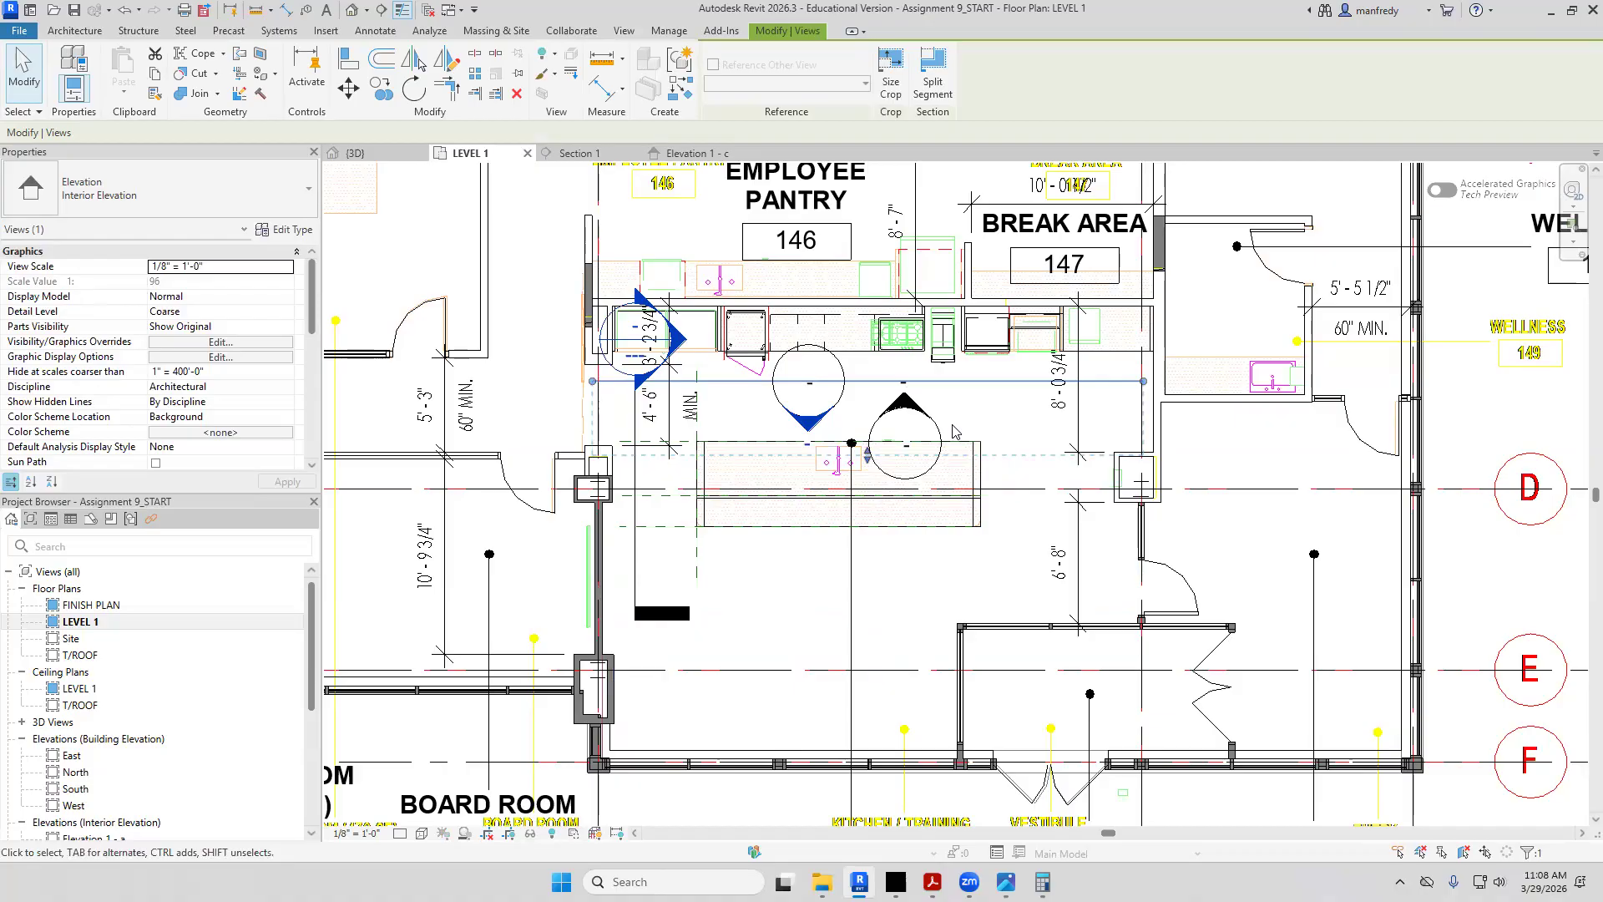
Open the island's interior elevation and delete the sideCabinet reference plane at the end of the island
{"action": "double_click", "coordinate": [811, 434]}
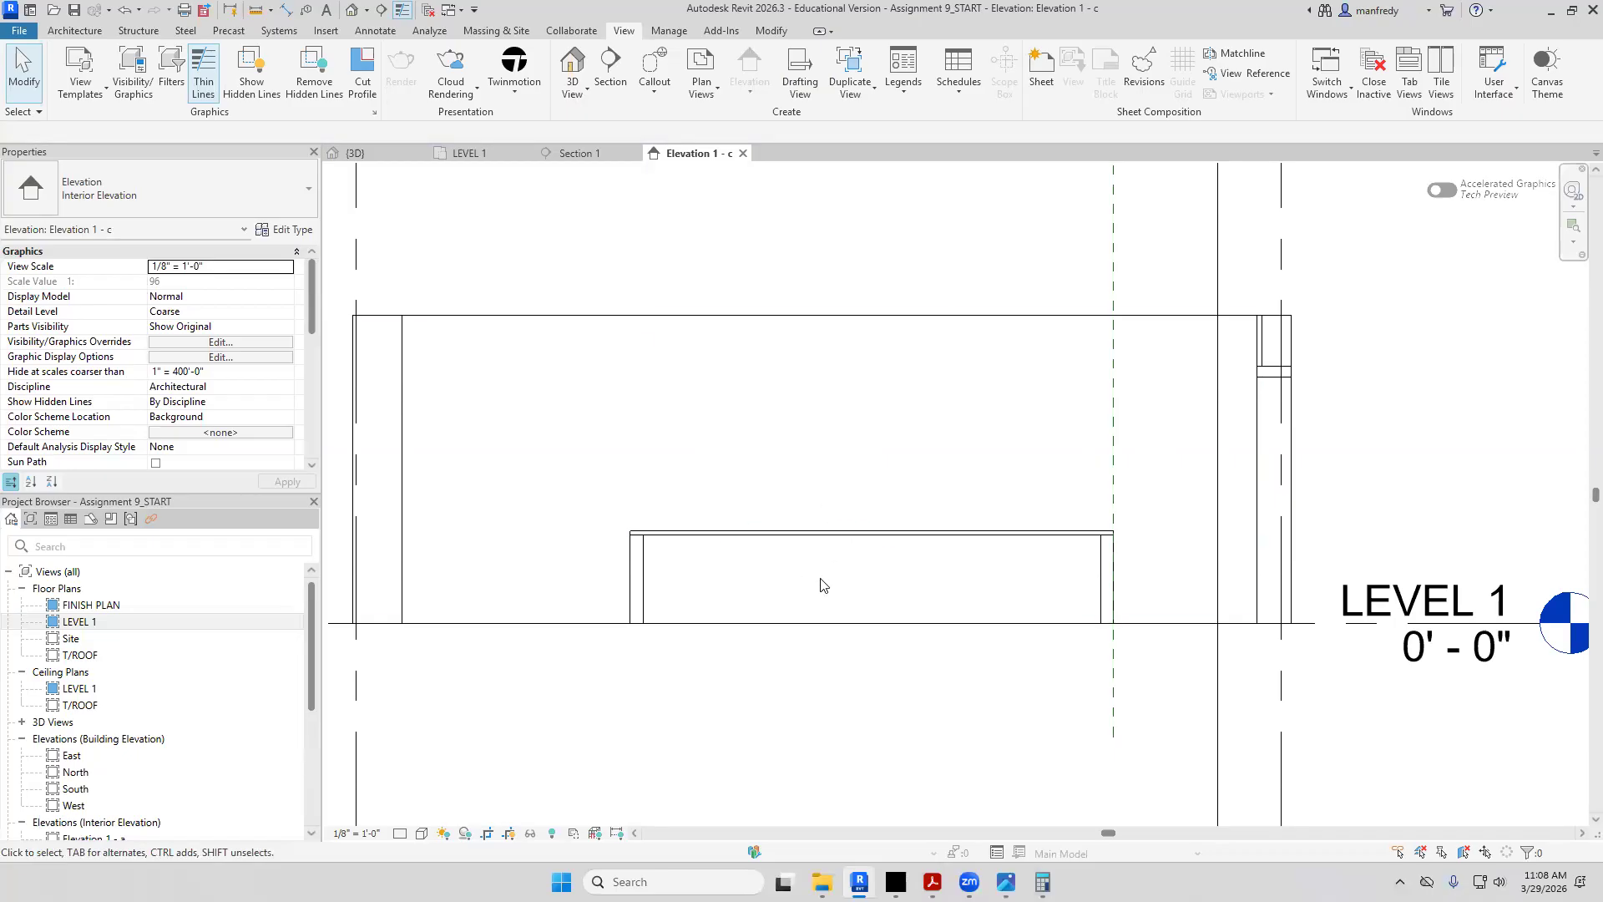
{"action": "left_click", "coordinate": [1115, 668]}
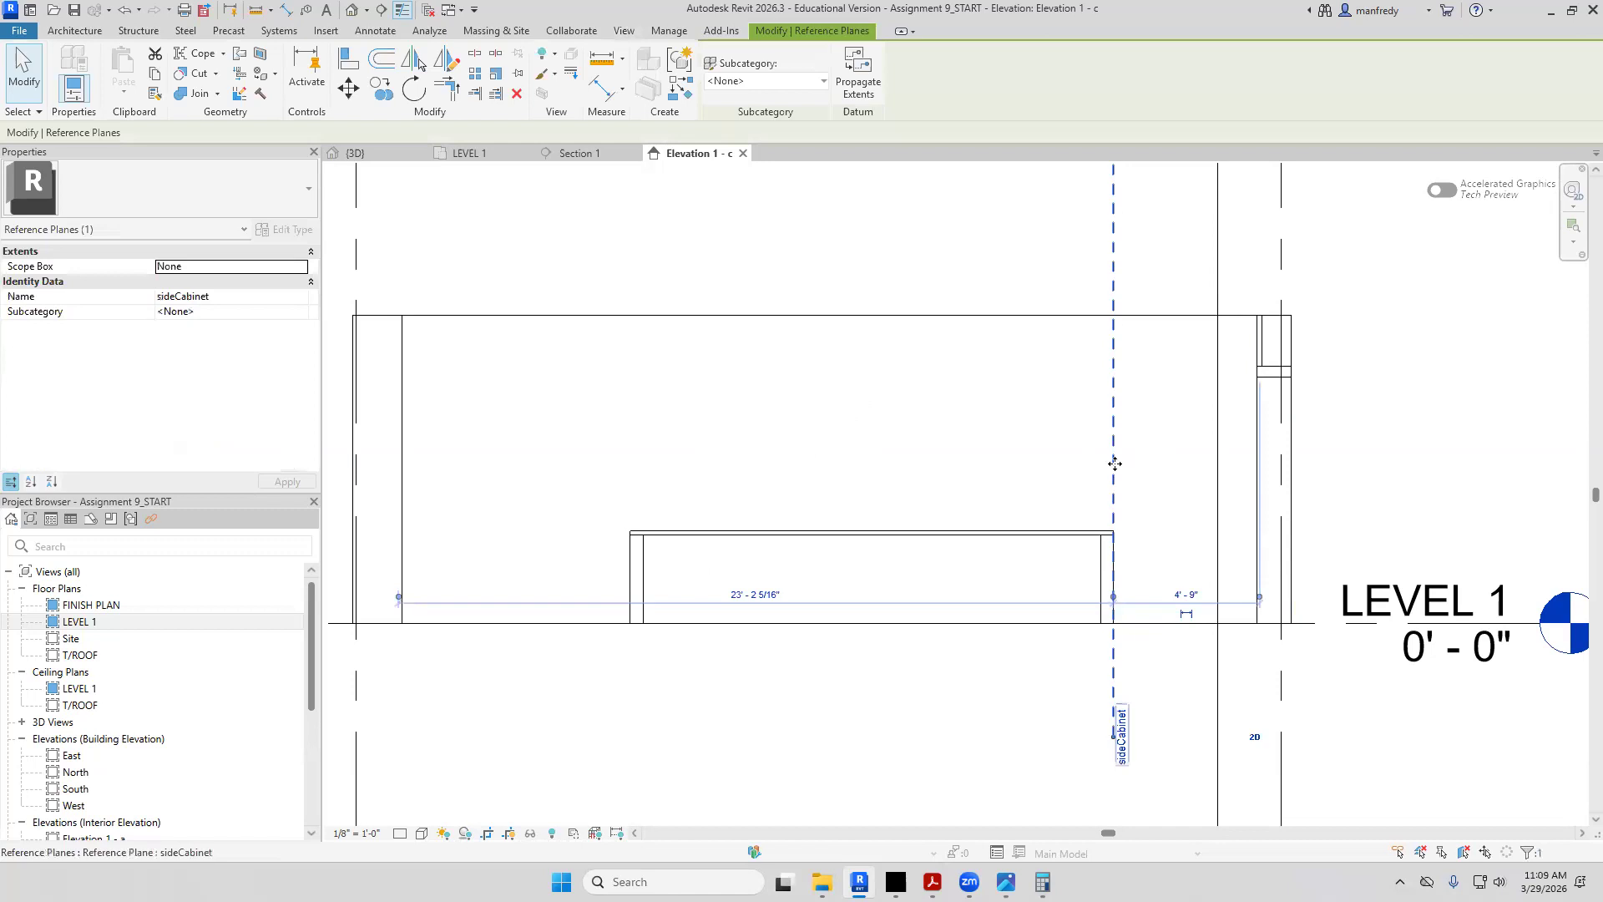
{"action": "scroll", "coordinate": [1119, 661], "scroll_direction": "up", "scroll_amount": 2}
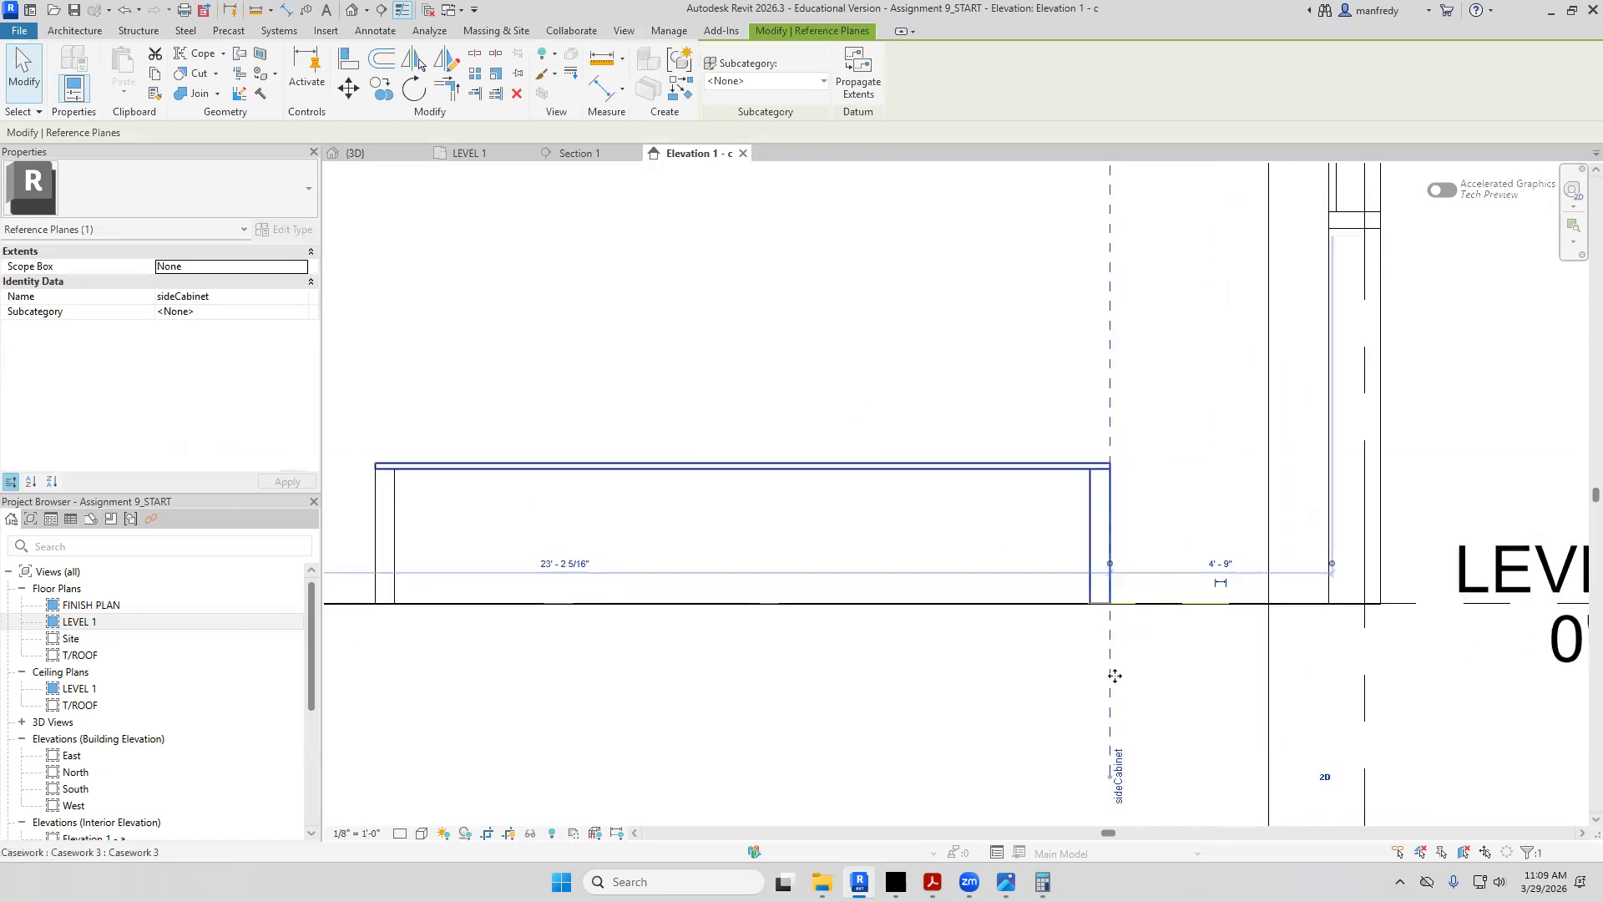
{"action": "key", "text": "Delete"}
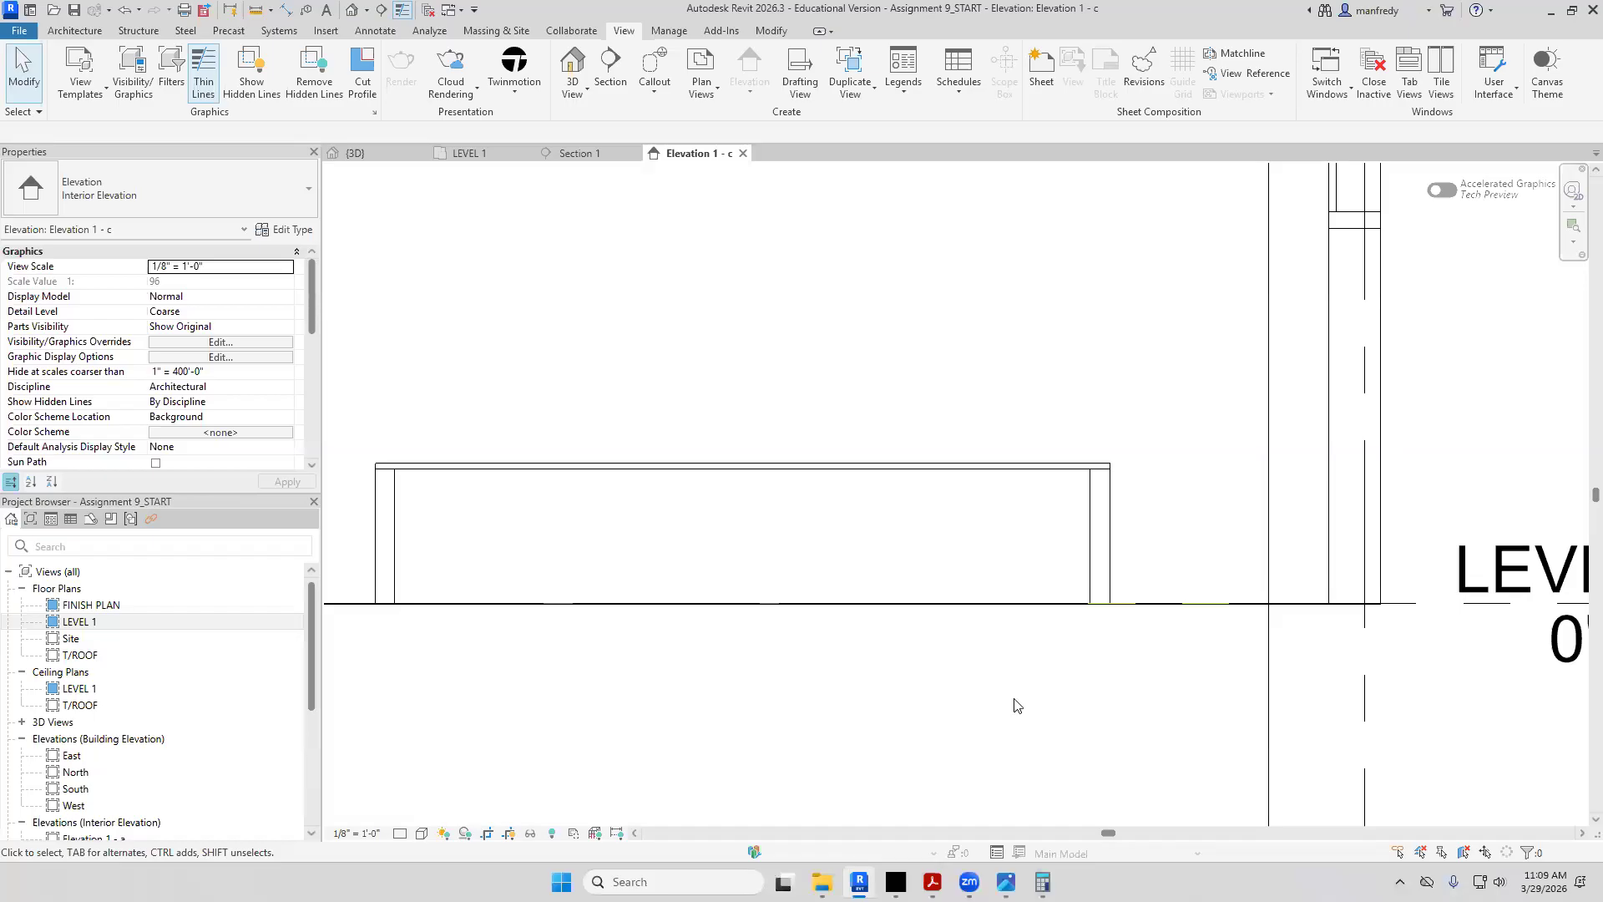
{"action": "middle_click_drag", "start_coordinate": [1073, 652], "coordinate": [1266, 622]}
Switch to the PDF drawing set and examine the Kitchen 102 - Island North elevation for its end panel and cabinet widths
{"action": "key", "text": "alt+Tab"}
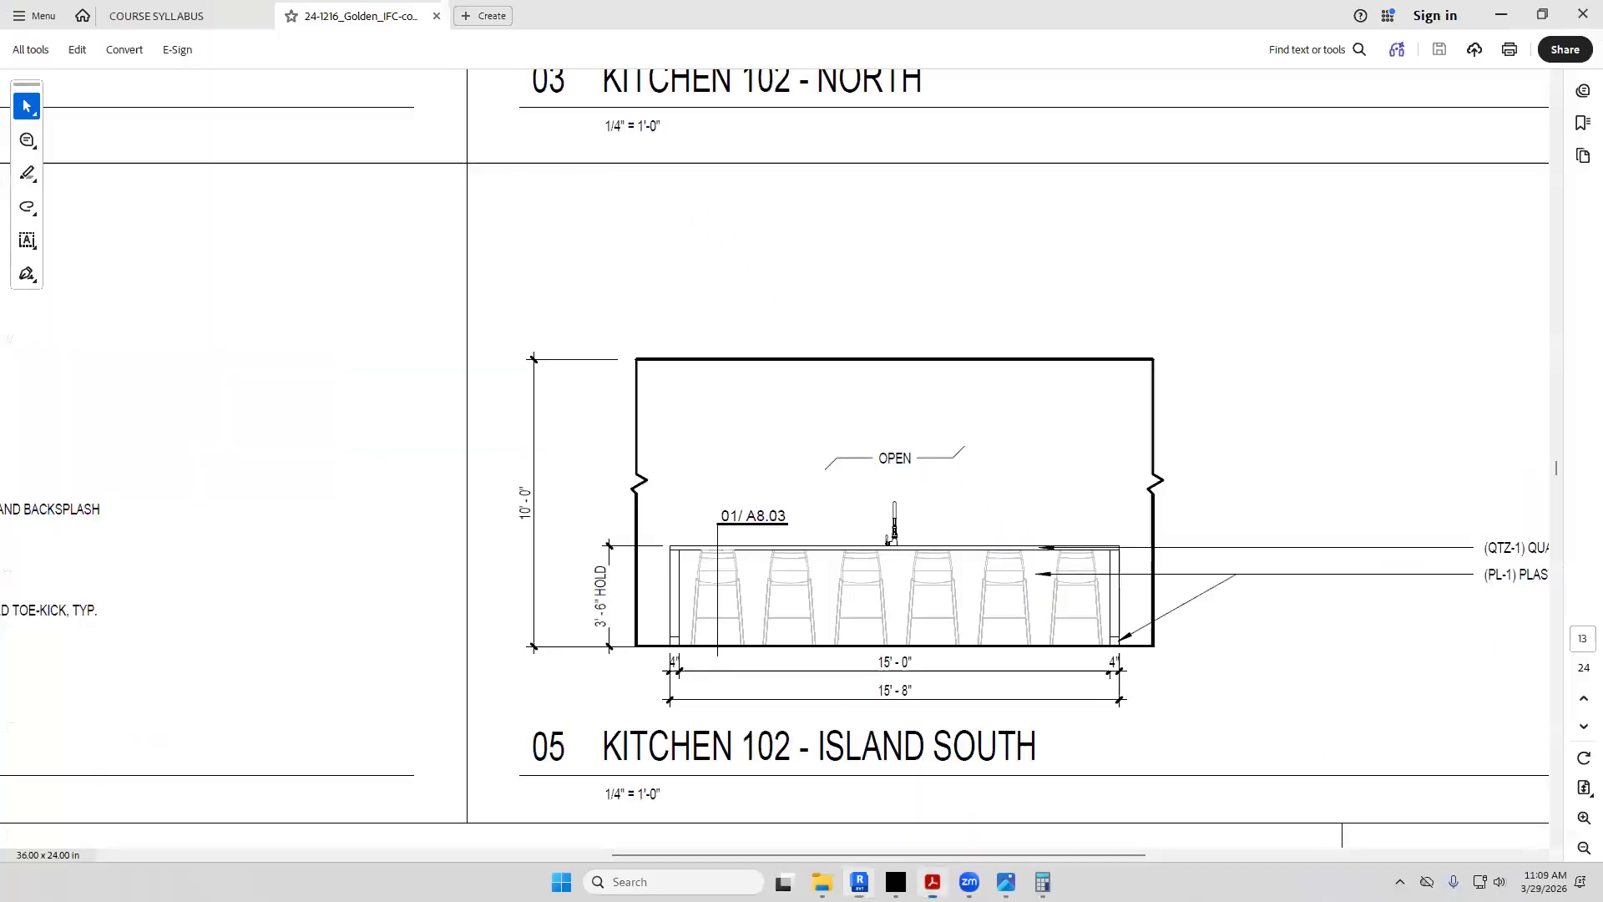
{"action": "scroll", "coordinate": [982, 319], "scroll_direction": "up", "scroll_amount": 5}
{"action": "scroll", "coordinate": [982, 327], "scroll_direction": "up", "scroll_amount": 2}
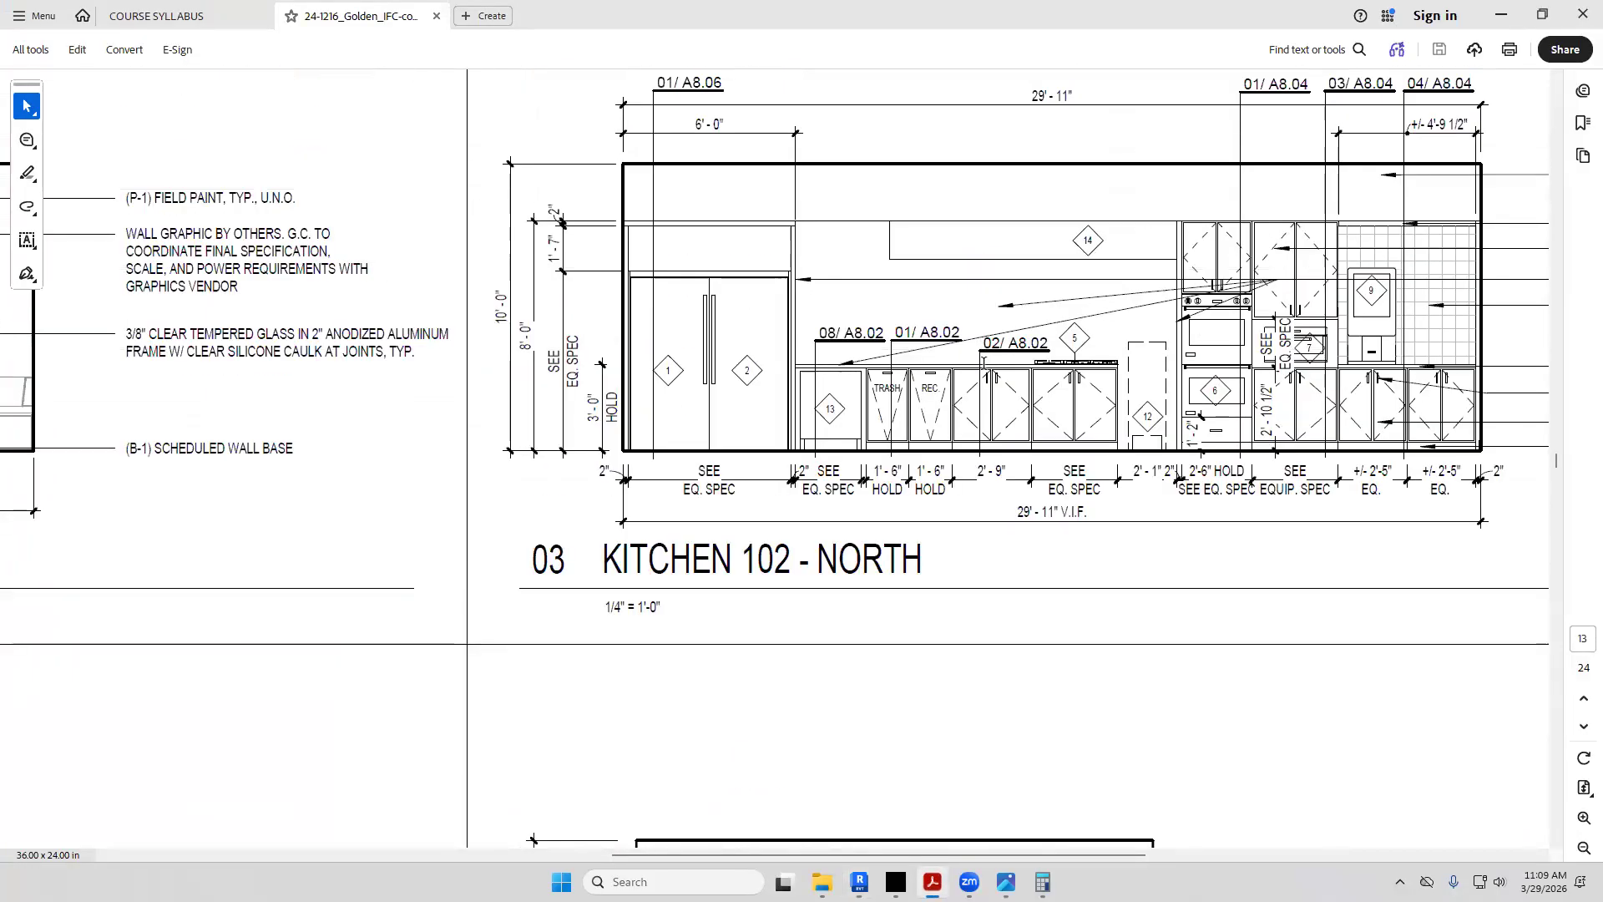
{"action": "scroll", "coordinate": [1000, 472], "scroll_direction": "down", "scroll_amount": 2}
{"action": "left_click_drag", "start_coordinate": [1058, 858], "coordinate": [475, 859]}
{"action": "scroll", "coordinate": [806, 569], "scroll_direction": "down", "scroll_amount": 5}
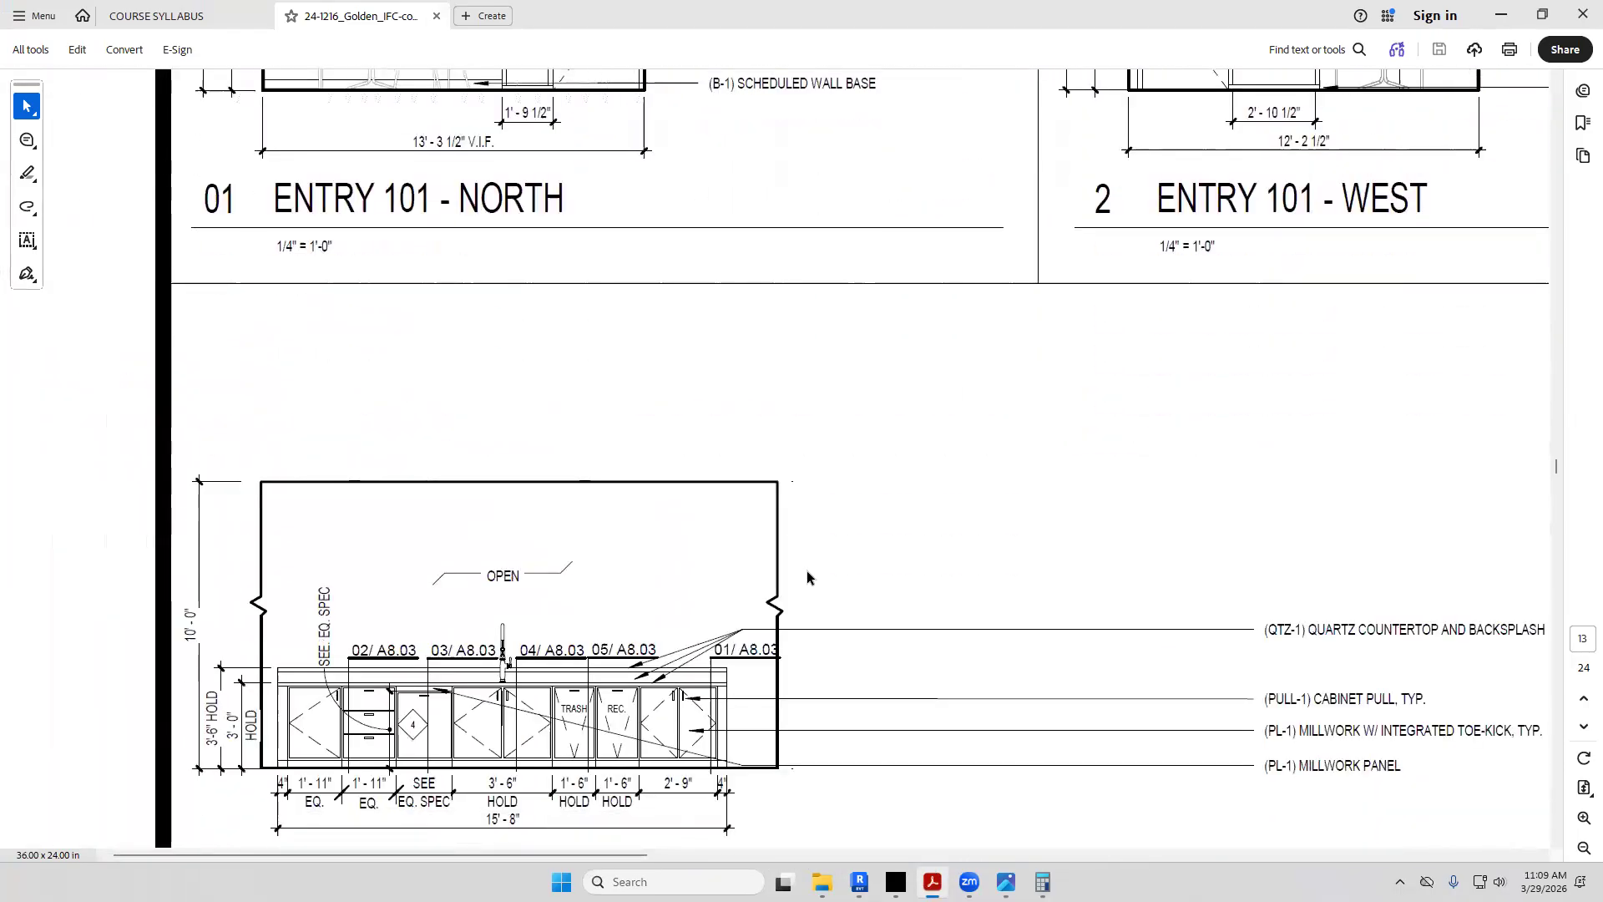
{"action": "scroll", "coordinate": [806, 576], "scroll_direction": "down", "scroll_amount": 2}
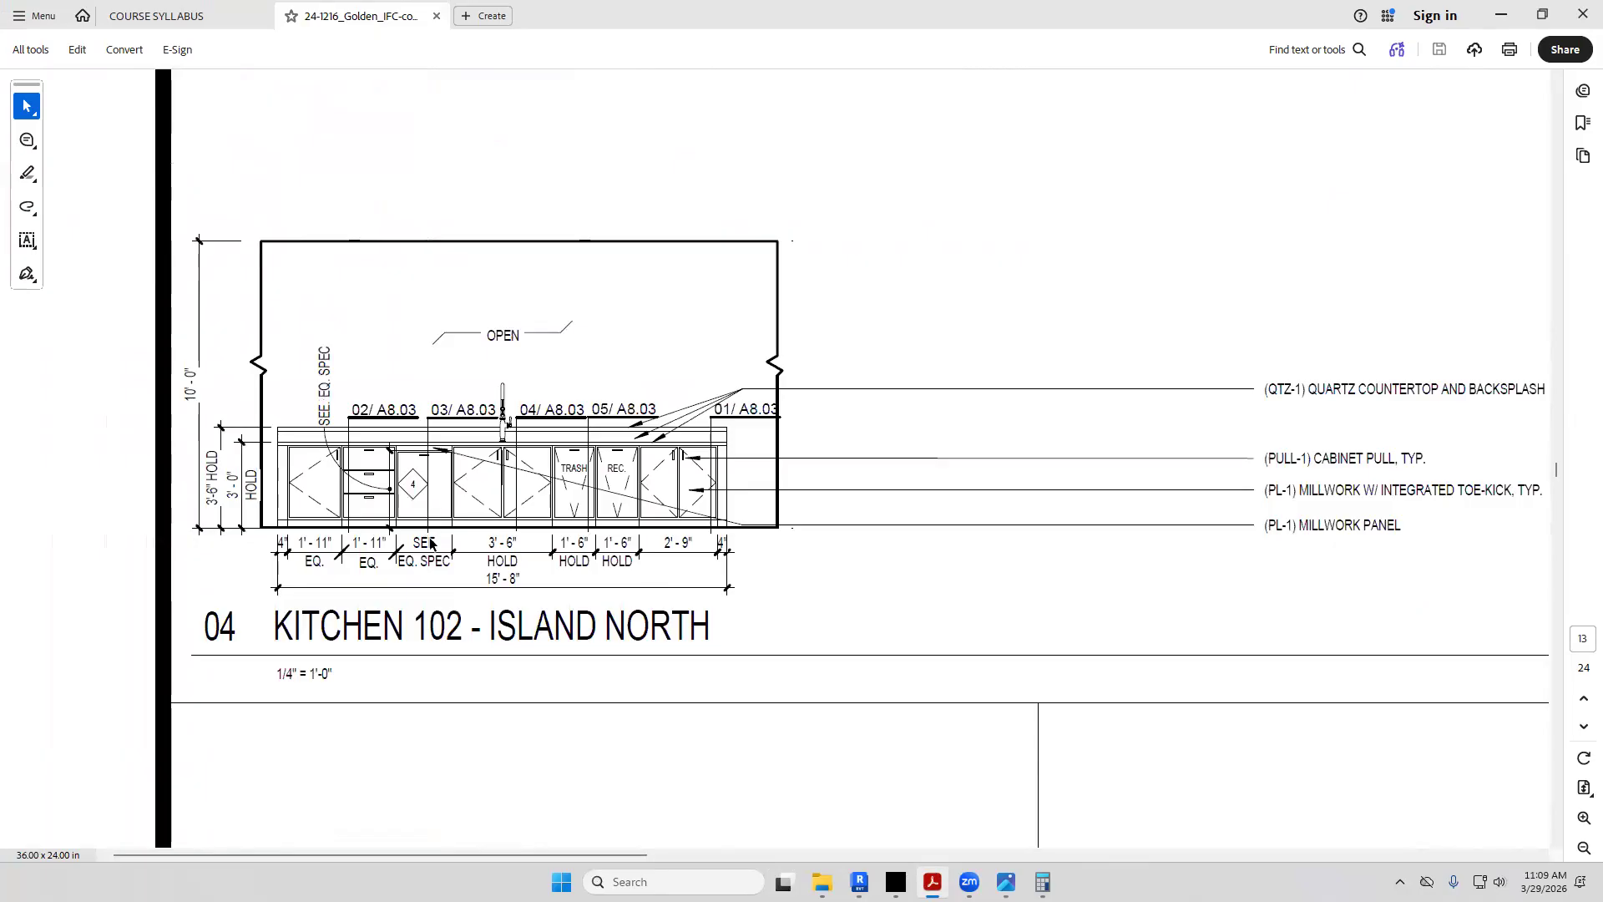
{"action": "left_click", "coordinate": [1584, 817]}
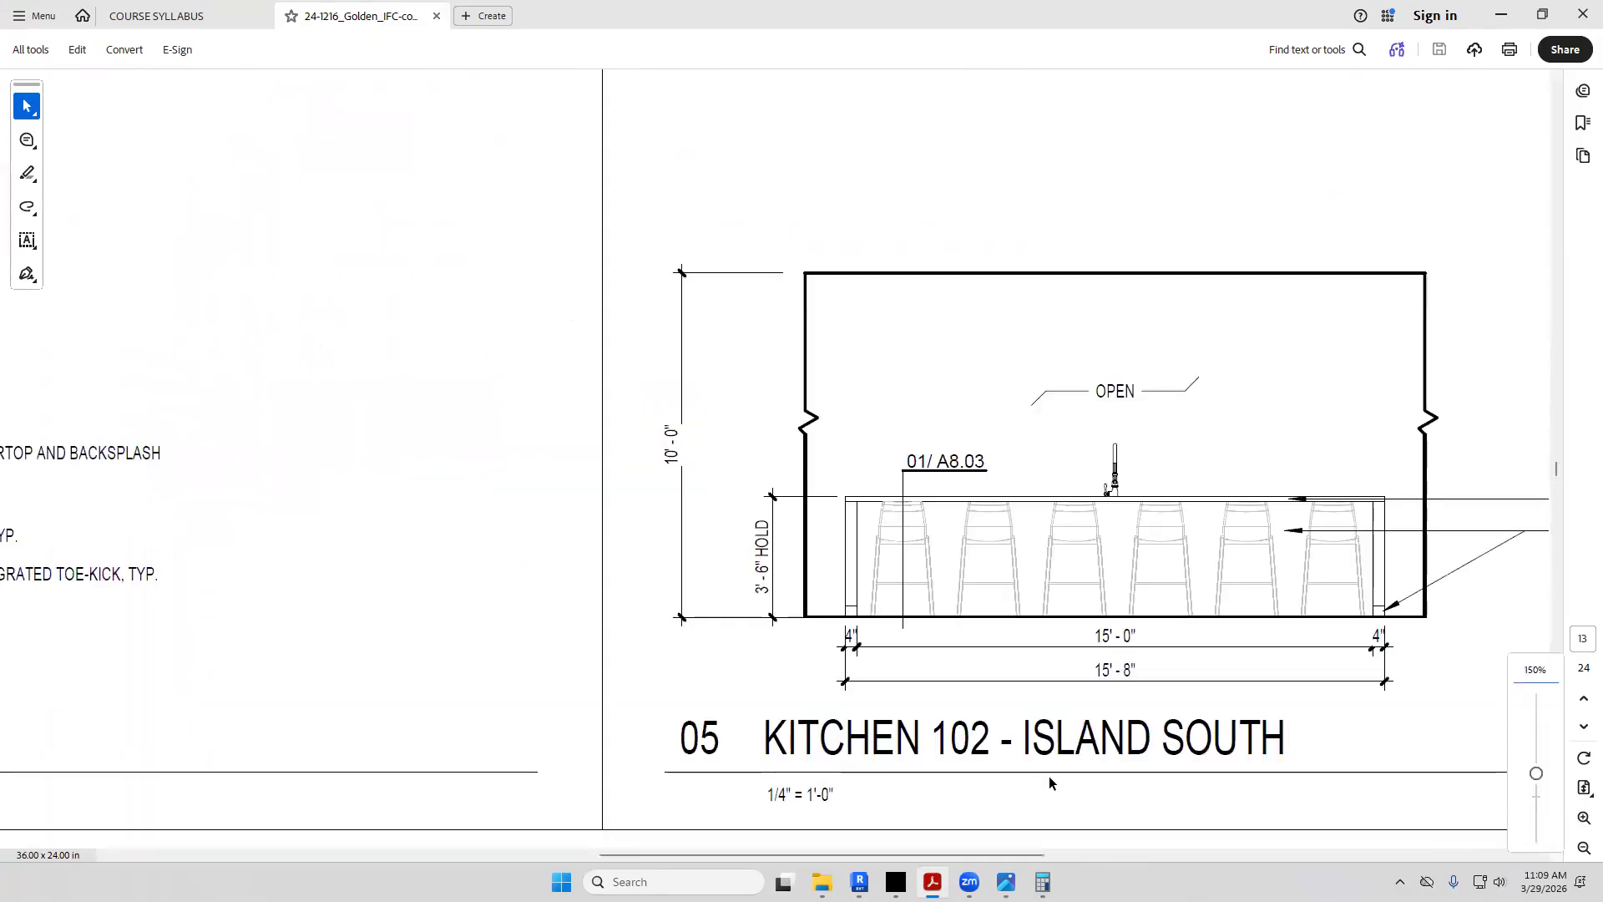
{"action": "left_click_drag", "start_coordinate": [899, 860], "coordinate": [410, 859]}
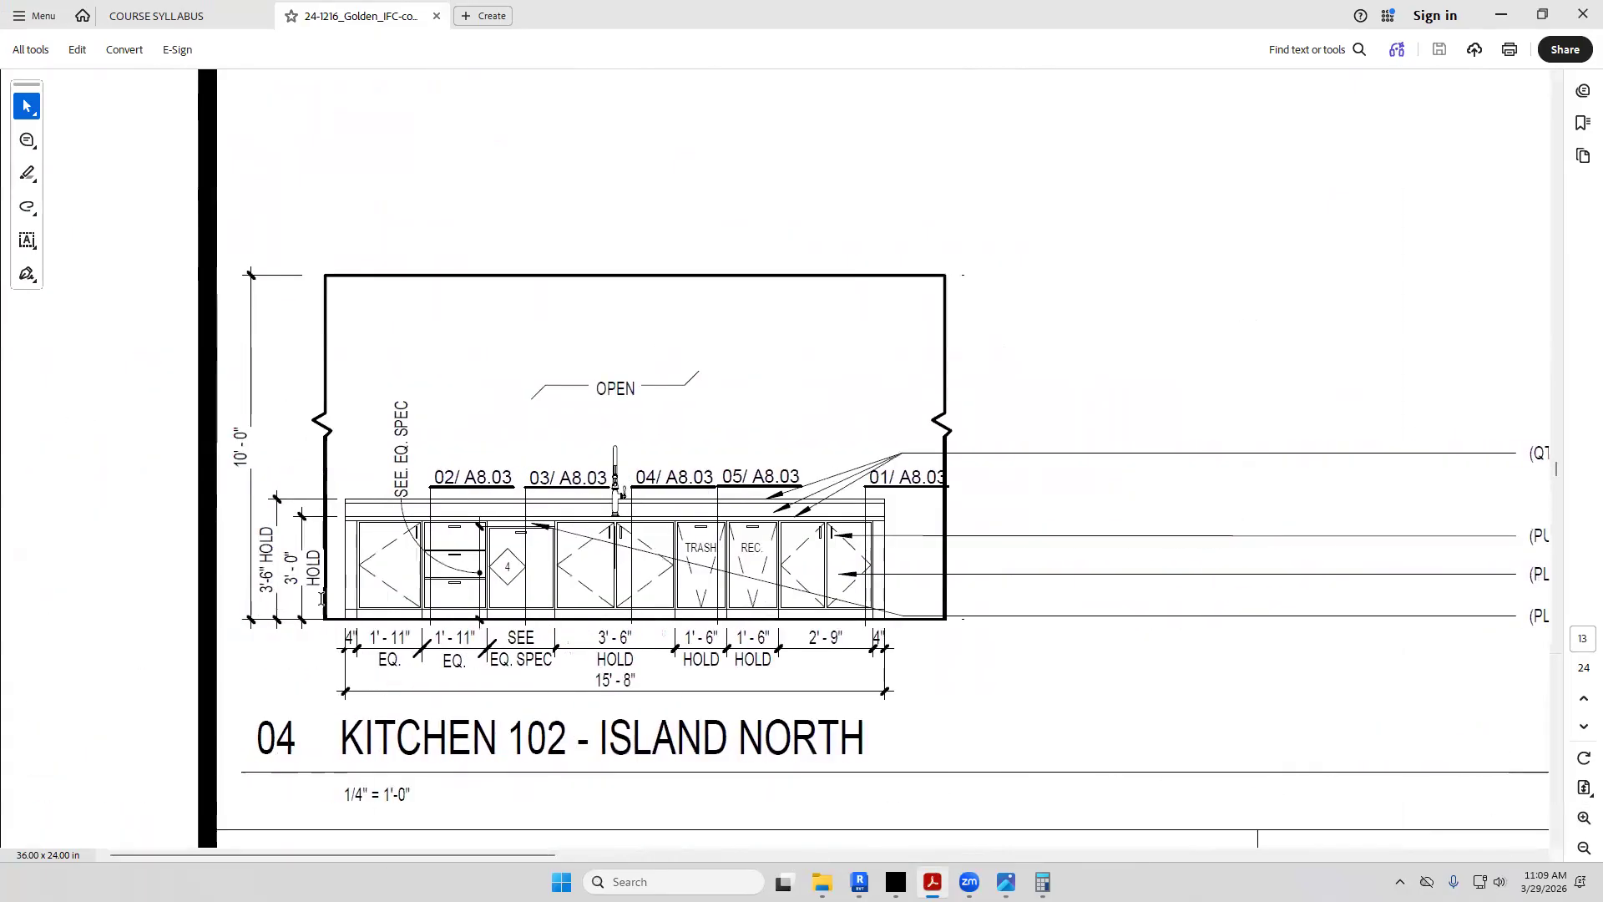
{"action": "scroll", "coordinate": [300, 538], "scroll_direction": "down", "scroll_amount": 2}
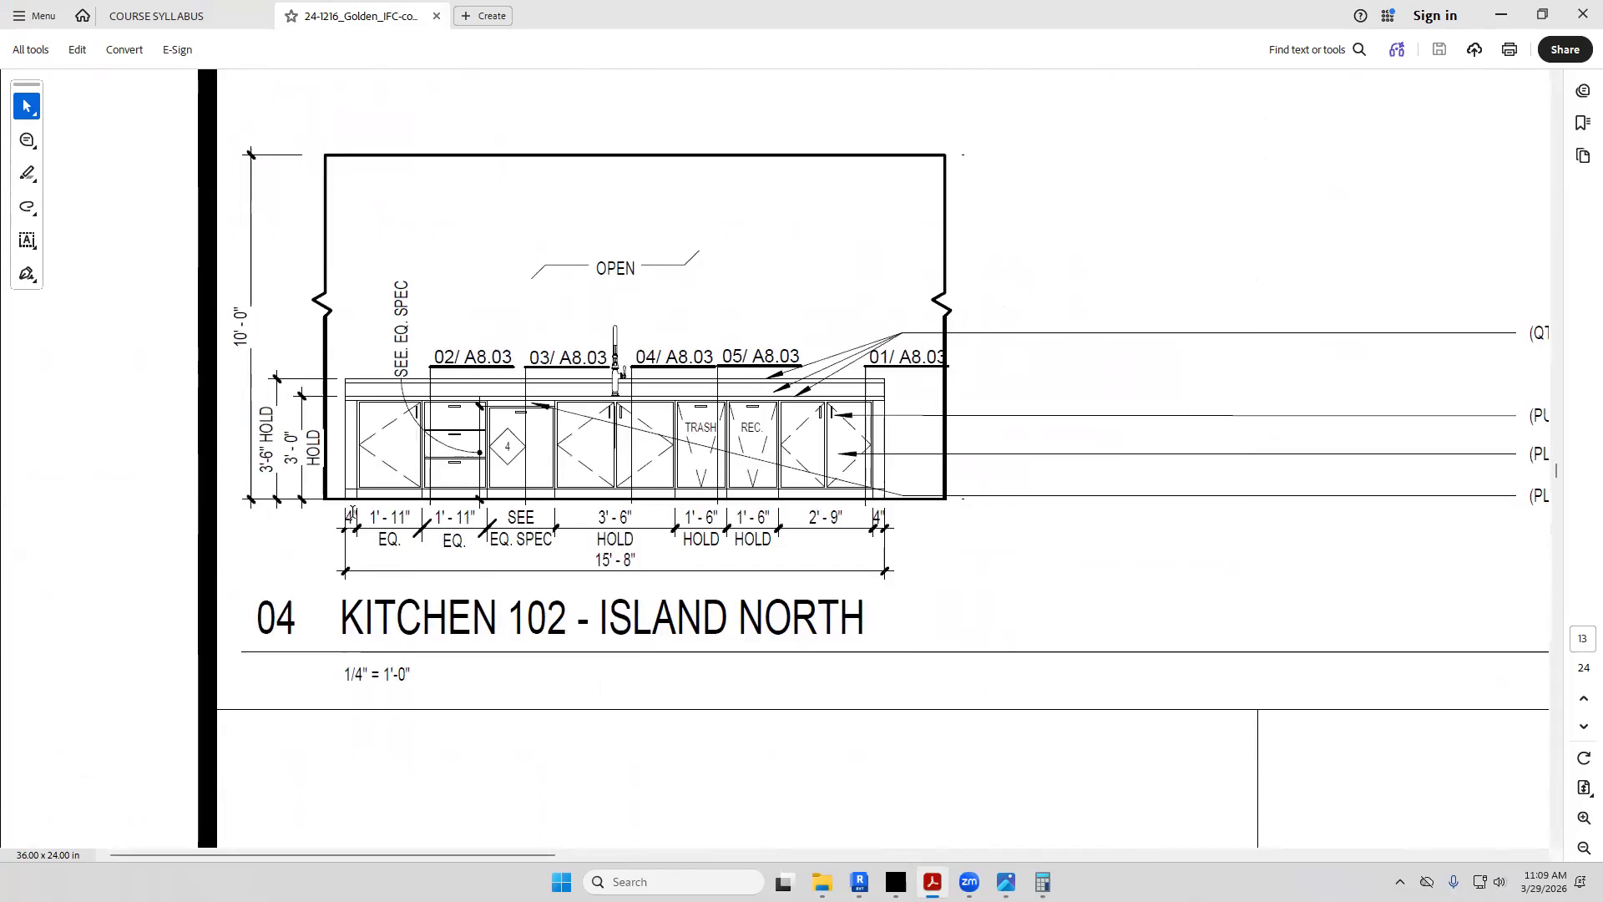
{"action": "left_click", "coordinate": [859, 882]}
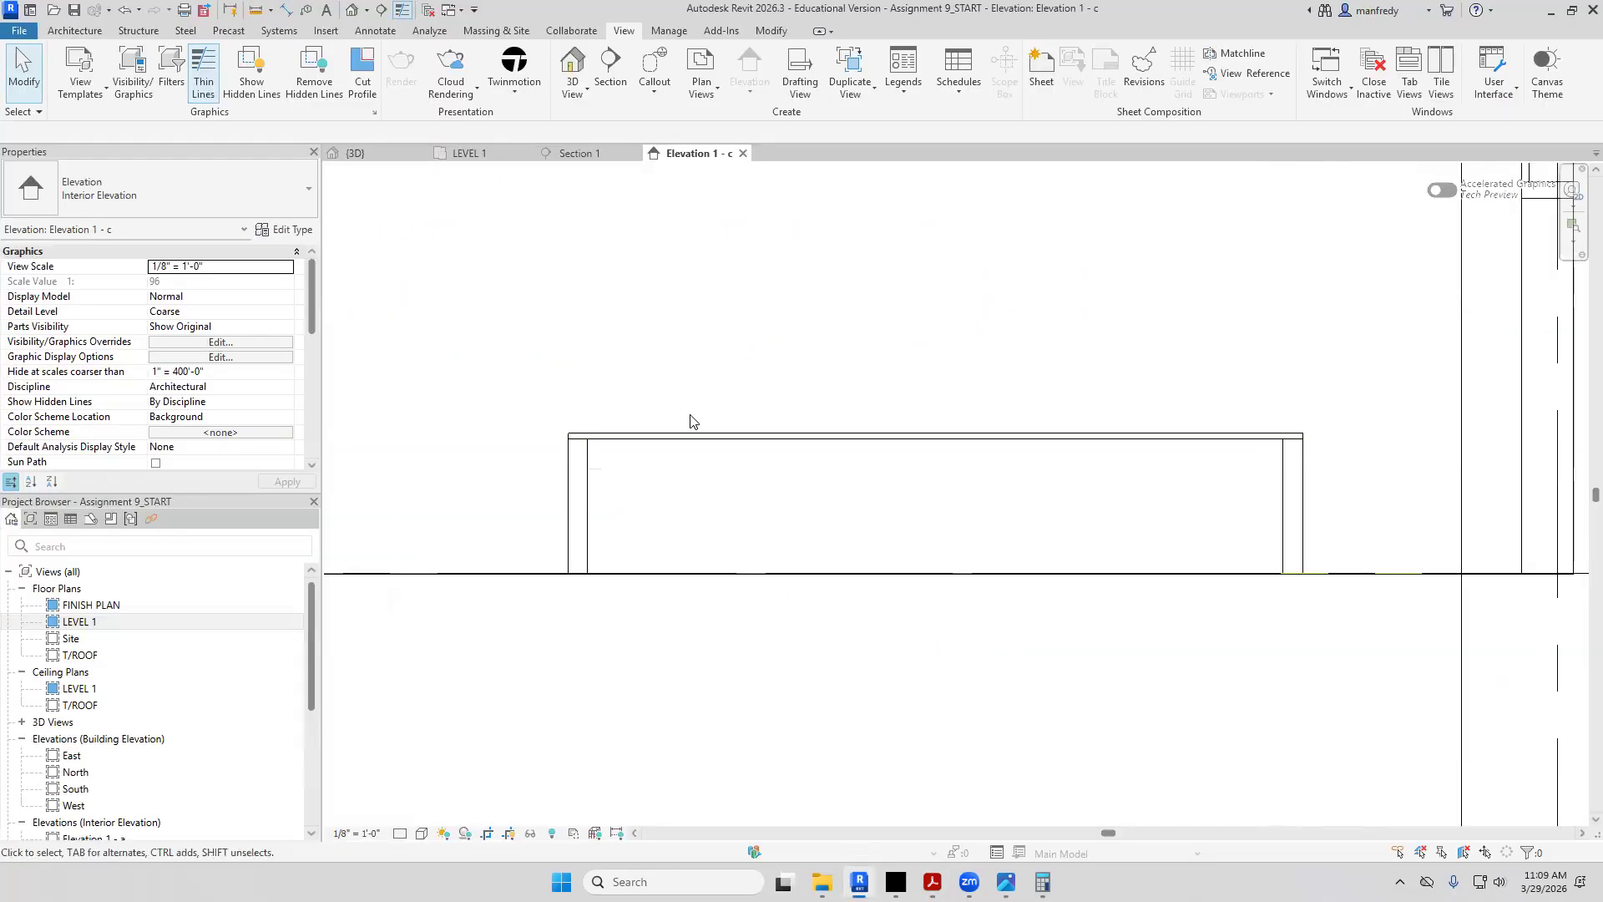
{"action": "left_click", "coordinate": [582, 497]}
{"action": "left_click", "coordinate": [284, 229]}
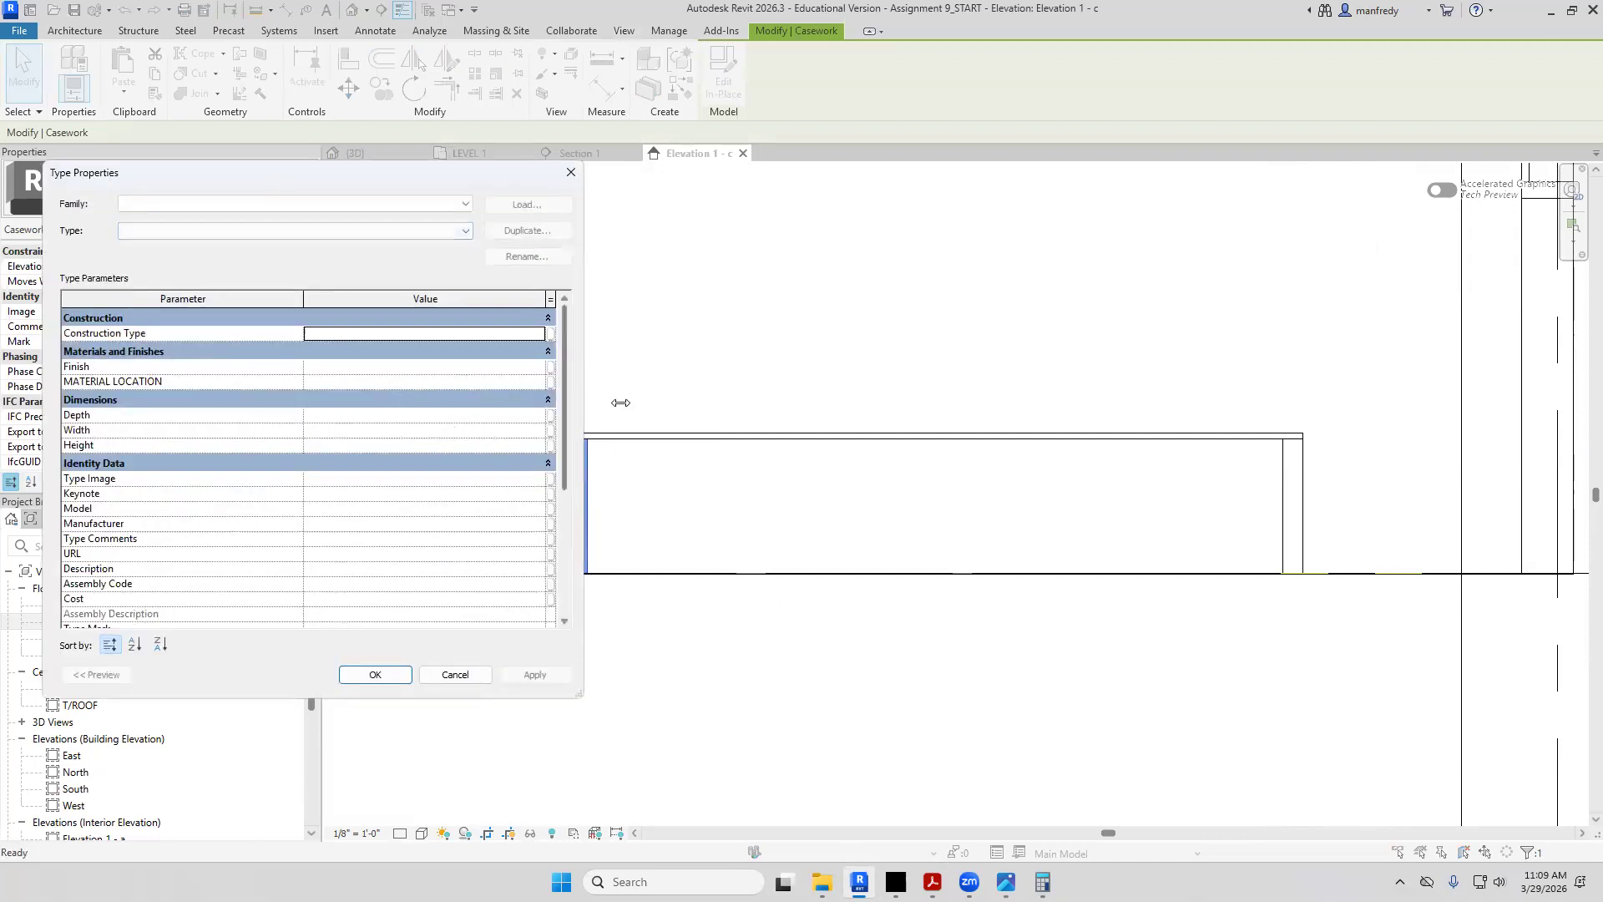
{"action": "key", "text": "Escape"}
{"action": "key", "text": "Escape"}
Edit the island's left end panel in place, setting its extrusion end to 4", and finish the model
{"action": "left_click", "coordinate": [592, 487]}
{"action": "left_click", "coordinate": [724, 77]}
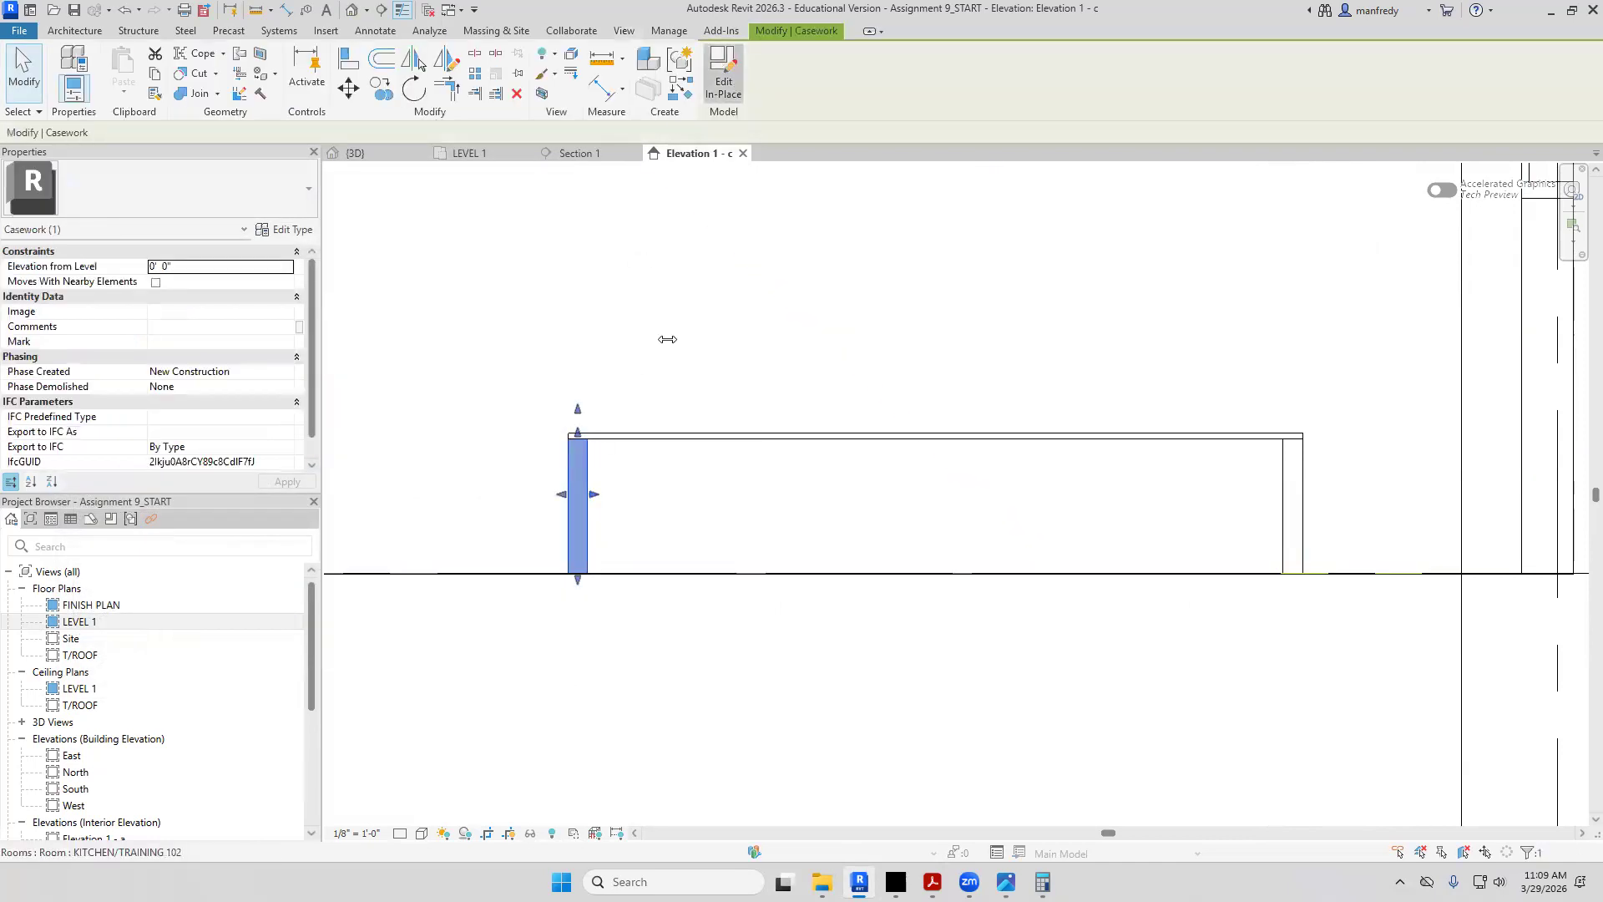
{"action": "left_click", "coordinate": [591, 473]}
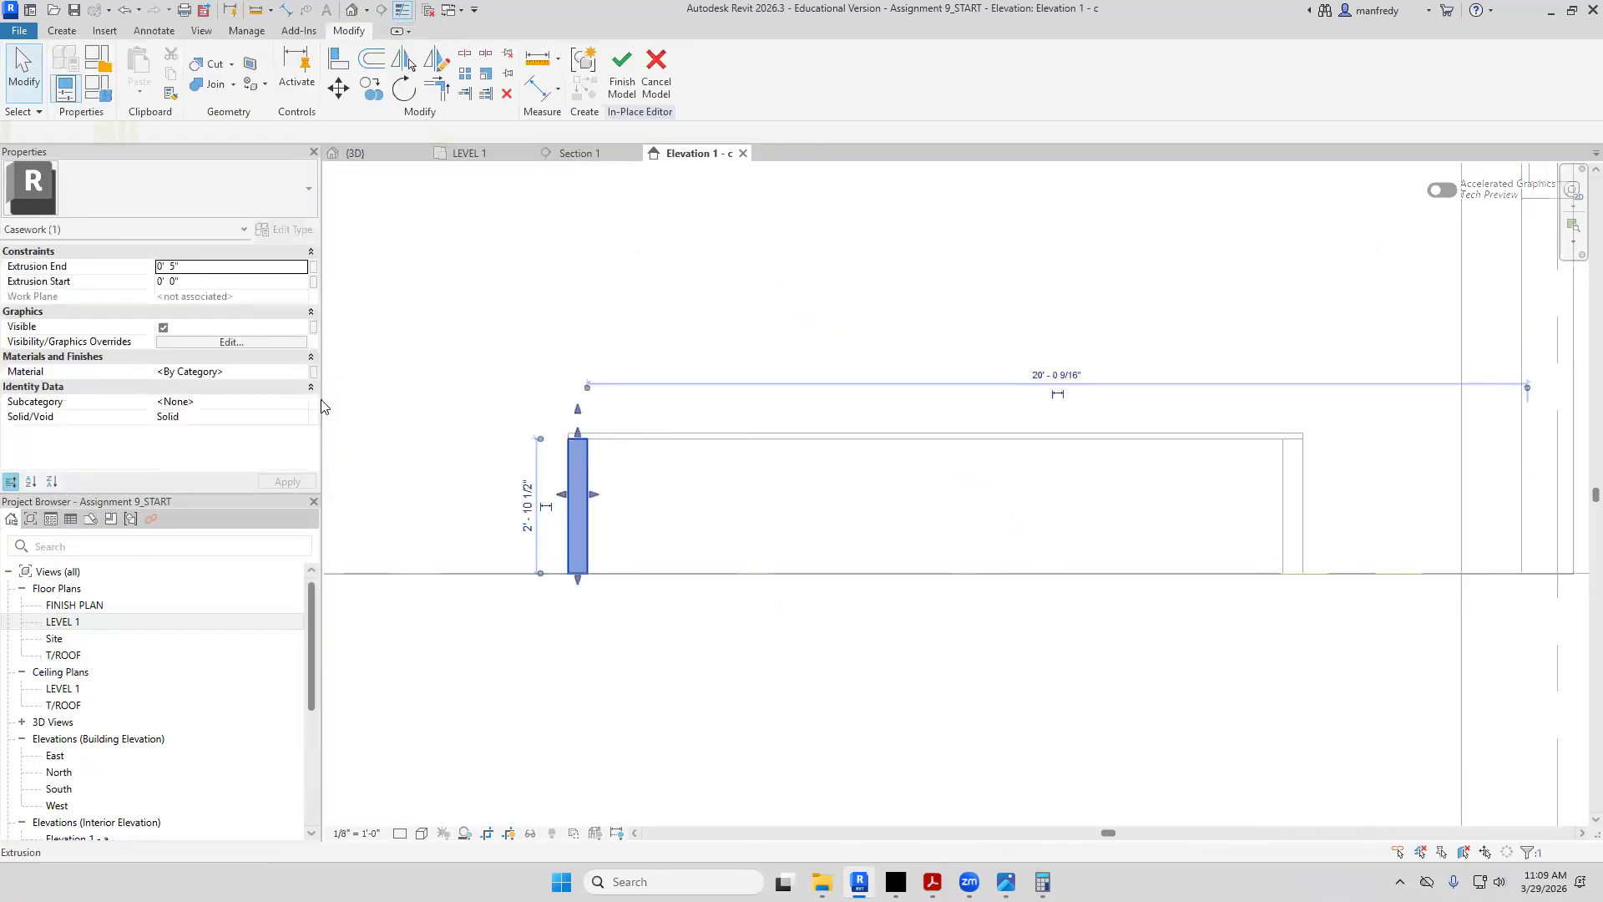
{"action": "left_click", "coordinate": [205, 268]}
{"action": "type", "text": "4"}
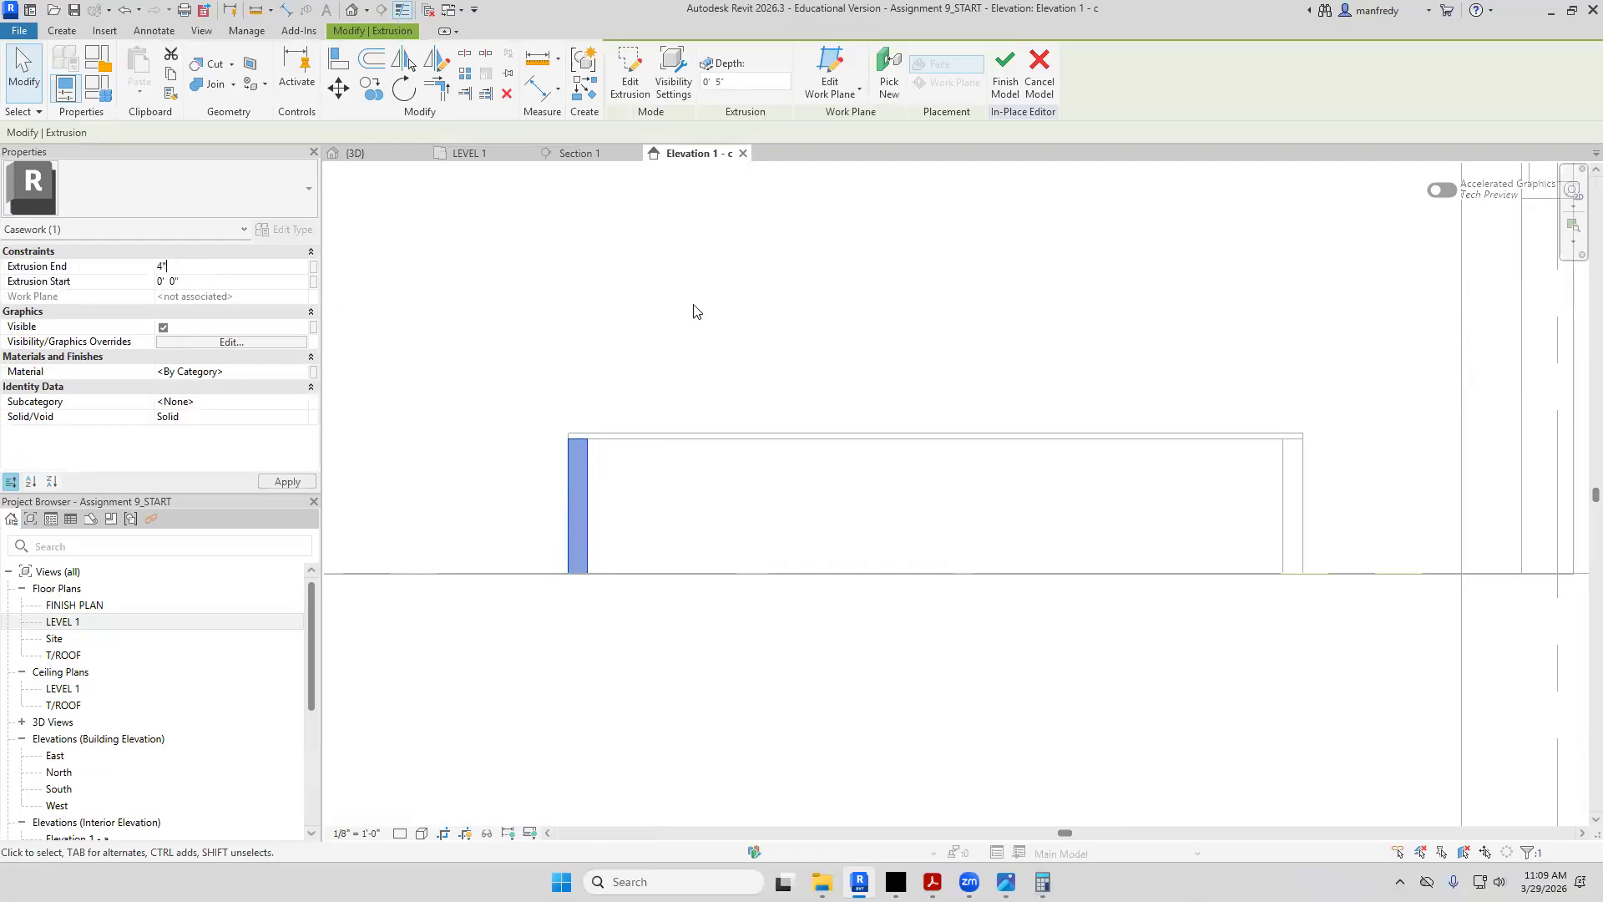
{"action": "left_click", "coordinate": [998, 415]}
{"action": "left_click", "coordinate": [622, 75]}
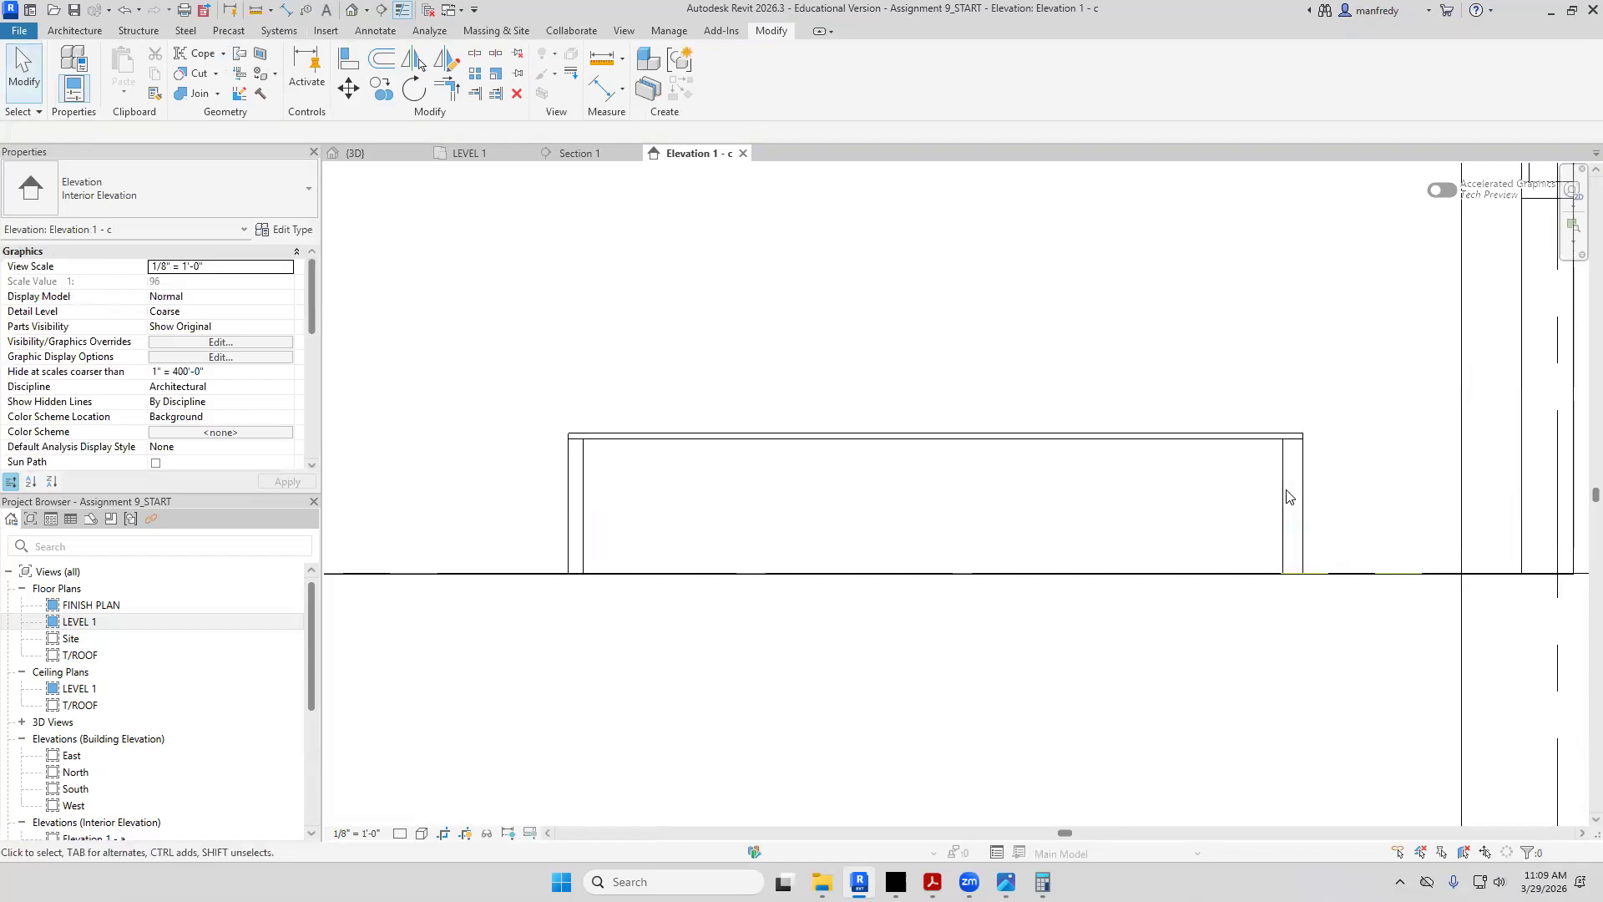
Edit the island's right end panel in place, reducing its extrusion to a 4" thickness, and finish the model
{"action": "double_click", "coordinate": [1287, 496]}
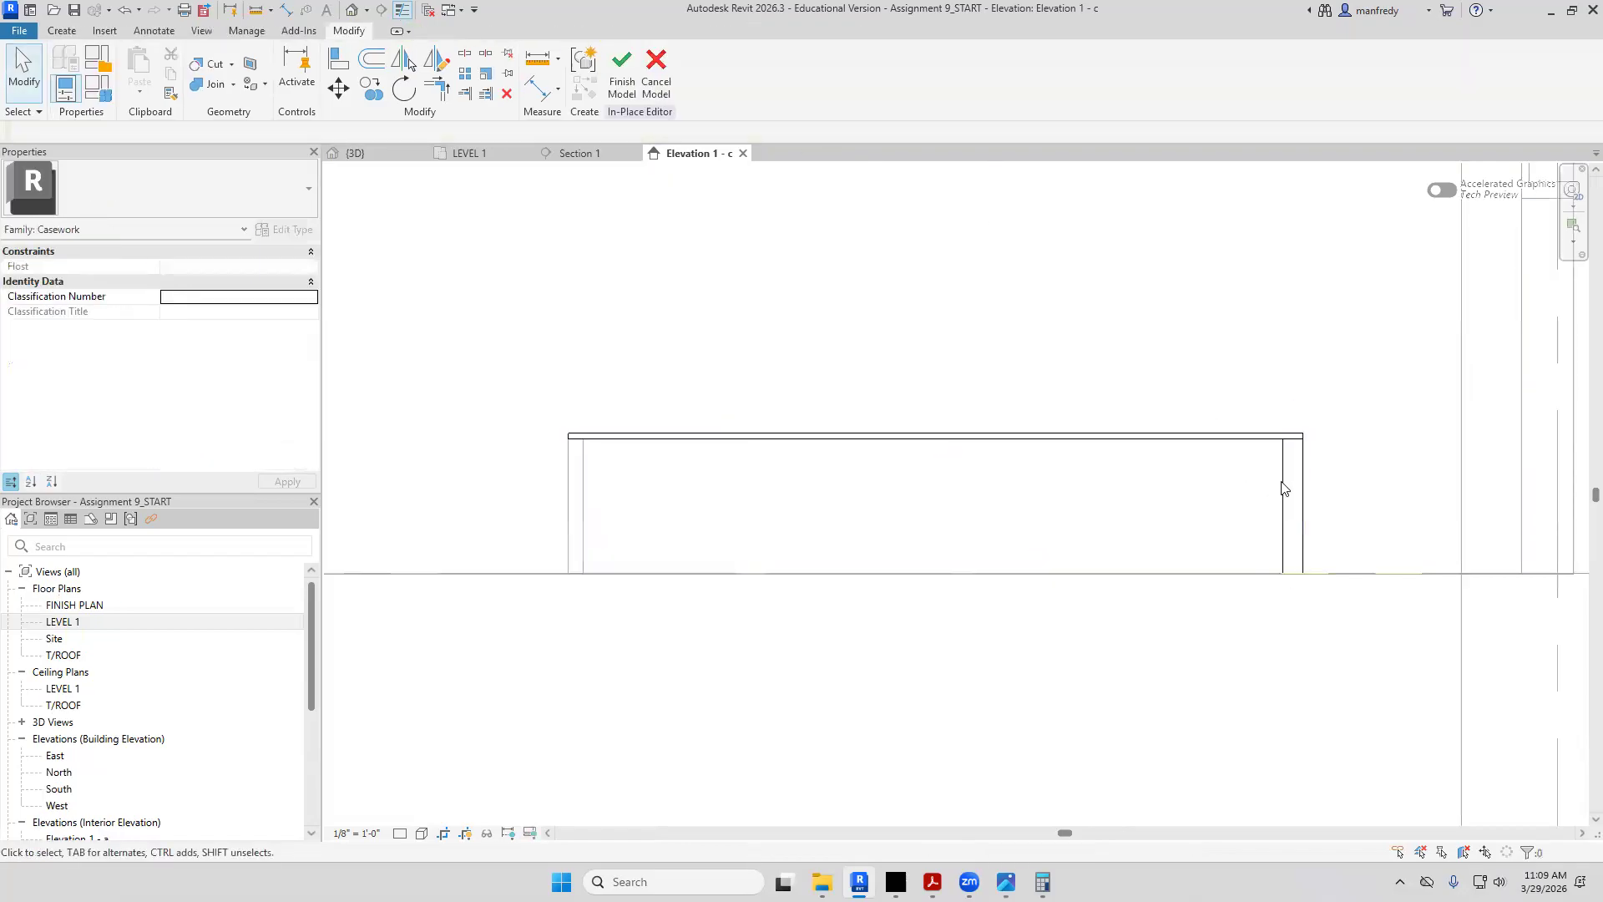
{"action": "left_click", "coordinate": [1284, 488]}
{"action": "left_click", "coordinate": [219, 268]}
{"action": "type", "text": "8"}
{"action": "left_click", "coordinate": [866, 201]}
{"action": "left_click", "coordinate": [632, 78]}
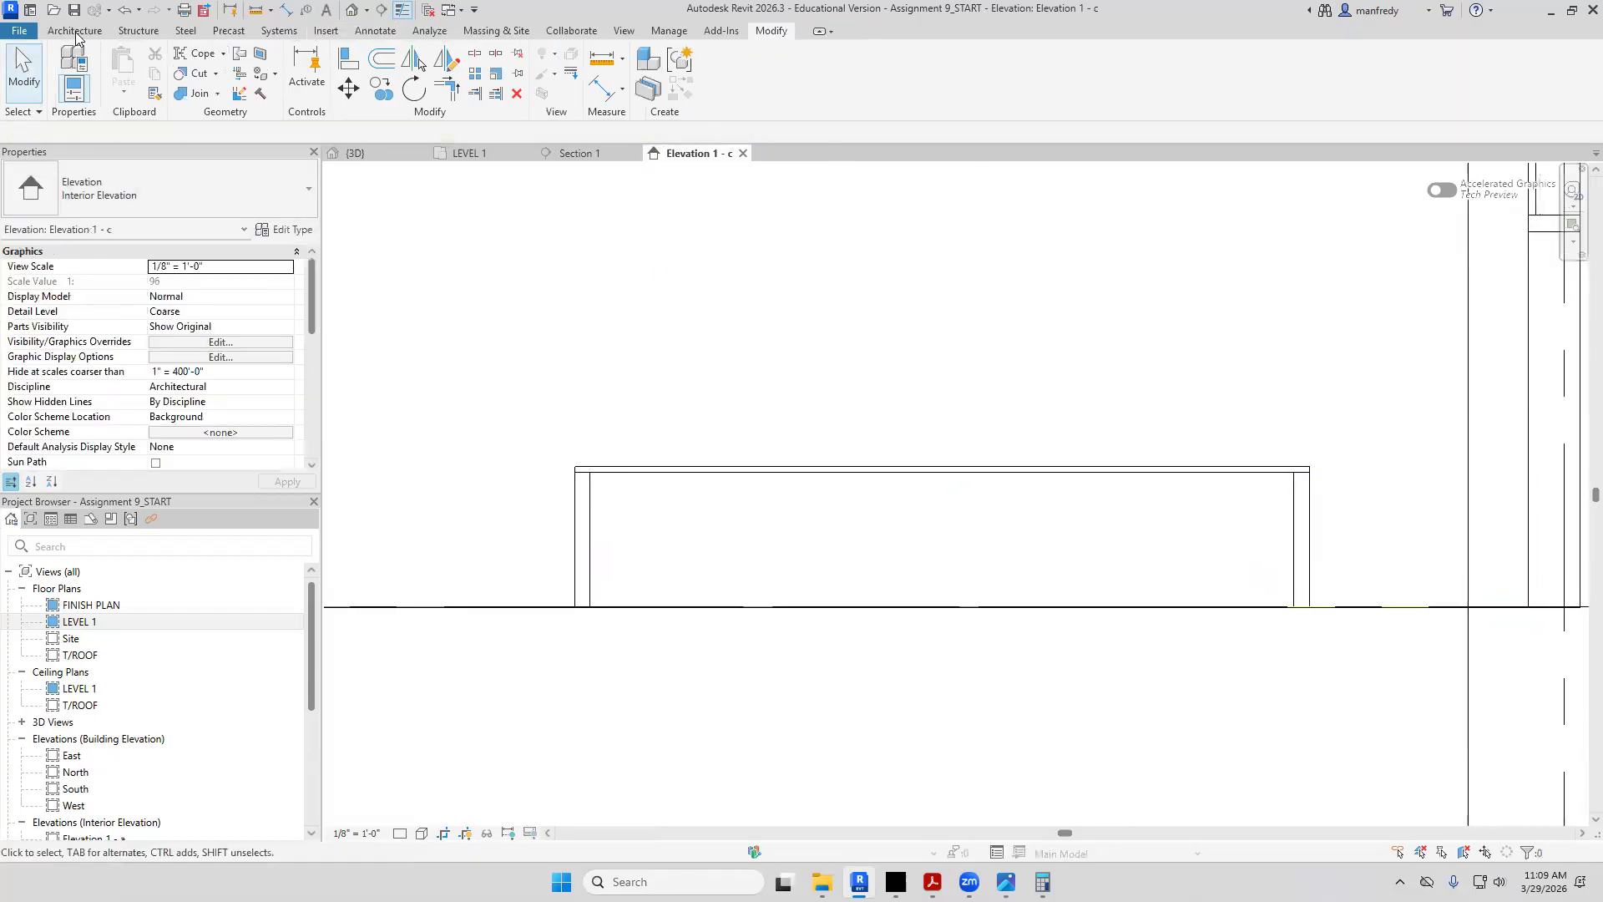
Draw a vertical reference plane along the inner face of the island's left end panel, extending below the floor line
{"action": "left_click", "coordinate": [75, 31]}
{"action": "left_click", "coordinate": [1341, 71]}
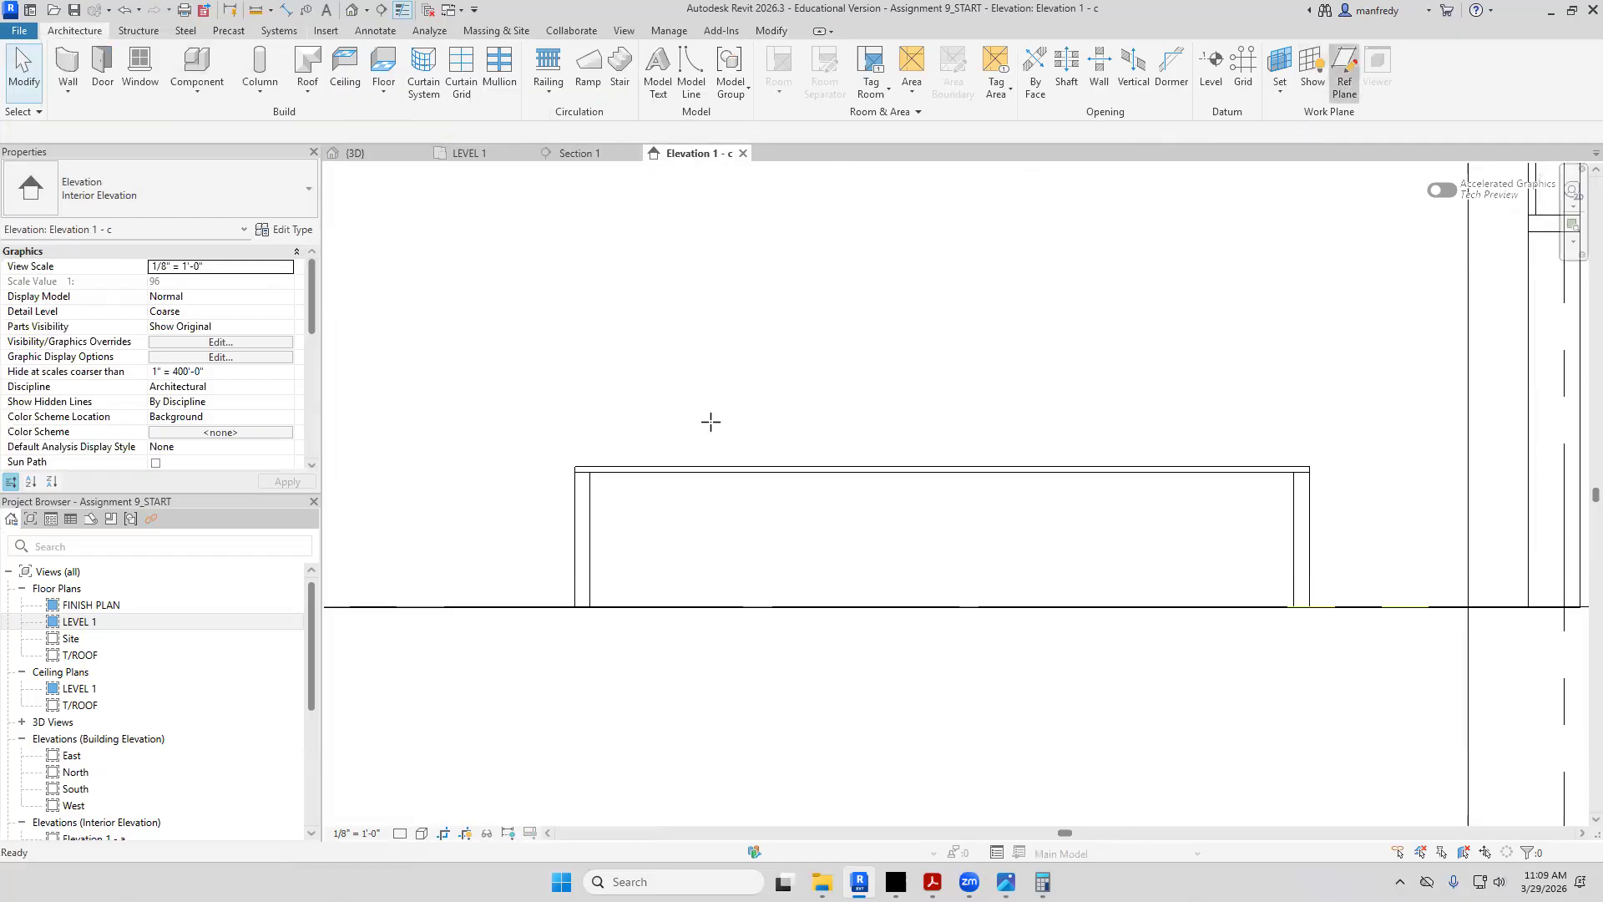
{"action": "left_click", "coordinate": [590, 469]}
{"action": "left_click", "coordinate": [590, 718]}
{"action": "key", "text": "Escape"}
{"action": "key", "text": "Escape"}
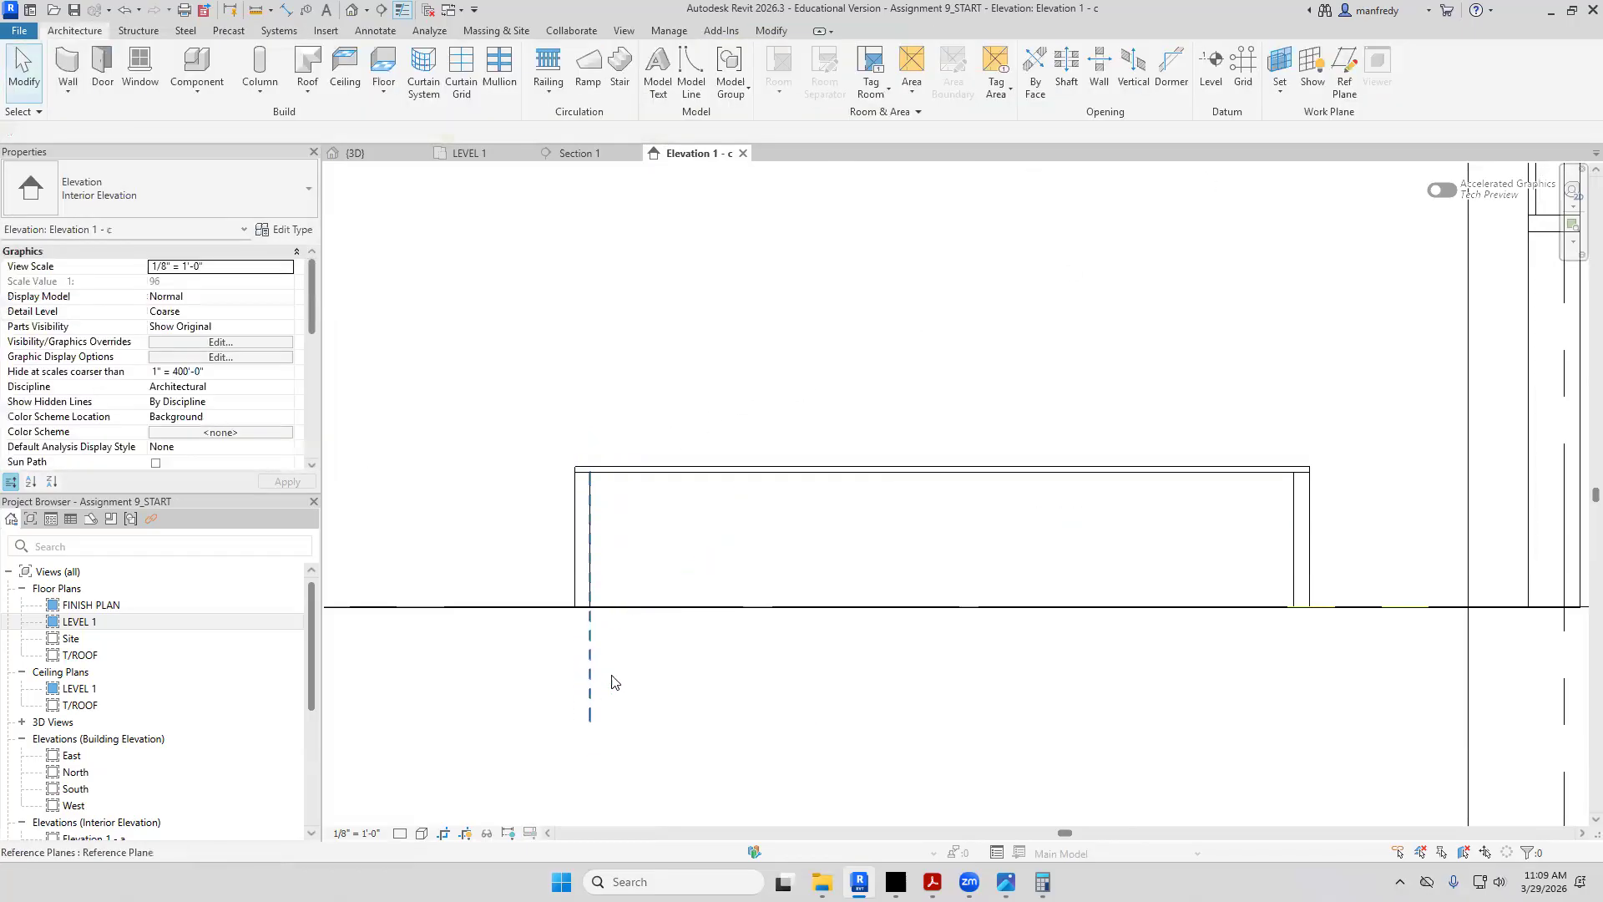
Check the first cabinet width in the PDF elevation and copy the reference plane 1'-11" to the right
{"action": "left_click", "coordinate": [933, 882]}
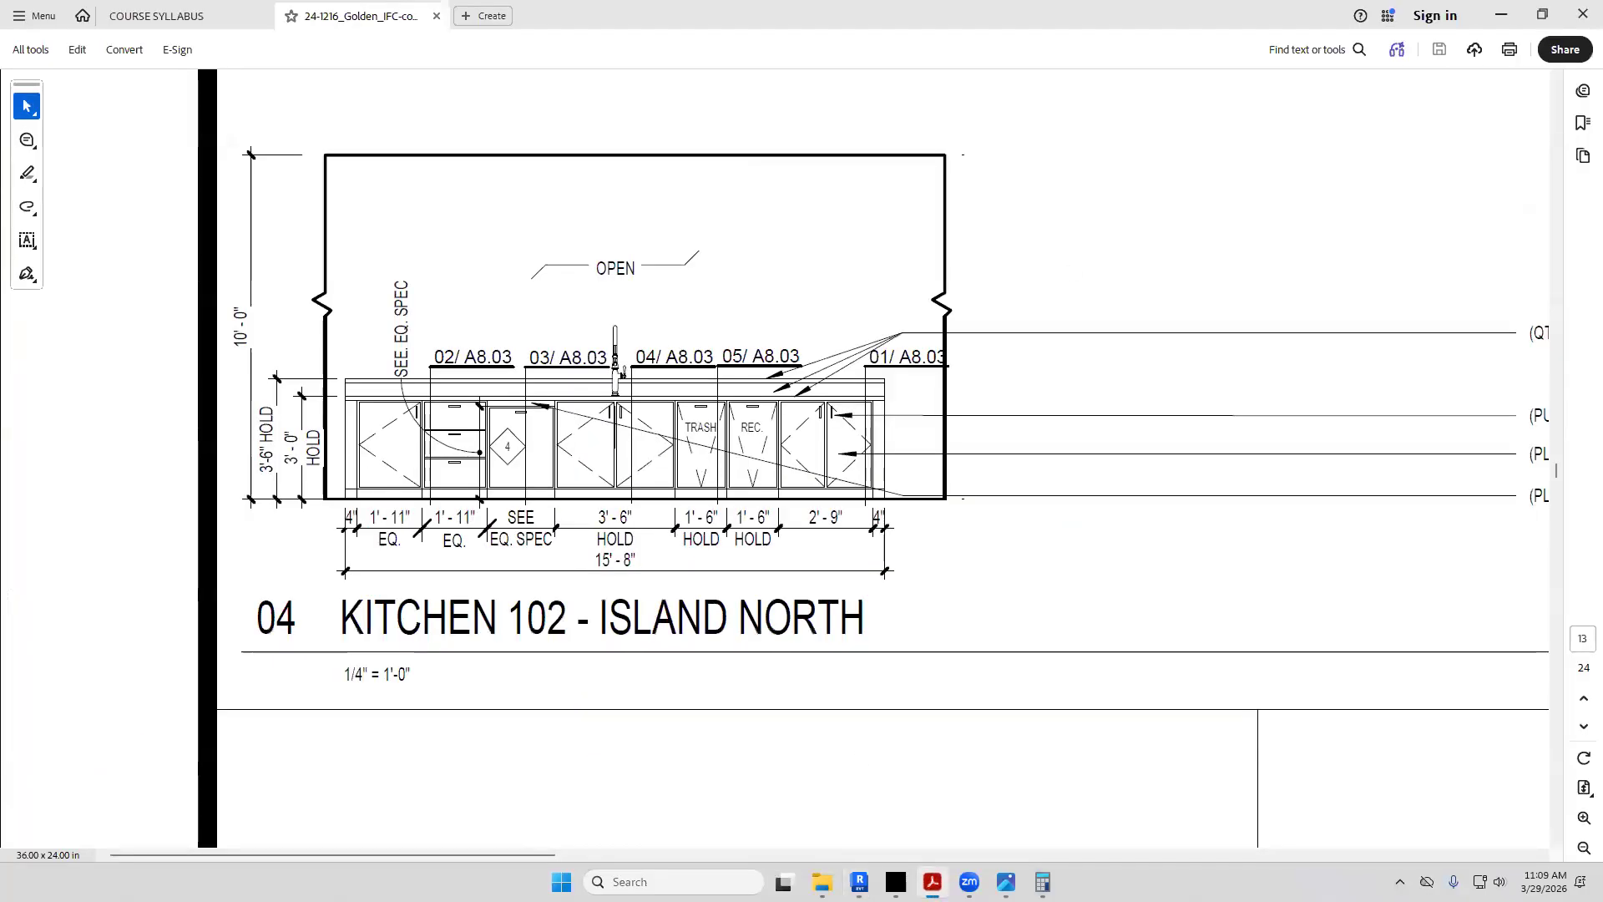
{"action": "left_click", "coordinate": [933, 881]}
{"action": "left_click", "coordinate": [591, 643]}
{"action": "left_click", "coordinate": [382, 87]}
{"action": "left_click", "coordinate": [513, 303]}
{"action": "type", "text": "1"}
{"action": "key", "text": "Return"}
{"action": "key", "text": "Escape"}
{"action": "key", "text": "Escape"}
Check the second cabinet width in the PDF elevation and copy the newest reference plane another 1'-11" to the right
{"action": "left_click", "coordinate": [933, 881]}
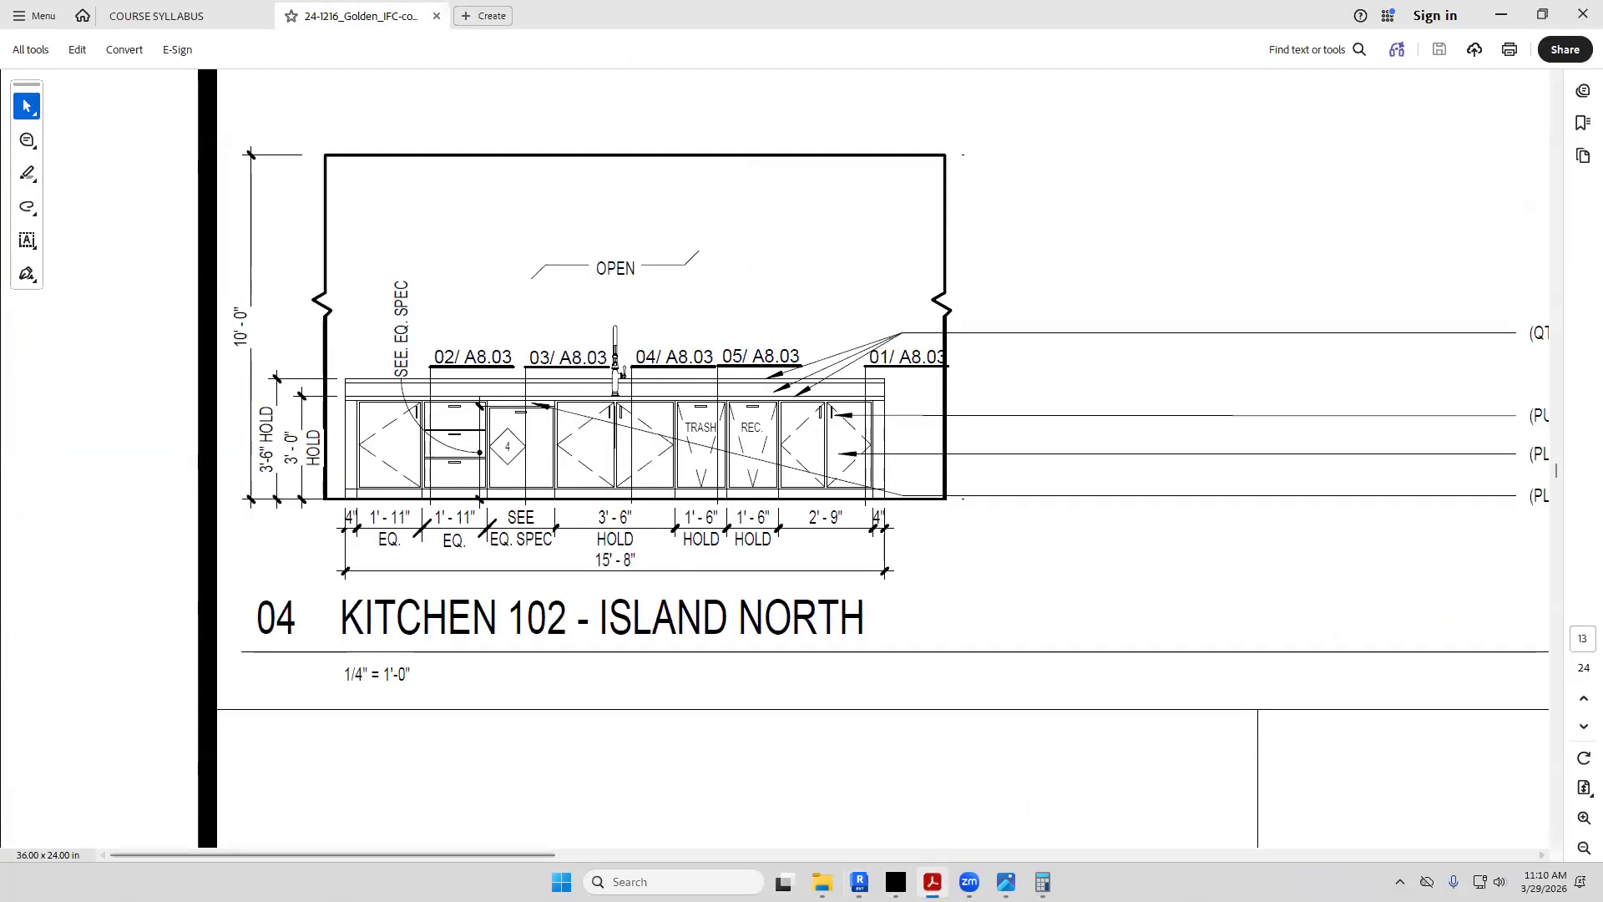
{"action": "left_click", "coordinate": [859, 881]}
{"action": "left_click", "coordinate": [680, 661]}
{"action": "left_click", "coordinate": [382, 87]}
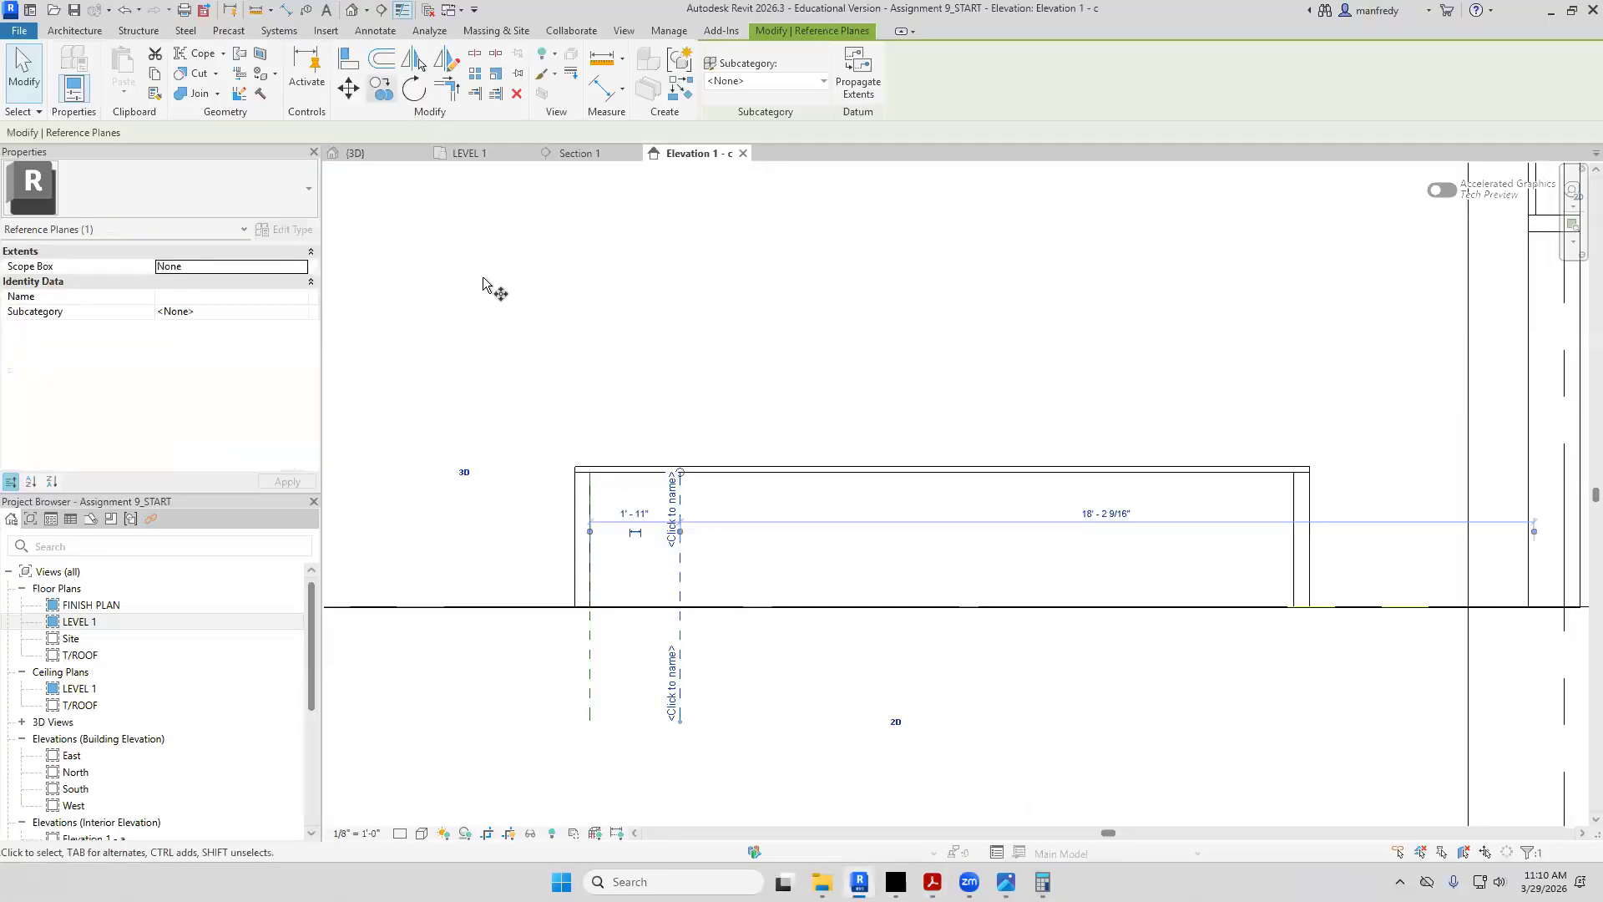
{"action": "left_click", "coordinate": [493, 294]}
{"action": "type", "text": "1 11"}
{"action": "key", "text": "Return"}
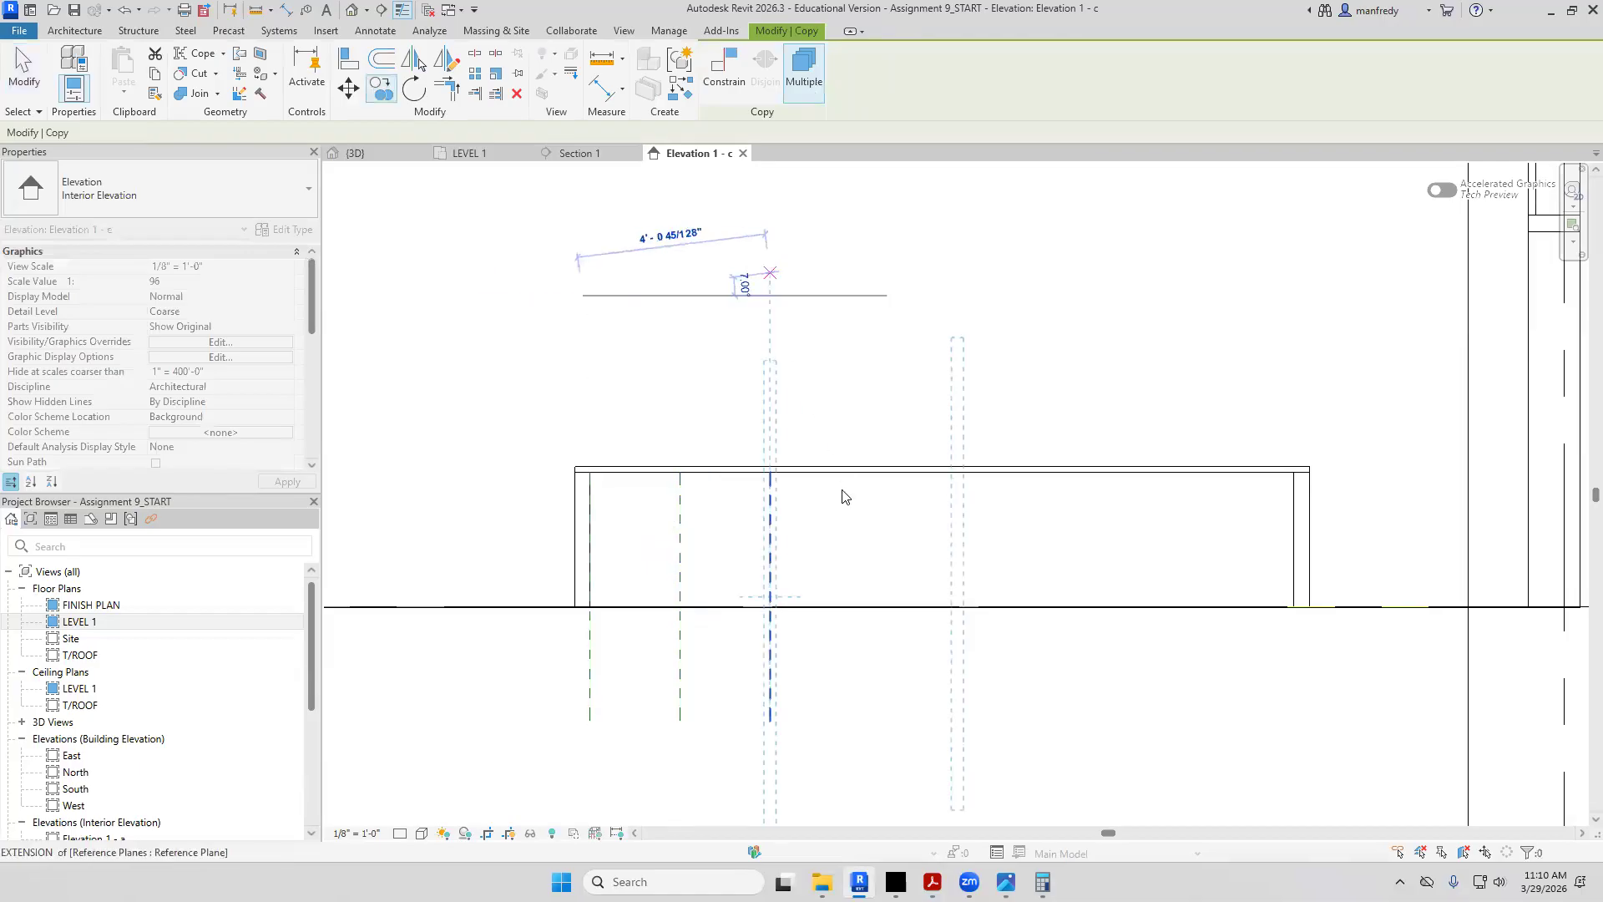
{"action": "key", "text": "Escape"}
{"action": "key", "text": "Escape"}
Consult the PDF elevation and copy the third reference plane onto the inner face of the island's right end panel
{"action": "key", "text": "alt+Tab"}
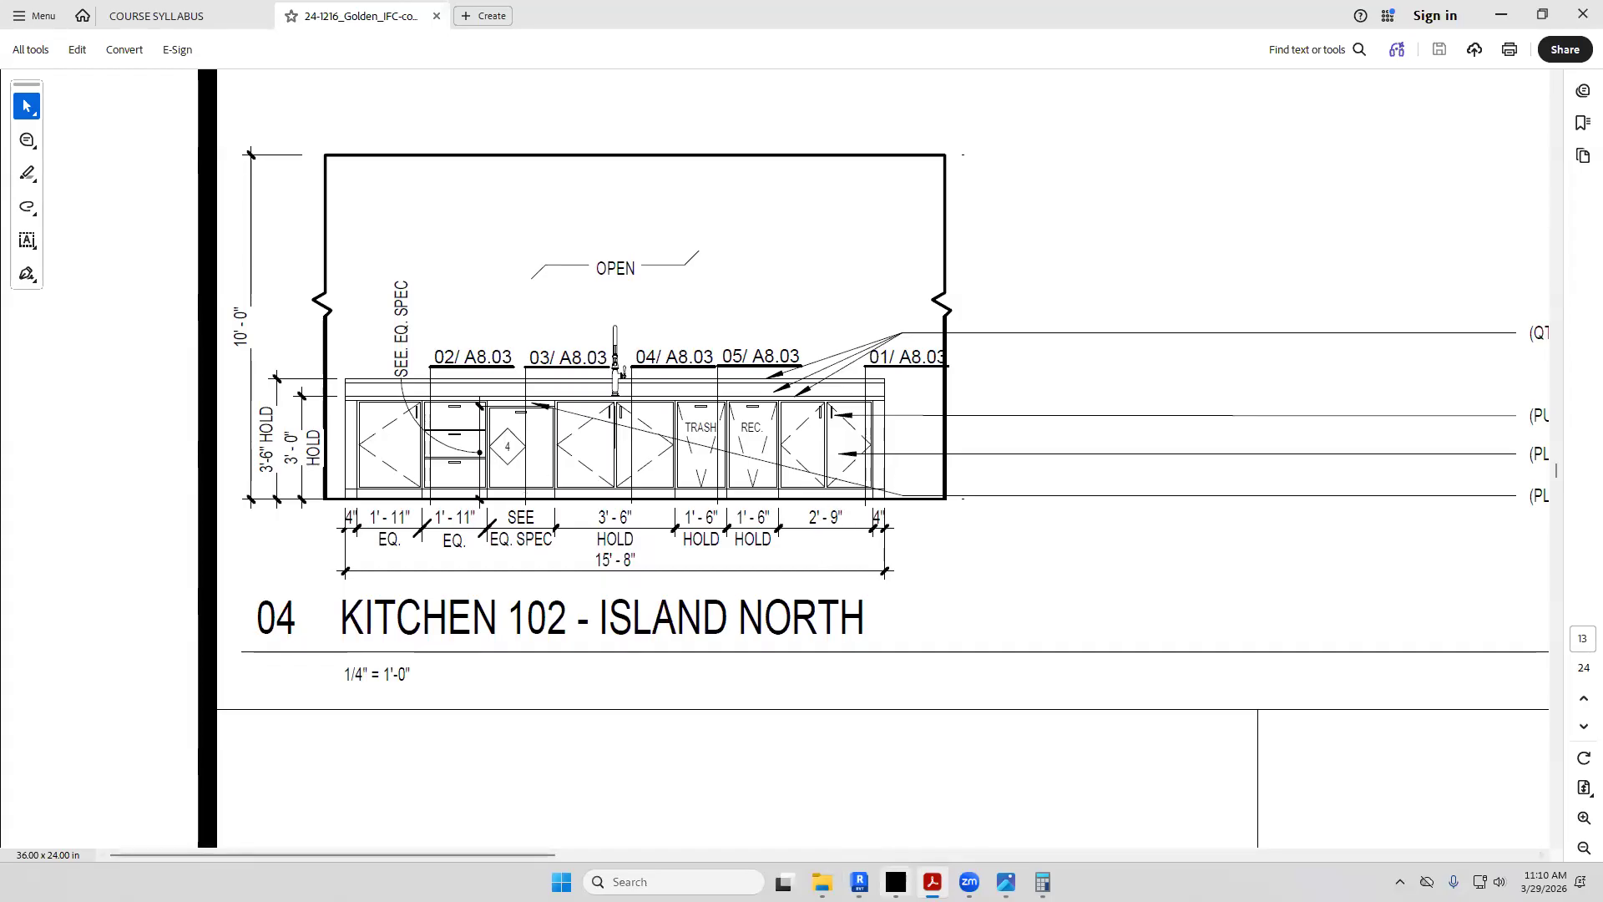
{"action": "left_click", "coordinate": [860, 882]}
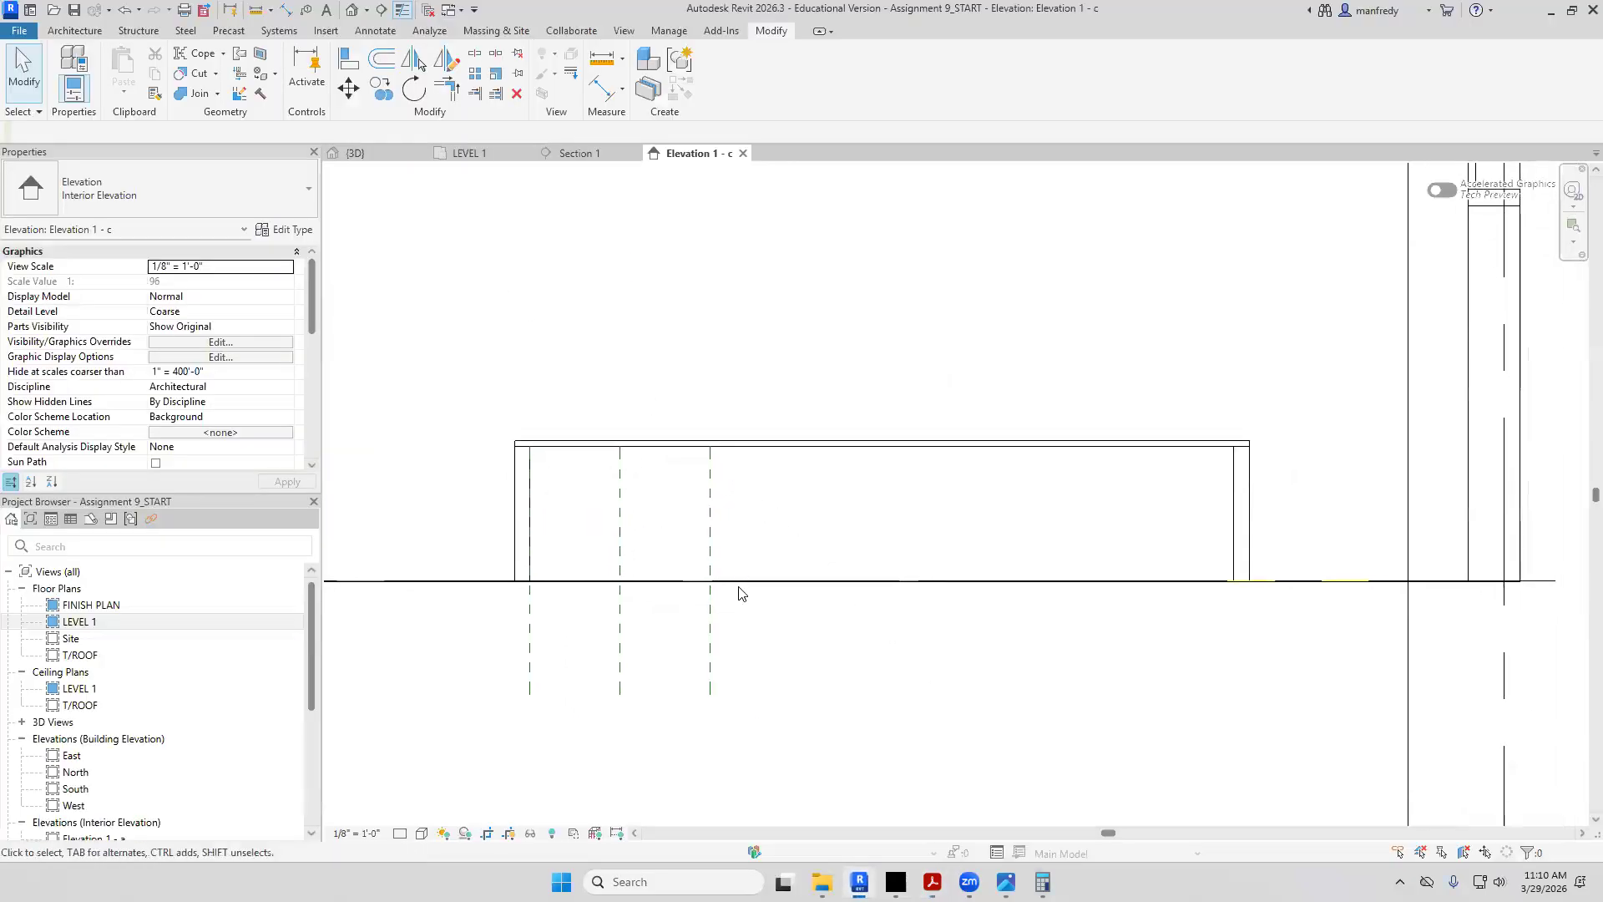
{"action": "left_click", "coordinate": [709, 636]}
{"action": "key", "text": "c"}
{"action": "key", "text": "o"}
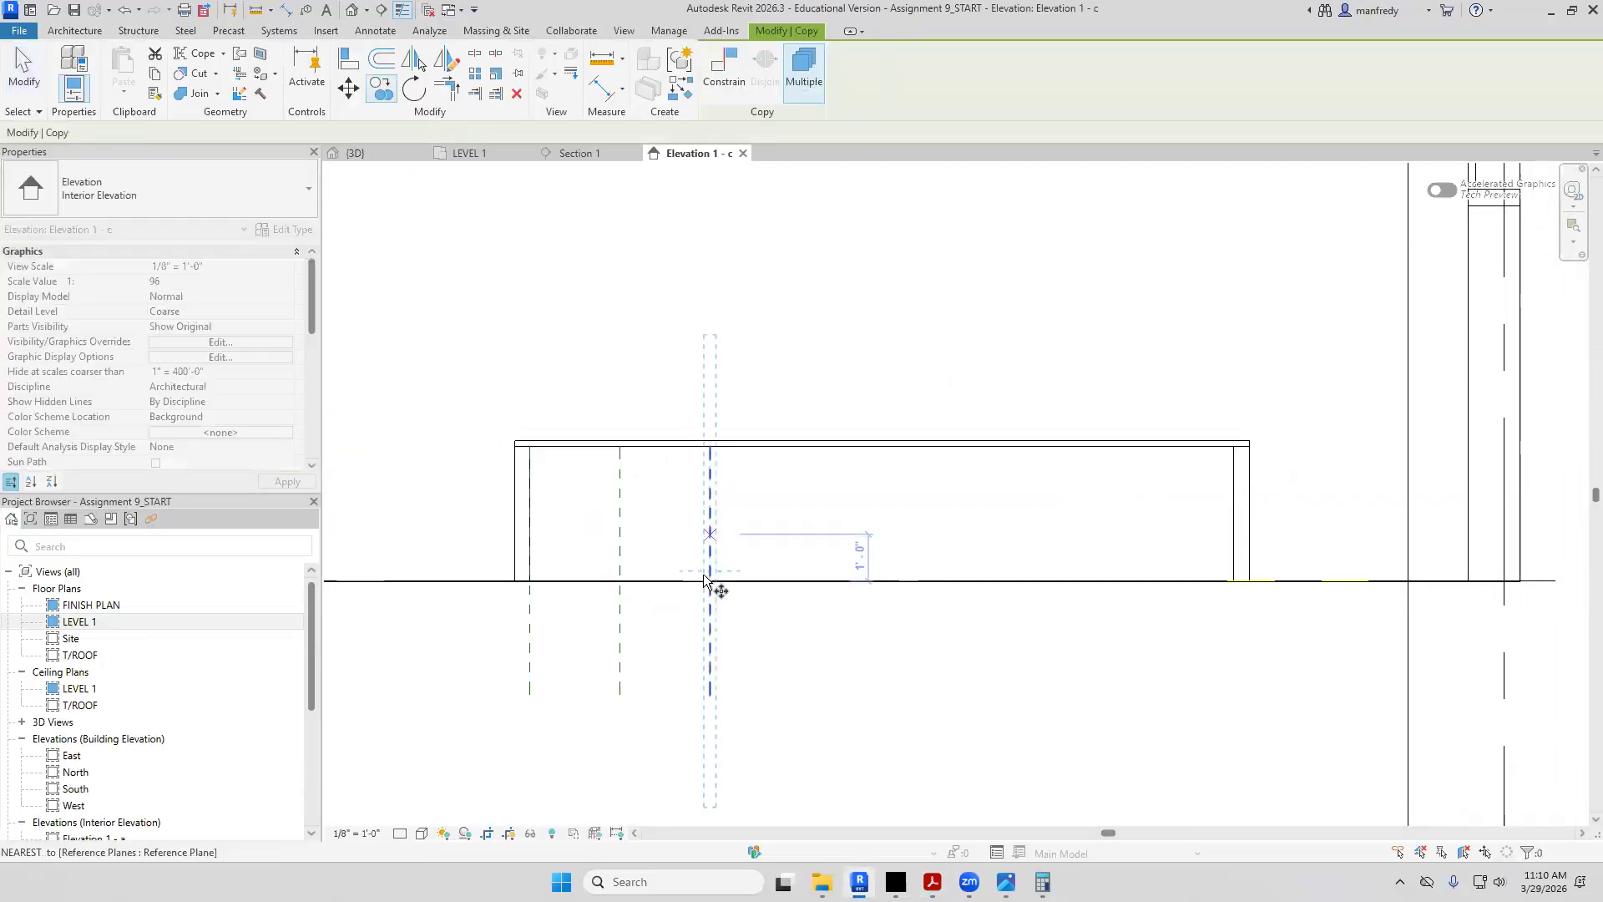
{"action": "left_click", "coordinate": [710, 581]}
{"action": "left_click", "coordinate": [1229, 581]}
{"action": "key", "text": "Escape"}
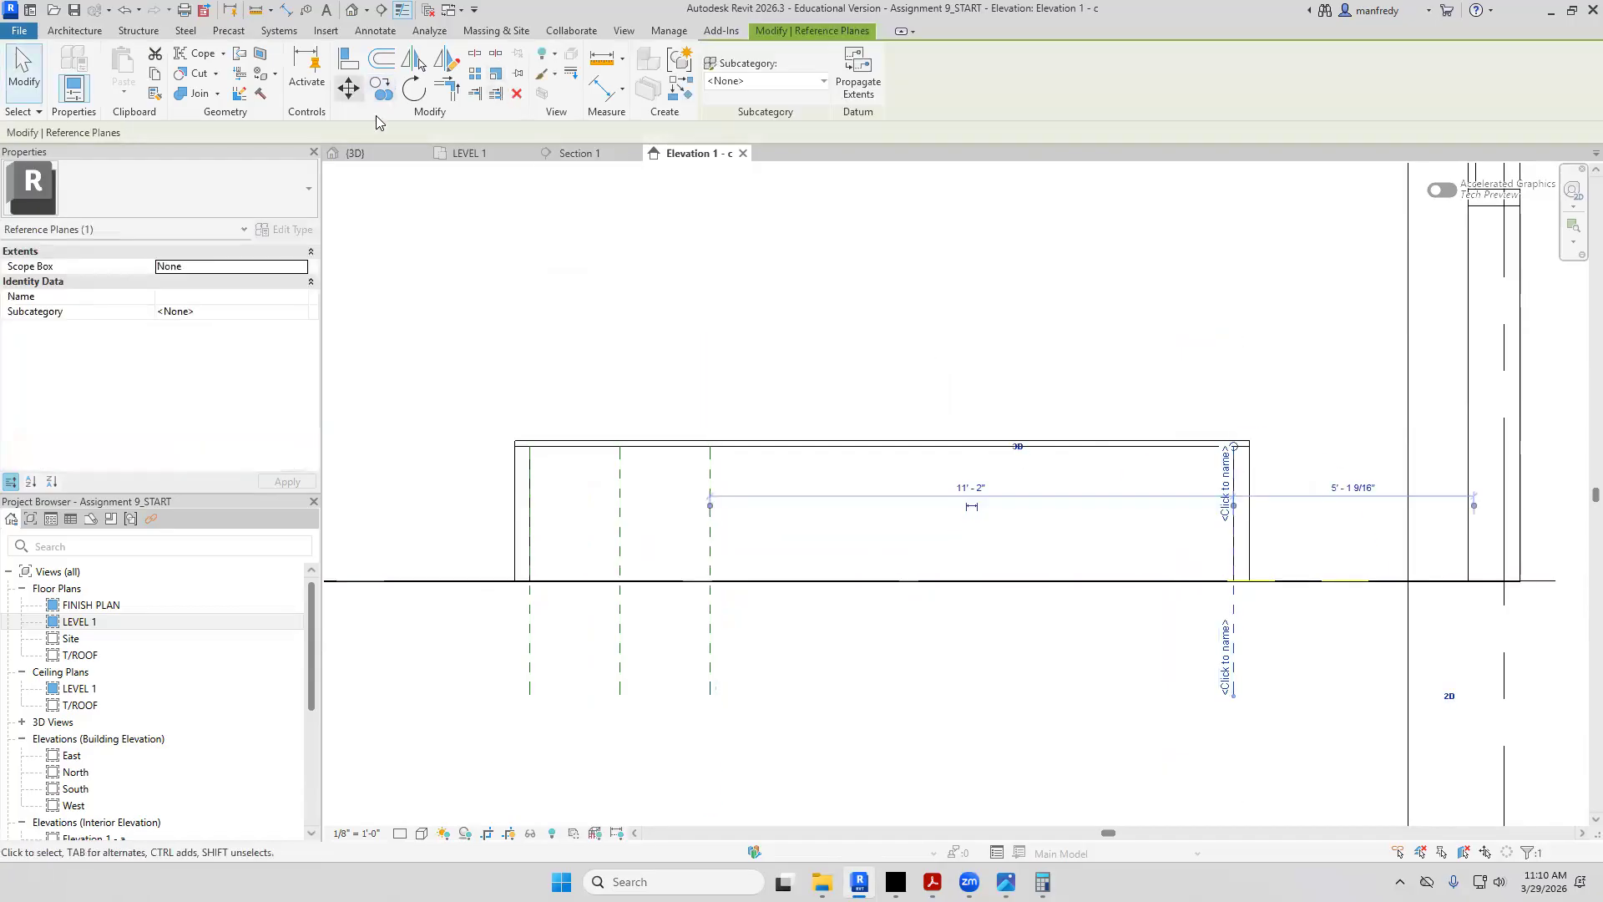
Move the reference plane at the right end panel 33" to the left
{"action": "left_click", "coordinate": [348, 87]}
{"action": "type", "text": "3"}
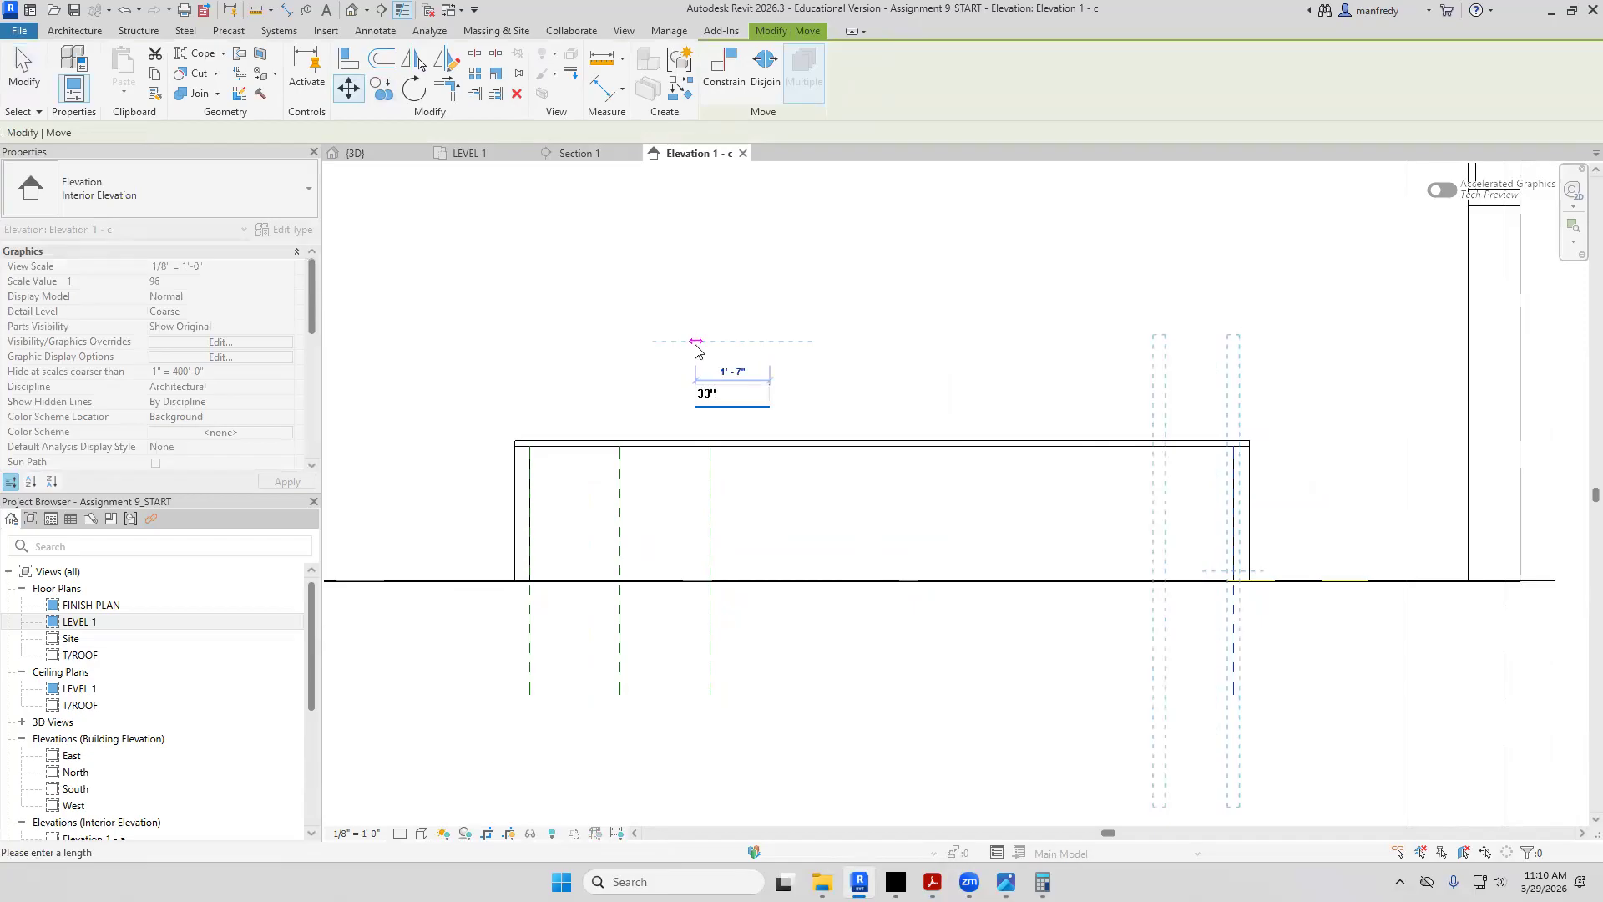
{"action": "type", "text": "3\""}
{"action": "key", "text": "Return"}
{"action": "key", "text": "Escape"}
Check the trash and recycling cabinet widths in the PDF and copy the rightmost reference plane left twice, 18" each time
{"action": "left_click", "coordinate": [932, 882]}
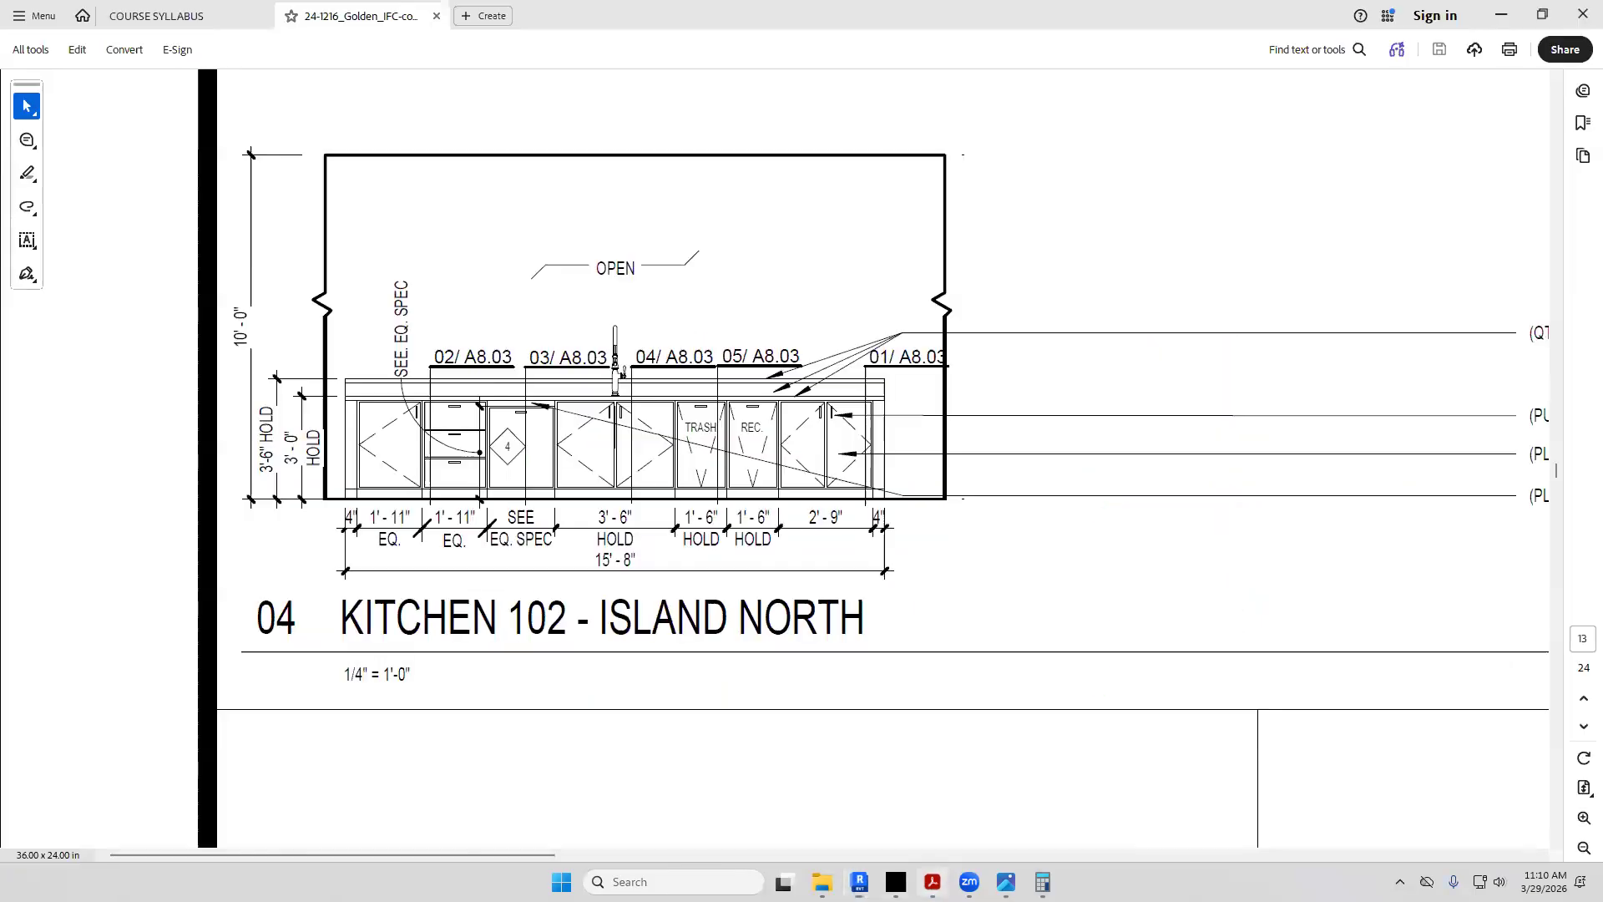
{"action": "left_click", "coordinate": [932, 882]}
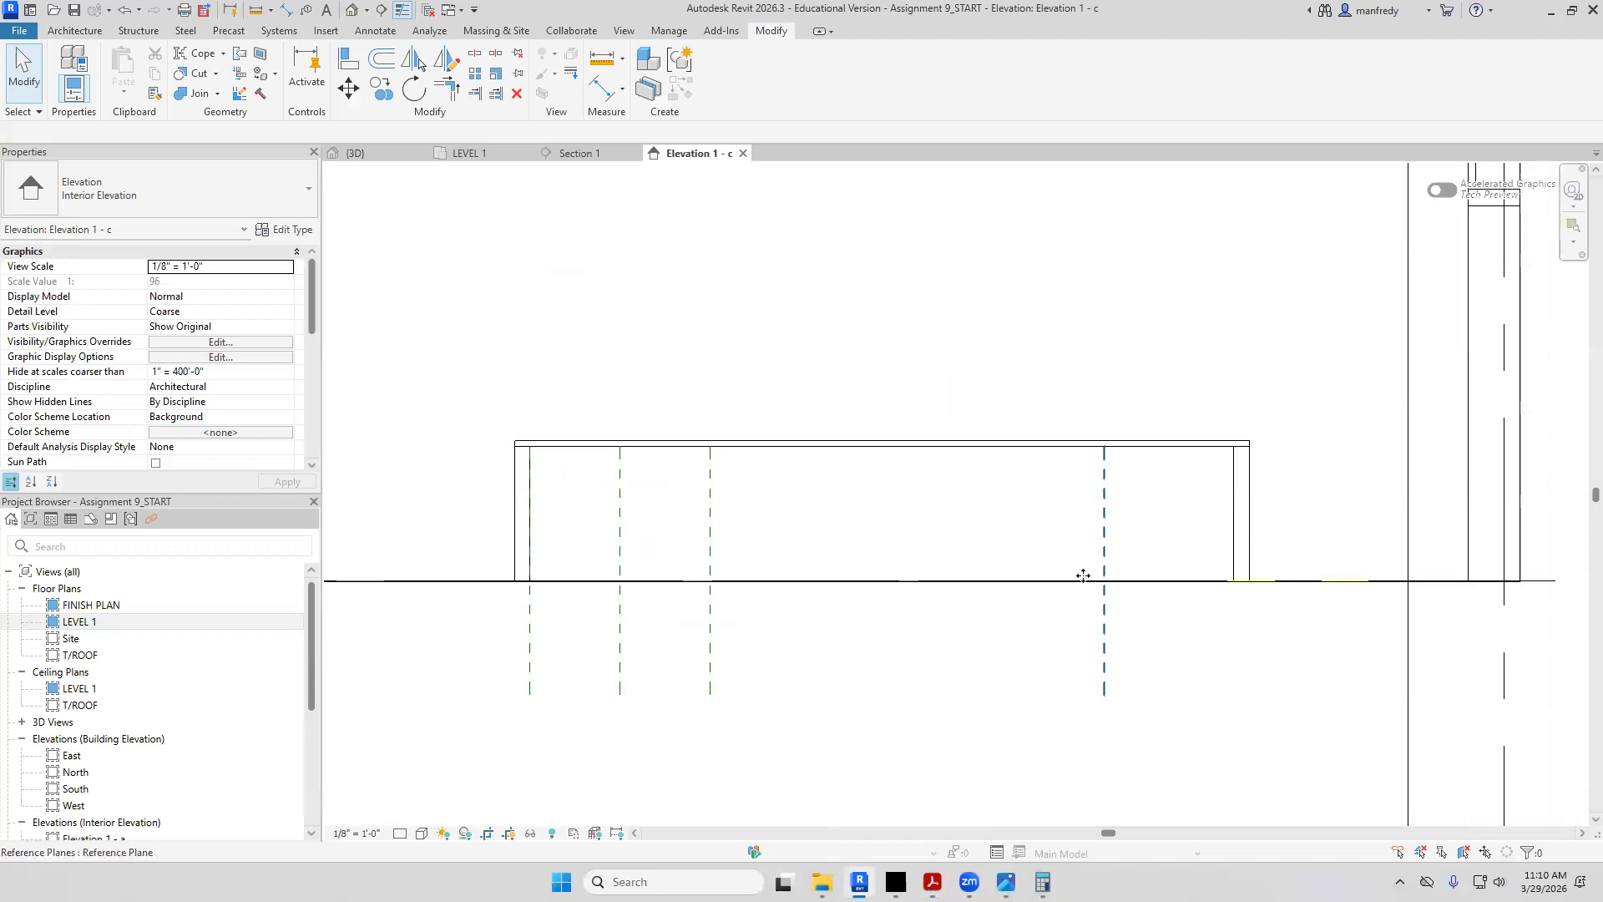
{"action": "left_click", "coordinate": [1102, 576]}
{"action": "left_click", "coordinate": [382, 95]}
{"action": "left_click", "coordinate": [671, 287]}
{"action": "type", "text": "18"}
{"action": "key", "text": "Return"}
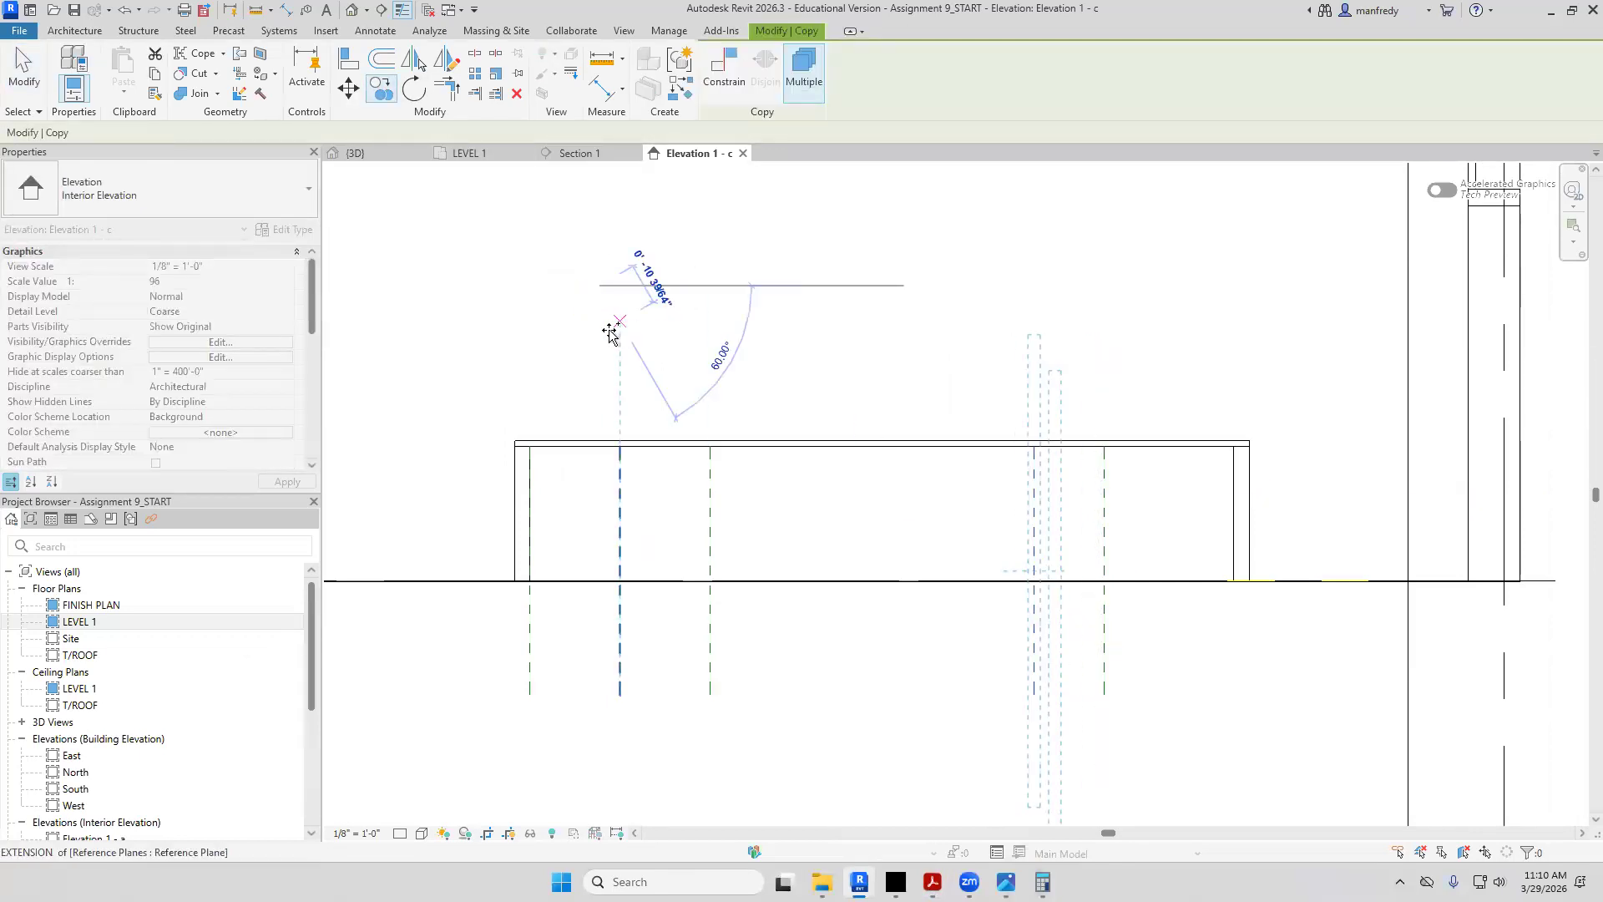
{"action": "type", "text": "1/8"}
{"action": "key", "text": "Return"}
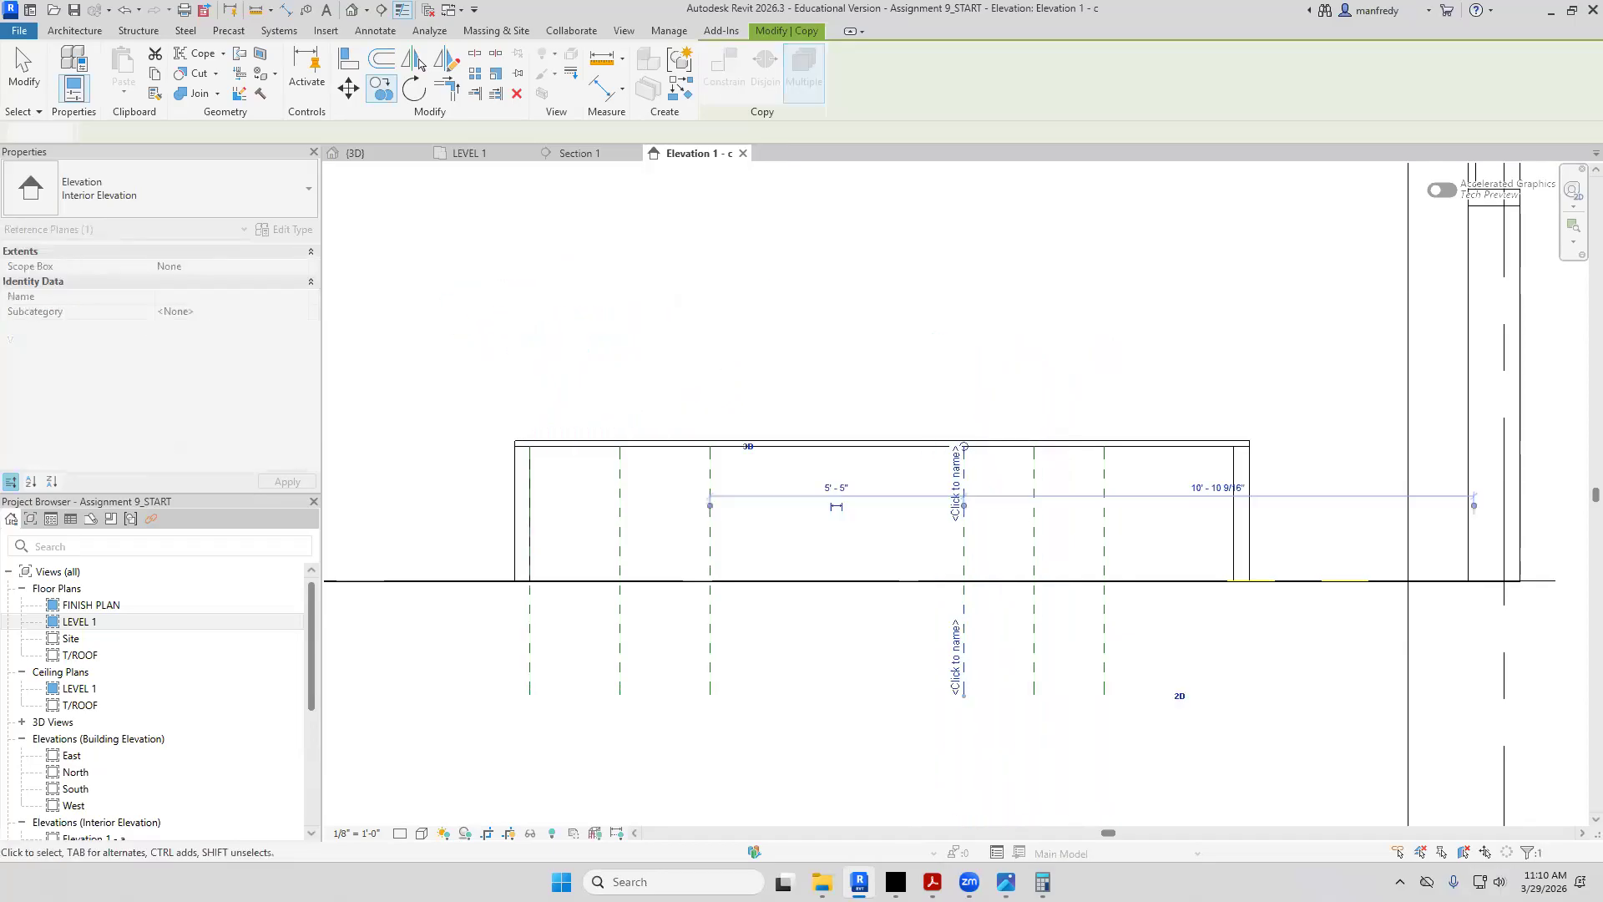
{"action": "key", "text": "Escape"}
{"action": "mouse_move", "coordinate": [933, 882]}
{"action": "left_click", "coordinate": [1023, 835]}
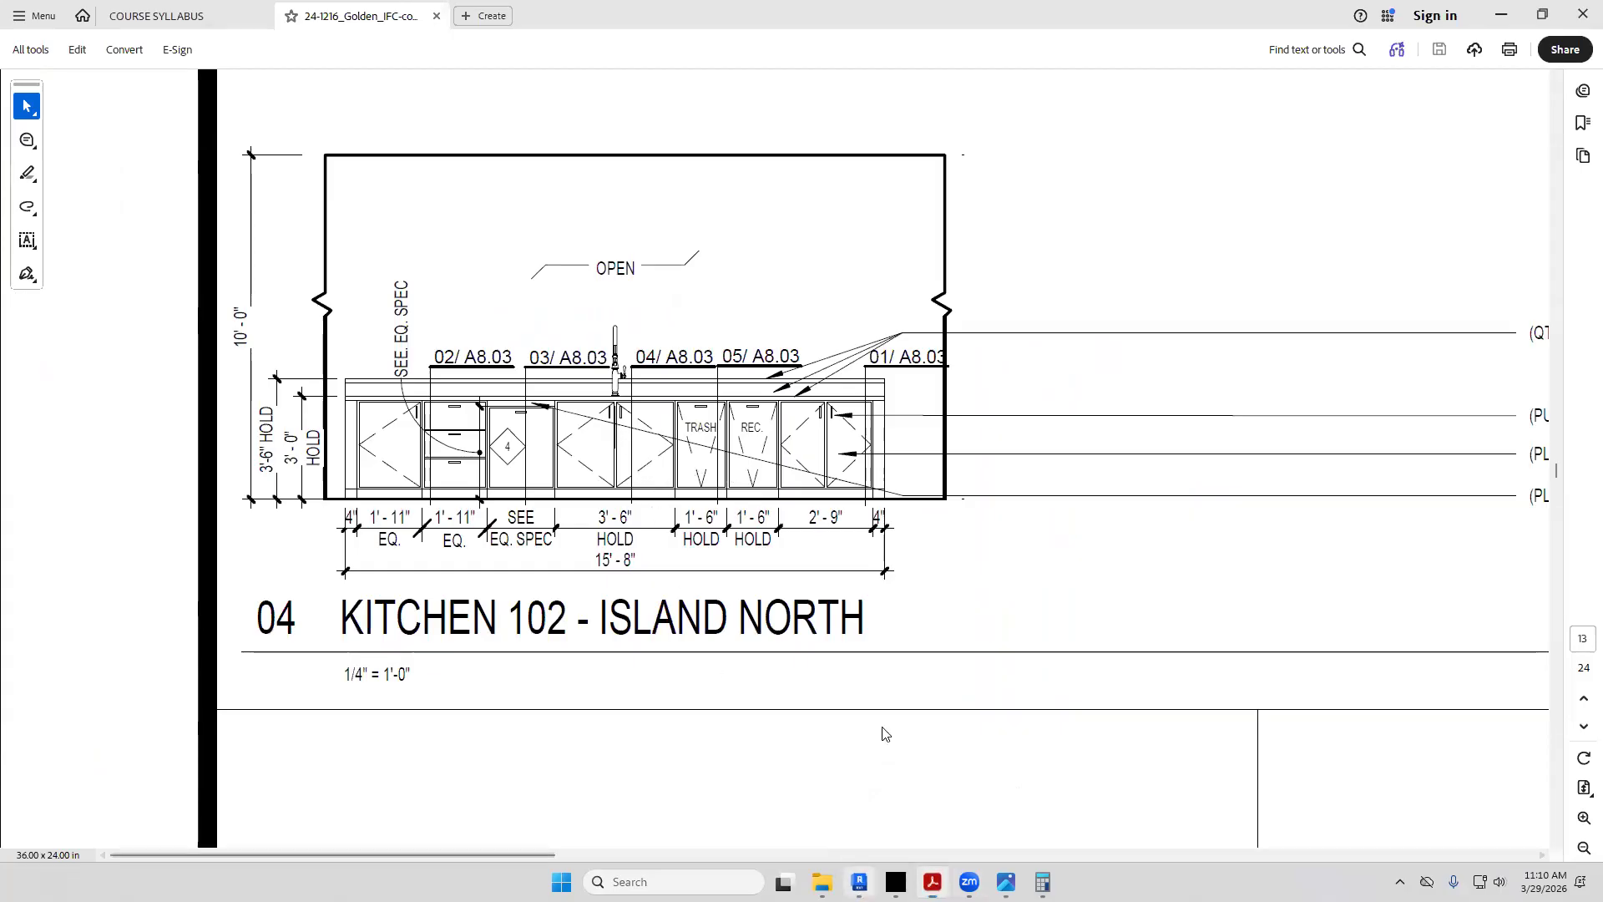
Return to Revit and copy the reference plane at the trash cabinet's left edge 42" to the left
{"action": "left_click", "coordinate": [860, 882]}
{"action": "left_click", "coordinate": [962, 637]}
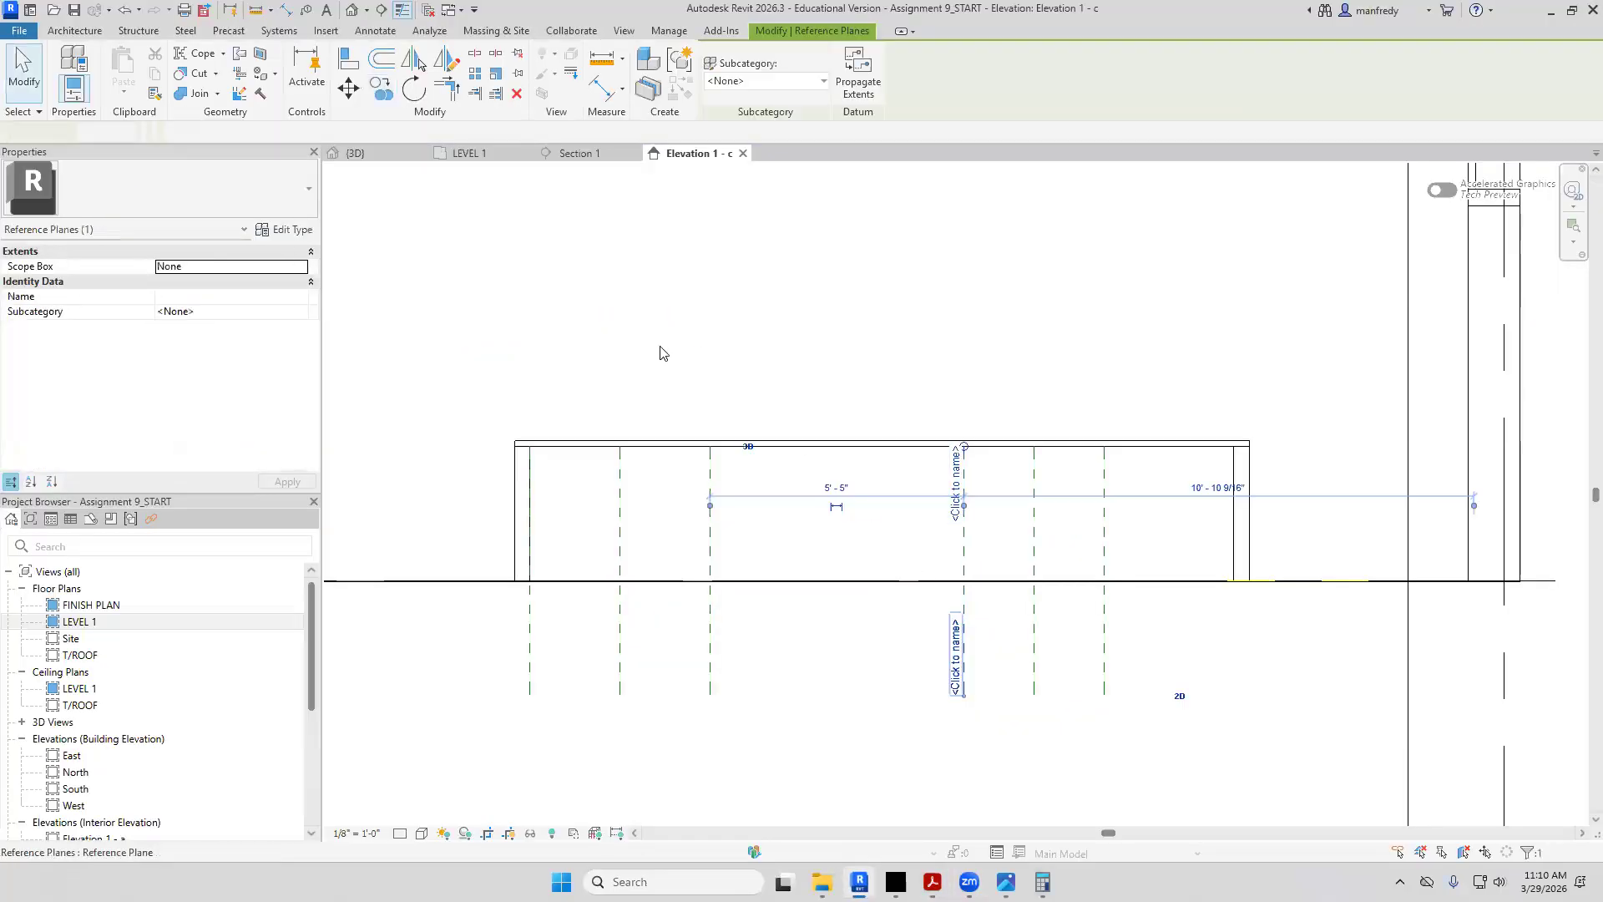
{"action": "left_click", "coordinate": [381, 88]}
{"action": "left_click", "coordinate": [531, 269]}
{"action": "type", "text": "42\""}
{"action": "key", "text": "Return"}
{"action": "key", "text": "Escape"}
{"action": "key", "text": "Escape"}
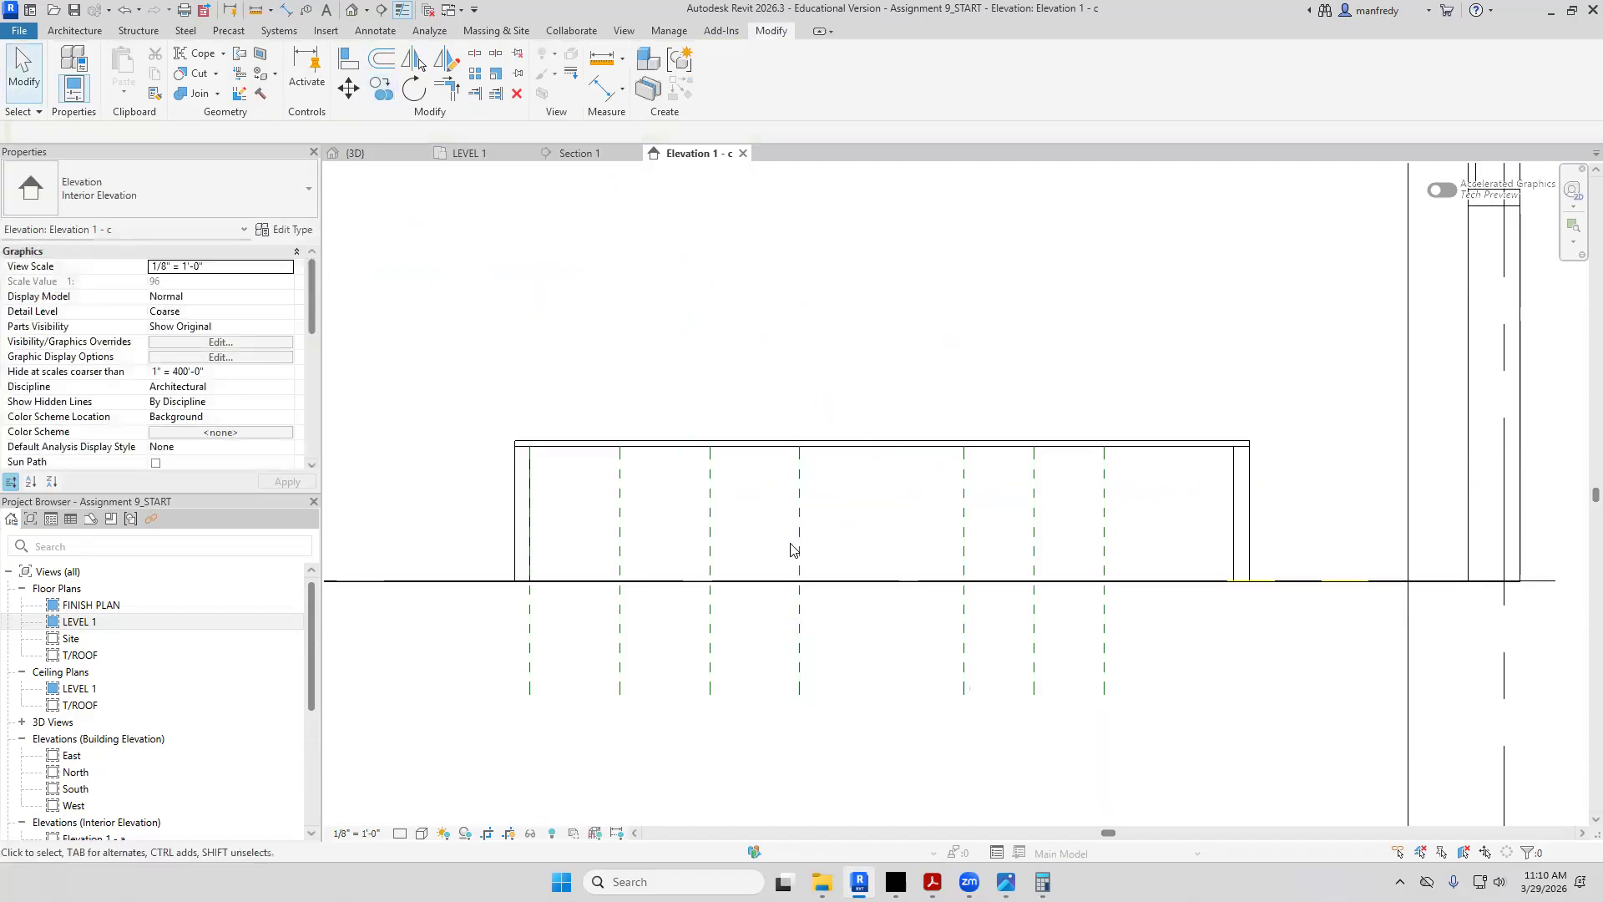
Measure the gap between the third and fourth reference planes from the left with an aligned dimension
{"action": "scroll", "coordinate": [777, 552], "scroll_direction": "up", "scroll_amount": 1}
{"action": "key", "text": "d"}
{"action": "key", "text": "i"}
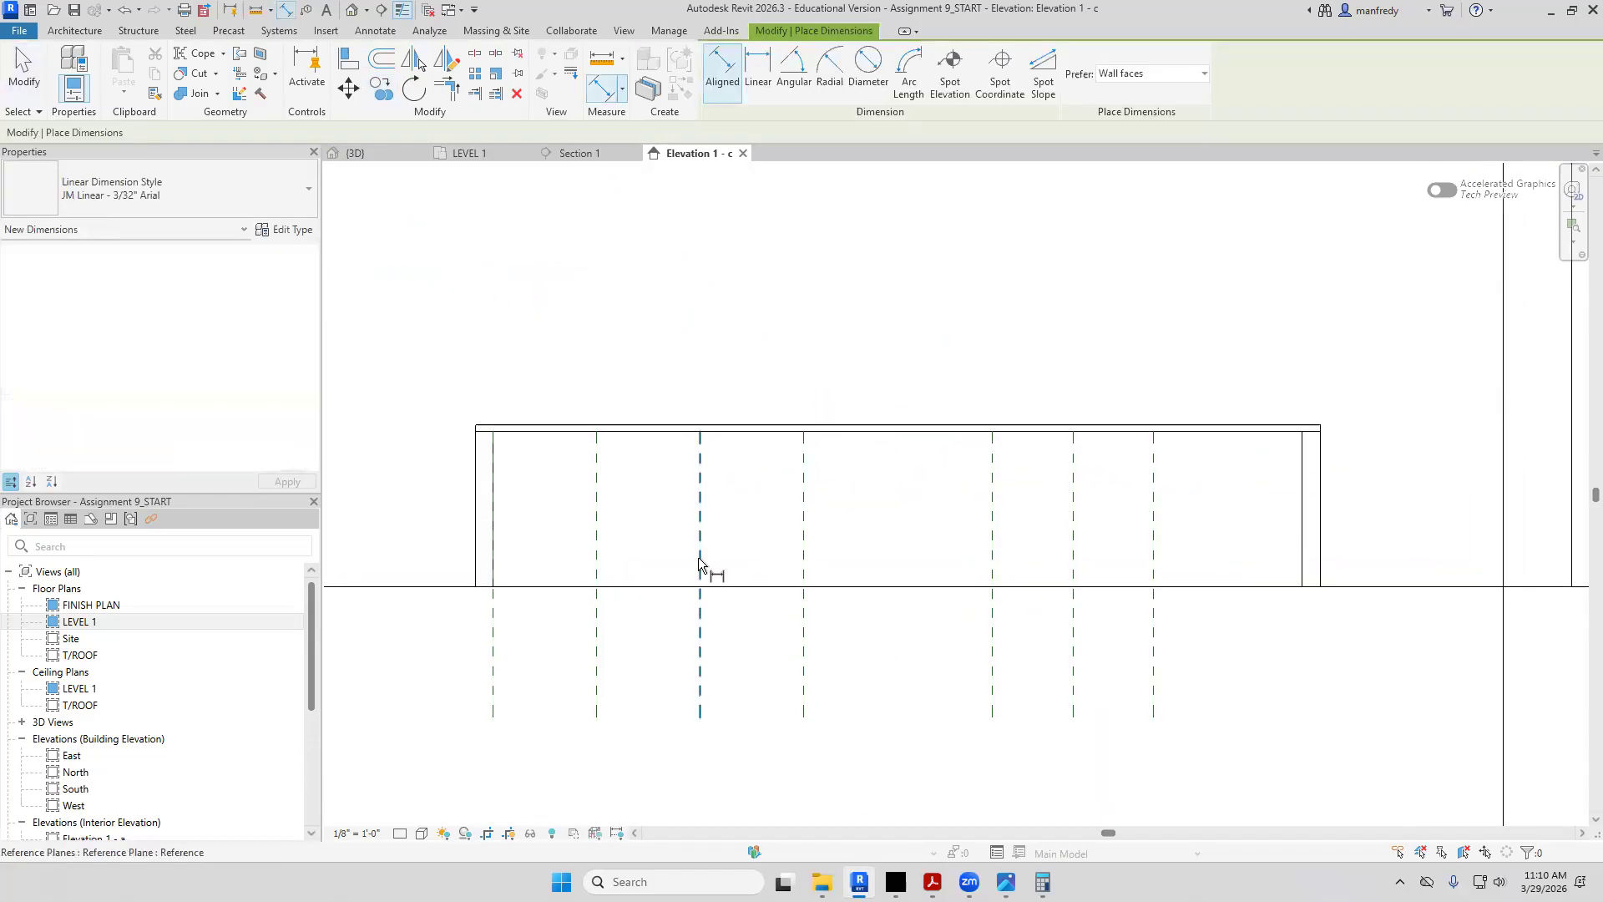
{"action": "left_click", "coordinate": [803, 566]}
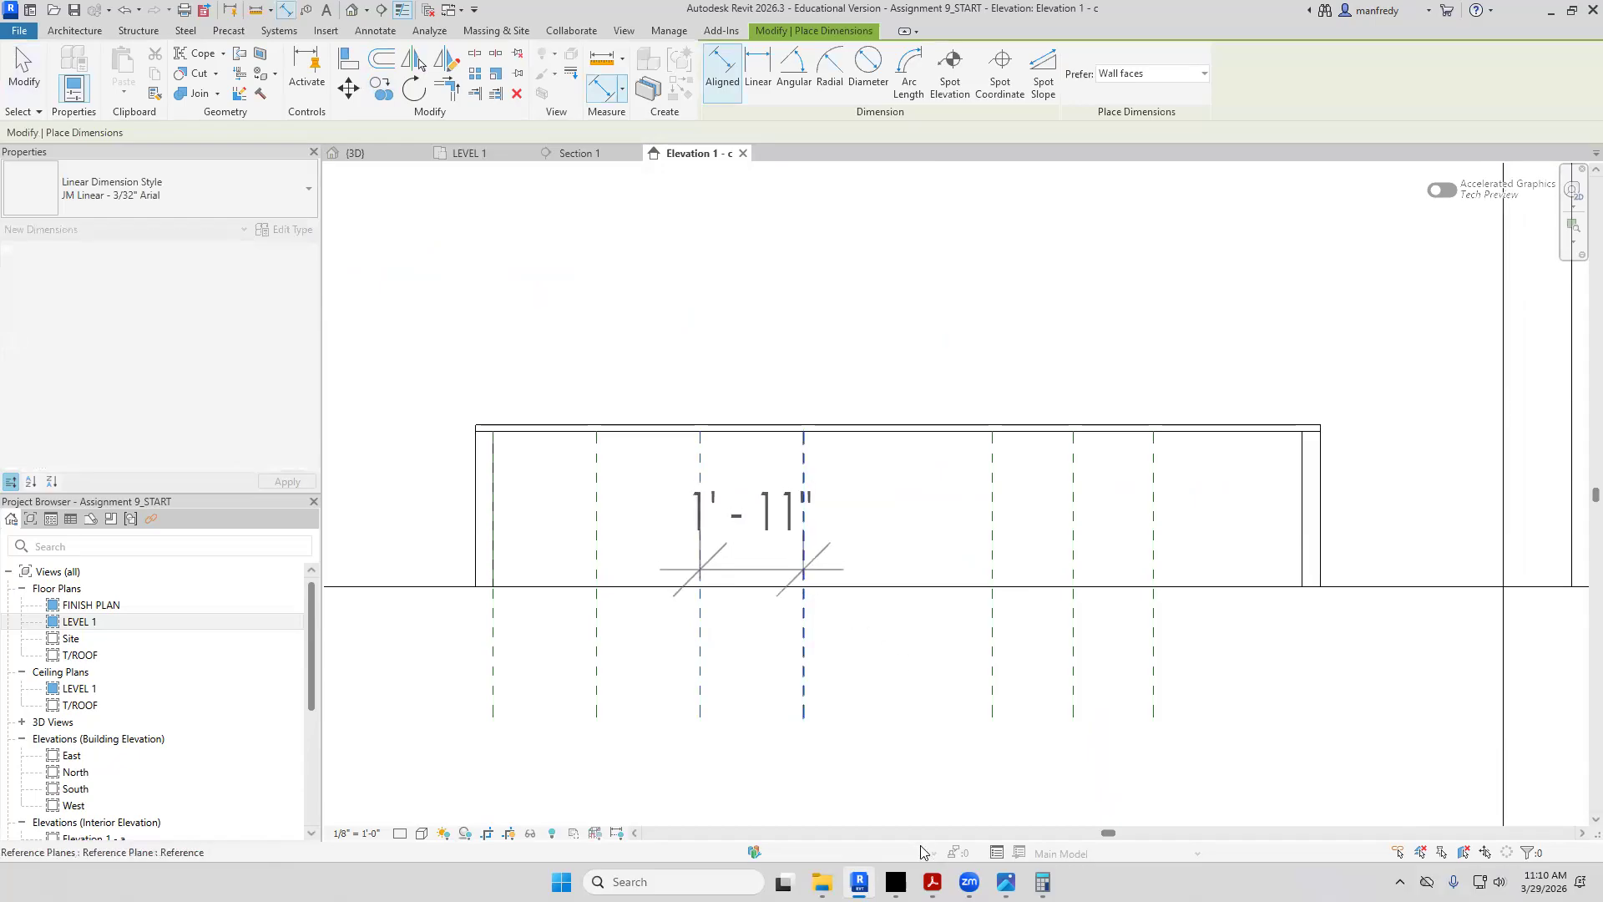
{"action": "key", "text": "Escape"}
{"action": "key", "text": "Escape"}
Check the width note for the equipment opening beside the 3'-6" cabinet in the PDF's island north elevation
{"action": "left_click", "coordinate": [933, 882]}
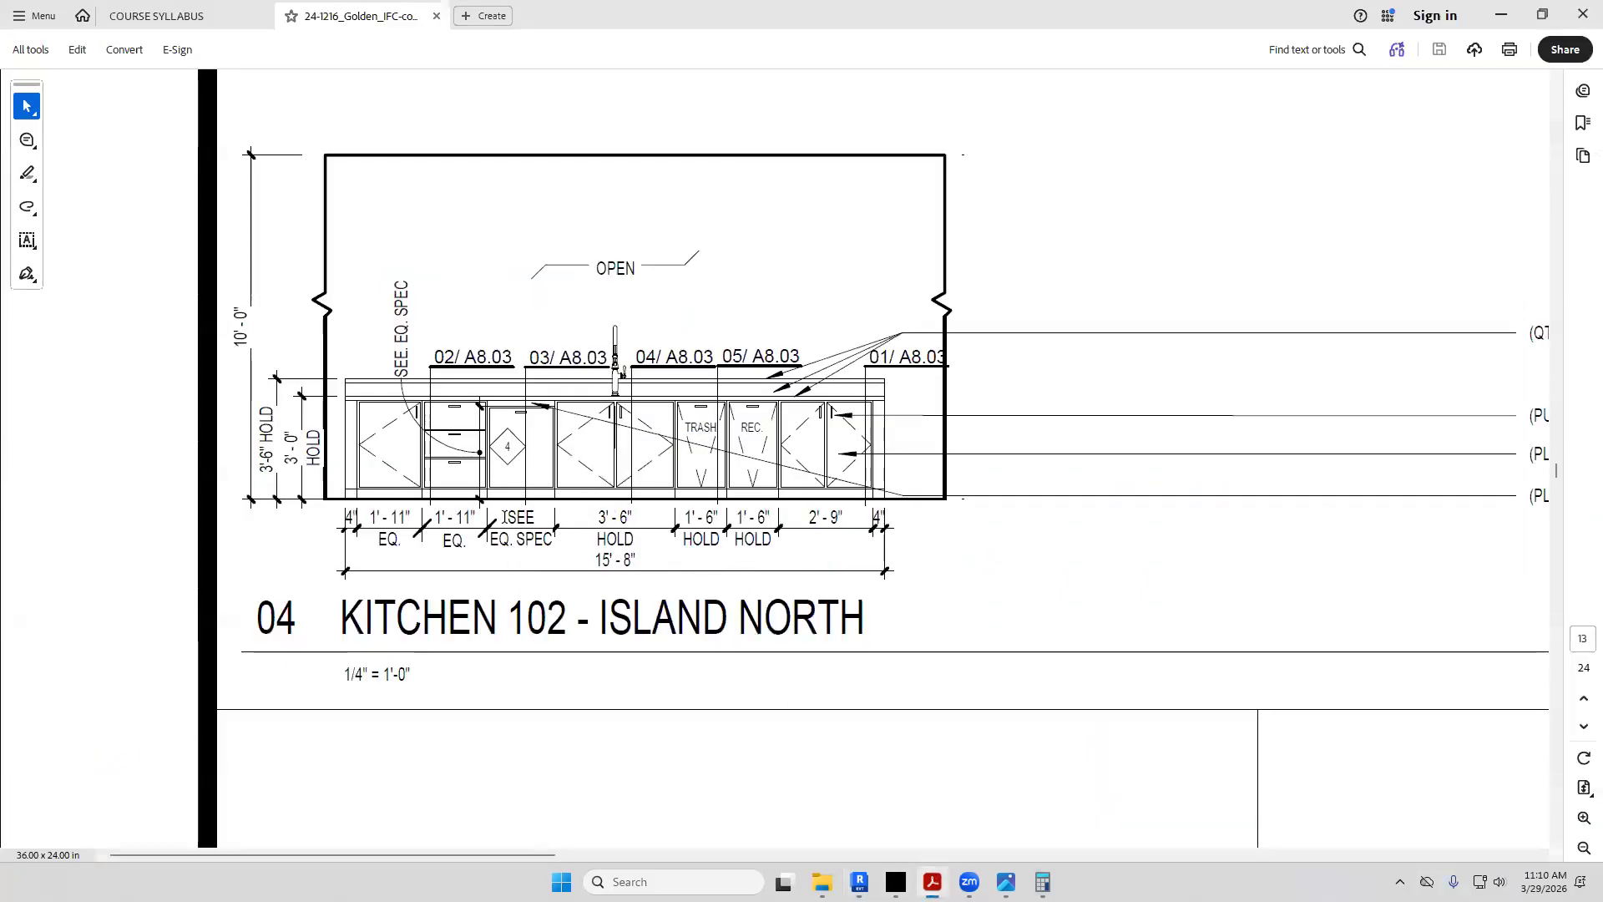
{"action": "double_click", "coordinate": [521, 517]}
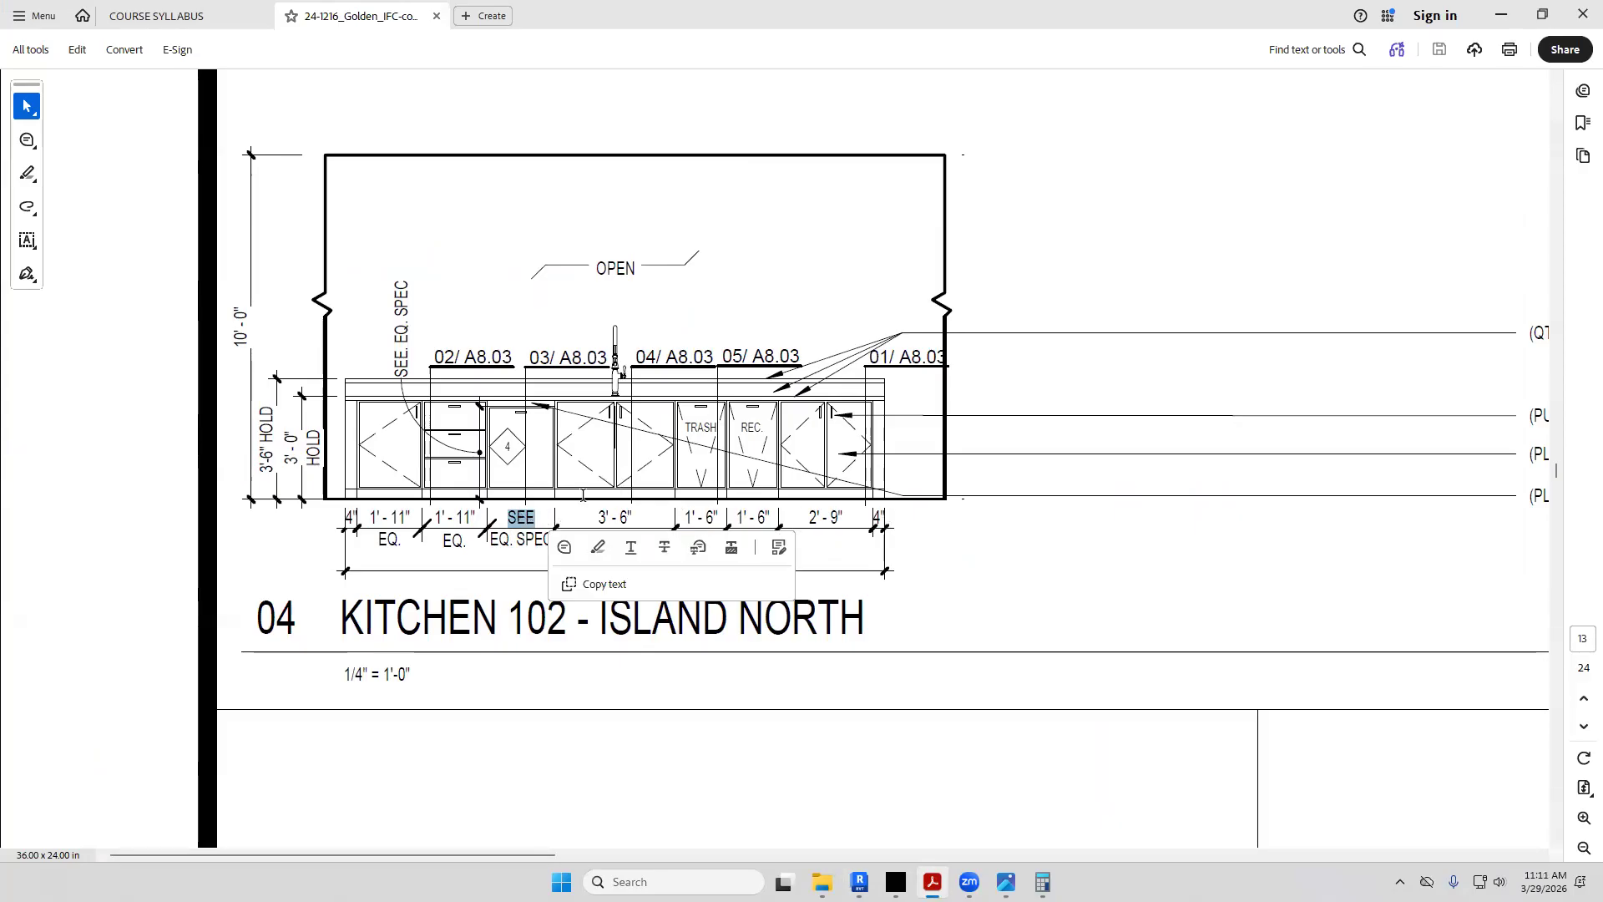
{"action": "left_click", "coordinate": [515, 518]}
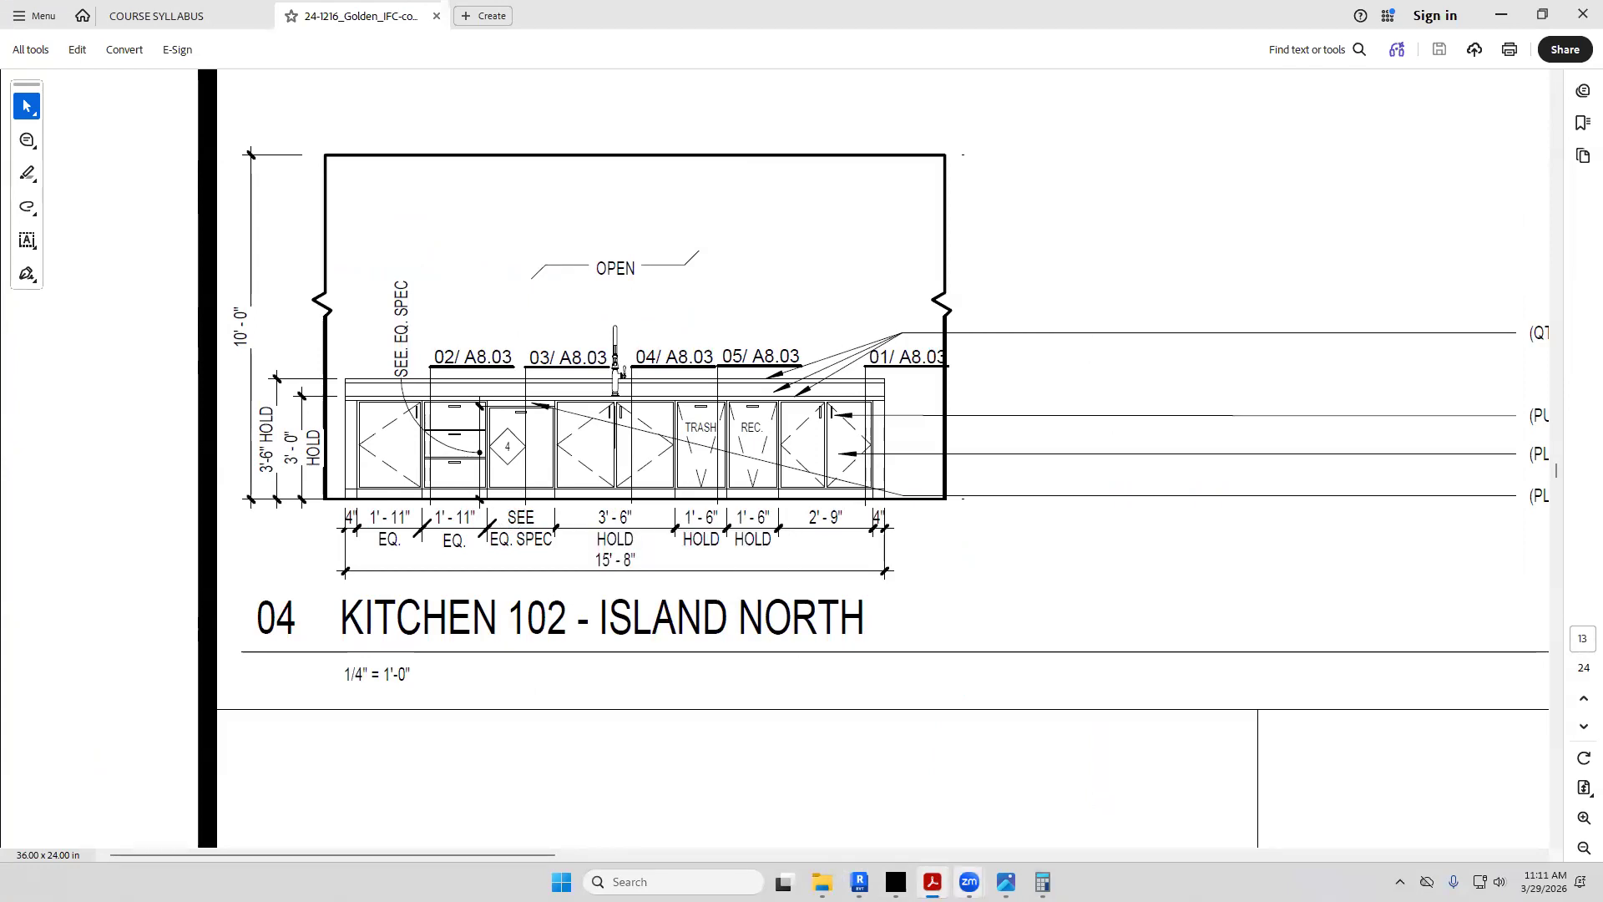
Return to Revit and open the LEVEL 1 floor plan to inspect the reference planes around the island's sink
{"action": "left_click", "coordinate": [860, 882]}
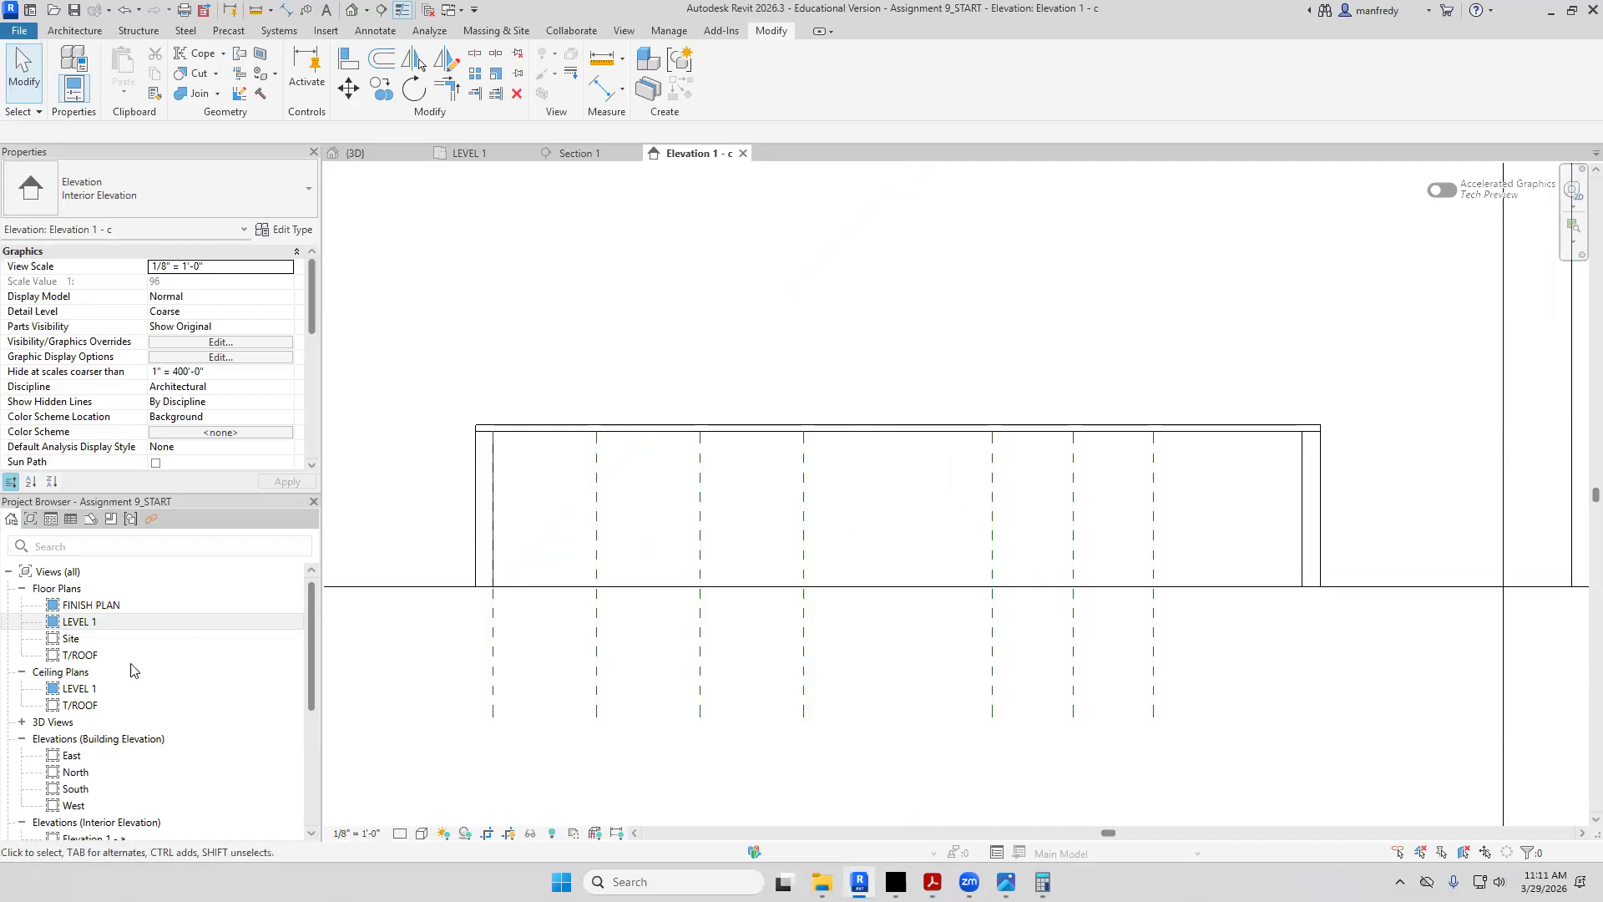
{"action": "double_click", "coordinate": [100, 622]}
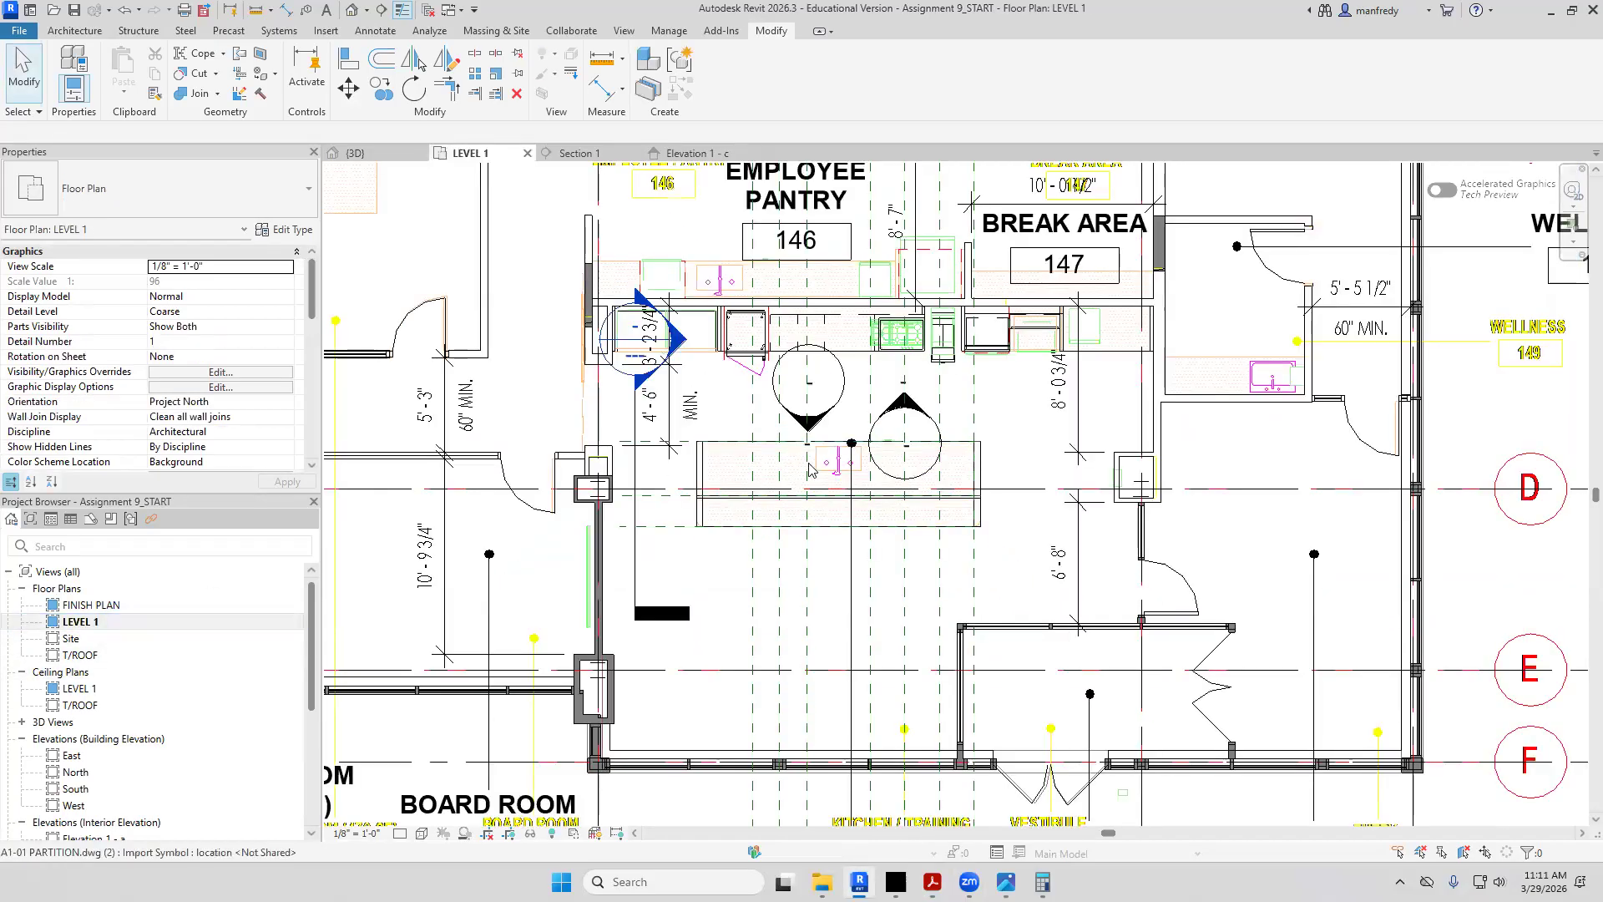
{"action": "scroll", "coordinate": [808, 470], "scroll_direction": "up", "scroll_amount": 3}
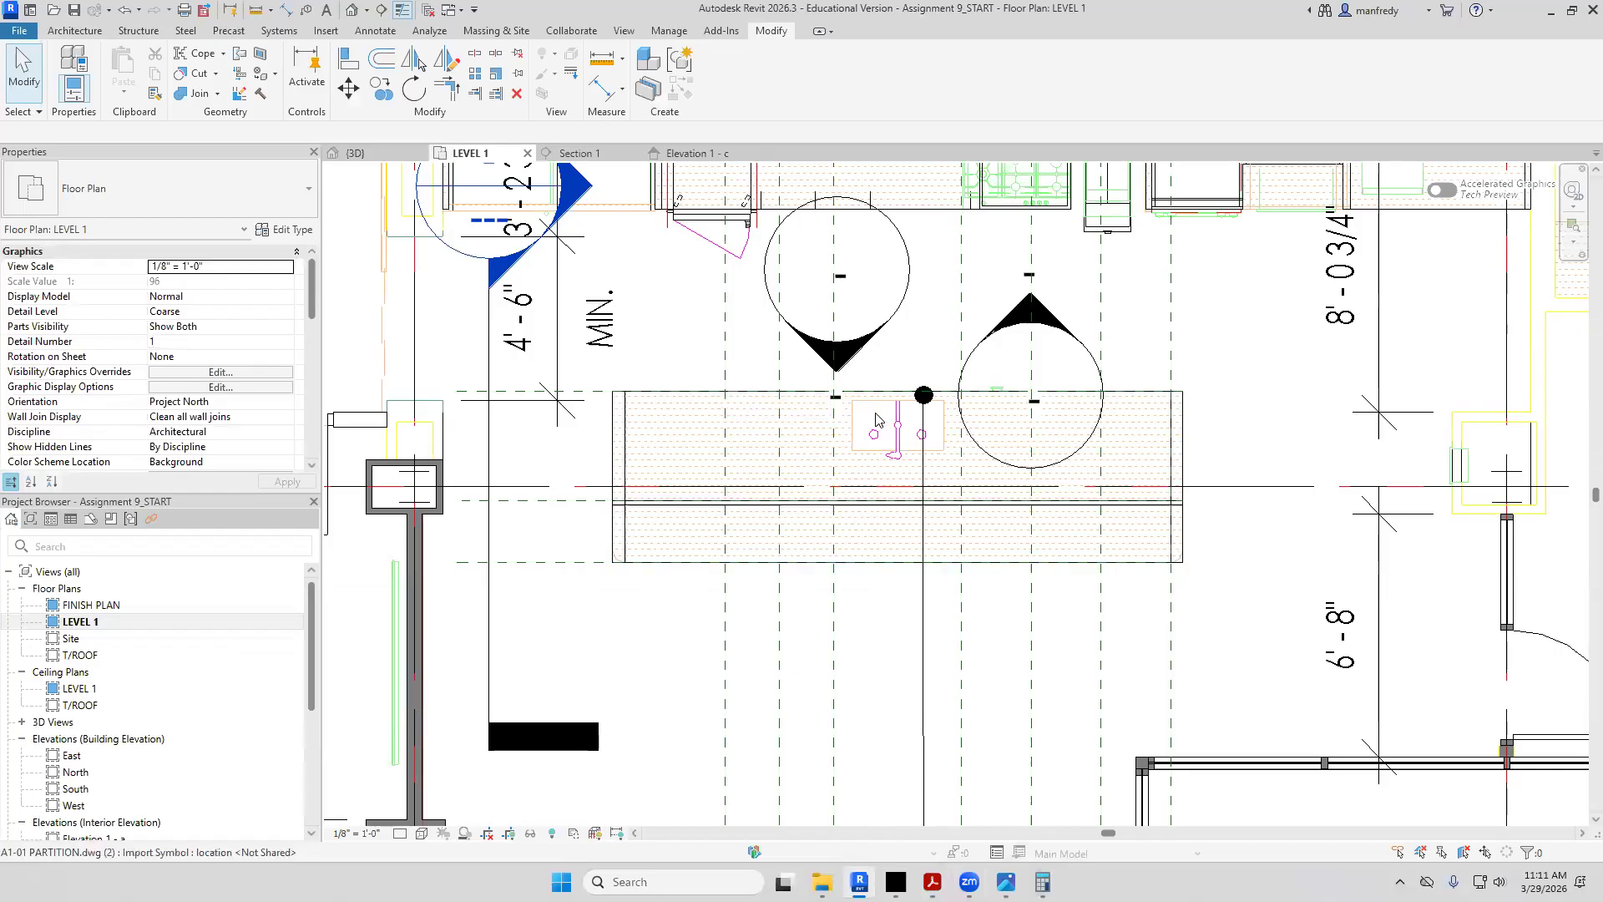
{"action": "scroll", "coordinate": [883, 418], "scroll_direction": "up", "scroll_amount": 2}
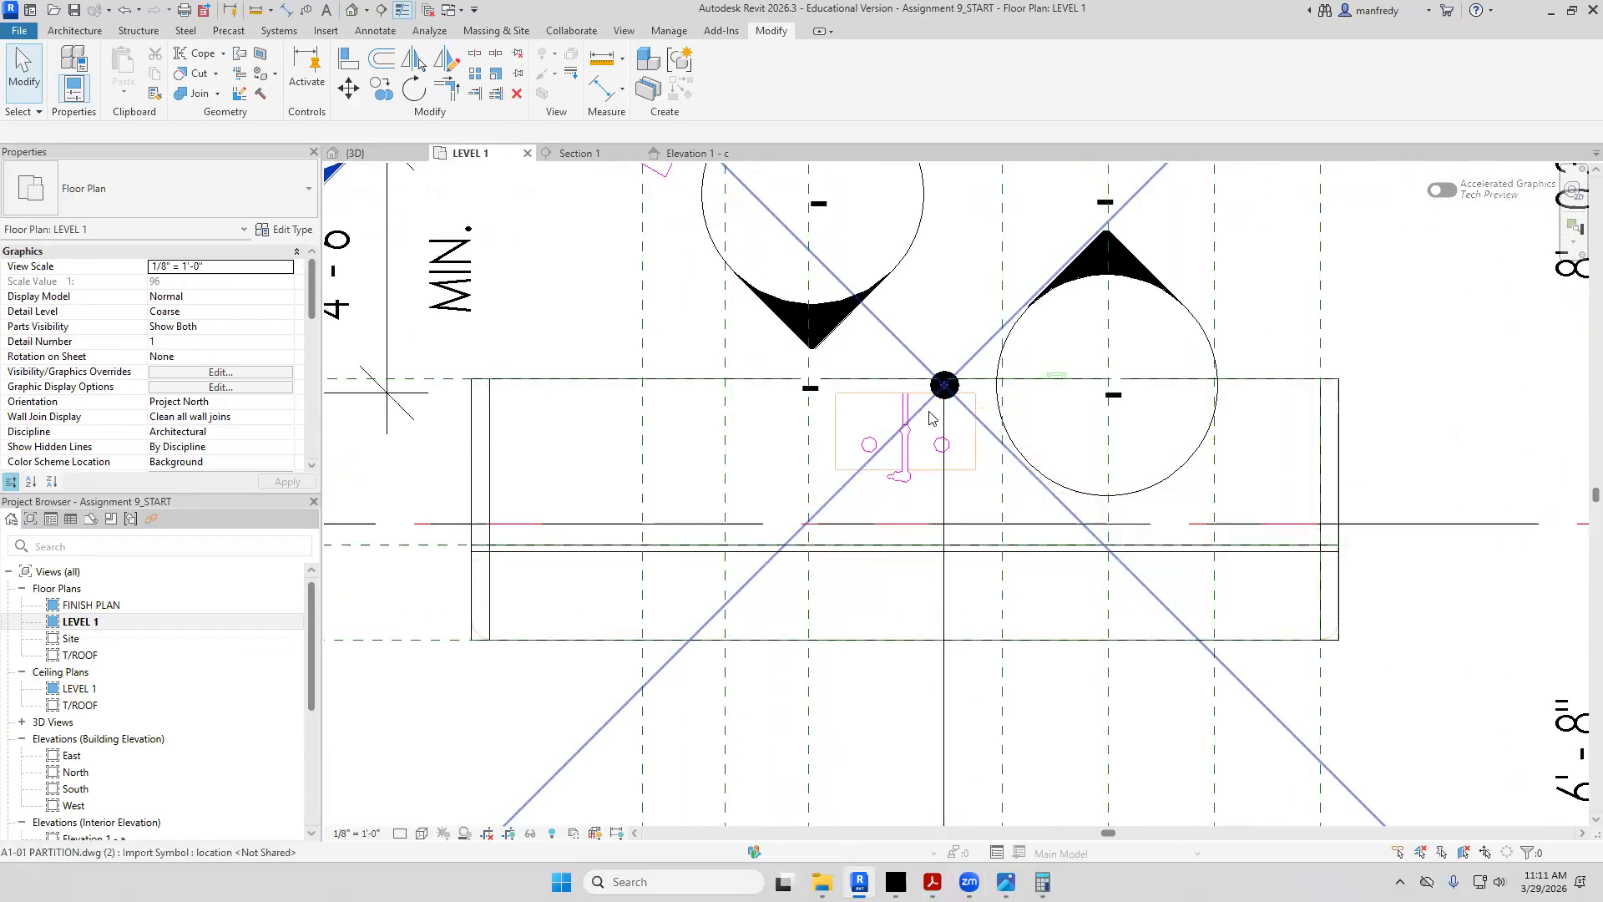
Load the Sink-Bar-KOHLER-8_Degree-K-3673 family from the Sink folder inside FAMILIES
{"action": "scroll", "coordinate": [922, 413], "scroll_direction": "up", "scroll_amount": 1}
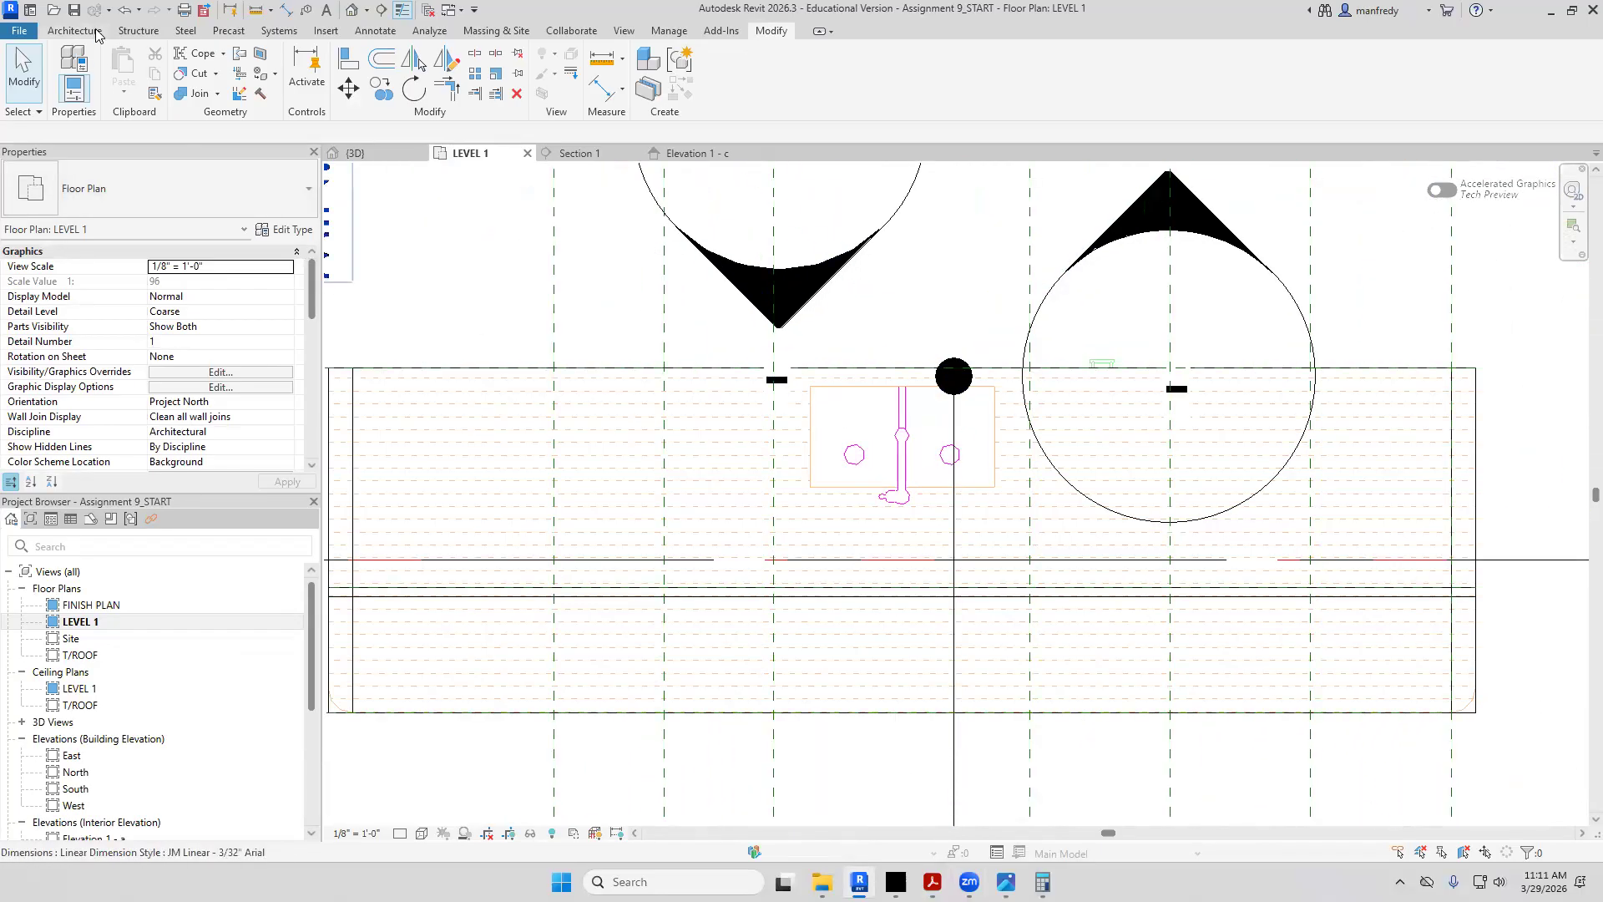
{"action": "left_click", "coordinate": [326, 31]}
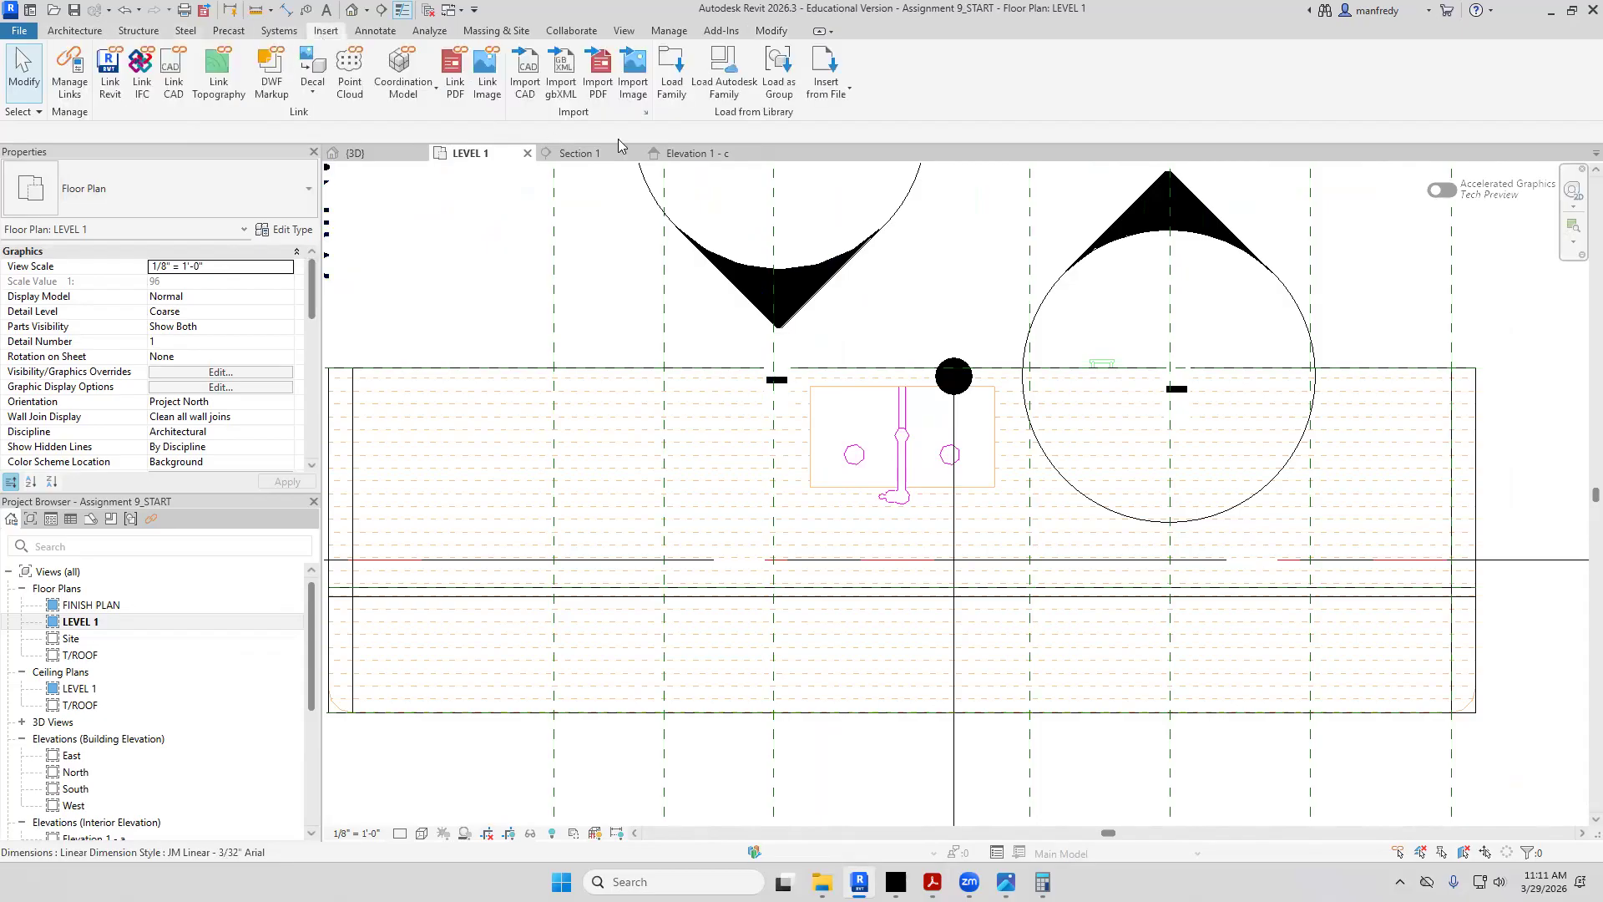
{"action": "left_click", "coordinate": [720, 71]}
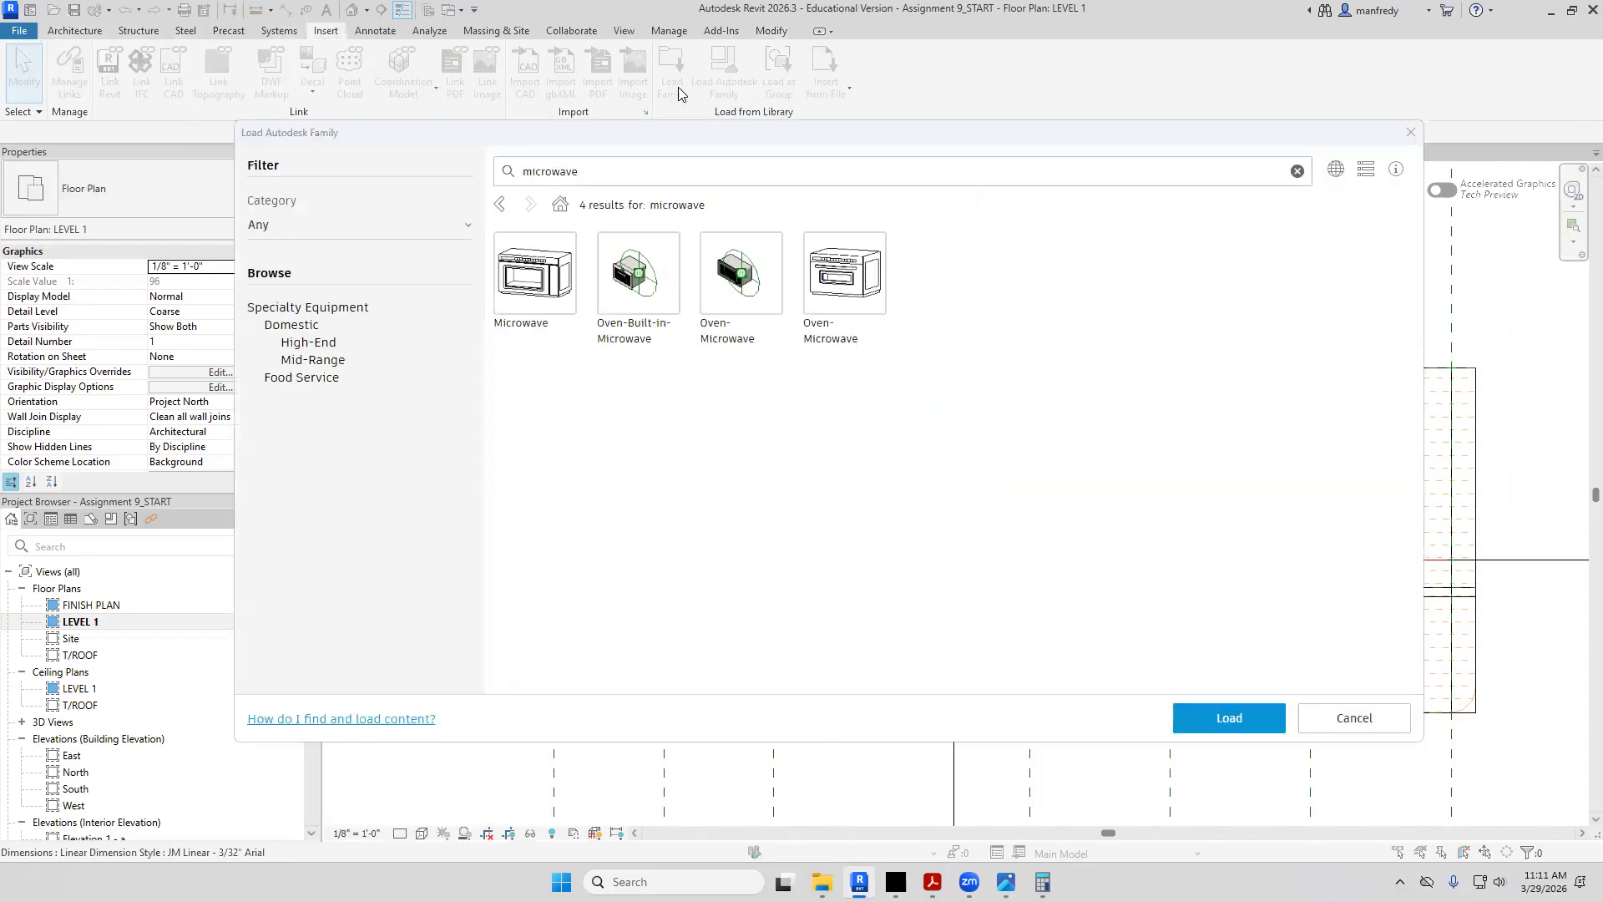
{"action": "left_click", "coordinate": [678, 80]}
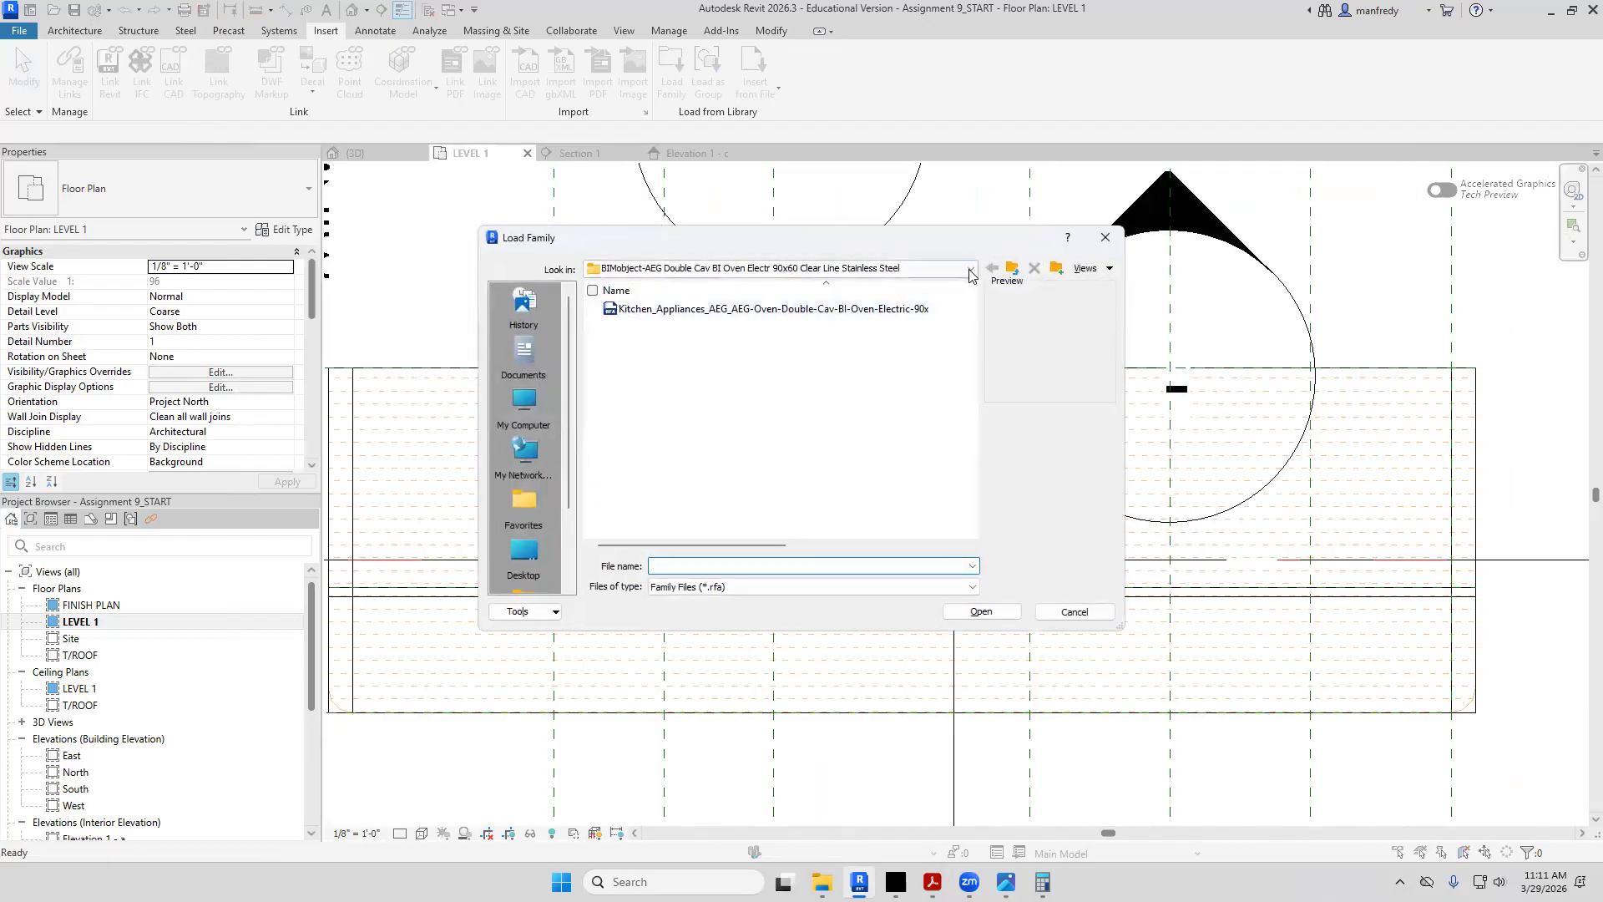
{"action": "left_click", "coordinate": [1012, 269]}
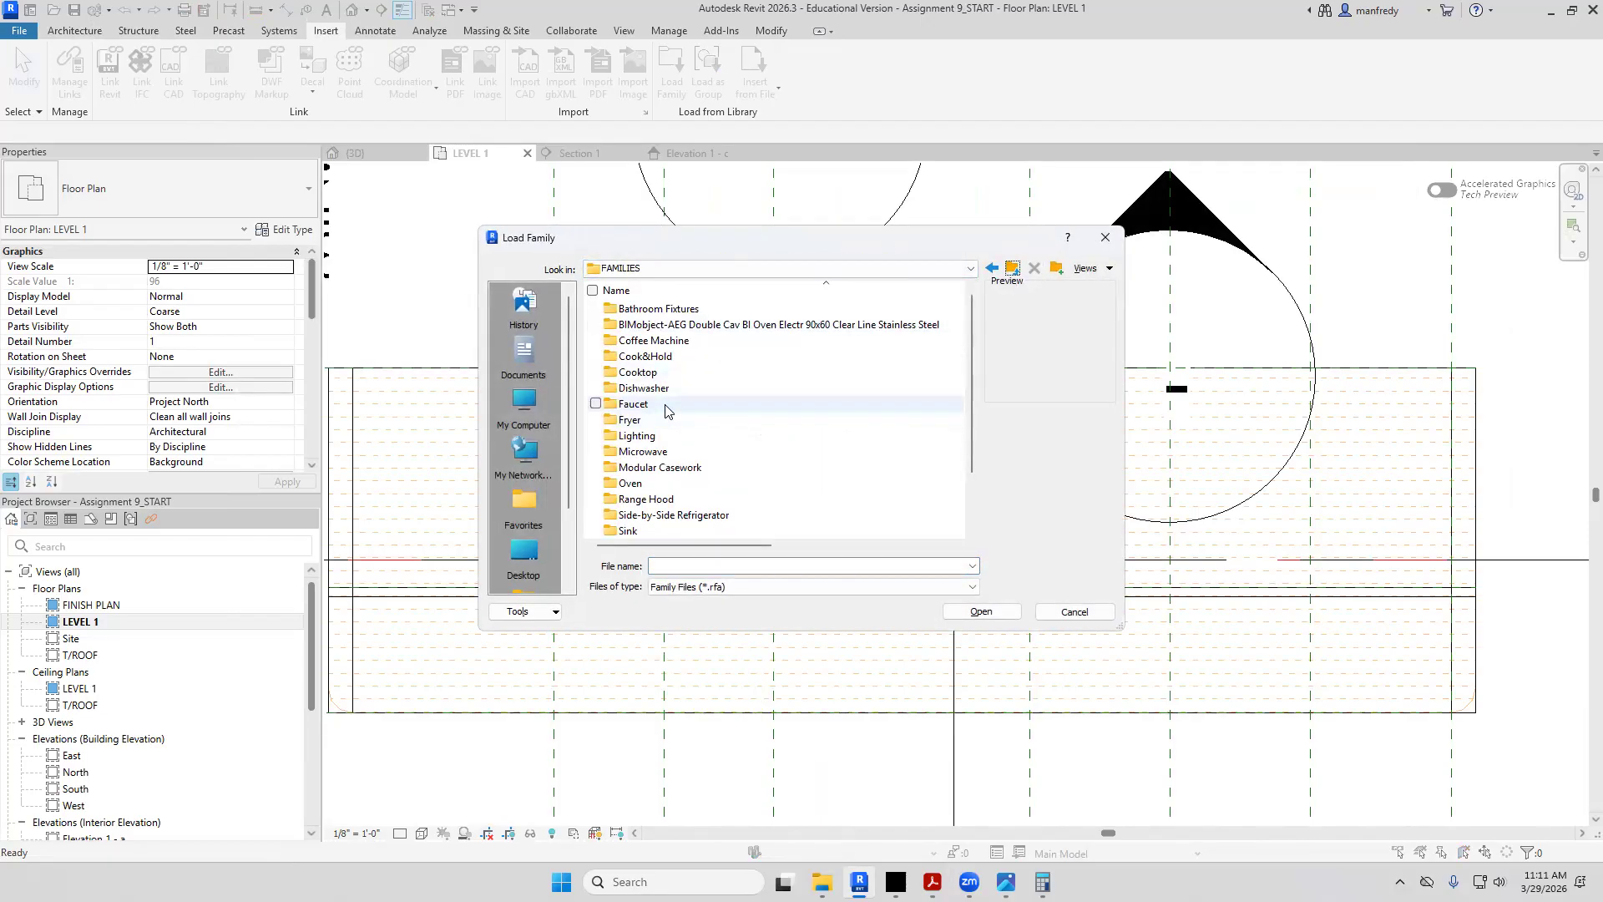
{"action": "scroll", "coordinate": [671, 407], "scroll_direction": "down", "scroll_amount": 1}
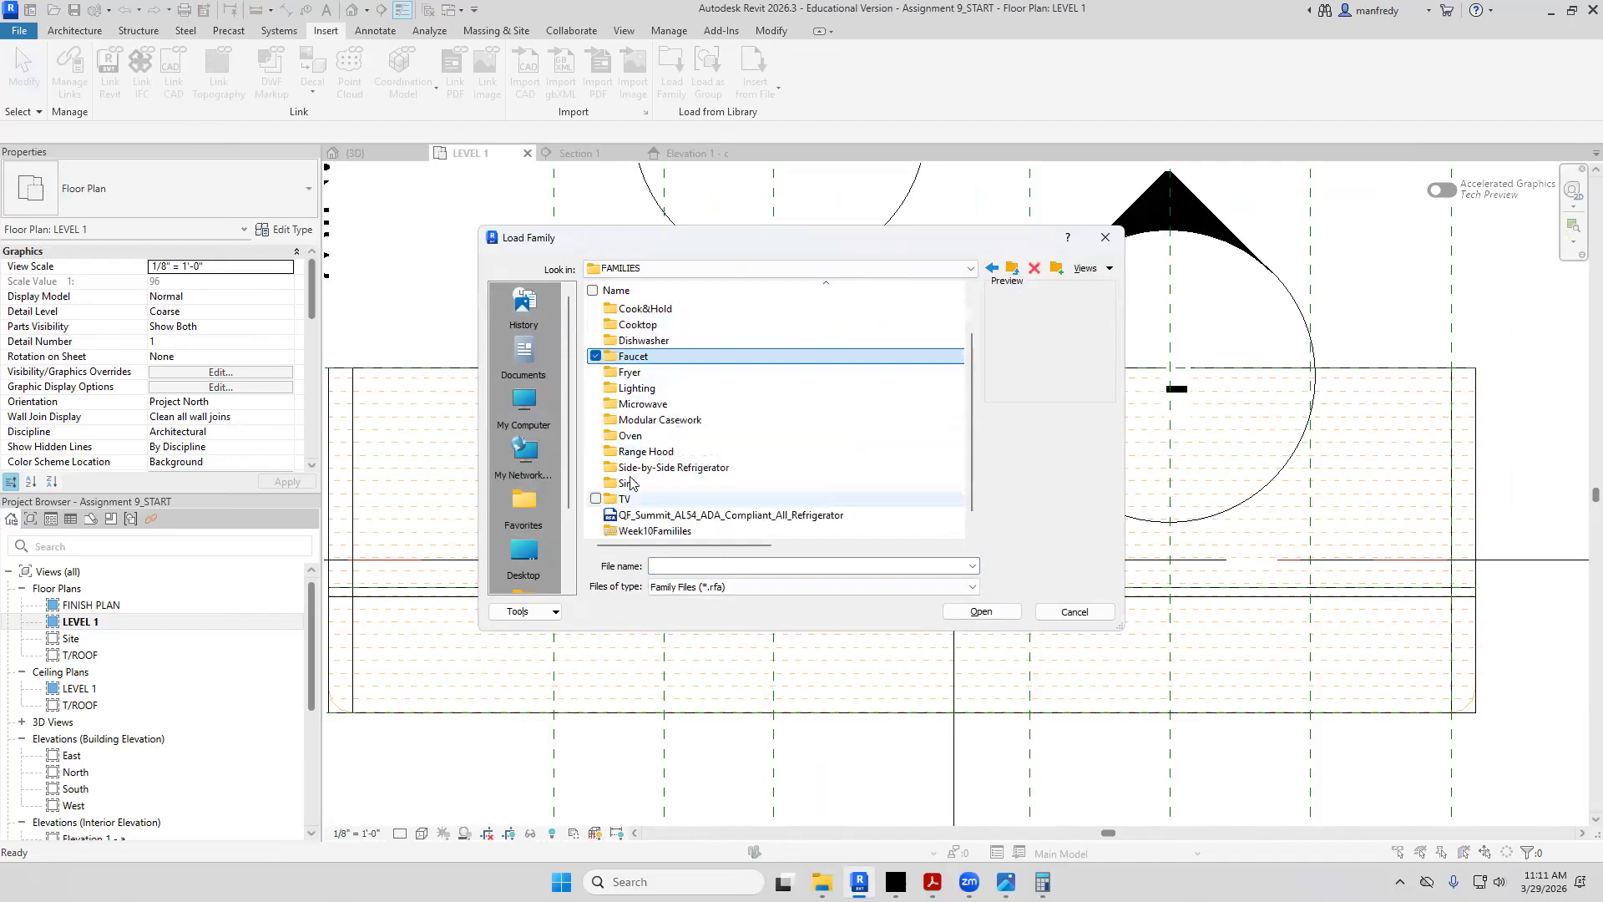
{"action": "left_click", "coordinate": [630, 484]}
{"action": "double_click", "coordinate": [631, 483]}
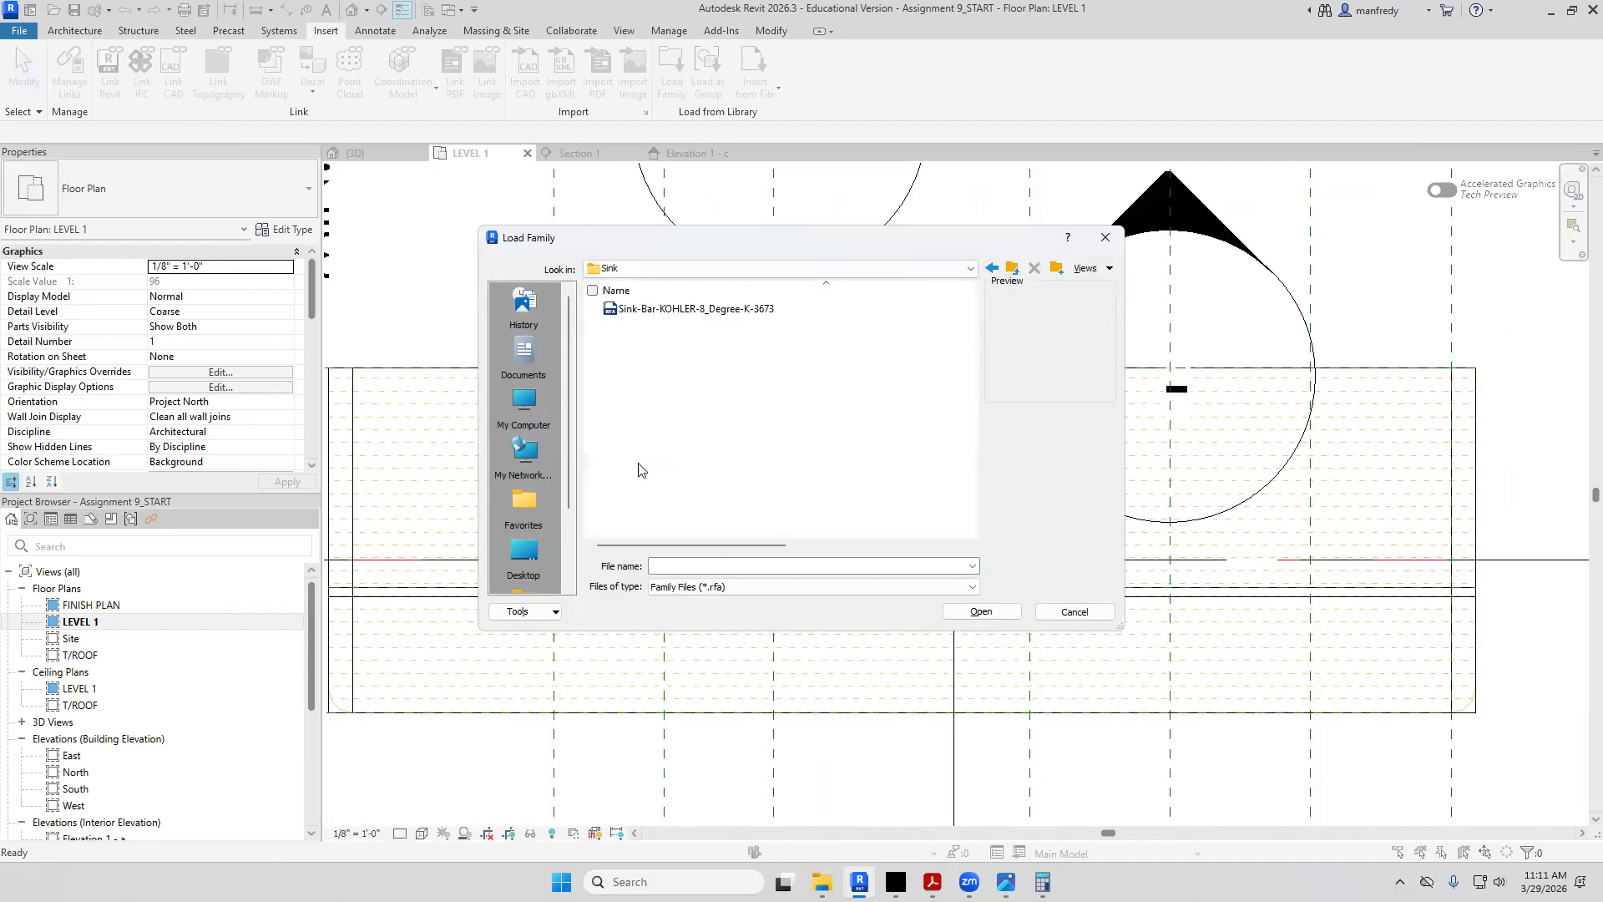
{"action": "left_click", "coordinate": [668, 309]}
{"action": "left_click", "coordinate": [978, 610]}
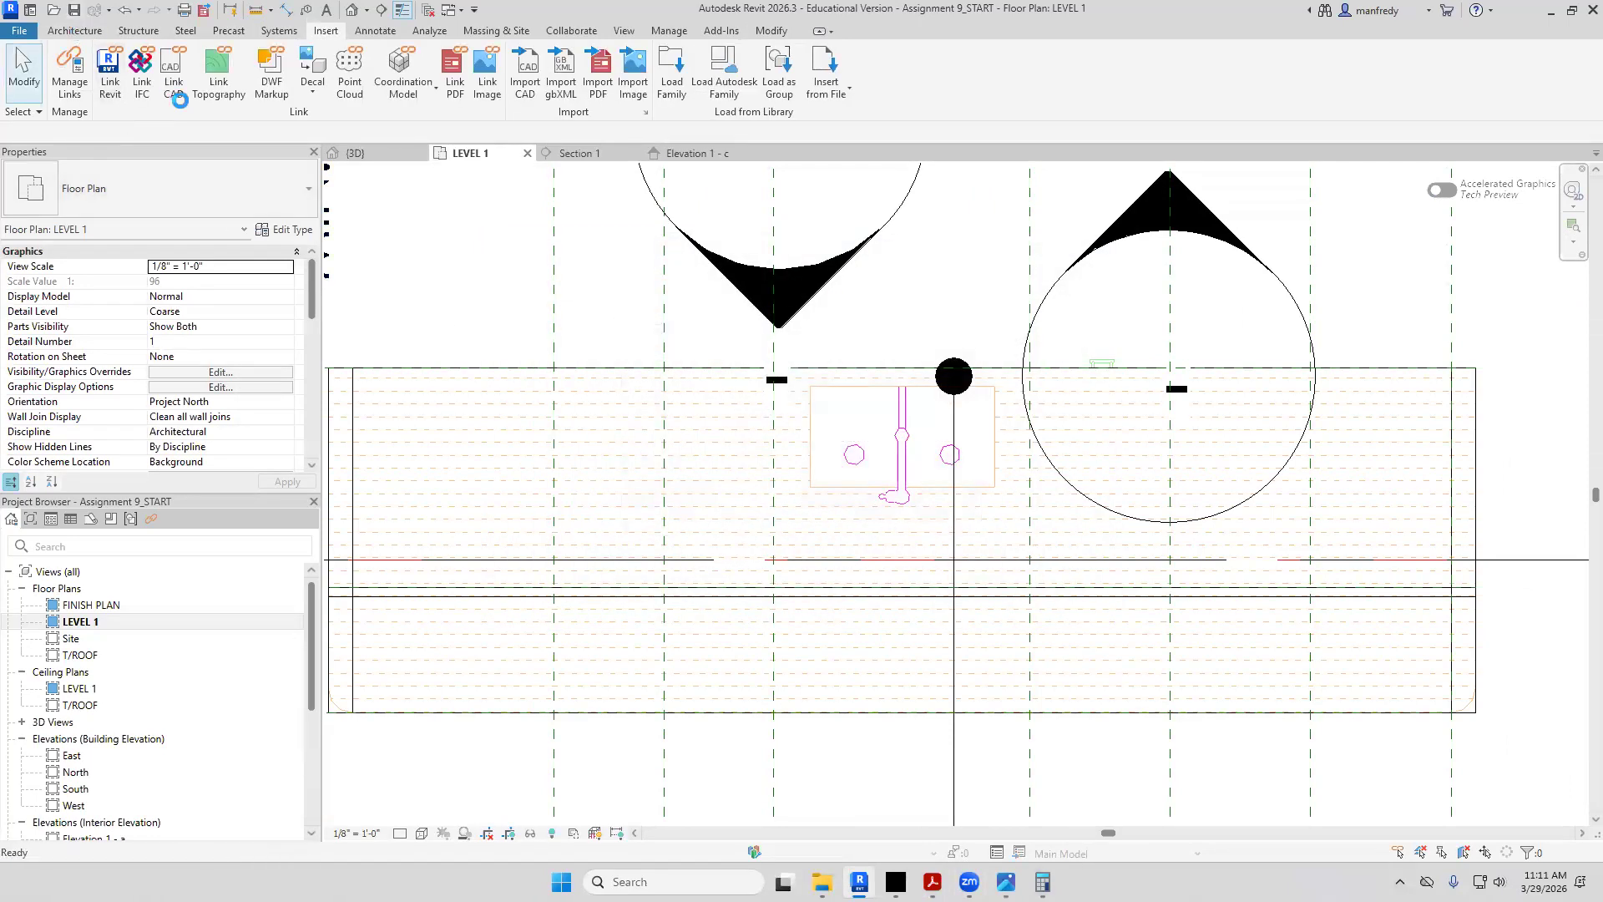
Save the project and place one NA-Stainless Steel Kohler bar sink on the counter over the CAD sink outline
{"action": "key", "text": "ctrl+s"}
{"action": "left_click", "coordinate": [74, 31]}
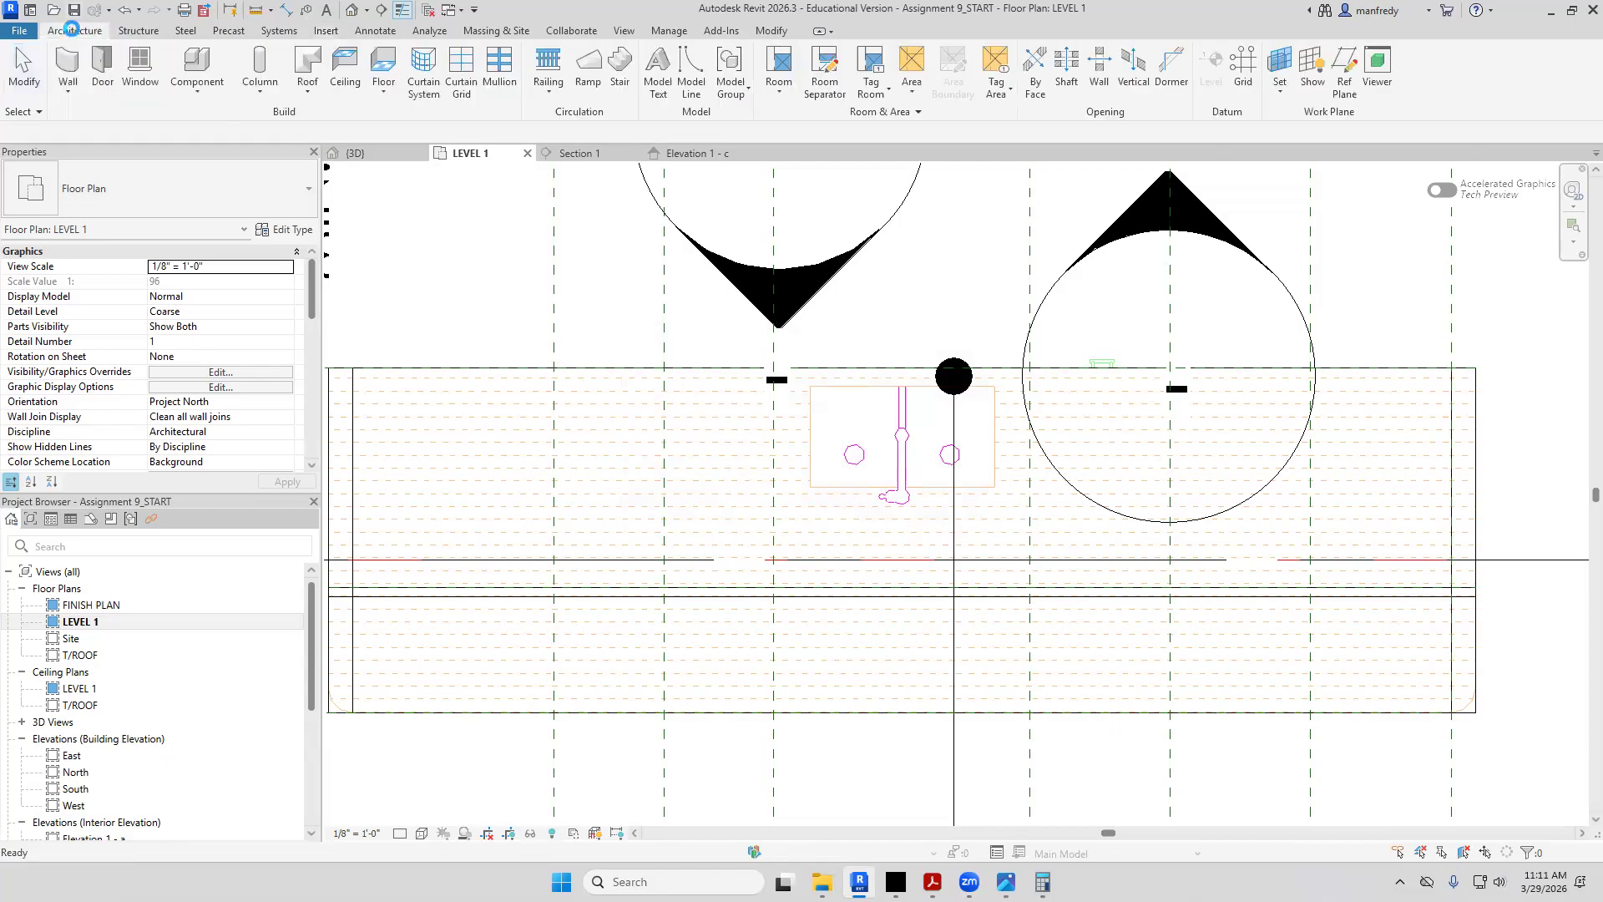
{"action": "left_click", "coordinate": [195, 94]}
{"action": "left_click", "coordinate": [183, 120]}
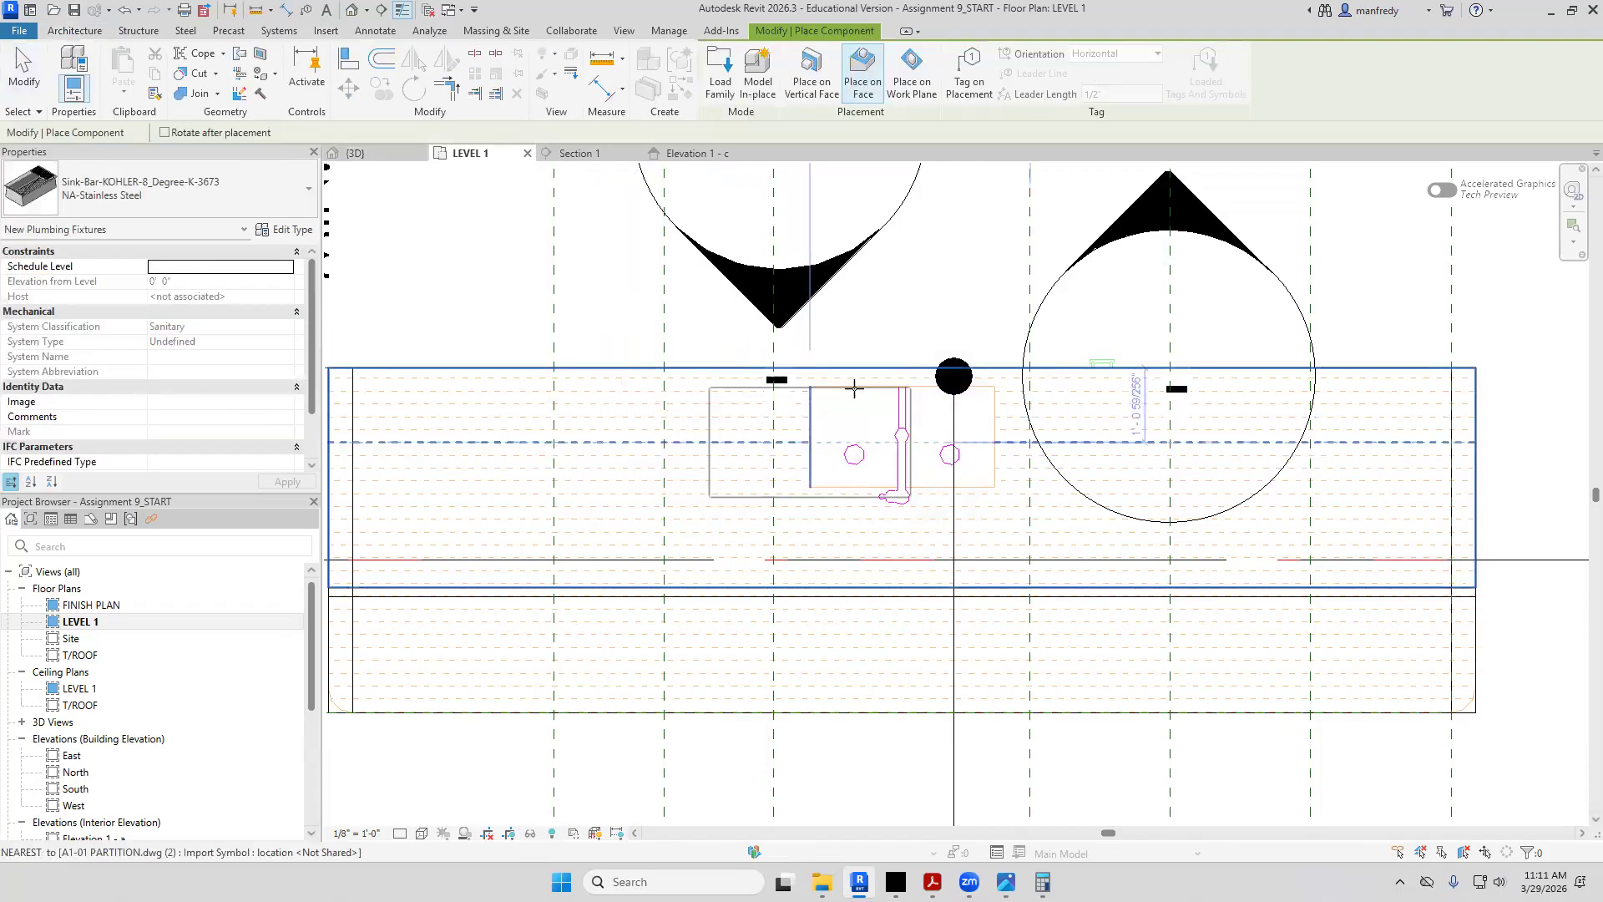
{"action": "left_click", "coordinate": [902, 385]}
{"action": "key", "text": "Escape"}
{"action": "key", "text": "Escape"}
Align the sink's left outer edge with the left edge of the CAD sink outline
{"action": "scroll", "coordinate": [835, 419], "scroll_direction": "up", "scroll_amount": 4}
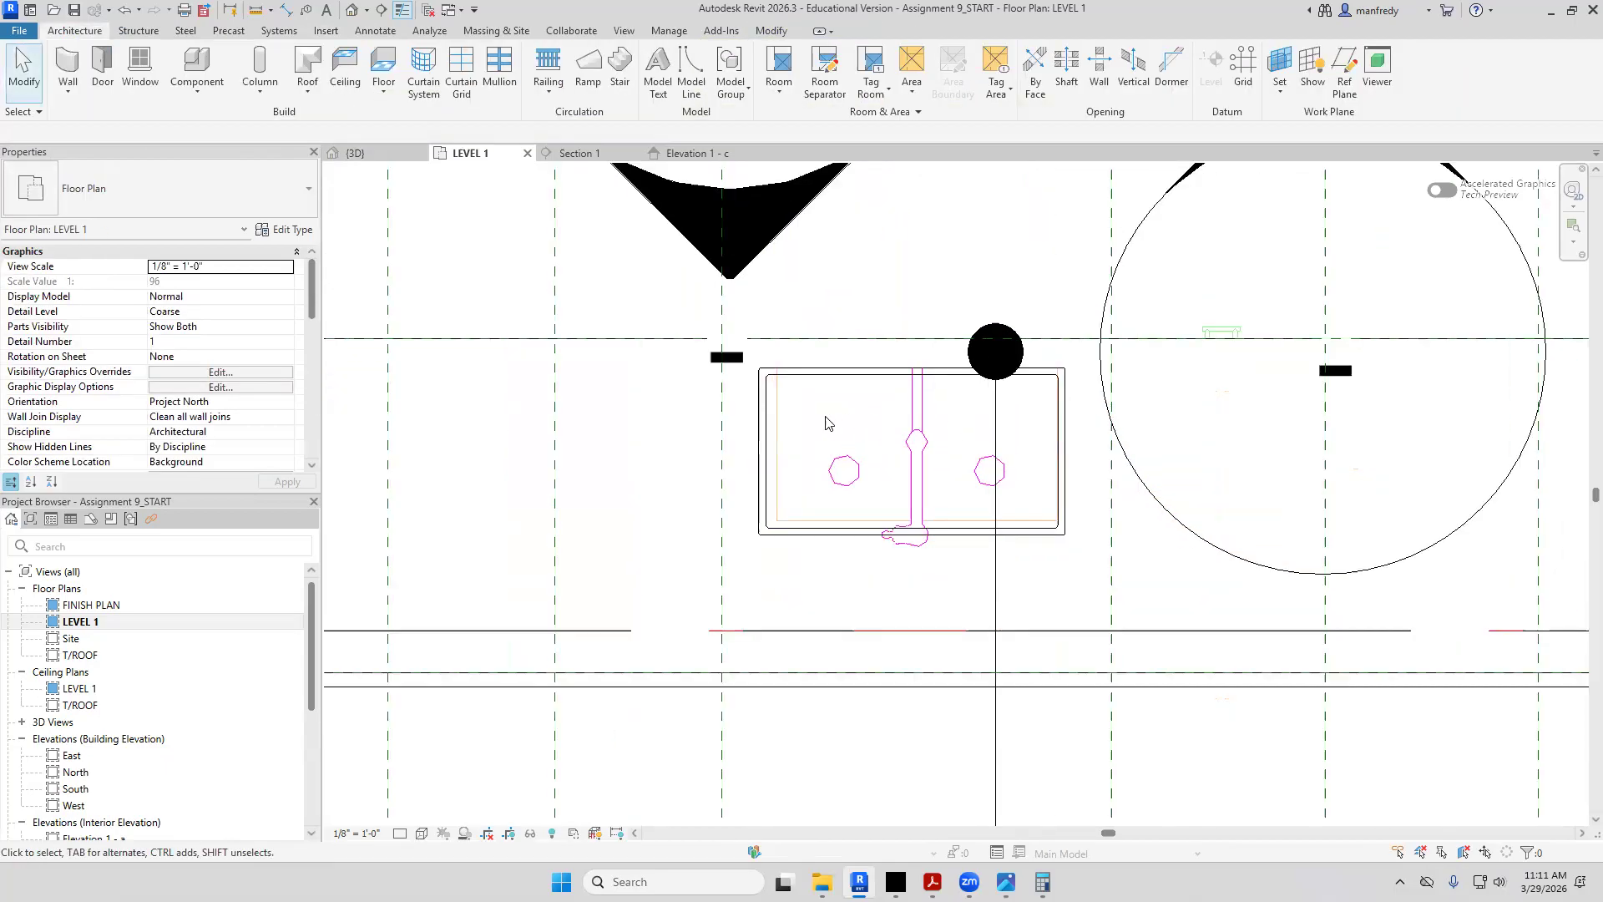
{"action": "scroll", "coordinate": [807, 419], "scroll_direction": "up", "scroll_amount": 1}
{"action": "key", "text": "a"}
{"action": "key", "text": "l"}
{"action": "left_click", "coordinate": [711, 447]}
{"action": "left_click", "coordinate": [675, 440]}
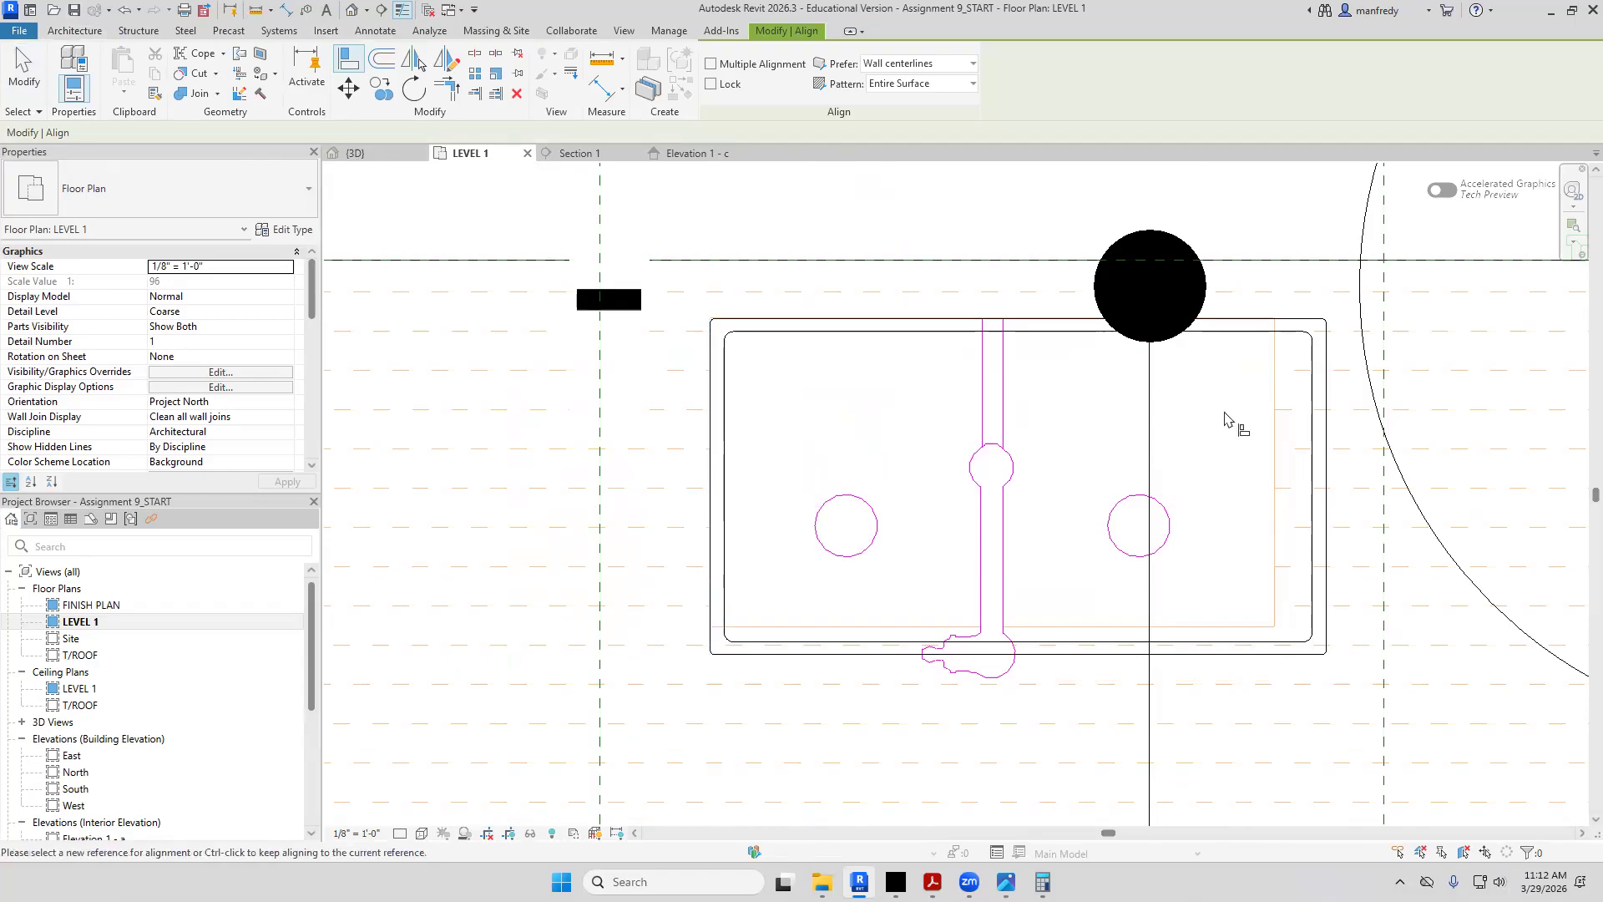
Measure the gap between the right edges of the CAD sink outline and the placed sink with a temporary aligned dimension
{"action": "key", "text": "d"}
{"action": "key", "text": "i"}
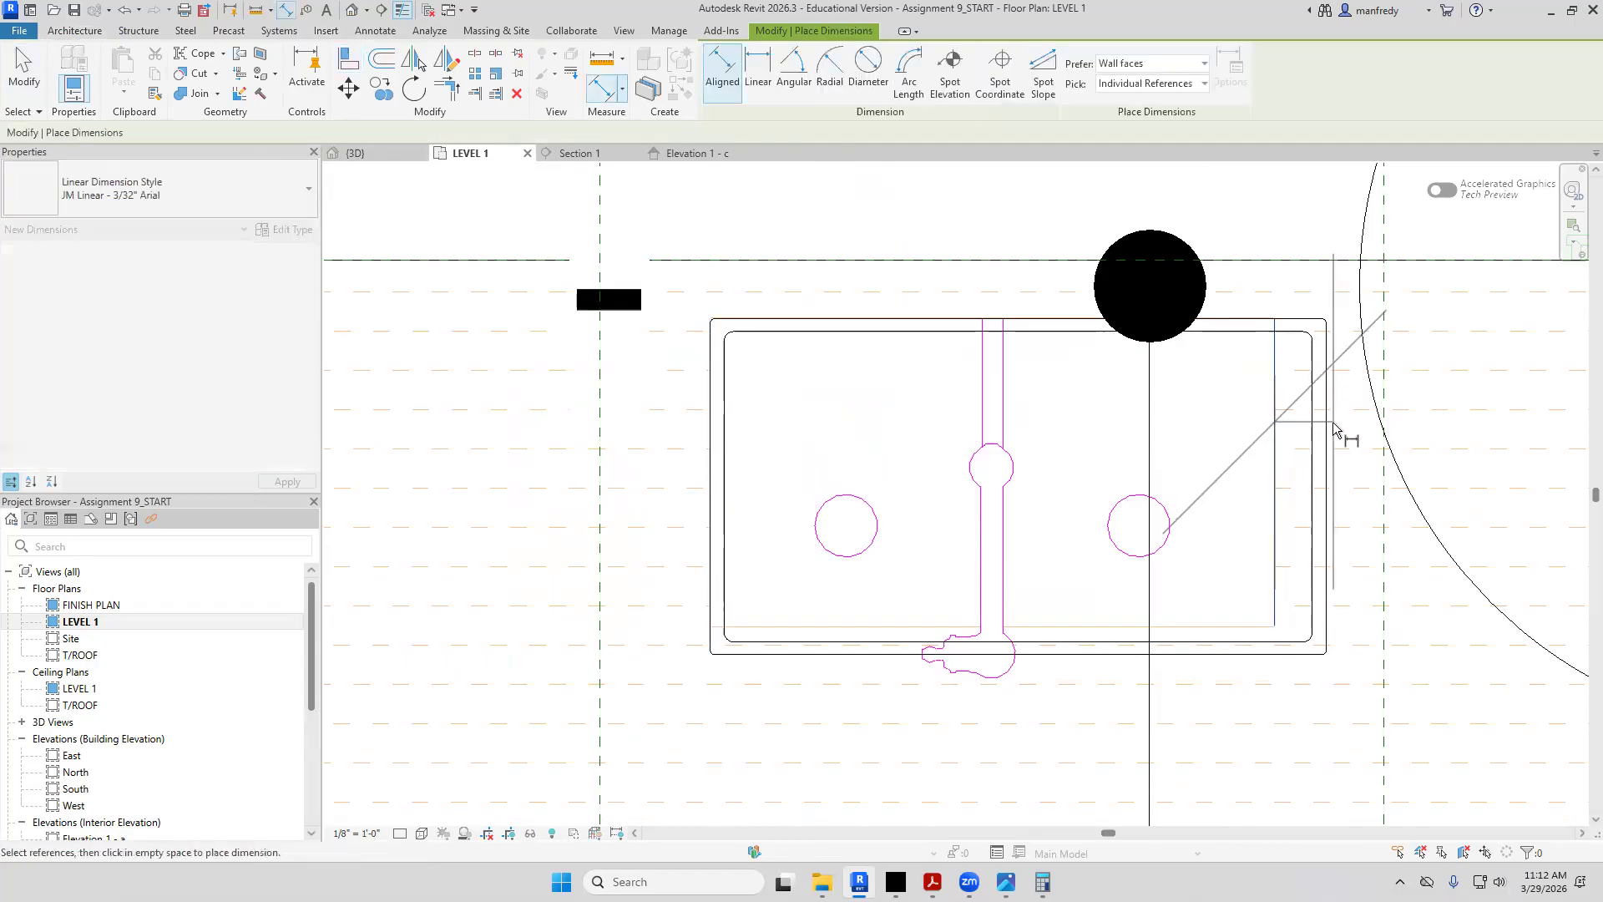
{"action": "left_click", "coordinate": [1330, 432]}
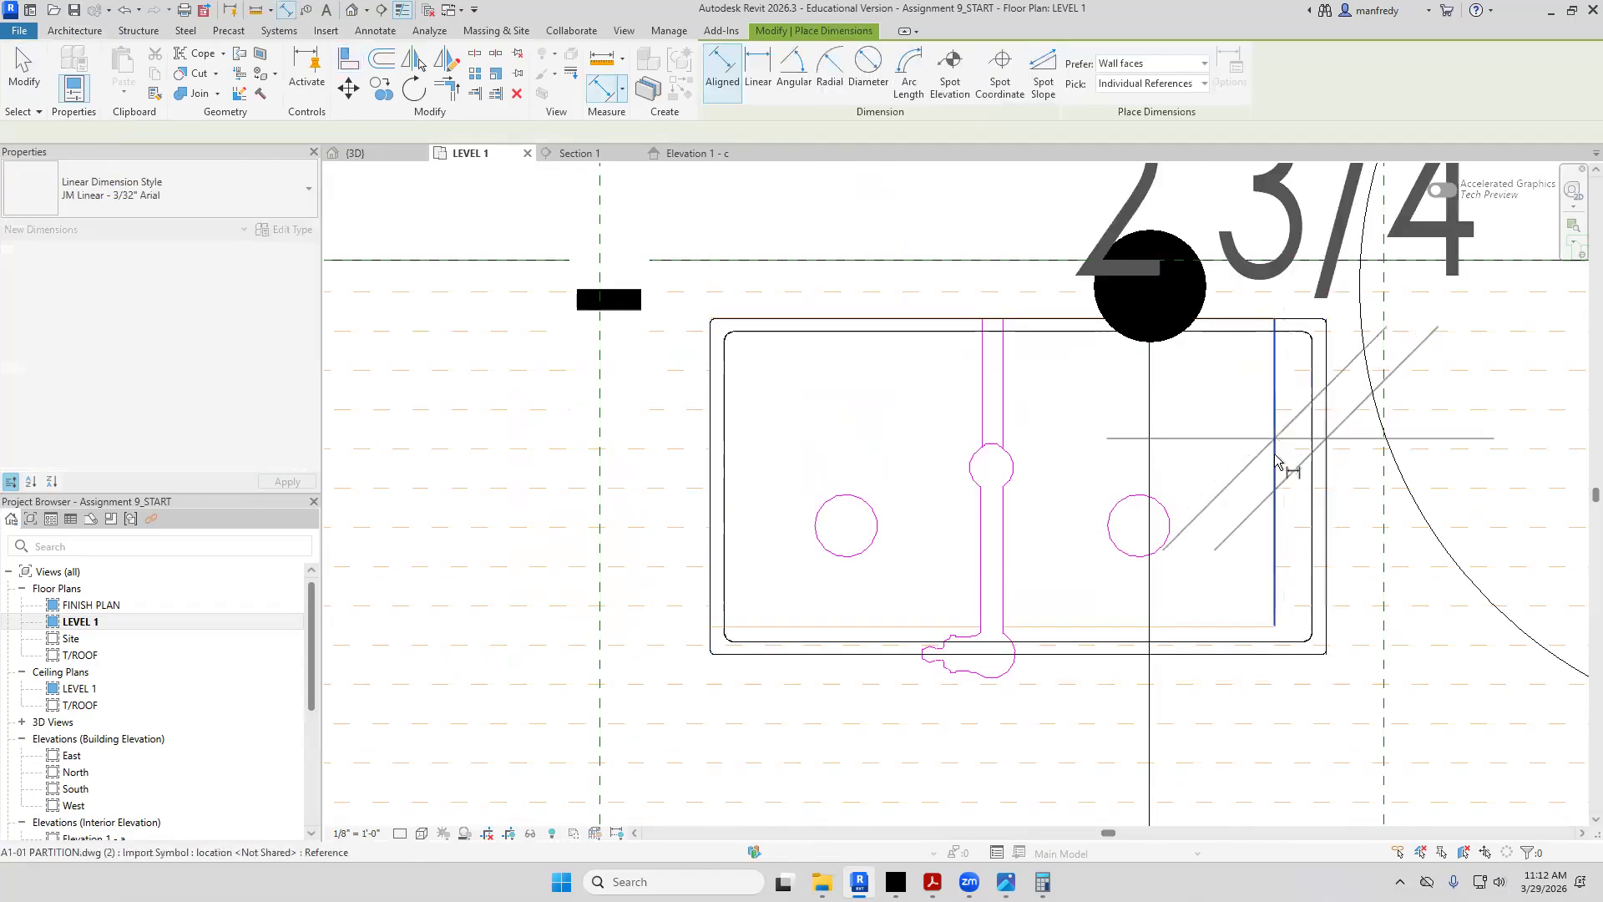
{"action": "scroll", "coordinate": [1268, 476], "scroll_direction": "down", "scroll_amount": 1}
{"action": "scroll", "coordinate": [1268, 478], "scroll_direction": "down", "scroll_amount": 1}
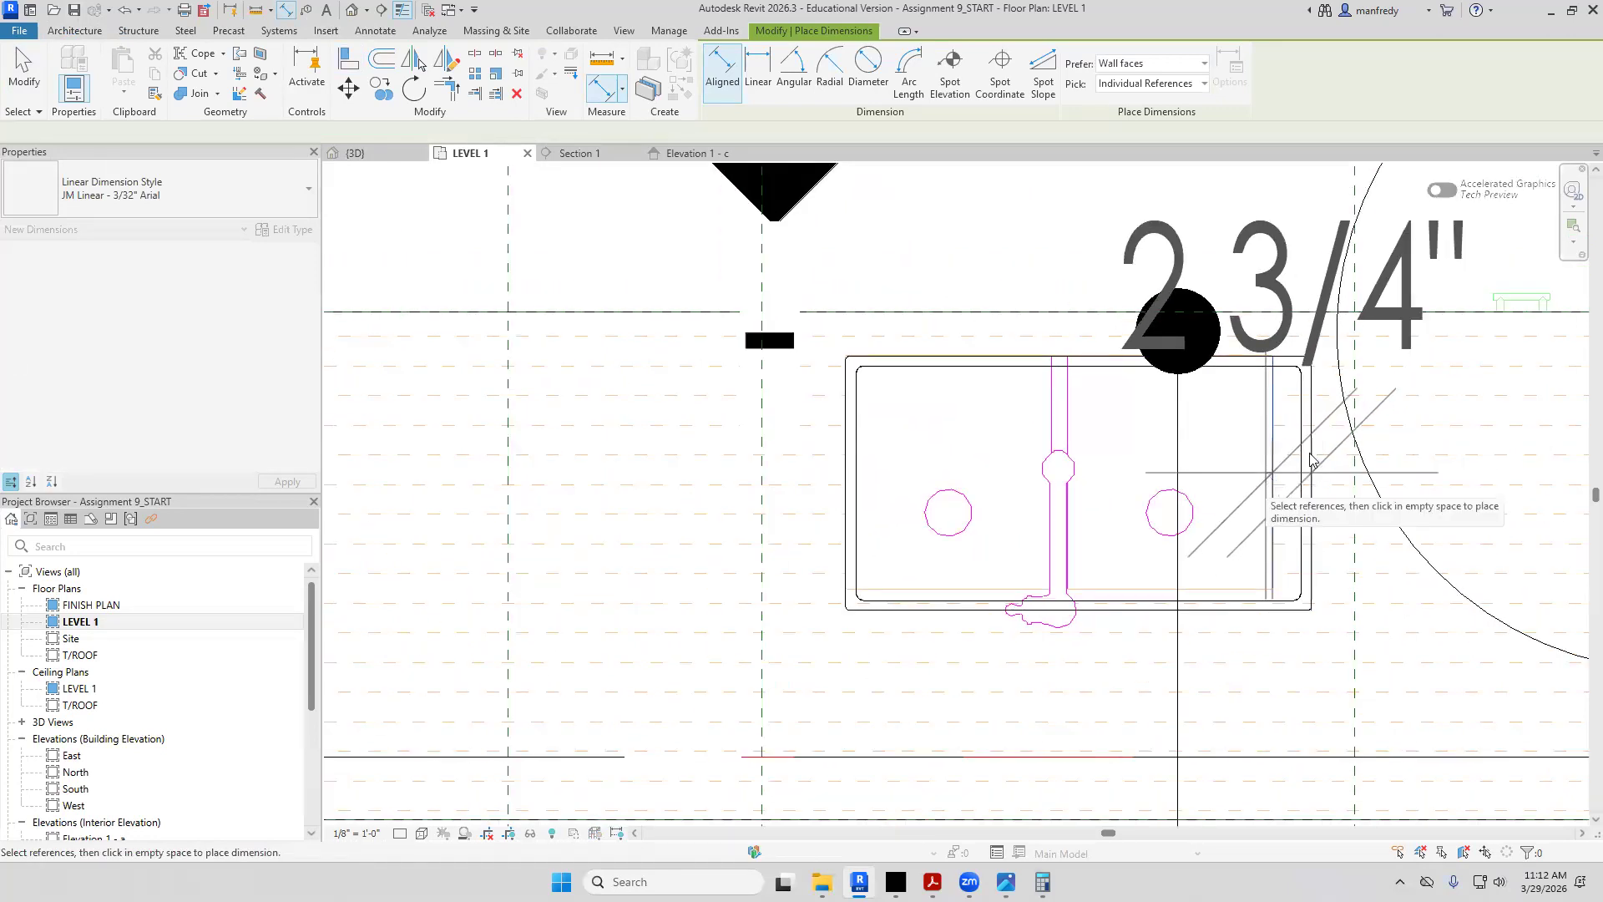
{"action": "key", "text": "Escape"}
{"action": "scroll", "coordinate": [1267, 474], "scroll_direction": "up", "scroll_amount": 1}
{"action": "key", "text": "Escape"}
Move the sink 1 3/8" to the left in plan to center it on the CAD outline
{"action": "left_click", "coordinate": [1313, 451]}
{"action": "left_click", "coordinate": [348, 90]}
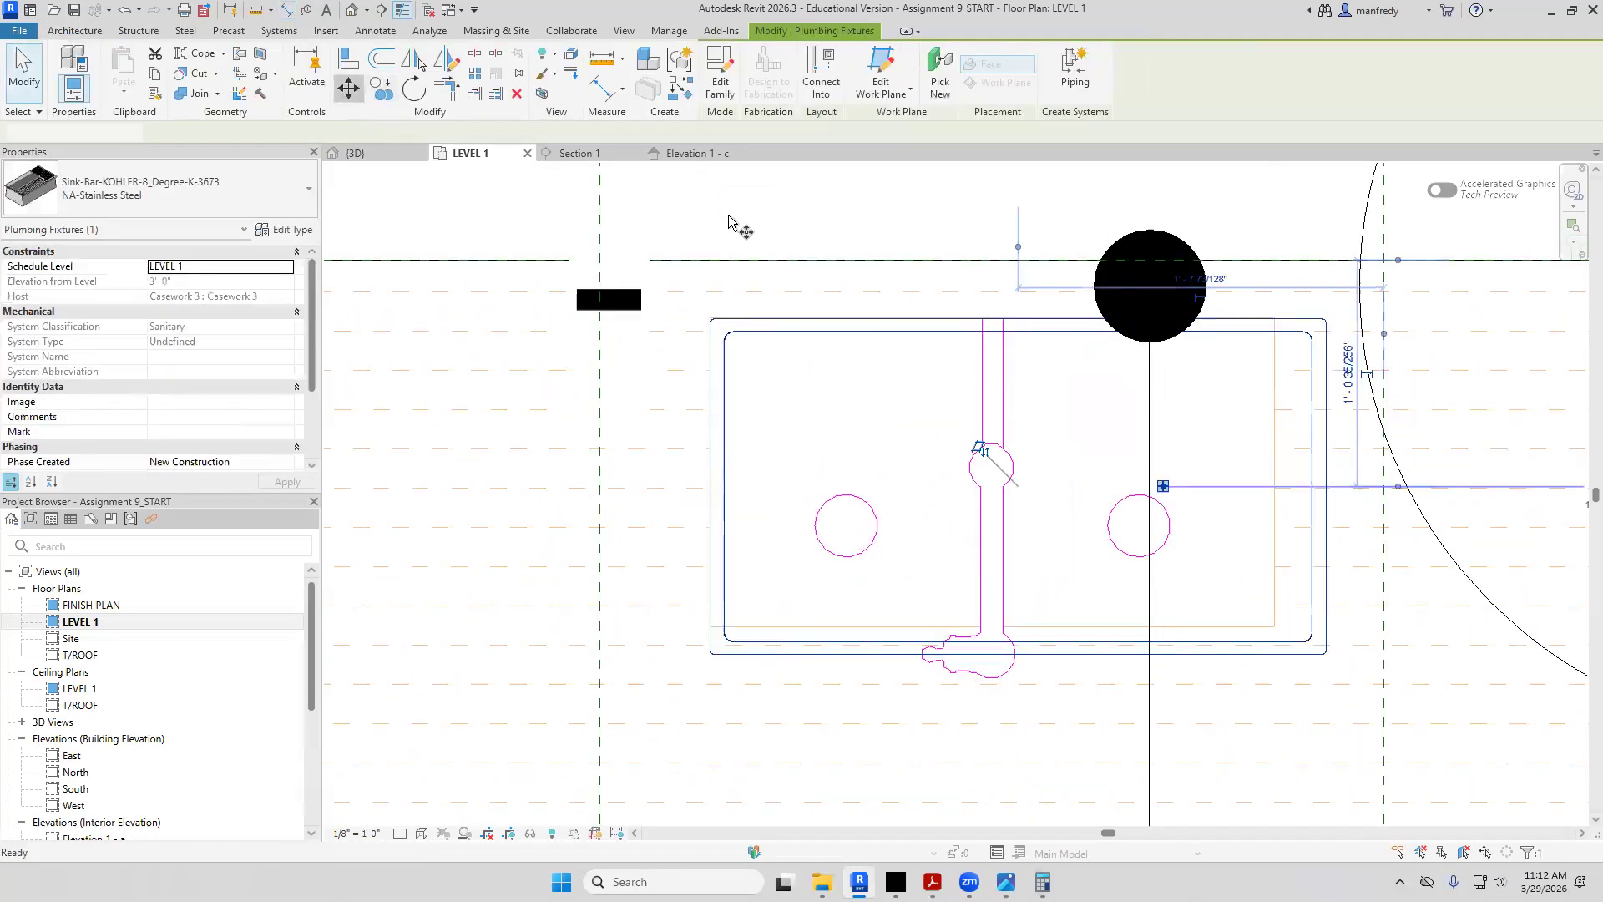
{"action": "left_click", "coordinate": [729, 219]}
{"action": "type", "text": "1 3/8\""}
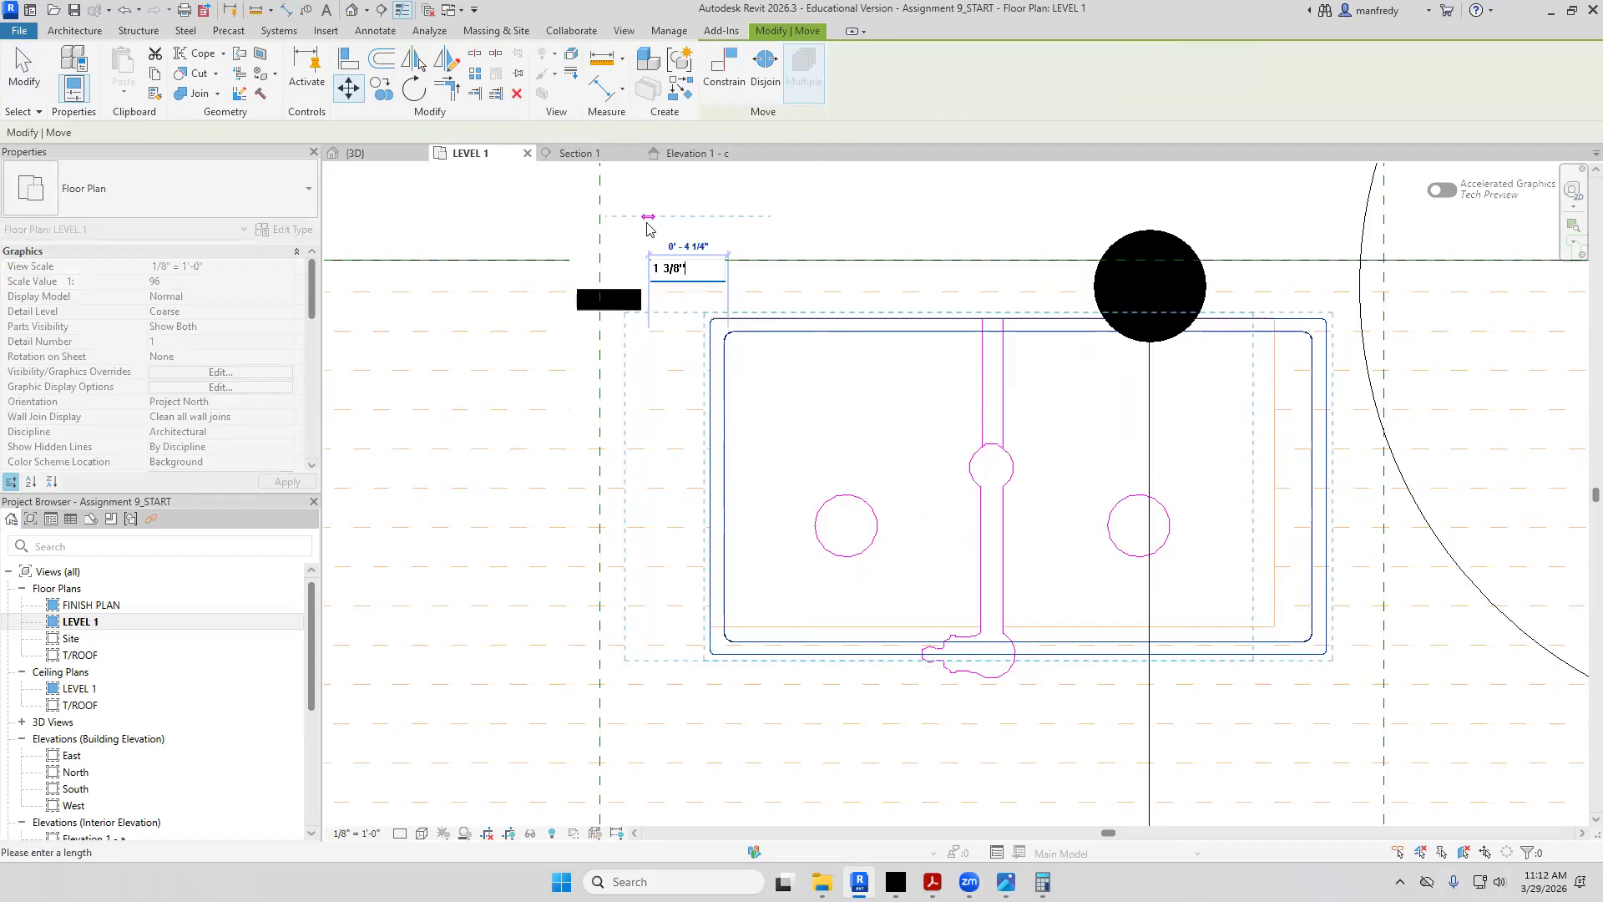
{"action": "key", "text": "Return"}
{"action": "key", "text": "Escape"}
{"action": "scroll", "coordinate": [849, 570], "scroll_direction": "down", "scroll_amount": 1}
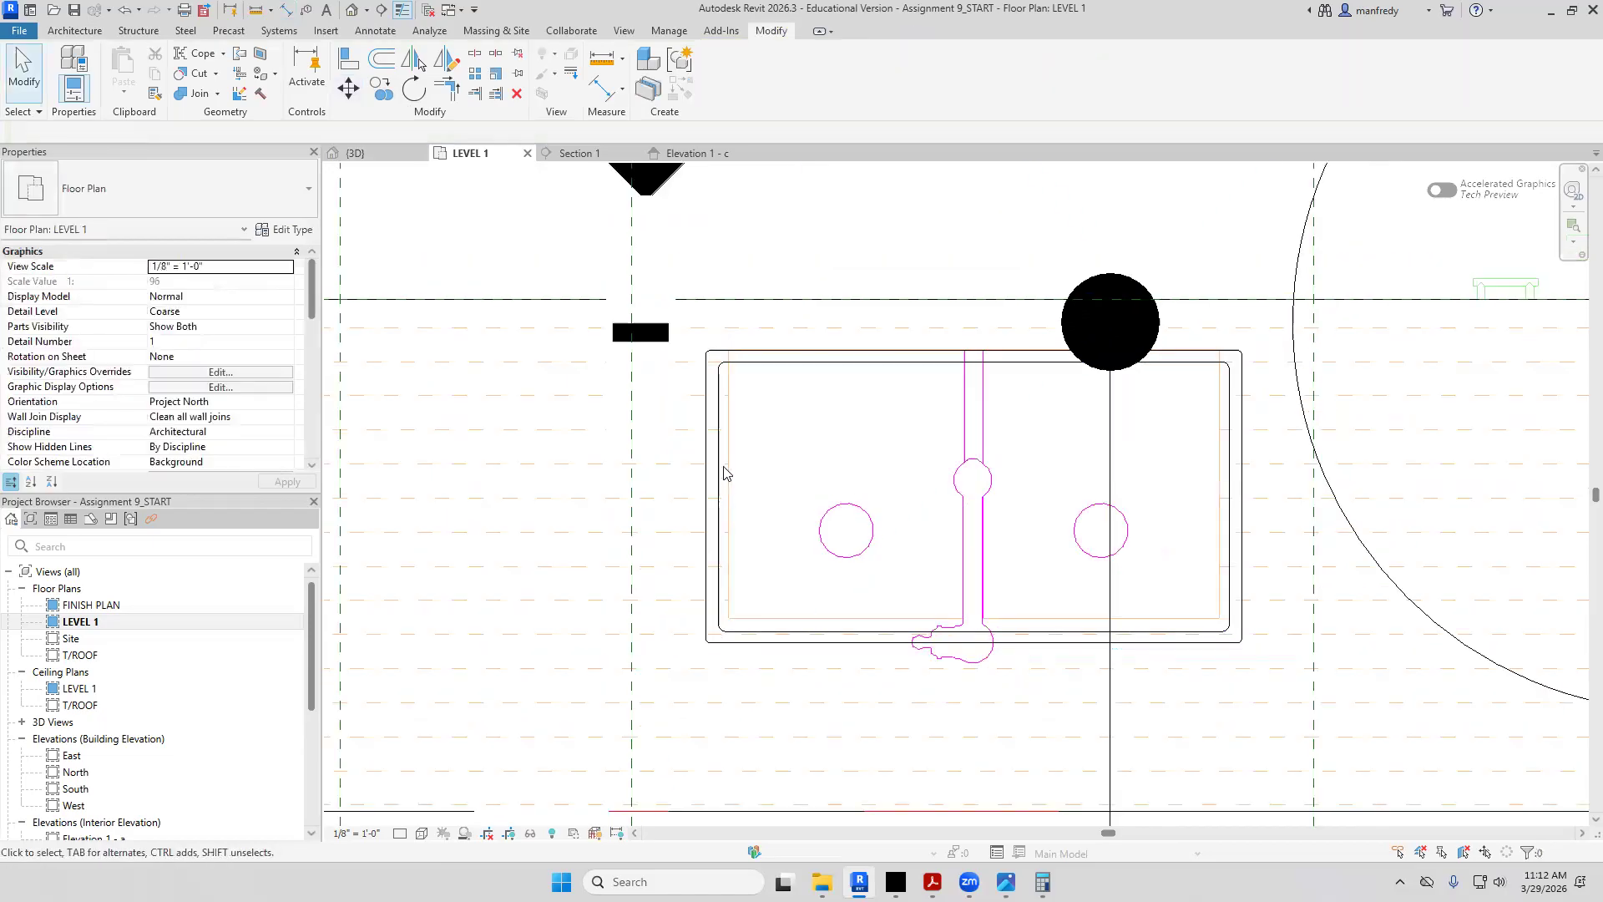
Examine the placed sink in the counter in the default 3D view from several angles
{"action": "left_click", "coordinate": [351, 10]}
{"action": "middle_click_drag", "start_coordinate": [602, 347], "coordinate": [409, 643], "text": "shift"}
{"action": "scroll", "coordinate": [1211, 455], "scroll_direction": "up", "scroll_amount": 3}
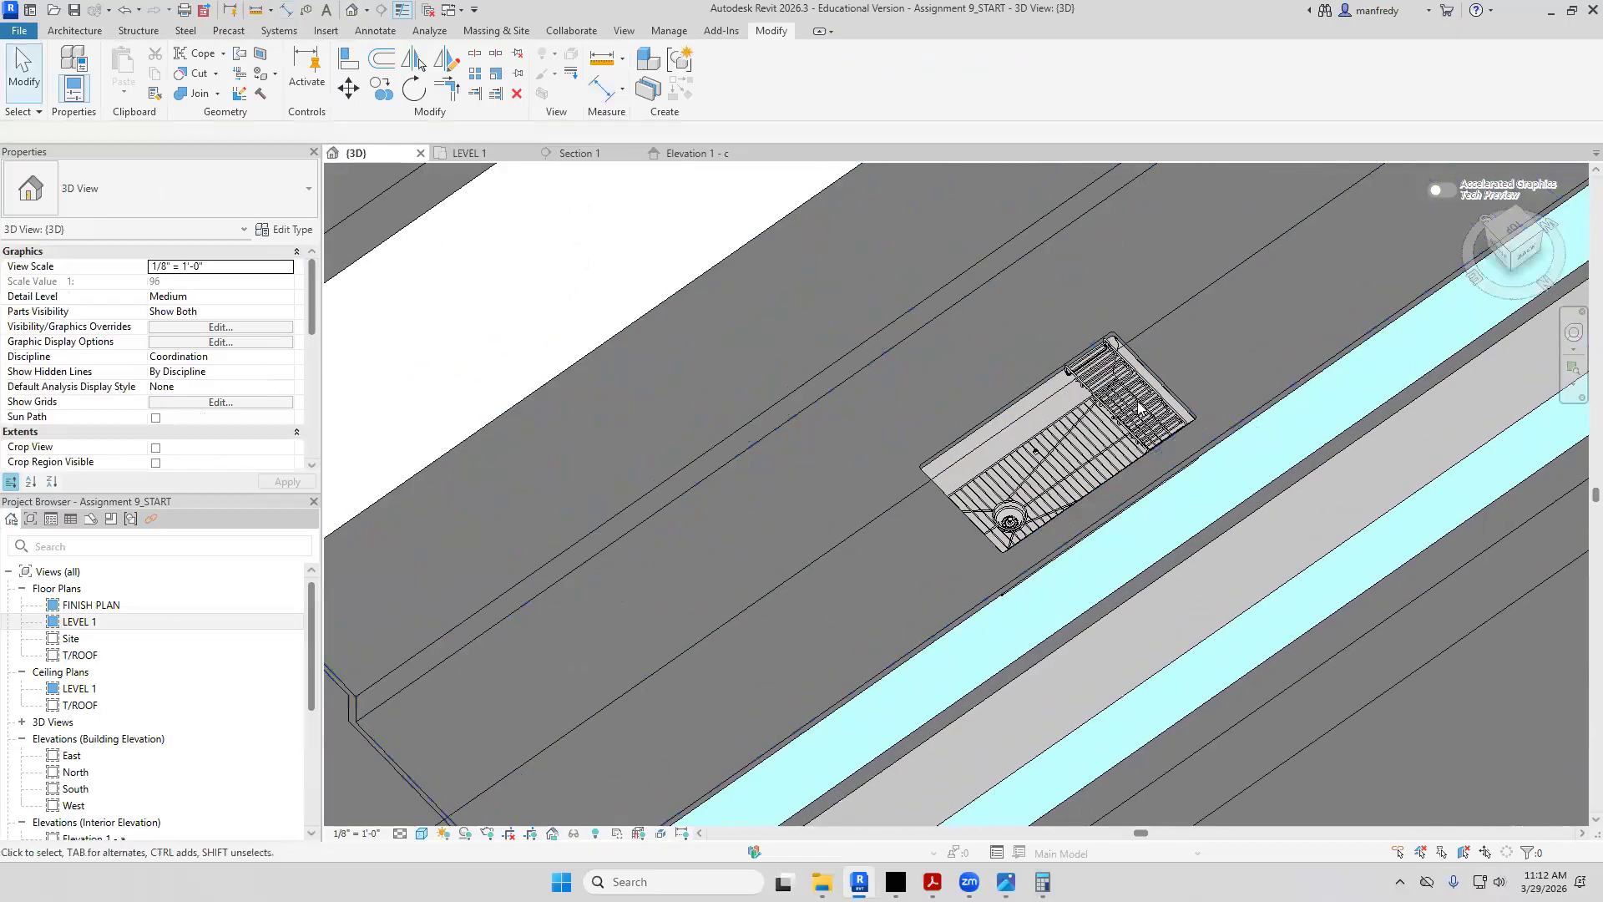
{"action": "left_click", "coordinate": [1156, 382]}
{"action": "middle_click_drag", "start_coordinate": [1227, 347], "coordinate": [1044, 290], "text": "shift"}
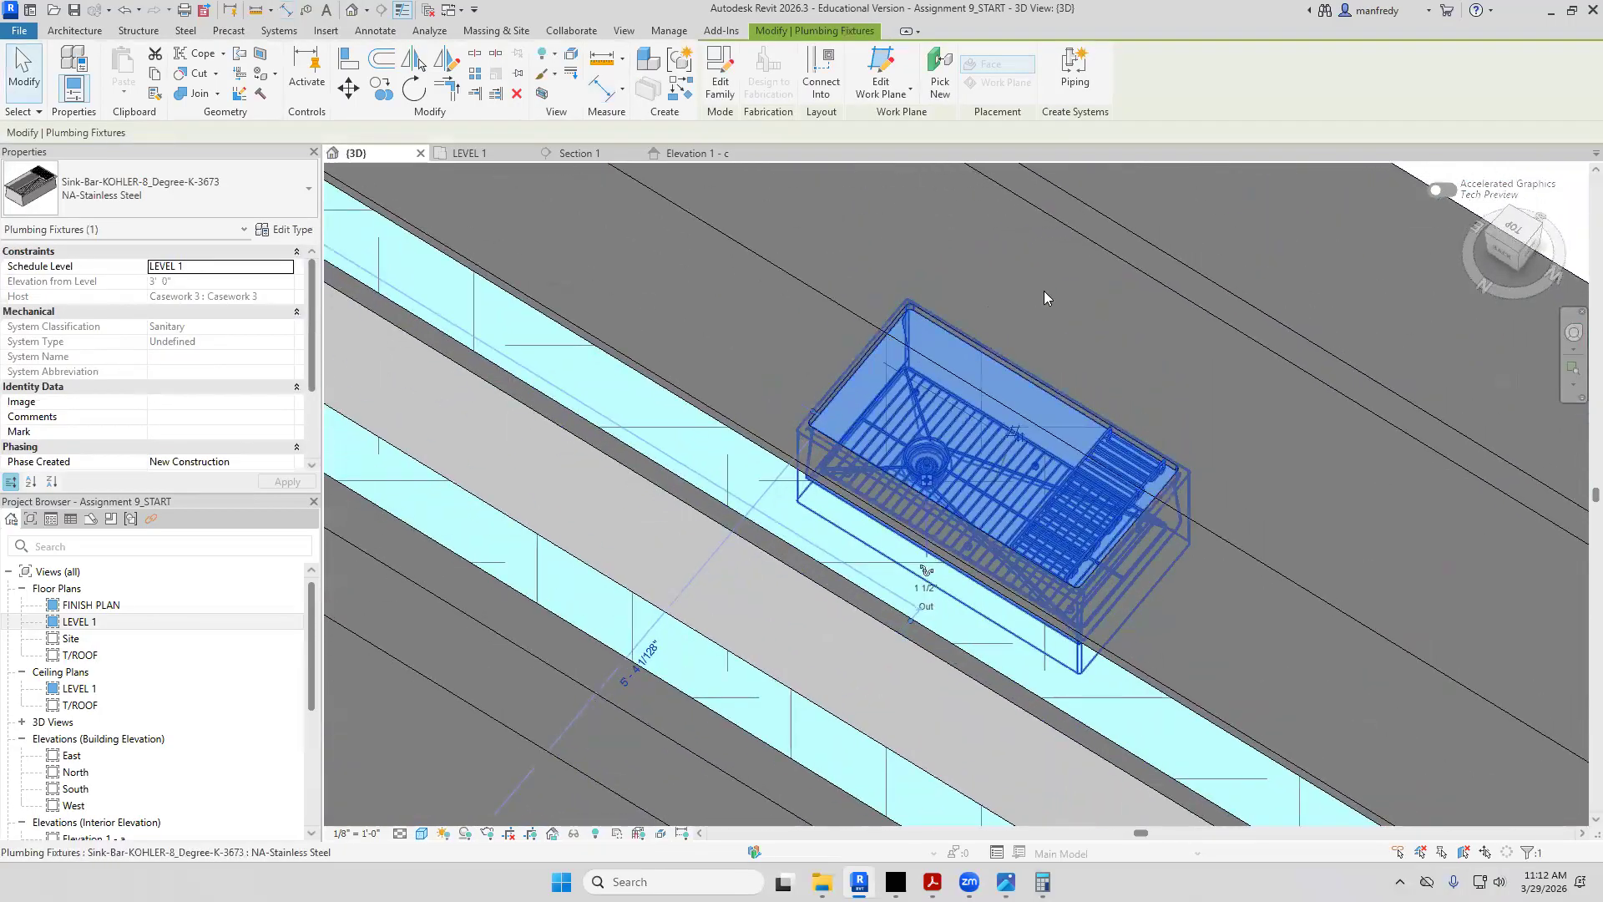
Return to the LEVEL 1 floor plan and load the Faucet-Kitchen-KOHLER-Crue-K-22973 family from the Faucet folder
{"action": "double_click", "coordinate": [228, 625]}
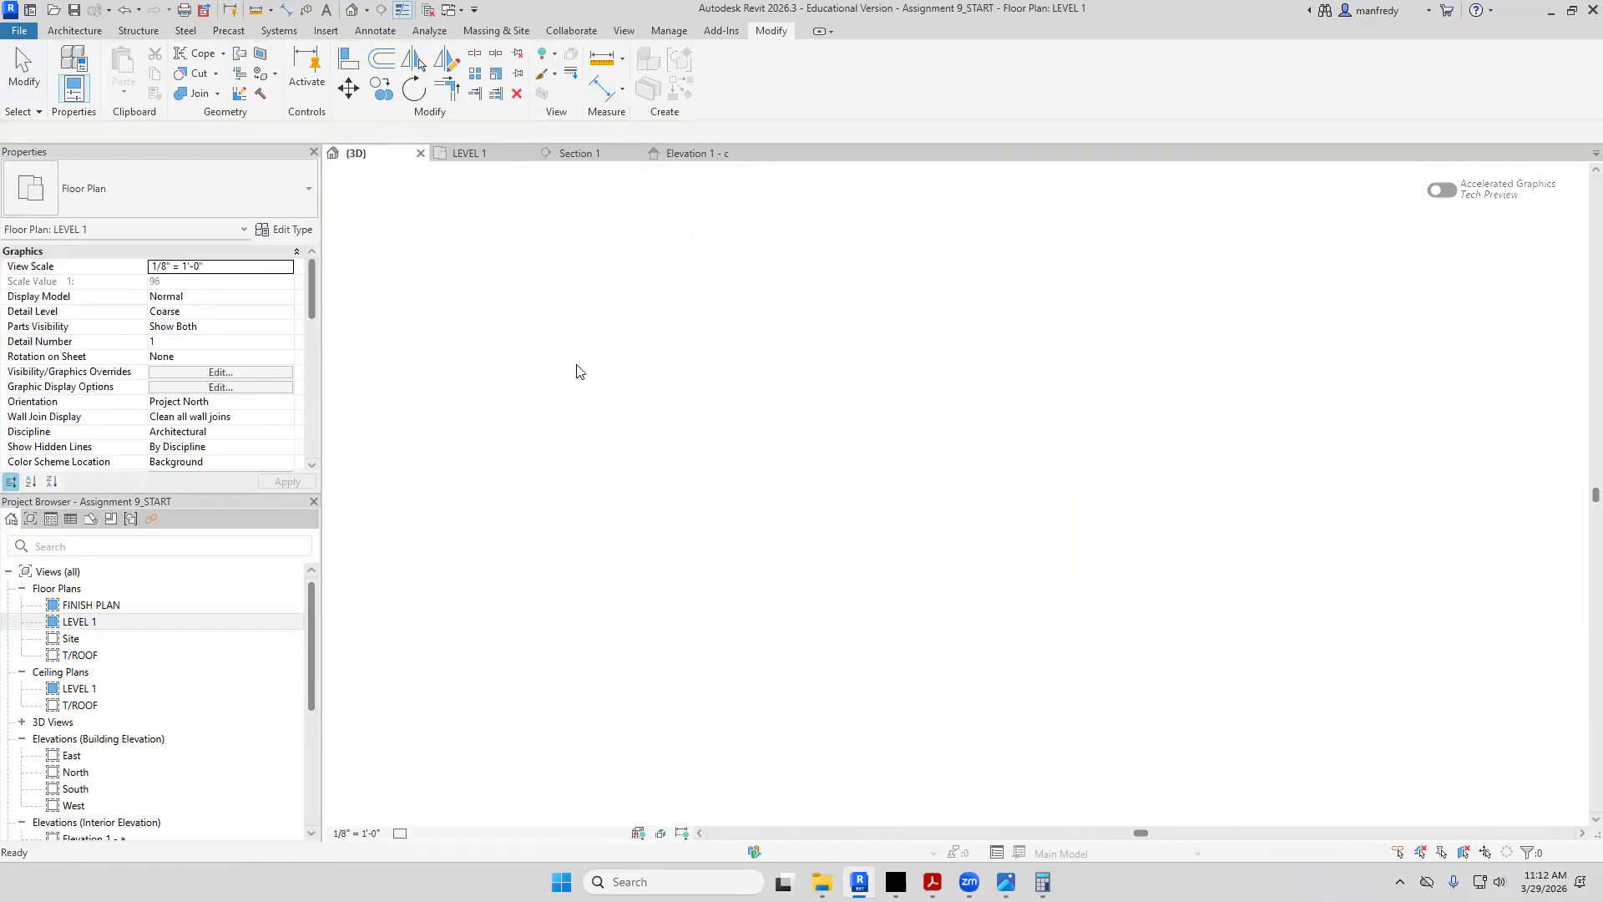
{"action": "left_click", "coordinate": [326, 31]}
{"action": "left_click", "coordinate": [671, 75]}
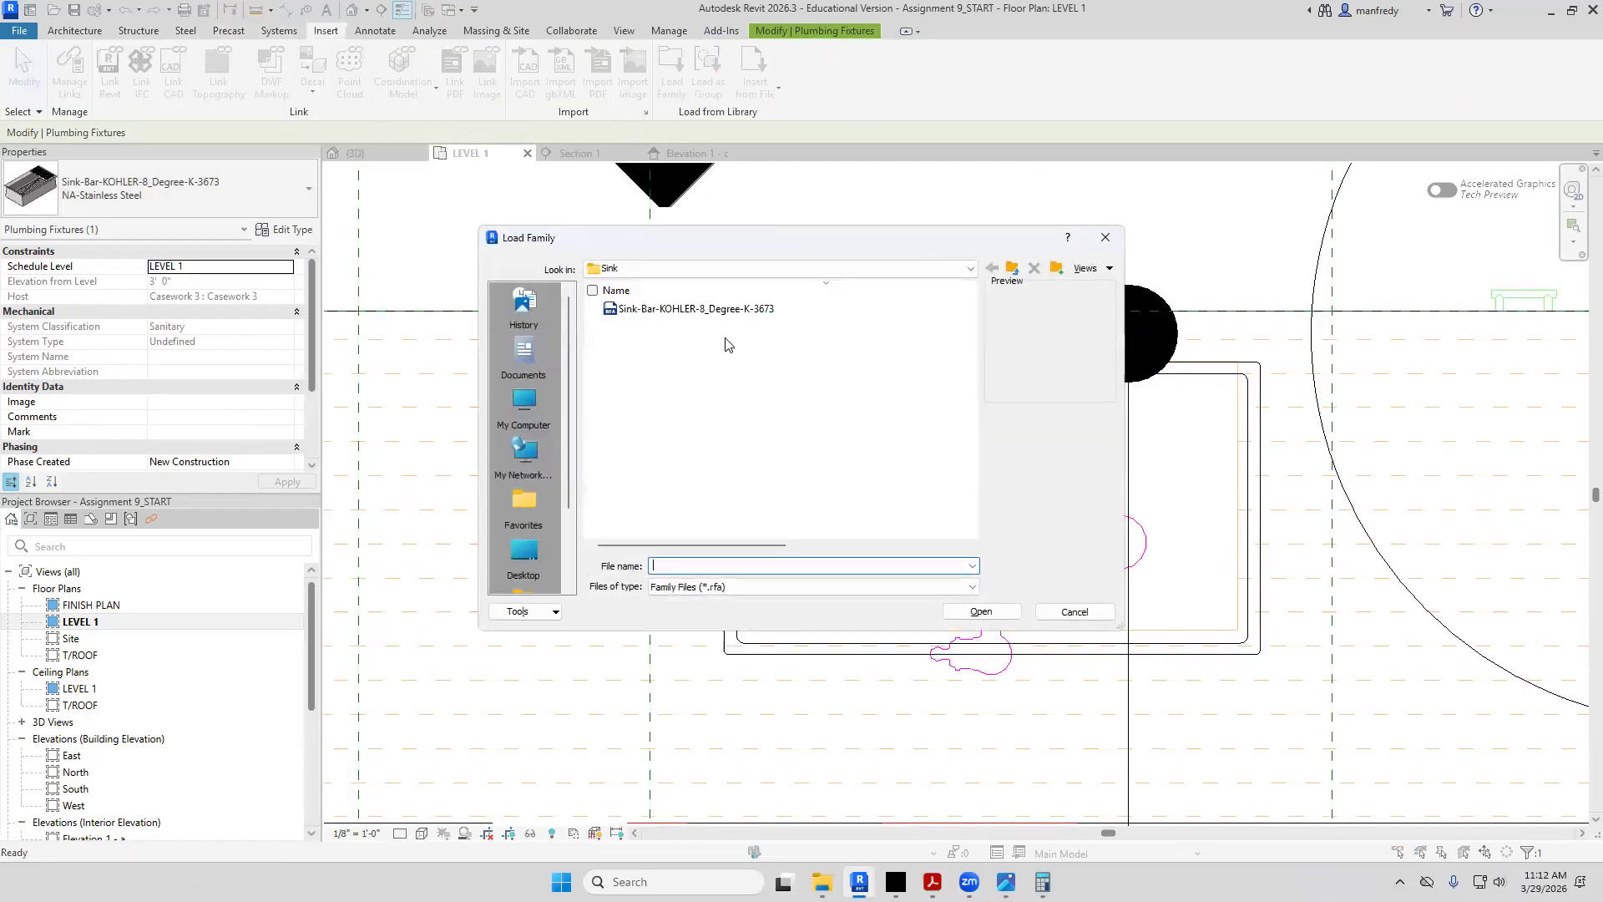
{"action": "left_click", "coordinate": [1010, 274]}
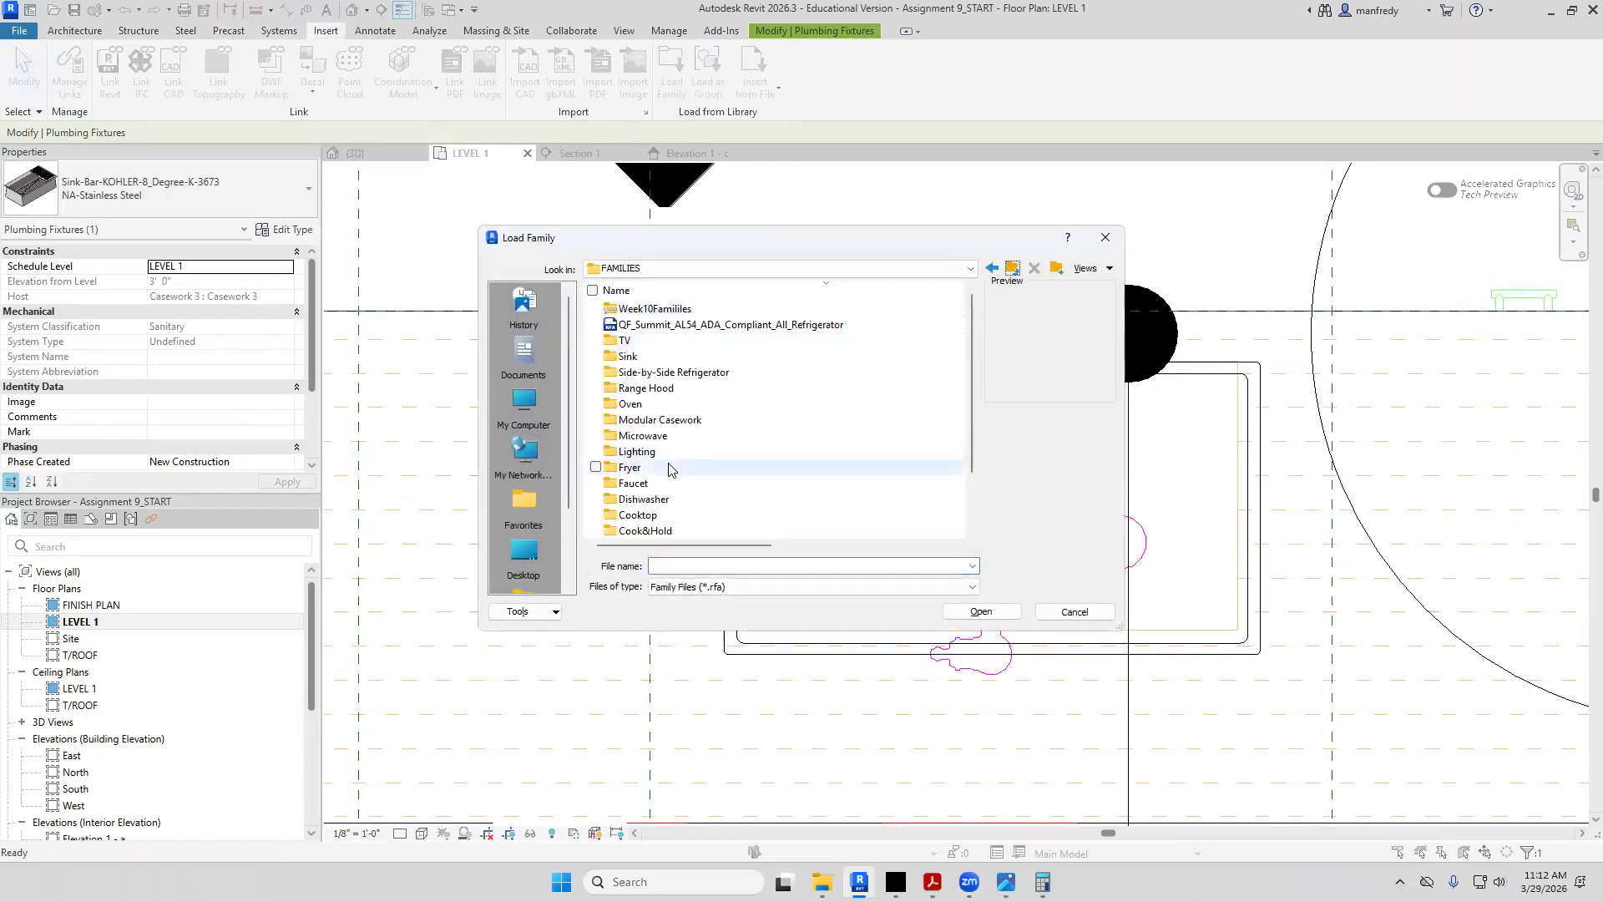
{"action": "double_click", "coordinate": [635, 436]}
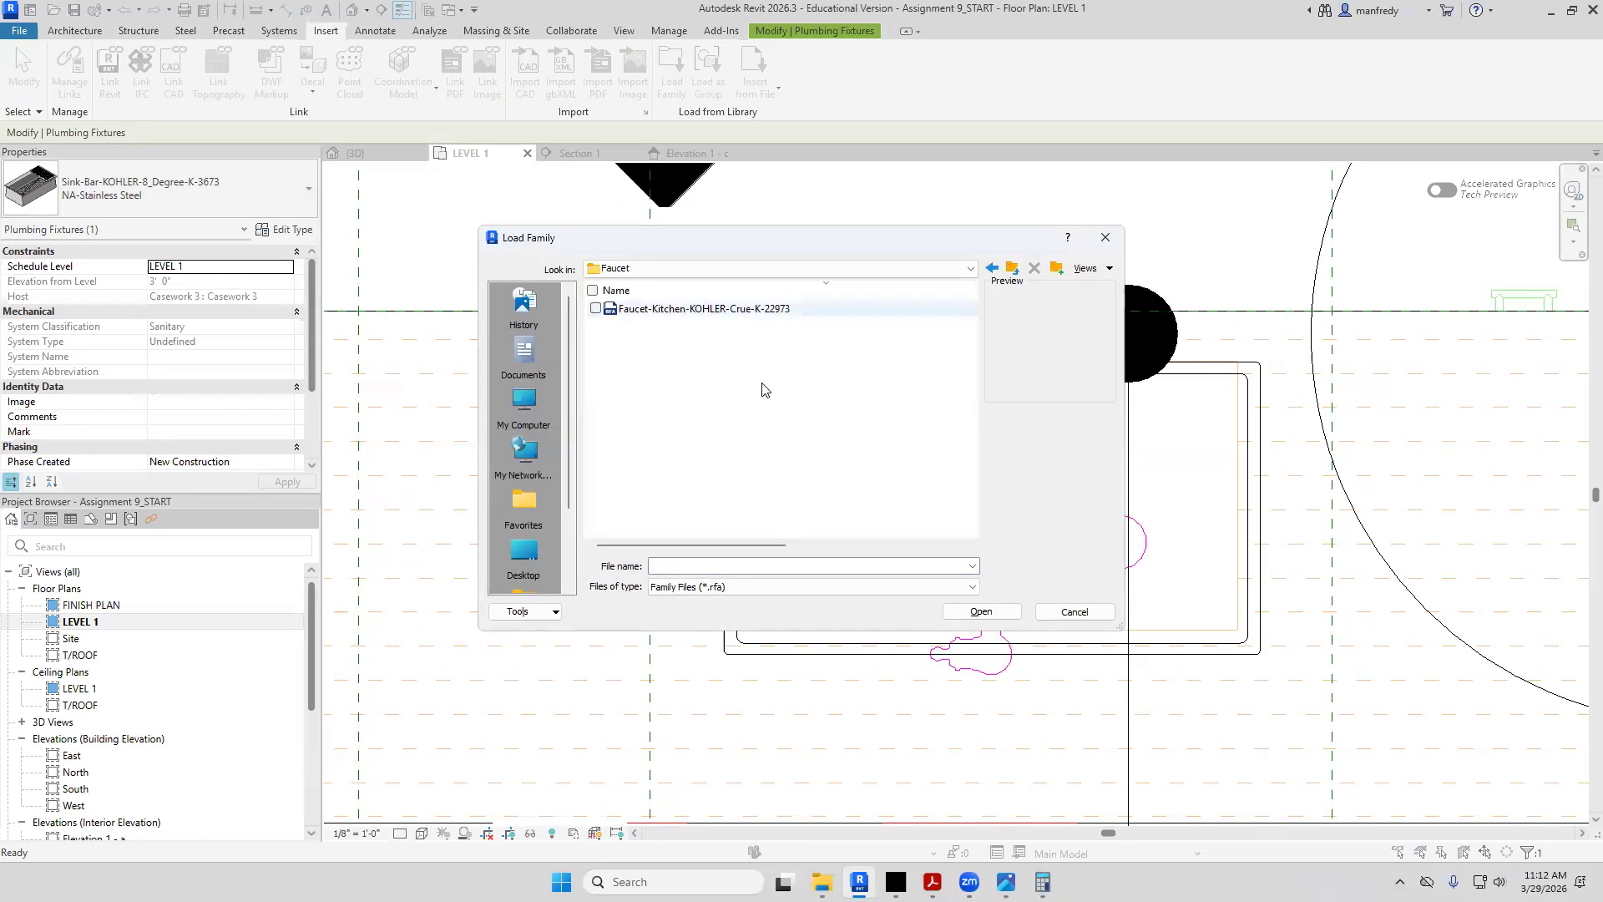
{"action": "left_click", "coordinate": [735, 309]}
{"action": "left_click", "coordinate": [977, 613]}
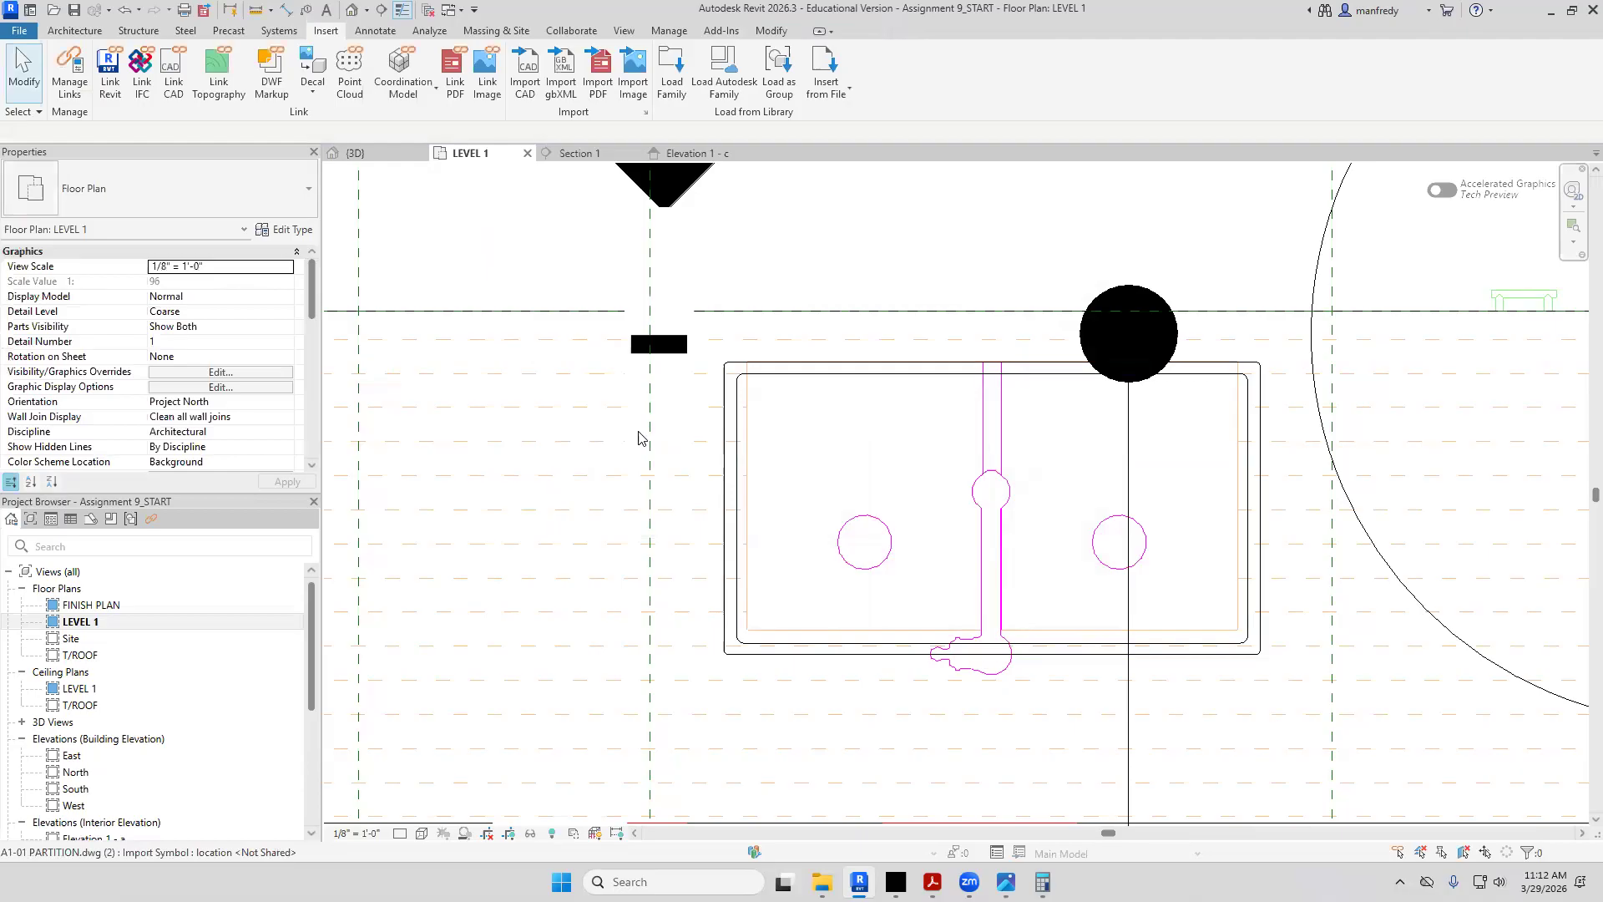
Place the CP-Polished Chrome Kohler Crue faucet on the counter just below the sink, near its centerline
{"action": "left_click", "coordinate": [75, 30]}
{"action": "left_click", "coordinate": [197, 89]}
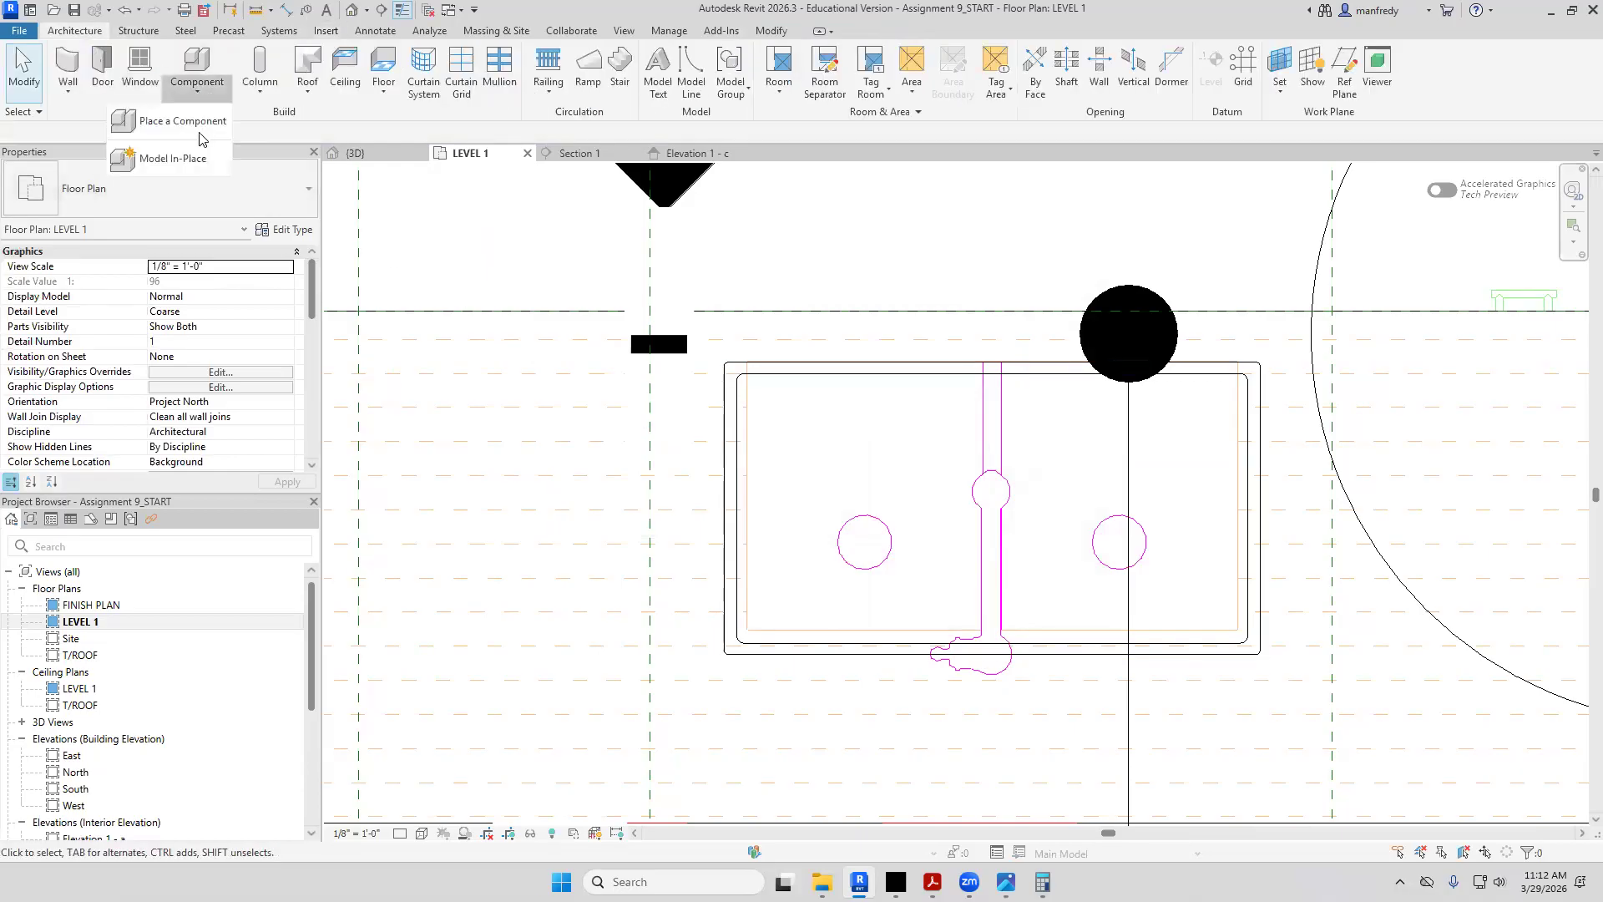
{"action": "left_click", "coordinate": [197, 122]}
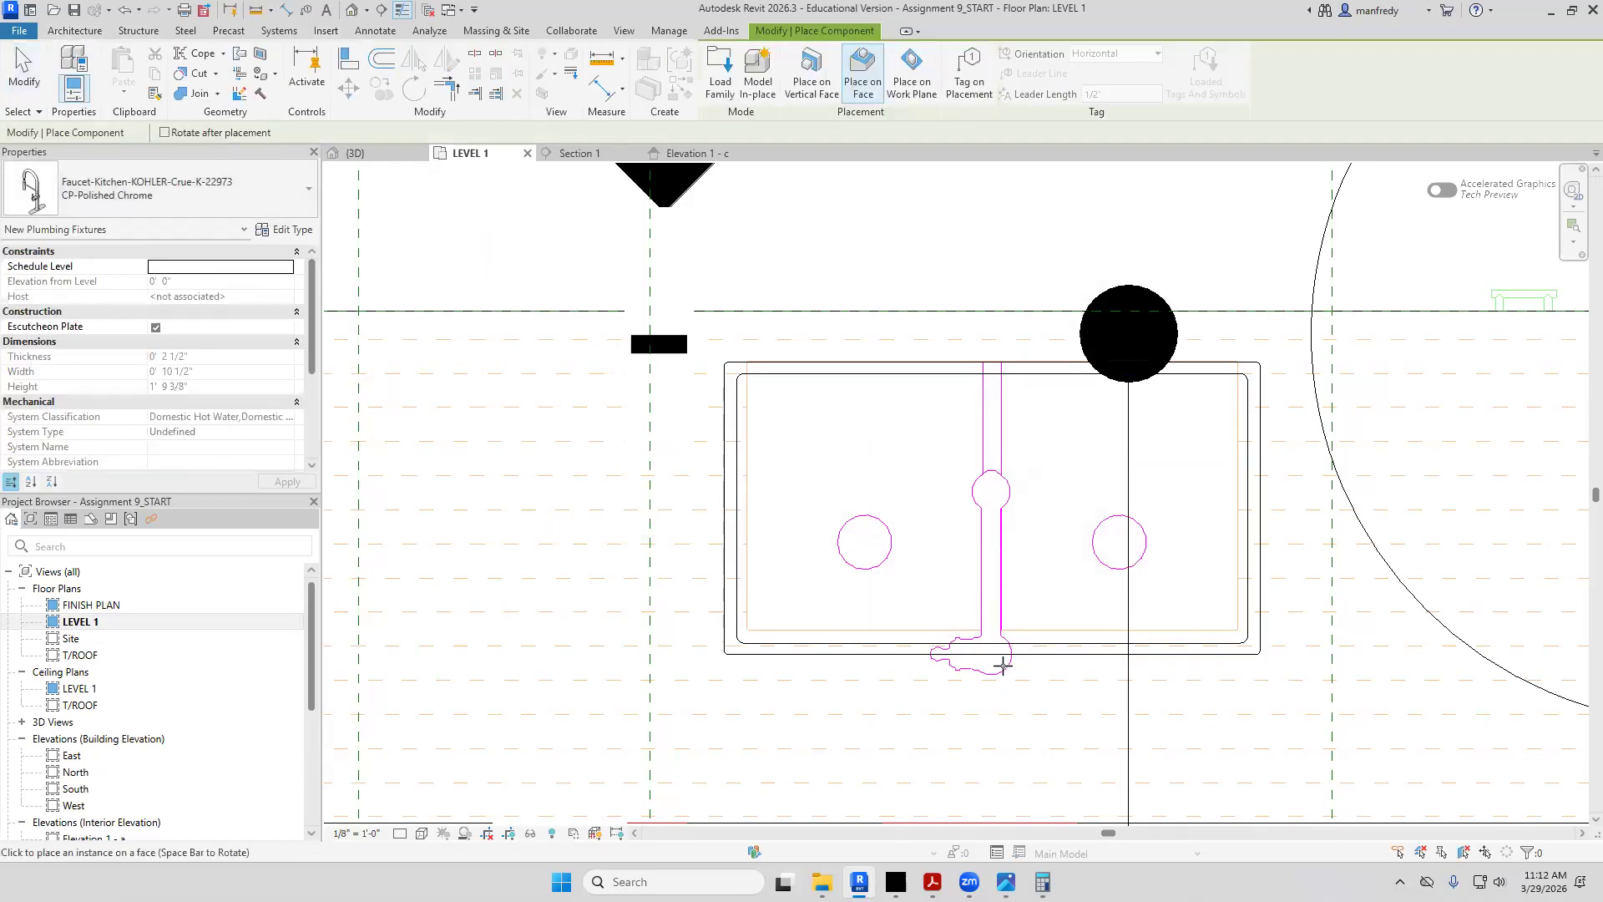
{"action": "middle_click_drag", "start_coordinate": [986, 675], "coordinate": [914, 385]}
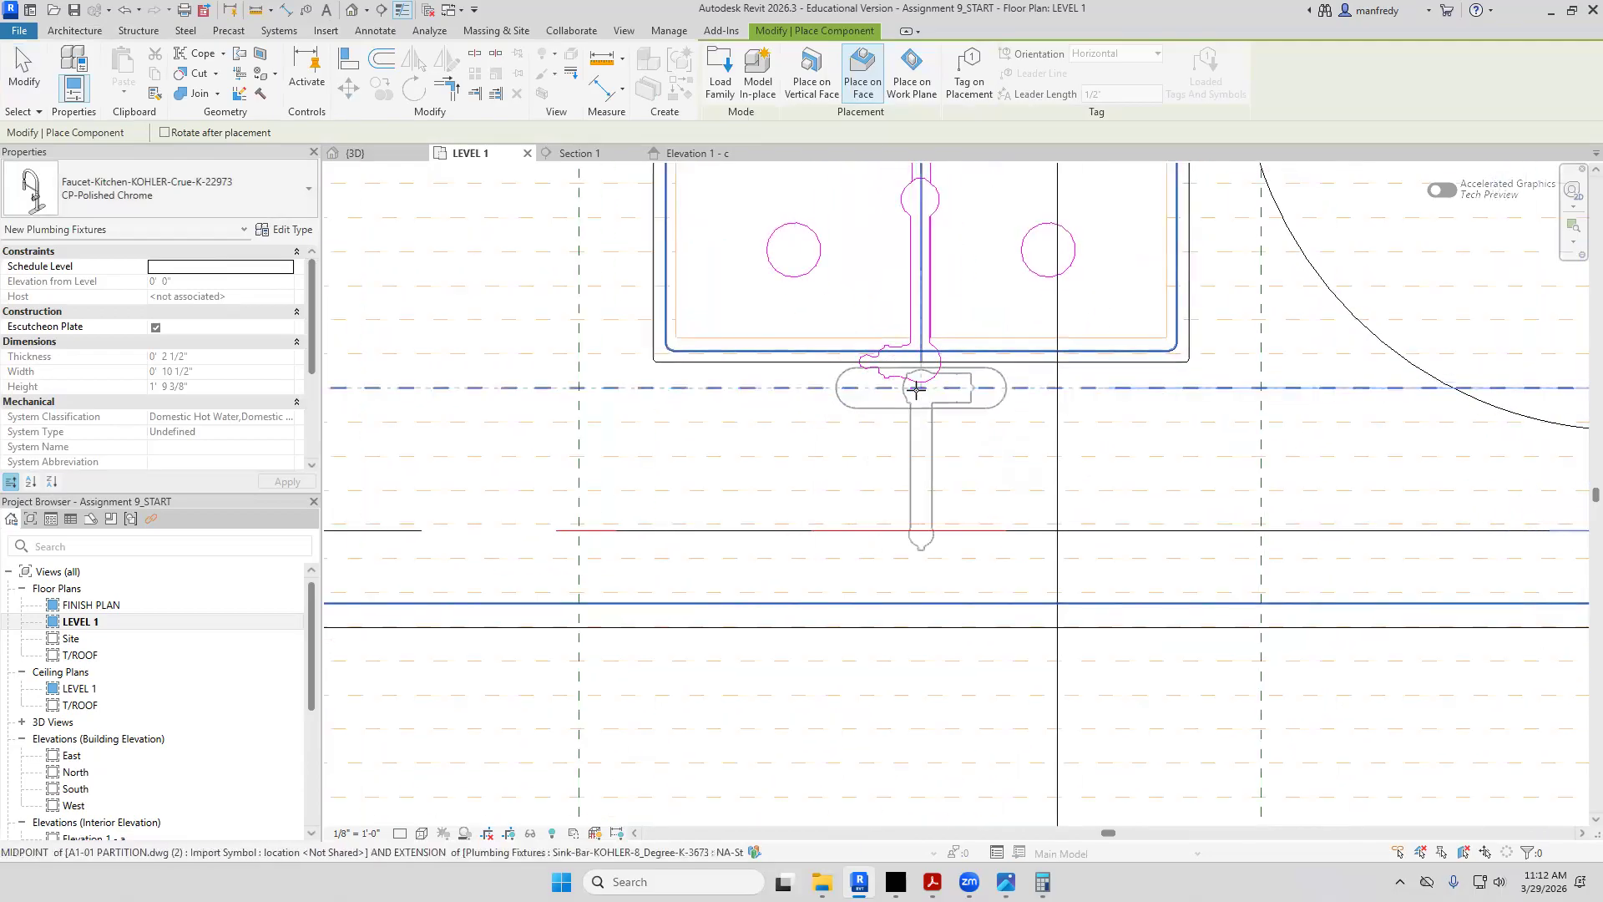
{"action": "left_click", "coordinate": [917, 399]}
{"action": "key", "text": "Escape"}
Rotate the faucet 180 degrees so its spout points over the sink
{"action": "middle_click_drag", "start_coordinate": [918, 410], "coordinate": [909, 623]}
{"action": "left_click", "coordinate": [414, 89]}
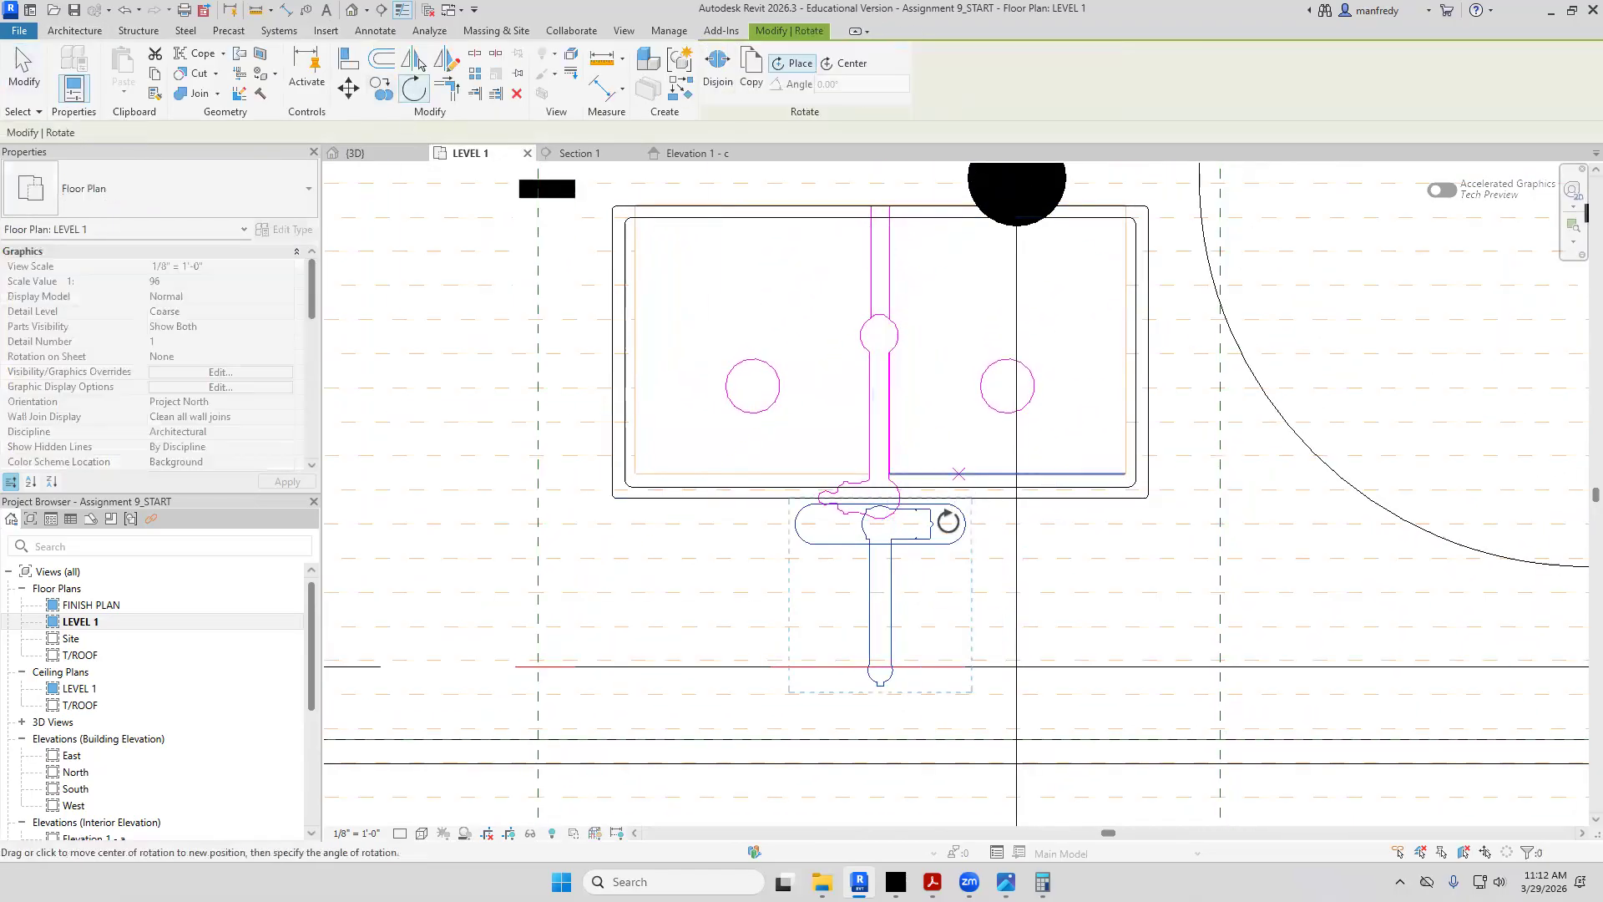
{"action": "left_click", "coordinate": [918, 371]}
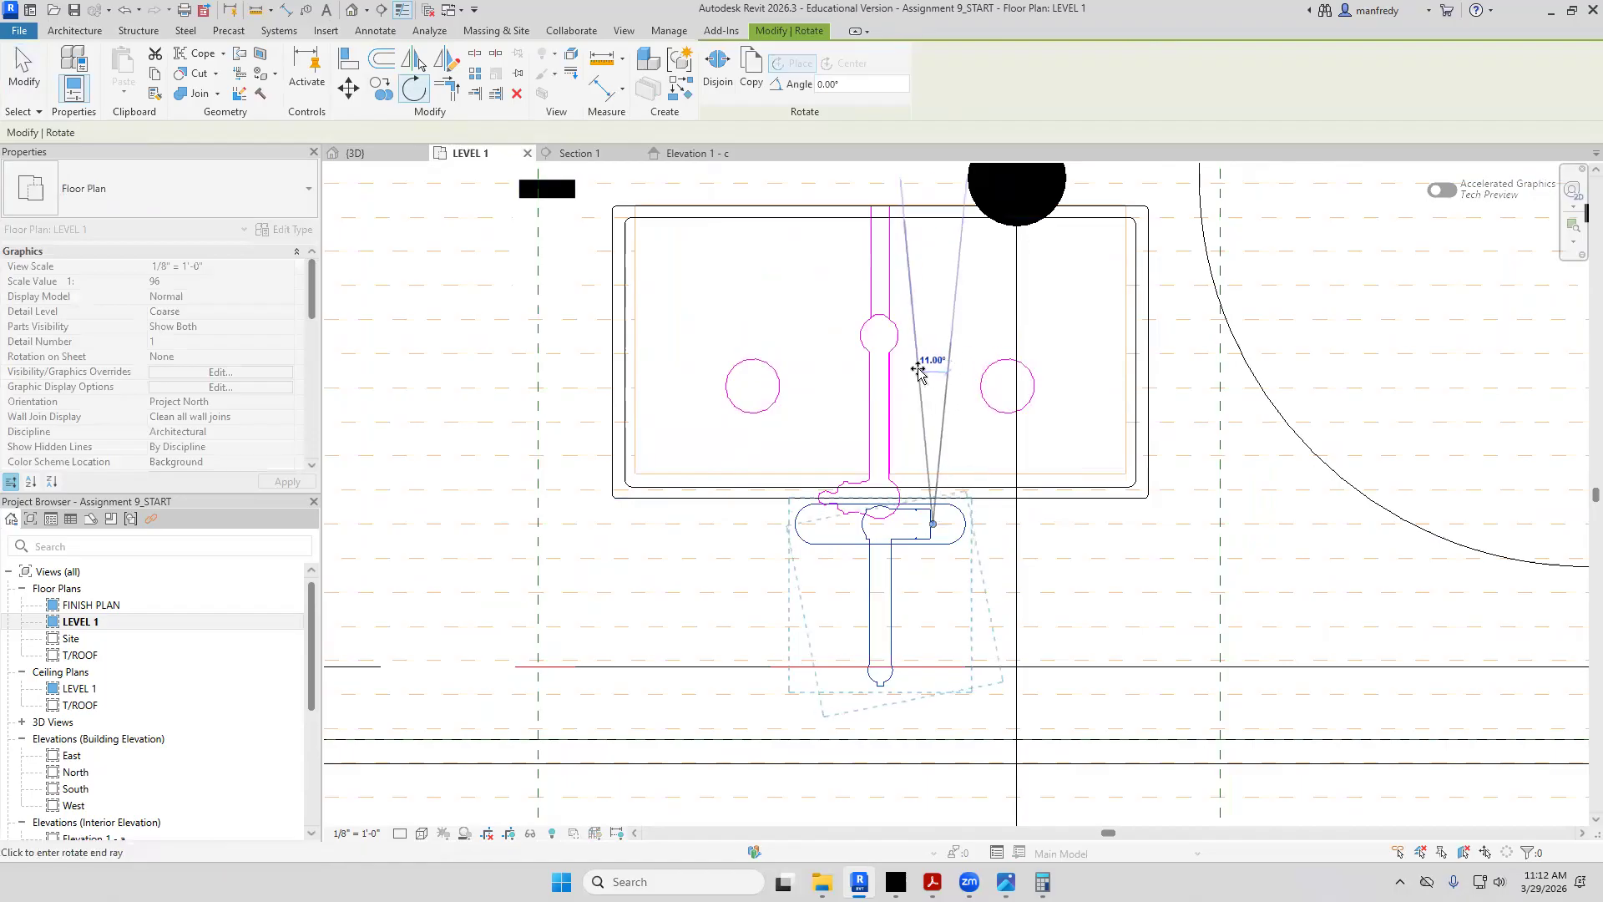
{"action": "type", "text": "180"}
{"action": "key", "text": "Return"}
{"action": "key", "text": "Escape"}
Move the faucet over the CAD faucet symbol at the middle of the sink's lower edge
{"action": "left_click", "coordinate": [1006, 523]}
{"action": "middle_click_drag", "start_coordinate": [991, 537], "coordinate": [924, 539]}
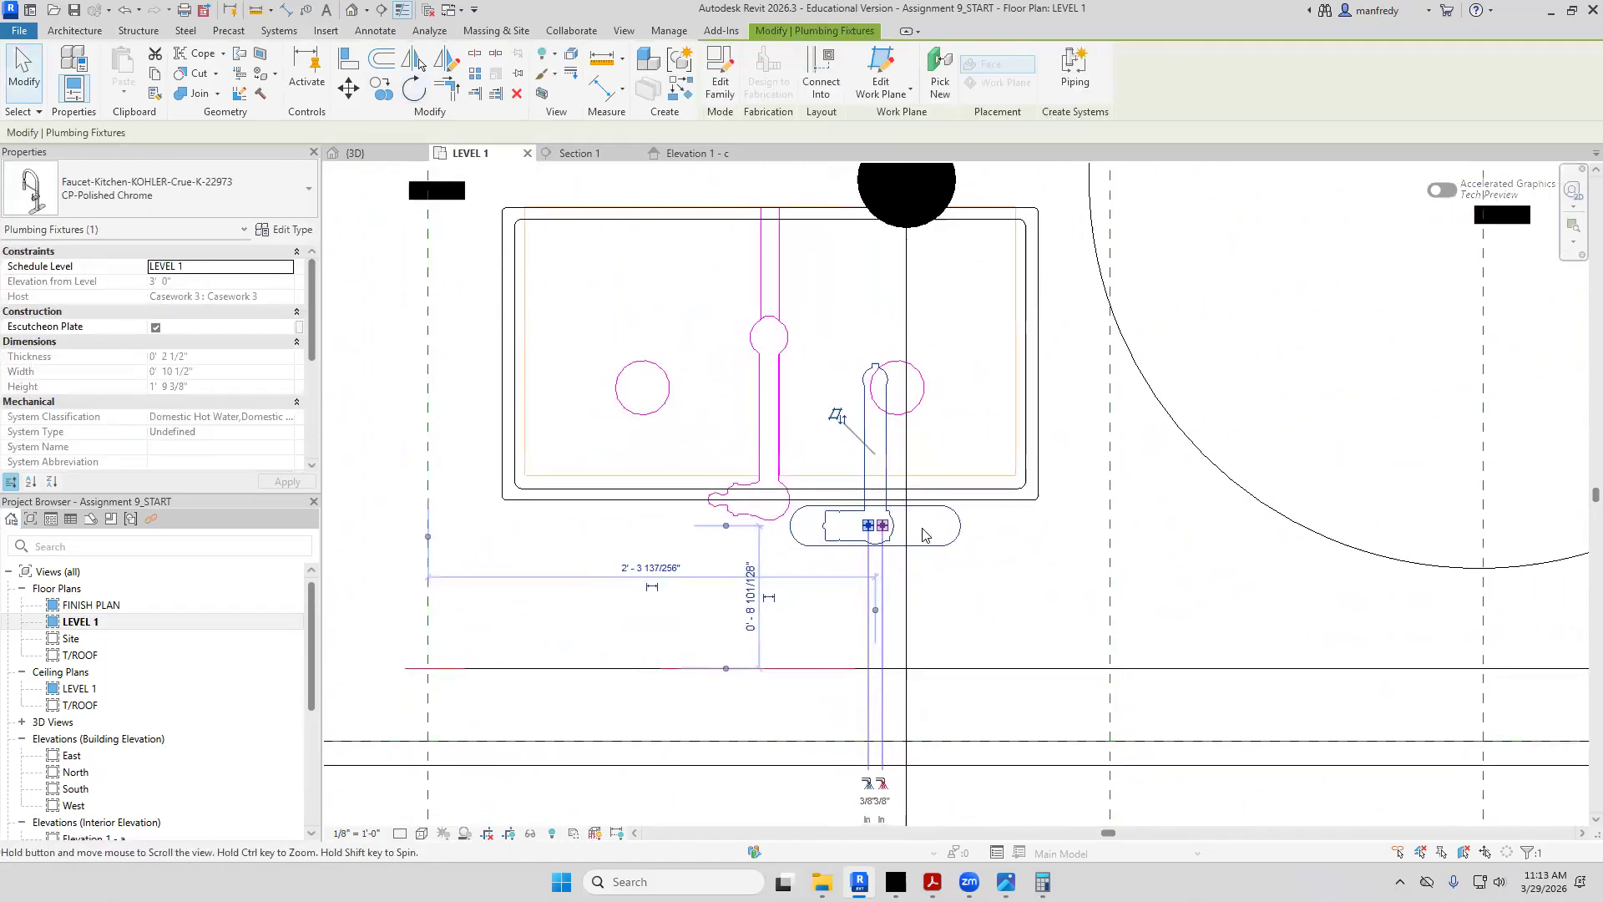
{"action": "key", "text": "Escape"}
{"action": "left_click_drag", "start_coordinate": [923, 545], "coordinate": [821, 541]}
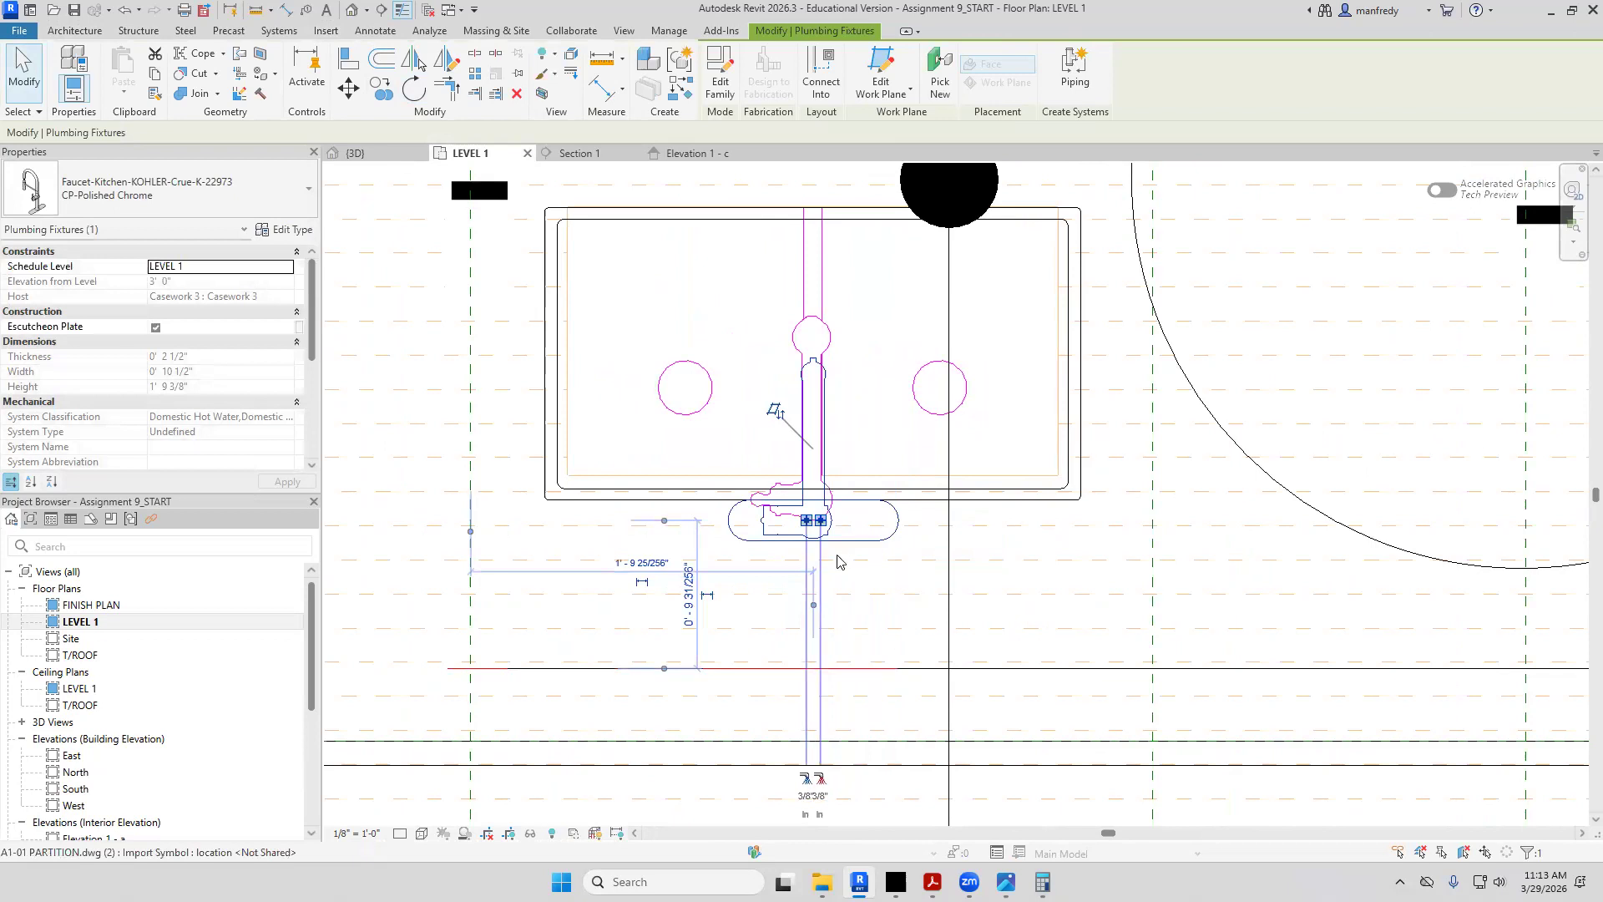
{"action": "key", "text": "Escape"}
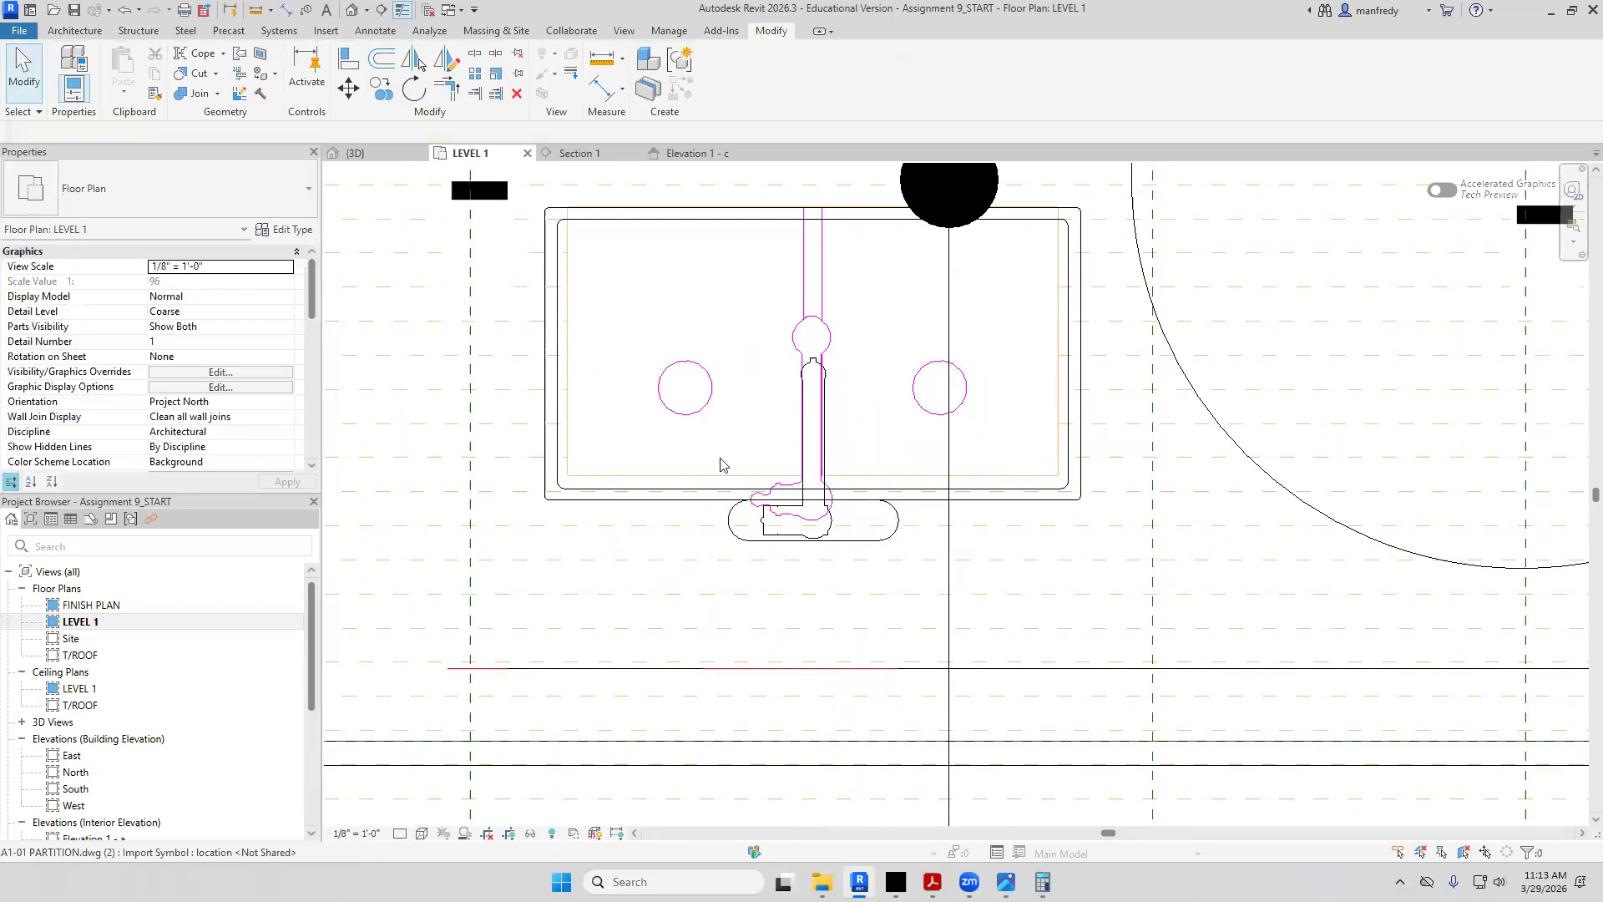
Examine the sink and faucet together in the 3D view and return to the LEVEL 1 floor plan
{"action": "left_click", "coordinate": [352, 10]}
{"action": "middle_click_drag", "start_coordinate": [774, 331], "coordinate": [776, 328], "text": "shift"}
{"action": "middle_click_drag", "start_coordinate": [845, 365], "coordinate": [930, 411], "text": "shift"}
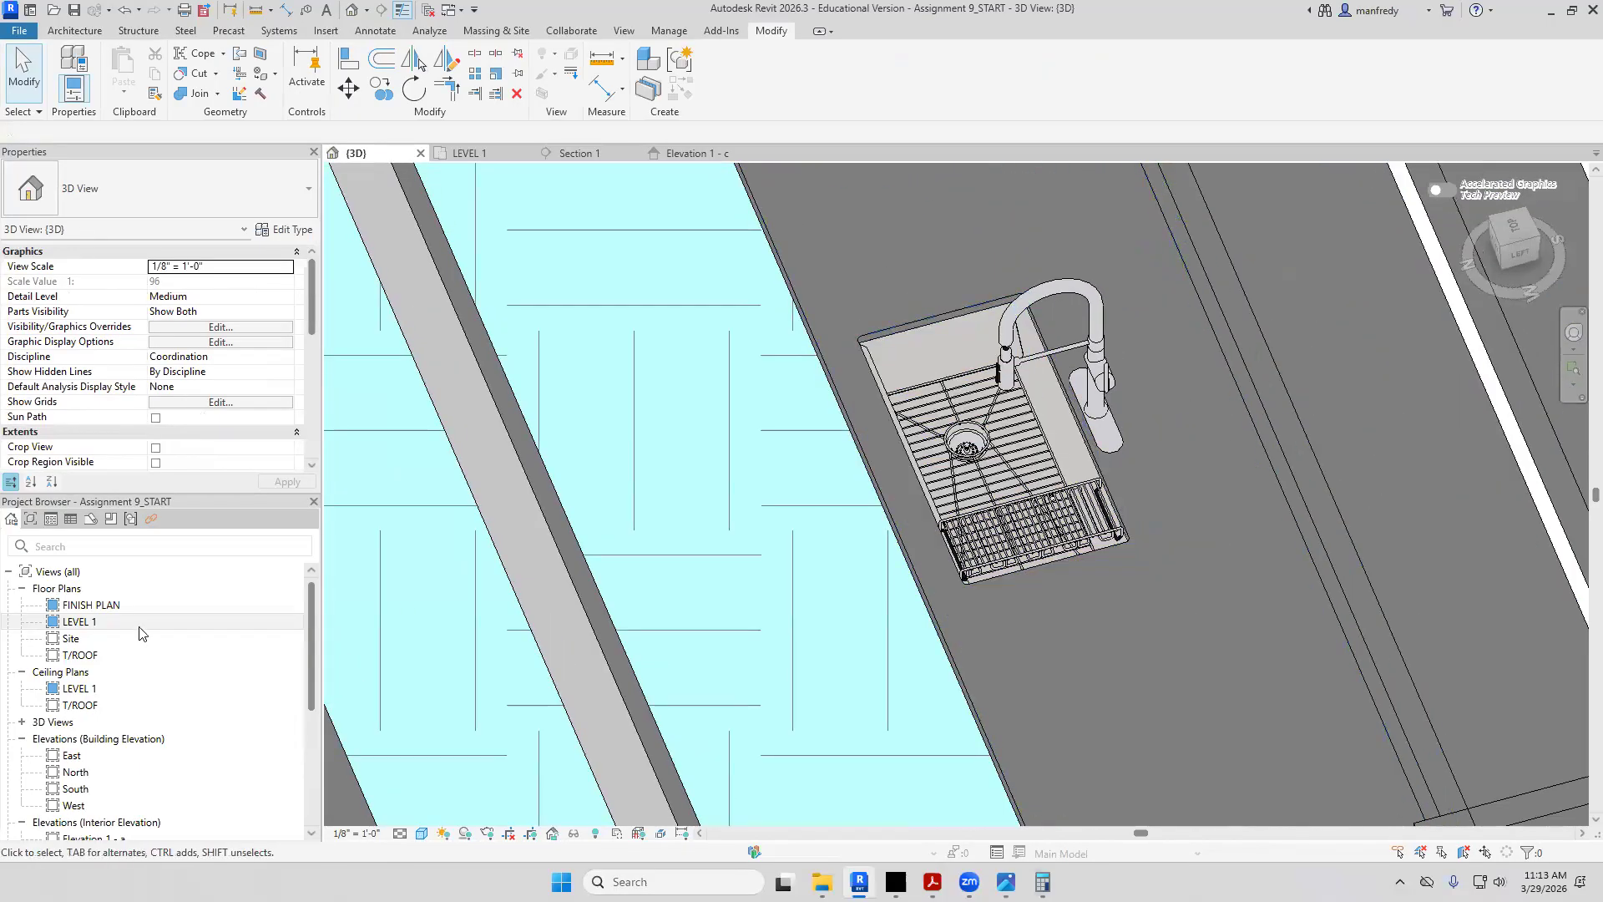
{"action": "double_click", "coordinate": [79, 622]}
{"action": "scroll", "coordinate": [745, 467], "scroll_direction": "down", "scroll_amount": 5}
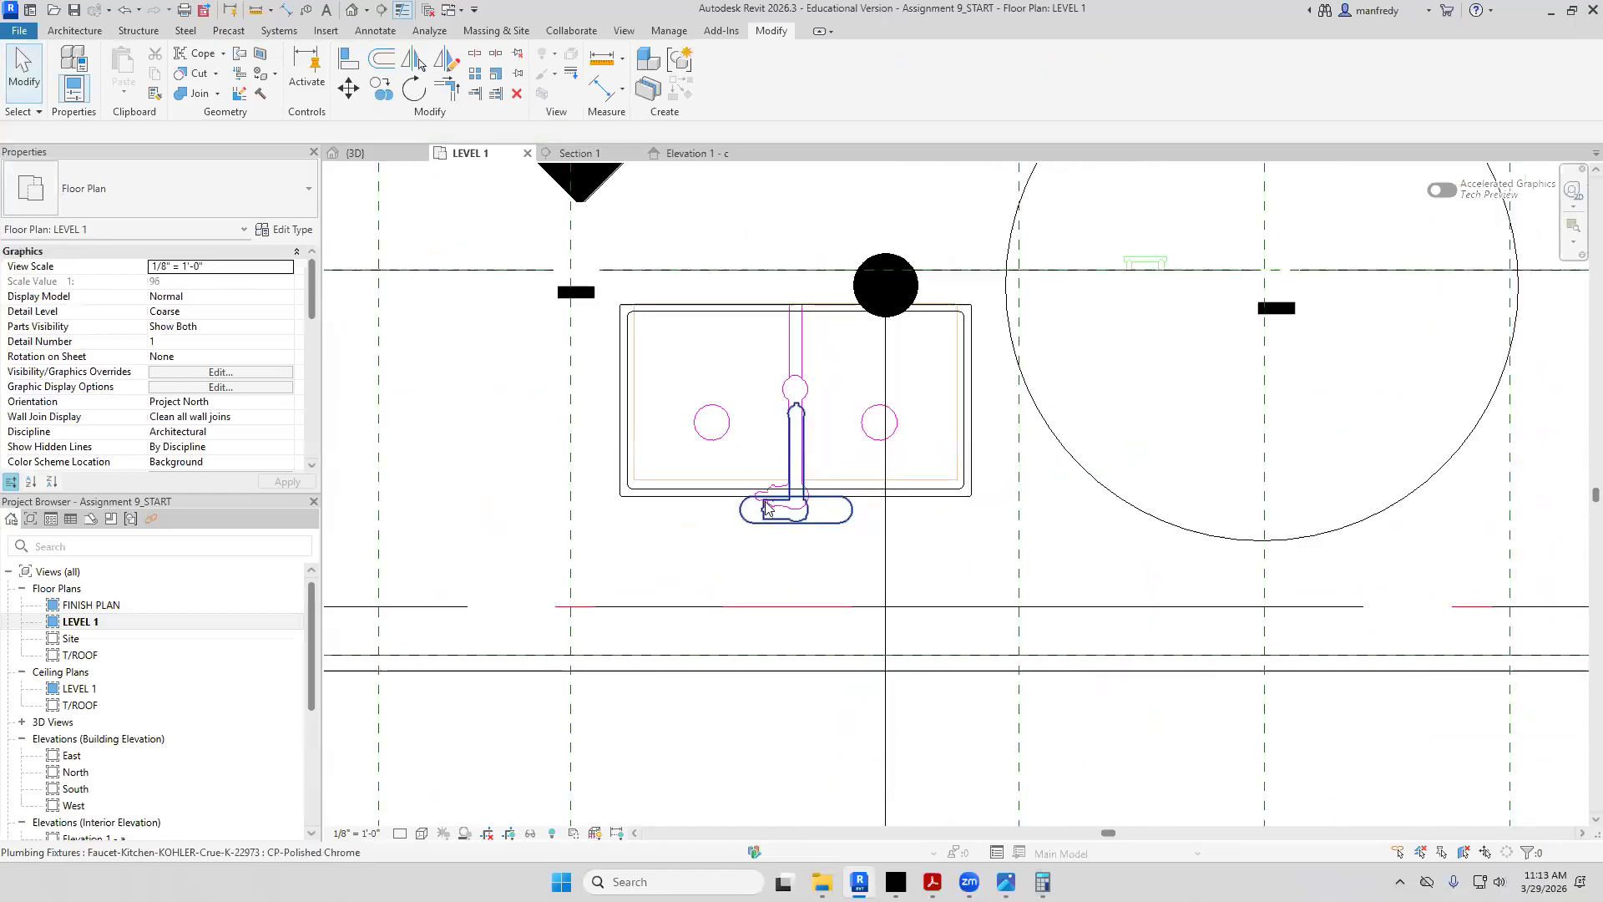
Measure the island's first cabinet bay on LEVEL 1, from the inner face of the end panel to the nearest reference plane
{"action": "scroll", "coordinate": [745, 468], "scroll_direction": "down", "scroll_amount": 2}
{"action": "left_click", "coordinate": [719, 413]}
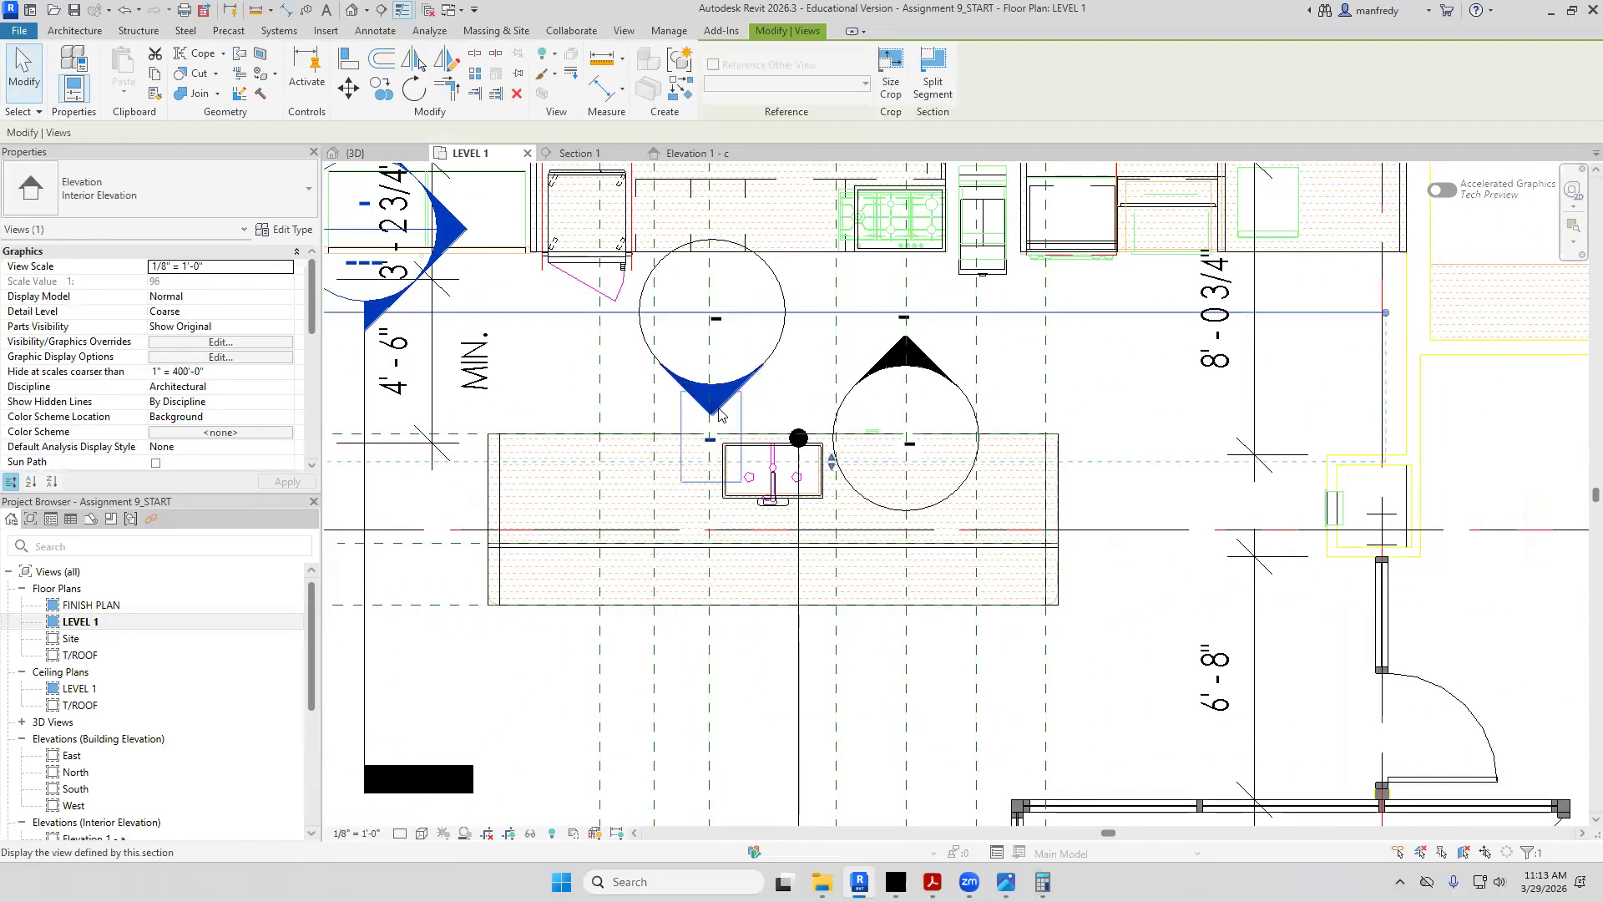
{"action": "key", "text": "Escape"}
{"action": "middle_click_drag", "start_coordinate": [567, 448], "coordinate": [652, 449]}
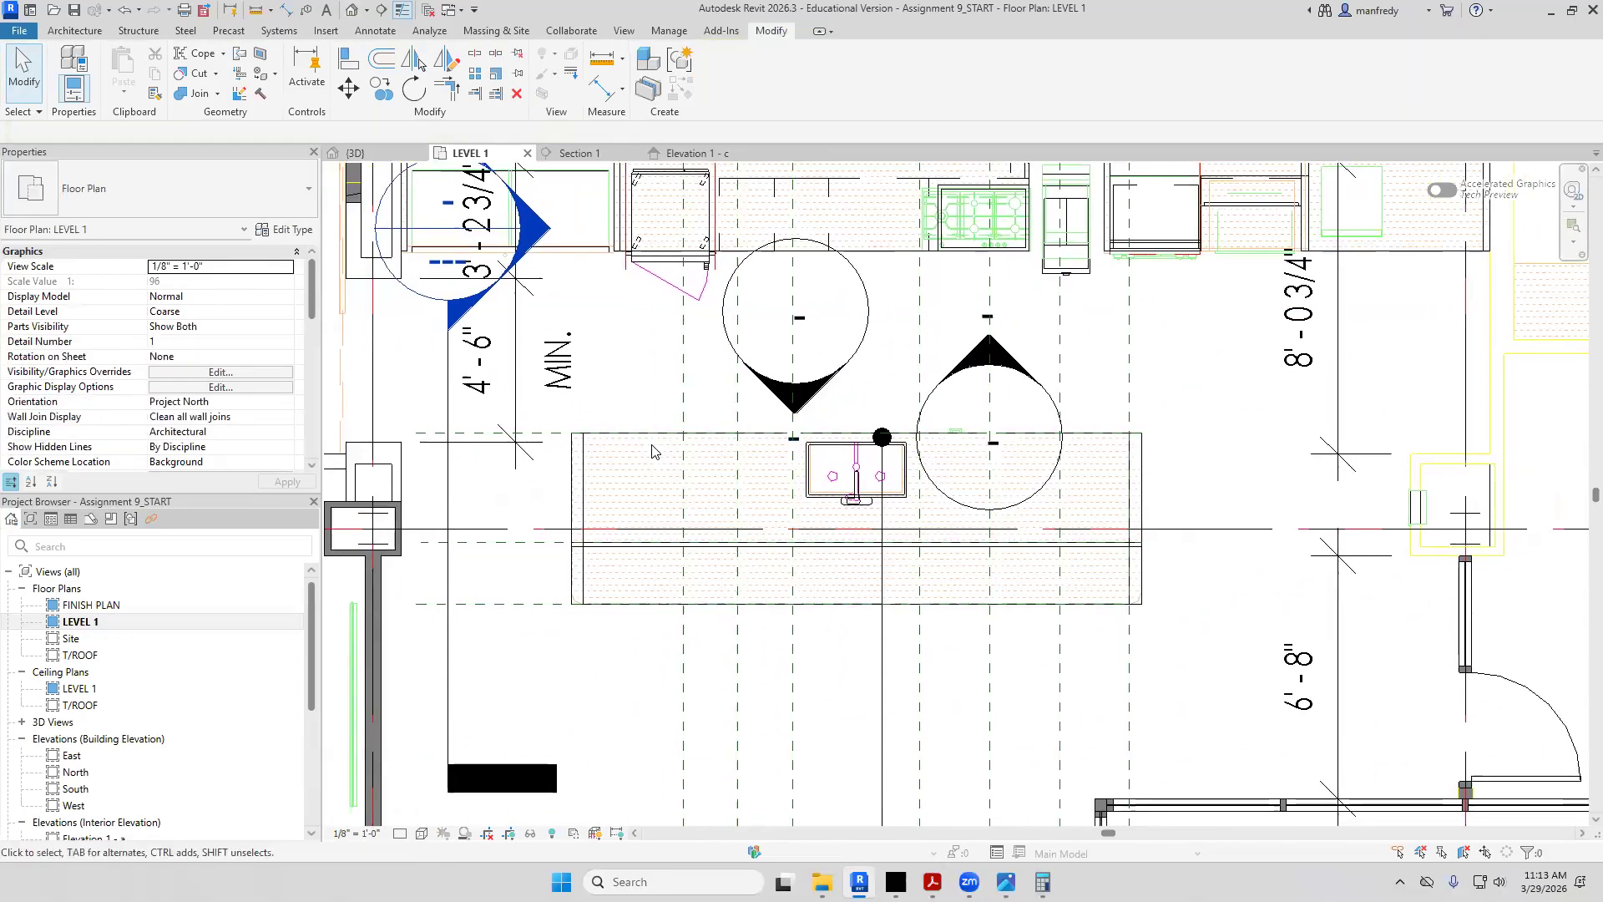
{"action": "scroll", "coordinate": [652, 449], "scroll_direction": "up", "scroll_amount": 2}
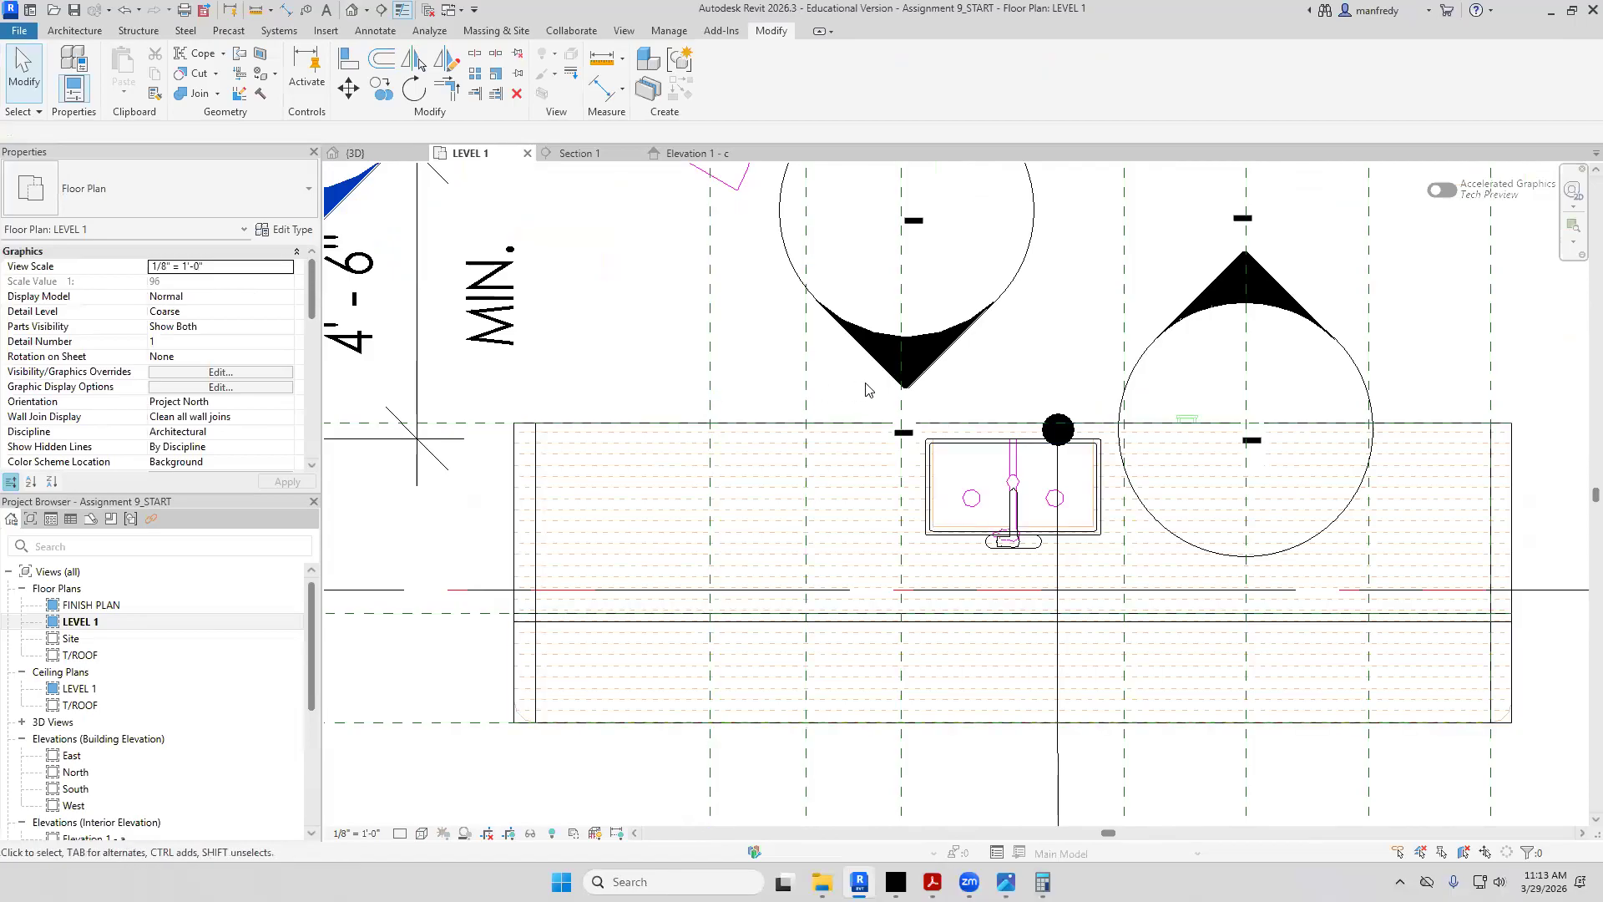
{"action": "middle_click_drag", "start_coordinate": [677, 418], "coordinate": [693, 412]}
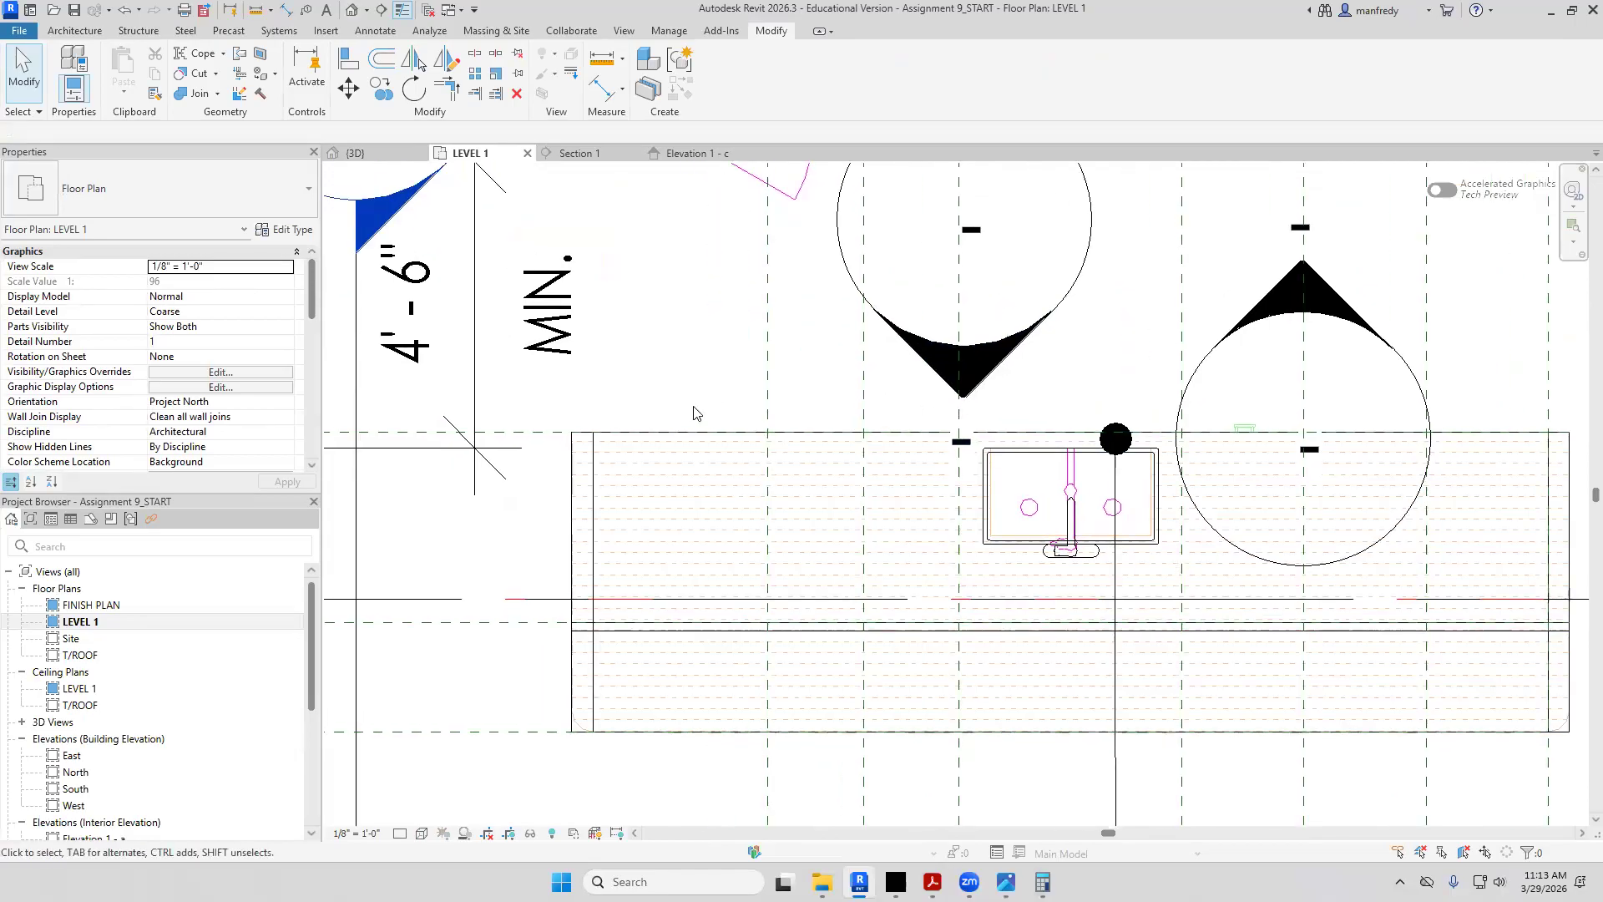
{"action": "key", "text": "d"}
{"action": "key", "text": "i"}
{"action": "left_click", "coordinate": [595, 477]}
{"action": "left_click", "coordinate": [765, 474]}
{"action": "key", "text": "Escape"}
{"action": "key", "text": "Escape"}
{"action": "scroll", "coordinate": [718, 359], "scroll_direction": "down", "scroll_amount": 1}
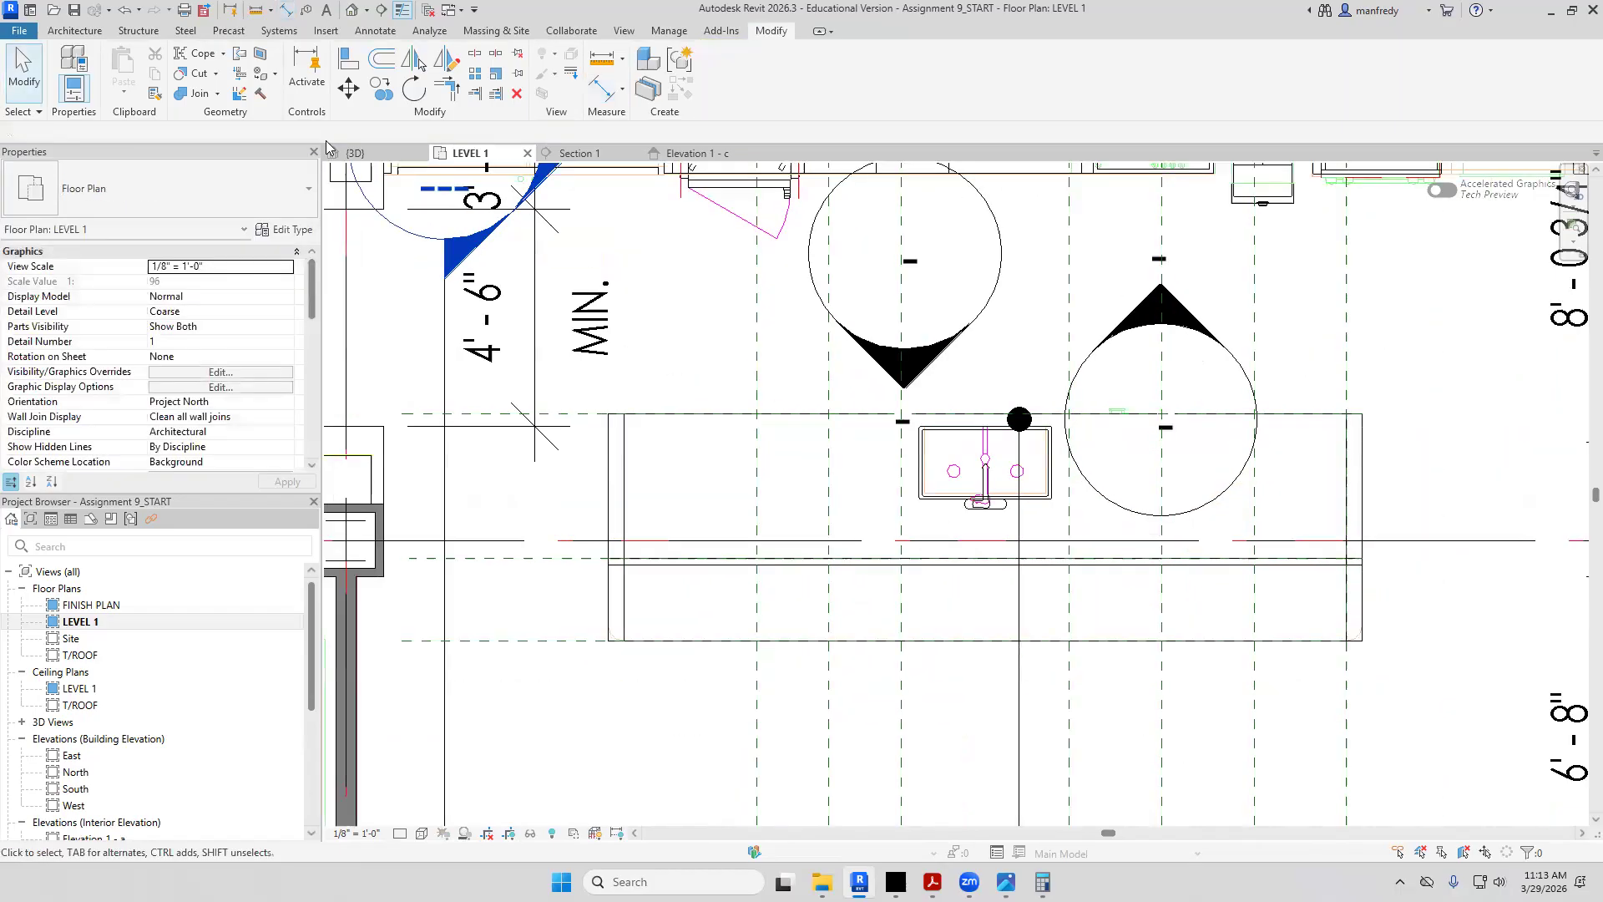
Start placing a new component using the Base Cabinet-Double Door 33" type
{"action": "left_click", "coordinate": [99, 34]}
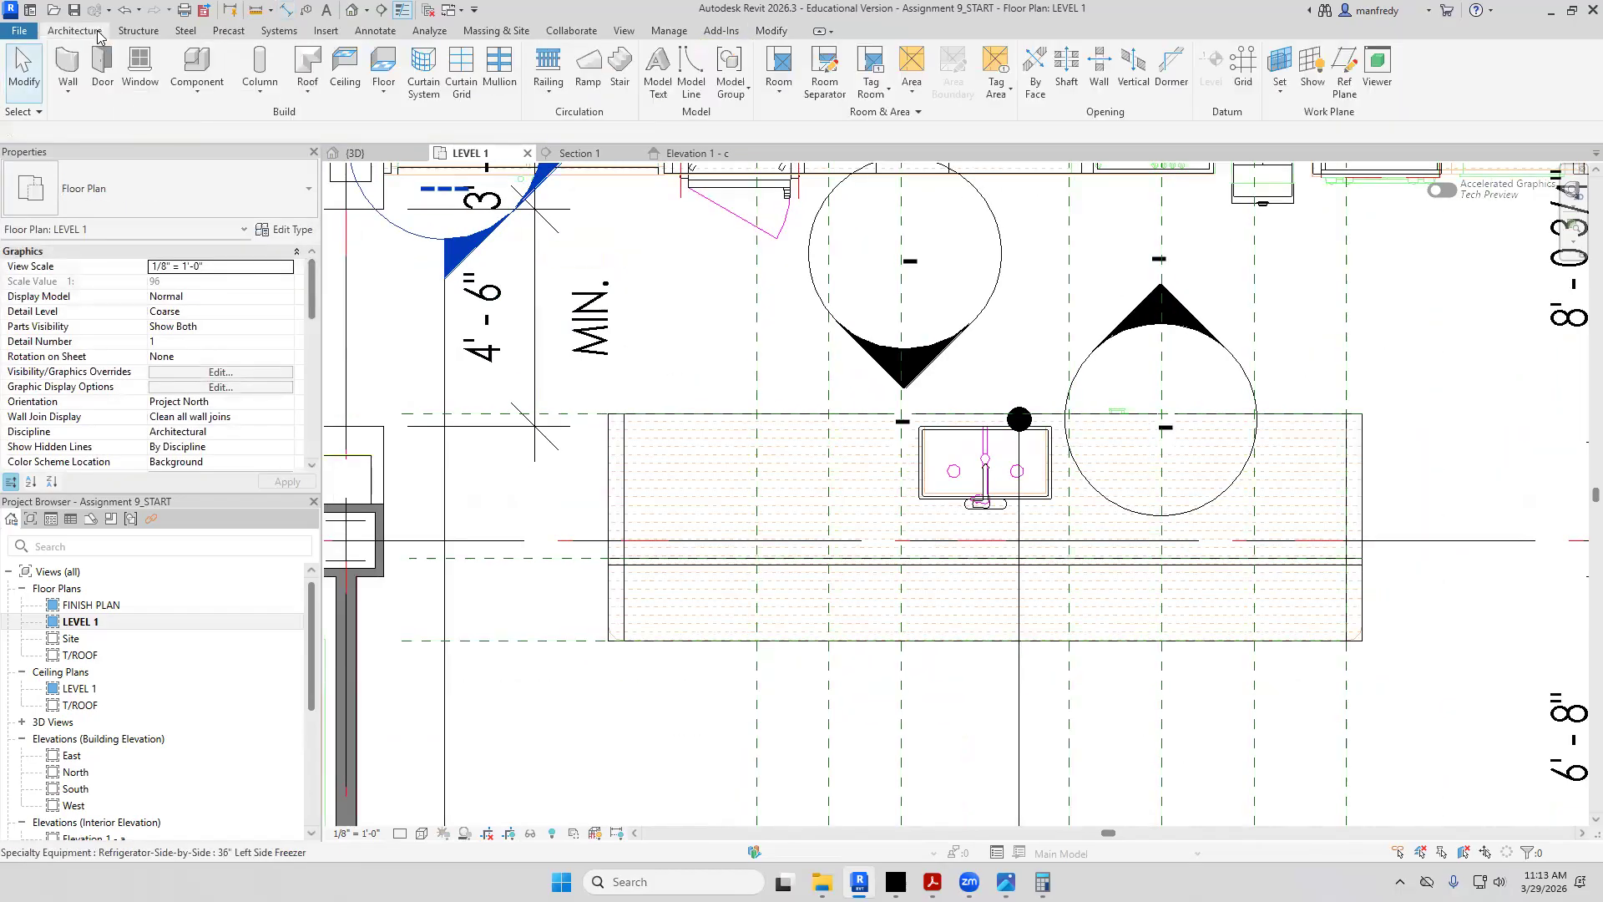
{"action": "left_click", "coordinate": [211, 100]}
{"action": "left_click", "coordinate": [192, 155]}
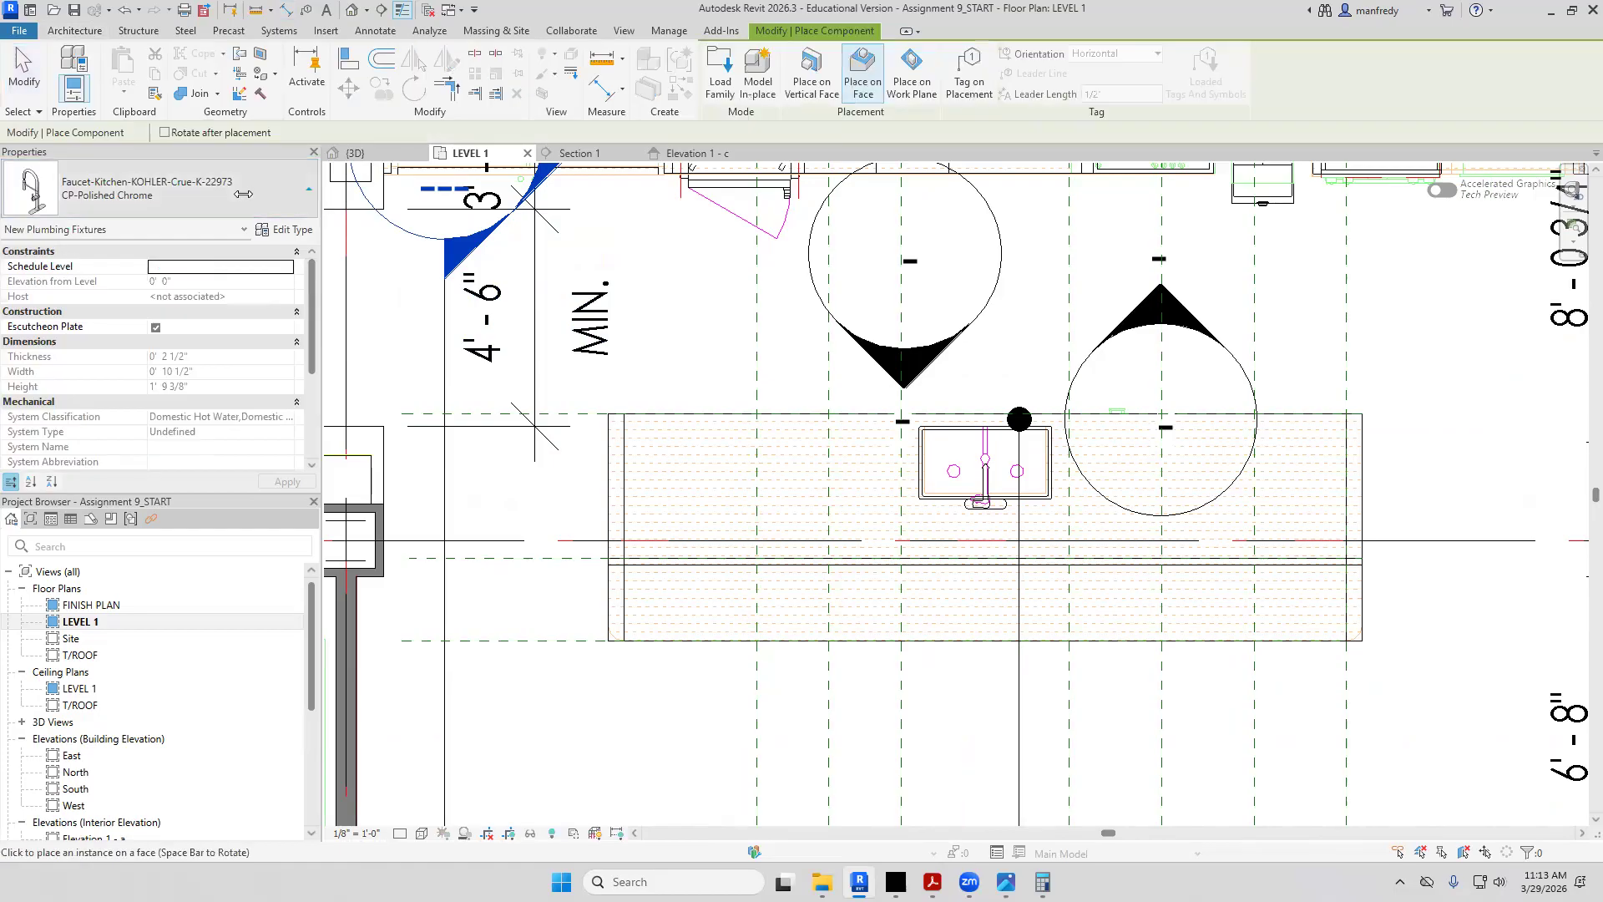
{"action": "left_click", "coordinate": [243, 196]}
{"action": "scroll", "coordinate": [217, 380], "scroll_direction": "up", "scroll_amount": 4}
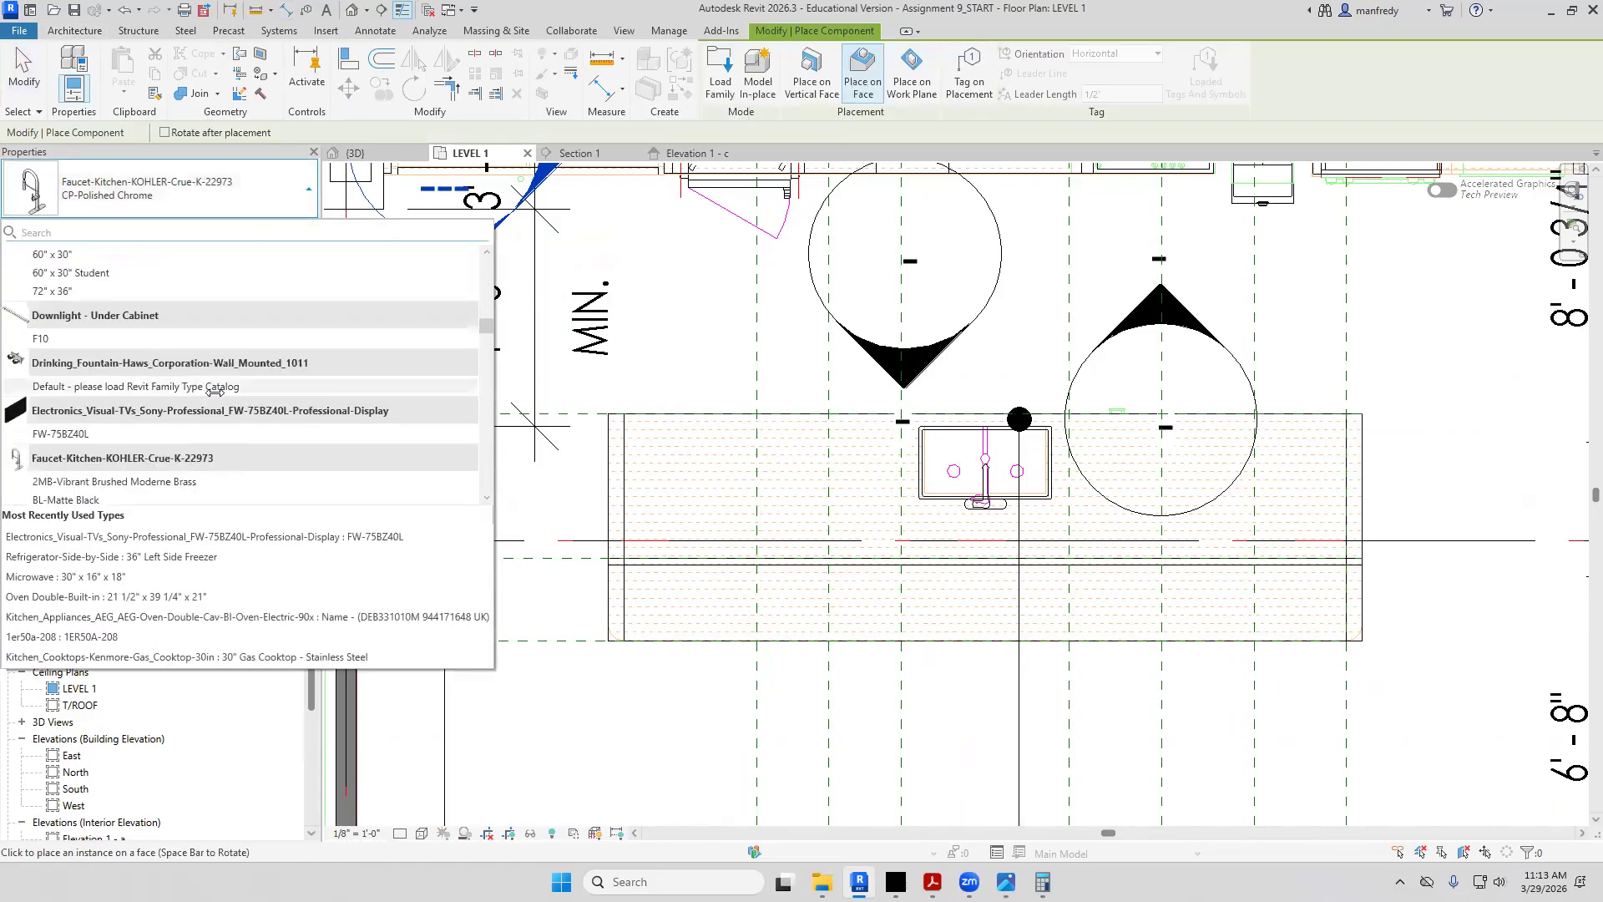
{"action": "mouse_move", "coordinate": [215, 390]}
{"action": "scroll", "coordinate": [214, 392], "scroll_direction": "up", "scroll_amount": 4}
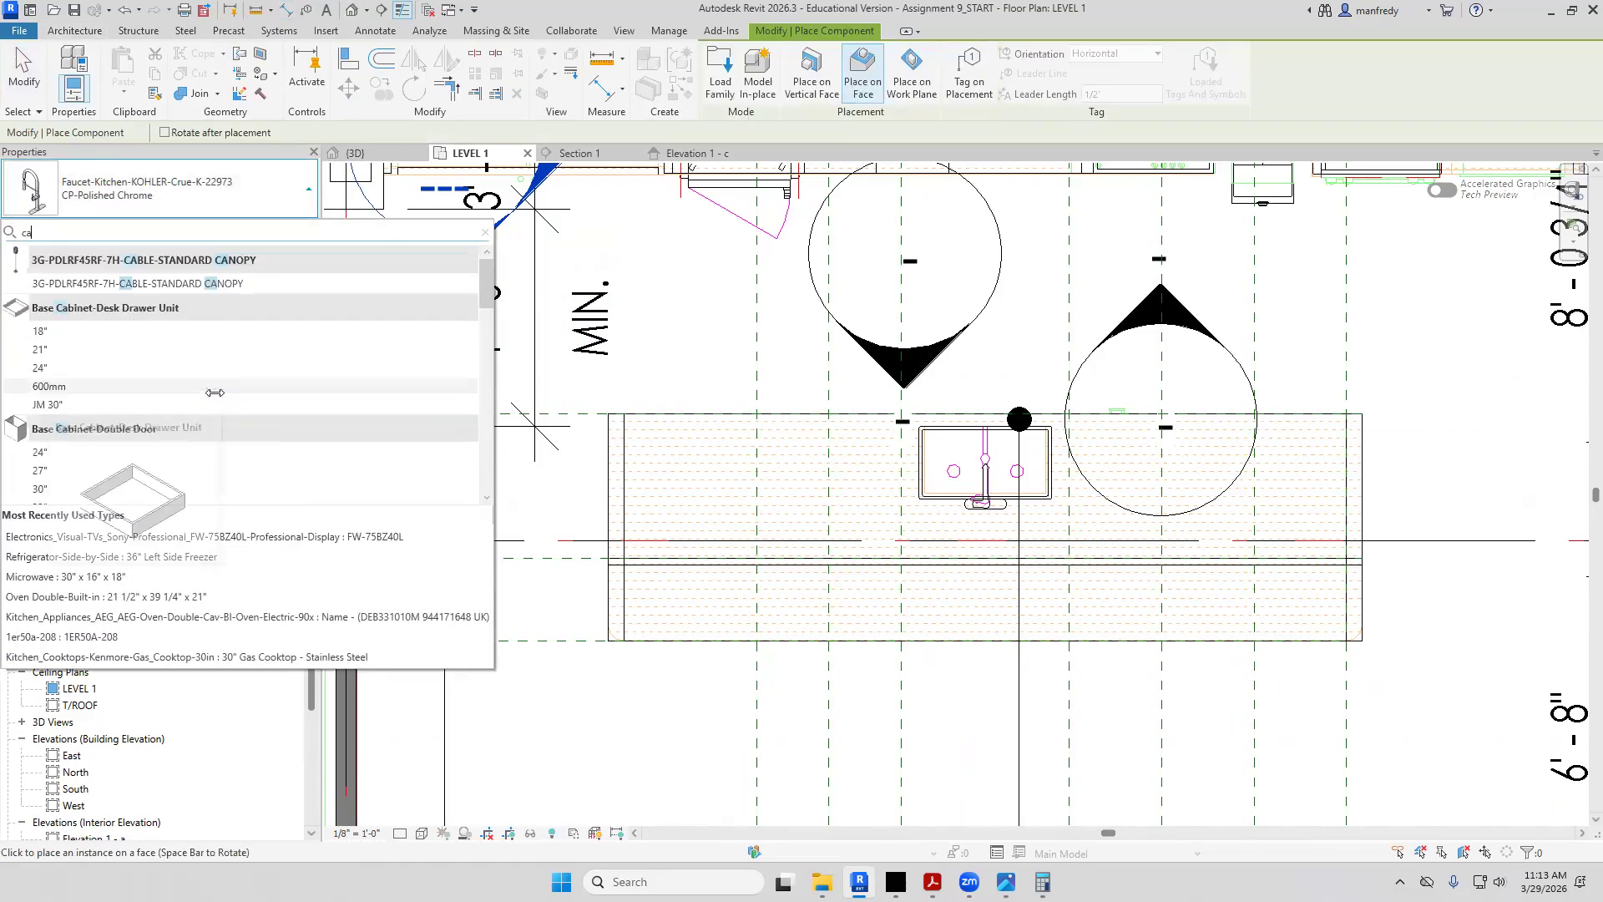
{"action": "left_click", "coordinate": [214, 392]}
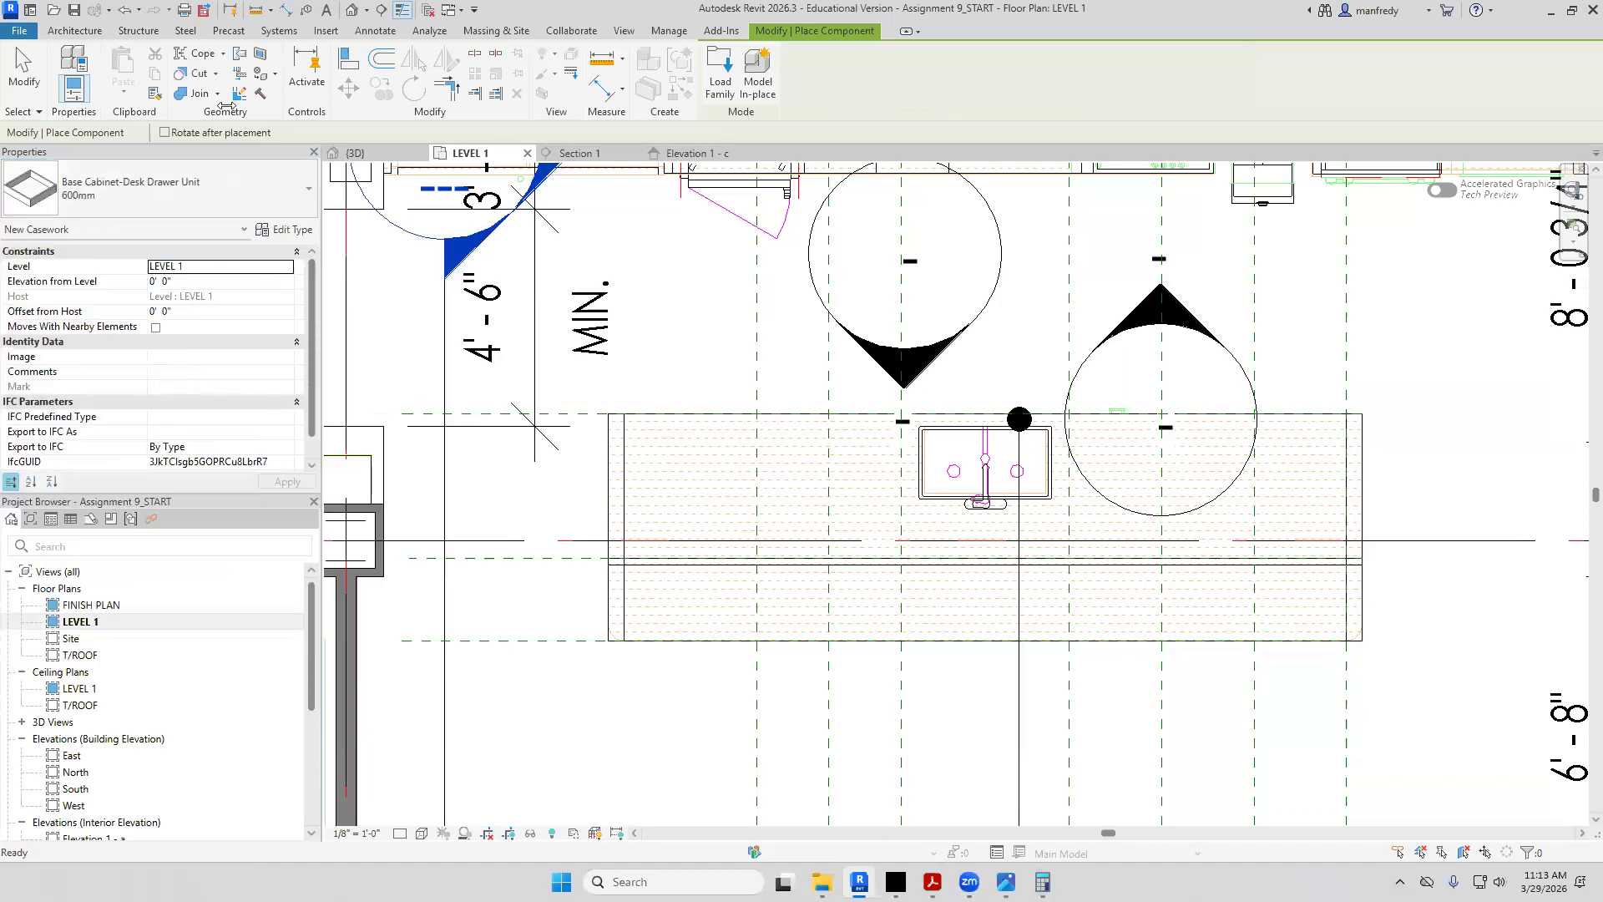
{"action": "left_click", "coordinate": [189, 210]}
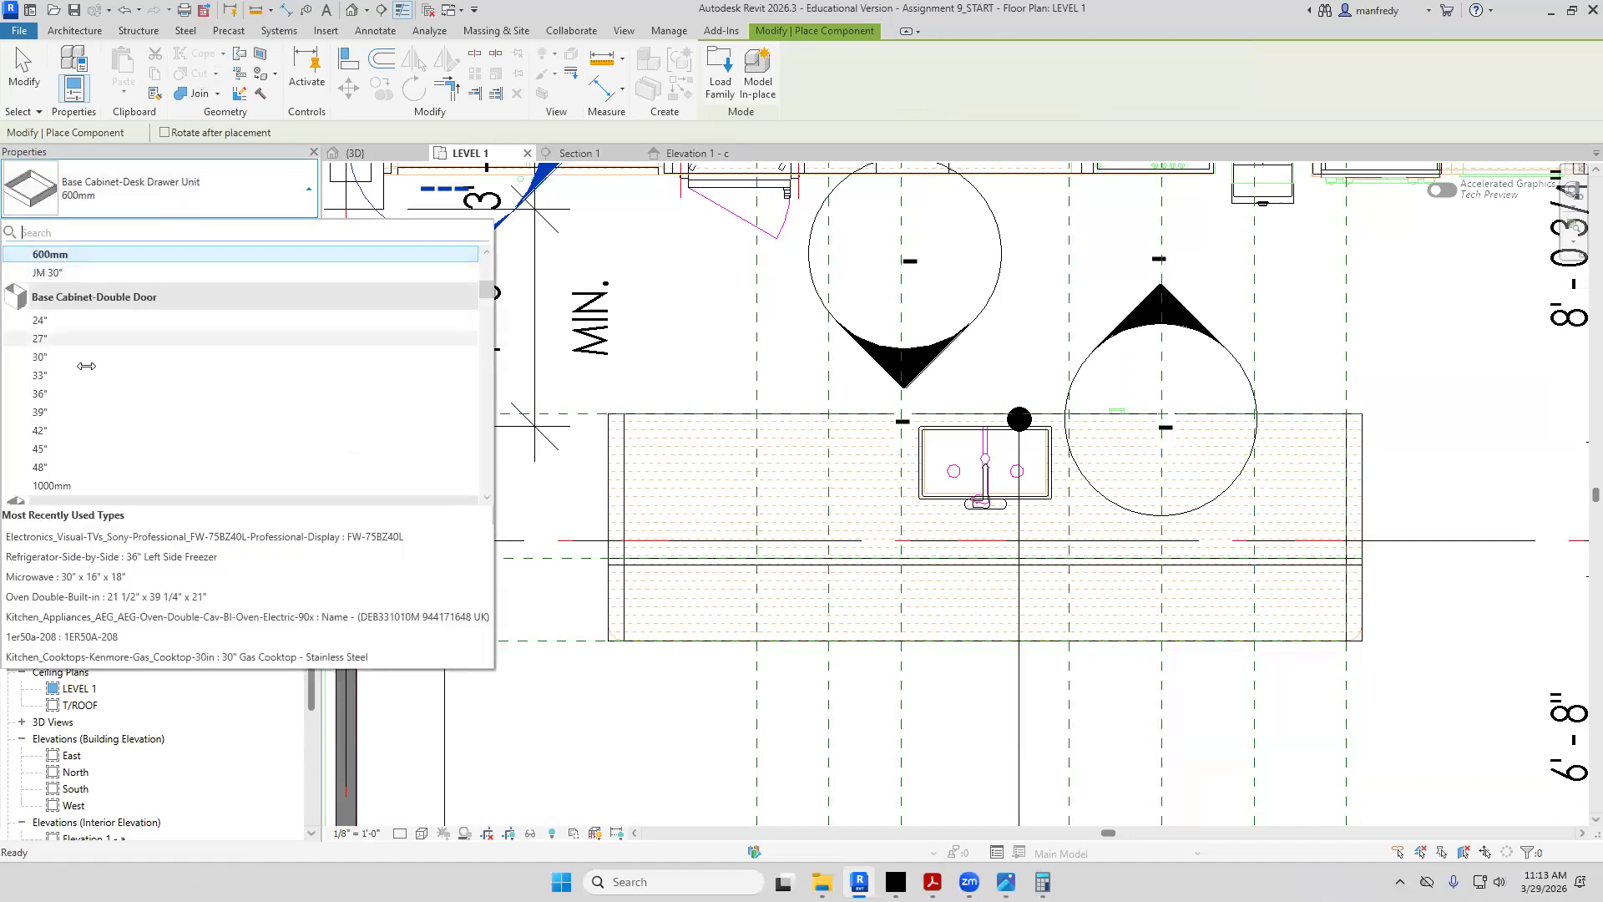
{"action": "left_click", "coordinate": [159, 375]}
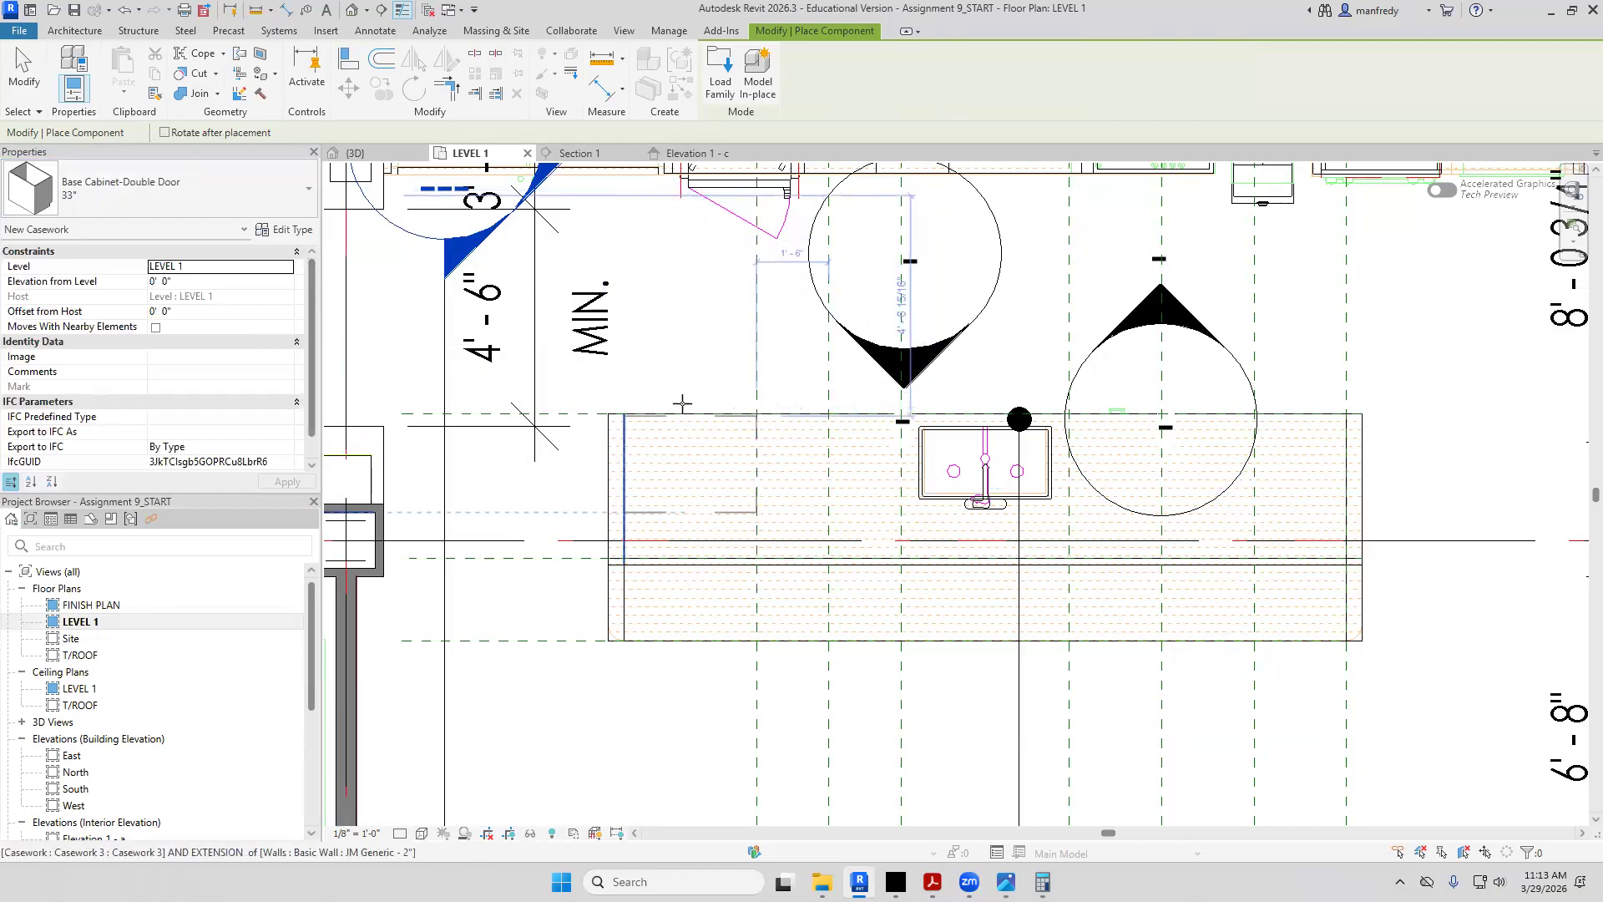
Place the 33" double-door base cabinet under the island counter, between the end panel and the first reference plane
{"action": "scroll", "coordinate": [684, 422], "scroll_direction": "up", "scroll_amount": 5}
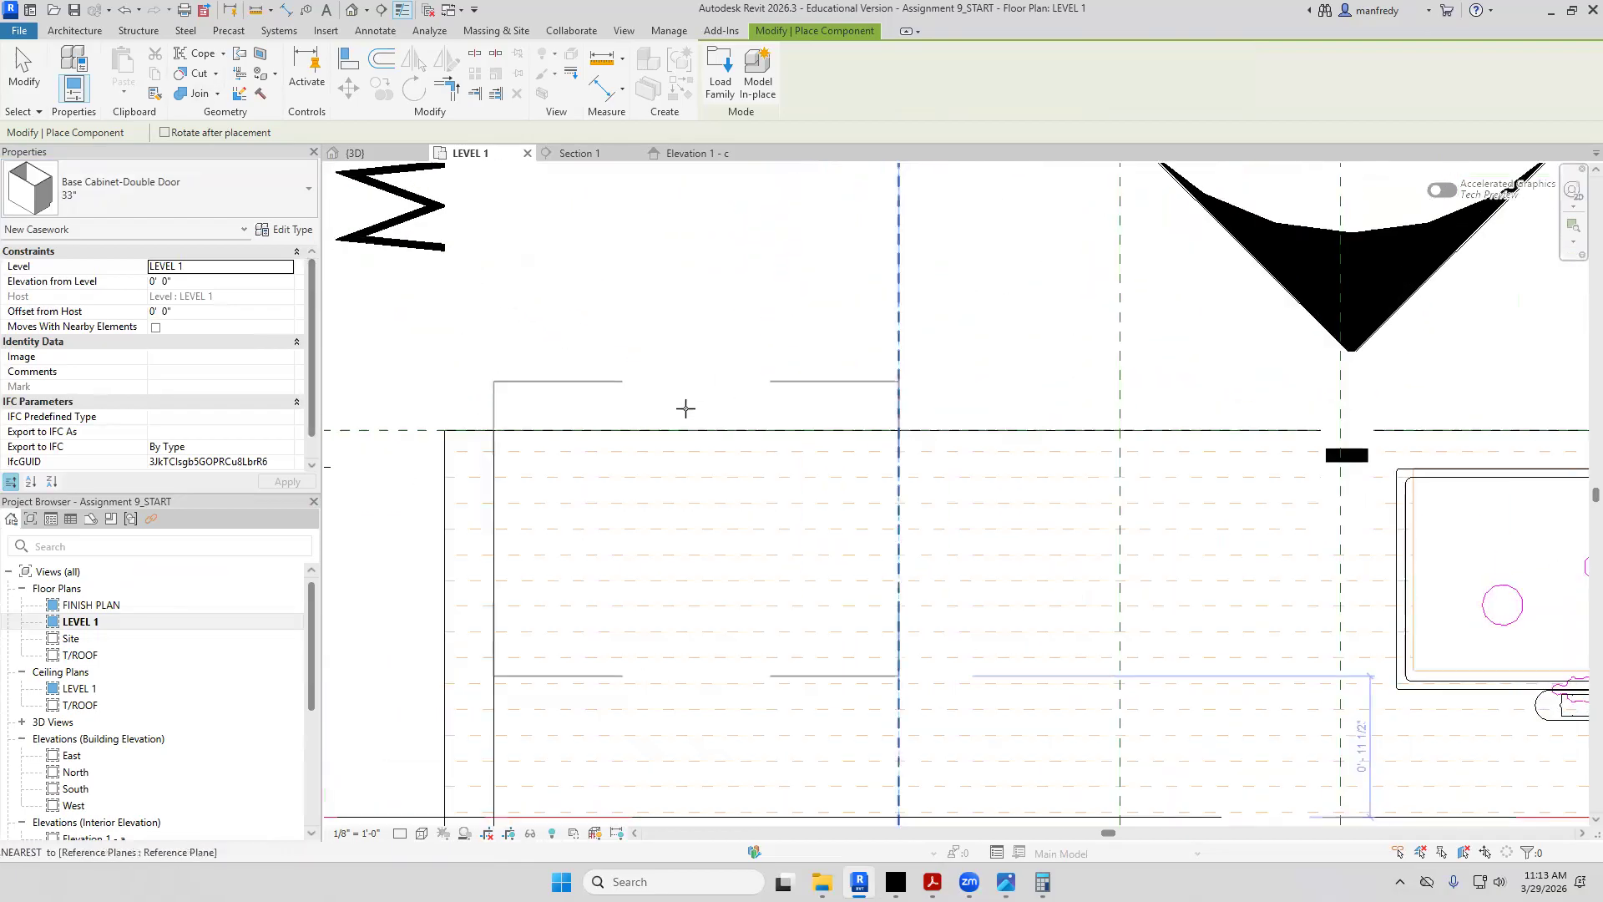
{"action": "left_click", "coordinate": [682, 423]}
{"action": "key", "text": "Escape"}
{"action": "key", "text": "Escape"}
{"action": "scroll", "coordinate": [684, 413], "scroll_direction": "down", "scroll_amount": 4}
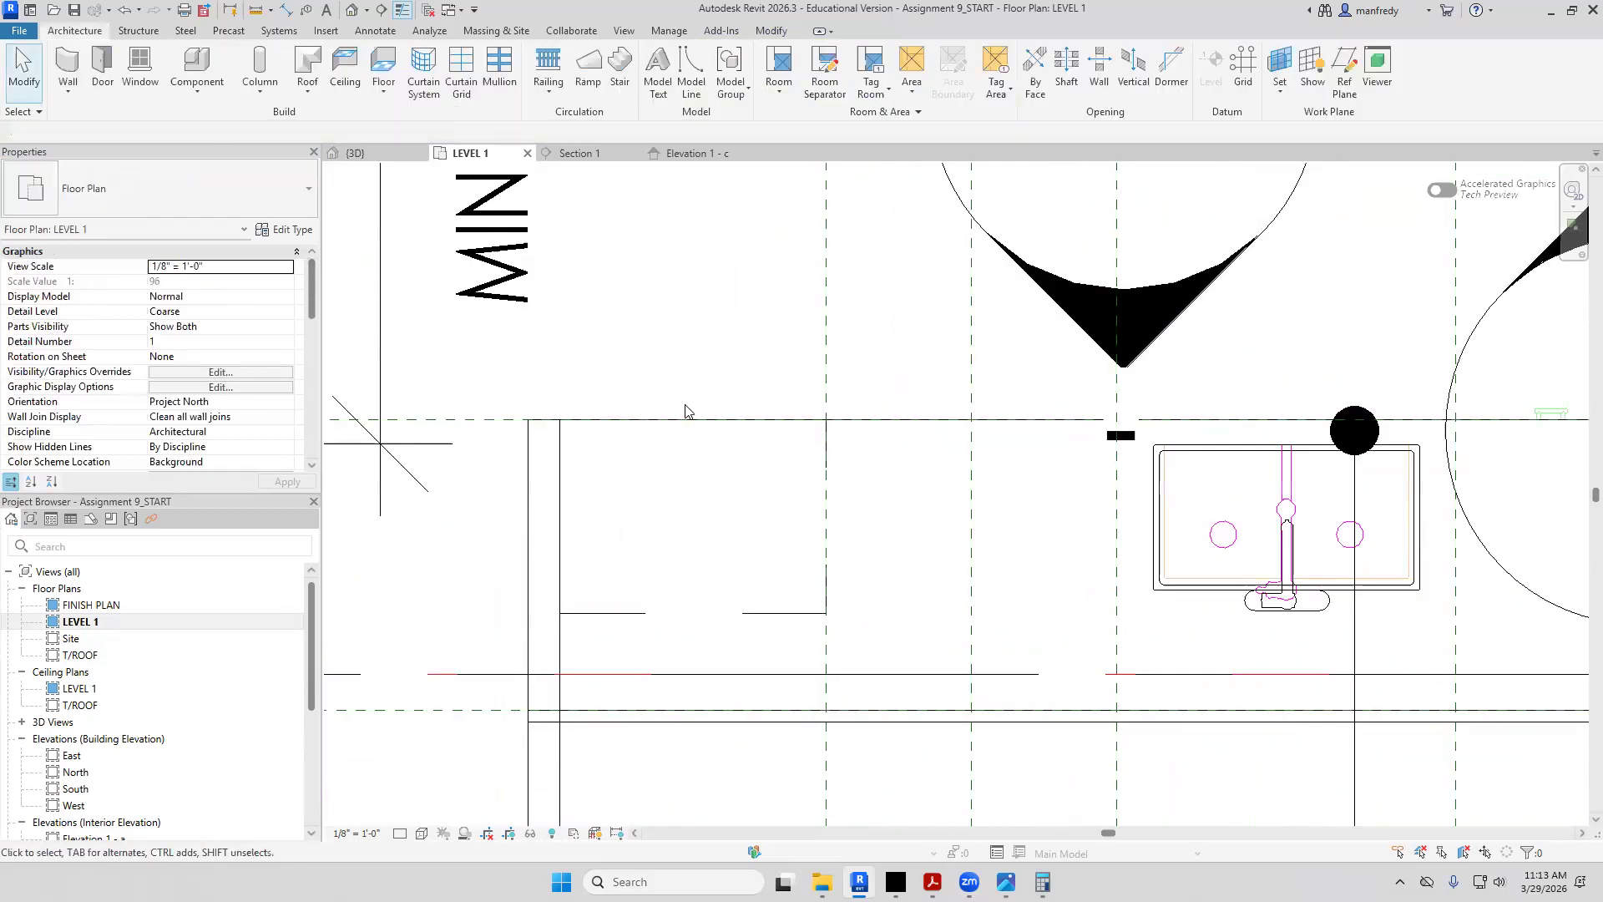
Copy the 33" double-door cabinet one cabinet width along the island into the adjacent bay toward the sink
{"action": "left_click", "coordinate": [716, 568]}
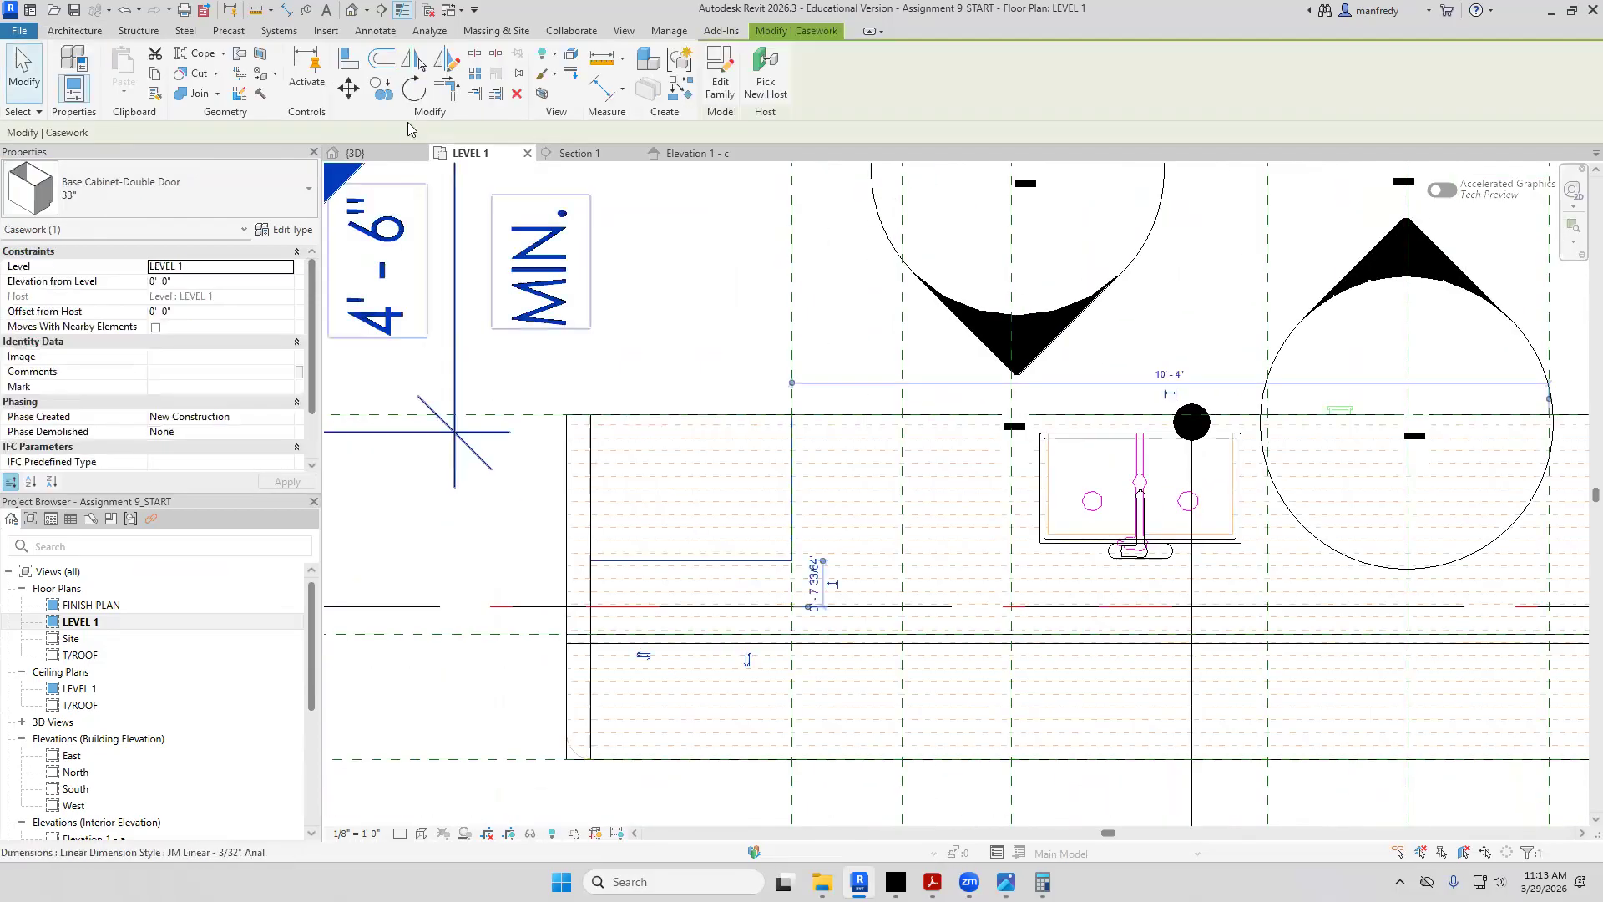
{"action": "key", "text": "c"}
{"action": "key", "text": "c"}
{"action": "left_click", "coordinate": [739, 412]}
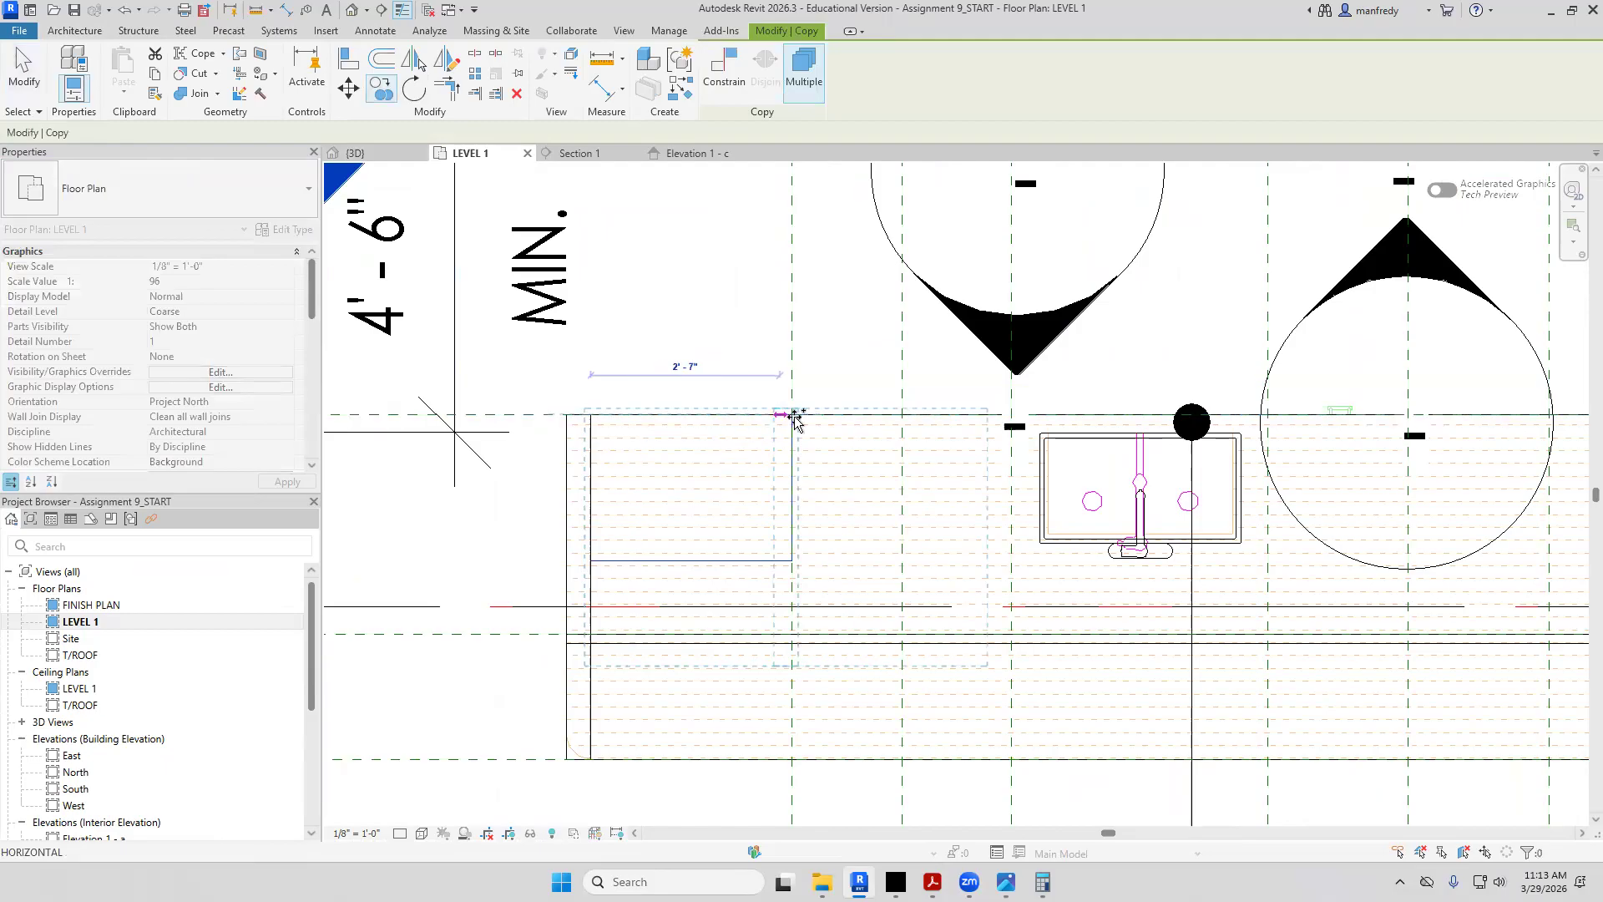
{"action": "left_click", "coordinate": [941, 412]}
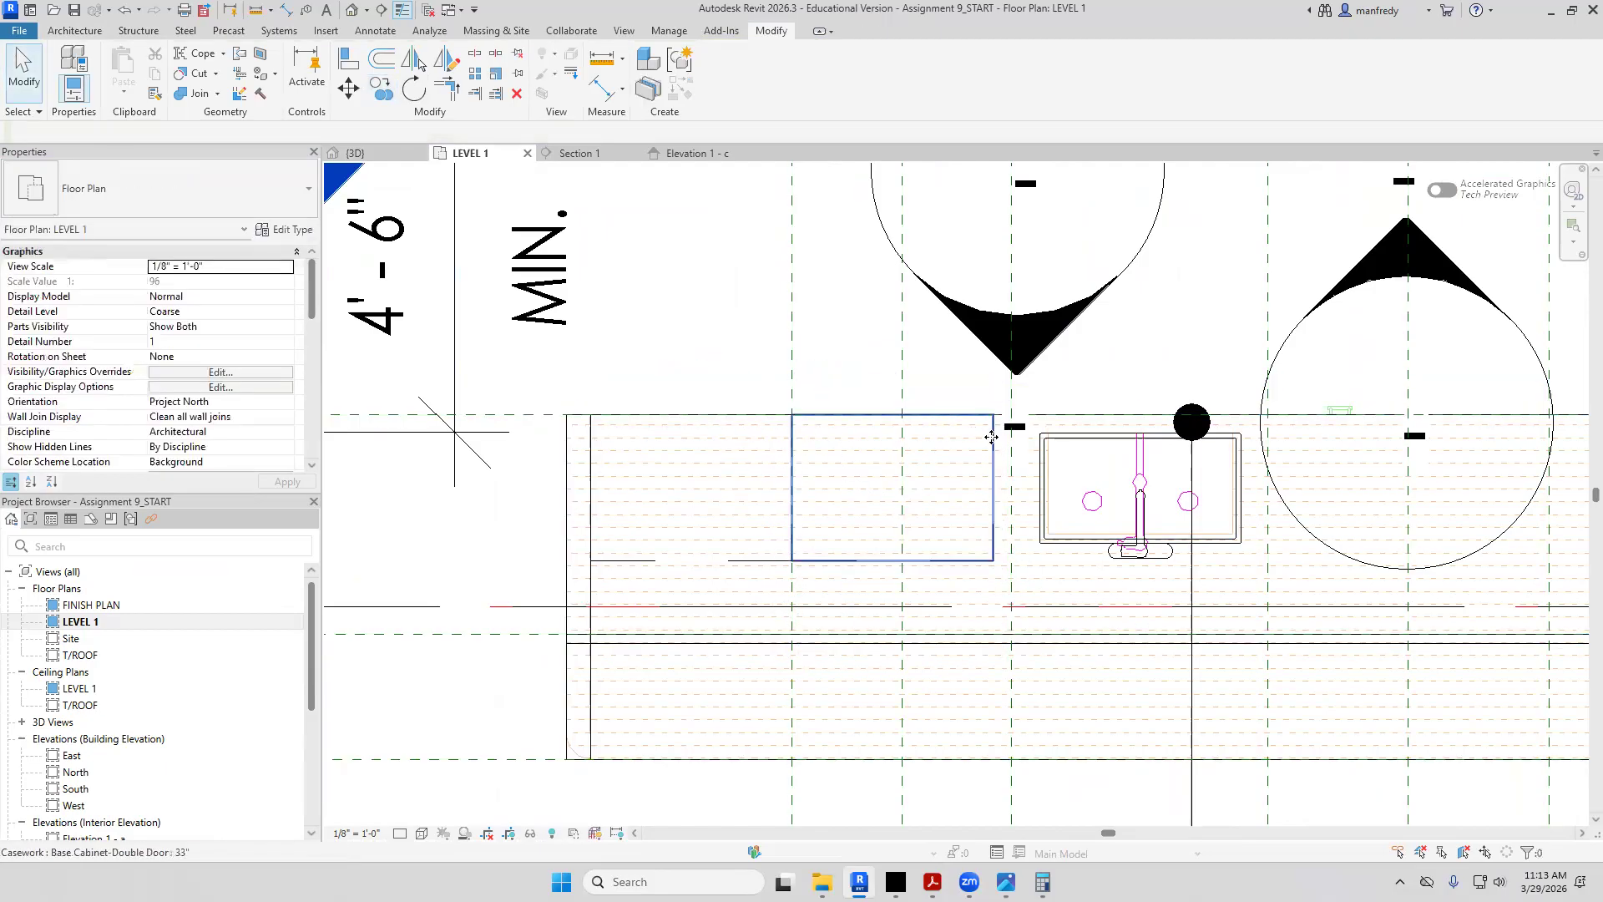
Select the copied cabinet and check the cabinet layout in the PDF drawing's Kitchen 102 - Island North elevation
{"action": "left_click", "coordinate": [992, 426]}
{"action": "left_click", "coordinate": [232, 177]}
{"action": "scroll", "coordinate": [228, 295], "scroll_direction": "up", "scroll_amount": 2}
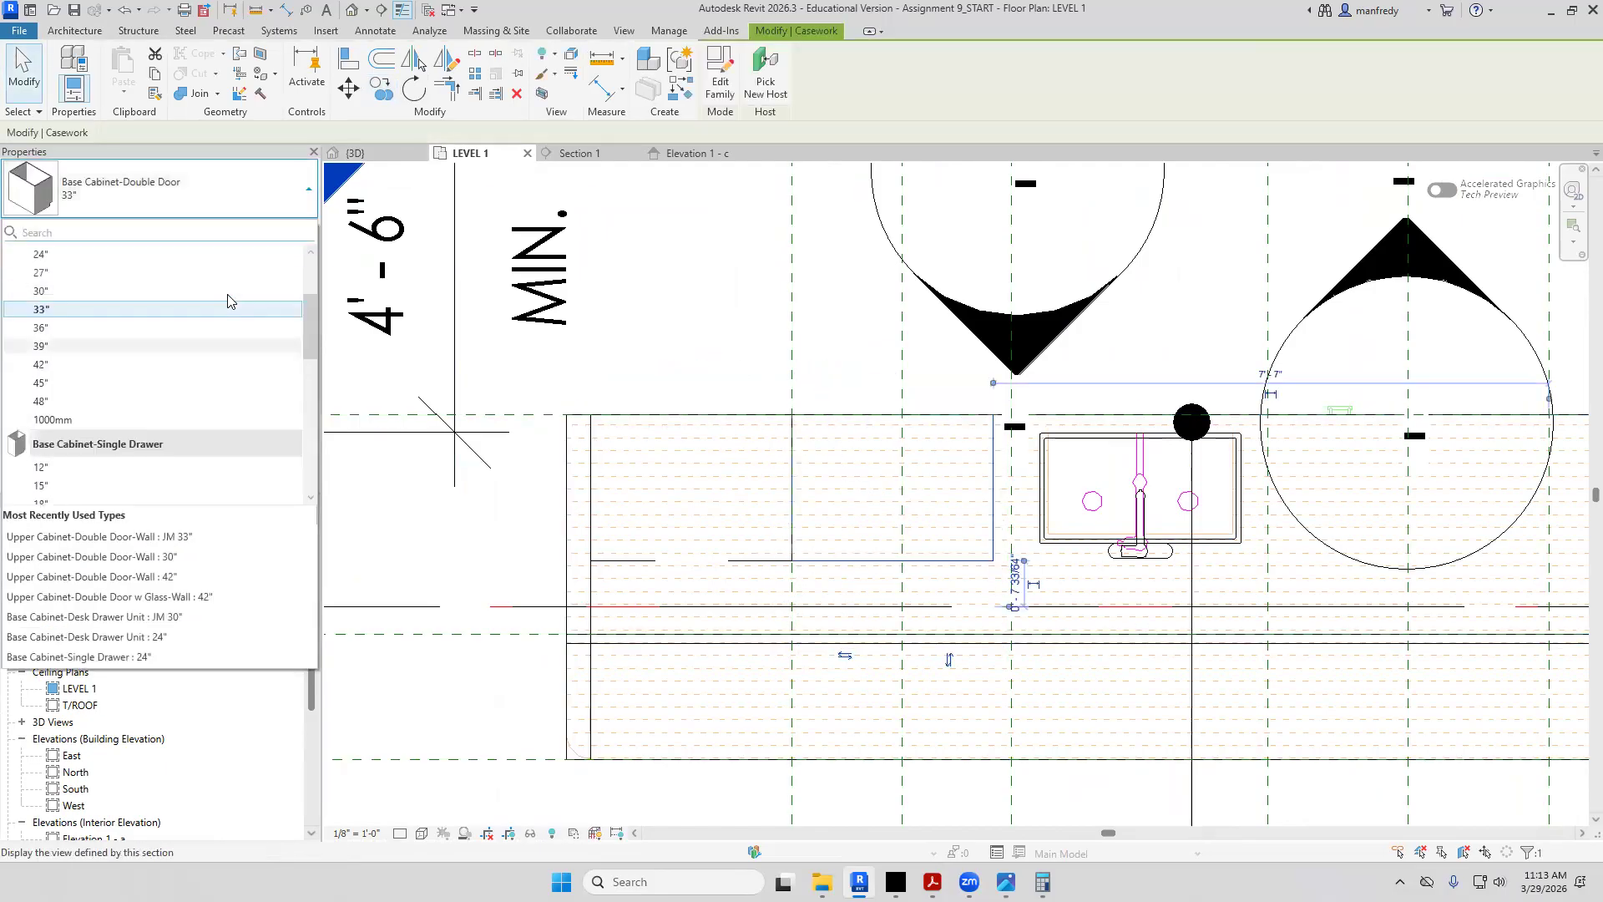
{"action": "left_click", "coordinate": [228, 298]}
{"action": "left_click", "coordinate": [933, 882]}
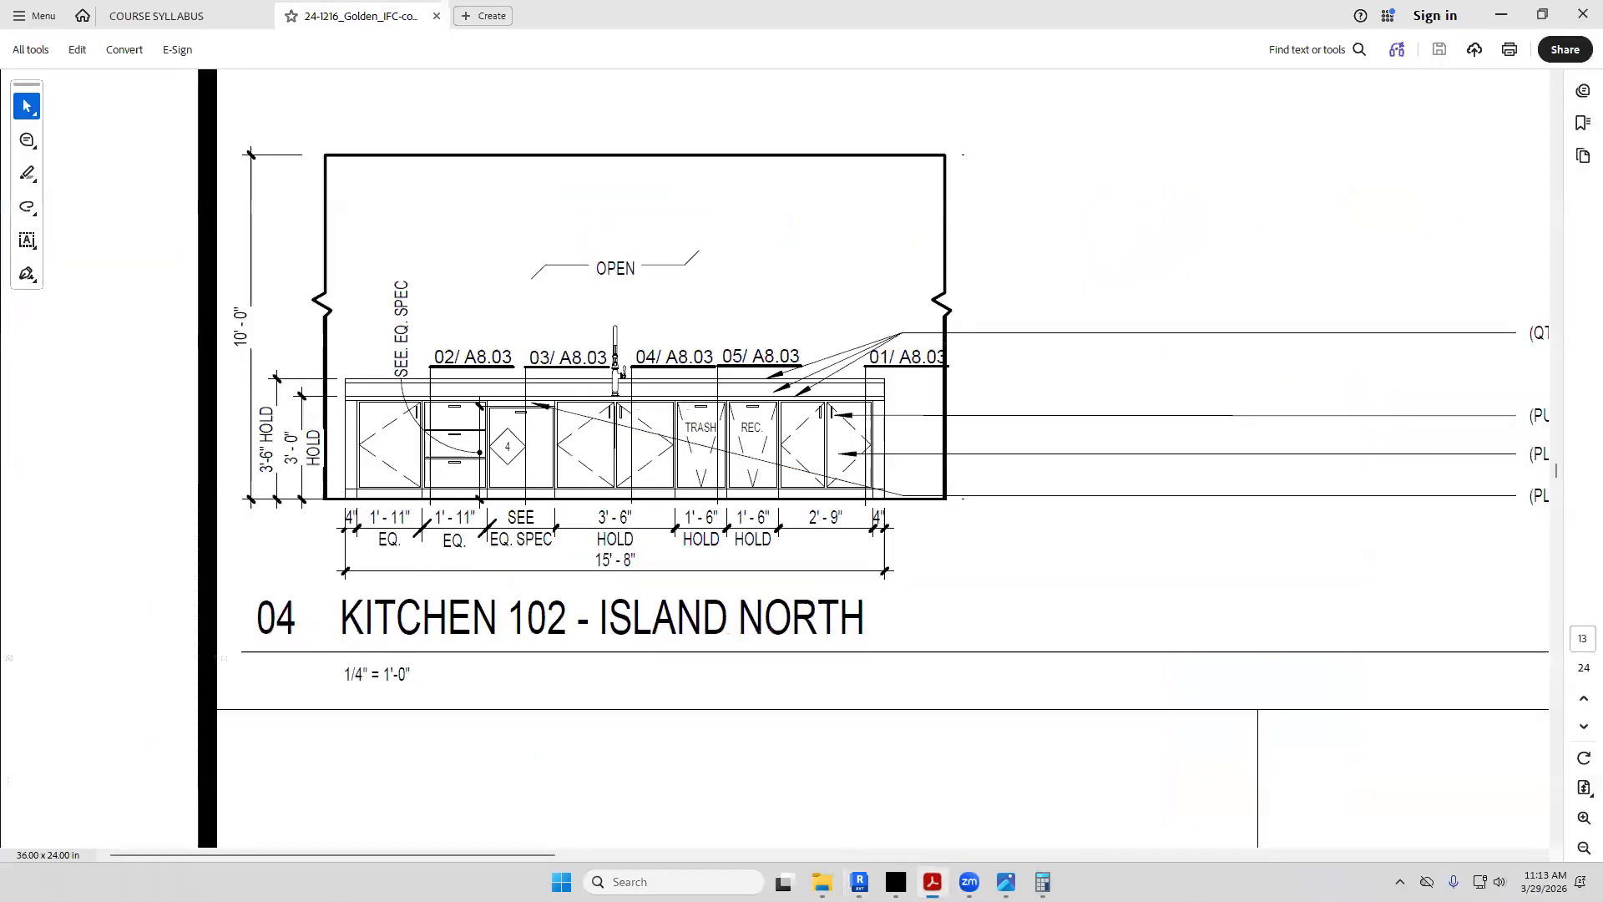
{"action": "left_click", "coordinate": [932, 882]}
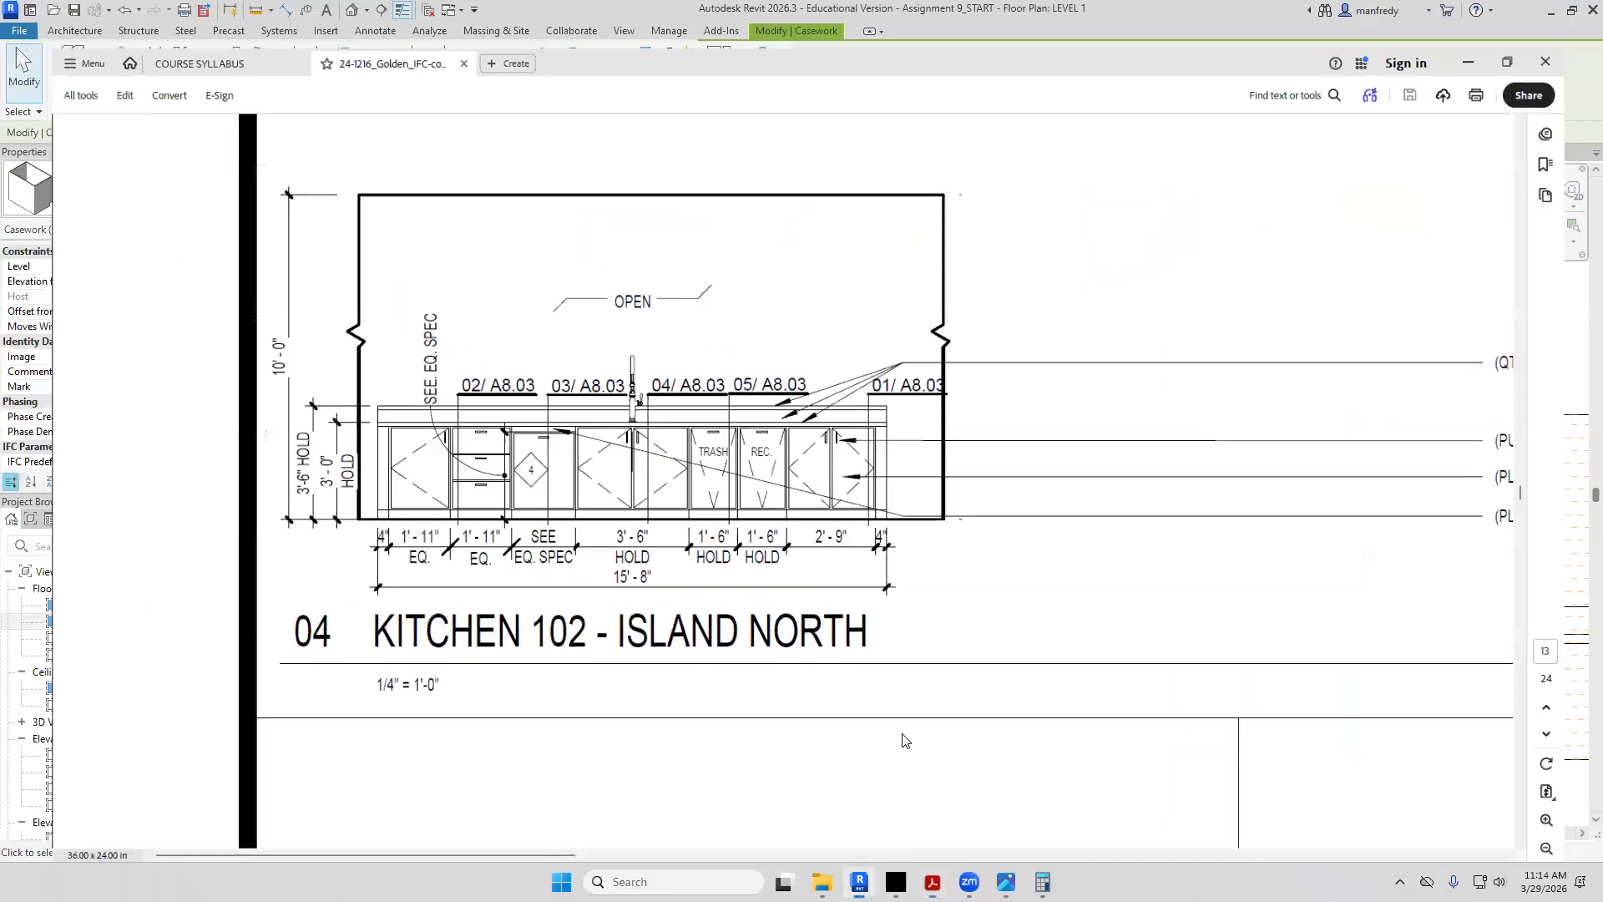
{"action": "left_click", "coordinate": [993, 438]}
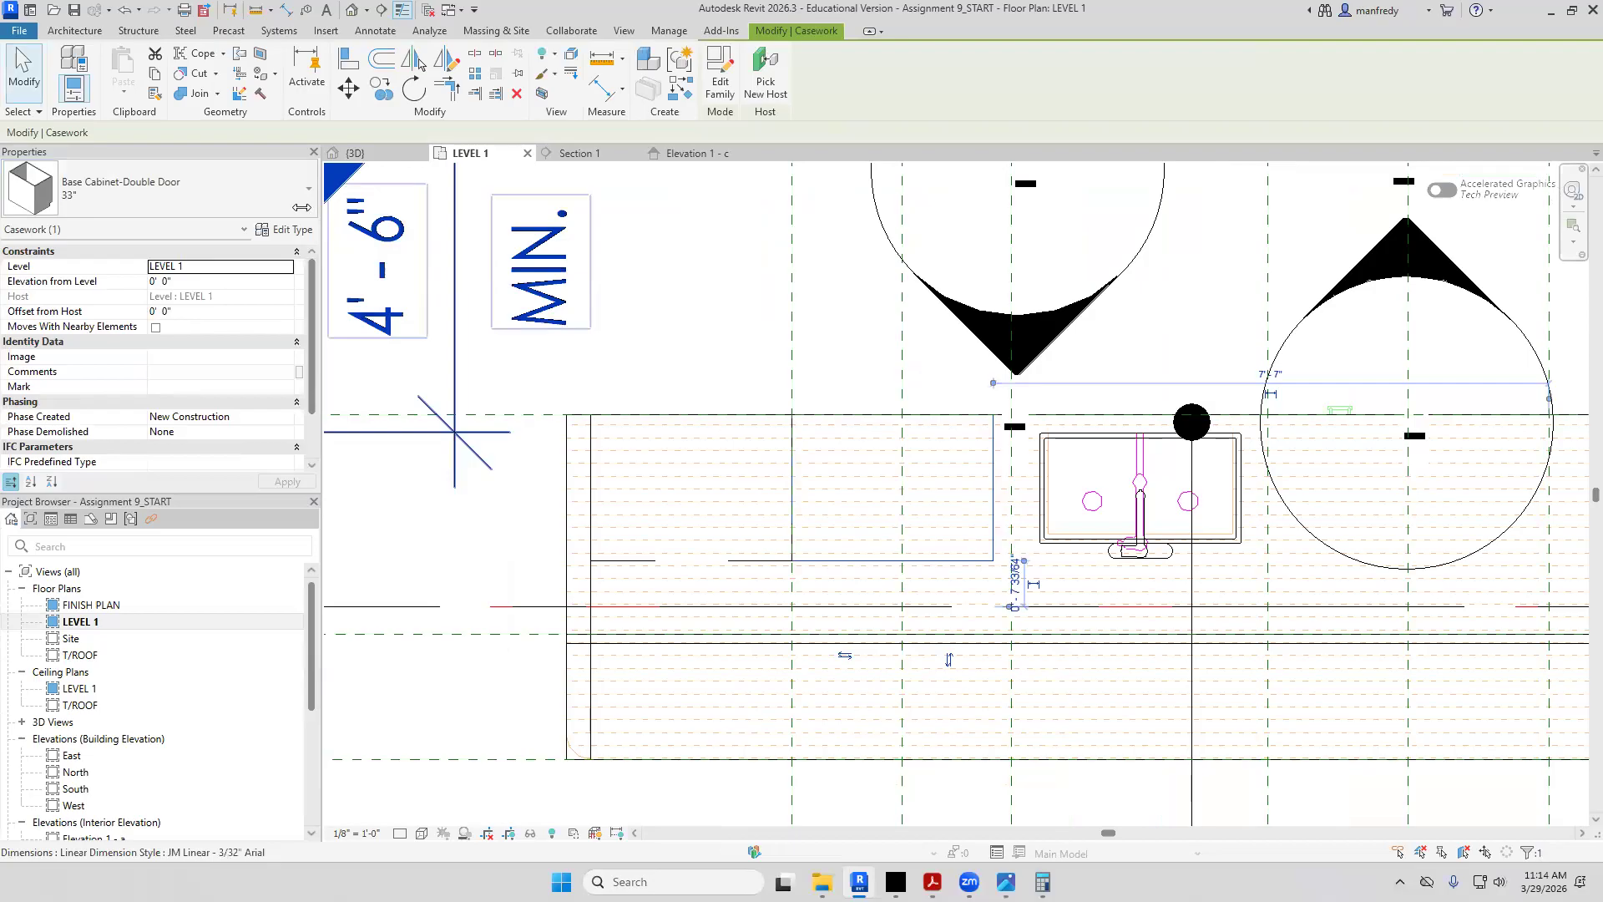
Change the copied cabinet to Base Cabinet-Single Drawer 18" and align its side with the neighbouring double-door cabinet
{"action": "left_click", "coordinate": [167, 188]}
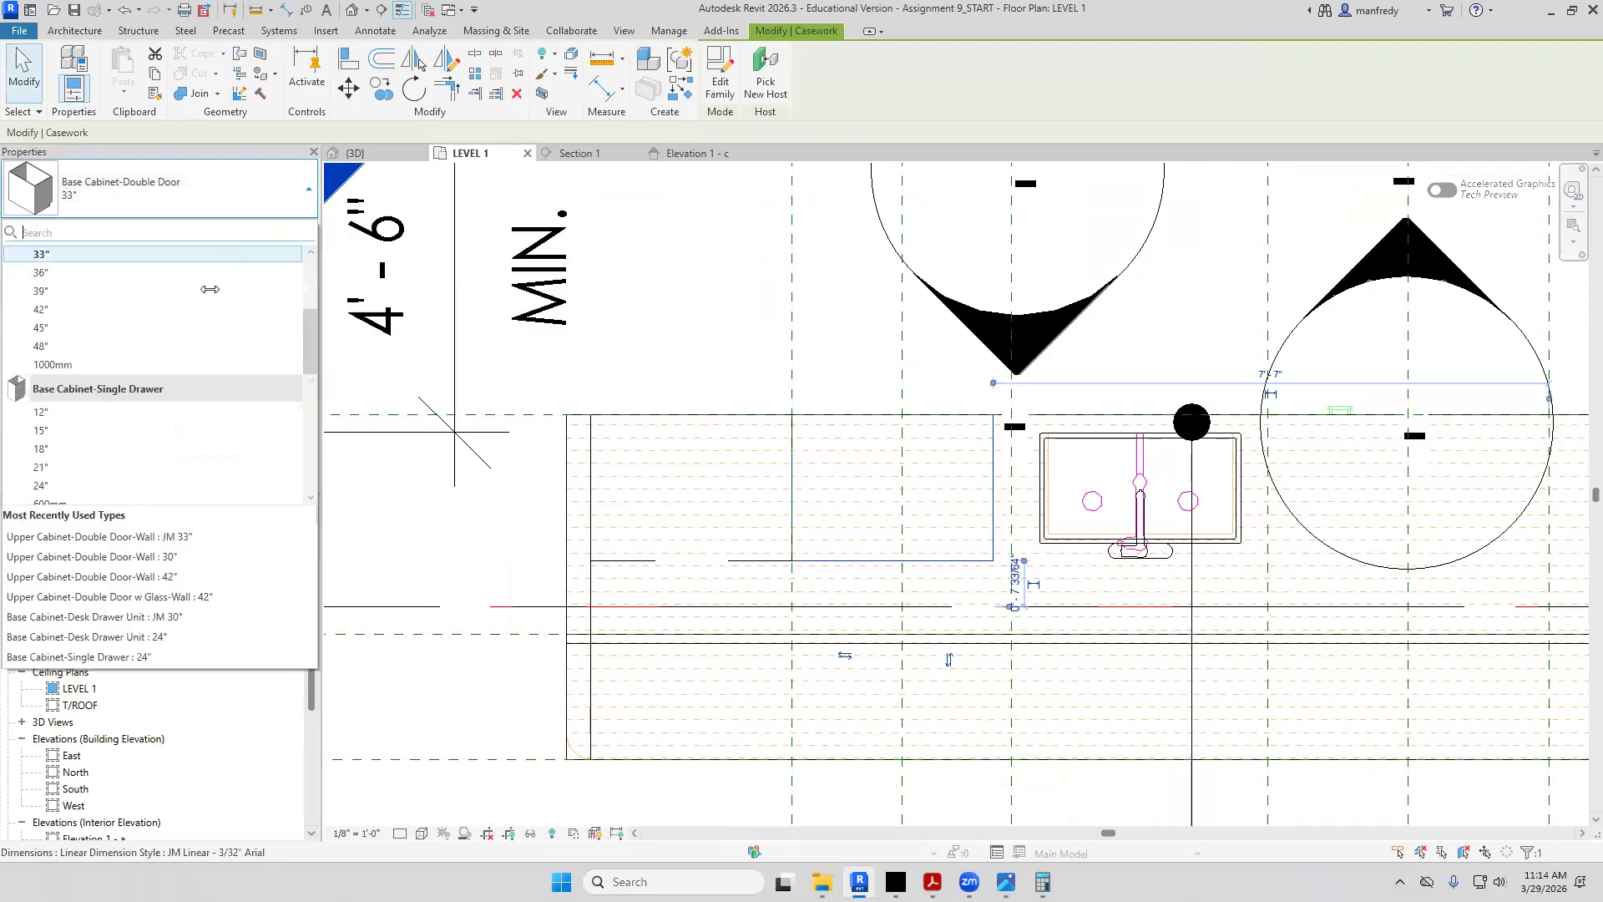
{"action": "left_click", "coordinate": [91, 449]}
{"action": "key", "text": "Escape"}
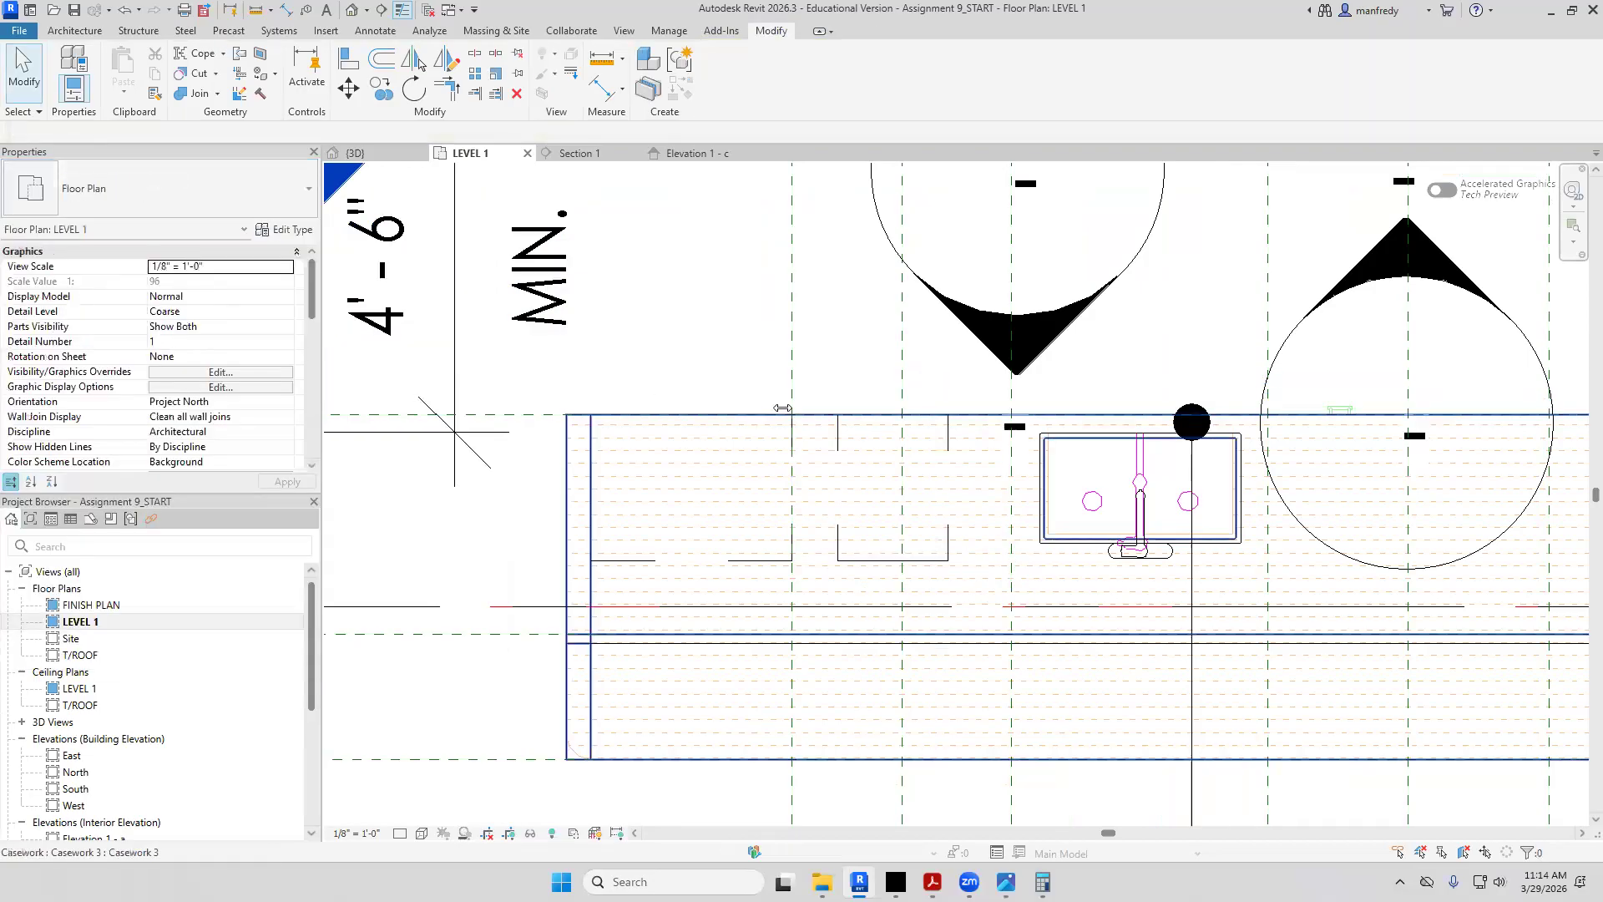
{"action": "key", "text": "l"}
{"action": "key", "text": "Escape"}
{"action": "key", "text": "Escape"}
Examine the island's new base cabinets in the 3D view and return to the LEVEL 1 floor plan
{"action": "left_click", "coordinate": [351, 10]}
{"action": "middle_click_drag", "start_coordinate": [999, 413], "coordinate": [1038, 440], "text": "shift"}
{"action": "scroll", "coordinate": [1037, 439], "scroll_direction": "down", "scroll_amount": 4}
{"action": "middle_click_drag", "start_coordinate": [1092, 541], "coordinate": [1166, 434], "text": "shift"}
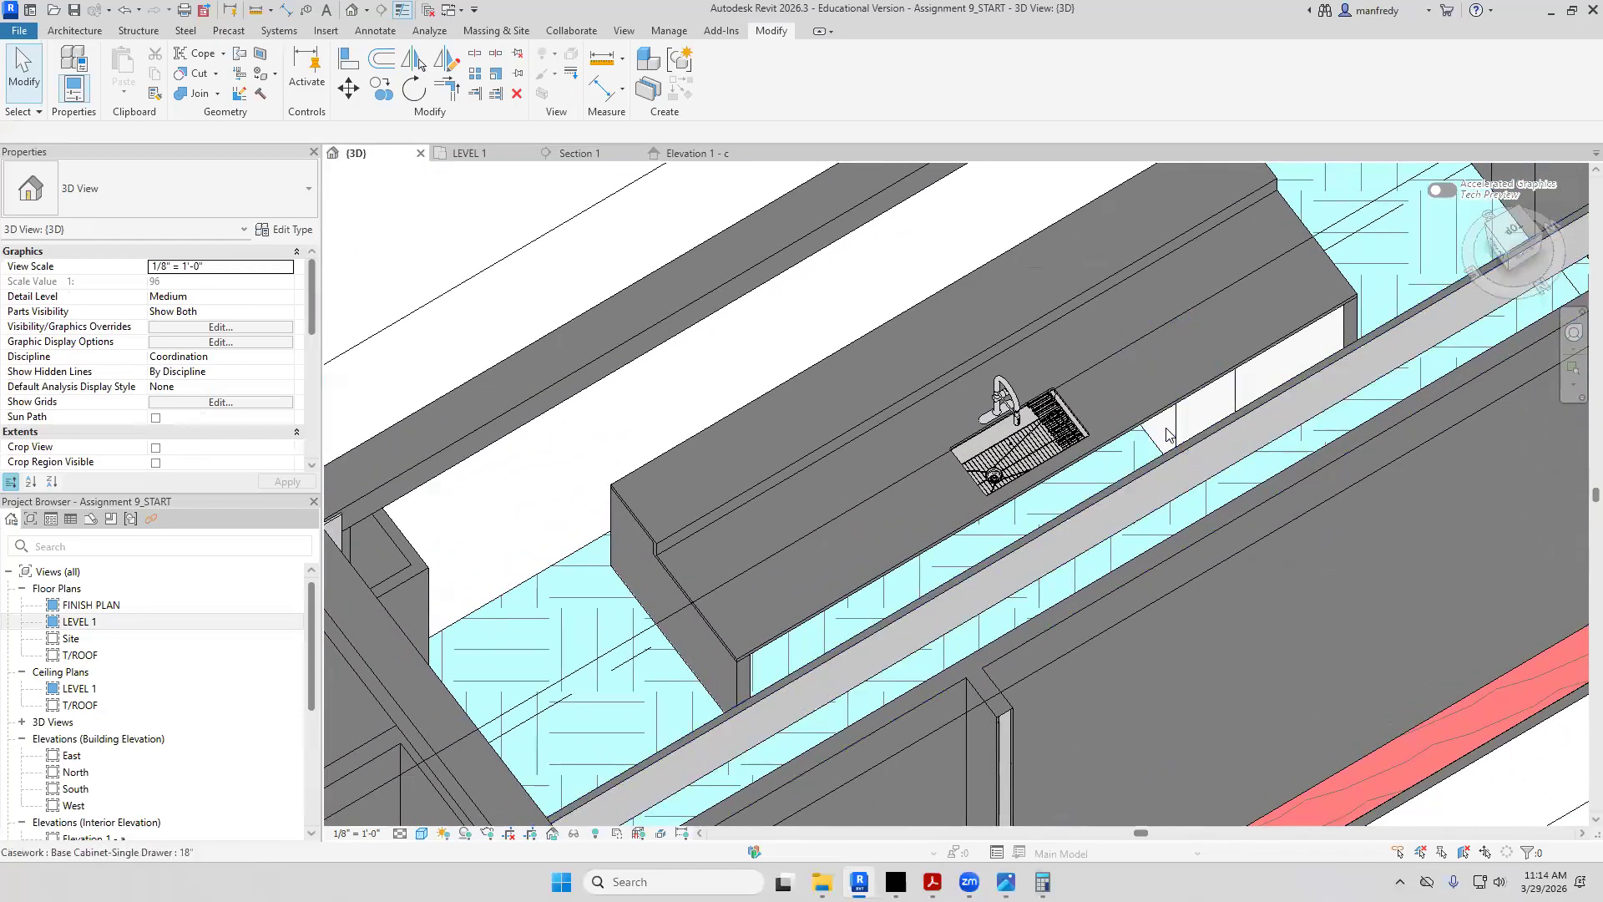
{"action": "double_click", "coordinate": [80, 622]}
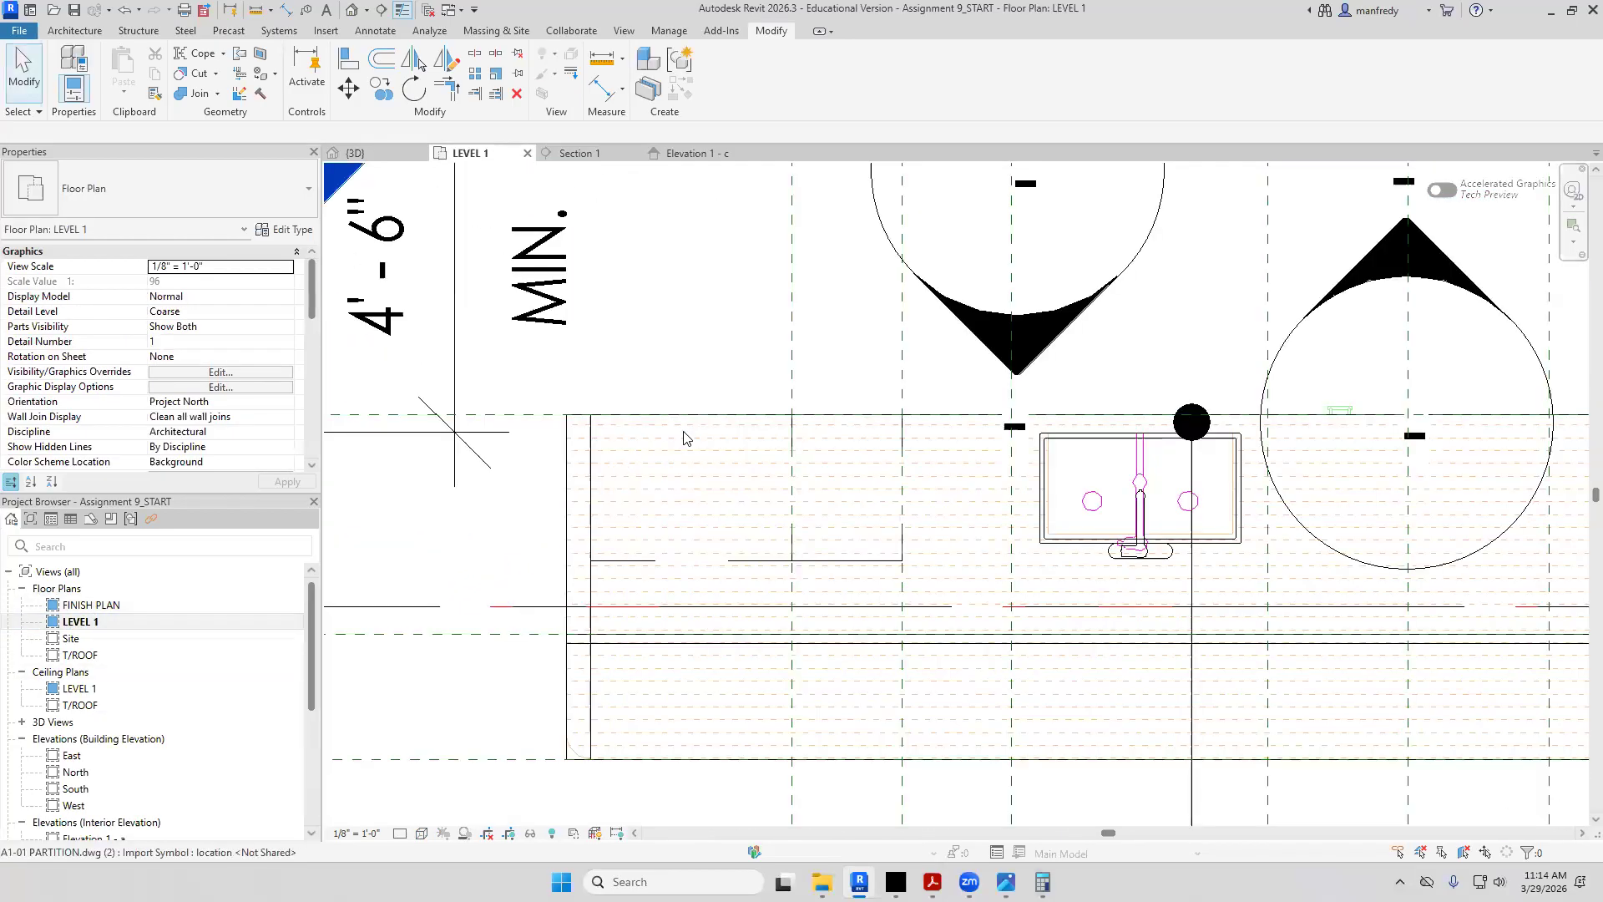
Inspect the island in interior elevation Elevation 1 - c, looking at its visibility settings, and return to LEVEL 1
{"action": "double_click", "coordinate": [888, 380]}
{"action": "middle_click_drag", "start_coordinate": [1058, 527], "coordinate": [911, 469]}
{"action": "scroll", "coordinate": [1021, 529], "scroll_direction": "up", "scroll_amount": 3}
{"action": "key", "text": "v"}
{"action": "key", "text": "g"}
{"action": "key", "text": "Escape"}
{"action": "scroll", "coordinate": [930, 326], "scroll_direction": "down", "scroll_amount": 3}
{"action": "left_click", "coordinate": [192, 623]}
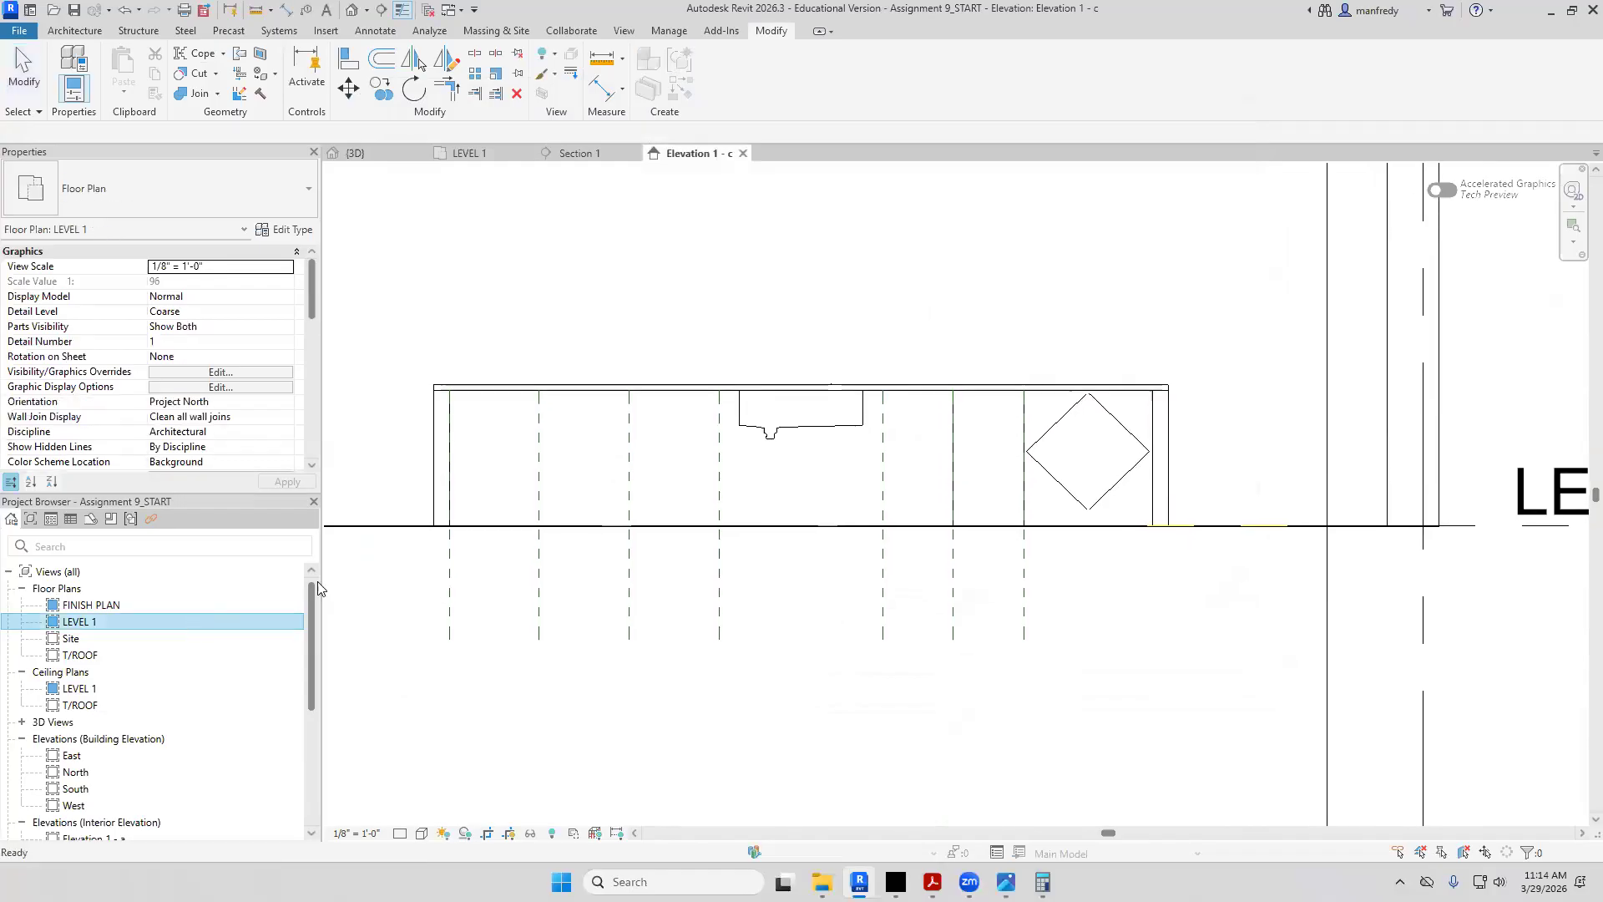
Extend the view depth of Elevation 1 - c past the far side of the island and check the cabinets in that elevation
{"action": "left_click", "coordinate": [885, 387]}
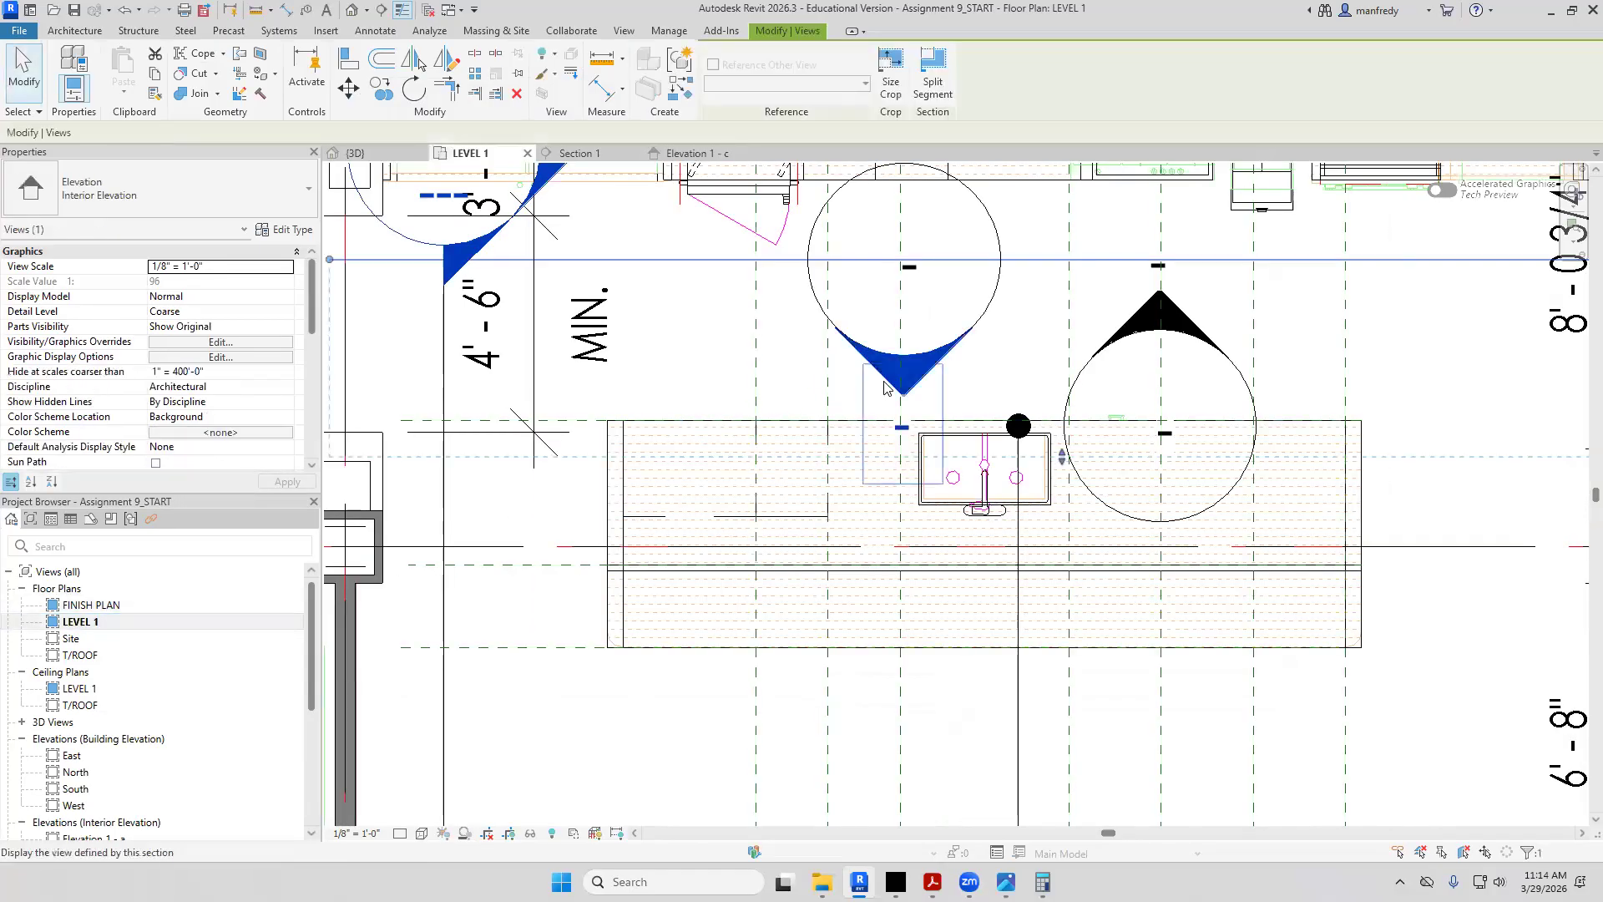
{"action": "left_click_drag", "start_coordinate": [1062, 458], "coordinate": [1065, 673]}
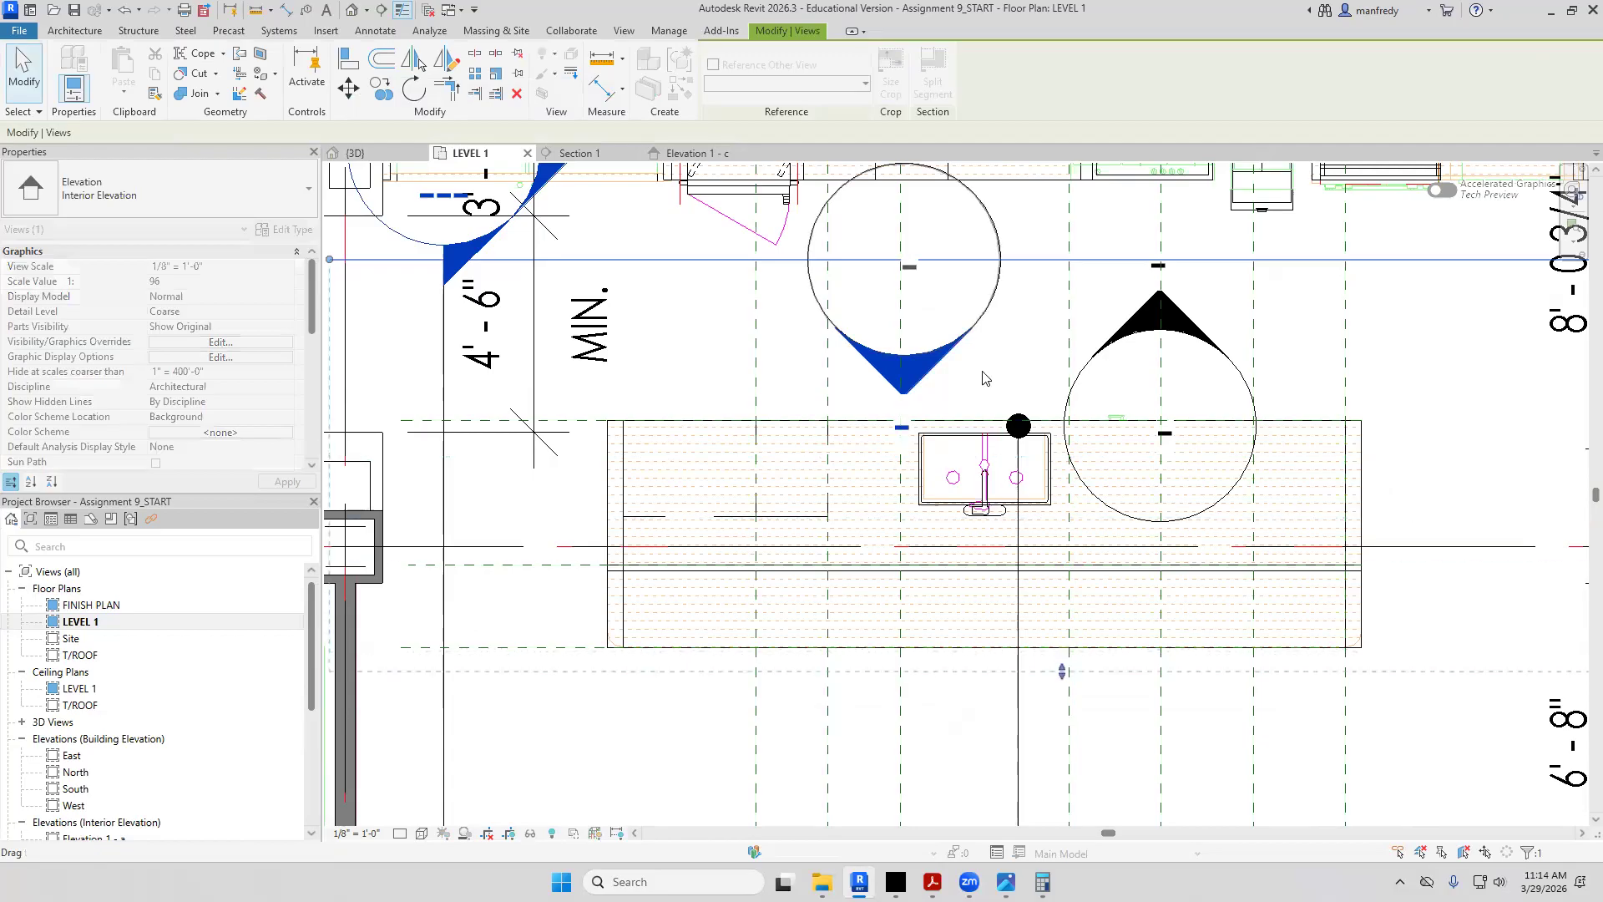
{"action": "double_click", "coordinate": [924, 384]}
{"action": "middle_click_drag", "start_coordinate": [895, 541], "coordinate": [866, 578]}
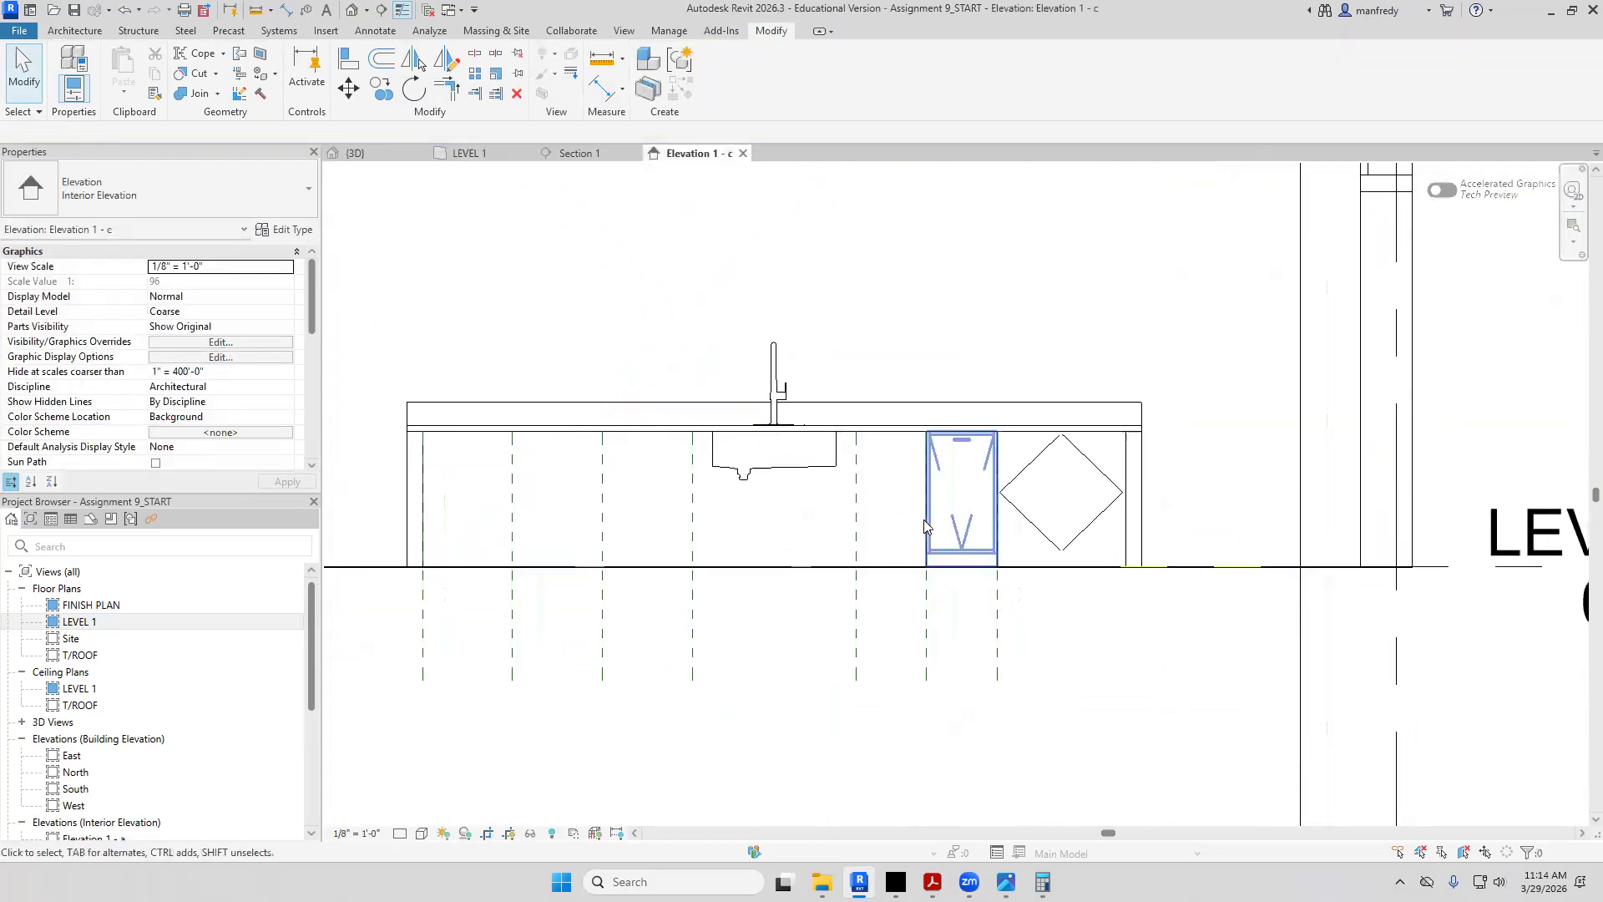
{"action": "scroll", "coordinate": [924, 518], "scroll_direction": "up", "scroll_amount": 1}
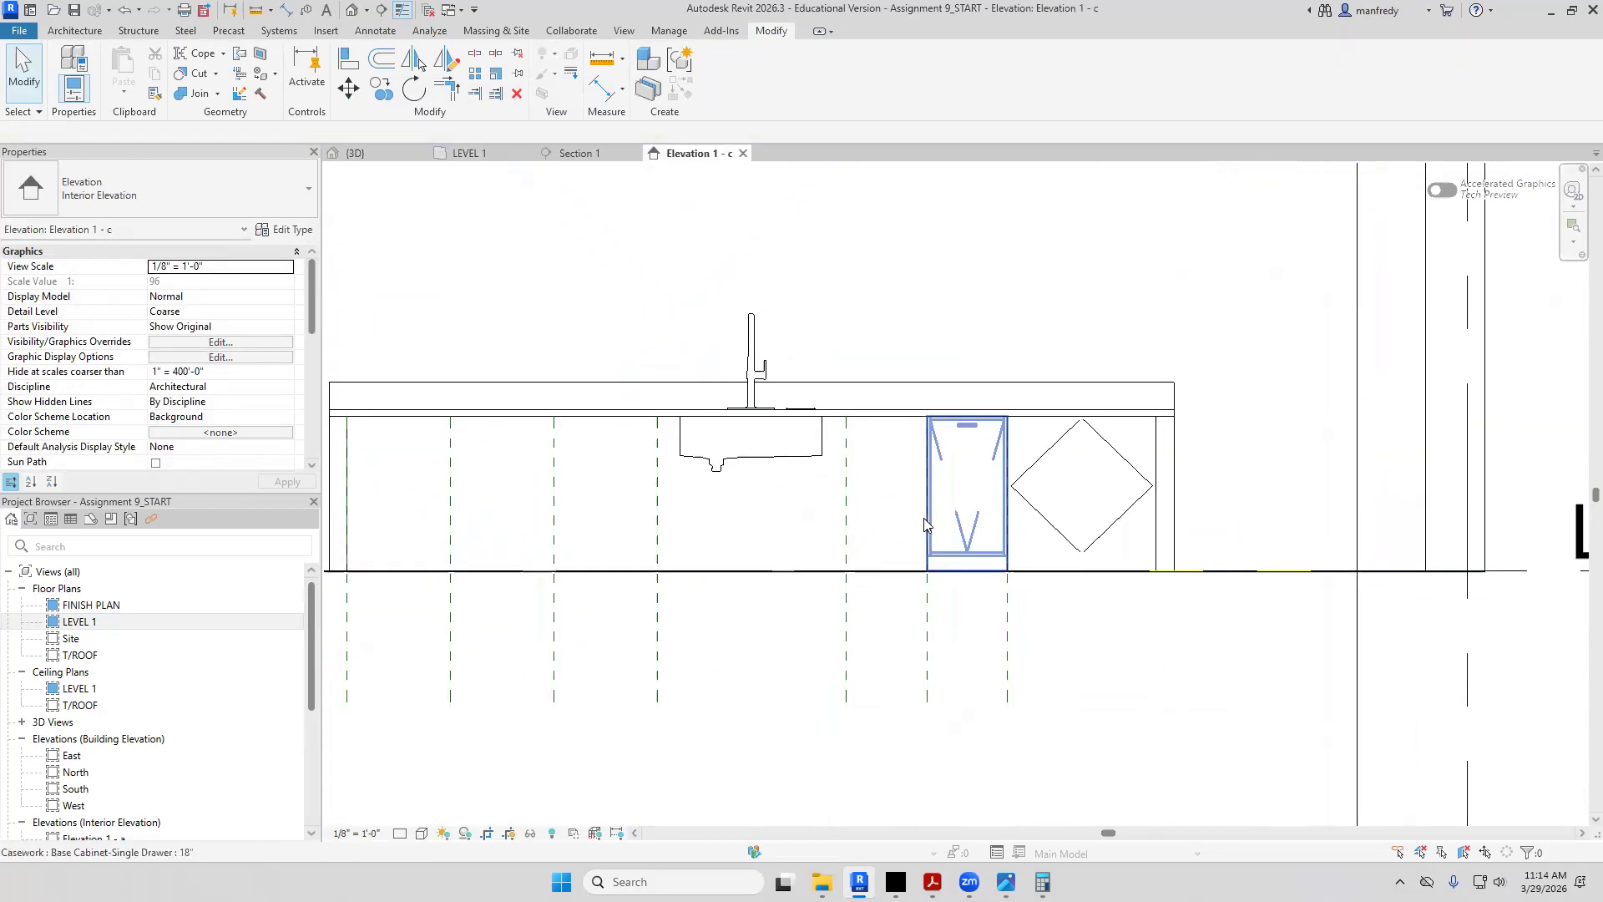
Rotate the 18" single-drawer base cabinet 180 degrees in the LEVEL 1 floor plan
{"action": "double_click", "coordinate": [224, 625]}
{"action": "left_click", "coordinate": [709, 518]}
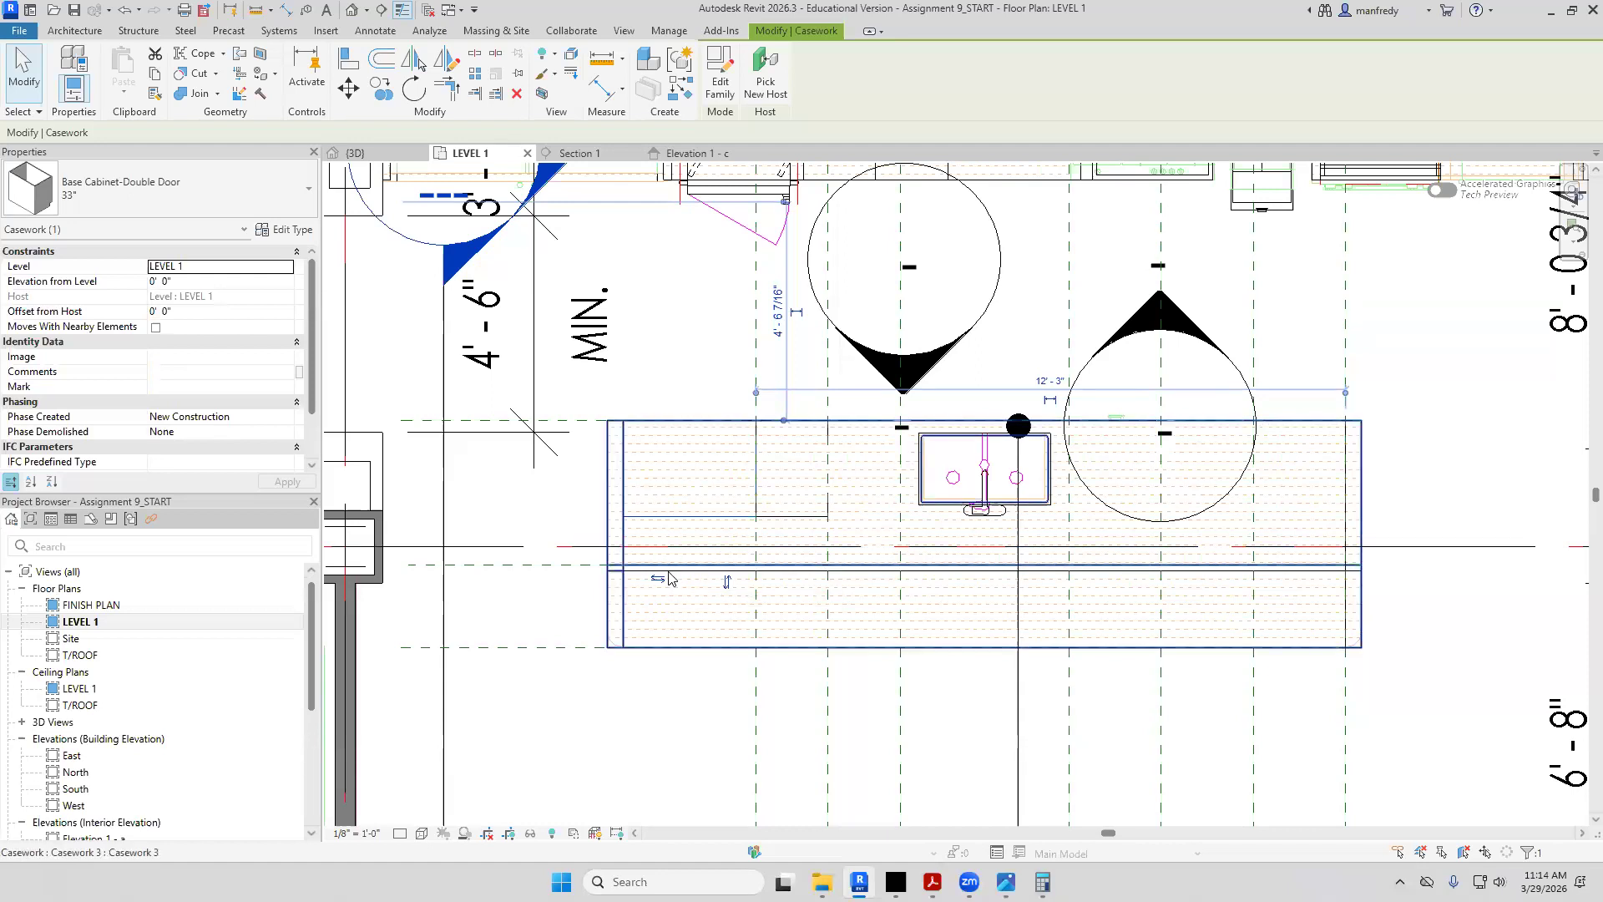
{"action": "left_click", "coordinate": [786, 511]}
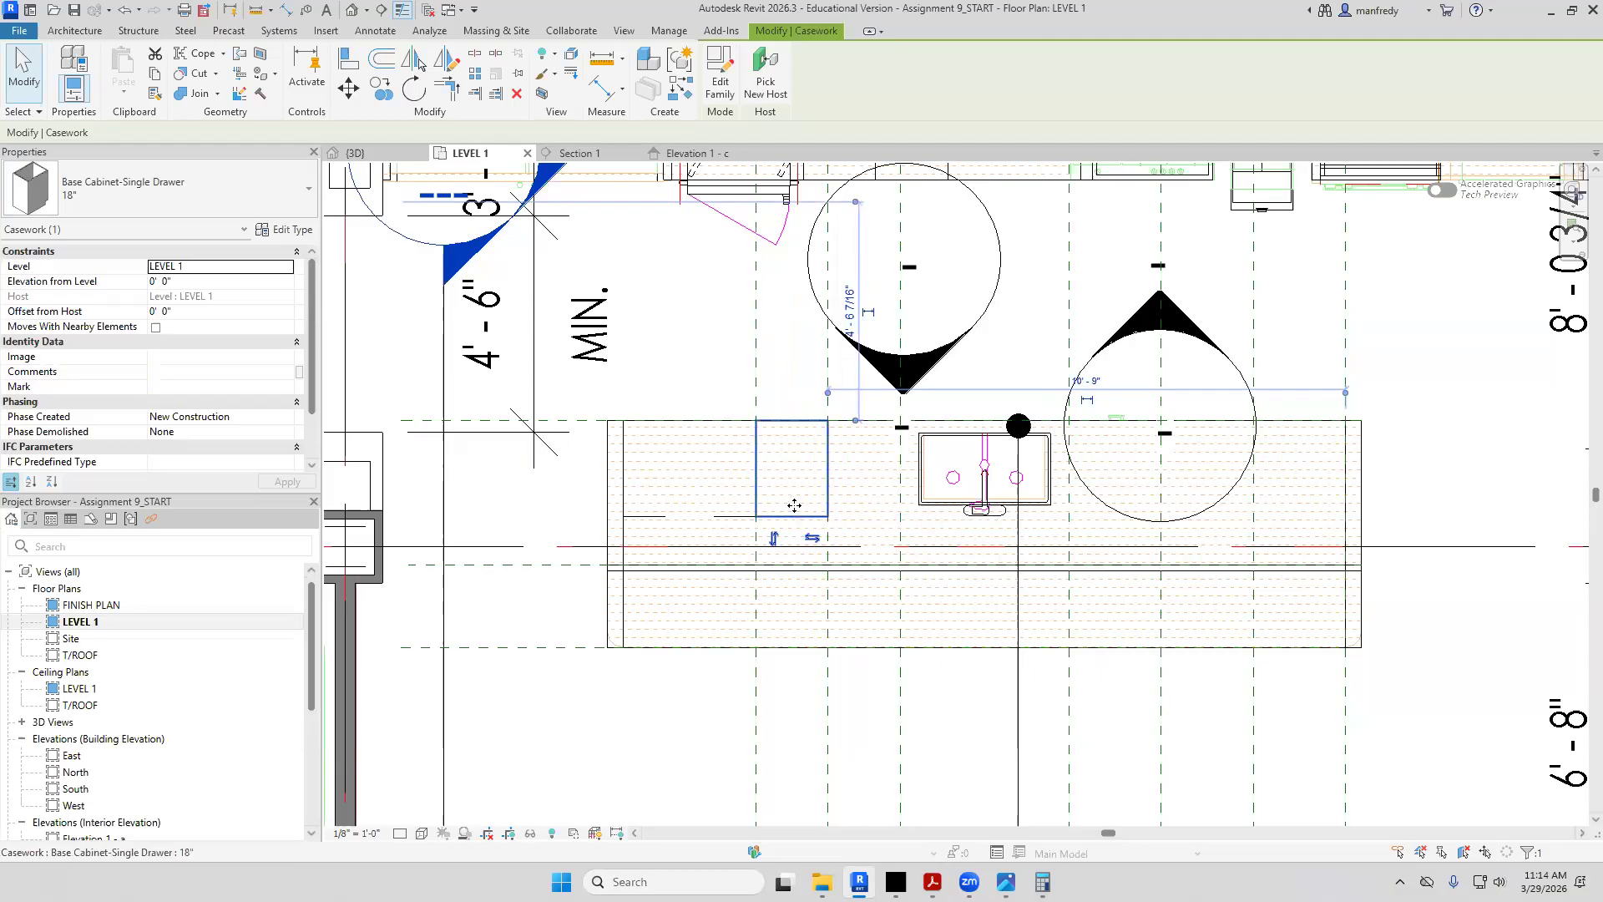
{"action": "left_click", "coordinate": [413, 89]}
{"action": "left_click", "coordinate": [1023, 455]}
{"action": "type", "text": "0"}
{"action": "key", "text": "Return"}
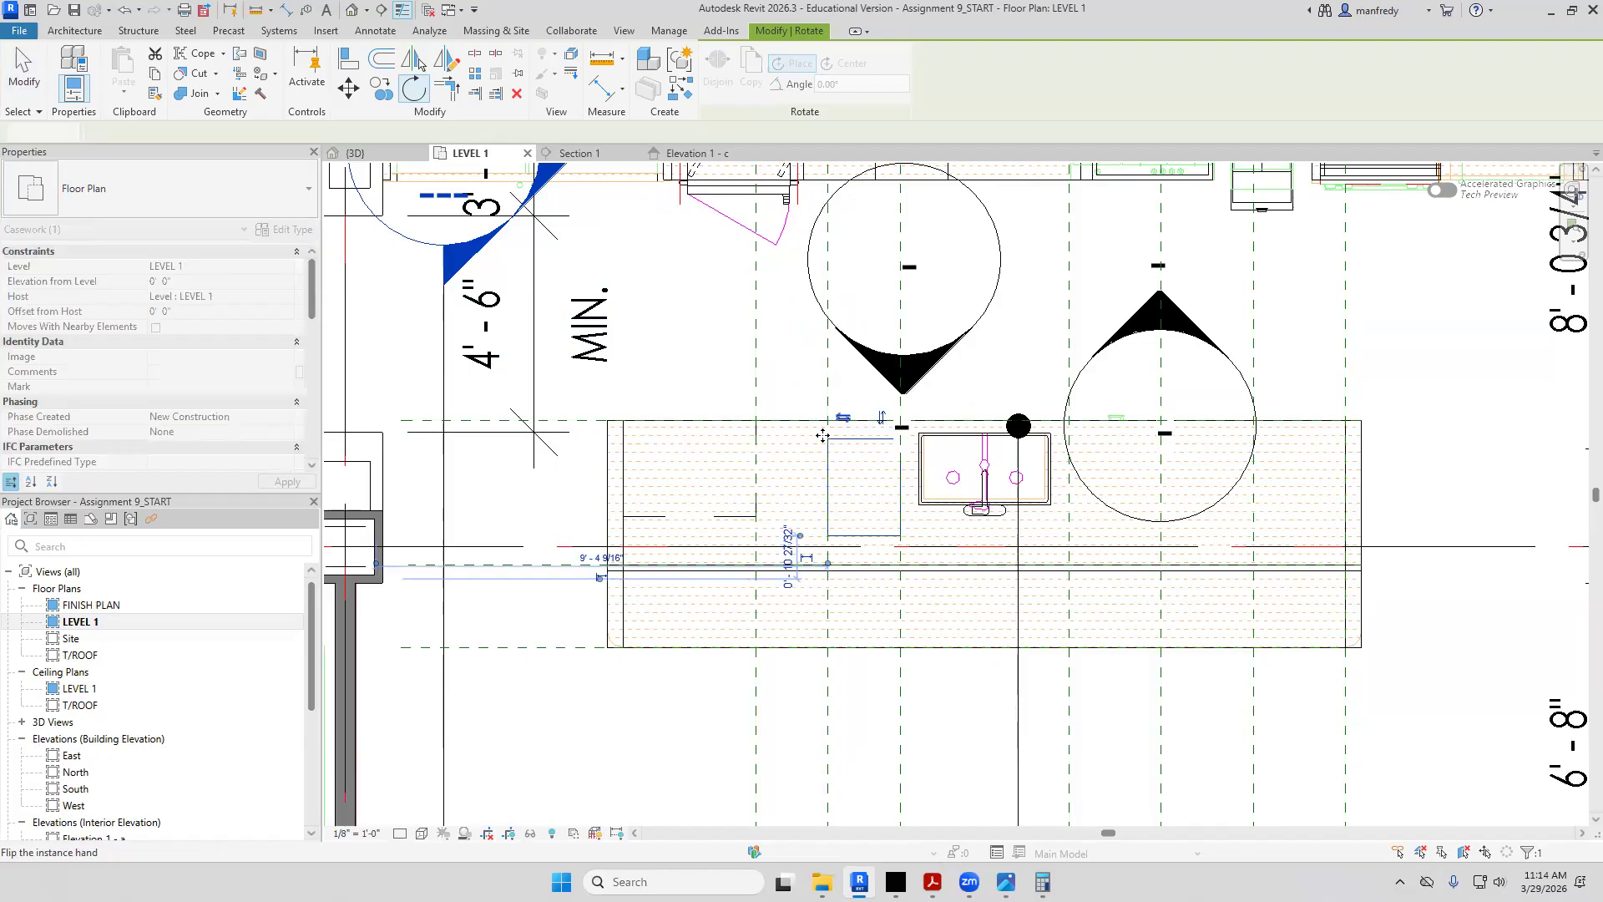
Rotate the island's 33" double-door base cabinet 180 degrees in the LEVEL 1 floor plan
{"action": "left_click", "coordinate": [706, 526]}
{"action": "left_click", "coordinate": [730, 524]}
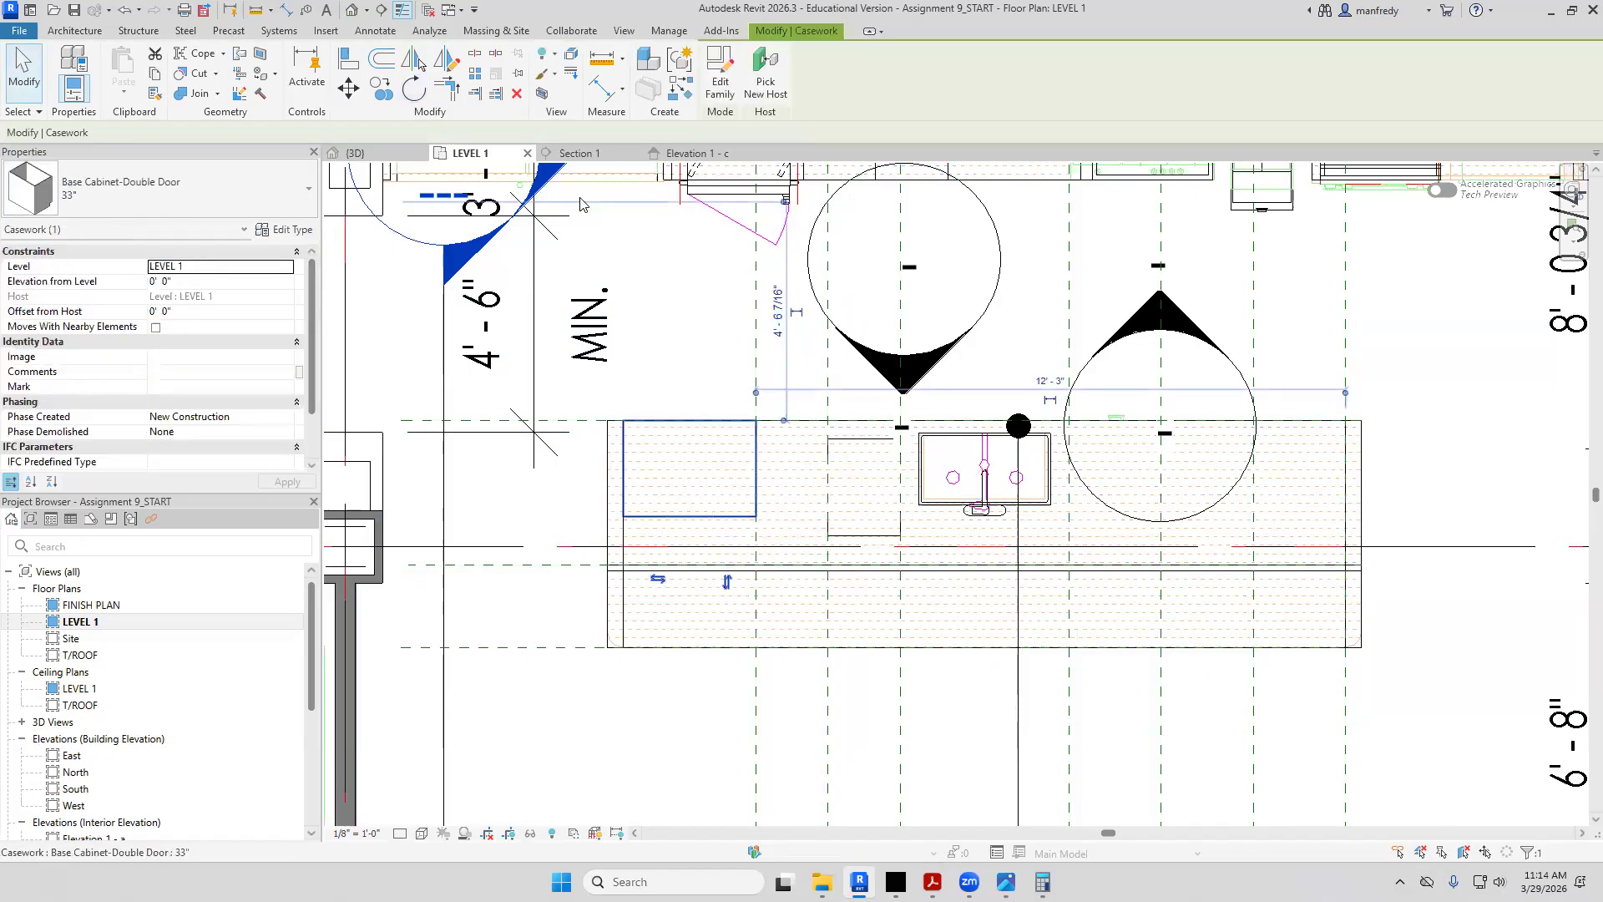
{"action": "left_click", "coordinate": [413, 89]}
{"action": "left_click", "coordinate": [806, 498]}
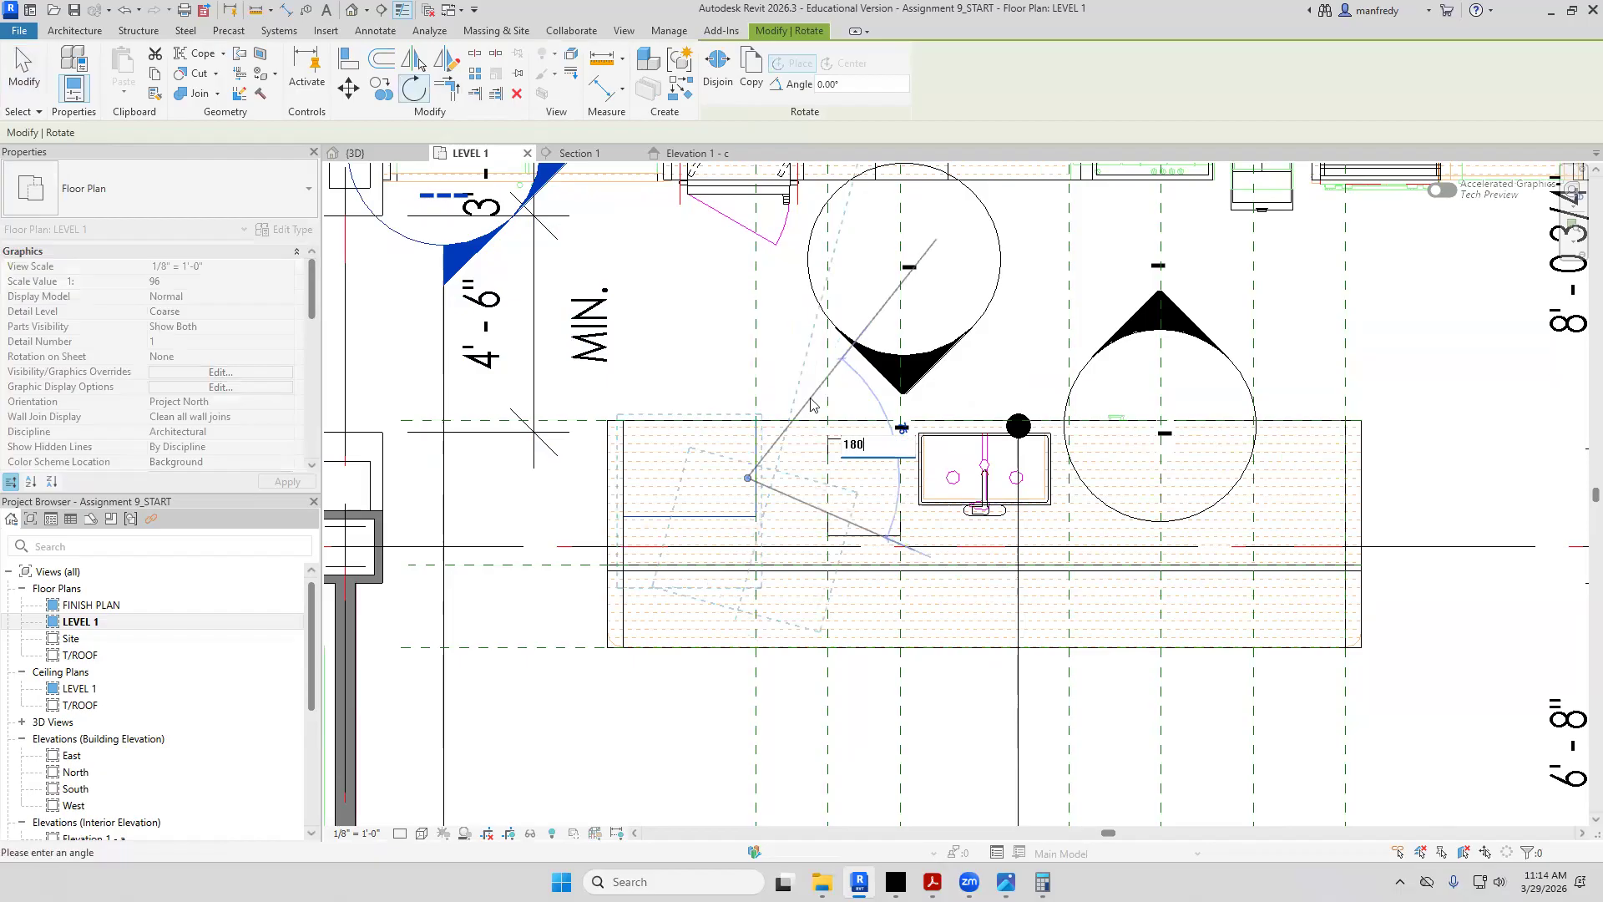
{"action": "key", "text": "Return"}
{"action": "key", "text": "Escape"}
Align the rotated 33" double-door and 18" single-drawer cabinets with the island's end panel, reference planes and front edge
{"action": "scroll", "coordinate": [687, 410], "scroll_direction": "up", "scroll_amount": 2}
{"action": "key", "text": "a"}
{"action": "key", "text": "l"}
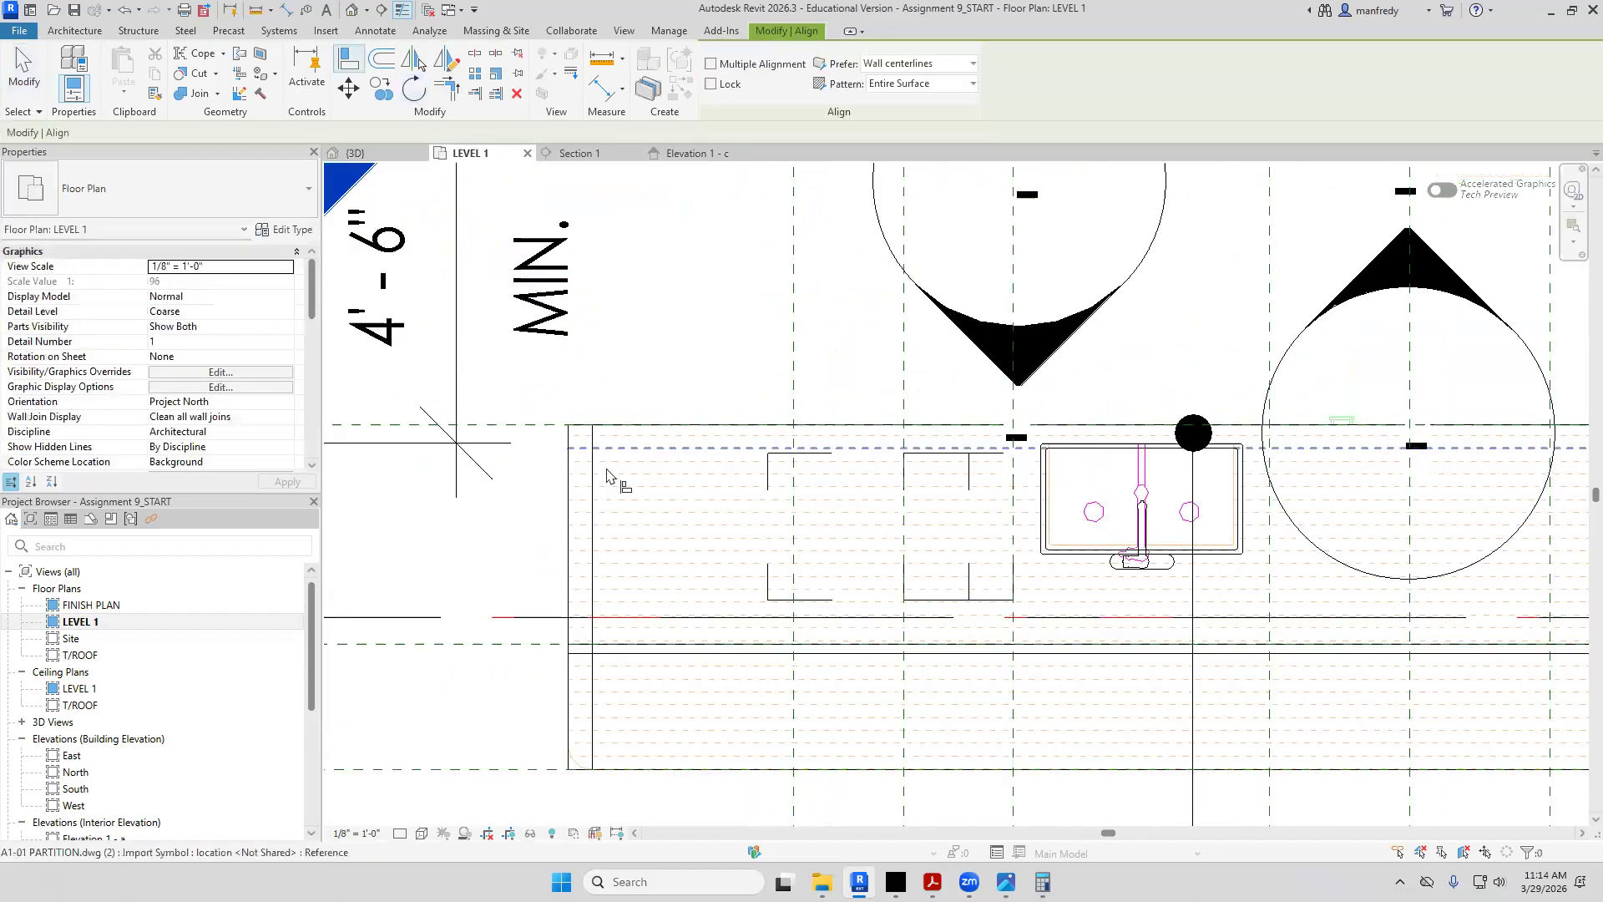
{"action": "left_click", "coordinate": [767, 456]}
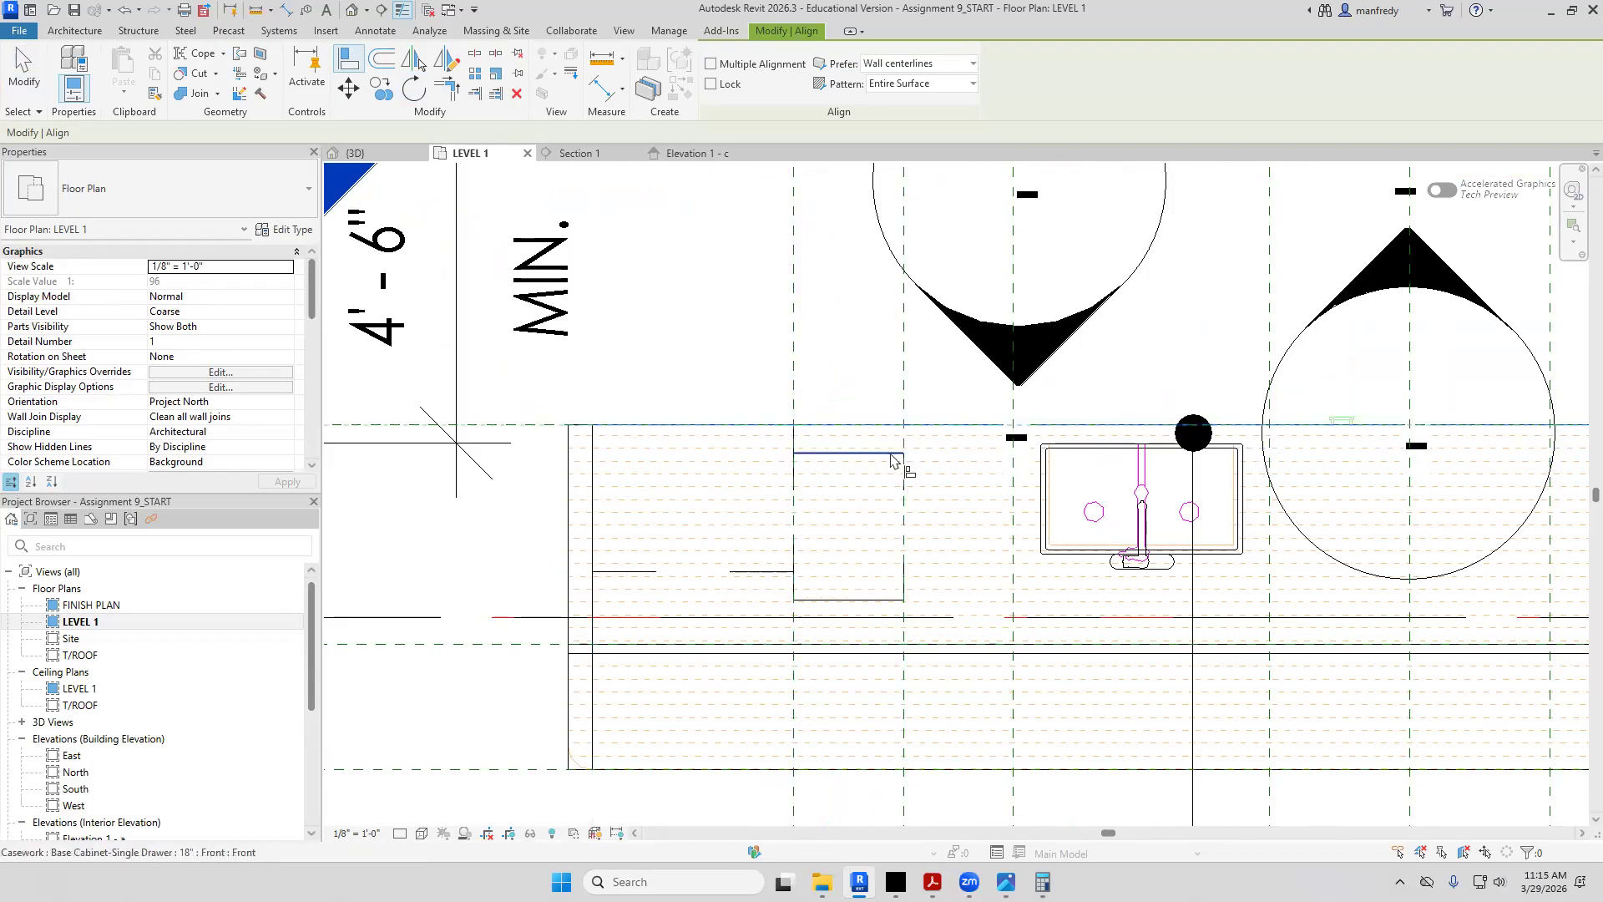
{"action": "key", "text": "Escape"}
In Elevation 1 - c, copy the 18" single-drawer base cabinet into the adjoining bay on its sink side
{"action": "double_click", "coordinate": [1006, 368]}
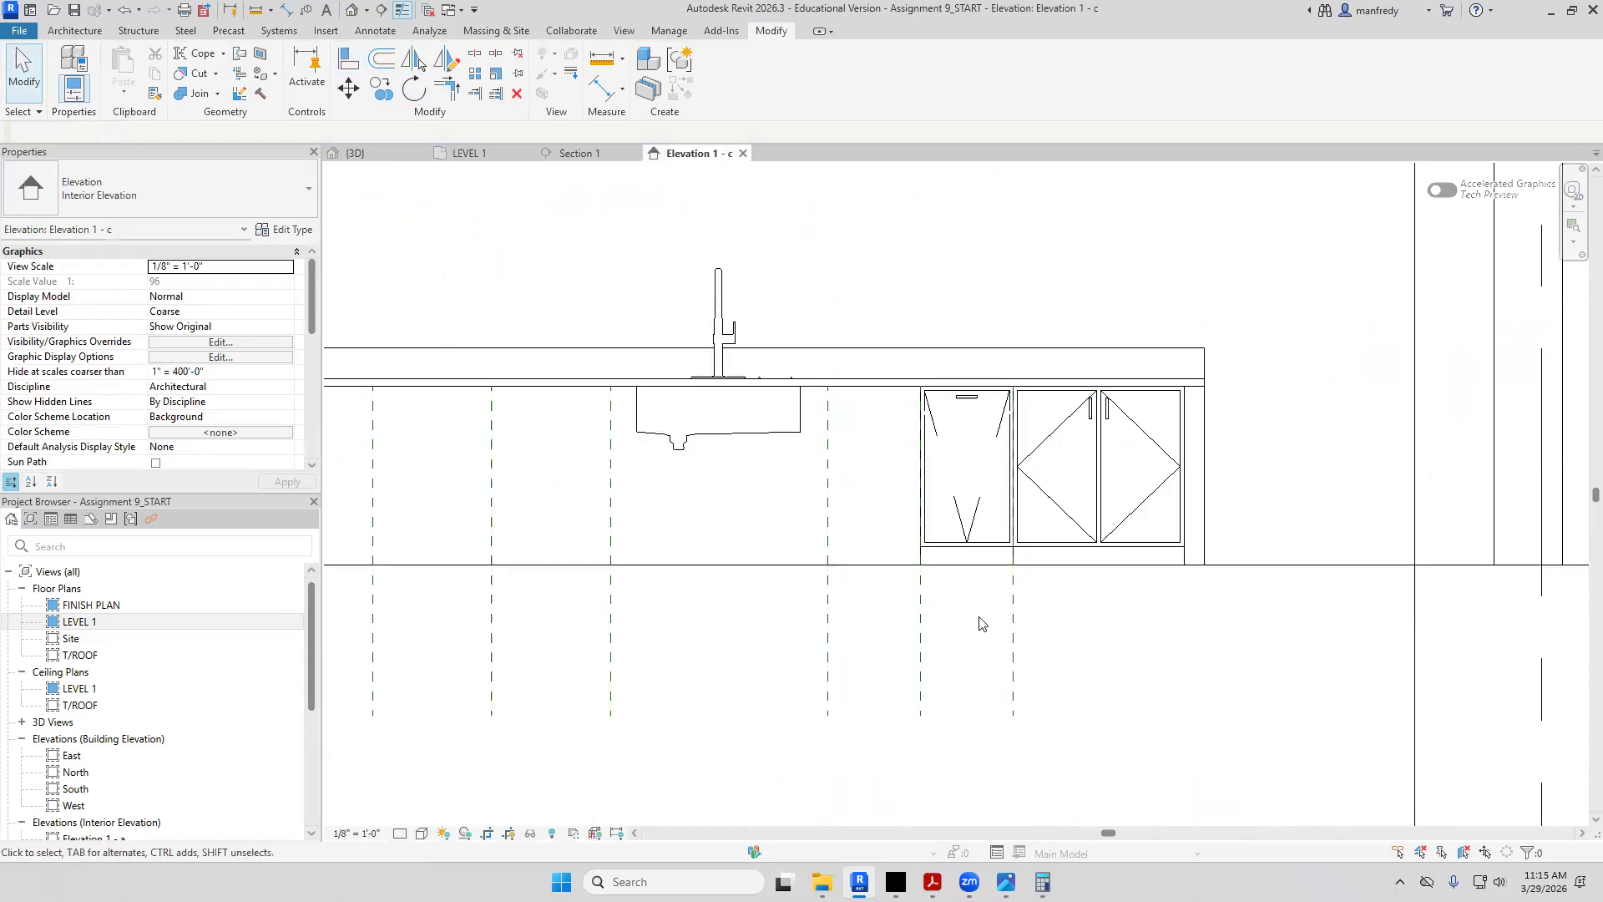
{"action": "left_click", "coordinate": [923, 343]}
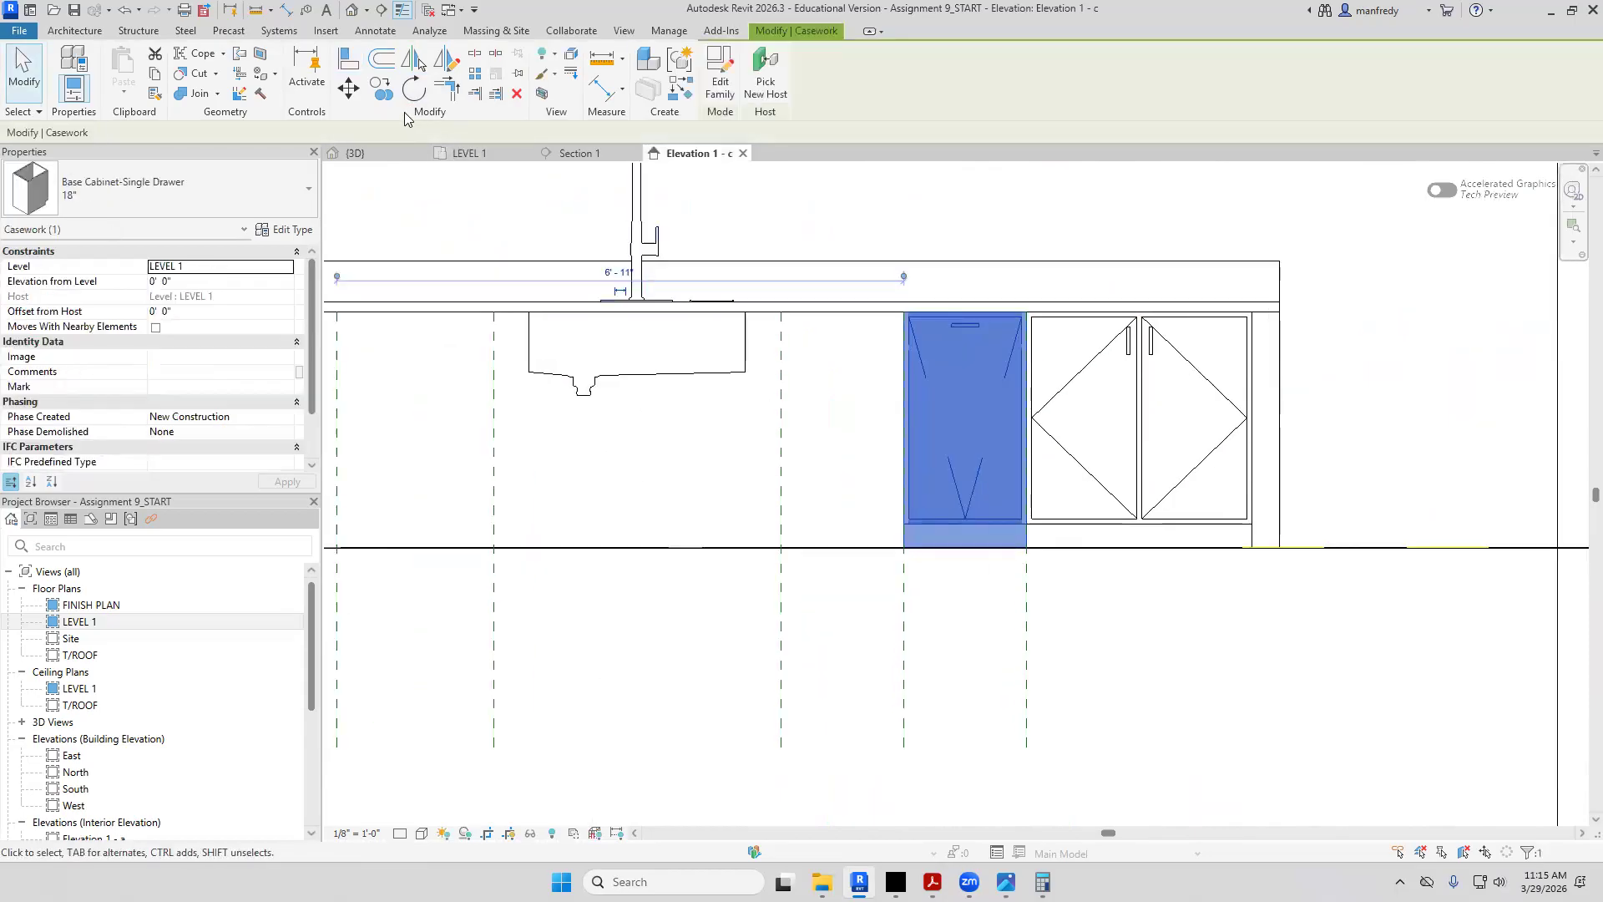
{"action": "key", "text": "c"}
{"action": "key", "text": "o"}
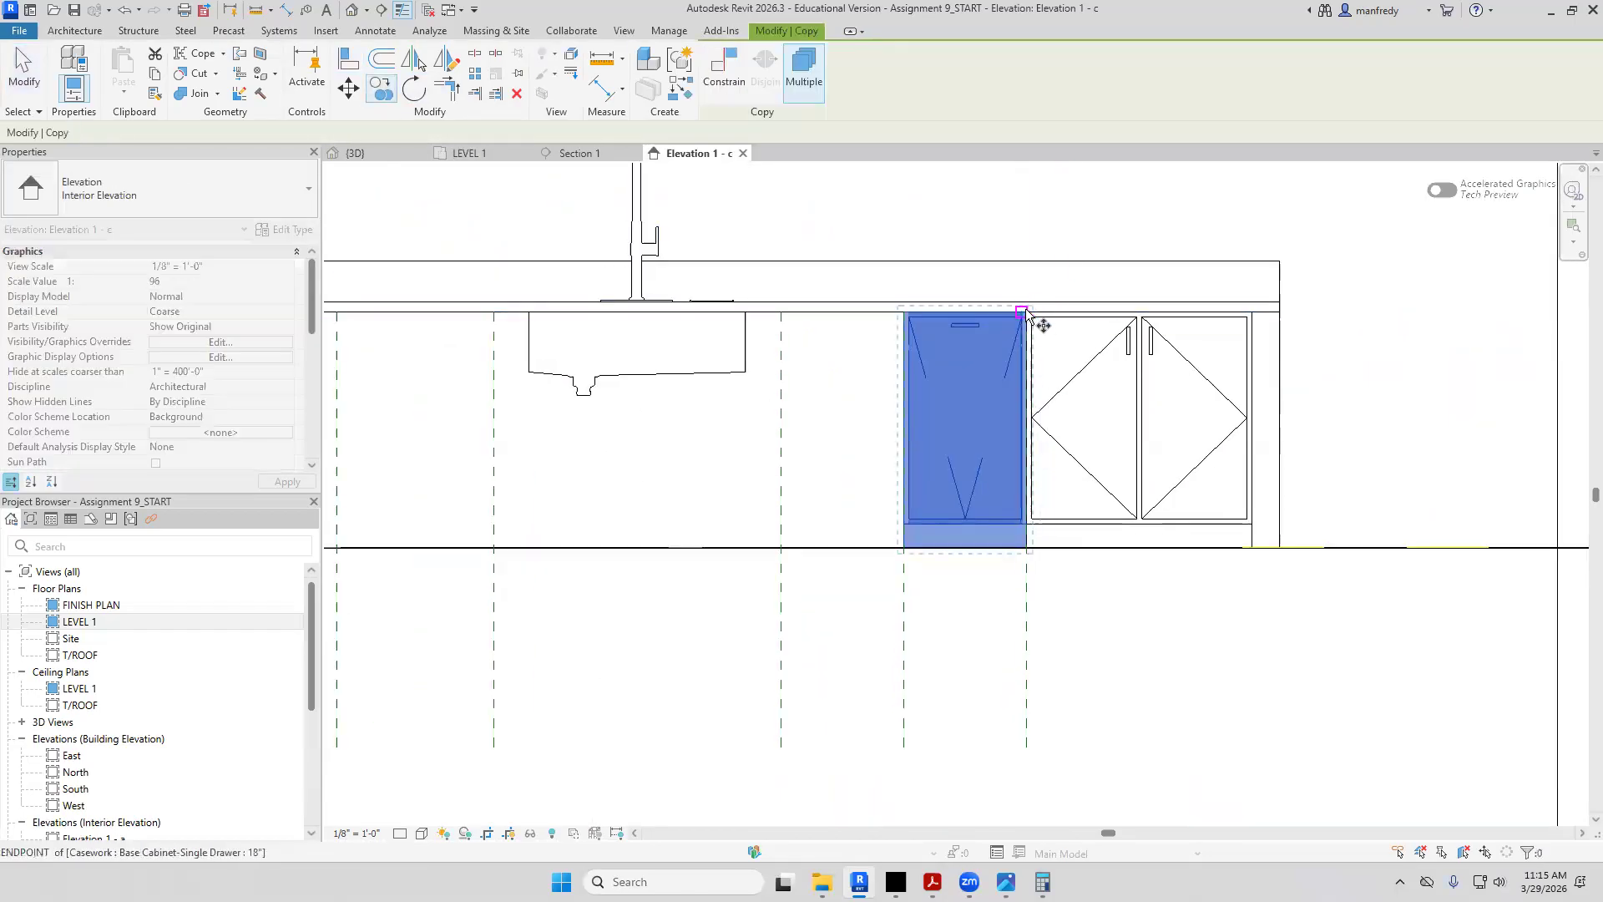
{"action": "left_click", "coordinate": [904, 311]}
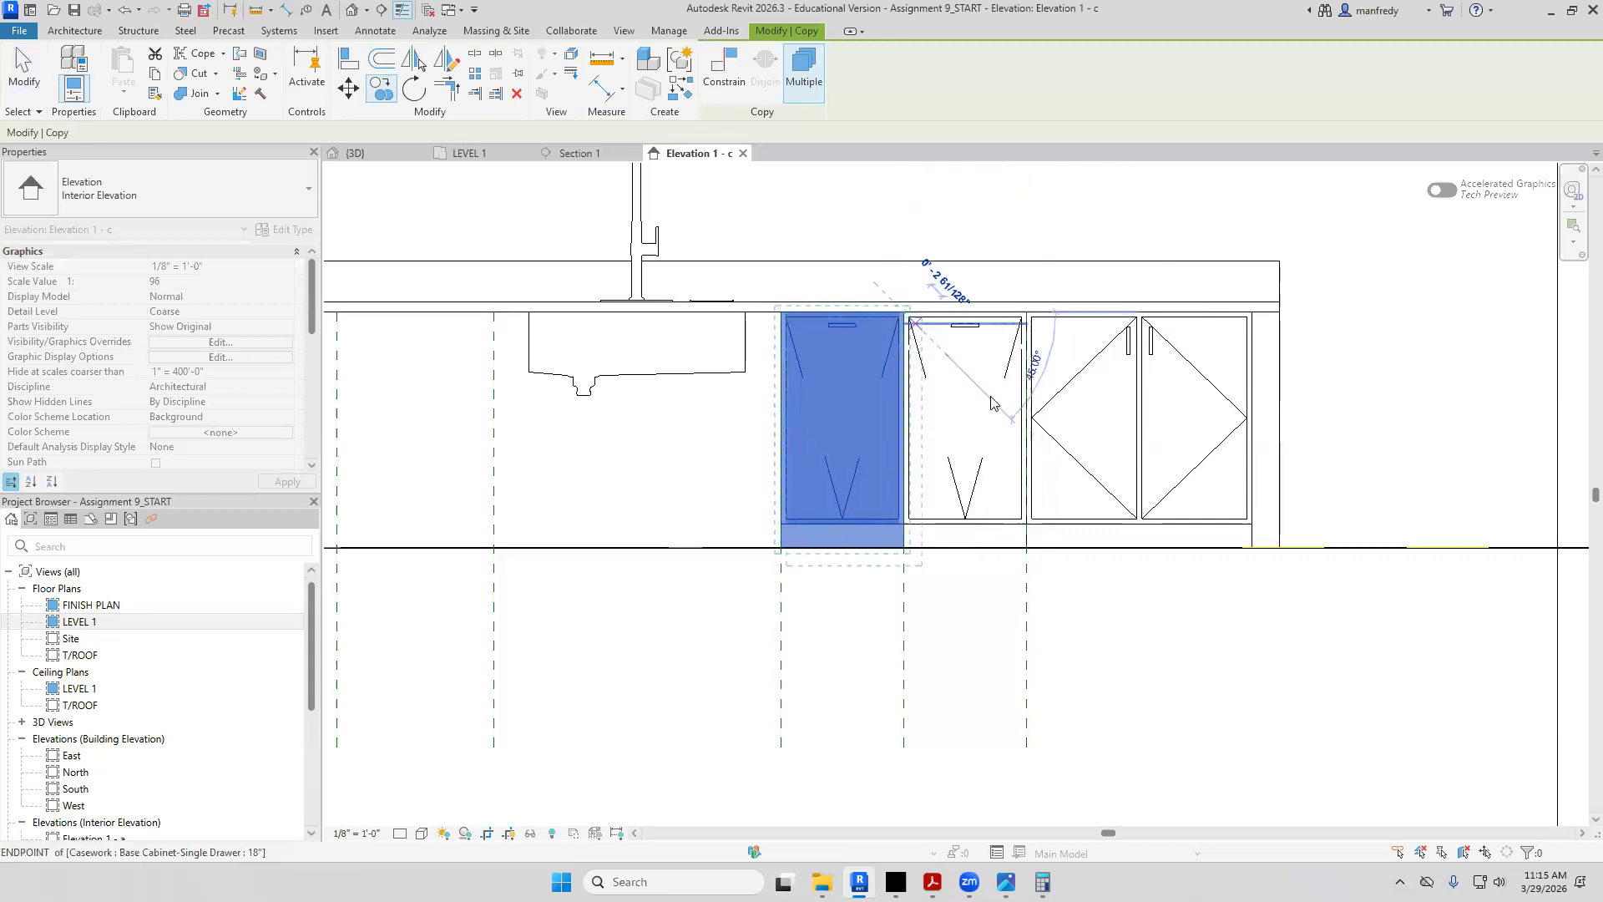
{"action": "key", "text": "Escape"}
{"action": "key", "text": "Escape"}
Copy the 33" double-door base cabinet to the sink side of the two single-drawer cabinets
{"action": "scroll", "coordinate": [1076, 539], "scroll_direction": "down", "scroll_amount": 1}
{"action": "middle_click_drag", "start_coordinate": [1179, 582], "coordinate": [1256, 609]}
{"action": "left_click", "coordinate": [1194, 550]}
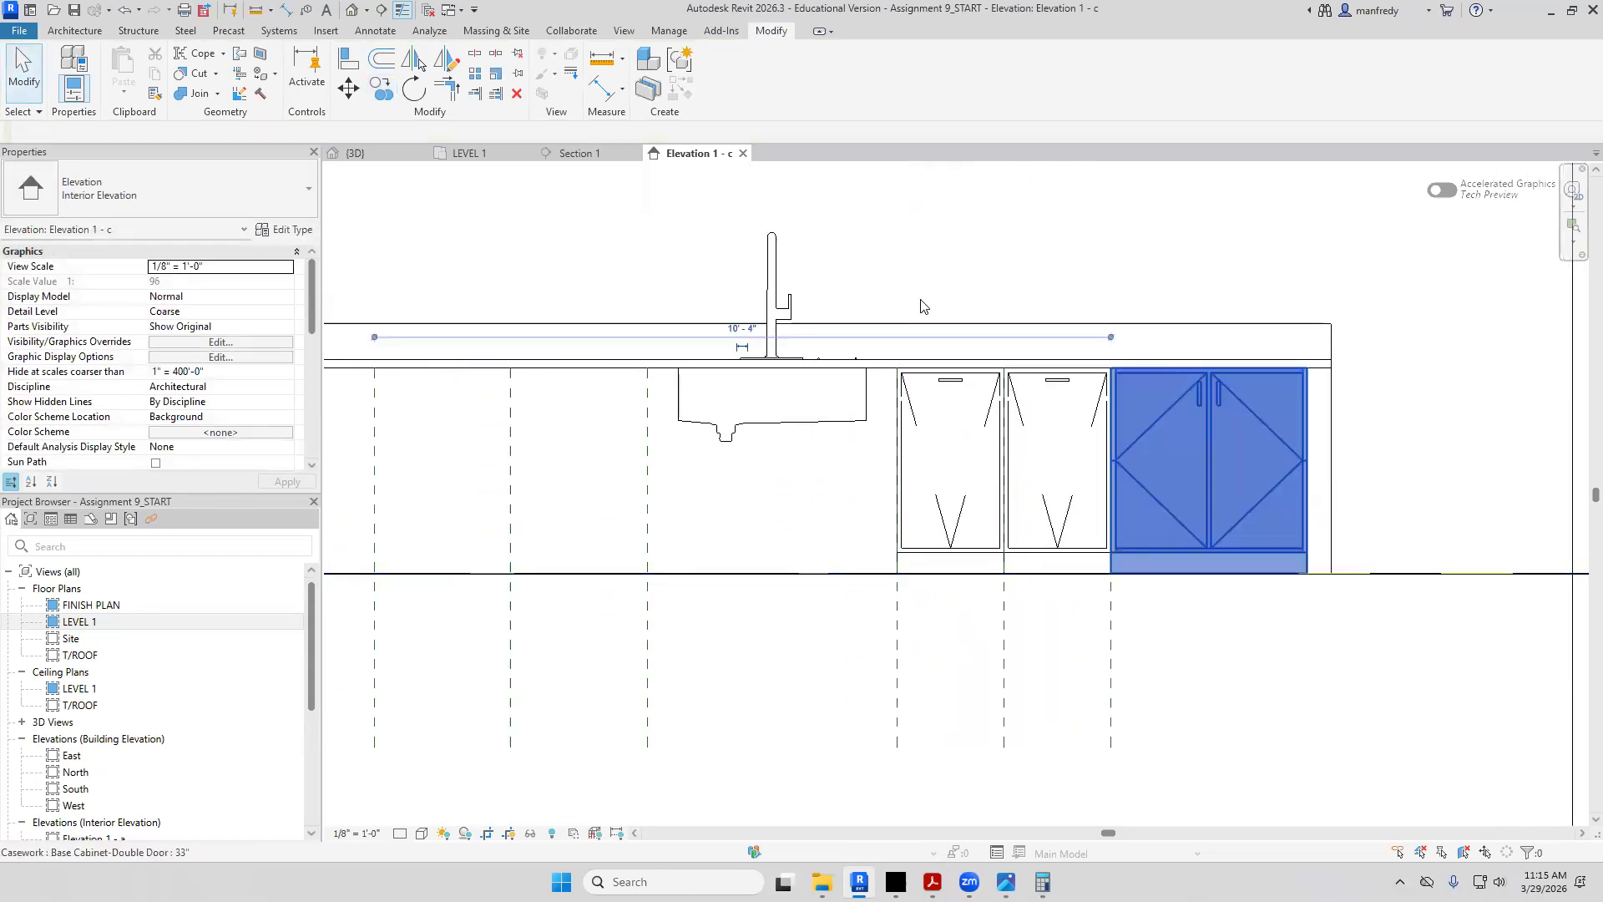
{"action": "key", "text": "c"}
{"action": "key", "text": "o"}
{"action": "left_click", "coordinate": [1308, 369]}
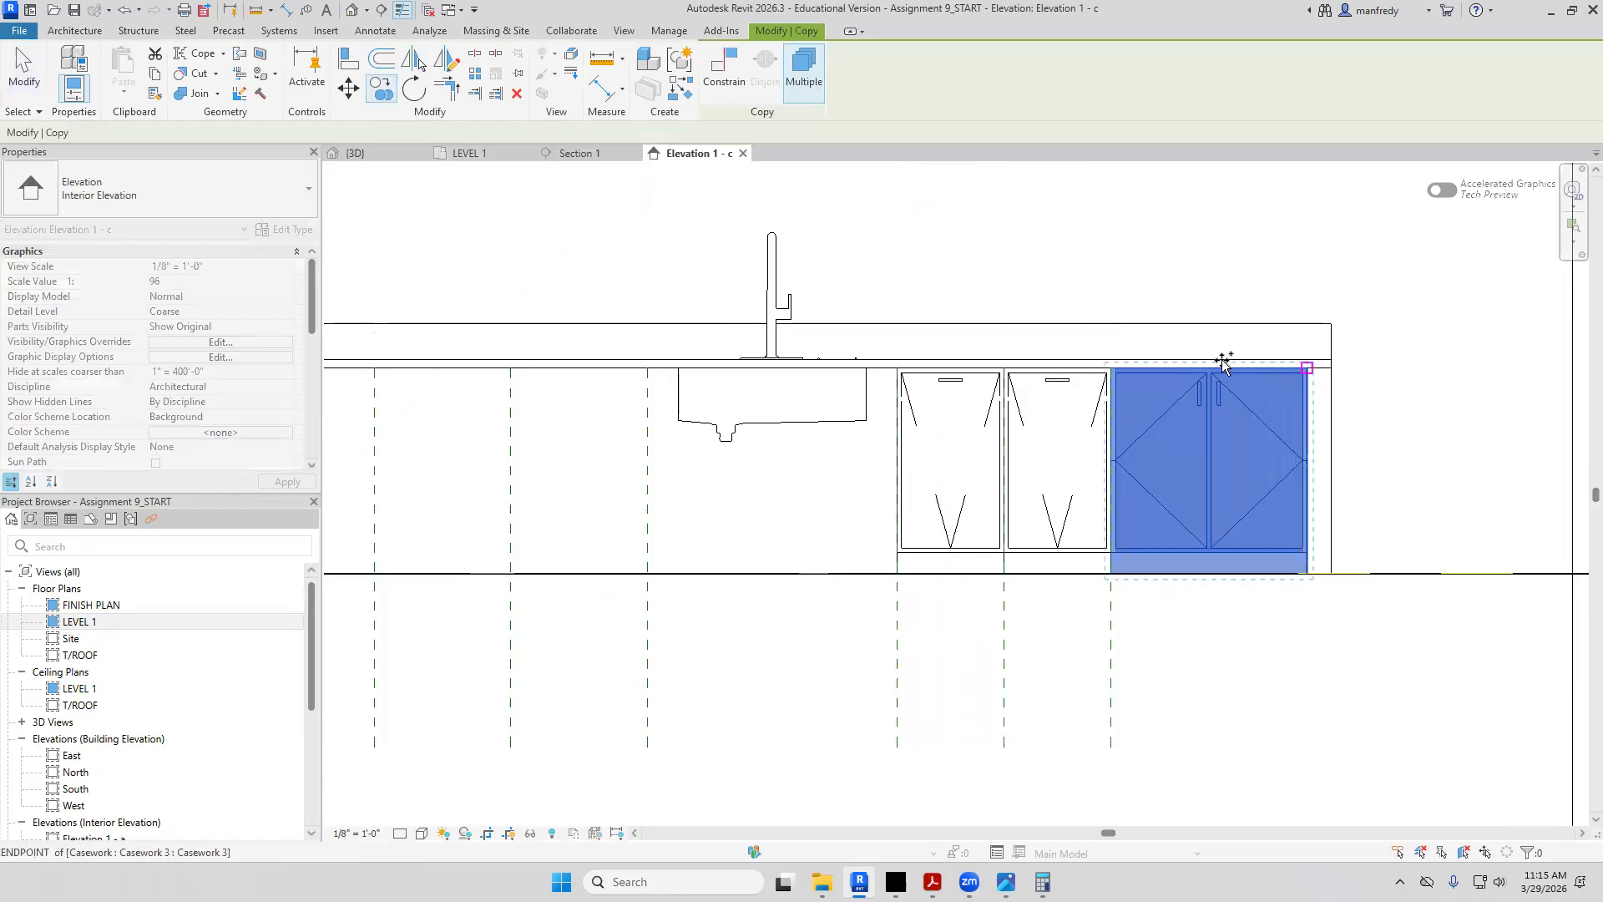
{"action": "left_click", "coordinate": [890, 368]}
{"action": "key", "text": "Escape"}
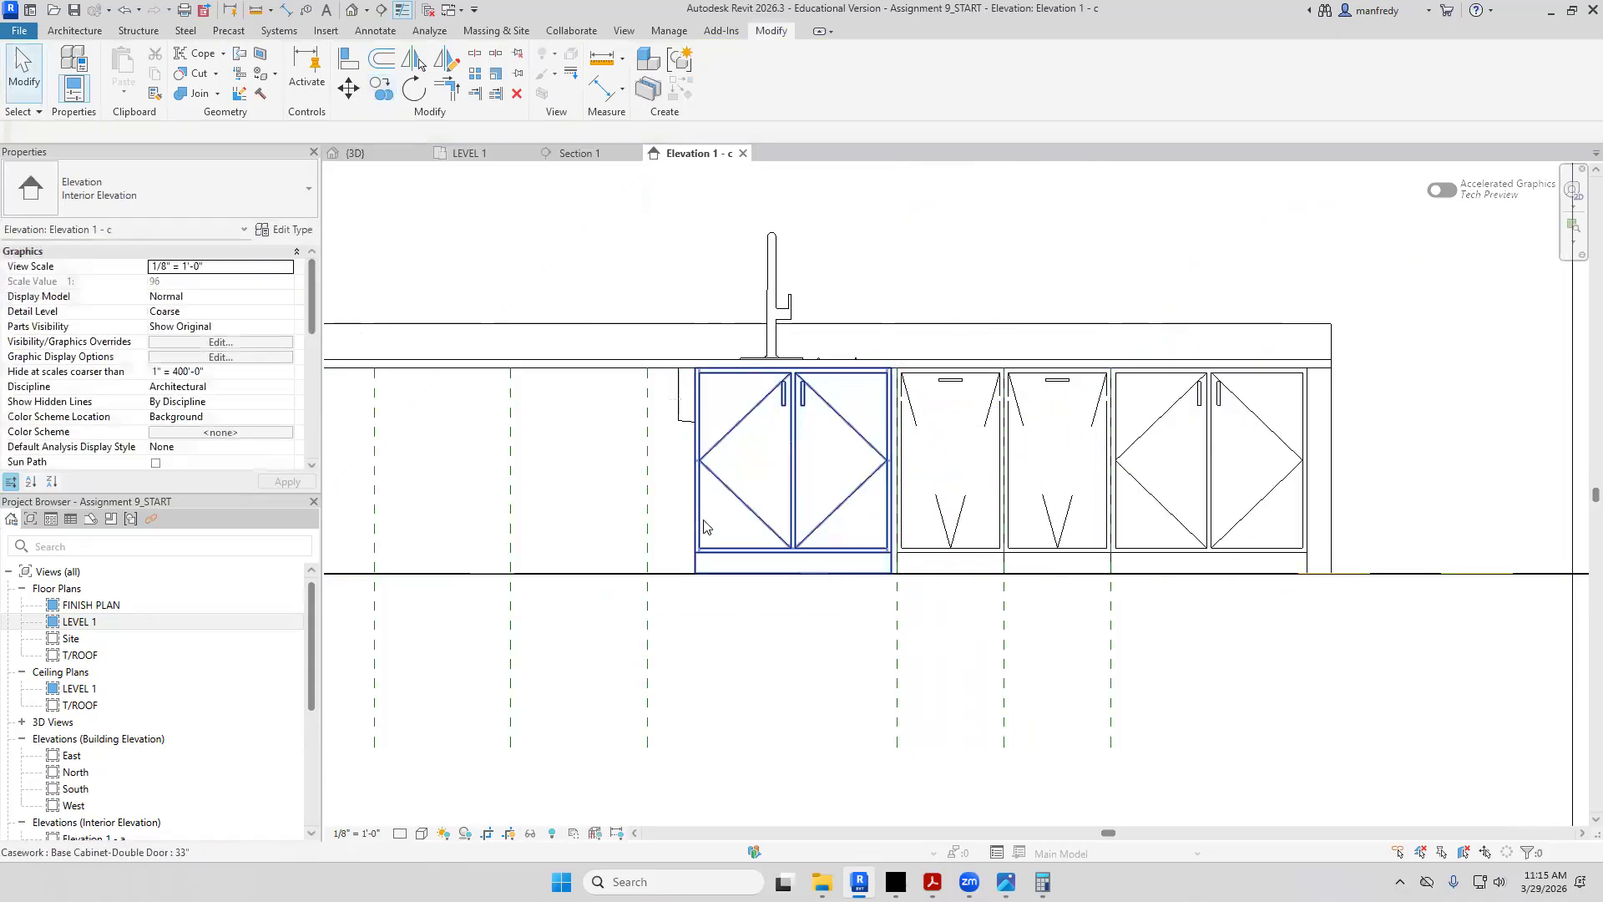
Measure the width of the sink bay between its two reference planes with a temporary aligned dimension
{"action": "scroll", "coordinate": [703, 526], "scroll_direction": "up", "scroll_amount": 2}
{"action": "key", "text": "i"}
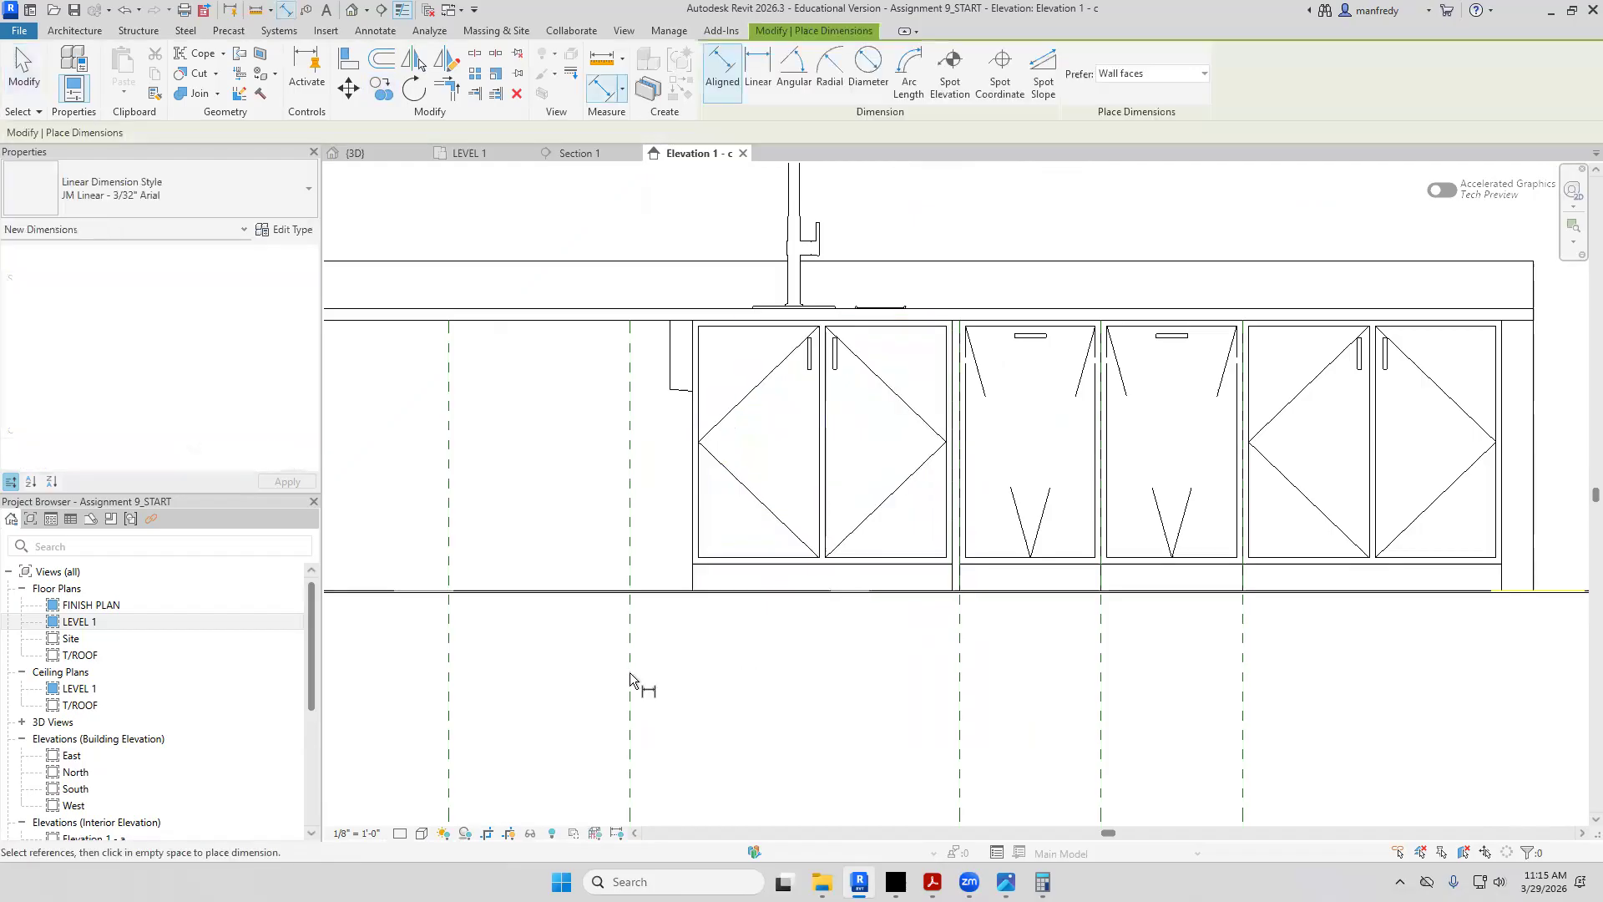
{"action": "left_click", "coordinate": [630, 675]}
{"action": "left_click", "coordinate": [959, 675]}
{"action": "key", "text": "Escape"}
{"action": "key", "text": "Escape"}
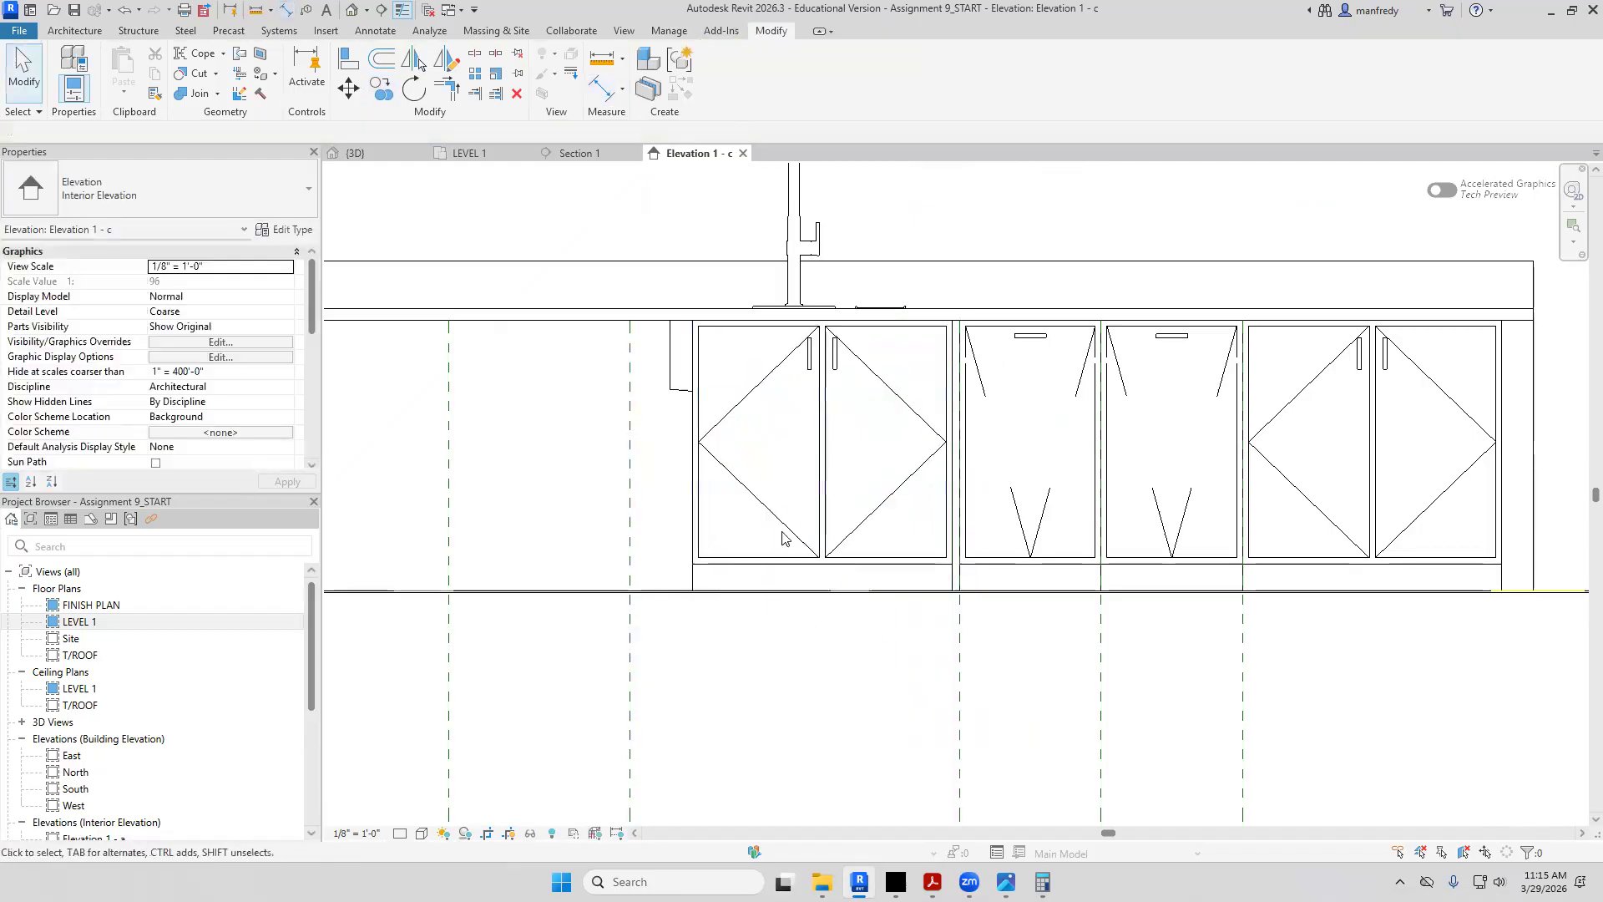
Change the copied double-door cabinet under the sink to the 42" type and align its side with the bay's reference plane
{"action": "left_click", "coordinate": [725, 438]}
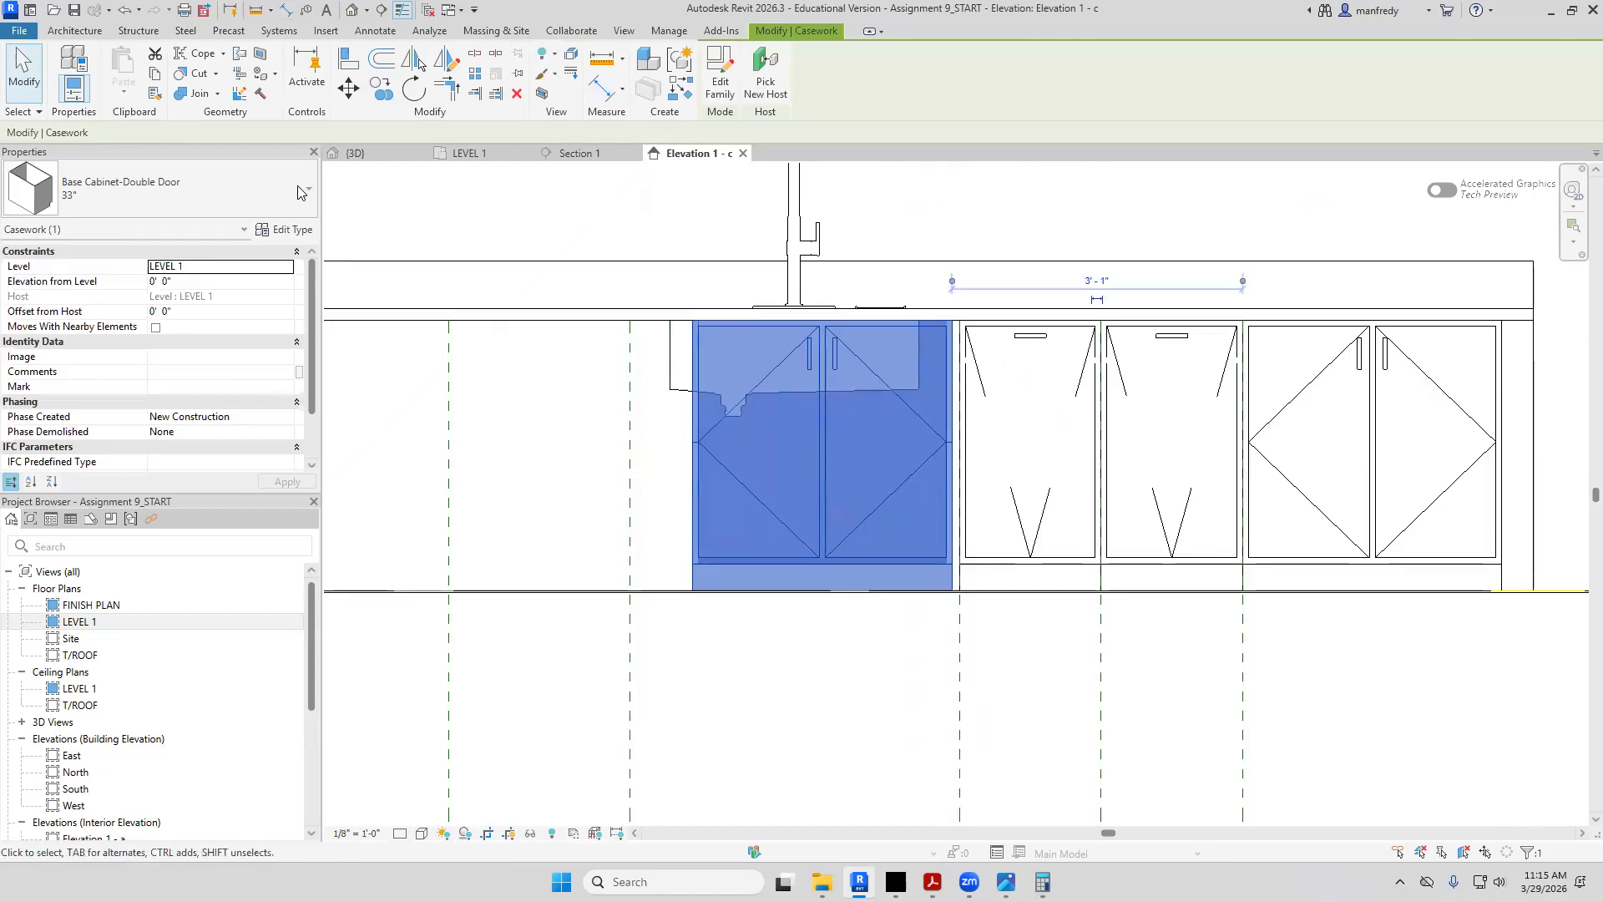
{"action": "left_click", "coordinate": [287, 189]}
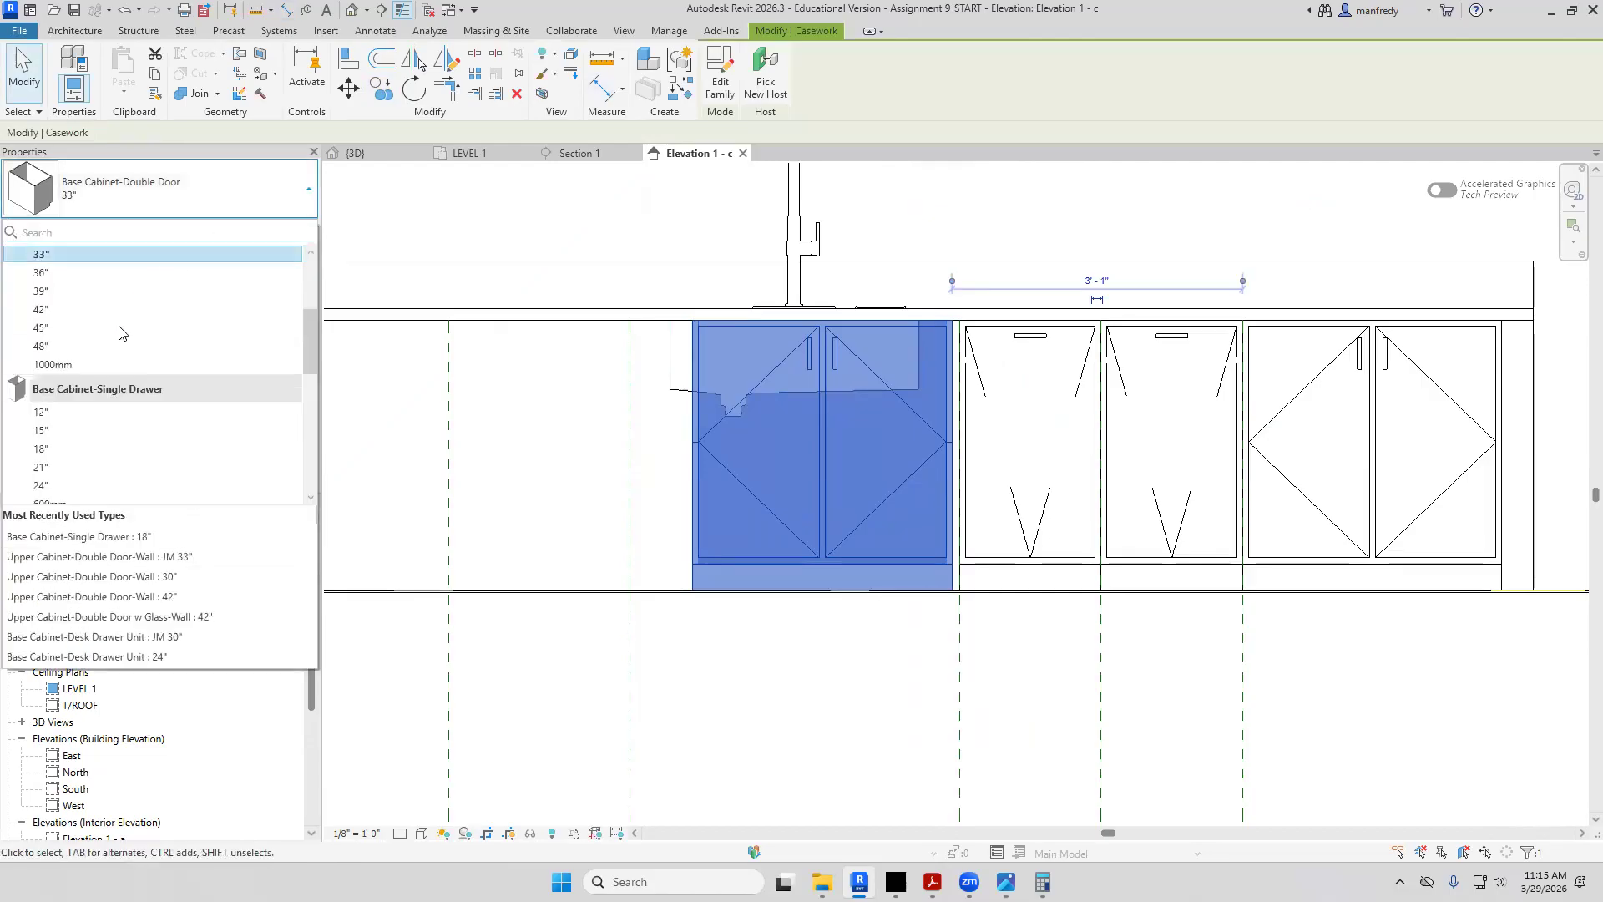
{"action": "left_click", "coordinate": [167, 309]}
{"action": "left_click", "coordinate": [615, 541]}
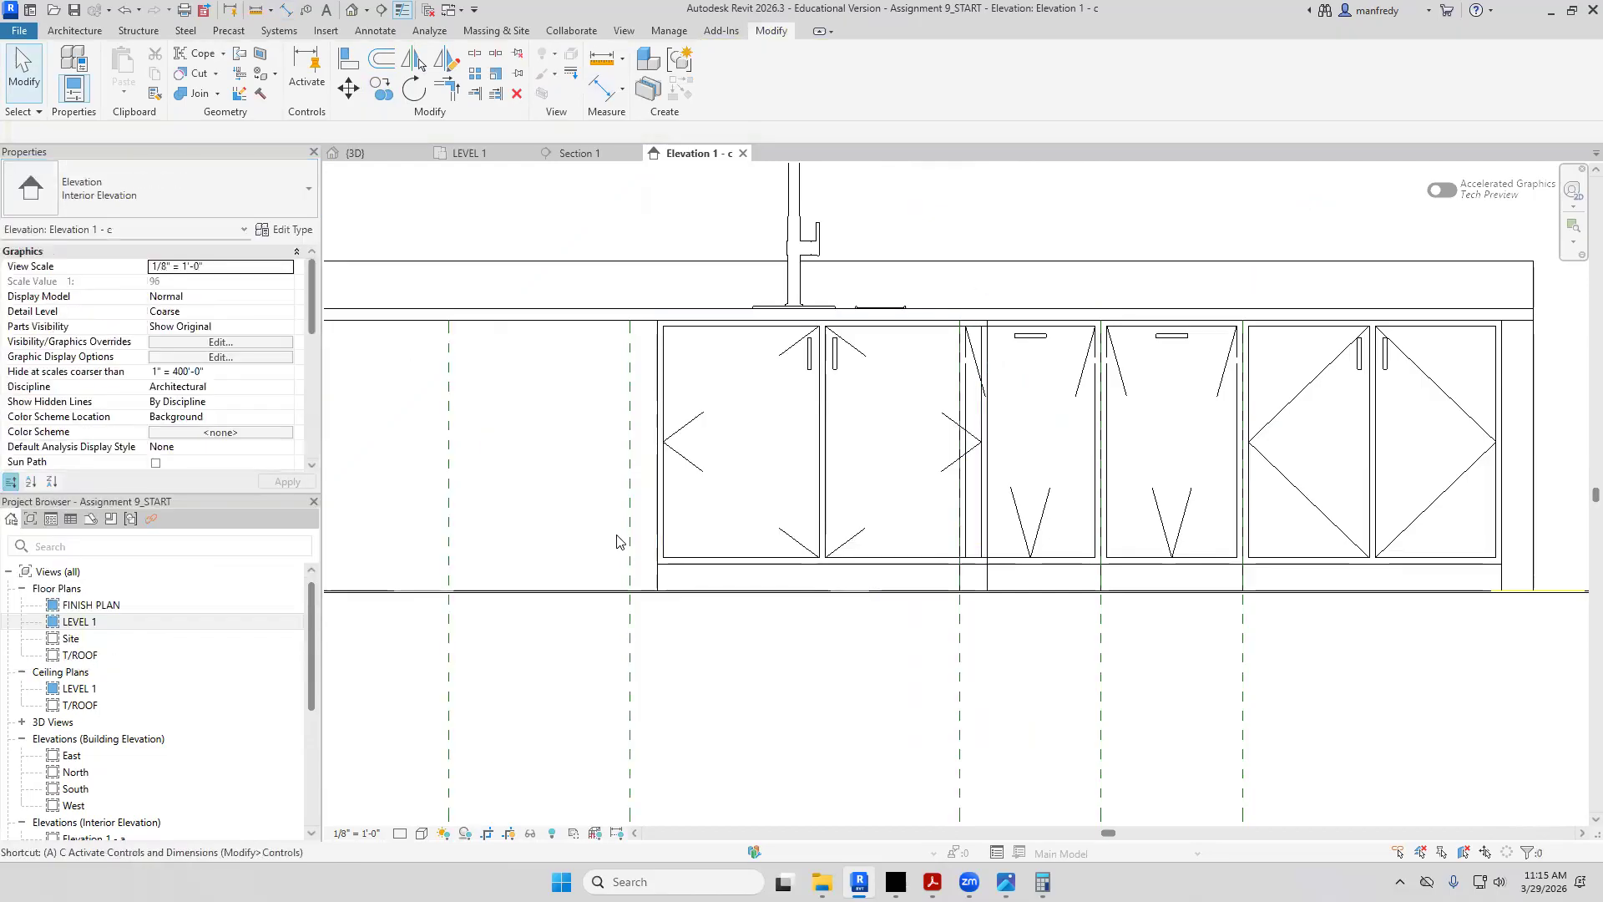
{"action": "key", "text": "l"}
{"action": "left_click", "coordinate": [655, 513]}
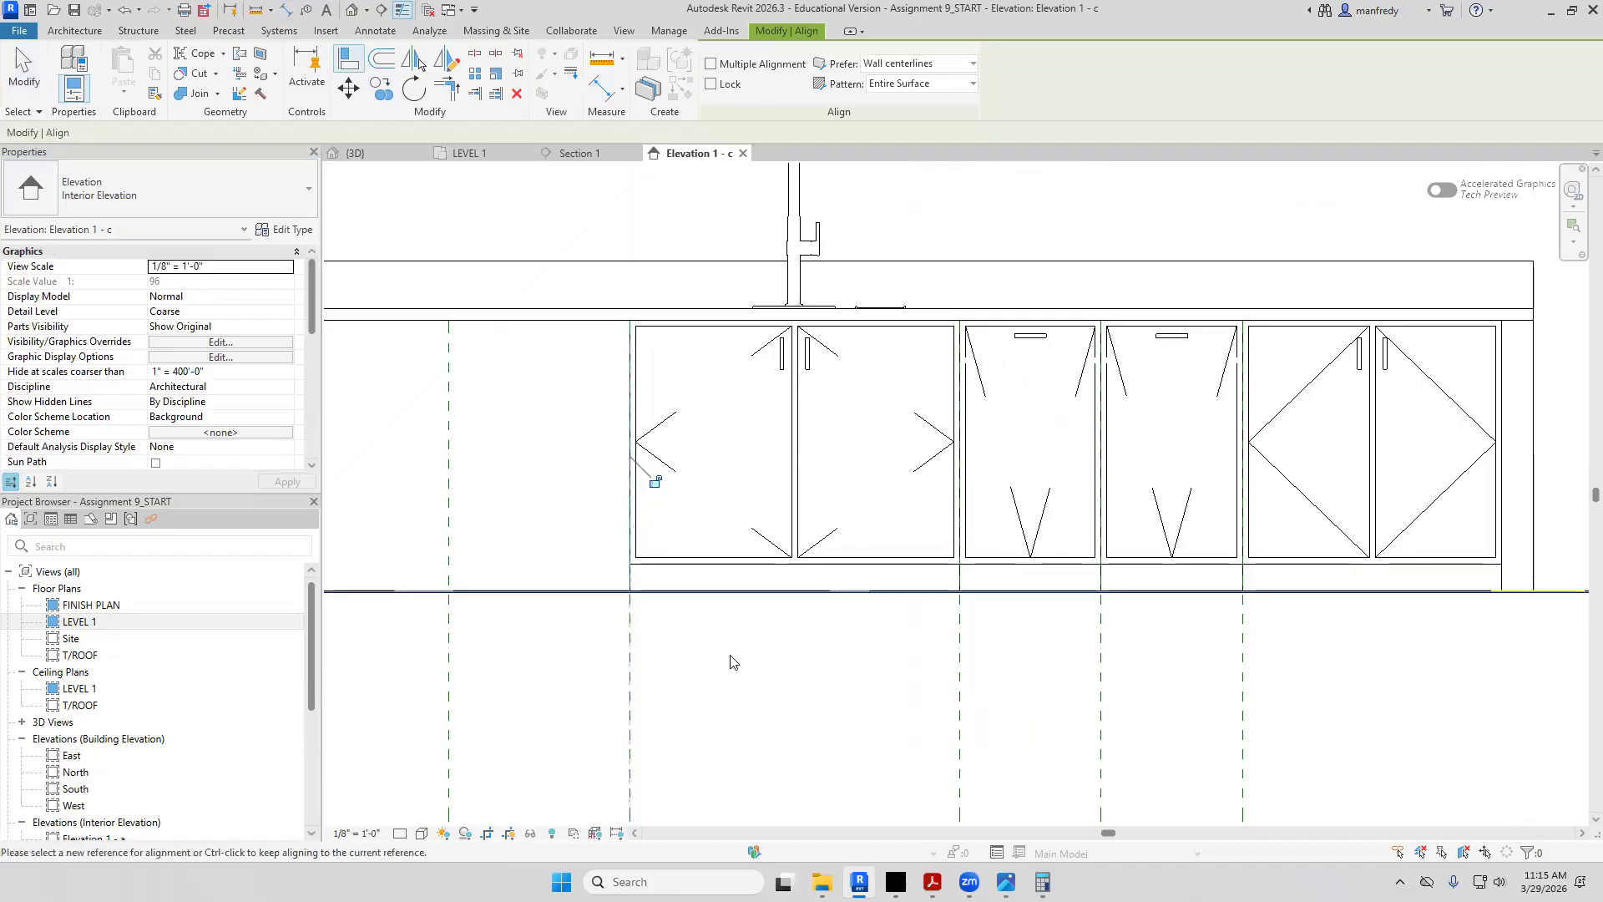
{"action": "key", "text": "Escape"}
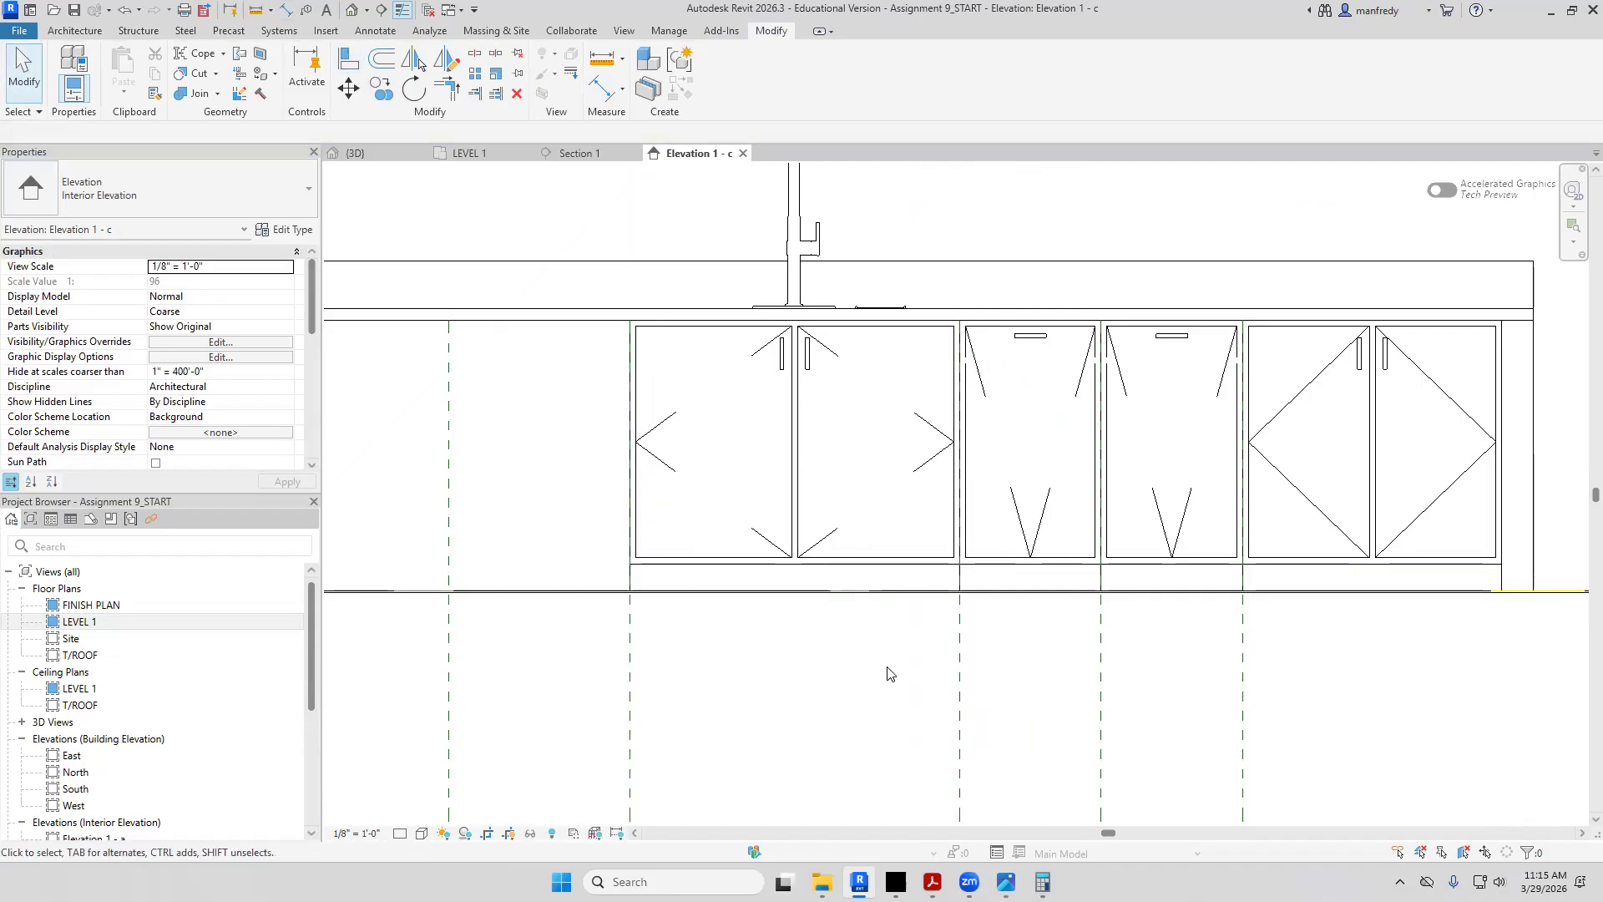
Compare the island's cabinet layout in Elevation 1 - c with the PDF elevation 04 Kitchen 102 - Island North
{"action": "scroll", "coordinate": [885, 601], "scroll_direction": "down", "scroll_amount": 3}
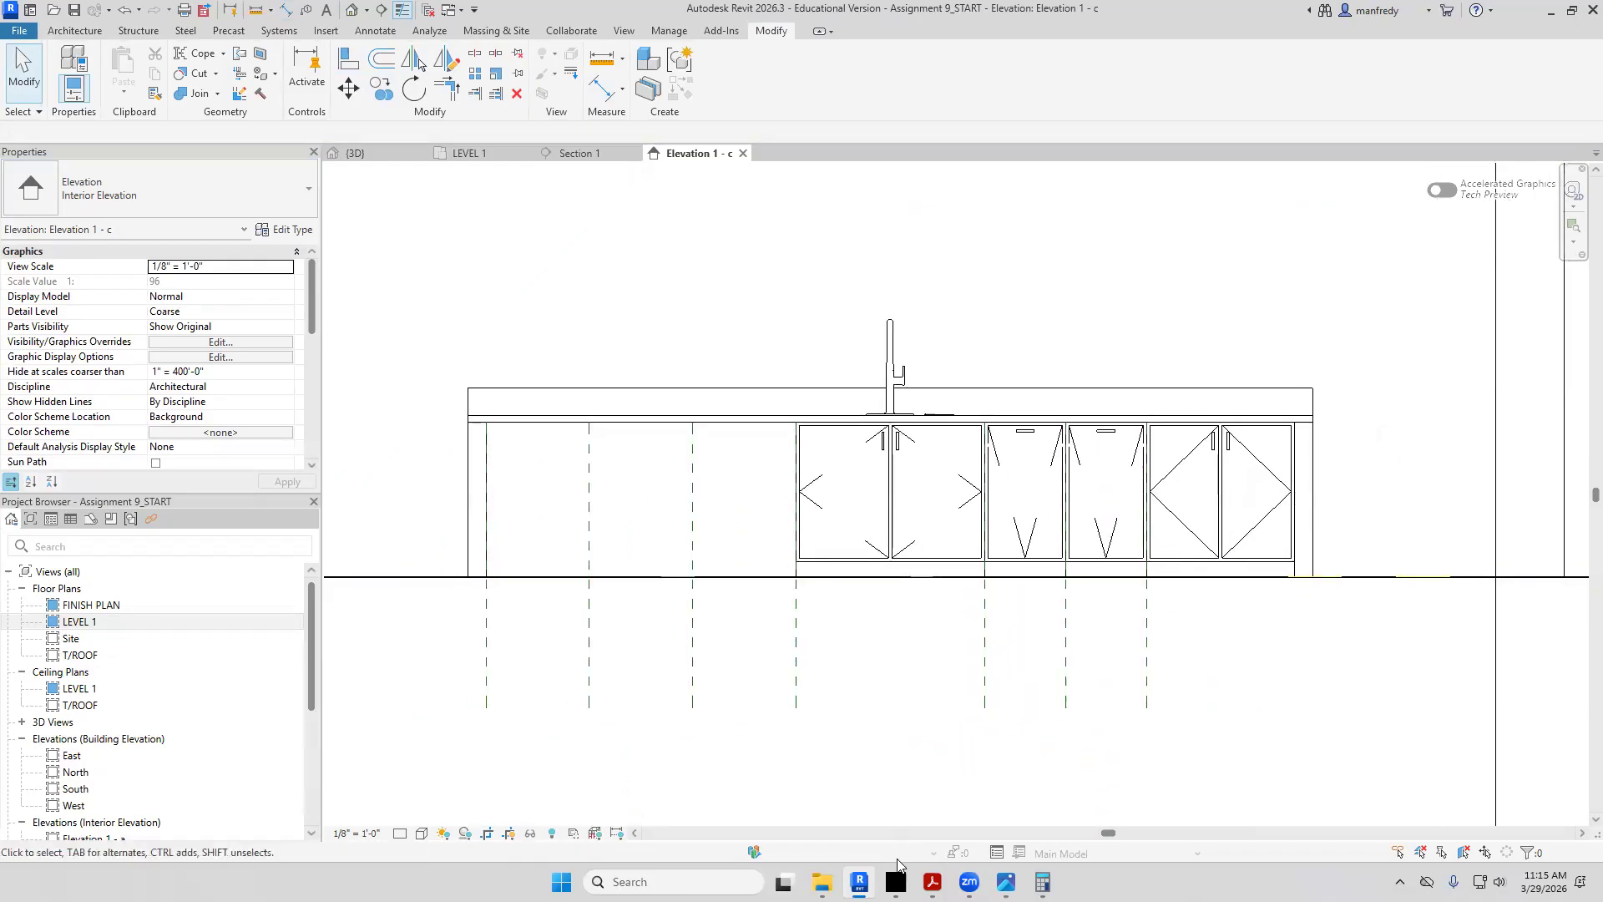
{"action": "mouse_move", "coordinate": [932, 882]}
{"action": "left_click", "coordinate": [1023, 817]}
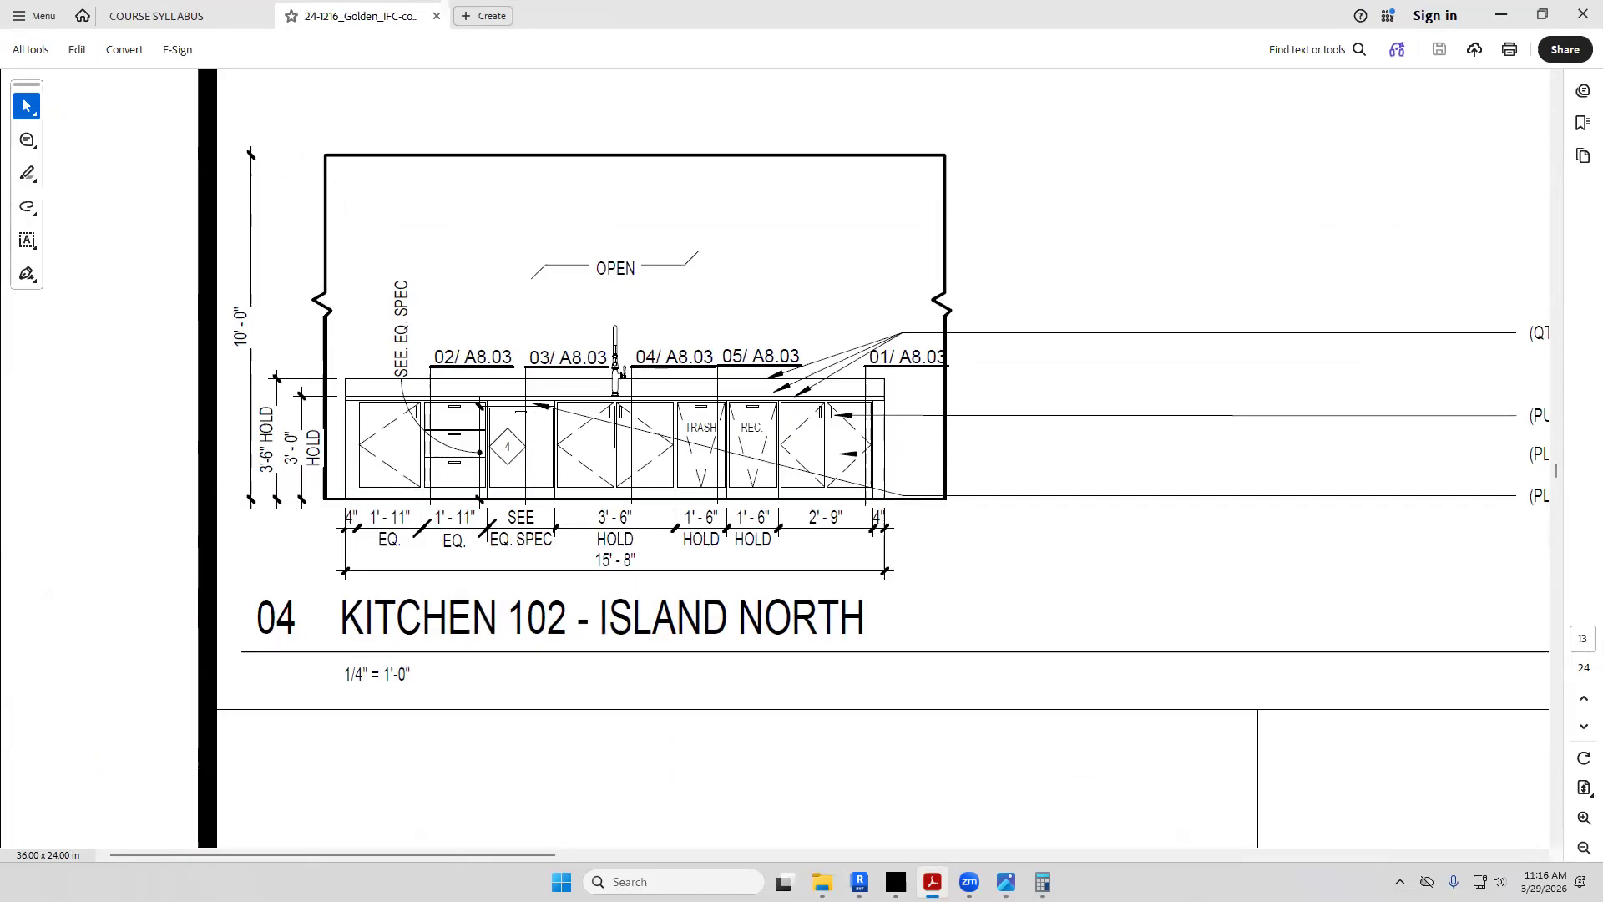
{"action": "left_click", "coordinate": [860, 882]}
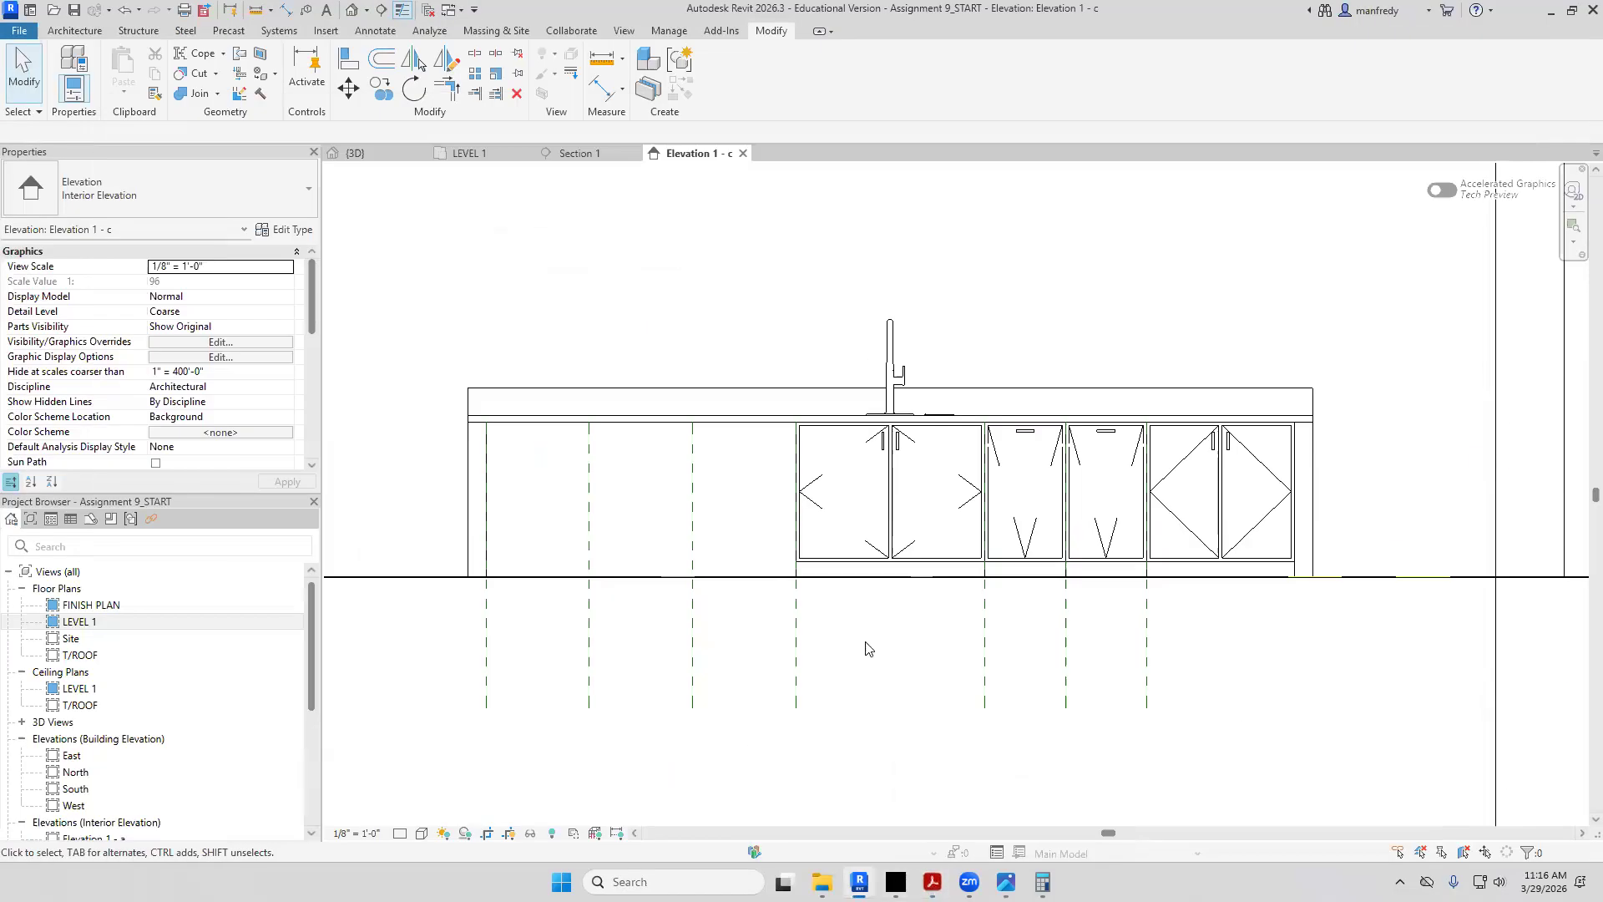
{"action": "left_click", "coordinate": [933, 881]}
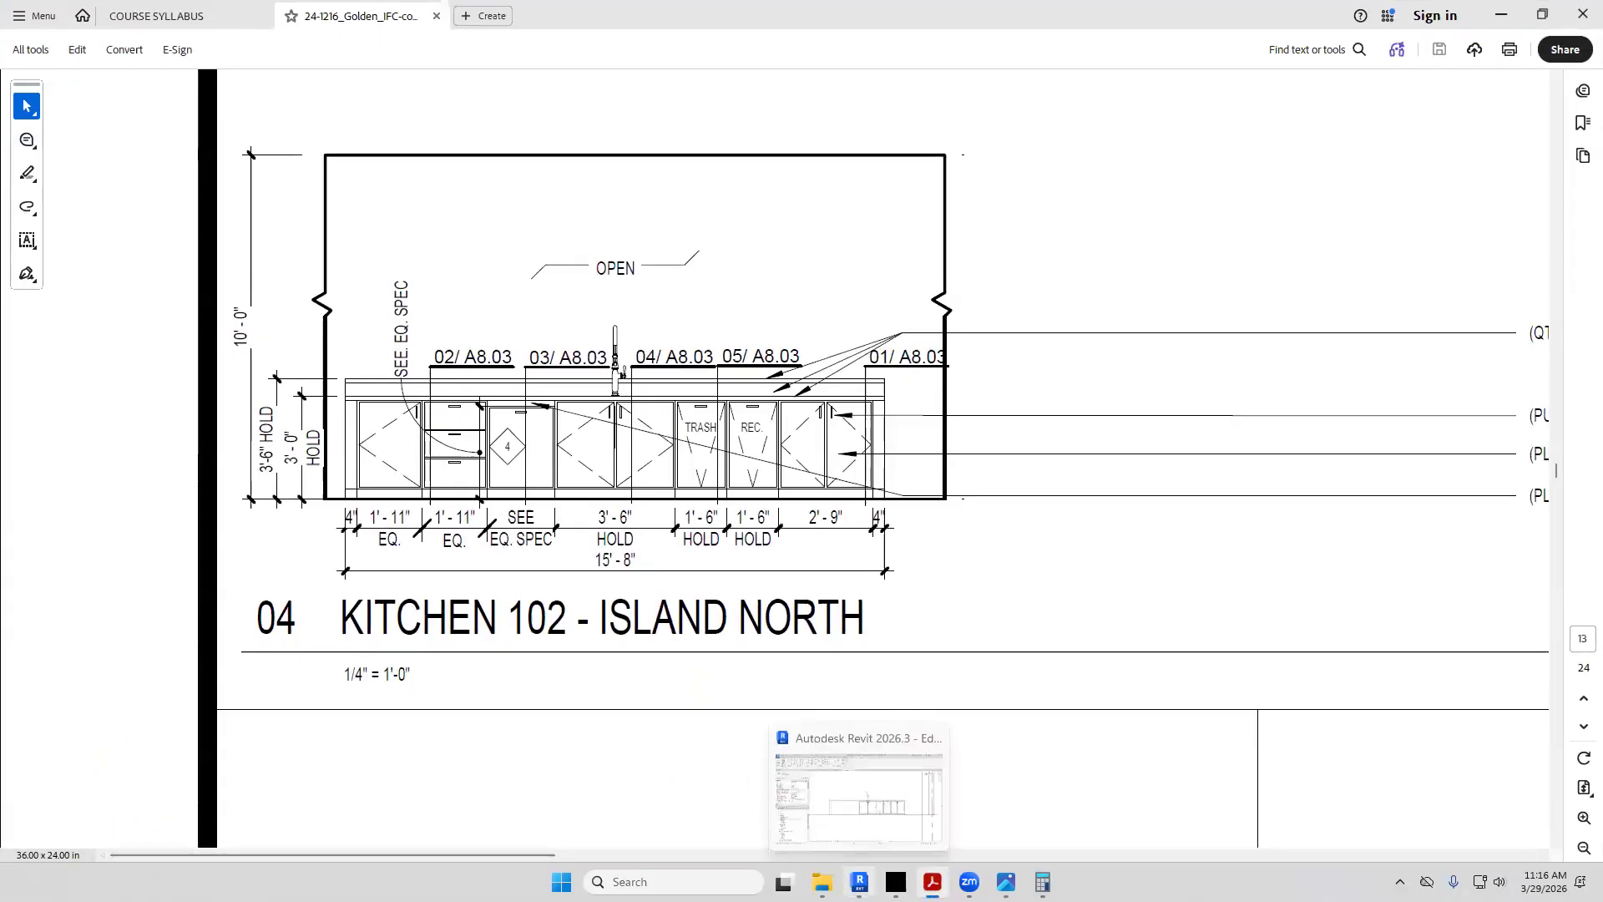
{"action": "left_click", "coordinate": [860, 881]}
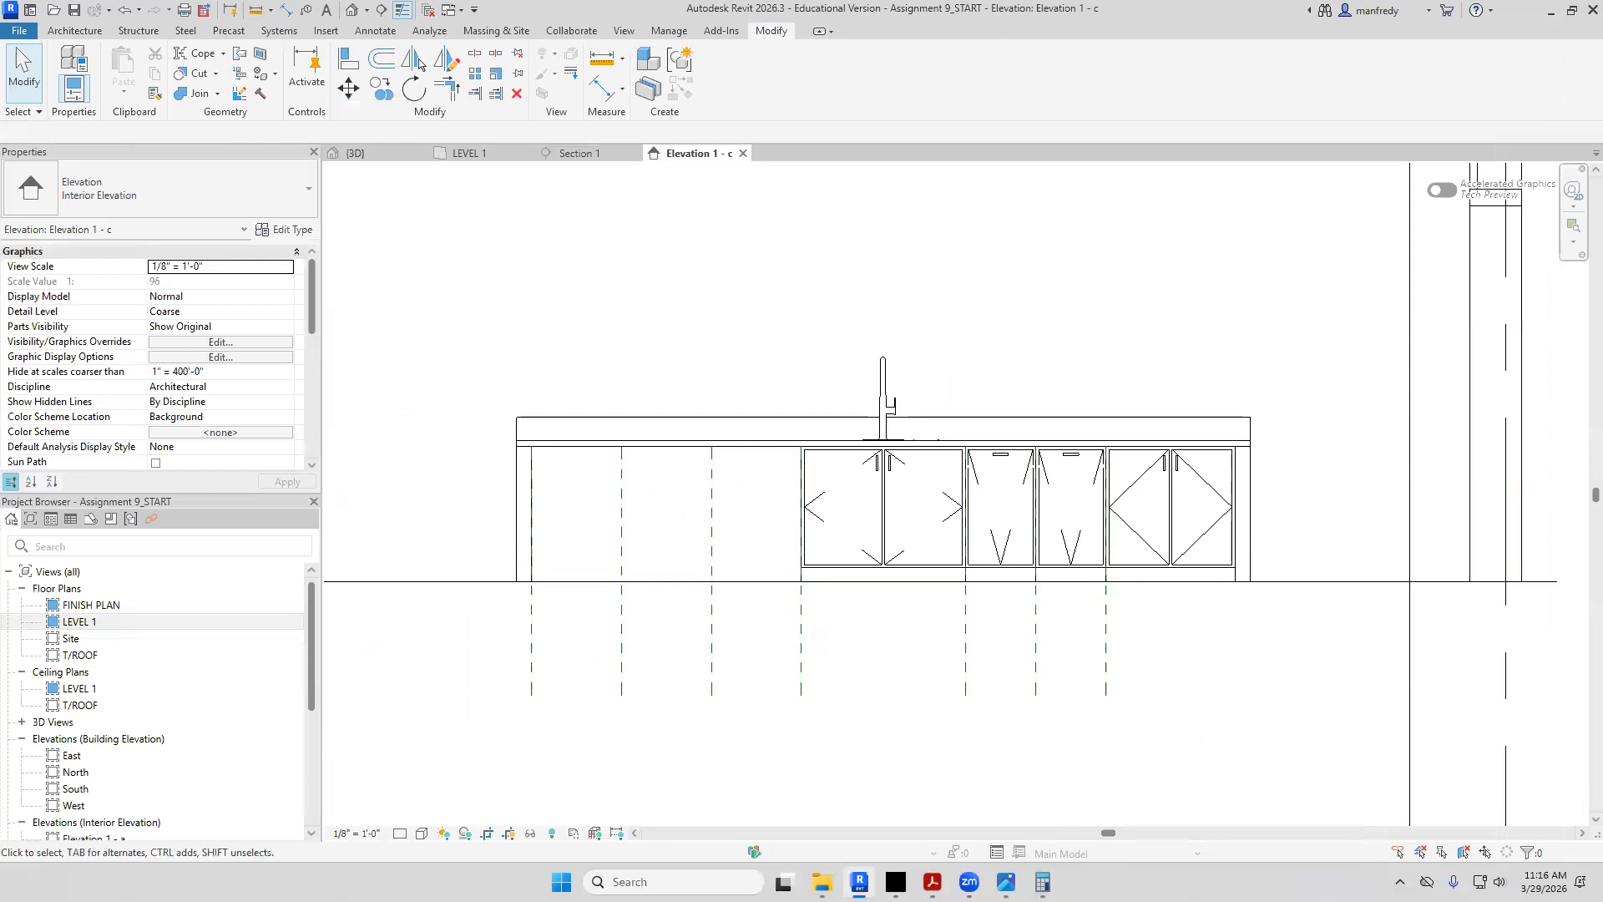
Switch to the PDF drawing set and find the island section details on sheet A8.03, enlarged for reading
{"action": "left_click", "coordinate": [932, 882]}
{"action": "left_click", "coordinate": [1584, 787]}
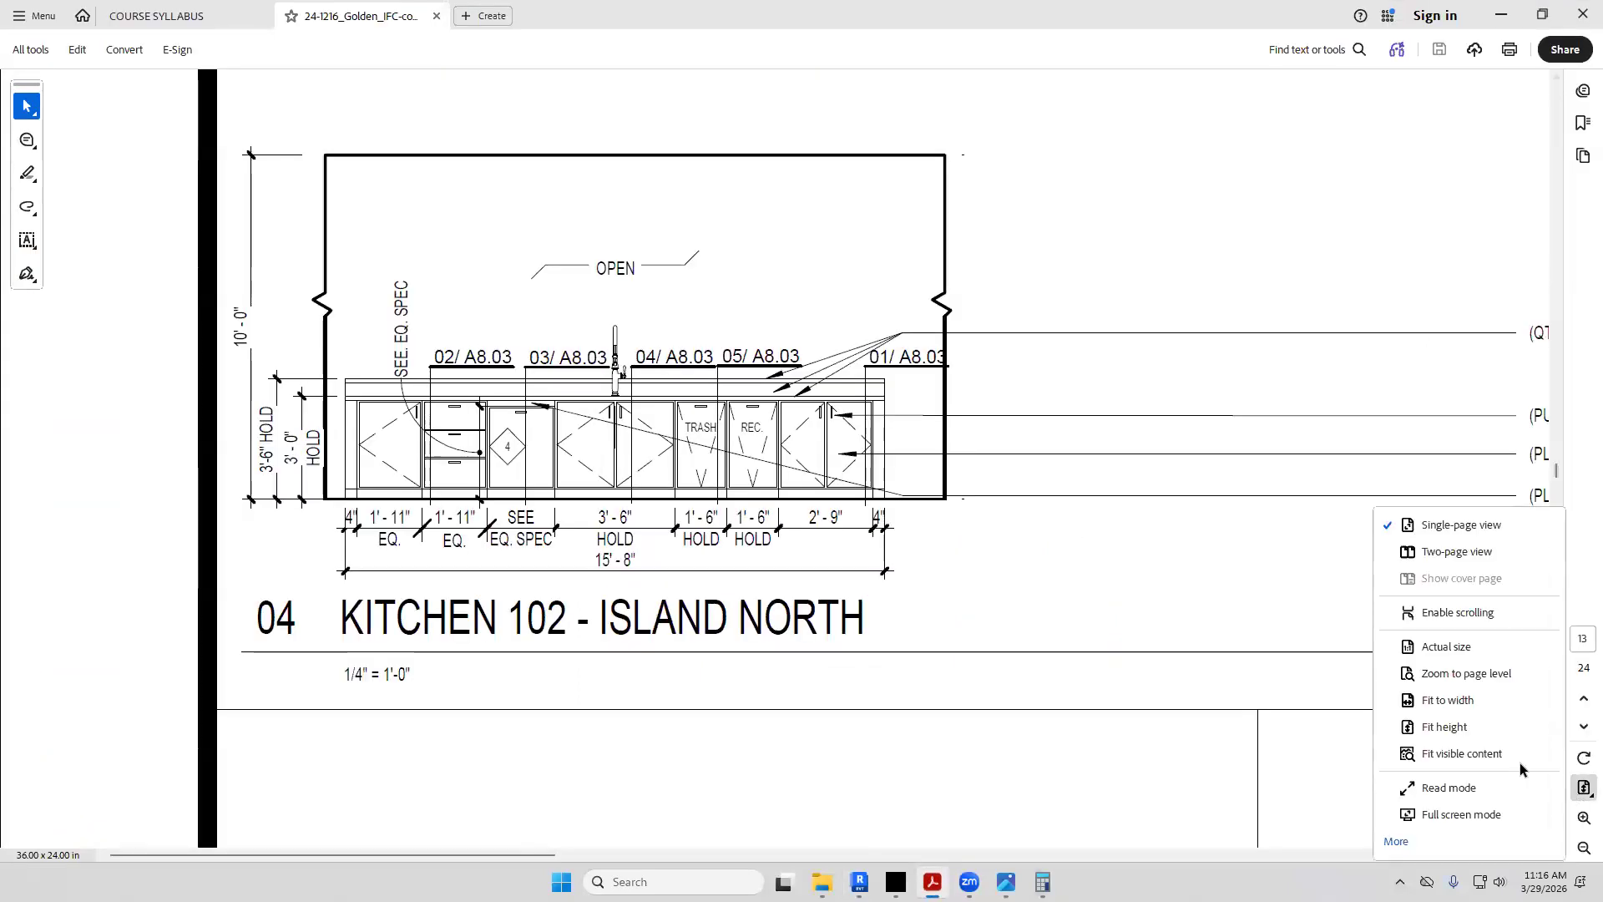
{"action": "left_click", "coordinate": [1493, 724]}
{"action": "scroll", "coordinate": [926, 514], "scroll_direction": "down", "scroll_amount": 6}
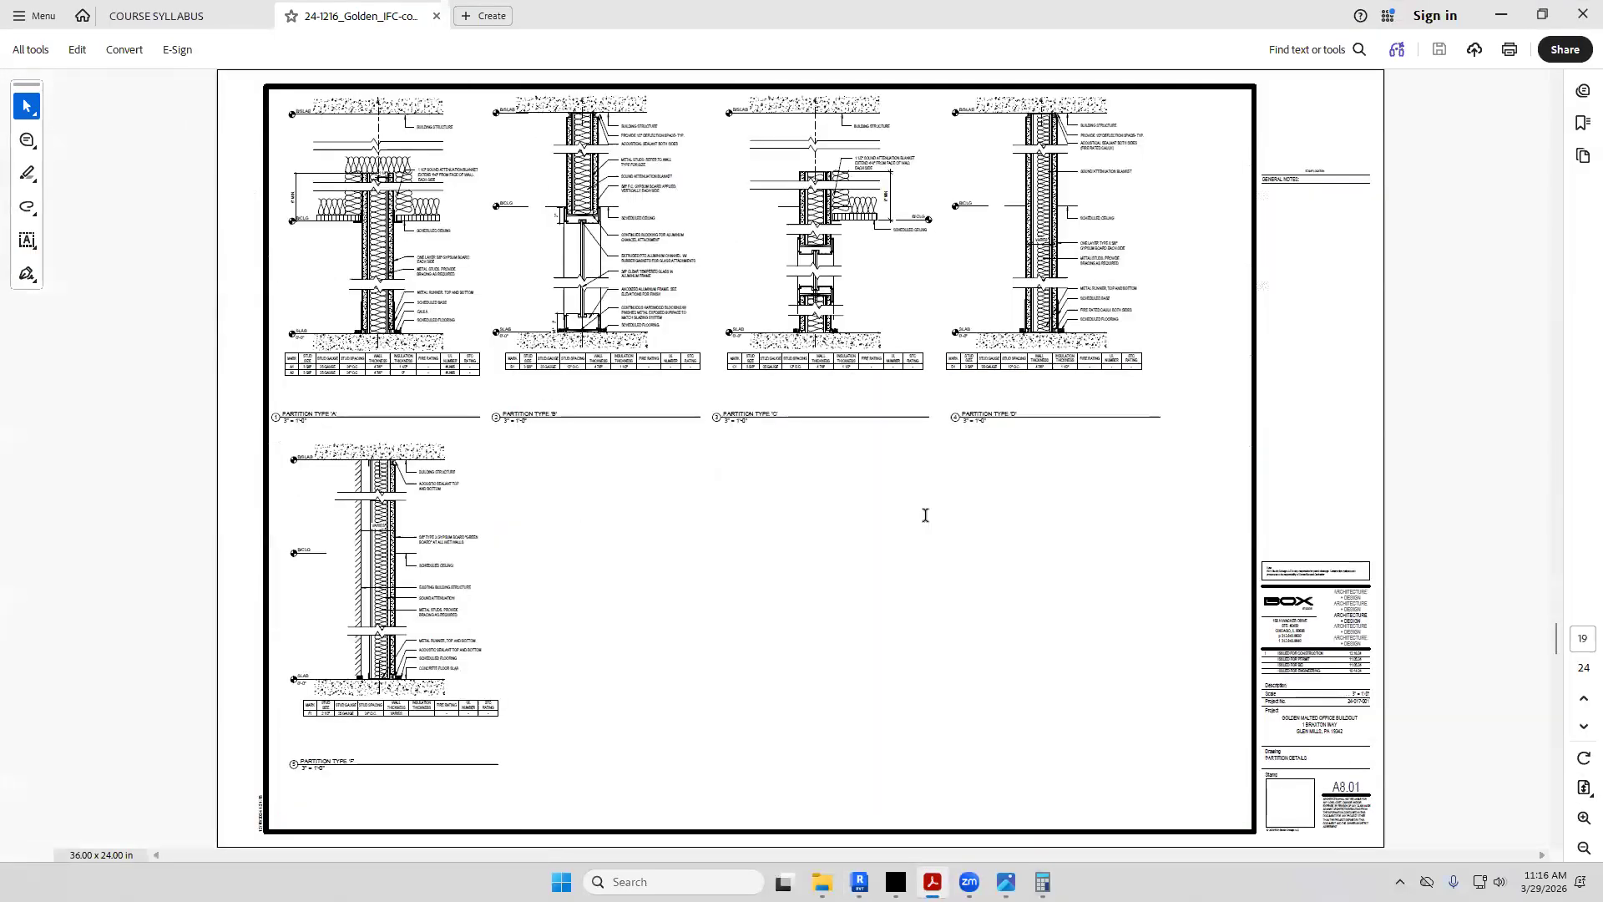
{"action": "scroll", "coordinate": [926, 514], "scroll_direction": "down", "scroll_amount": 2}
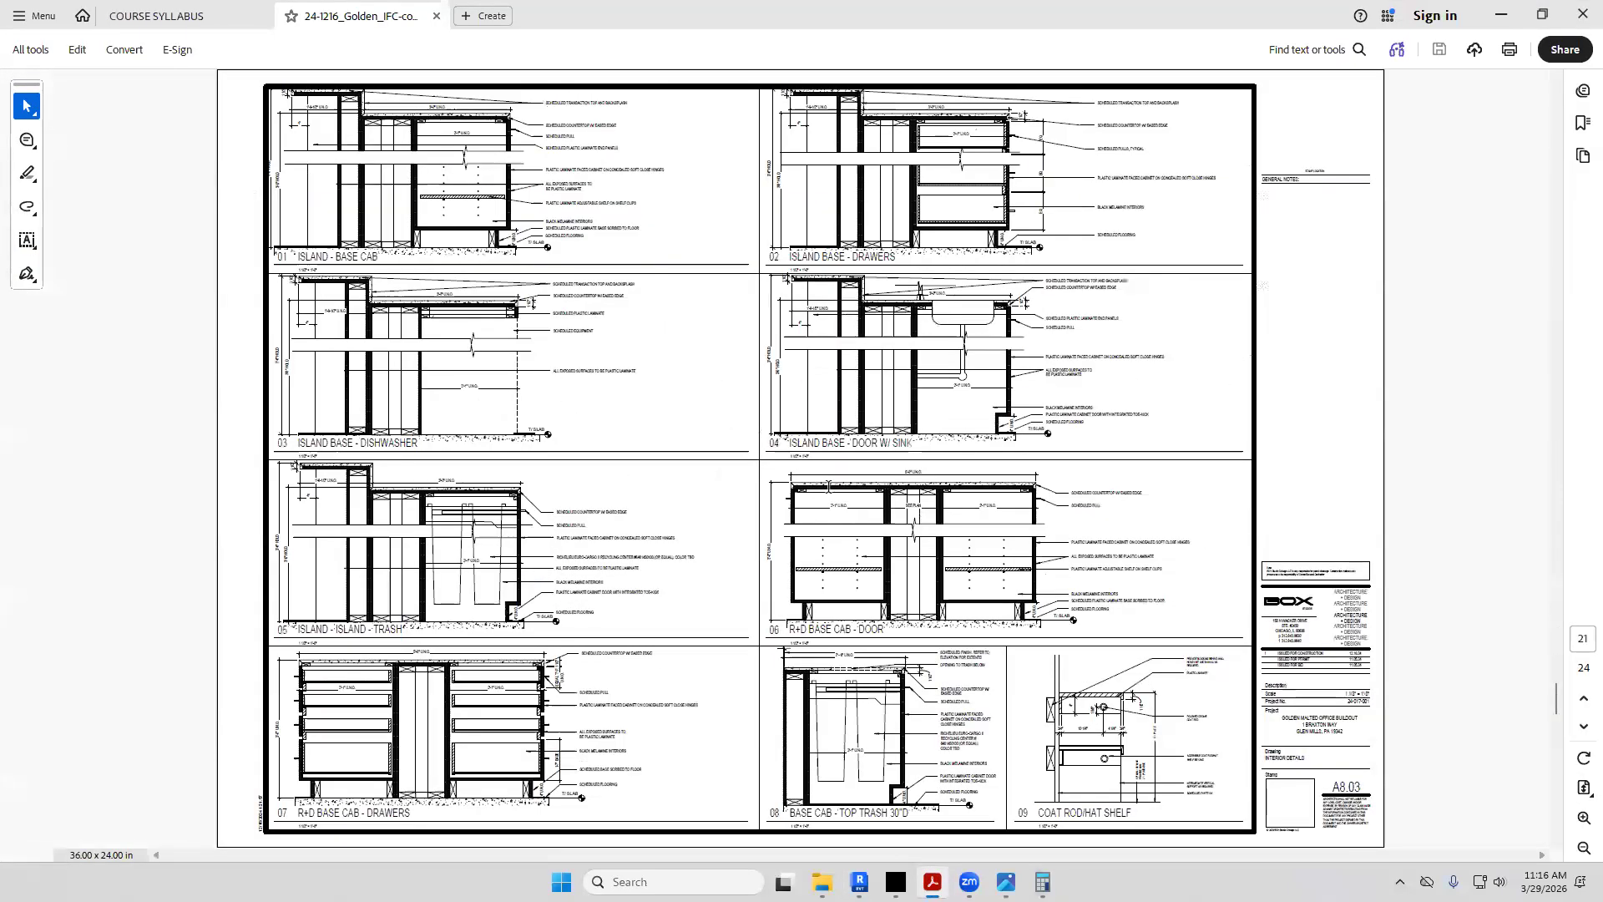
{"action": "left_click", "coordinate": [1584, 818]}
{"action": "left_click", "coordinate": [1584, 818]}
{"action": "left_click", "coordinate": [1584, 818]}
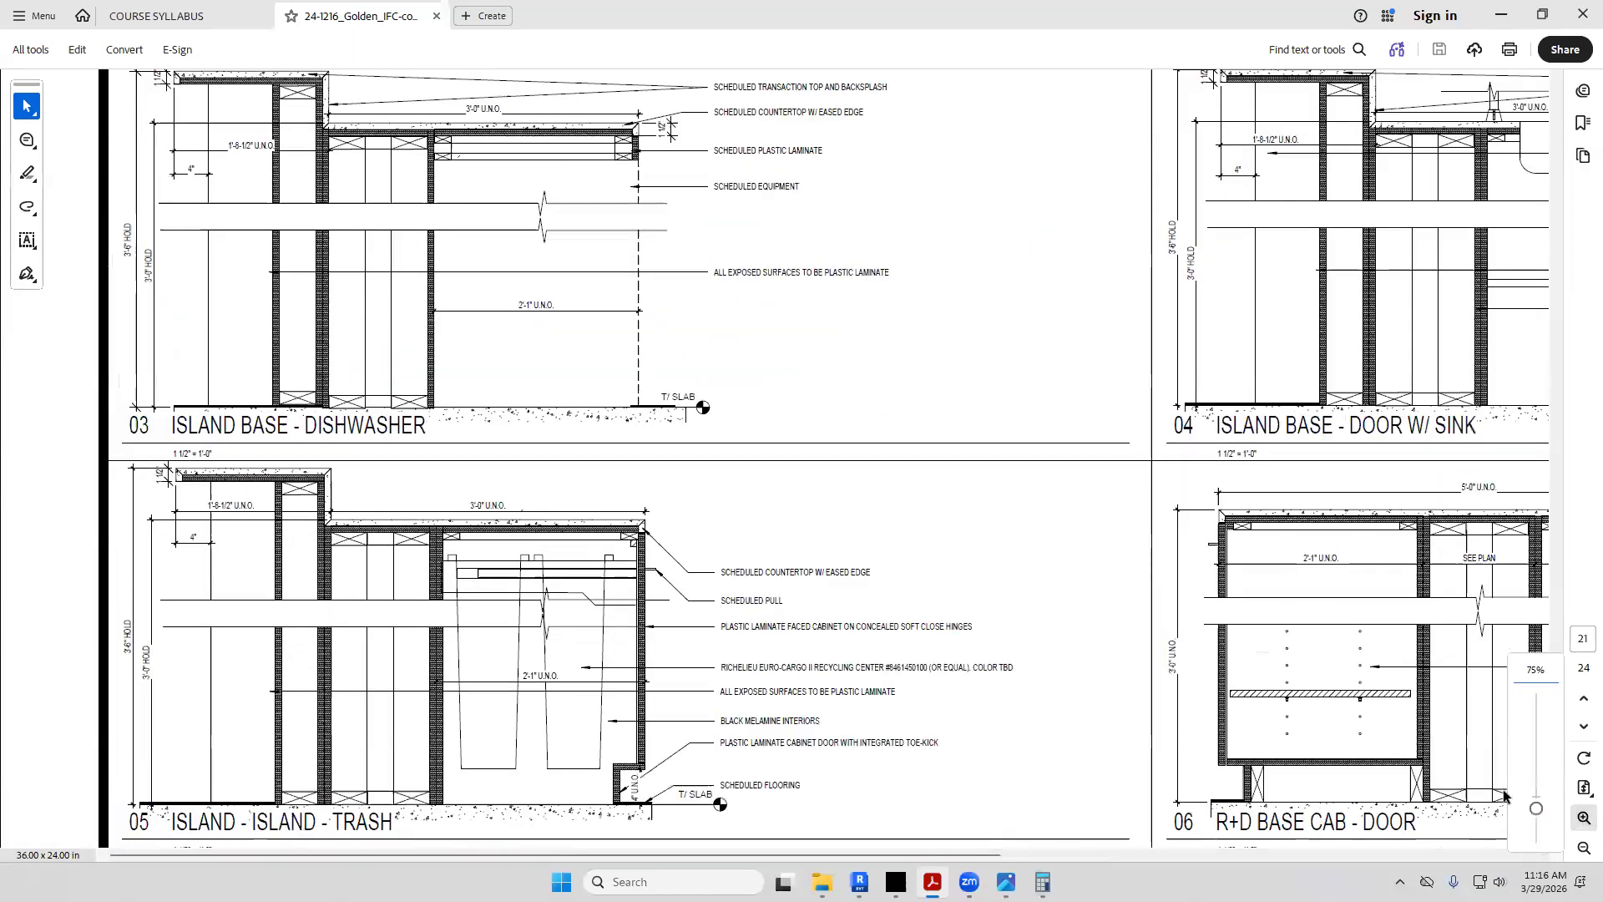
Examine detail 01 Island - Base Cab on sheet A8.03 for the countertop, support wall and cabinet construction
{"action": "scroll", "coordinate": [583, 389], "scroll_direction": "up", "scroll_amount": 5}
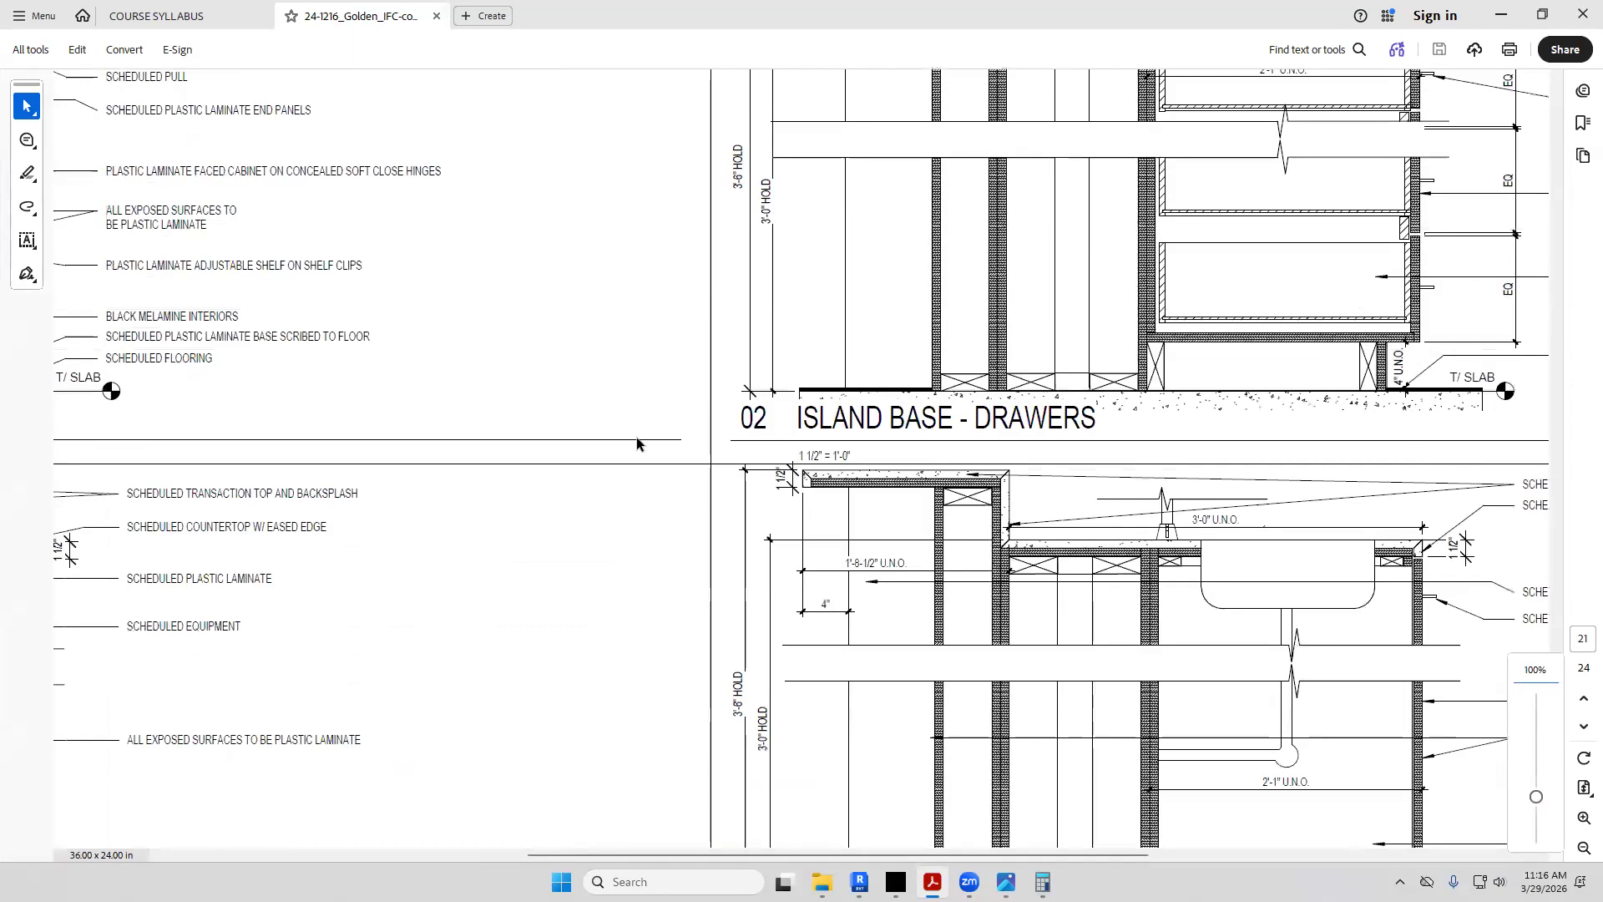
{"action": "scroll", "coordinate": [636, 443], "scroll_direction": "up", "scroll_amount": 2}
{"action": "left_click_drag", "start_coordinate": [818, 855], "coordinate": [423, 865]}
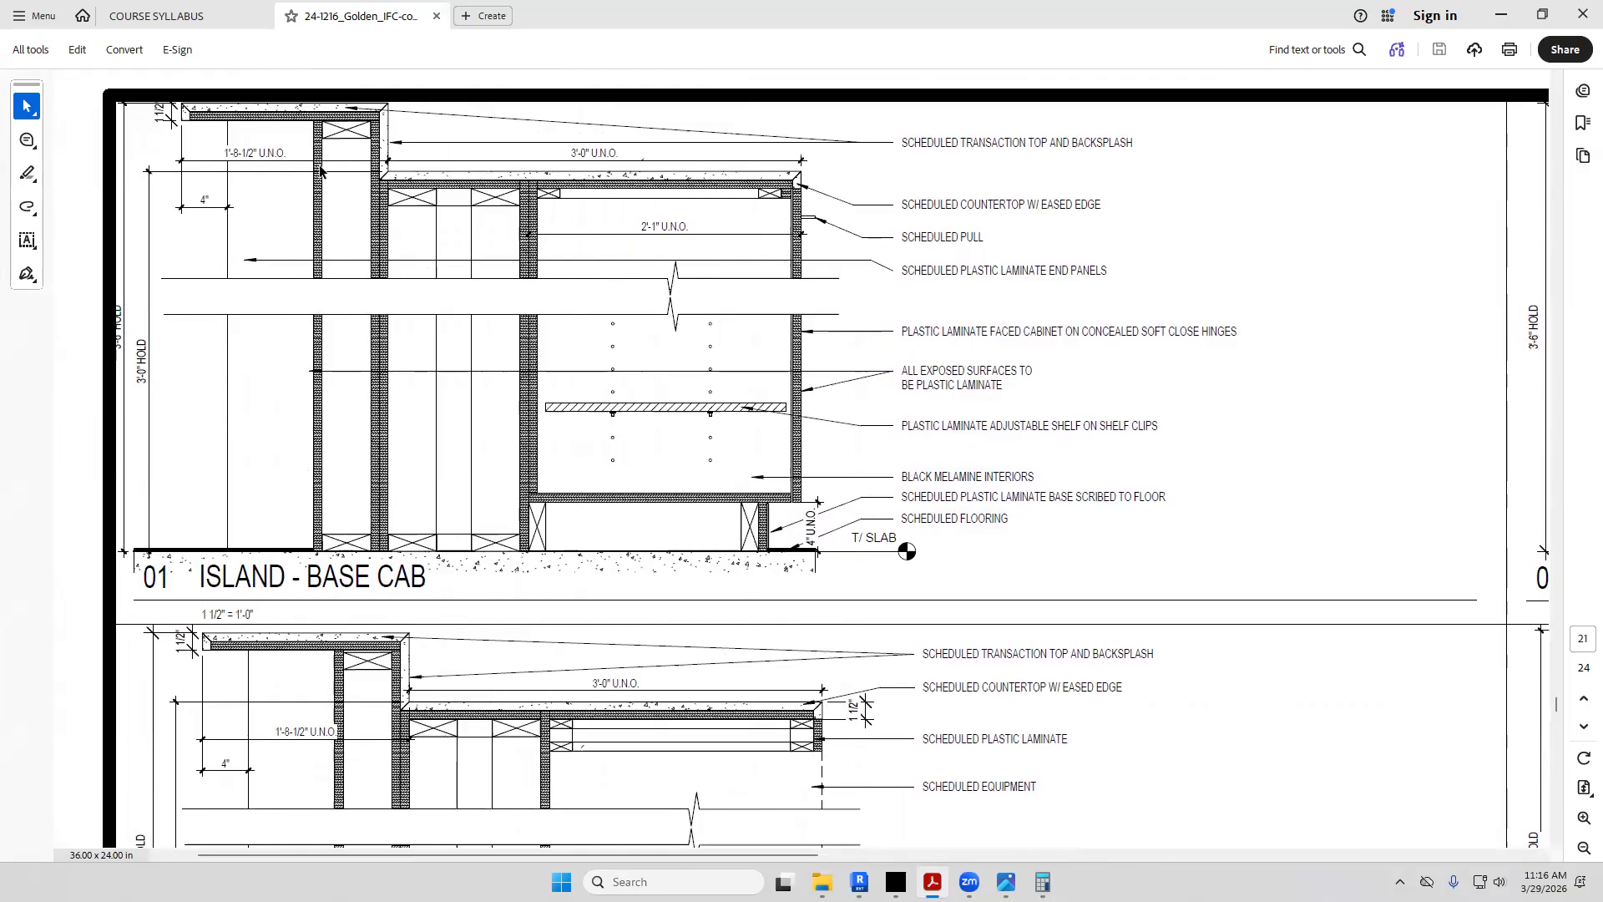
{"action": "scroll", "coordinate": [323, 171], "scroll_direction": "up", "scroll_amount": 5}
{"action": "scroll", "coordinate": [280, 186], "scroll_direction": "down", "scroll_amount": 5}
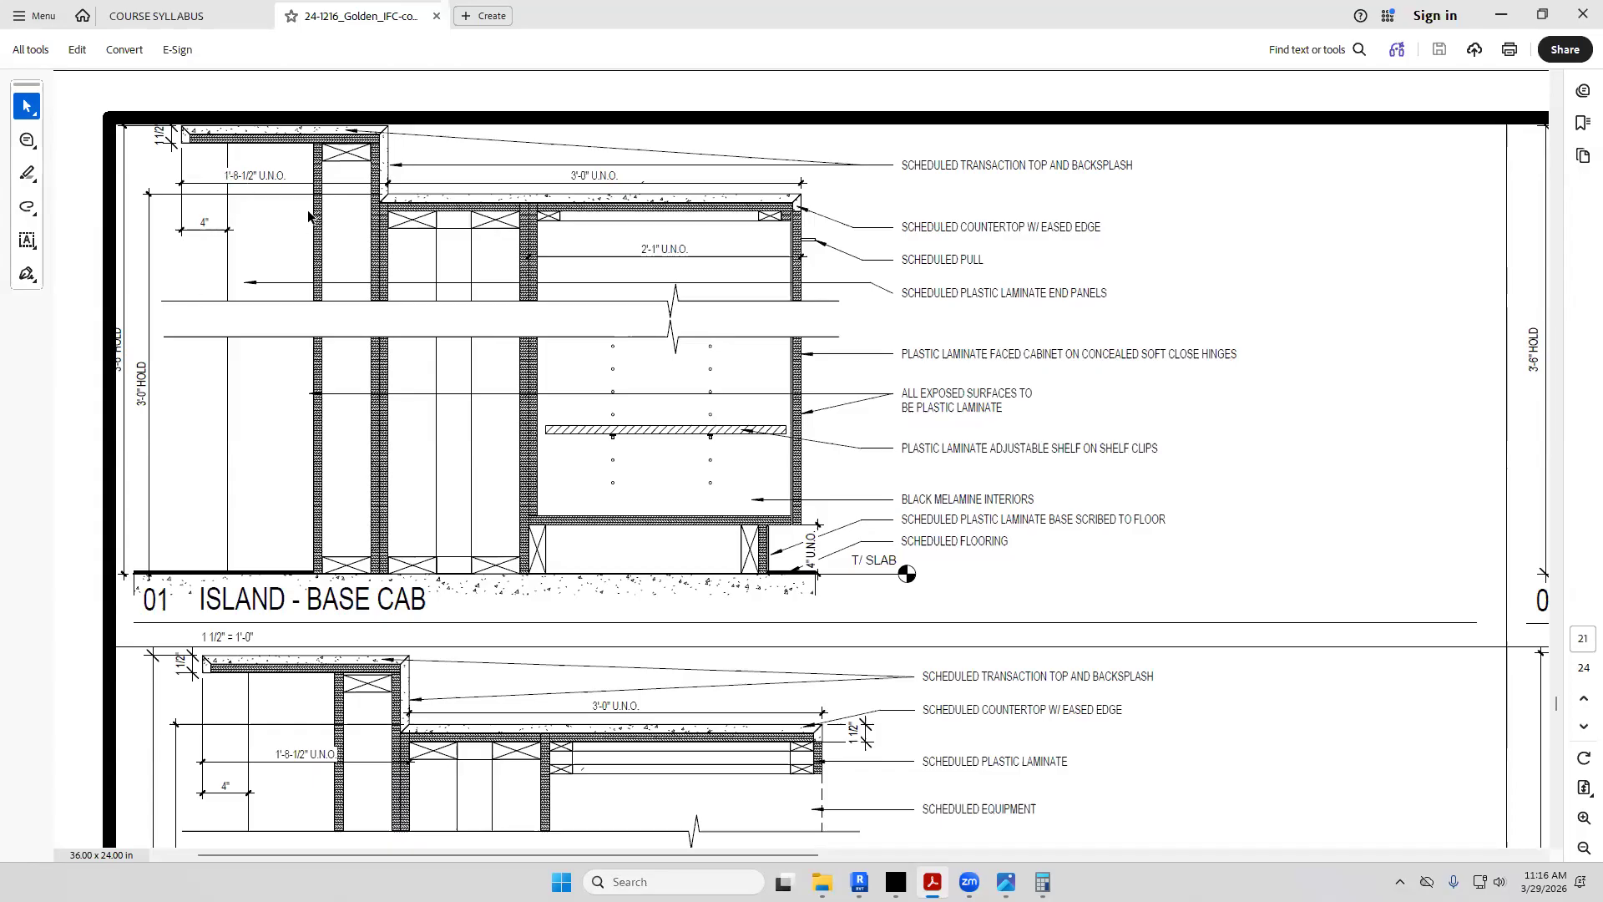
{"action": "scroll", "coordinate": [325, 218], "scroll_direction": "up", "scroll_amount": 1}
{"action": "scroll", "coordinate": [327, 240], "scroll_direction": "down", "scroll_amount": 1}
{"action": "left_click_drag", "start_coordinate": [271, 752], "coordinate": [334, 756]}
{"action": "left_click", "coordinate": [428, 745]}
Return to Revit, go through LEVEL 1 to Section 1 and open the island casework for in-place editing
{"action": "left_click", "coordinate": [859, 882]}
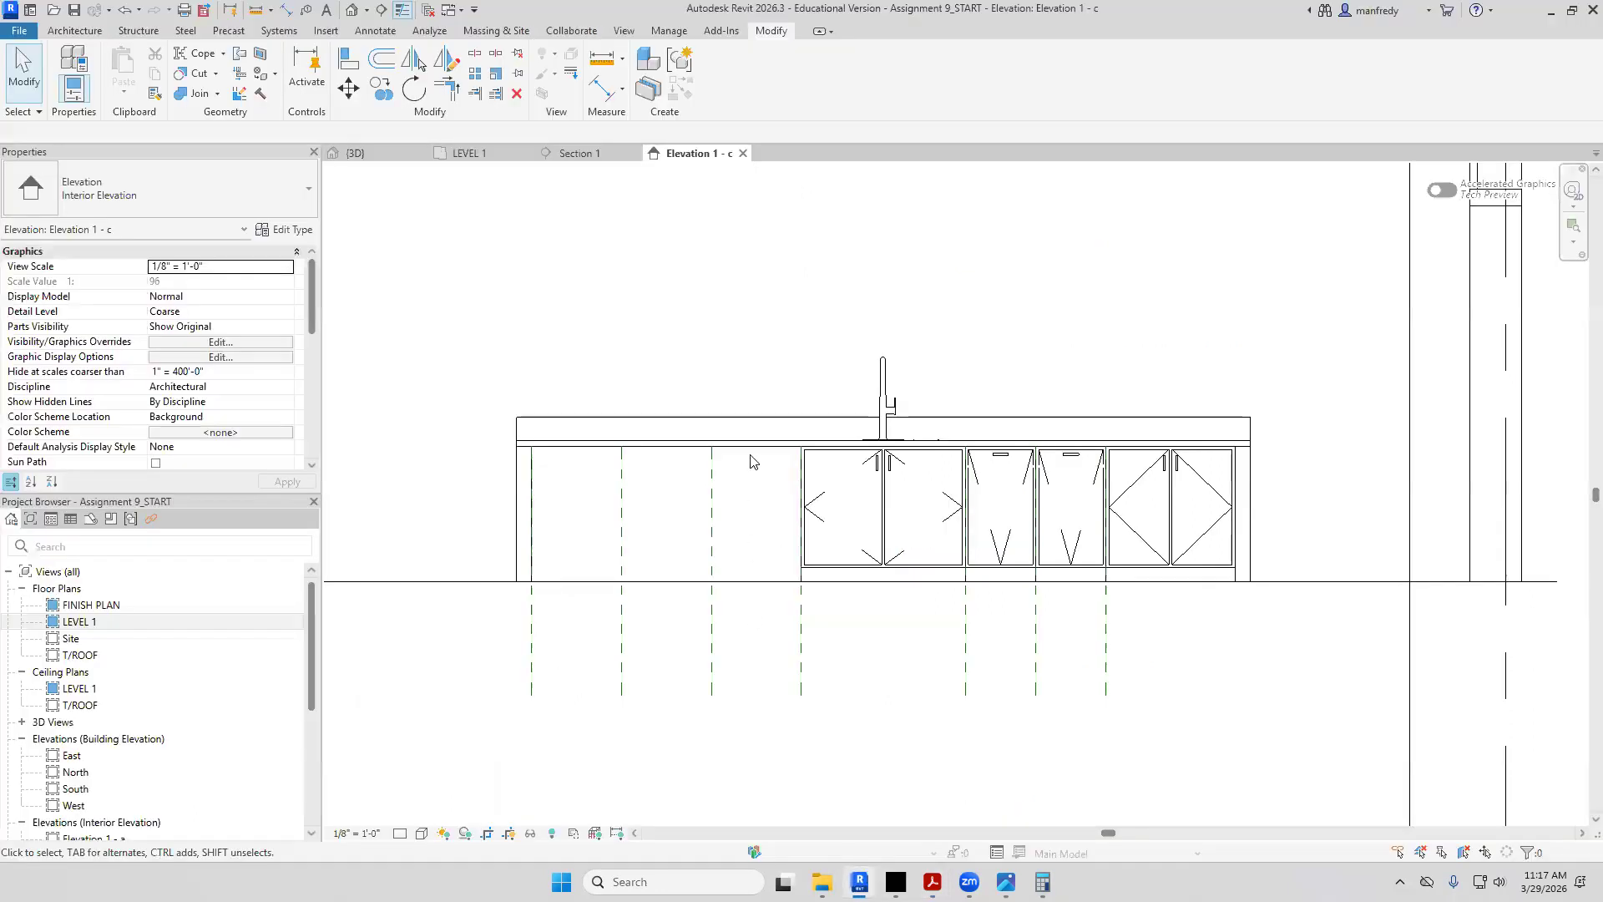
{"action": "double_click", "coordinate": [187, 621]}
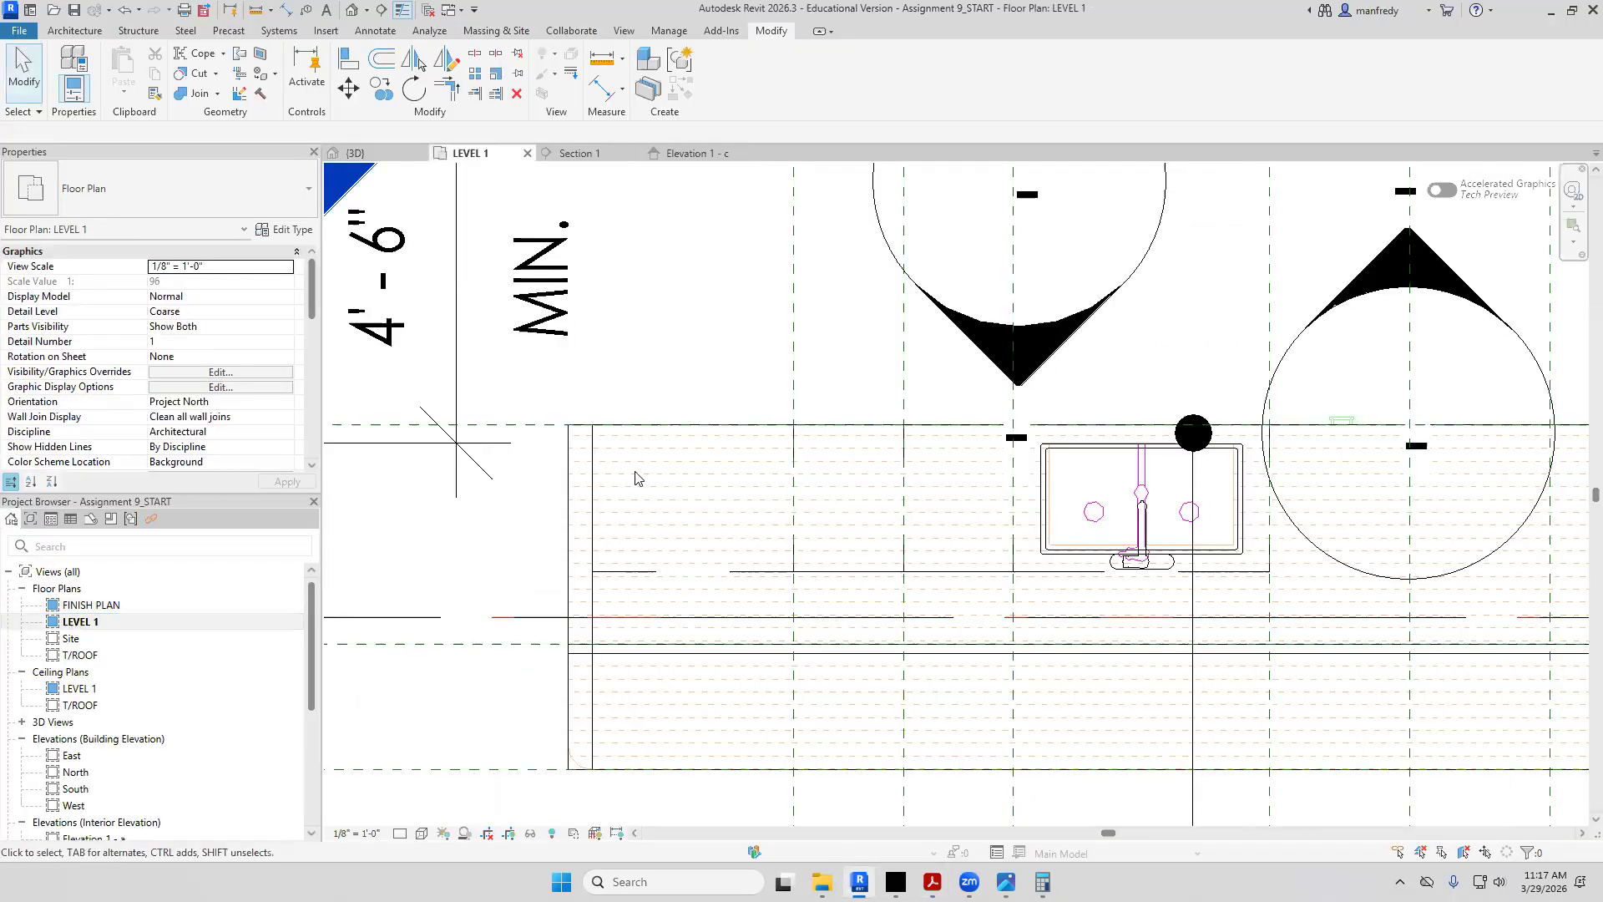
{"action": "scroll", "coordinate": [641, 474], "scroll_direction": "down", "scroll_amount": 4}
{"action": "double_click", "coordinate": [554, 329]}
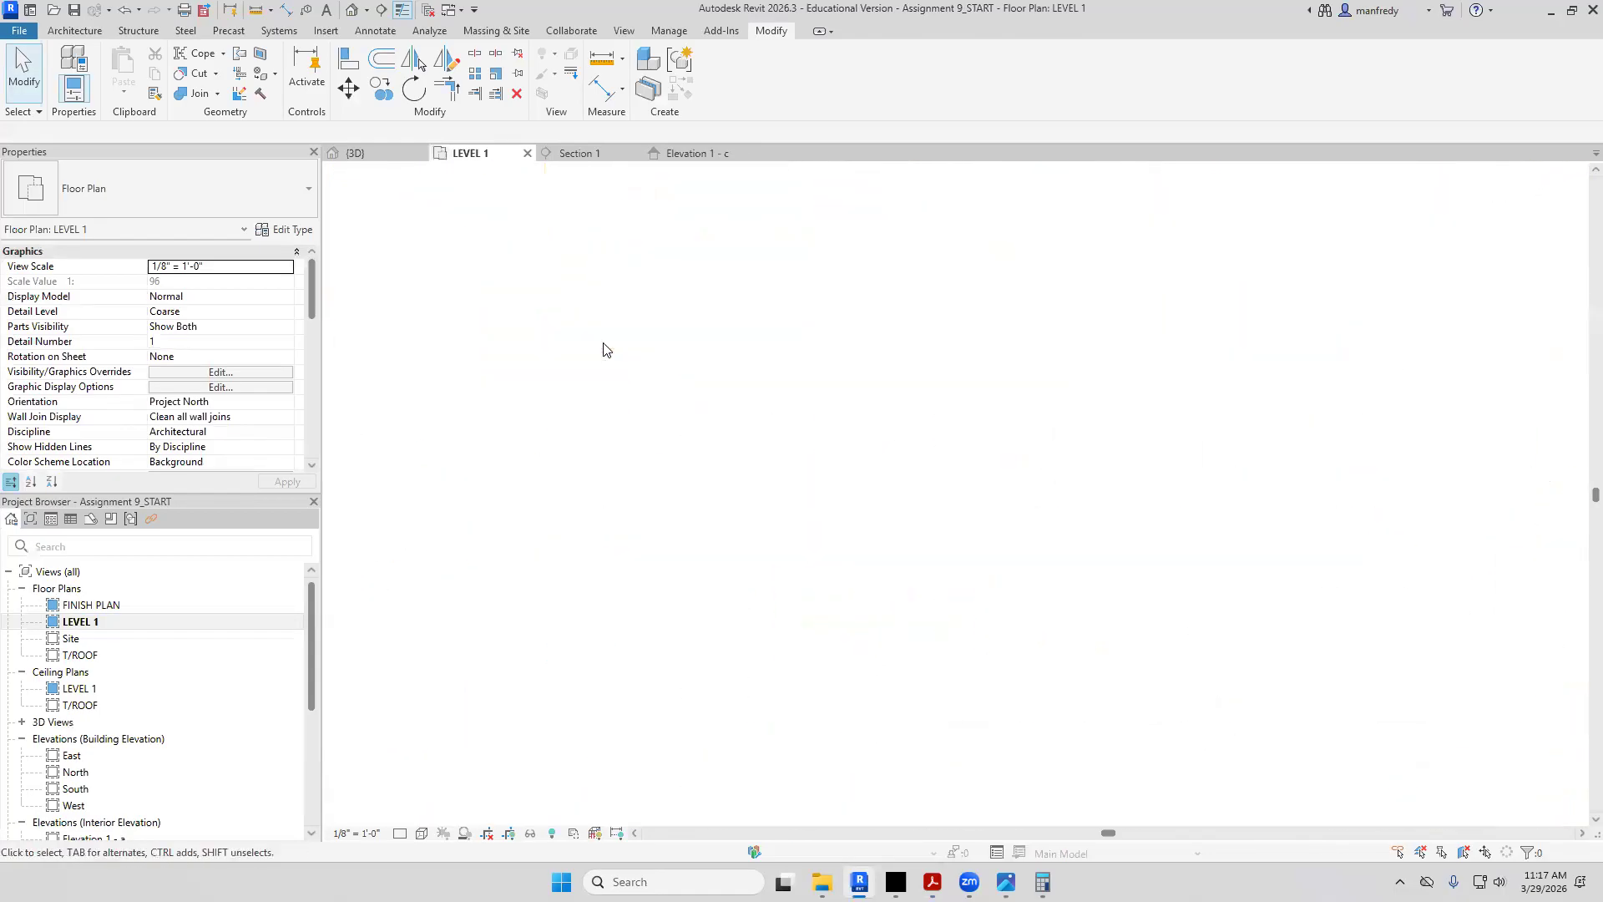
{"action": "scroll", "coordinate": [752, 432], "scroll_direction": "down", "scroll_amount": 4}
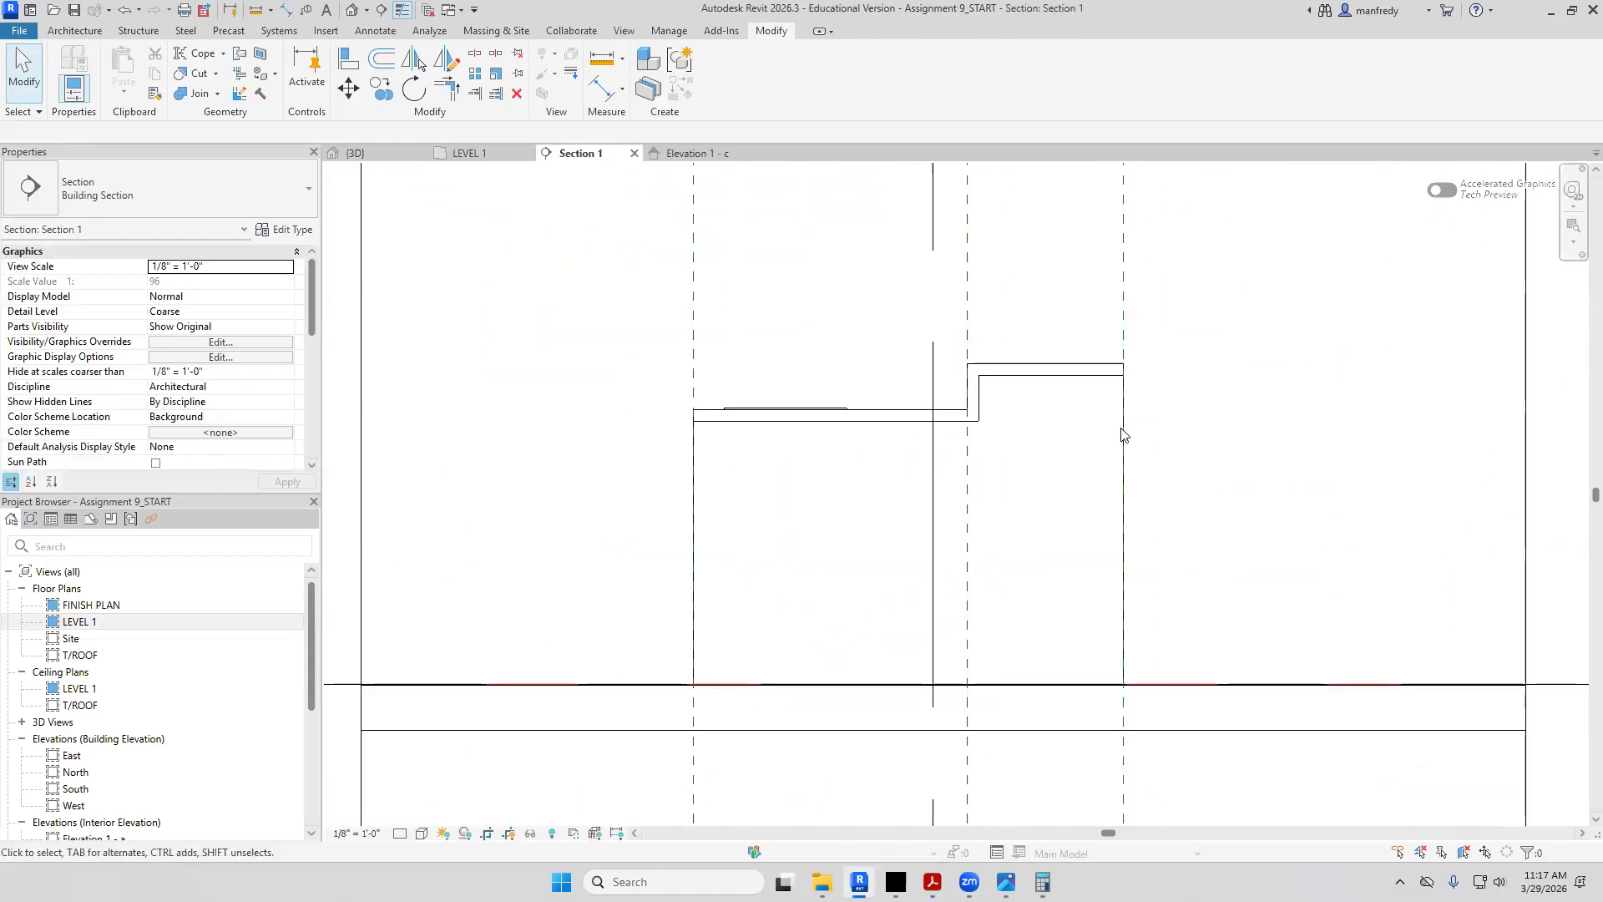
{"action": "left_click", "coordinate": [1125, 435]}
{"action": "left_click", "coordinate": [723, 81]}
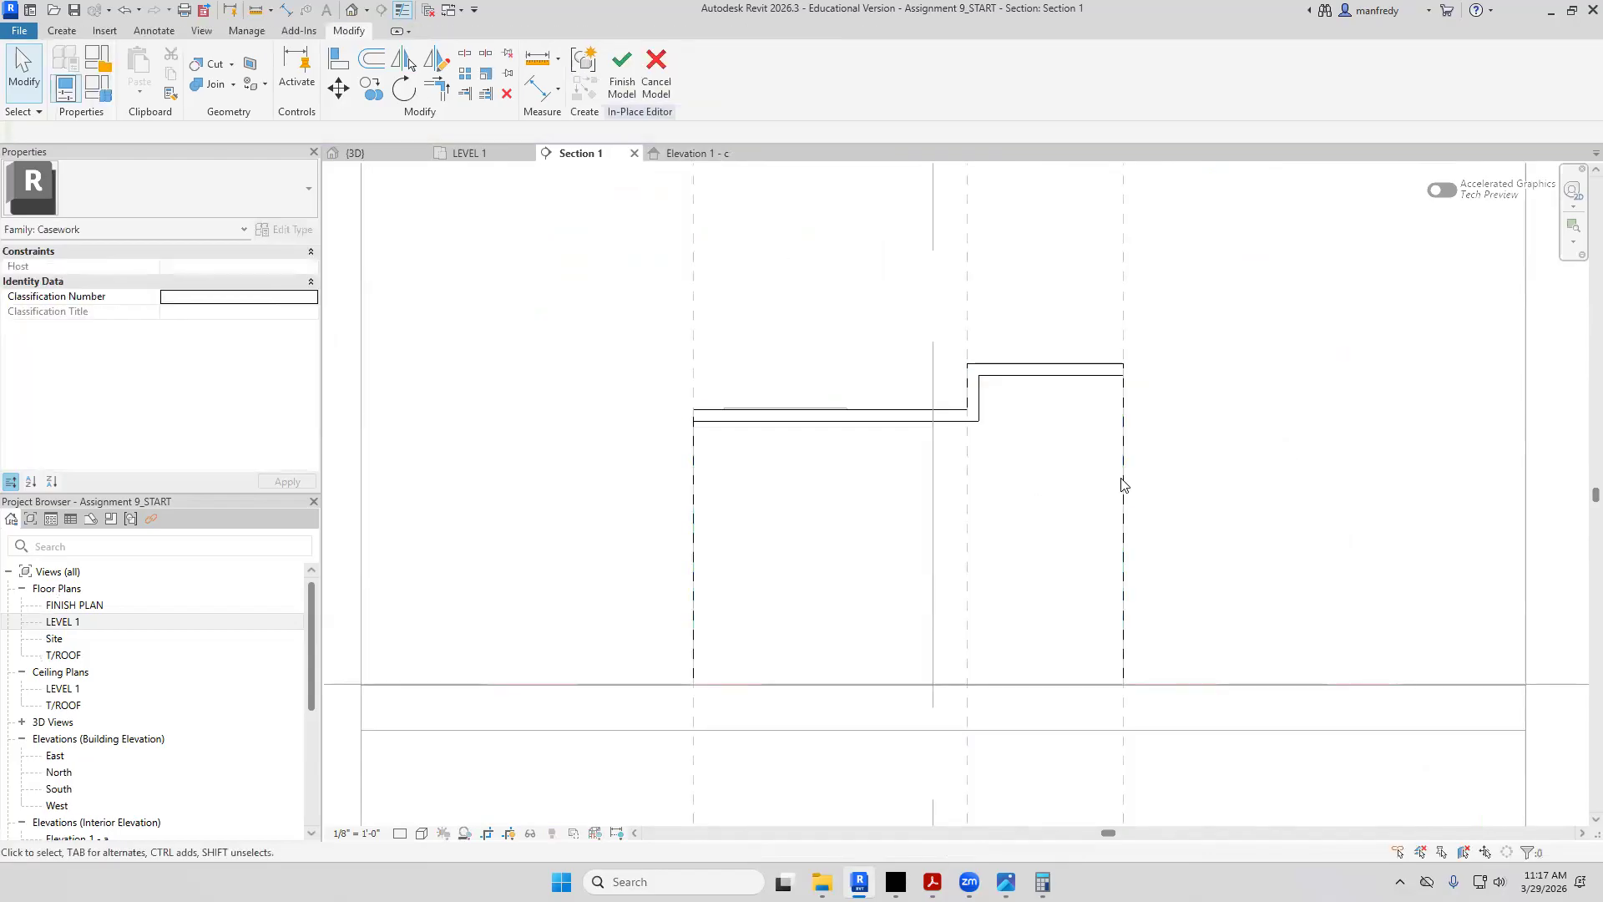
Edit the island end panel's extrusion sketch so the raised-counter side edge moves 4" inward, and finish the in-place model
{"action": "left_click", "coordinate": [1123, 484]}
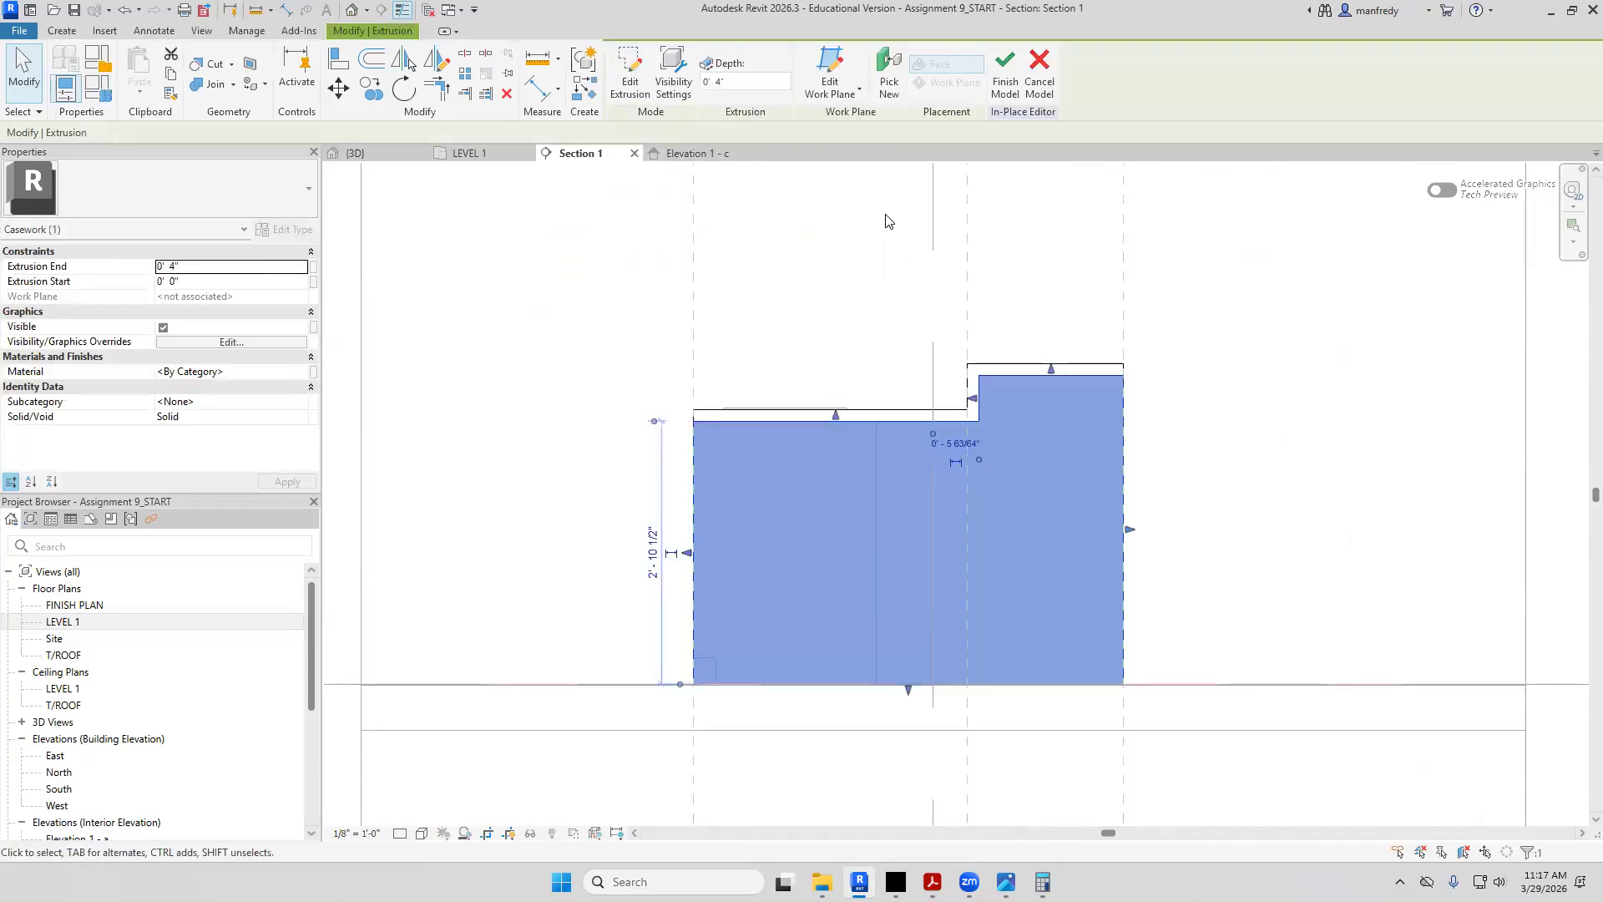
{"action": "left_click", "coordinate": [631, 75]}
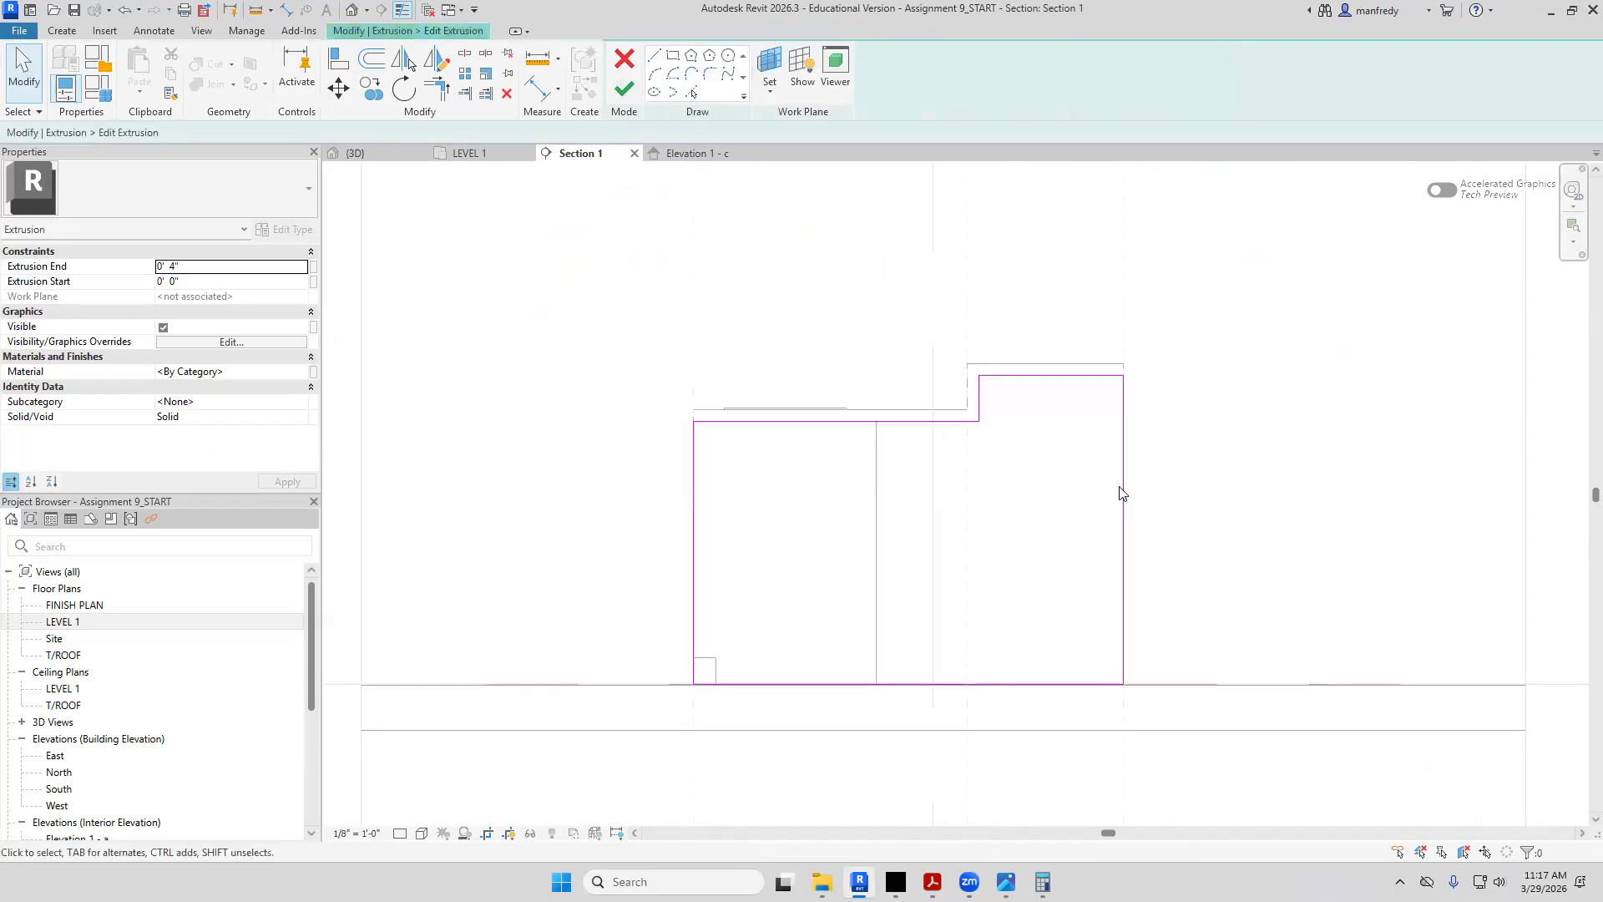
{"action": "left_click", "coordinate": [1121, 493]}
{"action": "left_click", "coordinate": [339, 87]}
{"action": "left_click", "coordinate": [894, 267]}
{"action": "type", "text": "4\""}
{"action": "key", "text": "Return"}
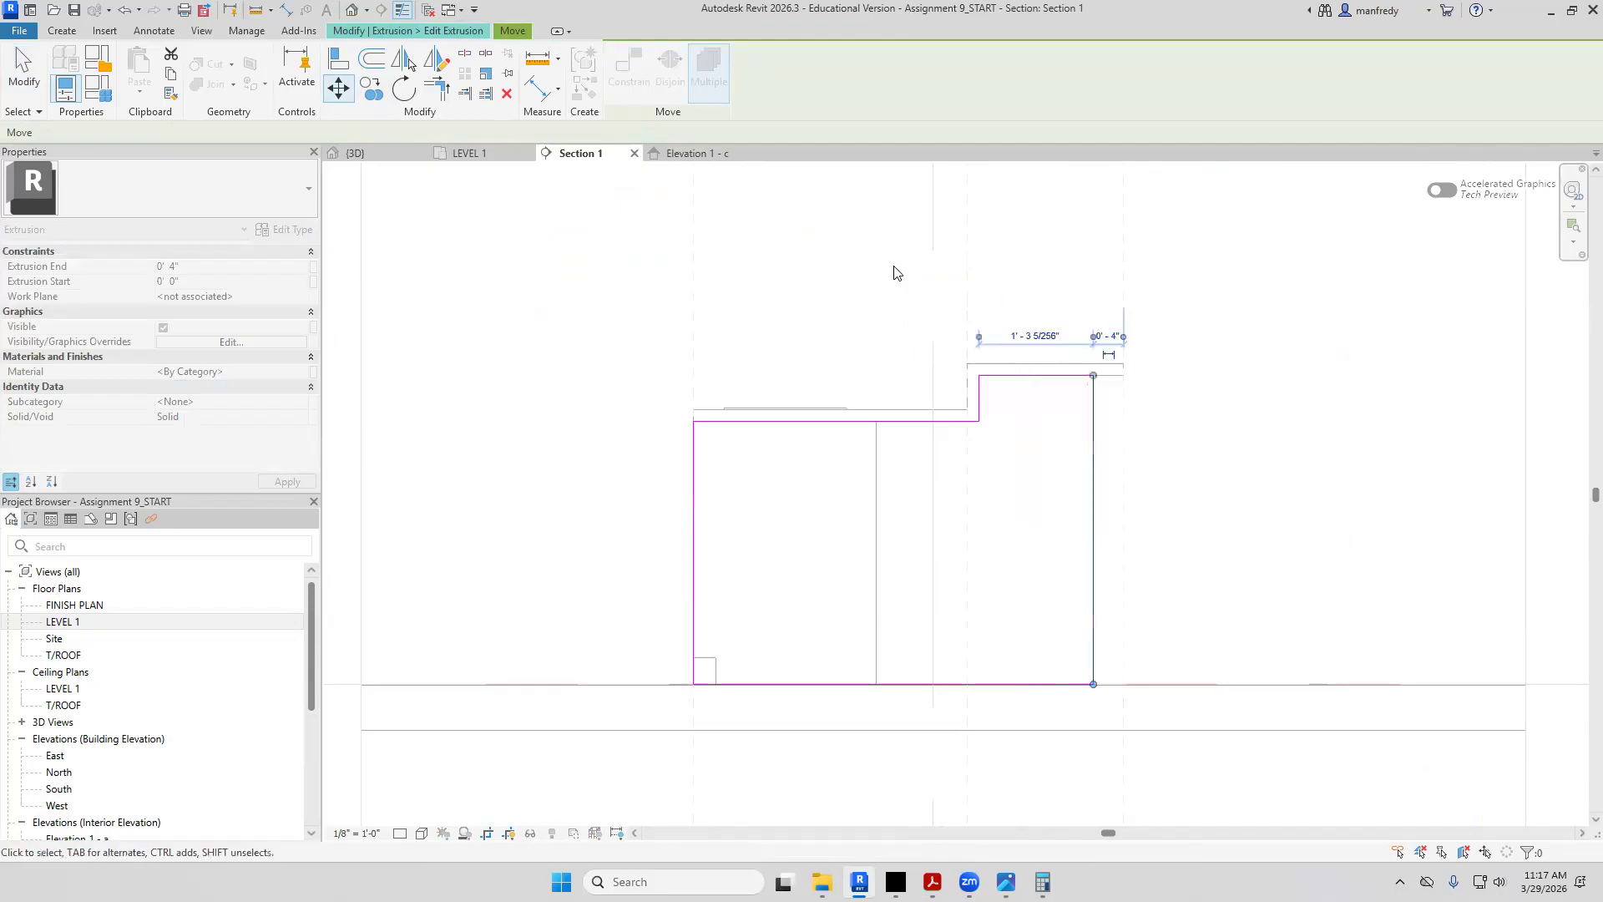
{"action": "left_click", "coordinate": [620, 95]}
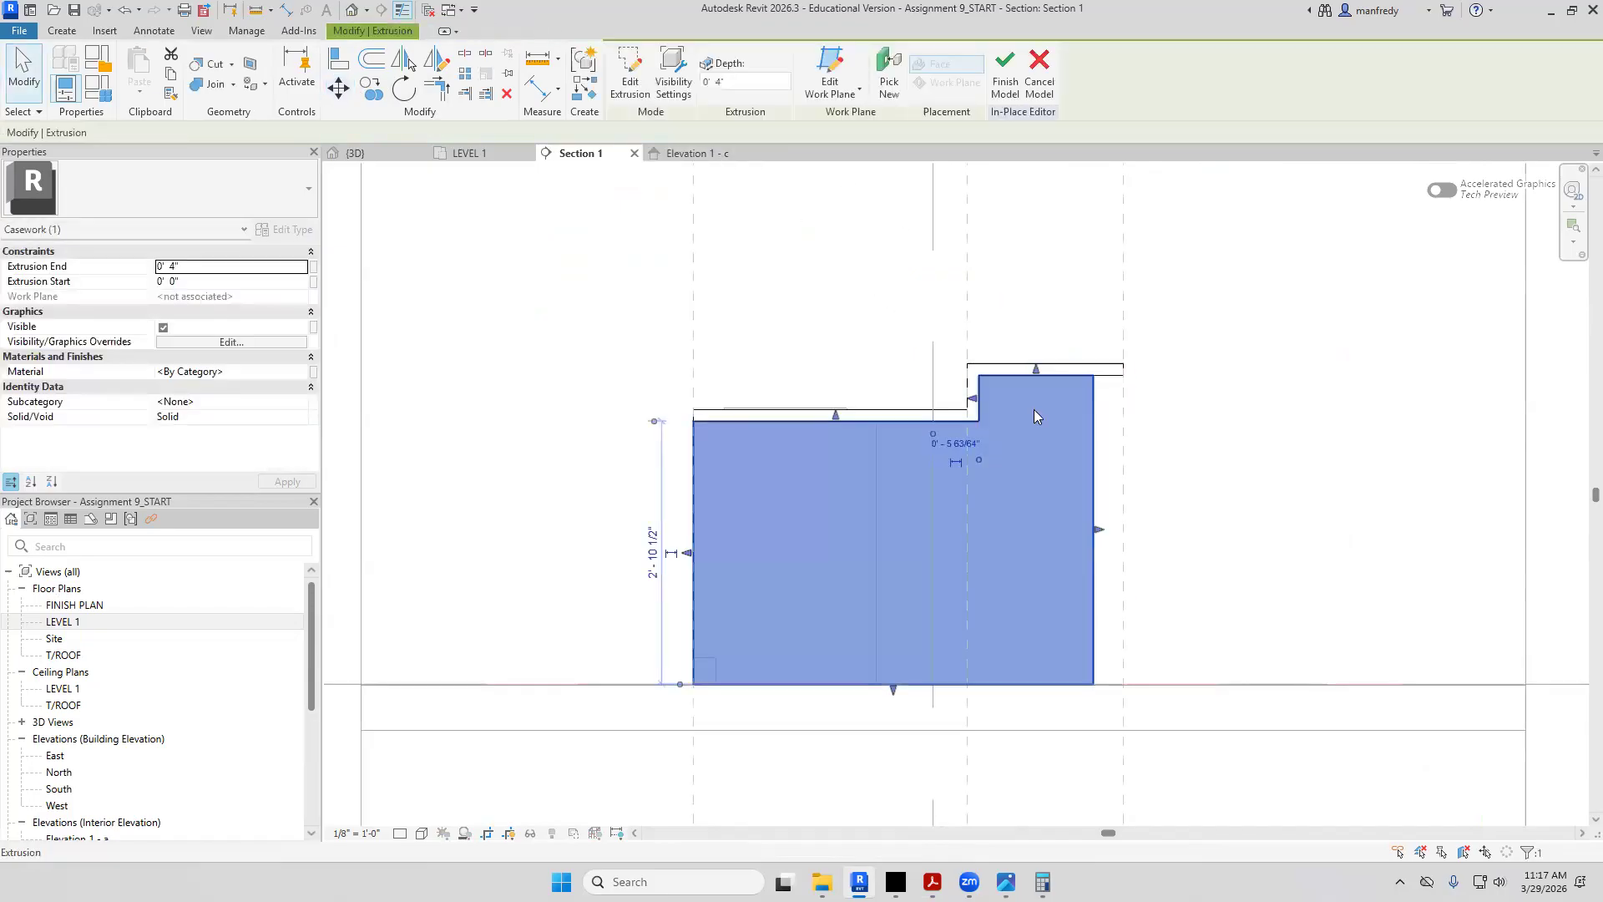
{"action": "left_click", "coordinate": [782, 228]}
{"action": "left_click", "coordinate": [622, 84]}
Open the 3D view and delete the separate casework panel at the island's far end
{"action": "left_click", "coordinate": [352, 10]}
{"action": "middle_click_drag", "start_coordinate": [572, 365], "coordinate": [900, 687], "text": "shift"}
{"action": "scroll", "coordinate": [899, 686], "scroll_direction": "up", "scroll_amount": 5}
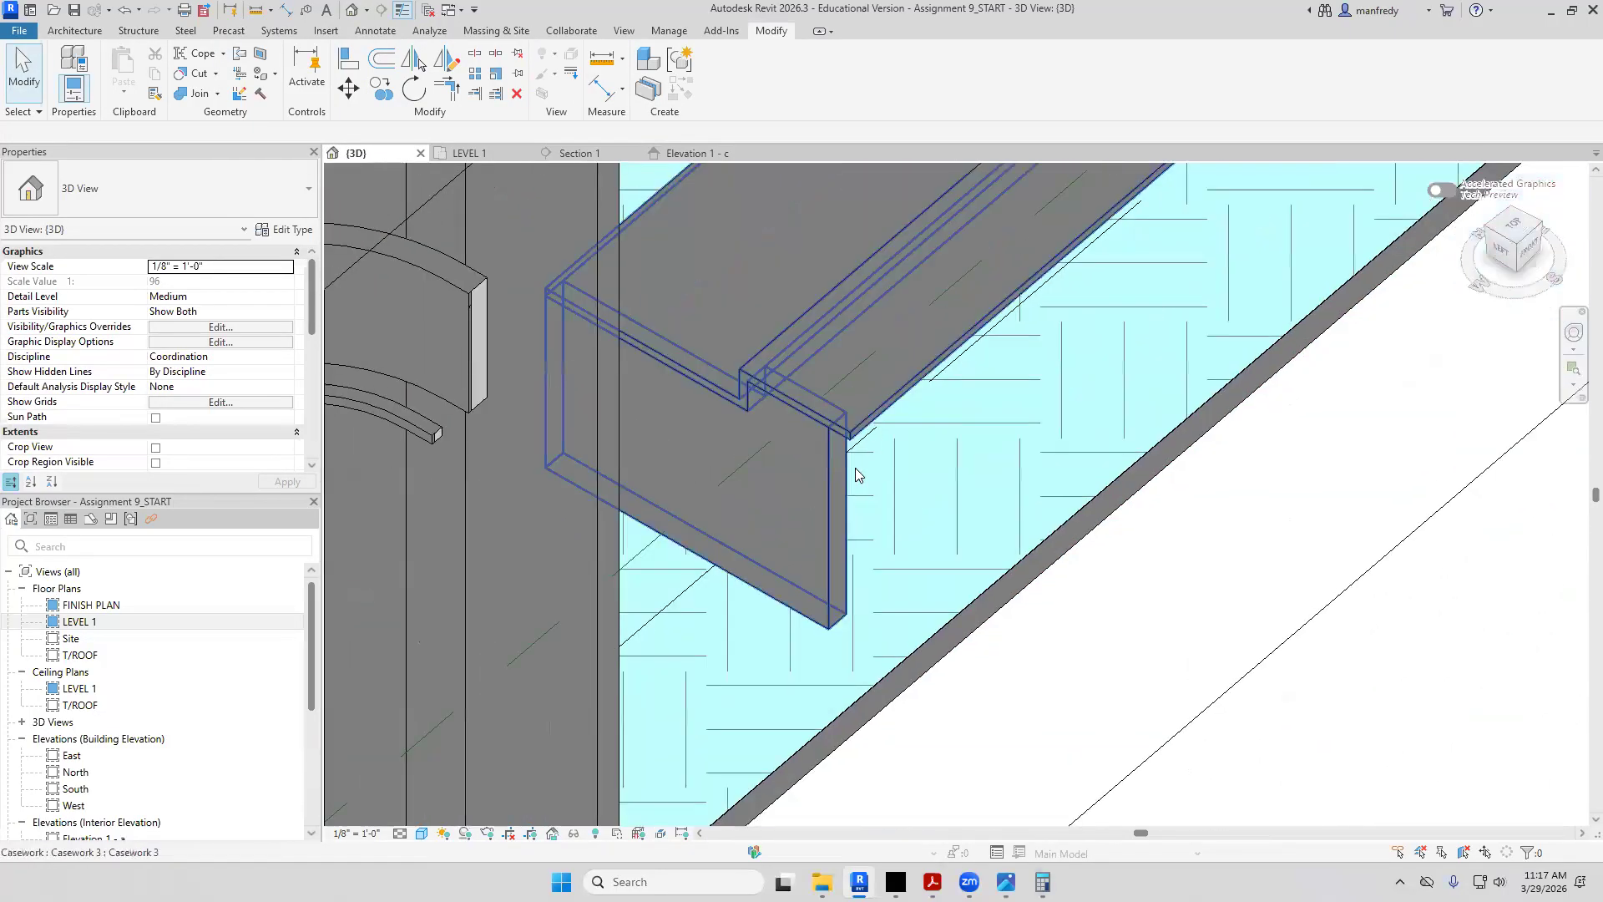
{"action": "scroll", "coordinate": [888, 541], "scroll_direction": "down", "scroll_amount": 6}
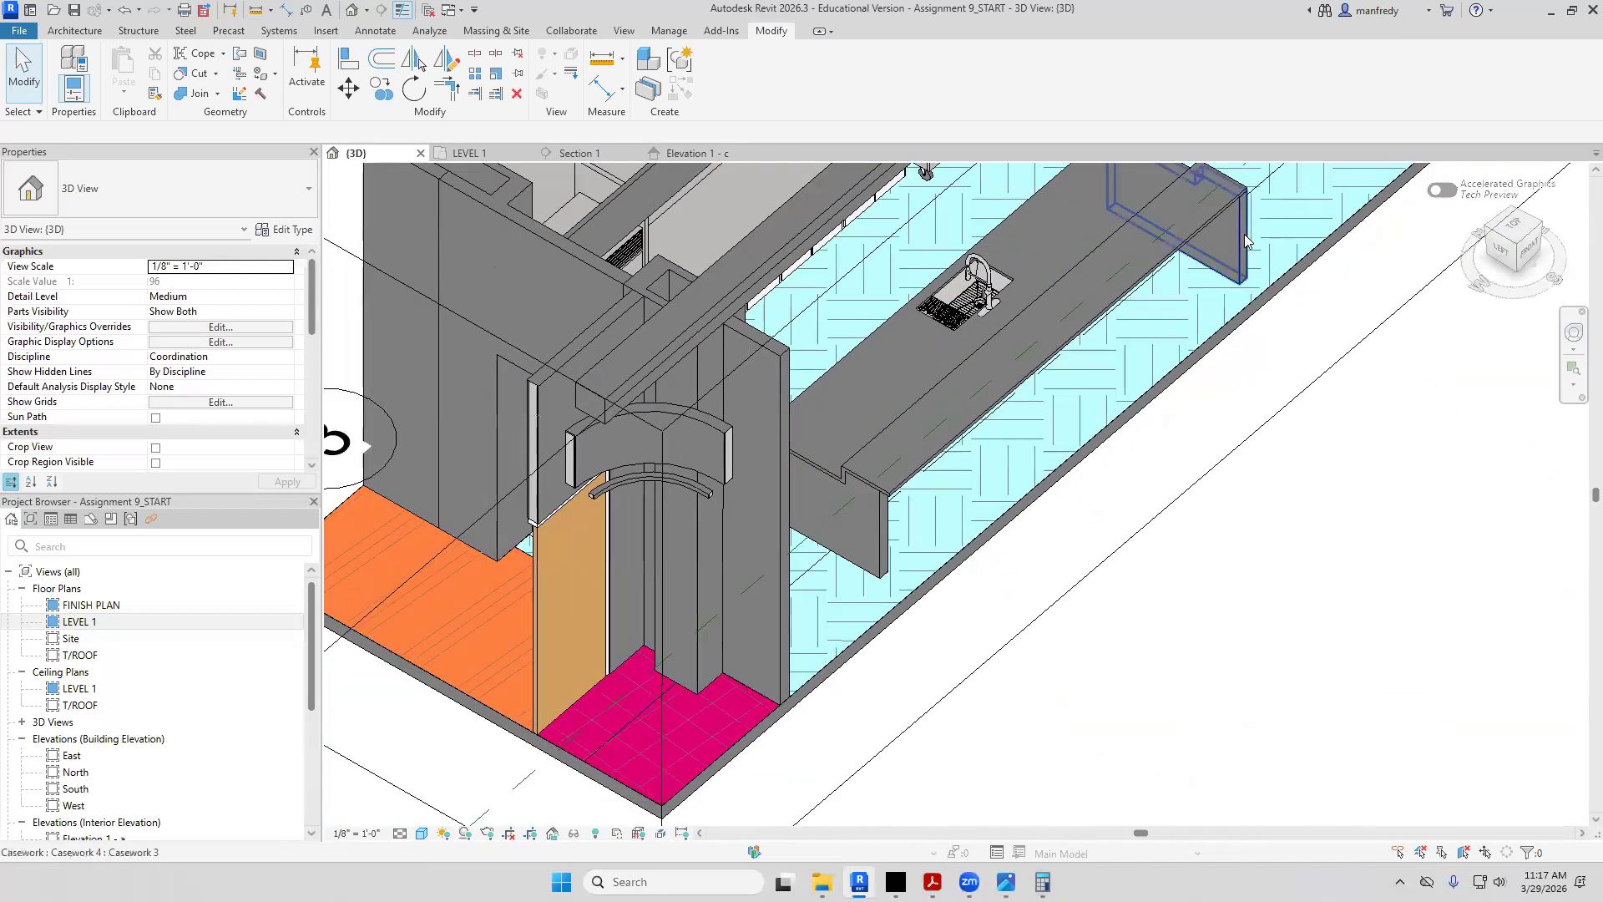
{"action": "left_click", "coordinate": [1246, 241]}
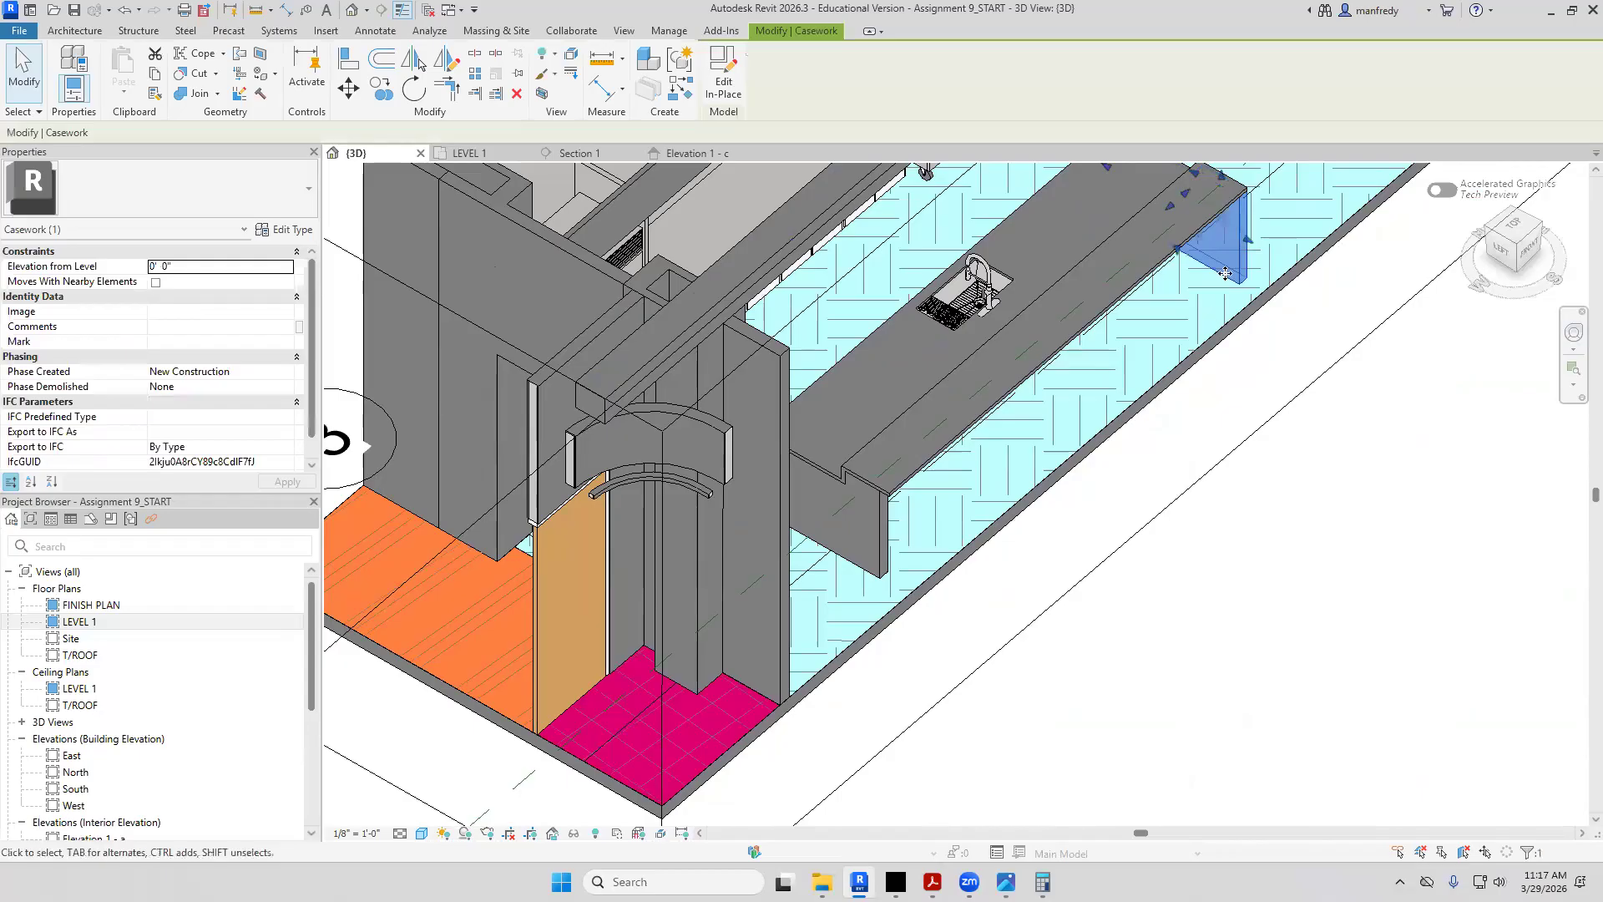
{"action": "key", "text": "Delete"}
{"action": "middle_click_drag", "start_coordinate": [1190, 322], "coordinate": [780, 356], "text": "shift"}
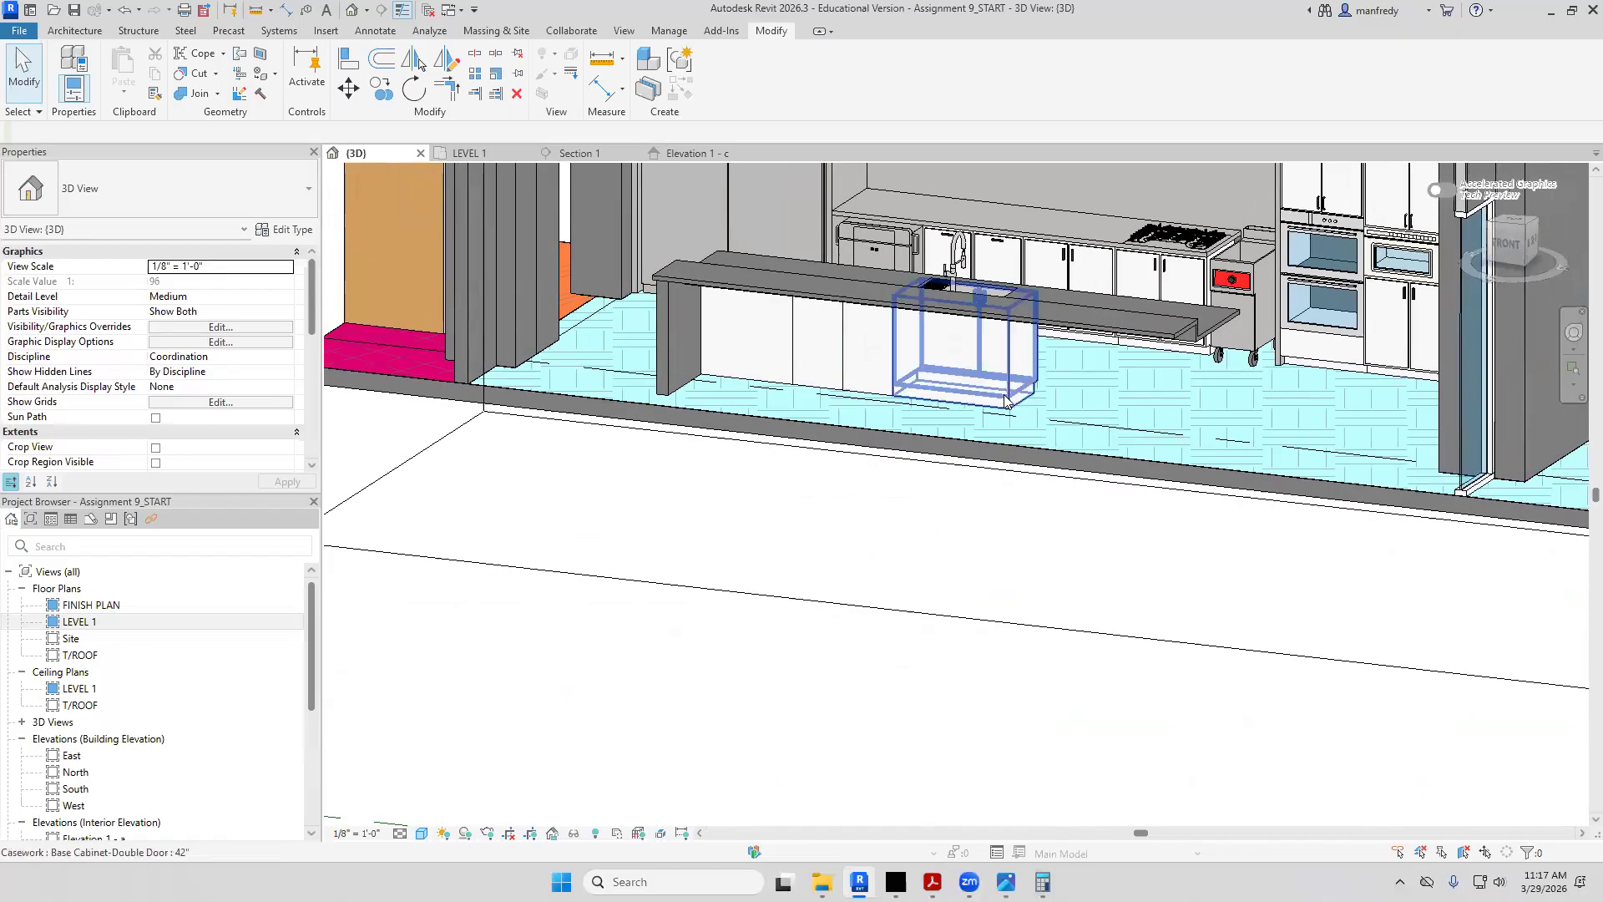
In LEVEL 1, draw a JM Generic - 5" wall lengthwise under the raised counter, starting at the remaining end panel, about 14' 7" long
{"action": "double_click", "coordinate": [165, 622]}
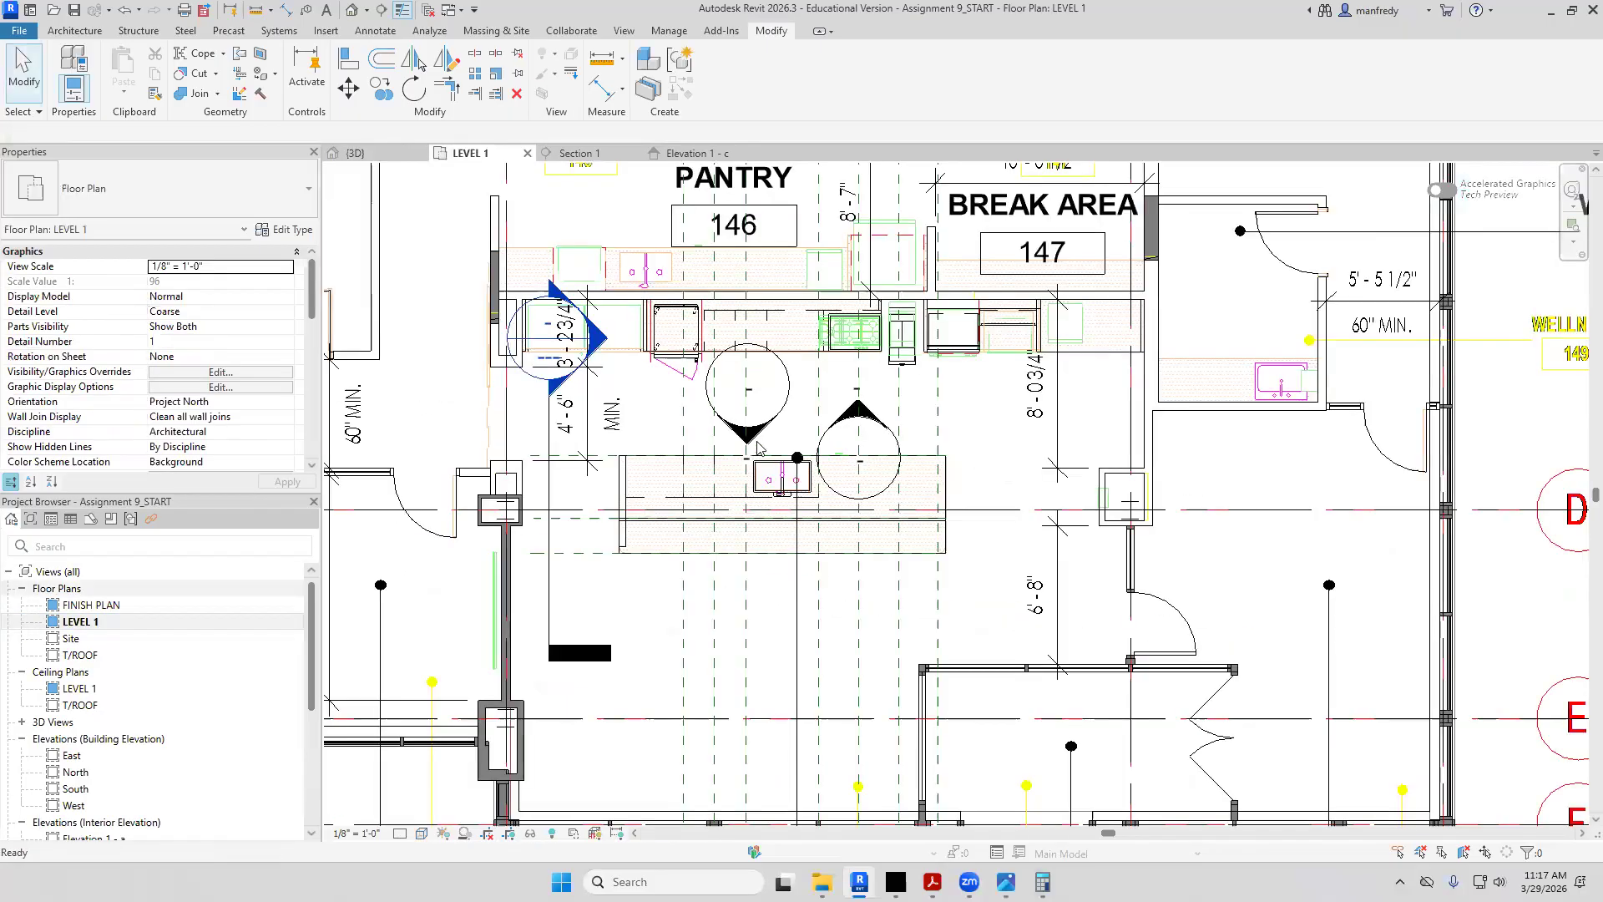
{"action": "scroll", "coordinate": [596, 489], "scroll_direction": "up", "scroll_amount": 4}
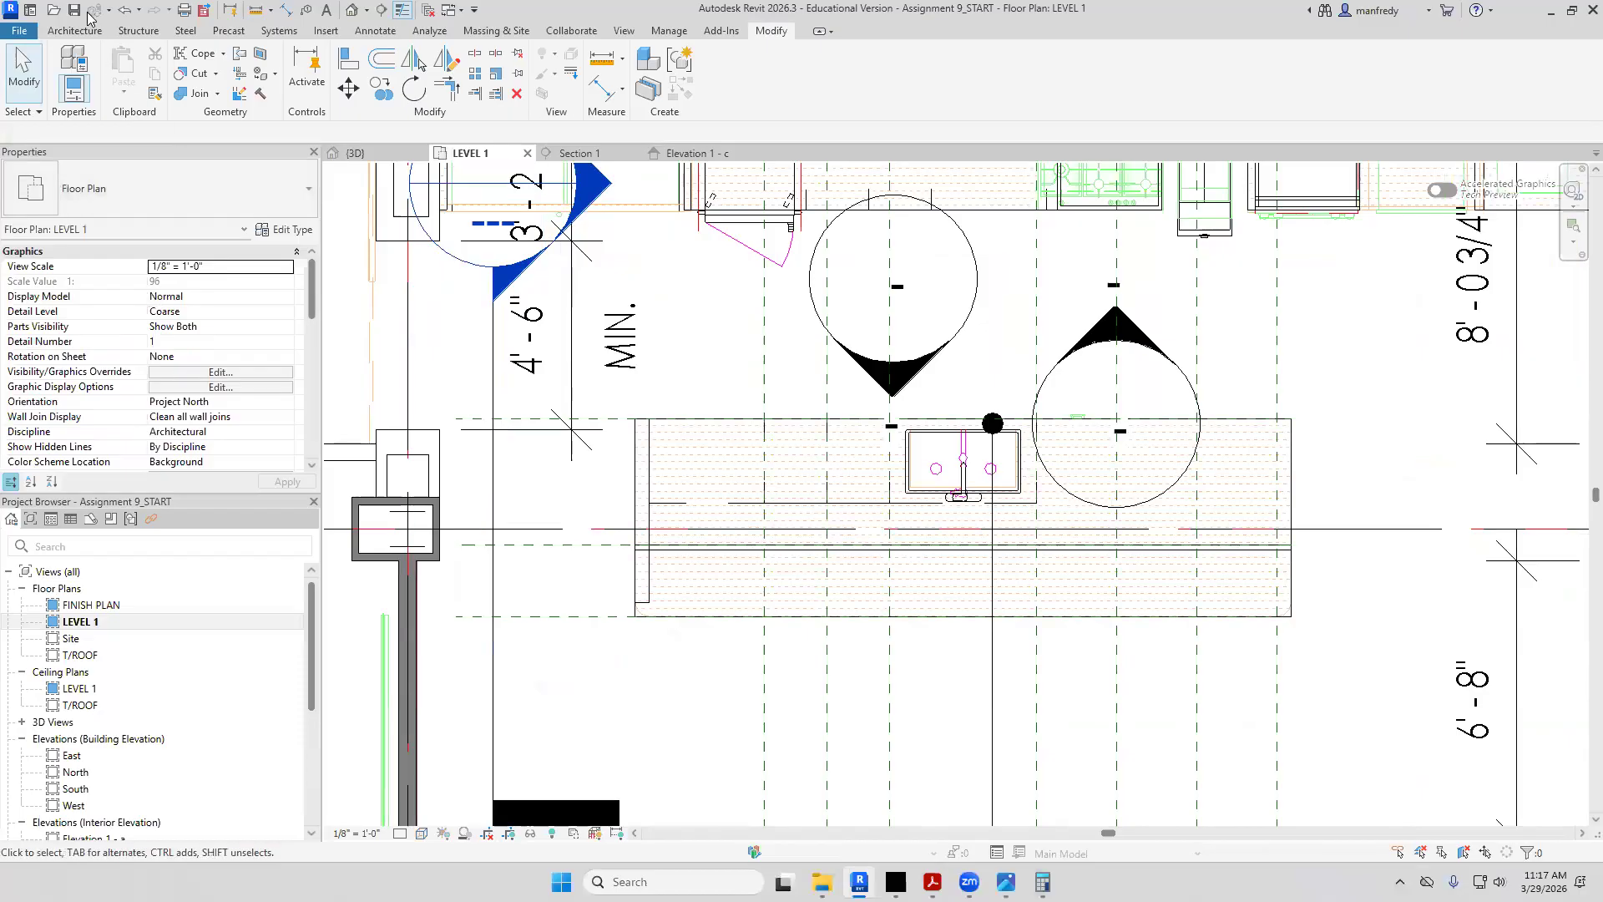
{"action": "left_click", "coordinate": [82, 31]}
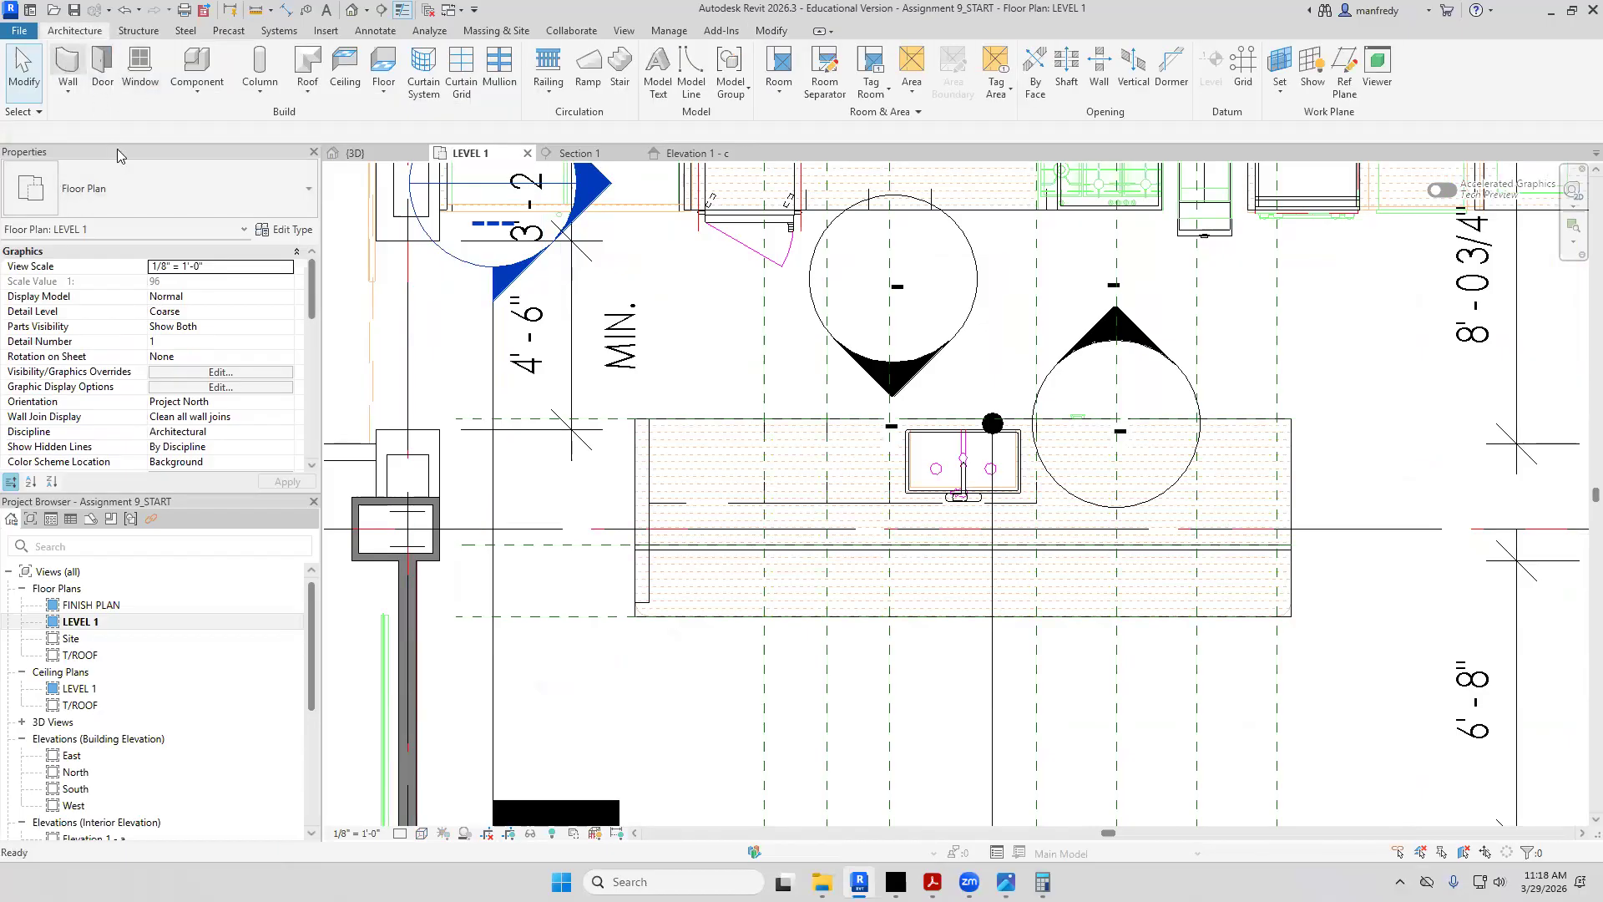
{"action": "key", "text": "w"}
{"action": "key", "text": "a"}
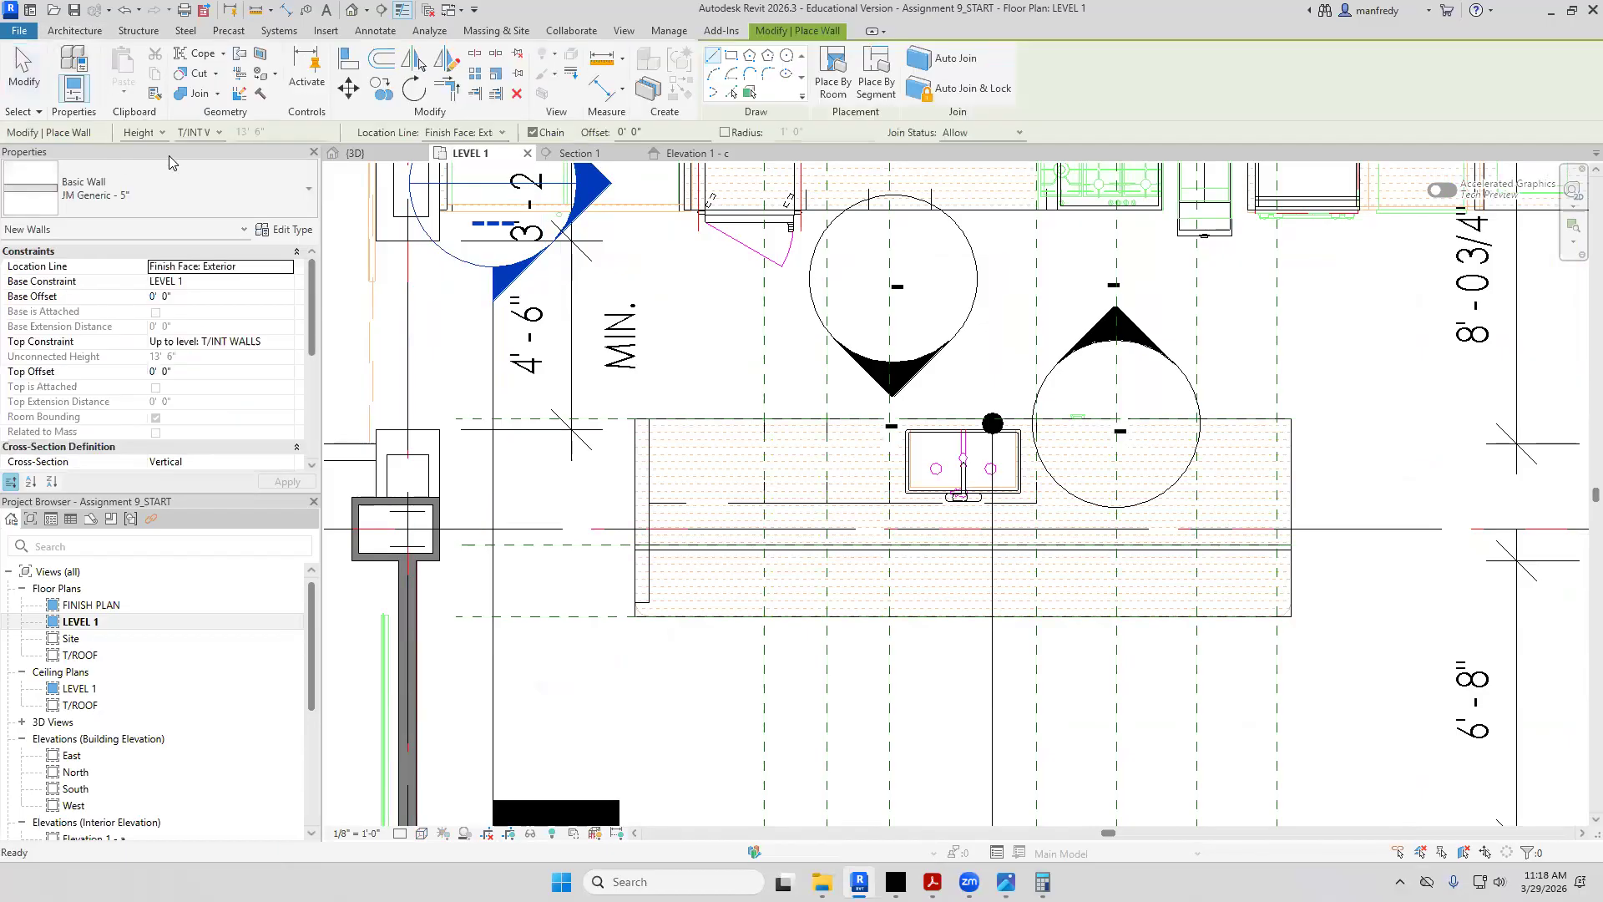
{"action": "left_click", "coordinate": [649, 588]}
{"action": "key", "text": "Escape"}
{"action": "key", "text": "Escape"}
Open the island casework for in-place editing and mirror a copy of the end panel about a vertical axis drawn near the island's middle
{"action": "left_click", "coordinate": [642, 606]}
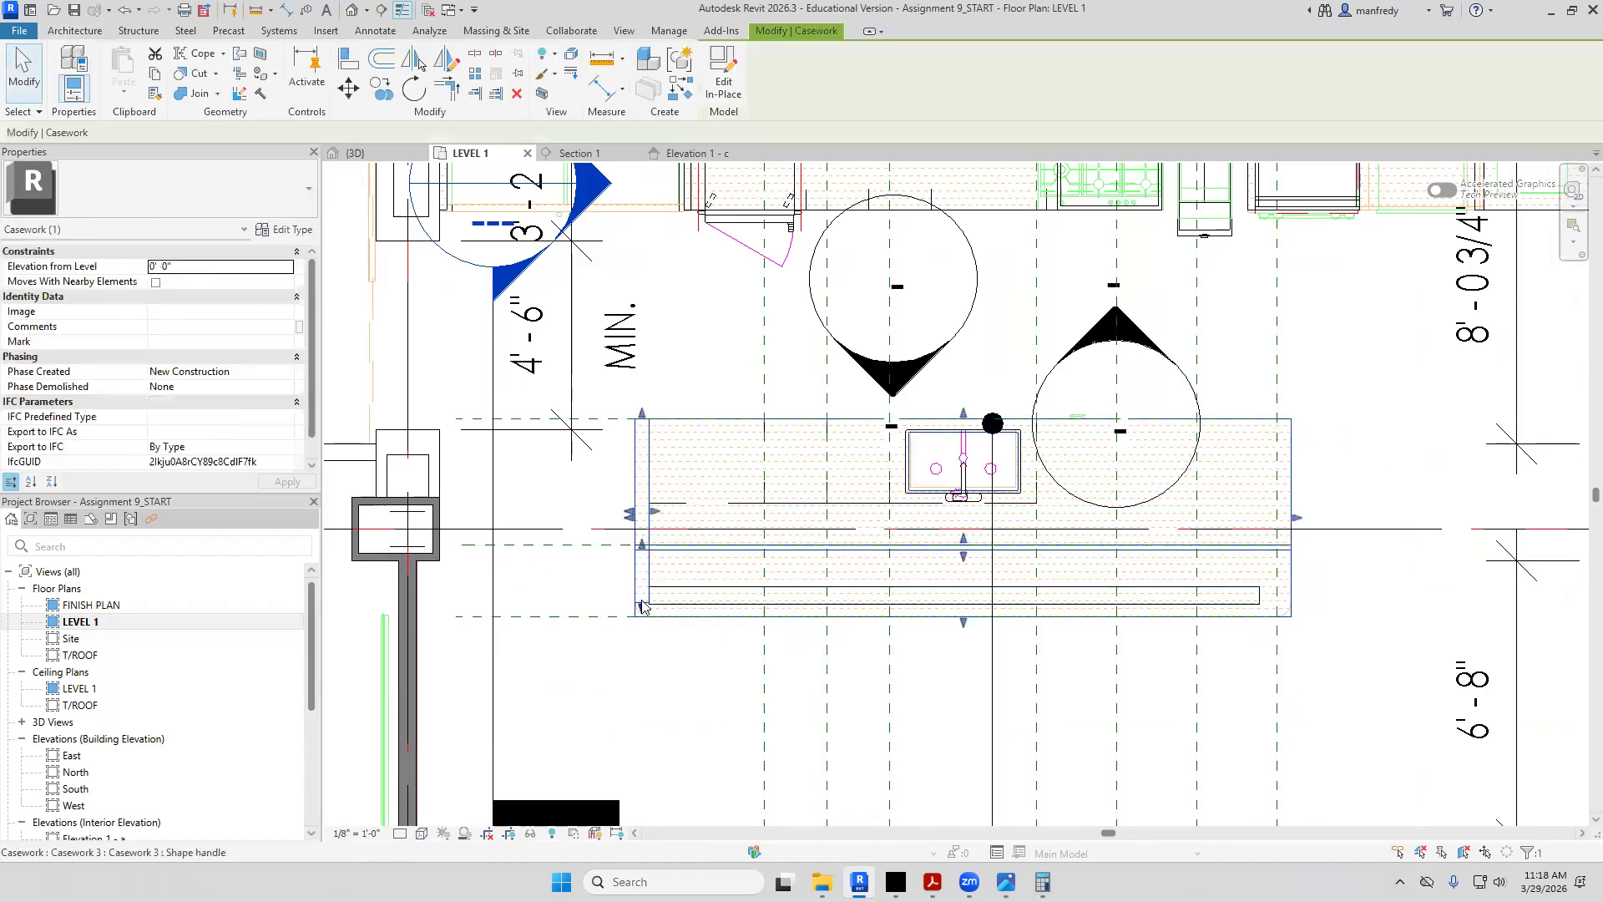
{"action": "left_click", "coordinate": [723, 76]}
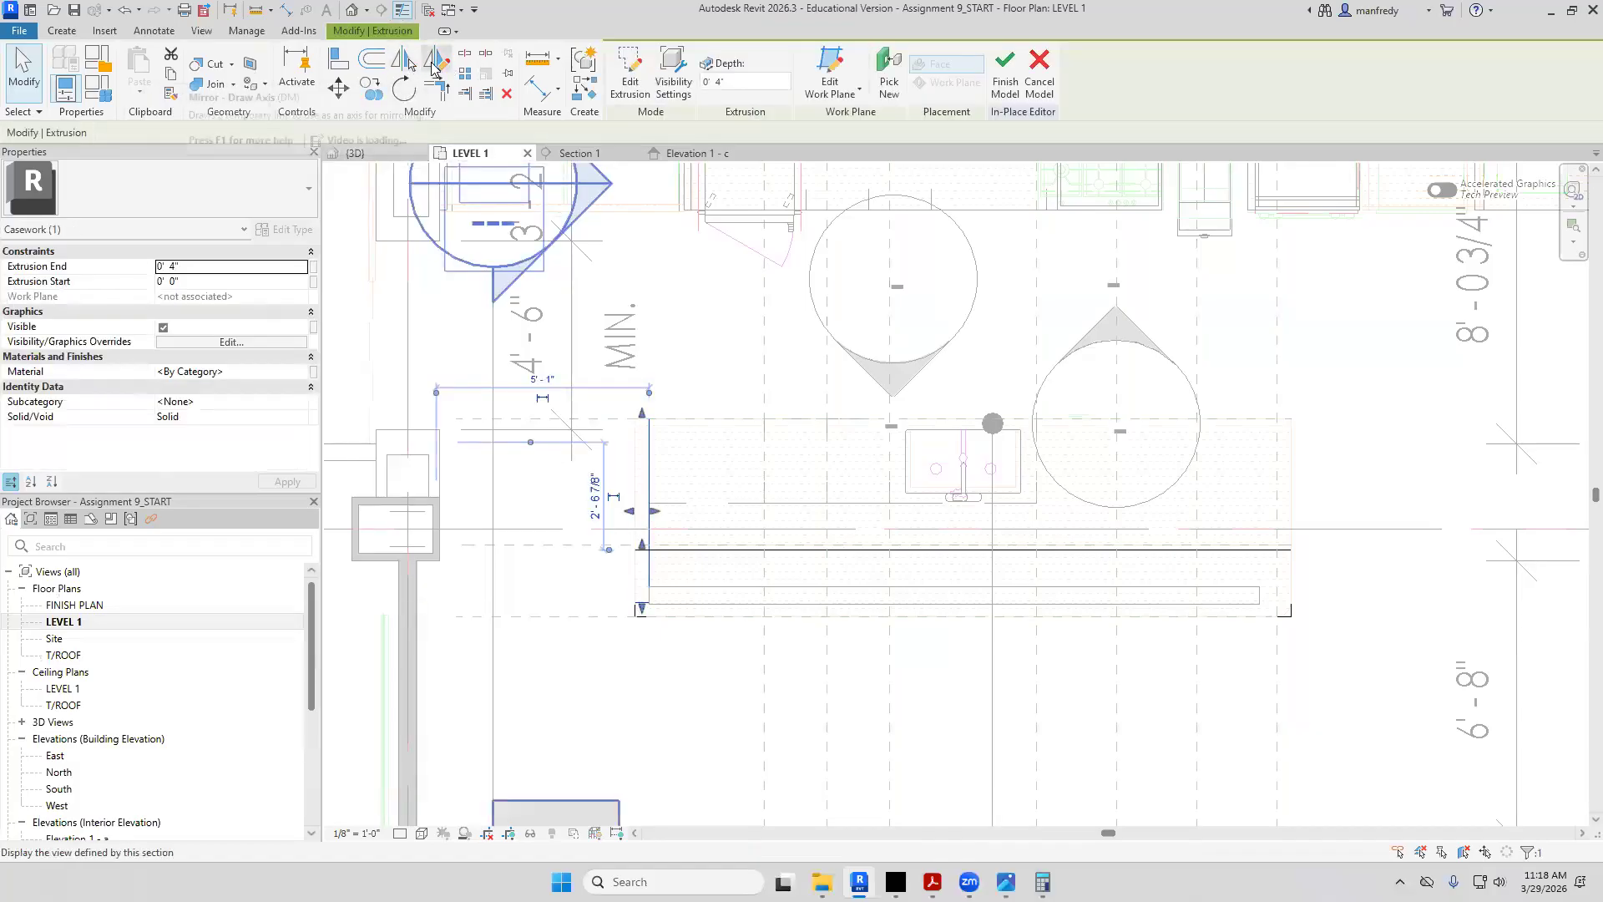
{"action": "left_click", "coordinate": [435, 60]}
{"action": "left_click", "coordinate": [939, 419]}
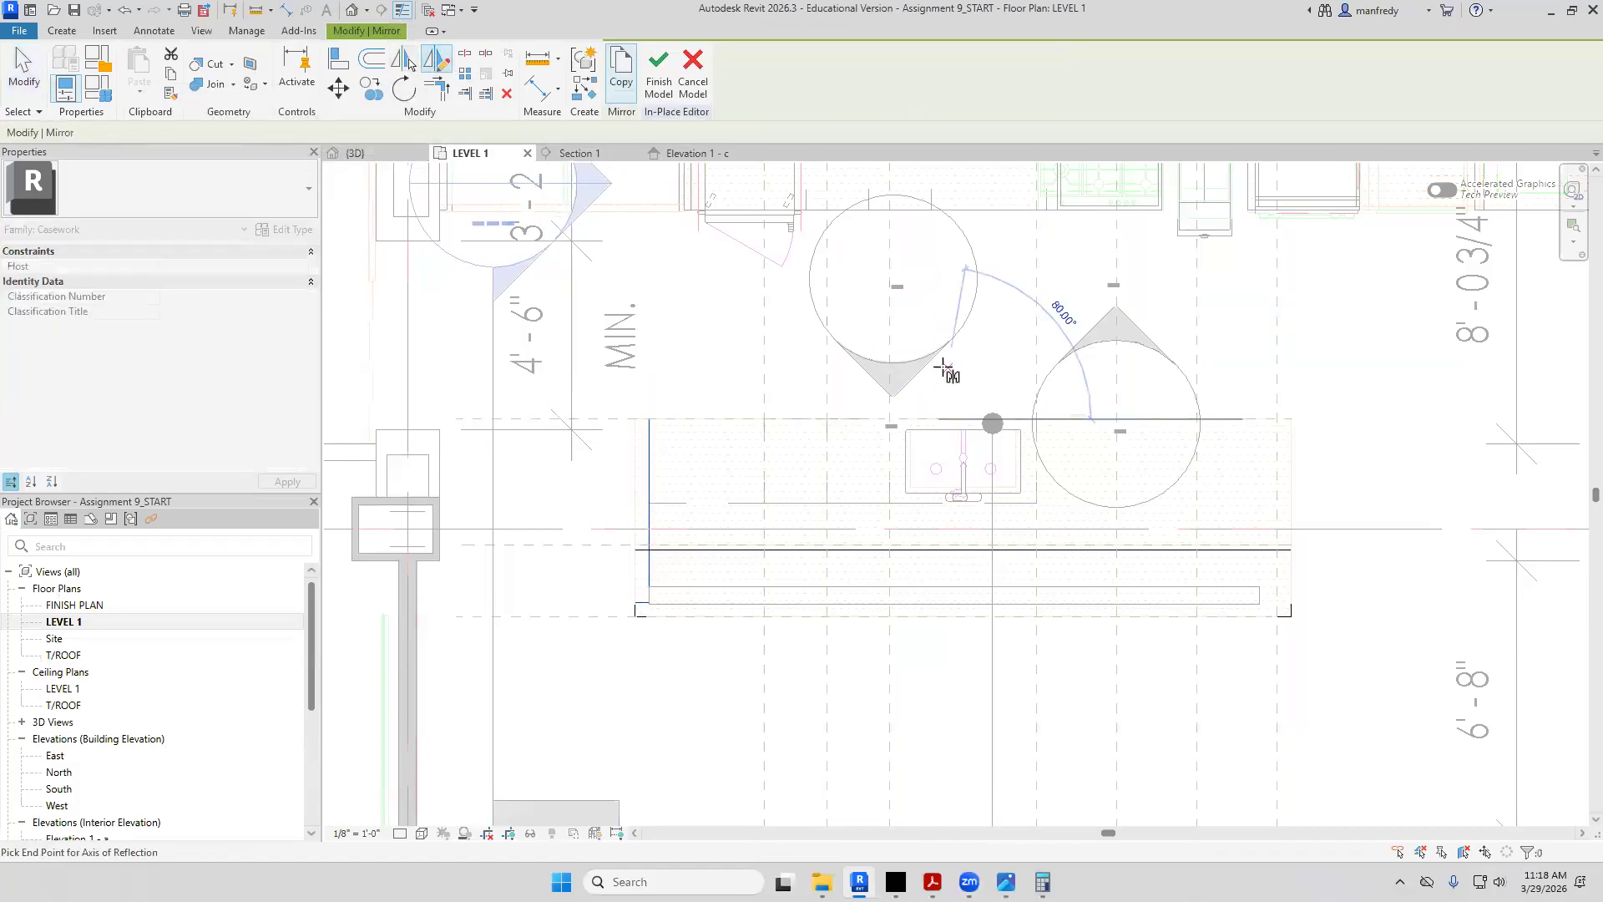
{"action": "left_click", "coordinate": [942, 368]}
{"action": "key", "text": "Escape"}
{"action": "scroll", "coordinate": [1284, 453], "scroll_direction": "up", "scroll_amount": 2}
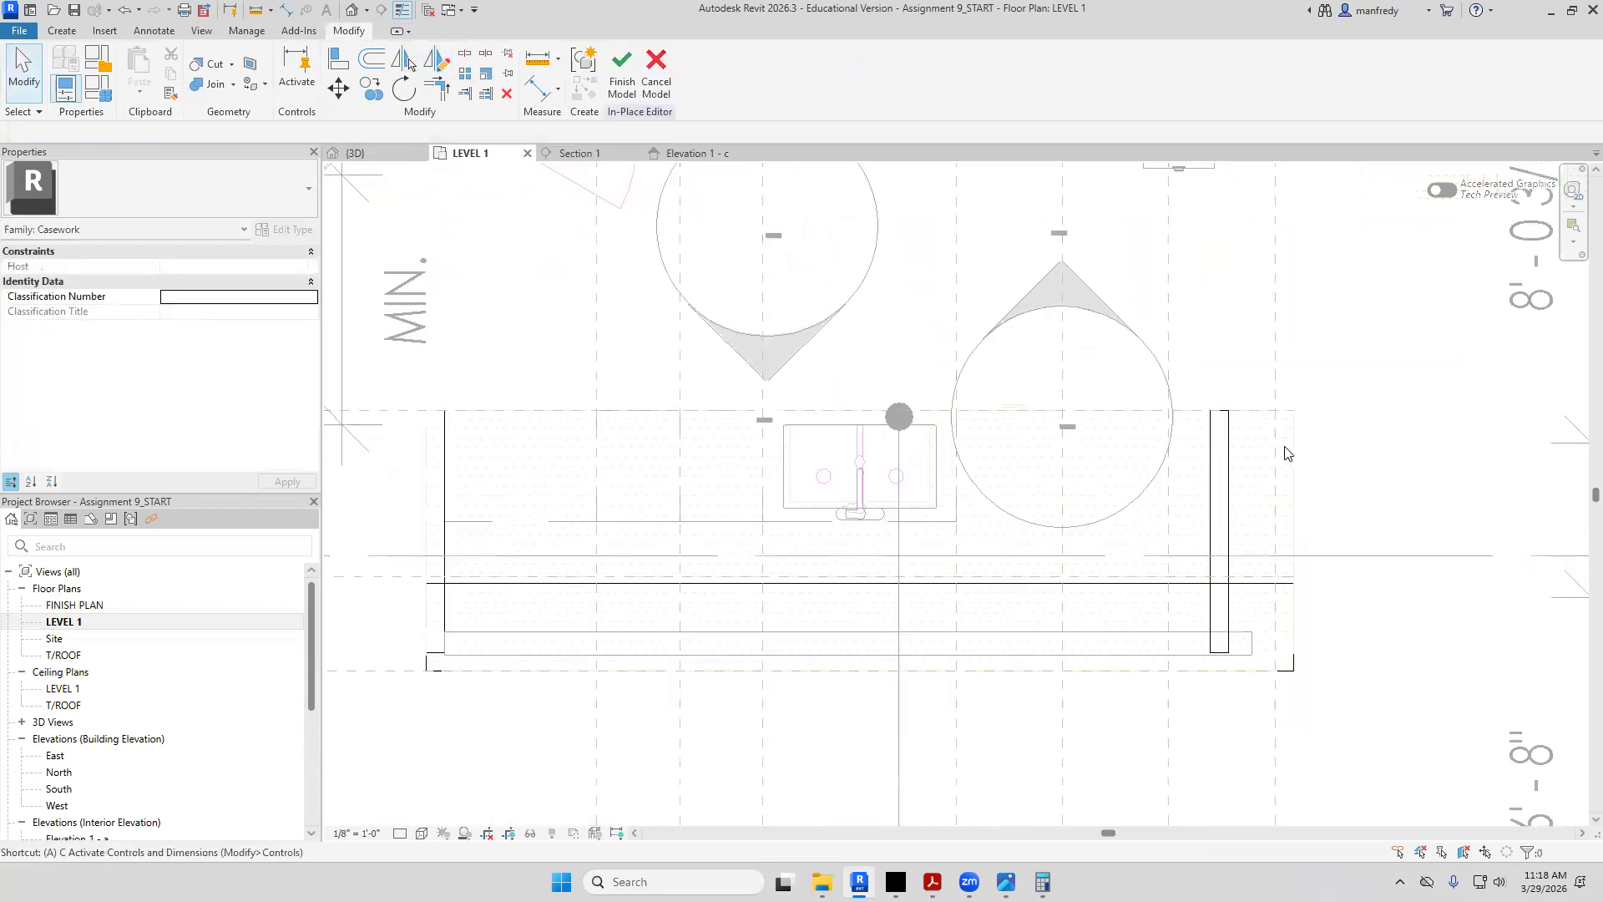
Move the mirrored end panel flush with the countertop's opposite end and finish the in-place model
{"action": "left_click", "coordinate": [1231, 445]}
{"action": "key", "text": "m"}
{"action": "key", "text": "v"}
{"action": "left_click", "coordinate": [1231, 411]}
{"action": "left_click", "coordinate": [1294, 411]}
{"action": "key", "text": "Escape"}
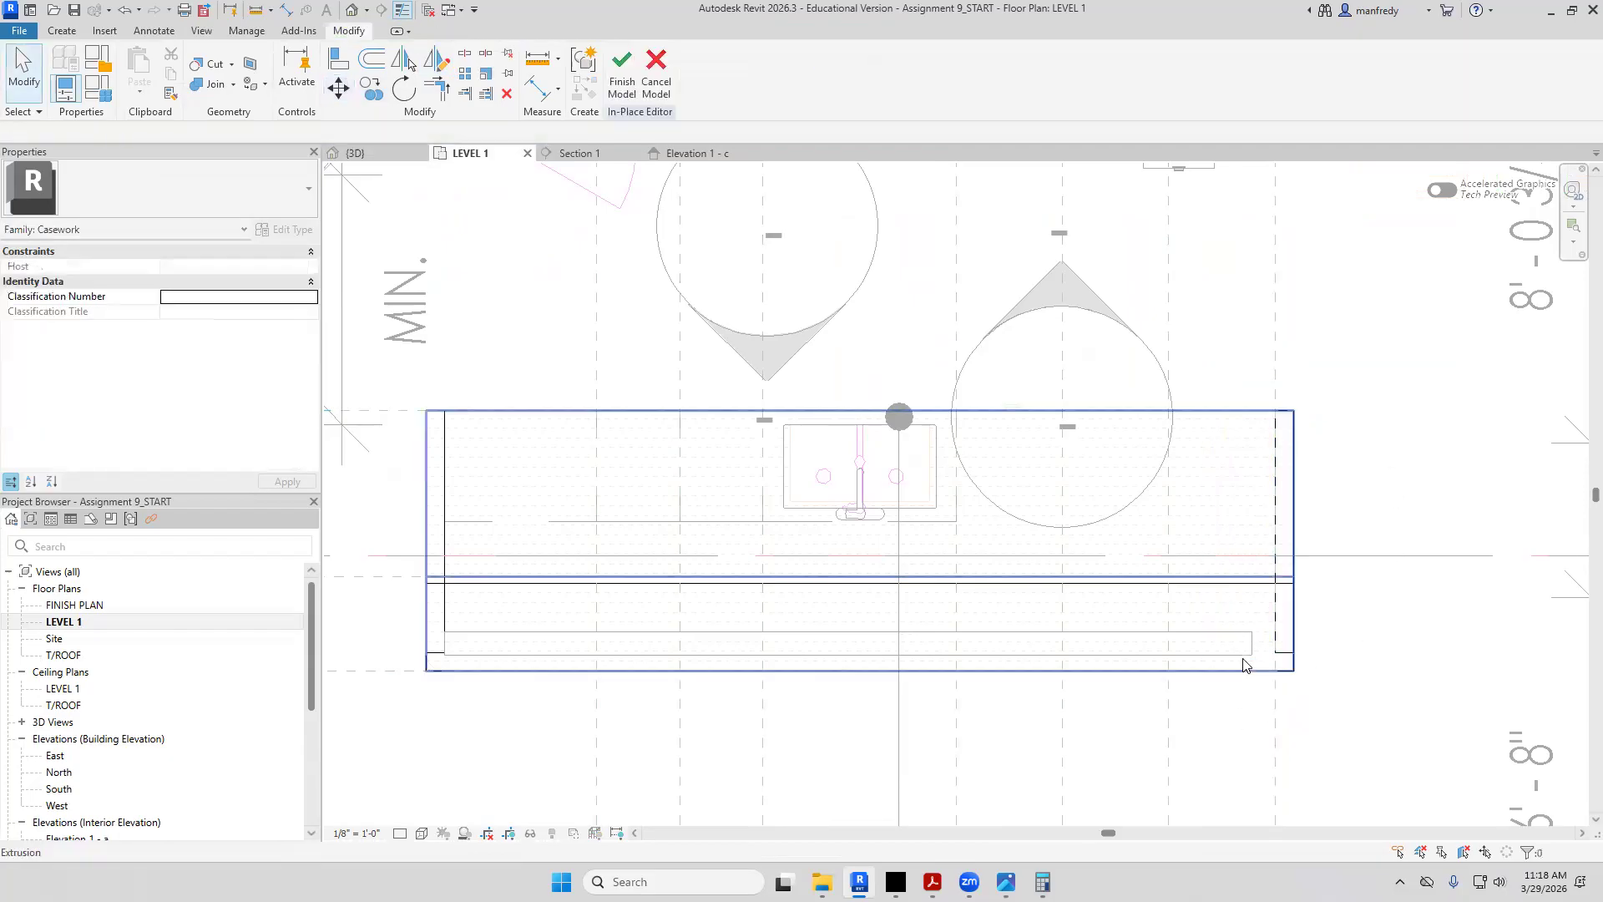
{"action": "left_click", "coordinate": [622, 74]}
Extend the support wall's free end to meet the inner face of the mirrored end panel
{"action": "scroll", "coordinate": [1230, 630], "scroll_direction": "up", "scroll_amount": 1}
{"action": "left_click", "coordinate": [1230, 631]}
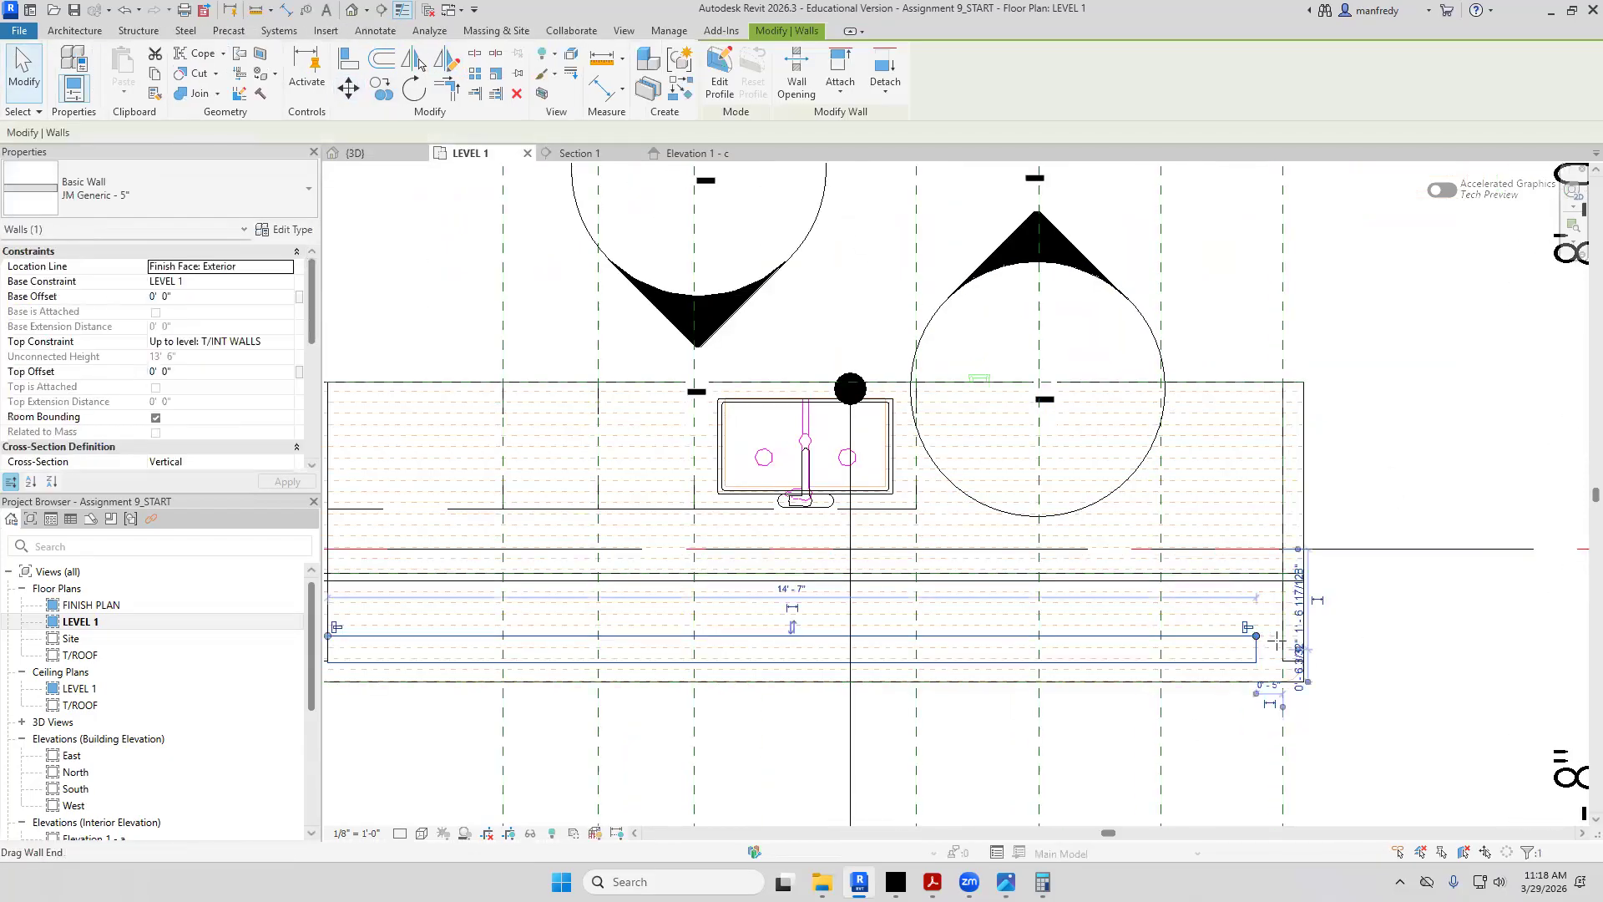
{"action": "left_click", "coordinate": [723, 755]}
{"action": "middle_click_drag", "start_coordinate": [720, 756], "coordinate": [934, 651]}
{"action": "scroll", "coordinate": [902, 650], "scroll_direction": "down", "scroll_amount": 3}
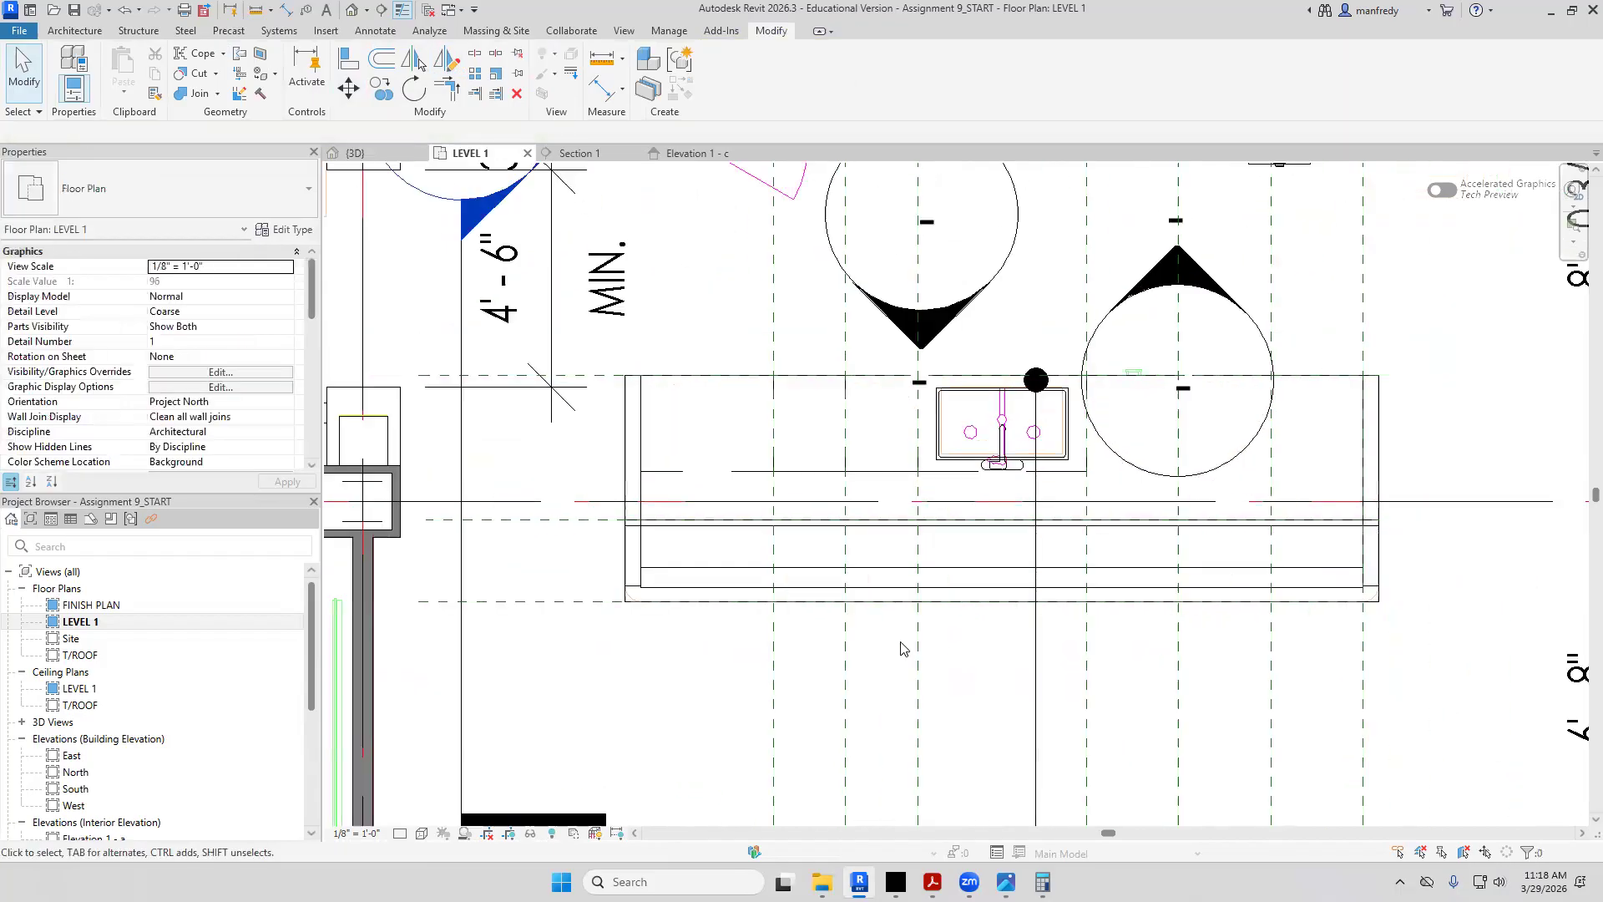
Move the Section 1 line in LEVEL 1 so it cuts through the island, and open Section 1
{"action": "double_click", "coordinate": [708, 377]}
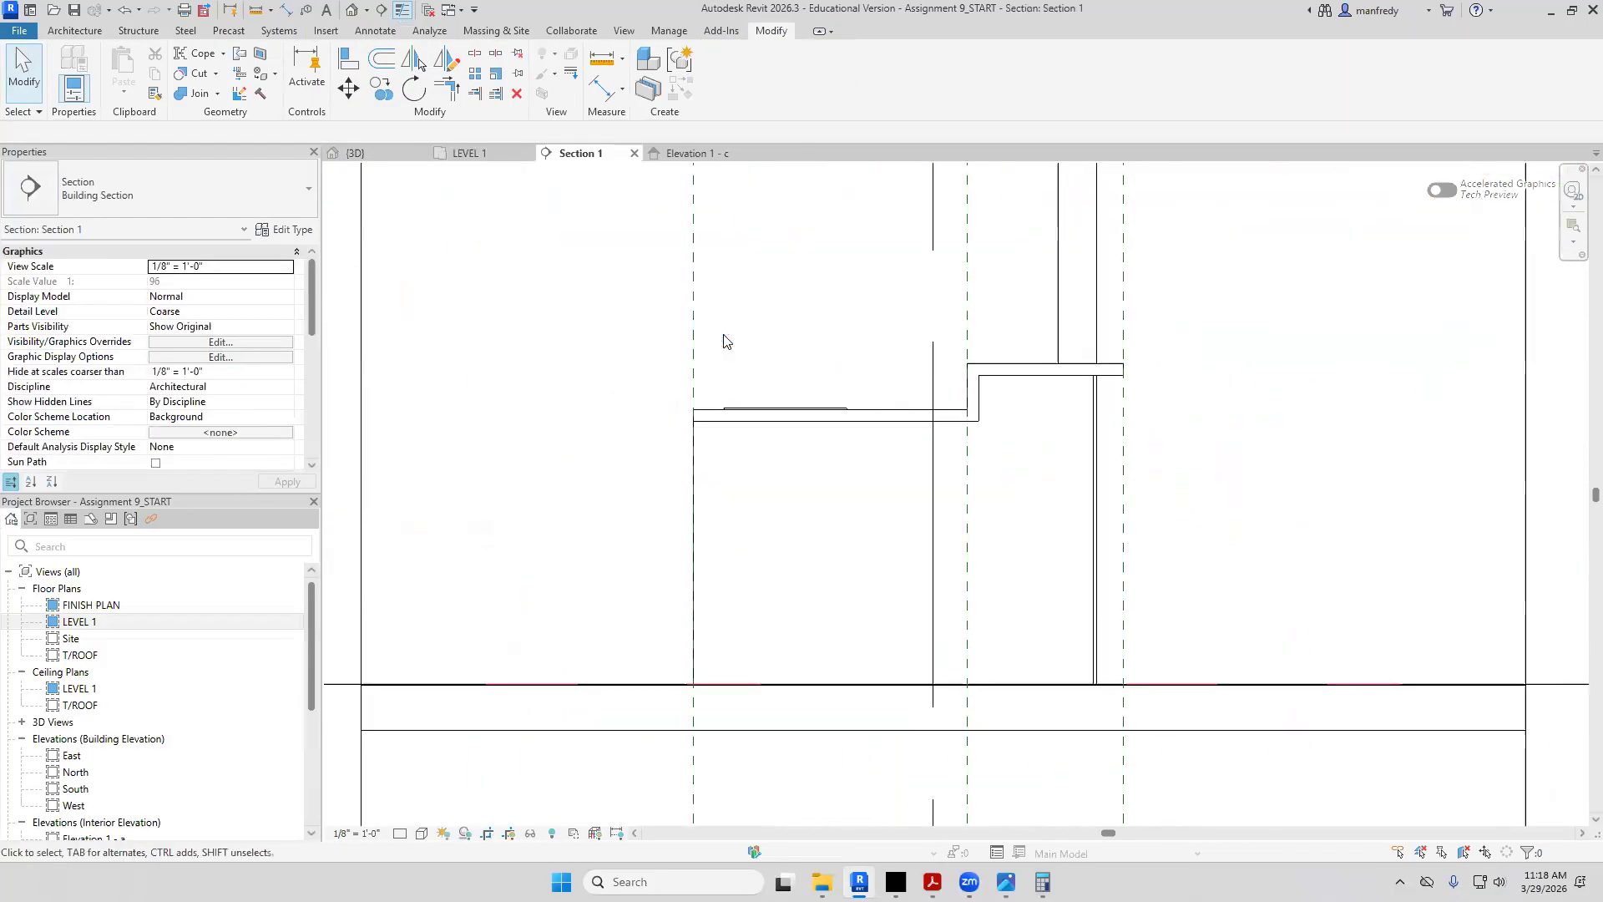
{"action": "double_click", "coordinate": [79, 621]}
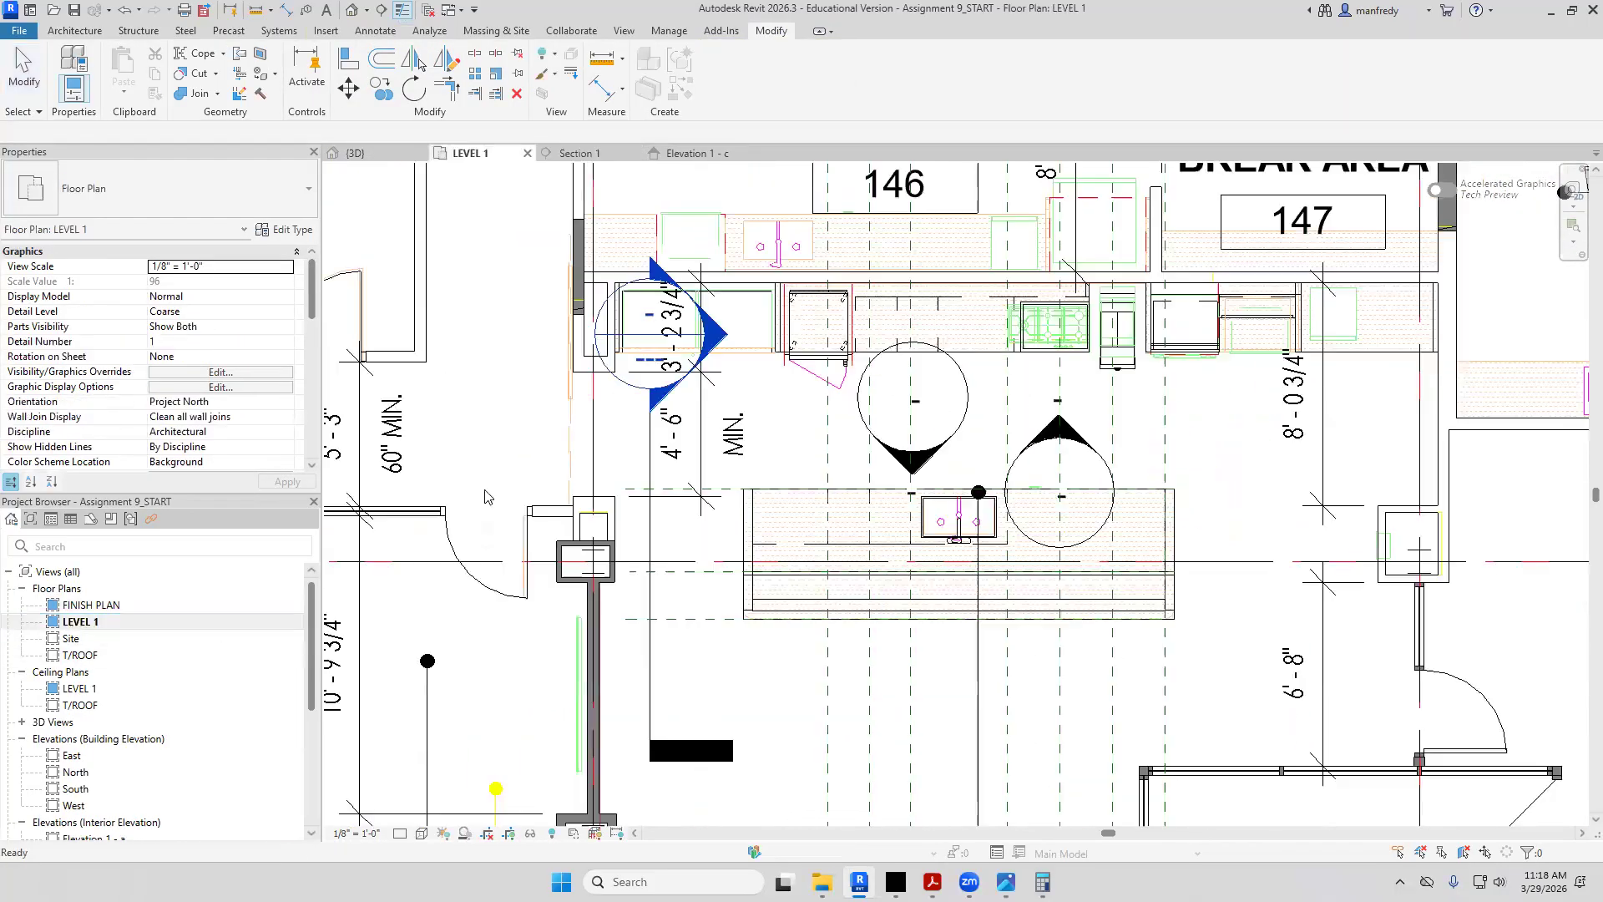
{"action": "left_click_drag", "start_coordinate": [634, 451], "coordinate": [756, 442]}
{"action": "double_click", "coordinate": [840, 345]}
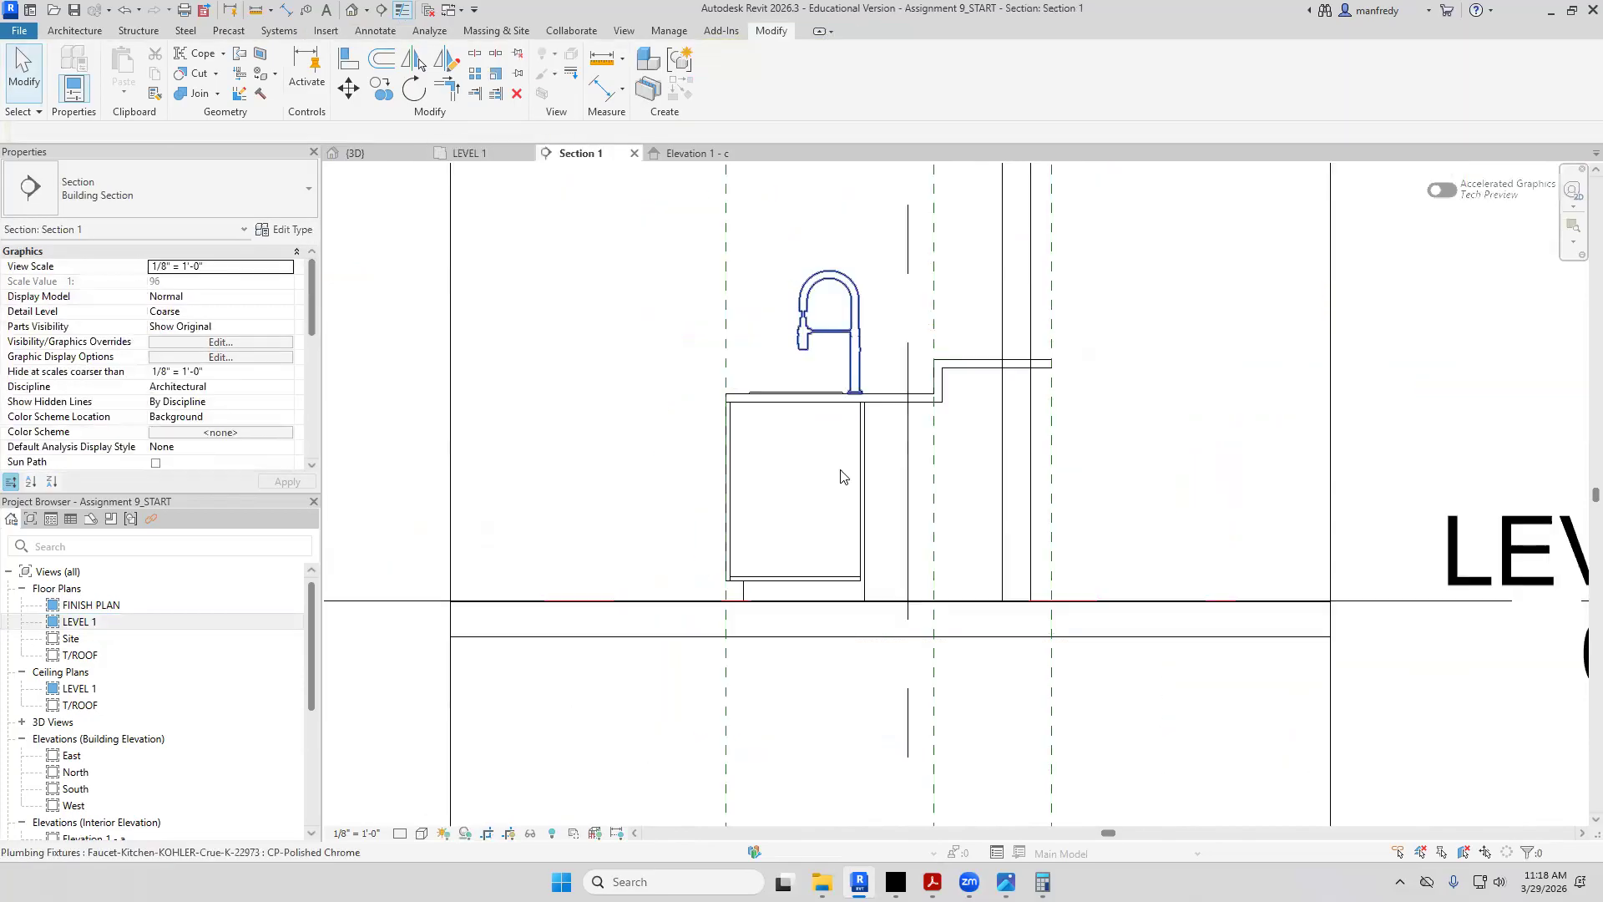
Lower the top of the island's support wall to the underside of the raised countertop
{"action": "left_click", "coordinate": [1003, 443]}
{"action": "scroll", "coordinate": [1003, 444], "scroll_direction": "down", "scroll_amount": 3}
{"action": "middle_click_drag", "start_coordinate": [1022, 380], "coordinate": [937, 631]}
{"action": "left_click_drag", "start_coordinate": [931, 639], "coordinate": [929, 654]}
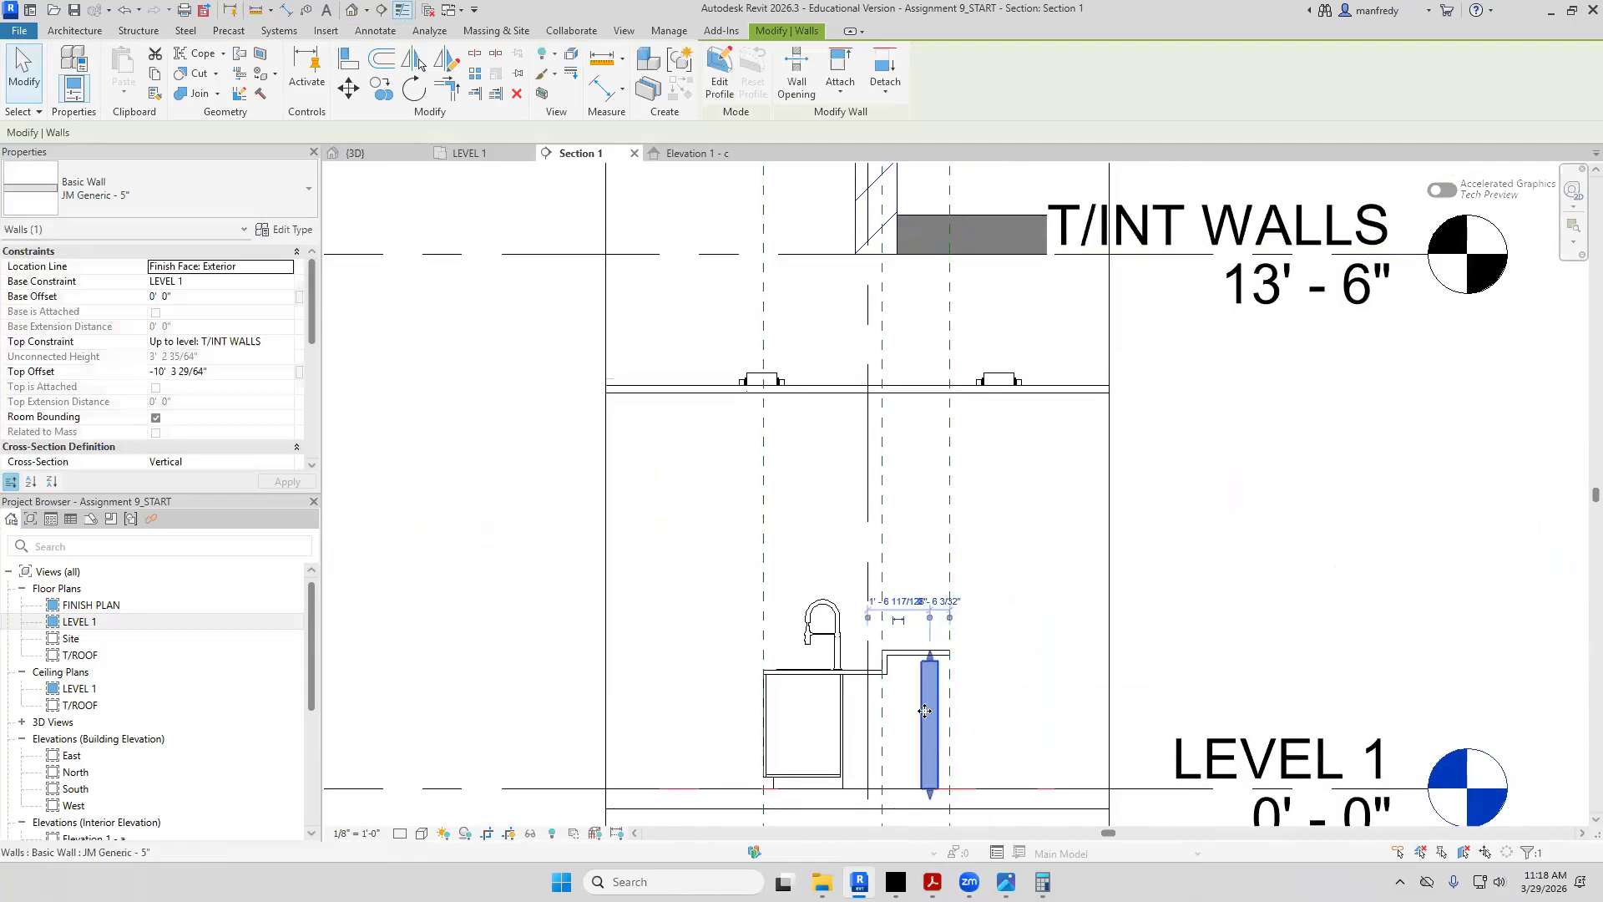
{"action": "scroll", "coordinate": [935, 650], "scroll_direction": "up", "scroll_amount": 3}
{"action": "scroll", "coordinate": [940, 650], "scroll_direction": "up", "scroll_amount": 2}
{"action": "left_click", "coordinate": [930, 582]}
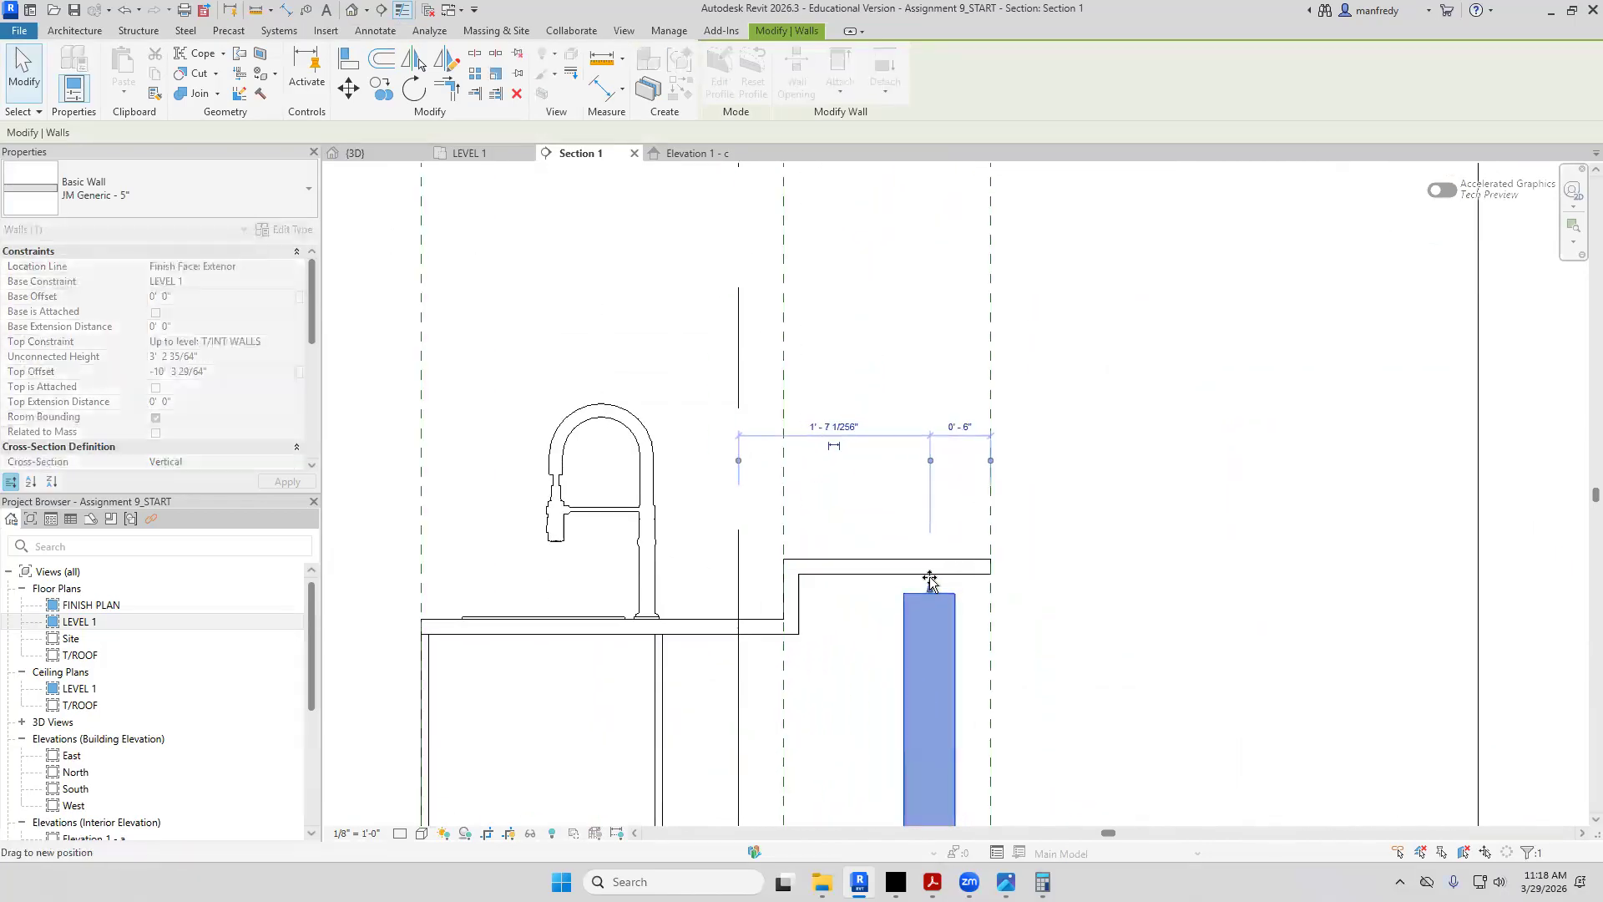
{"action": "left_click_drag", "start_coordinate": [929, 582], "coordinate": [929, 573]}
{"action": "left_click", "coordinate": [1103, 632]}
{"action": "middle_click_drag", "start_coordinate": [1103, 631], "coordinate": [1104, 456]}
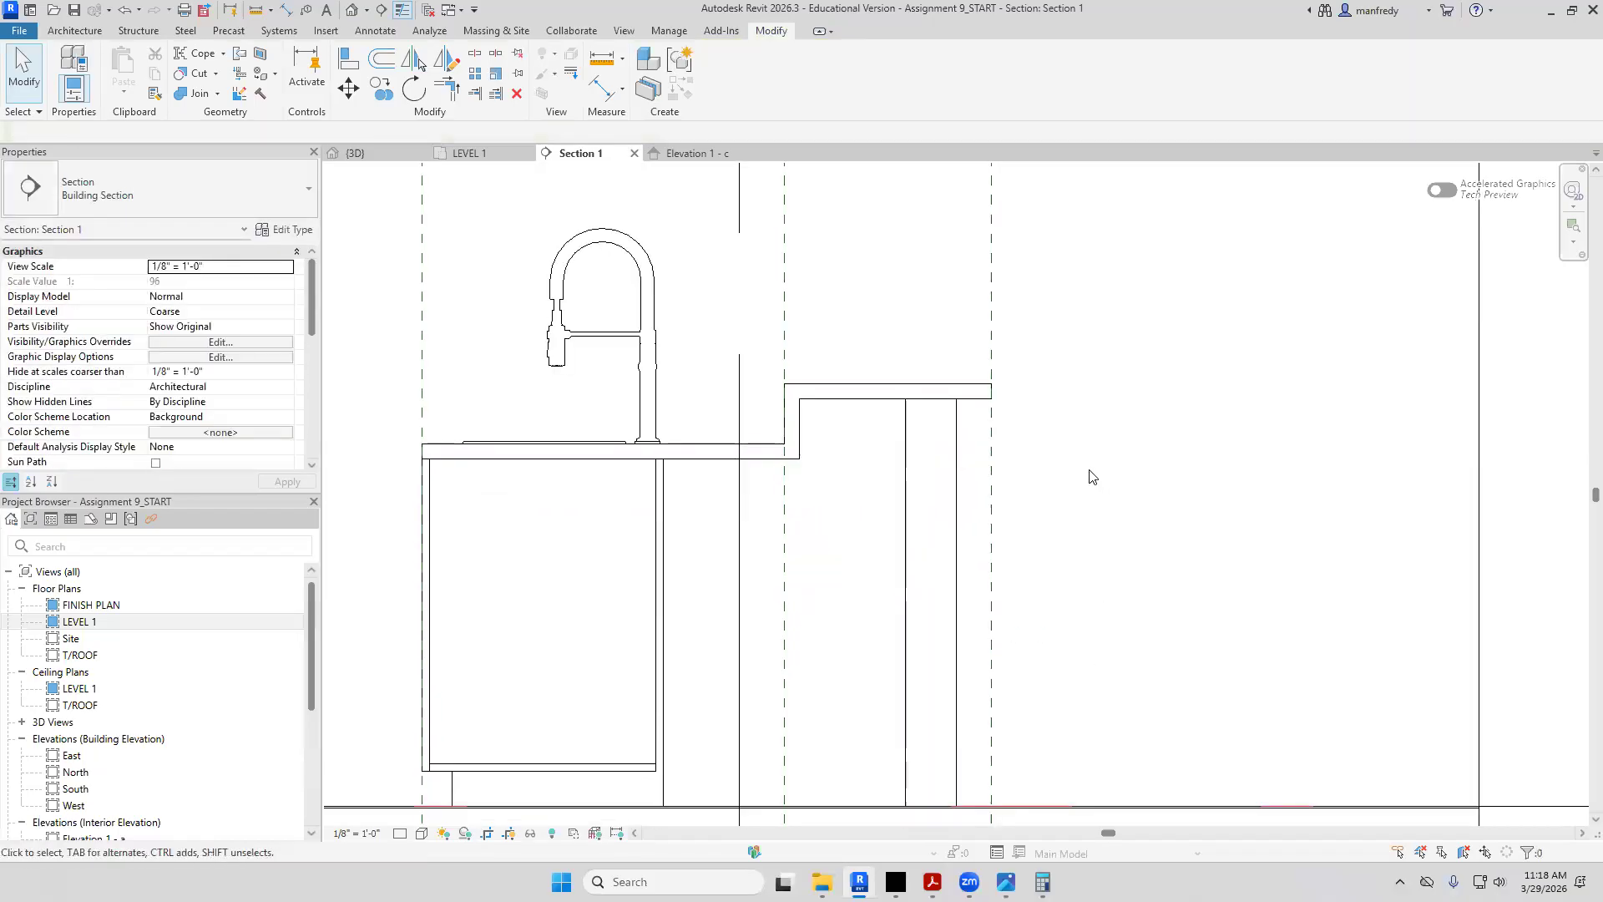
Align the support wall's face with the inner face of the countertop's vertical backsplash
{"action": "key", "text": "l"}
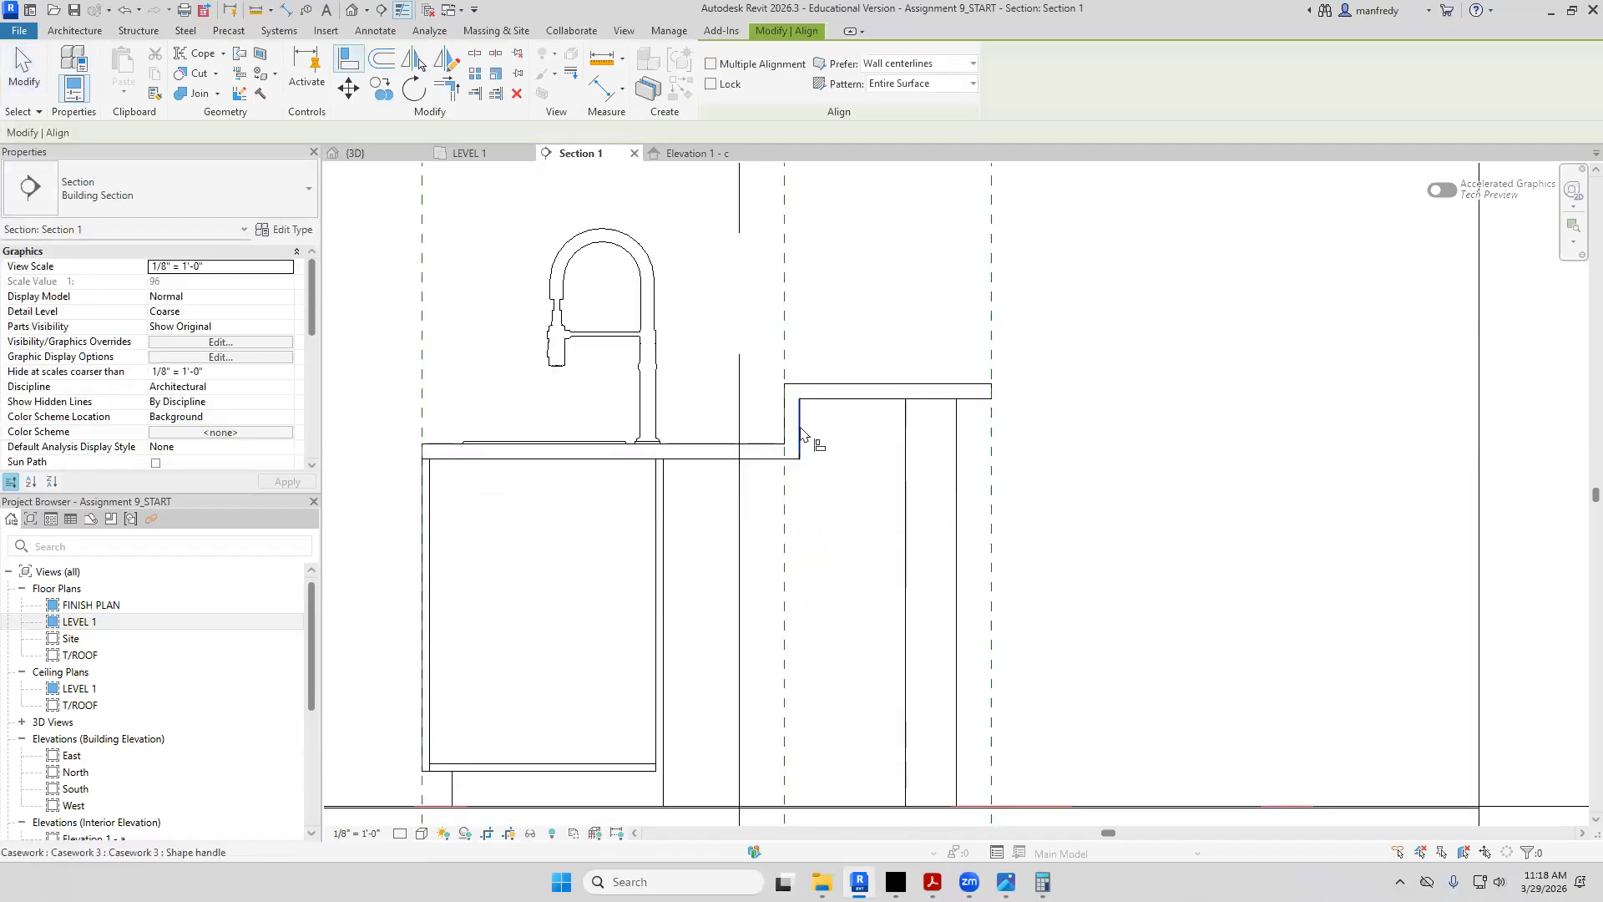
{"action": "left_click", "coordinate": [906, 455]}
{"action": "key", "text": "Escape"}
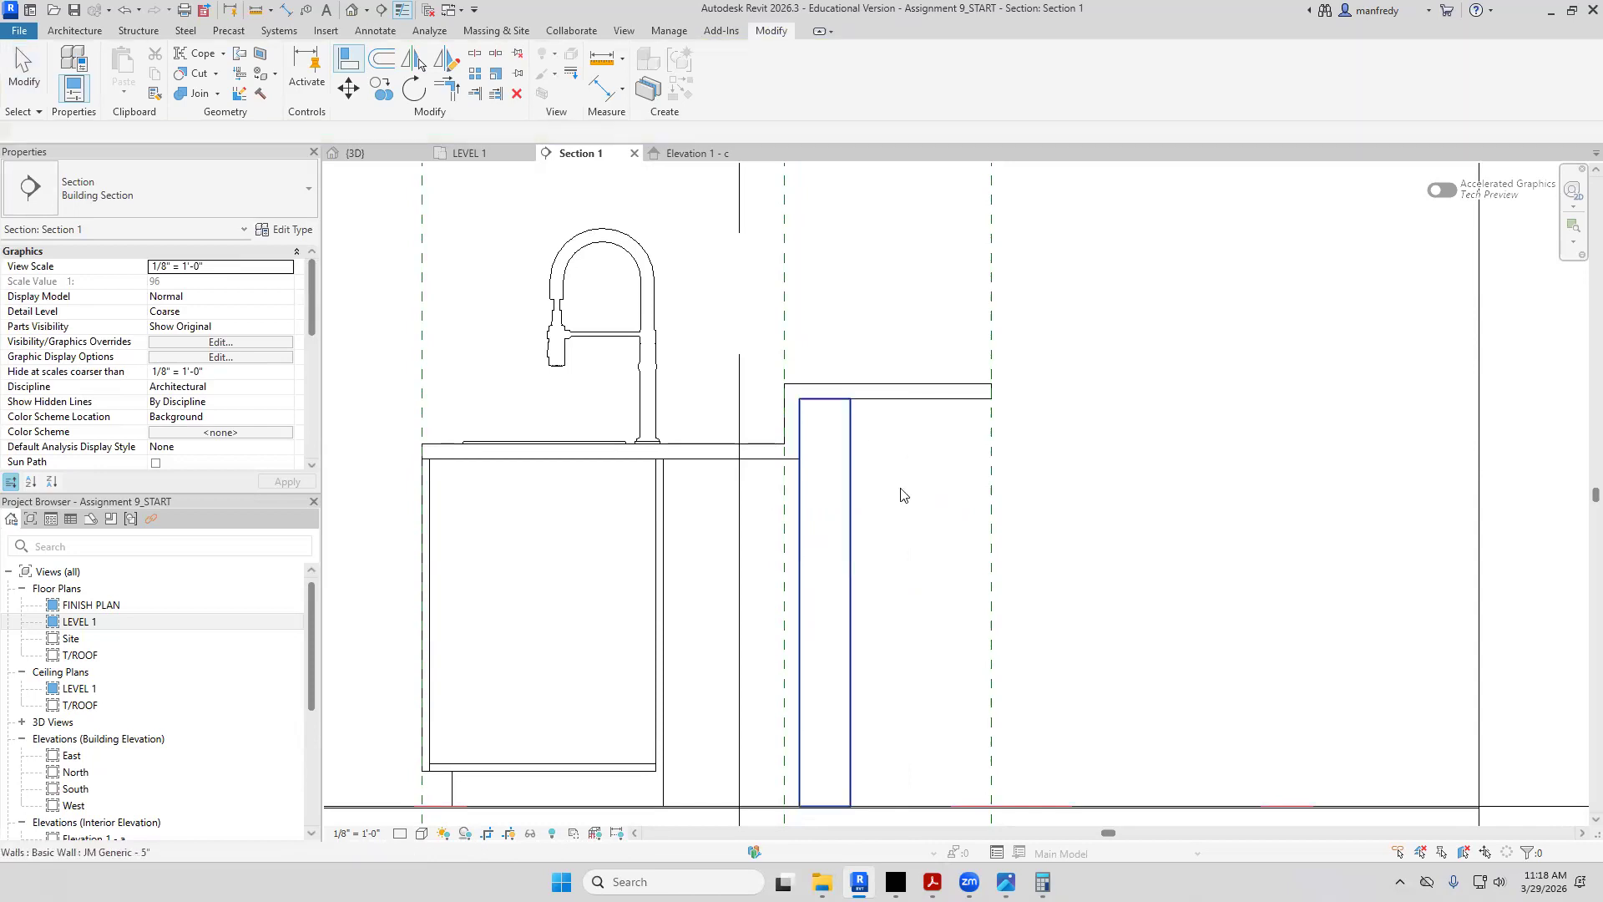
Compare the island in Section 1 with PDF detail 01 Island - Base Cab, and return to Revit with thin lines displayed
{"action": "scroll", "coordinate": [975, 597], "scroll_direction": "down", "scroll_amount": 2}
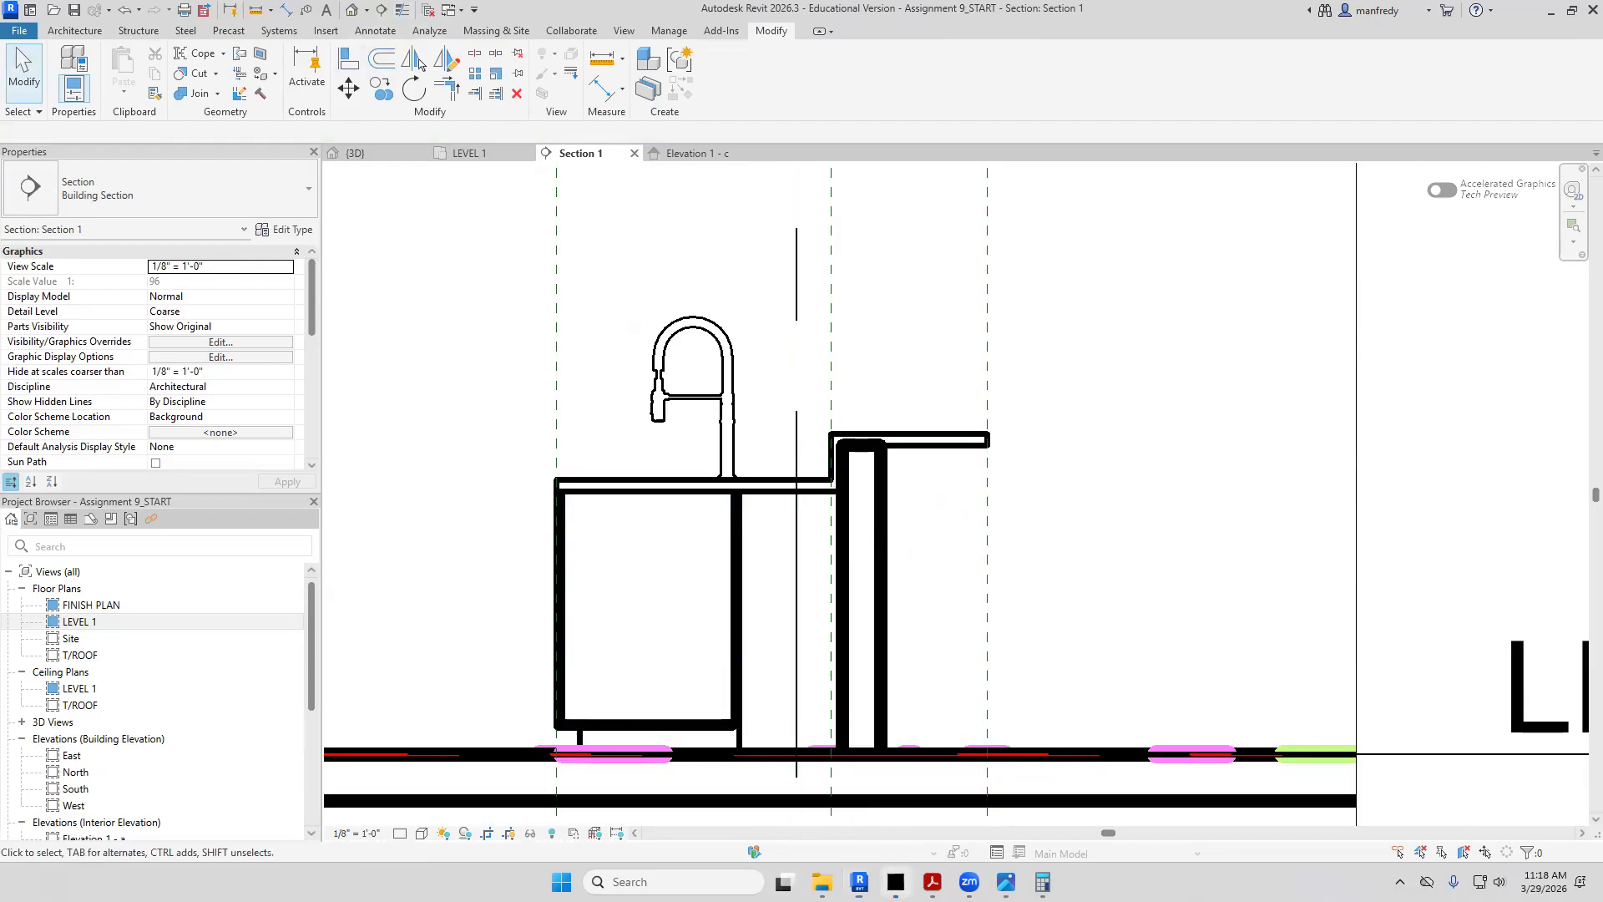
{"action": "left_click", "coordinate": [896, 882]}
{"action": "left_click", "coordinate": [896, 882]}
{"action": "left_click", "coordinate": [933, 882]}
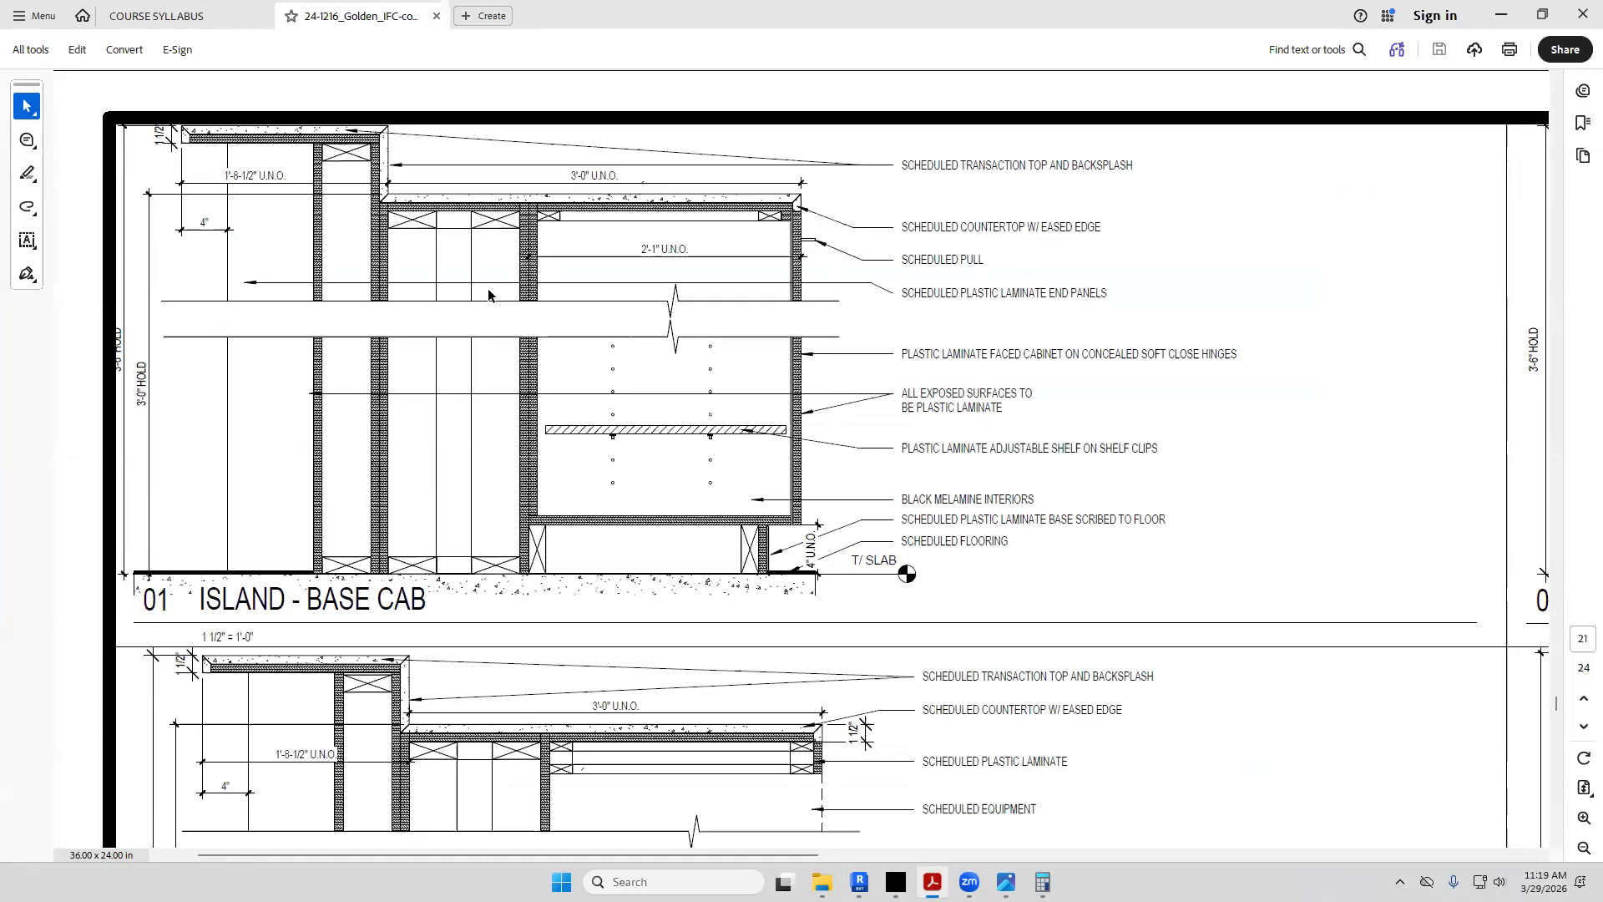
{"action": "left_click", "coordinate": [859, 882]}
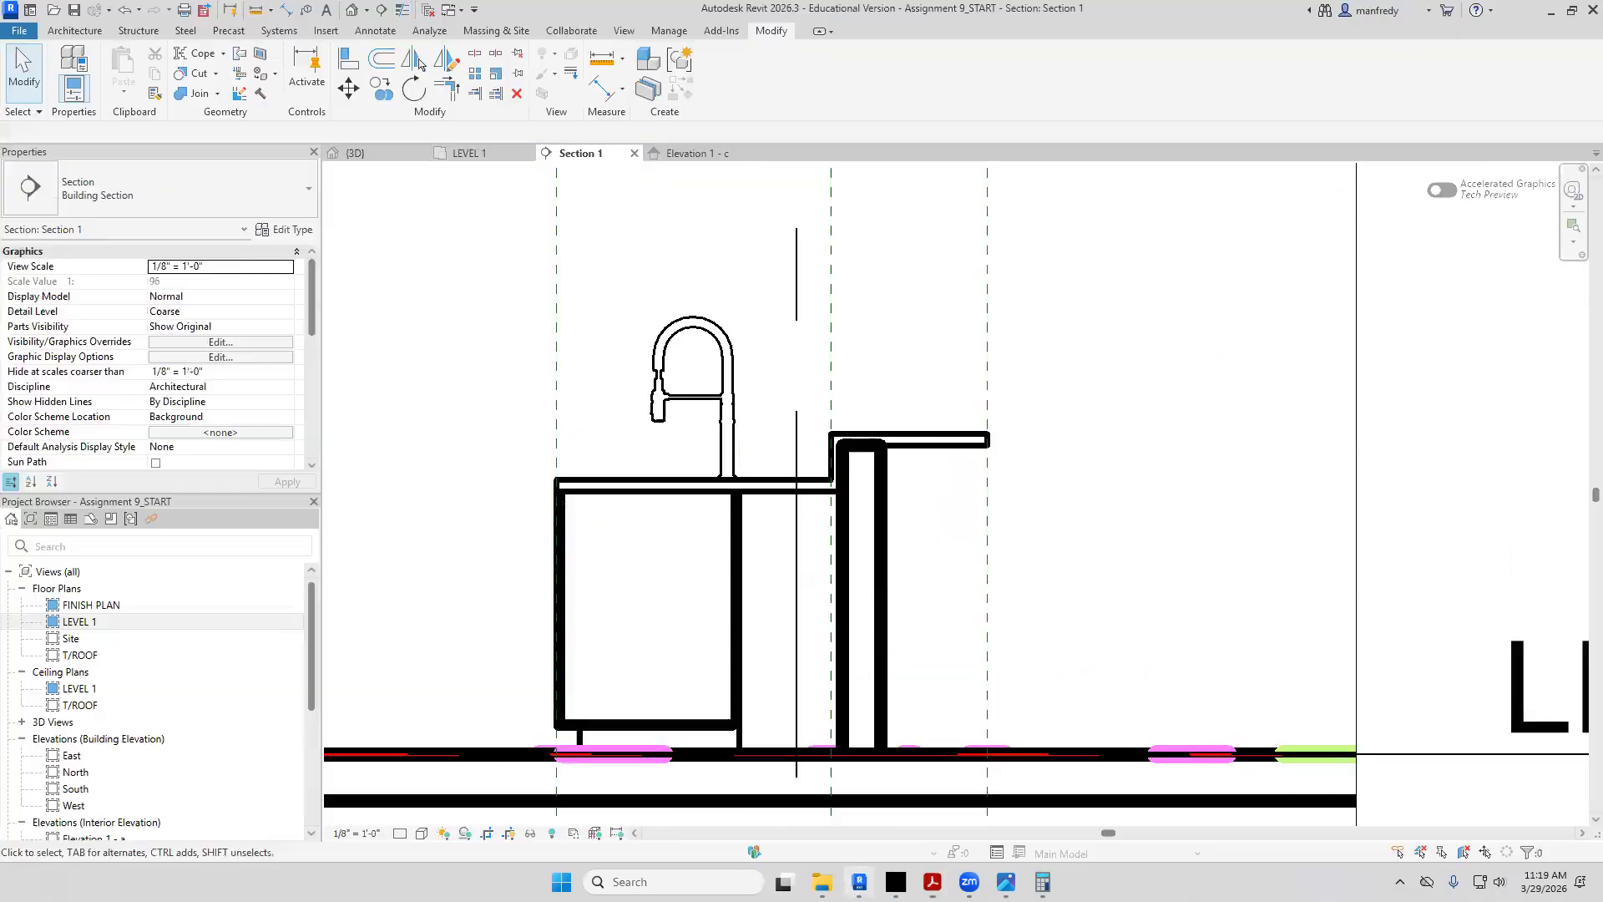
{"action": "left_click", "coordinate": [403, 9]}
{"action": "scroll", "coordinate": [901, 551], "scroll_direction": "down", "scroll_amount": 2}
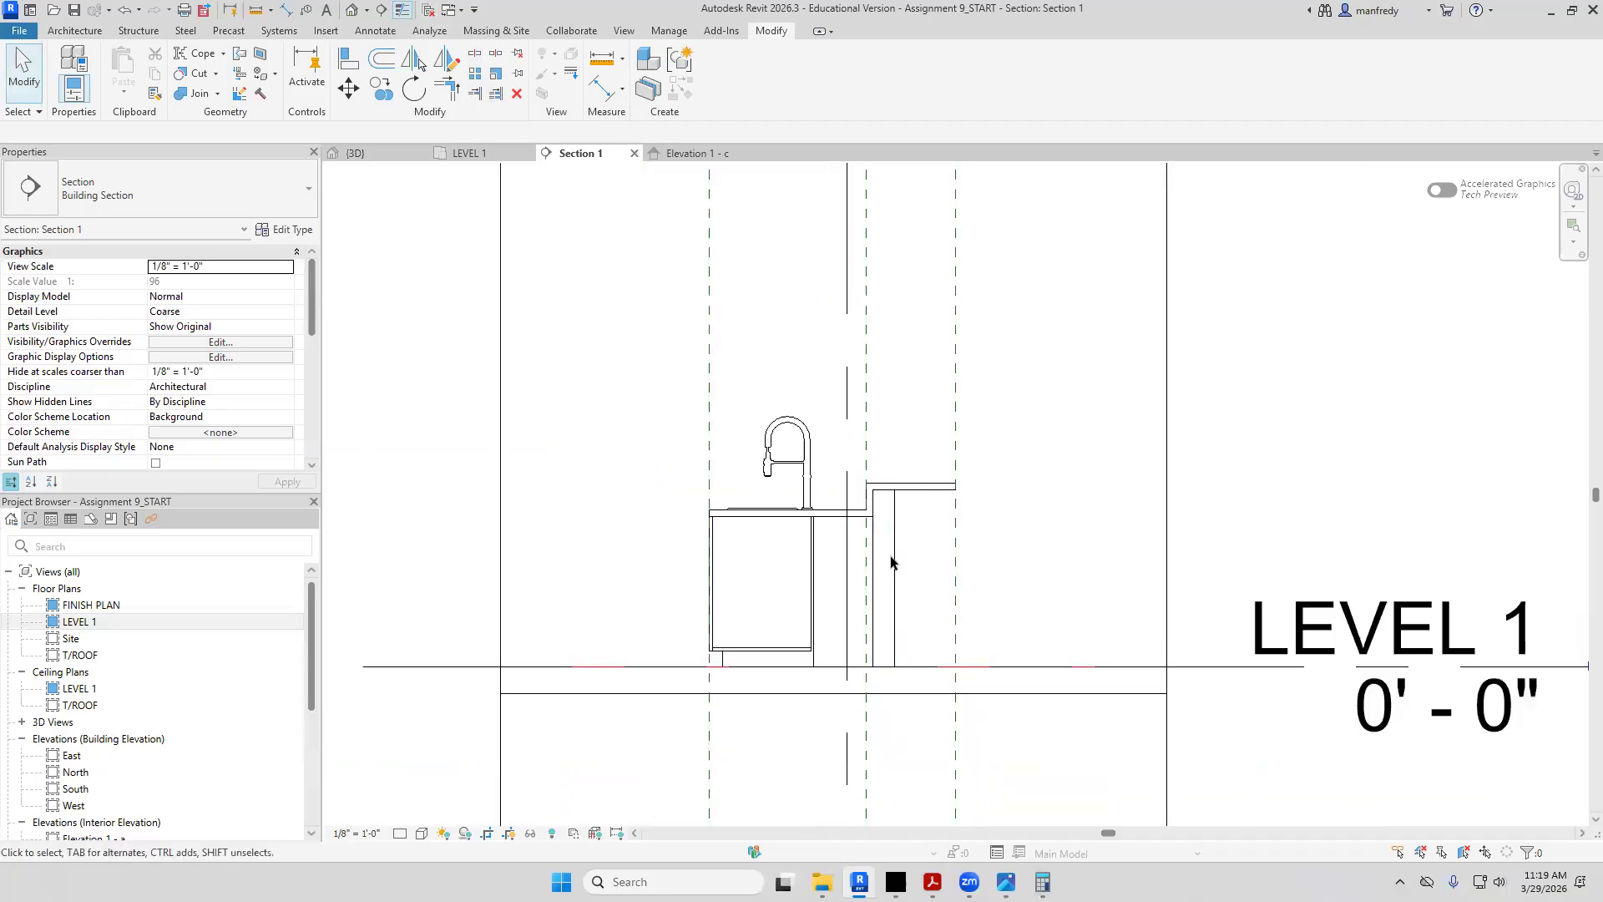
Select the island's support wall and examine it between both end panels in the 3D view
{"action": "left_click", "coordinate": [886, 555]}
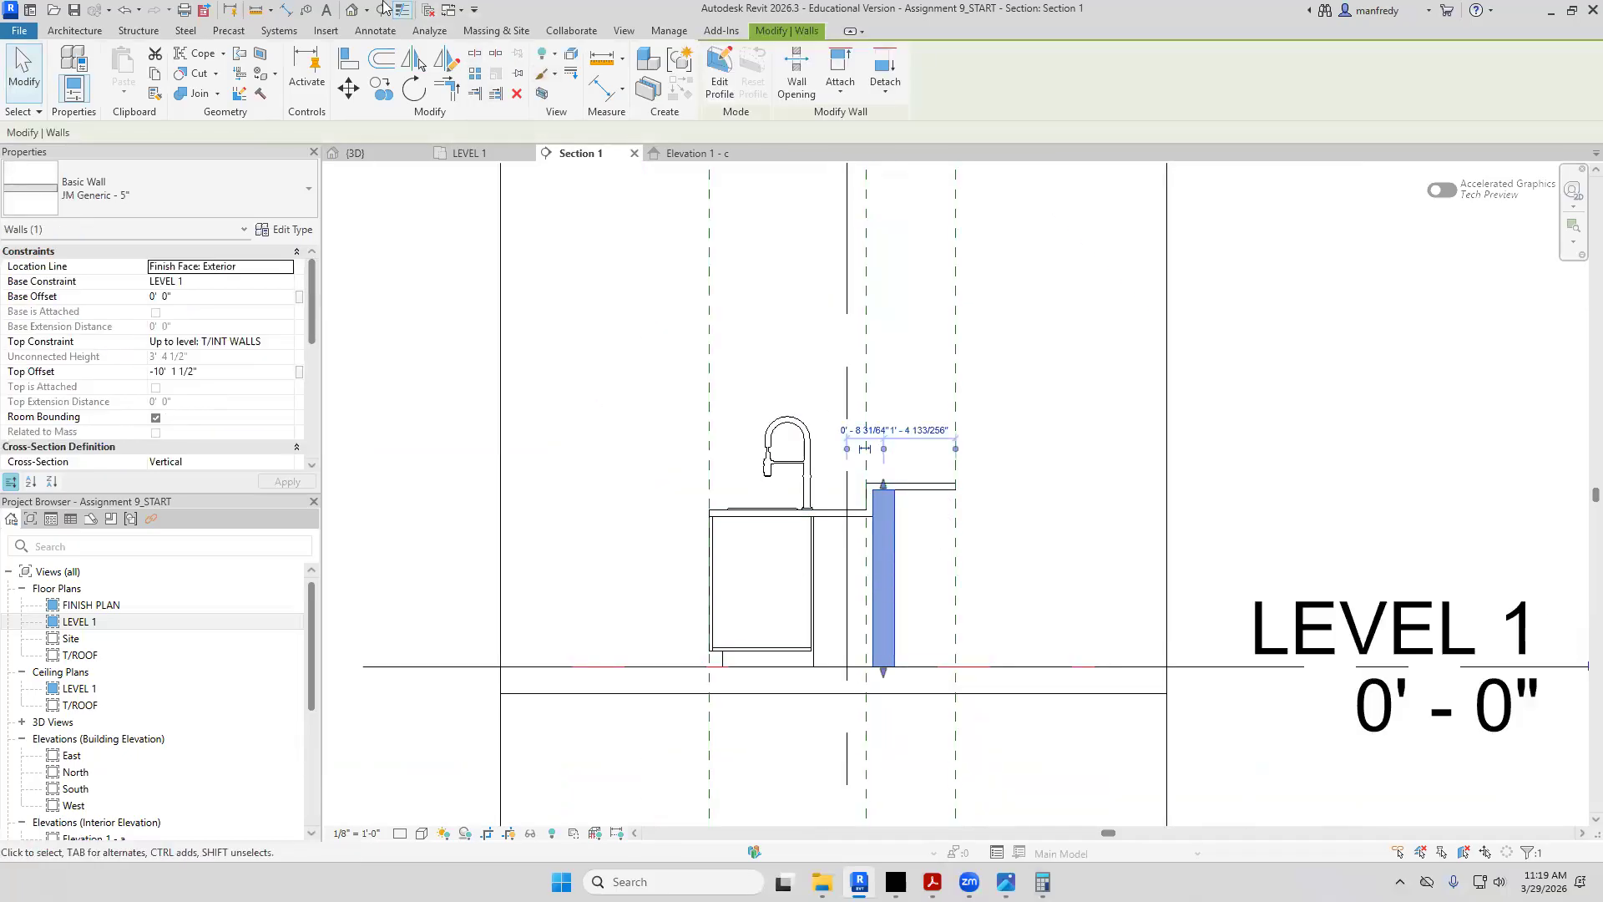
{"action": "left_click", "coordinate": [352, 9]}
{"action": "middle_click_drag", "start_coordinate": [614, 430], "coordinate": [651, 379], "text": "shift"}
{"action": "left_click", "coordinate": [814, 459]}
{"action": "scroll", "coordinate": [651, 380], "scroll_direction": "up", "scroll_amount": 5}
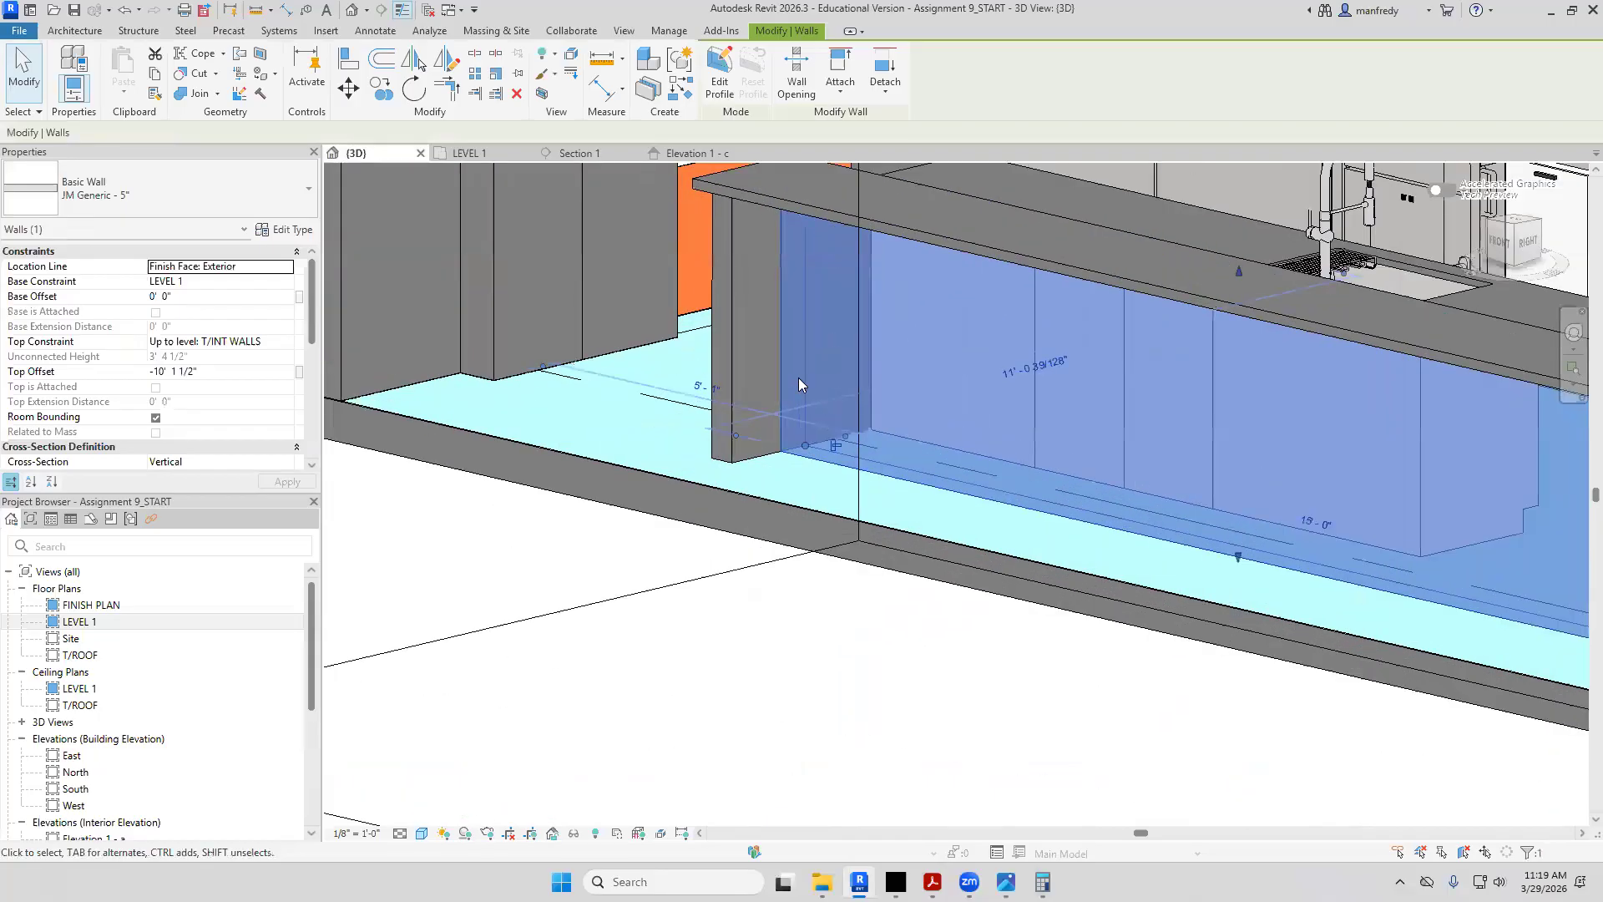
{"action": "scroll", "coordinate": [798, 580], "scroll_direction": "down", "scroll_amount": 5}
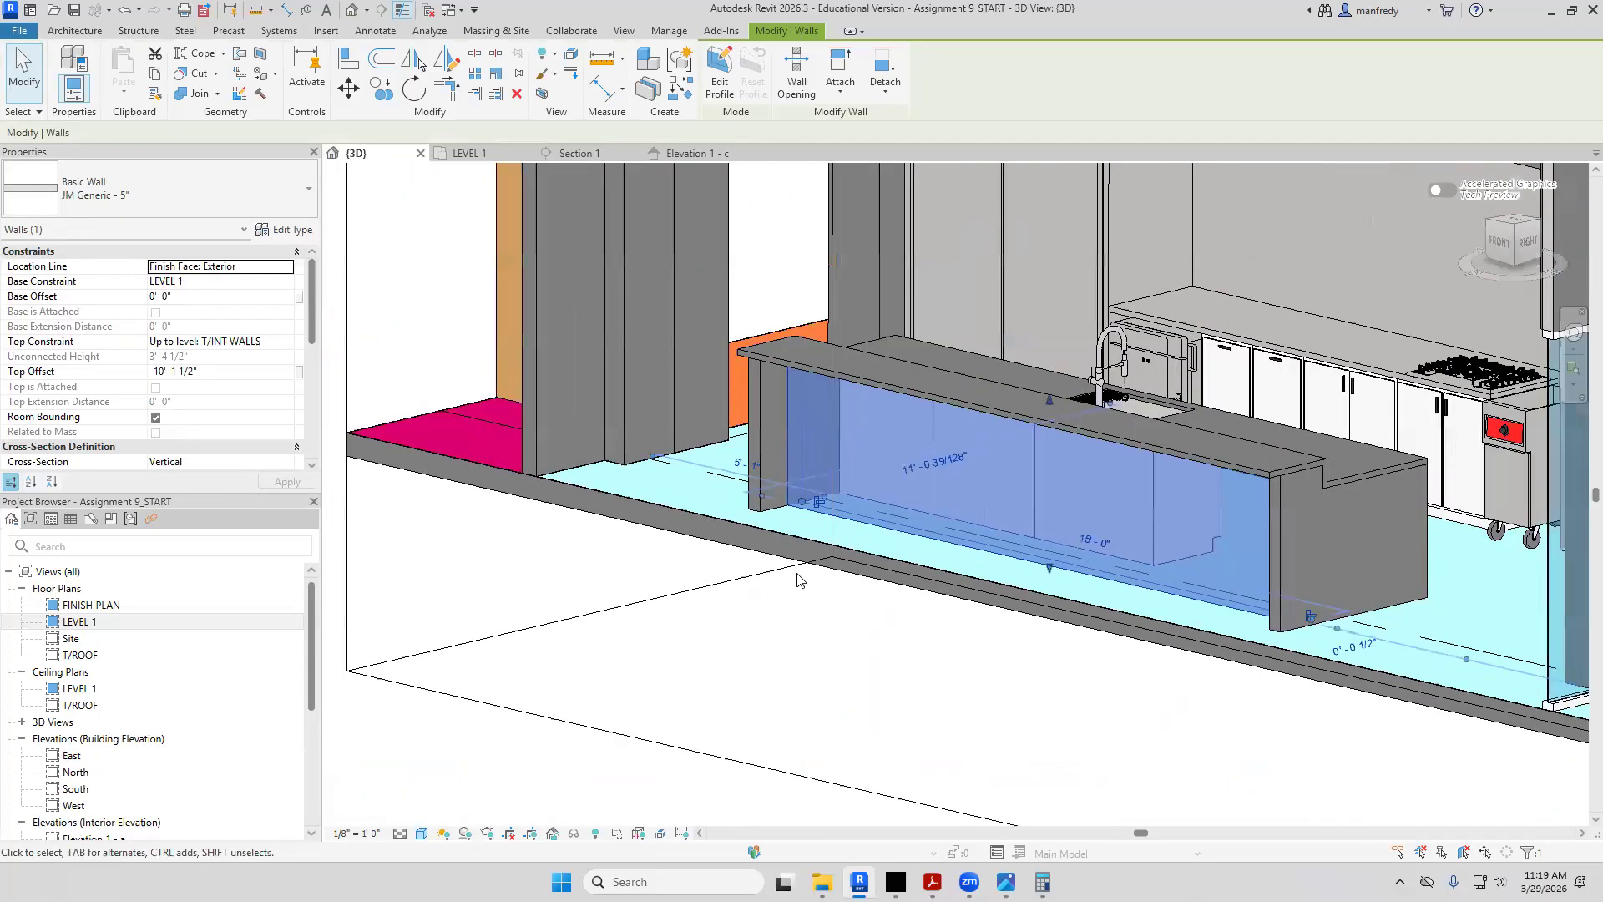
{"action": "middle_click_drag", "start_coordinate": [888, 716], "coordinate": [1077, 710], "text": "shift"}
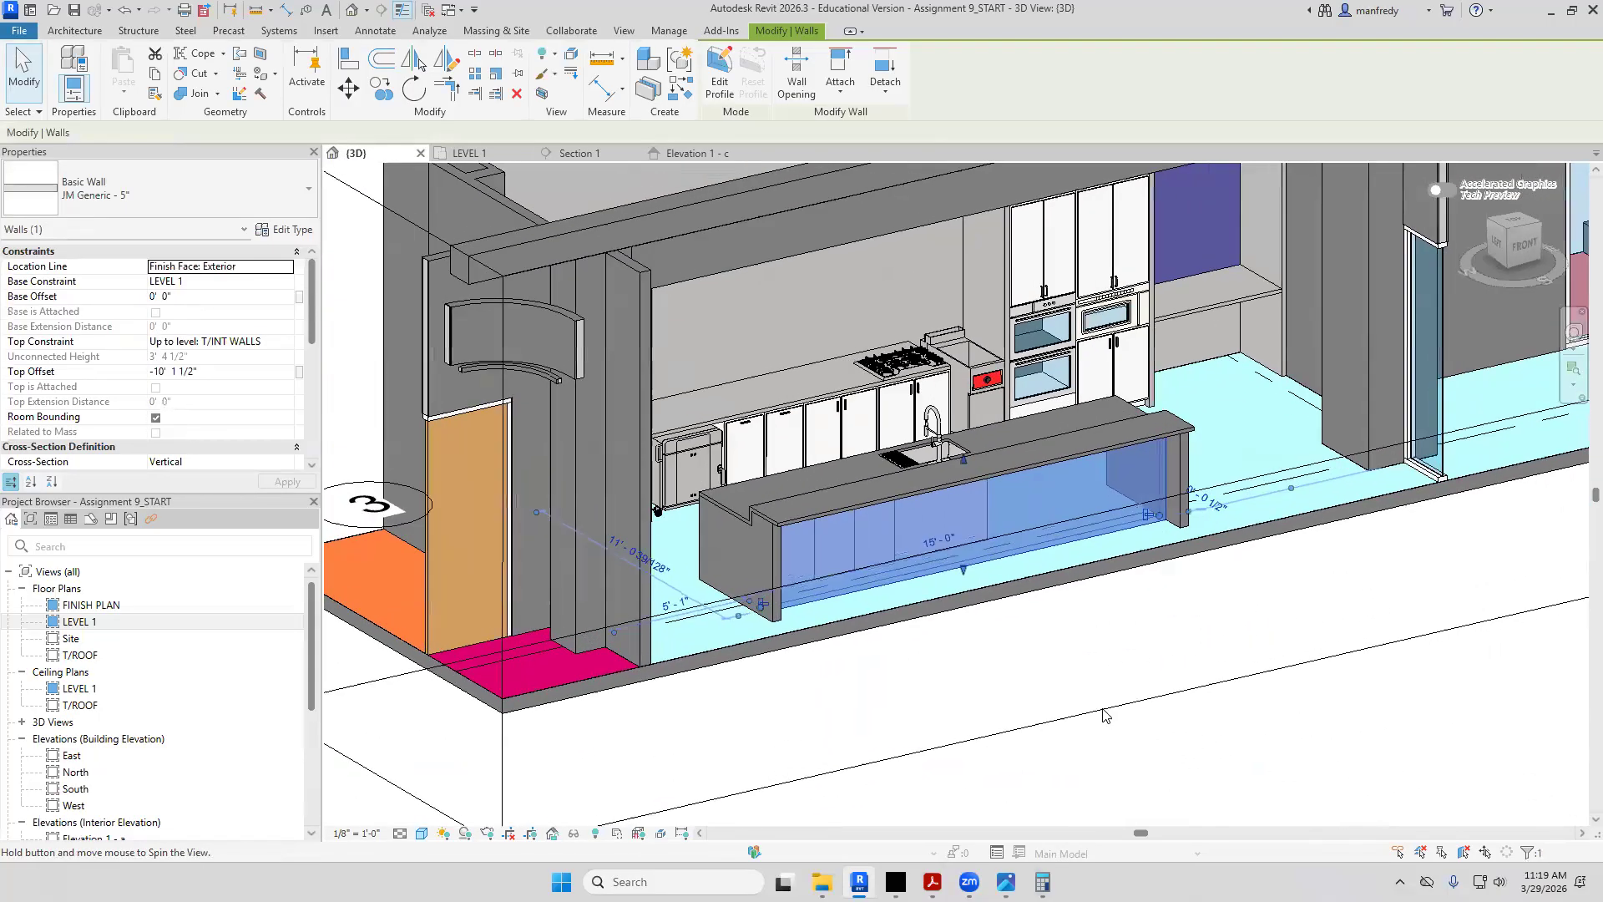
Deselect the support wall and review the island in the LEVEL 1 floor plan and the 3D view
{"action": "left_click", "coordinate": [1064, 708]}
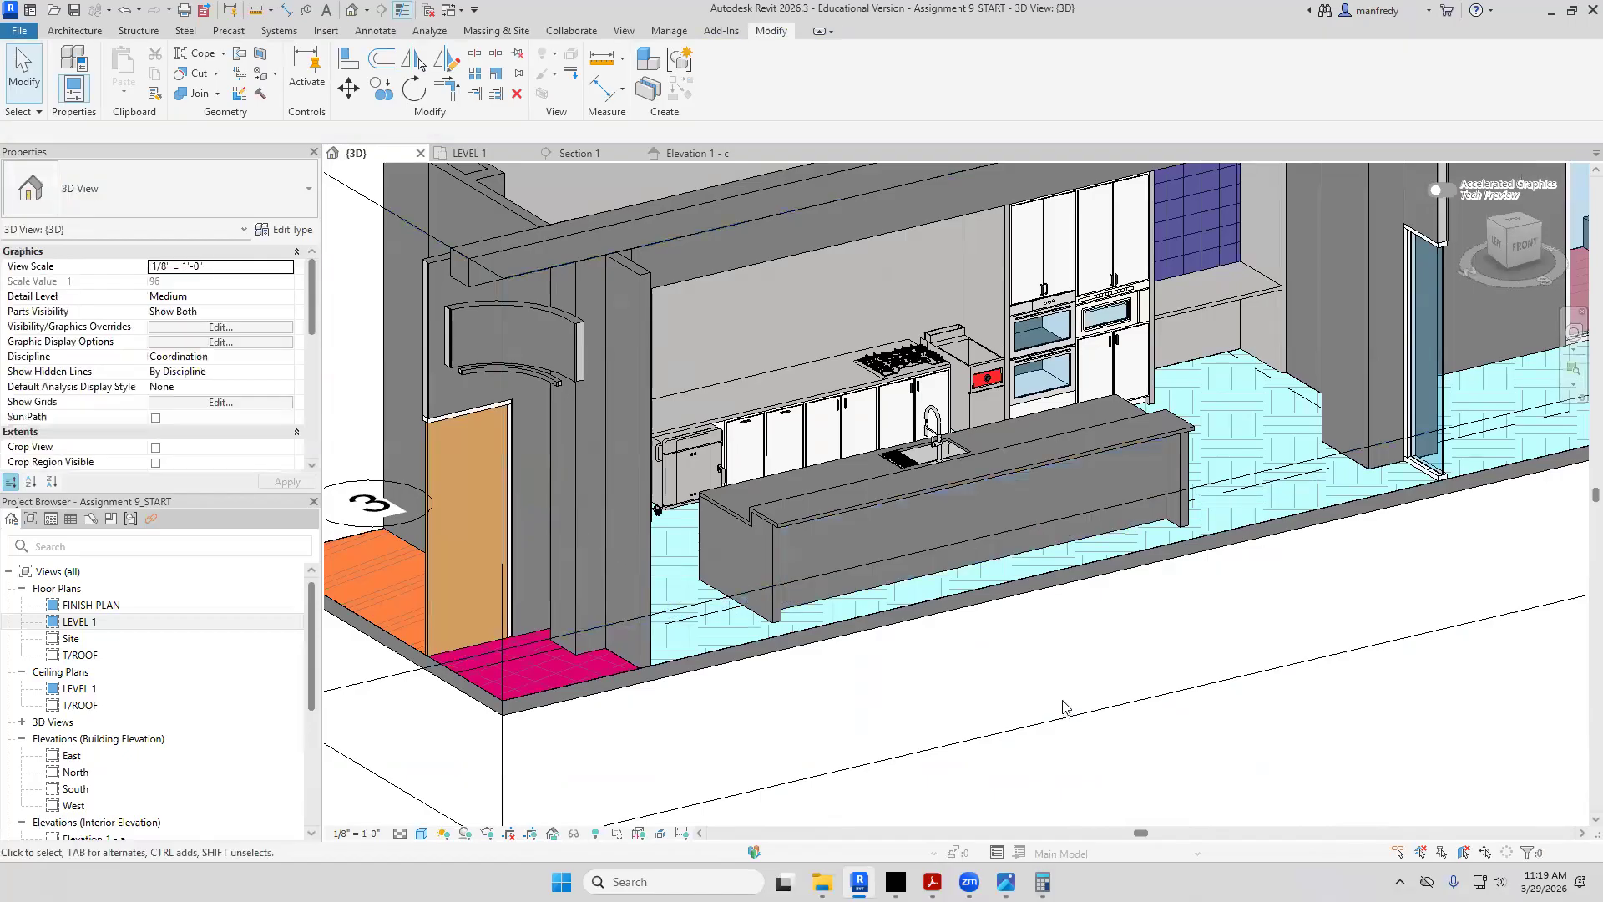
{"action": "double_click", "coordinate": [164, 621]}
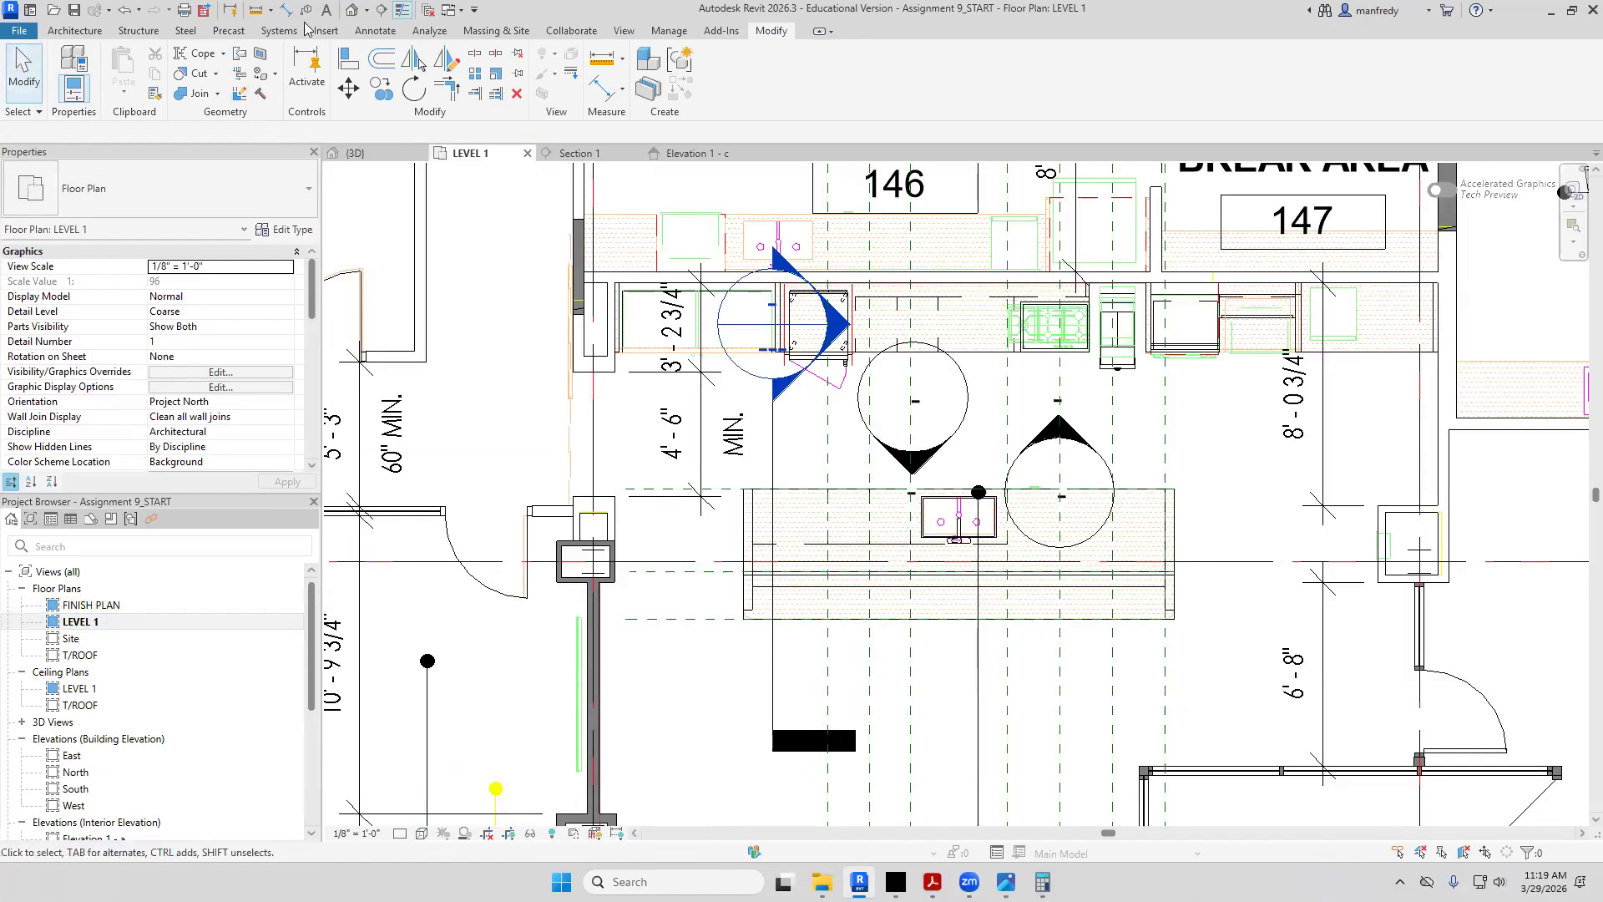
{"action": "left_click", "coordinate": [352, 11]}
{"action": "mouse_move", "coordinate": [622, 401]}
{"action": "middle_mouse_down", "text": "shift"}
{"action": "mouse_move", "coordinate": [709, 450]}
{"action": "mouse_move", "coordinate": [371, 381]}
{"action": "mouse_move", "coordinate": [759, 669]}
{"action": "mouse_move", "coordinate": [1033, 557]}
{"action": "mouse_move", "coordinate": [1016, 587]}
{"action": "middle_mouse_up", "text": "shift"}
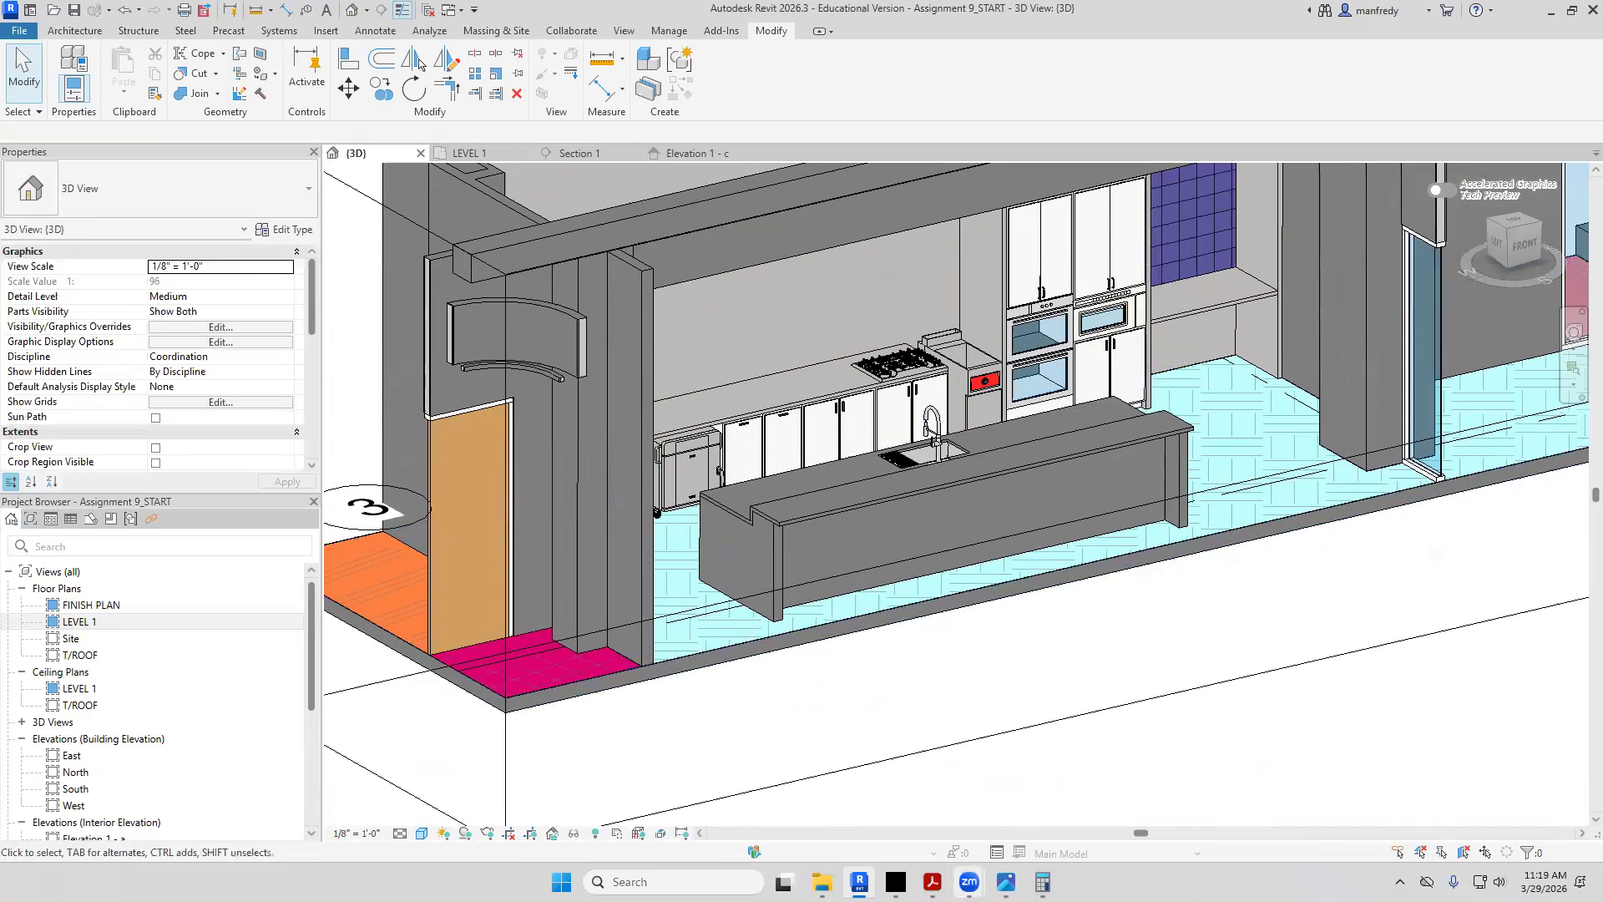
Switch to Acrobat and read items 3 and 4 of Assignment 9 in the COURSE SYLLABUS, covering TV equipment, wall base and Split Face or Paint
{"action": "left_click", "coordinate": [933, 882]}
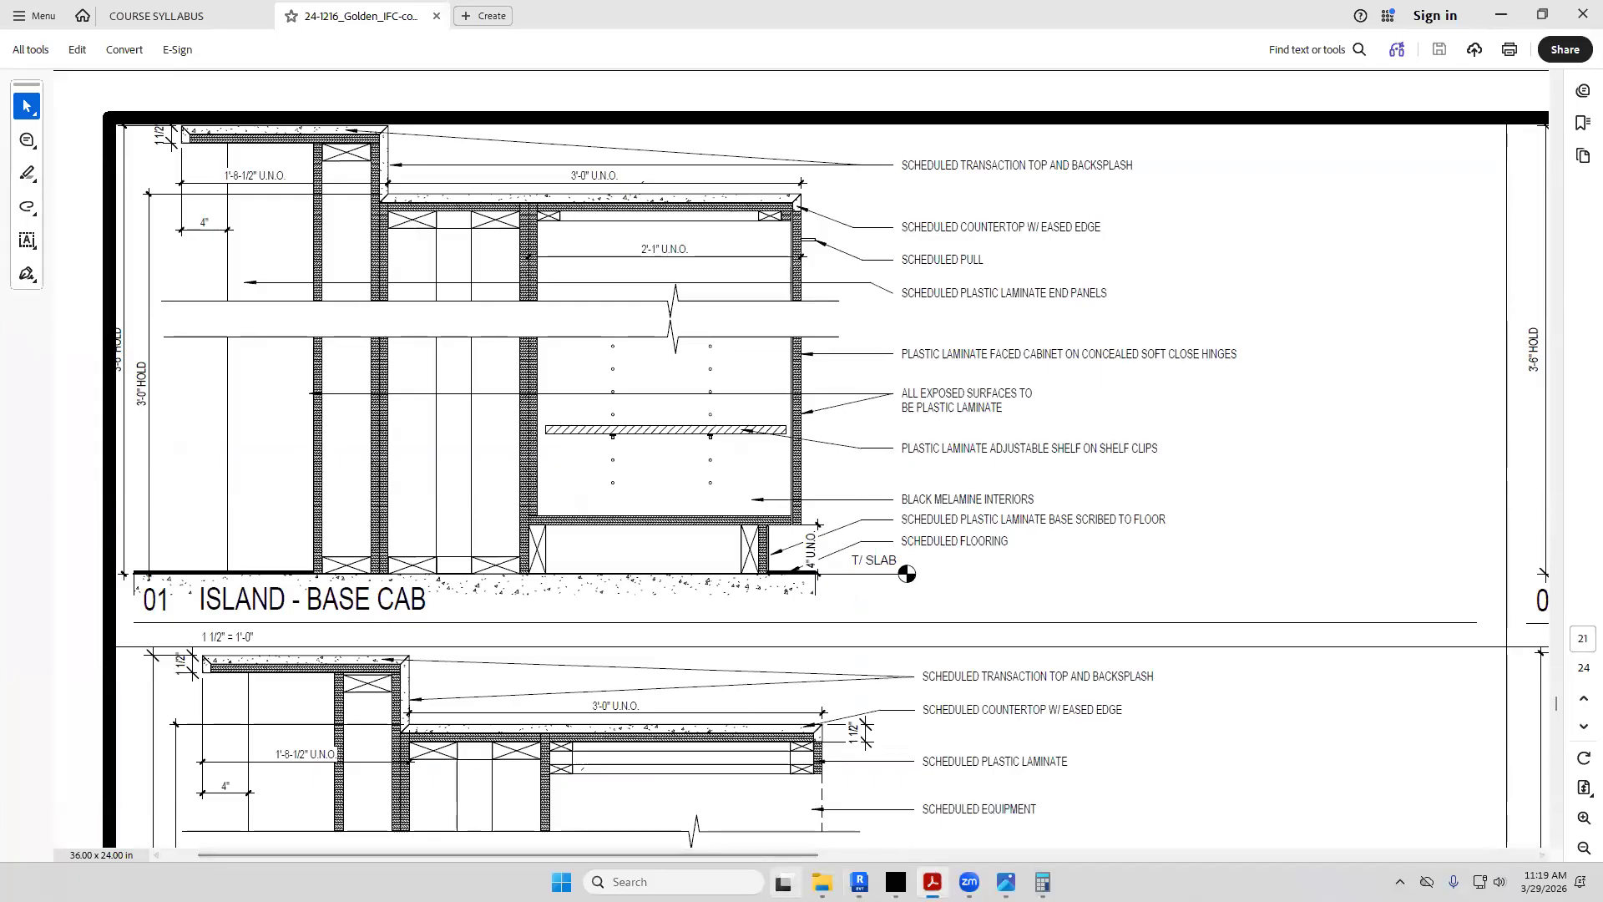
{"action": "left_click", "coordinate": [931, 880]}
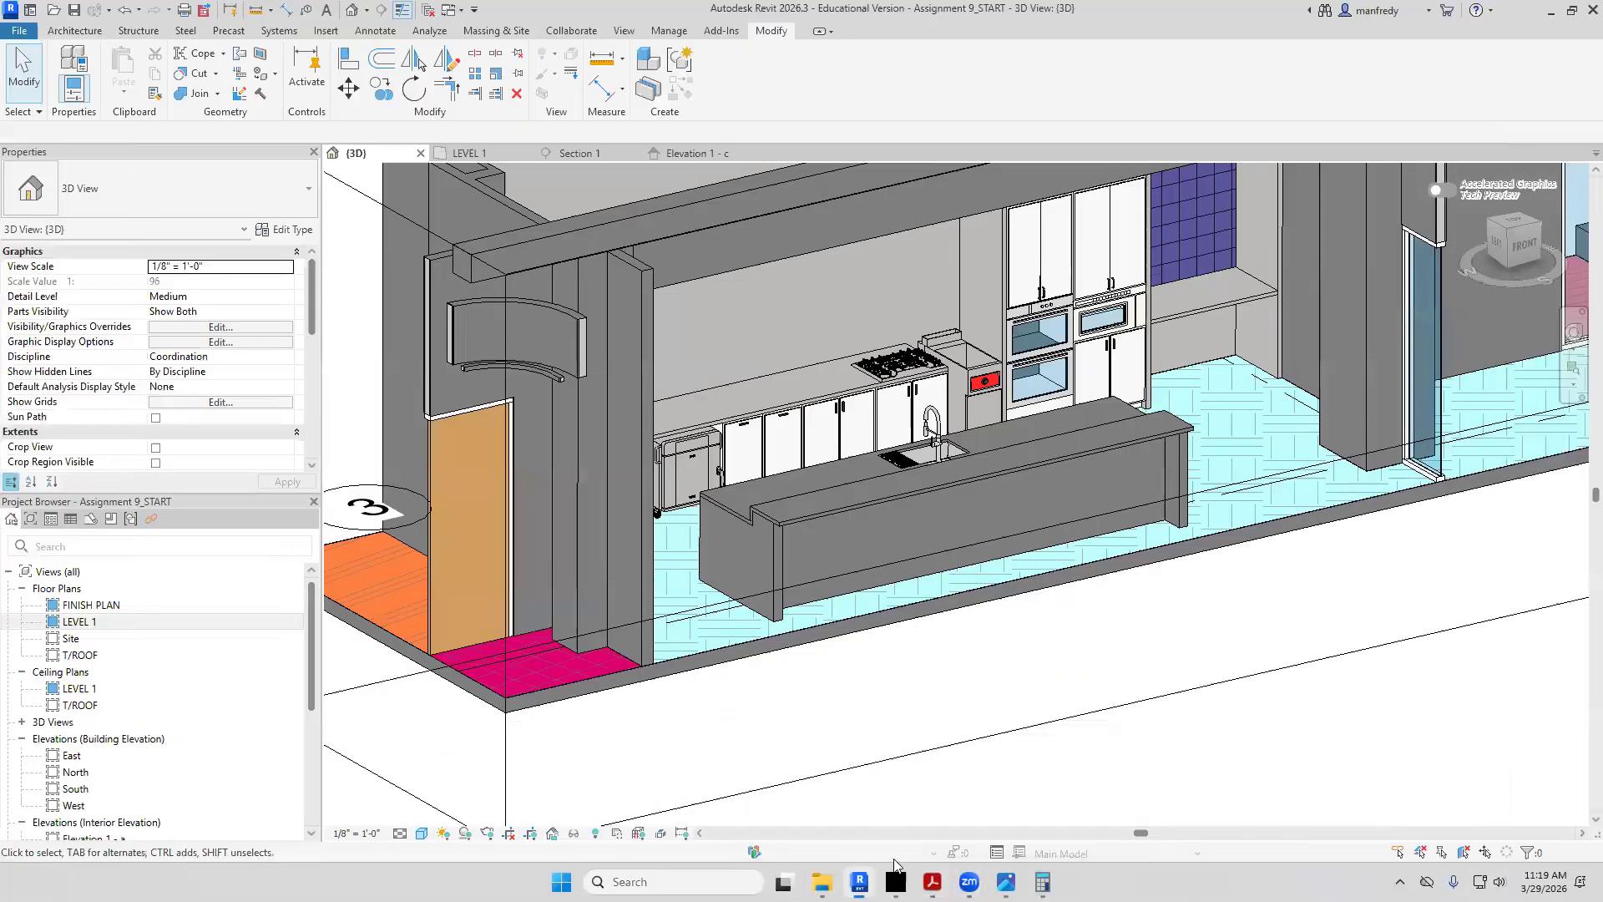
{"action": "left_click", "coordinate": [933, 882]}
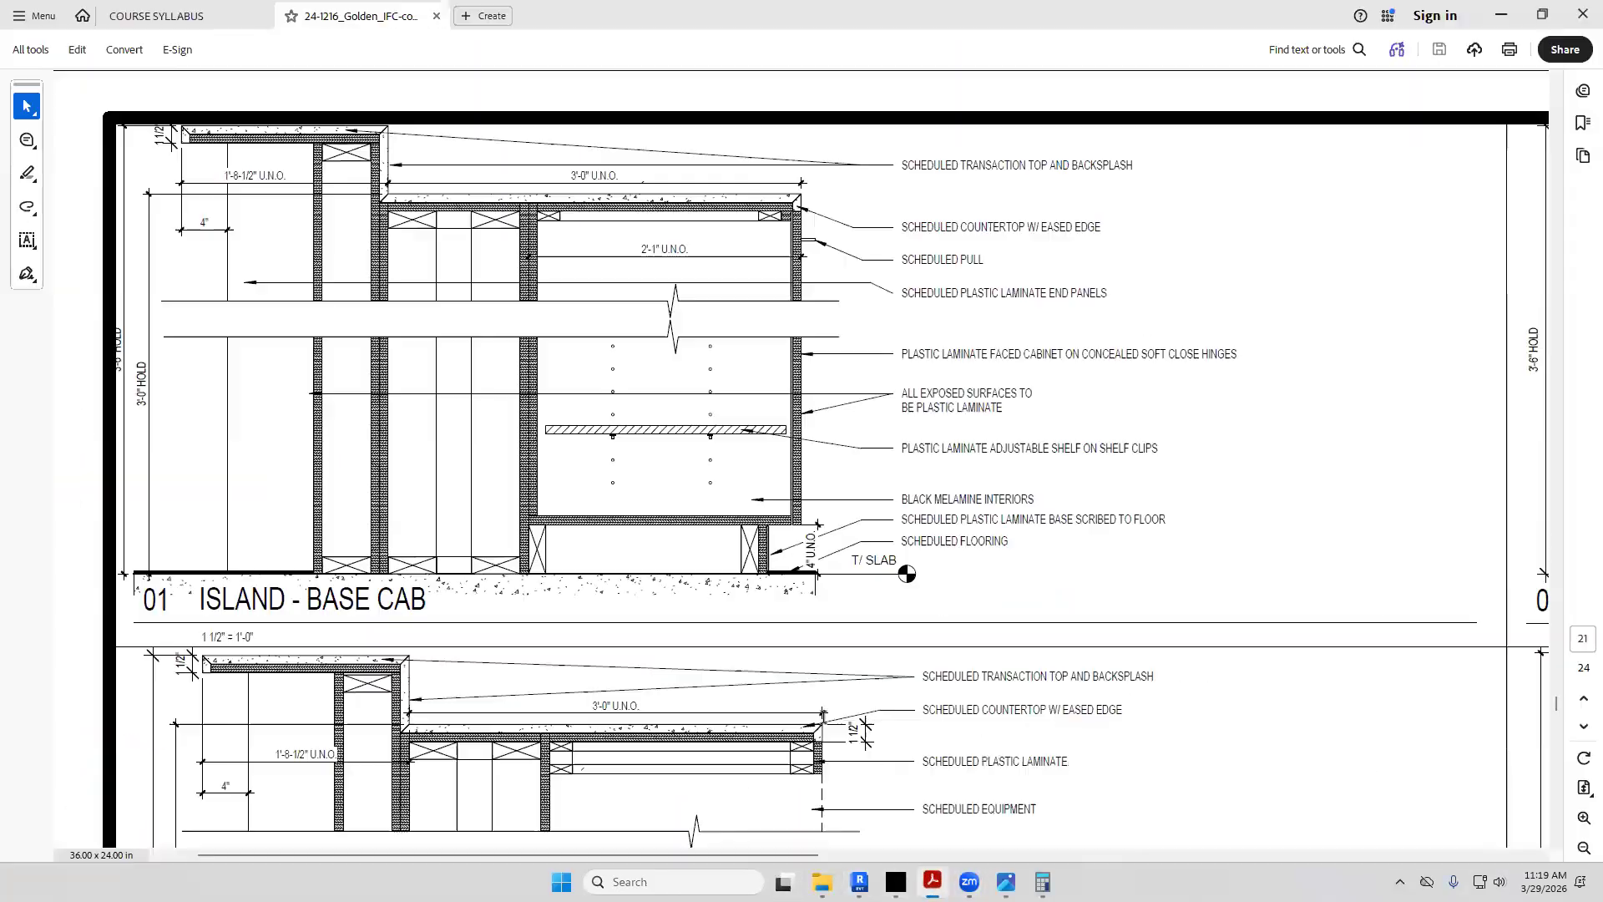
{"action": "left_click", "coordinate": [215, 18]}
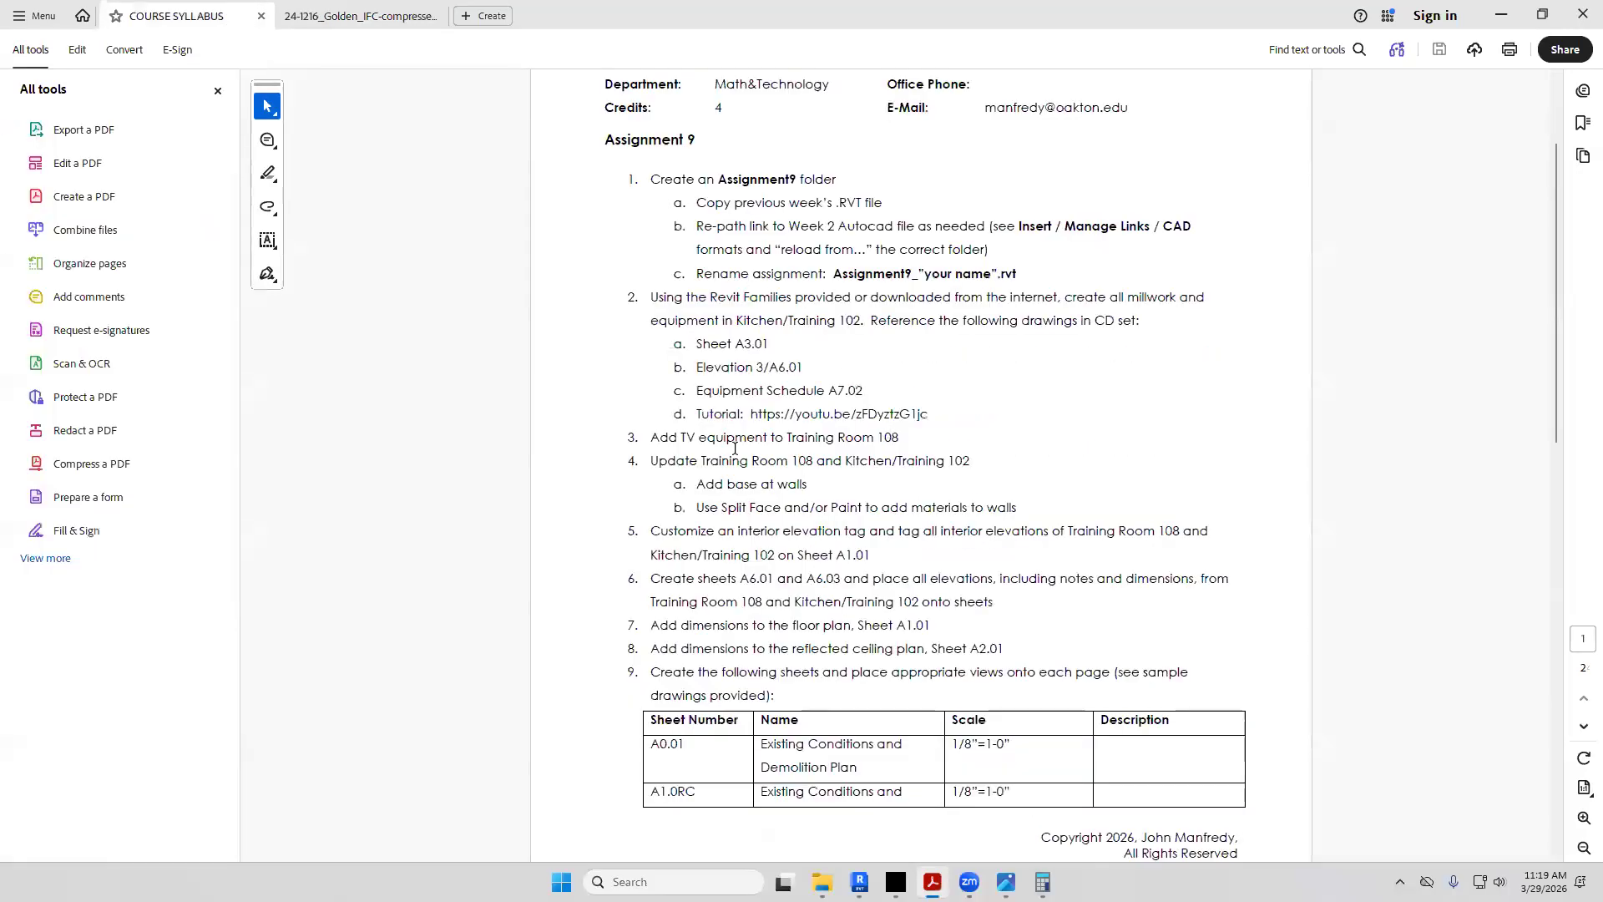
{"action": "left_click_drag", "start_coordinate": [650, 436], "coordinate": [900, 438]}
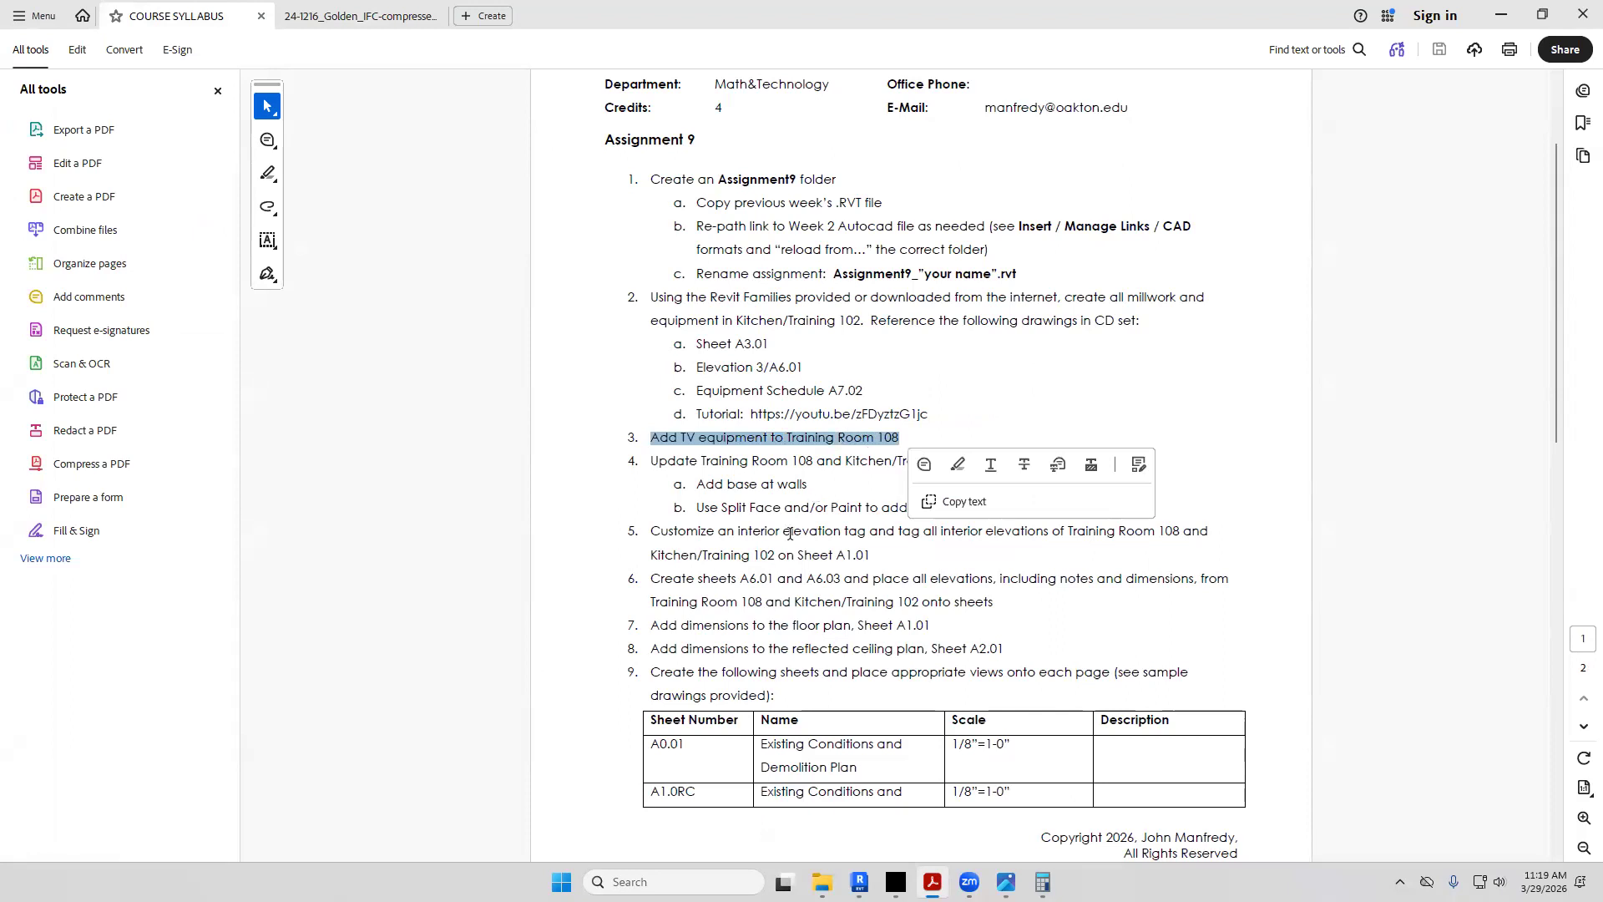
{"action": "scroll", "coordinate": [790, 533], "scroll_direction": "down", "scroll_amount": 1}
{"action": "triple_click", "coordinate": [793, 442]}
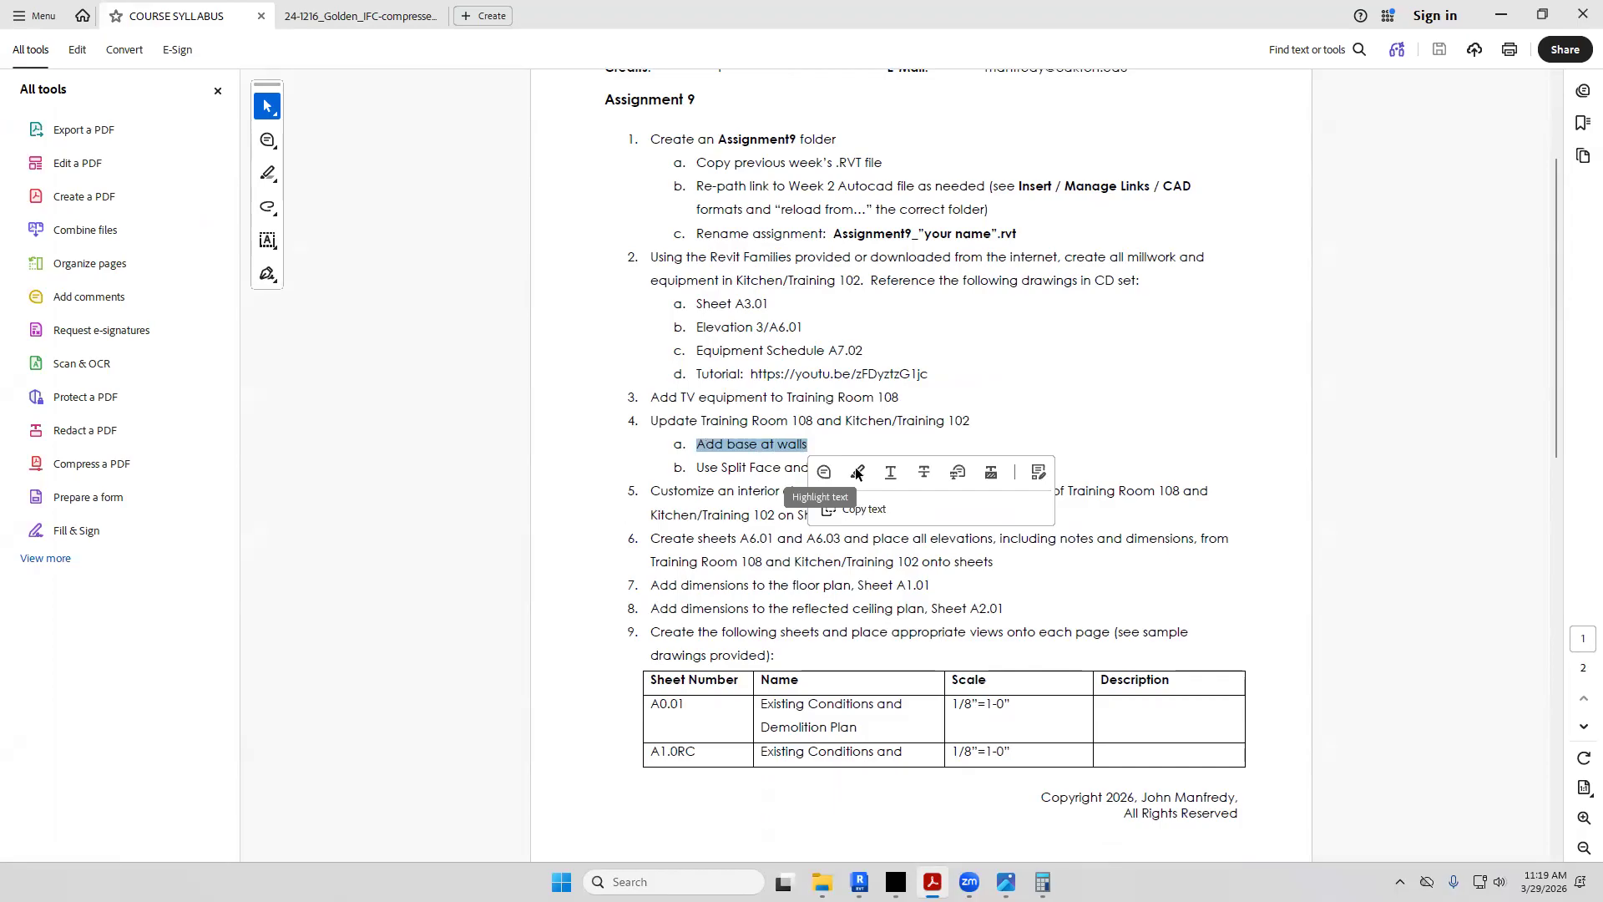
{"action": "left_click", "coordinate": [885, 422]}
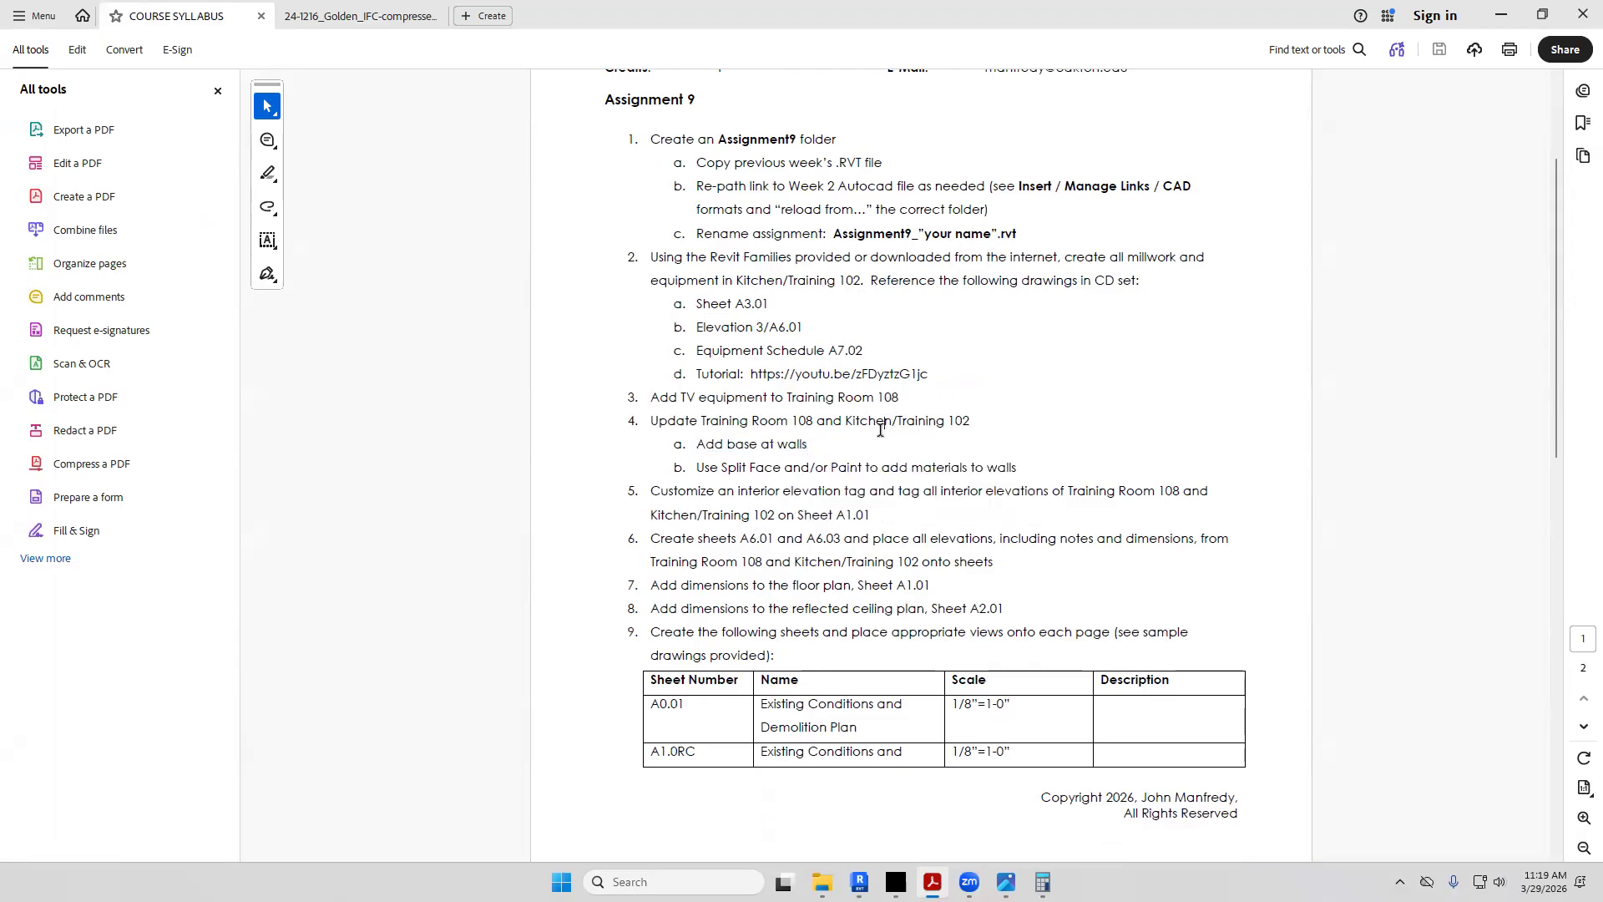
{"action": "left_click_drag", "start_coordinate": [732, 469], "coordinate": [781, 468]}
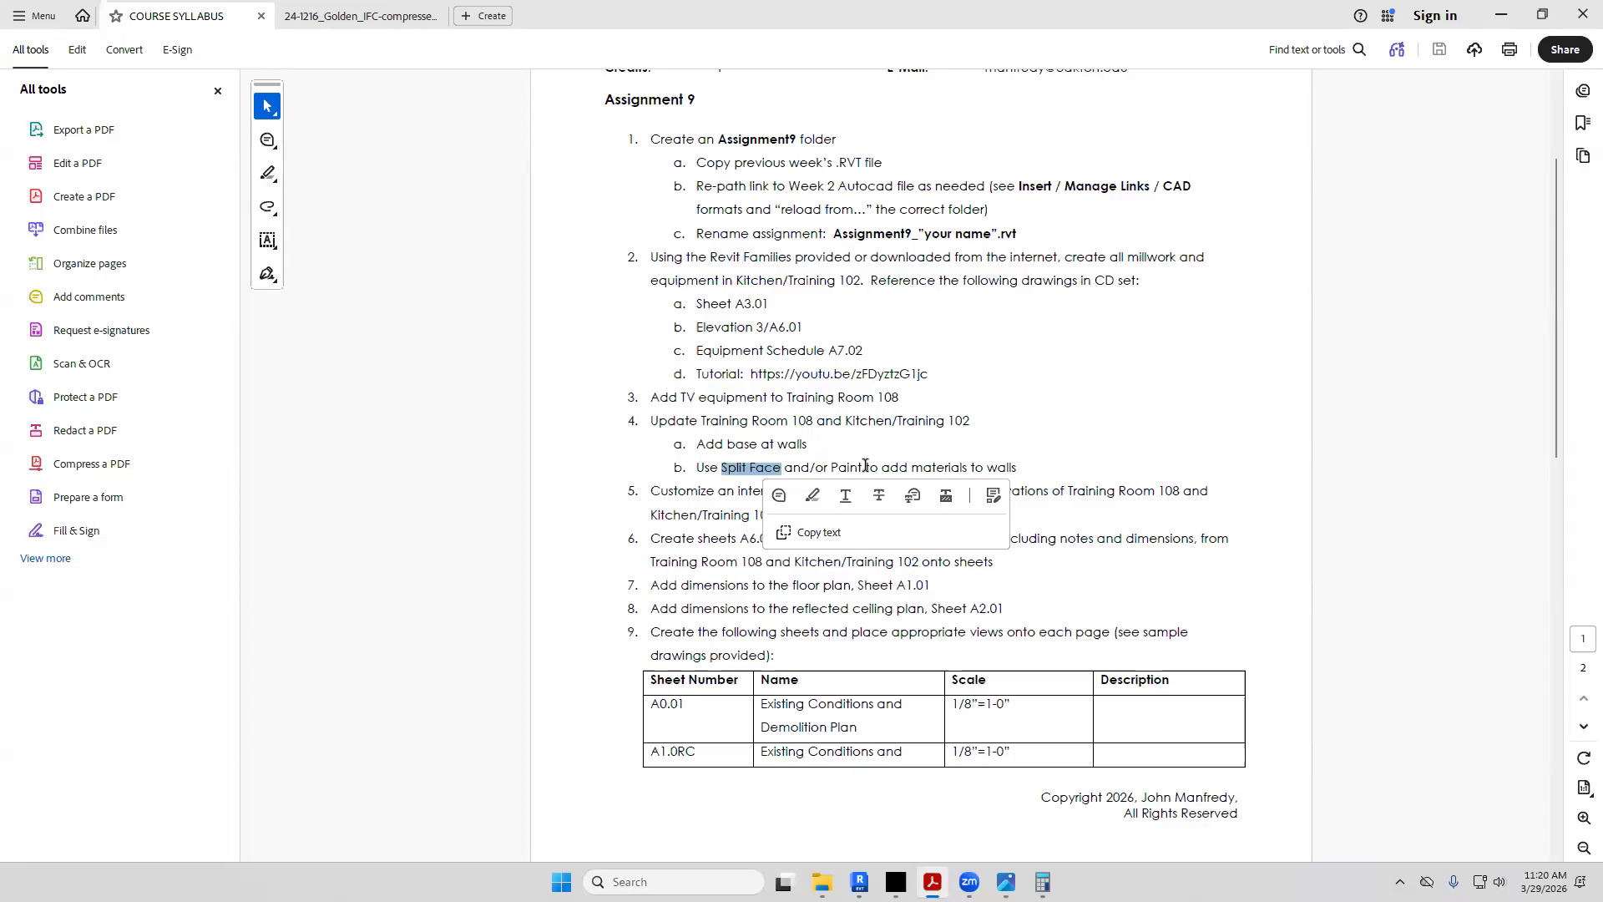
{"action": "left_click", "coordinate": [778, 423]}
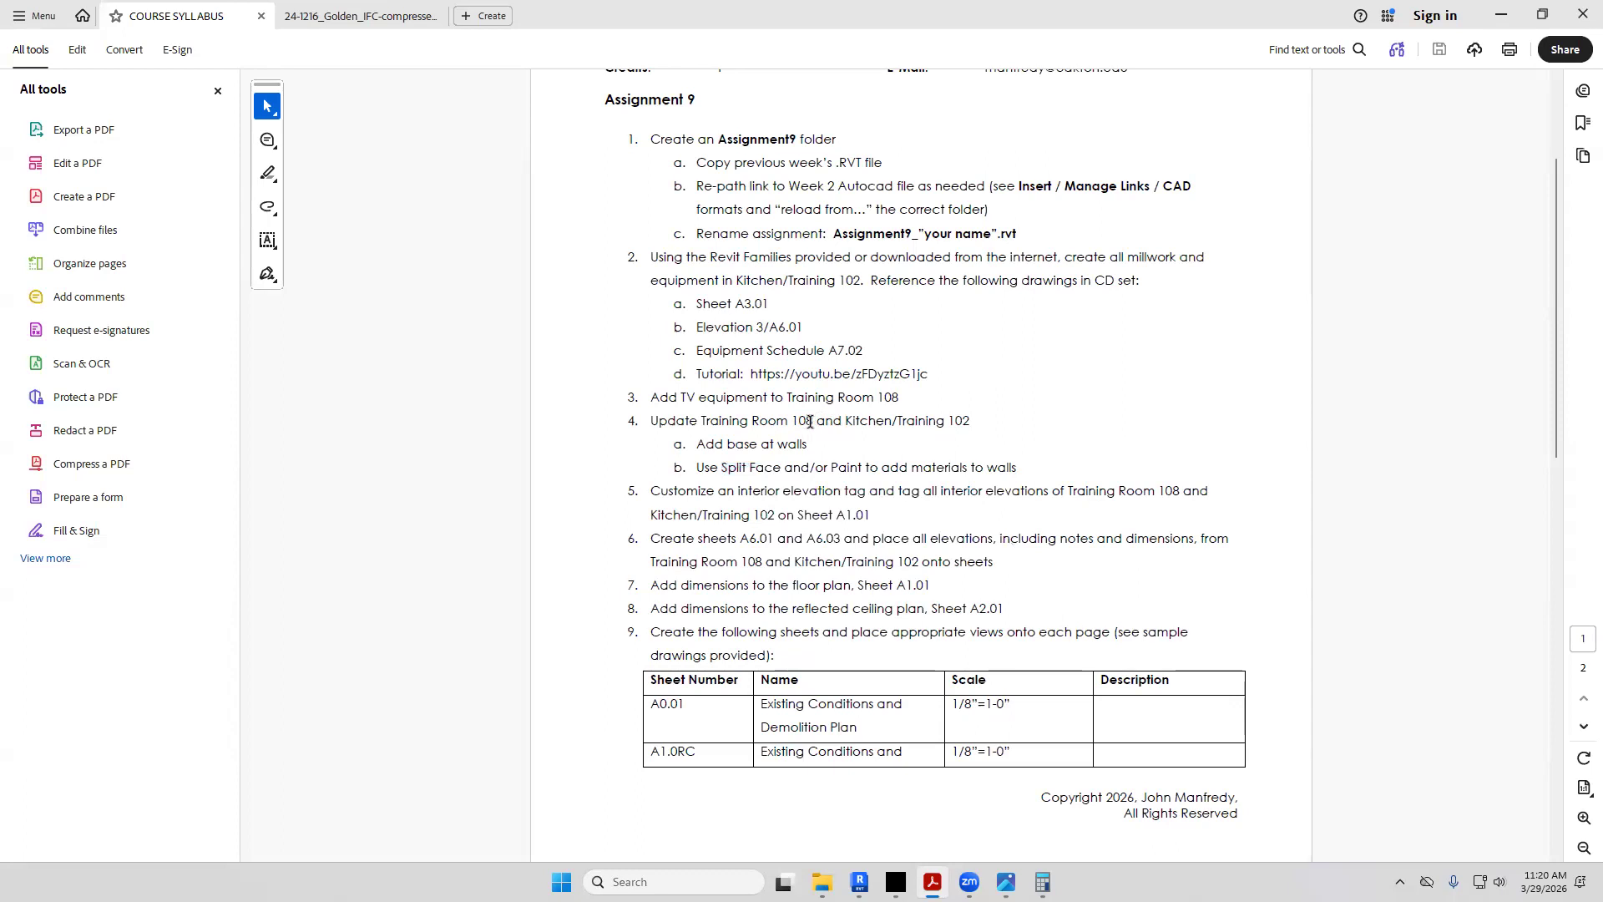
{"action": "scroll", "coordinate": [839, 424], "scroll_direction": "down", "scroll_amount": 1}
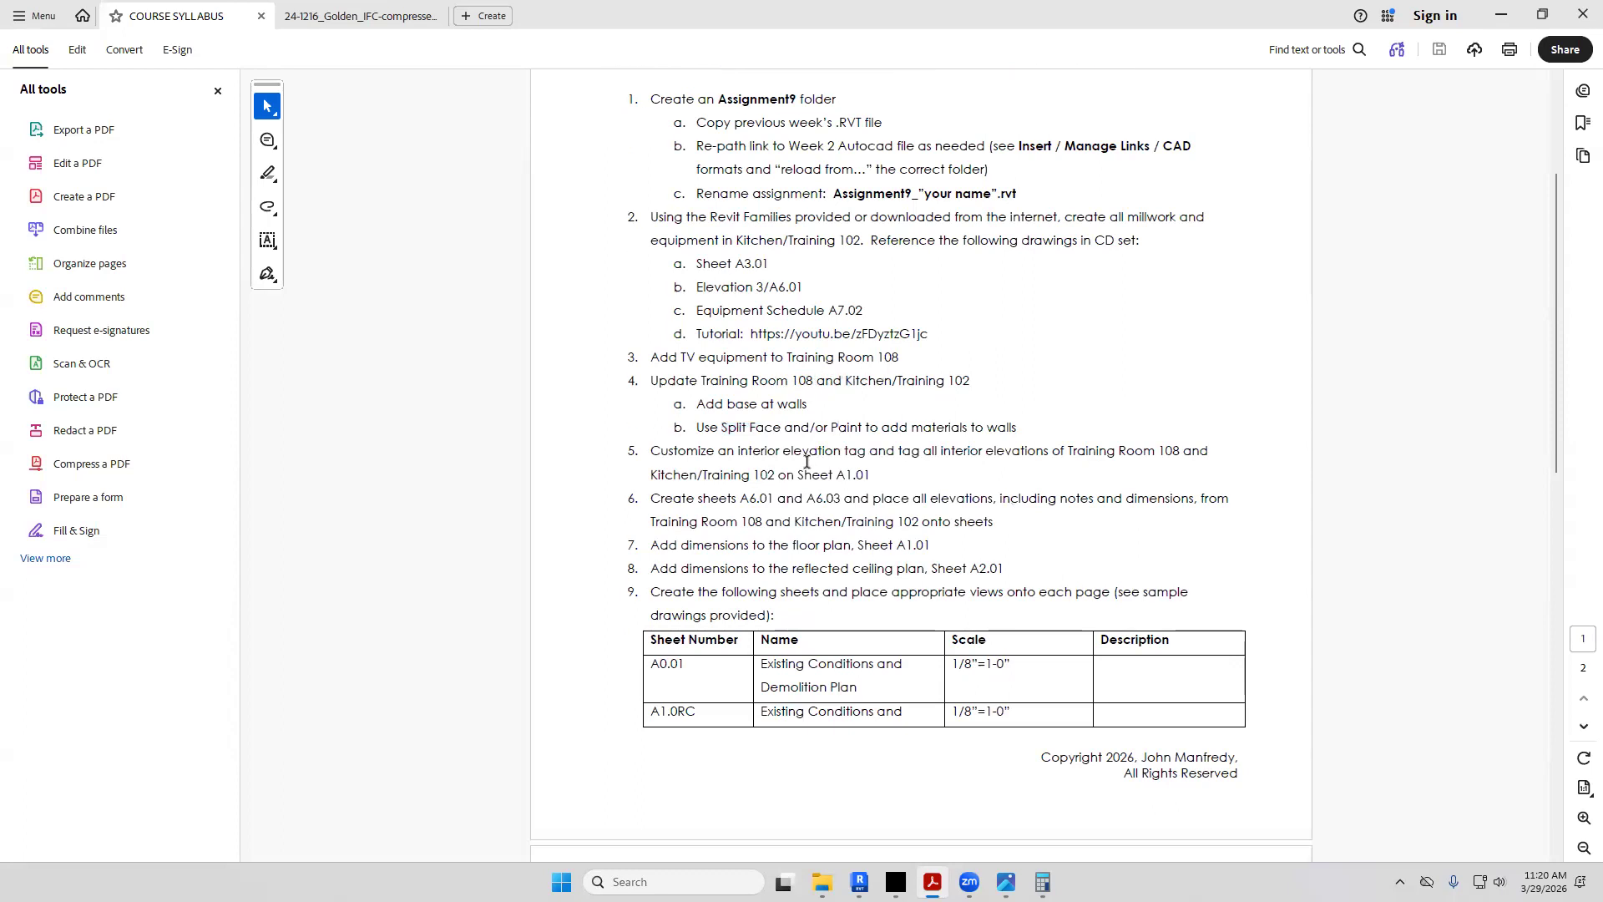
Read Assignment 9 items 5 and 6 on customizing and tagging interior elevations and creating sheets A6.01 and A6.03
{"action": "left_click_drag", "start_coordinate": [717, 452], "coordinate": [850, 454]}
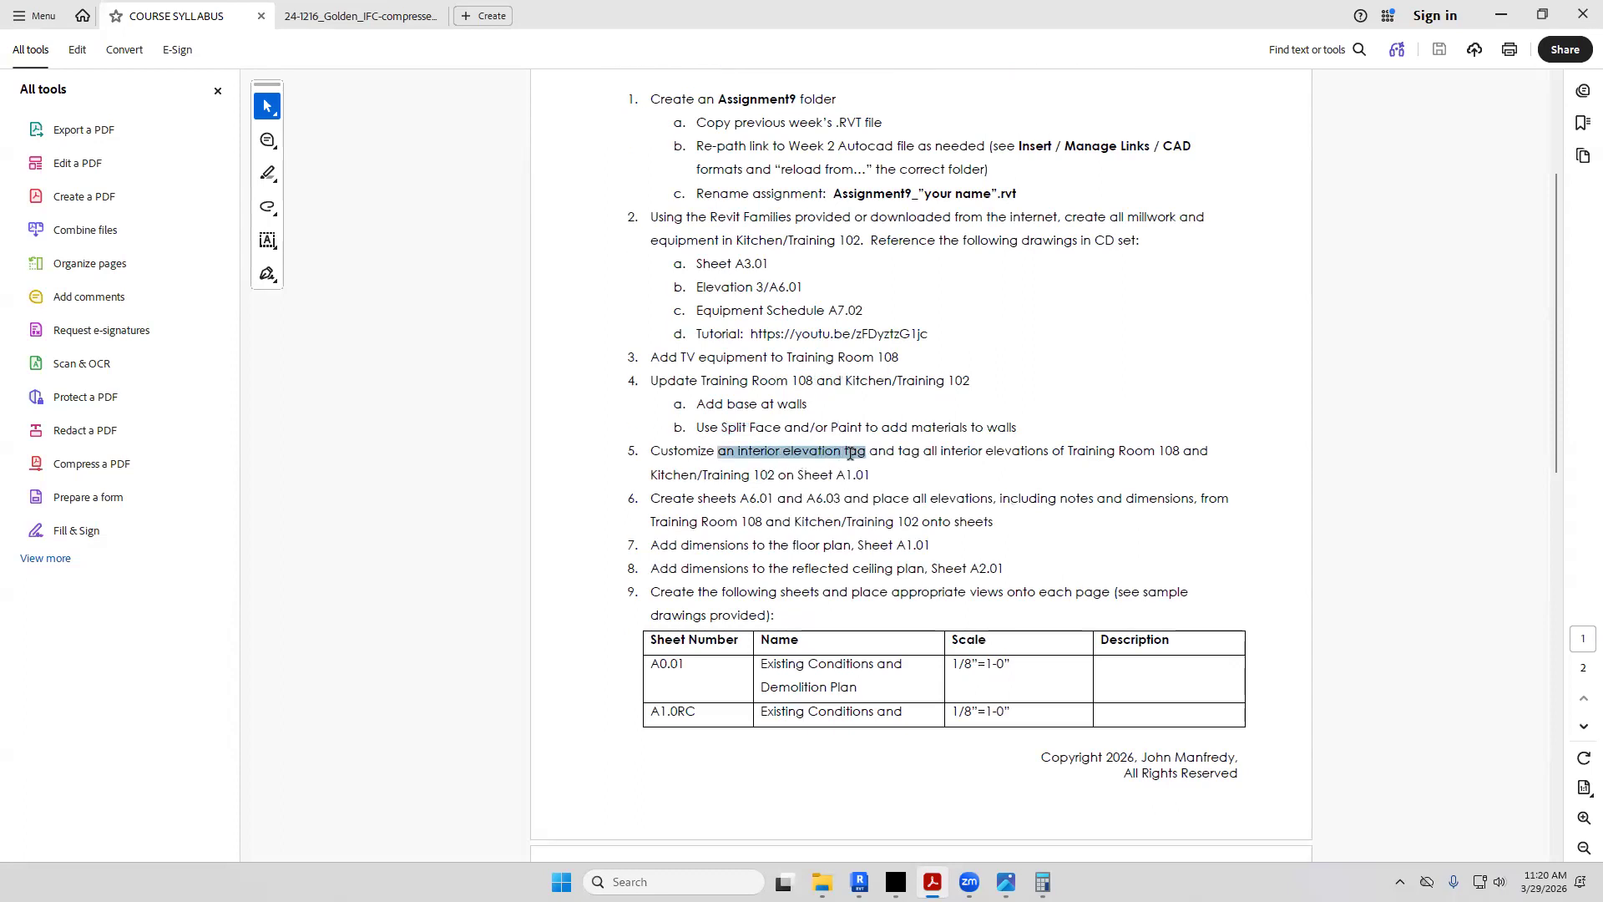
{"action": "key", "text": "ctrl+c"}
{"action": "left_click", "coordinate": [878, 447]}
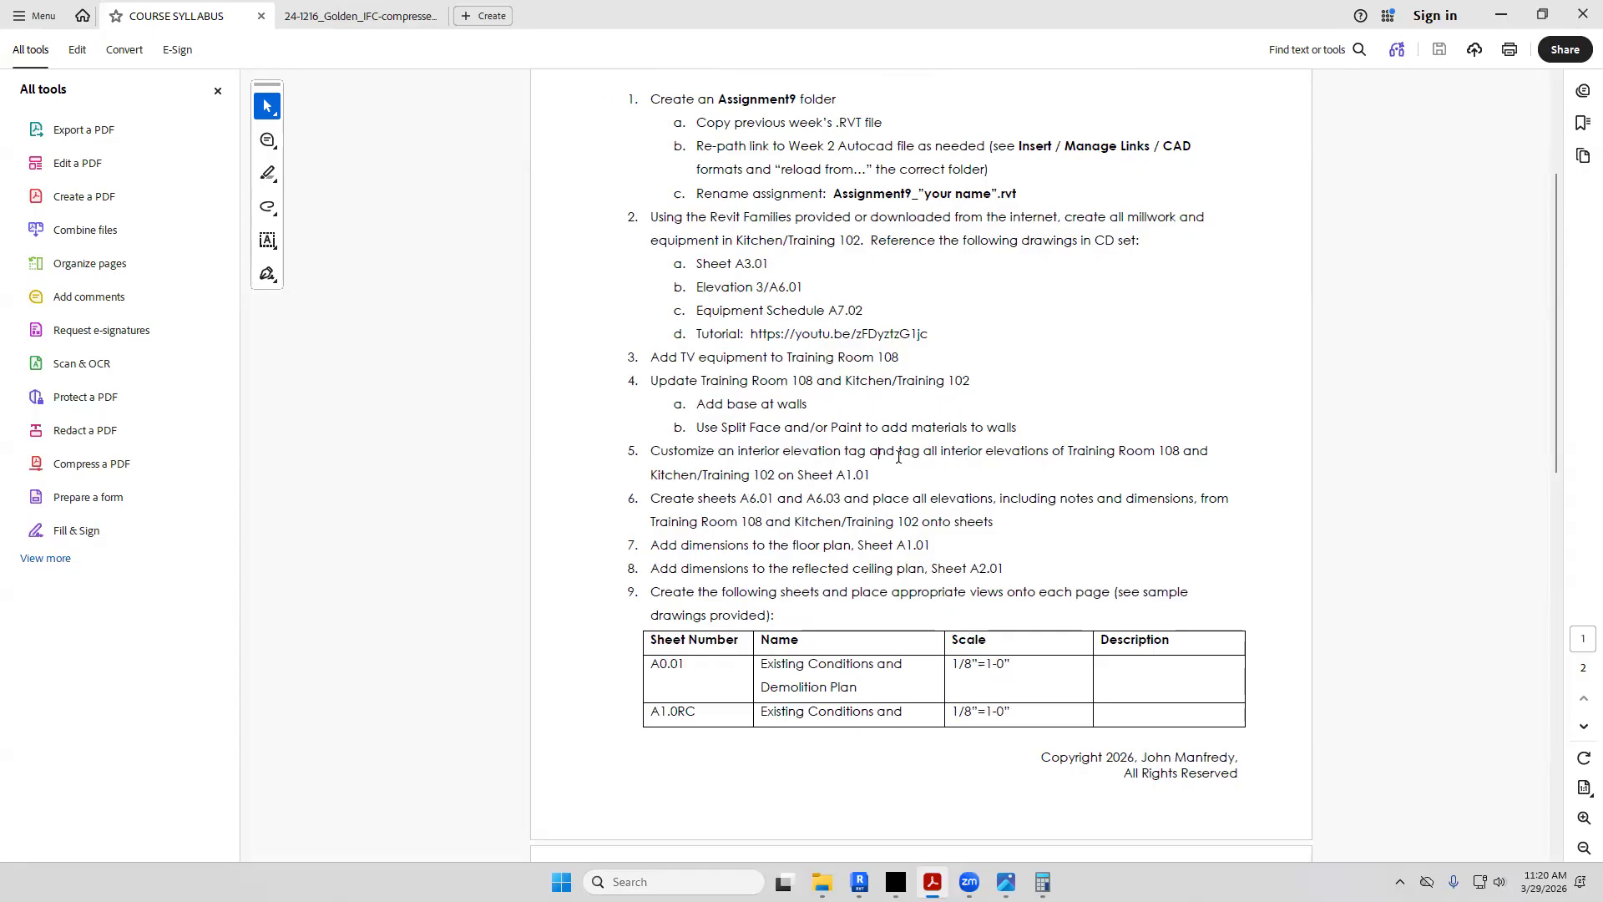
{"action": "left_click_drag", "start_coordinate": [924, 451], "coordinate": [1180, 449]}
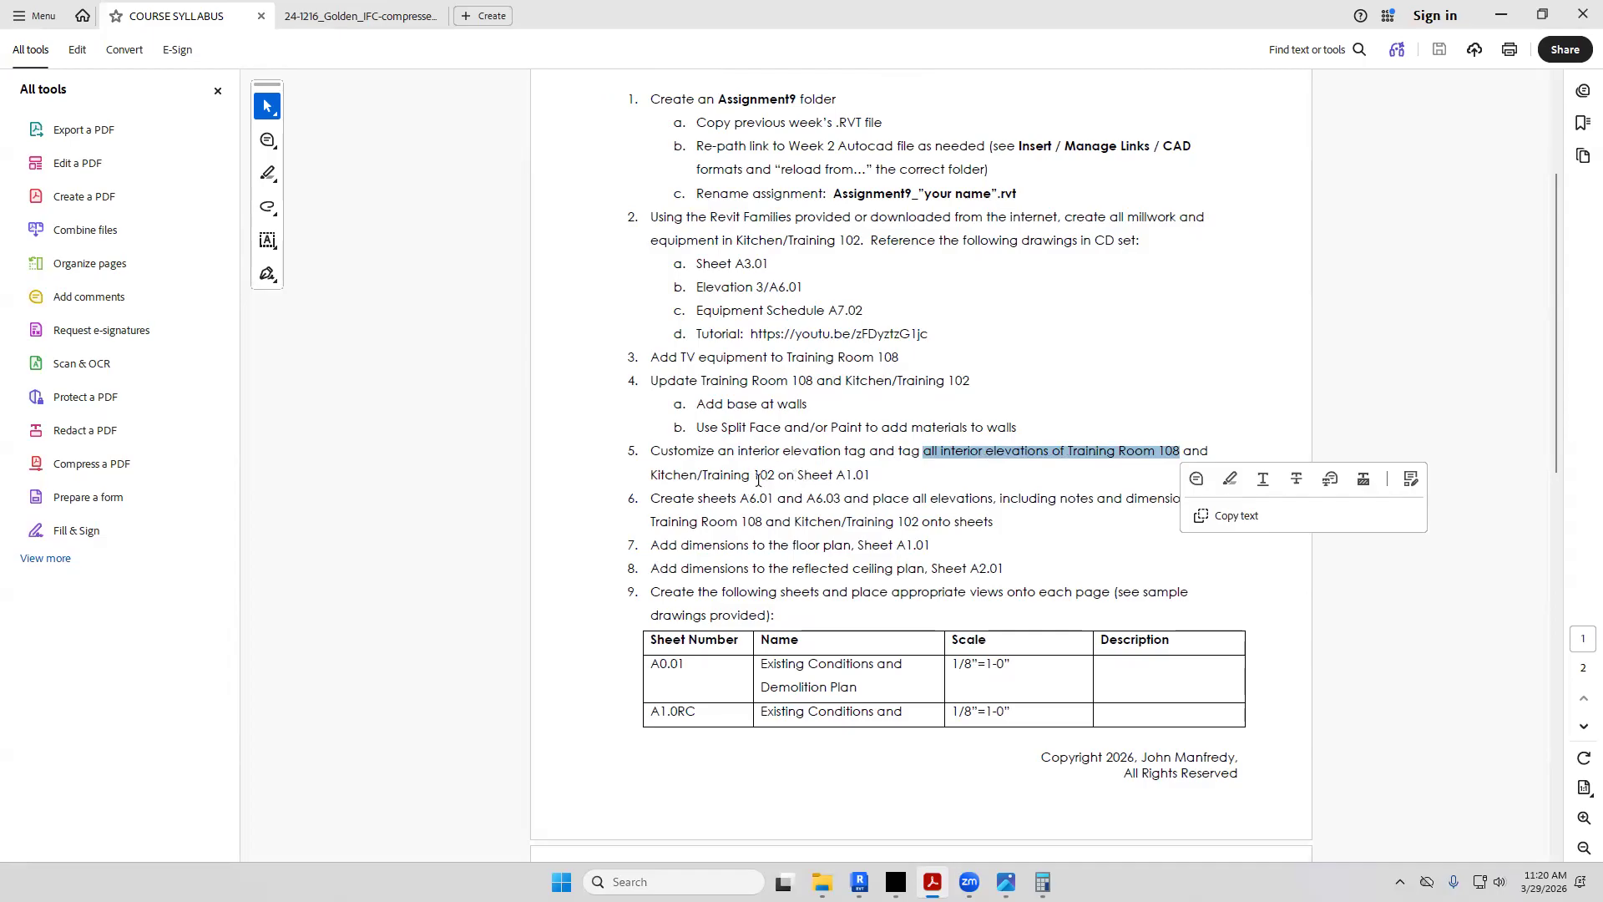
{"action": "left_click_drag", "start_coordinate": [835, 468], "coordinate": [874, 481]}
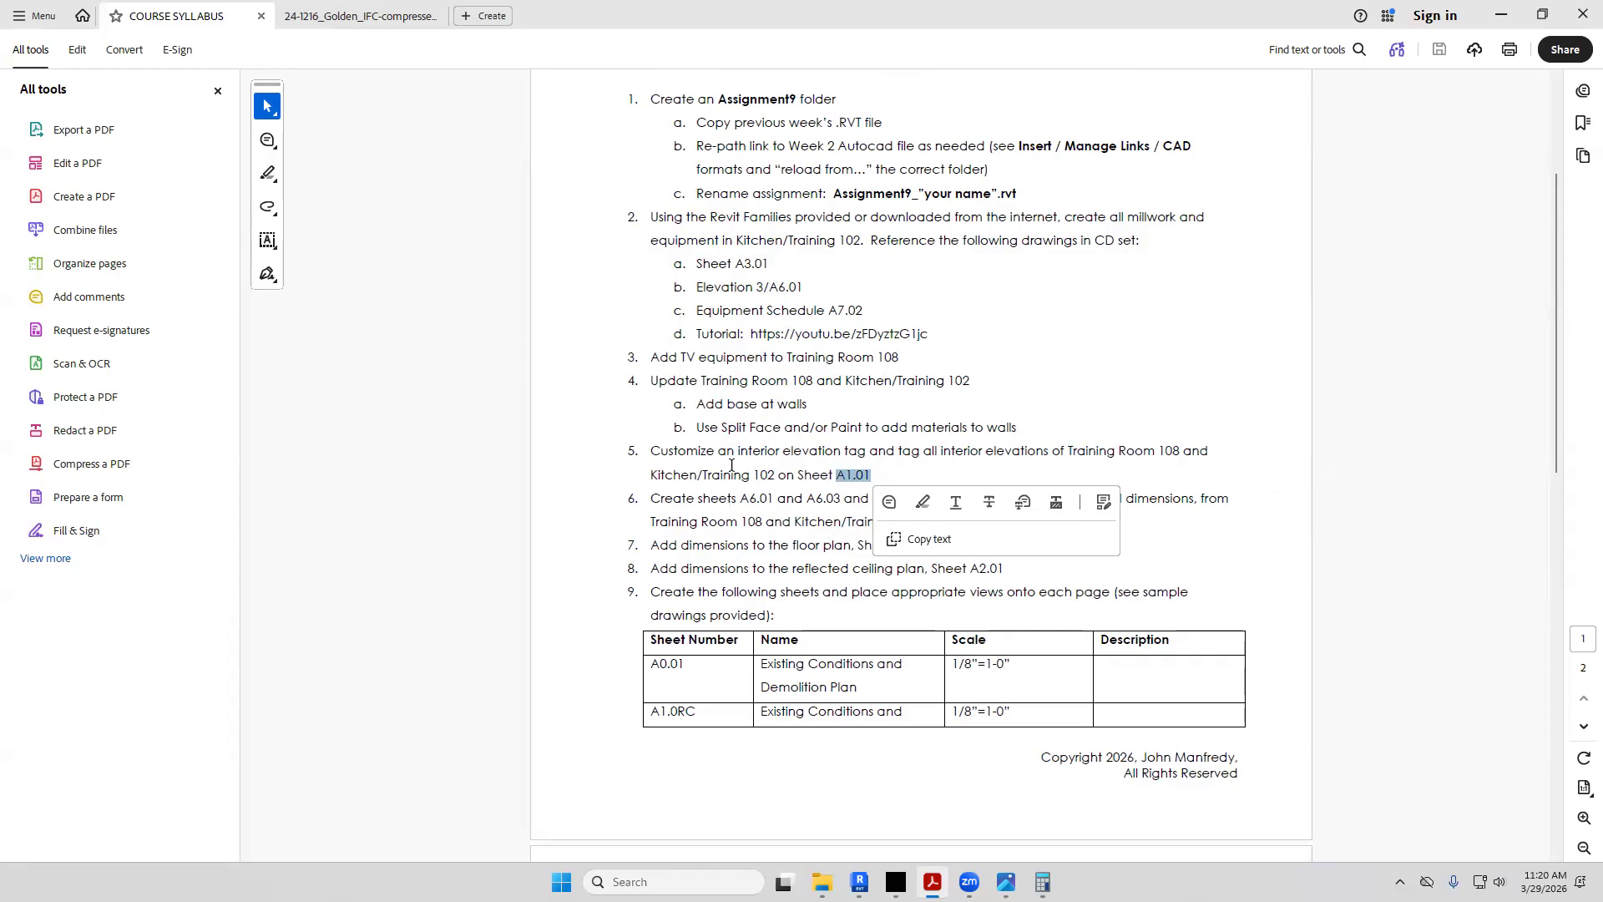
{"action": "left_click", "coordinate": [992, 455]}
{"action": "left_click_drag", "start_coordinate": [835, 473], "coordinate": [883, 466]}
{"action": "left_click", "coordinate": [875, 478]}
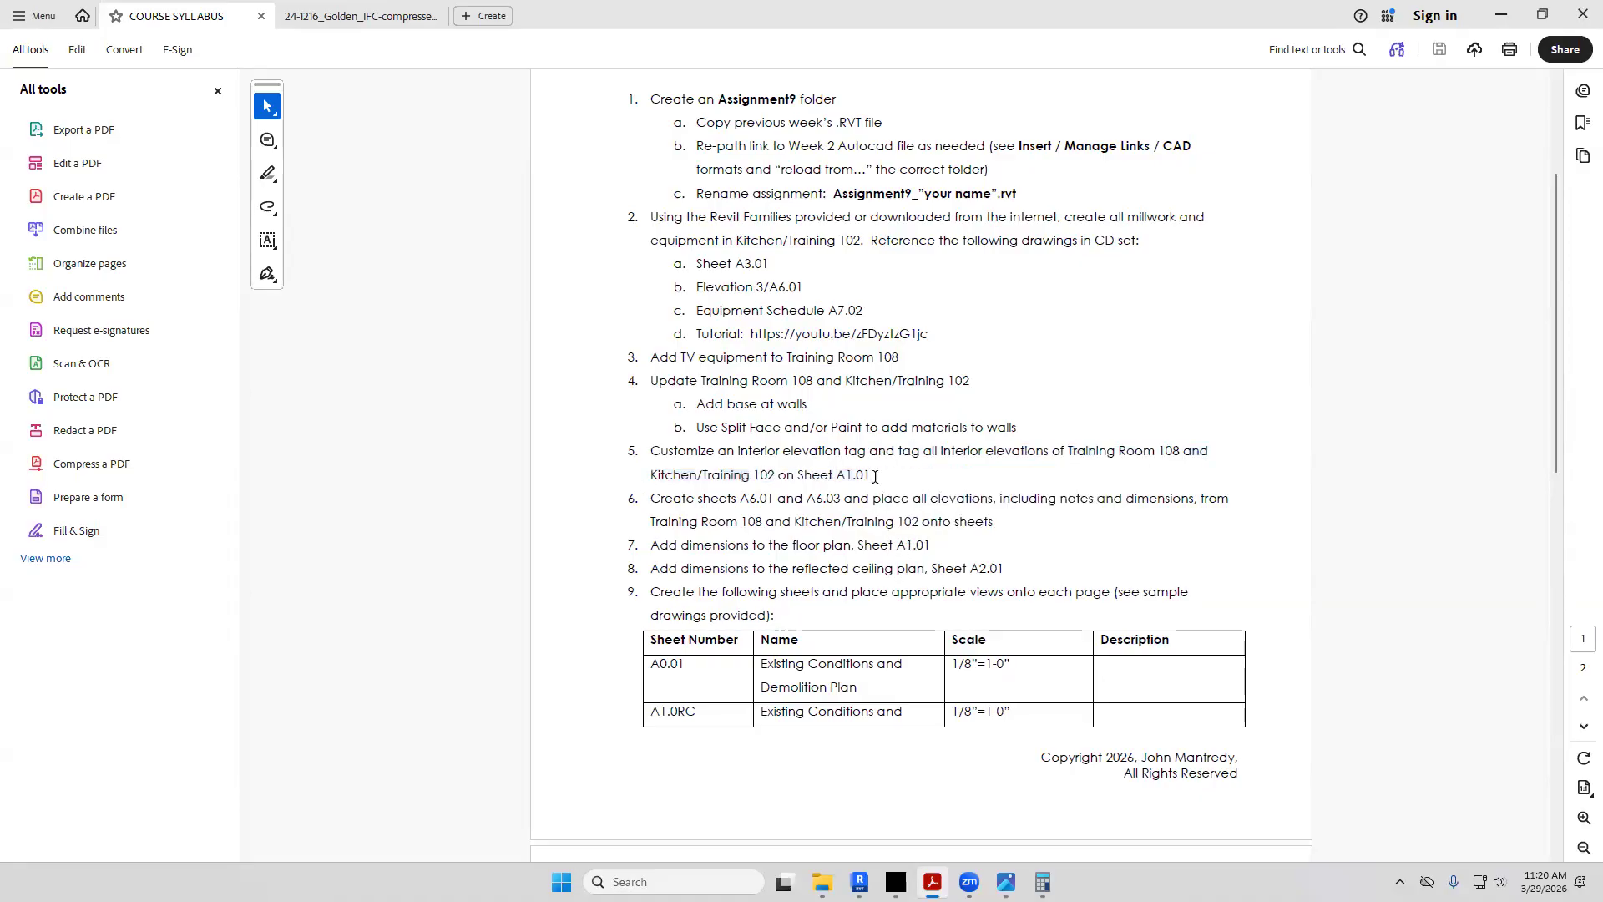
{"action": "double_click", "coordinate": [768, 501]}
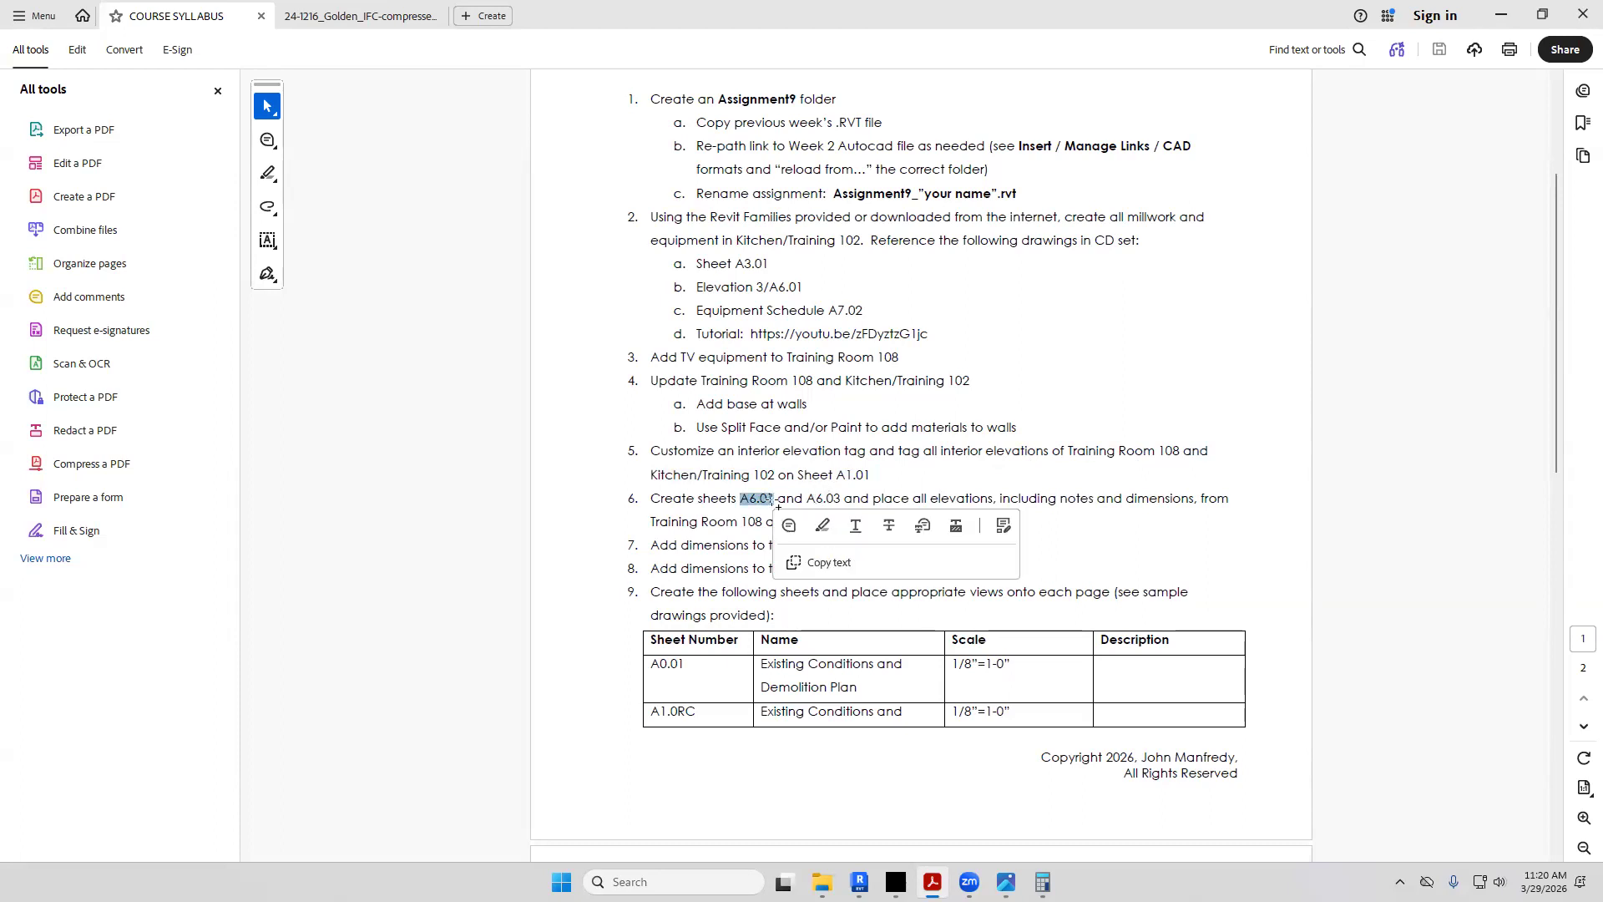
{"action": "left_click", "coordinate": [752, 501]}
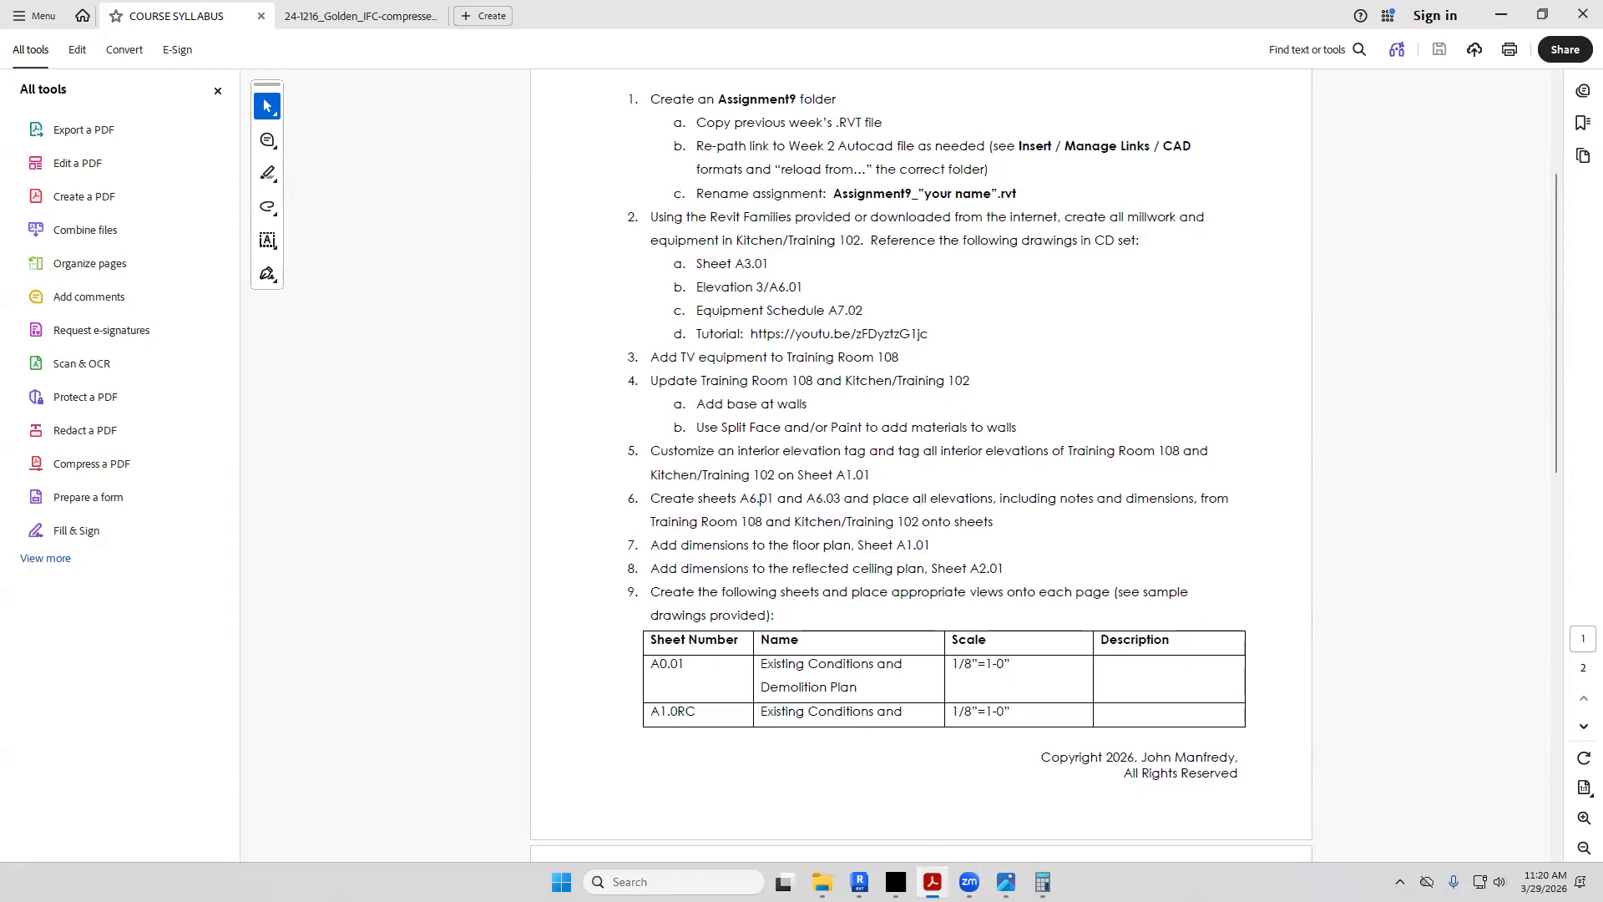
Return to Revit and open the interior elevation view Elevation 1 - a
{"action": "left_click", "coordinate": [932, 883]}
{"action": "left_click", "coordinate": [932, 883]}
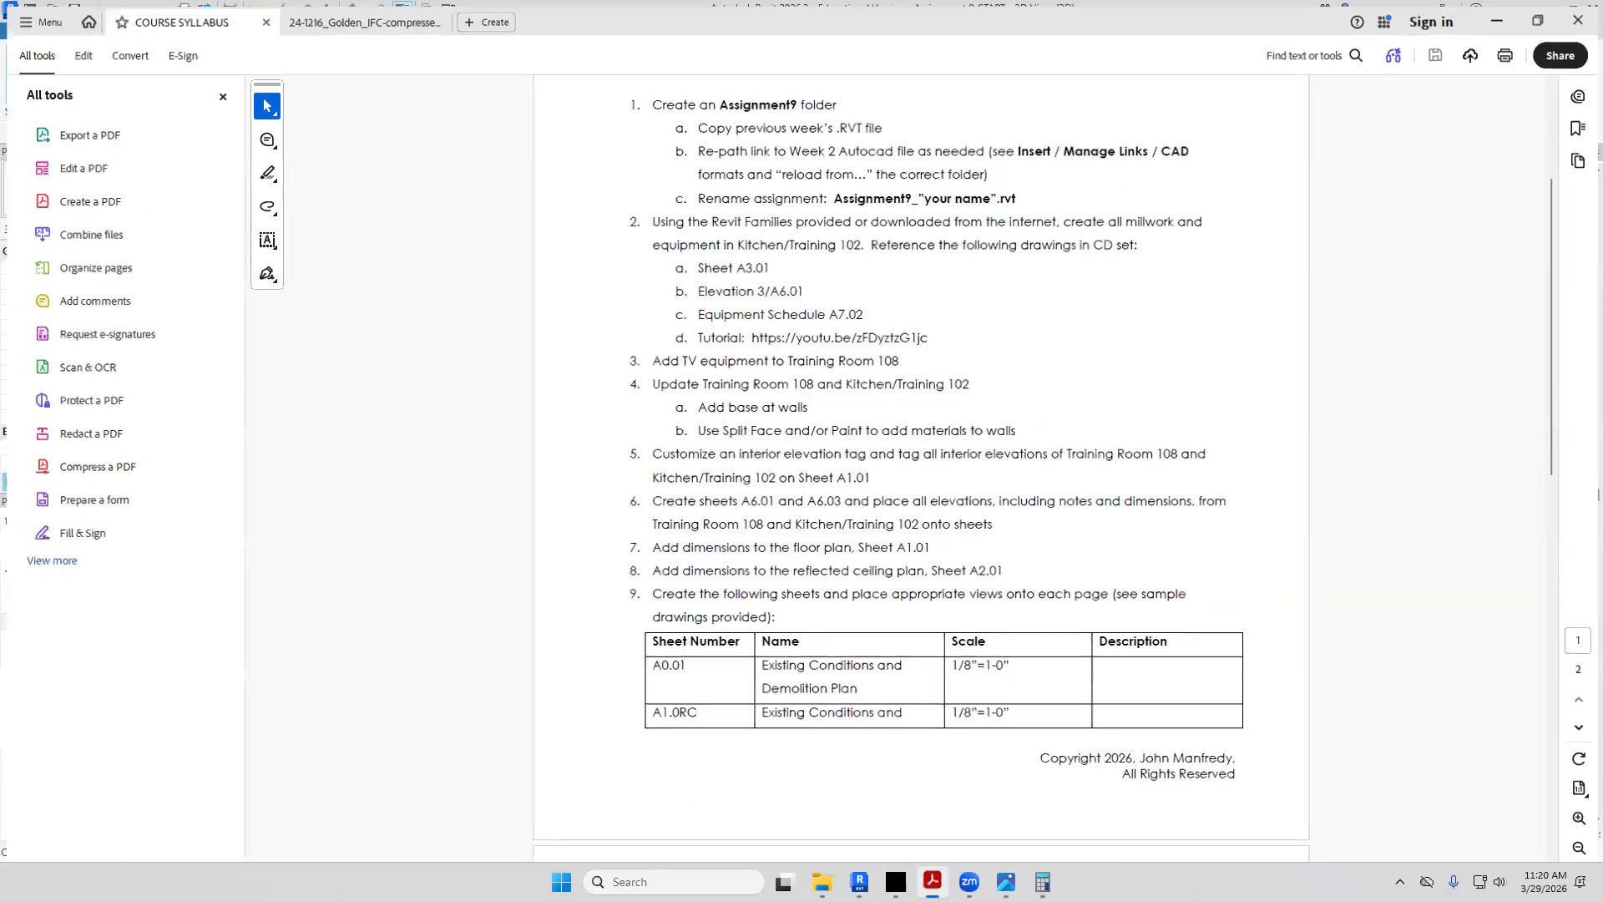
{"action": "left_click", "coordinate": [933, 882]}
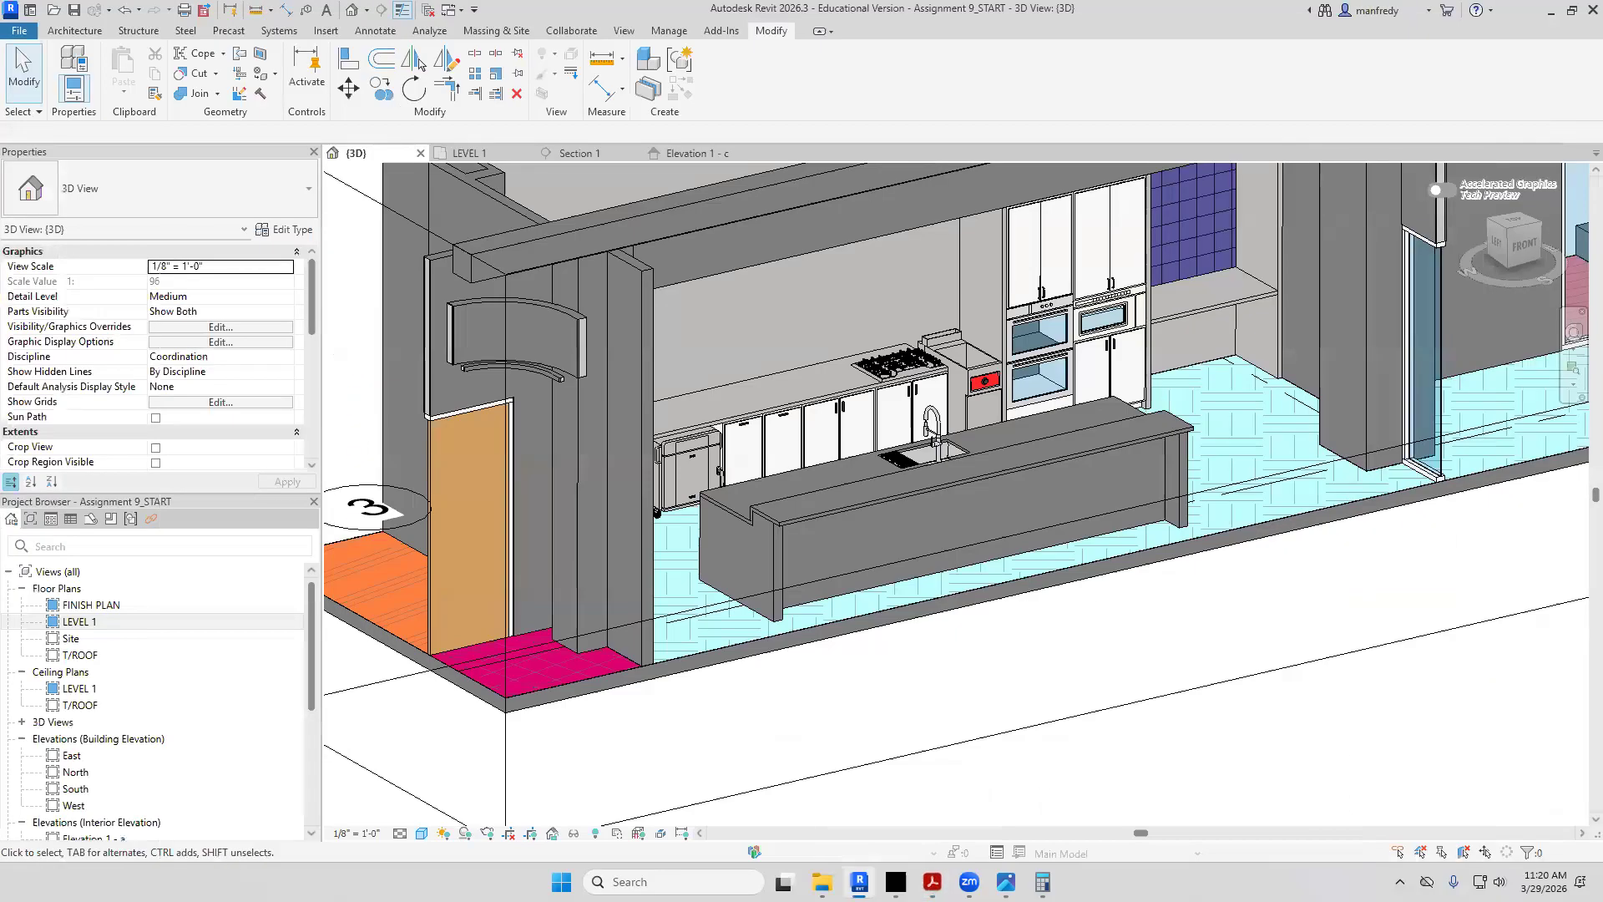
{"action": "left_click", "coordinate": [932, 883]}
{"action": "left_click", "coordinate": [932, 883]}
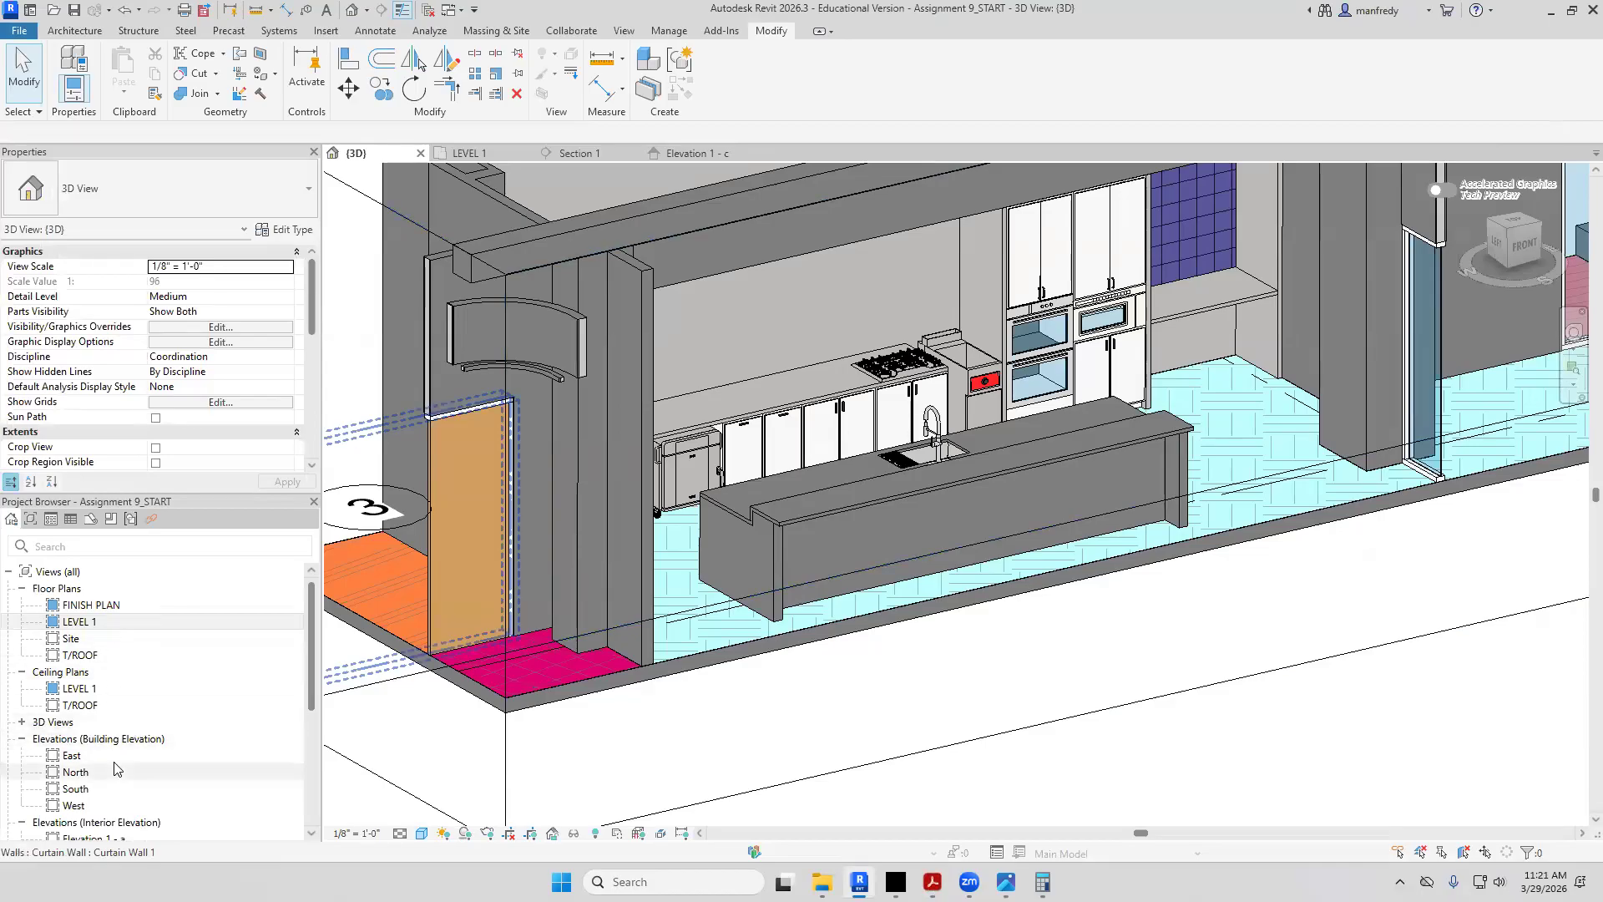
{"action": "scroll", "coordinate": [118, 765], "scroll_direction": "down", "scroll_amount": 1}
{"action": "scroll", "coordinate": [119, 765], "scroll_direction": "down", "scroll_amount": 1}
{"action": "double_click", "coordinate": [94, 738]}
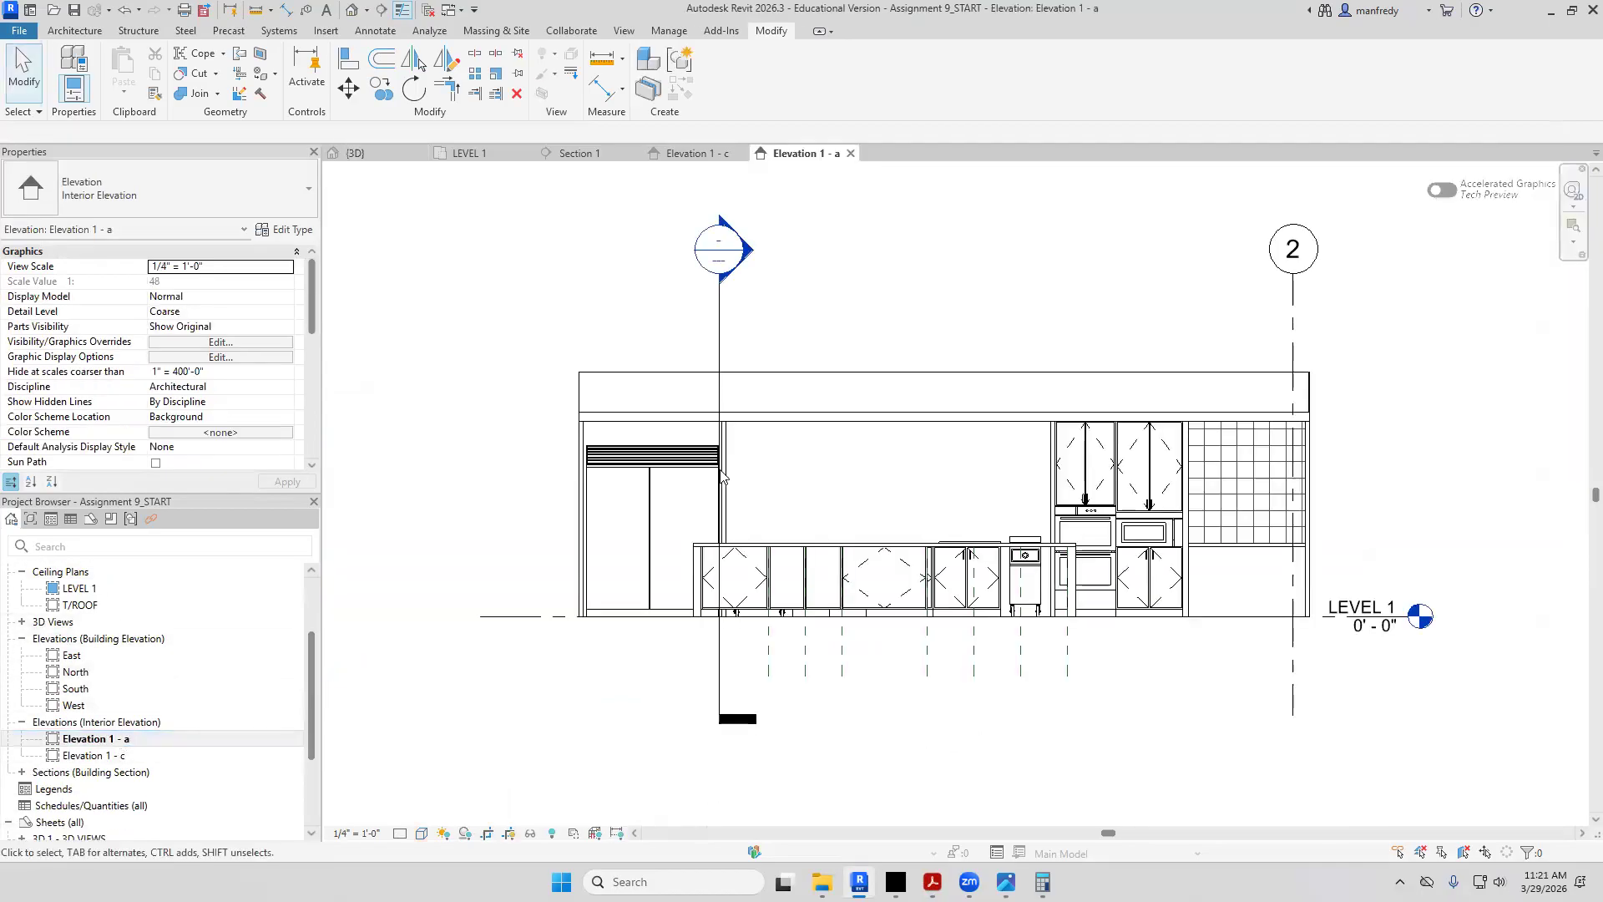
{"action": "middle_click_drag", "start_coordinate": [834, 496], "coordinate": [821, 442]}
Create a new sheet with the E1 30 x 42 Horizontal titleblock
{"action": "left_click_drag", "start_coordinate": [310, 712], "coordinate": [318, 773]}
{"action": "right_click", "coordinate": [79, 710]}
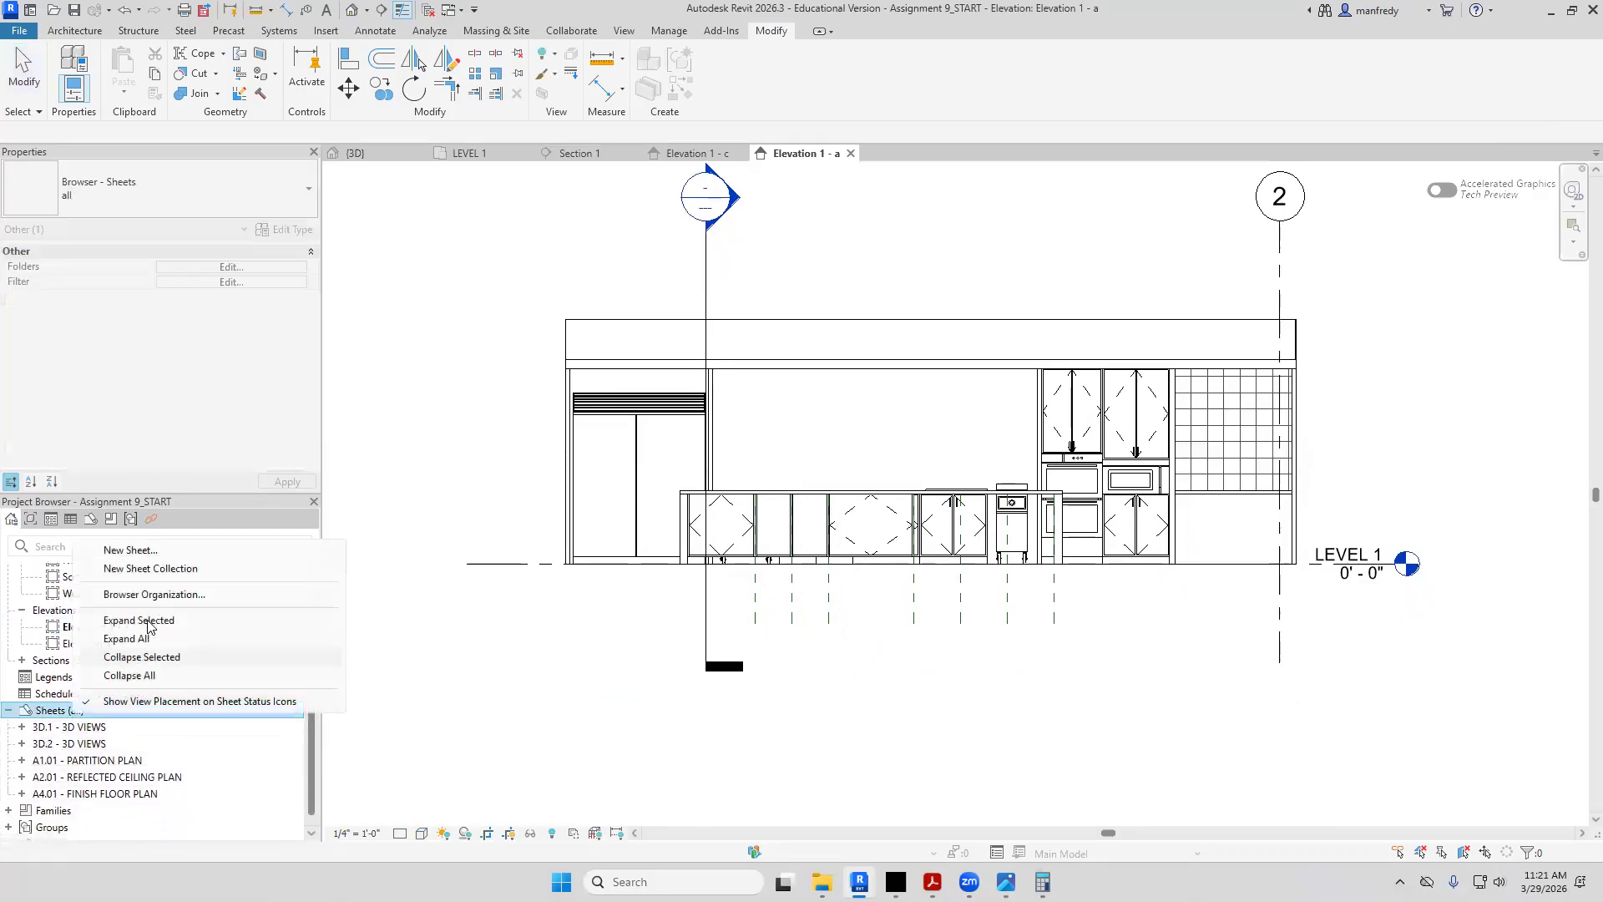
{"action": "left_click", "coordinate": [129, 549]}
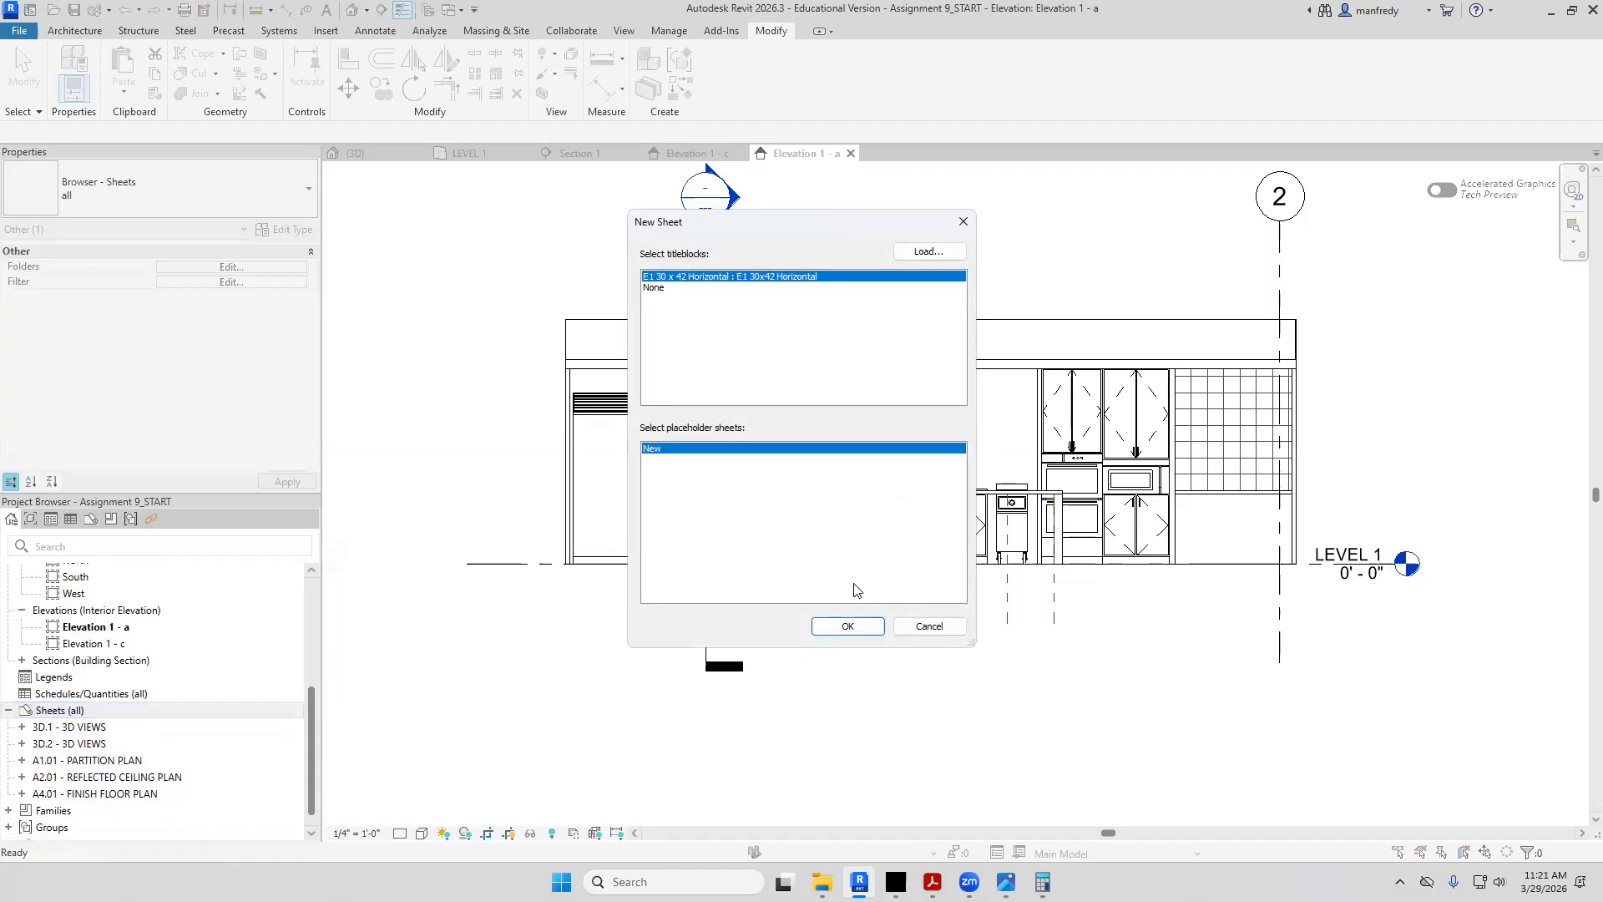
{"action": "left_click", "coordinate": [848, 626]}
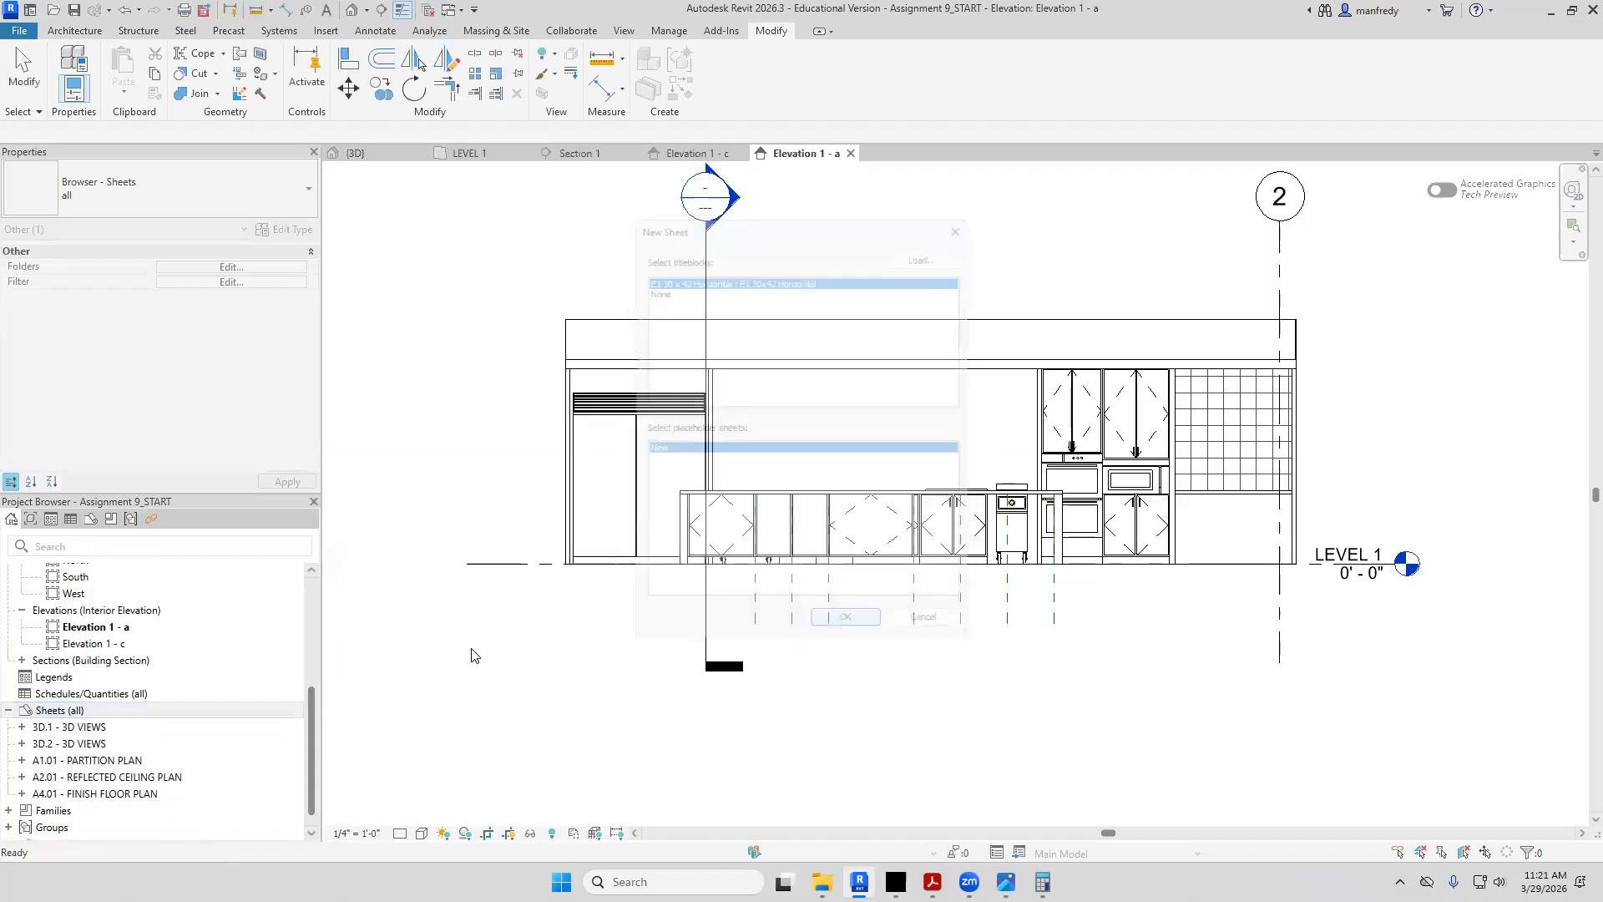
Place the Elevation 1 - a view in the upper-left area of the new sheet
{"action": "left_click", "coordinate": [117, 630]}
{"action": "left_click_drag", "start_coordinate": [117, 634], "coordinate": [751, 340]}
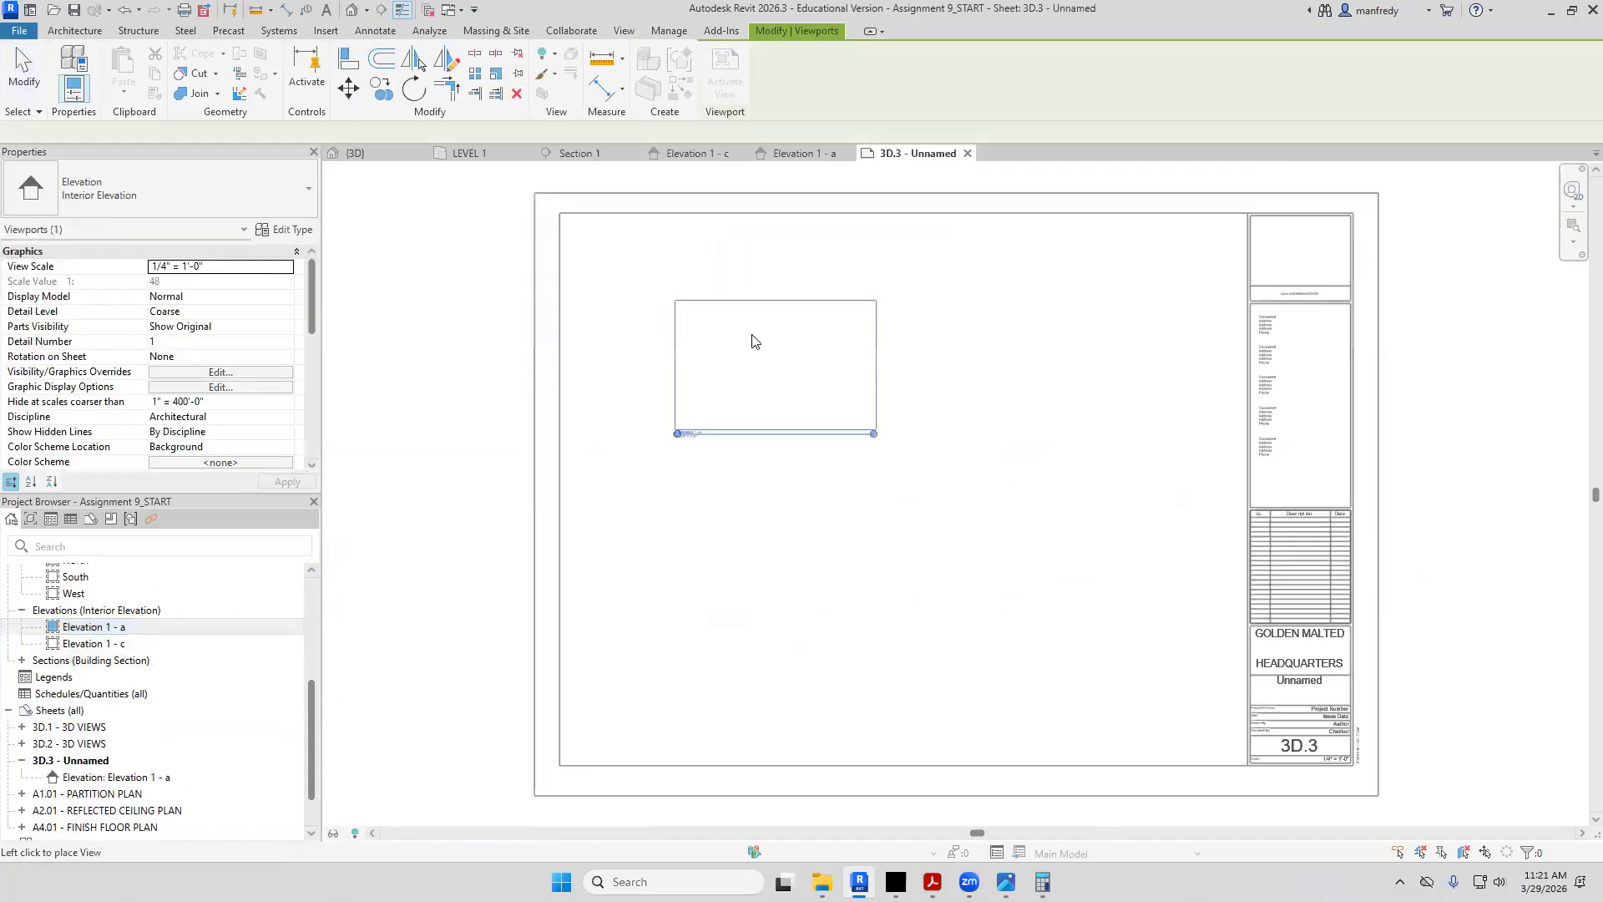
{"action": "left_click", "coordinate": [678, 302]}
{"action": "left_click", "coordinate": [669, 444]}
{"action": "scroll", "coordinate": [668, 400], "scroll_direction": "up", "scroll_amount": 3}
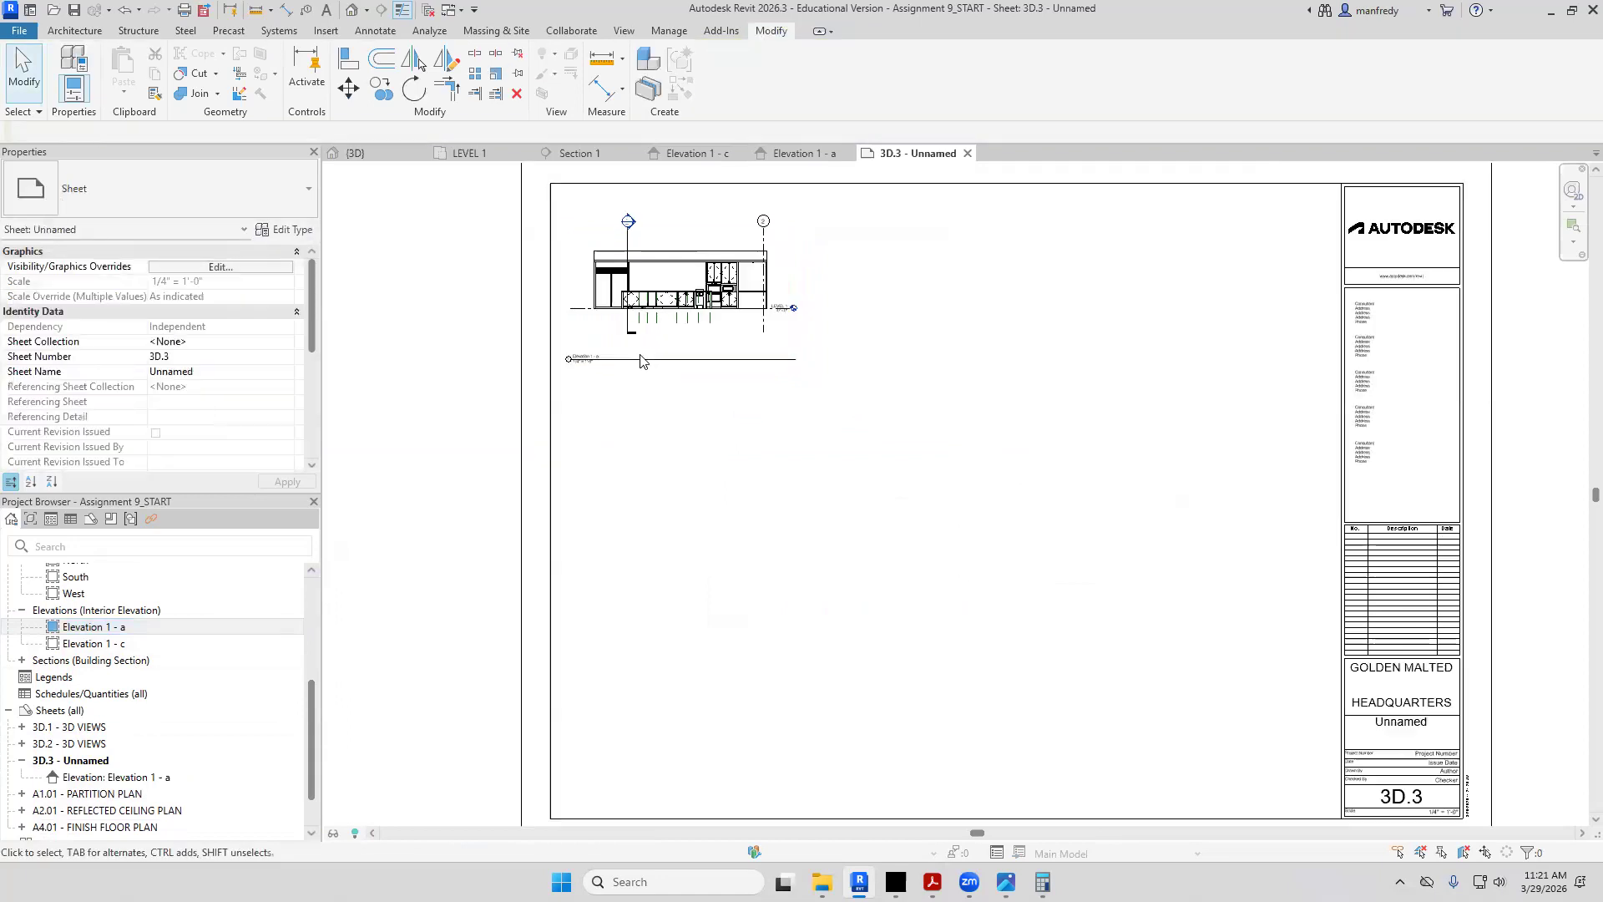
{"action": "scroll", "coordinate": [192, 660], "scroll_direction": "up", "scroll_amount": 3}
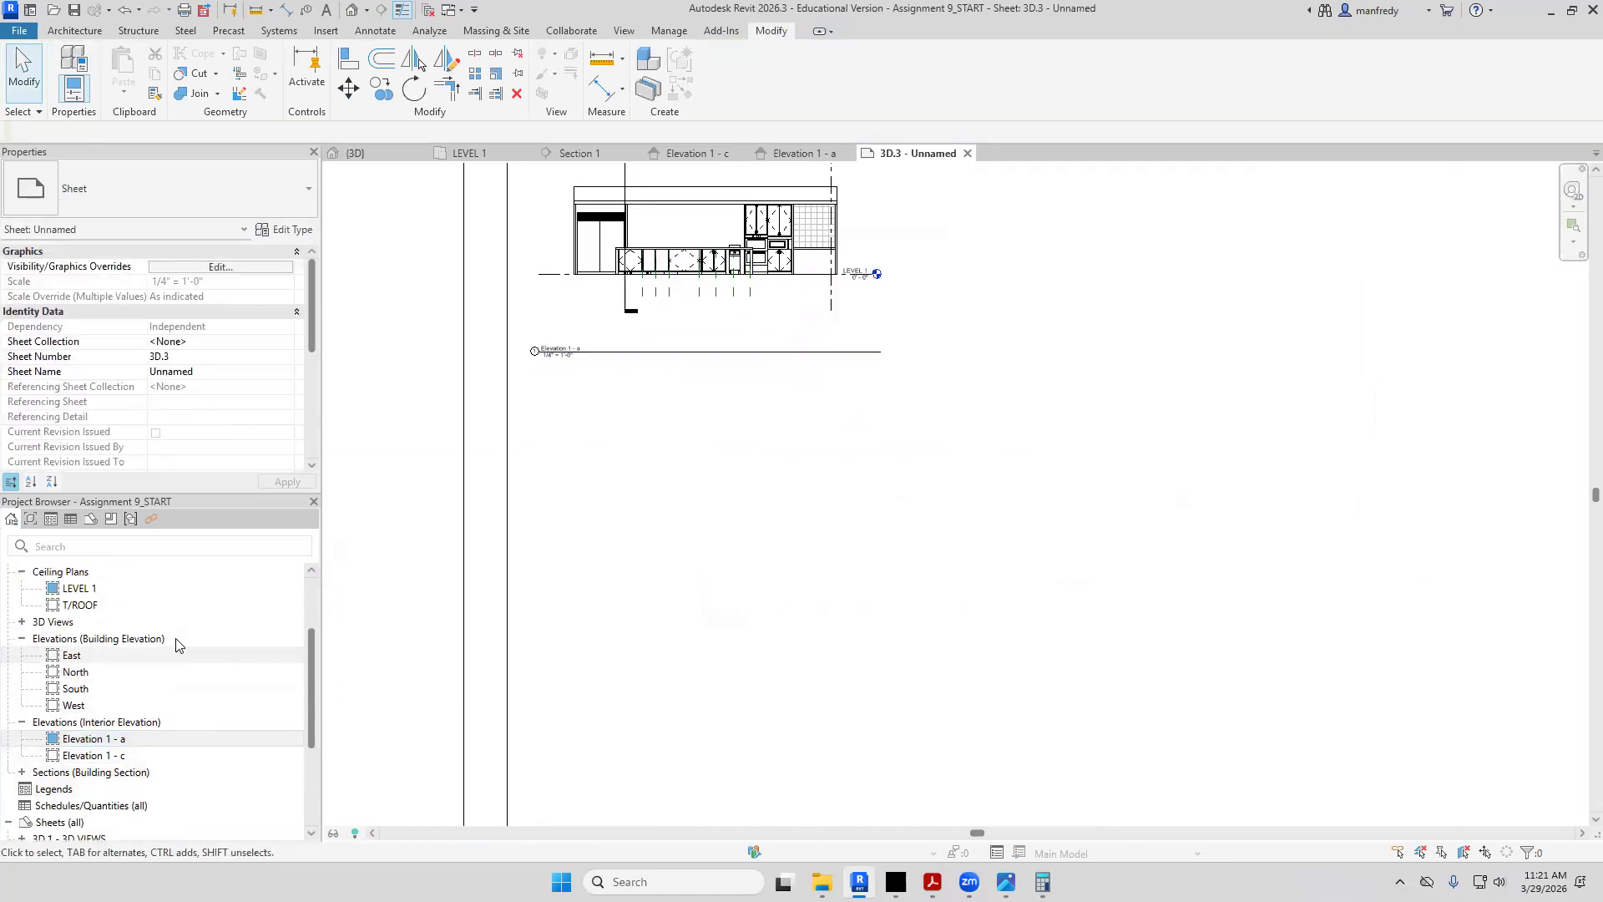
Open the LEVEL 1 floor plan and examine the Elevation 1 - a tag's detail and sheet reference near the island
{"action": "scroll", "coordinate": [138, 635], "scroll_direction": "up", "scroll_amount": 5}
{"action": "double_click", "coordinate": [137, 621]}
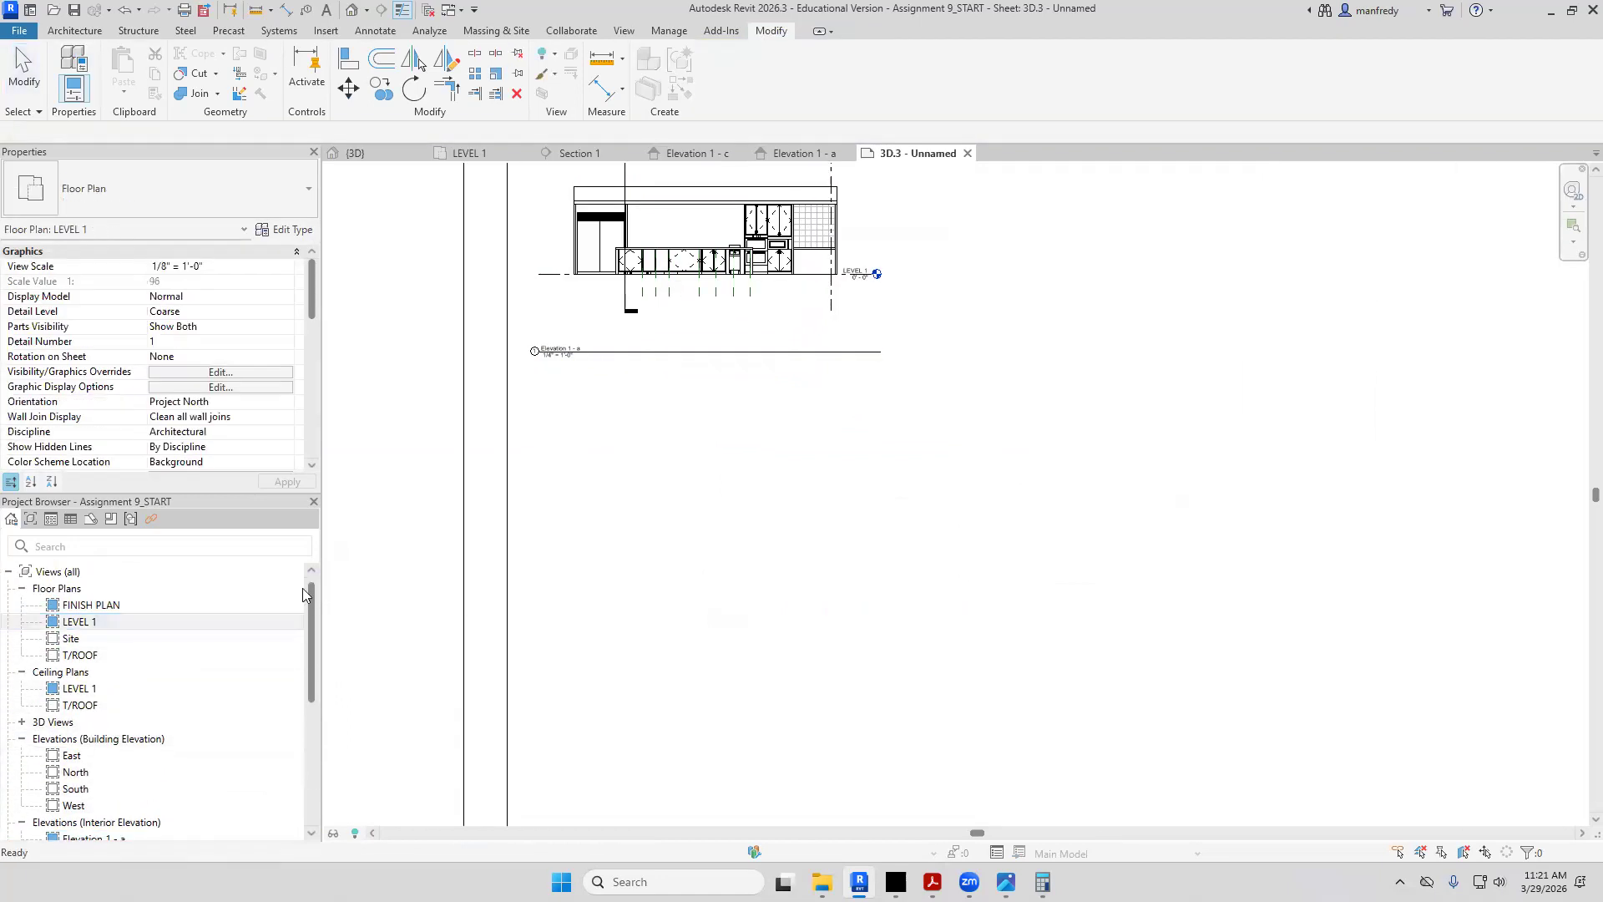
{"action": "scroll", "coordinate": [866, 521], "scroll_direction": "up", "scroll_amount": 3}
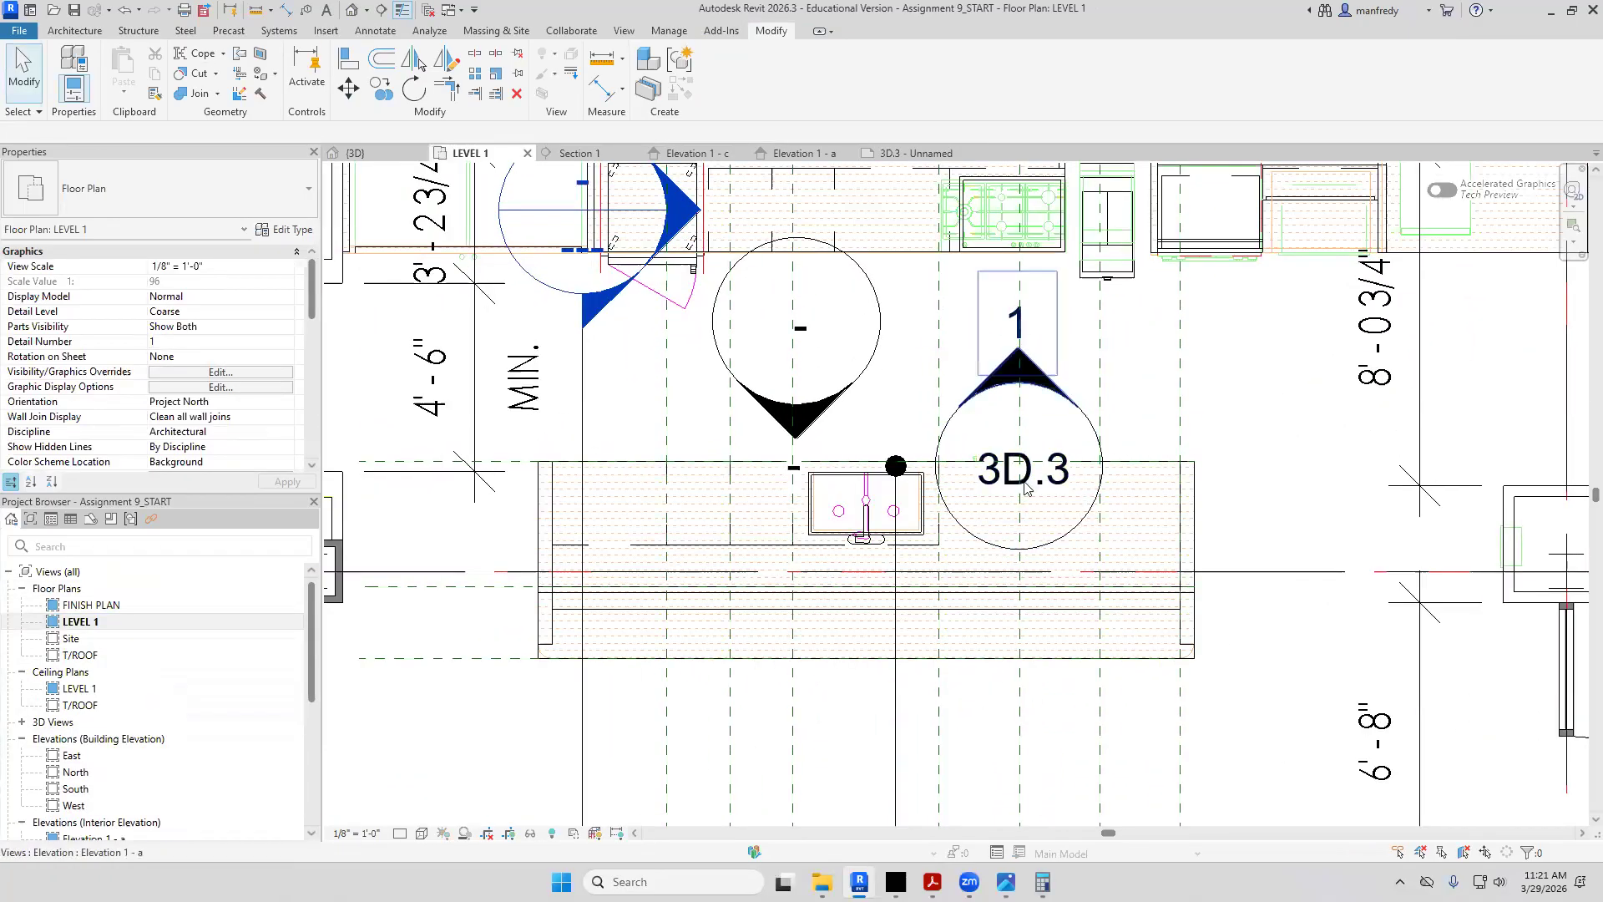
{"action": "key", "text": "Tab"}
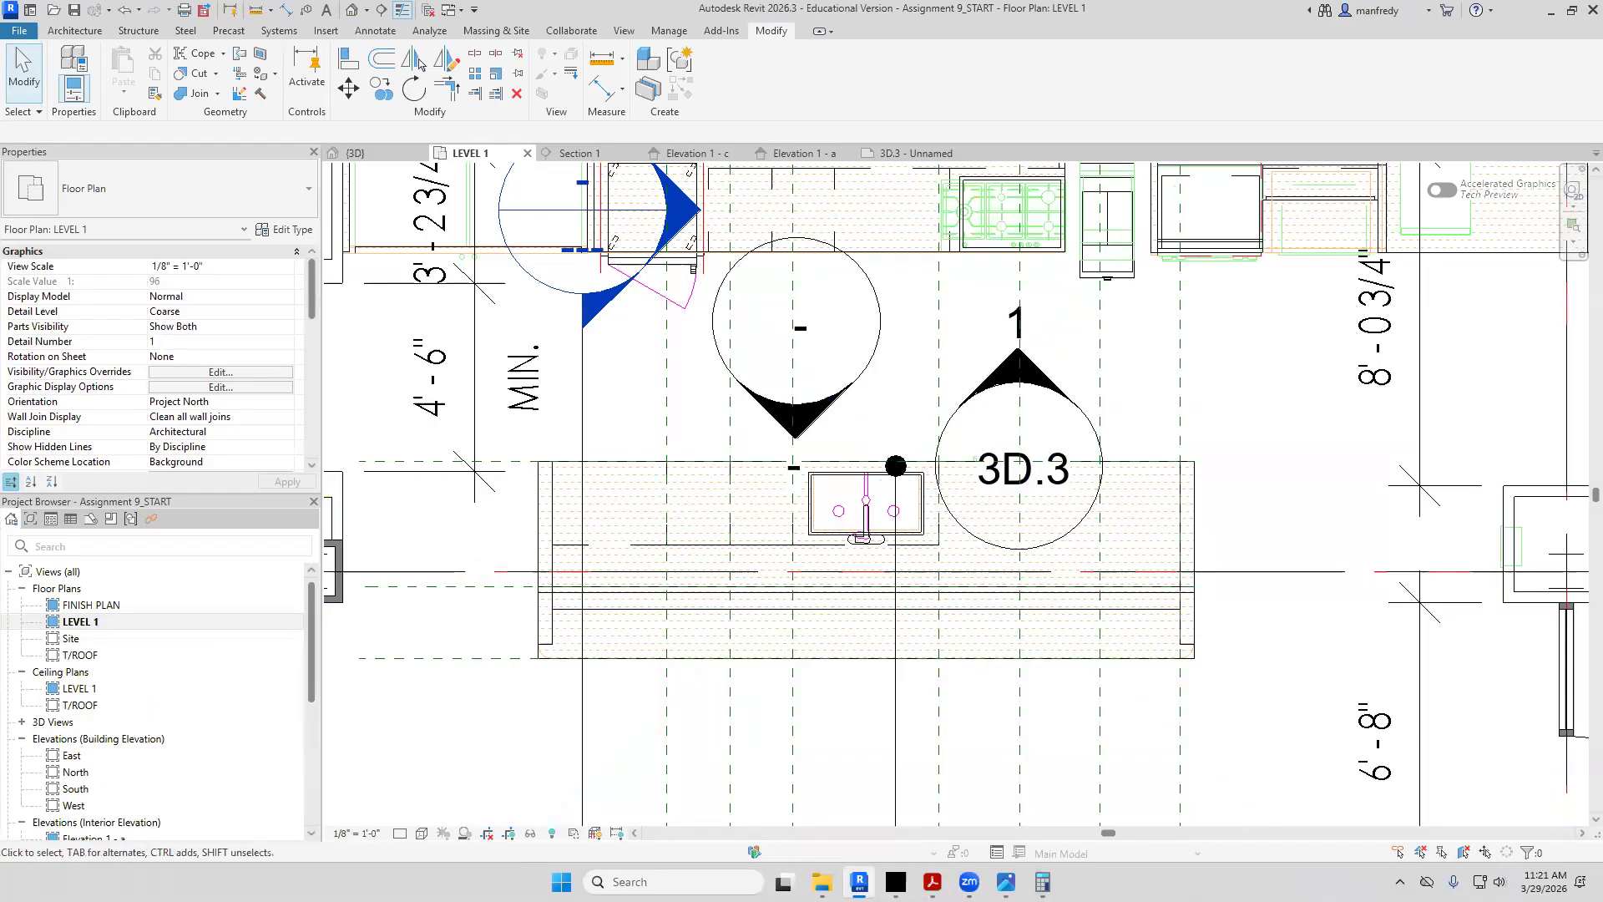
Switch to Acrobat, fit the drawing set pages to height, examine the interior elevations on sheets A6.03 and A6.01, and return to Revit
{"action": "left_click", "coordinate": [932, 882]}
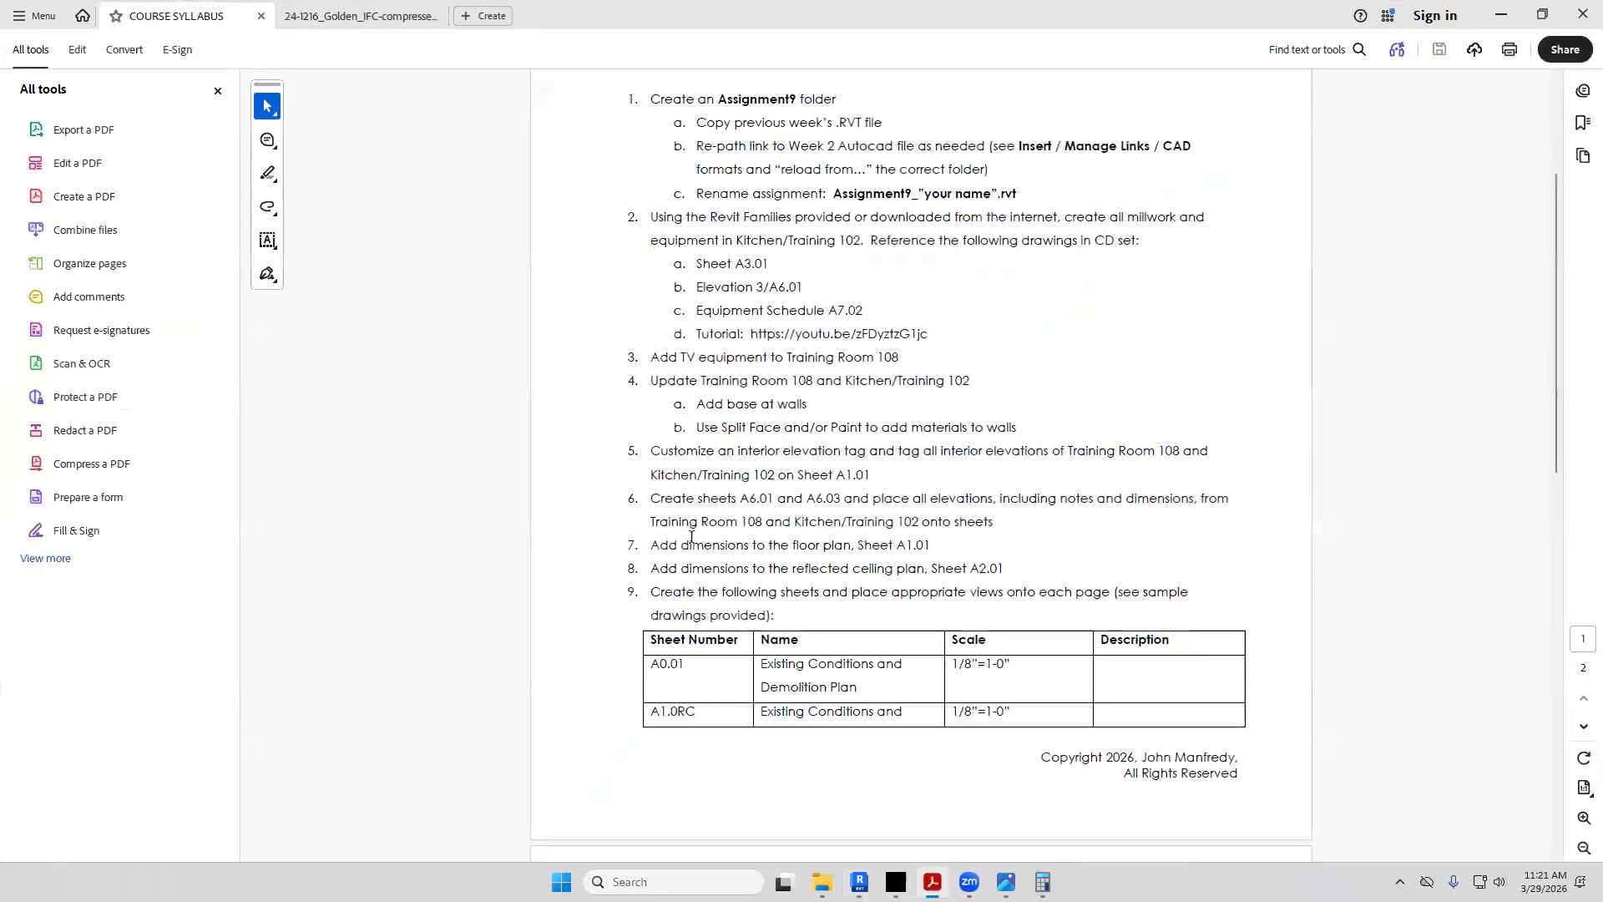
{"action": "scroll", "coordinate": [691, 537], "scroll_direction": "up", "scroll_amount": 3}
{"action": "left_click", "coordinate": [359, 16]}
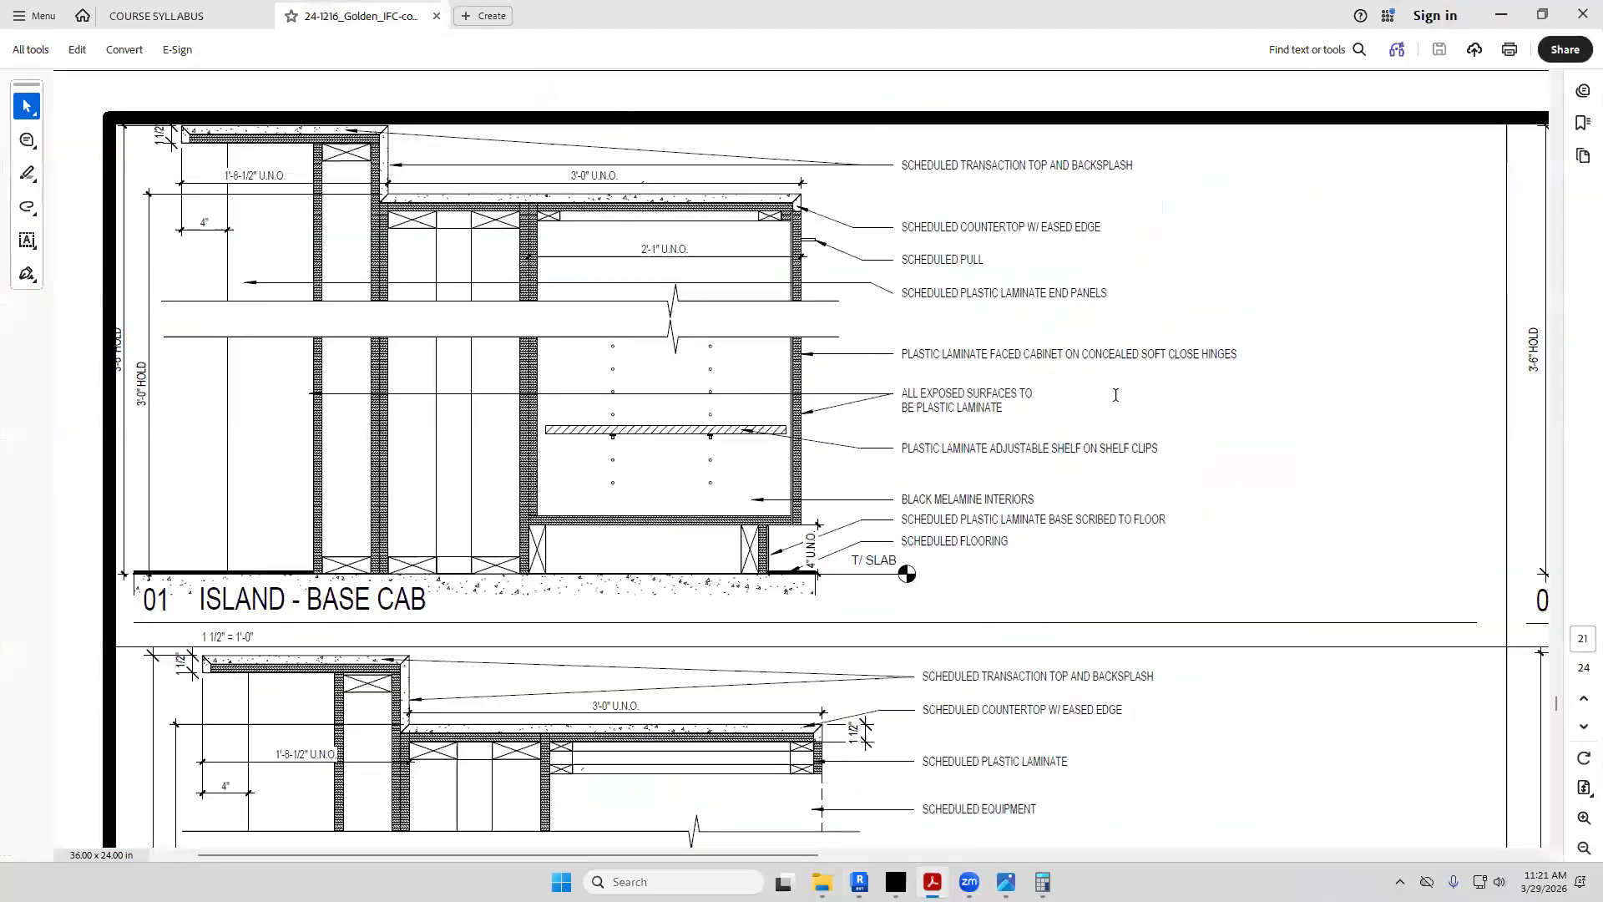
{"action": "scroll", "coordinate": [1499, 684], "scroll_direction": "up", "scroll_amount": 2}
{"action": "left_click", "coordinate": [1584, 787]}
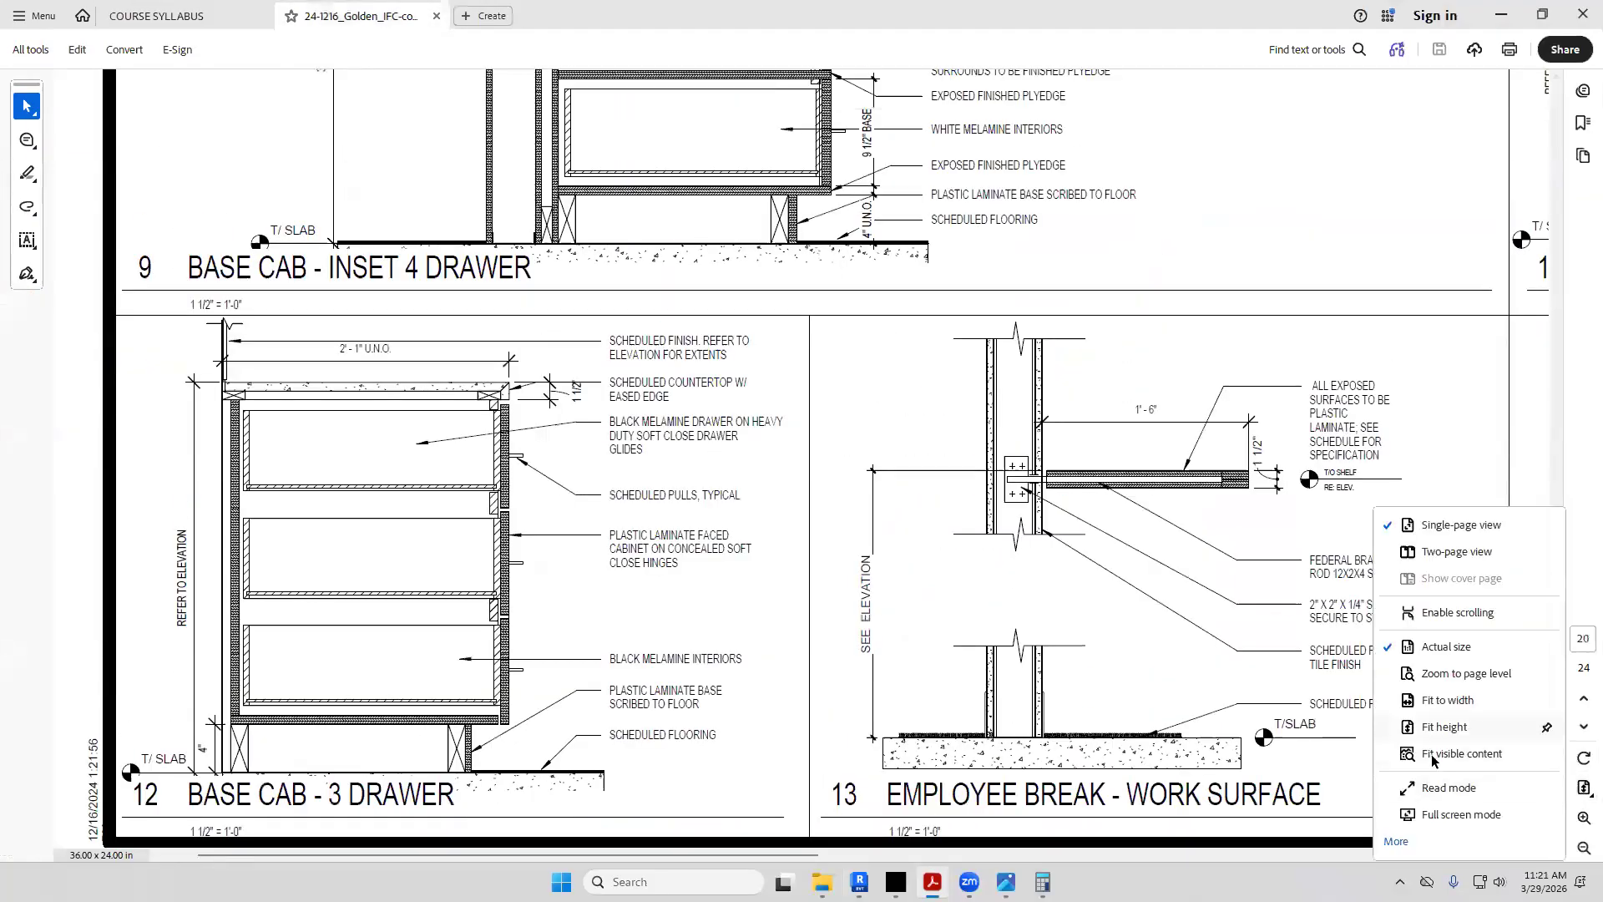
{"action": "left_click", "coordinate": [1447, 728]}
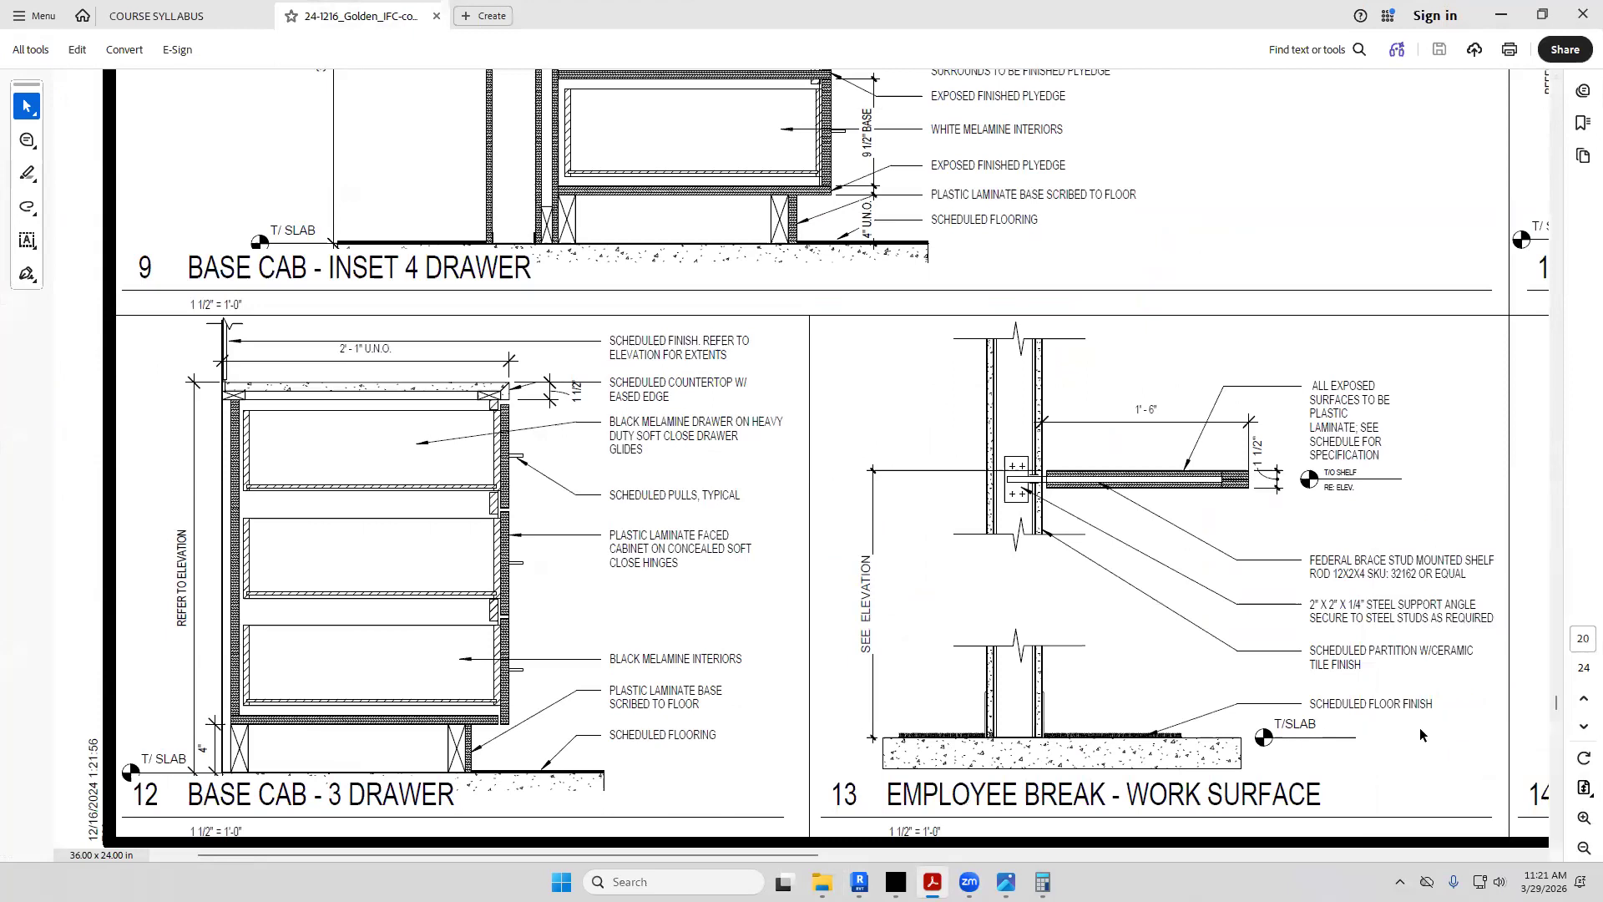
{"action": "scroll", "coordinate": [1262, 695], "scroll_direction": "up", "scroll_amount": 3}
{"action": "scroll", "coordinate": [1262, 695], "scroll_direction": "up", "scroll_amount": 2}
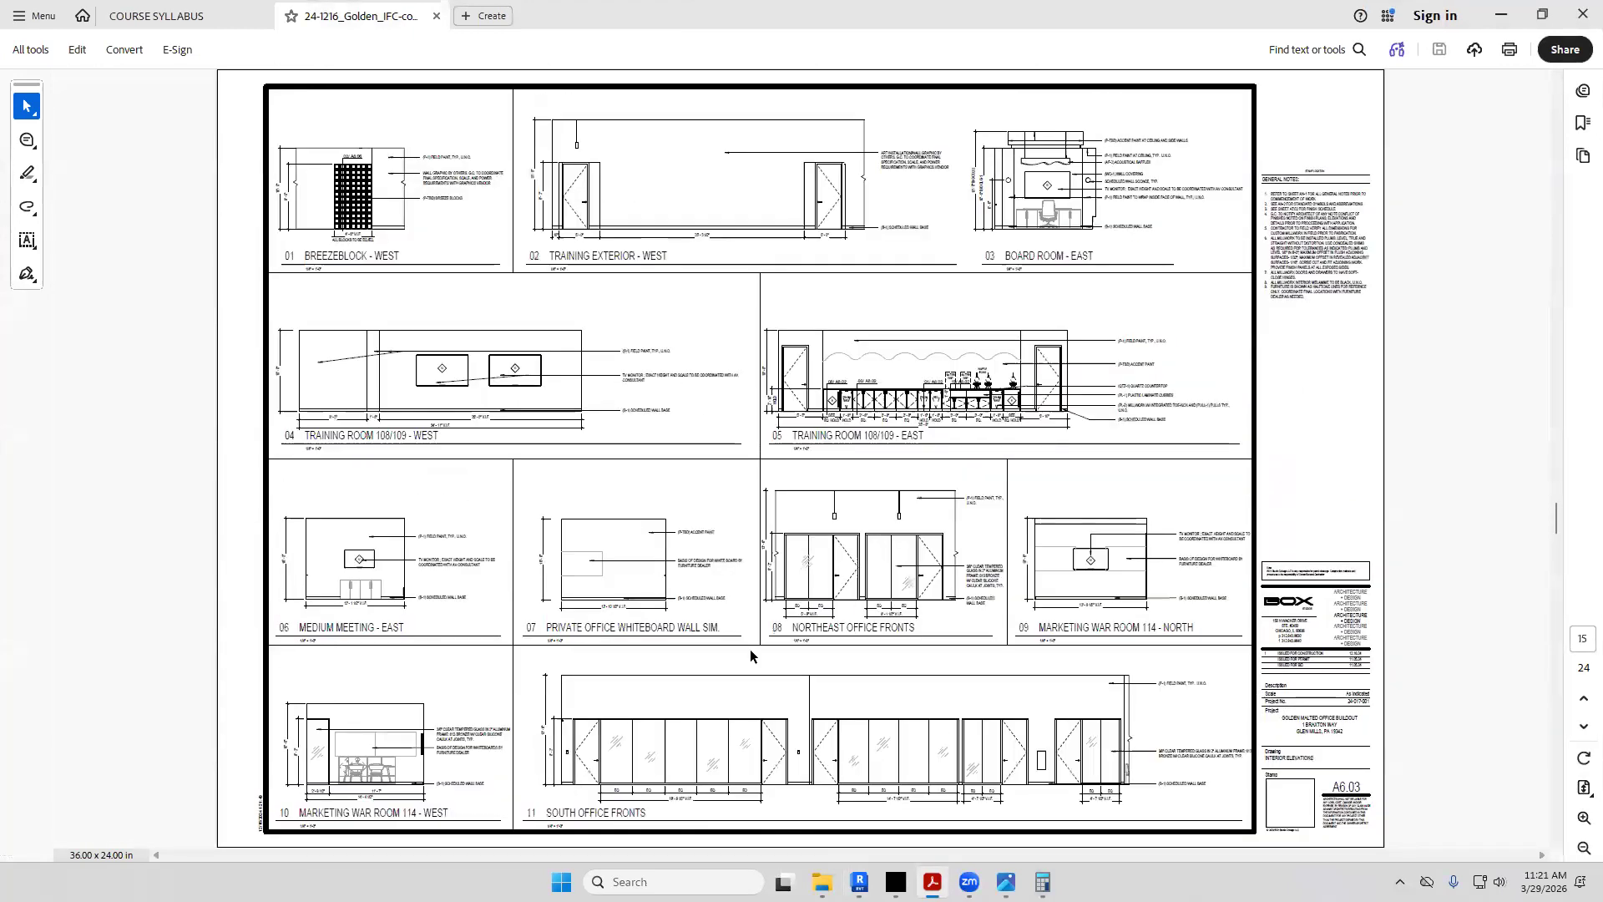
{"action": "scroll", "coordinate": [844, 380], "scroll_direction": "up", "scroll_amount": 1}
{"action": "scroll", "coordinate": [455, 600], "scroll_direction": "up", "scroll_amount": 1}
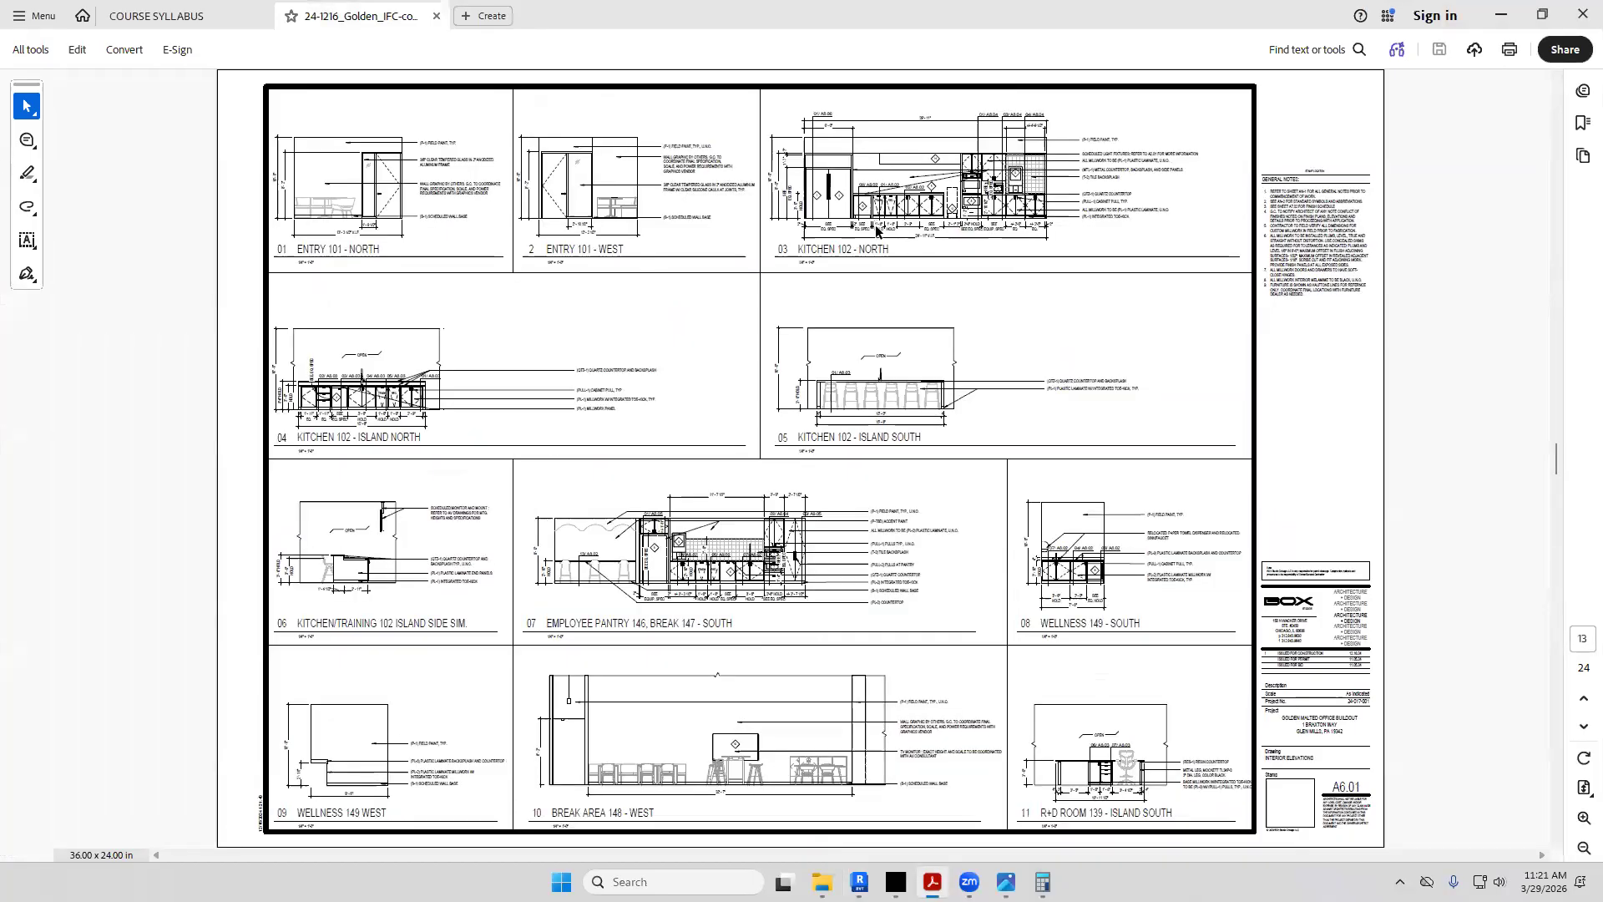
{"action": "left_click_drag", "start_coordinate": [776, 243], "coordinate": [797, 250]}
{"action": "left_click", "coordinate": [859, 882]}
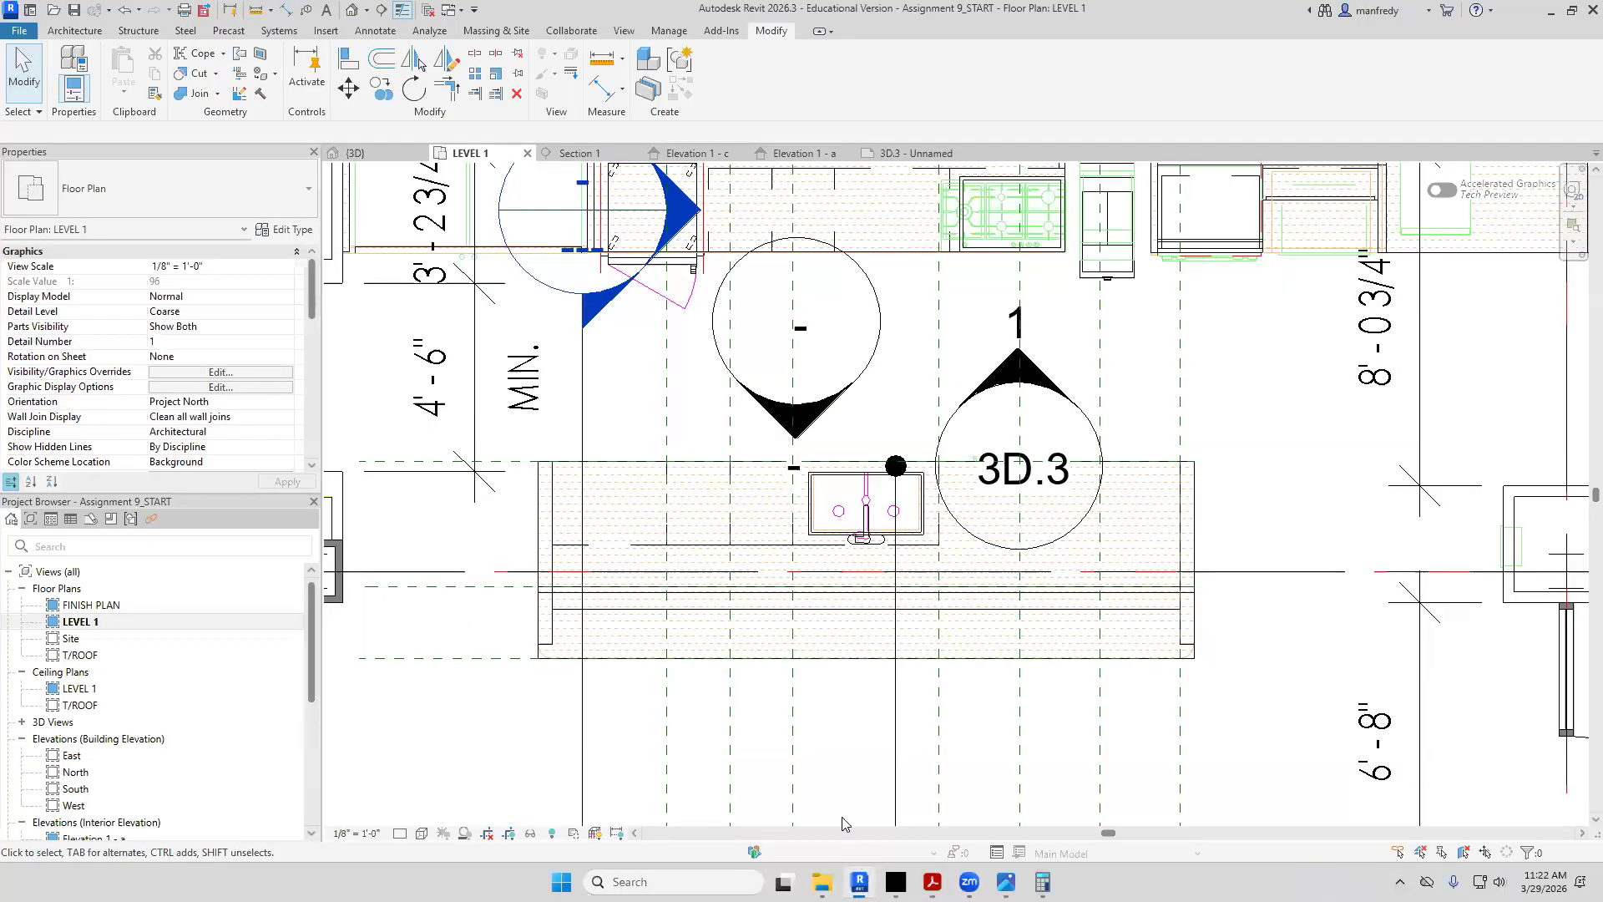
{"action": "scroll", "coordinate": [886, 806], "scroll_direction": "down", "scroll_amount": 2}
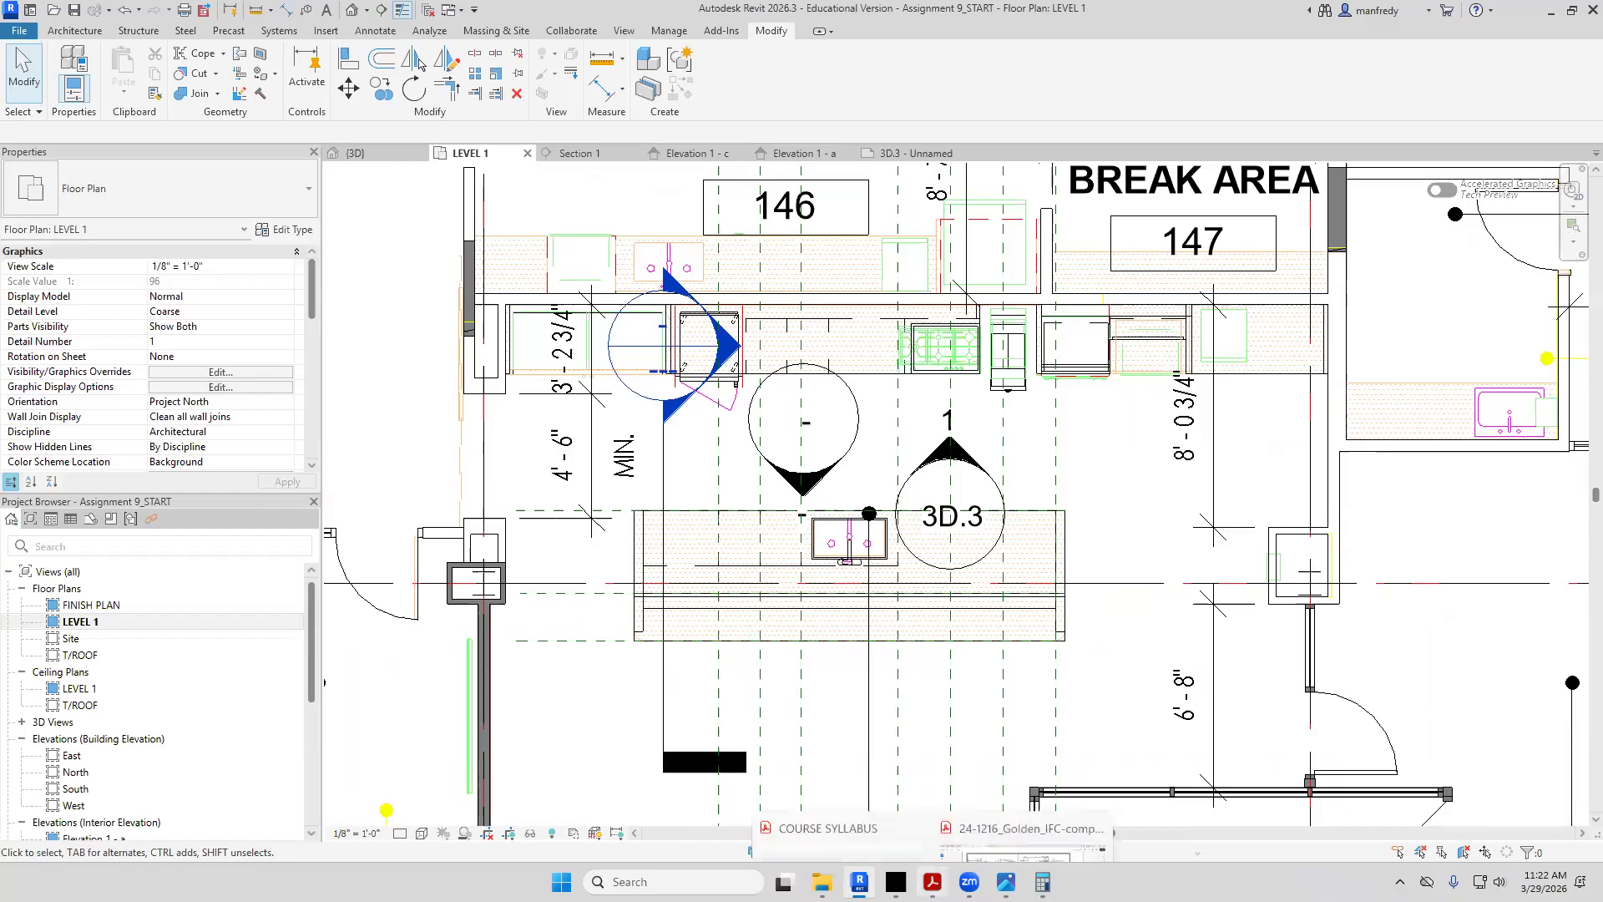
Switch to the course syllabus in Acrobat and review Assignment 9 tasks 7 and 8 on dimensioning the floor plan and reflected ceiling plan
{"action": "left_click", "coordinate": [896, 881]}
{"action": "left_click", "coordinate": [896, 882]}
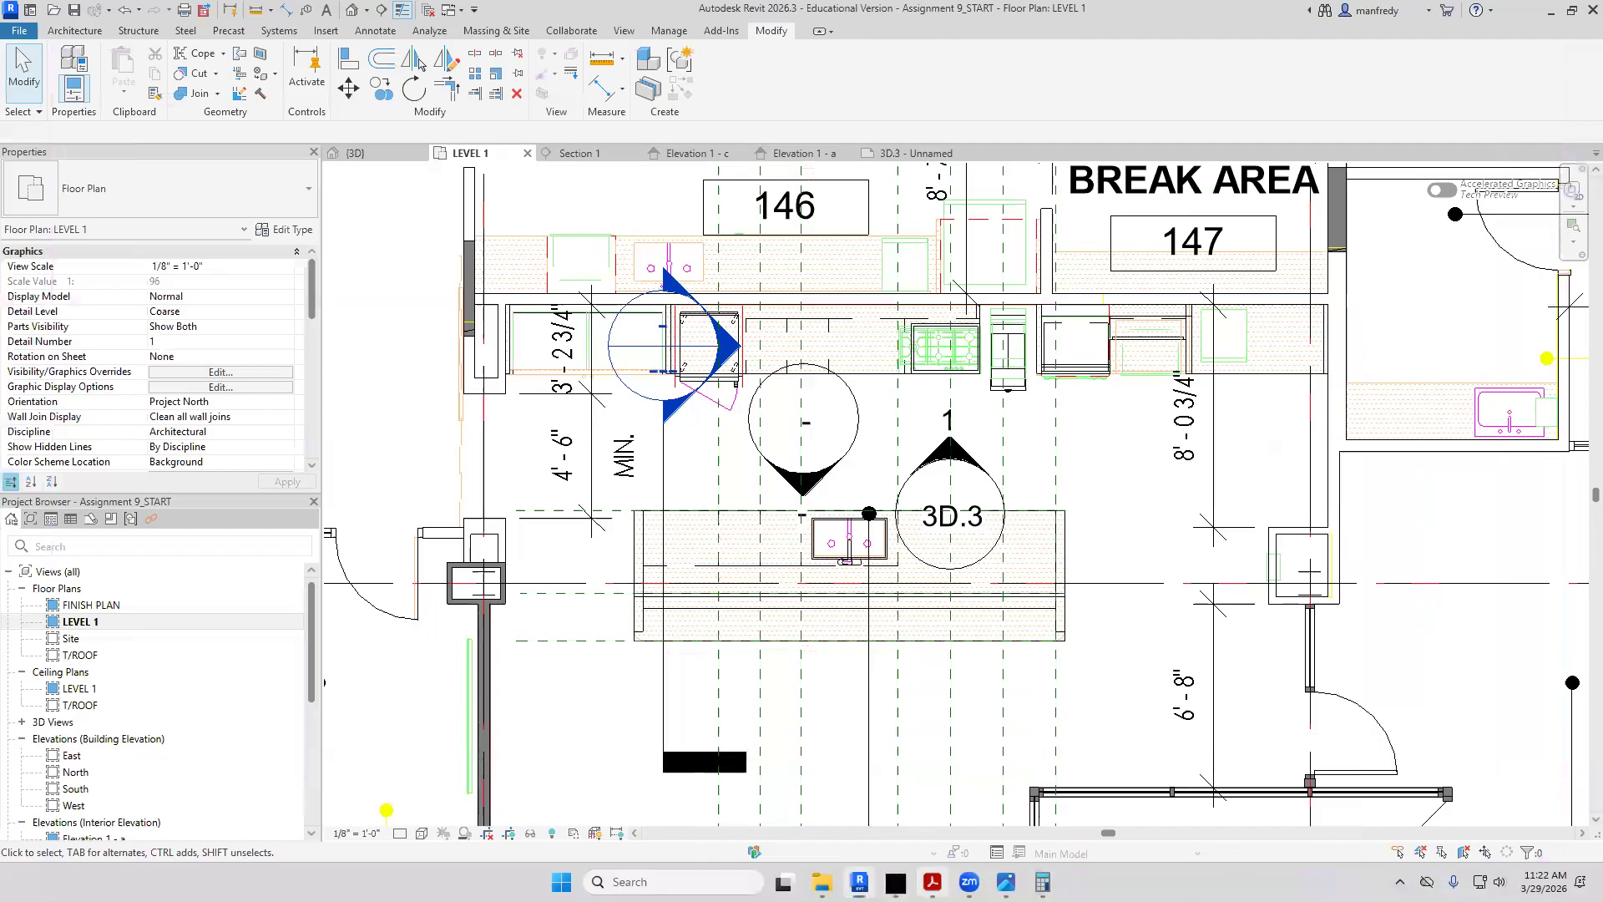
{"action": "left_click", "coordinate": [933, 882]}
{"action": "key", "text": "ctrl+Tab"}
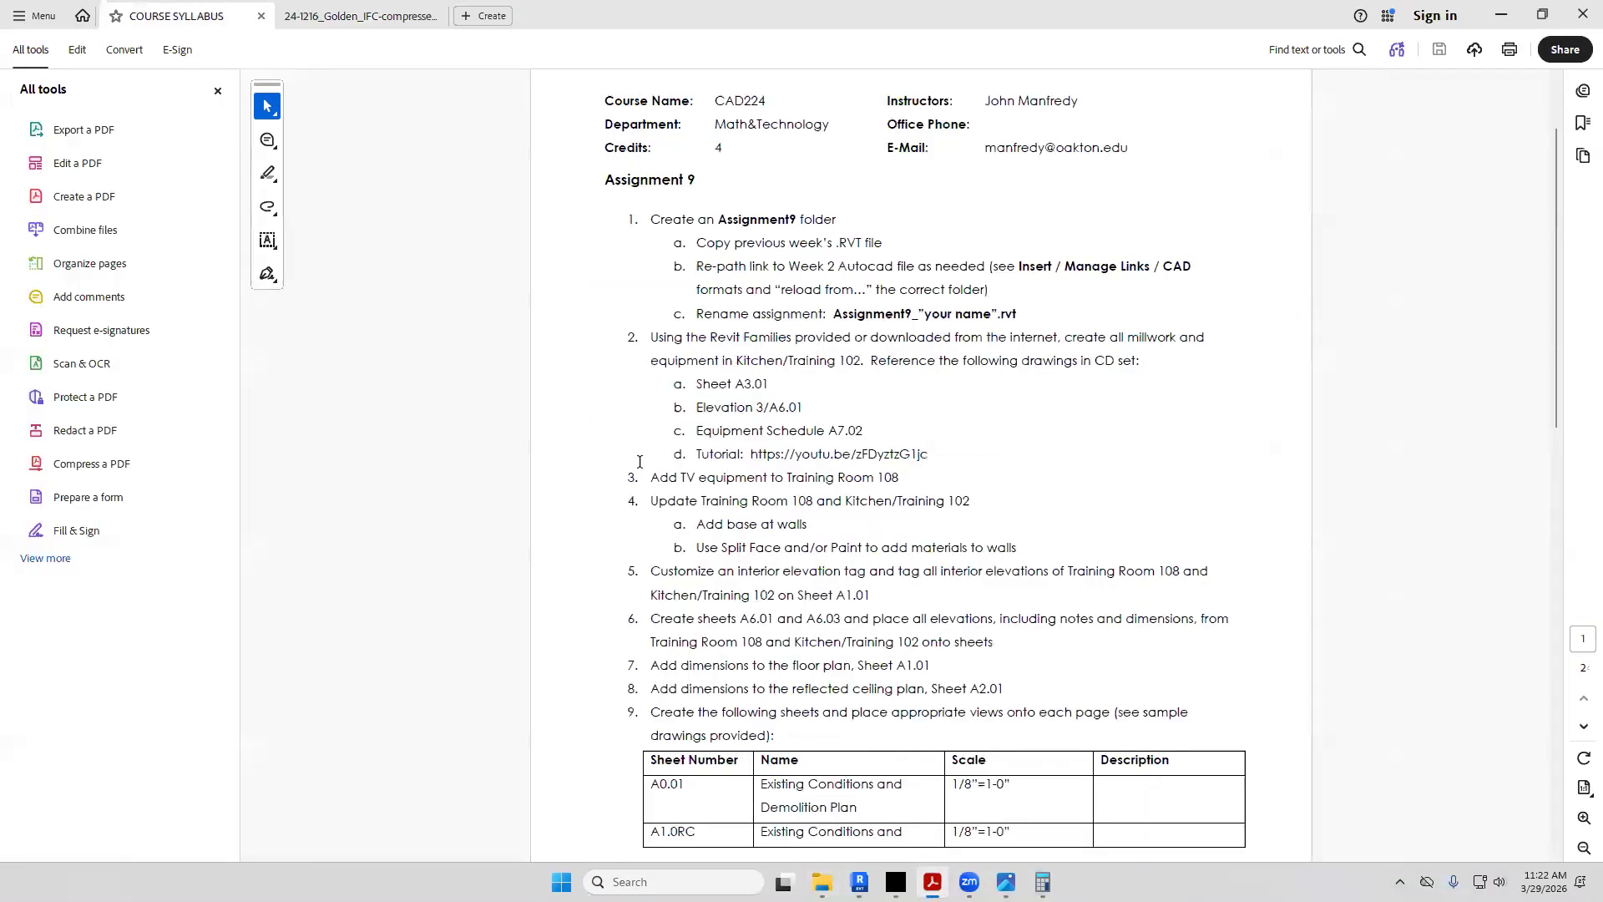
{"action": "scroll", "coordinate": [651, 598], "scroll_direction": "down", "scroll_amount": 1}
{"action": "left_click_drag", "start_coordinate": [646, 625], "coordinate": [932, 626]}
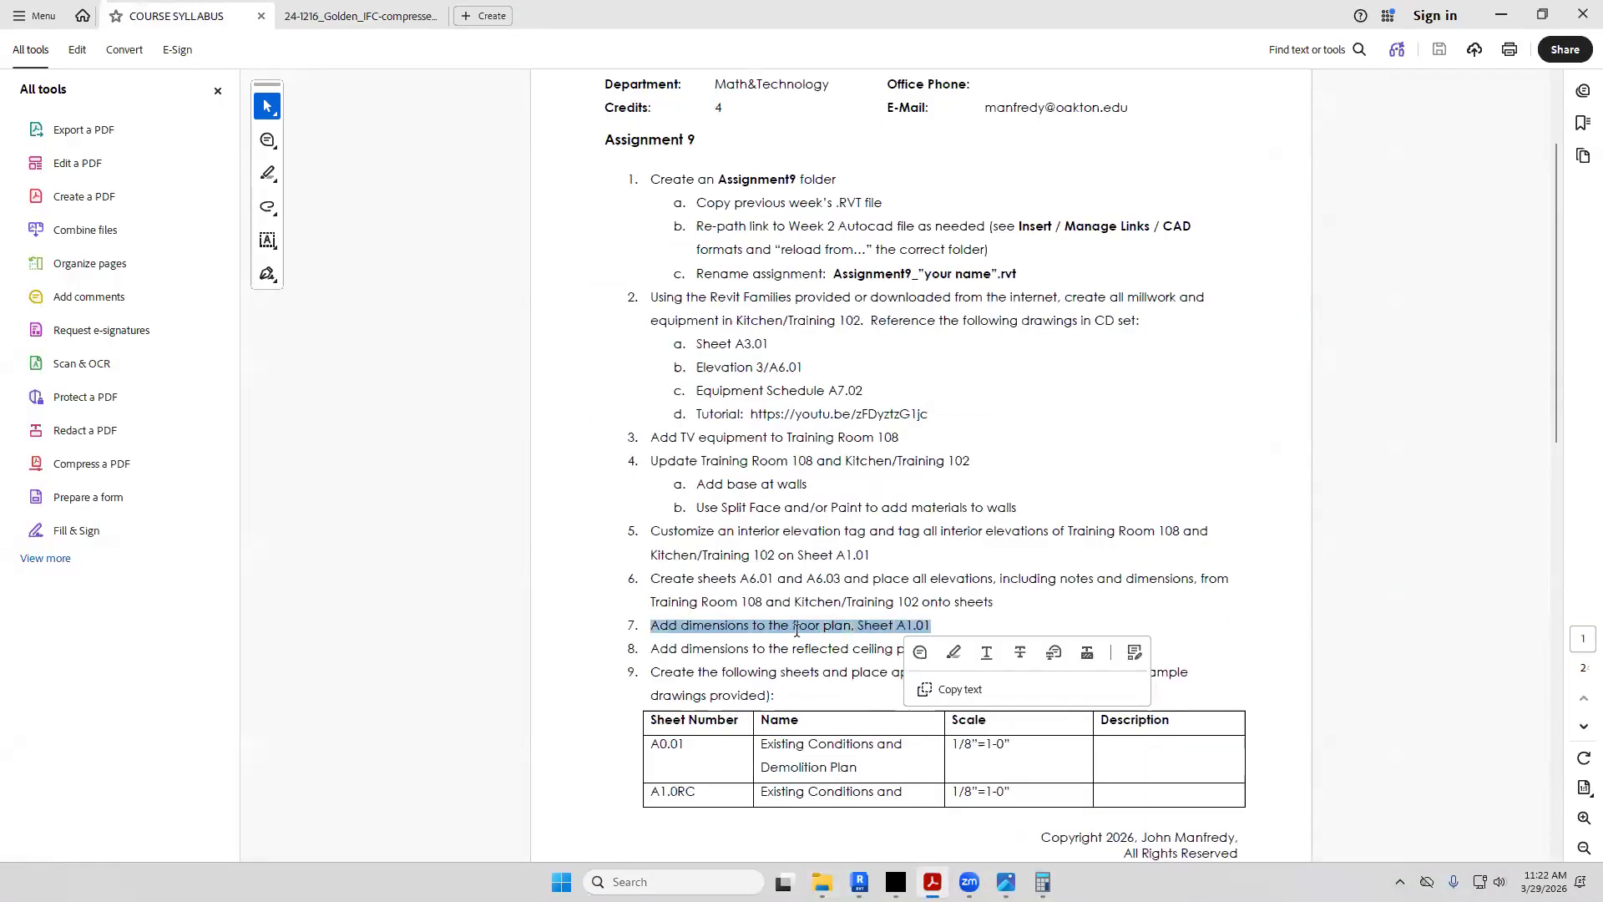
{"action": "left_click_drag", "start_coordinate": [648, 648], "coordinate": [952, 635]}
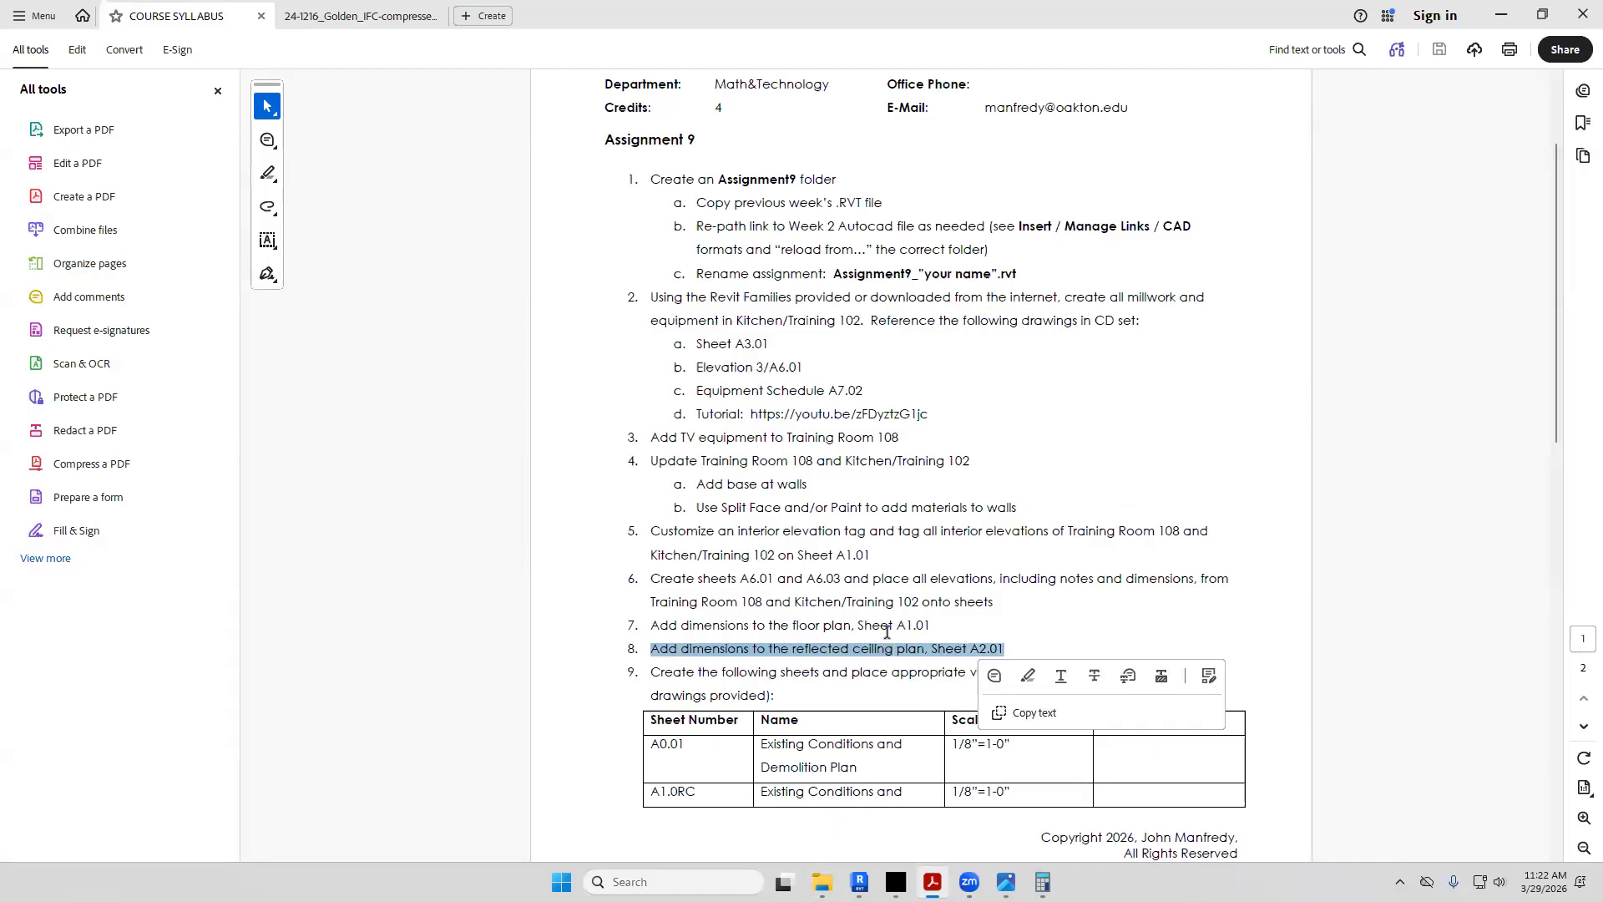
Return to Revit and examine the existing dimensions on the LEVEL 1 plan from the kitchen island to the row of private offices
{"action": "left_click", "coordinate": [860, 881]}
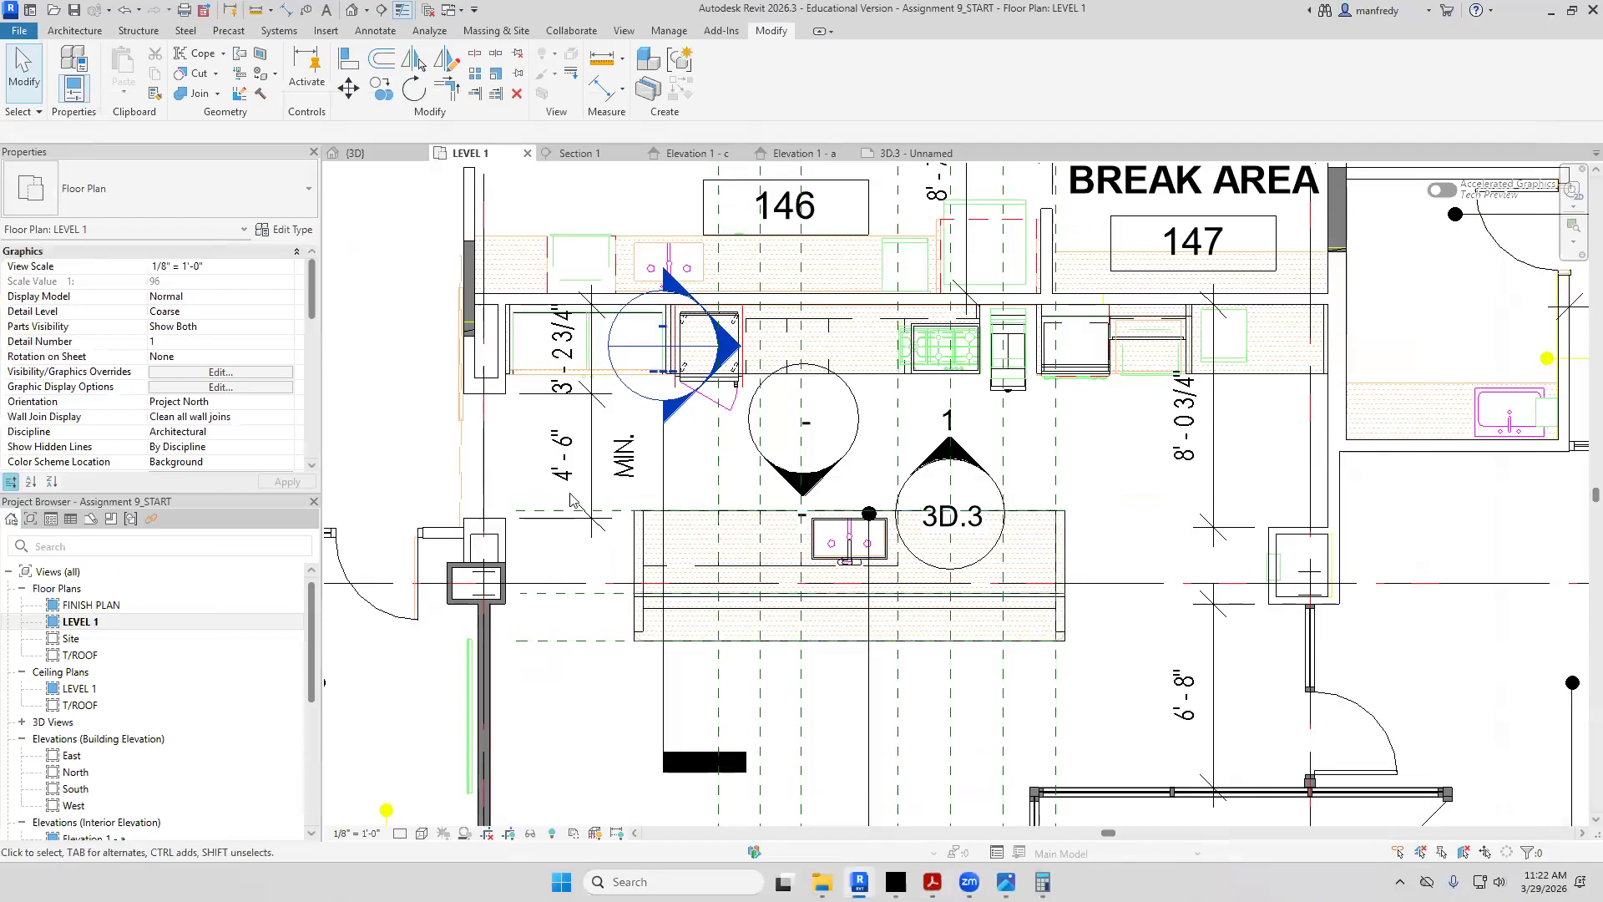
{"action": "scroll", "coordinate": [569, 492], "scroll_direction": "up", "scroll_amount": 2}
{"action": "scroll", "coordinate": [591, 301], "scroll_direction": "down", "scroll_amount": 7}
{"action": "middle_click_drag", "start_coordinate": [709, 382], "coordinate": [735, 495]}
{"action": "scroll", "coordinate": [736, 496], "scroll_direction": "up", "scroll_amount": 6}
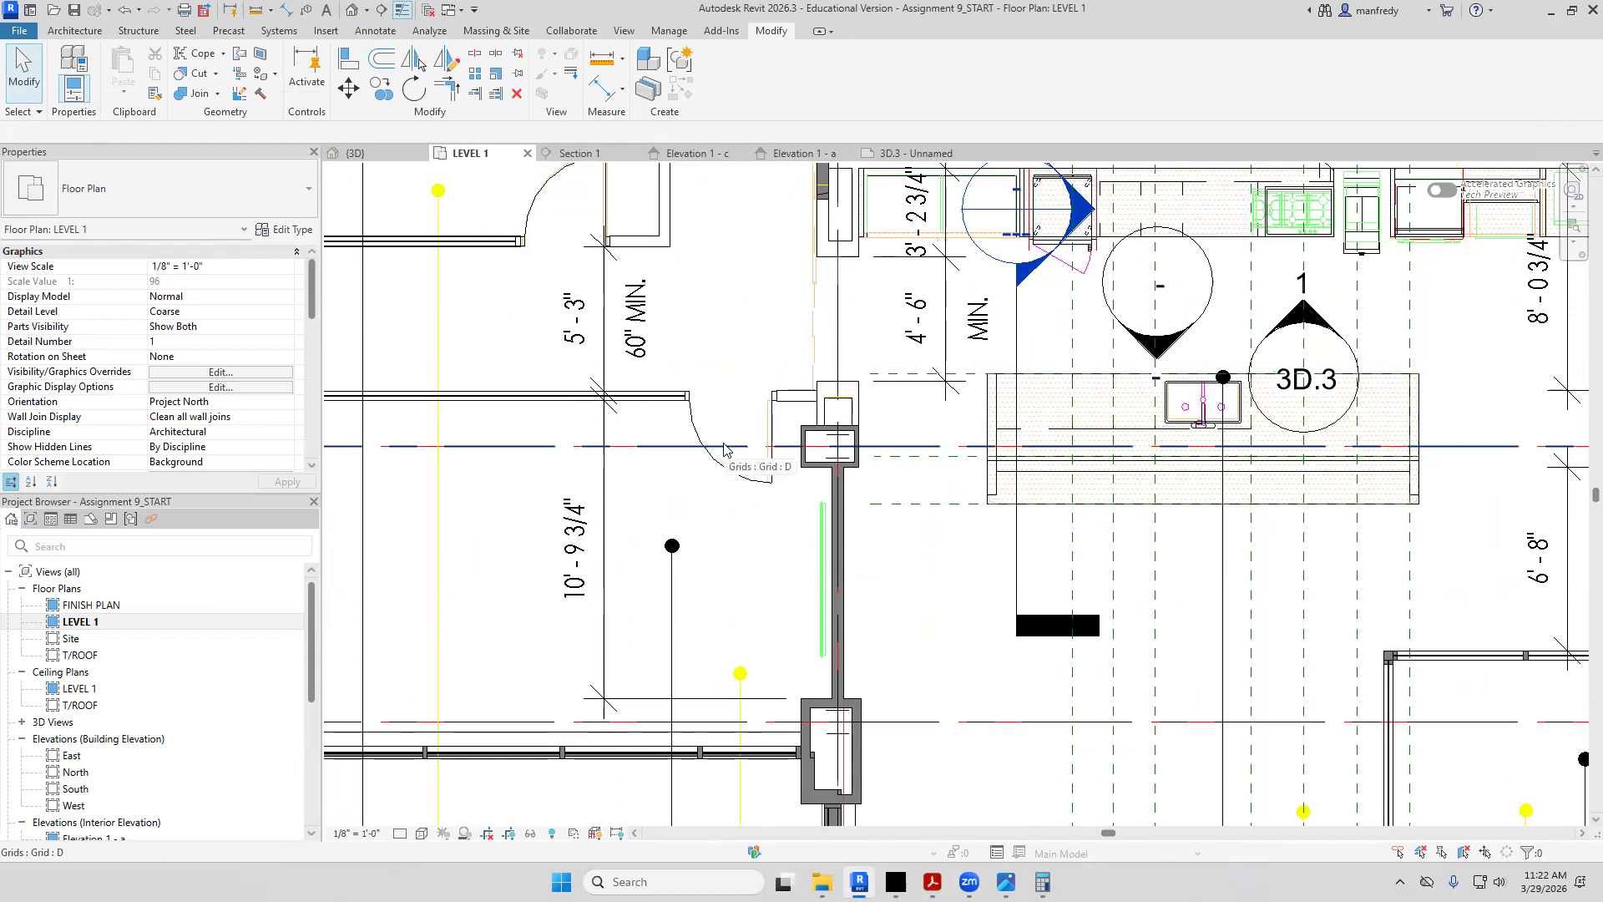
{"action": "scroll", "coordinate": [723, 449], "scroll_direction": "down", "scroll_amount": 3}
{"action": "middle_click_drag", "start_coordinate": [684, 501], "coordinate": [935, 509]}
{"action": "scroll", "coordinate": [915, 451], "scroll_direction": "down", "scroll_amount": 3}
{"action": "middle_click_drag", "start_coordinate": [822, 368], "coordinate": [1007, 563]}
{"action": "scroll", "coordinate": [950, 322], "scroll_direction": "up", "scroll_amount": 3}
{"action": "scroll", "coordinate": [971, 288], "scroll_direction": "up", "scroll_amount": 3}
{"action": "middle_click_drag", "start_coordinate": [930, 349], "coordinate": [798, 468]}
{"action": "scroll", "coordinate": [794, 468], "scroll_direction": "up", "scroll_amount": 1}
{"action": "middle_click_drag", "start_coordinate": [687, 456], "coordinate": [566, 481]}
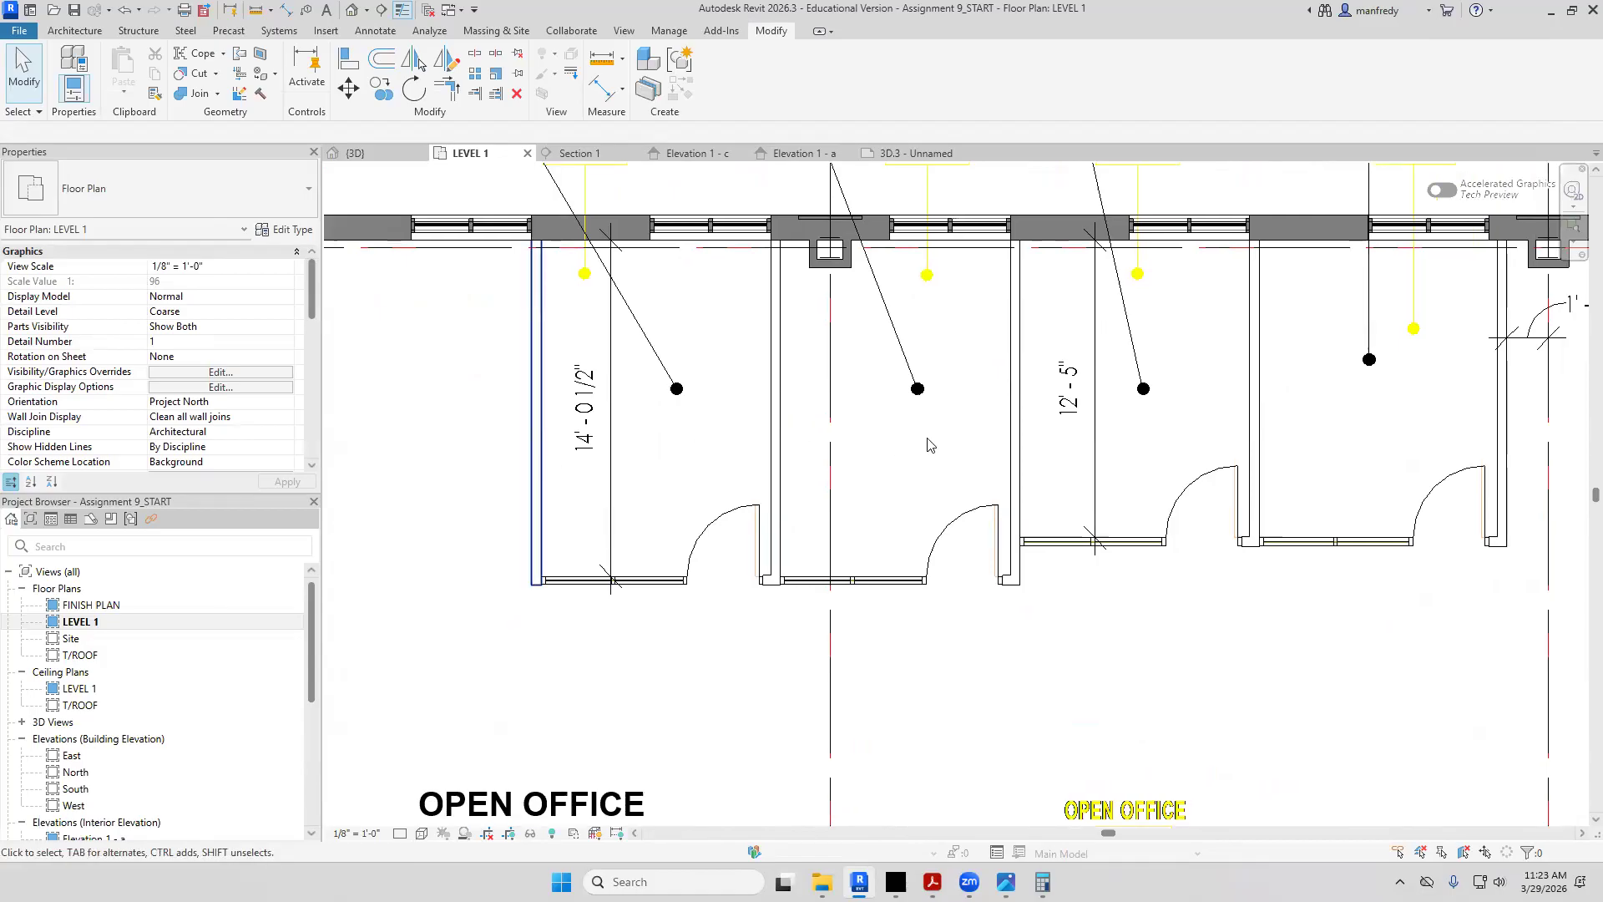
{"action": "scroll", "coordinate": [653, 502], "scroll_direction": "up", "scroll_amount": 1}
{"action": "scroll", "coordinate": [653, 502], "scroll_direction": "down", "scroll_amount": 1}
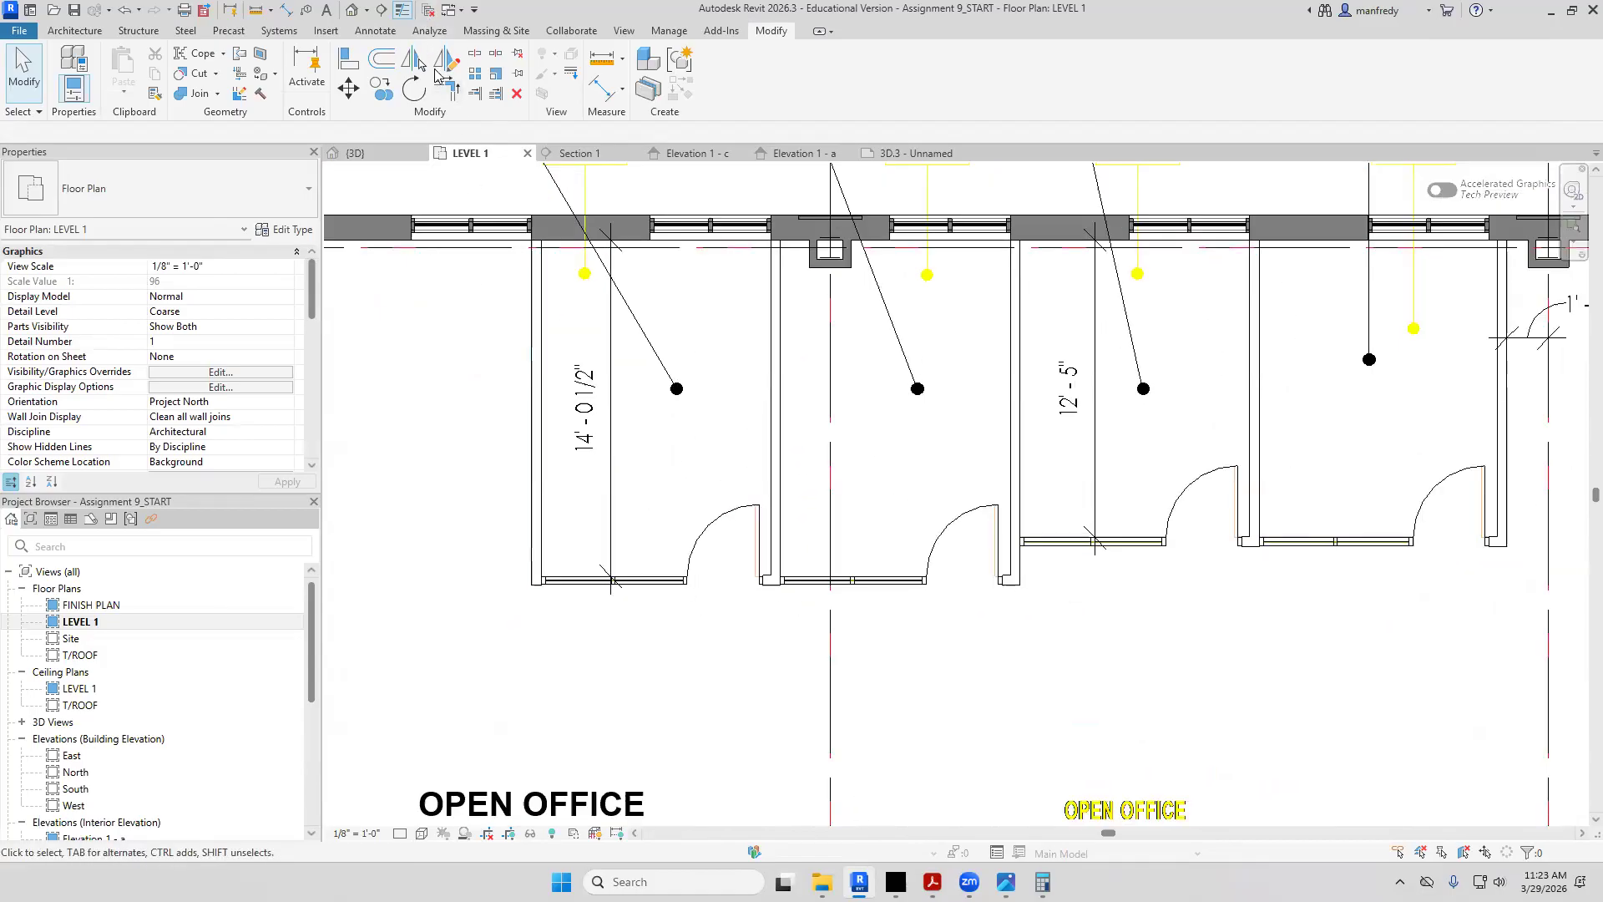
Place an aligned dimension across the width of office 123, between matching faces of its two side walls
{"action": "left_click", "coordinate": [372, 32]}
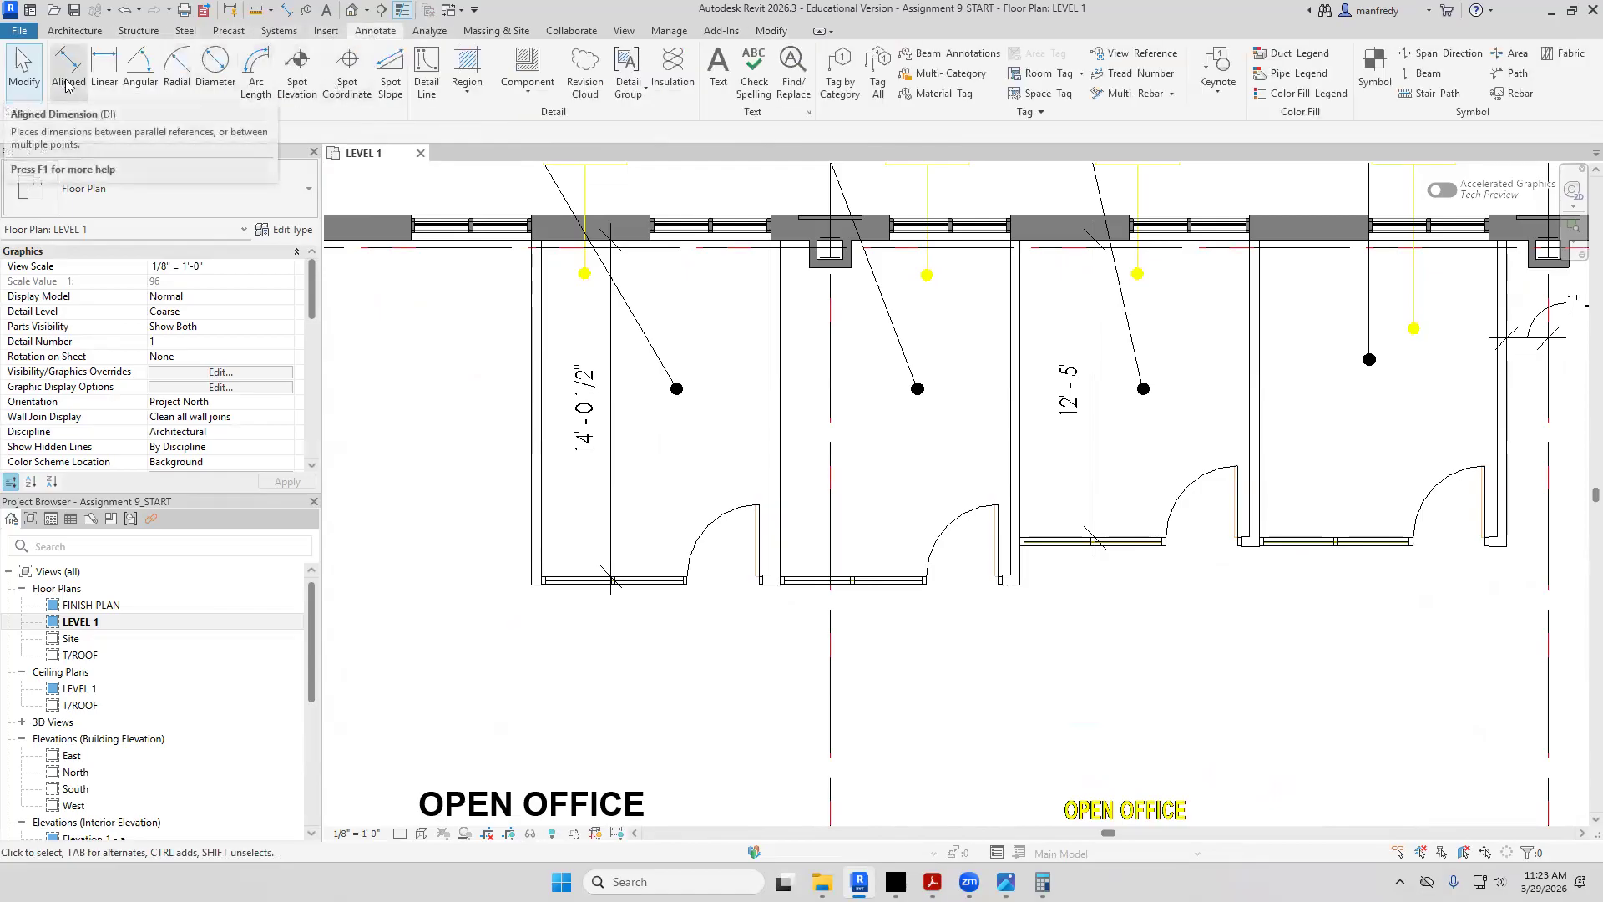
{"action": "middle_click_drag", "start_coordinate": [449, 414], "coordinate": [515, 443]}
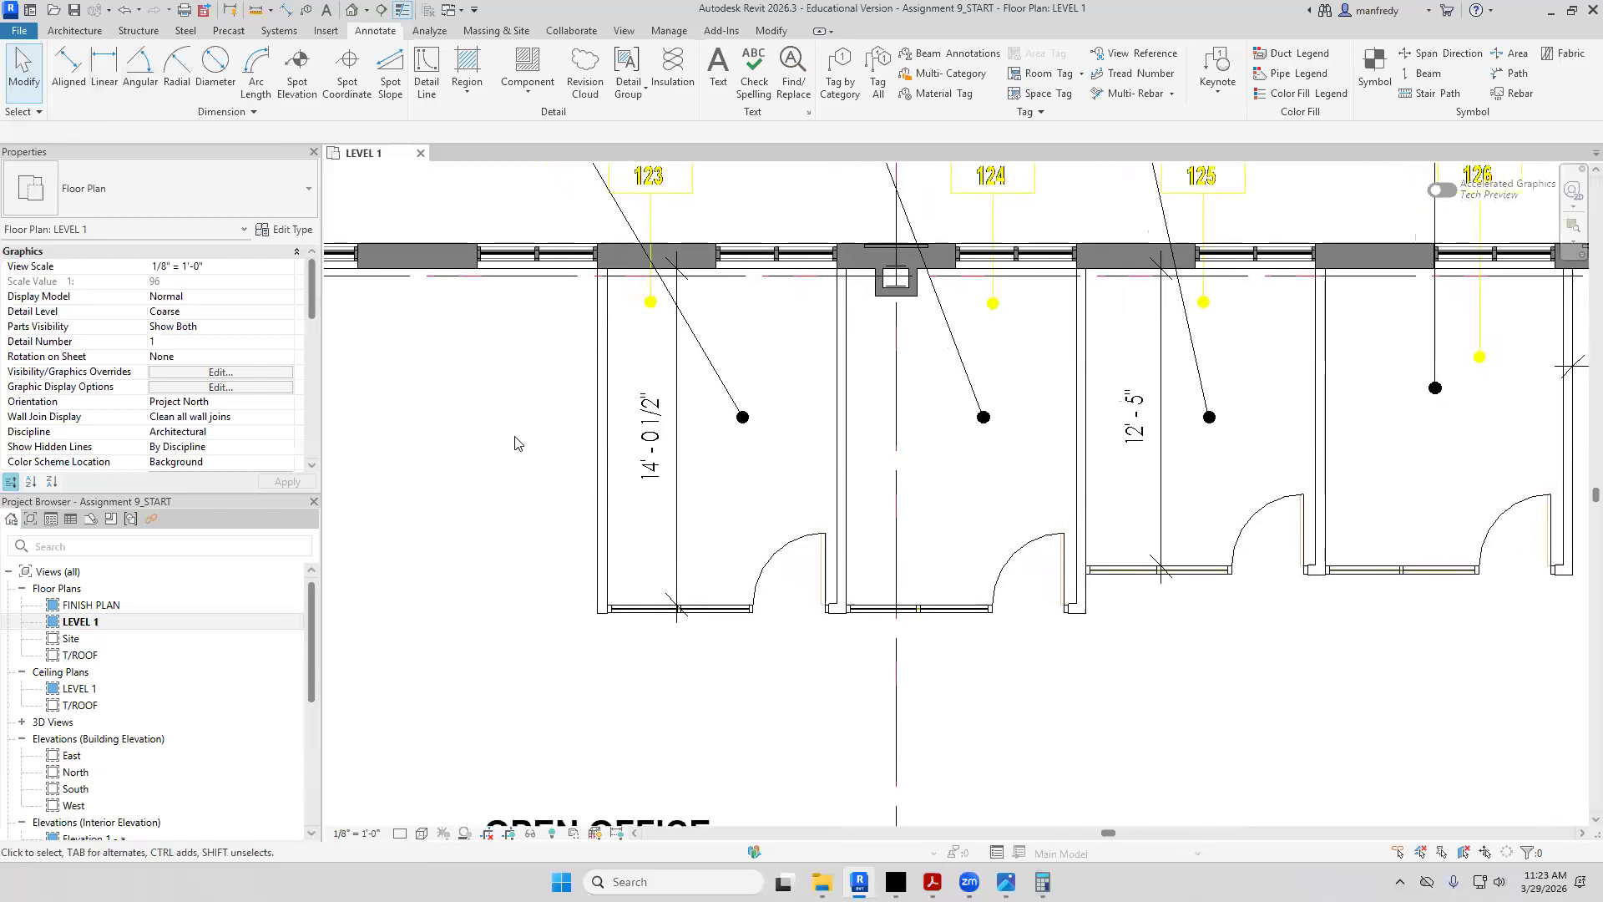
{"action": "key", "text": "d"}
{"action": "key", "text": "i"}
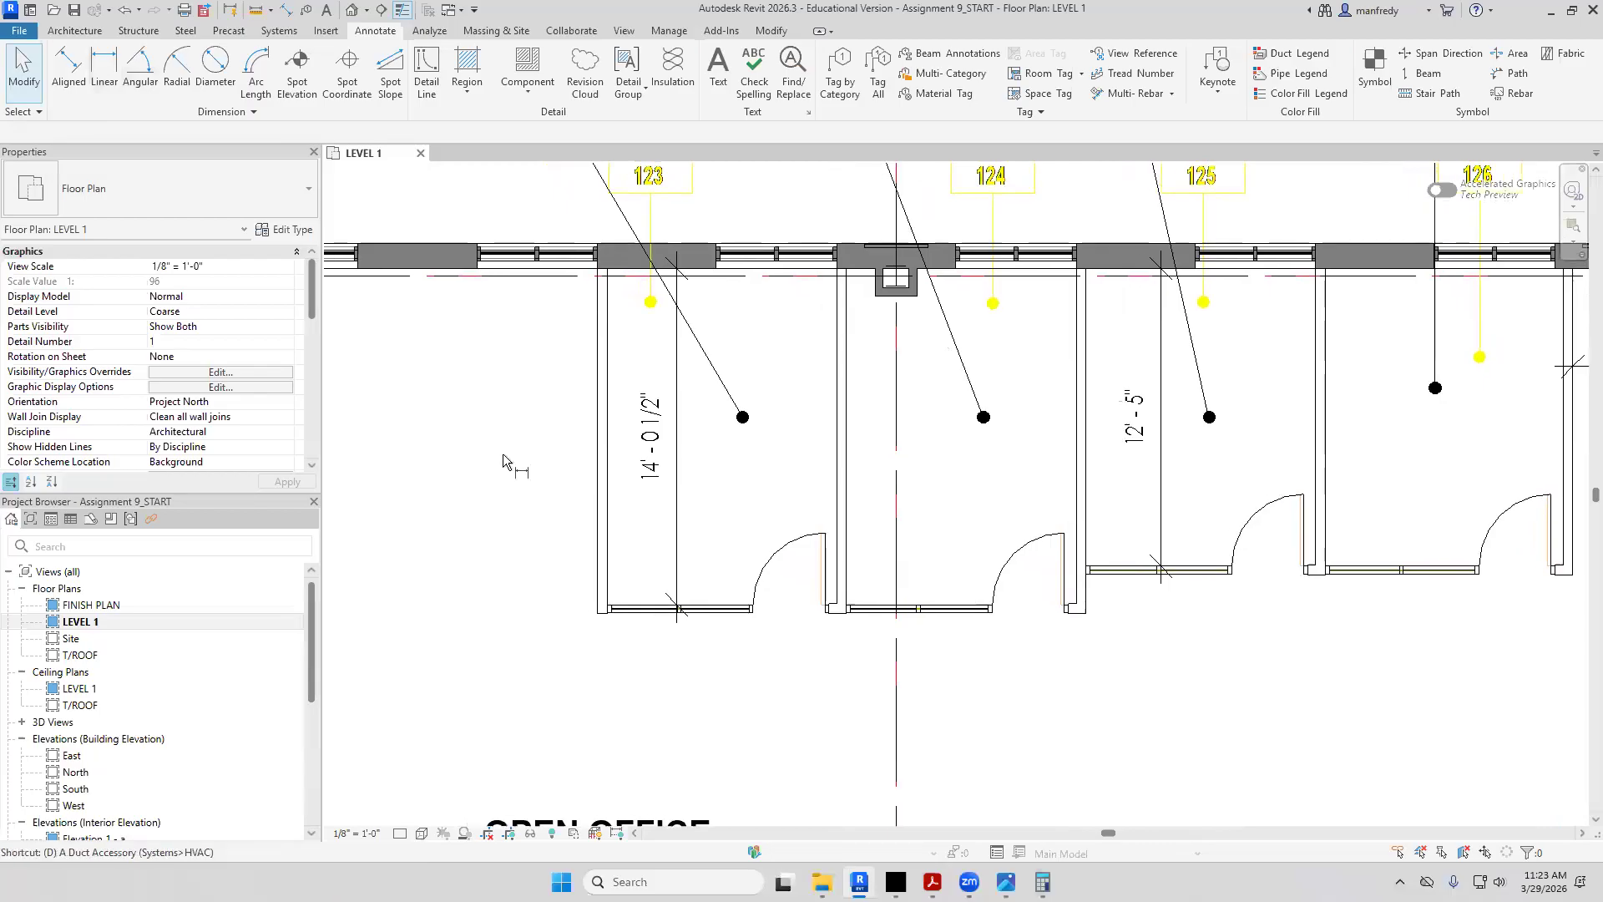
{"action": "left_click", "coordinate": [601, 509]}
{"action": "left_click", "coordinate": [837, 511]}
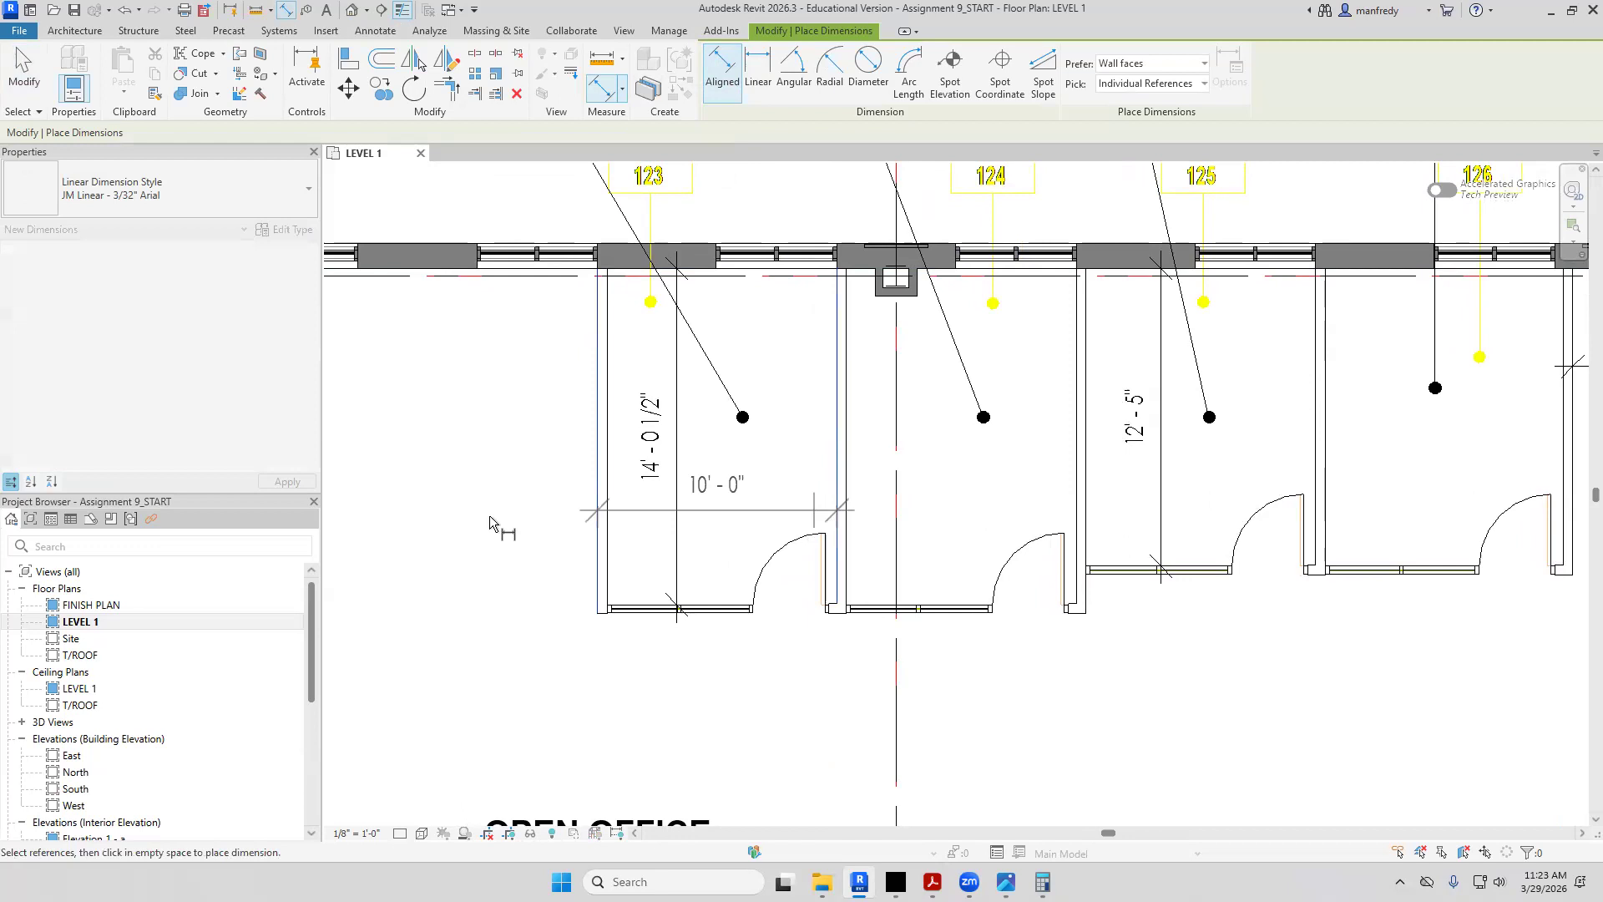
{"action": "left_click", "coordinate": [465, 528]}
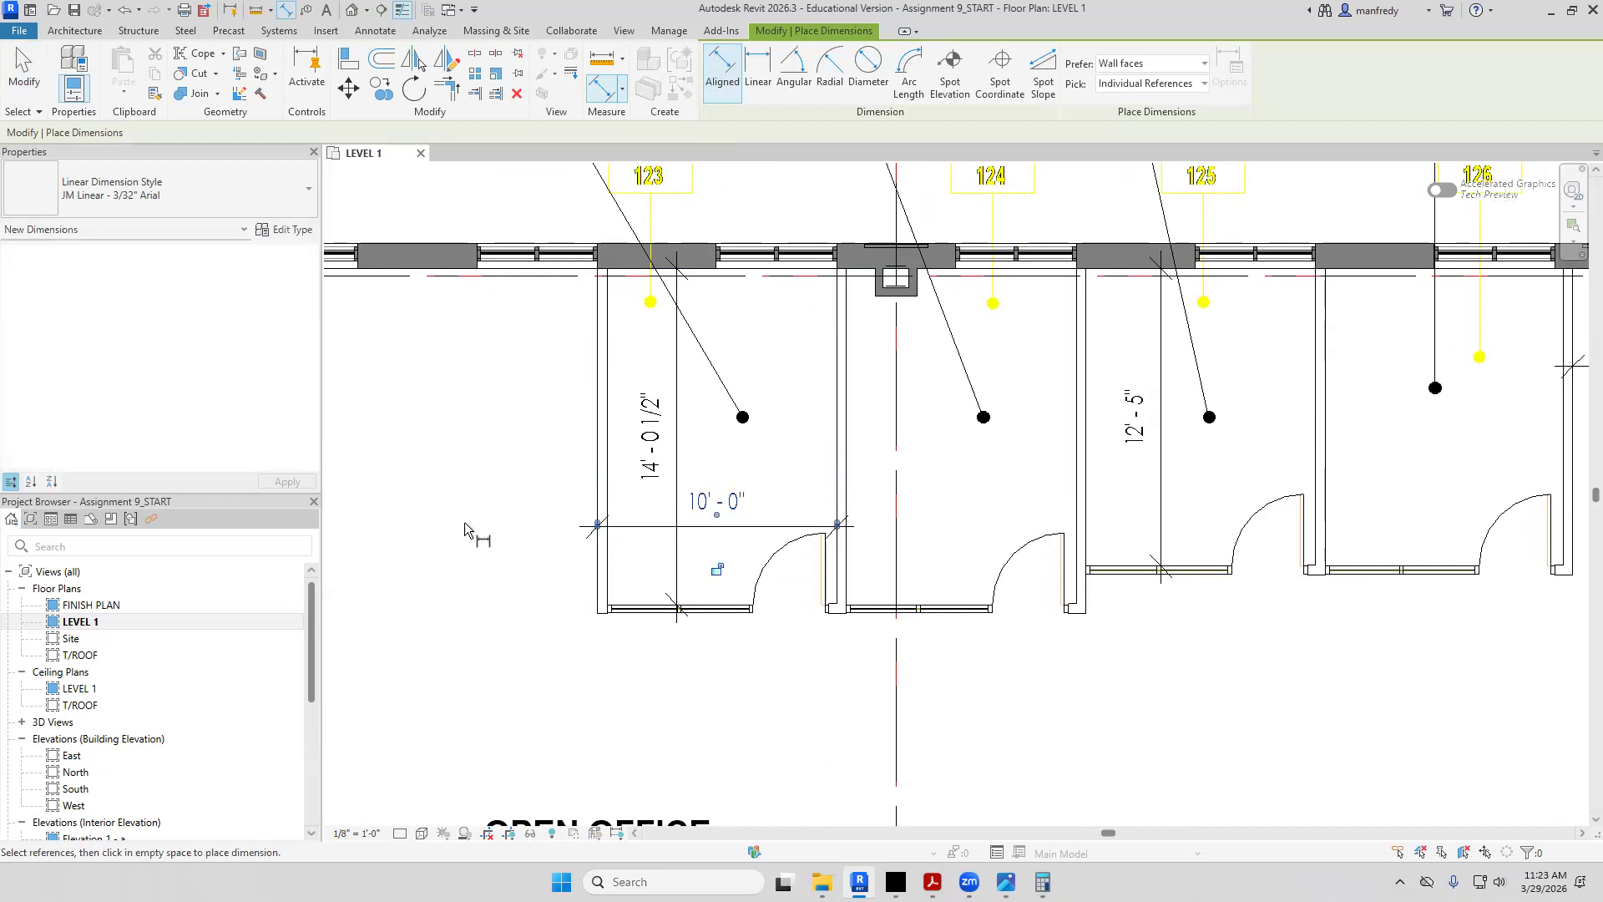
{"action": "scroll", "coordinate": [693, 559], "scroll_direction": "up", "scroll_amount": 2}
{"action": "key", "text": "Escape"}
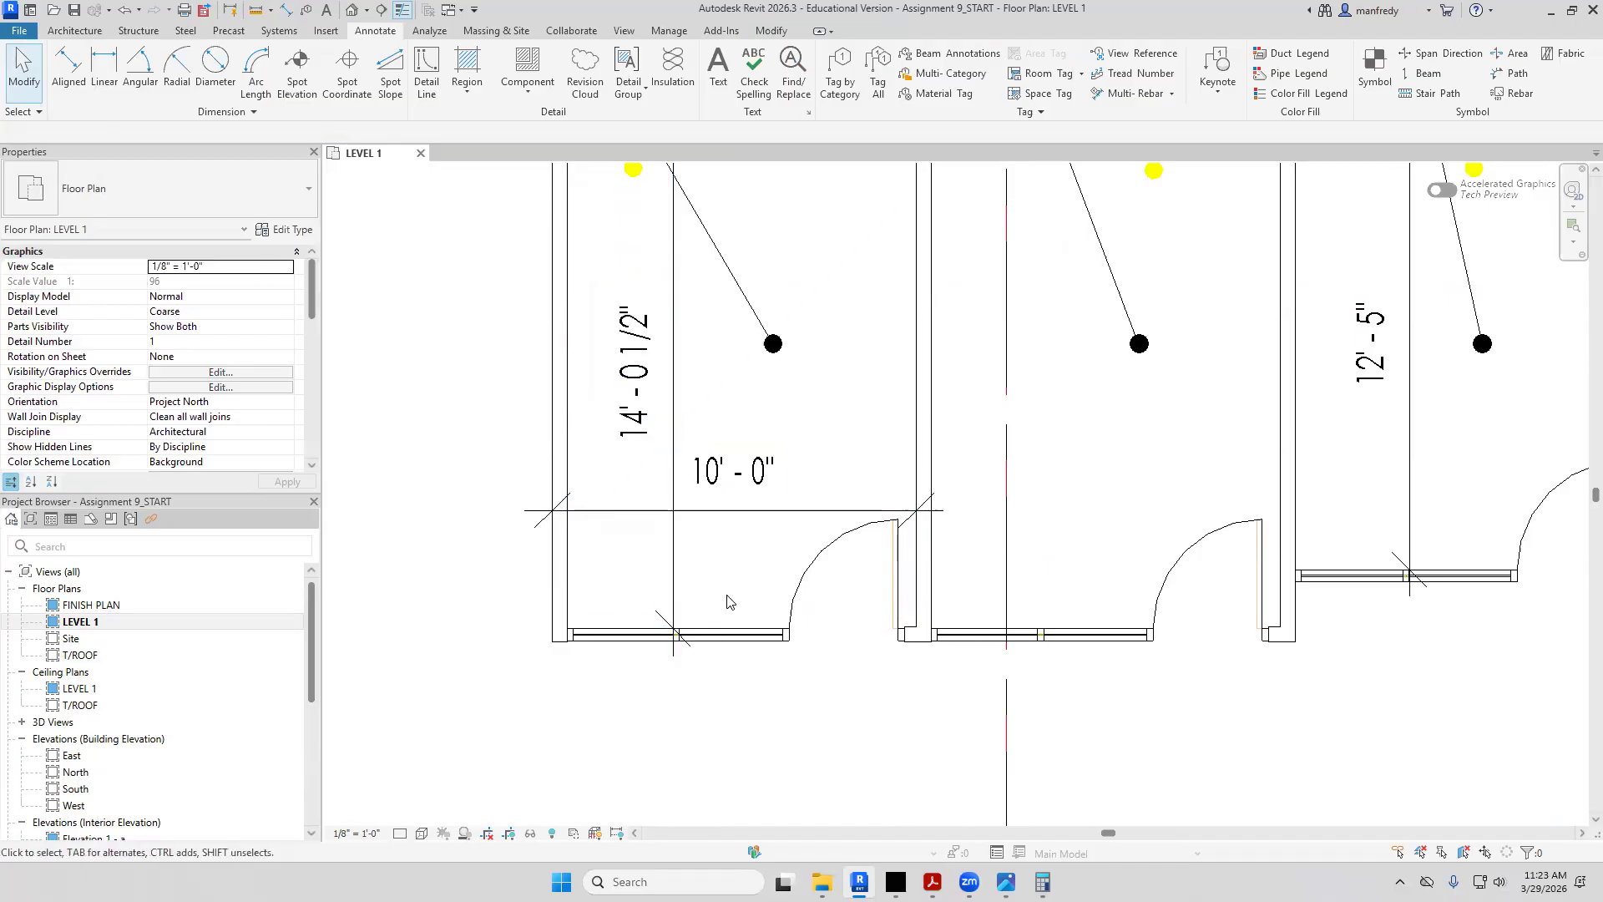
Open the type properties of the office 123 width dimension and examine its width factor, text font and text background
{"action": "left_click", "coordinate": [750, 511]}
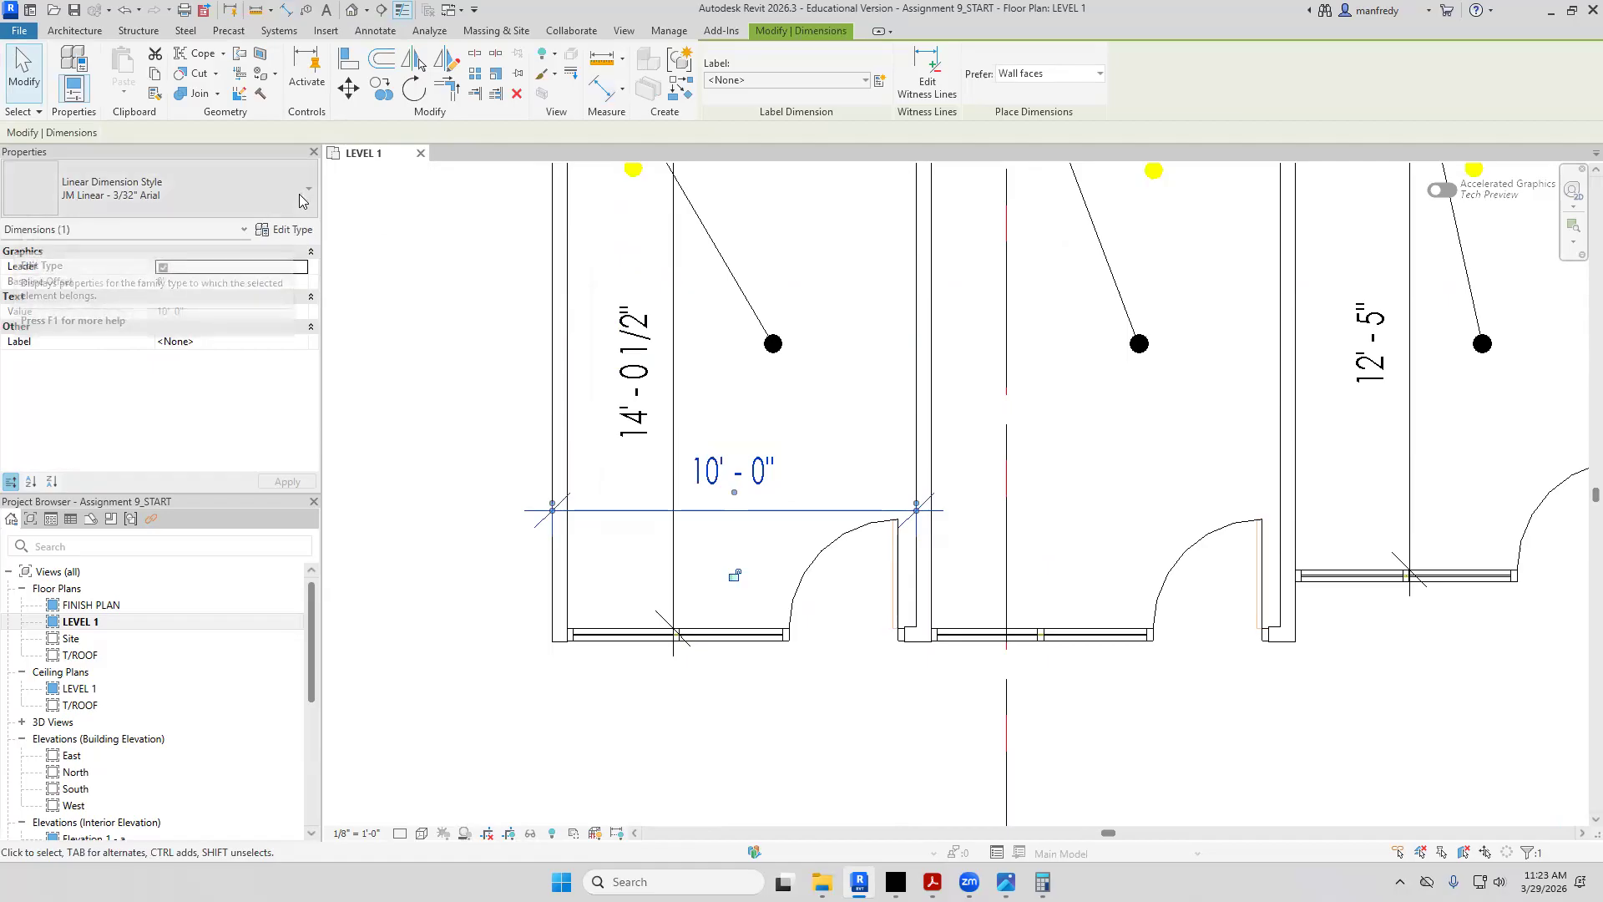
{"action": "left_click", "coordinate": [302, 200]}
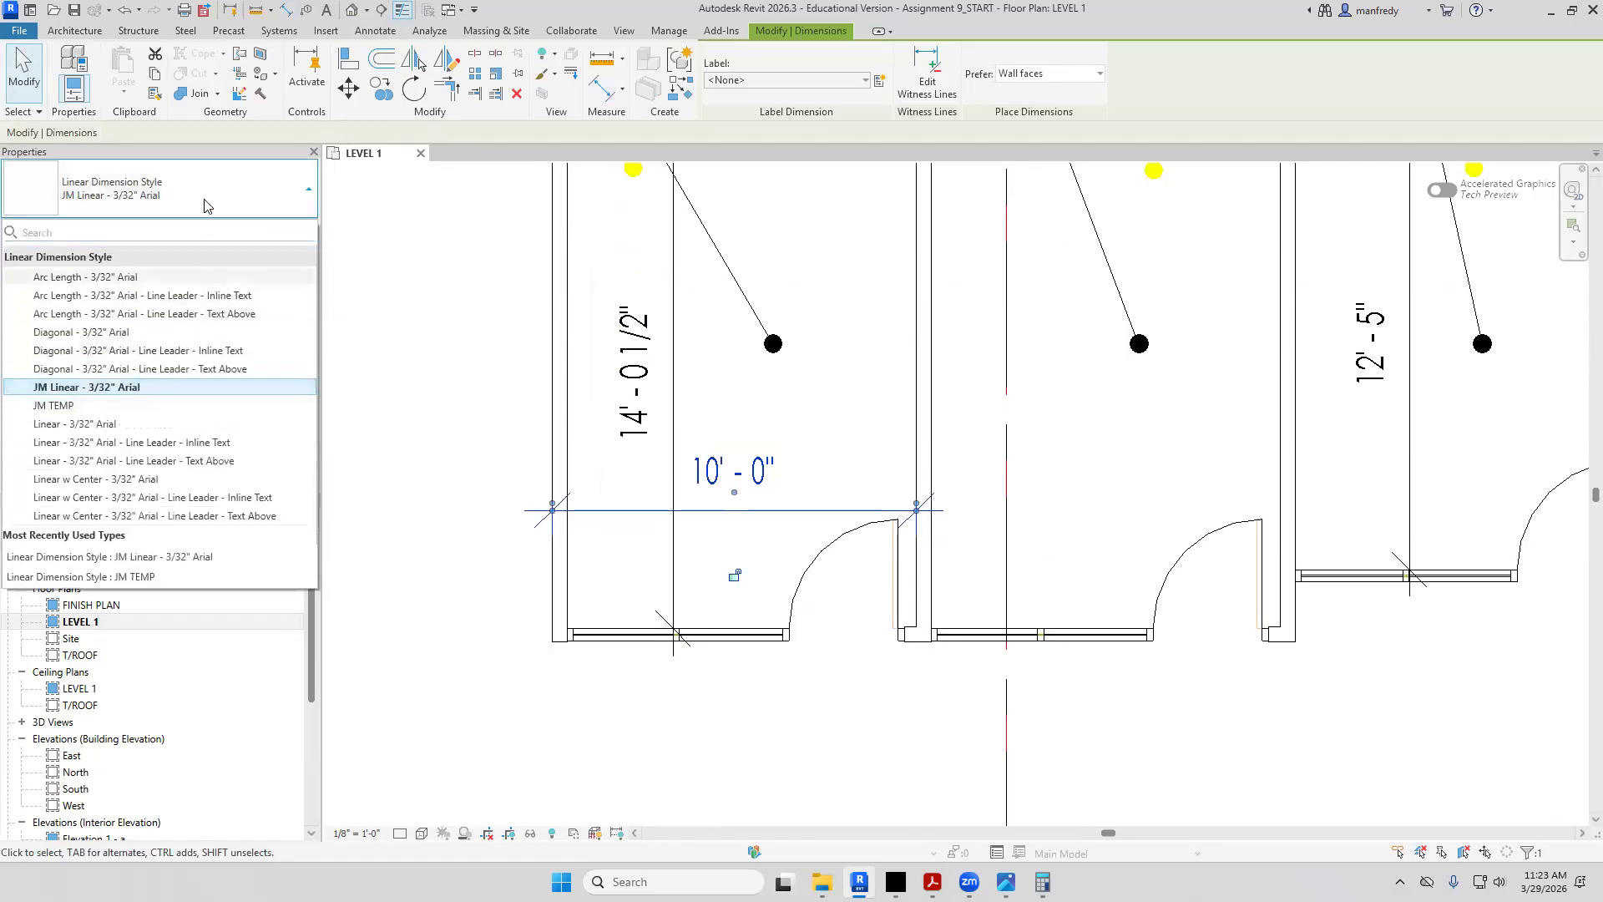
{"action": "left_click", "coordinate": [106, 197]}
{"action": "left_click", "coordinate": [281, 230]}
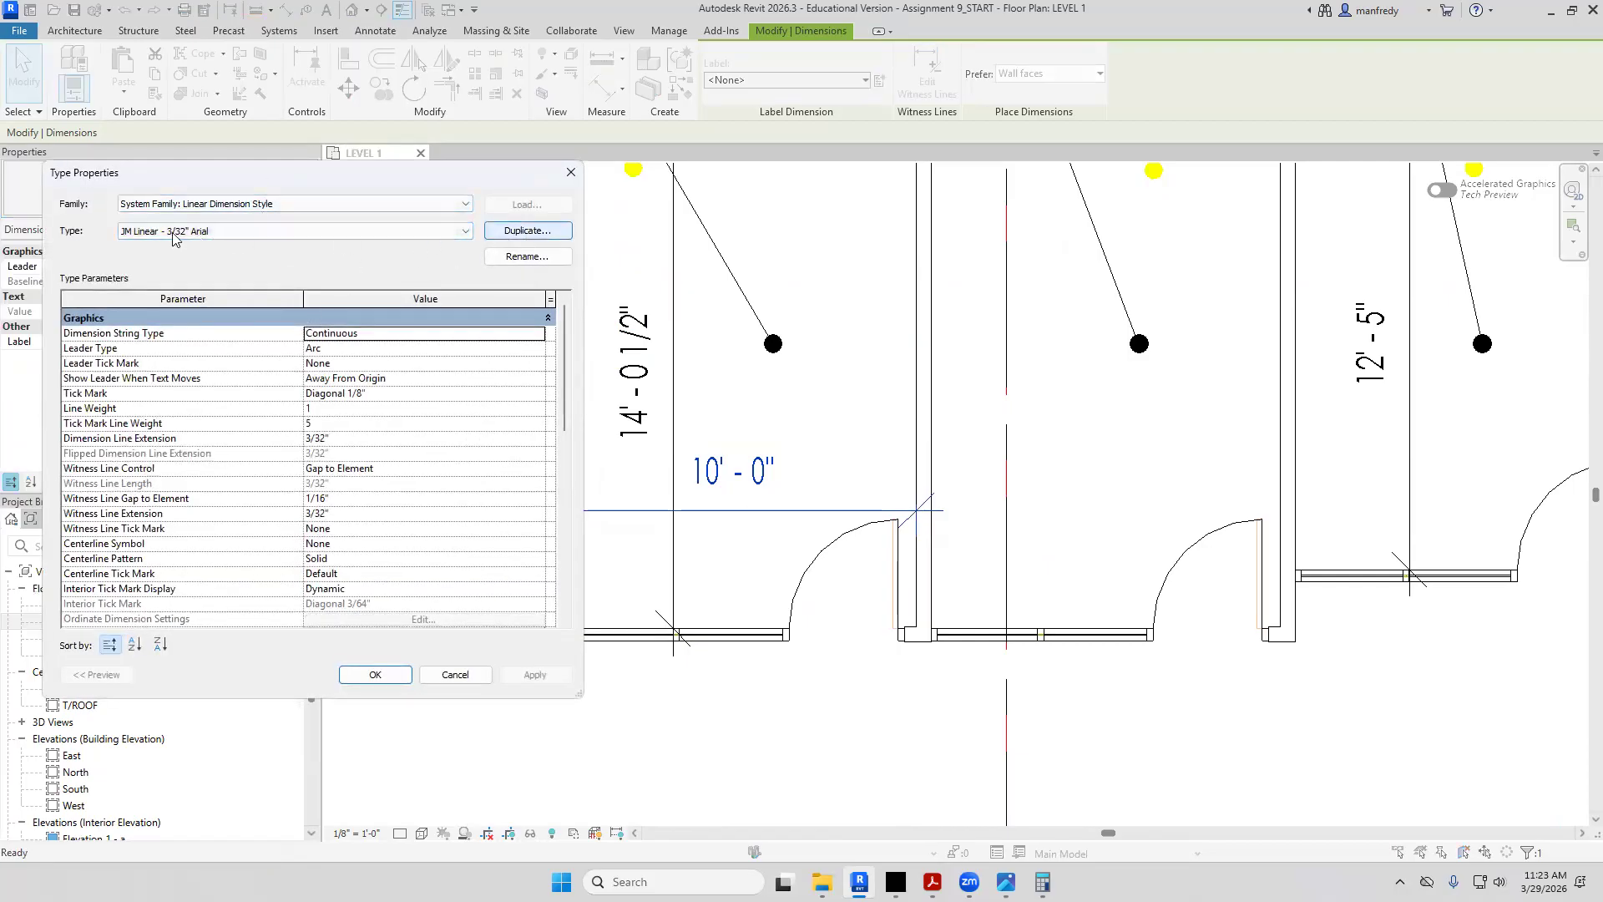
{"action": "left_click_drag", "start_coordinate": [284, 175], "coordinate": [319, 100]}
{"action": "scroll", "coordinate": [399, 367], "scroll_direction": "down", "scroll_amount": 6}
{"action": "scroll", "coordinate": [401, 367], "scroll_direction": "up", "scroll_amount": 1}
{"action": "left_click", "coordinate": [367, 348]}
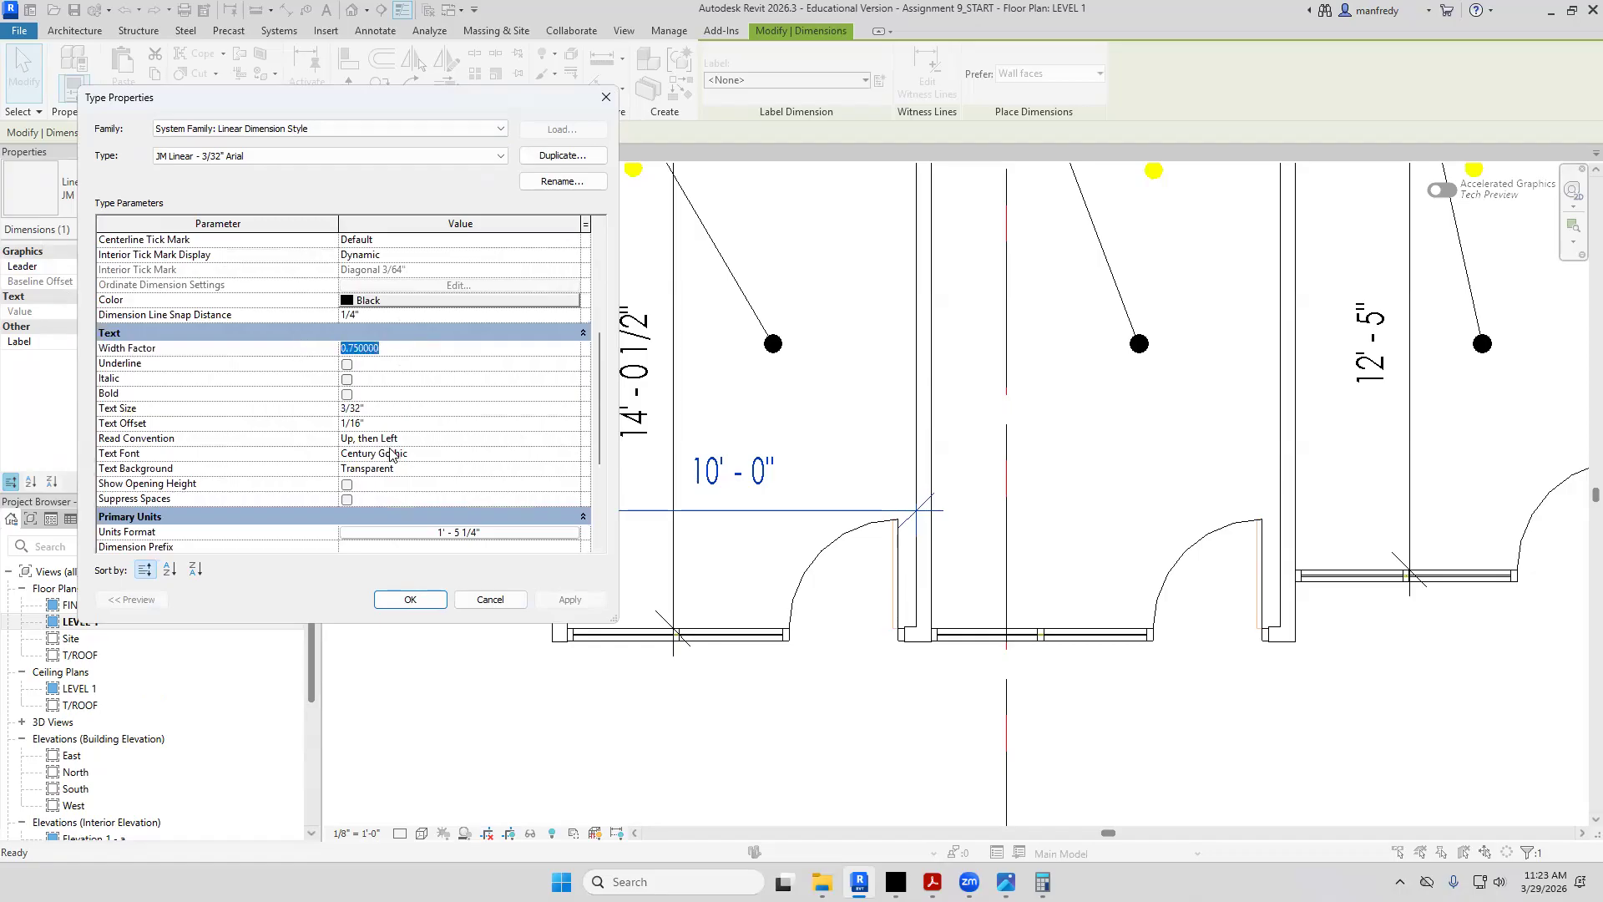
{"action": "left_click", "coordinate": [431, 453]}
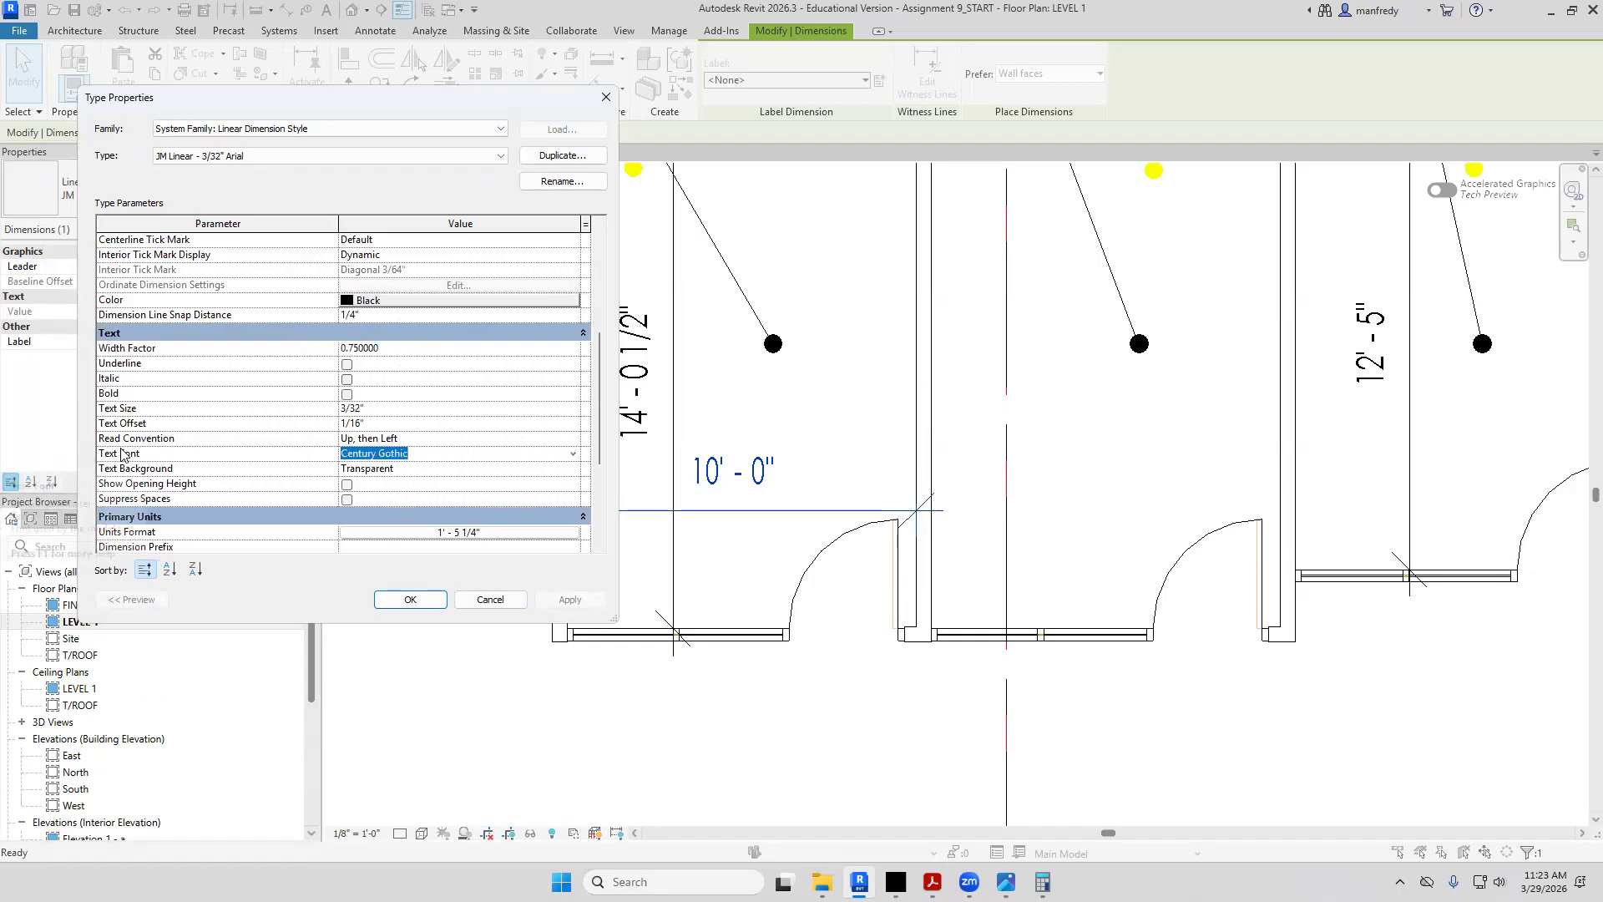
{"action": "left_click", "coordinate": [433, 468]}
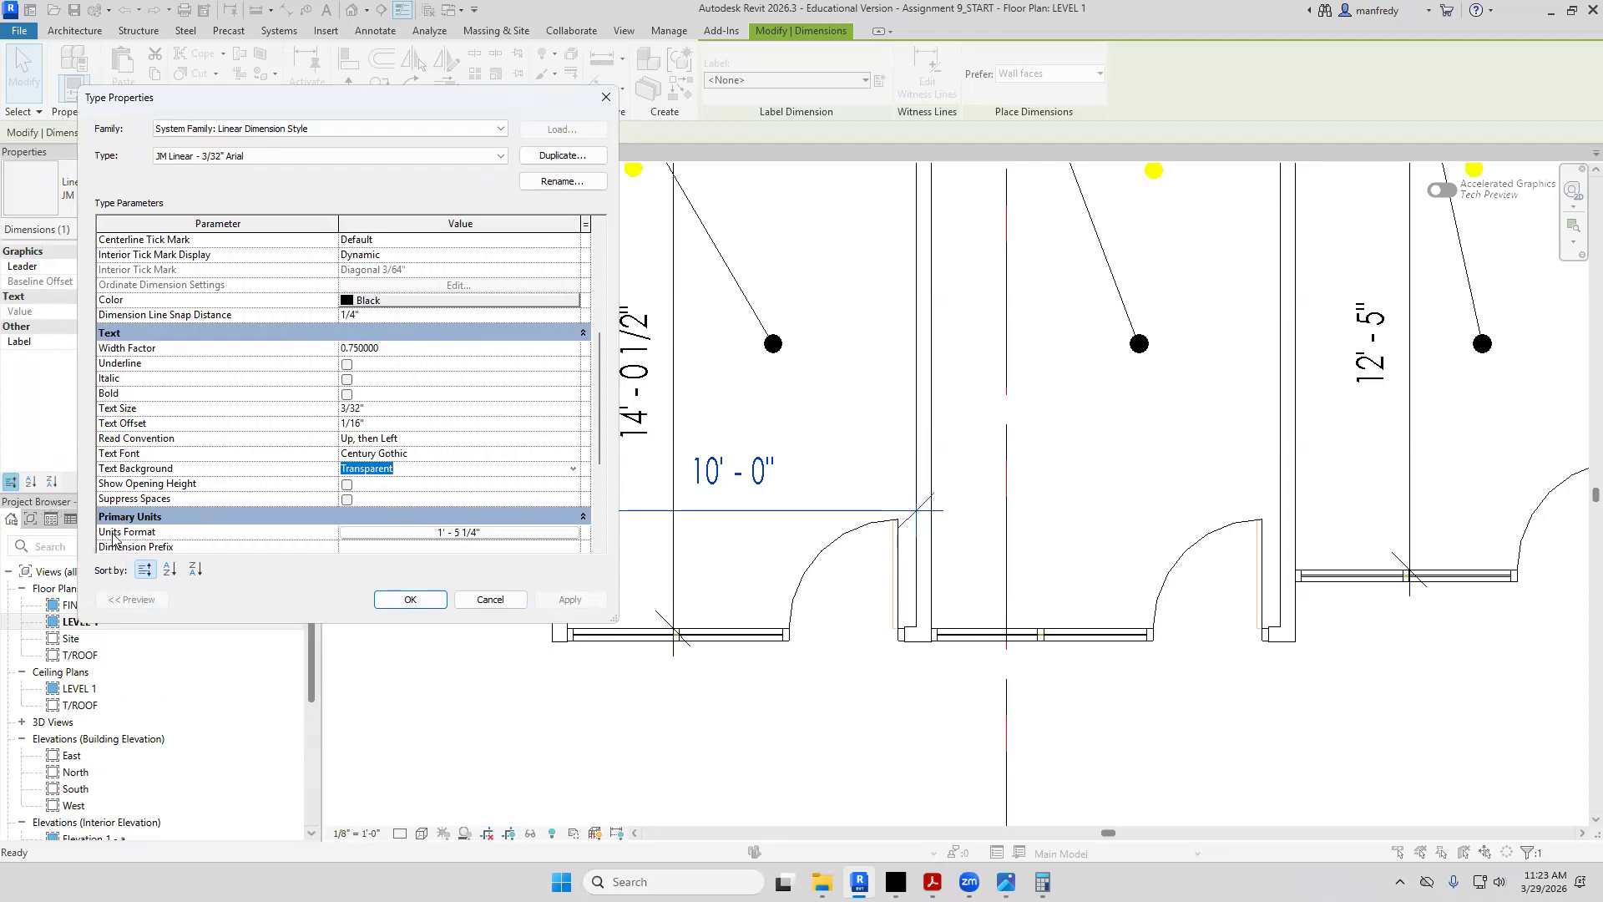
Check the dimension type's units format, recheck its text size, width factor, font and background, and close the type properties
{"action": "left_click", "coordinate": [395, 535]}
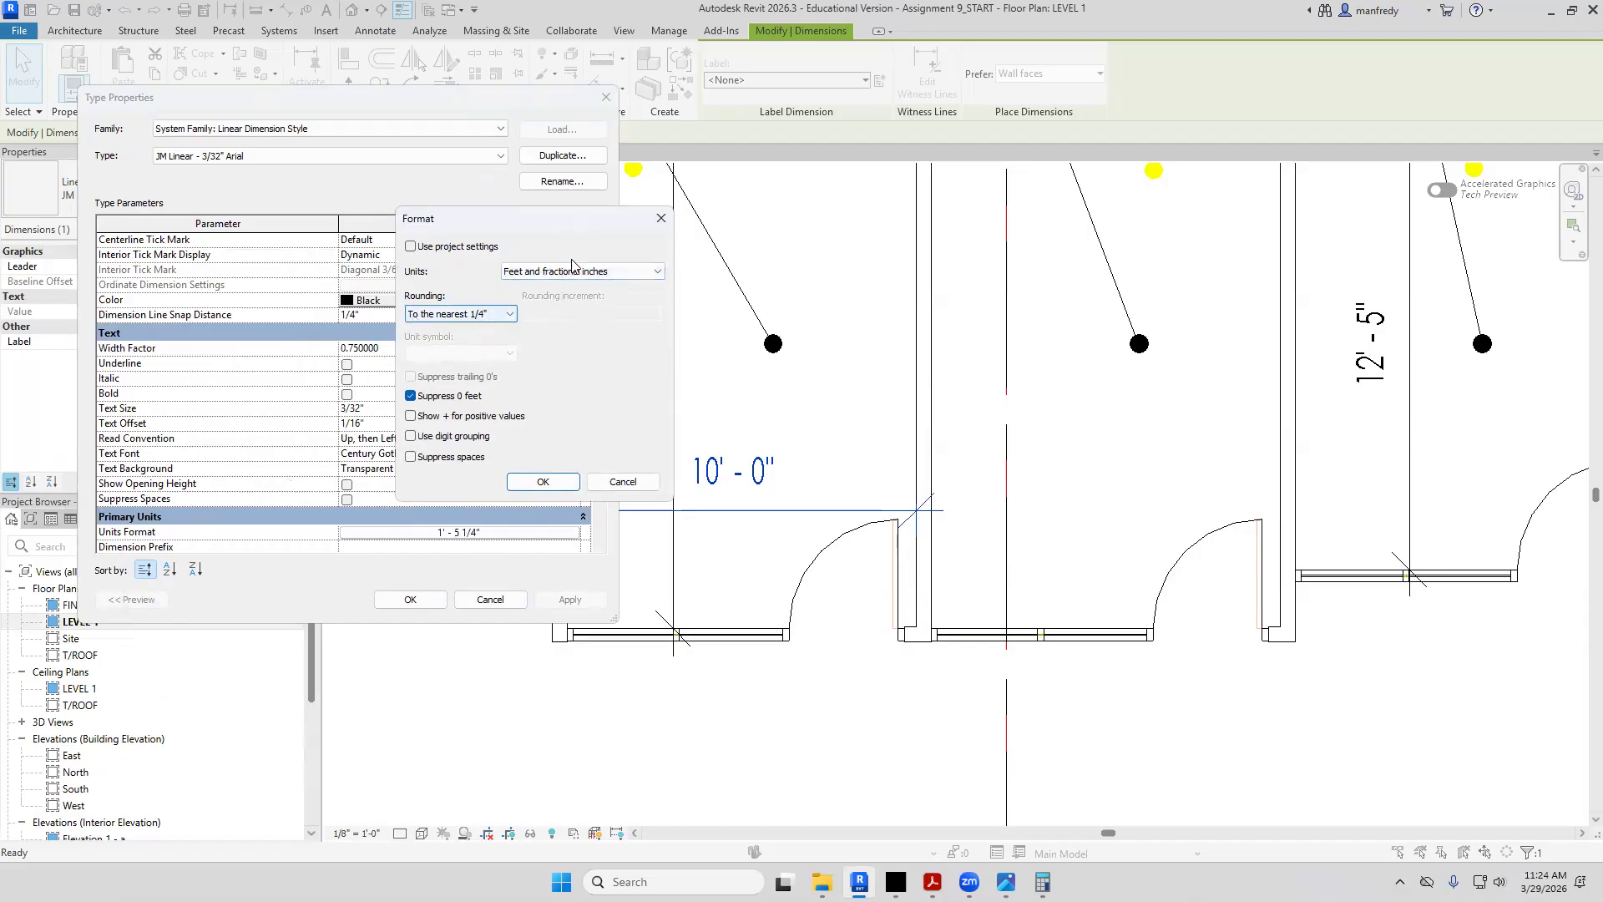
{"action": "left_click", "coordinate": [543, 482]}
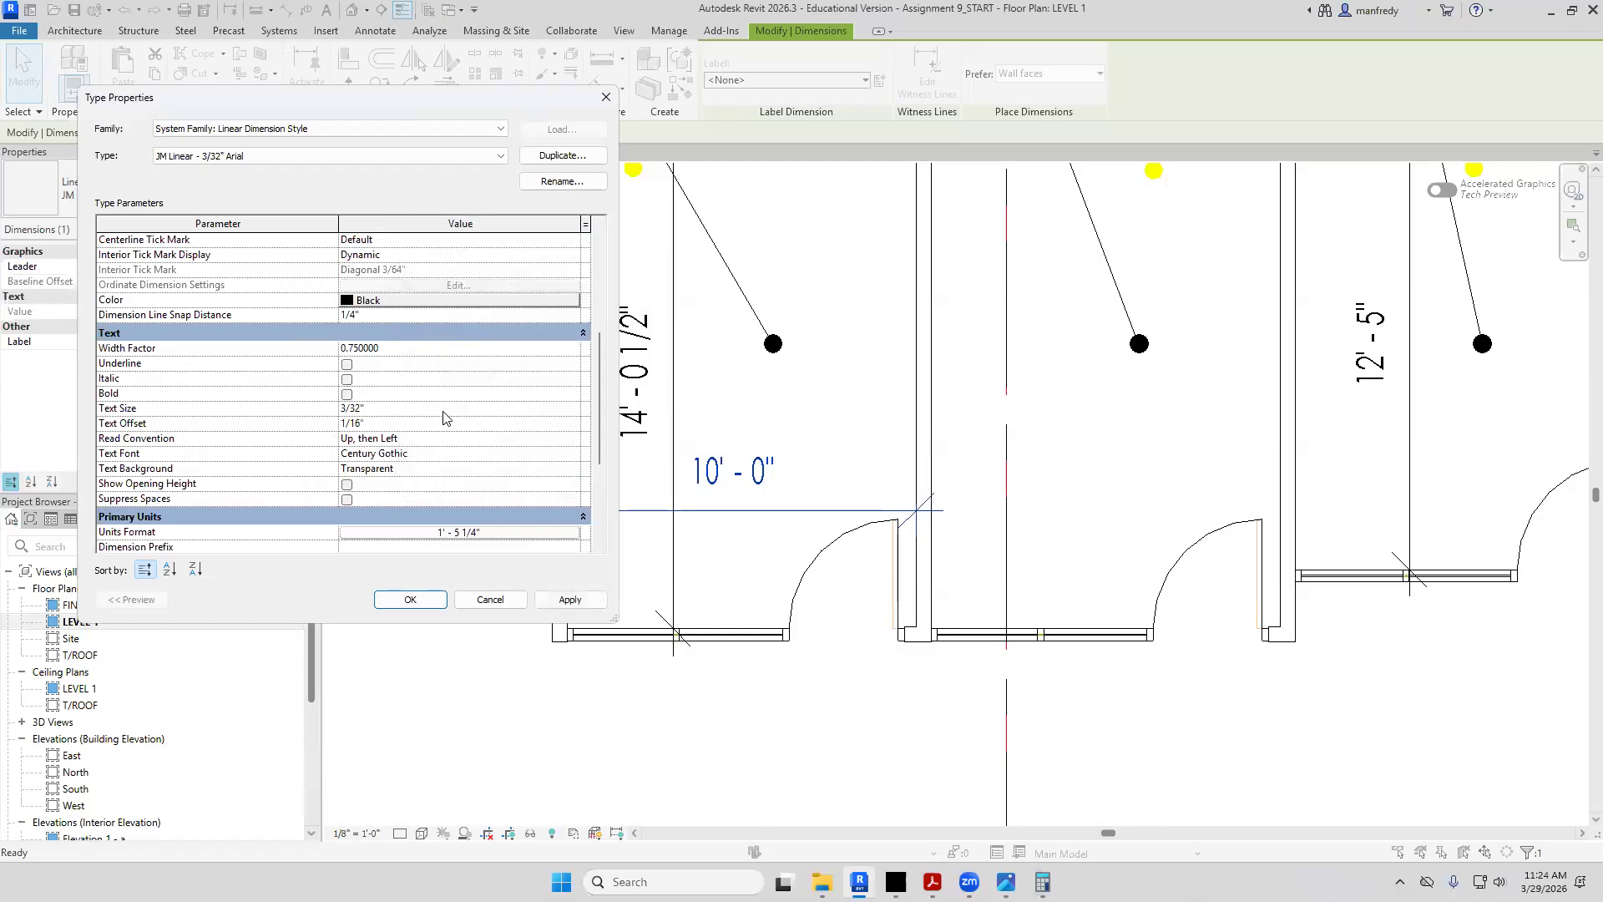
{"action": "left_click", "coordinate": [418, 408]}
{"action": "left_click", "coordinate": [390, 347]}
{"action": "left_click", "coordinate": [393, 409]}
{"action": "left_click", "coordinate": [426, 458]}
{"action": "left_click", "coordinate": [424, 470]}
{"action": "left_click", "coordinate": [410, 600]}
Delete the single office 123 width dimension and place one continuous aligned dimension string across the widths of offices 123, 124 and 125
{"action": "left_click", "coordinate": [723, 522]}
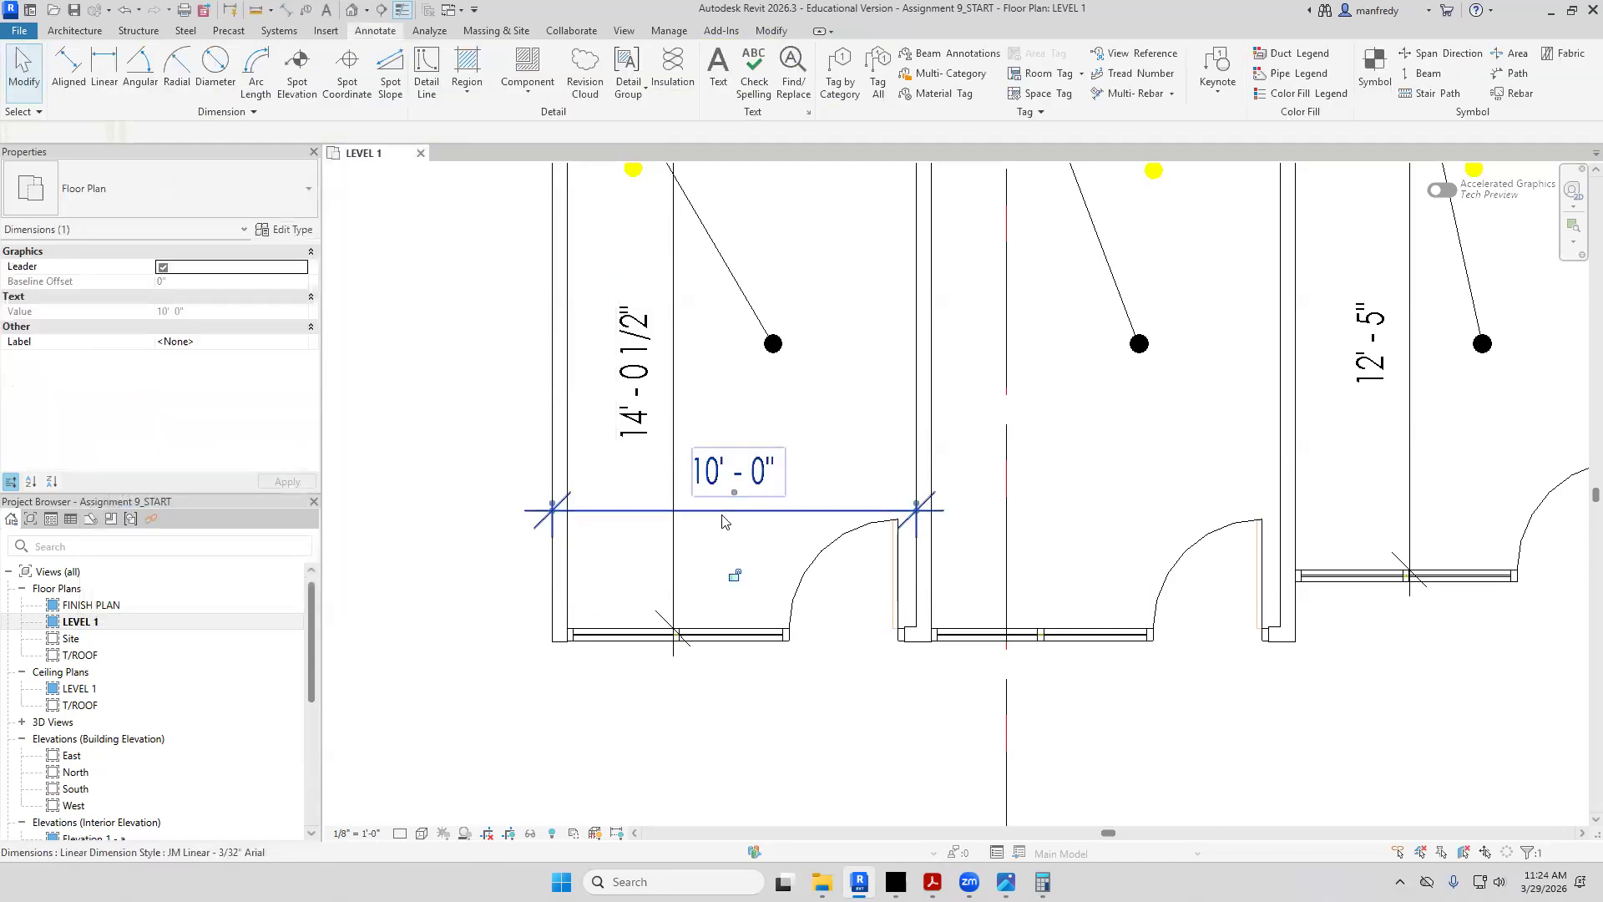
{"action": "key", "text": "Delete"}
{"action": "scroll", "coordinate": [732, 523], "scroll_direction": "down", "scroll_amount": 2}
{"action": "middle_click_drag", "start_coordinate": [734, 525], "coordinate": [653, 522]}
{"action": "key", "text": "d"}
{"action": "key", "text": "i"}
{"action": "left_click", "coordinate": [526, 503]}
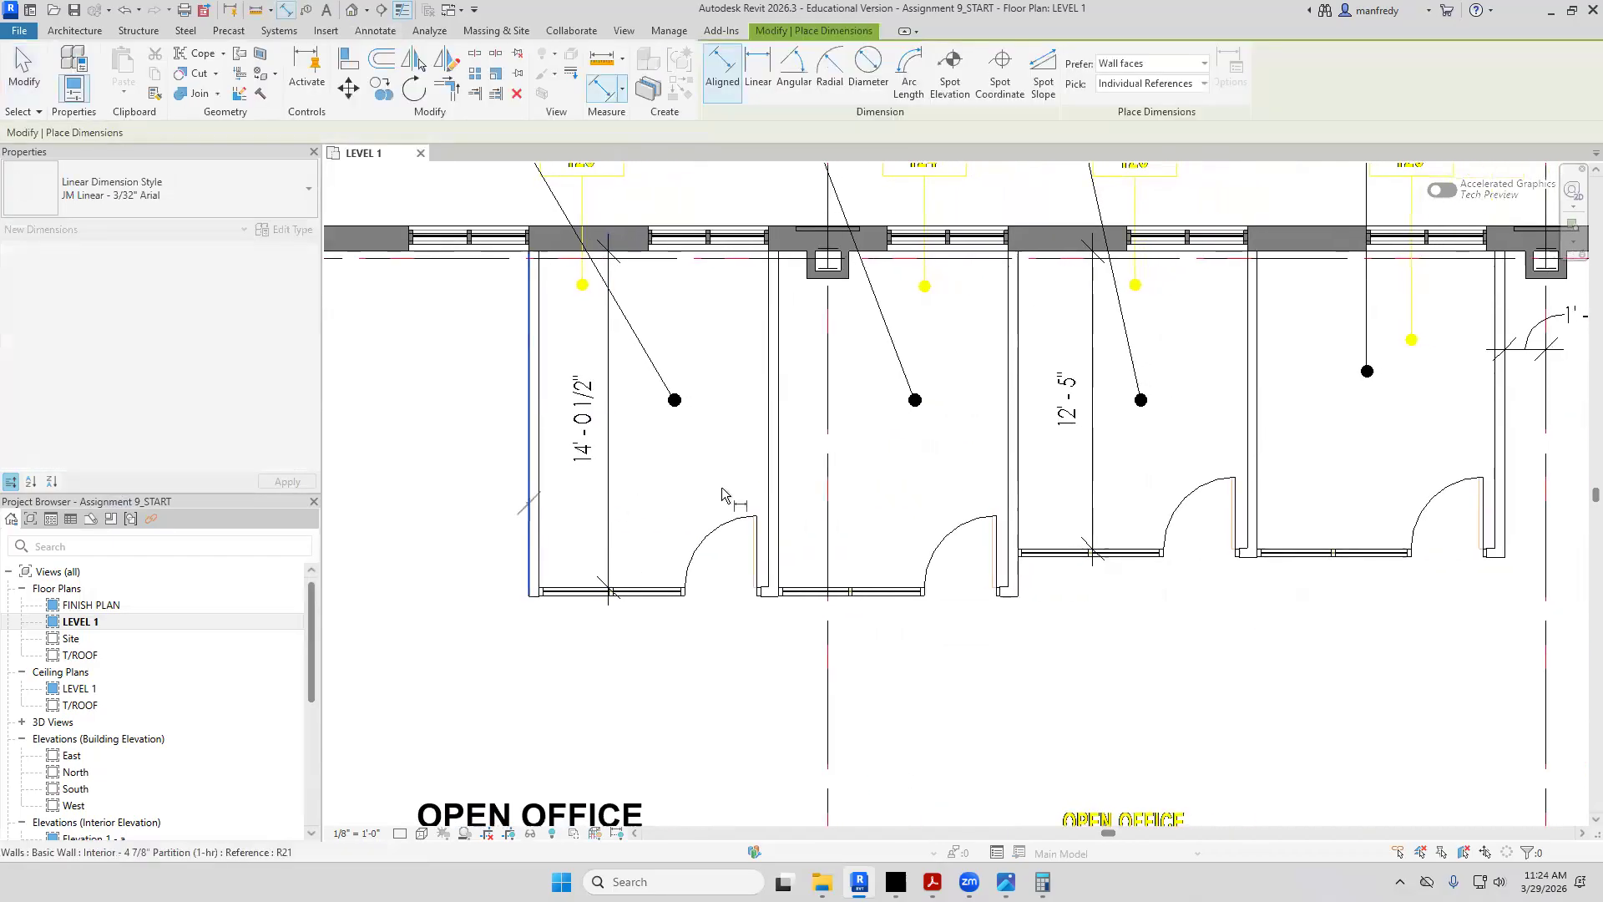
{"action": "left_click", "coordinate": [768, 489]}
{"action": "left_click", "coordinate": [1009, 498]}
{"action": "left_click", "coordinate": [1248, 493]}
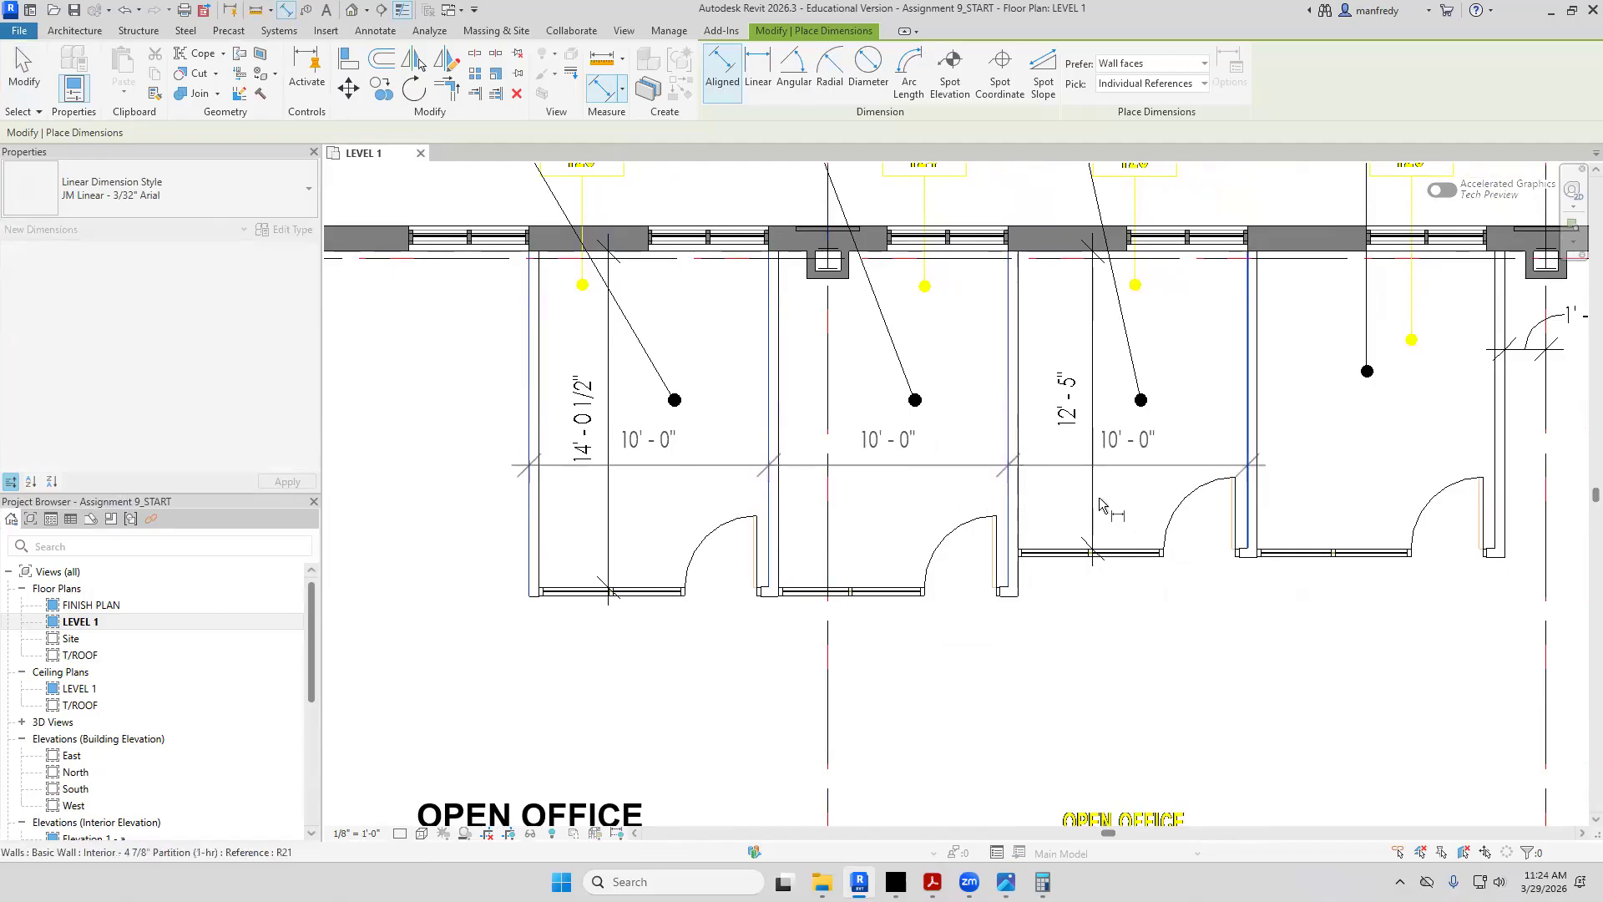
{"action": "left_click", "coordinate": [376, 499]}
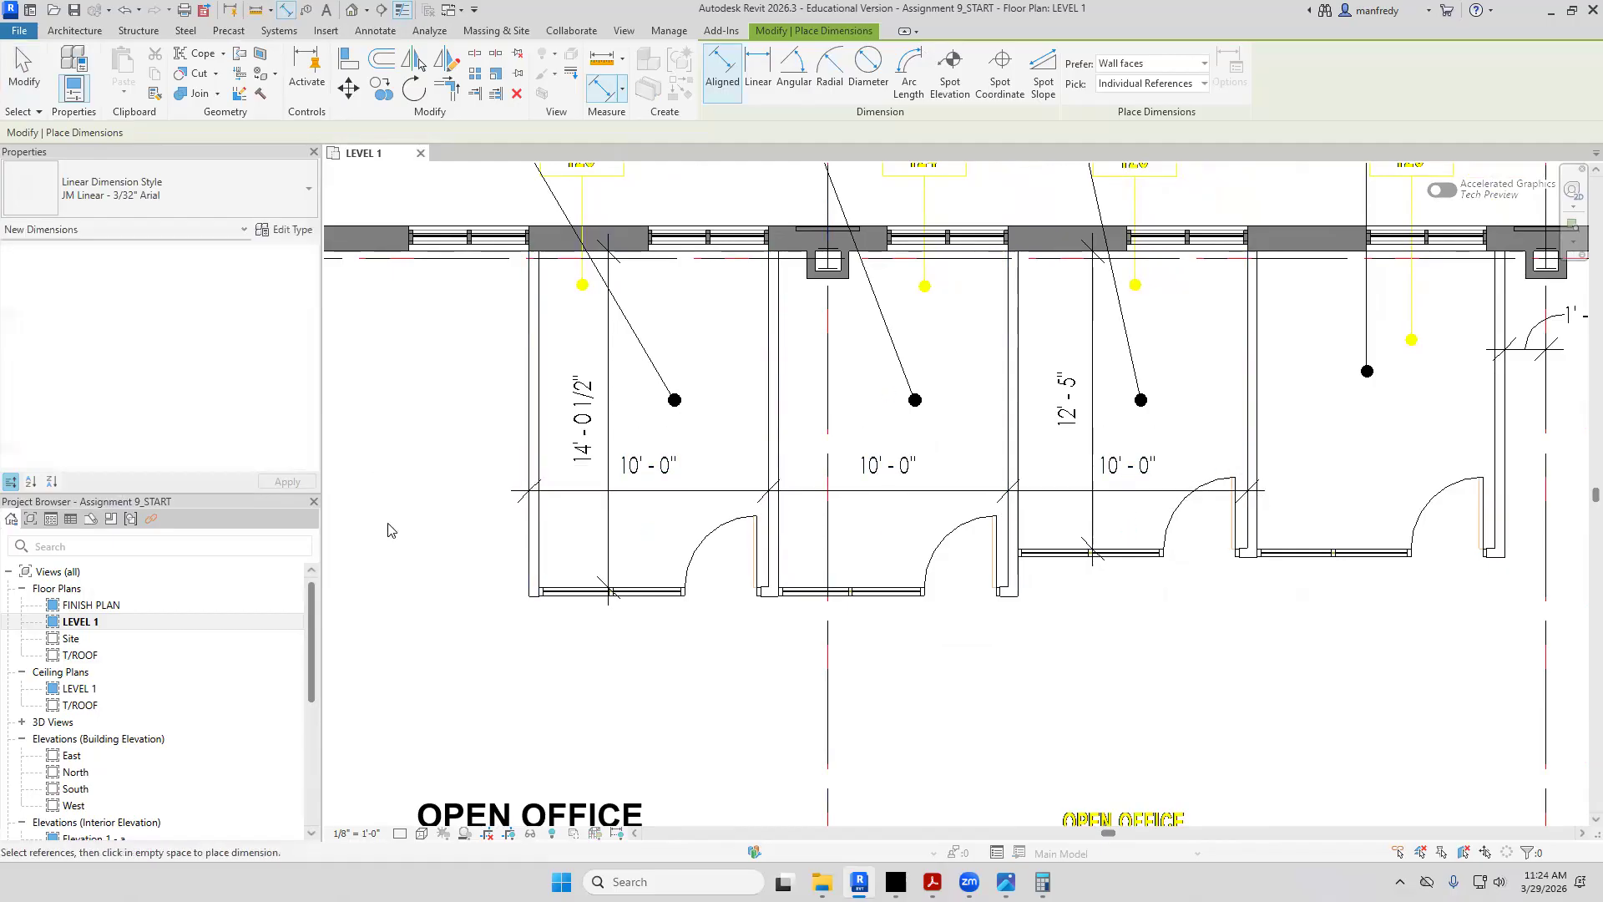
{"action": "key", "text": "Escape"}
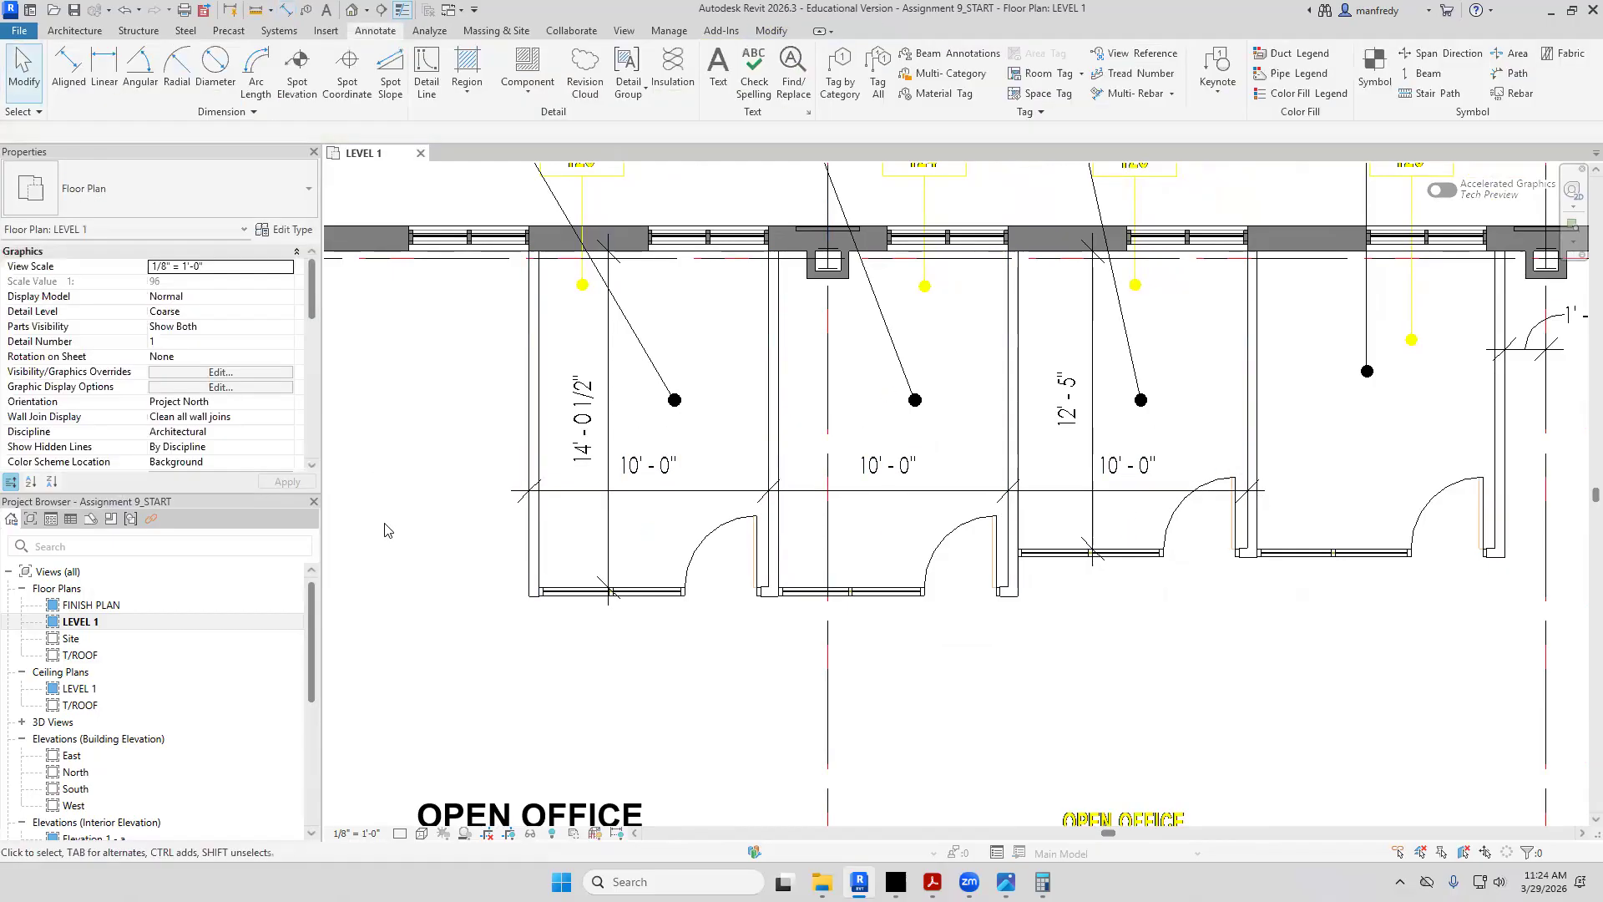
Delete the office 124 and 125 width segments from the dimension string, leaving only the office 123 segment
{"action": "left_click", "coordinate": [885, 494]}
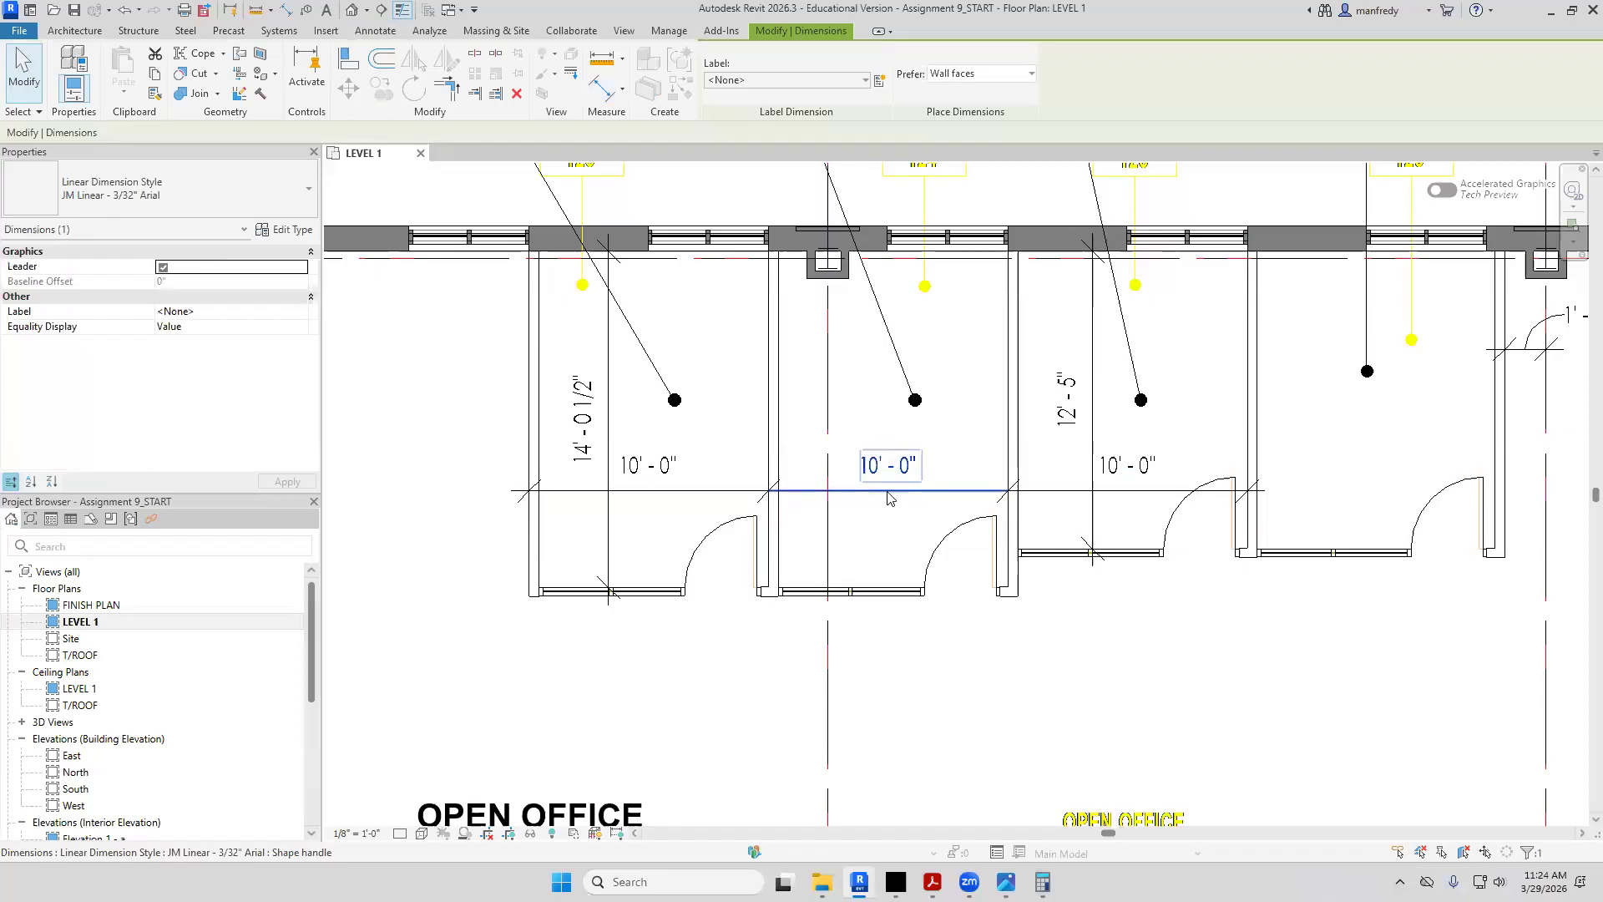
{"action": "left_click", "coordinate": [1112, 498]}
{"action": "key", "text": "Delete"}
{"action": "scroll", "coordinate": [622, 522], "scroll_direction": "up", "scroll_amount": 3}
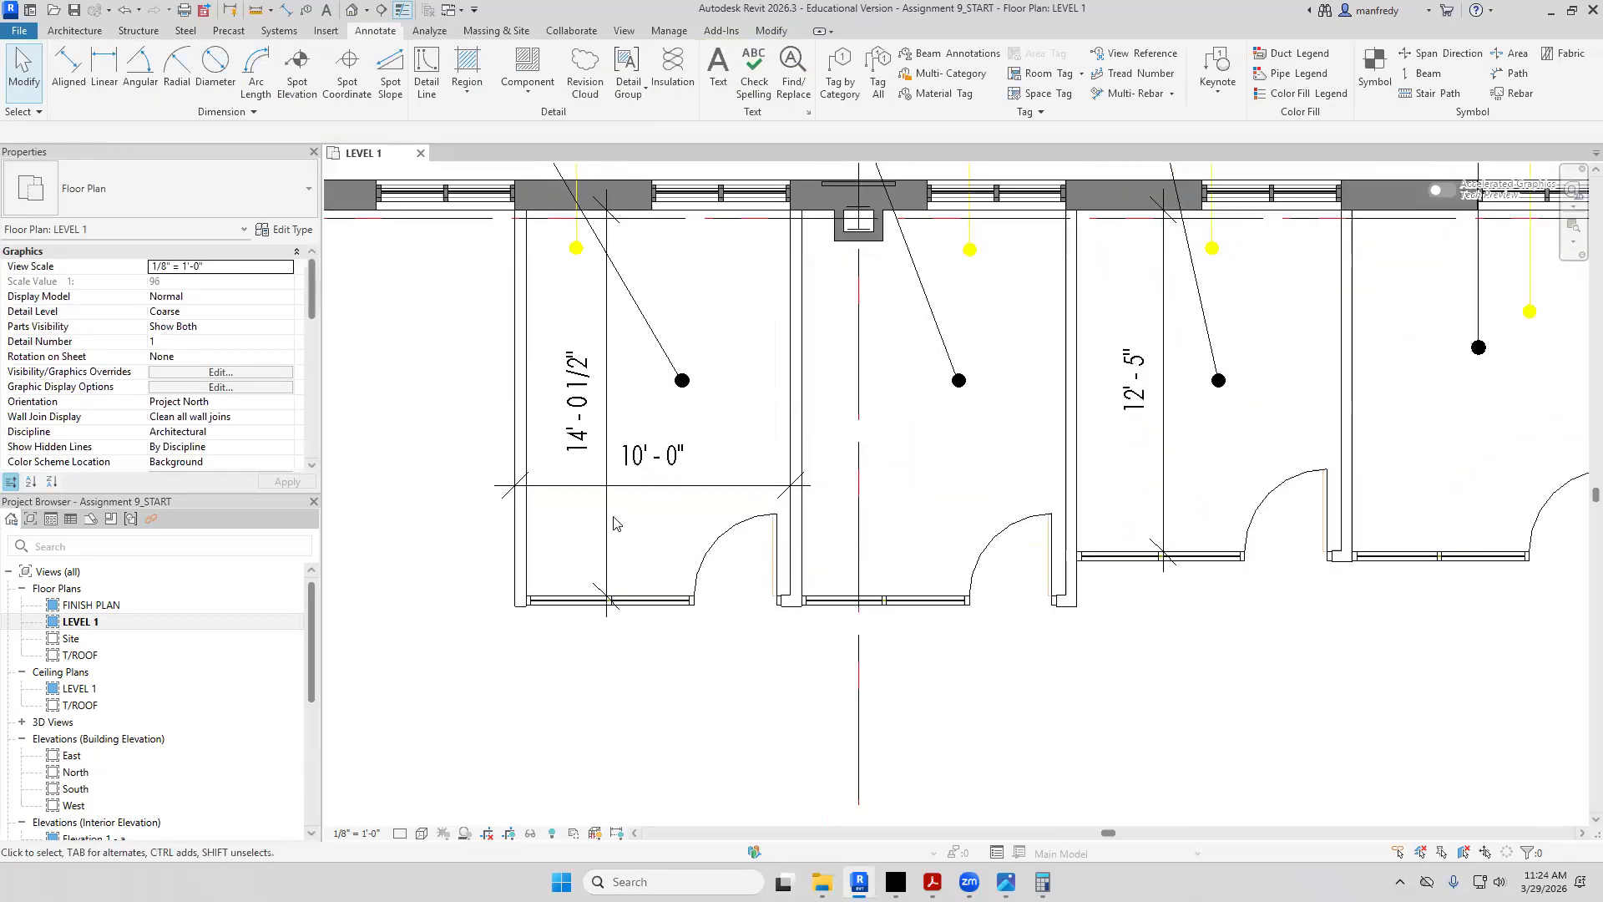
Shift the text of the office 123 width dimension along its line and delete the dimension
{"action": "left_click", "coordinate": [635, 478]}
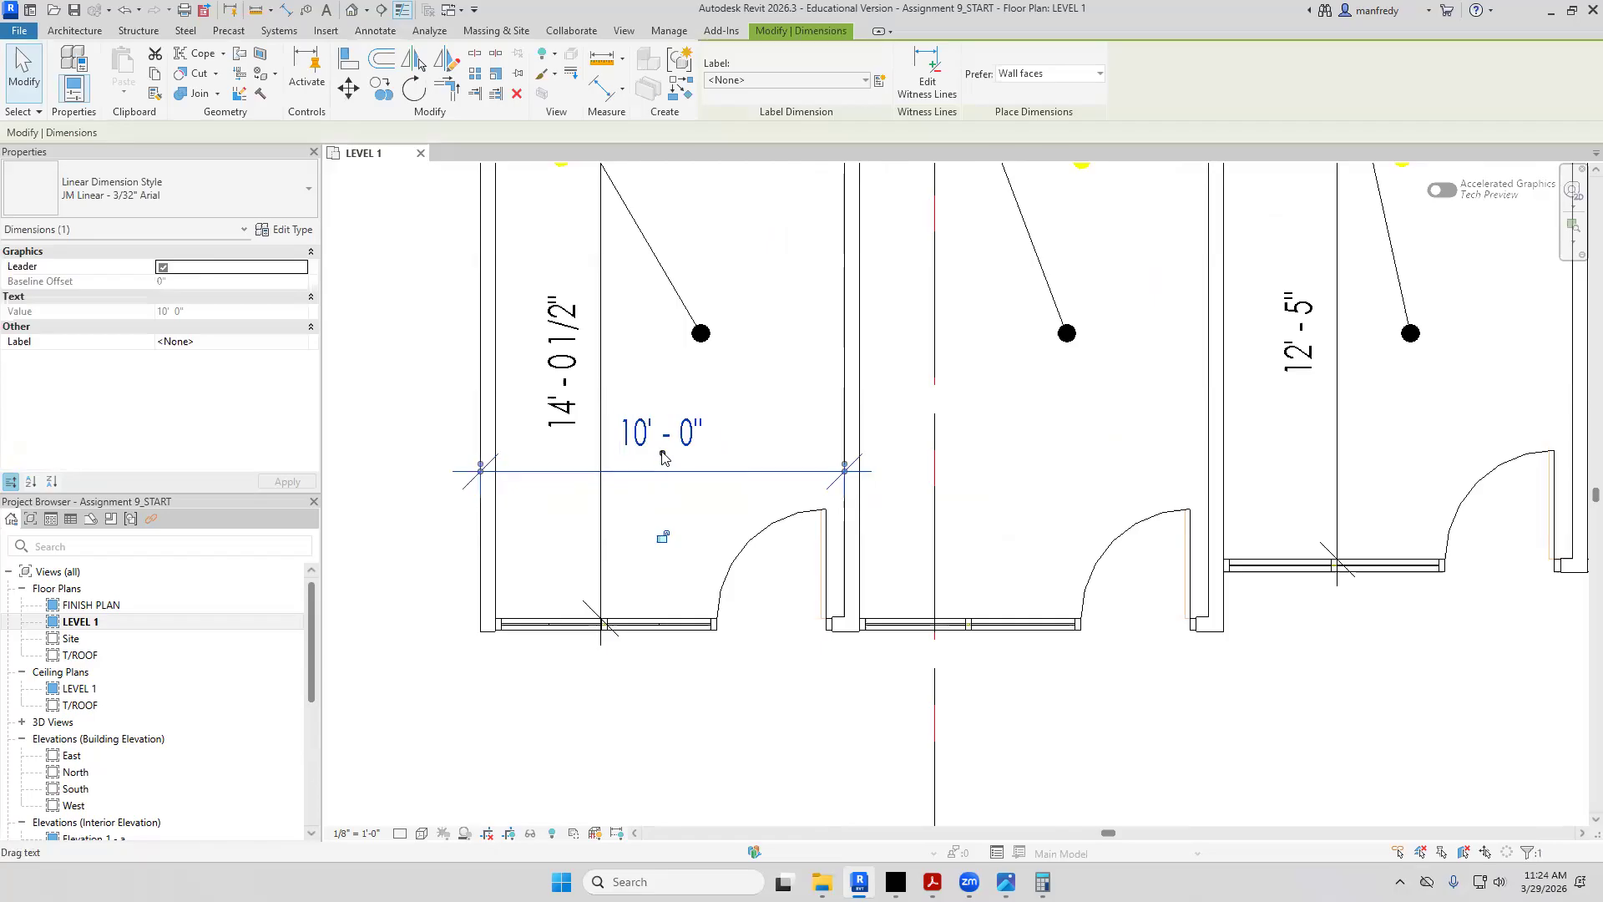
{"action": "left_click_drag", "start_coordinate": [663, 453], "coordinate": [935, 541]}
{"action": "left_click_drag", "start_coordinate": [689, 474], "coordinate": [626, 457]}
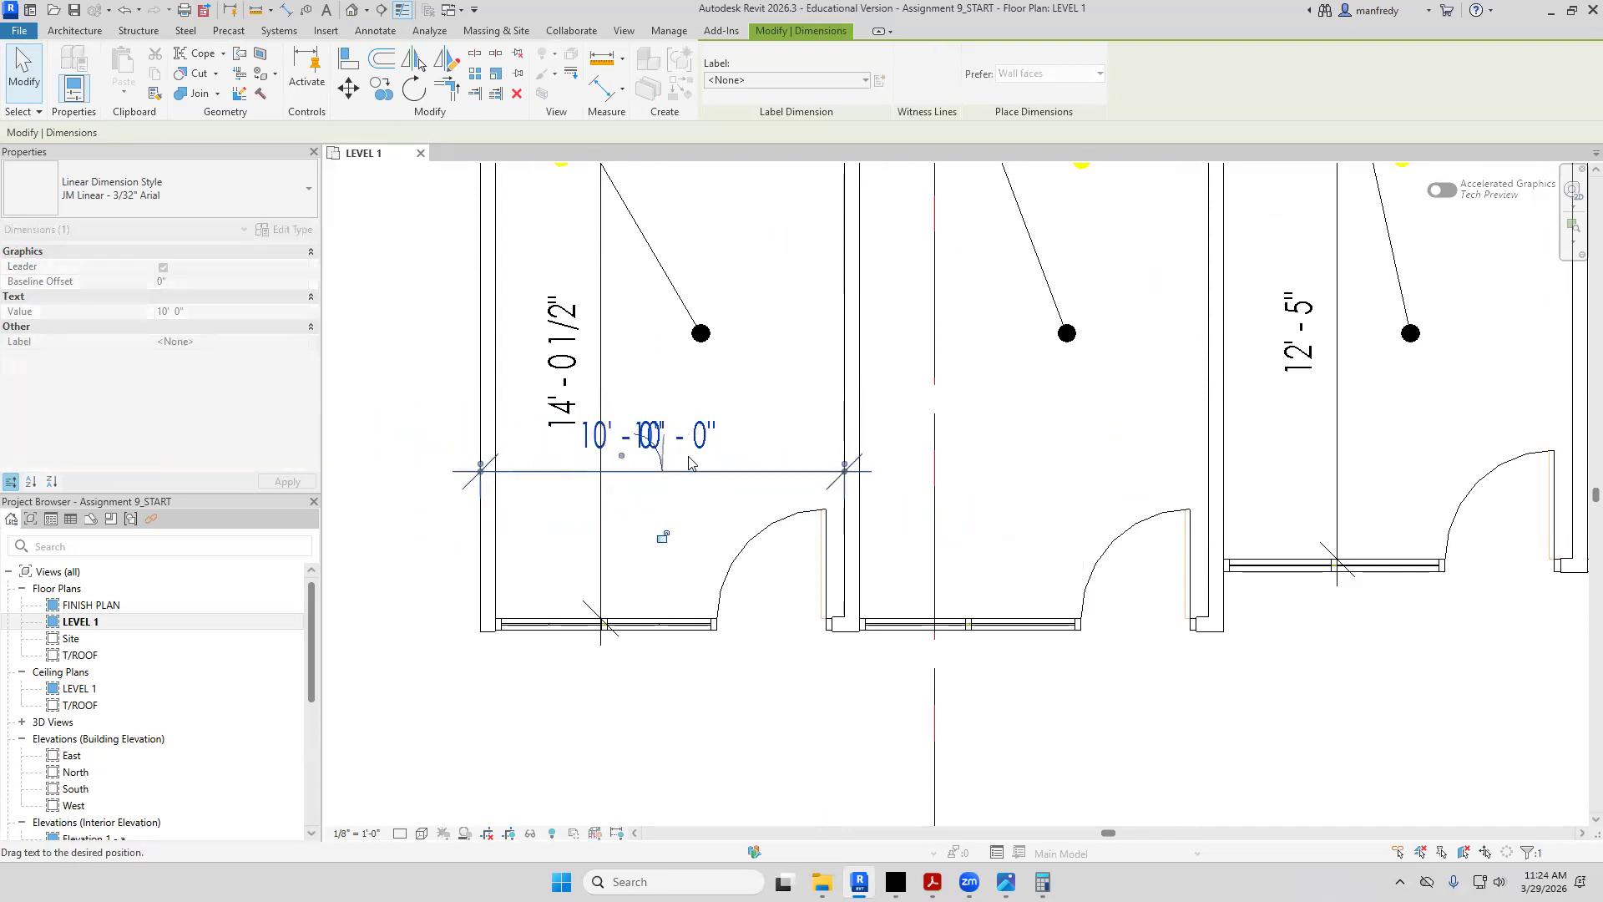
{"action": "key", "text": "Delete"}
Place an aligned dimension across the thickness of the left side wall of office 123
{"action": "middle_click_drag", "start_coordinate": [666, 496], "coordinate": [749, 493]}
{"action": "key", "text": "d"}
{"action": "key", "text": "i"}
{"action": "left_click", "coordinate": [566, 506]}
{"action": "left_click", "coordinate": [579, 506]}
{"action": "left_click", "coordinate": [491, 498]}
{"action": "key", "text": "Escape"}
{"action": "key", "text": "Escape"}
{"action": "left_click", "coordinate": [564, 468]}
{"action": "key", "text": "Escape"}
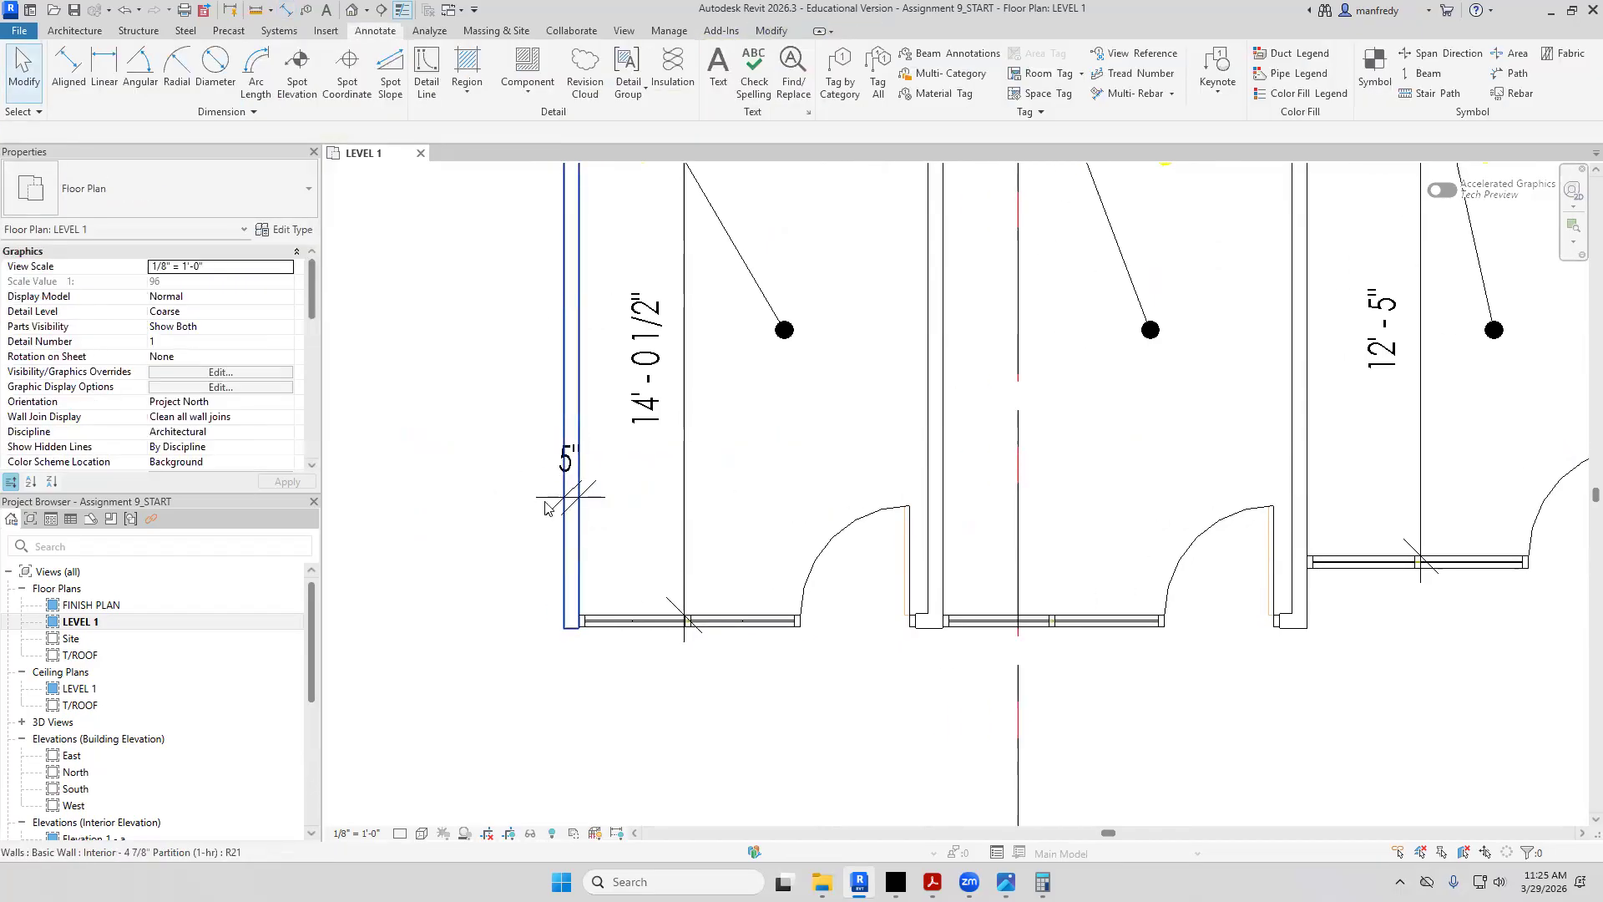
Move the wall thickness dimension's text outside office 123 and delete that dimension
{"action": "left_click", "coordinate": [550, 497]}
{"action": "left_click_drag", "start_coordinate": [571, 479], "coordinate": [538, 481]}
{"action": "left_click", "coordinate": [456, 644]}
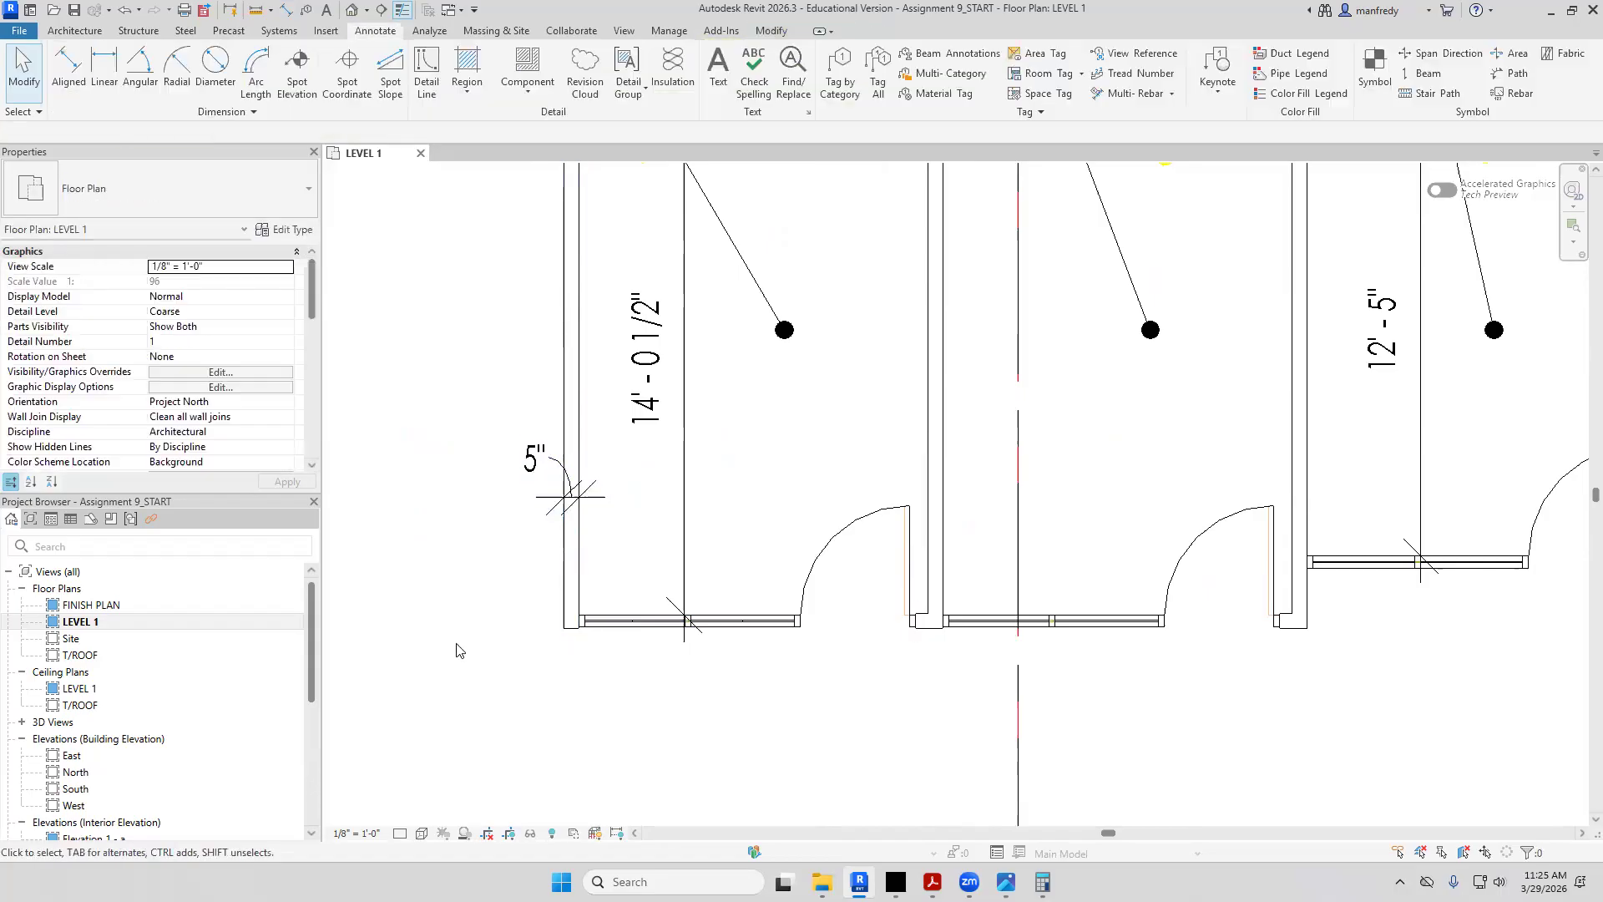
{"action": "scroll", "coordinate": [468, 612], "scroll_direction": "up", "scroll_amount": 1}
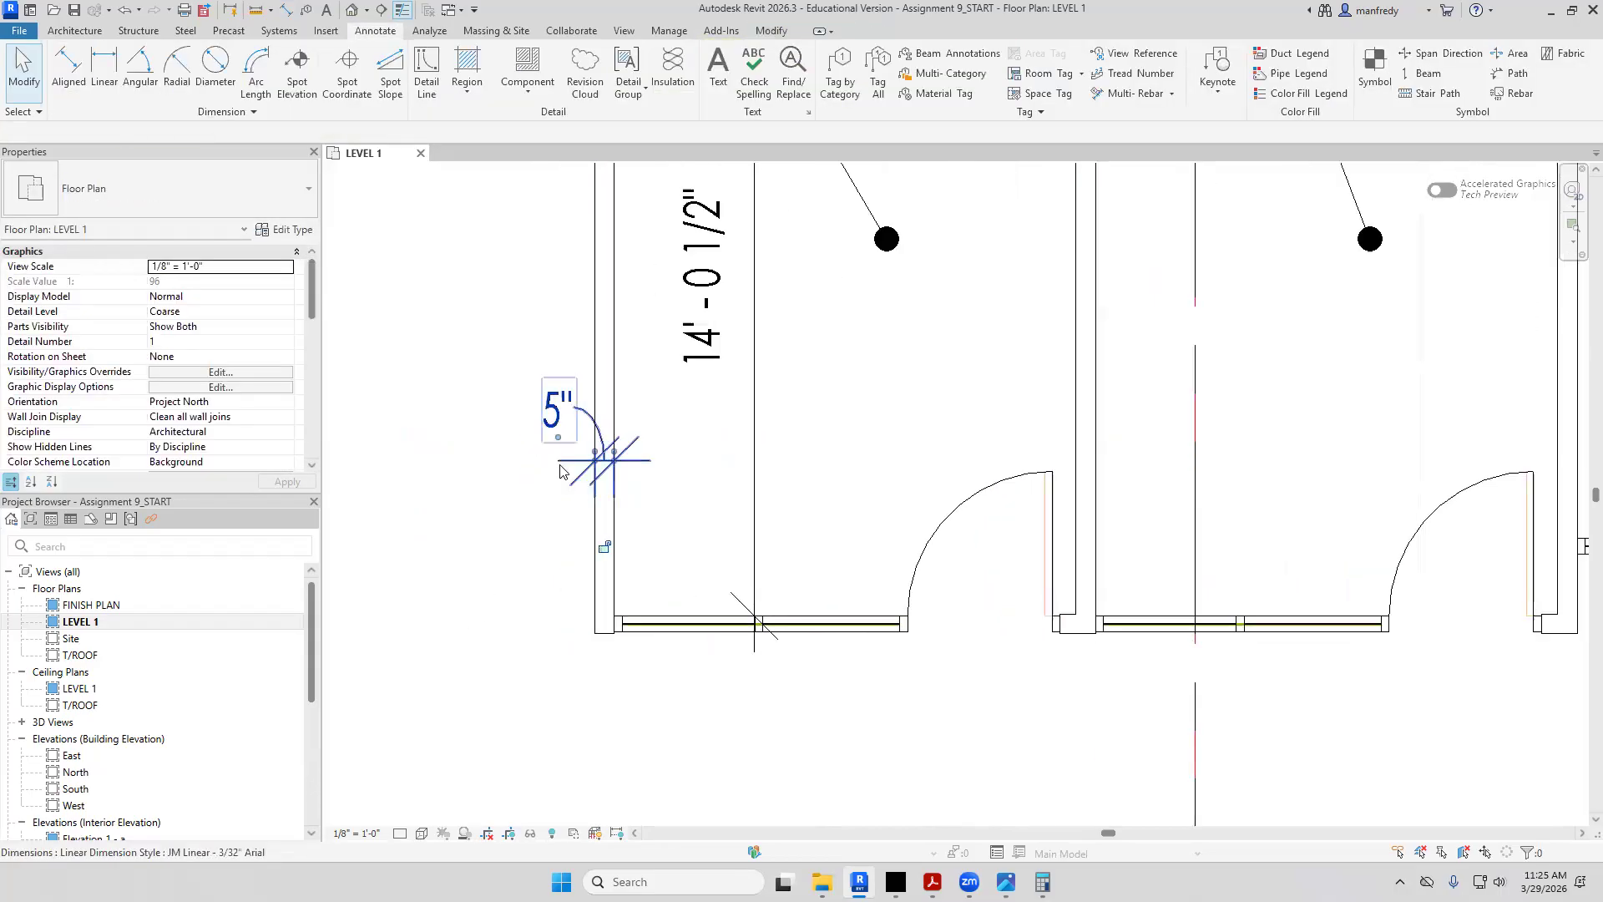
{"action": "left_click", "coordinate": [564, 466]}
{"action": "key", "text": "Escape"}
Open the dimension text settings of the corridor width dimension marked 60" MIN. beside employee pantry 146
{"action": "scroll", "coordinate": [555, 499], "scroll_direction": "down", "scroll_amount": 8}
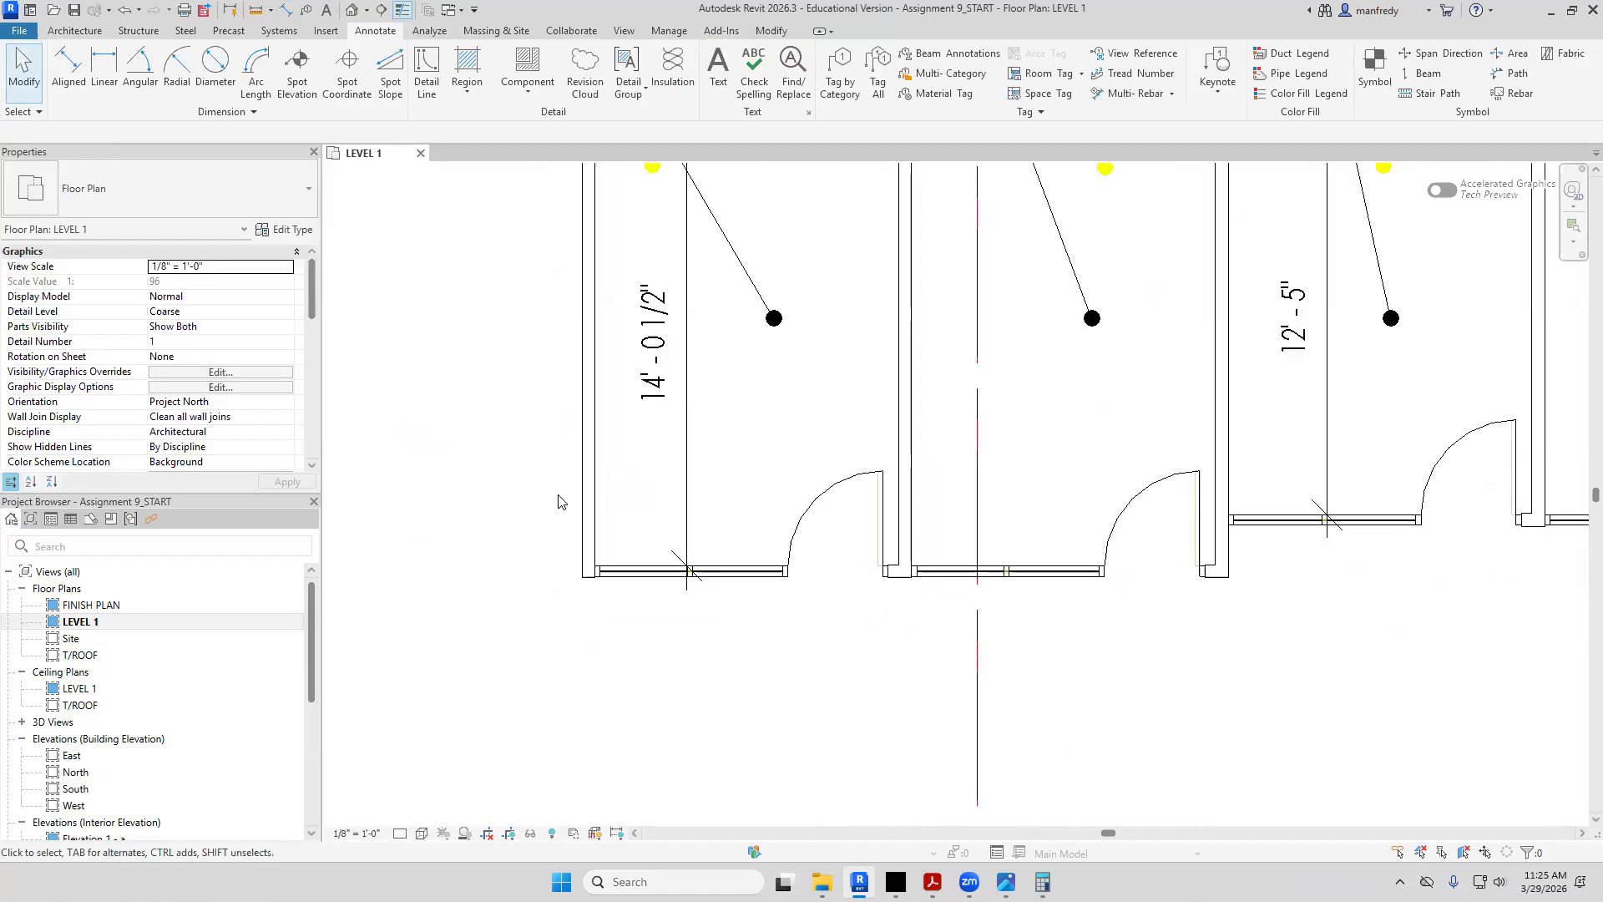
{"action": "middle_click_drag", "start_coordinate": [913, 407], "coordinate": [900, 360]}
{"action": "scroll", "coordinate": [876, 631], "scroll_direction": "up", "scroll_amount": 3}
{"action": "middle_click_drag", "start_coordinate": [909, 665], "coordinate": [767, 358]}
{"action": "scroll", "coordinate": [893, 451], "scroll_direction": "up", "scroll_amount": 2}
{"action": "scroll", "coordinate": [950, 452], "scroll_direction": "up", "scroll_amount": 5}
{"action": "middle_click_drag", "start_coordinate": [952, 452], "coordinate": [681, 576]}
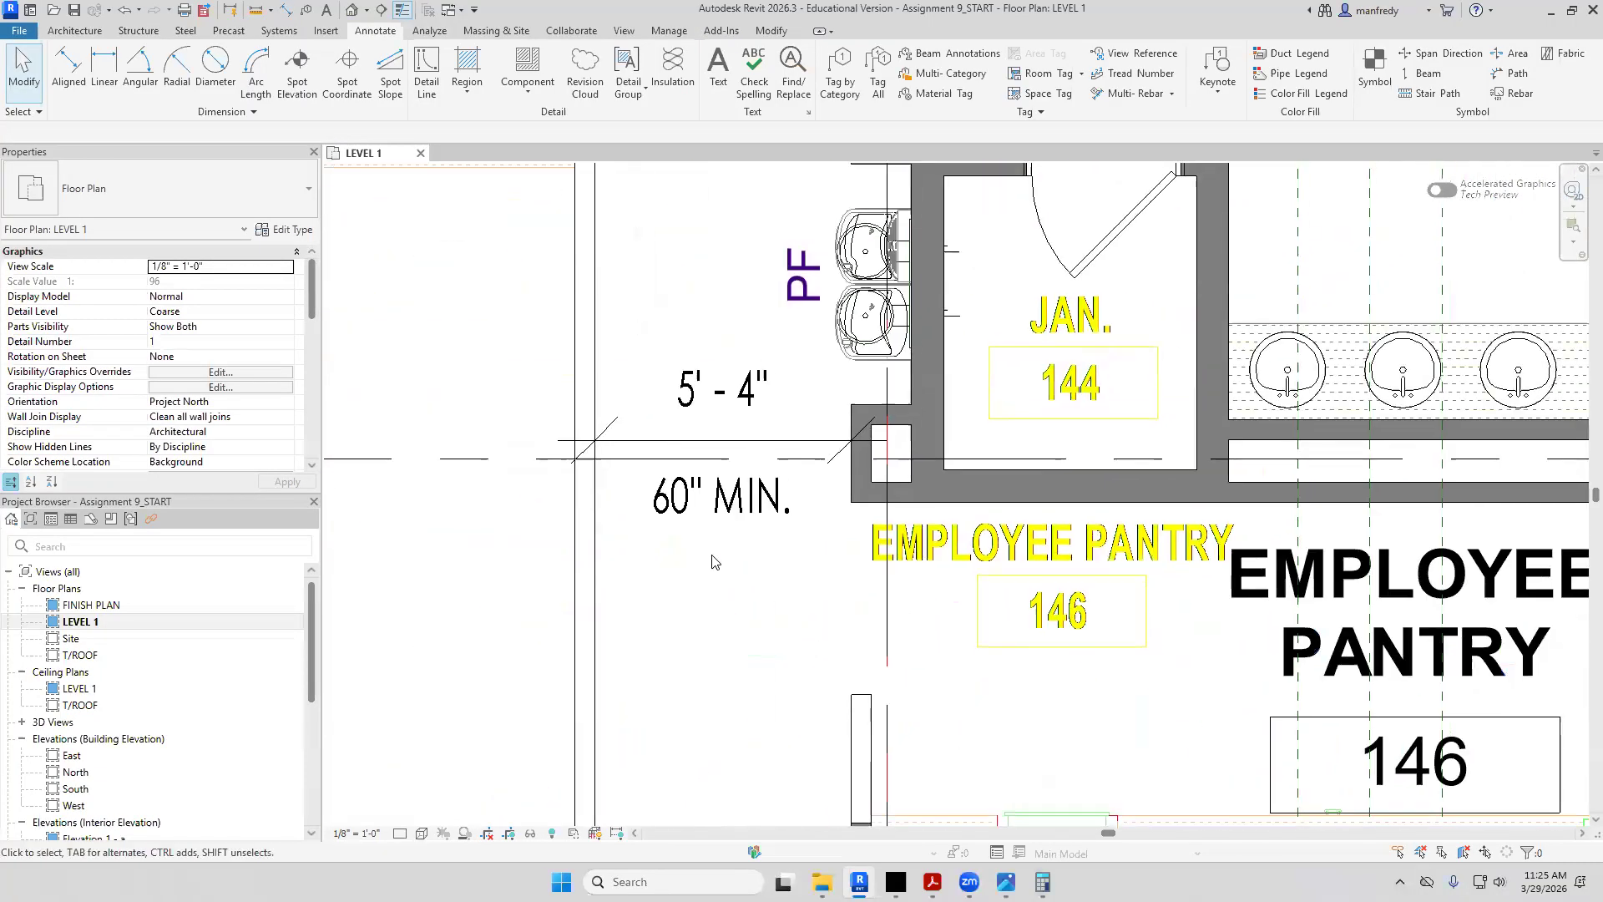
{"action": "scroll", "coordinate": [714, 562], "scroll_direction": "up", "scroll_amount": 1}
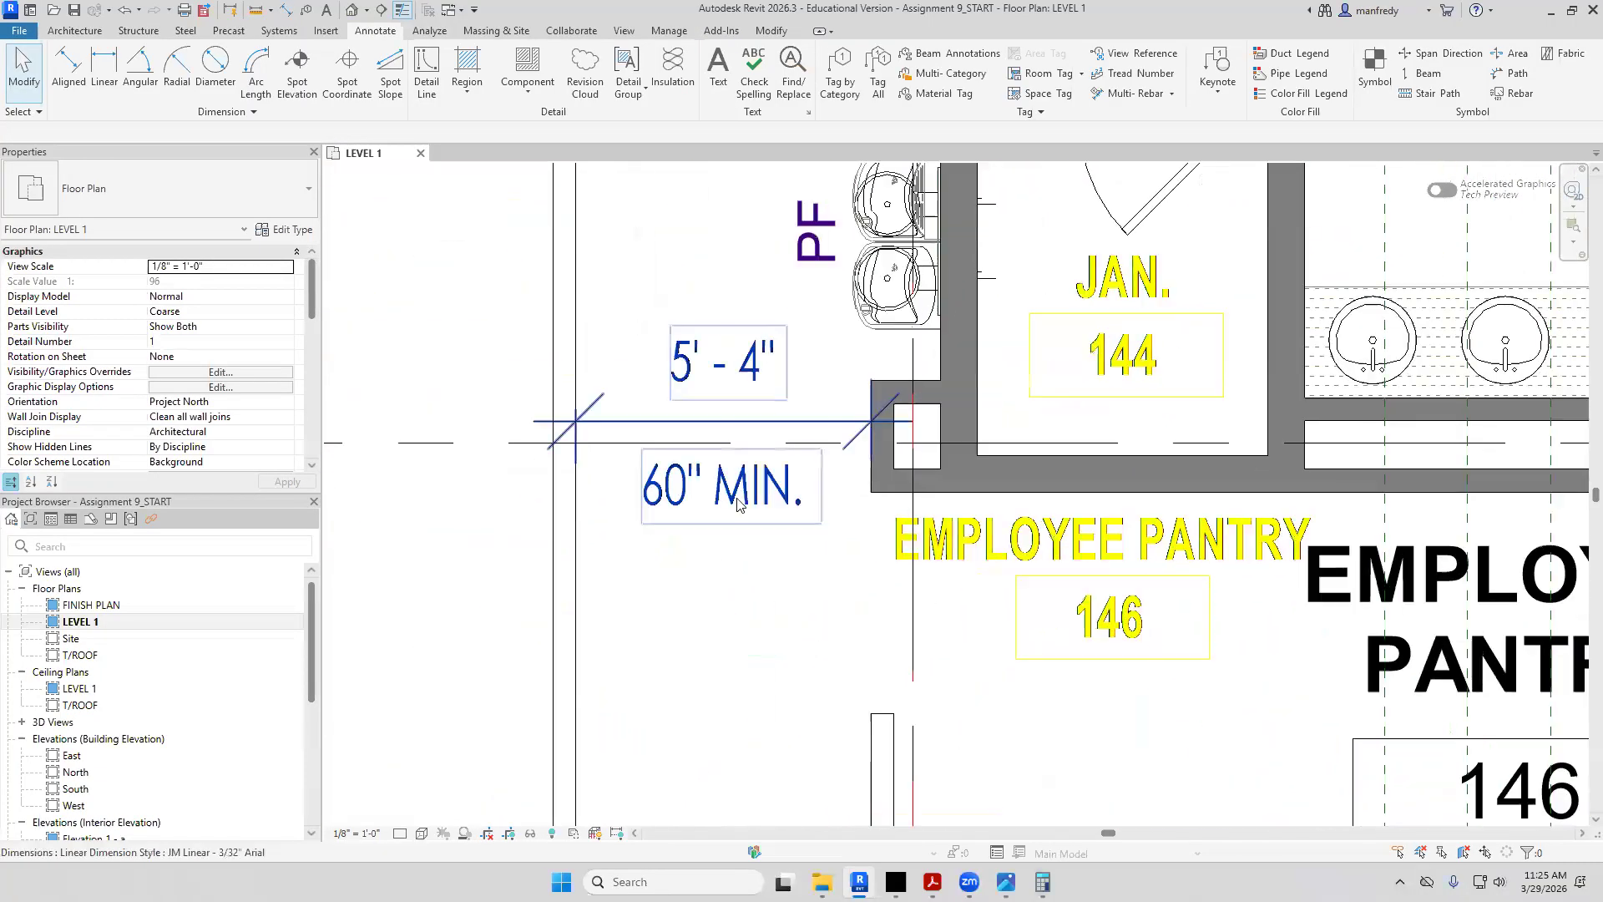
{"action": "double_click", "coordinate": [723, 370]}
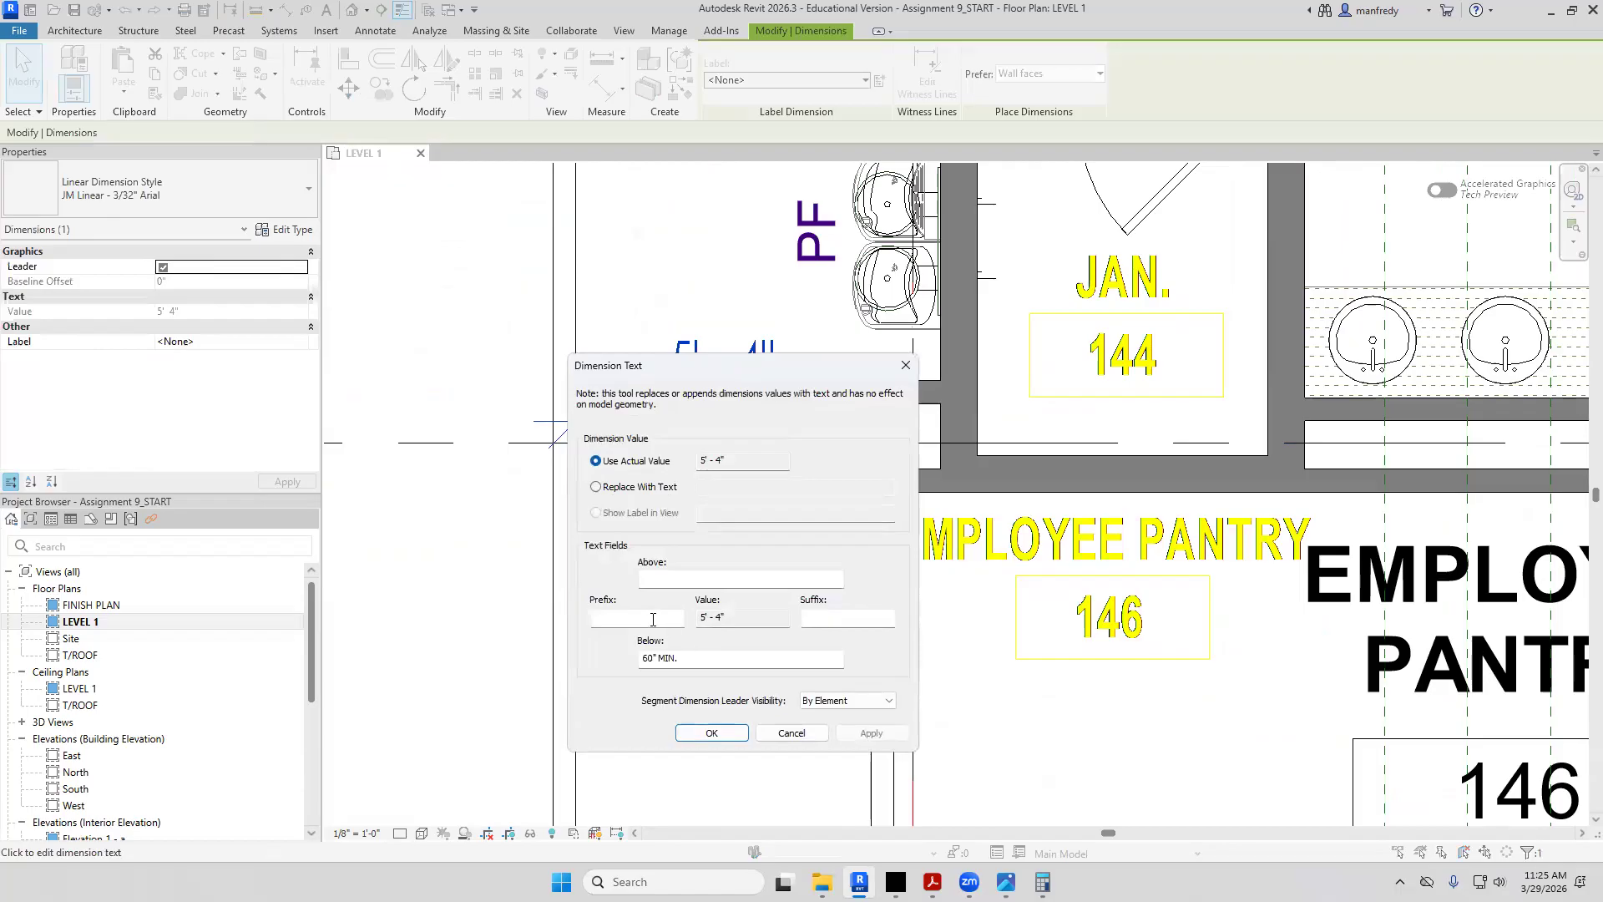
Examine the above, prefix, suffix and below text fields of the corridor dimension, close the settings and deselect it
{"action": "left_click", "coordinate": [668, 576]}
{"action": "key", "text": "Tab"}
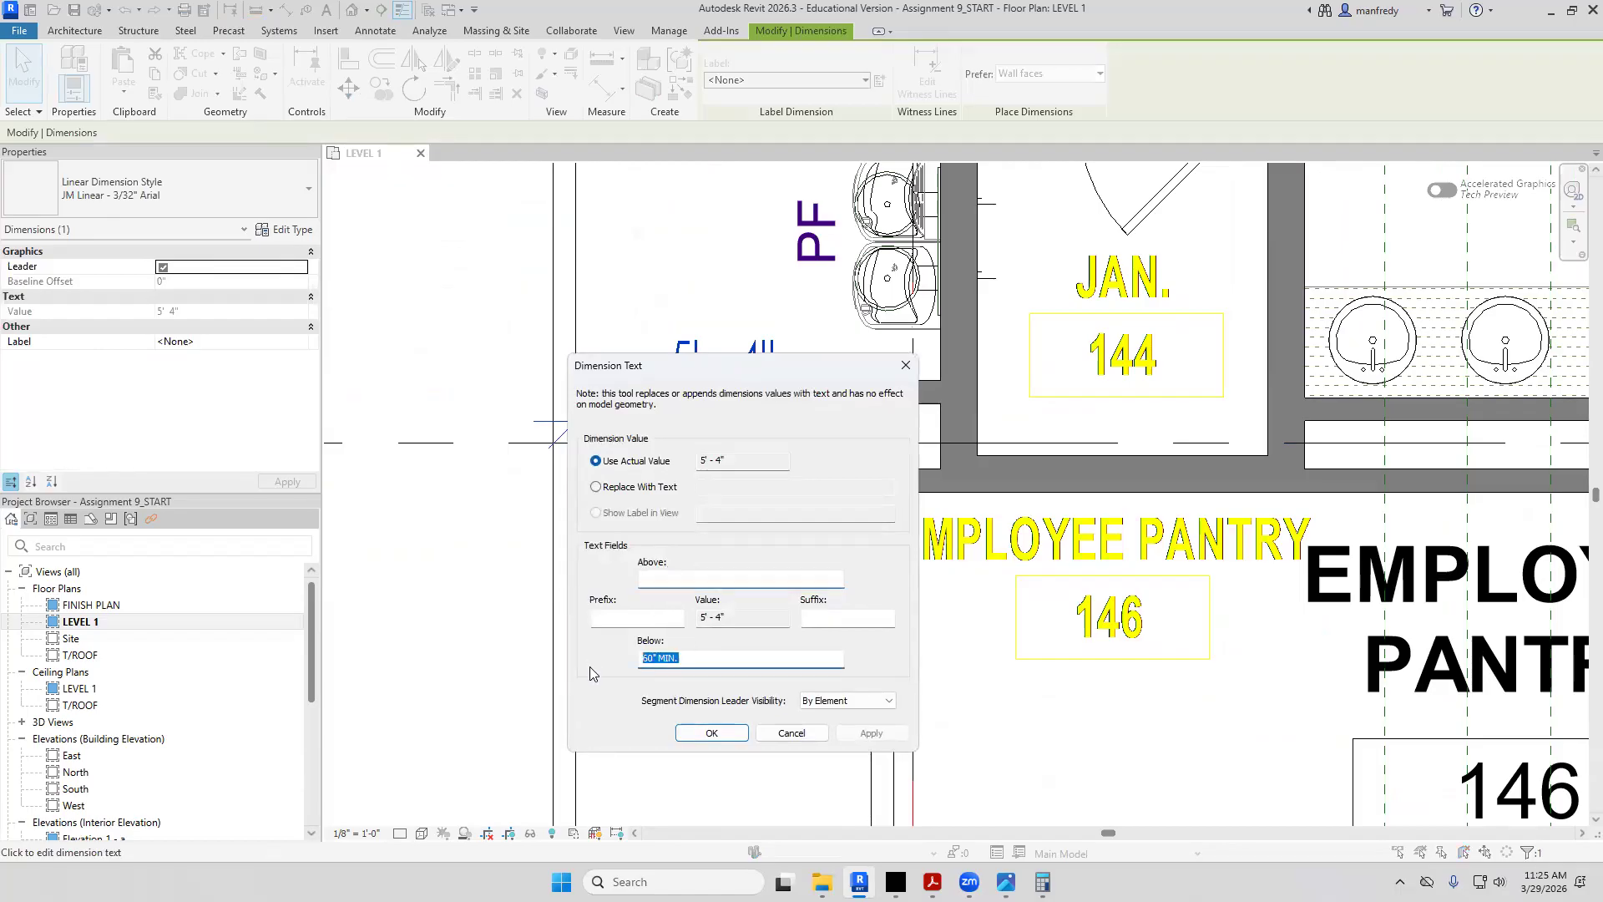
{"action": "key", "text": "Tab"}
{"action": "key", "text": "Tab"}
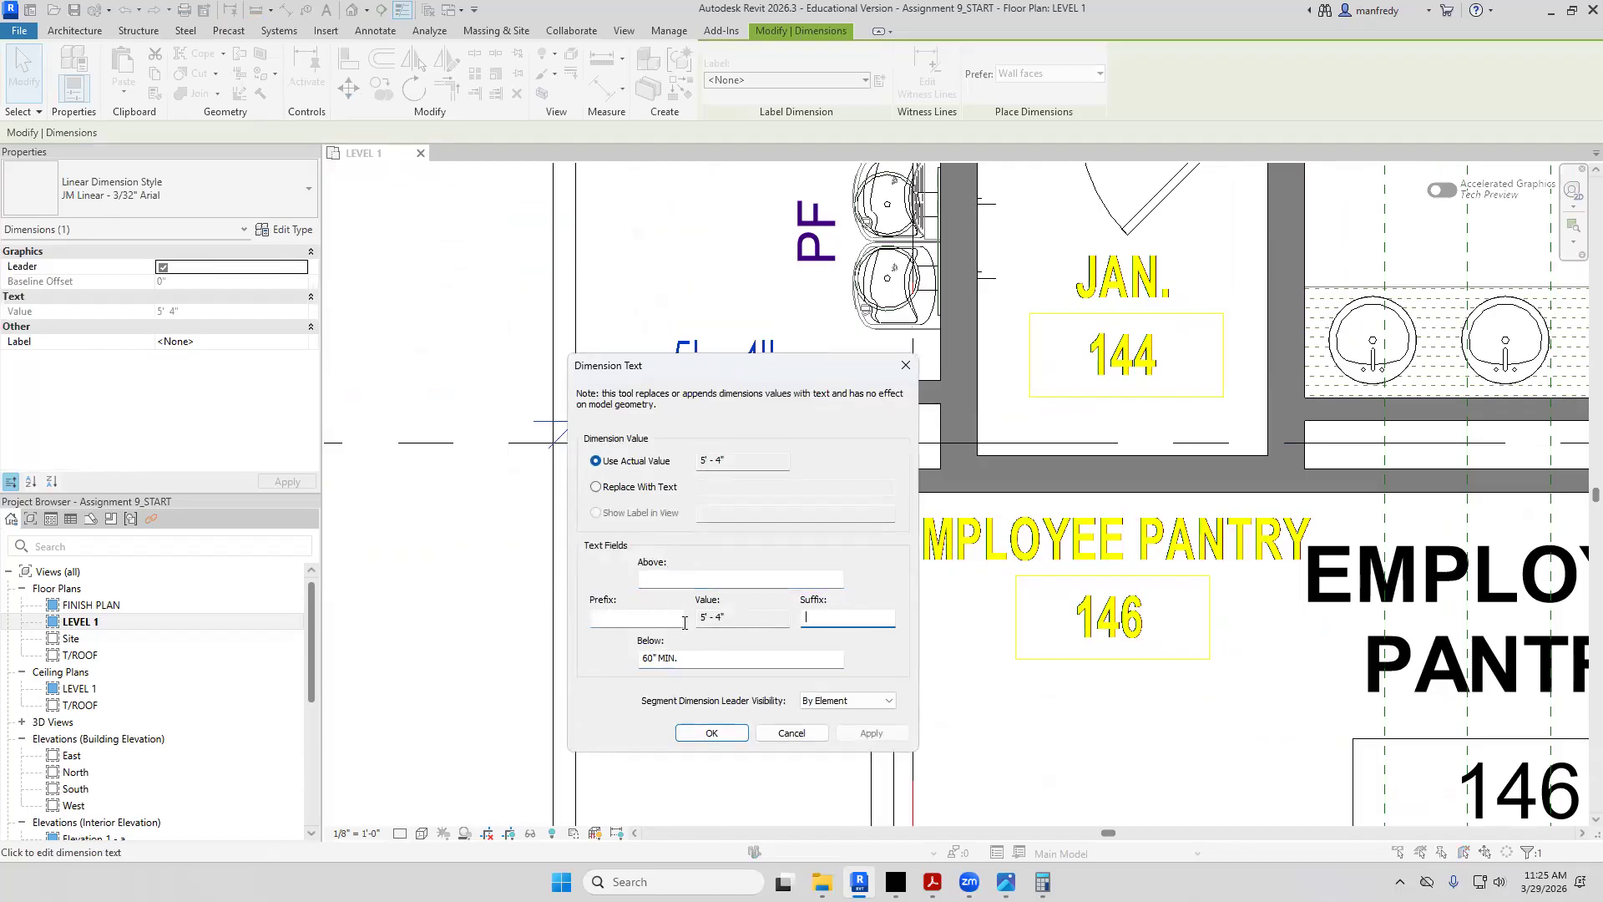
{"action": "key", "text": "shift+Tab"}
{"action": "key", "text": "shift+Tab"}
{"action": "left_click", "coordinate": [708, 733]}
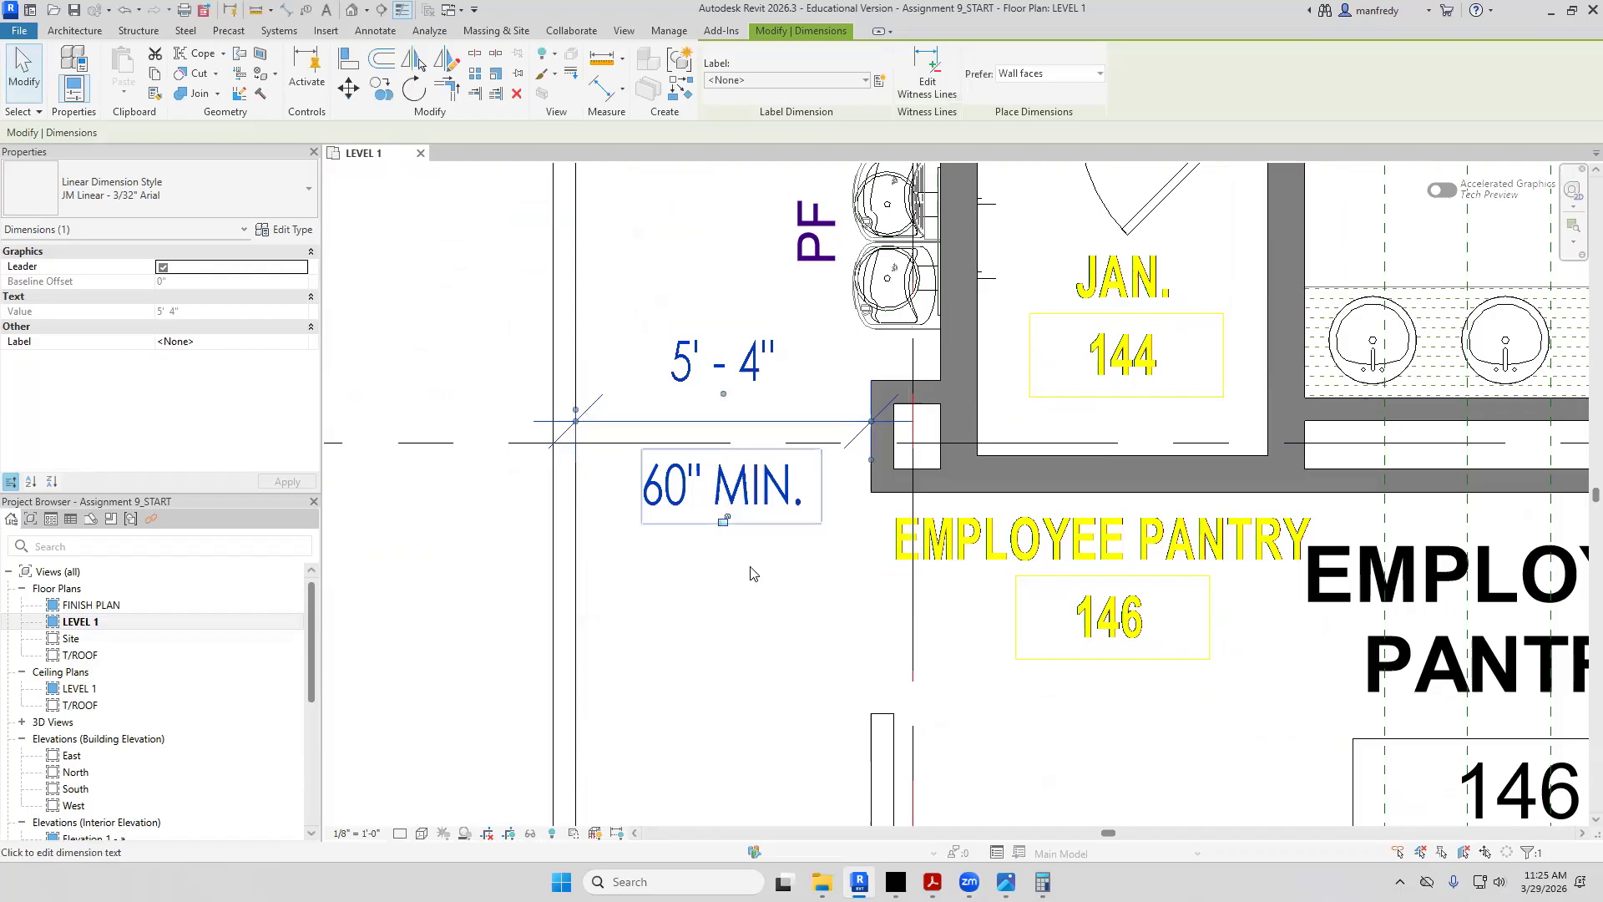
{"action": "left_click", "coordinate": [749, 573]}
{"action": "scroll", "coordinate": [751, 577], "scroll_direction": "down", "scroll_amount": 2}
{"action": "left_click", "coordinate": [625, 472]}
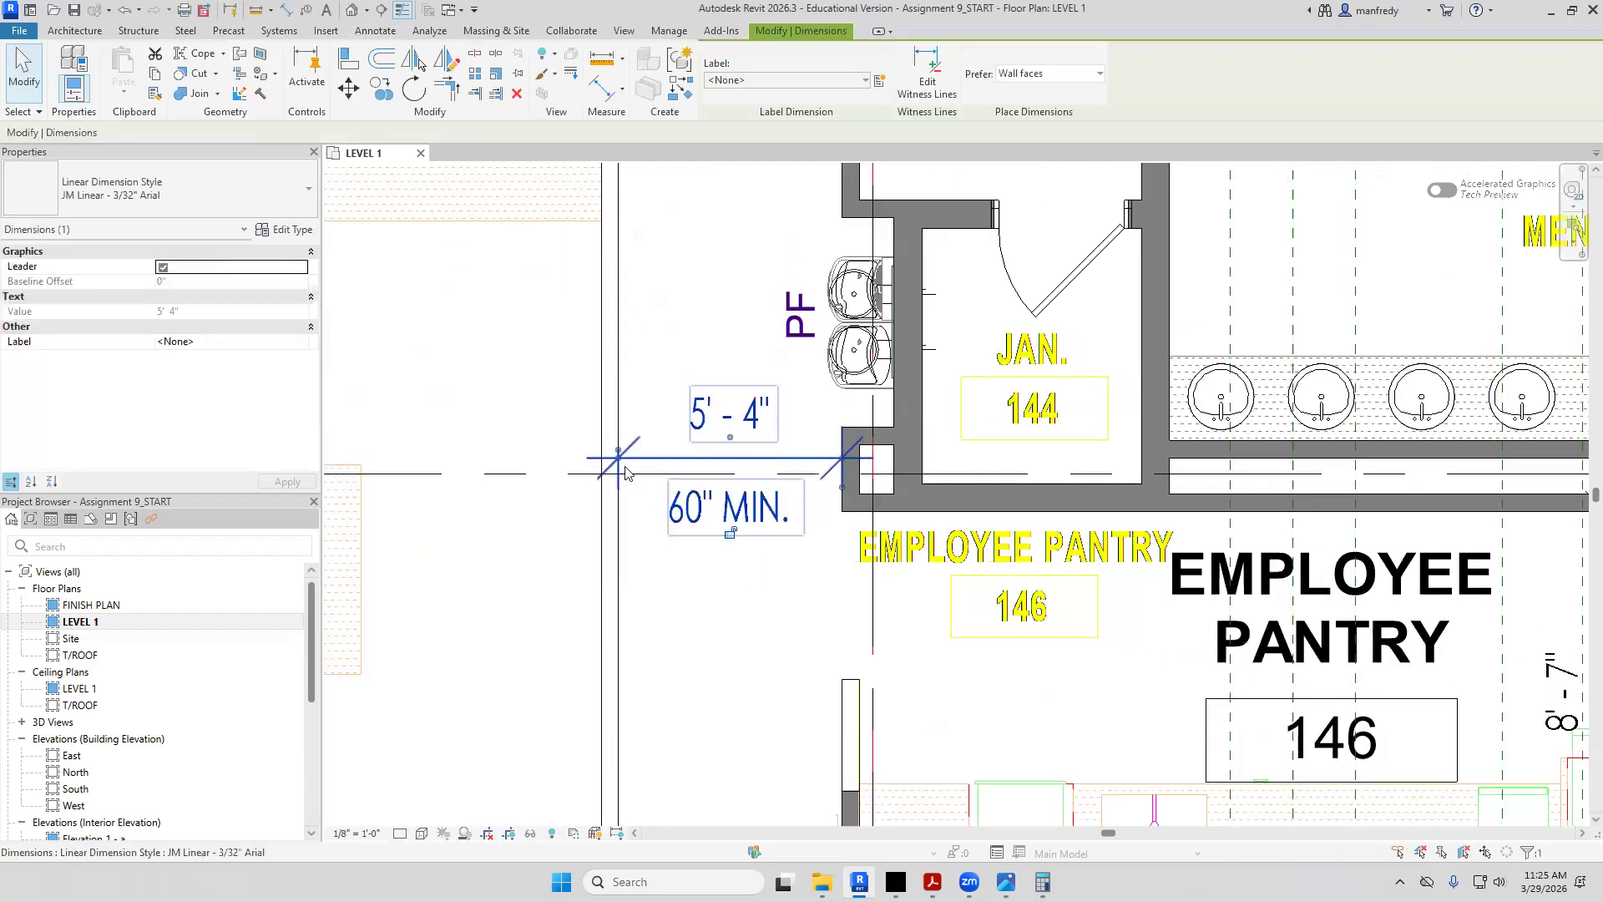
{"action": "key", "text": "Escape"}
Open the LEVEL 1 reflected ceiling plan view
{"action": "scroll", "coordinate": [796, 628], "scroll_direction": "down", "scroll_amount": 5}
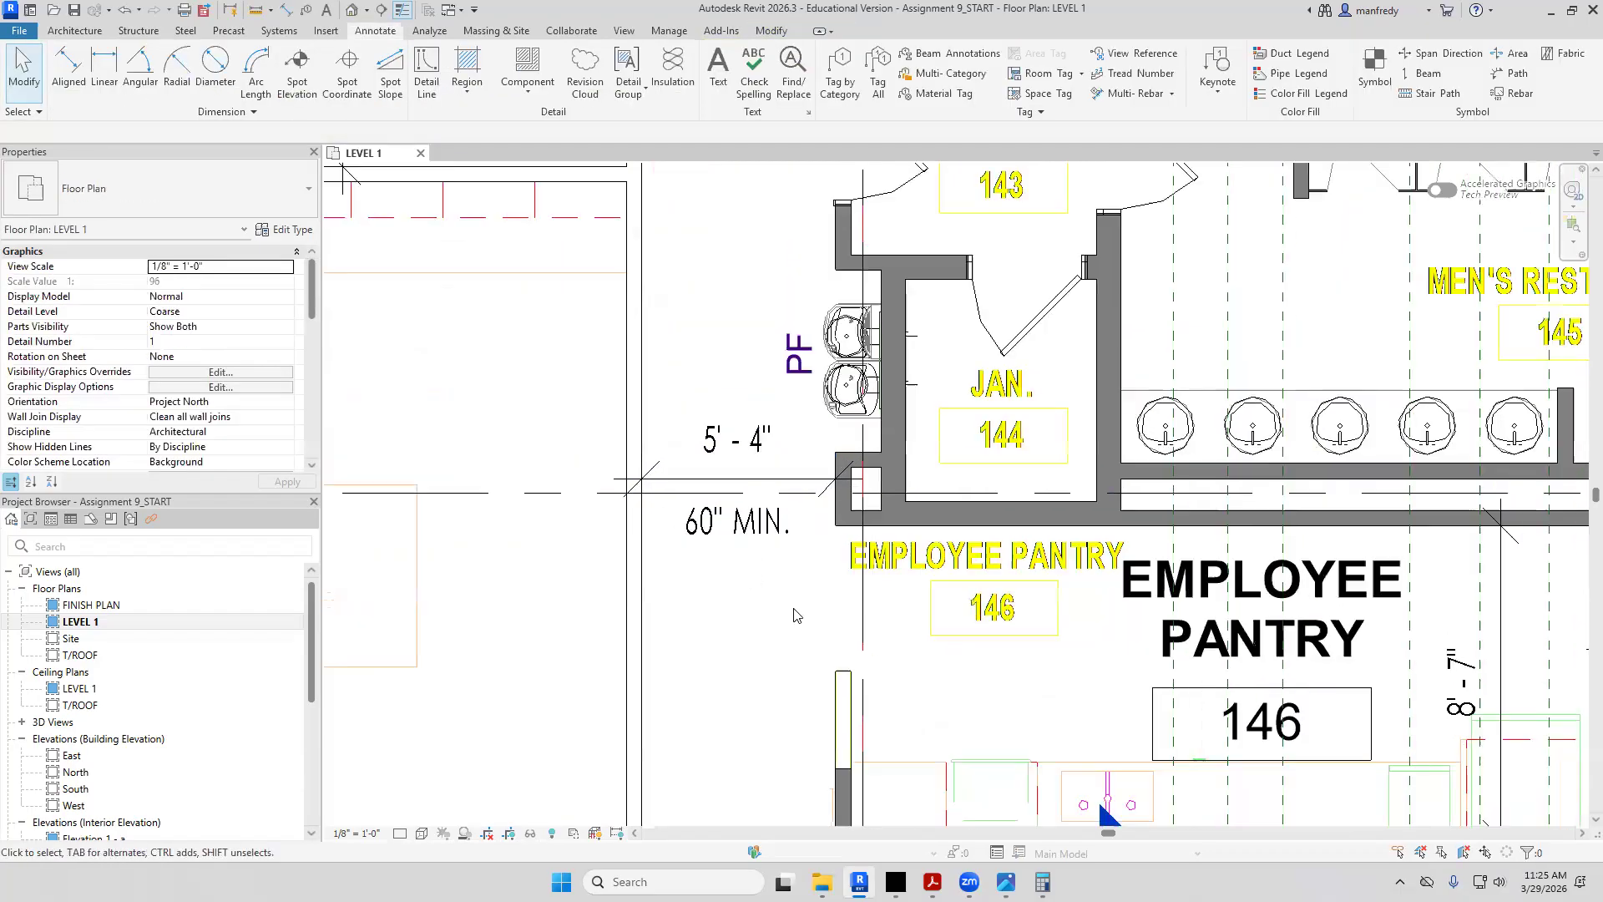
{"action": "scroll", "coordinate": [862, 365], "scroll_direction": "up", "scroll_amount": 5}
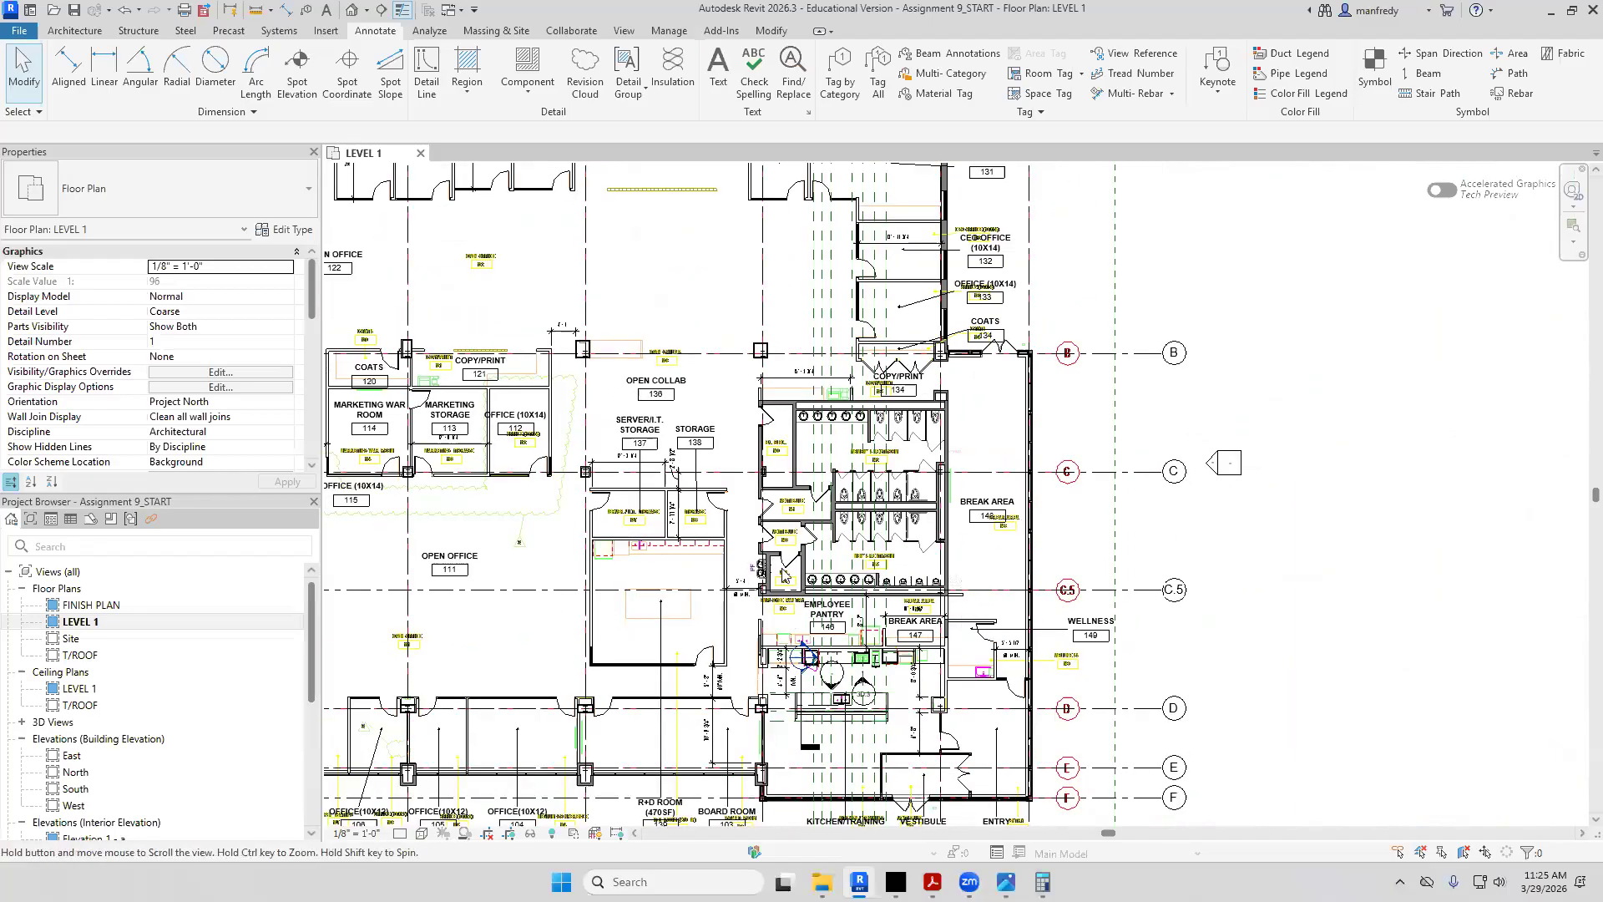
{"action": "scroll", "coordinate": [861, 365], "scroll_direction": "down", "scroll_amount": 5}
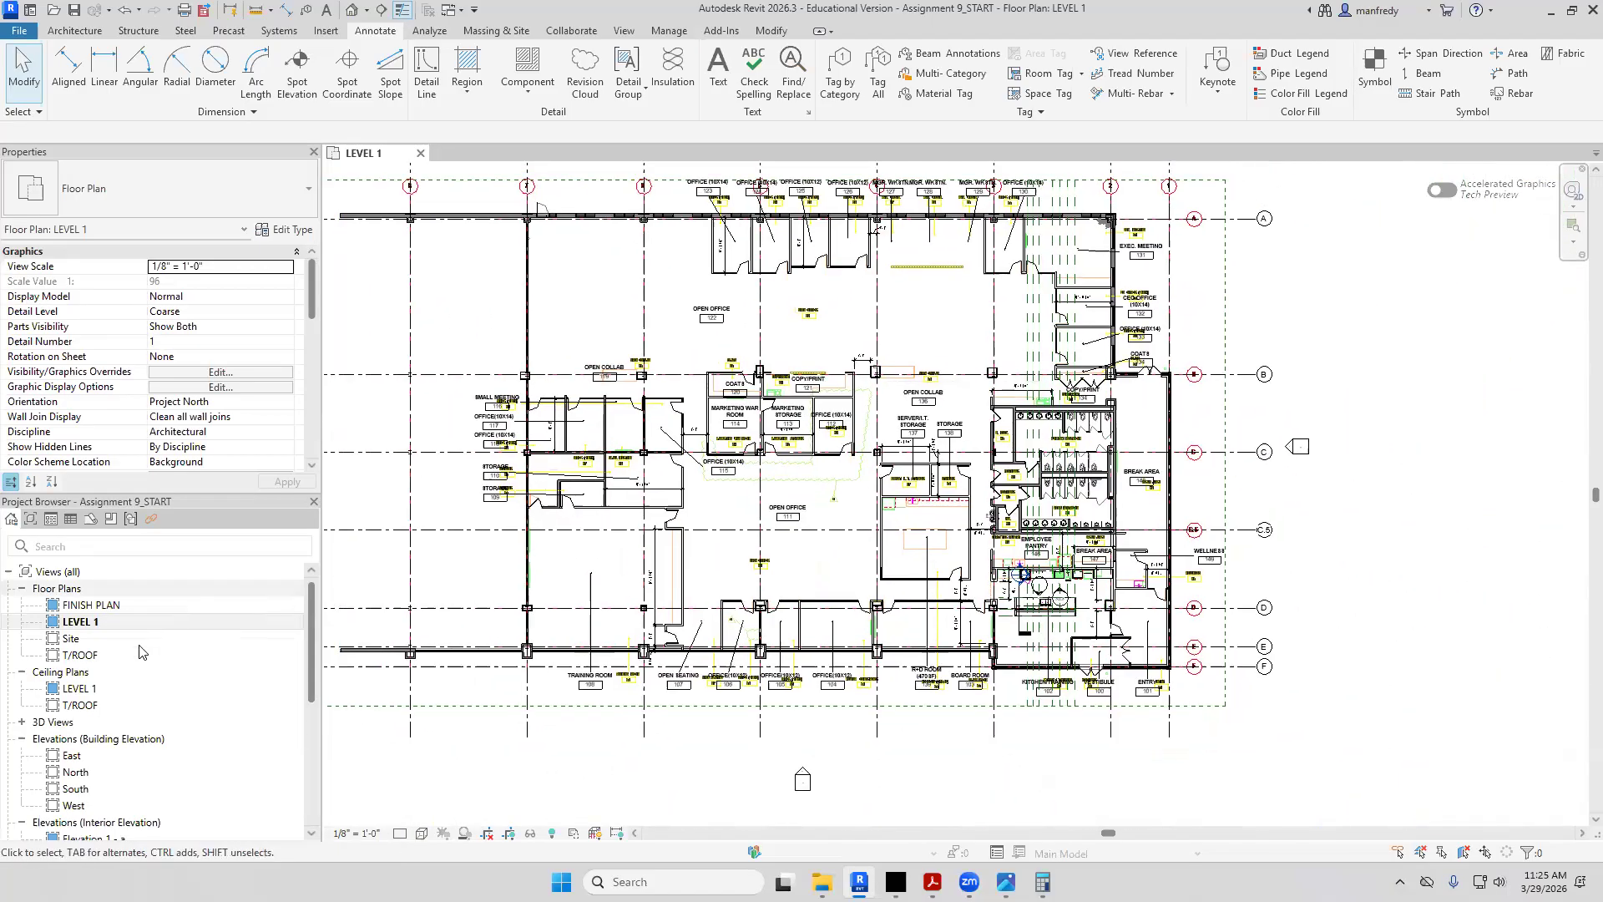
{"action": "double_click", "coordinate": [126, 683]}
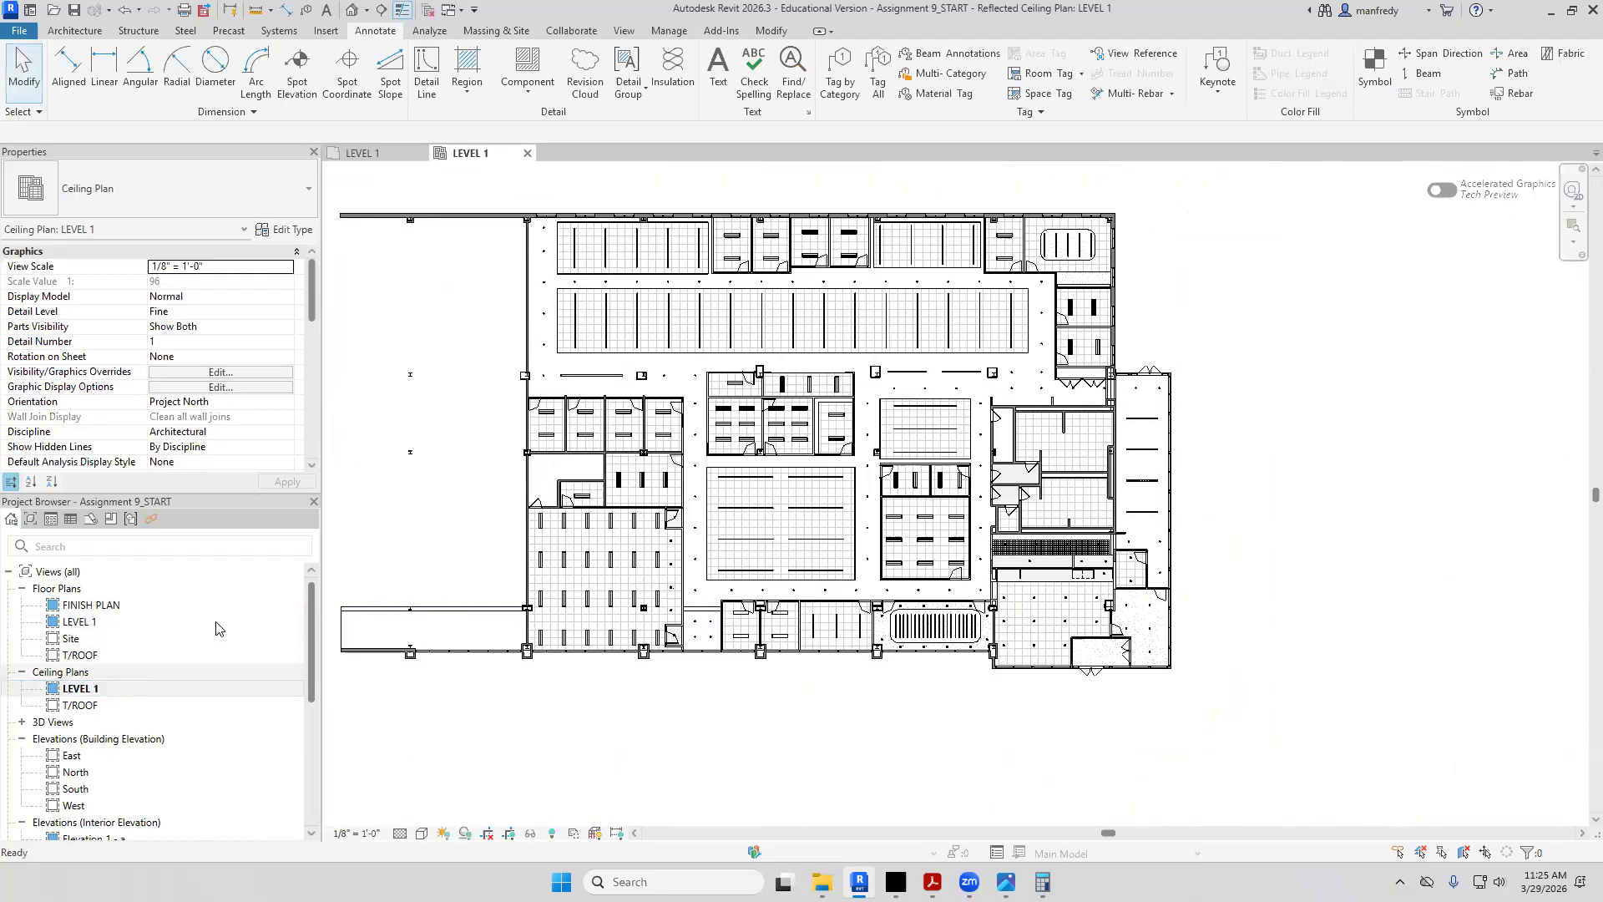
{"action": "scroll", "coordinate": [800, 795], "scroll_direction": "down", "scroll_amount": 1}
Switch to Acrobat and bring up reflected ceiling plan sheet A2.01 in the Golden IFC drawing set
{"action": "mouse_move", "coordinate": [932, 882]}
{"action": "left_click", "coordinate": [964, 844]}
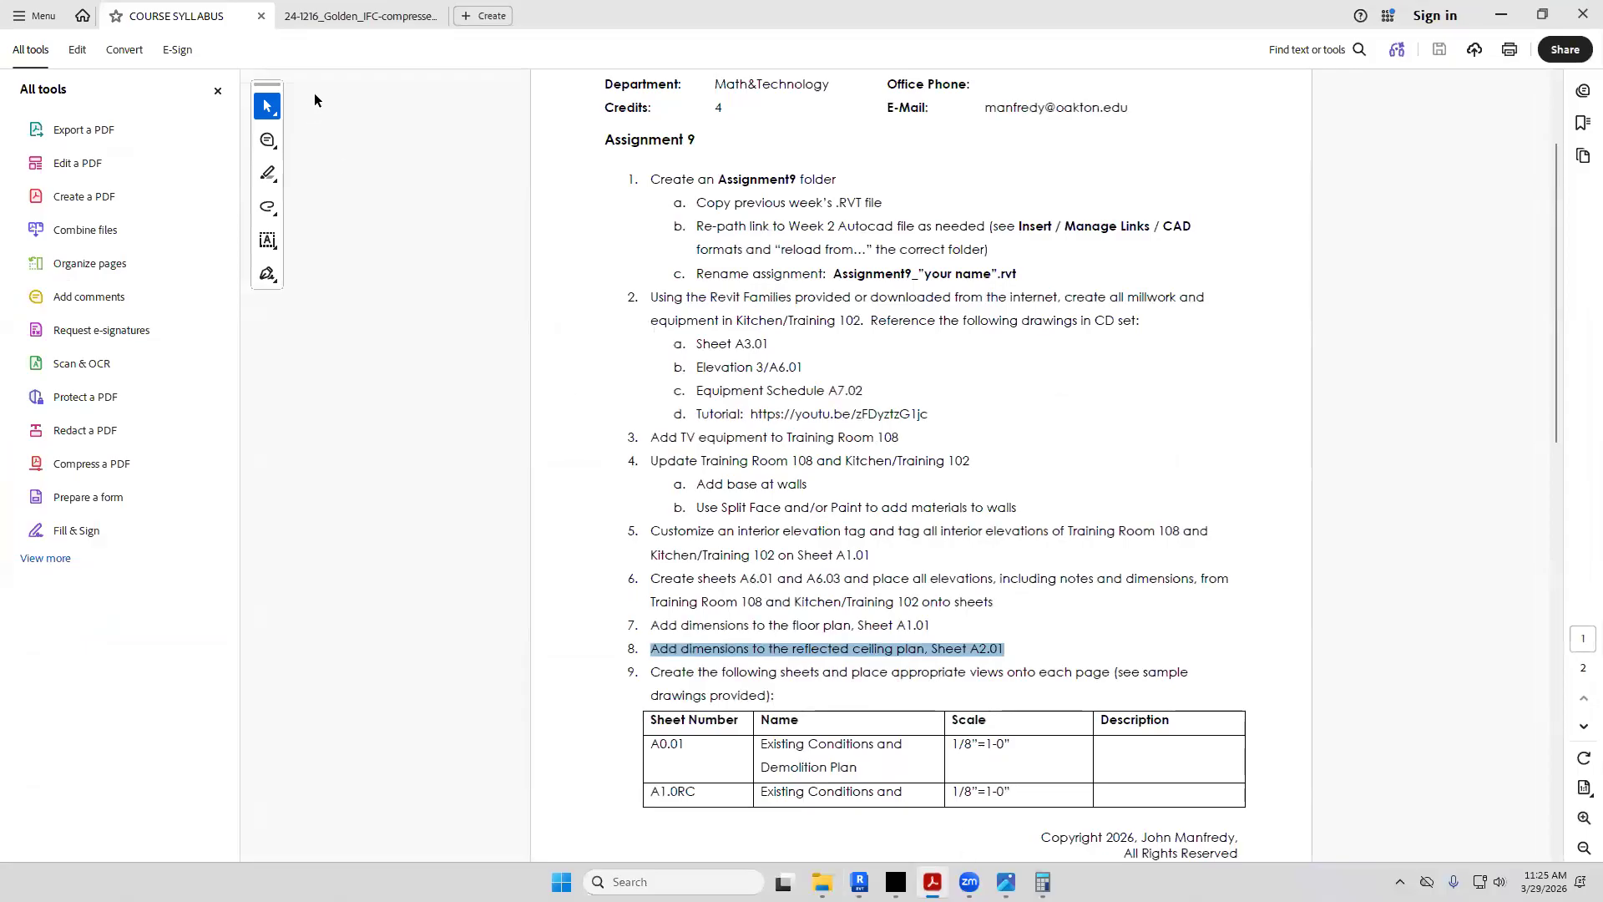
{"action": "left_click", "coordinate": [359, 16]}
{"action": "scroll", "coordinate": [551, 359], "scroll_direction": "up", "scroll_amount": 8}
{"action": "scroll", "coordinate": [551, 360], "scroll_direction": "down", "scroll_amount": 3}
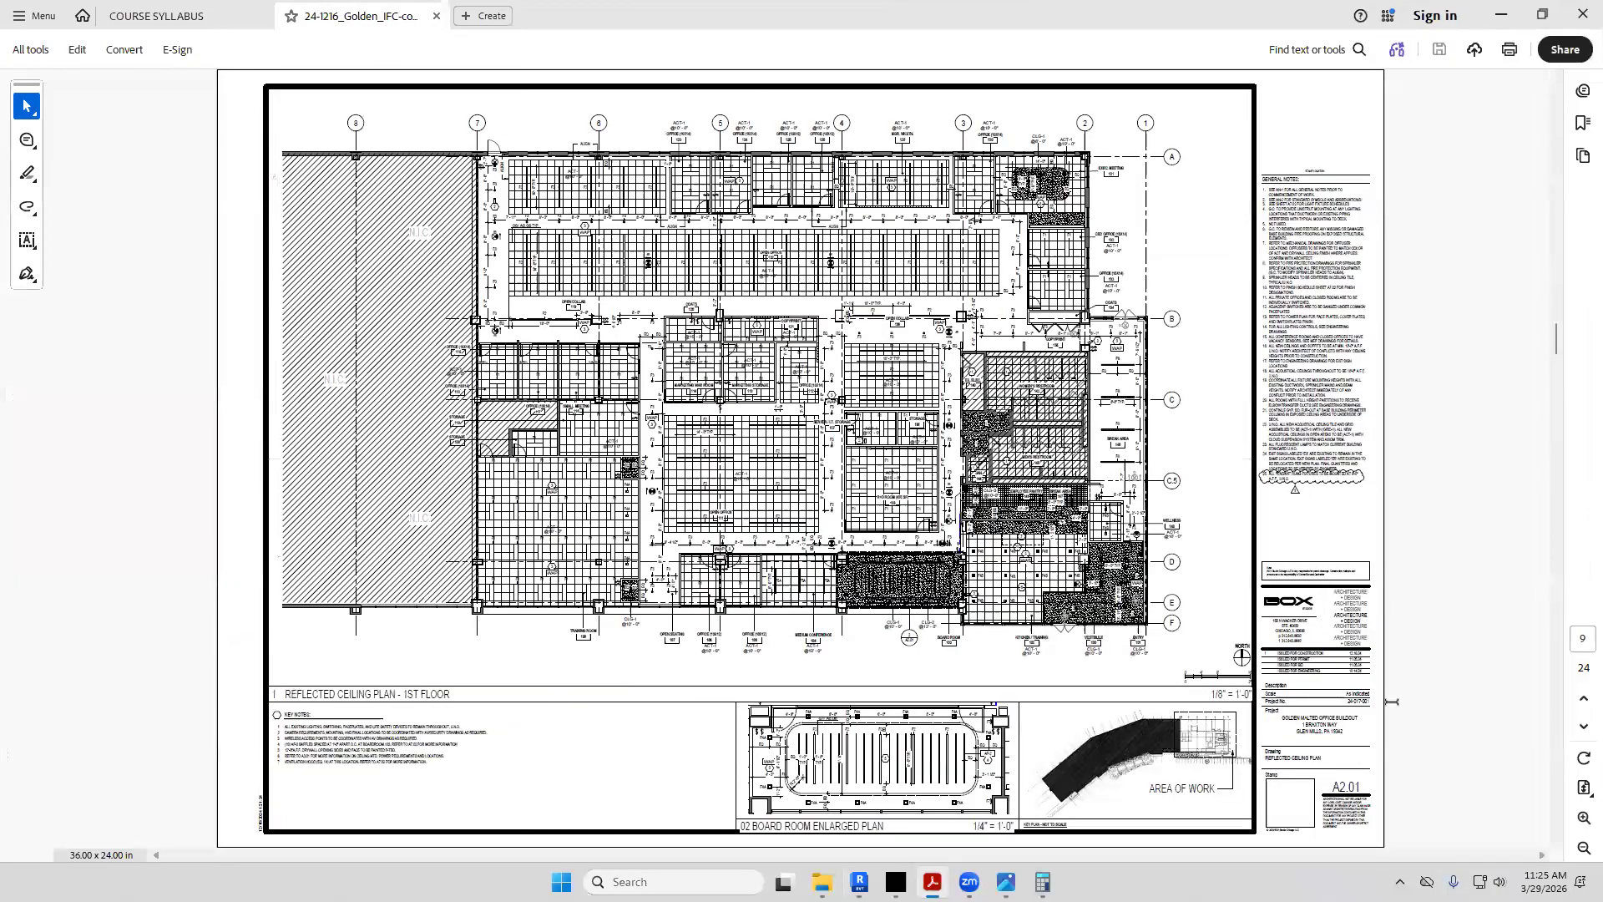
Examine the ceiling and light fixture dimensions around open collab 119 on sheet A2.01, and switch back to Revit
{"action": "left_click", "coordinate": [1583, 815]}
{"action": "left_click", "coordinate": [1583, 816]}
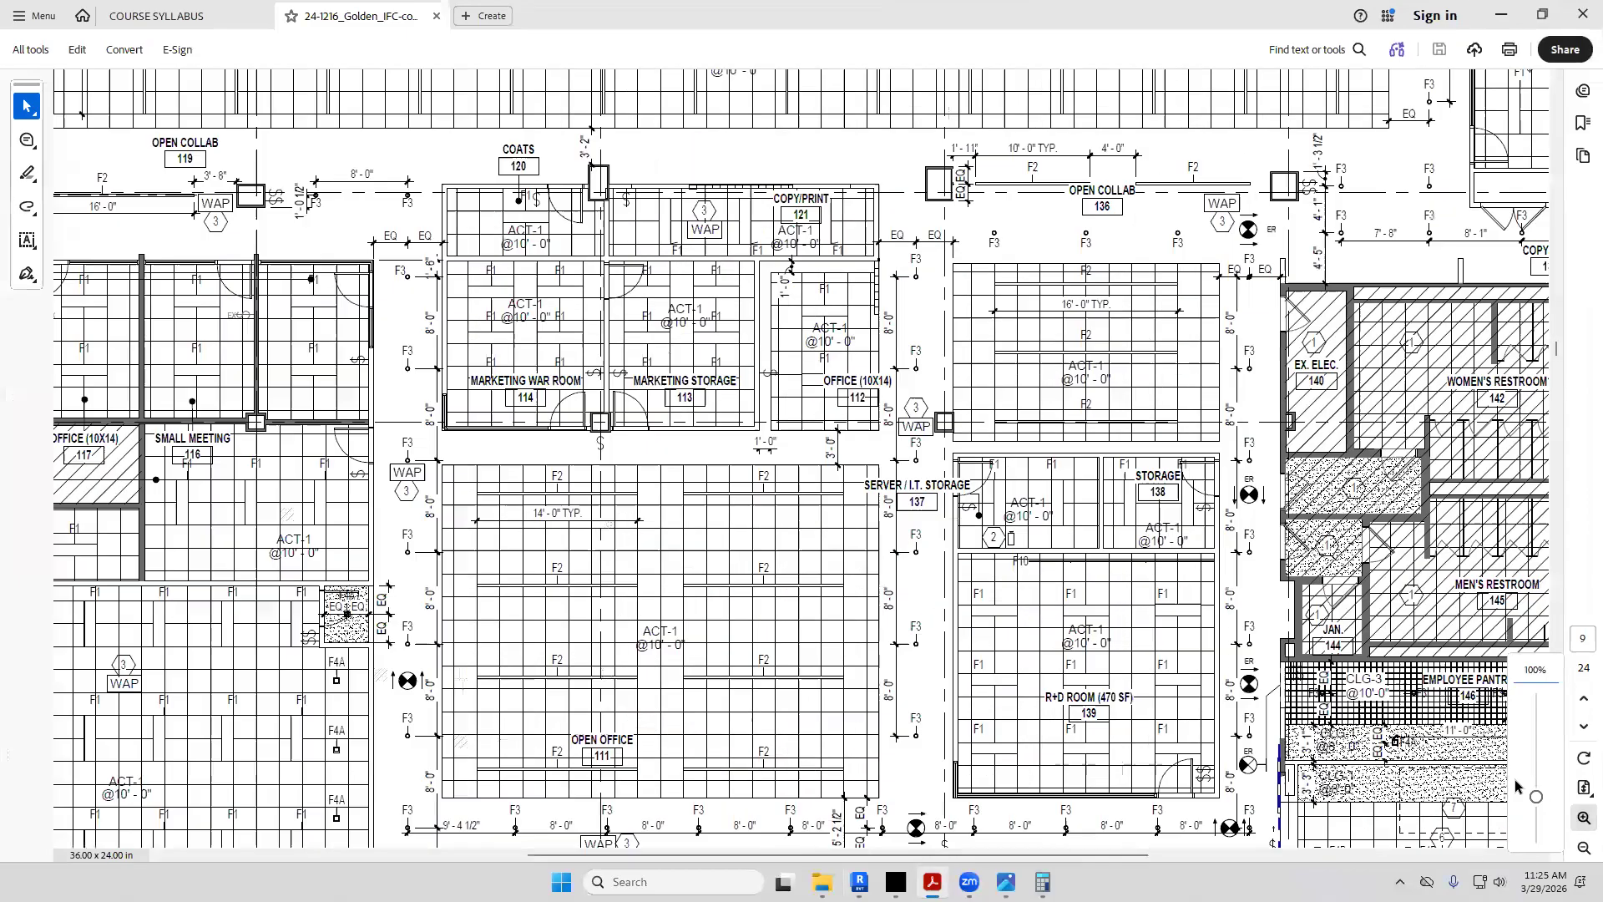
{"action": "scroll", "coordinate": [442, 363], "scroll_direction": "up", "scroll_amount": 3}
{"action": "left_click_drag", "start_coordinate": [1086, 855], "coordinate": [818, 857]}
{"action": "scroll", "coordinate": [612, 271], "scroll_direction": "up", "scroll_amount": 2}
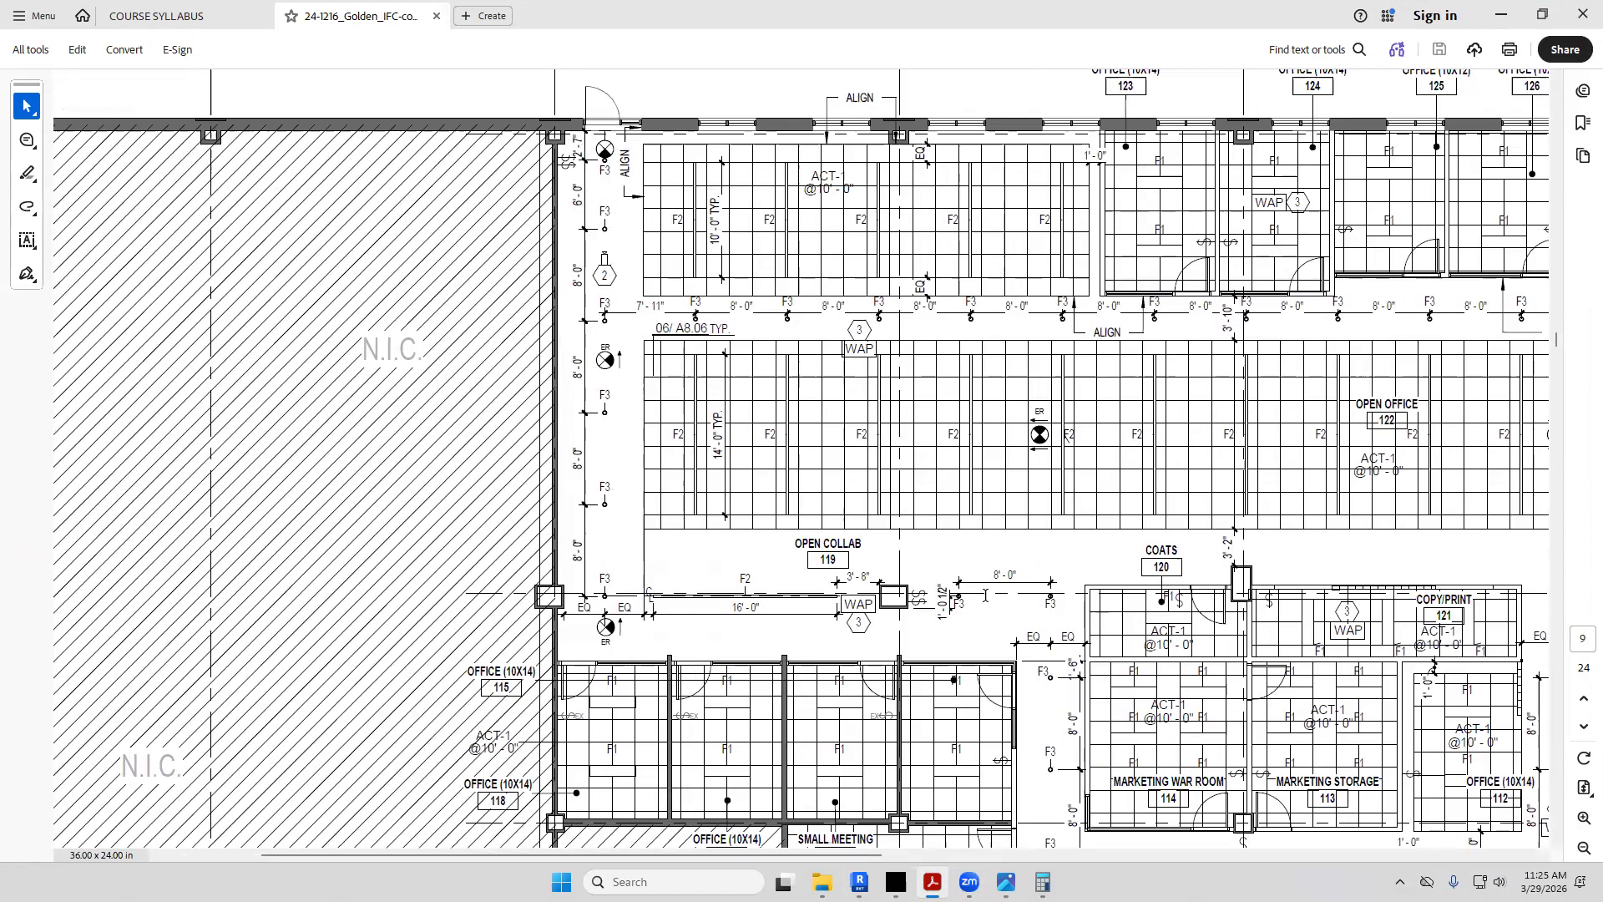
{"action": "scroll", "coordinate": [634, 476], "scroll_direction": "down", "scroll_amount": 2}
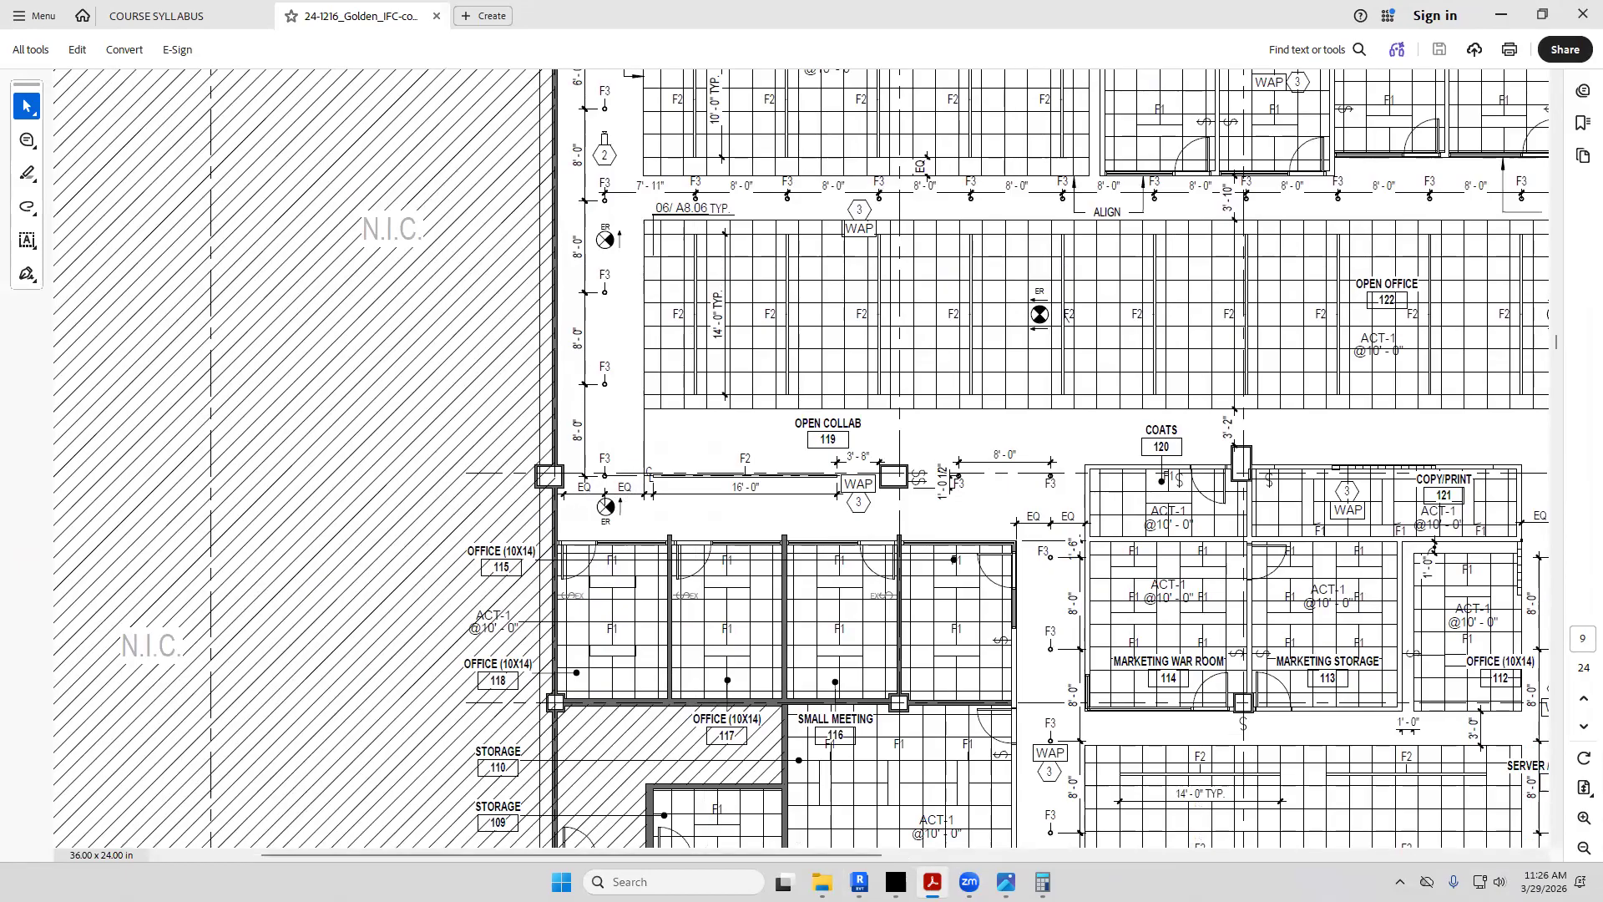
{"action": "key", "text": "alt+Tab"}
{"action": "scroll", "coordinate": [604, 381], "scroll_direction": "up", "scroll_amount": 6}
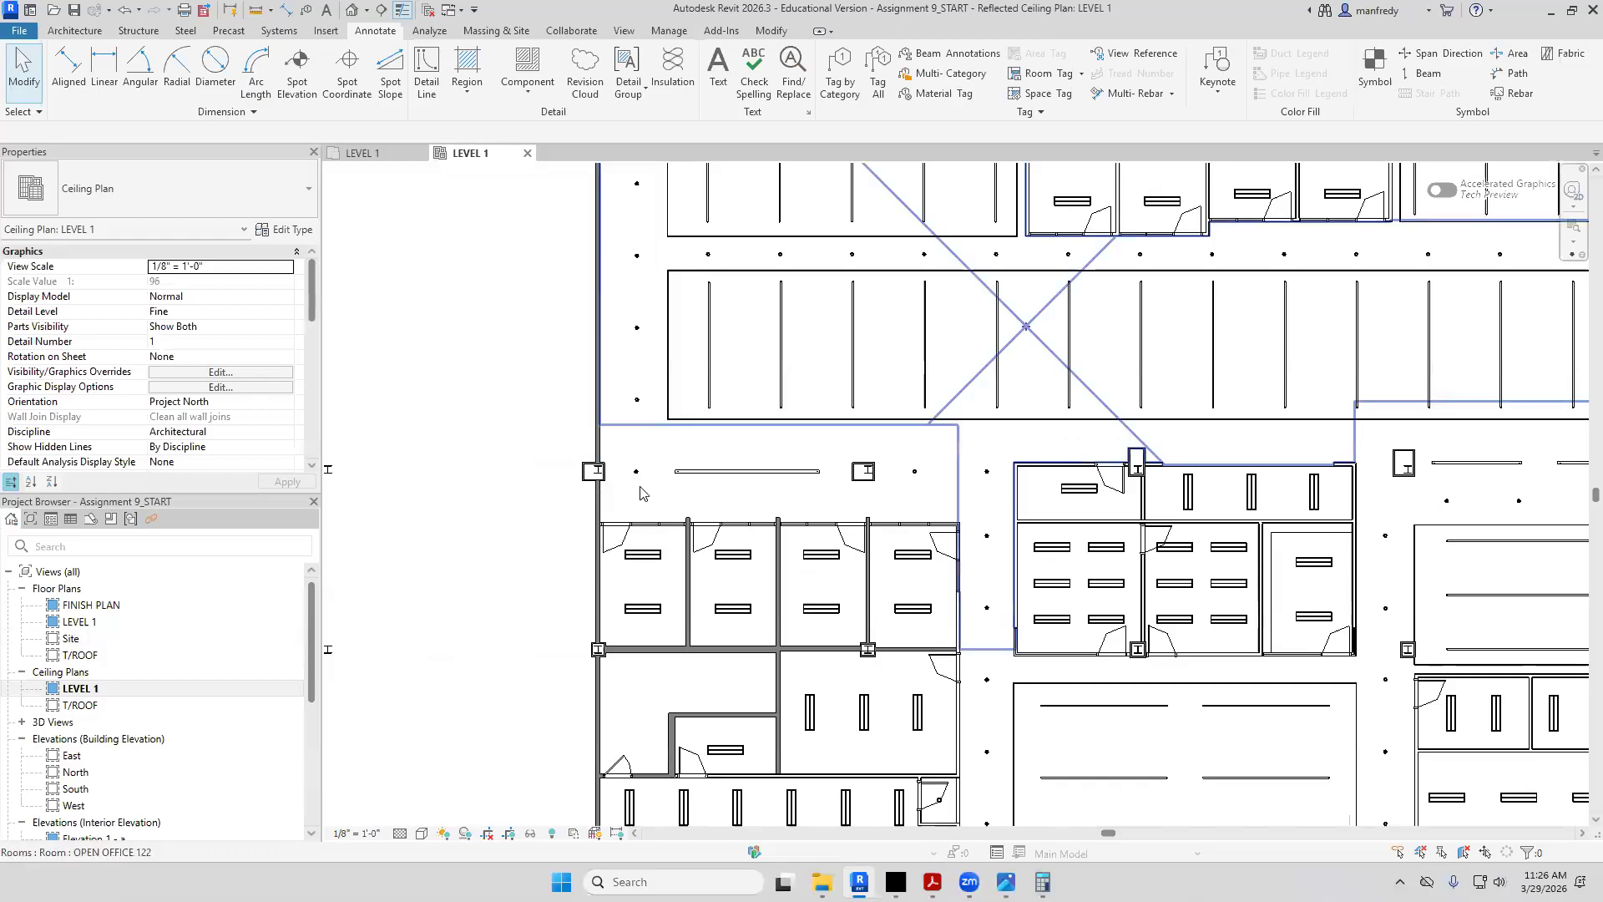
{"action": "key", "text": "d"}
{"action": "key", "text": "i"}
{"action": "left_click", "coordinate": [541, 409]}
{"action": "left_click", "coordinate": [668, 535]}
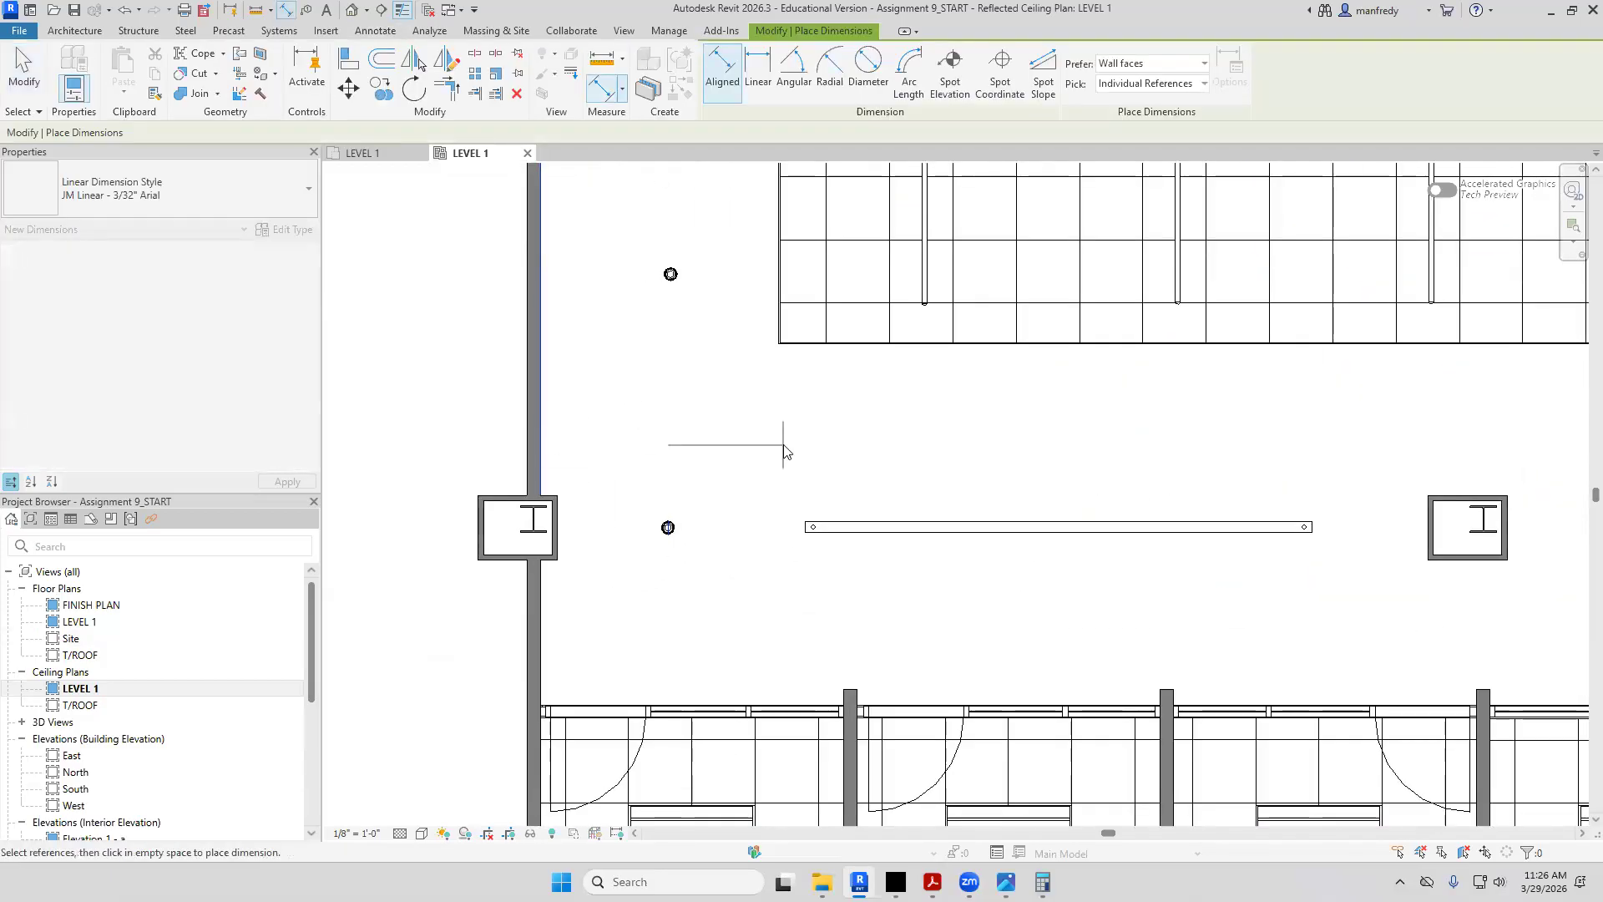
{"action": "key", "text": "Escape"}
{"action": "key", "text": "Escape"}
Turn on the display of annotation categories in the LEVEL 1 ceiling plan's visibility/graphic overrides
{"action": "key", "text": "v"}
{"action": "key", "text": "g"}
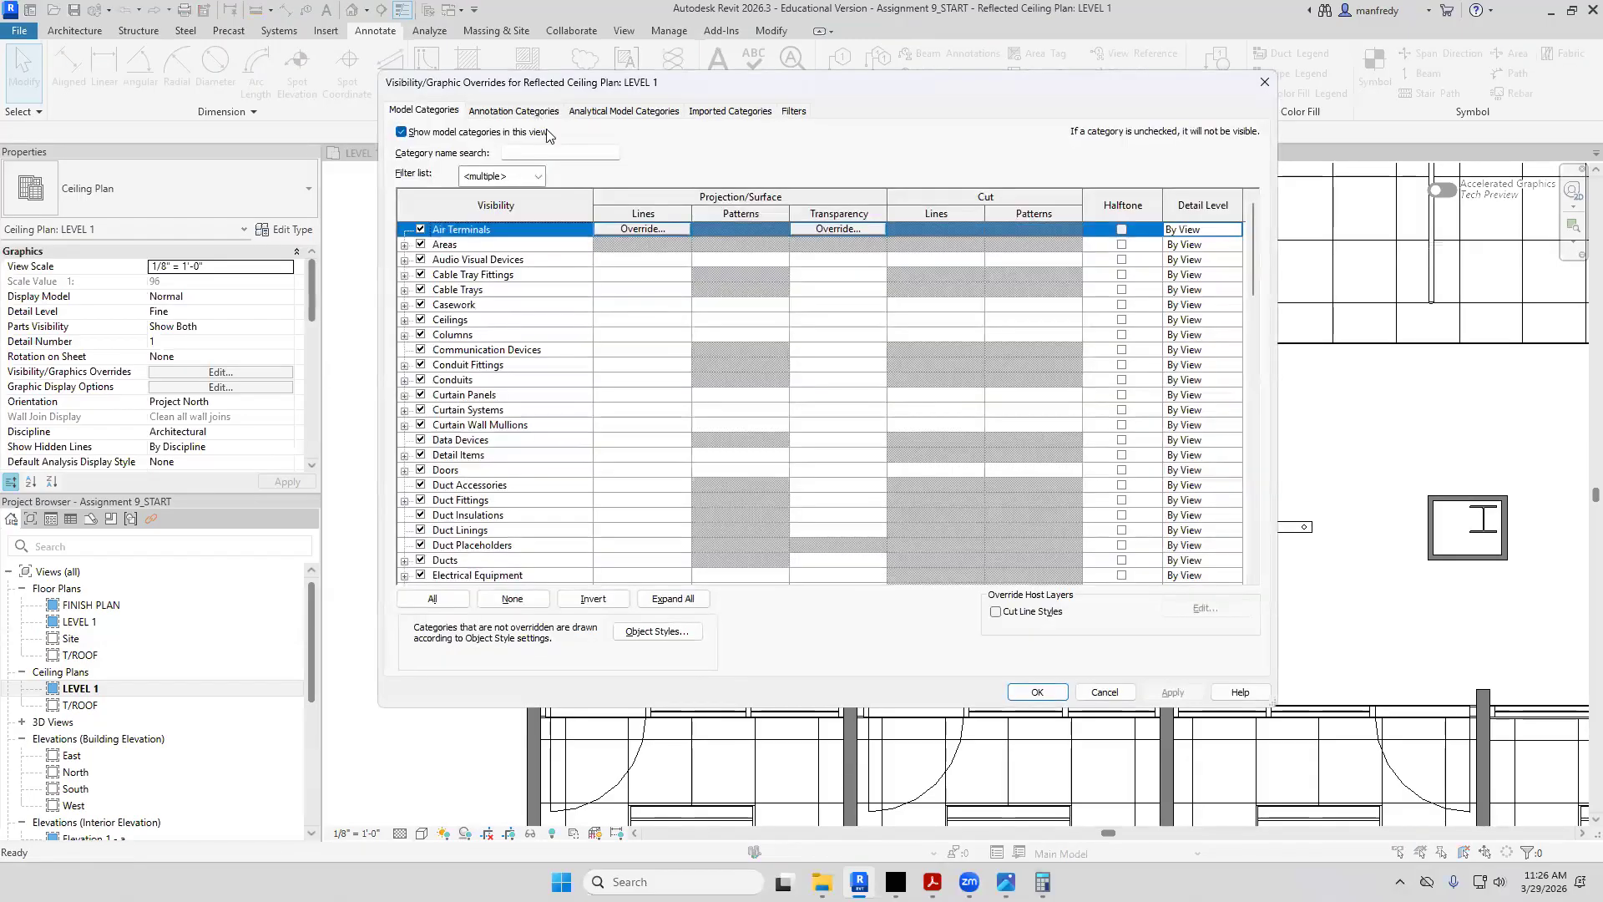
{"action": "left_click", "coordinate": [513, 111]}
{"action": "left_click", "coordinate": [402, 132]}
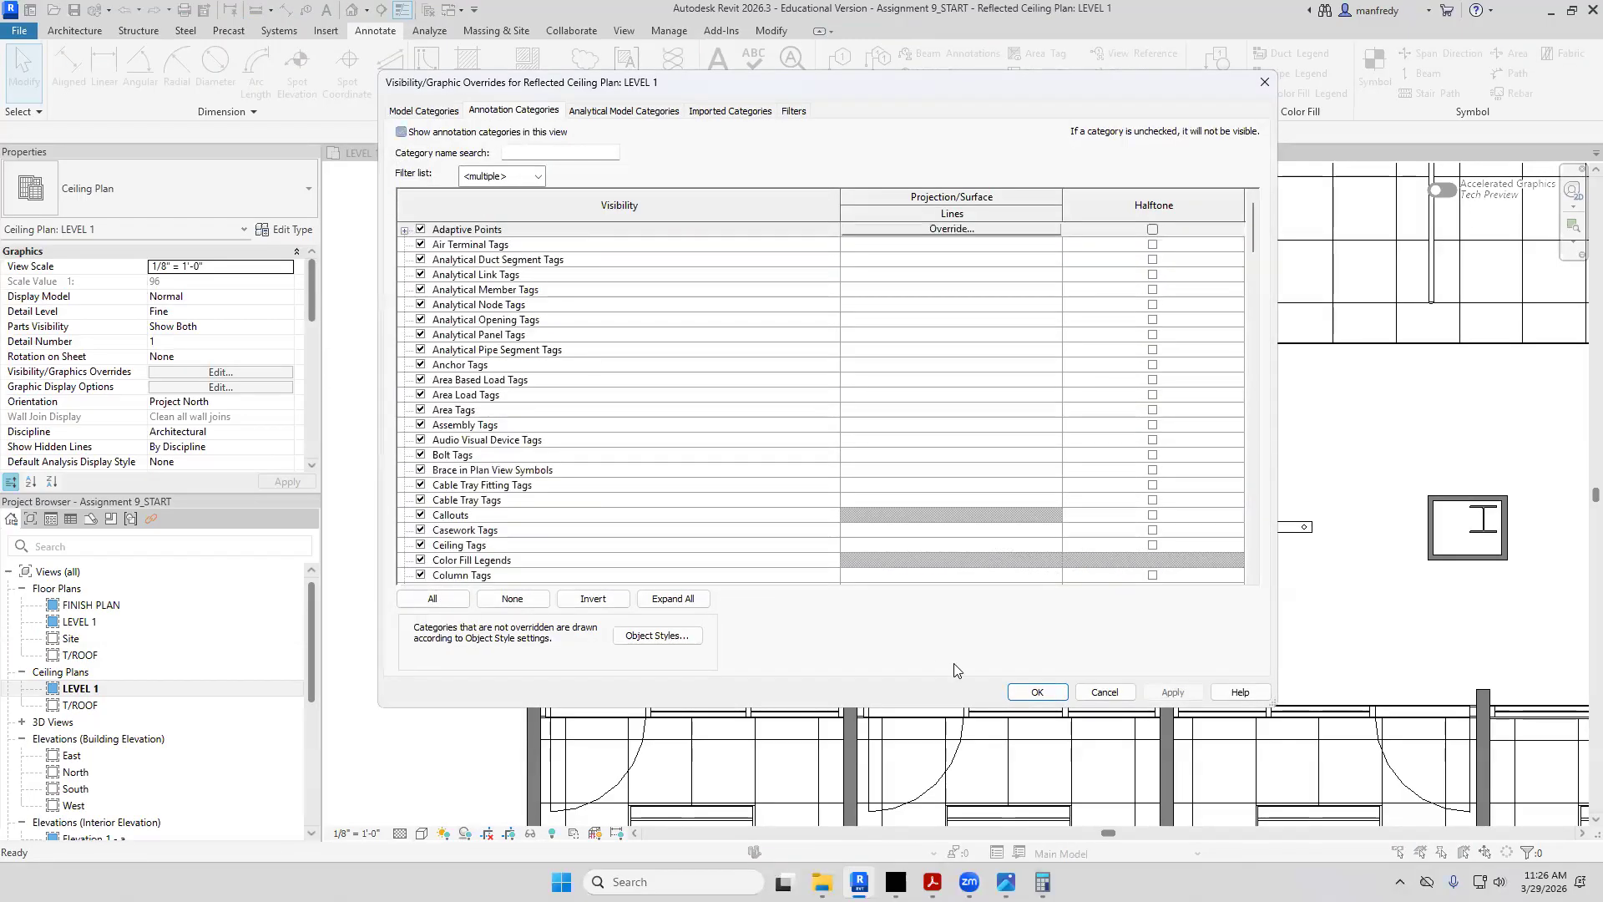
{"action": "key", "text": "Return"}
{"action": "scroll", "coordinate": [613, 559], "scroll_direction": "up", "scroll_amount": 2}
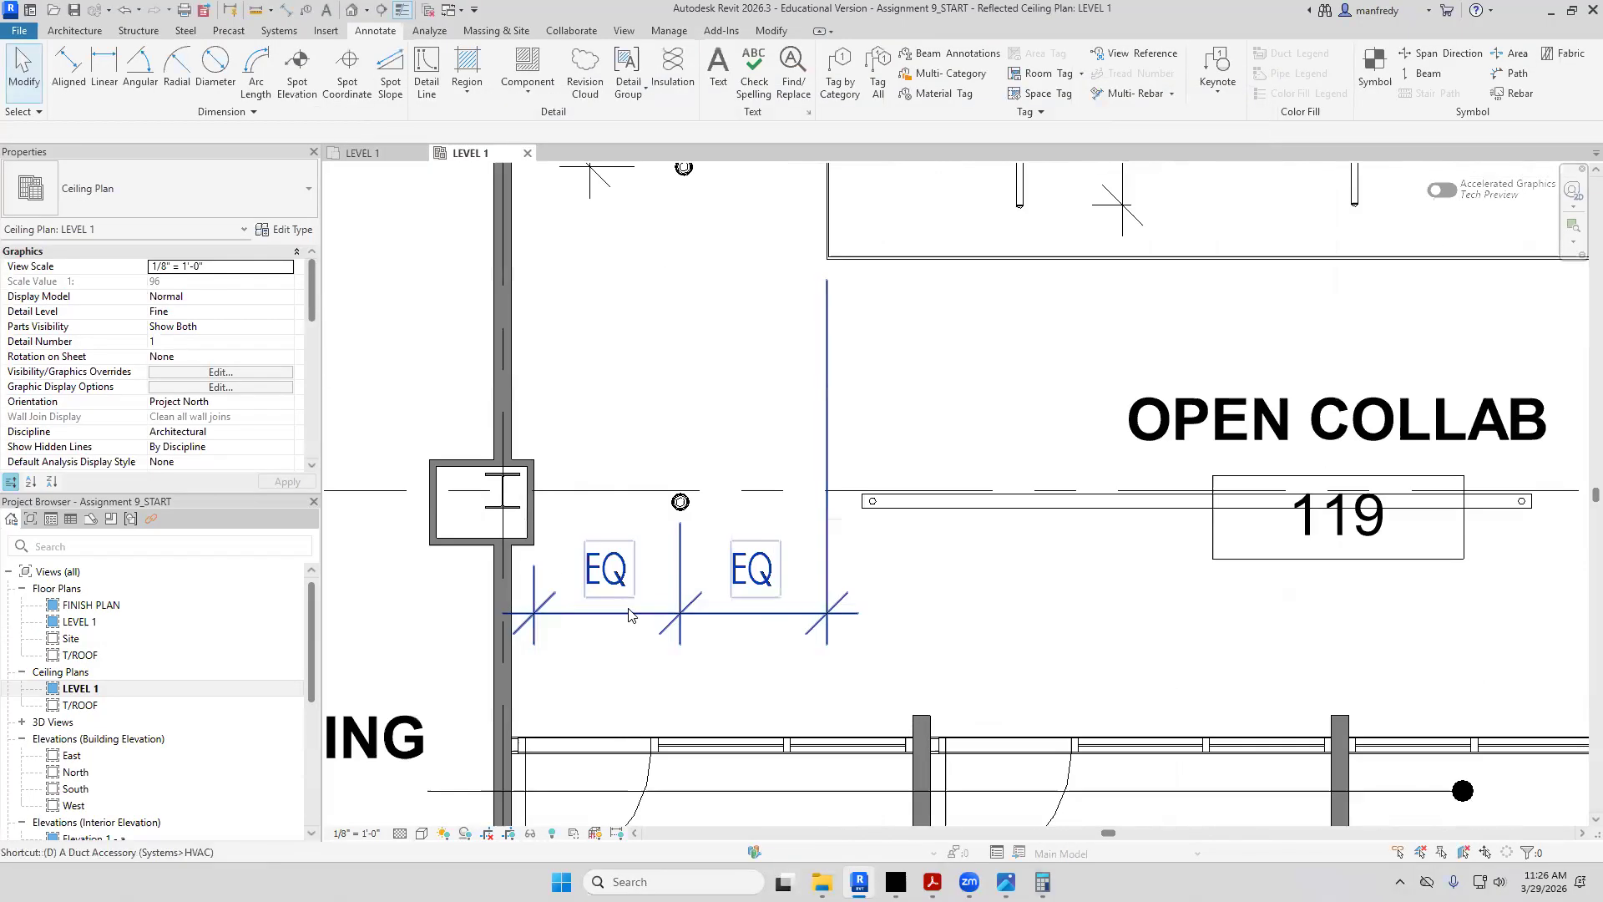
Delete the EQ dimension string between the column and ceiling edge beside open collab 119, removing its equality constraints
{"action": "key", "text": "d"}
{"action": "key", "text": "i"}
{"action": "key", "text": "Escape"}
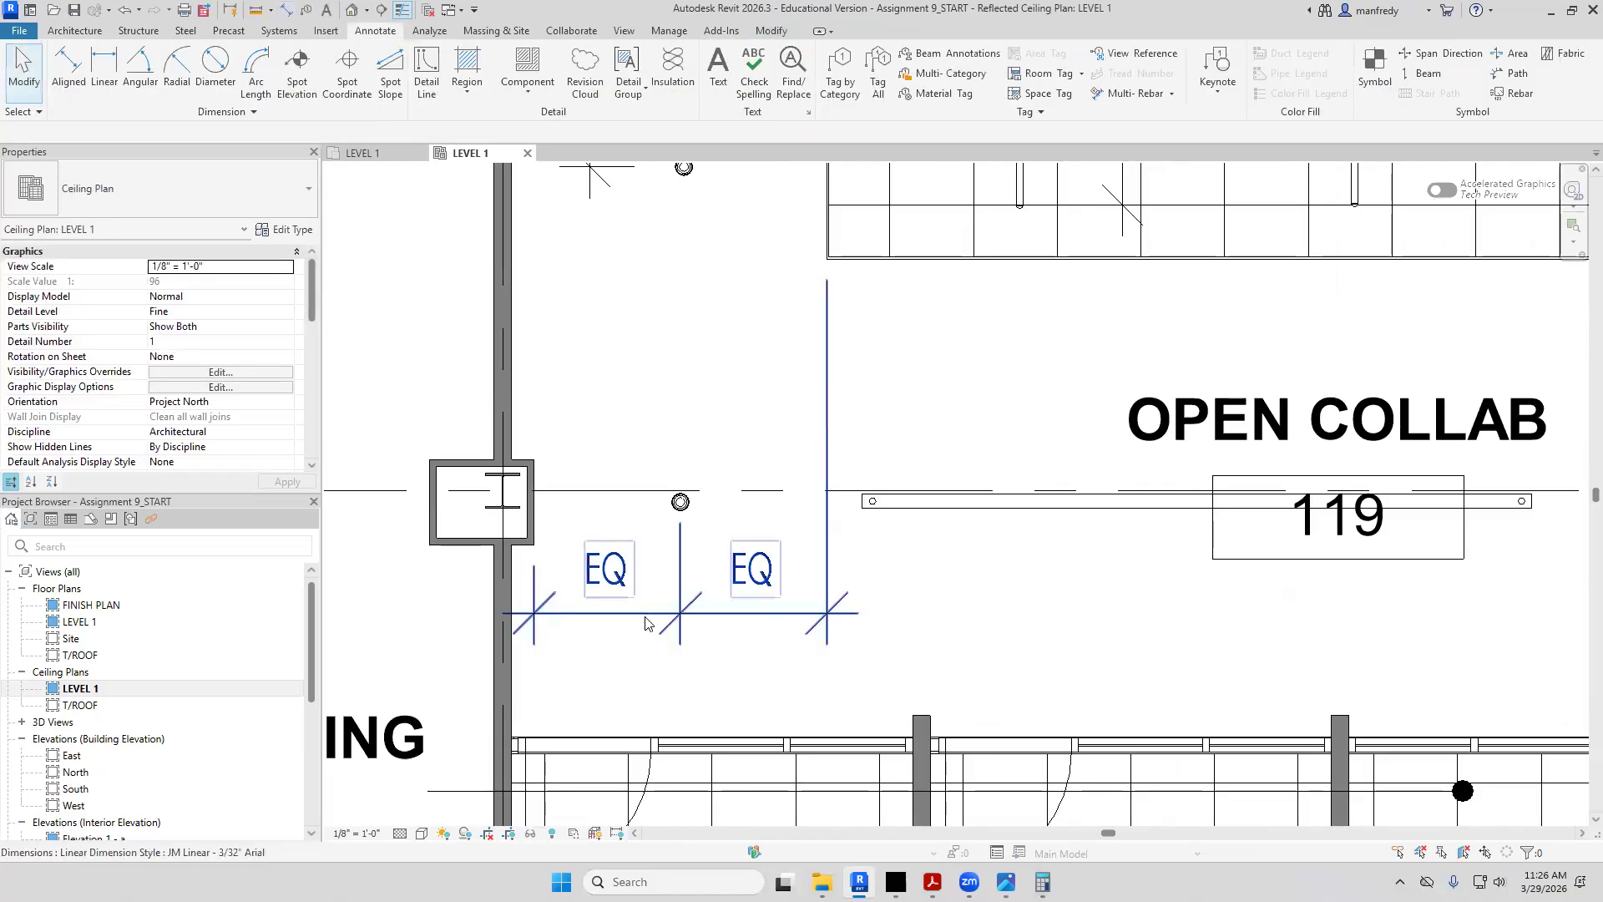
{"action": "left_click", "coordinate": [645, 622]}
{"action": "key", "text": "Delete"}
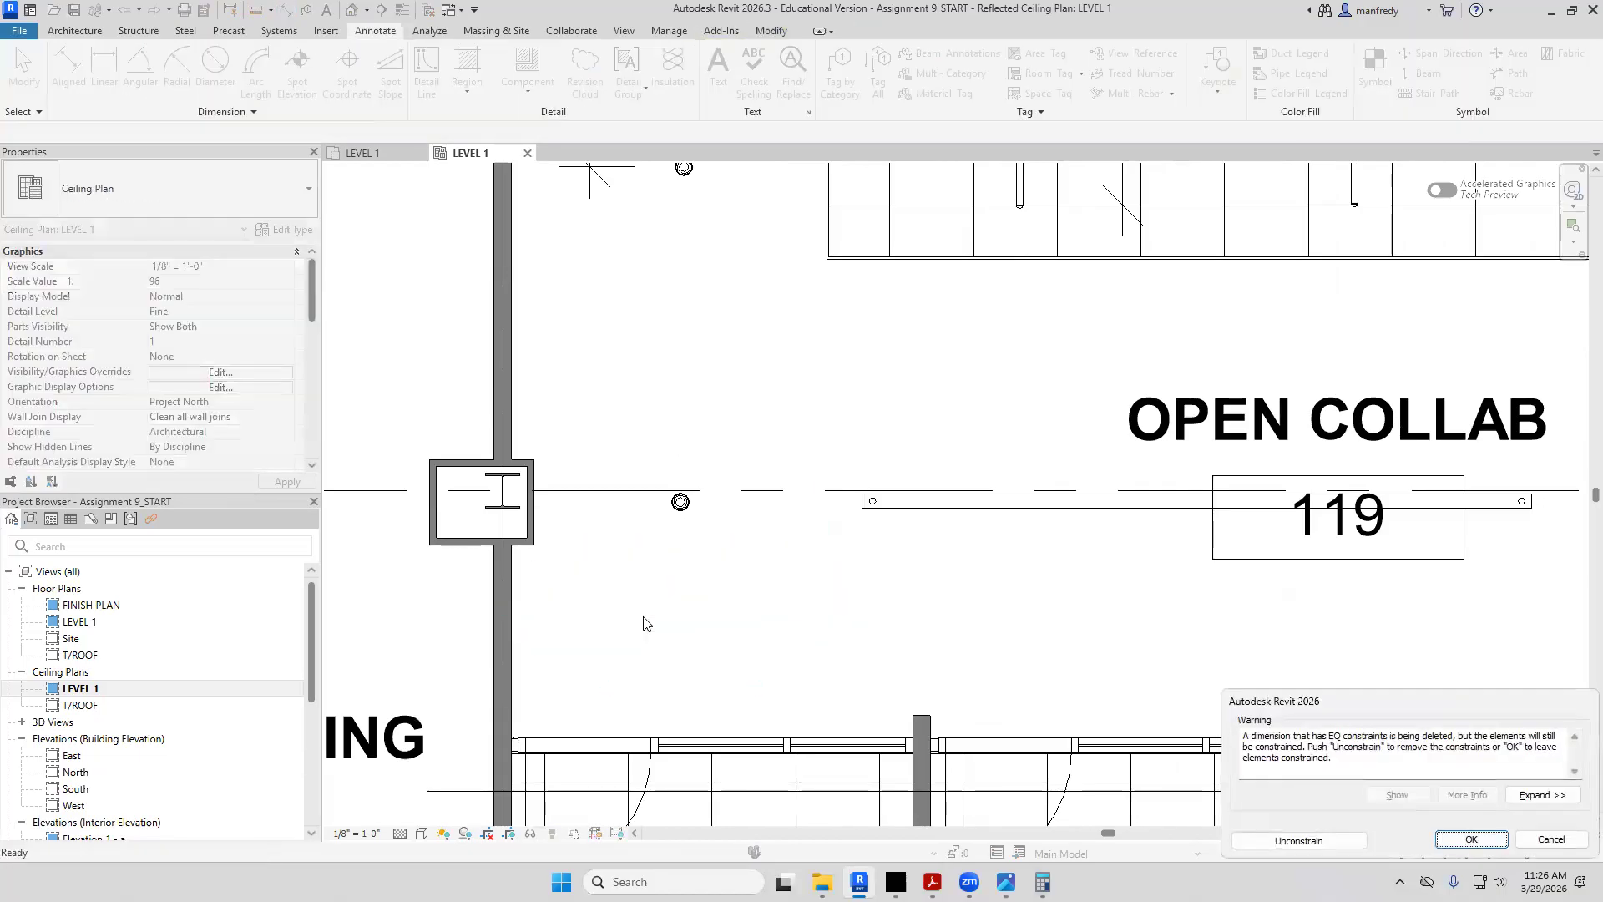
{"action": "left_click", "coordinate": [1338, 845]}
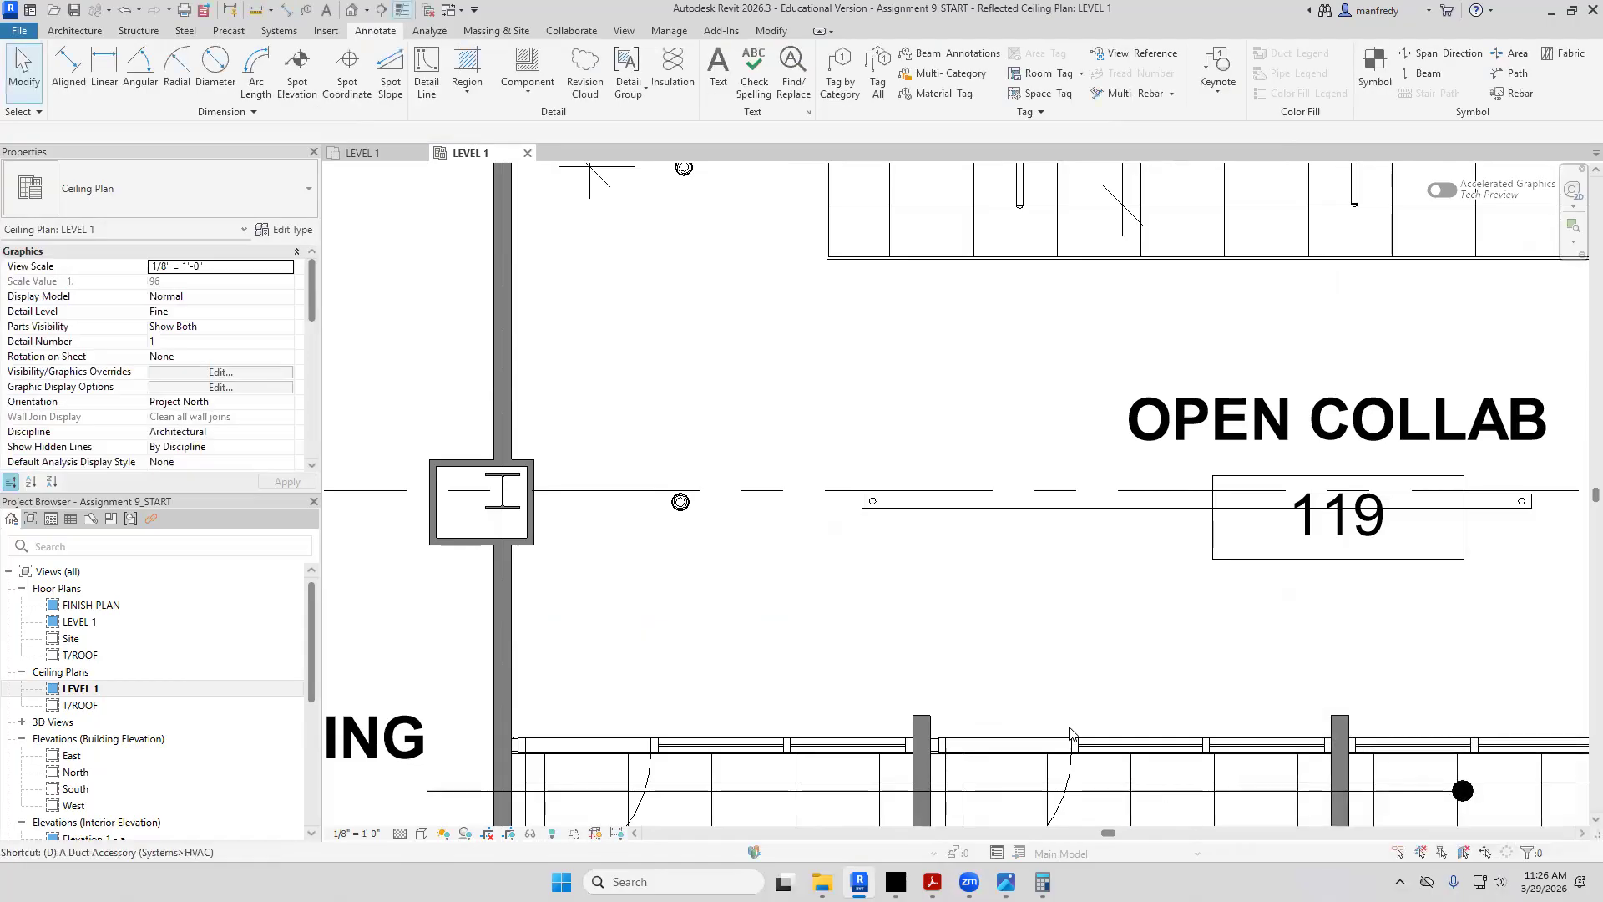
Place an aligned dimension string from the column face through the light fixture's center to the ceiling edge near open collab 119
{"action": "key", "text": "d"}
{"action": "key", "text": "i"}
{"action": "left_click", "coordinate": [538, 521]}
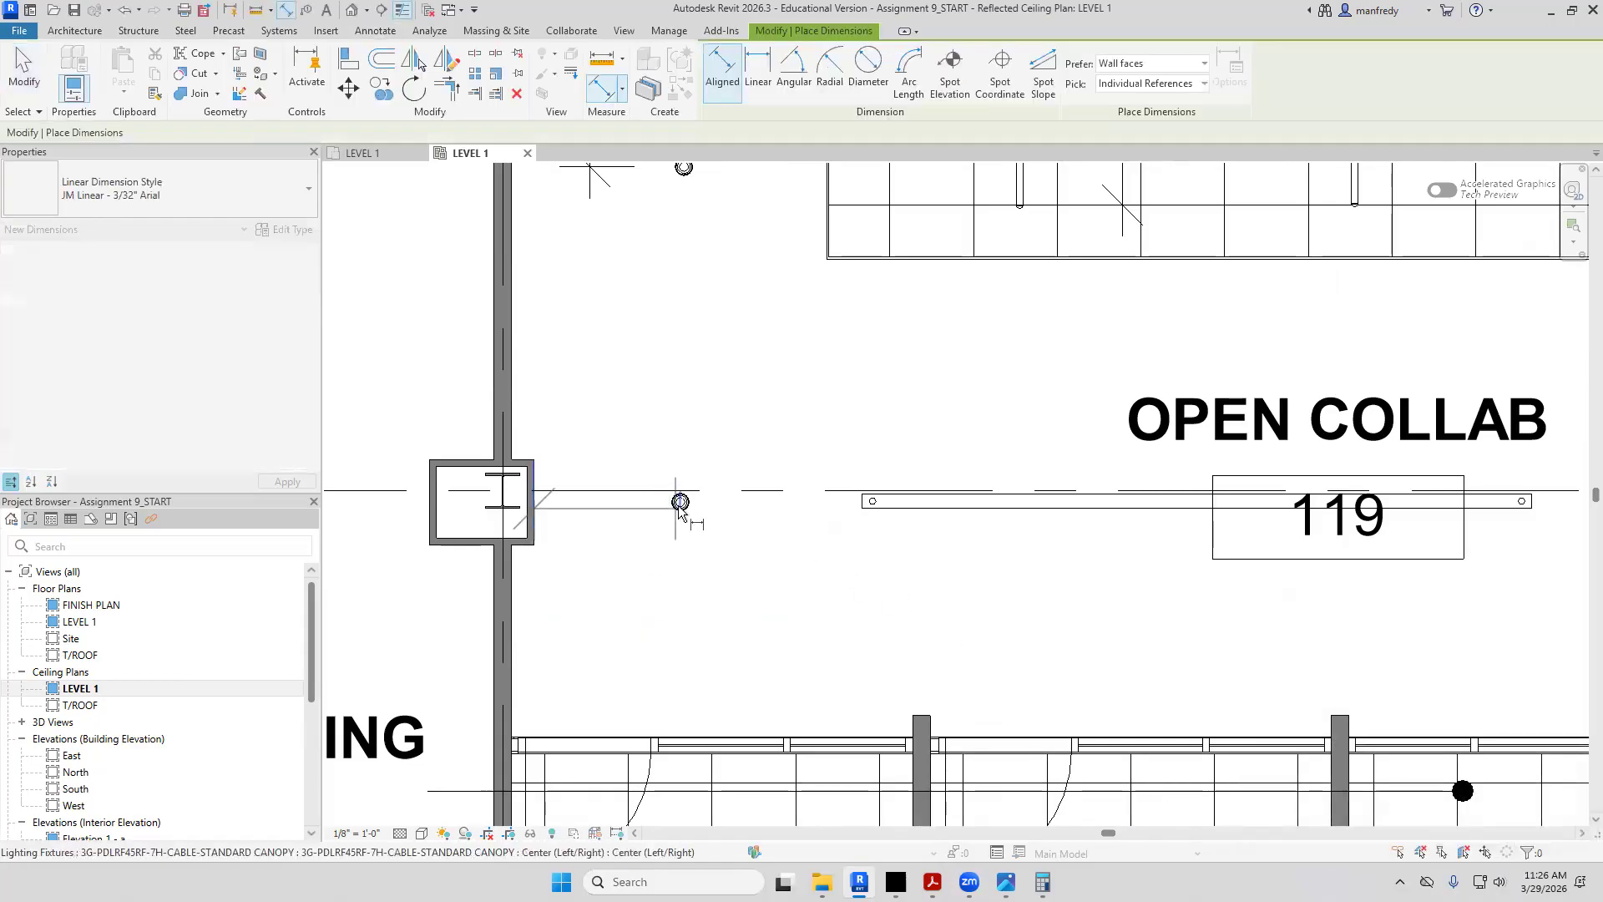
{"action": "left_click", "coordinate": [680, 520]}
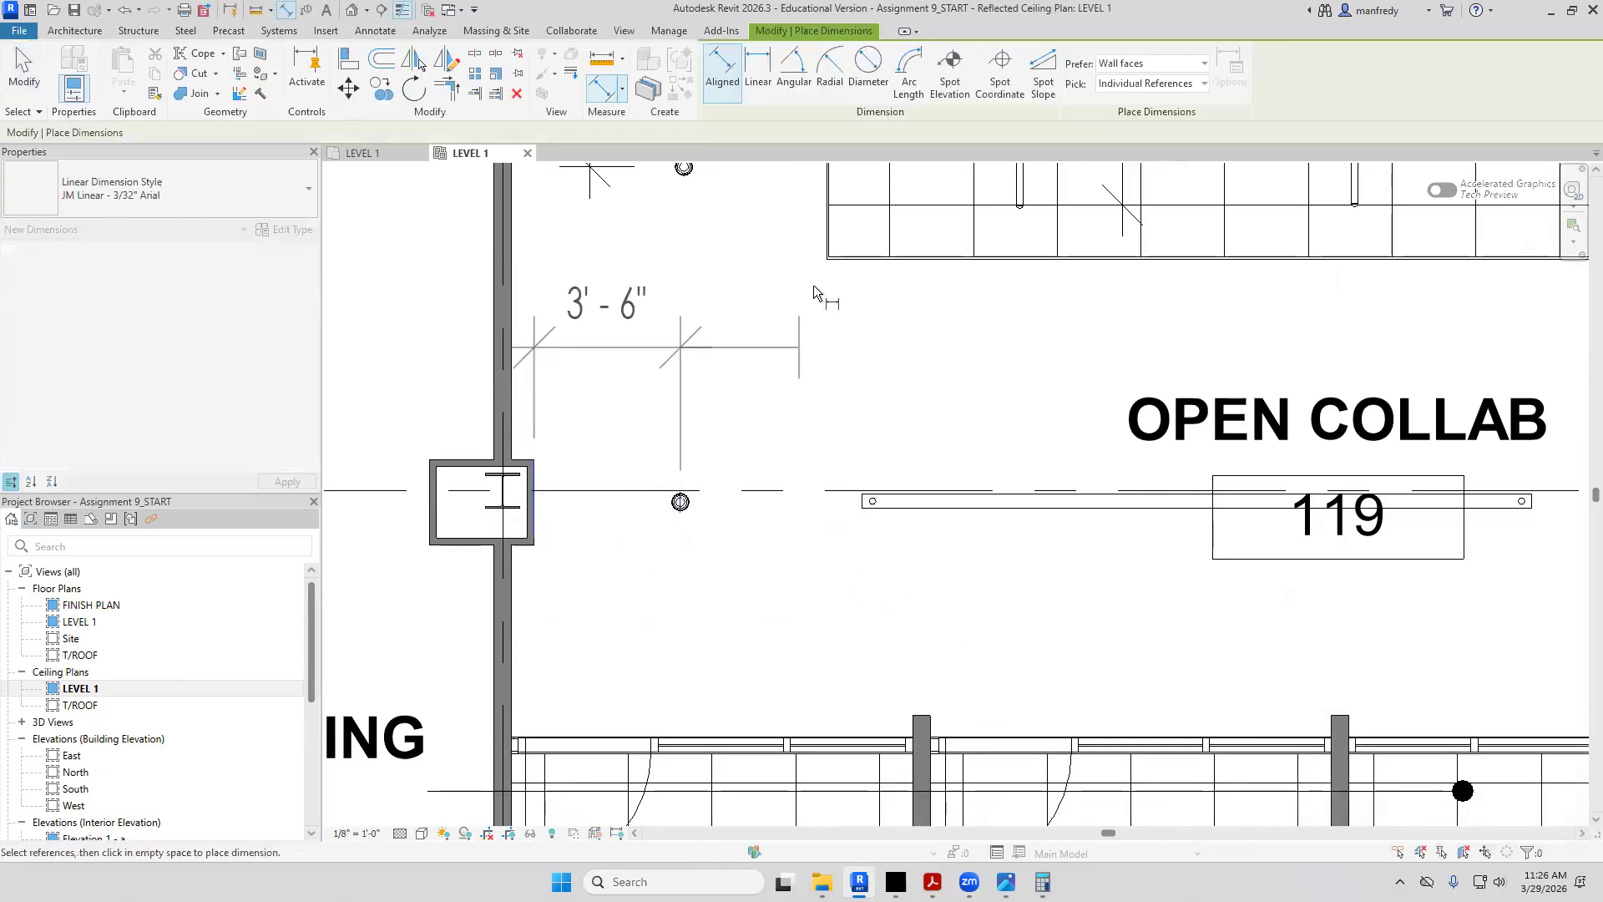
{"action": "left_click", "coordinate": [822, 308]}
{"action": "left_click", "coordinate": [777, 677]}
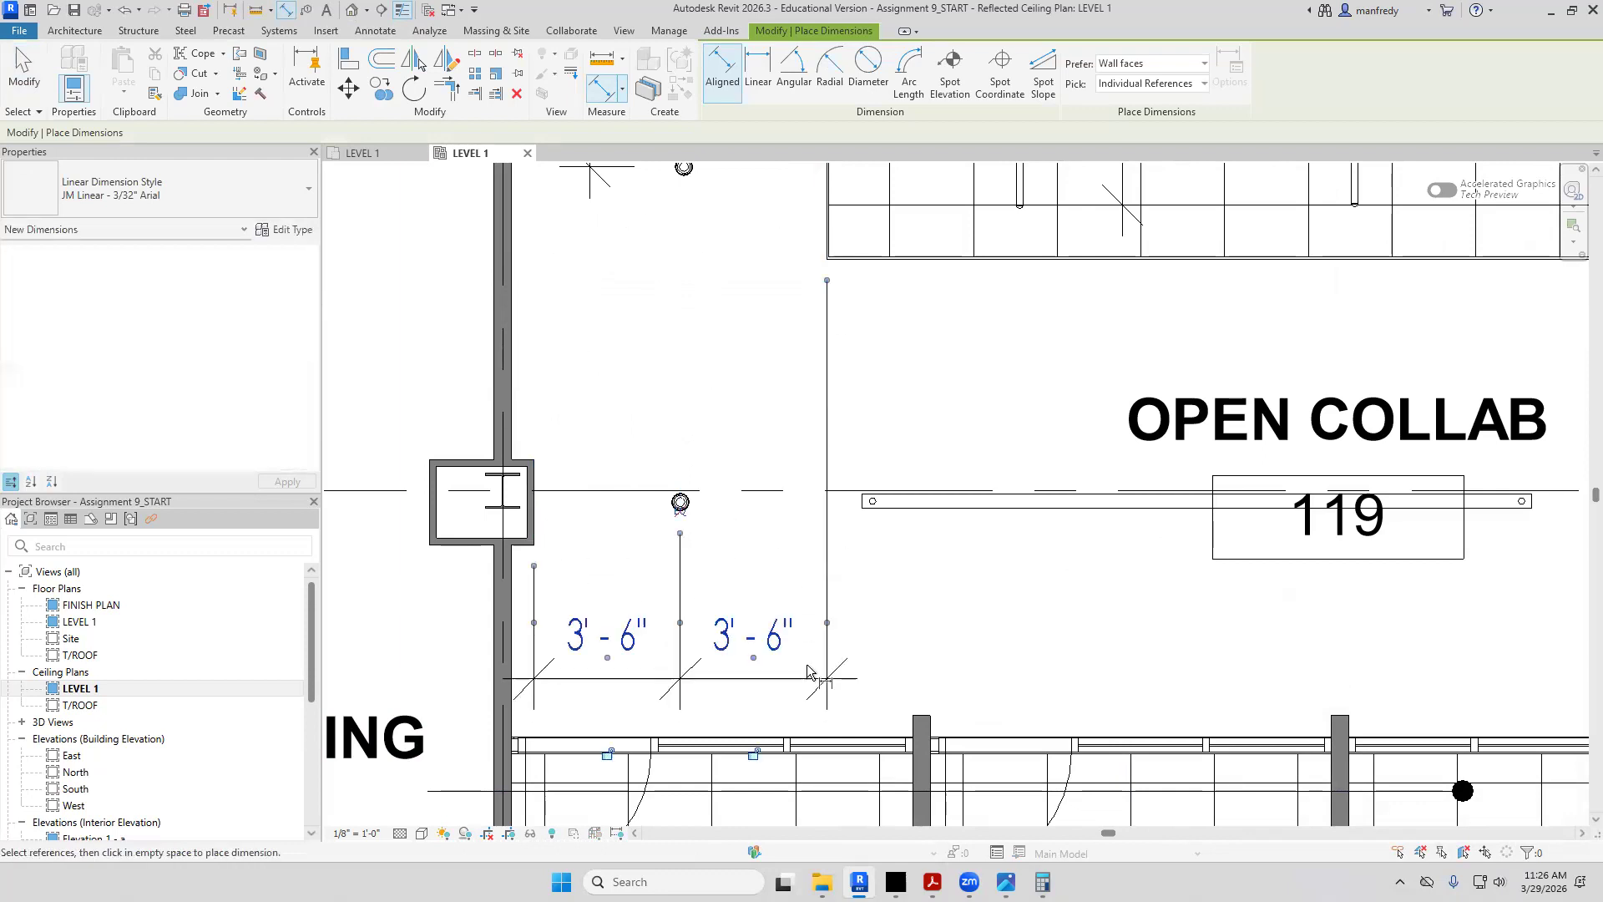
Make the two segments of the dimension string between the column, light fixture and ceiling edge equal (EQ) near open collab 119
{"action": "key", "text": "Escape"}
{"action": "key", "text": "Escape"}
{"action": "middle_click_drag", "start_coordinate": [601, 718], "coordinate": [658, 625]}
{"action": "scroll", "coordinate": [659, 624], "scroll_direction": "up", "scroll_amount": 2}
{"action": "left_click", "coordinate": [675, 585]}
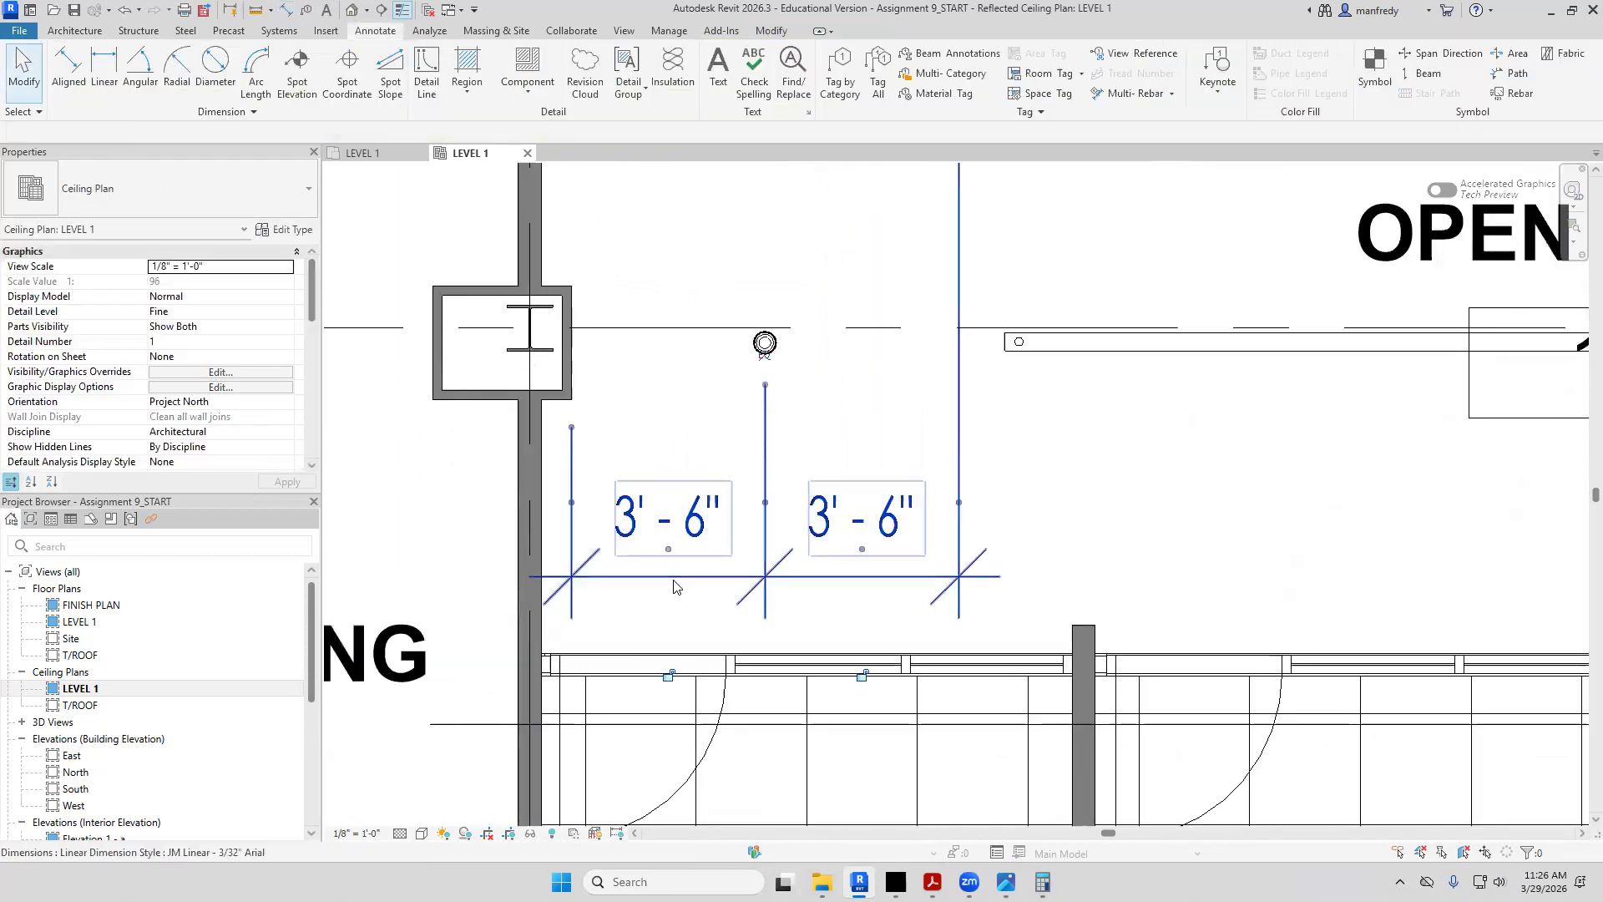
{"action": "scroll", "coordinate": [785, 449], "scroll_direction": "up", "scroll_amount": 1}
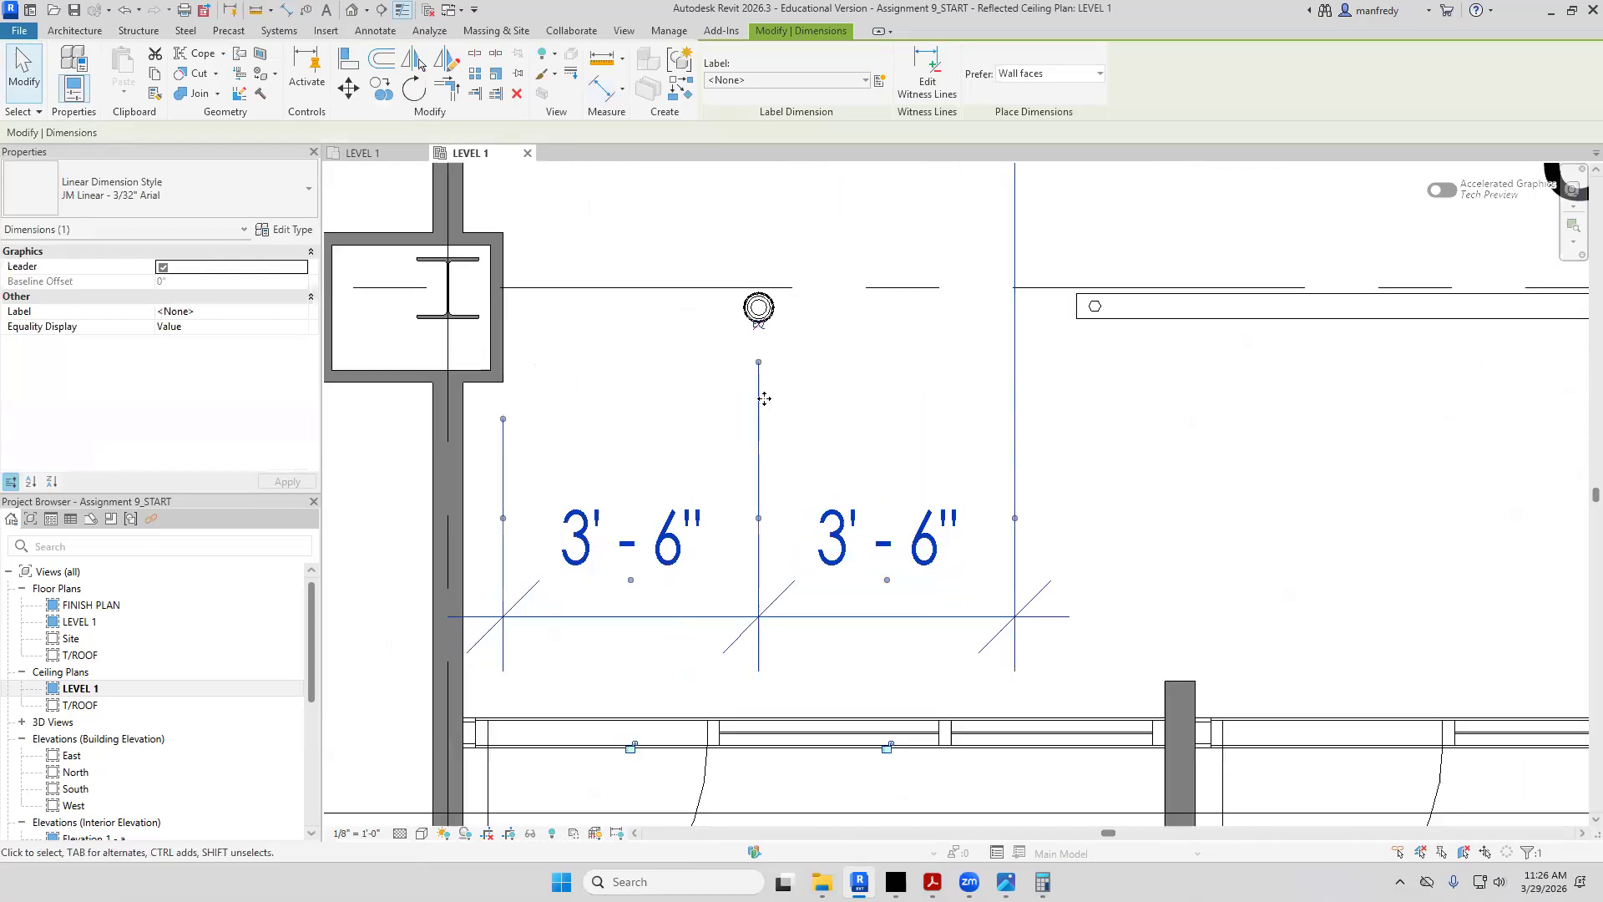
{"action": "left_click", "coordinate": [756, 328]}
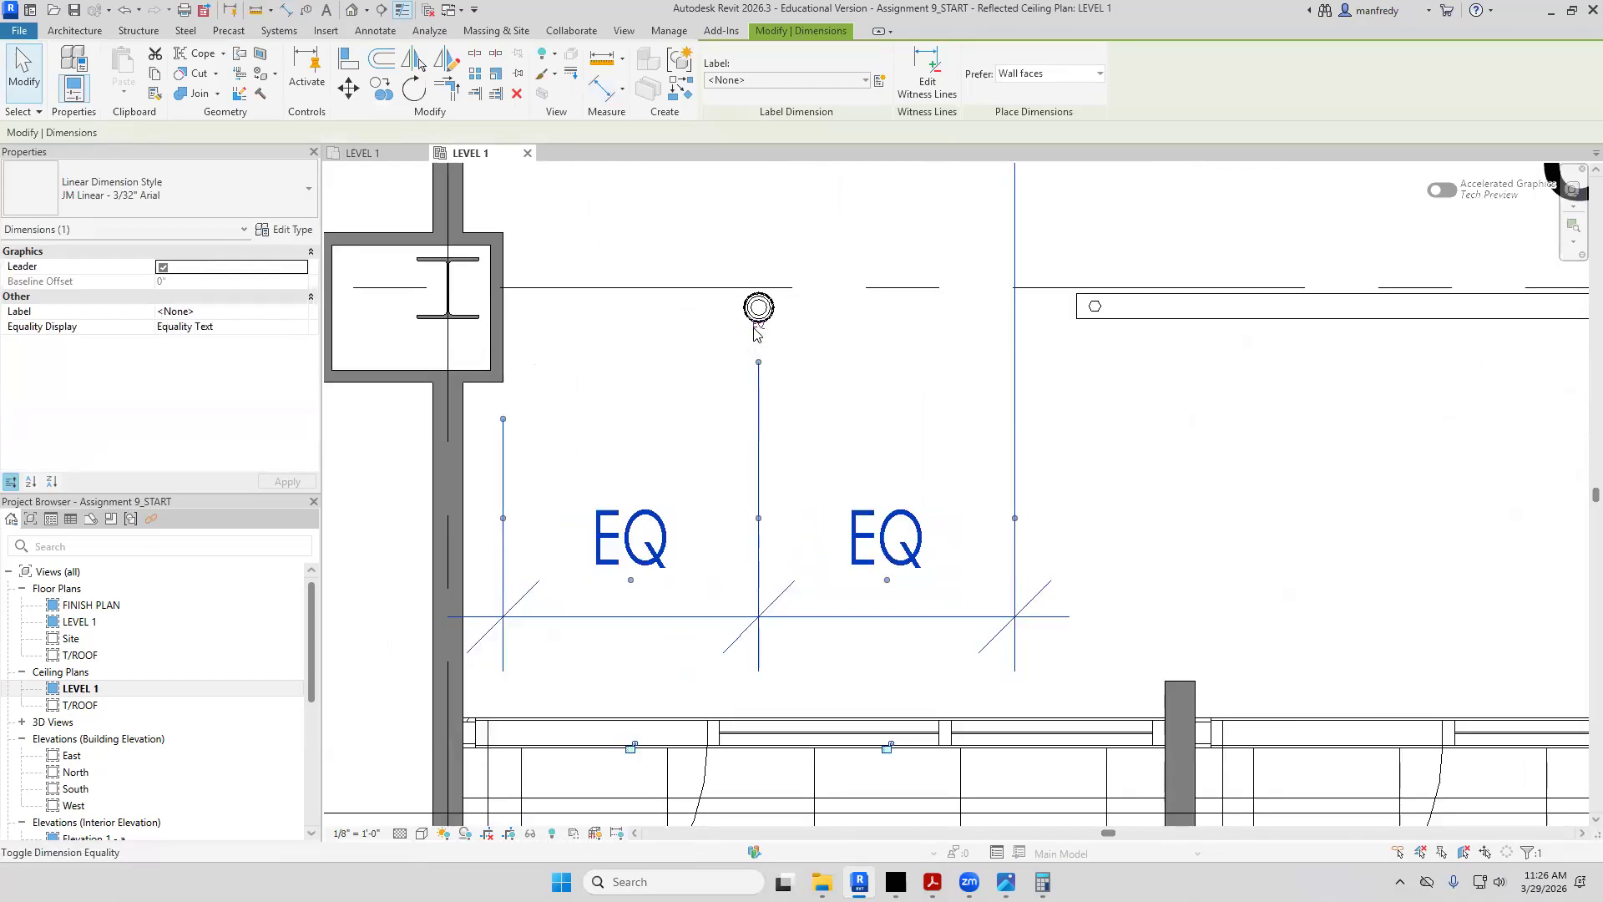
{"action": "left_click", "coordinate": [665, 408]}
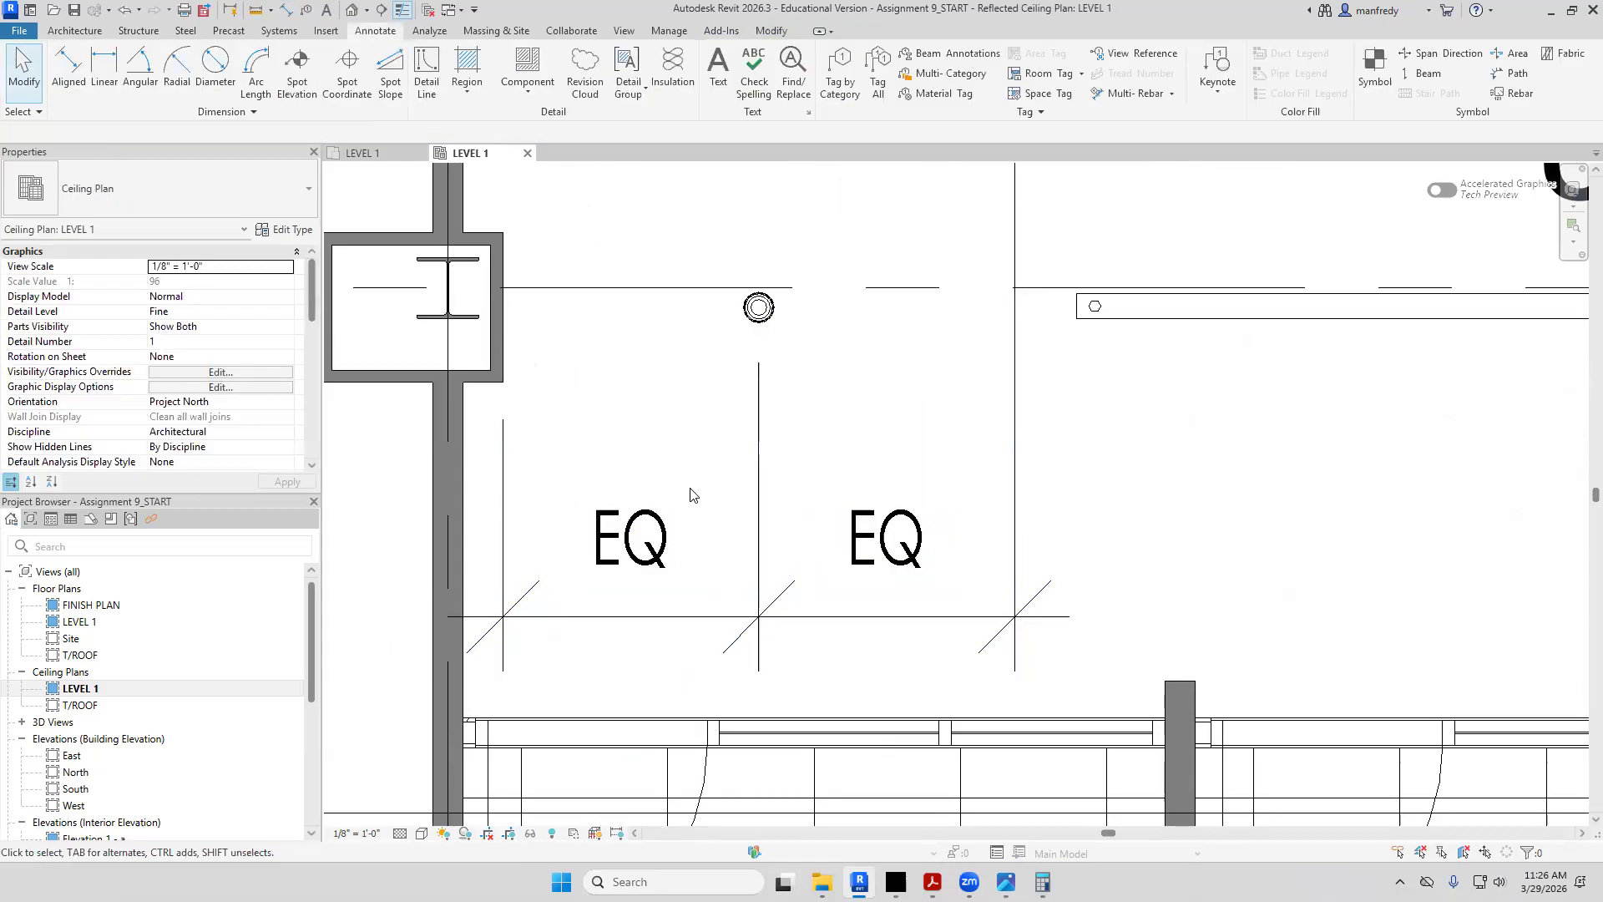
Delete the EQ dimension string beside open collab 119 while leaving its elements constrained
{"action": "scroll", "coordinate": [741, 488], "scroll_direction": "down", "scroll_amount": 3}
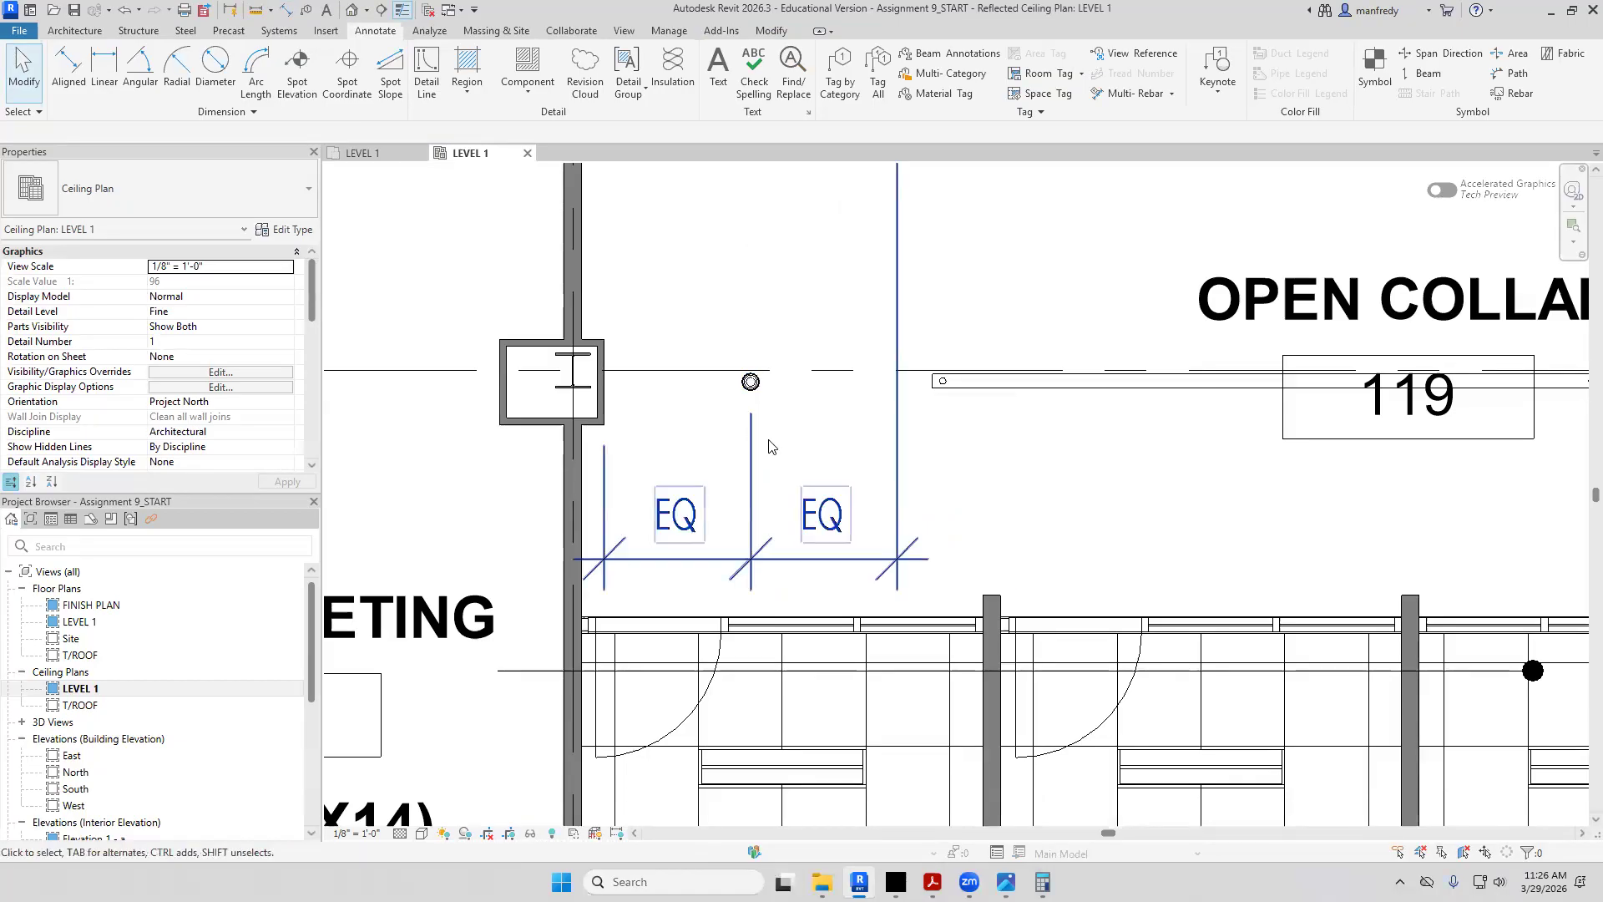
{"action": "left_click", "coordinate": [754, 464]}
{"action": "key", "text": "Delete"}
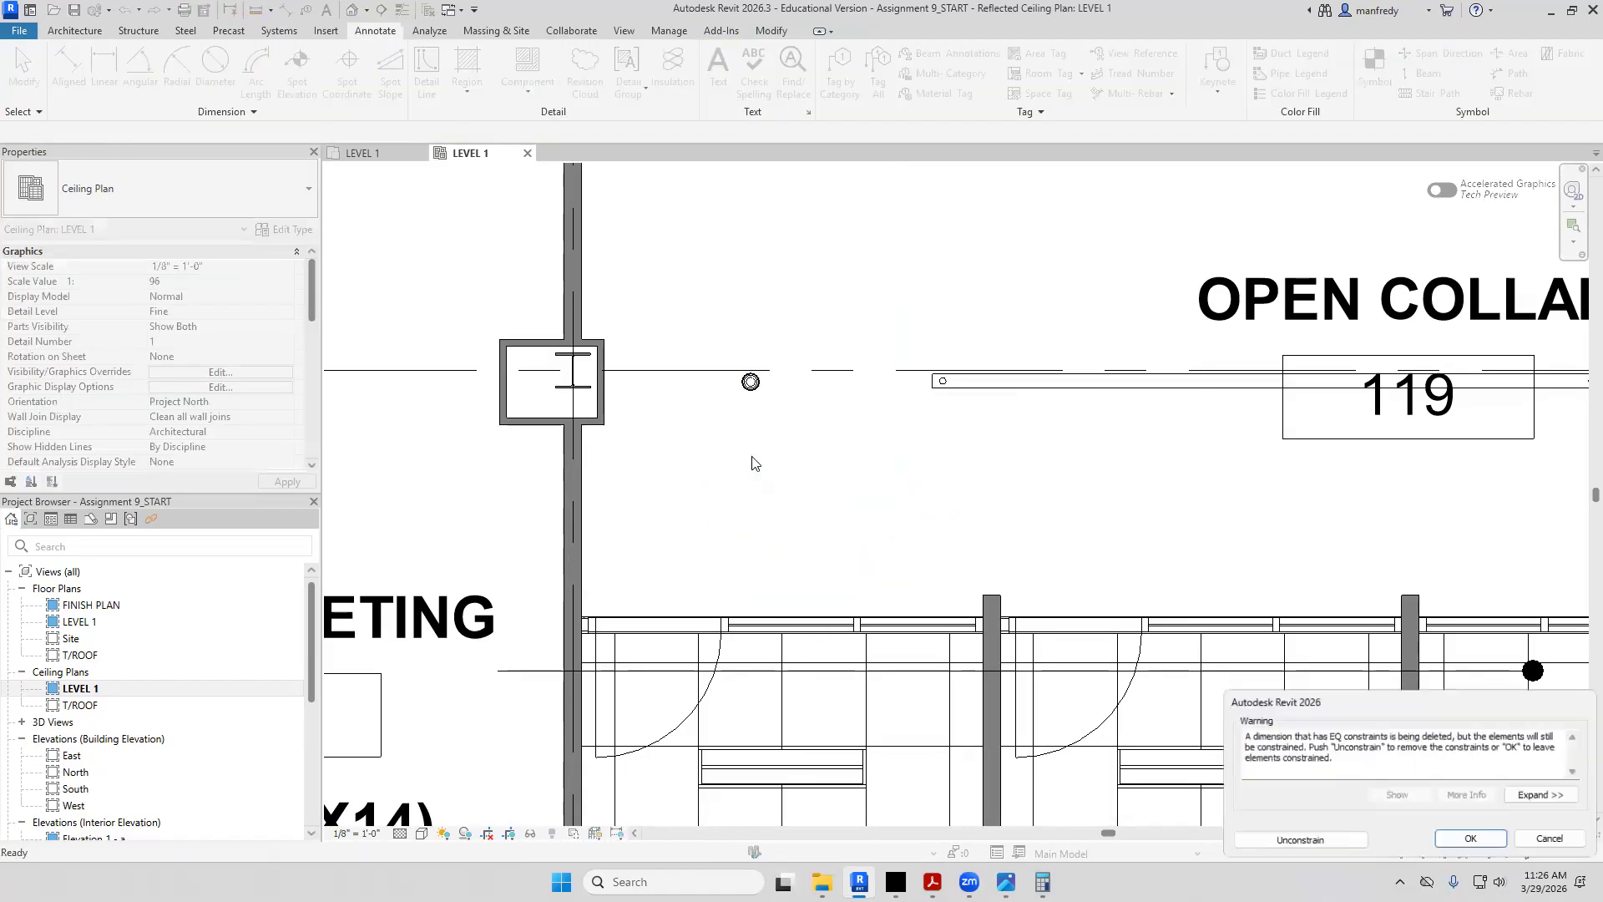
{"action": "scroll", "coordinate": [751, 464], "scroll_direction": "down", "scroll_amount": 2}
{"action": "left_click", "coordinate": [1446, 840]}
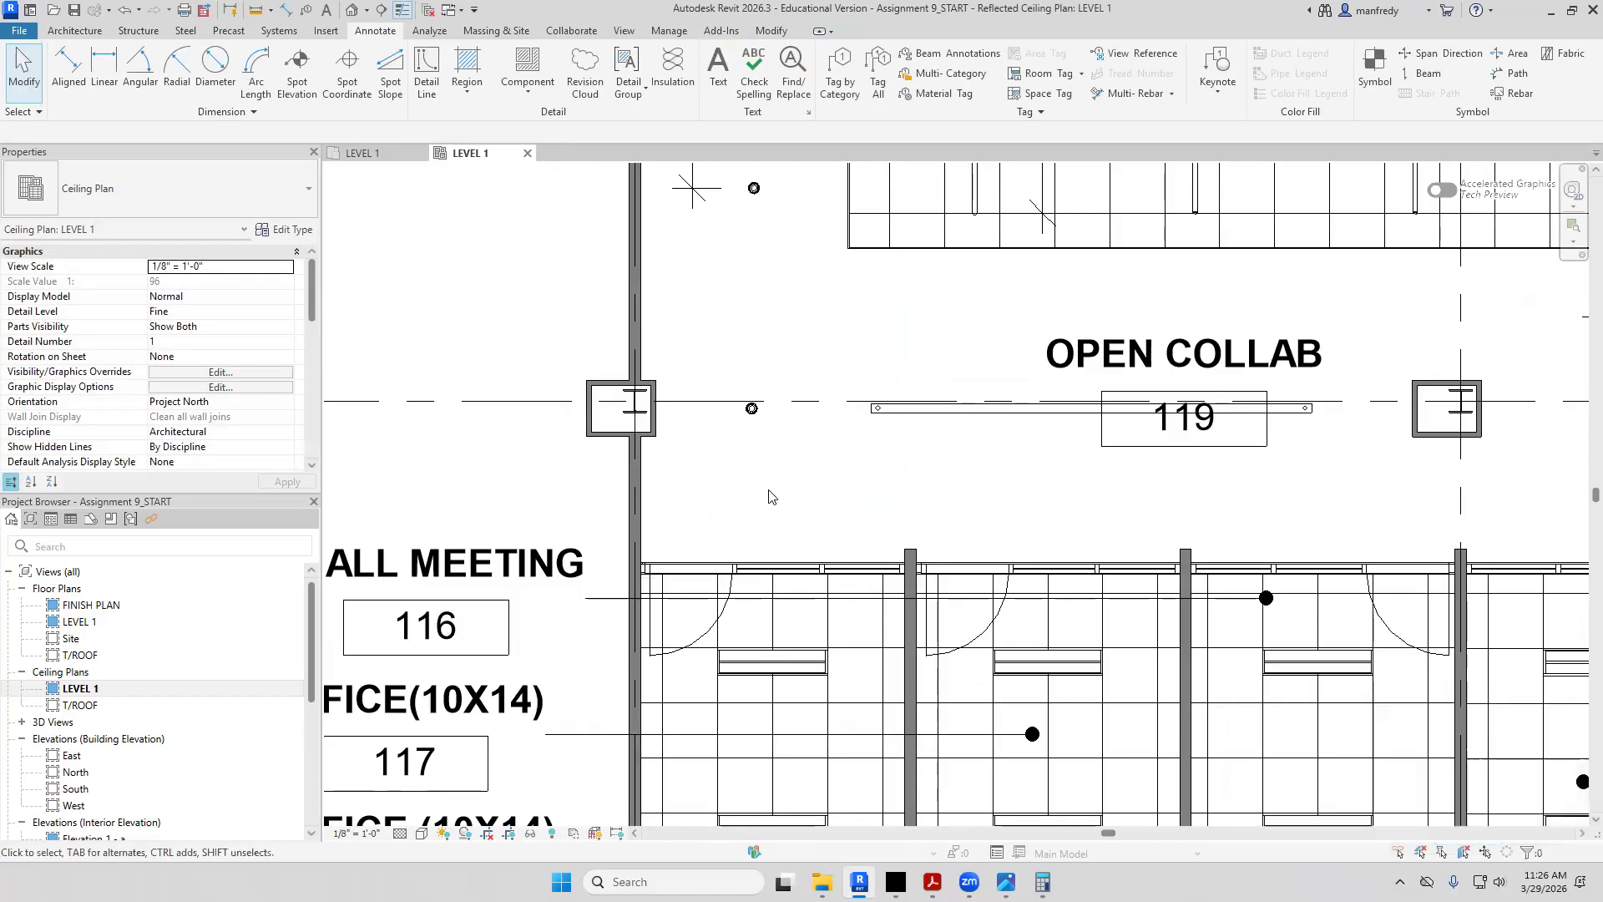
Switch to the PDF drawing set and examine the light fixture and ceiling dimensions across the reflected ceiling plan
{"action": "scroll", "coordinate": [767, 497], "scroll_direction": "down", "scroll_amount": 3}
{"action": "key", "text": "alt+Tab"}
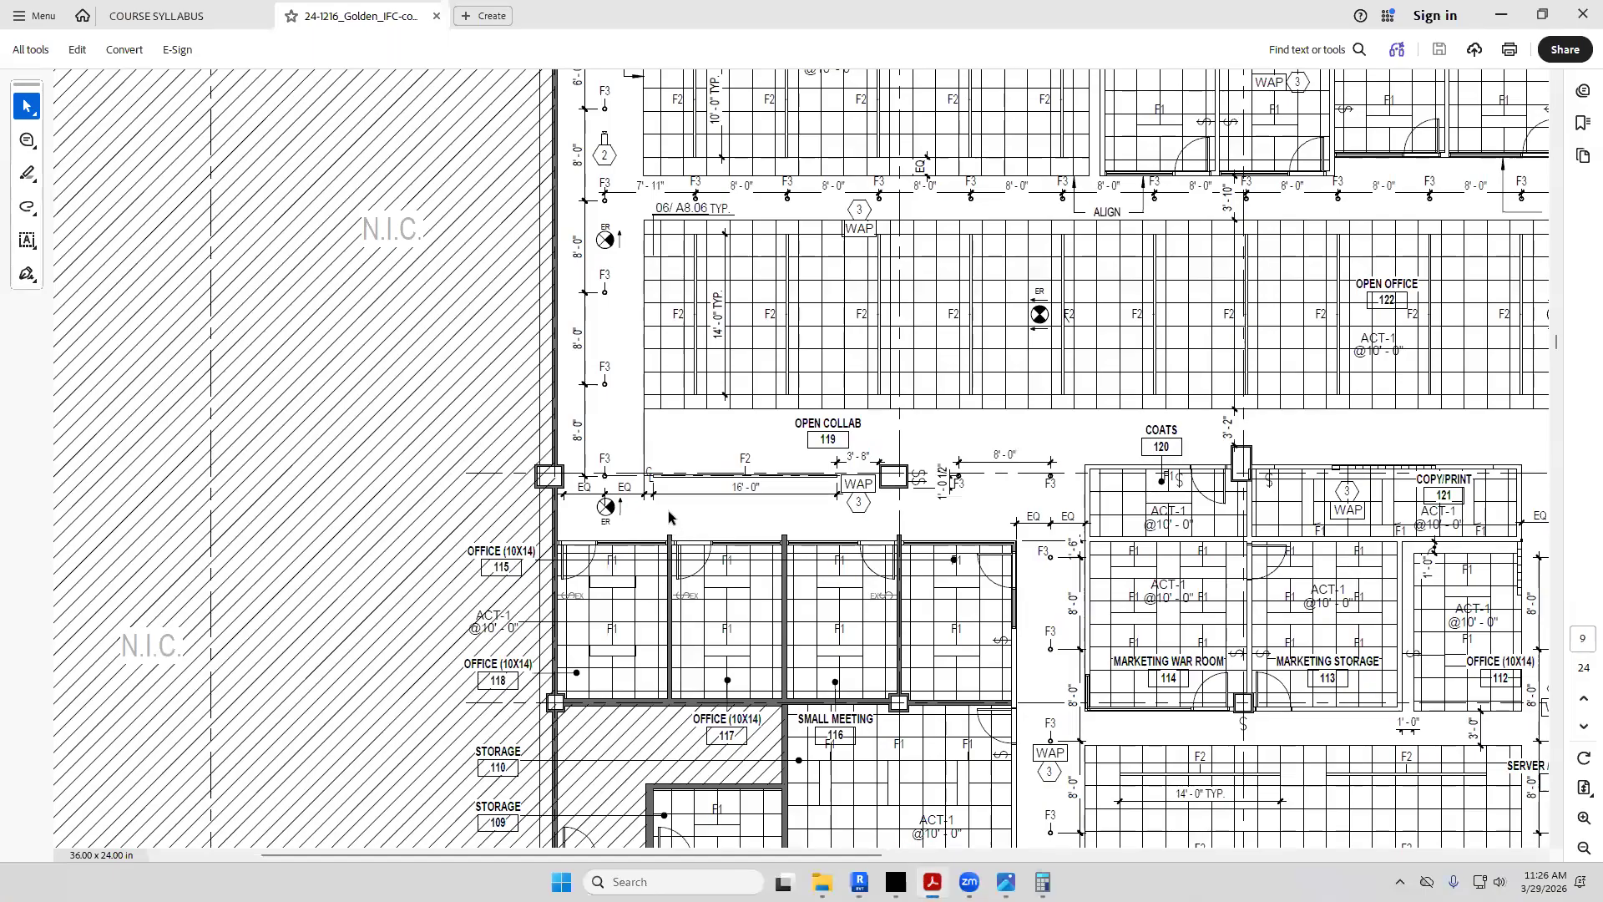
{"action": "scroll", "coordinate": [668, 517], "scroll_direction": "down", "scroll_amount": 7}
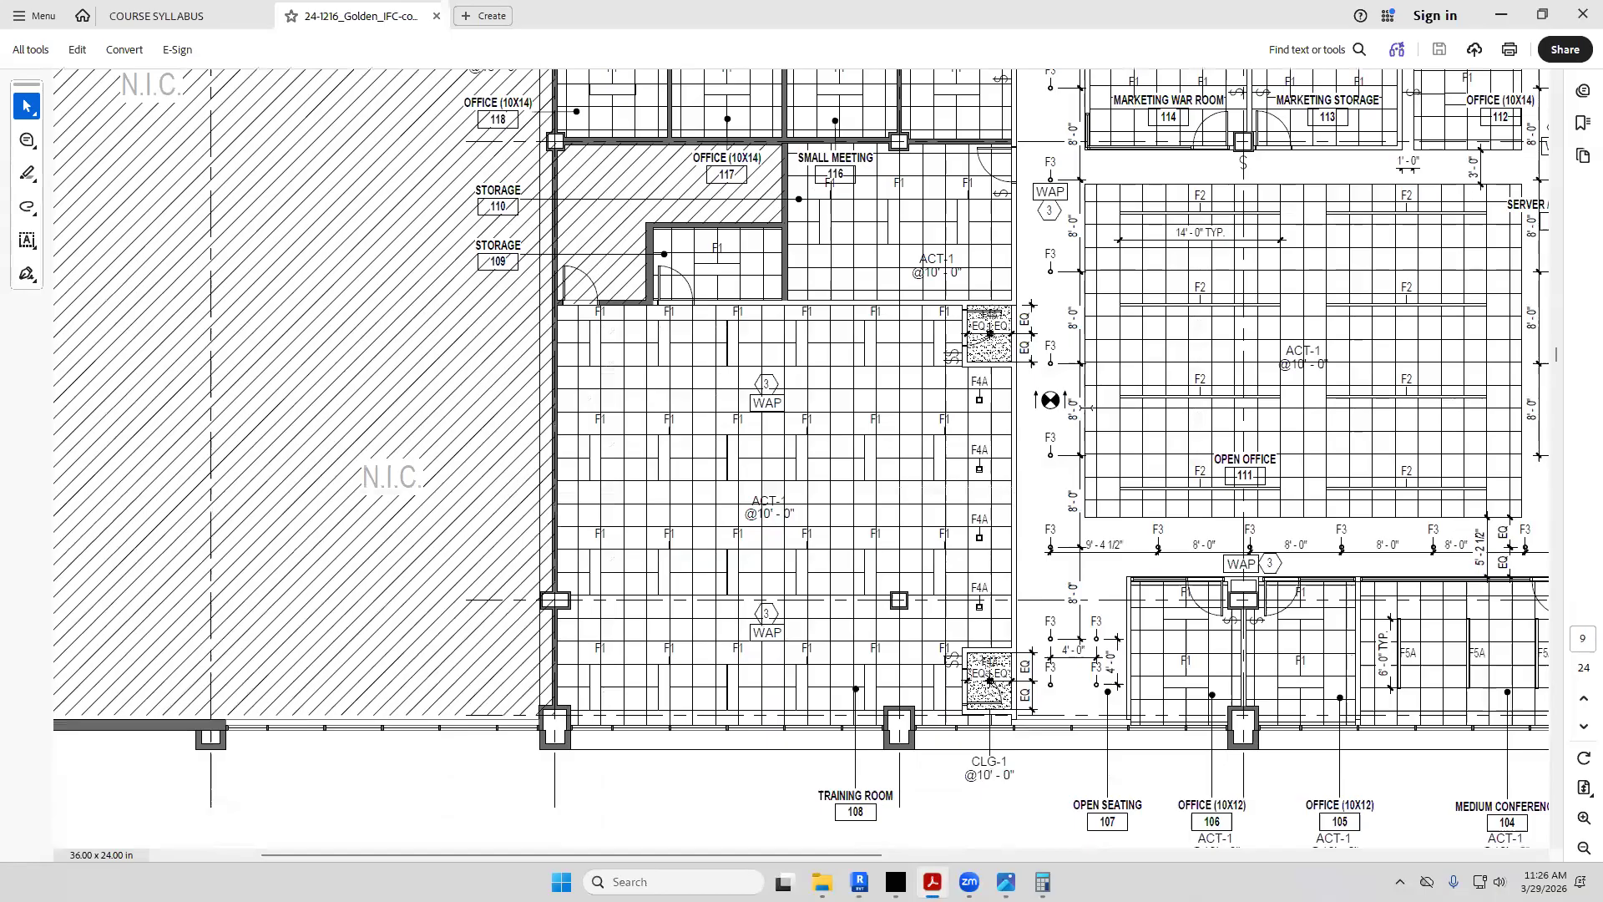
{"action": "left_click_drag", "start_coordinate": [838, 856], "coordinate": [1123, 855]}
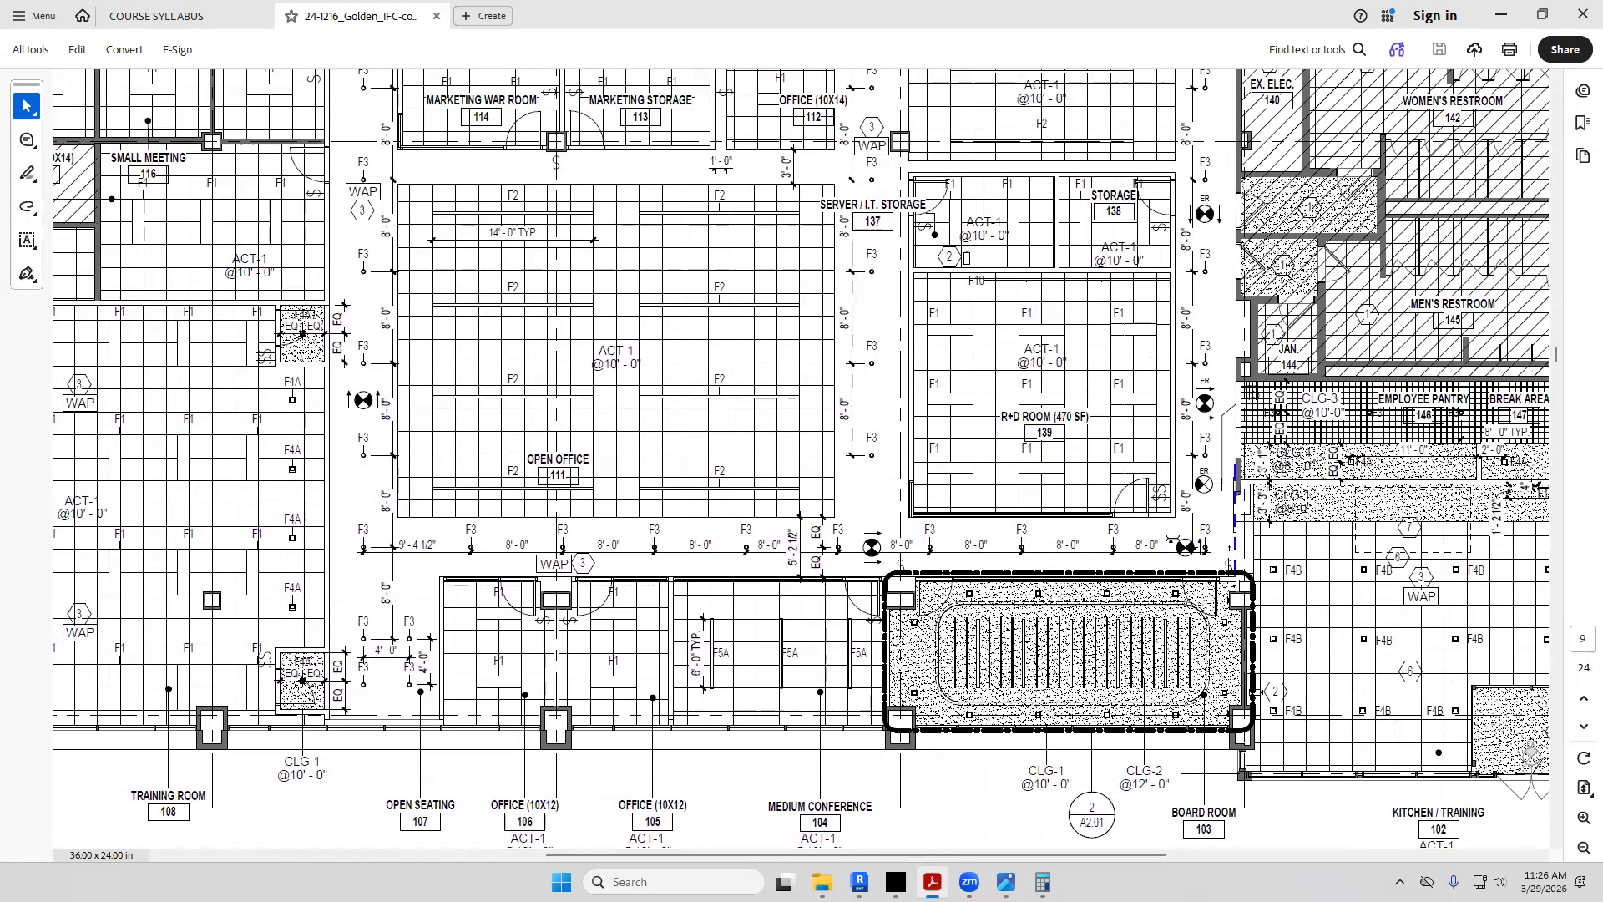
{"action": "scroll", "coordinate": [887, 237], "scroll_direction": "up", "scroll_amount": 10}
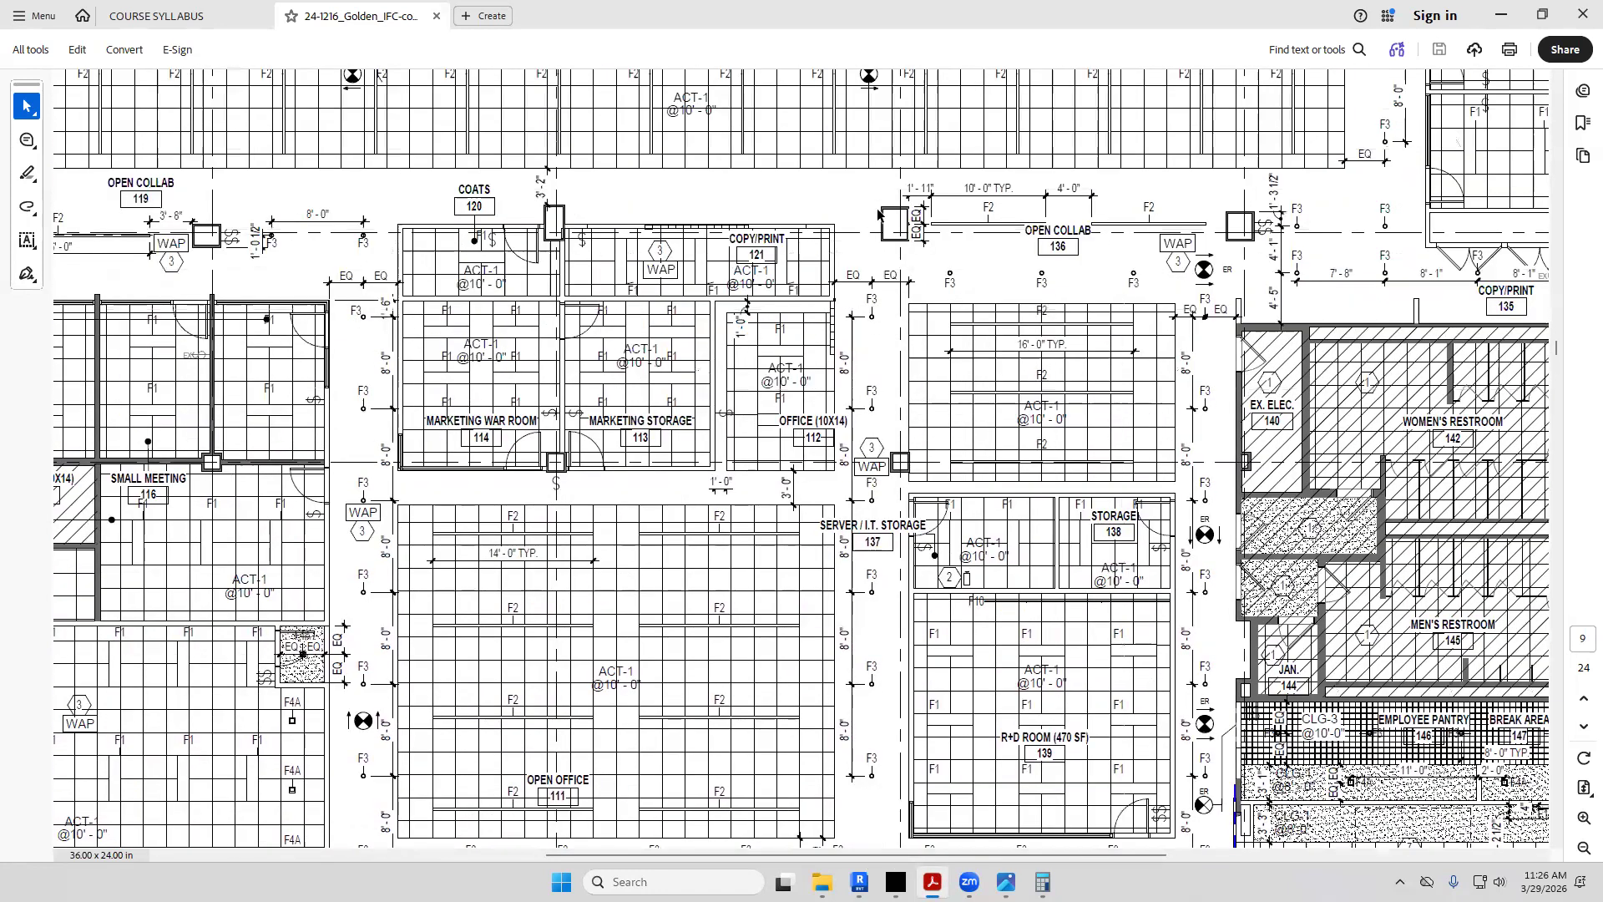
{"action": "scroll", "coordinate": [886, 236], "scroll_direction": "up", "scroll_amount": 4}
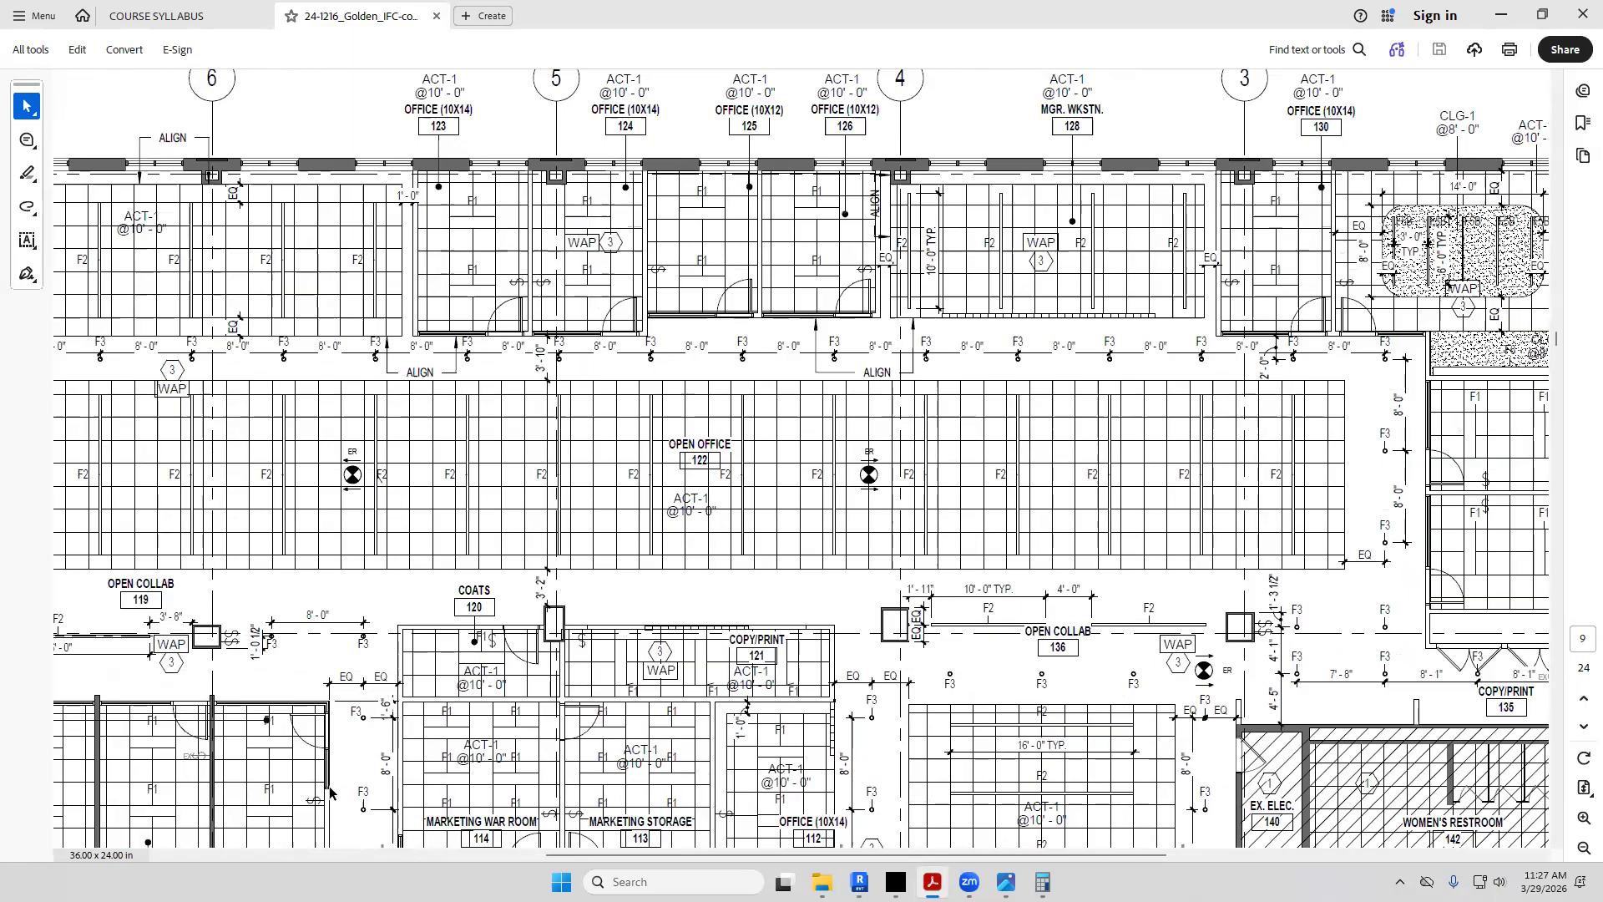
{"action": "scroll", "coordinate": [330, 791], "scroll_direction": "down", "scroll_amount": 12}
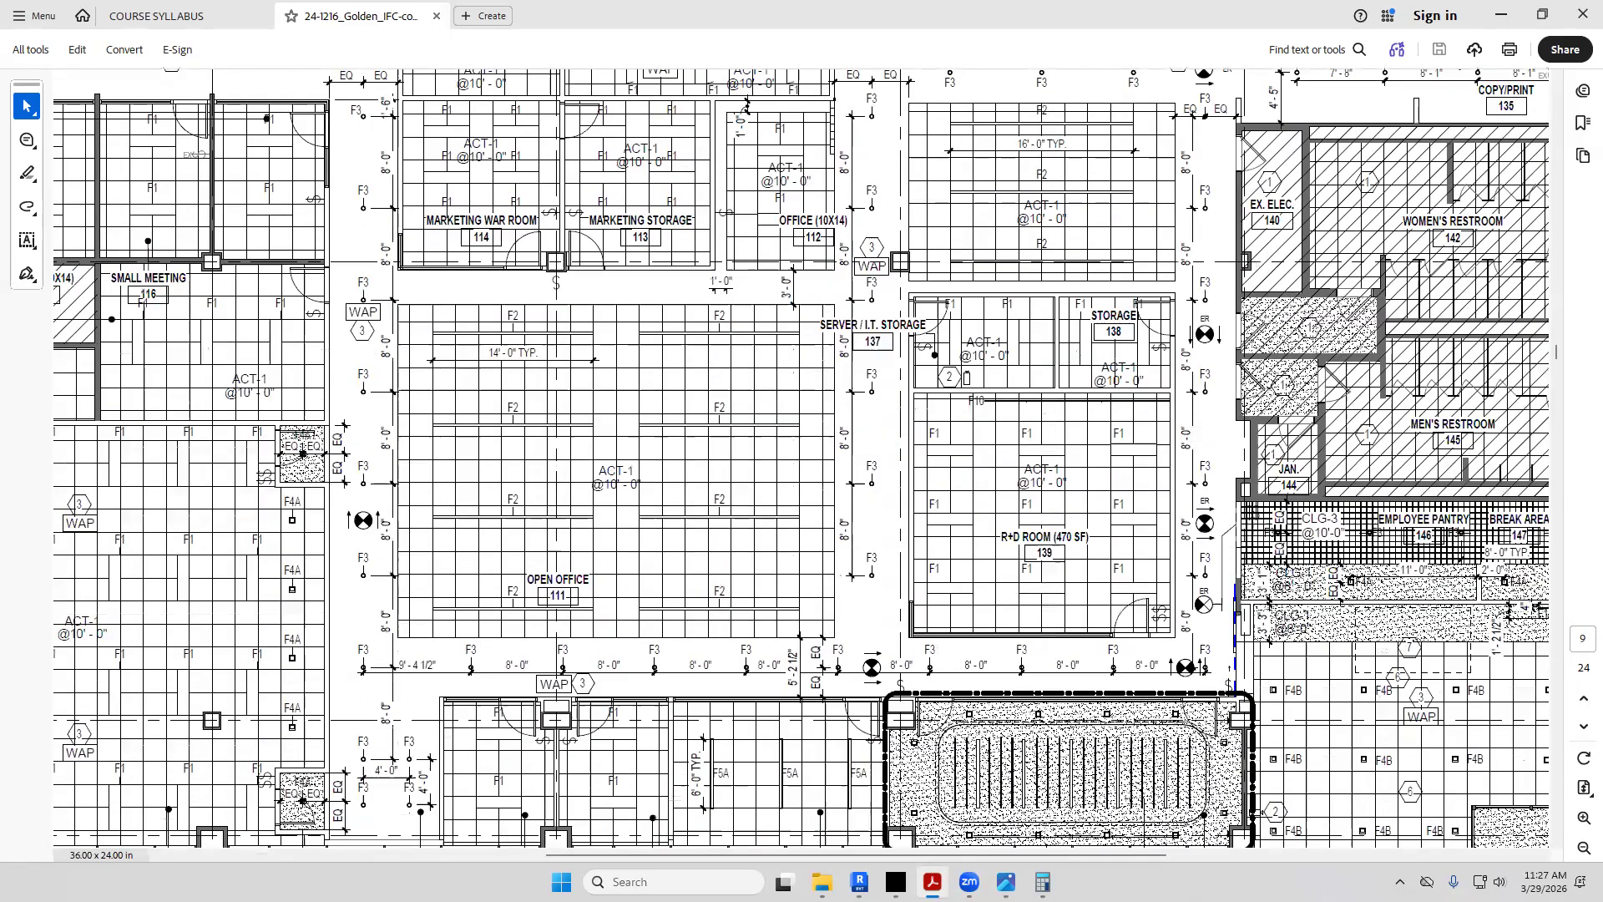
Open the course syllabus and review the Assignment 9 task list, including the reflected ceiling plan dimensions and the required sheets table
{"action": "left_click", "coordinate": [167, 16]}
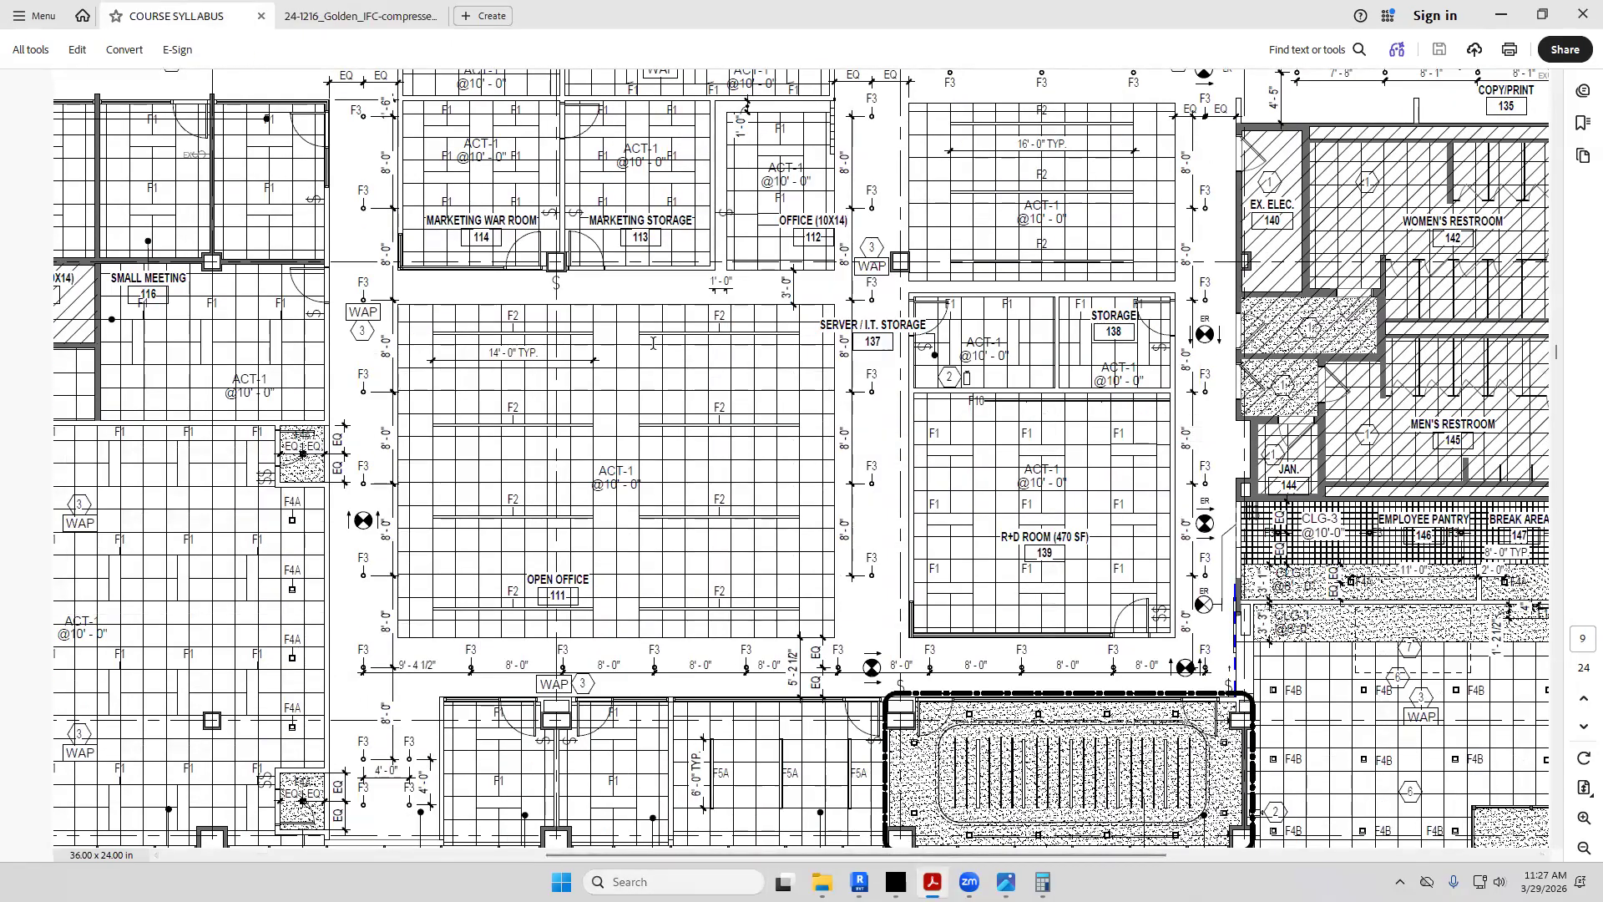
{"action": "scroll", "coordinate": [698, 618], "scroll_direction": "down", "scroll_amount": 1}
{"action": "left_click_drag", "start_coordinate": [654, 584], "coordinate": [933, 586]}
{"action": "triple_click", "coordinate": [668, 610]}
{"action": "scroll", "coordinate": [938, 661], "scroll_direction": "down", "scroll_amount": 10}
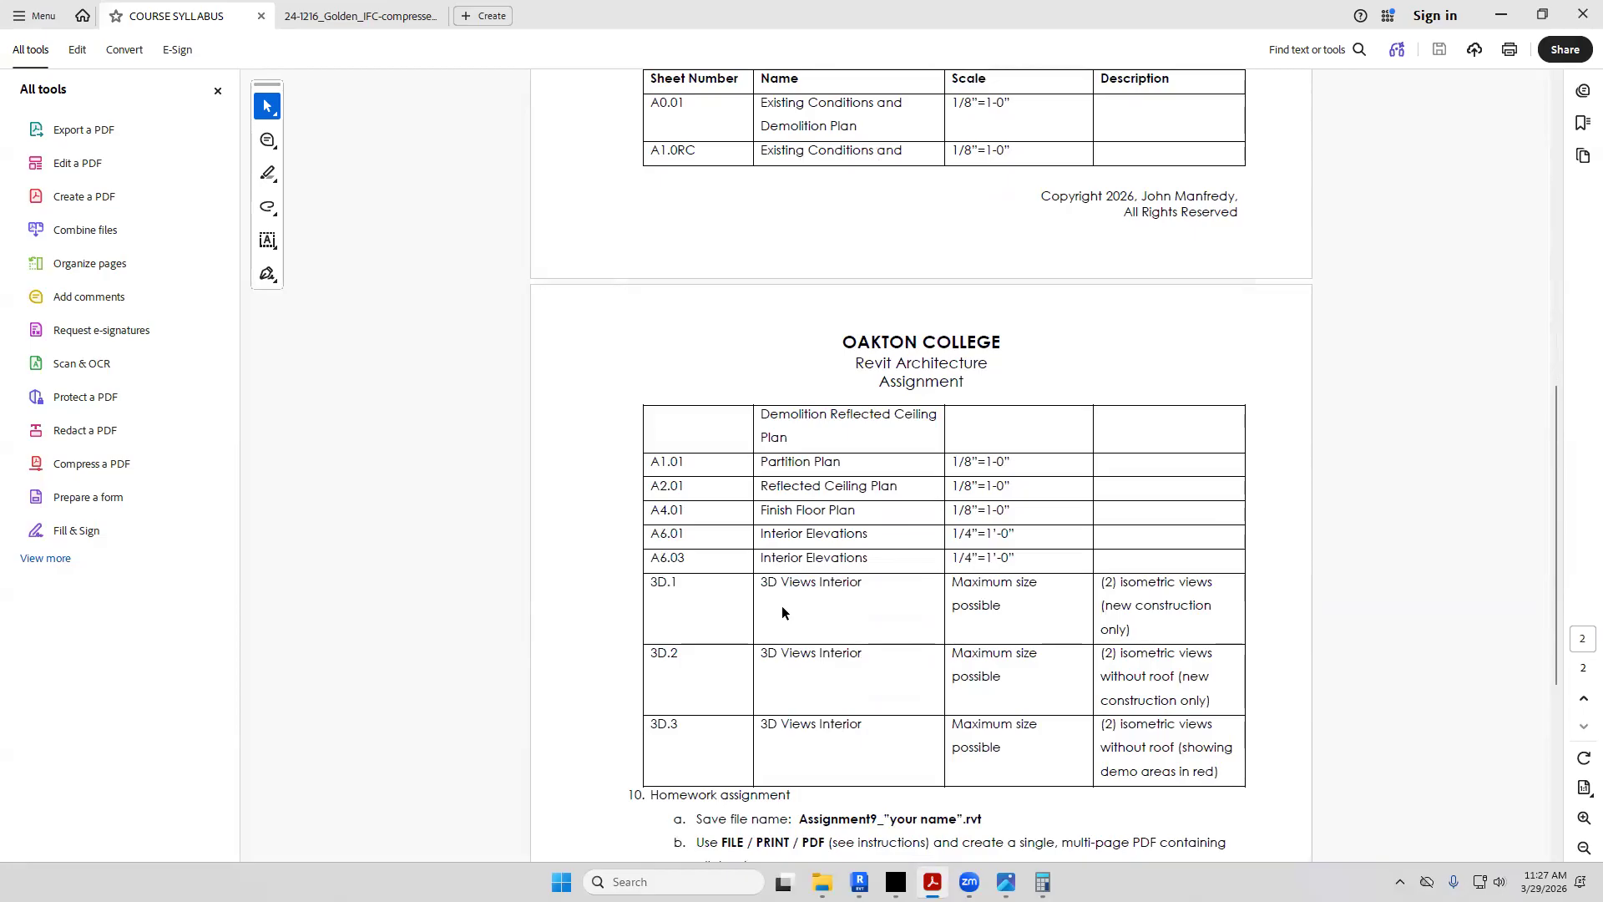
{"action": "scroll", "coordinate": [673, 587], "scroll_direction": "up", "scroll_amount": 9}
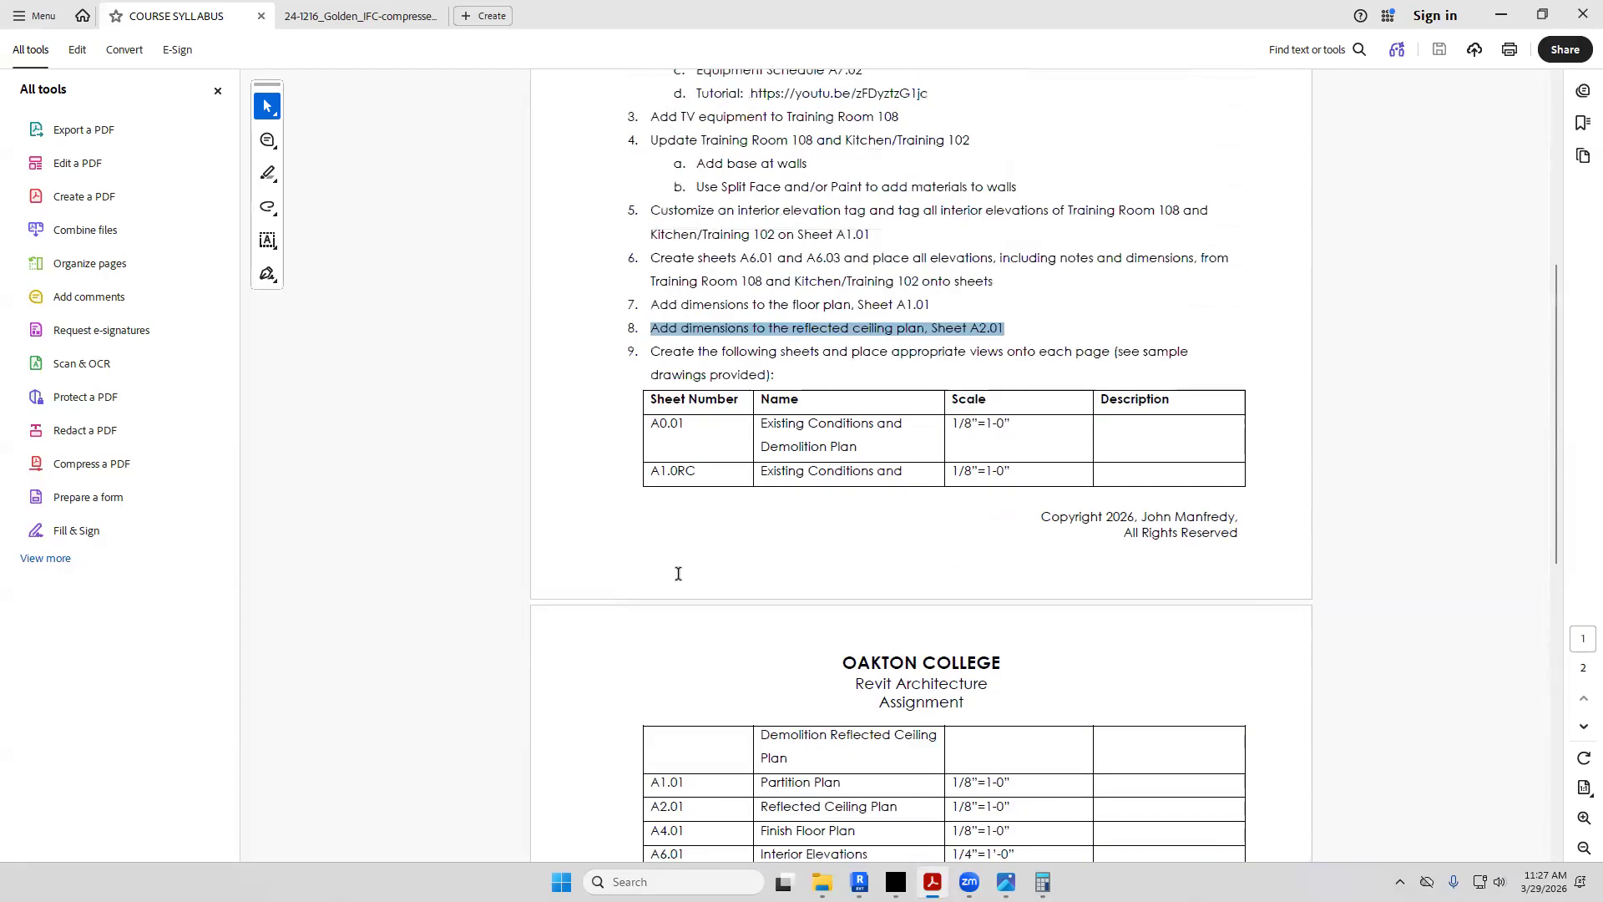
{"action": "scroll", "coordinate": [678, 573], "scroll_direction": "up", "scroll_amount": 3}
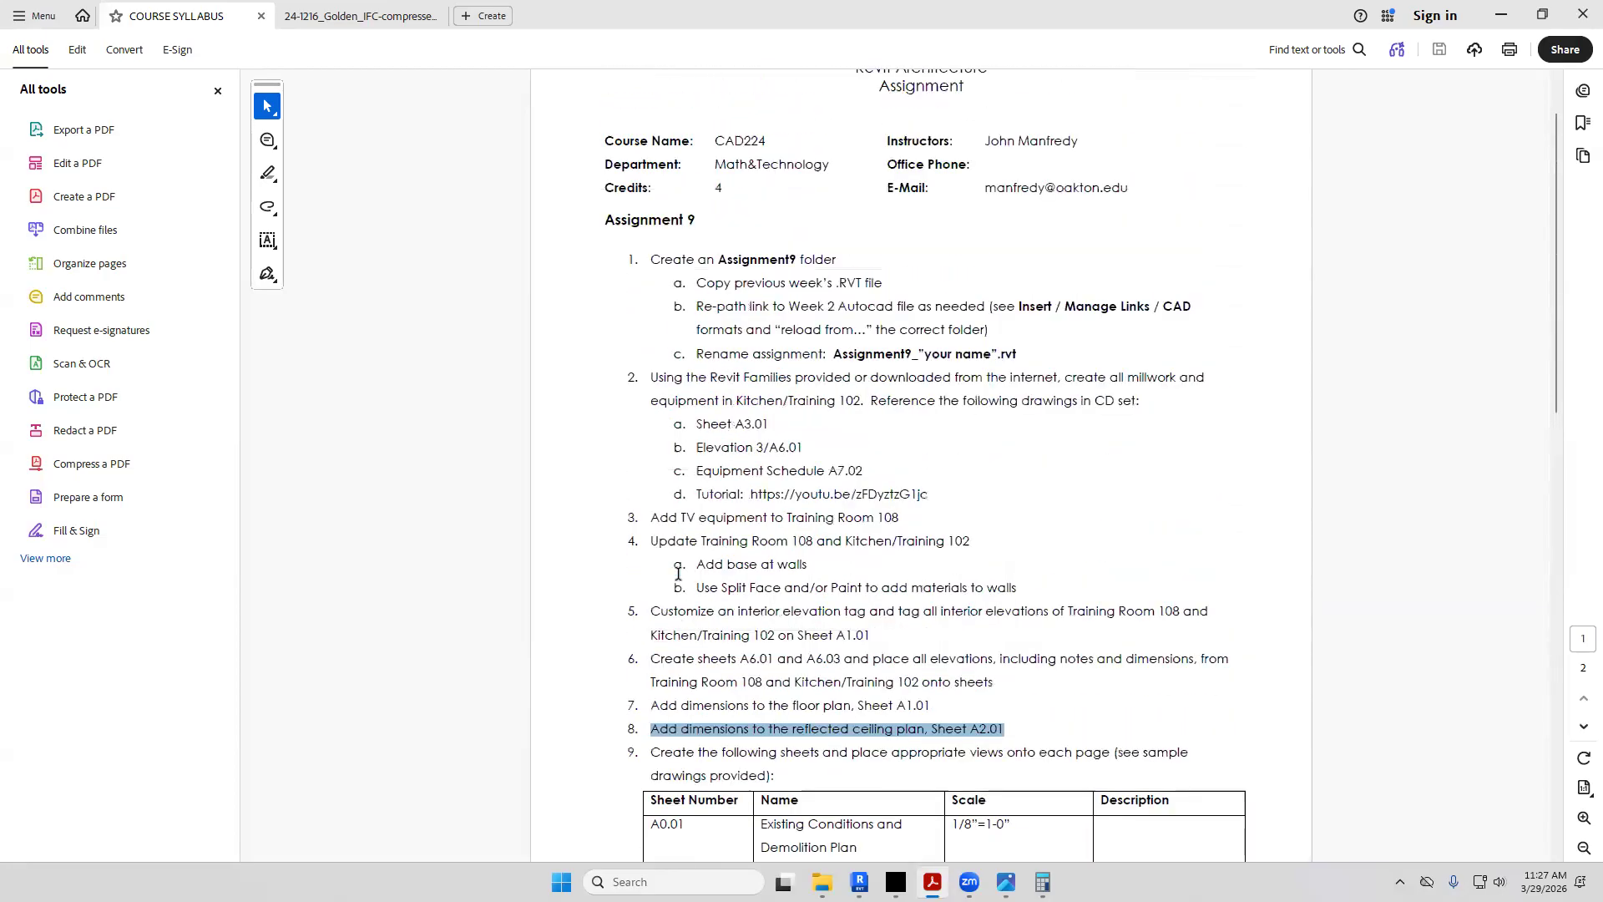
{"action": "scroll", "coordinate": [678, 573], "scroll_direction": "up", "scroll_amount": 1}
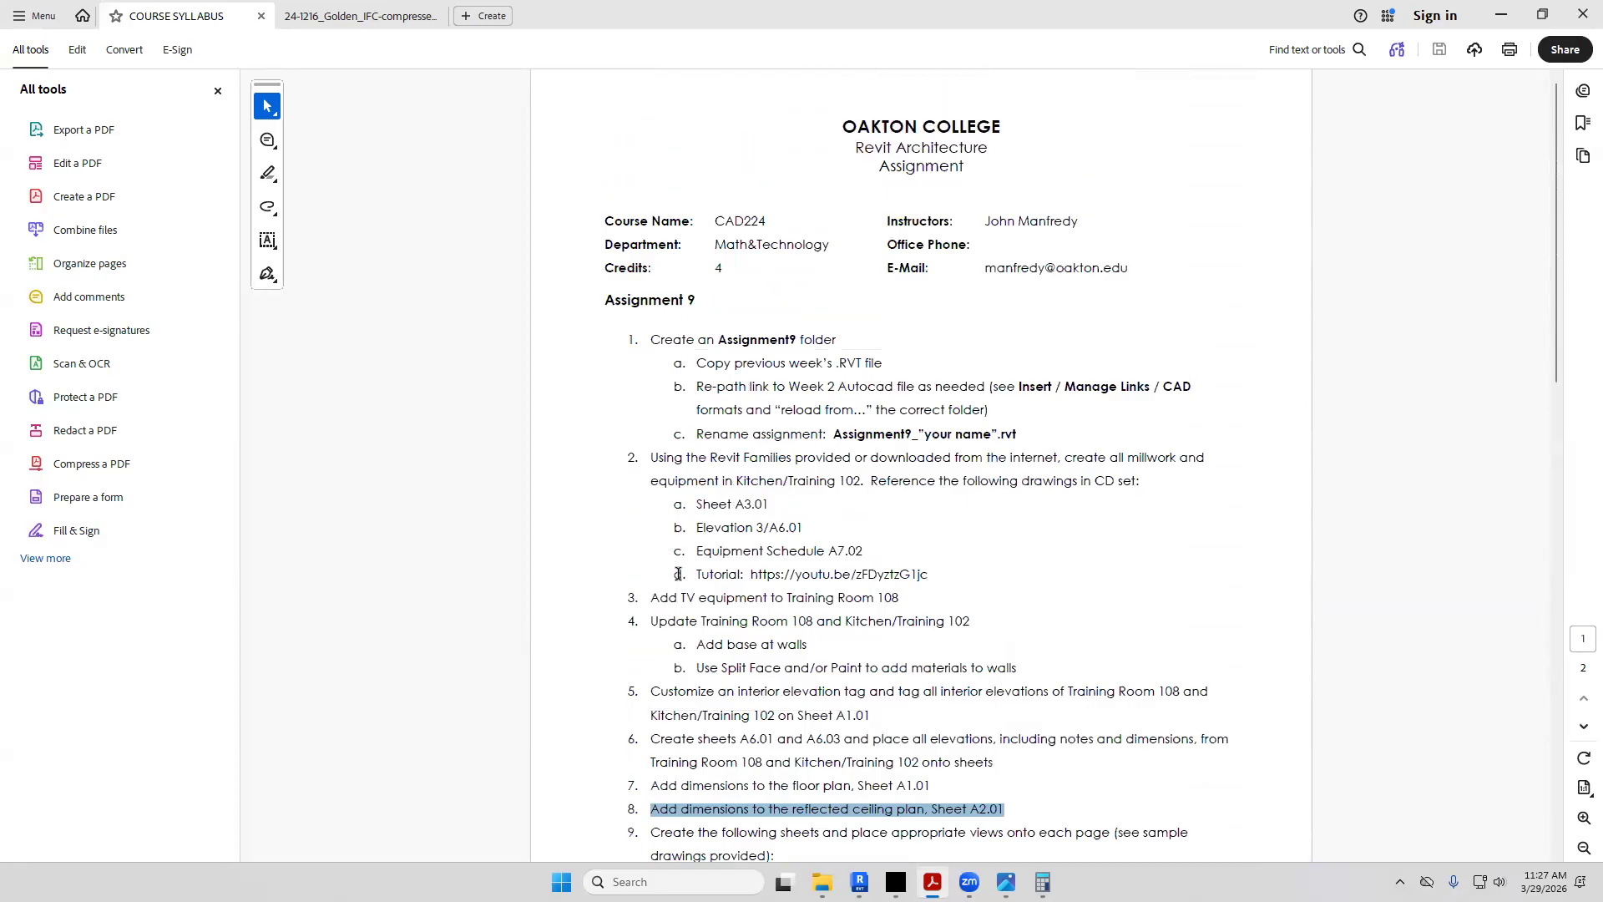
{"action": "scroll", "coordinate": [678, 573], "scroll_direction": "down", "scroll_amount": 2}
{"action": "scroll", "coordinate": [601, 571], "scroll_direction": "down", "scroll_amount": 1}
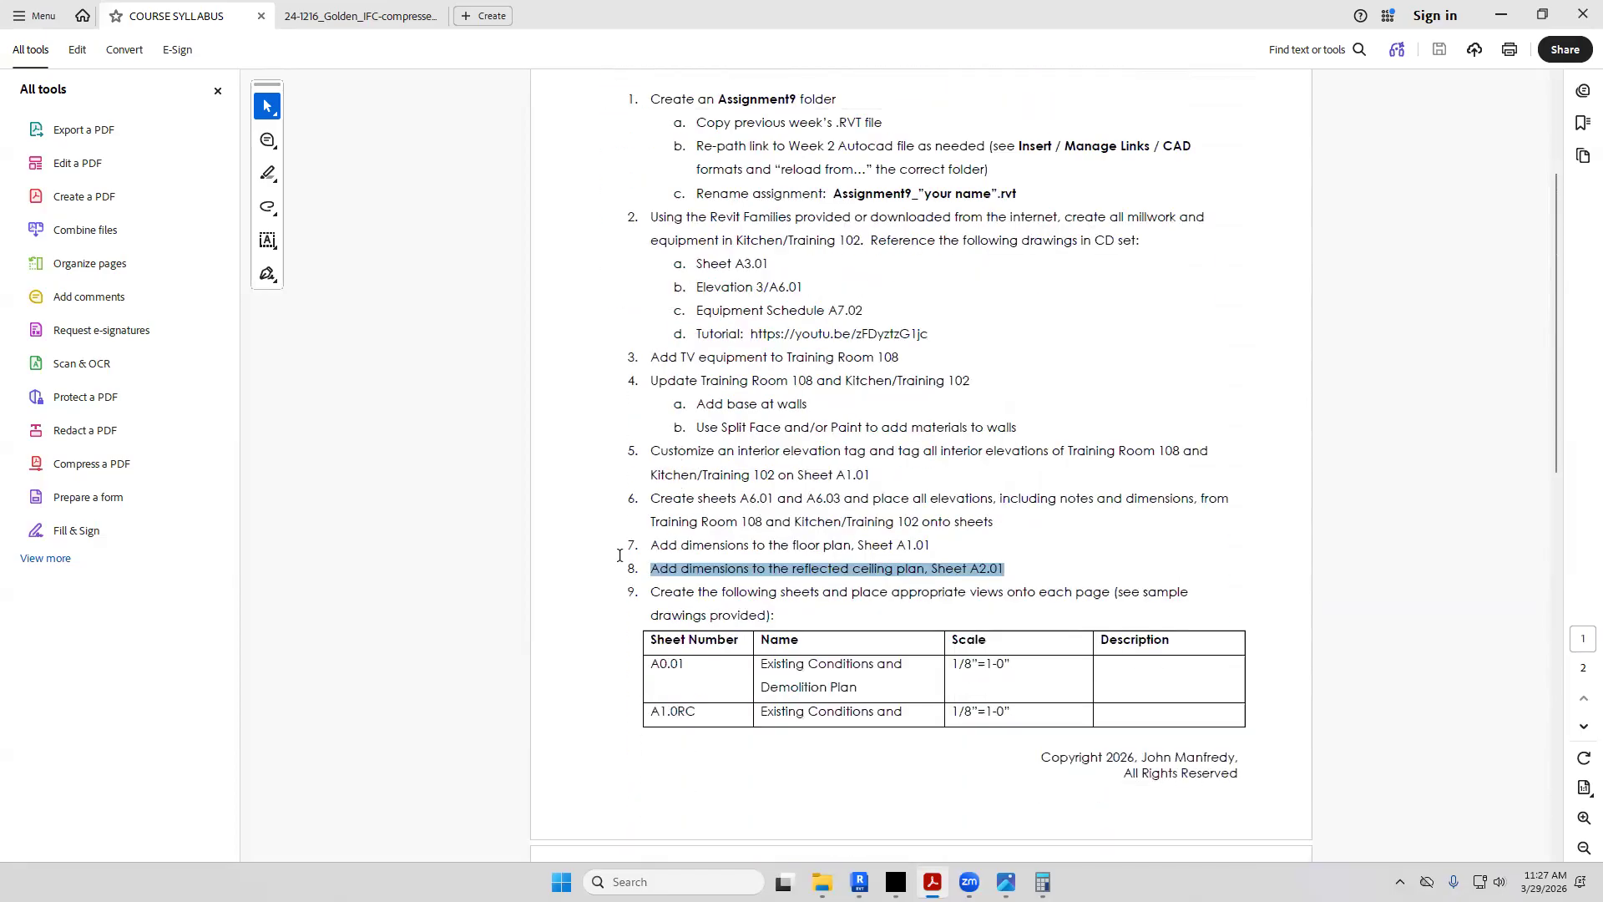
{"action": "left_click", "coordinate": [833, 493]}
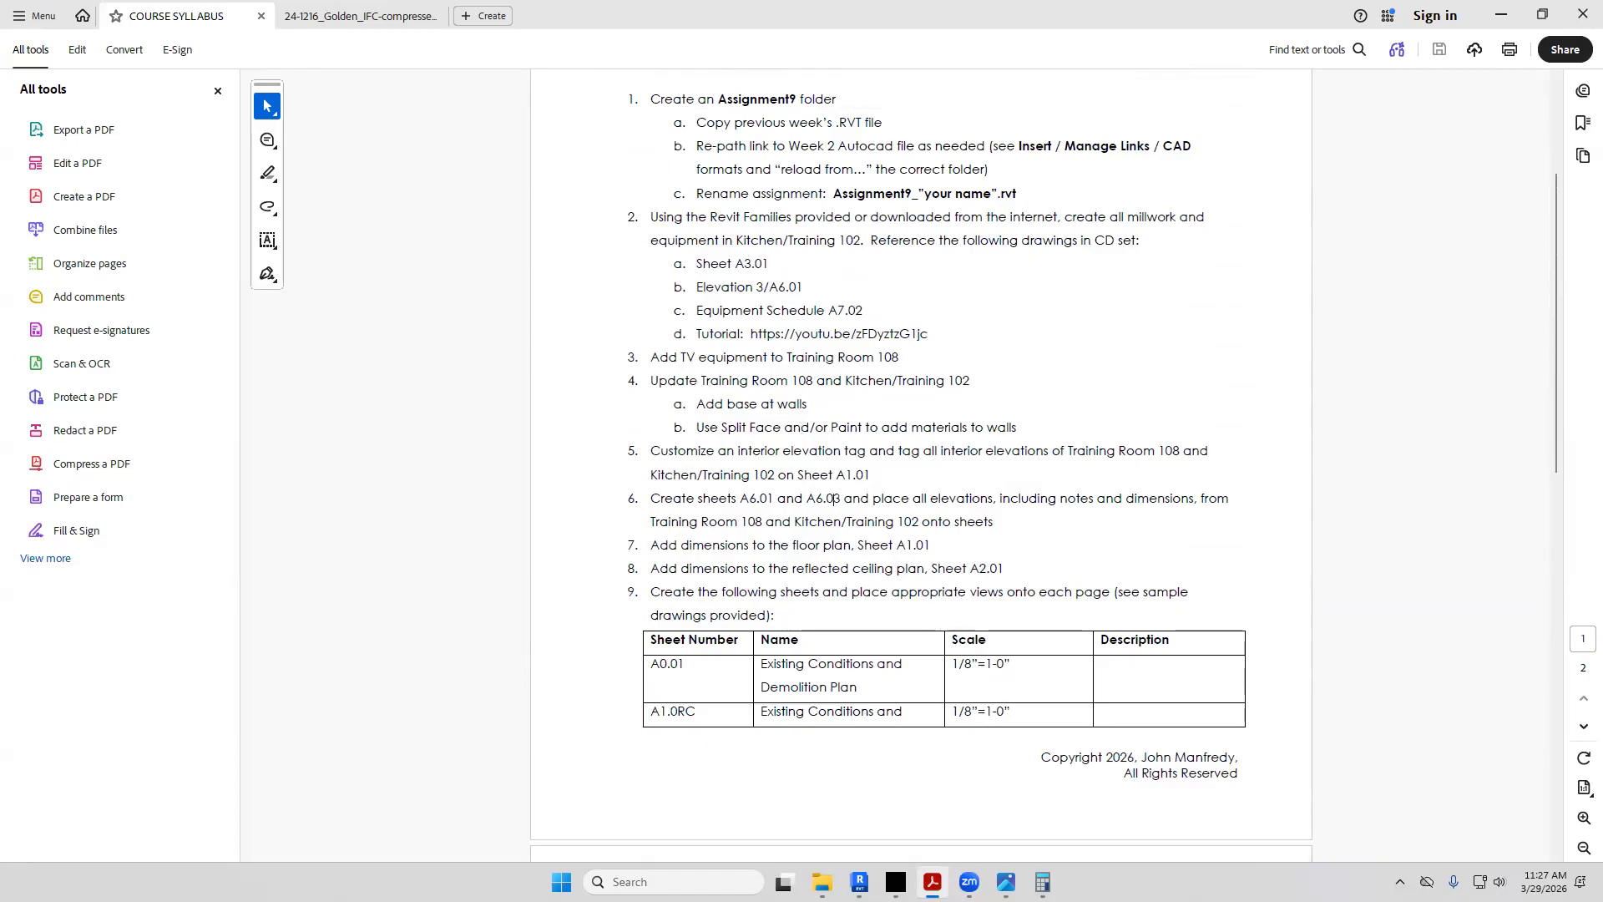
Switch to Revit and open the LEVEL 1 floor plan around Training Room 108
{"action": "left_click", "coordinate": [860, 882]}
{"action": "scroll", "coordinate": [881, 543], "scroll_direction": "down", "scroll_amount": 6}
{"action": "scroll", "coordinate": [881, 543], "scroll_direction": "up", "scroll_amount": 4}
{"action": "double_click", "coordinate": [148, 623]}
{"action": "scroll", "coordinate": [768, 482], "scroll_direction": "up", "scroll_amount": 5}
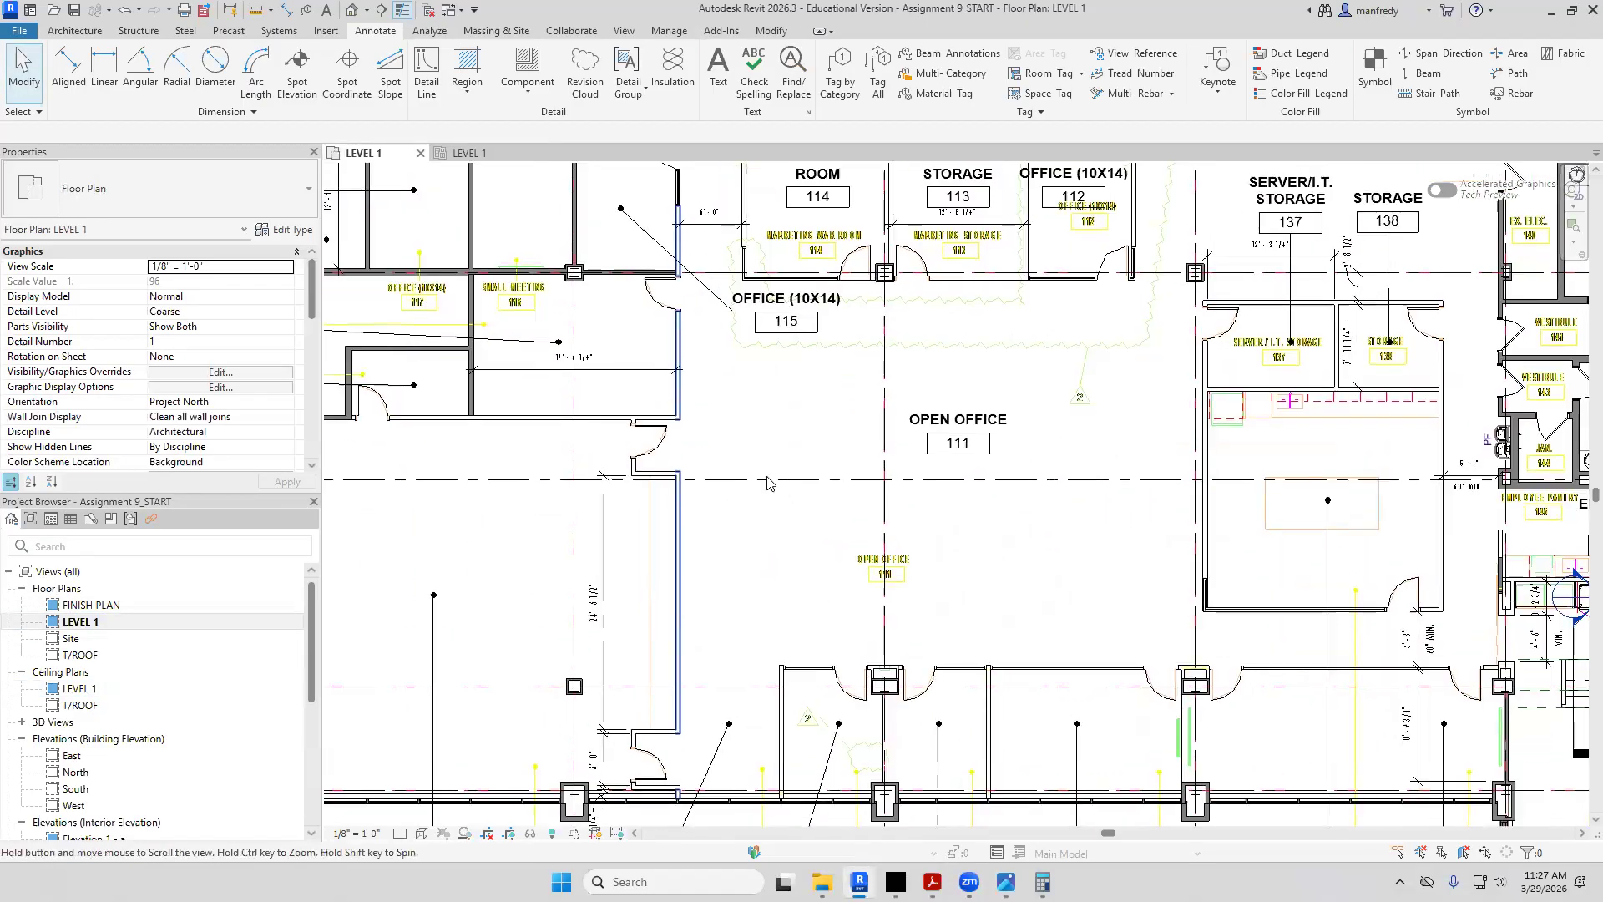
{"action": "middle_click_drag", "start_coordinate": [767, 483], "coordinate": [861, 401]}
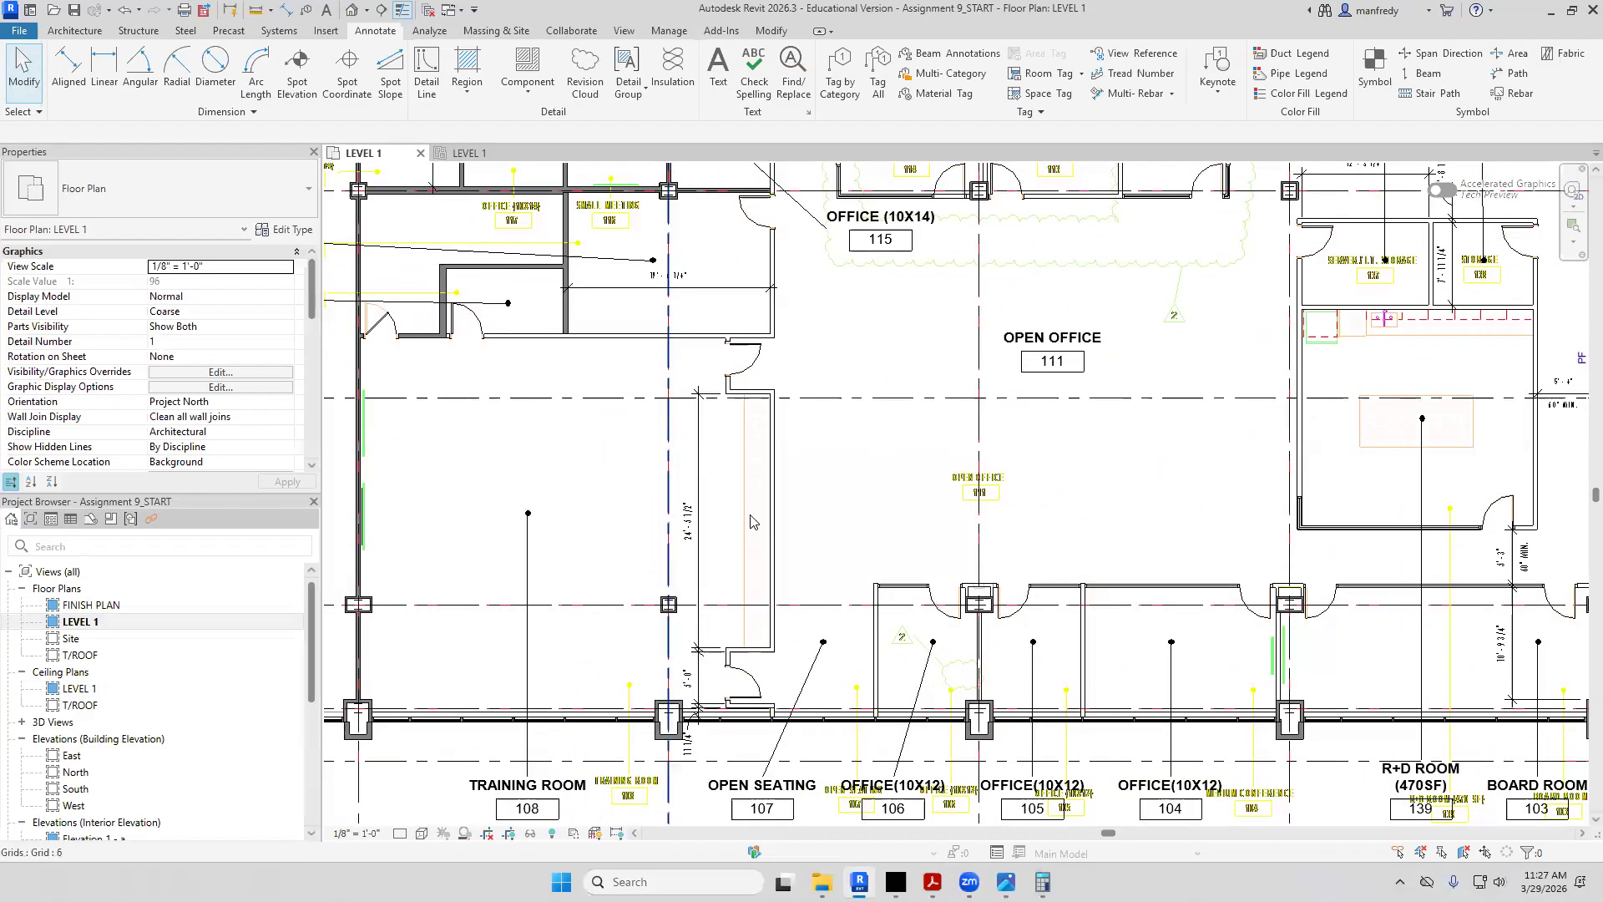
{"action": "left_click", "coordinate": [367, 10]}
{"action": "left_click", "coordinate": [322, 48]}
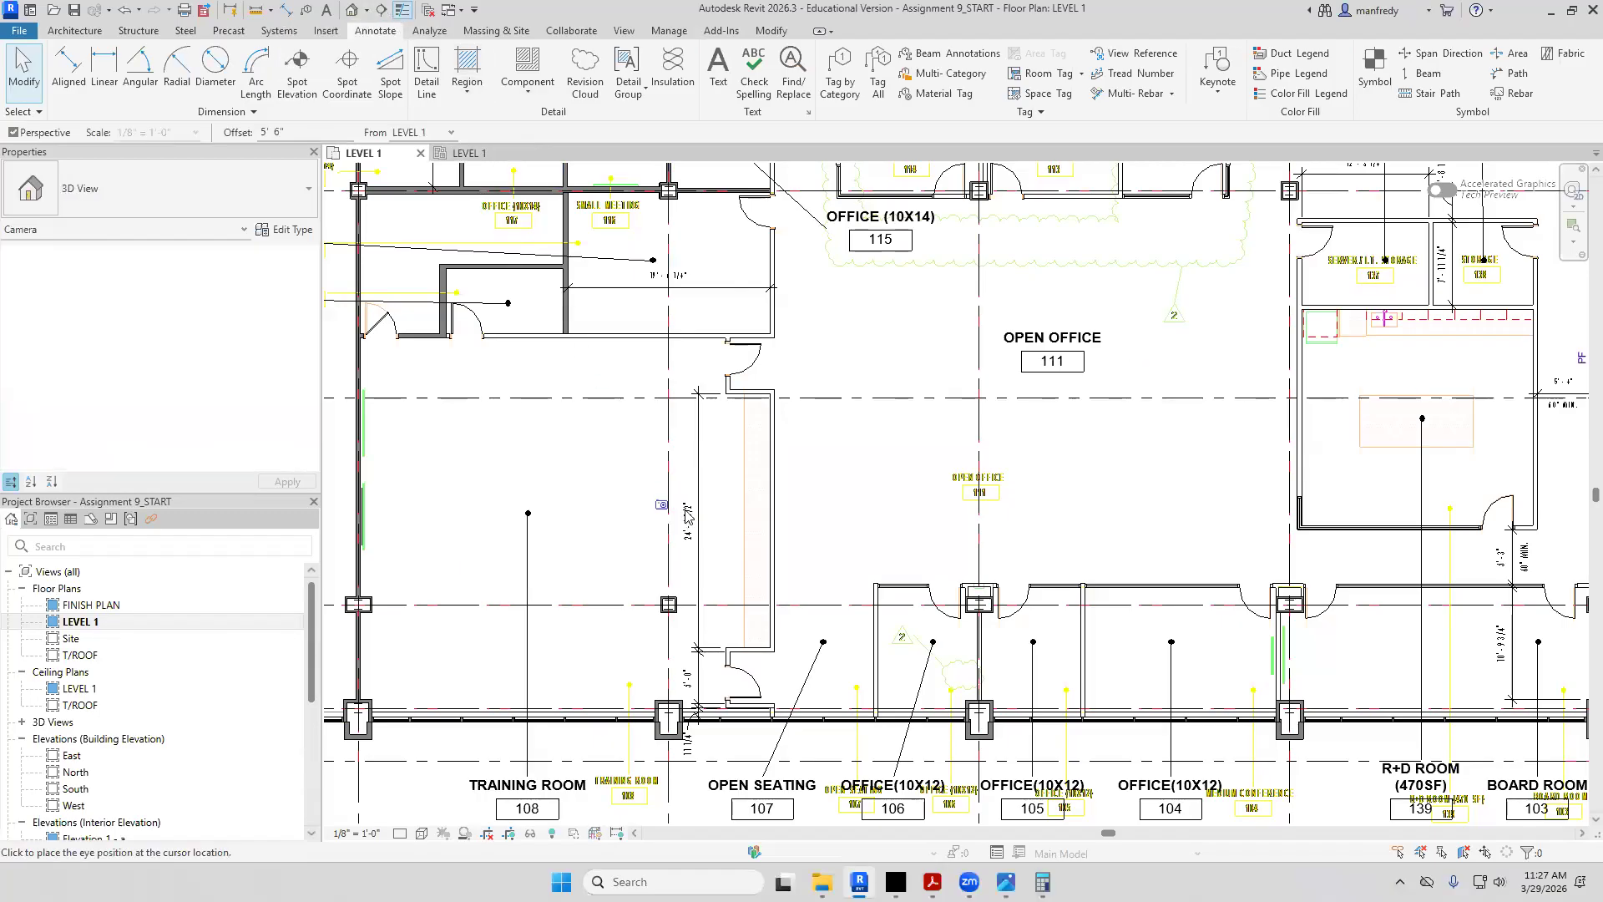
{"action": "key", "text": "Escape"}
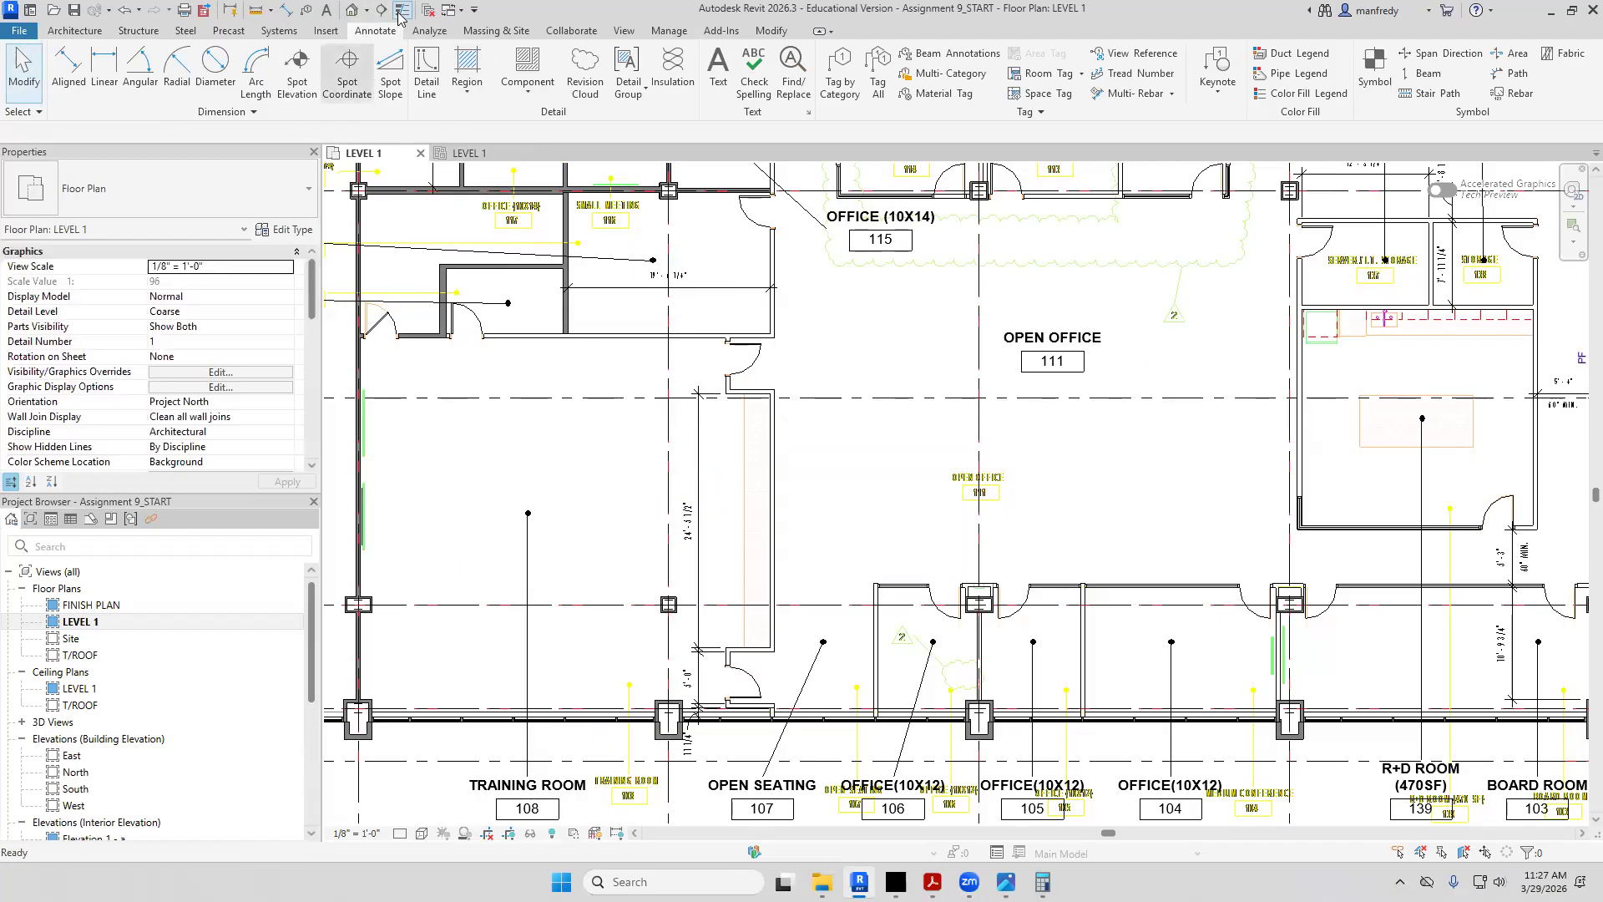
Place an interior elevation marker in Training Room 108 facing its east wall, and open the resulting elevation view
{"action": "left_click", "coordinate": [624, 30]}
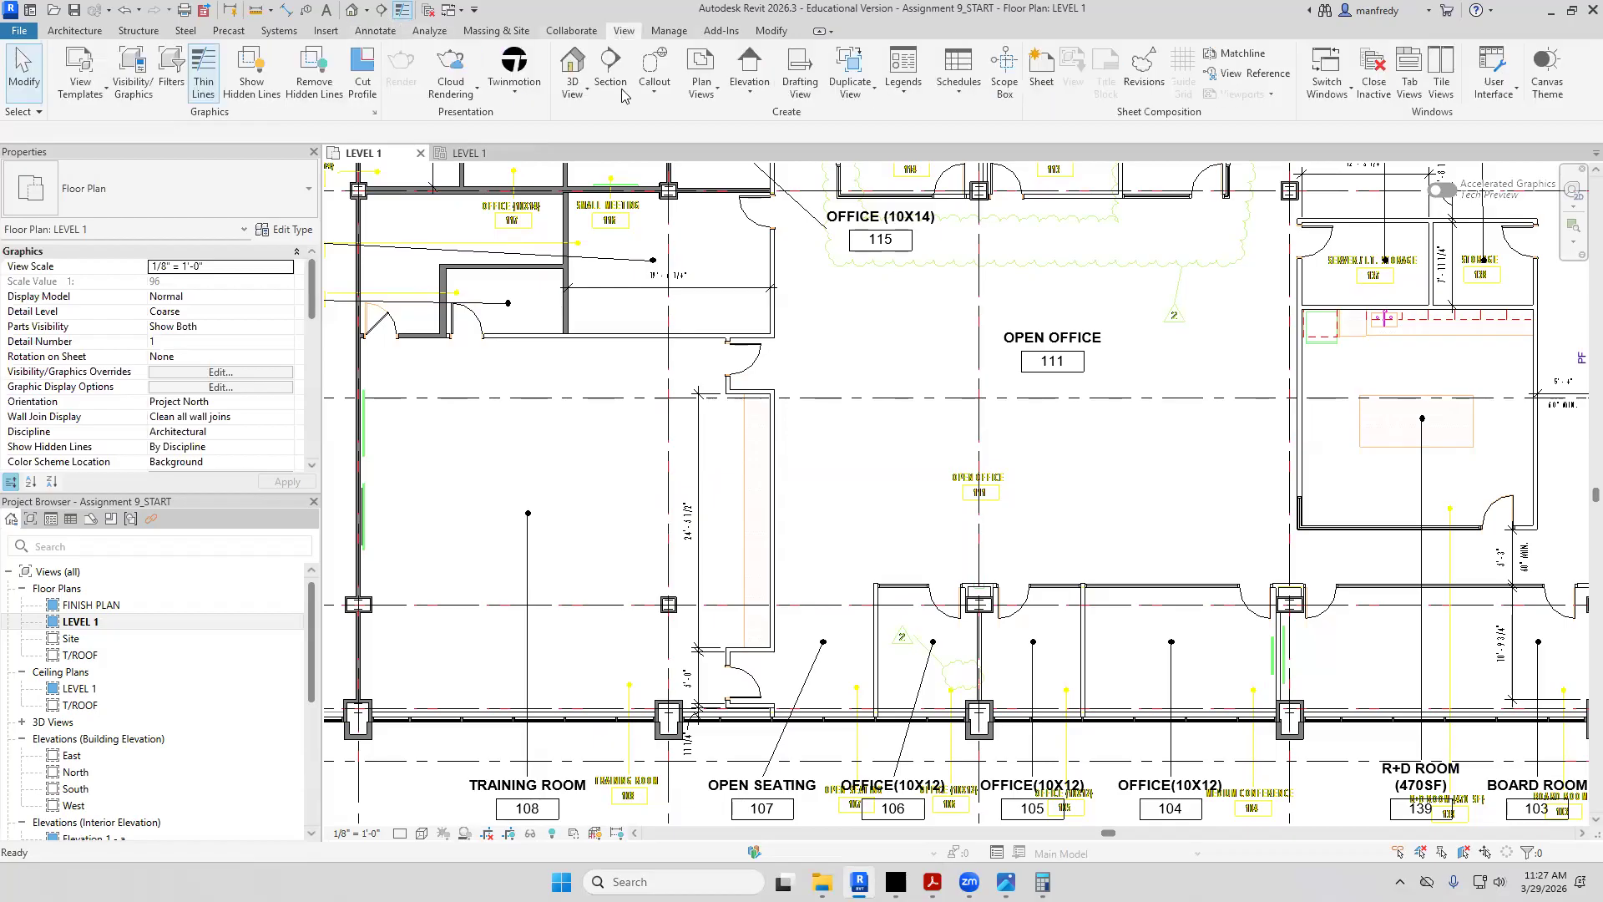
{"action": "left_click", "coordinate": [726, 73]}
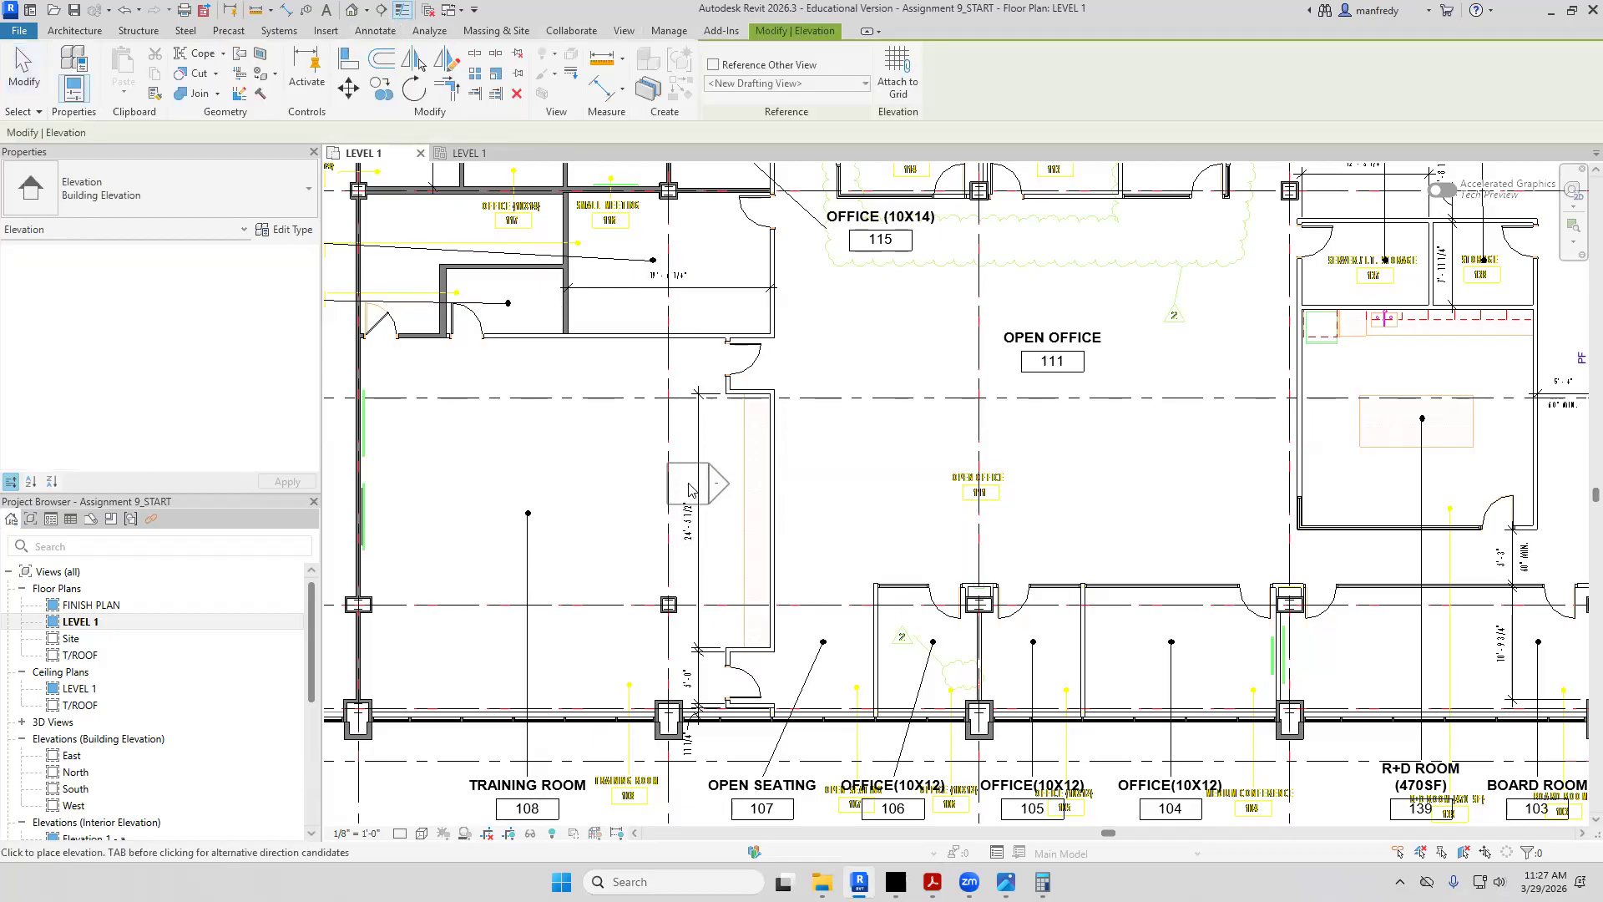
{"action": "left_click", "coordinate": [656, 482]}
{"action": "key", "text": "Escape"}
{"action": "left_click", "coordinate": [657, 482]}
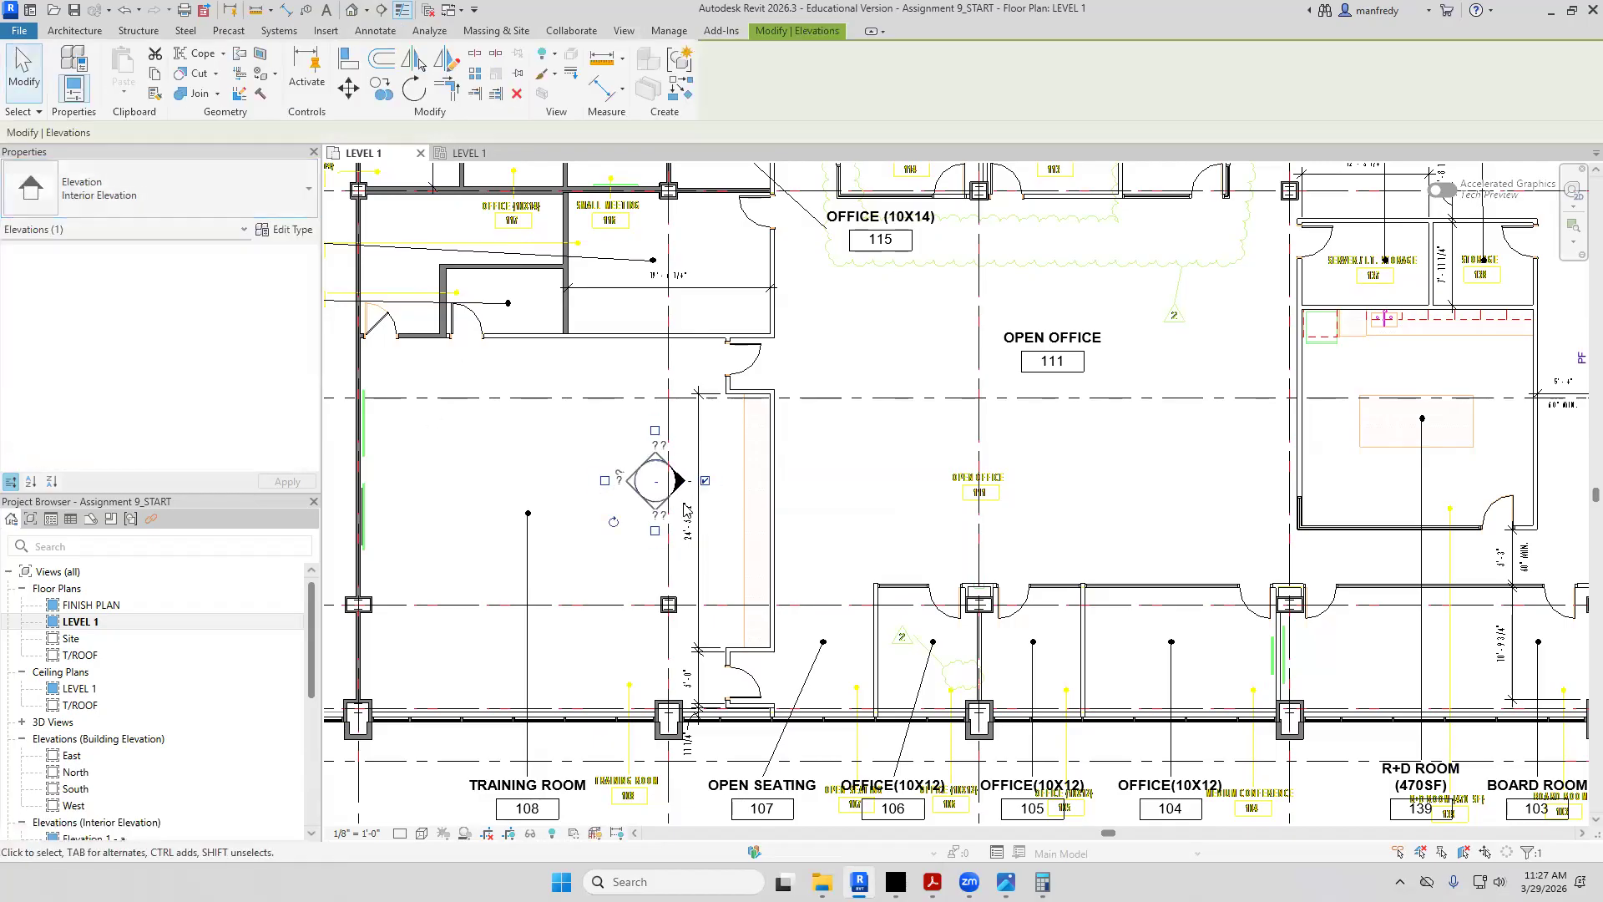
{"action": "left_click", "coordinate": [685, 504]}
{"action": "double_click", "coordinate": [682, 483]}
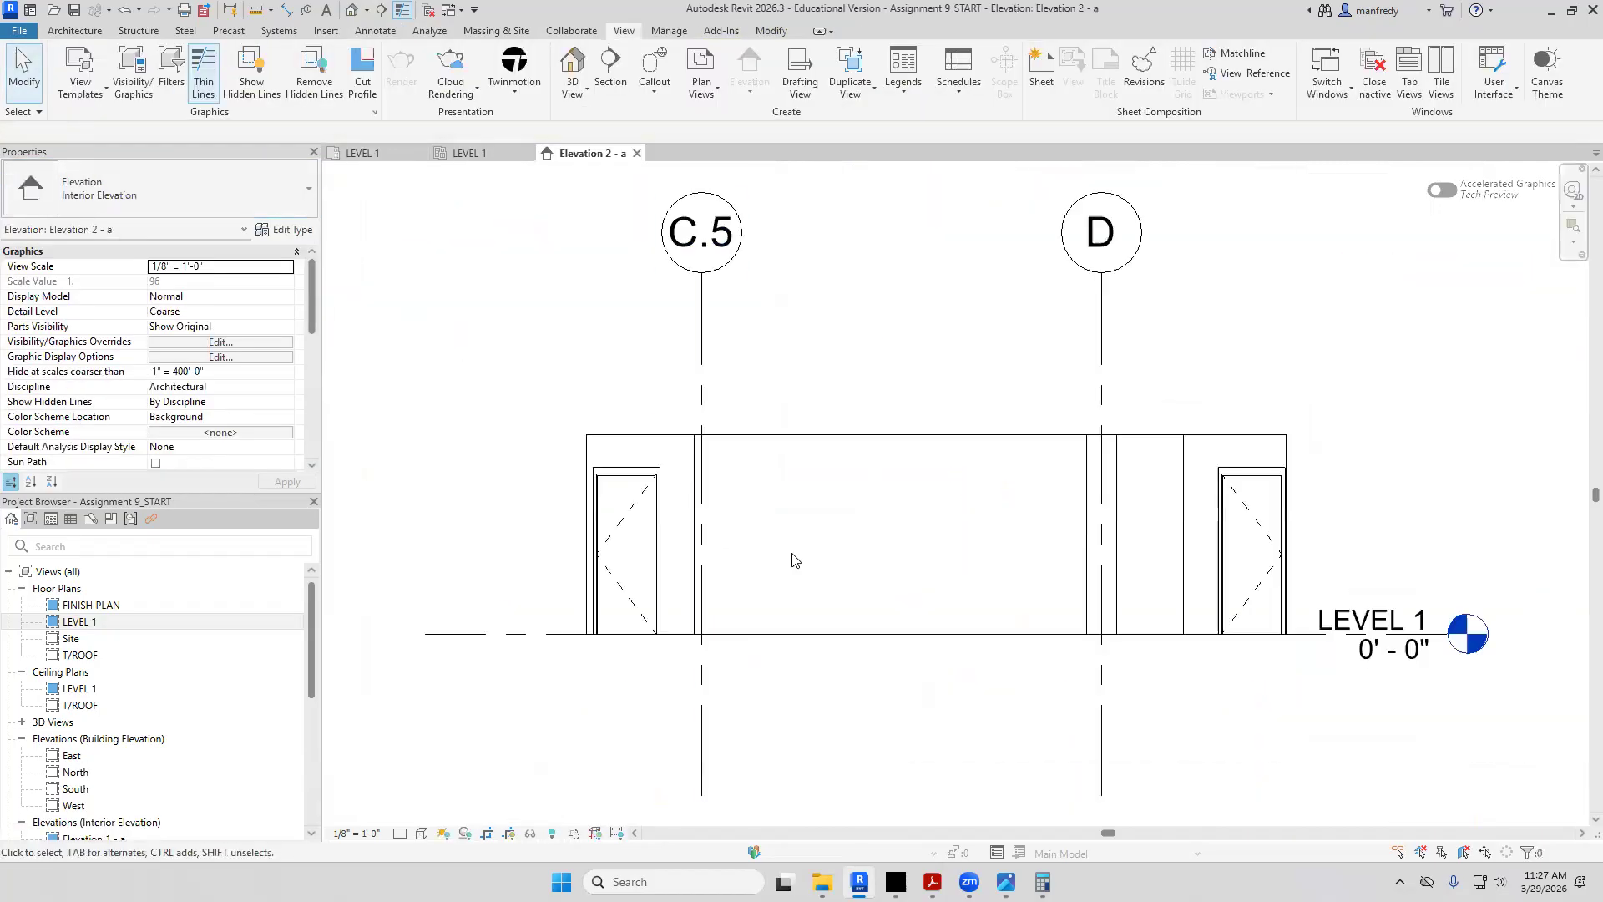
{"action": "scroll", "coordinate": [793, 560], "scroll_direction": "up", "scroll_amount": 1}
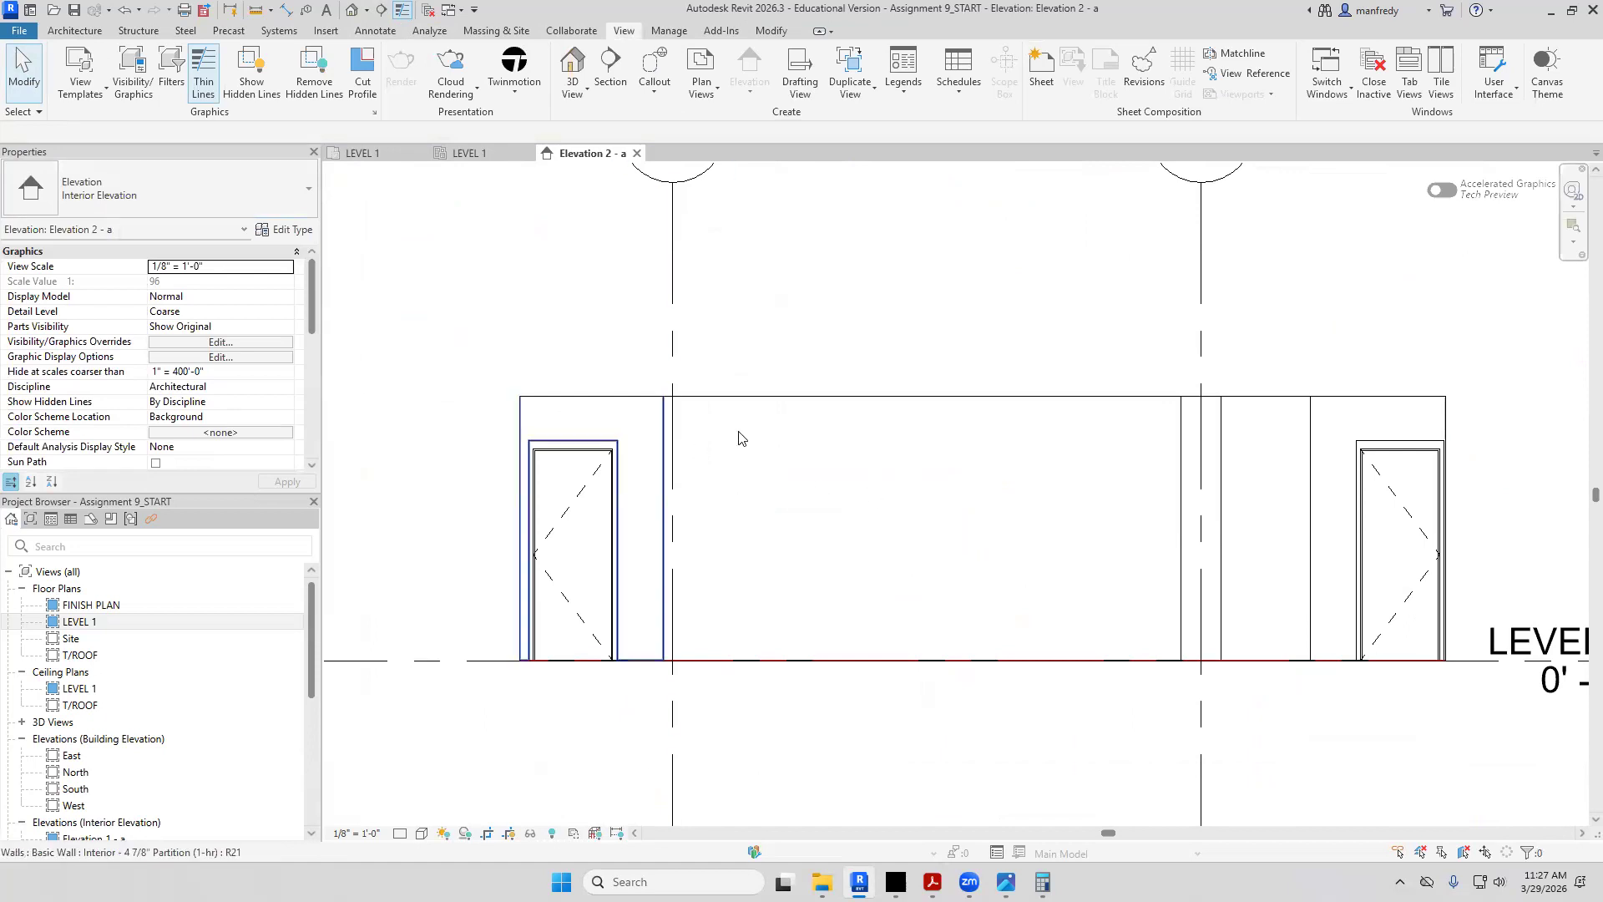
Switch to the PDF drawing set and look through the interior elevation sheets A6.01 to A6.03
{"action": "left_click", "coordinate": [933, 882]}
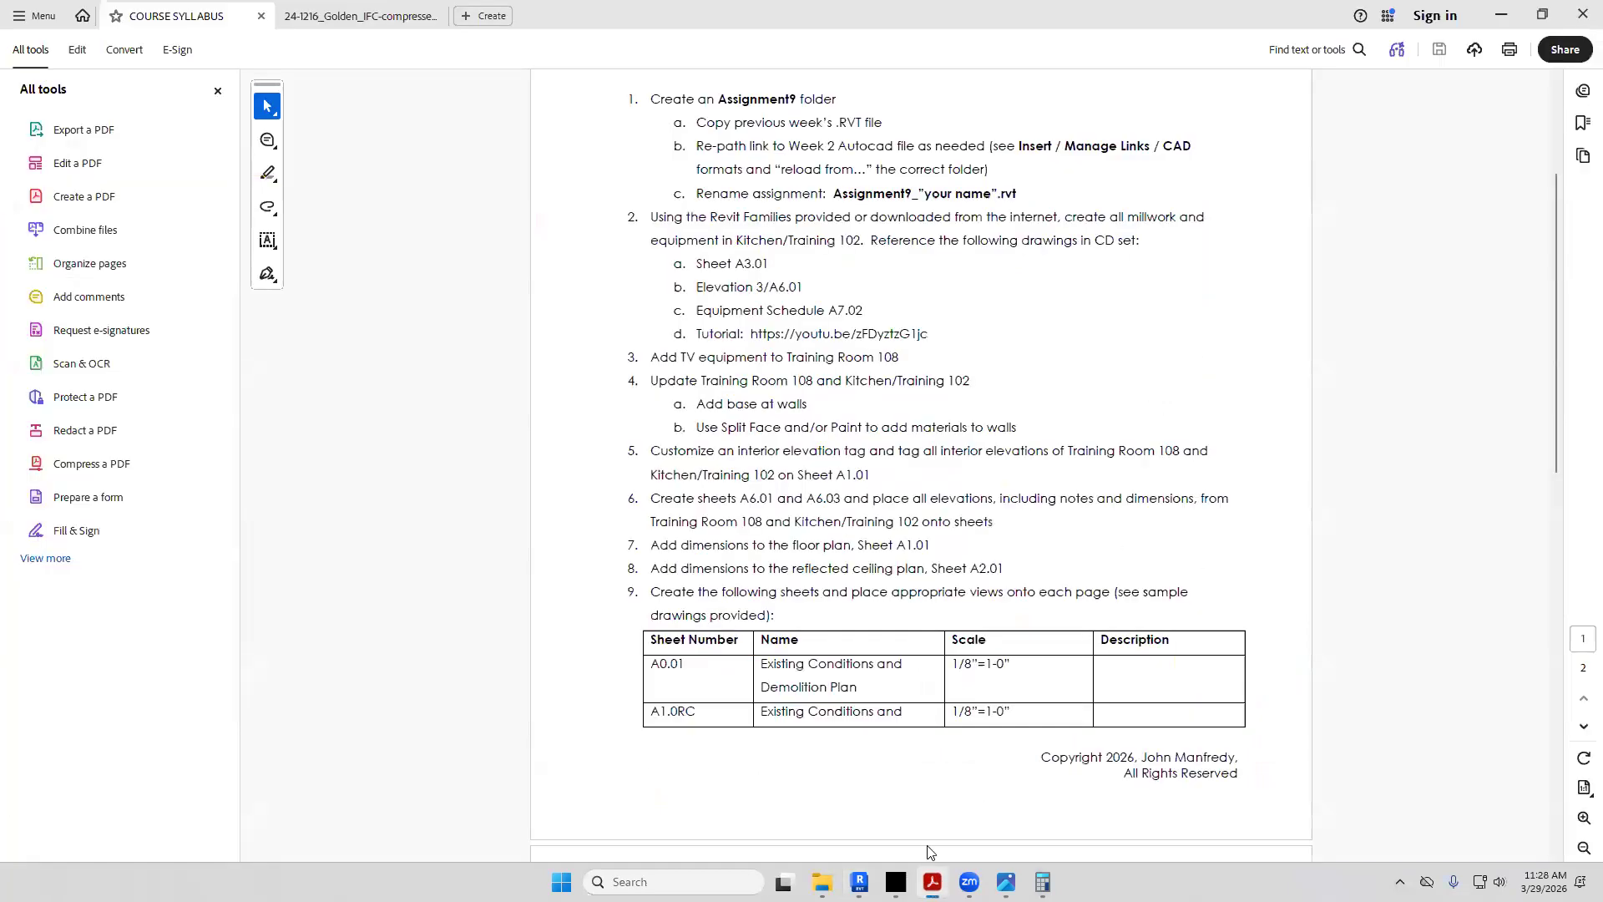
{"action": "left_click", "coordinate": [382, 17]}
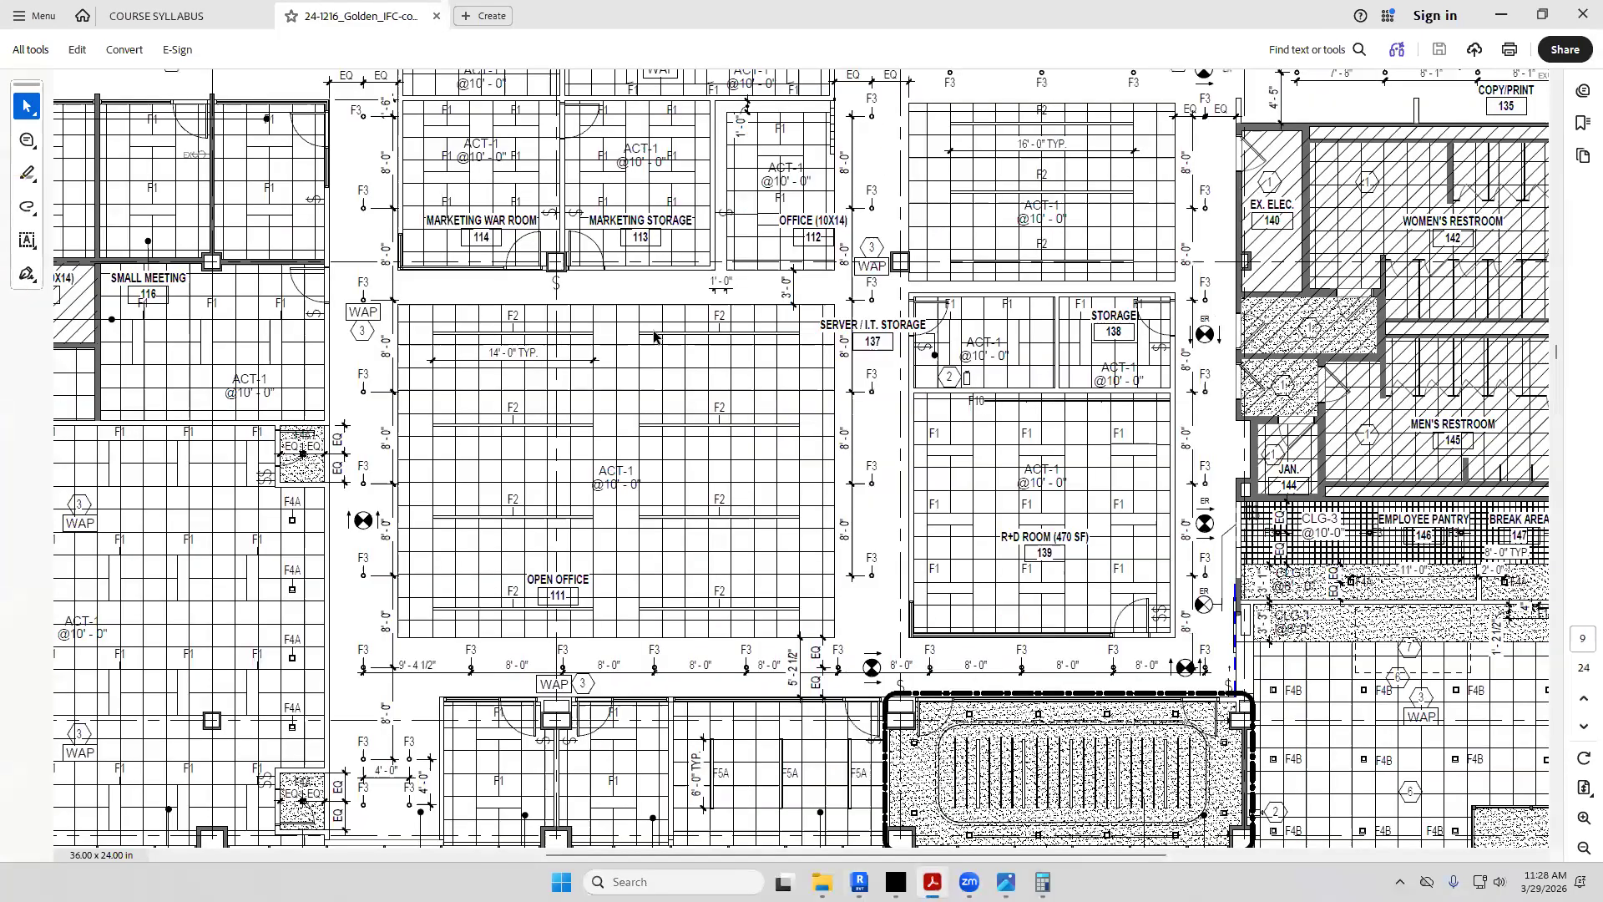
{"action": "left_click", "coordinate": [1582, 848]}
{"action": "left_click", "coordinate": [1582, 848]}
{"action": "scroll", "coordinate": [848, 498], "scroll_direction": "down", "scroll_amount": 4}
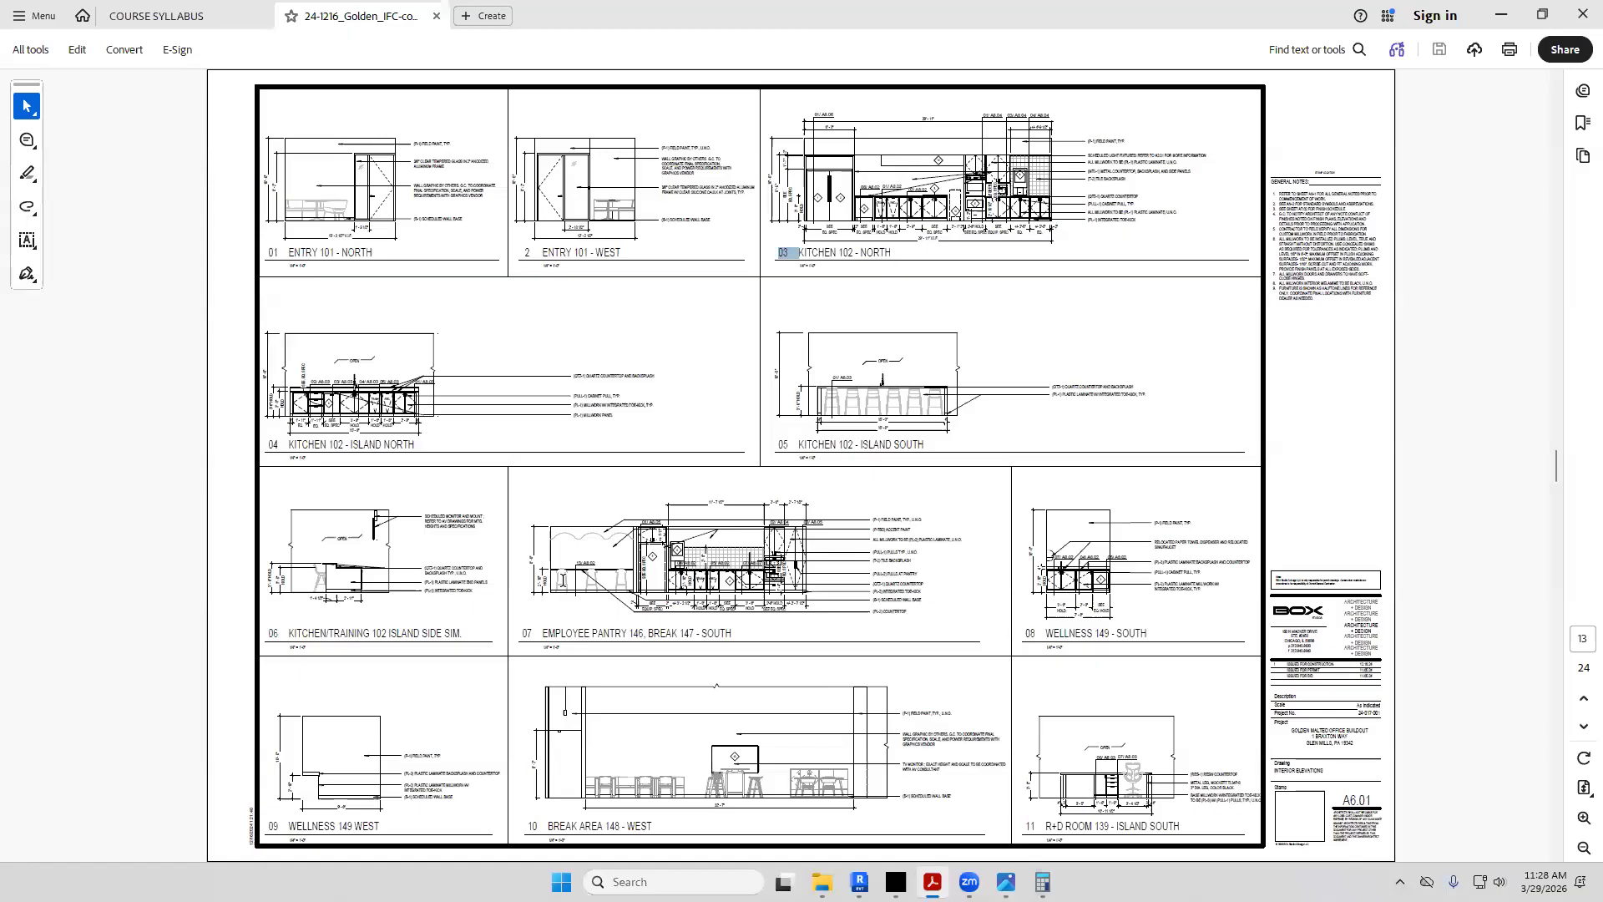
{"action": "scroll", "coordinate": [562, 579], "scroll_direction": "down", "scroll_amount": 1}
{"action": "scroll", "coordinate": [564, 582], "scroll_direction": "up", "scroll_amount": 2}
{"action": "scroll", "coordinate": [564, 582], "scroll_direction": "down", "scroll_amount": 2}
{"action": "scroll", "coordinate": [564, 582], "scroll_direction": "down", "scroll_amount": 1}
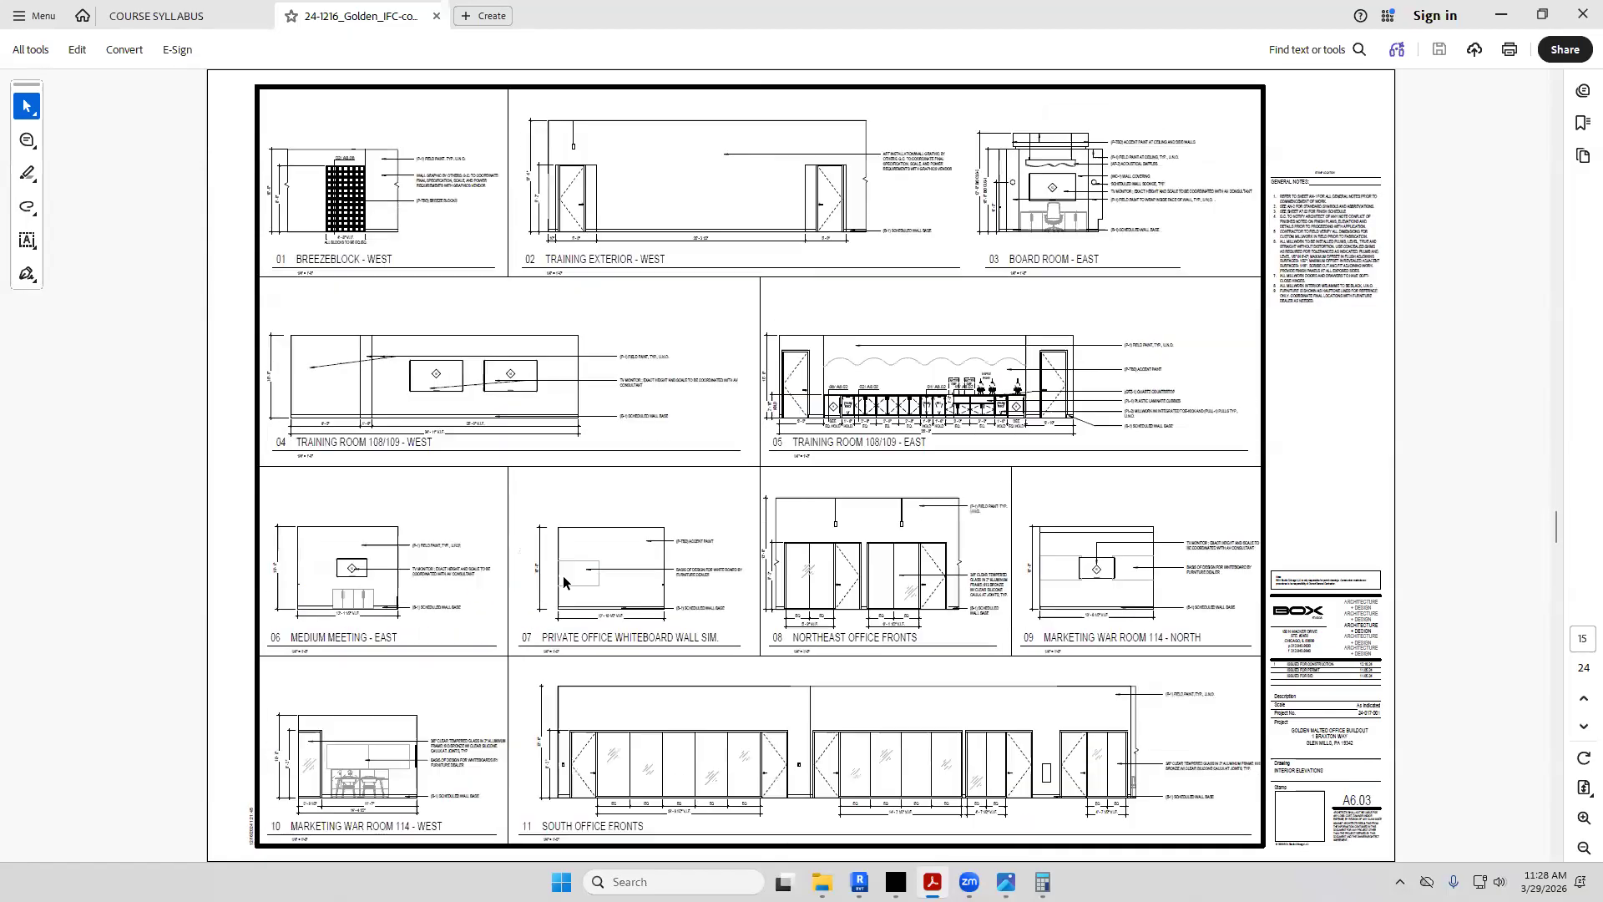
Examine elevation 05, Training Room 108/109 - East, on sheet A6.03, including its dimensions and material notes
{"action": "left_click", "coordinate": [1583, 816]}
{"action": "left_click", "coordinate": [1584, 816]}
{"action": "left_click", "coordinate": [1583, 815]}
{"action": "left_click", "coordinate": [1583, 816]}
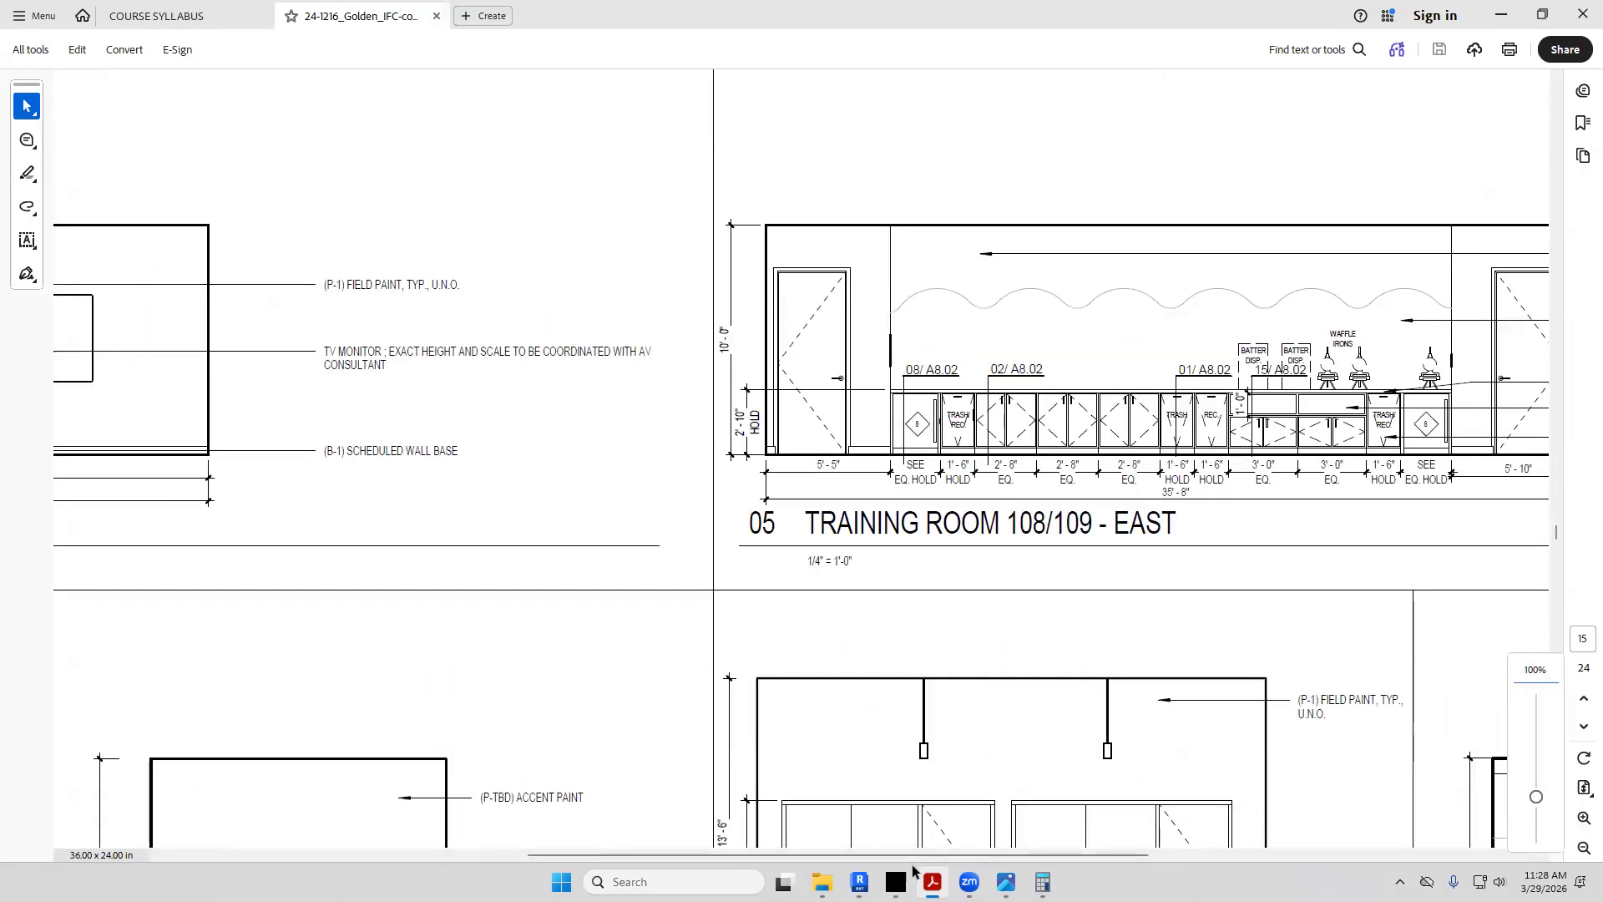
{"action": "scroll", "coordinate": [564, 335], "scroll_direction": "right", "scroll_amount": 4}
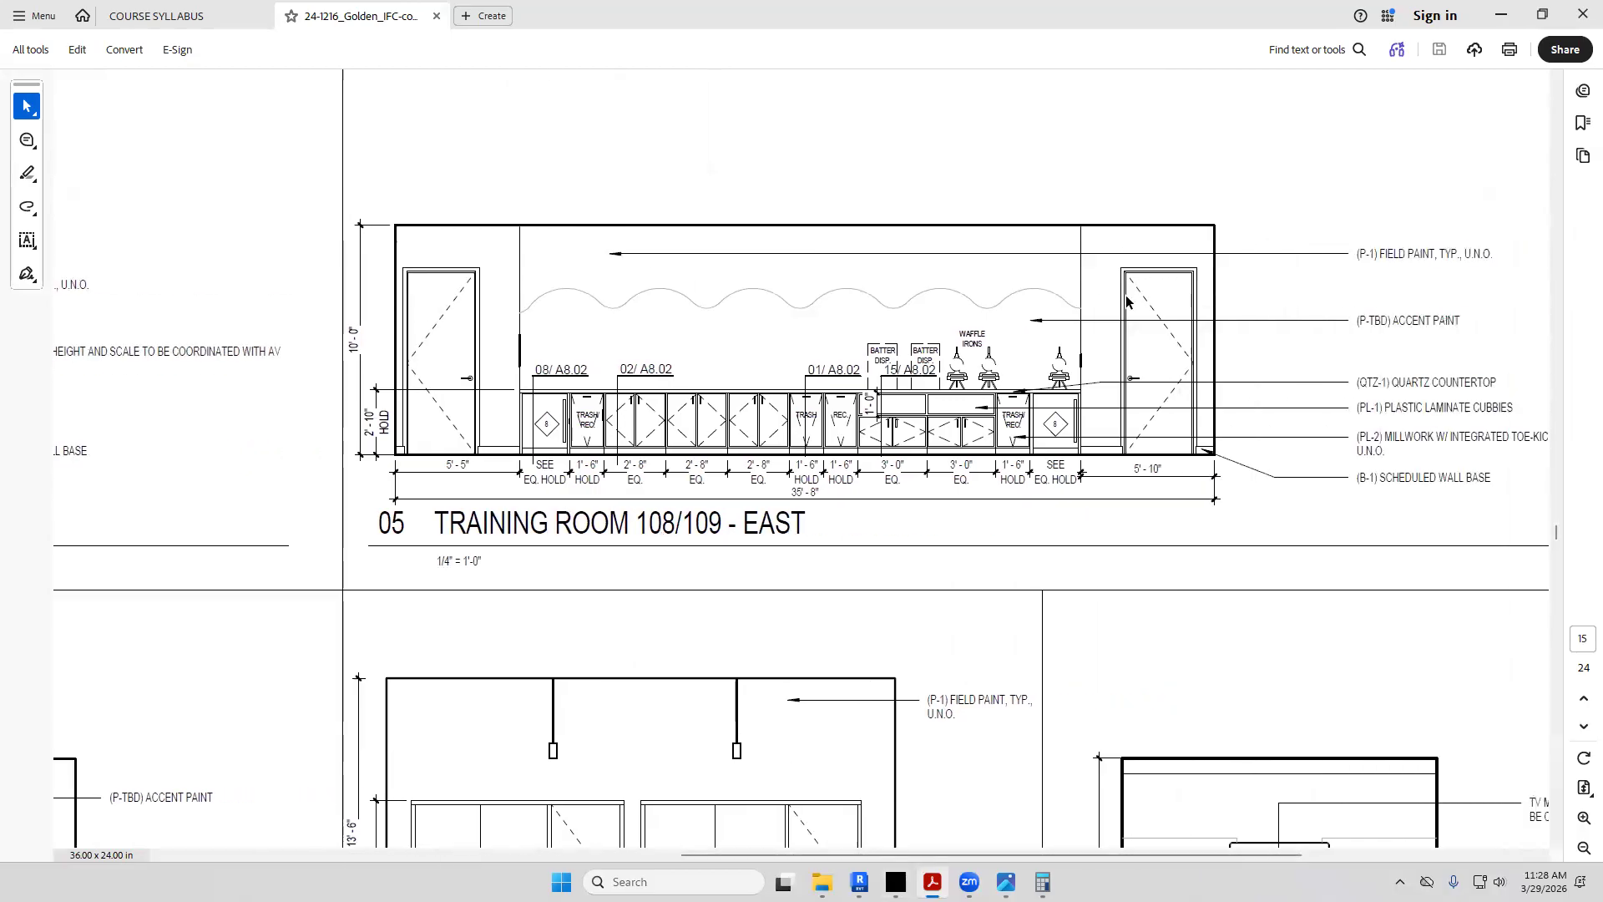
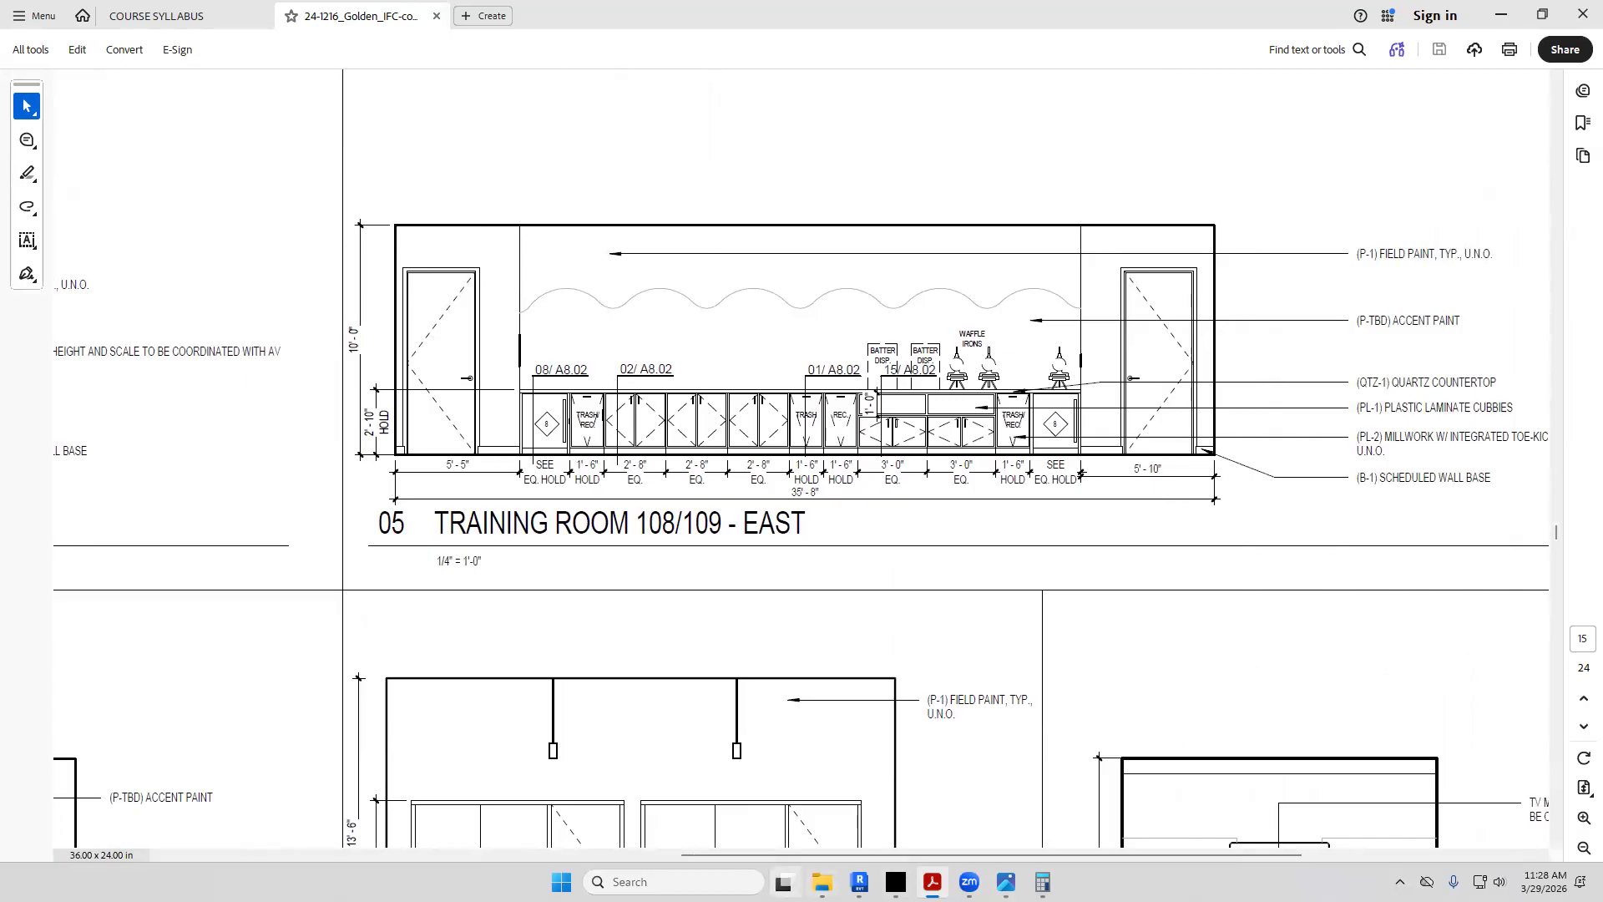
Switch to Revit and view the Elevation 2 - a interior elevation of the training room's east wall
{"action": "left_click", "coordinate": [859, 881]}
{"action": "scroll", "coordinate": [648, 580], "scroll_direction": "up", "scroll_amount": 2}
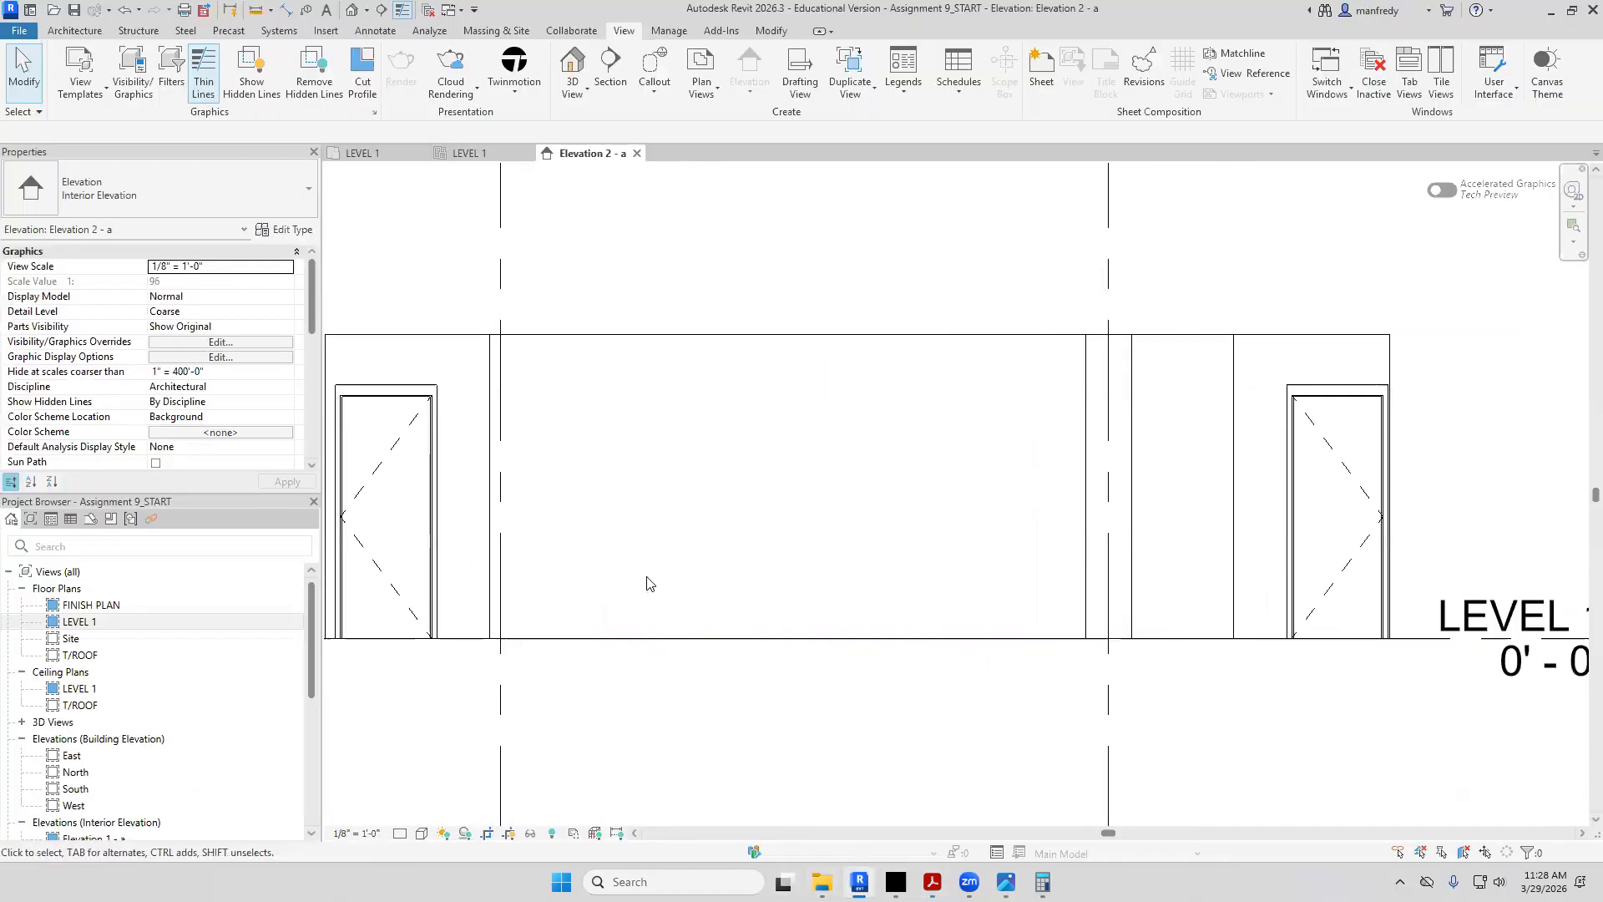
{"action": "scroll", "coordinate": [673, 542], "scroll_direction": "down", "scroll_amount": 2}
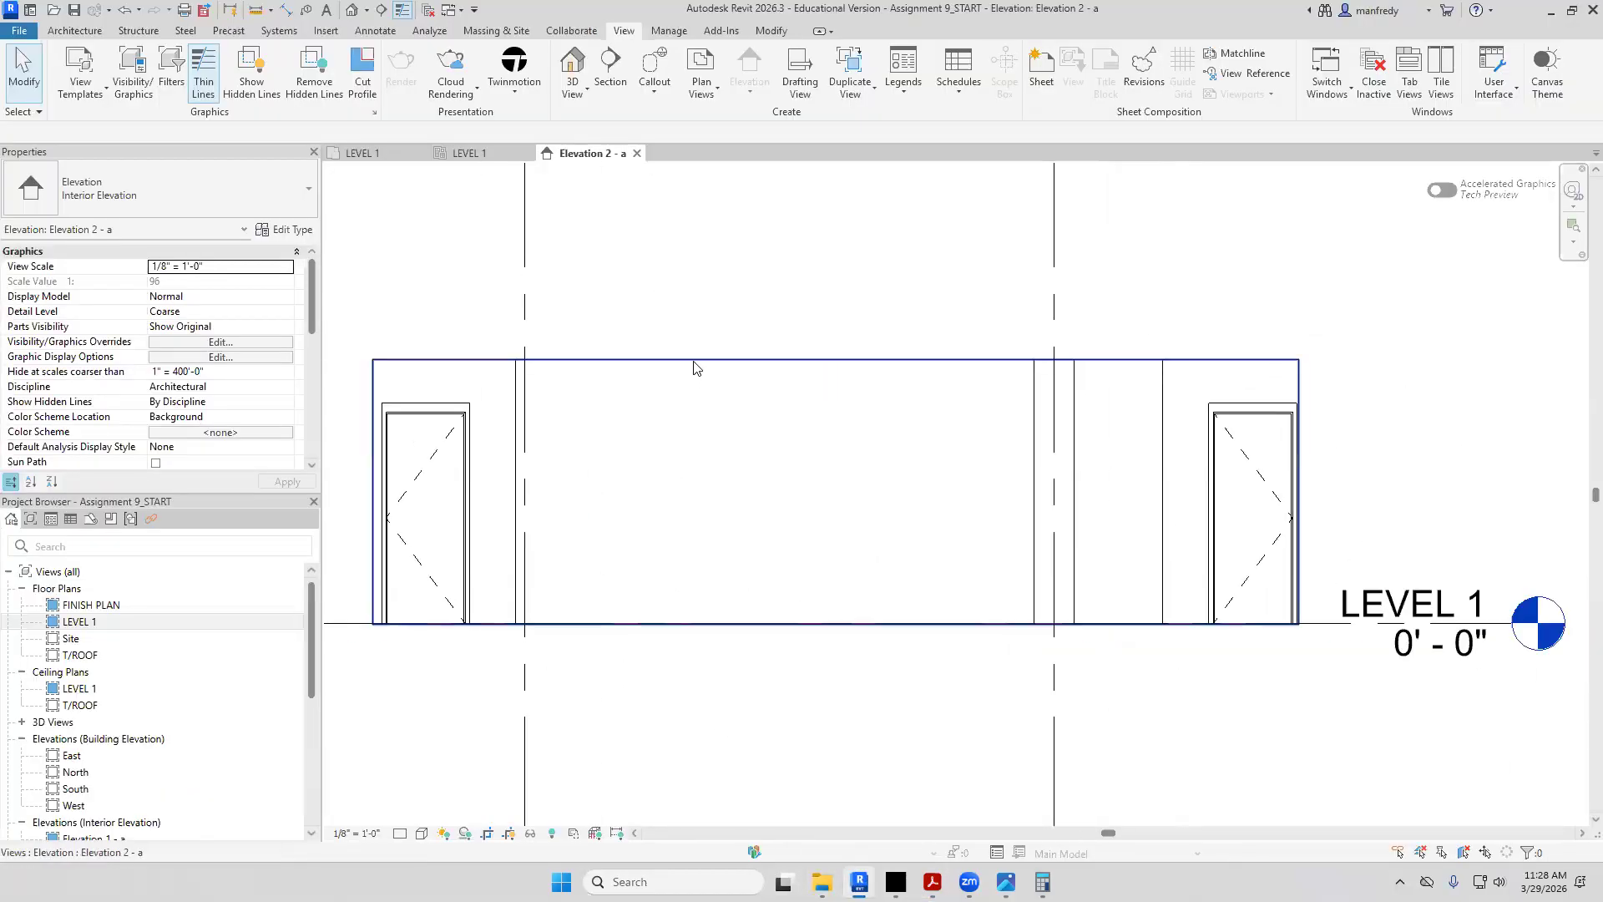
{"action": "left_click", "coordinate": [693, 361]}
{"action": "left_click", "coordinate": [704, 415]}
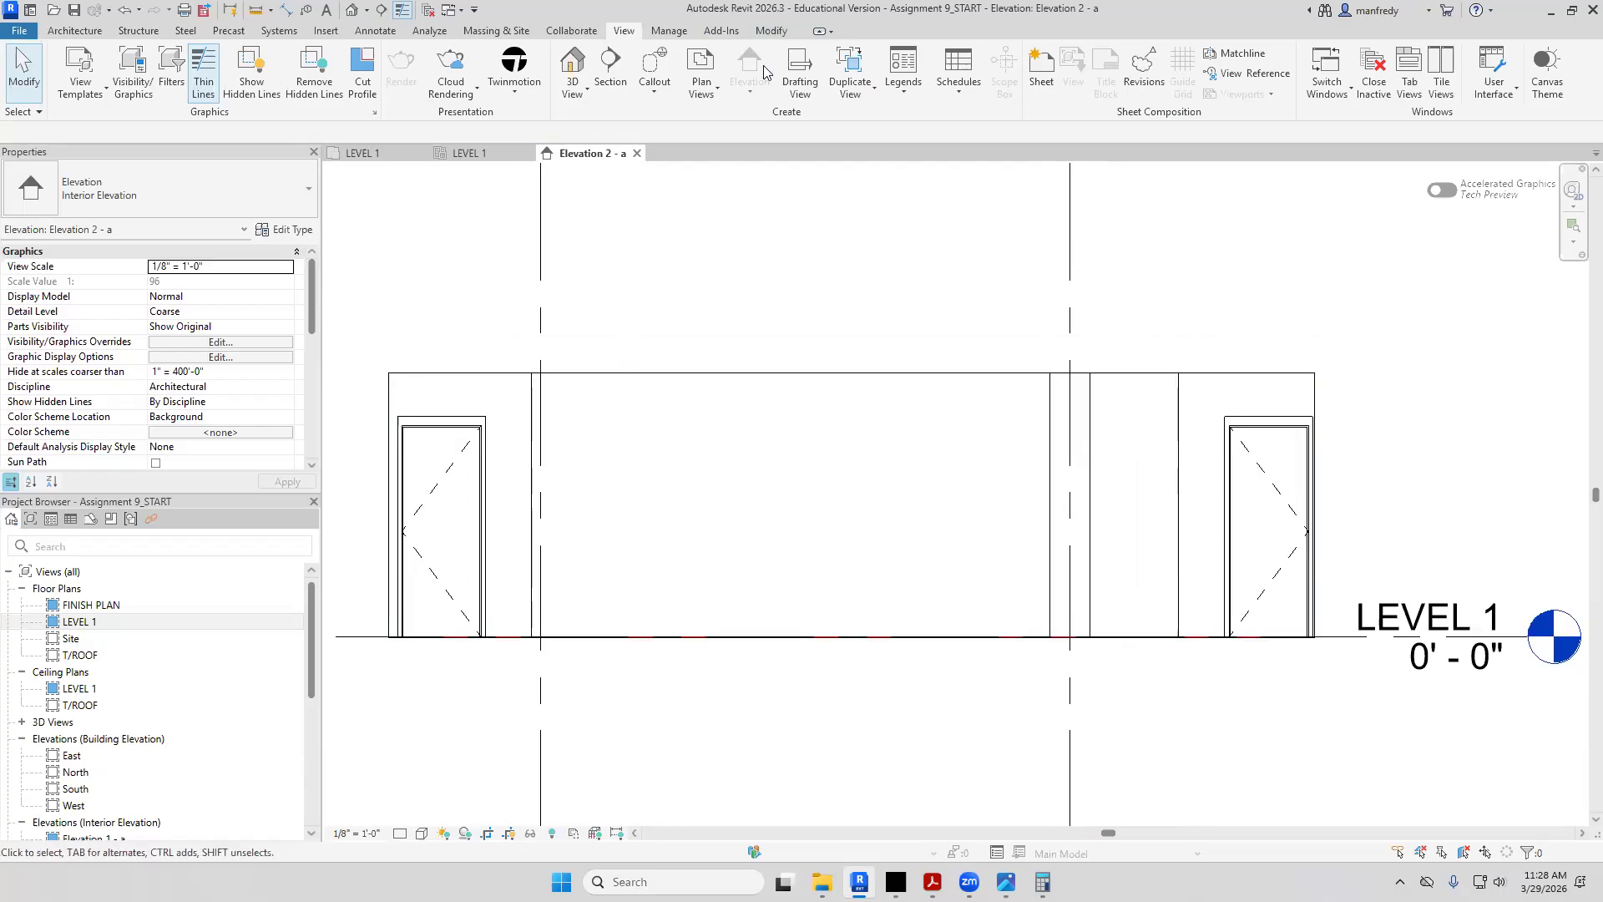
{"action": "left_click", "coordinate": [770, 31]}
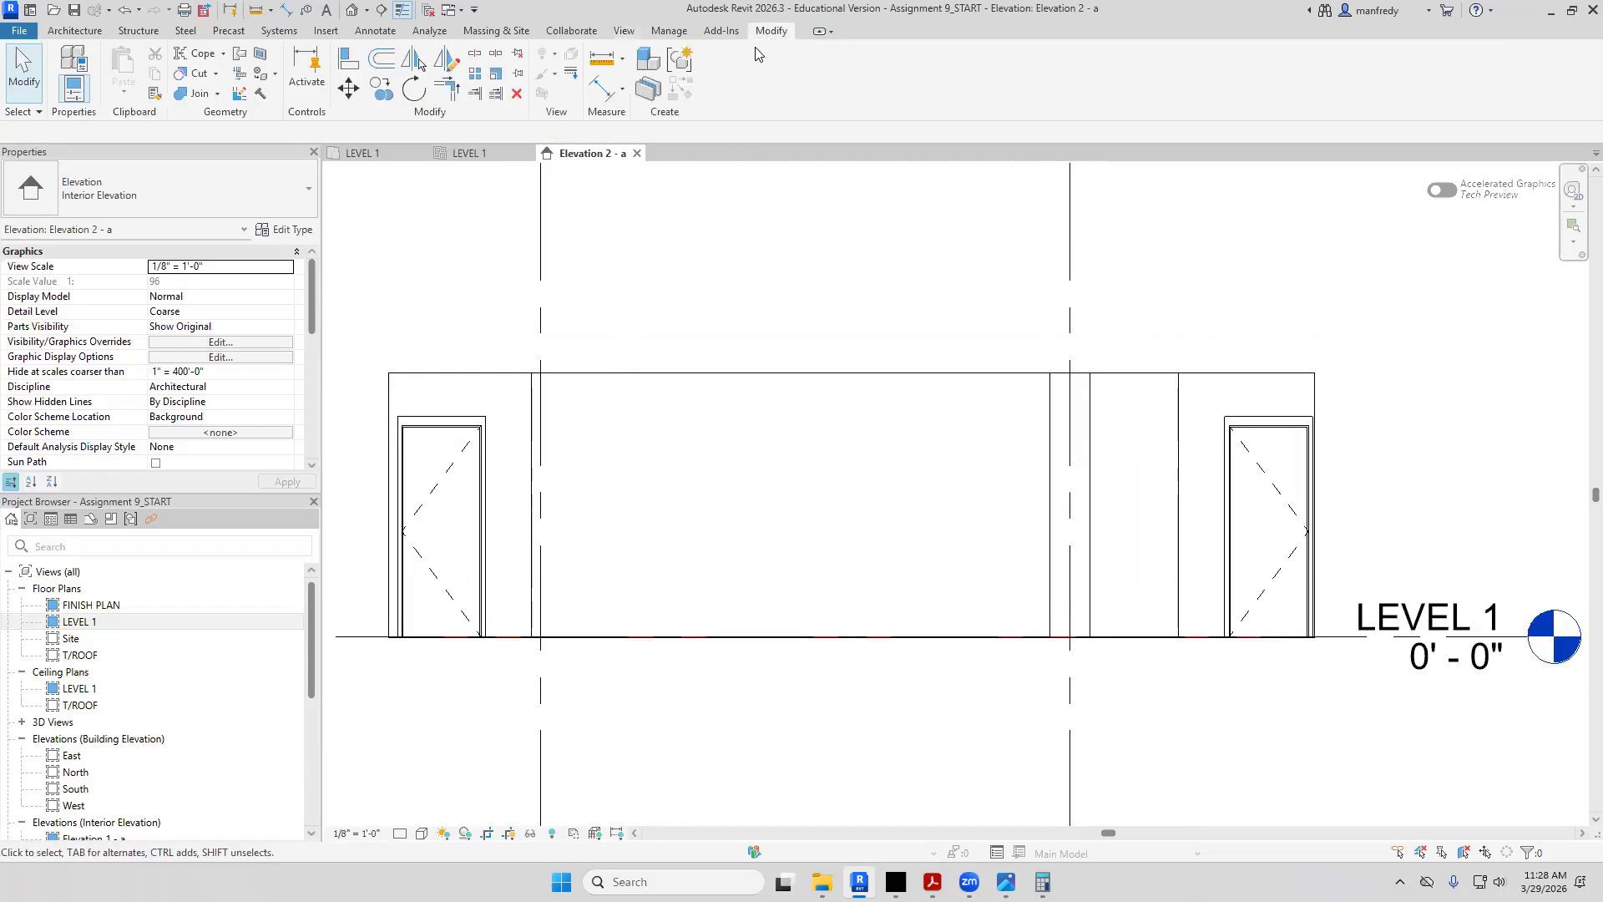
{"action": "left_click", "coordinate": [567, 375]}
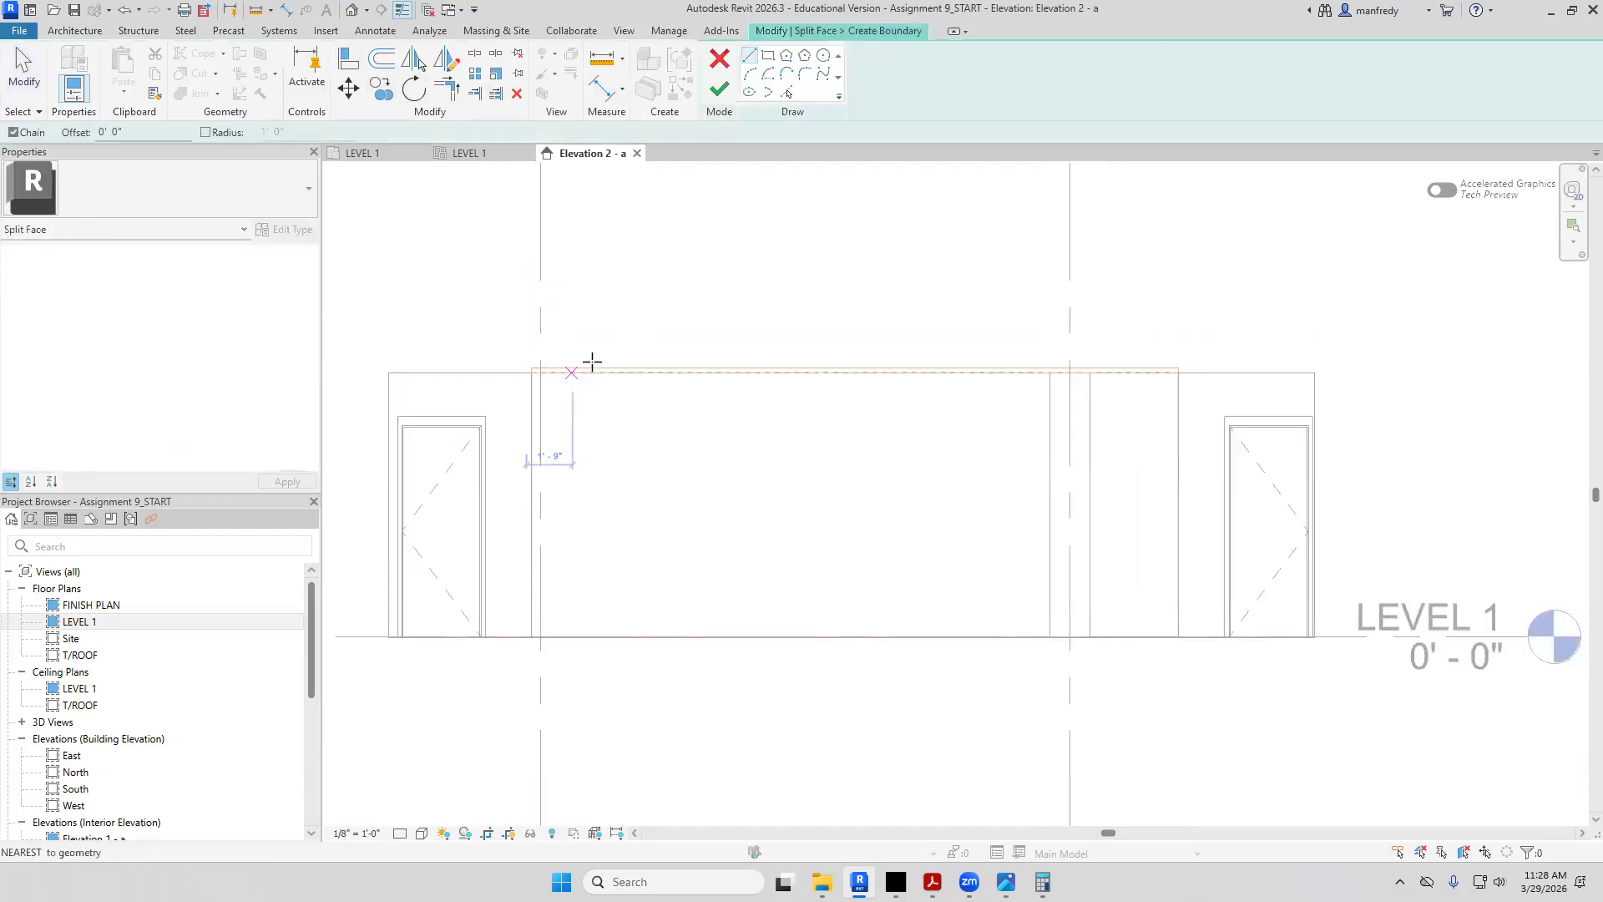
{"action": "key", "text": "Escape"}
{"action": "key", "text": "Escape"}
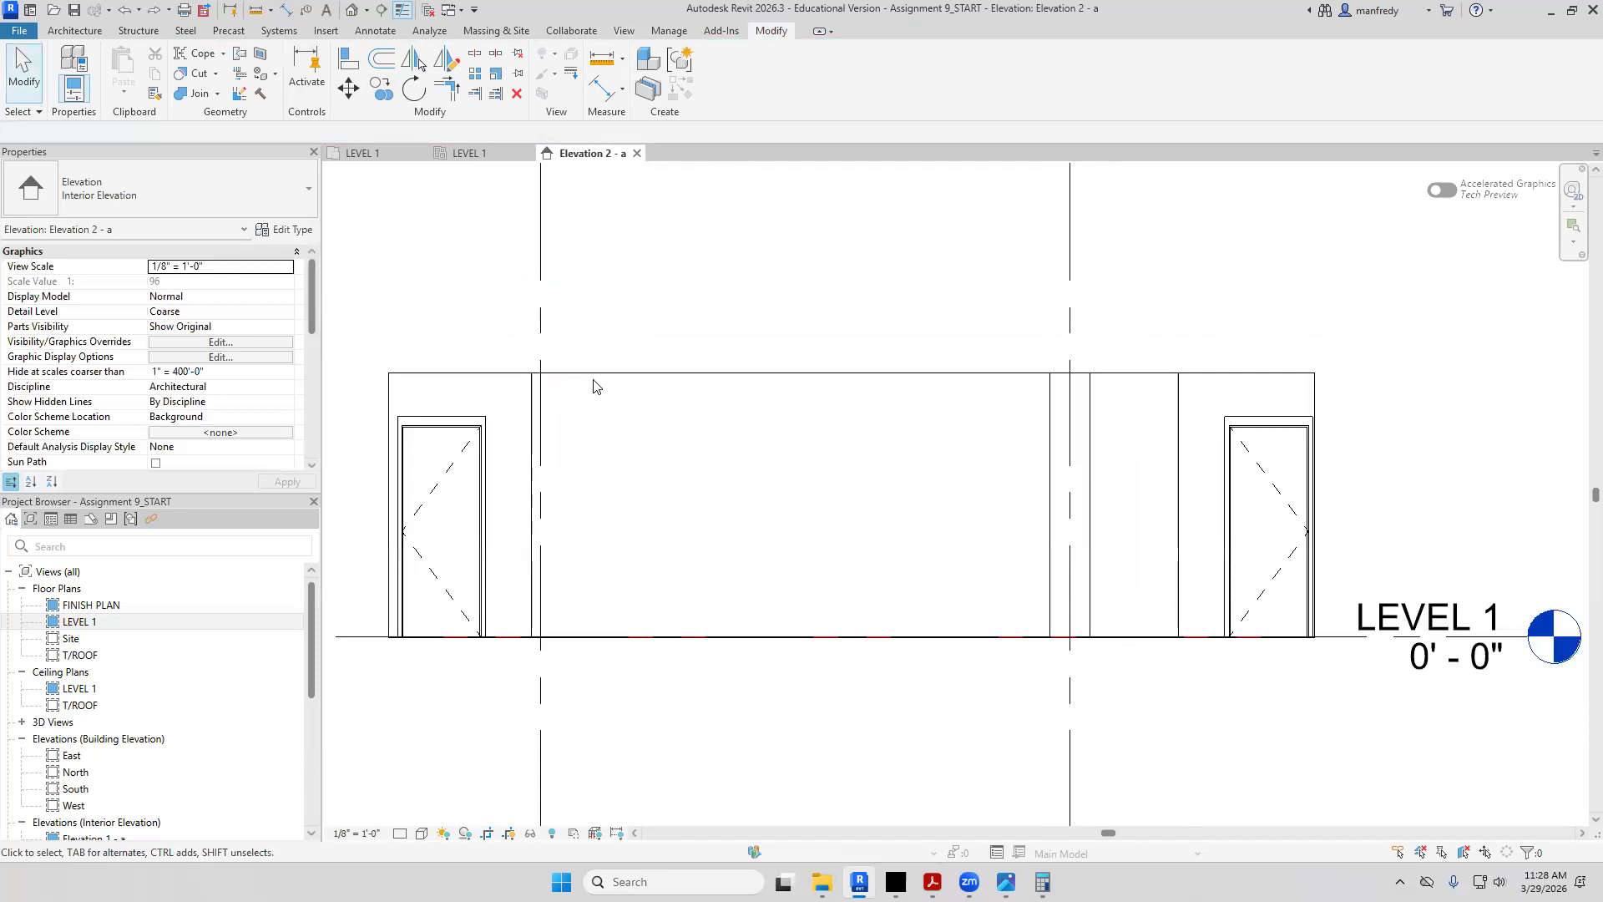
{"action": "left_click", "coordinate": [261, 53]}
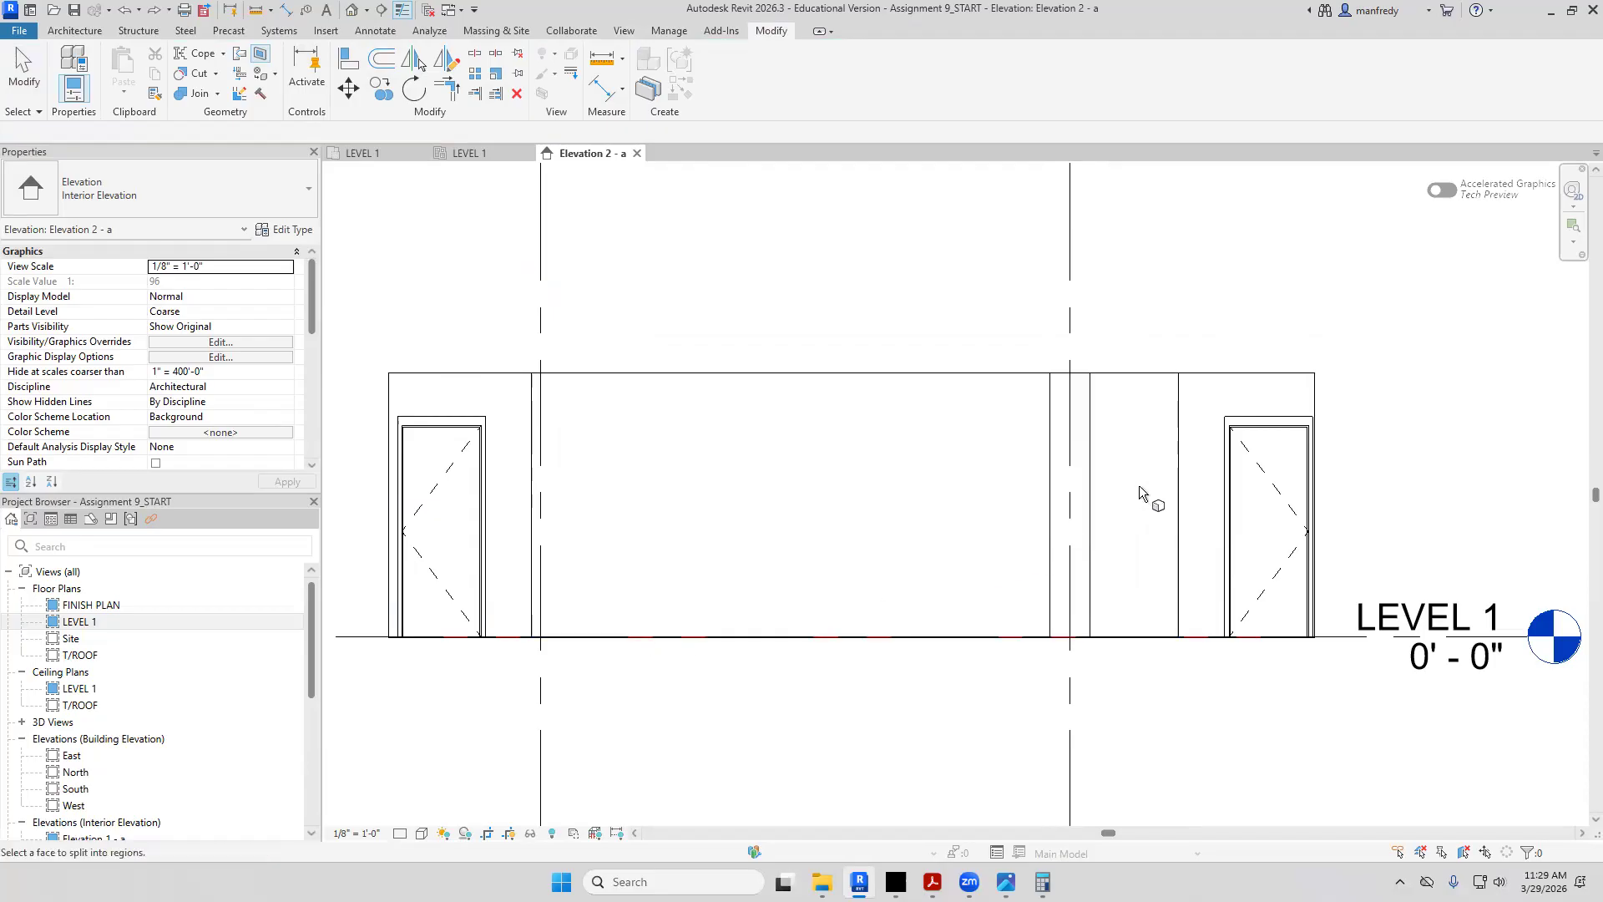
{"action": "key", "text": "Escape"}
{"action": "left_click", "coordinate": [937, 373]}
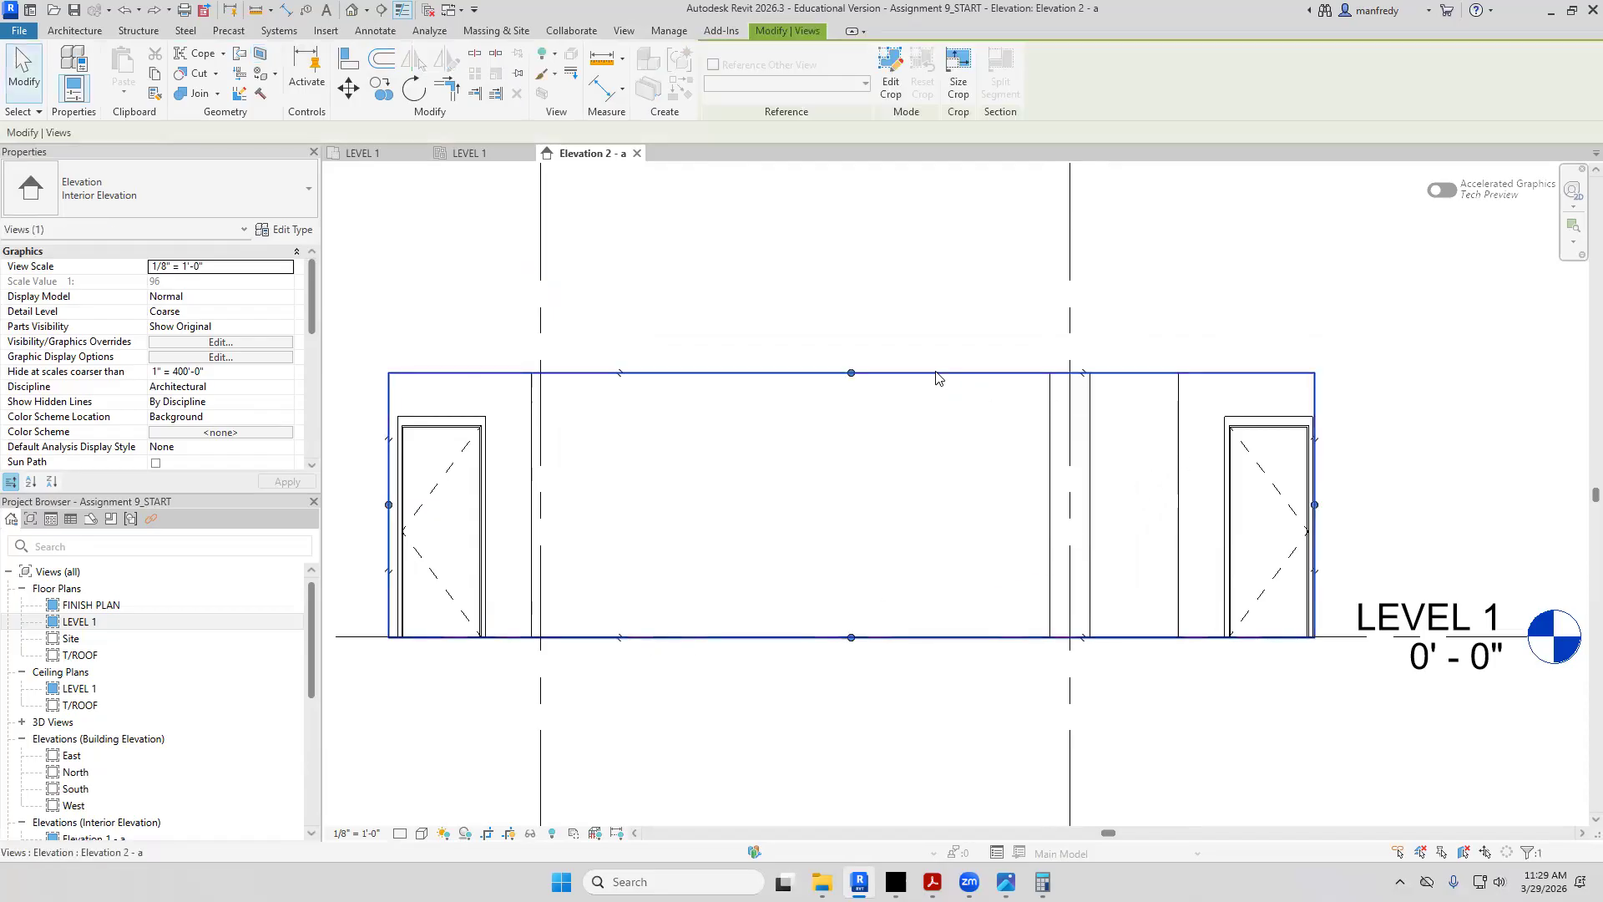
{"action": "left_click", "coordinate": [778, 357]}
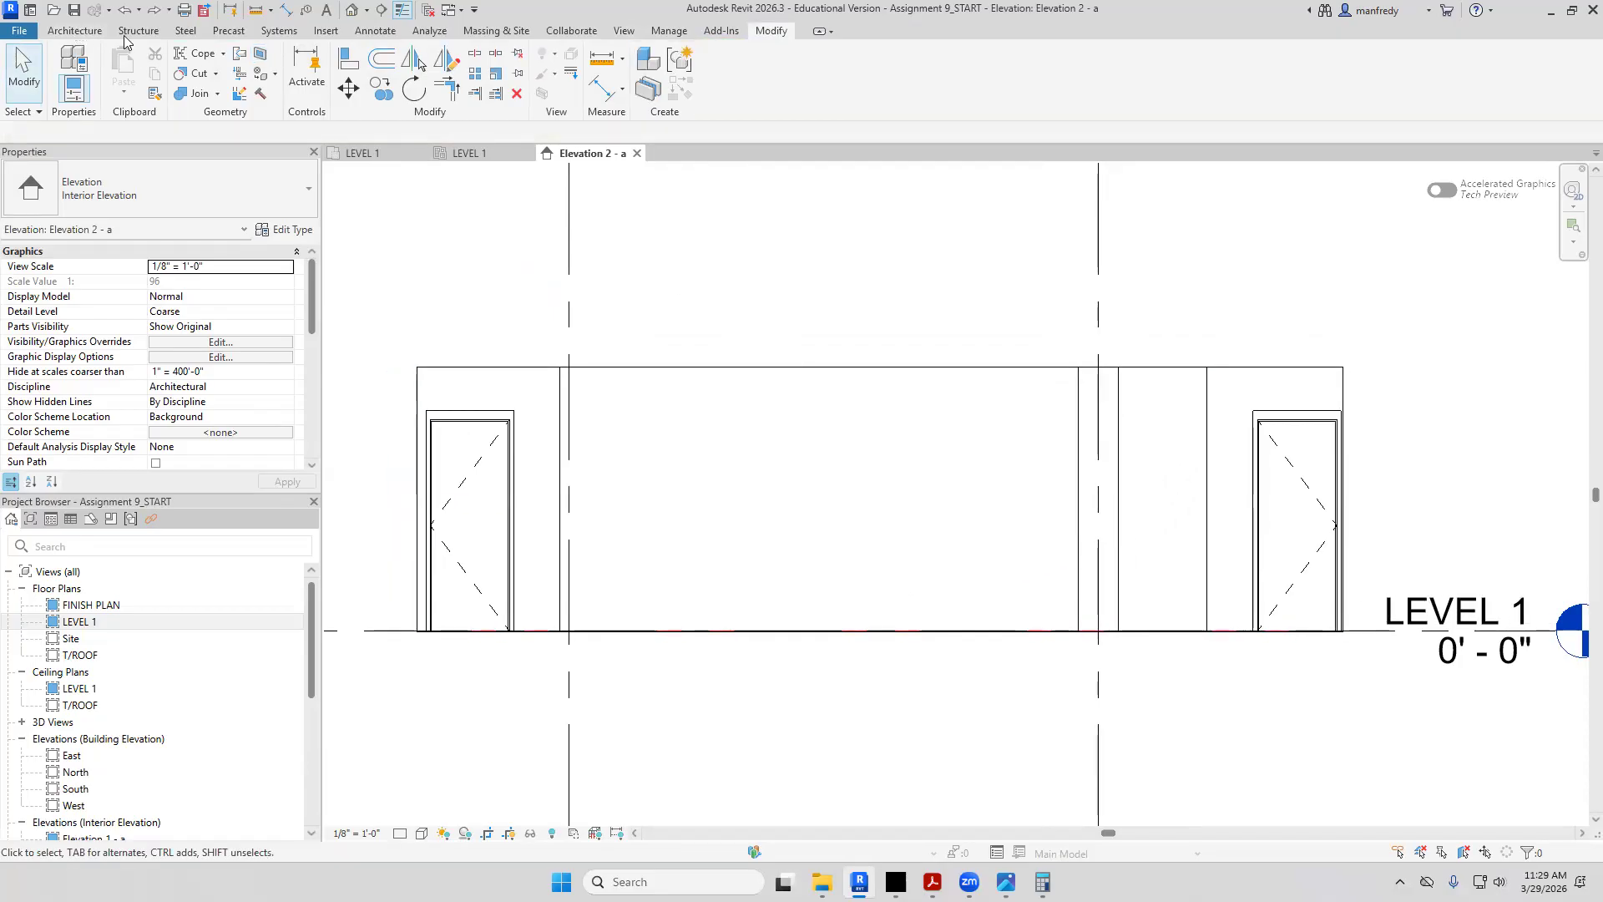
Draw two short vertical reference planes upward from the ceiling line, one at each side edge of the middle wall section between the doors
{"action": "left_click", "coordinate": [1344, 74]}
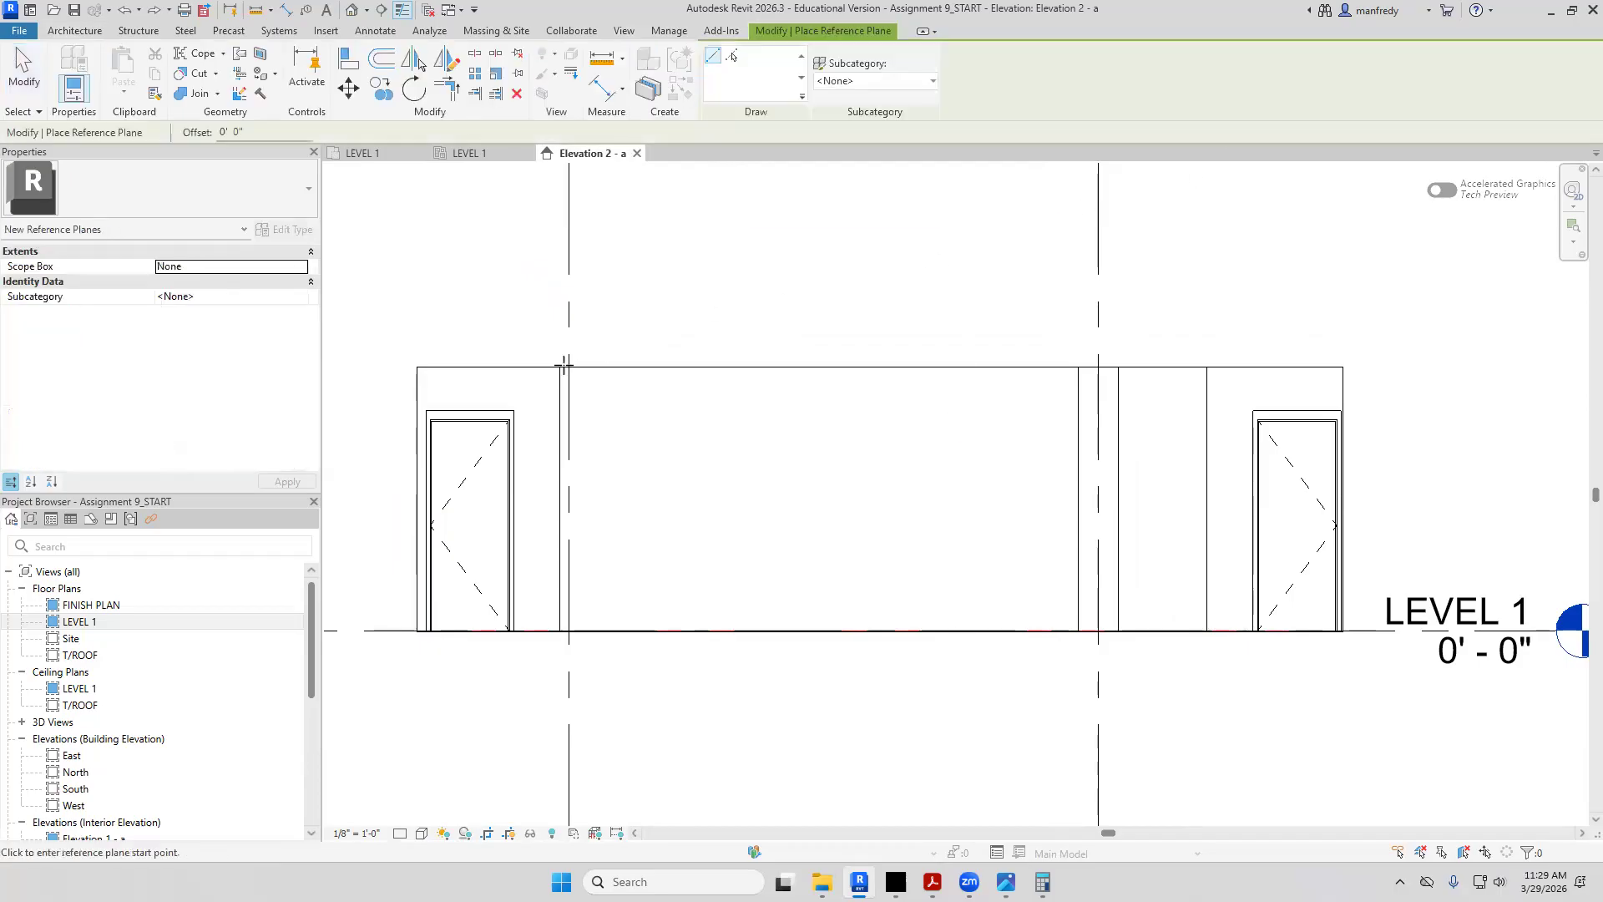
{"action": "left_click", "coordinate": [557, 367]}
{"action": "key", "text": "Escape"}
{"action": "scroll", "coordinate": [559, 368], "scroll_direction": "up", "scroll_amount": 2}
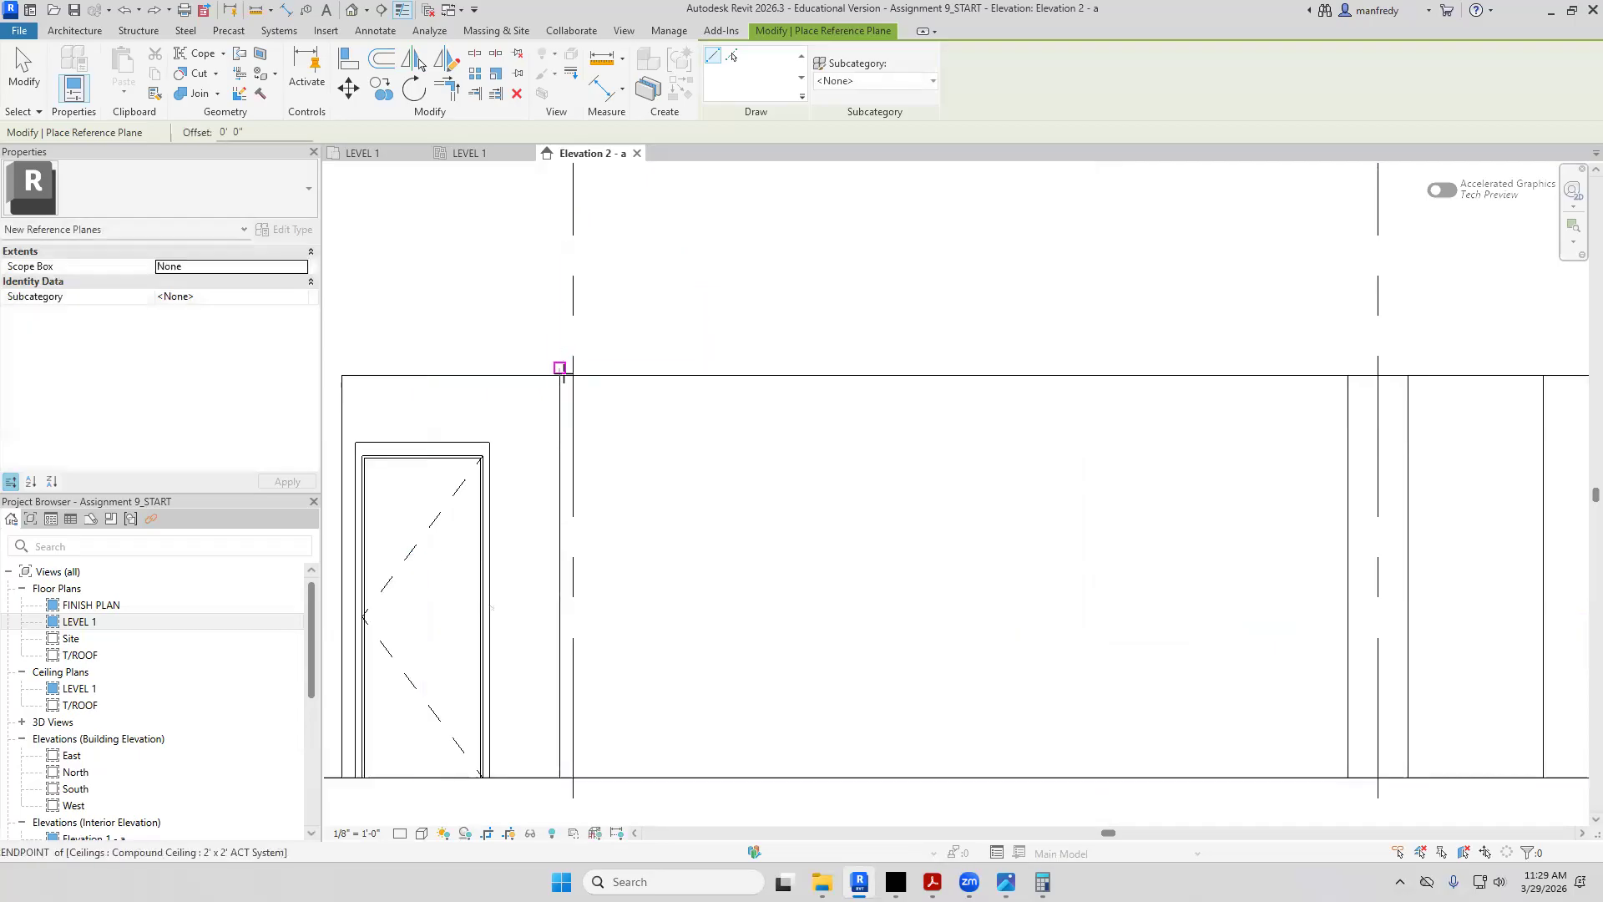
{"action": "left_click", "coordinate": [559, 376]}
{"action": "left_click", "coordinate": [558, 265]}
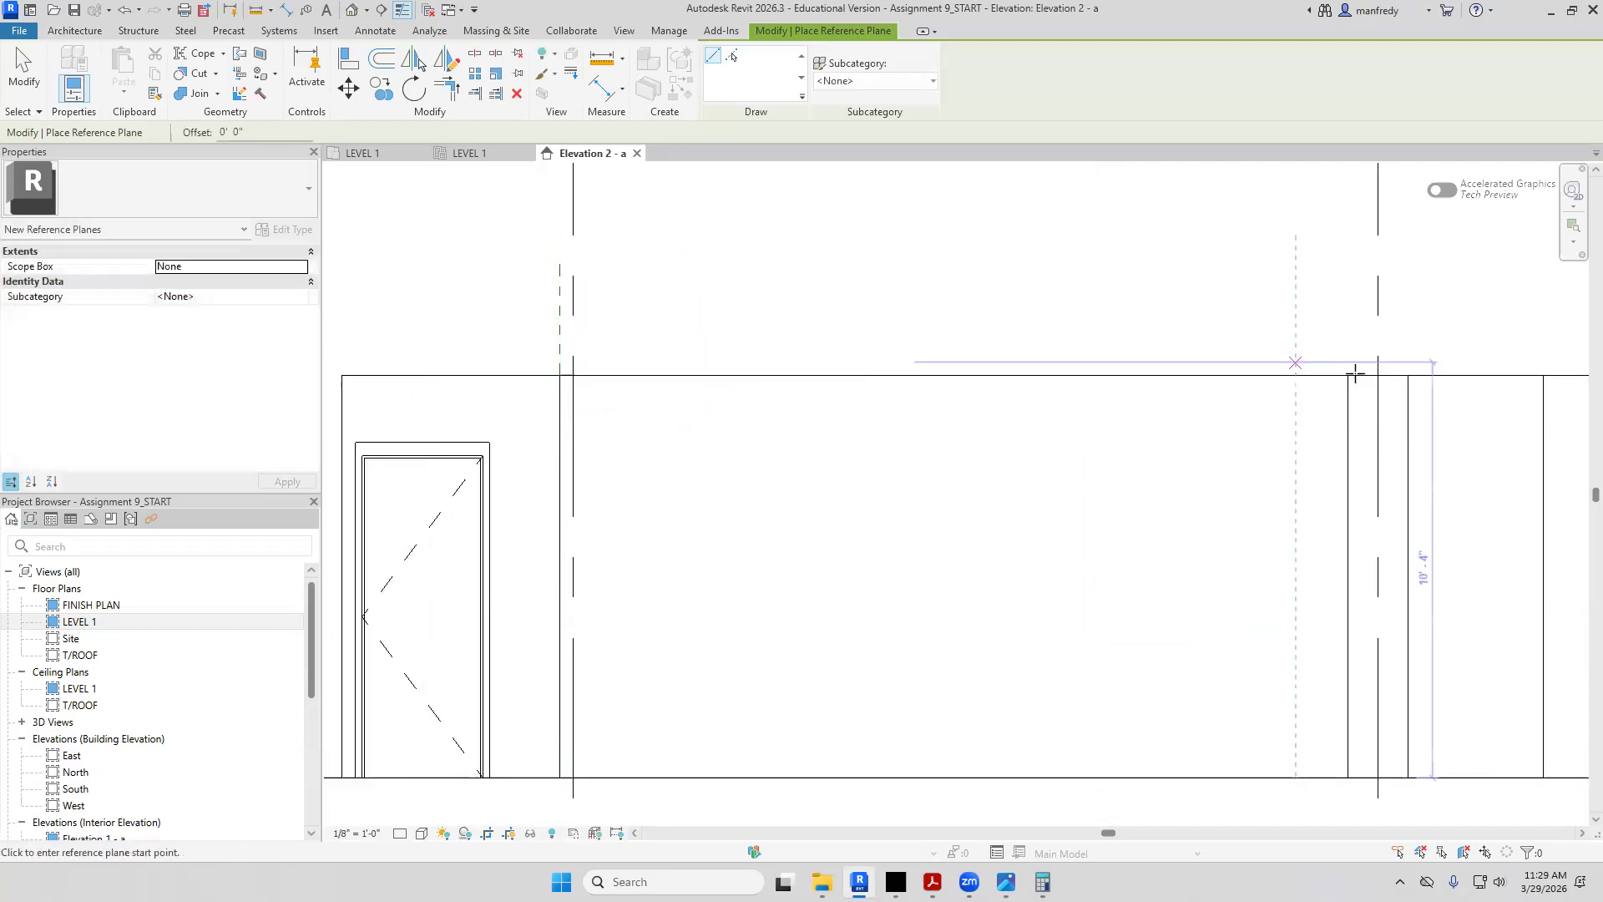
{"action": "scroll", "coordinate": [1157, 383], "scroll_direction": "down", "scroll_amount": 2}
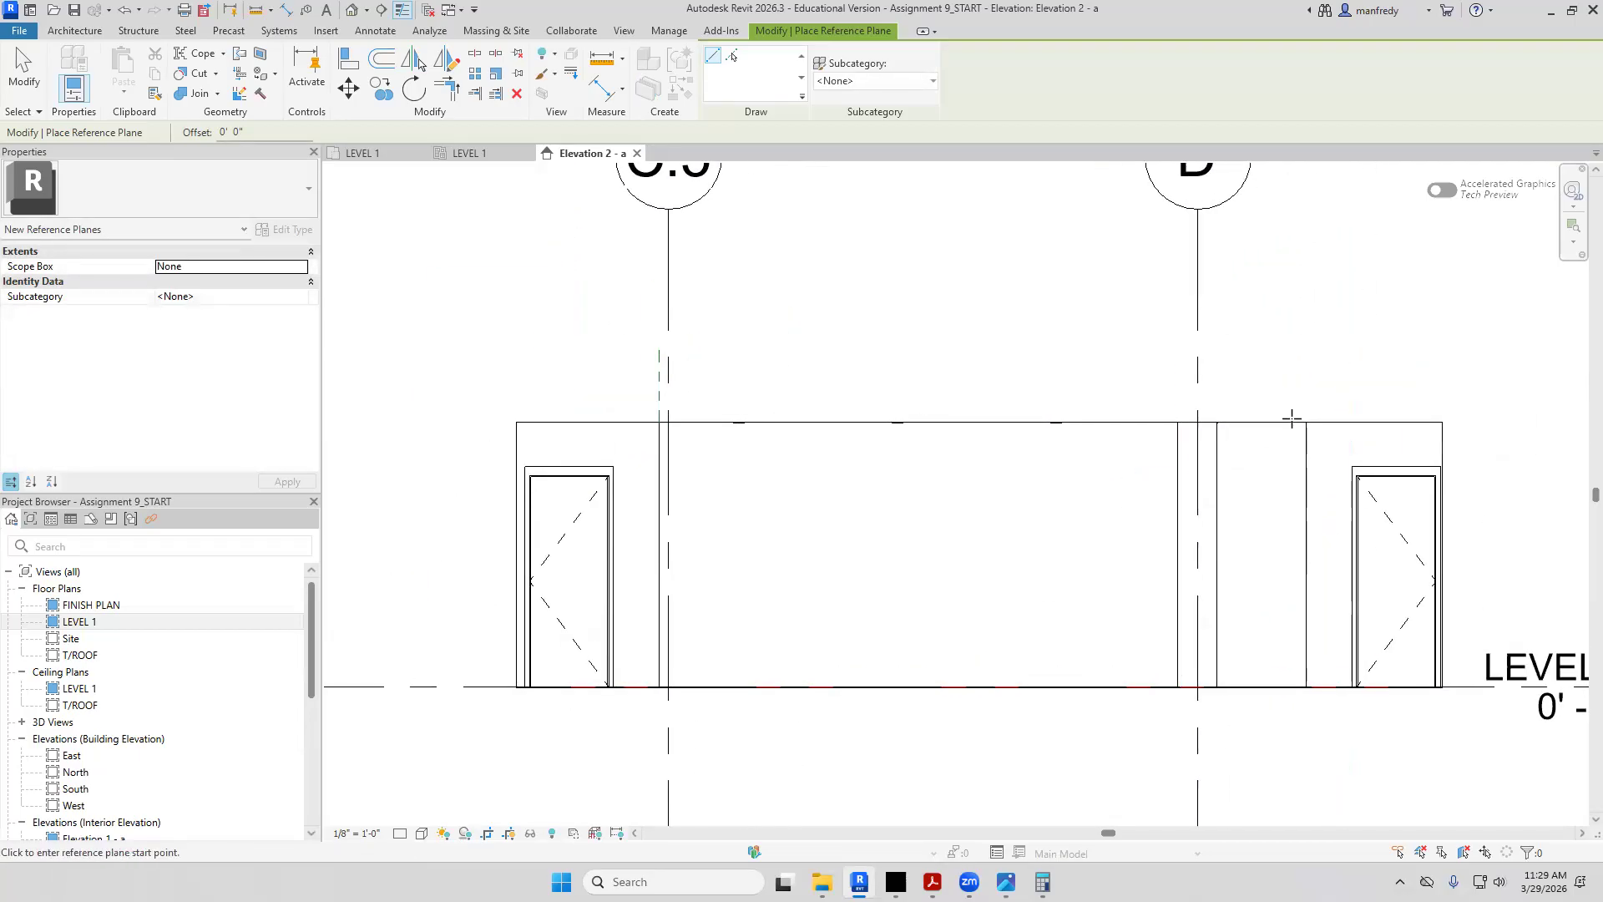
{"action": "left_click", "coordinate": [1307, 422]}
{"action": "left_click", "coordinate": [1307, 317]}
{"action": "key", "text": "Escape"}
{"action": "key", "text": "Escape"}
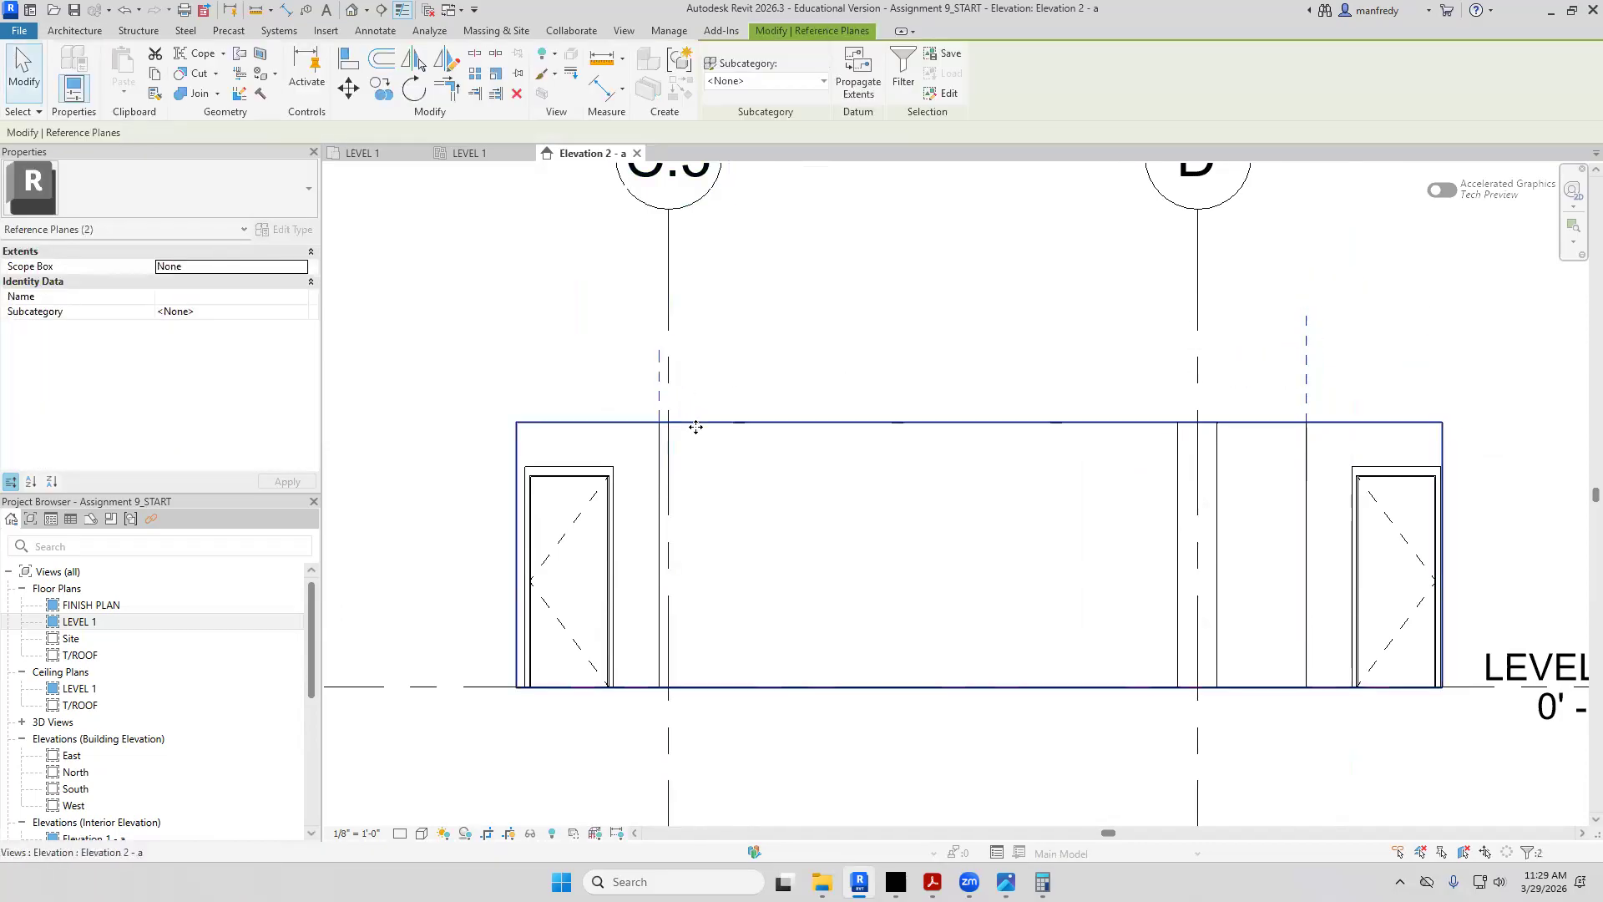
Temporarily isolate the two vertical reference planes together with the elevation's crop boundary
{"action": "left_click_drag", "start_coordinate": [693, 424], "coordinate": [582, 750]}
{"action": "left_click", "coordinate": [530, 833]}
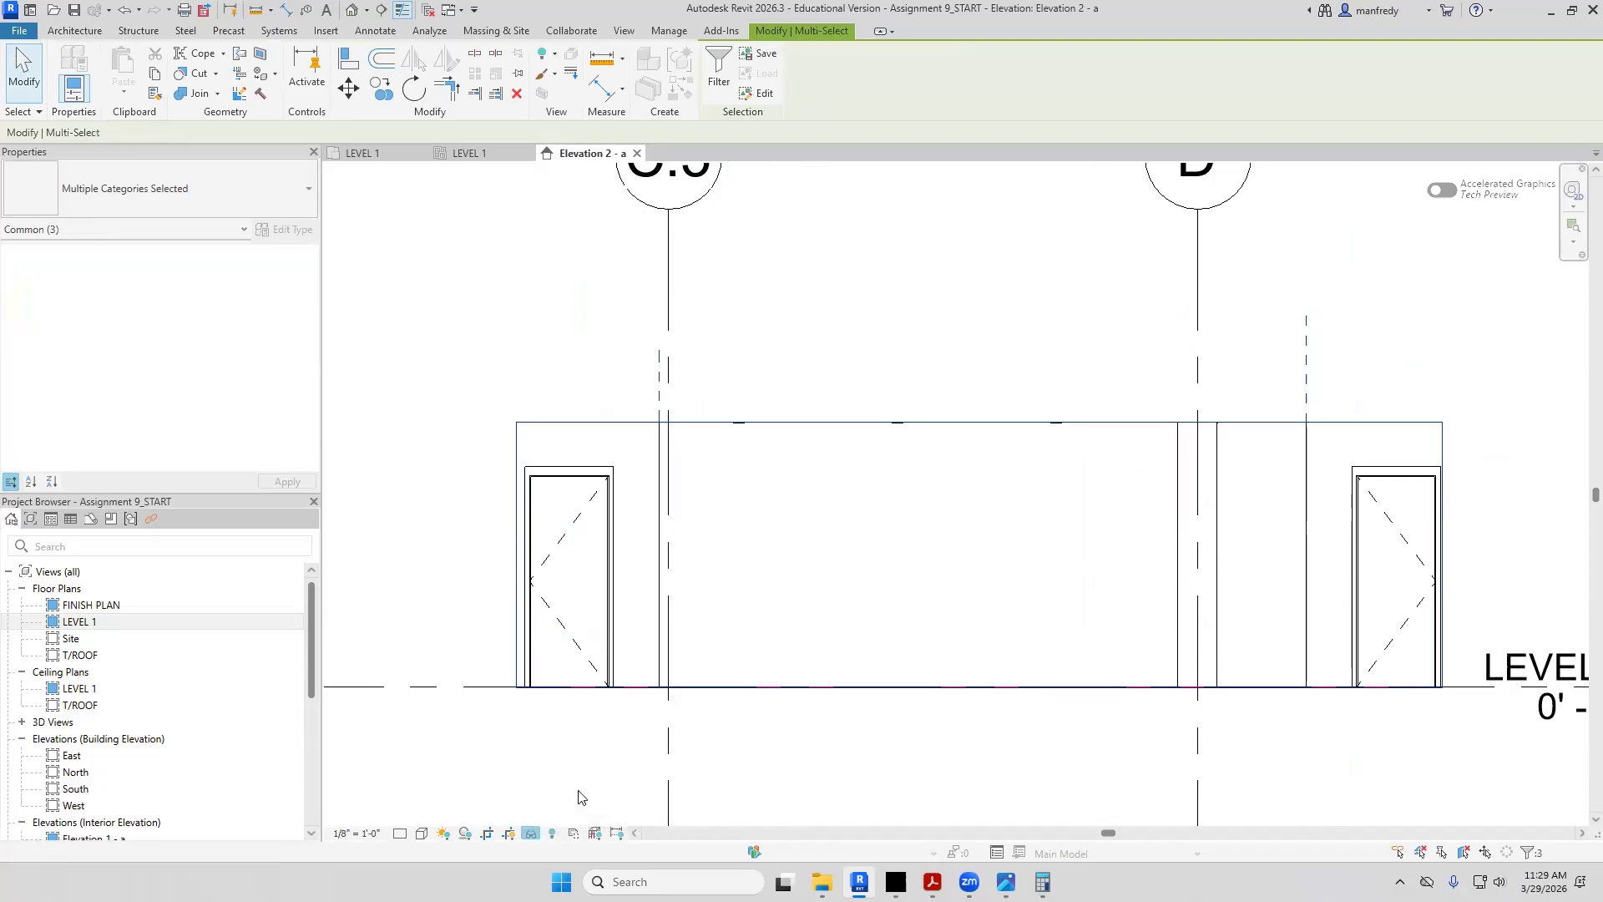
{"action": "left_click", "coordinate": [582, 776]}
{"action": "middle_click_drag", "start_coordinate": [766, 584], "coordinate": [726, 534]}
Extend both vertical reference planes down past the base of the elevation's crop boundary
{"action": "left_click", "coordinate": [629, 383]}
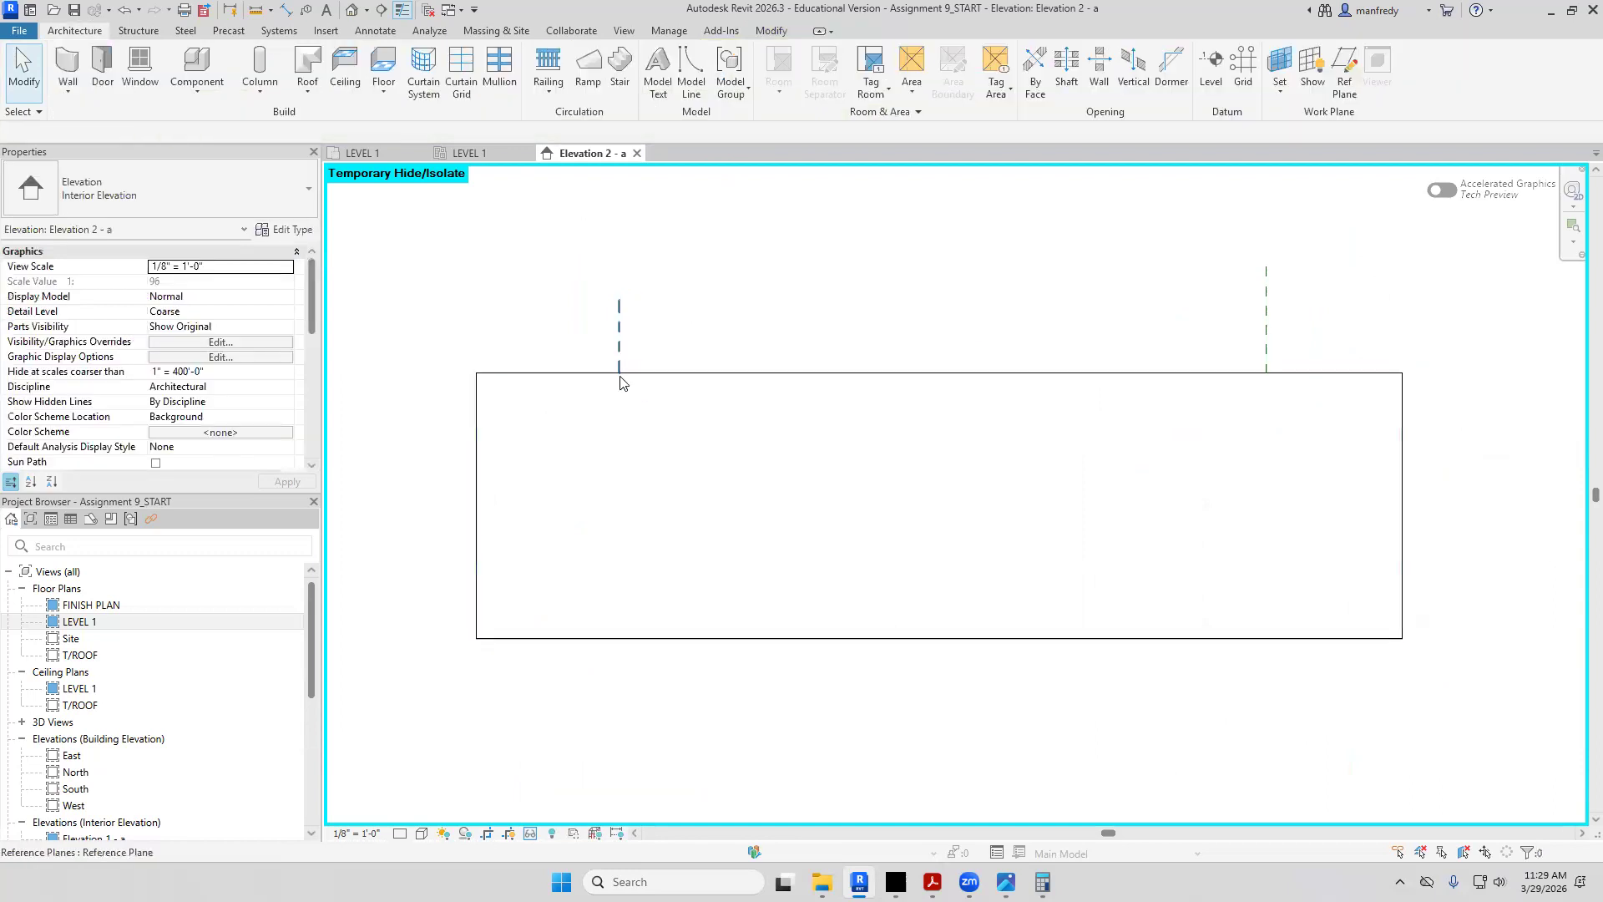
{"action": "left_click", "coordinate": [1255, 331]}
{"action": "left_click", "coordinate": [1266, 334]}
{"action": "left_click", "coordinate": [877, 499]}
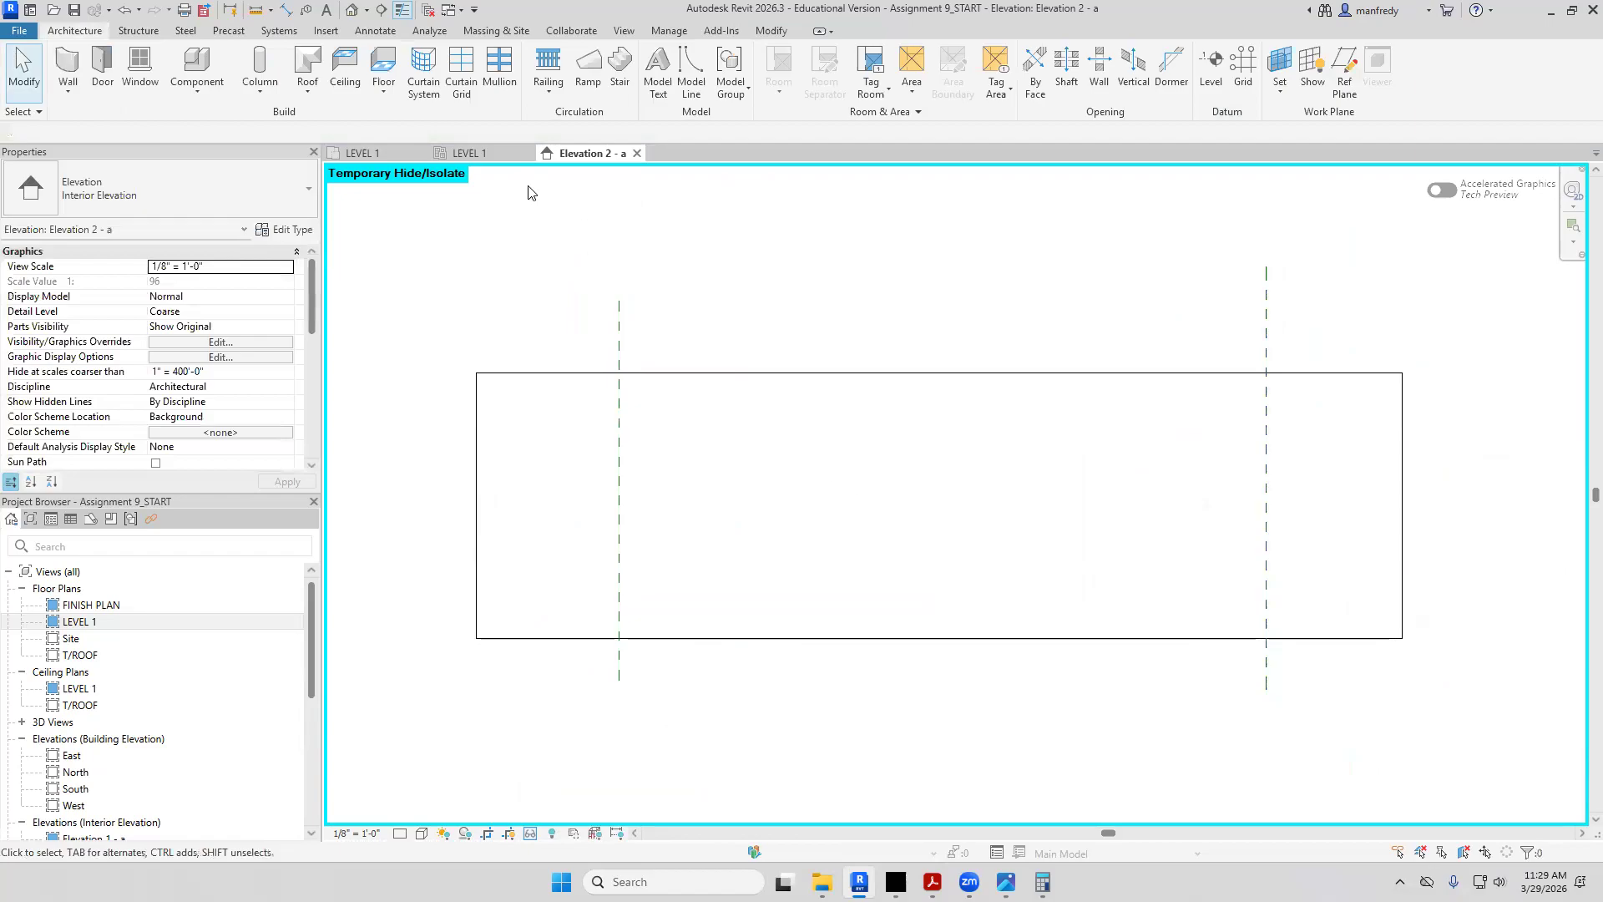
Draw two horizontal reference planes across the upper half of the elevation, spanning between the two vertical reference planes
{"action": "left_click", "coordinate": [1336, 86]}
{"action": "left_click", "coordinate": [592, 415]}
{"action": "left_click", "coordinate": [1267, 415]}
{"action": "left_click", "coordinate": [599, 499]}
{"action": "left_click", "coordinate": [1293, 499]}
{"action": "key", "text": "Escape"}
{"action": "key", "text": "Escape"}
{"action": "left_click", "coordinate": [1310, 77]}
{"action": "key", "text": "Escape"}
Draw five short vertical reference planes crossing both horizontal ones, spread between the two outer vertical reference planes
{"action": "left_click", "coordinate": [1338, 81]}
{"action": "left_click", "coordinate": [742, 393]}
{"action": "left_click", "coordinate": [743, 541]}
{"action": "left_click", "coordinate": [862, 393]}
{"action": "left_click", "coordinate": [862, 523]}
{"action": "left_click", "coordinate": [968, 393]}
{"action": "left_click", "coordinate": [967, 541]}
{"action": "left_click", "coordinate": [1072, 393]}
{"action": "left_click", "coordinate": [1072, 542]}
{"action": "left_click", "coordinate": [1171, 393]}
{"action": "left_click", "coordinate": [1153, 545]}
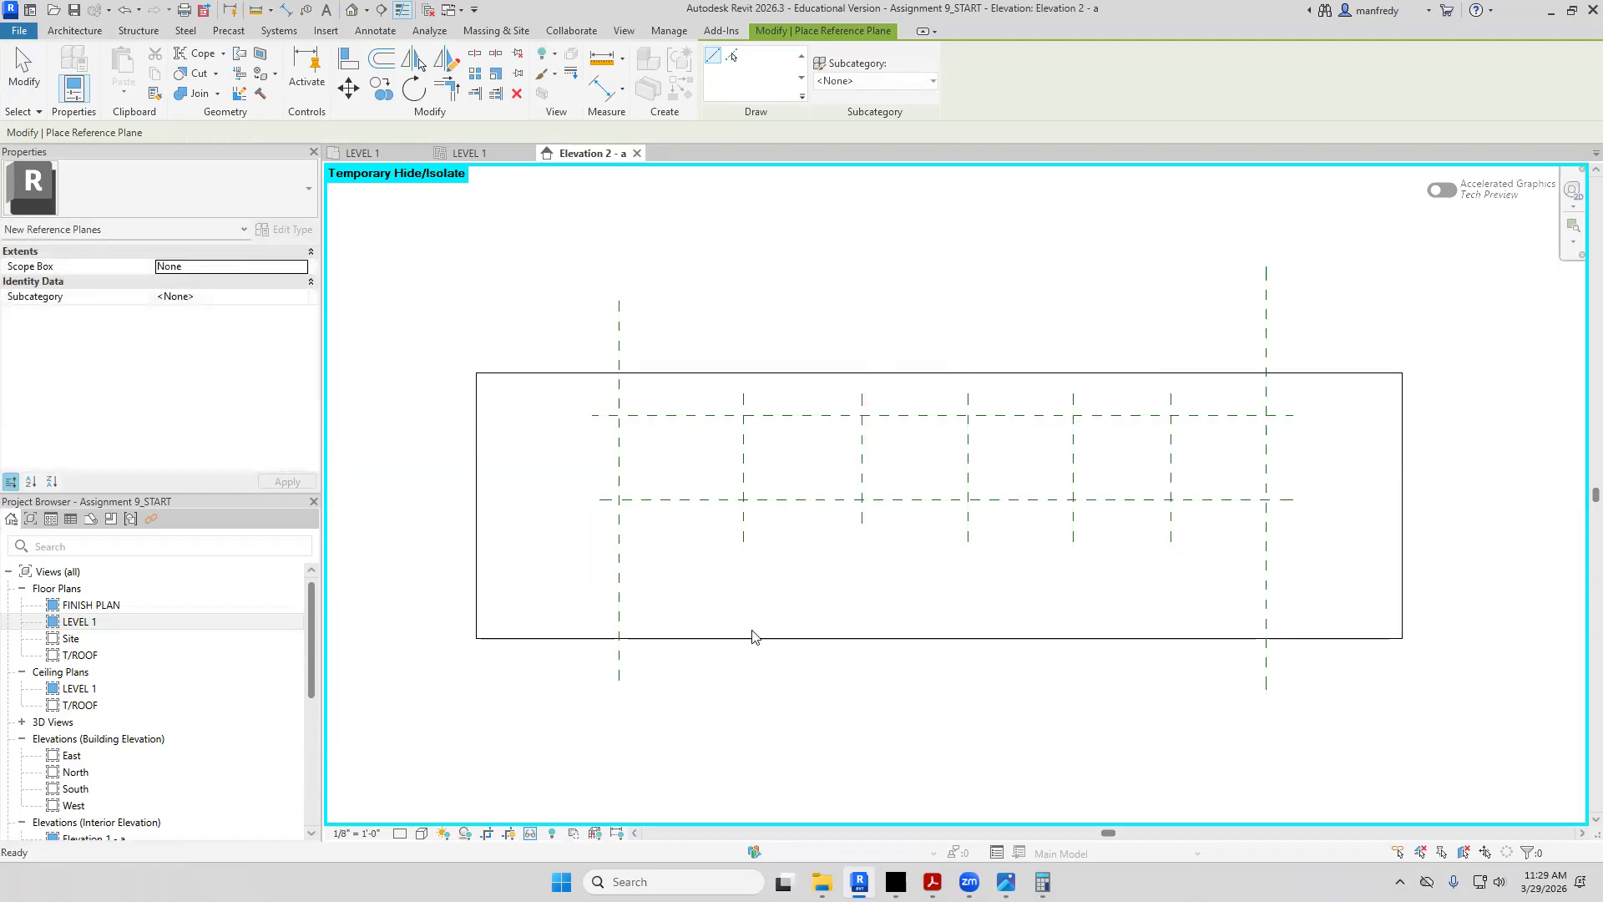
{"action": "key", "text": "Escape"}
{"action": "key", "text": "Escape"}
{"action": "middle_click_drag", "start_coordinate": [759, 615], "coordinate": [696, 584]}
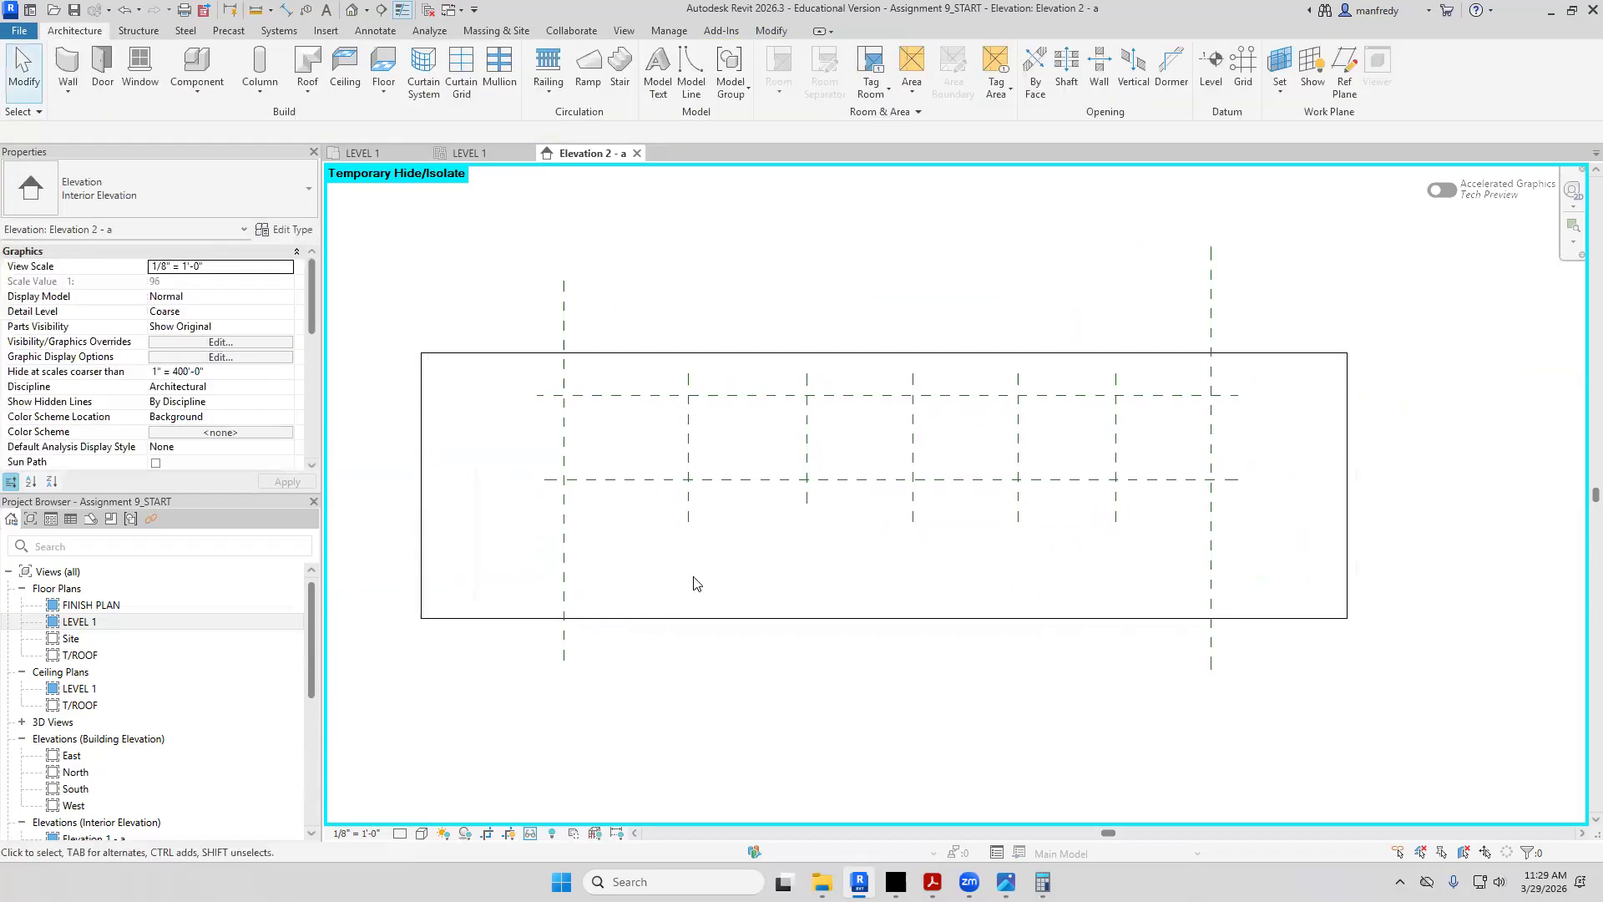
Dimension across all seven vertical reference planes in one string below them and make the spacing equal
{"action": "key", "text": "d"}
{"action": "key", "text": "i"}
{"action": "left_click", "coordinate": [585, 508]}
{"action": "left_click", "coordinate": [688, 504]}
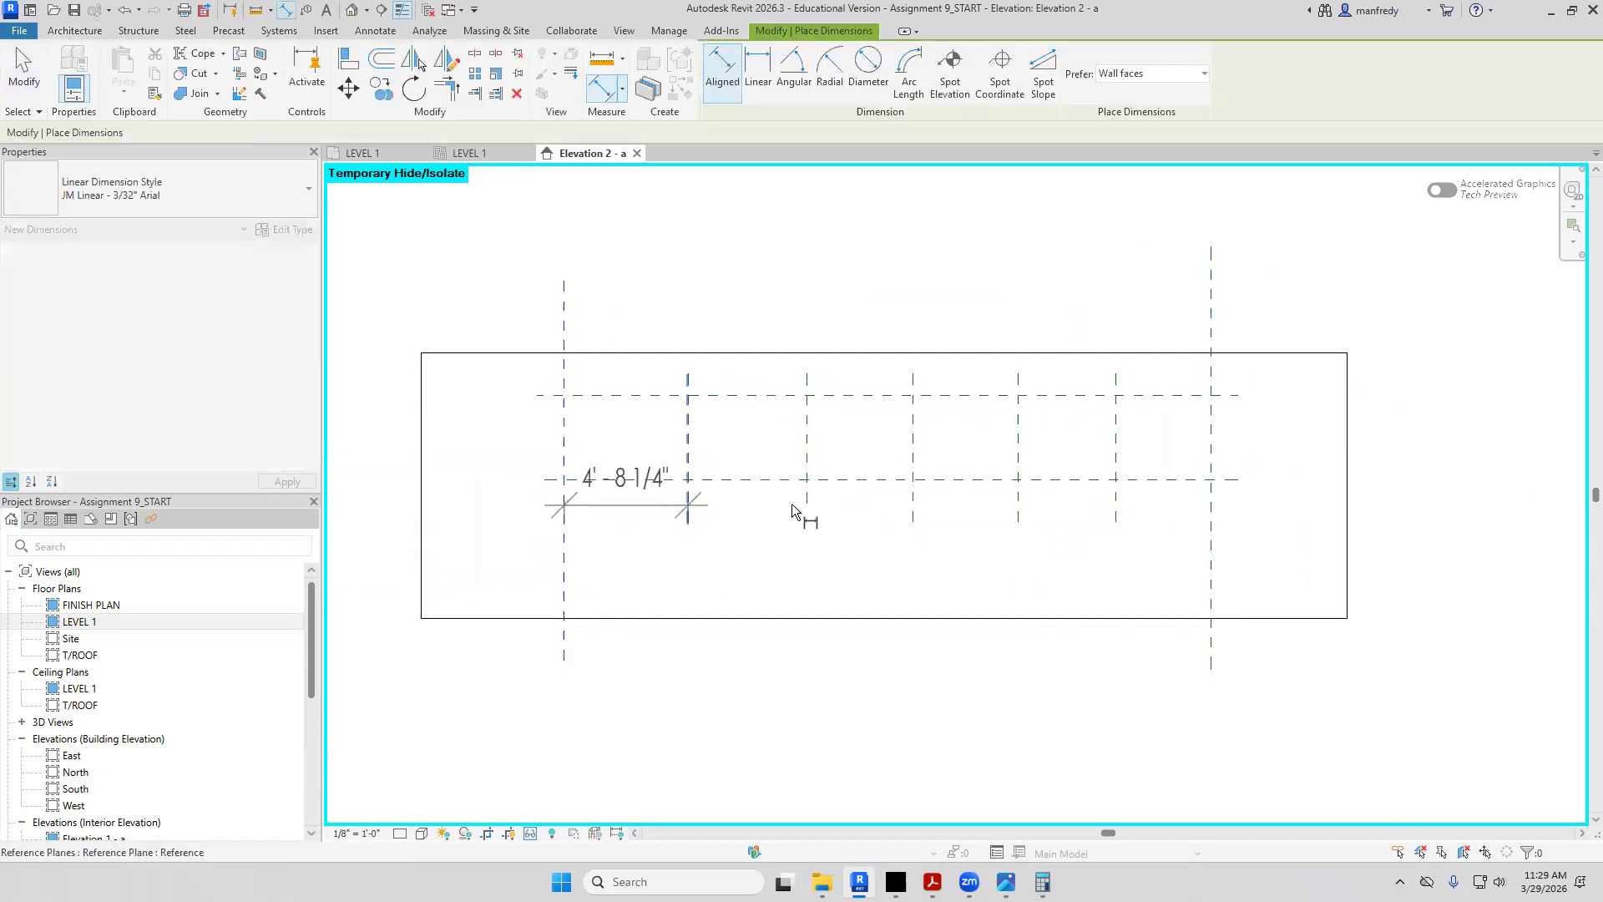
{"action": "left_click", "coordinate": [807, 506]}
{"action": "left_click", "coordinate": [913, 507]}
{"action": "left_click", "coordinate": [1021, 505]}
{"action": "left_click", "coordinate": [1116, 505]}
{"action": "left_click", "coordinate": [1194, 539]}
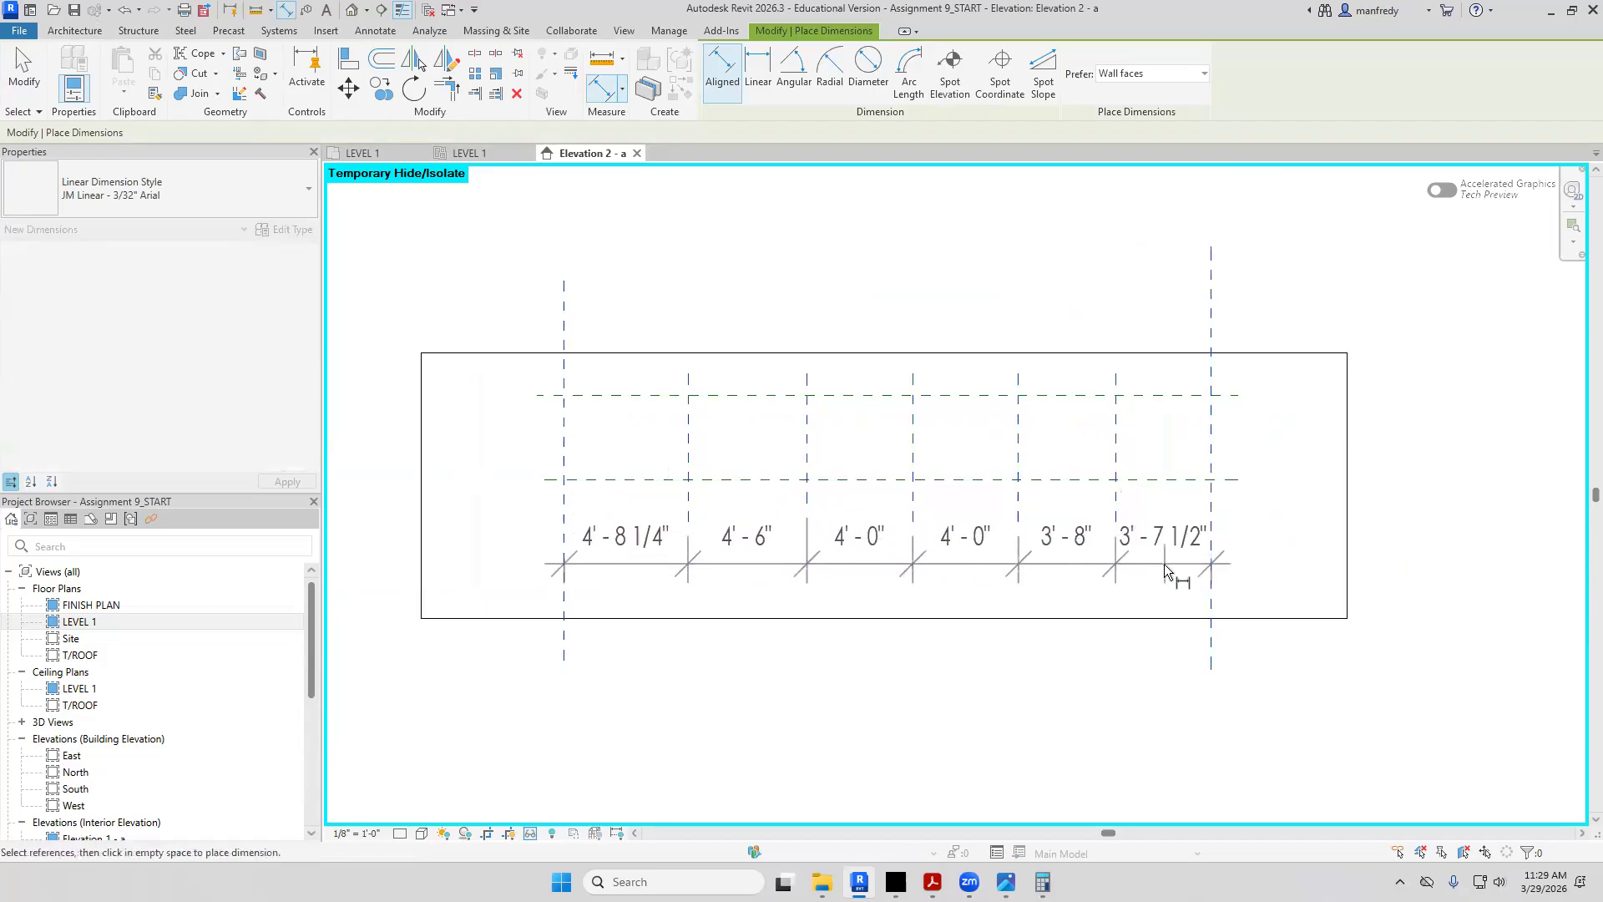
{"action": "left_click", "coordinate": [1164, 564]}
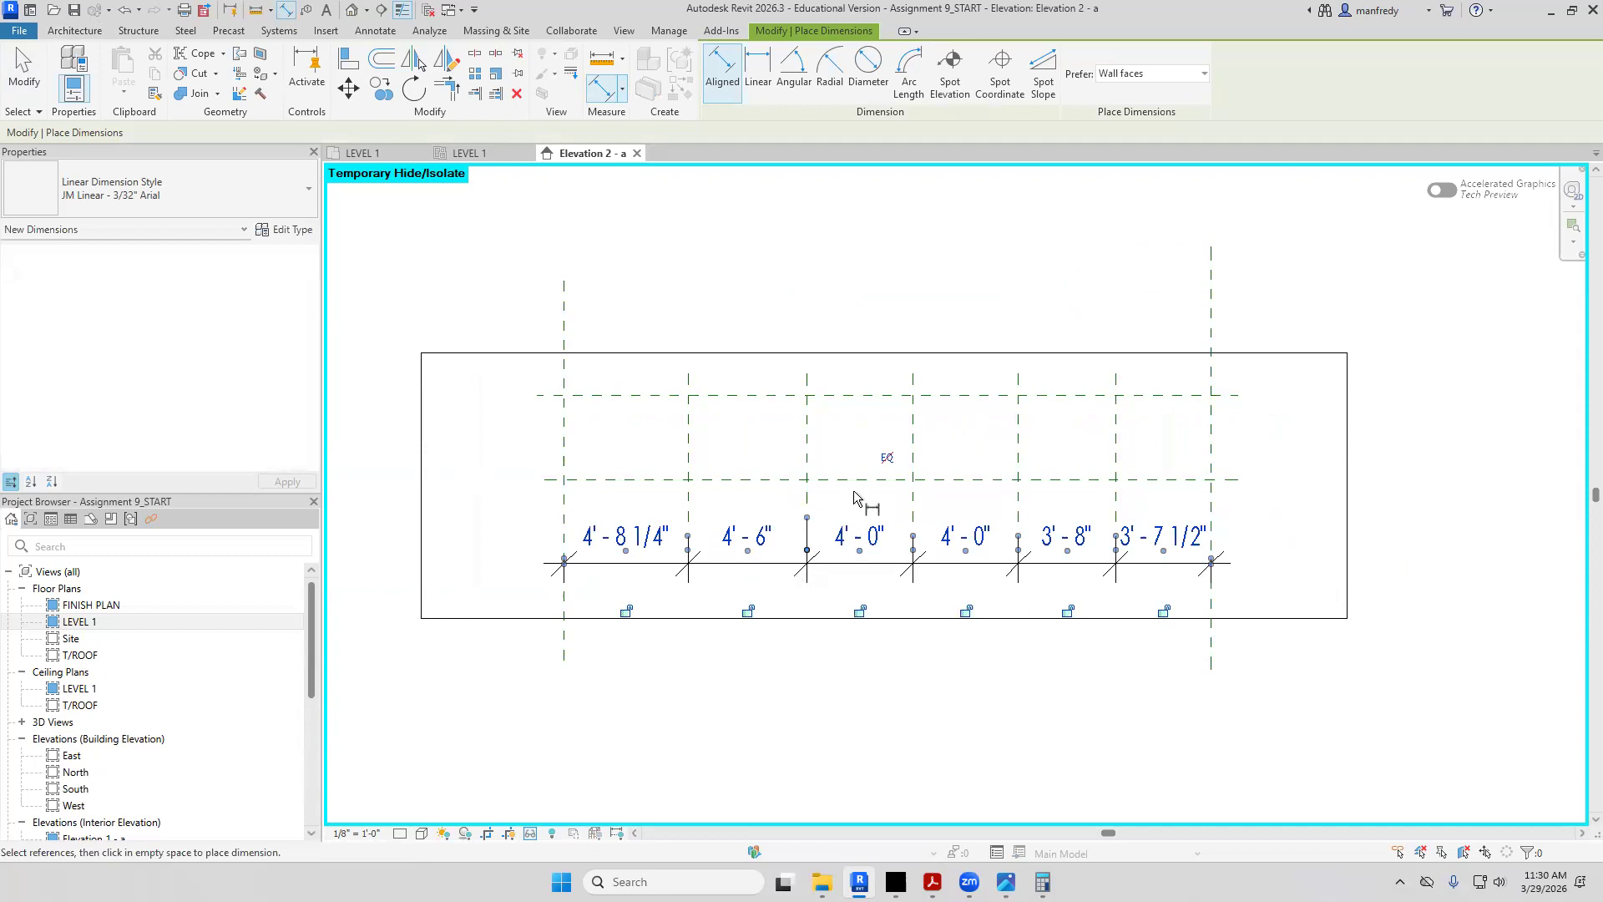
{"action": "left_click", "coordinate": [885, 459]}
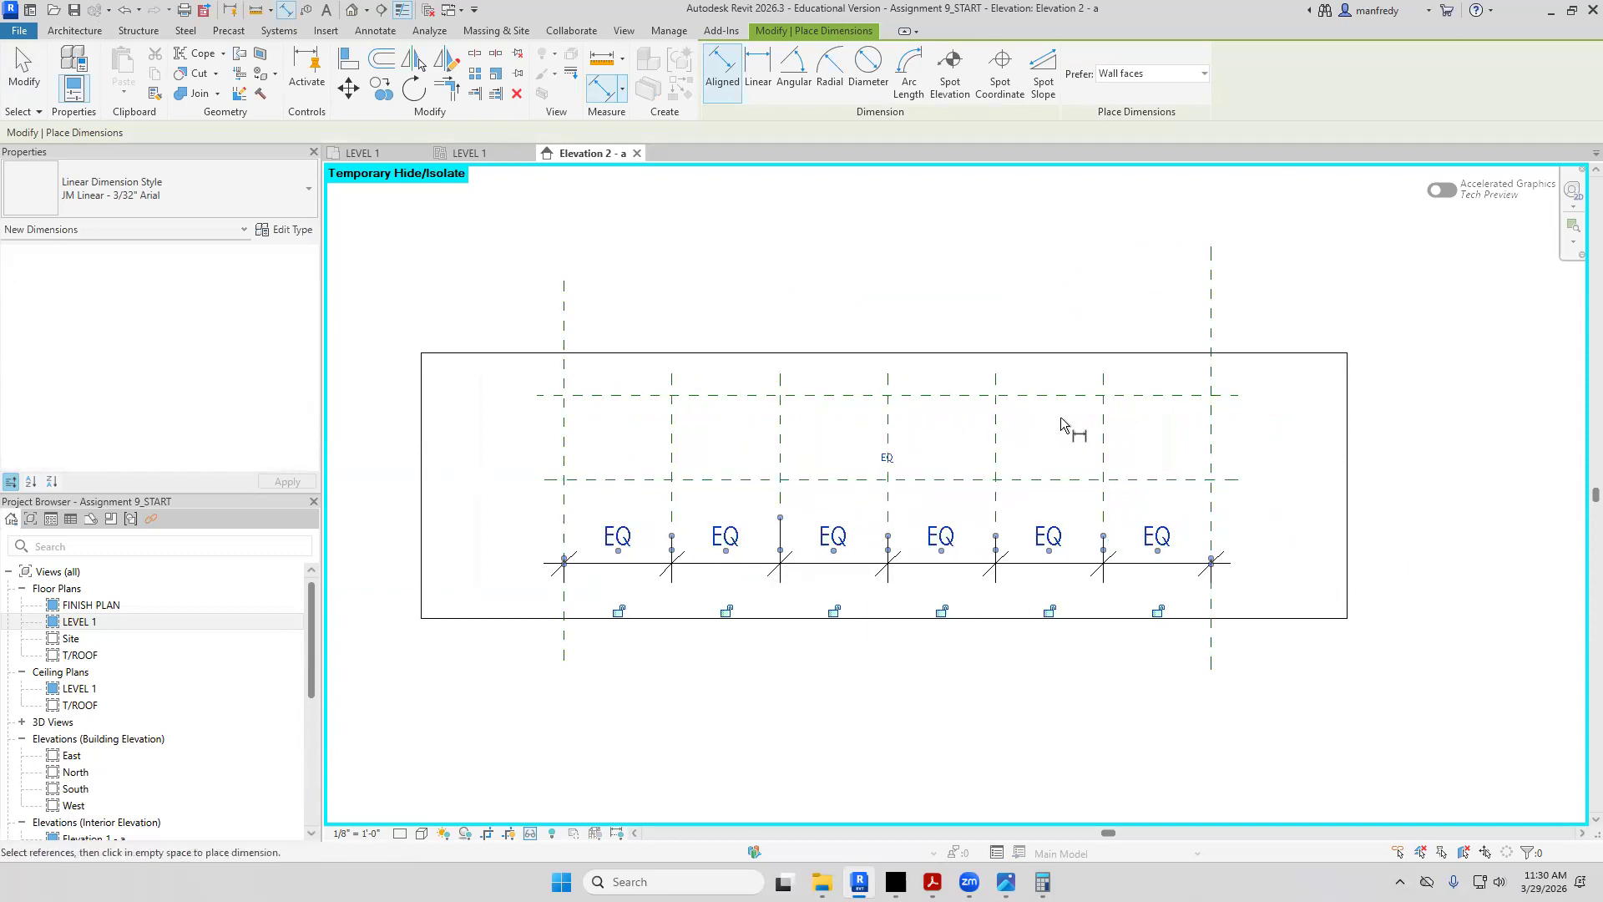
{"action": "key", "text": "Escape"}
{"action": "key", "text": "Escape"}
Delete the equality dimension string and unconstrain the reference planes
{"action": "left_click", "coordinate": [763, 565]}
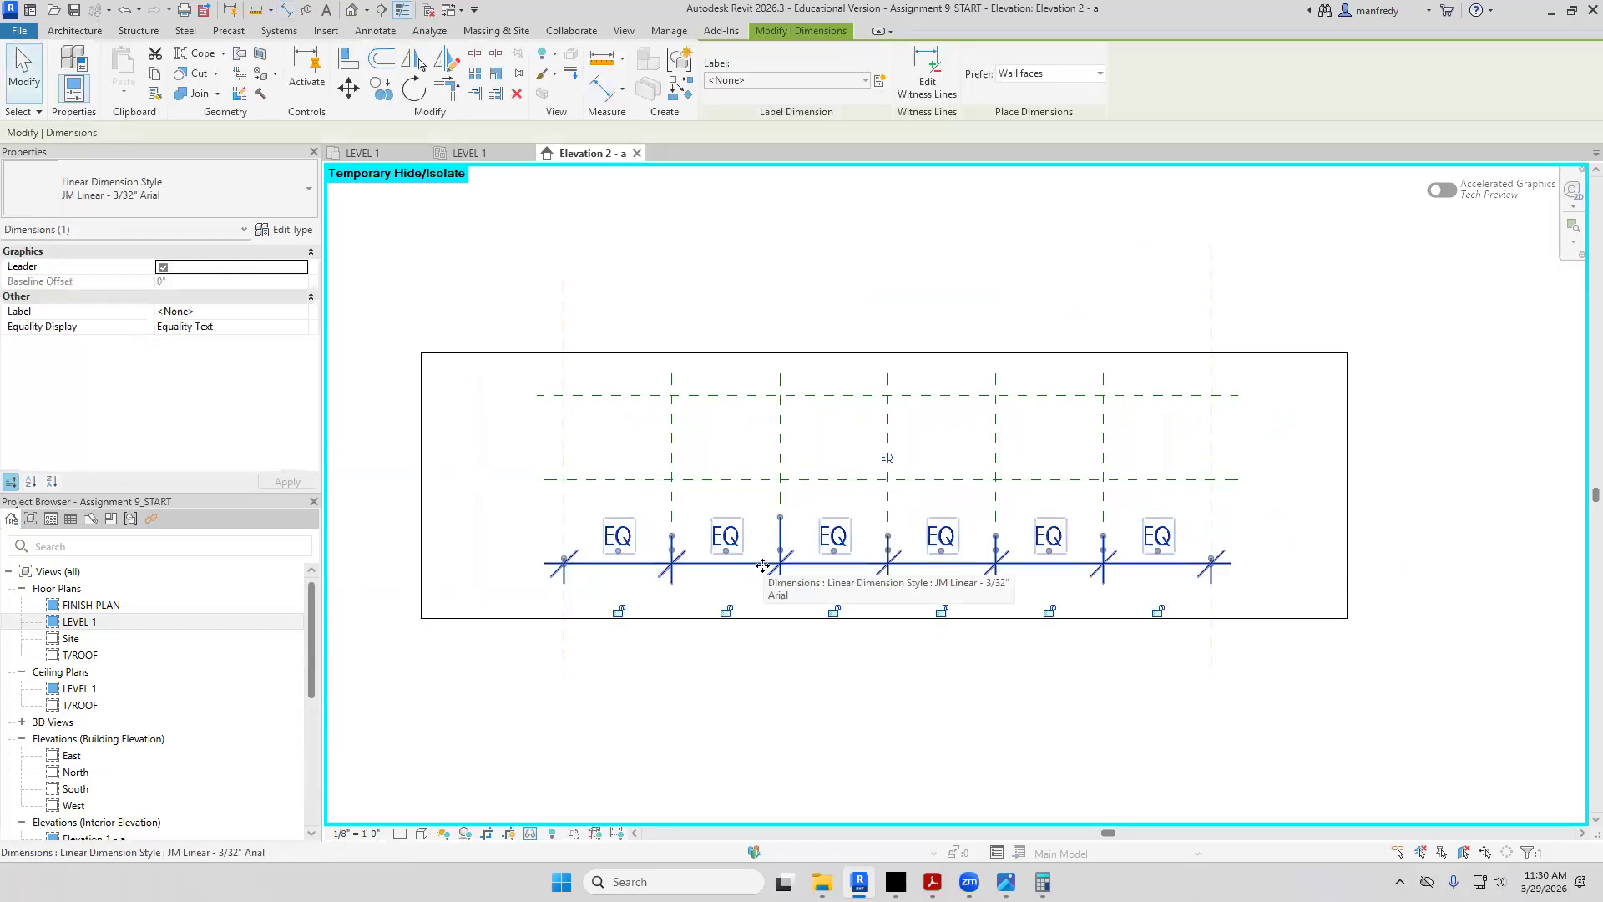
{"action": "key", "text": "Delete"}
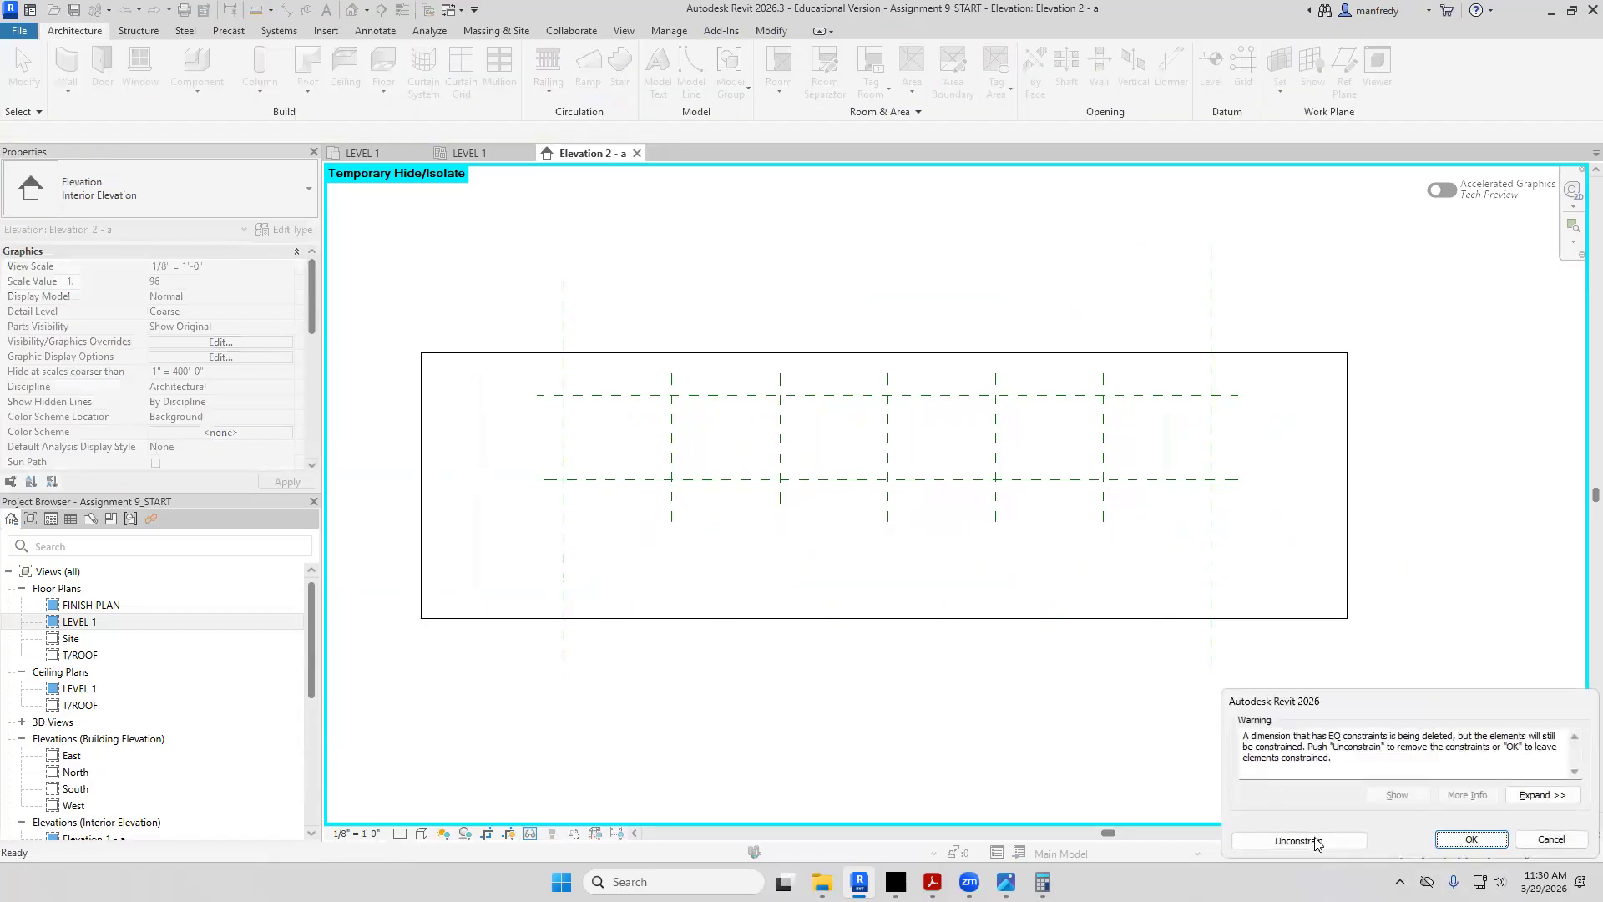
{"action": "left_click", "coordinate": [1299, 840]}
{"action": "scroll", "coordinate": [741, 537], "scroll_direction": "up", "scroll_amount": 1}
{"action": "middle_click_drag", "start_coordinate": [730, 565], "coordinate": [727, 604]}
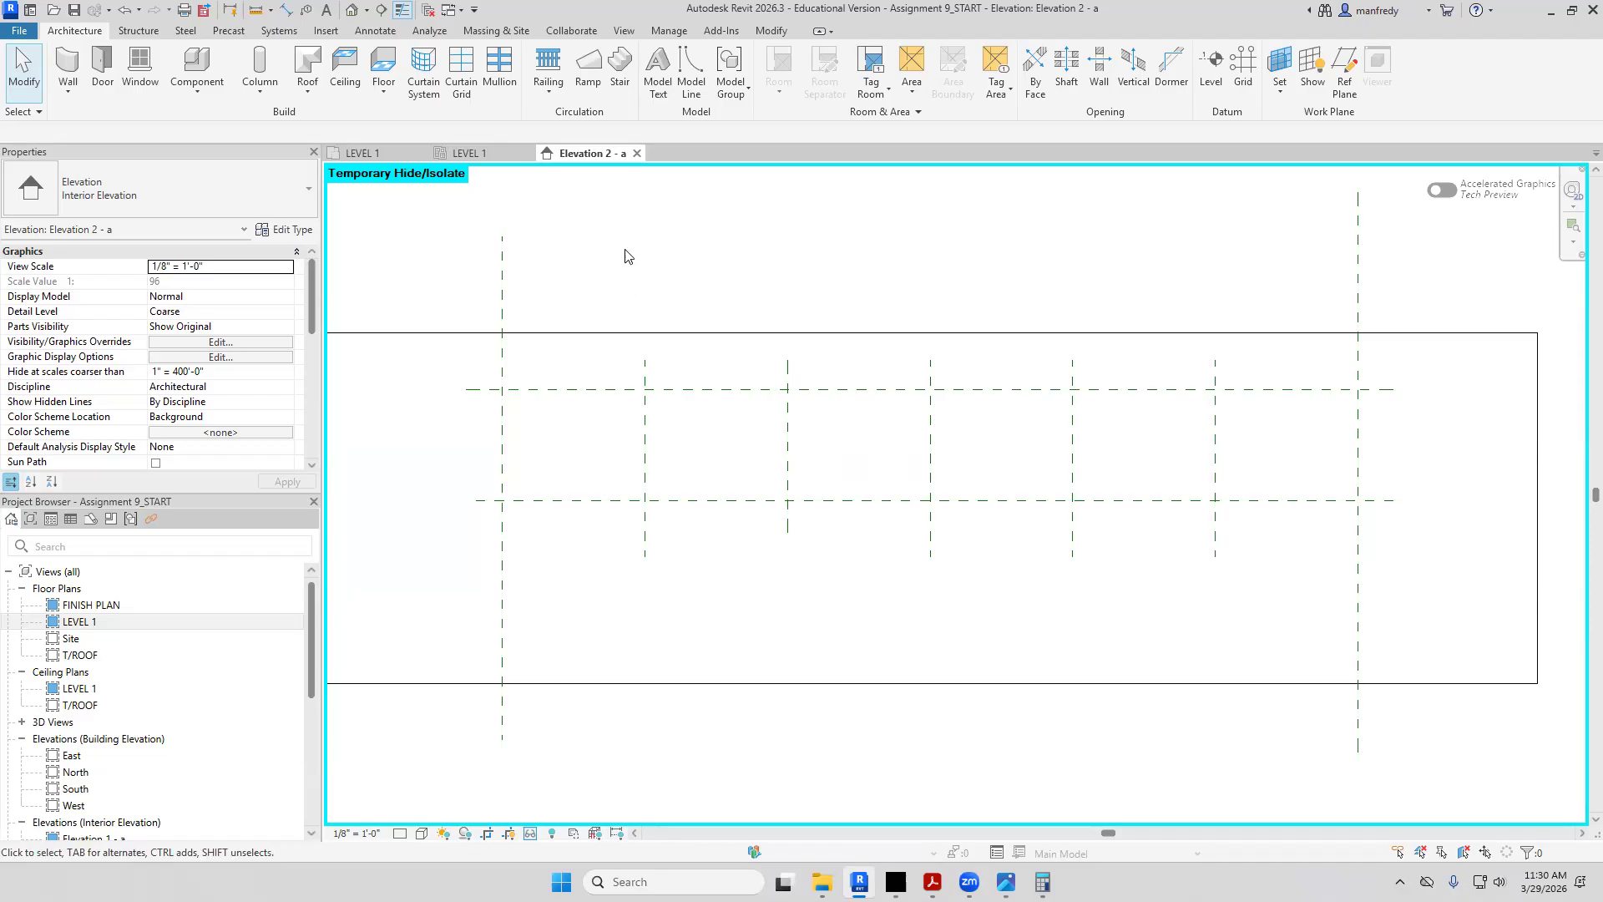
{"action": "left_click", "coordinate": [770, 30]}
{"action": "left_click", "coordinate": [261, 53]}
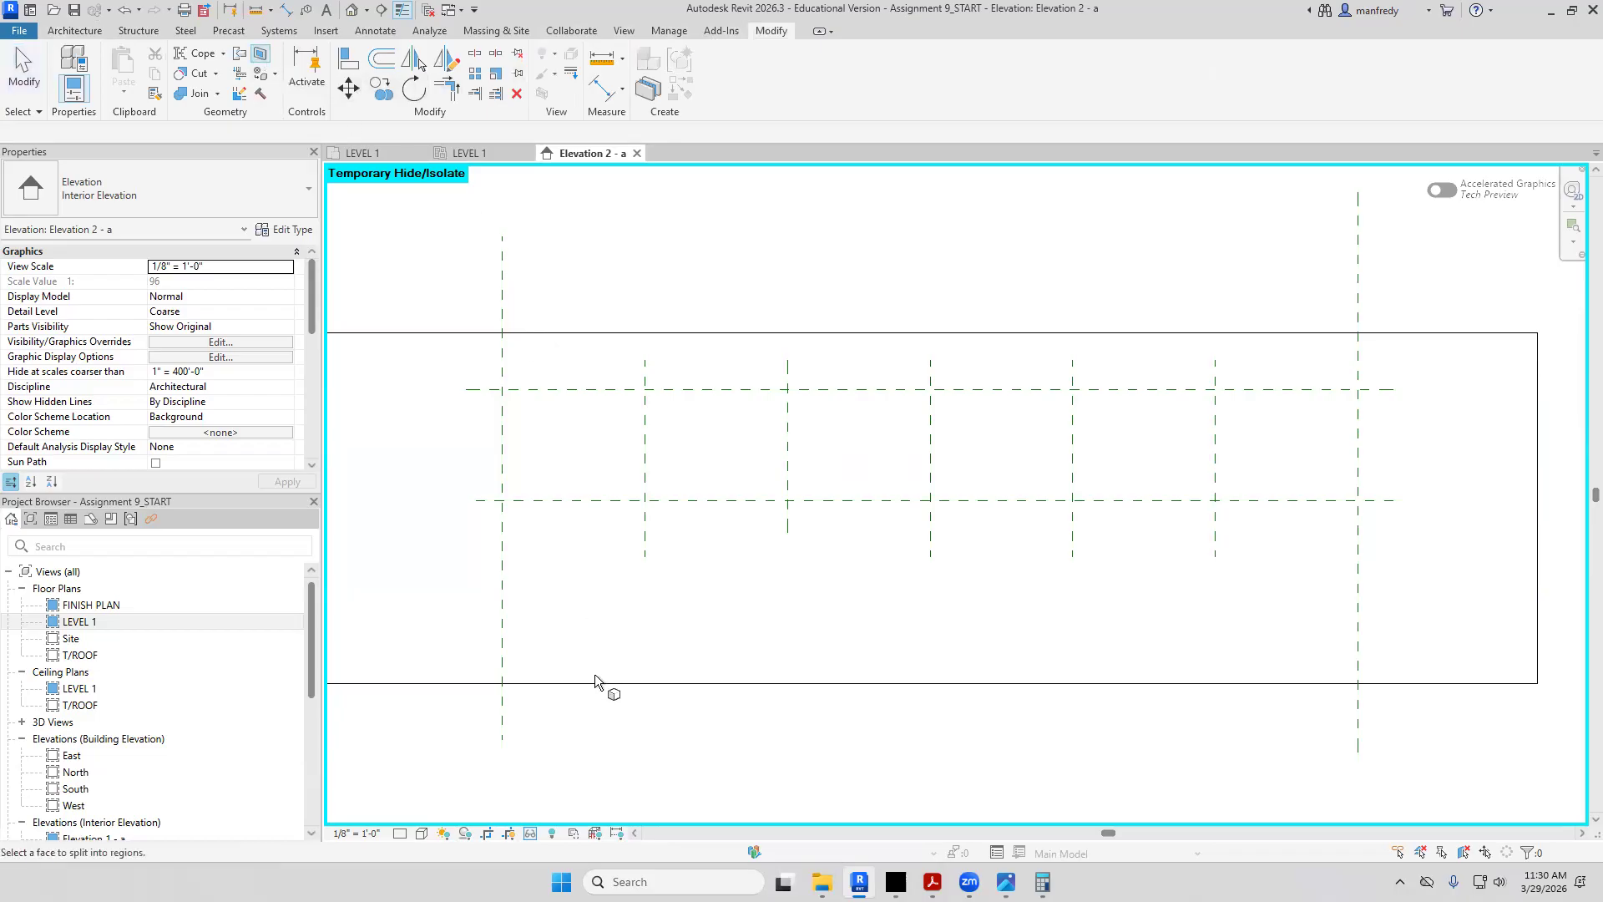
{"action": "scroll", "coordinate": [711, 630], "scroll_direction": "down", "scroll_amount": 1}
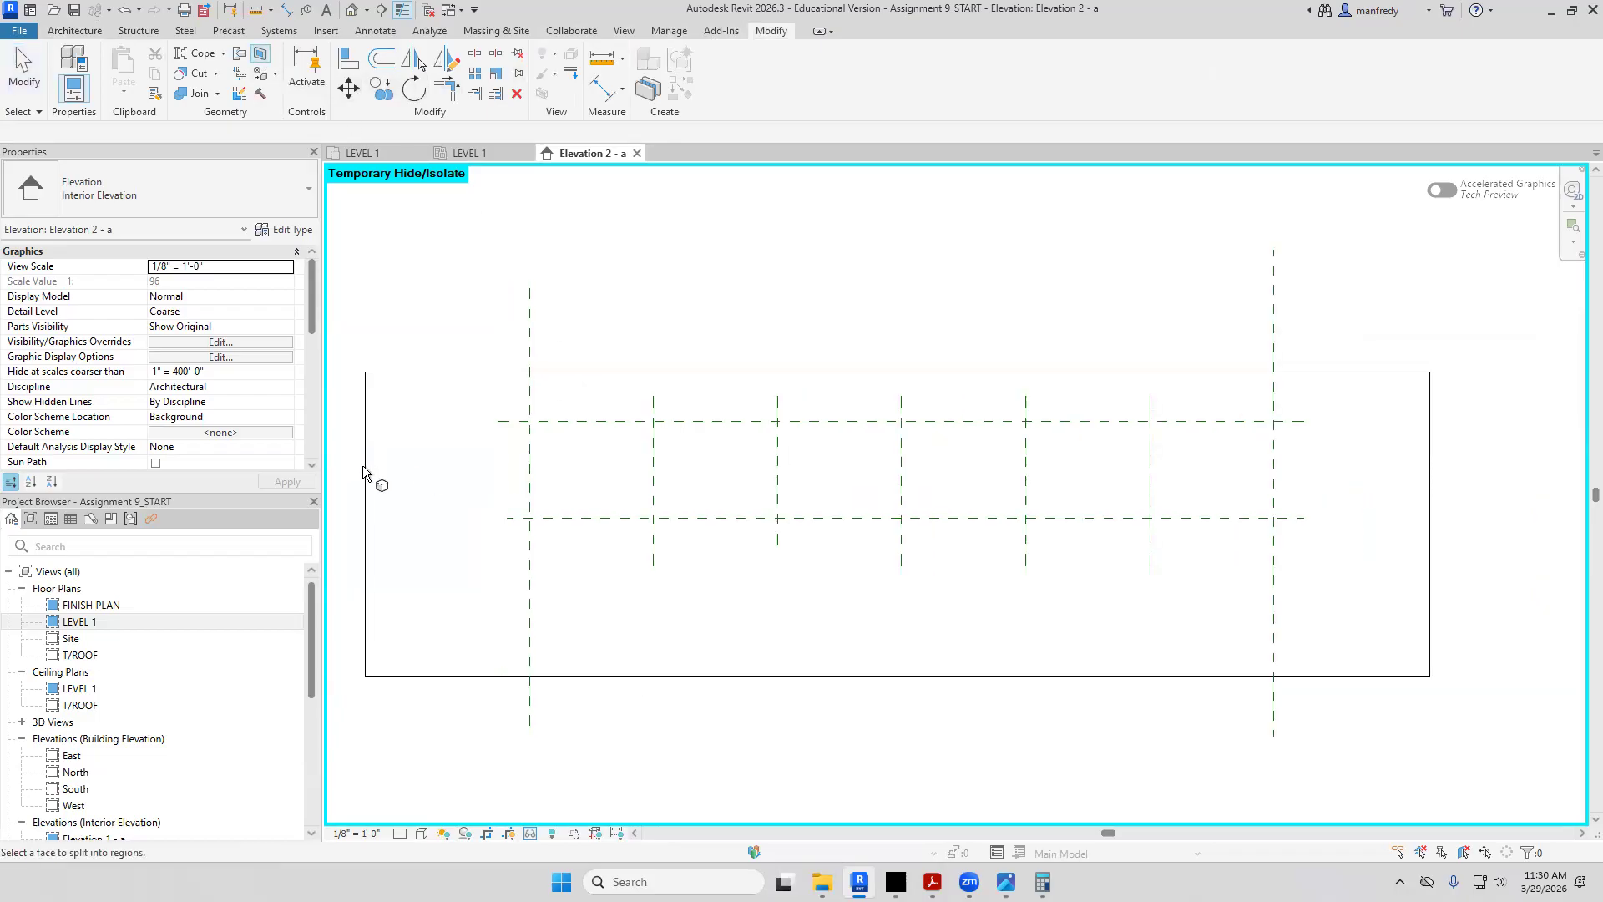
{"action": "key", "text": "Escape"}
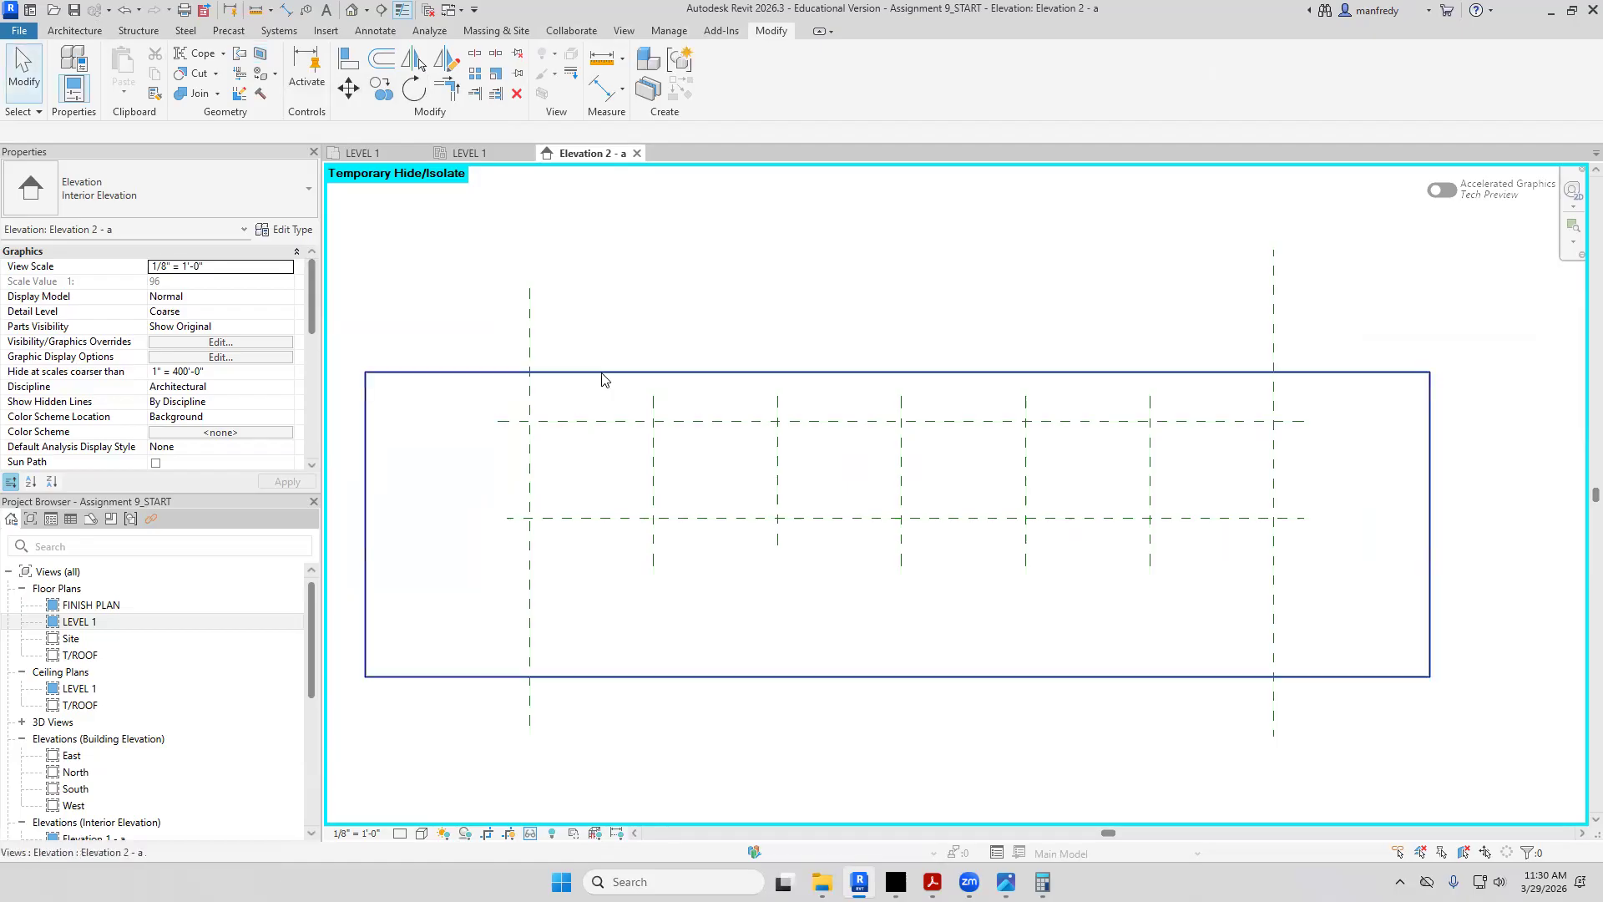
{"action": "left_click", "coordinate": [596, 372]}
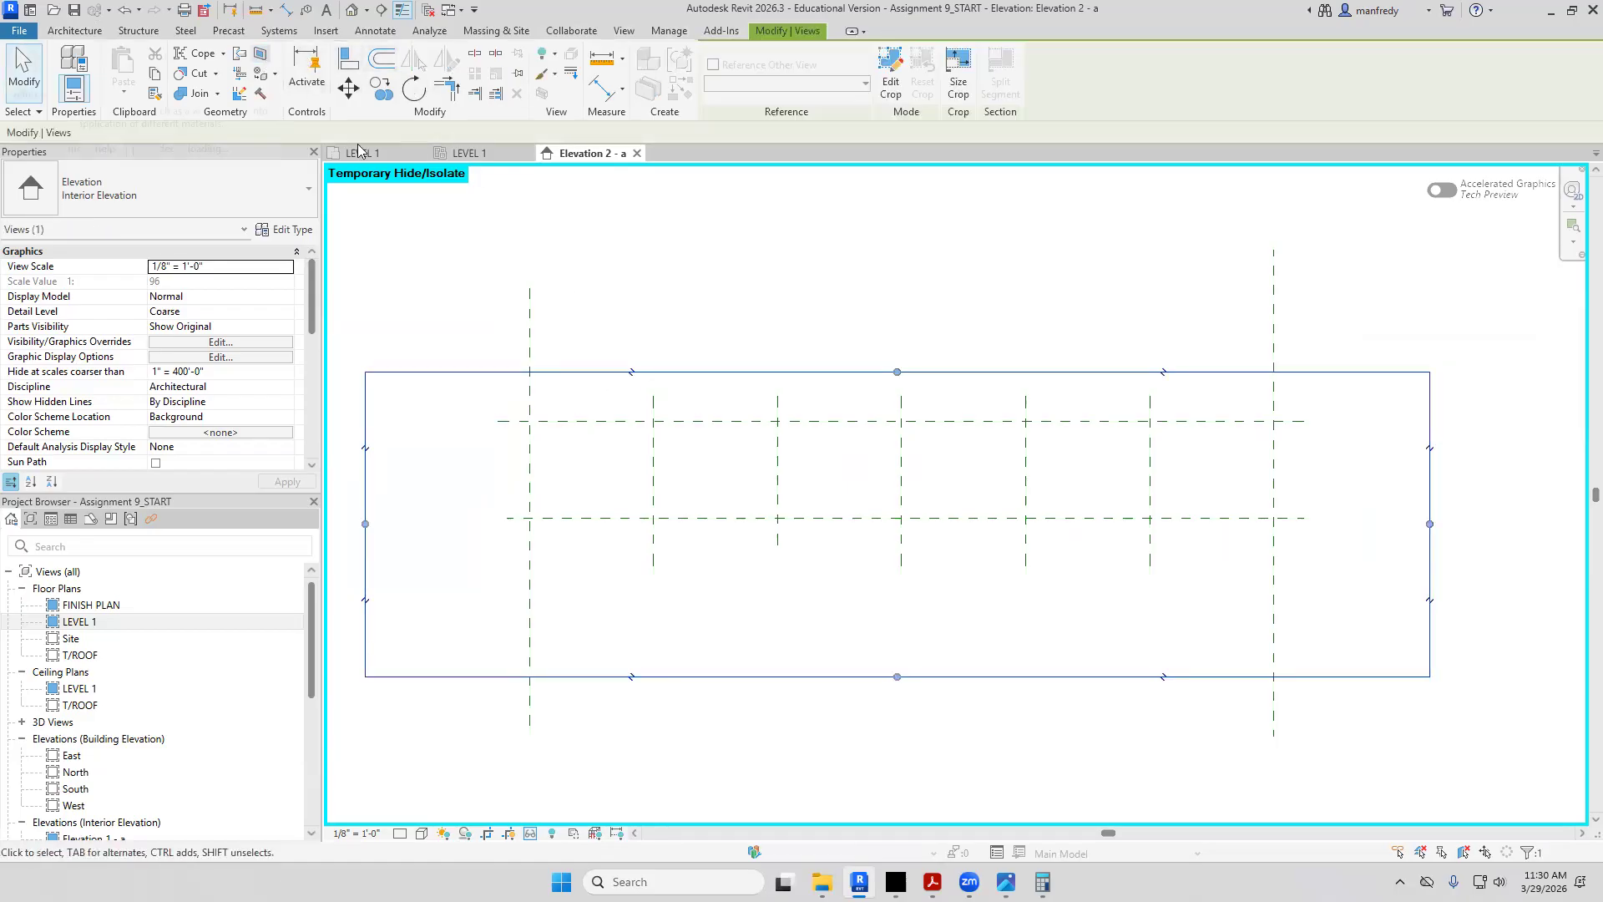
{"action": "key", "text": "Return"}
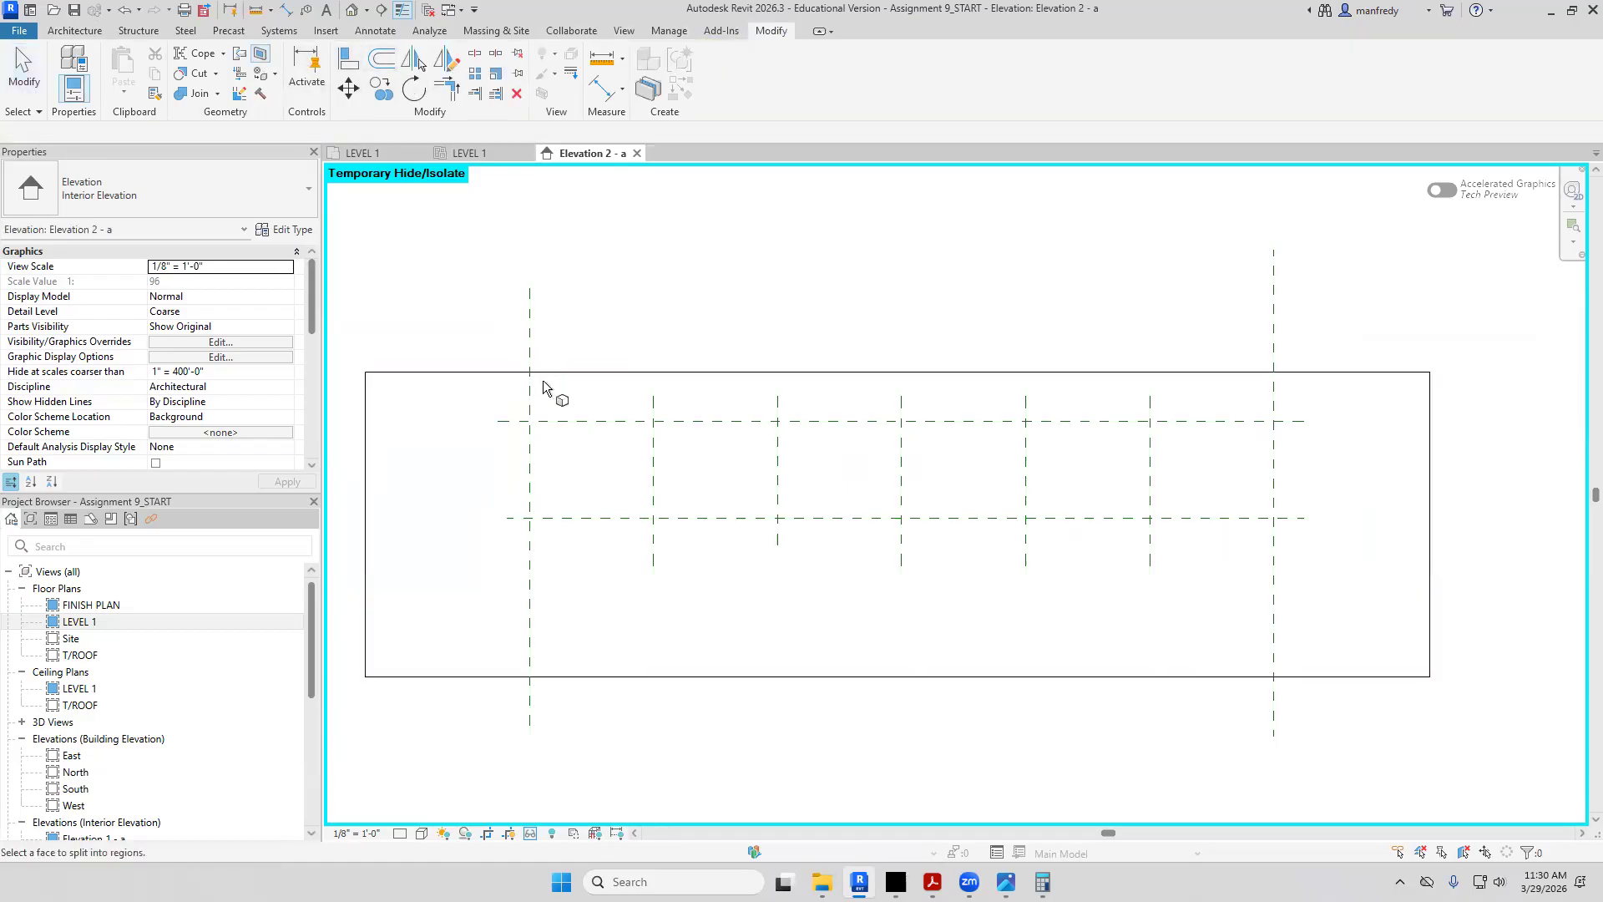
{"action": "key", "text": "Escape"}
Shorten the interior elevation's view depth in the LEVEL 1 floor plan to just behind the east wall, and reopen the elevation
{"action": "double_click", "coordinate": [84, 622]}
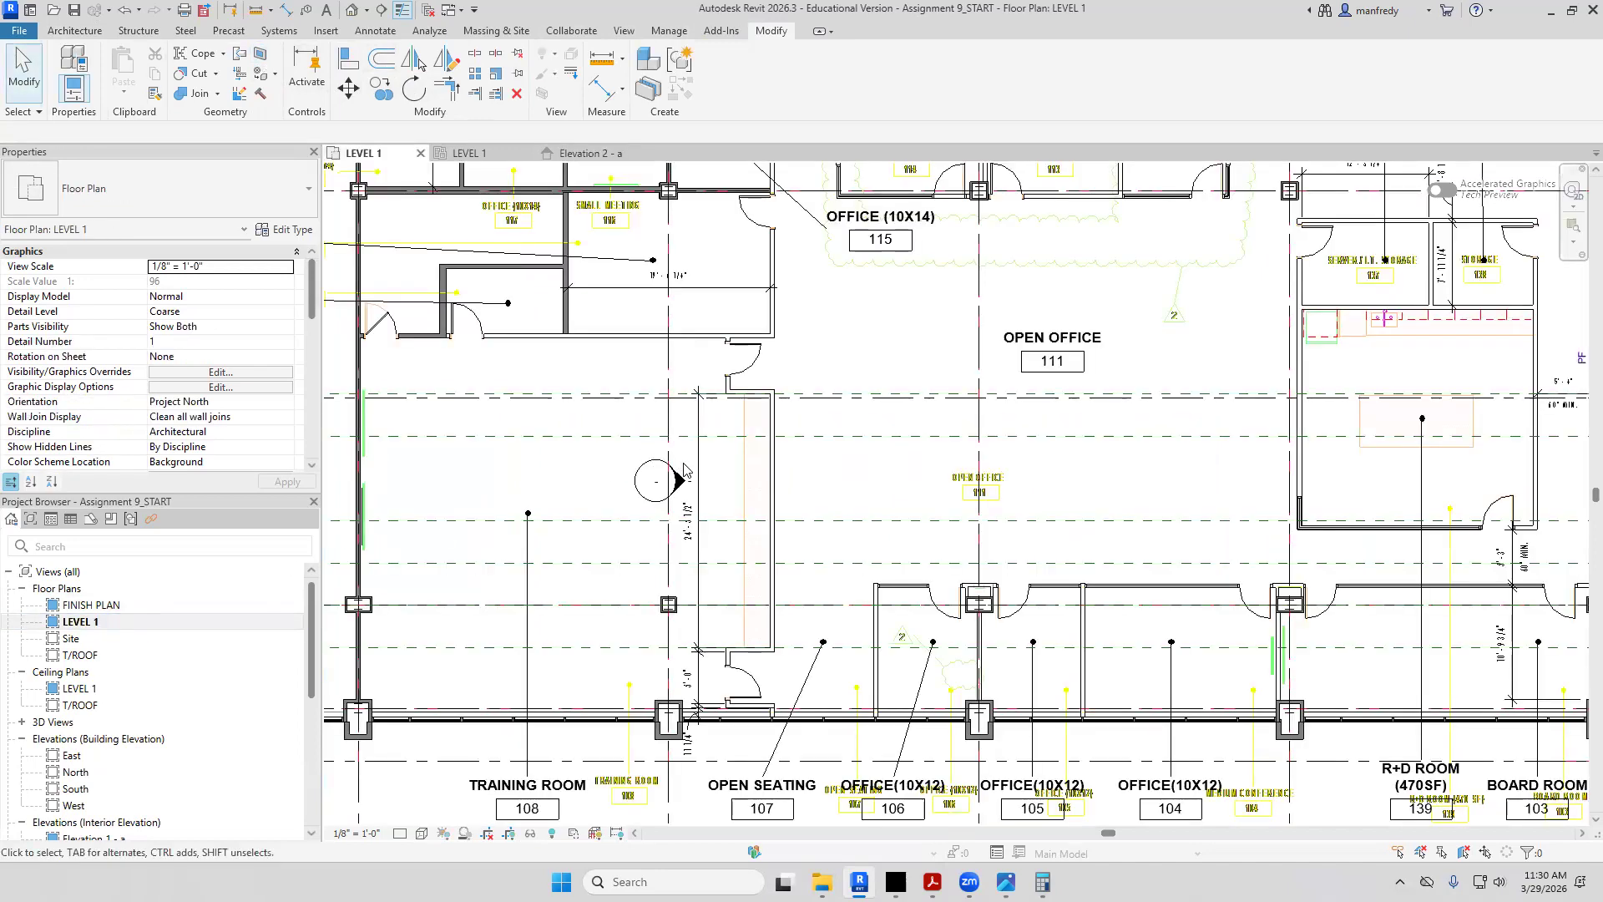
{"action": "left_click", "coordinate": [680, 481]}
{"action": "left_click_drag", "start_coordinate": [816, 522], "coordinate": [782, 519]}
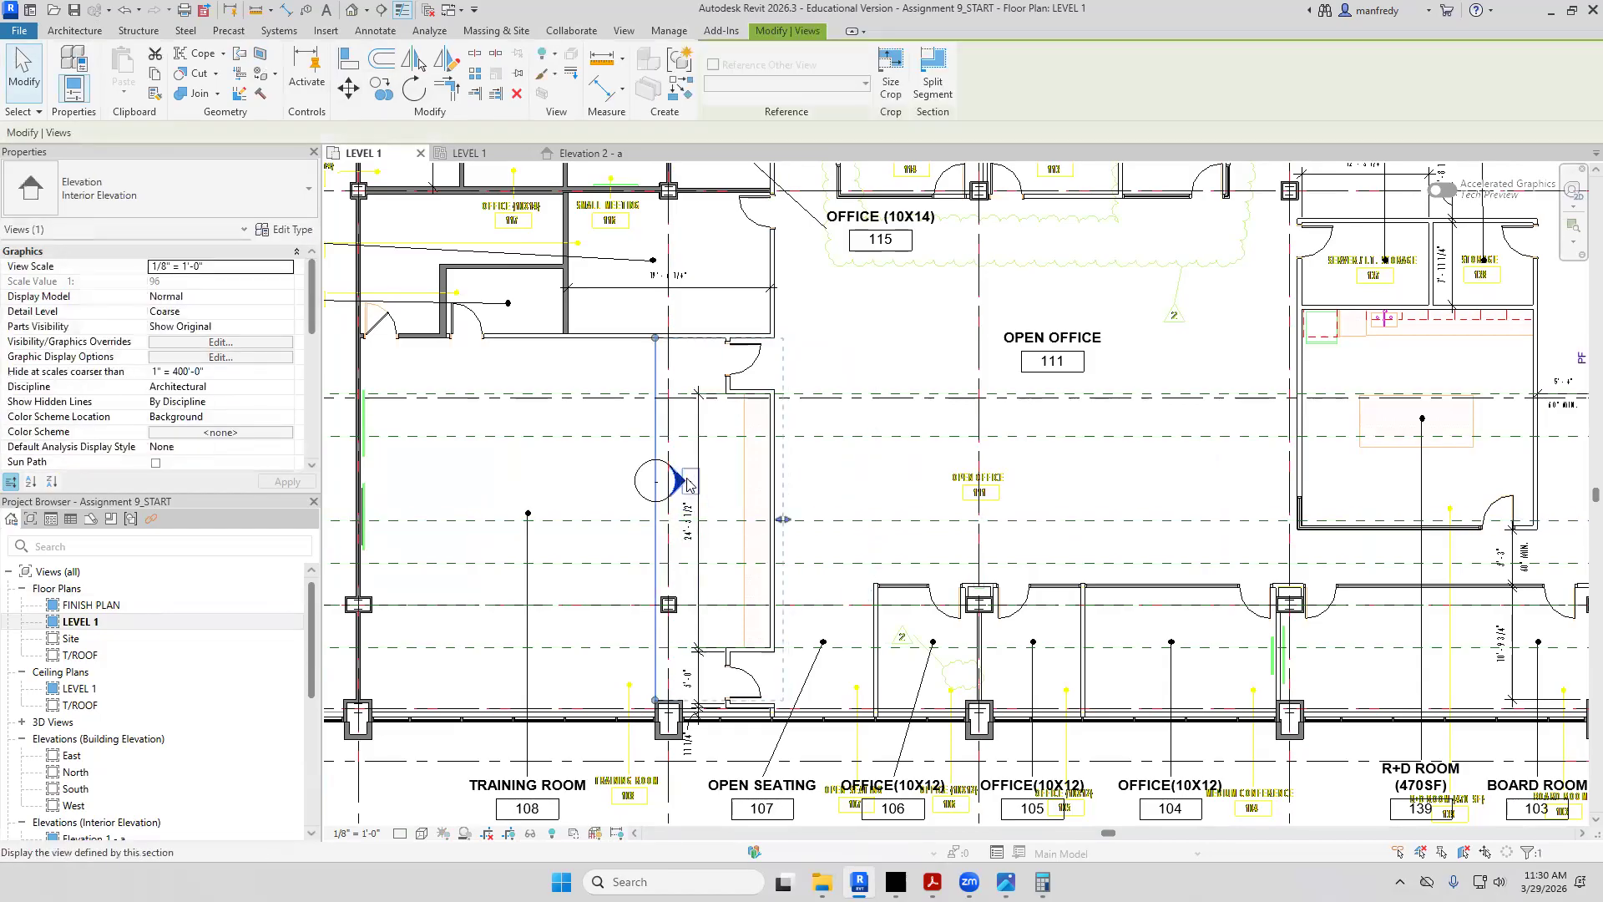
{"action": "double_click", "coordinate": [686, 482]}
{"action": "left_click", "coordinate": [721, 376]}
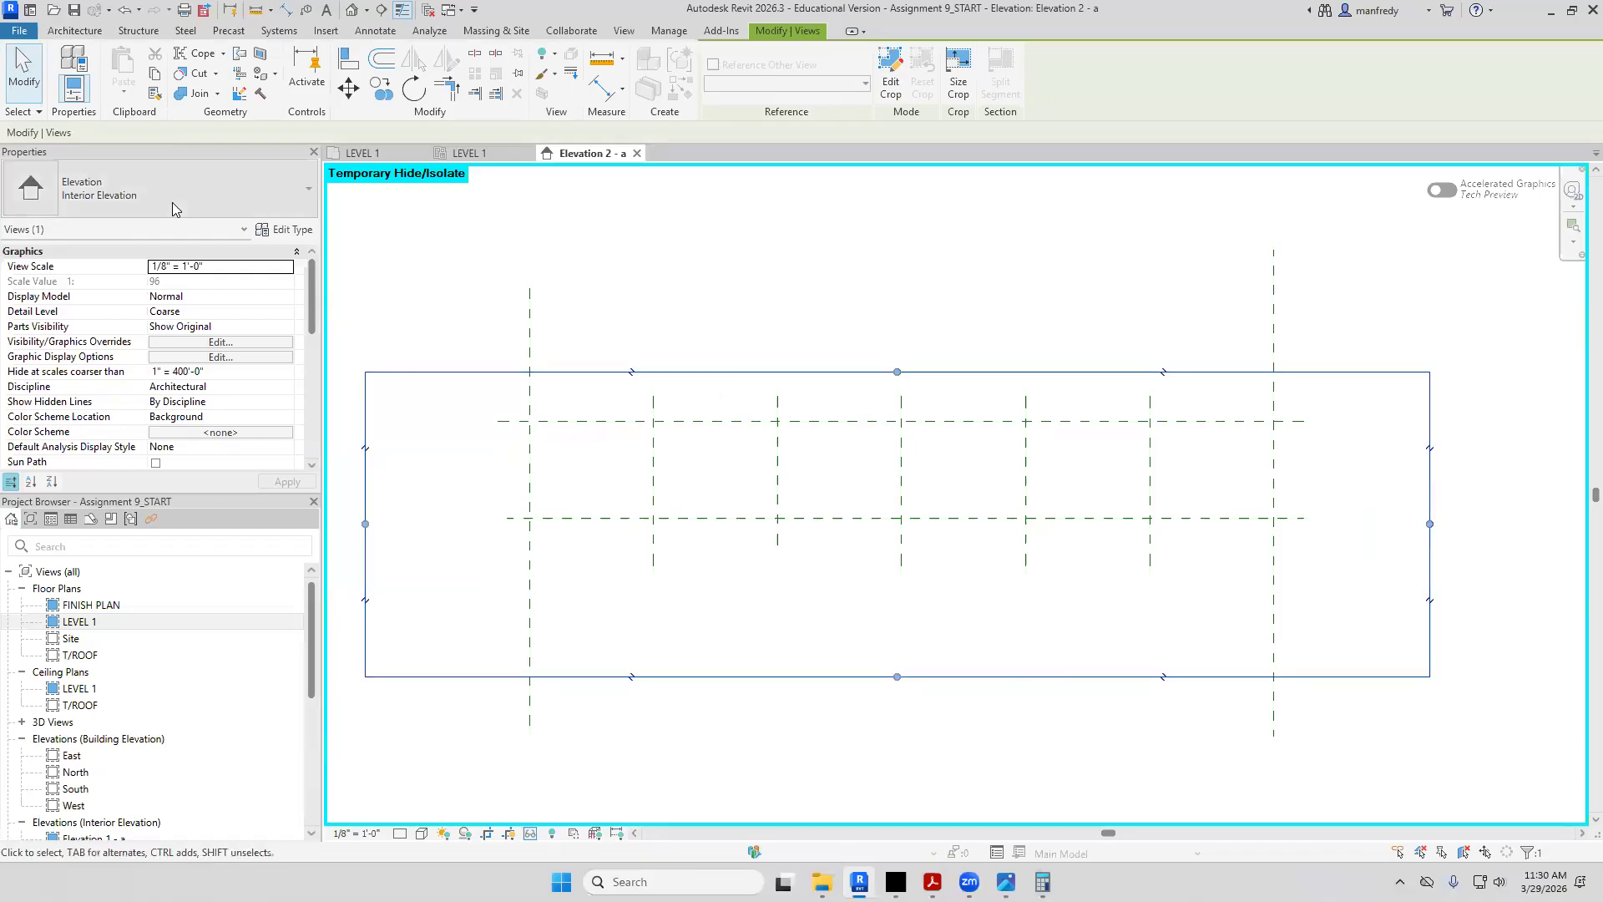
{"action": "left_click", "coordinate": [434, 342]}
{"action": "left_click", "coordinate": [444, 374]}
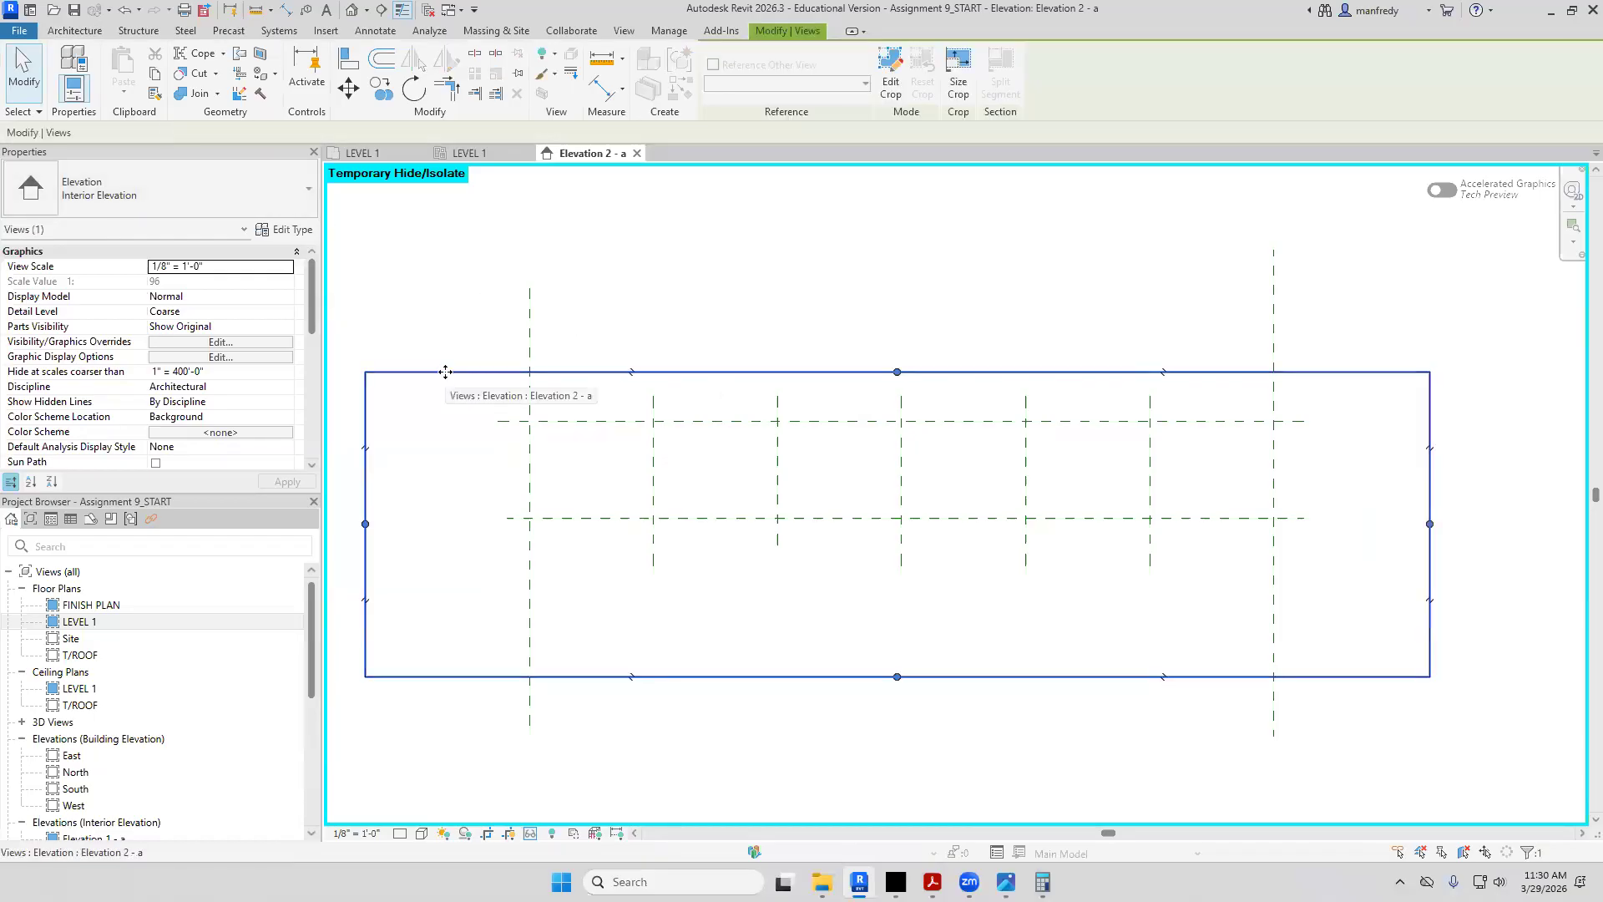
{"action": "left_click", "coordinate": [454, 380]}
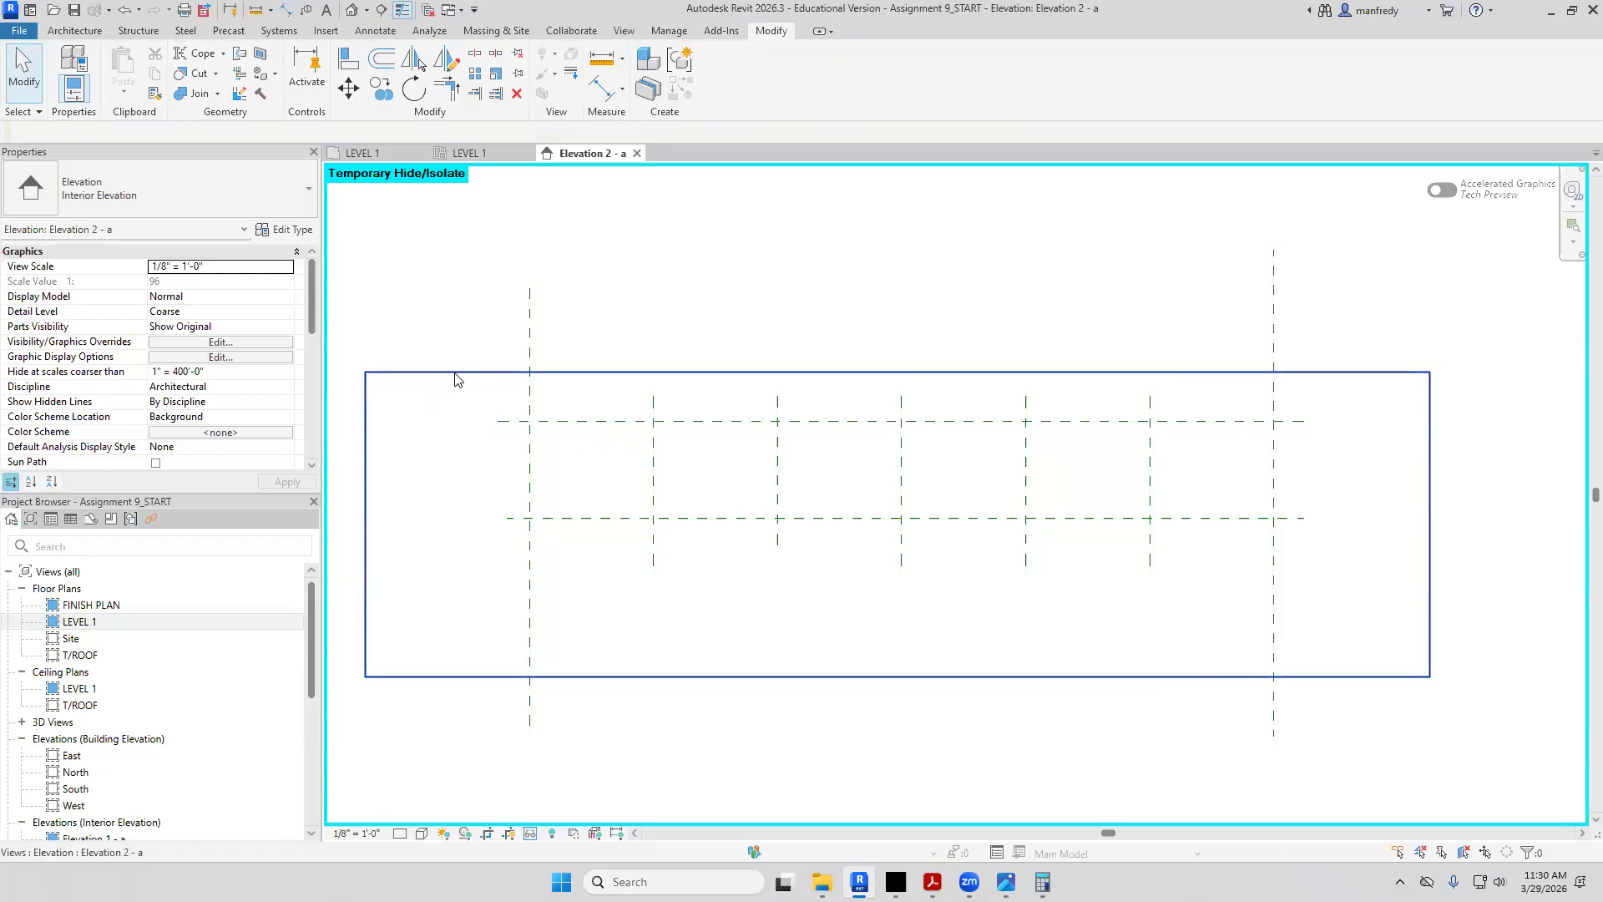
{"action": "left_click", "coordinate": [455, 374]}
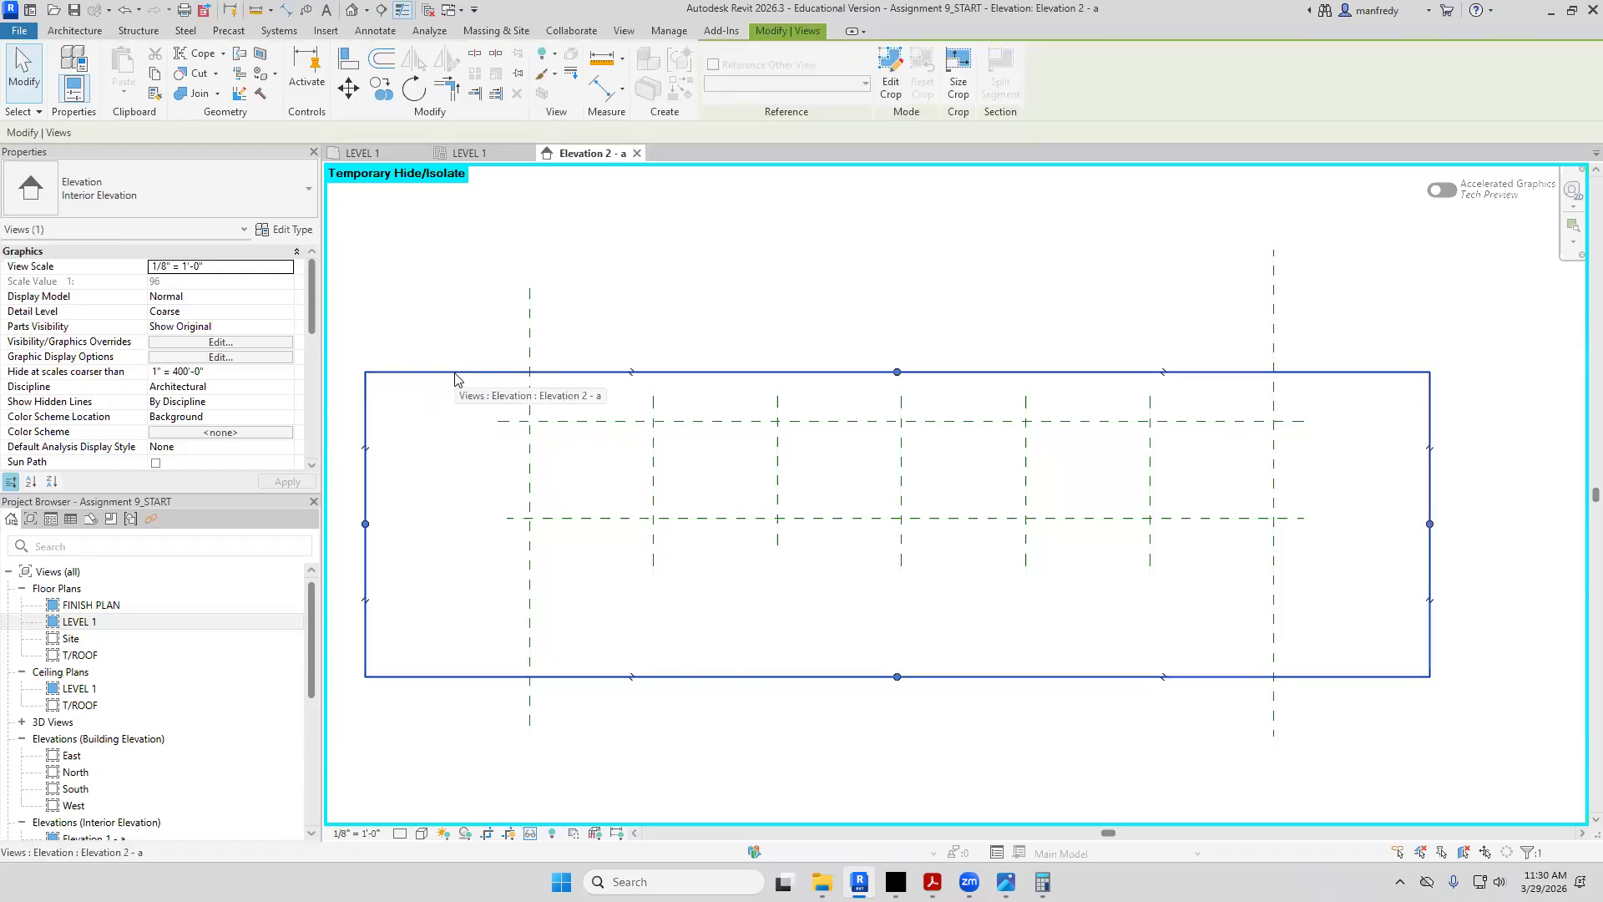
{"action": "left_click", "coordinate": [461, 375]}
{"action": "middle_click_drag", "start_coordinate": [491, 468], "coordinate": [572, 451]}
Turn on all model categories in the interior elevation's Visibility/Graphic Overrides
{"action": "key", "text": "v"}
{"action": "key", "text": "v"}
{"action": "left_click", "coordinate": [431, 598]}
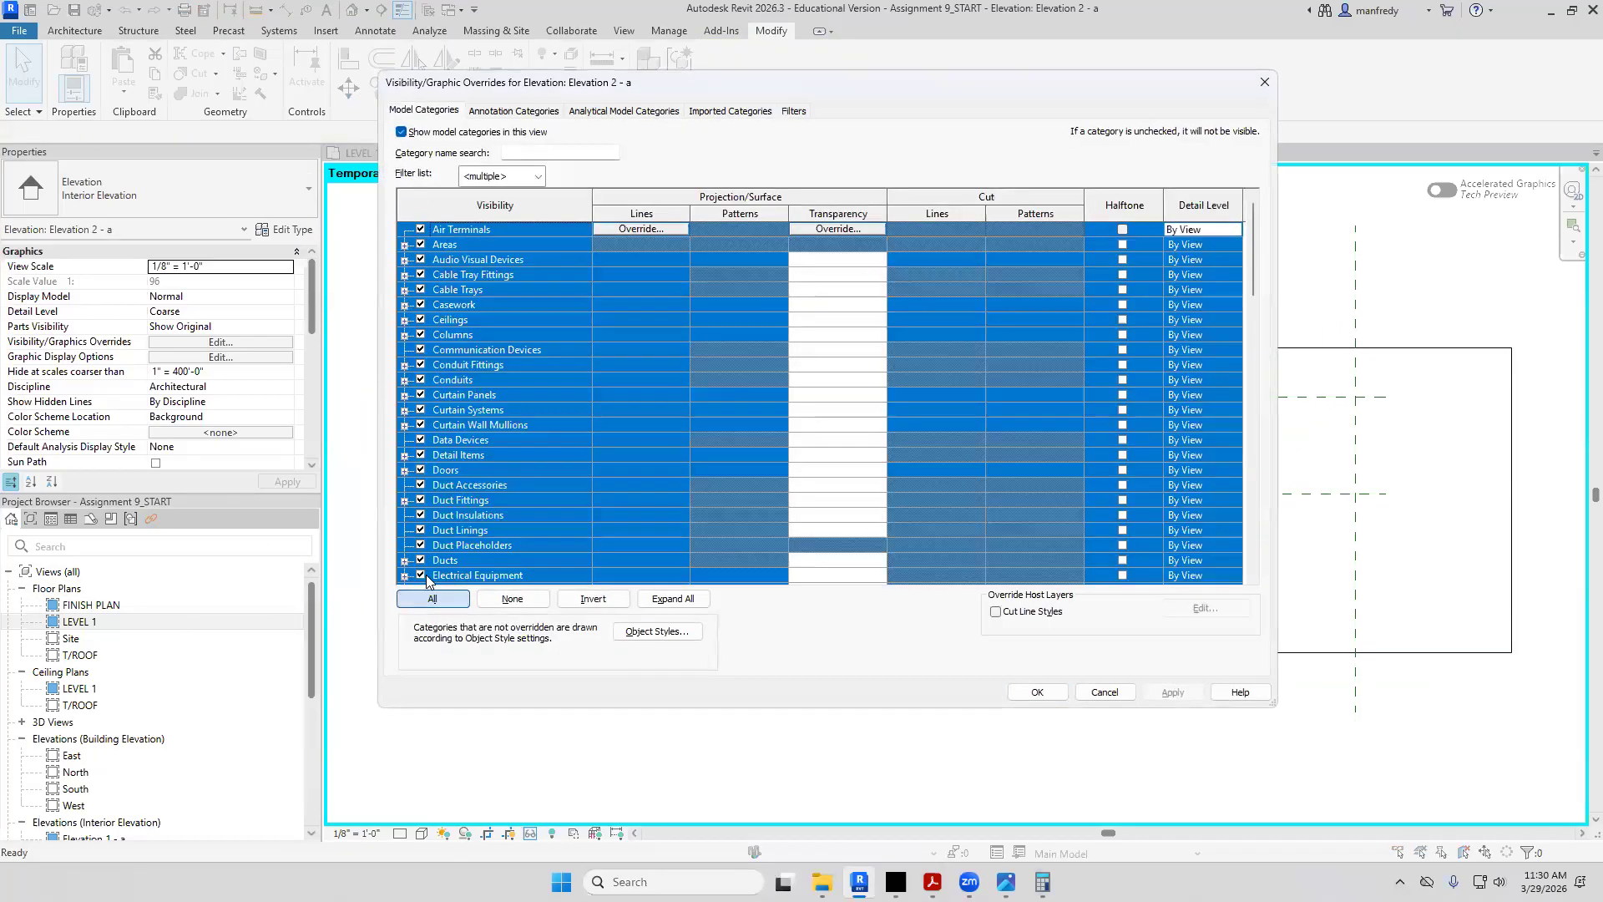
{"action": "left_click", "coordinate": [1169, 691]}
{"action": "left_click", "coordinate": [1037, 691]}
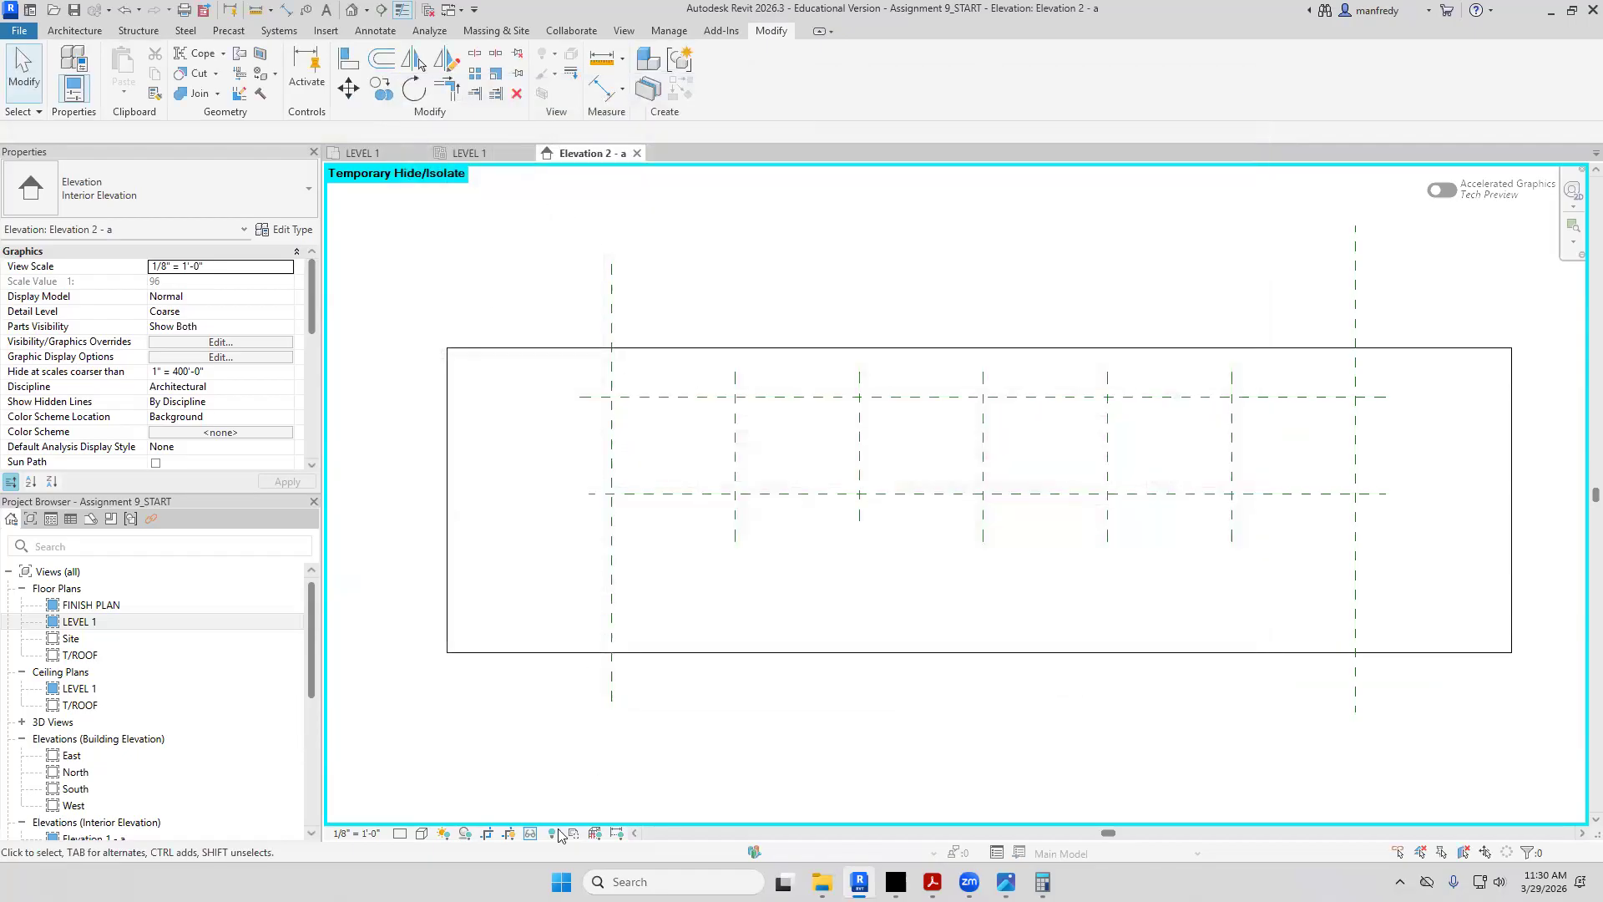
Reset the temporary hide/isolate in the interior elevation
{"action": "left_click", "coordinate": [552, 833]}
{"action": "left_click", "coordinate": [551, 833]}
{"action": "left_click", "coordinate": [529, 833]}
{"action": "left_click", "coordinate": [576, 814]}
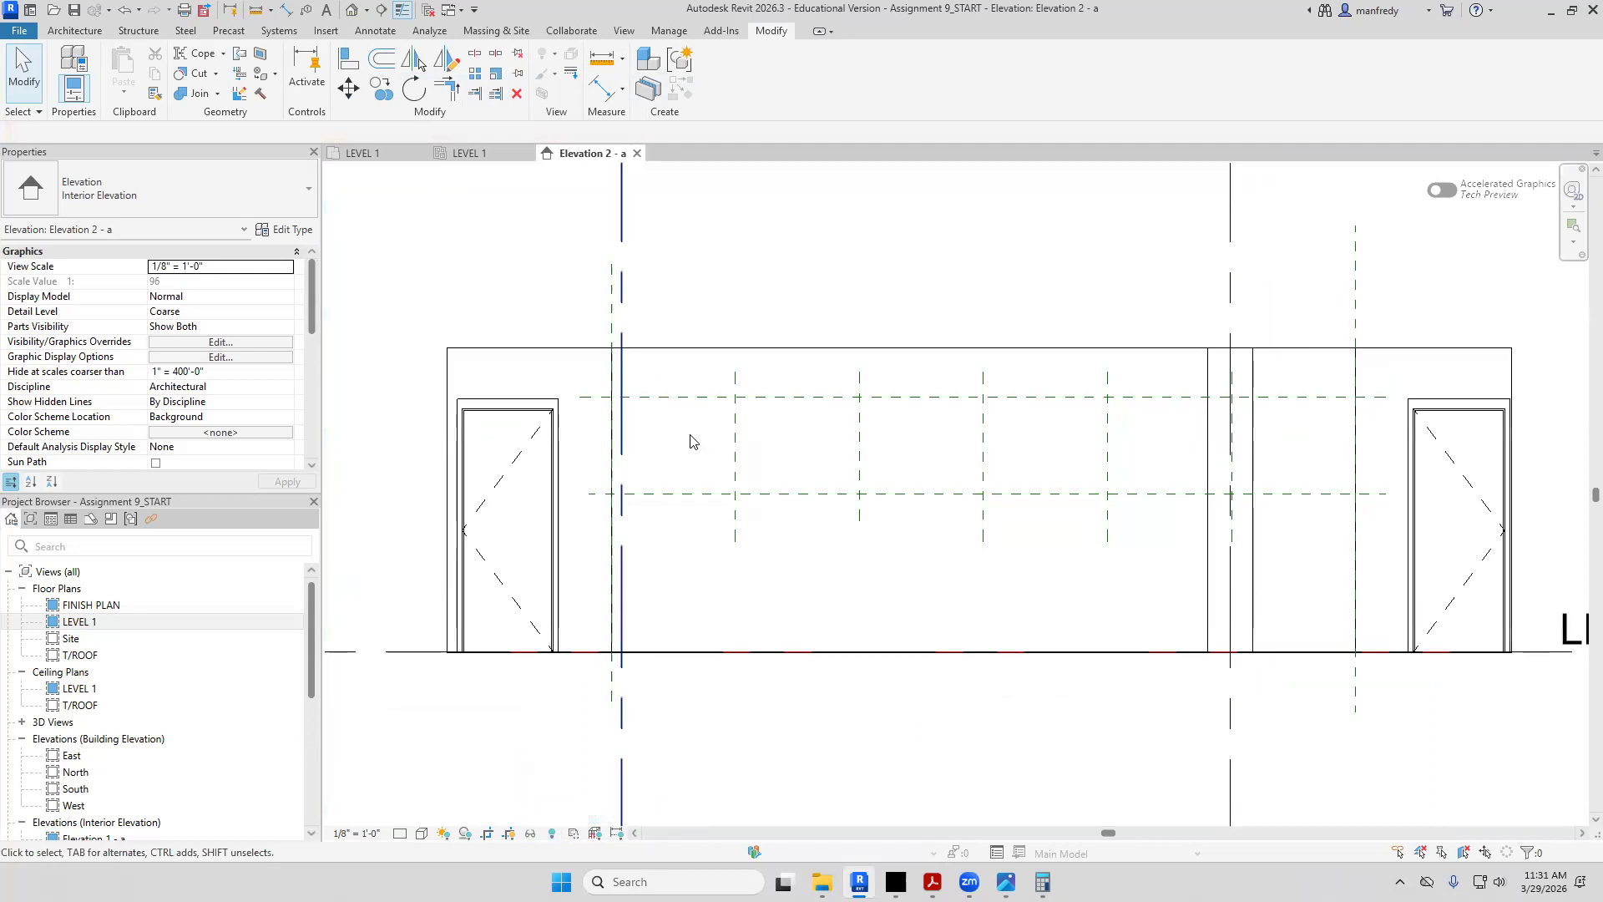
Turn off the Ceilings category in the interior elevation's Visibility/Graphic Overrides
{"action": "left_click", "coordinate": [693, 350]}
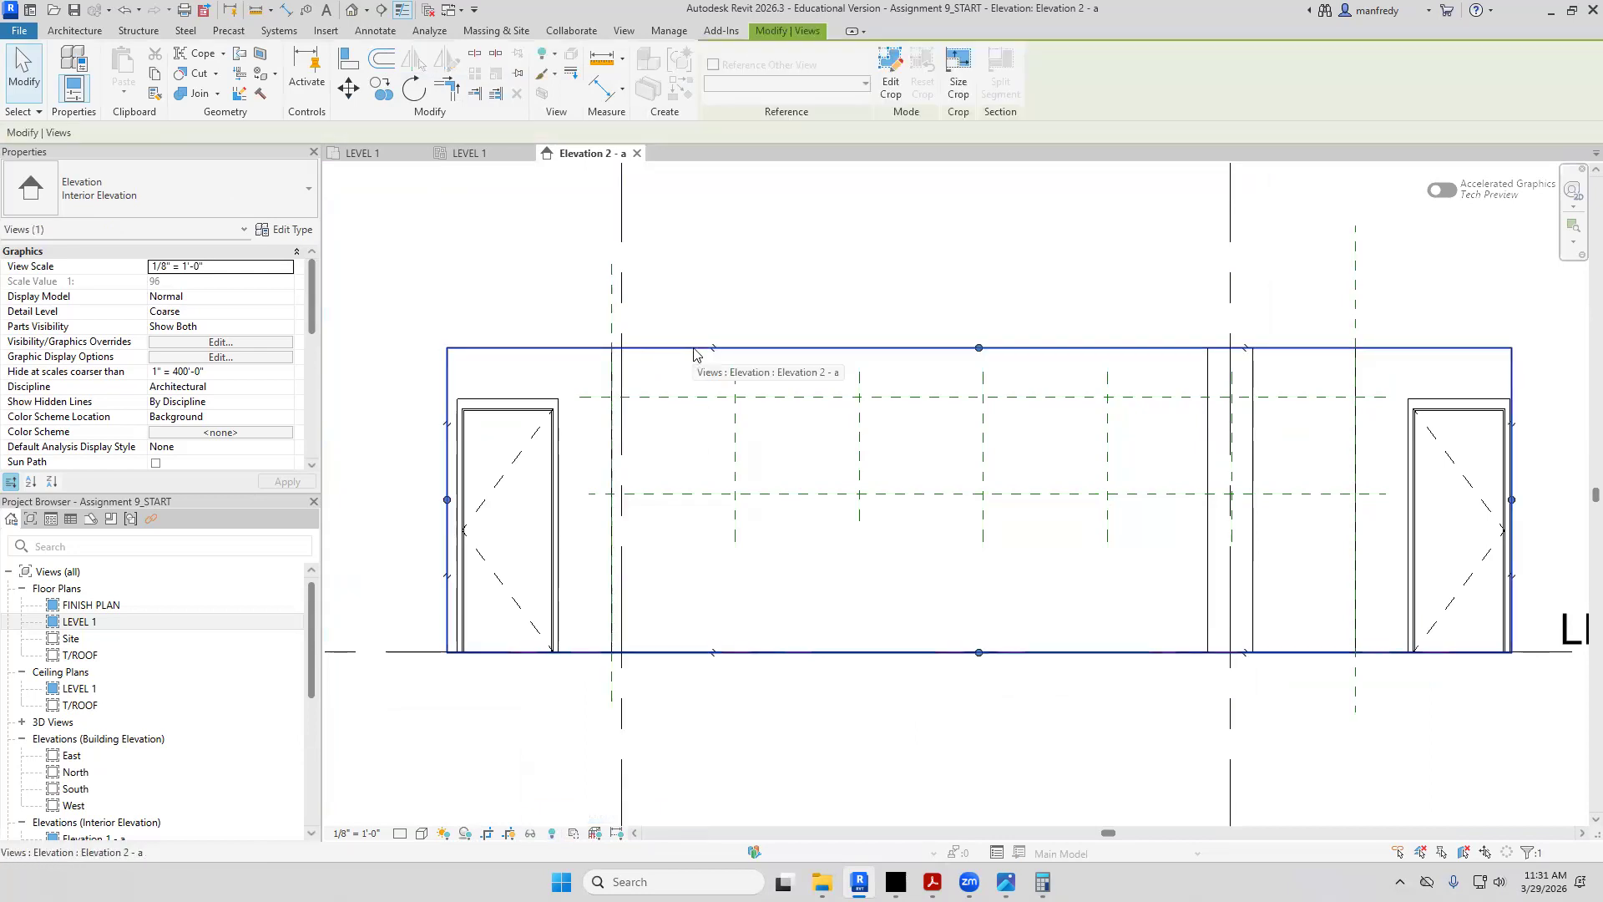
{"action": "key", "text": "Escape"}
{"action": "left_click", "coordinate": [693, 351]}
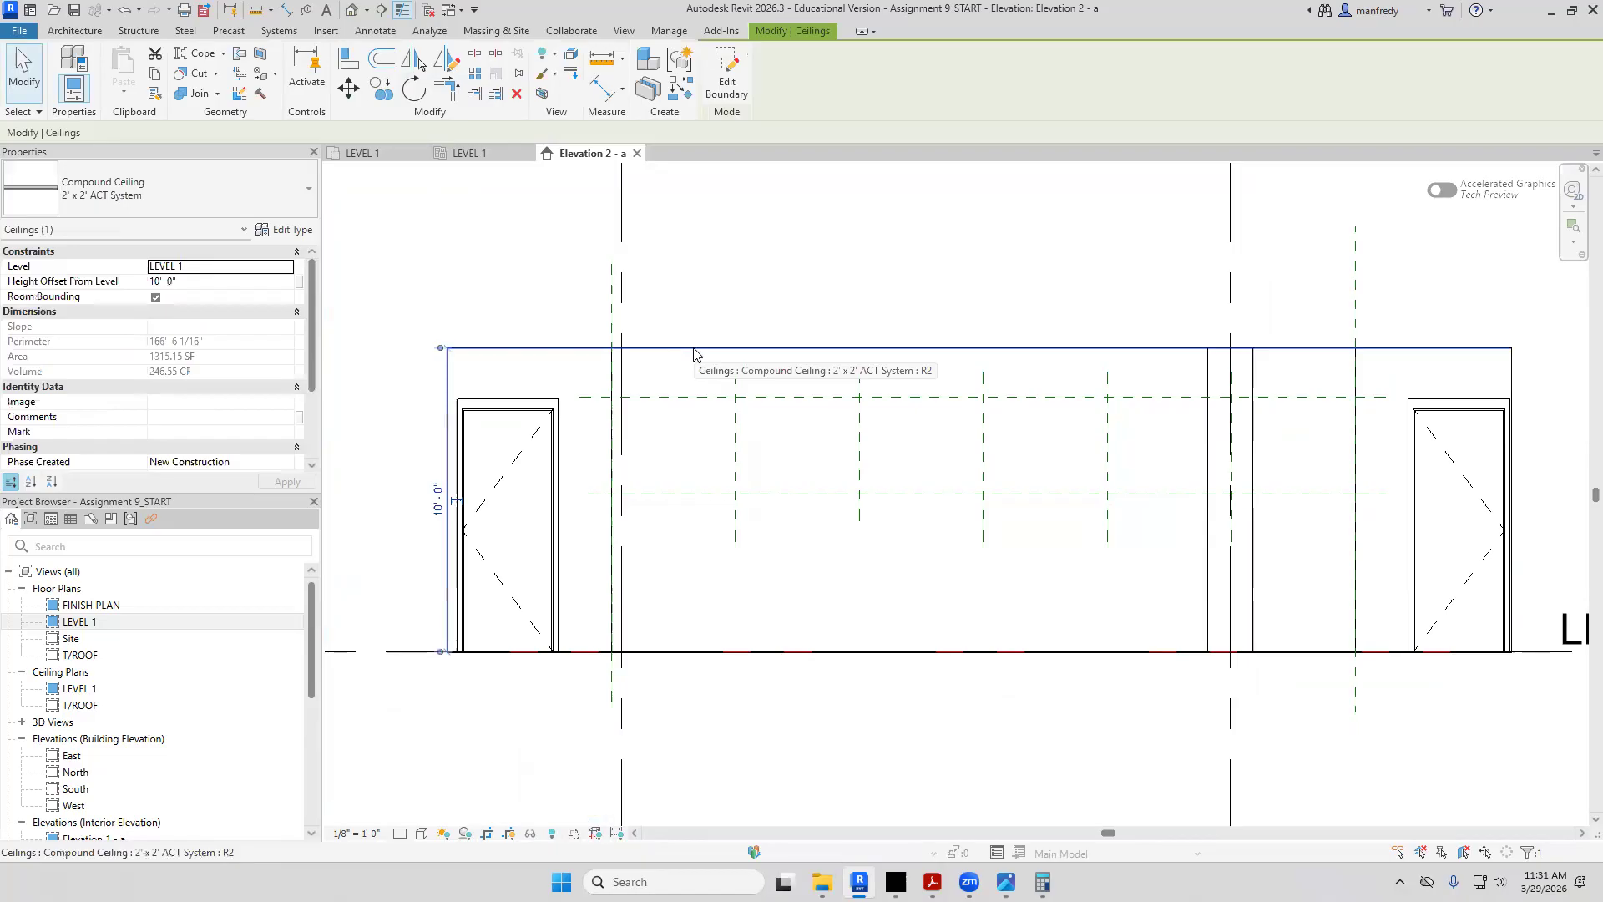
{"action": "key", "text": "Tab"}
{"action": "left_click", "coordinate": [693, 349]}
{"action": "key", "text": "Escape"}
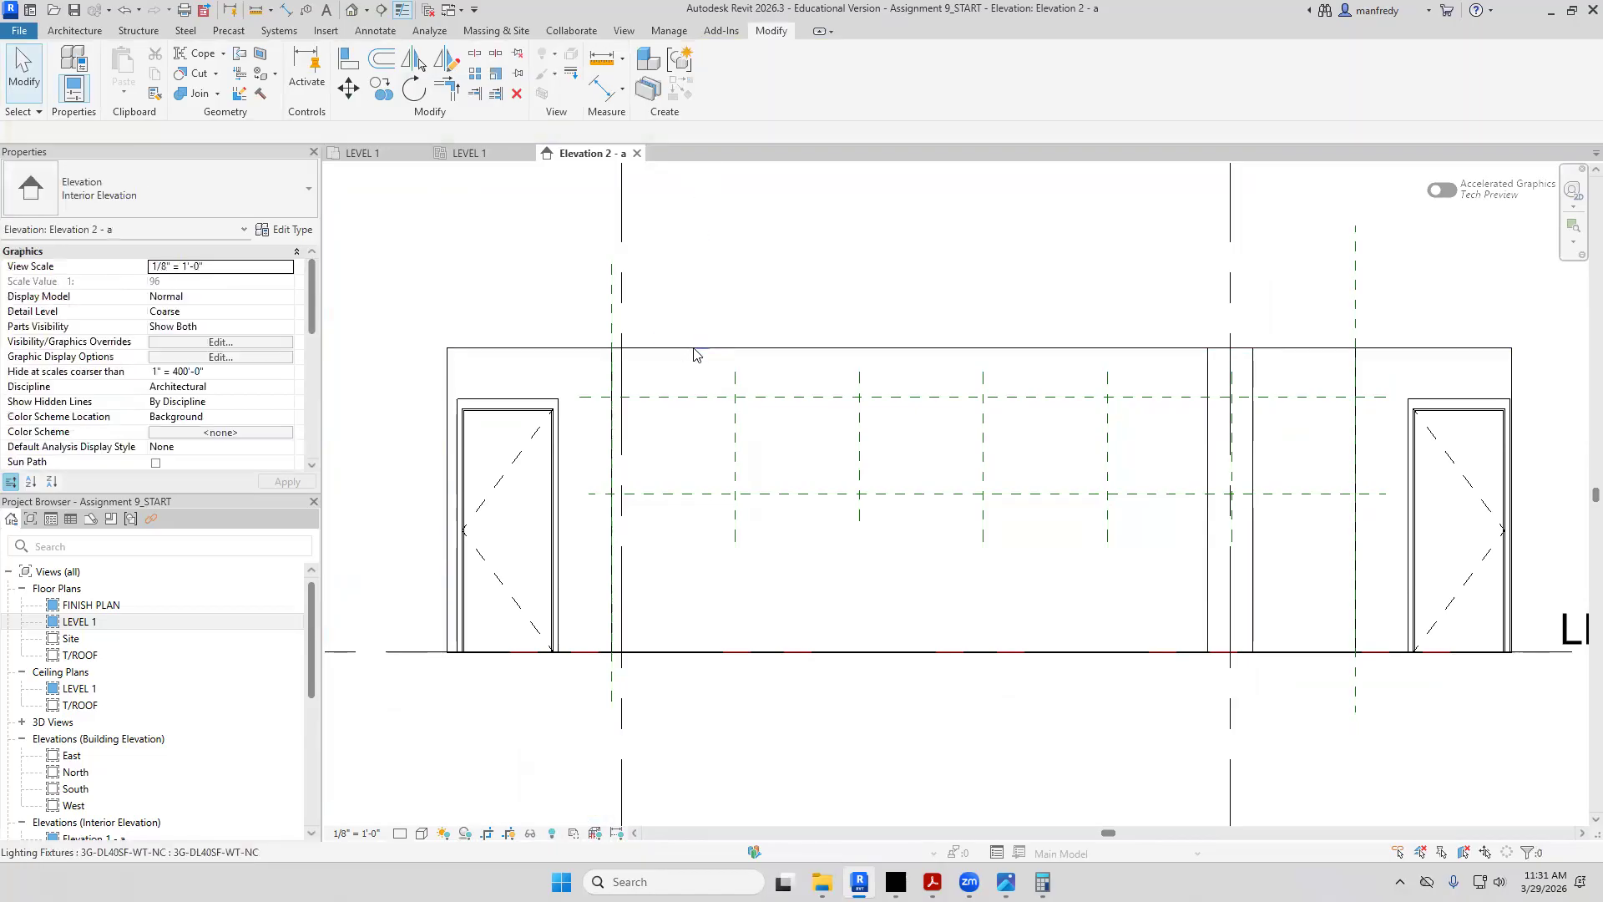
{"action": "key", "text": "v"}
{"action": "key", "text": "v"}
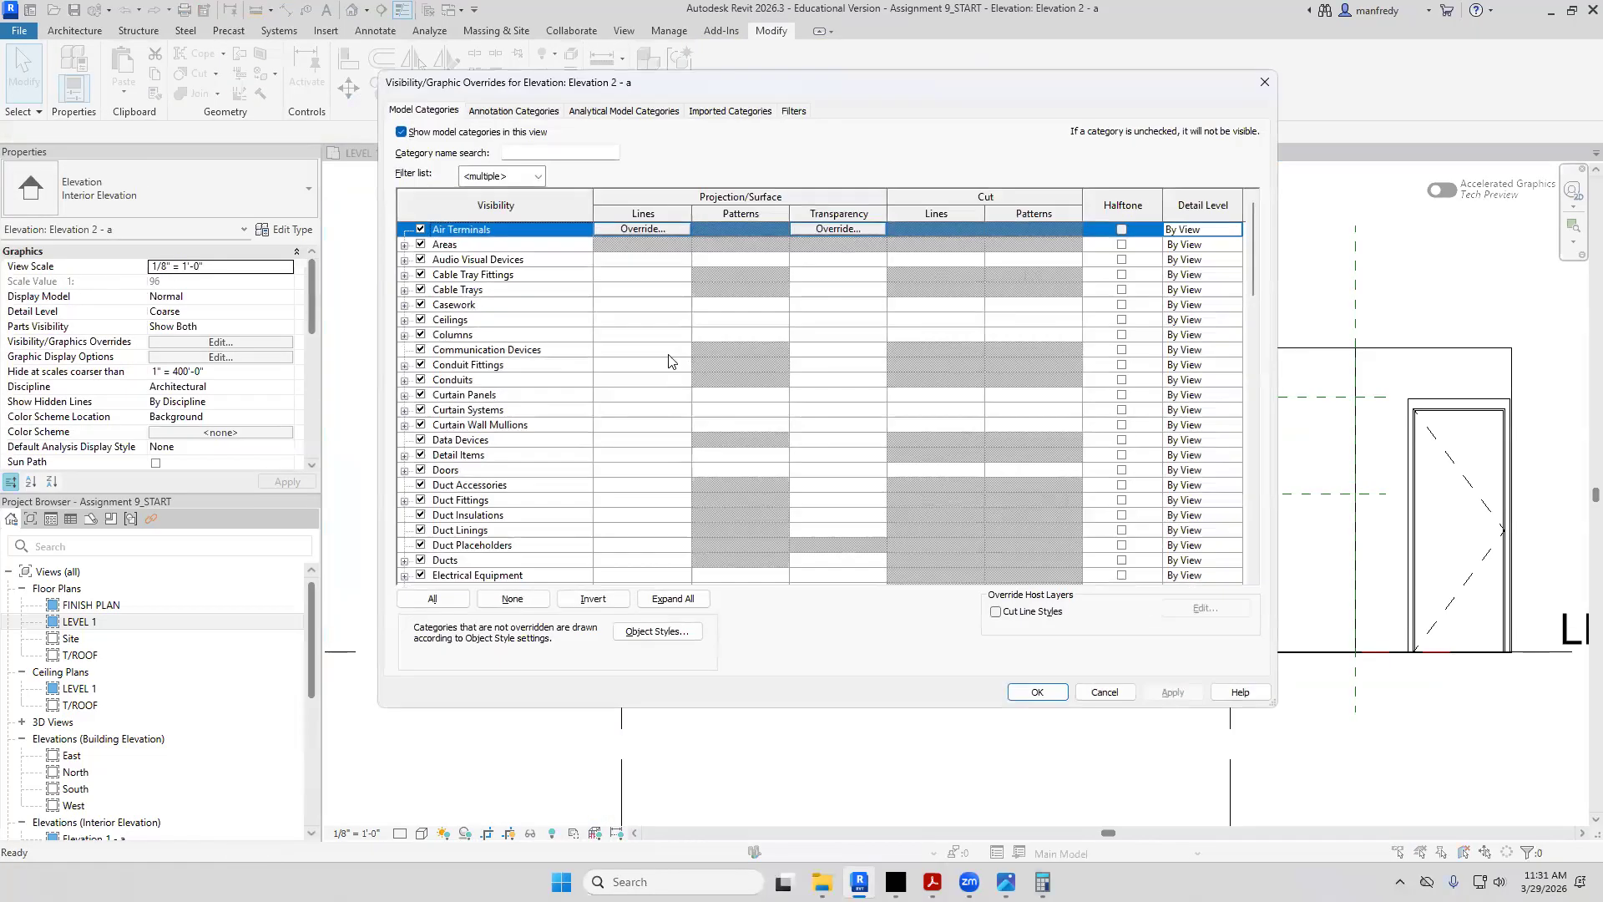
{"action": "left_click", "coordinate": [421, 320]}
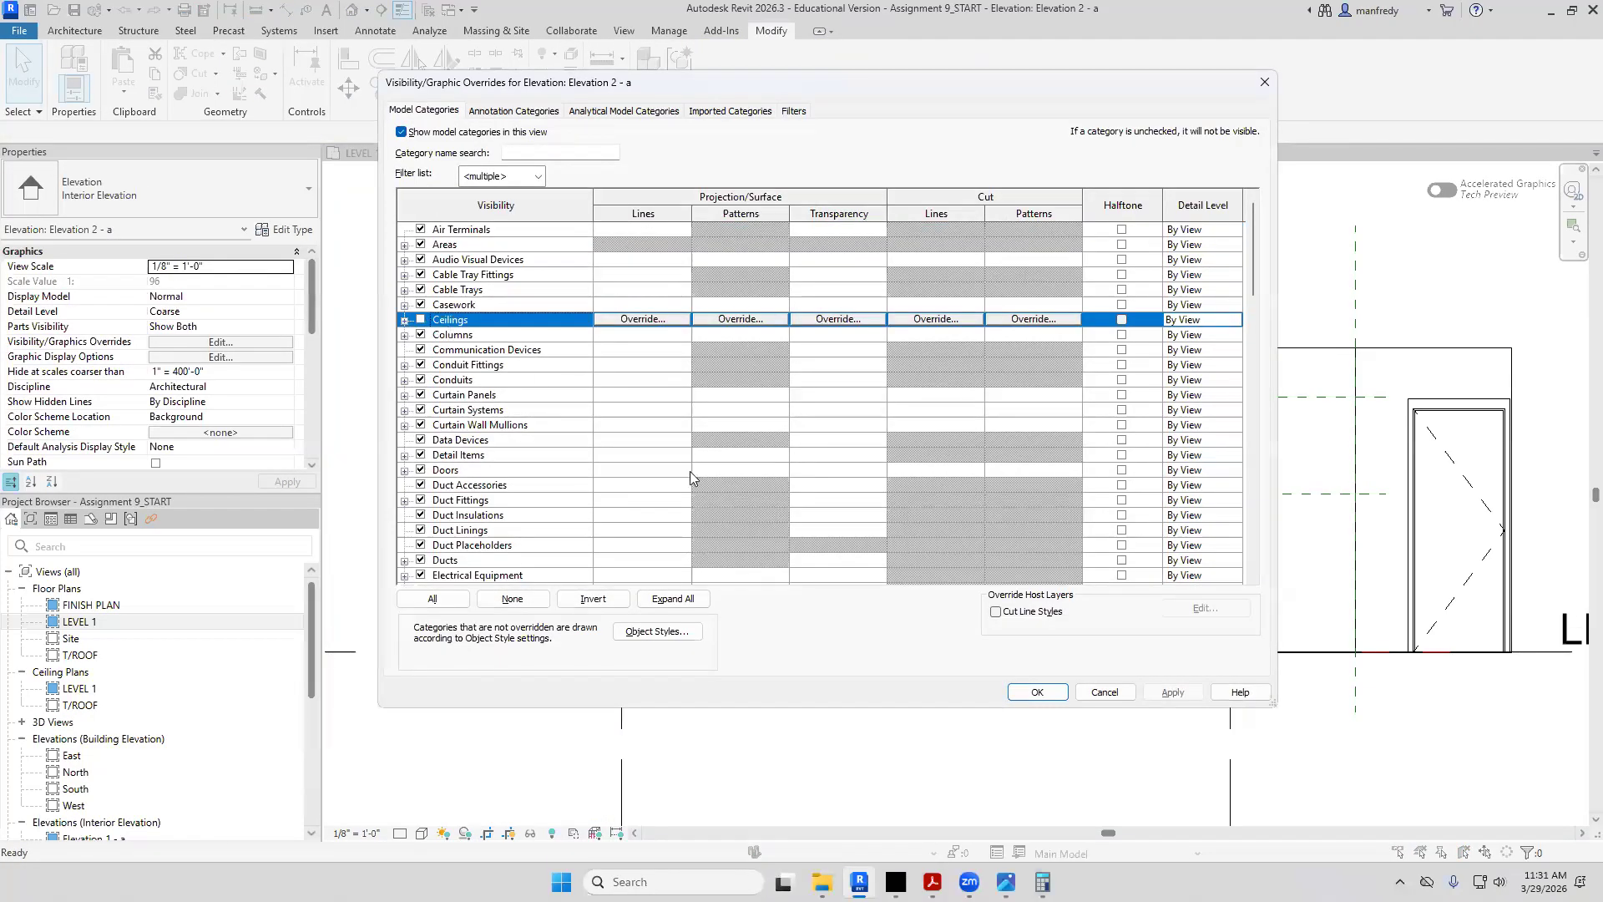
{"action": "left_click", "coordinate": [1038, 693]}
Try raising the upper edge of the elevation's crop region above the ceiling line, and undo it
{"action": "left_click", "coordinate": [804, 351]}
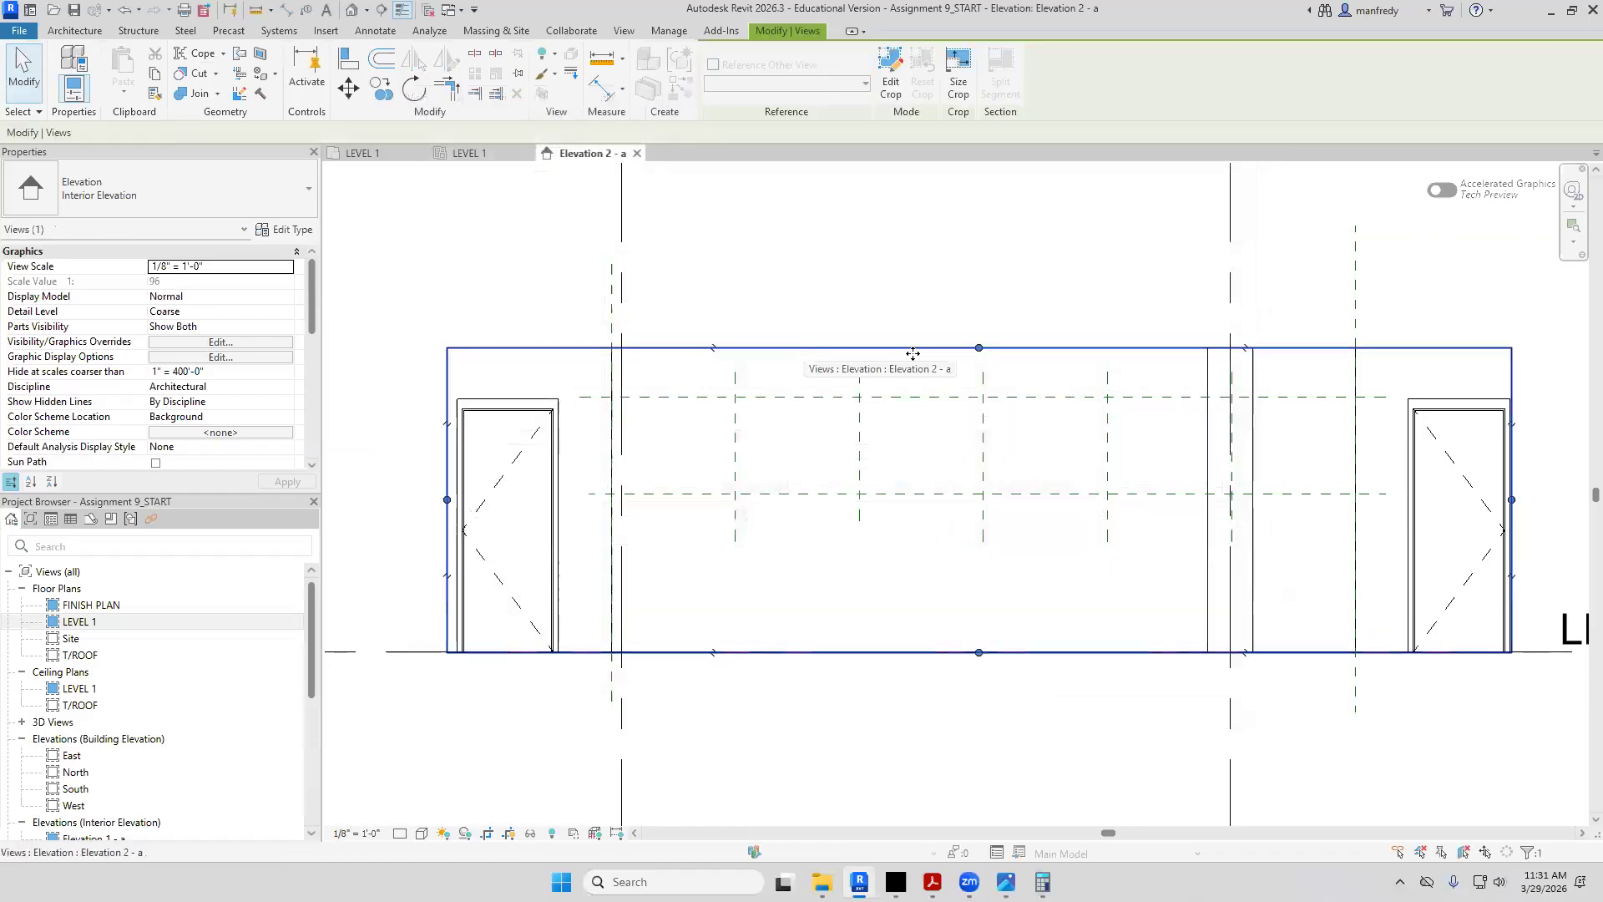
{"action": "left_click_drag", "start_coordinate": [978, 347], "coordinate": [979, 305]}
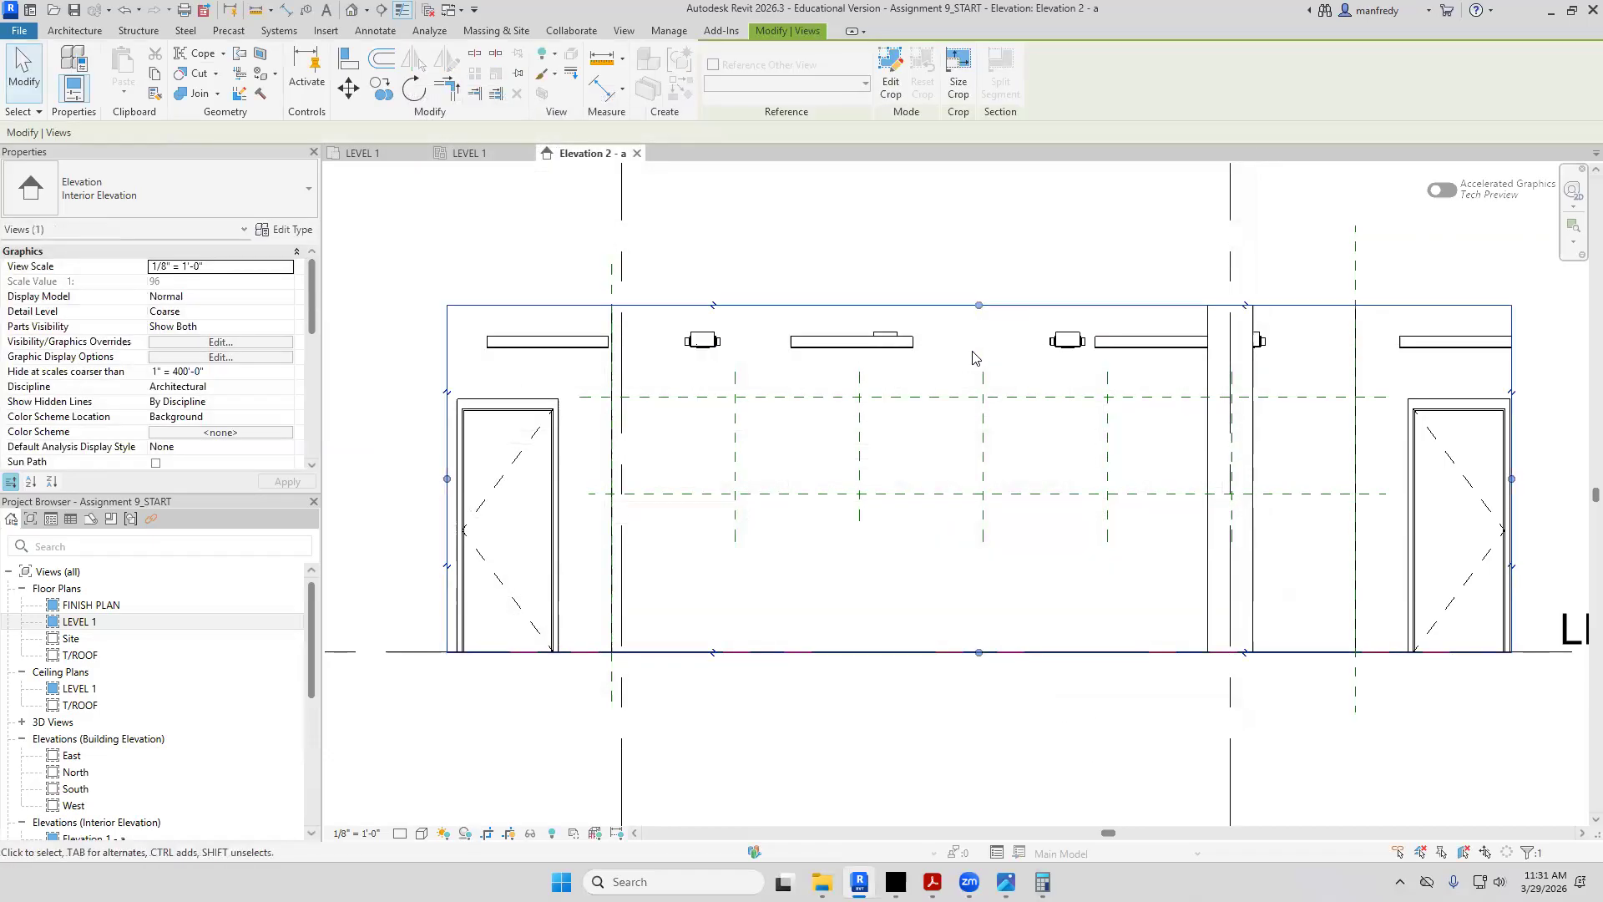
{"action": "left_click", "coordinate": [925, 401]}
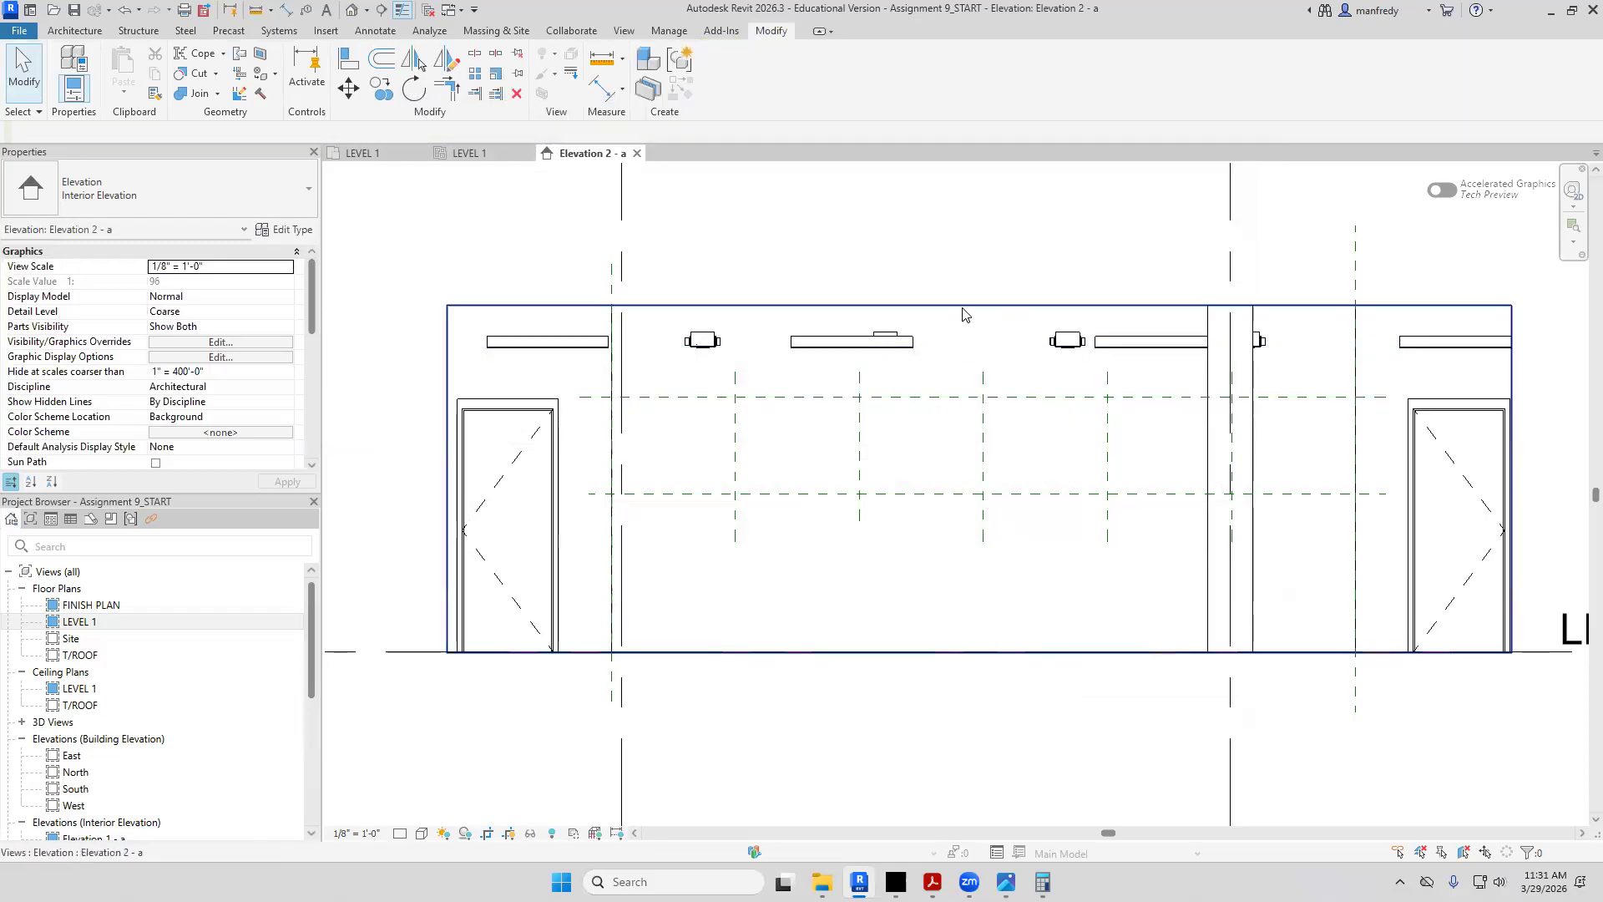
{"action": "key", "text": "ctrl+z"}
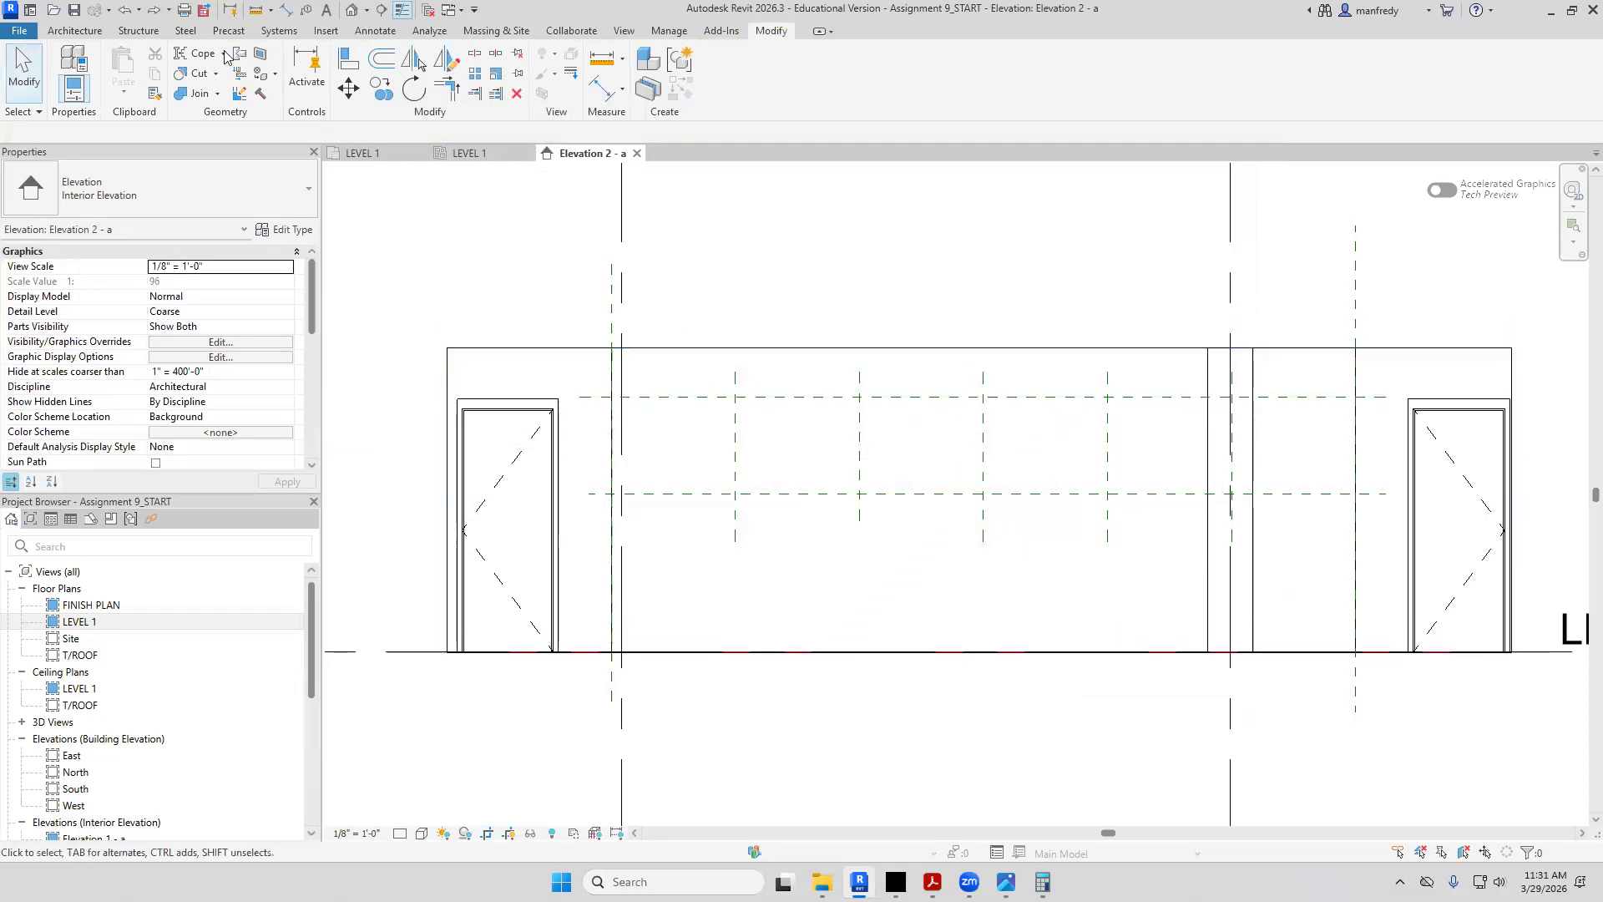
Open the default 3D view and turn off its section box to expose the whole floor
{"action": "left_click", "coordinate": [351, 10]}
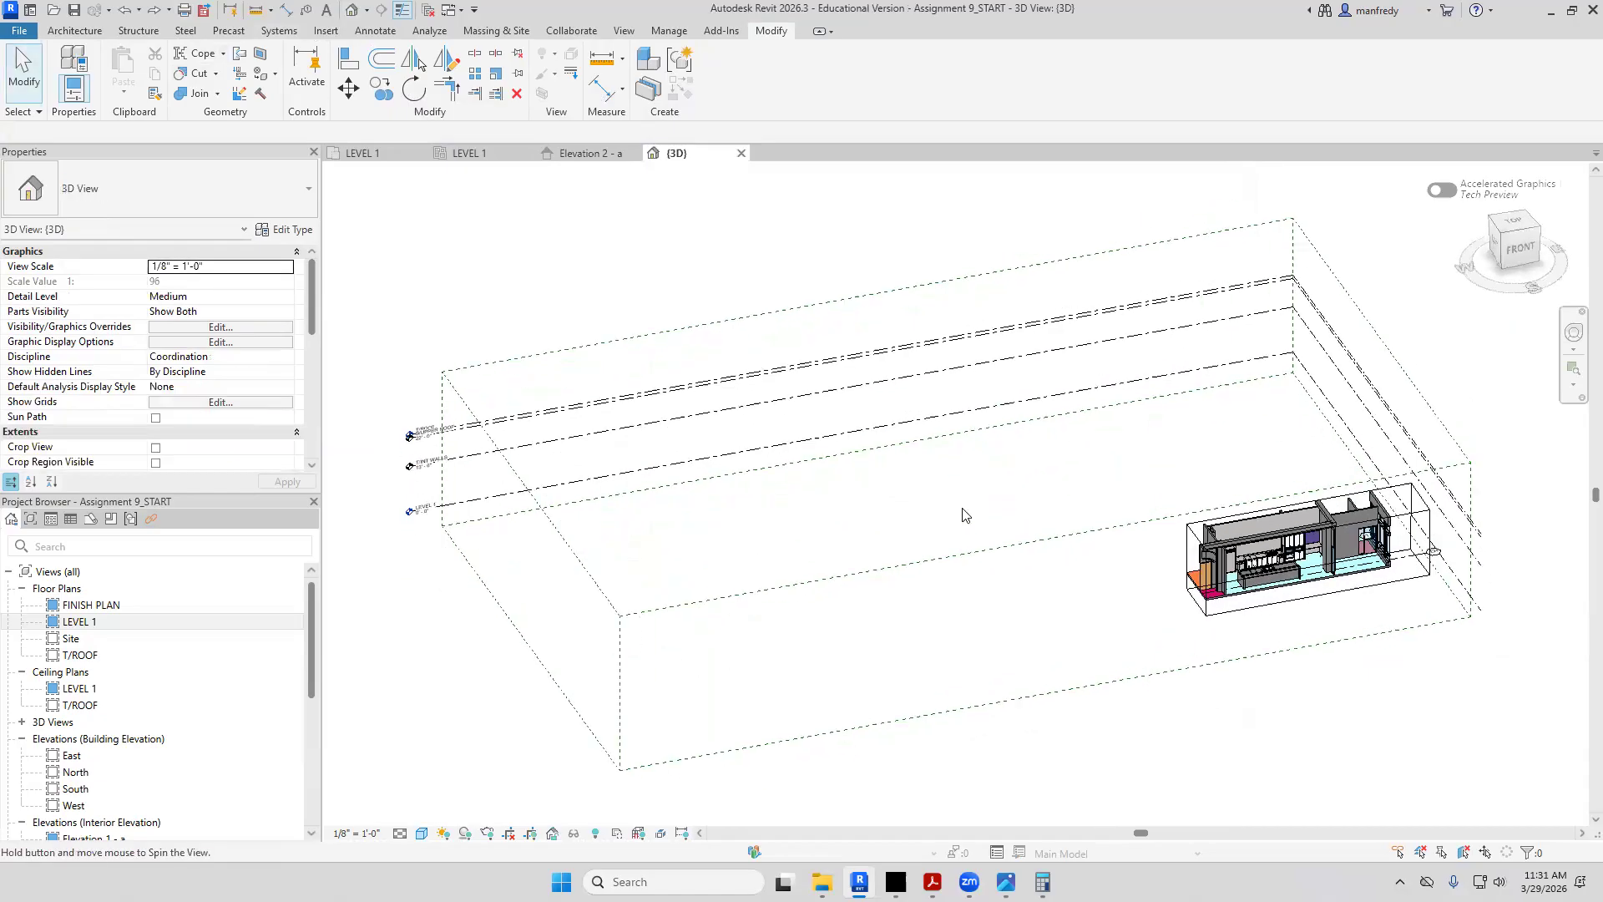
{"action": "left_click", "coordinate": [311, 343]}
{"action": "left_click", "coordinate": [155, 312]}
{"action": "middle_click_drag", "start_coordinate": [777, 648], "coordinate": [1010, 710], "text": "shift"}
{"action": "scroll", "coordinate": [1019, 565], "scroll_direction": "up", "scroll_amount": 3}
{"action": "scroll", "coordinate": [1017, 566], "scroll_direction": "up", "scroll_amount": 1}
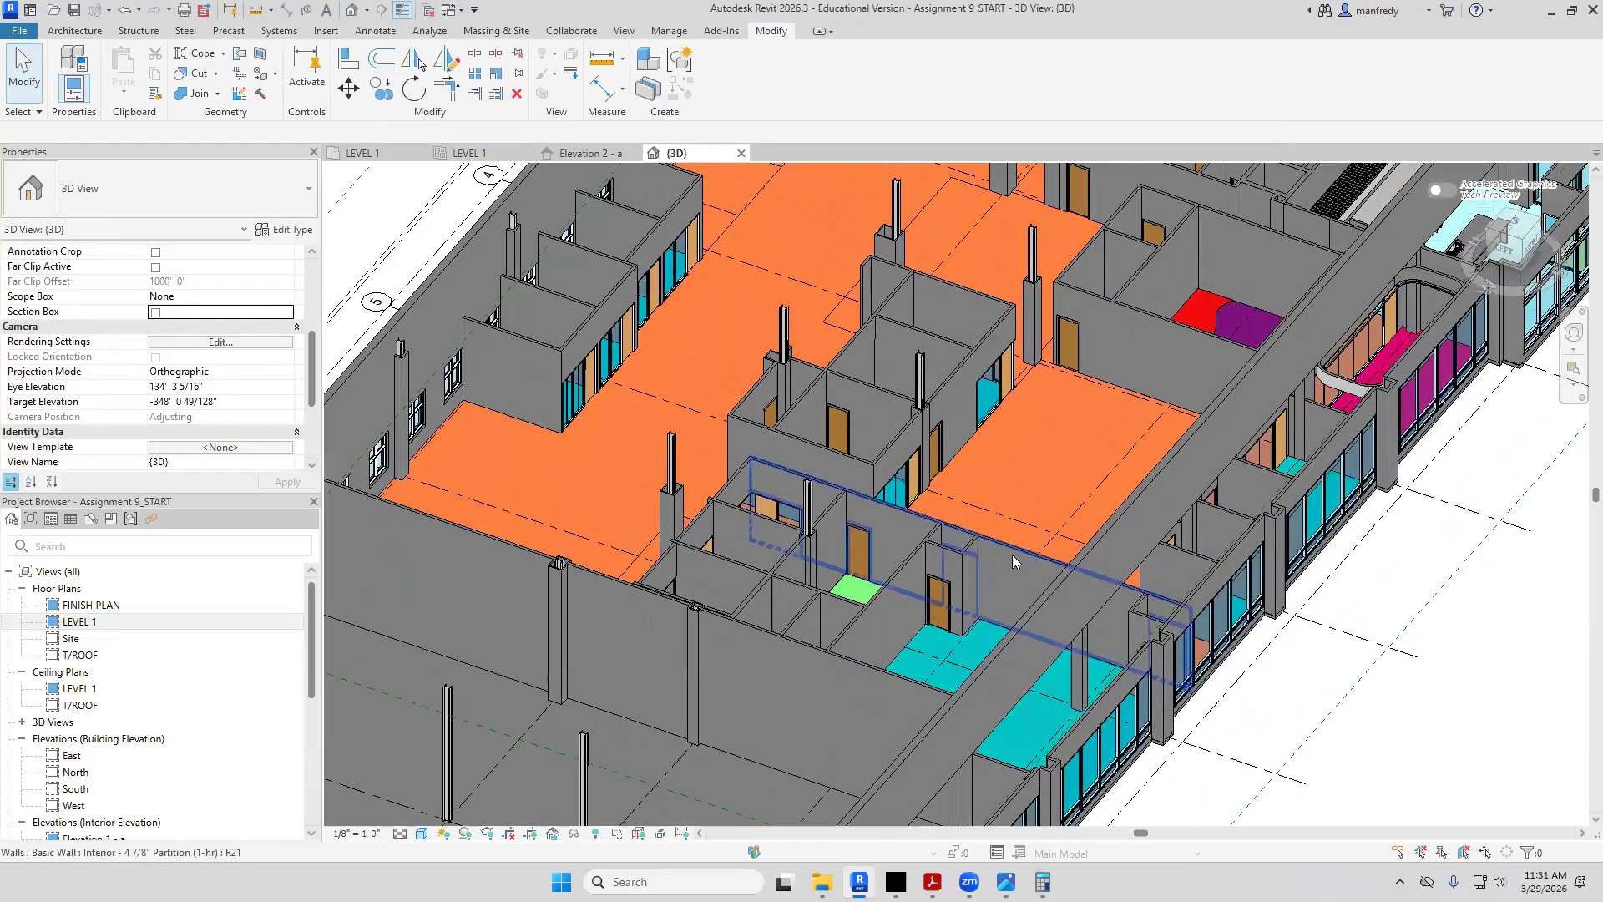
Select the training room's 4 7/8" 1-hr partition in 3D and check its height constraints
{"action": "left_click", "coordinate": [1013, 557]}
{"action": "middle_click_drag", "start_coordinate": [1150, 584], "coordinate": [1261, 576], "text": "shift"}
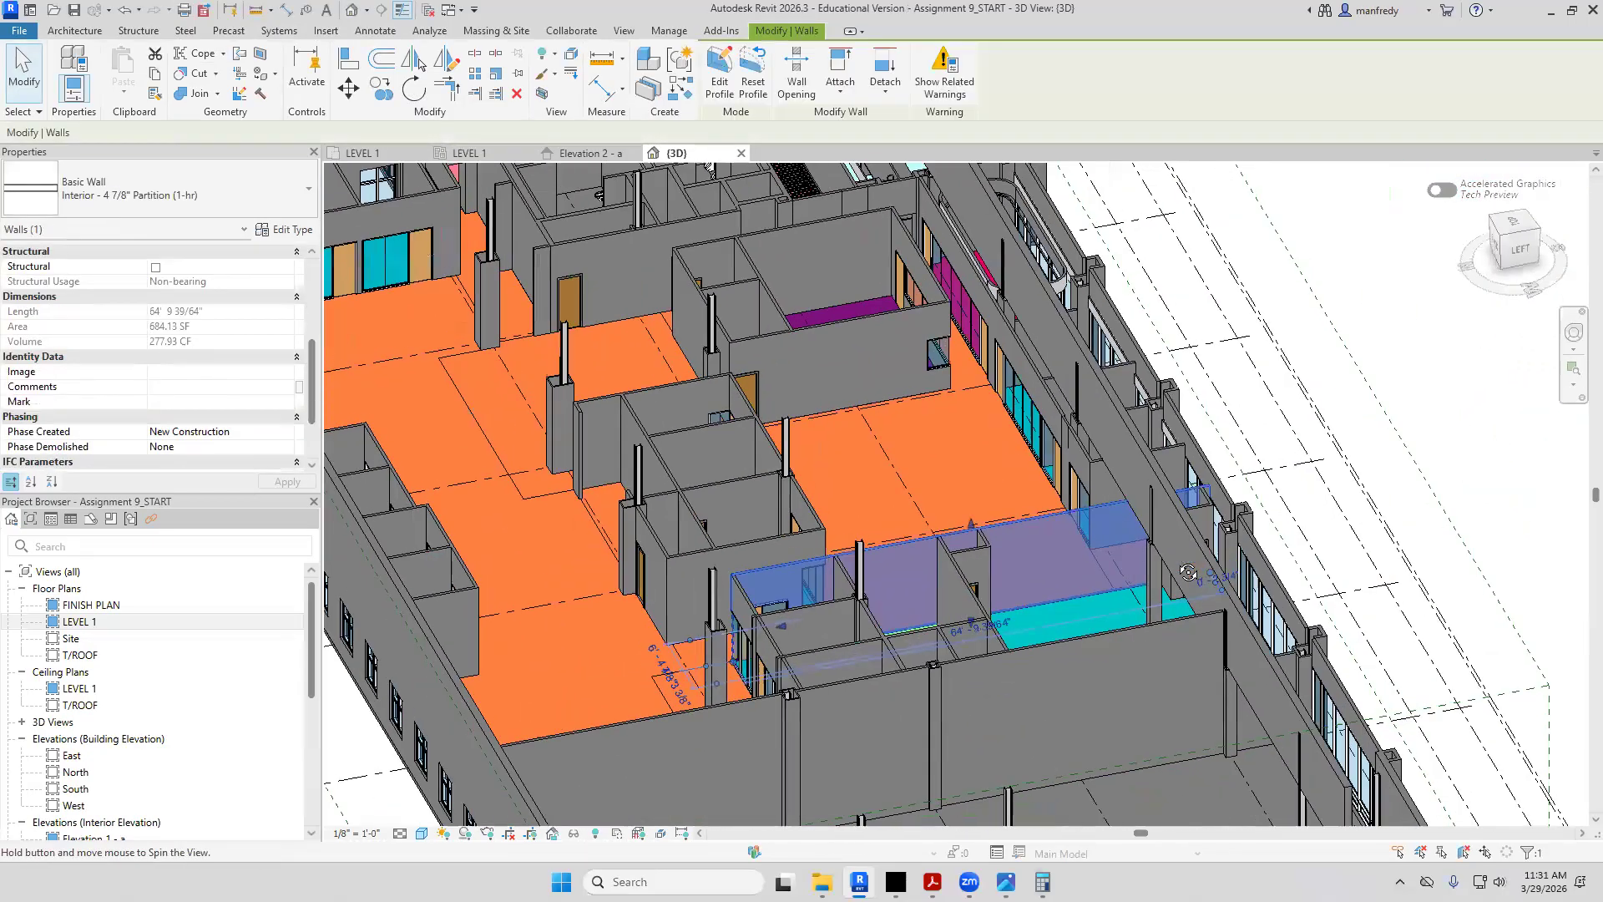
{"action": "left_click", "coordinate": [313, 282]}
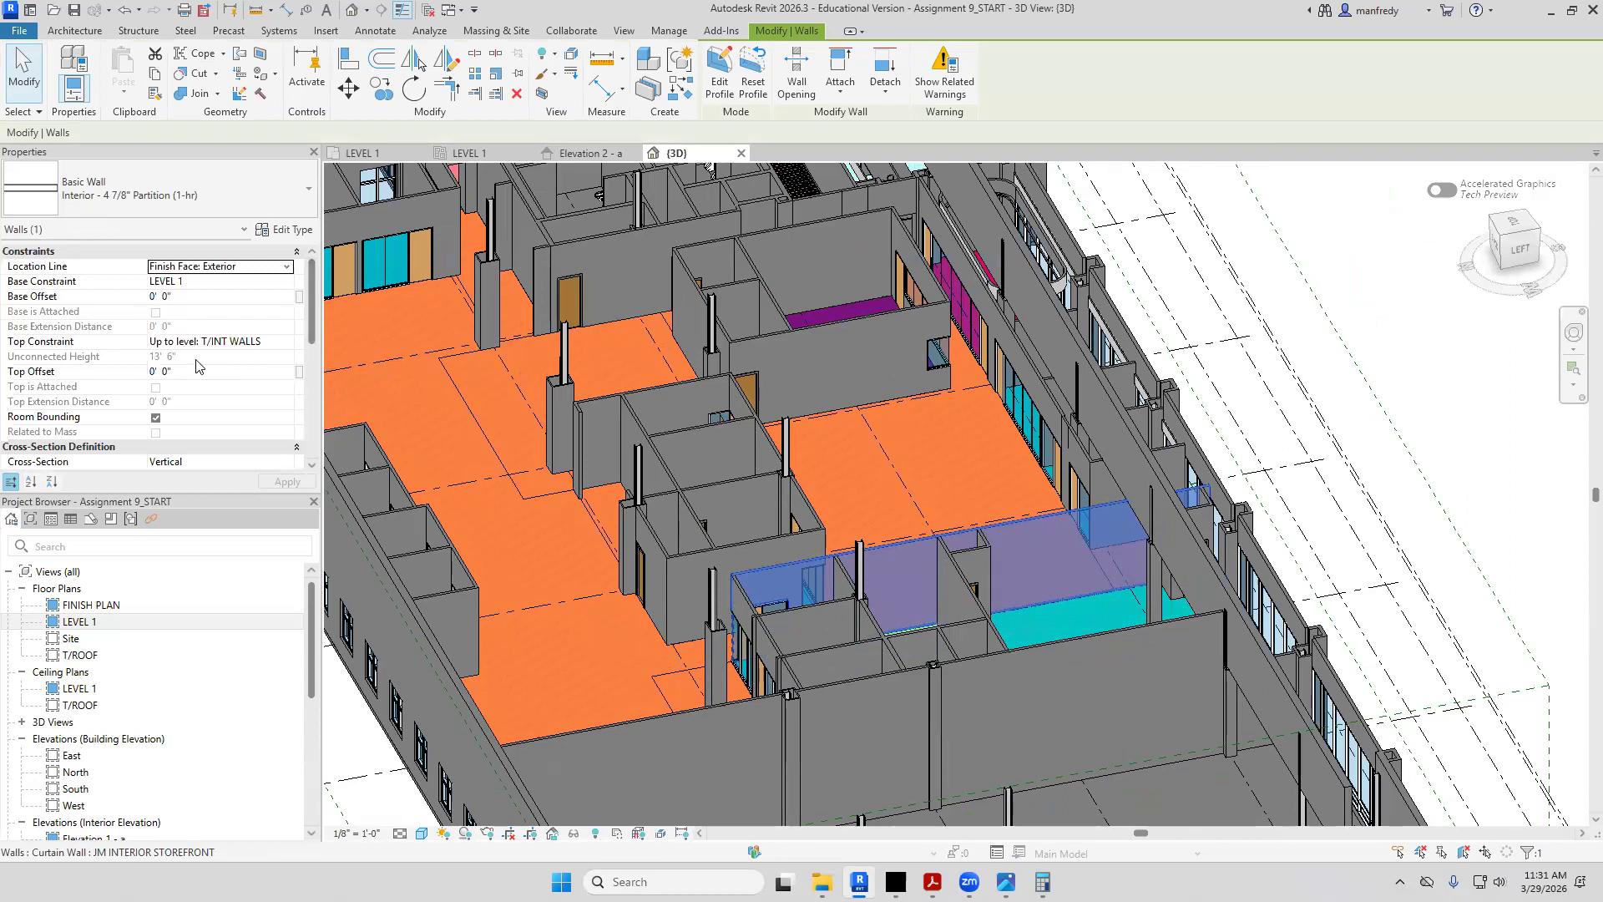
Return to the interior elevation and raise its crop region's upper edge well above the T/INT WALLS level
{"action": "double_click", "coordinate": [80, 622]}
{"action": "double_click", "coordinate": [678, 482]}
{"action": "scroll", "coordinate": [693, 496], "scroll_direction": "down", "scroll_amount": 2}
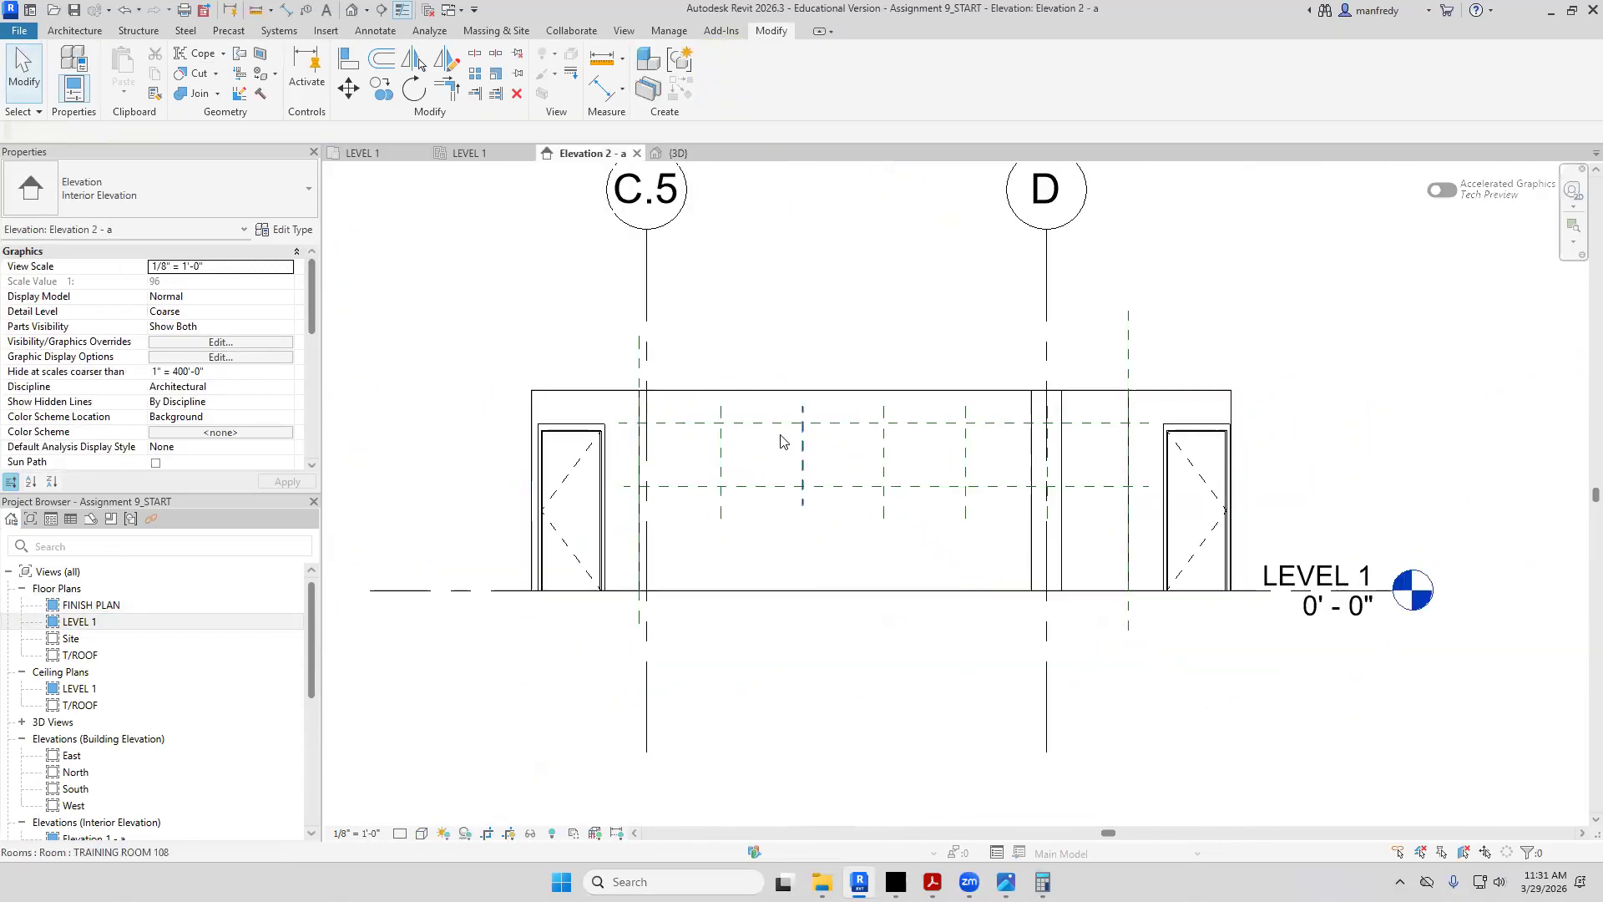
{"action": "scroll", "coordinate": [781, 435], "scroll_direction": "down", "scroll_amount": 1}
{"action": "left_click", "coordinate": [780, 396]}
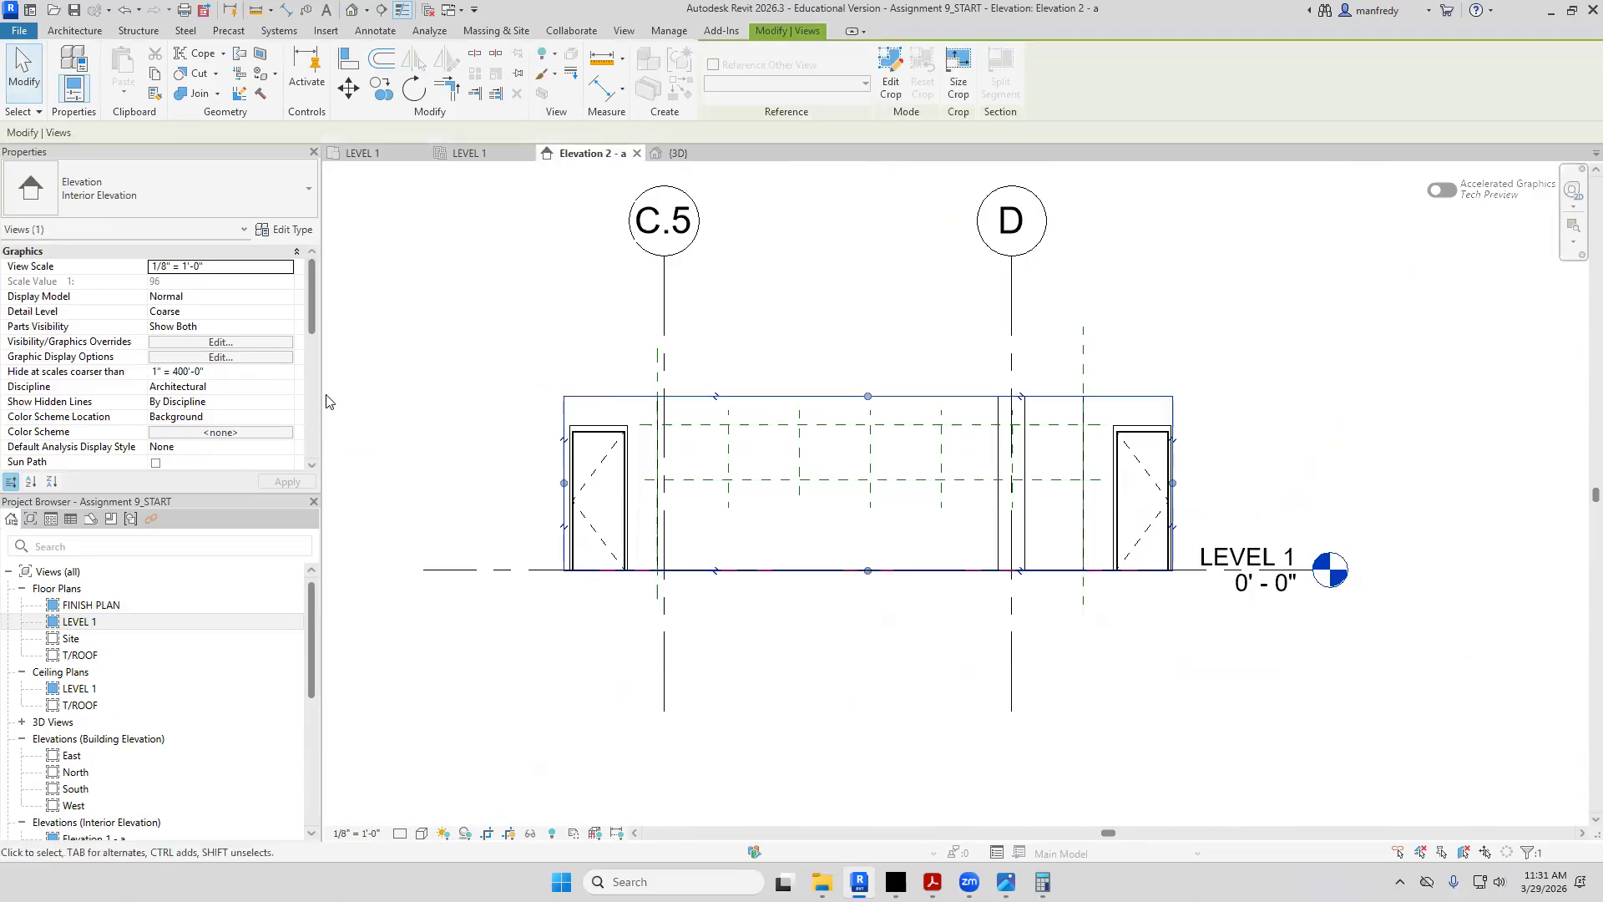
{"action": "scroll", "coordinate": [314, 393], "scroll_direction": "down", "scroll_amount": 5}
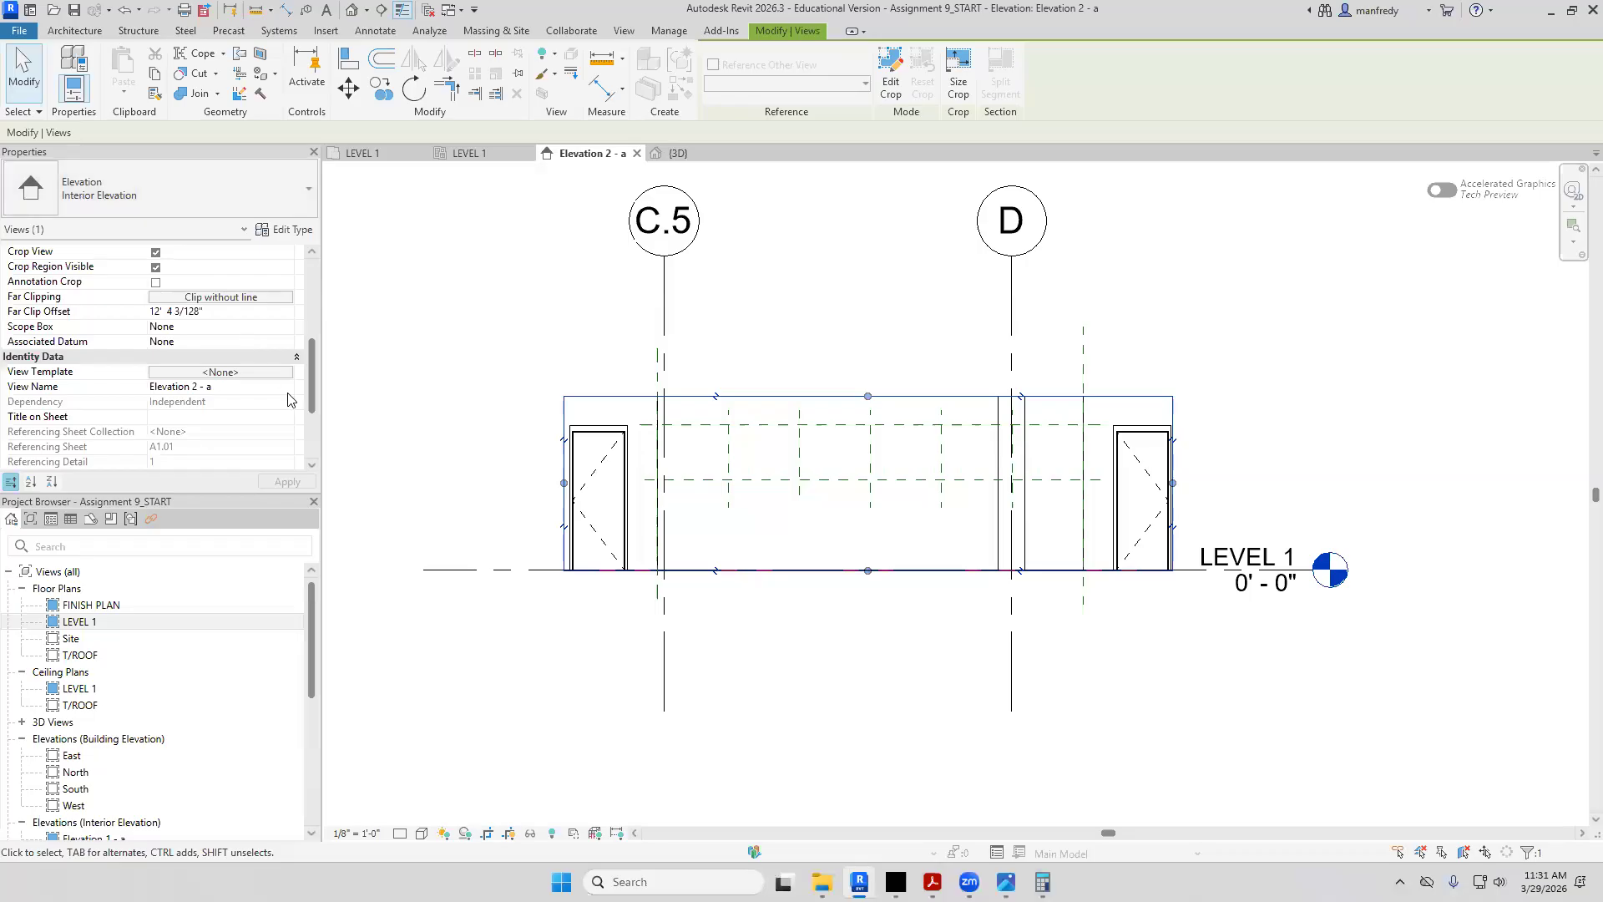
{"action": "scroll", "coordinate": [314, 380], "scroll_direction": "up", "scroll_amount": 3}
{"action": "left_click_drag", "start_coordinate": [868, 396], "coordinate": [870, 192]}
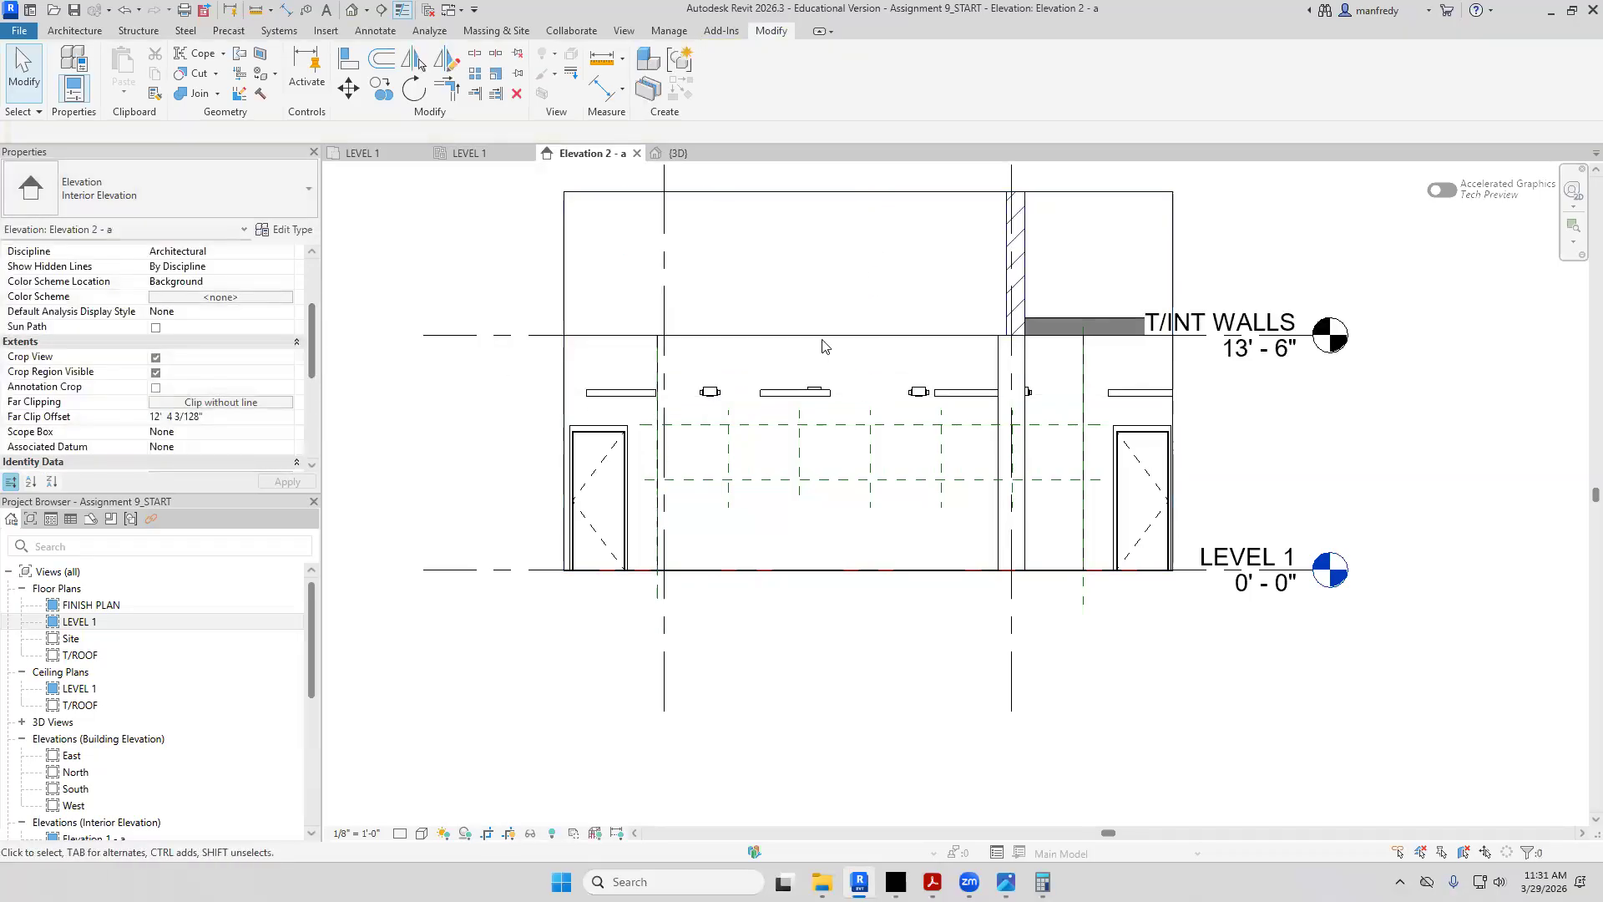
{"action": "left_click", "coordinate": [823, 341]}
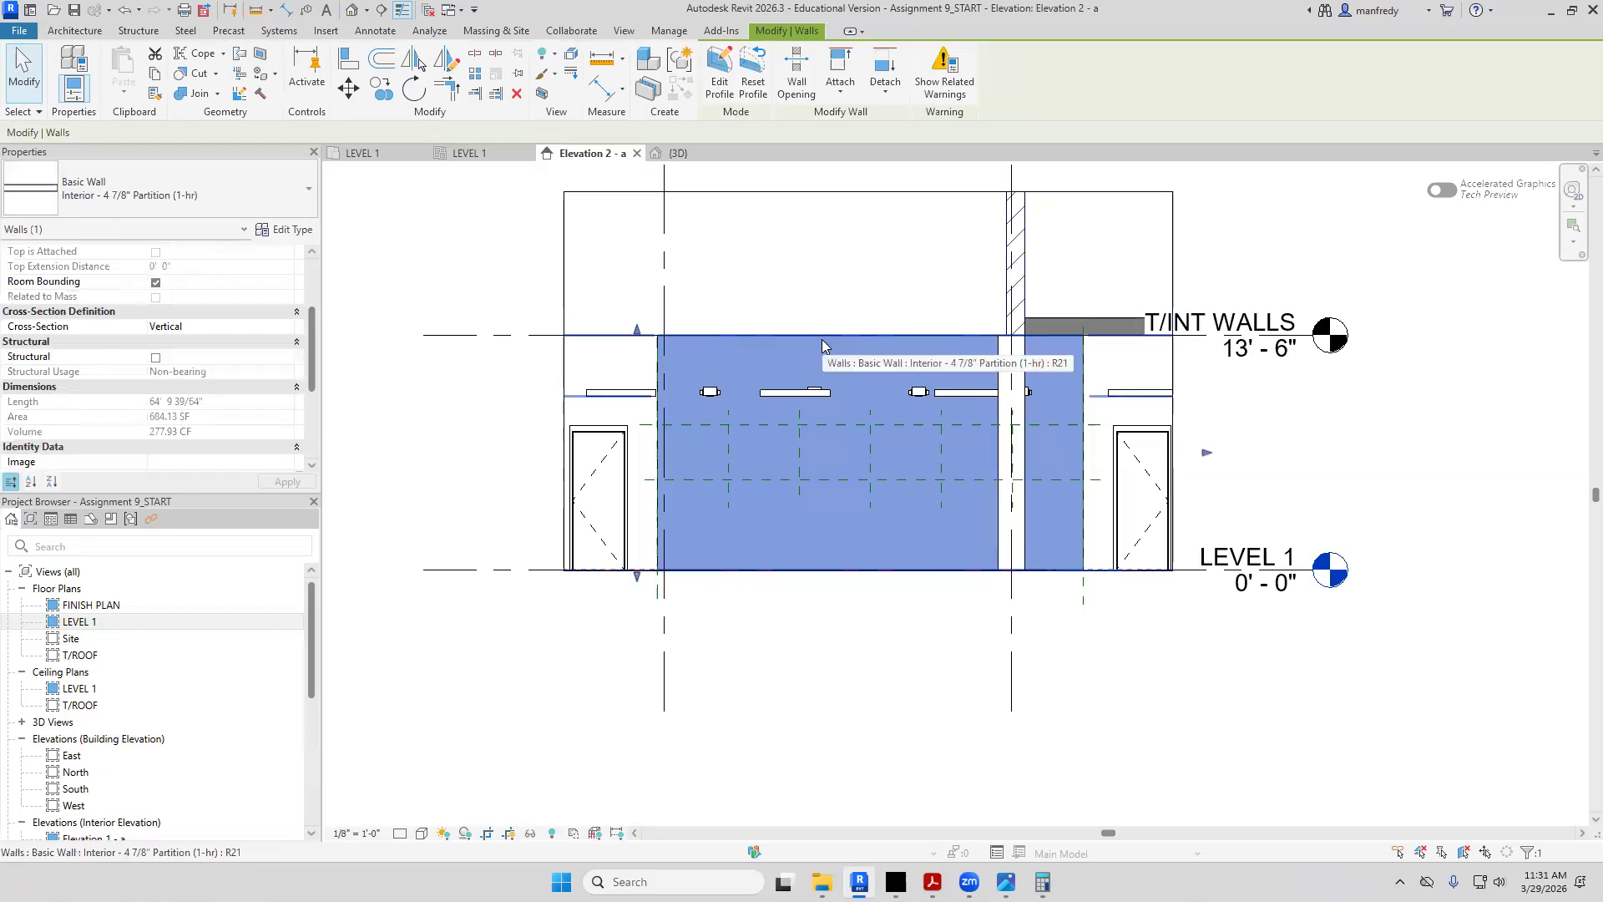
{"action": "key", "text": "Escape"}
{"action": "scroll", "coordinate": [756, 386], "scroll_direction": "up", "scroll_amount": 4}
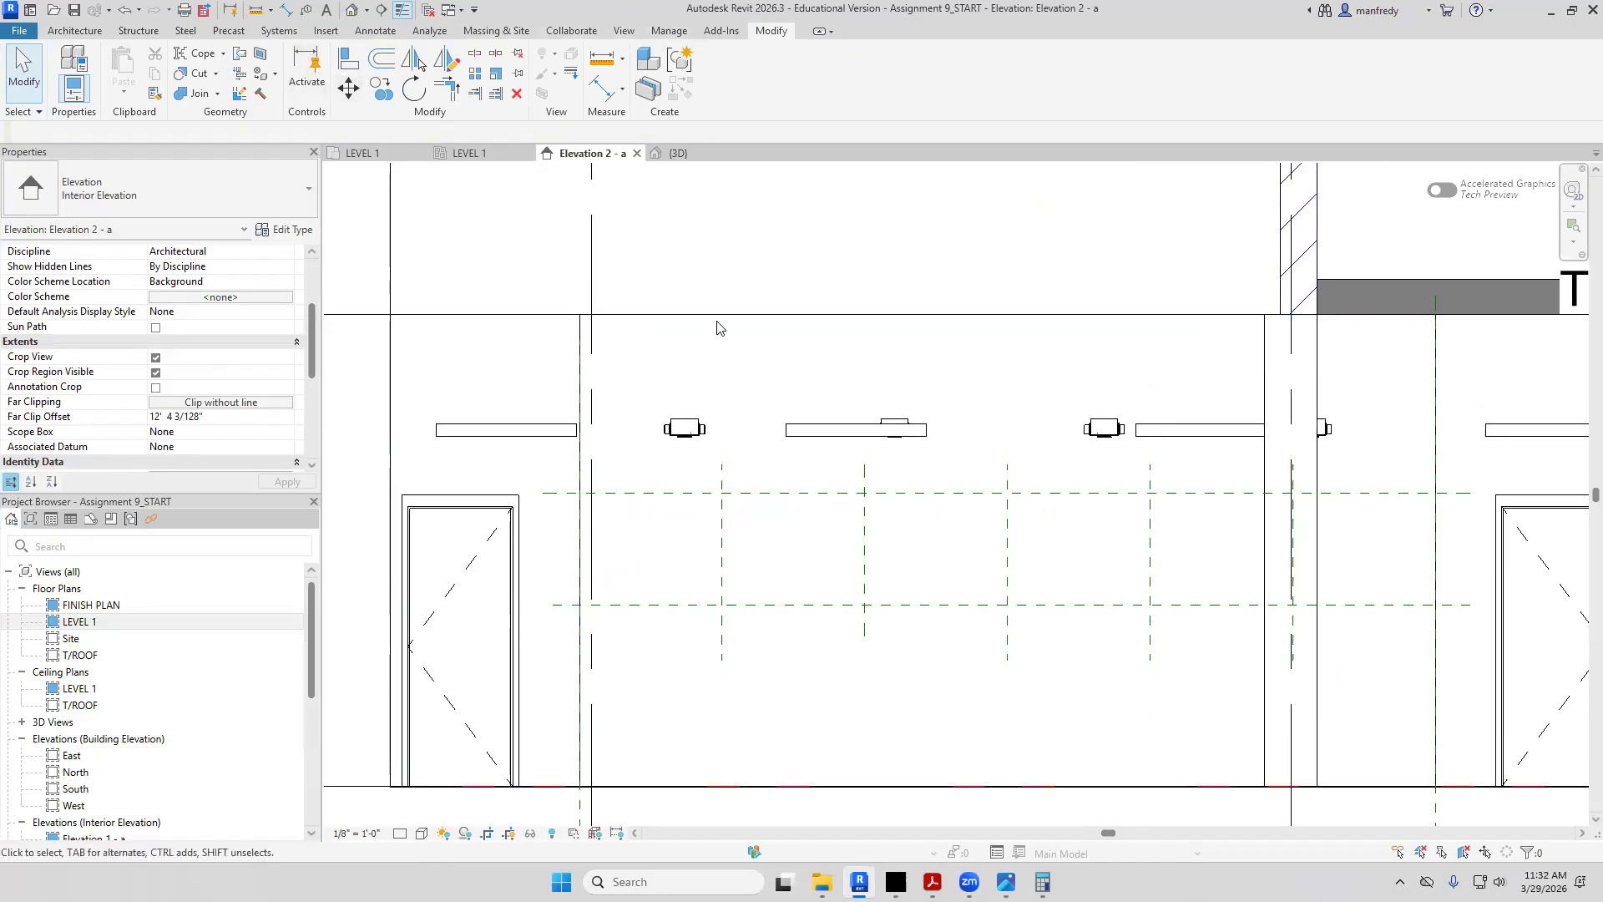
{"action": "left_click", "coordinate": [260, 55]}
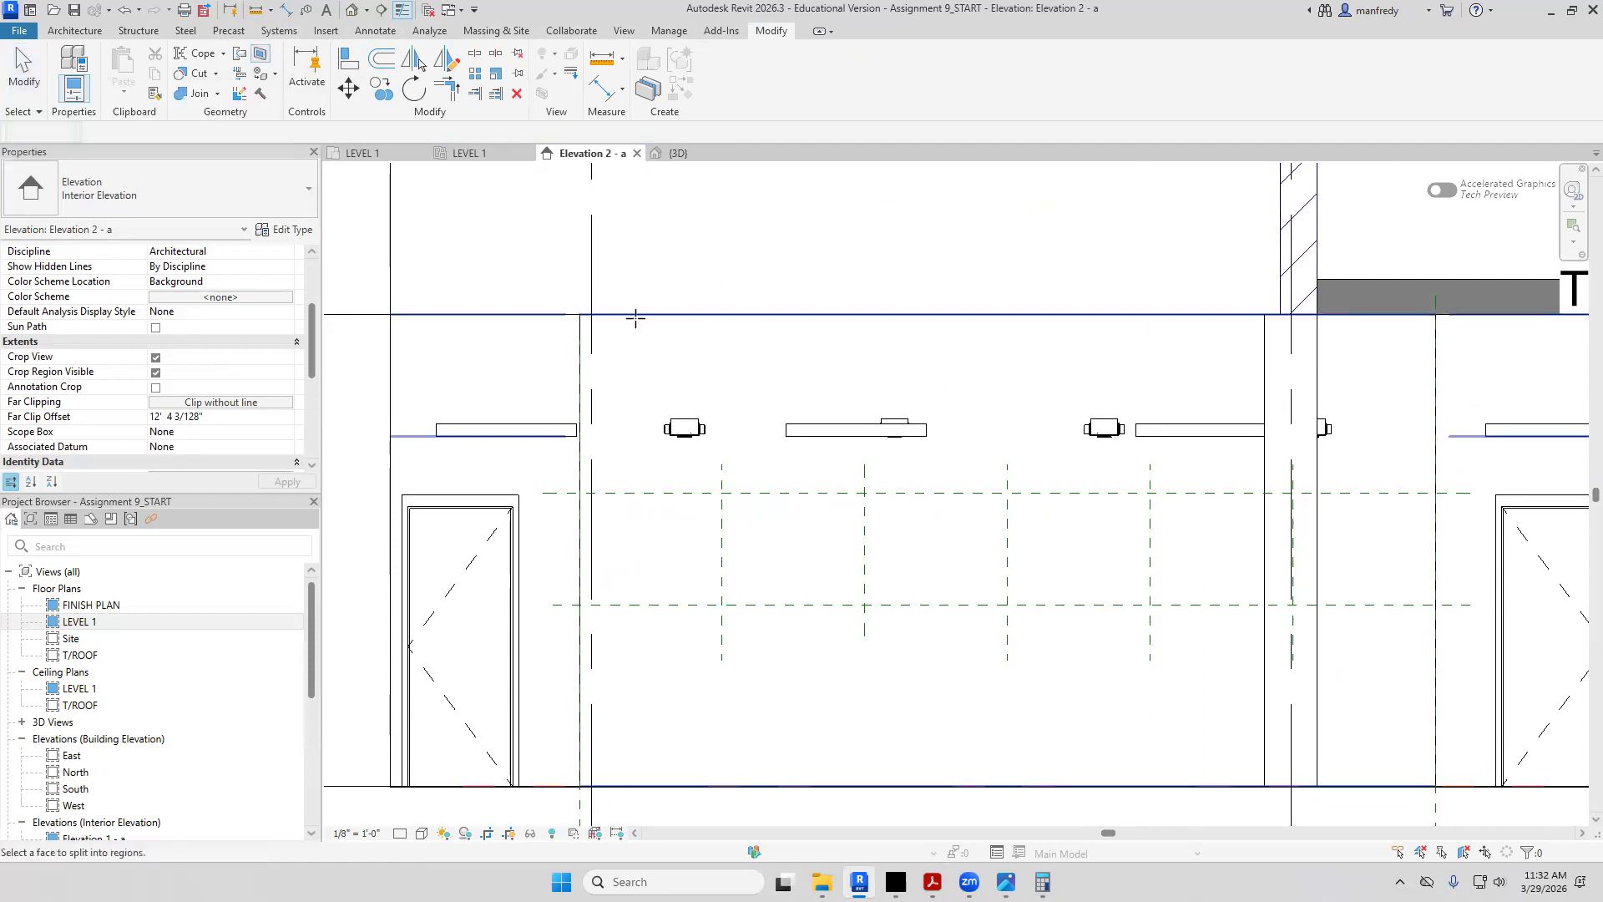
{"action": "left_click", "coordinate": [632, 315]}
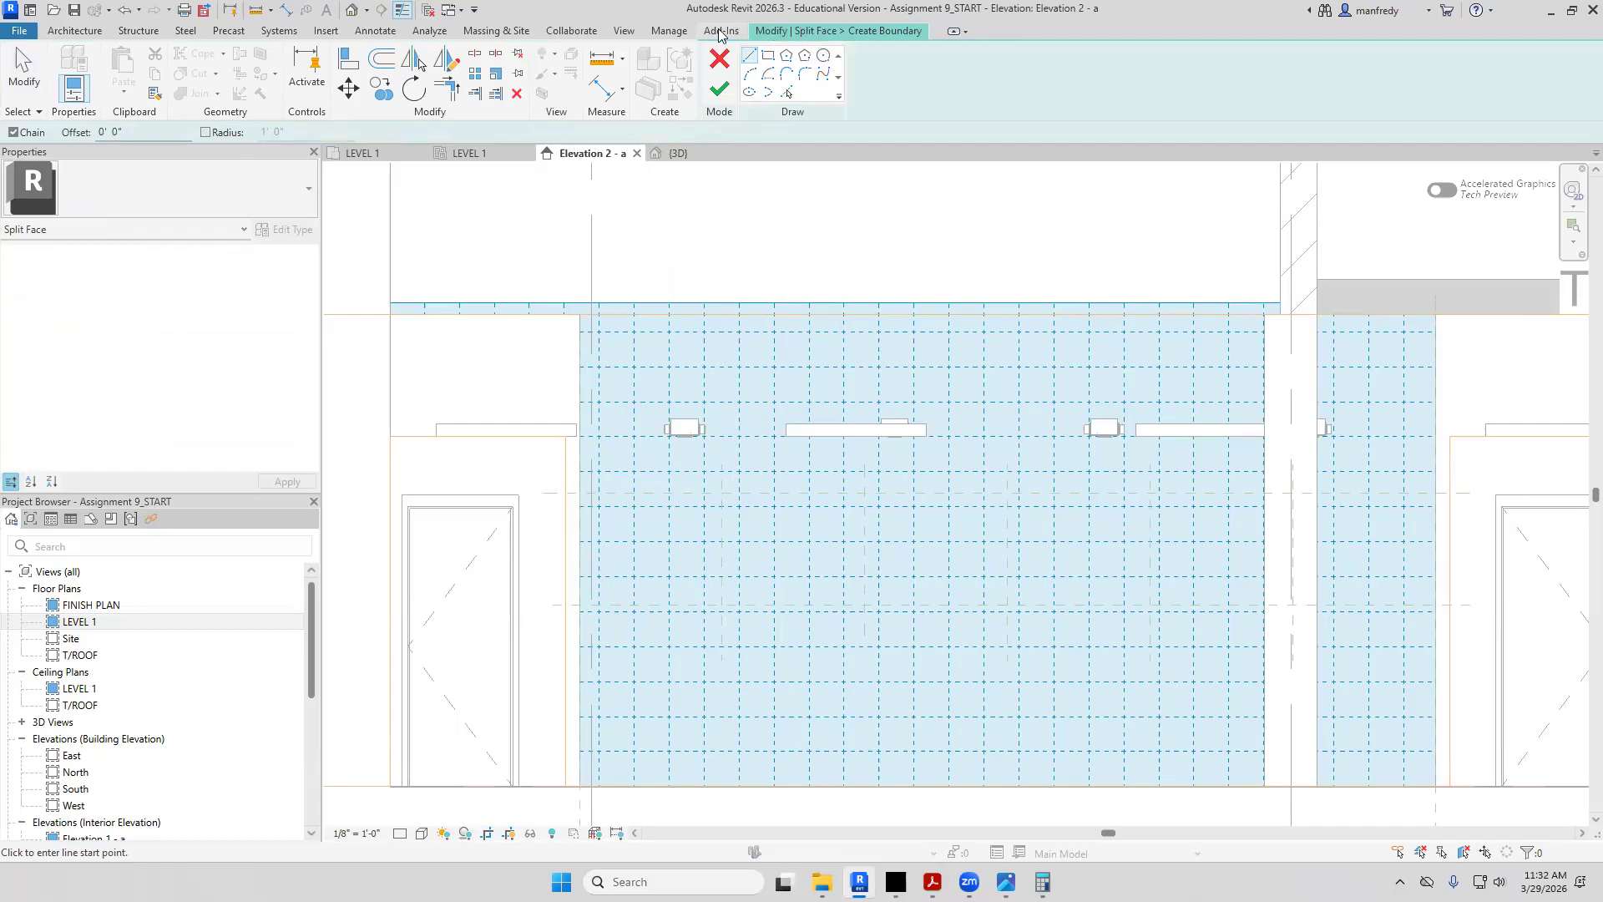
{"action": "left_click", "coordinate": [672, 31]}
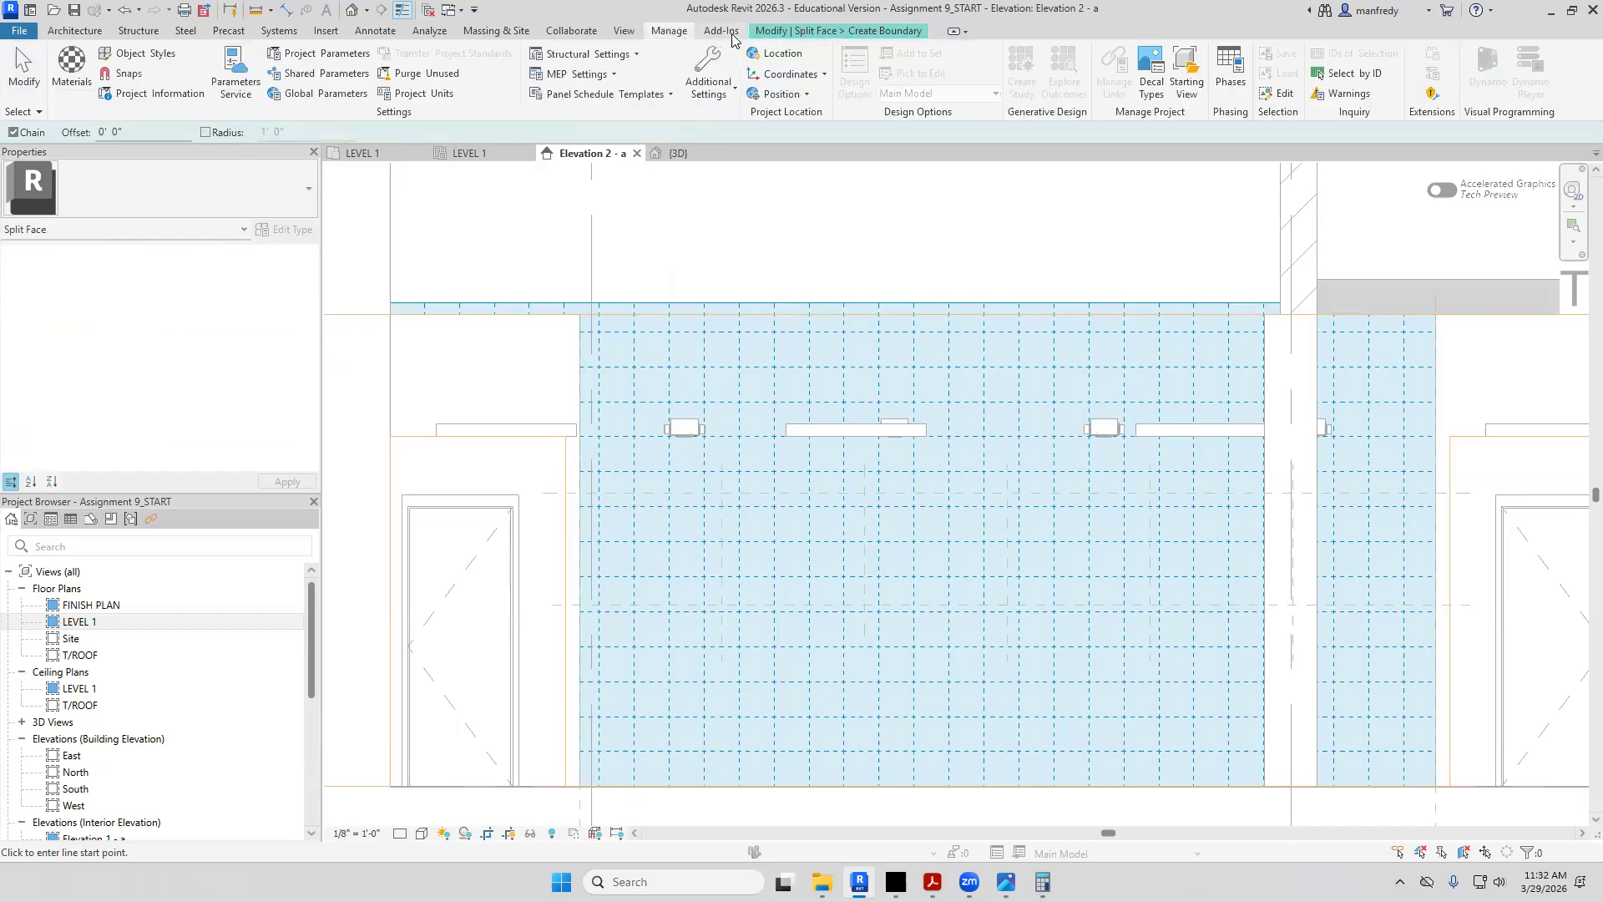
{"action": "left_click", "coordinate": [789, 31]}
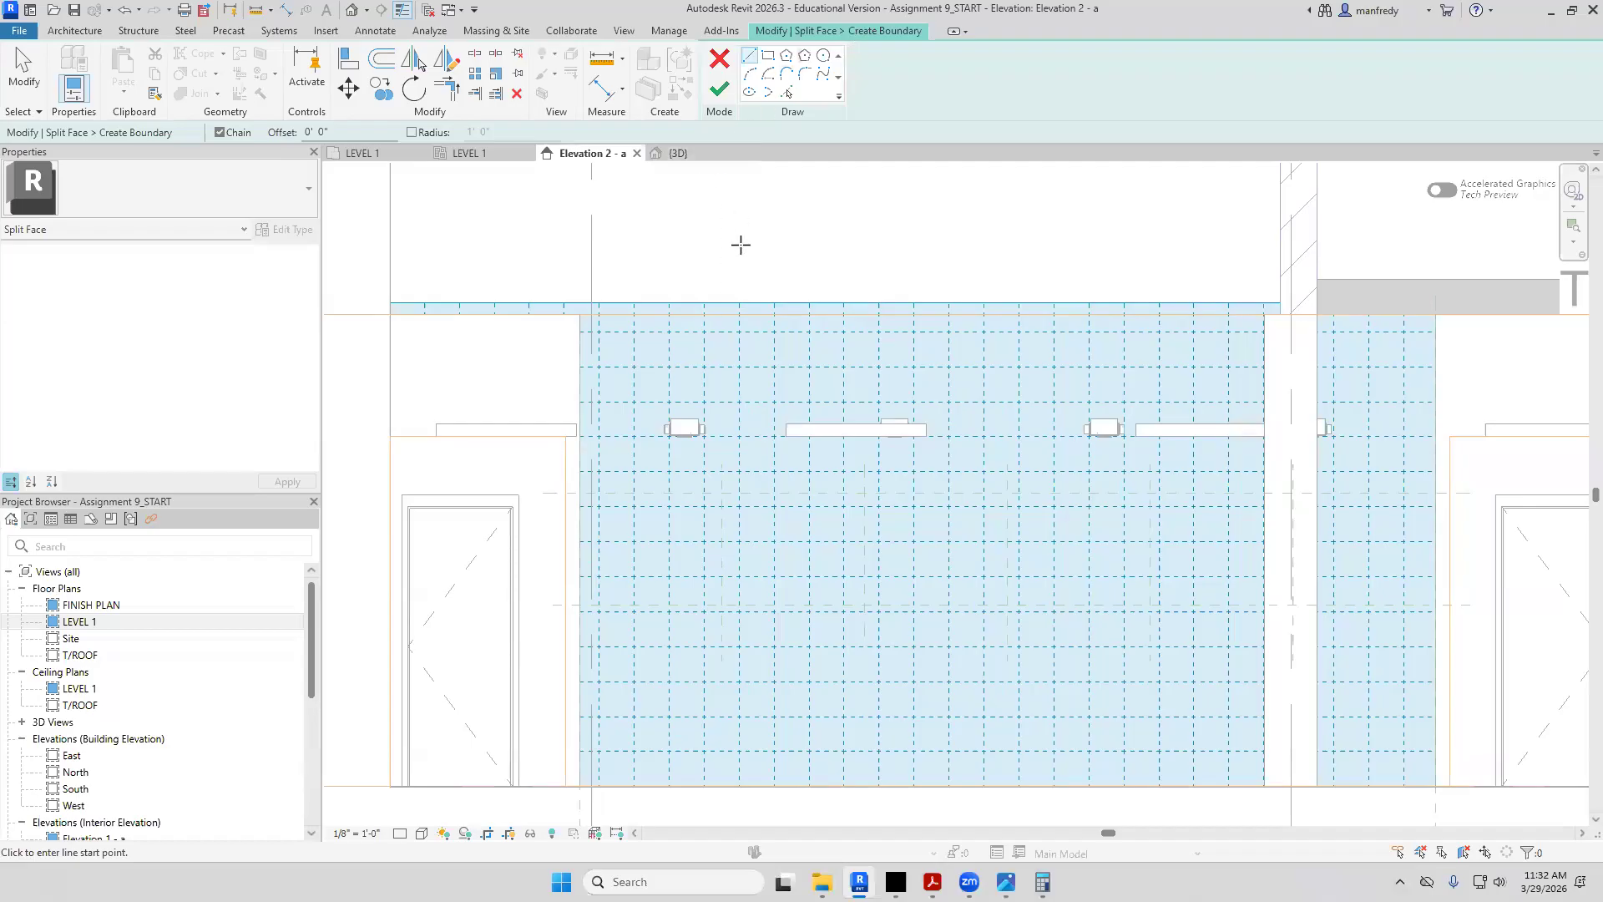
{"action": "left_click", "coordinate": [719, 59]}
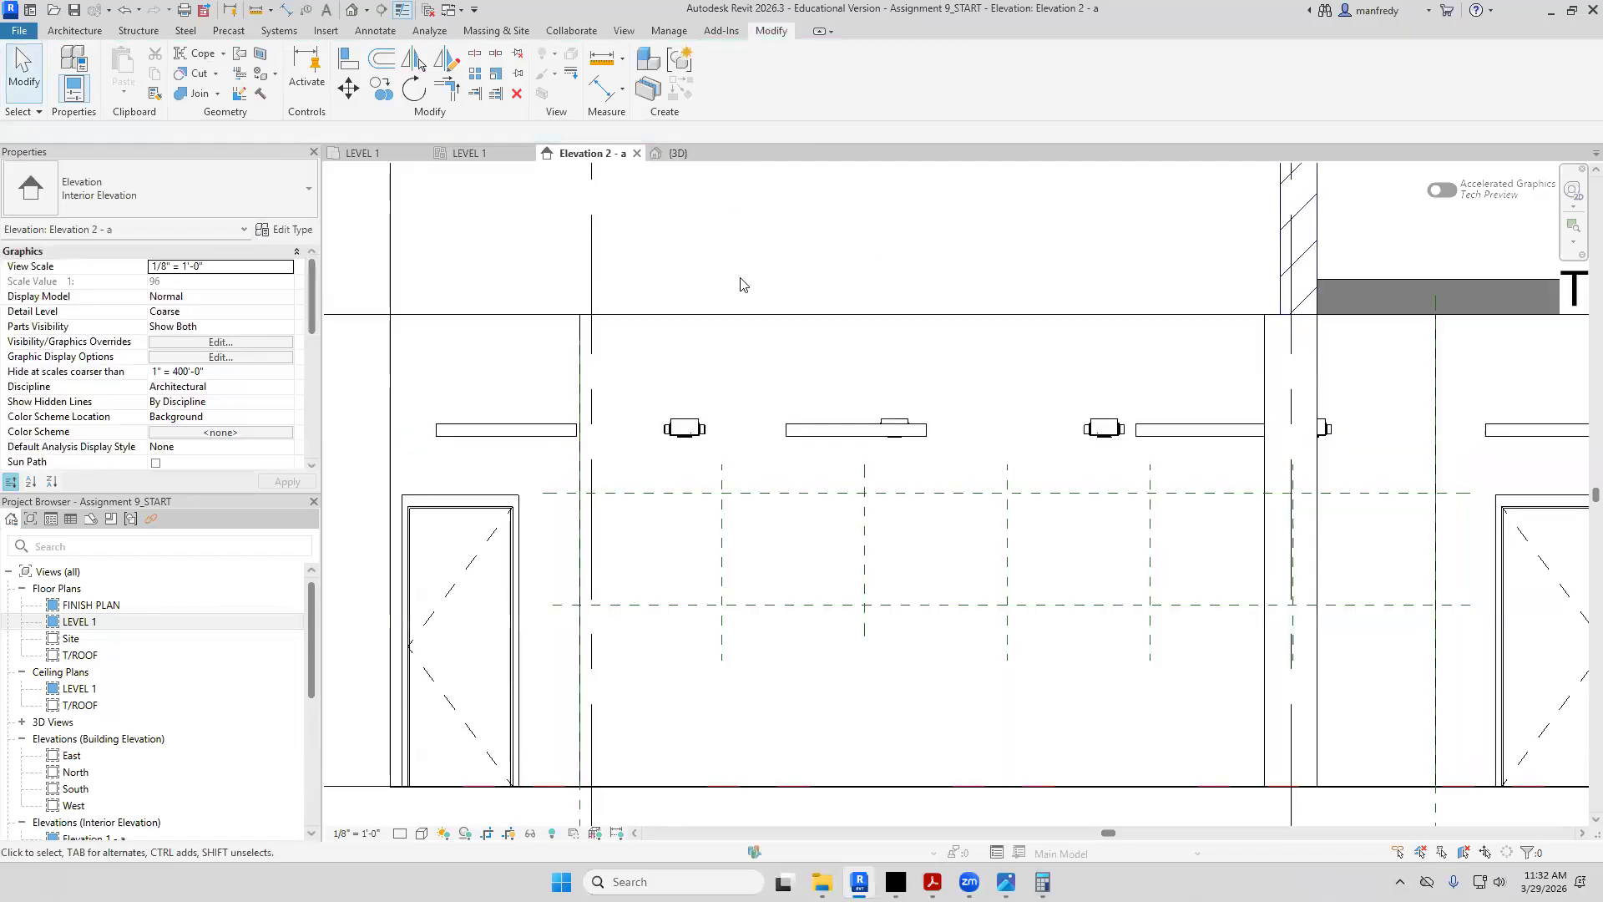
Start a split face on the 4 7/8" 1-hr partition in the interior elevation and hide the work plane grid
{"action": "left_click", "coordinate": [736, 323]}
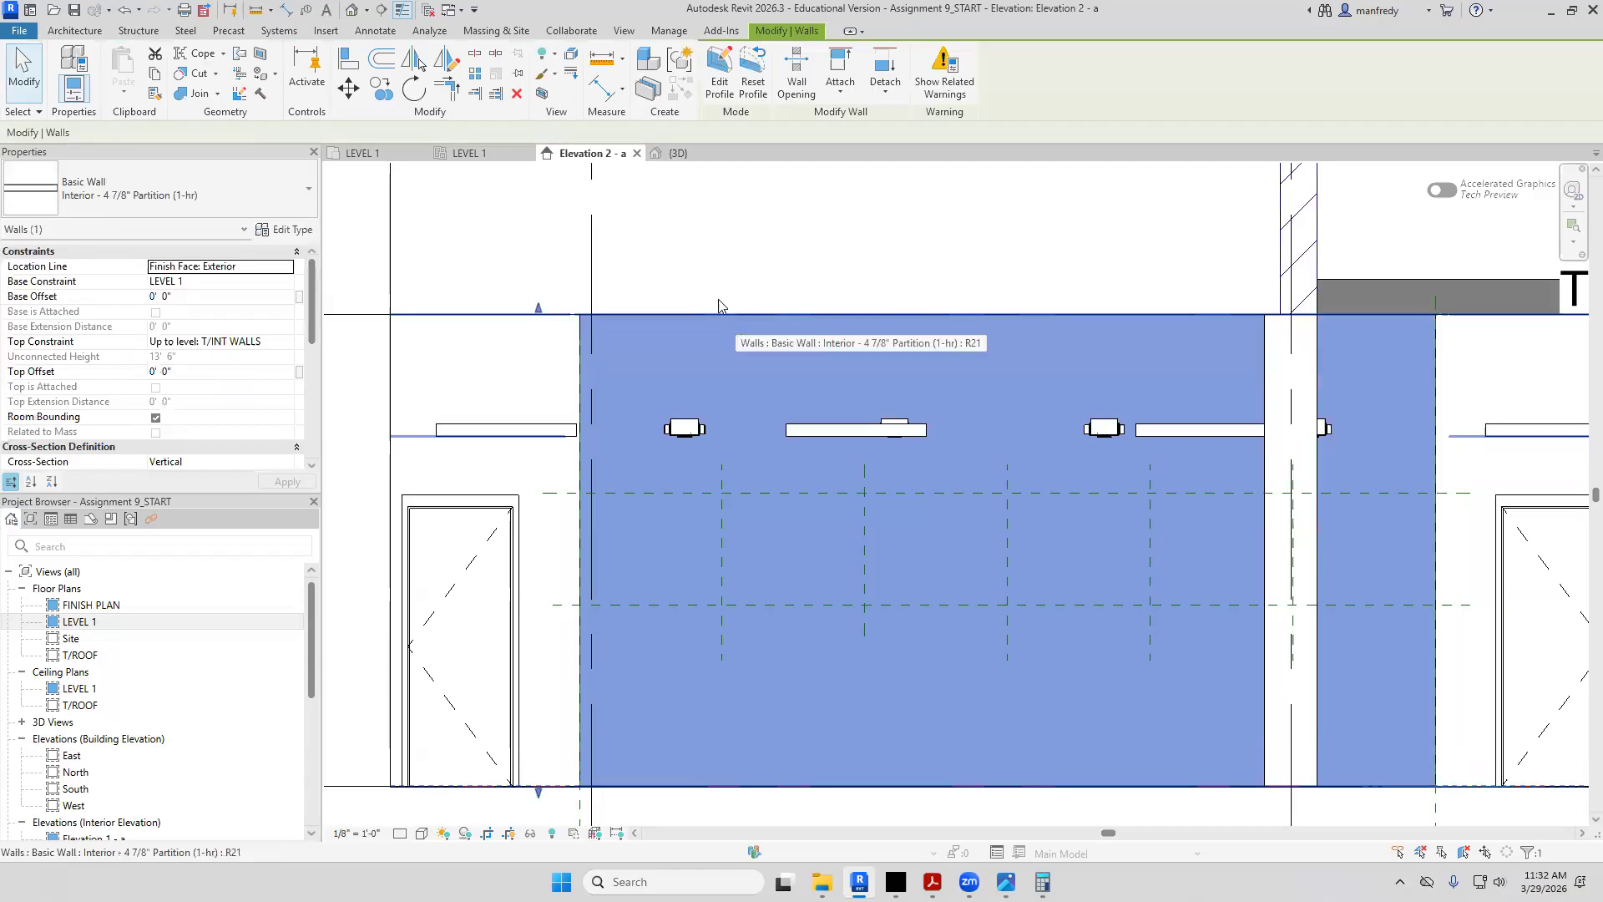
{"action": "left_click", "coordinate": [261, 54]}
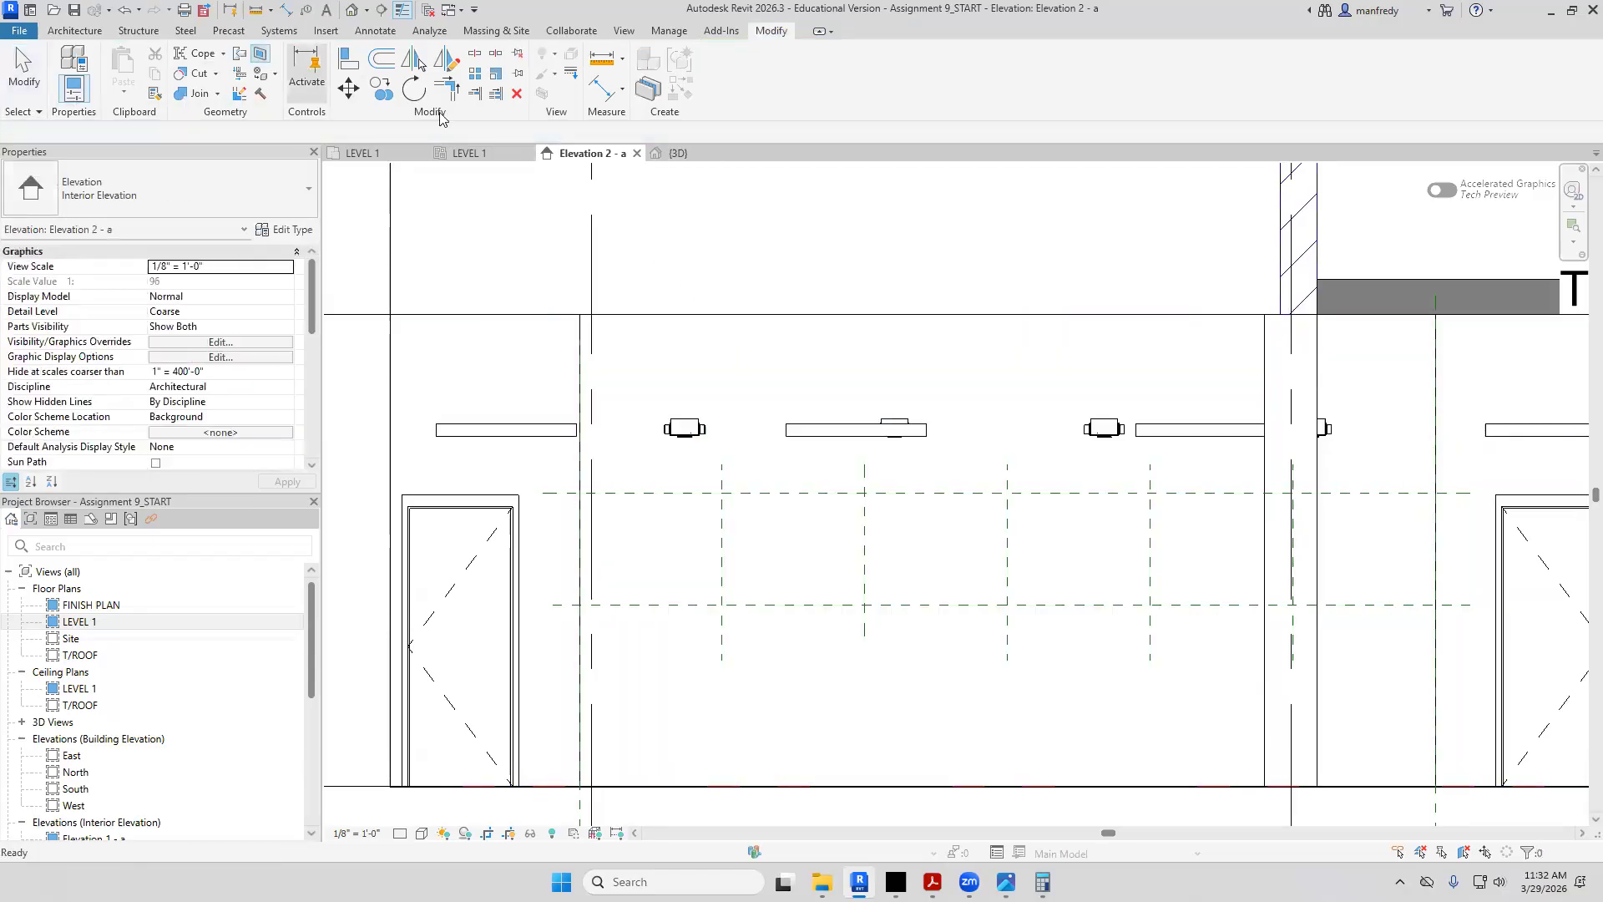
{"action": "left_click", "coordinate": [660, 314]}
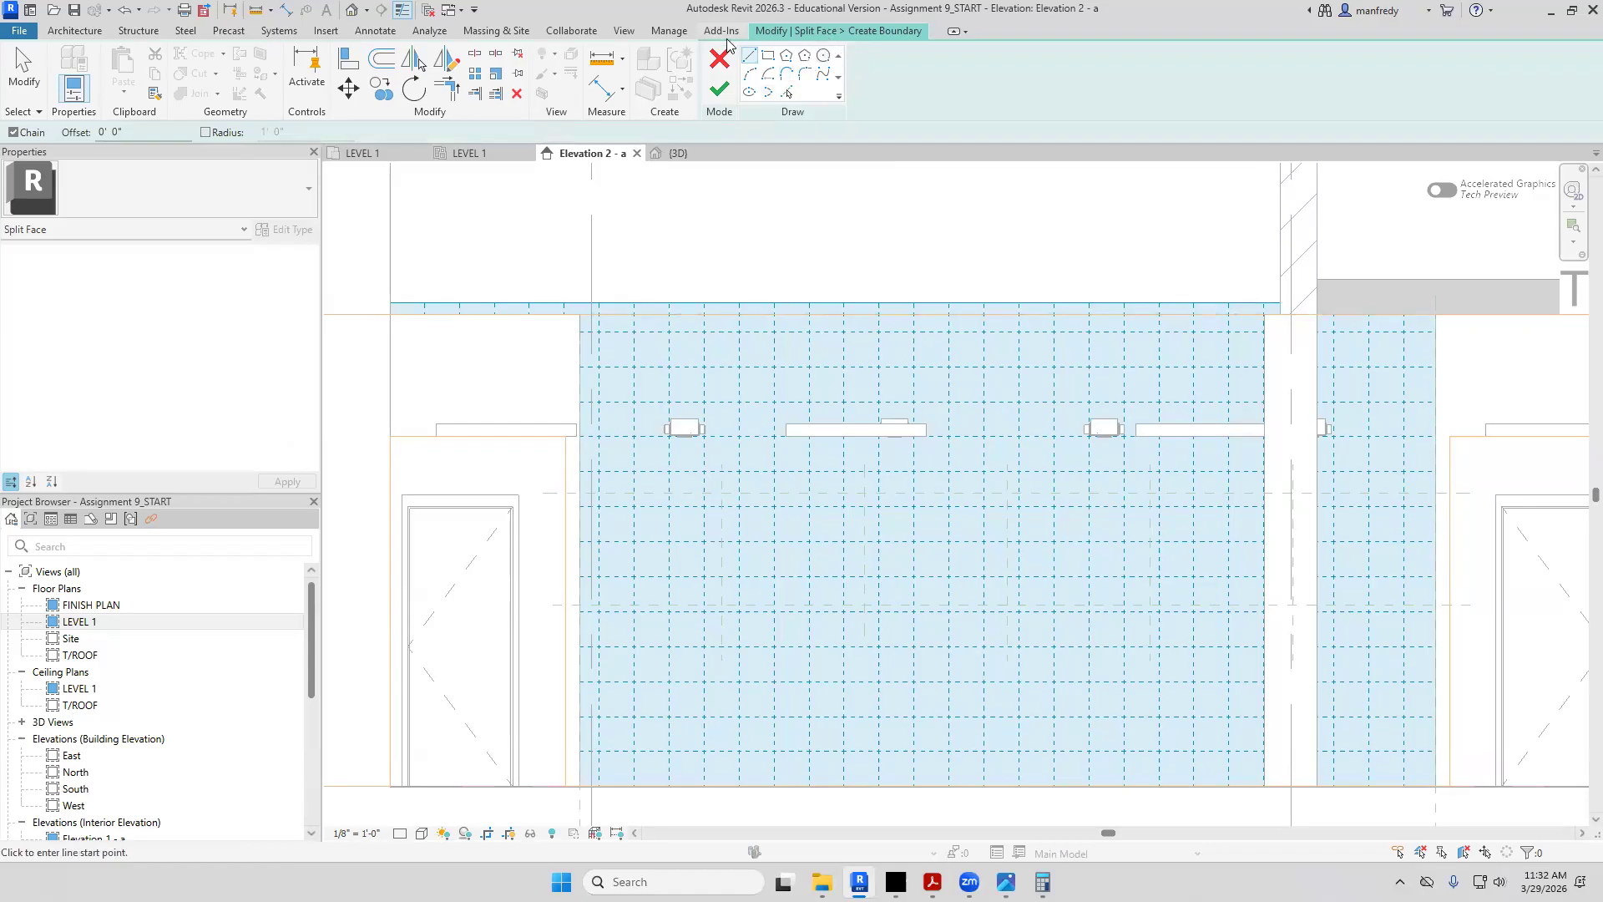
{"action": "left_click", "coordinate": [672, 32]}
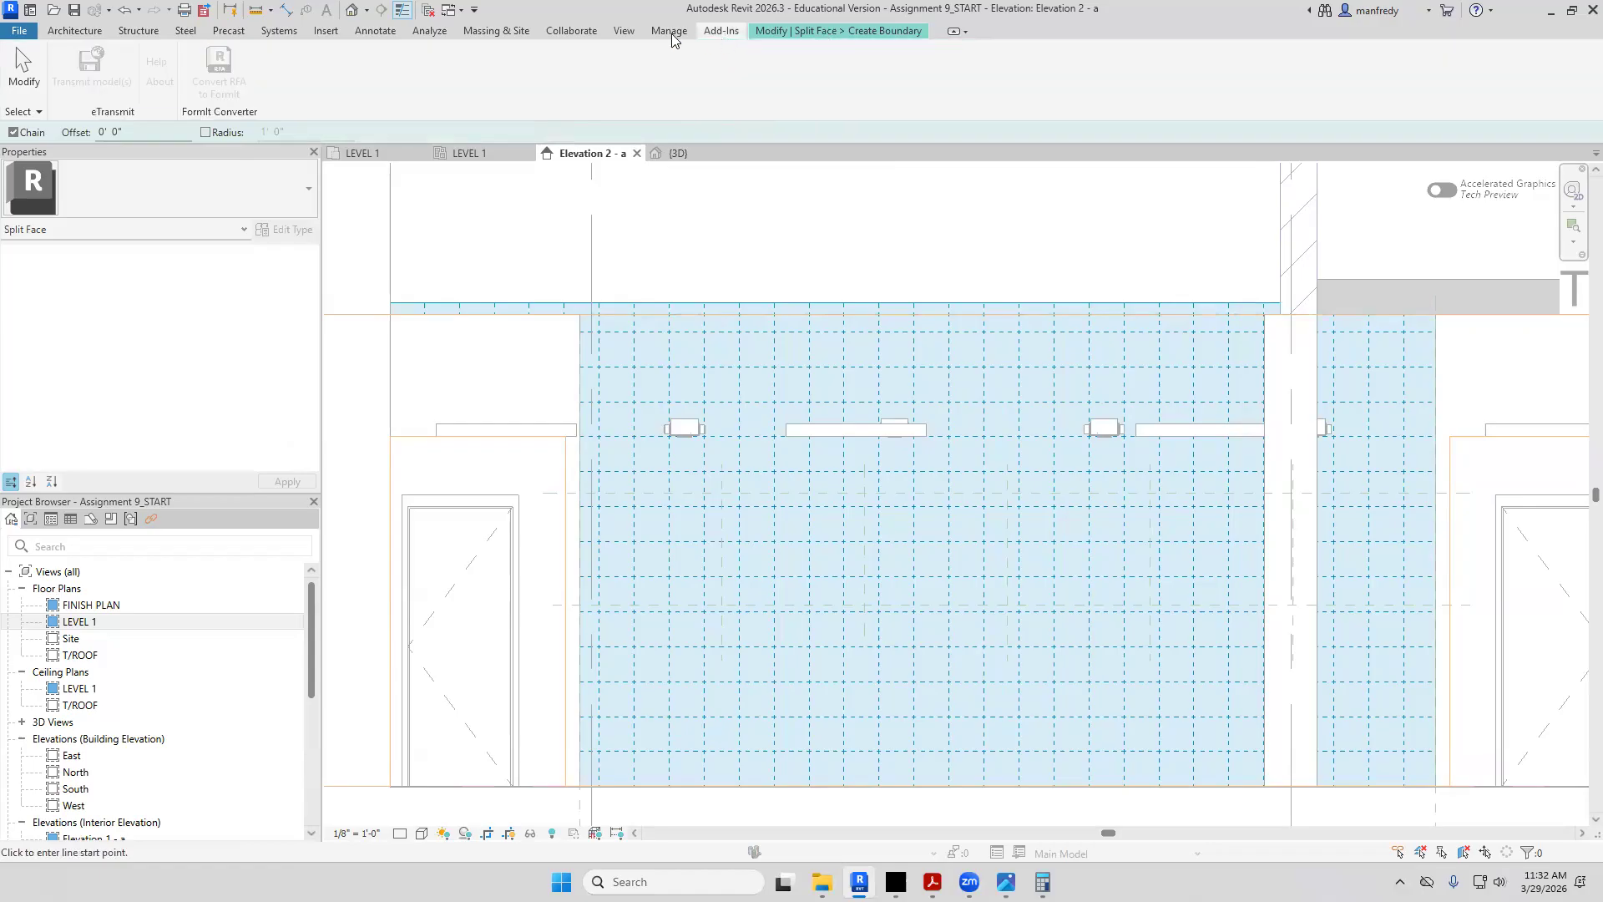
{"action": "left_click", "coordinate": [627, 31]}
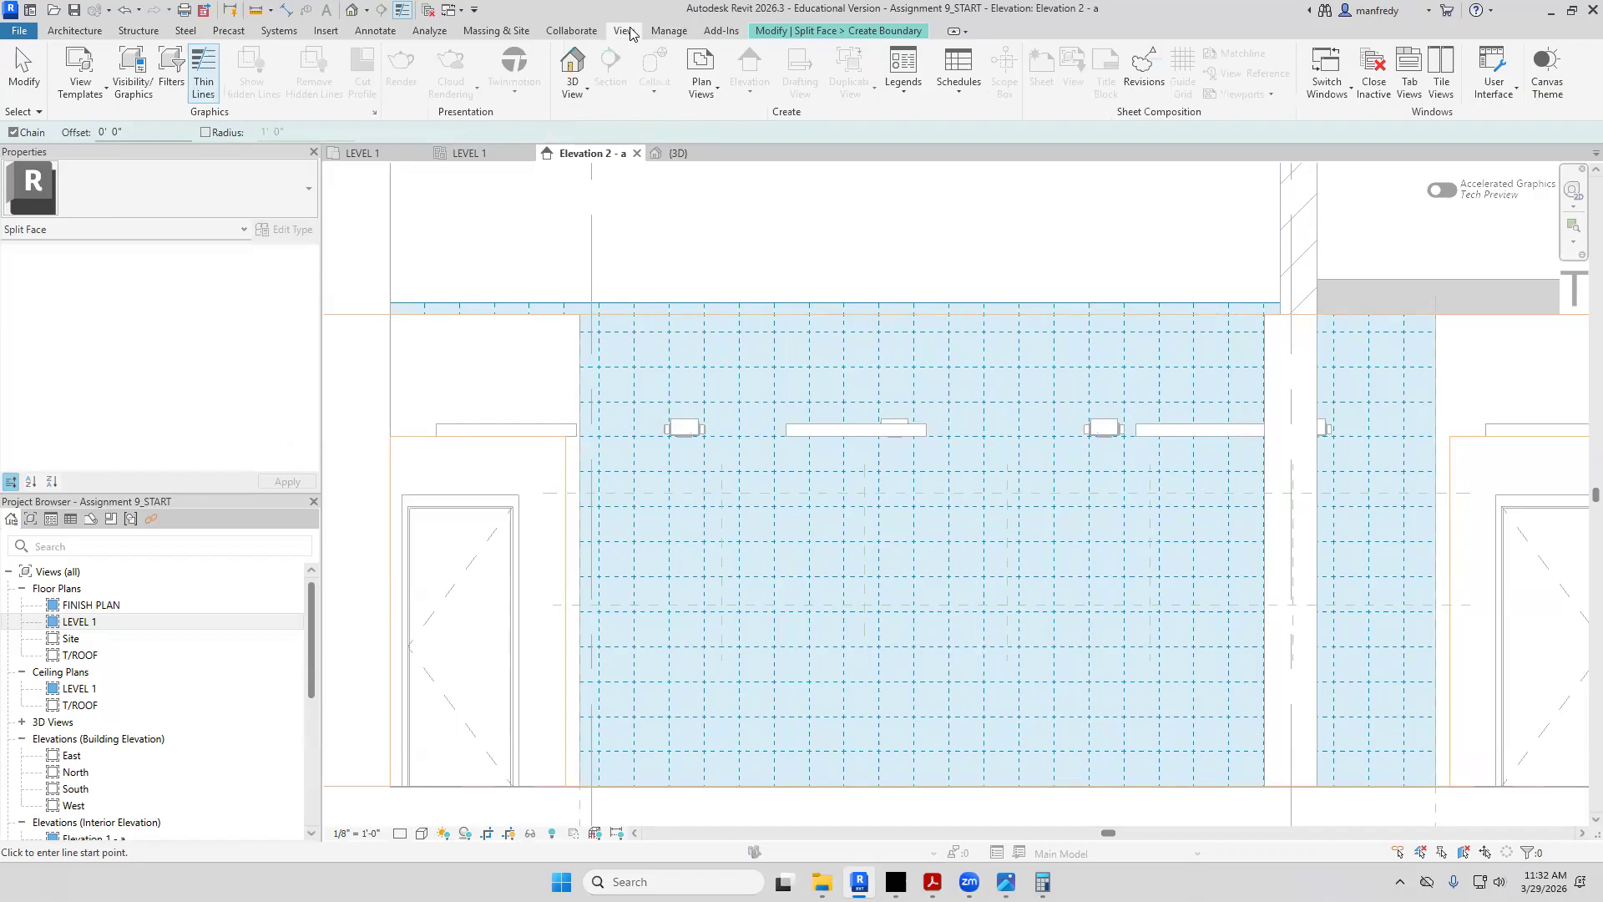
{"action": "left_click", "coordinate": [584, 34]}
{"action": "left_click", "coordinate": [519, 32]}
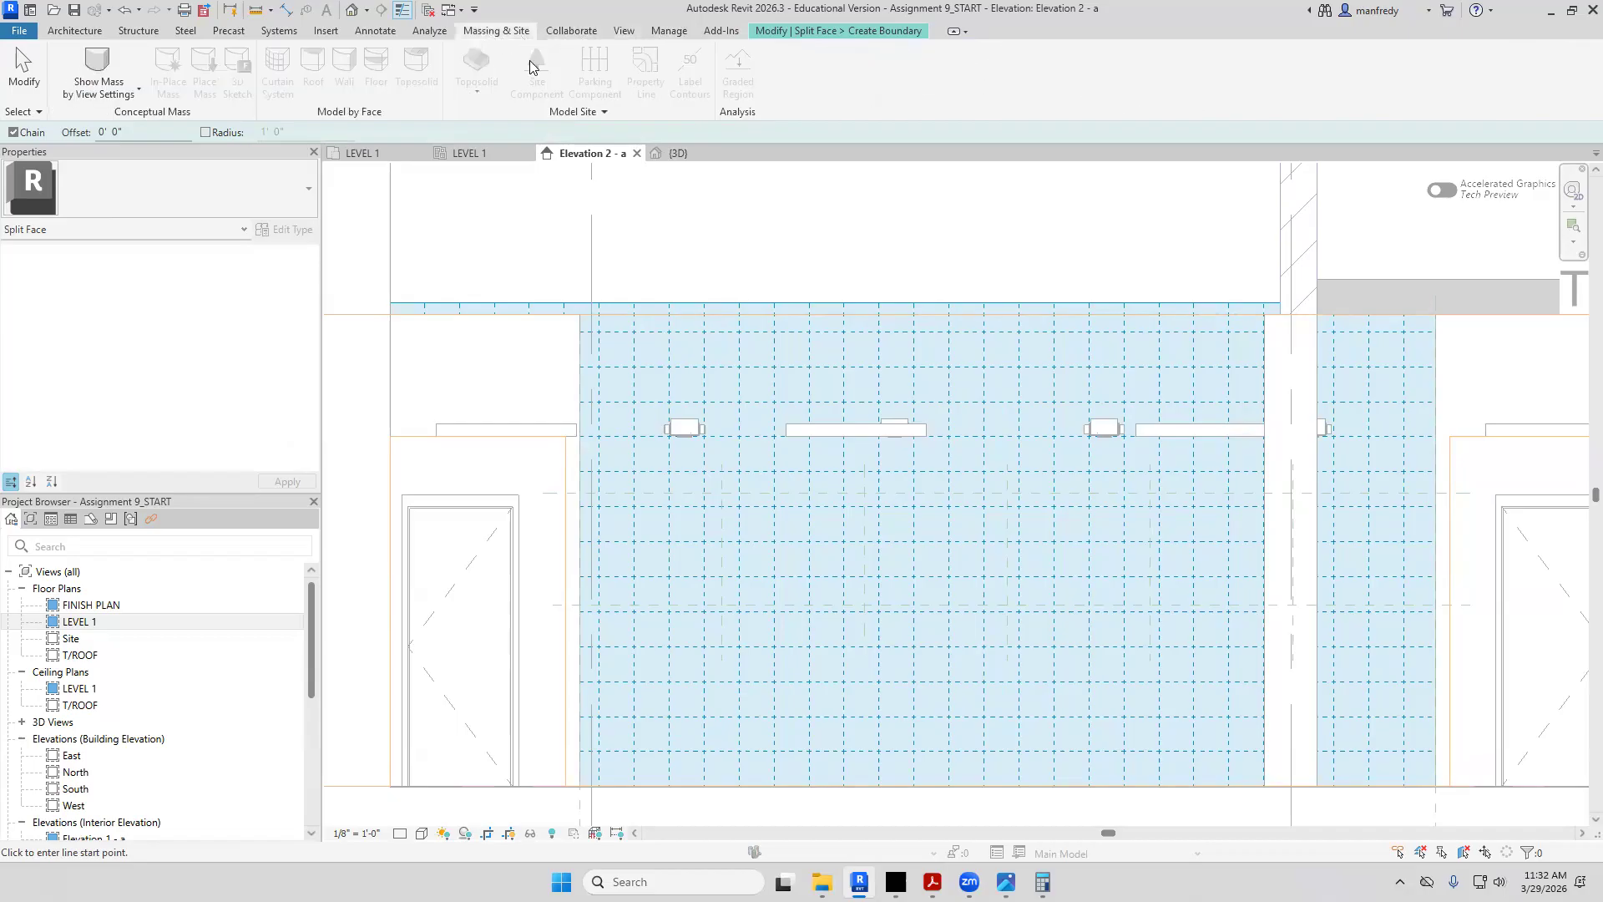
{"action": "left_click", "coordinate": [94, 35]}
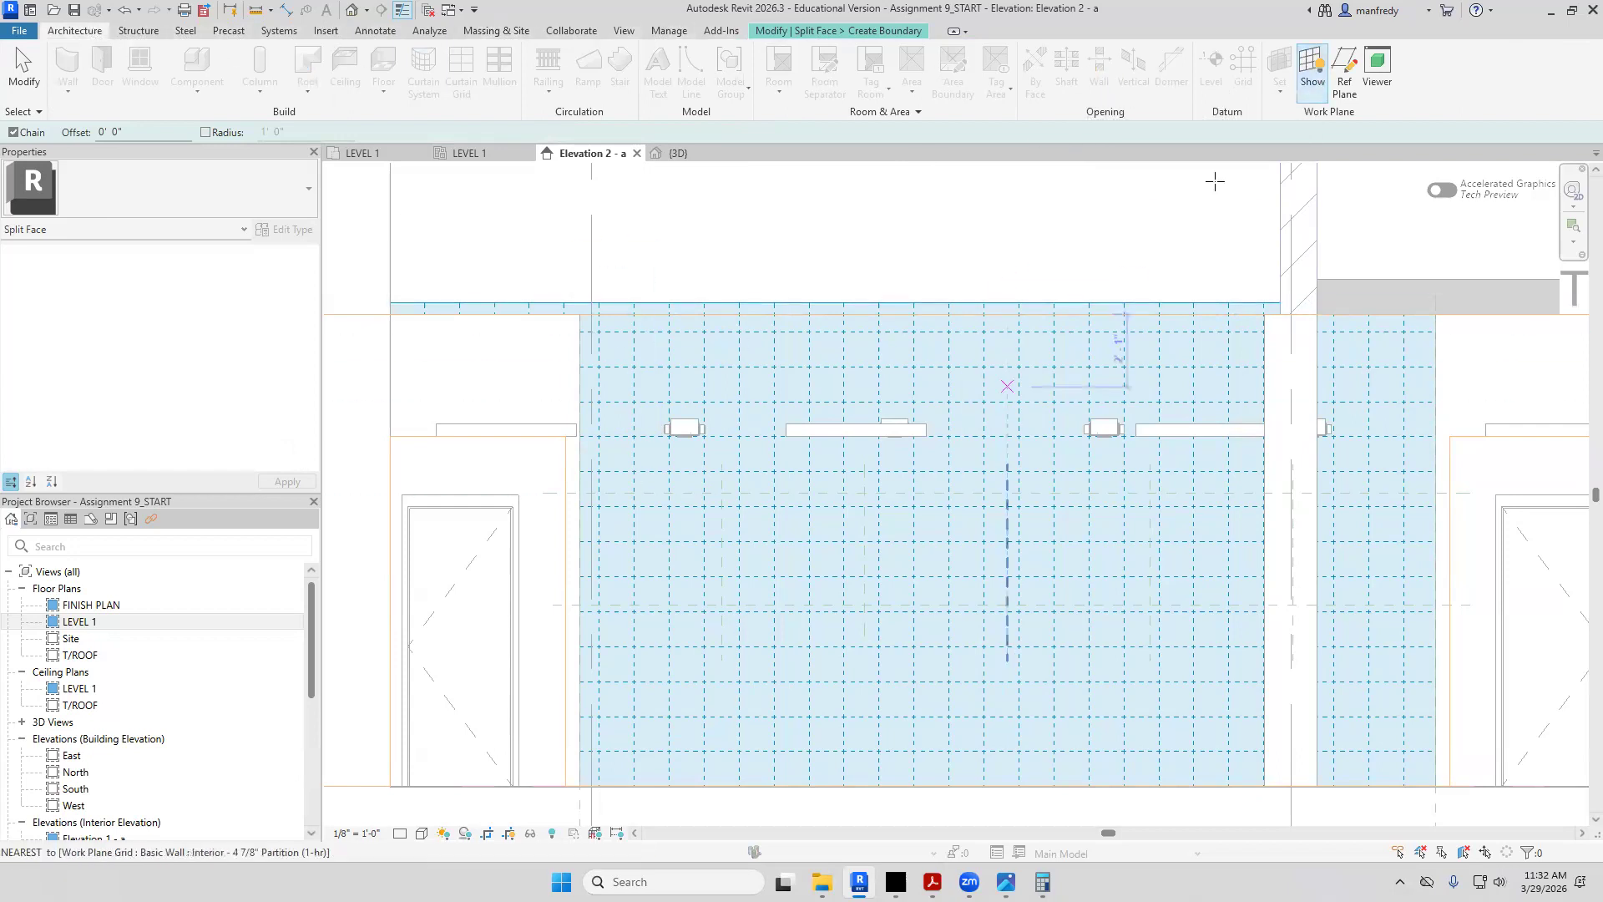
{"action": "left_click", "coordinate": [1312, 68]}
{"action": "scroll", "coordinate": [659, 598], "scroll_direction": "up", "scroll_amount": 1}
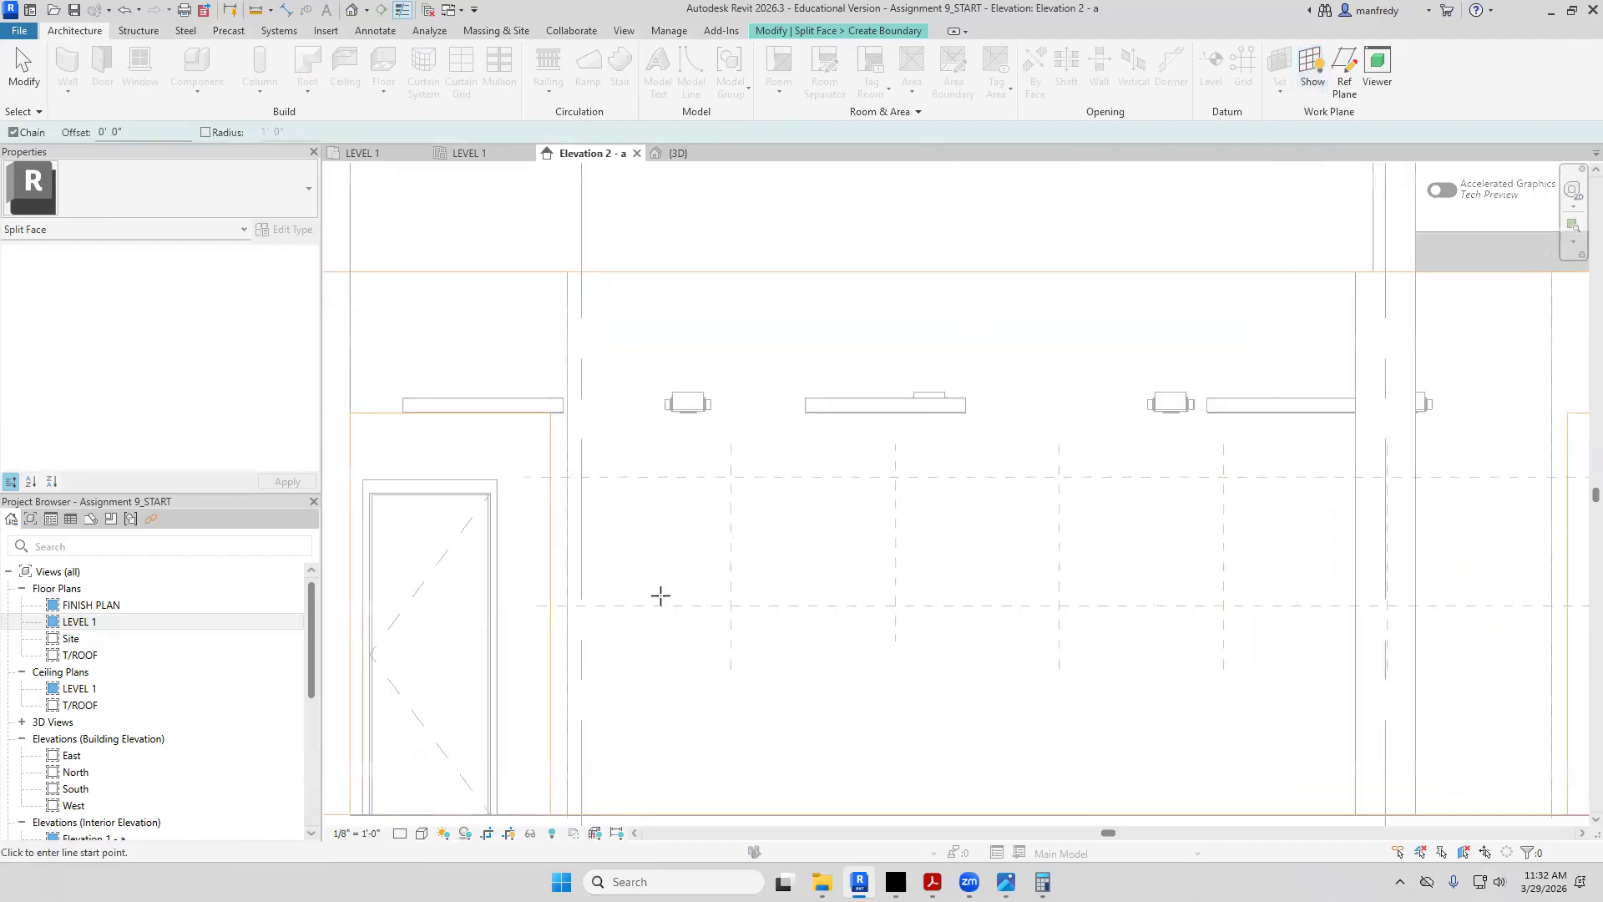
{"action": "middle_click_drag", "start_coordinate": [723, 518], "coordinate": [756, 485]}
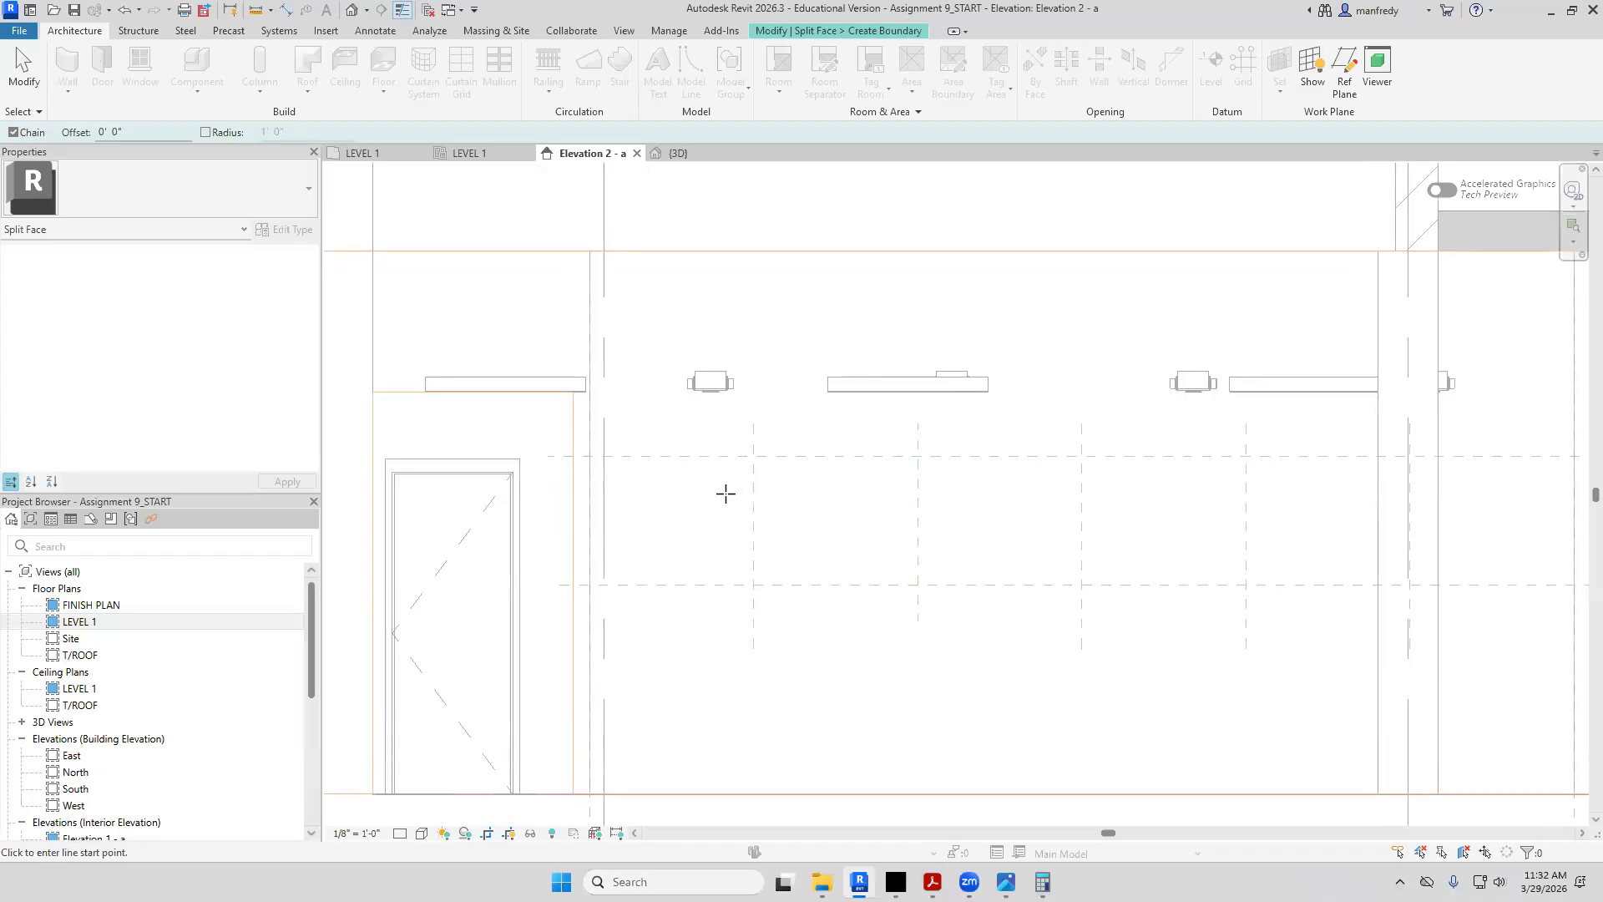
Sketch the split boundary's first four zigzag segments, alternating between the lower and upper horizontal reference planes at successive vertical reference planes
{"action": "left_click", "coordinate": [829, 34]}
{"action": "left_click", "coordinate": [589, 584]}
{"action": "left_click", "coordinate": [754, 458]}
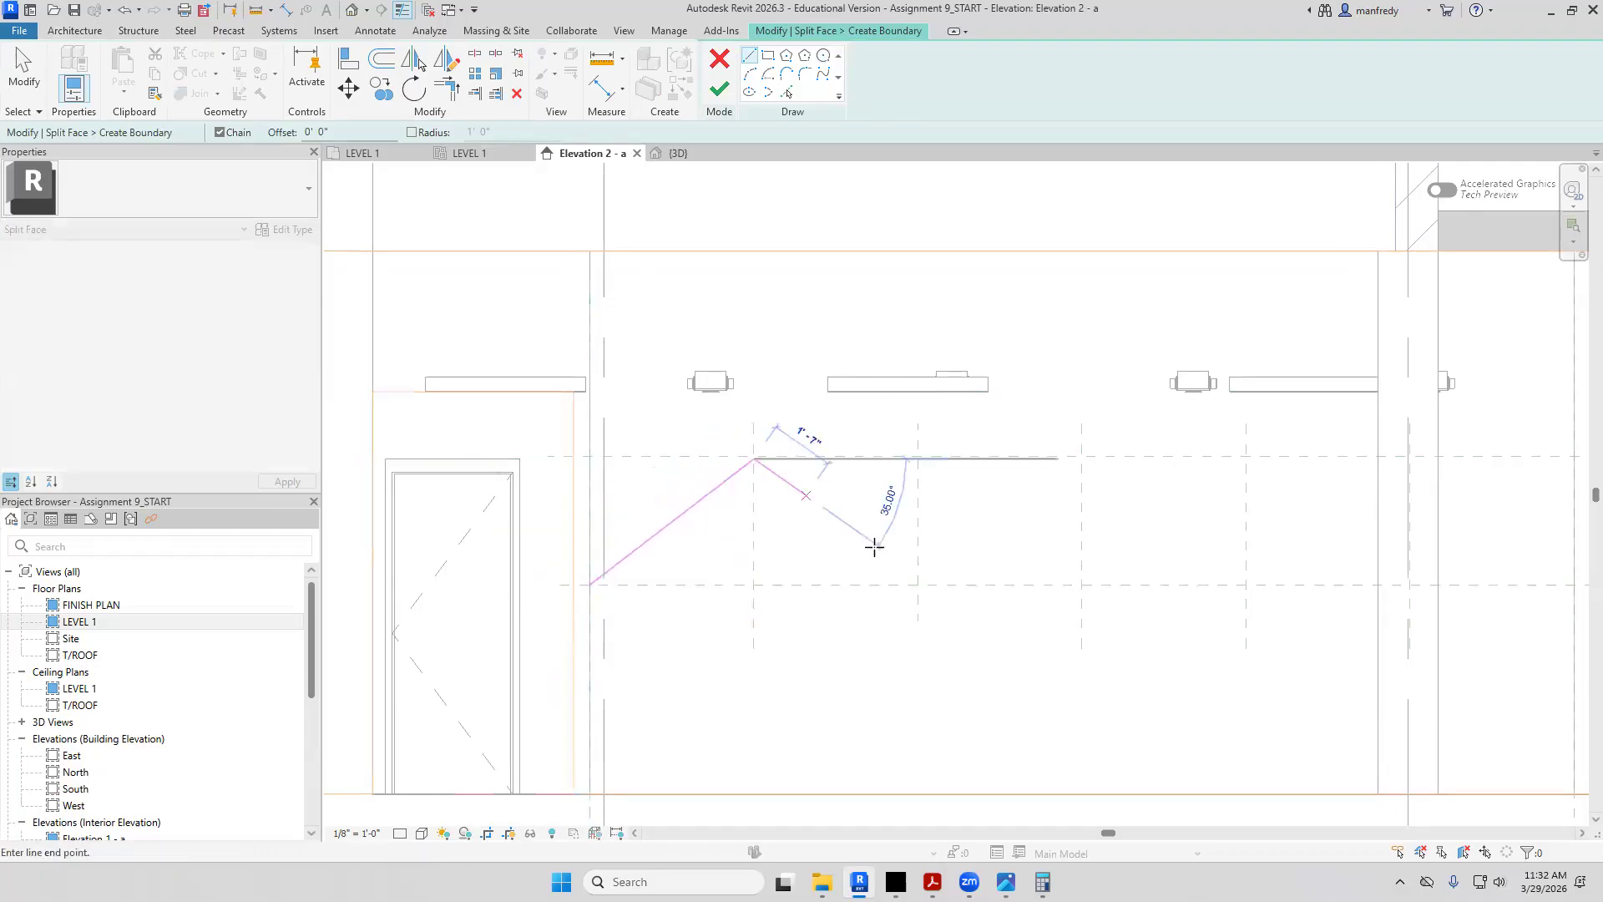
{"action": "left_click", "coordinate": [918, 585]}
{"action": "left_click", "coordinate": [1081, 458]}
{"action": "left_click", "coordinate": [1247, 584]}
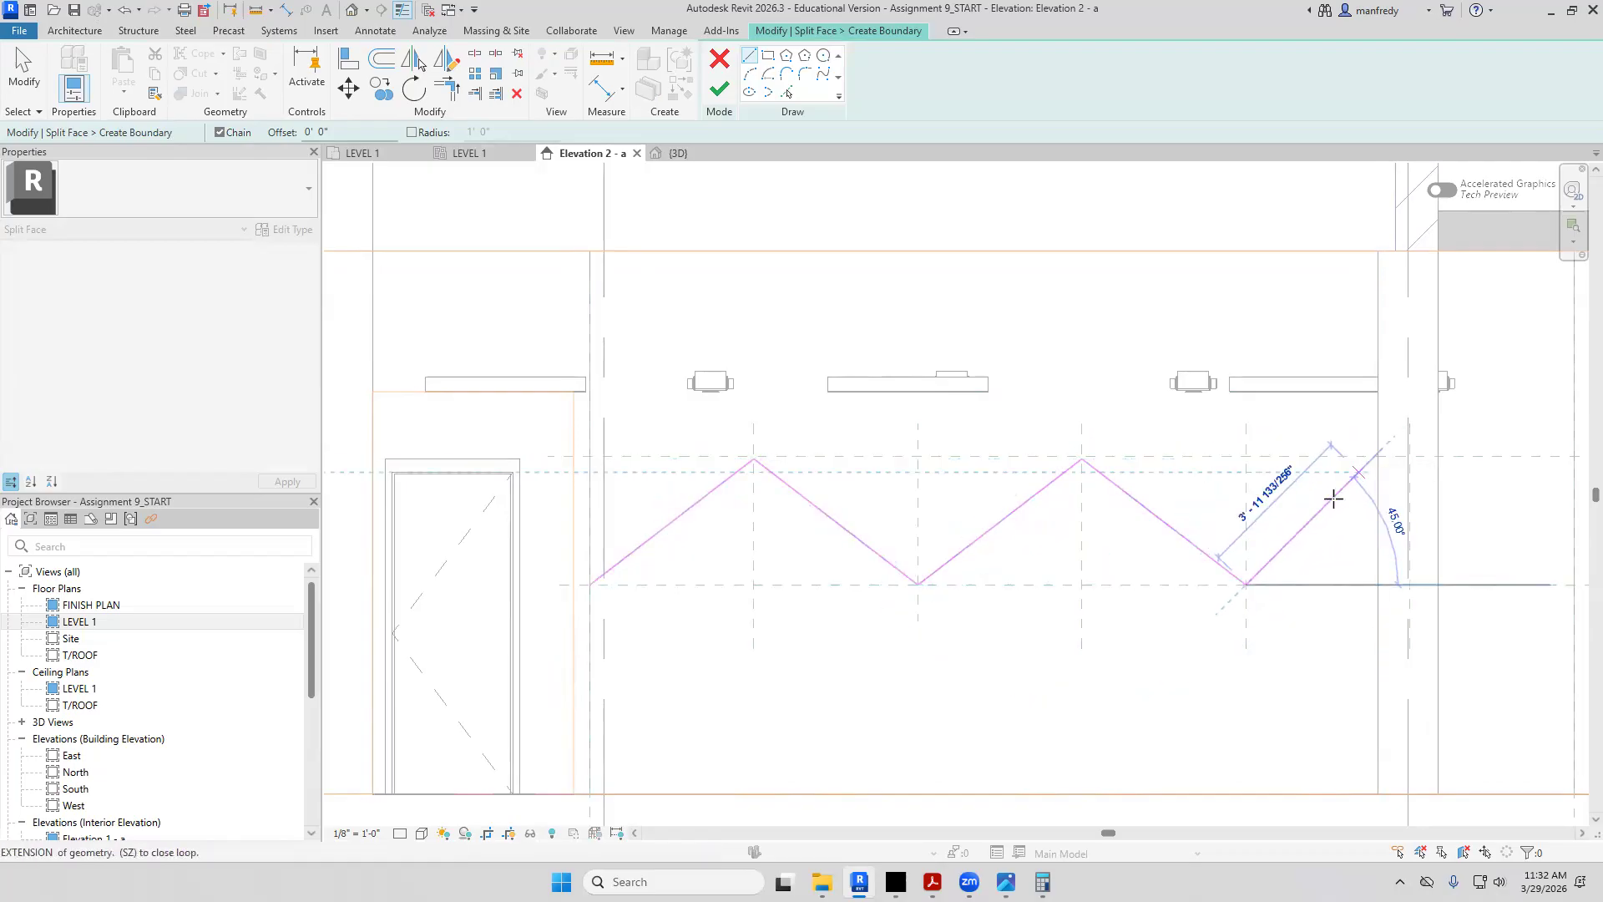
Continue the zigzag up to the column's vertical reference plane, down at 45° to the lower reference plane, and straight down to the floor line
{"action": "middle_click_drag", "start_coordinate": [1311, 545], "coordinate": [1228, 573]}
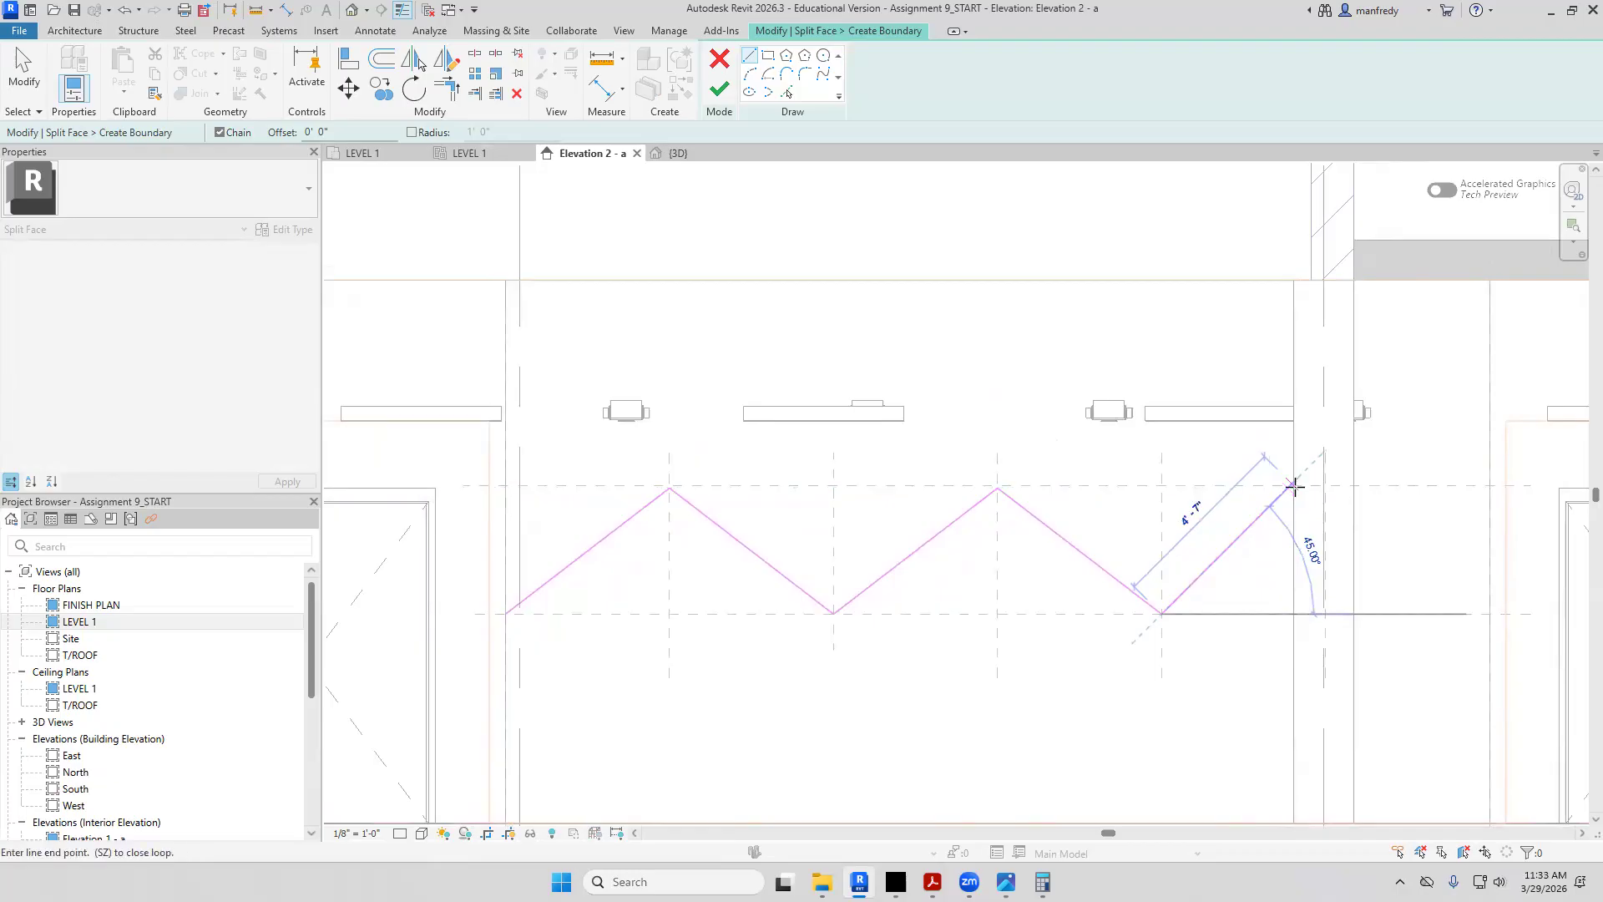
{"action": "scroll", "coordinate": [1210, 555], "scroll_direction": "down", "scroll_amount": 2}
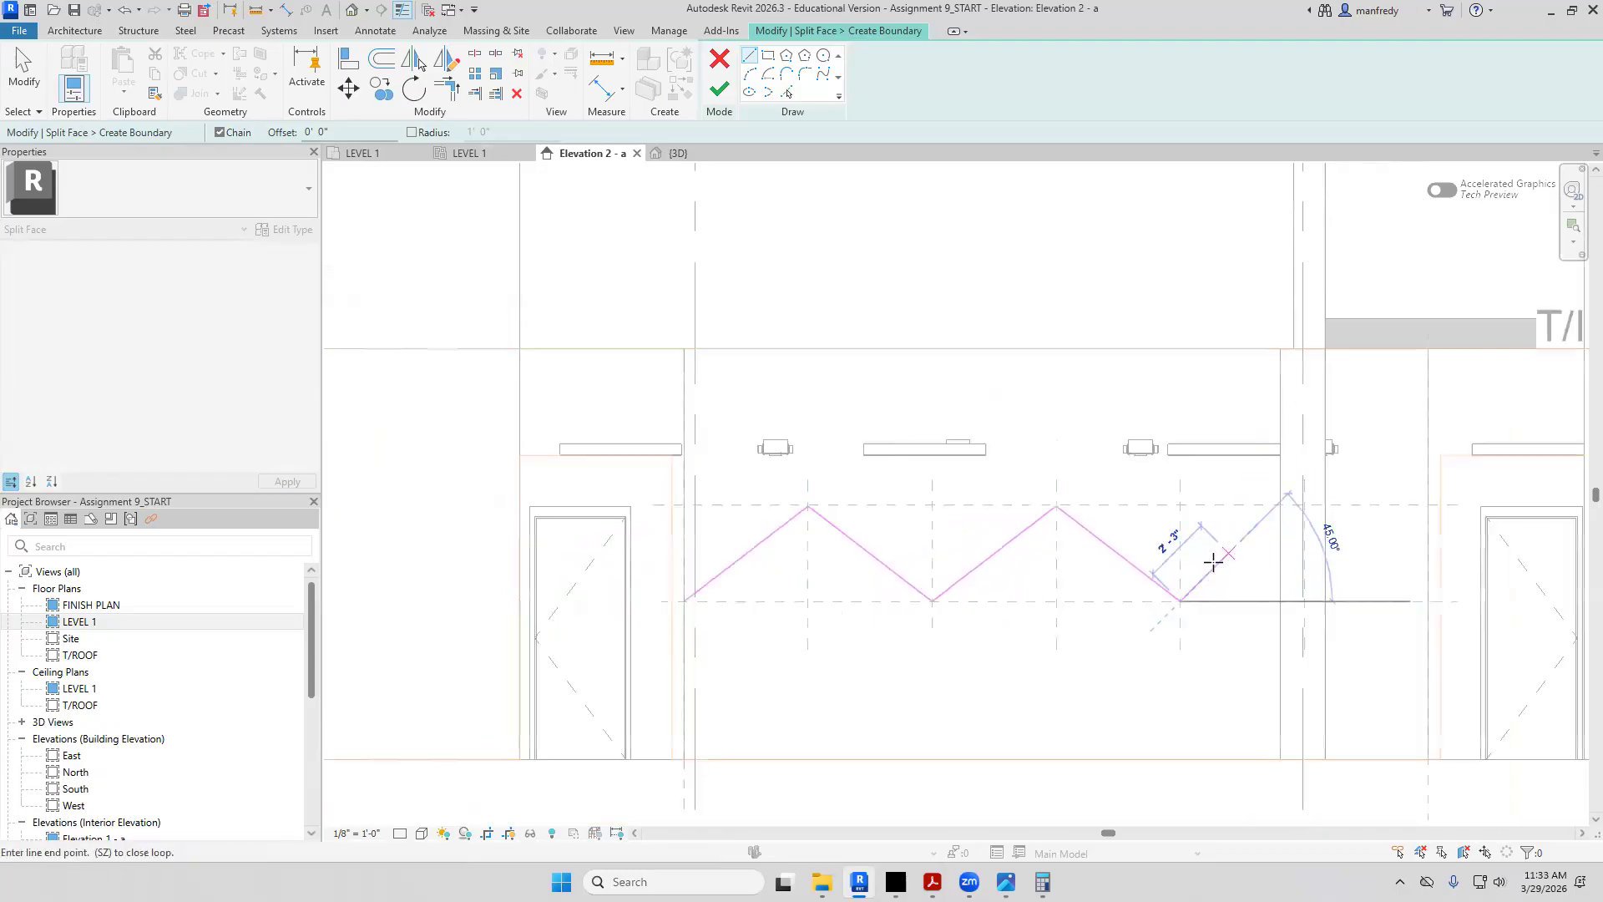
{"action": "scroll", "coordinate": [1286, 538], "scroll_direction": "up", "scroll_amount": 3}
{"action": "scroll", "coordinate": [1306, 531], "scroll_direction": "up", "scroll_amount": 2}
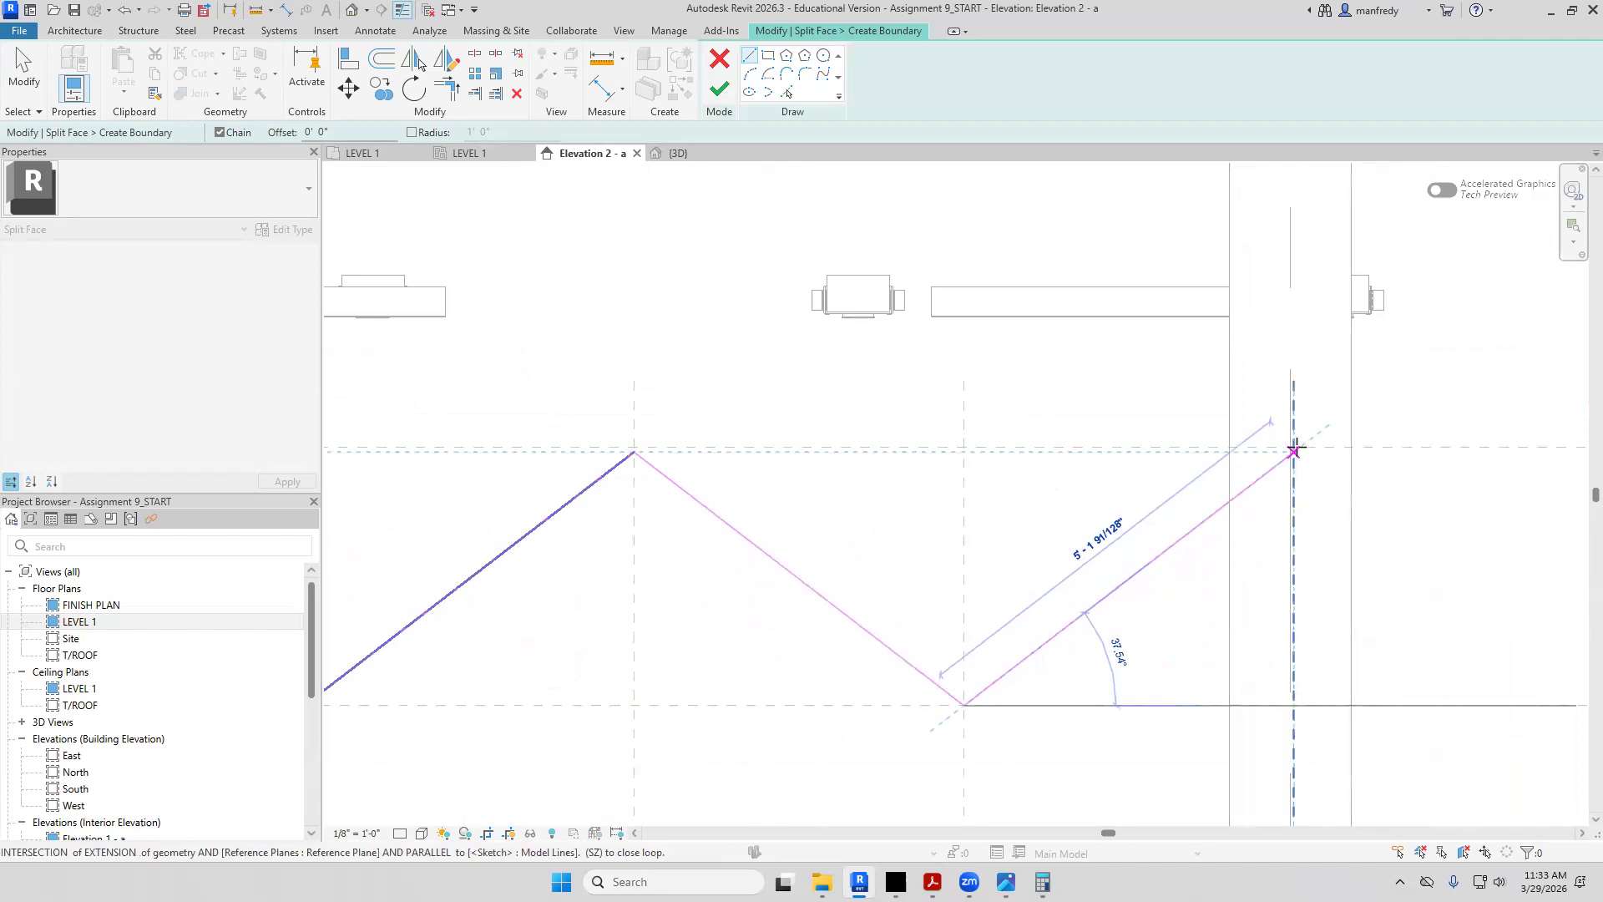
{"action": "scroll", "coordinate": [1294, 447], "scroll_direction": "up", "scroll_amount": 3}
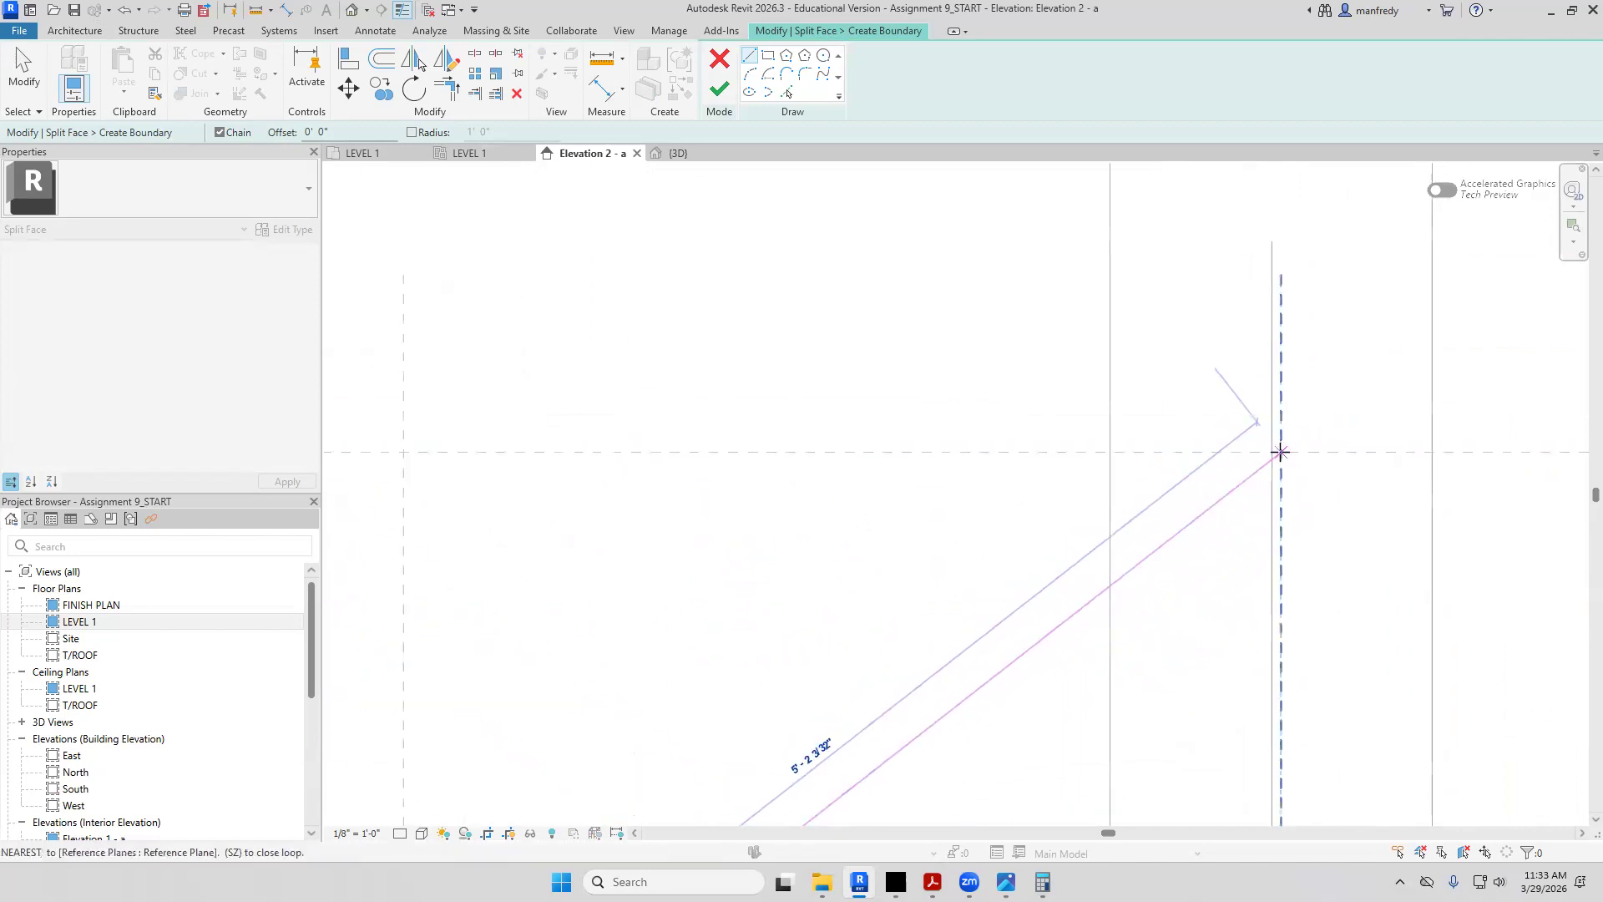
{"action": "left_click", "coordinate": [1280, 455]}
{"action": "scroll", "coordinate": [1281, 461], "scroll_direction": "down", "scroll_amount": 3}
{"action": "scroll", "coordinate": [1283, 492], "scroll_direction": "up", "scroll_amount": 2}
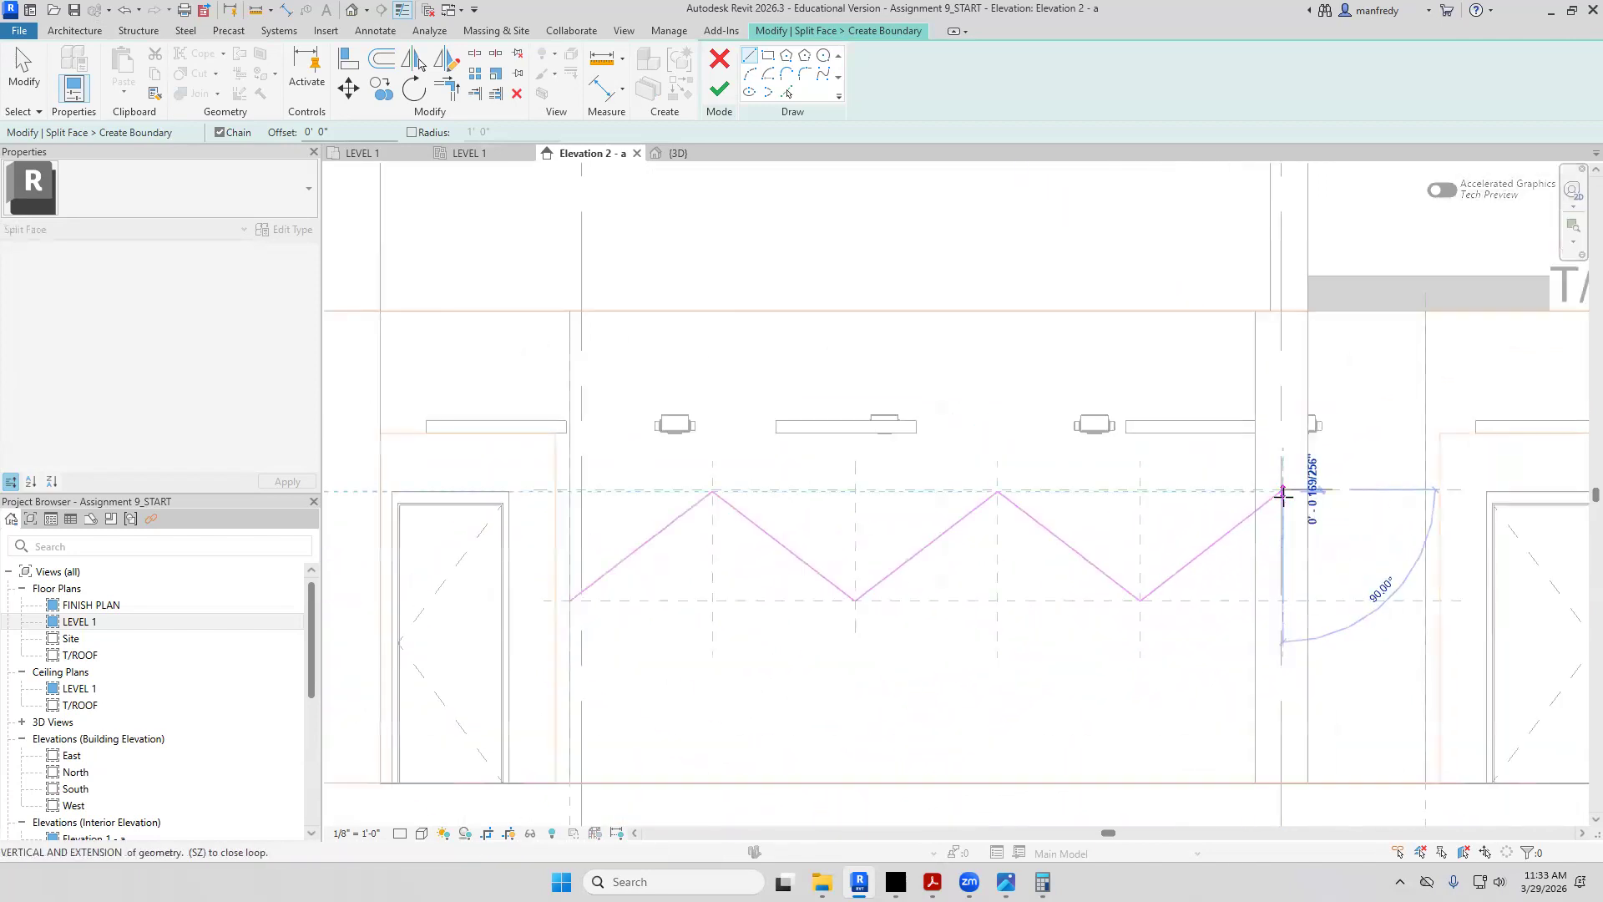
{"action": "left_click", "coordinate": [1380, 587]}
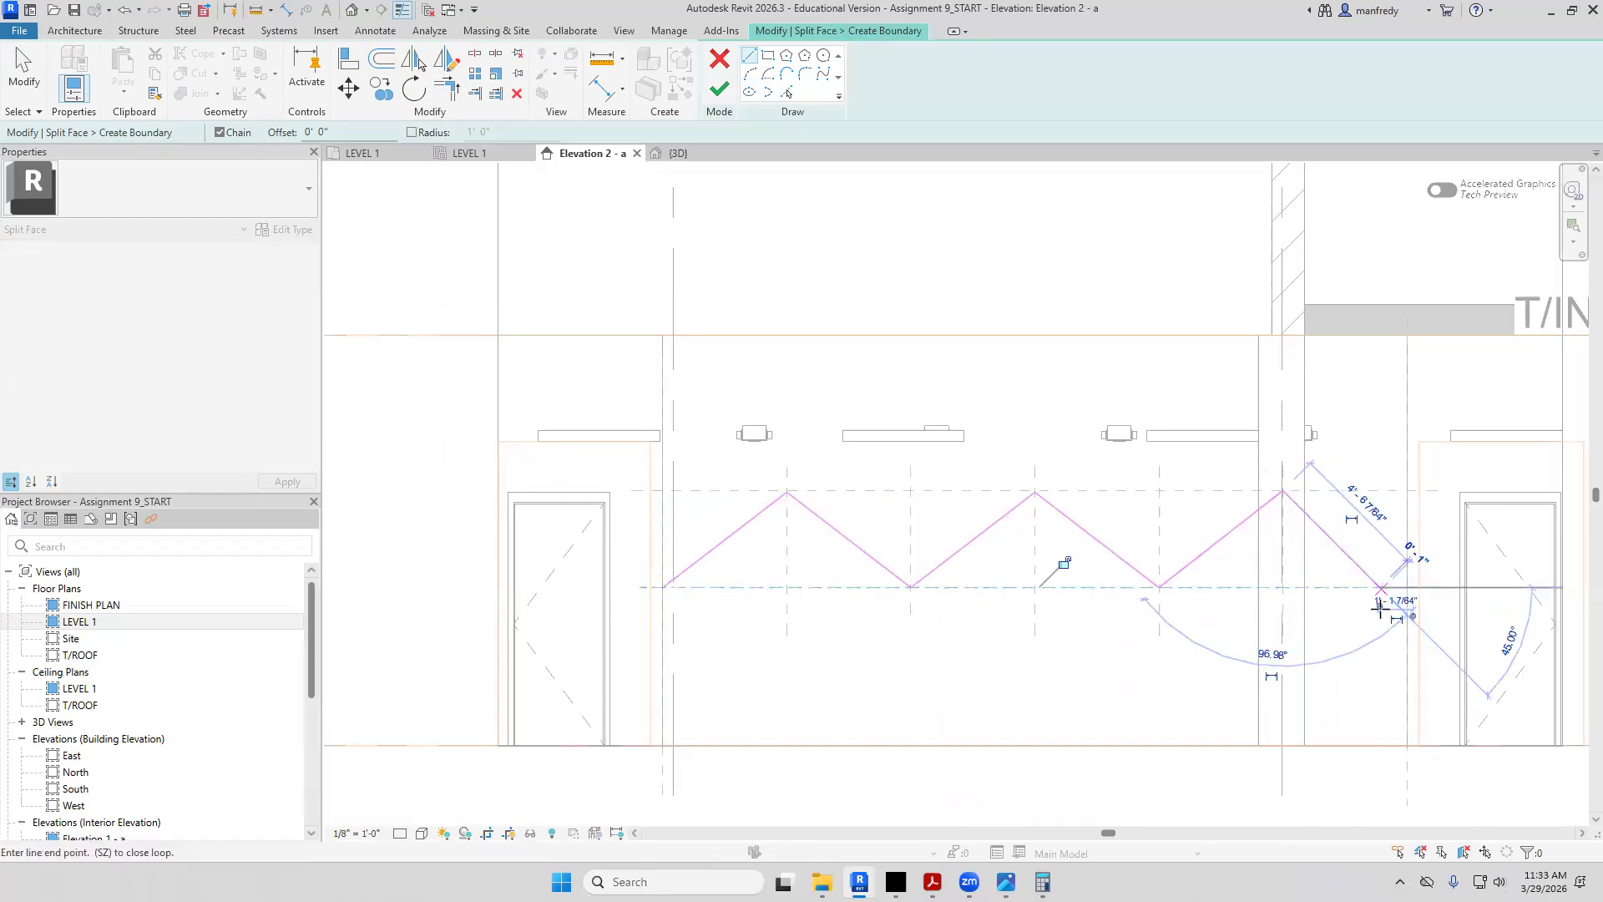
{"action": "left_click", "coordinate": [1376, 745]}
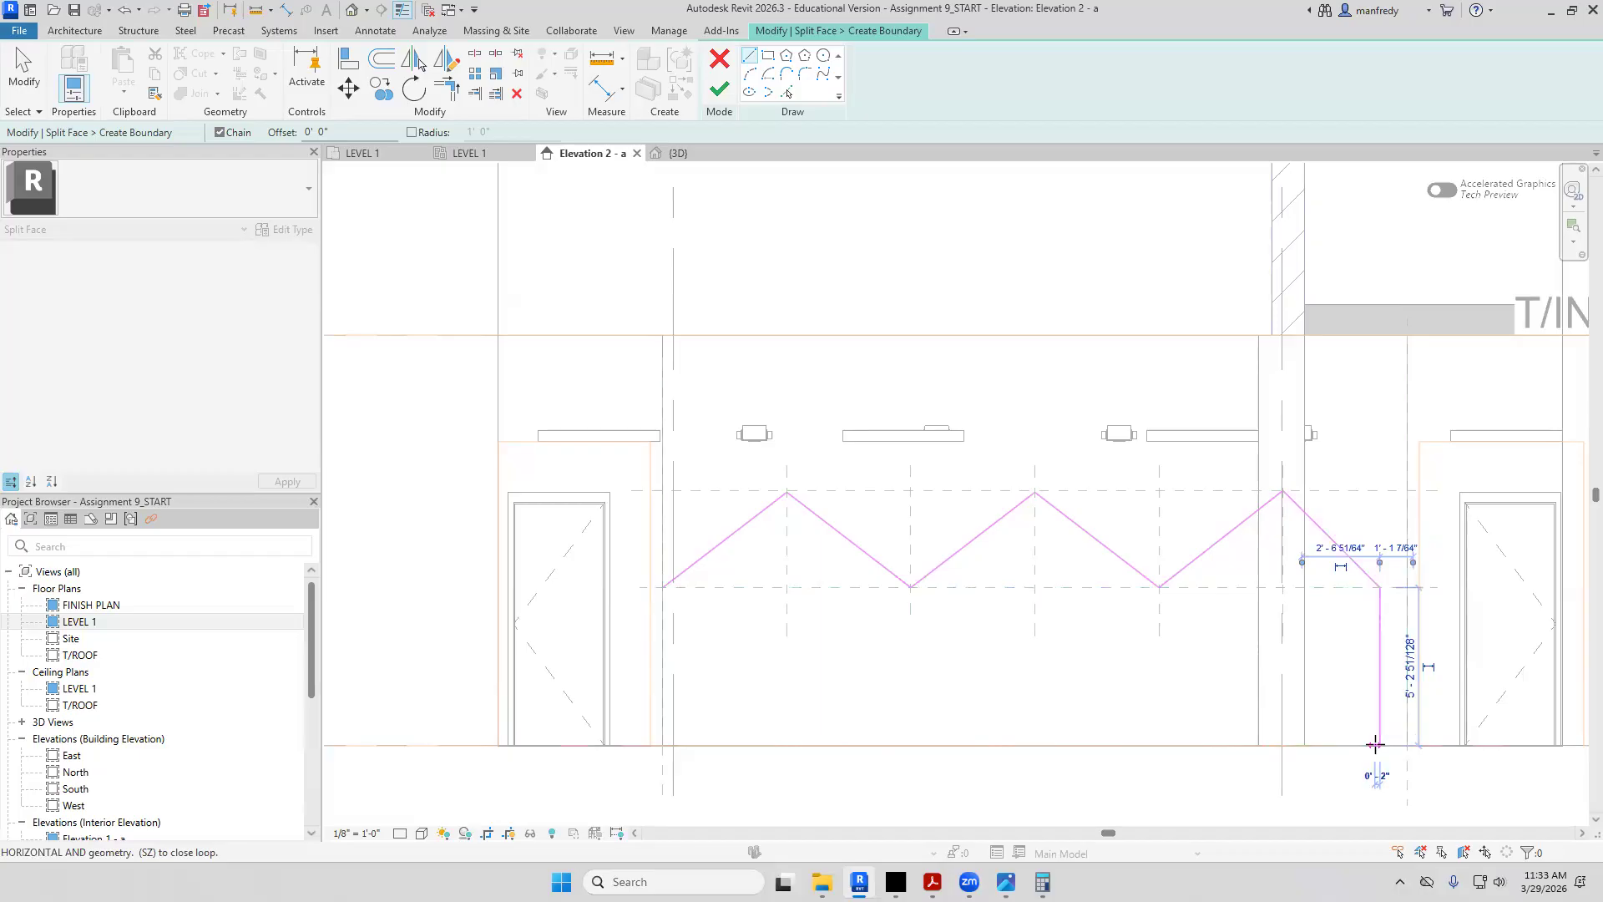
Draw the boundary's vertical line from the zigzag's starting point down to the floor and finish the split face
{"action": "key", "text": "Escape"}
{"action": "left_click", "coordinate": [662, 588]}
{"action": "left_click", "coordinate": [663, 745]}
{"action": "key", "text": "Escape"}
{"action": "key", "text": "Escape"}
{"action": "middle_click_drag", "start_coordinate": [777, 672], "coordinate": [751, 612]}
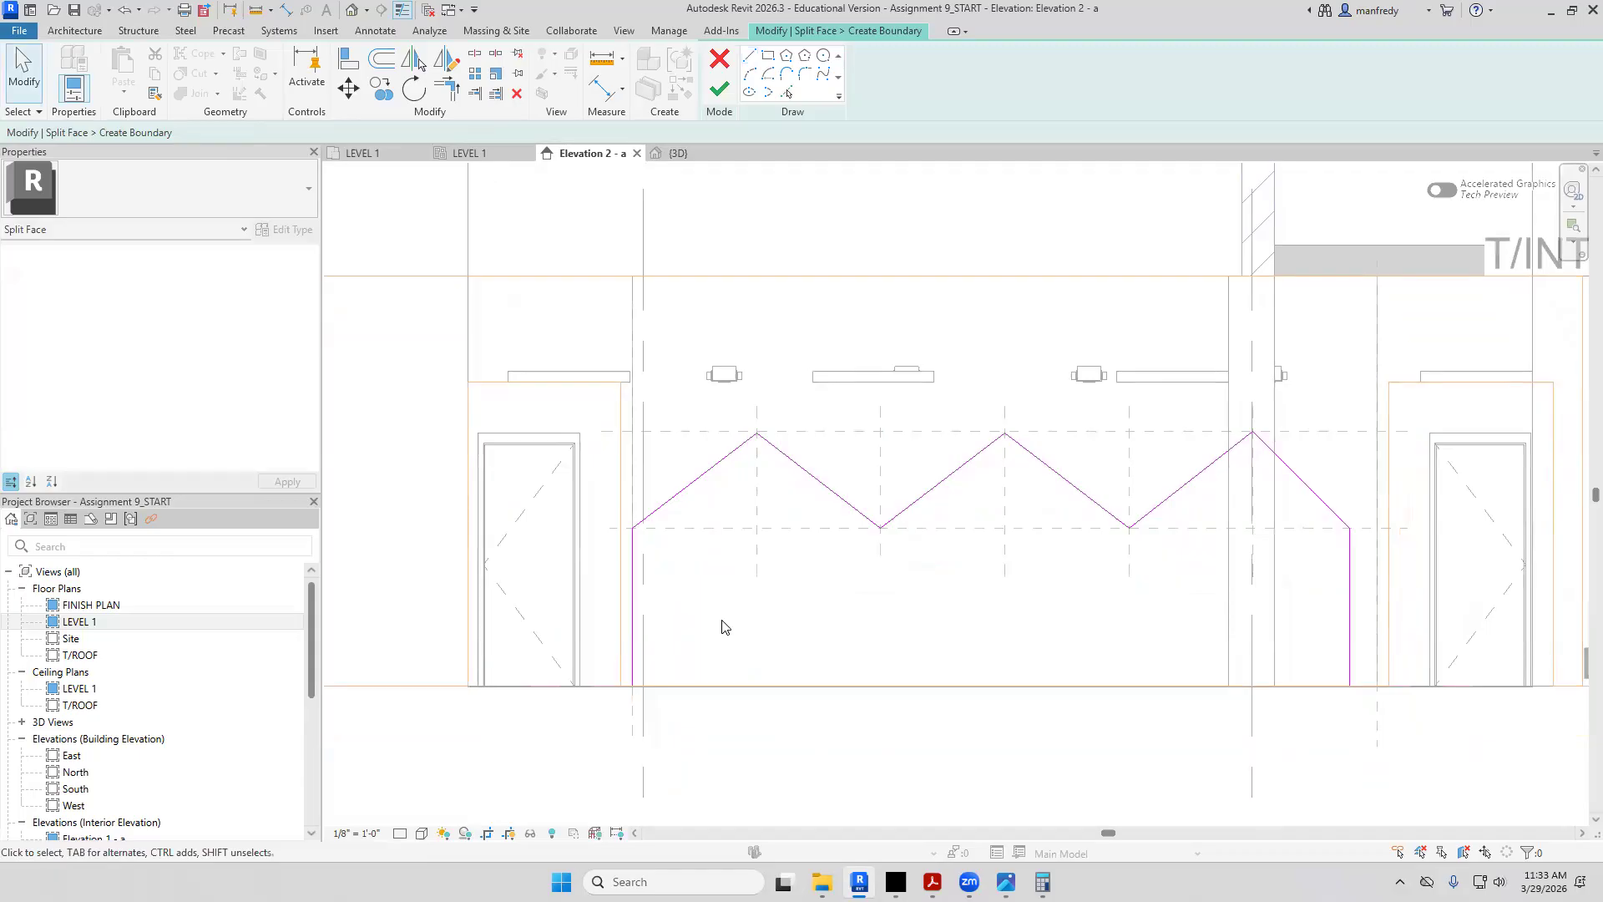
{"action": "scroll", "coordinate": [725, 626], "scroll_direction": "up", "scroll_amount": 1}
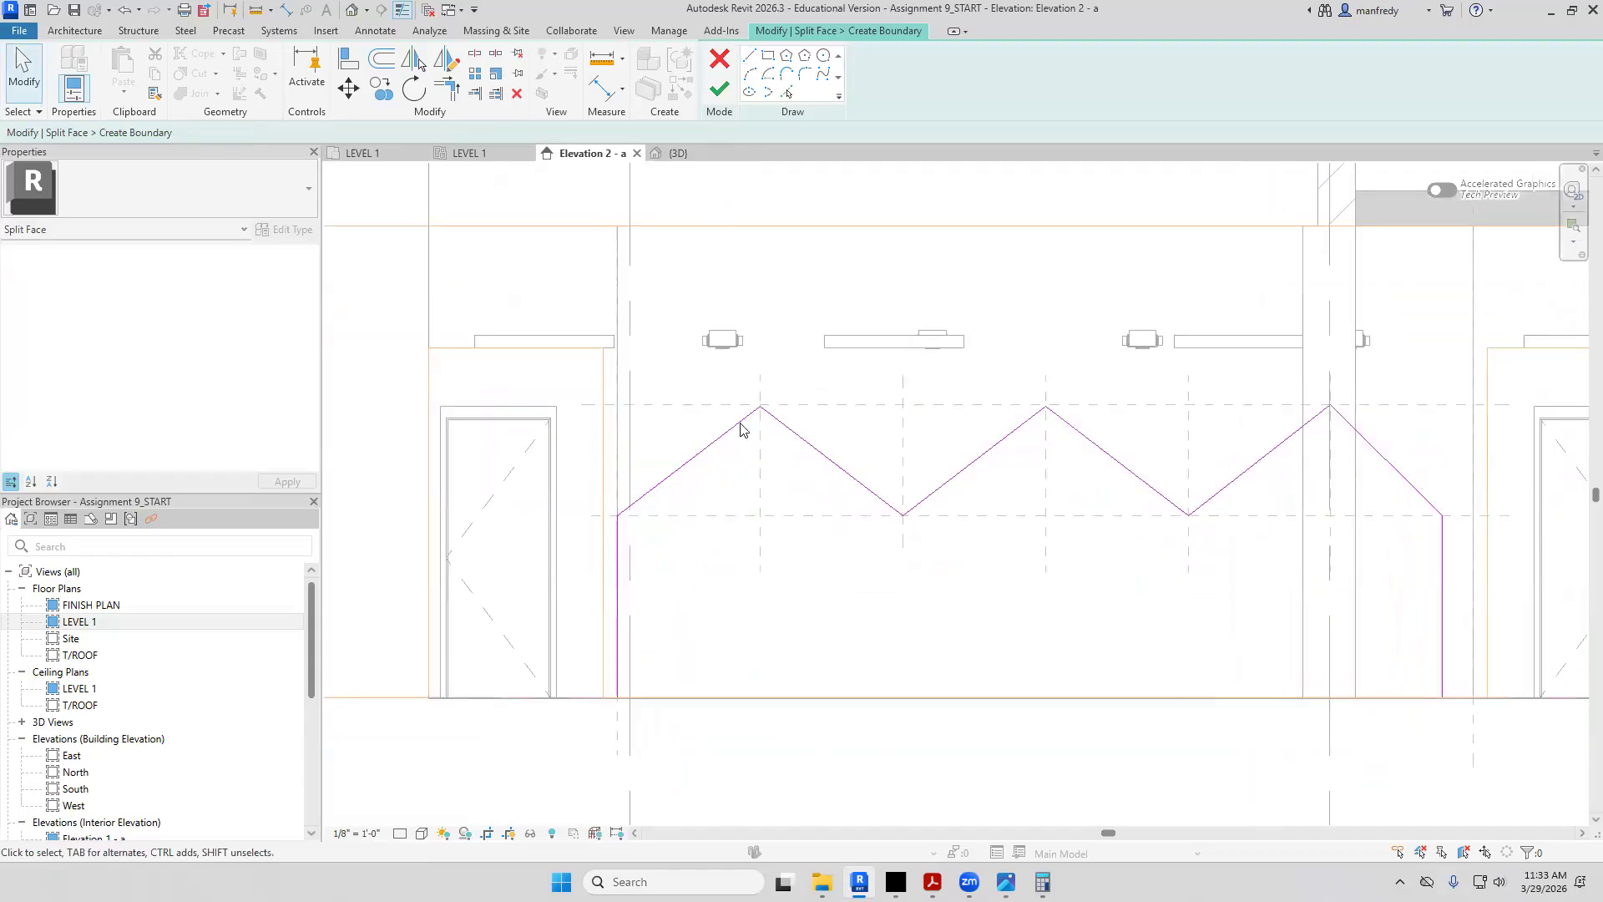
{"action": "left_click", "coordinate": [719, 91]}
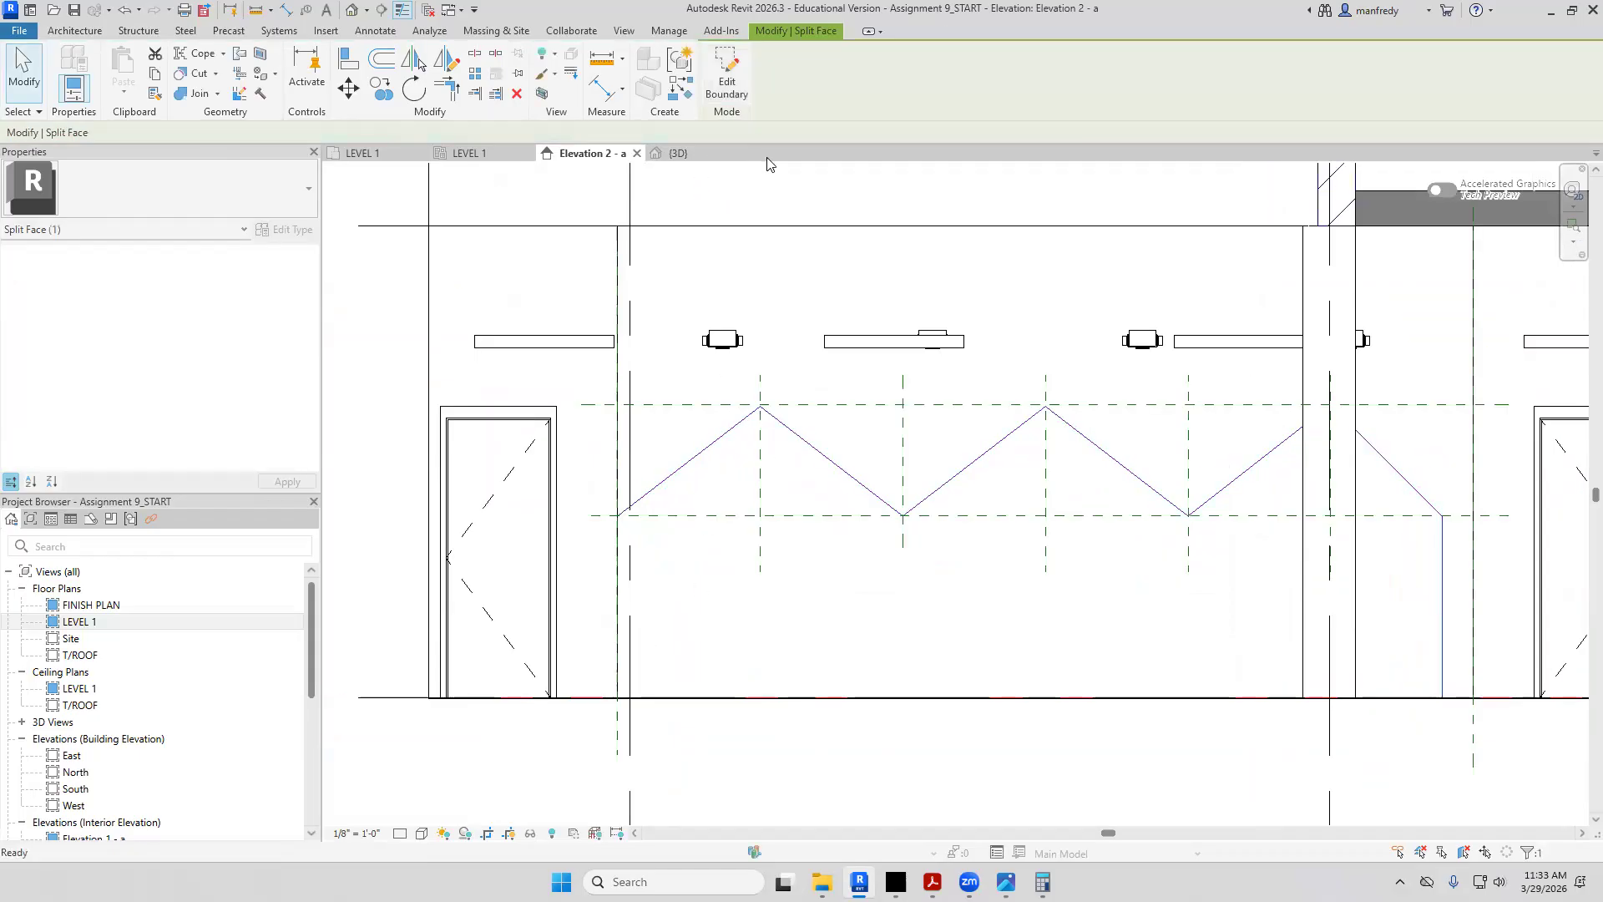
Edit the split face boundary and round the first peak with a fillet arc of about 2'-4" radius
{"action": "scroll", "coordinate": [776, 465], "scroll_direction": "down", "scroll_amount": 1}
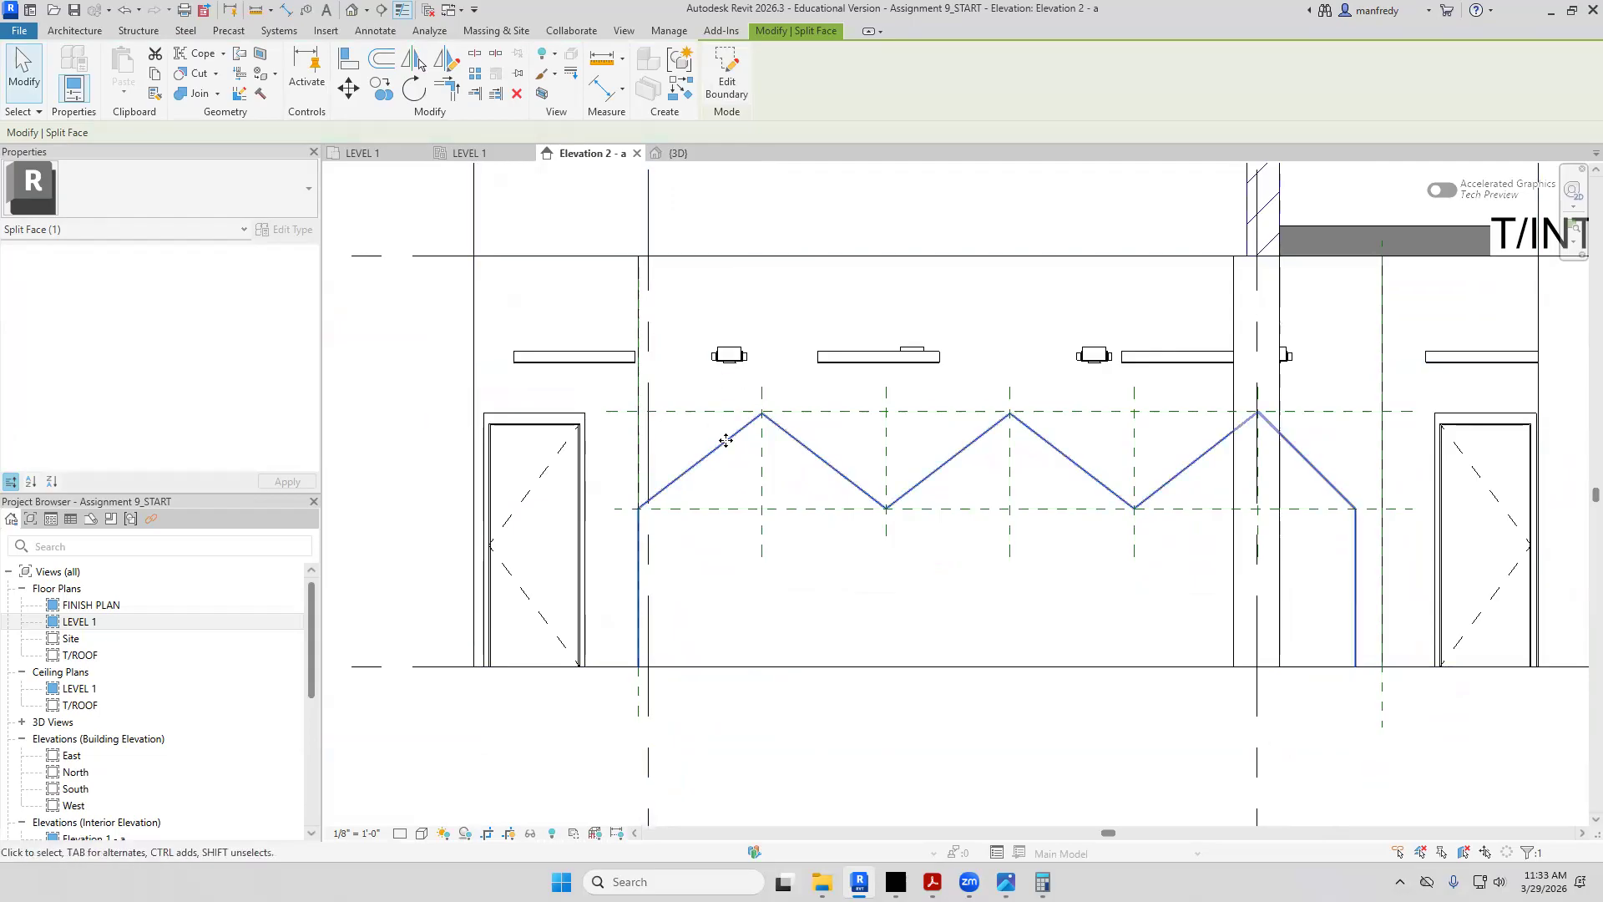
{"action": "left_click", "coordinate": [726, 71]}
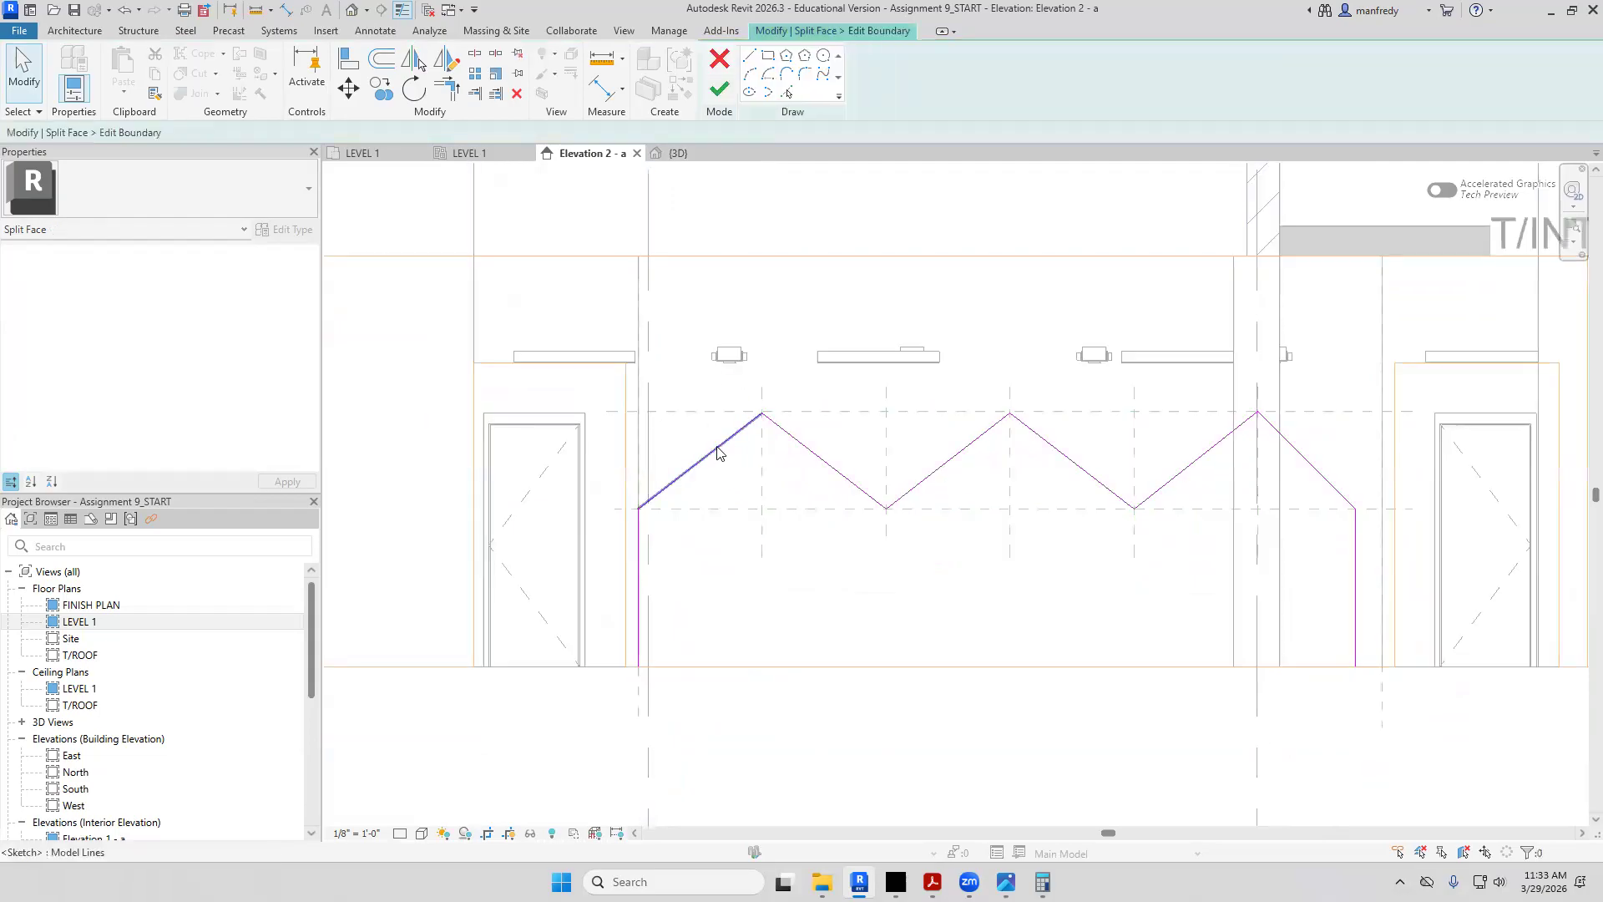
{"action": "scroll", "coordinate": [758, 411], "scroll_direction": "up", "scroll_amount": 1}
{"action": "scroll", "coordinate": [819, 304], "scroll_direction": "up", "scroll_amount": 1}
{"action": "scroll", "coordinate": [826, 312], "scroll_direction": "up", "scroll_amount": 1}
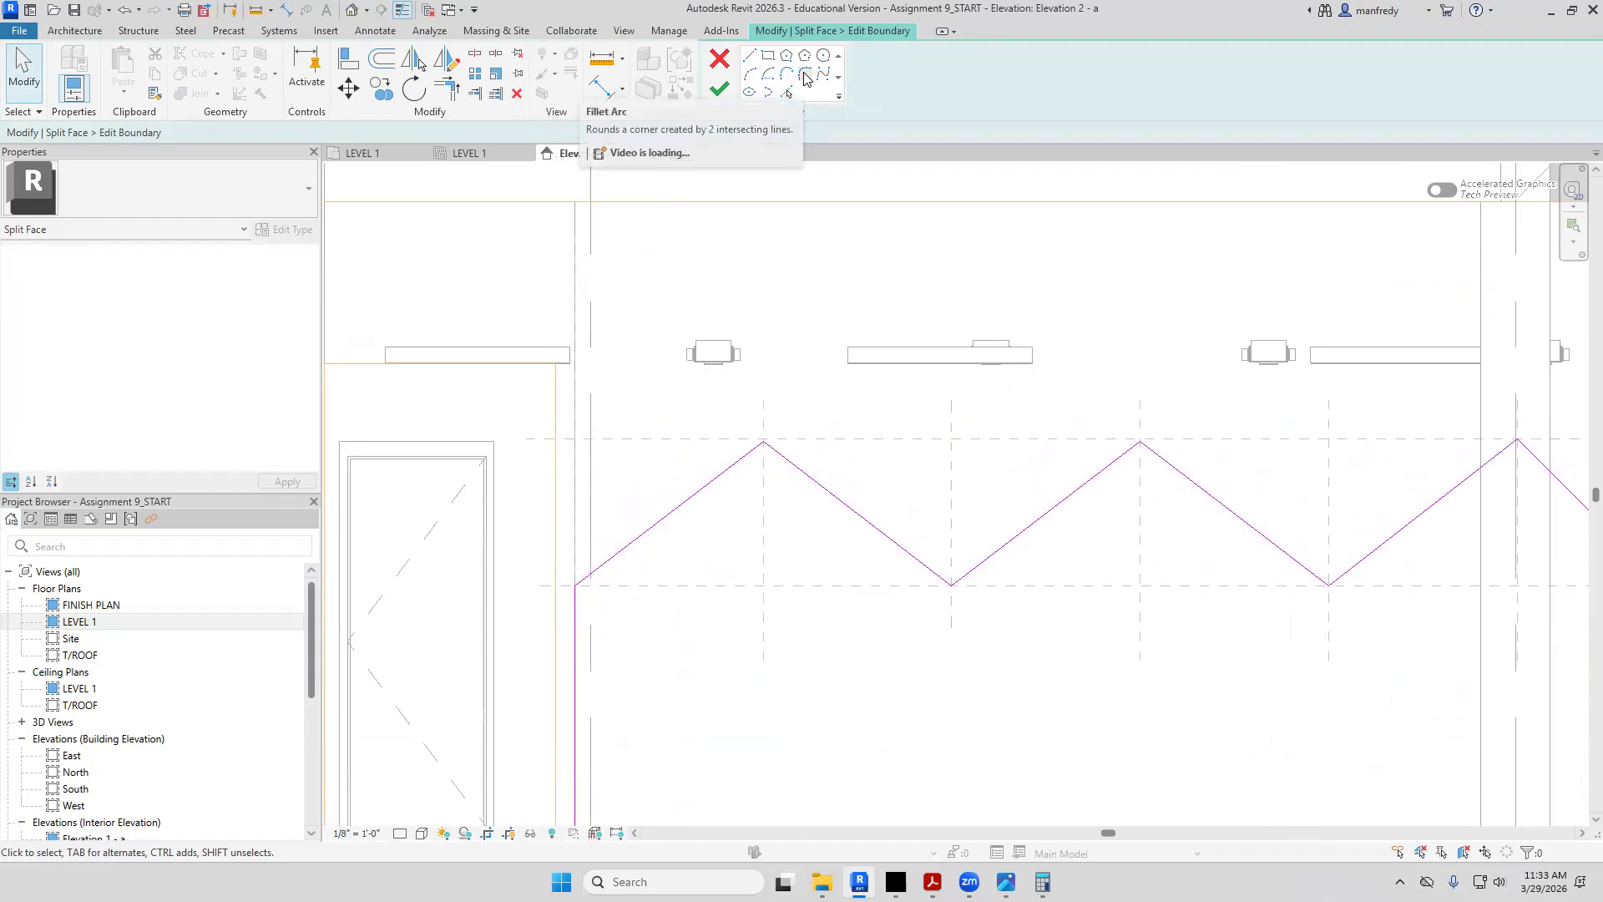
{"action": "left_click", "coordinate": [806, 78]}
{"action": "left_click", "coordinate": [719, 475]}
{"action": "left_click", "coordinate": [797, 474]}
{"action": "left_click", "coordinate": [794, 473]}
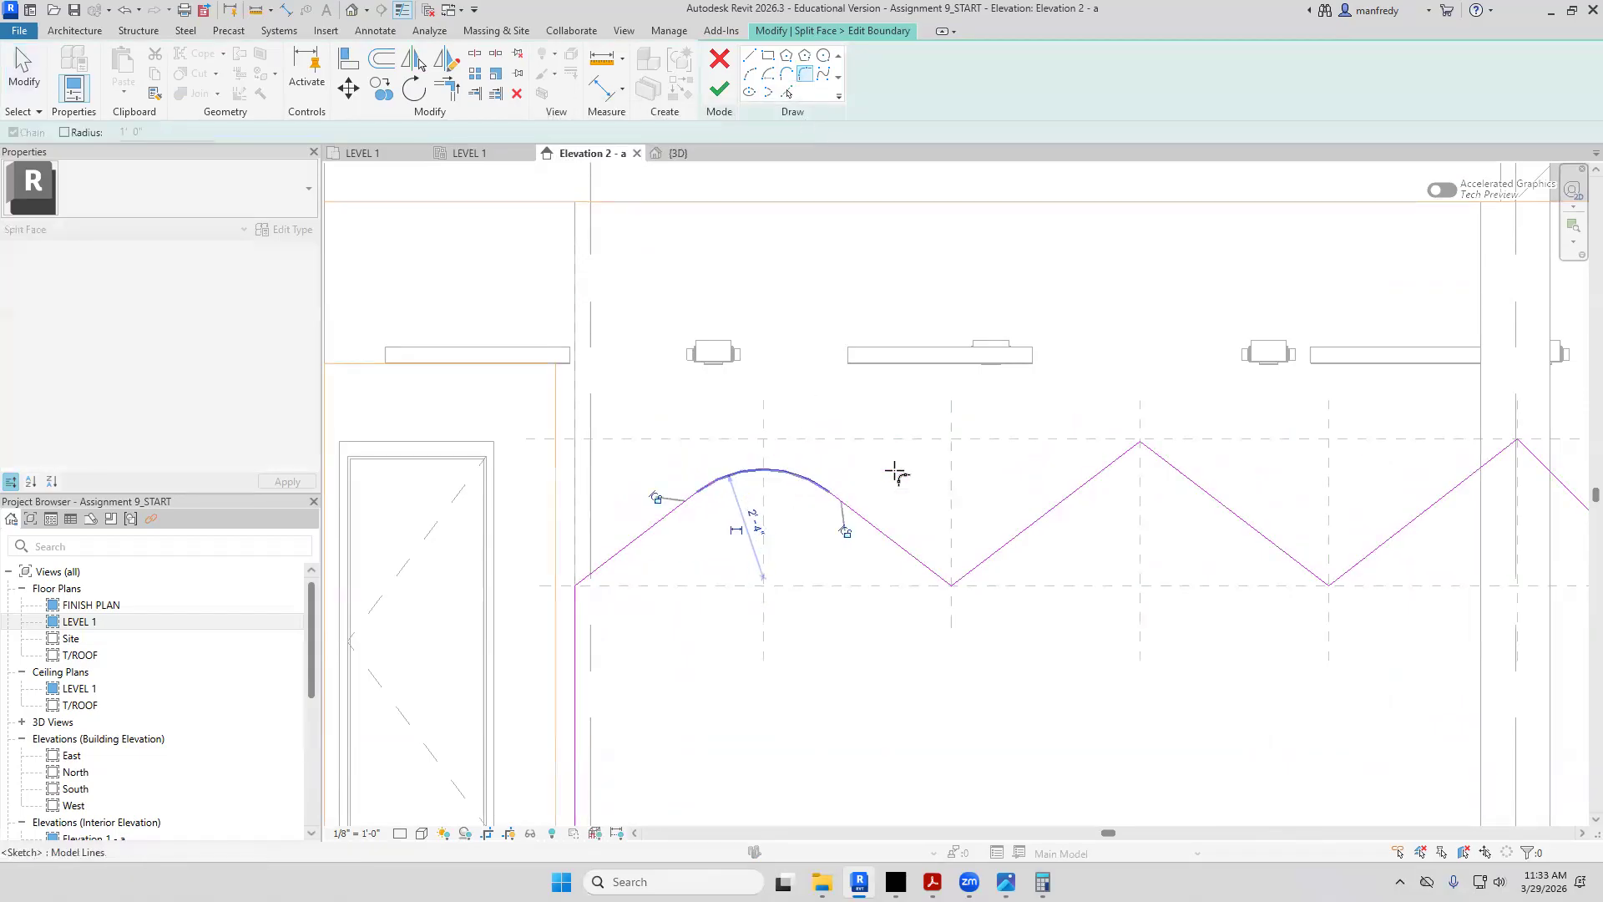
Round the boundary's second peak with a fillet arc, and the third with one of about 3'-3" radius
{"action": "left_click", "coordinate": [1070, 484]}
{"action": "left_click", "coordinate": [1187, 487]}
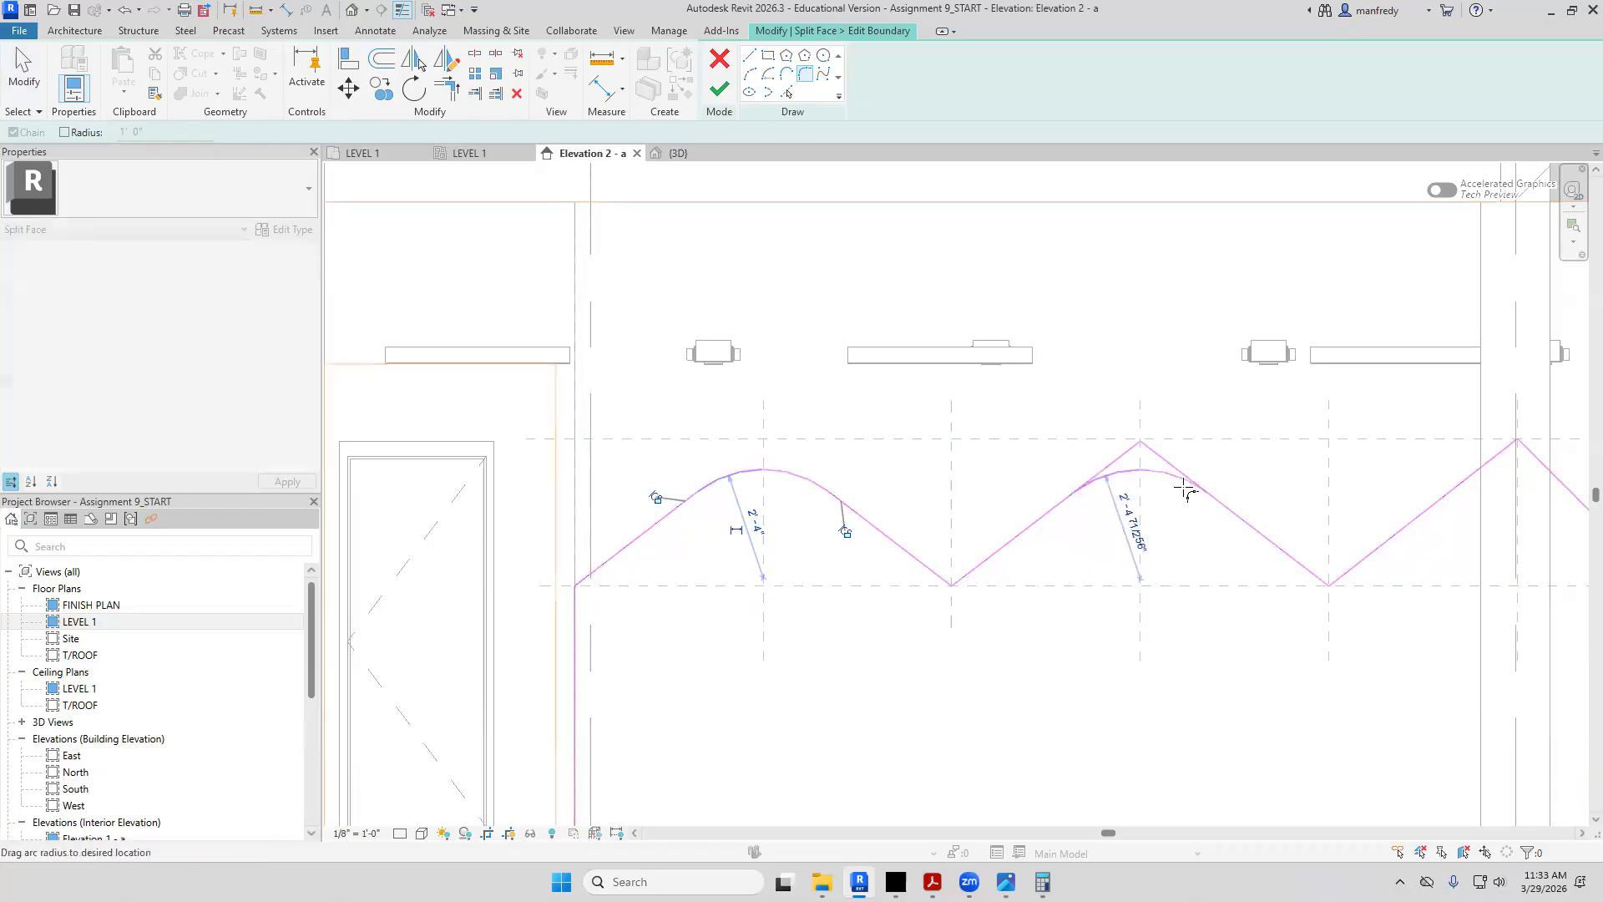
{"action": "left_click", "coordinate": [1183, 487]}
{"action": "middle_click_drag", "start_coordinate": [1400, 495], "coordinate": [1267, 505]}
{"action": "left_click", "coordinate": [1291, 522]}
{"action": "left_click", "coordinate": [1433, 505]}
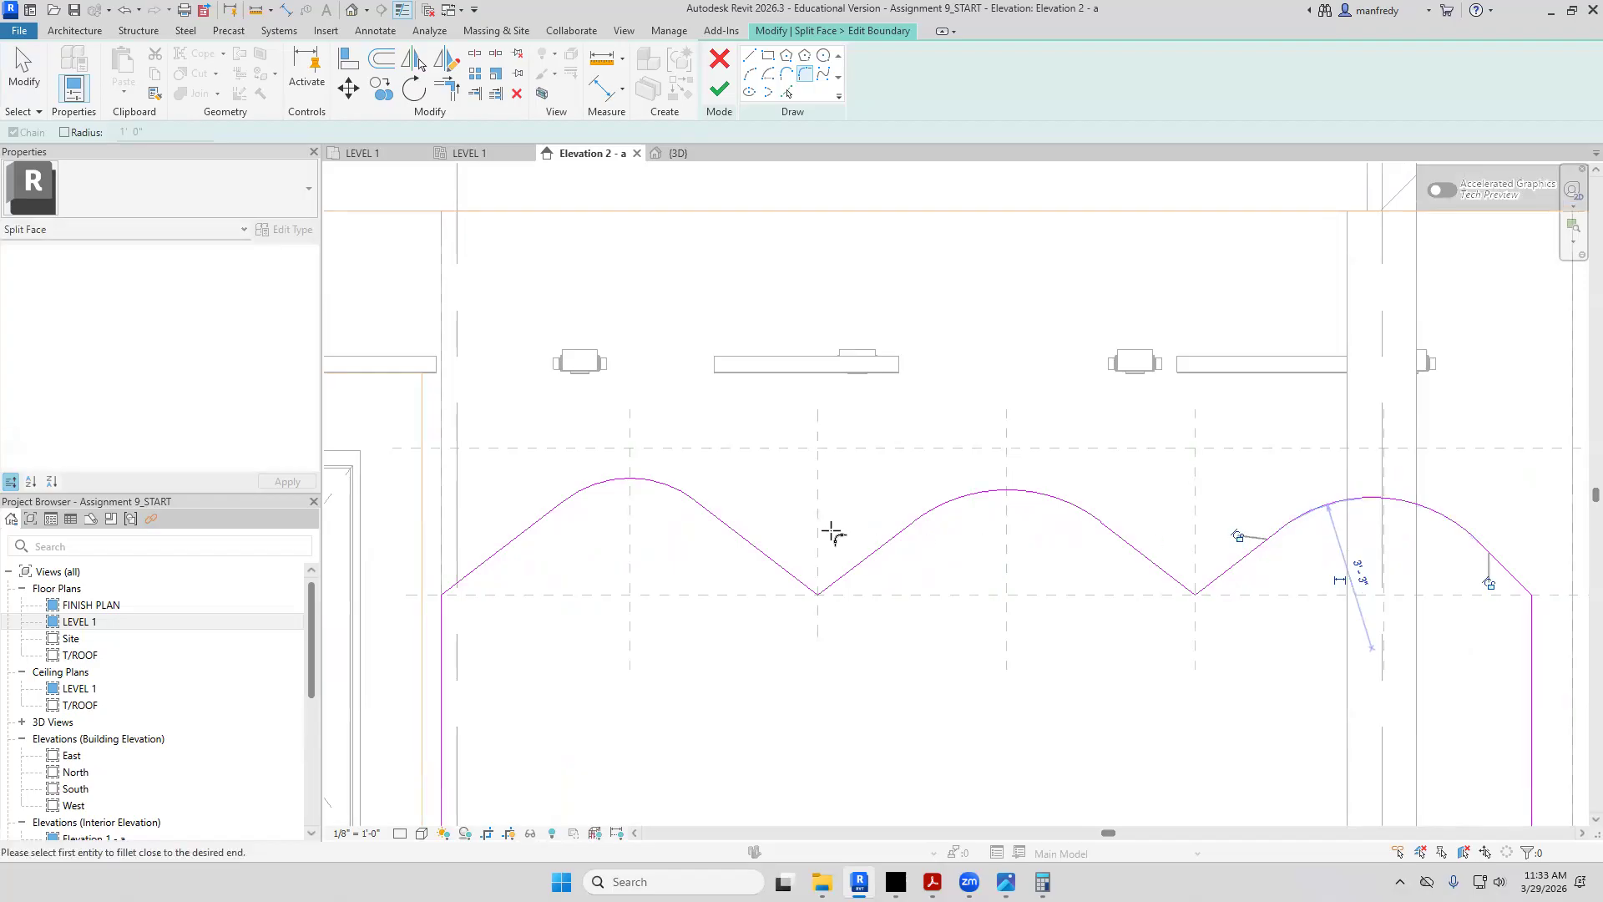
Set the second peak's arc radius to 2'-4", matching the first peak
{"action": "key", "text": "Escape"}
{"action": "left_click", "coordinate": [660, 487]}
{"action": "left_click", "coordinate": [619, 527]}
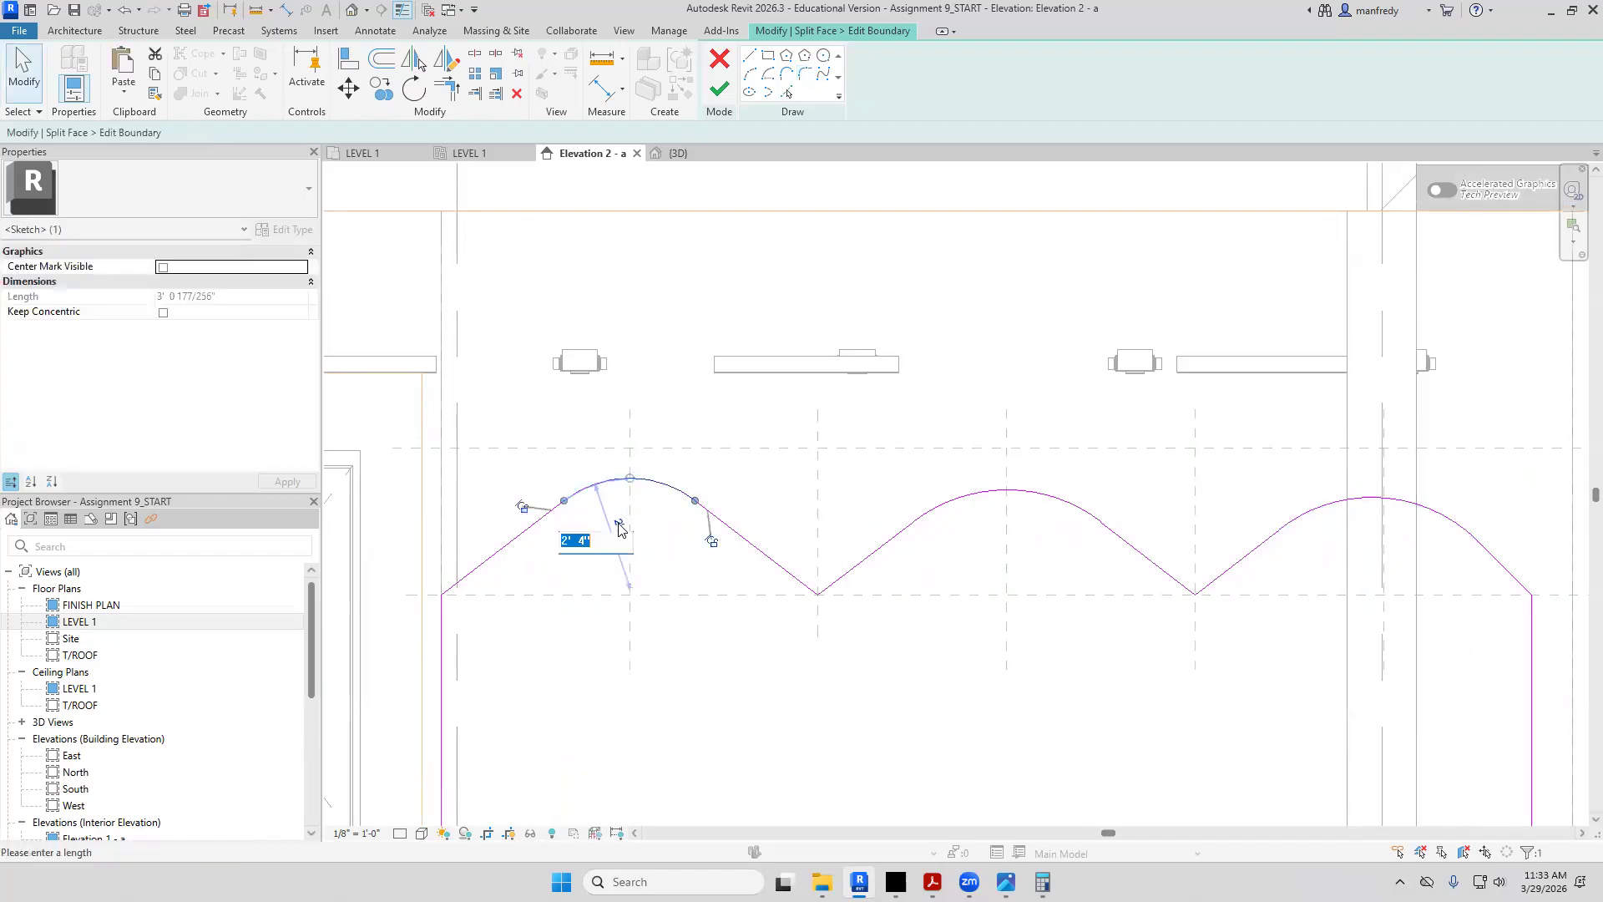
{"action": "left_click", "coordinate": [957, 493]}
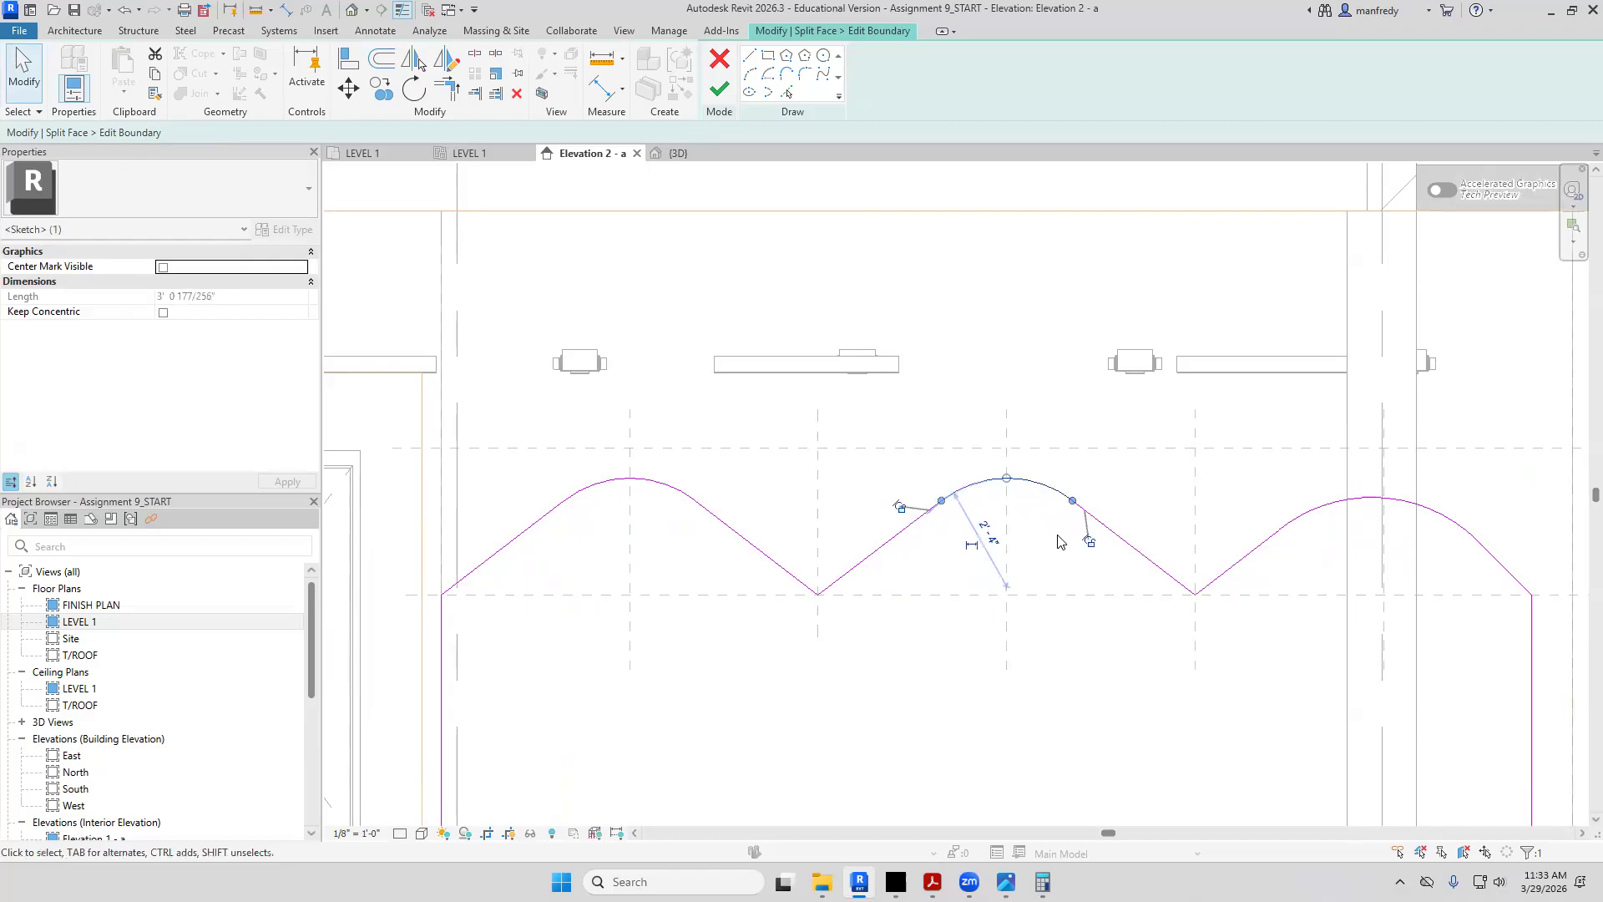
{"action": "left_click", "coordinate": [804, 493]}
Round the valley between the first and second peaks with a fillet arc of 1'-8" radius
{"action": "left_click", "coordinate": [804, 75]}
{"action": "left_click", "coordinate": [778, 566]}
{"action": "left_click", "coordinate": [845, 576]}
{"action": "left_click", "coordinate": [838, 577]}
{"action": "left_click", "coordinate": [802, 524]}
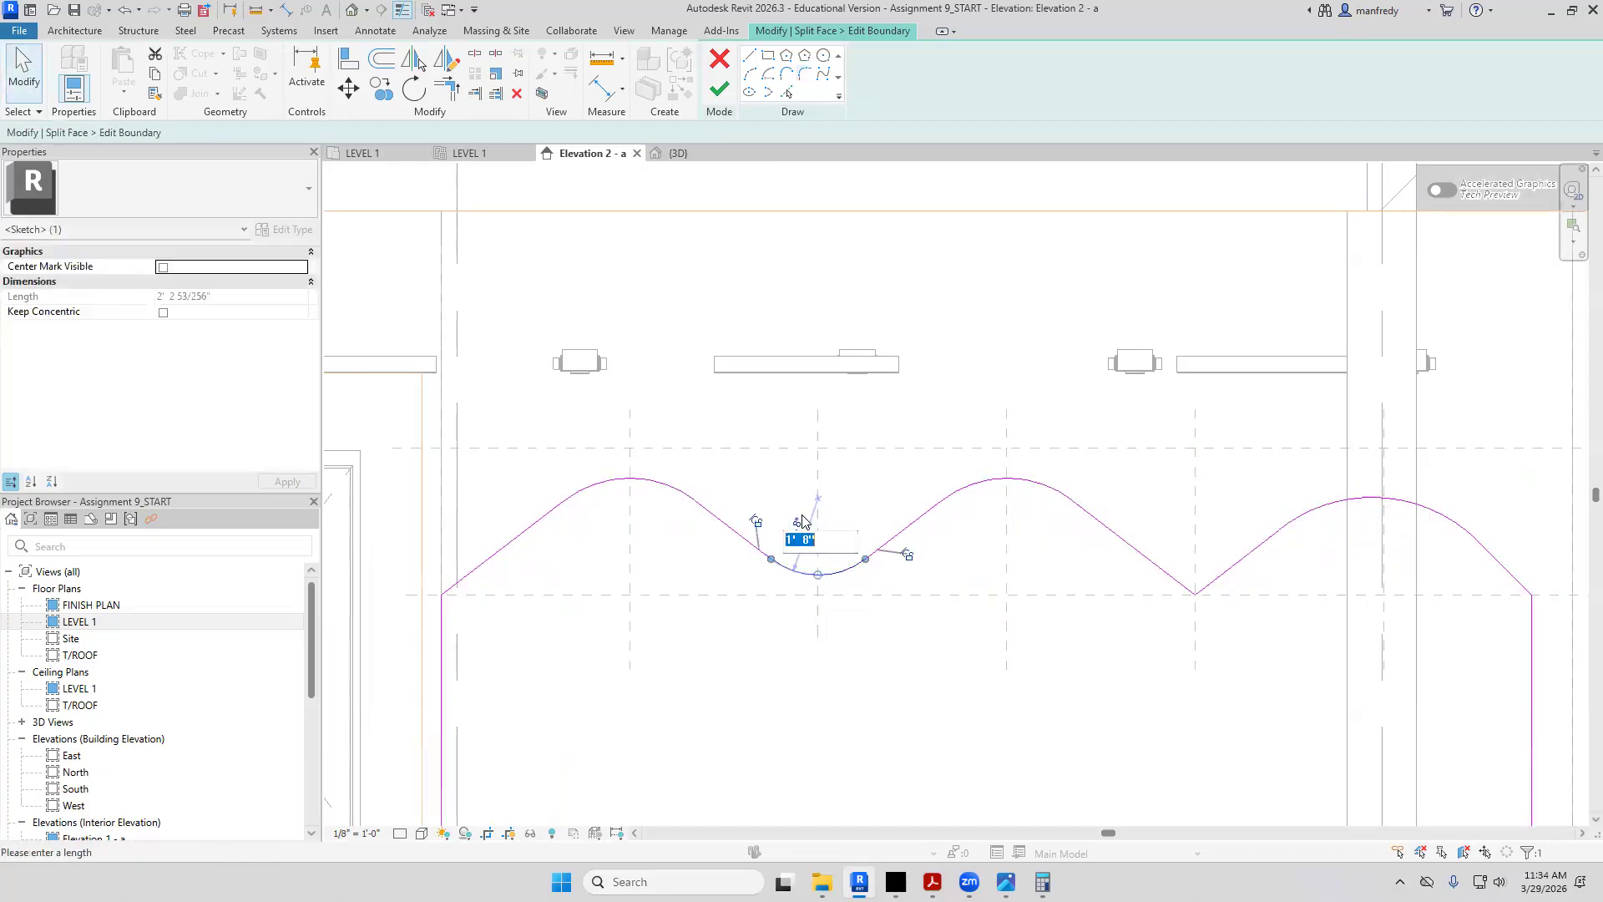
{"action": "left_click", "coordinate": [961, 358]}
Round the valley between the second and third peaks with a fillet arc and finish the split face boundary
{"action": "left_click", "coordinate": [804, 75]}
{"action": "left_click", "coordinate": [1147, 558]}
{"action": "left_click", "coordinate": [1221, 573]}
{"action": "left_click", "coordinate": [1166, 506]}
{"action": "left_click", "coordinate": [1113, 493]}
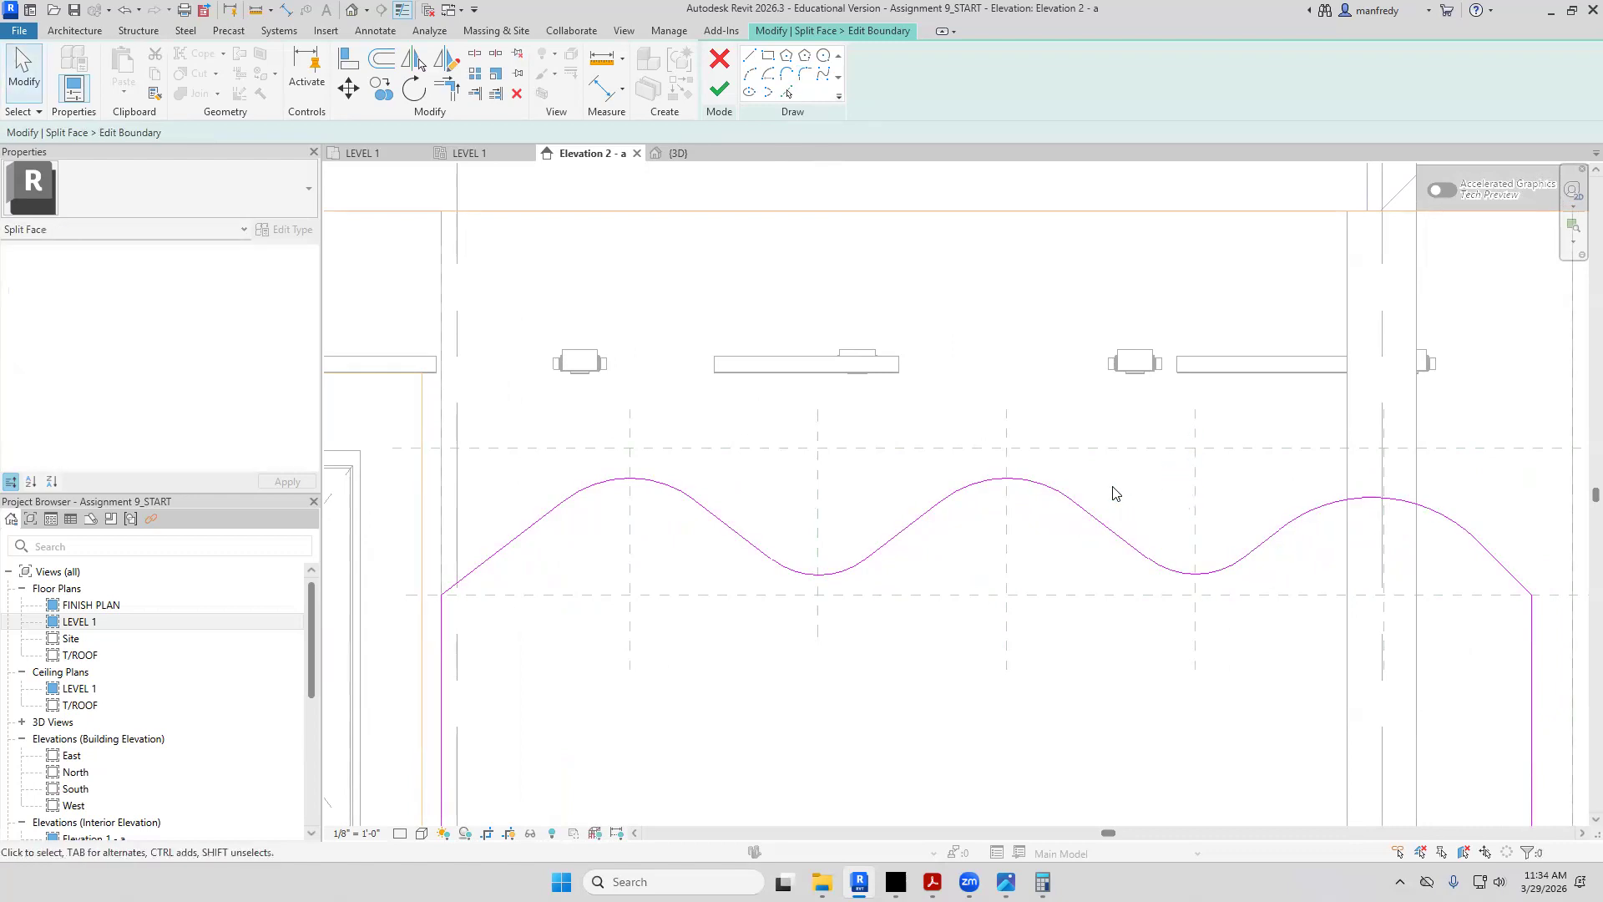
{"action": "scroll", "coordinate": [1115, 489], "scroll_direction": "down", "scroll_amount": 2}
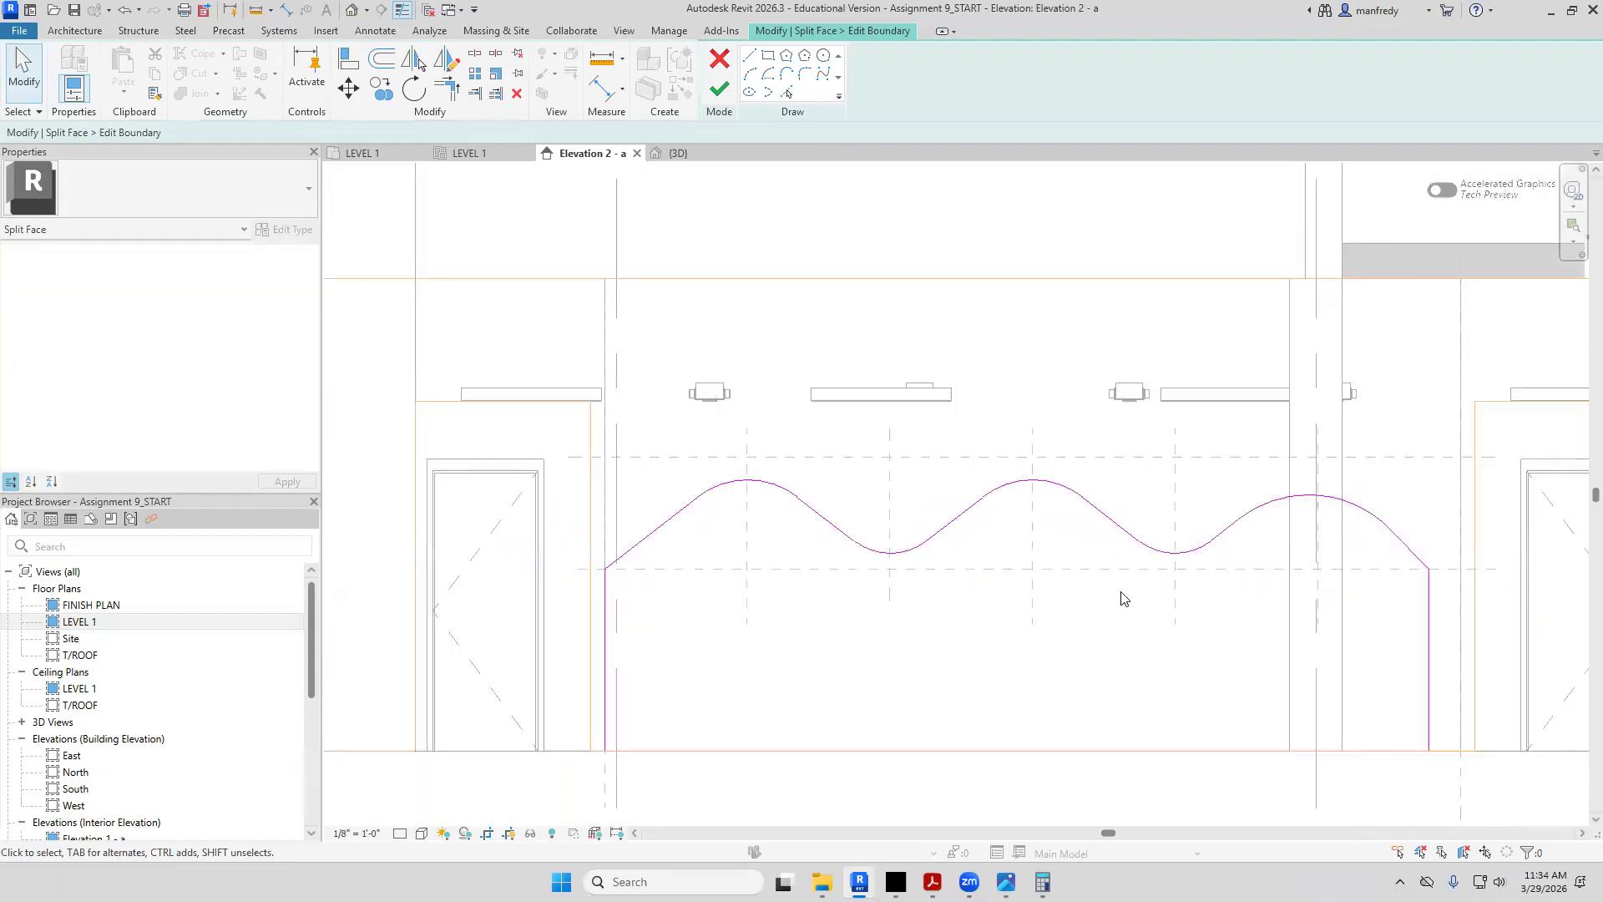
{"action": "middle_click_drag", "start_coordinate": [964, 610], "coordinate": [856, 590]}
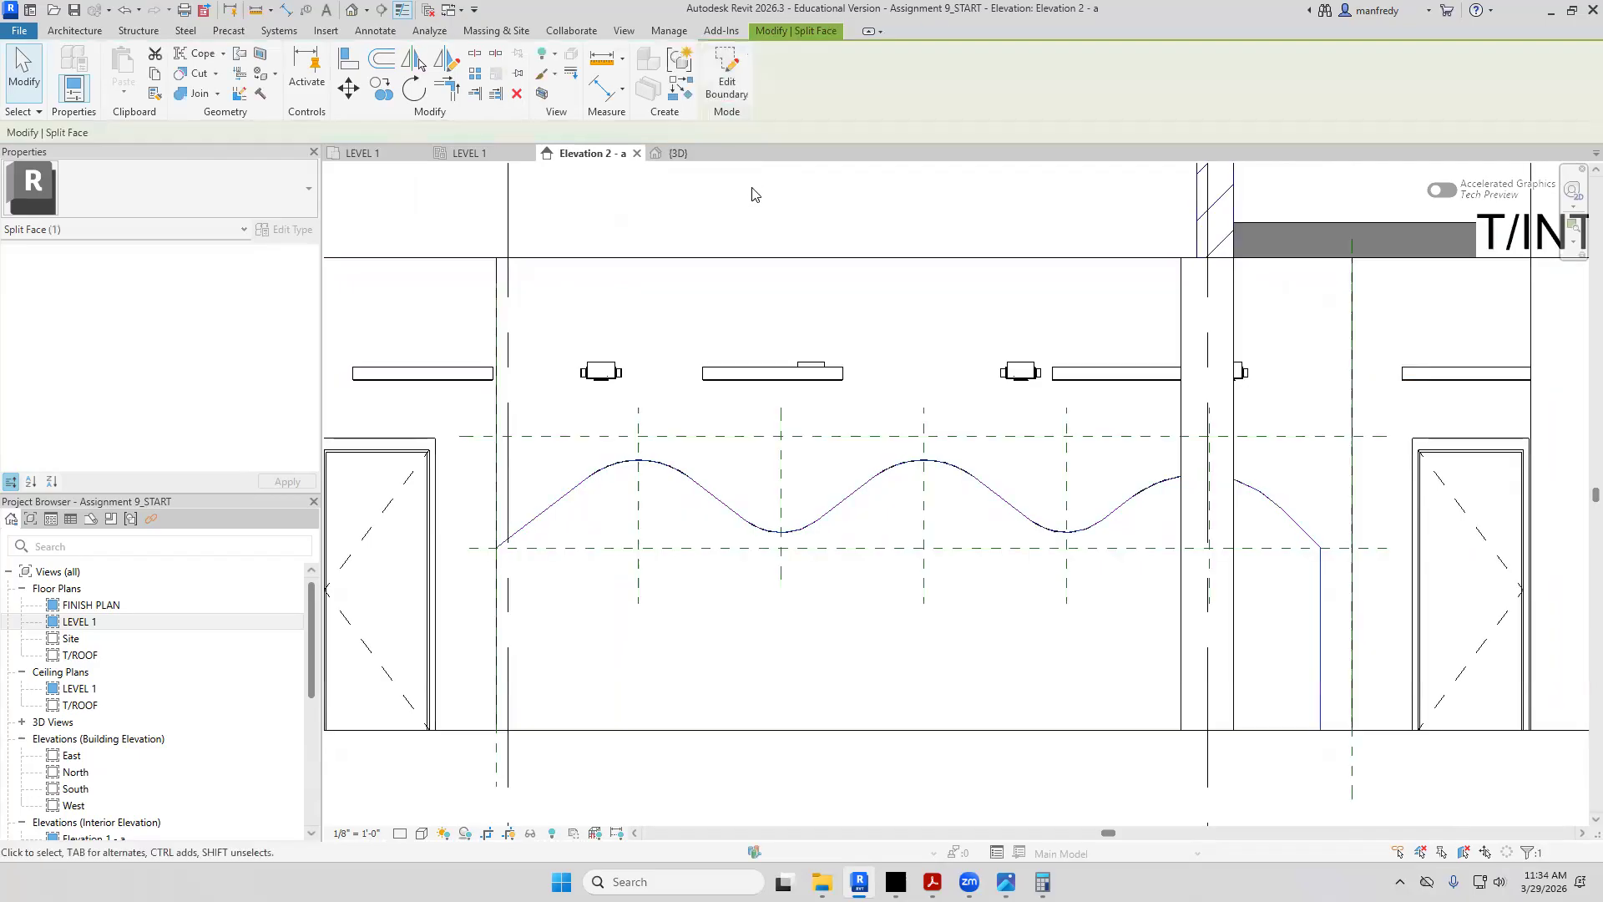
{"action": "left_click", "coordinate": [719, 88]}
Open the default 3D view and examine the scalloped split on the training room partition
{"action": "left_click", "coordinate": [352, 10]}
{"action": "middle_click_drag", "start_coordinate": [725, 449], "coordinate": [852, 477], "text": "shift"}
{"action": "scroll", "coordinate": [687, 533], "scroll_direction": "down", "scroll_amount": 1}
{"action": "middle_click_drag", "start_coordinate": [359, 405], "coordinate": [818, 413]}
{"action": "scroll", "coordinate": [576, 597], "scroll_direction": "down", "scroll_amount": 2}
{"action": "middle_click_drag", "start_coordinate": [1238, 496], "coordinate": [930, 546]}
{"action": "scroll", "coordinate": [1056, 511], "scroll_direction": "up", "scroll_amount": 8}
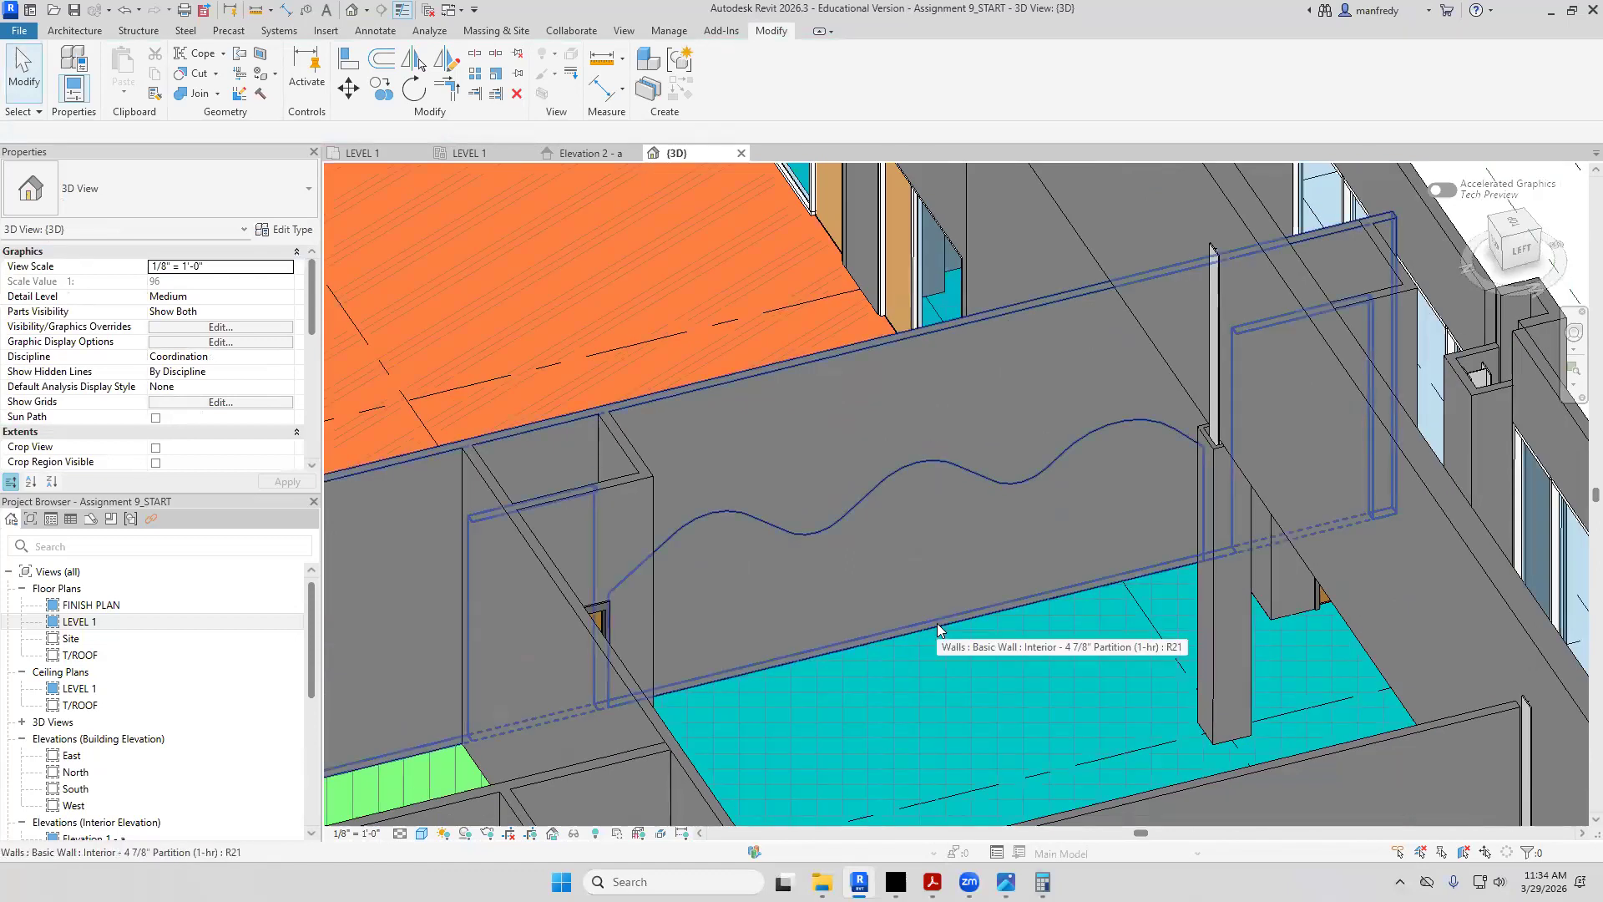
Switch to the PDF drawing set in Acrobat and check the field paint and accent paint notes on Training Room 108/109 East elevation 05
{"action": "mouse_move", "coordinate": [941, 872]}
{"action": "left_click", "coordinate": [1026, 810]}
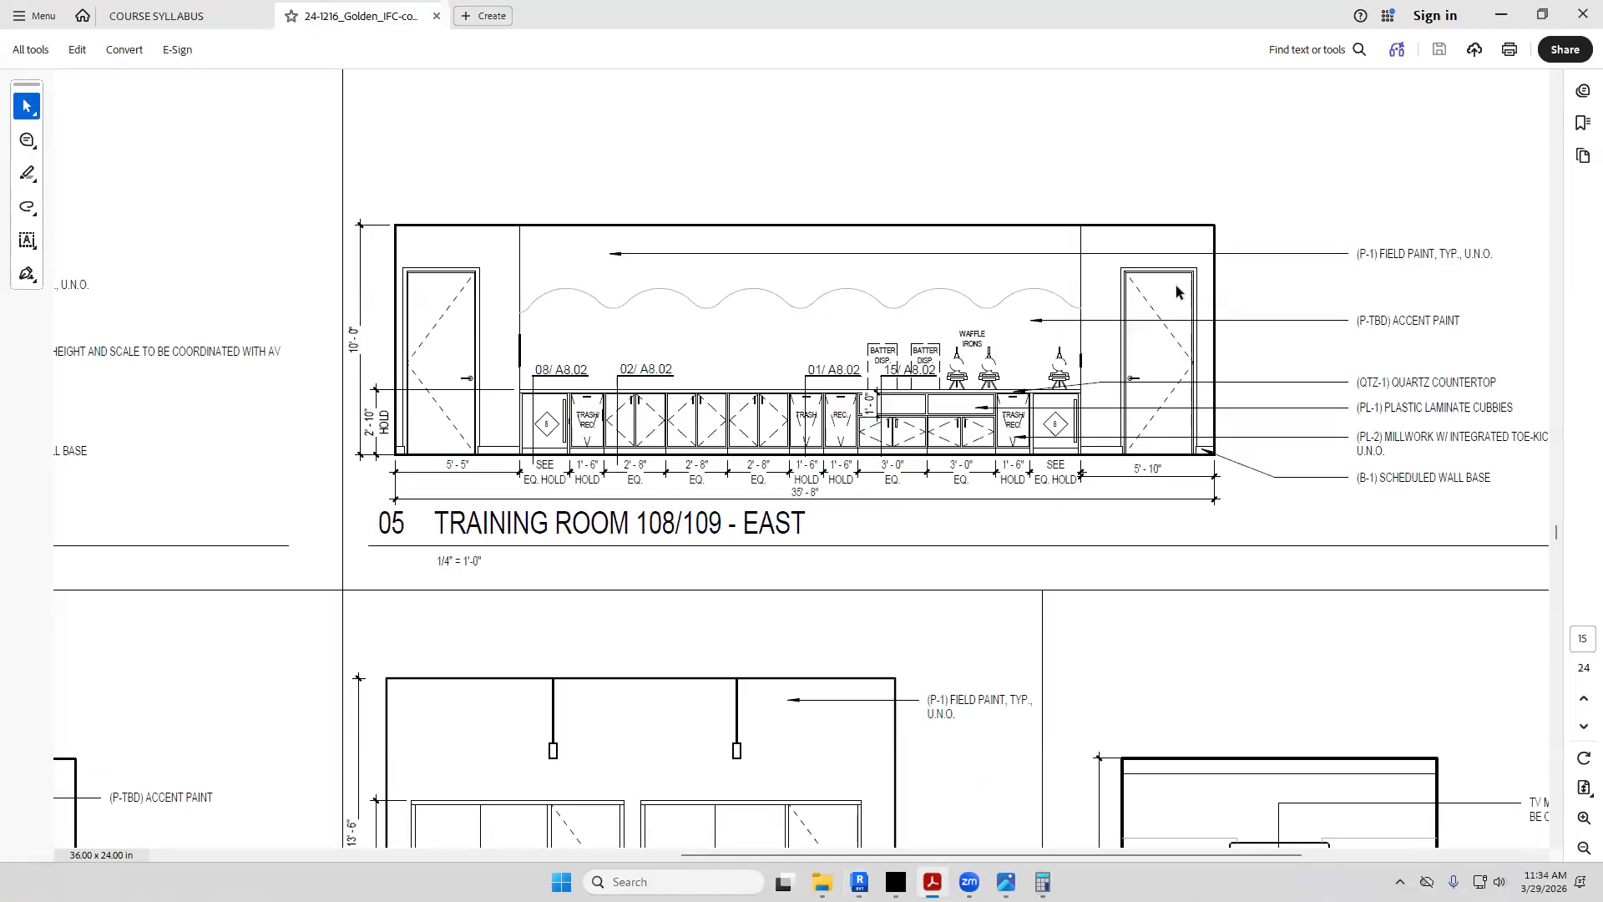
{"action": "left_click_drag", "start_coordinate": [1359, 254], "coordinate": [1406, 255]}
{"action": "left_click", "coordinate": [1316, 357]}
{"action": "left_click_drag", "start_coordinate": [1356, 321], "coordinate": [1460, 321]}
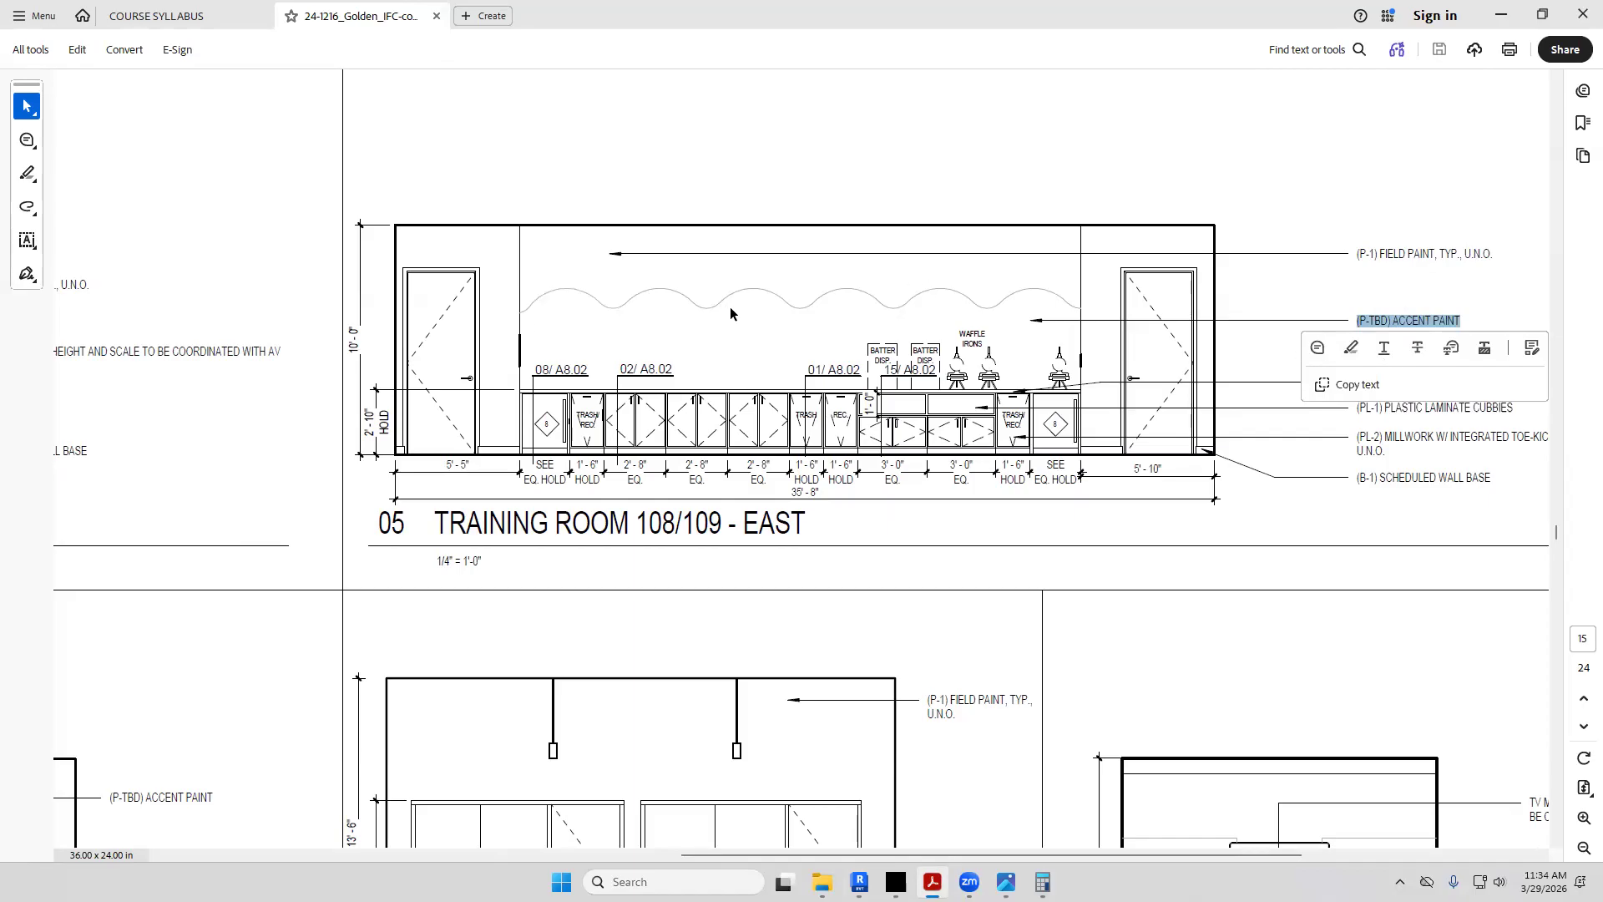
{"action": "left_click", "coordinate": [1021, 334]}
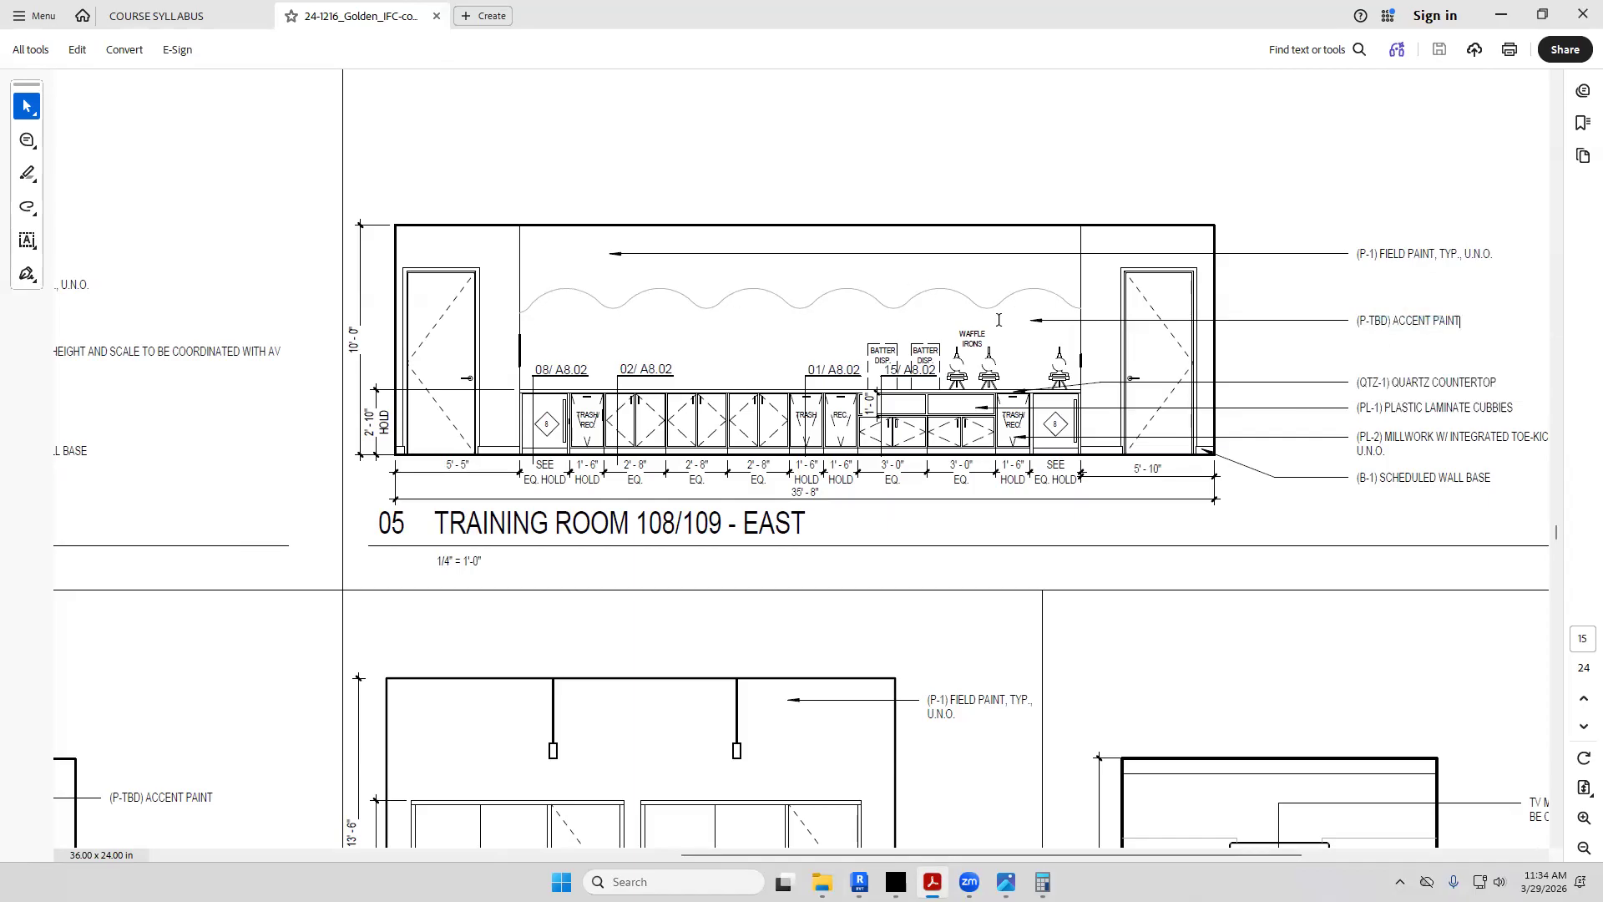